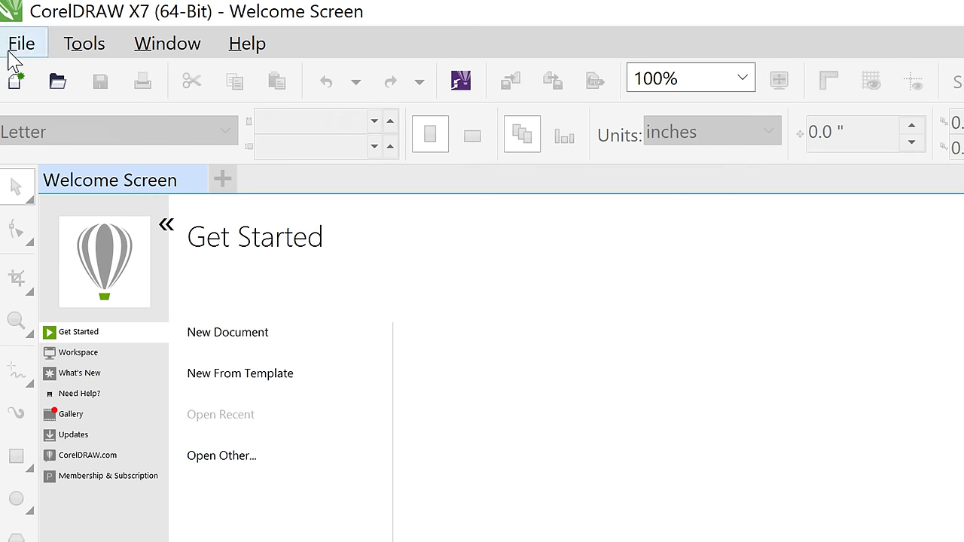
Choose File > New to open the Create a New Document dialog
{"action": "left_click", "coordinate": [10, 51]}
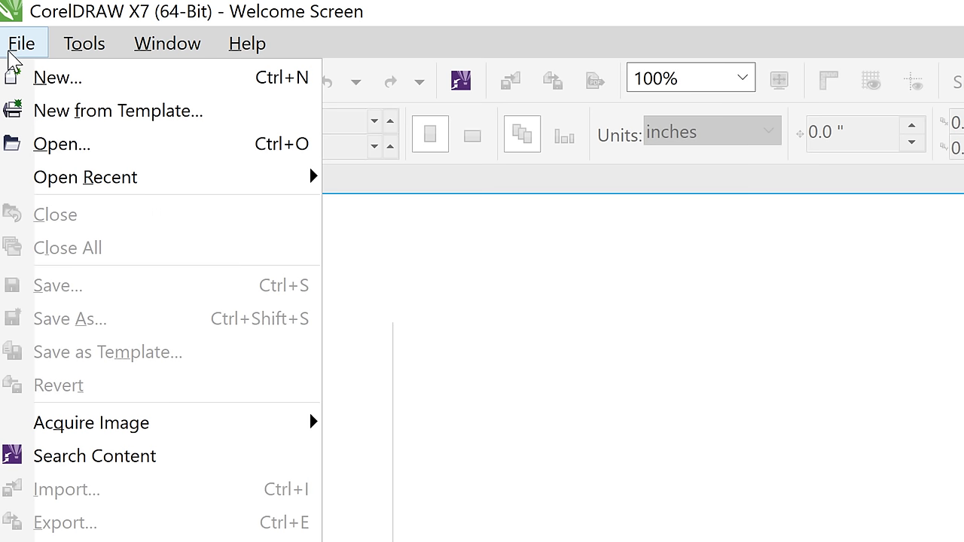
{"action": "left_click", "coordinate": [30, 86]}
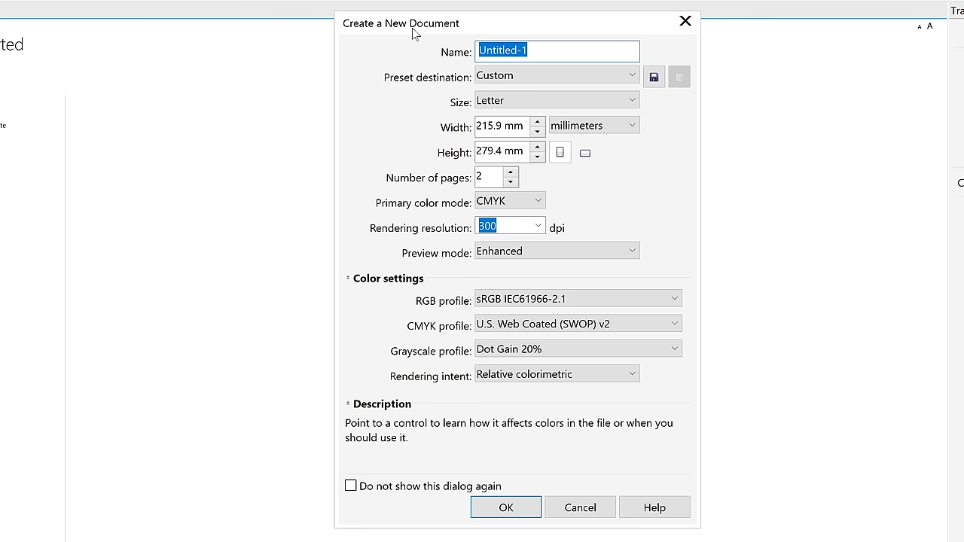
Name the new document Demo, keeping the Custom preset destination
{"action": "type", "text": "Demo"}
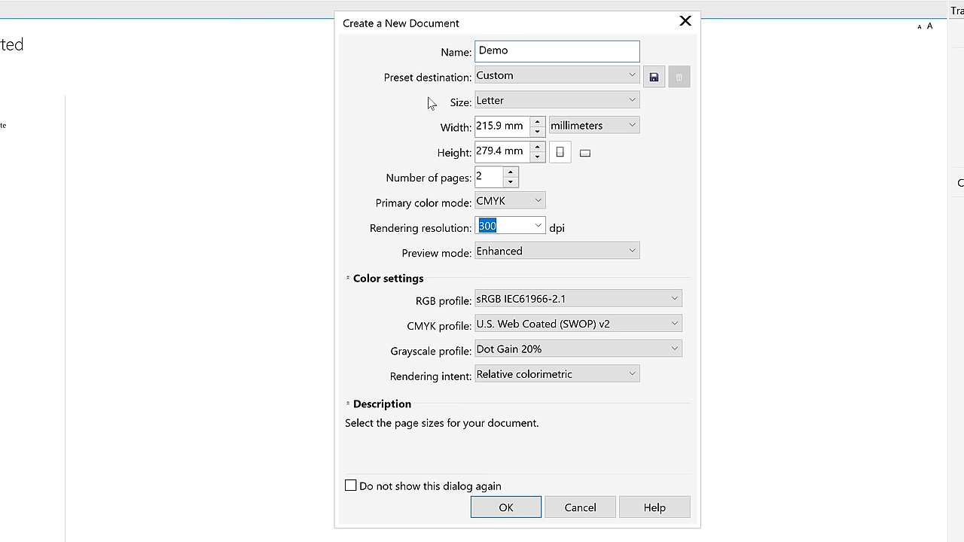
{"action": "left_click", "coordinate": [522, 76]}
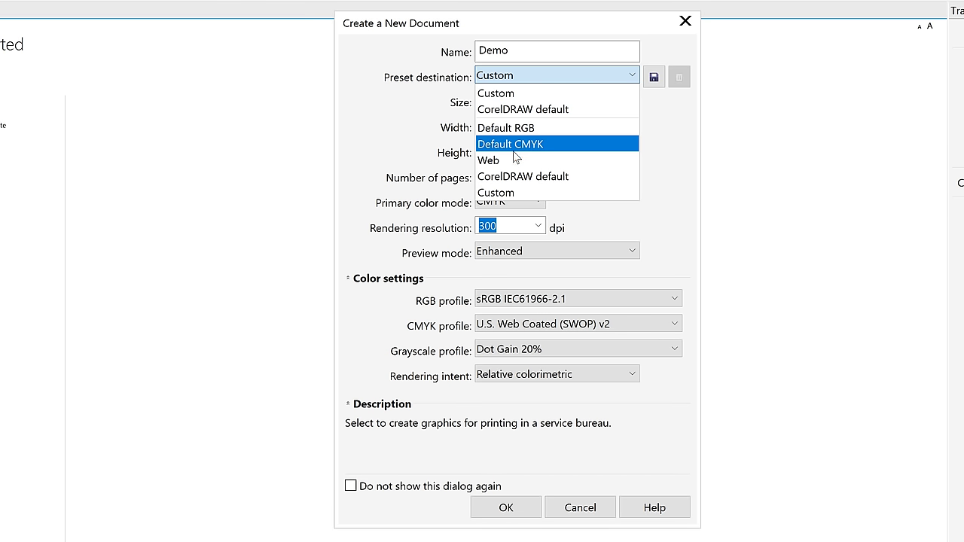
{"action": "left_click", "coordinate": [399, 128]}
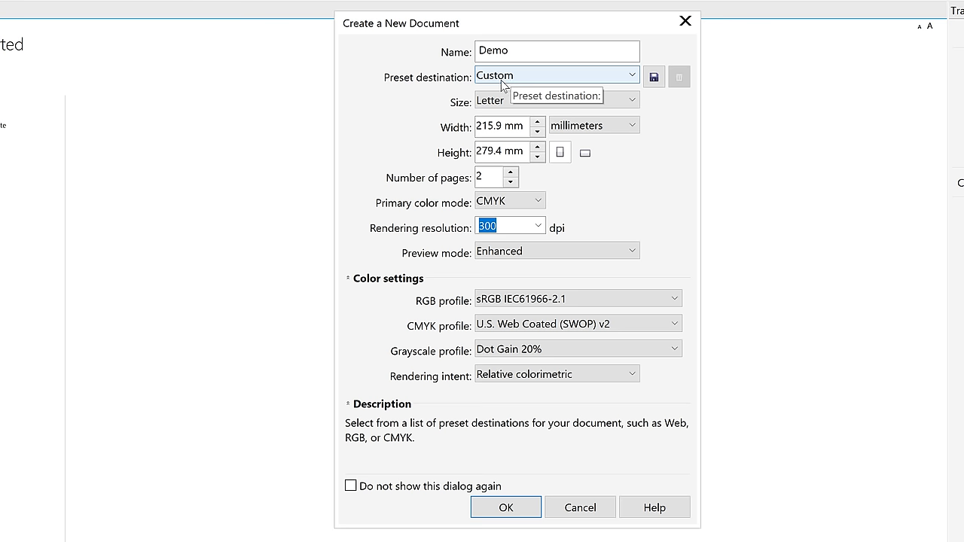
Set the page size to A4 (210 × 297 mm) from the size list
{"action": "left_click", "coordinate": [539, 106]}
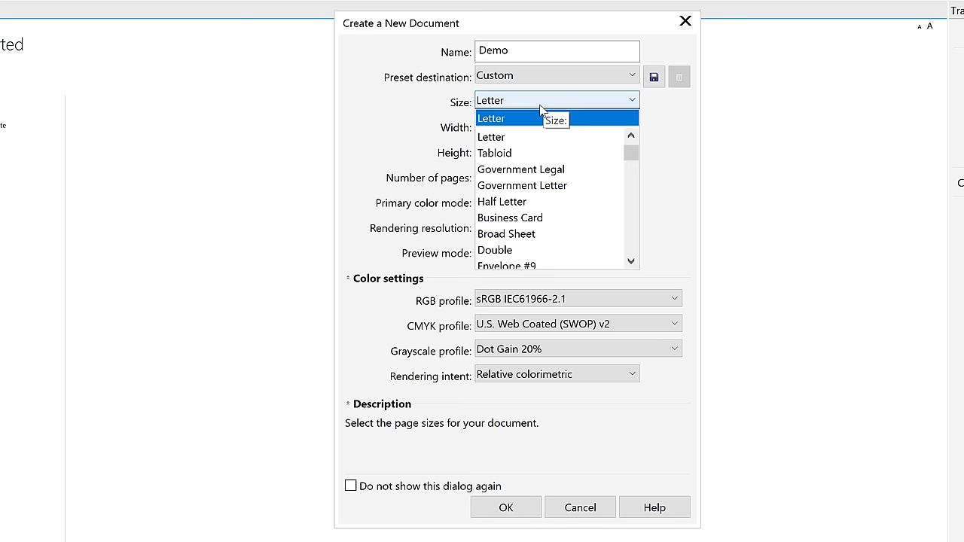
{"action": "scroll", "coordinate": [540, 106], "scroll_direction": "down", "scroll_amount": 4}
{"action": "scroll", "coordinate": [587, 167], "scroll_direction": "down", "scroll_amount": 6}
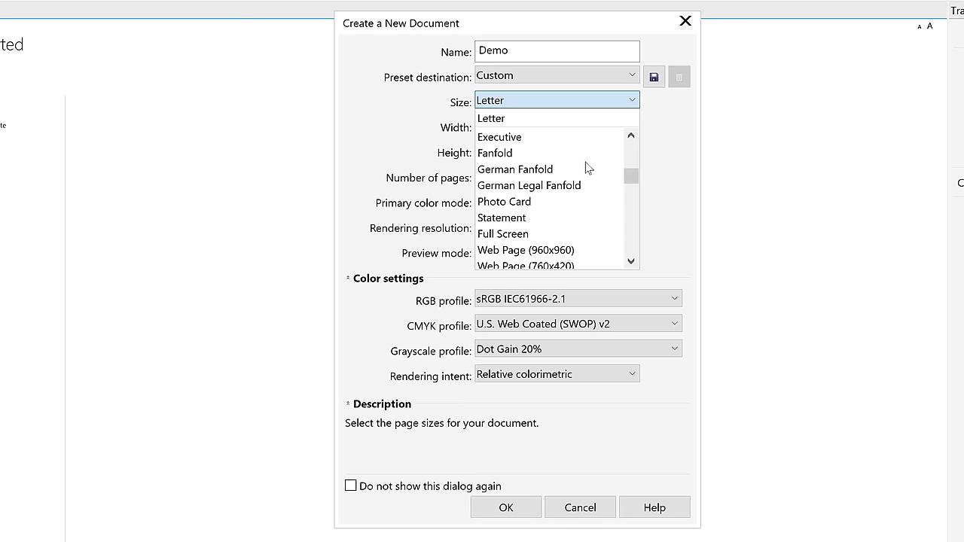
{"action": "scroll", "coordinate": [570, 239], "scroll_direction": "down", "scroll_amount": 1}
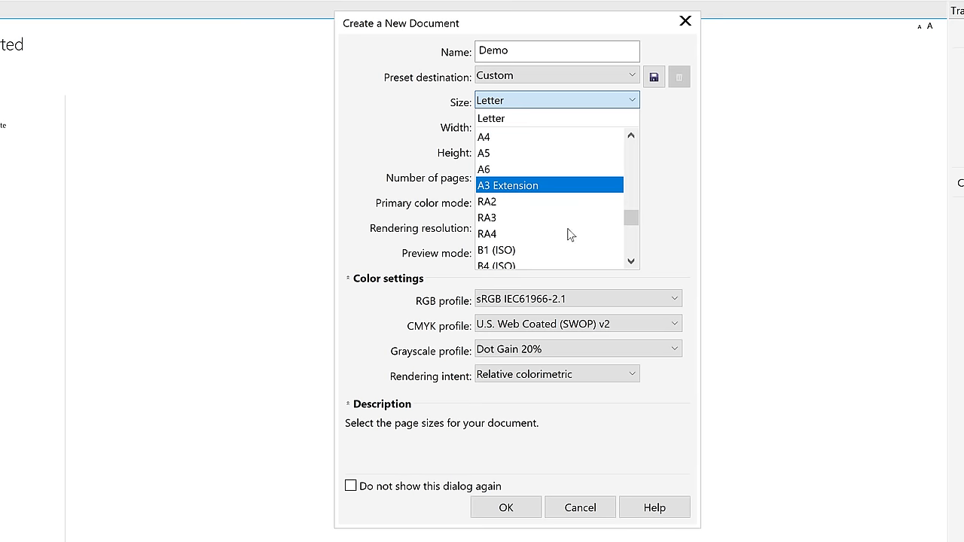
{"action": "scroll", "coordinate": [523, 176], "scroll_direction": "up", "scroll_amount": 2}
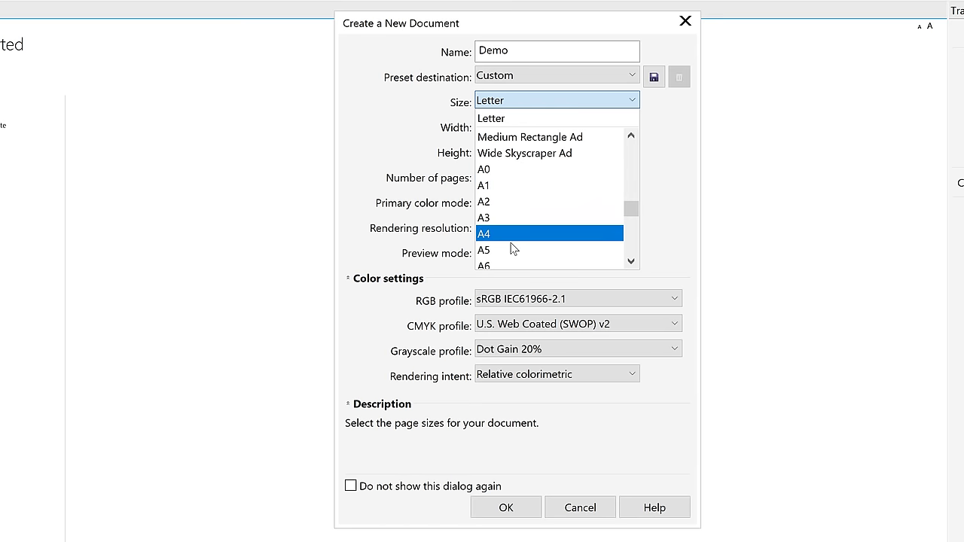
{"action": "scroll", "coordinate": [530, 243], "scroll_direction": "down", "scroll_amount": 2}
{"action": "left_click", "coordinate": [663, 172]}
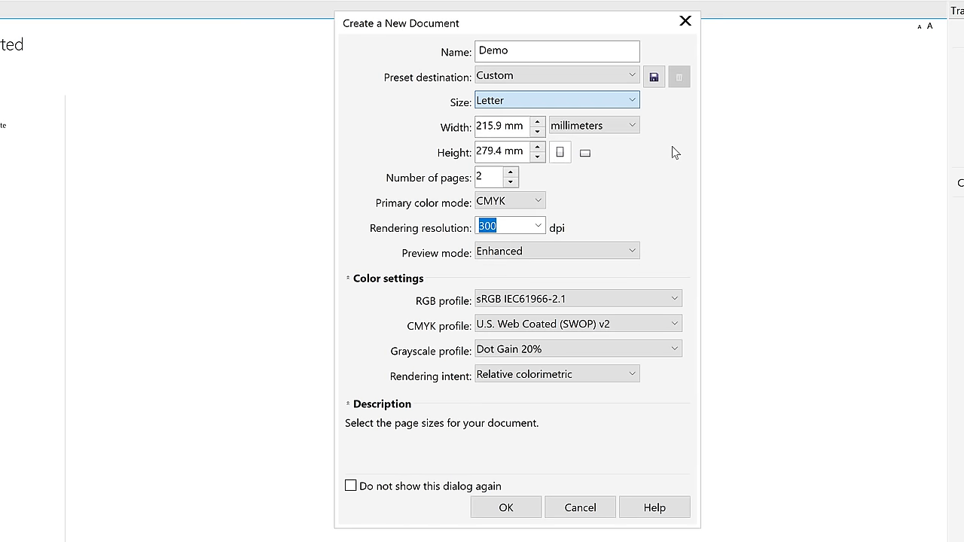
{"action": "left_click", "coordinate": [588, 99]}
{"action": "scroll", "coordinate": [548, 162], "scroll_direction": "down", "scroll_amount": 2}
{"action": "scroll", "coordinate": [542, 181], "scroll_direction": "down", "scroll_amount": 10}
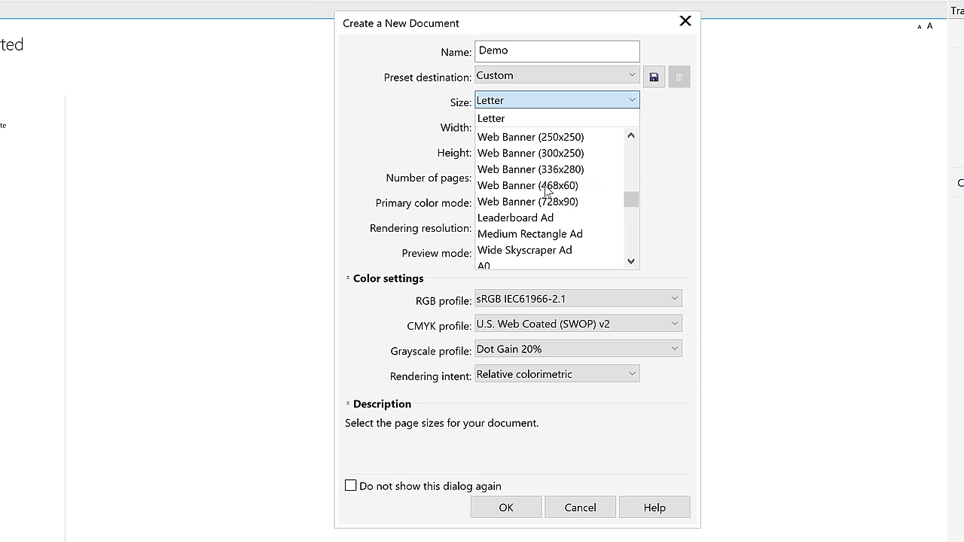
{"action": "left_click", "coordinate": [502, 136]}
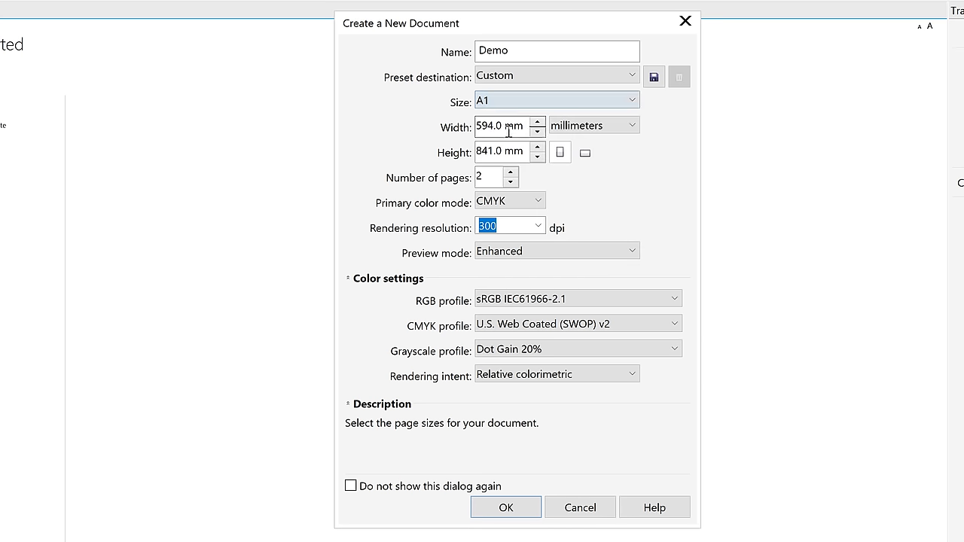
{"action": "left_click", "coordinate": [558, 107]}
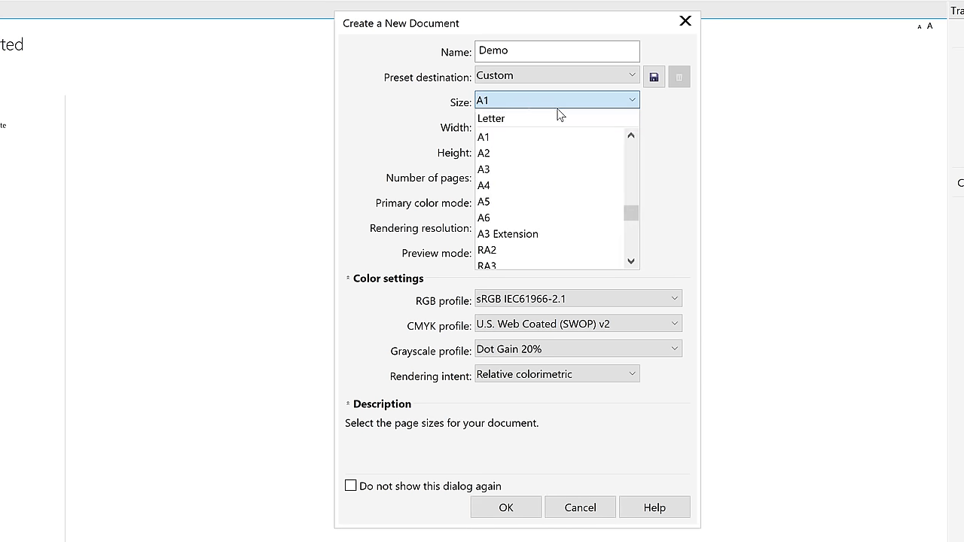
{"action": "left_click", "coordinate": [537, 185]}
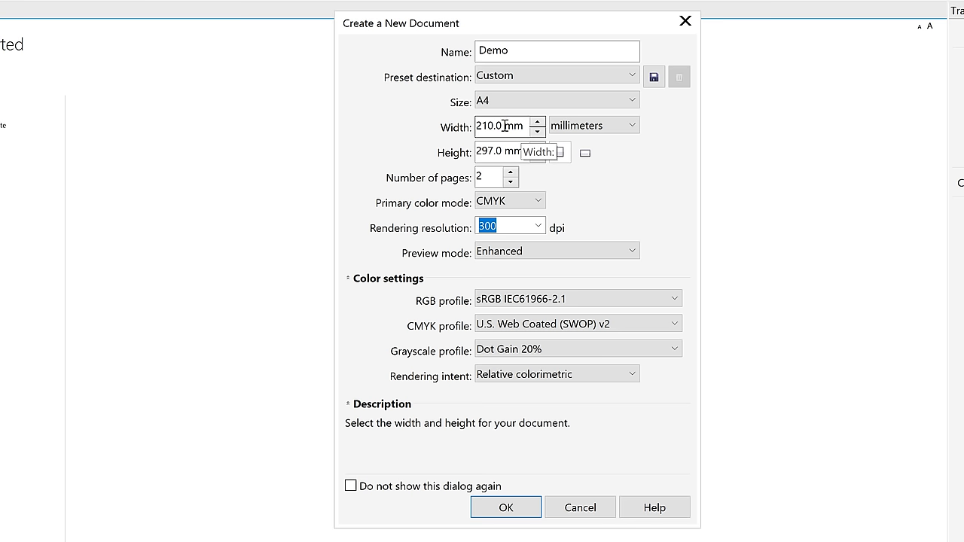
Keep the page width at 210.0 mm with millimeters as the unit
{"action": "left_click", "coordinate": [536, 121]}
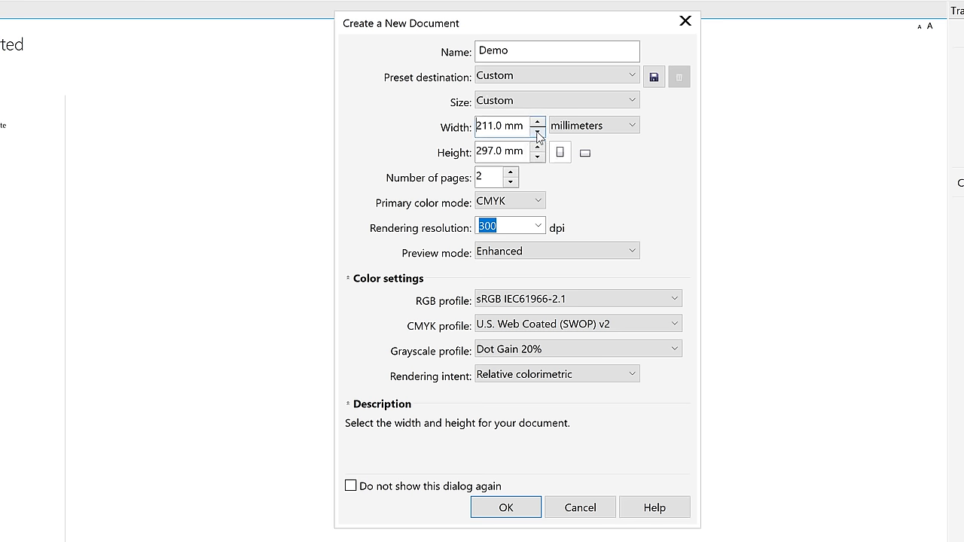
{"action": "left_click", "coordinate": [536, 131]}
{"action": "double_click", "coordinate": [491, 127]}
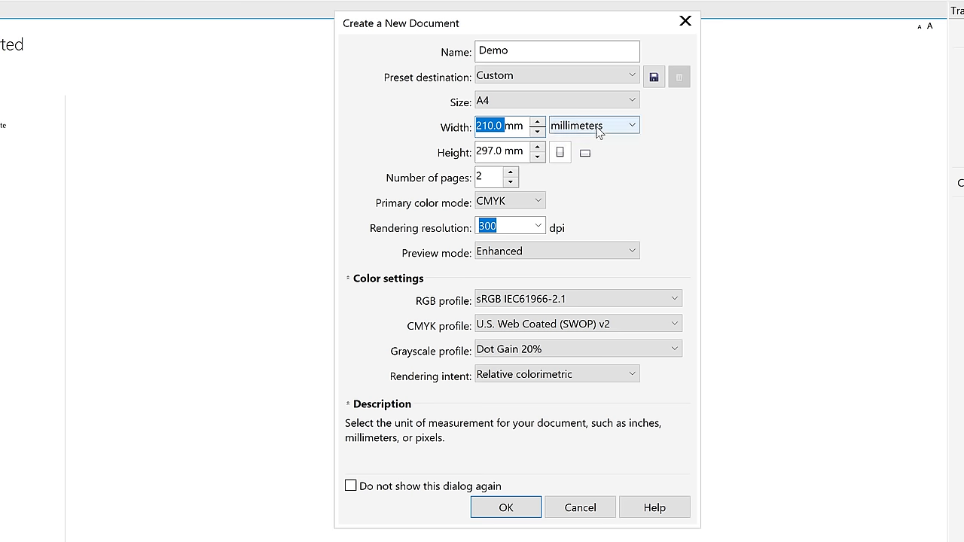
{"action": "left_click", "coordinate": [639, 129]}
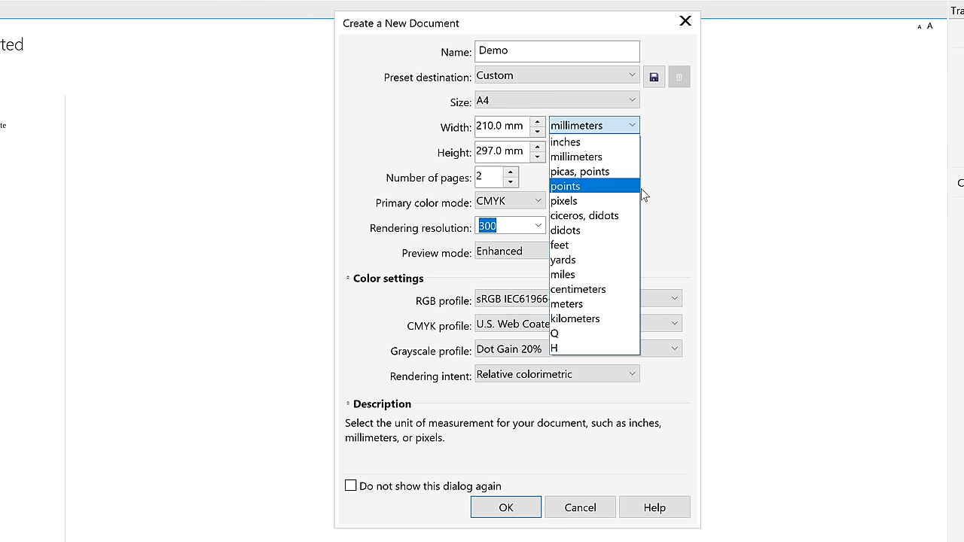
{"action": "left_click", "coordinate": [666, 135]}
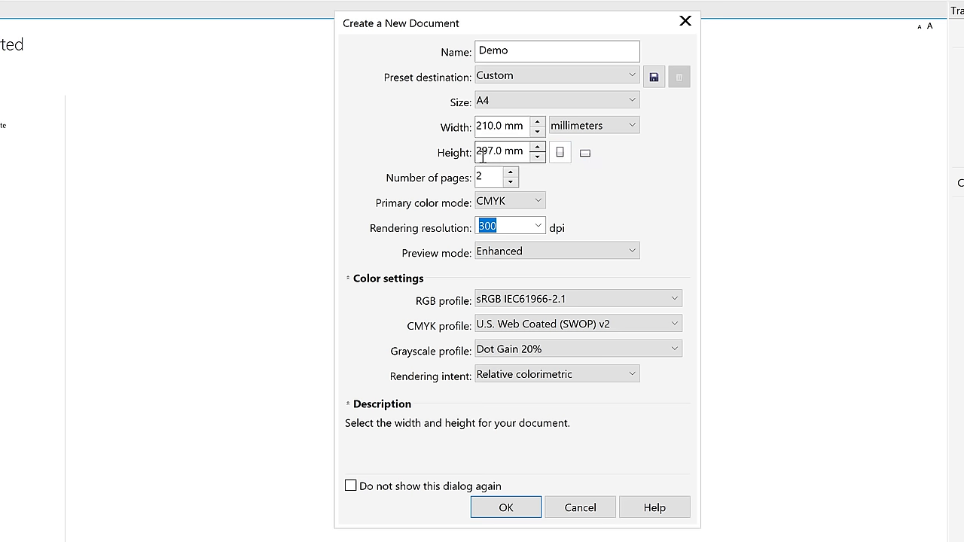
Keep portrait orientation and reduce the number of pages to 1
{"action": "left_click", "coordinate": [588, 159]}
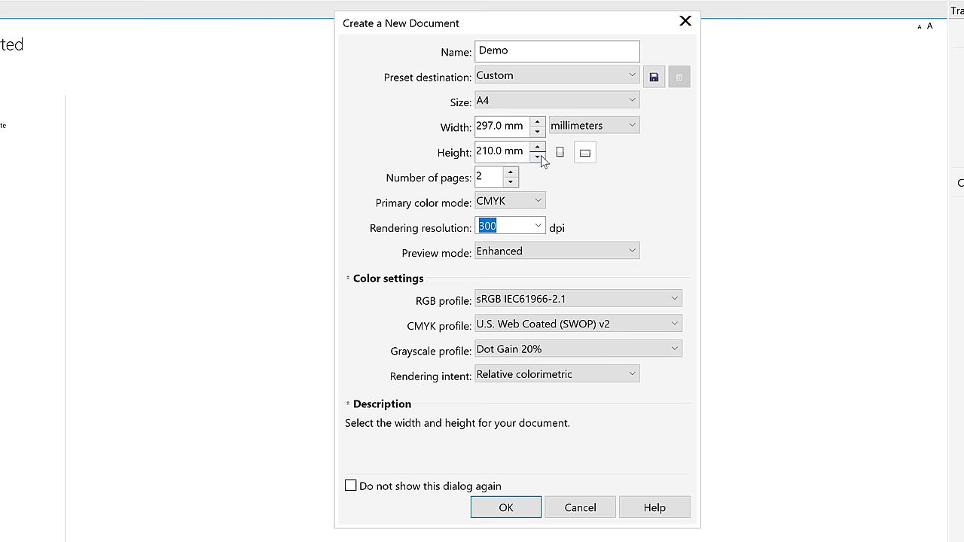
{"action": "left_click", "coordinate": [564, 159]}
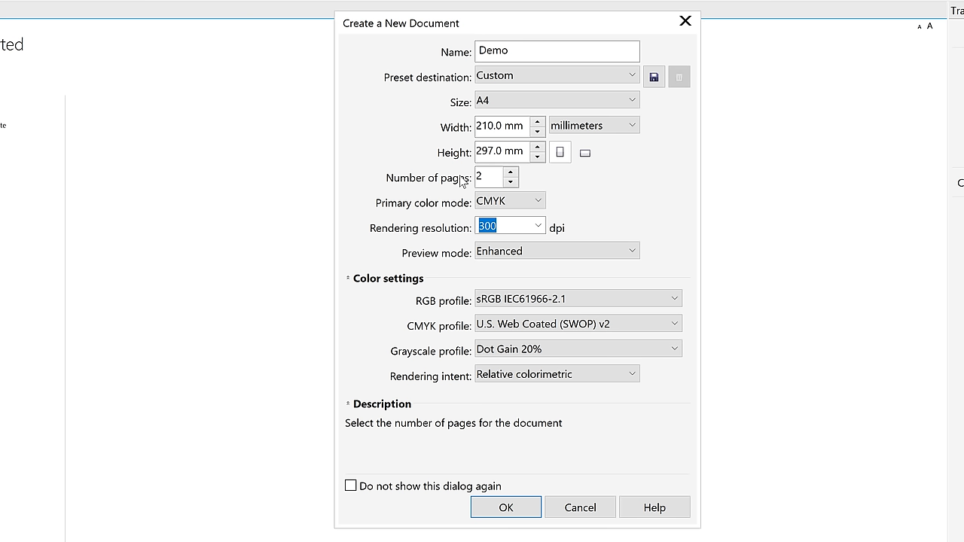
{"action": "left_click", "coordinate": [510, 182]}
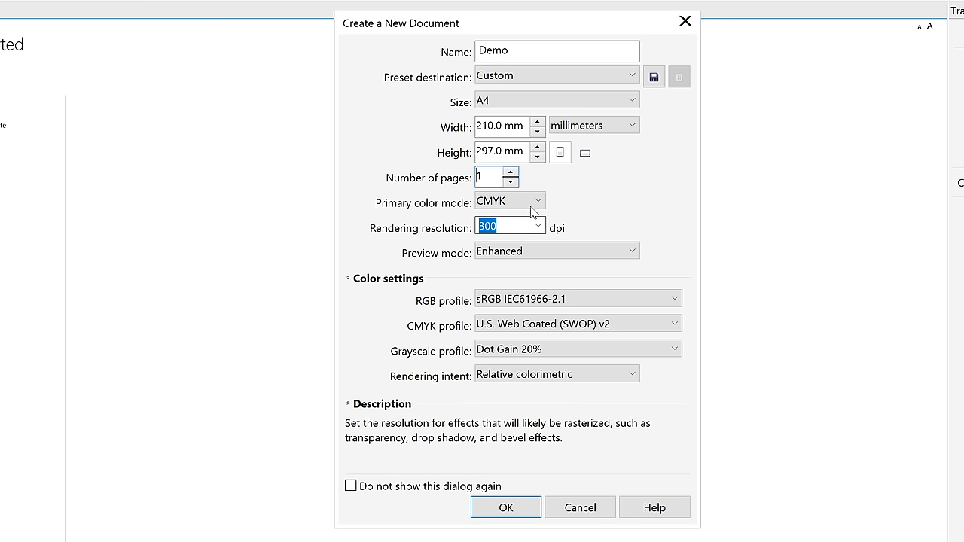
{"action": "left_click", "coordinate": [538, 201]}
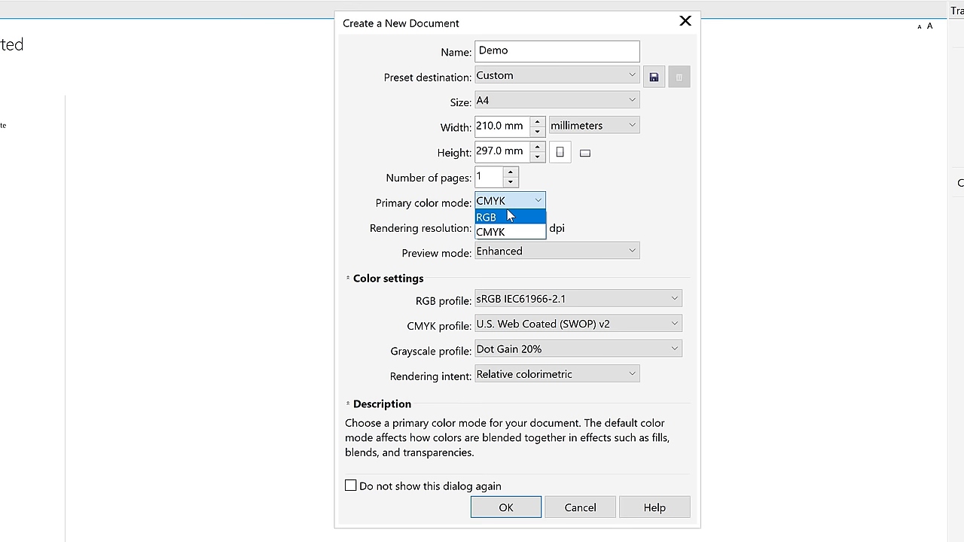
{"action": "left_click", "coordinate": [490, 230]}
{"action": "key", "text": "Tab"}
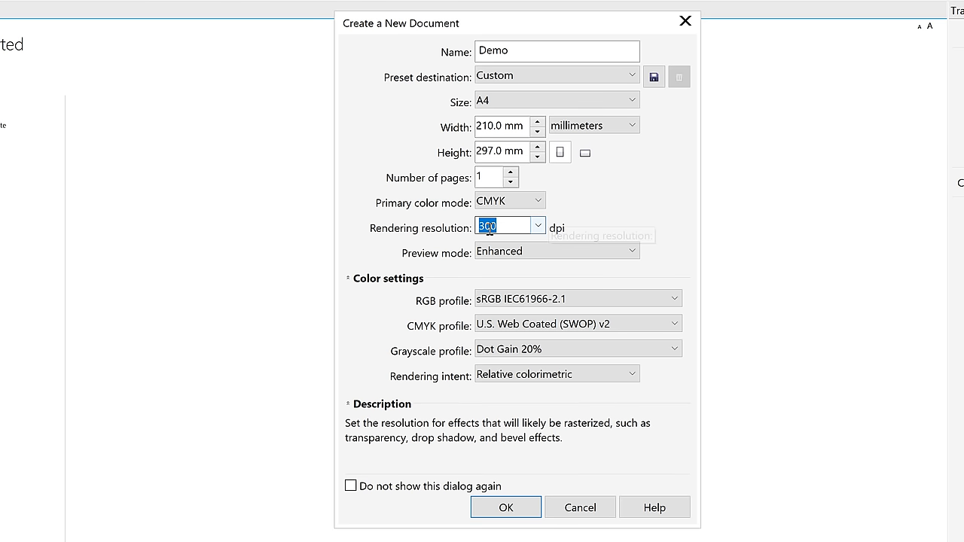
{"action": "left_click", "coordinate": [536, 226]}
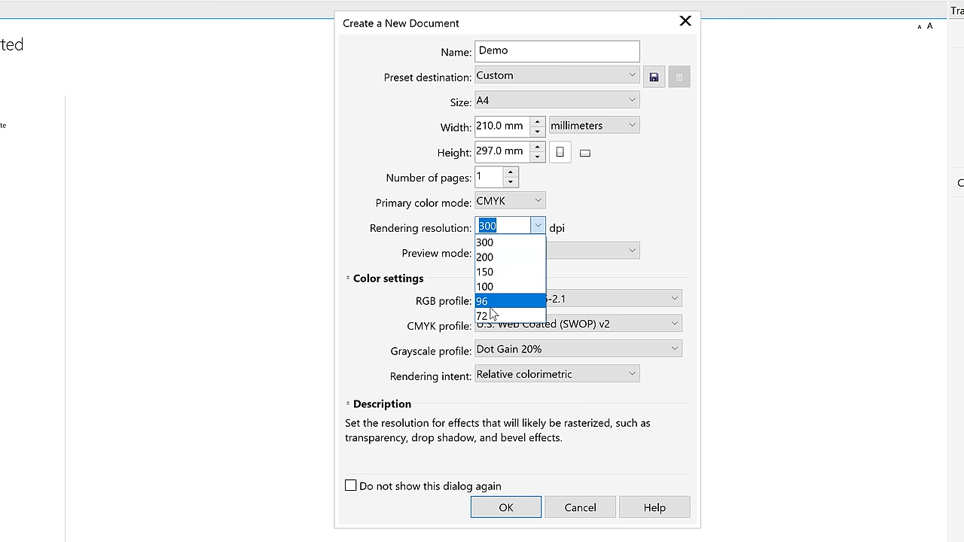
{"action": "left_click", "coordinate": [686, 210]}
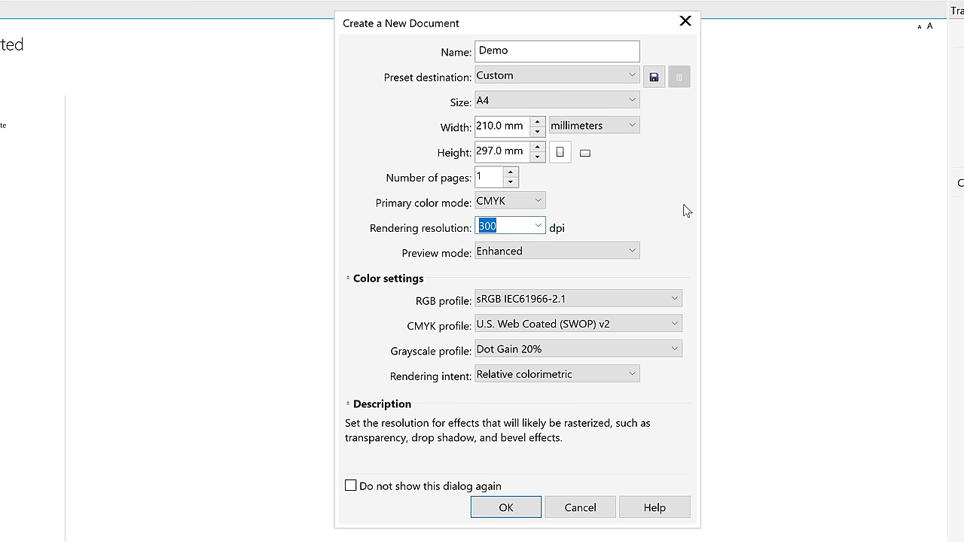
{"action": "left_click", "coordinate": [578, 246]}
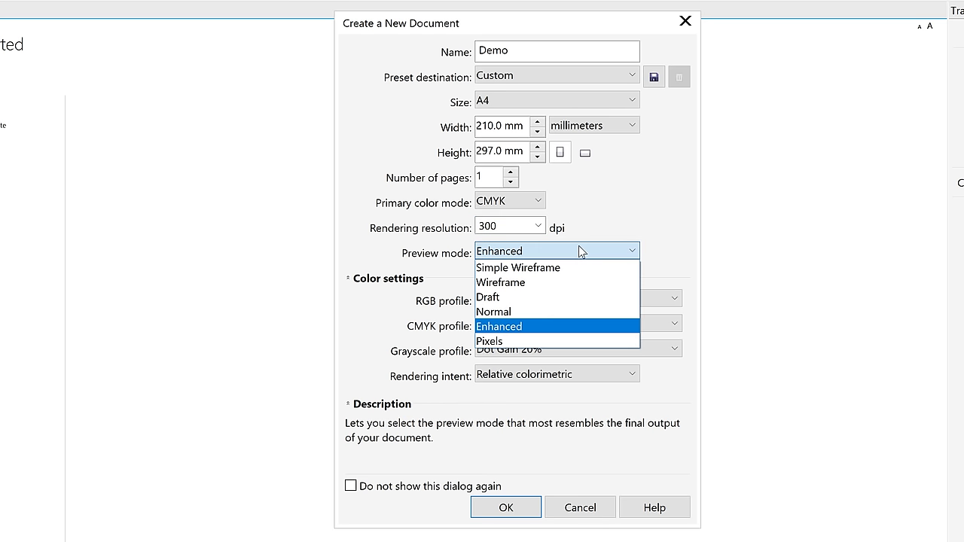
{"action": "left_click", "coordinate": [607, 212]}
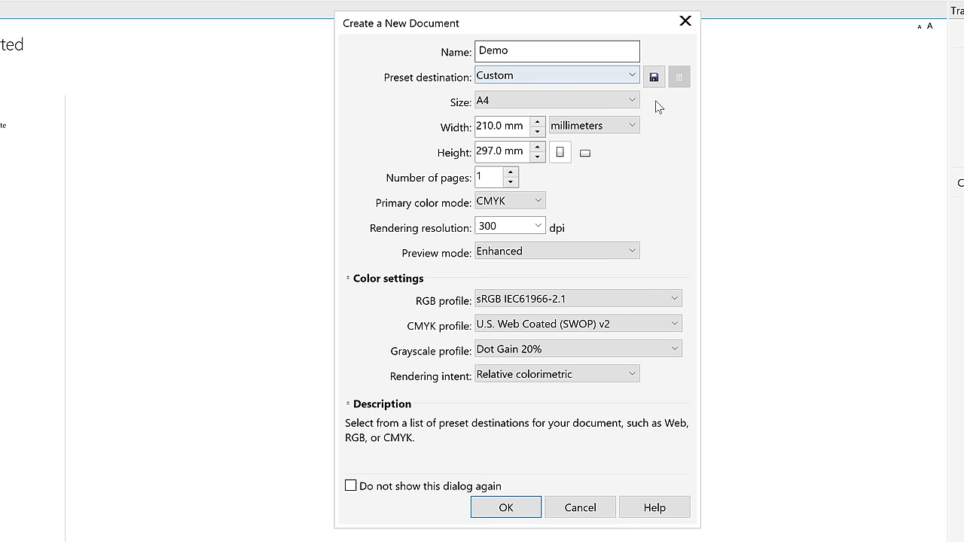
{"action": "left_click", "coordinate": [506, 508]}
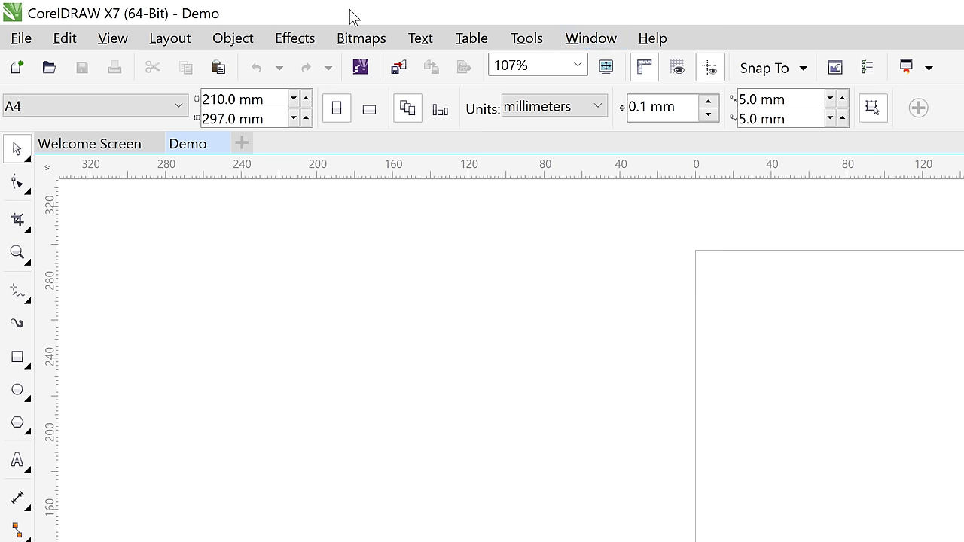
Browse the File, Edit, View and Layout menus, ending with the Object menu open
{"action": "left_click", "coordinate": [33, 39]}
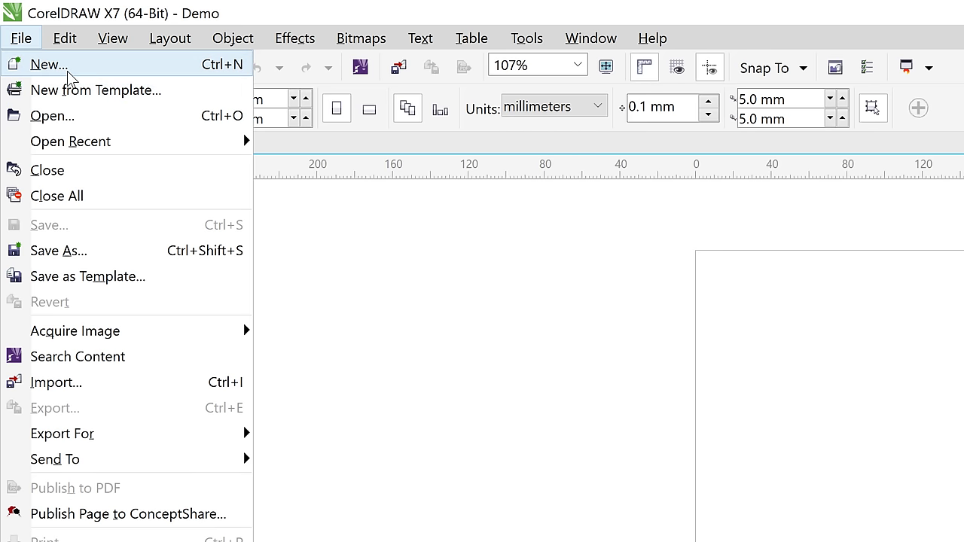
{"action": "mouse_move", "coordinate": [69, 143]}
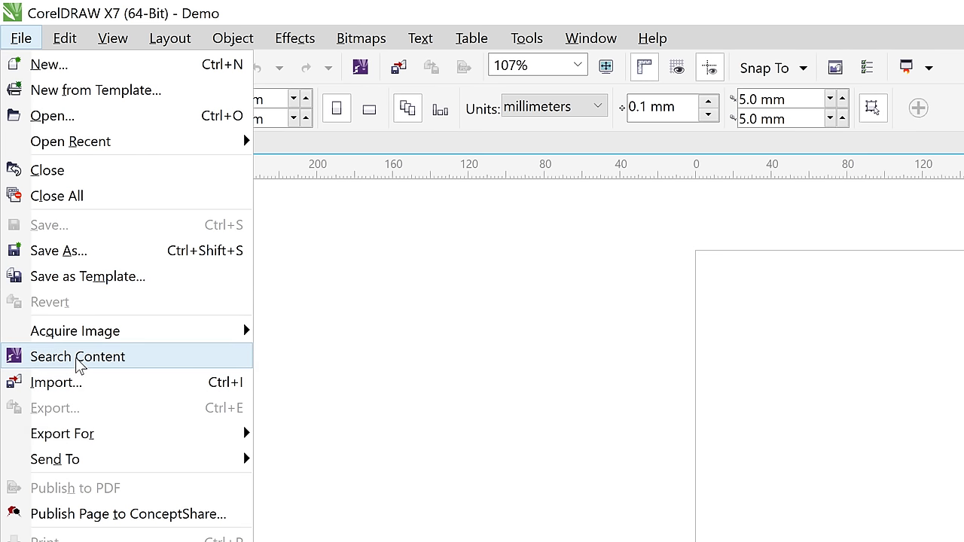
{"action": "mouse_move", "coordinate": [48, 39]}
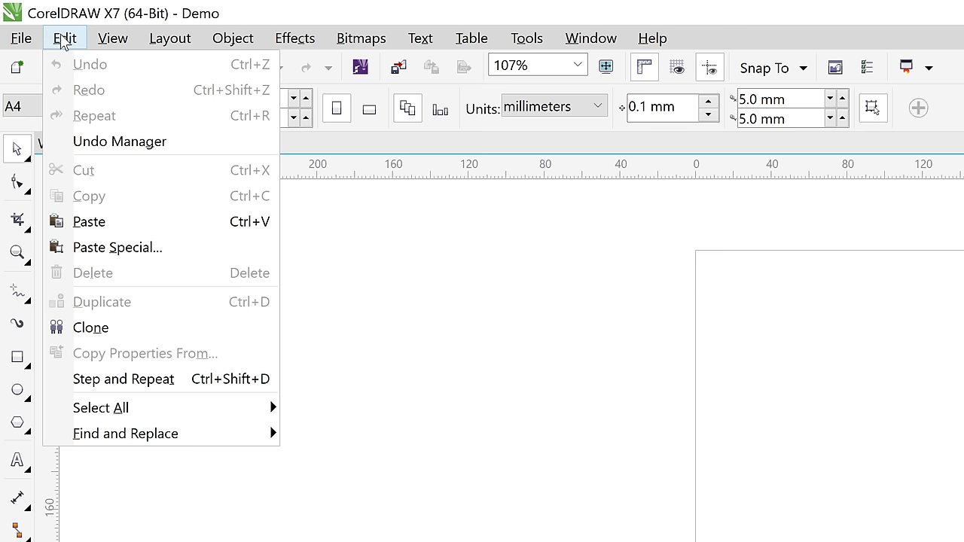
{"action": "mouse_move", "coordinate": [138, 43]}
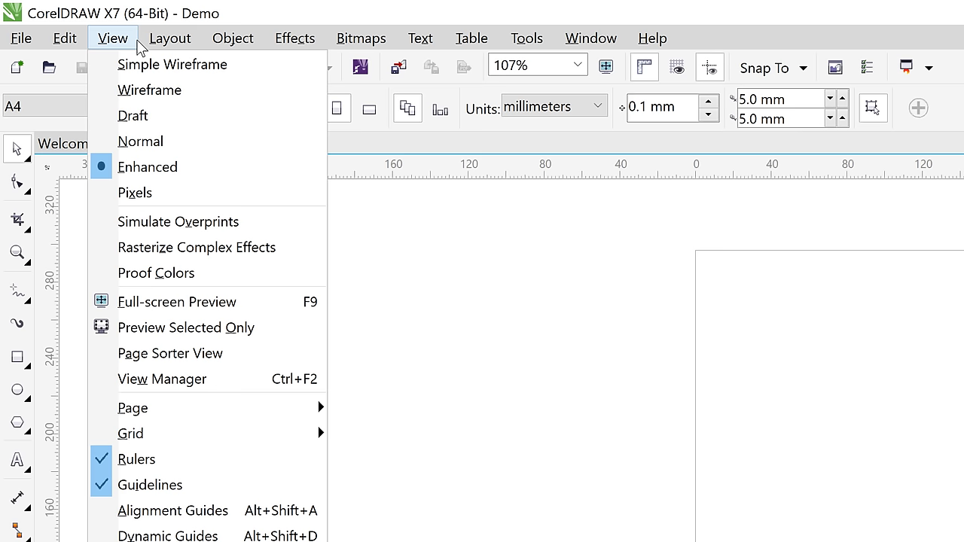
{"action": "mouse_move", "coordinate": [169, 38]}
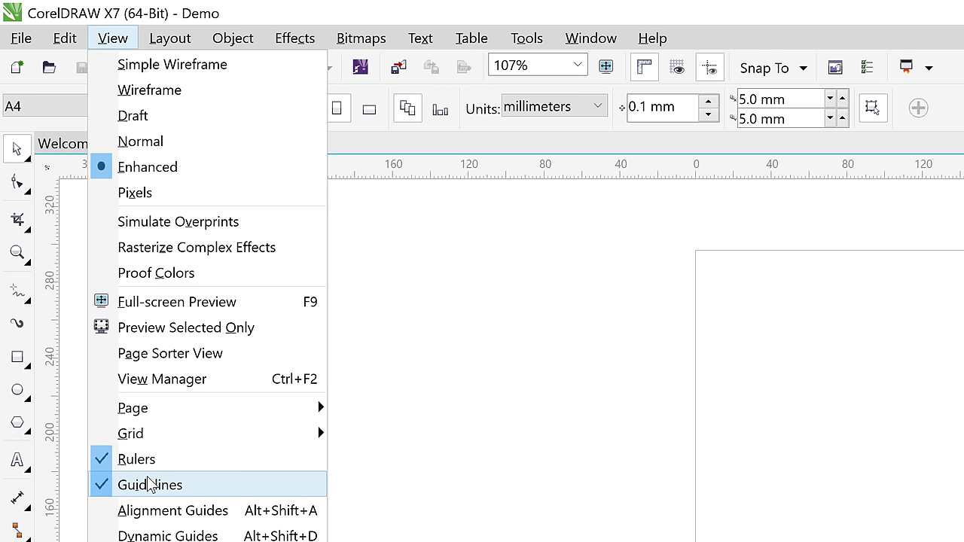
{"action": "mouse_move", "coordinate": [151, 433]}
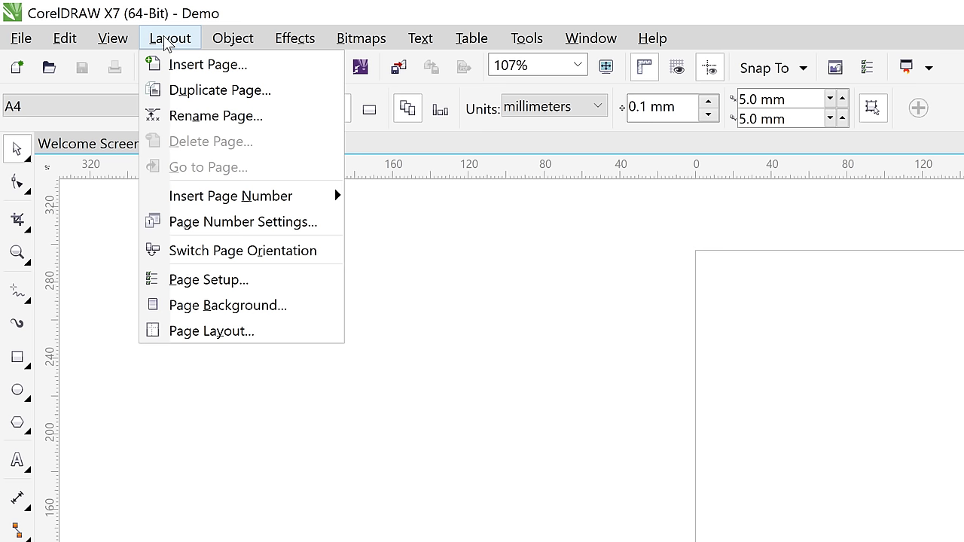
{"action": "key", "text": "Escape"}
{"action": "mouse_move", "coordinate": [235, 41]}
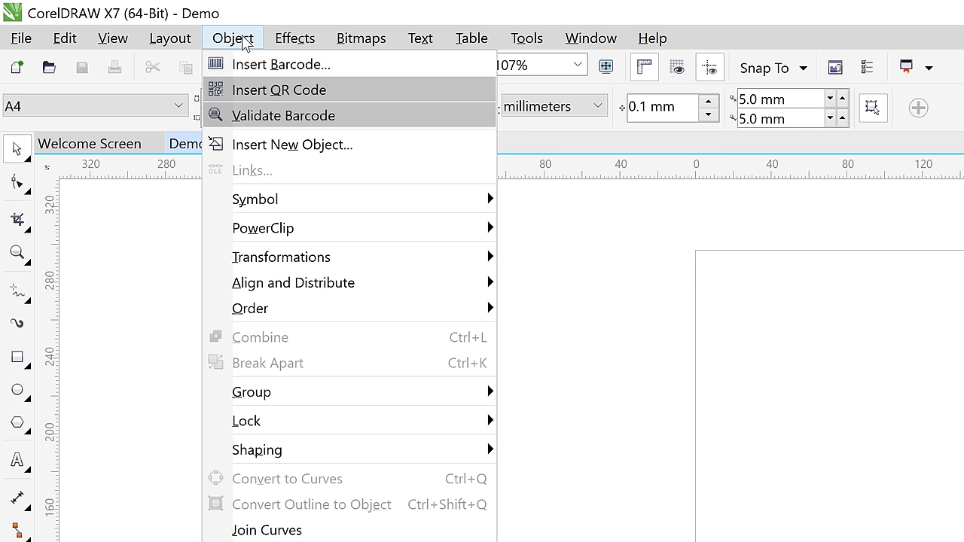
Browse the Effects, Bitmaps, Text and Table menus, ending with the Tools menu open
{"action": "mouse_move", "coordinate": [291, 44]}
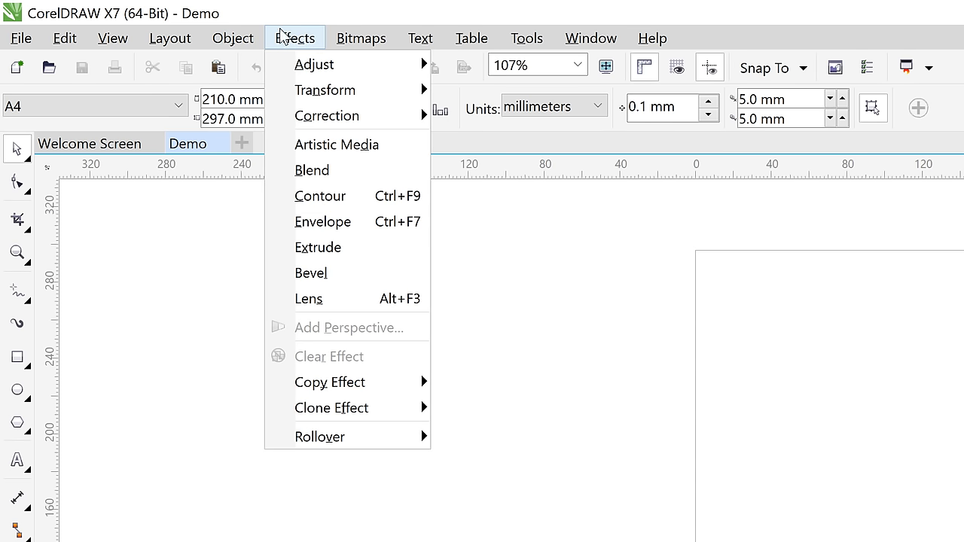
{"action": "mouse_move", "coordinate": [352, 47]}
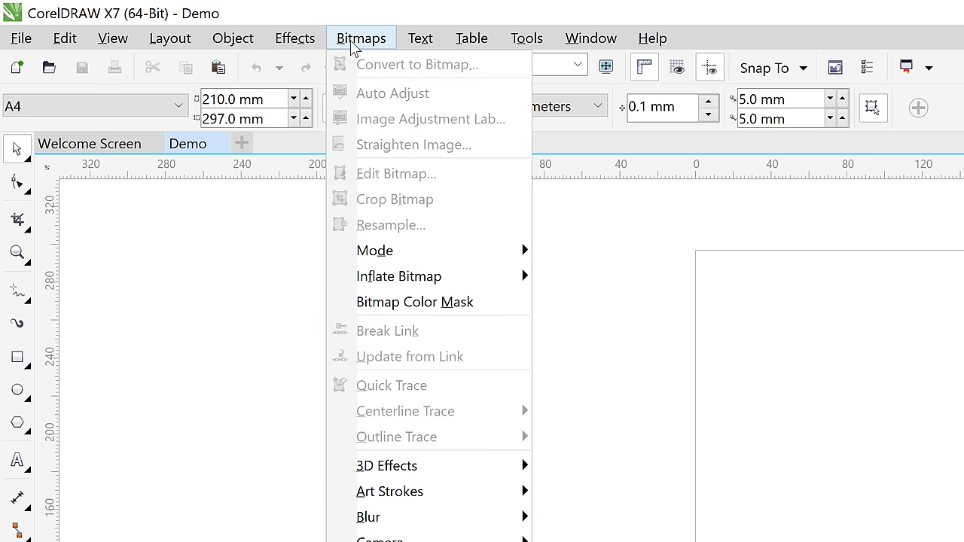
{"action": "mouse_move", "coordinate": [404, 46]}
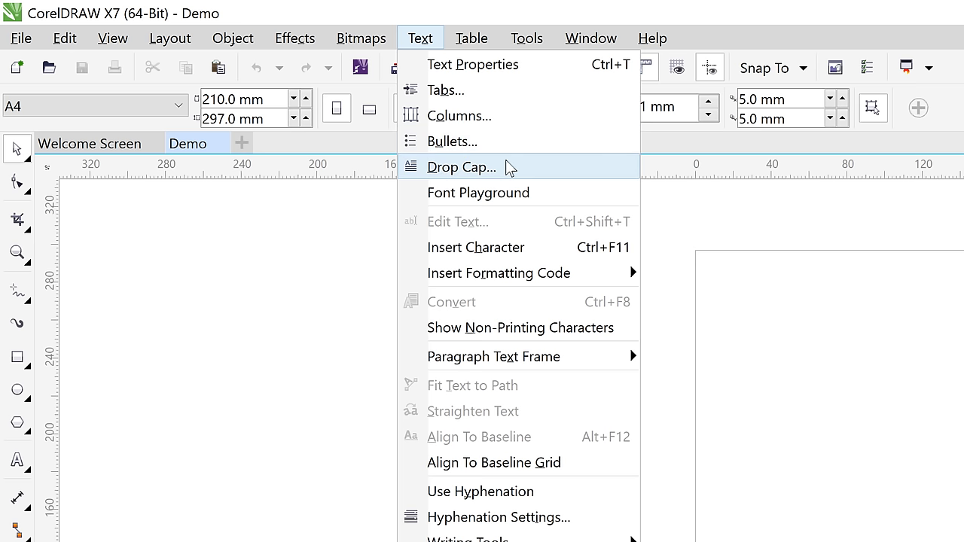
{"action": "left_click", "coordinate": [483, 467]}
{"action": "left_click", "coordinate": [372, 34]}
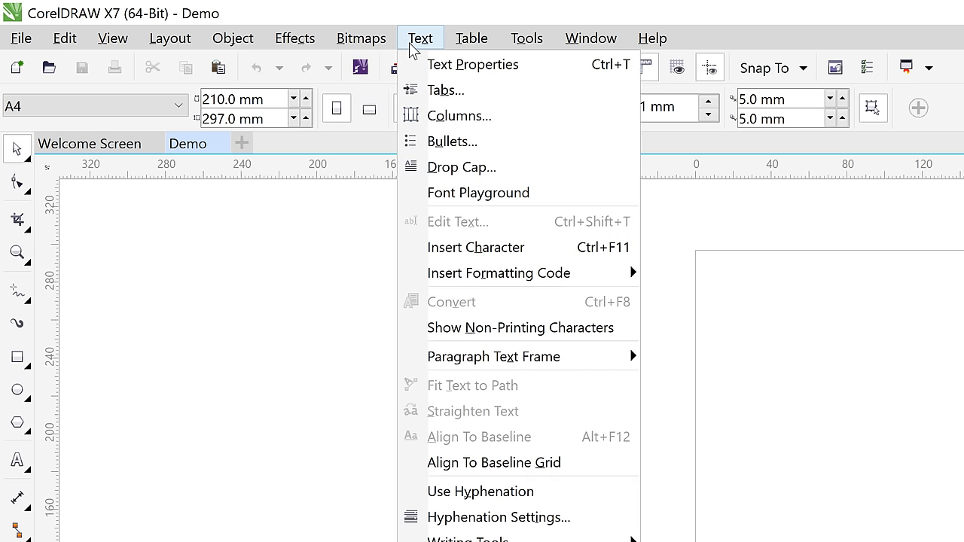
{"action": "mouse_move", "coordinate": [473, 45]}
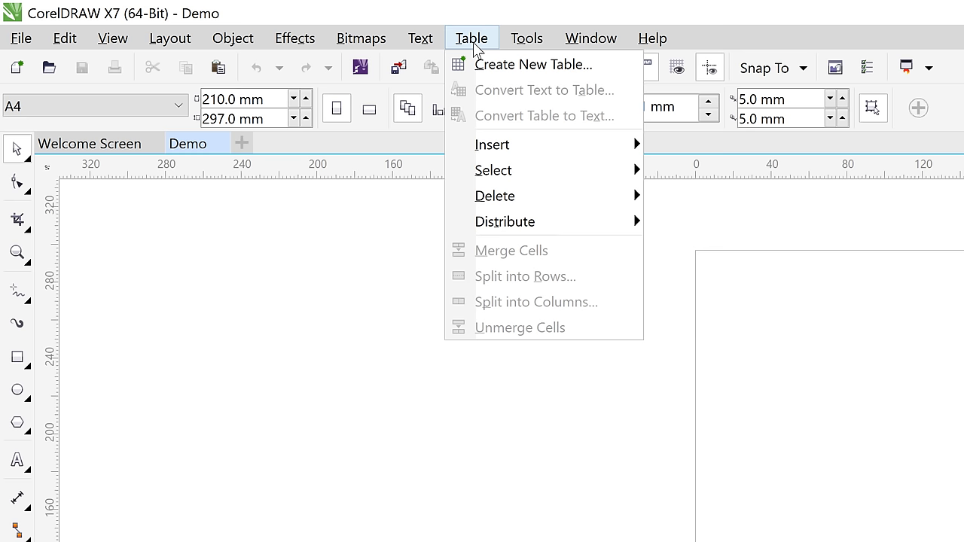
{"action": "mouse_move", "coordinate": [531, 47]}
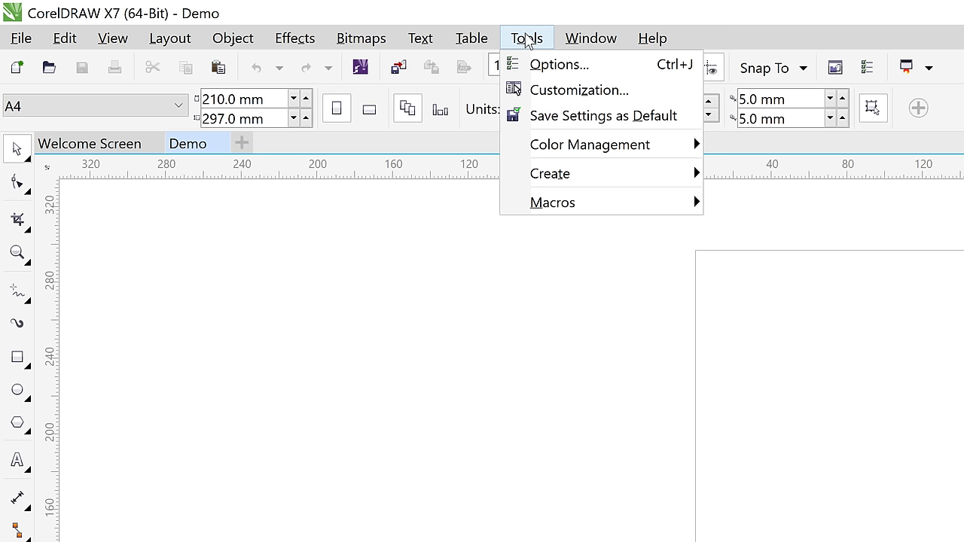
Look over Window > Dockers and the Help menu, then dismiss all menus
{"action": "mouse_move", "coordinate": [591, 39]}
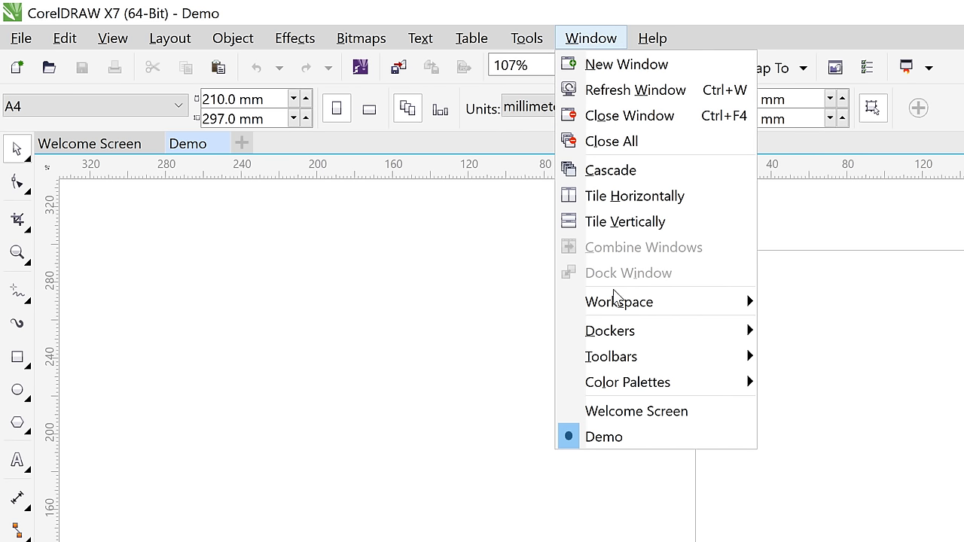
{"action": "mouse_move", "coordinate": [619, 333]}
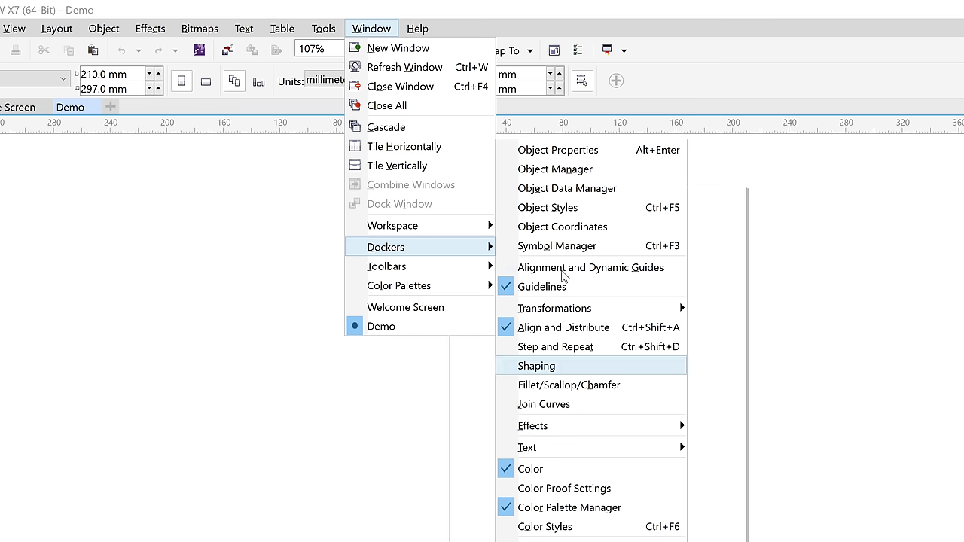
{"action": "key", "text": "Escape"}
{"action": "key", "text": "Escape"}
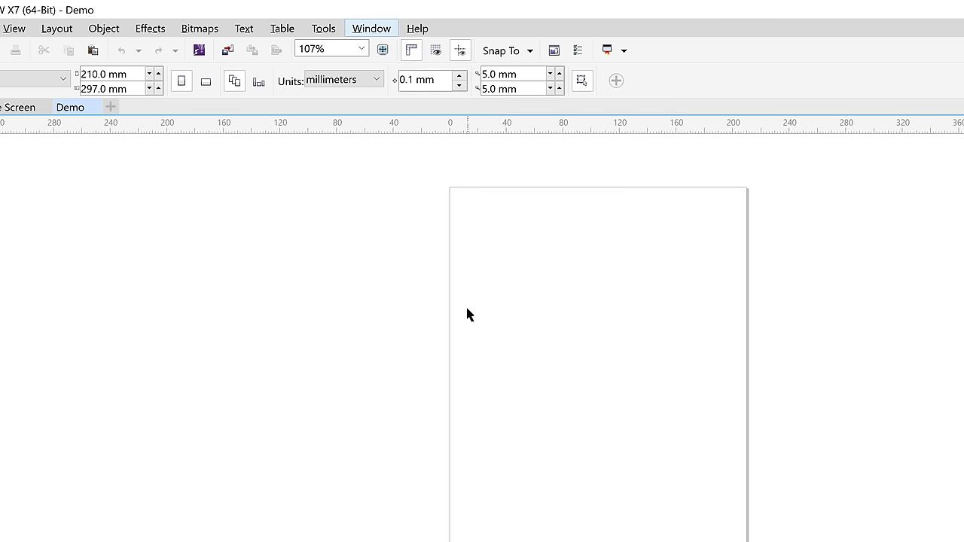
{"action": "left_click", "coordinate": [372, 30]}
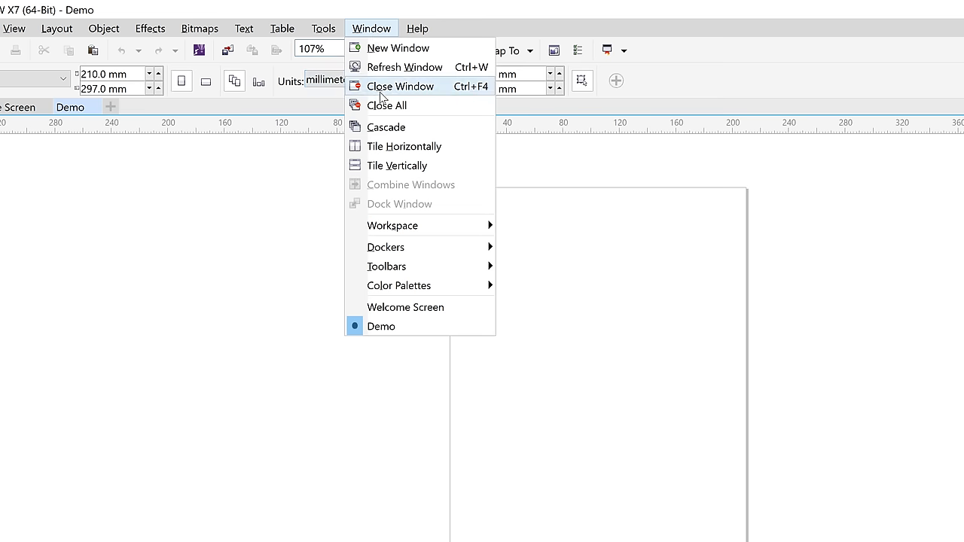
{"action": "mouse_move", "coordinate": [424, 29]}
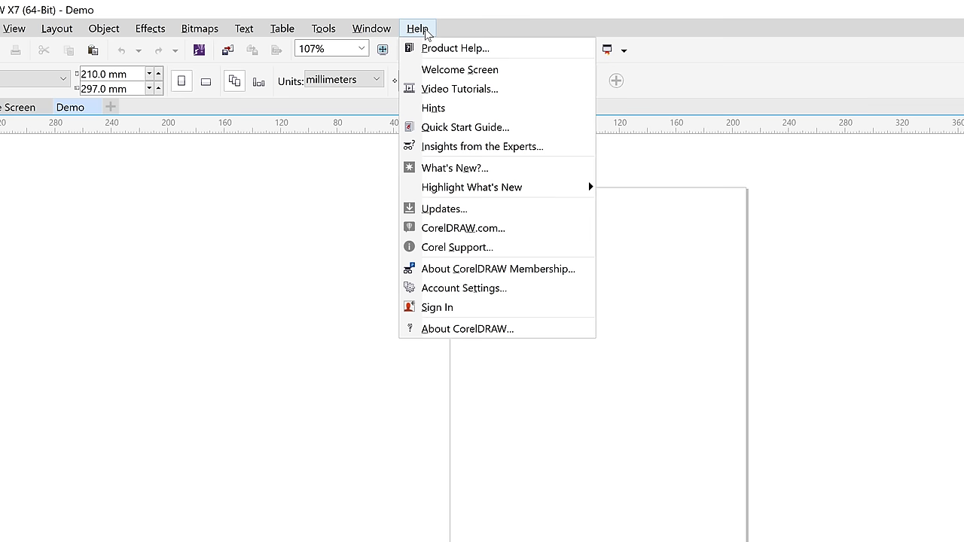
{"action": "left_click", "coordinate": [201, 188]}
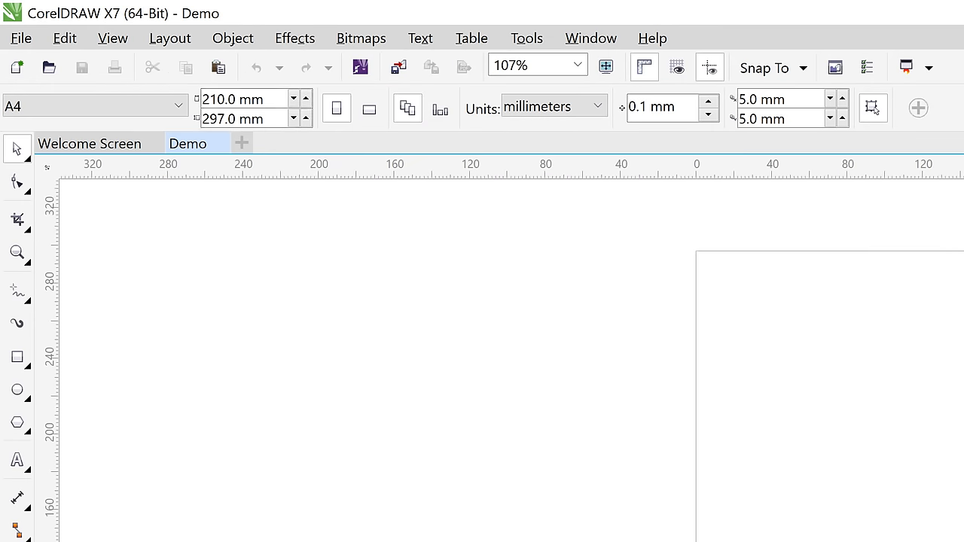
{"action": "right_click", "coordinate": [25, 462]}
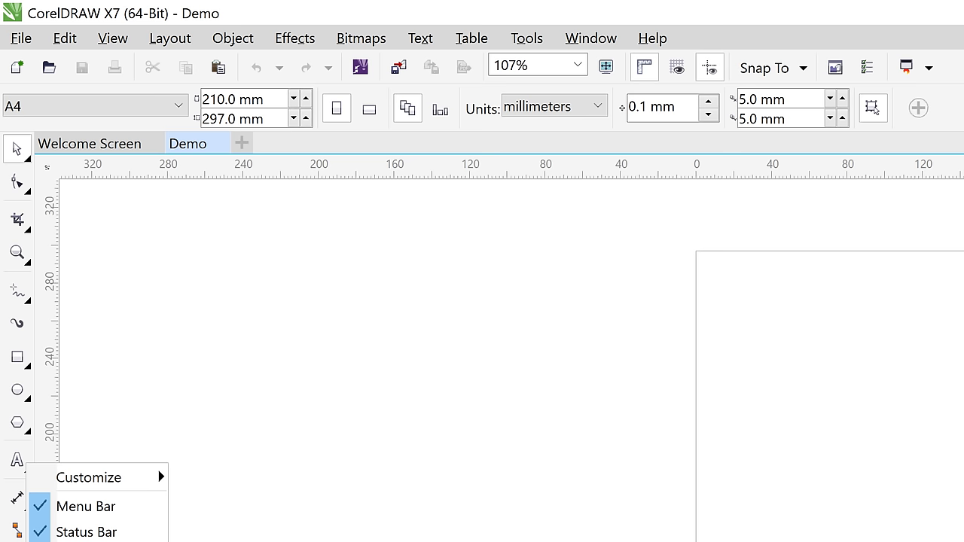
{"action": "left_click", "coordinate": [612, 377]}
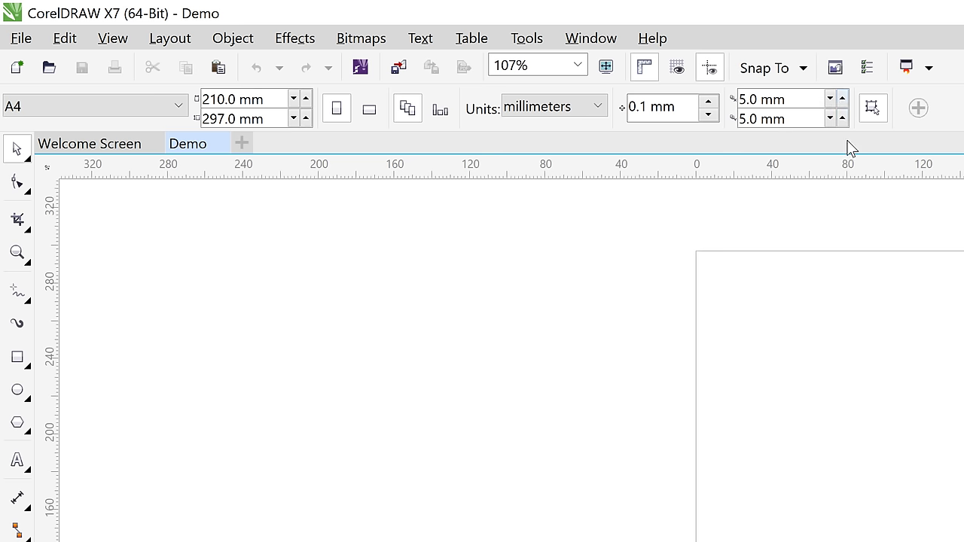
{"action": "left_click", "coordinate": [17, 183]}
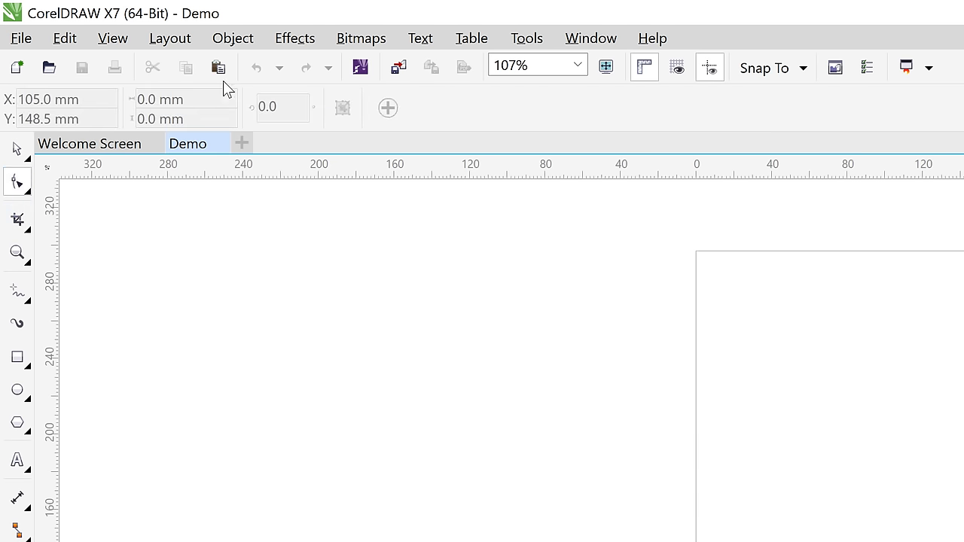
{"action": "left_click", "coordinate": [18, 149]}
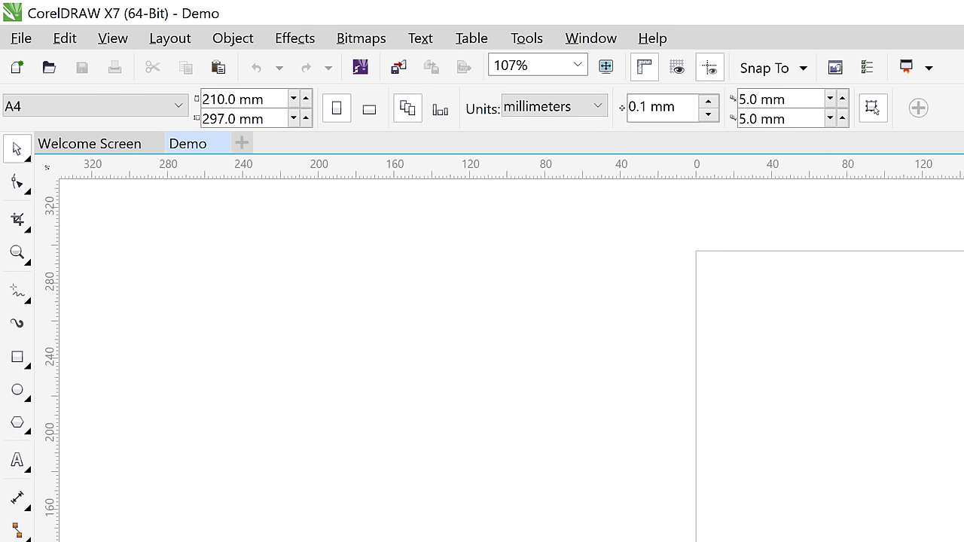
{"action": "right_click", "coordinate": [6, 451]}
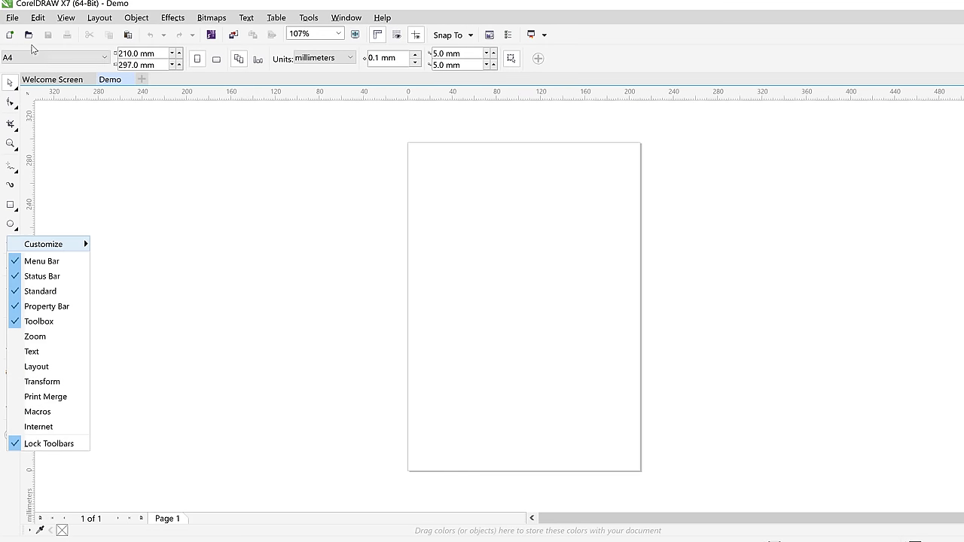
{"action": "left_click", "coordinate": [601, 48]}
{"action": "right_click", "coordinate": [601, 48]}
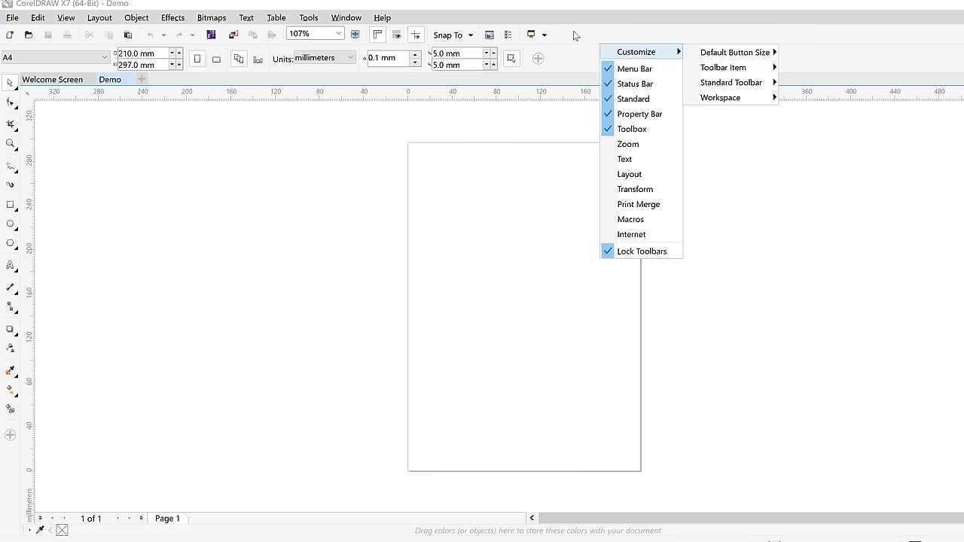
{"action": "right_click", "coordinate": [579, 32]}
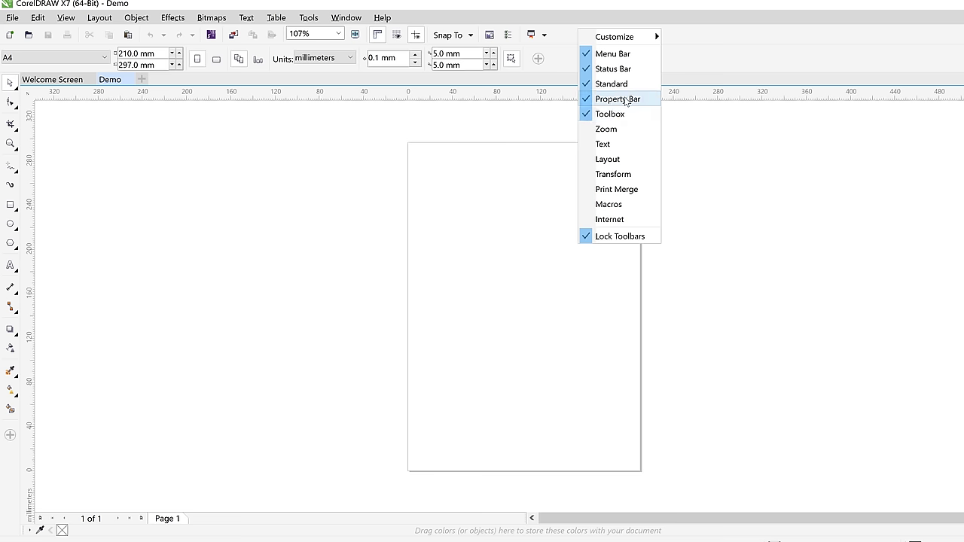
{"action": "left_click", "coordinate": [570, 66]}
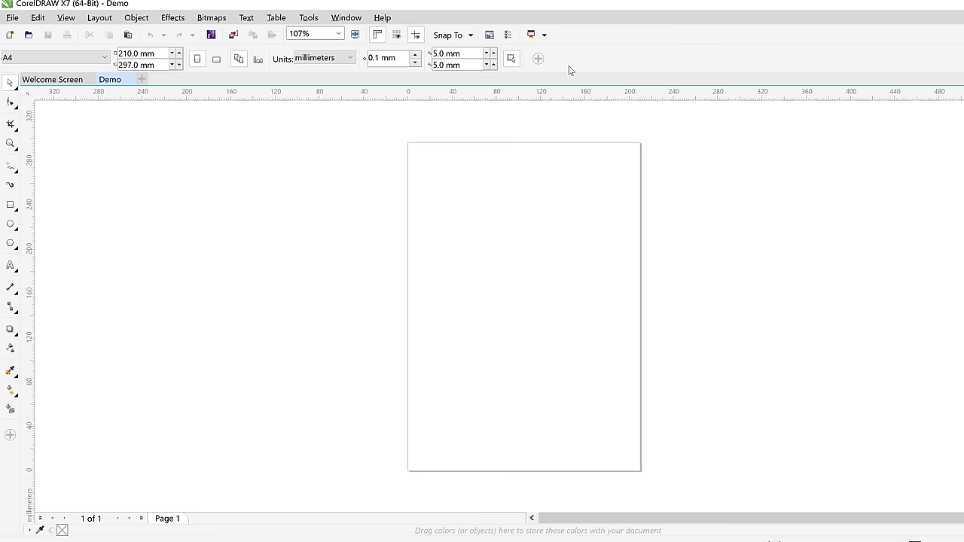
{"action": "right_click", "coordinate": [598, 37]}
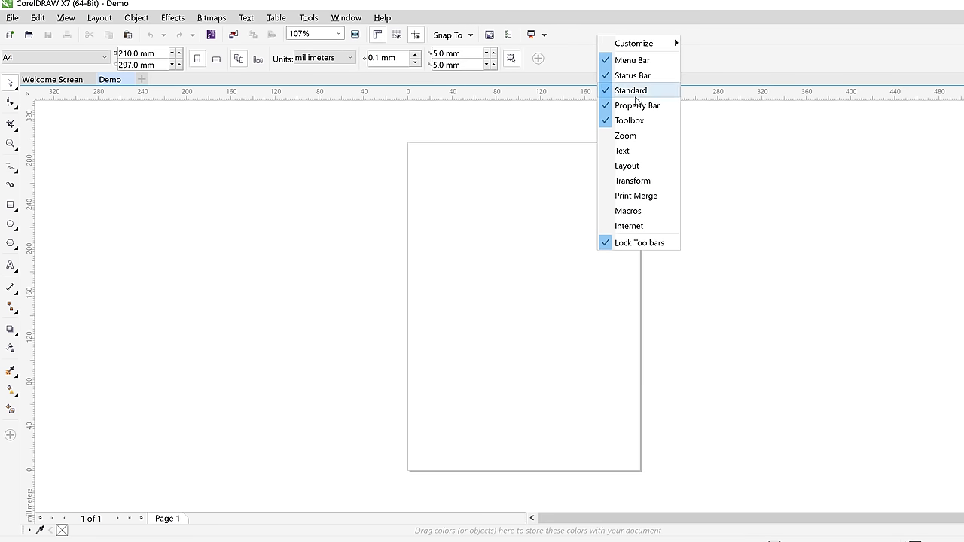
{"action": "left_click", "coordinate": [637, 91]}
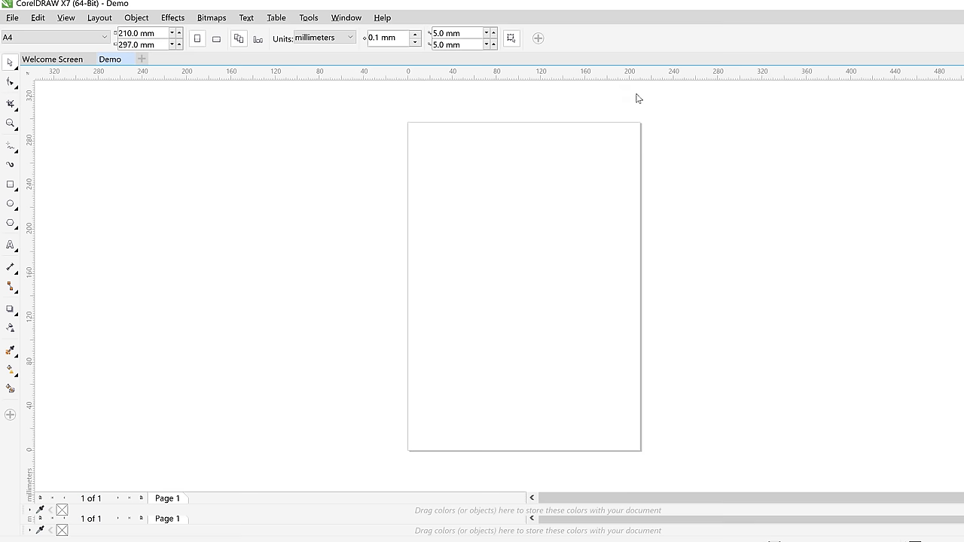
{"action": "right_click", "coordinate": [633, 37]}
{"action": "left_click", "coordinate": [666, 108]}
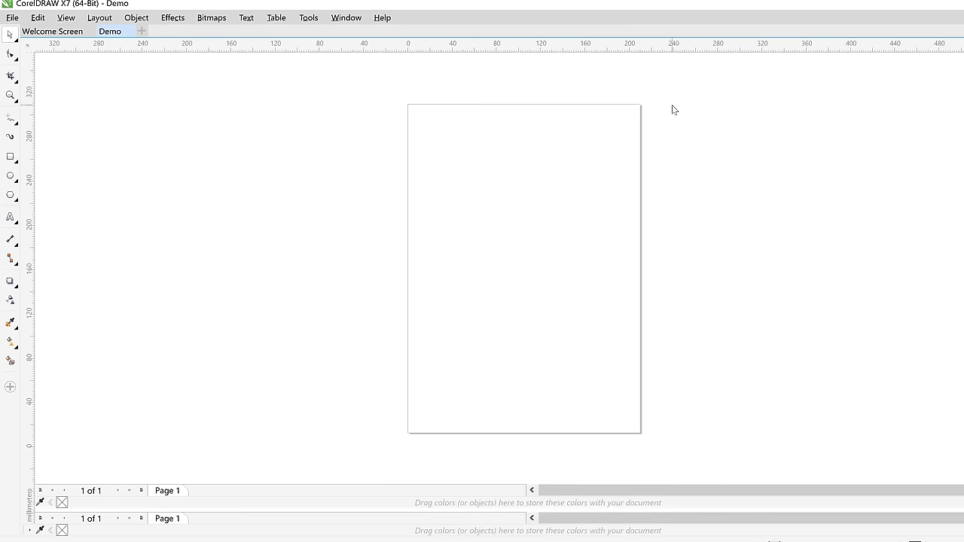
{"action": "right_click", "coordinate": [624, 15]}
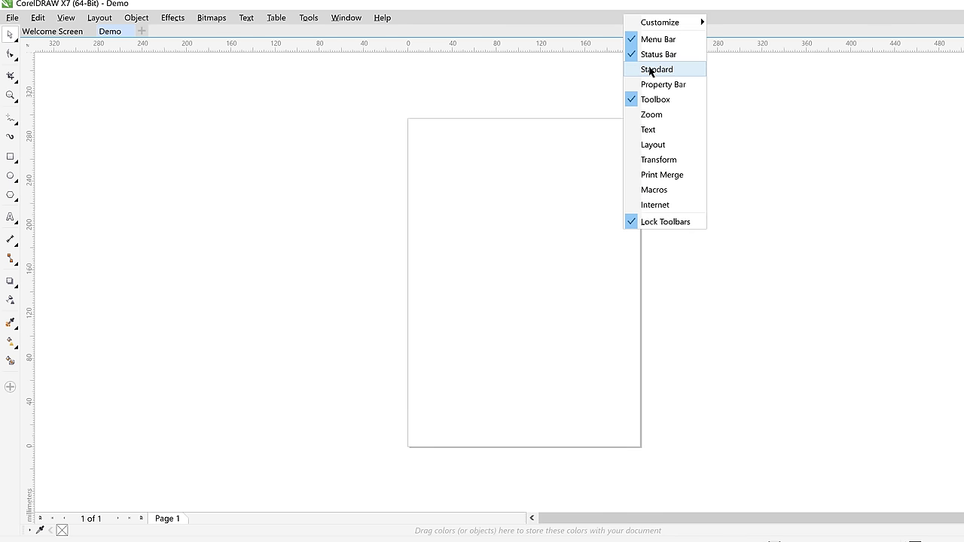
{"action": "left_click", "coordinate": [650, 70]}
{"action": "right_click", "coordinate": [624, 41]}
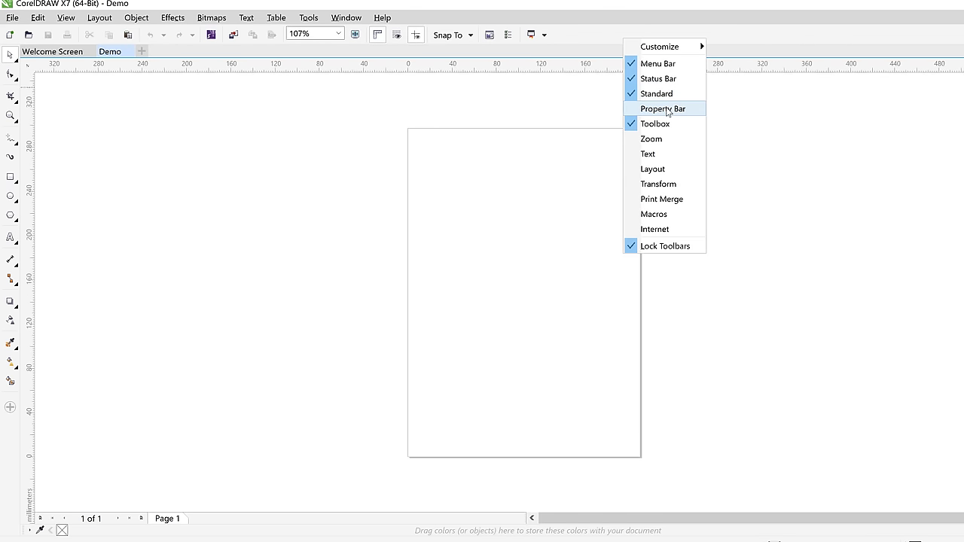
{"action": "left_click", "coordinate": [666, 110]}
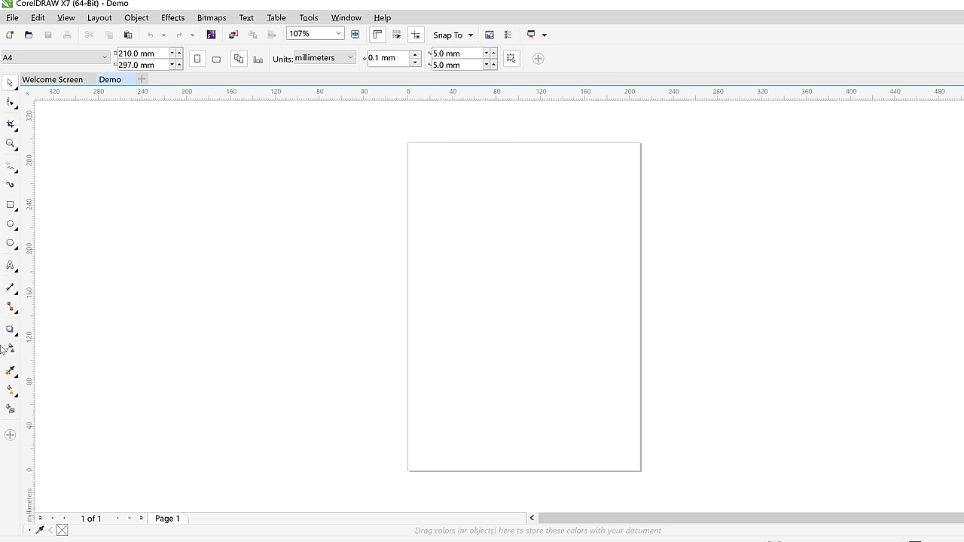
Create a new Untitled-1 document with the default settings
{"action": "mouse_move", "coordinate": [86, 83]}
{"action": "left_click", "coordinate": [143, 80]}
{"action": "left_click", "coordinate": [518, 457]}
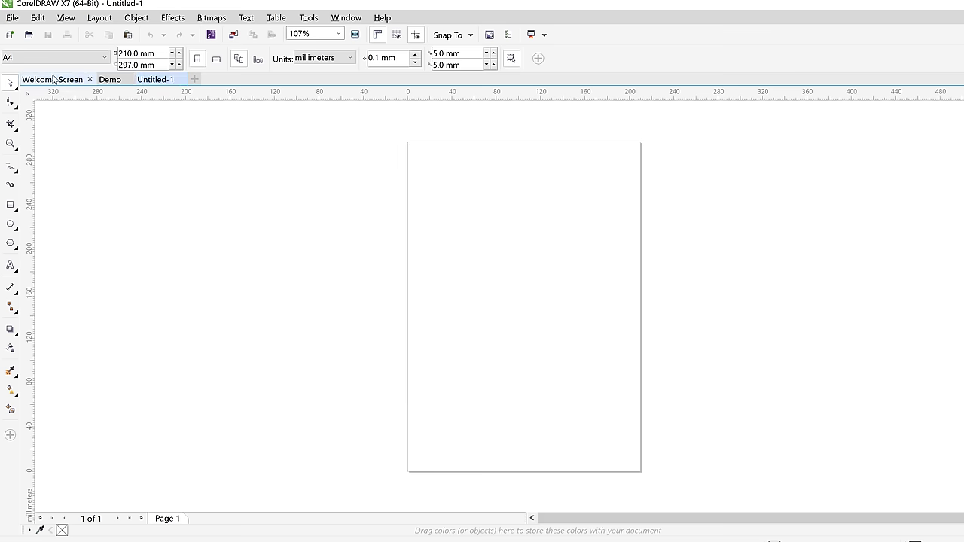
Close the Welcome Screen and switch back to the Demo document
{"action": "left_click", "coordinate": [90, 79]}
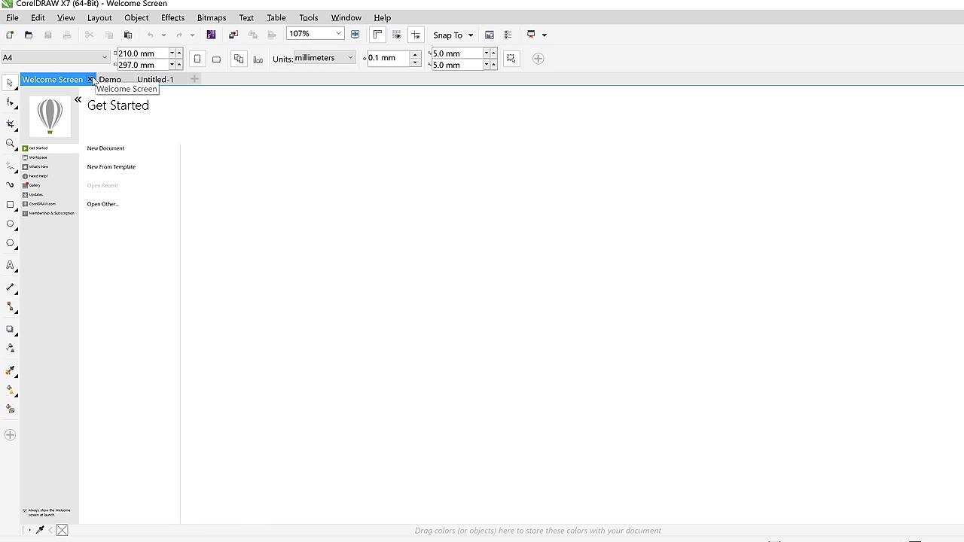
{"action": "left_click", "coordinate": [89, 79]}
{"action": "left_click_drag", "start_coordinate": [34, 79], "coordinate": [98, 83]}
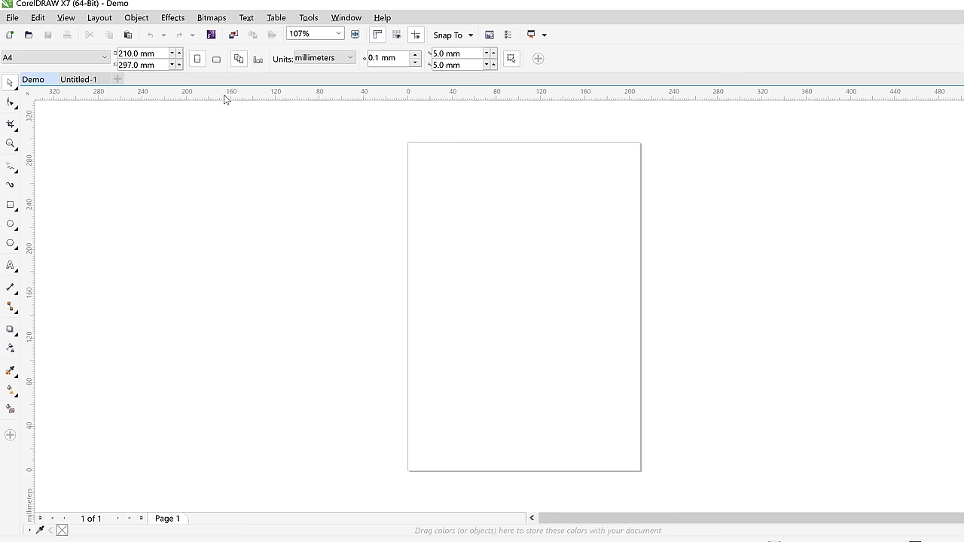
{"action": "left_click", "coordinate": [67, 17]}
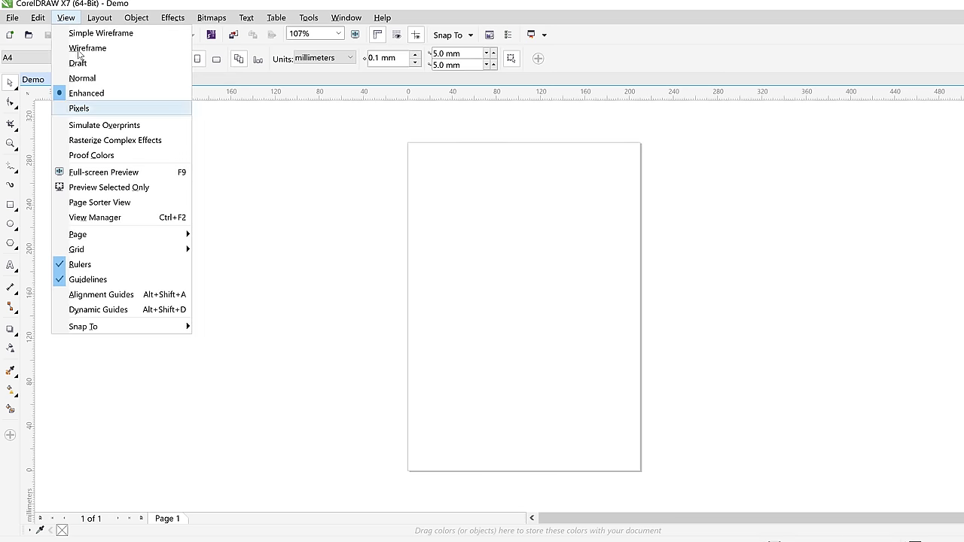
{"action": "left_click", "coordinate": [97, 265]}
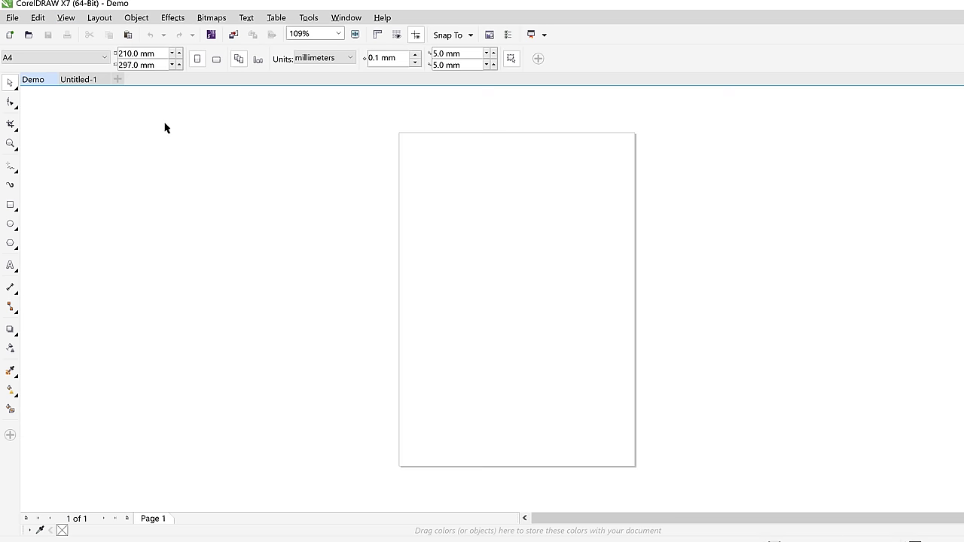
{"action": "left_click", "coordinate": [66, 17]}
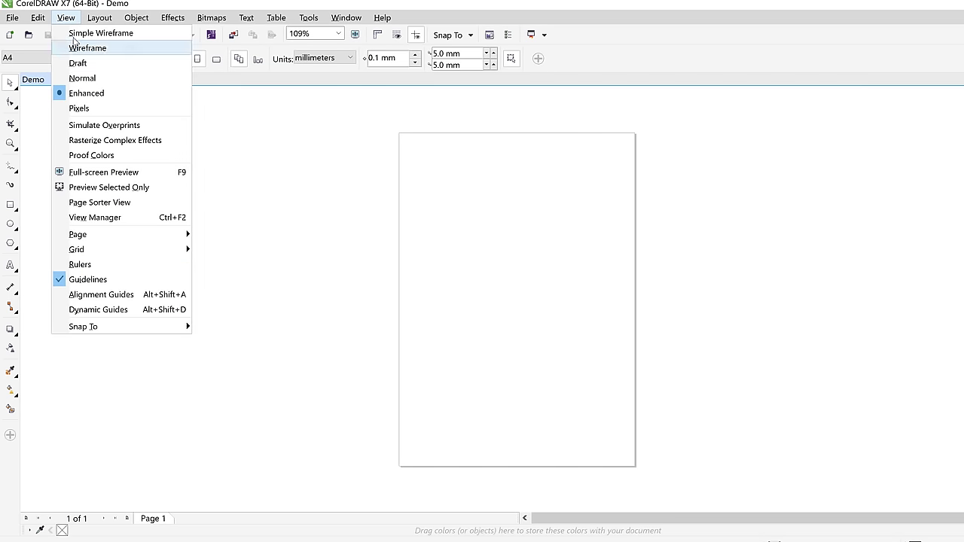
{"action": "left_click", "coordinate": [92, 265]}
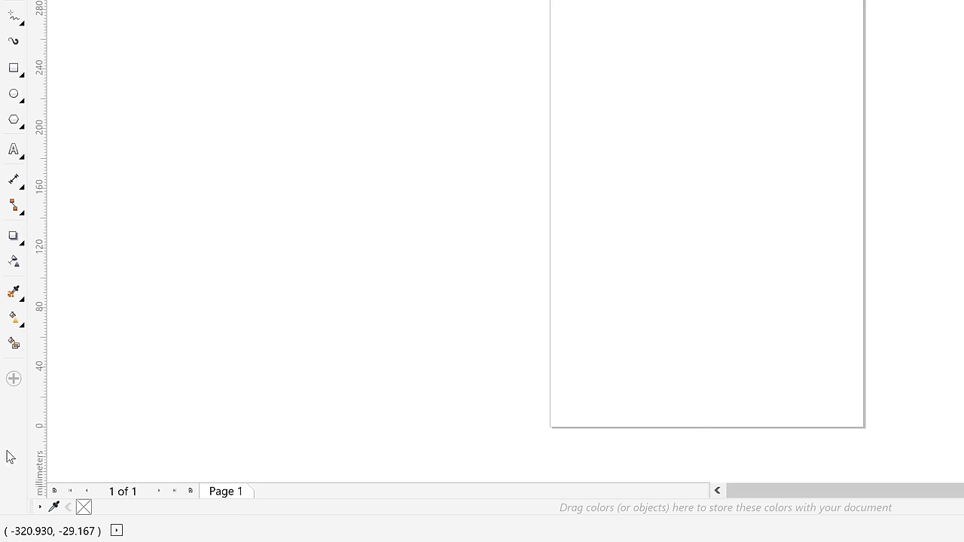
{"action": "right_click", "coordinate": [23, 424]}
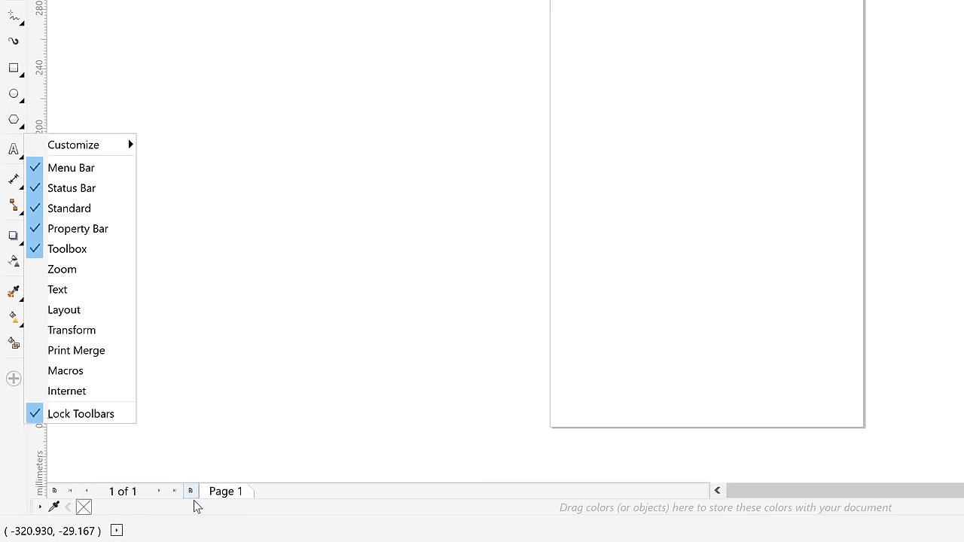
{"action": "left_click", "coordinate": [252, 515]}
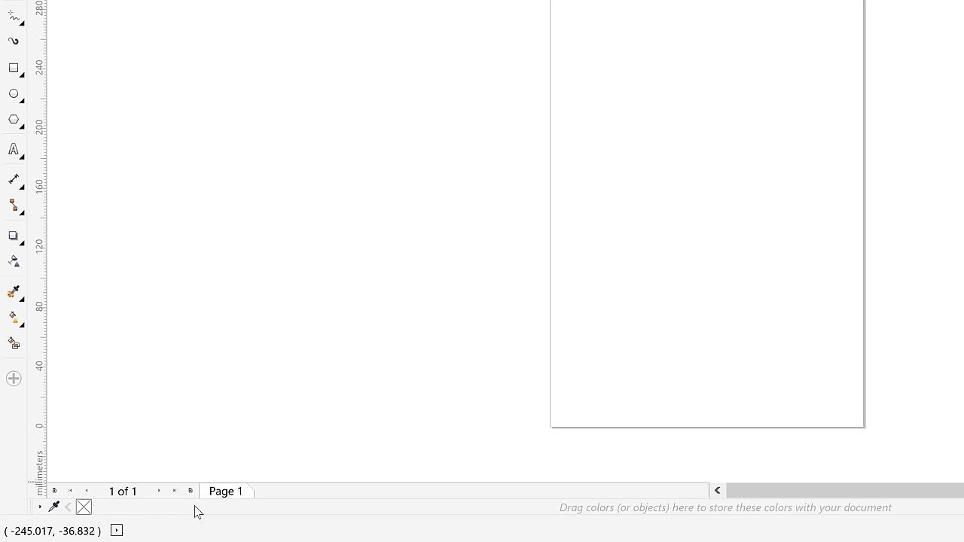
{"action": "right_click", "coordinate": [6, 437]}
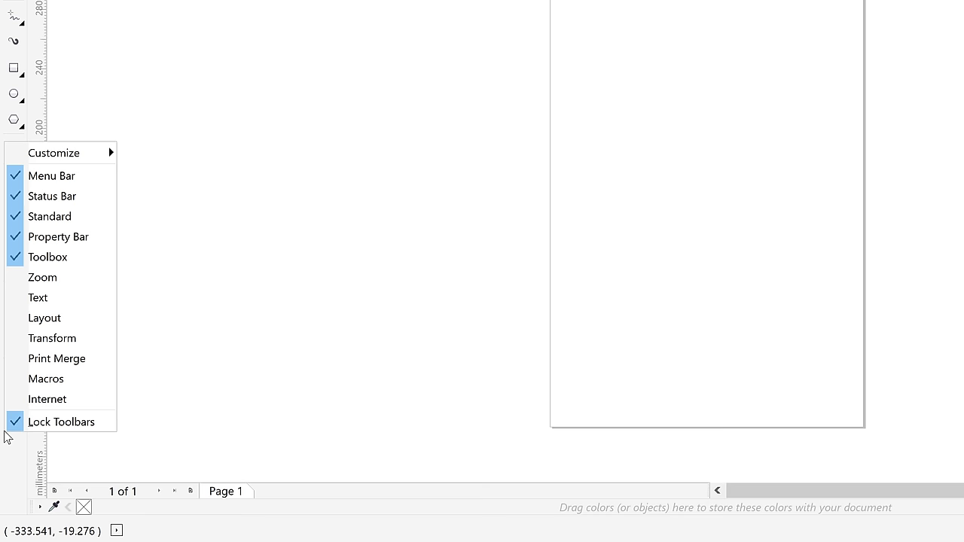
{"action": "left_click", "coordinate": [232, 533]}
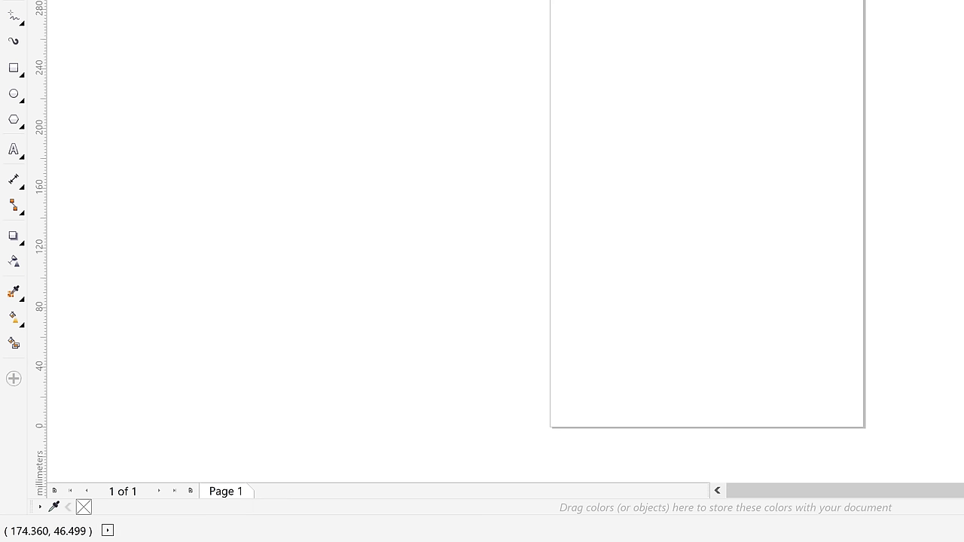
Switch between the Align and Distribute and Color dockers, ending on the Transformations docker
{"action": "left_click", "coordinate": [946, 120]}
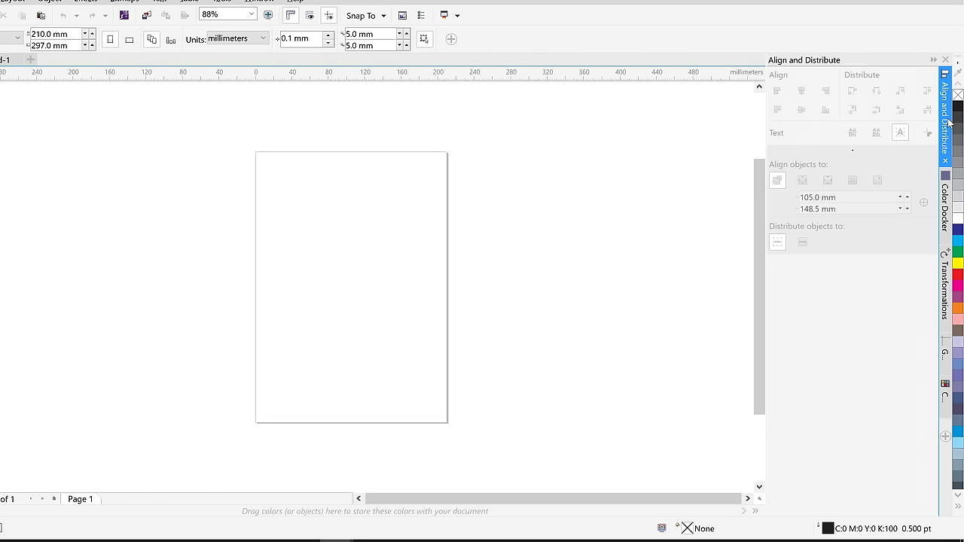
{"action": "left_click", "coordinate": [945, 207]}
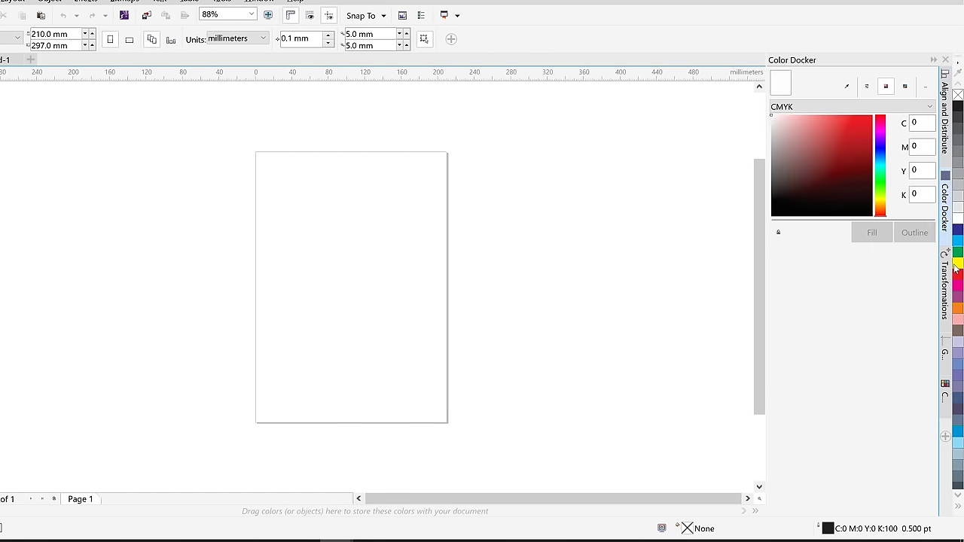
{"action": "left_click", "coordinate": [941, 284]}
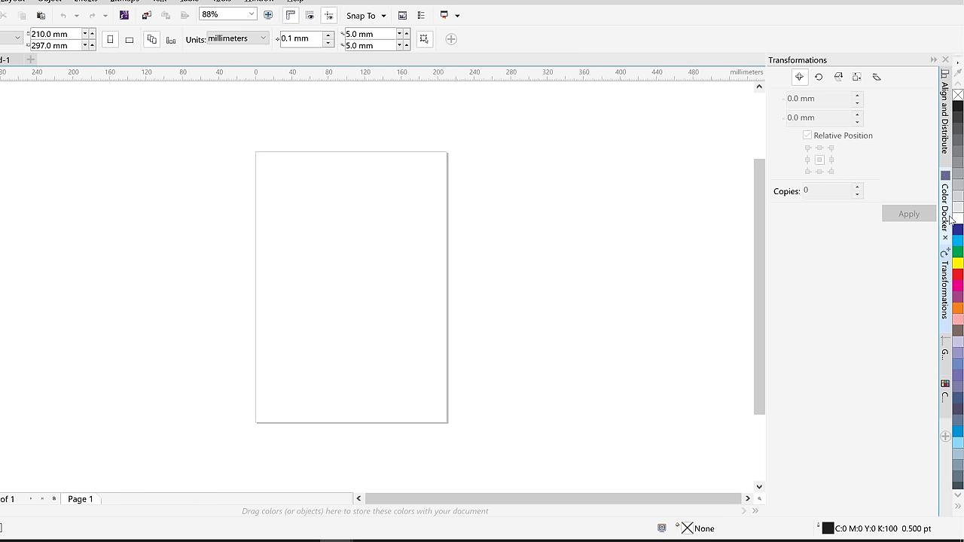
{"action": "left_click", "coordinate": [945, 213]}
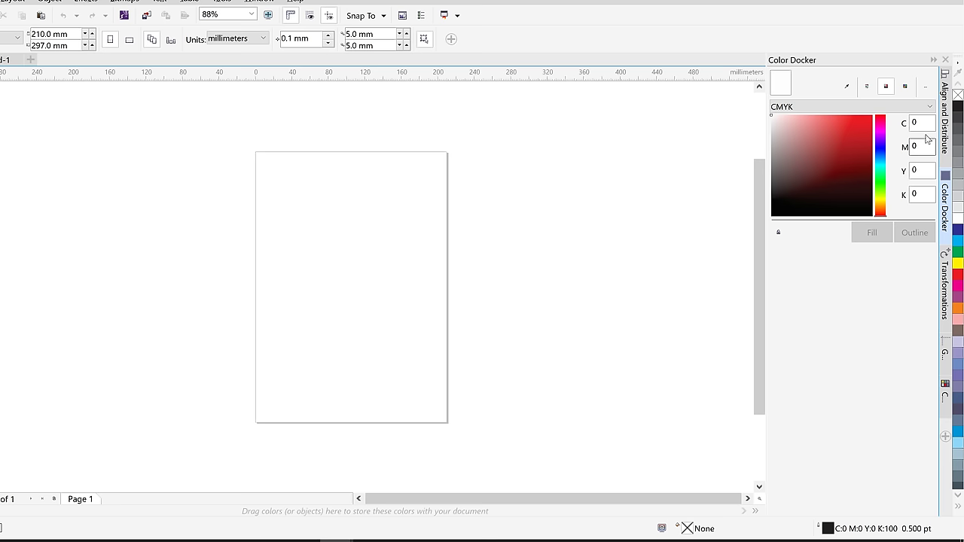
{"action": "left_click", "coordinate": [949, 148]}
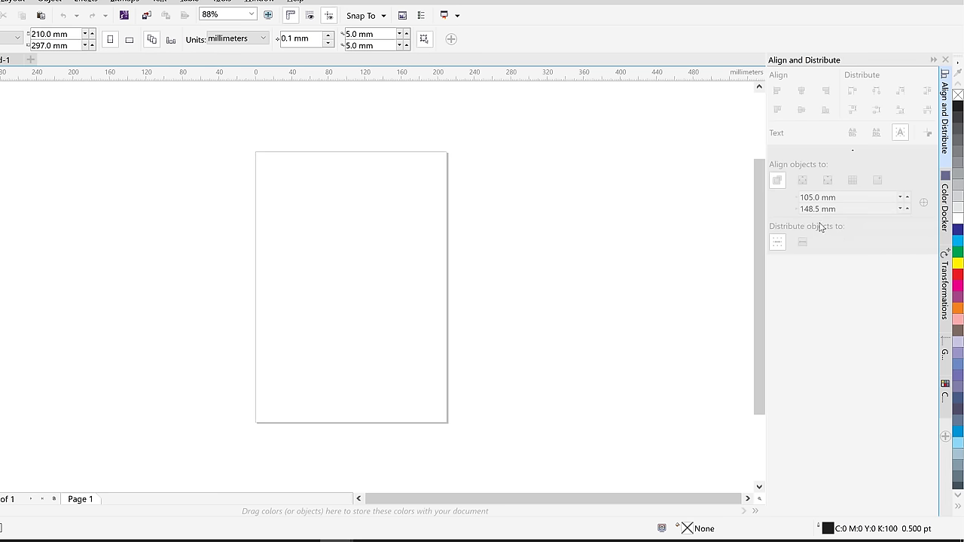
{"action": "left_click", "coordinate": [948, 298]}
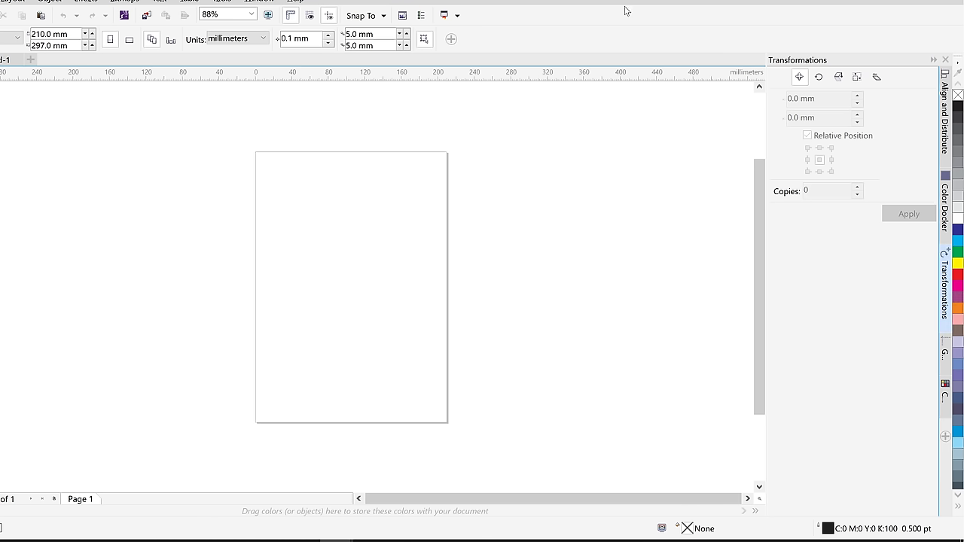
Remove and re-add the Color docker via Window > Dockers, then collapse the docker panel
{"action": "left_click", "coordinate": [260, 1]}
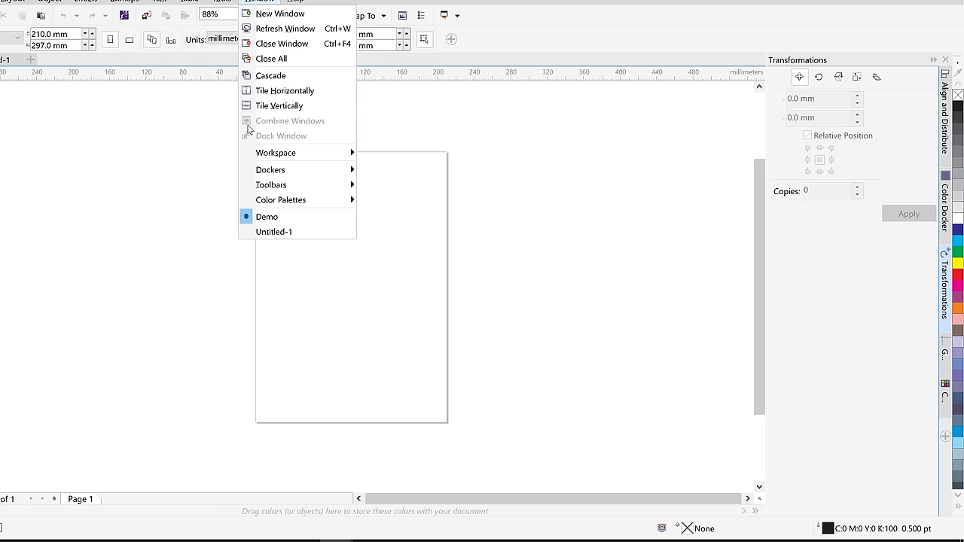
{"action": "mouse_move", "coordinate": [271, 173]}
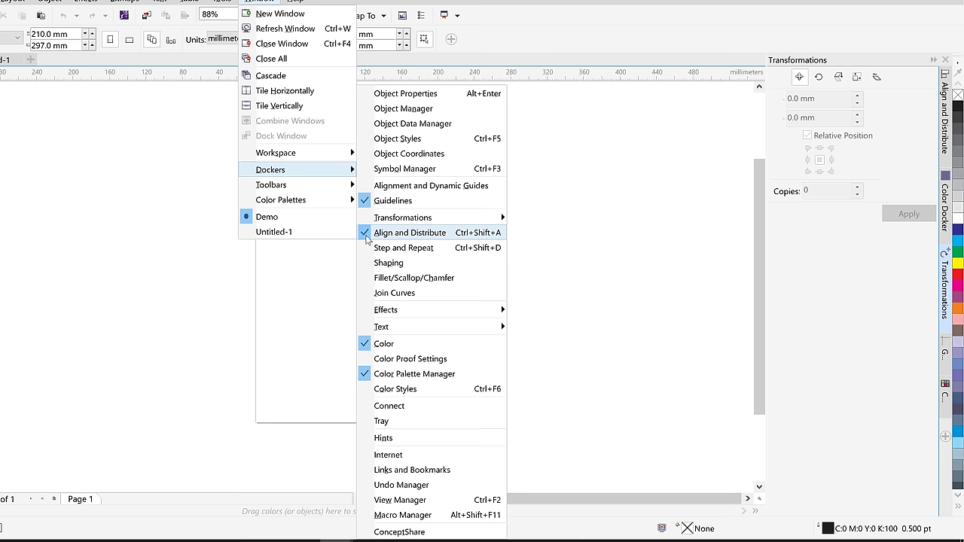
{"action": "left_click", "coordinate": [367, 346]}
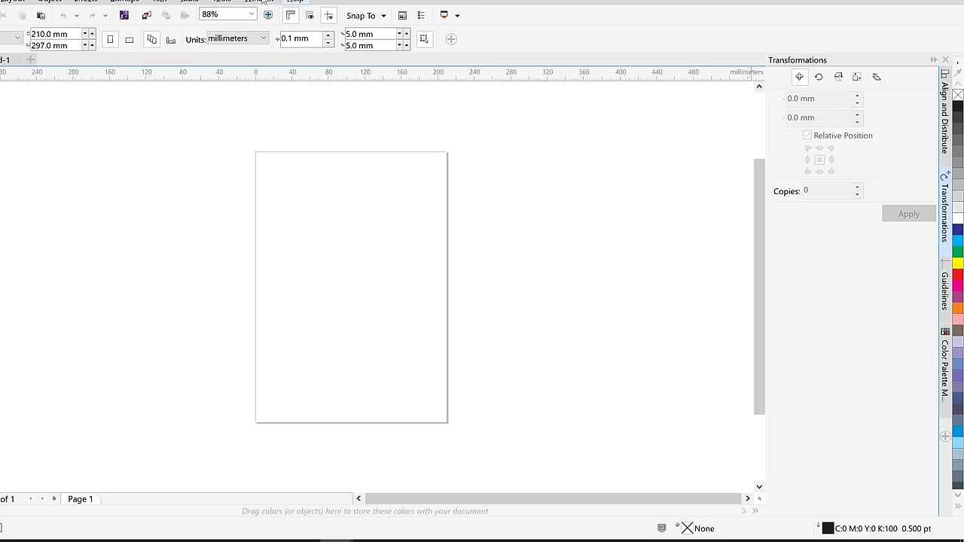
{"action": "left_click", "coordinate": [260, 3]}
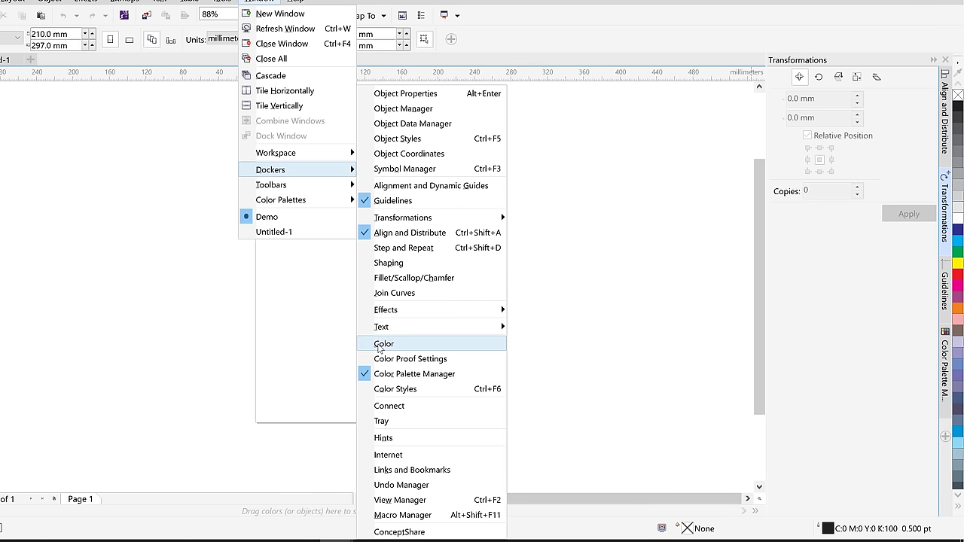
{"action": "left_click", "coordinate": [380, 344]}
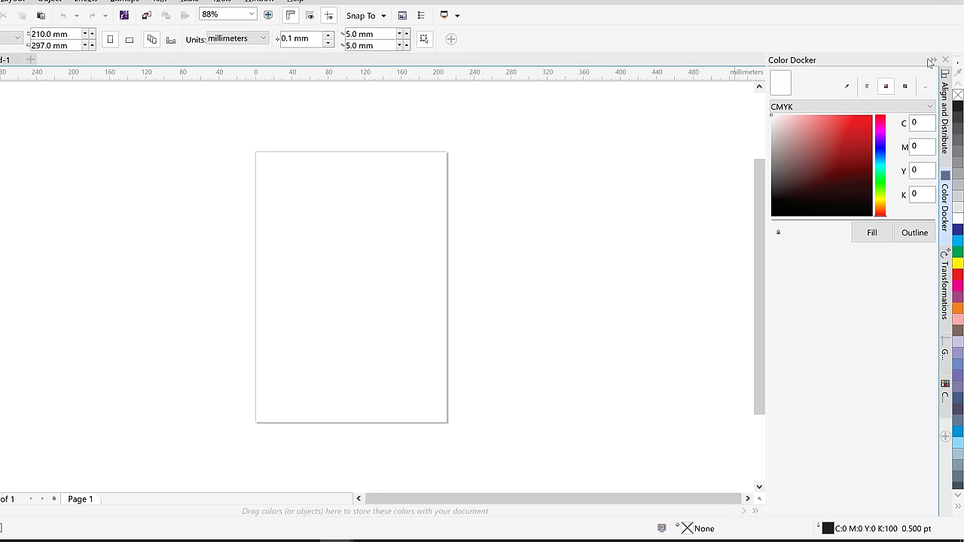
{"action": "left_click", "coordinate": [944, 60]}
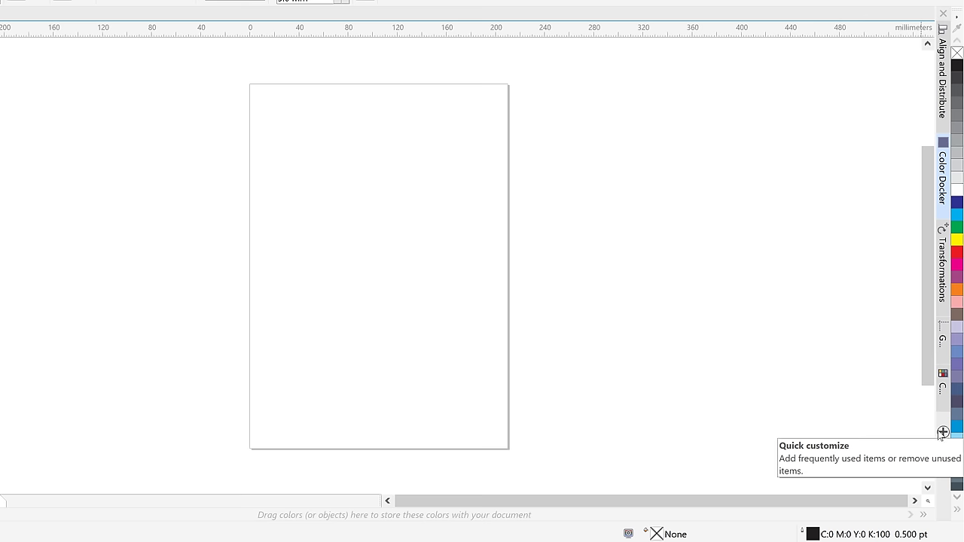
Add Artistic Media, Blend, Contour, Extrude, Font Playground and Insert Character dockers, then close Insert Character
{"action": "left_click", "coordinate": [942, 432]}
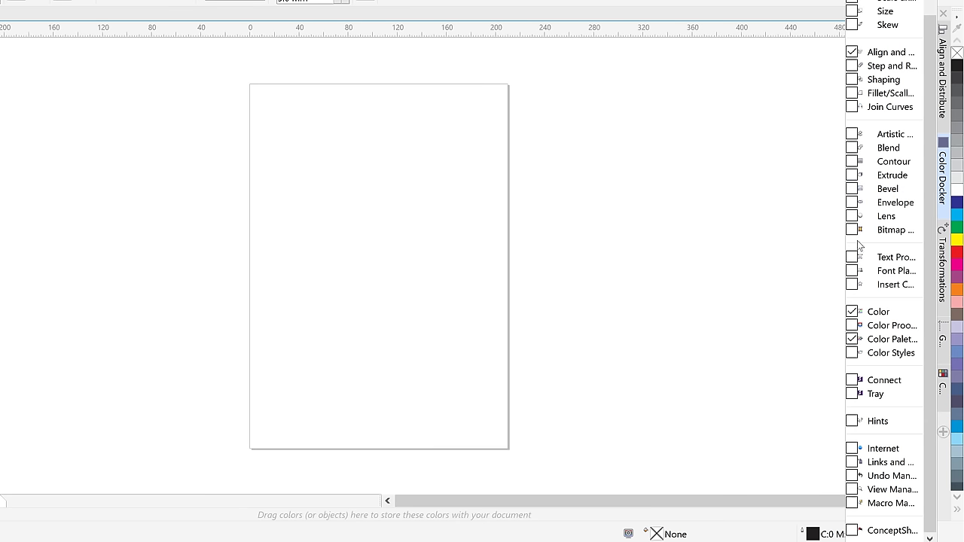
{"action": "left_click", "coordinate": [939, 461]}
{"action": "left_click", "coordinate": [942, 433]}
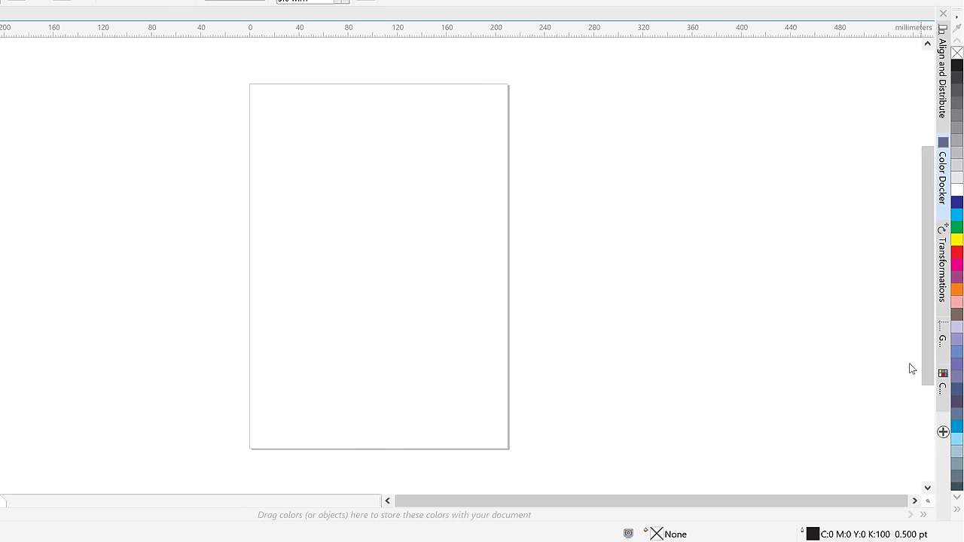
{"action": "left_click", "coordinate": [851, 134]}
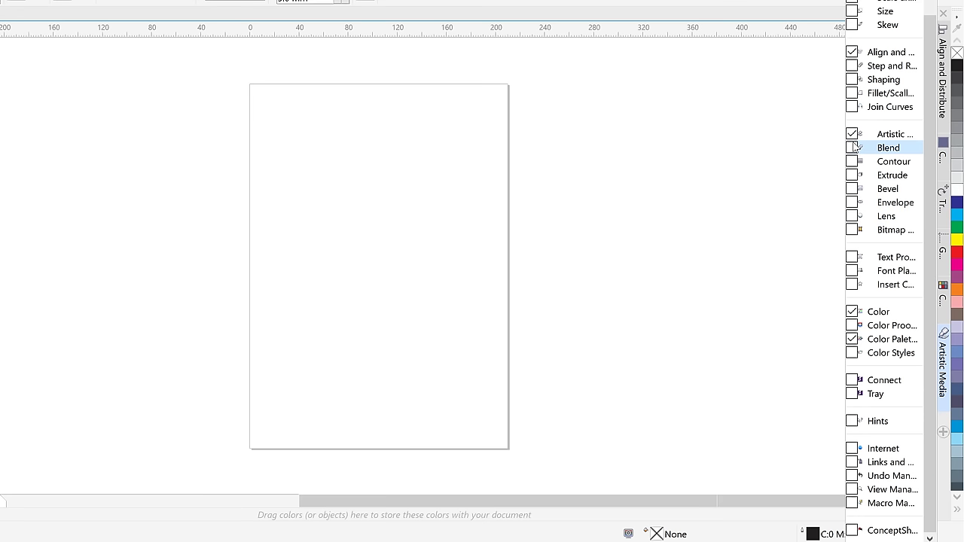
{"action": "left_click", "coordinate": [852, 148]}
{"action": "left_click", "coordinate": [852, 161]}
{"action": "left_click", "coordinate": [852, 175]}
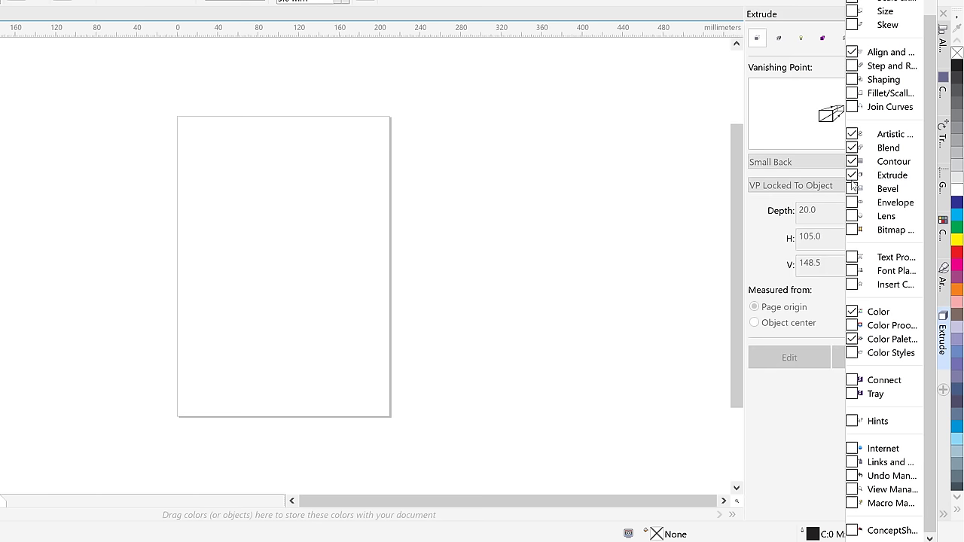
{"action": "left_click", "coordinate": [852, 271]}
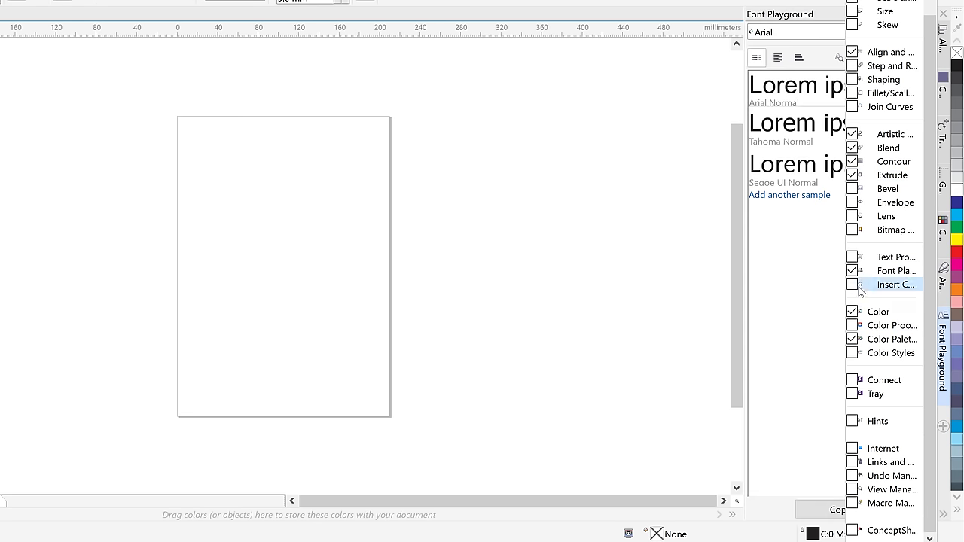
{"action": "left_click", "coordinate": [851, 284]}
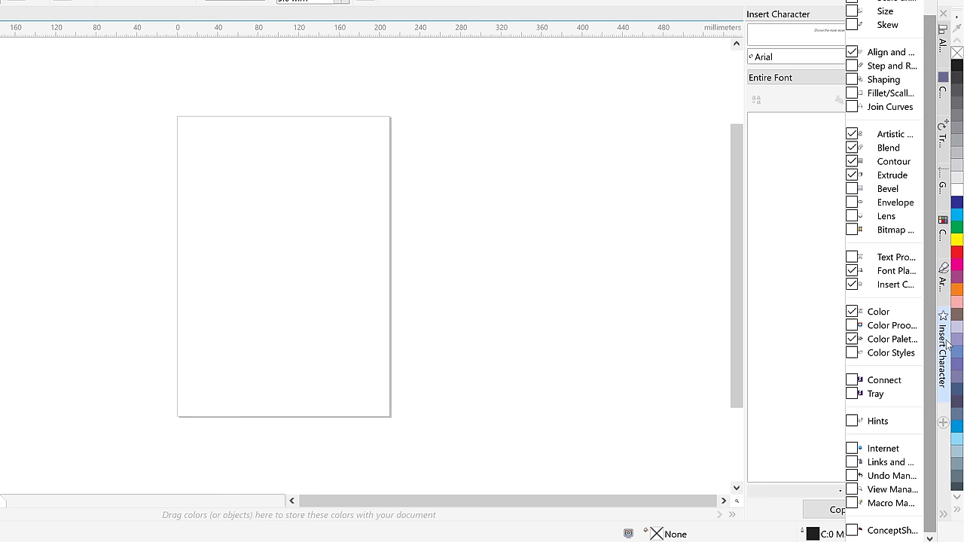
{"action": "key", "text": "Escape"}
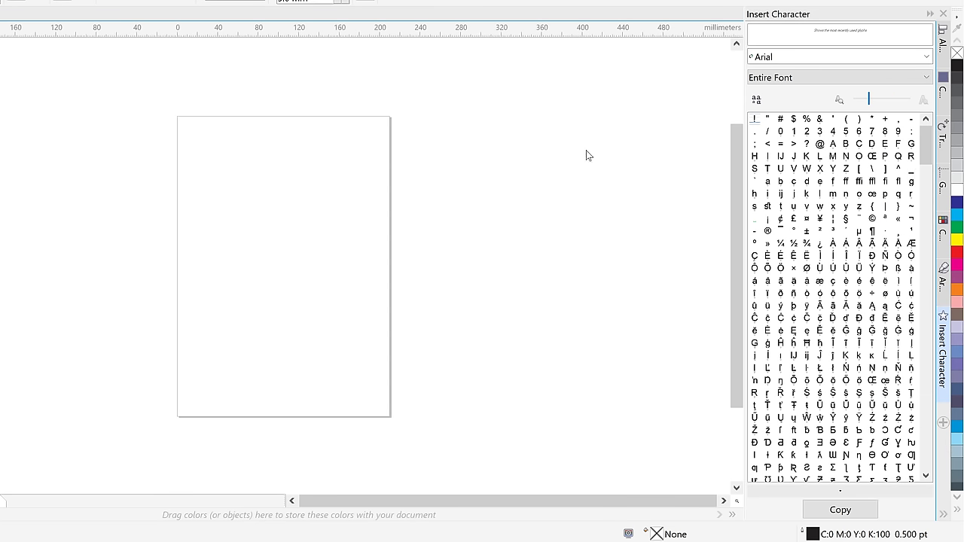
{"action": "left_click", "coordinate": [942, 13]}
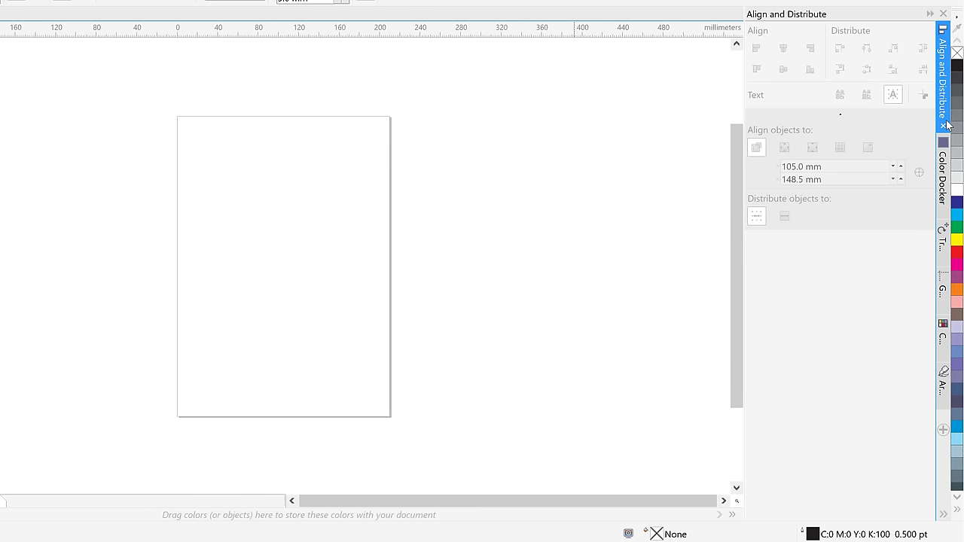
Float the Align and Distribute docker, collapse it, and redock it lower in the stack
{"action": "left_click_drag", "start_coordinate": [946, 96], "coordinate": [810, 89]}
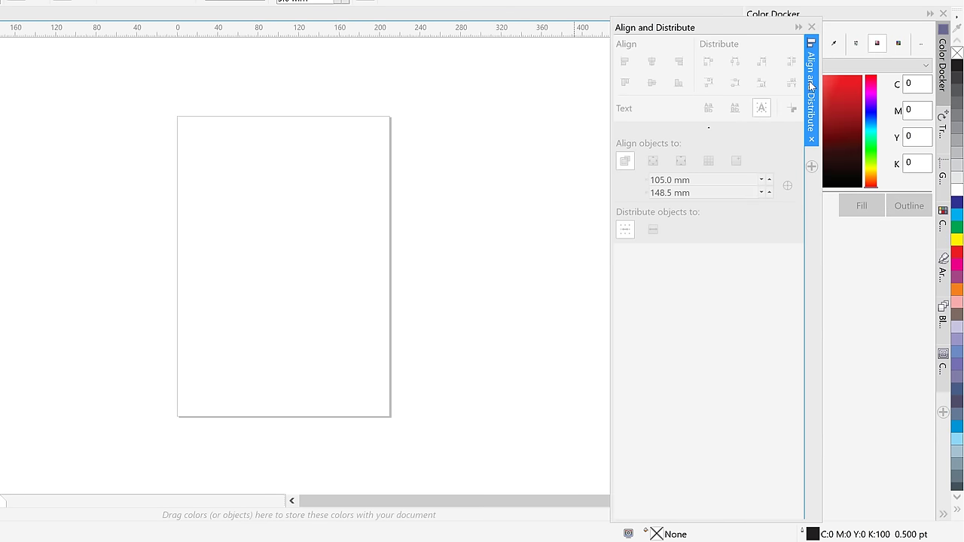
{"action": "left_click", "coordinate": [799, 27]}
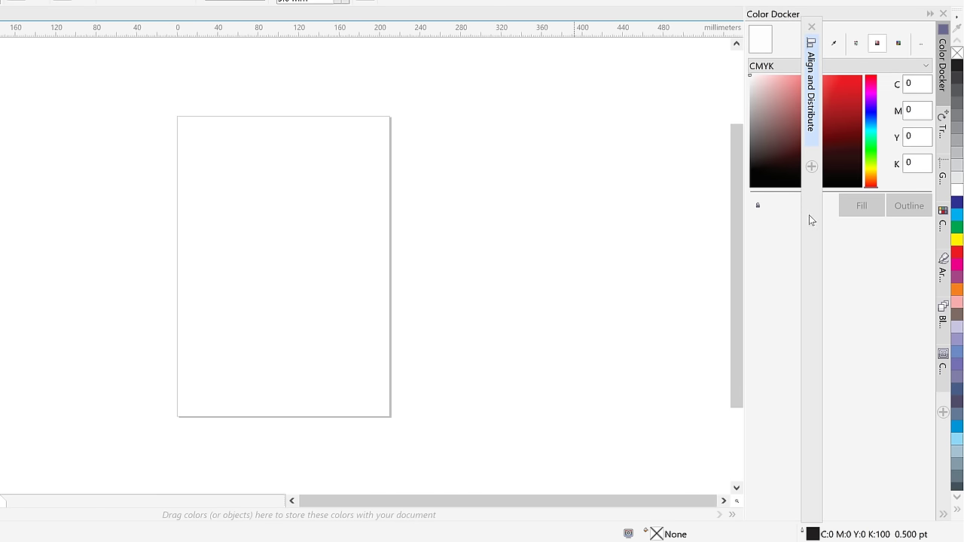
{"action": "left_click_drag", "start_coordinate": [808, 215], "coordinate": [921, 228]}
Move Transformations into its own docker column and leave Guidelines collapsed
{"action": "left_click_drag", "start_coordinate": [942, 125], "coordinate": [936, 193]}
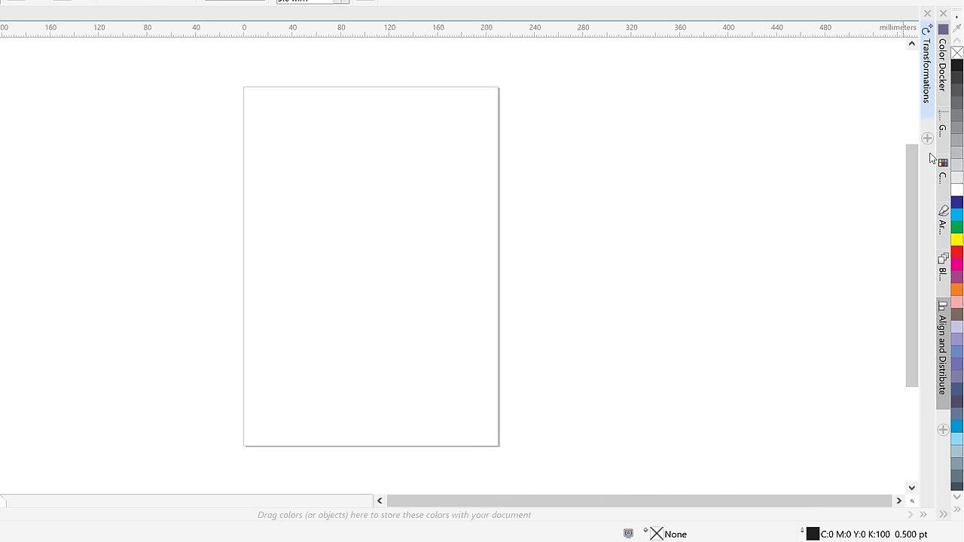
{"action": "left_click", "coordinate": [942, 128]}
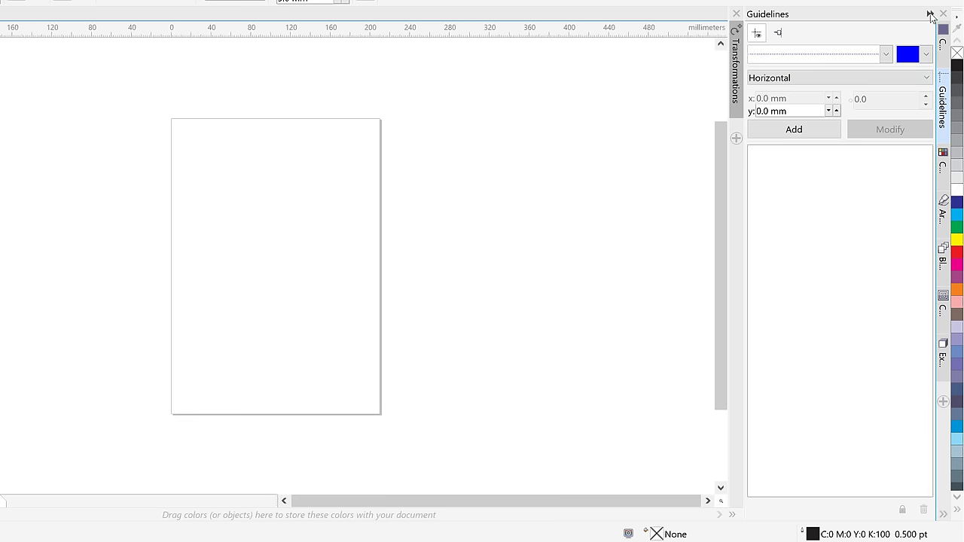
{"action": "left_click", "coordinate": [930, 17]}
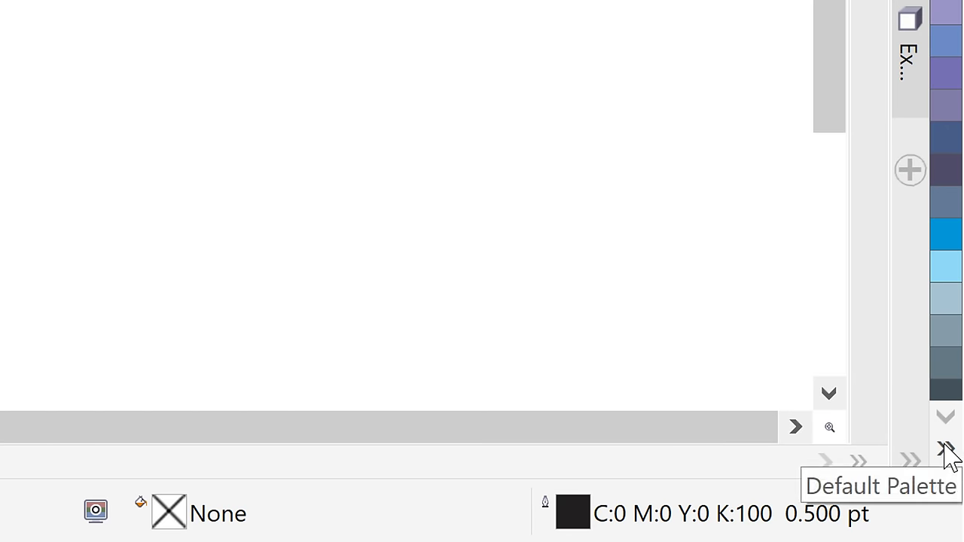
Expand the Default Palette so its swatches show in multiple columns
{"action": "left_click", "coordinate": [946, 450]}
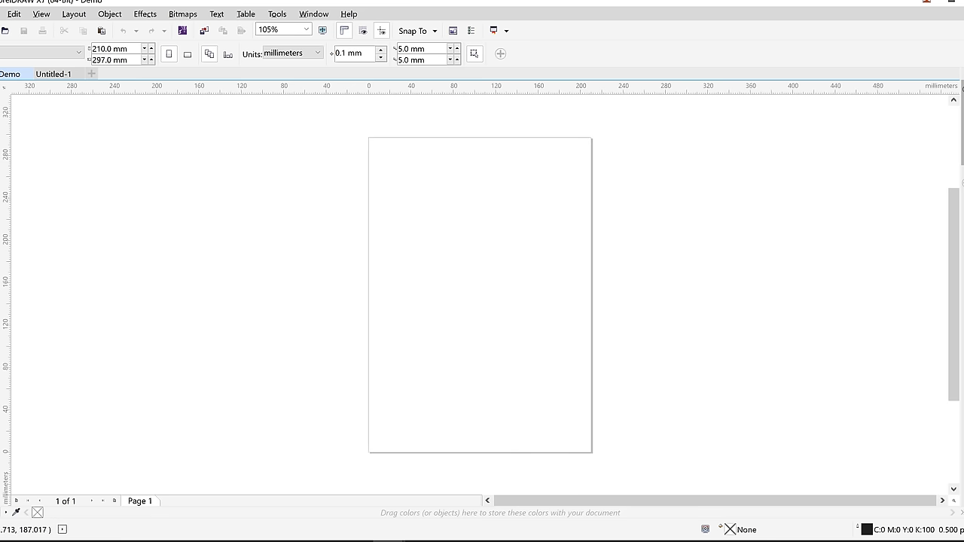
Draw a rectangle over the page's left edge and fill it magenta pink (C:20 M:80 Y:0 K:20)
{"action": "mouse_move", "coordinate": [260, 200]}
{"action": "left_mouse_down"}
{"action": "mouse_move", "coordinate": [459, 260]}
{"action": "mouse_move", "coordinate": [472, 297]}
{"action": "left_mouse_up"}
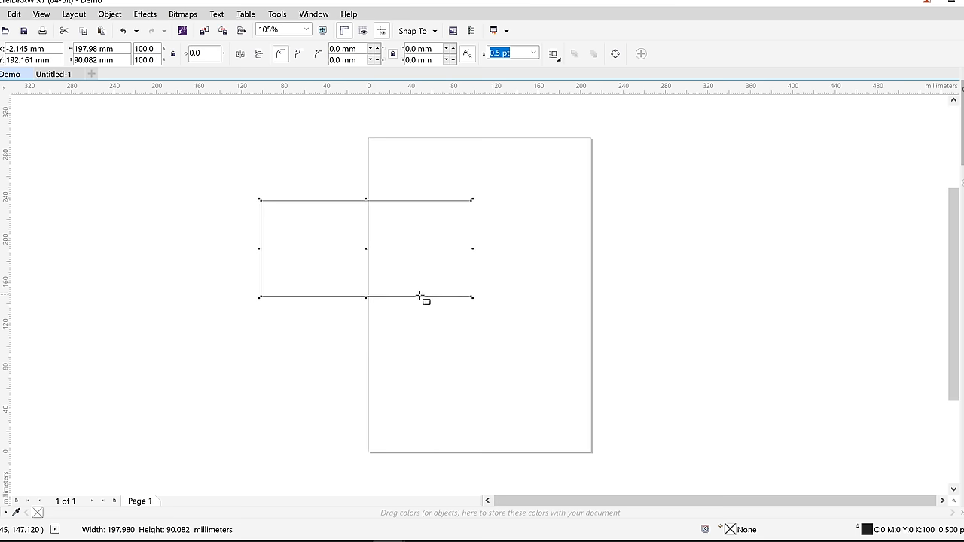
{"action": "left_click", "coordinate": [962, 188]}
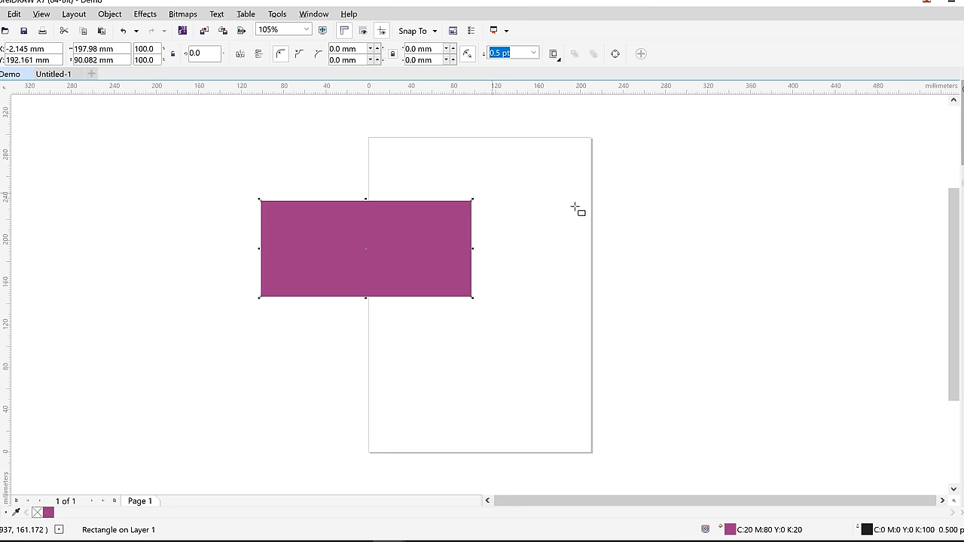
{"action": "left_click_drag", "start_coordinate": [344, 234], "coordinate": [293, 185]}
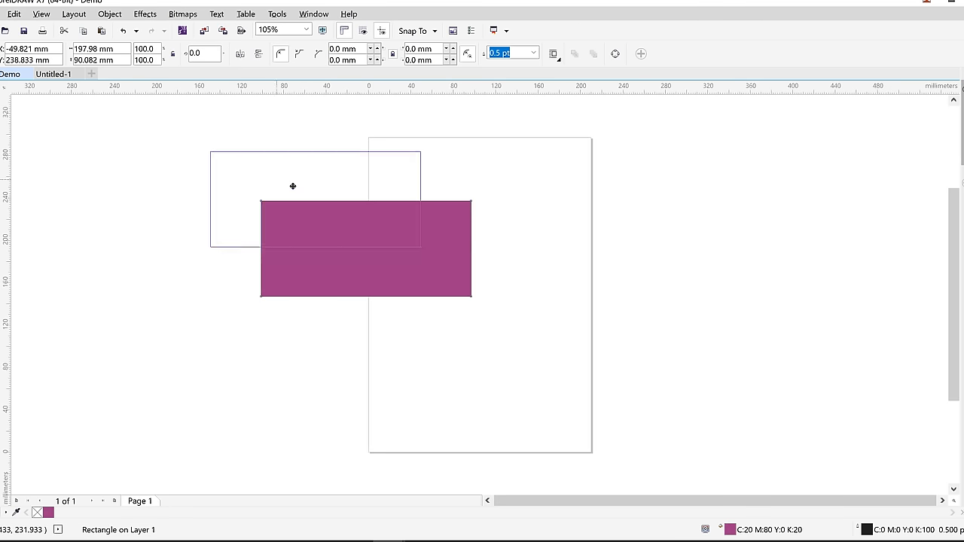
{"action": "left_click_drag", "start_coordinate": [369, 198], "coordinate": [408, 256]}
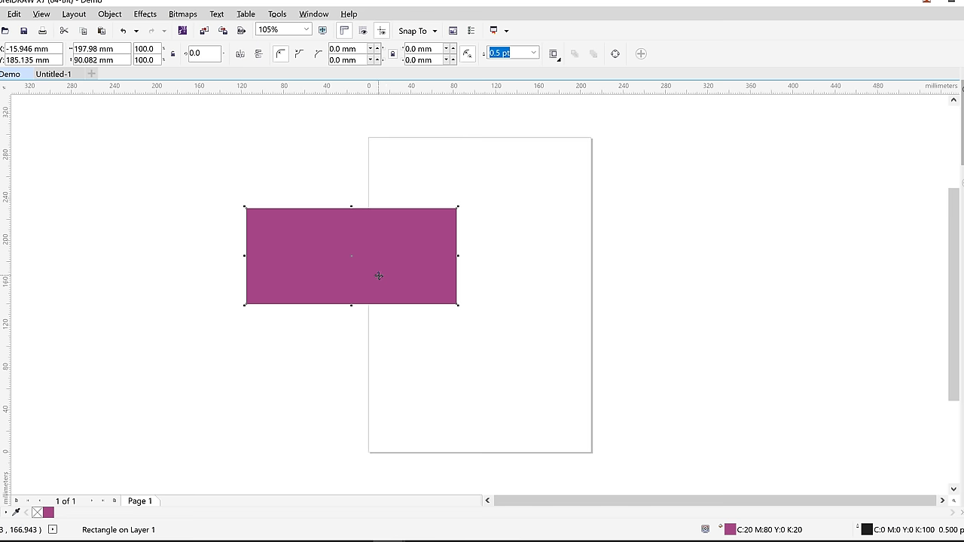
{"action": "scroll", "coordinate": [435, 287], "scroll_direction": "up", "scroll_amount": 2}
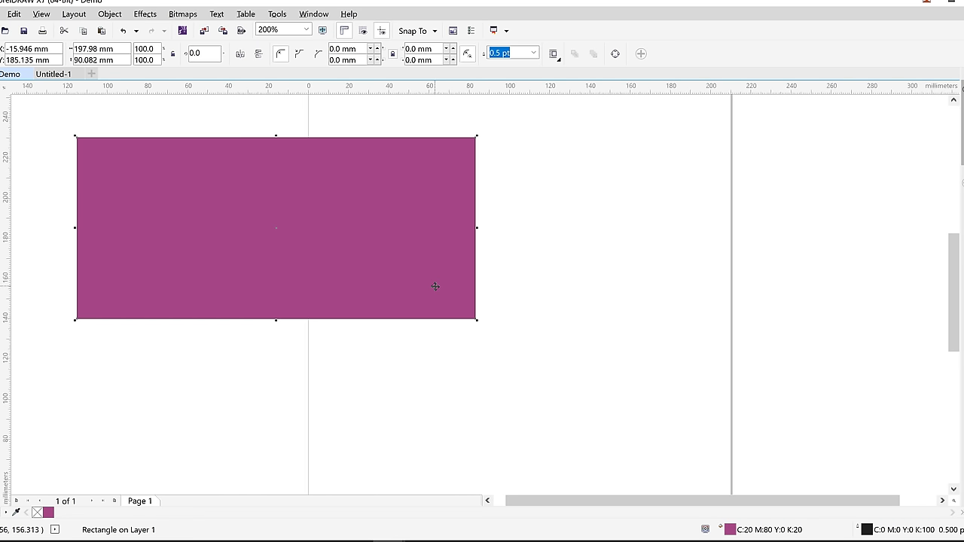
{"action": "scroll", "coordinate": [436, 286], "scroll_direction": "up", "scroll_amount": 4}
{"action": "scroll", "coordinate": [433, 284], "scroll_direction": "down", "scroll_amount": 4}
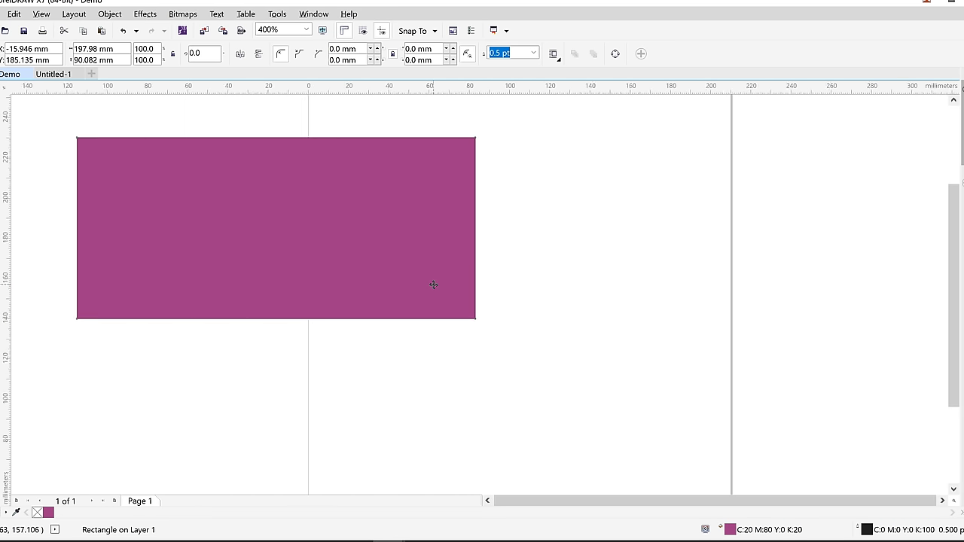
{"action": "scroll", "coordinate": [433, 285], "scroll_direction": "up", "scroll_amount": 2}
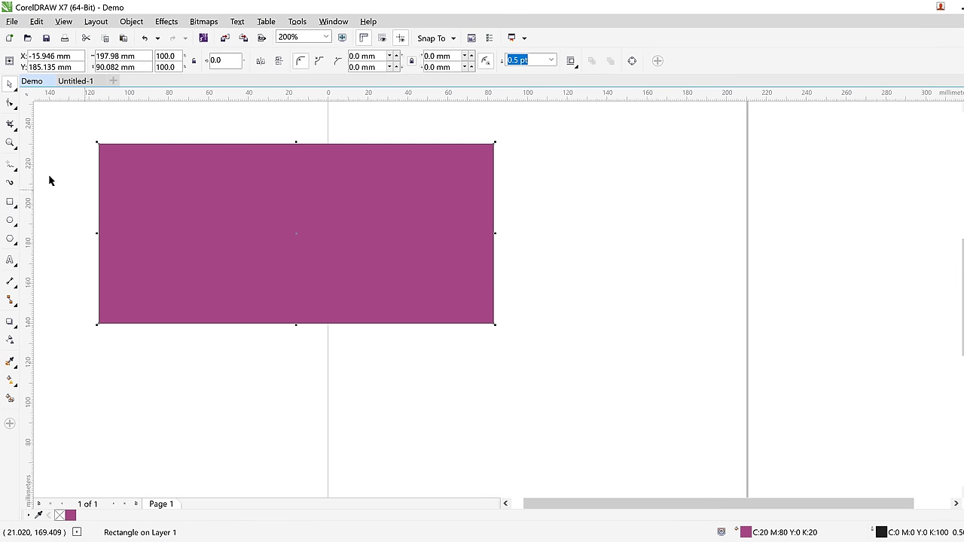
{"action": "left_click", "coordinate": [8, 142]}
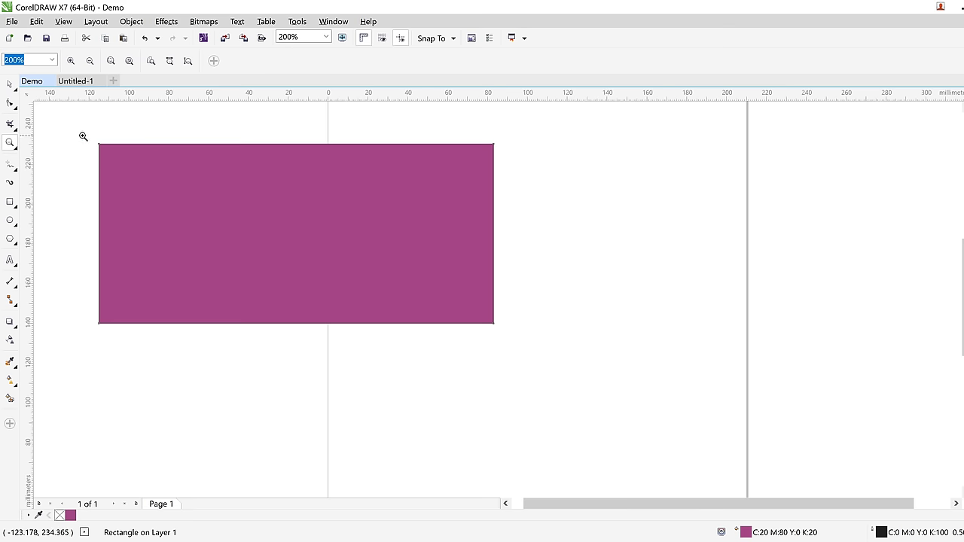
{"action": "left_click_drag", "start_coordinate": [82, 135], "coordinate": [503, 333]}
{"action": "left_click", "coordinate": [493, 312]}
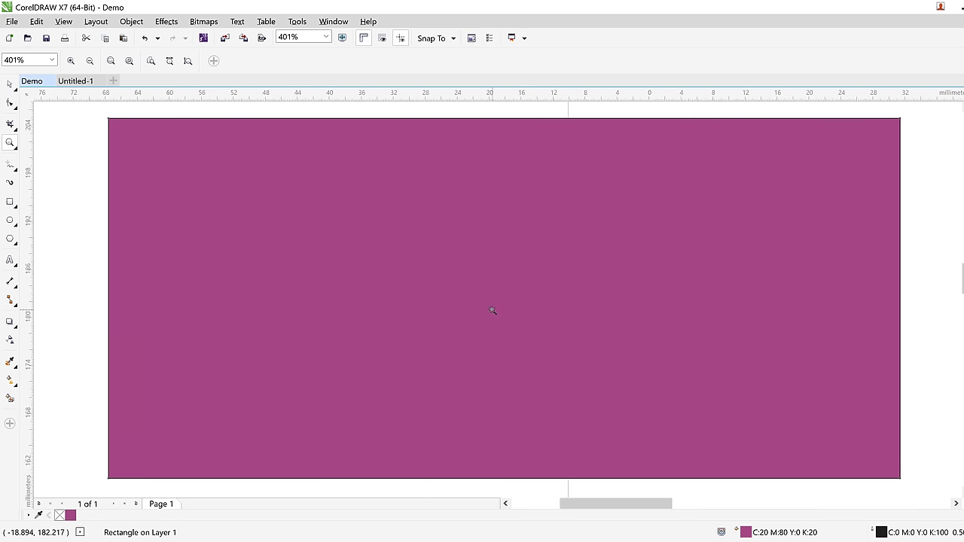
{"action": "left_click", "coordinate": [492, 311]}
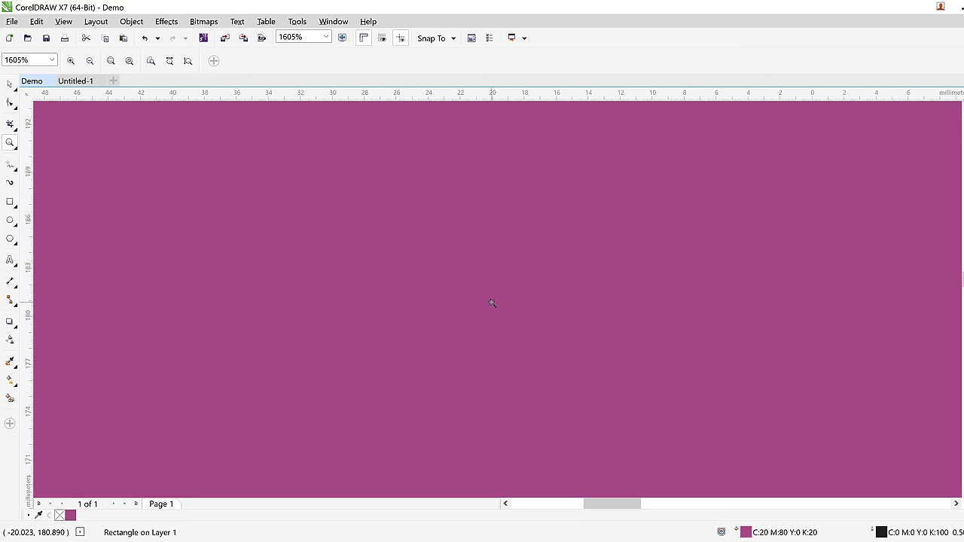
{"action": "right_click", "coordinate": [492, 309]}
{"action": "right_click", "coordinate": [492, 304]}
{"action": "right_click", "coordinate": [491, 303]}
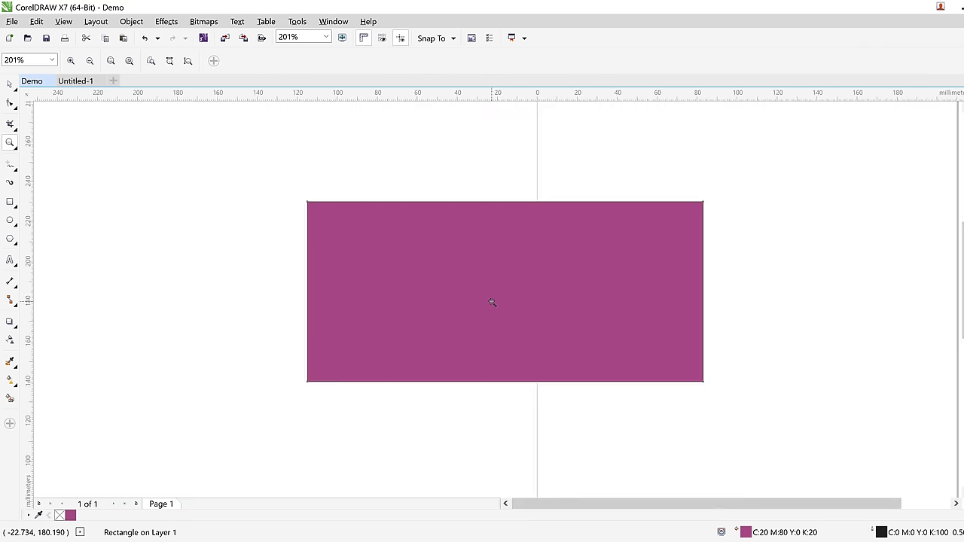
{"action": "left_click_drag", "start_coordinate": [293, 200], "coordinate": [718, 390]}
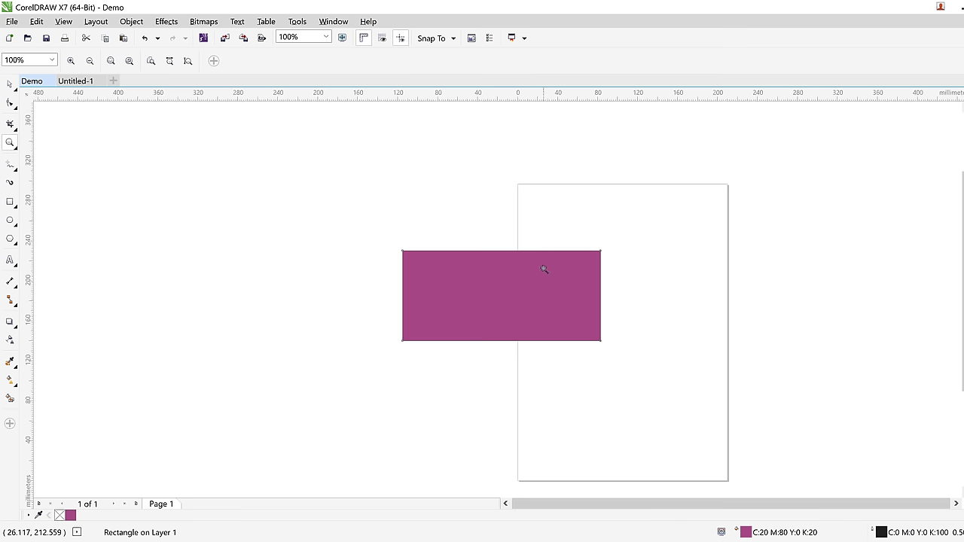
{"action": "left_click", "coordinate": [527, 288]}
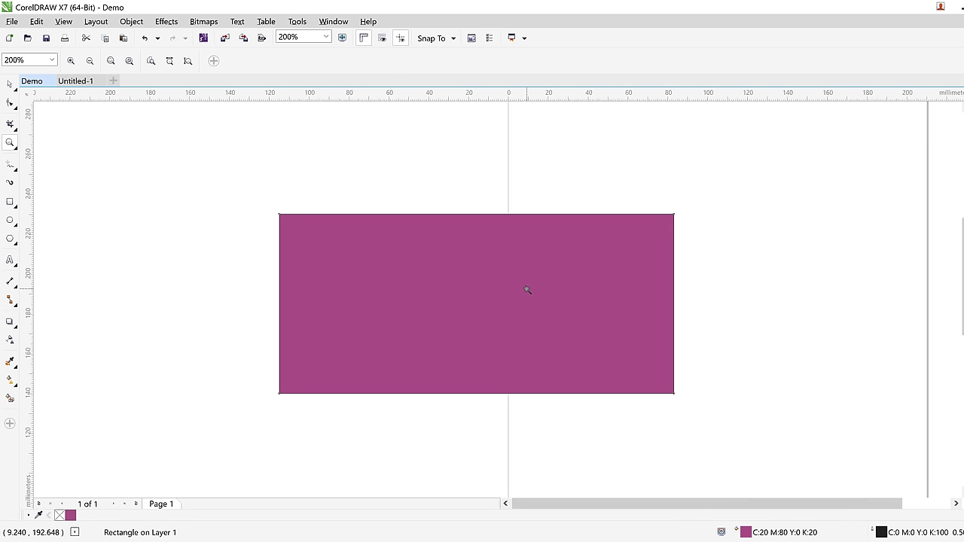
{"action": "left_click", "coordinate": [527, 289]}
{"action": "right_click", "coordinate": [527, 289]}
{"action": "left_click", "coordinate": [509, 164]}
{"action": "left_click", "coordinate": [509, 164]}
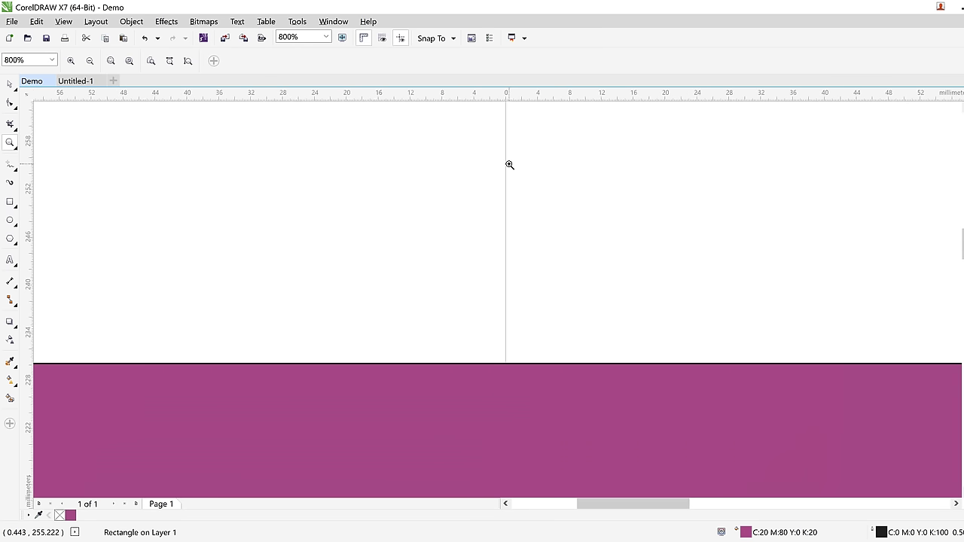
{"action": "right_click", "coordinate": [509, 164]}
{"action": "right_click", "coordinate": [509, 165]}
{"action": "right_click", "coordinate": [509, 167]}
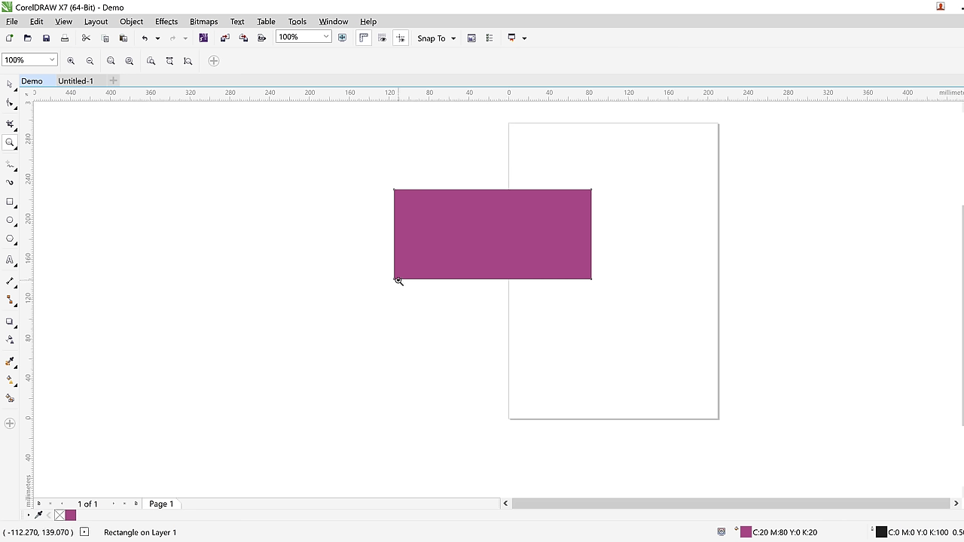
{"action": "left_click", "coordinate": [484, 234]}
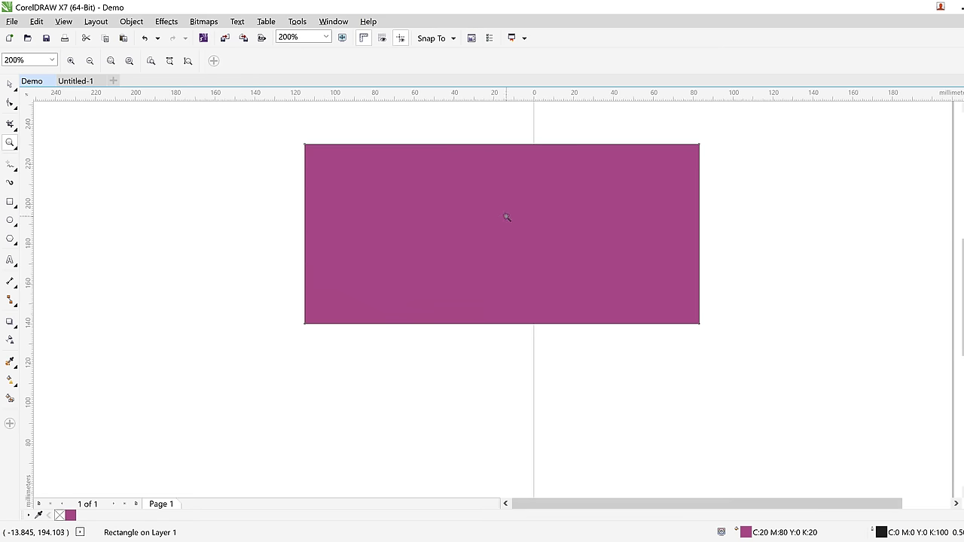
{"action": "left_click_drag", "start_coordinate": [507, 217], "coordinate": [401, 269]}
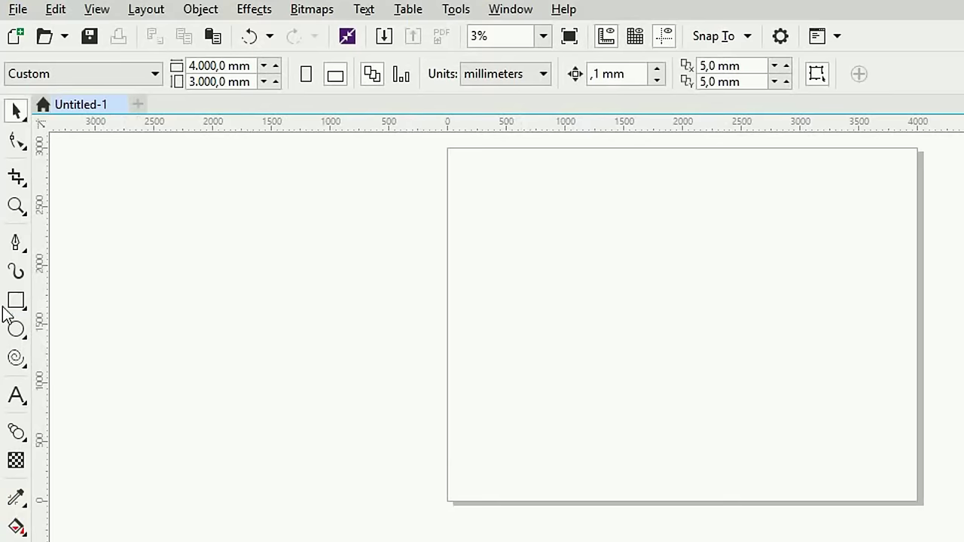
Draw a rectangle at the page's upper left and an ellipse to its right
{"action": "left_click", "coordinate": [16, 300]}
{"action": "left_click_drag", "start_coordinate": [475, 230], "coordinate": [623, 341]}
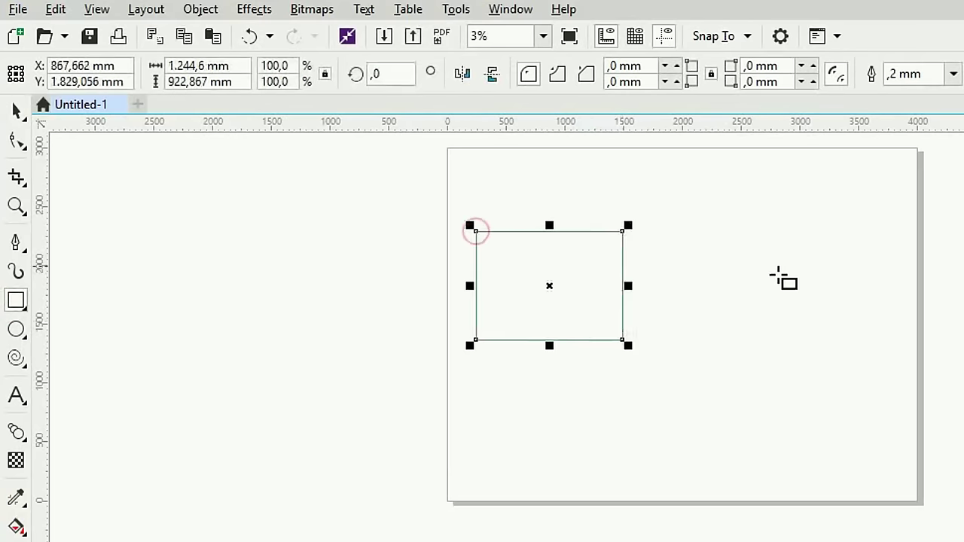
{"action": "left_click", "coordinate": [15, 329]}
{"action": "left_click_drag", "start_coordinate": [707, 253], "coordinate": [842, 350]}
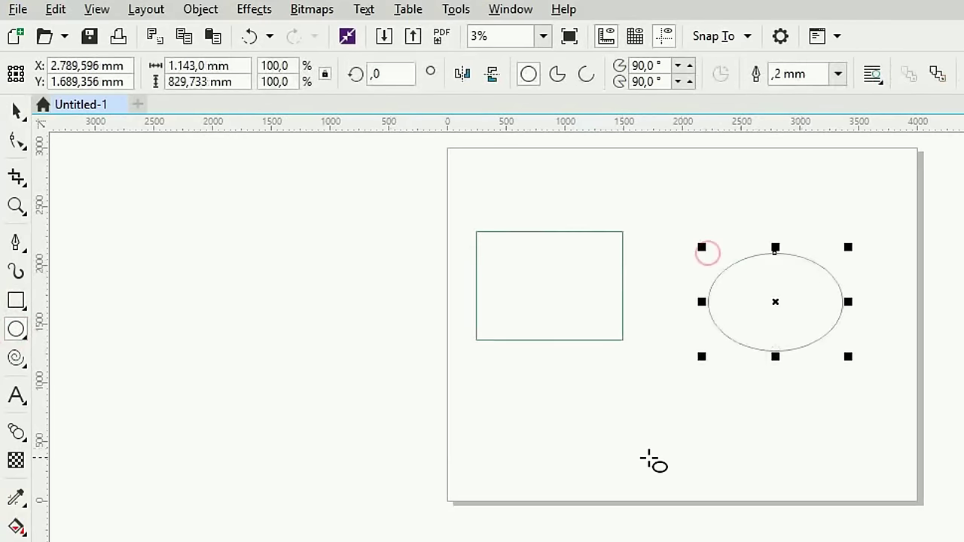
Recentre the view on both shapes and select the rectangle by its outline
{"action": "left_click", "coordinate": [16, 111]}
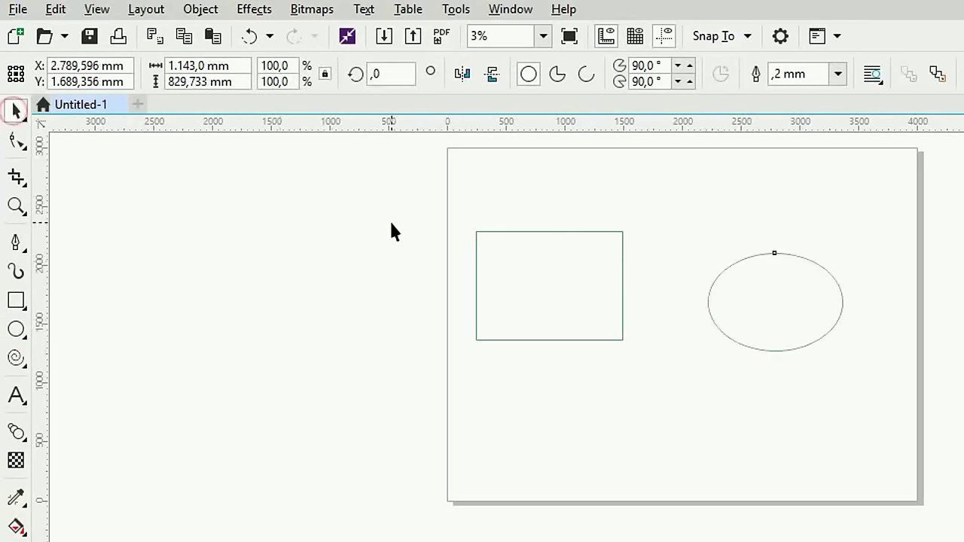
{"action": "left_click", "coordinate": [391, 226]}
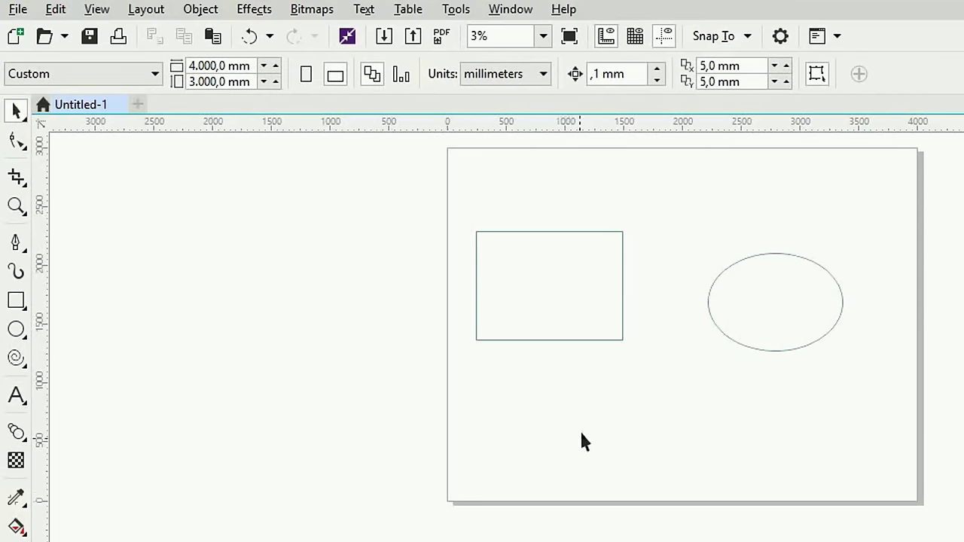
{"action": "scroll", "coordinate": [594, 382], "scroll_direction": "up", "scroll_amount": 1}
{"action": "left_click_drag", "start_coordinate": [686, 239], "coordinate": [703, 376]}
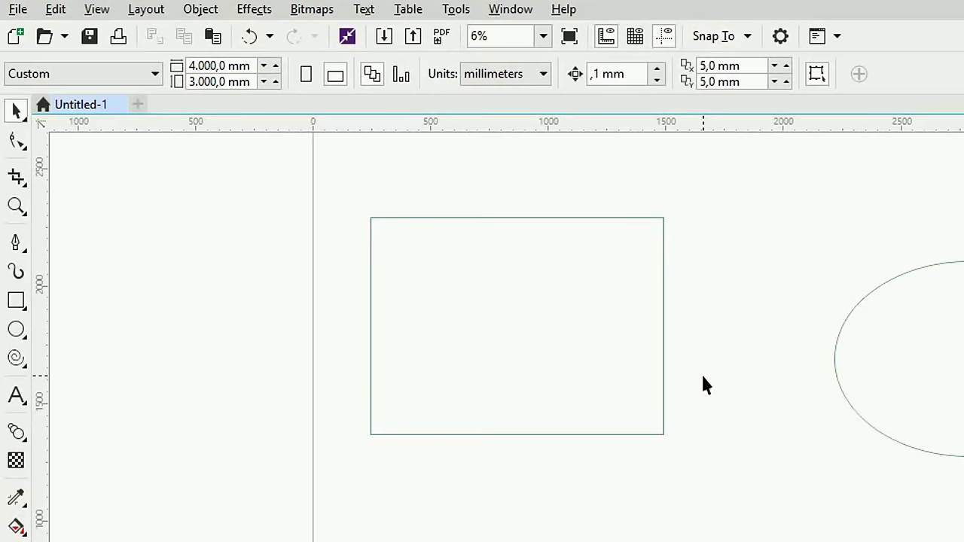
{"action": "left_click", "coordinate": [663, 350]}
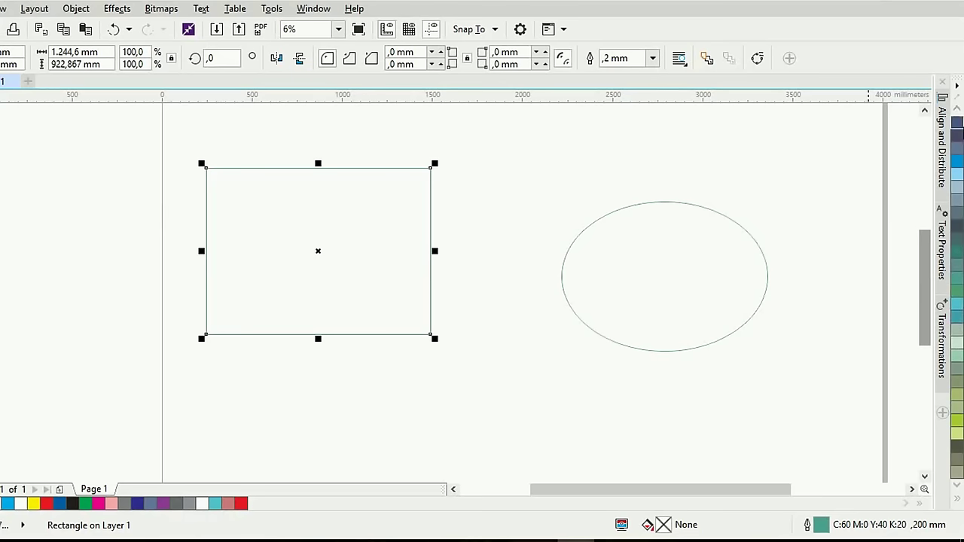
Fill the rectangle yellow (C:0 M:0 Y:100 K:0) and give it a dark blue outline
{"action": "scroll", "coordinate": [957, 301], "scroll_direction": "up", "scroll_amount": 5}
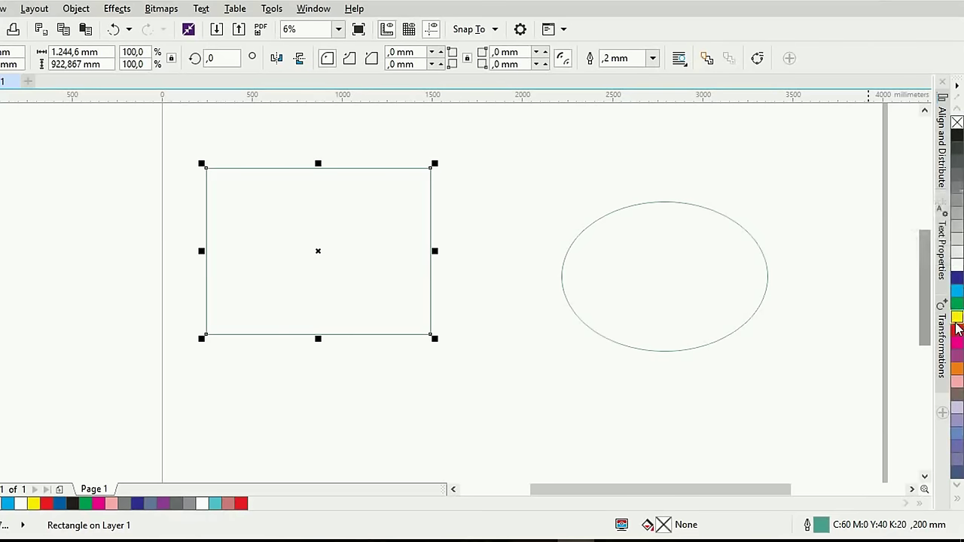
{"action": "left_click", "coordinate": [957, 317]}
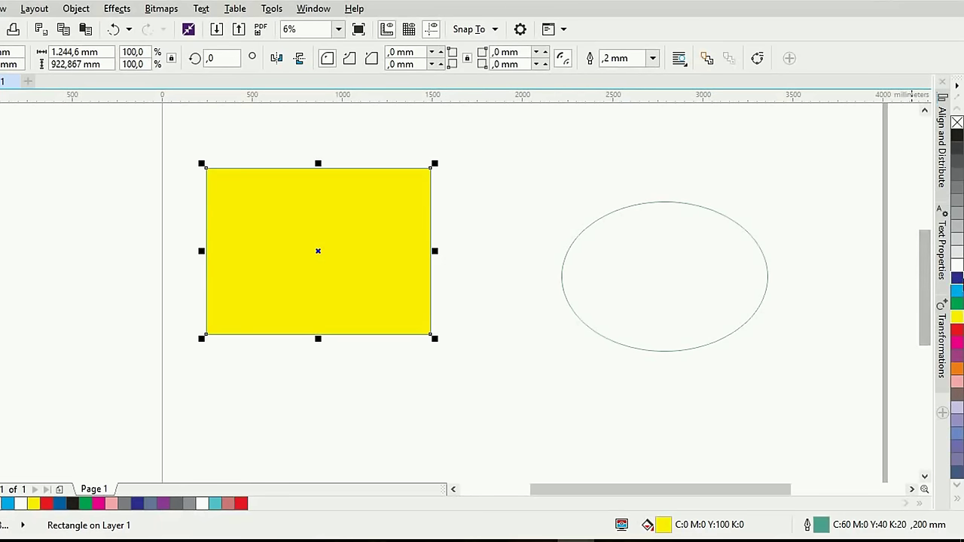
{"action": "right_click", "coordinate": [957, 277]}
Set the rectangle's outline width to 10.0 mm and nudge it slightly down and right
{"action": "left_click", "coordinate": [652, 58]}
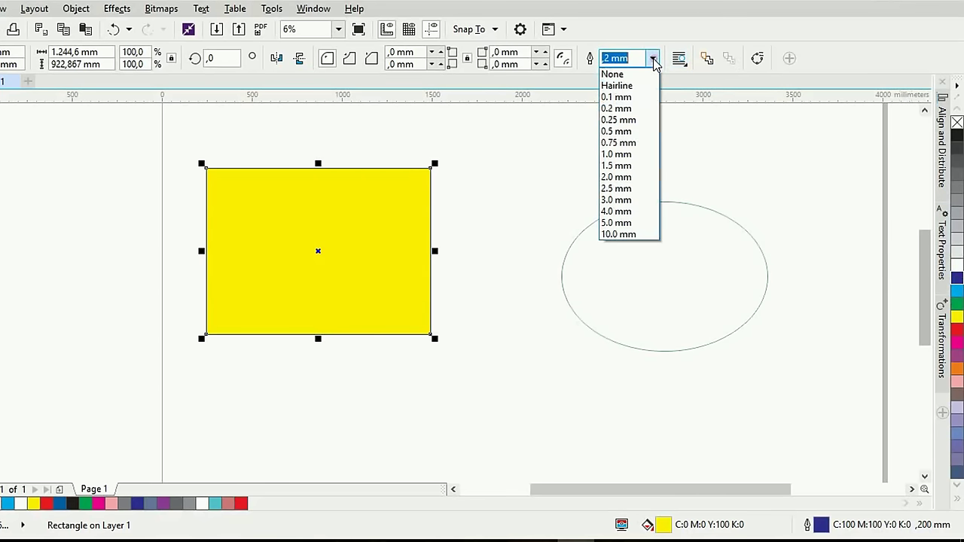
{"action": "left_click", "coordinate": [627, 233]}
{"action": "left_click", "coordinate": [500, 223]}
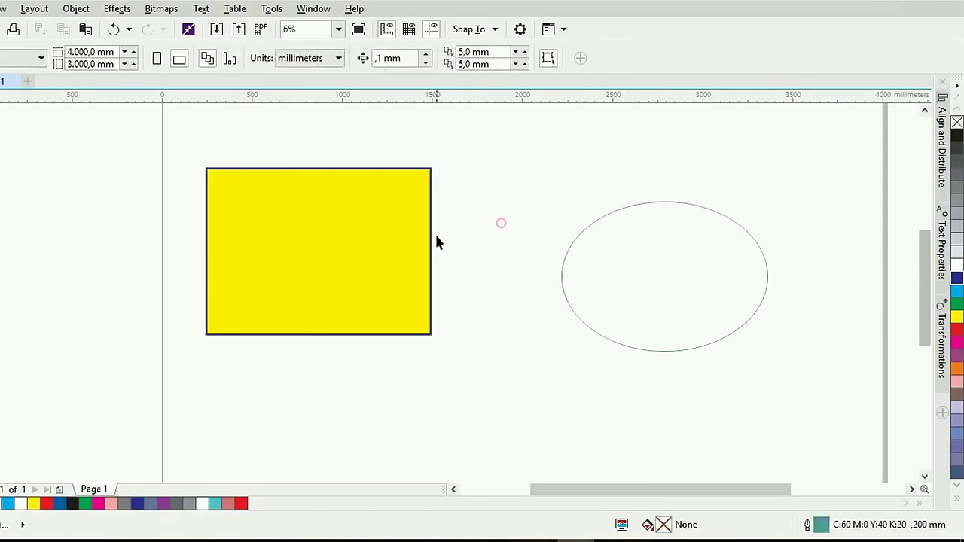
{"action": "scroll", "coordinate": [422, 299], "scroll_direction": "up", "scroll_amount": 2}
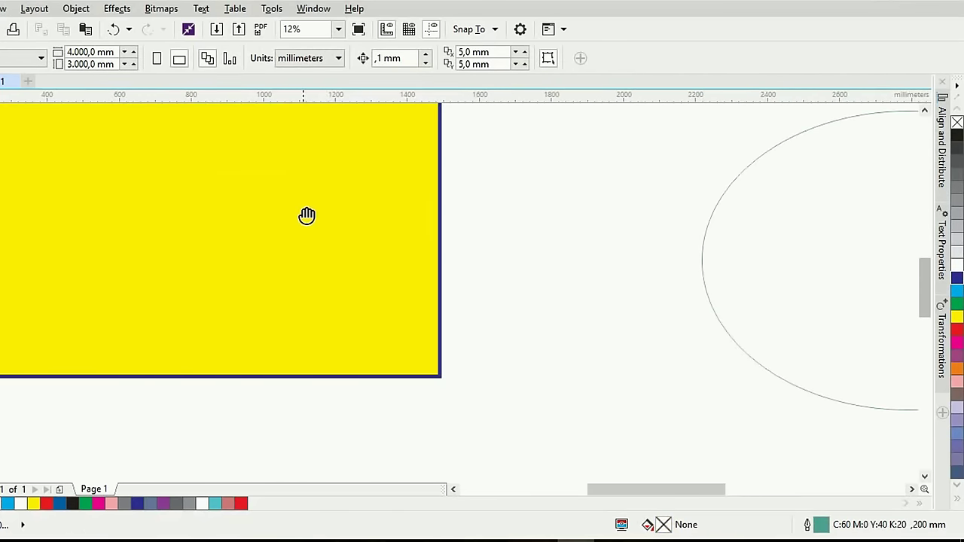
{"action": "left_click_drag", "start_coordinate": [306, 216], "coordinate": [385, 279]}
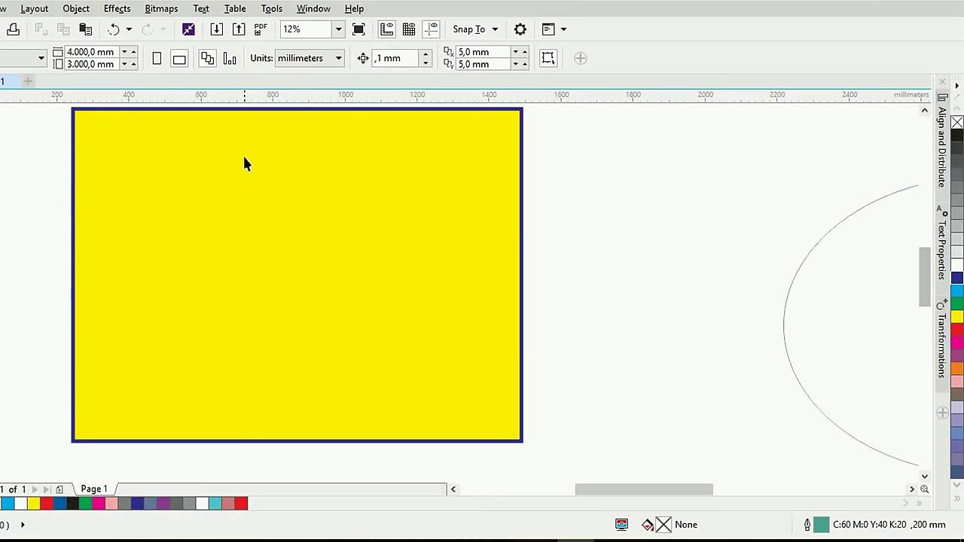
{"action": "scroll", "coordinate": [242, 168], "scroll_direction": "down", "scroll_amount": 1}
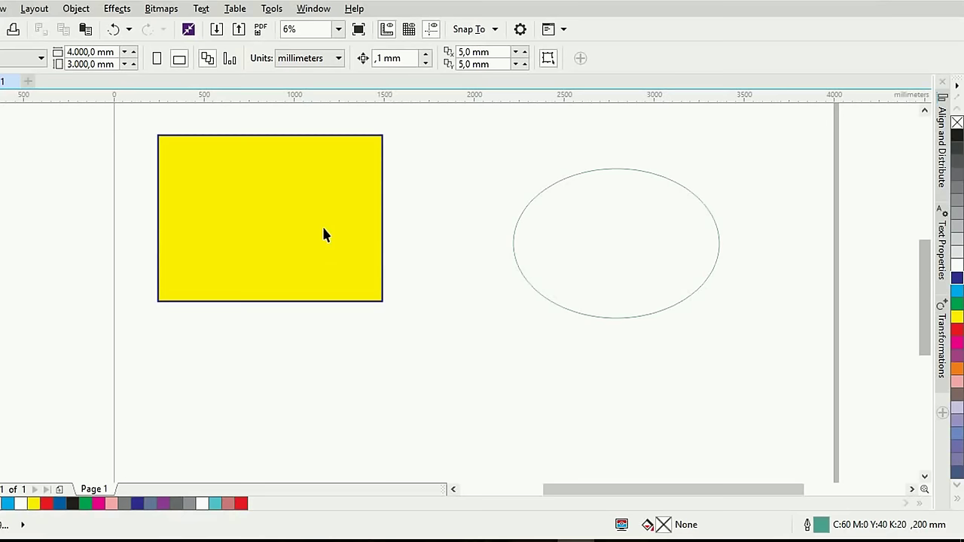
{"action": "left_click_drag", "start_coordinate": [301, 209], "coordinate": [314, 251]}
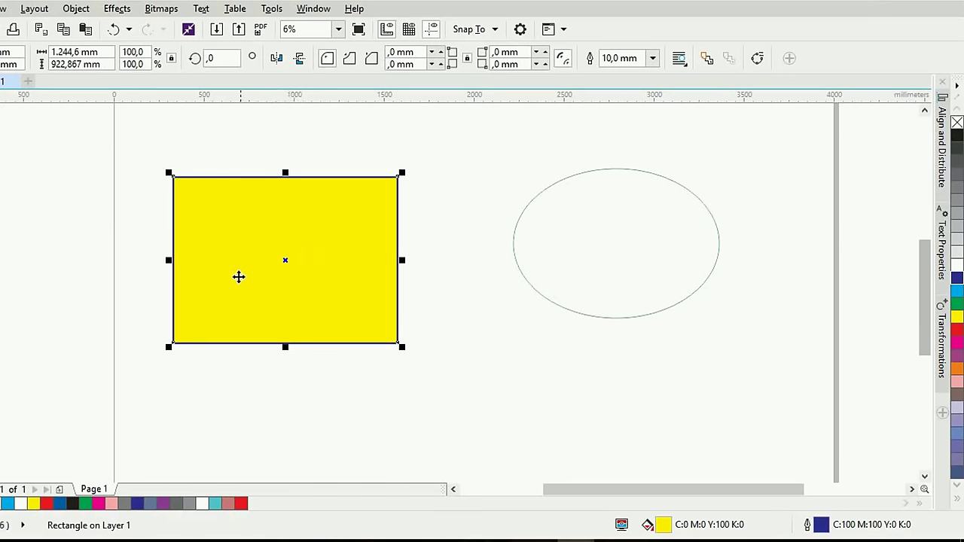
Reselect the rectangle, fill it red (C:0 M:100 Y:100 K:0) and outline it yellow
{"action": "left_click", "coordinate": [141, 214]}
{"action": "left_click", "coordinate": [265, 256]}
{"action": "left_click", "coordinate": [956, 329]}
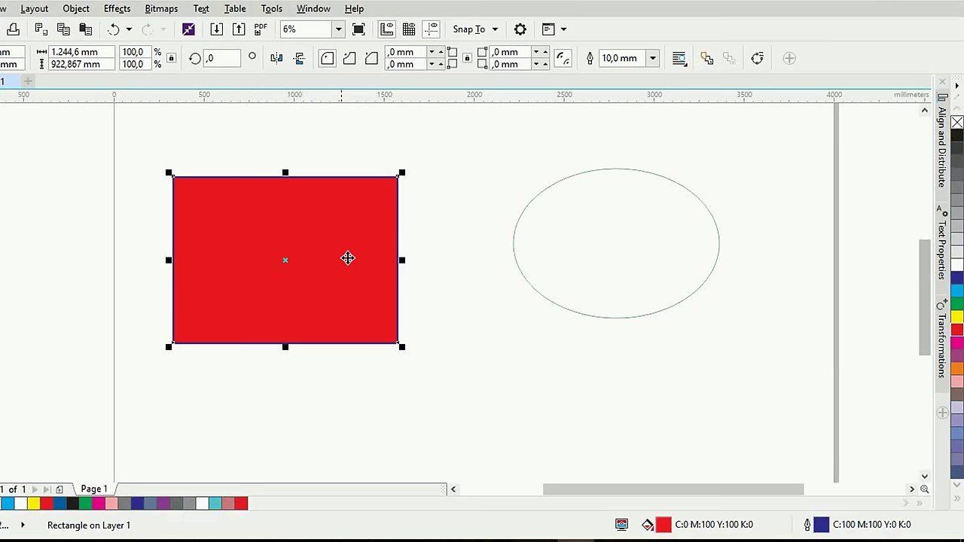
{"action": "right_click", "coordinate": [954, 317]}
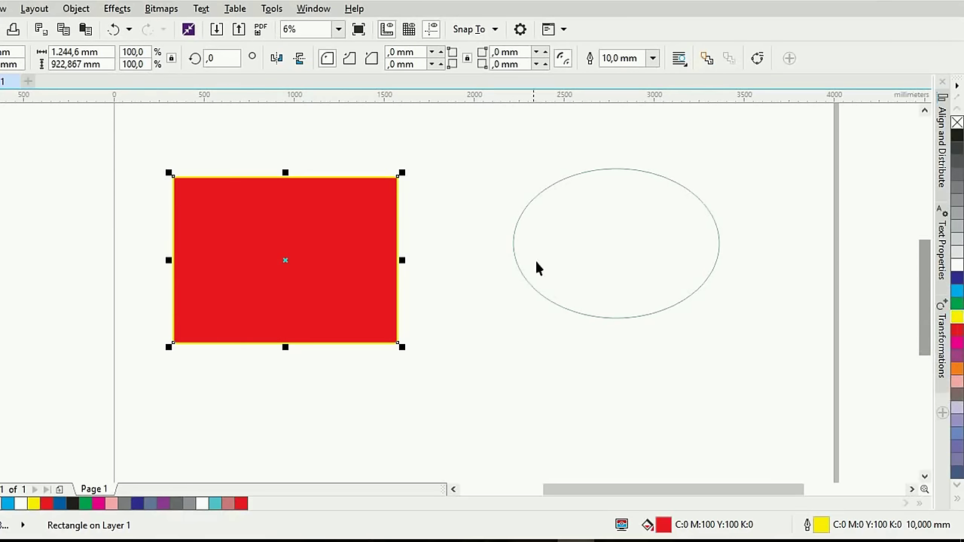
{"action": "scroll", "coordinate": [391, 275], "scroll_direction": "up", "scroll_amount": 3}
{"action": "scroll", "coordinate": [434, 285], "scroll_direction": "down", "scroll_amount": 3}
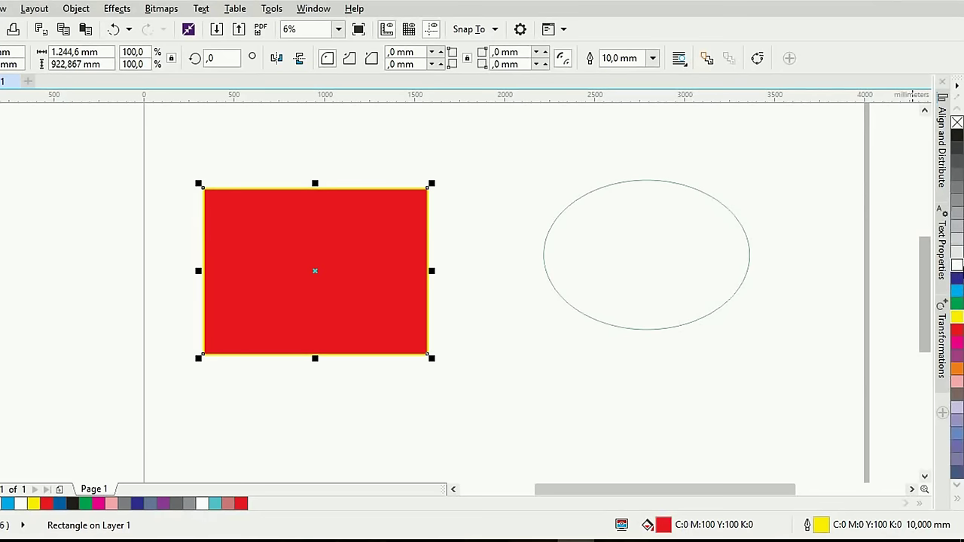
{"action": "scroll", "coordinate": [956, 270], "scroll_direction": "down", "scroll_amount": 3}
{"action": "scroll", "coordinate": [956, 269], "scroll_direction": "down", "scroll_amount": 8}
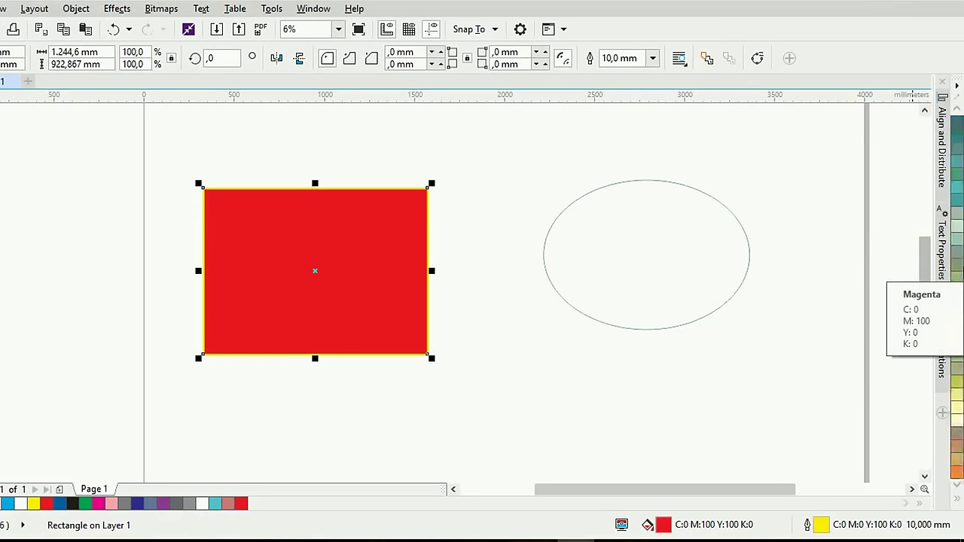
{"action": "scroll", "coordinate": [956, 269], "scroll_direction": "down", "scroll_amount": 6}
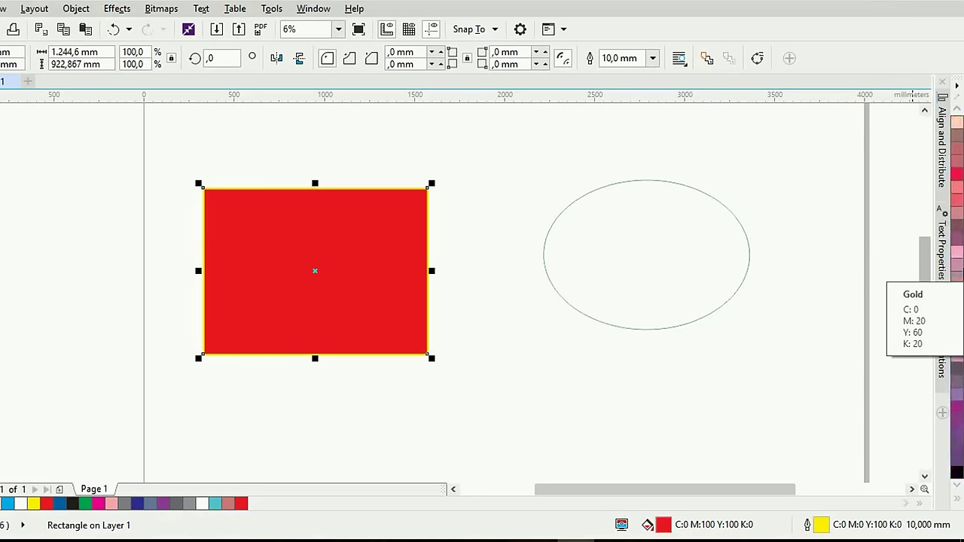
{"action": "scroll", "coordinate": [956, 270], "scroll_direction": "down", "scroll_amount": 5}
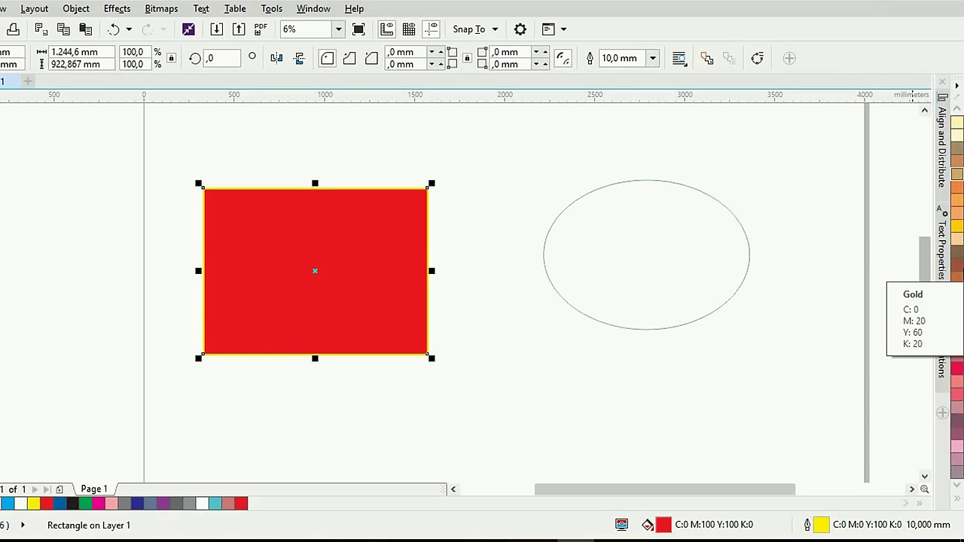
{"action": "scroll", "coordinate": [956, 269], "scroll_direction": "up", "scroll_amount": 1}
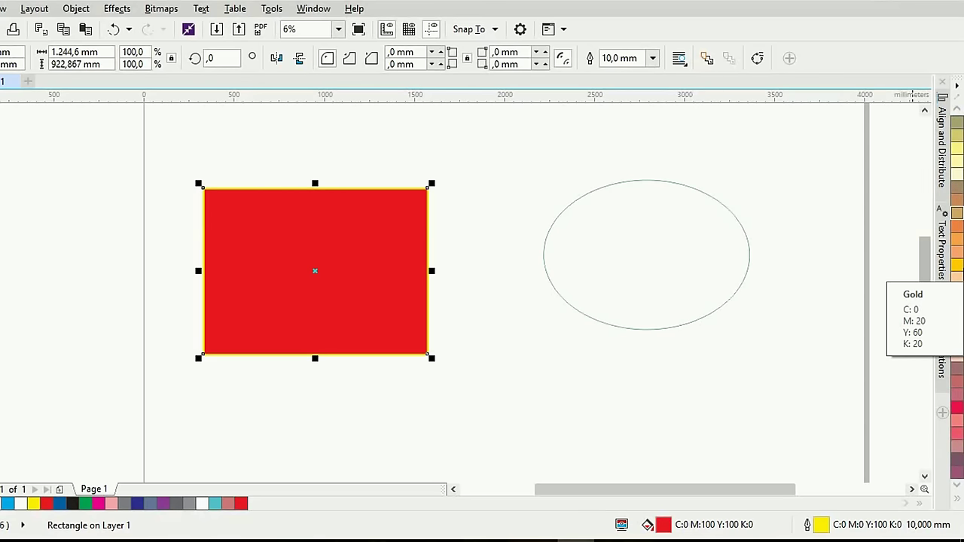
{"action": "scroll", "coordinate": [956, 270], "scroll_direction": "up", "scroll_amount": 10}
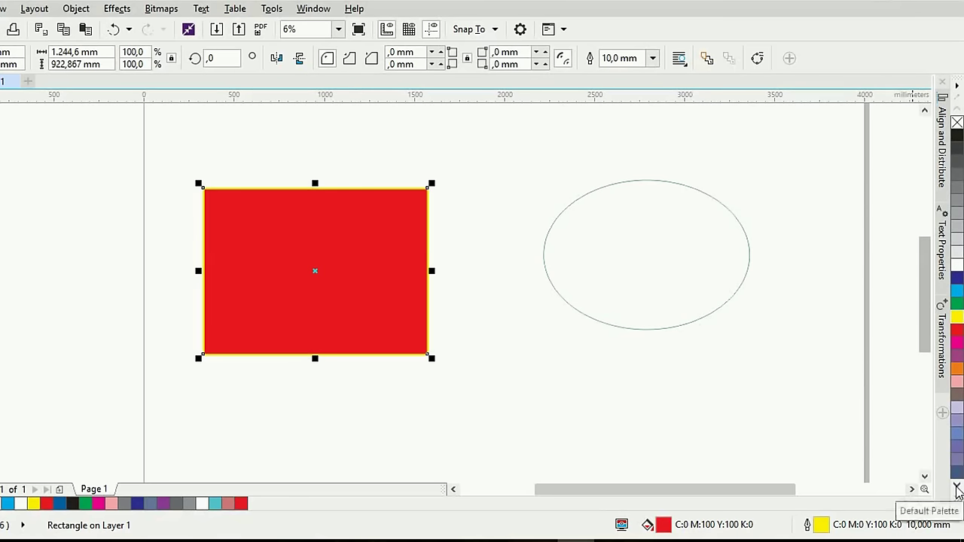
Expand the colour palette and fill the rectangle with Deep Rose
{"action": "left_click", "coordinate": [956, 487]}
{"action": "left_click", "coordinate": [957, 487]}
{"action": "left_click", "coordinate": [956, 486]}
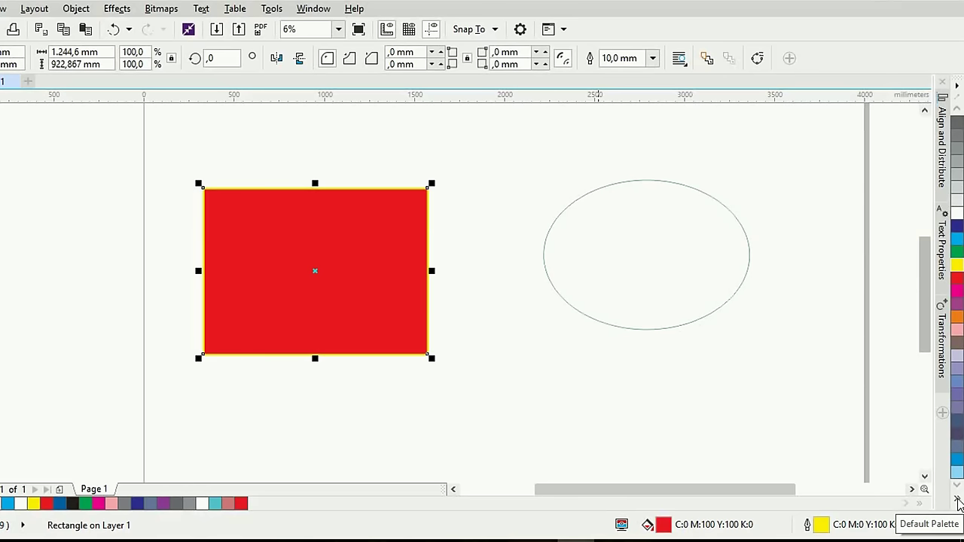
{"action": "left_click", "coordinate": [958, 501]}
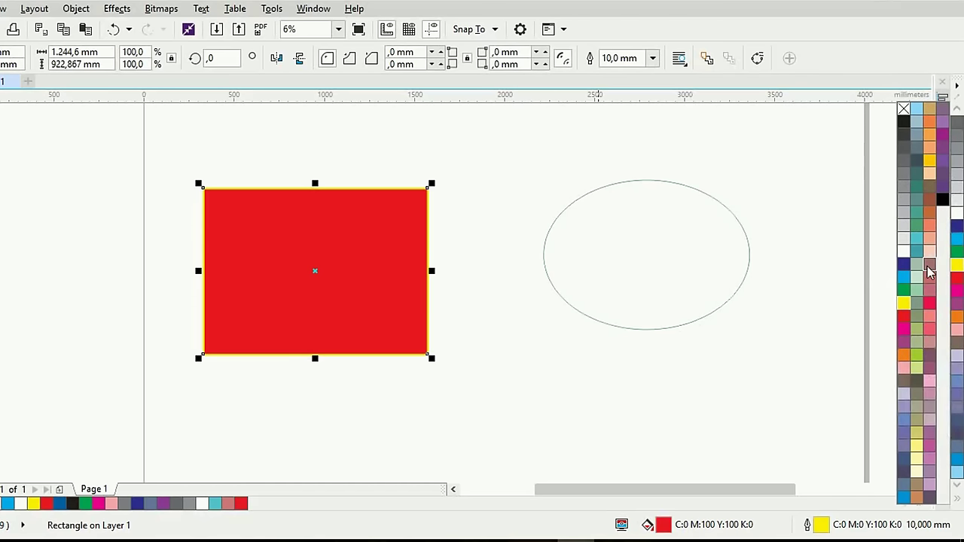
{"action": "left_click", "coordinate": [927, 313]}
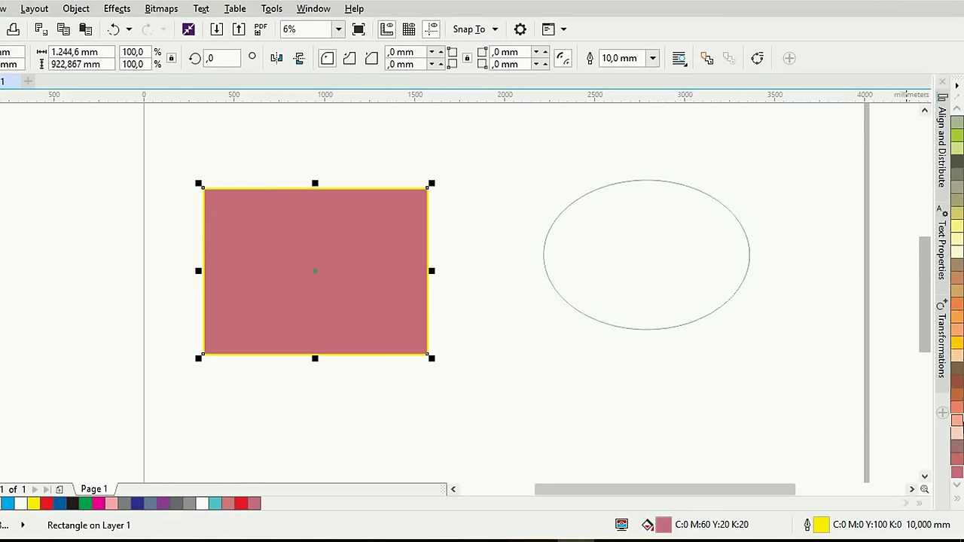
Give the rectangle an olive outline (C:20 M:0 Y:60 K:20) and Army Green fill (C:20 M:0 Y:20 K:40)
{"action": "scroll", "coordinate": [956, 324], "scroll_direction": "down", "scroll_amount": 3}
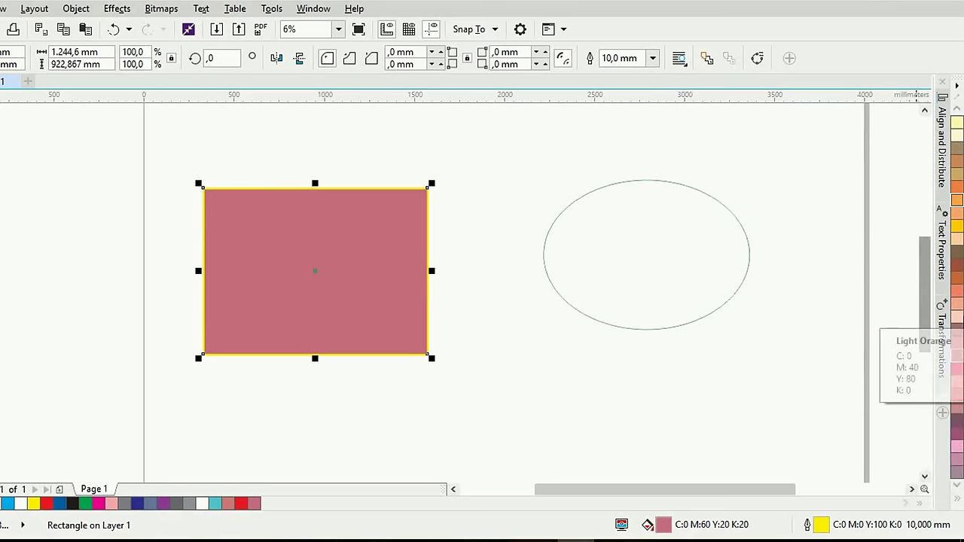
{"action": "scroll", "coordinate": [961, 267], "scroll_direction": "up", "scroll_amount": 5}
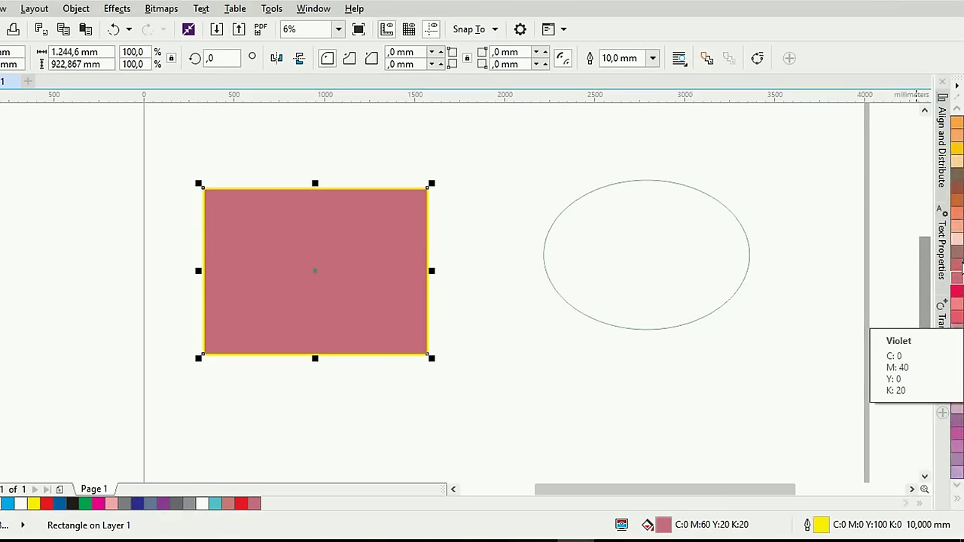
{"action": "right_click", "coordinate": [961, 267]}
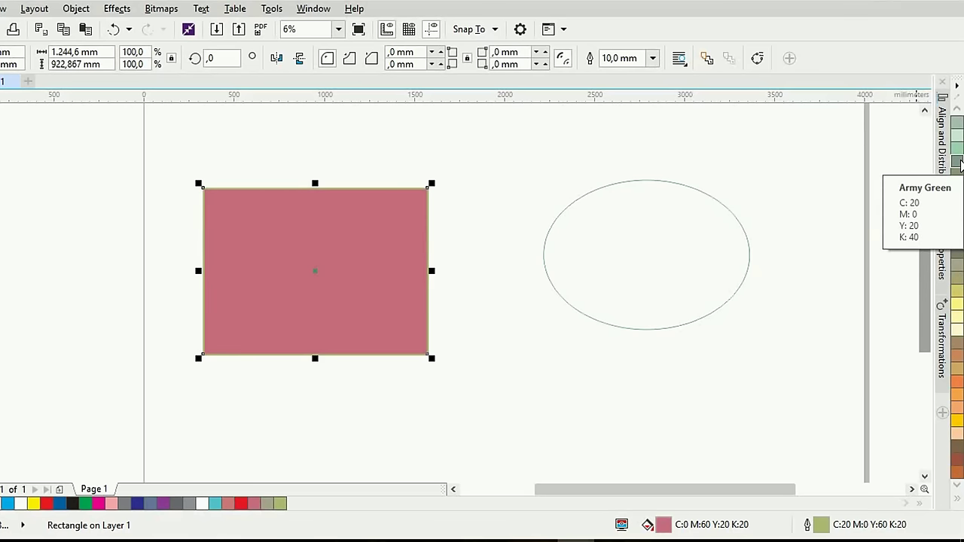
{"action": "left_click_drag", "start_coordinate": [958, 161], "coordinate": [408, 318]}
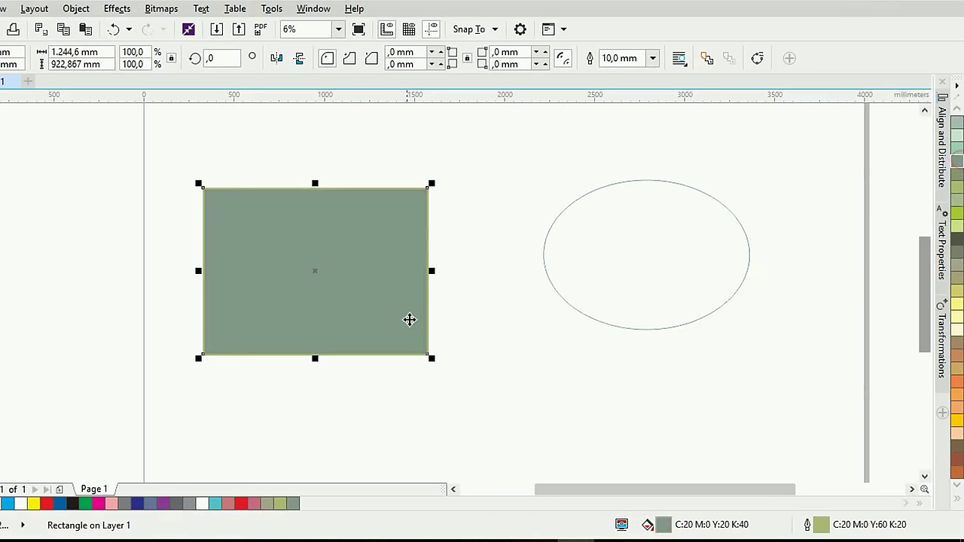
{"action": "left_click", "coordinate": [436, 324]}
{"action": "scroll", "coordinate": [372, 329], "scroll_direction": "up", "scroll_amount": 3}
{"action": "scroll", "coordinate": [372, 329], "scroll_direction": "down", "scroll_amount": 2}
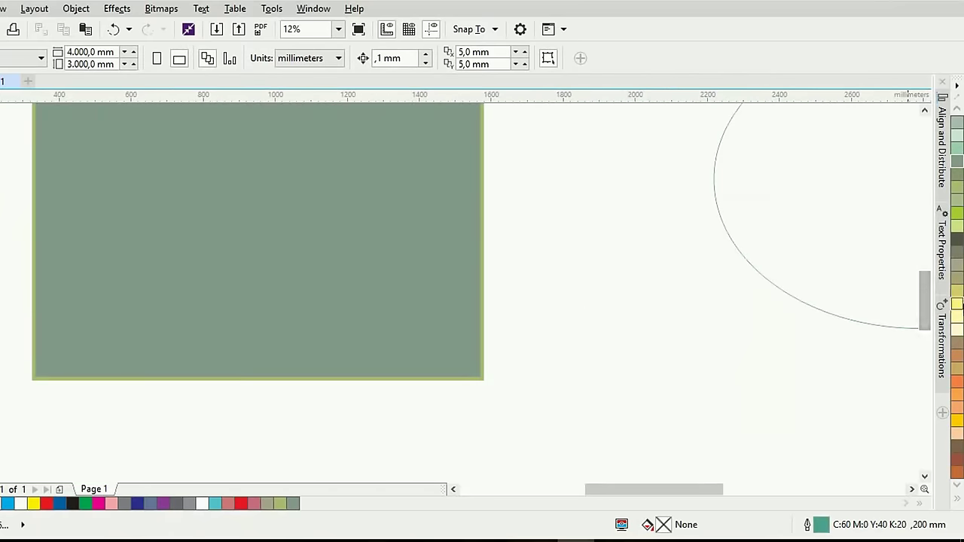
{"action": "scroll", "coordinate": [955, 308], "scroll_direction": "down", "scroll_amount": 3}
{"action": "scroll", "coordinate": [960, 503], "scroll_direction": "down", "scroll_amount": 8}
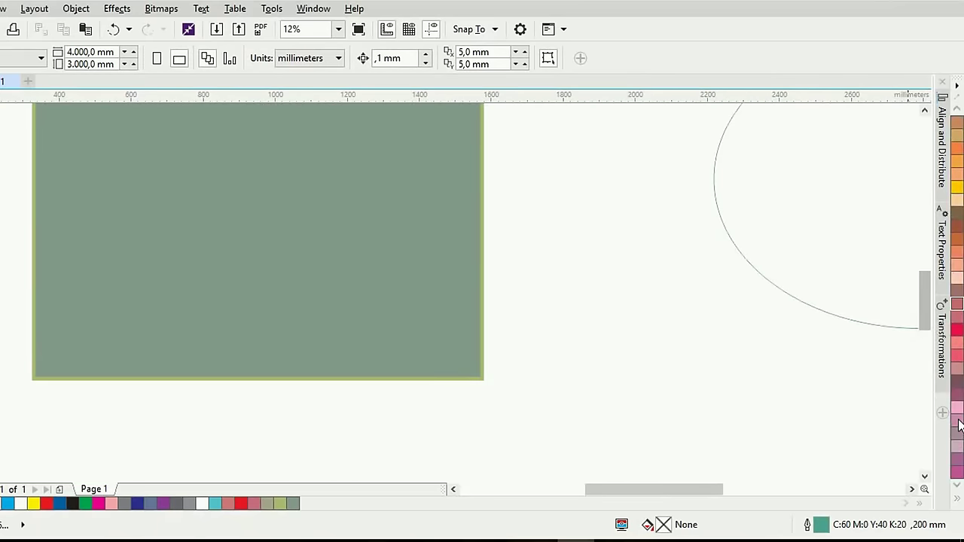
{"action": "left_click", "coordinate": [956, 498]}
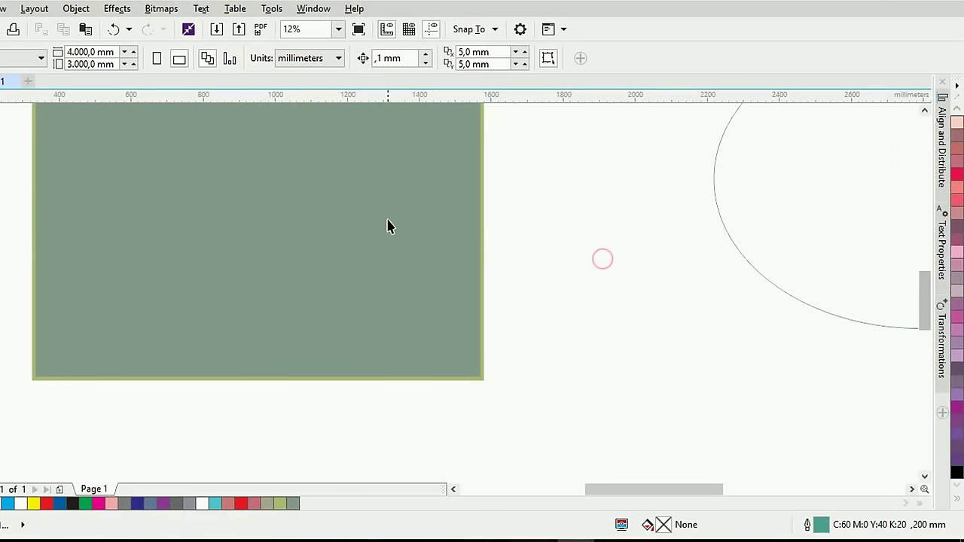
{"action": "left_click_drag", "start_coordinate": [392, 279], "coordinate": [496, 323]}
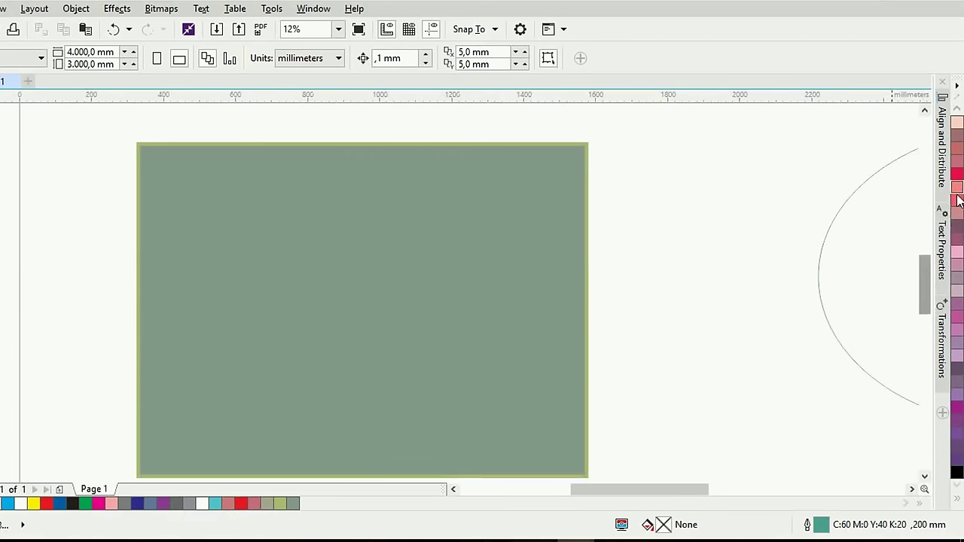
{"action": "left_click", "coordinate": [957, 499]}
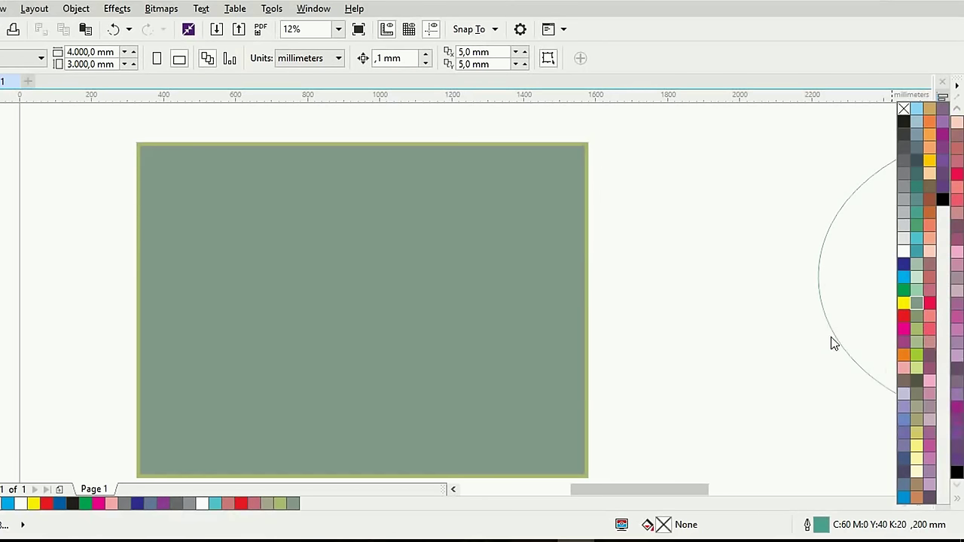
{"action": "left_click", "coordinate": [920, 302]}
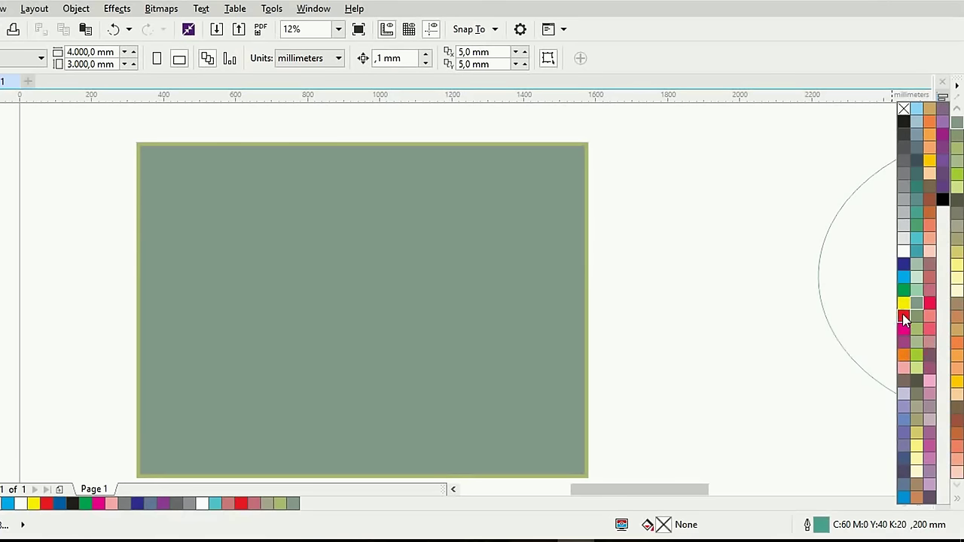
{"action": "left_click", "coordinate": [902, 313]}
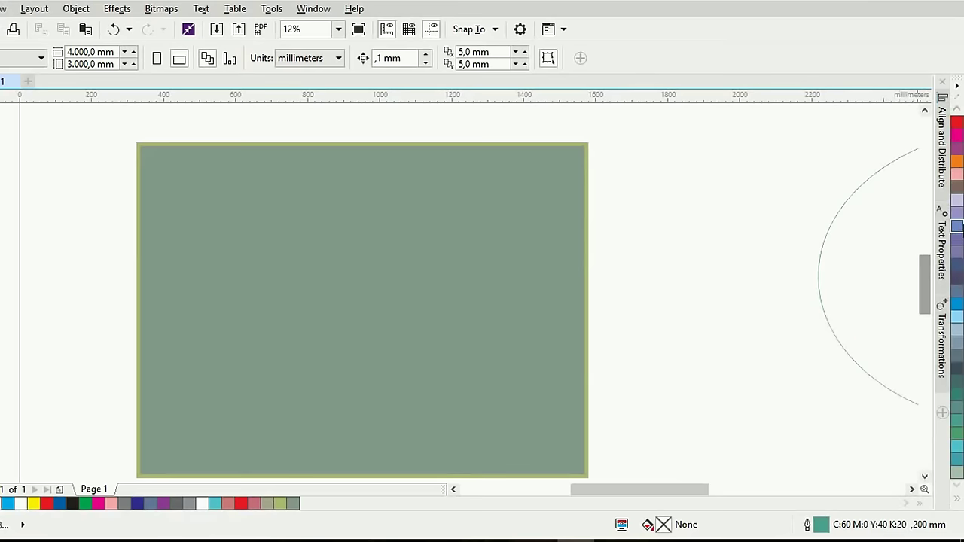
Select the large rectangle and fill it pink (C:0 M:62 Y:14 K:0)
{"action": "left_click", "coordinate": [511, 275]}
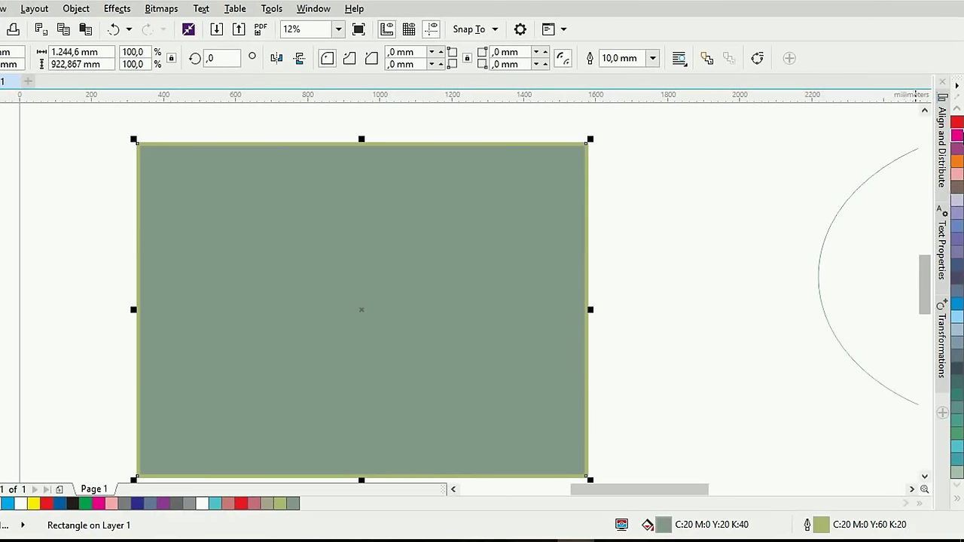
{"action": "left_click", "coordinate": [958, 131]}
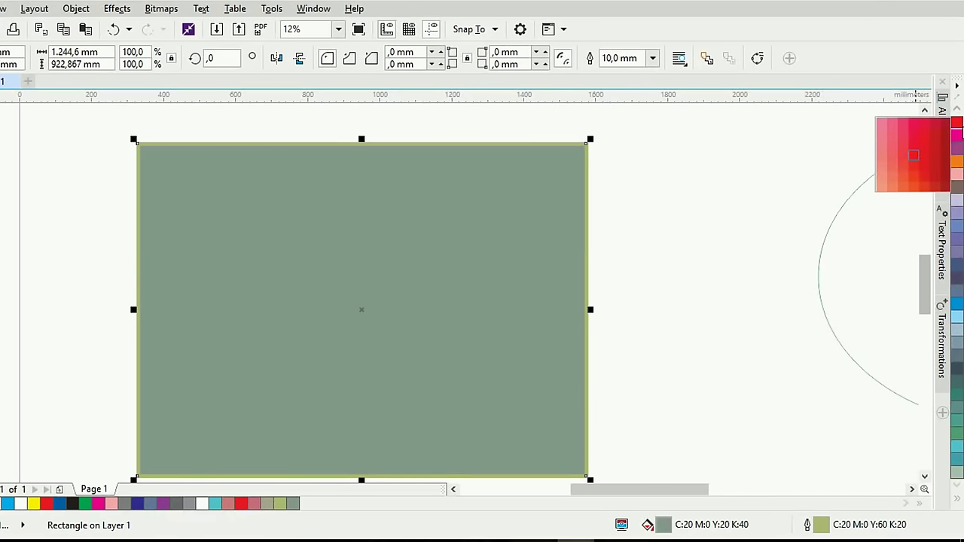
{"action": "left_click", "coordinate": [883, 123]}
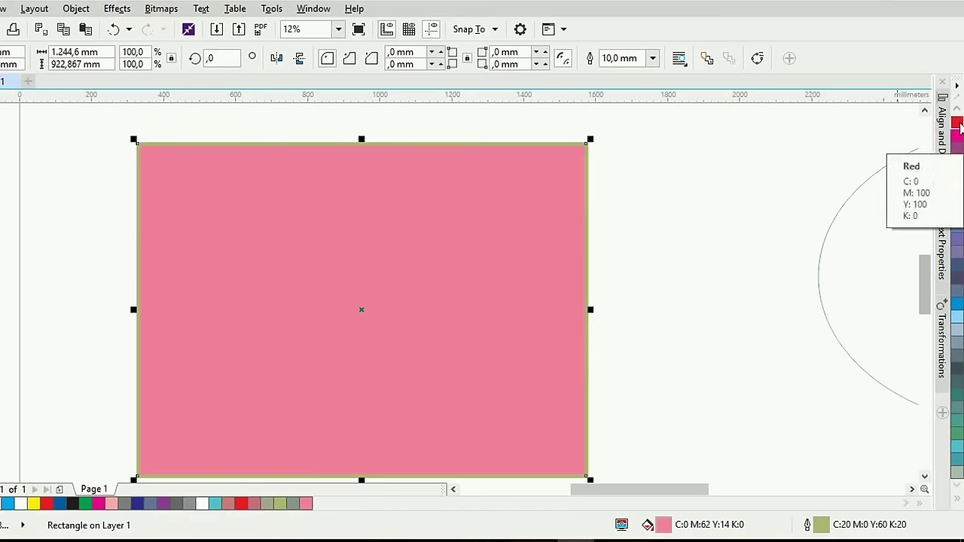
Give the rectangle a dark blue outline (C:100 M:78 Y:0 K:0) and reselect it
{"action": "left_click", "coordinate": [958, 308]}
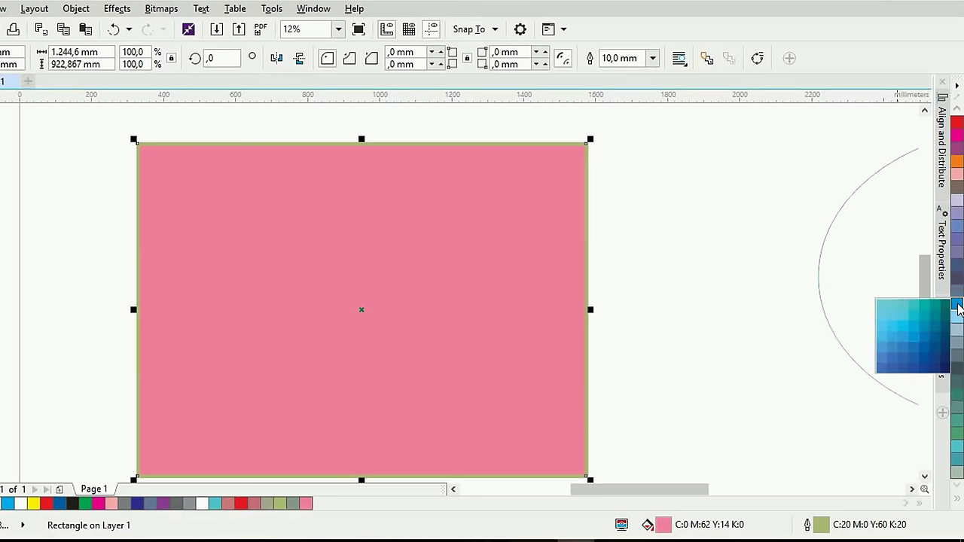
{"action": "right_click", "coordinate": [924, 361]}
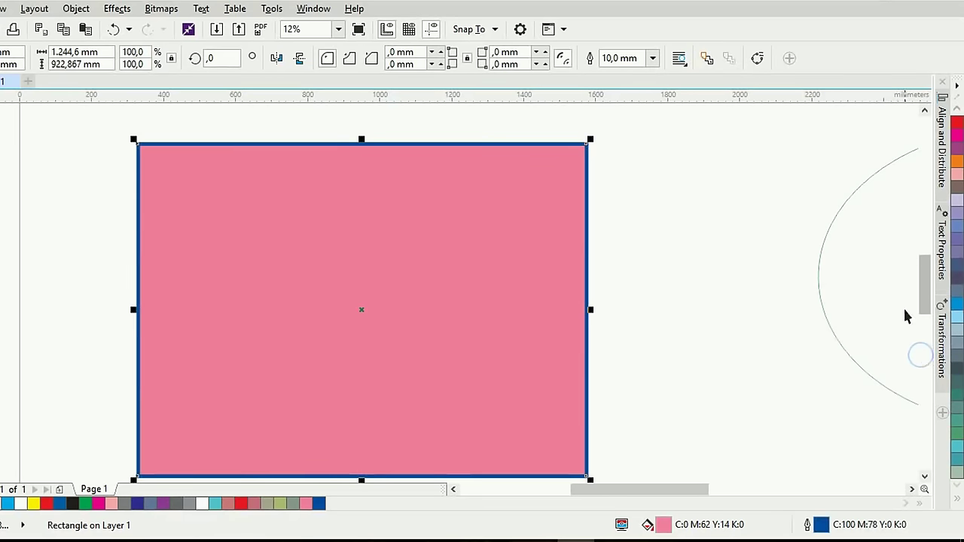
{"action": "left_click", "coordinate": [654, 224]}
{"action": "left_click", "coordinate": [533, 233]}
{"action": "scroll", "coordinate": [579, 294], "scroll_direction": "down", "scroll_amount": 2}
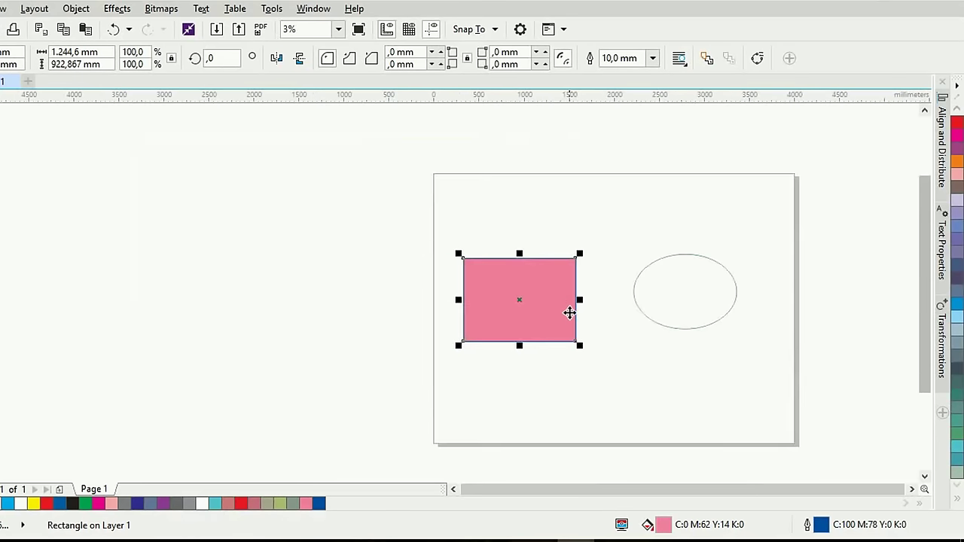
{"action": "scroll", "coordinate": [563, 304], "scroll_direction": "up", "scroll_amount": 1}
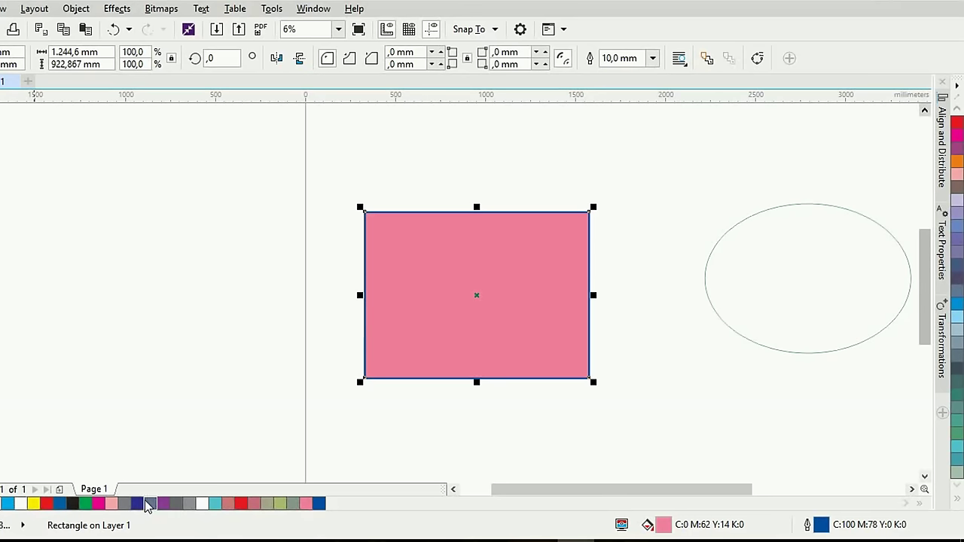
{"action": "scroll", "coordinate": [332, 426], "scroll_direction": "down", "scroll_amount": 2}
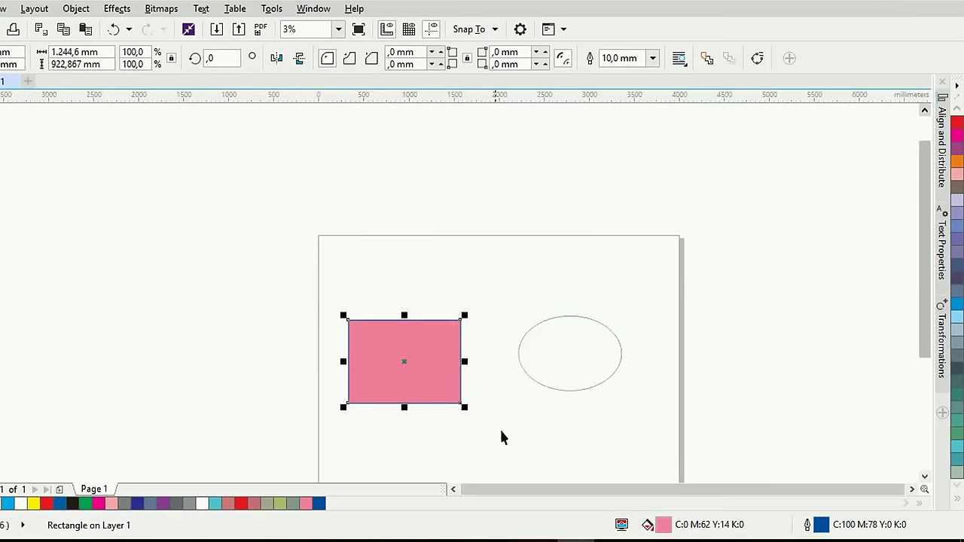
{"action": "left_click_drag", "start_coordinate": [542, 435], "coordinate": [544, 332]}
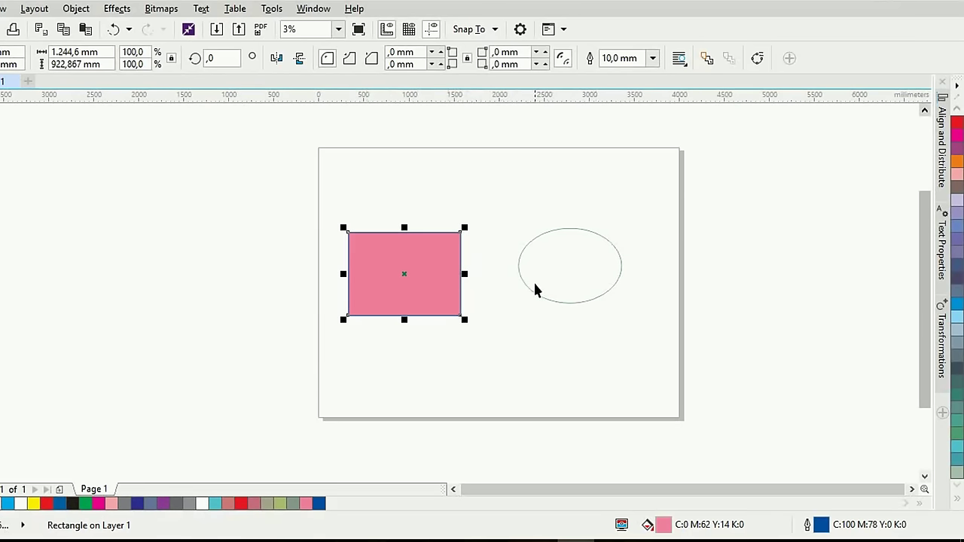
Select the ellipse and fill it brown (C:0 M:20 Y:40 K:40)
{"action": "left_click", "coordinate": [581, 342]}
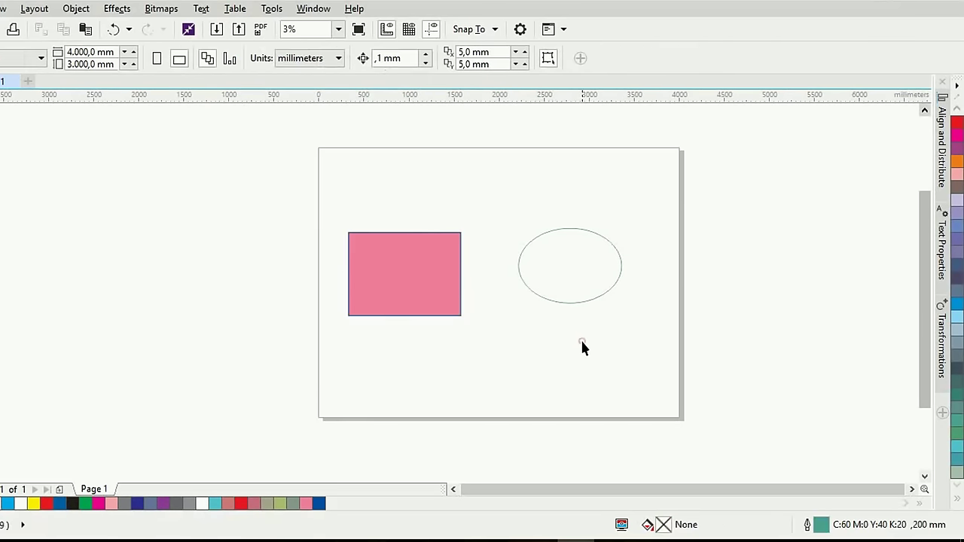
{"action": "left_click", "coordinate": [548, 302]}
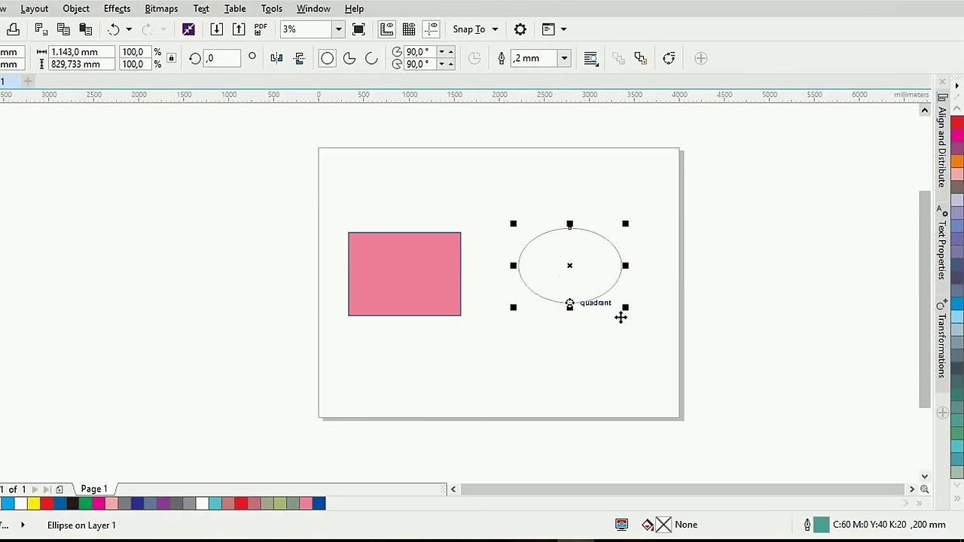
{"action": "scroll", "coordinate": [956, 362], "scroll_direction": "down", "scroll_amount": 4}
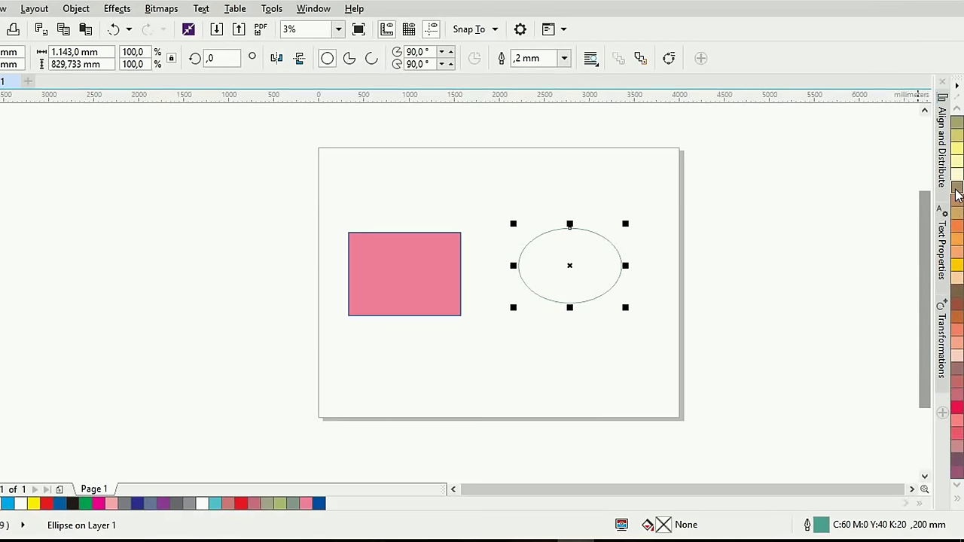
{"action": "left_click", "coordinate": [955, 189]}
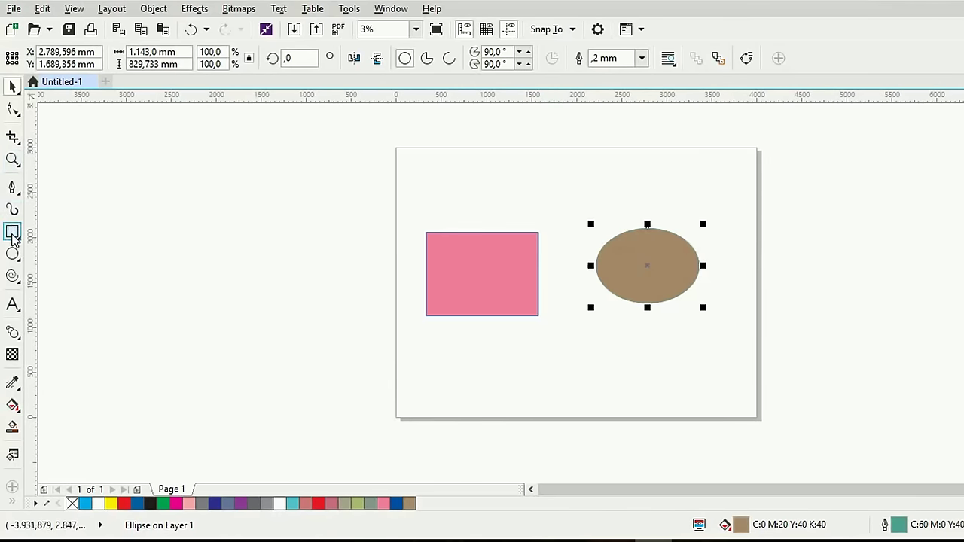
Draw a small rectangle below the pink one and fill it dark olive (C:47 M:46 Y:72 K:19)
{"action": "left_click", "coordinate": [13, 232]}
{"action": "left_click_drag", "start_coordinate": [542, 339], "coordinate": [610, 388]}
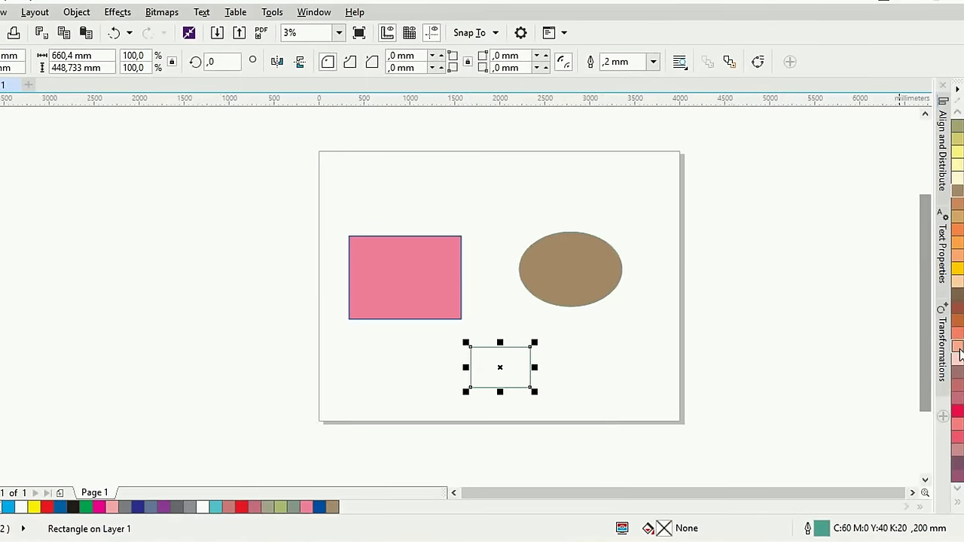
{"action": "left_click", "coordinate": [958, 295]}
{"action": "left_click", "coordinate": [908, 316]}
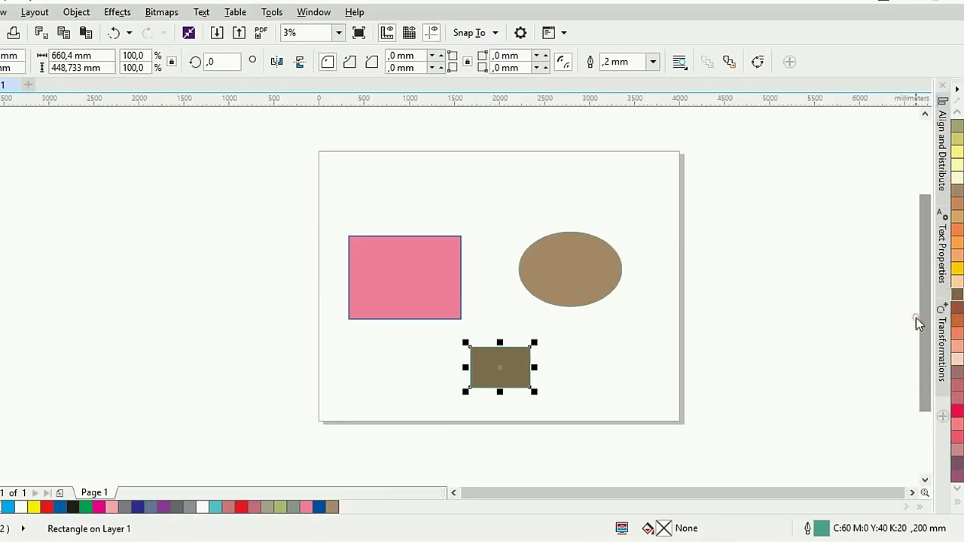
Deselect and reselect the small olive rectangle, then select the ellipse
{"action": "left_click_drag", "start_coordinate": [332, 499], "coordinate": [578, 261]}
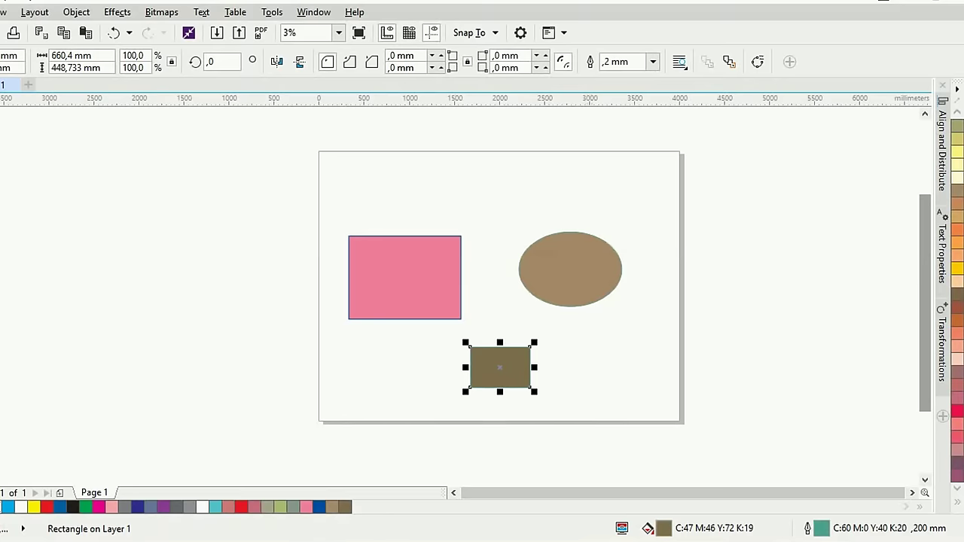
{"action": "left_click", "coordinate": [646, 220]}
{"action": "left_click", "coordinate": [486, 371]}
{"action": "left_click", "coordinate": [585, 263]}
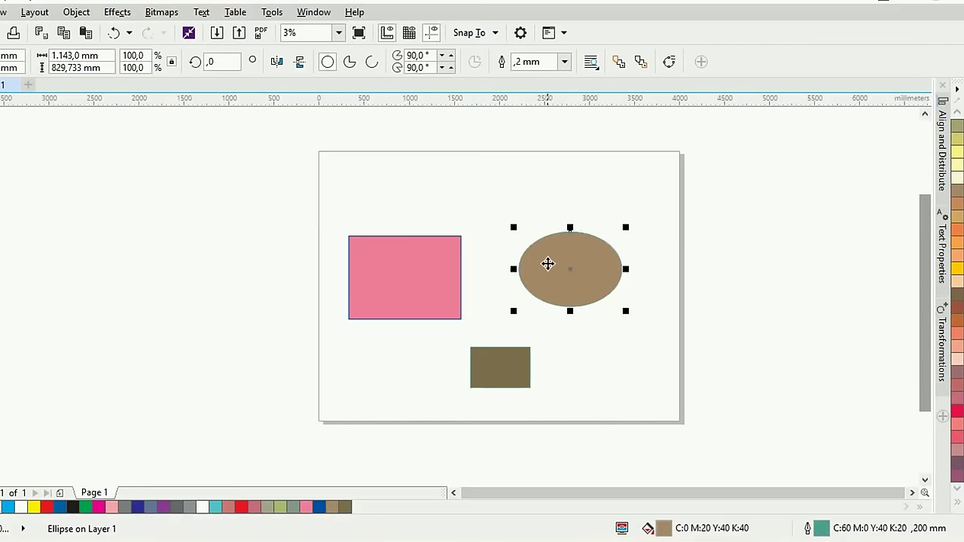
Switch the selection from the small olive rectangle to the ellipse
{"action": "left_click", "coordinate": [586, 345]}
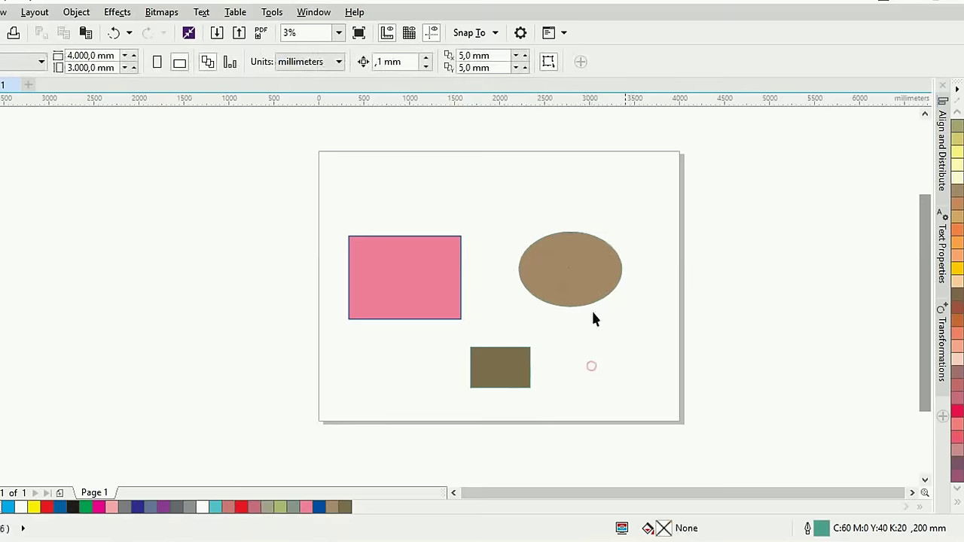
{"action": "left_click", "coordinate": [502, 370]}
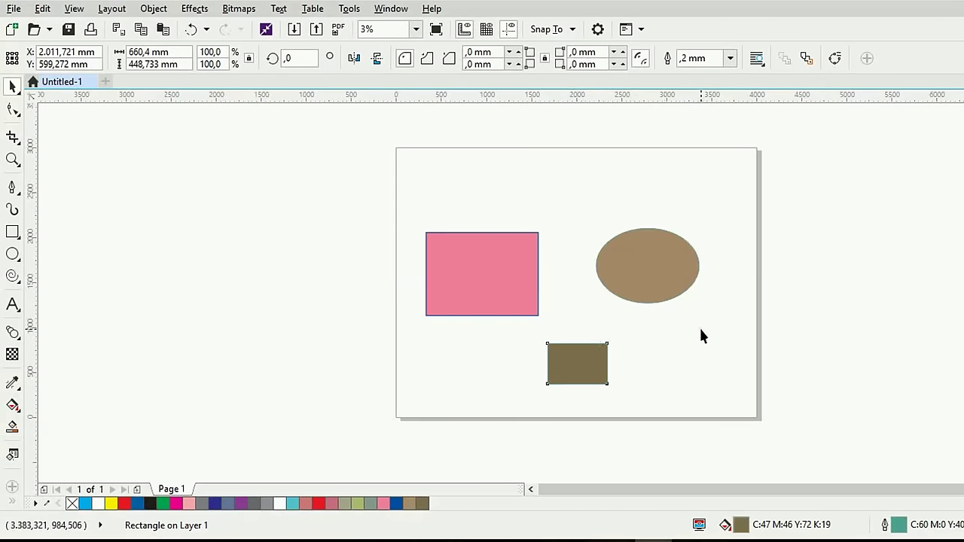
{"action": "left_click", "coordinate": [698, 328]}
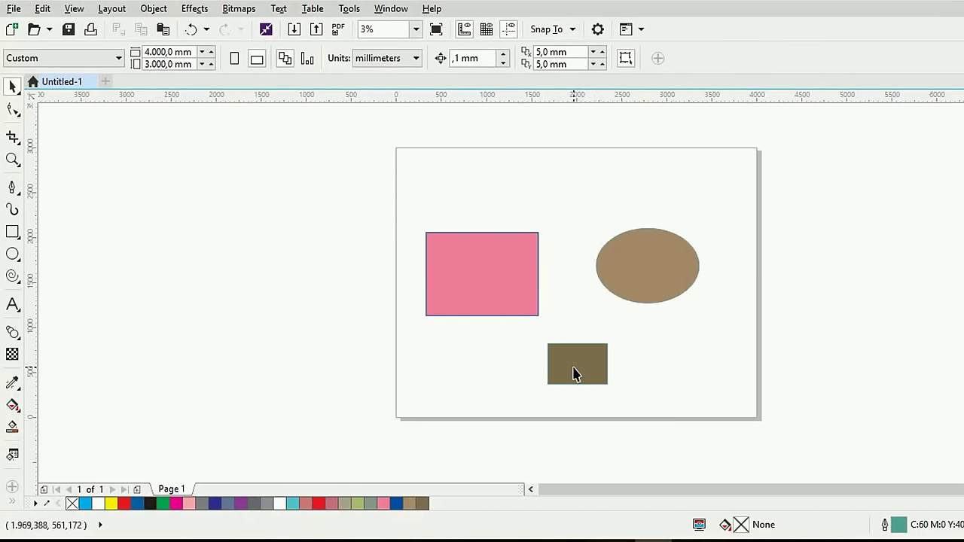
{"action": "left_click", "coordinate": [656, 291]}
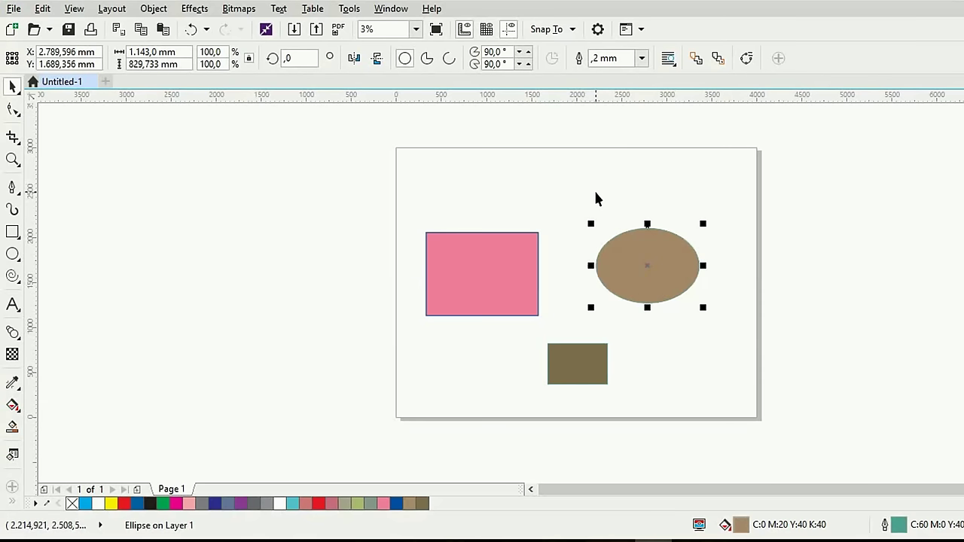
Use Copy Properties From with only Fill ticked to take the pink rectangle's fill
{"action": "left_click", "coordinate": [43, 9]}
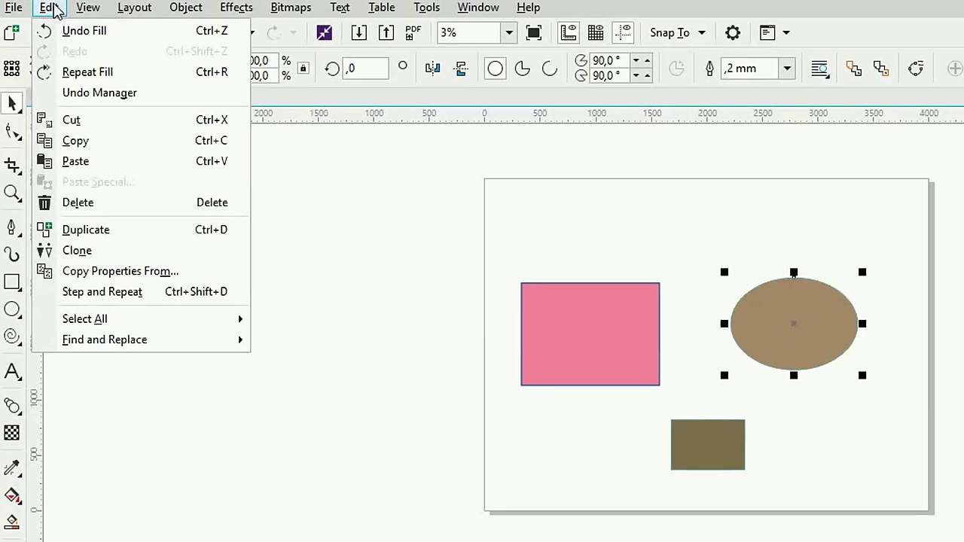
{"action": "left_click", "coordinate": [202, 274]}
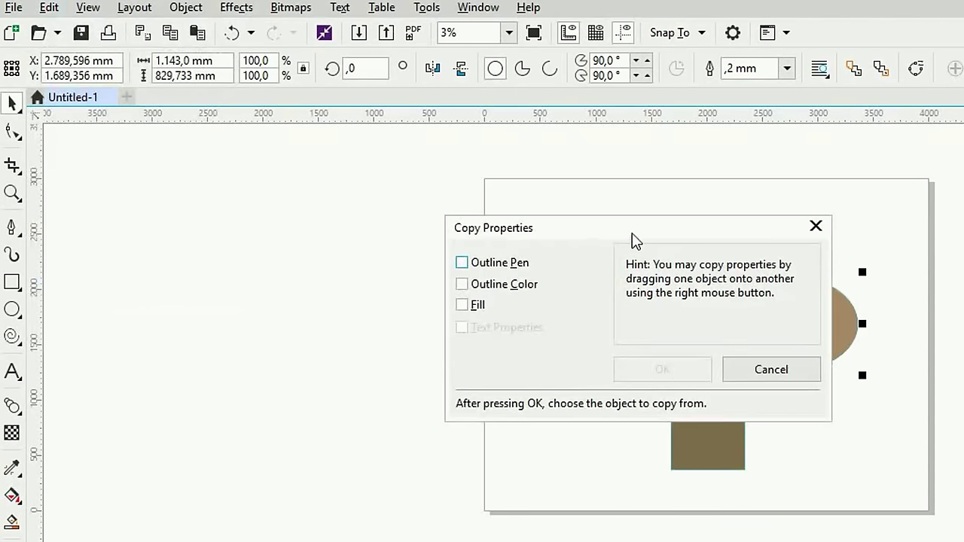
{"action": "left_click_drag", "start_coordinate": [625, 224], "coordinate": [385, 175]}
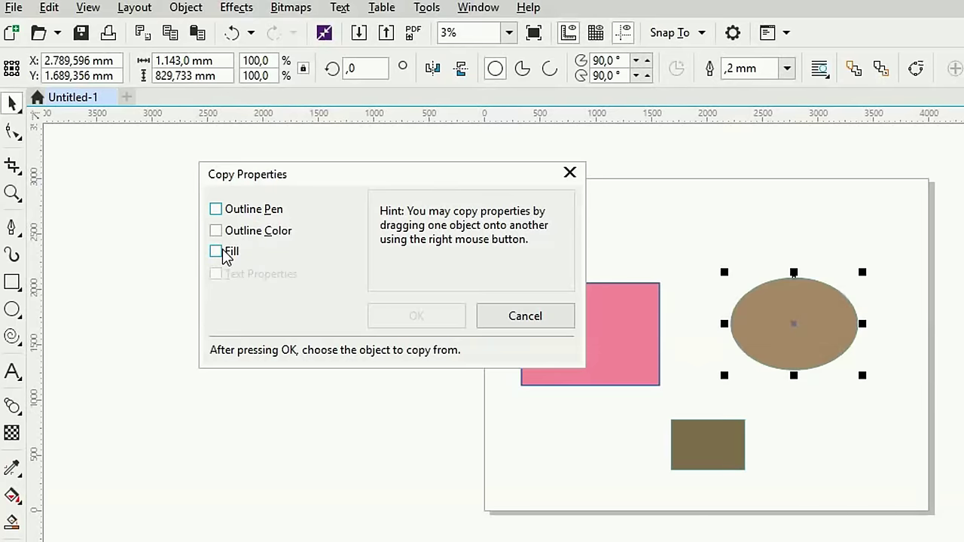
{"action": "left_click", "coordinate": [216, 251]}
{"action": "left_click", "coordinate": [438, 316]}
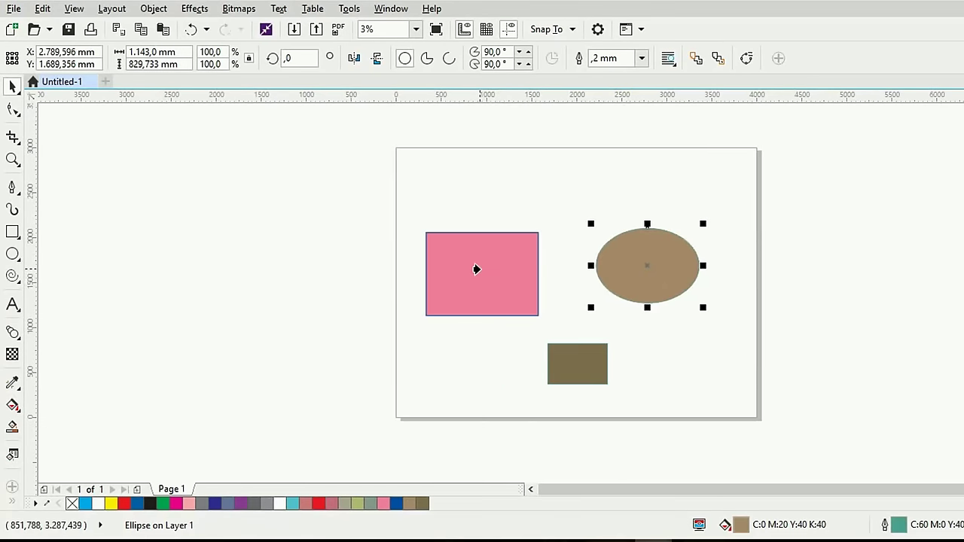
{"action": "left_click", "coordinate": [476, 269]}
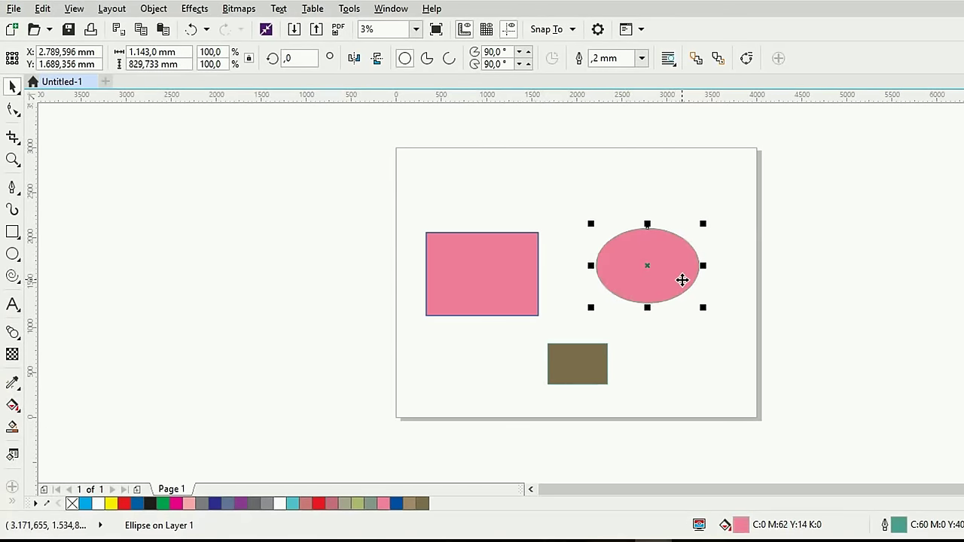
{"action": "scroll", "coordinate": [681, 280], "scroll_direction": "up", "scroll_amount": 1}
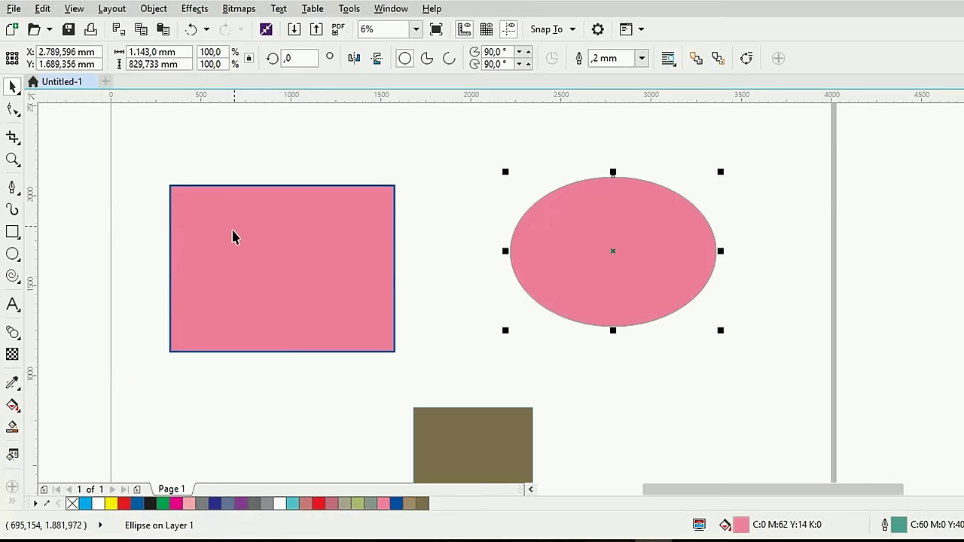
{"action": "left_click", "coordinate": [42, 9]}
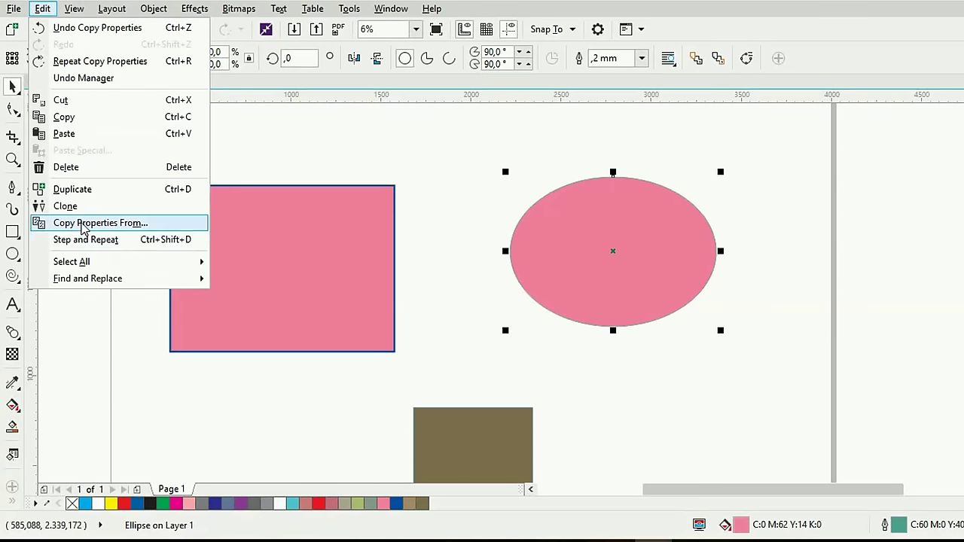
{"action": "left_click", "coordinate": [460, 323]}
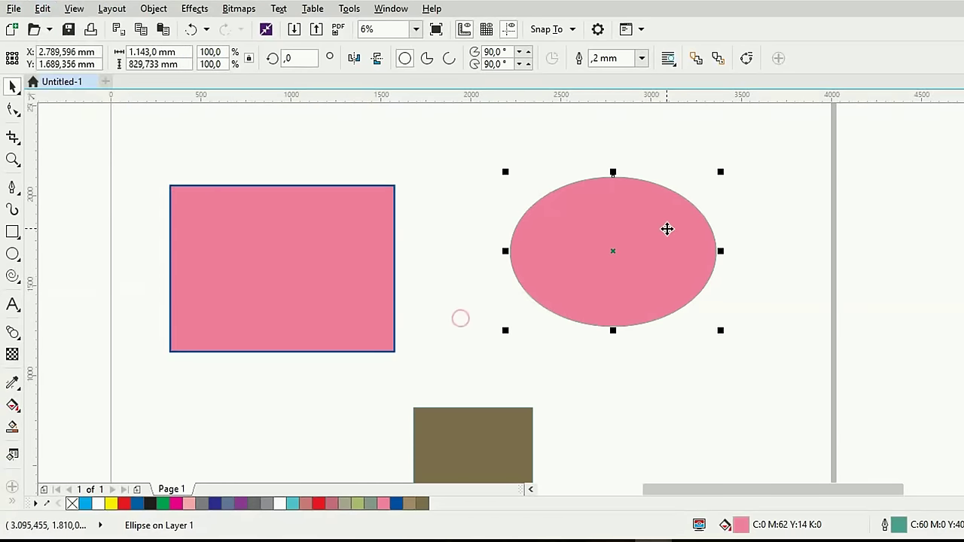
{"action": "left_click", "coordinate": [801, 178]}
{"action": "scroll", "coordinate": [415, 275], "scroll_direction": "down", "scroll_amount": 2}
{"action": "scroll", "coordinate": [414, 276], "scroll_direction": "up", "scroll_amount": 2}
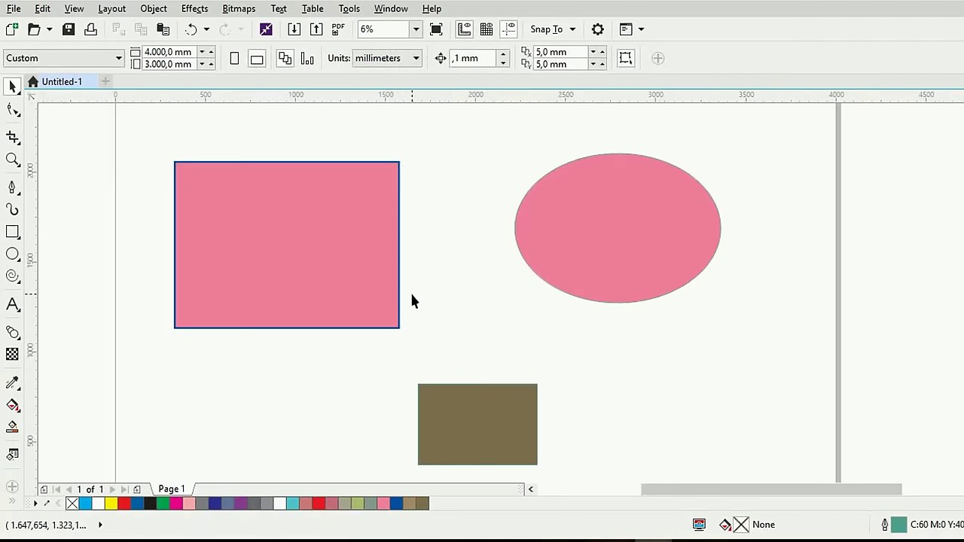
{"action": "scroll", "coordinate": [412, 301], "scroll_direction": "down", "scroll_amount": 1}
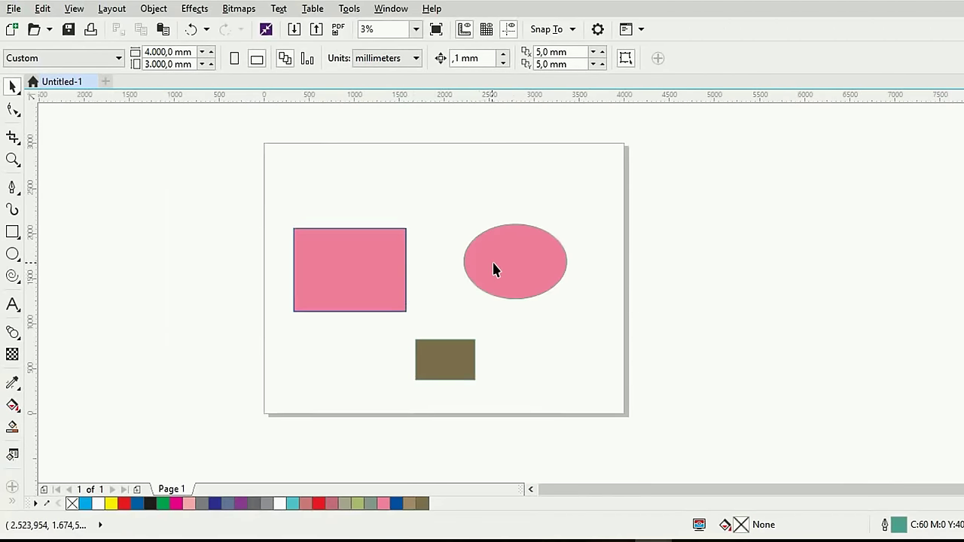
{"action": "left_click", "coordinate": [502, 268]}
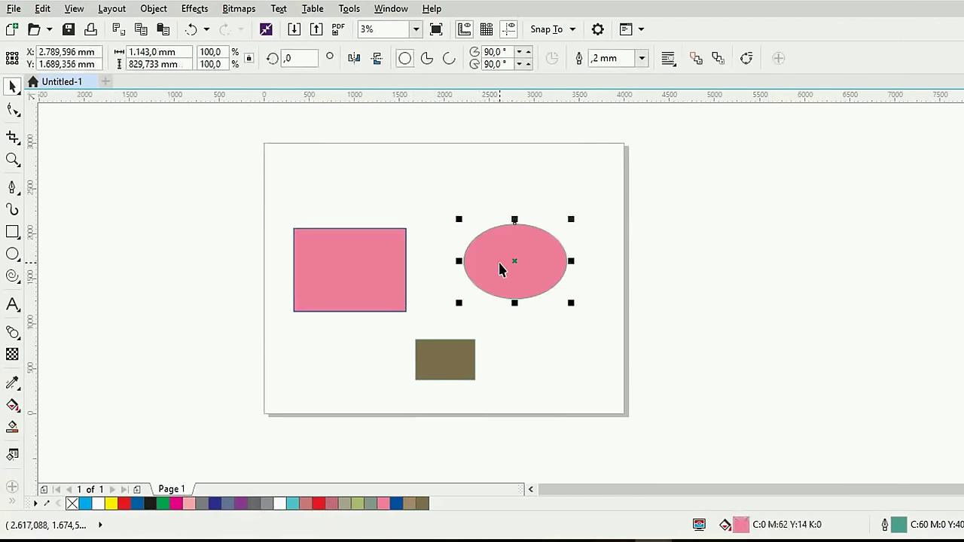
Copy only the outline colour from the pink rectangle onto the ellipse via Copy Properties From
{"action": "left_click", "coordinate": [41, 9]}
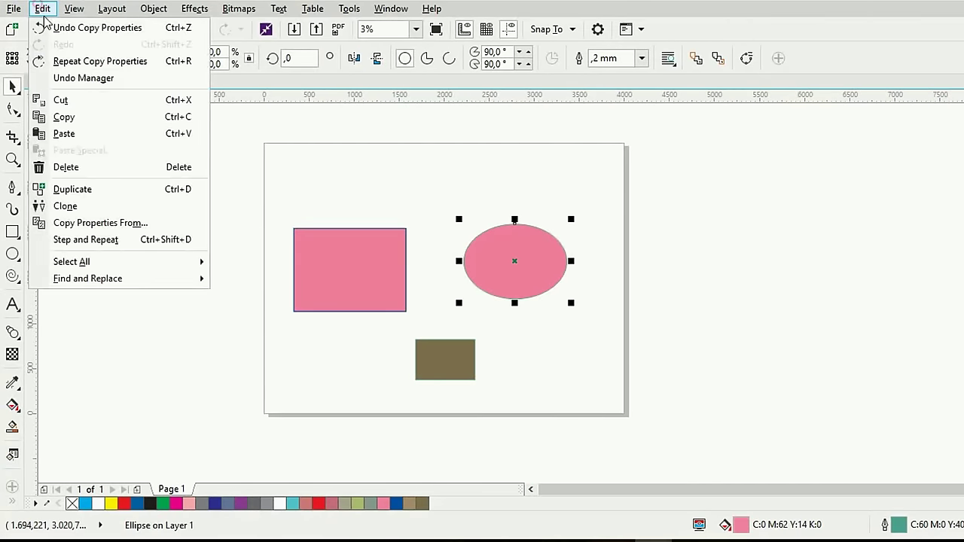
{"action": "left_click", "coordinate": [112, 223]}
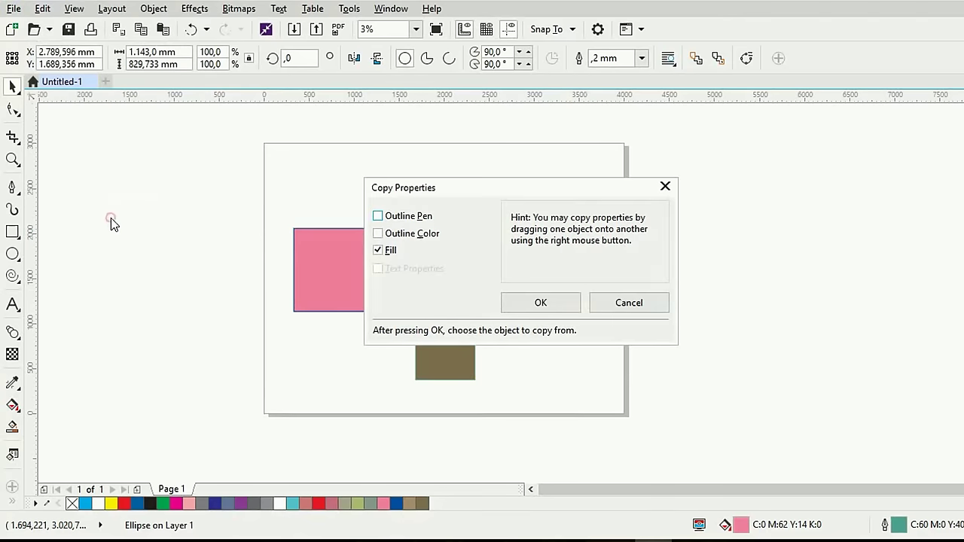
{"action": "left_click", "coordinate": [377, 249]}
{"action": "left_click", "coordinate": [377, 234]}
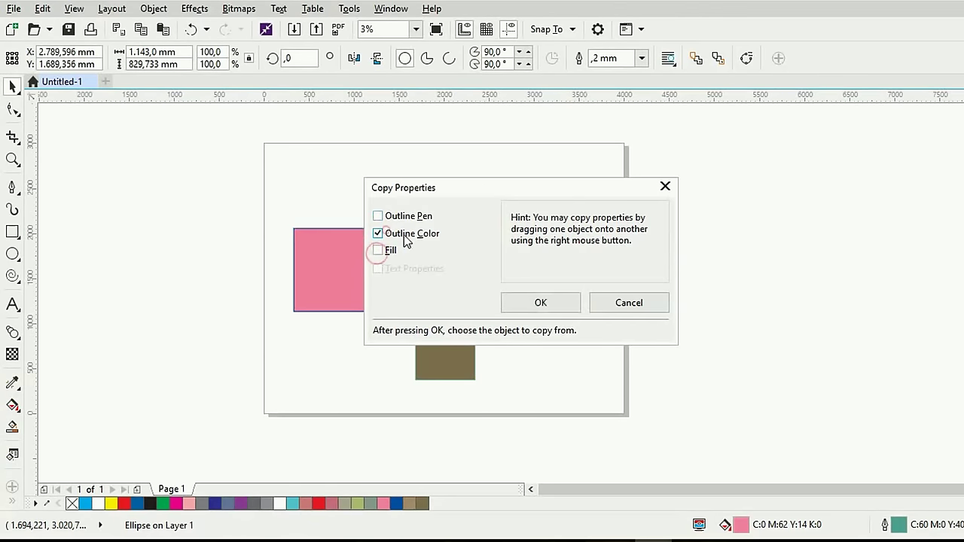
{"action": "left_click", "coordinate": [556, 303]}
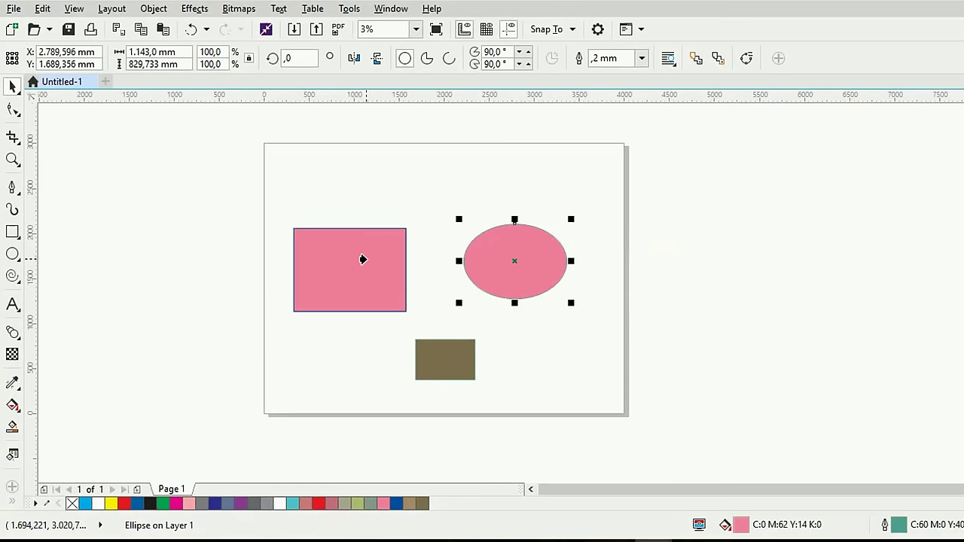
{"action": "left_click", "coordinate": [362, 259]}
Set the ellipse's outline width to 10,0 mm
{"action": "scroll", "coordinate": [545, 268], "scroll_direction": "up", "scroll_amount": 2}
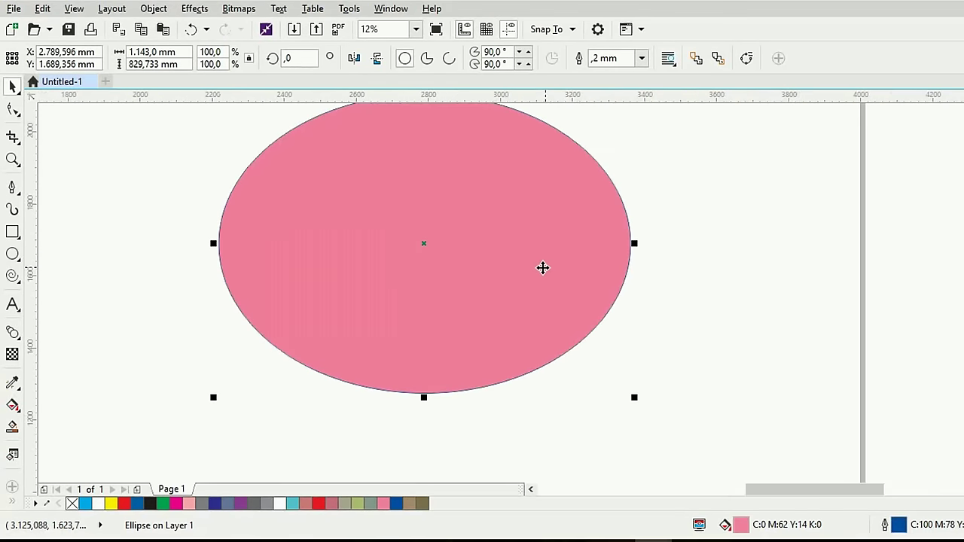
{"action": "scroll", "coordinate": [321, 321], "scroll_direction": "down", "scroll_amount": 1}
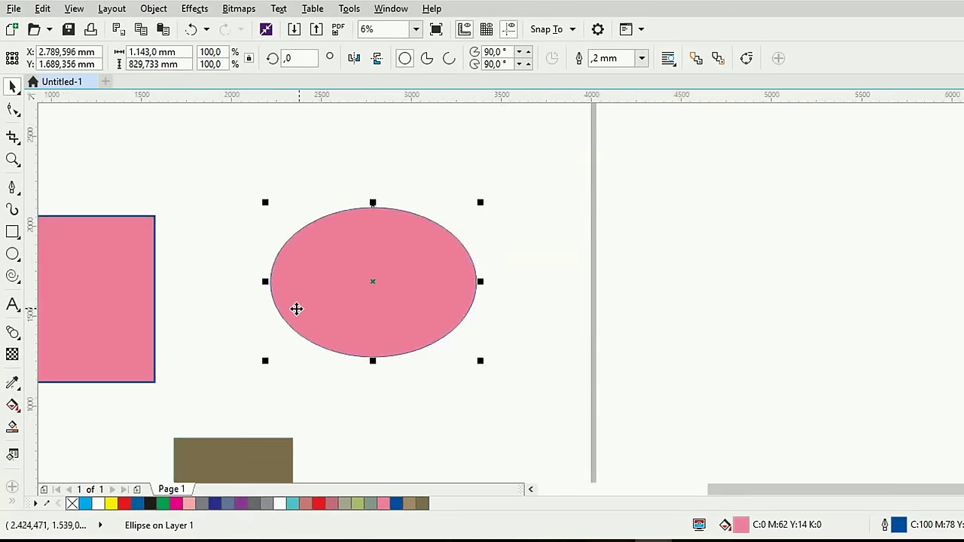
{"action": "scroll", "coordinate": [284, 297], "scroll_direction": "up", "scroll_amount": 2}
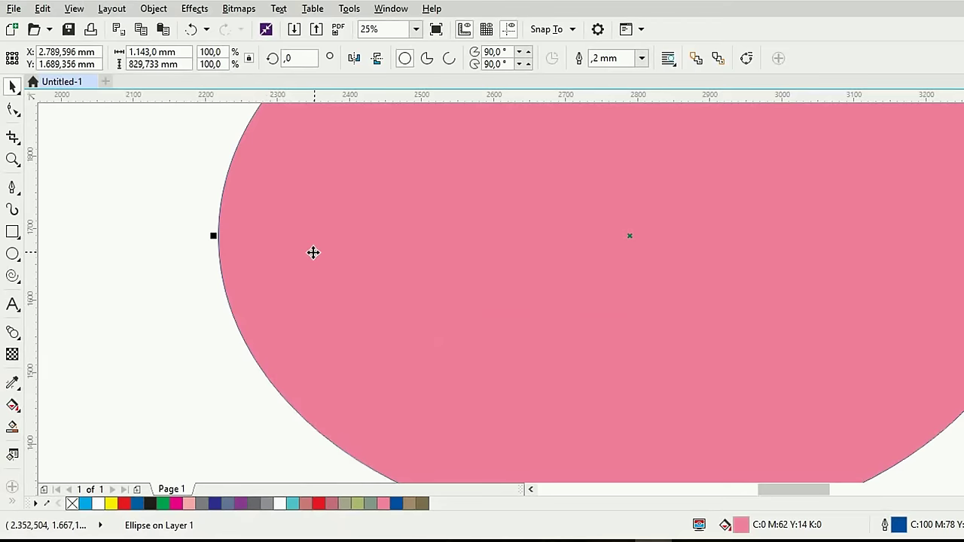
{"action": "scroll", "coordinate": [301, 256], "scroll_direction": "down", "scroll_amount": 2}
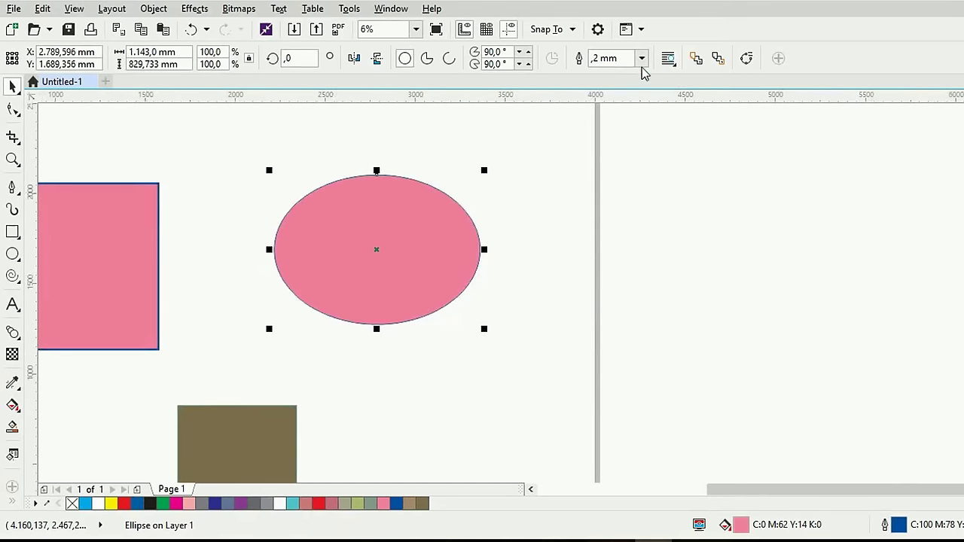
{"action": "left_click", "coordinate": [641, 58]}
{"action": "left_click", "coordinate": [598, 229]}
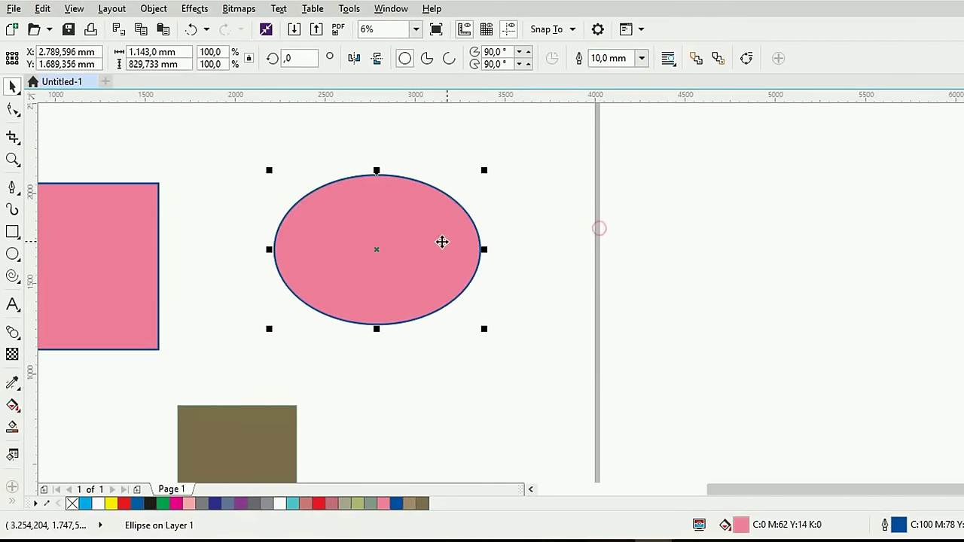
{"action": "scroll", "coordinate": [262, 285], "scroll_direction": "up", "scroll_amount": 1}
{"action": "scroll", "coordinate": [255, 190], "scroll_direction": "down", "scroll_amount": 1}
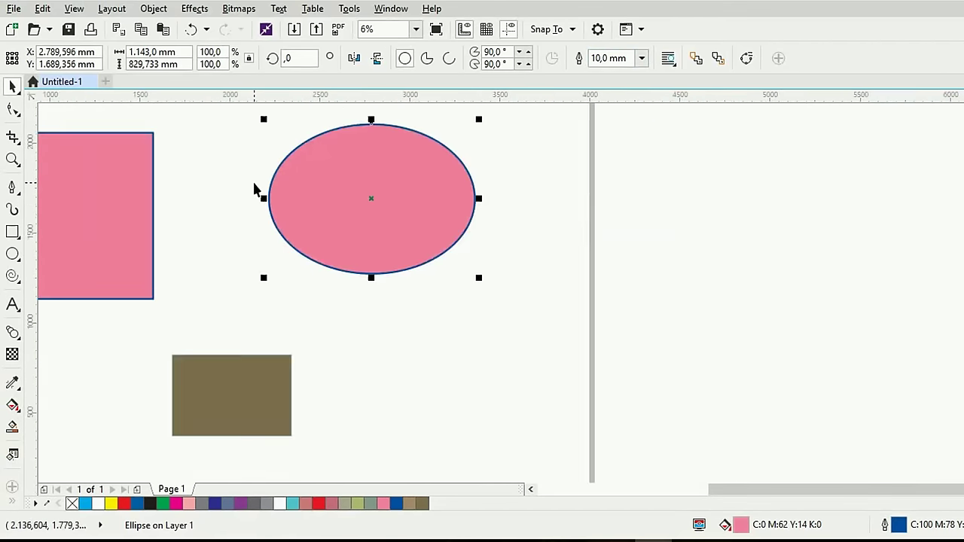
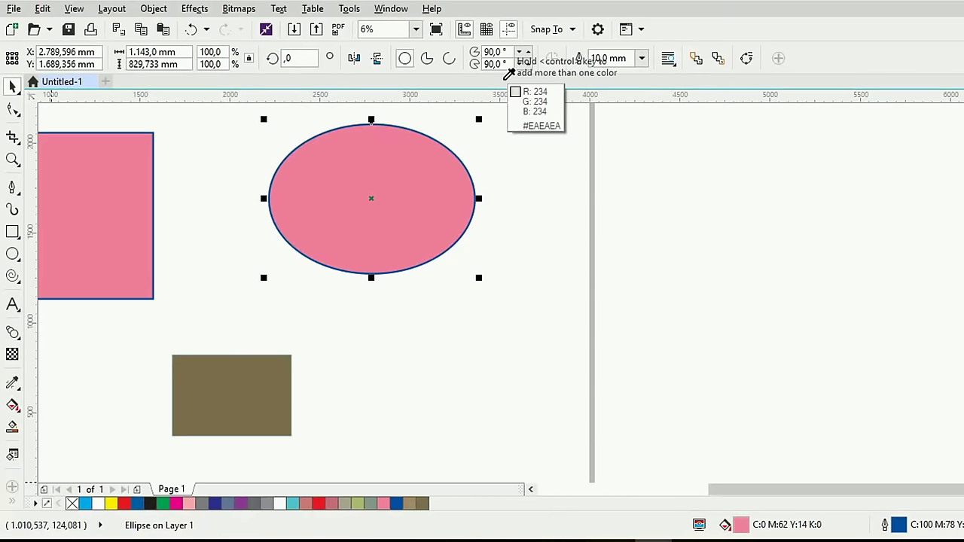
Add Deep Yellow from the default palette to the document palette
{"action": "left_click", "coordinate": [507, 75]}
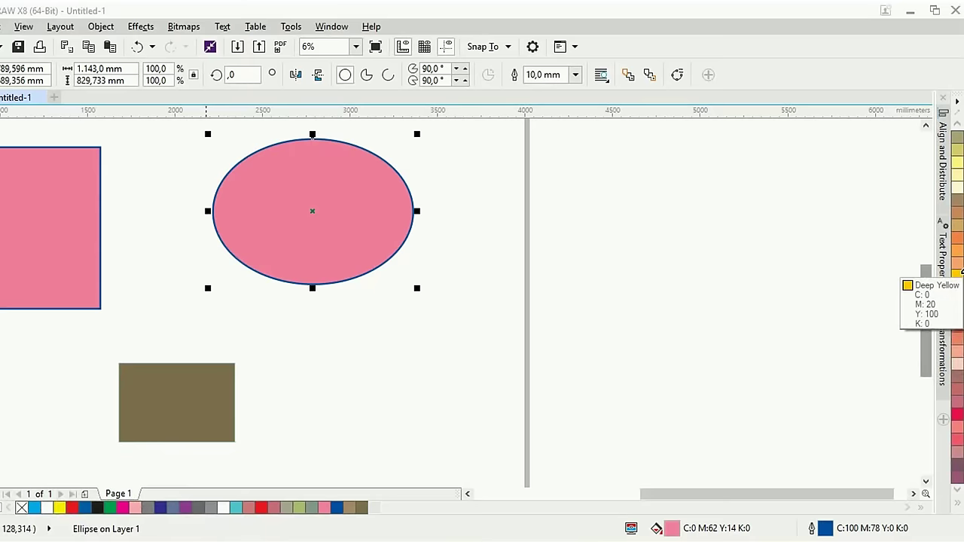
{"action": "left_click_drag", "start_coordinate": [957, 273], "coordinate": [384, 507]}
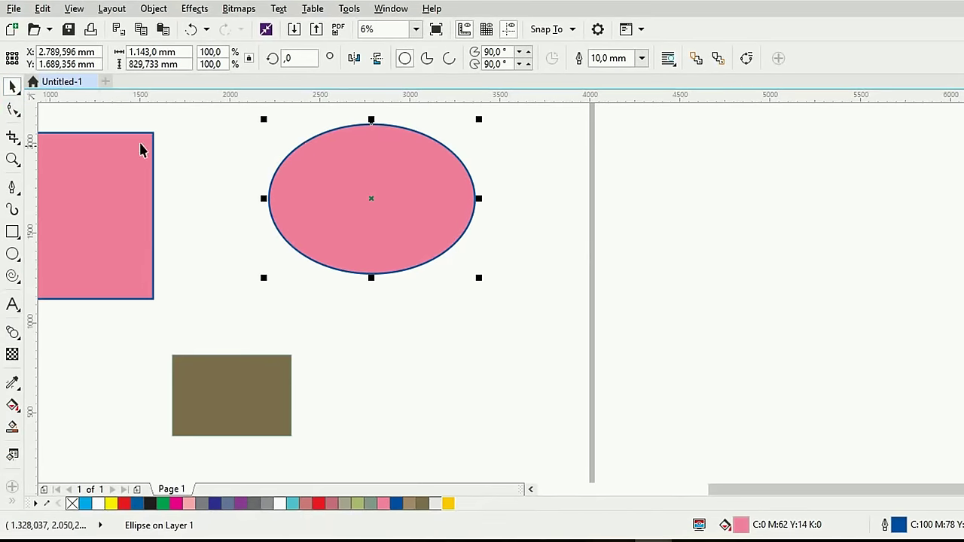
{"action": "scroll", "coordinate": [255, 207], "scroll_direction": "down", "scroll_amount": 1}
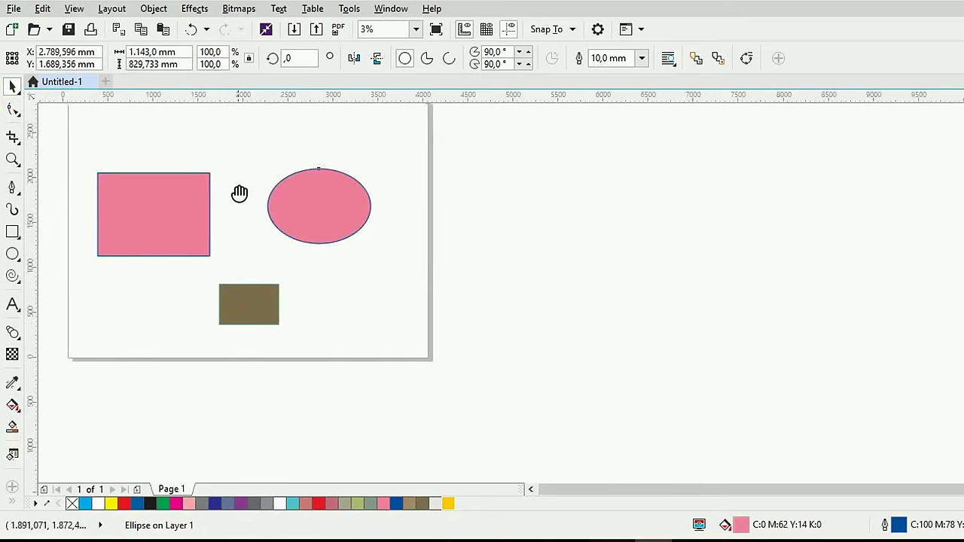
Move the pink ellipse slightly up and left, beside the pink rectangle
{"action": "left_click_drag", "start_coordinate": [240, 194], "coordinate": [537, 229]}
{"action": "scroll", "coordinate": [515, 203], "scroll_direction": "up", "scroll_amount": 1}
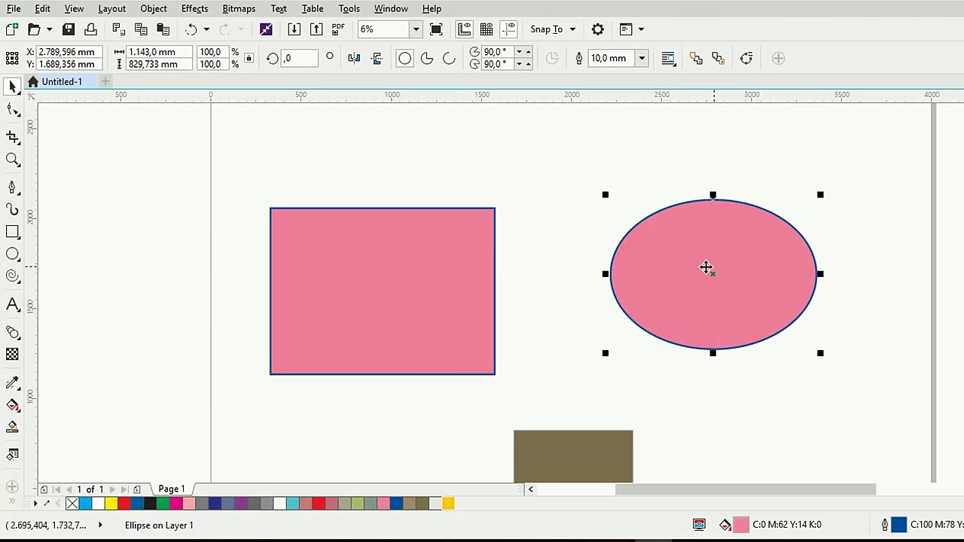
{"action": "left_click_drag", "start_coordinate": [734, 274], "coordinate": [702, 234]}
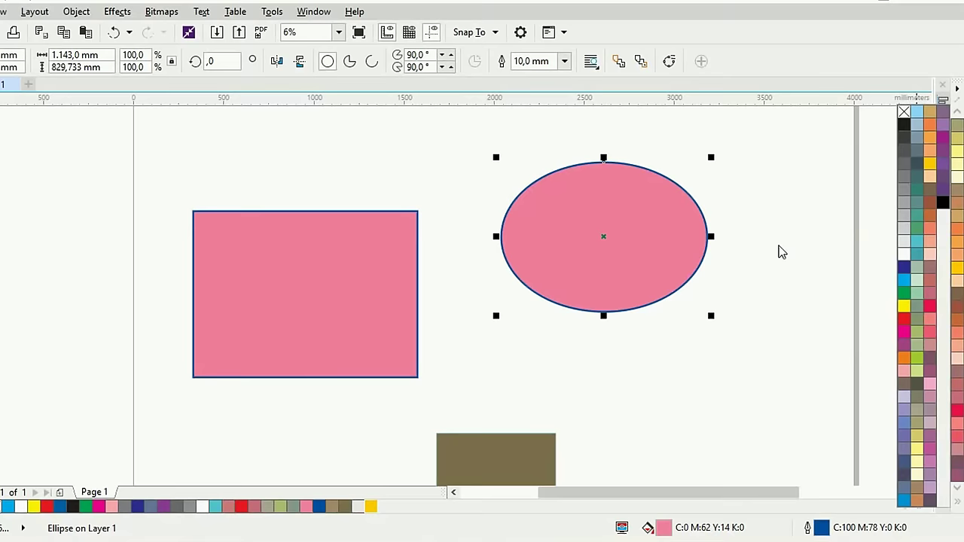
Mix yellow into the ellipse's outline and fill, then undo the yellow fill tint
{"action": "right_click", "coordinate": [903, 307]}
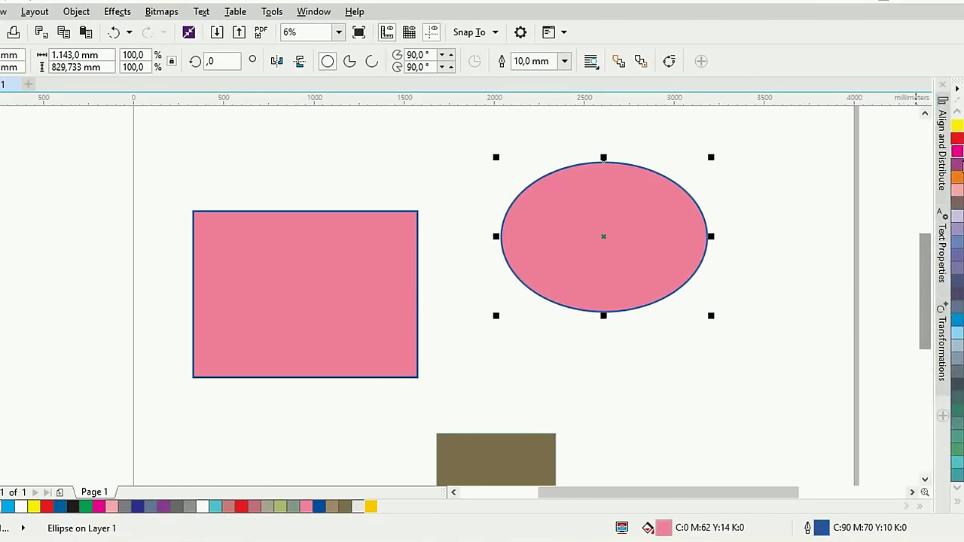
{"action": "right_click", "coordinate": [958, 127], "text": "ctrl"}
{"action": "left_click", "coordinate": [958, 127], "text": "ctrl"}
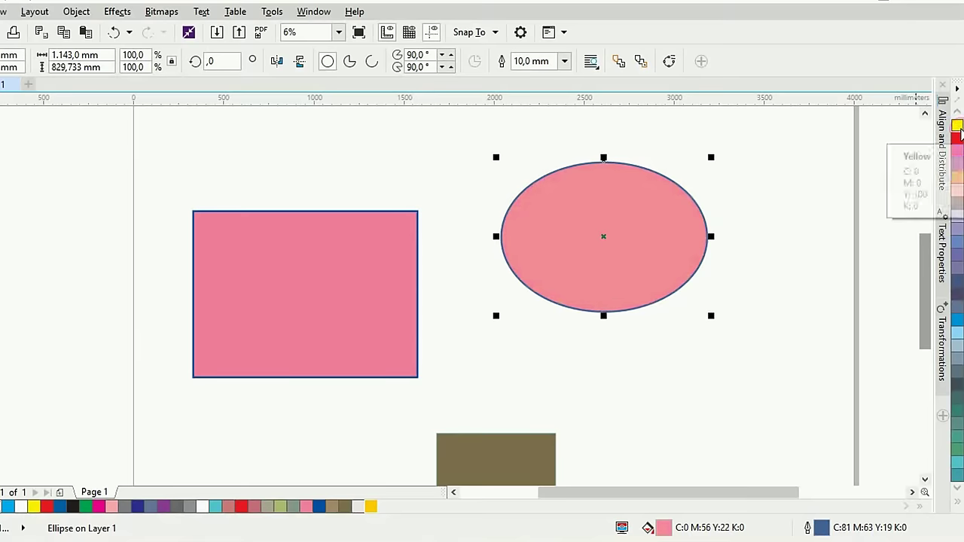
{"action": "scroll", "coordinate": [700, 243], "scroll_direction": "up", "scroll_amount": 2}
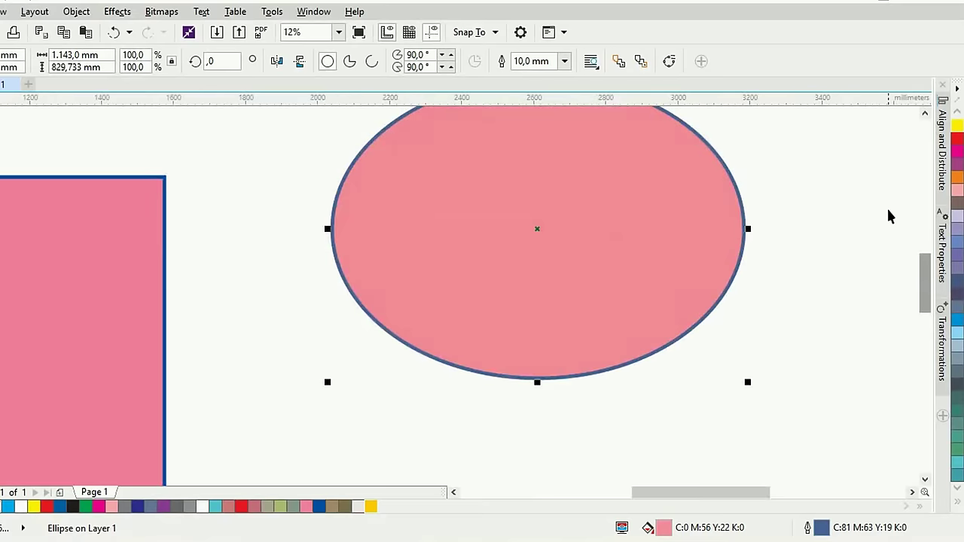
{"action": "key", "text": "ctrl+z"}
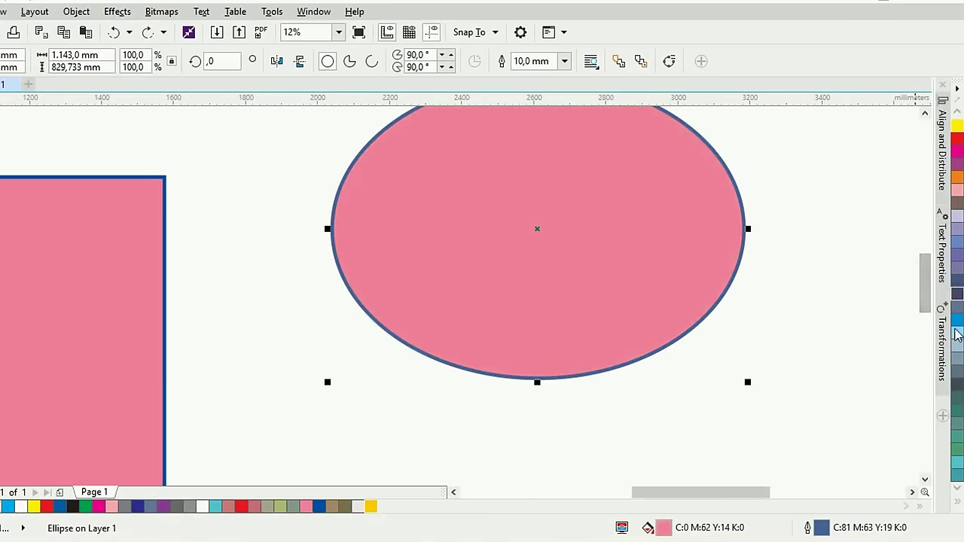
{"action": "scroll", "coordinate": [960, 188], "scroll_direction": "down", "scroll_amount": 3}
{"action": "scroll", "coordinate": [960, 218], "scroll_direction": "up", "scroll_amount": 3}
Blend yellow, blue, brown and purple into the ellipse fill for a mauve C:35 M:47 Y:27 K:0
{"action": "left_click", "coordinate": [958, 127], "text": "ctrl"}
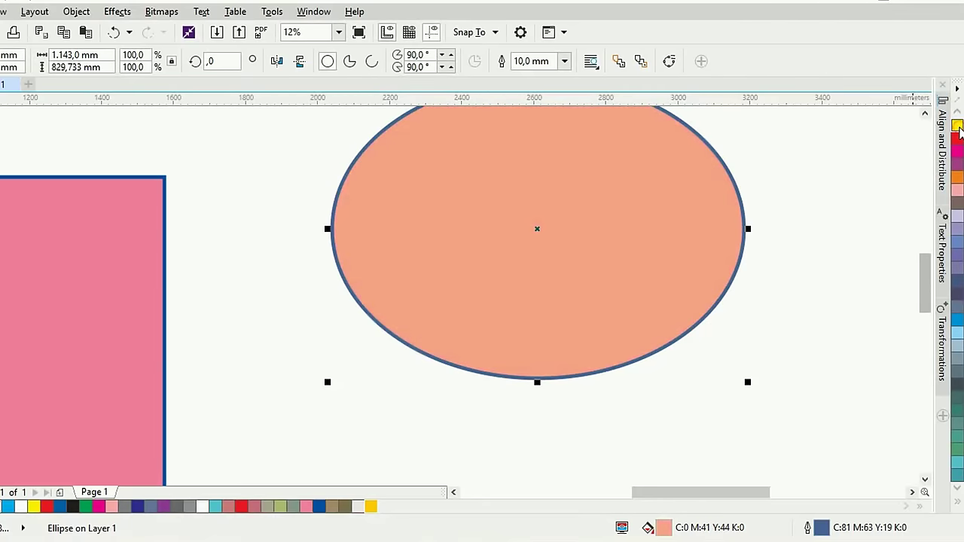
{"action": "left_click", "coordinate": [957, 126], "text": "ctrl"}
{"action": "left_click_drag", "start_coordinate": [621, 228], "coordinate": [566, 270]}
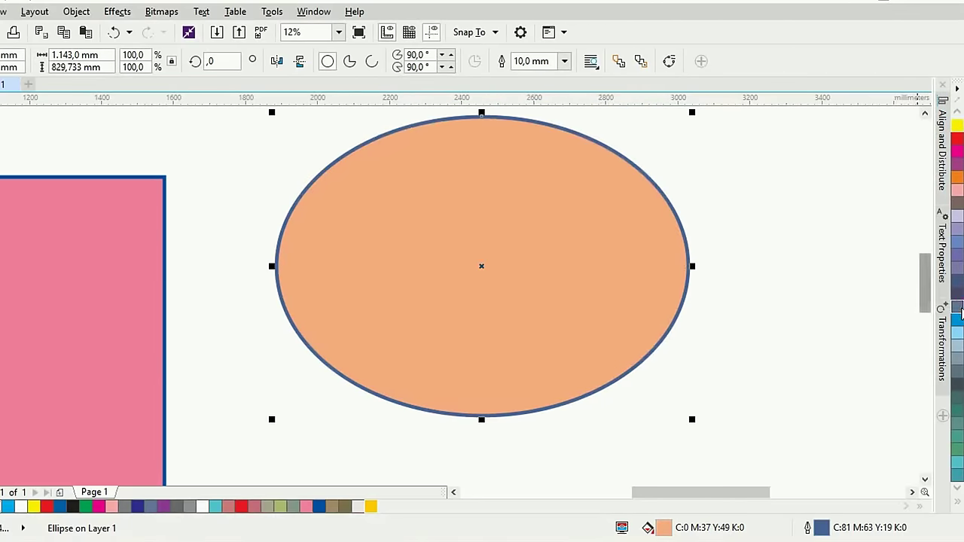
{"action": "left_click", "coordinate": [956, 126], "text": "ctrl"}
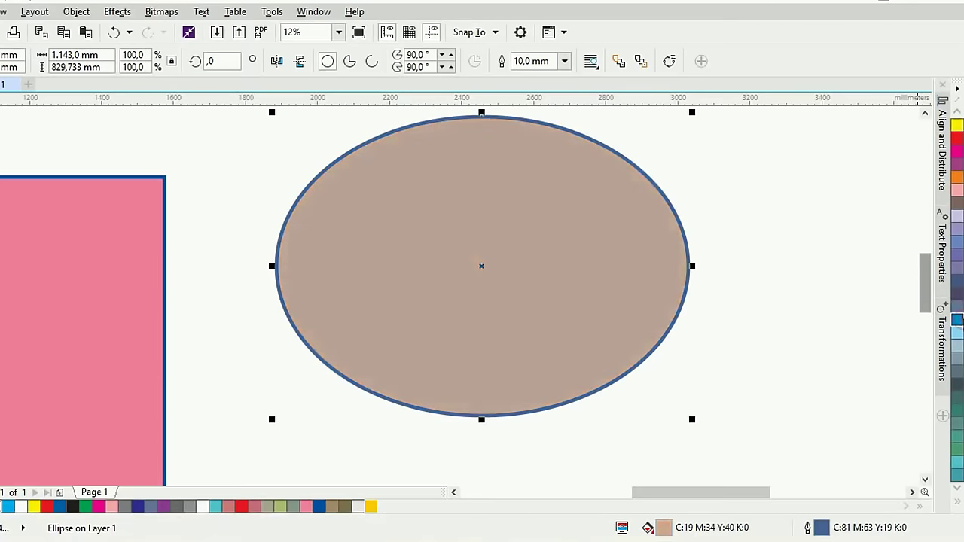
{"action": "left_click", "coordinate": [956, 322], "text": "ctrl"}
{"action": "scroll", "coordinate": [958, 354], "scroll_direction": "down", "scroll_amount": 5}
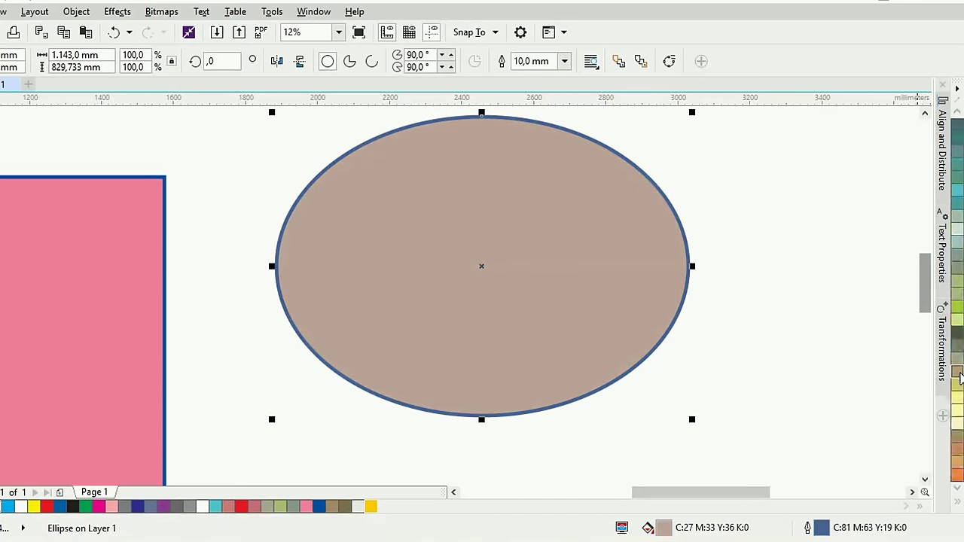
{"action": "scroll", "coordinate": [957, 377], "scroll_direction": "down", "scroll_amount": 6}
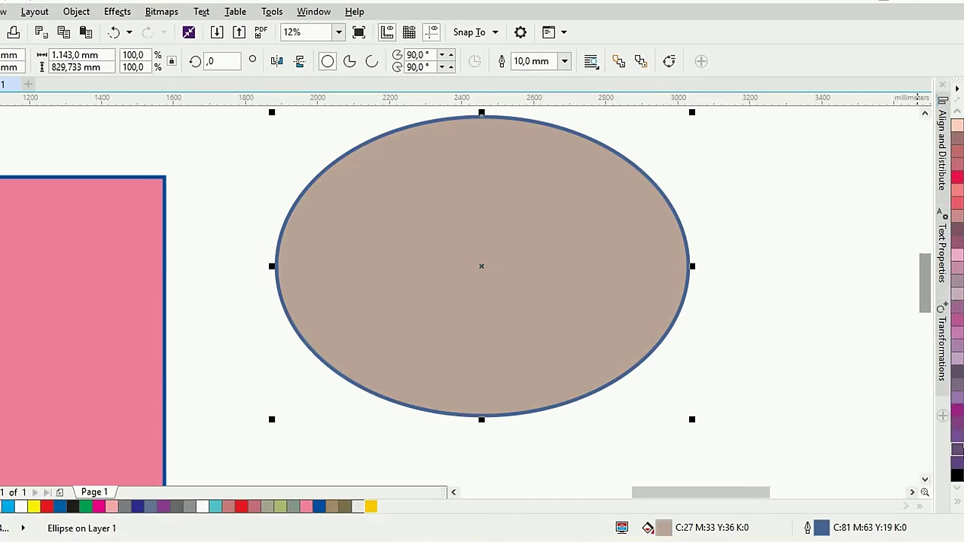
{"action": "left_click", "coordinate": [956, 435], "text": "ctrl"}
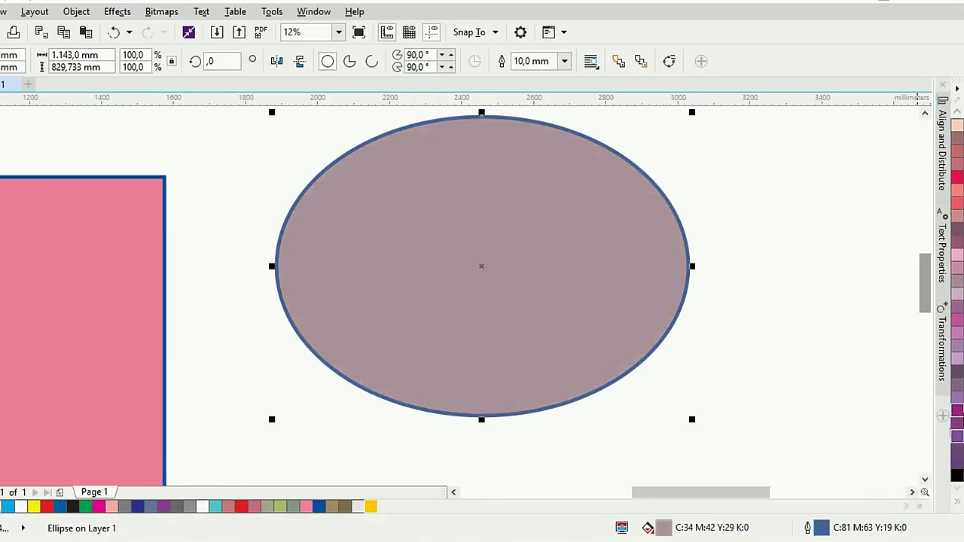
{"action": "left_click", "coordinate": [956, 435], "text": "ctrl"}
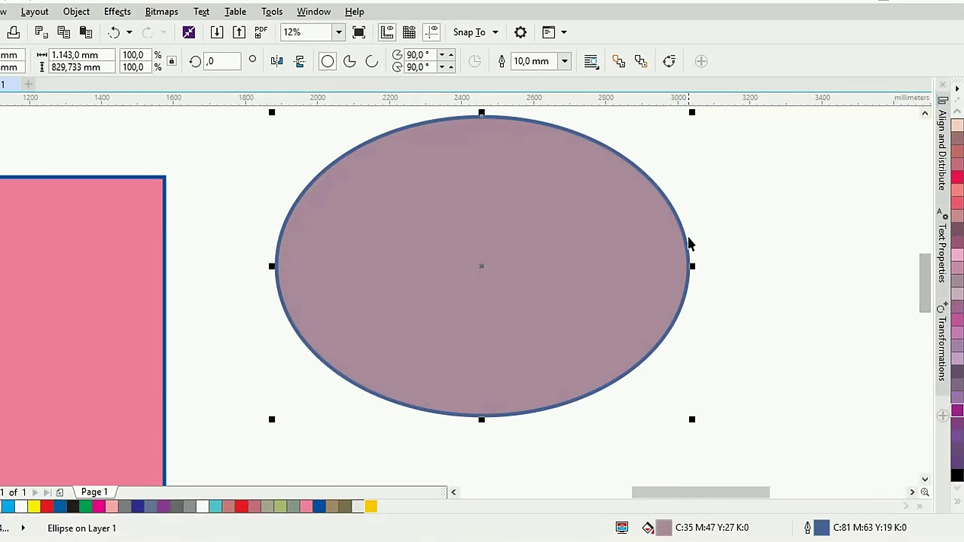
{"action": "scroll", "coordinate": [562, 251], "scroll_direction": "down", "scroll_amount": 1}
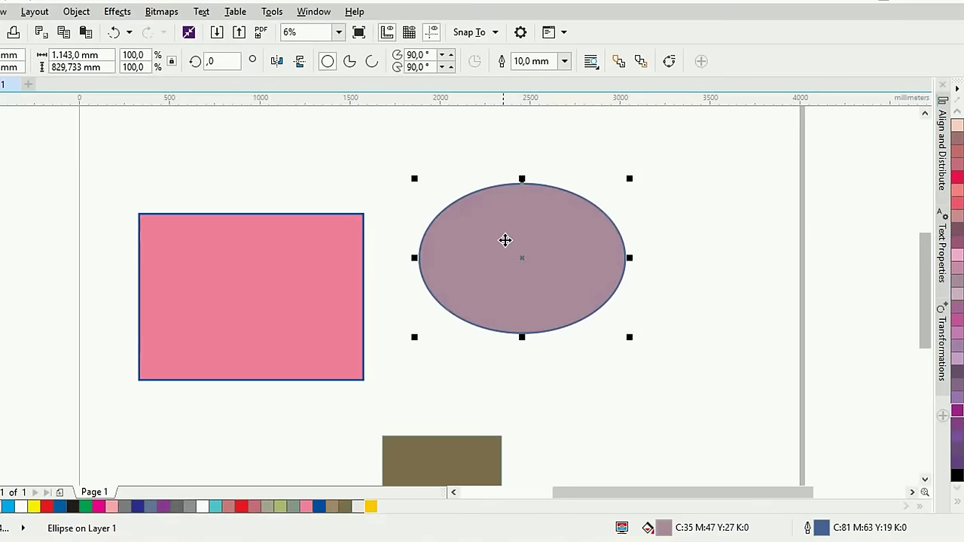
Delete the ellipse and the pink and brown rectangles
{"action": "key", "text": "Delete"}
{"action": "left_click", "coordinate": [322, 275]}
{"action": "key", "text": "Delete"}
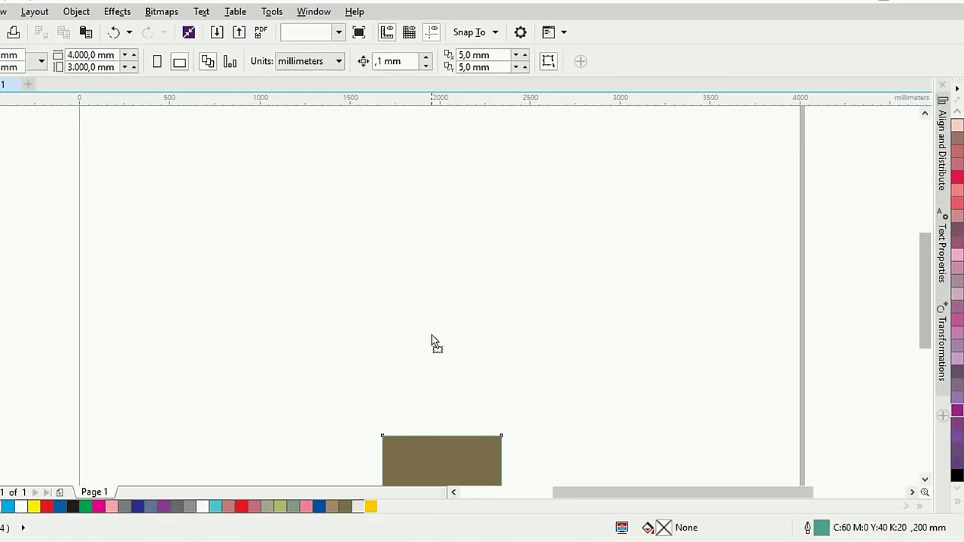
{"action": "left_click_drag", "start_coordinate": [431, 340], "coordinate": [444, 366]}
{"action": "key", "text": "Delete"}
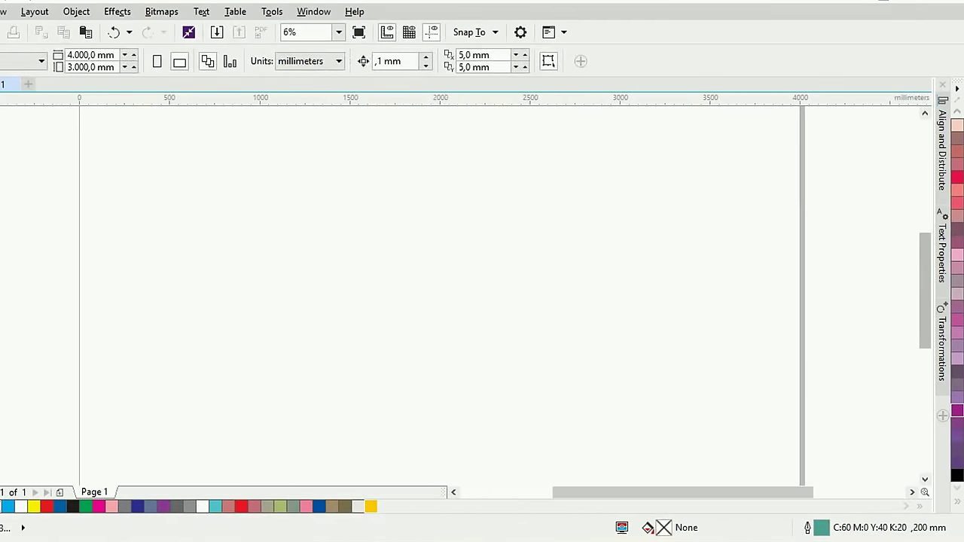
Draw a rectangle at the page's top left and a smaller one to its right
{"action": "key", "text": "F6"}
{"action": "mouse_move", "coordinate": [119, 146]}
{"action": "left_mouse_down"}
{"action": "mouse_move", "coordinate": [213, 241]}
{"action": "mouse_move", "coordinate": [283, 267]}
{"action": "left_mouse_up"}
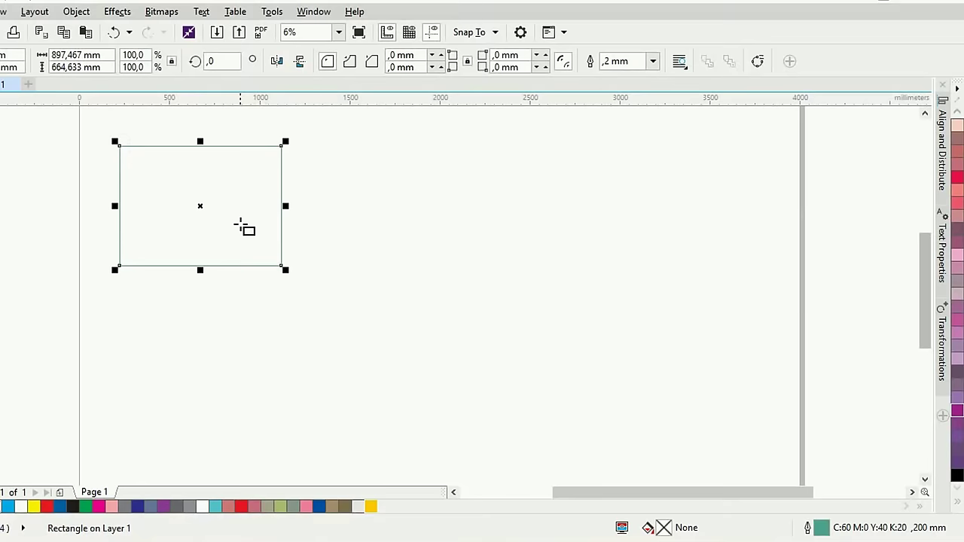
{"action": "left_click_drag", "start_coordinate": [429, 186], "coordinate": [527, 270]}
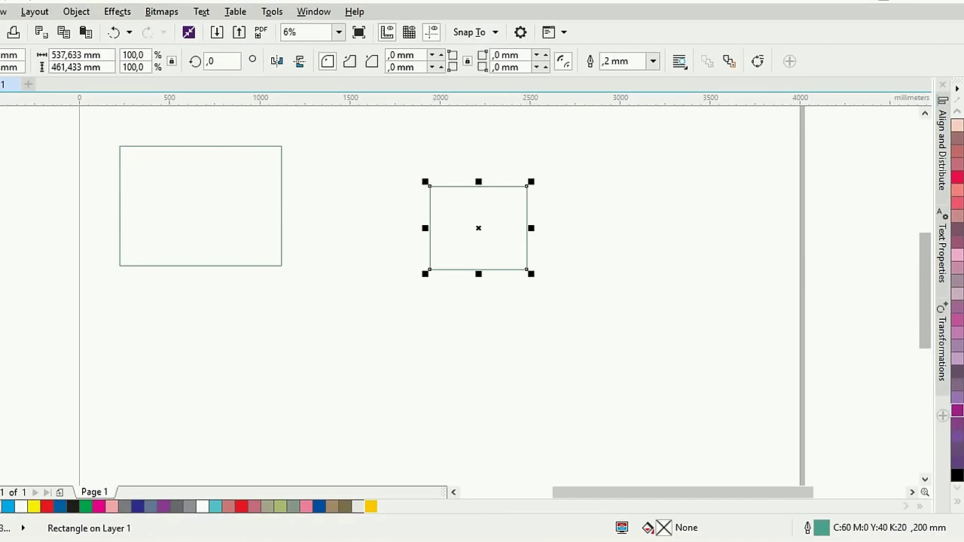
{"action": "scroll", "coordinate": [951, 226], "scroll_direction": "down", "scroll_amount": 3}
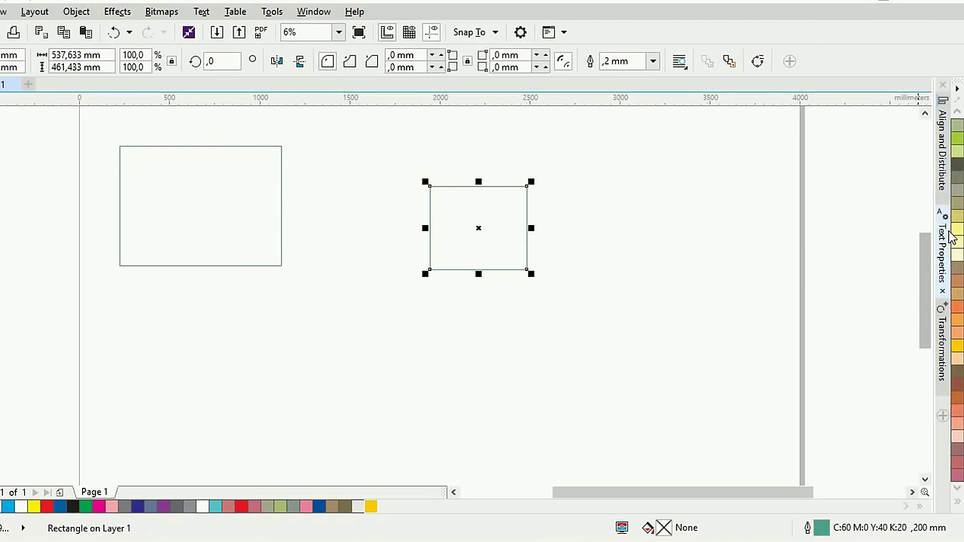
{"action": "scroll", "coordinate": [951, 233], "scroll_direction": "down", "scroll_amount": 4}
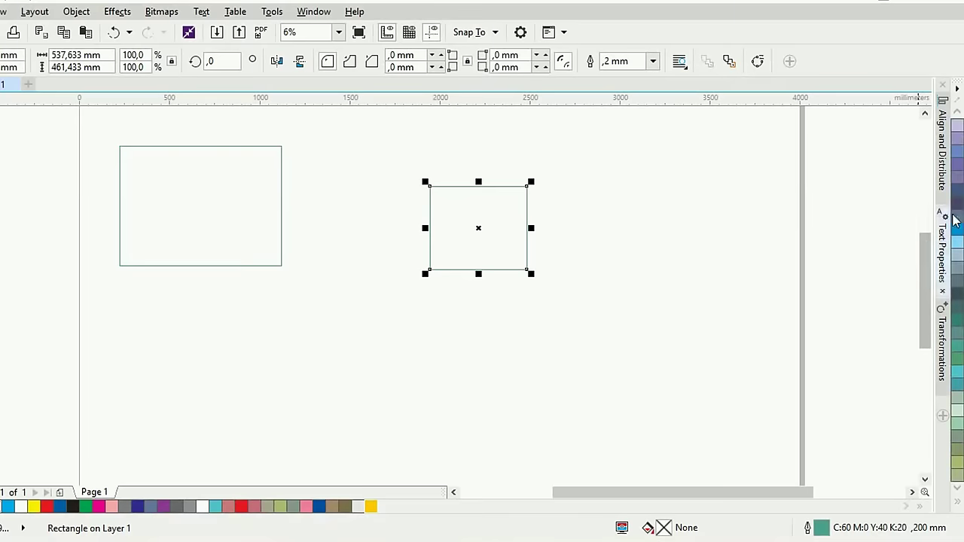
{"action": "scroll", "coordinate": [955, 233], "scroll_direction": "up", "scroll_amount": 8}
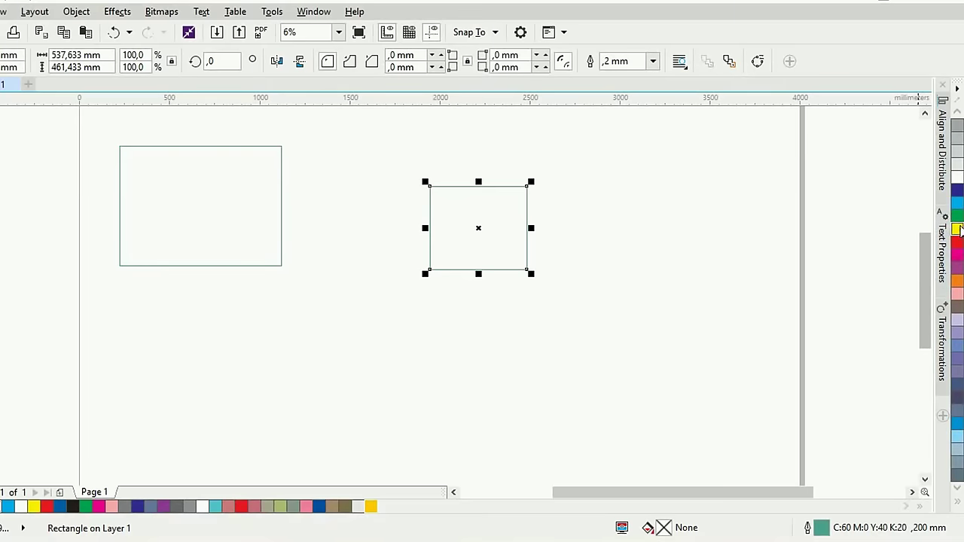
Fill the small square with yellow and the larger rectangle with cyan
{"action": "left_click", "coordinate": [956, 229]}
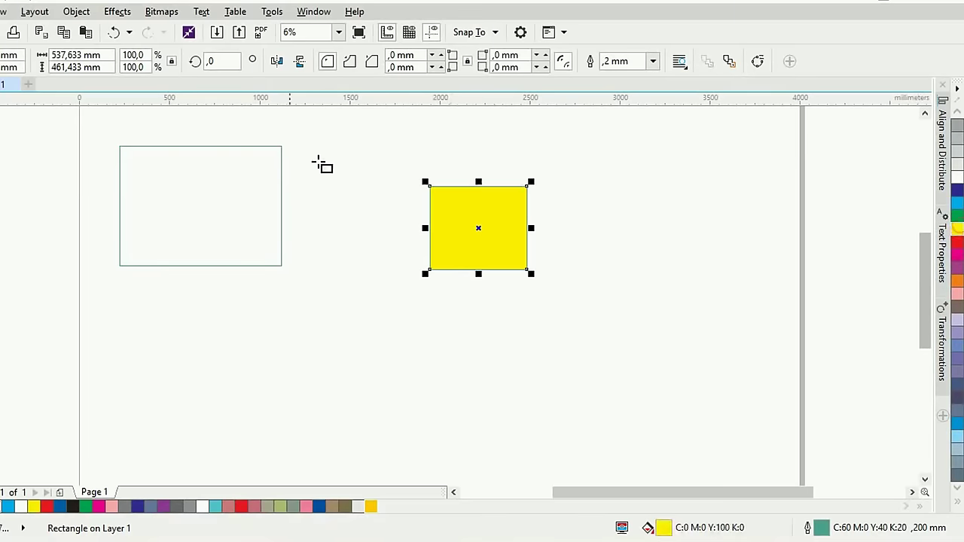
{"action": "left_click", "coordinate": [129, 143]}
{"action": "left_click", "coordinate": [167, 146]}
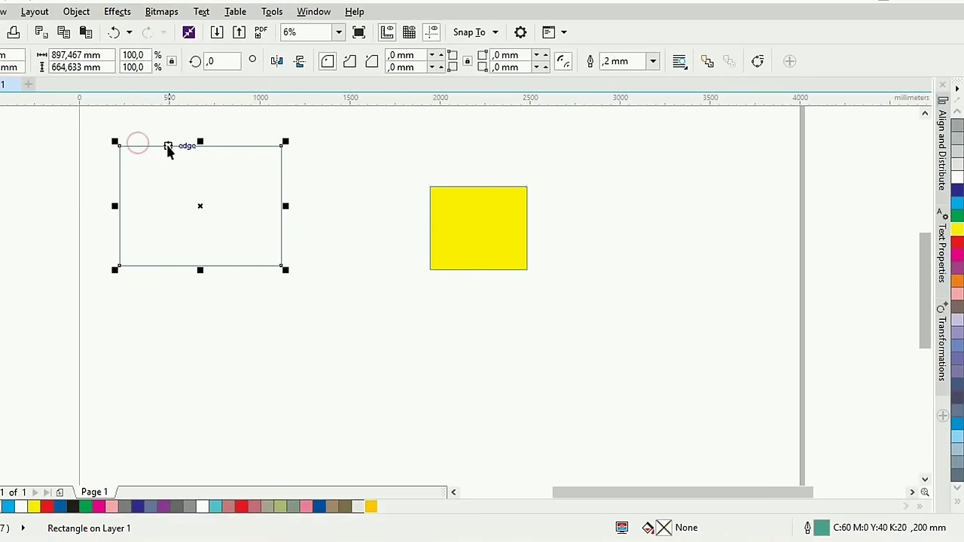
{"action": "left_click", "coordinate": [957, 203]}
{"action": "left_click", "coordinate": [573, 193]}
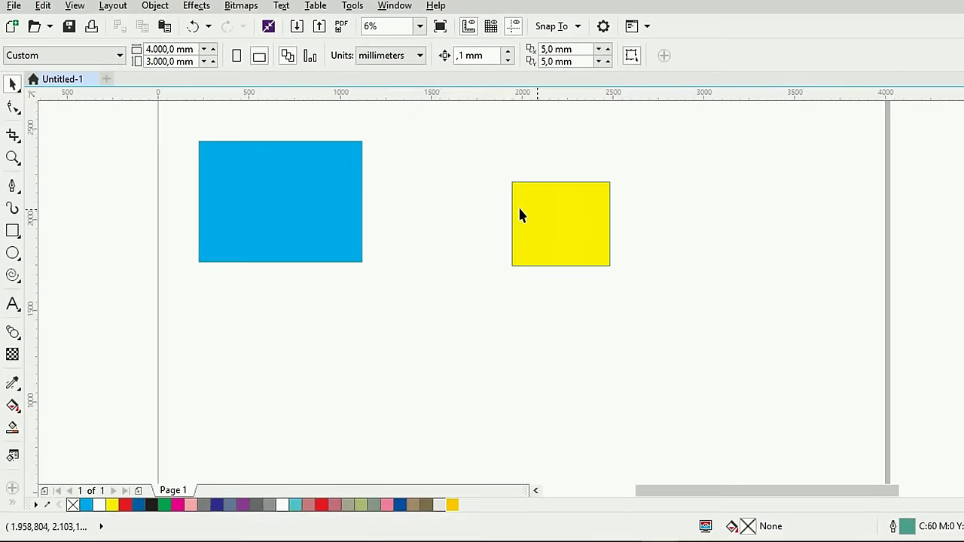
Draw a long rectangle below the cyan one and a small rectangle at the right
{"action": "left_click", "coordinate": [12, 230]}
{"action": "left_click_drag", "start_coordinate": [251, 342], "coordinate": [477, 378]}
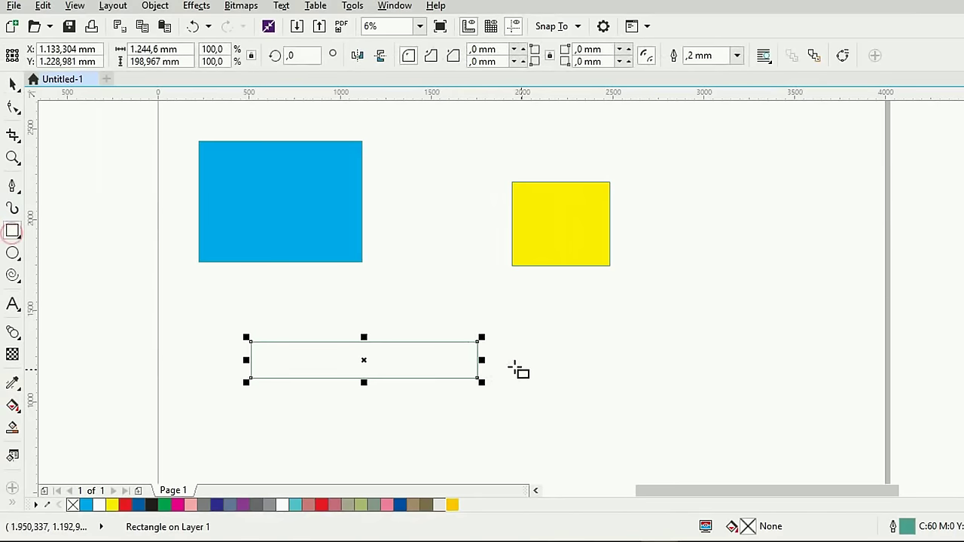
{"action": "left_click_drag", "start_coordinate": [567, 349], "coordinate": [625, 385]}
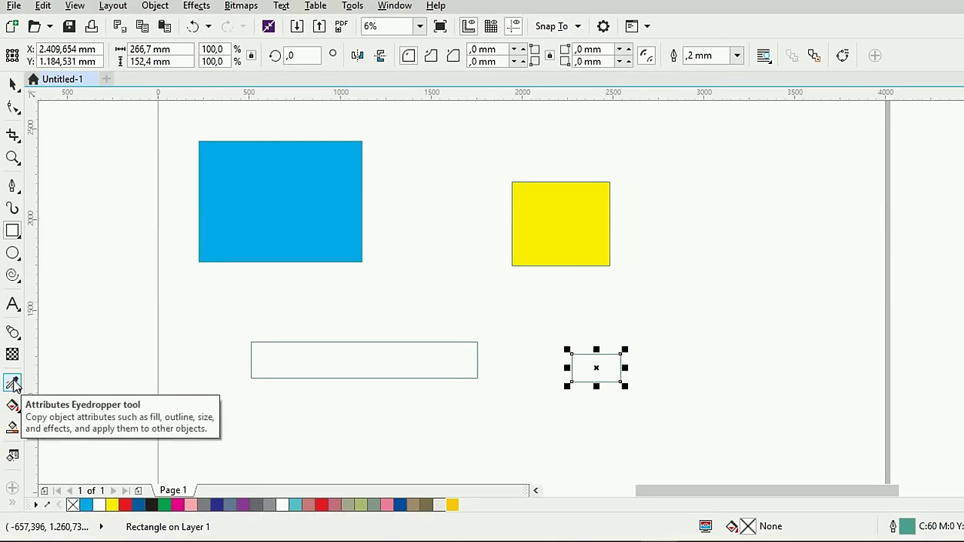
Eyedrop the square's yellow onto both new rectangles
{"action": "left_click", "coordinate": [13, 383]}
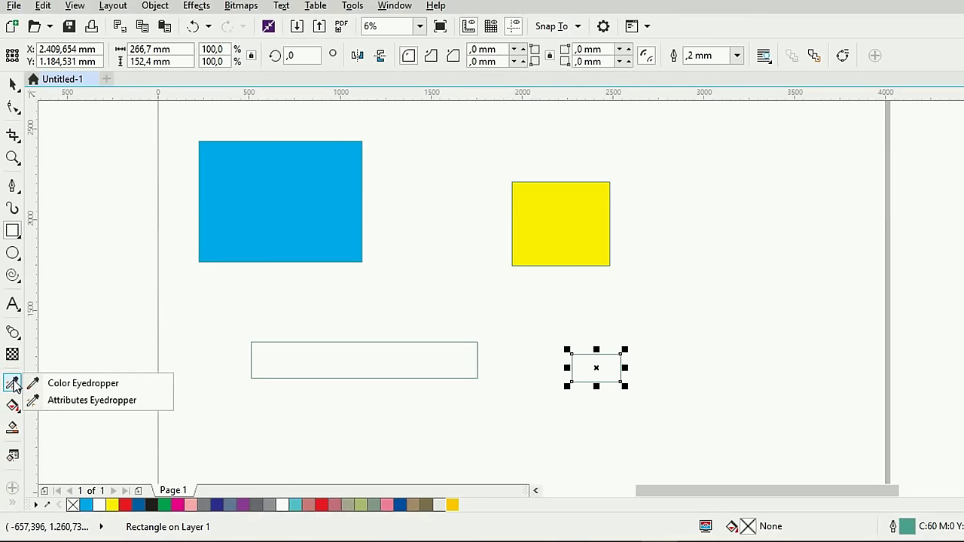
{"action": "left_click", "coordinate": [113, 386]}
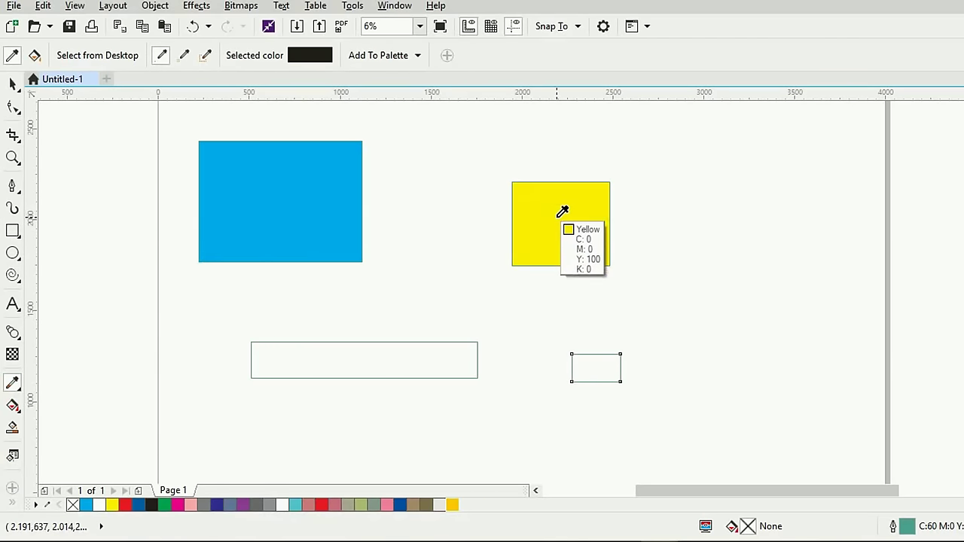
{"action": "left_click", "coordinate": [562, 212]}
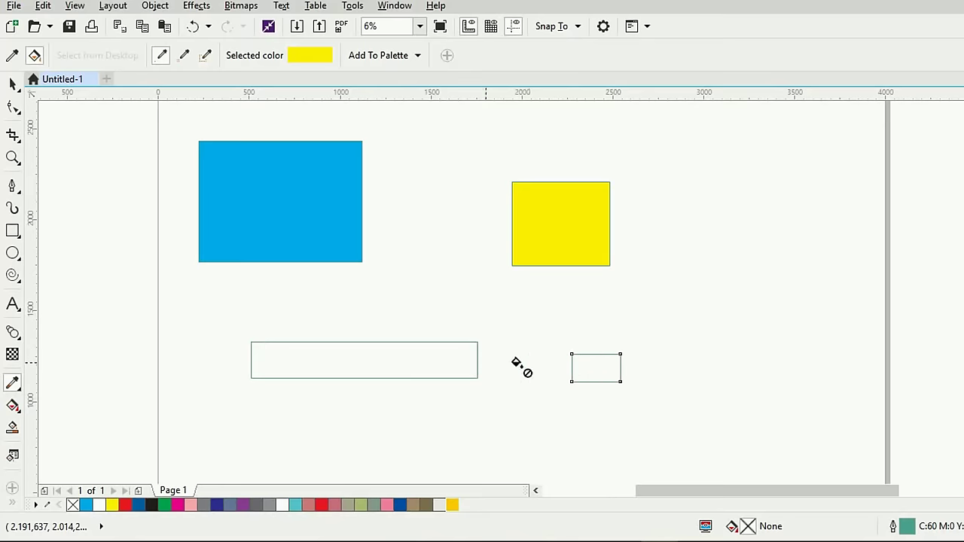
{"action": "left_click", "coordinate": [378, 359]}
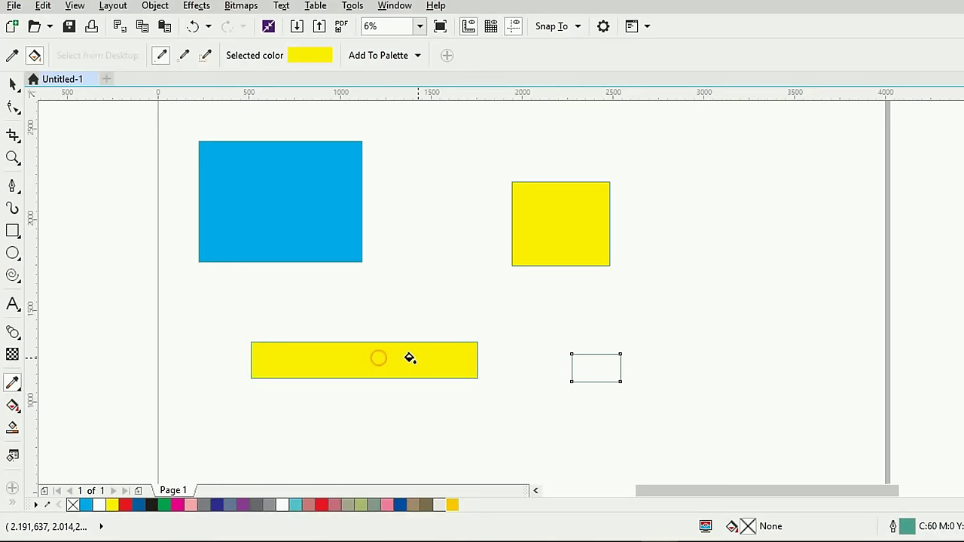
{"action": "left_click", "coordinate": [585, 363]}
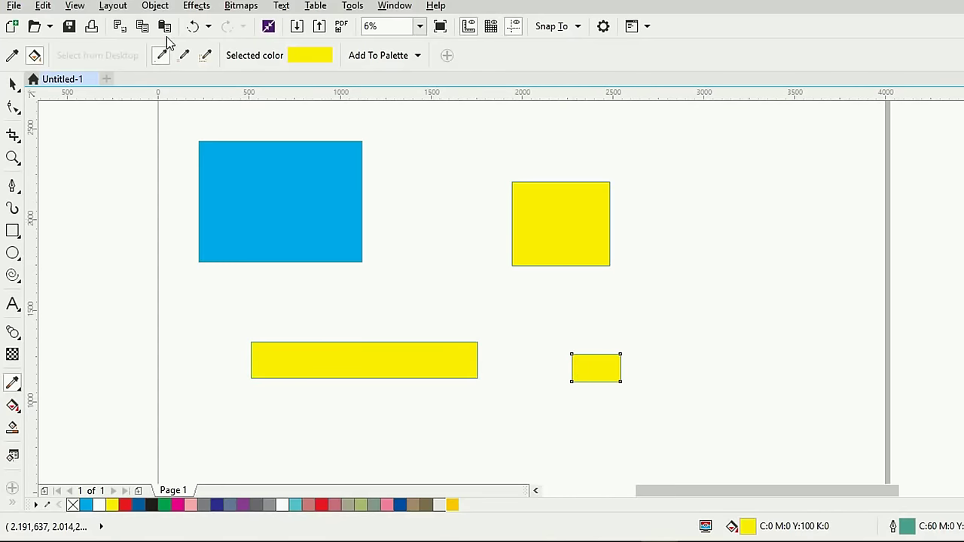
Eyedrop the big rectangle's cyan onto the long and small lower rectangles
{"action": "left_click", "coordinate": [189, 54]}
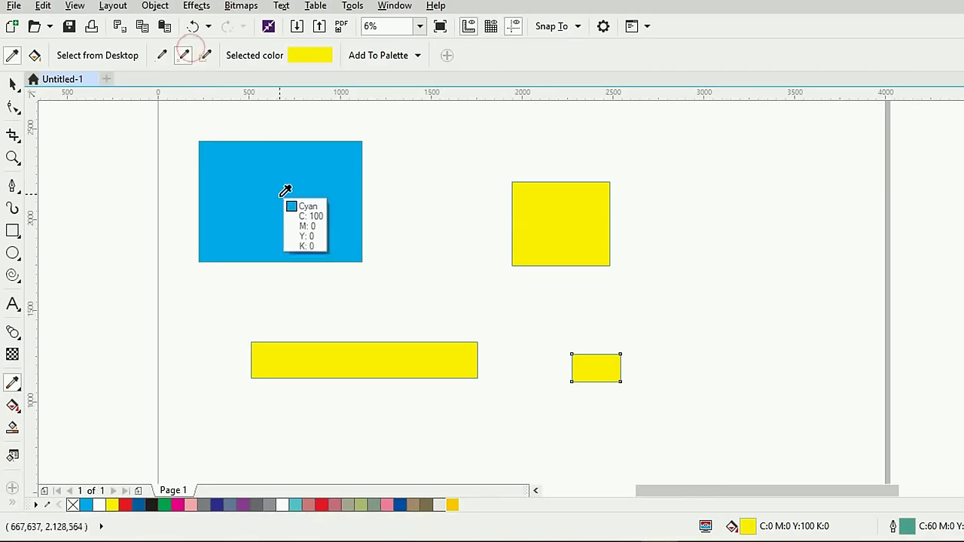
{"action": "left_click", "coordinate": [551, 187]}
{"action": "left_click", "coordinate": [185, 55]}
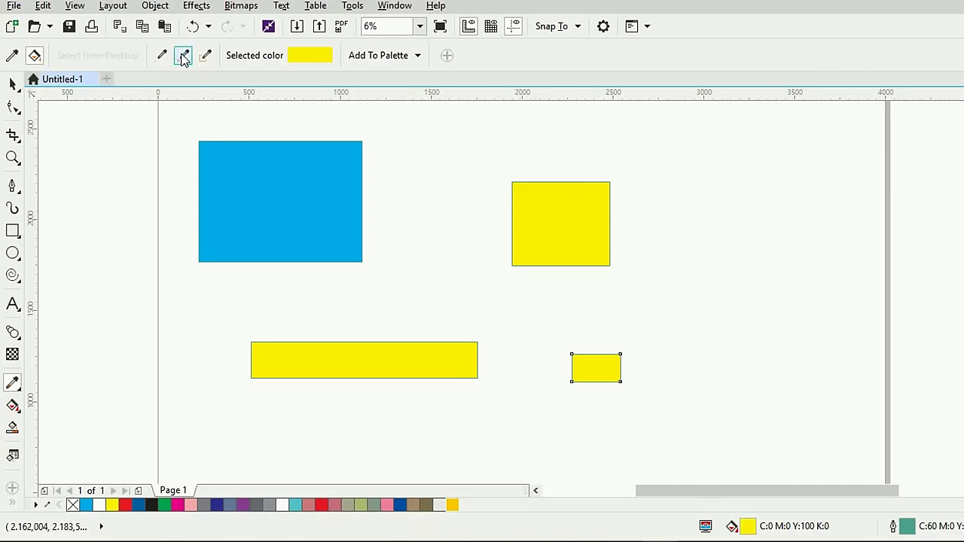
{"action": "left_click", "coordinate": [272, 183]}
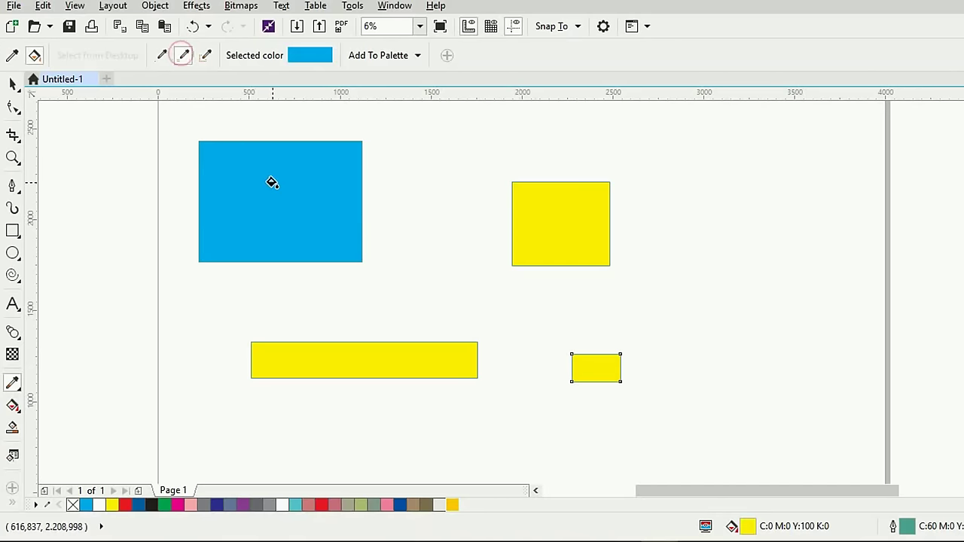
{"action": "left_click", "coordinate": [366, 360]}
{"action": "left_click", "coordinate": [206, 55]}
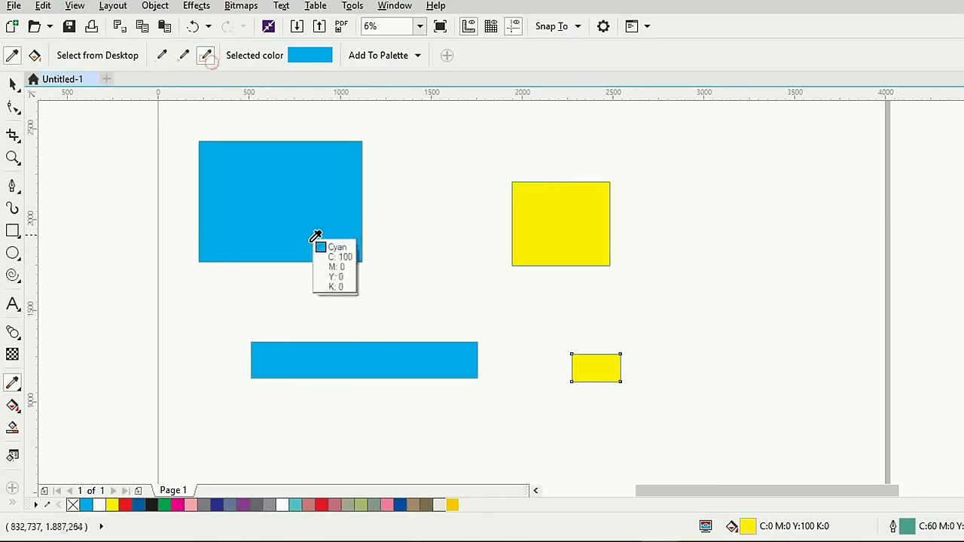
{"action": "left_click", "coordinate": [294, 194]}
{"action": "left_click", "coordinate": [579, 361]}
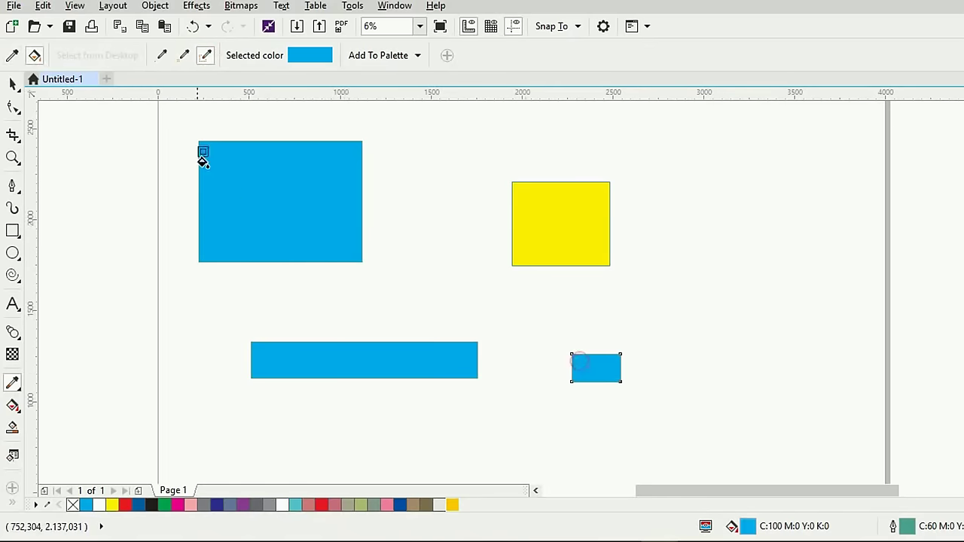
Set single-pixel sampling and apply the square's yellow to both lower rectangles
{"action": "left_click", "coordinate": [160, 56]}
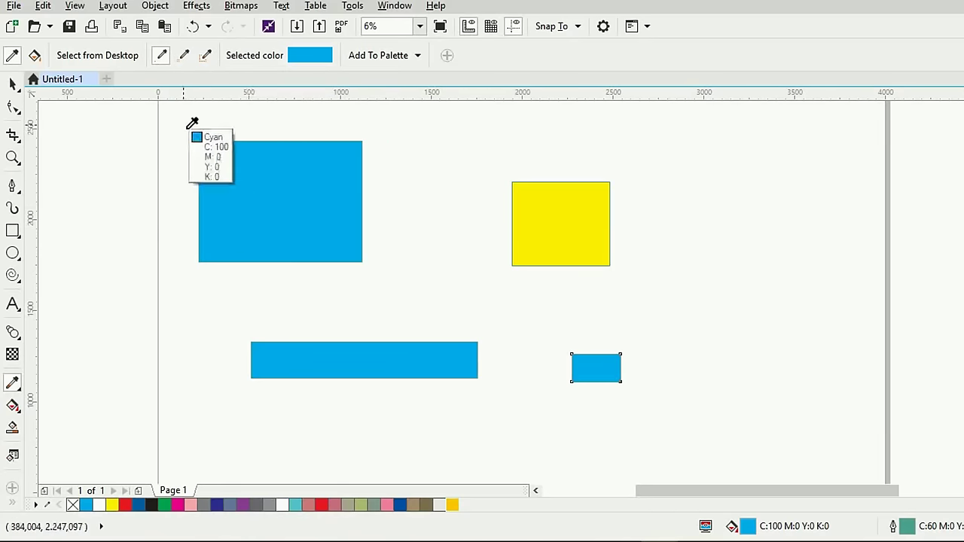
{"action": "left_click", "coordinate": [161, 57]}
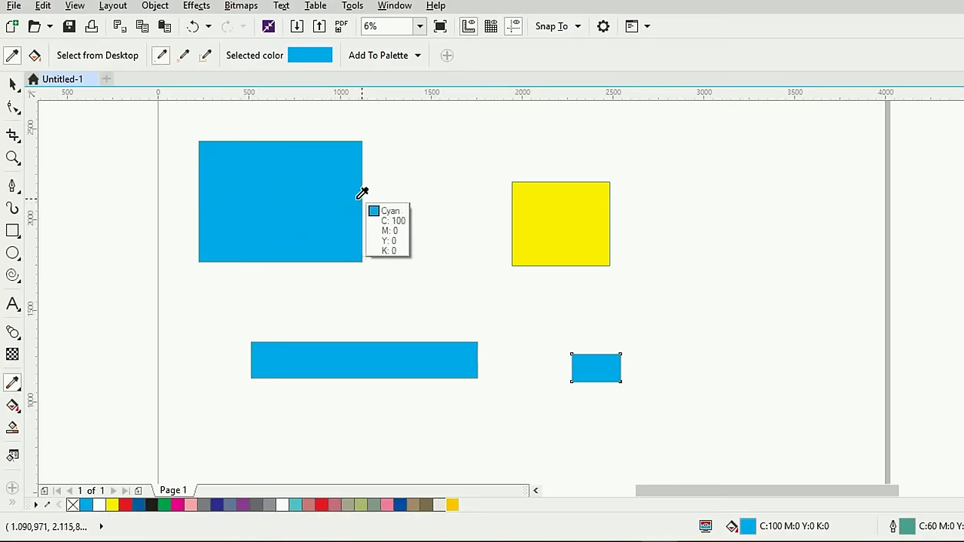
{"action": "left_click", "coordinate": [551, 208]}
{"action": "left_click", "coordinate": [403, 348]}
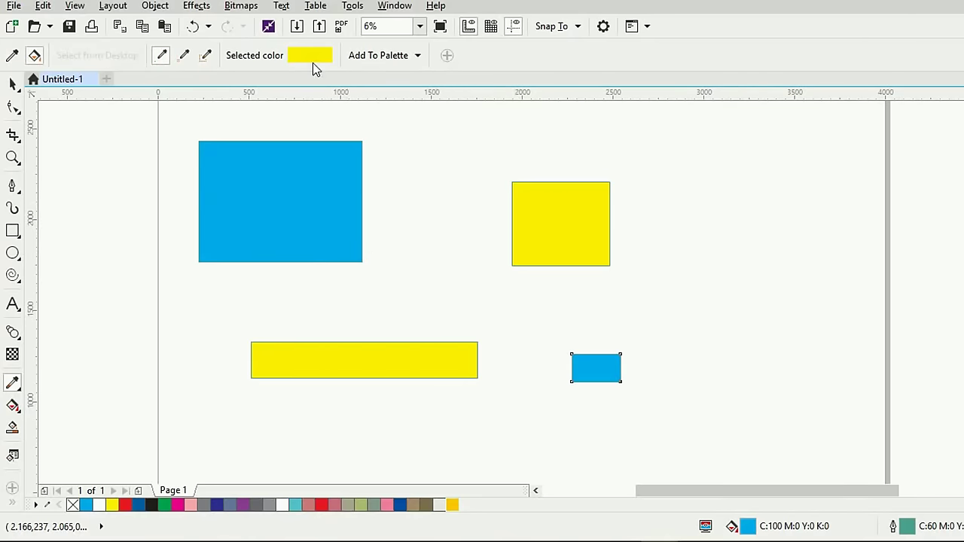
{"action": "left_click", "coordinate": [161, 56]}
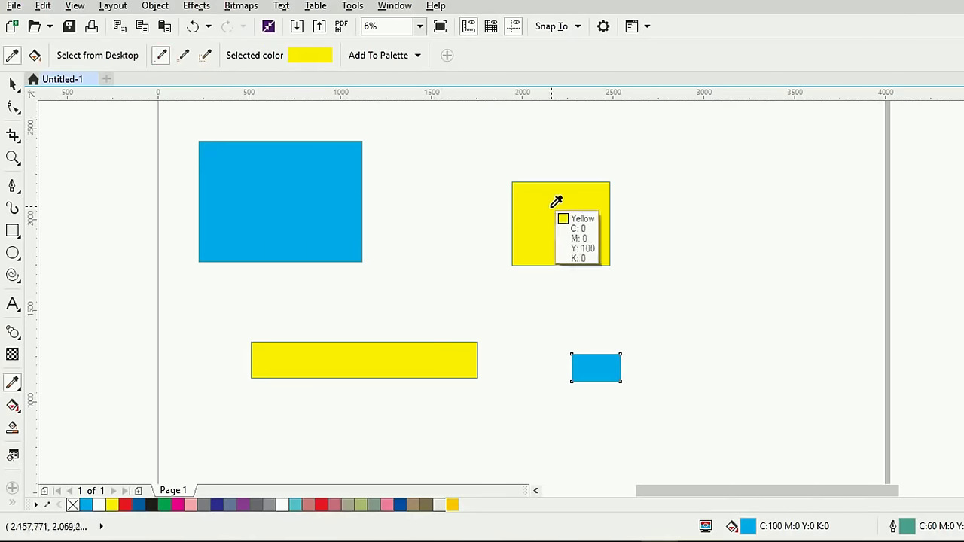
{"action": "left_click", "coordinate": [529, 201]}
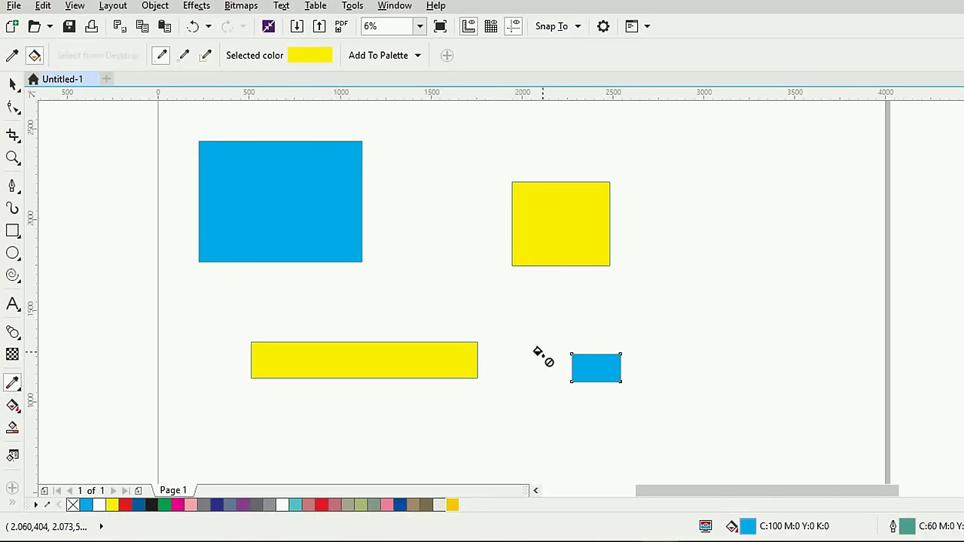
{"action": "left_click", "coordinate": [580, 362]}
Sample the cyan with a 2x2 area onto the long rectangle, then return to the Pick tool
{"action": "left_click", "coordinate": [183, 55]}
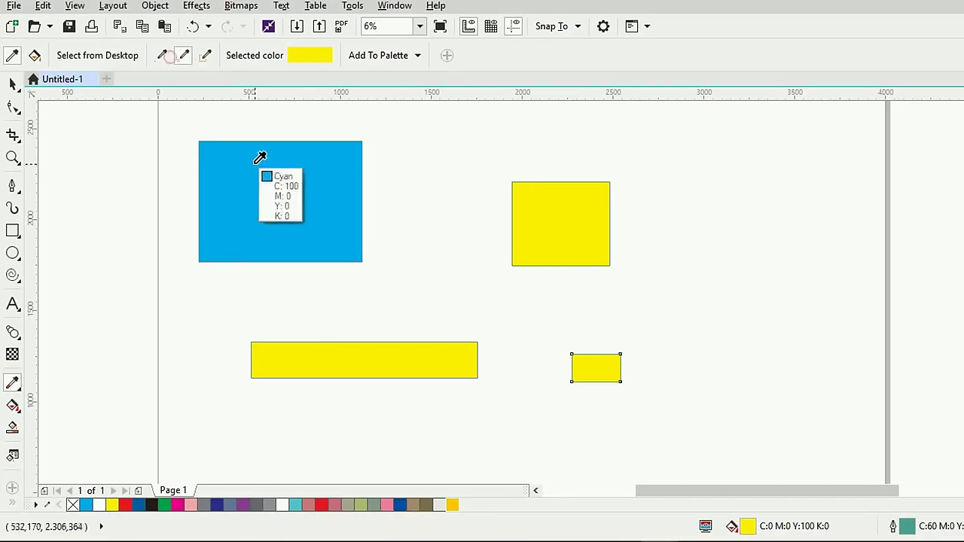
{"action": "left_click", "coordinate": [258, 159]}
{"action": "left_click", "coordinate": [403, 349]}
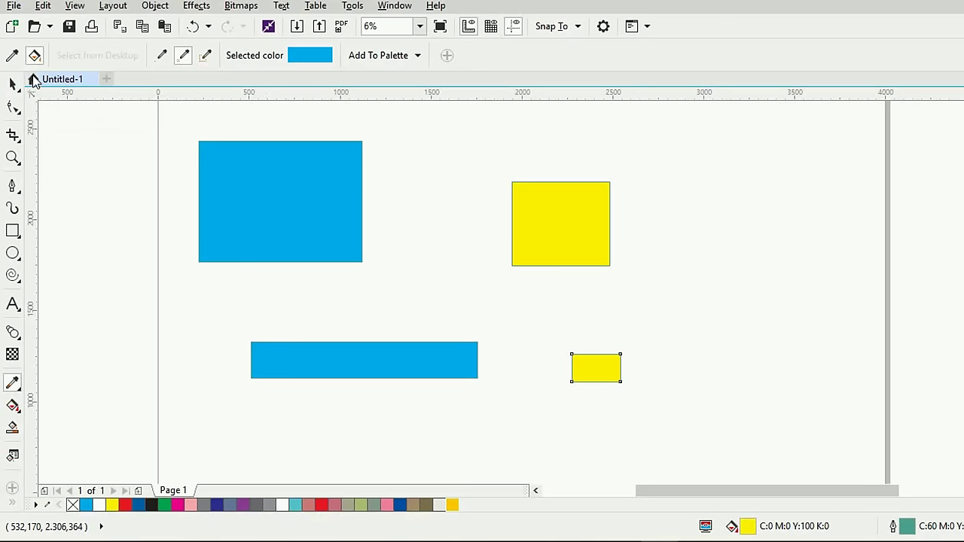
{"action": "left_click", "coordinate": [13, 83]}
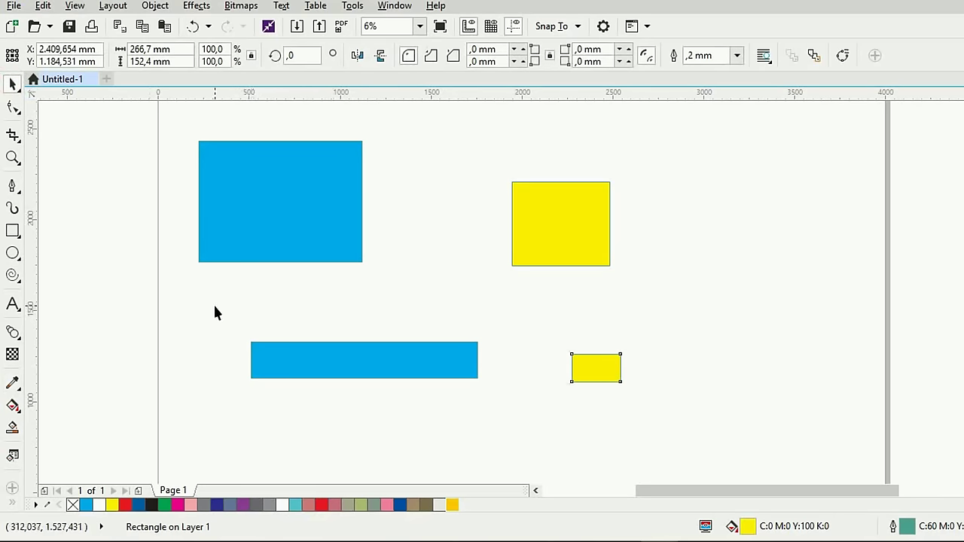
Delete the two lower rectangles and move the cyan rectangle and yellow square lower
{"action": "left_click_drag", "start_coordinate": [215, 309], "coordinate": [731, 423]}
{"action": "key", "text": "Delete"}
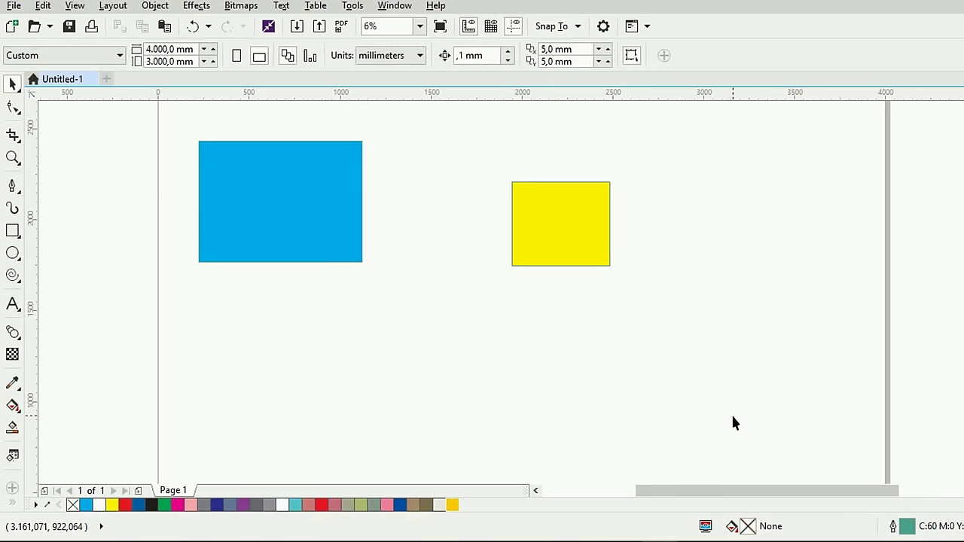
{"action": "left_click_drag", "start_coordinate": [319, 220], "coordinate": [387, 338]}
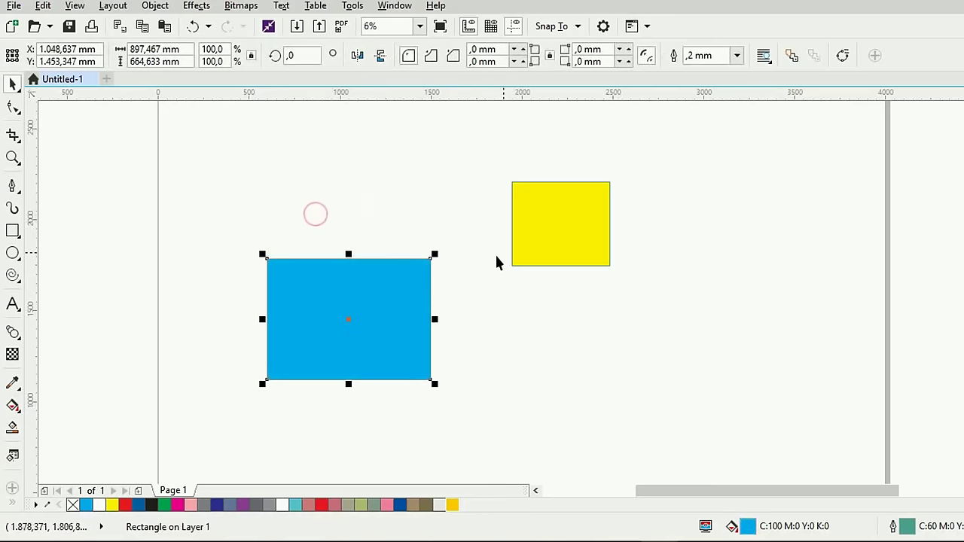
{"action": "left_click_drag", "start_coordinate": [562, 244], "coordinate": [570, 326]}
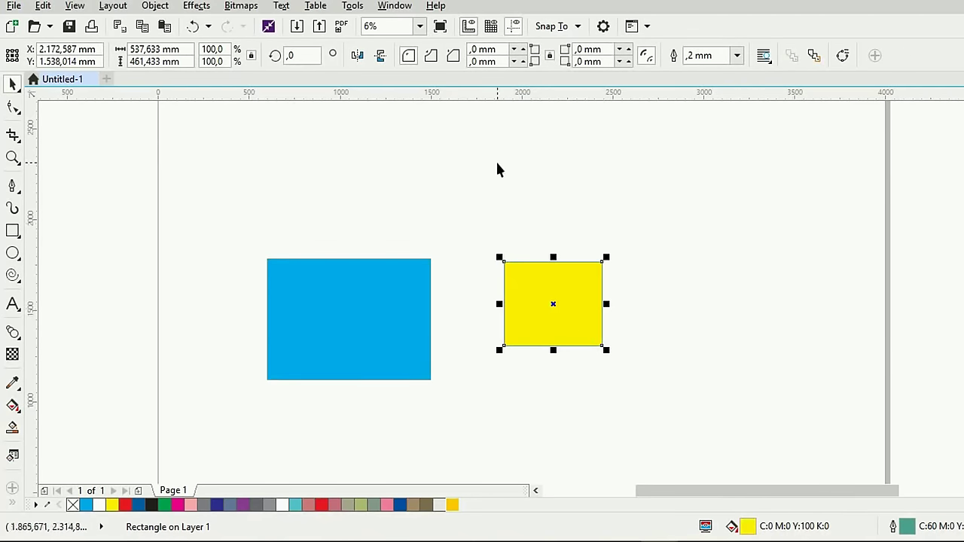
Open the Color docker from the Window menu
{"action": "left_click", "coordinate": [404, 6]}
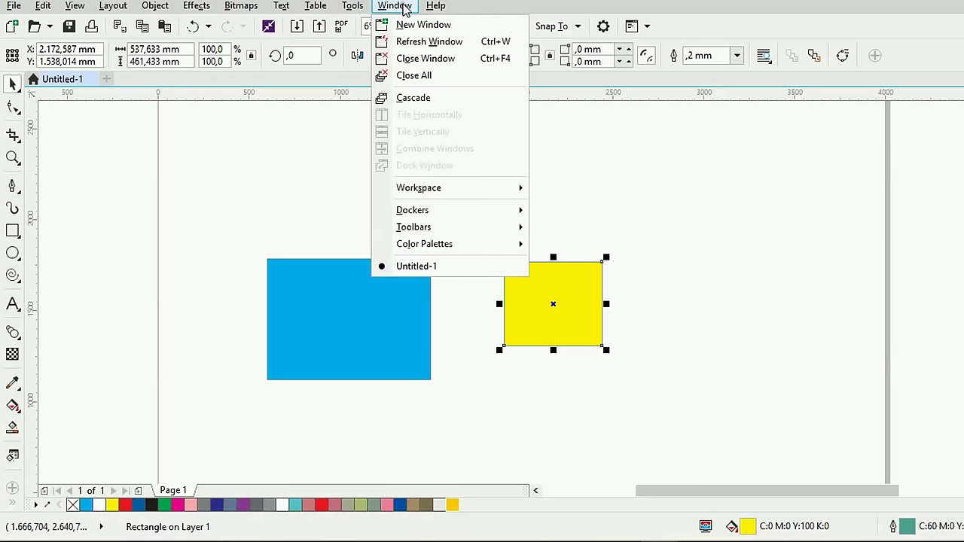
{"action": "mouse_move", "coordinate": [439, 211]}
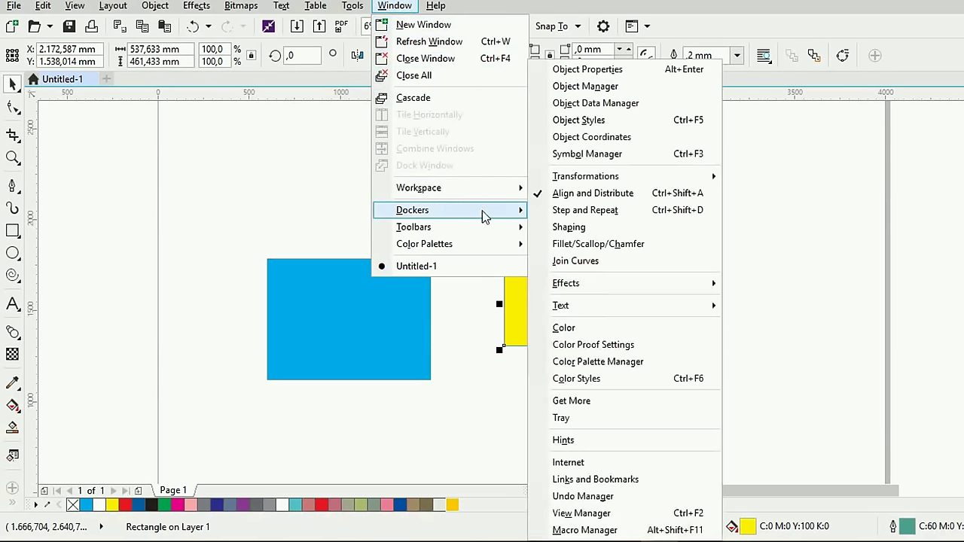
{"action": "left_click", "coordinate": [596, 329]}
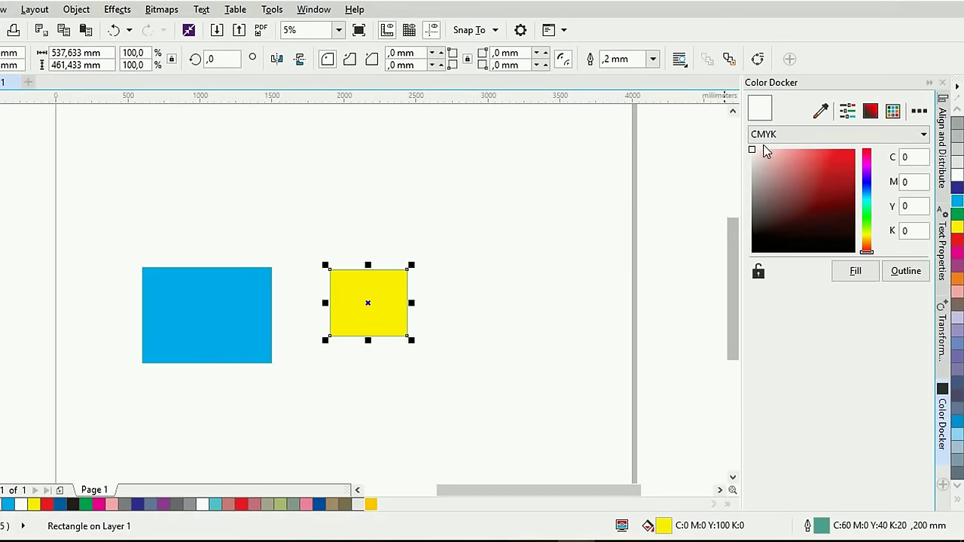
Fill the square with red (C:11 M:93 Y:84 K:2) and give it a teal outline
{"action": "mouse_move", "coordinate": [759, 156]}
{"action": "left_mouse_down"}
{"action": "mouse_move", "coordinate": [809, 174]}
{"action": "mouse_move", "coordinate": [814, 165]}
{"action": "left_mouse_up"}
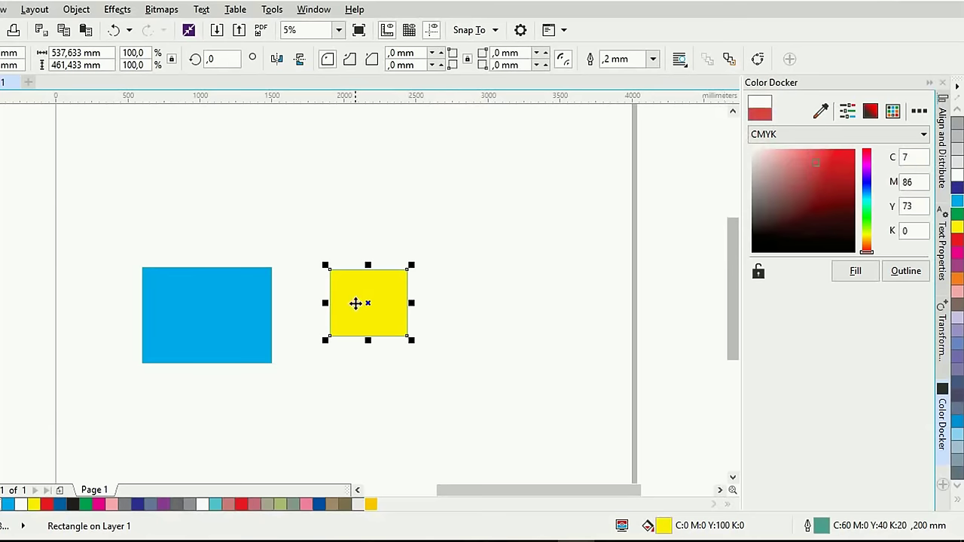
{"action": "left_click", "coordinate": [818, 164]}
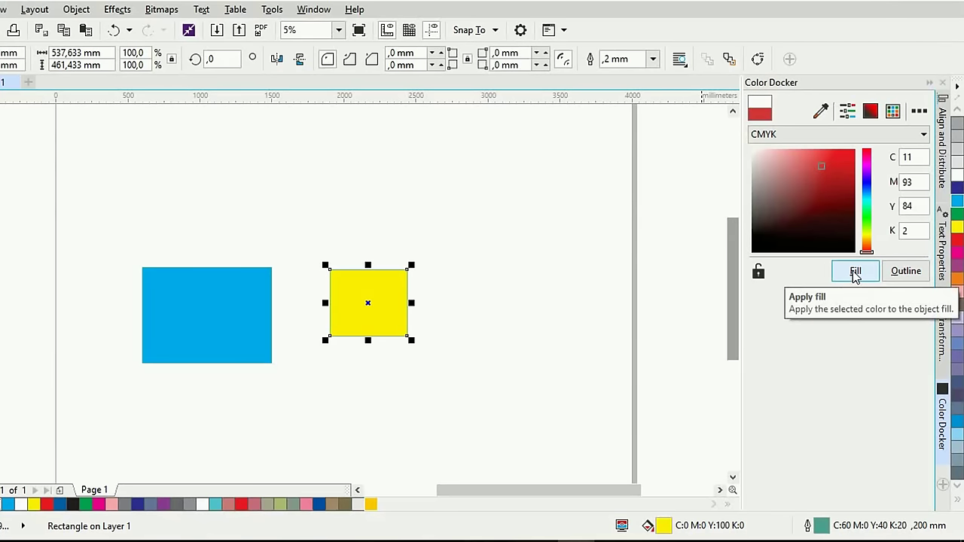
{"action": "left_click", "coordinate": [854, 274]}
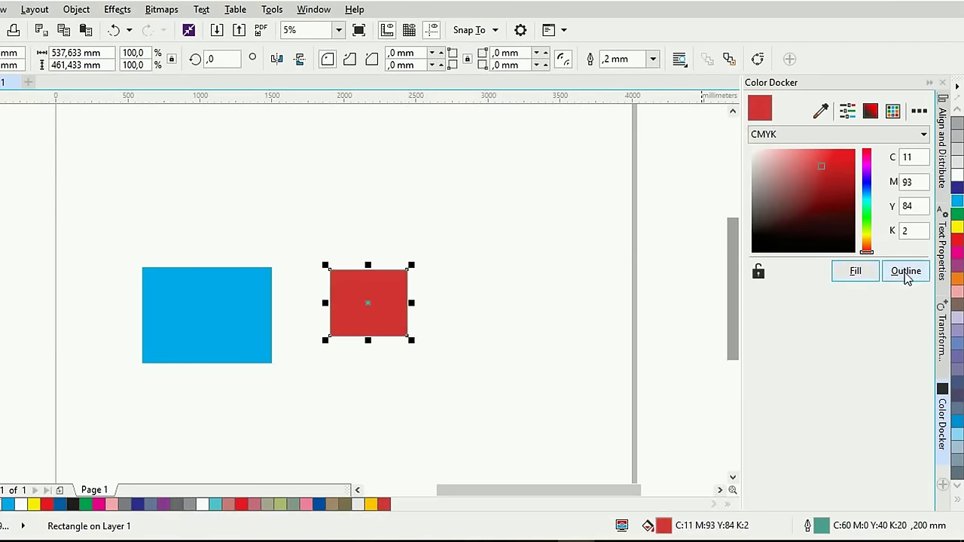
{"action": "left_click_drag", "start_coordinate": [866, 239], "coordinate": [866, 204]}
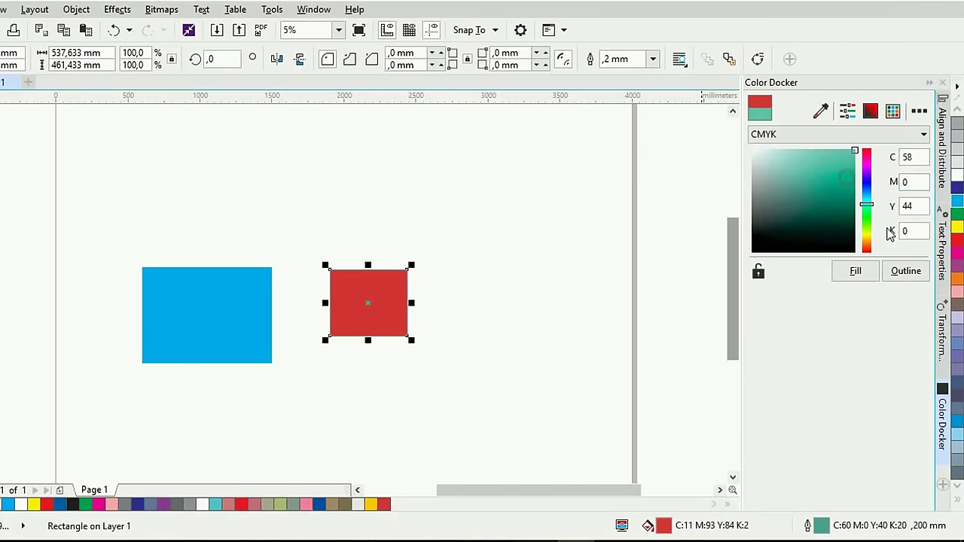
{"action": "left_click", "coordinate": [906, 273]}
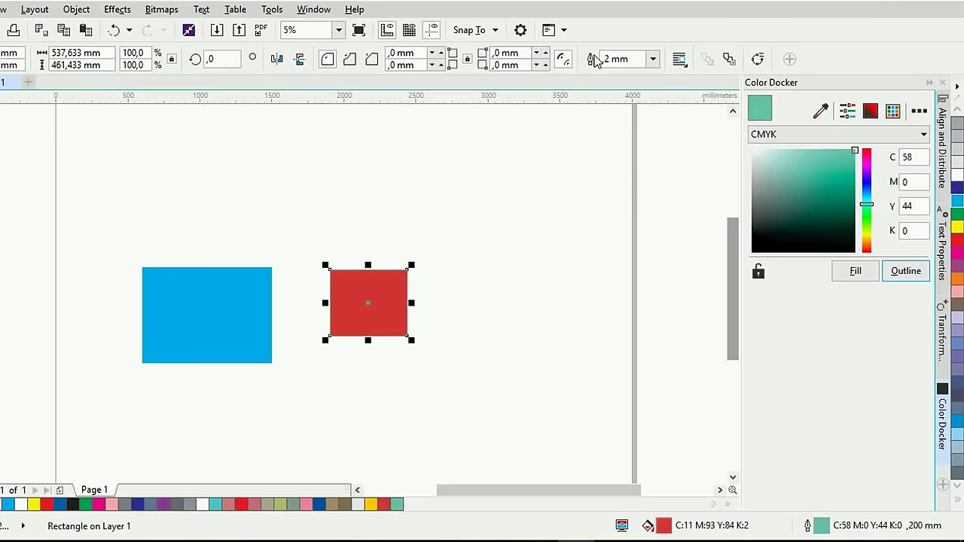
Set the outline width to 30 mm and make the outline green (C:61 M:0 Y:87 K:0)
{"action": "left_click", "coordinate": [652, 58]}
{"action": "left_click", "coordinate": [619, 235]}
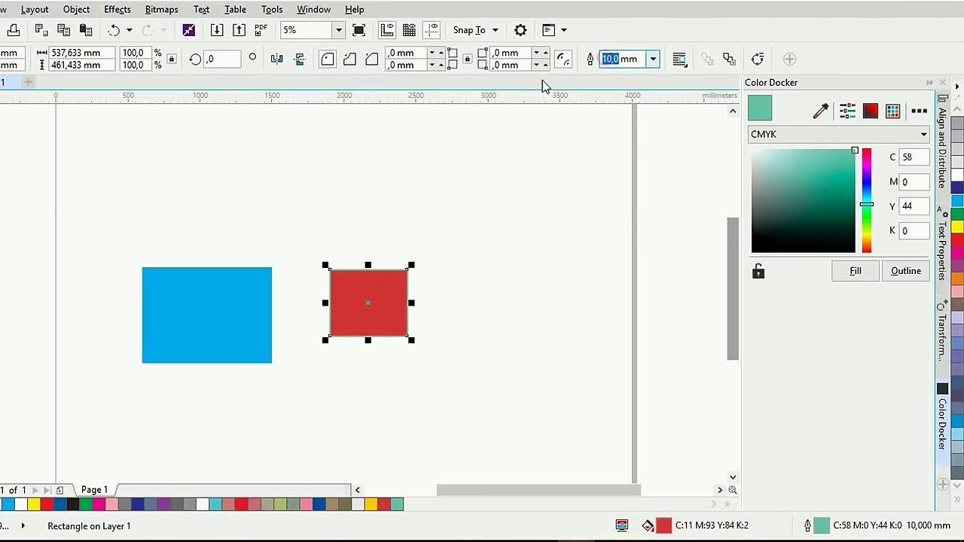
{"action": "type", "text": "30"}
{"action": "key", "text": "Return"}
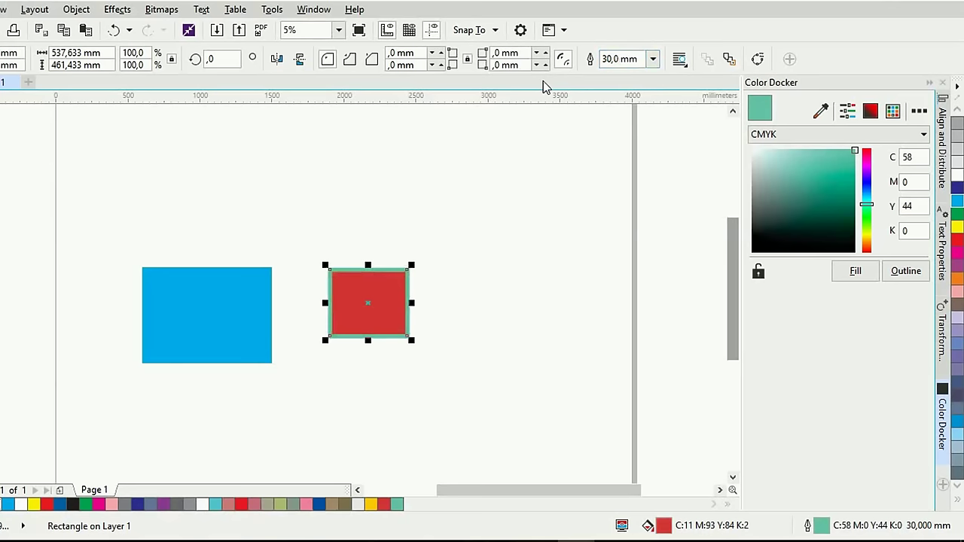
{"action": "left_click", "coordinate": [866, 209]}
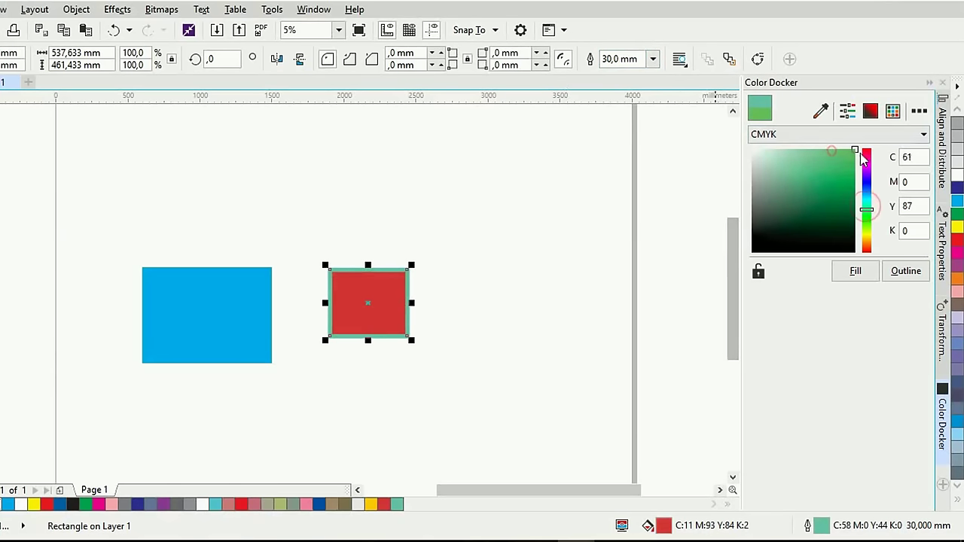
{"action": "left_click", "coordinate": [898, 276]}
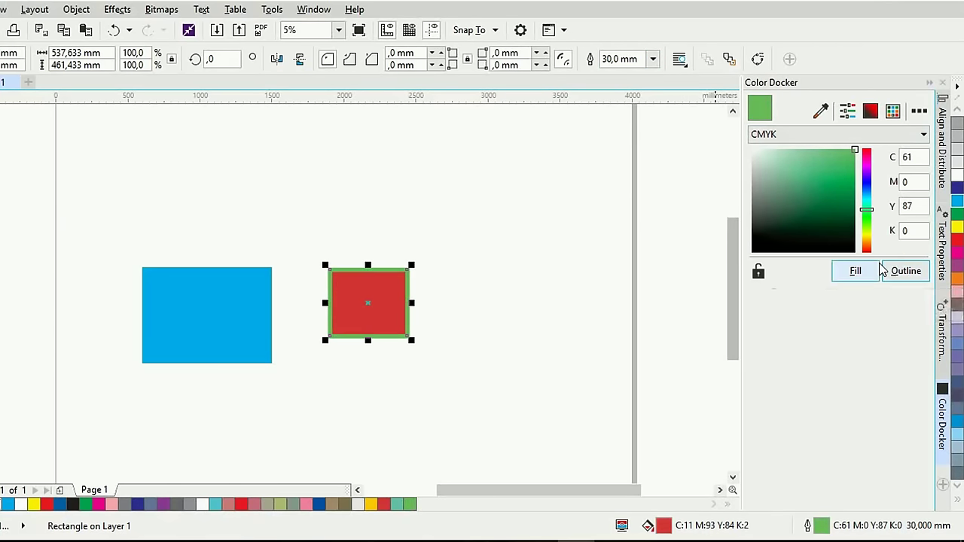
{"action": "left_click", "coordinate": [820, 112]}
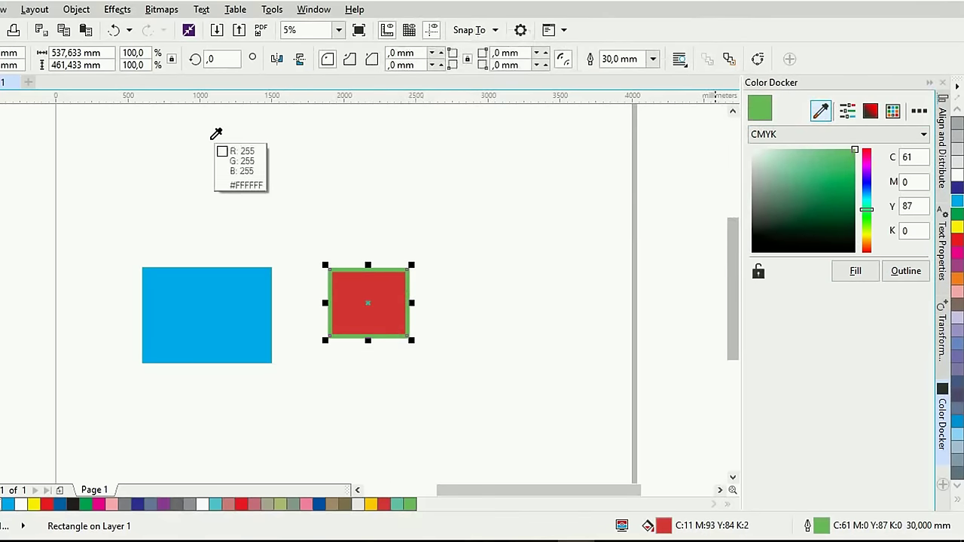
Sample the blue rectangle, adjust CMYK sliders to M49 Y50, and fill the square teal
{"action": "left_click", "coordinate": [187, 295]}
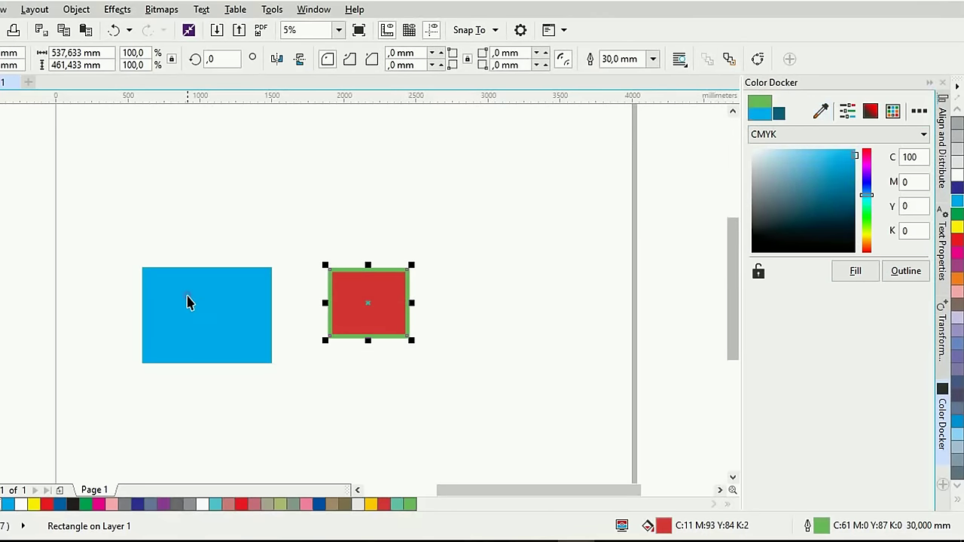
{"action": "left_click", "coordinate": [849, 113]}
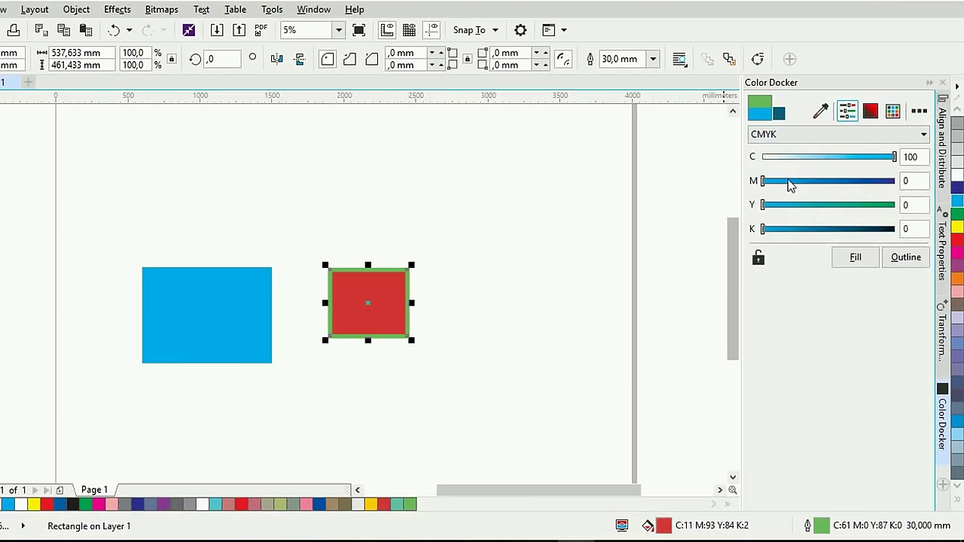
{"action": "left_click", "coordinate": [827, 181]}
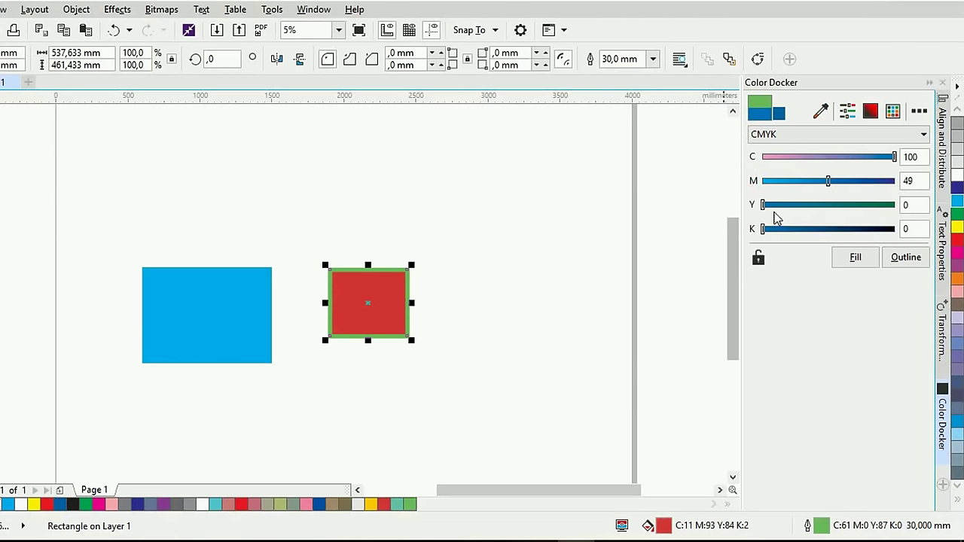
{"action": "left_click_drag", "start_coordinate": [791, 211], "coordinate": [807, 205]}
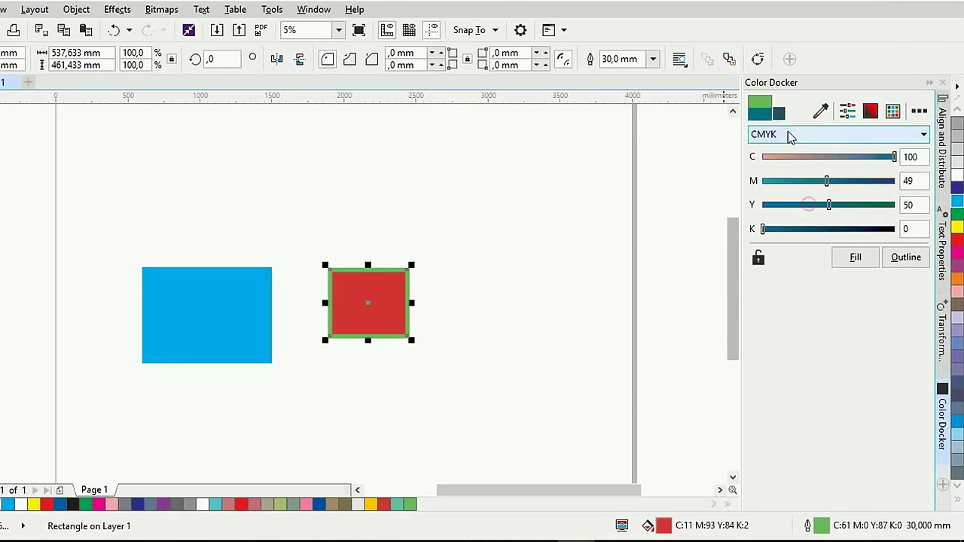
{"action": "left_click", "coordinate": [855, 259]}
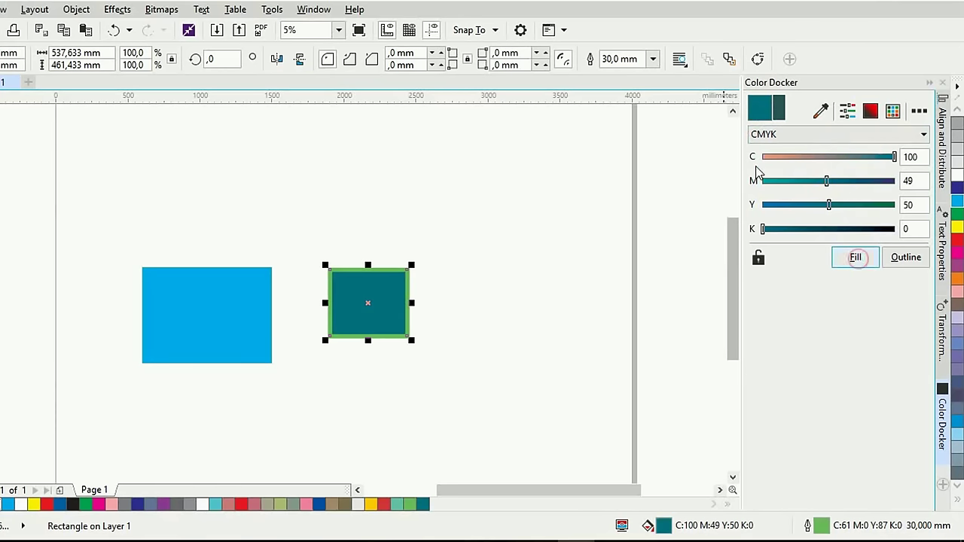
Give the square an olive outline (C59 M40 Y100 K22) and a dark blue fill
{"action": "left_click", "coordinate": [870, 111]}
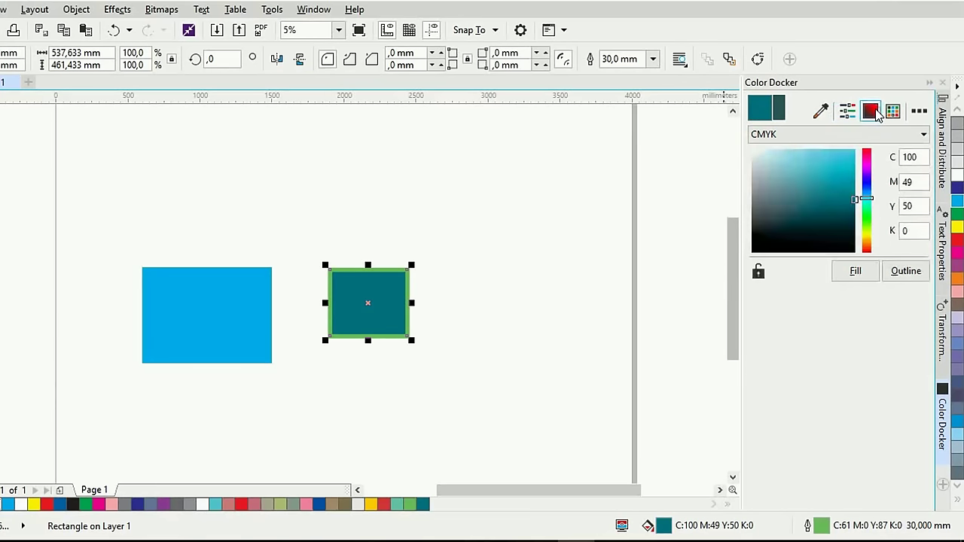
{"action": "mouse_move", "coordinate": [841, 210]}
{"action": "left_mouse_down"}
{"action": "mouse_move", "coordinate": [837, 193]}
{"action": "mouse_move", "coordinate": [785, 212]}
{"action": "mouse_move", "coordinate": [810, 168]}
{"action": "mouse_move", "coordinate": [821, 198]}
{"action": "mouse_move", "coordinate": [867, 189]}
{"action": "mouse_move", "coordinate": [867, 172]}
{"action": "mouse_move", "coordinate": [868, 248]}
{"action": "left_mouse_up"}
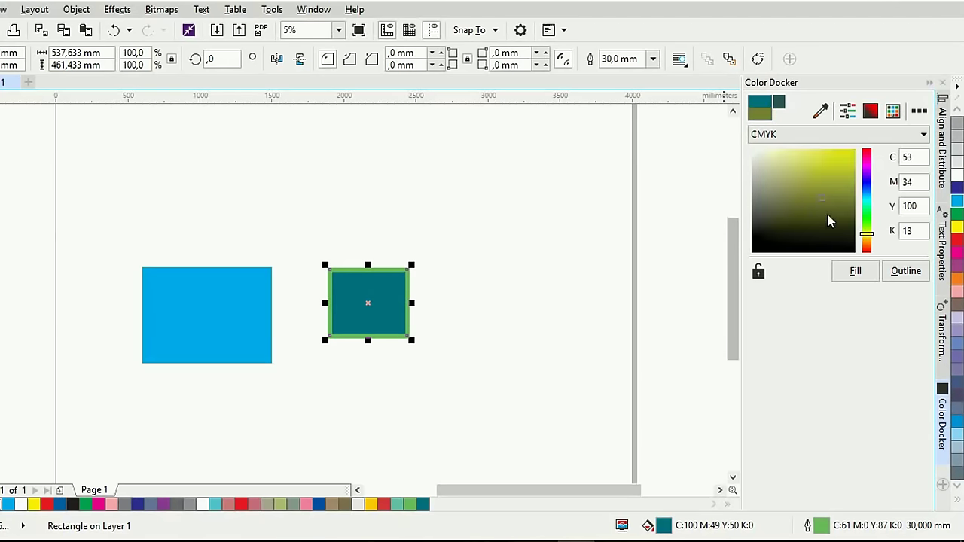
{"action": "mouse_move", "coordinate": [823, 203]}
{"action": "left_mouse_down"}
{"action": "mouse_move", "coordinate": [845, 209]}
{"action": "mouse_move", "coordinate": [828, 202]}
{"action": "left_mouse_up"}
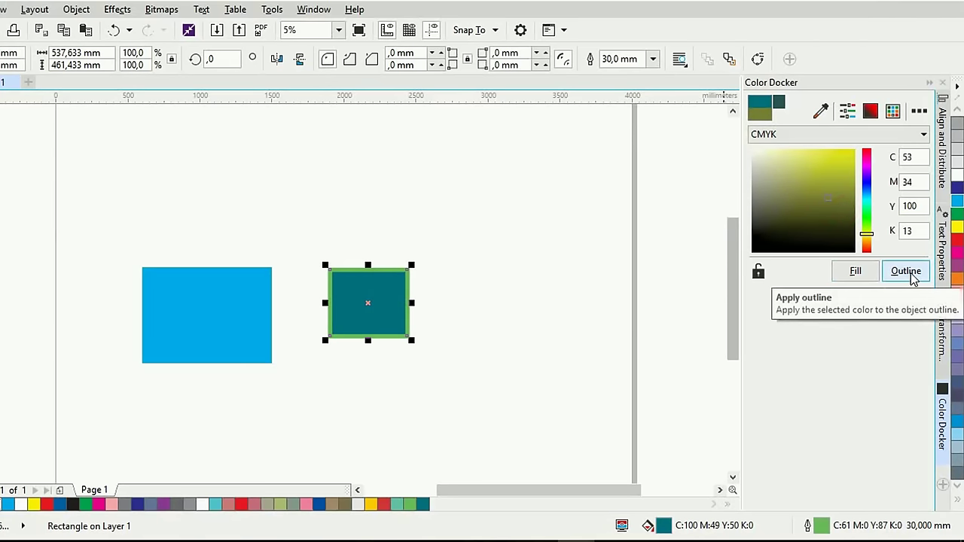
{"action": "left_click", "coordinate": [838, 205]}
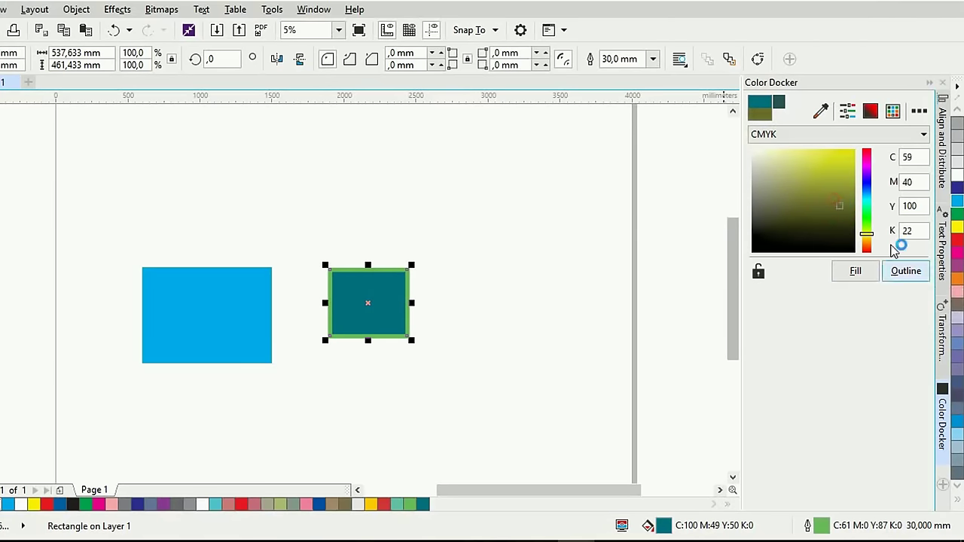
{"action": "left_click", "coordinate": [914, 275]}
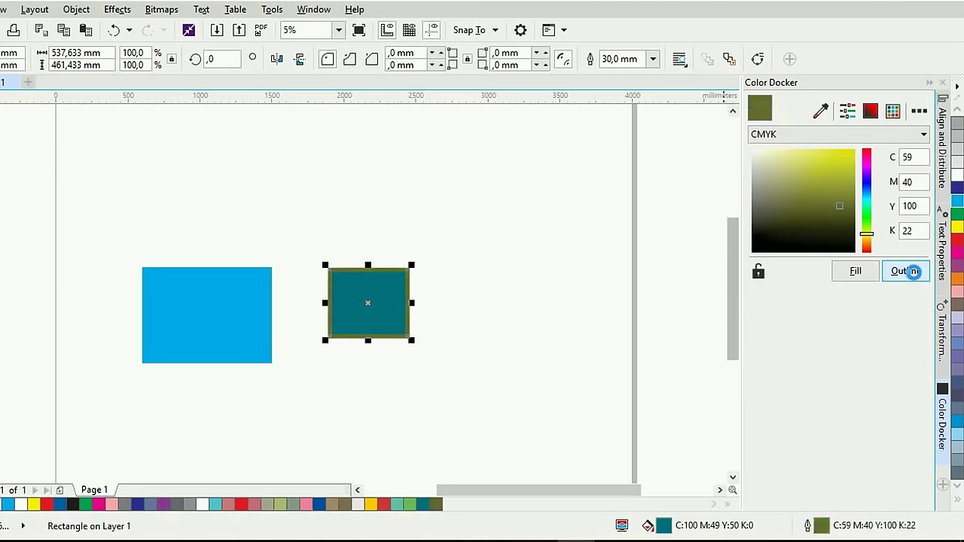
{"action": "left_click", "coordinate": [867, 192]}
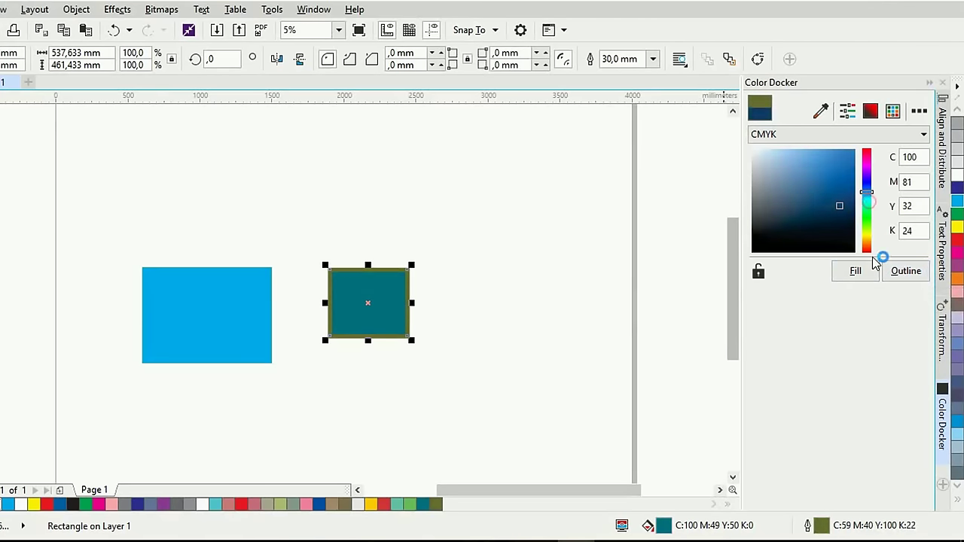
{"action": "left_click", "coordinate": [862, 274]}
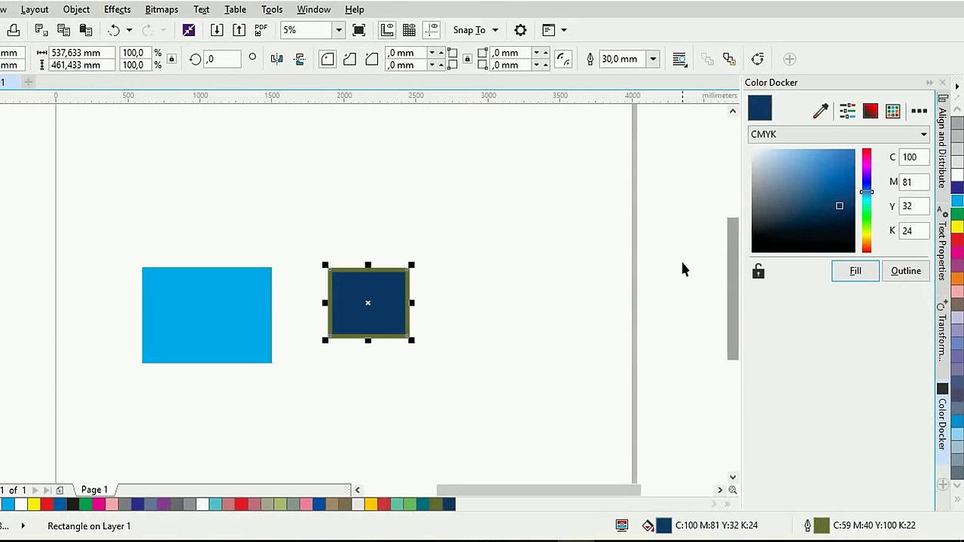
Preview a green swatch's shades in the docker's palette view, then collapse the Color docker
{"action": "left_click", "coordinate": [893, 110]}
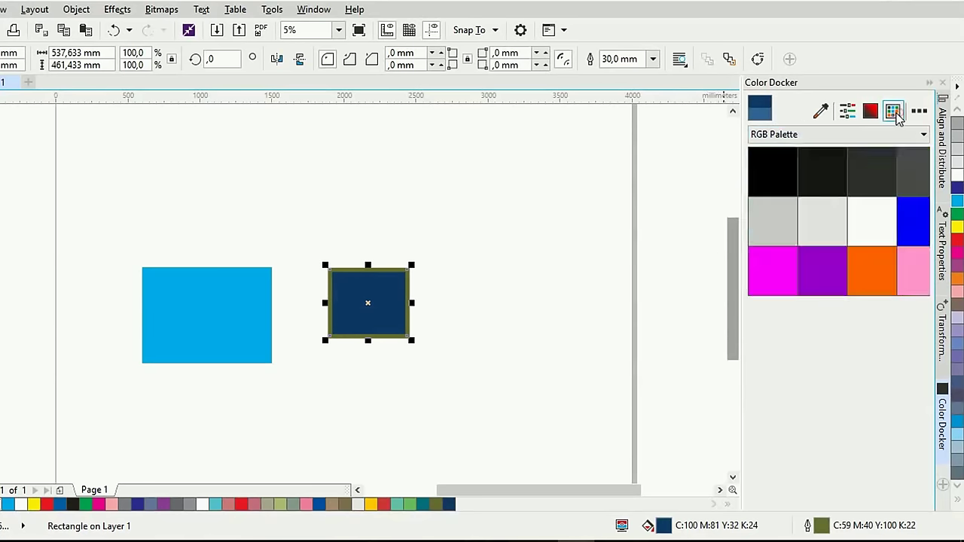
{"action": "mouse_move", "coordinate": [882, 230]}
{"action": "left_mouse_down"}
{"action": "mouse_move", "coordinate": [880, 249]}
{"action": "mouse_move", "coordinate": [883, 185]}
{"action": "left_mouse_up"}
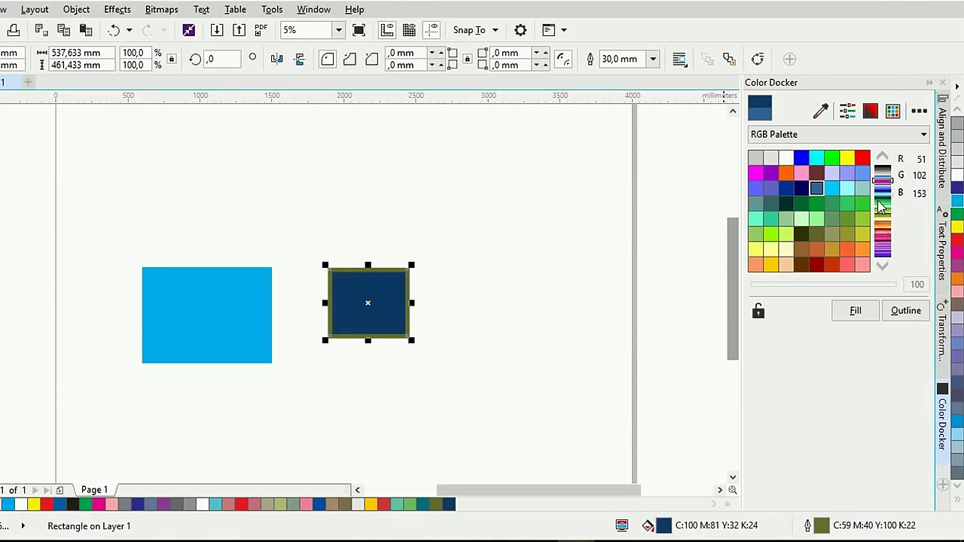
{"action": "left_click", "coordinate": [834, 223]}
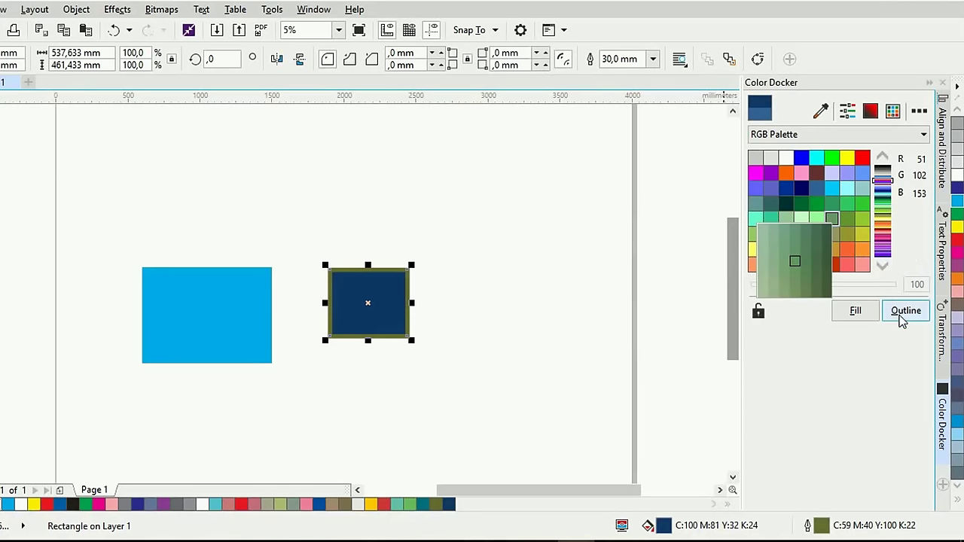
{"action": "left_click", "coordinate": [863, 380]}
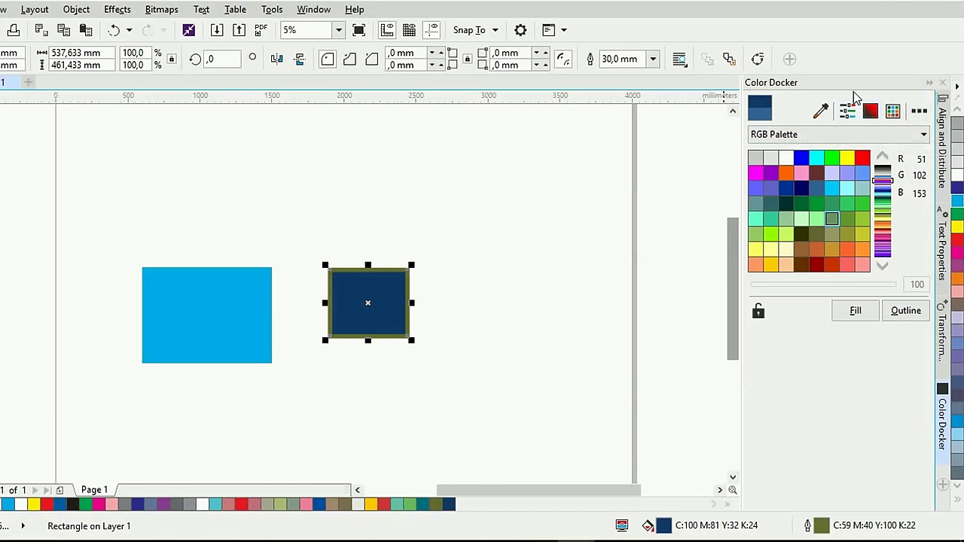
{"action": "left_click", "coordinate": [930, 83]}
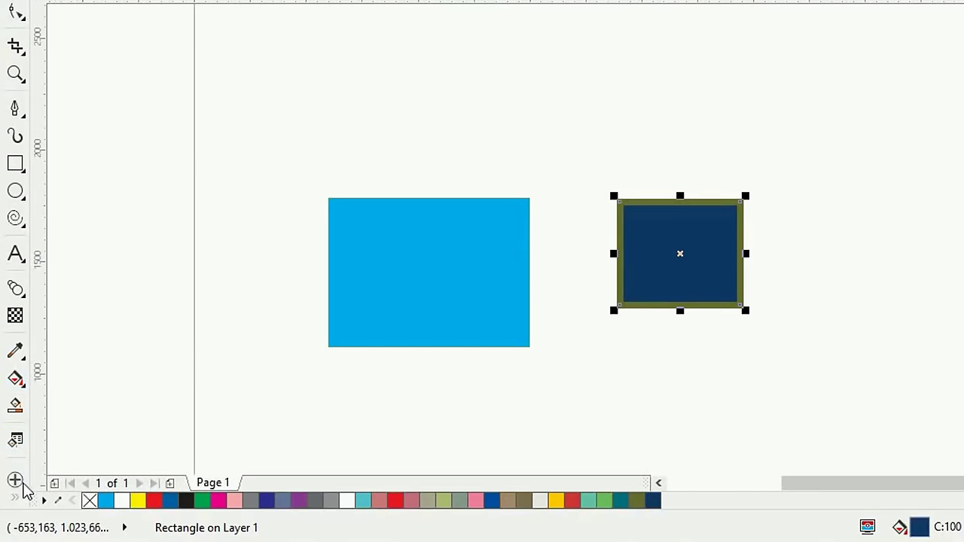
{"action": "left_click", "coordinate": [17, 482]}
{"action": "scroll", "coordinate": [133, 340], "scroll_direction": "down", "scroll_amount": 10}
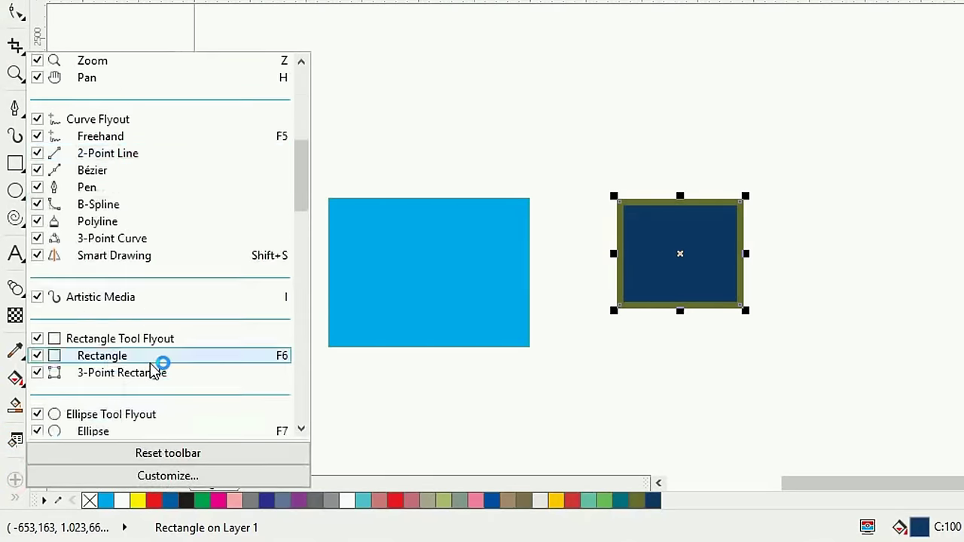
{"action": "scroll", "coordinate": [158, 377], "scroll_direction": "down", "scroll_amount": 10}
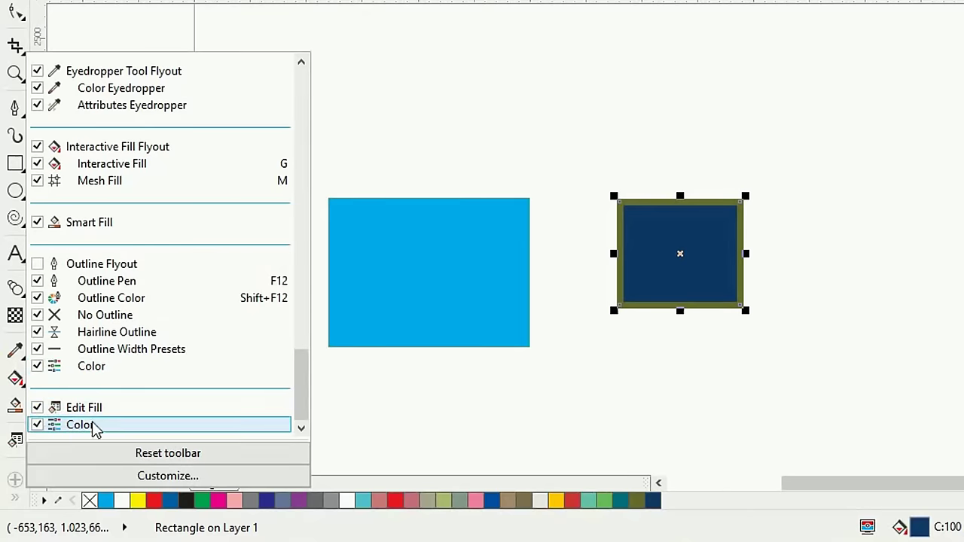
{"action": "left_click", "coordinate": [402, 434]}
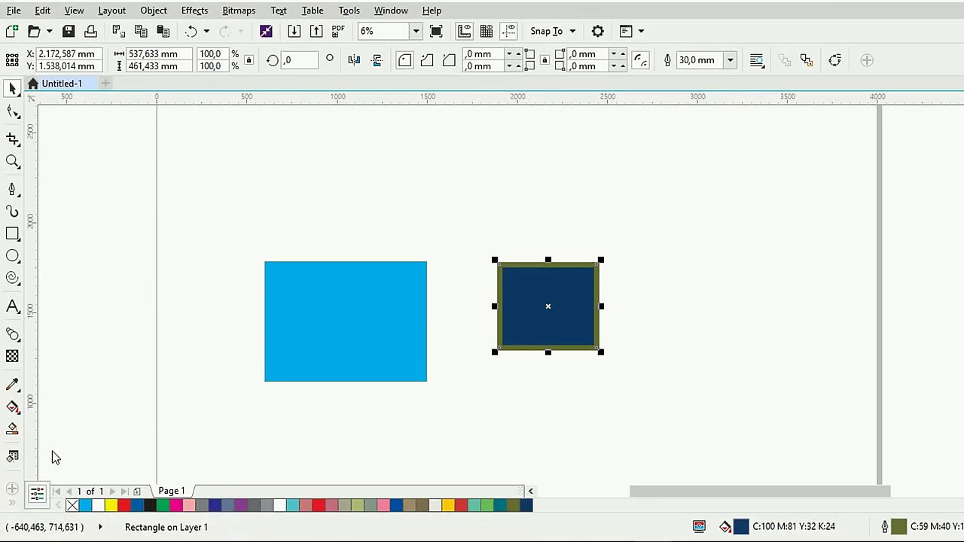
Open Edit Fill for the square and switch the colour model to CMYK, then CMY
{"action": "left_click", "coordinate": [12, 457]}
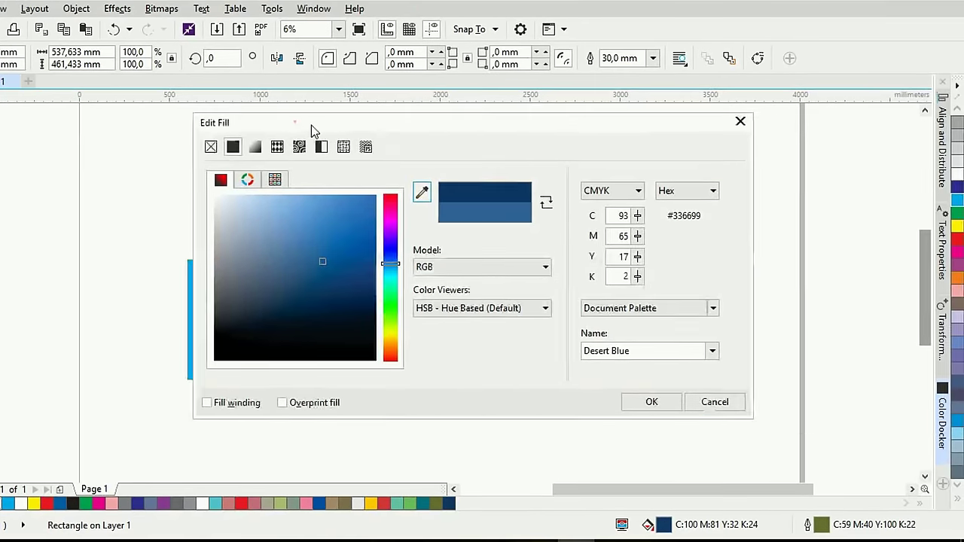
{"action": "left_click_drag", "start_coordinate": [311, 125], "coordinate": [689, 151]}
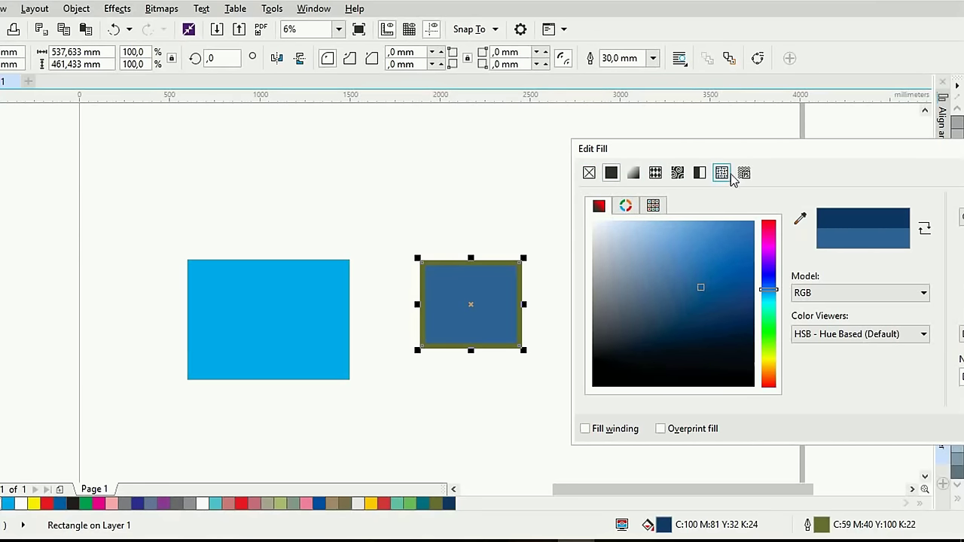
{"action": "left_click", "coordinate": [850, 293]}
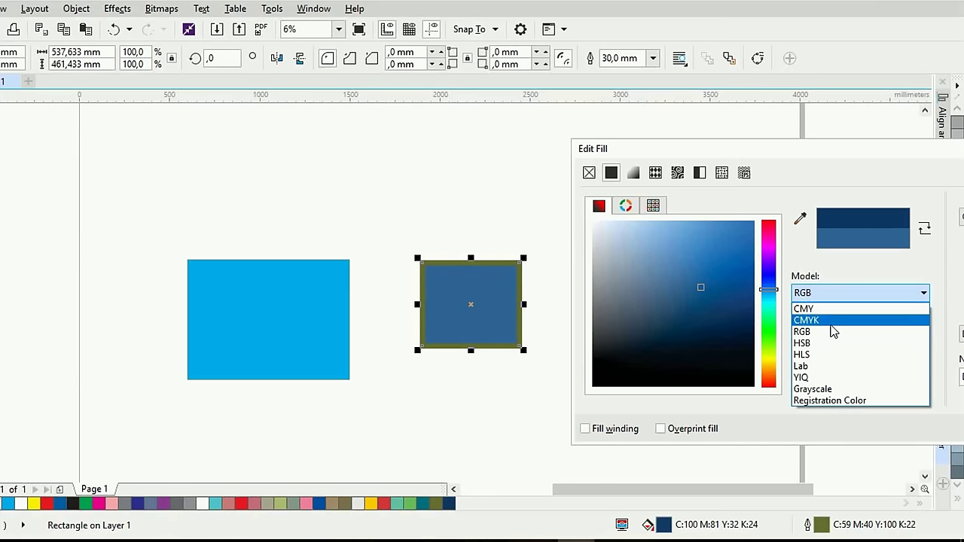
{"action": "left_click", "coordinate": [831, 325]}
{"action": "left_click", "coordinate": [813, 295]}
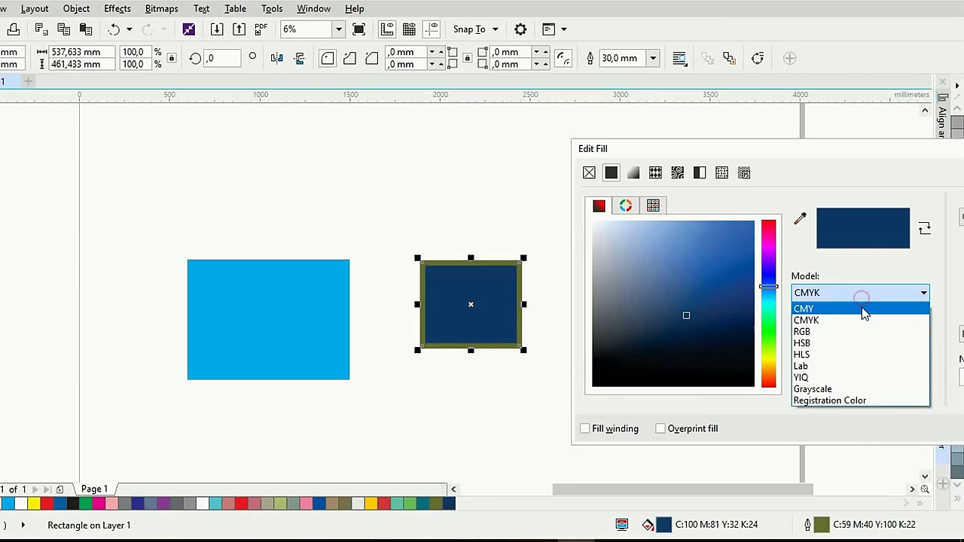
{"action": "left_click", "coordinate": [863, 309]}
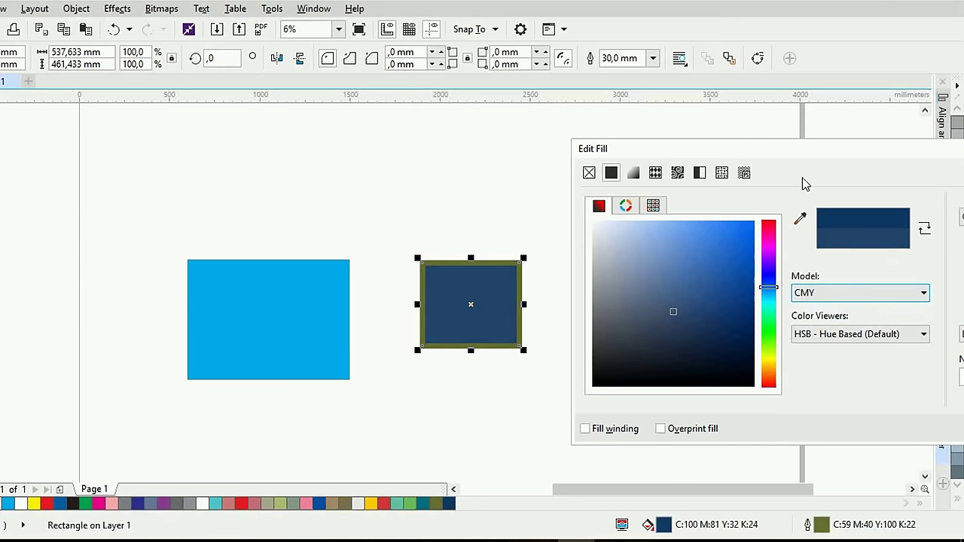
Shift the fill from navy to a bright teal using the colour field and hue slider
{"action": "left_click", "coordinate": [849, 152]}
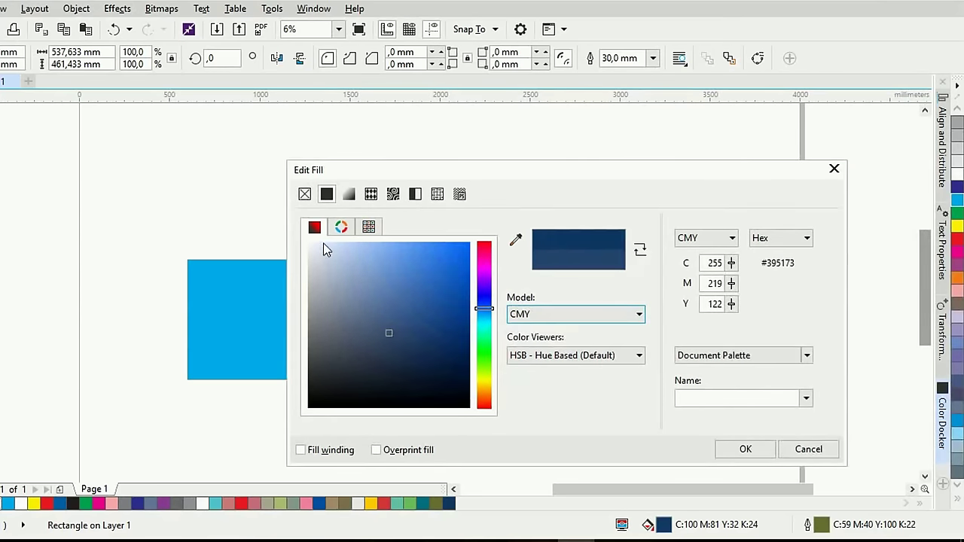
{"action": "left_click_drag", "start_coordinate": [401, 168], "coordinate": [667, 150]}
{"action": "left_click", "coordinate": [677, 290]}
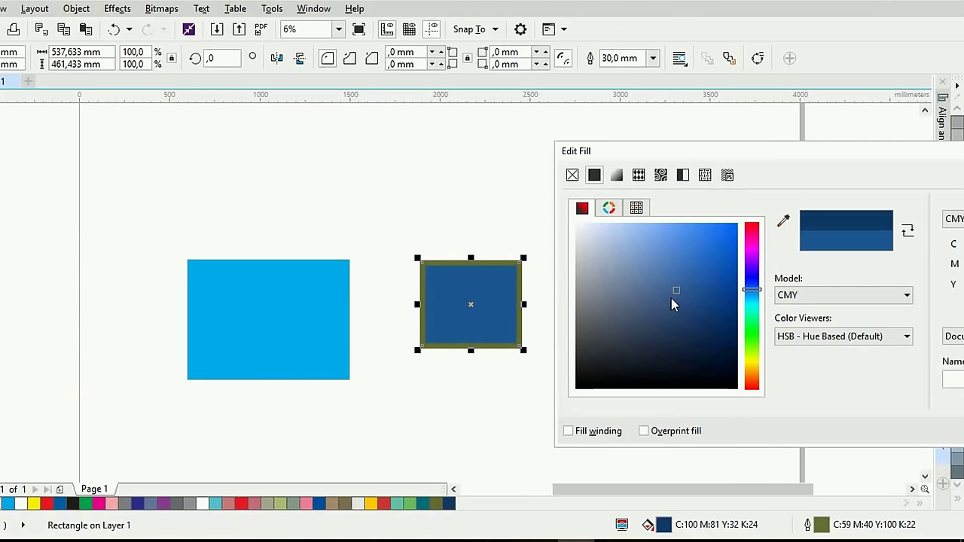
{"action": "mouse_move", "coordinate": [676, 287]}
{"action": "left_mouse_down"}
{"action": "mouse_move", "coordinate": [701, 307]}
{"action": "mouse_move", "coordinate": [710, 262]}
{"action": "mouse_move", "coordinate": [666, 242]}
{"action": "mouse_move", "coordinate": [697, 287]}
{"action": "mouse_move", "coordinate": [687, 328]}
{"action": "left_mouse_up"}
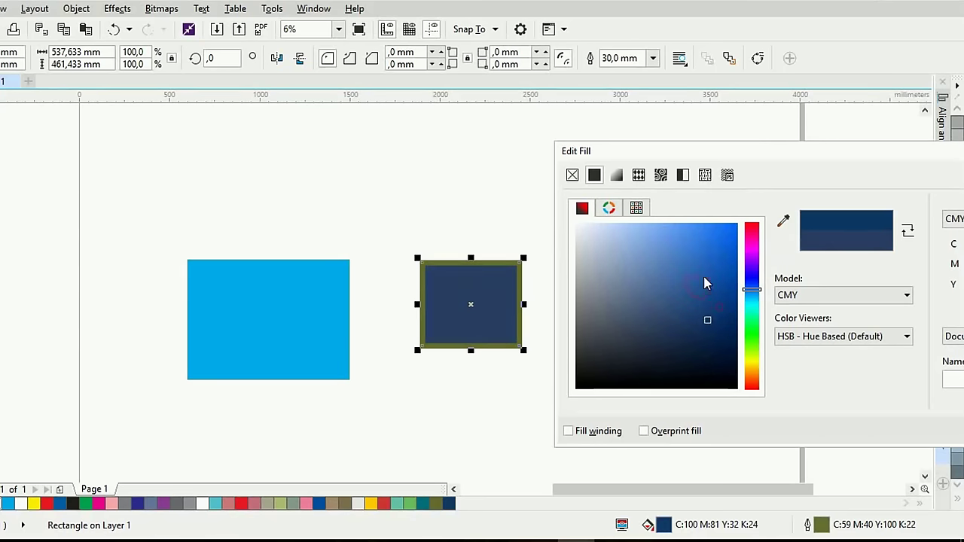
{"action": "mouse_move", "coordinate": [705, 281]}
{"action": "left_mouse_down"}
{"action": "mouse_move", "coordinate": [637, 232]}
{"action": "mouse_move", "coordinate": [632, 281]}
{"action": "mouse_move", "coordinate": [703, 310]}
{"action": "left_mouse_up"}
{"action": "left_click_drag", "start_coordinate": [757, 338], "coordinate": [750, 309]}
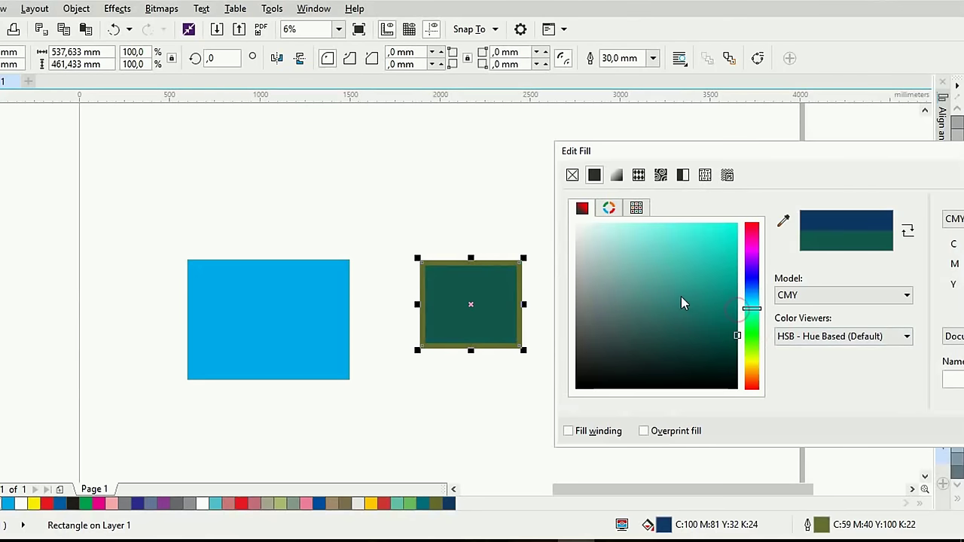
{"action": "left_click", "coordinate": [704, 295]}
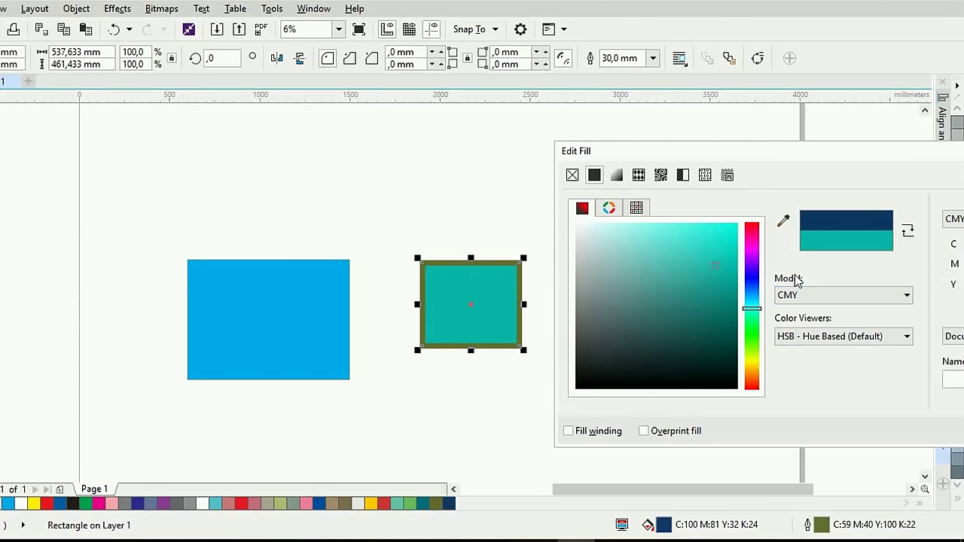
Show the colour as hex #1CBAAC and apply the teal fill
{"action": "left_click_drag", "start_coordinate": [859, 153], "coordinate": [598, 181]}
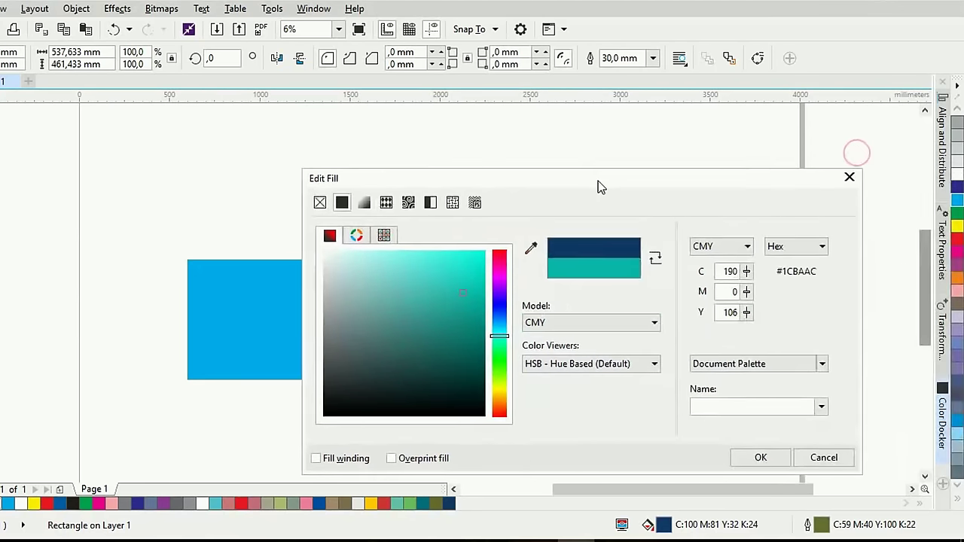
{"action": "left_click", "coordinate": [790, 248]}
{"action": "left_click", "coordinate": [842, 307]}
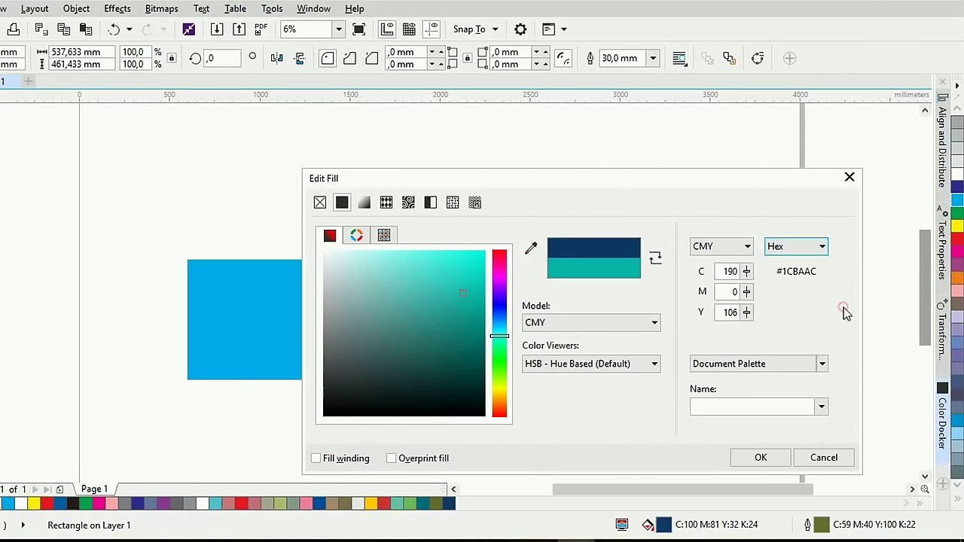
{"action": "left_click", "coordinate": [788, 358]}
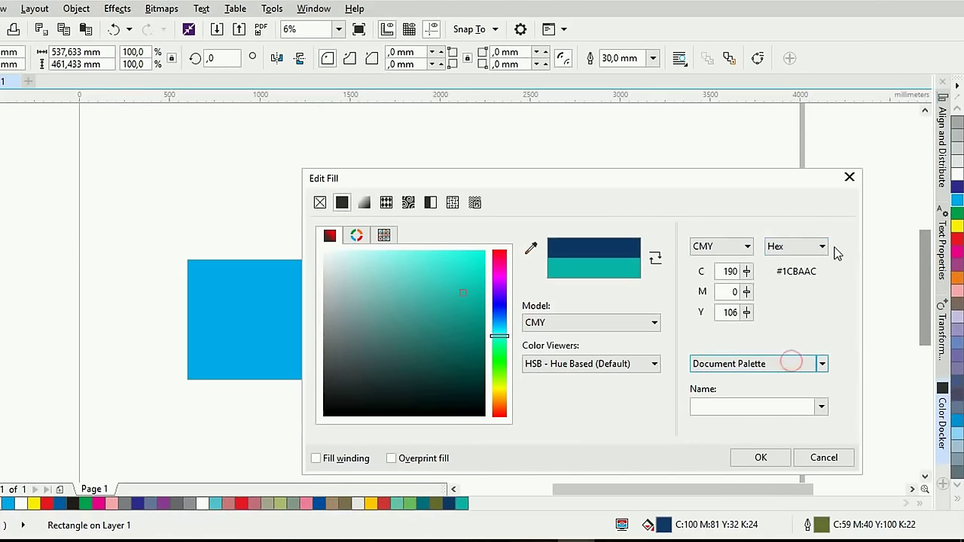
{"action": "left_click_drag", "start_coordinate": [729, 182], "coordinate": [285, 75]}
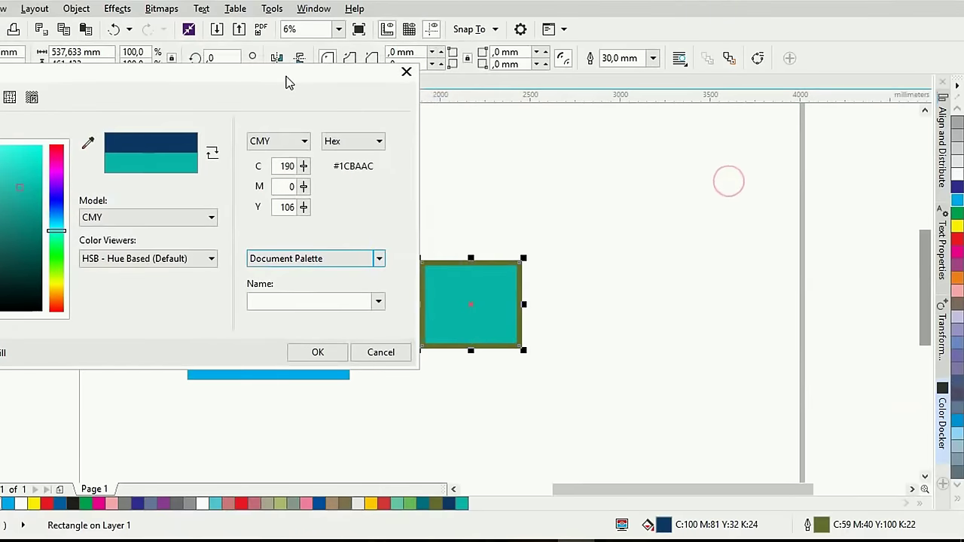
{"action": "left_click", "coordinate": [317, 353]}
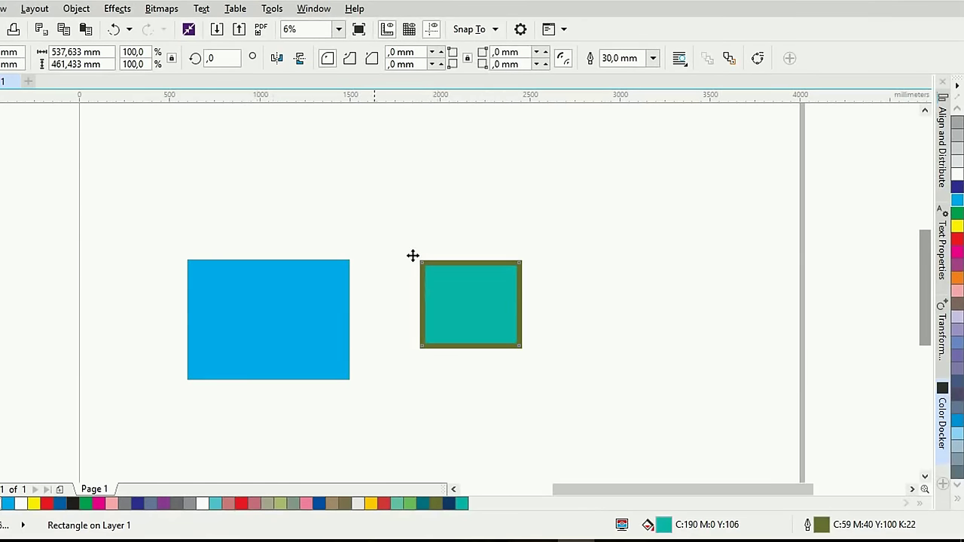
Select the teal rectangle and remove its fill with the no-colour swatch
{"action": "left_click", "coordinate": [467, 305]}
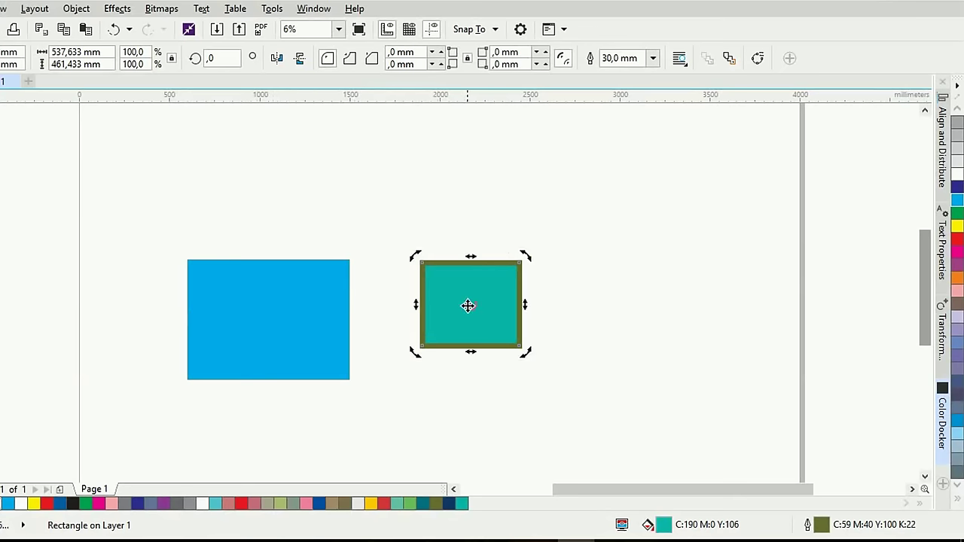
{"action": "left_click", "coordinate": [546, 218]}
{"action": "left_click", "coordinate": [502, 296]}
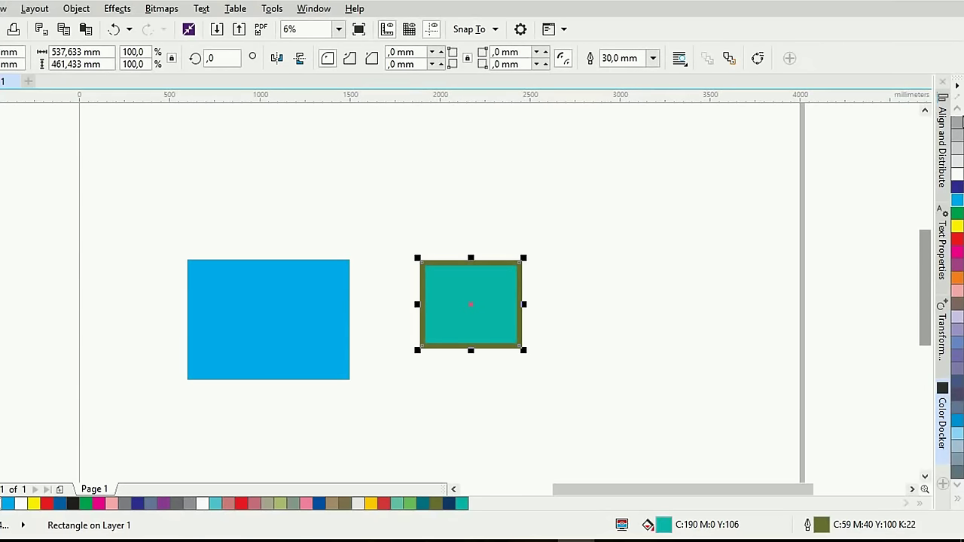
{"action": "scroll", "coordinate": [956, 150], "scroll_direction": "up", "scroll_amount": 3}
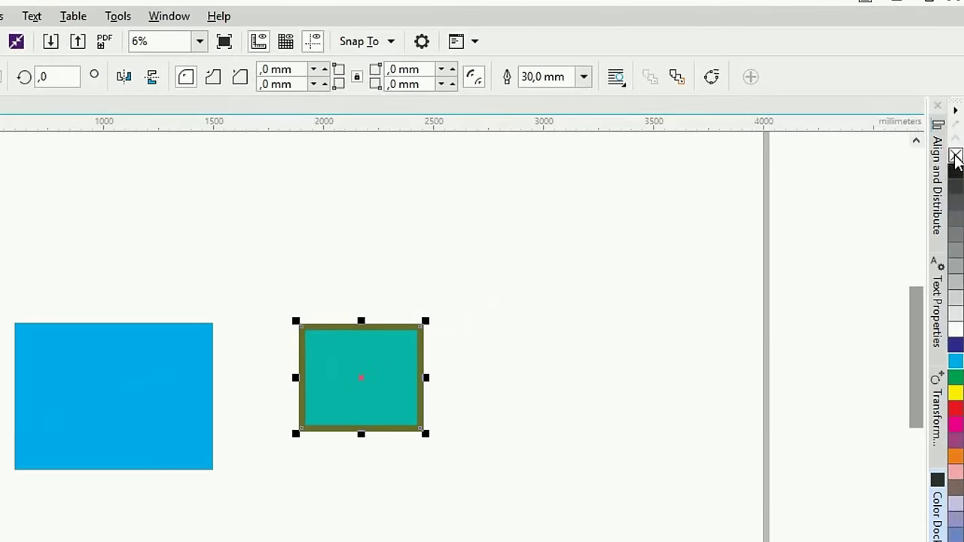
{"action": "left_click", "coordinate": [955, 156]}
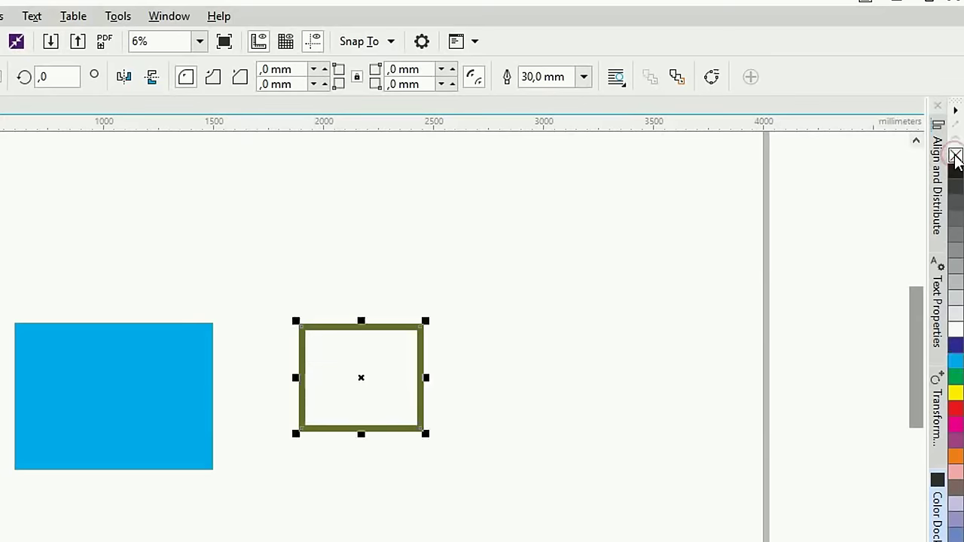
Move the outlined rectangle onto the blue one and remove its olive outline
{"action": "left_click_drag", "start_coordinate": [357, 325], "coordinate": [352, 323]}
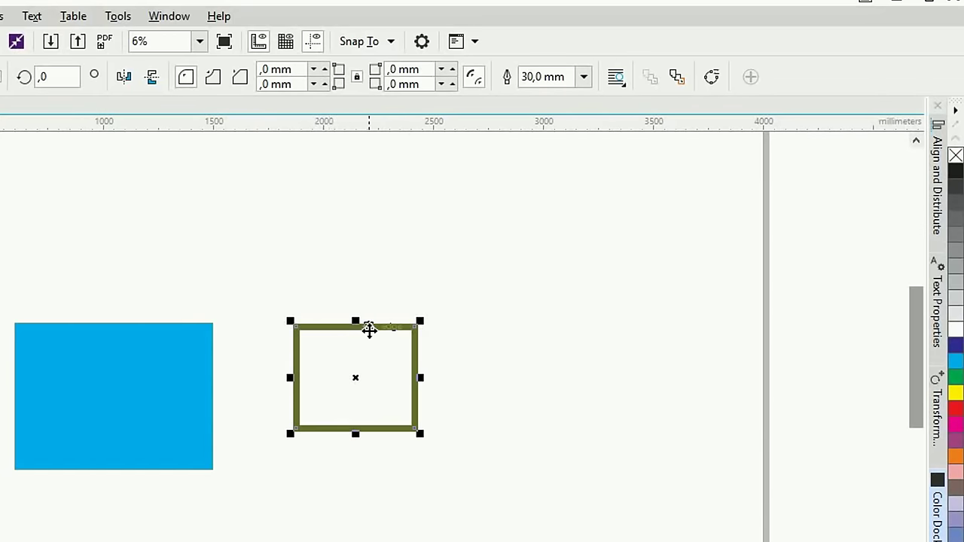
{"action": "left_click_drag", "start_coordinate": [368, 329], "coordinate": [132, 357]}
{"action": "left_click", "coordinate": [243, 266]}
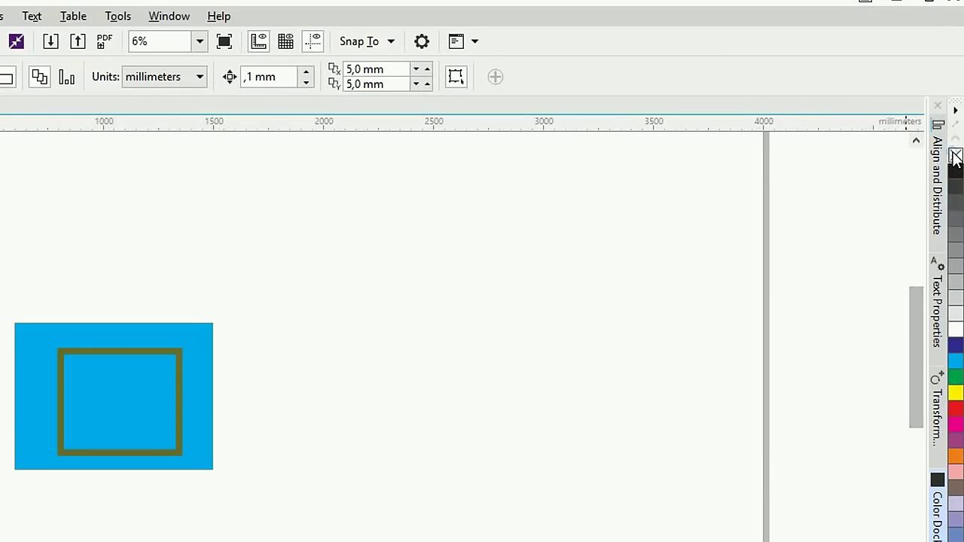
{"action": "left_click", "coordinate": [169, 366]}
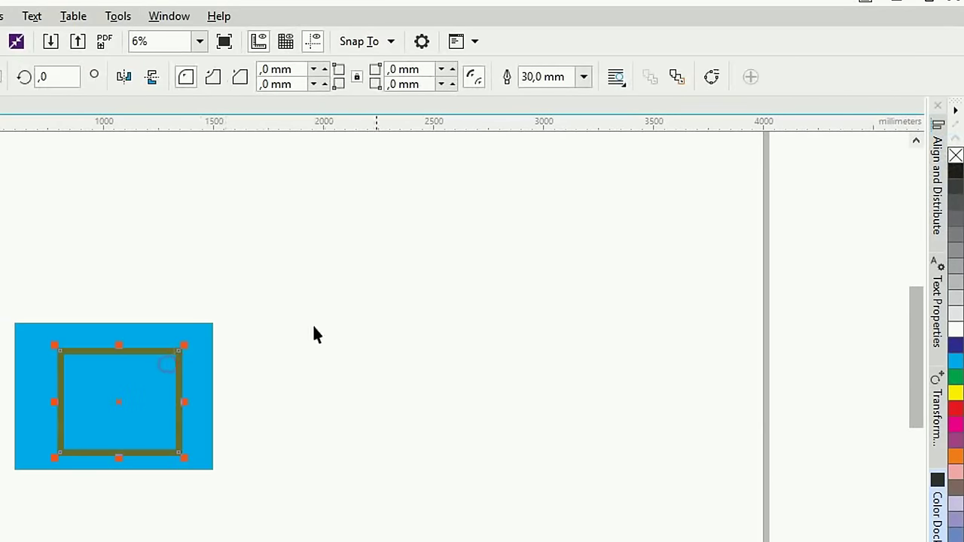
{"action": "right_click", "coordinate": [953, 156]}
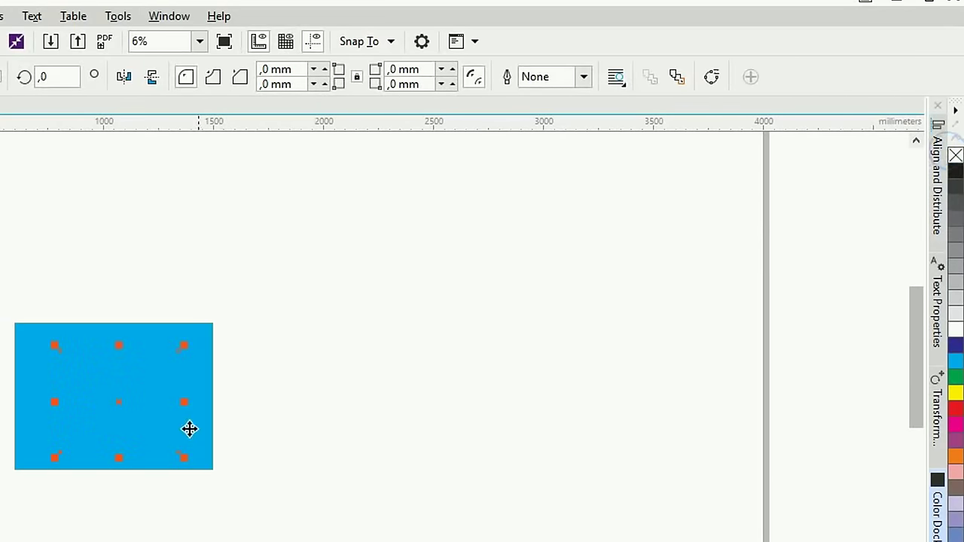
{"action": "left_click", "coordinate": [378, 394]}
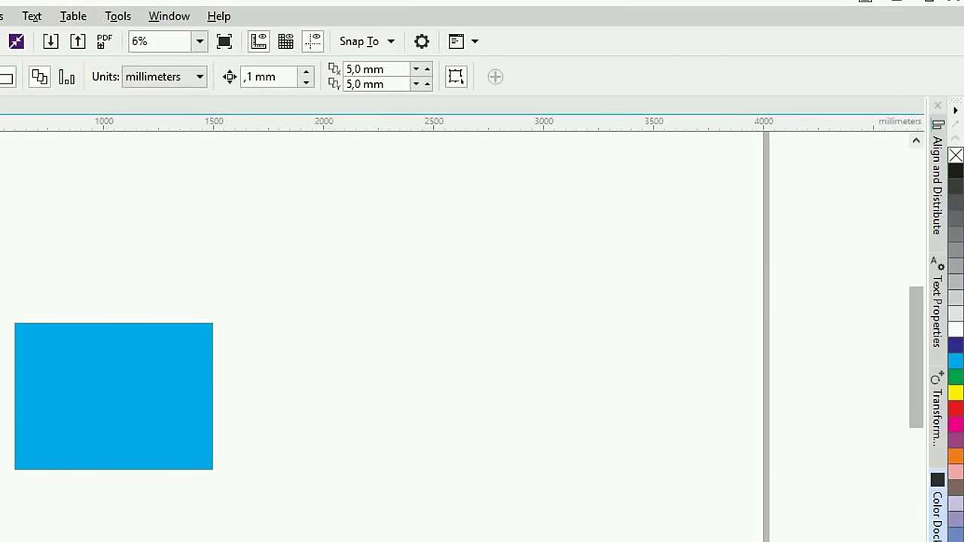
Move the invisible rectangle out to the right of the blue one and reselect it
{"action": "left_click", "coordinate": [87, 346]}
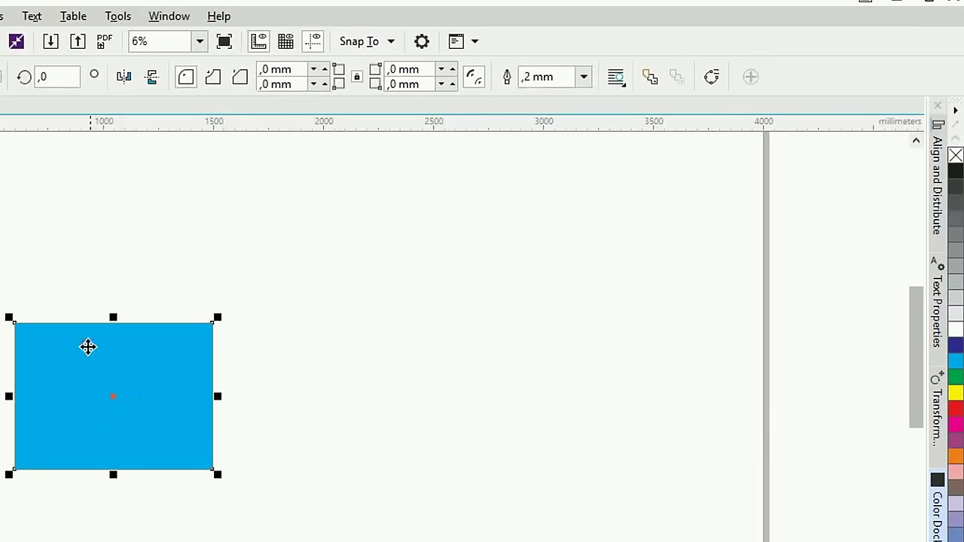
{"action": "left_click", "coordinate": [86, 344]}
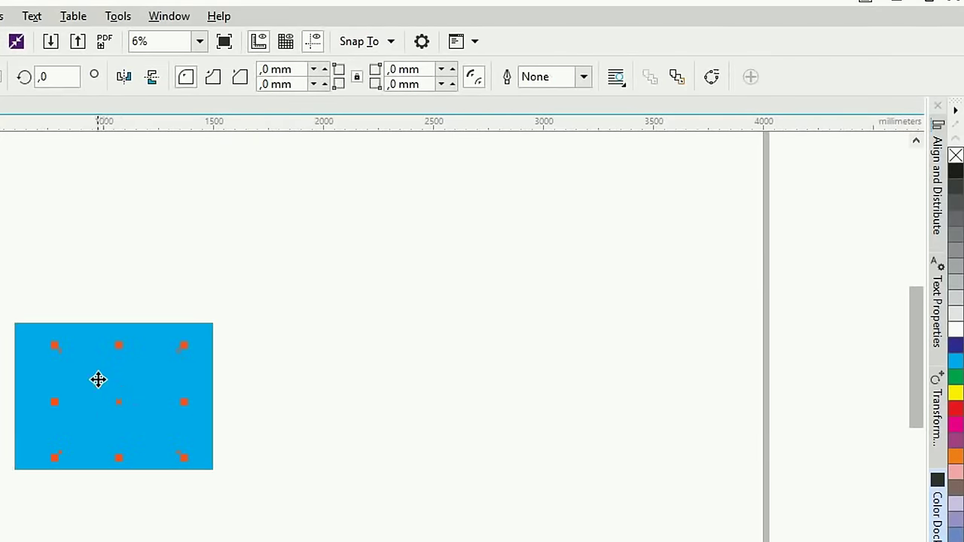
{"action": "left_click_drag", "start_coordinate": [97, 391], "coordinate": [313, 335]}
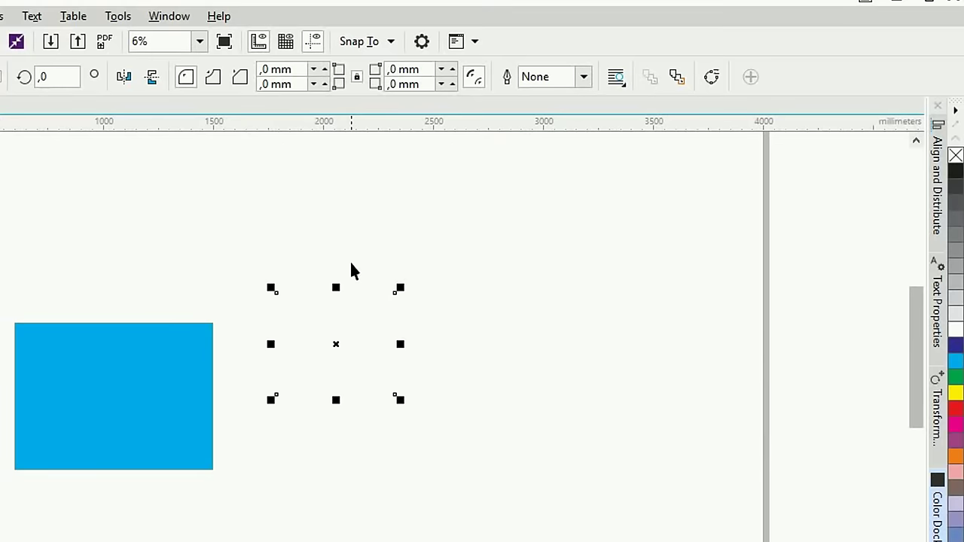
{"action": "left_click", "coordinate": [421, 232]}
{"action": "left_click_drag", "start_coordinate": [489, 496], "coordinate": [232, 219]}
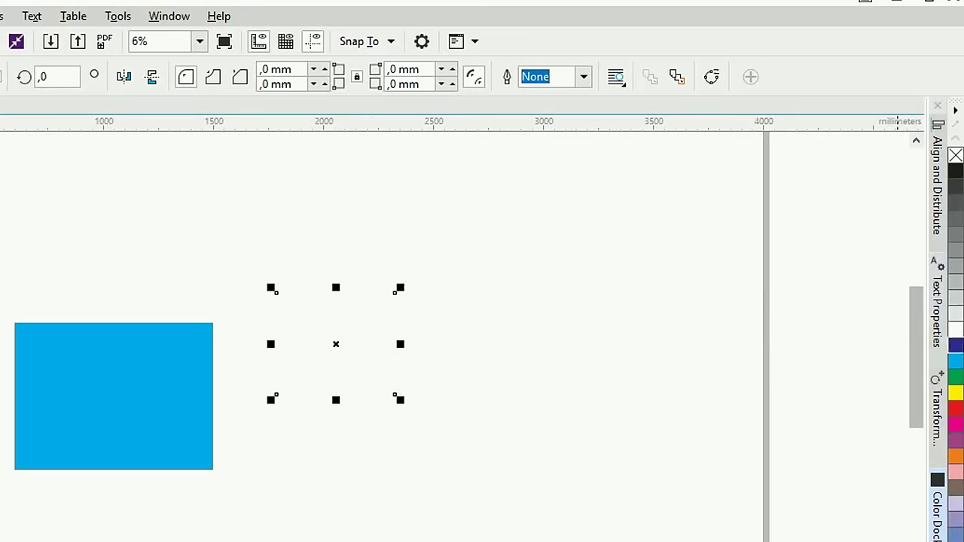
Fill the invisible rectangle with solid green
{"action": "left_click", "coordinate": [954, 377]}
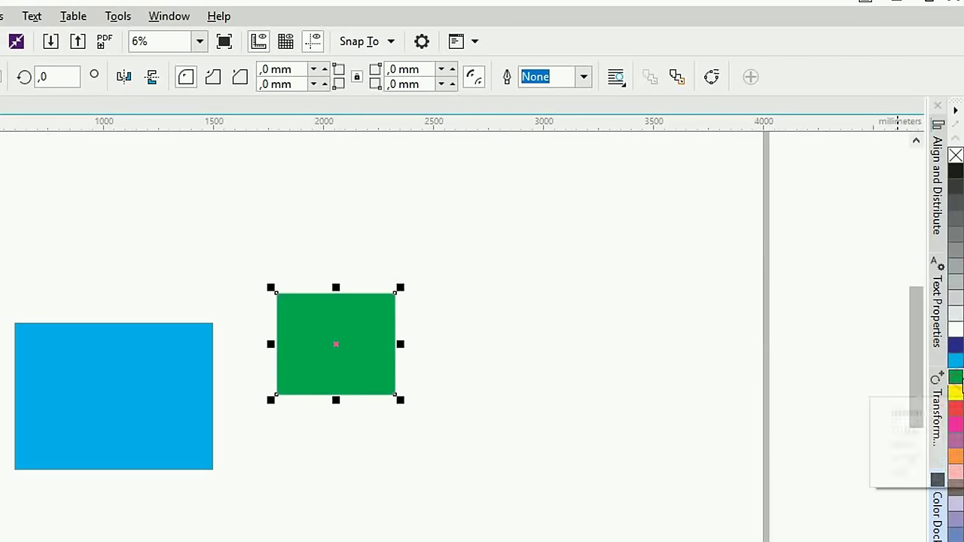
{"action": "left_click", "coordinate": [557, 325]}
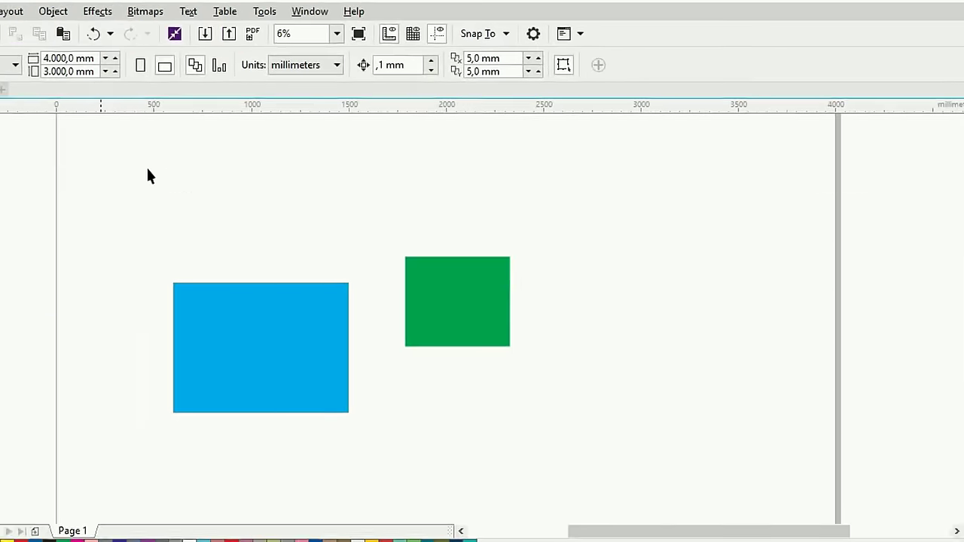
{"action": "left_click_drag", "start_coordinate": [173, 143], "coordinate": [602, 356]}
Draw four more rectangles around the page with the Rectangle tool
{"action": "left_click", "coordinate": [753, 282]}
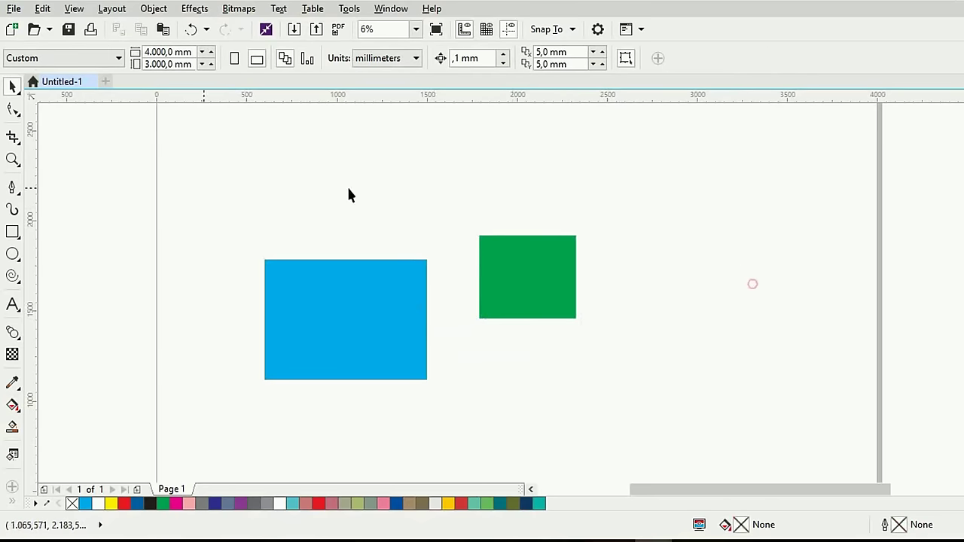
{"action": "left_click", "coordinate": [12, 232]}
{"action": "left_click_drag", "start_coordinate": [202, 134], "coordinate": [343, 175]}
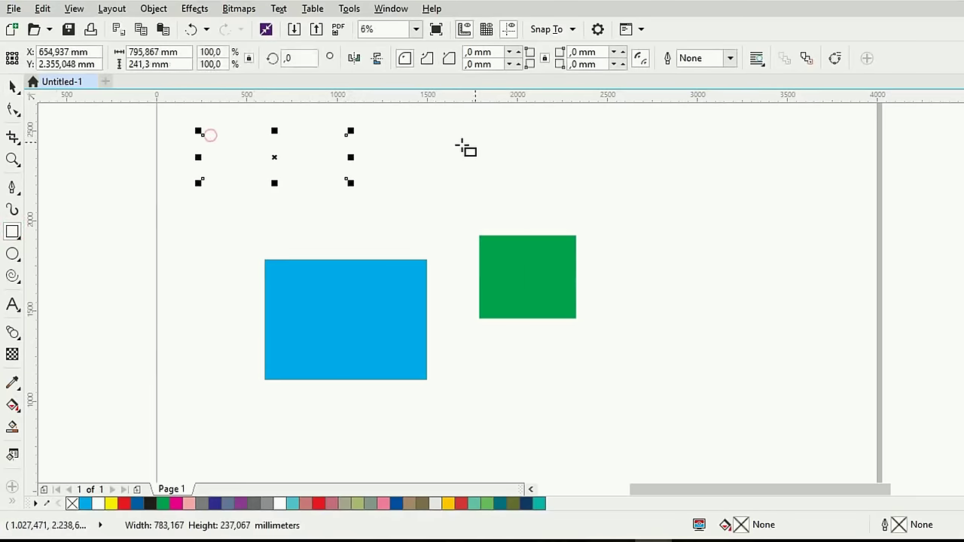
{"action": "left_click_drag", "start_coordinate": [509, 140], "coordinate": [641, 194]}
{"action": "left_click_drag", "start_coordinate": [721, 280], "coordinate": [747, 335]}
{"action": "left_click_drag", "start_coordinate": [589, 350], "coordinate": [637, 386]}
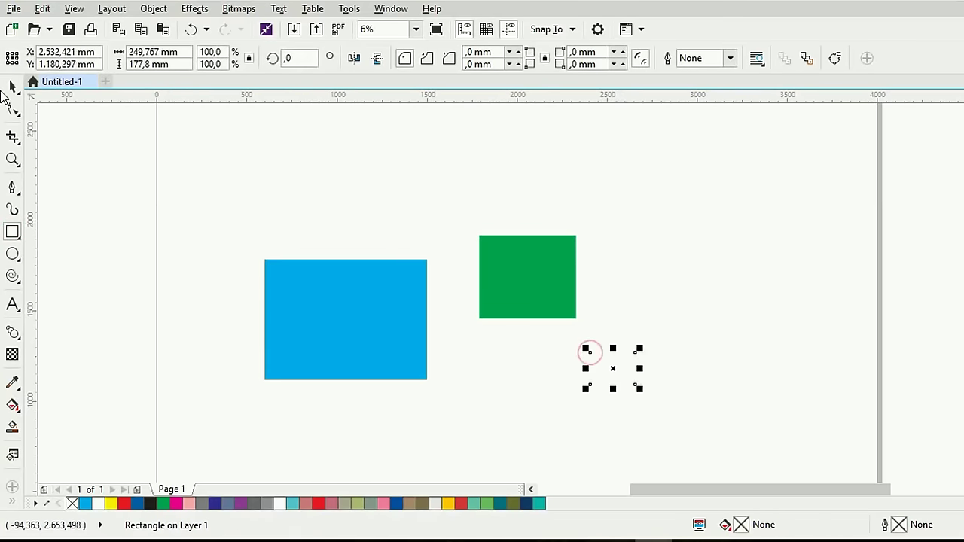
Give all five rectangles an orange fill and 10 mm cyan outlines
{"action": "left_click", "coordinate": [13, 86]}
{"action": "left_click_drag", "start_coordinate": [173, 111], "coordinate": [715, 448]}
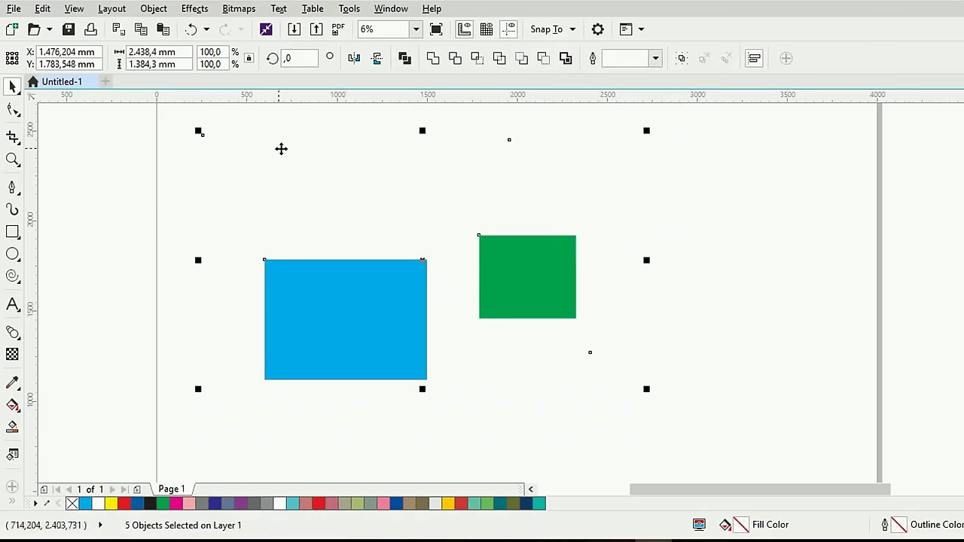
{"action": "left_click", "coordinate": [111, 503]}
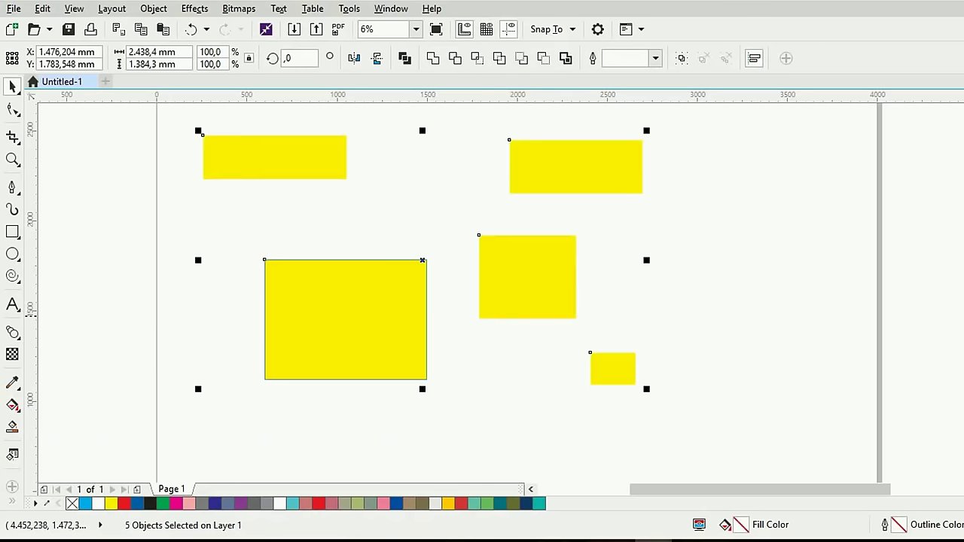
{"action": "left_click", "coordinate": [460, 503]}
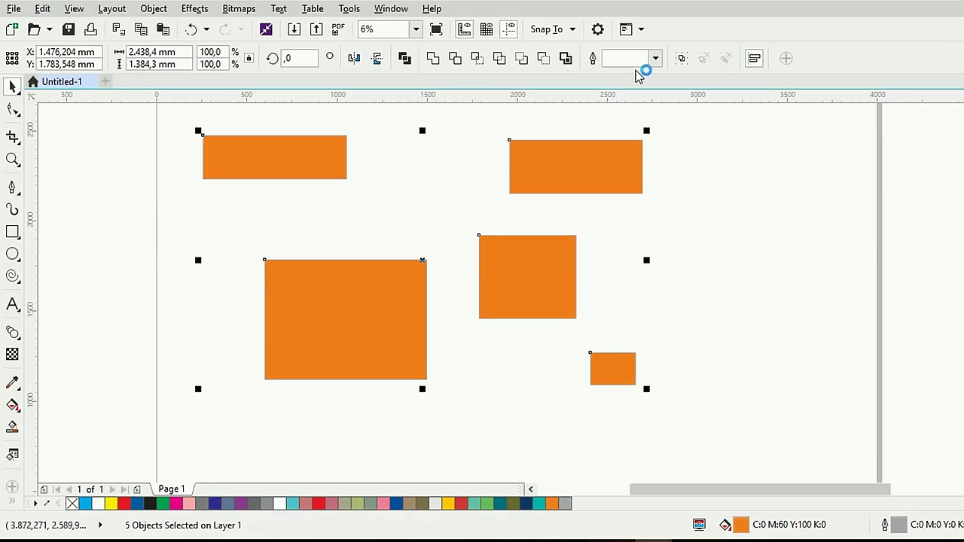
{"action": "left_click", "coordinate": [655, 58]}
{"action": "left_click", "coordinate": [647, 235]}
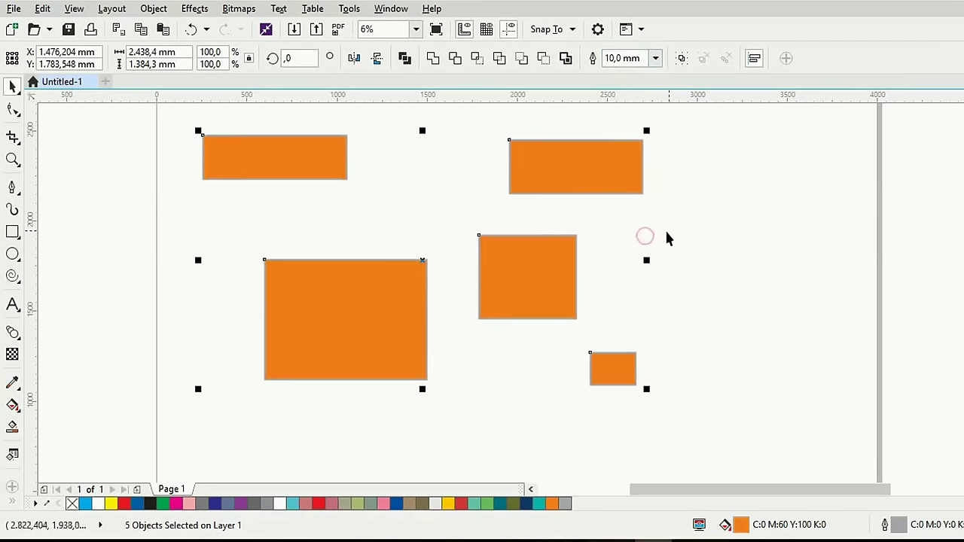
{"action": "right_click", "coordinate": [956, 294]}
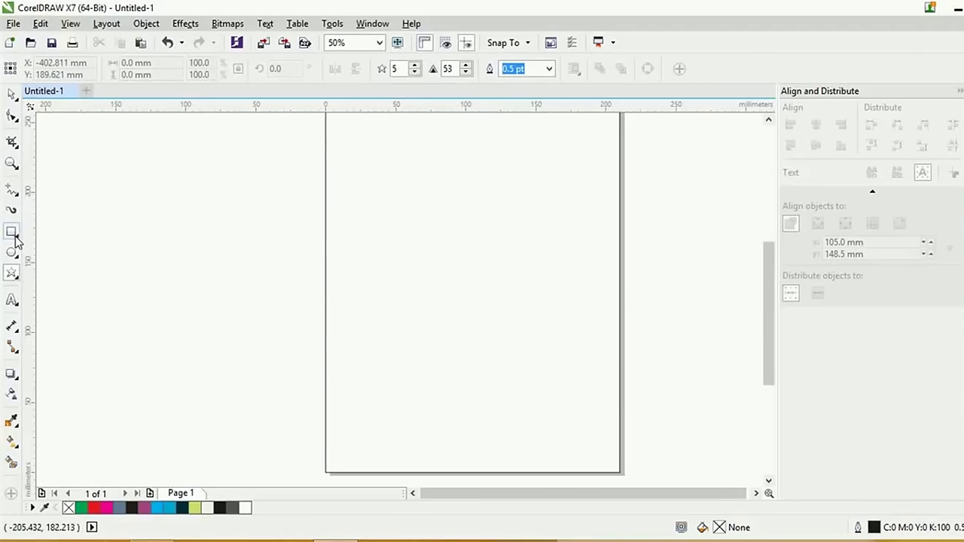
Draw an unfilled rectangle of about 128.588 × 59.267 mm near the page top
{"action": "left_click", "coordinate": [15, 240]}
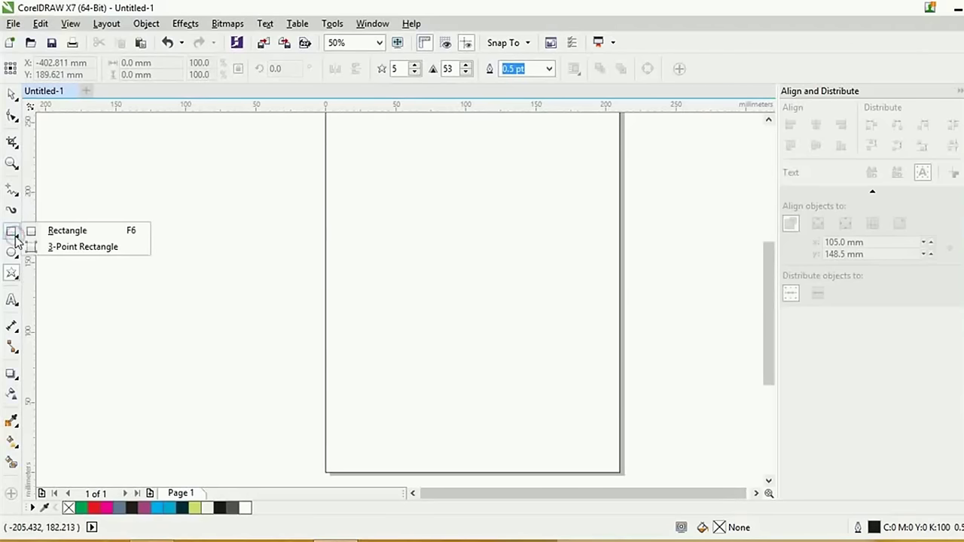
{"action": "left_click", "coordinate": [73, 235]}
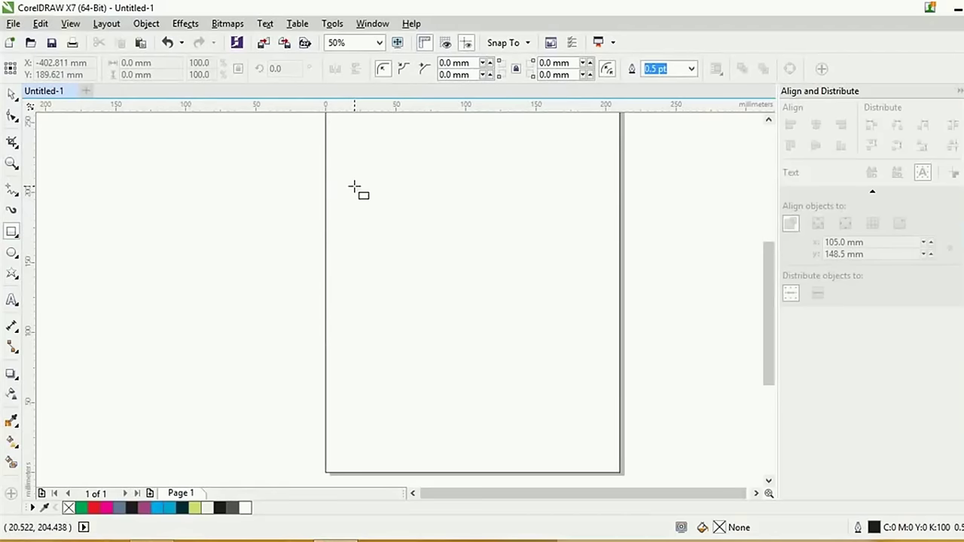
{"action": "left_click_drag", "start_coordinate": [353, 187], "coordinate": [472, 276]}
{"action": "key", "text": "Delete"}
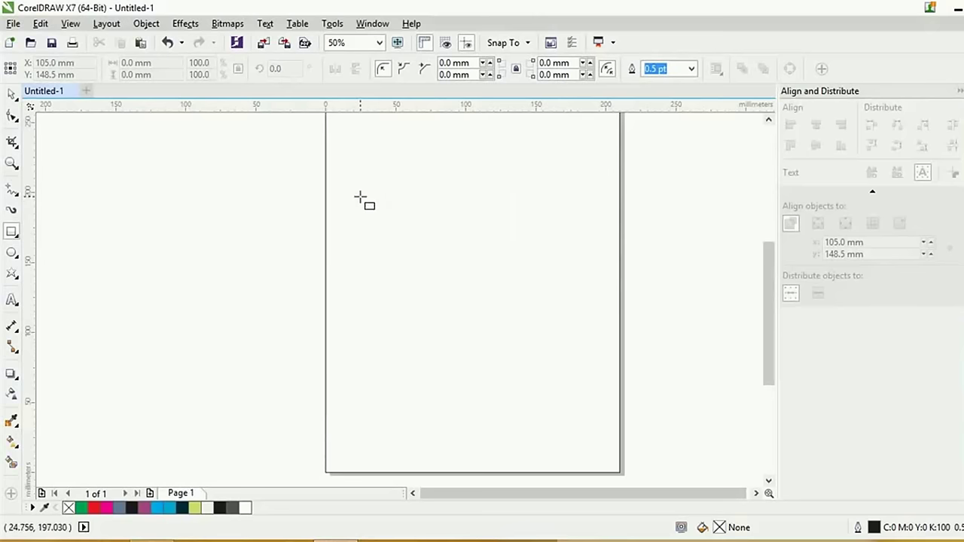
{"action": "left_click_drag", "start_coordinate": [360, 197], "coordinate": [541, 280]}
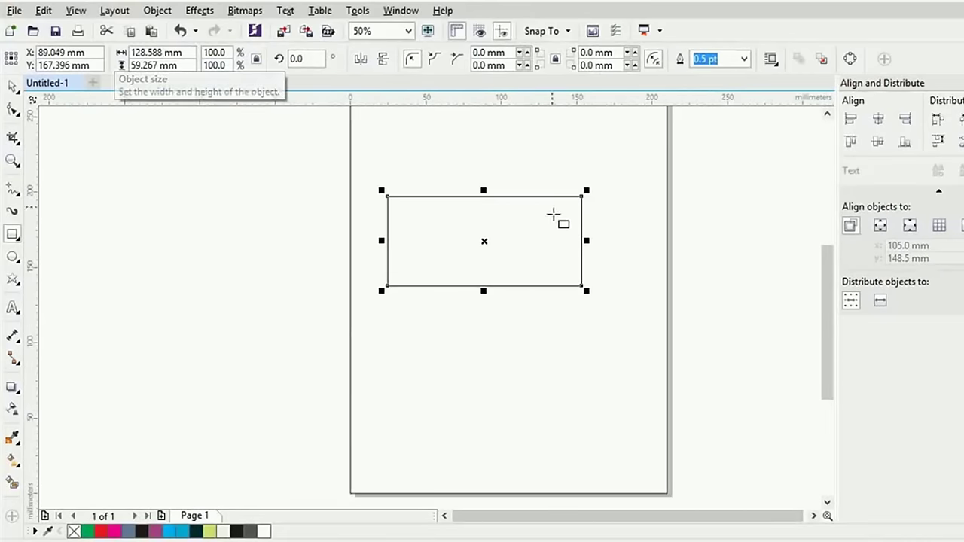
Scale the rectangle proportionally to 150 mm × 69.136 mm, then unlock the aspect ratio
{"action": "double_click", "coordinate": [161, 56]}
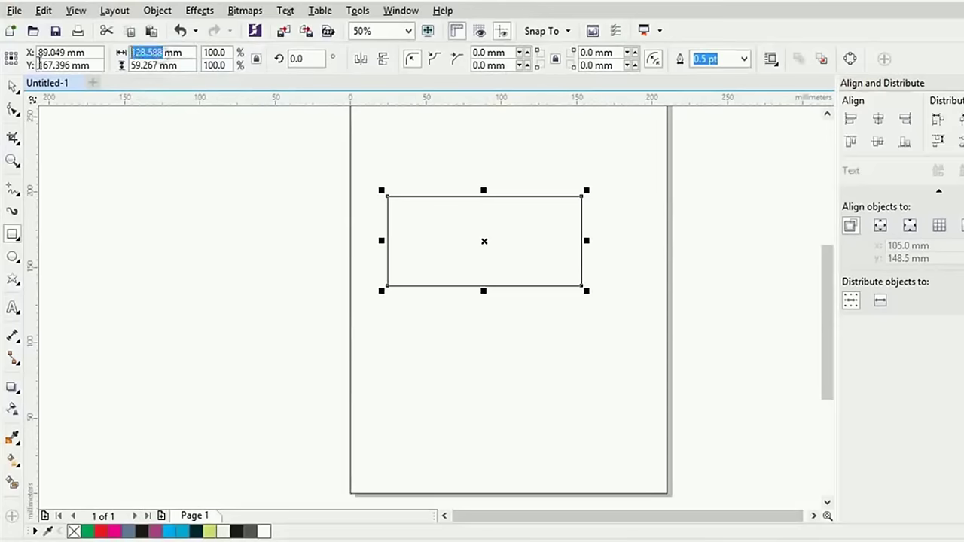
{"action": "type", "text": "150"}
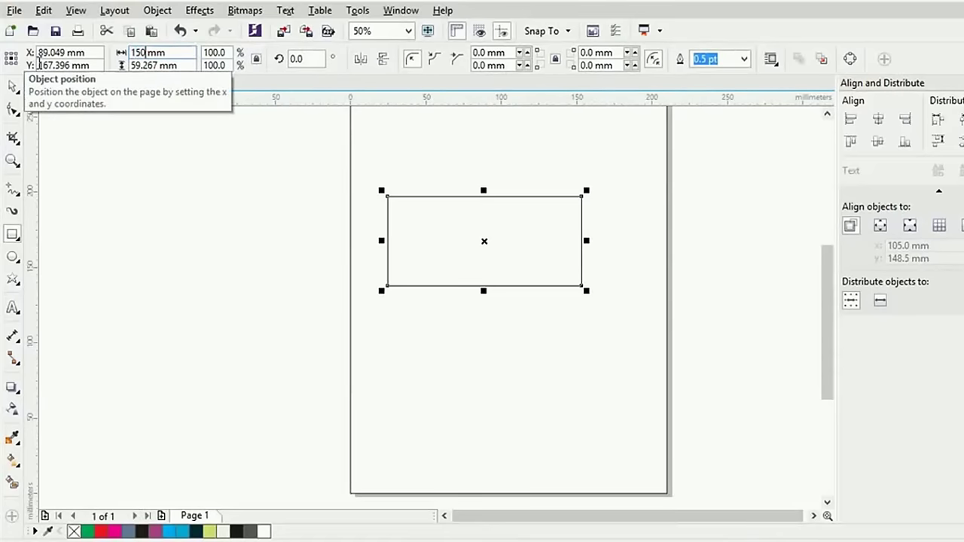
{"action": "key", "text": "Return"}
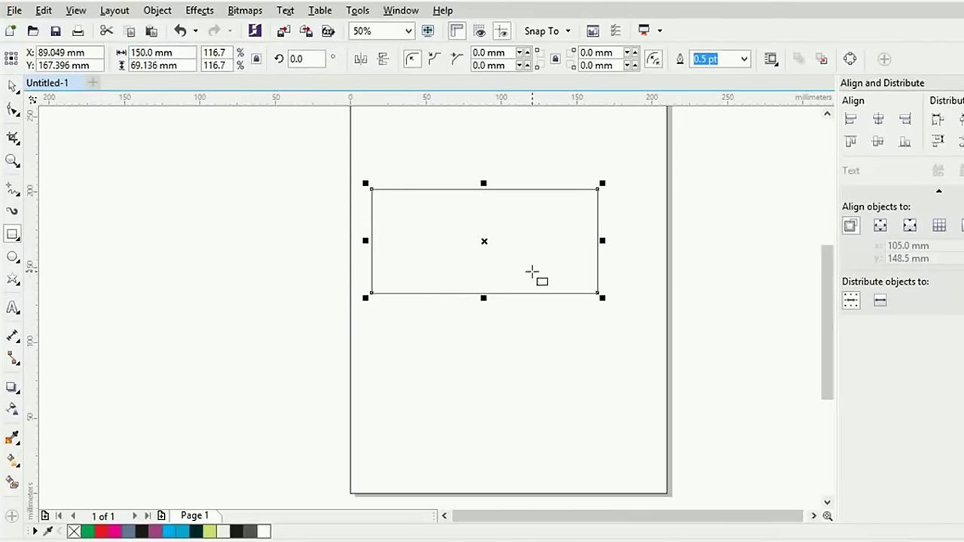
{"action": "double_click", "coordinate": [229, 52]}
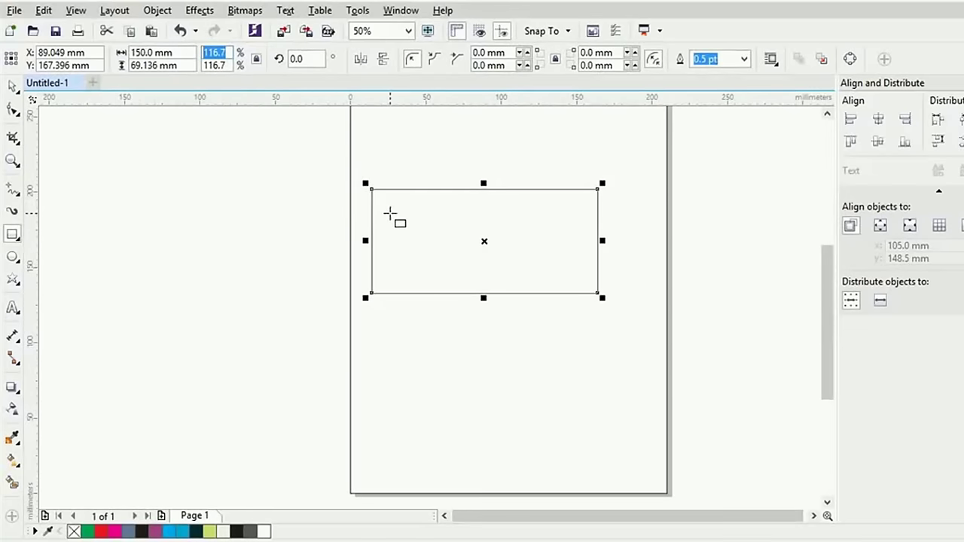
{"action": "left_click", "coordinate": [256, 64]}
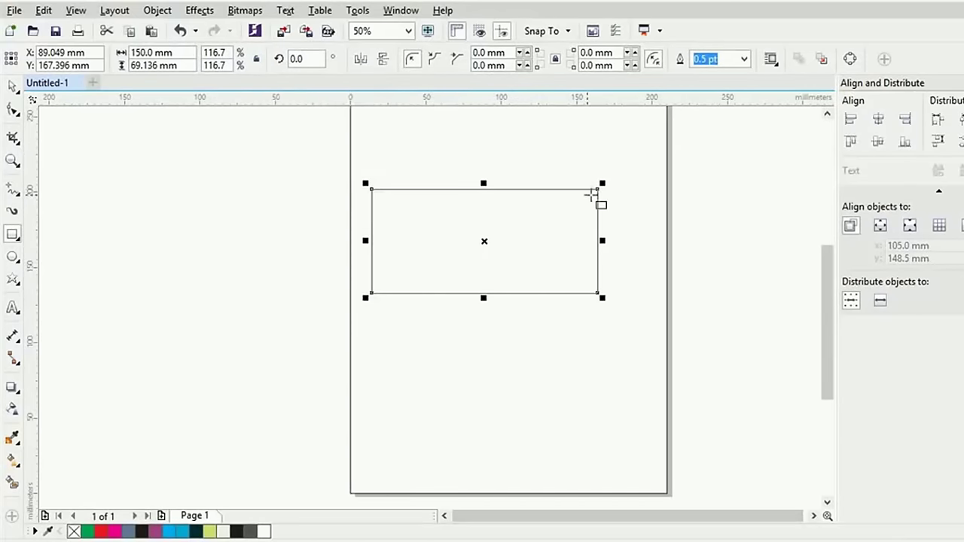
{"action": "left_click", "coordinate": [216, 52]}
{"action": "type", "text": "200"}
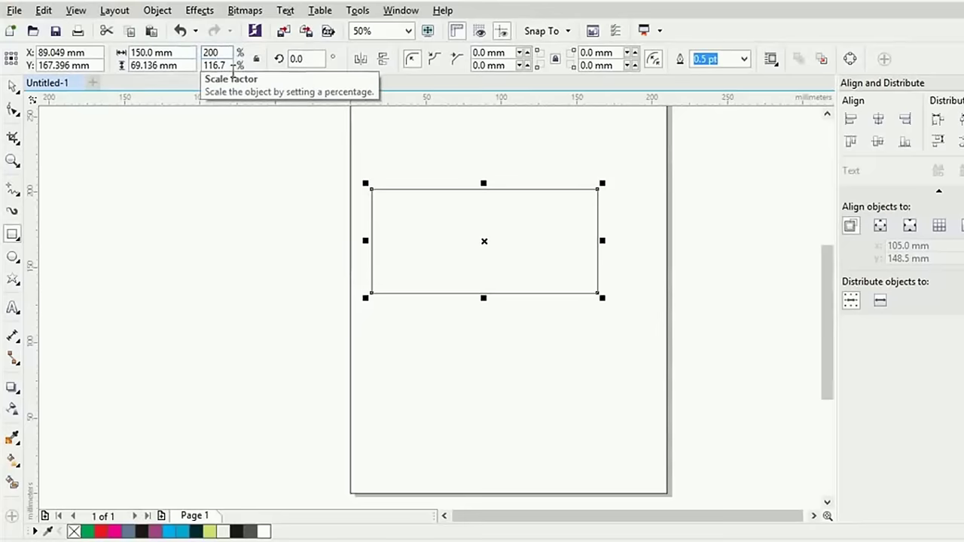
{"action": "key", "text": "Return"}
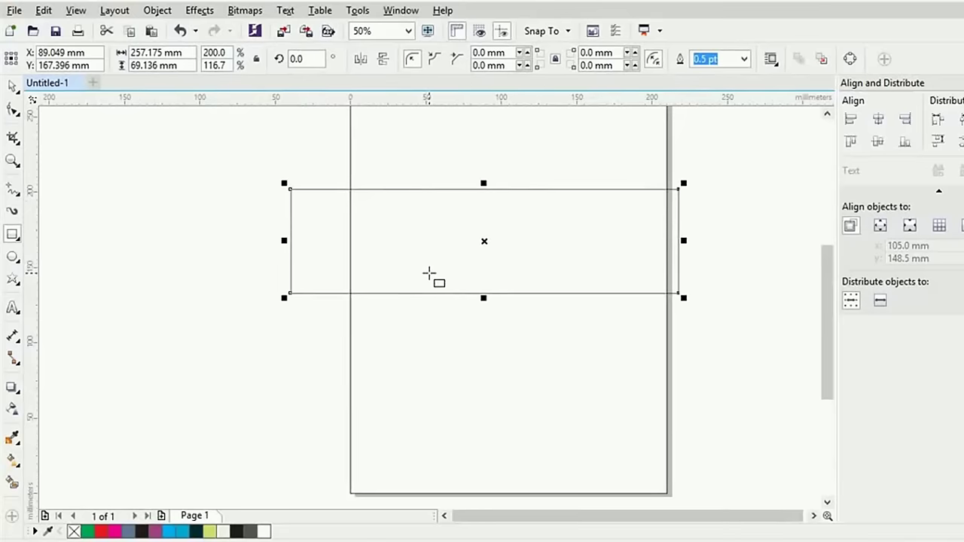
{"action": "key", "text": "ctrl+z"}
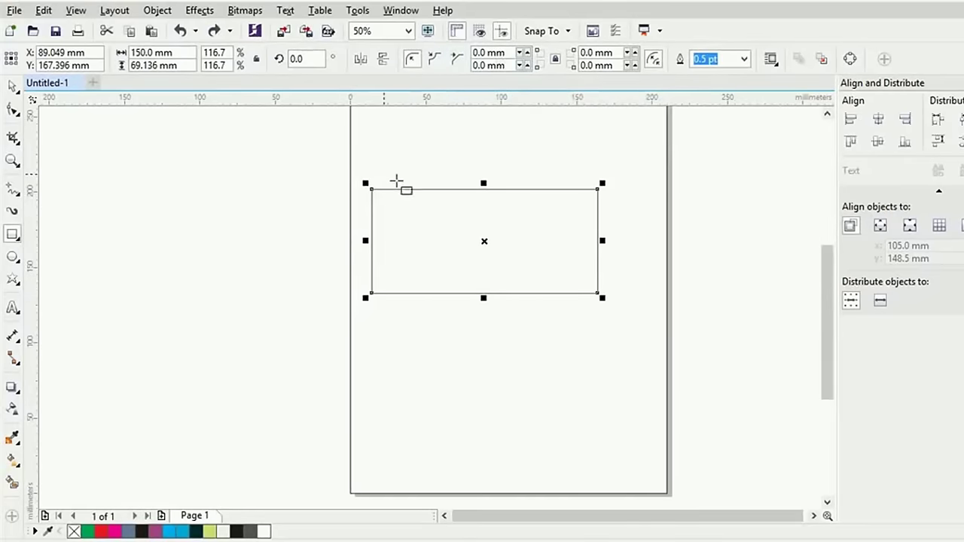
{"action": "left_click", "coordinate": [466, 344]}
{"action": "double_click", "coordinate": [502, 239]}
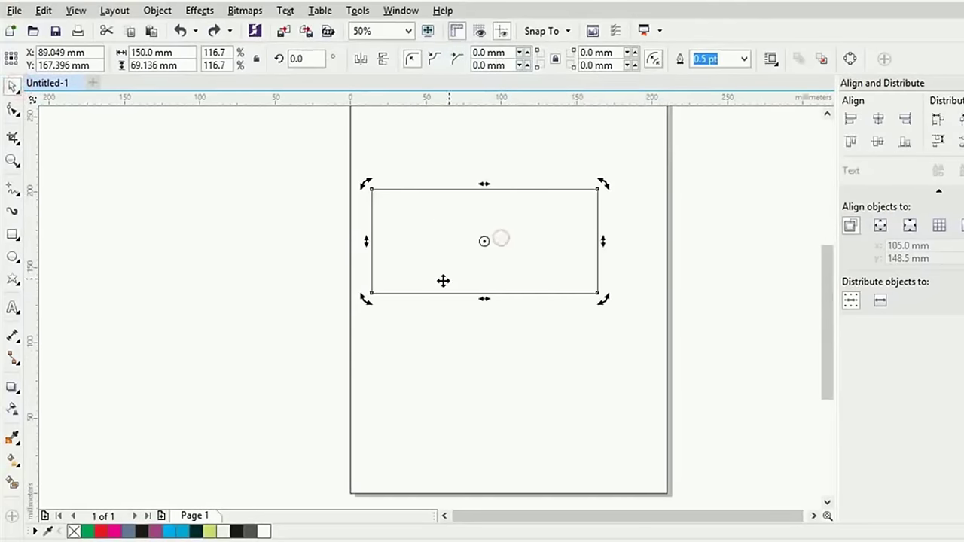
{"action": "key", "text": "Escape"}
{"action": "left_click", "coordinate": [441, 234]}
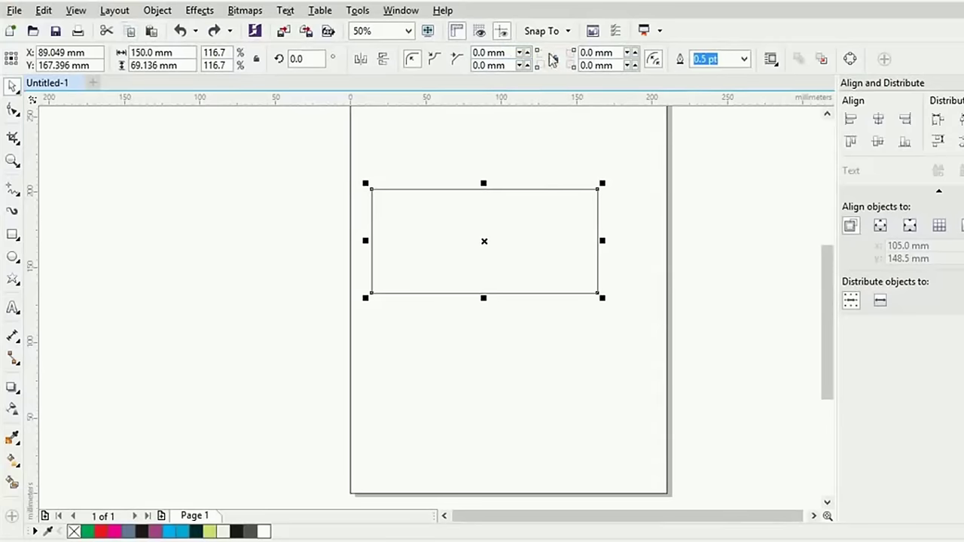
{"action": "double_click", "coordinate": [484, 53]}
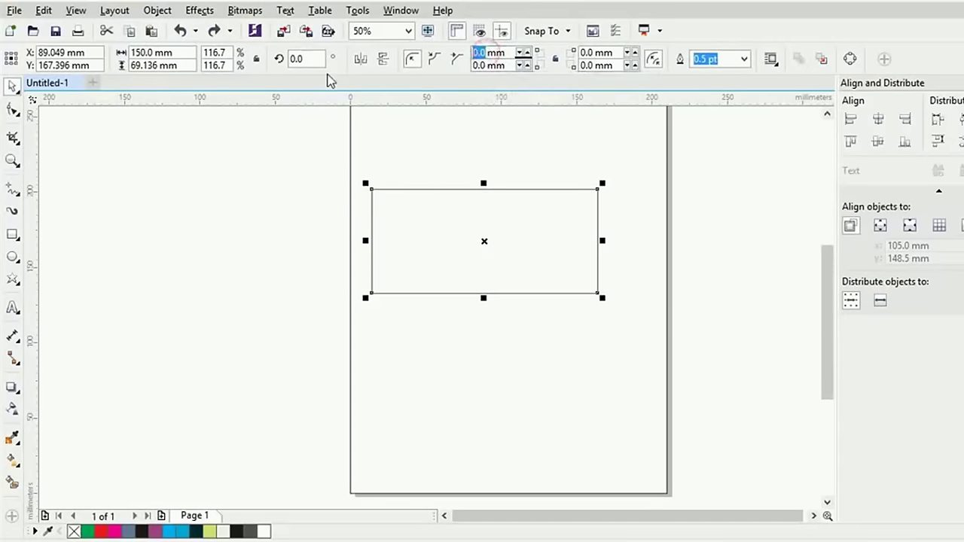
Try a 20 mm top-left corner radius, reset it to 0, and link all four corner radii
{"action": "type", "text": "2"}
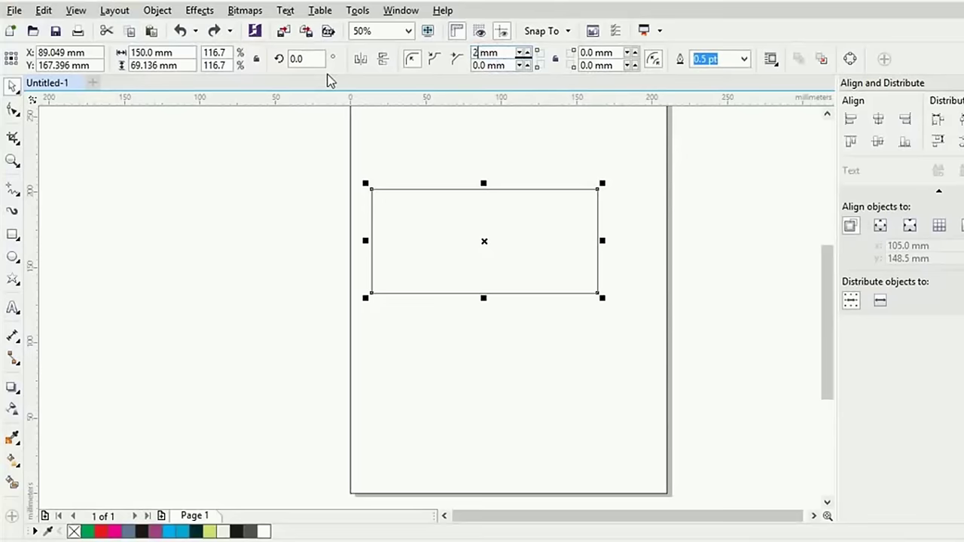
{"action": "type", "text": "0"}
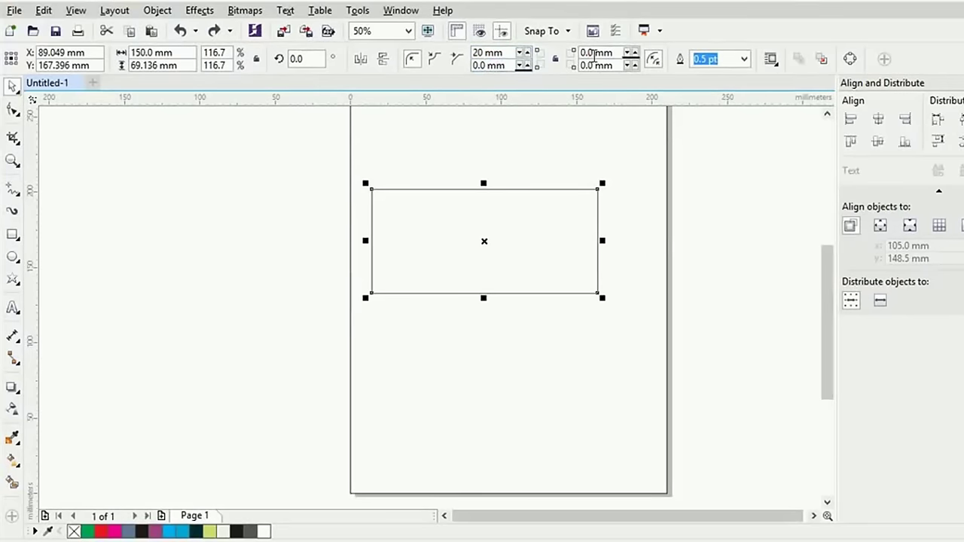
{"action": "key", "text": "Return"}
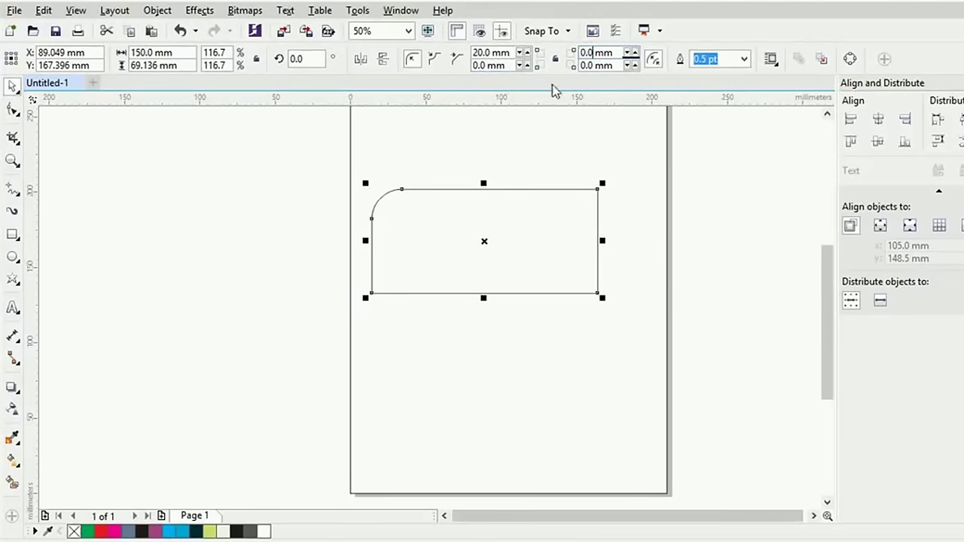
{"action": "double_click", "coordinate": [486, 52]}
{"action": "type", "text": "0"}
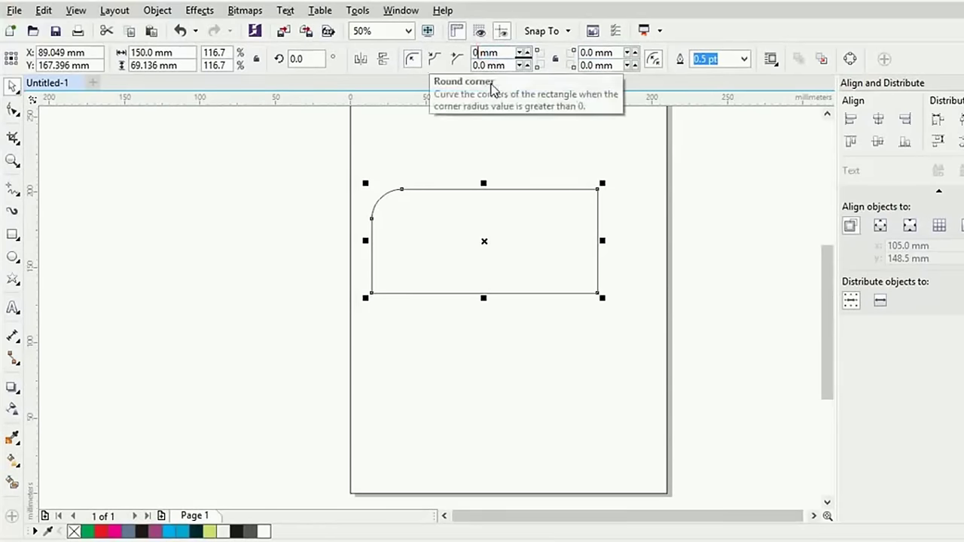
{"action": "left_click", "coordinate": [555, 59]}
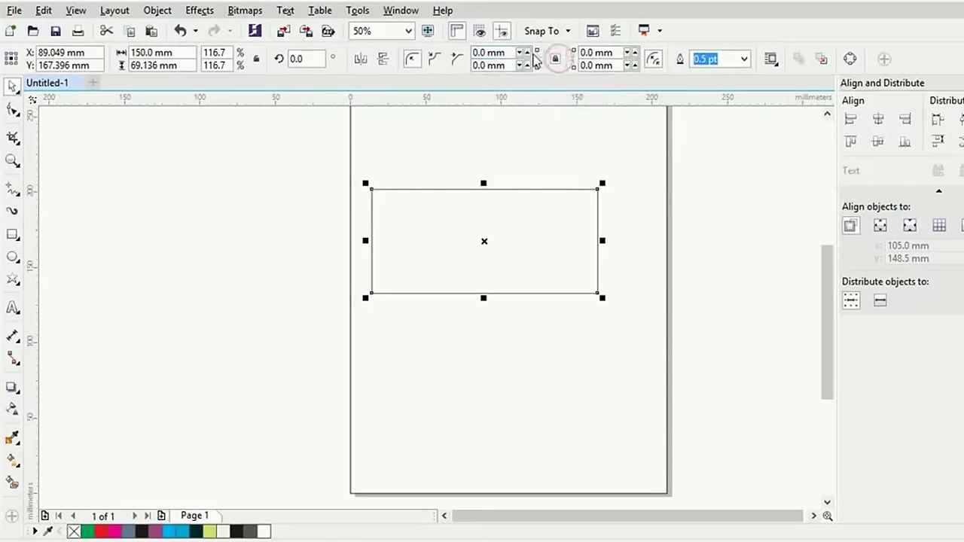
Round all four corners to 20 mm, then nudge the radius up to 21.3 mm
{"action": "double_click", "coordinate": [482, 52]}
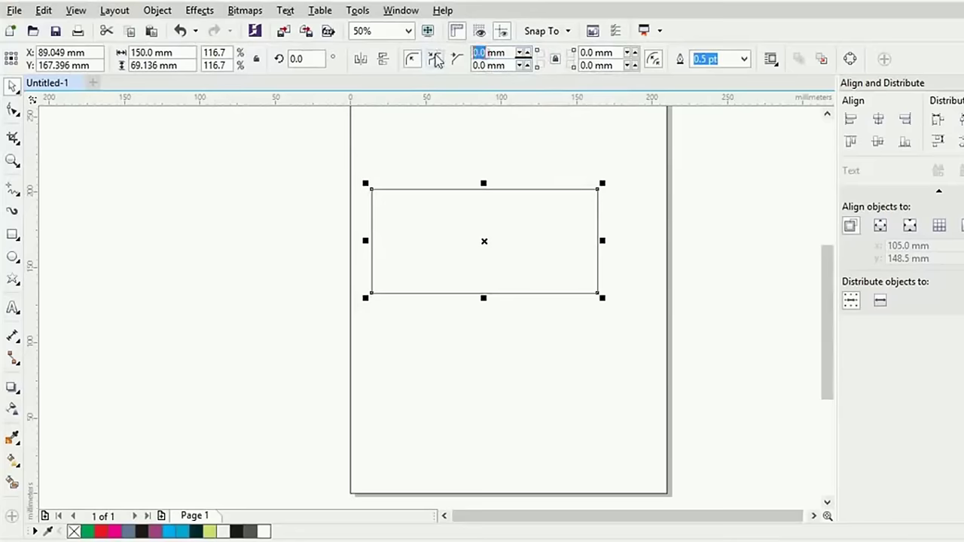
{"action": "type", "text": "20"}
{"action": "key", "text": "Return"}
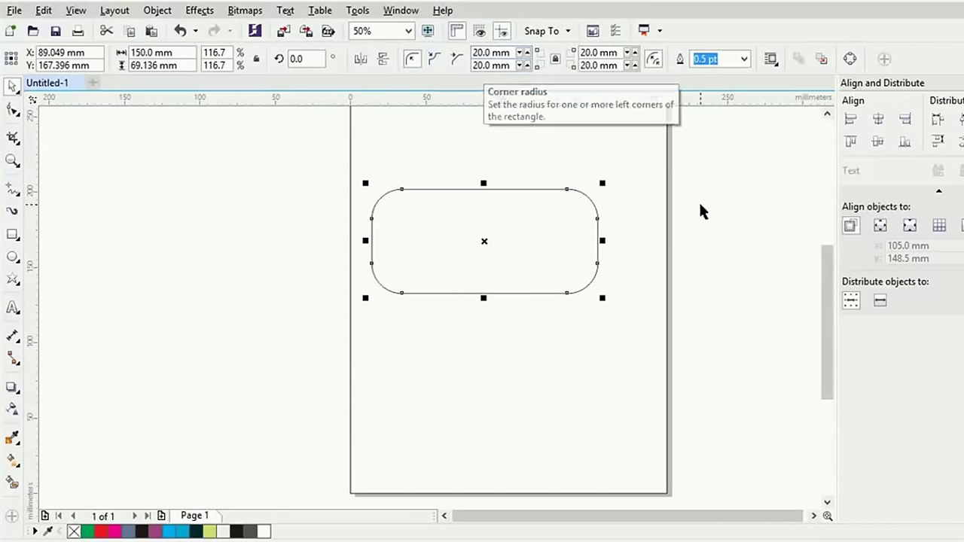
{"action": "left_click", "coordinate": [527, 52]}
{"action": "left_click", "coordinate": [527, 53]}
{"action": "left_click", "coordinate": [527, 53]}
{"action": "left_click", "coordinate": [527, 52]}
{"action": "left_click", "coordinate": [527, 53]}
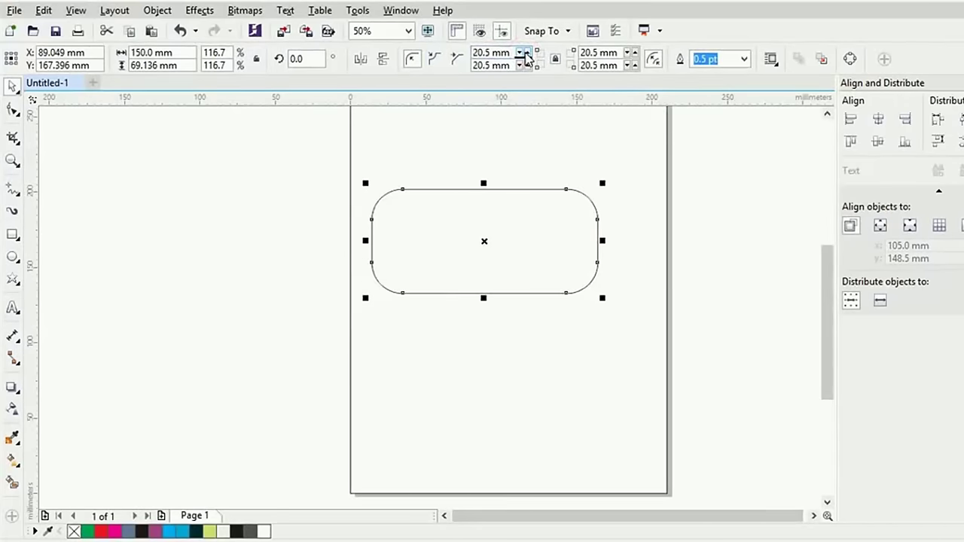
{"action": "left_click", "coordinate": [527, 53]}
{"action": "left_click", "coordinate": [527, 53]}
{"action": "left_click", "coordinate": [527, 53]}
{"action": "left_click", "coordinate": [527, 53]}
{"action": "left_click", "coordinate": [527, 53]}
{"action": "left_click", "coordinate": [527, 53]}
{"action": "left_click", "coordinate": [527, 52]}
{"action": "left_click", "coordinate": [527, 53]}
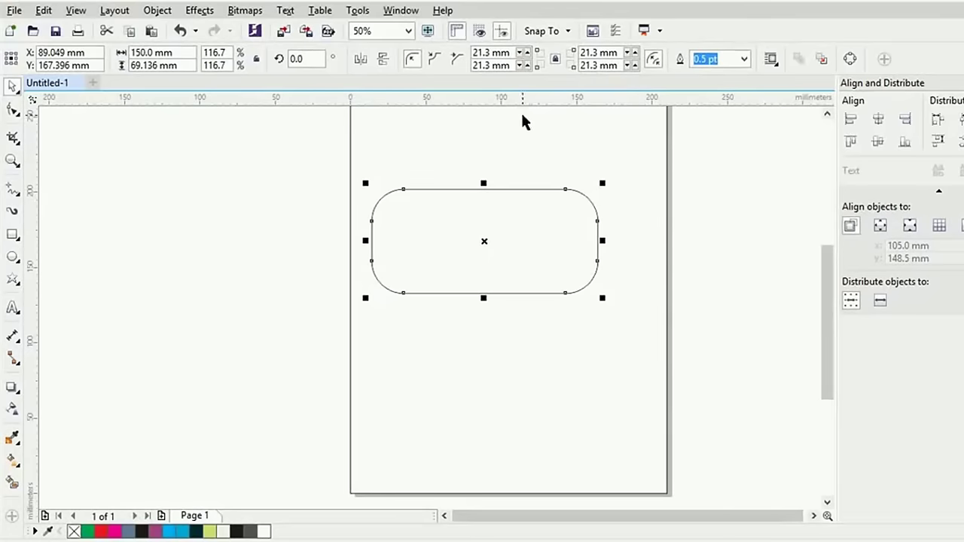
{"action": "left_click", "coordinate": [744, 60]}
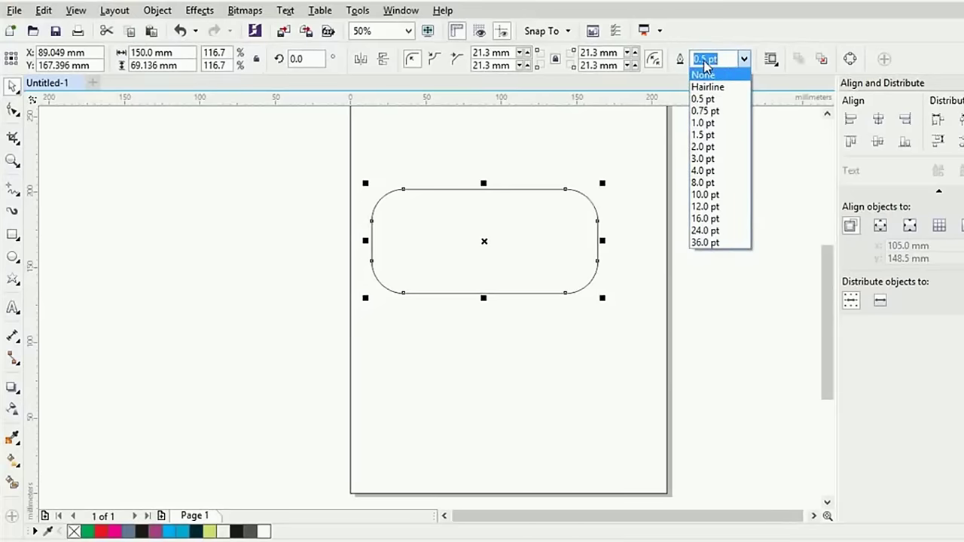
Set the rounded rectangle's outline width to 16.0 pt
{"action": "left_click", "coordinate": [703, 200]}
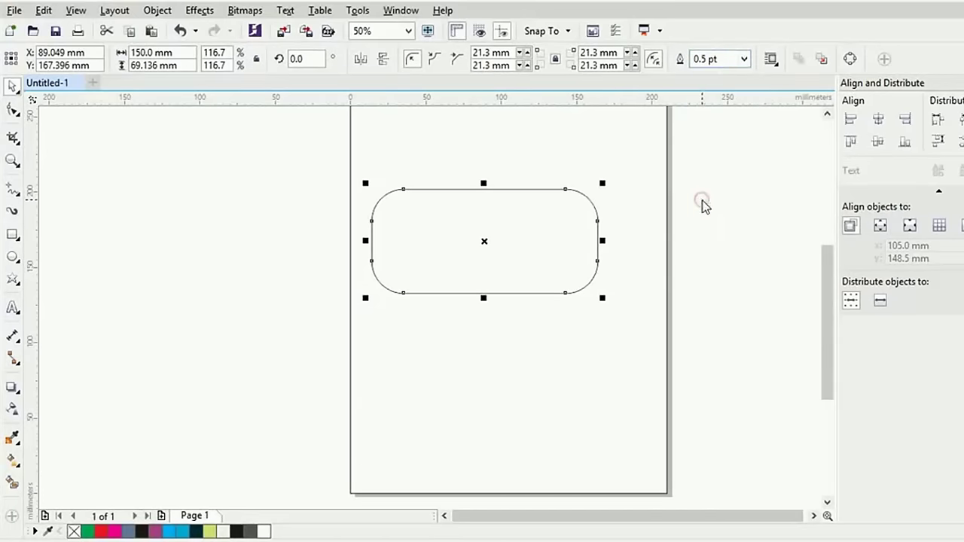
{"action": "left_click", "coordinate": [734, 58]}
{"action": "left_click", "coordinate": [743, 58]}
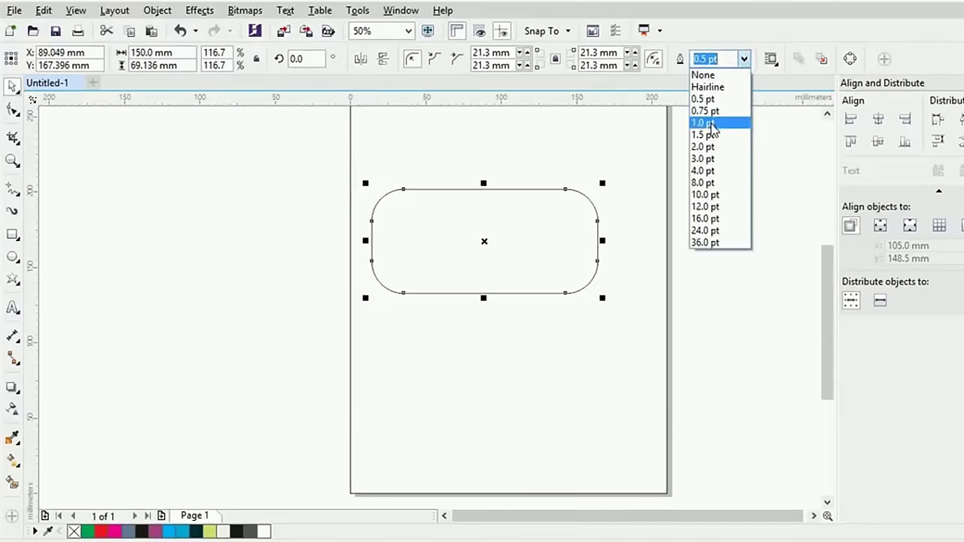
{"action": "left_click", "coordinate": [710, 123]}
{"action": "left_click", "coordinate": [743, 58]}
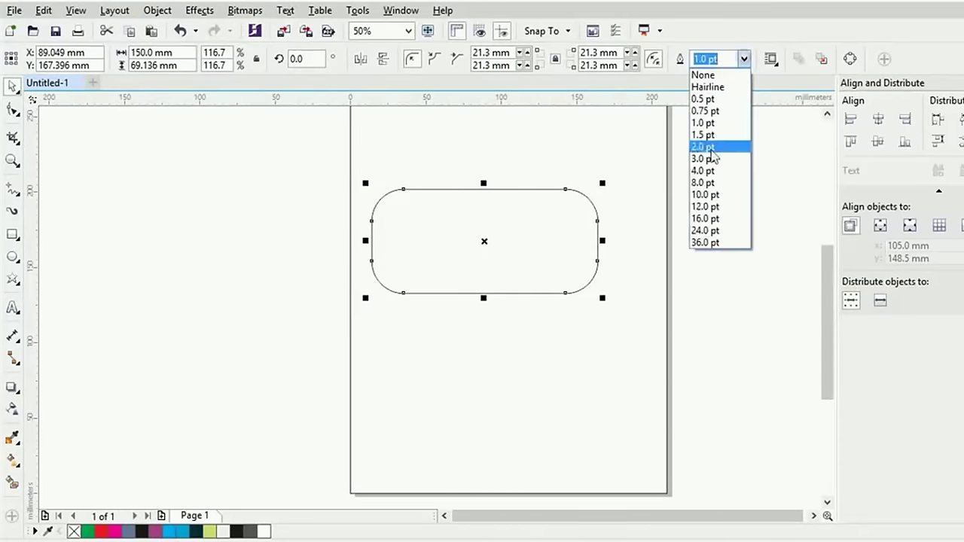
{"action": "left_click", "coordinate": [703, 218]}
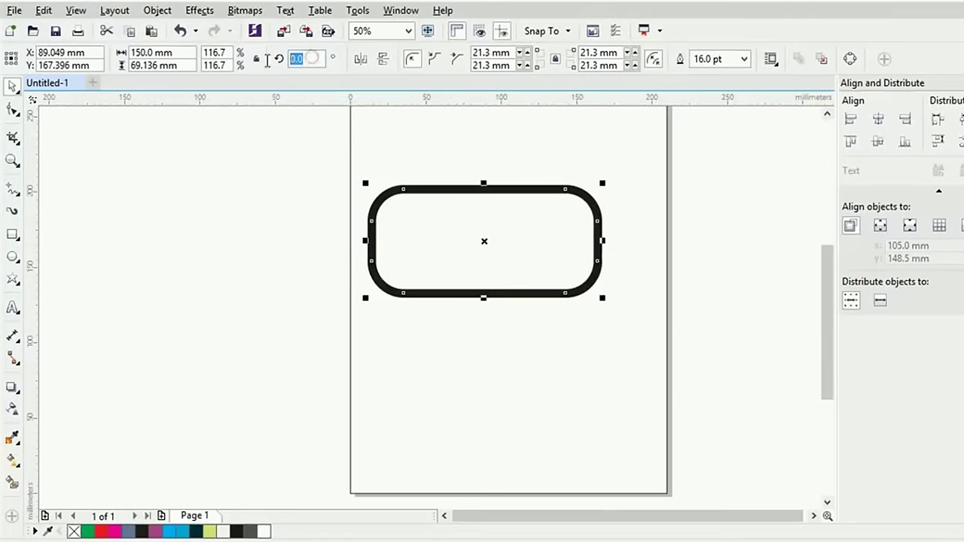
Rotate the rounded rectangle by 45 degrees
{"action": "double_click", "coordinate": [302, 59]}
{"action": "type", "text": "45"}
{"action": "key", "text": "Return"}
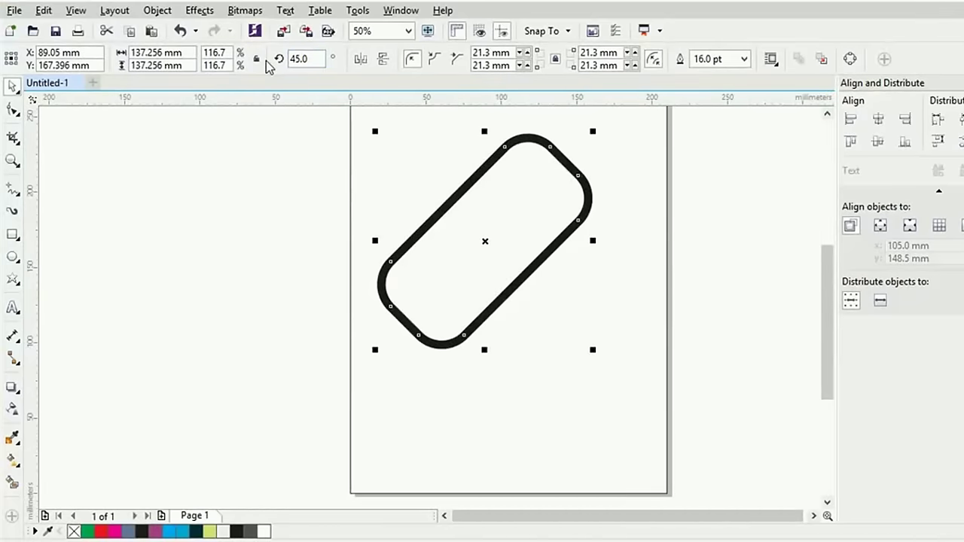
Undo the 45° rotation and bring up the rectangle's rotate and skew handles
{"action": "key", "text": "ctrl+z"}
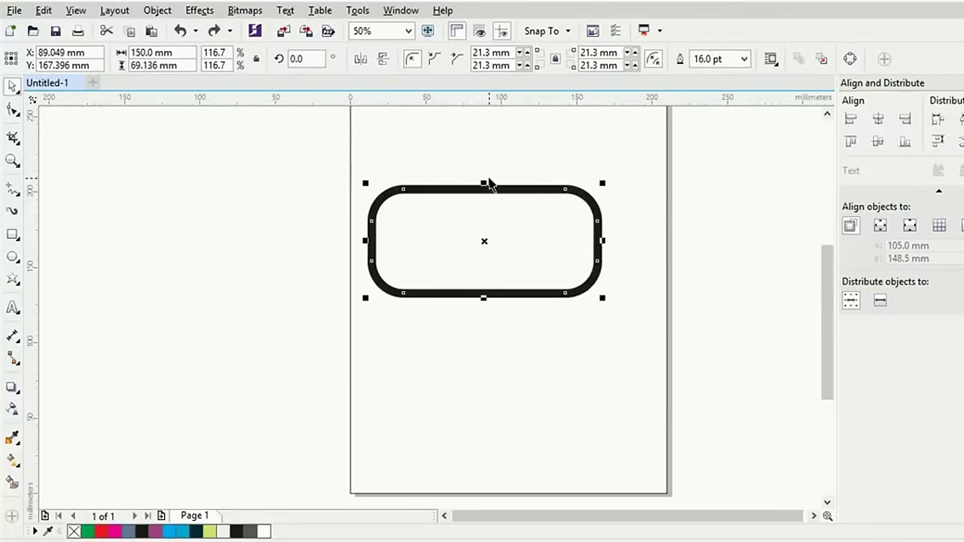
{"action": "left_click", "coordinate": [586, 145]}
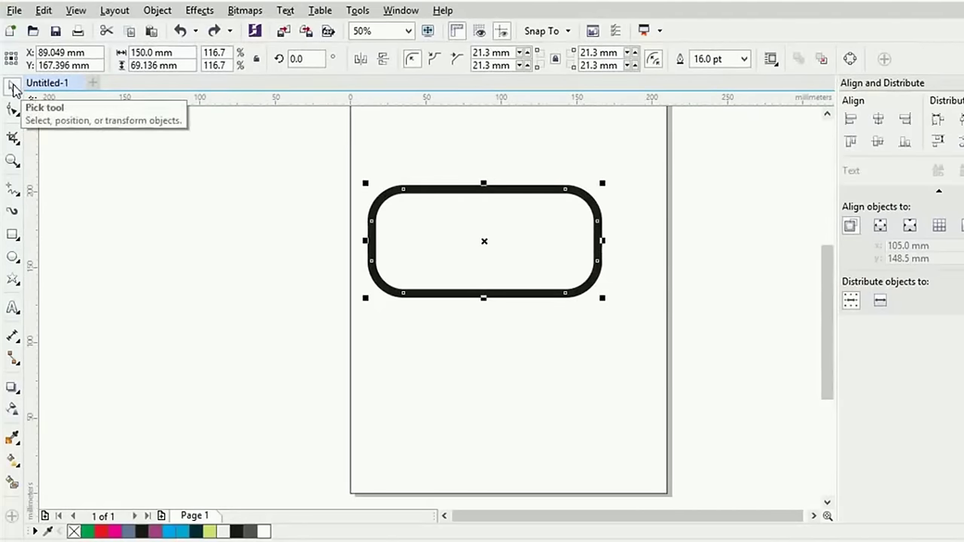
{"action": "left_click", "coordinate": [541, 226]}
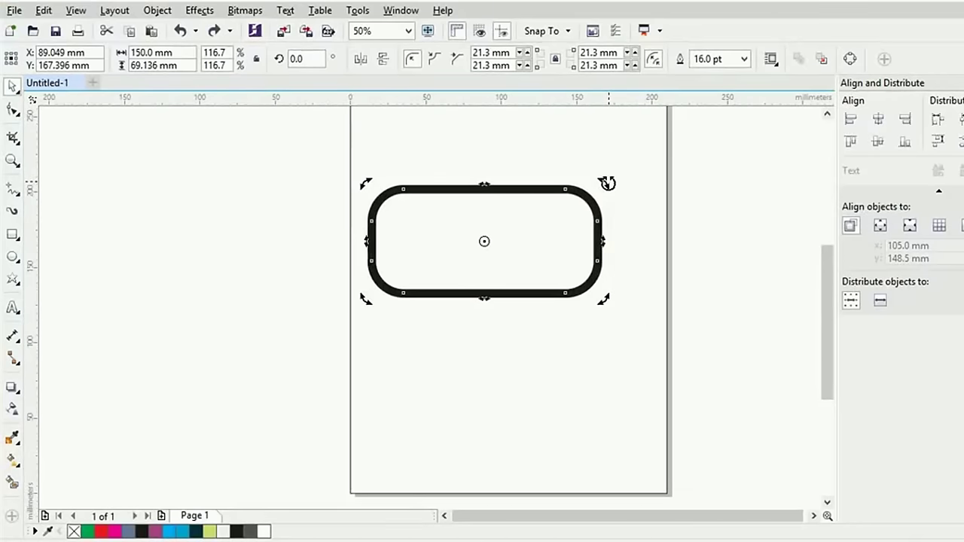
Try rotating and skewing the rectangle, undo both, and revert the outline to 1.0 pt
{"action": "left_click_drag", "start_coordinate": [606, 183], "coordinate": [568, 171]}
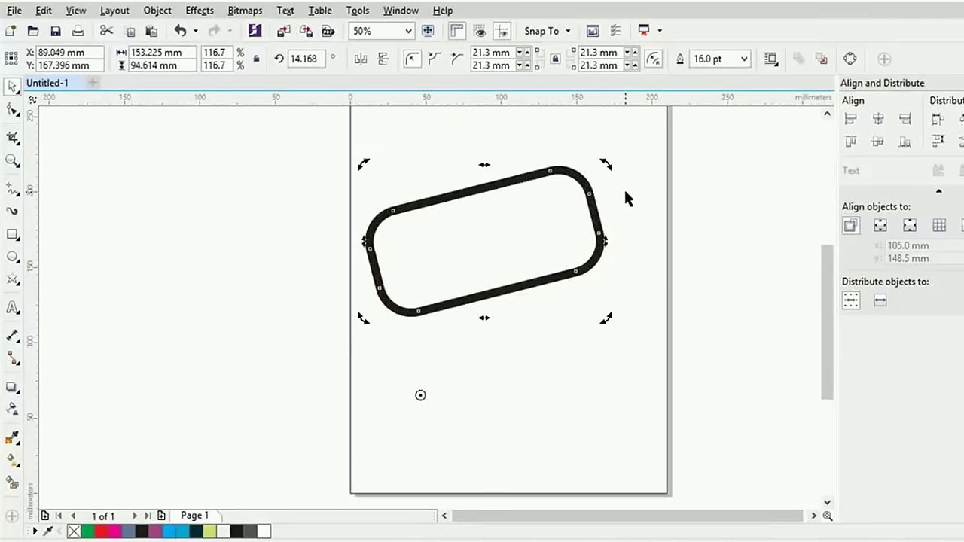
{"action": "left_click_drag", "start_coordinate": [603, 163], "coordinate": [490, 412]}
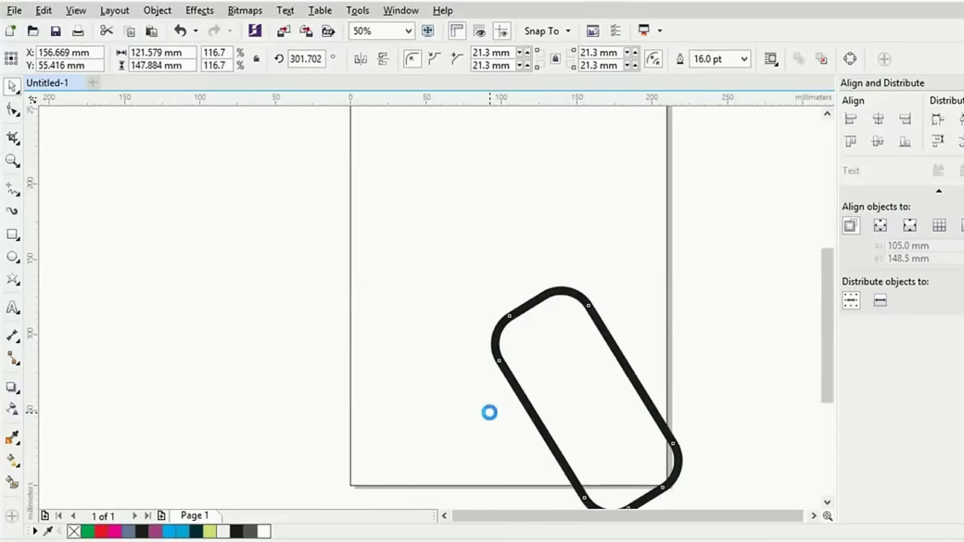
{"action": "key", "text": "ctrl+z"}
{"action": "key", "text": "ctrl+z"}
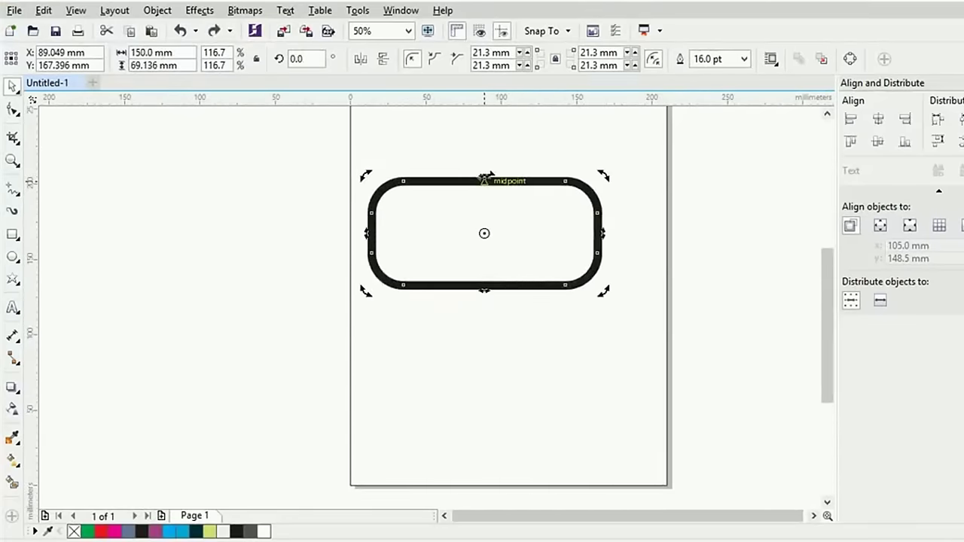
{"action": "left_click_drag", "start_coordinate": [485, 177], "coordinate": [492, 208]}
{"action": "key", "text": "ctrl+z"}
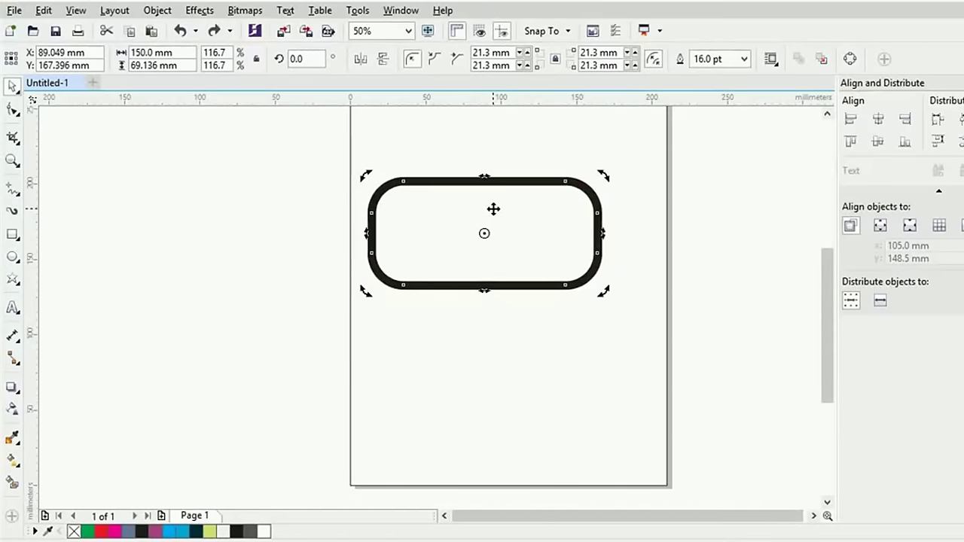
{"action": "key", "text": "ctrl+z"}
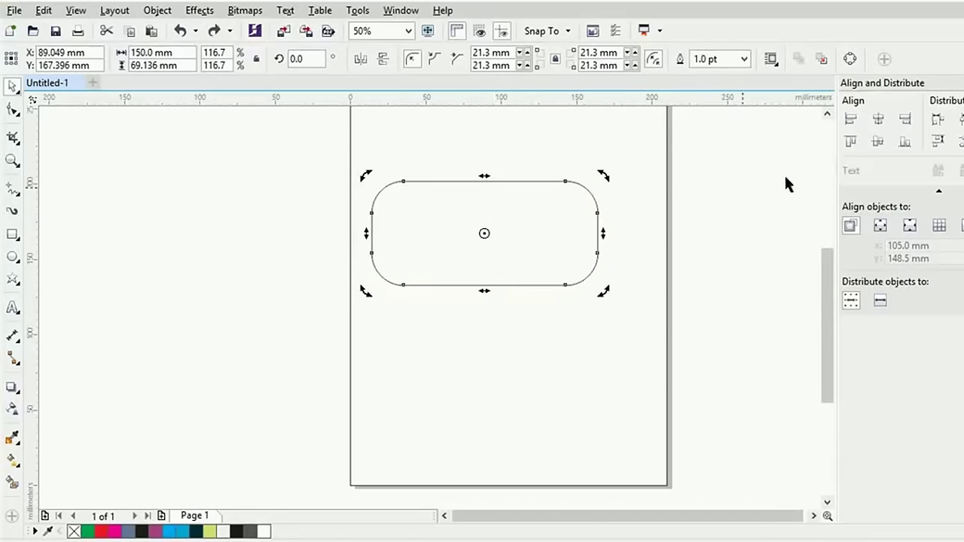
Try resizing the rounded rectangle by its handles, then delete it
{"action": "left_click", "coordinate": [551, 211]}
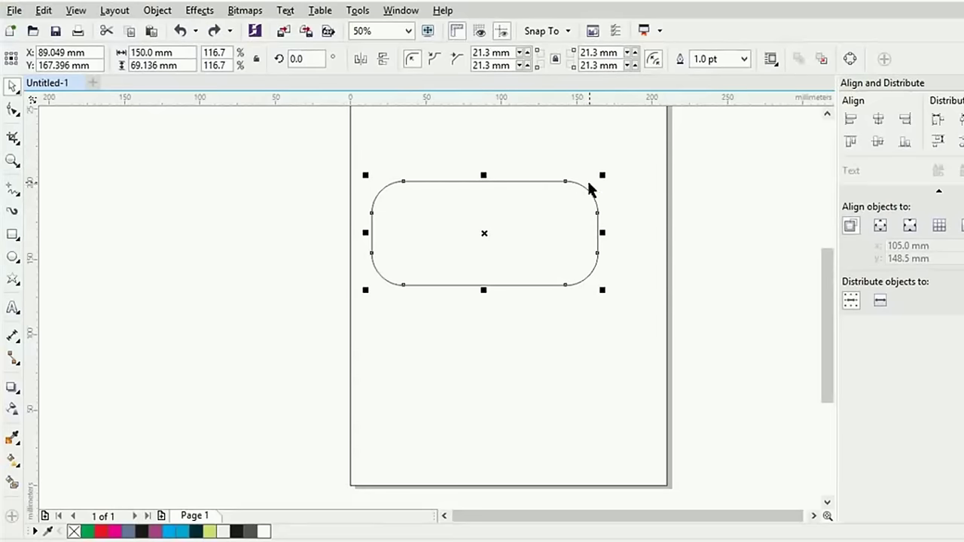
{"action": "left_click_drag", "start_coordinate": [603, 175], "coordinate": [641, 176]}
{"action": "left_click_drag", "start_coordinate": [478, 183], "coordinate": [490, 173]}
{"action": "left_click_drag", "start_coordinate": [593, 234], "coordinate": [587, 232]}
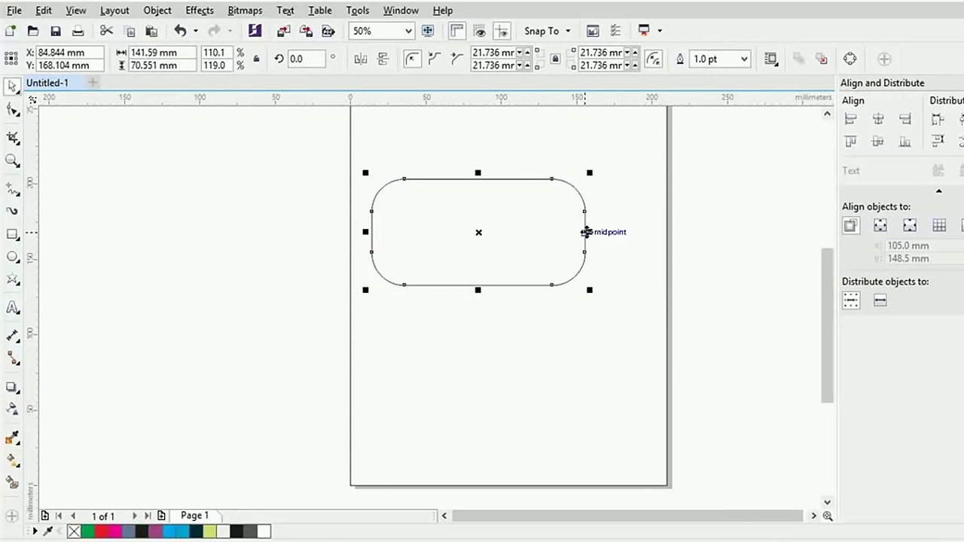
{"action": "left_click", "coordinate": [13, 235]}
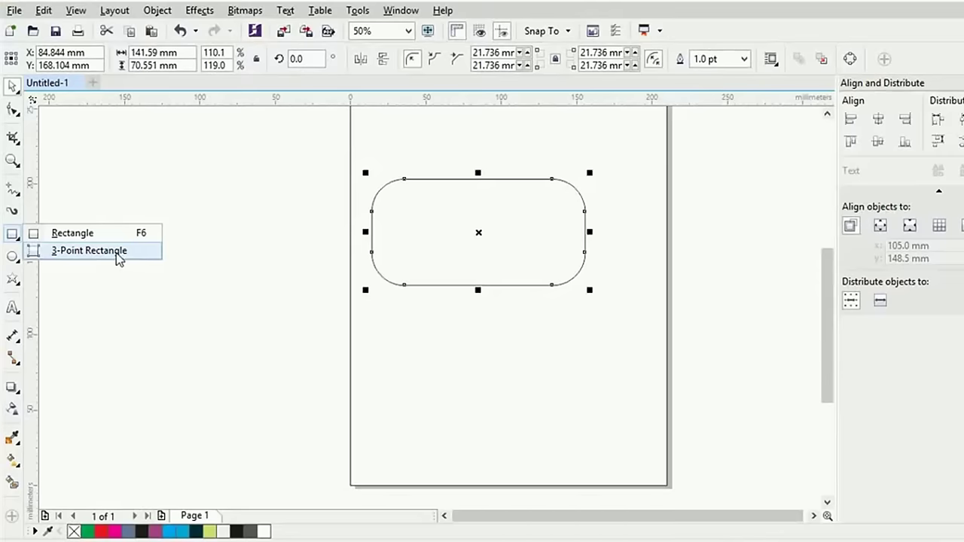
{"action": "left_click", "coordinate": [386, 215]}
{"action": "key", "text": "Delete"}
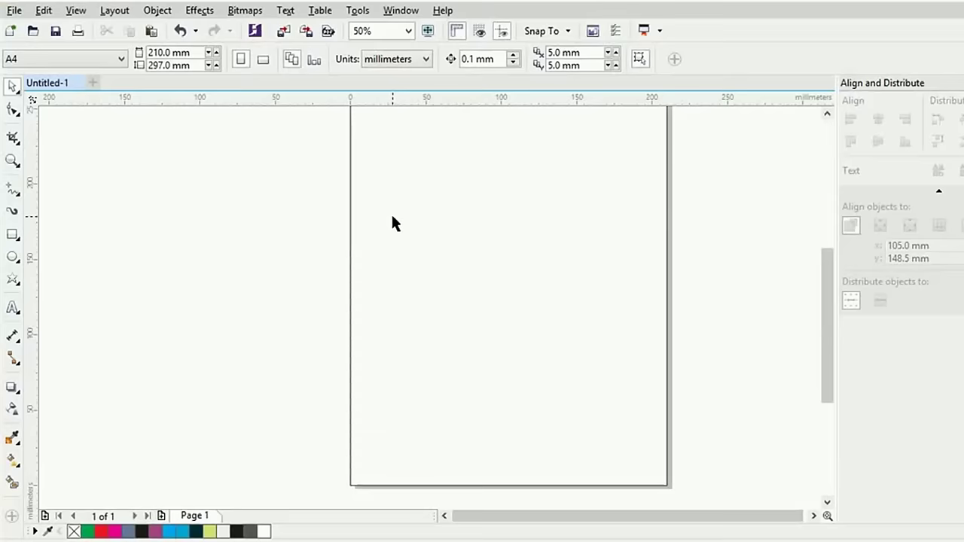
Add two vertical guidelines, one at 136.41 mm, and two horizontal ones, one at 170.042 mm
{"action": "left_click_drag", "start_coordinate": [35, 210], "coordinate": [392, 241]}
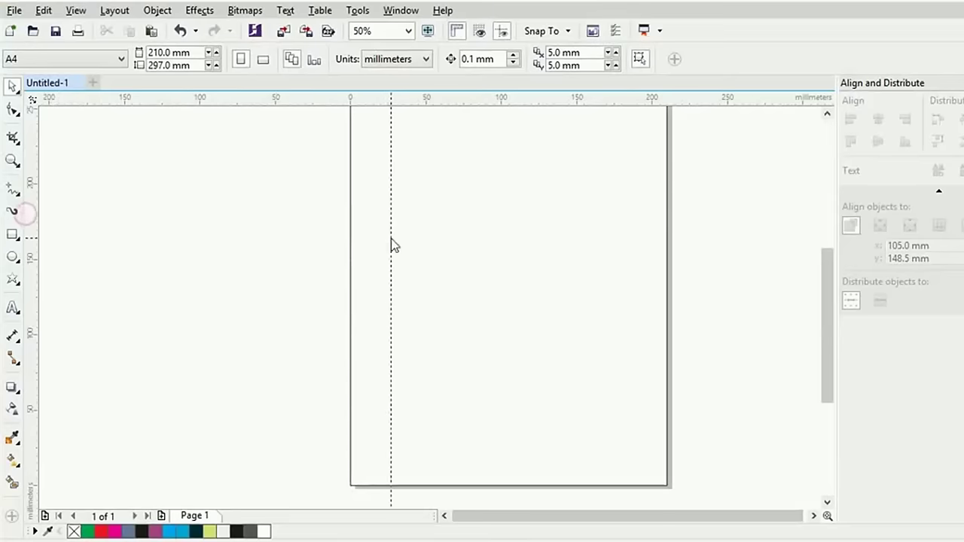
{"action": "left_click_drag", "start_coordinate": [511, 107], "coordinate": [516, 349]}
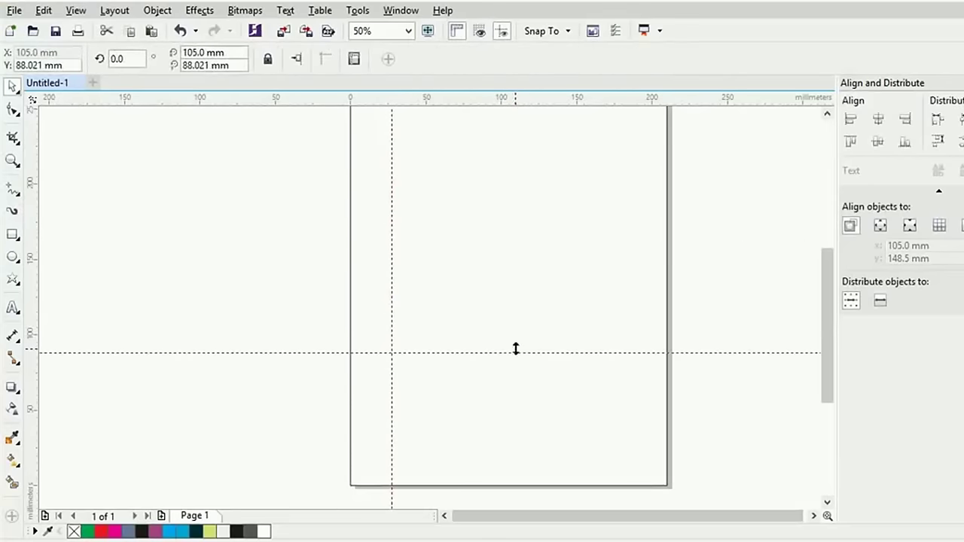
{"action": "left_click_drag", "start_coordinate": [33, 255], "coordinate": [557, 297]}
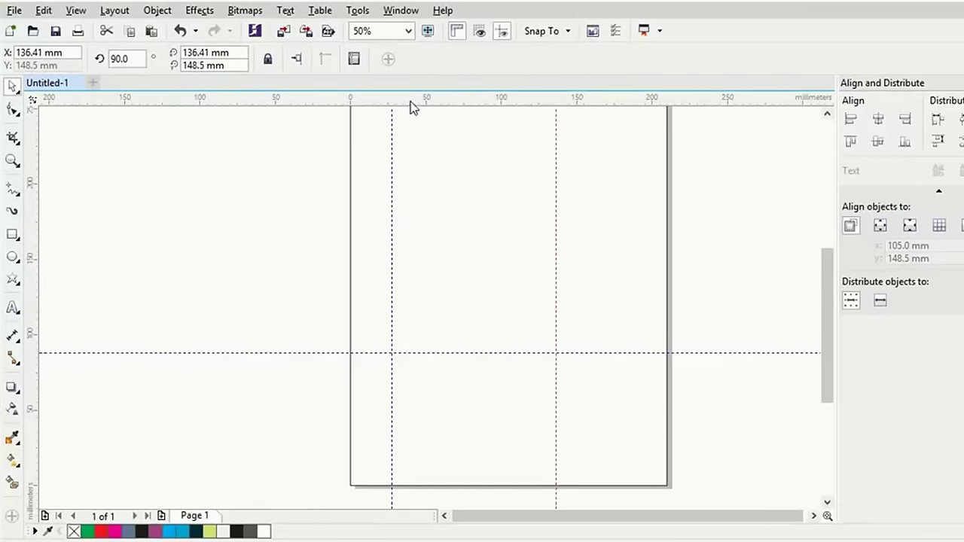
{"action": "left_click_drag", "start_coordinate": [409, 100], "coordinate": [380, 229]}
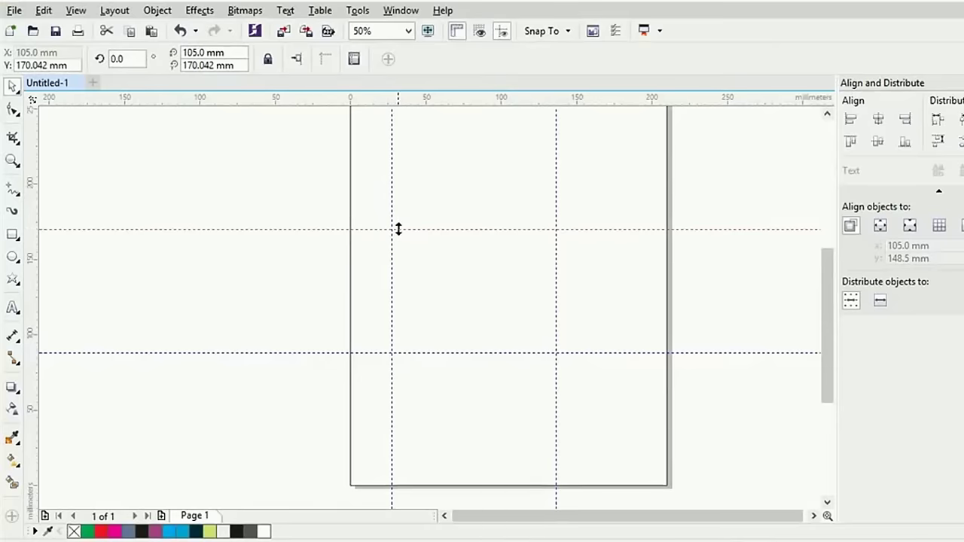
{"action": "scroll", "coordinate": [392, 228], "scroll_direction": "up", "scroll_amount": 2}
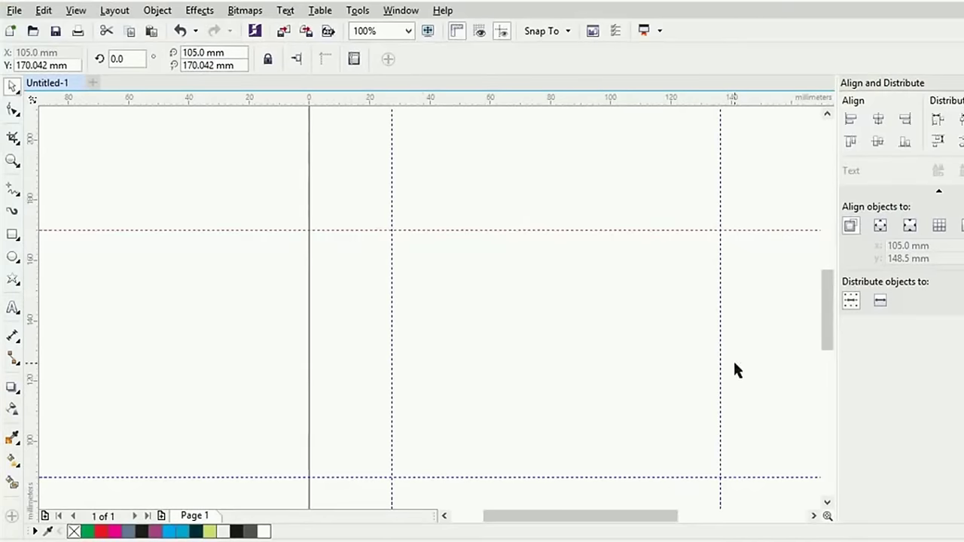
{"action": "left_click", "coordinate": [8, 237]}
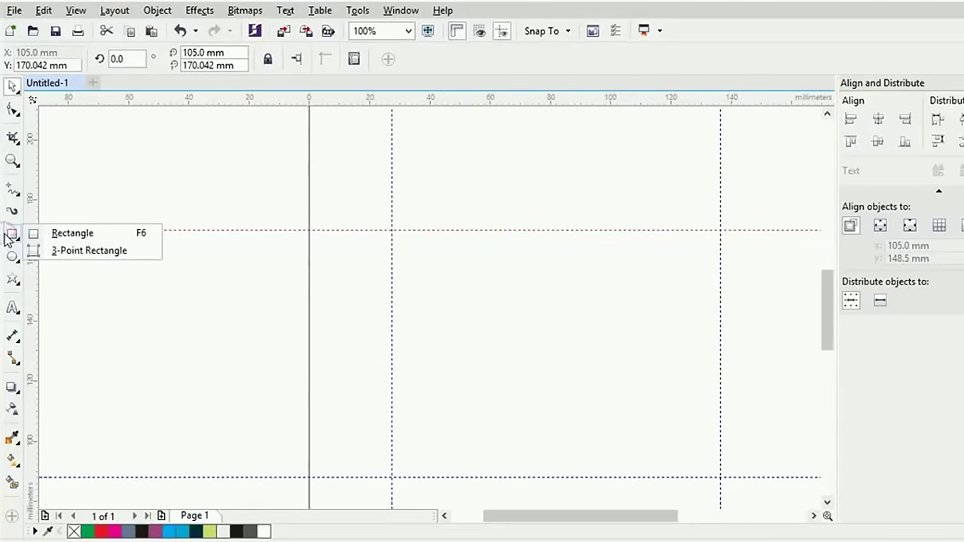
{"action": "left_click", "coordinate": [68, 251]}
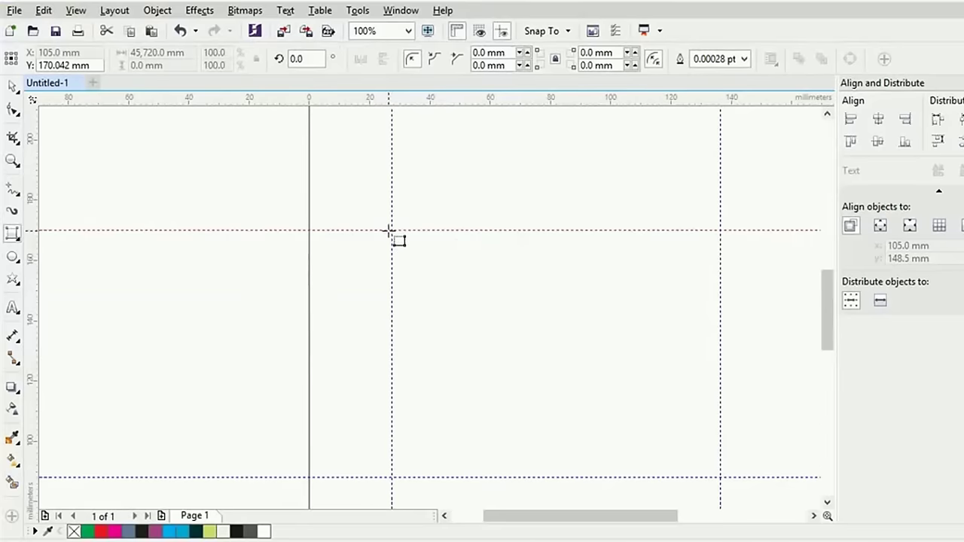
{"action": "left_click_drag", "start_coordinate": [389, 230], "coordinate": [391, 477]}
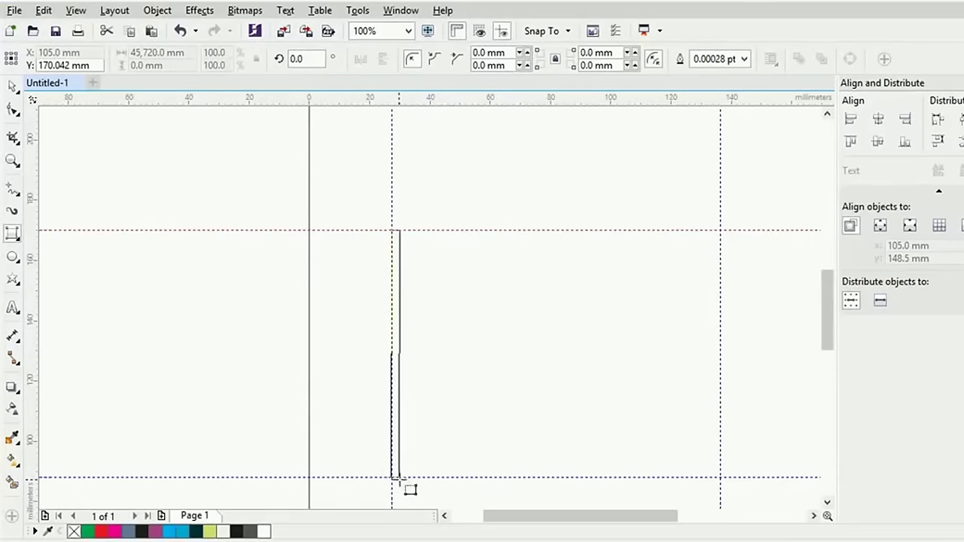
{"action": "left_click", "coordinate": [721, 477]}
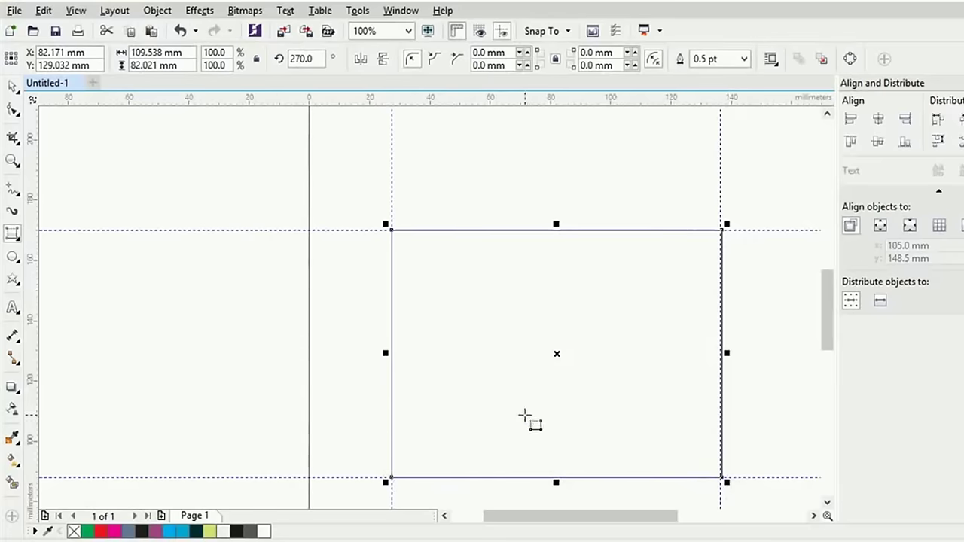
{"action": "scroll", "coordinate": [525, 415], "scroll_direction": "down", "scroll_amount": 2}
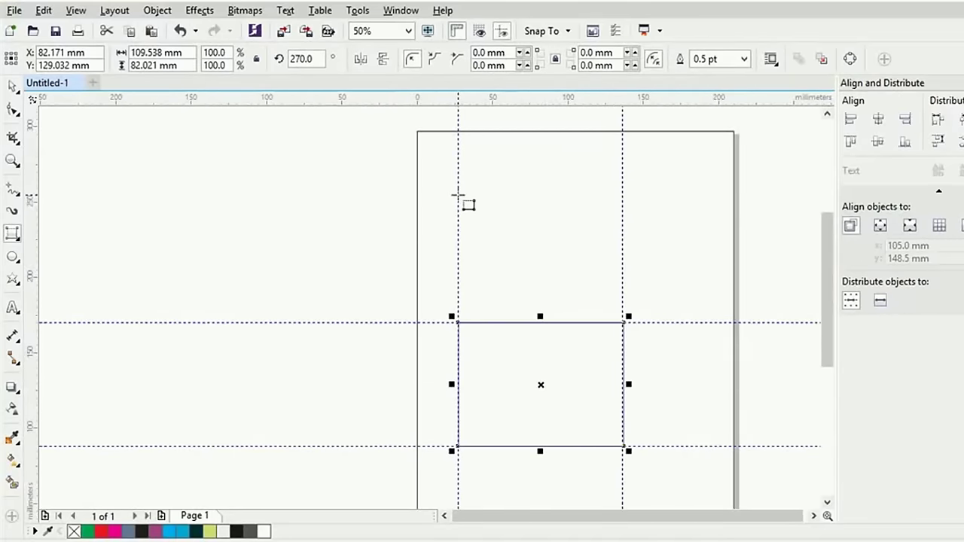
{"action": "mouse_move", "coordinate": [458, 195]}
{"action": "left_mouse_down"}
{"action": "mouse_move", "coordinate": [442, 308]}
{"action": "mouse_move", "coordinate": [457, 322]}
{"action": "mouse_move", "coordinate": [236, 326]}
{"action": "mouse_move", "coordinate": [258, 323]}
{"action": "left_mouse_up"}
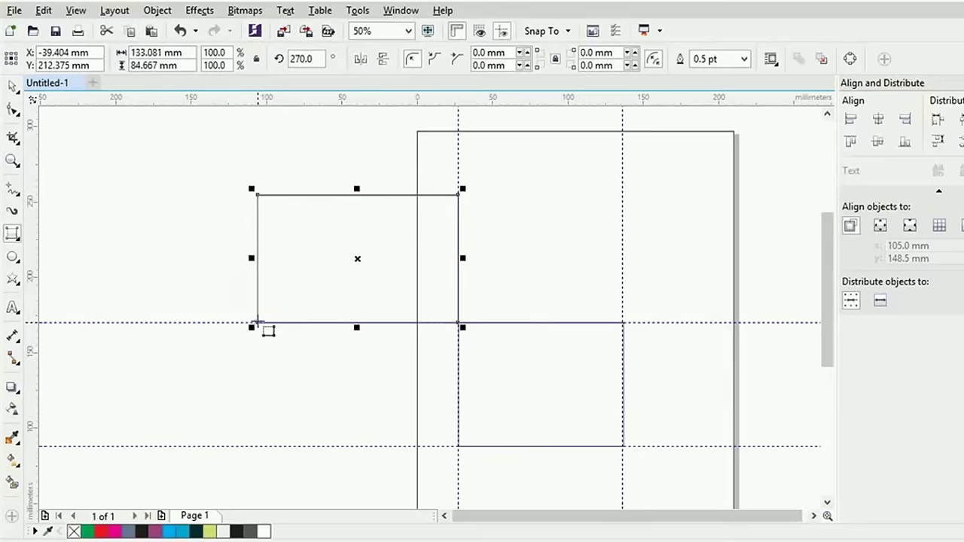
{"action": "left_click", "coordinate": [12, 85]}
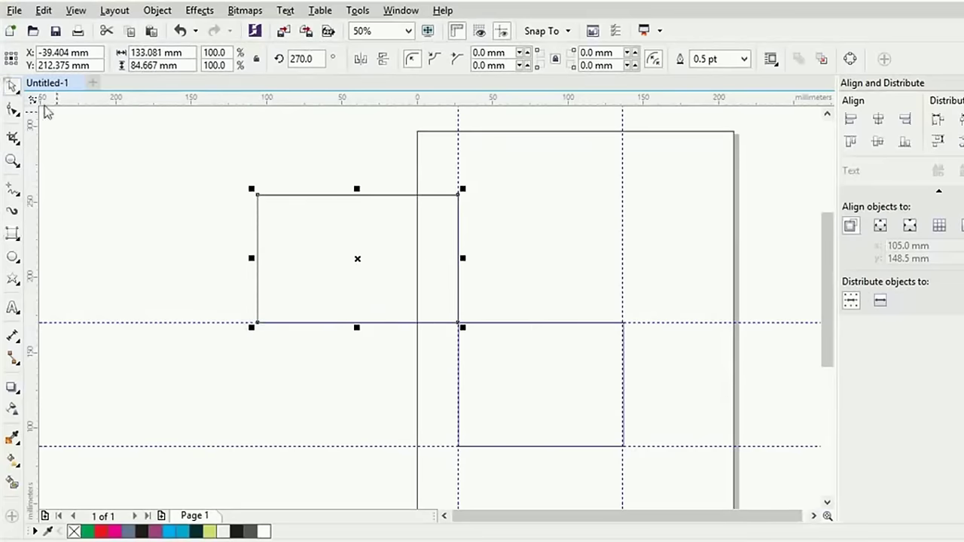
{"action": "left_click", "coordinate": [372, 211]}
{"action": "key", "text": "Delete"}
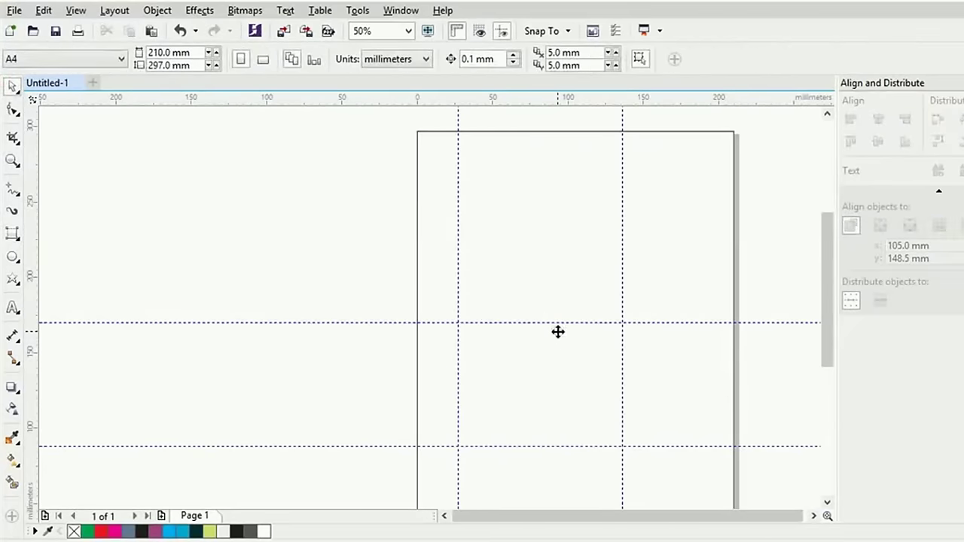
Delete the leftover guidelines from the page
{"action": "left_click", "coordinate": [557, 329]}
{"action": "left_click", "coordinate": [489, 323]}
{"action": "left_click", "coordinate": [622, 445]}
{"action": "key", "text": "Delete"}
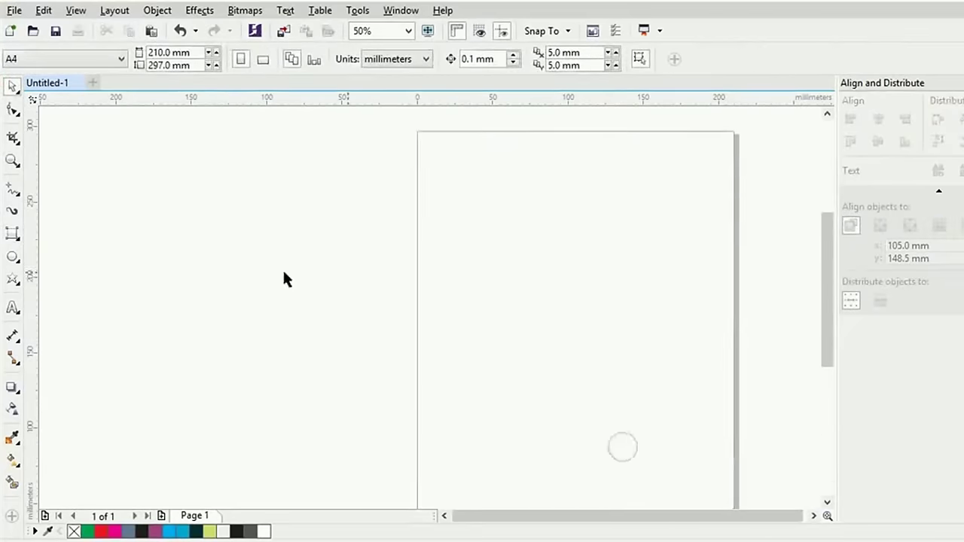
Draw a wide ellipse and two circles on the page with the Ellipse tool
{"action": "left_click", "coordinate": [14, 262]}
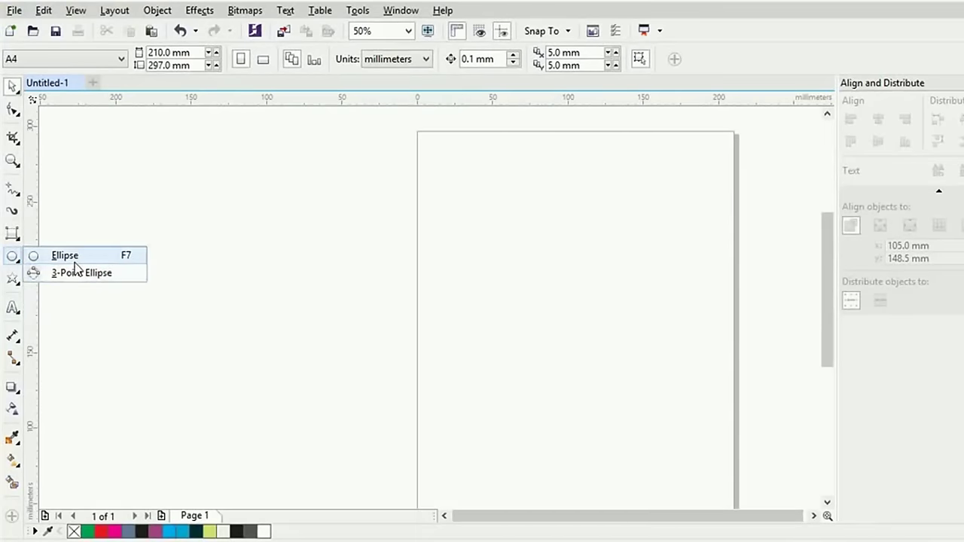
{"action": "left_click", "coordinate": [74, 260]}
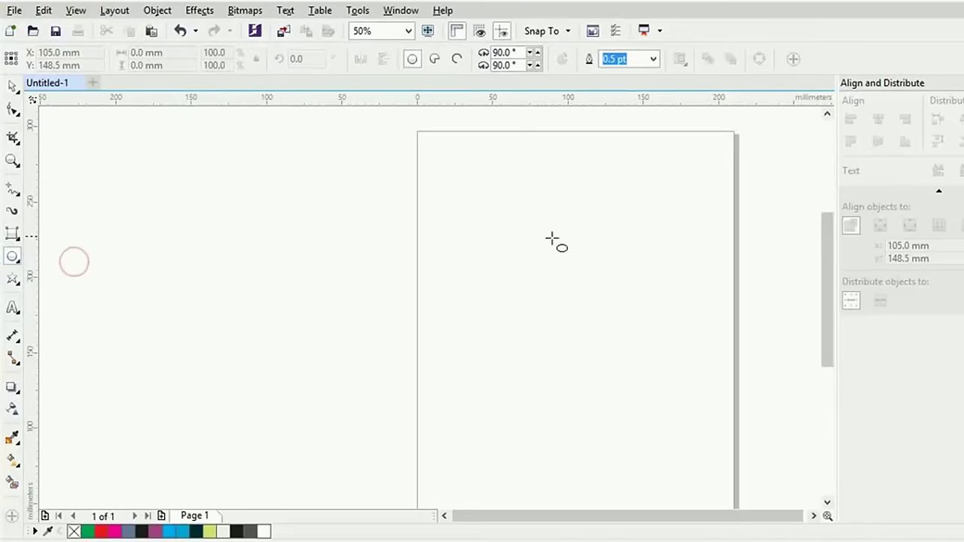
{"action": "left_click_drag", "start_coordinate": [428, 223], "coordinate": [675, 360]}
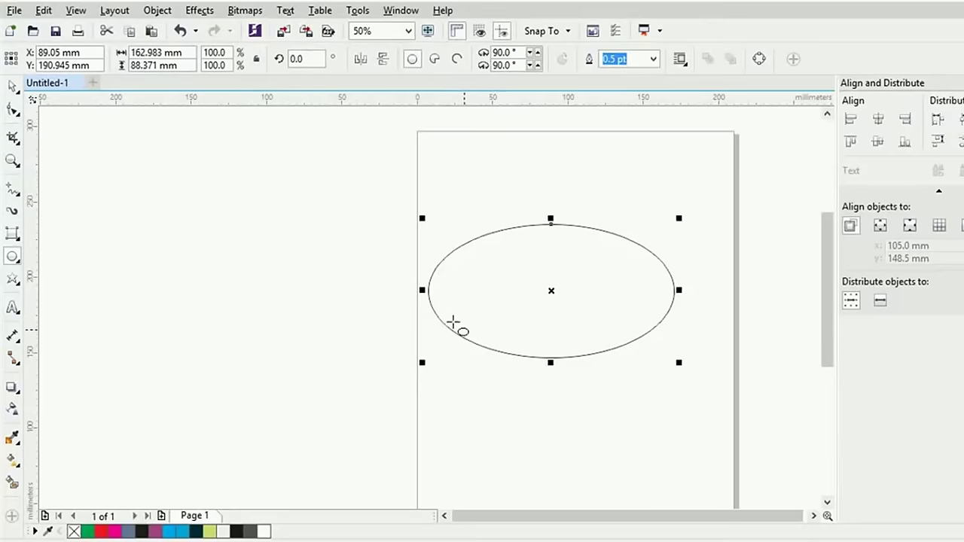
{"action": "mouse_move", "coordinate": [271, 243]}
{"action": "left_mouse_down"}
{"action": "mouse_move", "coordinate": [400, 350]}
{"action": "mouse_move", "coordinate": [415, 383]}
{"action": "left_mouse_up"}
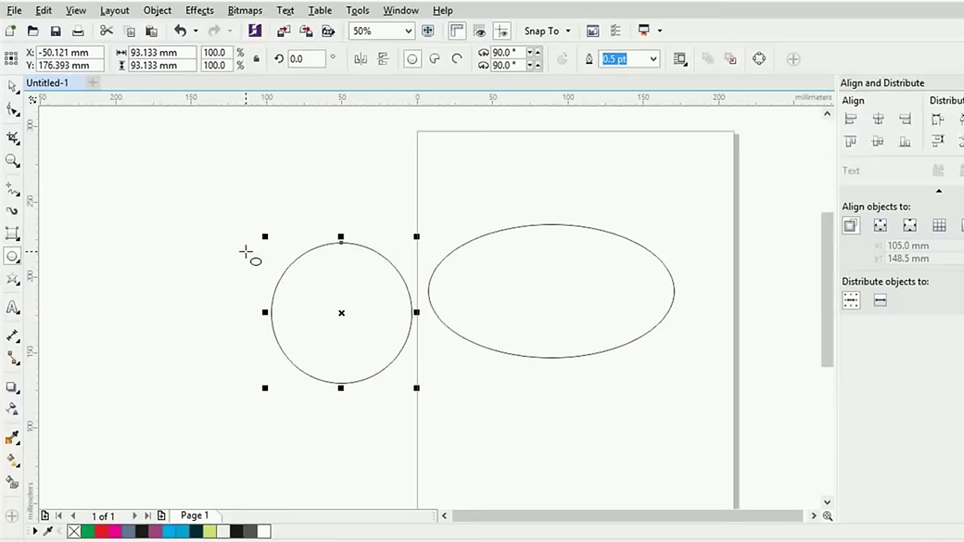
{"action": "left_click_drag", "start_coordinate": [184, 199], "coordinate": [247, 240]}
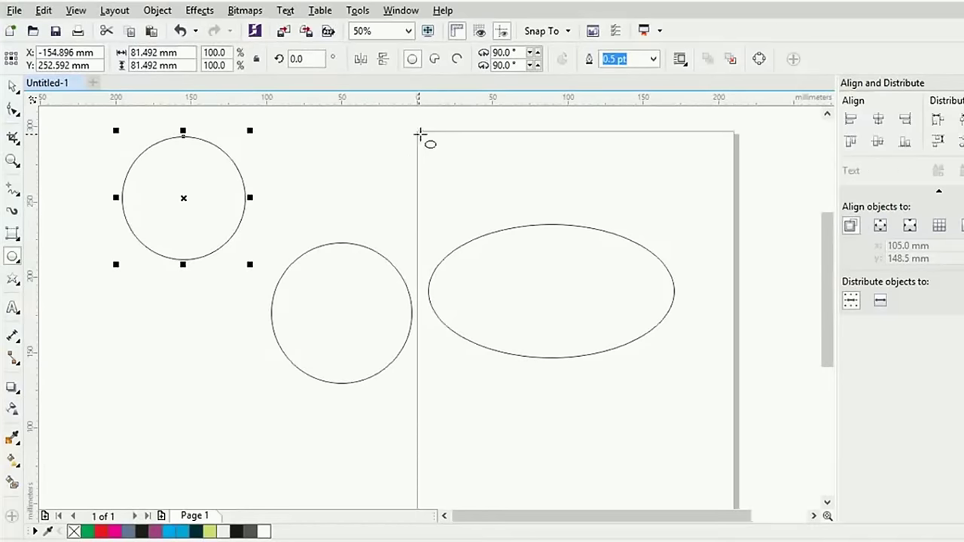
Draw a 75.142 mm circle centred on the page's top-left corner
{"action": "scroll", "coordinate": [482, 207], "scroll_direction": "up", "scroll_amount": 2}
{"action": "scroll", "coordinate": [482, 207], "scroll_direction": "down", "scroll_amount": 2}
{"action": "left_click_drag", "start_coordinate": [477, 189], "coordinate": [480, 329]}
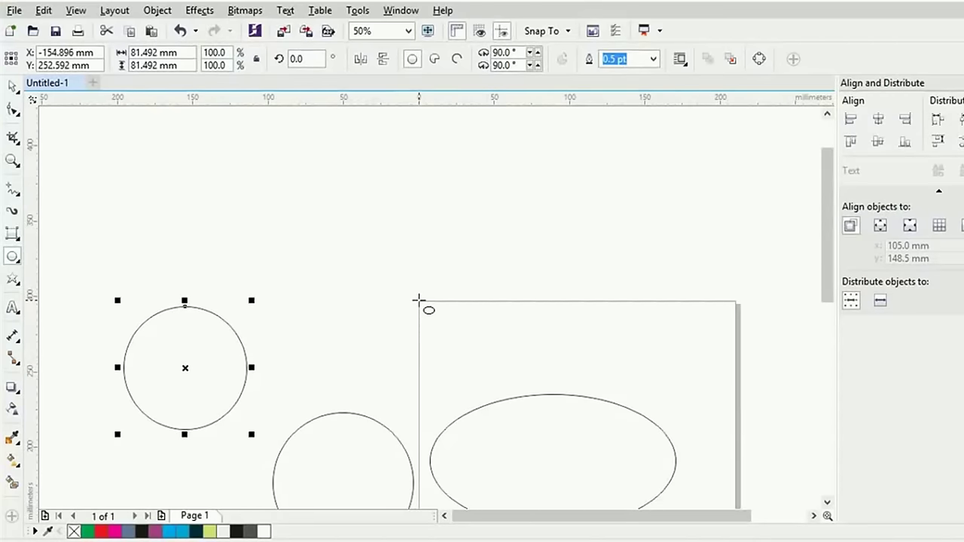
{"action": "left_click", "coordinate": [419, 300]}
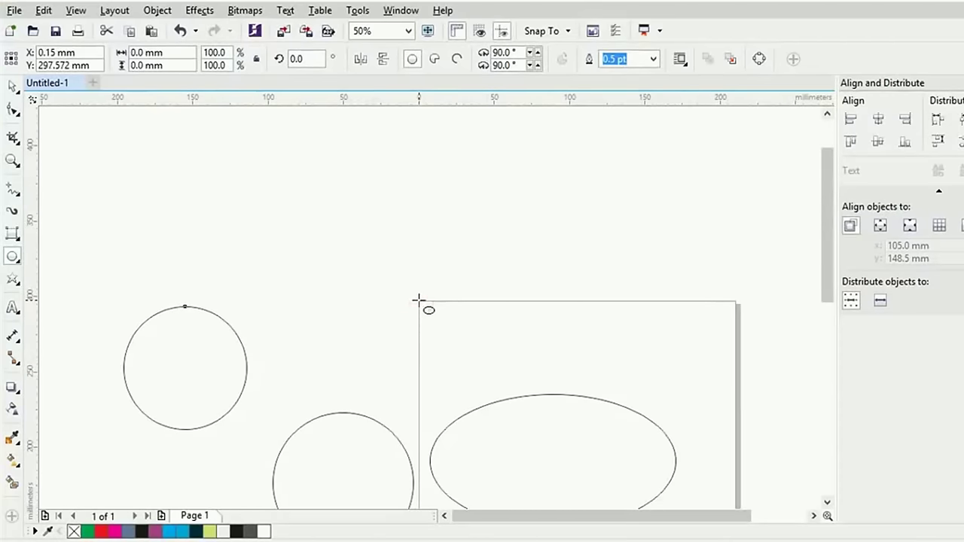
{"action": "left_click_drag", "start_coordinate": [419, 300], "coordinate": [467, 357]}
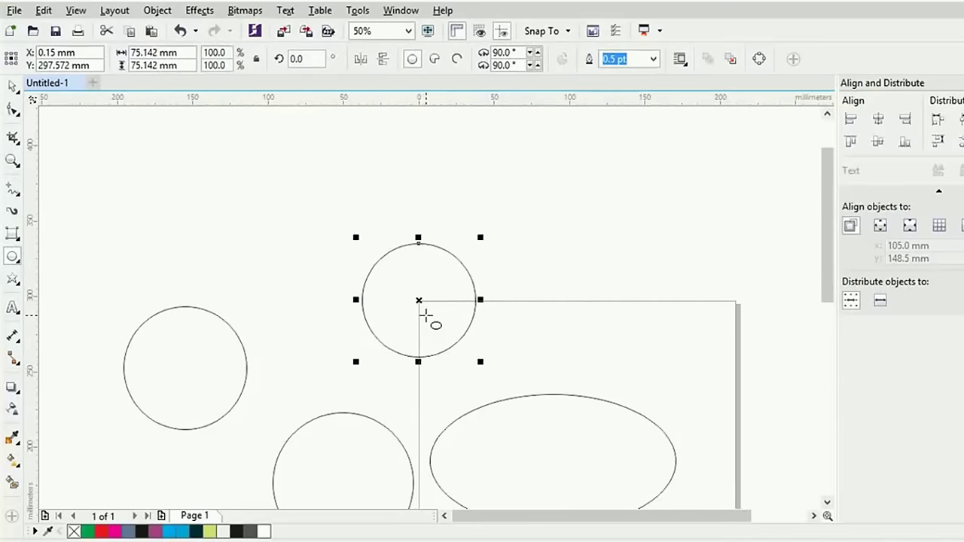
{"action": "scroll", "coordinate": [426, 316], "scroll_direction": "down", "scroll_amount": 1}
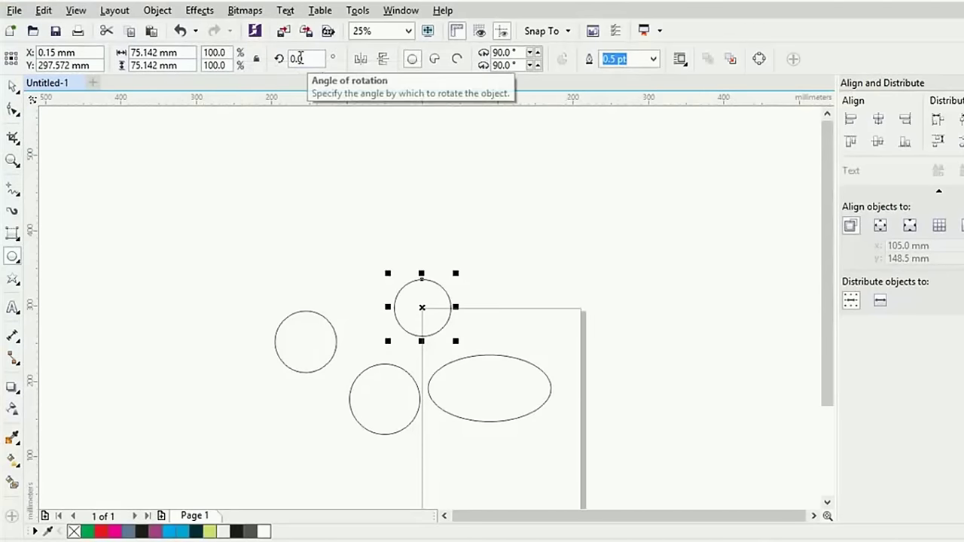
Turn the new circle into a pie and move it up and to the left
{"action": "left_click", "coordinate": [432, 61]}
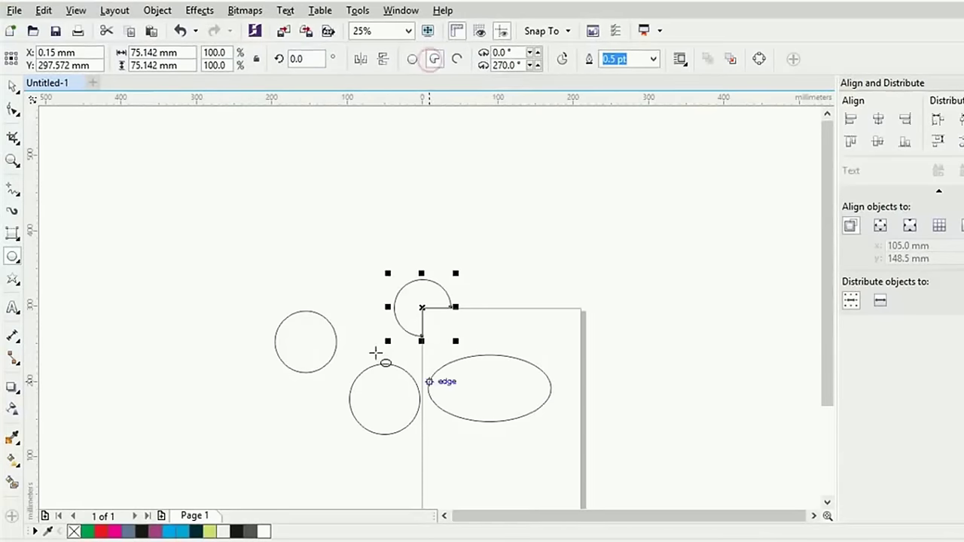
{"action": "left_click", "coordinate": [15, 85]}
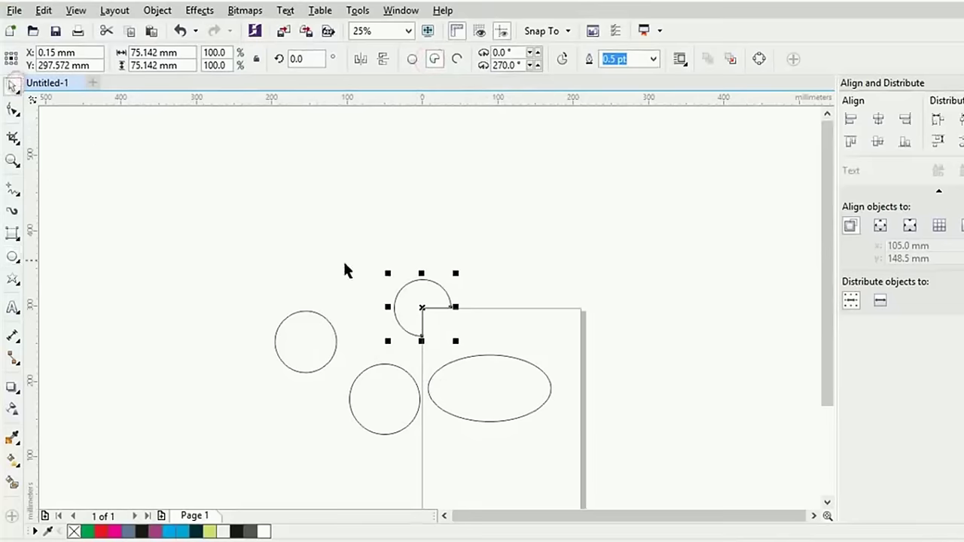
{"action": "left_click_drag", "start_coordinate": [422, 280], "coordinate": [388, 216]}
{"action": "left_click", "coordinate": [455, 201]}
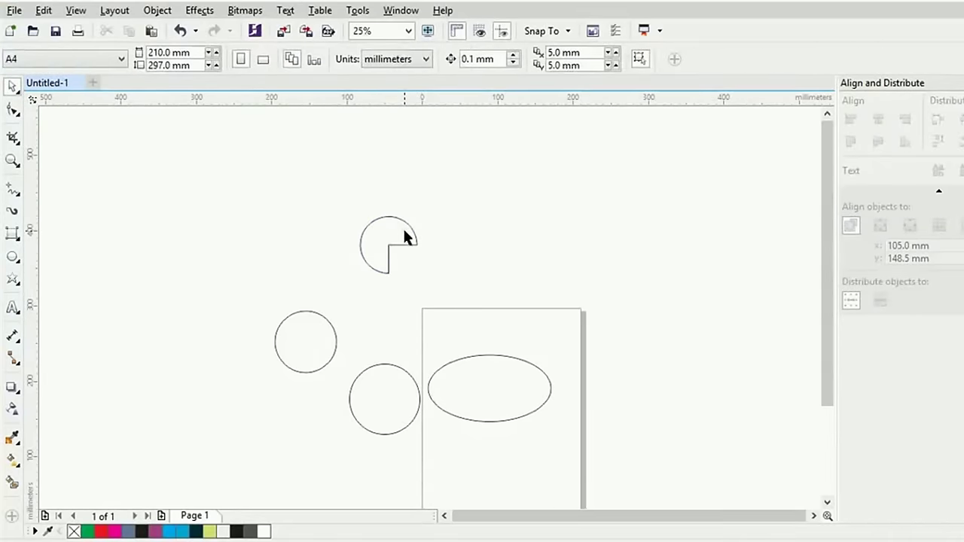
{"action": "left_click", "coordinate": [404, 232]}
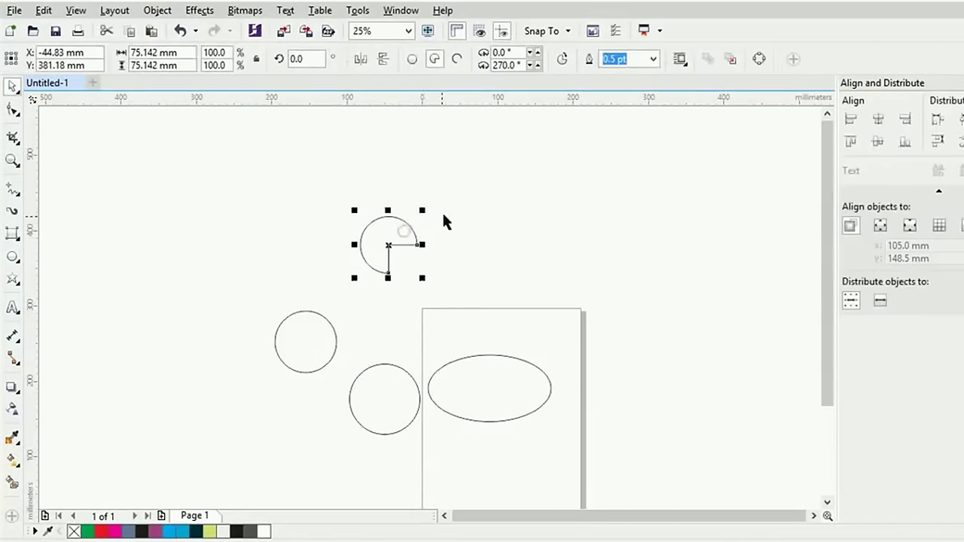
Give the pie a 25° starting angle and a 250° ending angle
{"action": "left_click", "coordinate": [508, 52]}
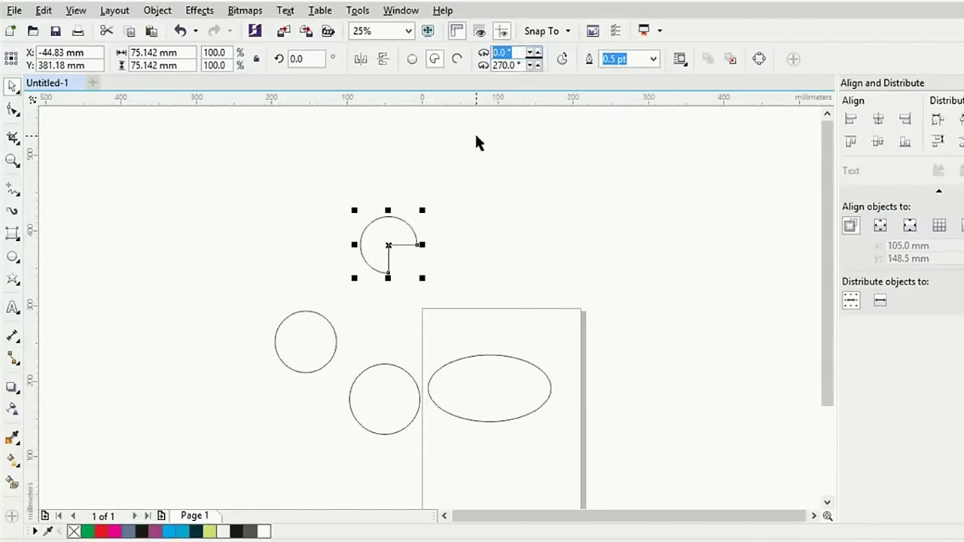
{"action": "type", "text": "25"}
{"action": "left_click", "coordinate": [500, 66]}
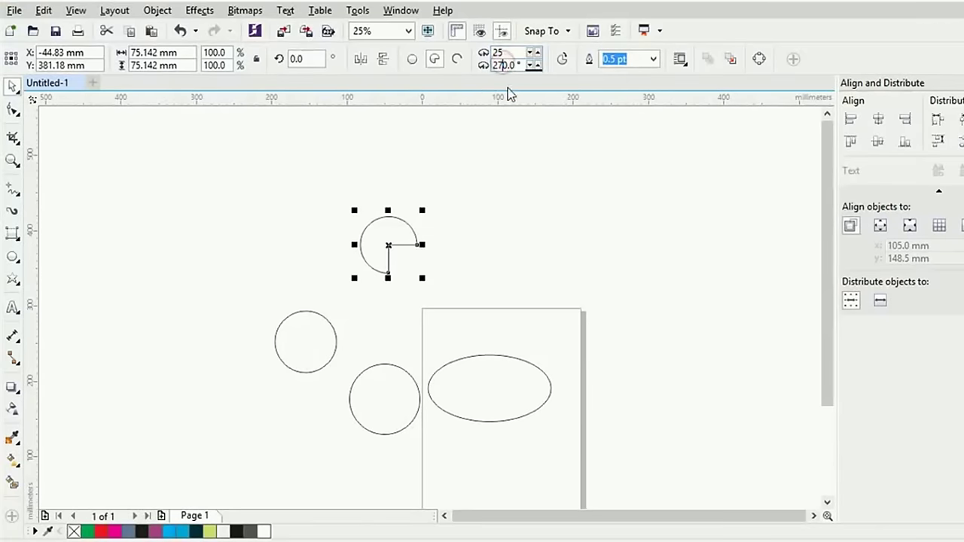
{"action": "key", "text": "Return"}
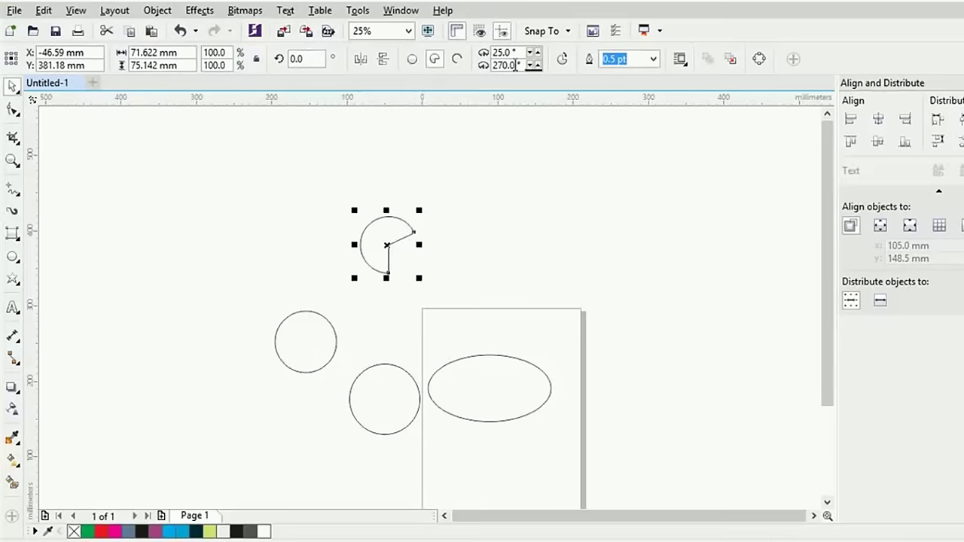
{"action": "double_click", "coordinate": [514, 66]}
{"action": "type", "text": "250"}
{"action": "key", "text": "Return"}
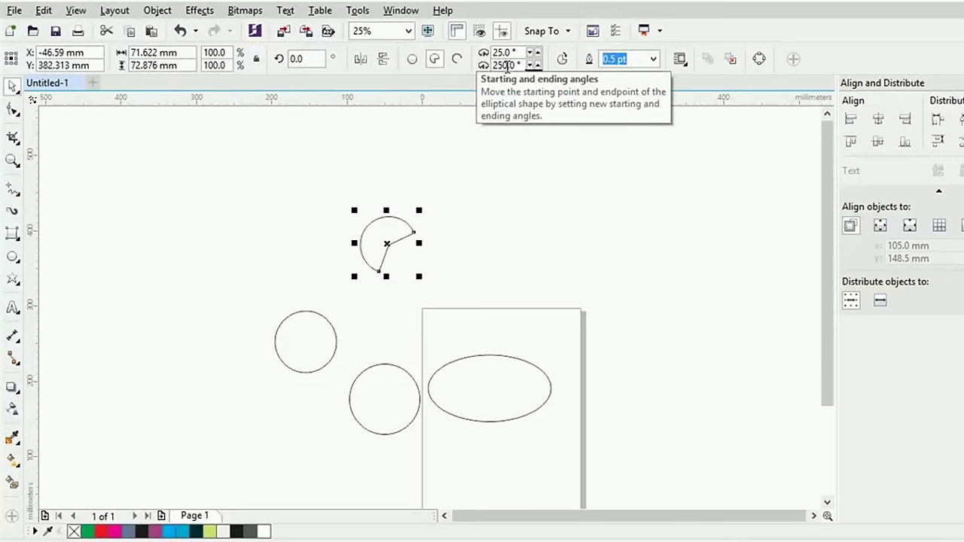
Change the pie's ending angle to 290°, then to 360°
{"action": "left_click", "coordinate": [507, 65]}
{"action": "key", "text": "BackSpace"}
{"action": "key", "text": "BackSpace"}
{"action": "type", "text": "9"}
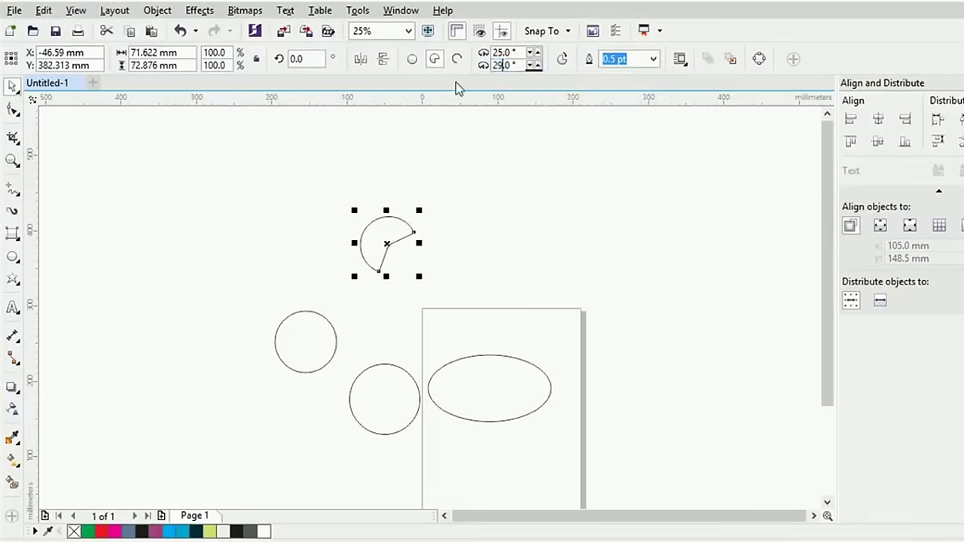
{"action": "type", "text": "0"}
{"action": "key", "text": "Return"}
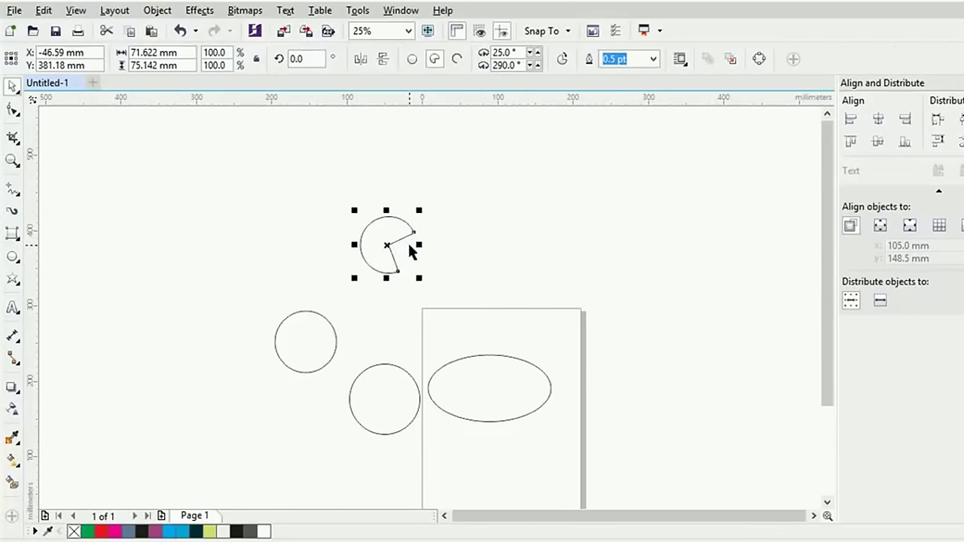
{"action": "left_click", "coordinate": [512, 65]}
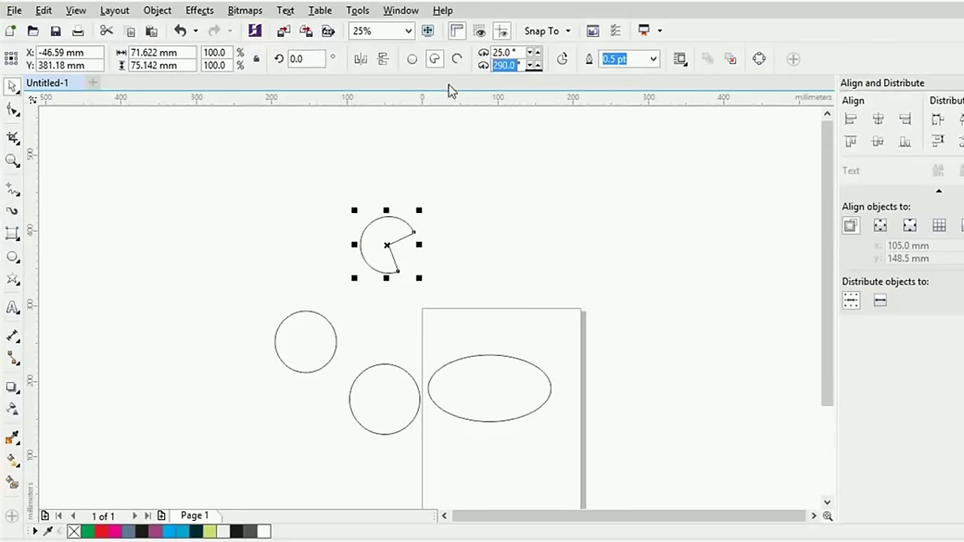
{"action": "type", "text": "360"}
{"action": "key", "text": "Return"}
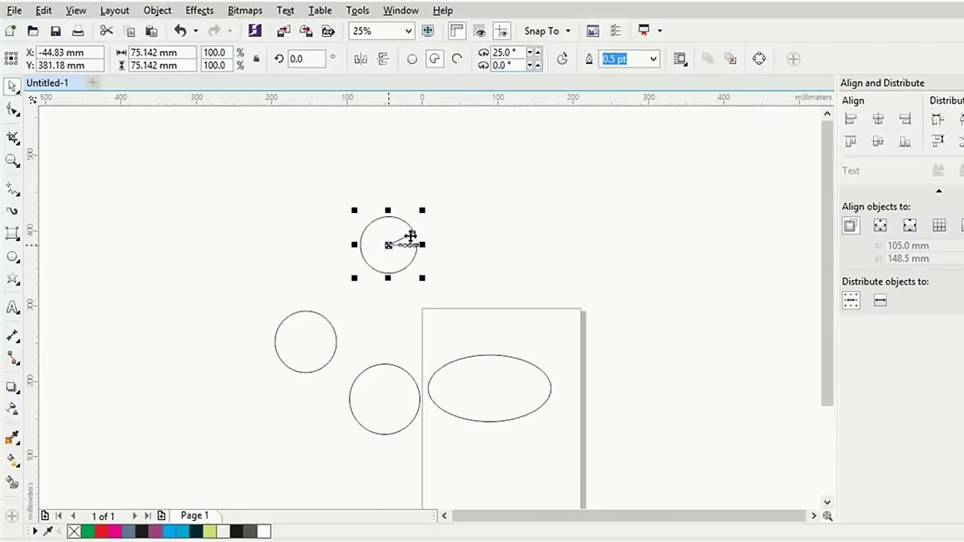
Set the pie's starting angle to 0° and ending angle to 320°
{"action": "double_click", "coordinate": [515, 53]}
{"action": "type", "text": "0"}
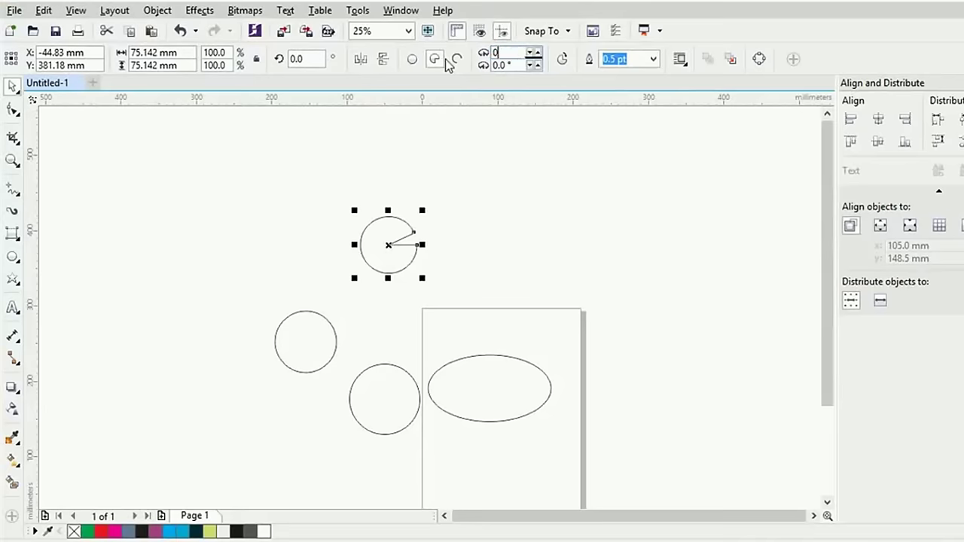
{"action": "key", "text": "Return"}
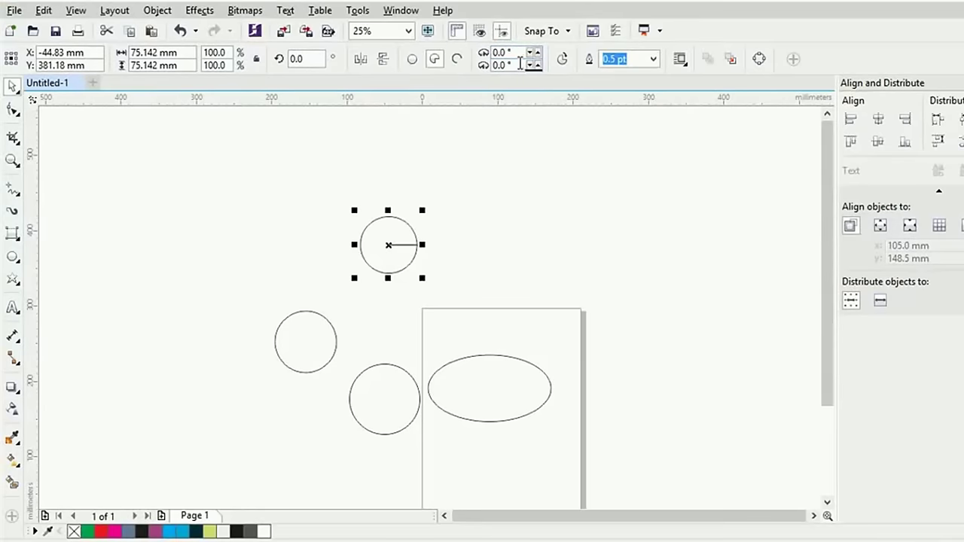
{"action": "double_click", "coordinate": [519, 63]}
{"action": "type", "text": "320"}
{"action": "key", "text": "Return"}
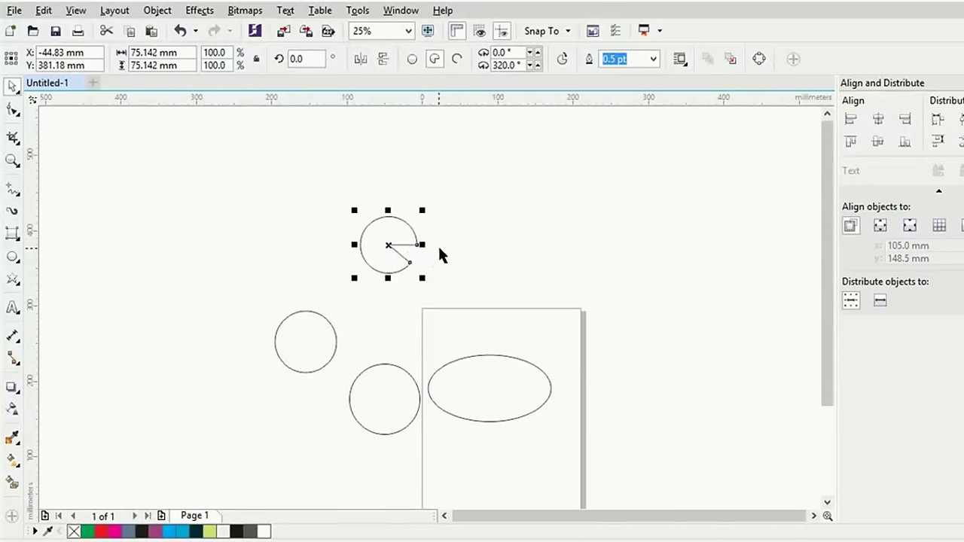
{"action": "left_click", "coordinate": [461, 233]}
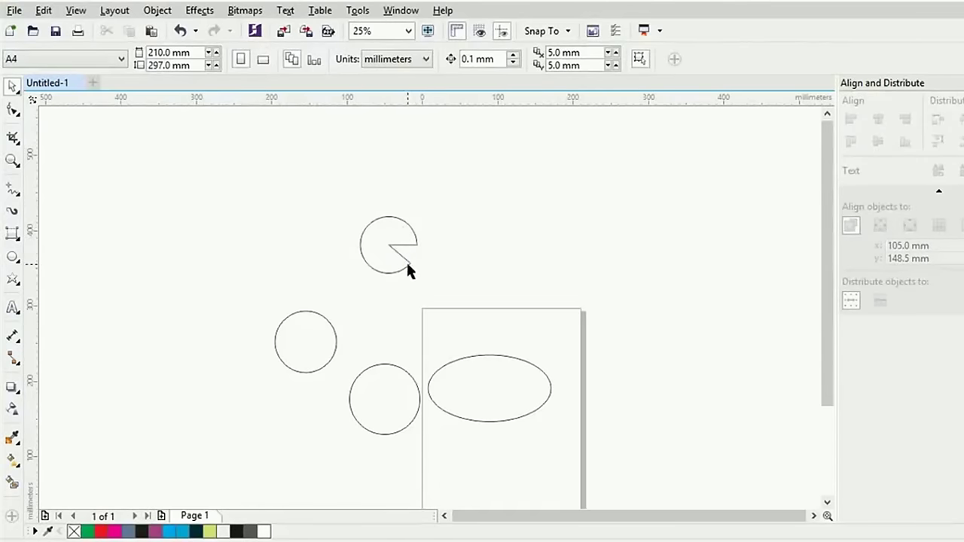
Make the left circle an open arc with a 320° ending angle
{"action": "left_click", "coordinate": [313, 318]}
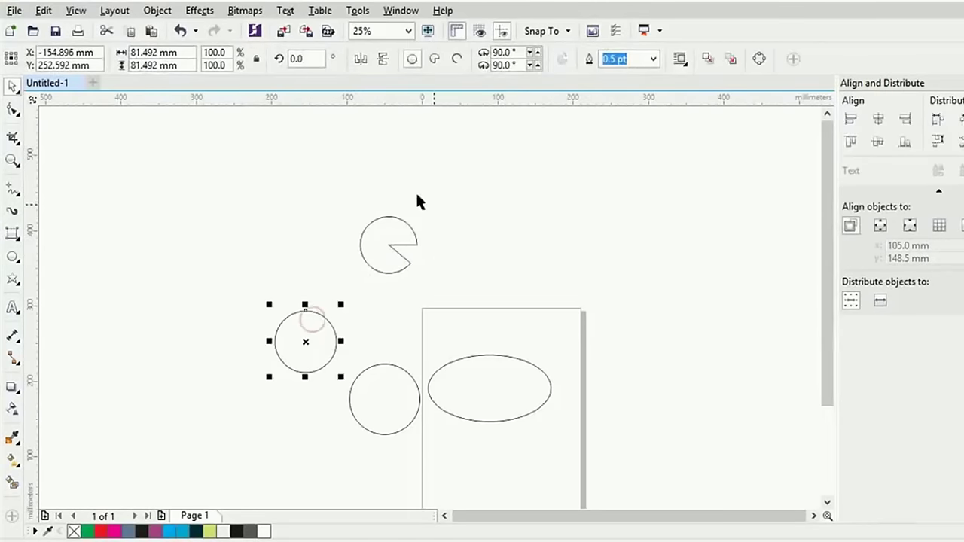
{"action": "left_click", "coordinate": [457, 61]}
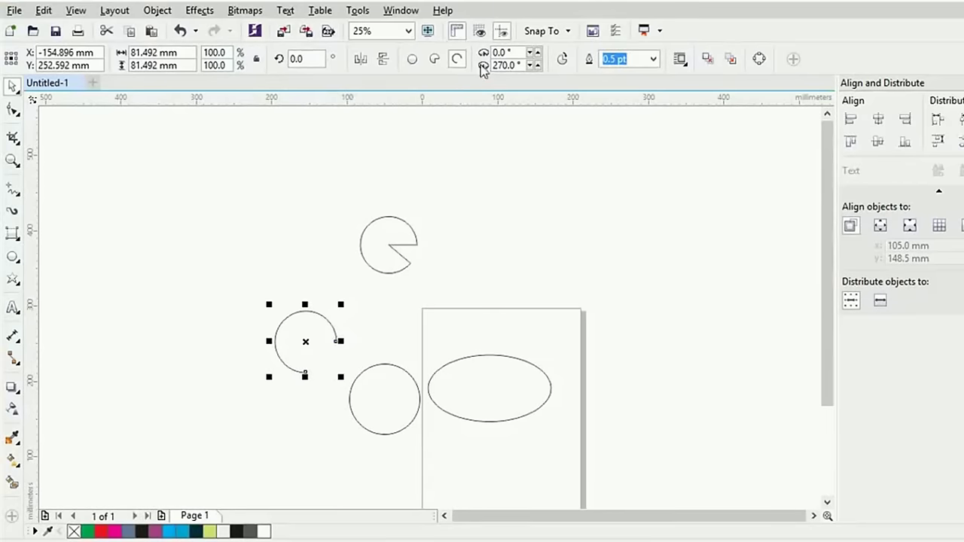
{"action": "double_click", "coordinate": [503, 65]}
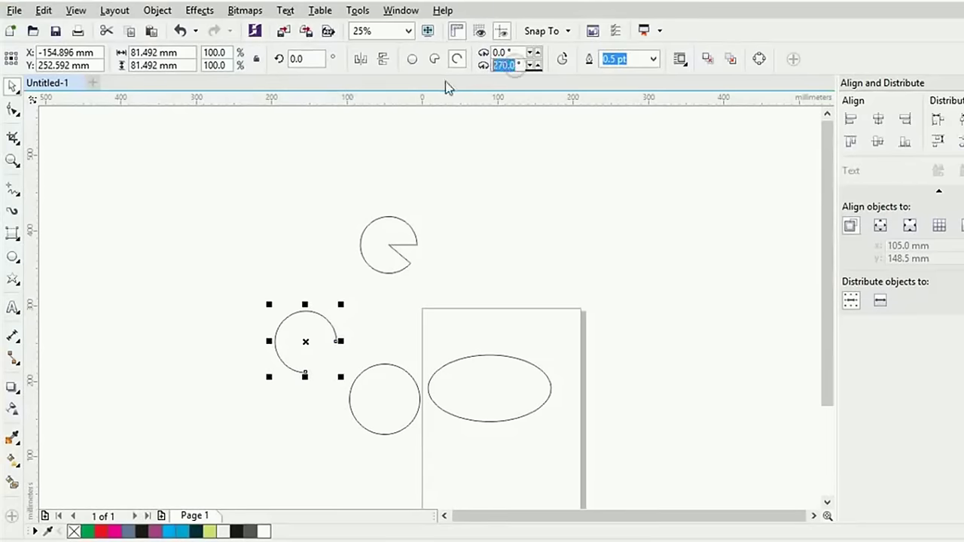
{"action": "type", "text": "0"}
{"action": "key", "text": "Return"}
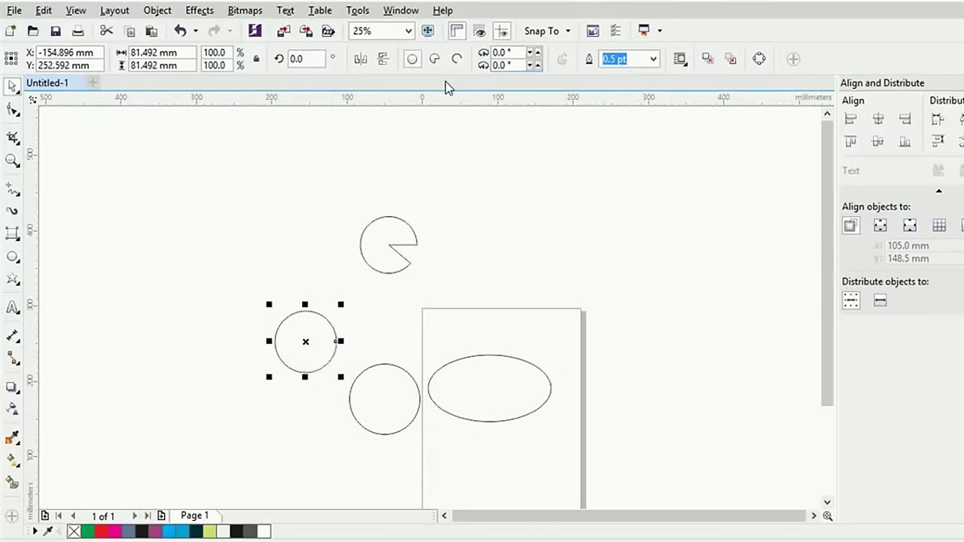
{"action": "double_click", "coordinate": [508, 63]}
{"action": "type", "text": "320"}
{"action": "key", "text": "Return"}
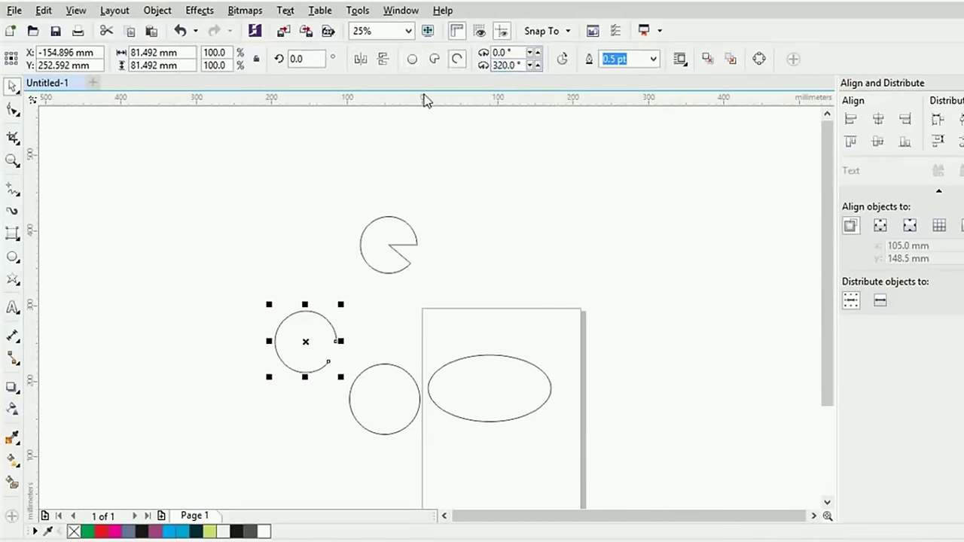
Set the arc's starting angle to 90°
{"action": "double_click", "coordinate": [503, 51]}
{"action": "type", "text": "3650"}
{"action": "key", "text": "BackSpace"}
{"action": "key", "text": "BackSpace"}
{"action": "key", "text": "BackSpace"}
{"action": "key", "text": "BackSpace"}
{"action": "type", "text": "90"}
{"action": "key", "text": "Return"}
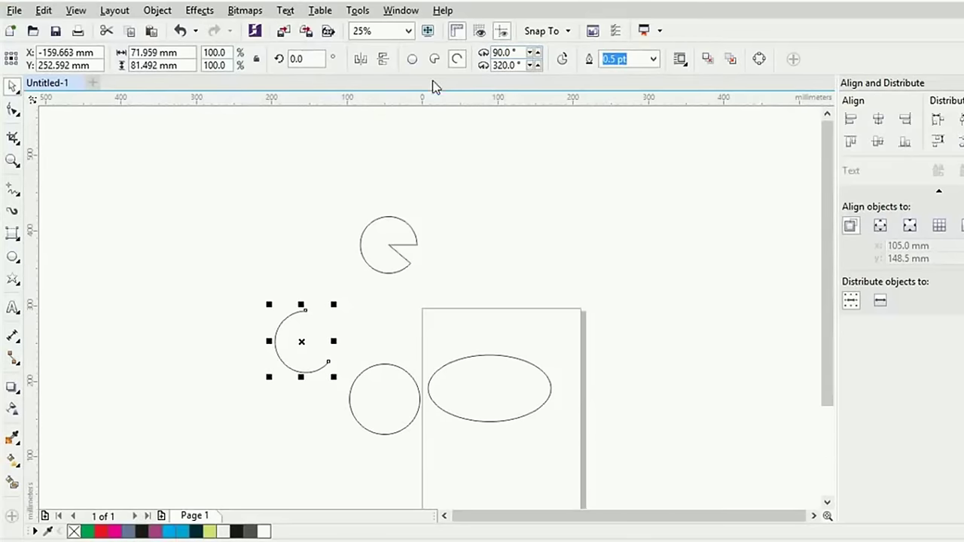
Delete all four shapes, leaving the page empty
{"action": "left_click", "coordinate": [13, 87]}
{"action": "left_click_drag", "start_coordinate": [226, 173], "coordinate": [588, 436]}
{"action": "key", "text": "Delete"}
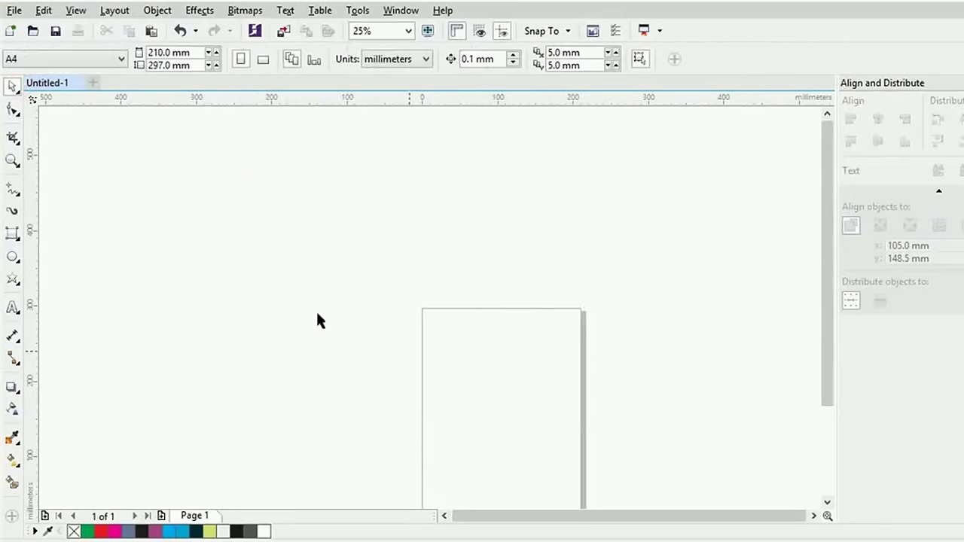
{"action": "left_click_drag", "start_coordinate": [478, 357], "coordinate": [434, 286]}
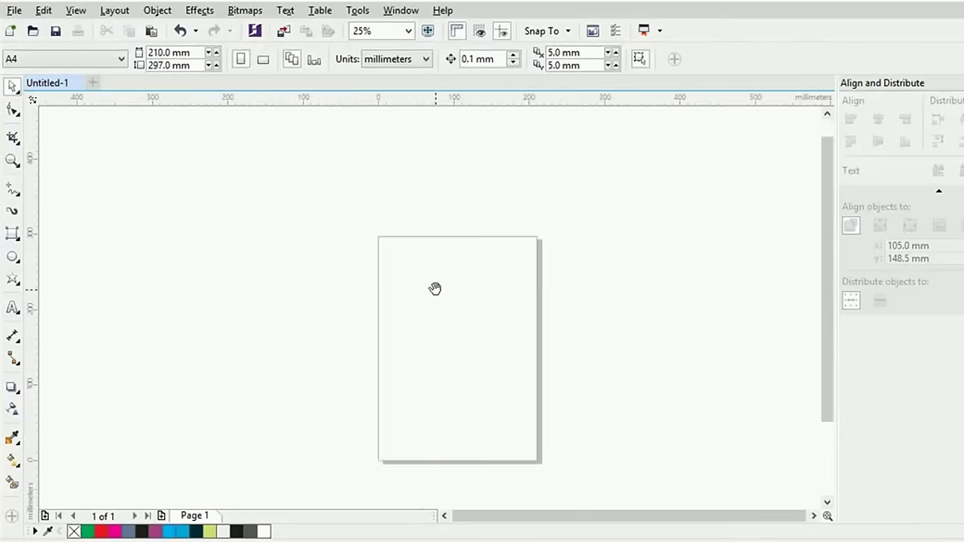
{"action": "scroll", "coordinate": [426, 288], "scroll_direction": "up", "scroll_amount": 2}
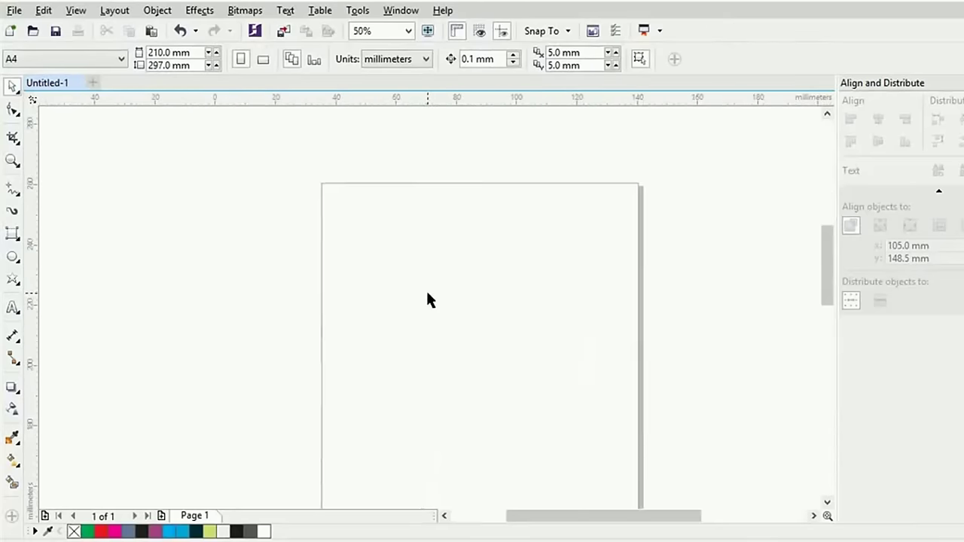
Draw an ellipse from three points on the page and select it
{"action": "left_click", "coordinate": [16, 261]}
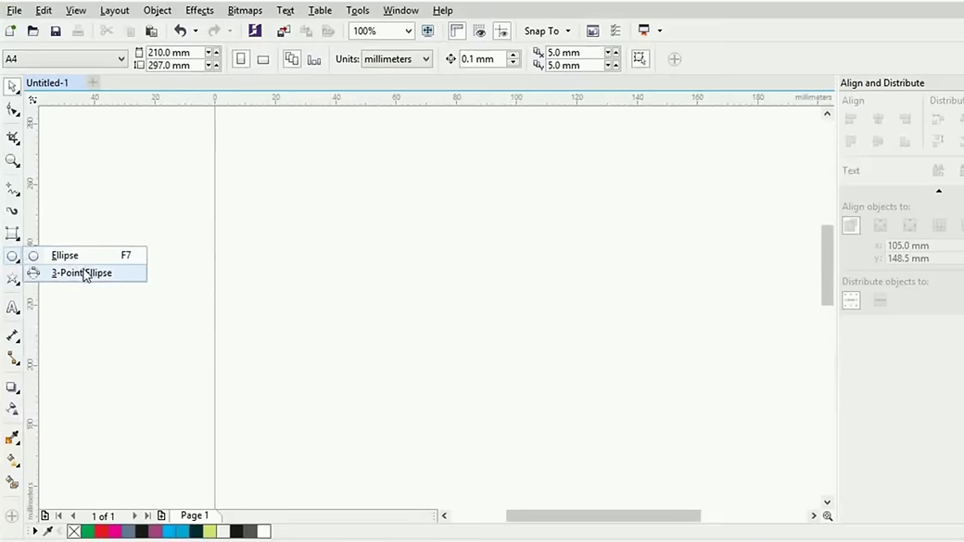
{"action": "left_click", "coordinate": [85, 272]}
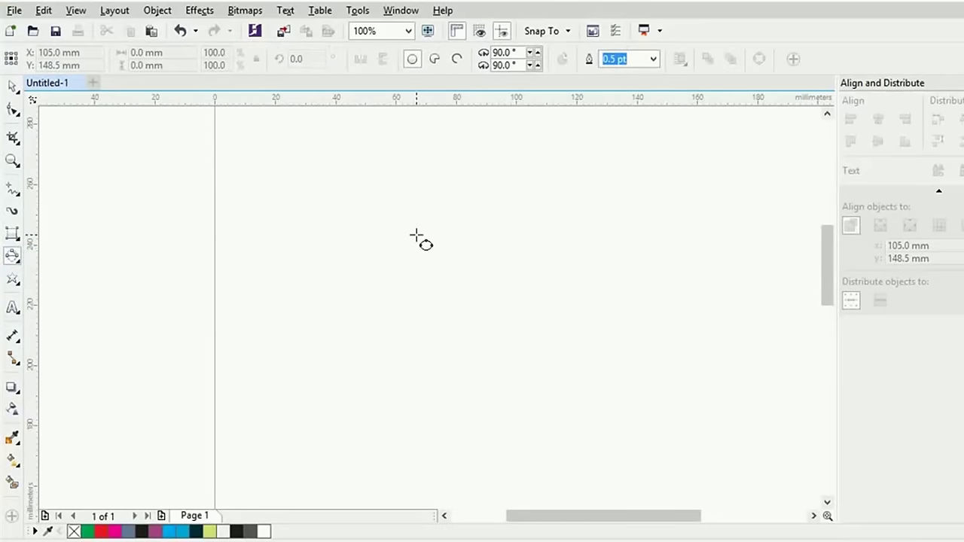
{"action": "mouse_move", "coordinate": [418, 232]}
{"action": "left_mouse_down"}
{"action": "mouse_move", "coordinate": [426, 301]}
{"action": "mouse_move", "coordinate": [415, 369]}
{"action": "left_mouse_up"}
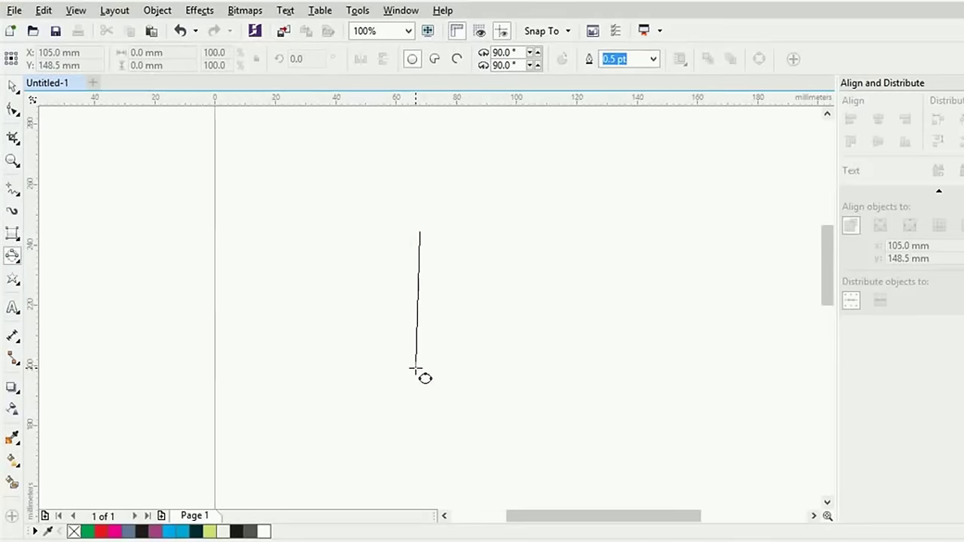
{"action": "left_click_drag", "start_coordinate": [415, 369], "coordinate": [415, 369]}
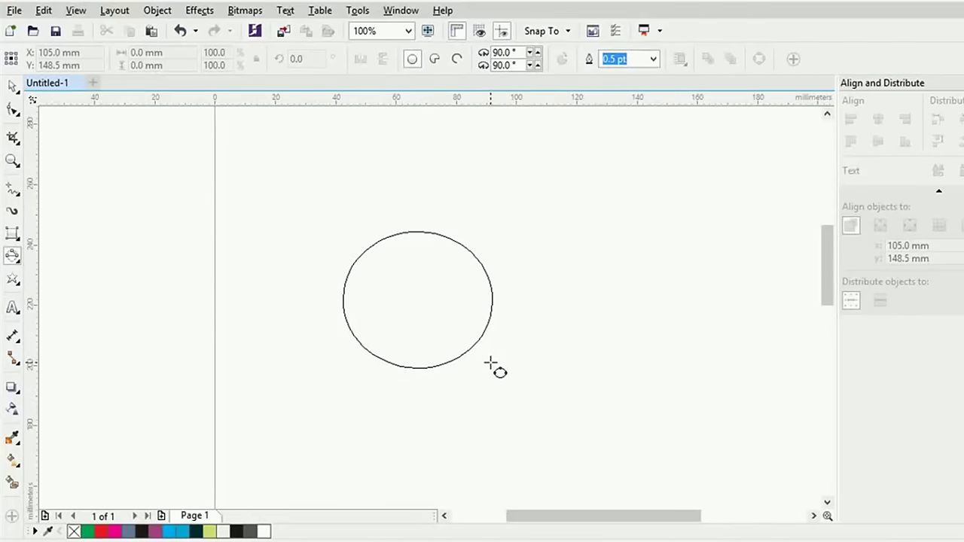
{"action": "left_click", "coordinate": [489, 364]}
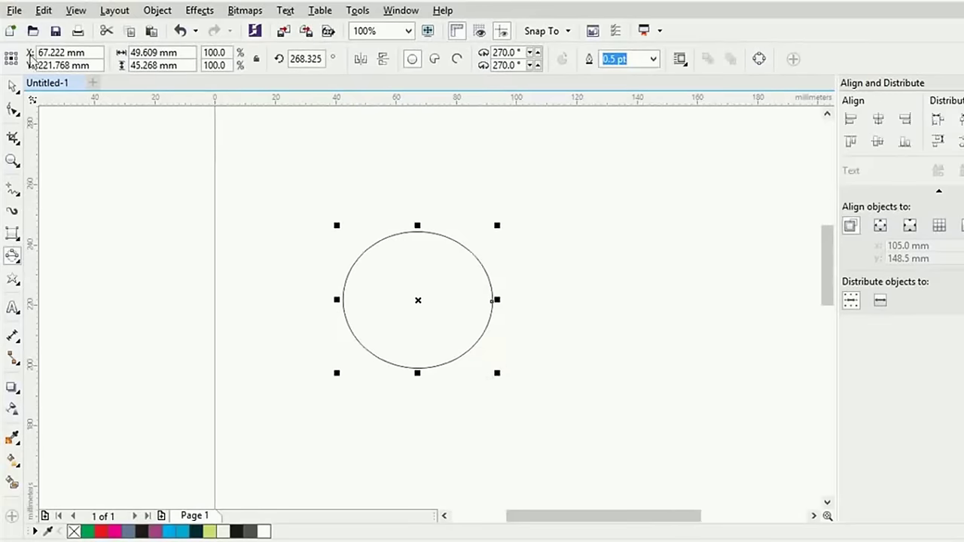
{"action": "left_click", "coordinate": [18, 97]}
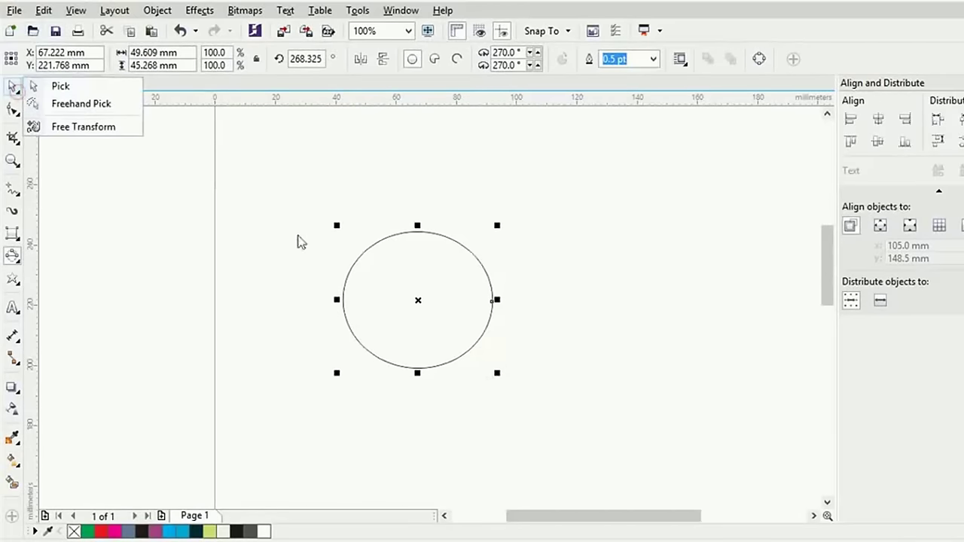
{"action": "left_click", "coordinate": [347, 283]}
Draw a pentagon from its centre near the page's upper left
{"action": "left_click", "coordinate": [15, 281]}
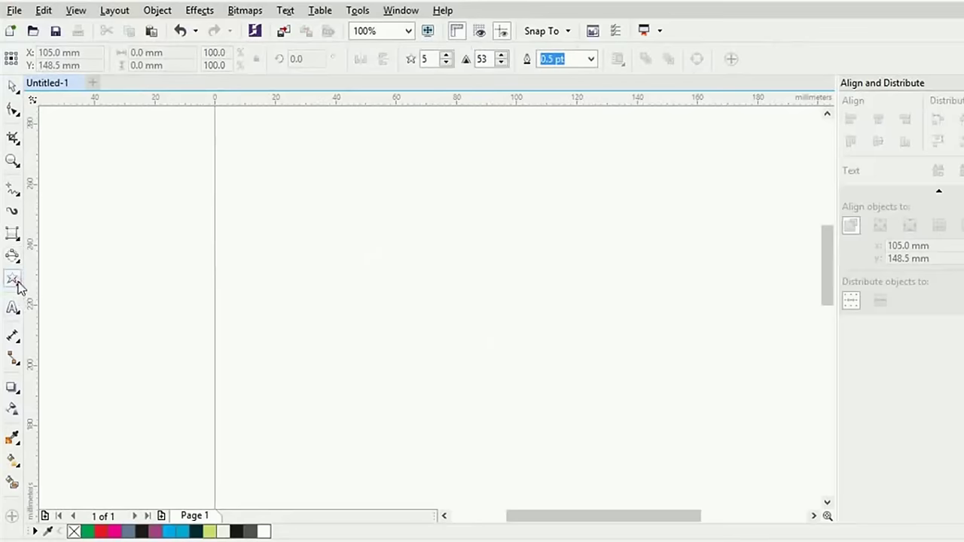
{"action": "left_click", "coordinate": [17, 282]}
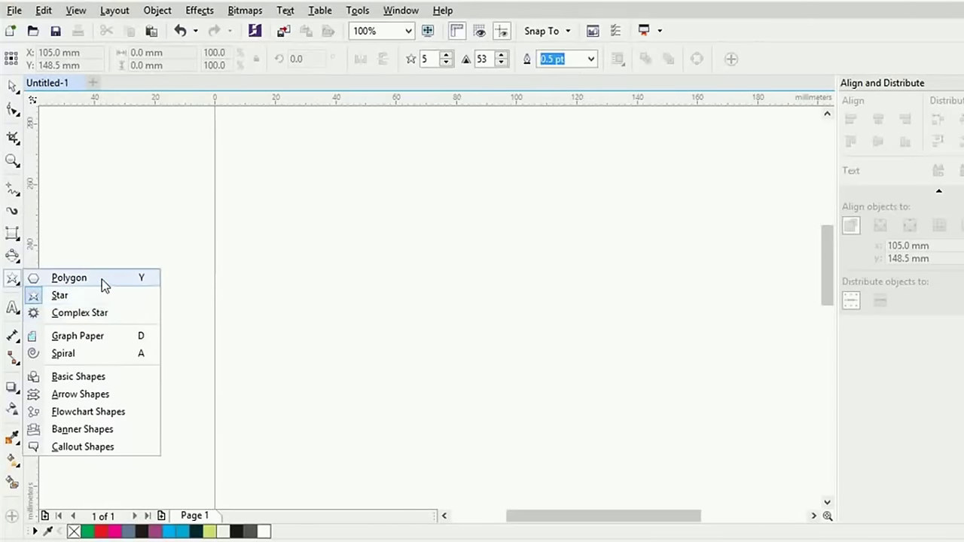
{"action": "left_click", "coordinate": [92, 277]}
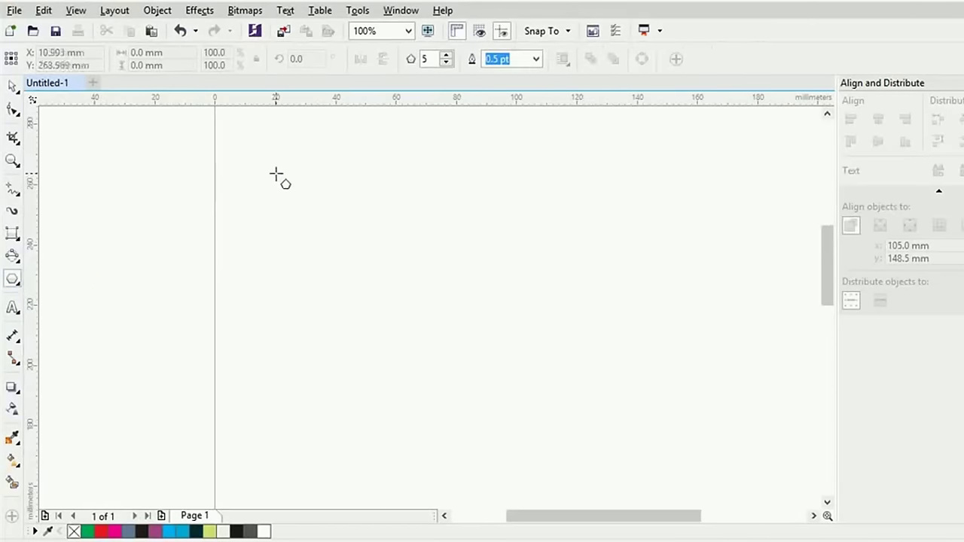
{"action": "mouse_move", "coordinate": [277, 173]}
{"action": "left_mouse_down"}
{"action": "mouse_move", "coordinate": [413, 307]}
{"action": "mouse_move", "coordinate": [484, 407]}
{"action": "mouse_move", "coordinate": [320, 251]}
{"action": "left_mouse_up"}
{"action": "key", "text": "shift"}
{"action": "scroll", "coordinate": [564, 372], "scroll_direction": "up", "scroll_amount": 1}
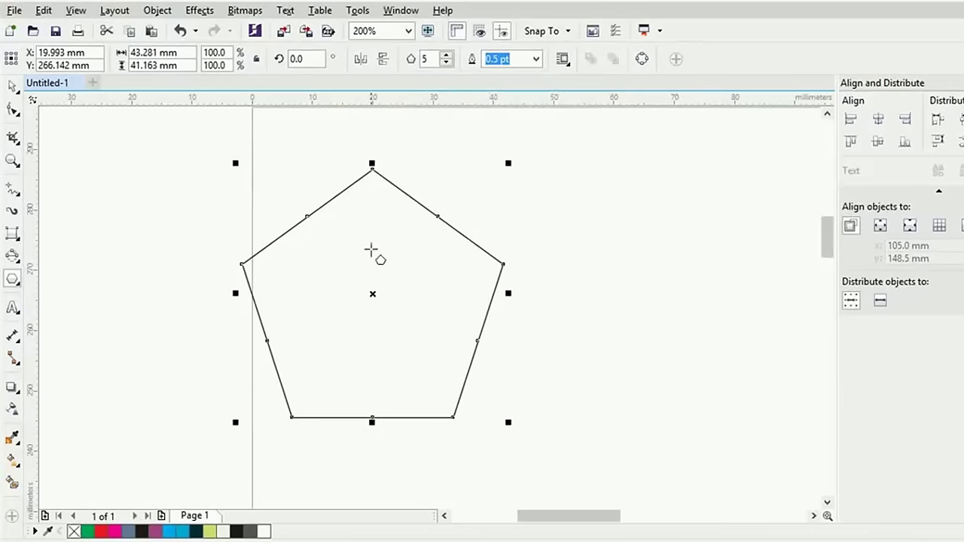
Change the polygon's sides through 6 and 7, ending at 3 as a triangle
{"action": "left_click", "coordinate": [426, 59]}
{"action": "type", "text": "6"}
{"action": "key", "text": "Return"}
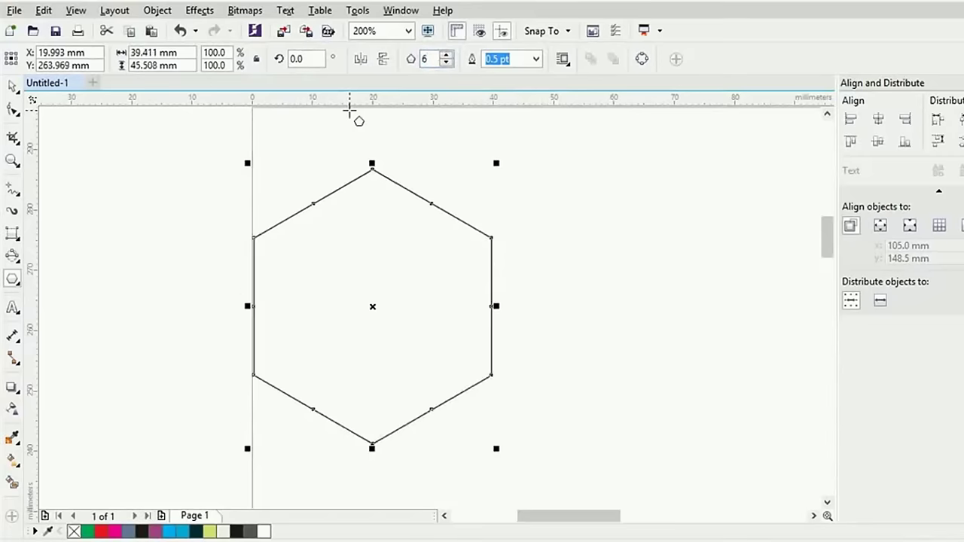
{"action": "left_click", "coordinate": [426, 58]}
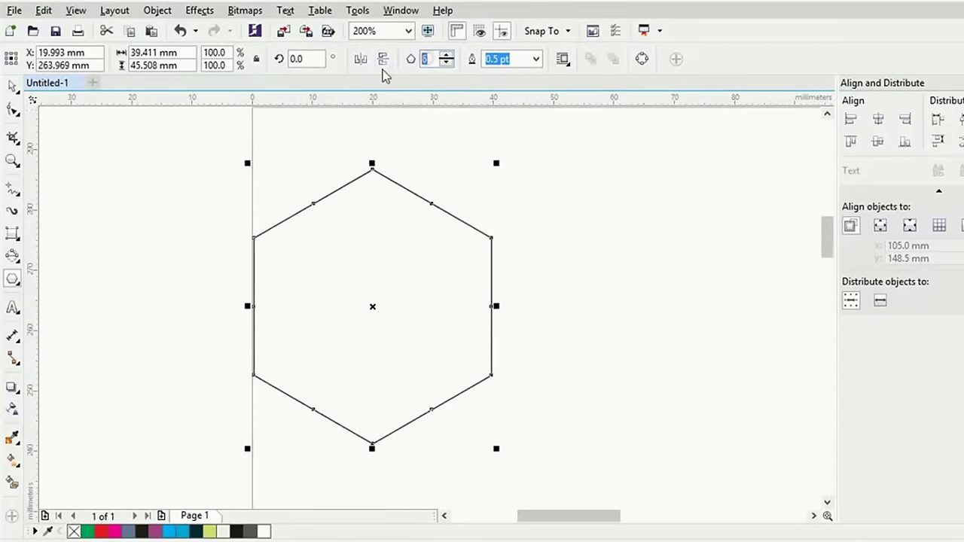
{"action": "type", "text": "7"}
{"action": "key", "text": "Return"}
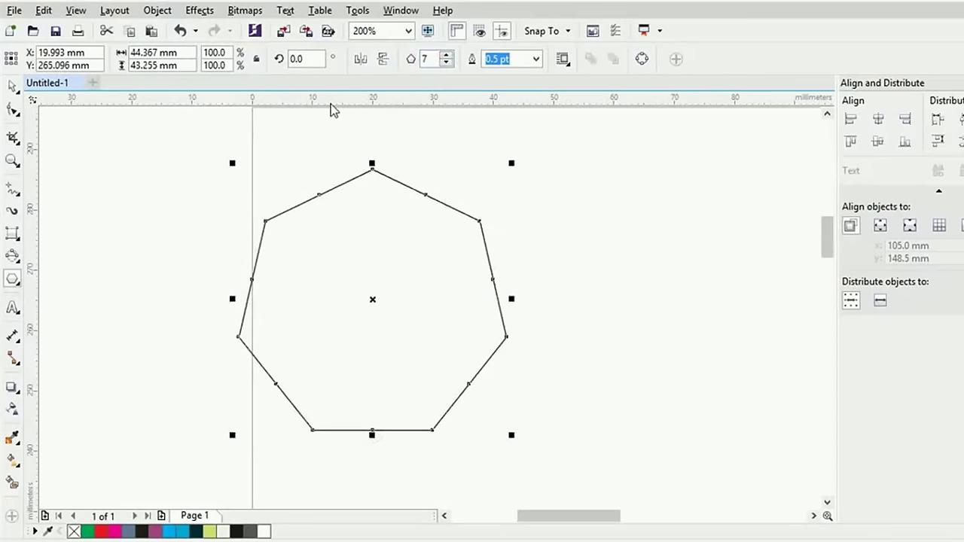
{"action": "left_click", "coordinate": [425, 59]}
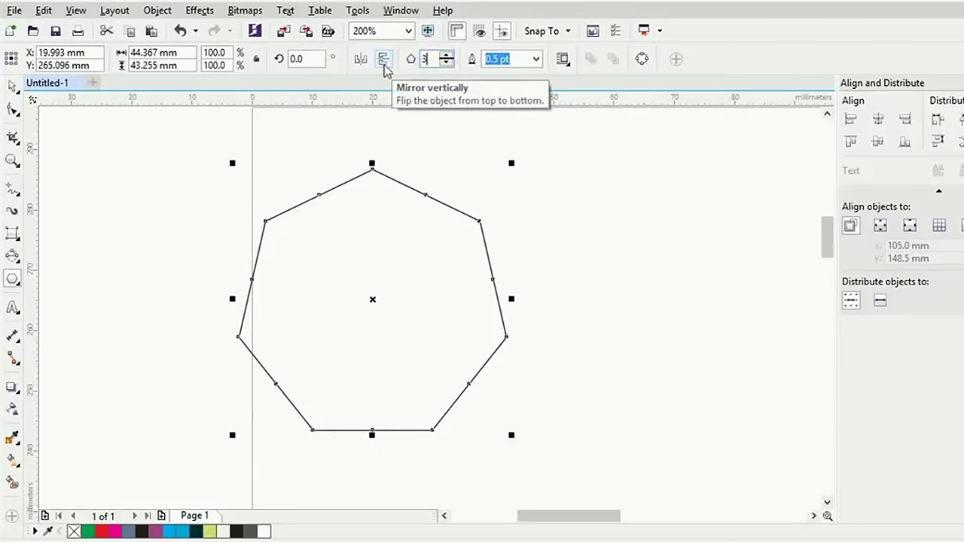
{"action": "type", "text": "3"}
{"action": "key", "text": "Return"}
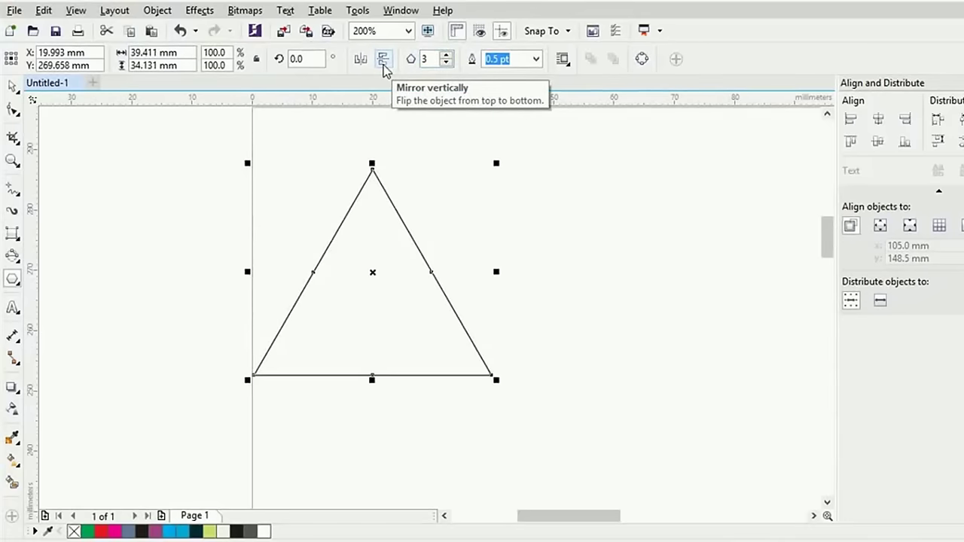
{"action": "left_click", "coordinate": [446, 55]}
{"action": "left_click", "coordinate": [446, 55]}
{"action": "left_click", "coordinate": [448, 63]}
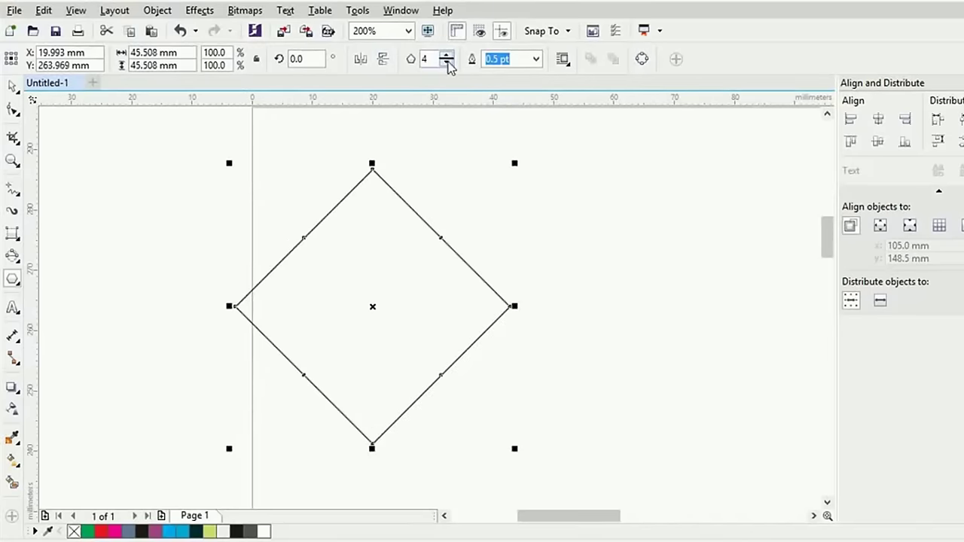
{"action": "left_click", "coordinate": [448, 63]}
Draw a star from its centre right of the triangle and give it 6 points
{"action": "left_click", "coordinate": [14, 279]}
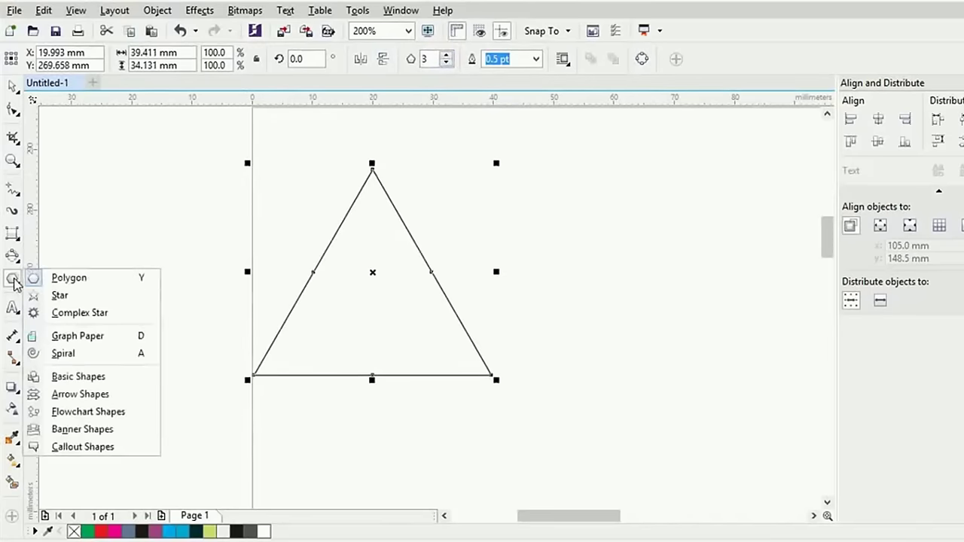
{"action": "left_click", "coordinate": [63, 295]}
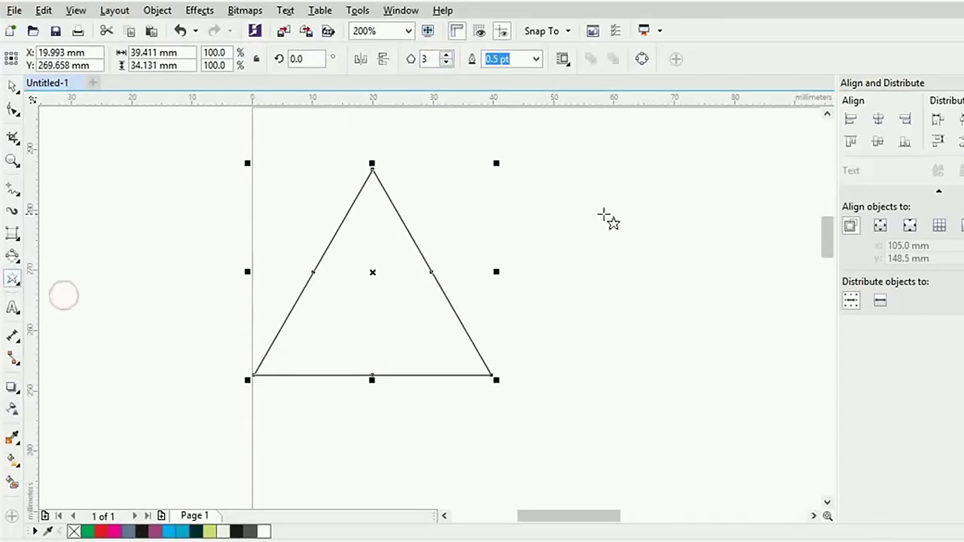
{"action": "mouse_move", "coordinate": [591, 207]}
{"action": "left_mouse_down"}
{"action": "mouse_move", "coordinate": [779, 395]}
{"action": "mouse_move", "coordinate": [628, 275]}
{"action": "left_mouse_up"}
{"action": "key", "text": "shift"}
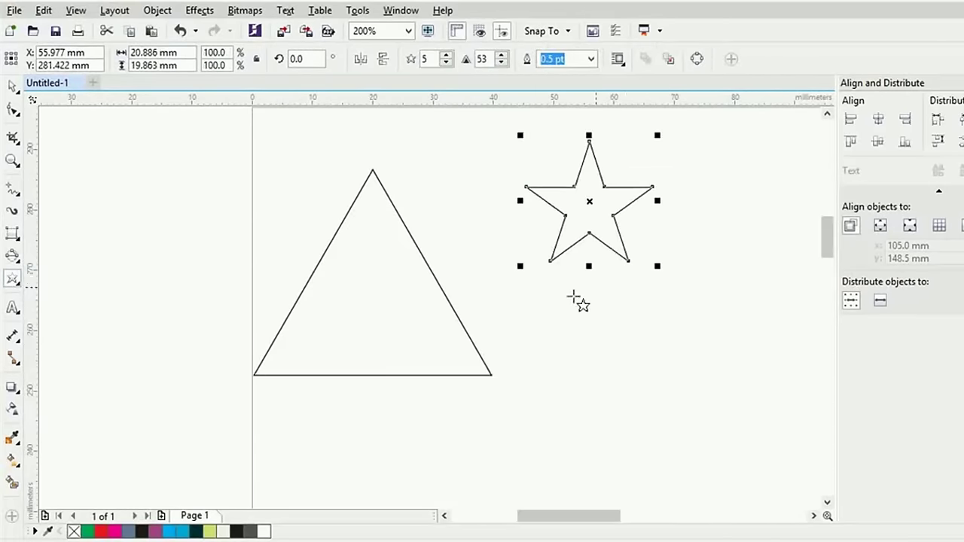
{"action": "left_click", "coordinate": [445, 55]}
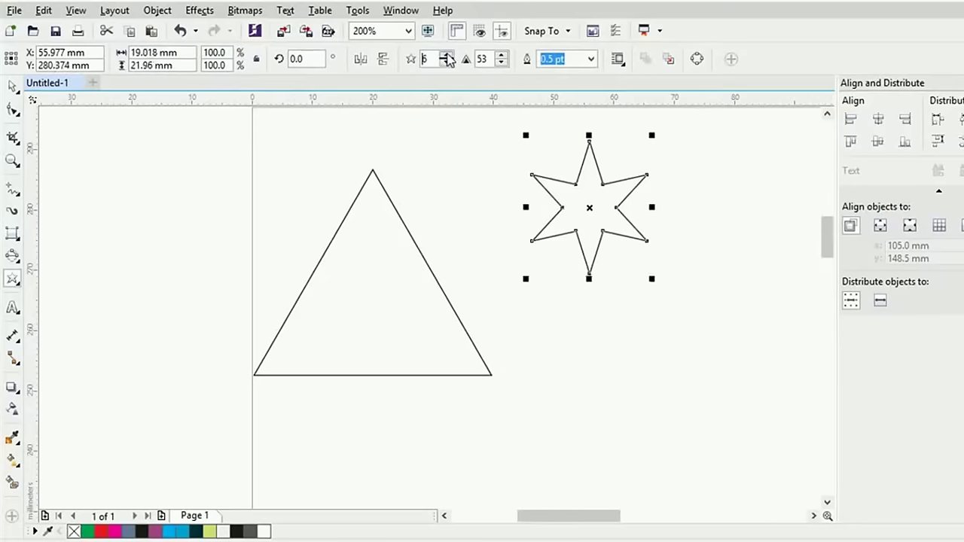
{"action": "left_click", "coordinate": [446, 55]}
{"action": "left_click", "coordinate": [448, 64]}
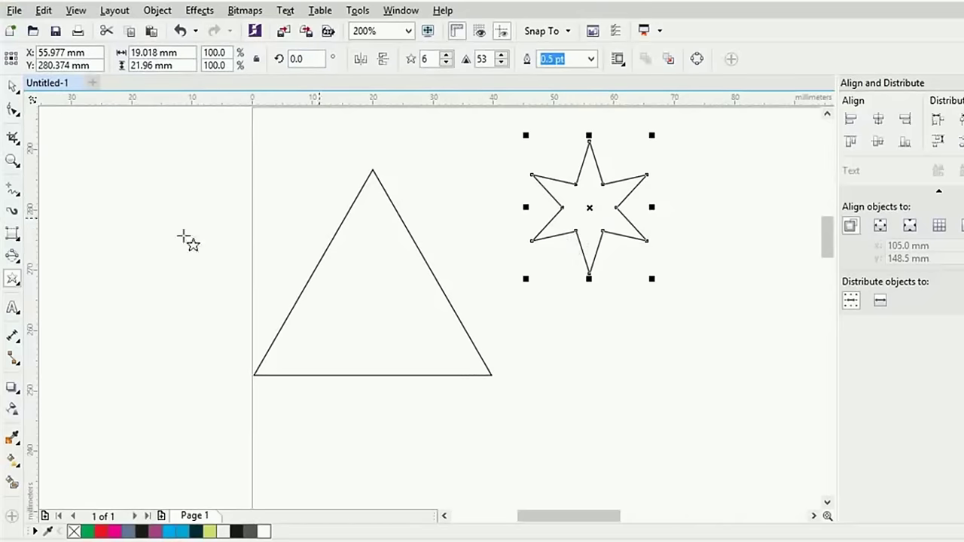
{"action": "left_click", "coordinate": [12, 279]}
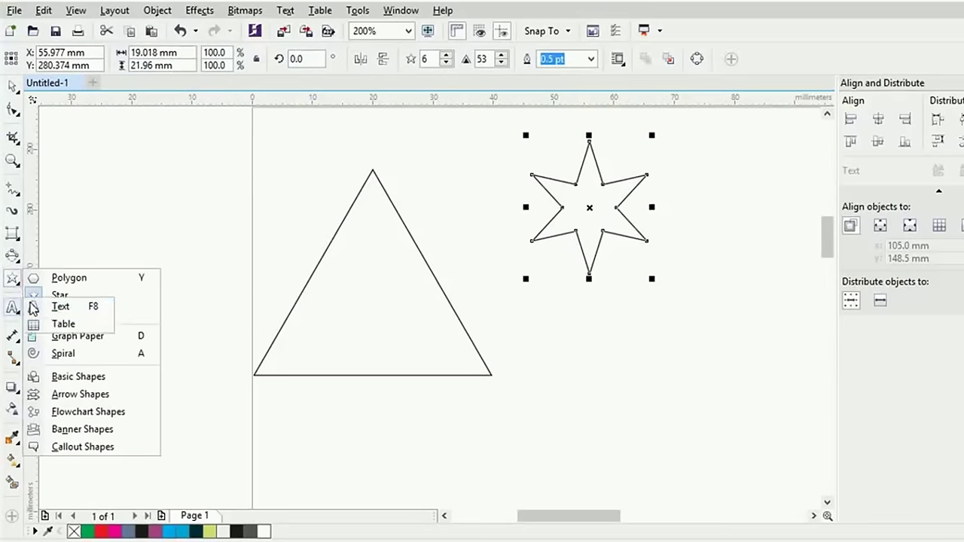
Draw a complex star and move it up under the six-pointed star
{"action": "left_click", "coordinate": [12, 279]}
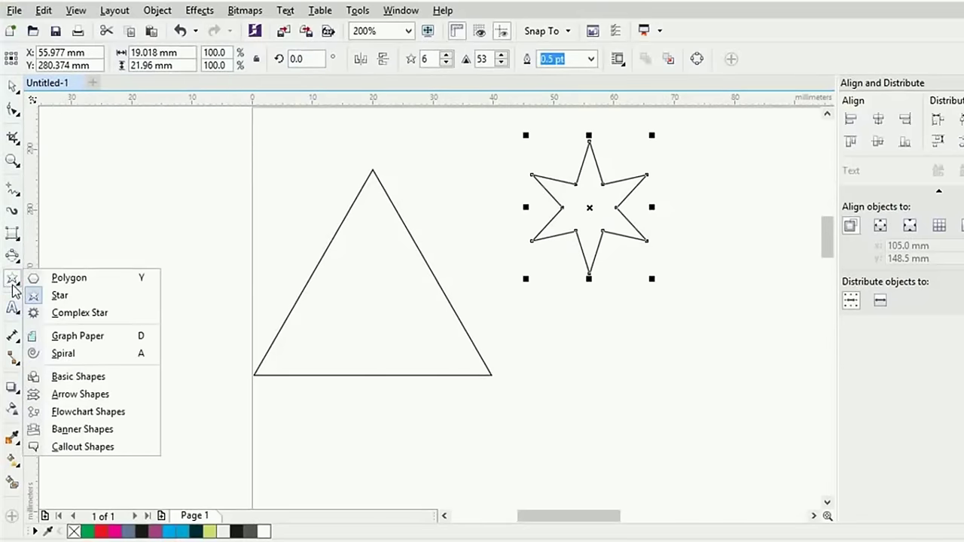
{"action": "left_click", "coordinate": [72, 312]}
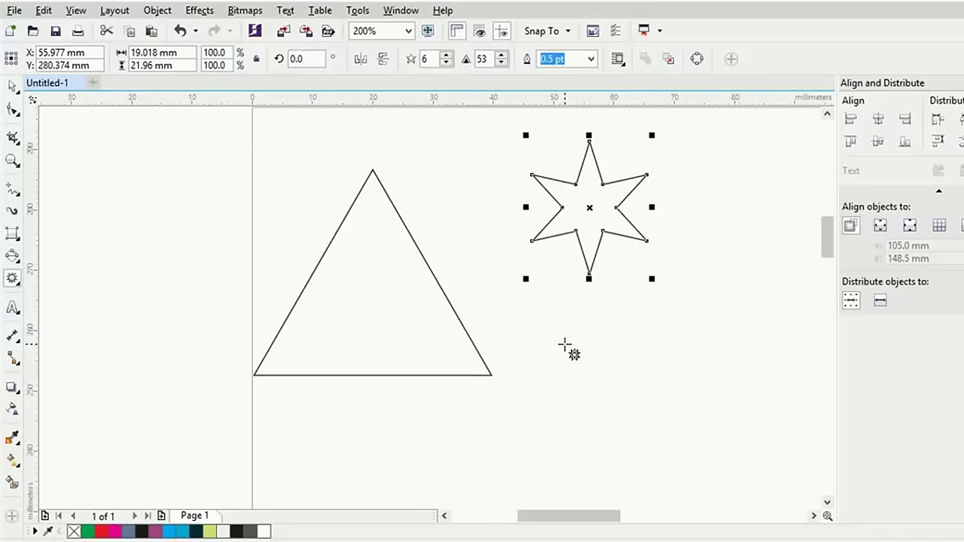
{"action": "mouse_move", "coordinate": [564, 345]}
{"action": "left_mouse_down"}
{"action": "mouse_move", "coordinate": [658, 421]}
{"action": "mouse_move", "coordinate": [683, 464]}
{"action": "mouse_move", "coordinate": [620, 415]}
{"action": "mouse_move", "coordinate": [744, 494]}
{"action": "left_mouse_up"}
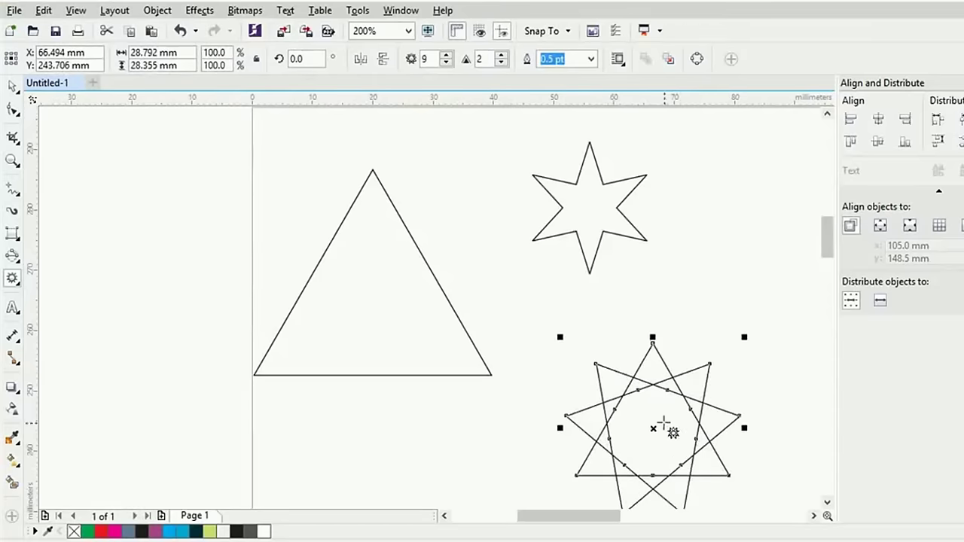
{"action": "left_click", "coordinate": [12, 87]}
{"action": "left_click_drag", "start_coordinate": [668, 442], "coordinate": [665, 402]}
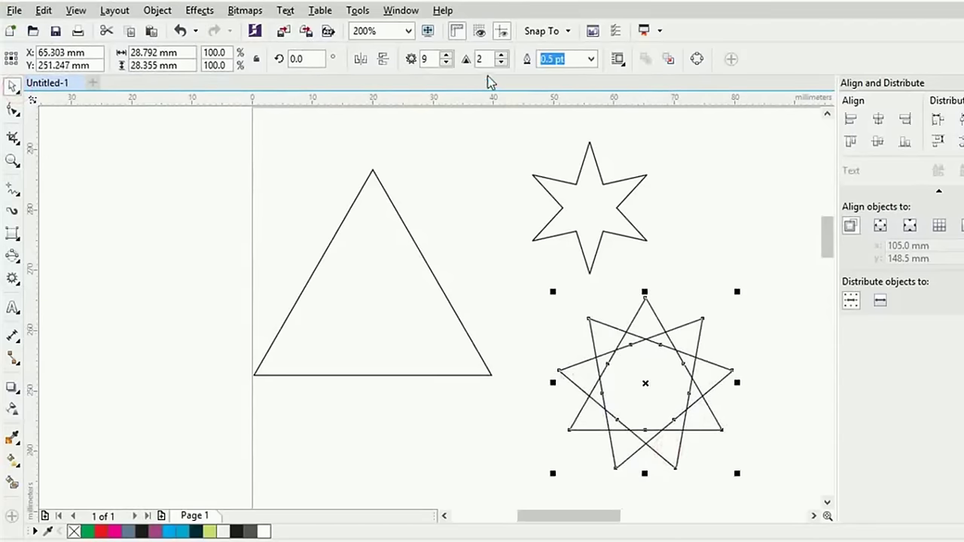
Set the complex star to 8 points with sharpness 2
{"action": "left_click", "coordinate": [446, 55]}
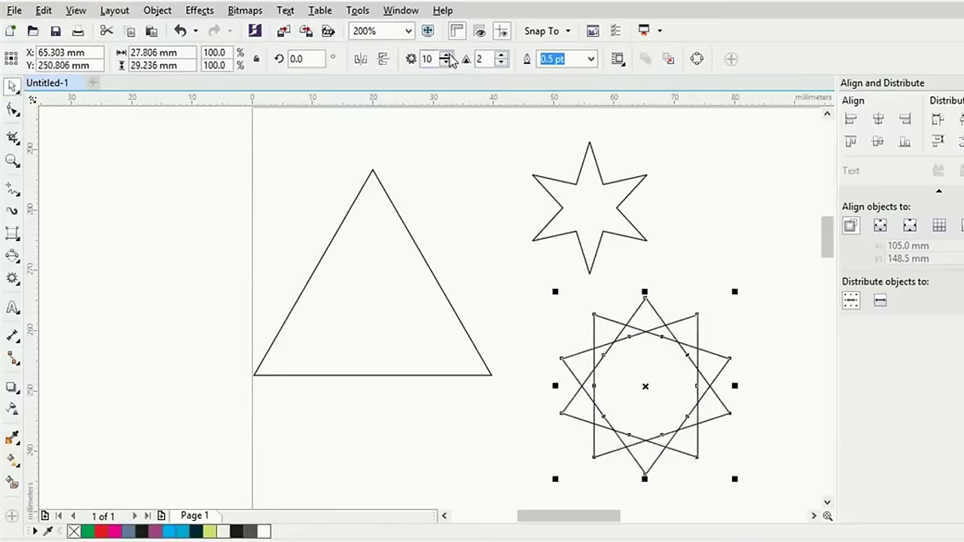
{"action": "left_click", "coordinate": [446, 63]}
{"action": "left_click", "coordinate": [446, 63]}
{"action": "left_click", "coordinate": [500, 63]}
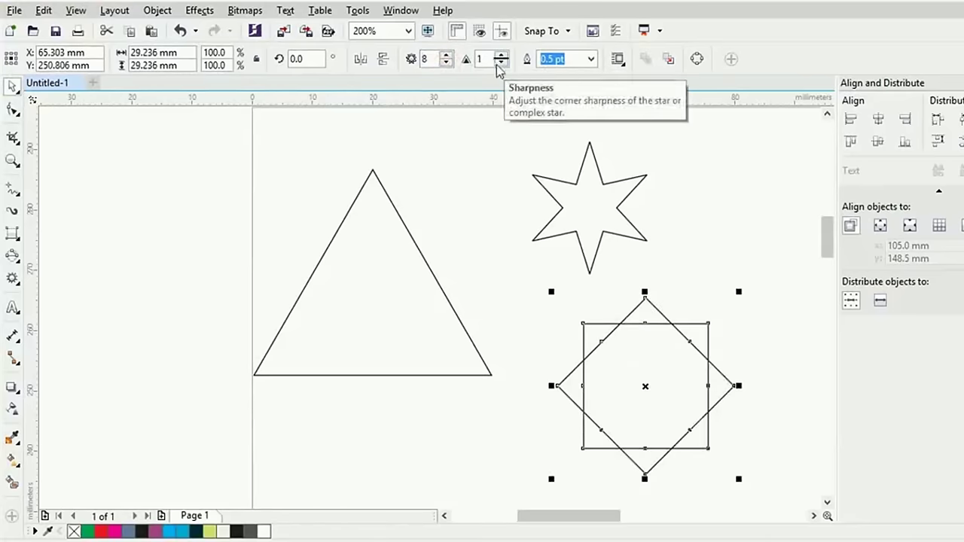
{"action": "left_click", "coordinate": [501, 56]}
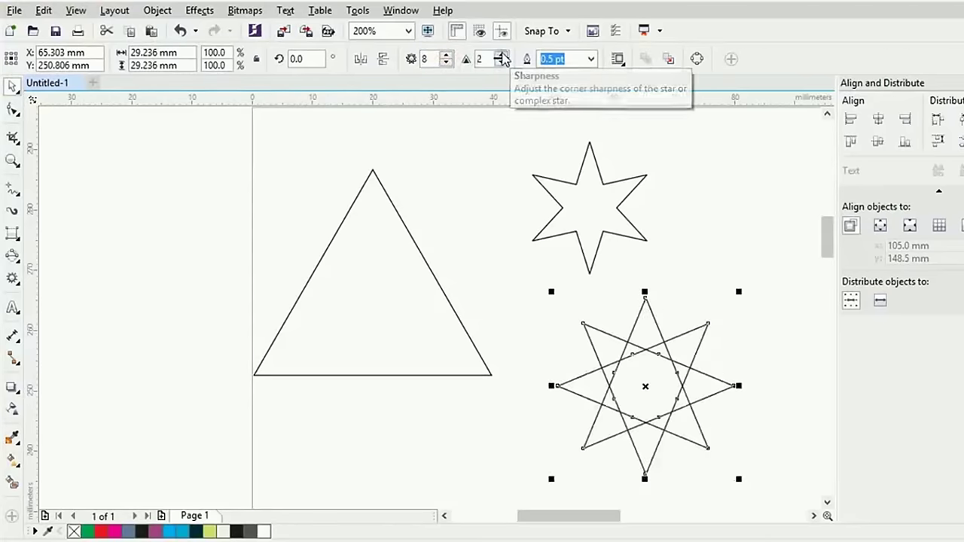
{"action": "left_click", "coordinate": [501, 59]}
{"action": "left_click", "coordinate": [501, 58]}
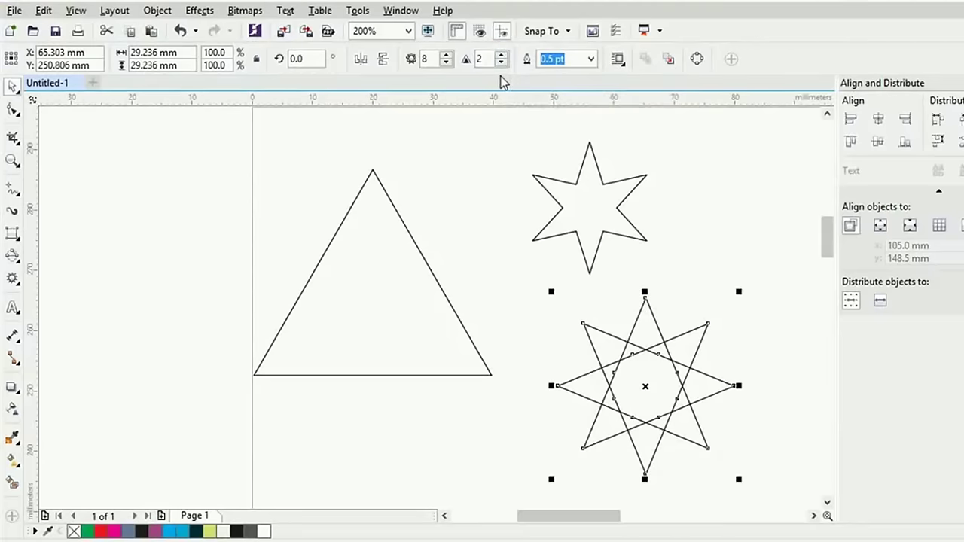
Lower the six-pointed star's sharpness to 33
{"action": "left_click", "coordinate": [639, 185]}
{"action": "left_click", "coordinate": [631, 191]}
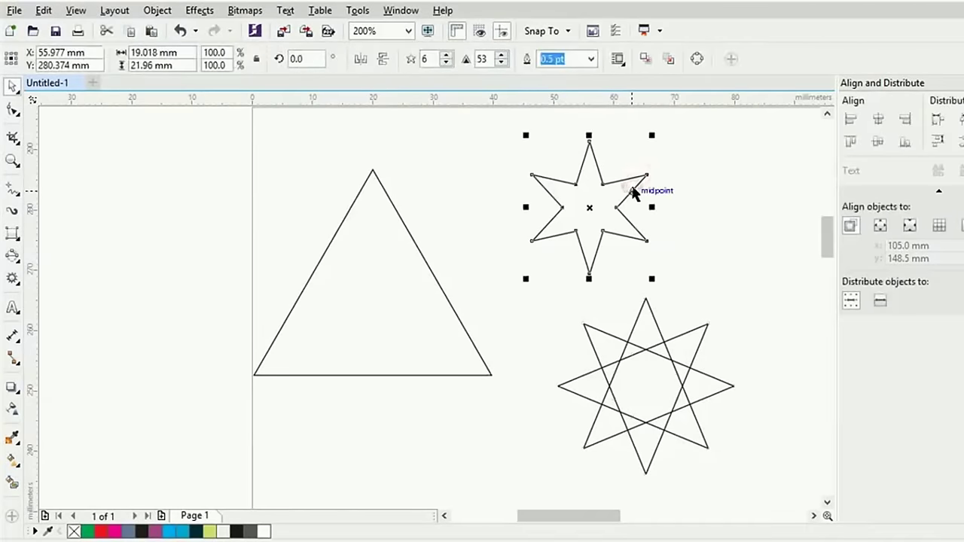
{"action": "left_click", "coordinate": [501, 64]}
{"action": "left_click", "coordinate": [502, 63]}
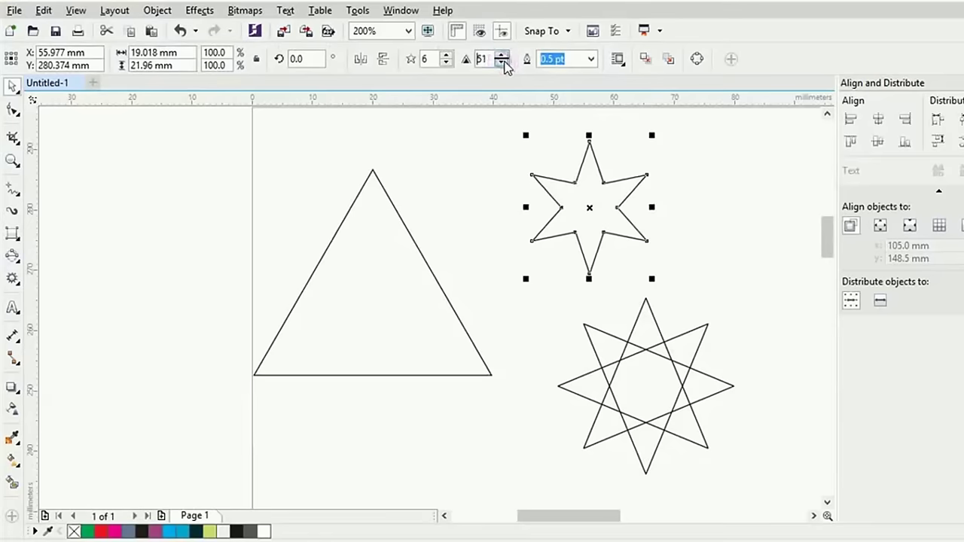
{"action": "left_click", "coordinate": [503, 65]}
{"action": "left_click", "coordinate": [502, 65]}
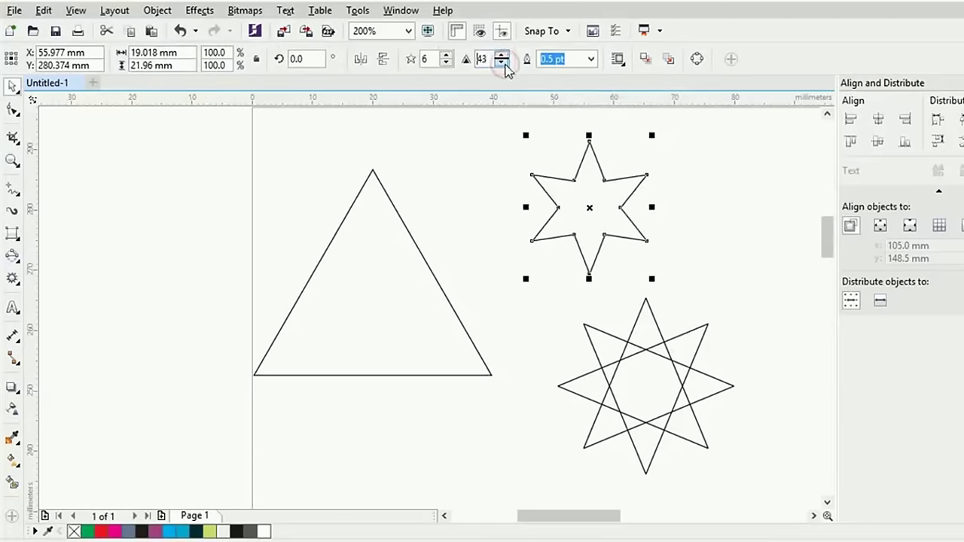
{"action": "left_click", "coordinate": [502, 63]}
{"action": "left_click", "coordinate": [501, 63]}
{"action": "left_click", "coordinate": [501, 64]}
Delete both stars and the triangle from the page
{"action": "left_click", "coordinate": [452, 190]}
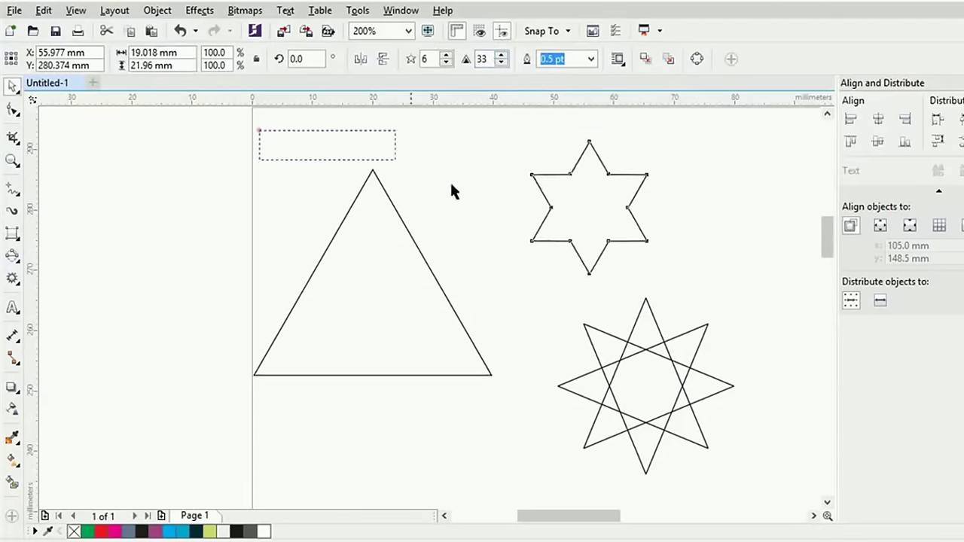
{"action": "left_click_drag", "start_coordinate": [451, 190], "coordinate": [759, 476]}
{"action": "key", "text": "Delete"}
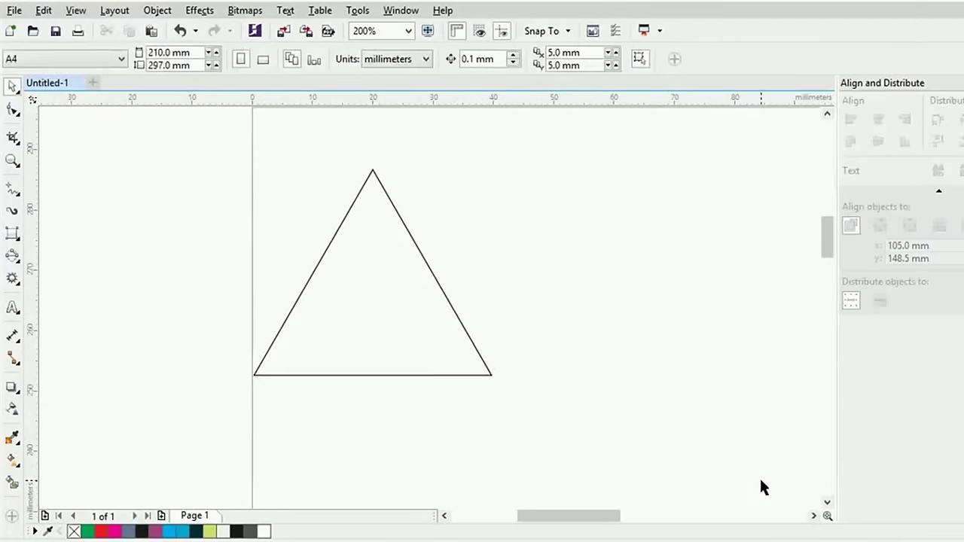
{"action": "left_click_drag", "start_coordinate": [230, 147], "coordinate": [552, 437]}
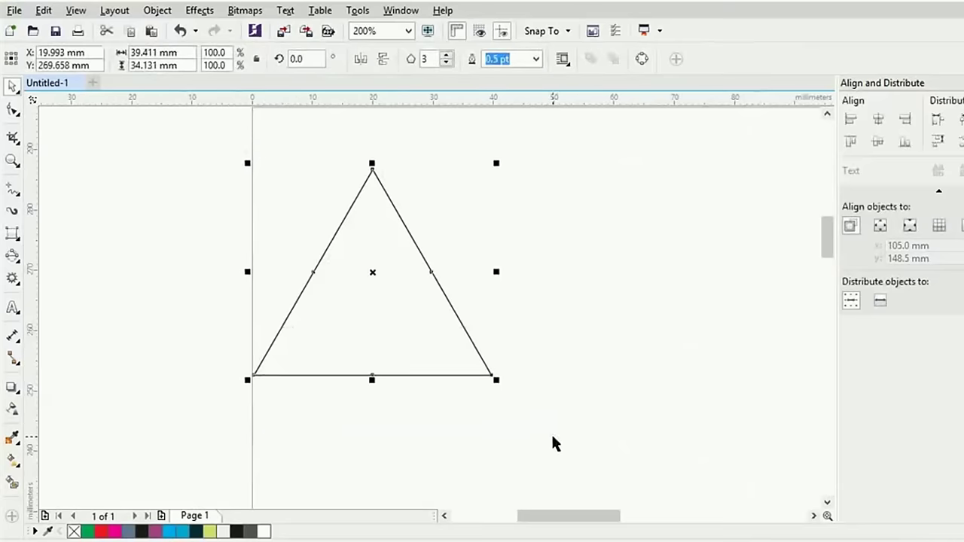
{"action": "key", "text": "Delete"}
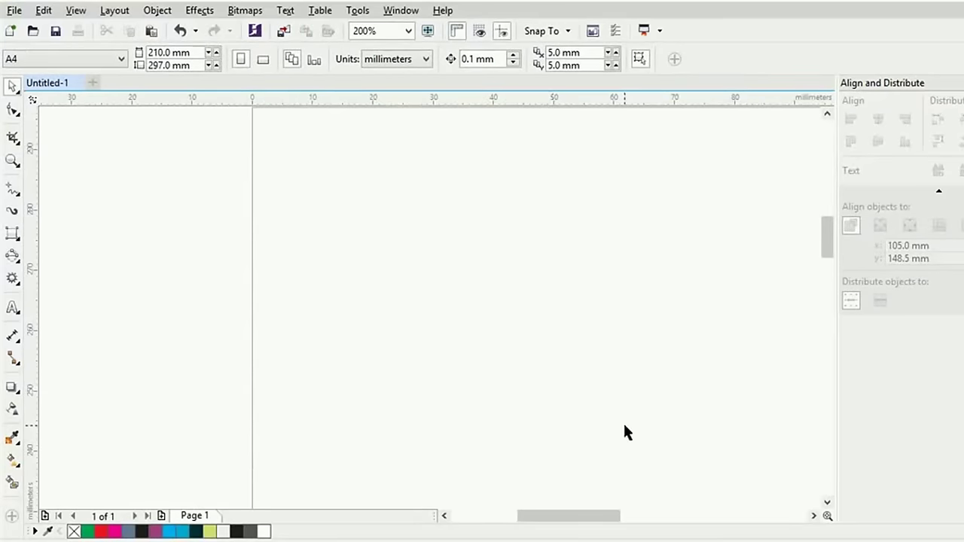
Draw a tall rectangle near the page's left side, narrowed to 14.023 by 212.196 mm
{"action": "scroll", "coordinate": [611, 339], "scroll_direction": "down", "scroll_amount": 1}
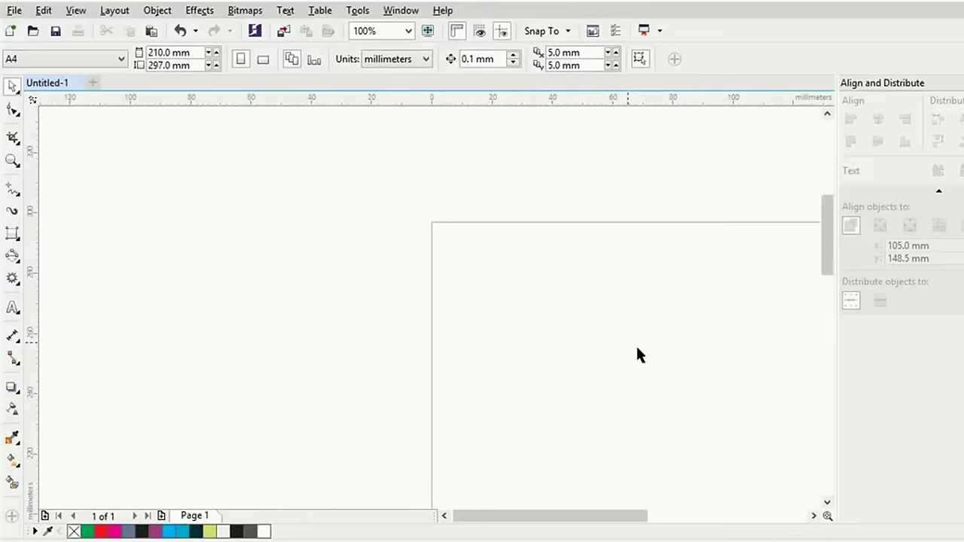
{"action": "left_click_drag", "start_coordinate": [702, 390], "coordinate": [417, 260]}
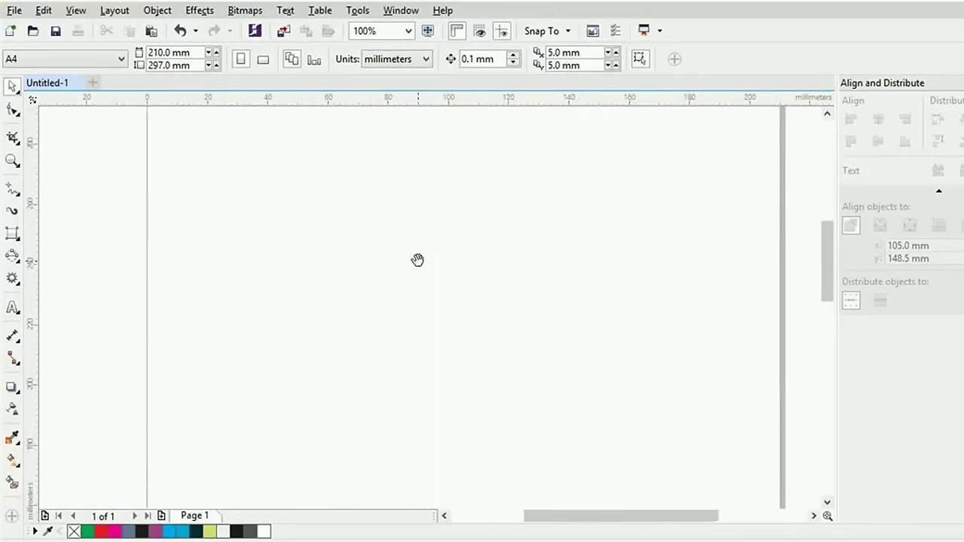
{"action": "scroll", "coordinate": [448, 274], "scroll_direction": "down", "scroll_amount": 1}
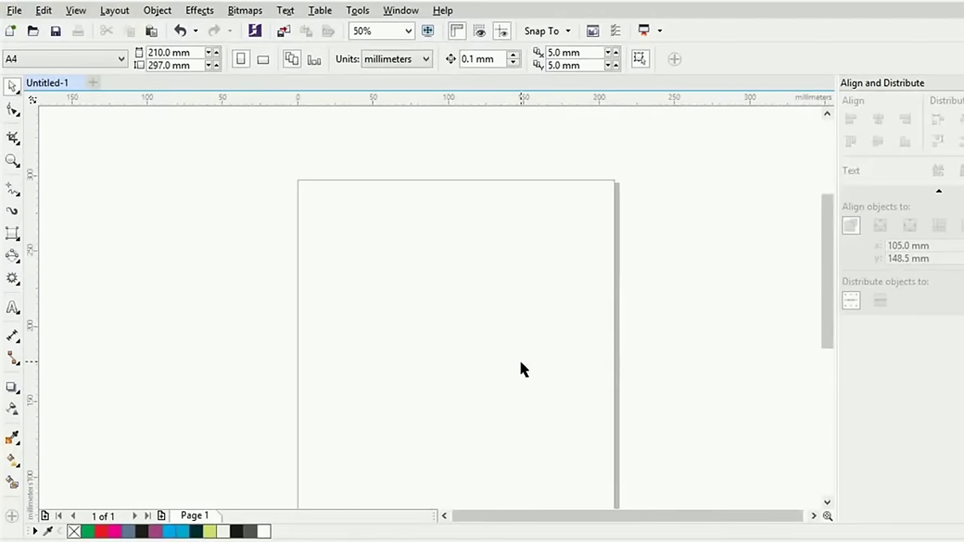
{"action": "left_click_drag", "start_coordinate": [527, 405], "coordinate": [520, 344]}
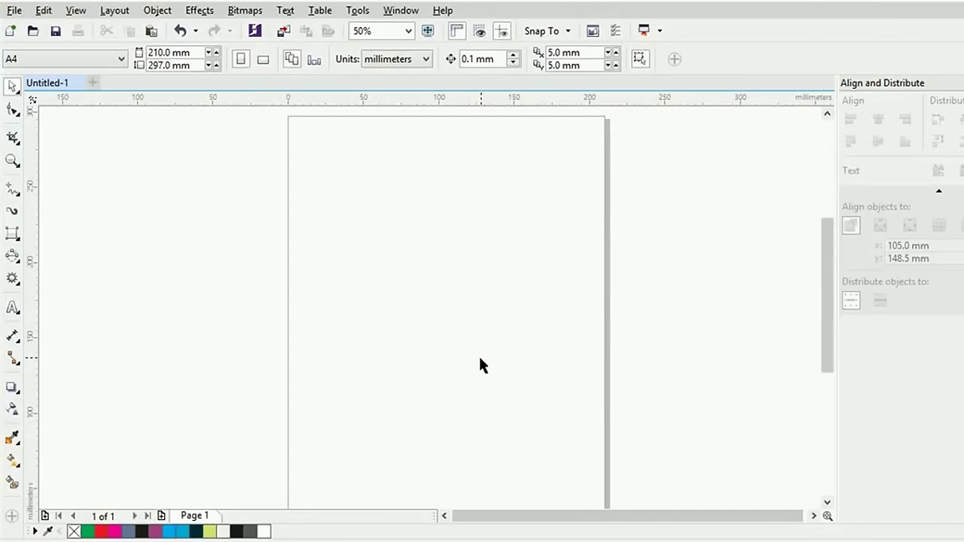
{"action": "left_click", "coordinate": [13, 234]}
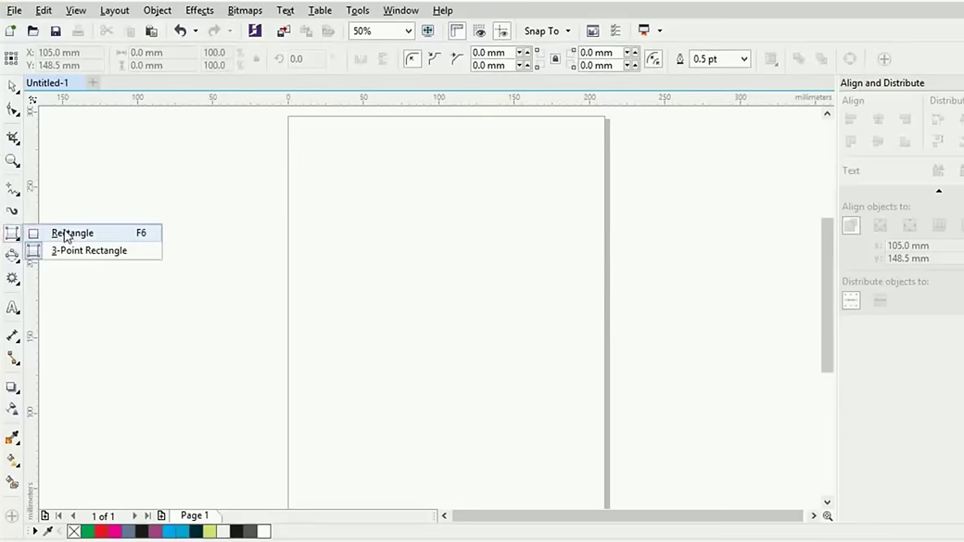
{"action": "left_click", "coordinate": [65, 233]}
{"action": "mouse_move", "coordinate": [322, 160]}
{"action": "left_mouse_down"}
{"action": "mouse_move", "coordinate": [357, 437]}
{"action": "mouse_move", "coordinate": [350, 486]}
{"action": "left_mouse_up"}
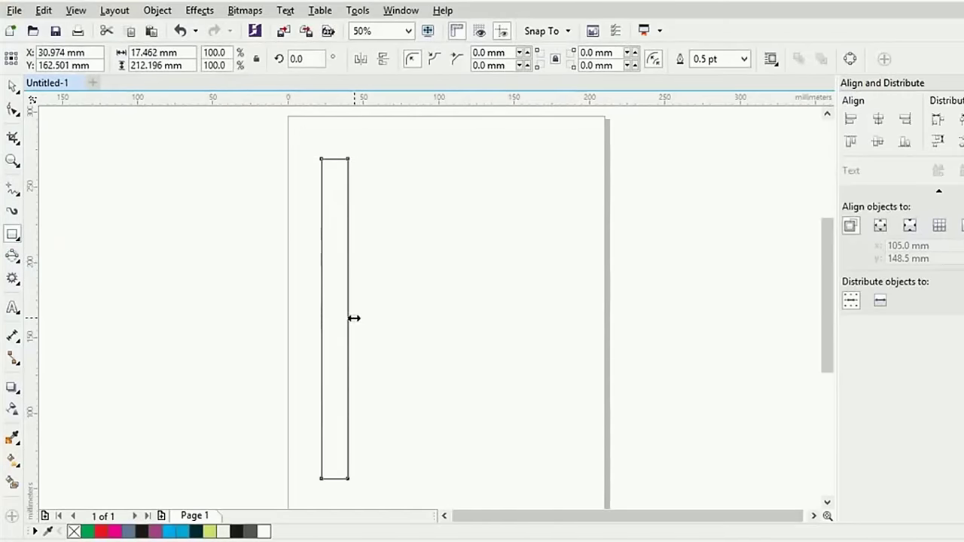
{"action": "left_click_drag", "start_coordinate": [354, 319], "coordinate": [342, 316]}
{"action": "scroll", "coordinate": [349, 321], "scroll_direction": "up", "scroll_amount": 2}
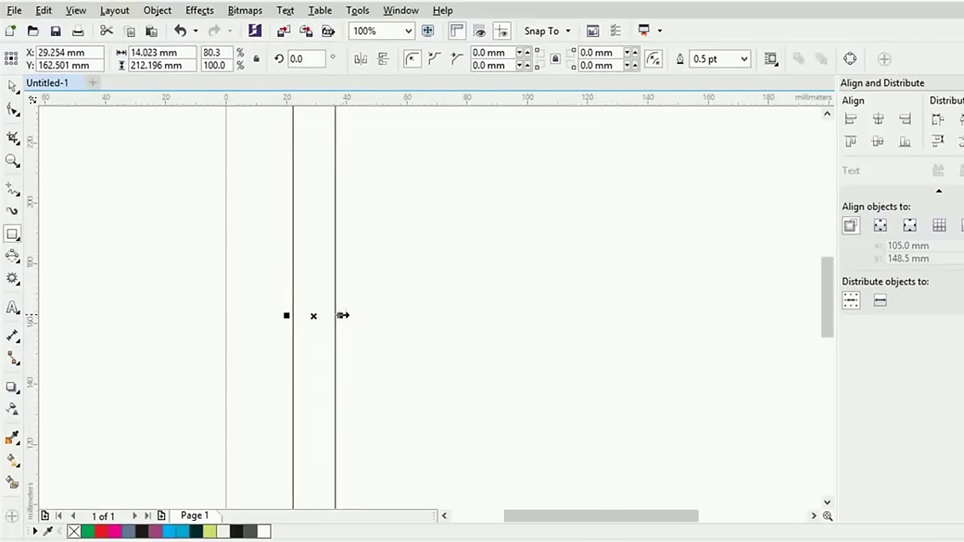
{"action": "scroll", "coordinate": [528, 172], "scroll_direction": "down", "scroll_amount": 2}
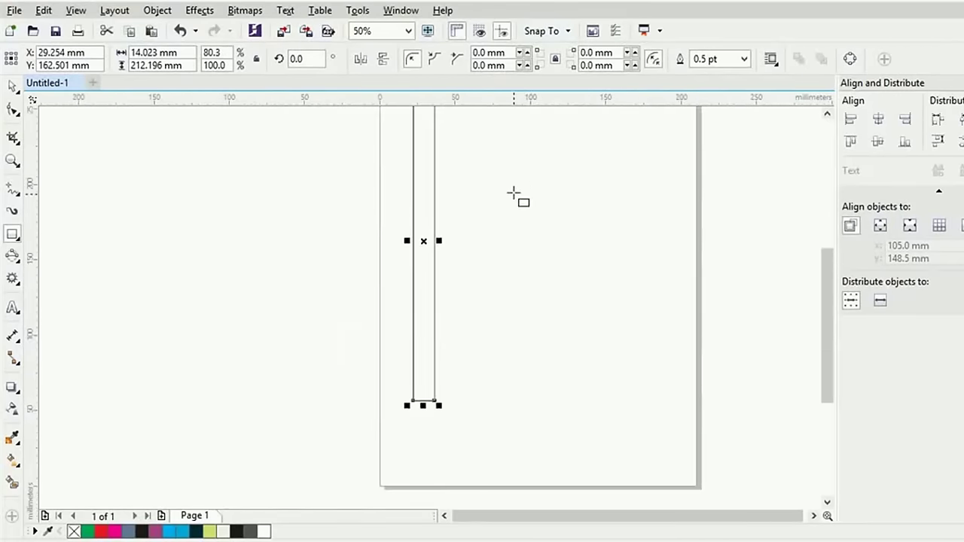
{"action": "left_click_drag", "start_coordinate": [517, 195], "coordinate": [488, 381]}
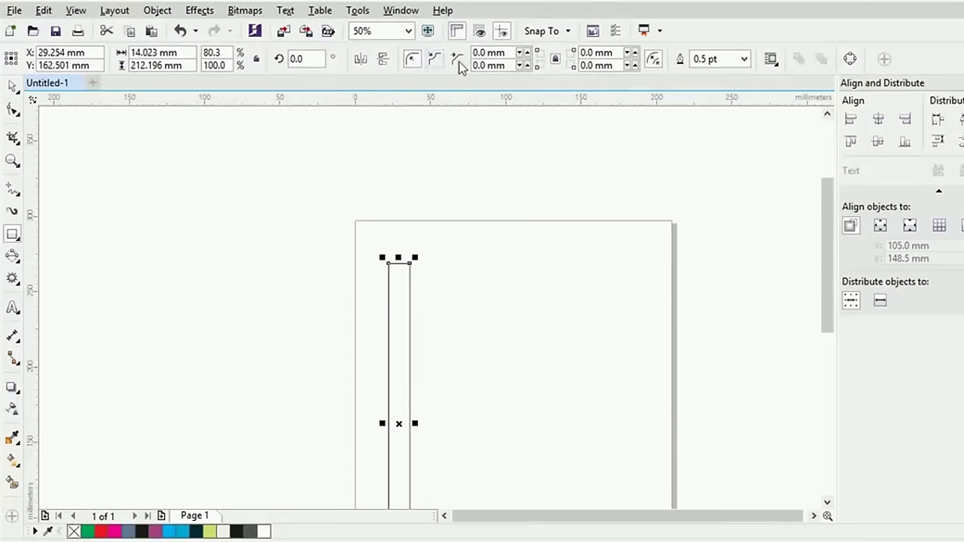
Raise the rectangle's corner radius step by step to 2.4 mm
{"action": "left_click", "coordinate": [527, 50]}
{"action": "left_click", "coordinate": [527, 51]}
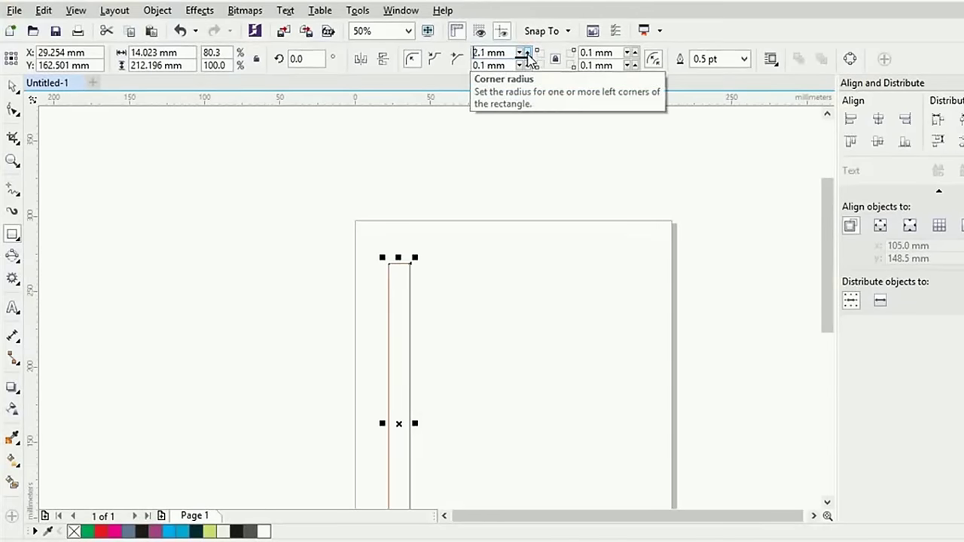
{"action": "left_click", "coordinate": [527, 51]}
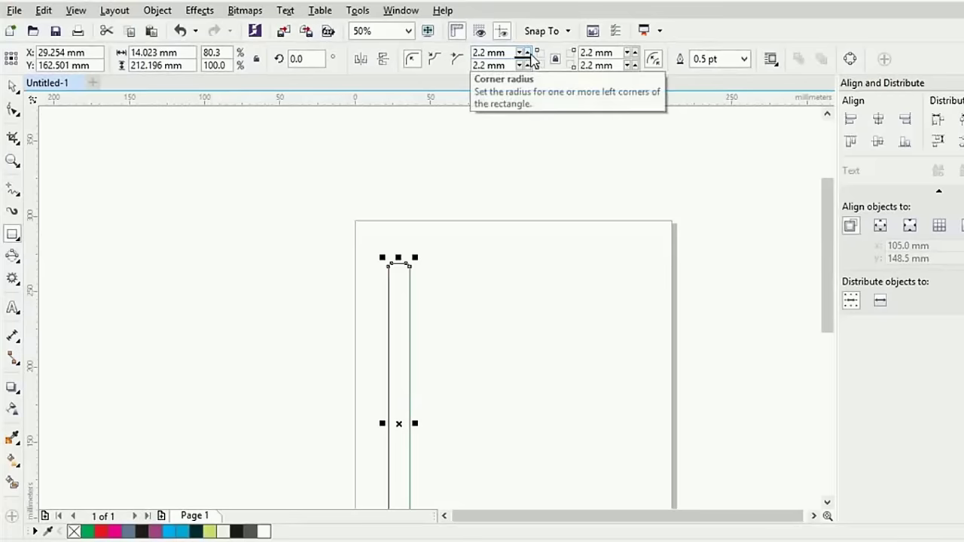
{"action": "left_click", "coordinate": [527, 51]}
{"action": "left_click", "coordinate": [527, 51]}
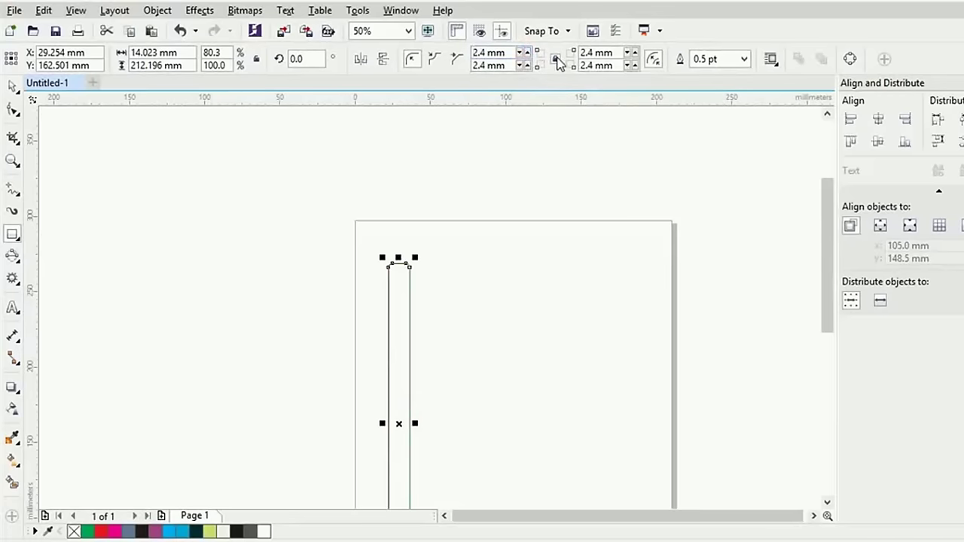
Set the lower-left and lower-right corner radii to 0 so the bottom corners are square
{"action": "left_click_drag", "start_coordinate": [491, 66], "coordinate": [419, 75]}
{"action": "type", "text": "0"}
{"action": "left_click_drag", "start_coordinate": [592, 66], "coordinate": [536, 79]}
{"action": "type", "text": "0"}
{"action": "key", "text": "Return"}
{"action": "left_click_drag", "start_coordinate": [832, 260], "coordinate": [827, 334]}
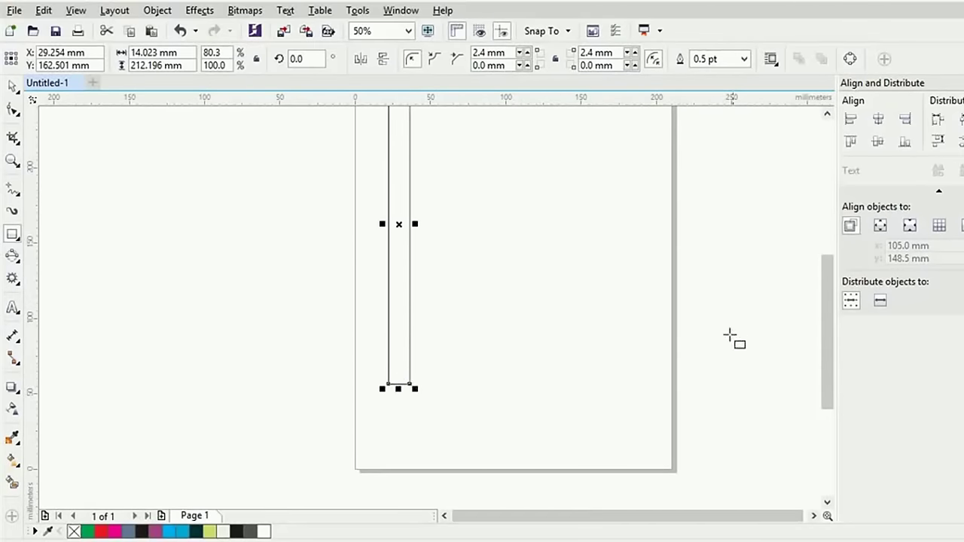
{"action": "scroll", "coordinate": [722, 338], "scroll_direction": "down", "scroll_amount": 1}
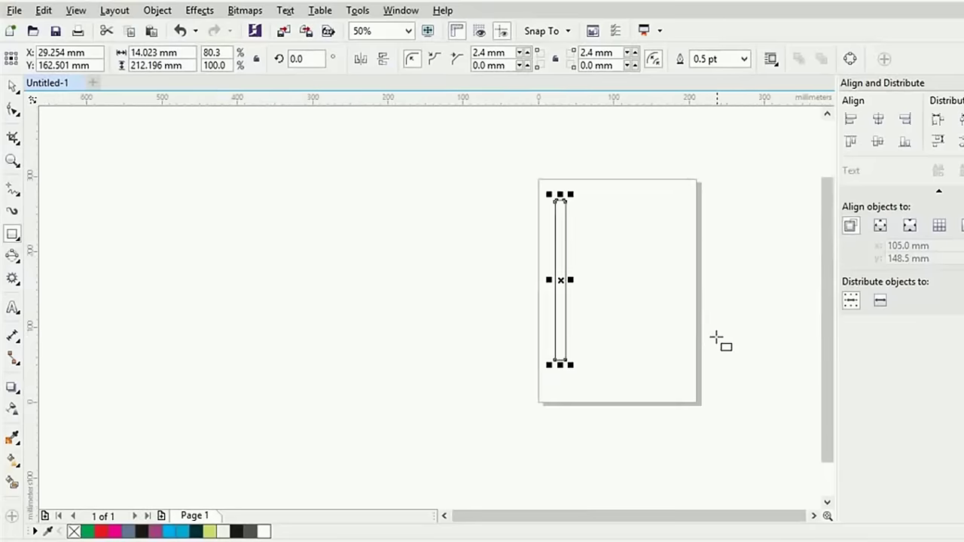
{"action": "scroll", "coordinate": [686, 330], "scroll_direction": "up", "scroll_amount": 1}
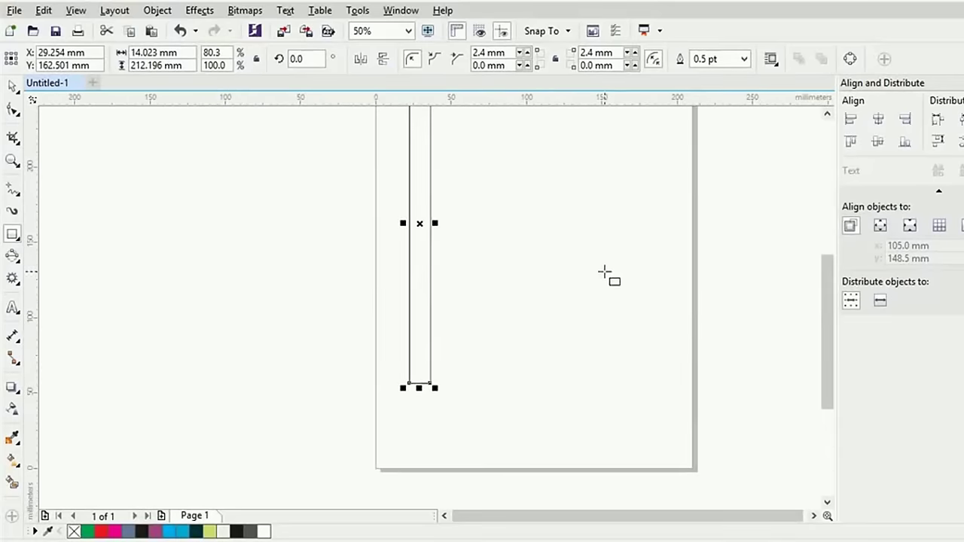
{"action": "left_click_drag", "start_coordinate": [595, 310], "coordinate": [590, 338]}
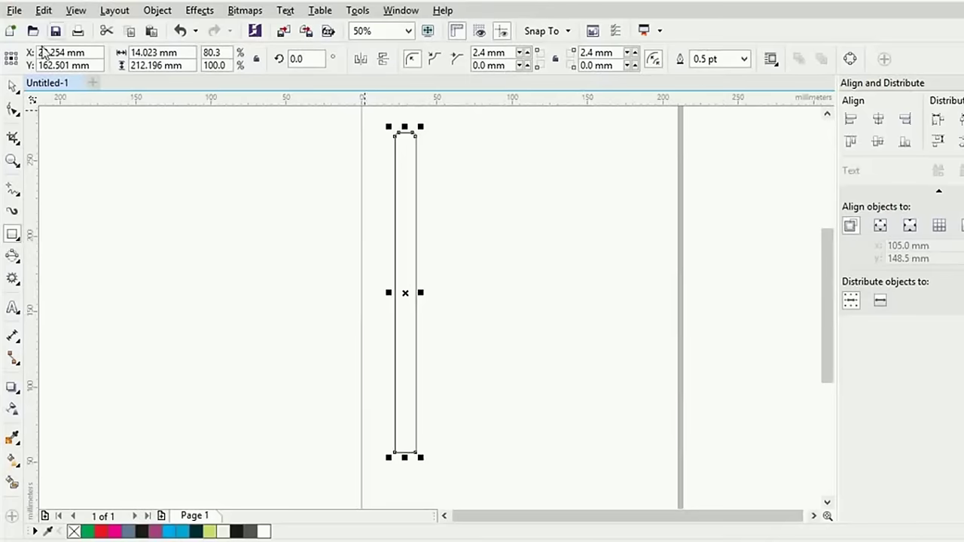
Drag the right-middle handle inward with Pick to leave a centred 7.144 mm wide copy
{"action": "left_click", "coordinate": [13, 88]}
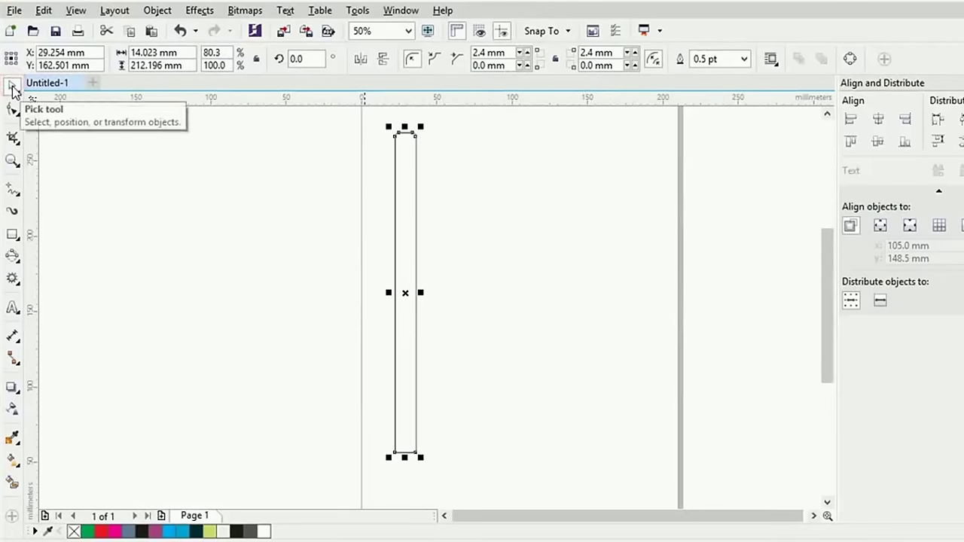
{"action": "left_click", "coordinate": [411, 317]}
{"action": "left_click", "coordinate": [410, 316]}
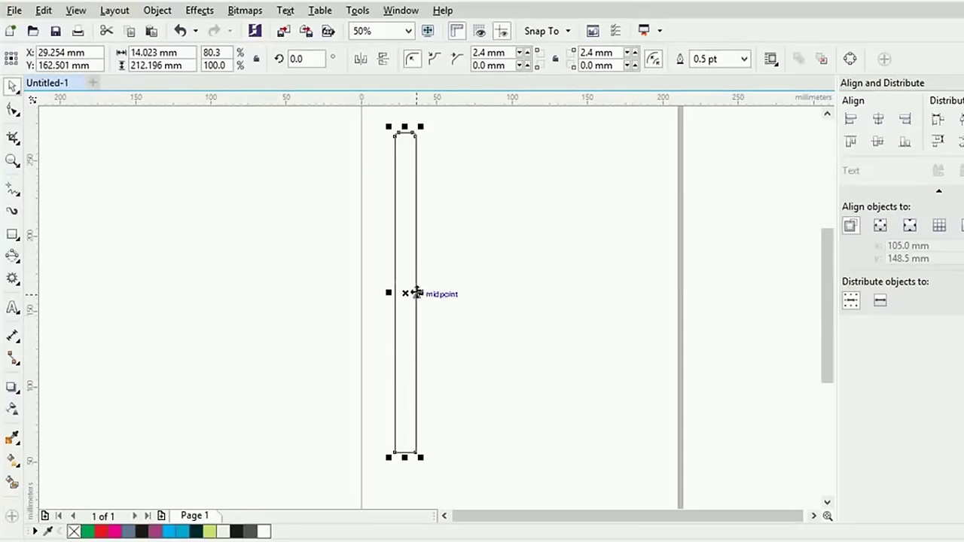
{"action": "scroll", "coordinate": [416, 293], "scroll_direction": "up", "scroll_amount": 2}
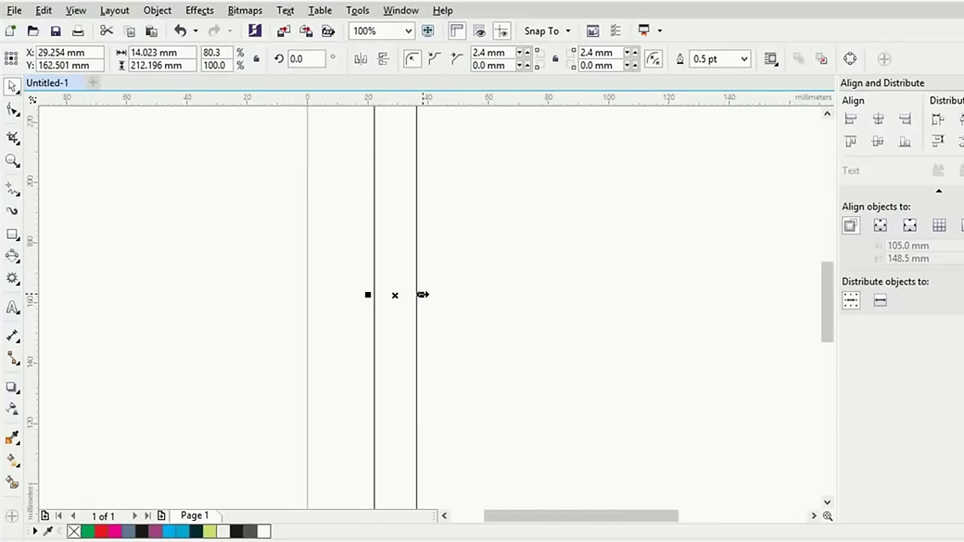
{"action": "left_click_drag", "start_coordinate": [422, 294], "coordinate": [392, 295]}
{"action": "scroll", "coordinate": [419, 301], "scroll_direction": "up", "scroll_amount": 2}
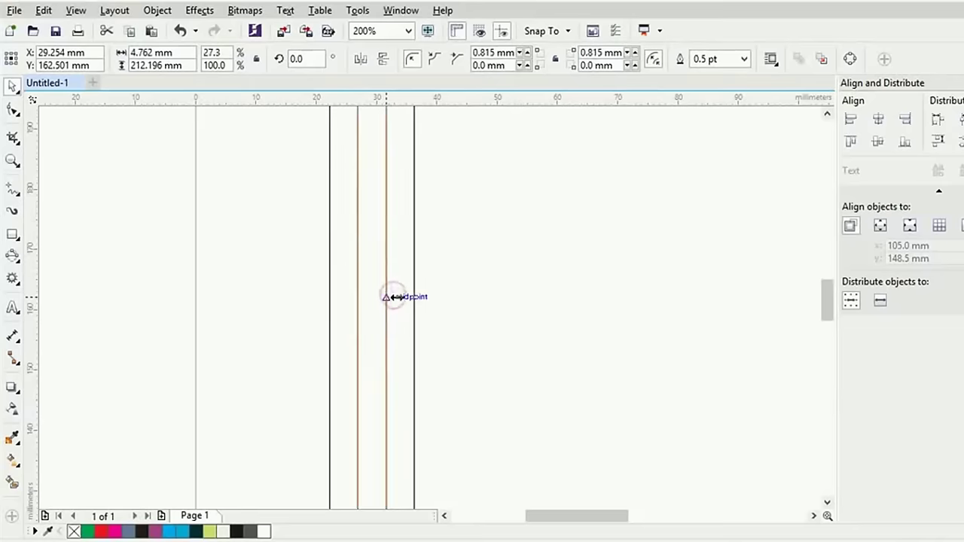
{"action": "left_click_drag", "start_coordinate": [393, 296], "coordinate": [400, 293]}
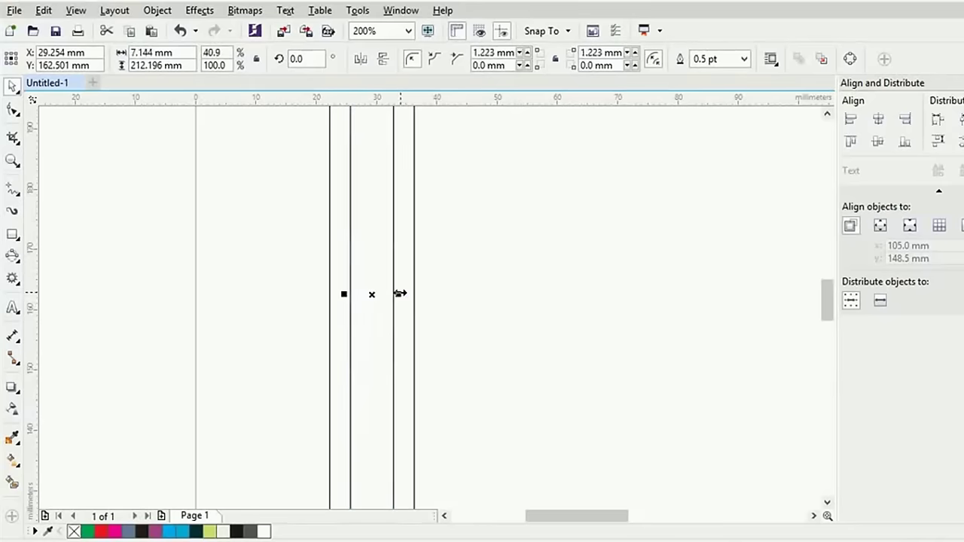
{"action": "scroll", "coordinate": [467, 287], "scroll_direction": "down", "scroll_amount": 1}
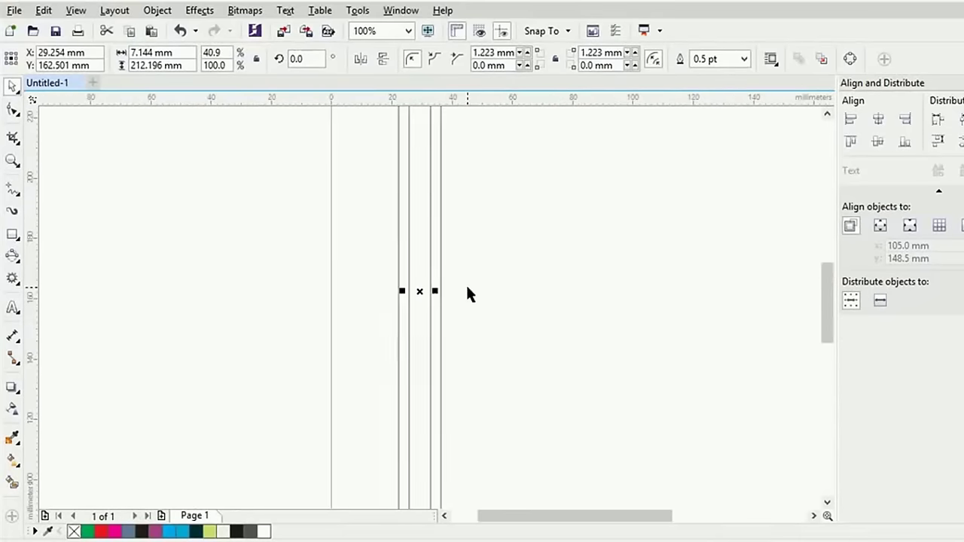
{"action": "scroll", "coordinate": [467, 287], "scroll_direction": "down", "scroll_amount": 1}
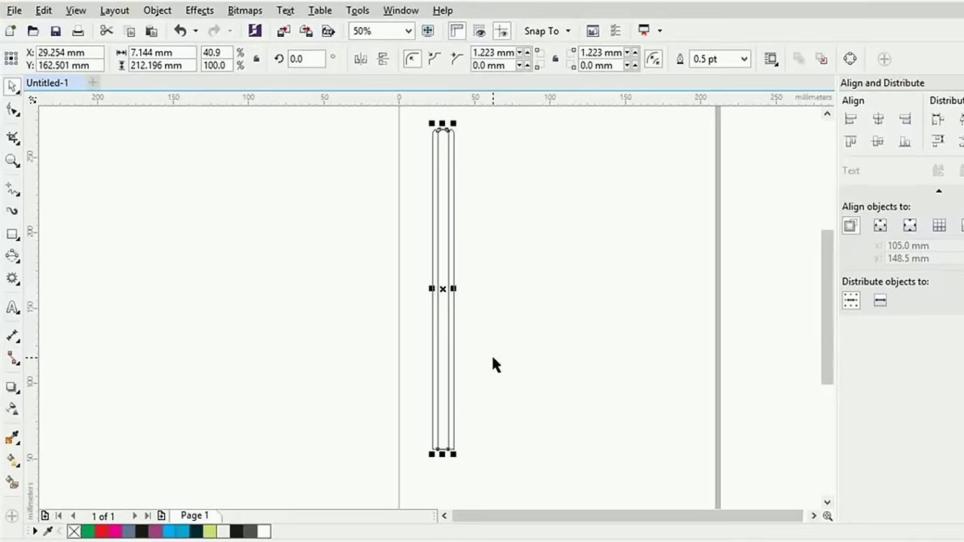
Draw a polygon about 16 × 15 mm just below the pencil's tall rectangles
{"action": "scroll", "coordinate": [493, 365], "scroll_direction": "down", "scroll_amount": 1}
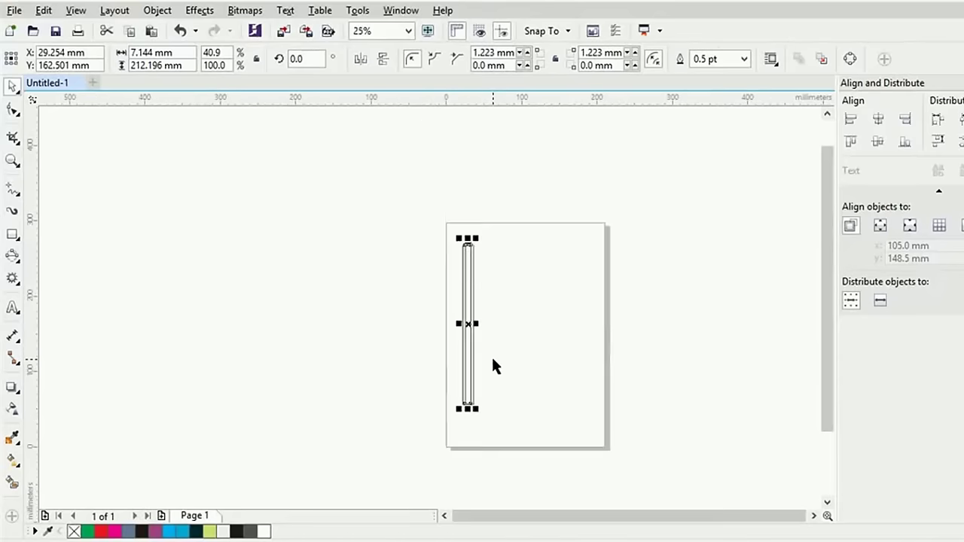
{"action": "scroll", "coordinate": [493, 365], "scroll_direction": "up", "scroll_amount": 1}
{"action": "scroll", "coordinate": [500, 394], "scroll_direction": "up", "scroll_amount": 1}
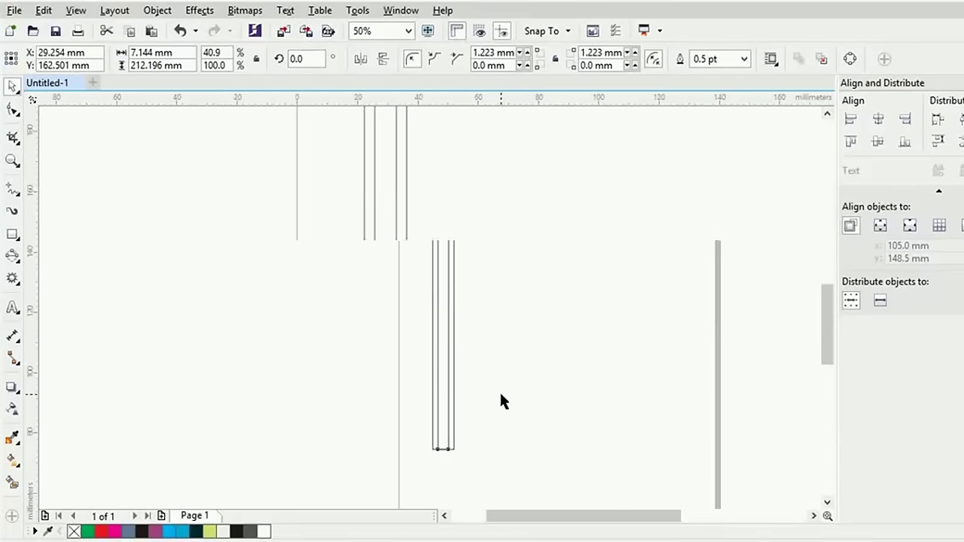
{"action": "left_click_drag", "start_coordinate": [462, 422], "coordinate": [465, 272]}
{"action": "left_click", "coordinate": [12, 235]}
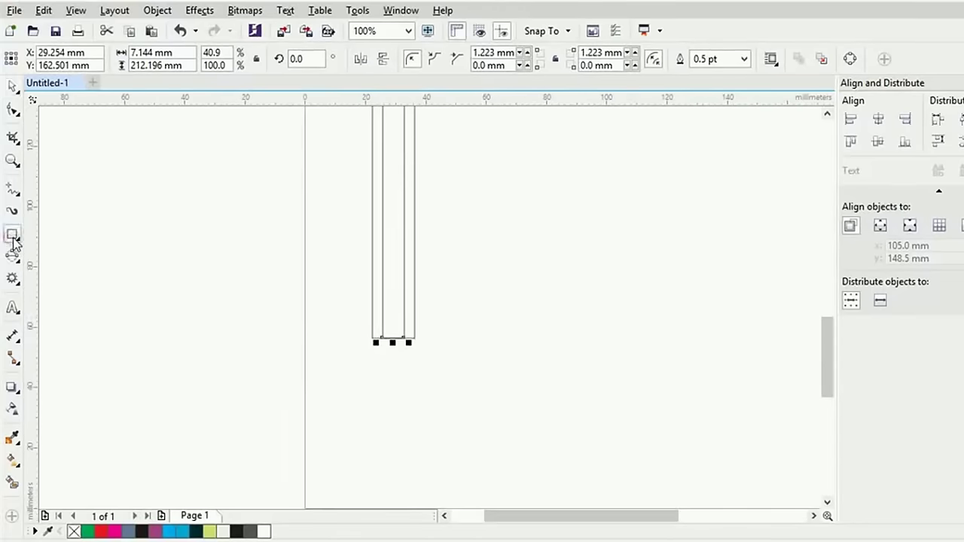
{"action": "right_click", "coordinate": [12, 239]}
{"action": "left_click", "coordinate": [9, 280]}
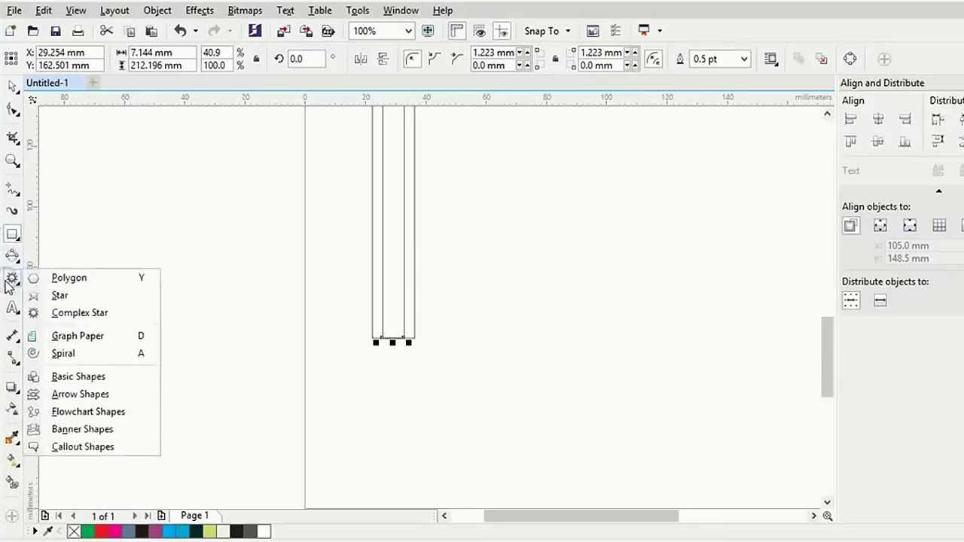
{"action": "left_click", "coordinate": [80, 283]}
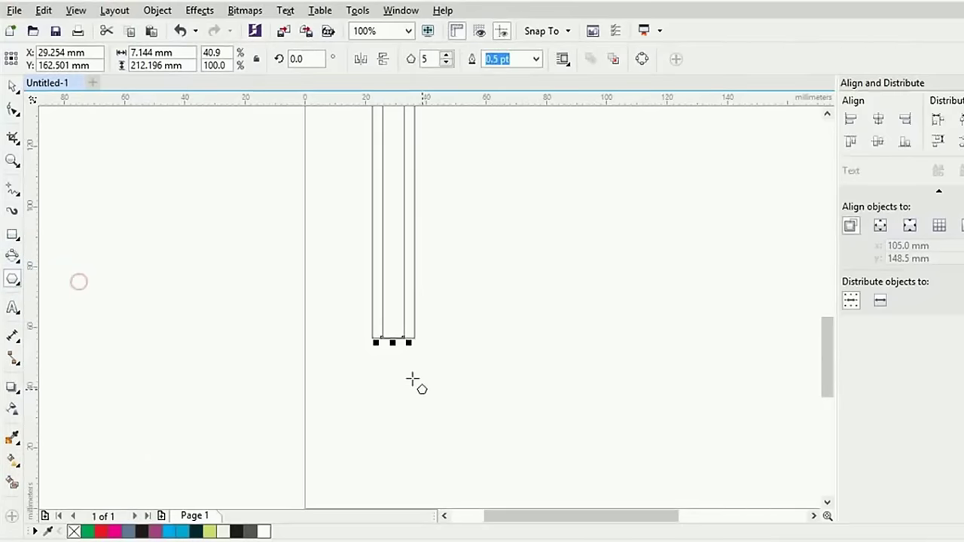
{"action": "left_click_drag", "start_coordinate": [394, 338], "coordinate": [450, 370]}
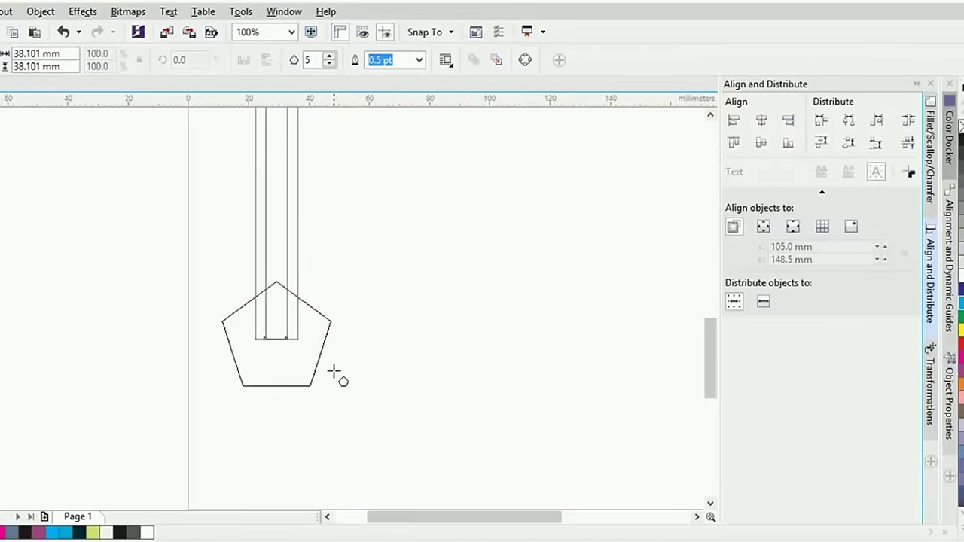
{"action": "left_click_drag", "start_coordinate": [333, 372], "coordinate": [301, 351]}
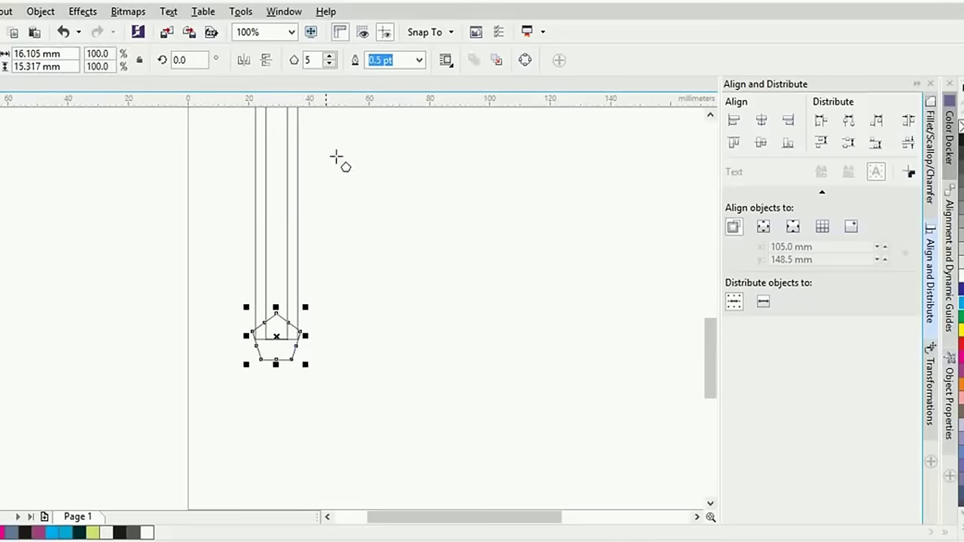
Set the polygon to 3 sides, giving a small triangle of about 14.665 × 12.701 mm
{"action": "double_click", "coordinate": [309, 61]}
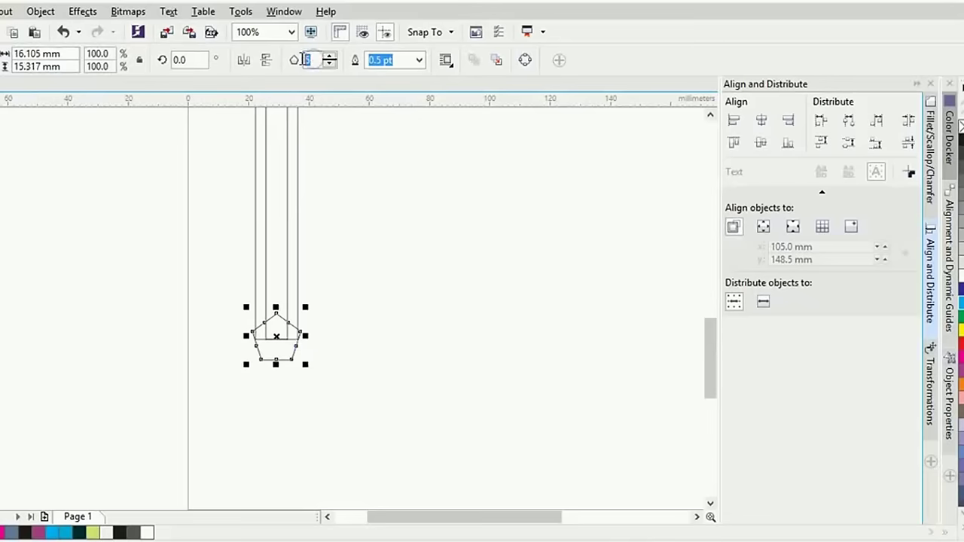
{"action": "type", "text": "3"}
{"action": "key", "text": "Return"}
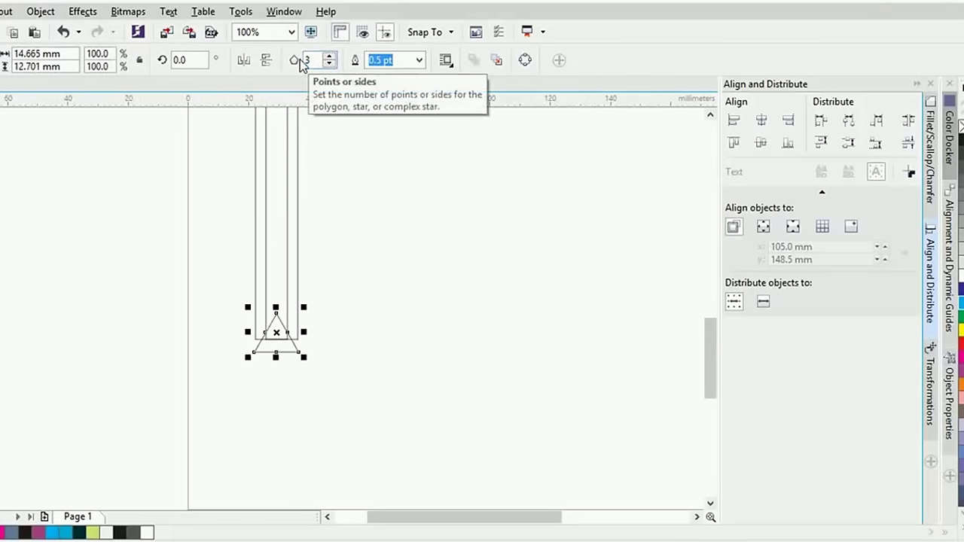
{"action": "scroll", "coordinate": [284, 283], "scroll_direction": "up", "scroll_amount": 1}
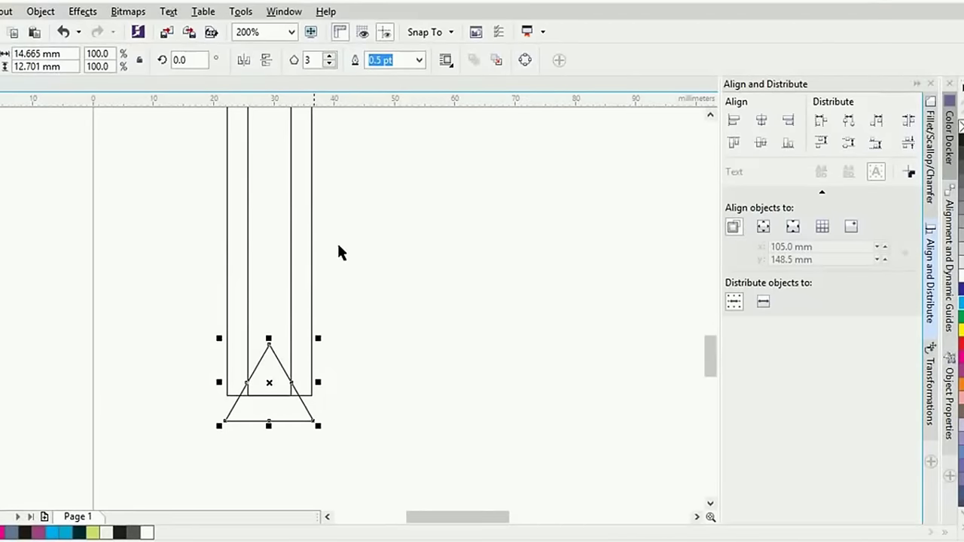
Select the outer rectangle and triangle and align their bottoms
{"action": "left_click", "coordinate": [382, 233]}
{"action": "left_click", "coordinate": [310, 286]}
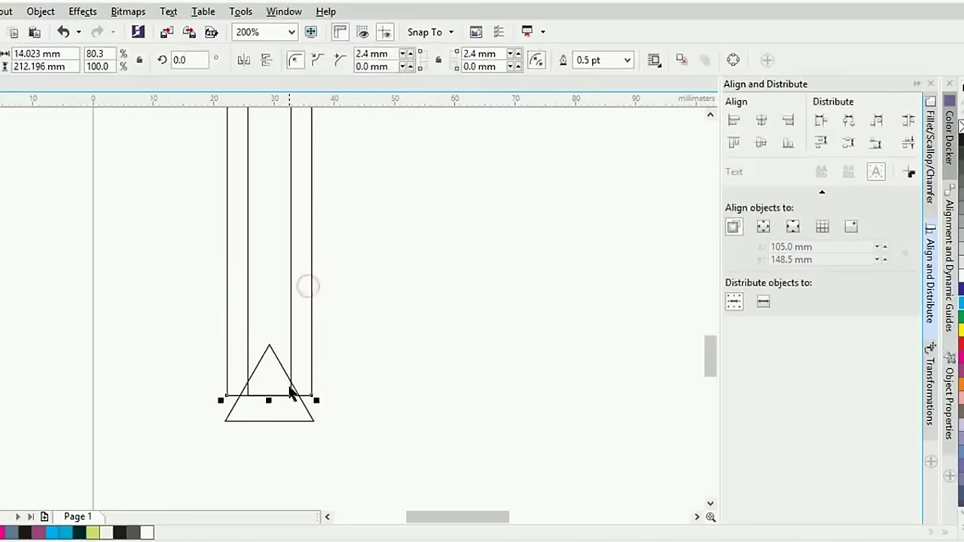
{"action": "left_click", "coordinate": [296, 421], "text": "shift"}
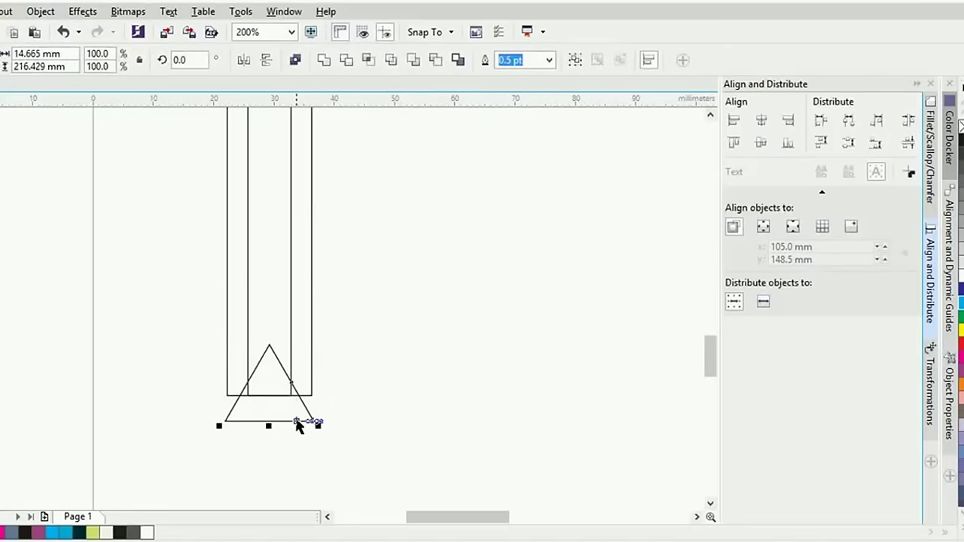
{"action": "left_click", "coordinate": [312, 343], "text": "shift"}
{"action": "left_click", "coordinate": [306, 278], "text": "shift"}
{"action": "scroll", "coordinate": [307, 279], "scroll_direction": "down", "scroll_amount": 3}
{"action": "scroll", "coordinate": [368, 308], "scroll_direction": "up", "scroll_amount": 3}
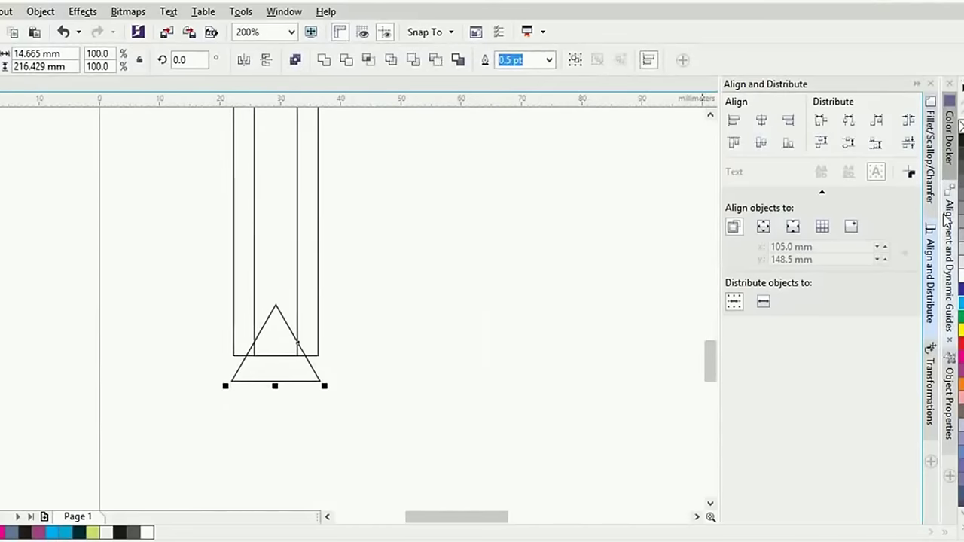
{"action": "left_click", "coordinate": [649, 60]}
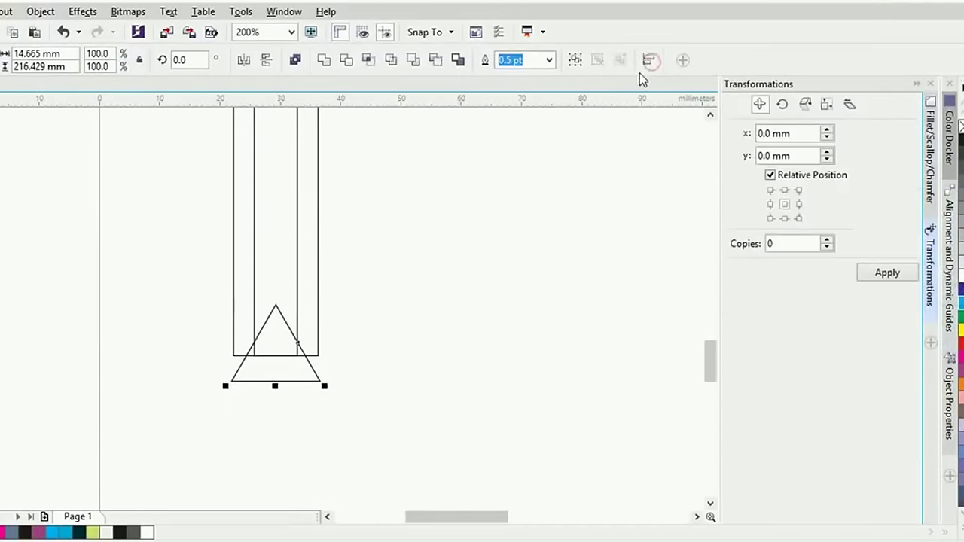
{"action": "left_click", "coordinate": [647, 62]}
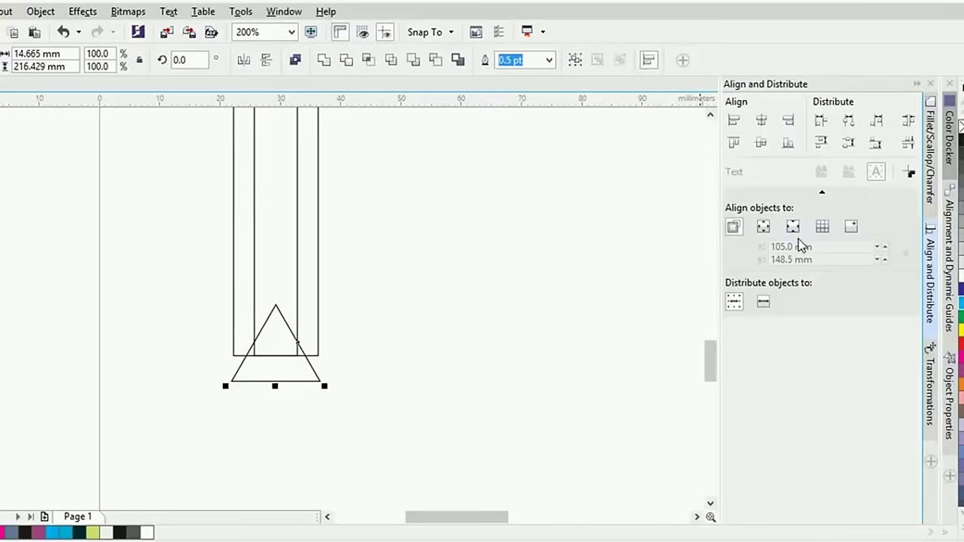
{"action": "left_click", "coordinate": [789, 147]}
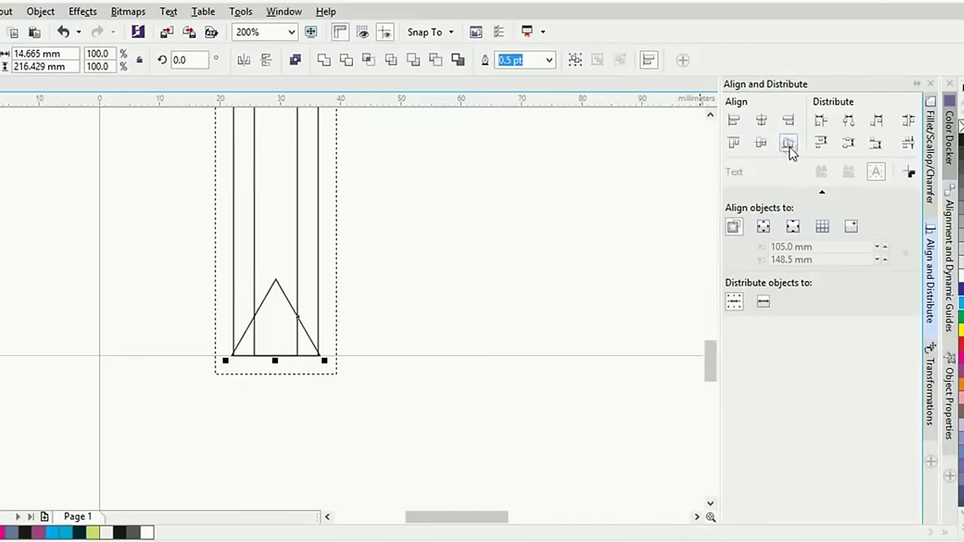
Move the triangle below the rectangles, retry Align Bottom, then undo it
{"action": "left_click", "coordinate": [482, 271]}
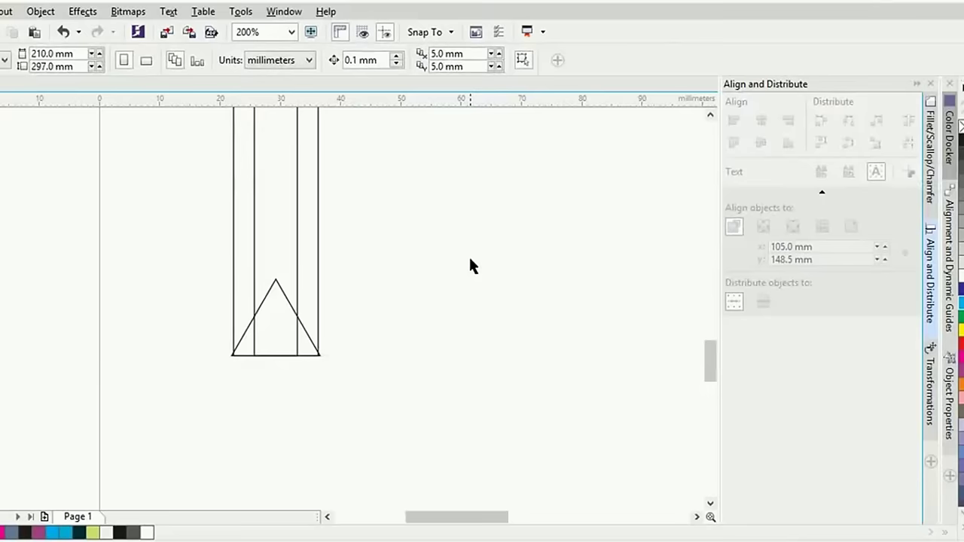
{"action": "left_click", "coordinate": [317, 295]}
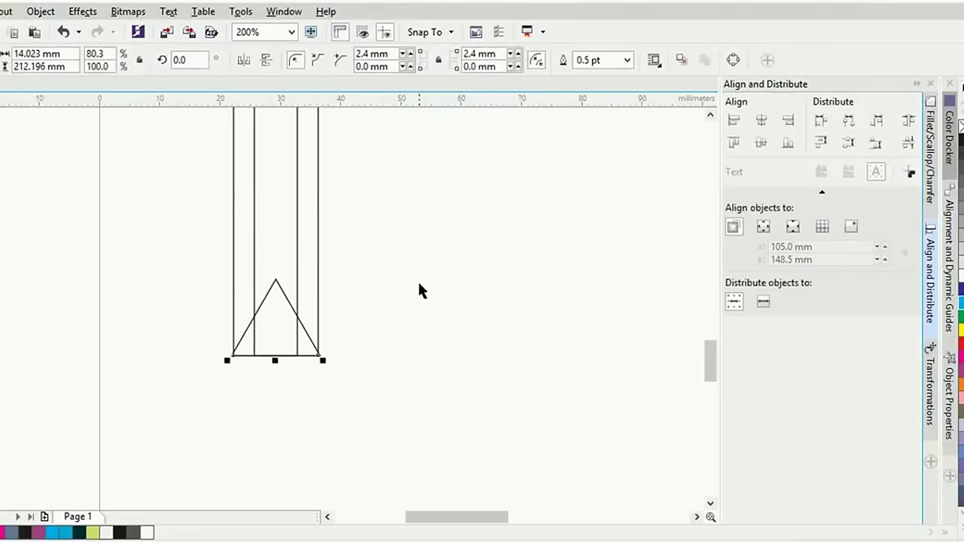
{"action": "left_click", "coordinate": [411, 301]}
{"action": "left_click_drag", "start_coordinate": [291, 306], "coordinate": [299, 376]}
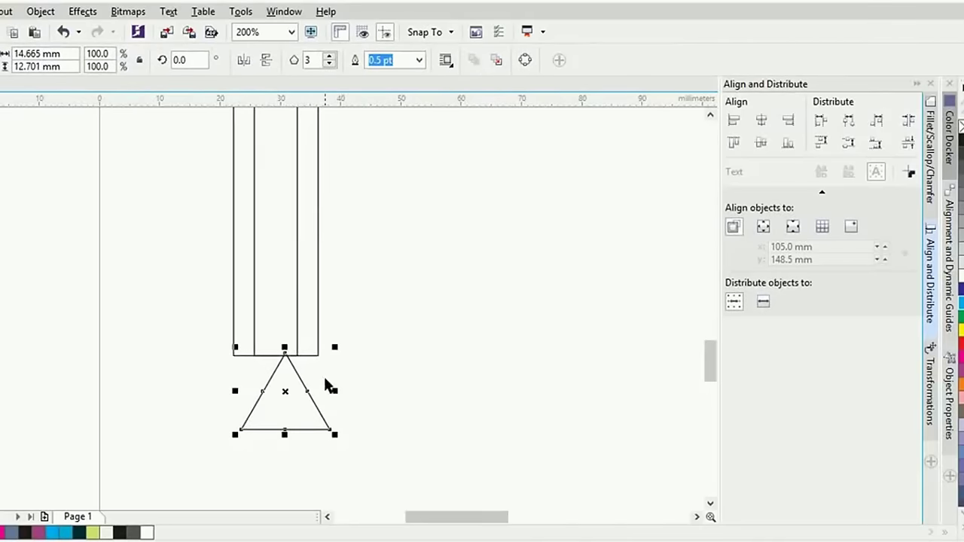
{"action": "left_click", "coordinate": [317, 320], "text": "shift"}
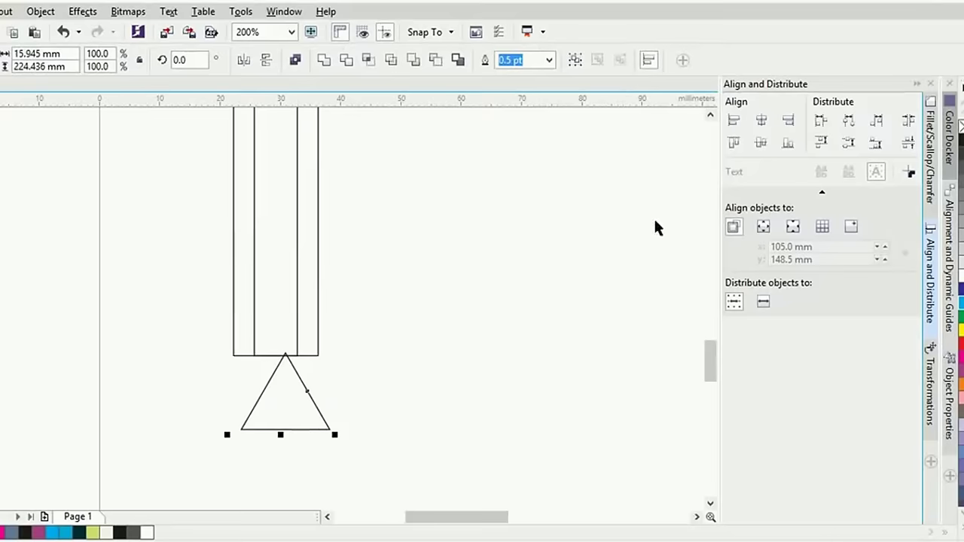
{"action": "left_click", "coordinate": [788, 145]}
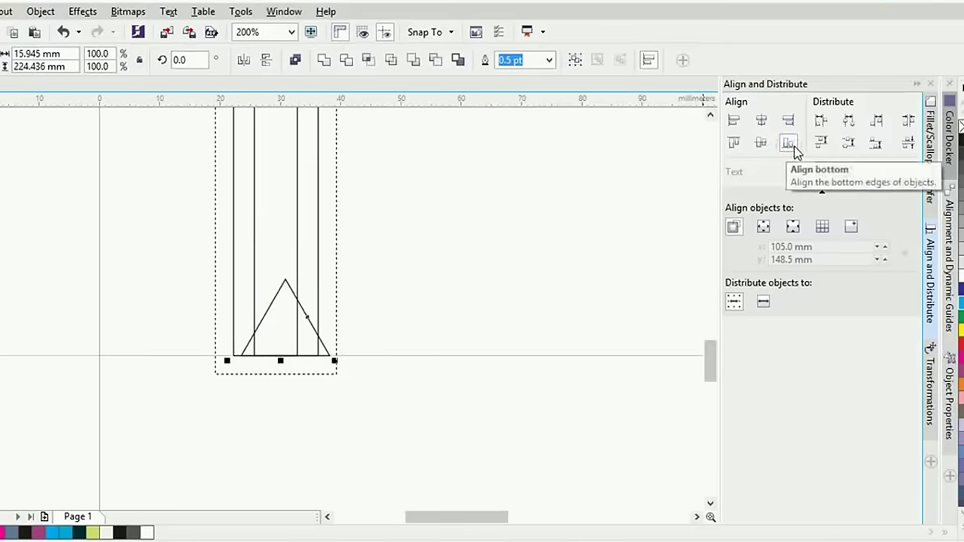
{"action": "left_click", "coordinate": [435, 315]}
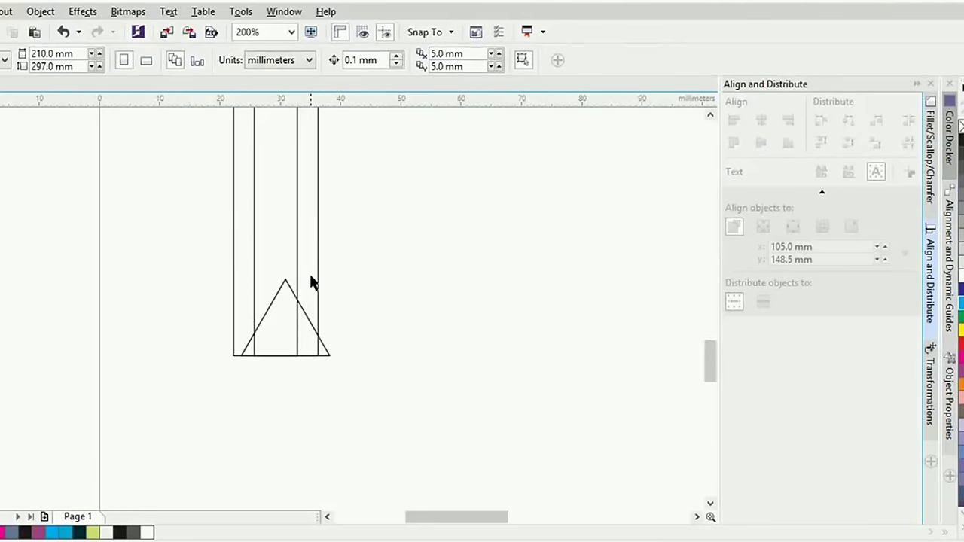
{"action": "key", "text": "ctrl+z"}
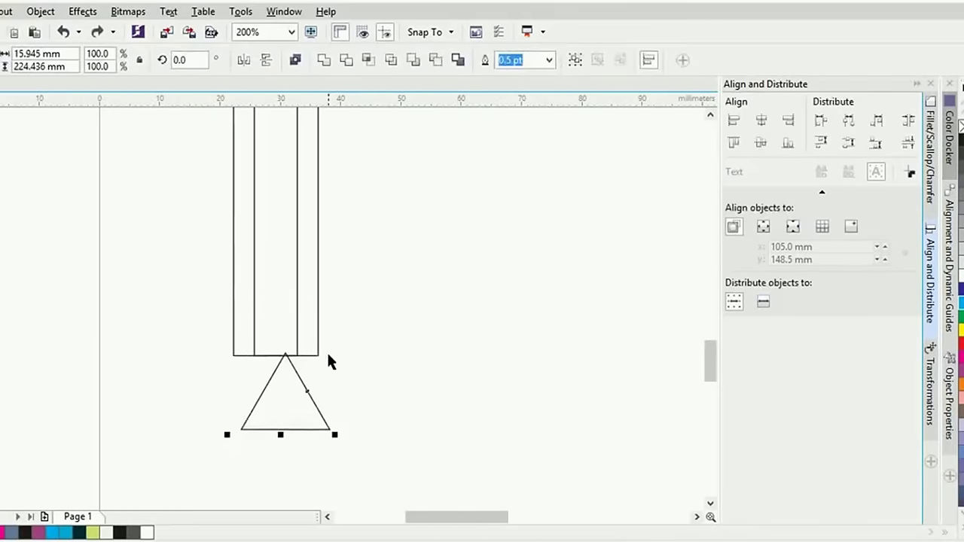
Align the outer rectangle's bottom to the triangle's base, then undo to keep the triangle below
{"action": "left_click", "coordinate": [407, 338]}
{"action": "left_click", "coordinate": [317, 341]}
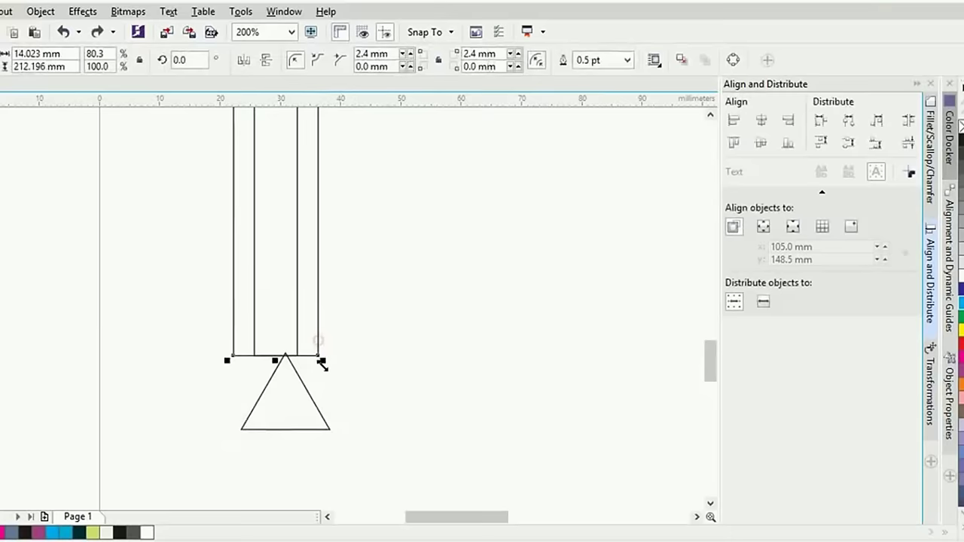
{"action": "left_click", "coordinate": [314, 403]}
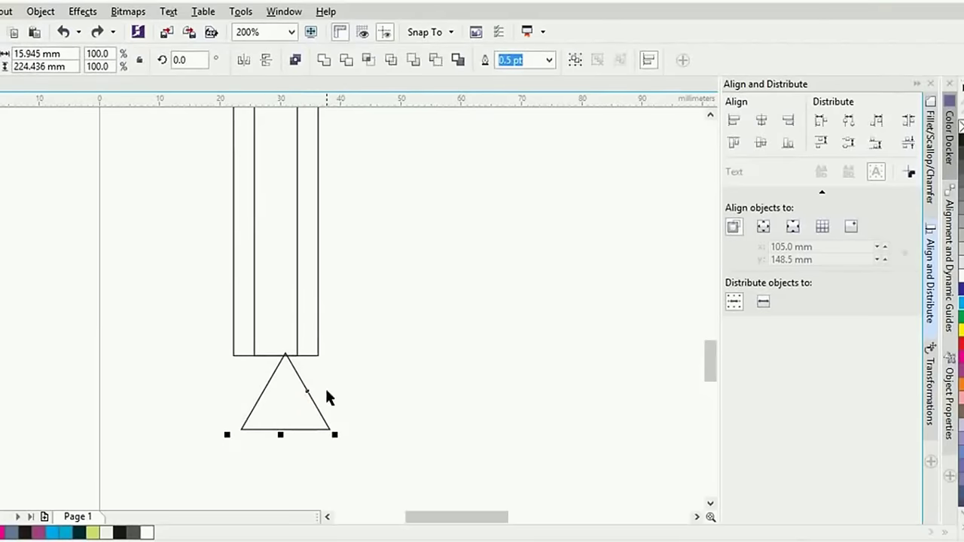
{"action": "left_click", "coordinate": [787, 142]}
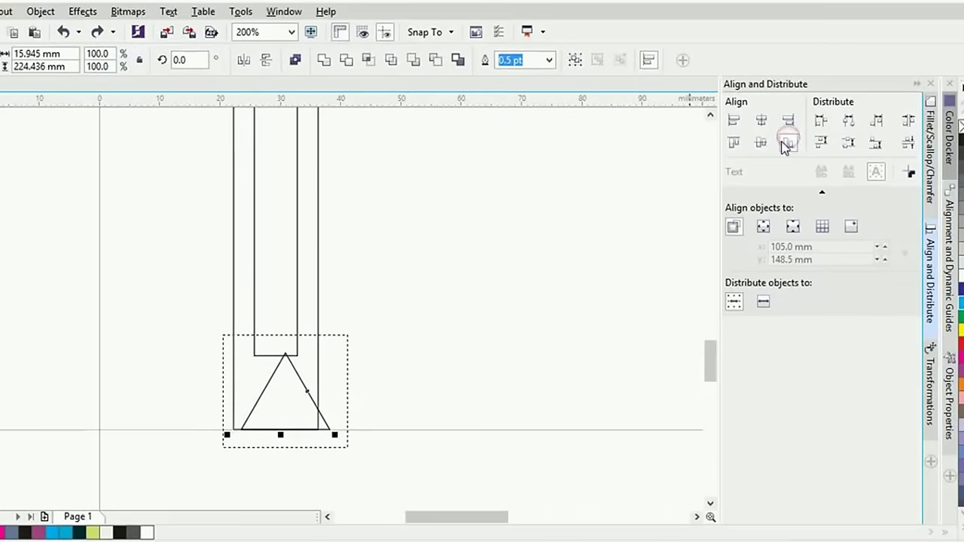
{"action": "left_click", "coordinate": [502, 266]}
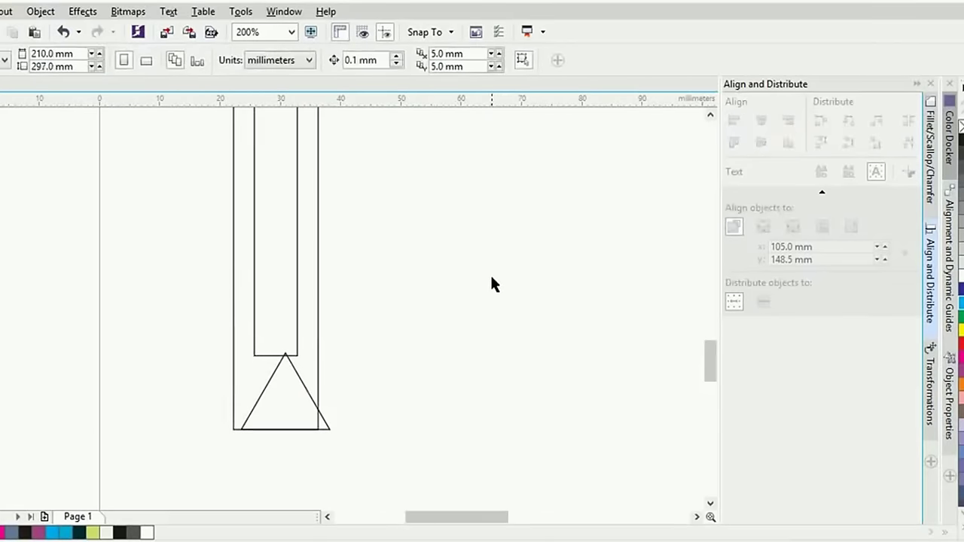
{"action": "key", "text": "ctrl+z"}
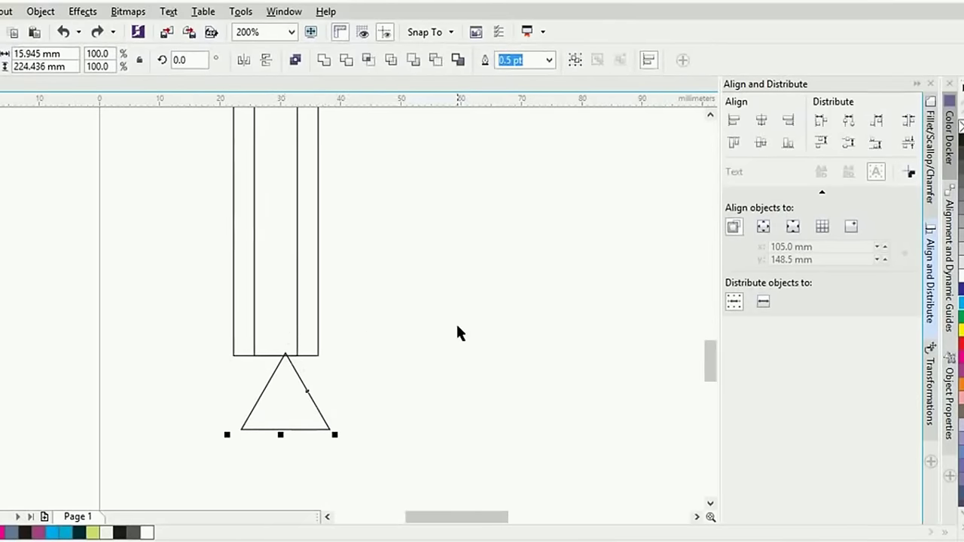
Undo the failed bottom alignment and reposition the triangle below the pencil body
{"action": "left_click", "coordinate": [510, 278]}
{"action": "left_click", "coordinate": [319, 327]}
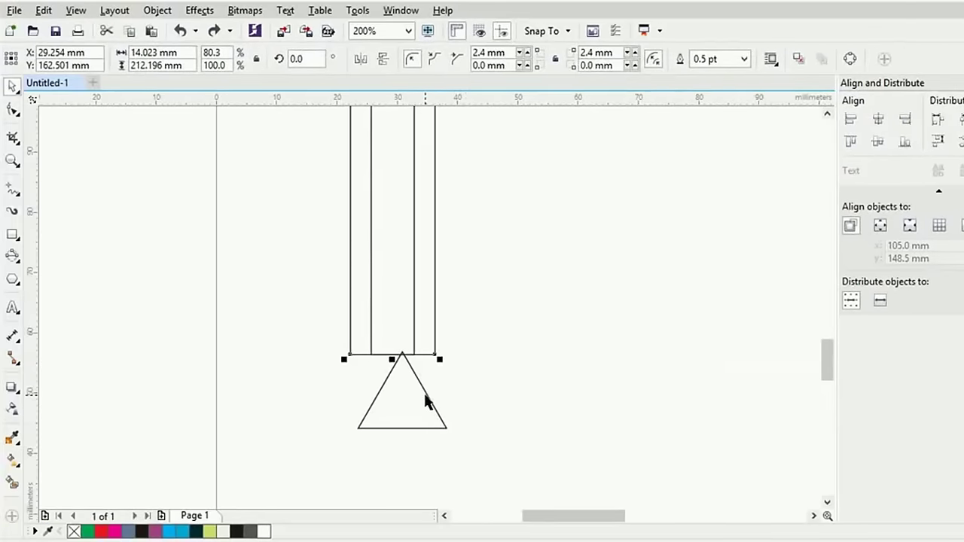
{"action": "left_click", "coordinate": [424, 396], "text": "shift"}
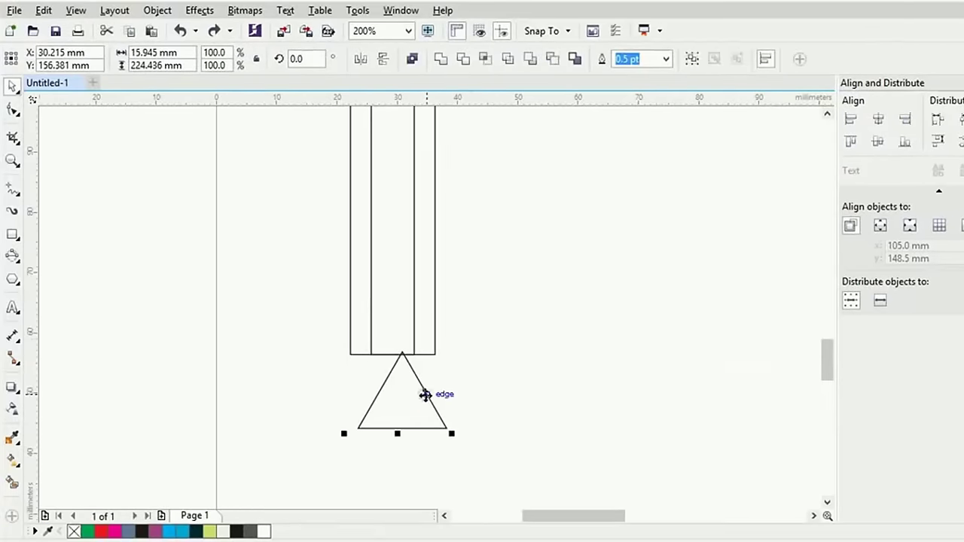
{"action": "left_click", "coordinate": [903, 143]}
{"action": "left_click", "coordinate": [598, 221]}
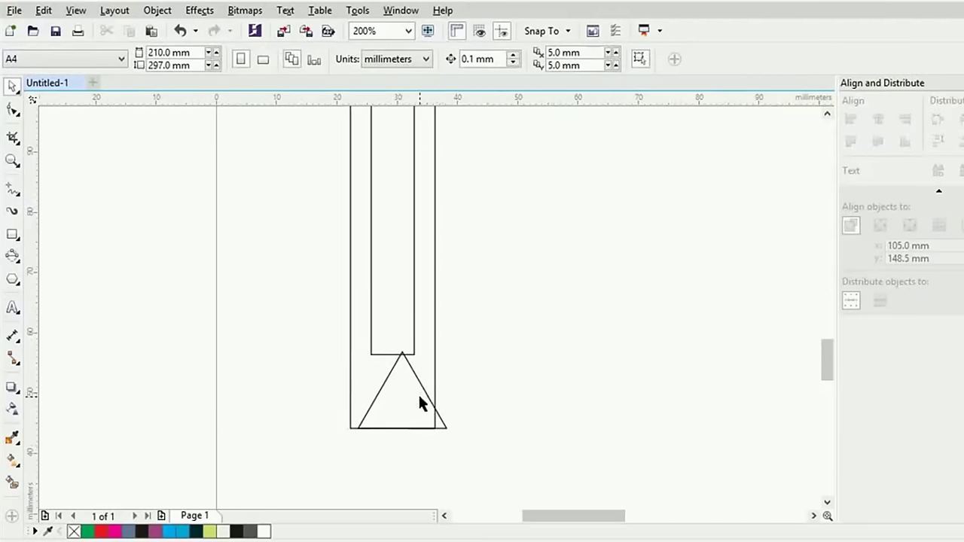
{"action": "key", "text": "ctrl+z"}
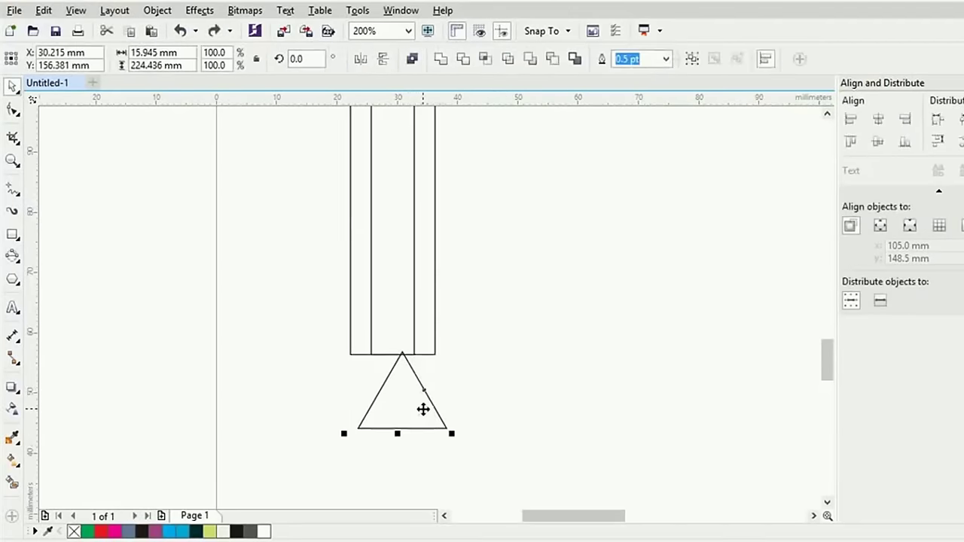
{"action": "key", "text": "ctrl+z"}
{"action": "left_click", "coordinate": [520, 344]}
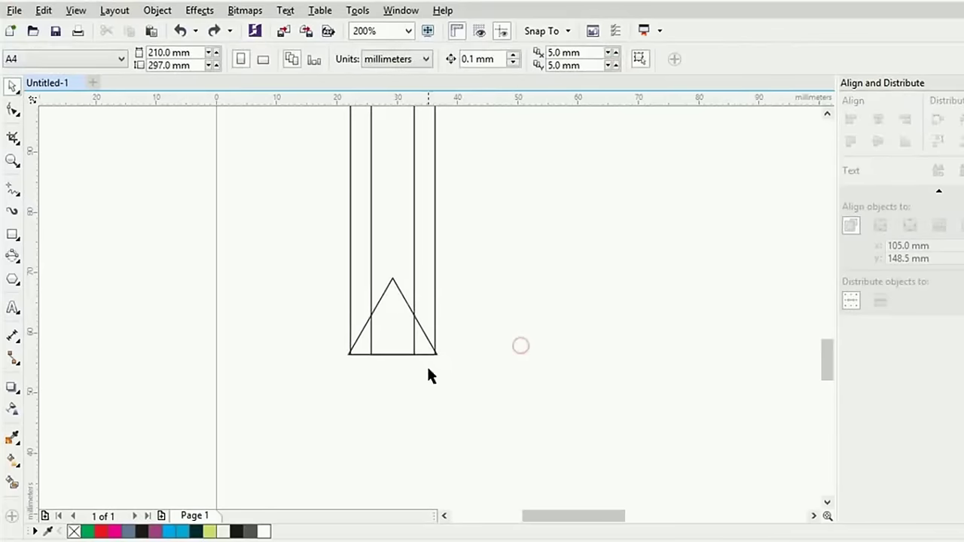
{"action": "left_click", "coordinate": [446, 350]}
{"action": "left_click_drag", "start_coordinate": [436, 353], "coordinate": [435, 345]}
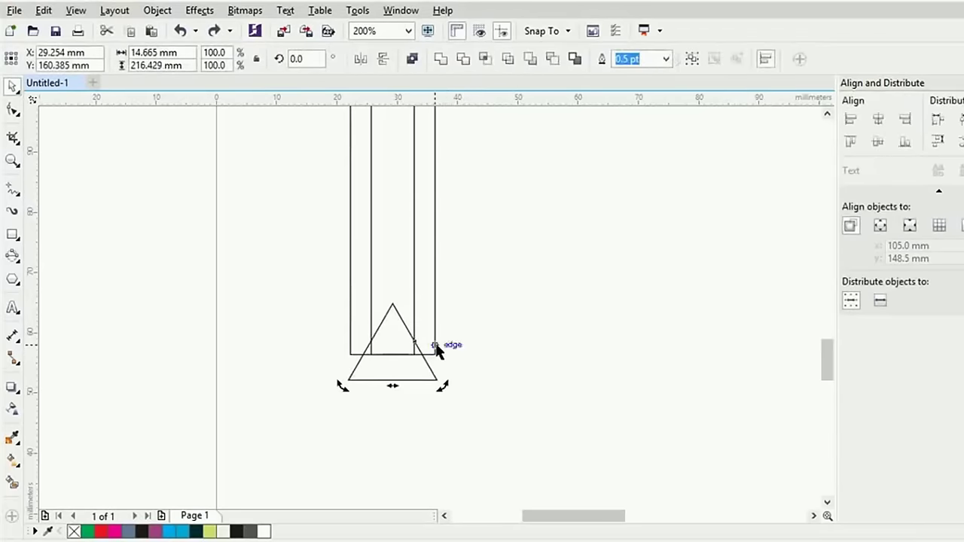
{"action": "left_click", "coordinate": [504, 305]}
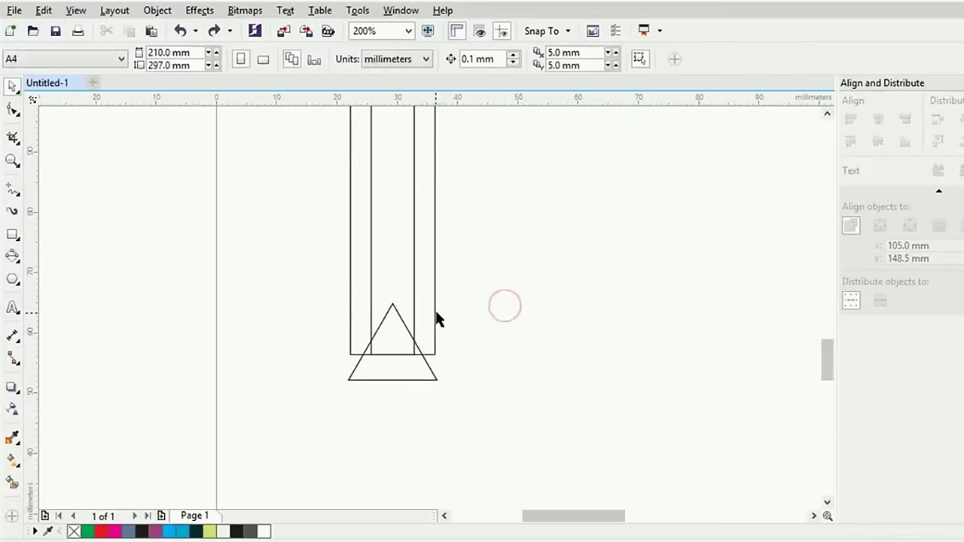
Align the triangle's bottom with the pencil body and centre it horizontally
{"action": "left_click", "coordinate": [428, 367]}
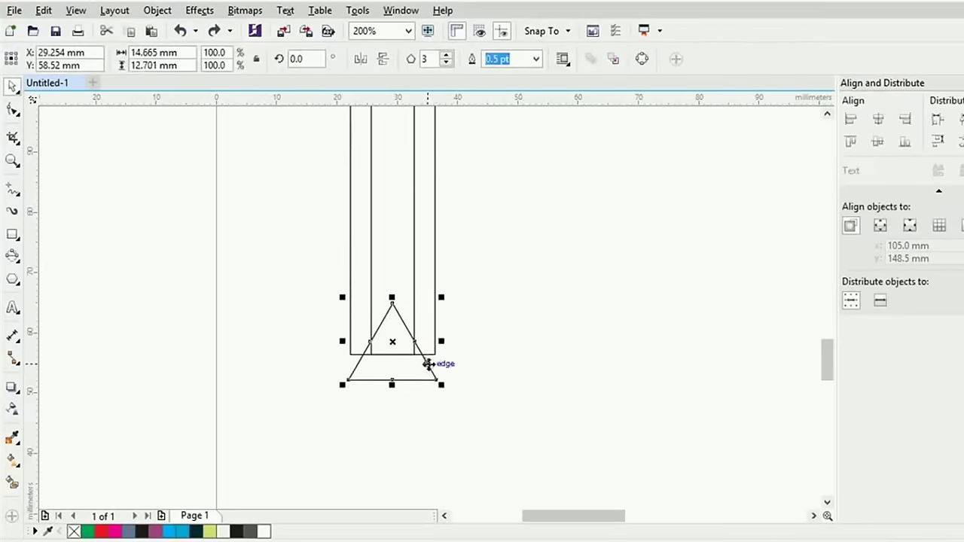
{"action": "left_click", "coordinate": [434, 268], "text": "shift"}
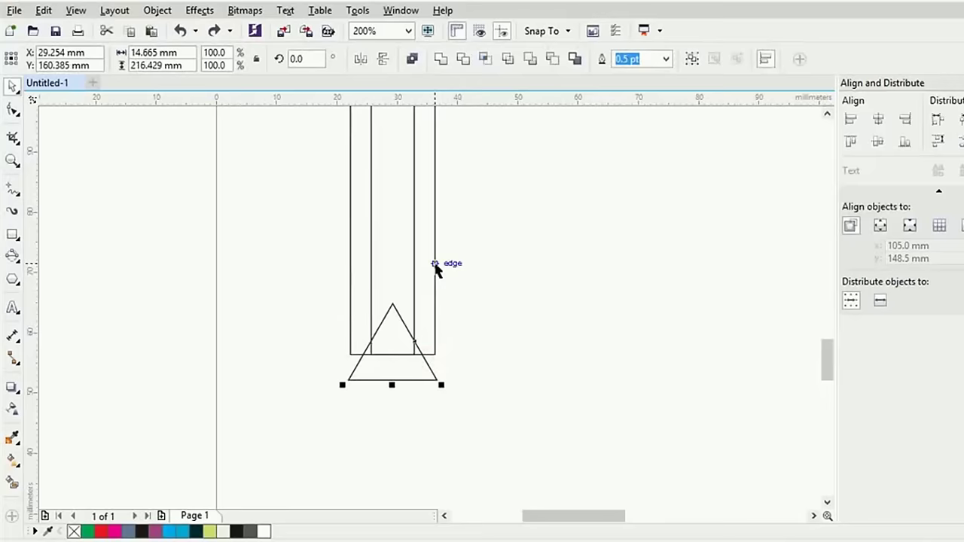
{"action": "left_click", "coordinate": [909, 142]}
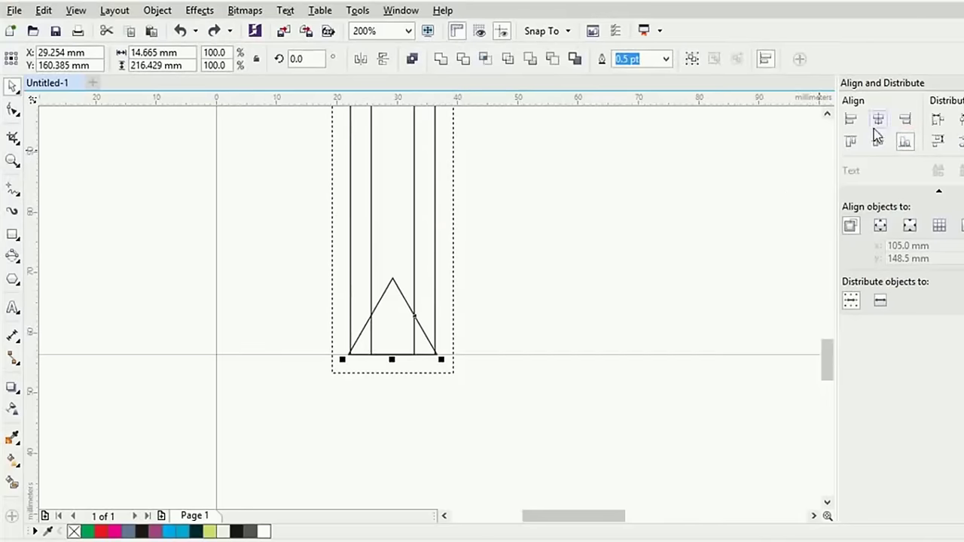
{"action": "left_click", "coordinate": [877, 122]}
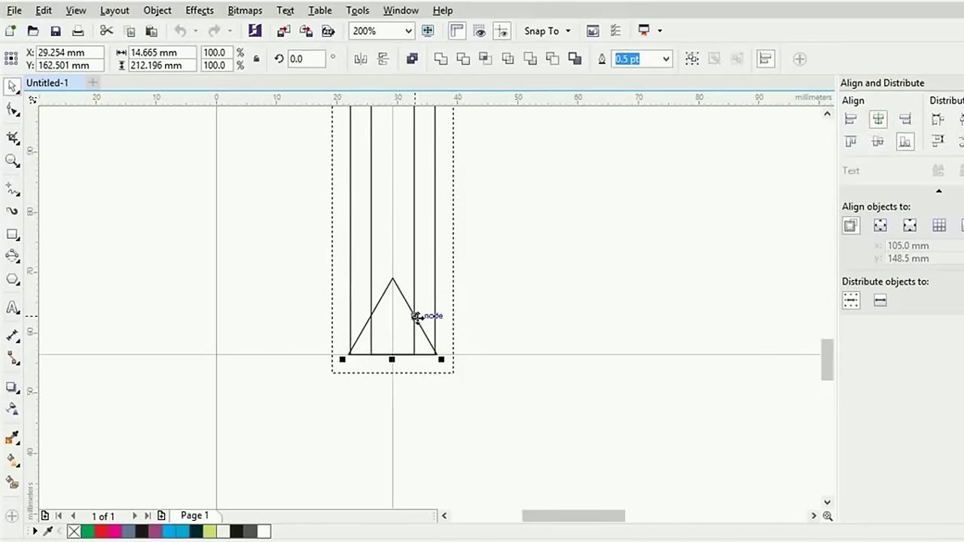
{"action": "left_click", "coordinate": [500, 295]}
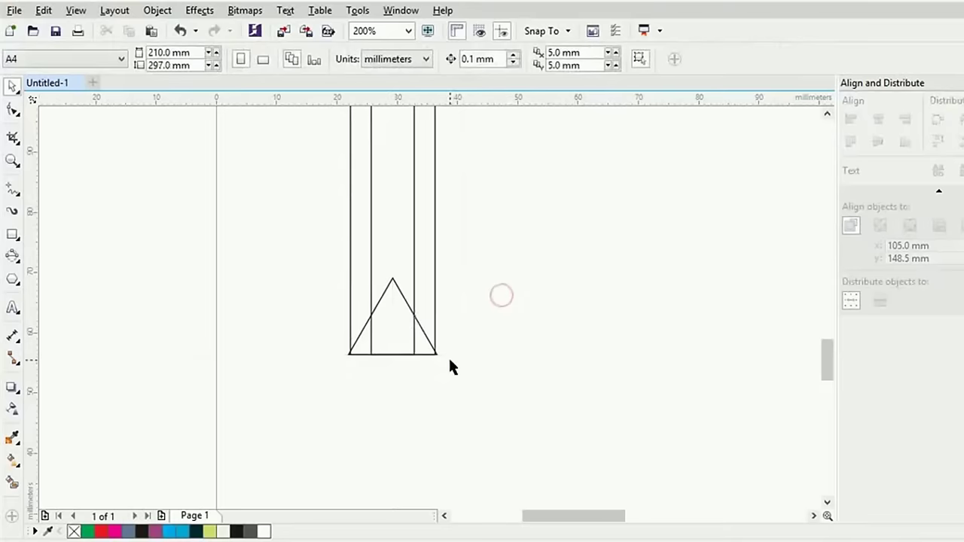
Narrow the triangle to 14.023 mm so its base corners meet the outer strips
{"action": "scroll", "coordinate": [449, 360], "scroll_direction": "up", "scroll_amount": 2}
{"action": "left_click", "coordinate": [348, 250]}
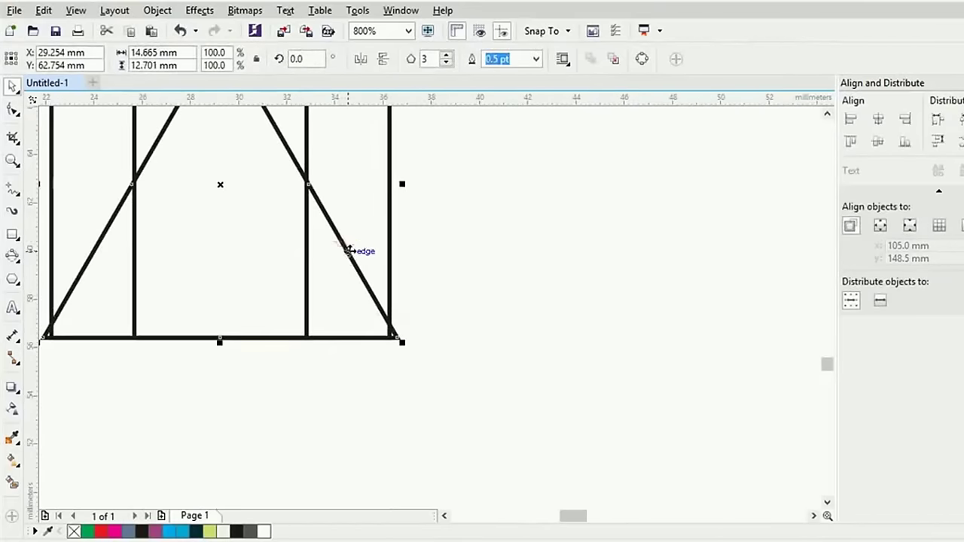
{"action": "left_click_drag", "start_coordinate": [402, 184], "coordinate": [394, 184]}
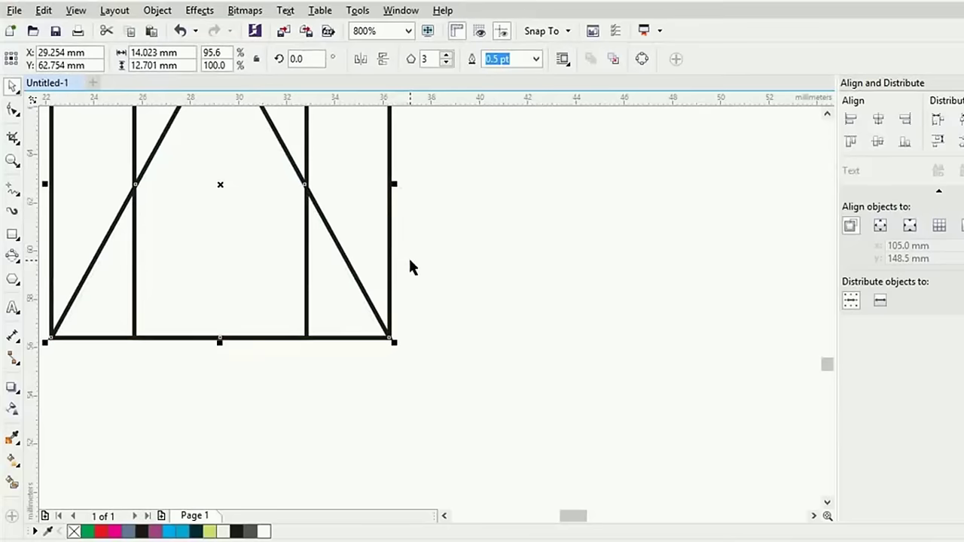
{"action": "left_click", "coordinate": [423, 287]}
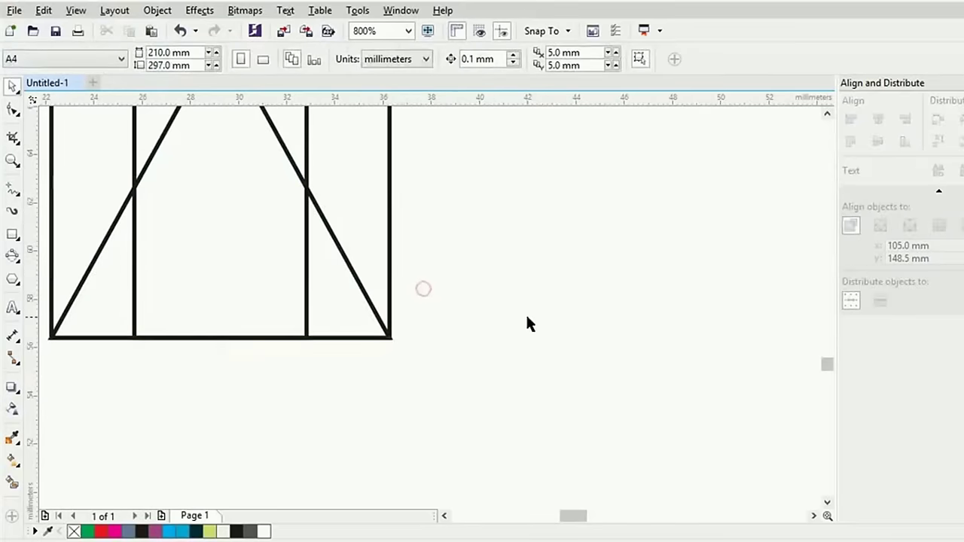
Mirror the triangle downward so it points below the body, base flush with the strips
{"action": "left_click", "coordinate": [372, 310]}
{"action": "scroll", "coordinate": [531, 292], "scroll_direction": "down", "scroll_amount": 1}
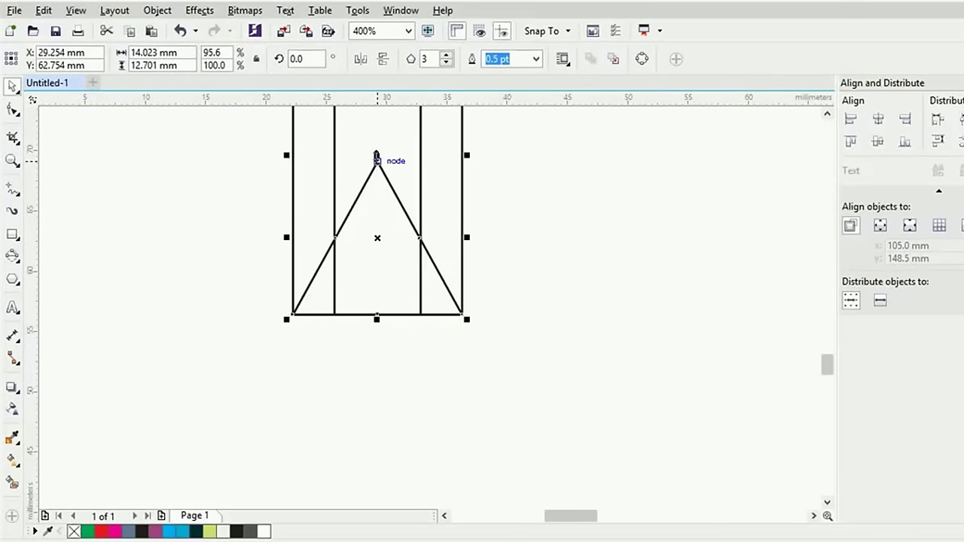
{"action": "left_click_drag", "start_coordinate": [376, 156], "coordinate": [382, 354]}
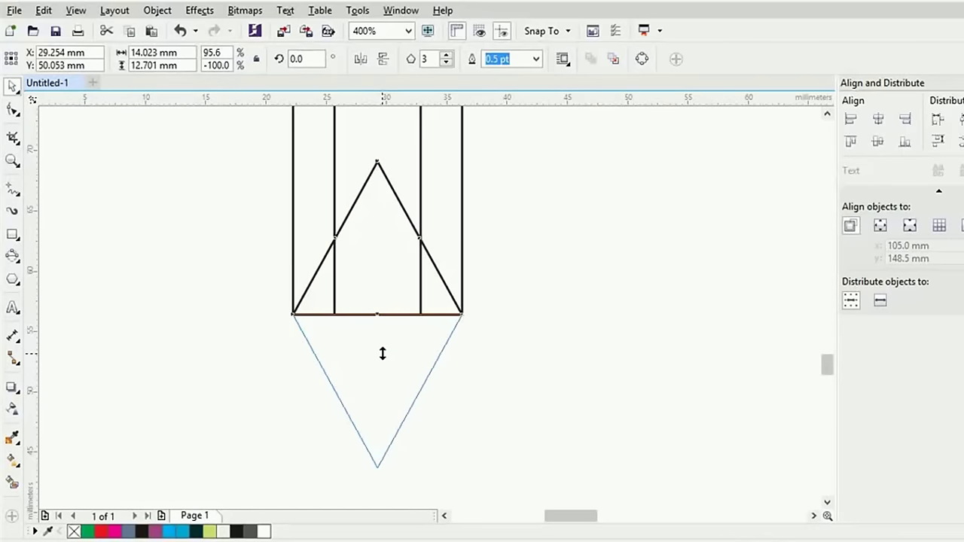
{"action": "left_click_drag", "start_coordinate": [382, 354], "coordinate": [381, 351]}
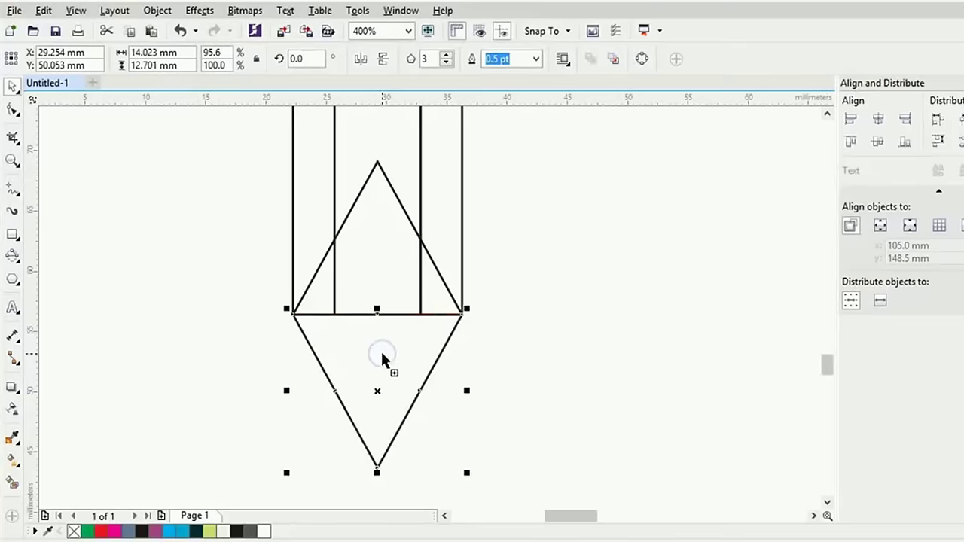
{"action": "key", "text": "ctrl+z"}
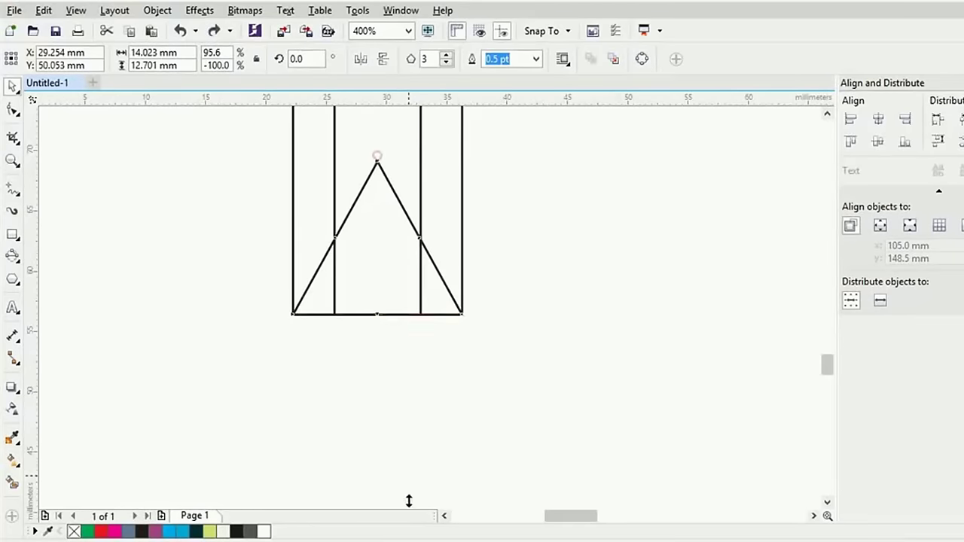
{"action": "left_click_drag", "start_coordinate": [377, 154], "coordinate": [425, 374]}
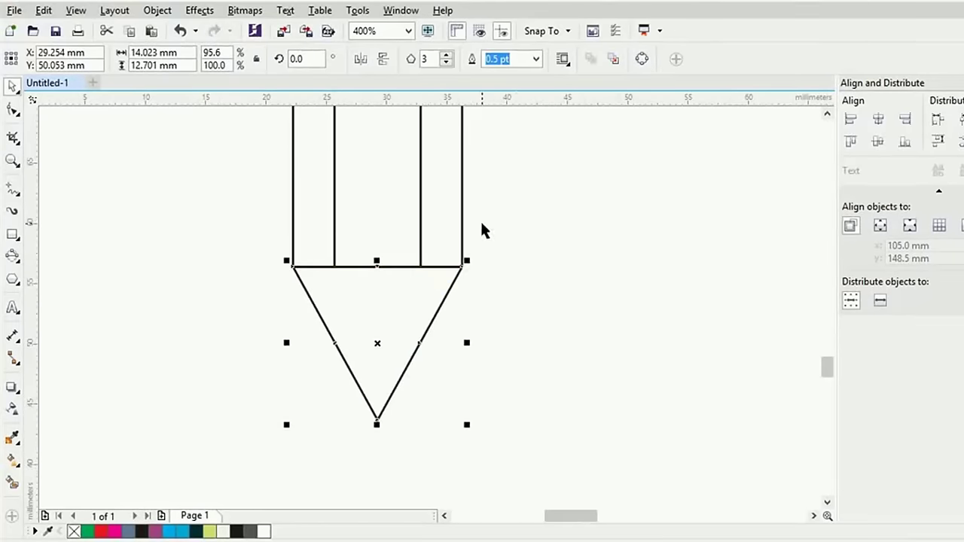
{"action": "left_click", "coordinate": [575, 219]}
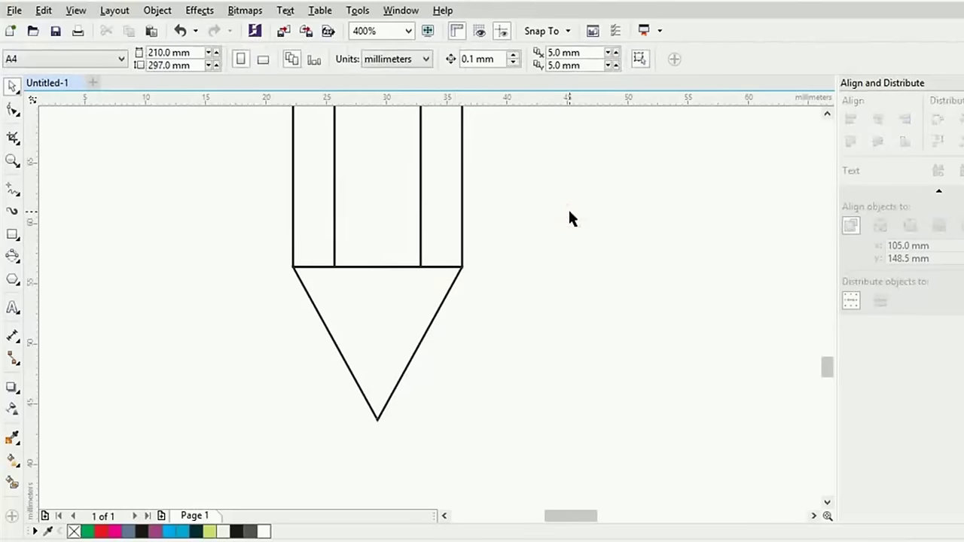
Stretch the tip triangle downward into a long point
{"action": "left_click", "coordinate": [381, 365]}
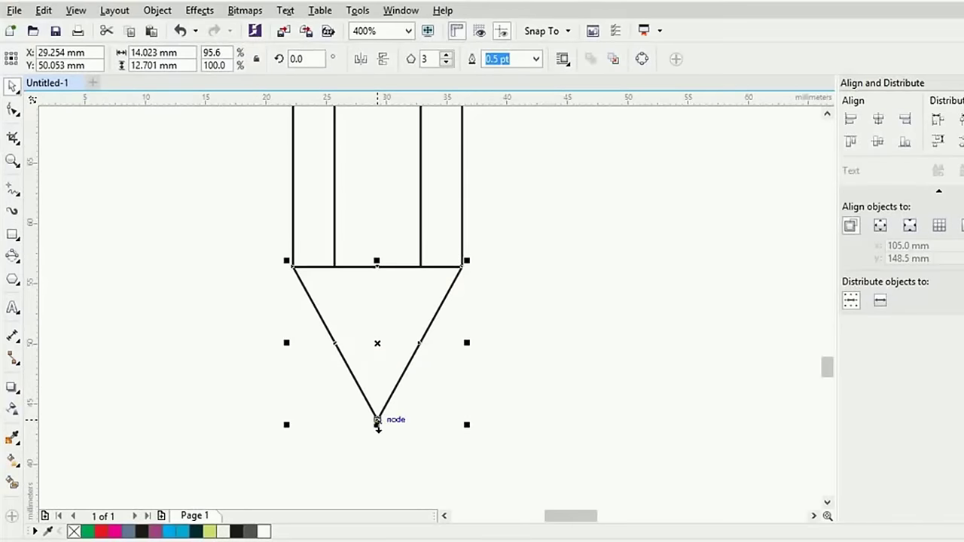
{"action": "left_click_drag", "start_coordinate": [377, 423], "coordinate": [381, 469]}
{"action": "scroll", "coordinate": [491, 365], "scroll_direction": "down", "scroll_amount": 3}
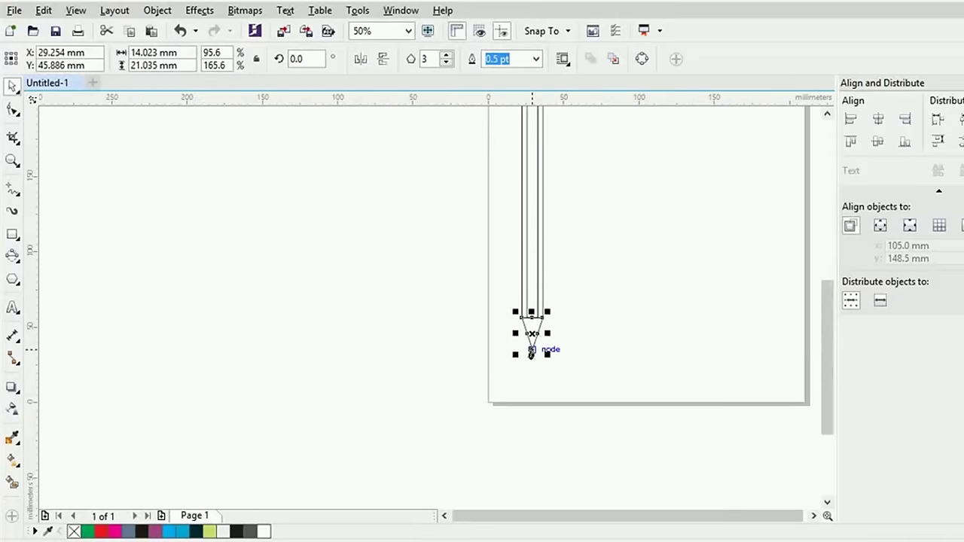
{"action": "left_click_drag", "start_coordinate": [531, 354], "coordinate": [531, 371]}
{"action": "left_click", "coordinate": [577, 331]}
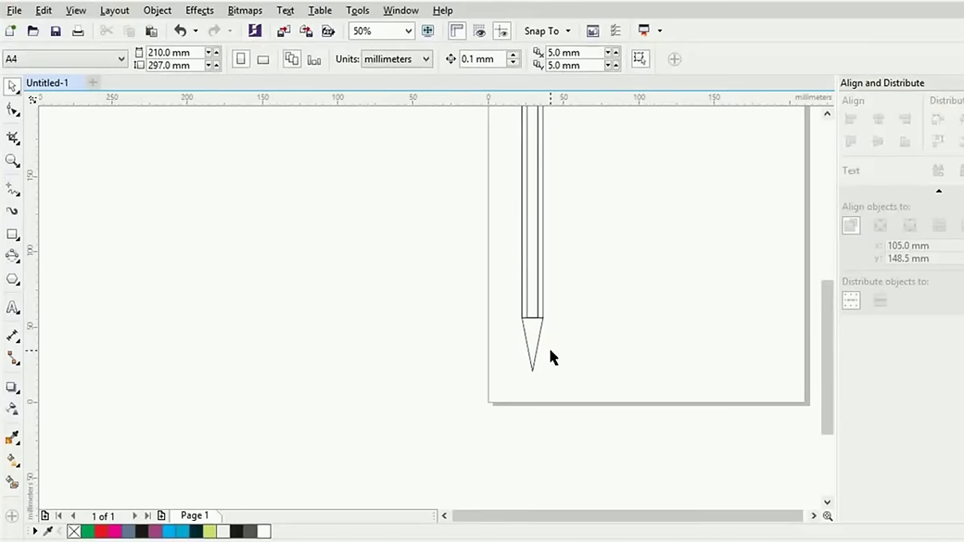
Leave a half-width copy of the tip, about 7 mm wide, inside it as facet lines
{"action": "scroll", "coordinate": [548, 343], "scroll_direction": "up", "scroll_amount": 3}
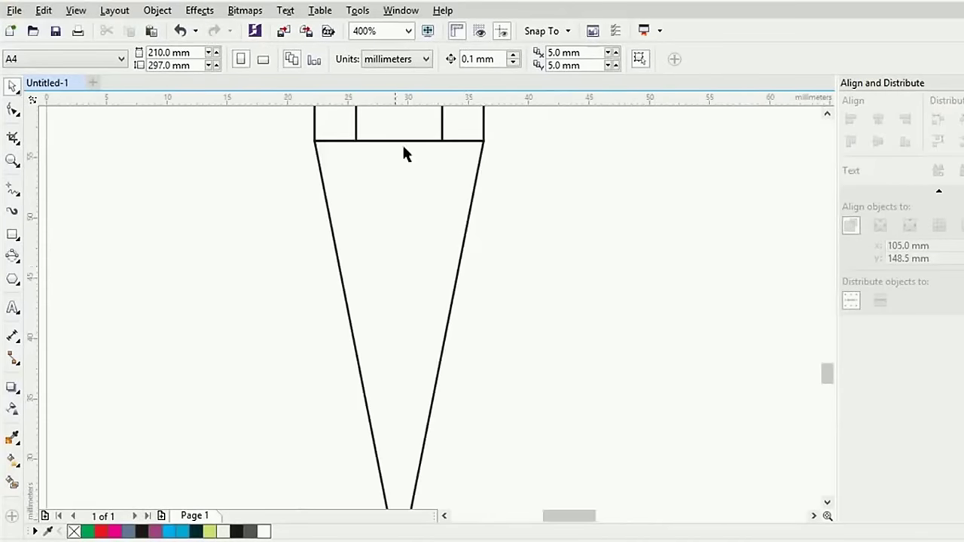
{"action": "left_click", "coordinate": [467, 228]}
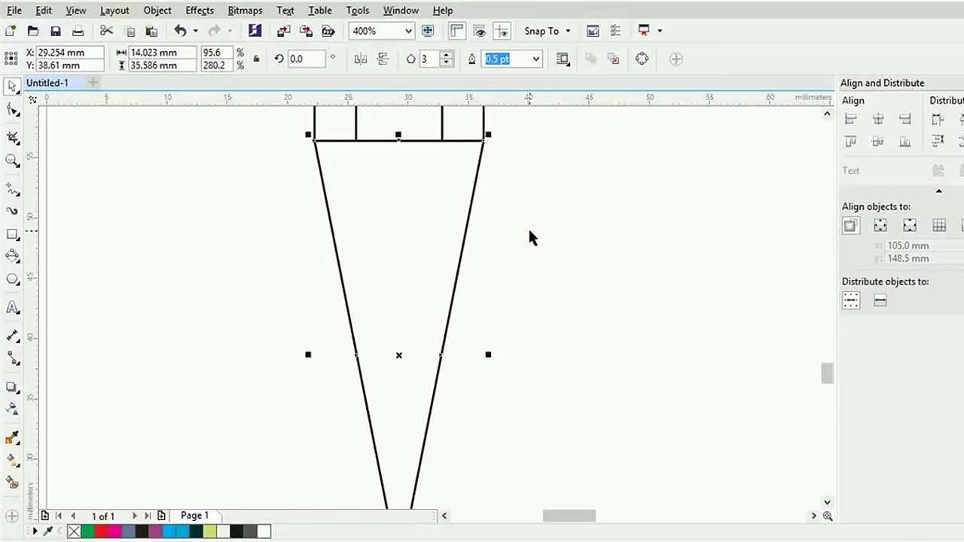
{"action": "left_click_drag", "start_coordinate": [488, 353], "coordinate": [446, 352]}
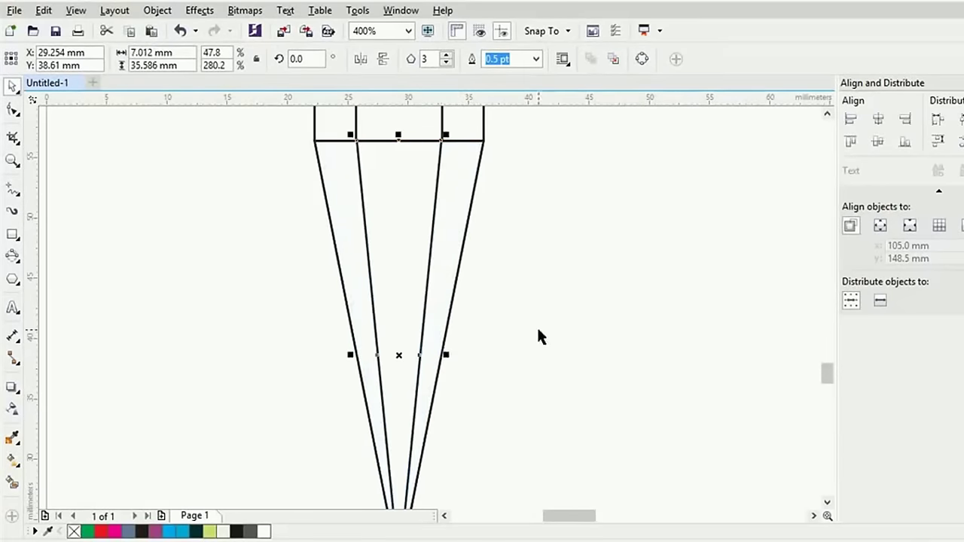
{"action": "left_click", "coordinate": [572, 313]}
{"action": "scroll", "coordinate": [567, 312], "scroll_direction": "down", "scroll_amount": 1}
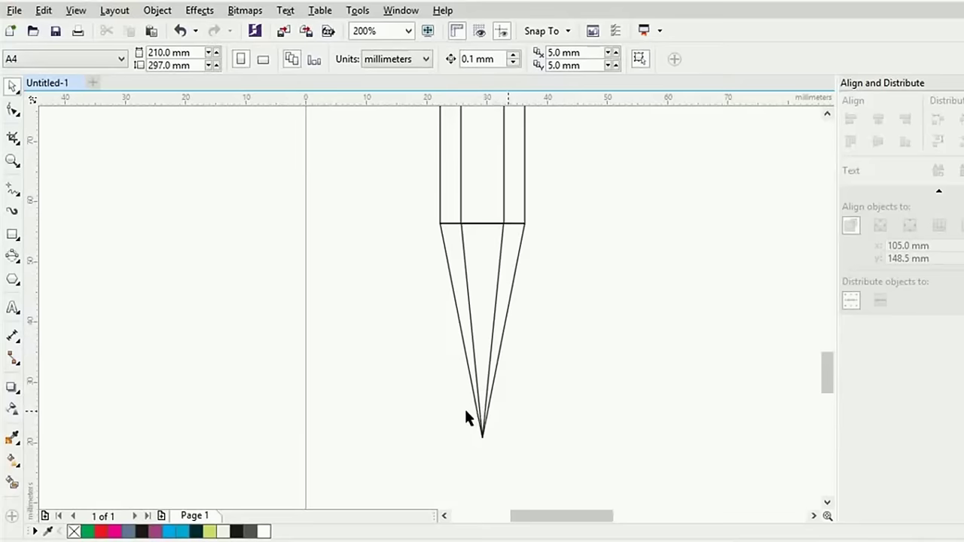
Draw a helper rectangle around the cone's point and intersect it with the tip
{"action": "left_click", "coordinate": [518, 263]}
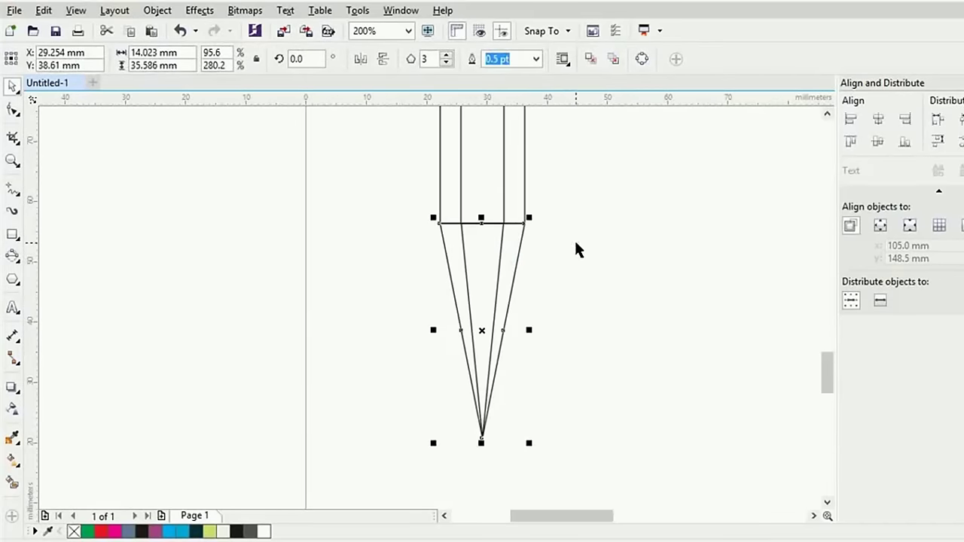
{"action": "left_click", "coordinate": [575, 242]}
{"action": "left_click", "coordinate": [13, 234]}
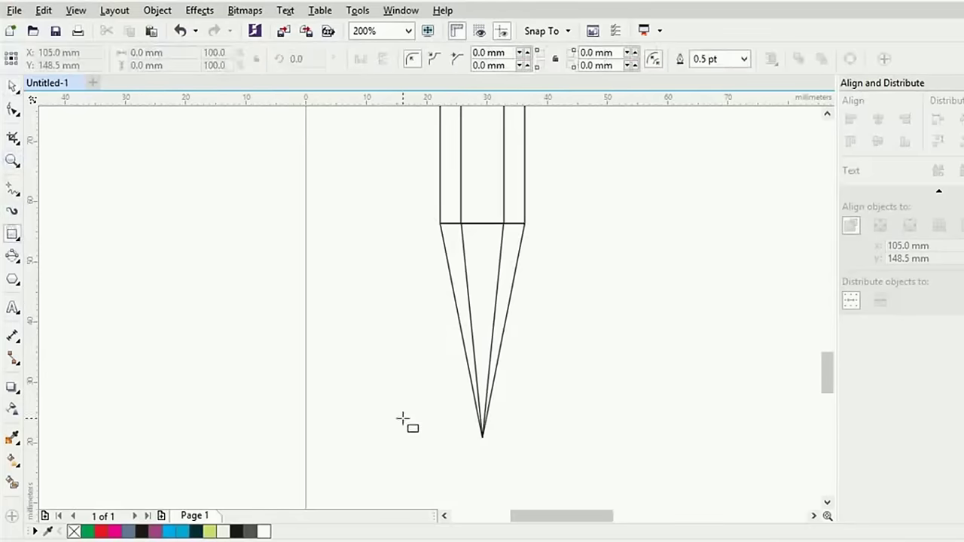
{"action": "left_click_drag", "start_coordinate": [451, 407], "coordinate": [536, 470]}
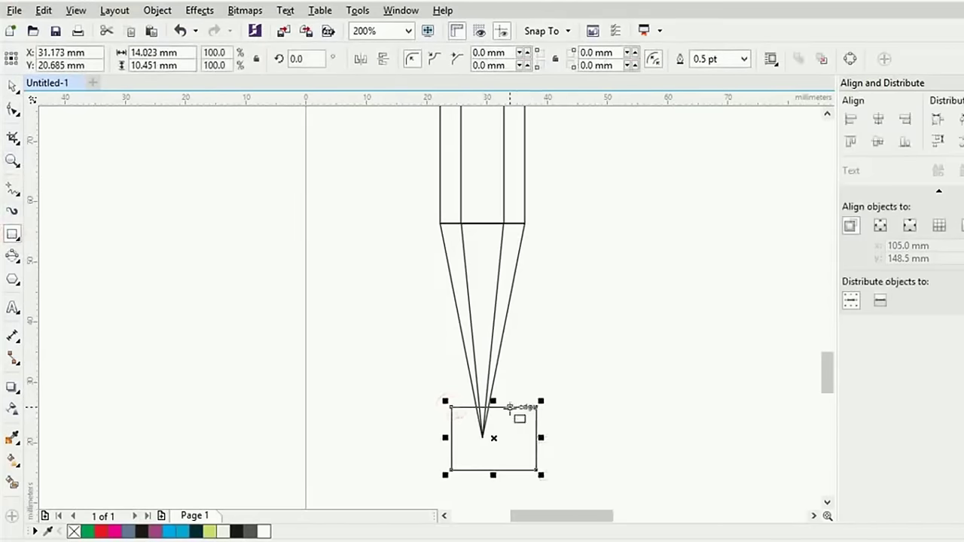
{"action": "left_click_drag", "start_coordinate": [493, 408], "coordinate": [495, 415]}
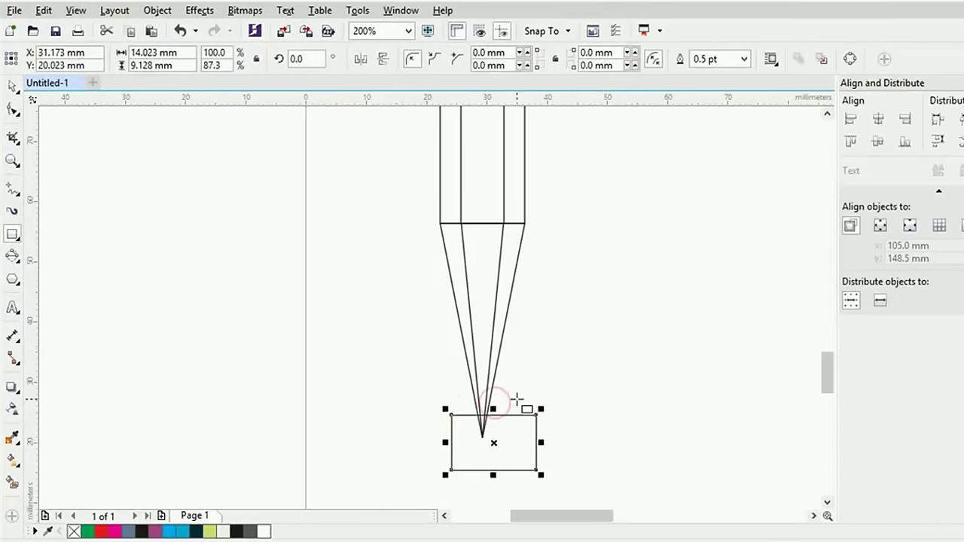
{"action": "key", "text": "space"}
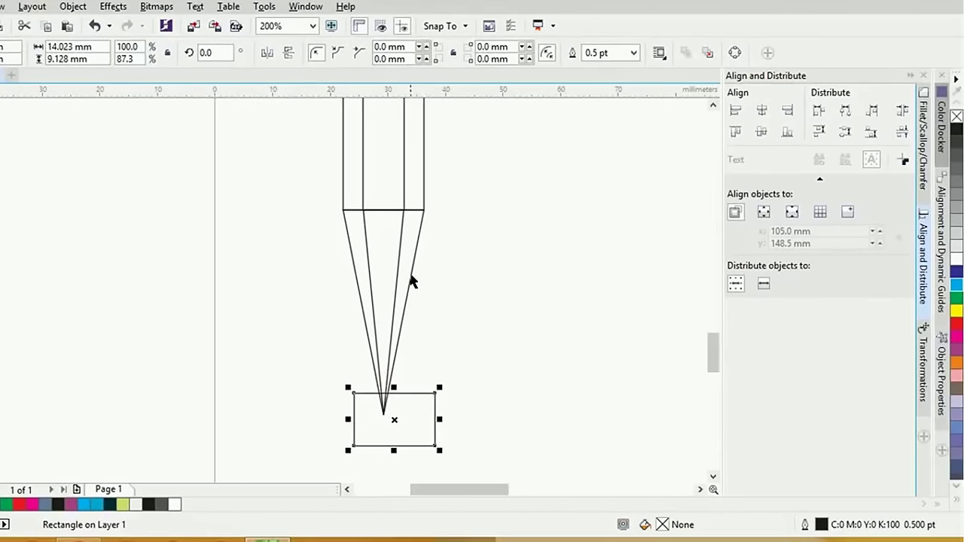
{"action": "left_click", "coordinate": [410, 277], "text": "shift"}
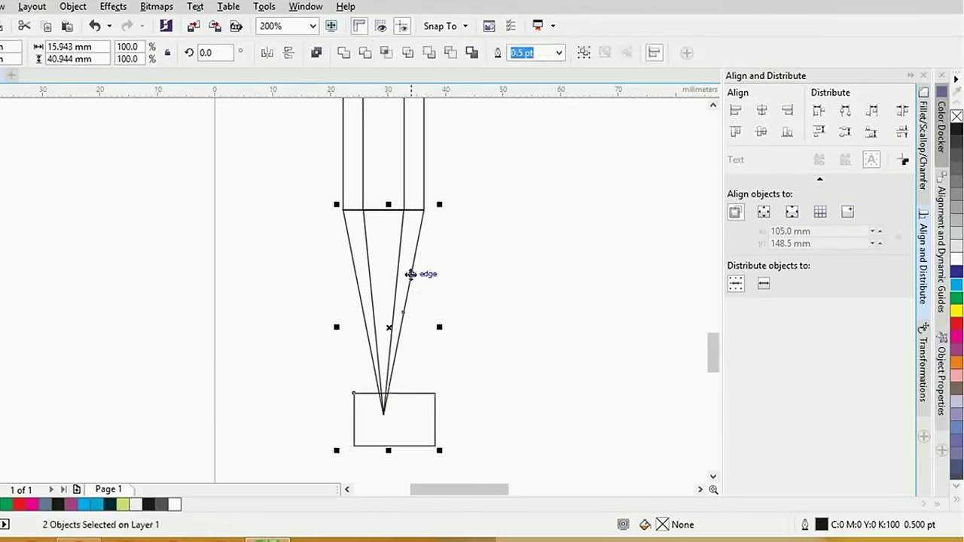
{"action": "left_click", "coordinate": [385, 53]}
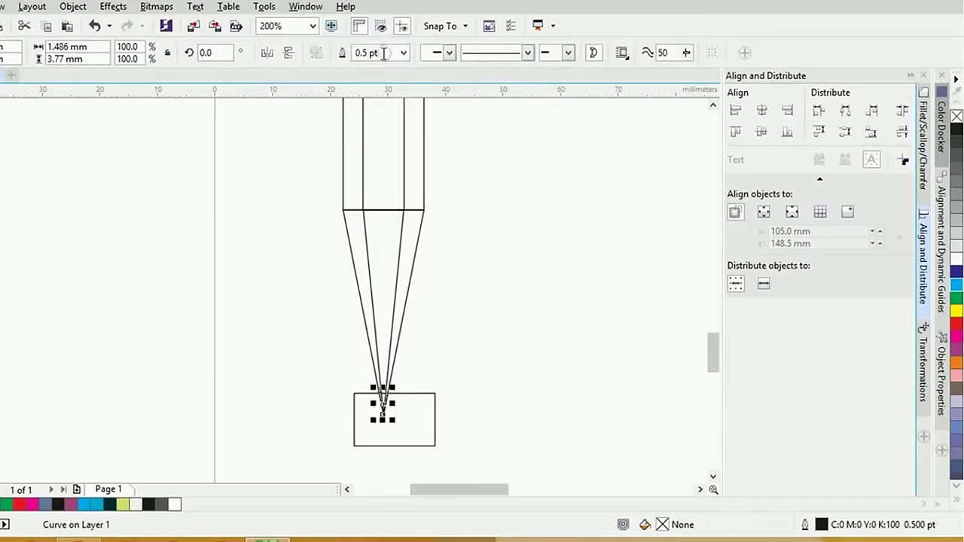
Delete the helper rectangle
{"action": "left_click", "coordinate": [469, 347]}
{"action": "scroll", "coordinate": [449, 395], "scroll_direction": "up", "scroll_amount": 2}
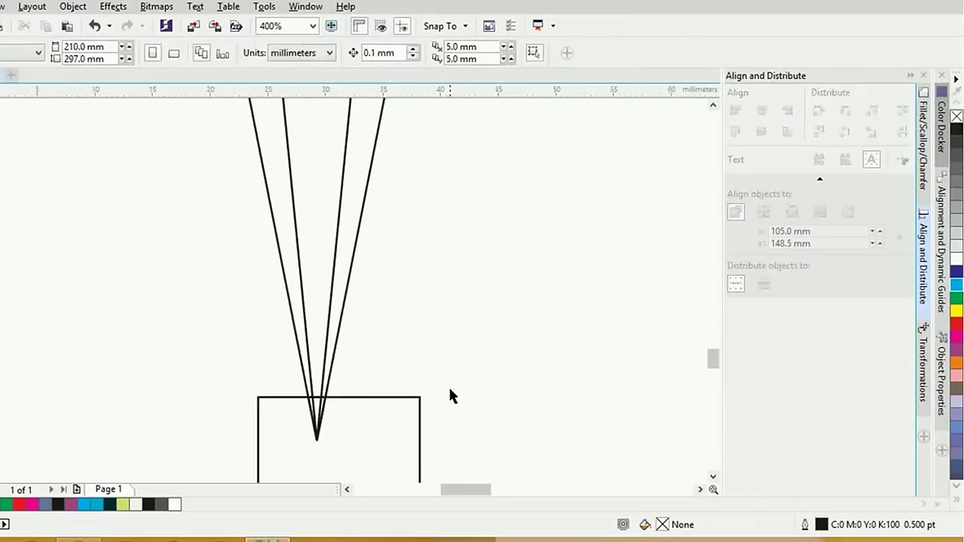
{"action": "left_click", "coordinate": [359, 395]}
{"action": "key", "text": "Delete"}
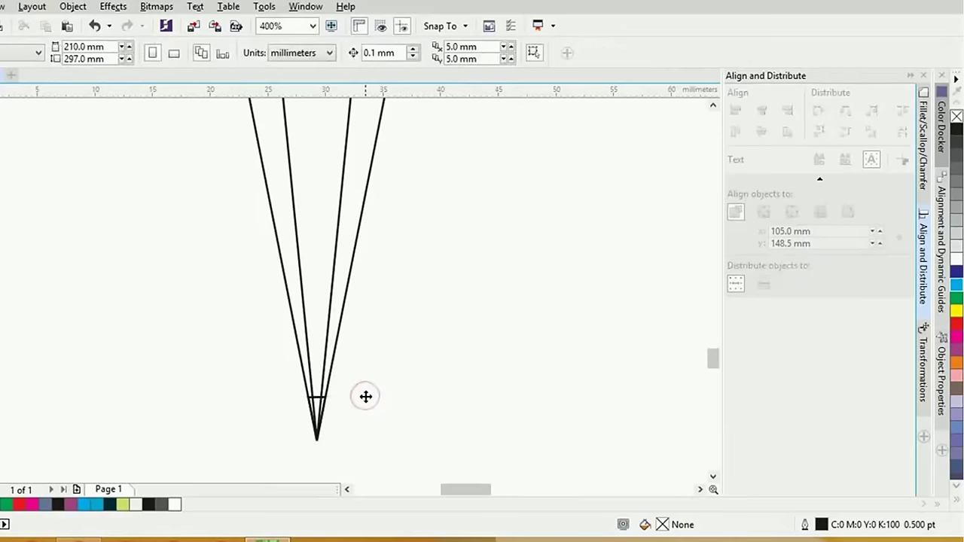
Fill the small piece at the pencil point, about 1.5 × 3.8 mm, with black
{"action": "left_click", "coordinate": [320, 397]}
{"action": "left_click", "coordinate": [393, 405]}
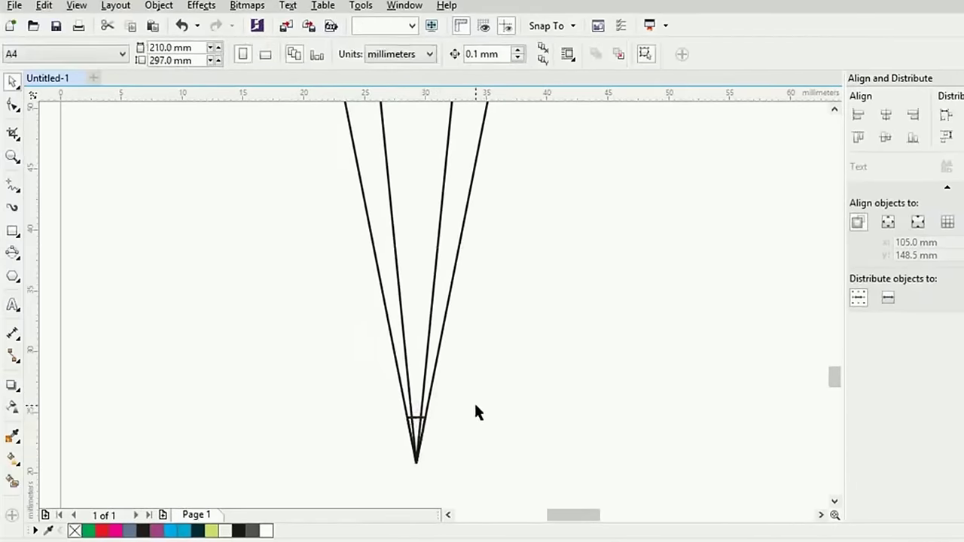
{"action": "scroll", "coordinate": [313, 420], "scroll_direction": "up", "scroll_amount": 4}
{"action": "left_click", "coordinate": [478, 394]}
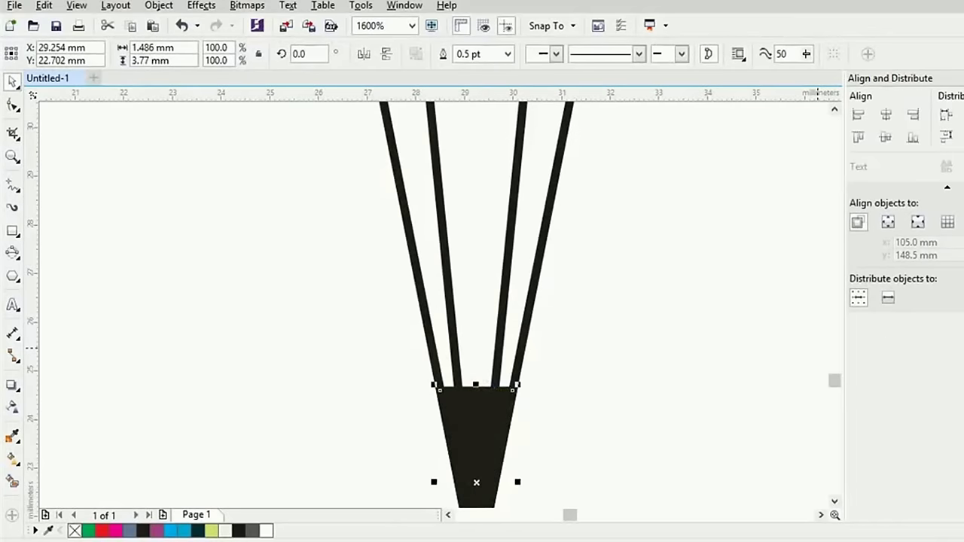
{"action": "left_click", "coordinate": [659, 340]}
{"action": "scroll", "coordinate": [660, 340], "scroll_direction": "down", "scroll_amount": 4}
{"action": "scroll", "coordinate": [637, 387], "scroll_direction": "down", "scroll_amount": 2}
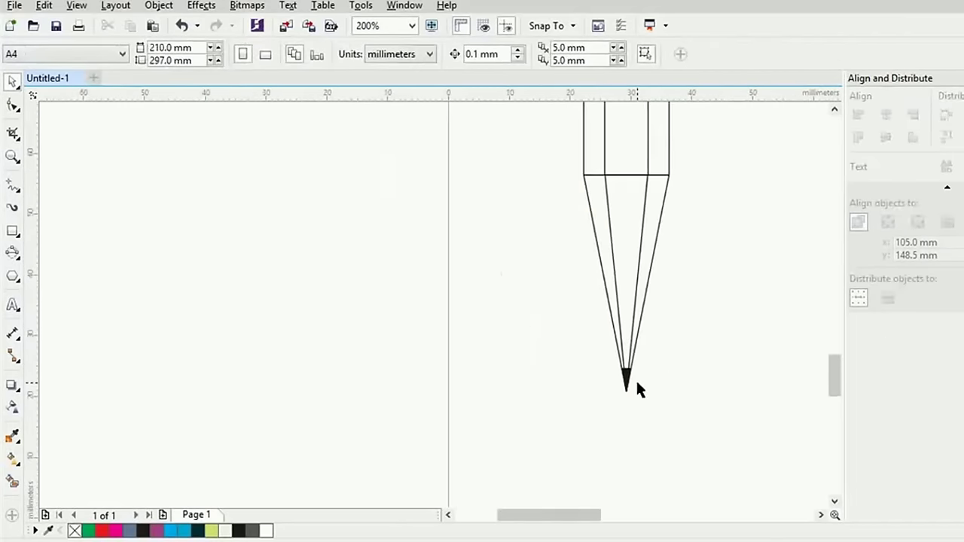
{"action": "scroll", "coordinate": [645, 384], "scroll_direction": "down", "scroll_amount": 2}
Smart Fill the cone's right and middle facets with blue-grey C:40 M:20 Y:0 K:40
{"action": "scroll", "coordinate": [646, 380], "scroll_direction": "up", "scroll_amount": 2}
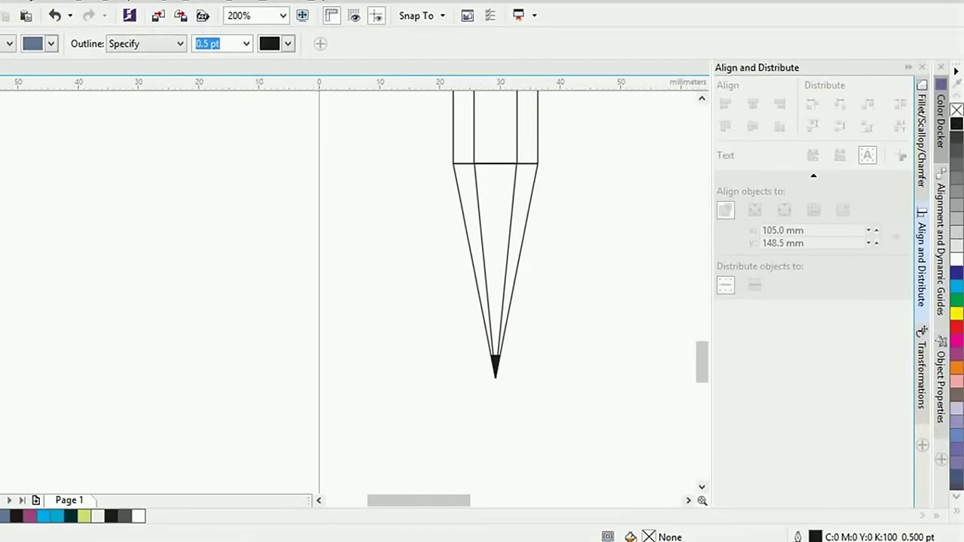
{"action": "left_click", "coordinate": [517, 202]}
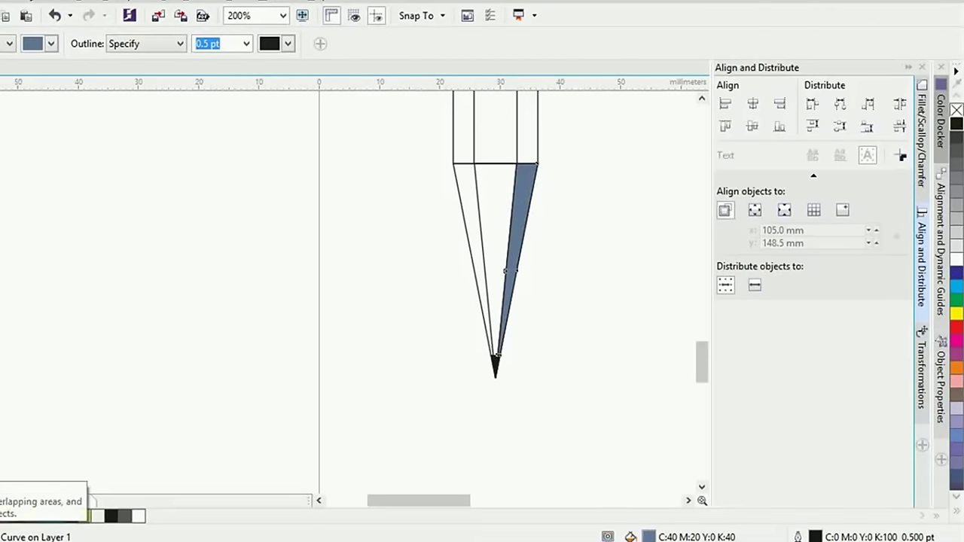
{"action": "left_click", "coordinate": [500, 191]}
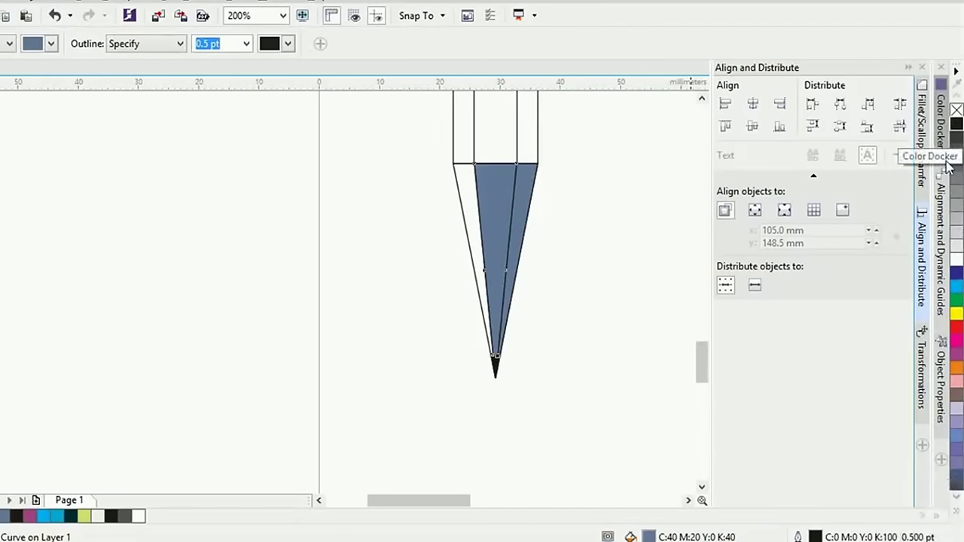
{"action": "left_click", "coordinate": [940, 128]}
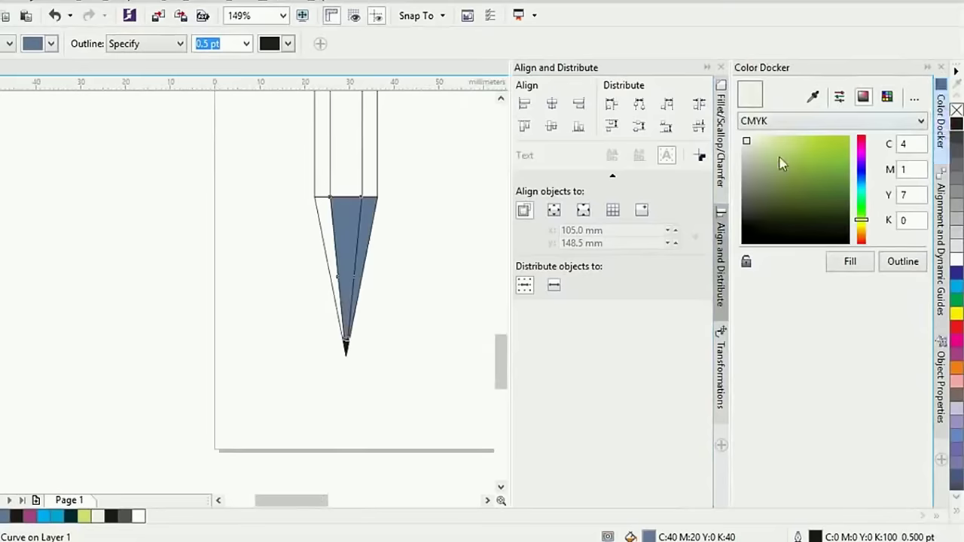
Mix a pale yellow in the Color Docker and fill the middle facet with it
{"action": "left_click", "coordinate": [706, 67]}
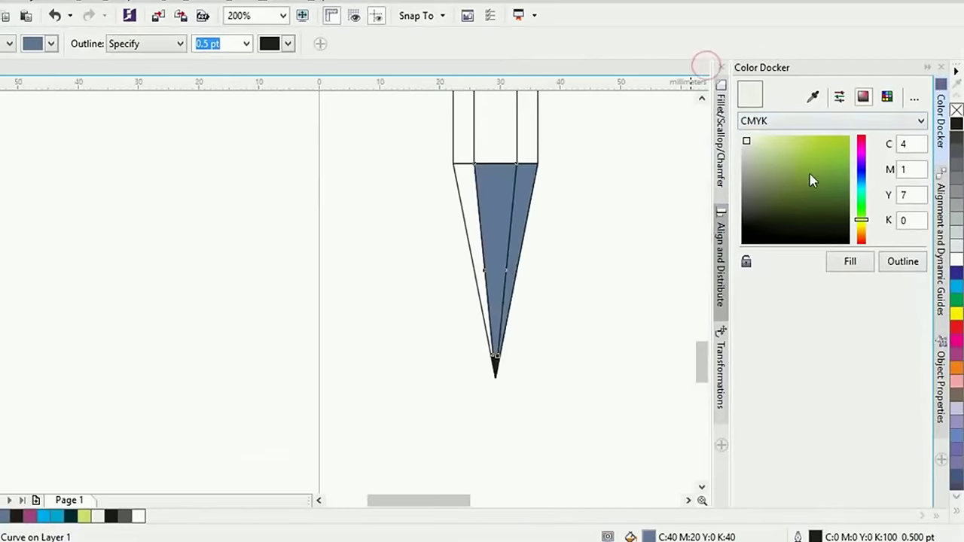
{"action": "left_click", "coordinate": [861, 226]}
{"action": "left_click_drag", "start_coordinate": [771, 140], "coordinate": [786, 143]}
{"action": "left_click_drag", "start_coordinate": [862, 225], "coordinate": [861, 228]}
{"action": "left_click_drag", "start_coordinate": [786, 145], "coordinate": [772, 141]}
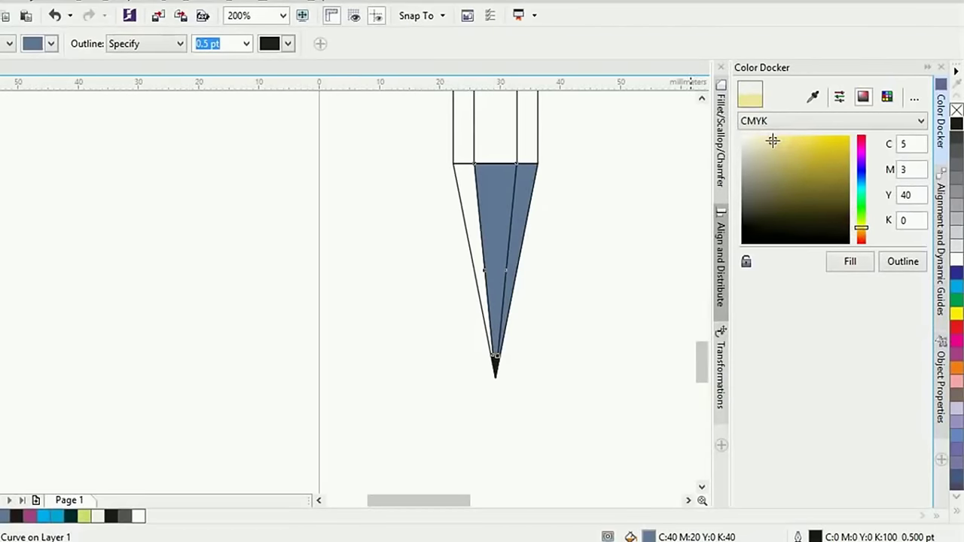
{"action": "left_click", "coordinate": [846, 263]}
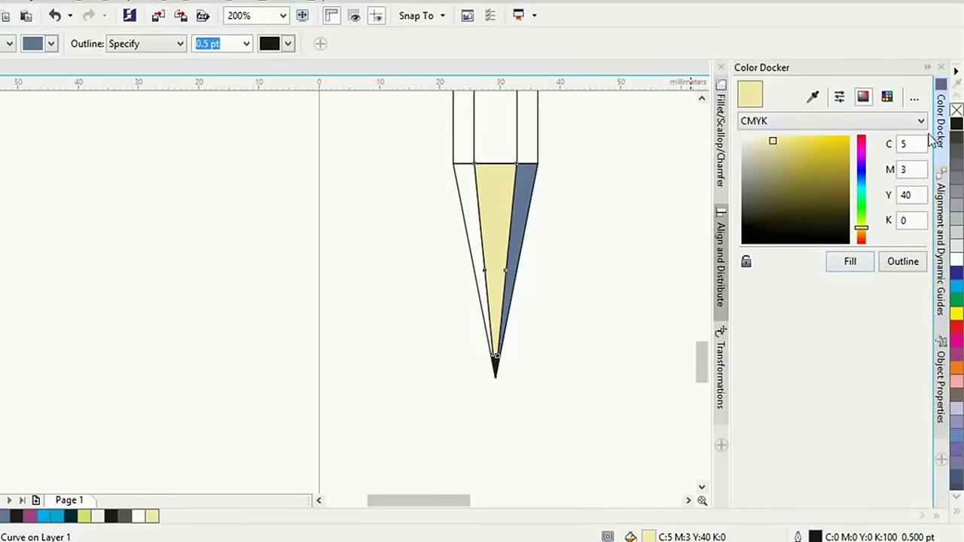
Bring the Color Docker back up from the panel list
{"action": "left_click", "coordinate": [280, 4]}
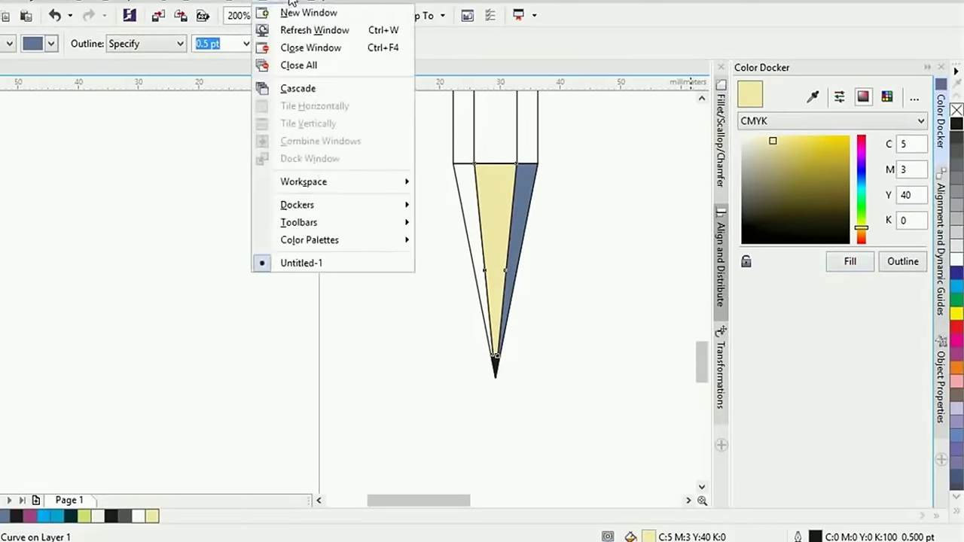
{"action": "mouse_move", "coordinate": [318, 211]}
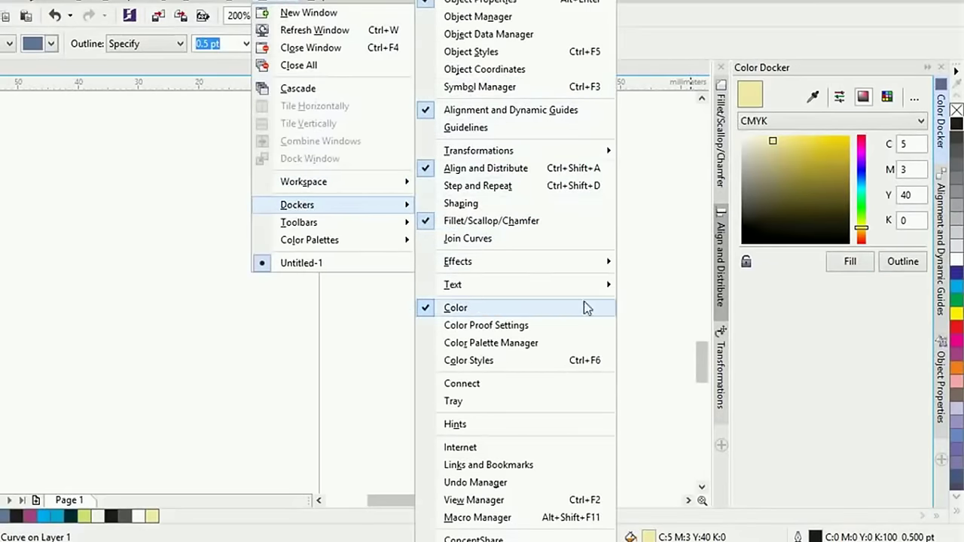
{"action": "left_click", "coordinate": [941, 503]}
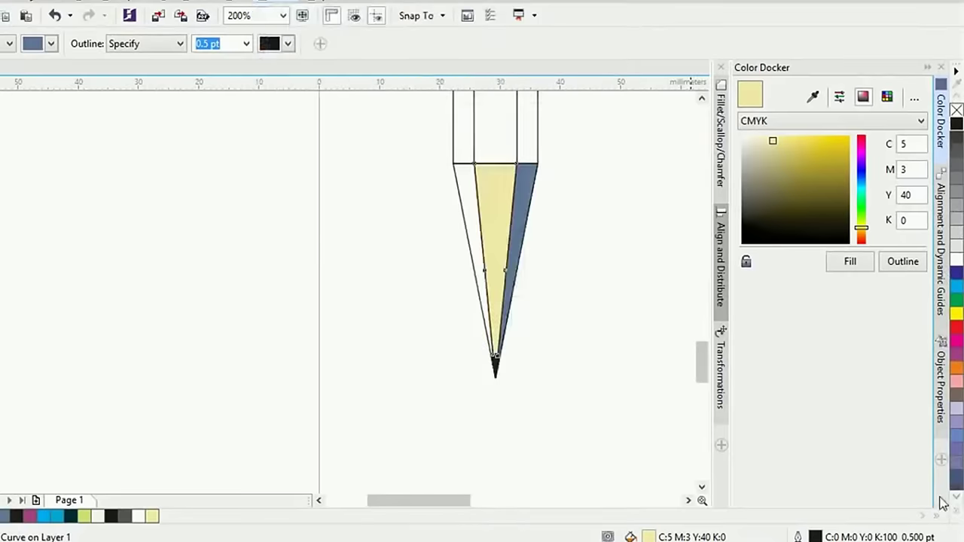
{"action": "left_click", "coordinate": [940, 461]}
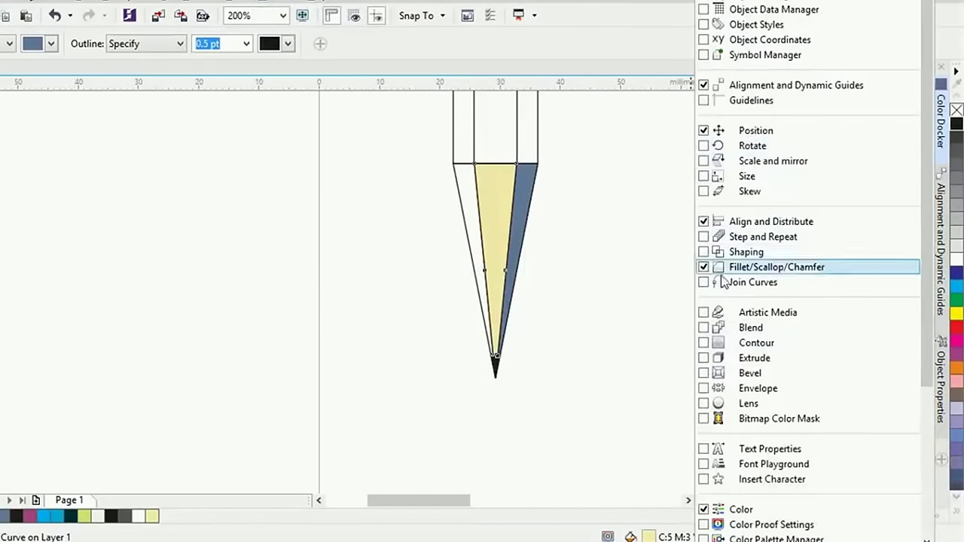
{"action": "left_click", "coordinate": [708, 510]}
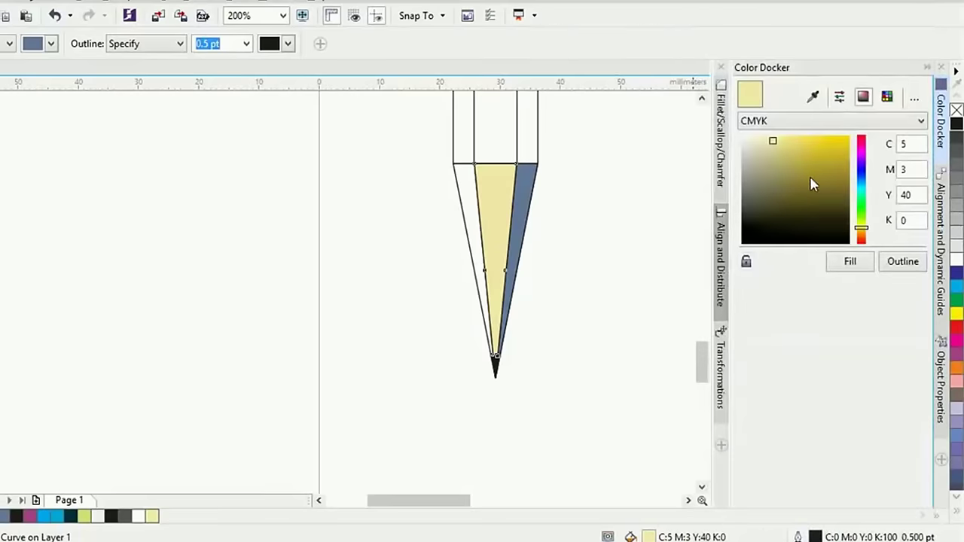
Fill the right facet with tan and the left facet with a slightly lighter tan
{"action": "left_click", "coordinate": [529, 184]}
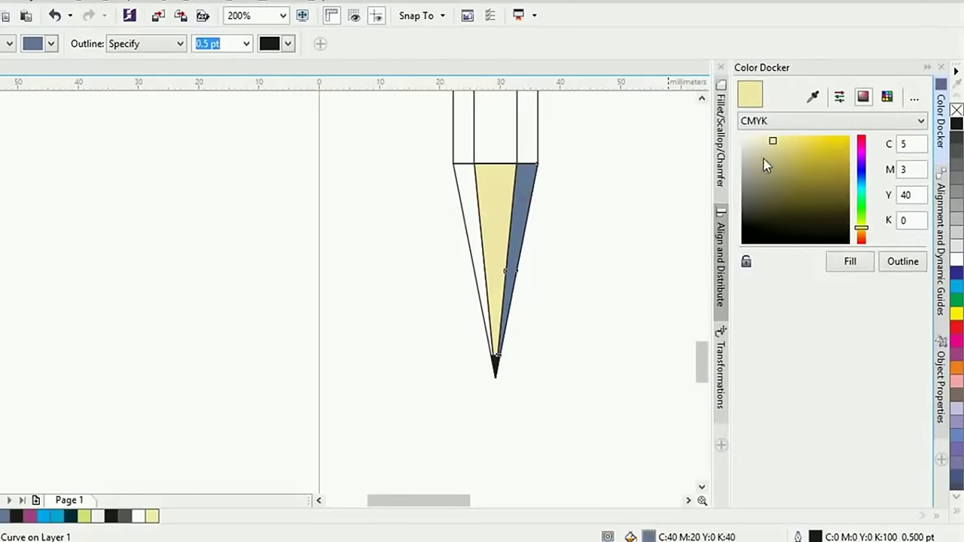
{"action": "left_click_drag", "start_coordinate": [770, 148], "coordinate": [777, 158]}
{"action": "left_click_drag", "start_coordinate": [855, 226], "coordinate": [861, 231]}
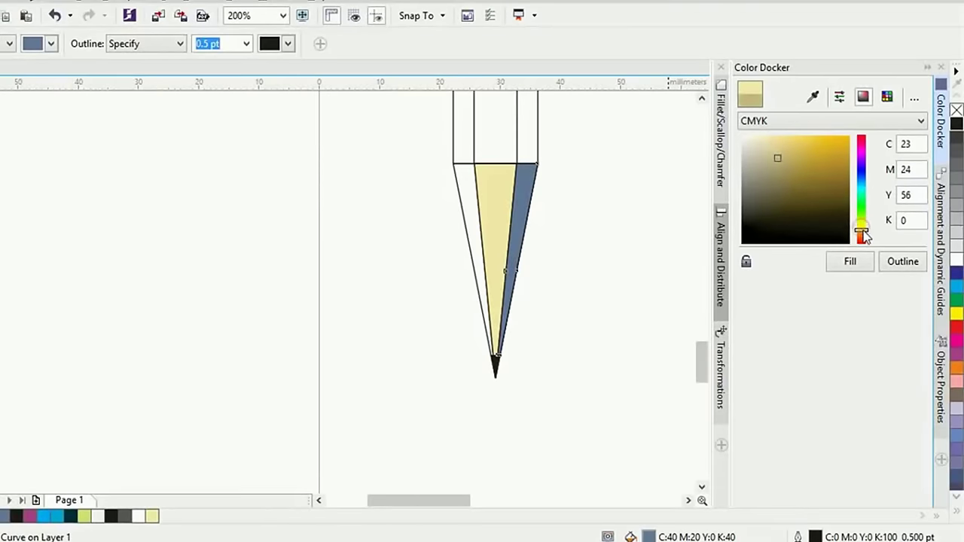
{"action": "left_click", "coordinate": [775, 159]}
{"action": "left_click", "coordinate": [776, 154]}
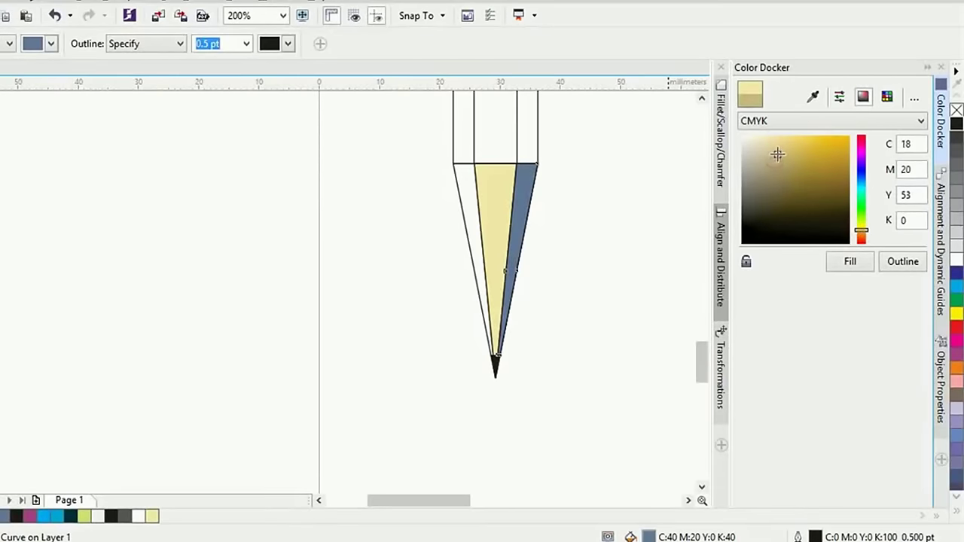
{"action": "left_click", "coordinate": [849, 263]}
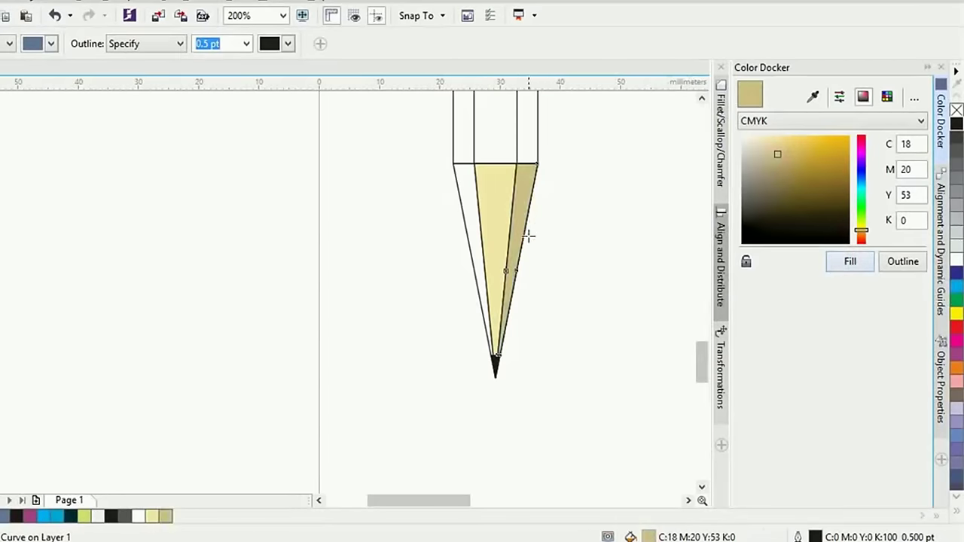
{"action": "left_click", "coordinate": [455, 202]}
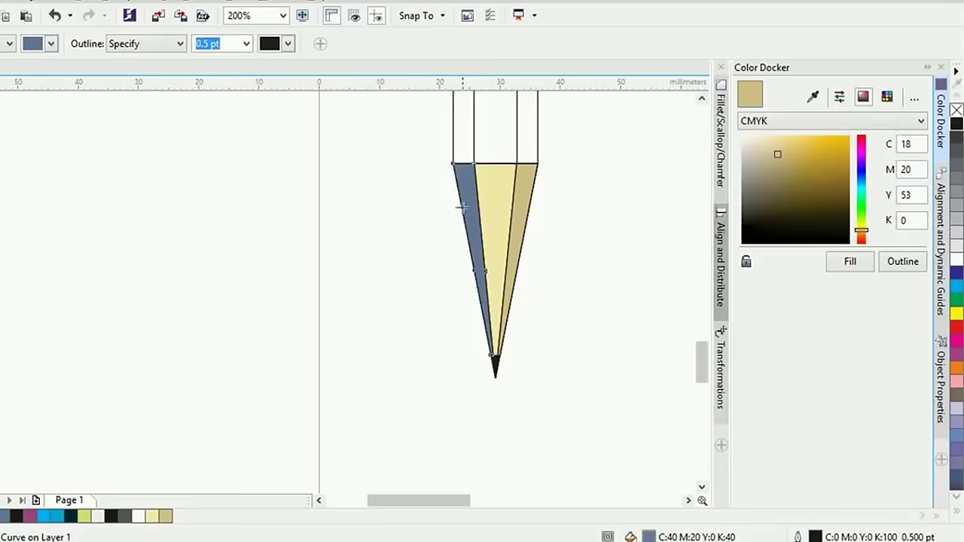
{"action": "left_click", "coordinate": [779, 148]}
{"action": "left_click", "coordinate": [845, 262]}
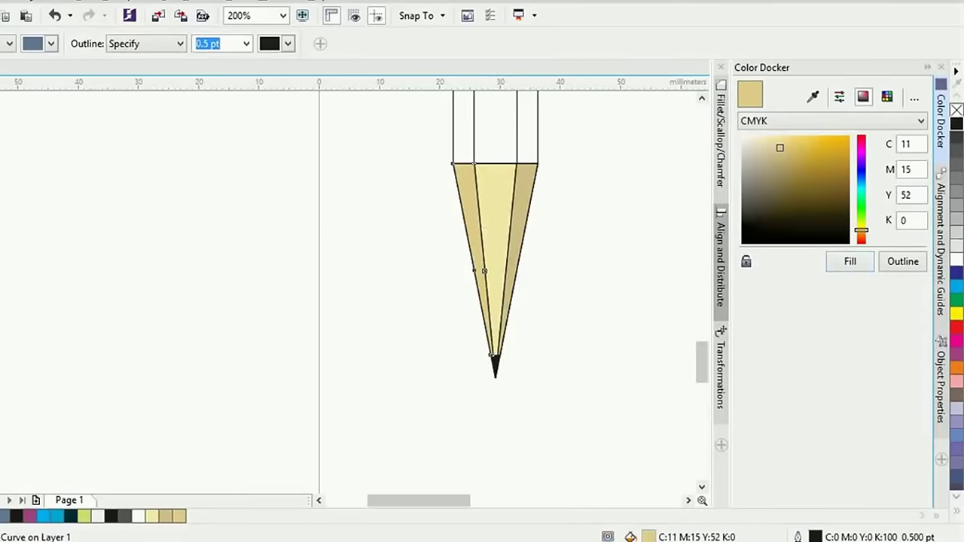
Select all the tip pieces and set their outline width to none
{"action": "left_click", "coordinate": [479, 270]}
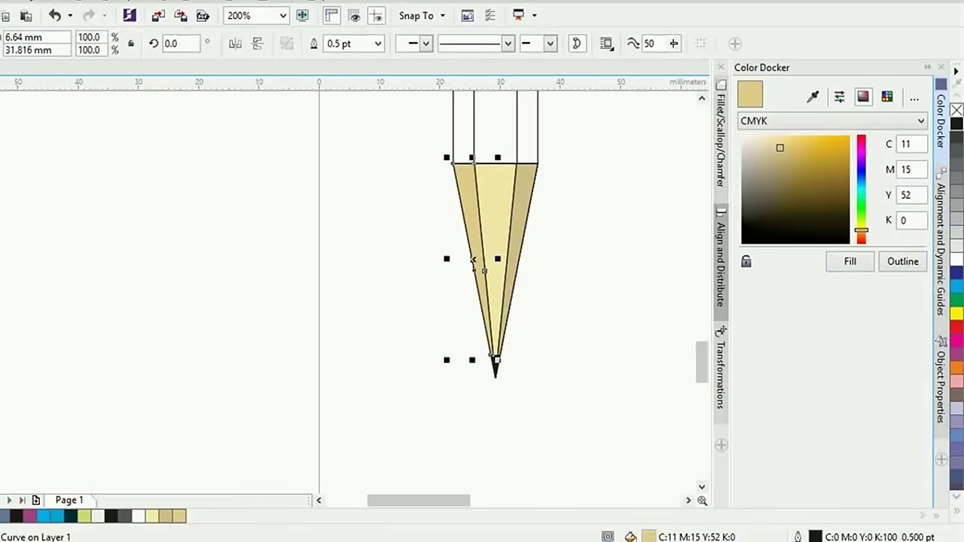
{"action": "left_click_drag", "start_coordinate": [550, 407], "coordinate": [381, 149]}
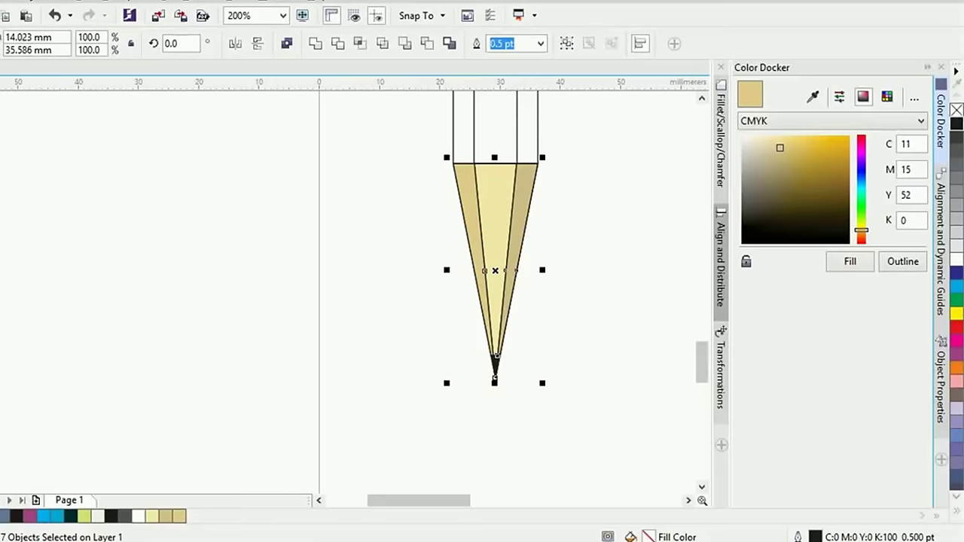
{"action": "type", "text": "0"}
{"action": "key", "text": "Return"}
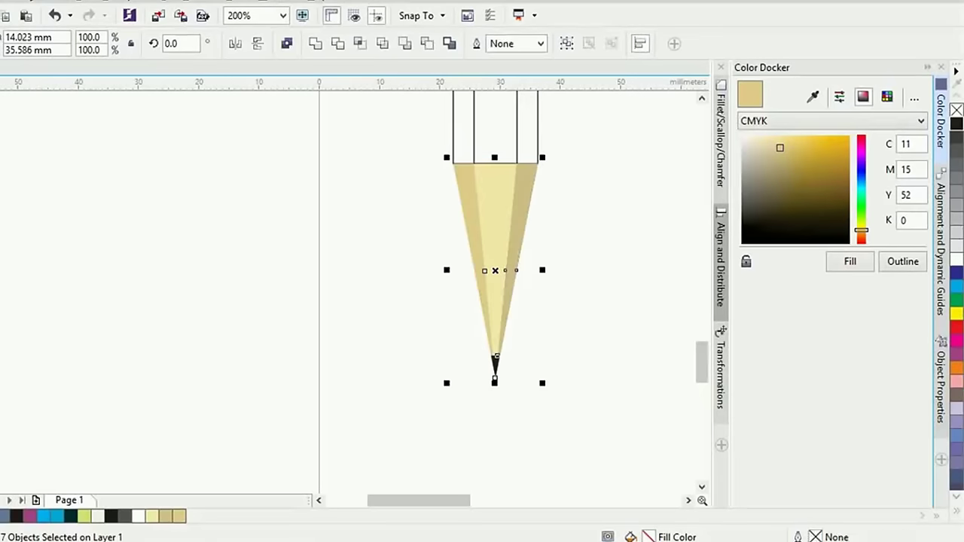
Recolour the pencil body's purple middle strip to green C:74 M:0 Y:74 K:0
{"action": "left_click", "coordinate": [589, 268]}
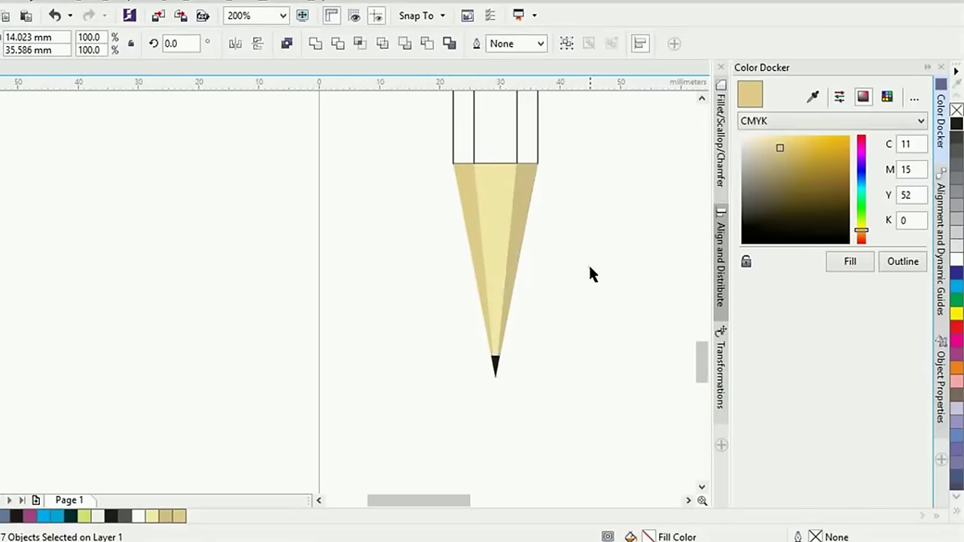
{"action": "scroll", "coordinate": [590, 269], "scroll_direction": "down", "scroll_amount": 2}
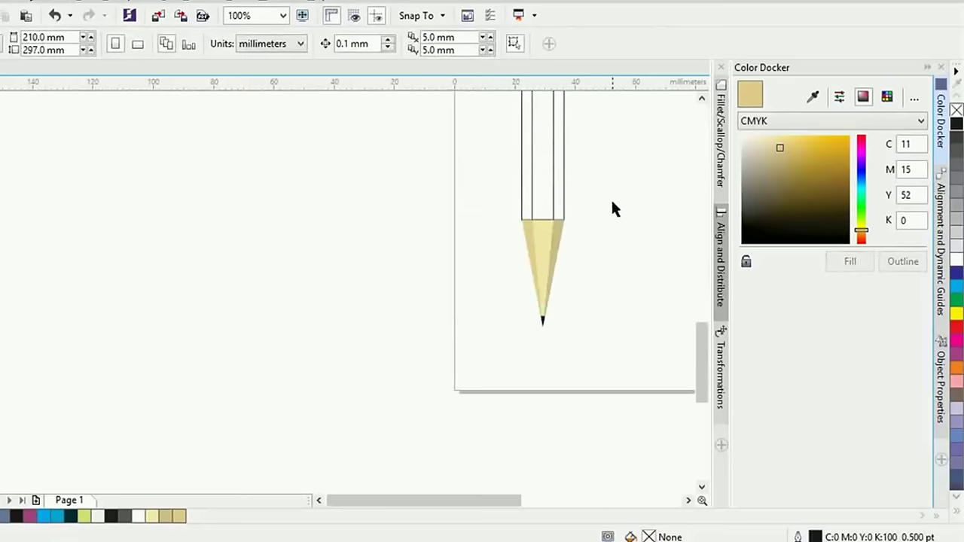
{"action": "mouse_move", "coordinate": [651, 229]}
{"action": "left_mouse_down"}
{"action": "mouse_move", "coordinate": [544, 303]}
{"action": "mouse_move", "coordinate": [407, 365]}
{"action": "left_mouse_up"}
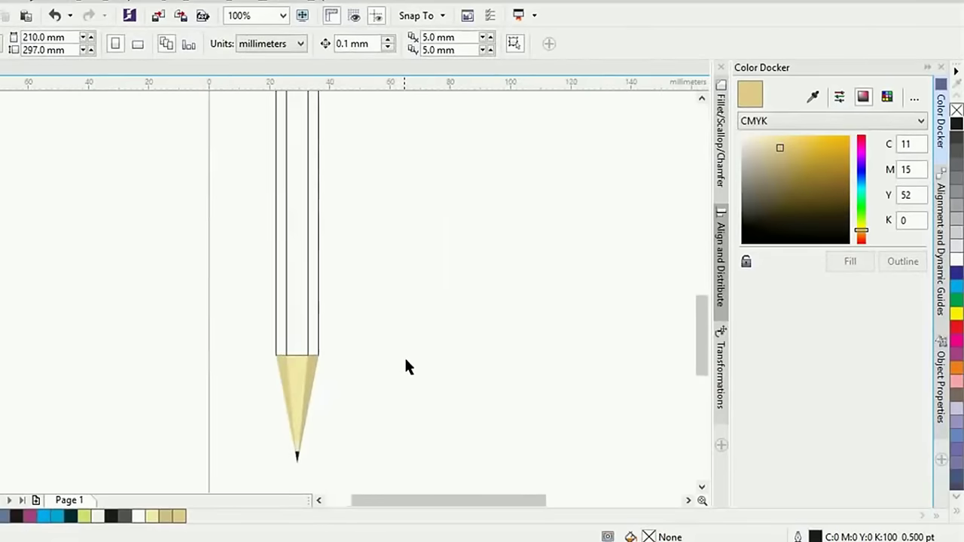
{"action": "left_click", "coordinate": [286, 269]}
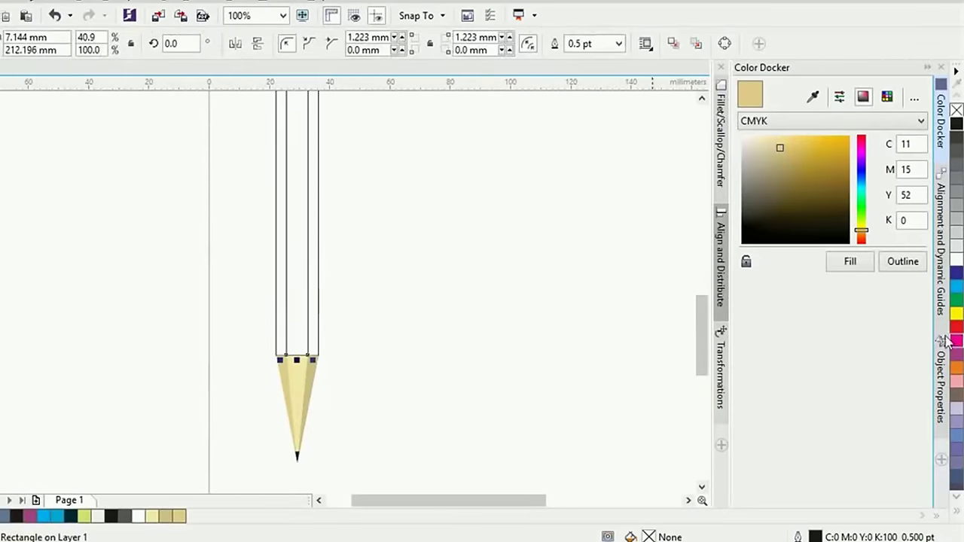
{"action": "left_click", "coordinate": [956, 448]}
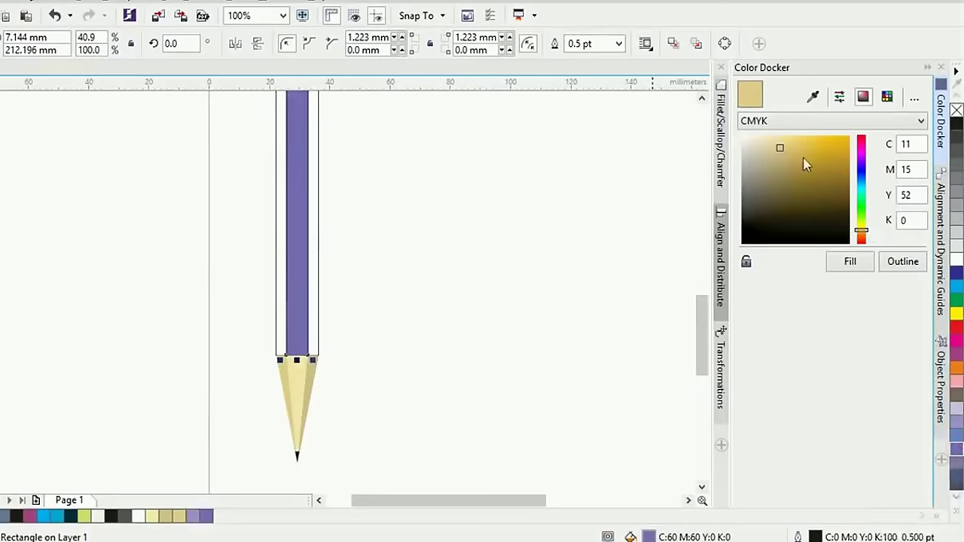
{"action": "left_click_drag", "start_coordinate": [864, 230], "coordinate": [861, 201]}
{"action": "left_click", "coordinate": [840, 155]}
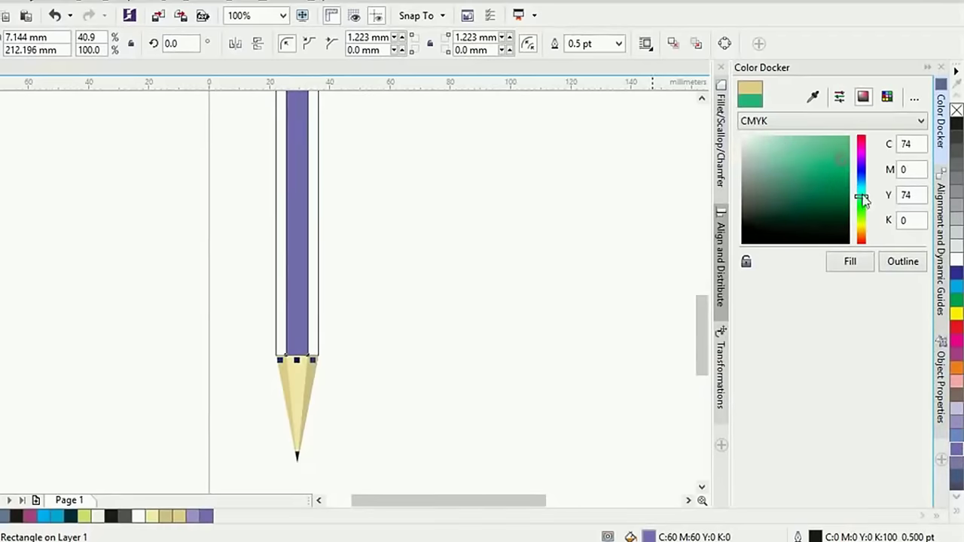
{"action": "left_click", "coordinate": [850, 264]}
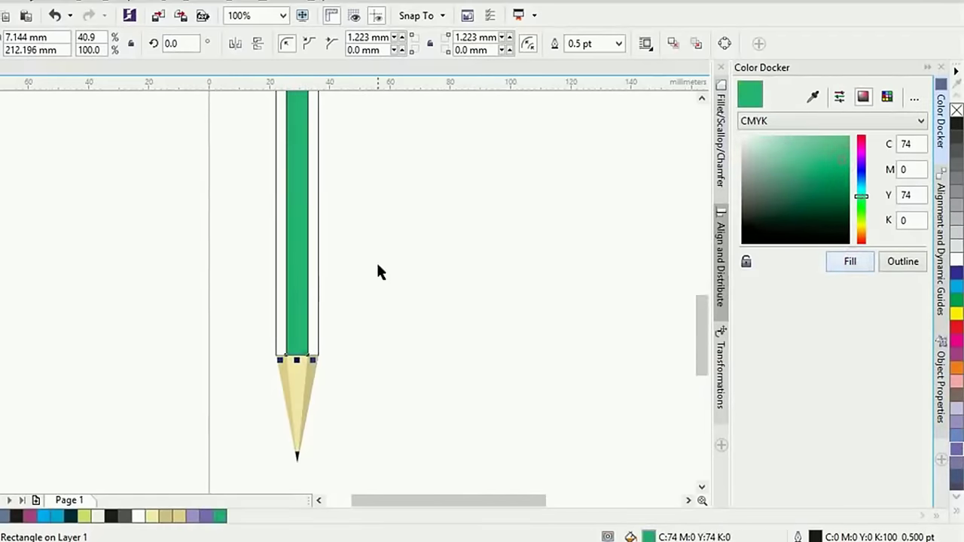
{"action": "left_click", "coordinate": [317, 273]}
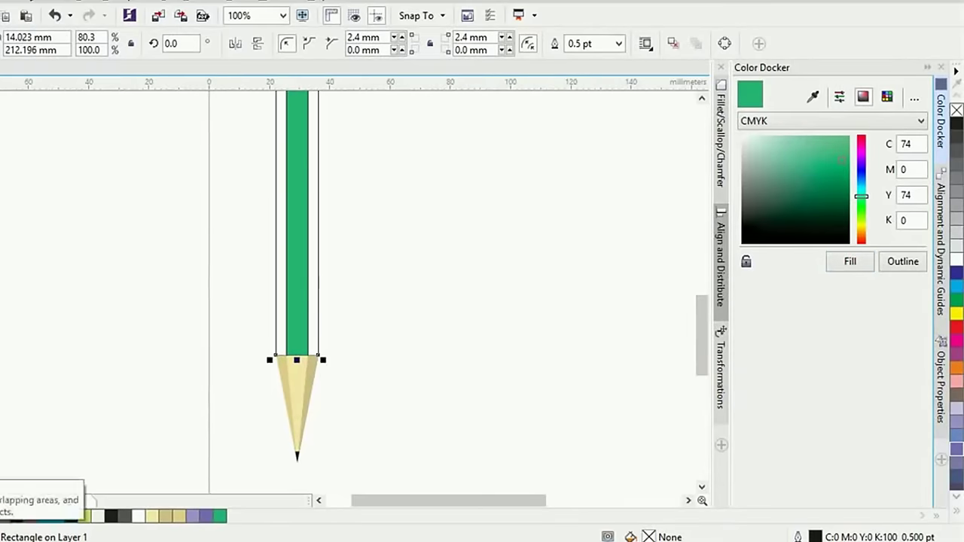
{"action": "left_click", "coordinate": [230, 292]}
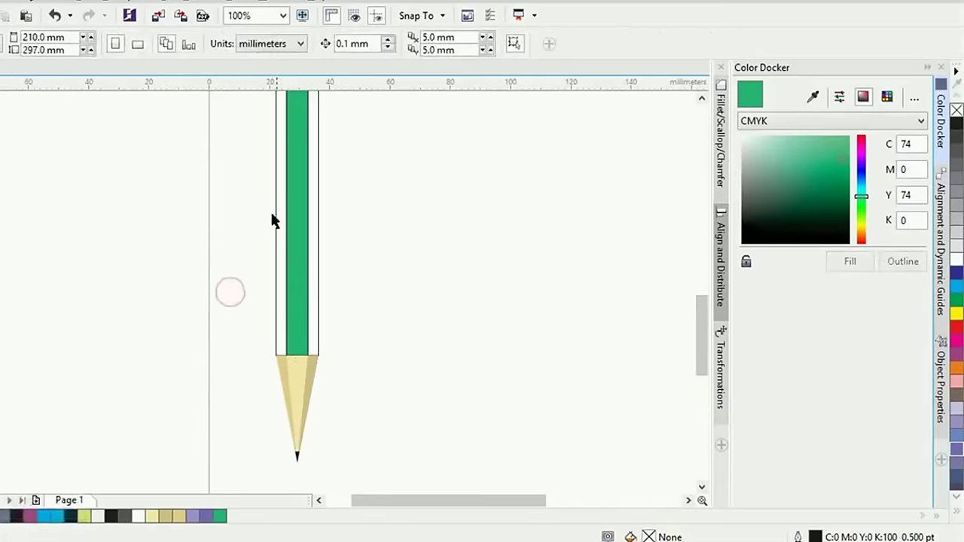
Clear the green strip's fill, then Simplify the pencil body and strip together
{"action": "left_click", "coordinate": [314, 293]}
{"action": "key", "text": "F3"}
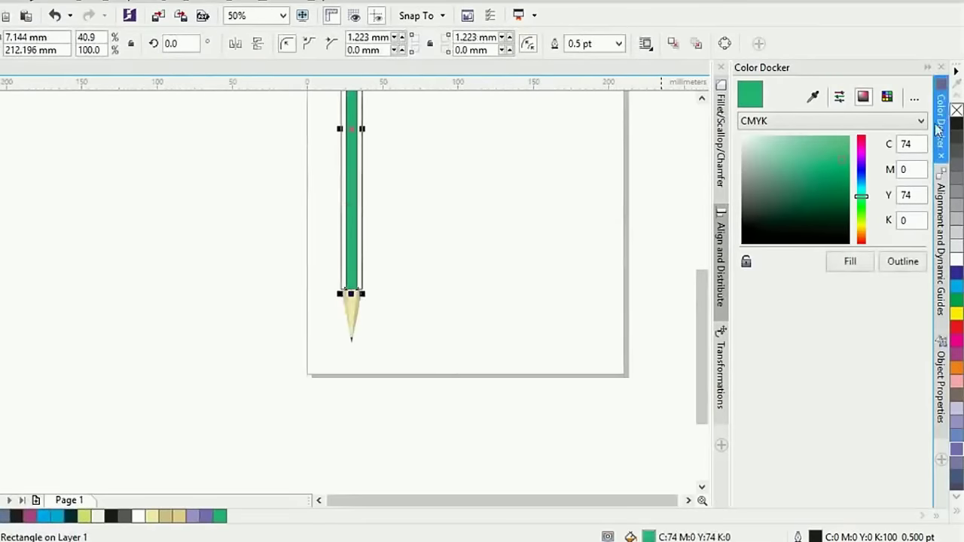
{"action": "left_click", "coordinate": [956, 110]}
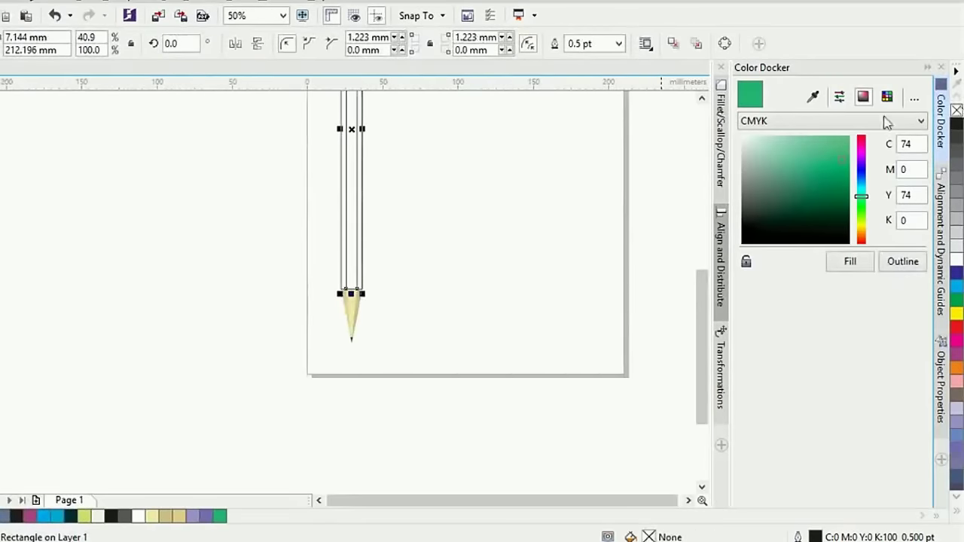
{"action": "left_click", "coordinate": [389, 257]}
{"action": "left_click", "coordinate": [353, 257]}
{"action": "left_click", "coordinate": [348, 258], "text": "shift"}
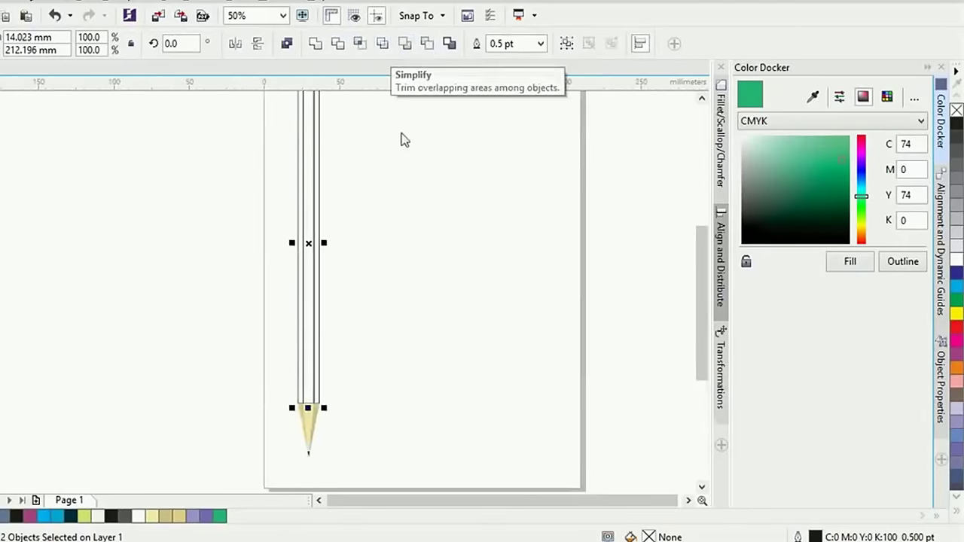
{"action": "left_click", "coordinate": [414, 200]}
Move the inner strip and body aside to inspect the trimmed pieces, then put them back
{"action": "left_click", "coordinate": [301, 248]}
{"action": "left_click_drag", "start_coordinate": [308, 256], "coordinate": [404, 261]}
{"action": "left_click_drag", "start_coordinate": [316, 278], "coordinate": [348, 278]}
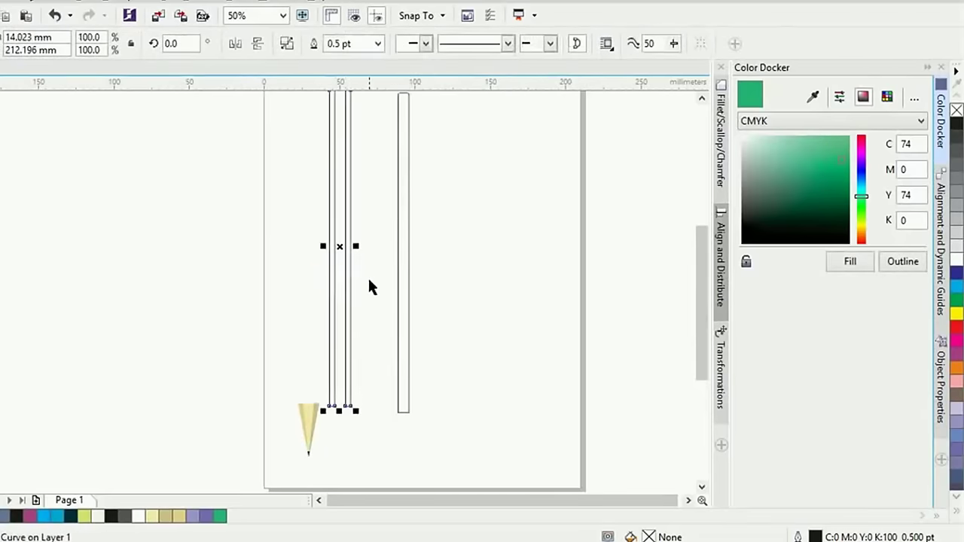
{"action": "key", "text": "ctrl+z"}
{"action": "key", "text": "ctrl+z"}
{"action": "left_click", "coordinate": [388, 268]}
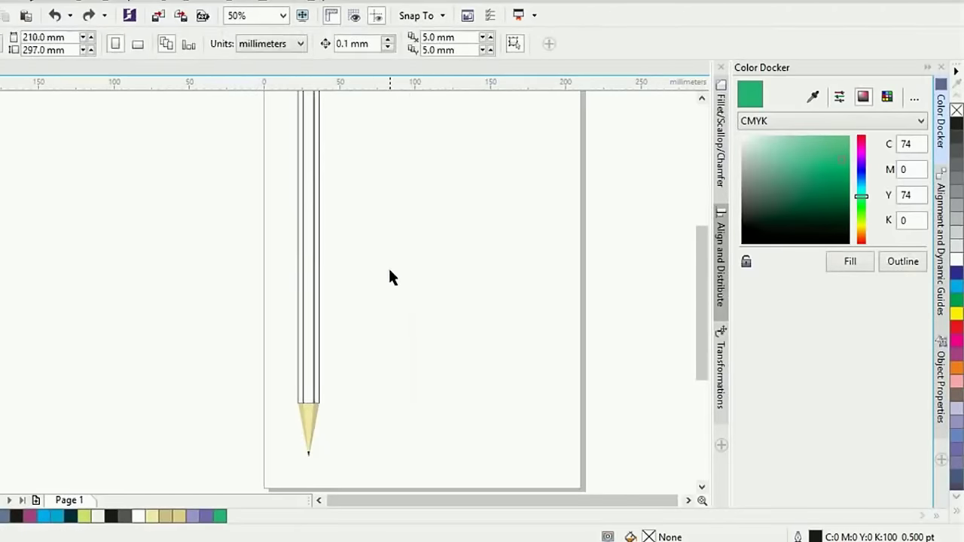
{"action": "left_click", "coordinate": [320, 290]}
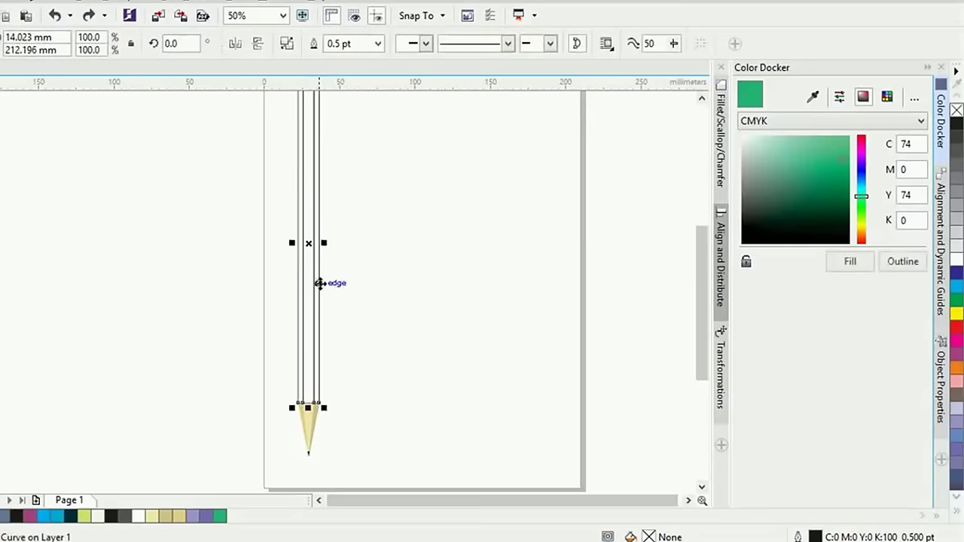
{"action": "mouse_move", "coordinate": [320, 282]}
{"action": "left_mouse_down"}
{"action": "mouse_move", "coordinate": [387, 284]}
{"action": "mouse_move", "coordinate": [490, 316]}
{"action": "left_mouse_up"}
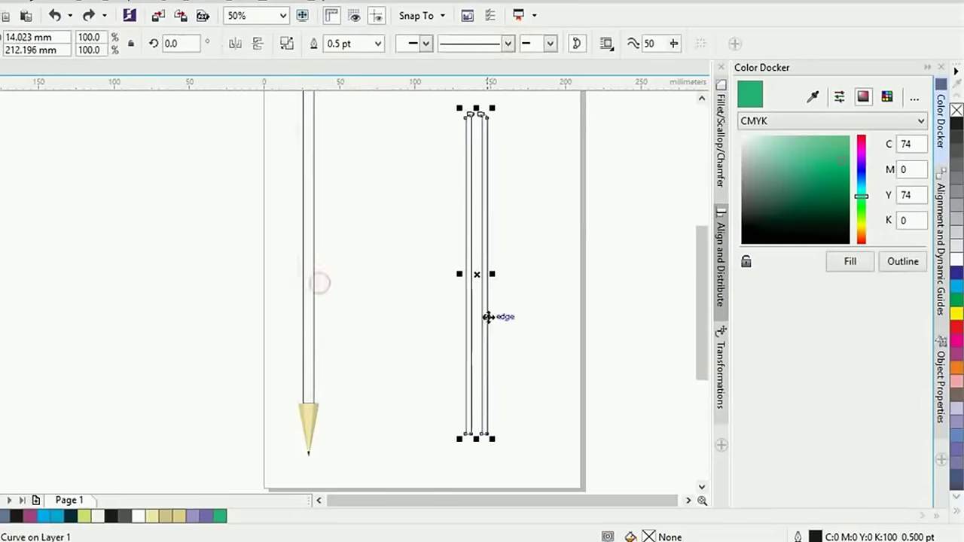
{"action": "left_click", "coordinate": [548, 199]}
{"action": "left_click", "coordinate": [487, 204]}
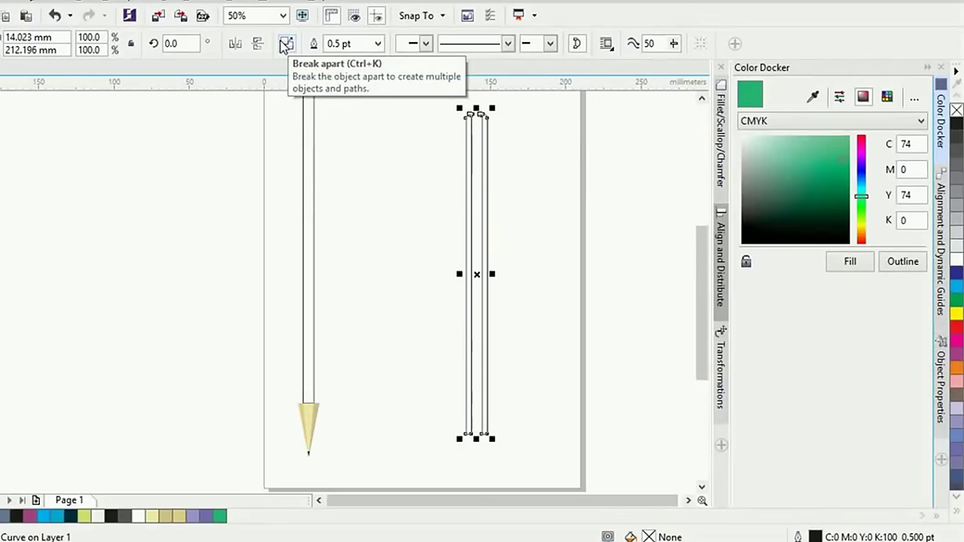
{"action": "left_click", "coordinate": [379, 251]}
{"action": "key", "text": "ctrl+z"}
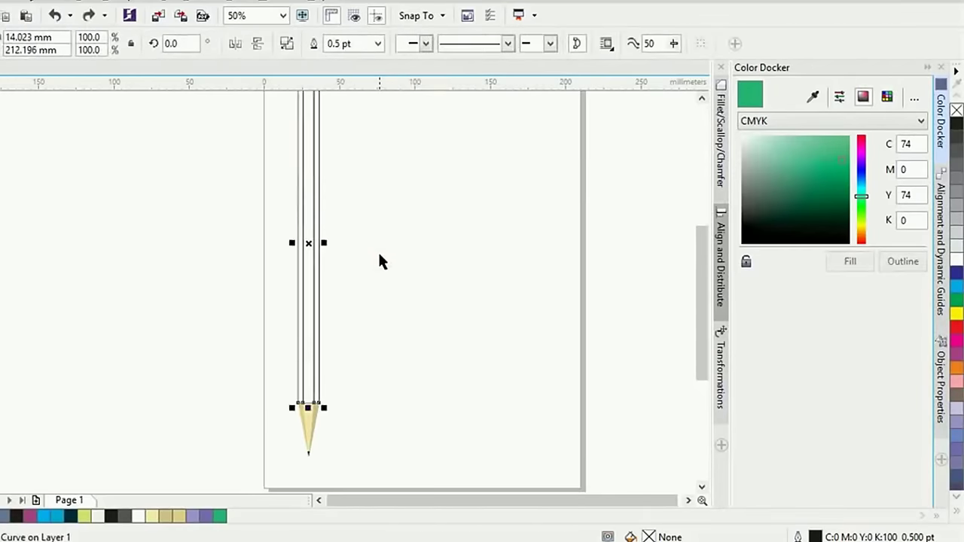
Break the pencil body curve apart (Ctrl+K) into narrow strips and check them
{"action": "left_click", "coordinate": [286, 43]}
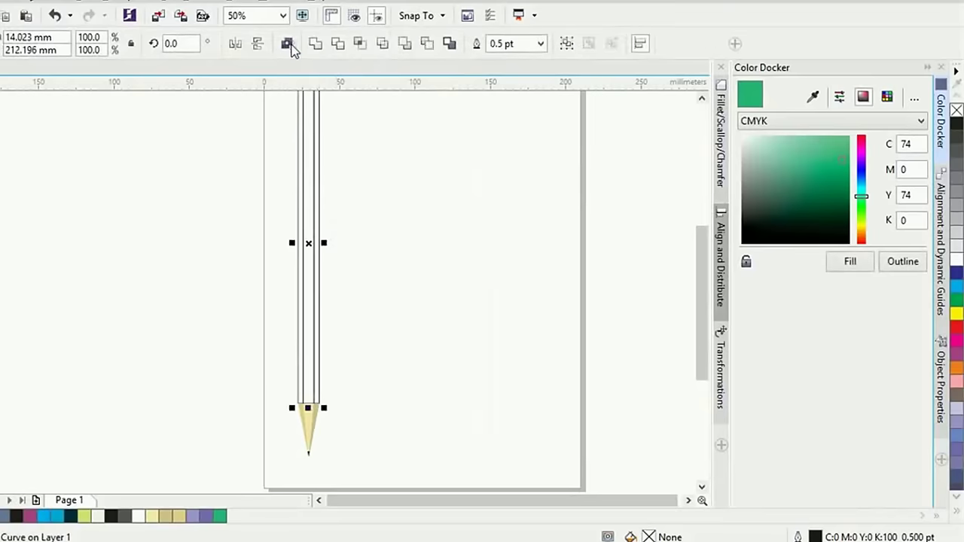
{"action": "left_click", "coordinate": [336, 276]}
{"action": "left_click", "coordinate": [317, 263]}
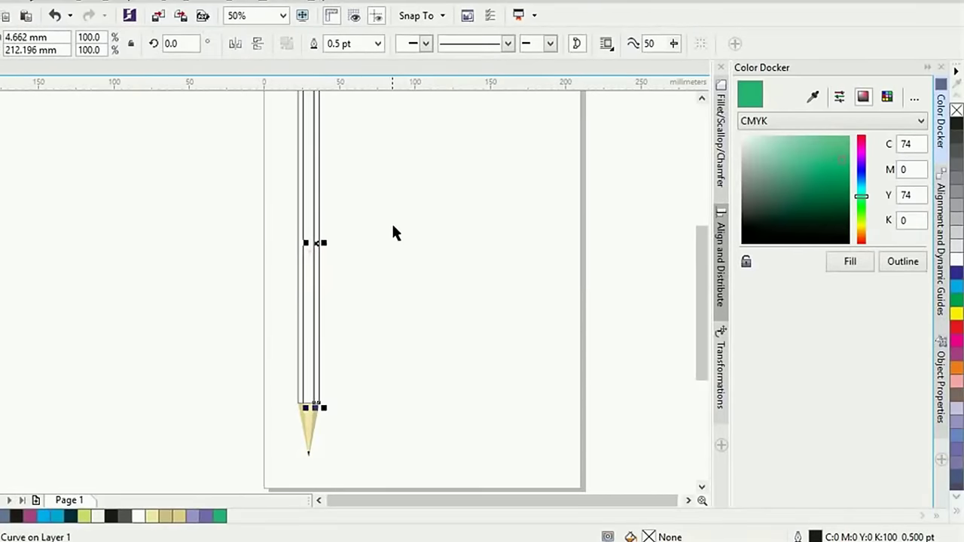
{"action": "scroll", "coordinate": [392, 231], "scroll_direction": "up", "scroll_amount": 2}
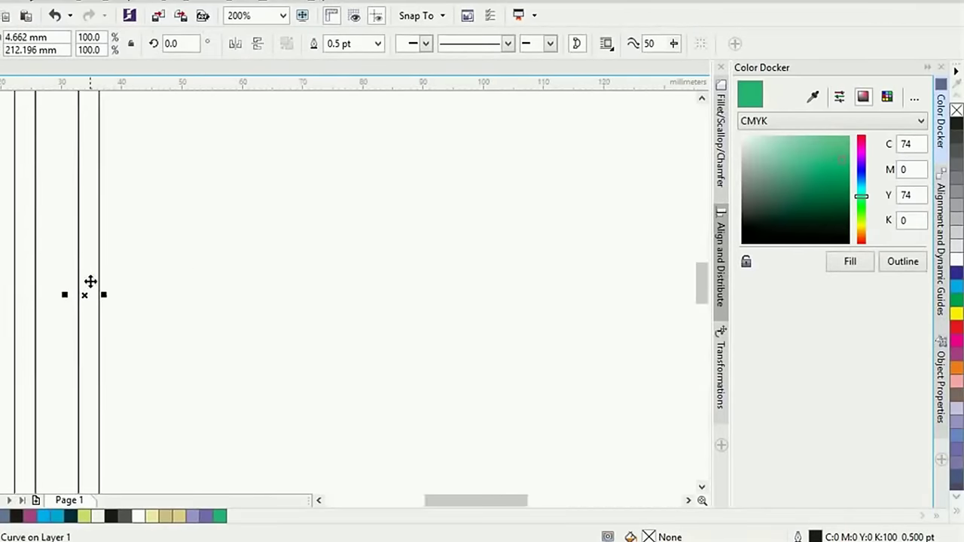
{"action": "left_click", "coordinate": [183, 275]}
{"action": "scroll", "coordinate": [314, 243], "scroll_direction": "down", "scroll_amount": 2}
{"action": "mouse_move", "coordinate": [313, 240]}
{"action": "left_mouse_down"}
{"action": "mouse_move", "coordinate": [484, 243]}
{"action": "mouse_move", "coordinate": [224, 245]}
{"action": "mouse_move", "coordinate": [369, 245]}
{"action": "left_mouse_up"}
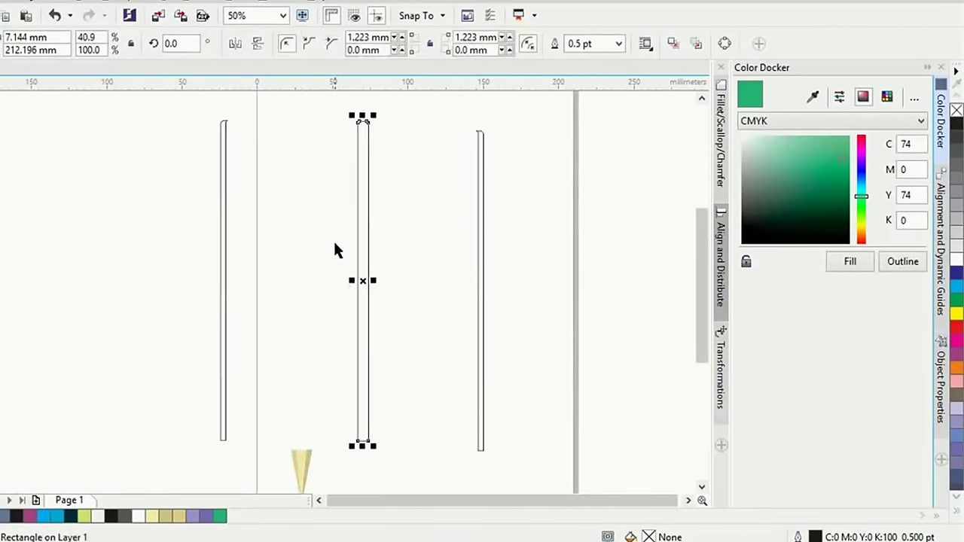
{"action": "key", "text": "ctrl+z"}
{"action": "key", "text": "ctrl+z"}
{"action": "key", "text": "ctrl+z"}
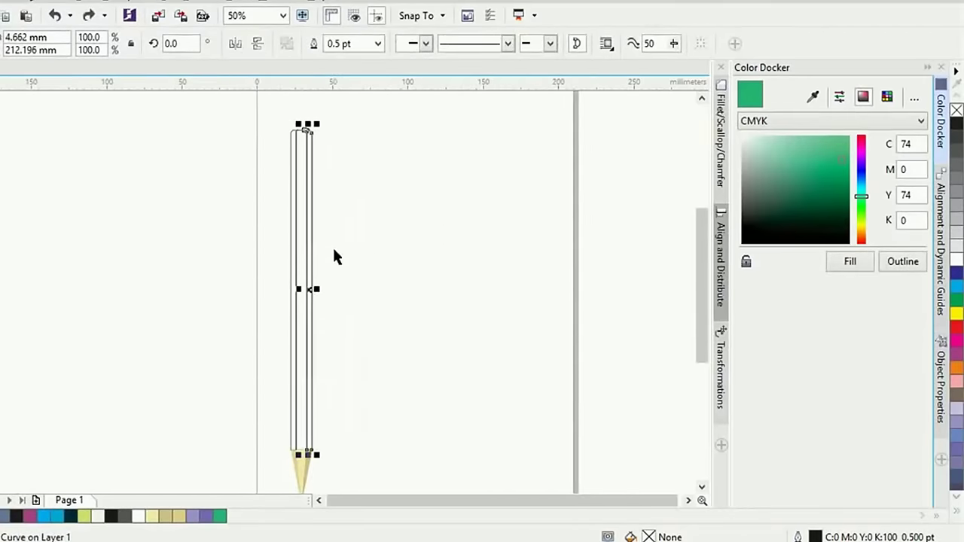
{"action": "left_click", "coordinate": [360, 248]}
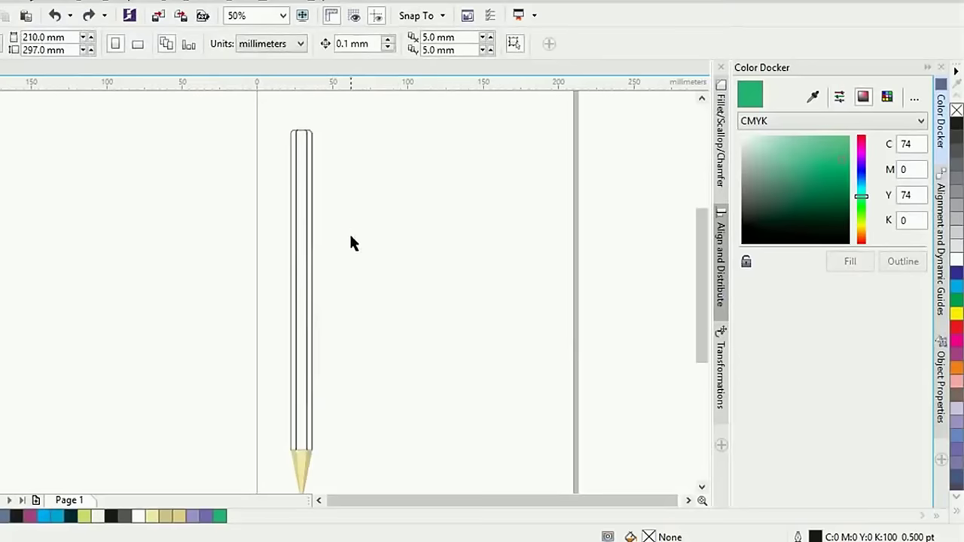
Fill the thin inner strip green and its right neighbour a lighter green
{"action": "scroll", "coordinate": [306, 286], "scroll_direction": "up", "scroll_amount": 2}
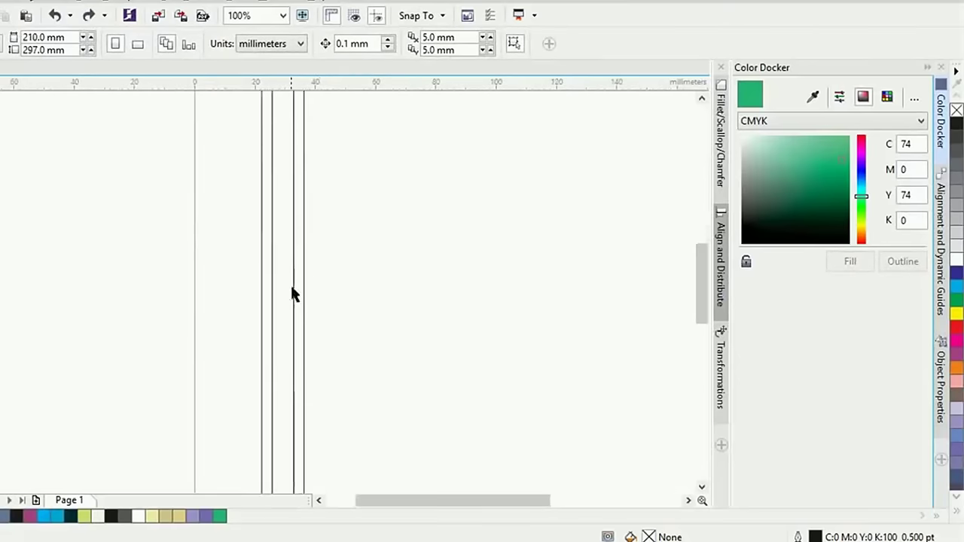
{"action": "left_click", "coordinate": [293, 295]}
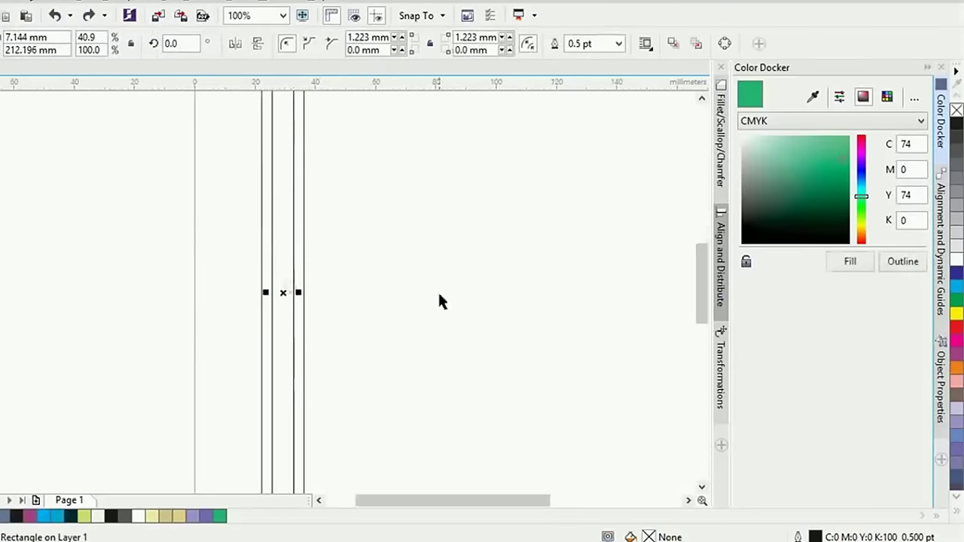
{"action": "left_click", "coordinate": [846, 262]}
{"action": "left_click", "coordinate": [389, 270]}
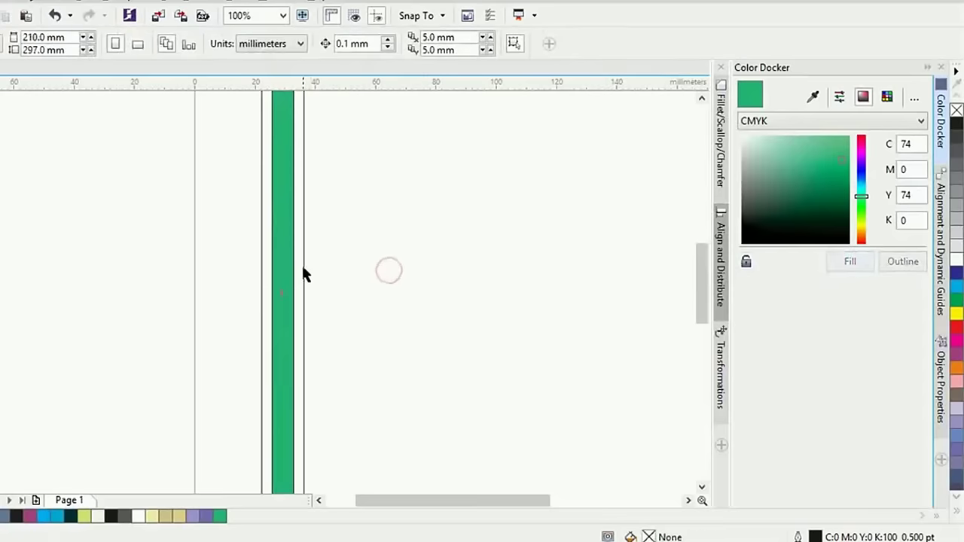
{"action": "left_click", "coordinate": [303, 268]}
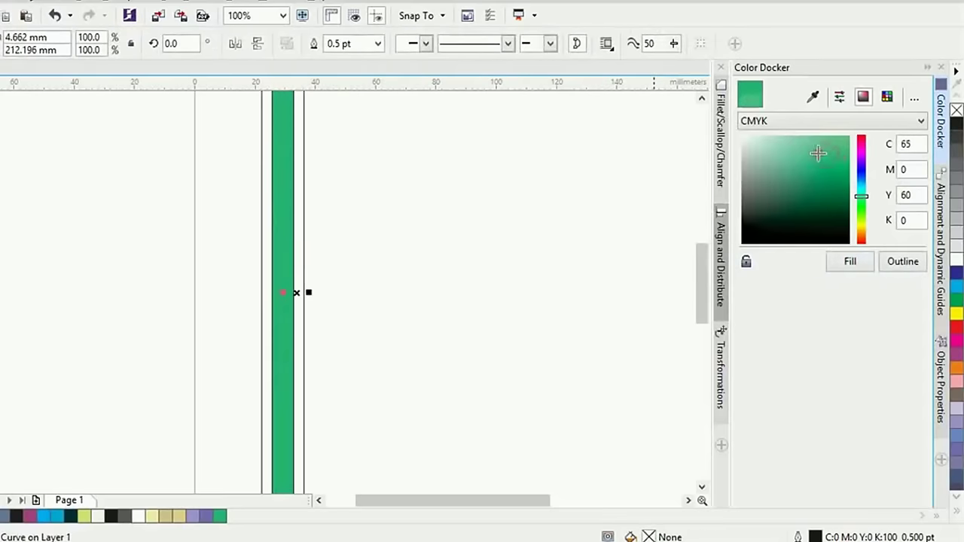
{"action": "left_click_drag", "start_coordinate": [817, 153], "coordinate": [806, 151]}
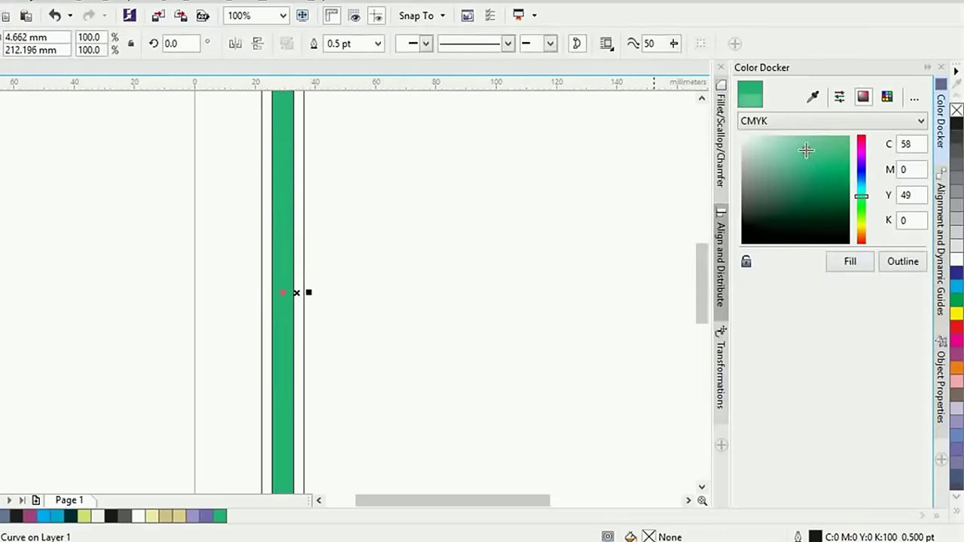
{"action": "left_click", "coordinate": [850, 260]}
{"action": "left_click", "coordinate": [434, 245]}
Fill the left strip and the right light strip with darker green
{"action": "left_click", "coordinate": [261, 258]}
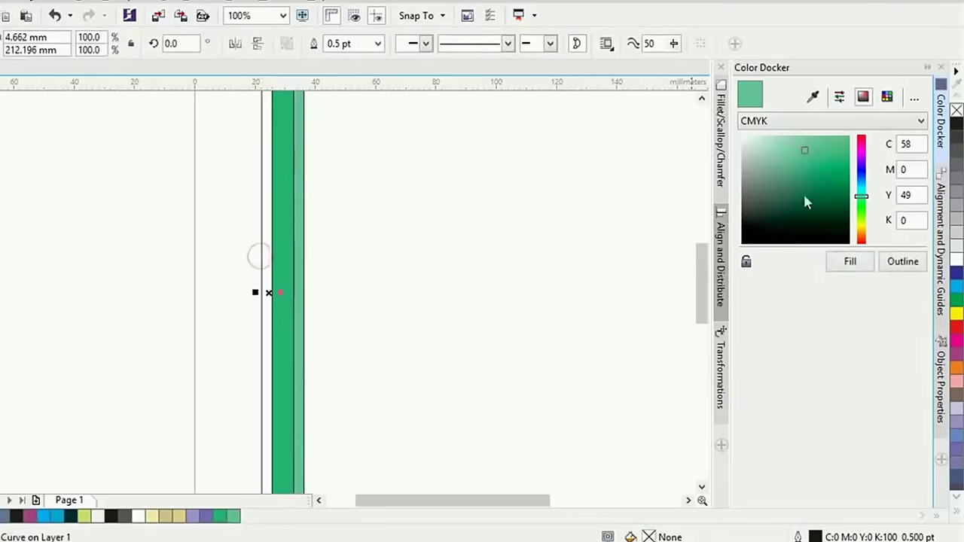
{"action": "left_click", "coordinate": [839, 175]}
{"action": "left_click", "coordinate": [838, 265]}
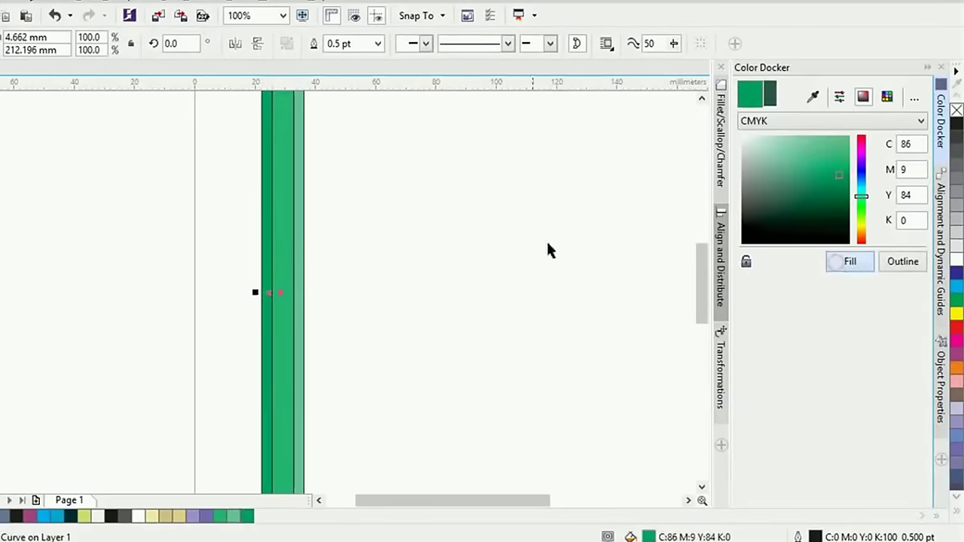
{"action": "left_click", "coordinate": [370, 239]}
{"action": "left_click", "coordinate": [301, 265]}
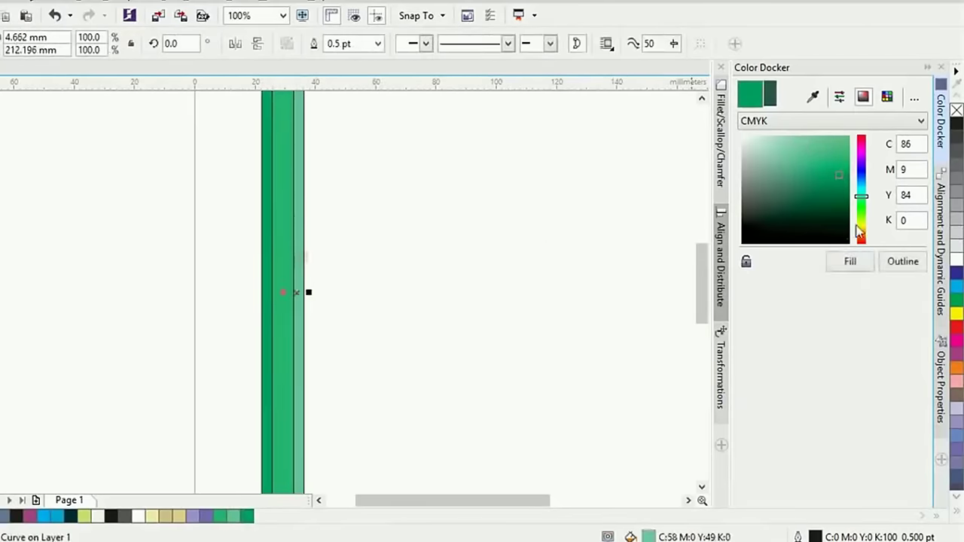
{"action": "left_click", "coordinate": [849, 260]}
{"action": "left_click", "coordinate": [444, 264]}
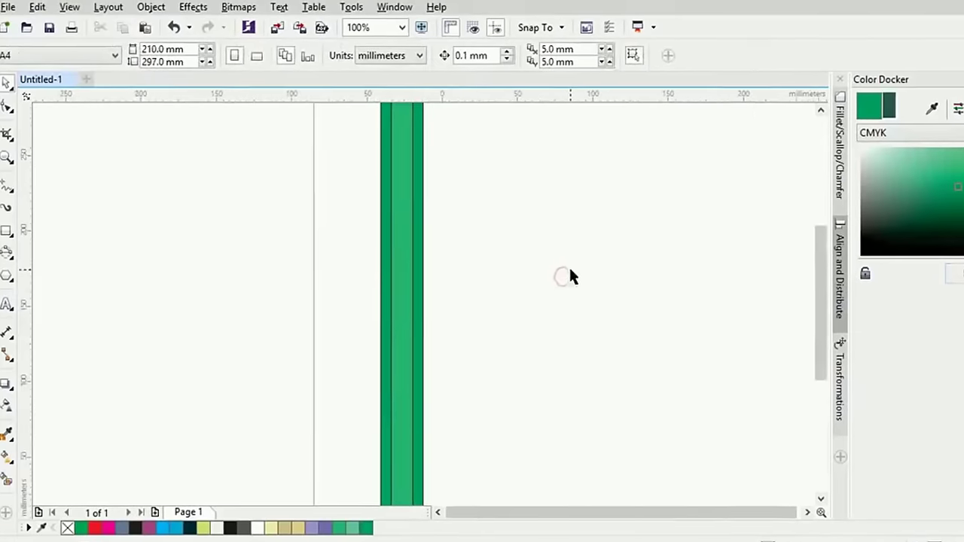
Remove the outlines from the whole pencil body, then undo the last change
{"action": "scroll", "coordinate": [459, 260], "scroll_direction": "down", "scroll_amount": 1}
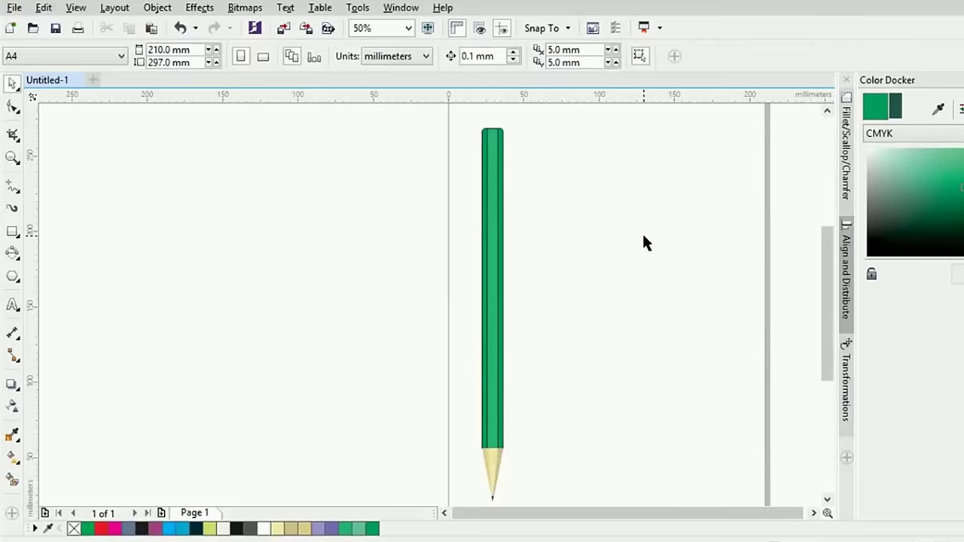
{"action": "mouse_move", "coordinate": [456, 113]}
{"action": "left_mouse_down"}
{"action": "mouse_move", "coordinate": [560, 466]}
{"action": "mouse_move", "coordinate": [638, 413]}
{"action": "left_mouse_up"}
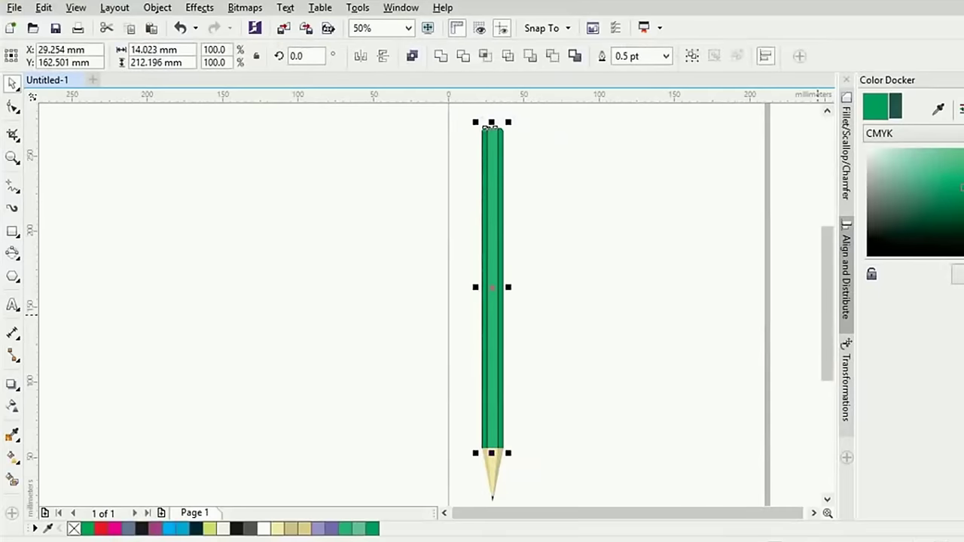
{"action": "right_click", "coordinate": [74, 529]}
{"action": "left_click", "coordinate": [567, 292]}
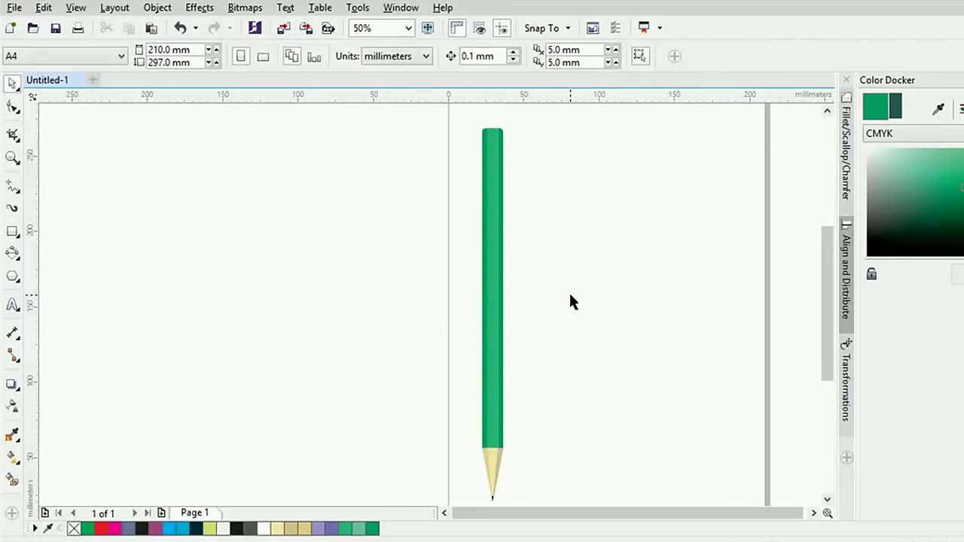
{"action": "key", "text": "ctrl+z"}
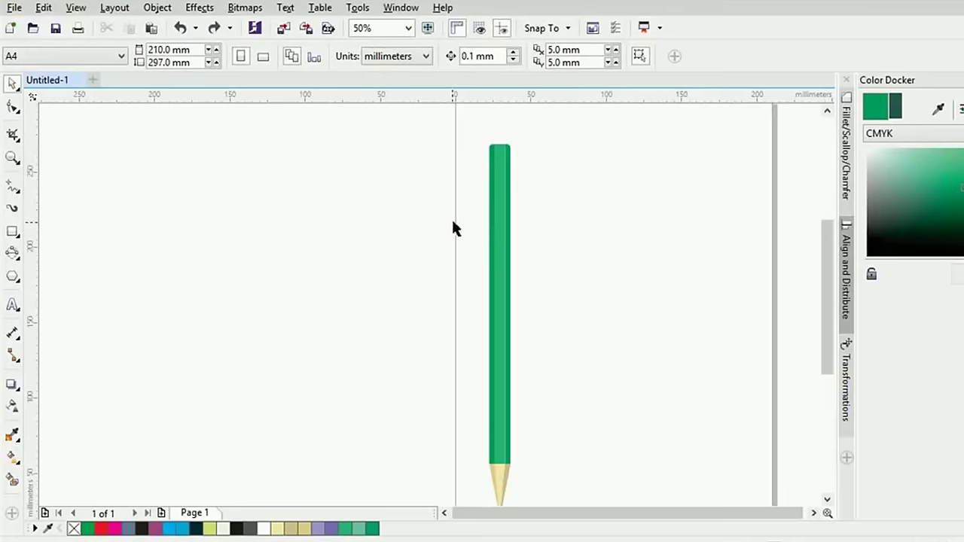
{"action": "left_click", "coordinate": [13, 233]}
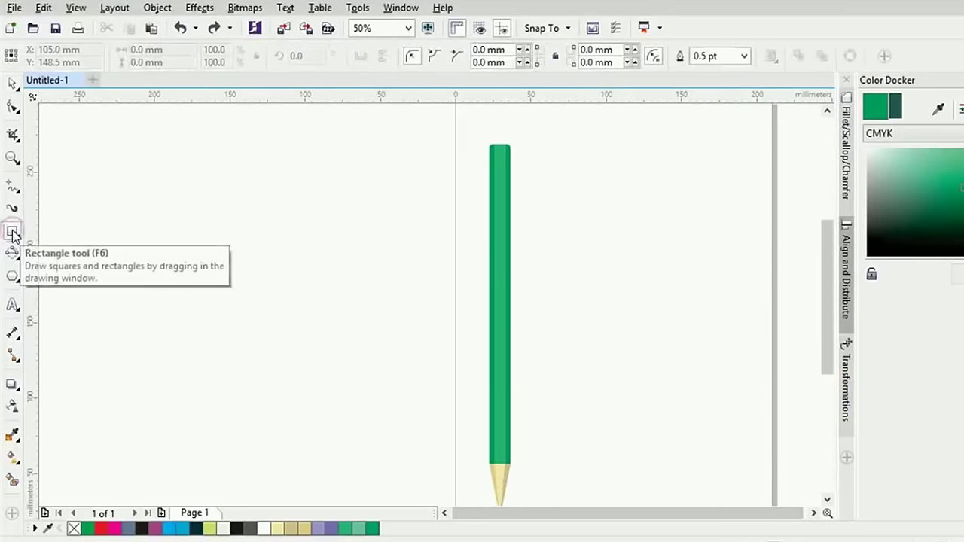
Draw a rectangle over the pencil's top end and bring the rounded top into view
{"action": "mouse_move", "coordinate": [456, 121]}
{"action": "left_mouse_down"}
{"action": "mouse_move", "coordinate": [507, 146]}
{"action": "mouse_move", "coordinate": [540, 200]}
{"action": "mouse_move", "coordinate": [555, 196]}
{"action": "left_mouse_up"}
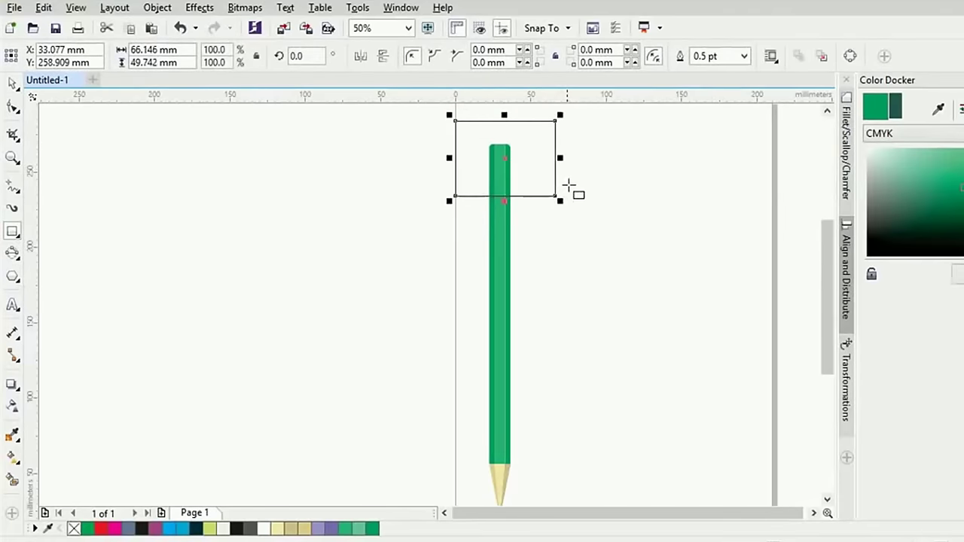
{"action": "left_click", "coordinate": [15, 86]}
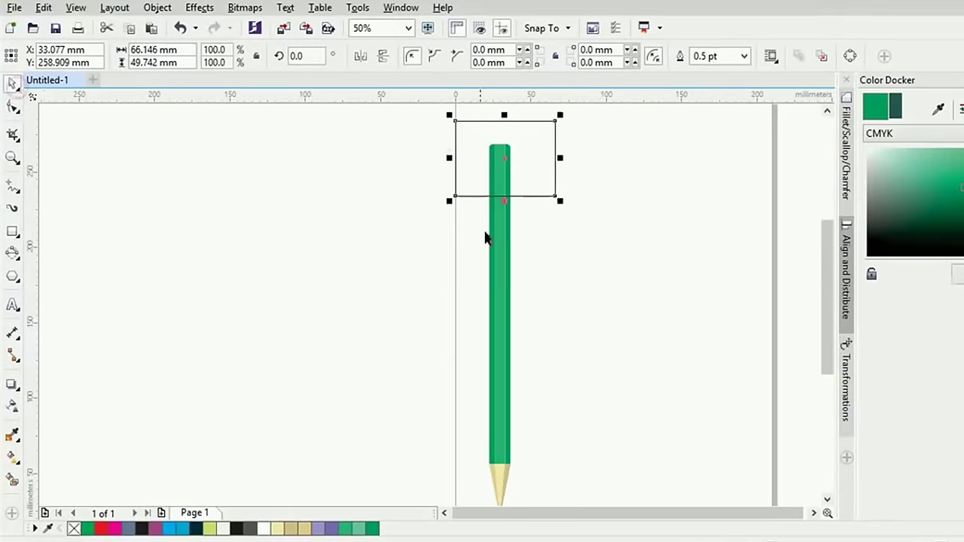
{"action": "scroll", "coordinate": [531, 262], "scroll_direction": "up", "scroll_amount": 1}
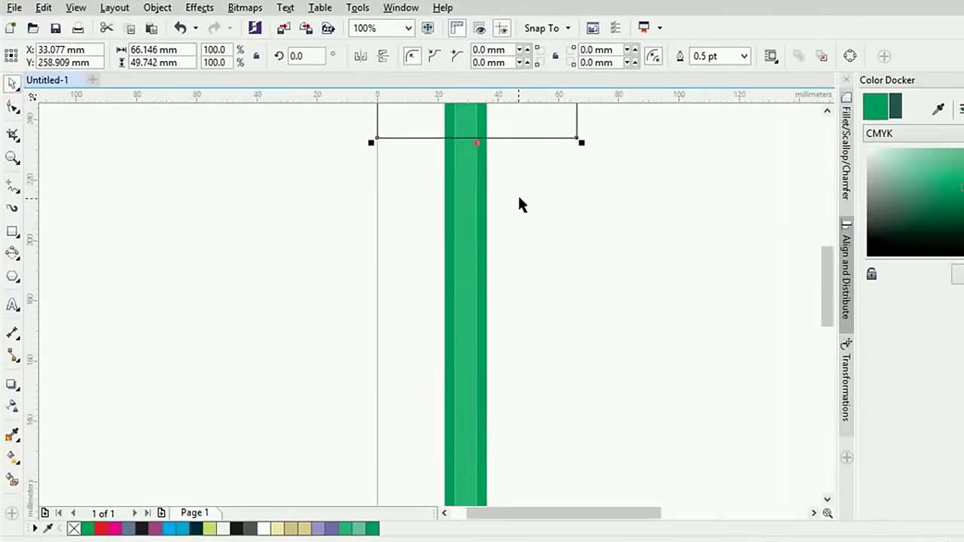
{"action": "left_click_drag", "start_coordinate": [519, 204], "coordinate": [523, 326]}
{"action": "scroll", "coordinate": [523, 325], "scroll_direction": "up", "scroll_amount": 1}
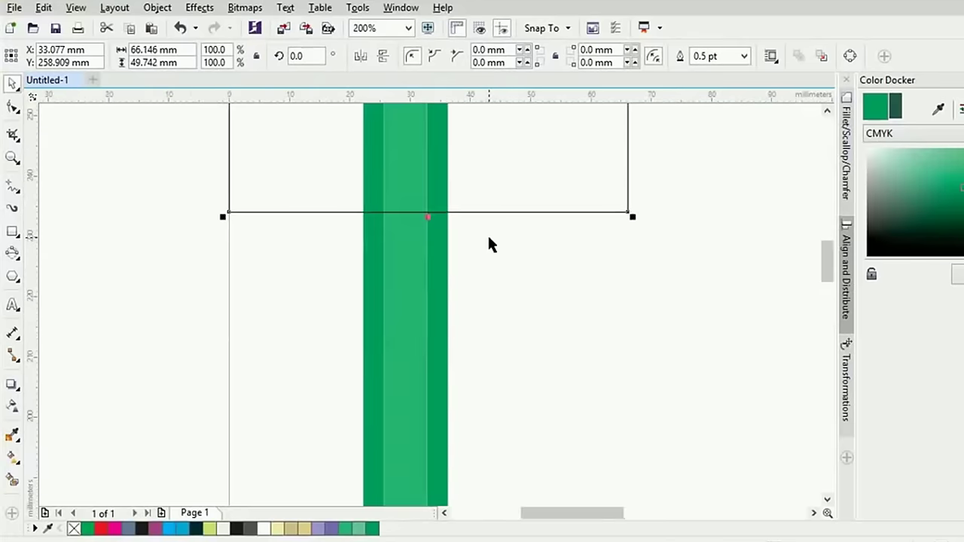
{"action": "left_click_drag", "start_coordinate": [487, 245], "coordinate": [505, 360]}
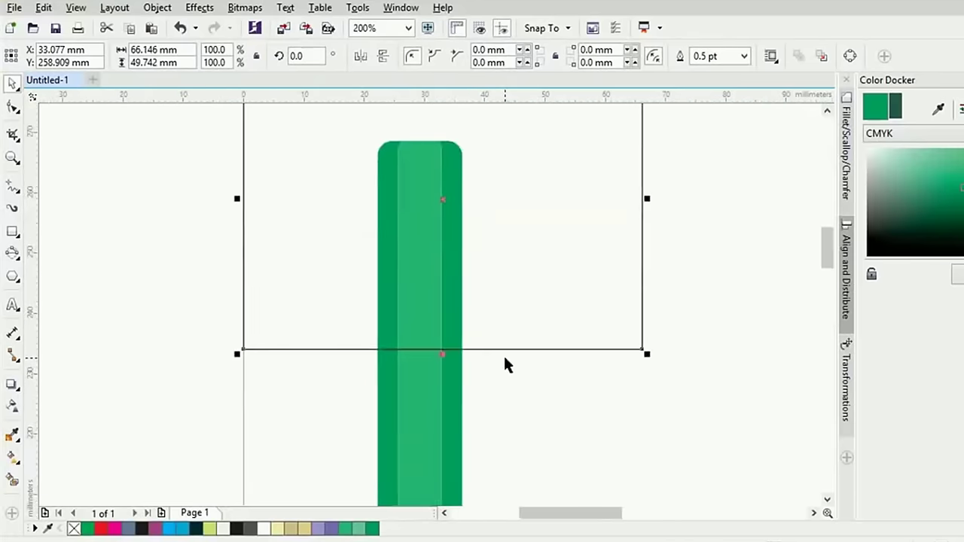
{"action": "left_click", "coordinate": [427, 271]}
{"action": "left_click", "coordinate": [637, 405]}
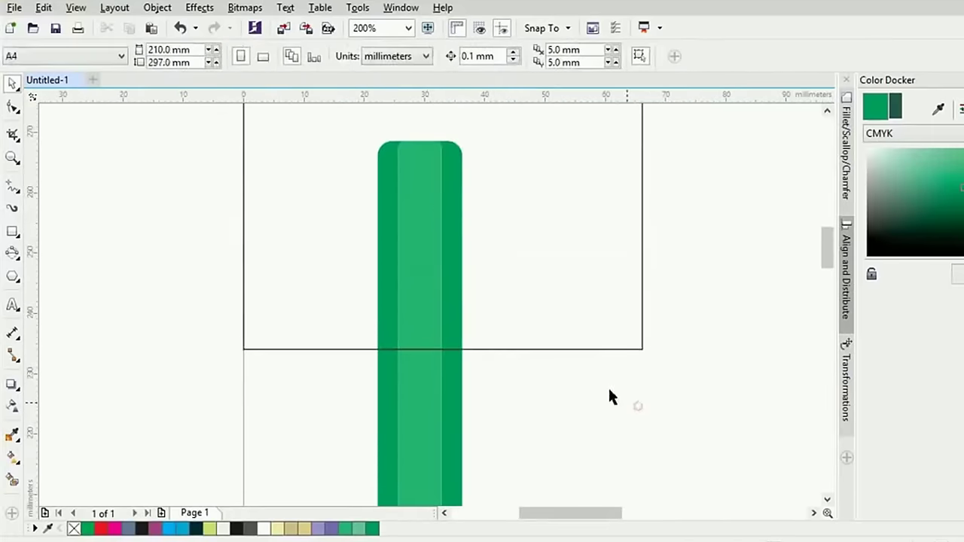
Select the pencil's inner stripe together with the helper rectangle
{"action": "left_click", "coordinate": [424, 399]}
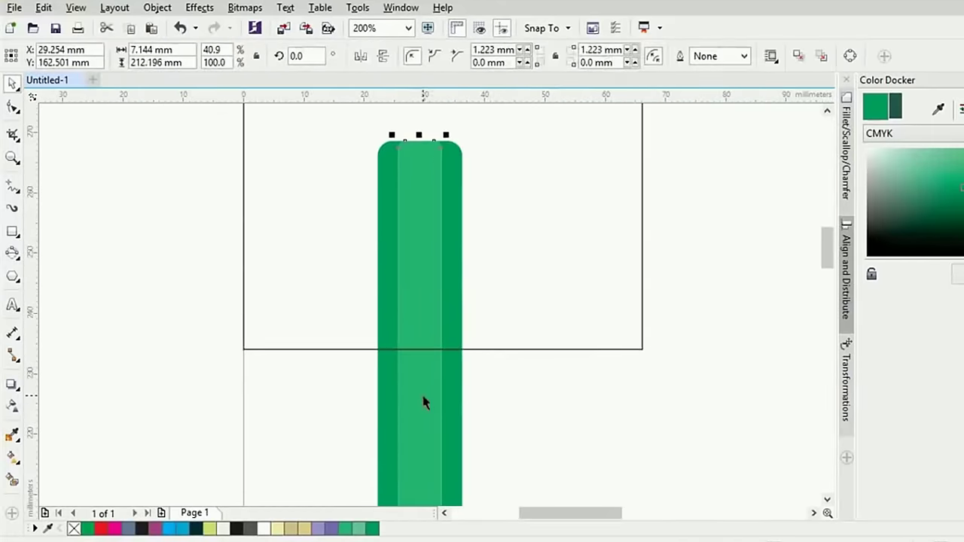
{"action": "left_click", "coordinate": [532, 348], "text": "shift"}
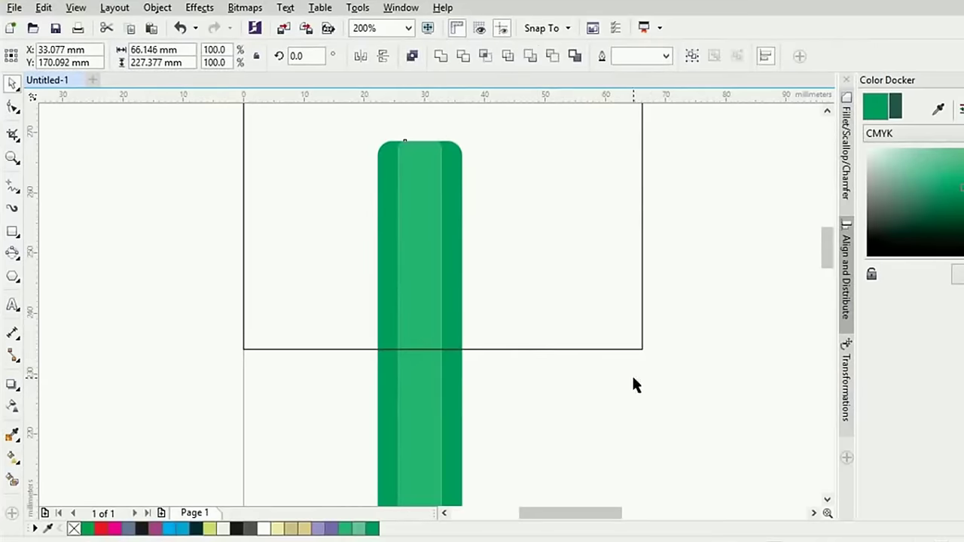
{"action": "scroll", "coordinate": [632, 377], "scroll_direction": "down", "scroll_amount": 1}
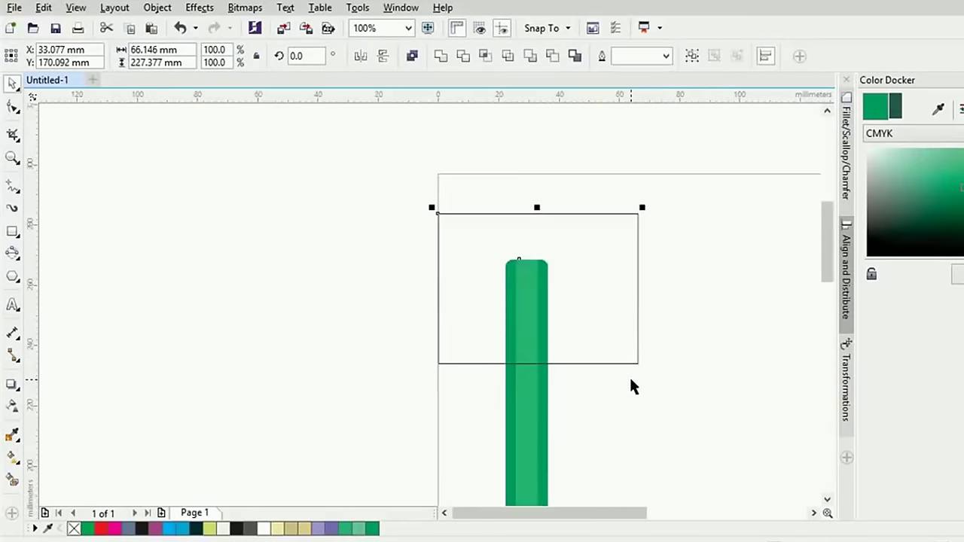
{"action": "left_click", "coordinate": [529, 295]}
{"action": "left_click", "coordinate": [629, 431]}
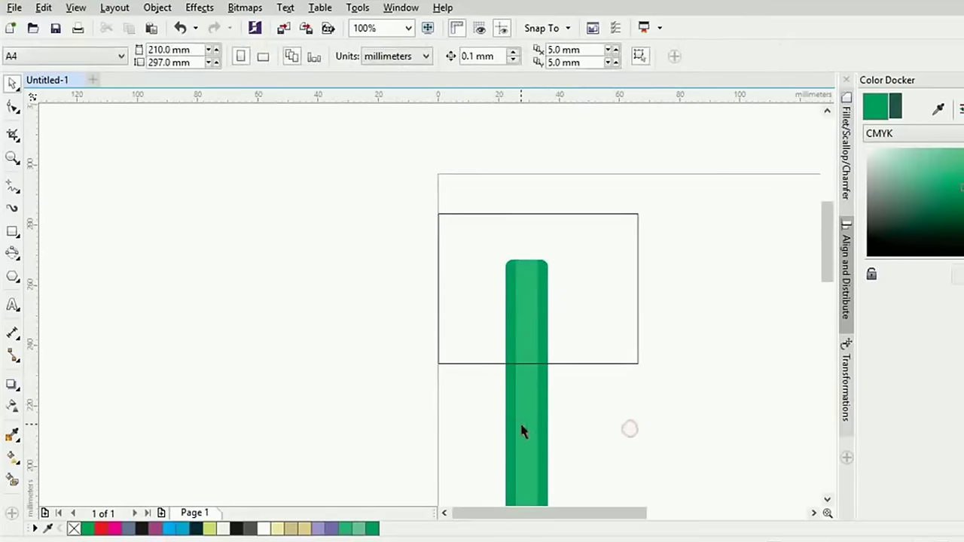
{"action": "left_click", "coordinate": [520, 430]}
{"action": "left_click", "coordinate": [601, 362], "text": "shift"}
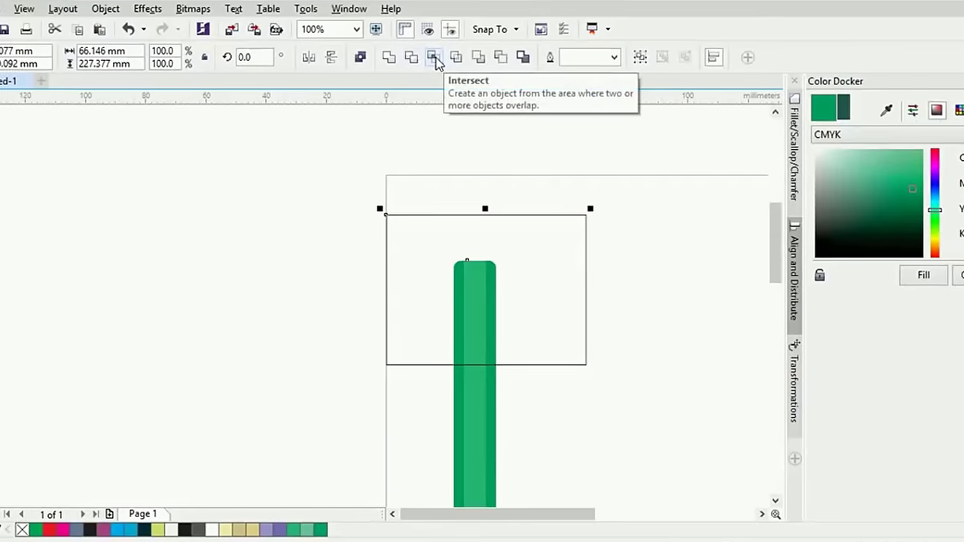
Intersect the middle stripe with the rectangle to make the first cap piece and check it
{"action": "left_click", "coordinate": [485, 56]}
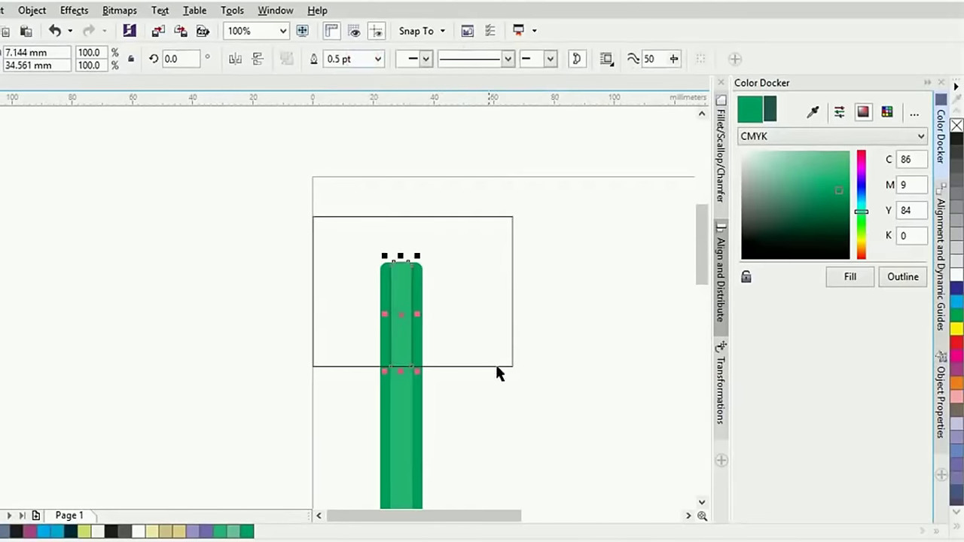
{"action": "left_click", "coordinate": [496, 373]}
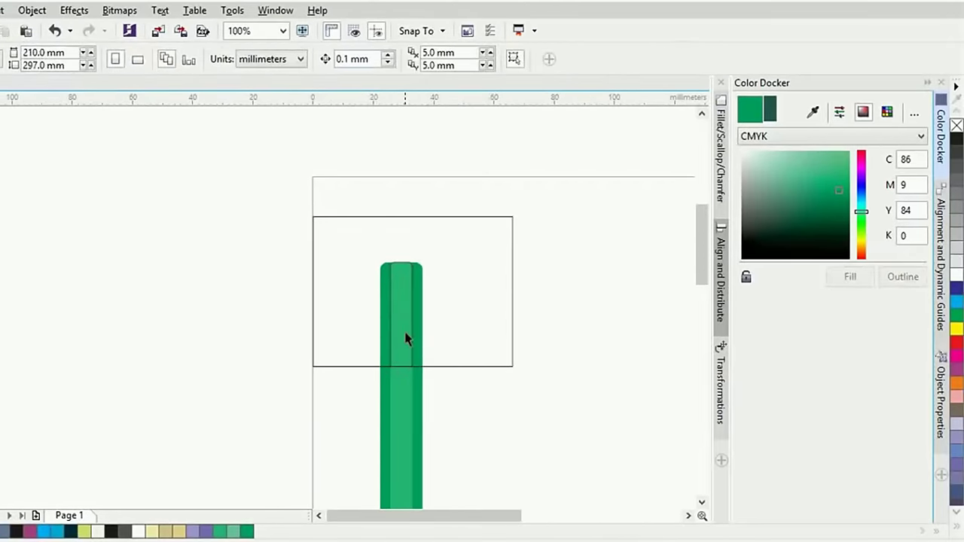
{"action": "left_click_drag", "start_coordinate": [405, 339], "coordinate": [454, 301]}
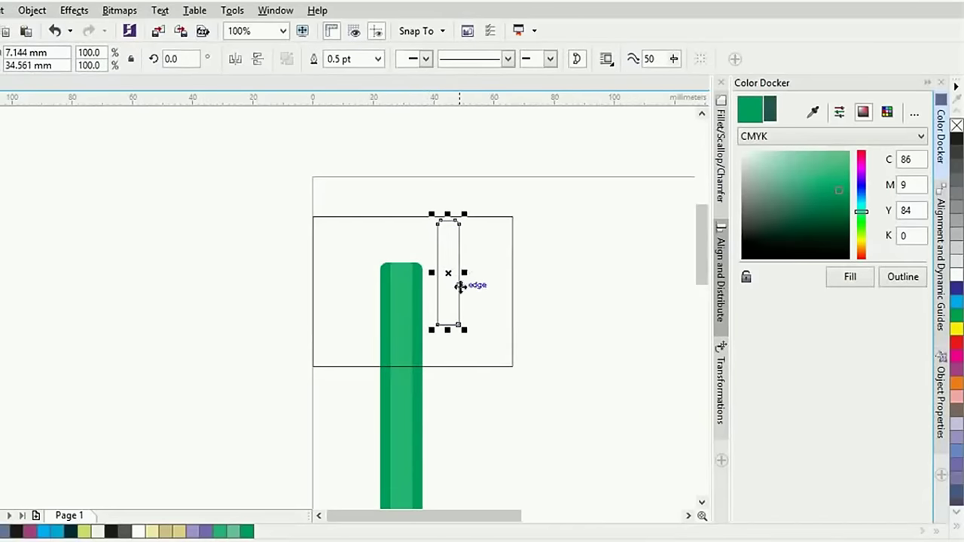
{"action": "left_click", "coordinate": [464, 303]}
{"action": "key", "text": "ctrl+z"}
Intersect the right and left stripes with the rectangle to make two more cap pieces
{"action": "left_click", "coordinate": [467, 319]}
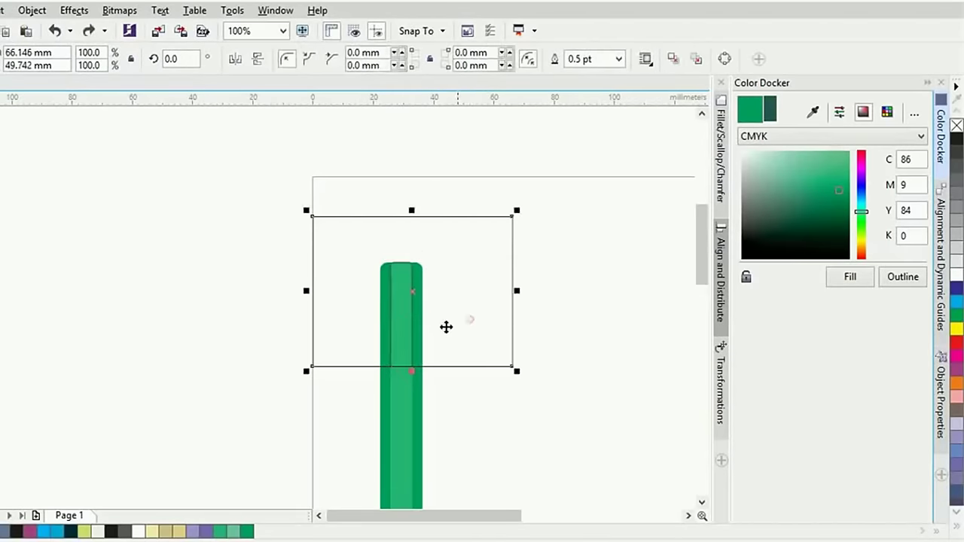
{"action": "left_click", "coordinate": [421, 336]}
{"action": "left_click", "coordinate": [427, 416]}
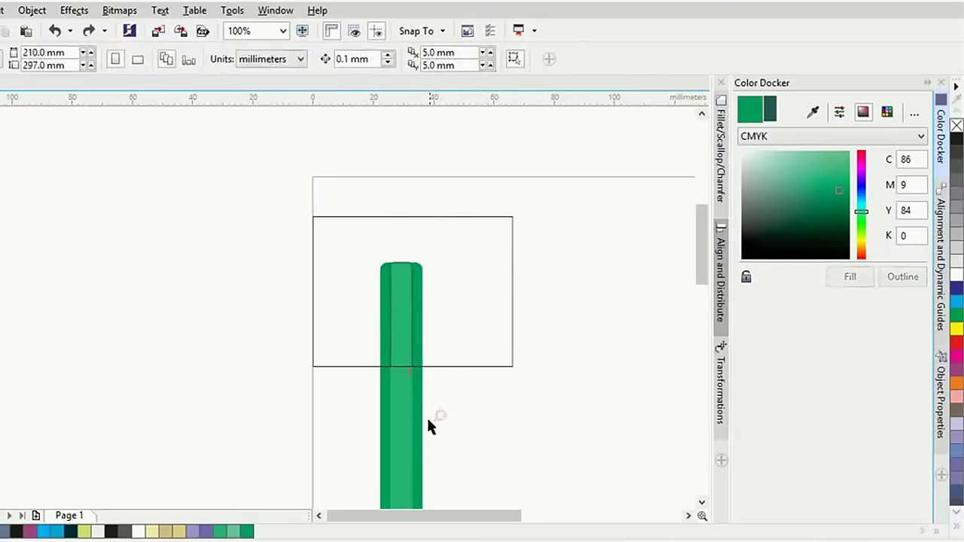
{"action": "left_click", "coordinate": [417, 417]}
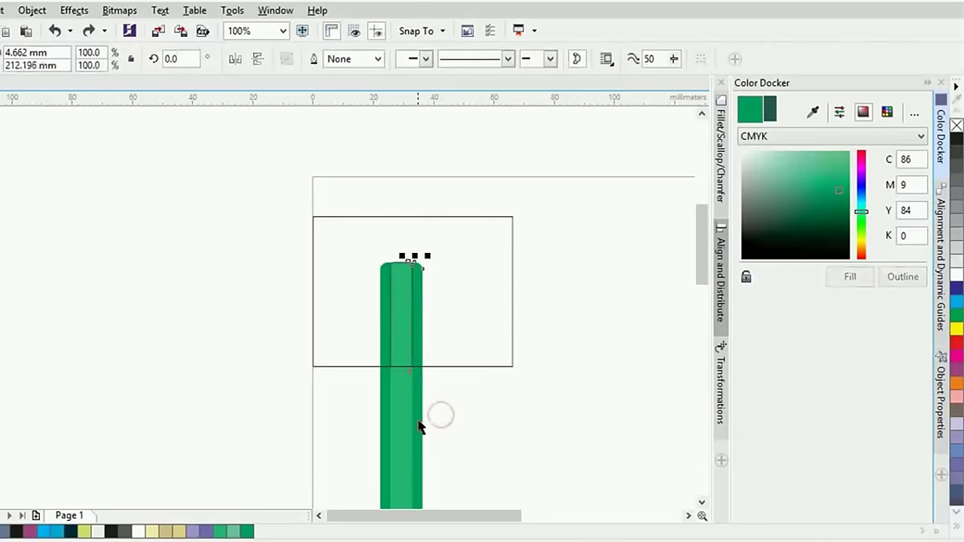
{"action": "left_click", "coordinate": [475, 367], "text": "shift"}
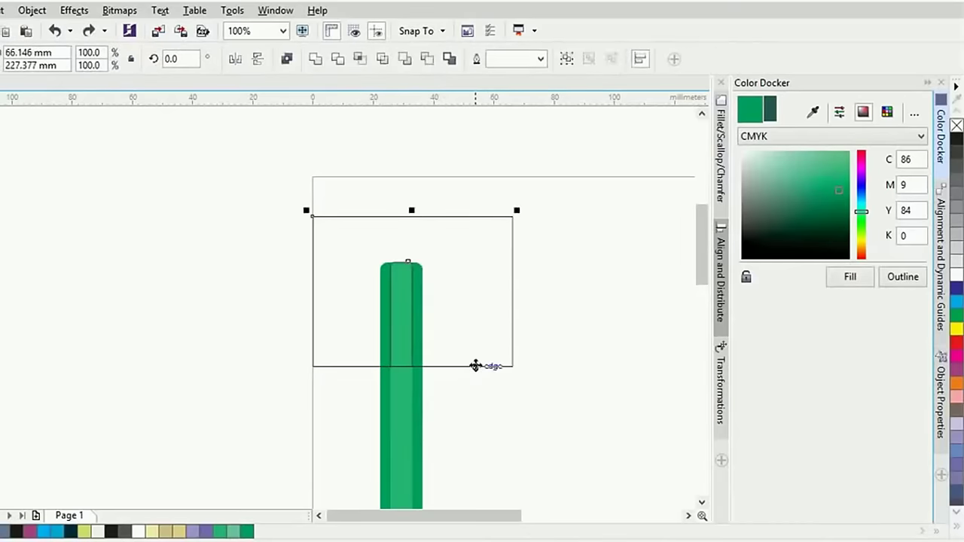
{"action": "left_click", "coordinate": [359, 60]}
{"action": "left_click", "coordinate": [399, 207]}
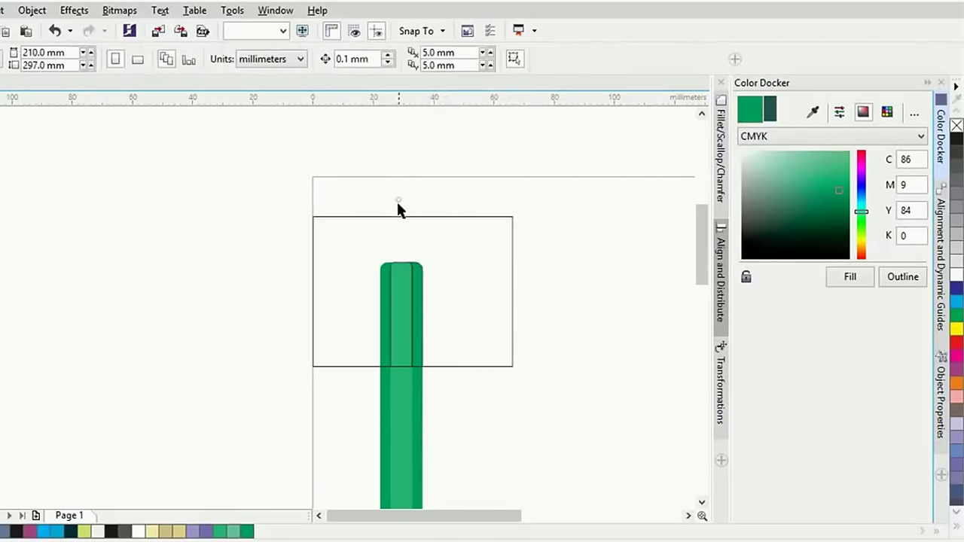
{"action": "left_click", "coordinate": [378, 426]}
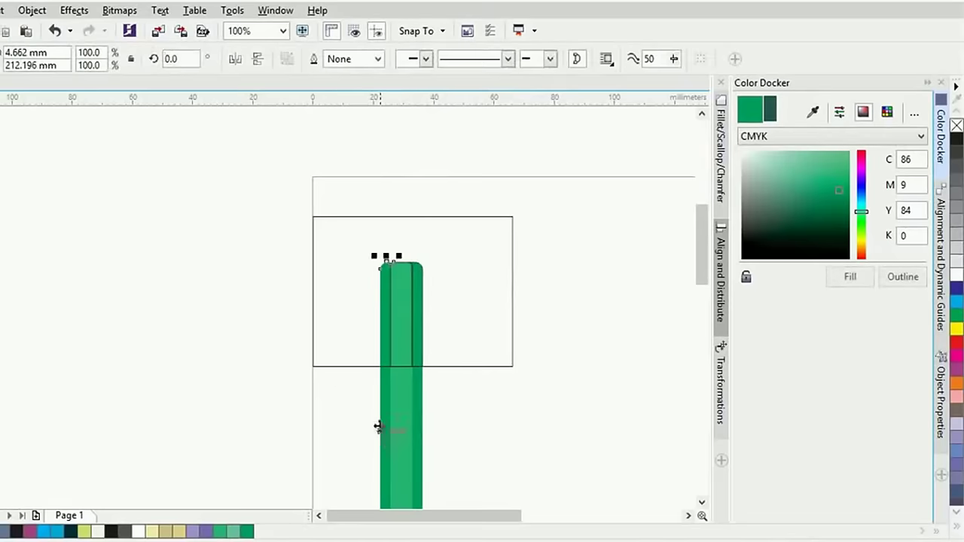
{"action": "left_click", "coordinate": [352, 366], "text": "shift"}
{"action": "left_click", "coordinate": [361, 59]}
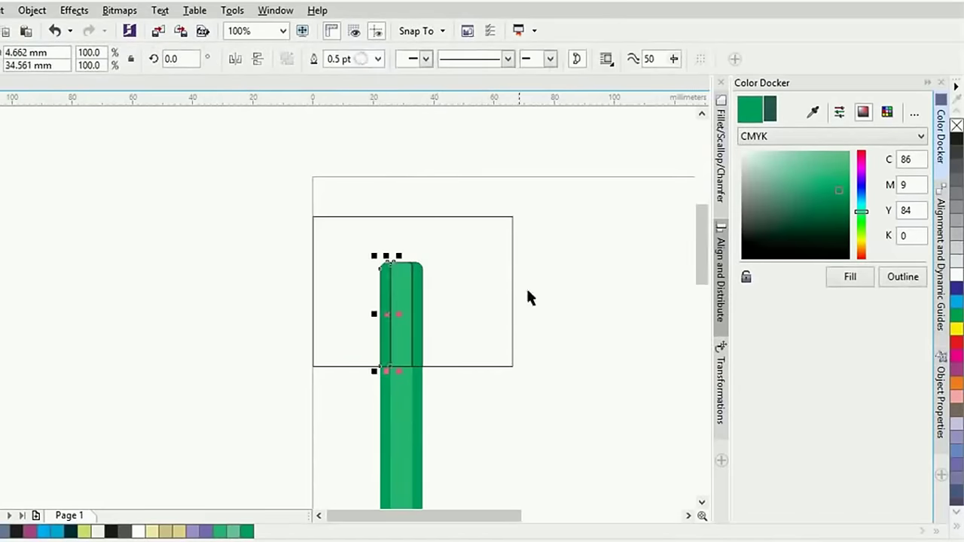
{"action": "left_click", "coordinate": [528, 303]}
Delete the helper rectangle and remove the outlines from all cap pieces
{"action": "left_click", "coordinate": [483, 368]}
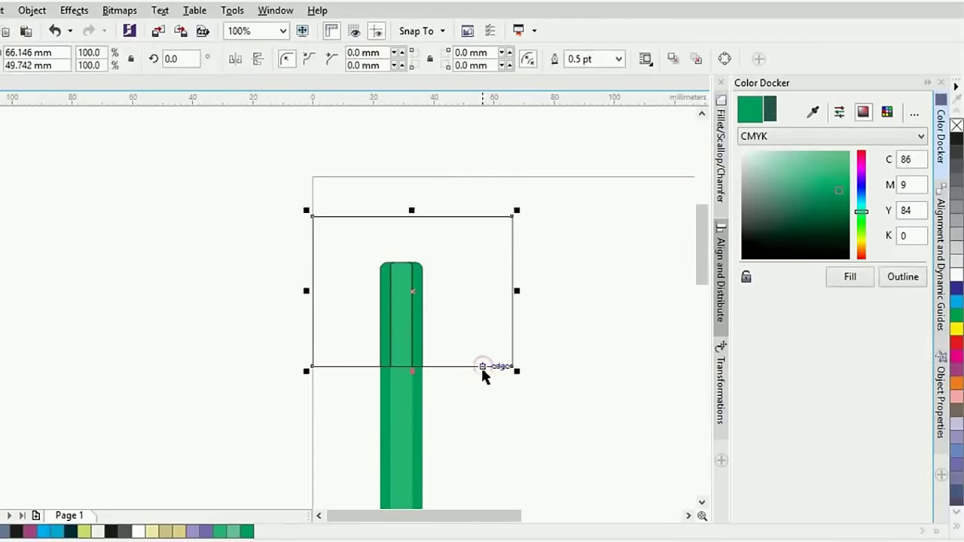
{"action": "key", "text": "Delete"}
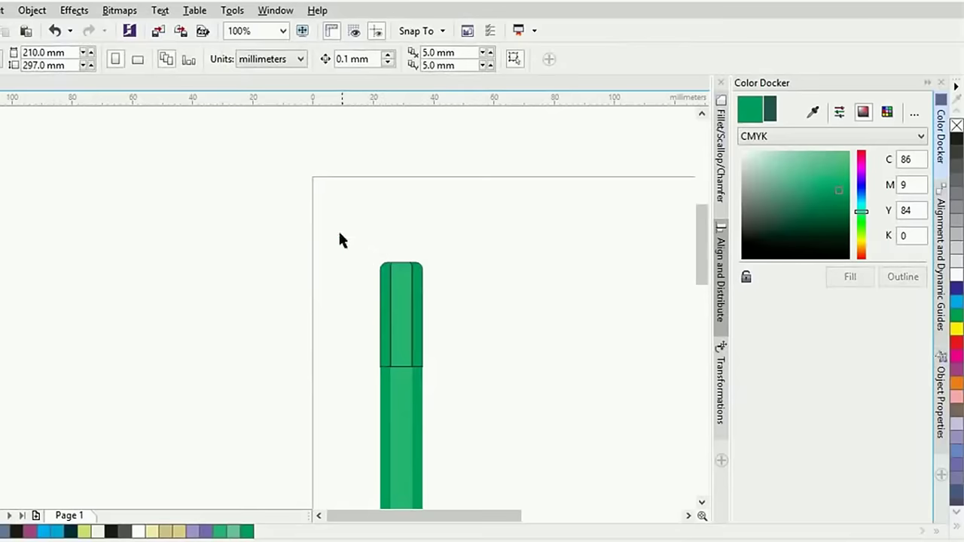
{"action": "left_click_drag", "start_coordinate": [336, 231], "coordinate": [453, 384]}
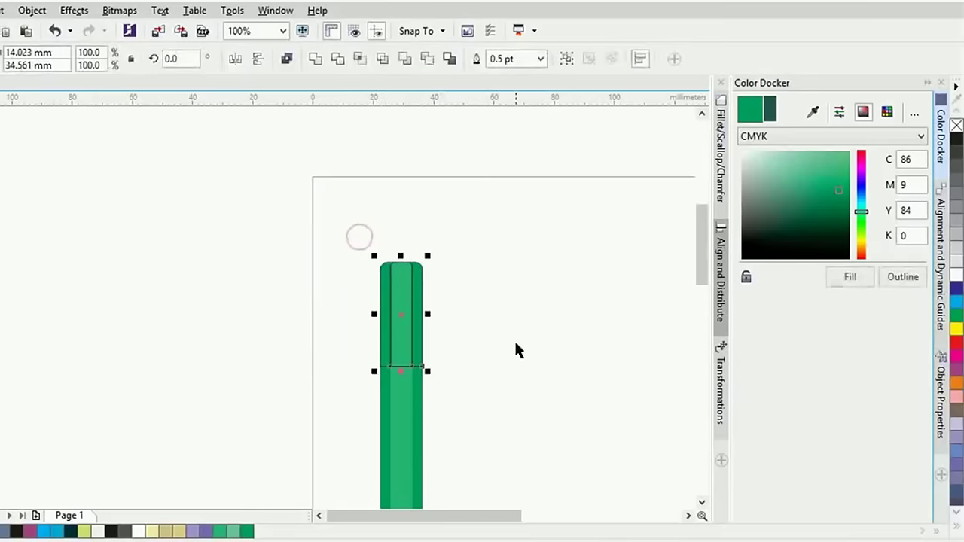
{"action": "right_click", "coordinate": [956, 127]}
{"action": "left_click", "coordinate": [577, 253]}
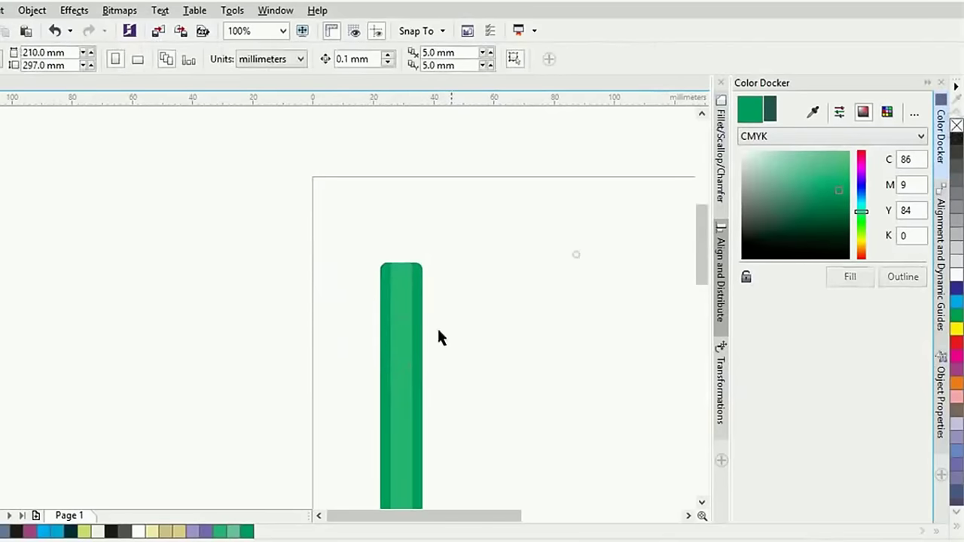
{"action": "left_click", "coordinate": [399, 349]}
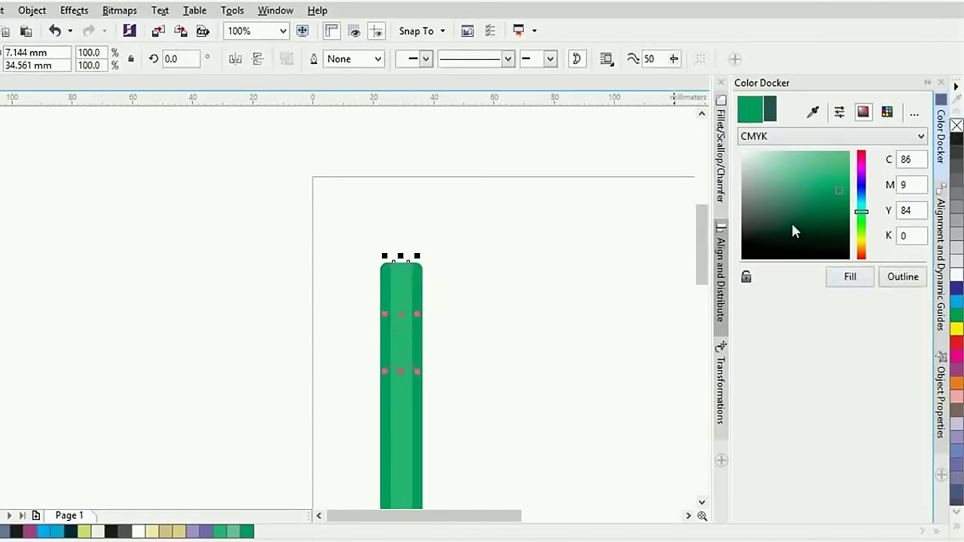
Color the cap pieces dark green, dark grey-green and the dark cap colour
{"action": "mouse_move", "coordinate": [792, 230]}
{"action": "left_mouse_down"}
{"action": "mouse_move", "coordinate": [761, 223]}
{"action": "mouse_move", "coordinate": [762, 234]}
{"action": "left_mouse_up"}
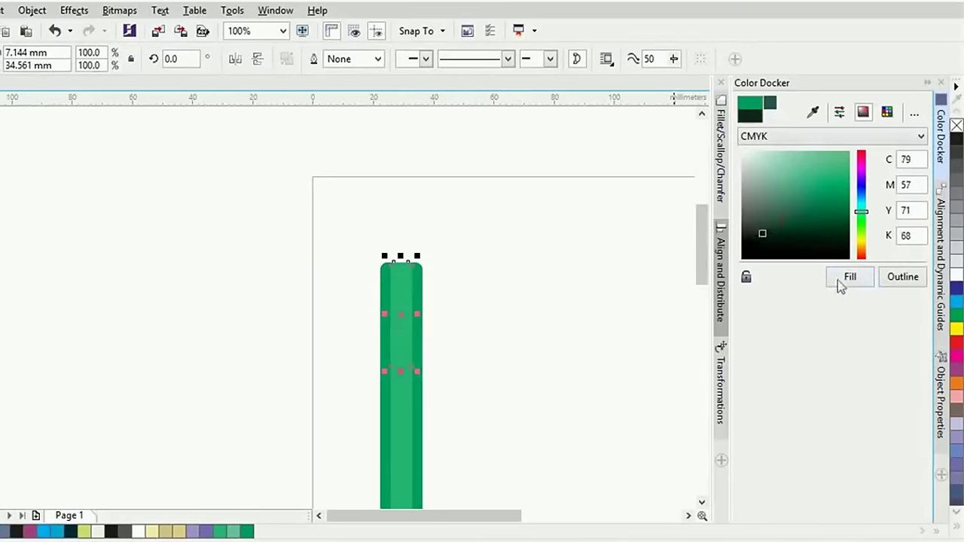
{"action": "left_click", "coordinate": [841, 285]}
{"action": "left_click", "coordinate": [420, 345]}
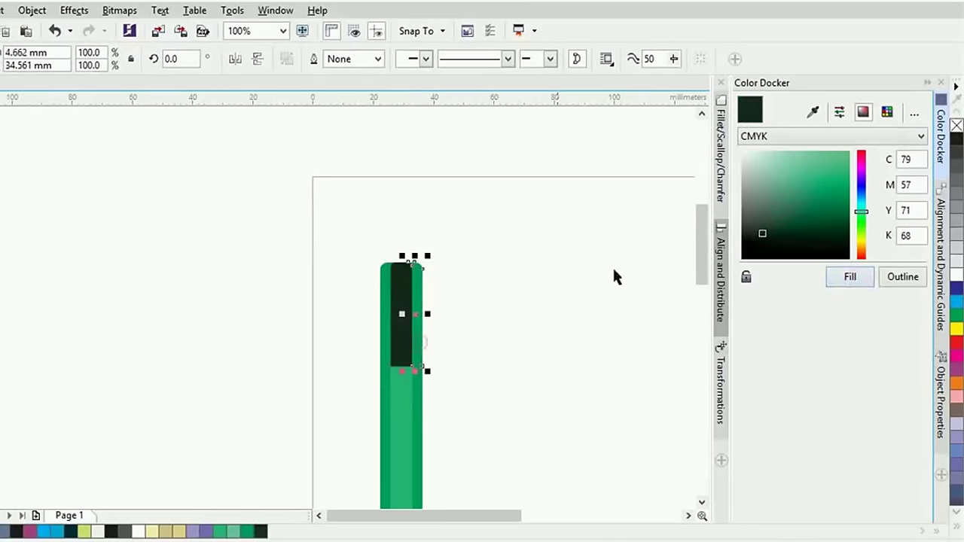
{"action": "left_click_drag", "start_coordinate": [759, 234], "coordinate": [751, 219]}
{"action": "left_click", "coordinate": [848, 276]}
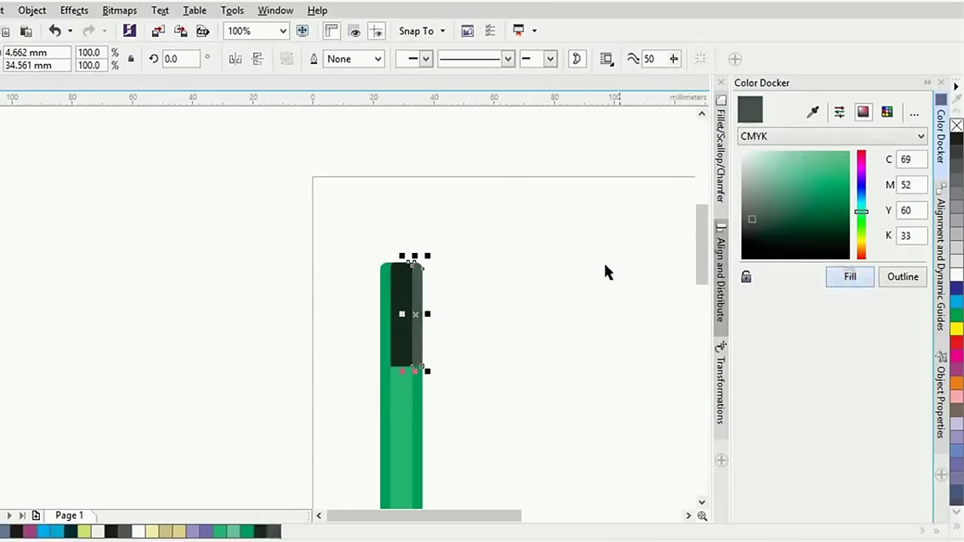
{"action": "left_click", "coordinate": [559, 263]}
{"action": "left_click", "coordinate": [381, 311]}
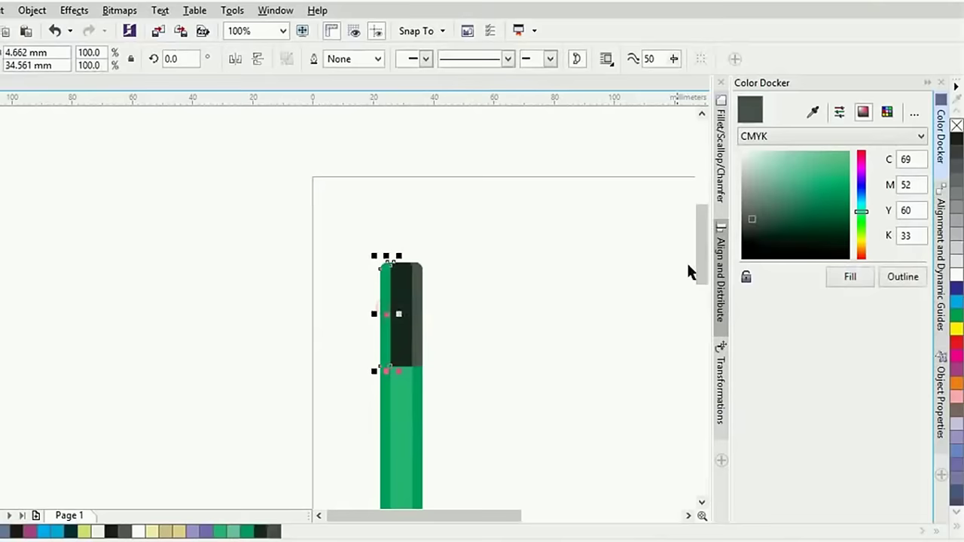
{"action": "left_click", "coordinate": [836, 277]}
{"action": "left_click", "coordinate": [499, 303]}
Add a thin 14.023 × 1.323 mm yellow band (C:9 M:0 Y:100 K:0) with no outline
{"action": "scroll", "coordinate": [501, 305], "scroll_direction": "down", "scroll_amount": 2}
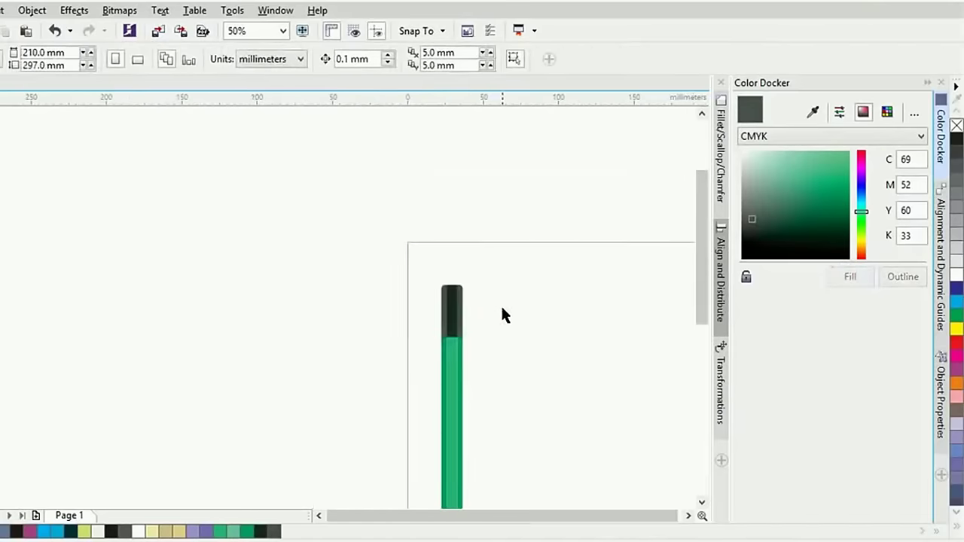
{"action": "scroll", "coordinate": [501, 308], "scroll_direction": "up", "scroll_amount": 2}
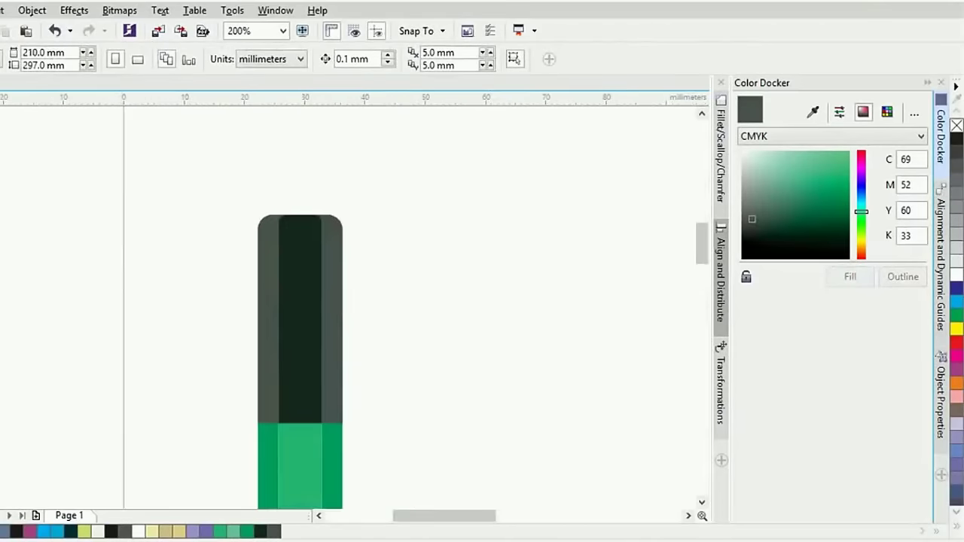
{"action": "key", "text": "F10"}
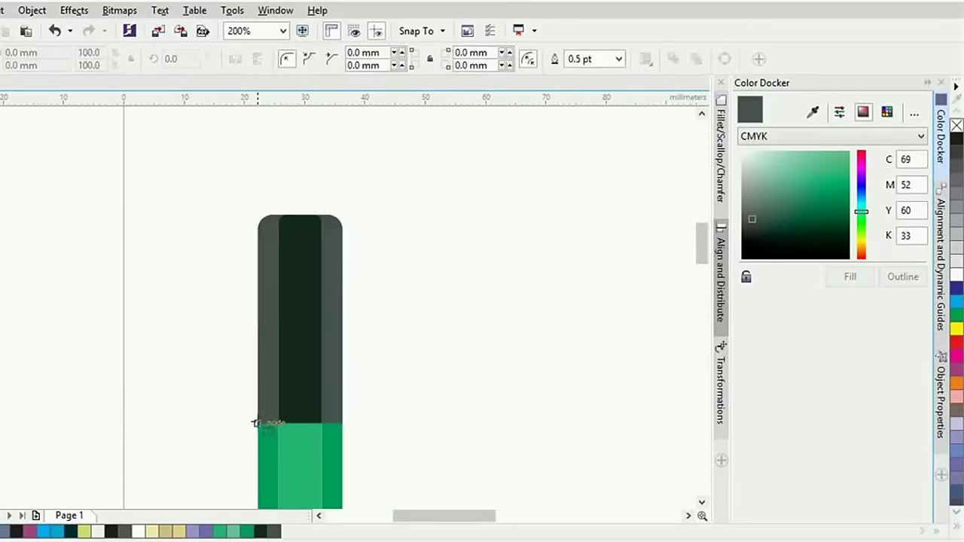
{"action": "left_click_drag", "start_coordinate": [255, 423], "coordinate": [346, 432]}
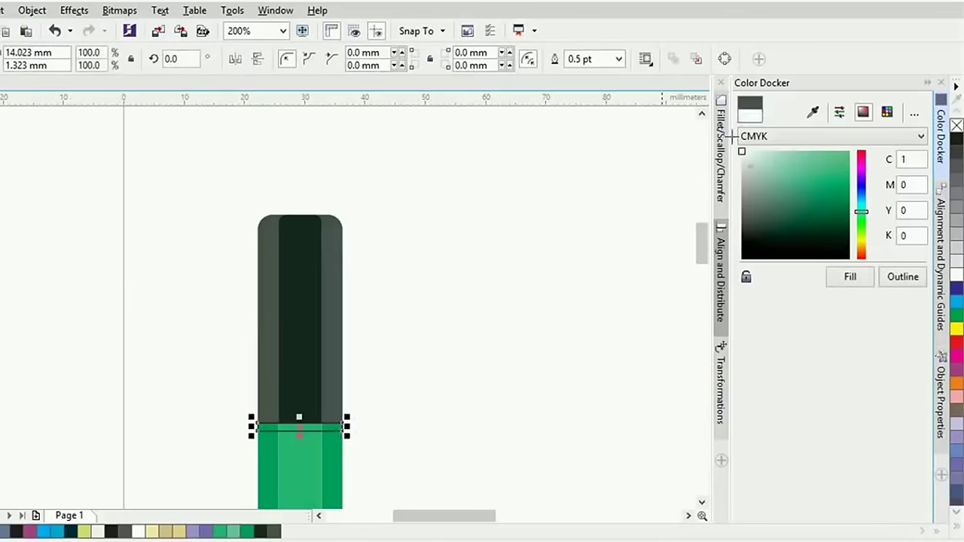
{"action": "left_click", "coordinate": [849, 277]}
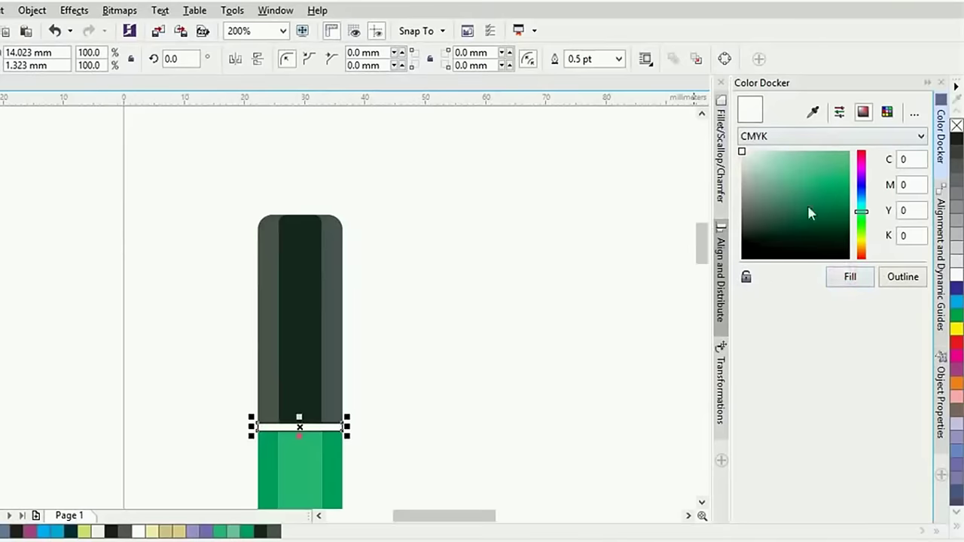
{"action": "left_click", "coordinate": [862, 241]}
{"action": "left_click", "coordinate": [848, 155]}
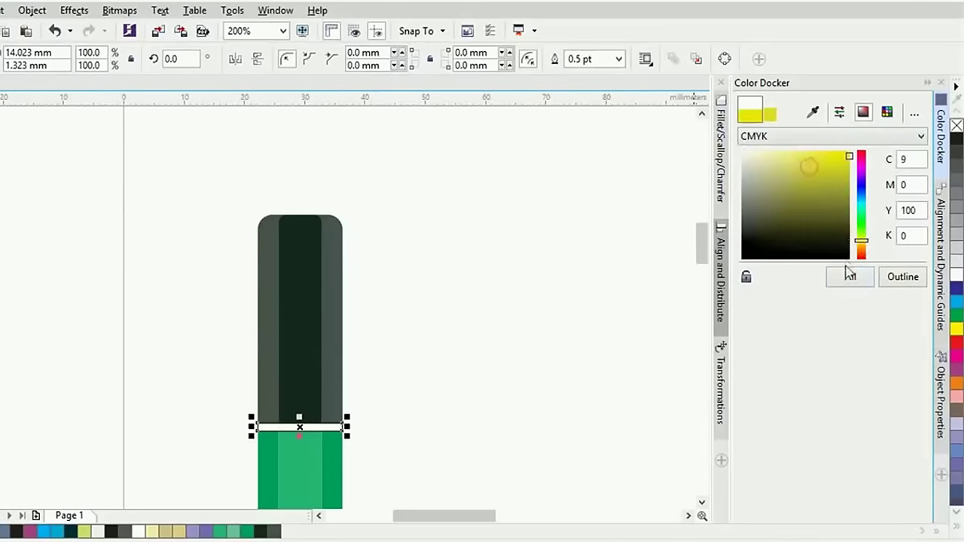
{"action": "left_click", "coordinate": [849, 277]}
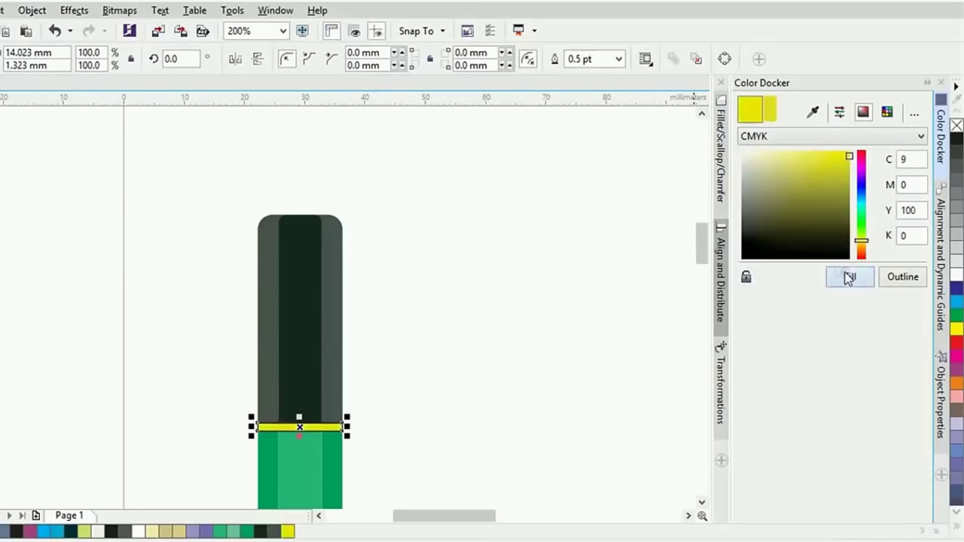
{"action": "right_click", "coordinate": [956, 127]}
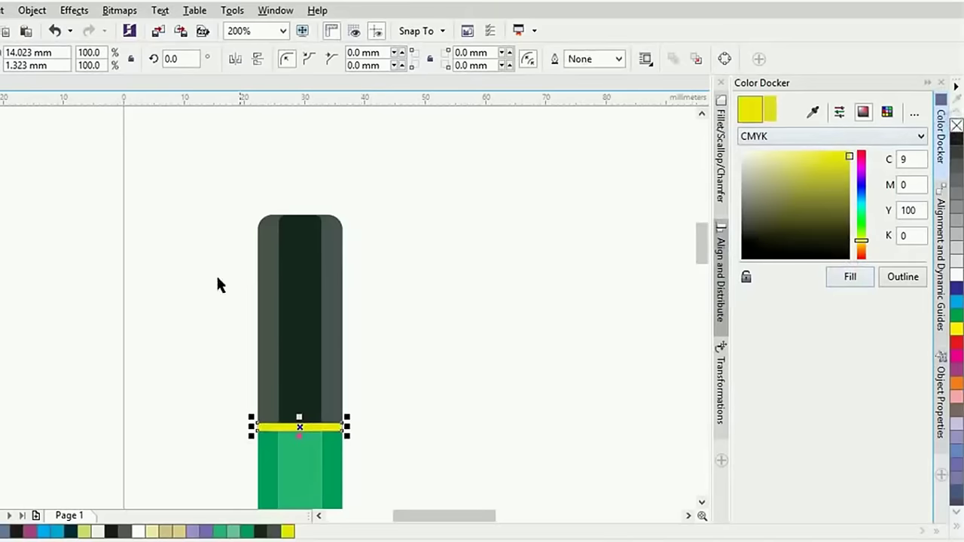
{"action": "left_click", "coordinate": [190, 265]}
{"action": "scroll", "coordinate": [384, 273], "scroll_direction": "down", "scroll_amount": 4}
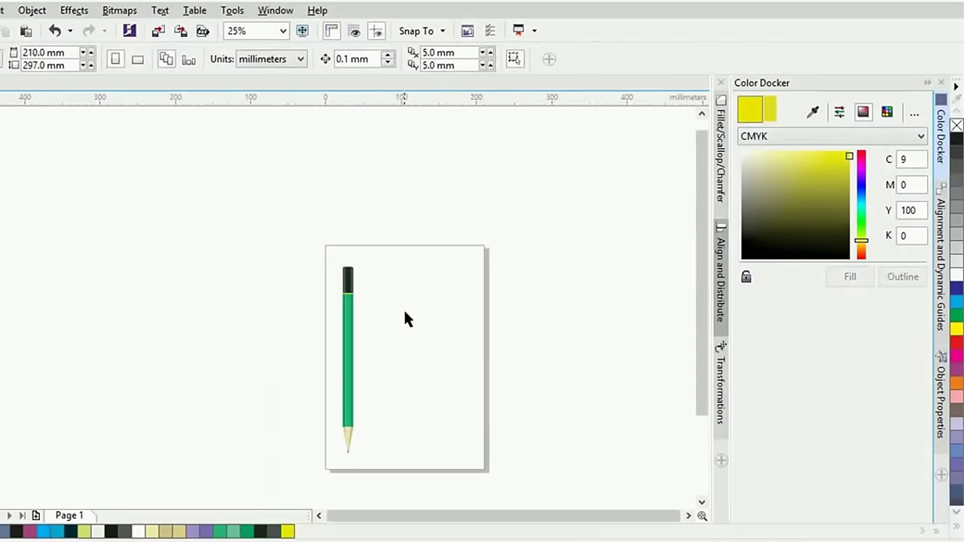
Draw a large circle to the right of the pencil
{"action": "scroll", "coordinate": [404, 319], "scroll_direction": "up", "scroll_amount": 1}
{"action": "scroll", "coordinate": [401, 364], "scroll_direction": "up", "scroll_amount": 1}
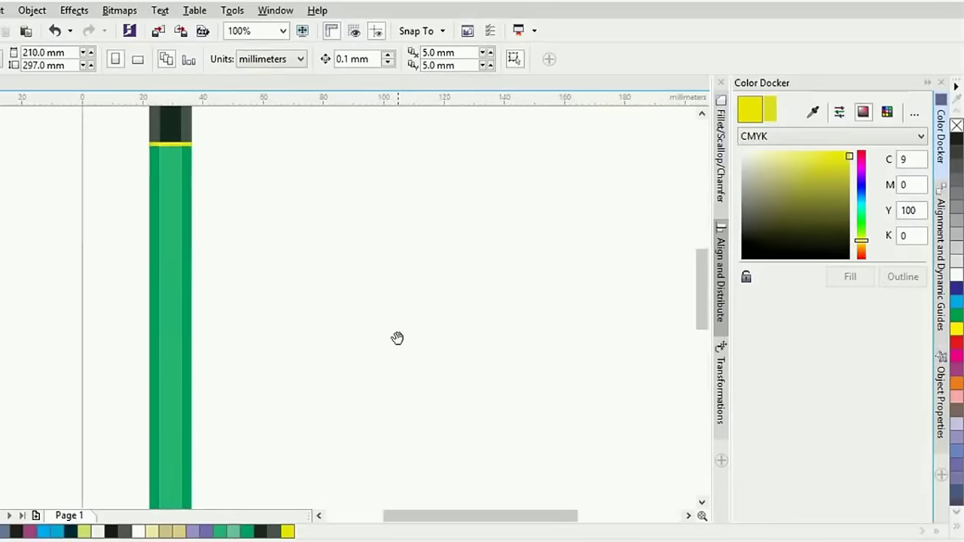
{"action": "scroll", "coordinate": [398, 344], "scroll_direction": "down", "scroll_amount": 1}
{"action": "left_click_drag", "start_coordinate": [398, 331], "coordinate": [385, 293]}
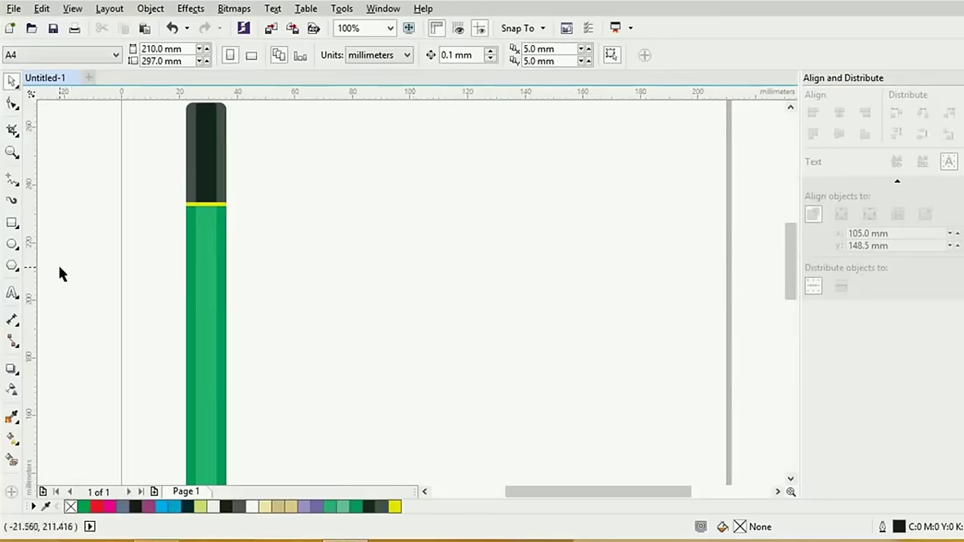
{"action": "left_click", "coordinate": [12, 247]}
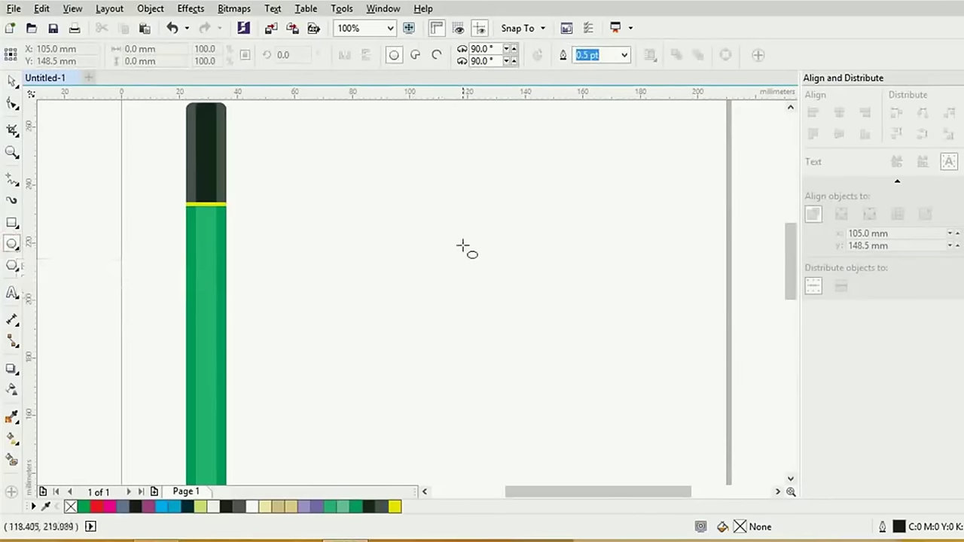
{"action": "left_click_drag", "start_coordinate": [471, 272], "coordinate": [575, 372]}
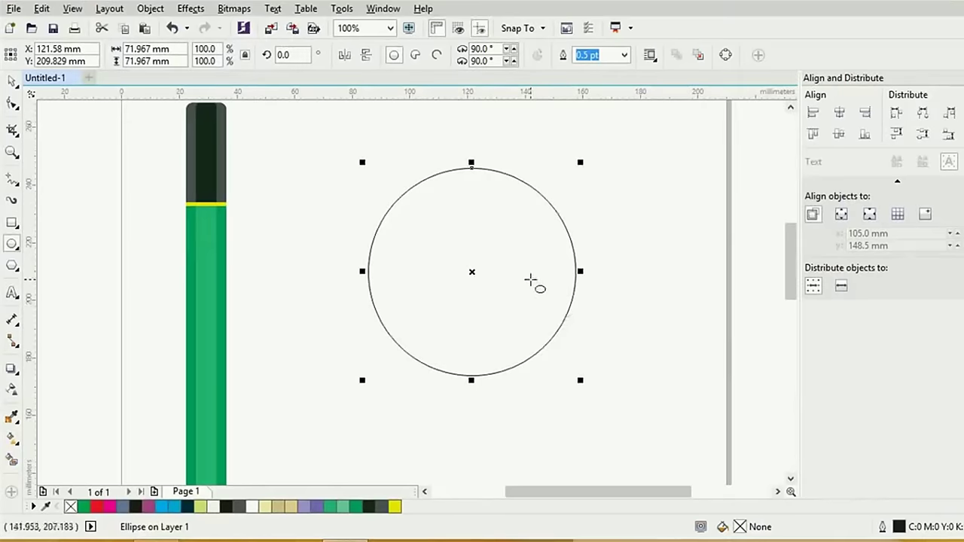
Make a 50% concentric copy of the circle and align it to the big circle's top
{"action": "double_click", "coordinate": [216, 48]}
{"action": "type", "text": "50"}
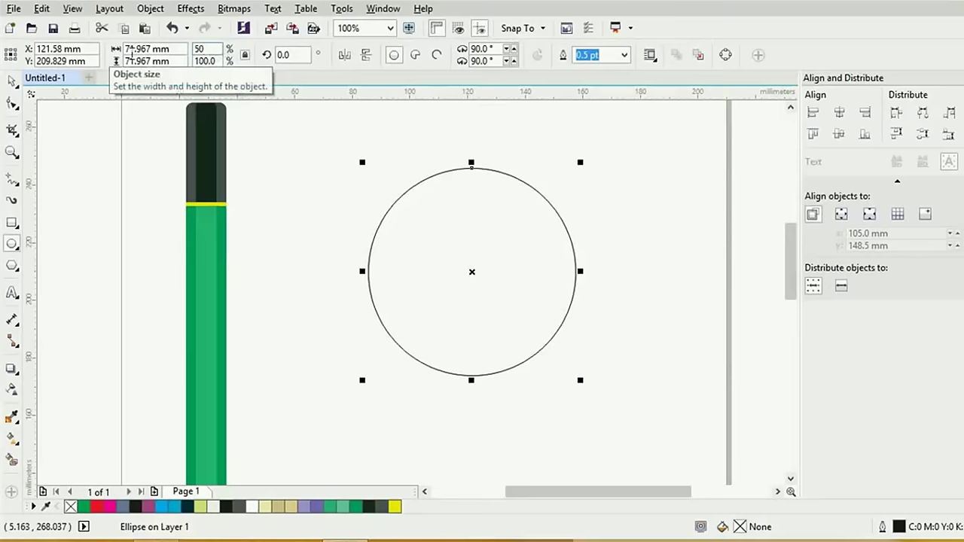
{"action": "key", "text": "Return"}
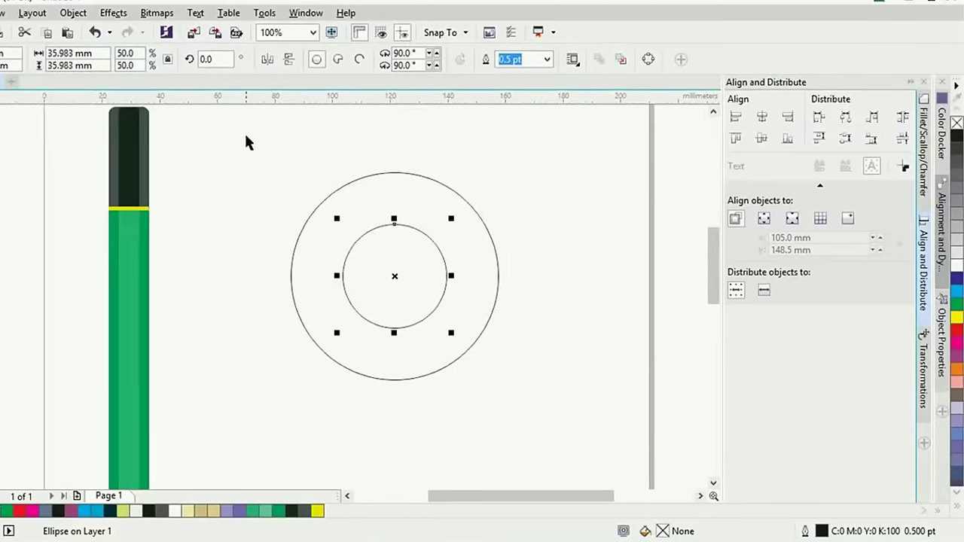
{"action": "left_click_drag", "start_coordinate": [245, 136], "coordinate": [528, 405]}
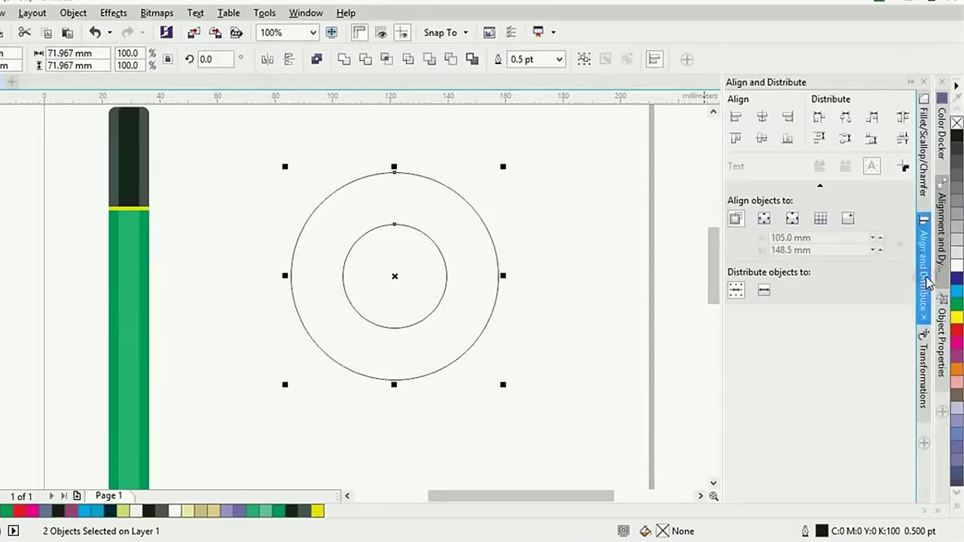
{"action": "left_click", "coordinate": [653, 63]}
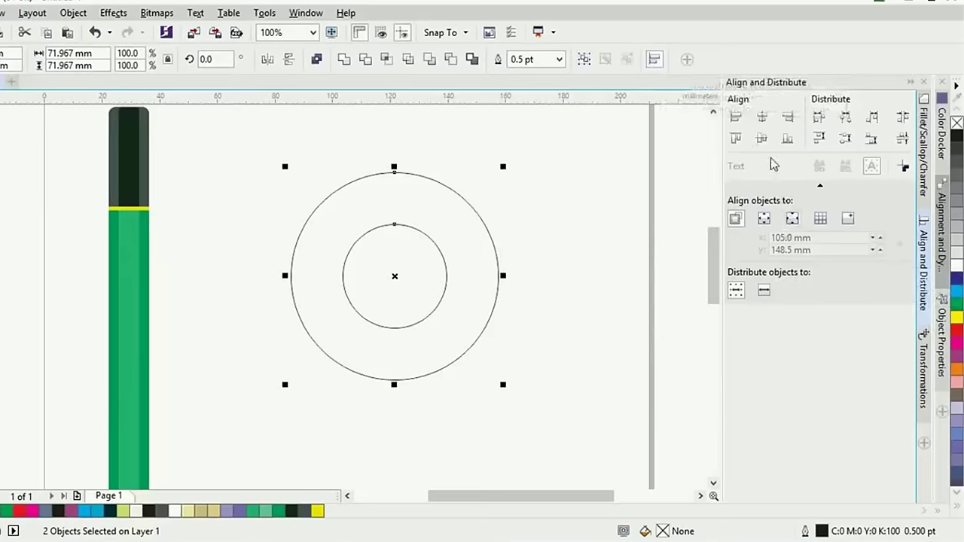
{"action": "left_click", "coordinate": [738, 140]}
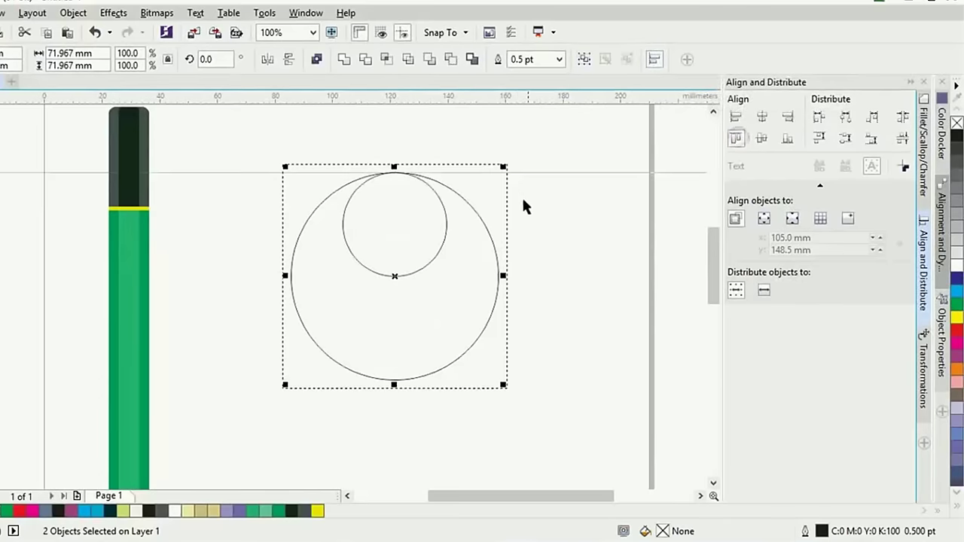
{"action": "left_click", "coordinate": [567, 209]}
Create a 25% scaled copy centred inside the inner circle
{"action": "left_click", "coordinate": [441, 248]}
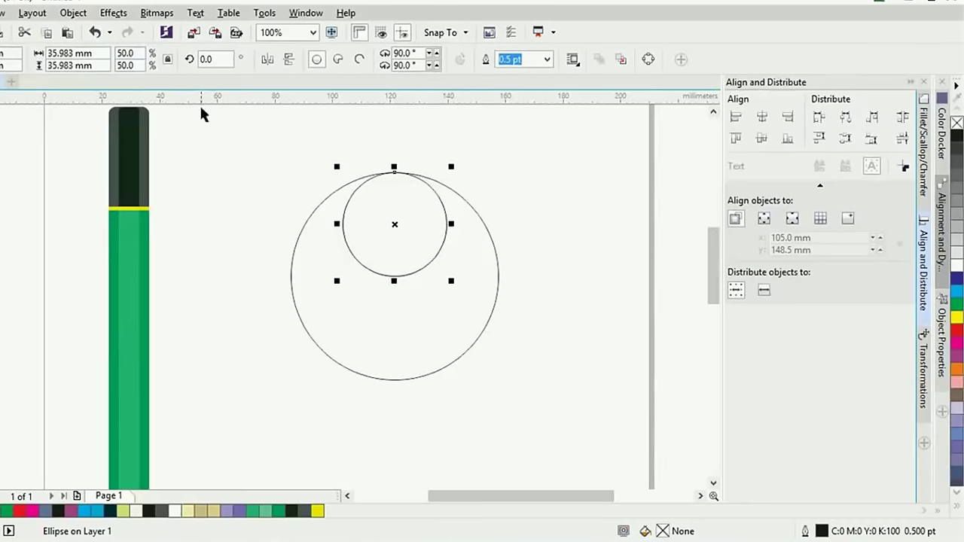
{"action": "double_click", "coordinate": [141, 53]}
{"action": "type", "text": "25"}
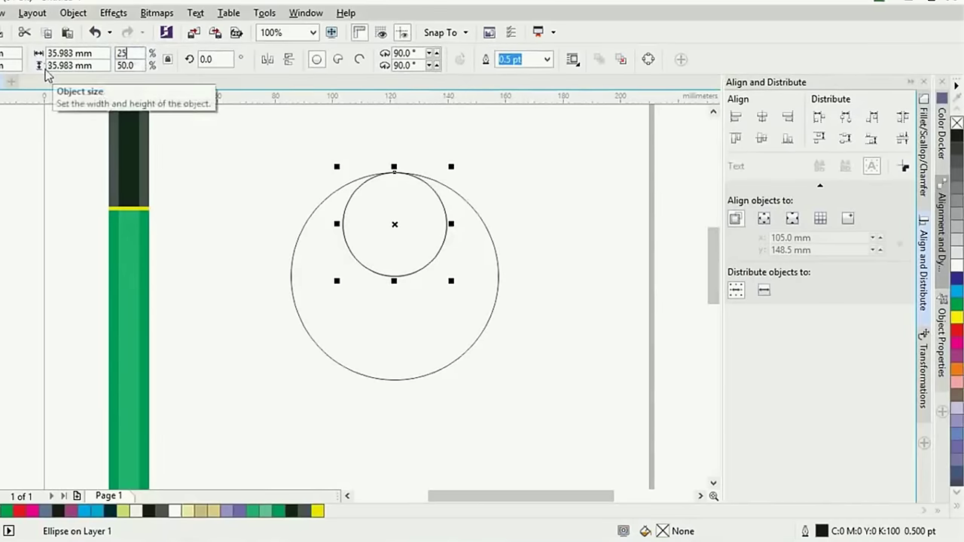
{"action": "key", "text": "Return"}
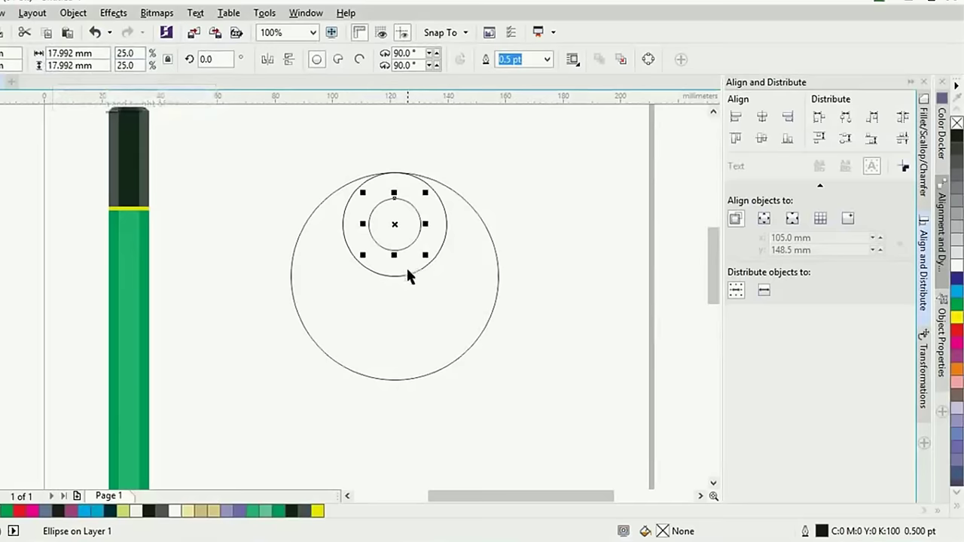
{"action": "left_click", "coordinate": [407, 273]}
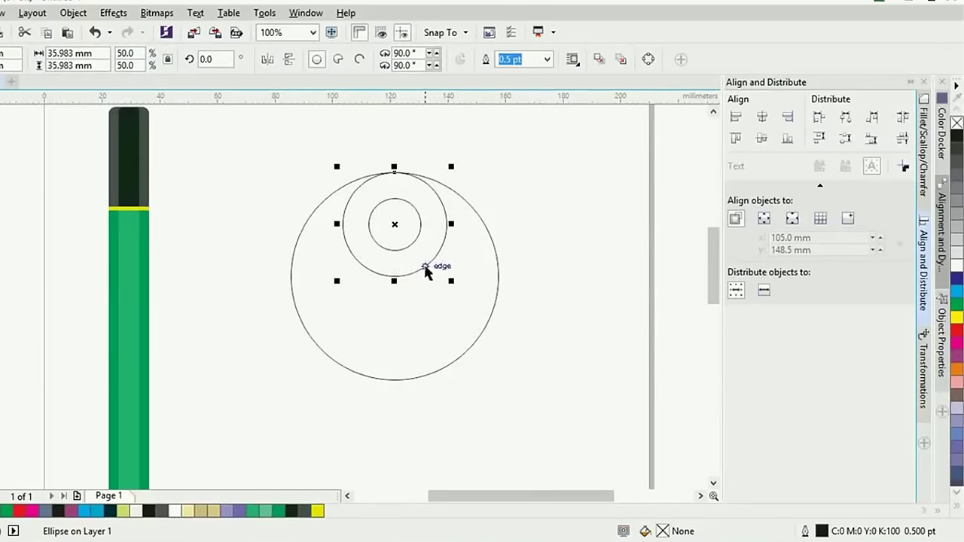
Turn the middle circle into a 90° arc and mirror a copy with its small circle downward
{"action": "left_click", "coordinate": [359, 59]}
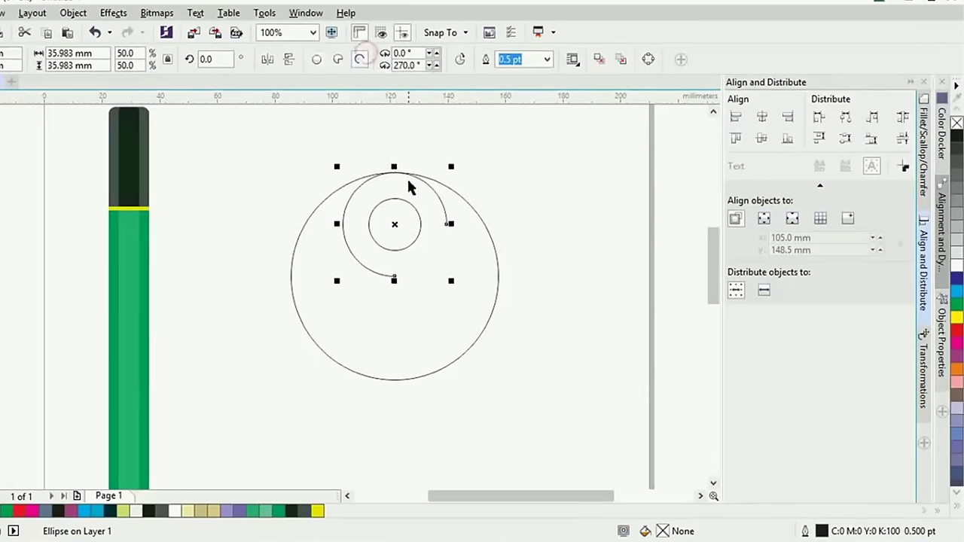
{"action": "type", "text": "90"}
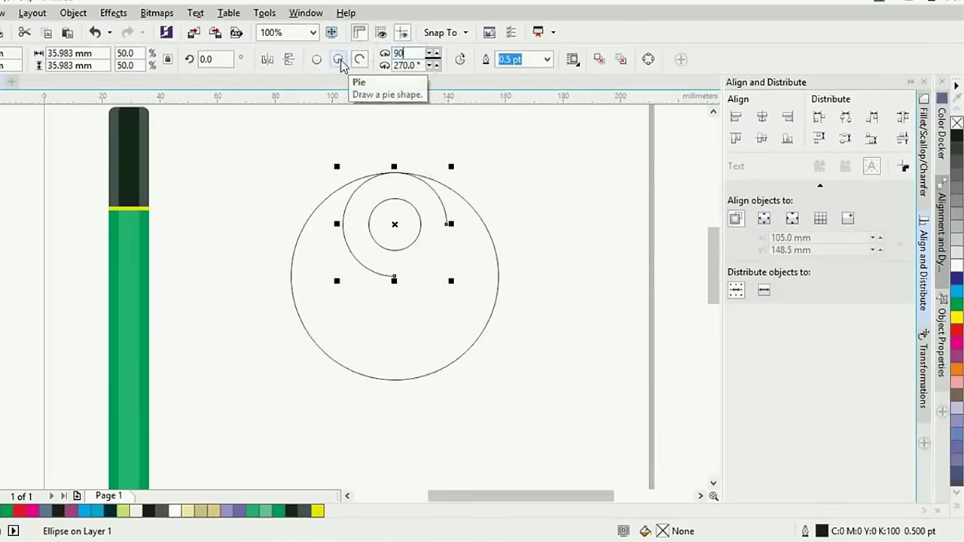
{"action": "key", "text": "Return"}
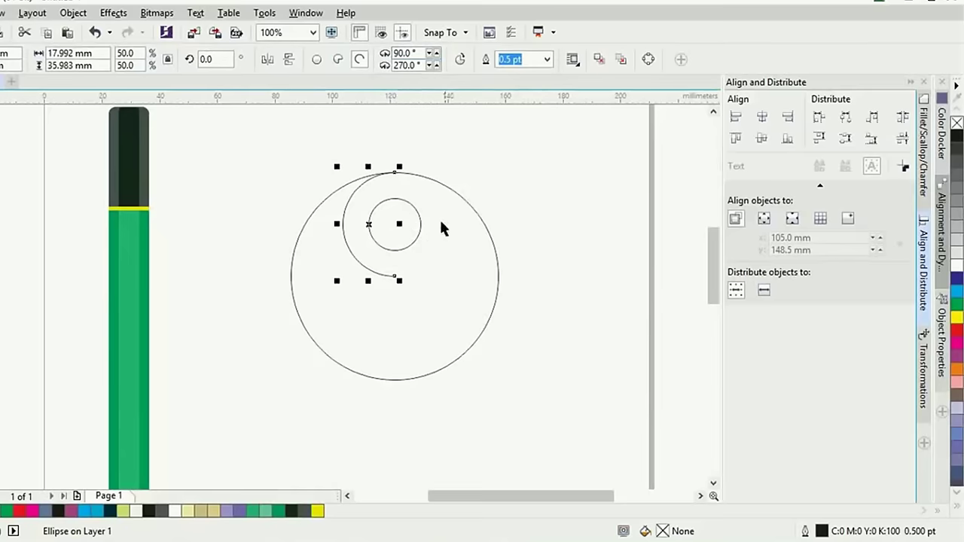
{"action": "left_click", "coordinate": [490, 131]}
{"action": "left_click", "coordinate": [382, 249]}
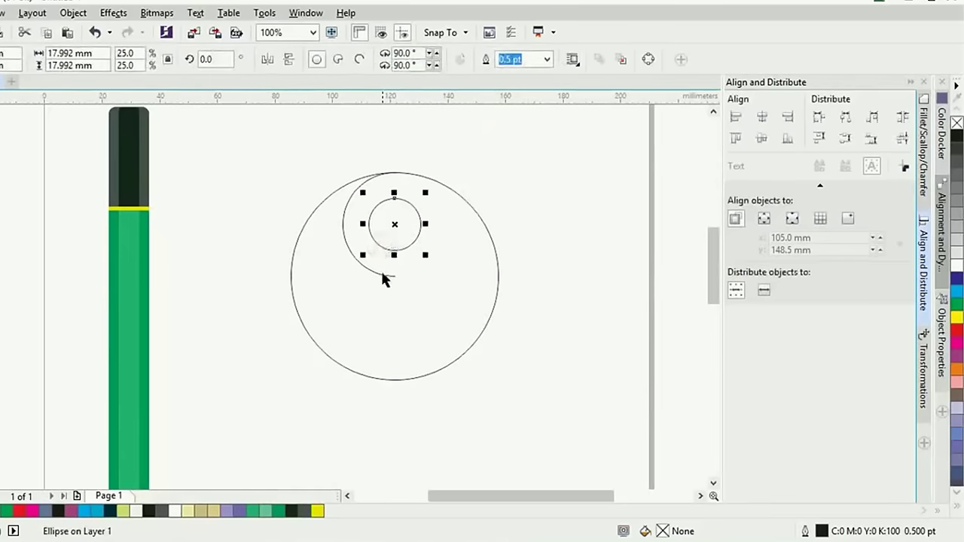
{"action": "left_click", "coordinate": [382, 275], "text": "shift"}
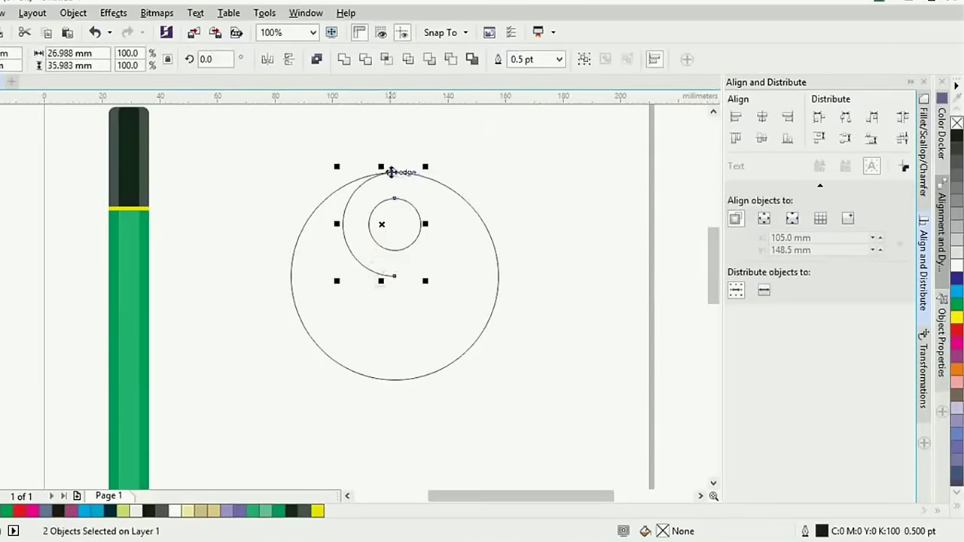
{"action": "left_click_drag", "start_coordinate": [383, 167], "coordinate": [381, 317]}
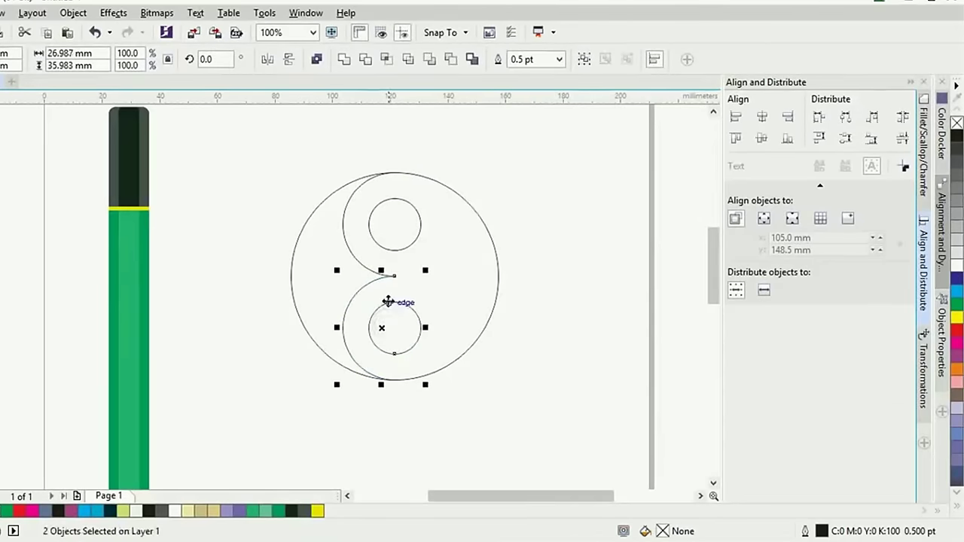
Flip the lower arc to the right side and select both arcs together
{"action": "left_click", "coordinate": [420, 318]}
{"action": "left_click", "coordinate": [347, 298]}
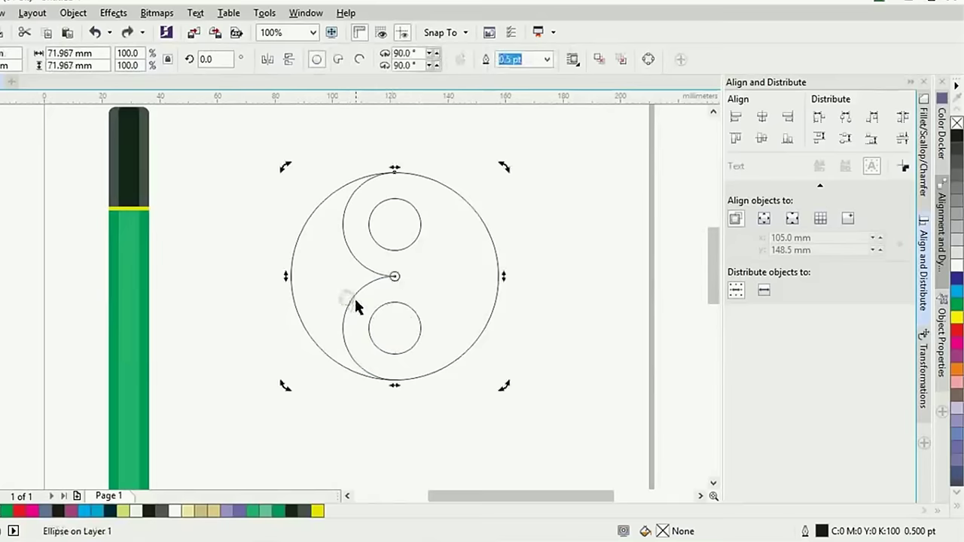
{"action": "left_click", "coordinate": [225, 384]}
{"action": "left_click", "coordinate": [340, 328]}
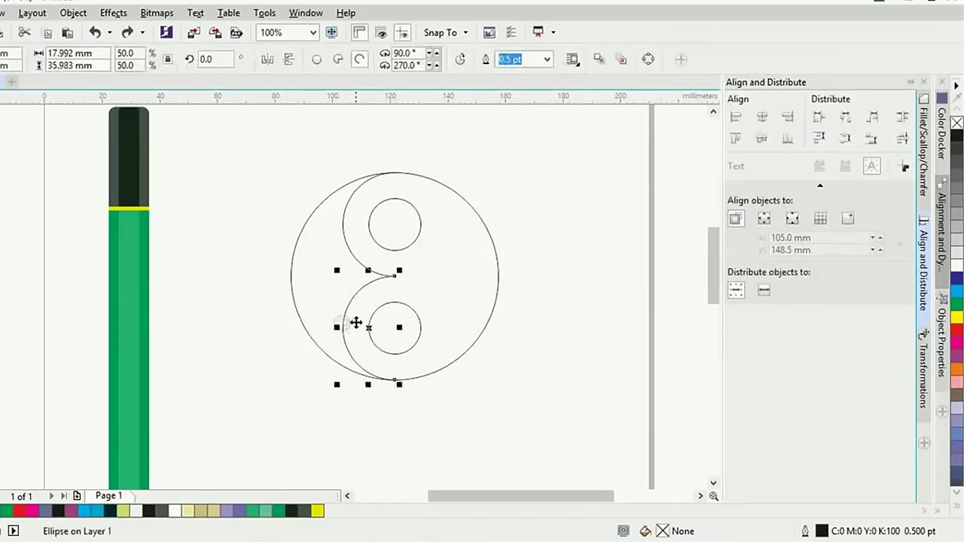
{"action": "left_click_drag", "start_coordinate": [341, 328], "coordinate": [418, 328]}
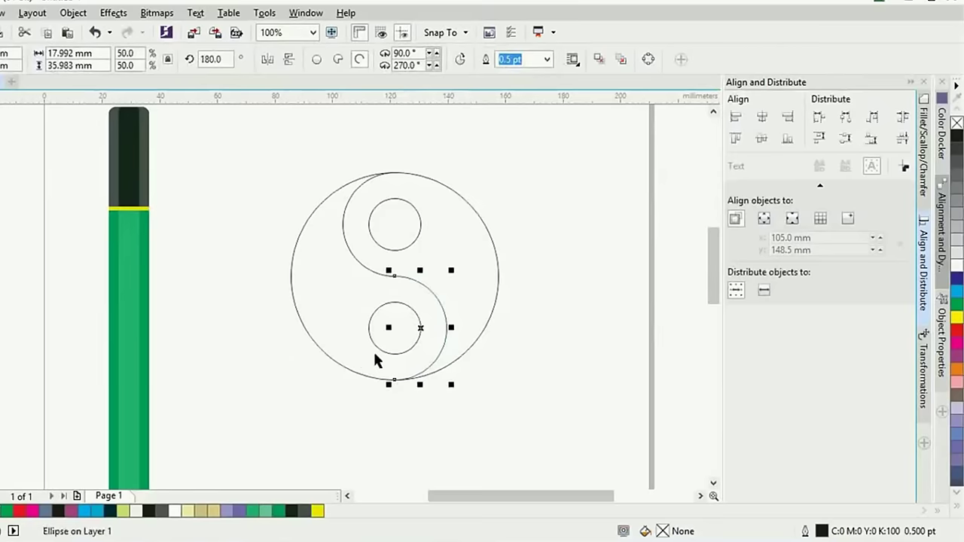
{"action": "left_click", "coordinate": [370, 269], "text": "shift"}
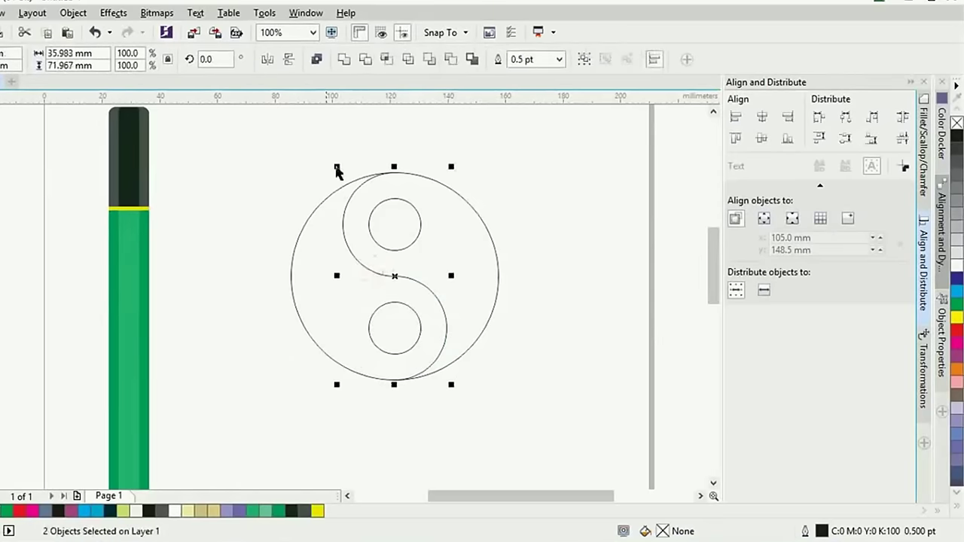
Weld the two arcs and join their middle nodes into a single node
{"action": "left_click", "coordinate": [344, 60]}
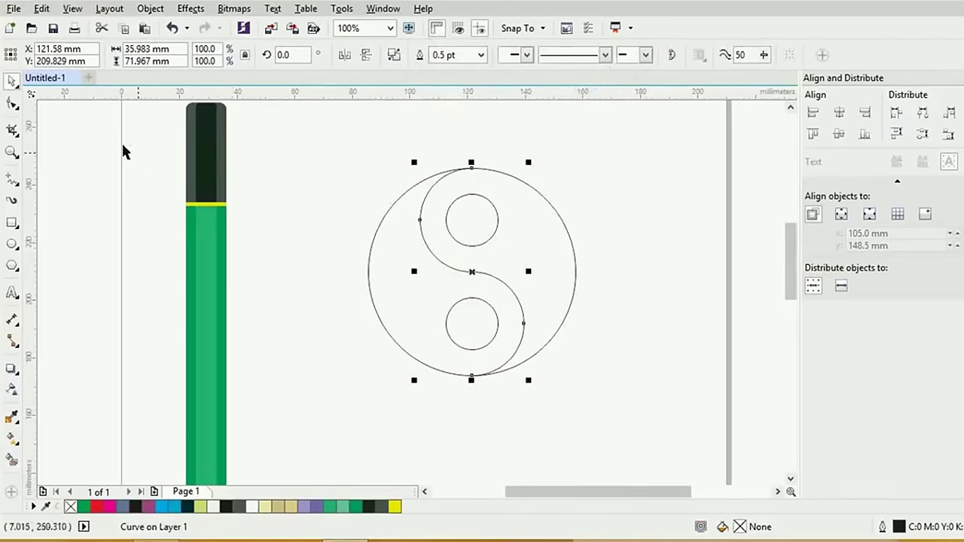
{"action": "left_click", "coordinate": [11, 104]}
{"action": "left_click_drag", "start_coordinate": [455, 247], "coordinate": [503, 284]}
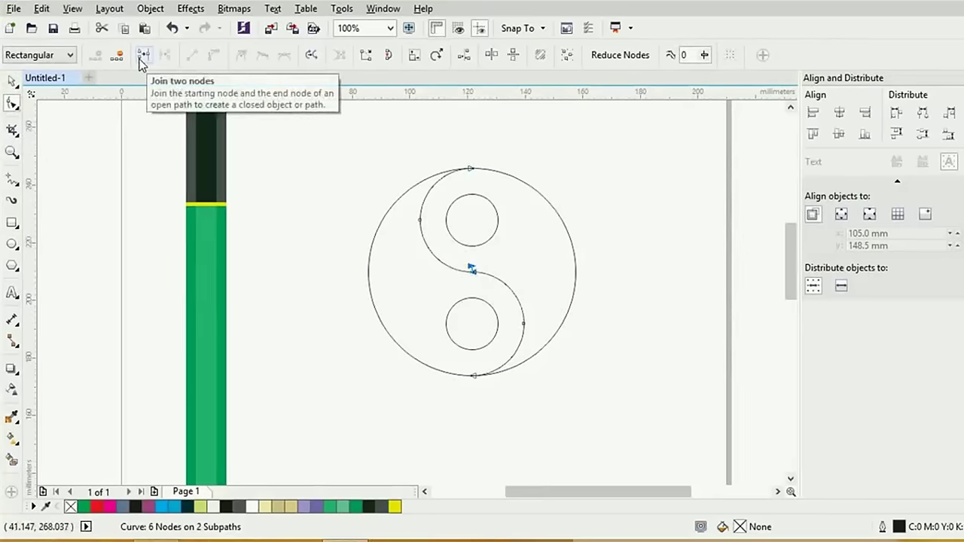
{"action": "left_click", "coordinate": [141, 57]}
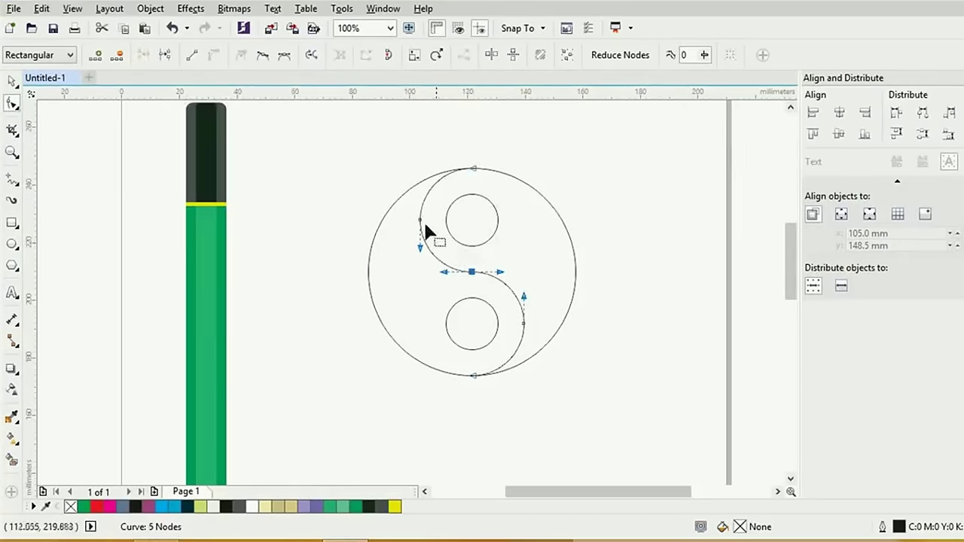
Select the S-curve together with the outer circle
{"action": "left_click", "coordinate": [13, 81]}
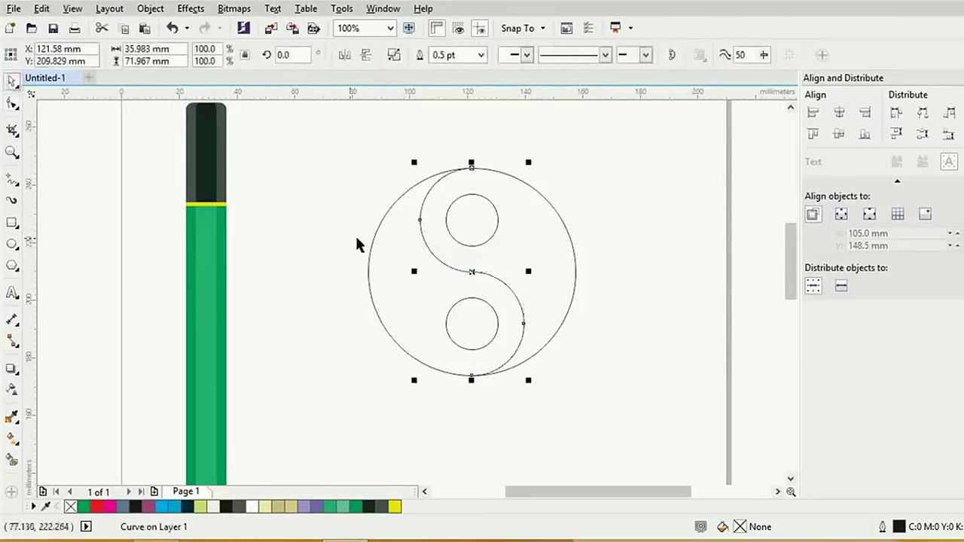
{"action": "left_click", "coordinate": [628, 239]}
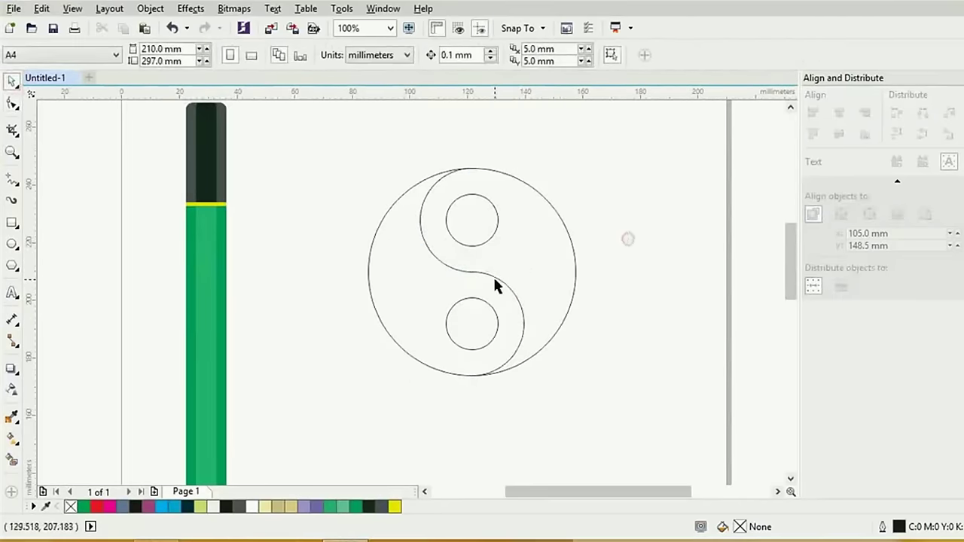
{"action": "left_click", "coordinate": [492, 275]}
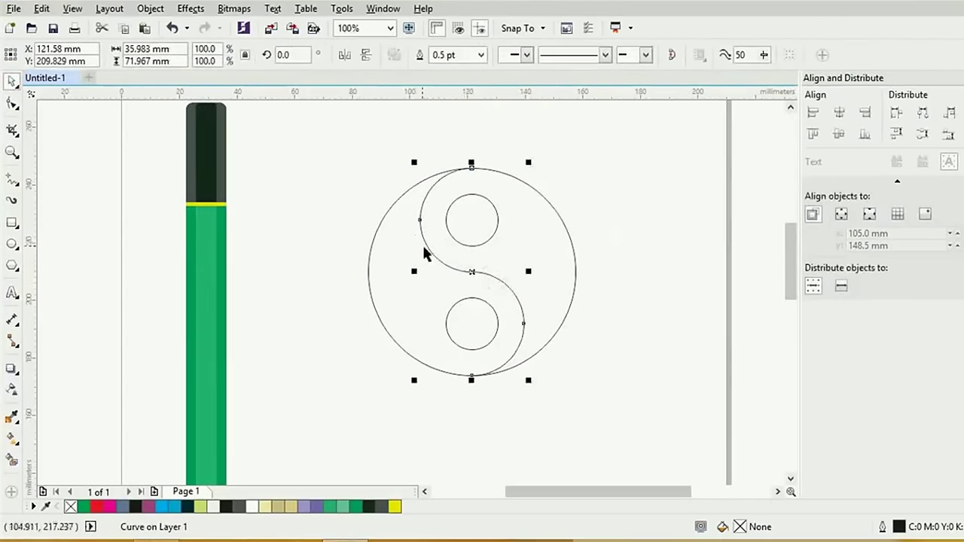
{"action": "left_click", "coordinate": [572, 280], "text": "shift"}
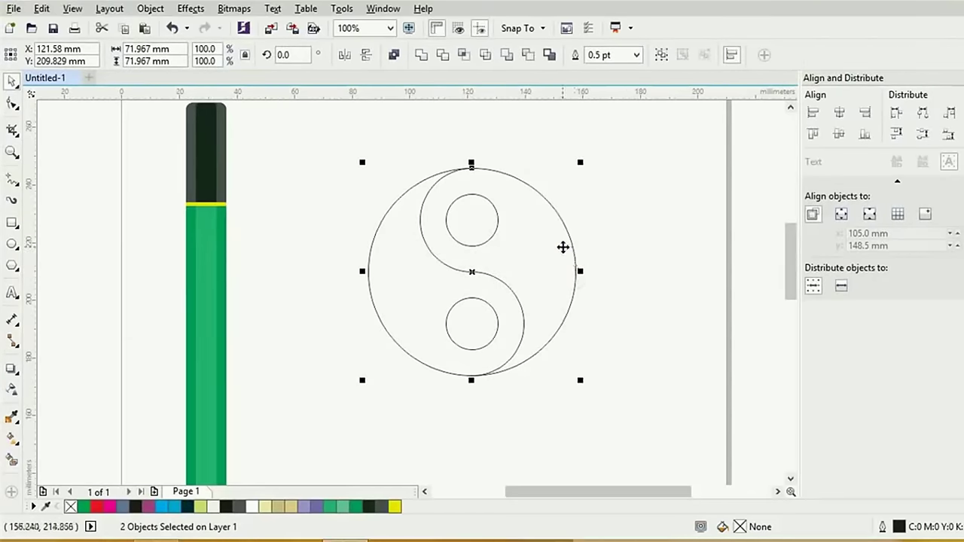
Trim the outer circle with the S-curve and reselect the trimmed curve
{"action": "left_click", "coordinate": [441, 57]}
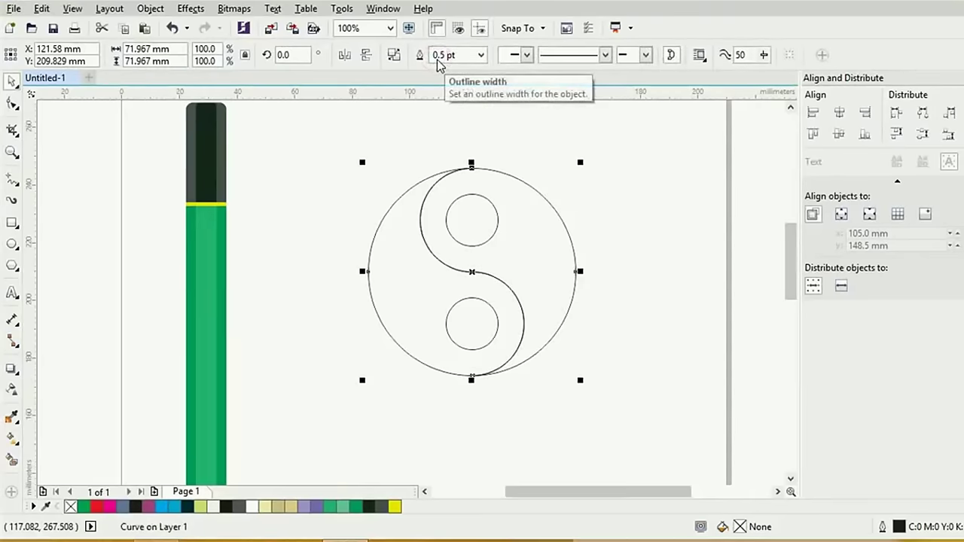
{"action": "left_click", "coordinate": [371, 117]}
{"action": "left_click", "coordinate": [444, 265]}
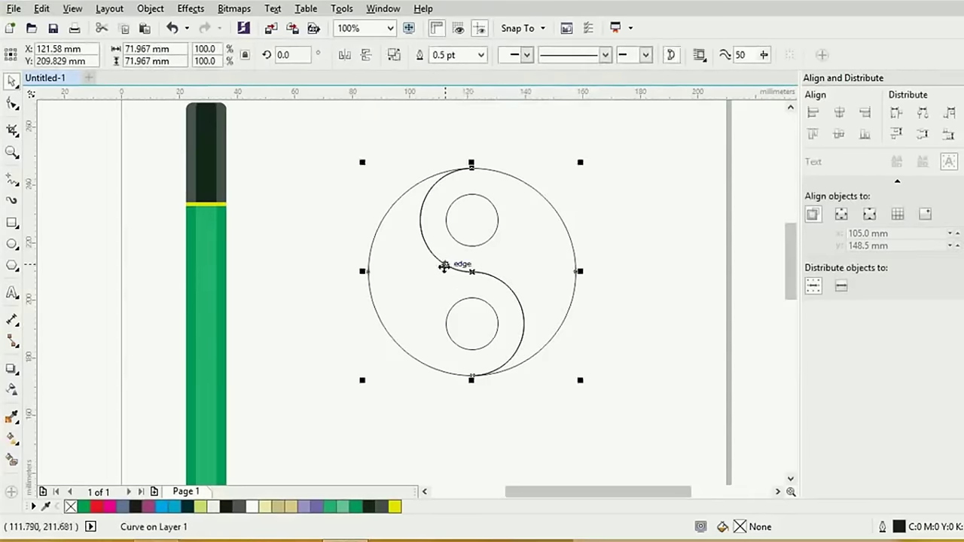
{"action": "left_click", "coordinate": [442, 259]}
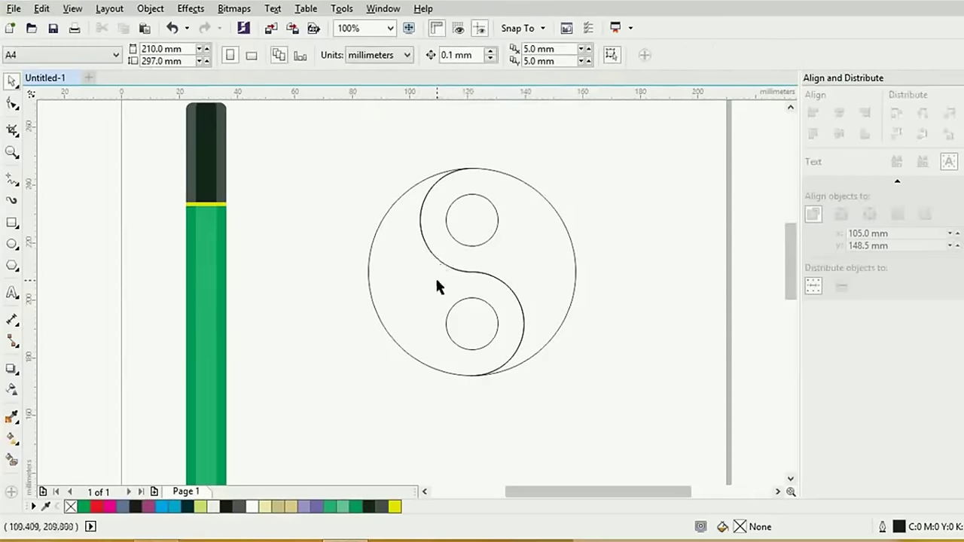
{"action": "left_click", "coordinate": [443, 263]}
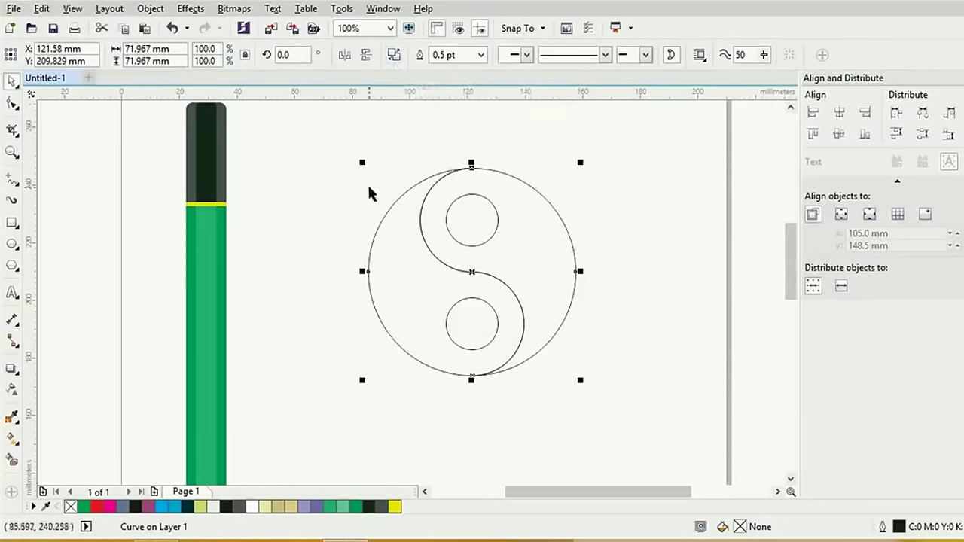
Break the trimmed circle apart into two halves, checking the split by test-moving one
{"action": "left_click", "coordinate": [393, 56]}
{"action": "left_click", "coordinate": [617, 241]}
{"action": "left_click_drag", "start_coordinate": [569, 269], "coordinate": [687, 260]}
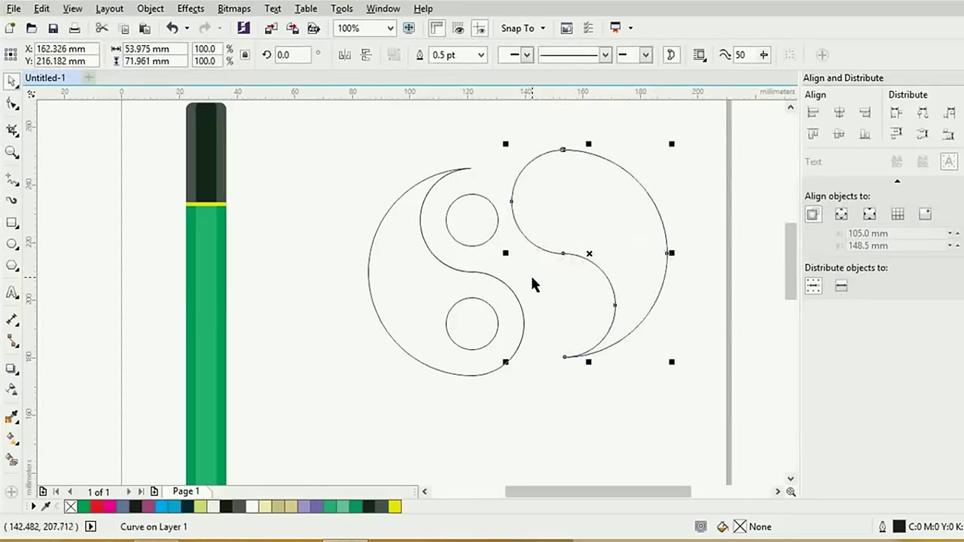
{"action": "key", "text": "ctrl+z"}
{"action": "left_click", "coordinate": [629, 138]}
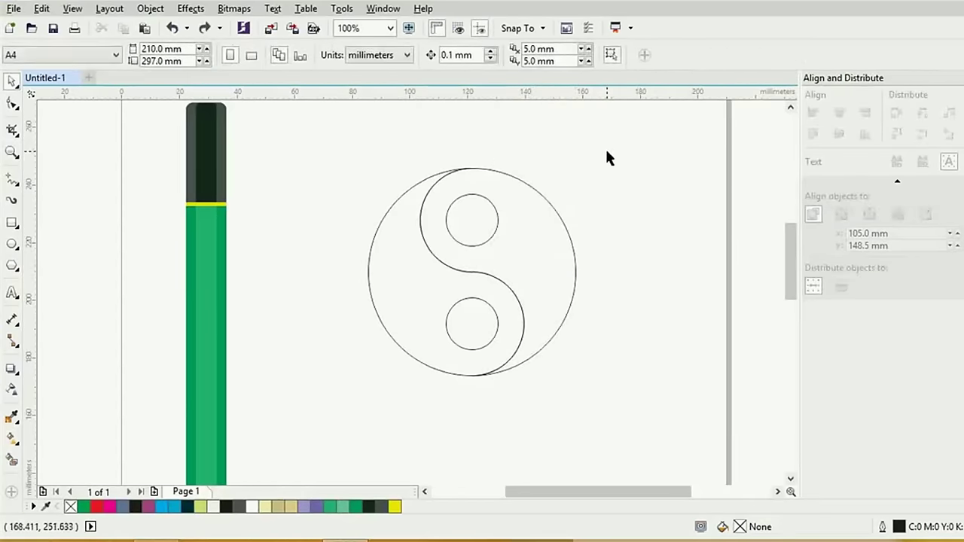
{"action": "left_click", "coordinate": [495, 233]}
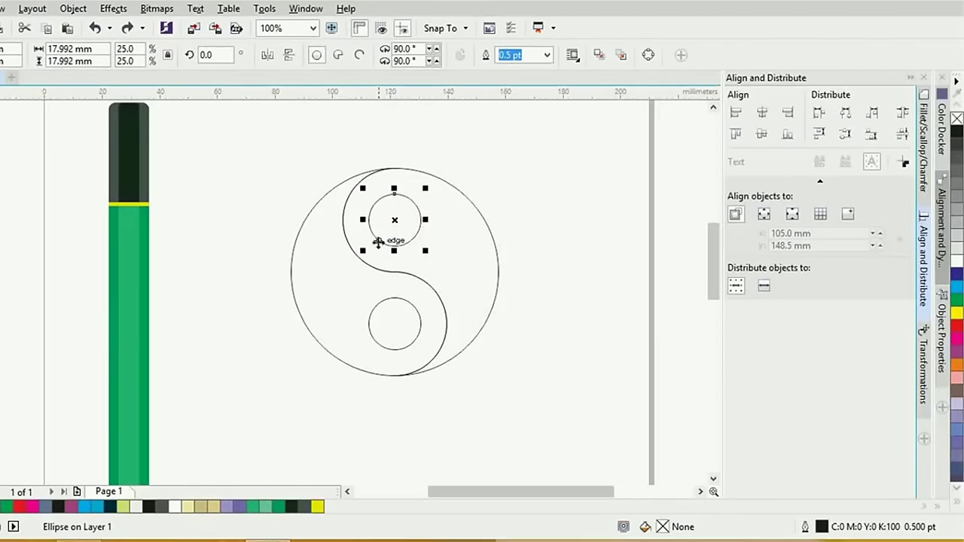
Fill the left half and top dot black and the bottom dot white
{"action": "left_click", "coordinate": [292, 283], "text": "shift"}
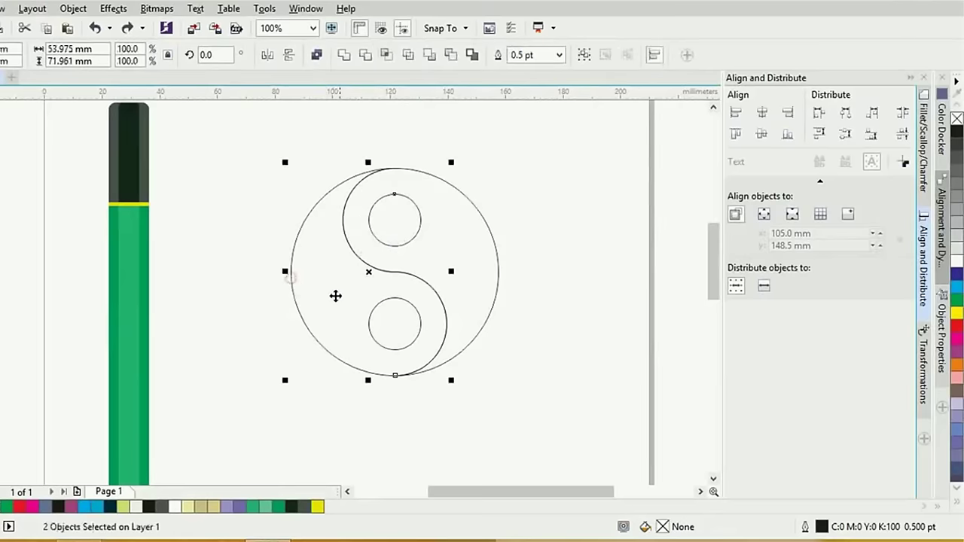
{"action": "left_click", "coordinate": [956, 131]}
{"action": "left_click", "coordinate": [410, 339]}
{"action": "left_click", "coordinate": [413, 339]}
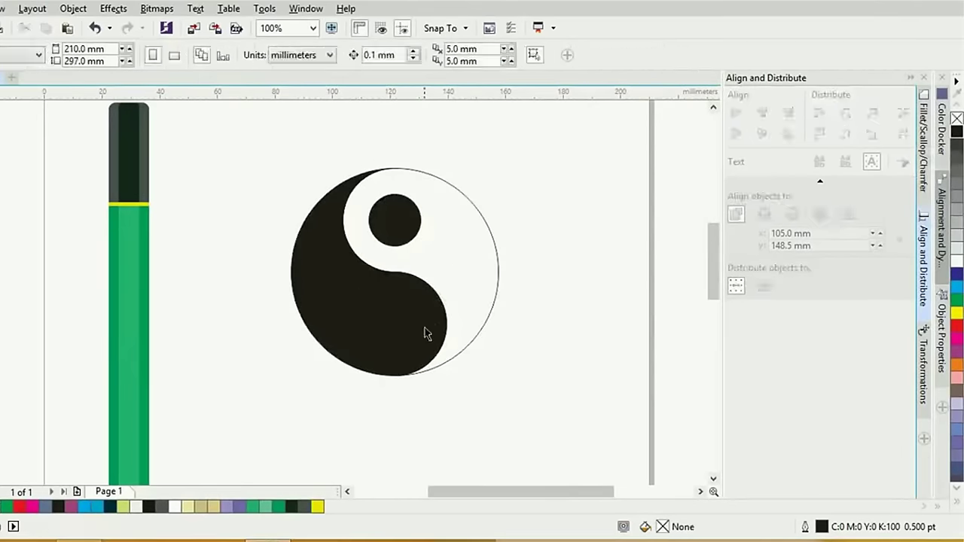
{"action": "left_click", "coordinate": [956, 261]}
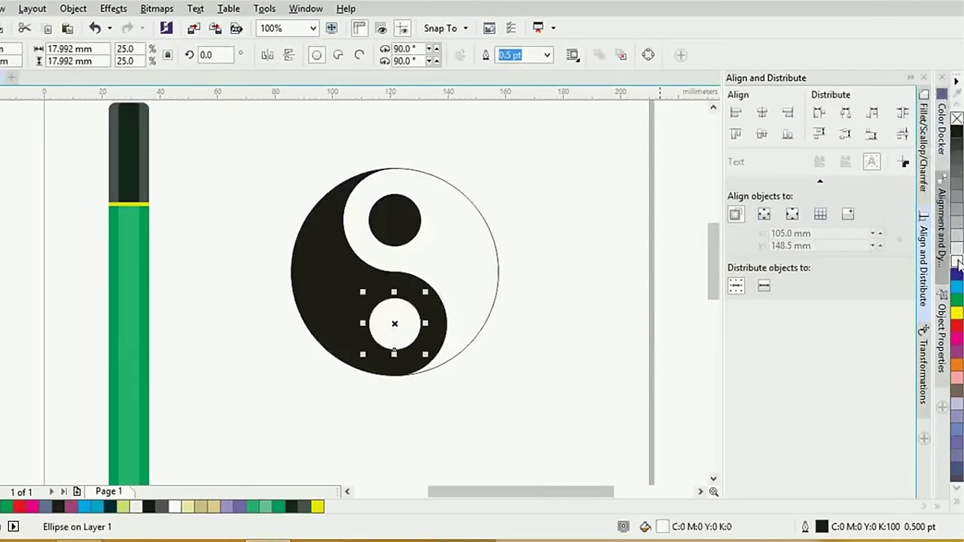
Marquee-select the whole yin-yang symbol and delete it
{"action": "left_click", "coordinate": [540, 250]}
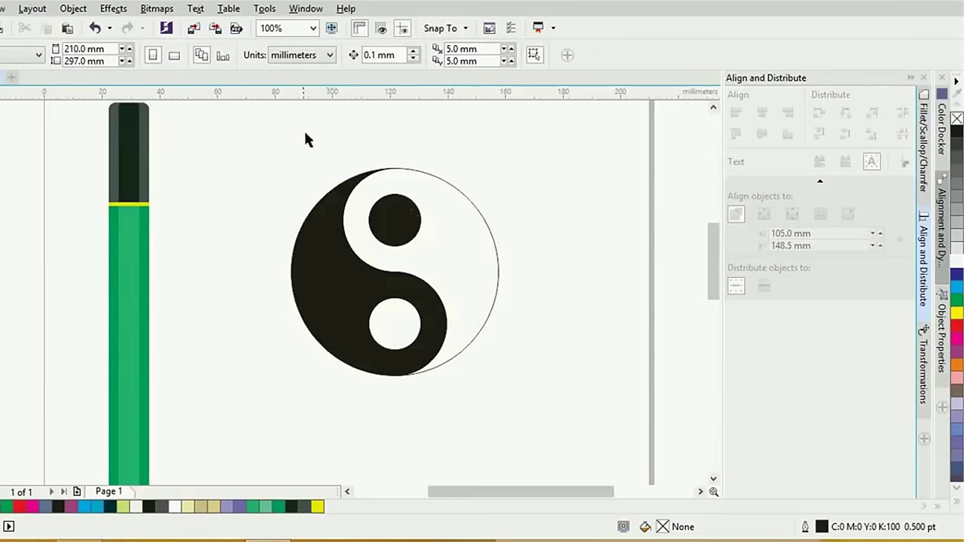
{"action": "left_click_drag", "start_coordinate": [247, 135], "coordinate": [550, 387]}
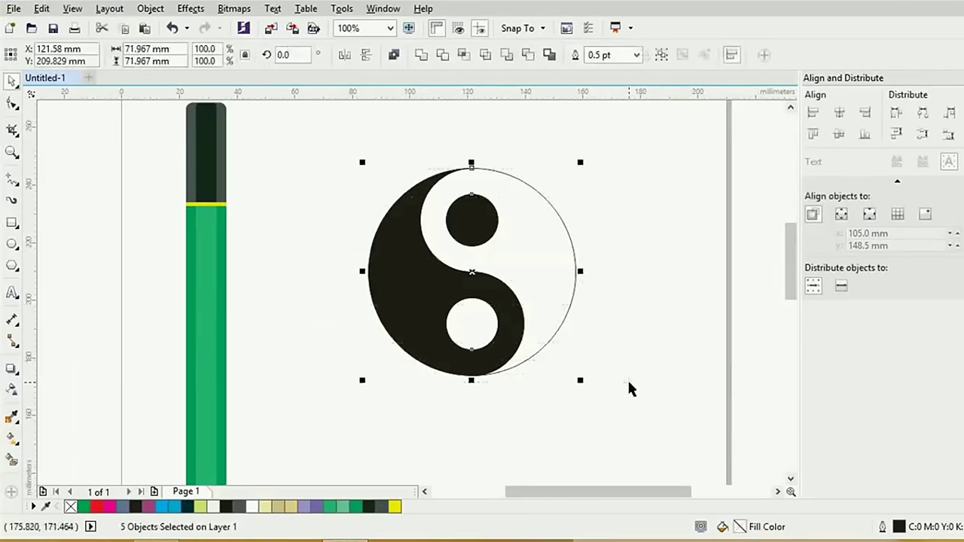
{"action": "key", "text": "Delete"}
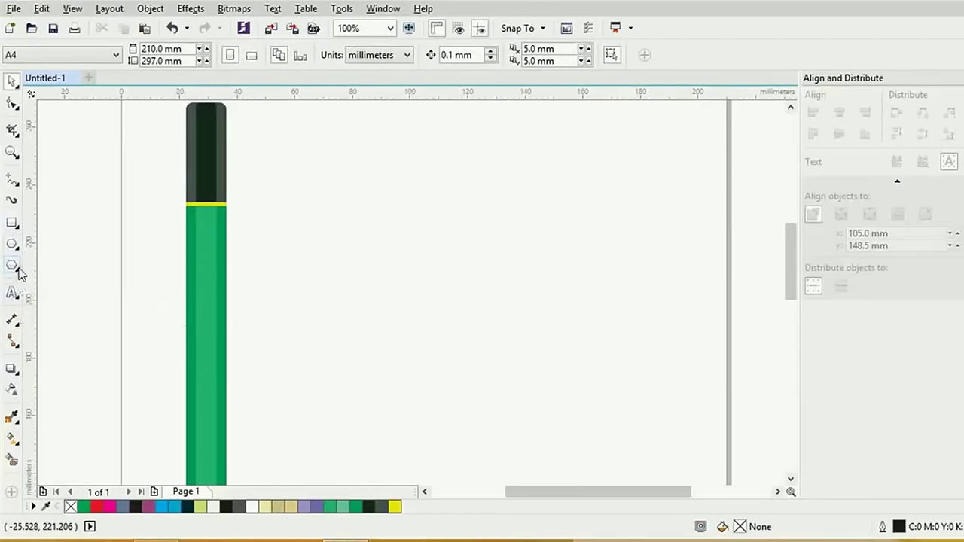
Choose Basic Shapes from the Polygon tool flyout
{"action": "left_click", "coordinate": [16, 269]}
{"action": "left_click", "coordinate": [15, 294]}
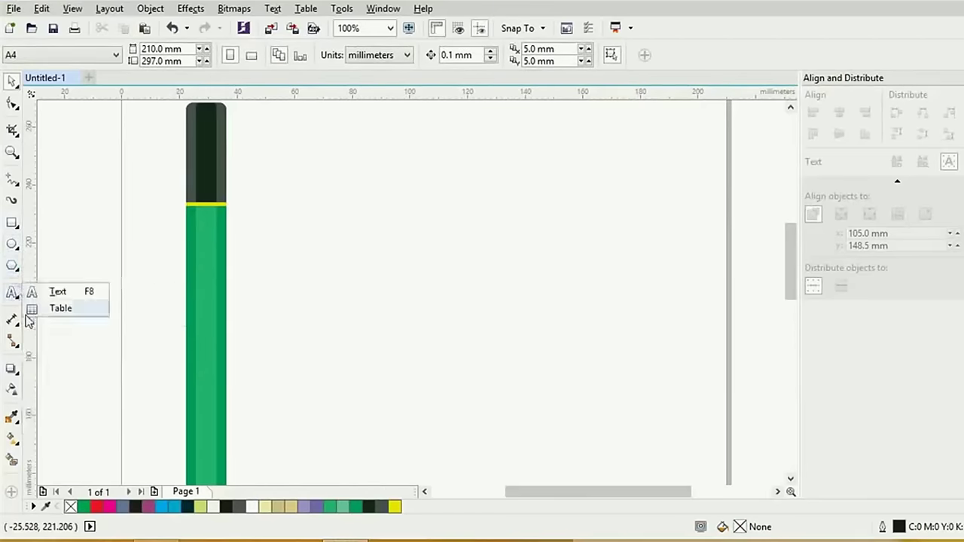
{"action": "left_click", "coordinate": [17, 271]}
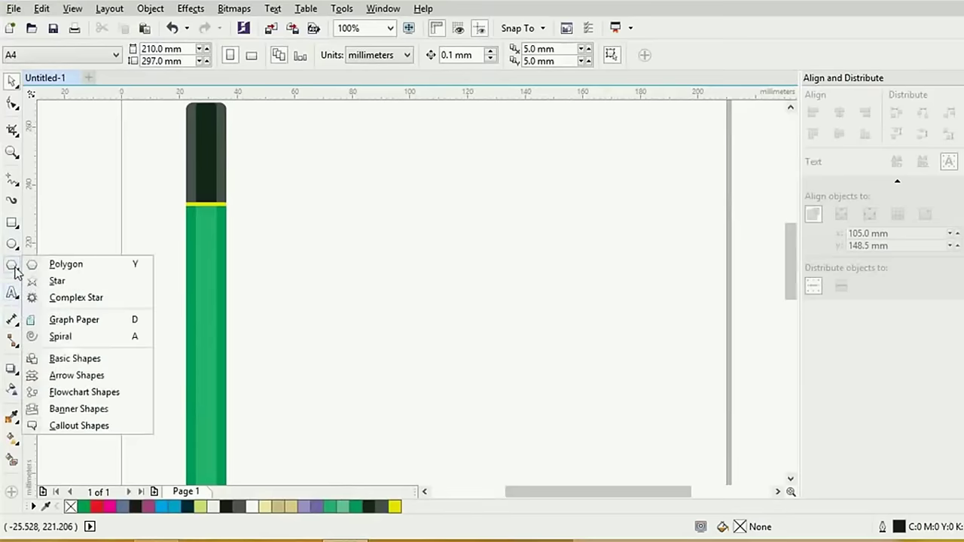
{"action": "left_click", "coordinate": [45, 359]}
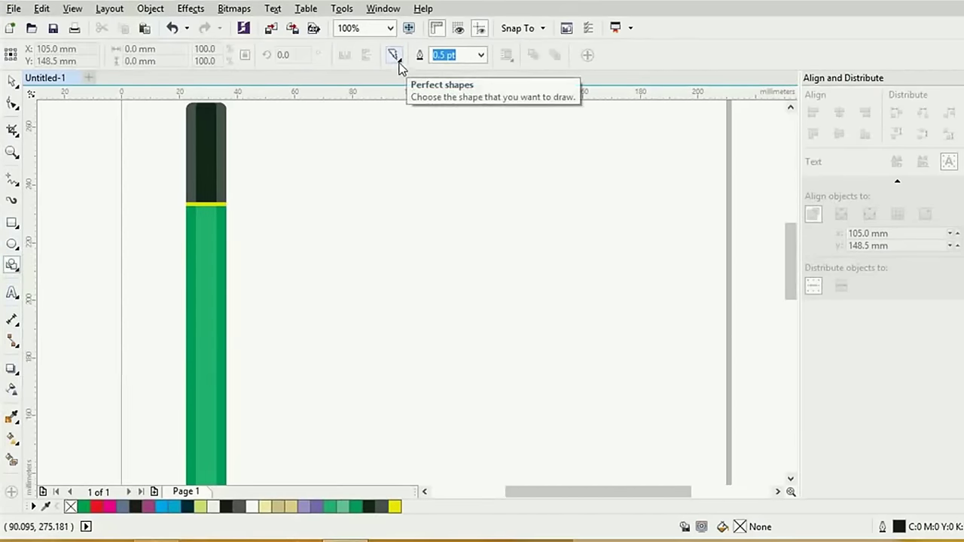
Draw a preset heart shape near the page centre, then delete it
{"action": "left_click", "coordinate": [393, 54]}
{"action": "left_click", "coordinate": [426, 125]}
{"action": "left_click_drag", "start_coordinate": [385, 176], "coordinate": [554, 340]}
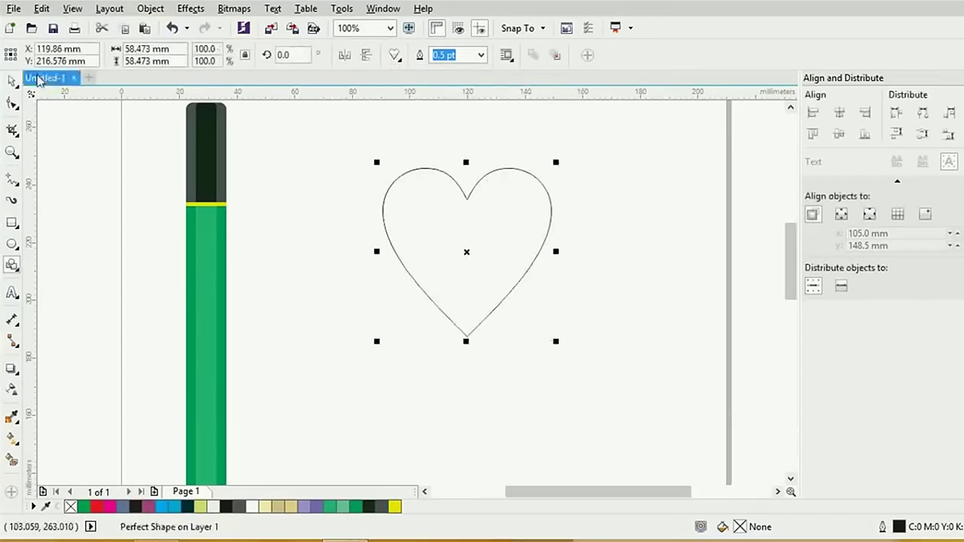
{"action": "left_click", "coordinate": [418, 170]}
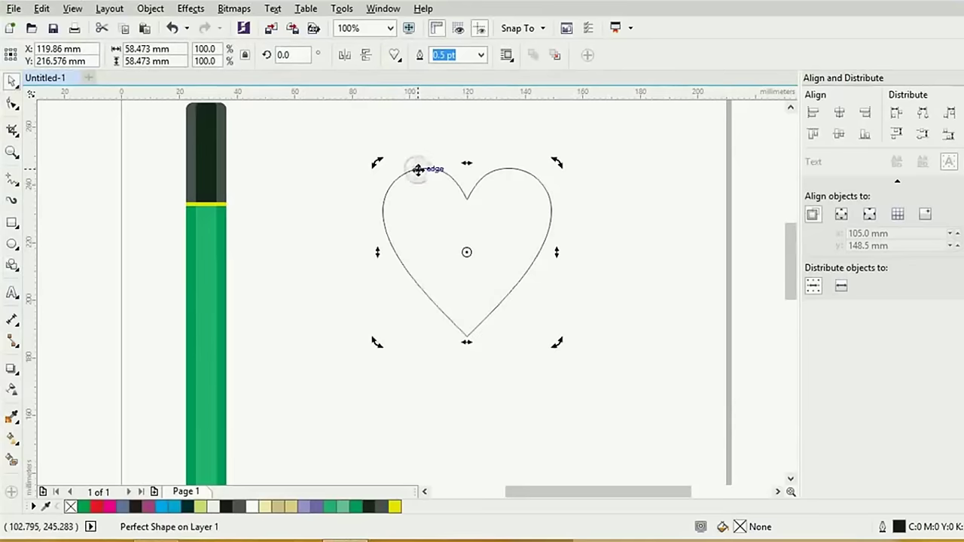
{"action": "key", "text": "Delete"}
Draw a circle near the page centre and convert it to curves for node editing
{"action": "left_click", "coordinate": [12, 243]}
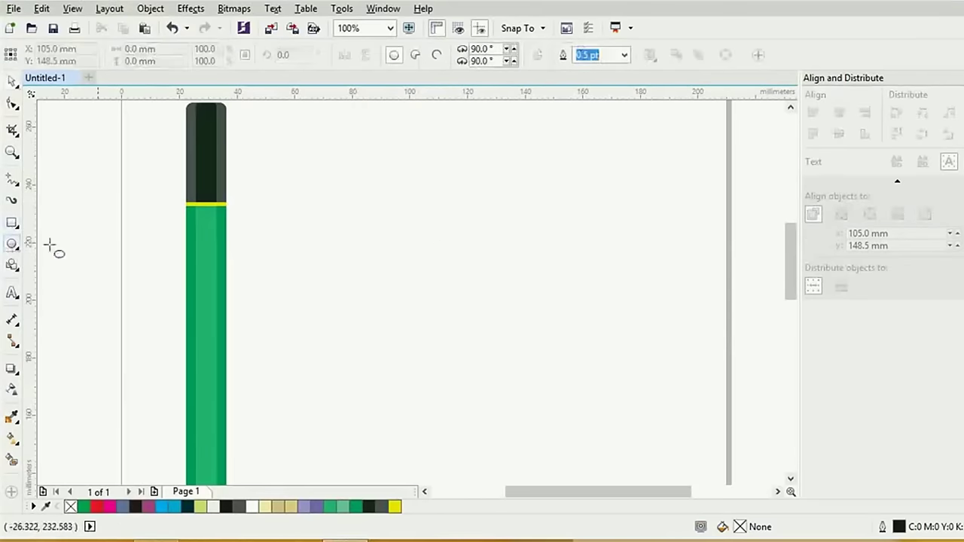
{"action": "left_click_drag", "start_coordinate": [444, 236], "coordinate": [523, 328]}
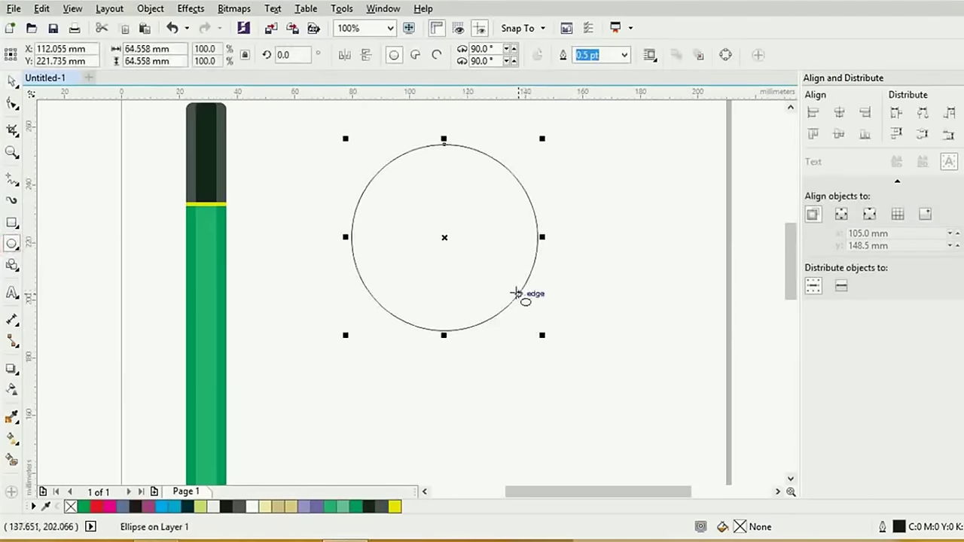
{"action": "key", "text": "space"}
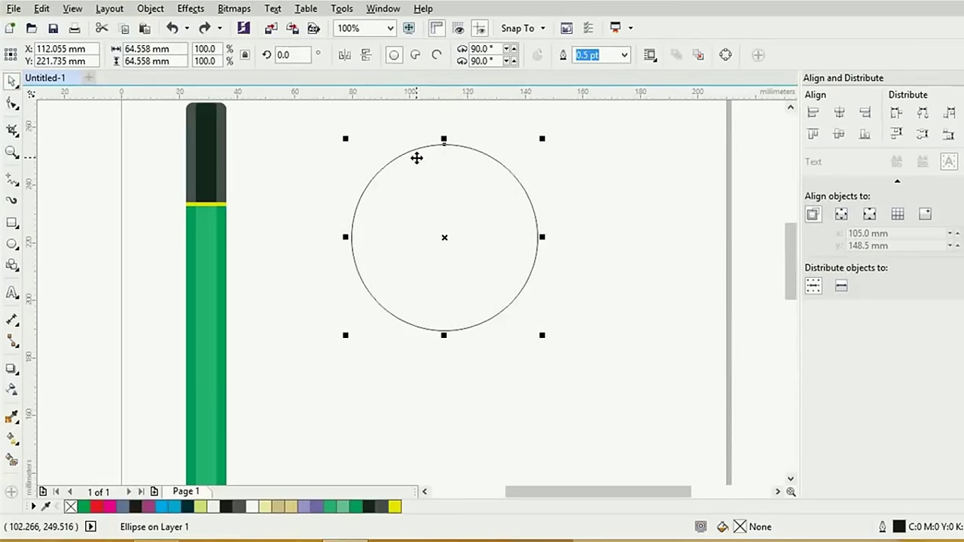
{"action": "right_click", "coordinate": [404, 170]}
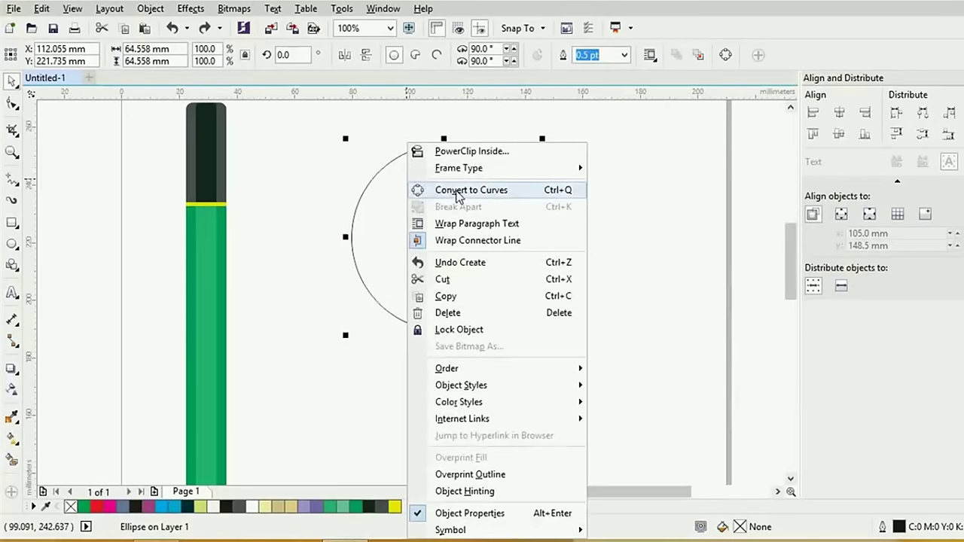
{"action": "left_click", "coordinate": [493, 195]}
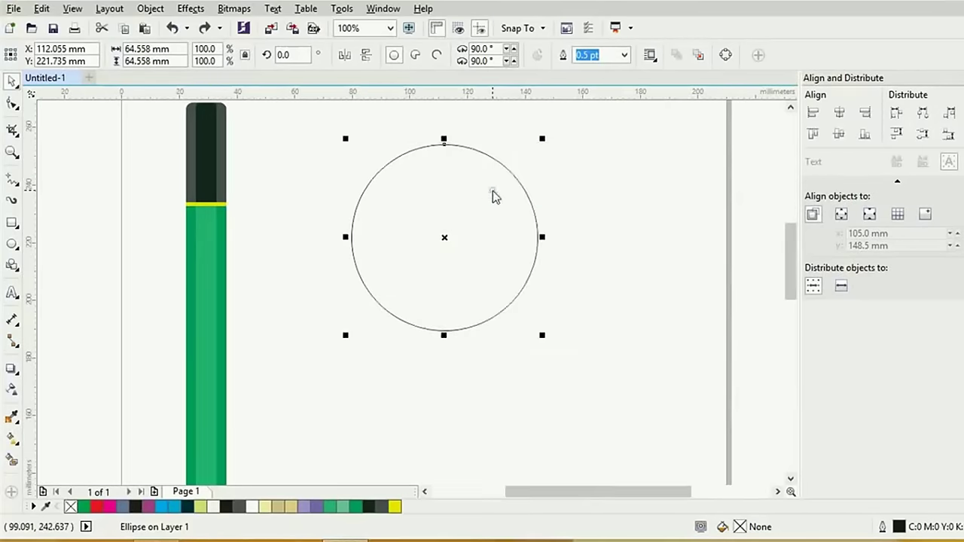
{"action": "left_click", "coordinate": [602, 170]}
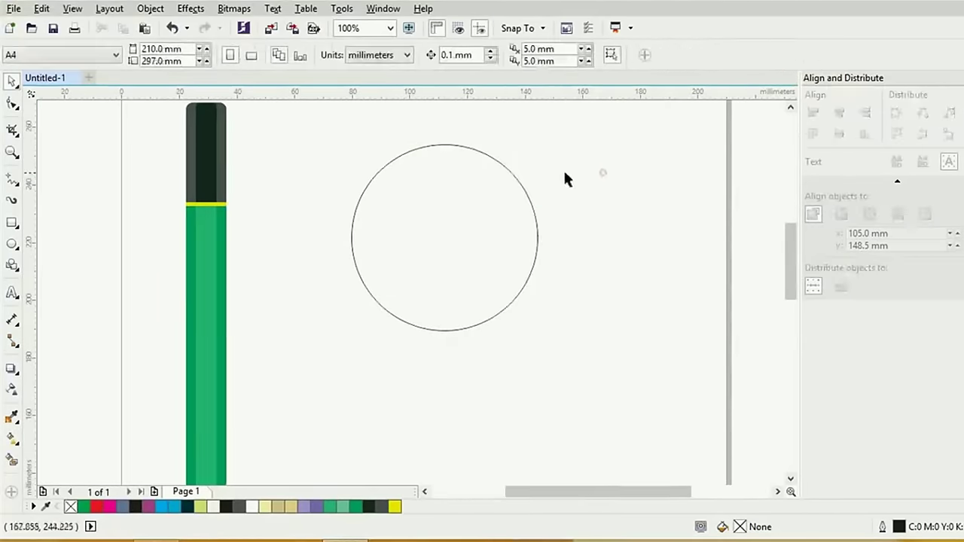
{"action": "left_click", "coordinate": [519, 180]}
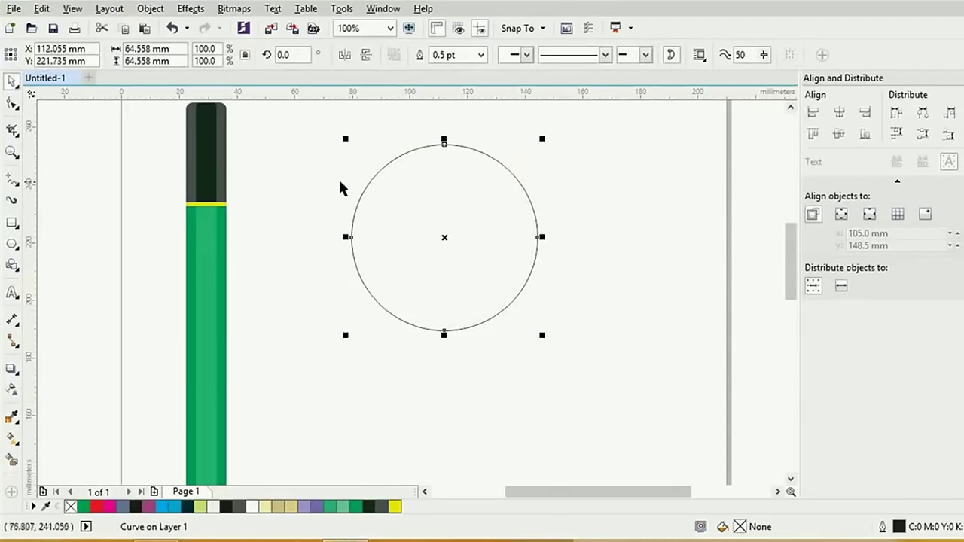
{"action": "left_click", "coordinate": [12, 105]}
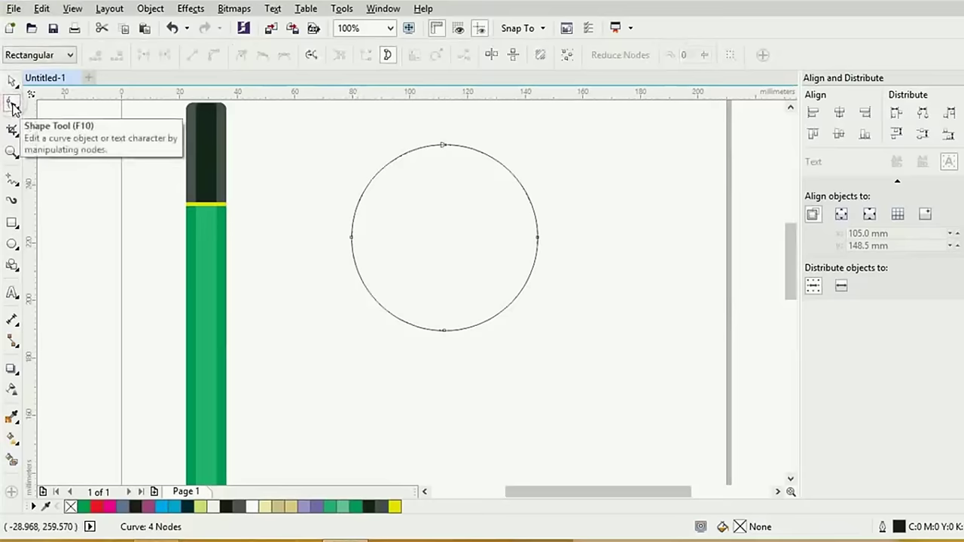
Pull the top node down into a cusp and shape the two lobes around the dip
{"action": "left_click", "coordinate": [442, 143]}
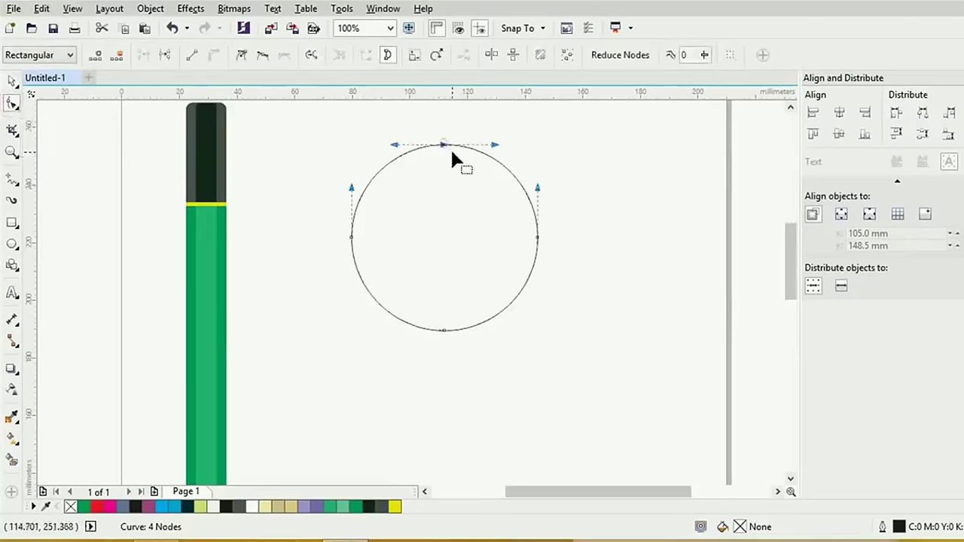
{"action": "left_click_drag", "start_coordinate": [451, 155], "coordinate": [450, 228]}
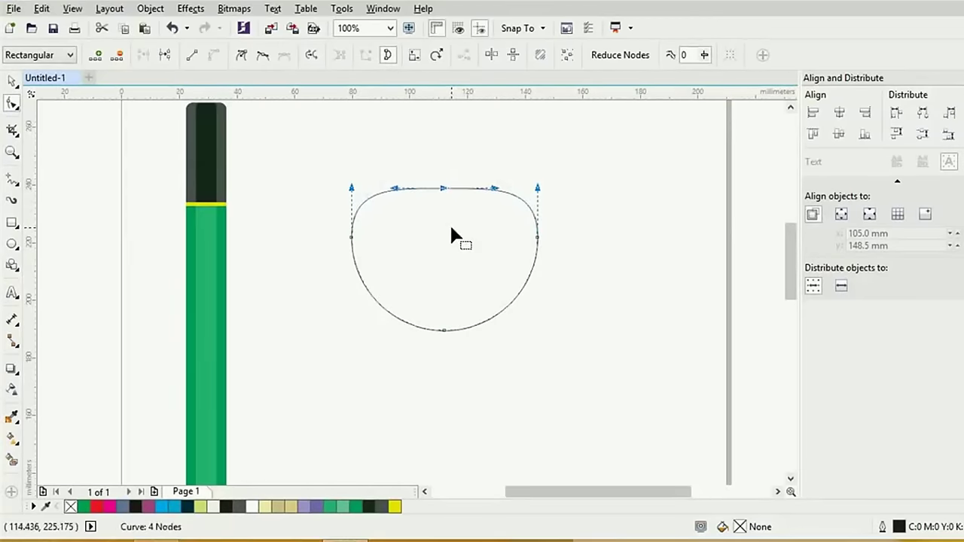
{"action": "left_click", "coordinate": [241, 63]}
{"action": "left_click_drag", "start_coordinate": [395, 187], "coordinate": [409, 156]}
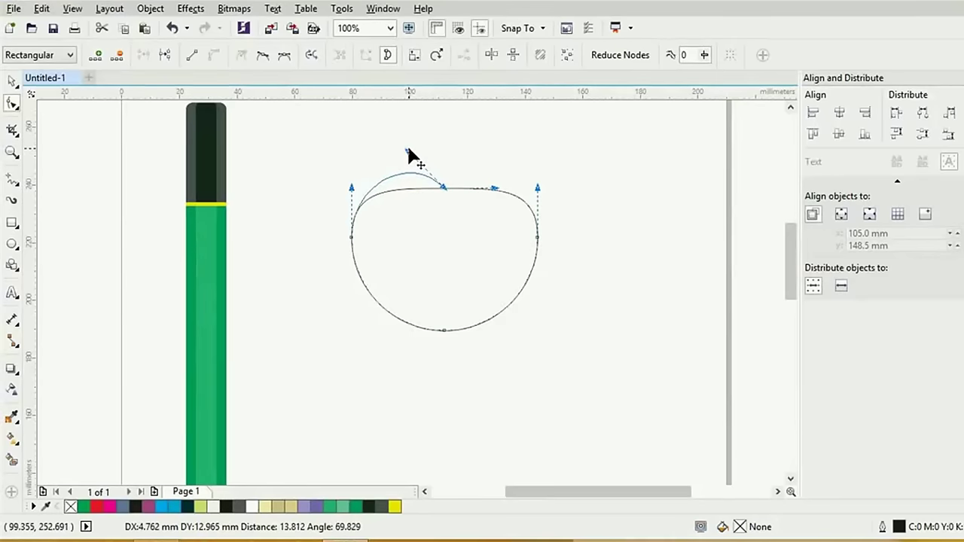
{"action": "left_click_drag", "start_coordinate": [409, 155], "coordinate": [412, 143]}
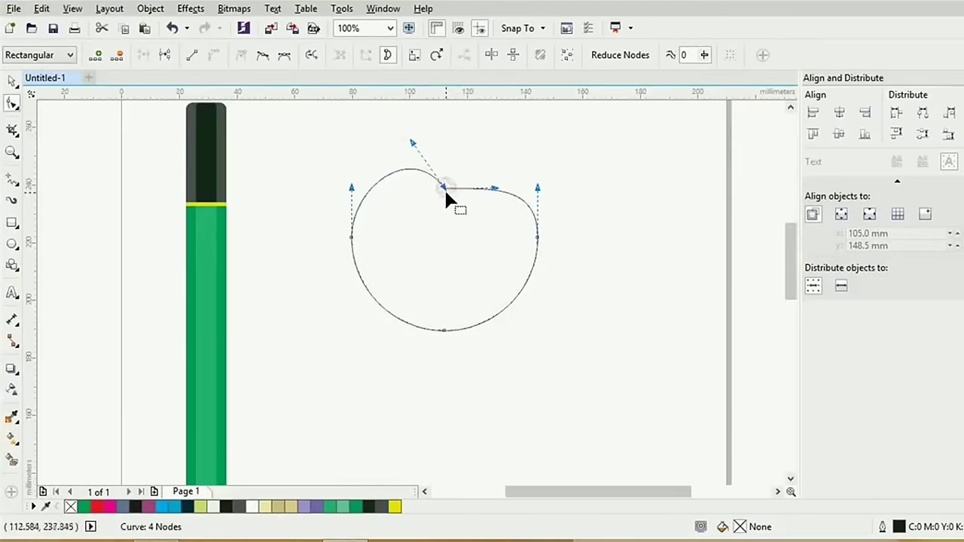
{"action": "left_click_drag", "start_coordinate": [444, 188], "coordinate": [442, 204]}
{"action": "left_click_drag", "start_coordinate": [413, 152], "coordinate": [413, 149]}
{"action": "left_click_drag", "start_coordinate": [417, 141], "coordinate": [408, 143]}
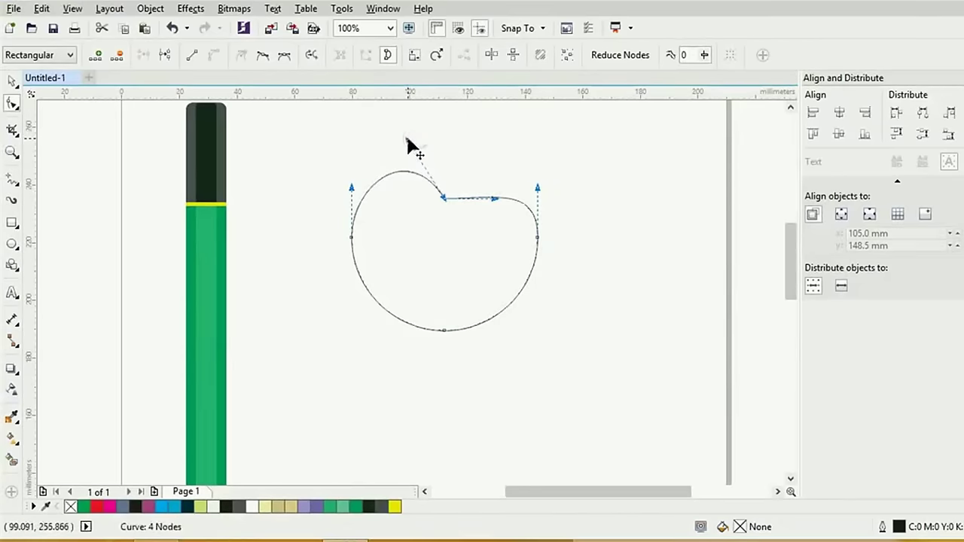
Nudge the bottom node down three steps to form the heart's point
{"action": "left_click", "coordinate": [443, 331]}
{"action": "key", "text": "Down"}
{"action": "key", "text": "Down"}
{"action": "key", "text": "Down"}
{"action": "key", "text": "Down"}
{"action": "key", "text": "Down"}
{"action": "key", "text": "Down"}
{"action": "key", "text": "Down"}
{"action": "key", "text": "Down"}
{"action": "key", "text": "Down"}
{"action": "key", "text": "Down"}
{"action": "key", "text": "Down"}
{"action": "key", "text": "Down"}
{"action": "key", "text": "Down"}
{"action": "key", "text": "Down"}
{"action": "key", "text": "Down"}
{"action": "key", "text": "Down"}
{"action": "key", "text": "Down"}
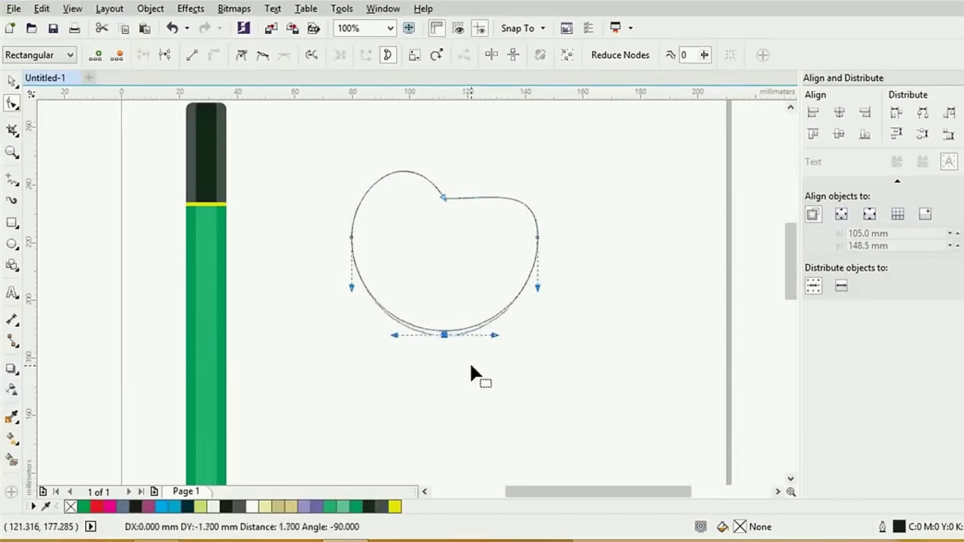
{"action": "key", "text": "Down"}
{"action": "key", "text": "Down"}
{"action": "key", "text": "Down"}
{"action": "key", "text": "Down"}
{"action": "key", "text": "Down"}
{"action": "key", "text": "Down"}
{"action": "key", "text": "Down"}
{"action": "key", "text": "Down"}
{"action": "key", "text": "Down"}
{"action": "key", "text": "Down"}
{"action": "key", "text": "Down"}
{"action": "key", "text": "Down"}
{"action": "key", "text": "Down"}
{"action": "key", "text": "Down"}
{"action": "key", "text": "Down"}
{"action": "key", "text": "Down"}
{"action": "key", "text": "Down"}
{"action": "key", "text": "Down"}
{"action": "key", "text": "Down"}
{"action": "key", "text": "Down"}
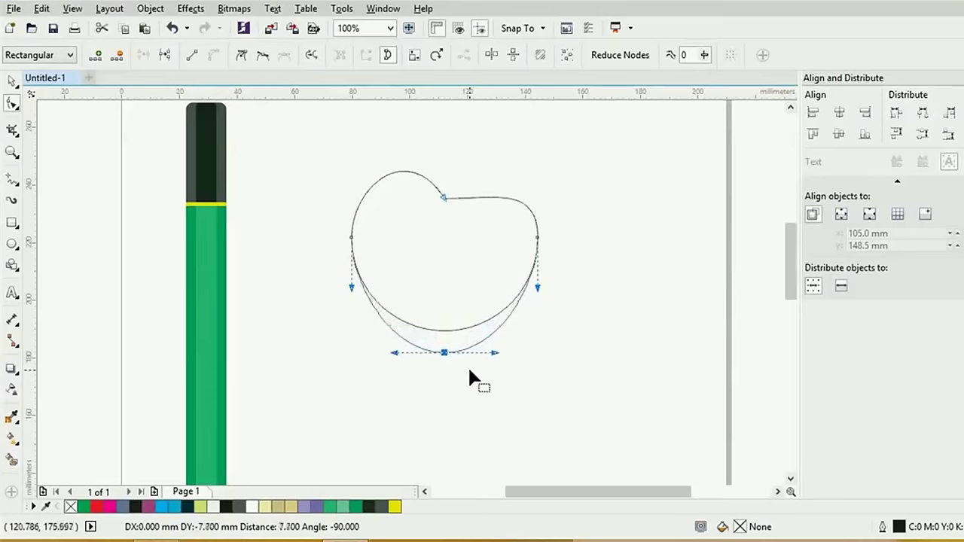
{"action": "key", "text": "Down"}
{"action": "key", "text": "Down"}
{"action": "key", "text": "Down"}
{"action": "key", "text": "Down"}
{"action": "key", "text": "Down"}
{"action": "key", "text": "Down"}
{"action": "key", "text": "Down"}
{"action": "key", "text": "Down"}
{"action": "key", "text": "Down"}
{"action": "key", "text": "Down"}
{"action": "key", "text": "Down"}
{"action": "key", "text": "Down"}
{"action": "key", "text": "Down"}
{"action": "key", "text": "Down"}
{"action": "key", "text": "Down"}
{"action": "key", "text": "Down"}
{"action": "key", "text": "Down"}
{"action": "key", "text": "Down"}
{"action": "key", "text": "Down"}
{"action": "key", "text": "Down"}
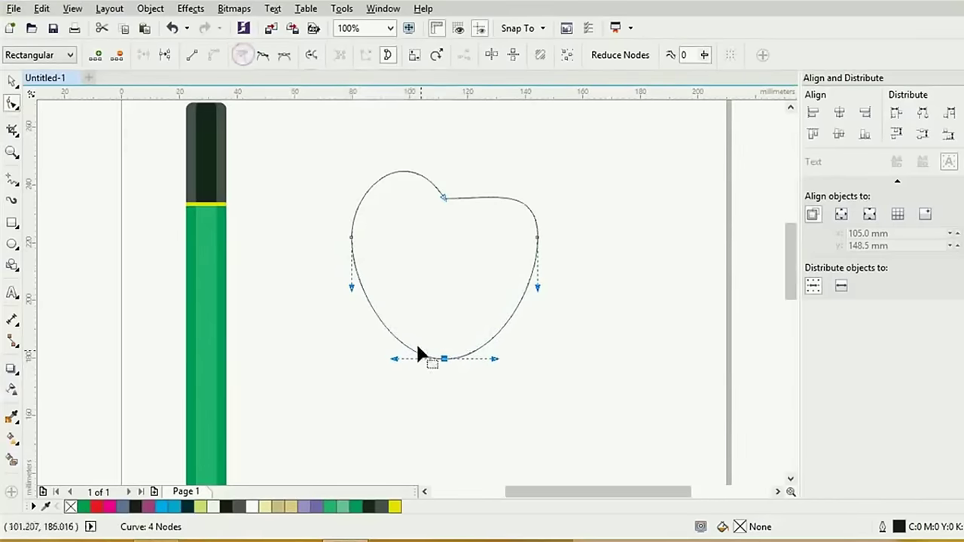
{"action": "left_click_drag", "start_coordinate": [395, 356], "coordinate": [425, 332]}
{"action": "left_click", "coordinate": [444, 358]}
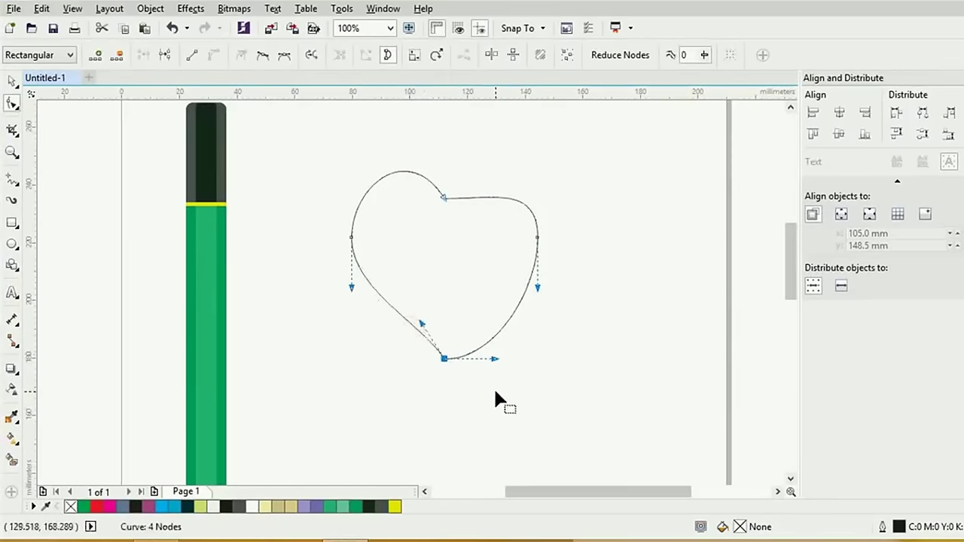
{"action": "left_click", "coordinate": [12, 81]}
{"action": "left_click", "coordinate": [458, 200]}
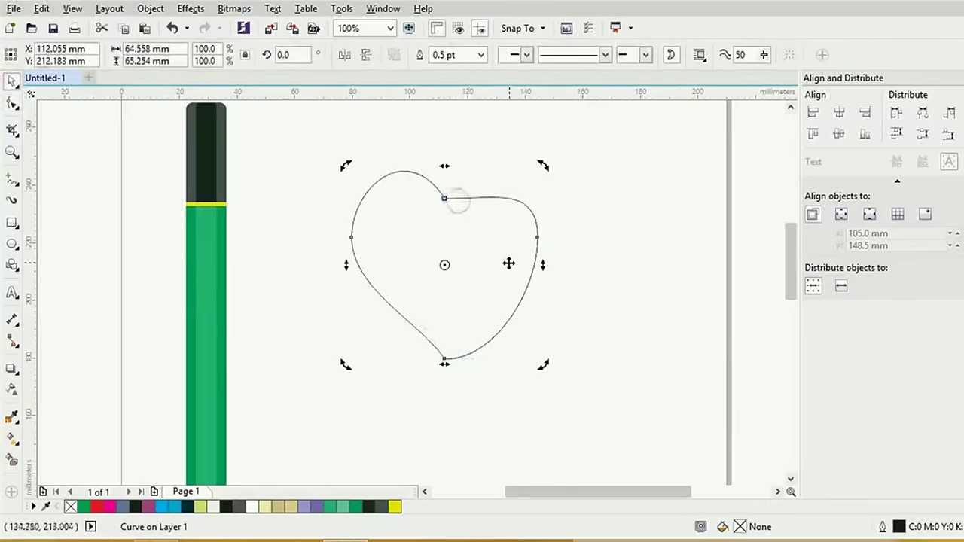
Intersect the heart with a rectangle over its left half, then delete the rectangle
{"action": "left_click", "coordinate": [13, 224]}
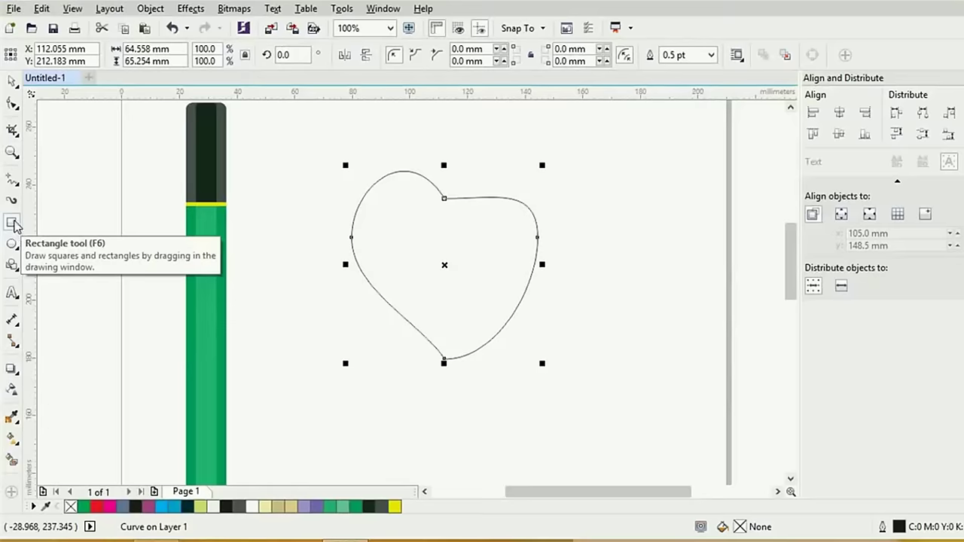
{"action": "left_click", "coordinate": [13, 225]}
{"action": "left_click_drag", "start_coordinate": [307, 132], "coordinate": [447, 398]}
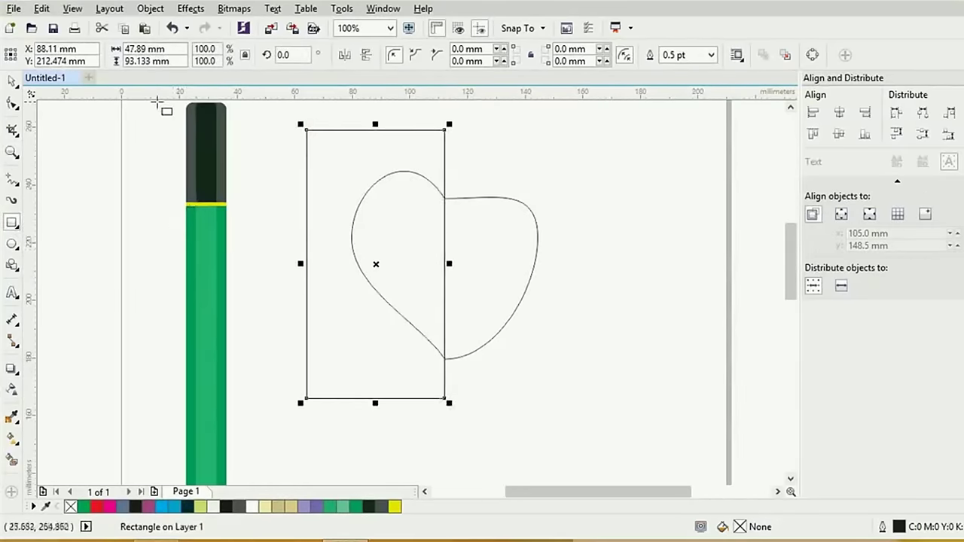
{"action": "left_click", "coordinate": [12, 81]}
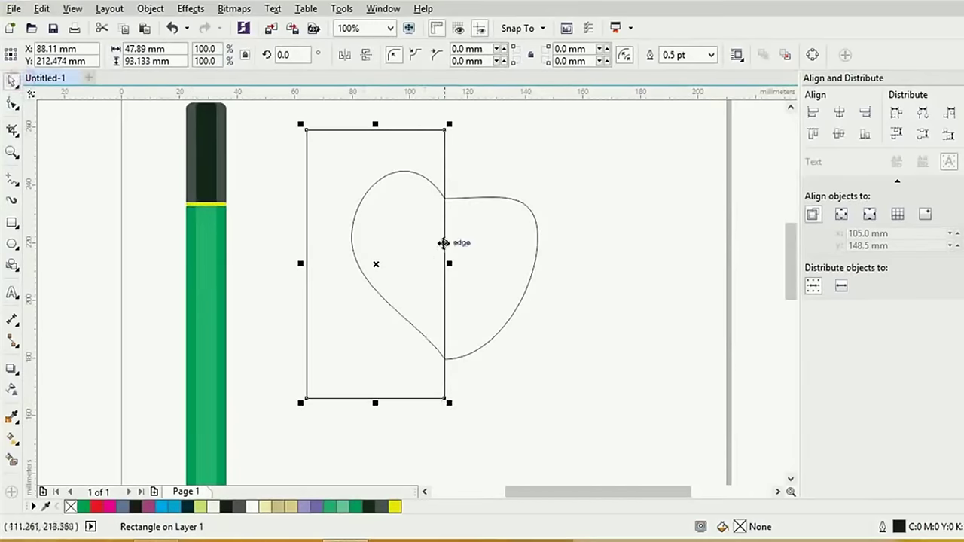
{"action": "left_click", "coordinate": [468, 198], "text": "shift"}
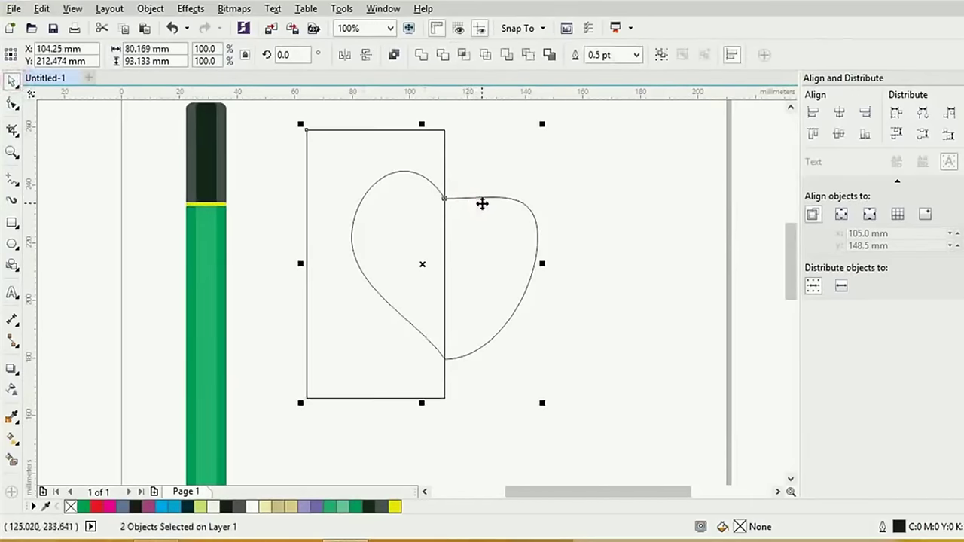
{"action": "left_click", "coordinate": [465, 56]}
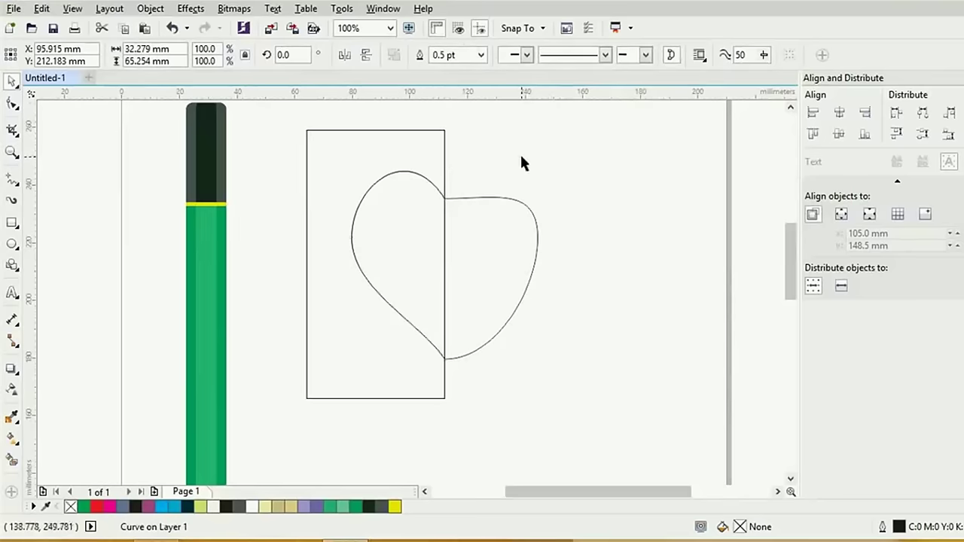
{"action": "left_click", "coordinate": [519, 155]}
{"action": "left_click", "coordinate": [444, 171]}
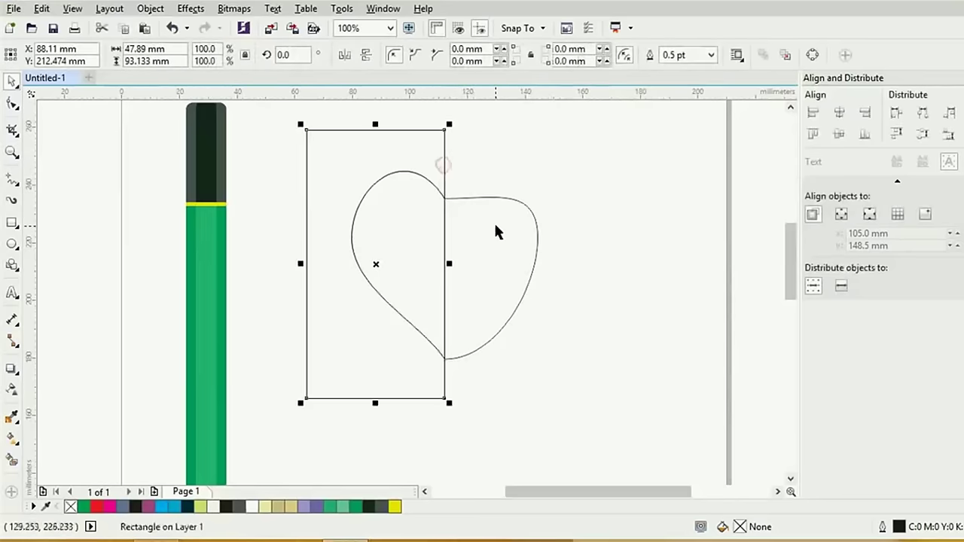
{"action": "key", "text": "Delete"}
Mirror a copy of the left half across to form the right side
{"action": "double_click", "coordinate": [503, 198]}
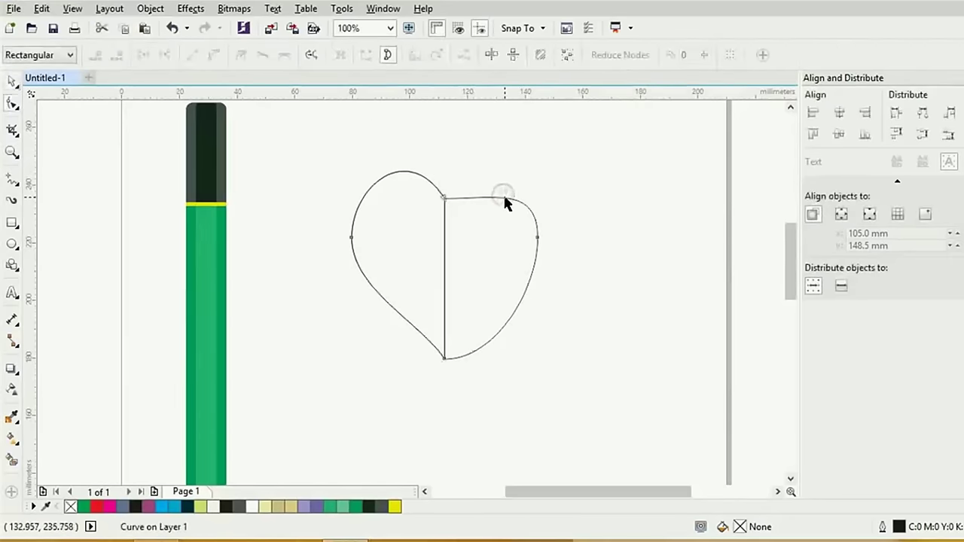
{"action": "left_click", "coordinate": [12, 81]}
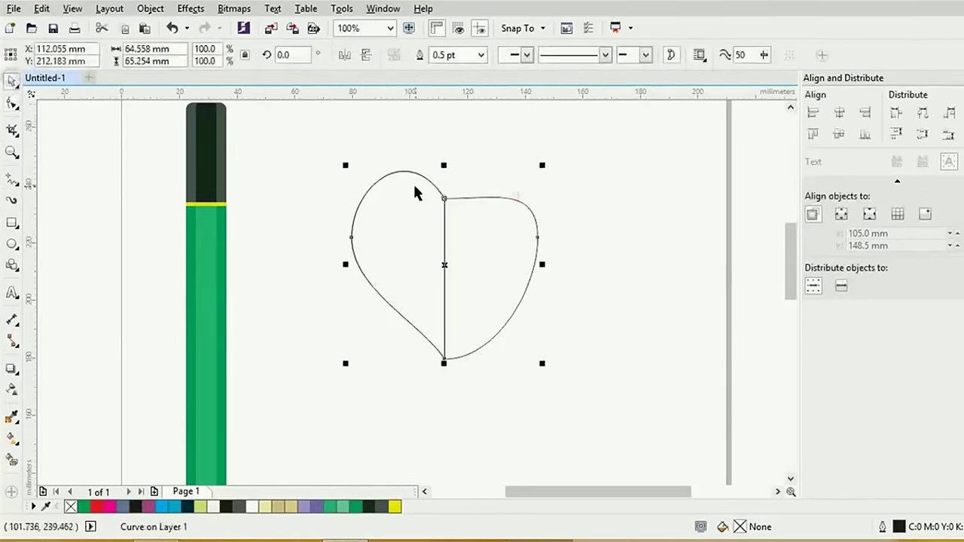
{"action": "left_click", "coordinate": [423, 150]}
{"action": "left_click", "coordinate": [416, 174]}
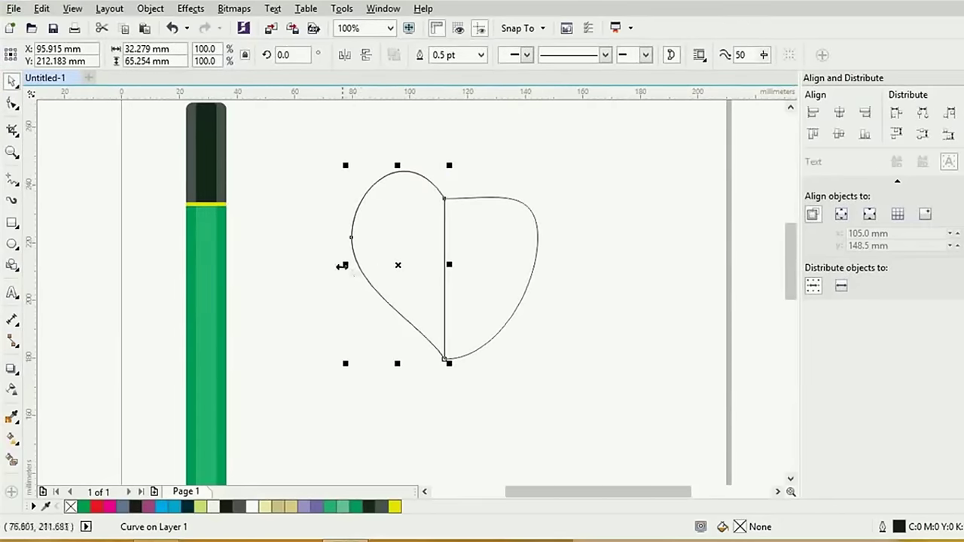
{"action": "left_click_drag", "start_coordinate": [342, 265], "coordinate": [460, 266]}
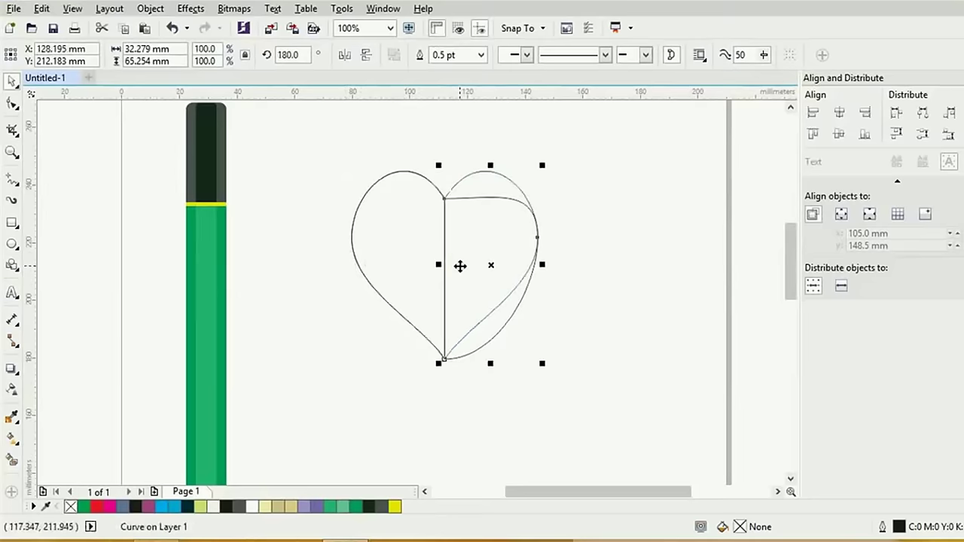
{"action": "left_click", "coordinate": [541, 287]}
{"action": "left_click", "coordinate": [511, 312]}
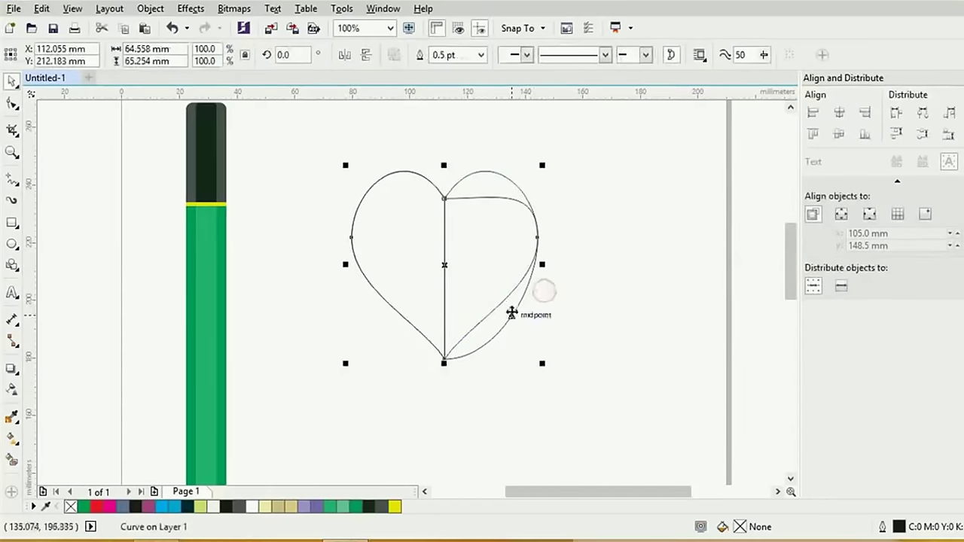
{"action": "left_click", "coordinate": [507, 325]}
{"action": "left_click", "coordinate": [504, 329]}
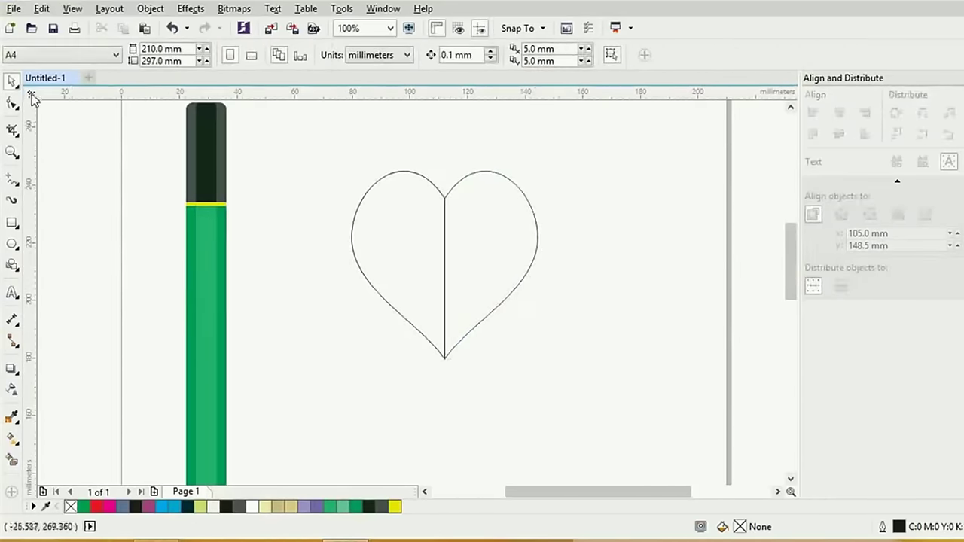
Marquee-select both heart halves and weld them into one outline
{"action": "left_click_drag", "start_coordinate": [320, 144], "coordinate": [564, 392]}
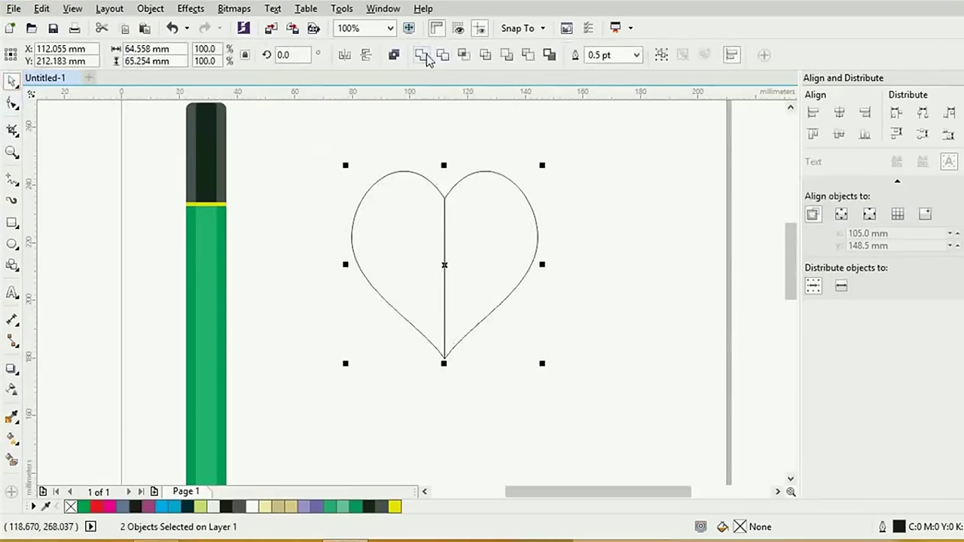
{"action": "left_click", "coordinate": [422, 55]}
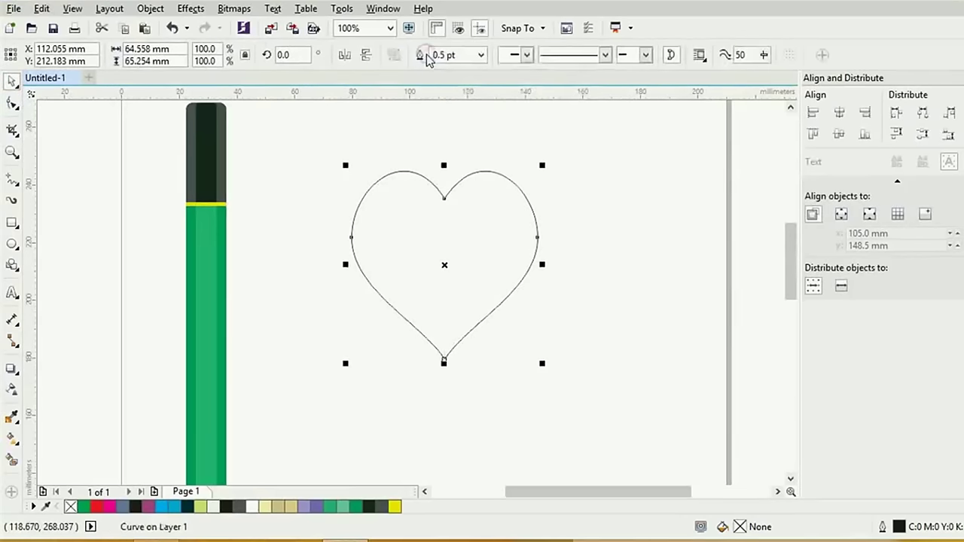
{"action": "left_click", "coordinate": [611, 265]}
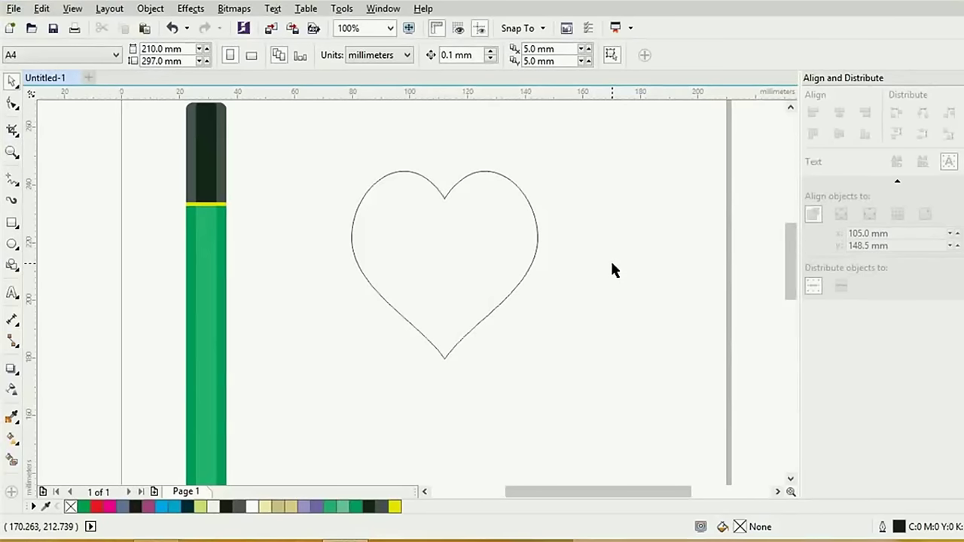
{"action": "scroll", "coordinate": [611, 265], "scroll_direction": "down", "scroll_amount": 1}
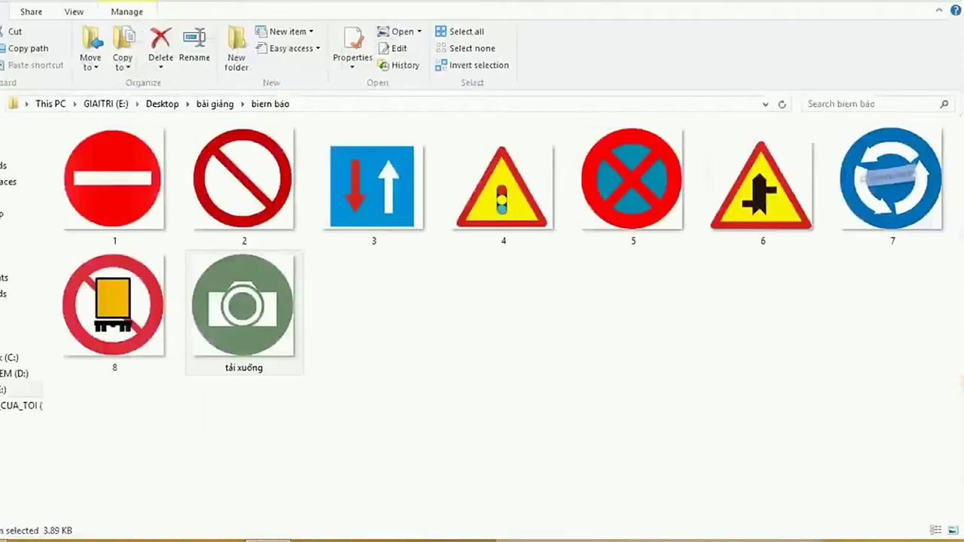
Switch to File Explorer showing the 'bien báo' traffic-sign images folder
{"action": "key", "text": "alt+Tab"}
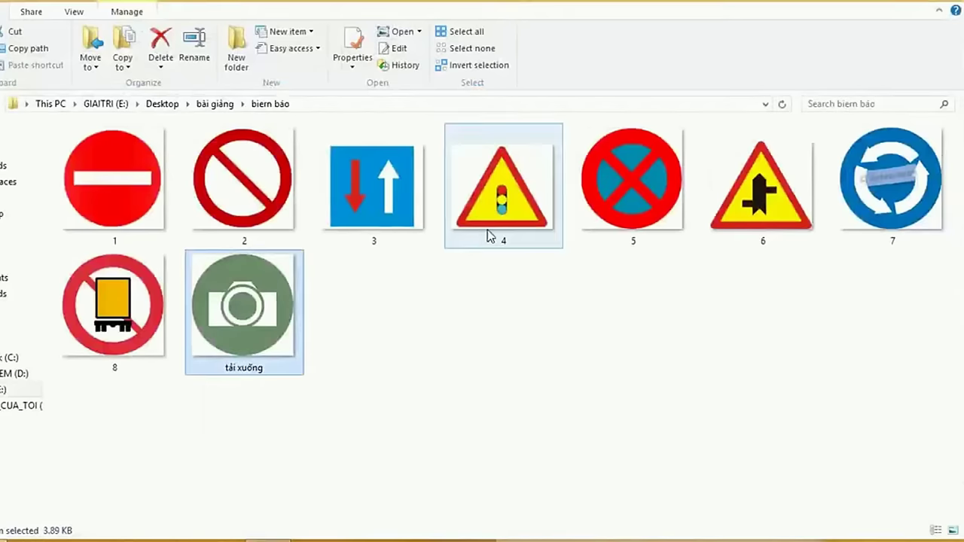
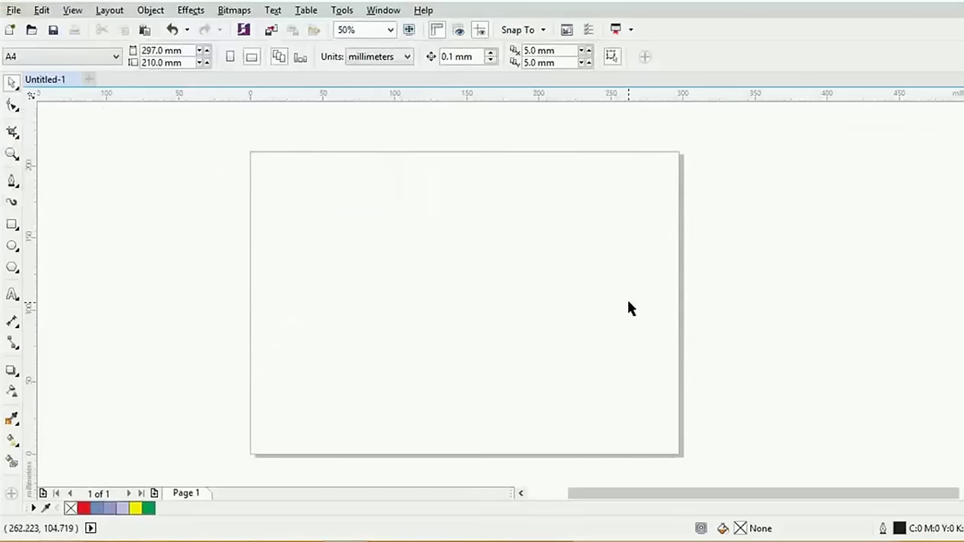
Place two vertical guidelines on the page, nudging the first one slightly right
{"action": "left_click", "coordinate": [29, 237]}
{"action": "left_click_drag", "start_coordinate": [269, 272], "coordinate": [362, 265]}
{"action": "left_click_drag", "start_coordinate": [28, 257], "coordinate": [523, 272]}
{"action": "left_click_drag", "start_coordinate": [362, 286], "coordinate": [387, 289]}
{"action": "scroll", "coordinate": [298, 179], "scroll_direction": "up", "scroll_amount": 3}
{"action": "key", "text": "alt+Tab"}
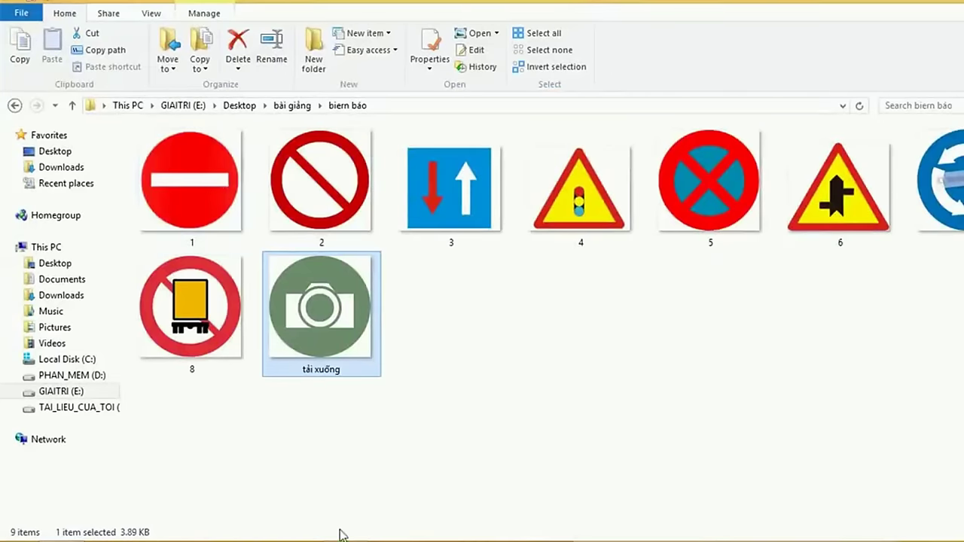
{"action": "key", "text": "alt+Tab"}
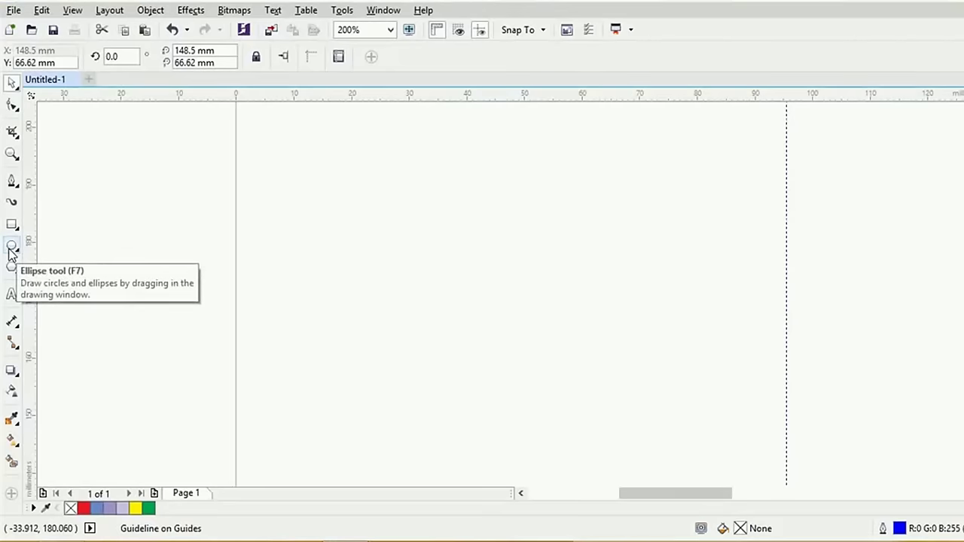
Draw a red-filled circle about 37 mm across, checking the no-entry reference image
{"action": "left_click", "coordinate": [11, 248]}
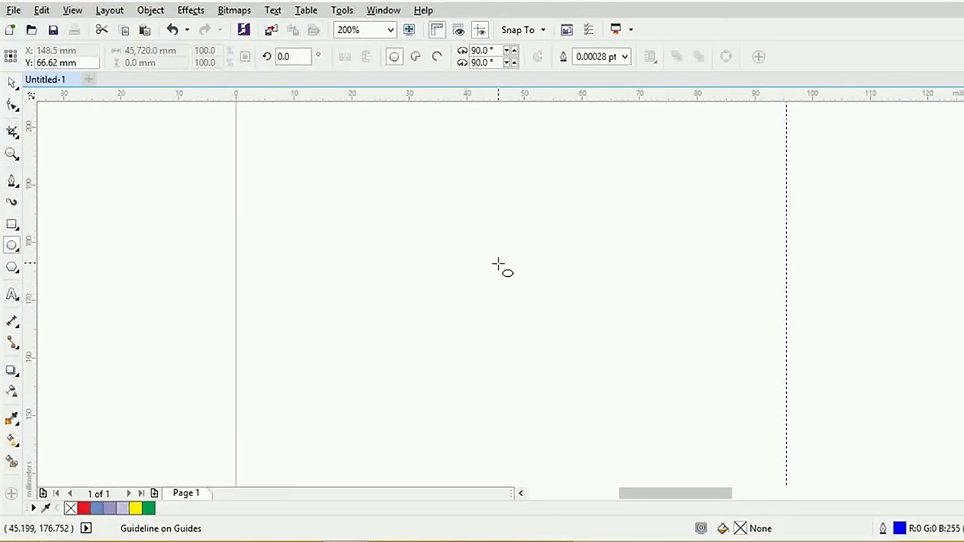
{"action": "left_click_drag", "start_coordinate": [498, 265], "coordinate": [607, 324]}
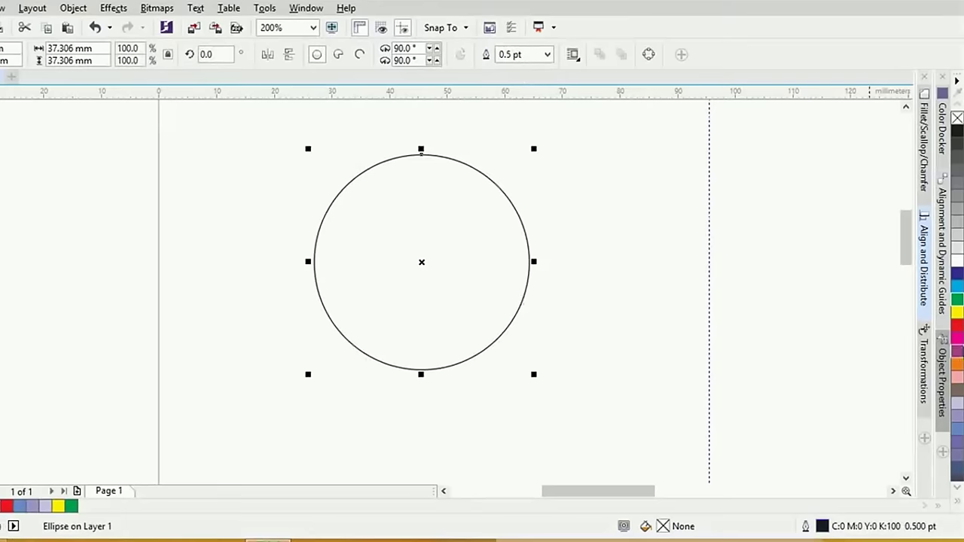
{"action": "left_click", "coordinate": [957, 325]}
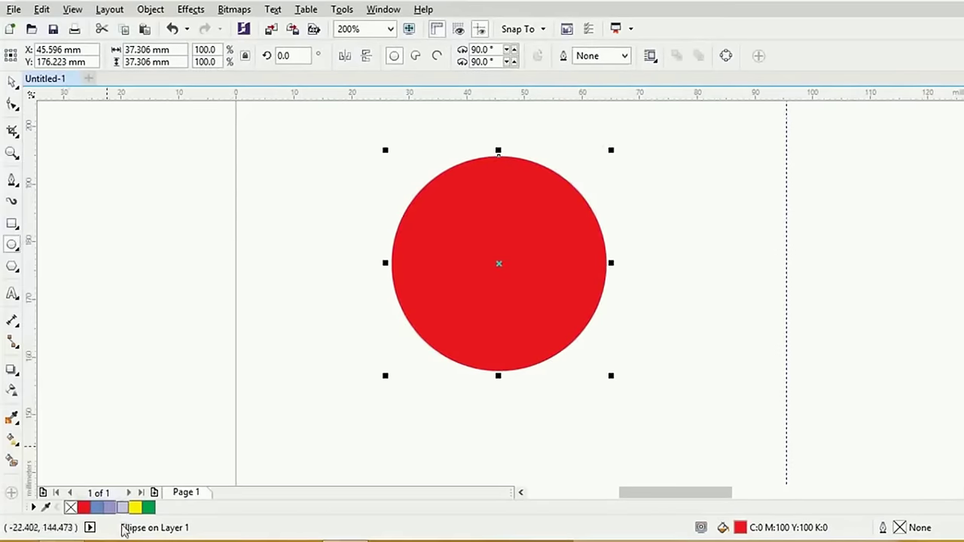
{"action": "key", "text": "alt+Tab"}
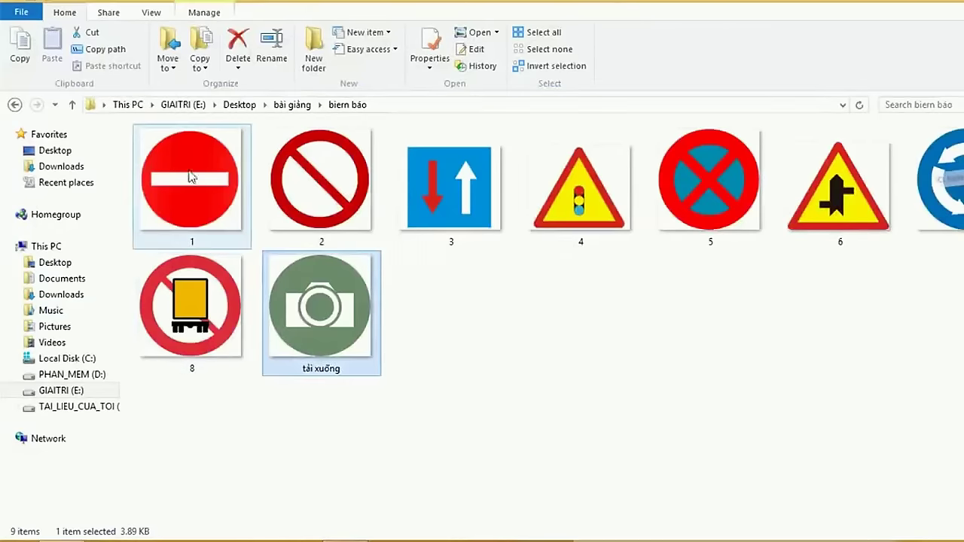
{"action": "left_click", "coordinate": [189, 175]}
{"action": "key", "text": "alt+Tab"}
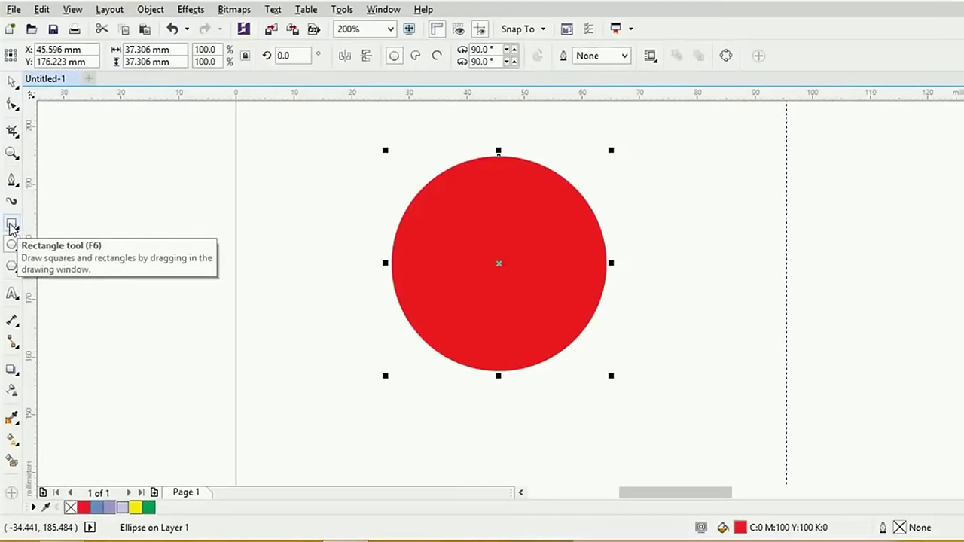
Draw a white 29.104 × 5.159 mm bar without outline across the circle, then select both
{"action": "left_click", "coordinate": [11, 226]}
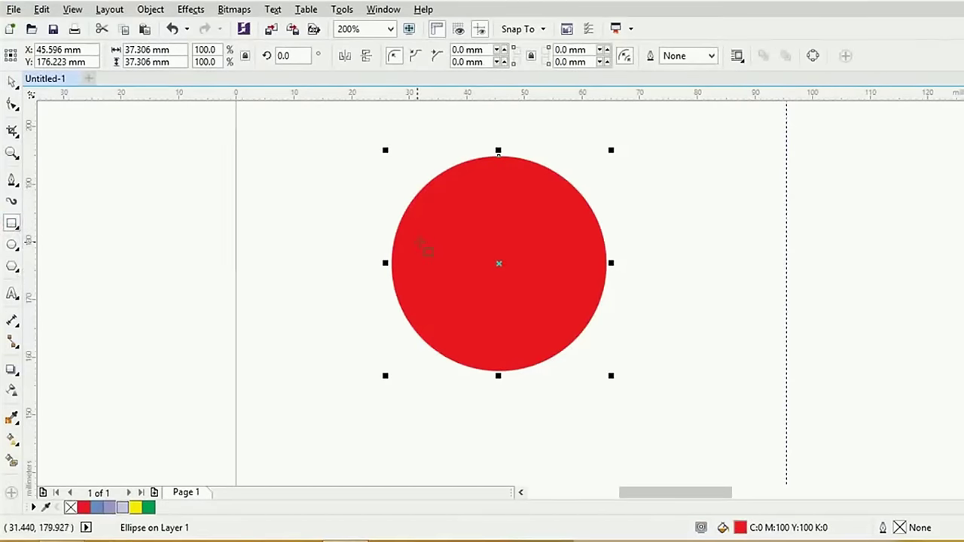
{"action": "left_click_drag", "start_coordinate": [418, 245], "coordinate": [585, 275]}
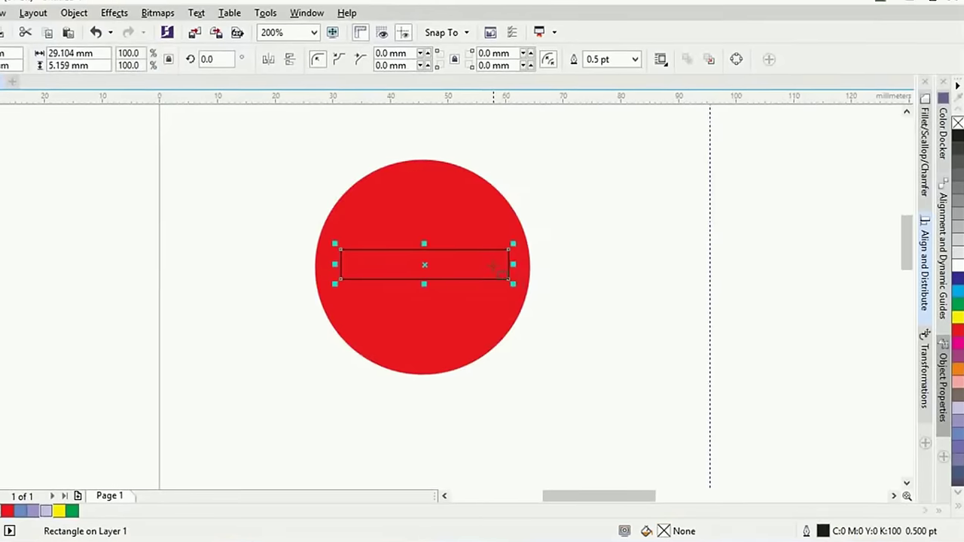
{"action": "left_click", "coordinate": [957, 265]}
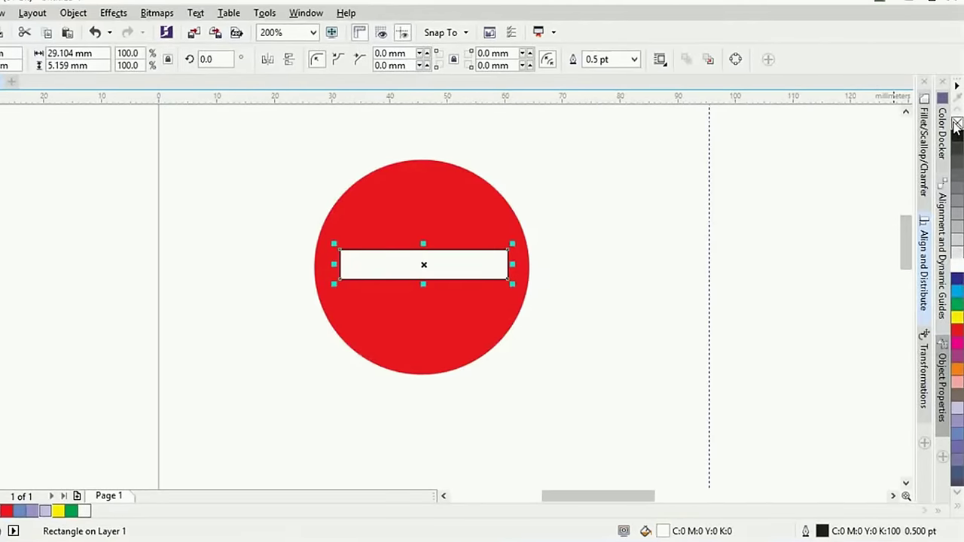
{"action": "right_click", "coordinate": [957, 122]}
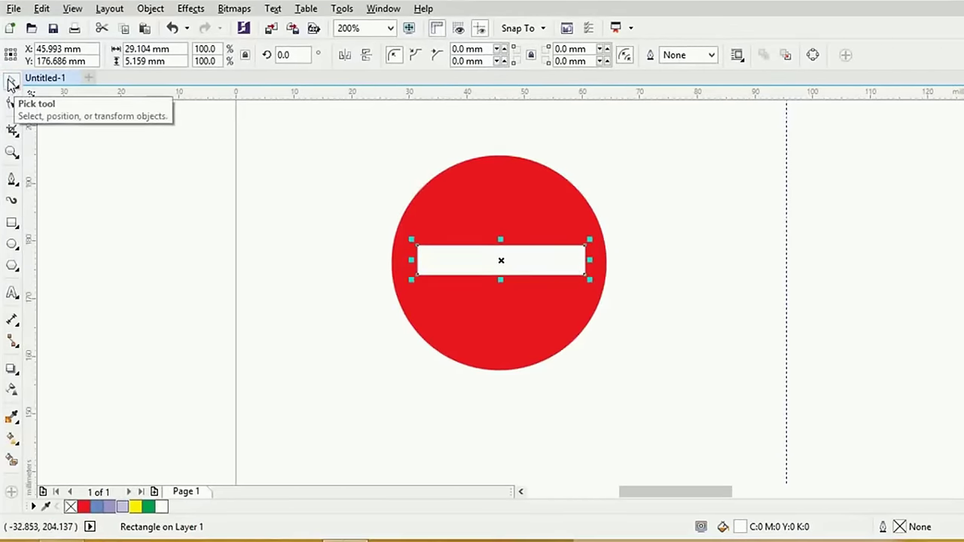
{"action": "left_click", "coordinate": [527, 198], "text": "shift"}
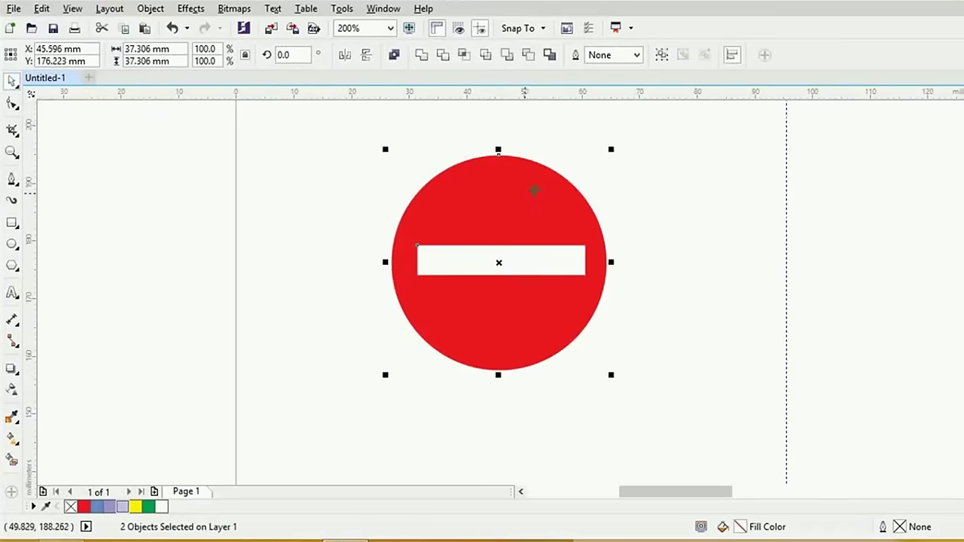
Align the bar and circle on horizontal and vertical centres, then deselect them
{"action": "left_click", "coordinate": [733, 57]}
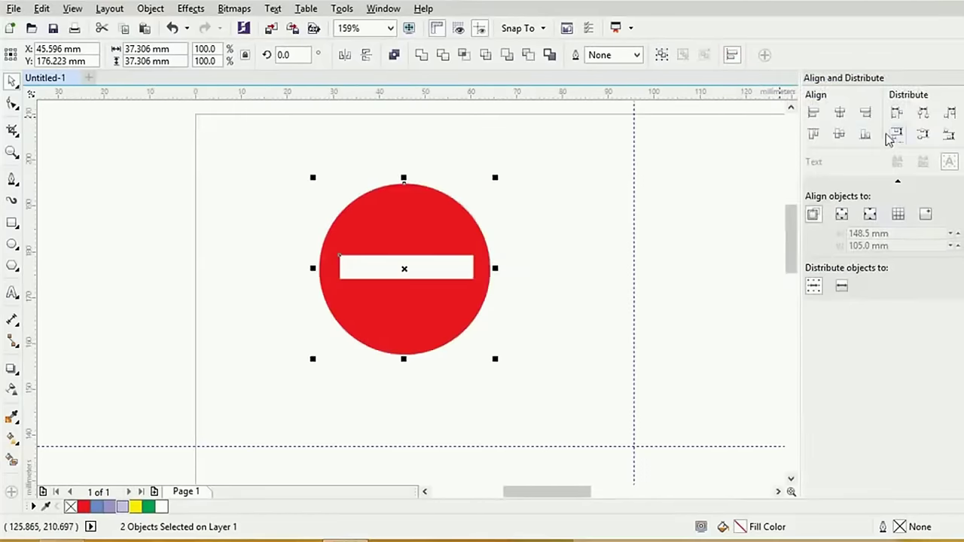
{"action": "left_click", "coordinate": [841, 114]}
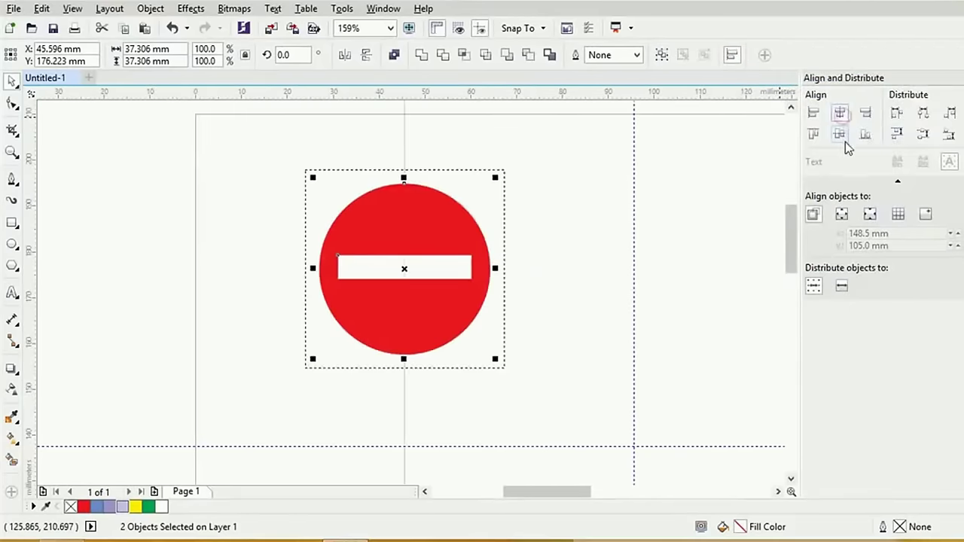
{"action": "left_click", "coordinate": [840, 134]}
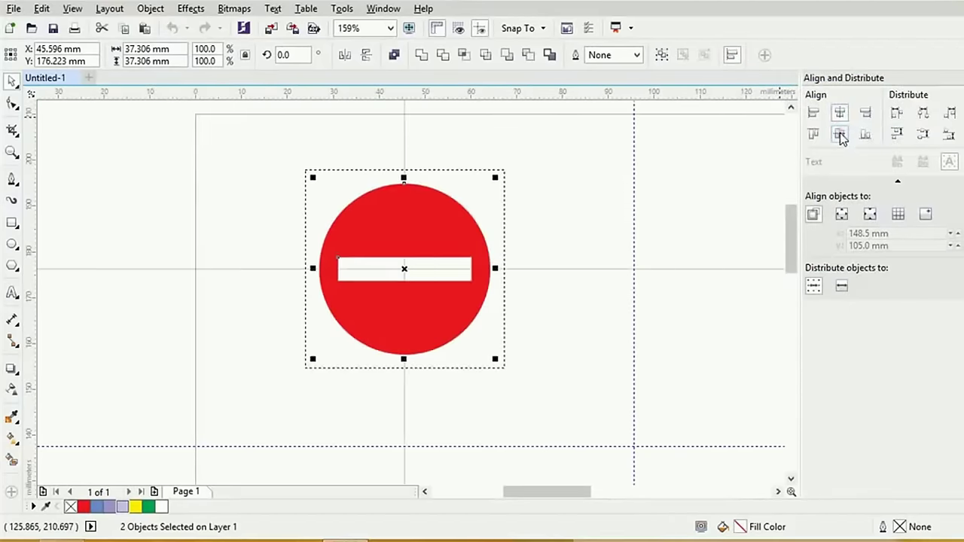
{"action": "left_click", "coordinate": [581, 177]}
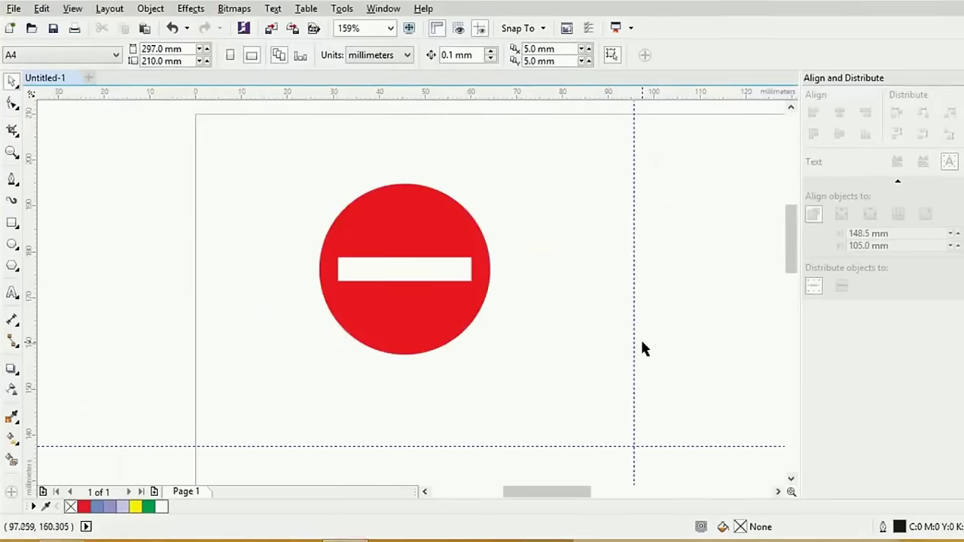
Draw a circle about 35 mm across on the empty right side of the page
{"action": "left_click_drag", "start_coordinate": [644, 331], "coordinate": [254, 333]}
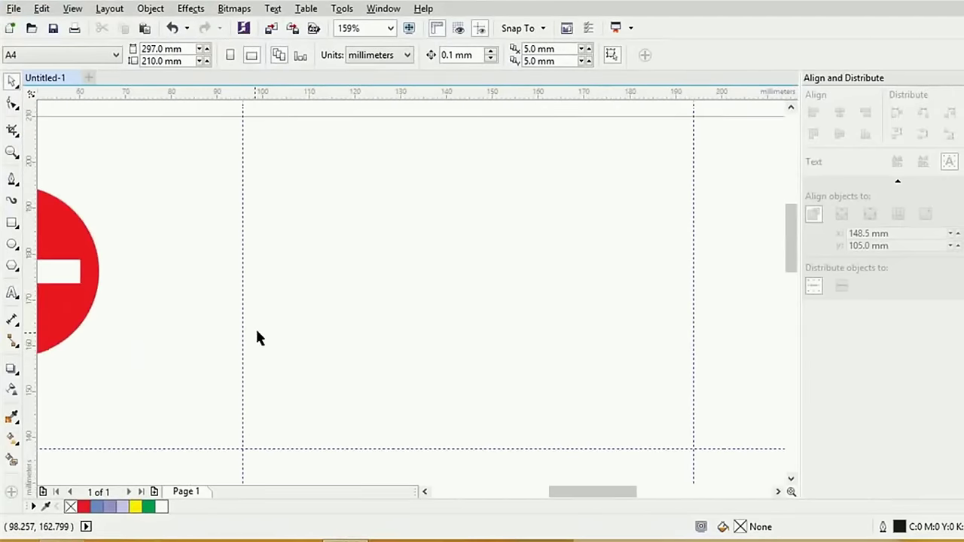
{"action": "left_click", "coordinate": [12, 244]}
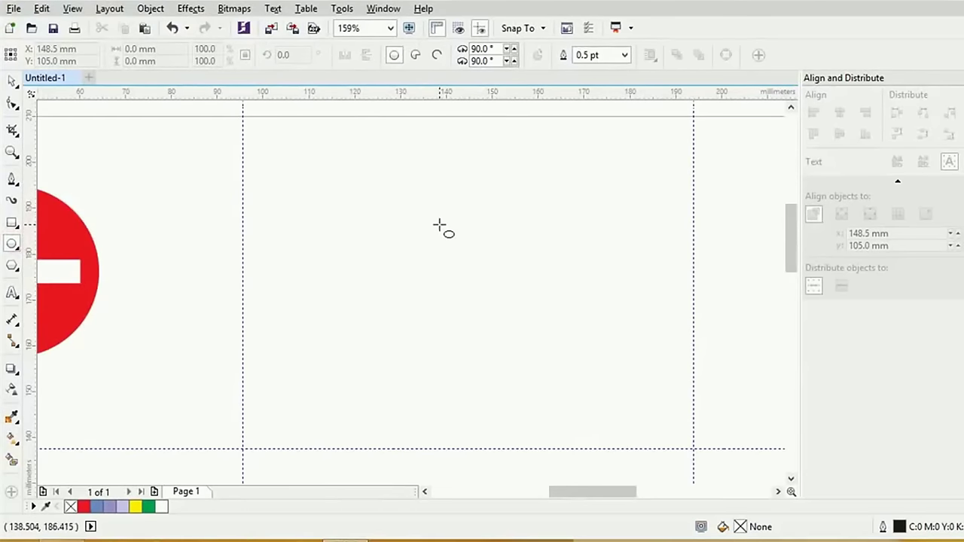
{"action": "left_click_drag", "start_coordinate": [450, 242], "coordinate": [520, 323]}
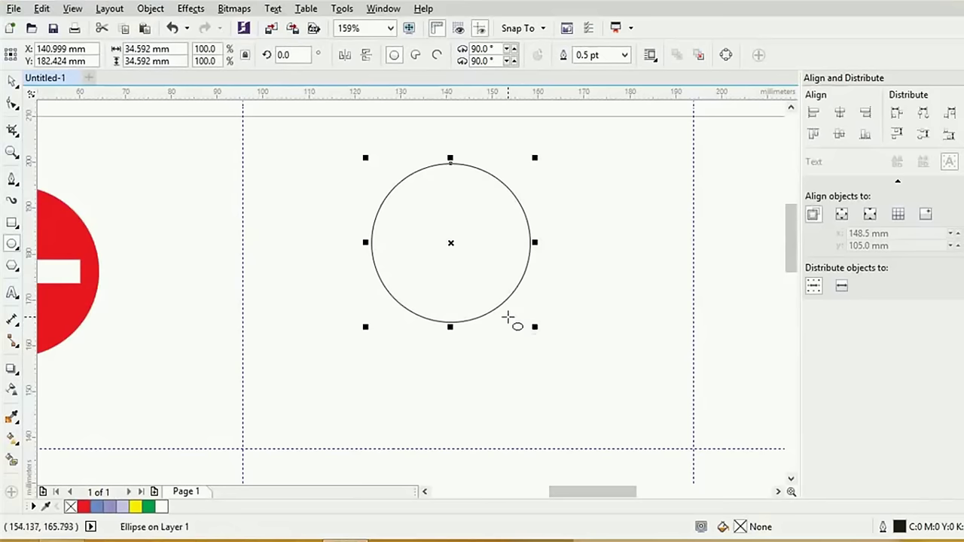
Set the circle's outline width to 15 pt
{"action": "left_click", "coordinate": [624, 55]}
{"action": "left_click", "coordinate": [591, 231]}
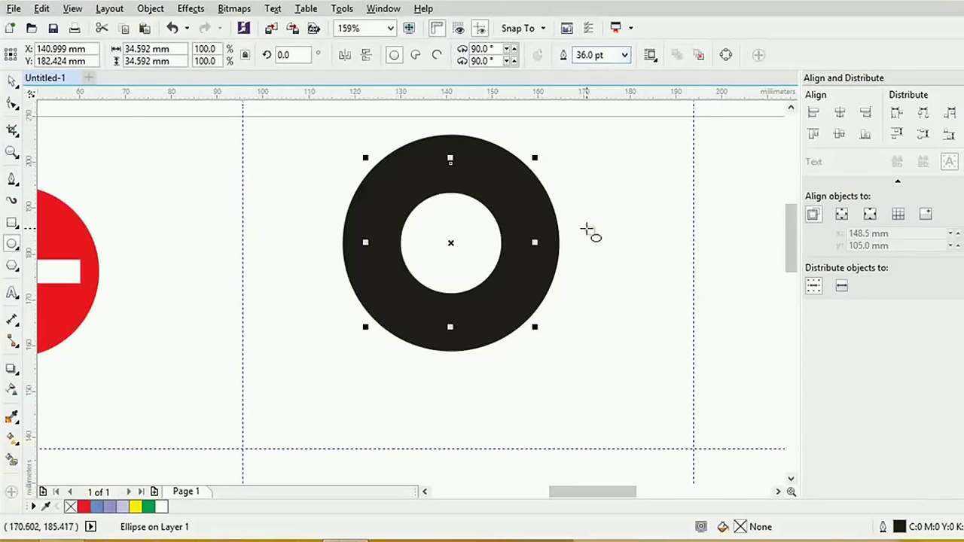
{"action": "double_click", "coordinate": [592, 55]}
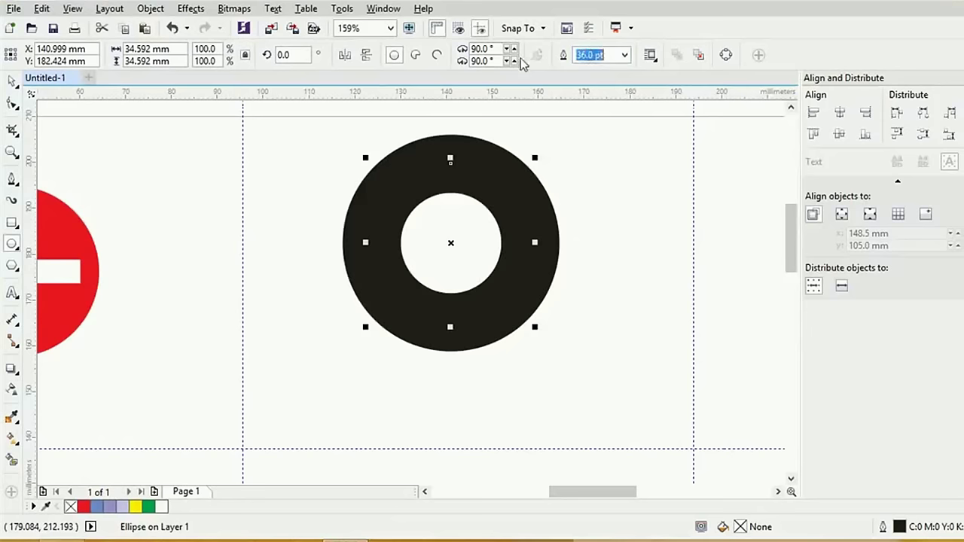
{"action": "type", "text": "20"}
{"action": "key", "text": "Return"}
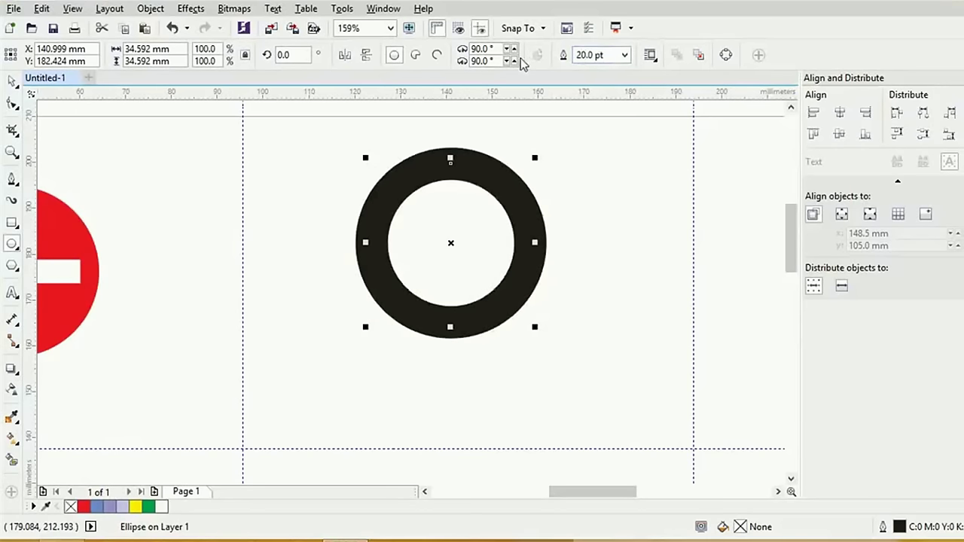
{"action": "key", "text": "alt+Tab"}
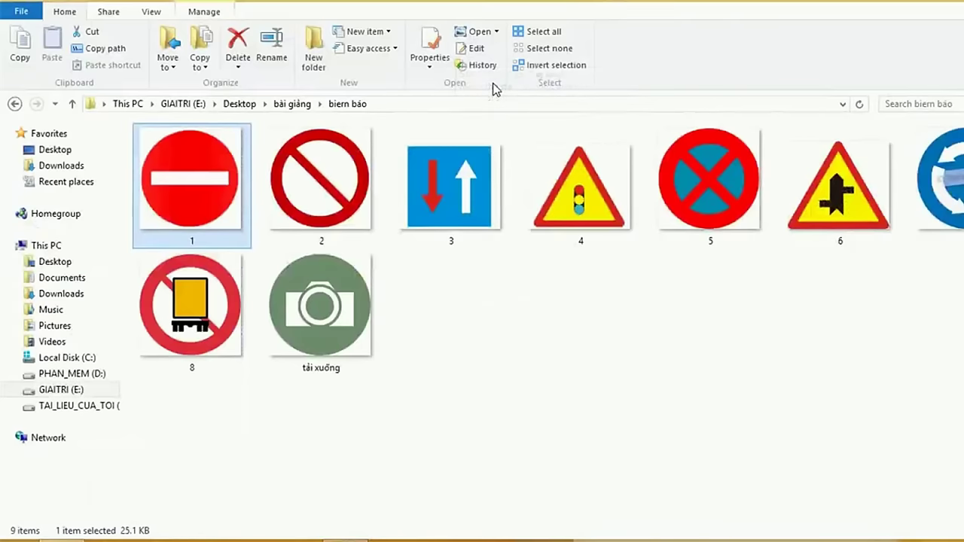
{"action": "key", "text": "alt+Tab"}
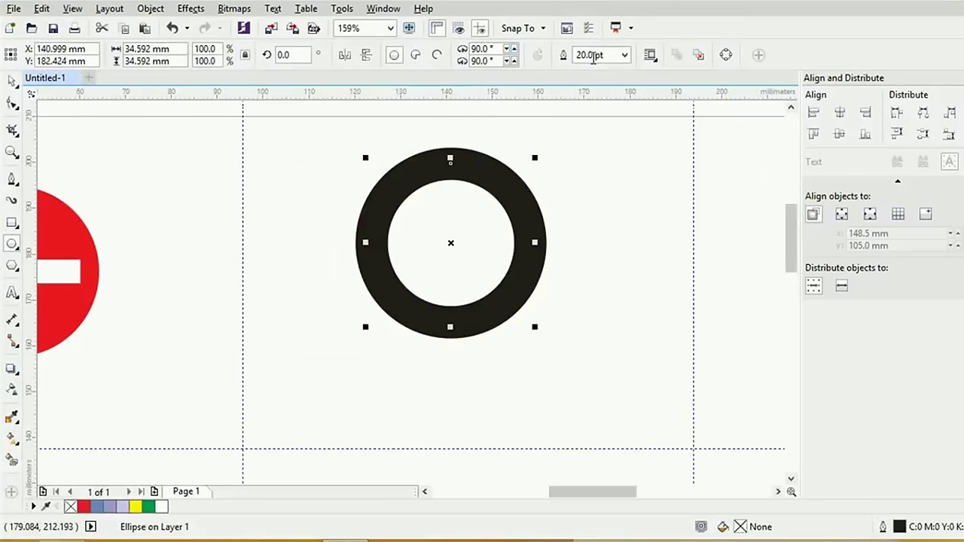
{"action": "double_click", "coordinate": [593, 56]}
{"action": "type", "text": "15"}
{"action": "key", "text": "Return"}
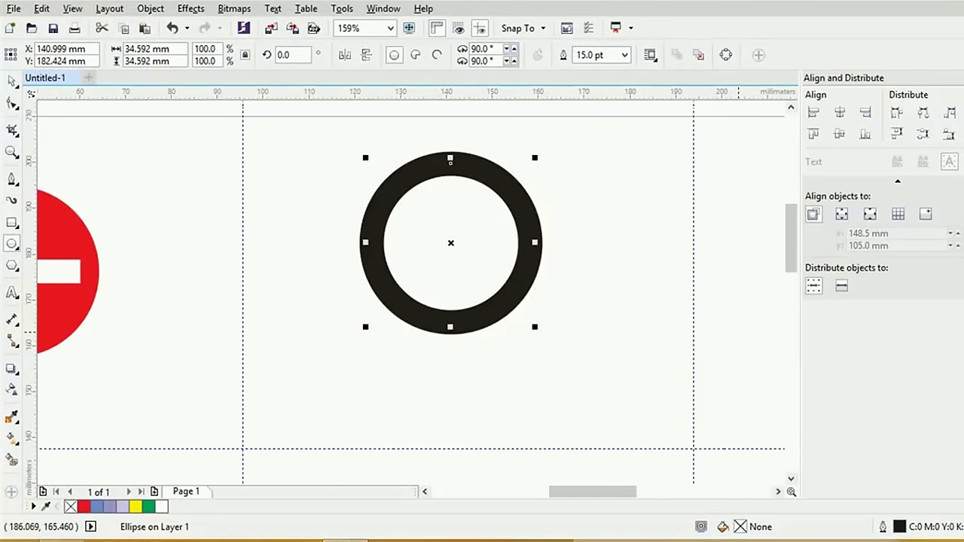
Colour the ring's outline red with no fill and move it aside
{"action": "left_click", "coordinate": [83, 506]}
{"action": "key", "text": "ctrl+z"}
{"action": "right_click", "coordinate": [83, 506]}
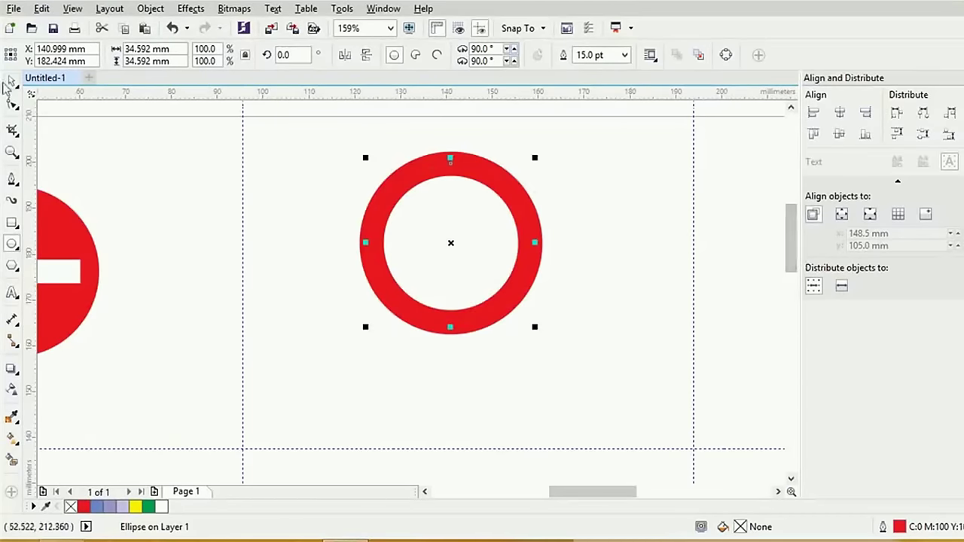
{"action": "key", "text": "space"}
{"action": "left_click_drag", "start_coordinate": [435, 160], "coordinate": [430, 173]}
{"action": "key", "text": "Delete"}
{"action": "left_click", "coordinate": [12, 243]}
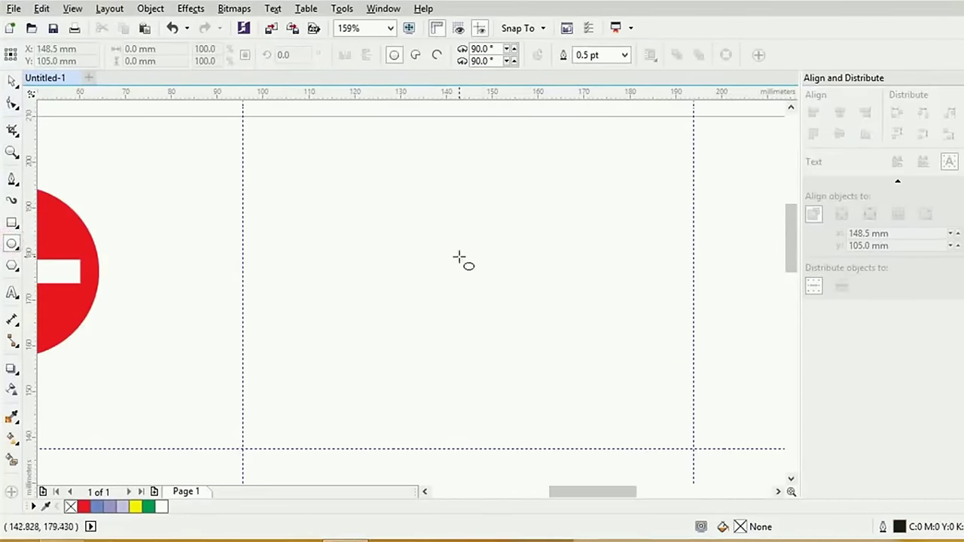
Subtract a 73%-size concentric copy from a new circle, filling the ring red without outline
{"action": "left_click_drag", "start_coordinate": [458, 258], "coordinate": [542, 354]}
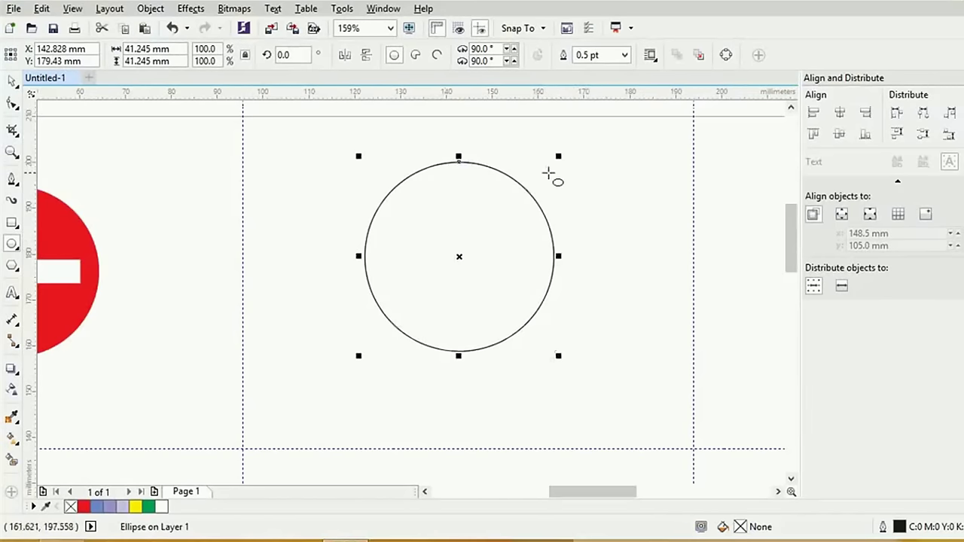
{"action": "left_click", "coordinate": [13, 82]}
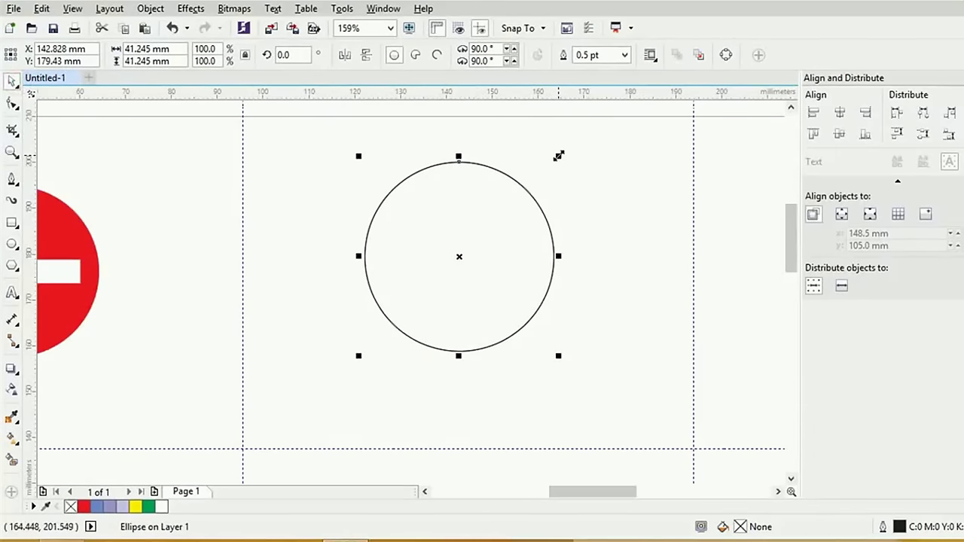
{"action": "left_click_drag", "start_coordinate": [558, 156], "coordinate": [535, 181]}
{"action": "left_click_drag", "start_coordinate": [307, 151], "coordinate": [620, 366]}
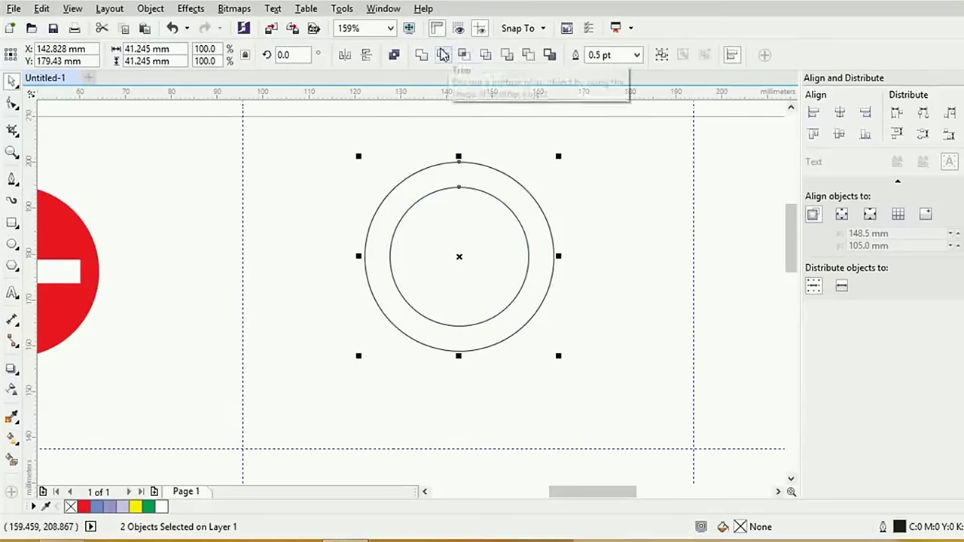
{"action": "left_click", "coordinate": [526, 56]}
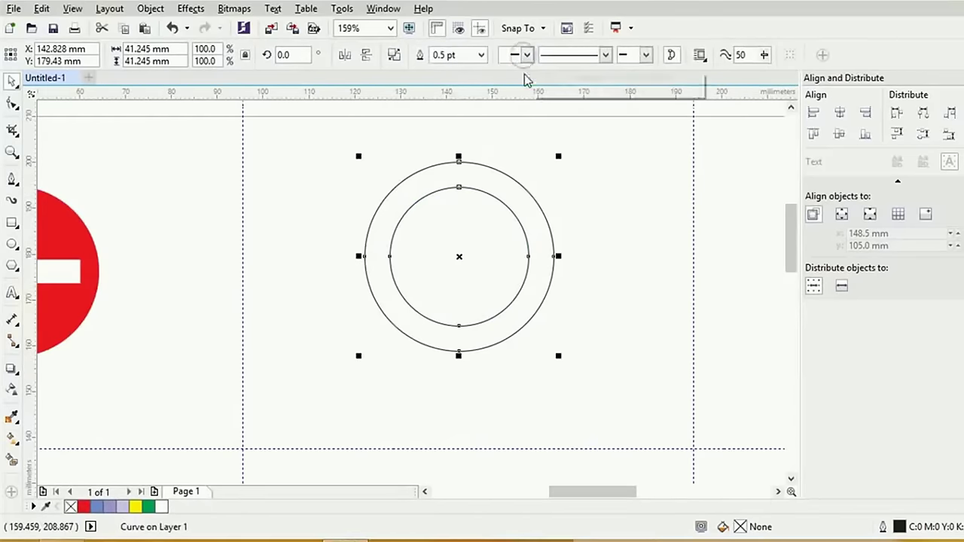
{"action": "left_click", "coordinate": [956, 325]}
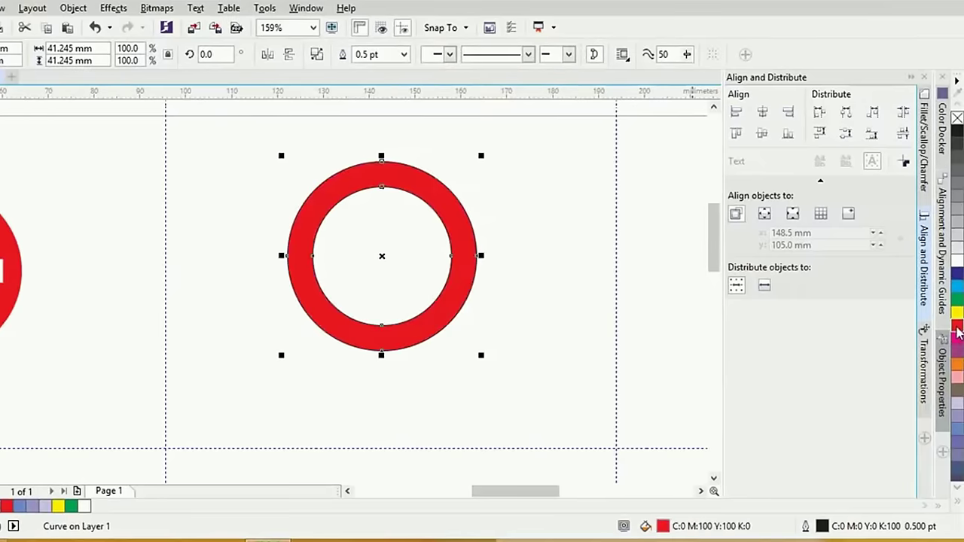
{"action": "right_click", "coordinate": [956, 118]}
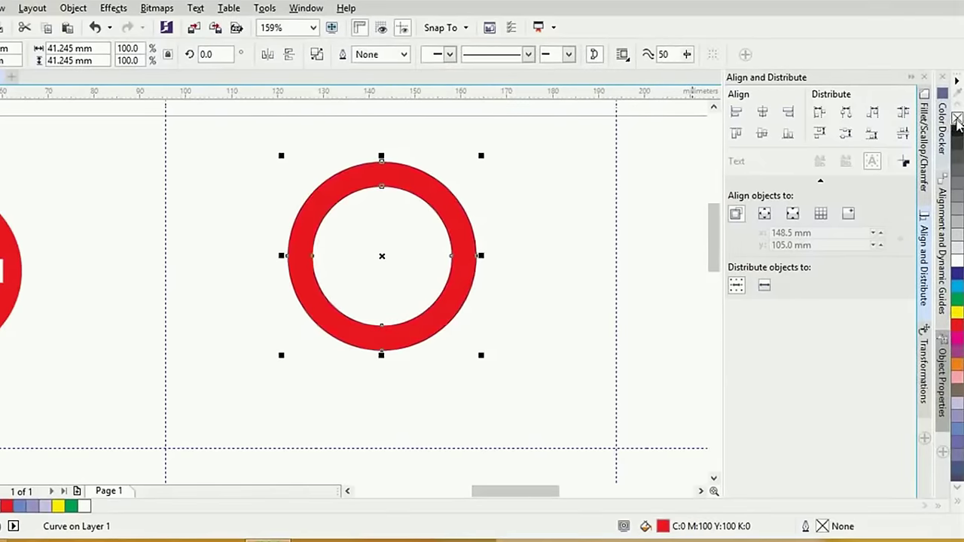
{"action": "left_click", "coordinate": [542, 196]}
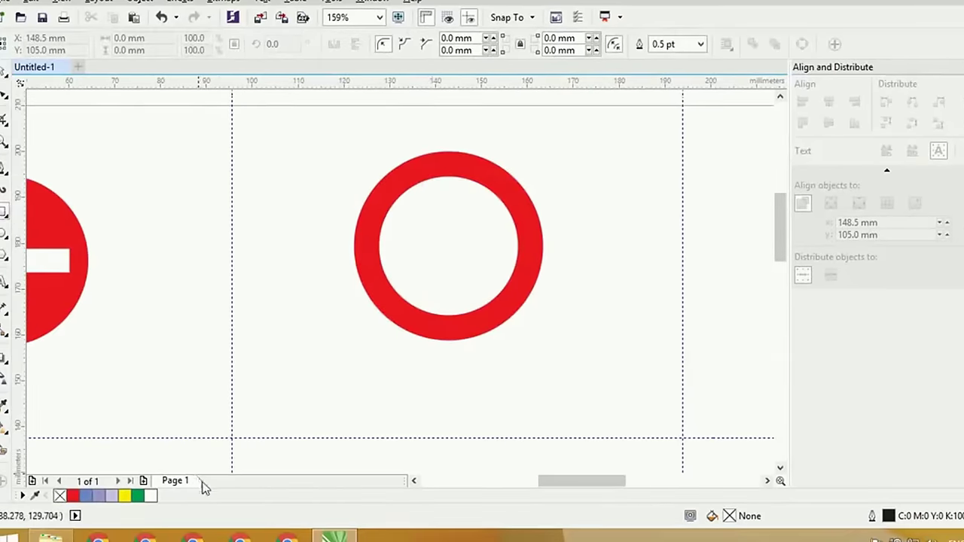
Draw a thin tall bar and centre it horizontally and vertically inside the red ring
{"action": "key", "text": "alt+Tab"}
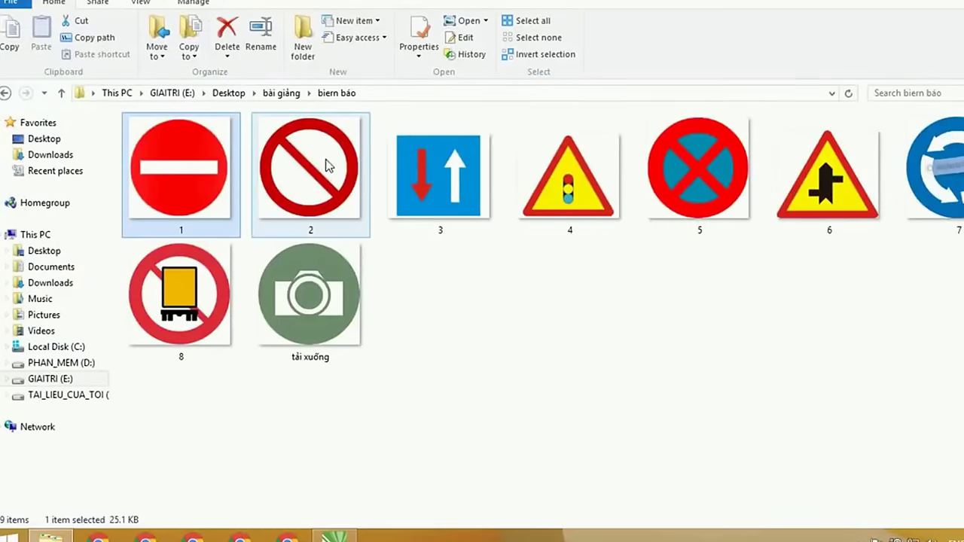
{"action": "key", "text": "alt+Tab"}
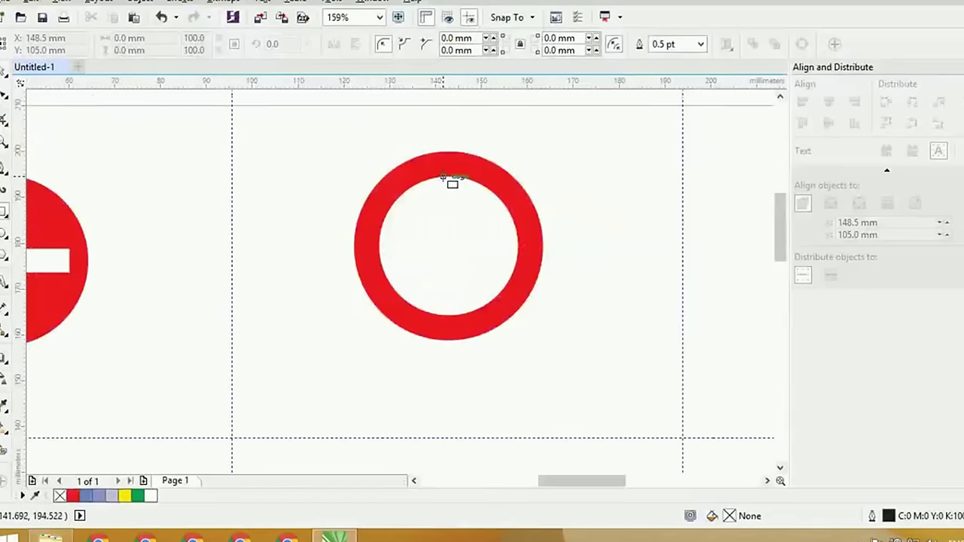
{"action": "left_click_drag", "start_coordinate": [449, 177], "coordinate": [462, 339]}
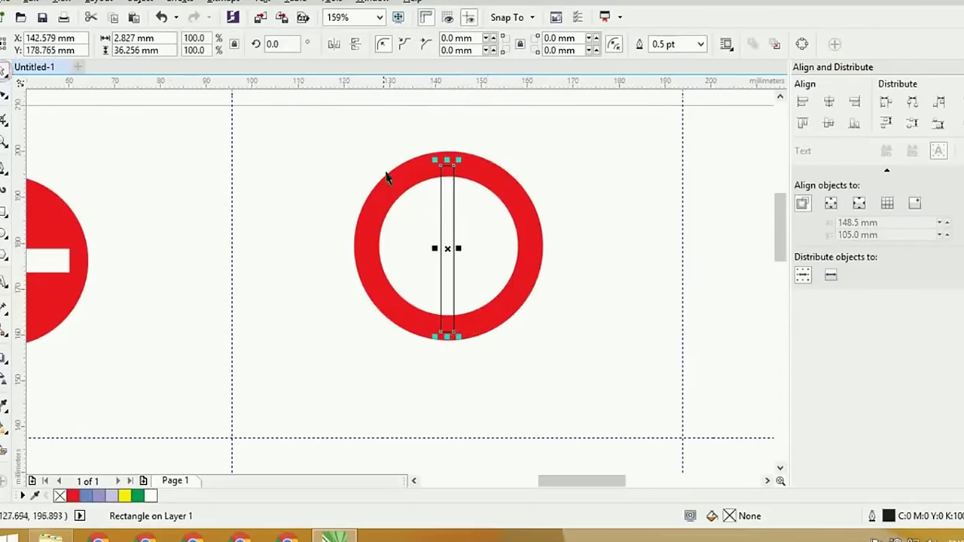
{"action": "left_click", "coordinate": [406, 184], "text": "shift"}
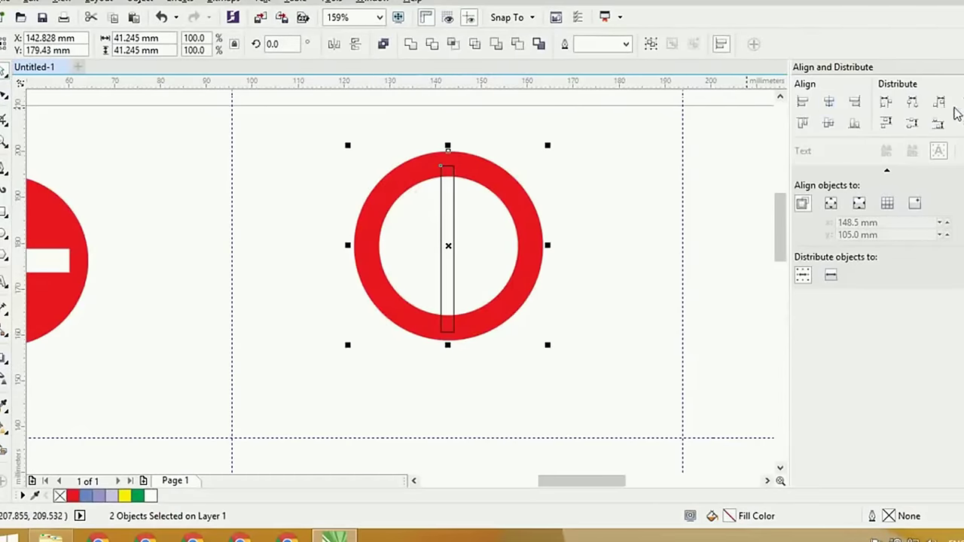
{"action": "left_click", "coordinate": [831, 108]}
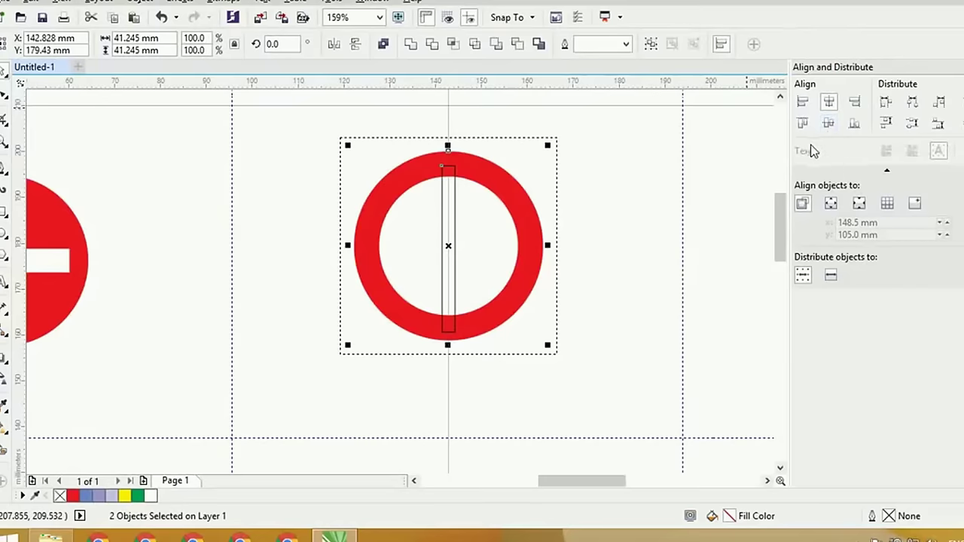
{"action": "left_click", "coordinate": [829, 123]}
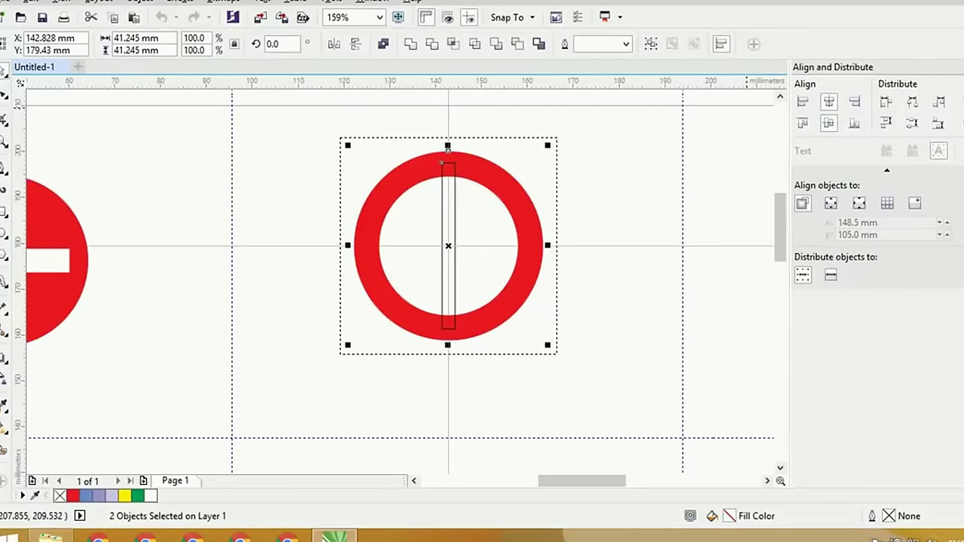
{"action": "key", "text": "alt+F8"}
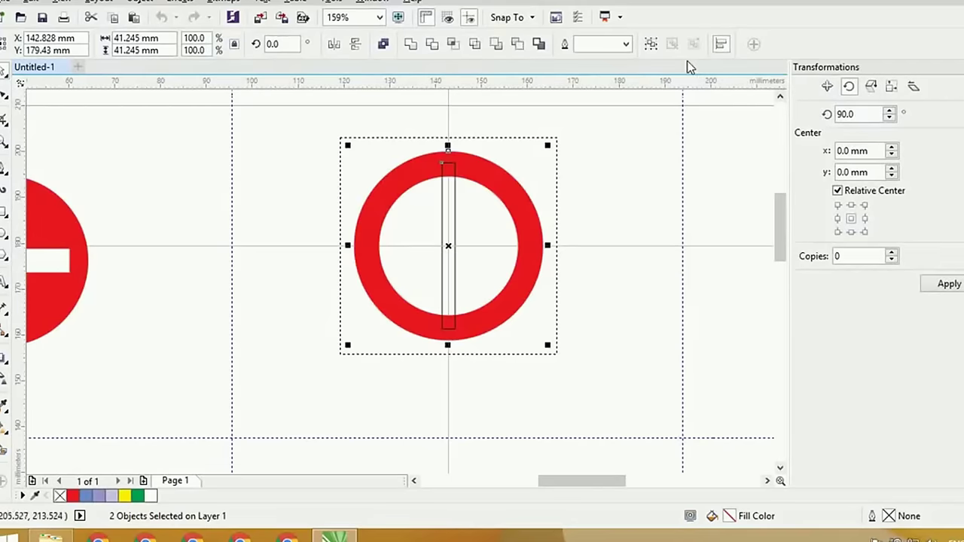
Browse the Object and Window menus down to Window > Dockers > Transformations > Rotate
{"action": "left_click", "coordinate": [154, 3]}
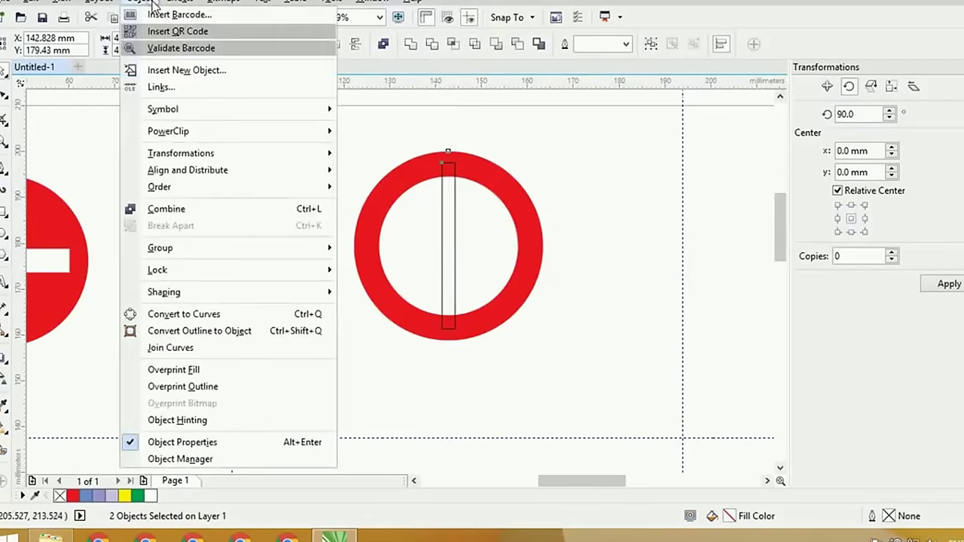
{"action": "mouse_move", "coordinate": [235, 154]}
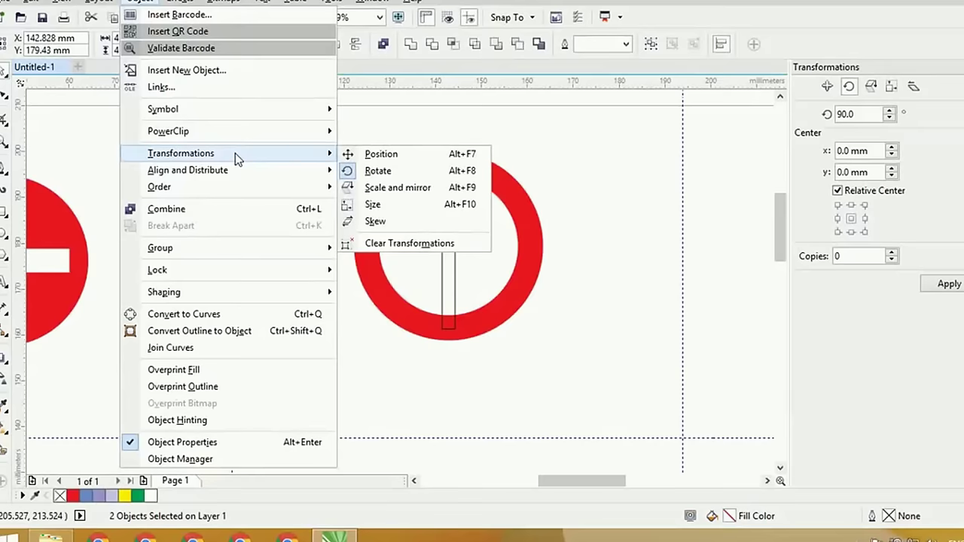
{"action": "mouse_move", "coordinate": [335, 2]}
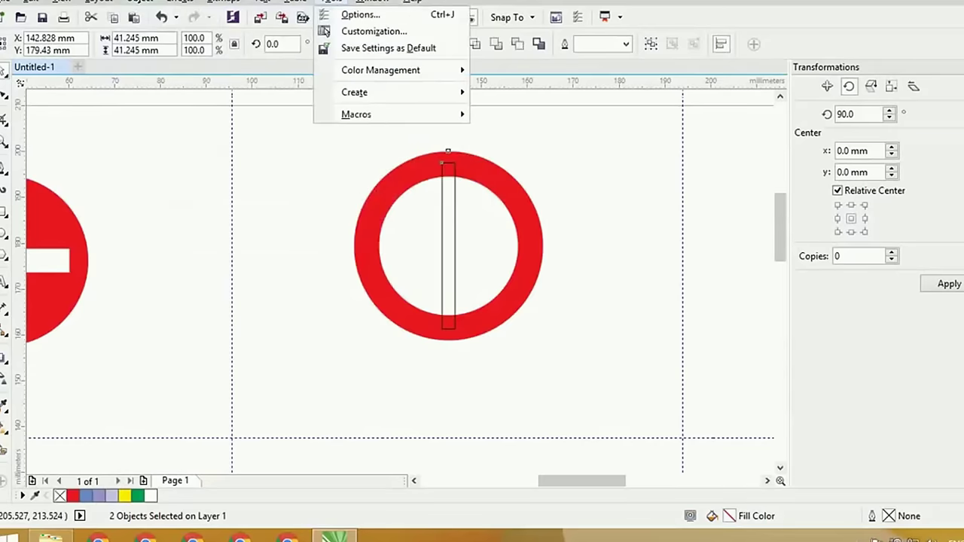
{"action": "left_click", "coordinate": [375, 3]}
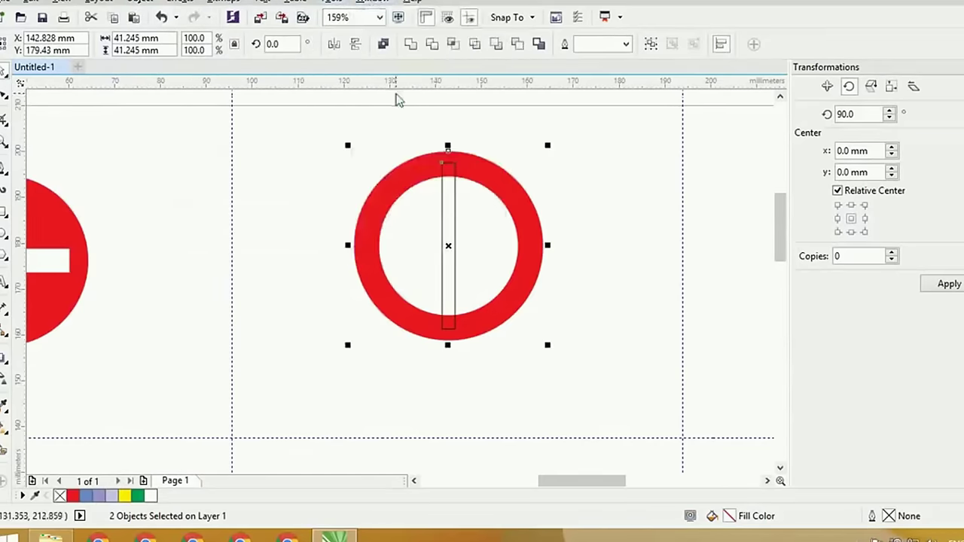
{"action": "left_click", "coordinate": [377, 6]}
{"action": "mouse_move", "coordinate": [416, 197]}
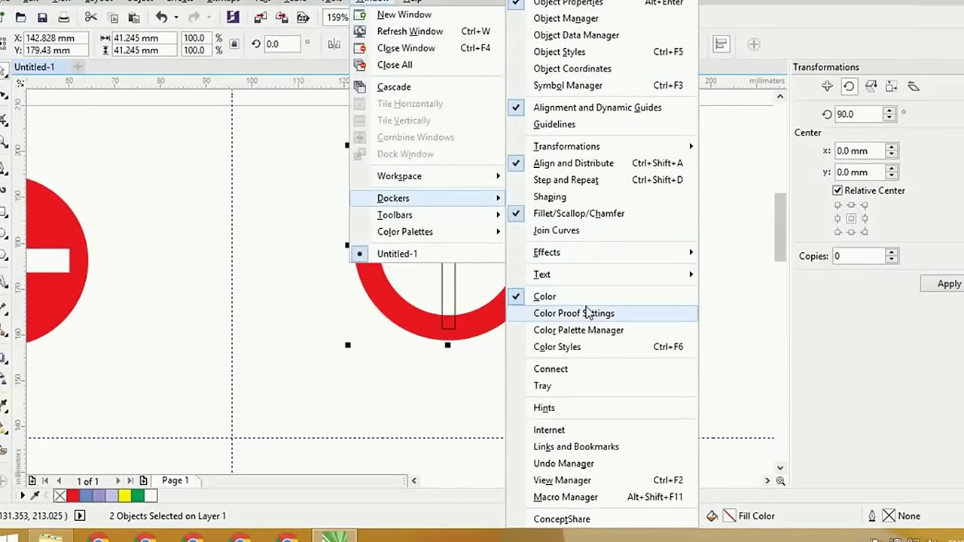
{"action": "mouse_move", "coordinate": [611, 145]}
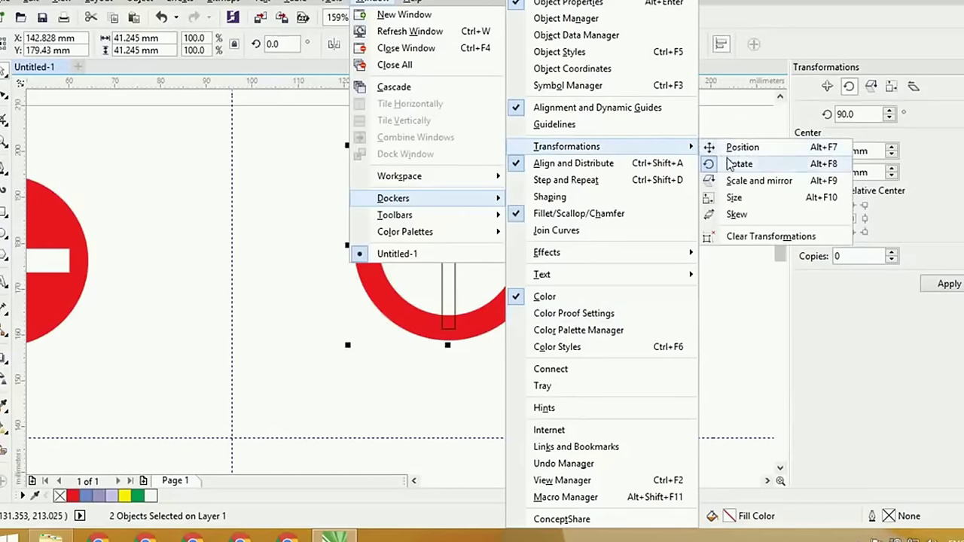
Rotate the bar 45° about its centre in the Transformations docker
{"action": "left_click", "coordinate": [946, 188]}
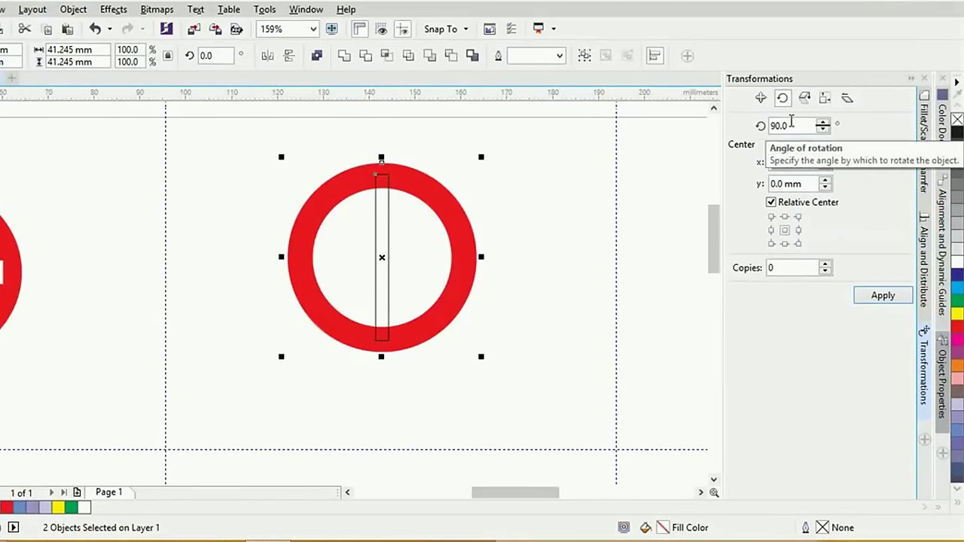
{"action": "key", "text": "alt+Tab"}
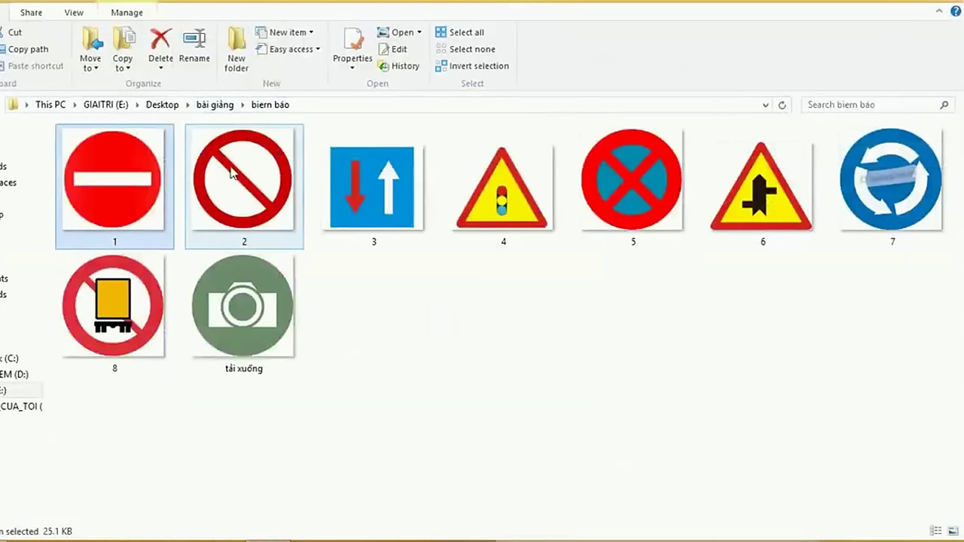
{"action": "key", "text": "alt+Tab"}
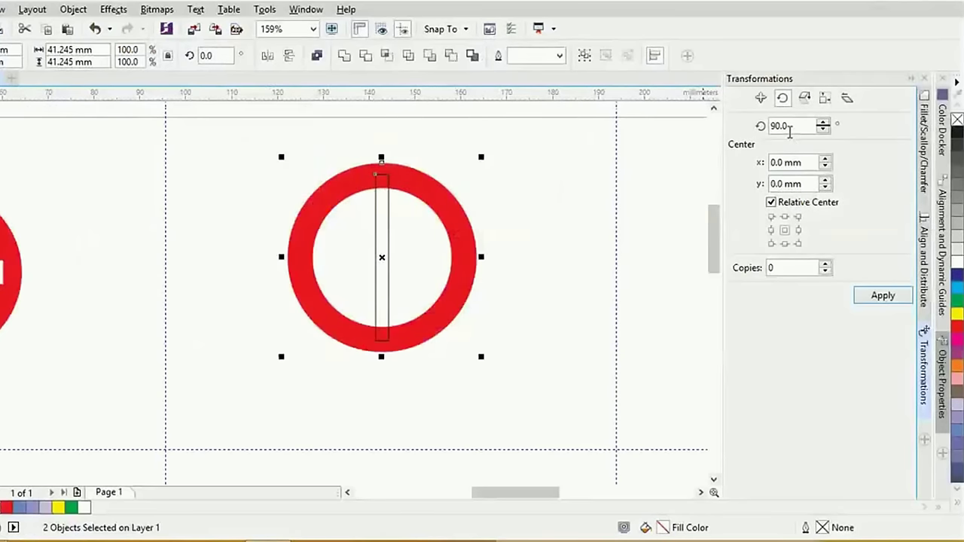
{"action": "left_click_drag", "start_coordinate": [790, 126], "coordinate": [729, 132]}
{"action": "type", "text": "45"}
{"action": "left_click", "coordinate": [876, 297]}
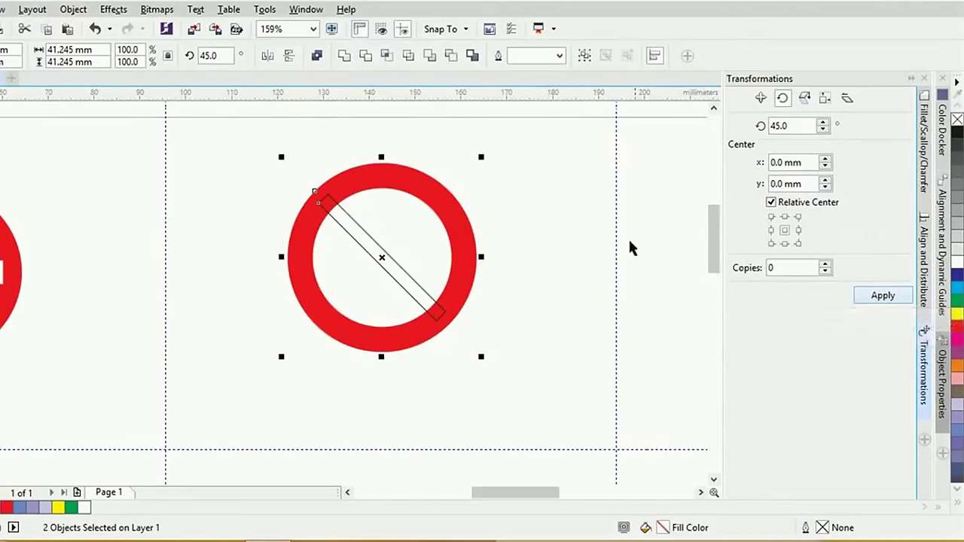
Fill the tilted bar red and remove its outline
{"action": "left_click", "coordinate": [956, 325]}
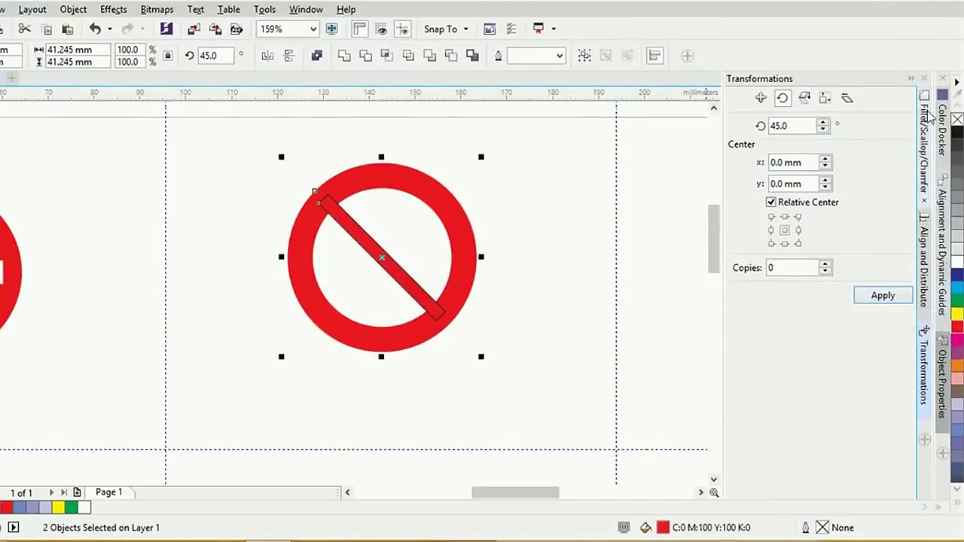
{"action": "right_click", "coordinate": [957, 120]}
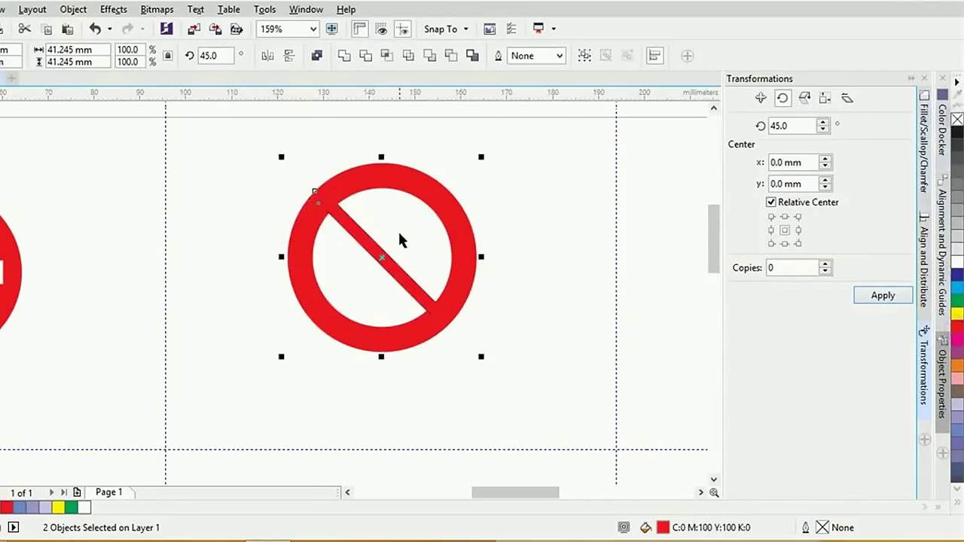
{"action": "key", "text": "alt+Tab"}
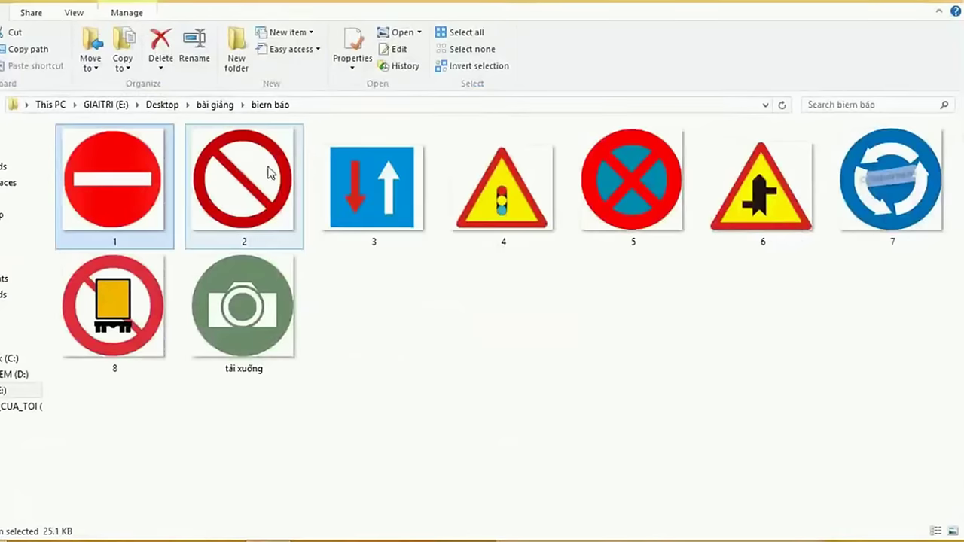
Look over the sign thumbnails in File Explorer, then go back to CorelDRAW
{"action": "mouse_move", "coordinate": [365, 242]}
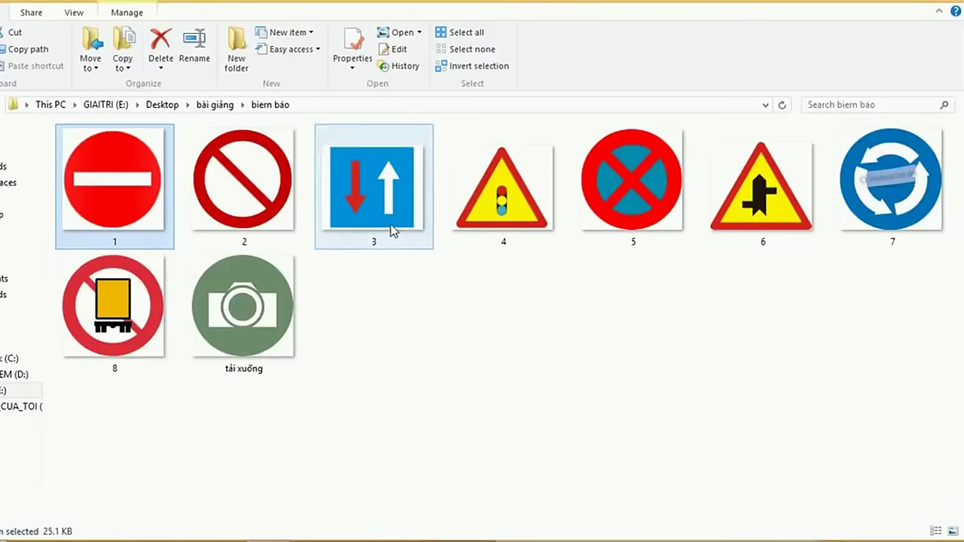
{"action": "mouse_move", "coordinate": [365, 177]}
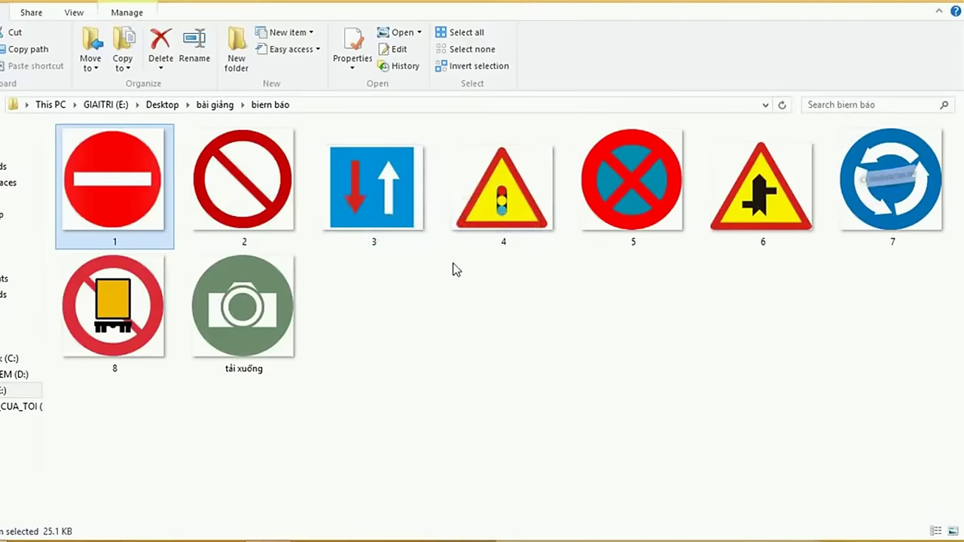
{"action": "key", "text": "alt+Tab"}
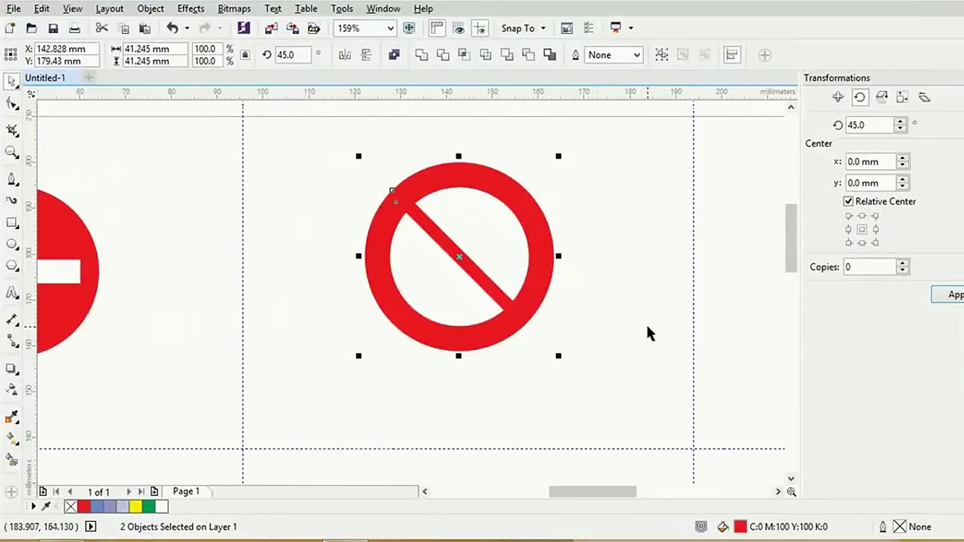
Draw a 47.731 mm square beside the prohibition sign and fill it cyan
{"action": "left_click_drag", "start_coordinate": [647, 329], "coordinate": [215, 329]}
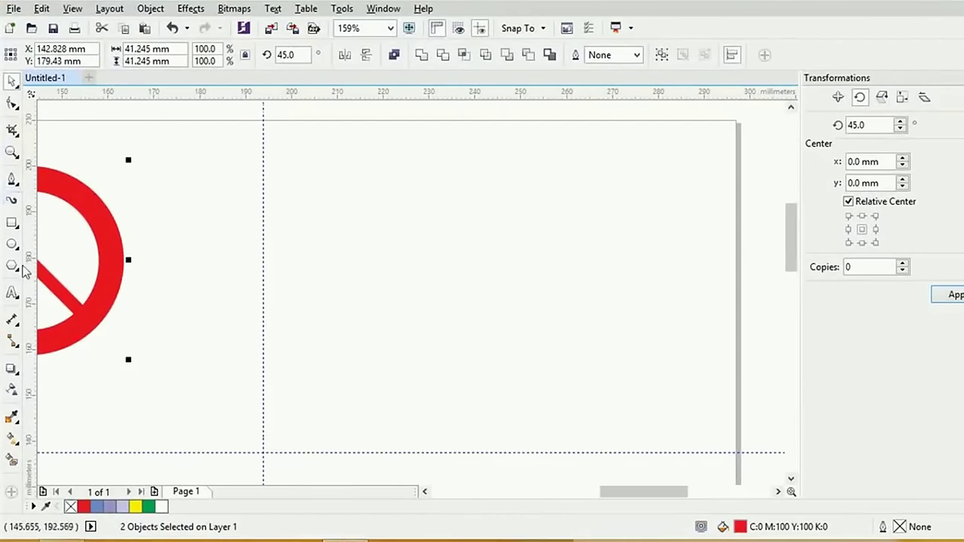
{"action": "left_click", "coordinate": [12, 223]}
{"action": "left_click_drag", "start_coordinate": [387, 195], "coordinate": [484, 259]}
{"action": "key", "text": "ctrl+z"}
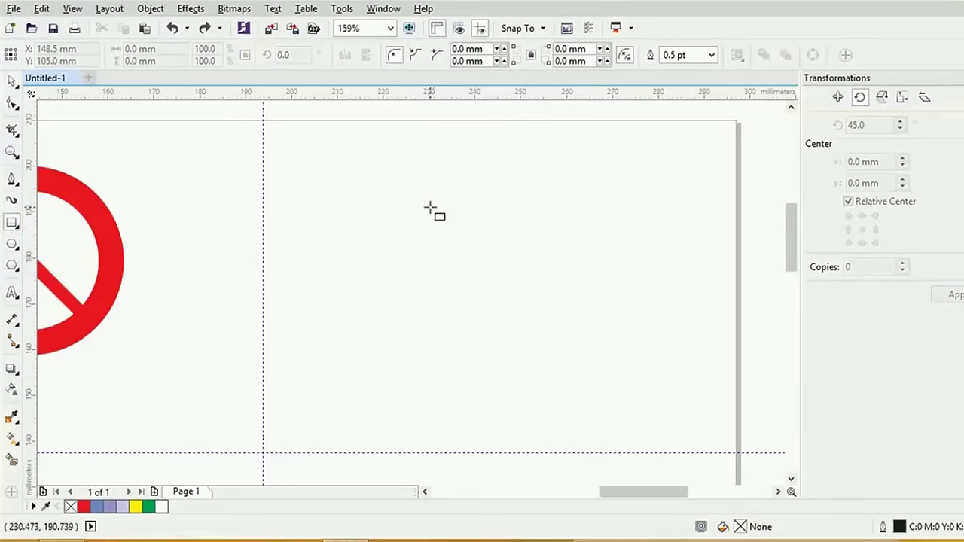
{"action": "left_click_drag", "start_coordinate": [423, 201], "coordinate": [645, 344]}
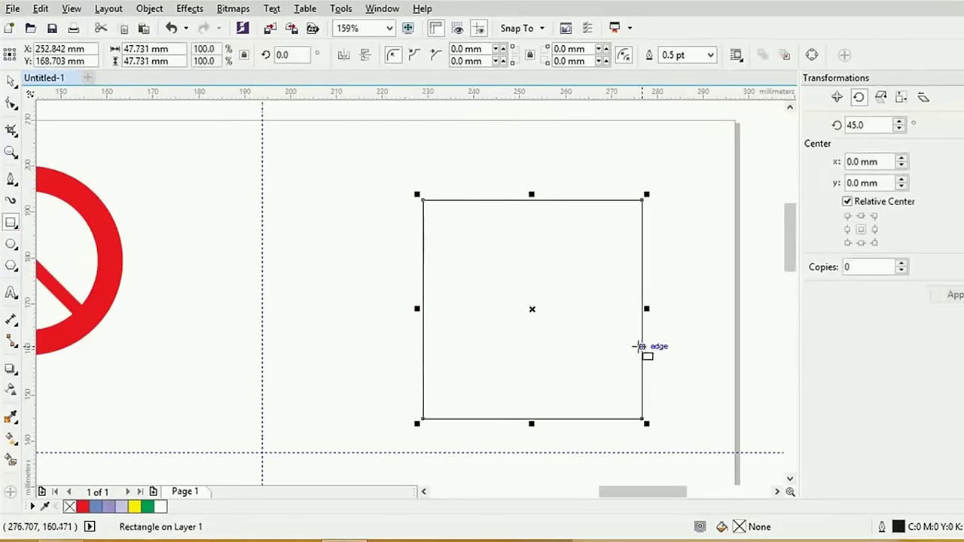
{"action": "left_click_drag", "start_coordinate": [563, 348], "coordinate": [532, 322]}
{"action": "left_click", "coordinate": [956, 288]}
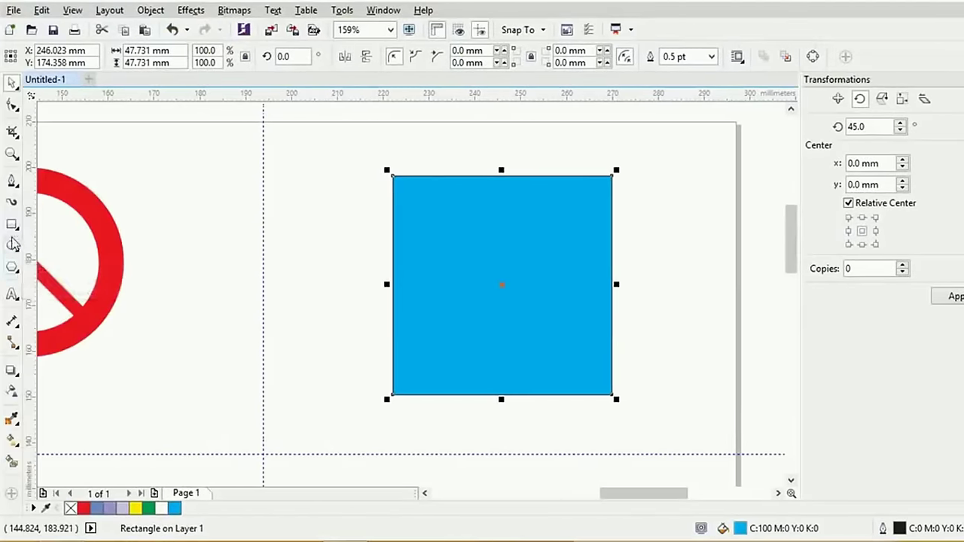
Draw a tall narrow 4.586 × 22.452 mm rectangle inside the blue square
{"action": "left_click", "coordinate": [13, 224]}
{"action": "left_click_drag", "start_coordinate": [349, 247], "coordinate": [375, 297]}
{"action": "mouse_move", "coordinate": [453, 296]}
{"action": "left_mouse_down"}
{"action": "mouse_move", "coordinate": [456, 350]}
{"action": "mouse_move", "coordinate": [449, 297]}
{"action": "left_mouse_up"}
Draw a polygon above the narrow rectangle and reduce it to a 3-sided triangle
{"action": "scroll", "coordinate": [451, 297], "scroll_direction": "up", "scroll_amount": 2}
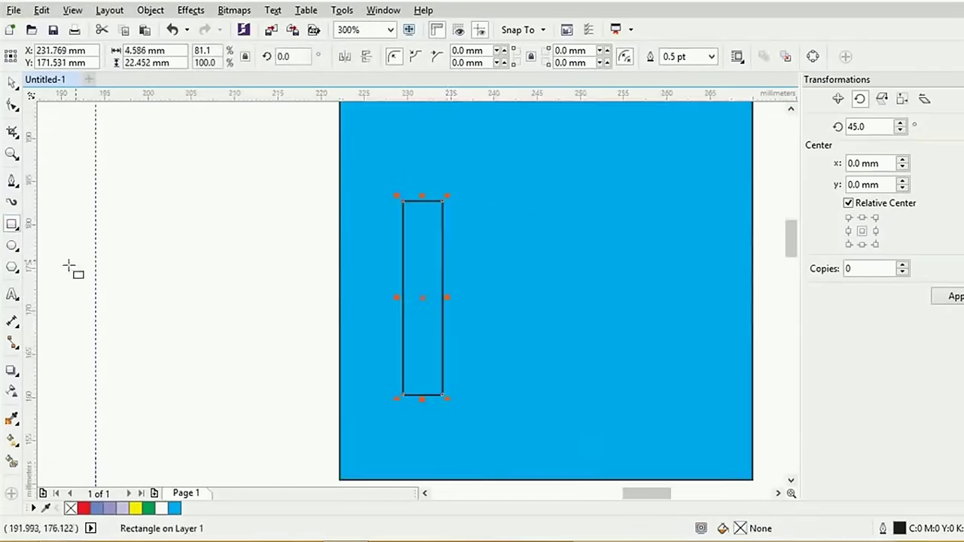
{"action": "left_click", "coordinate": [13, 268]}
{"action": "left_click_drag", "start_coordinate": [405, 170], "coordinate": [488, 224]}
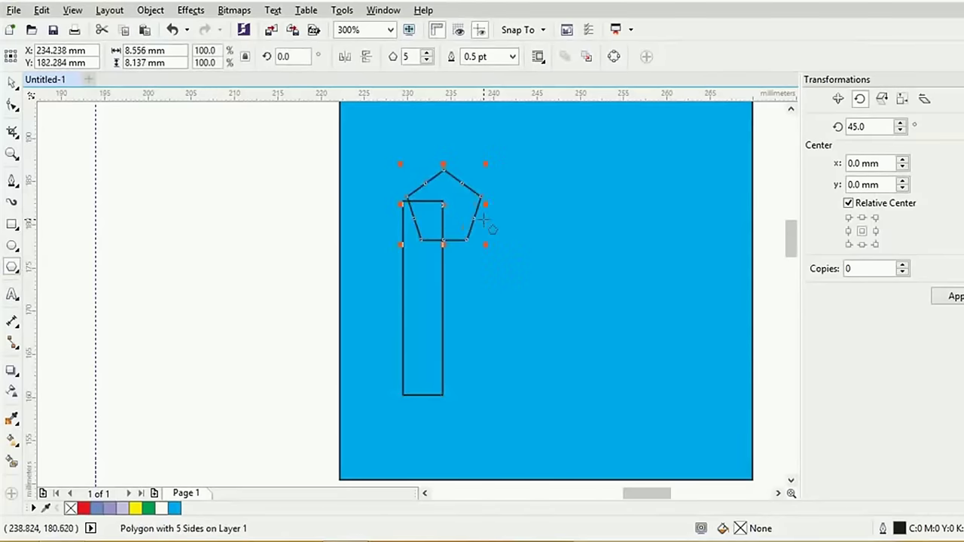
{"action": "left_click_drag", "start_coordinate": [413, 56], "coordinate": [402, 58]}
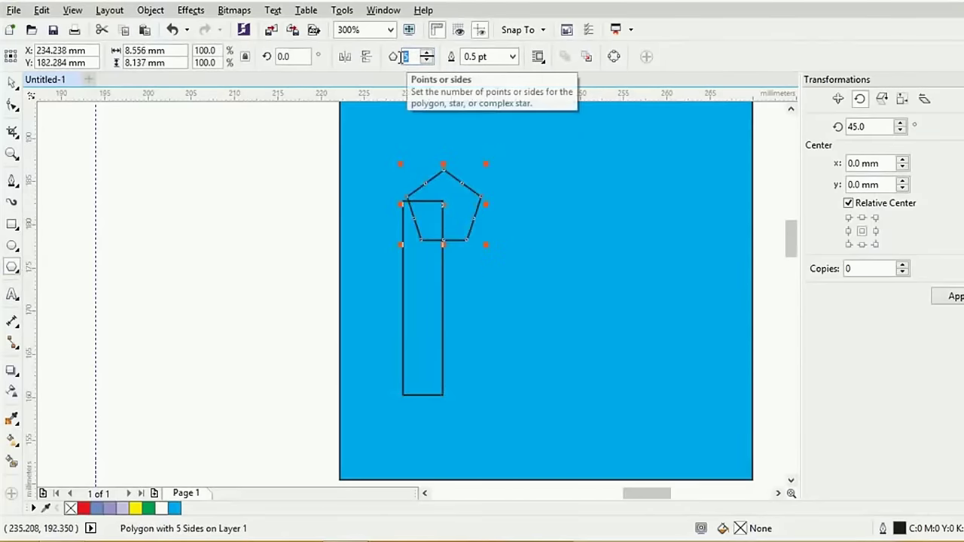
{"action": "key", "text": "Return"}
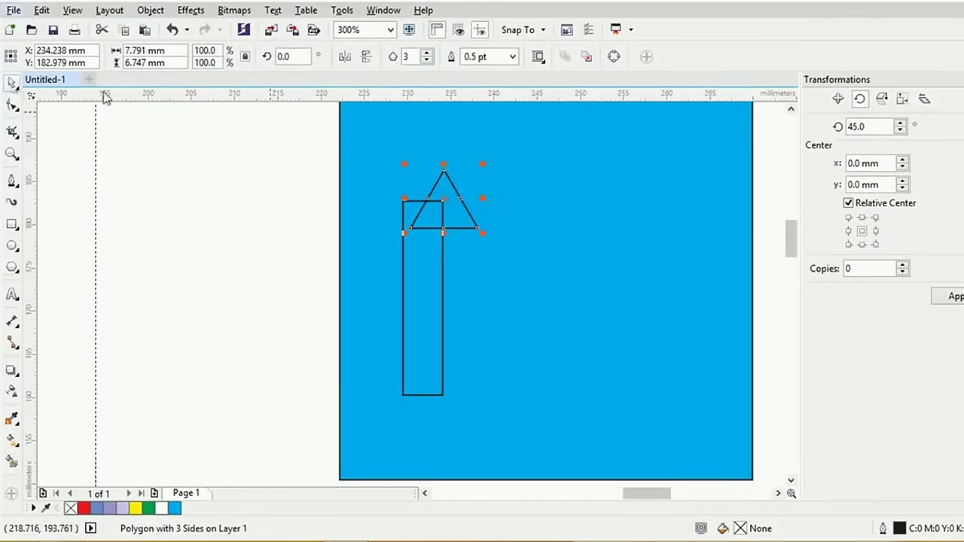
Set the triangle atop the rectangle, centre them horizontally, and weld them into one arrow
{"action": "left_click", "coordinate": [12, 82]}
{"action": "left_click_drag", "start_coordinate": [452, 188], "coordinate": [426, 145]}
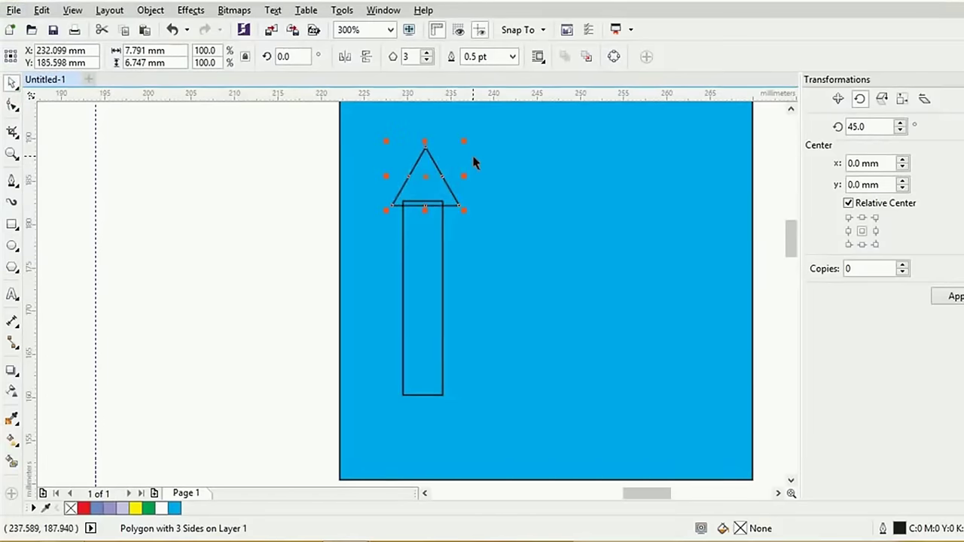
{"action": "left_click", "coordinate": [441, 238], "text": "shift"}
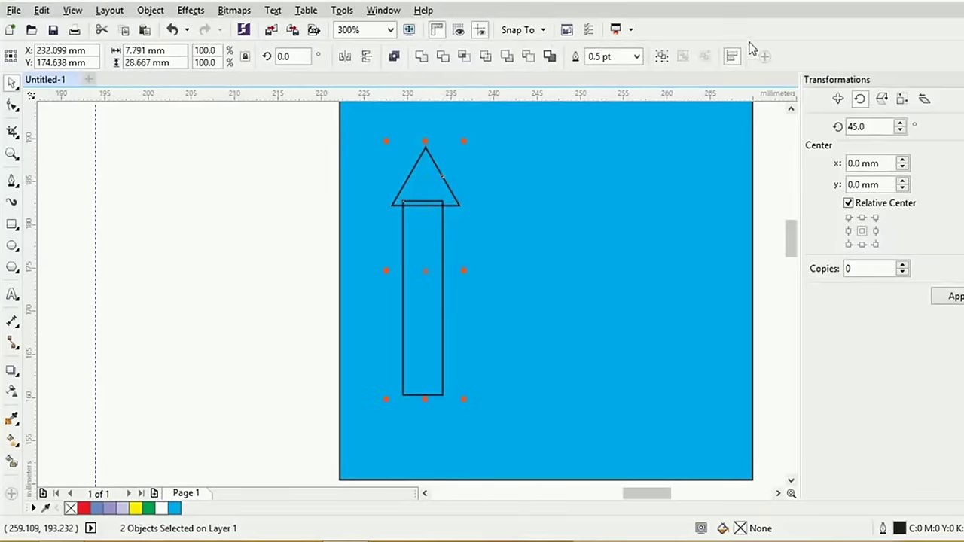
{"action": "left_click", "coordinate": [734, 57]}
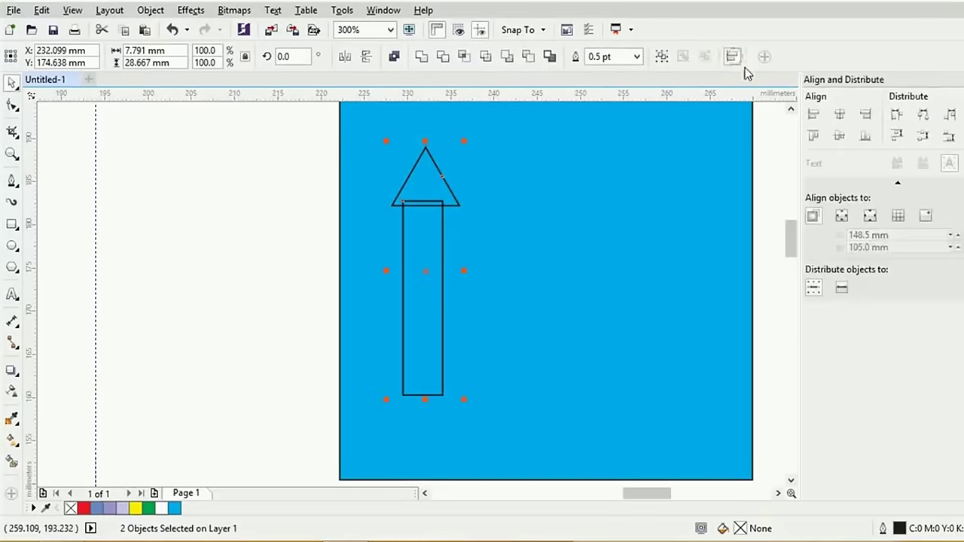
{"action": "left_click", "coordinate": [840, 117]}
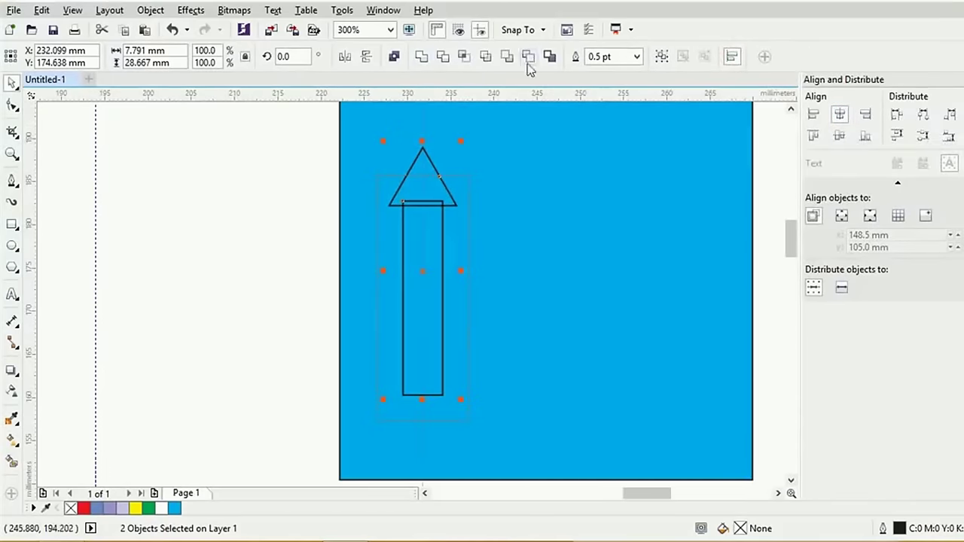
{"action": "left_click", "coordinate": [425, 60]}
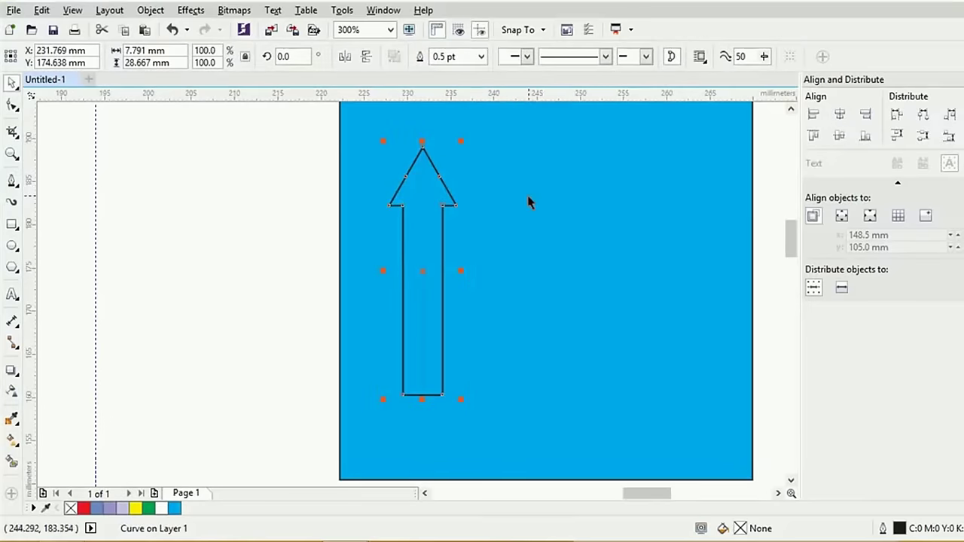
Check reference sign picture 3, then make the arrow solid red with no outline
{"action": "scroll", "coordinate": [524, 207], "scroll_direction": "down", "scroll_amount": 2}
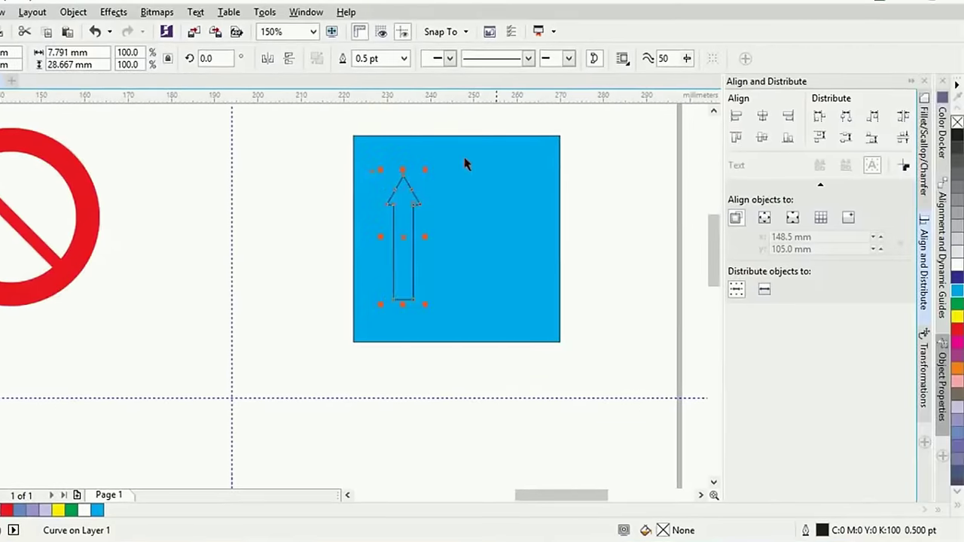
{"action": "key", "text": "alt+Tab"}
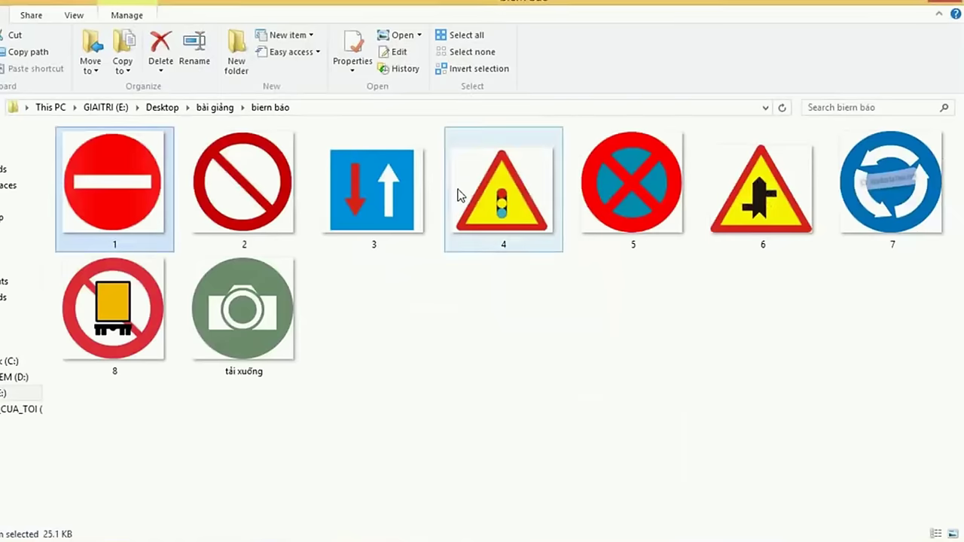
{"action": "left_click", "coordinate": [340, 195]}
{"action": "key", "text": "alt+Tab"}
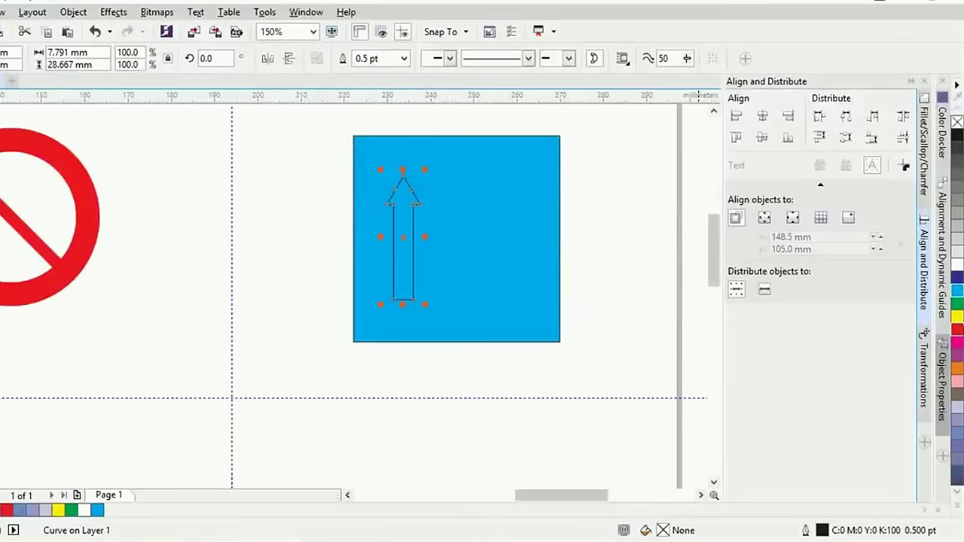
{"action": "left_click", "coordinate": [957, 336]}
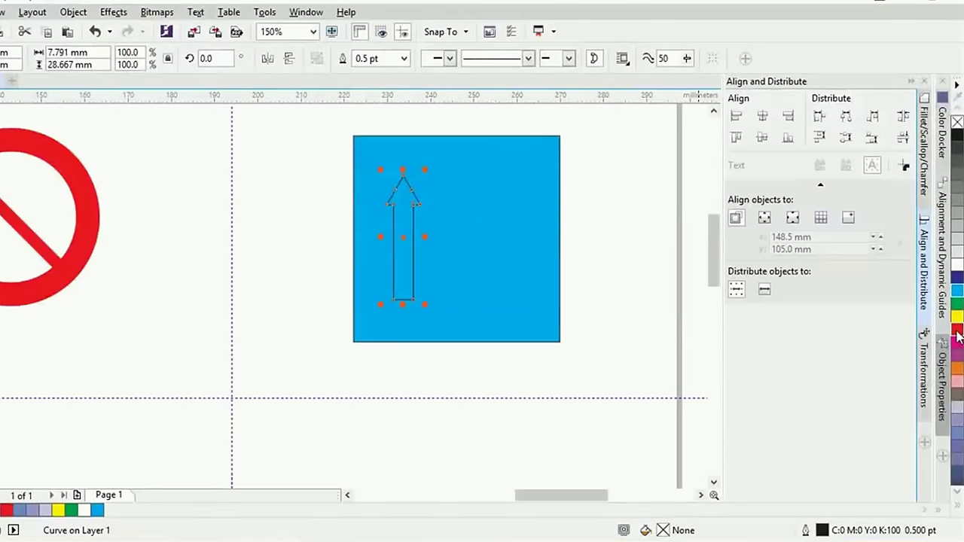
{"action": "right_click", "coordinate": [957, 122]}
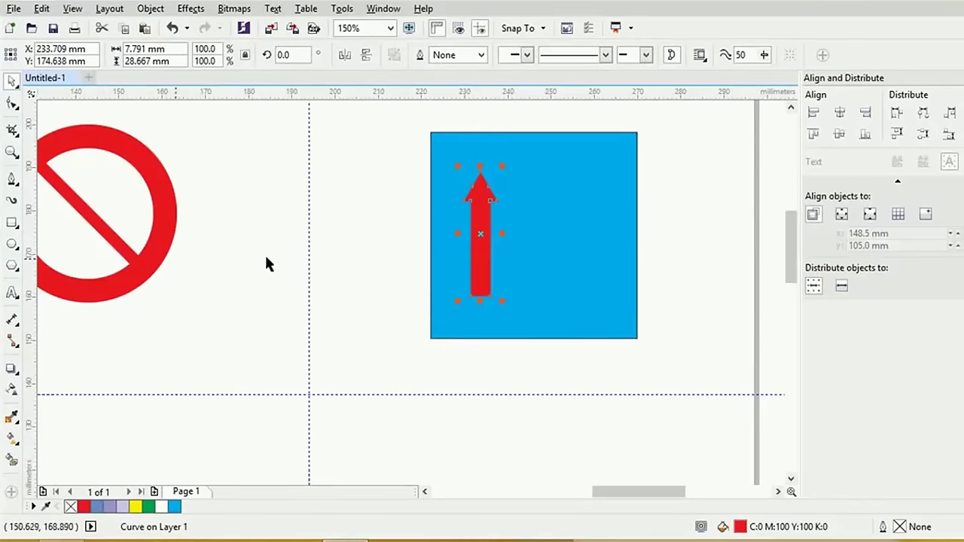
Leave a duplicate of the red arrow on the right side of the blue square
{"action": "left_click", "coordinate": [367, 159]}
{"action": "left_click", "coordinate": [495, 215]}
{"action": "left_click", "coordinate": [481, 230]}
{"action": "left_click_drag", "start_coordinate": [480, 234], "coordinate": [563, 244]}
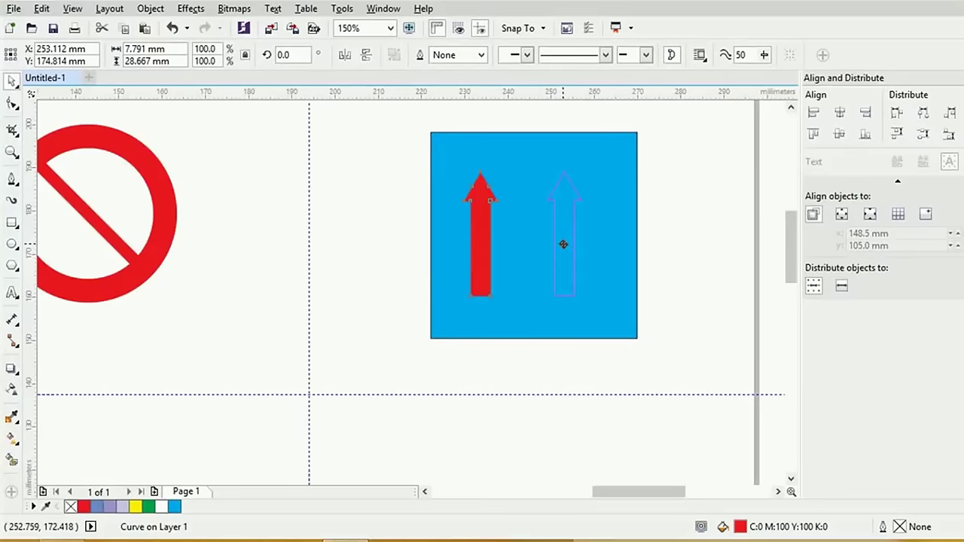
{"action": "left_click_drag", "start_coordinate": [563, 244], "coordinate": [563, 244]}
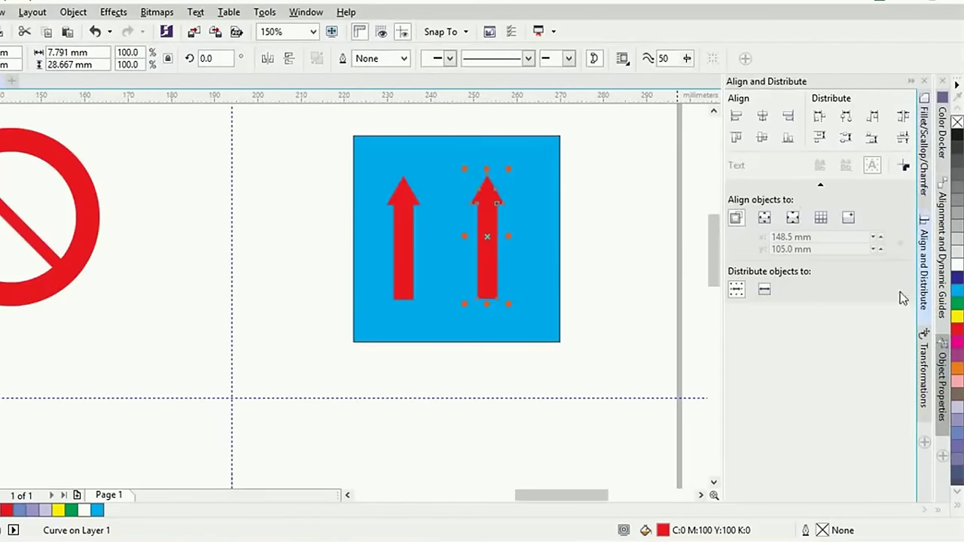
Rotate the right arrow 180° to point downward and reposition it inside the square
{"action": "left_click", "coordinate": [923, 367]}
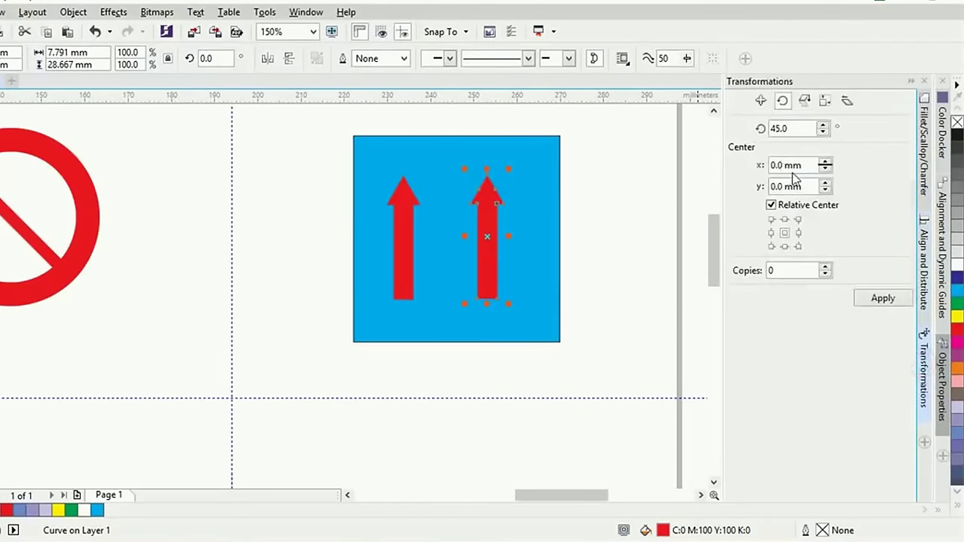
{"action": "double_click", "coordinate": [787, 128]}
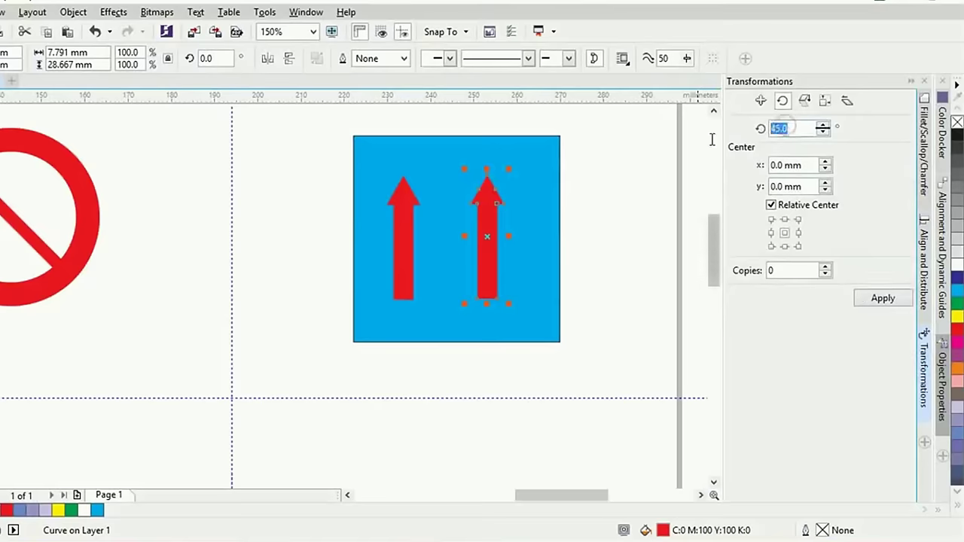
{"action": "type", "text": "180"}
{"action": "key", "text": "Return"}
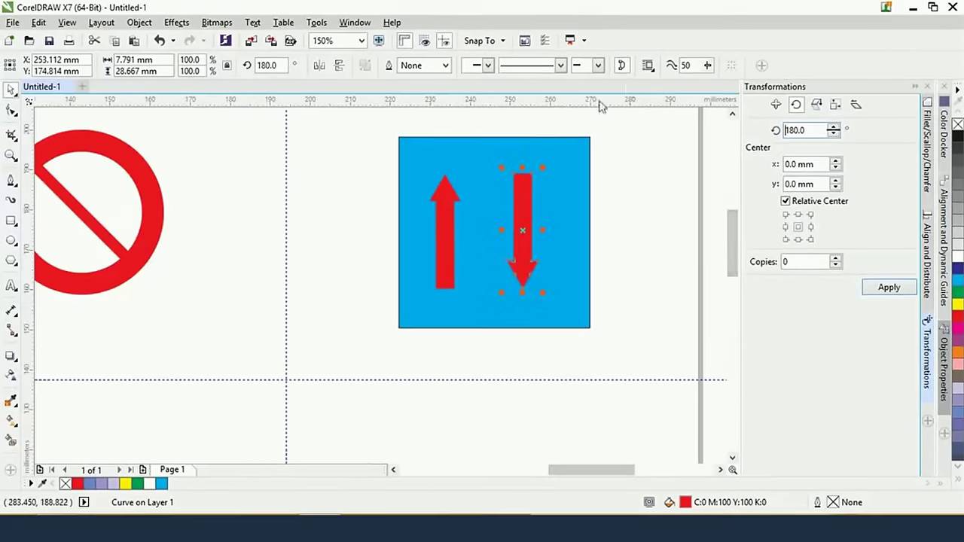
{"action": "left_click", "coordinate": [547, 267]}
{"action": "key", "text": "ctrl+z"}
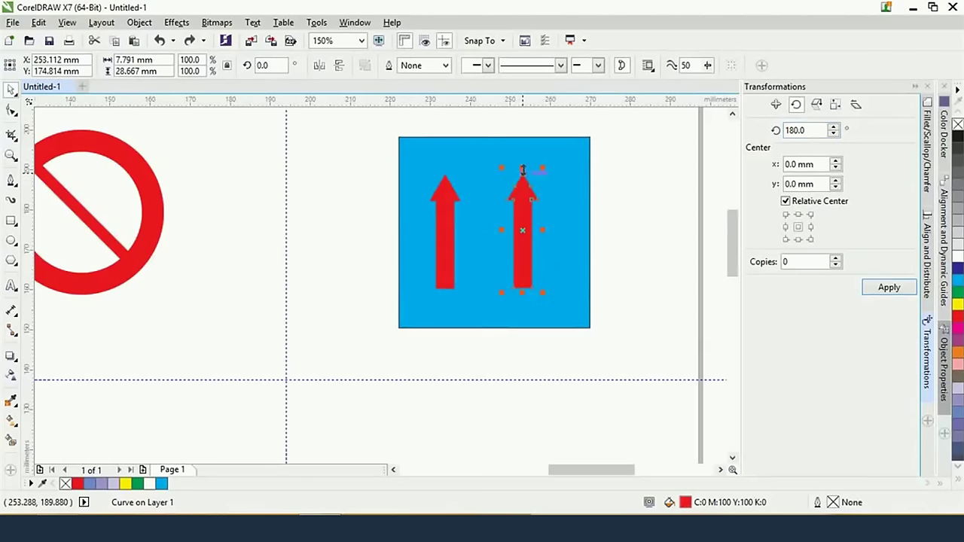
{"action": "left_click_drag", "start_coordinate": [522, 170], "coordinate": [527, 220]}
Align the tops of both arrows, then deselect them
{"action": "left_click", "coordinate": [446, 222], "text": "shift"}
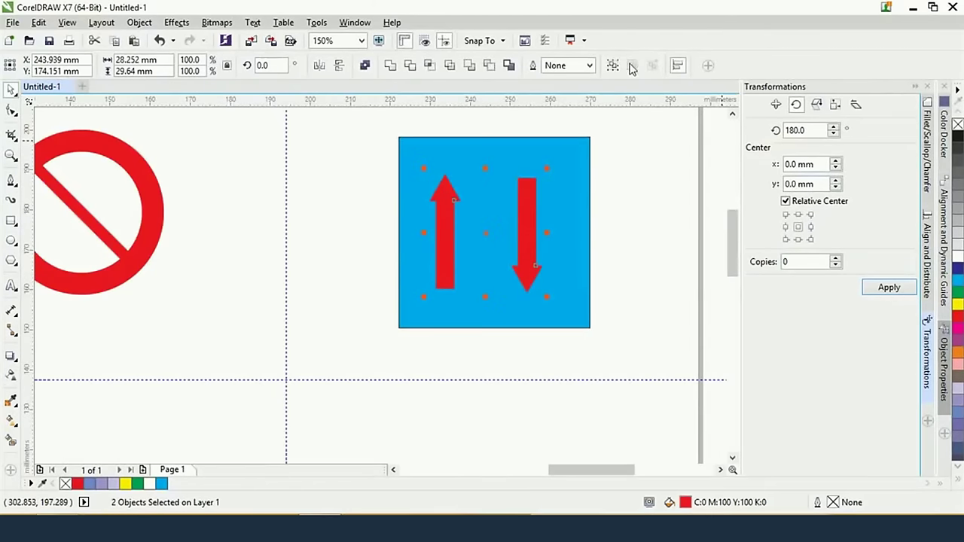
{"action": "left_click", "coordinate": [677, 66]}
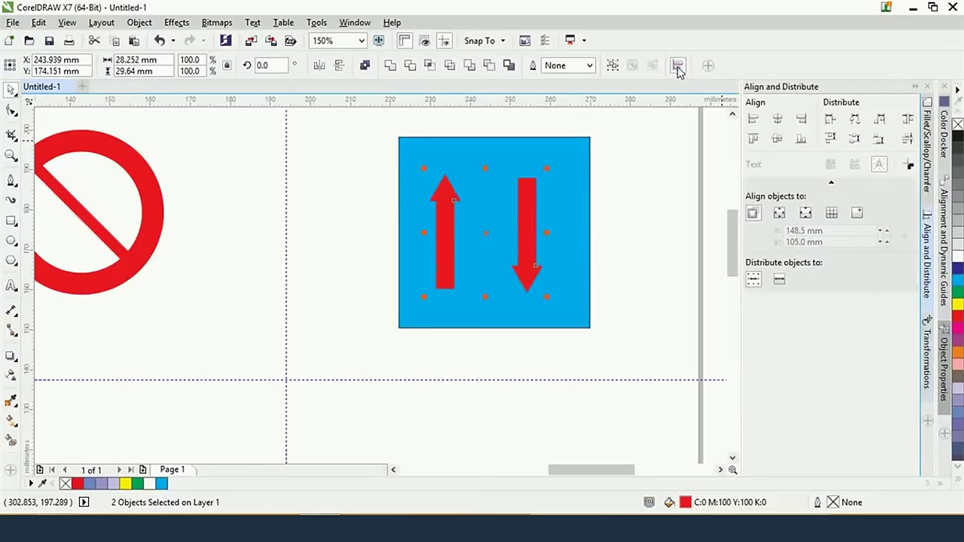
{"action": "left_click", "coordinate": [757, 143]}
{"action": "key", "text": "Escape"}
{"action": "scroll", "coordinate": [472, 198], "scroll_direction": "down", "scroll_amount": 1}
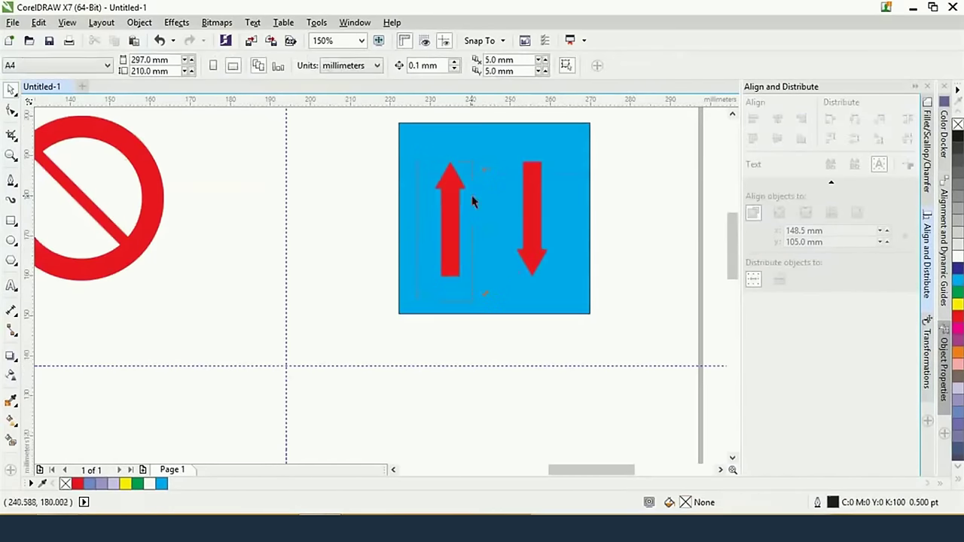
{"action": "key", "text": "alt+Tab"}
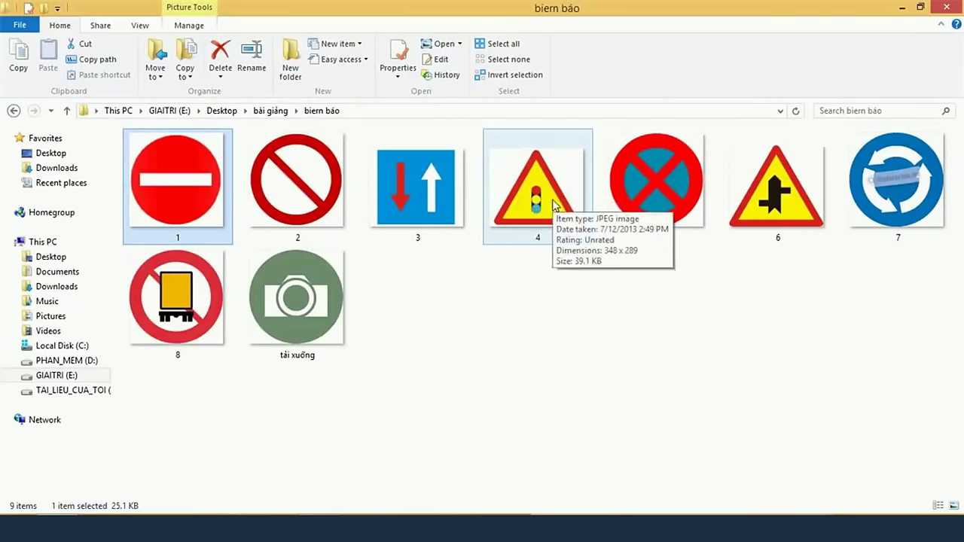
{"action": "double_click", "coordinate": [556, 205]}
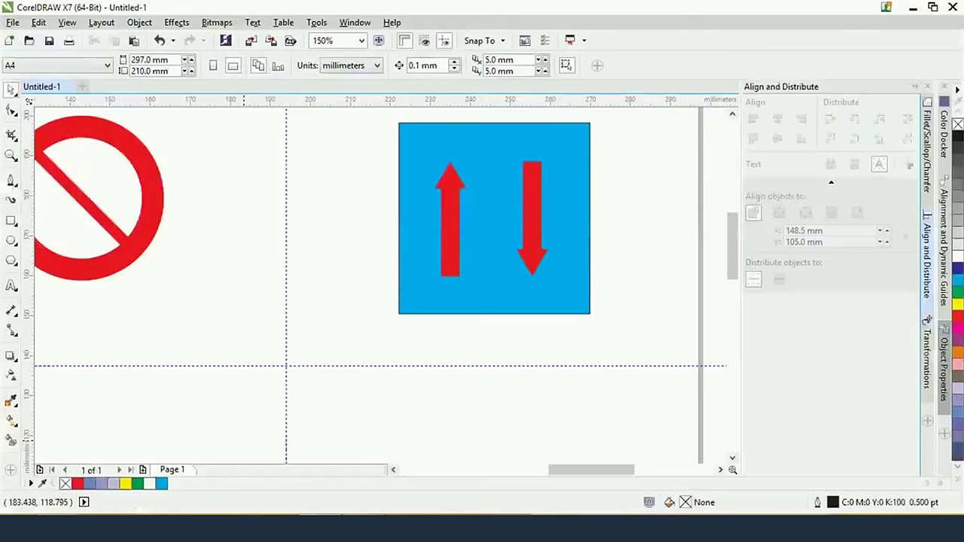
Draw a roughly 24 × 20 mm pentagon on an empty page area and show its Fillet/Scallop/Chamfer settings
{"action": "scroll", "coordinate": [588, 230], "scroll_direction": "down", "scroll_amount": 3}
{"action": "scroll", "coordinate": [588, 229], "scroll_direction": "left", "scroll_amount": 3}
{"action": "scroll", "coordinate": [588, 229], "scroll_direction": "down", "scroll_amount": 3}
{"action": "scroll", "coordinate": [490, 222], "scroll_direction": "left", "scroll_amount": 3}
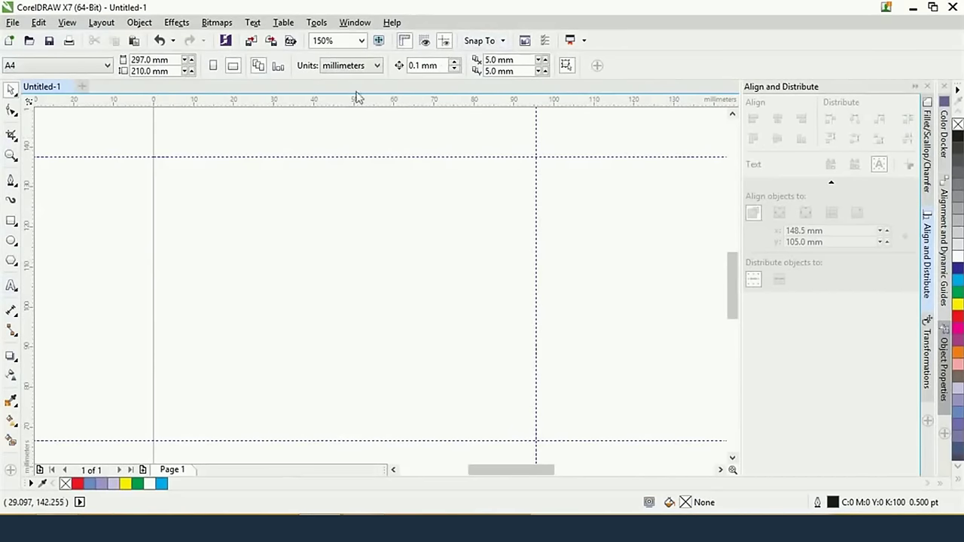
{"action": "left_click", "coordinate": [12, 260]}
{"action": "left_click_drag", "start_coordinate": [292, 212], "coordinate": [399, 306]}
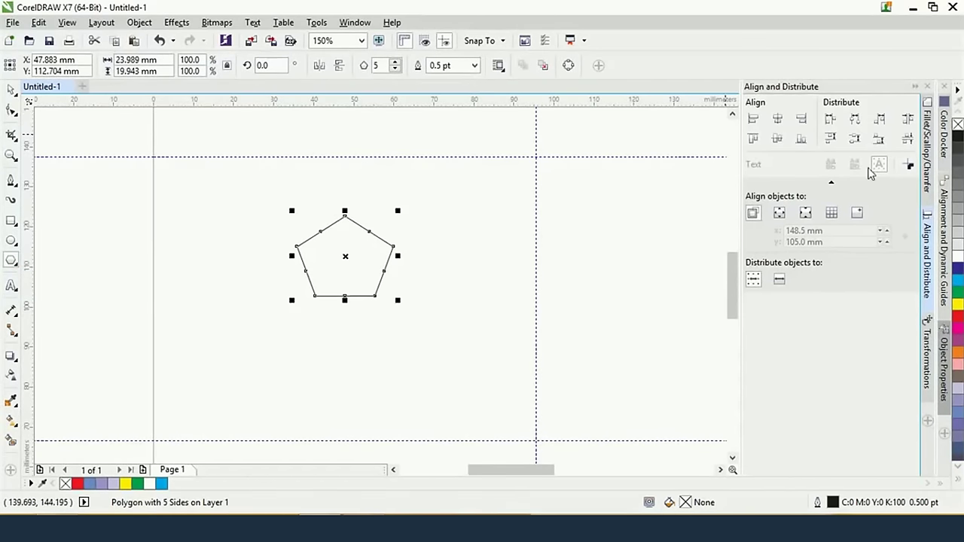
{"action": "left_click", "coordinate": [927, 151]}
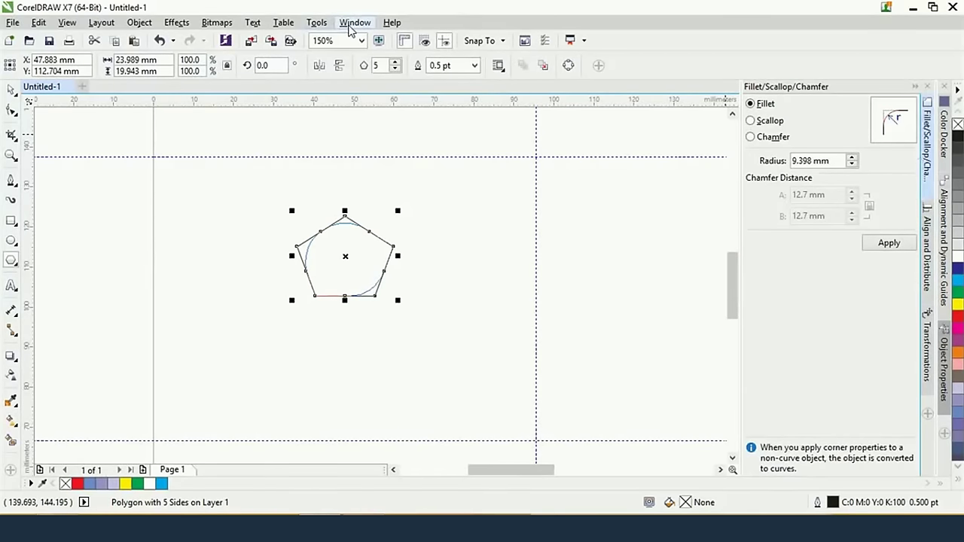
Preview scallop, chamfer and fillet corner styles on the pentagon
{"action": "left_click", "coordinate": [350, 26]}
{"action": "mouse_move", "coordinate": [413, 215]}
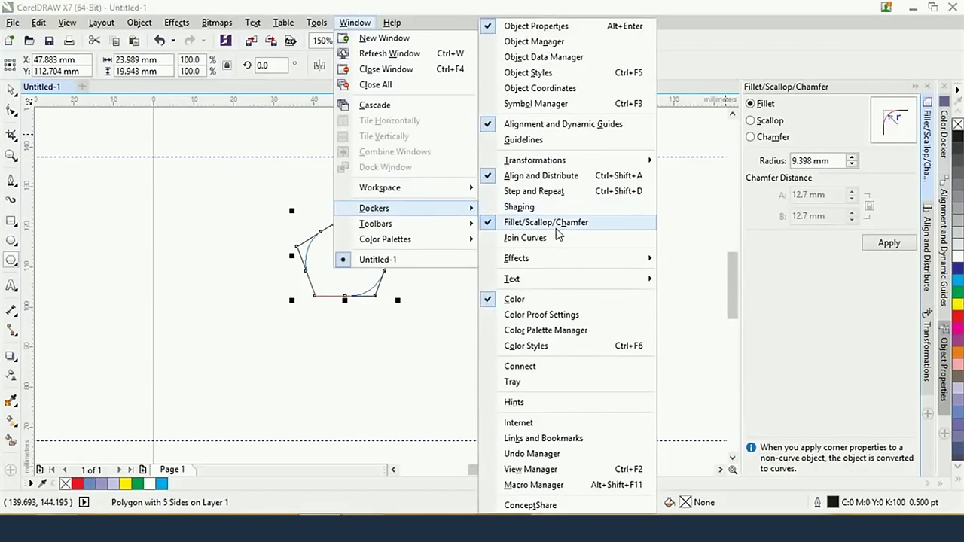
{"action": "left_click", "coordinate": [914, 198]}
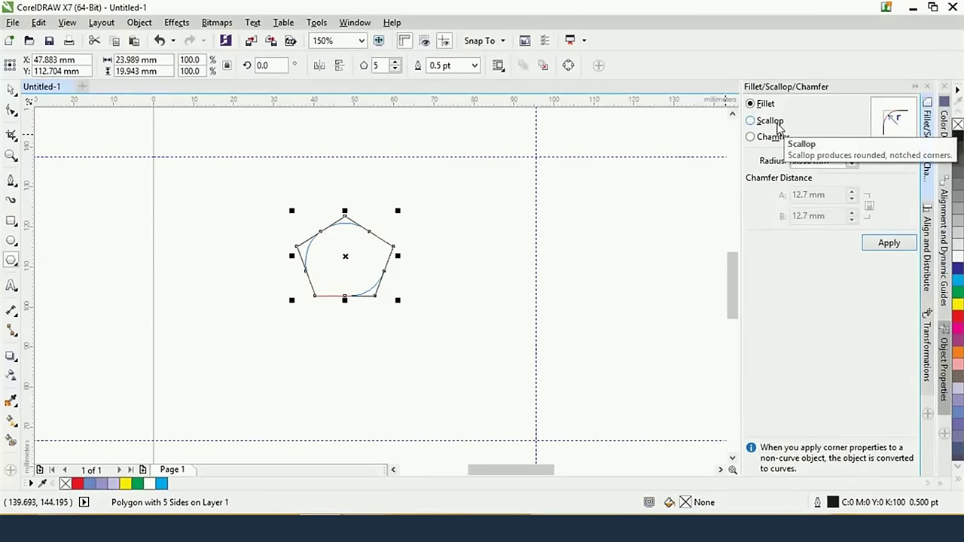
{"action": "left_click", "coordinate": [776, 125]}
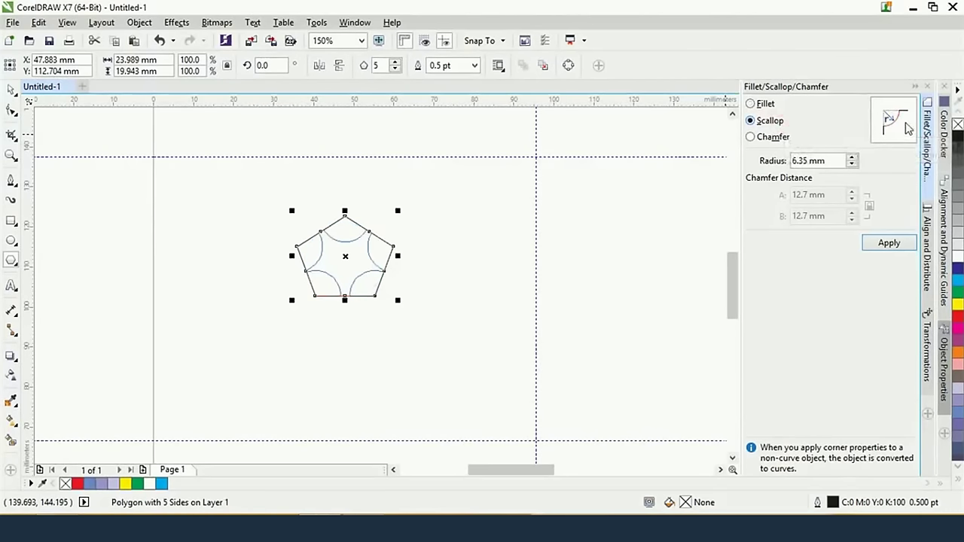
{"action": "left_click", "coordinate": [750, 139]}
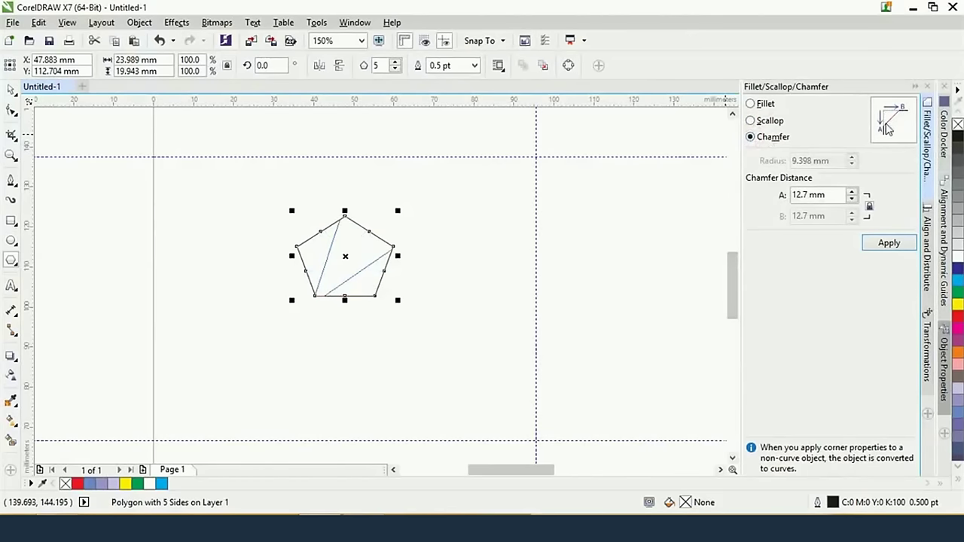
{"action": "left_click", "coordinate": [751, 105]}
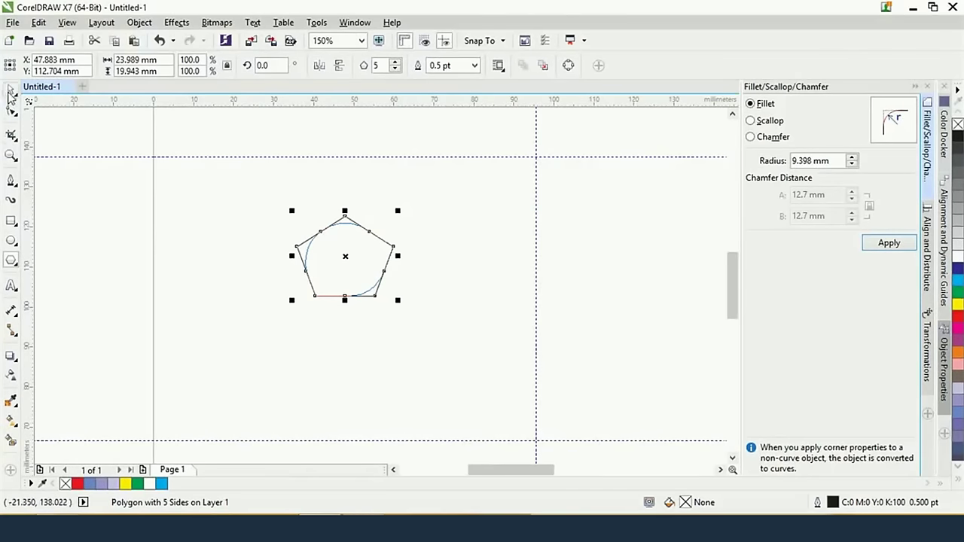
Delete the trial pentagon and view the traffic-light reference picture
{"action": "left_click", "coordinate": [10, 90]}
{"action": "left_click", "coordinate": [349, 240]}
{"action": "key", "text": "Delete"}
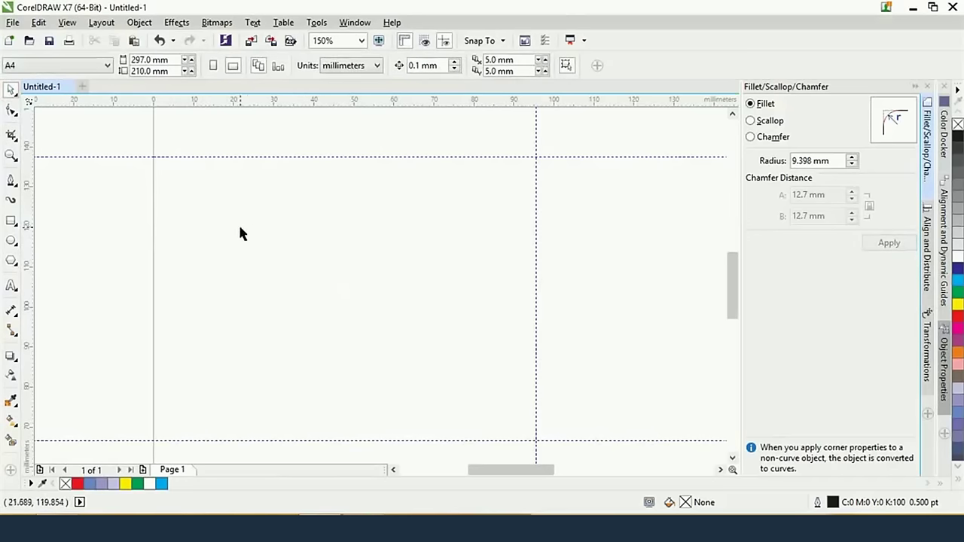
{"action": "key", "text": "alt+Tab"}
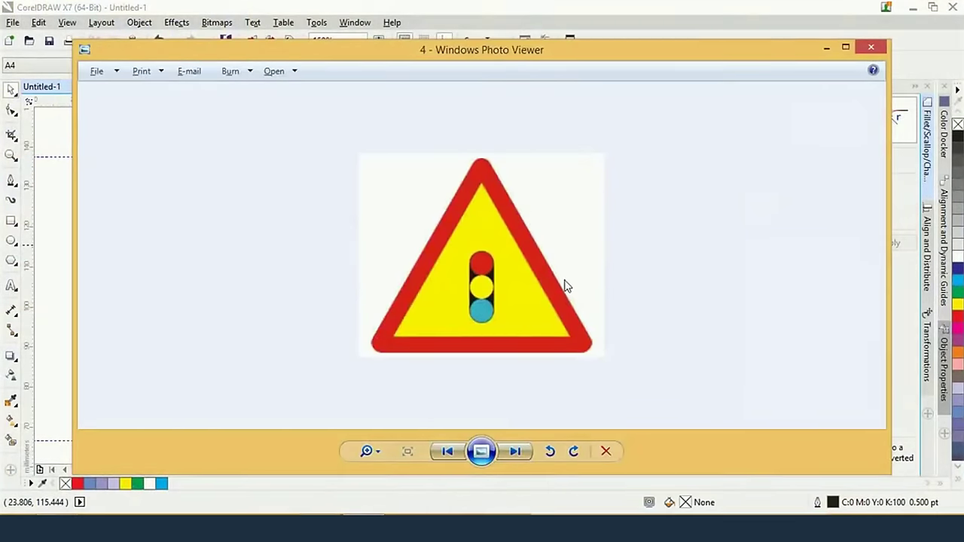
Draw a triangle, enlarge it to about 126%, and round its corners with a 1.0 mm fillet
{"action": "key", "text": "alt+Tab"}
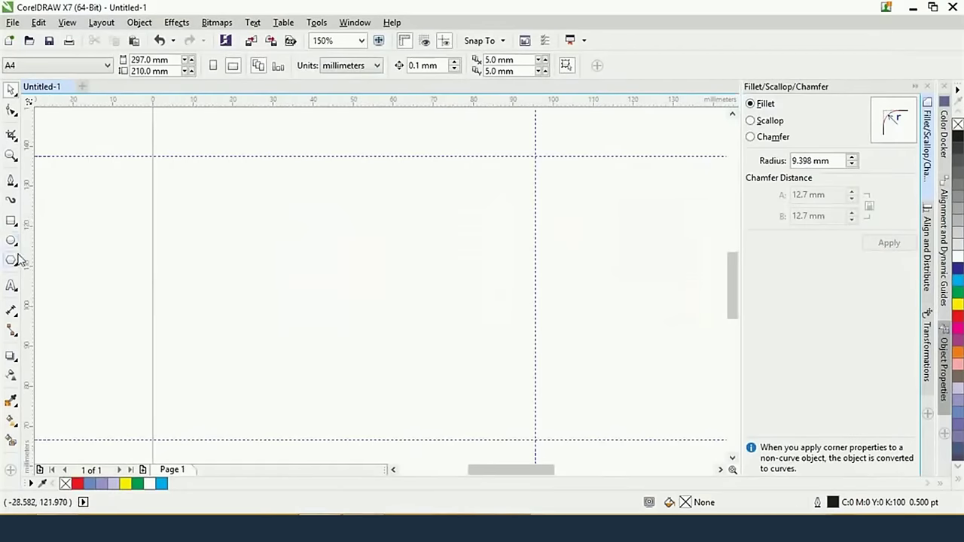
{"action": "left_click", "coordinate": [12, 259]}
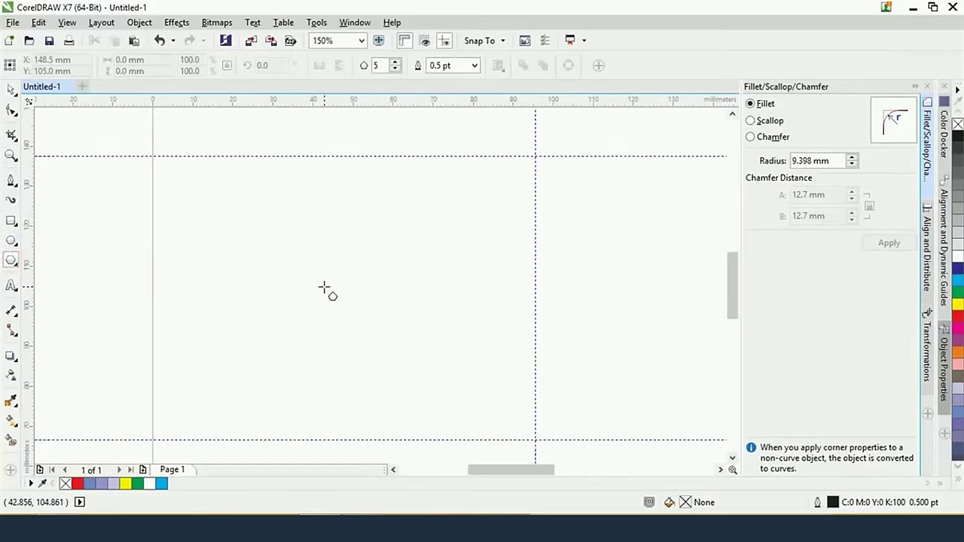
{"action": "left_click_drag", "start_coordinate": [323, 287], "coordinate": [412, 348]}
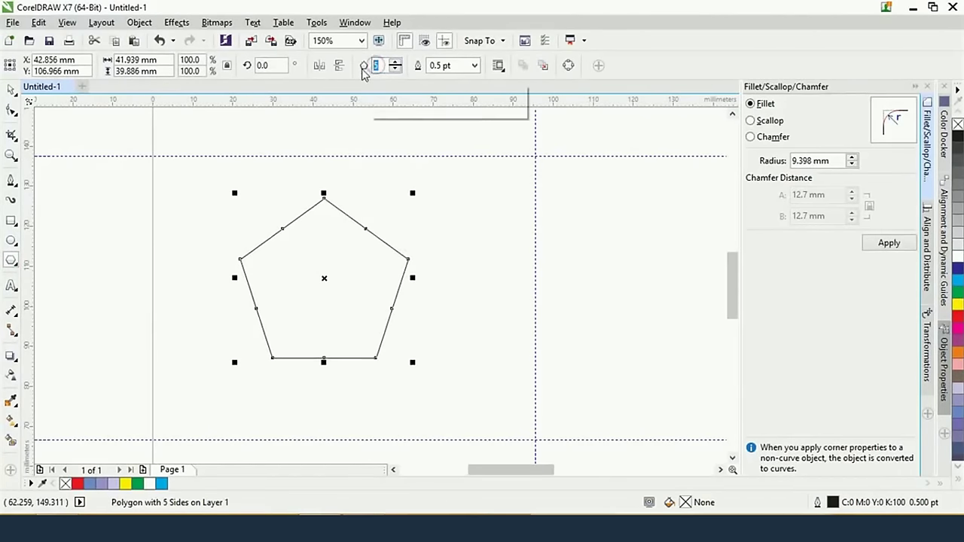
{"action": "type", "text": "3"}
{"action": "key", "text": "Return"}
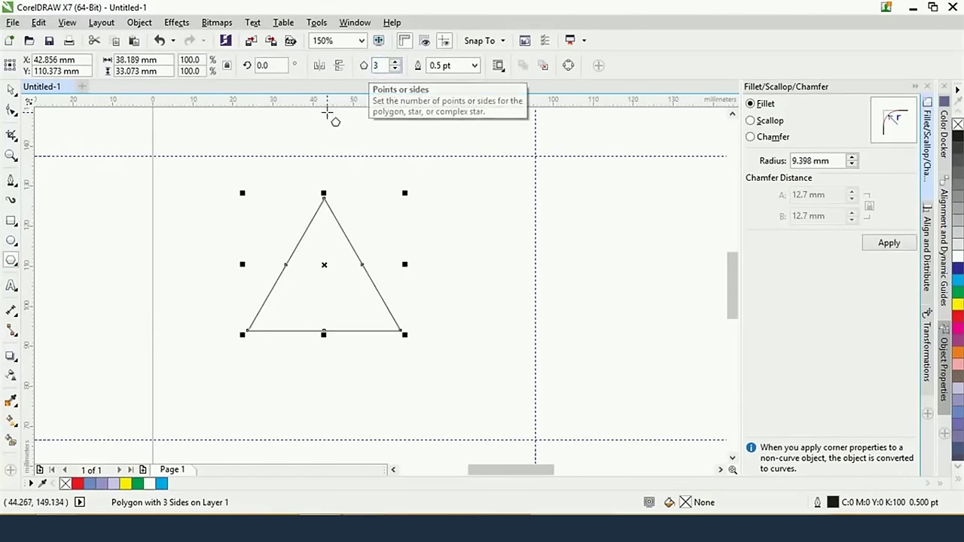
{"action": "left_click_drag", "start_coordinate": [403, 335], "coordinate": [436, 380]}
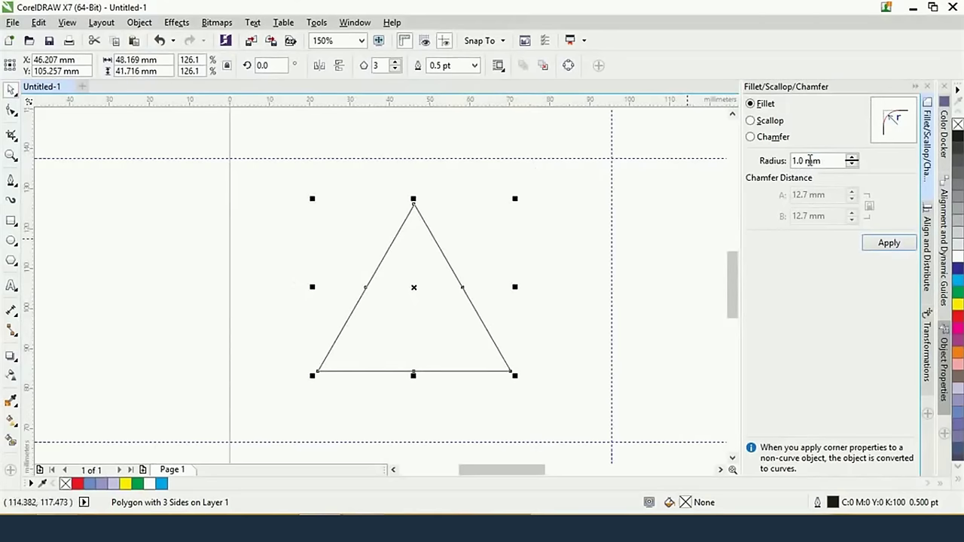
{"action": "left_click", "coordinate": [890, 245]}
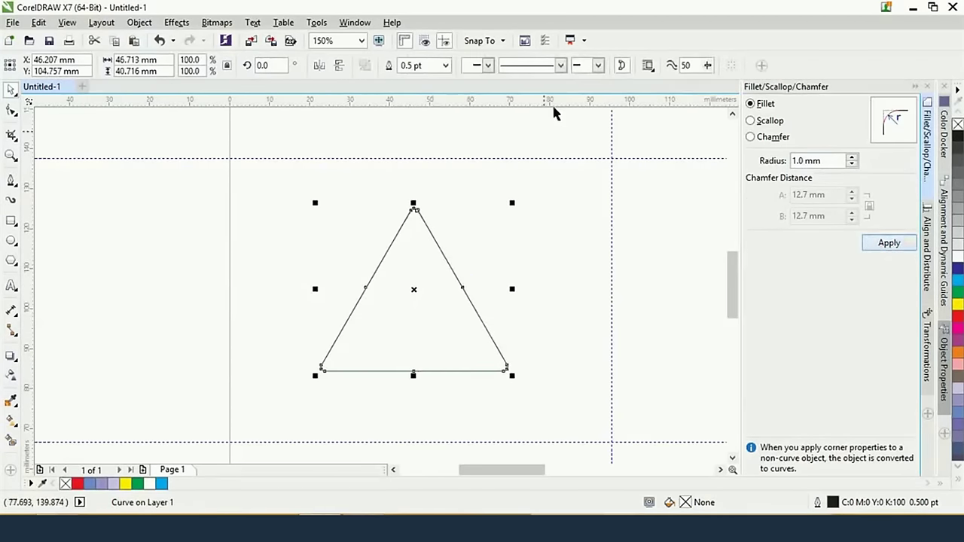
Give the triangle a 13 pt red outline and yellow fill, then compare with the reference
{"action": "left_click", "coordinate": [416, 250]}
{"action": "left_click", "coordinate": [421, 66]}
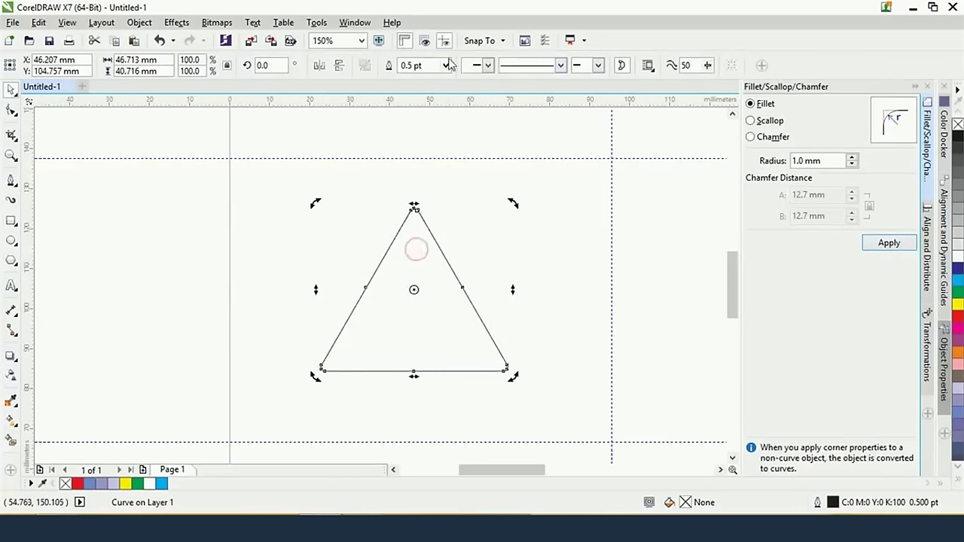
{"action": "type", "text": "13"}
{"action": "key", "text": "Return"}
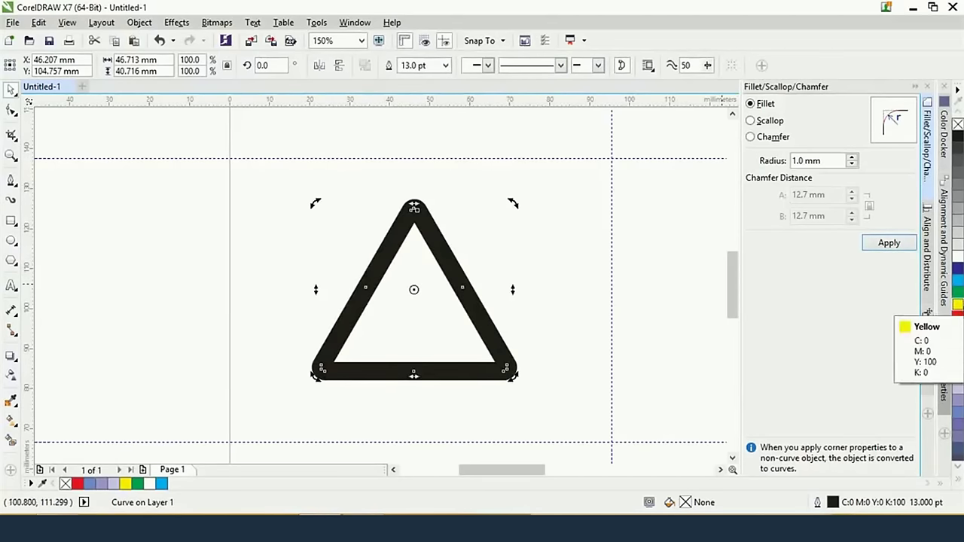
{"action": "key", "text": "alt+Tab"}
{"action": "key", "text": "alt+Tab"}
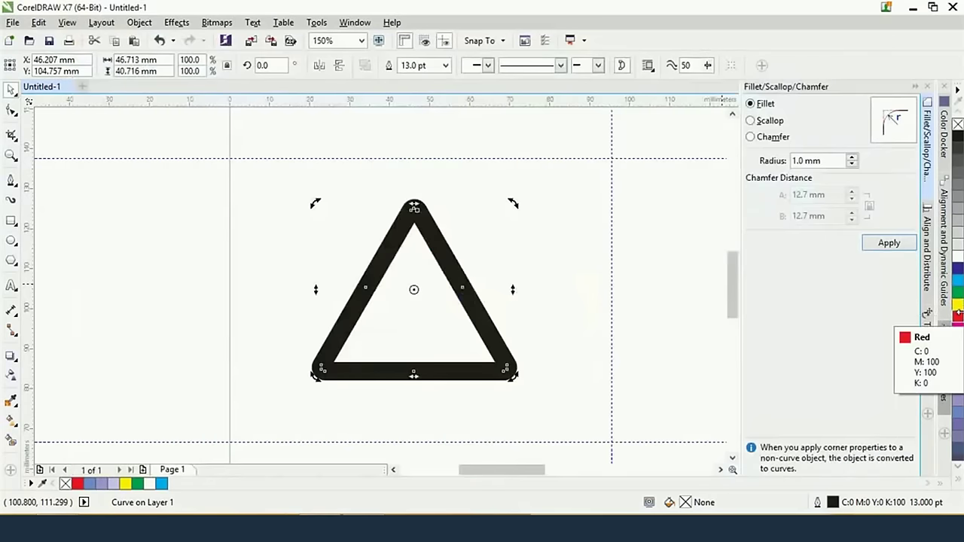
{"action": "right_click", "coordinate": [960, 319]}
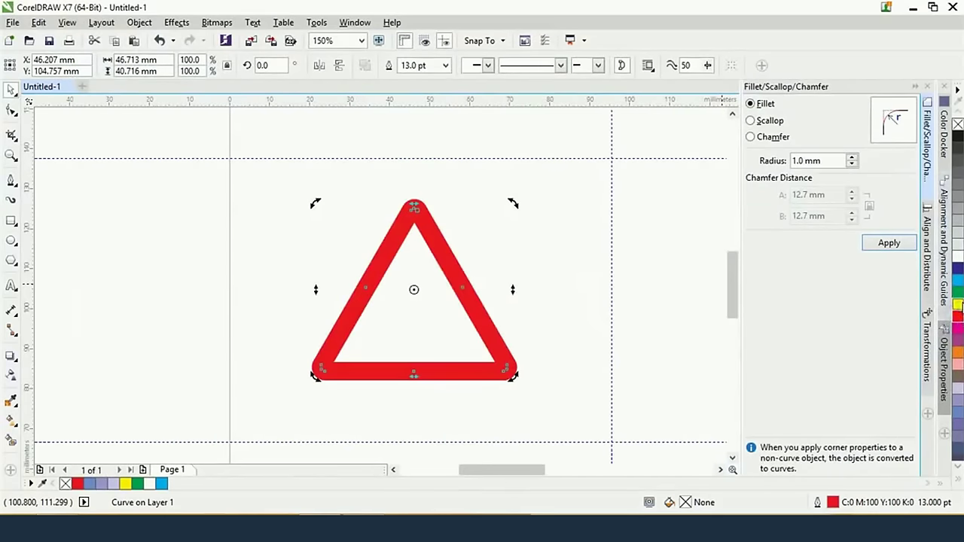
{"action": "left_click", "coordinate": [957, 304]}
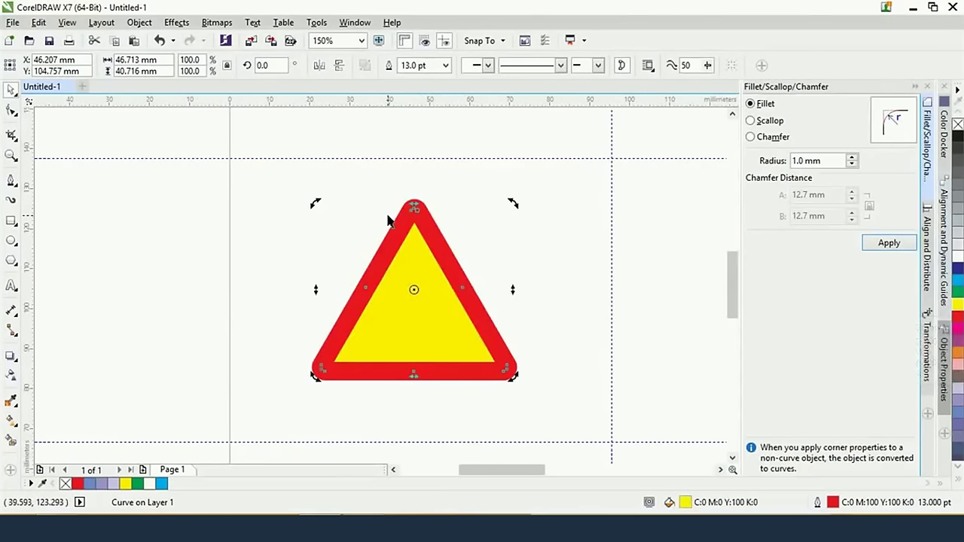
{"action": "key", "text": "alt+Tab"}
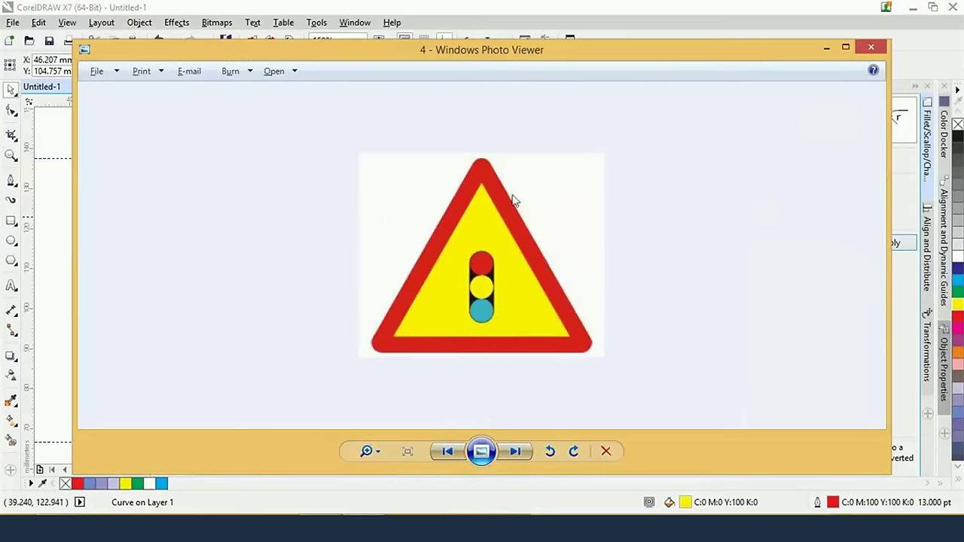
Draw a small circle in the upper part of the yellow triangle
{"action": "scroll", "coordinate": [499, 300], "scroll_direction": "up", "scroll_amount": 1}
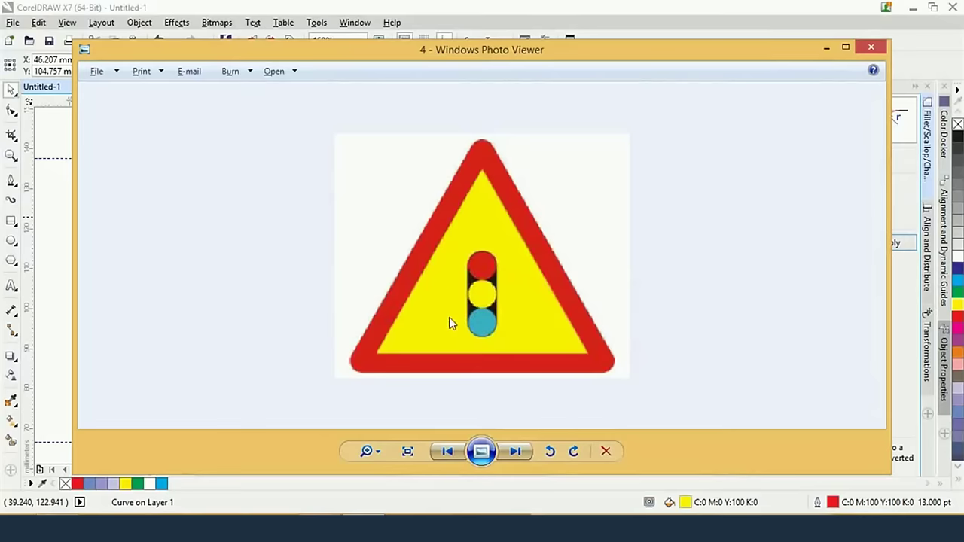
{"action": "key", "text": "alt+Tab"}
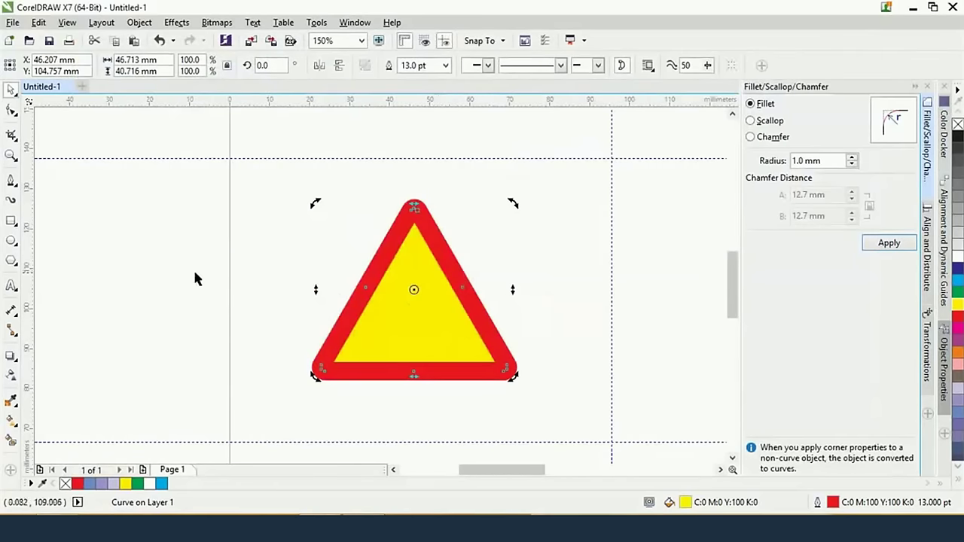
{"action": "left_click", "coordinate": [169, 262]}
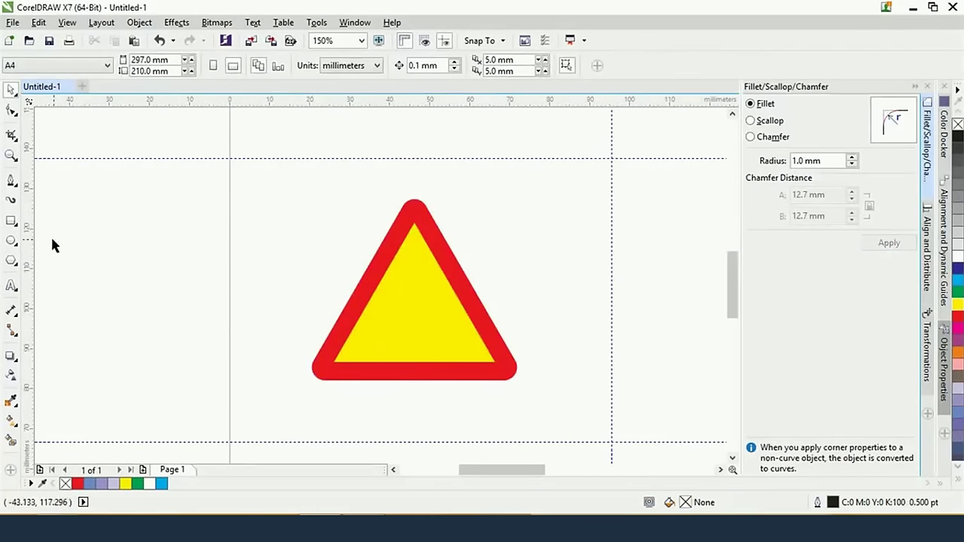
{"action": "left_click", "coordinate": [12, 241]}
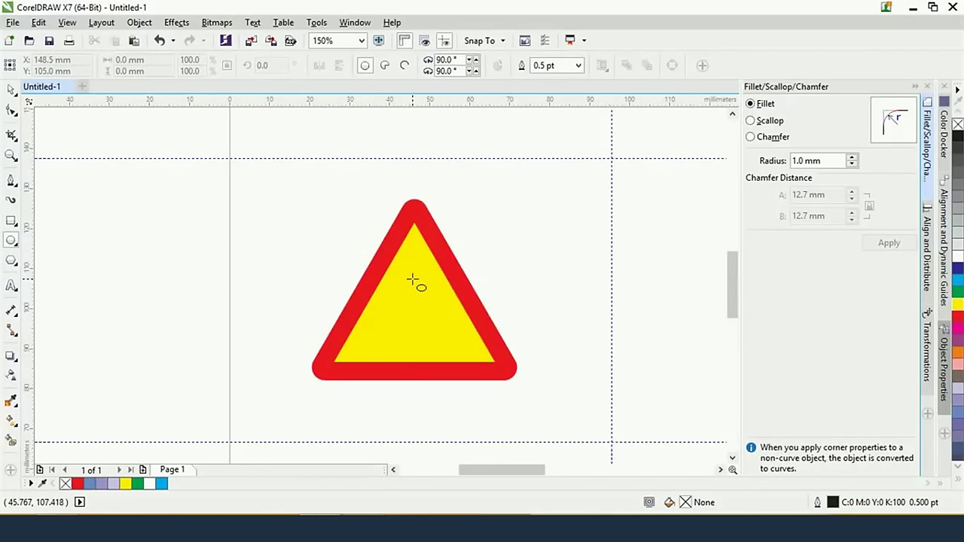
{"action": "left_click_drag", "start_coordinate": [414, 278], "coordinate": [425, 288]}
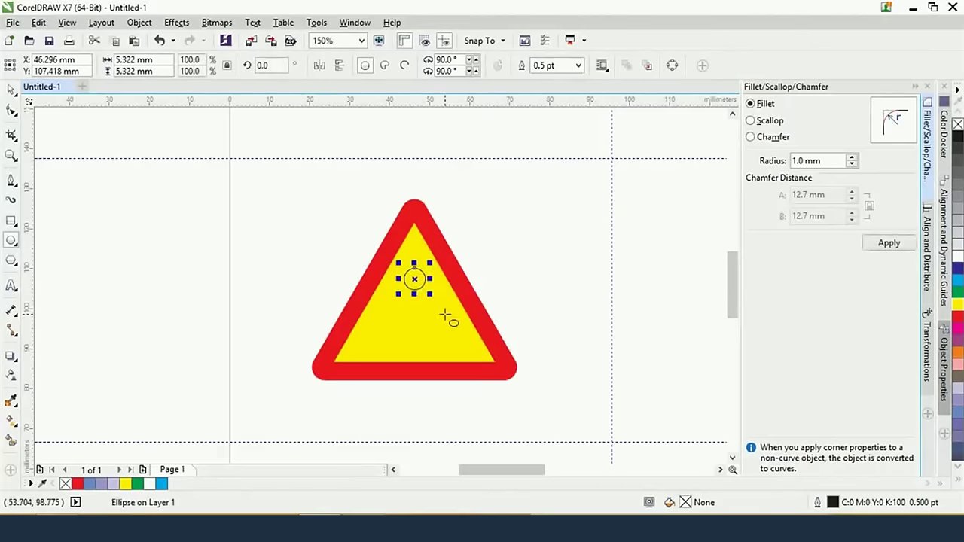
Mirror-copy the circle downward to stack three 5.322 mm circles, then view the reference
{"action": "scroll", "coordinate": [446, 317], "scroll_direction": "up", "scroll_amount": 2}
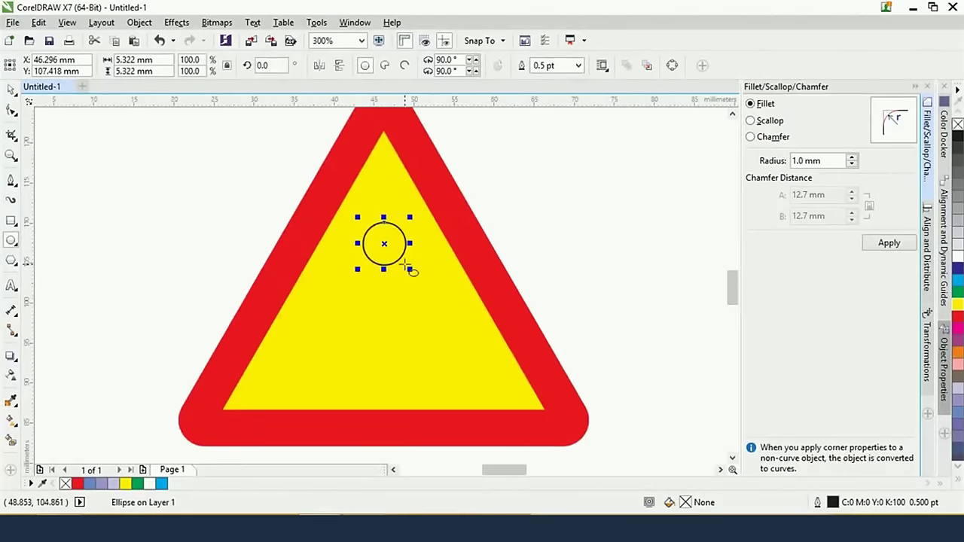
{"action": "left_click", "coordinate": [13, 92]}
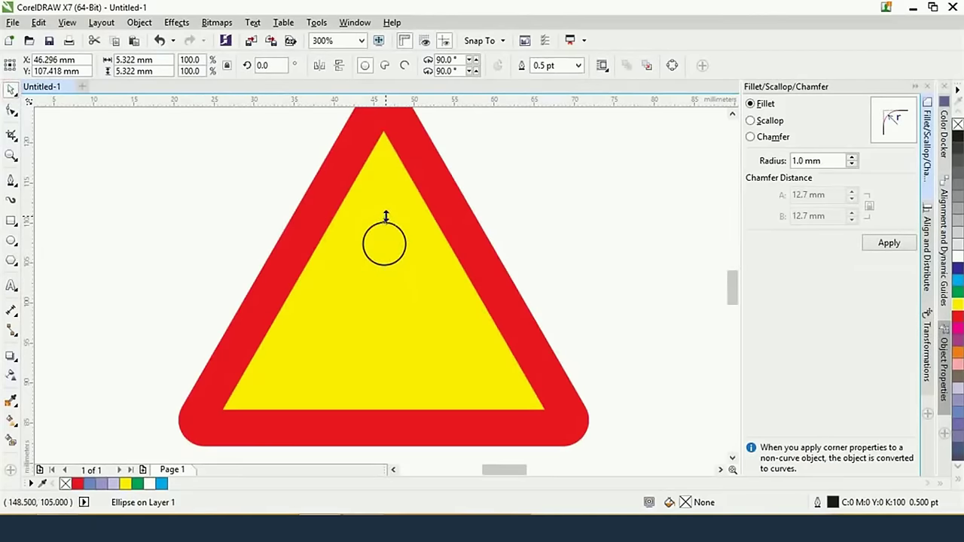
{"action": "left_click_drag", "start_coordinate": [385, 217], "coordinate": [383, 284]}
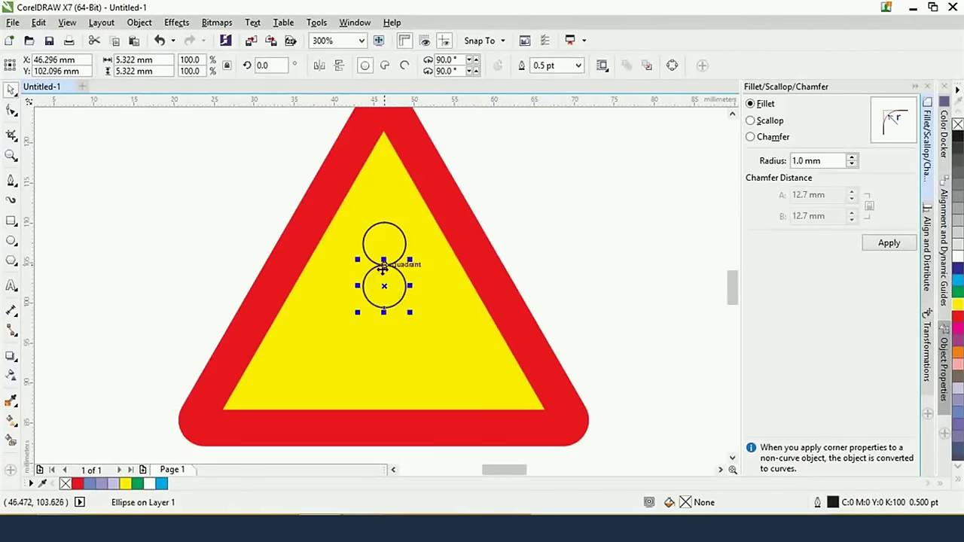
{"action": "left_click_drag", "start_coordinate": [383, 259], "coordinate": [383, 323]}
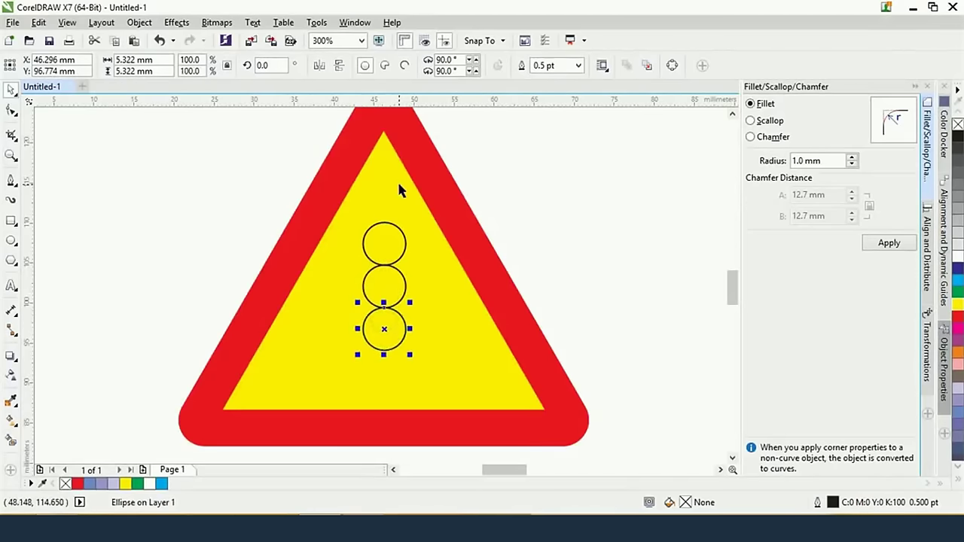
{"action": "key", "text": "alt+Tab"}
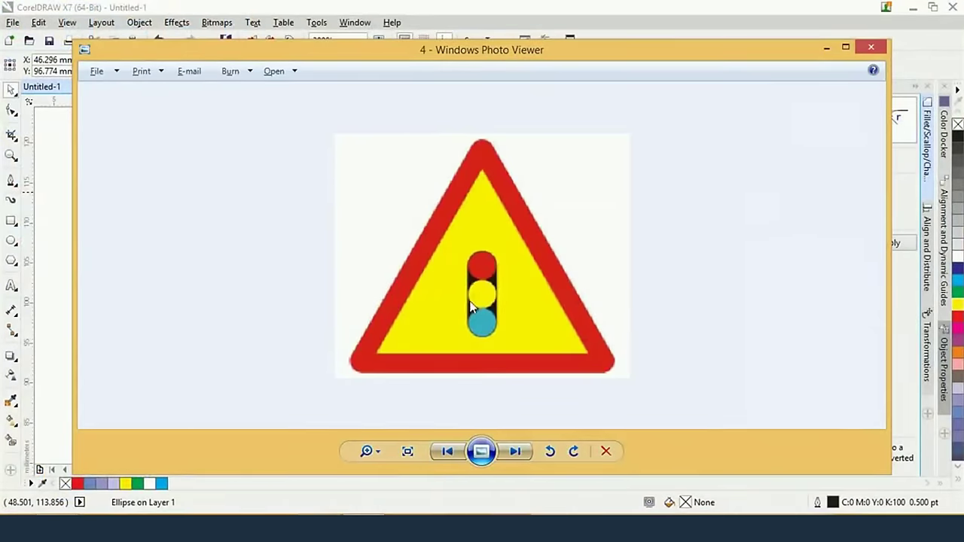
Draw a rectangle spanning the three stacked circles
{"action": "key", "text": "alt+Tab"}
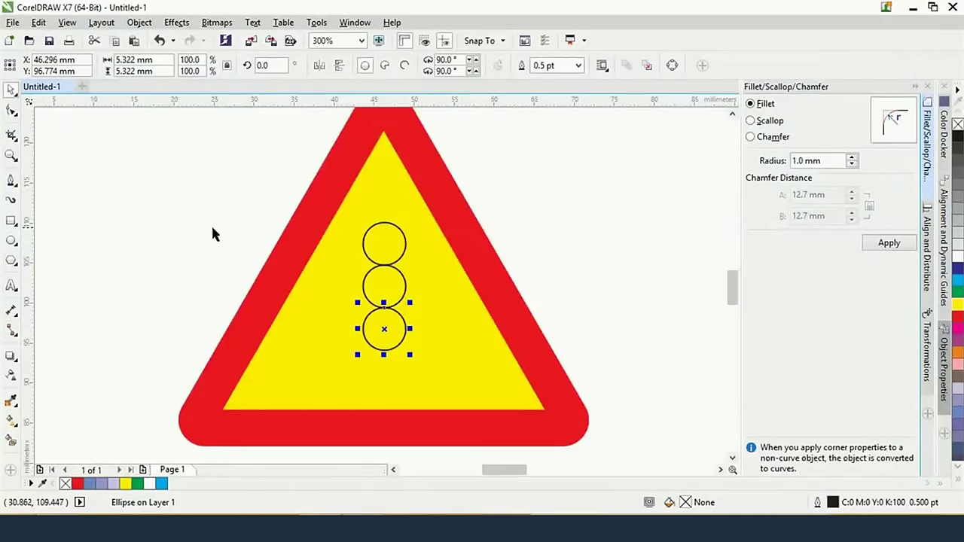
{"action": "left_click", "coordinate": [12, 221]}
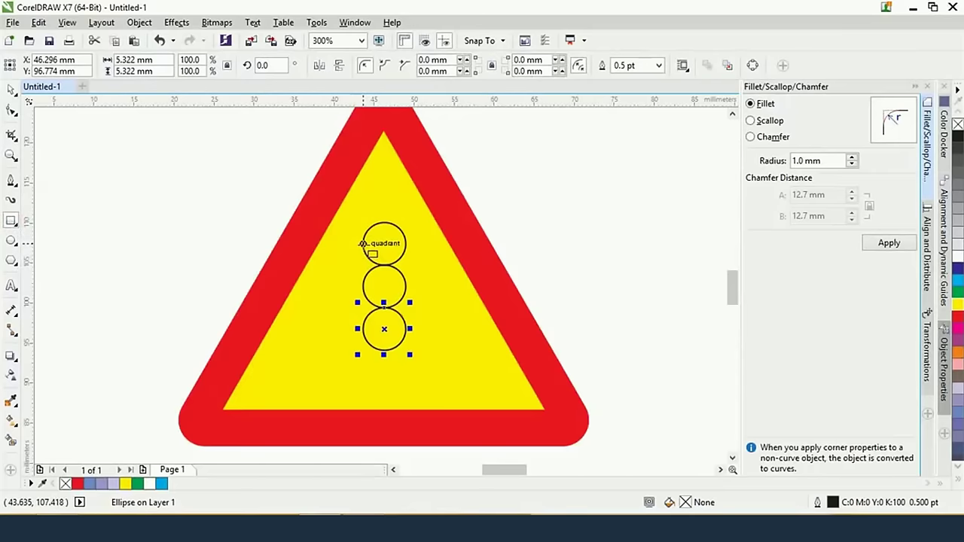
{"action": "left_click_drag", "start_coordinate": [362, 243], "coordinate": [405, 329]}
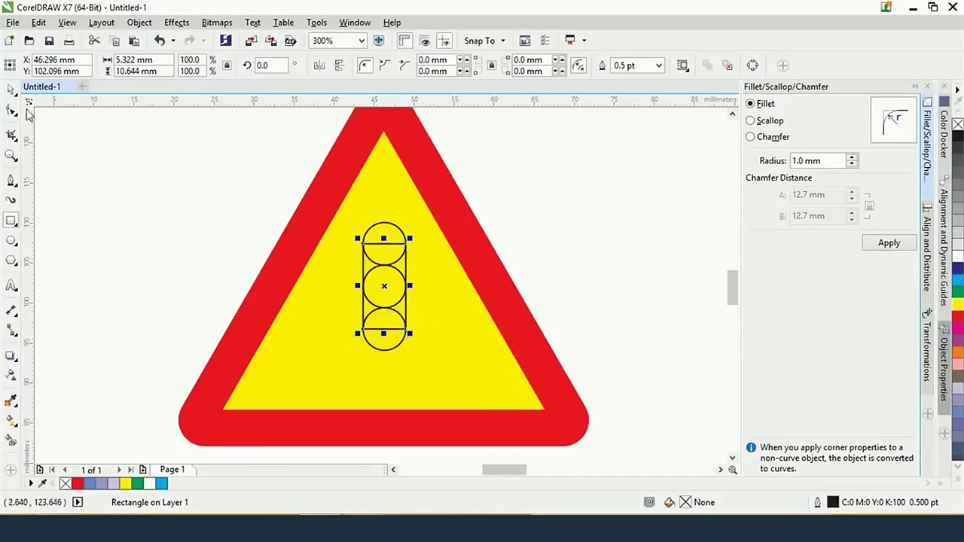
{"action": "double_click", "coordinate": [11, 89]}
{"action": "left_click", "coordinate": [627, 229]}
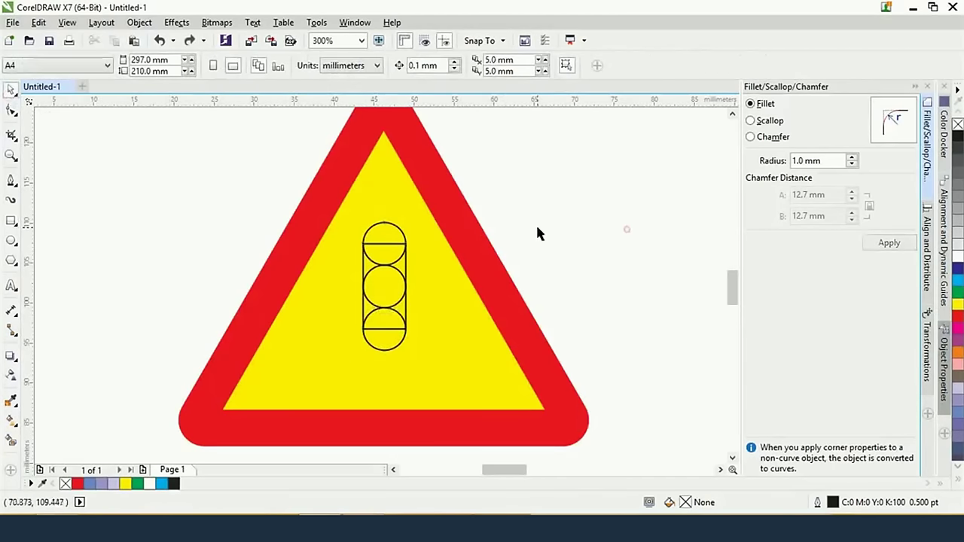
Fill the top circle red and the bottom circle cyan
{"action": "left_click", "coordinate": [394, 227]}
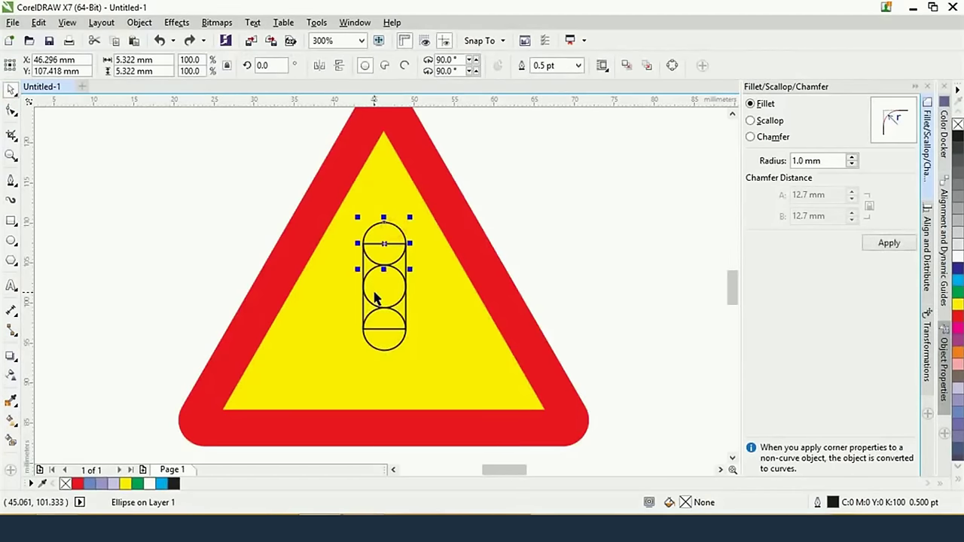
{"action": "key", "text": "alt+Tab"}
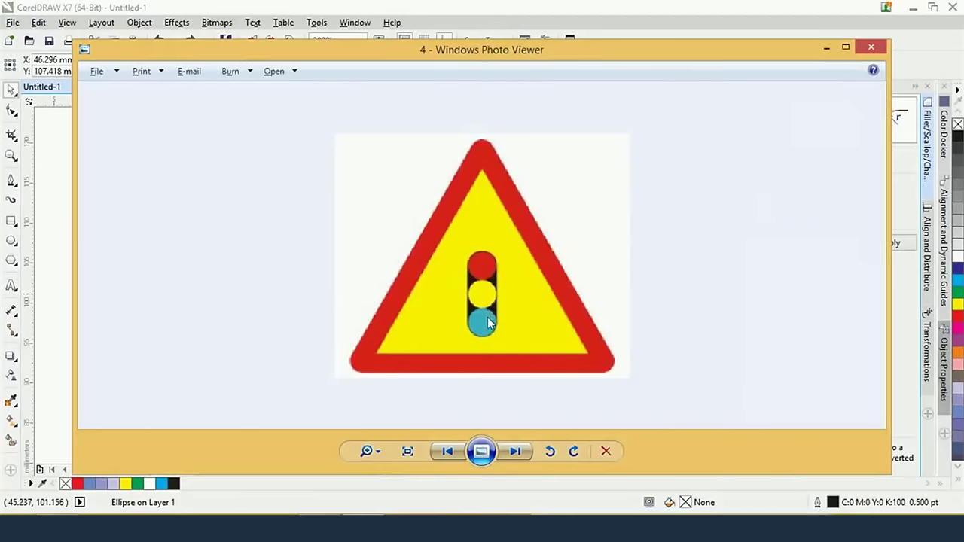
{"action": "key", "text": "alt+Tab"}
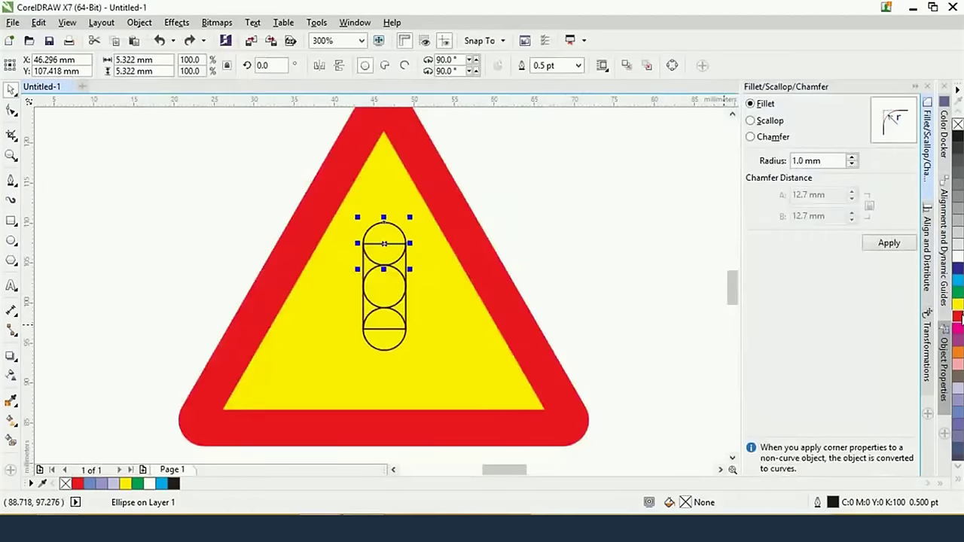
{"action": "left_click", "coordinate": [957, 317]}
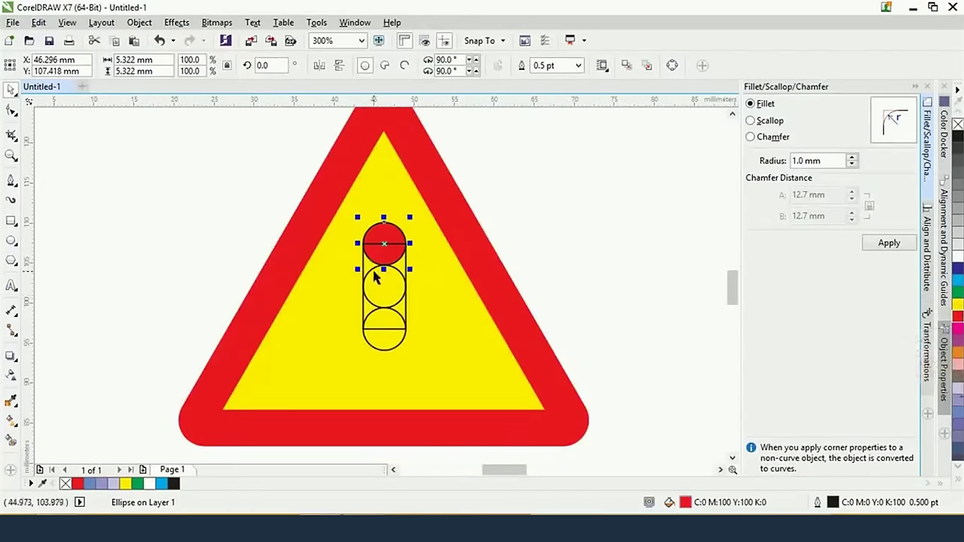
{"action": "left_click", "coordinate": [405, 277]}
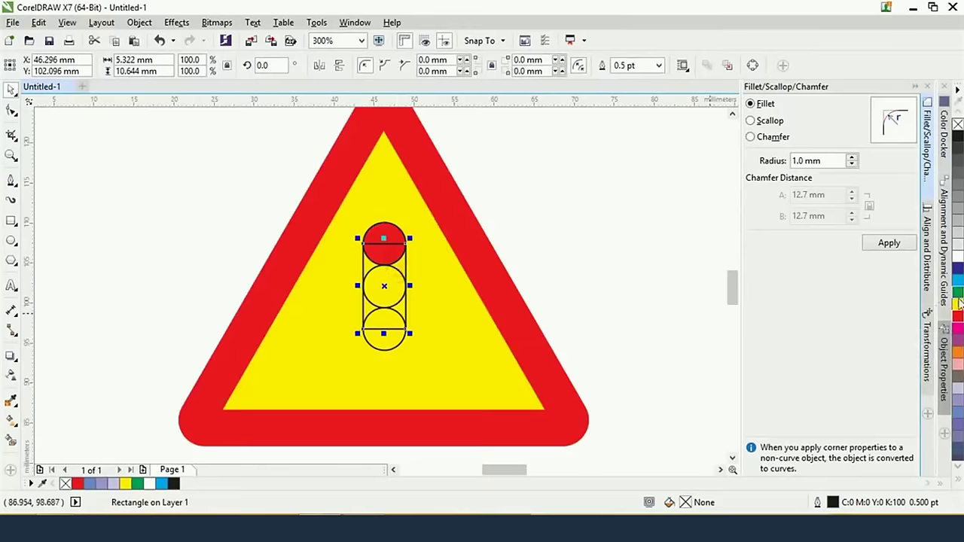
{"action": "left_click", "coordinate": [390, 345]}
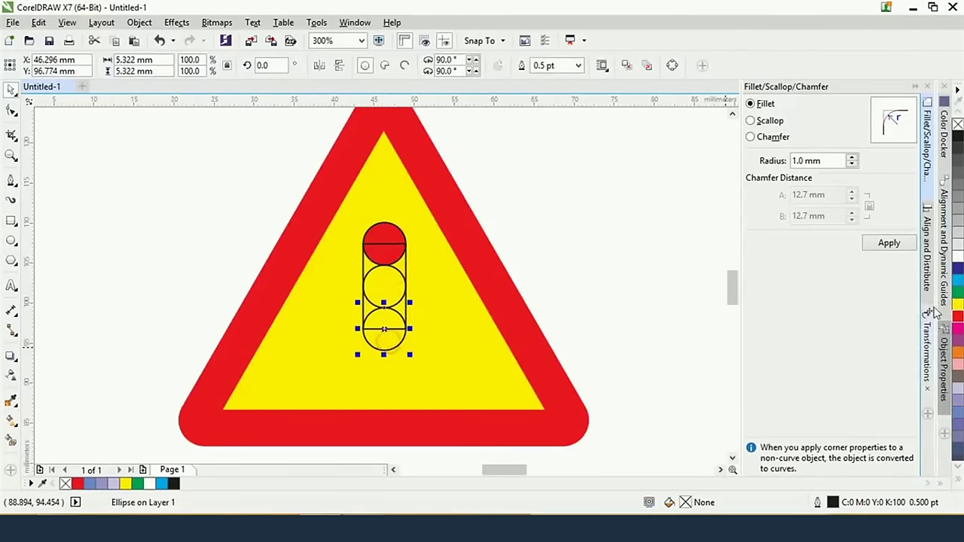
{"action": "left_click", "coordinate": [957, 280]}
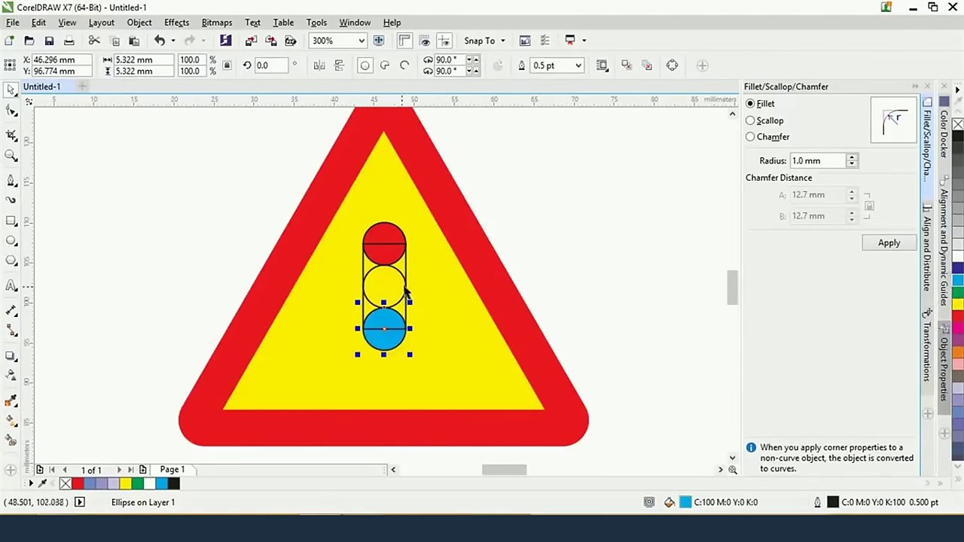
Fill the middle circle yellow and select the rectangle behind the circles
{"action": "left_click", "coordinate": [407, 295]}
{"action": "key", "text": "ctrl+z"}
{"action": "key", "text": "ctrl+z"}
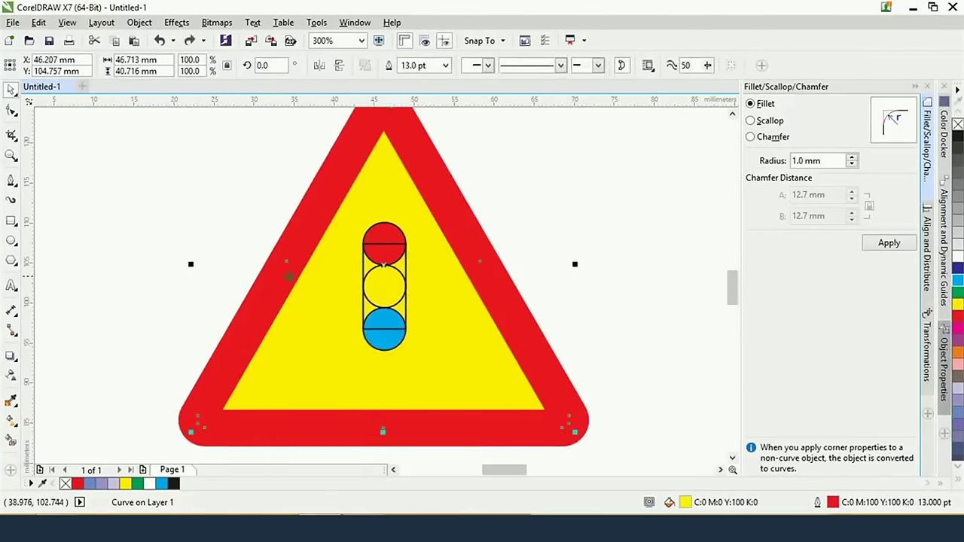
{"action": "left_click_drag", "start_coordinate": [224, 274], "coordinate": [420, 299]}
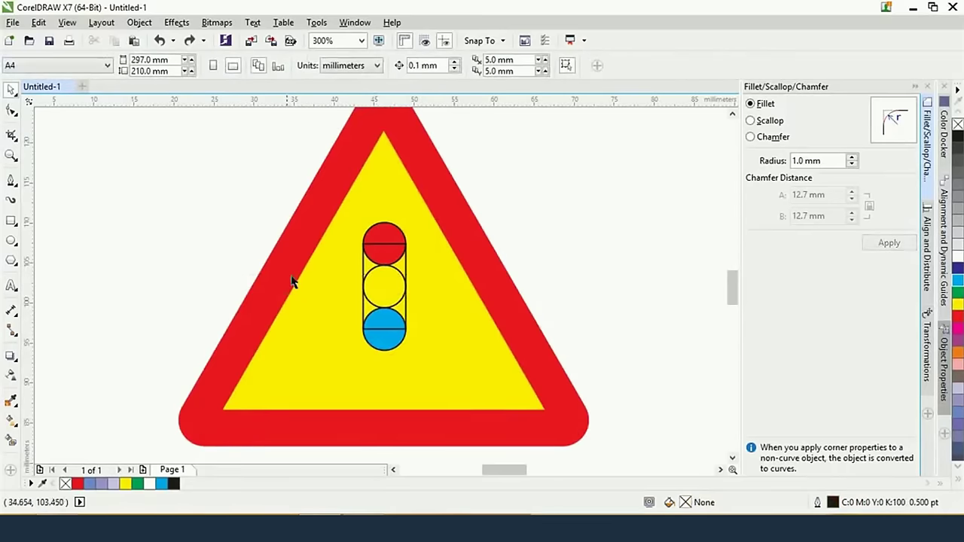
{"action": "left_click_drag", "start_coordinate": [243, 251], "coordinate": [422, 310]}
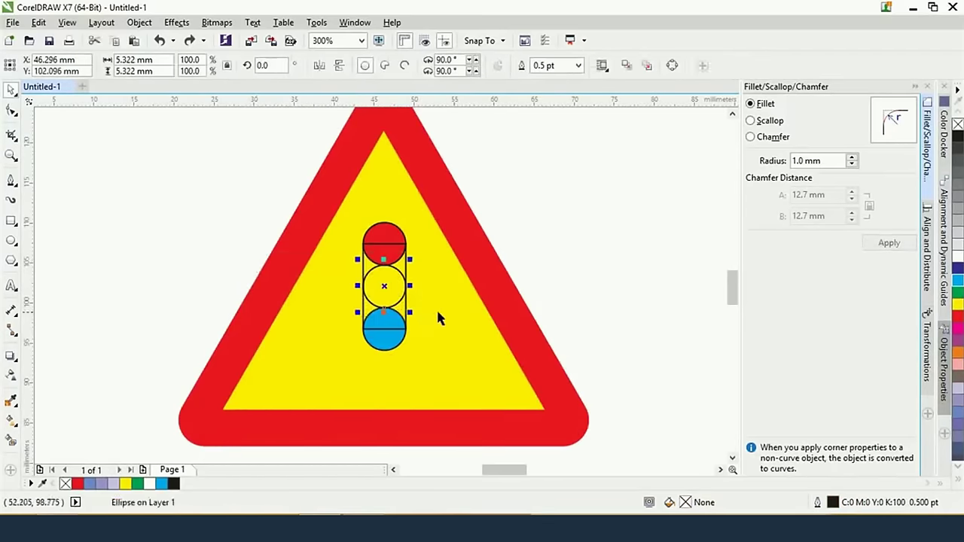
{"action": "left_click", "coordinate": [960, 305]}
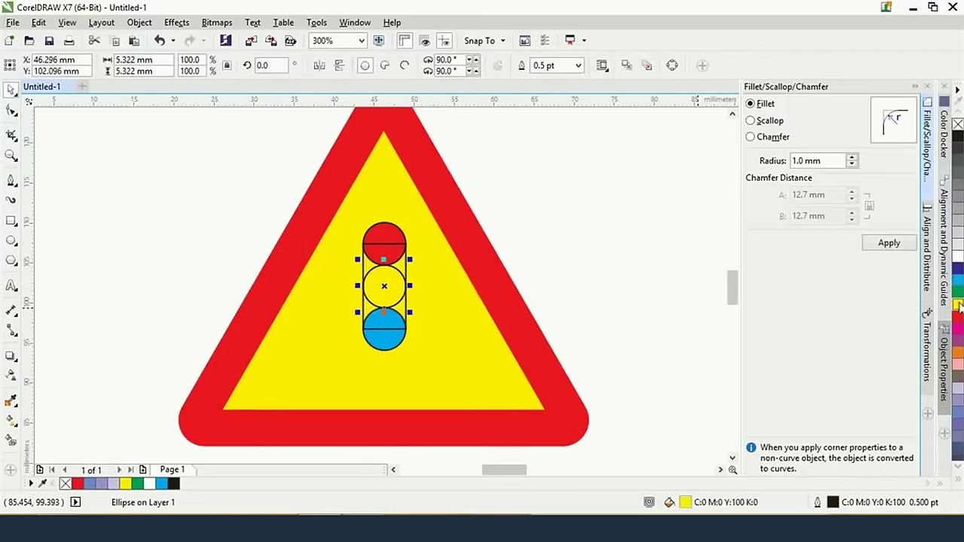
{"action": "left_click", "coordinate": [365, 277]}
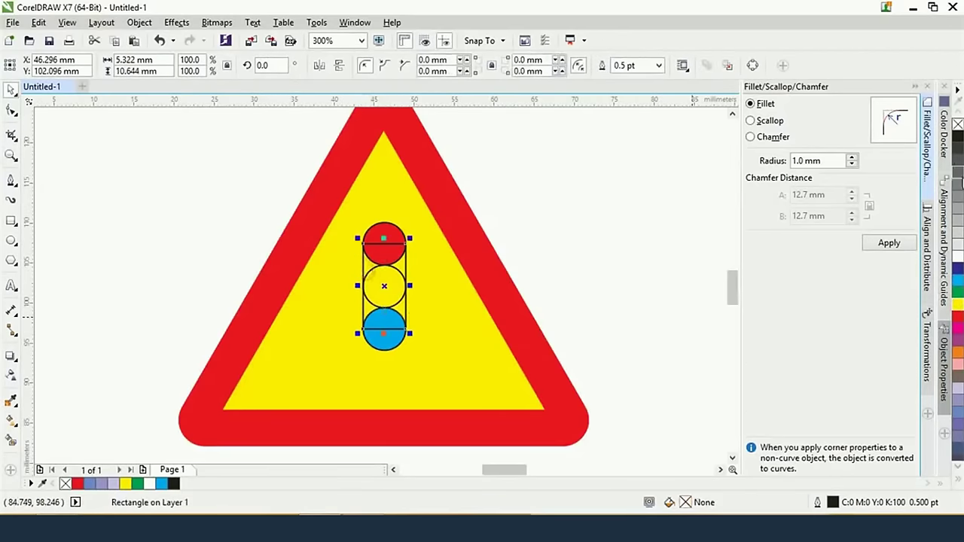
Fill the rectangle black, send it behind the lamps, and remove all outlines from the traffic light
{"action": "left_click", "coordinate": [957, 139]}
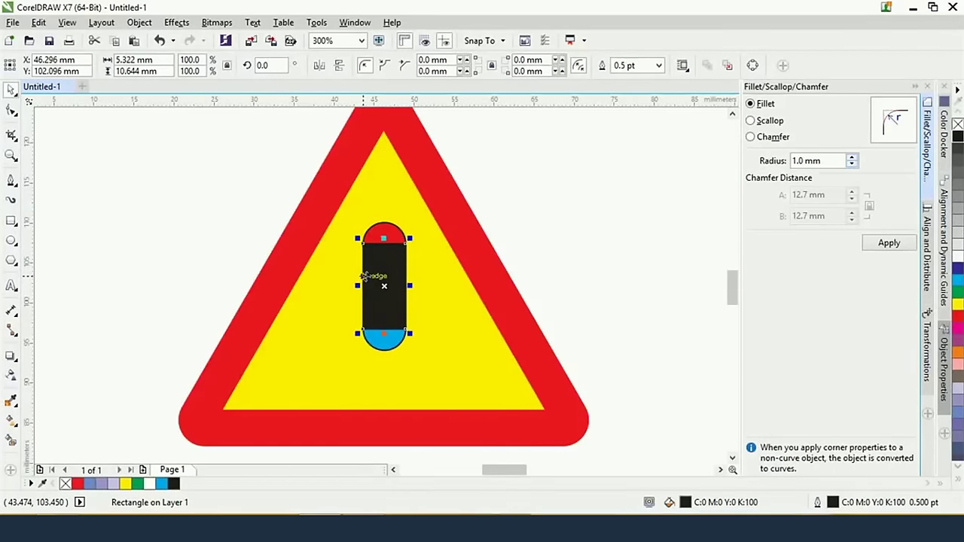
{"action": "key", "text": "ctrl+Page_Down"}
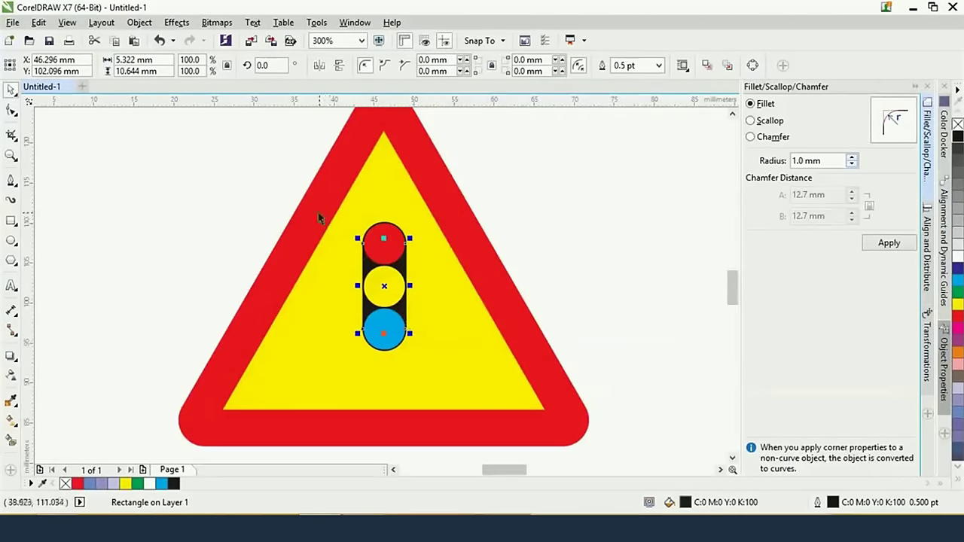
{"action": "left_click_drag", "start_coordinate": [262, 188], "coordinate": [446, 358]}
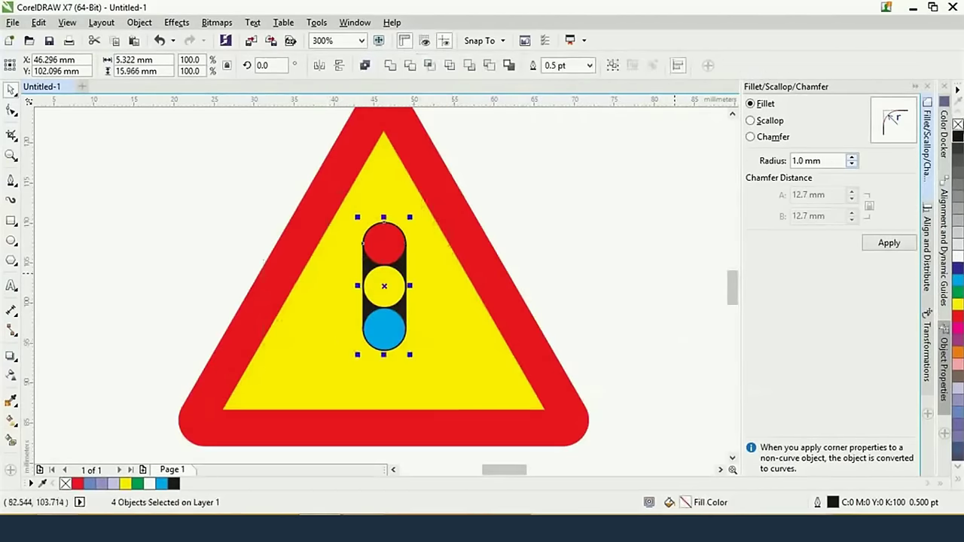
{"action": "right_click", "coordinate": [956, 123]}
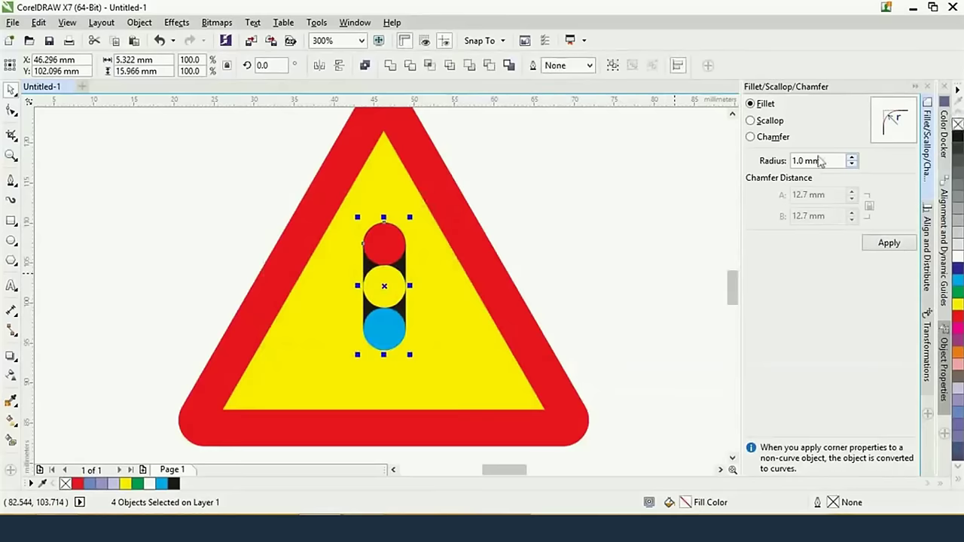
{"action": "left_click", "coordinate": [597, 217]}
{"action": "scroll", "coordinate": [610, 252], "scroll_direction": "down", "scroll_amount": 1}
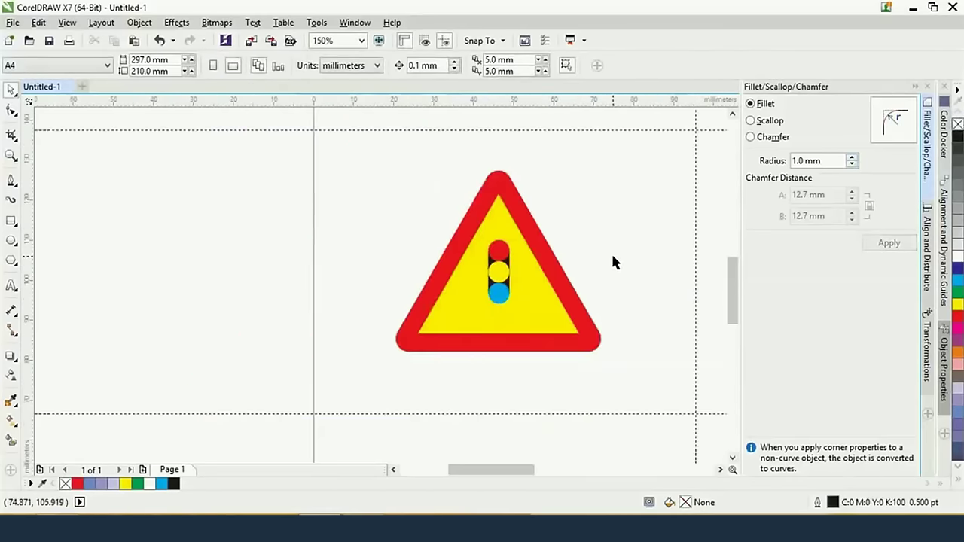
{"action": "scroll", "coordinate": [636, 253], "scroll_direction": "down", "scroll_amount": 1}
{"action": "scroll", "coordinate": [636, 254], "scroll_direction": "up", "scroll_amount": 1}
{"action": "key", "text": "alt+Tab"}
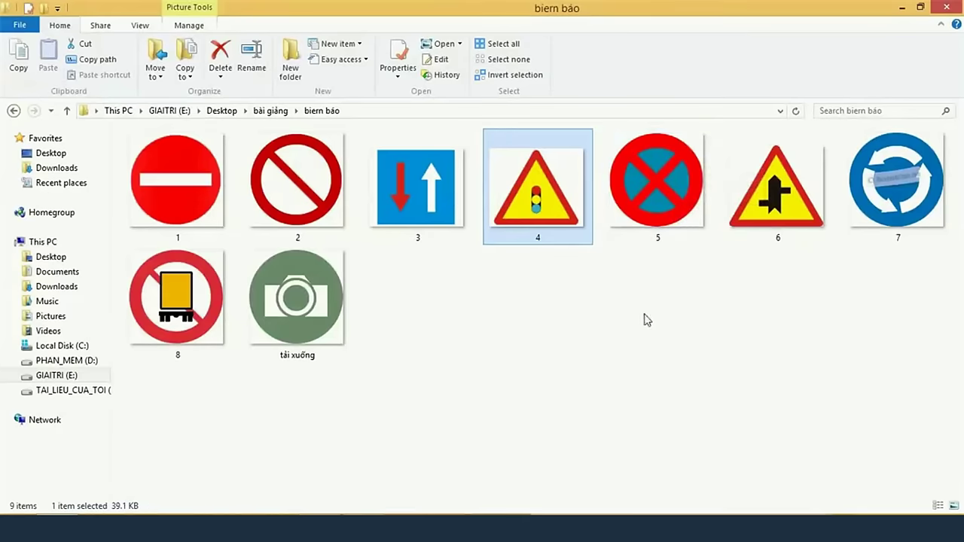
{"action": "key", "text": "alt+Tab"}
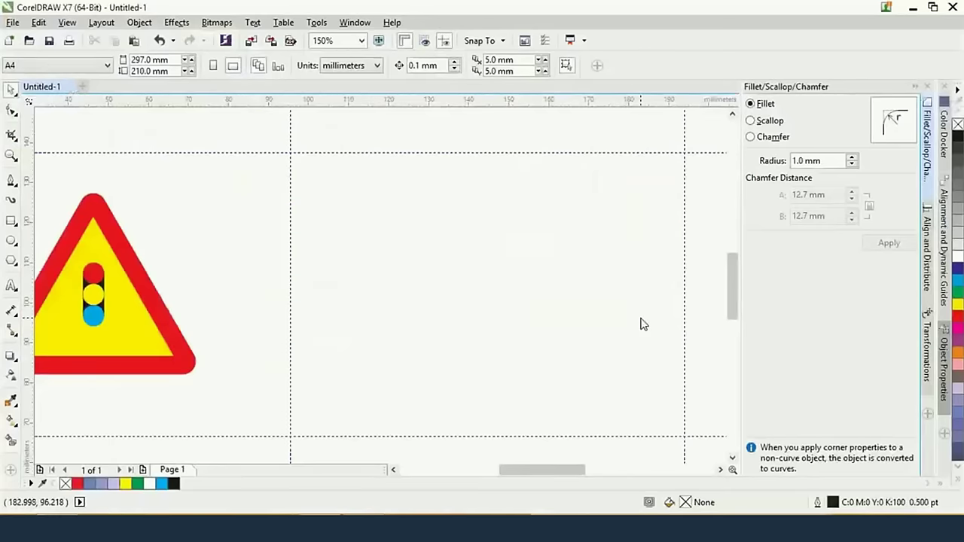
Draw a large circle on the empty page area beside the warning triangle
{"action": "key", "text": "alt+Tab"}
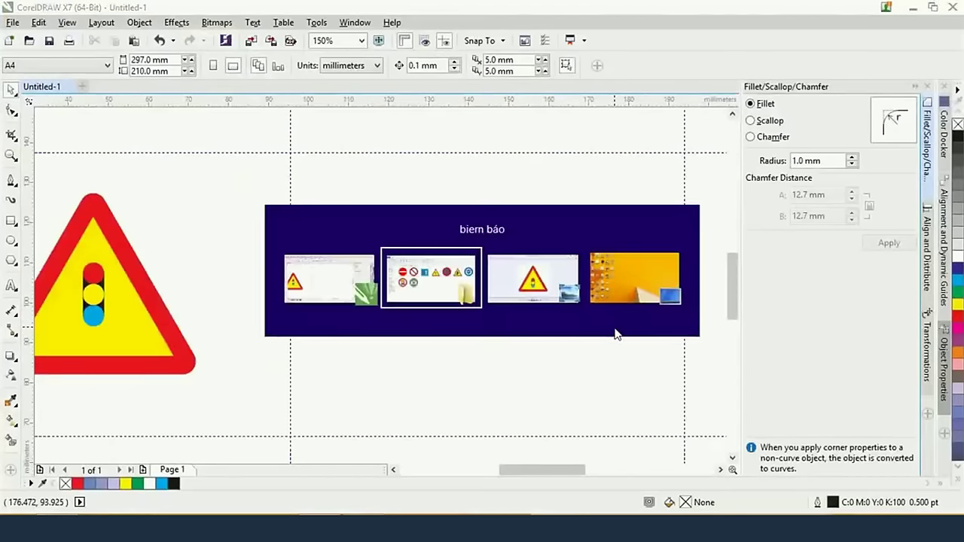
{"action": "key", "text": "alt+Tab"}
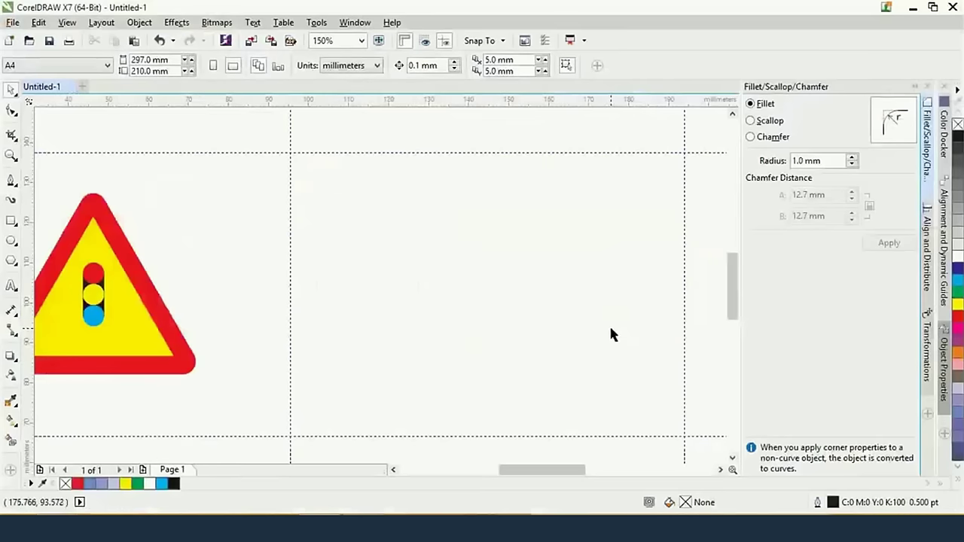
{"action": "left_click", "coordinate": [11, 240]}
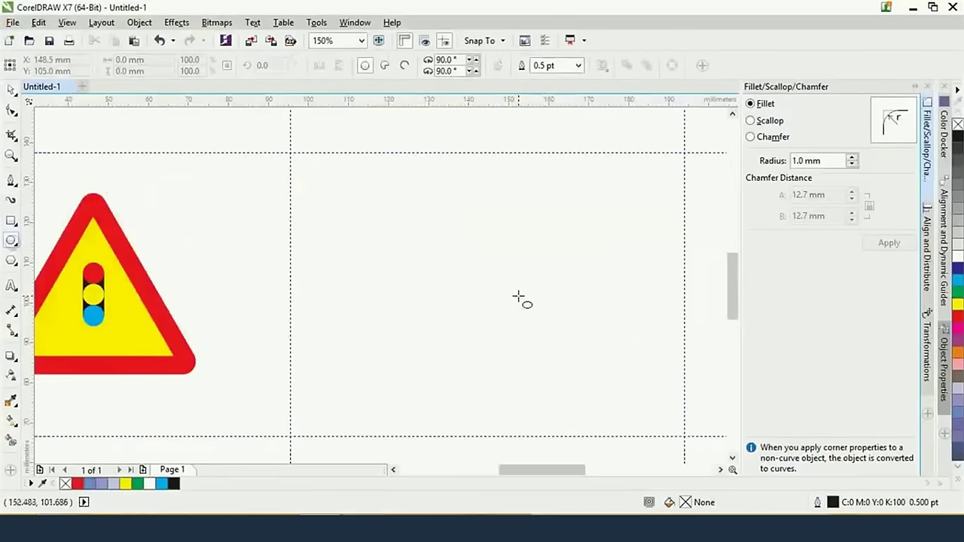
{"action": "left_click_drag", "start_coordinate": [497, 286], "coordinate": [577, 344]}
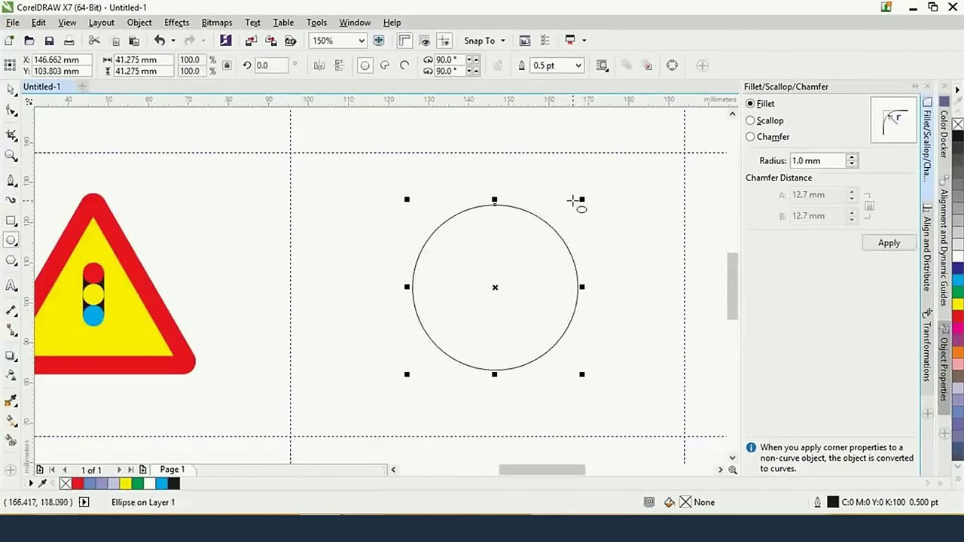
Set the circle's outline width to 18 pt
{"action": "left_click", "coordinate": [580, 68]}
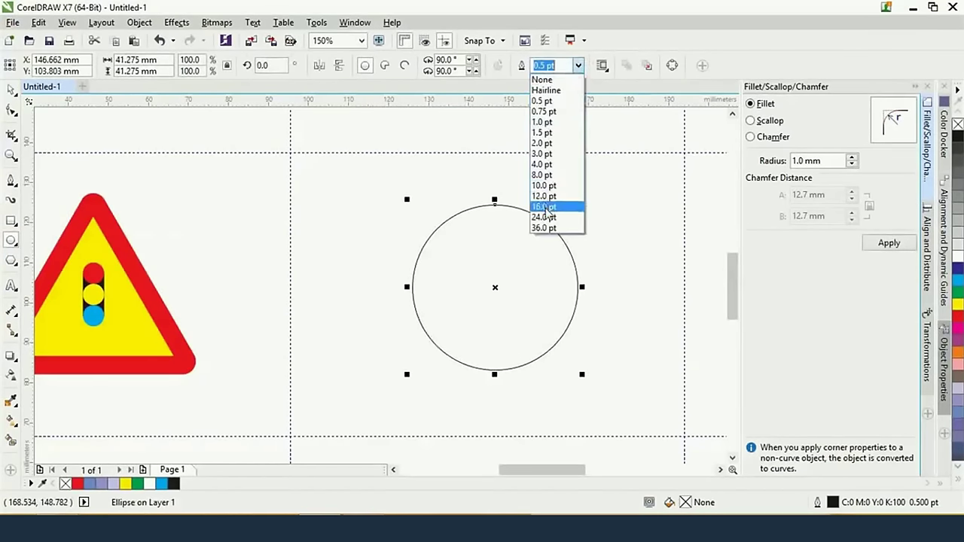
{"action": "left_click", "coordinate": [546, 203]}
{"action": "left_click", "coordinate": [578, 66]}
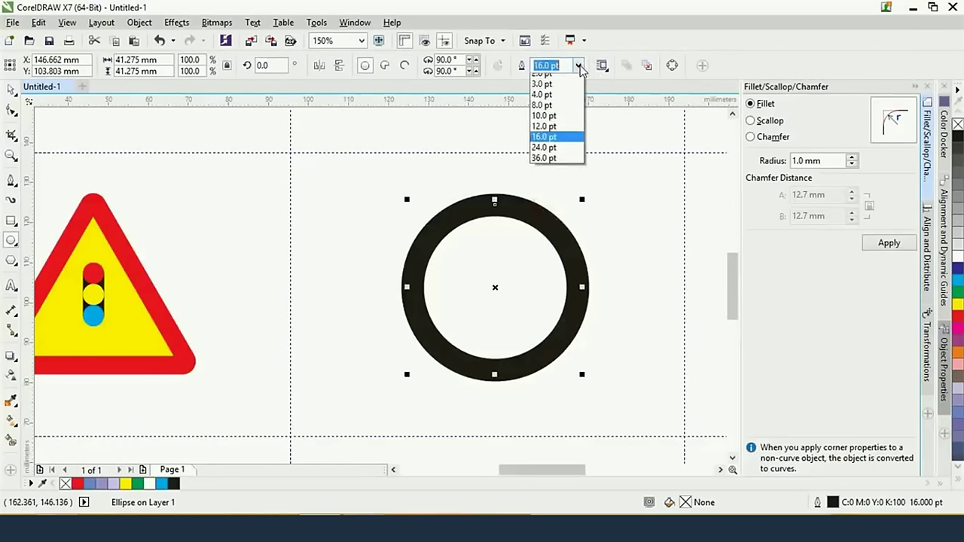
{"action": "left_click", "coordinate": [551, 65]}
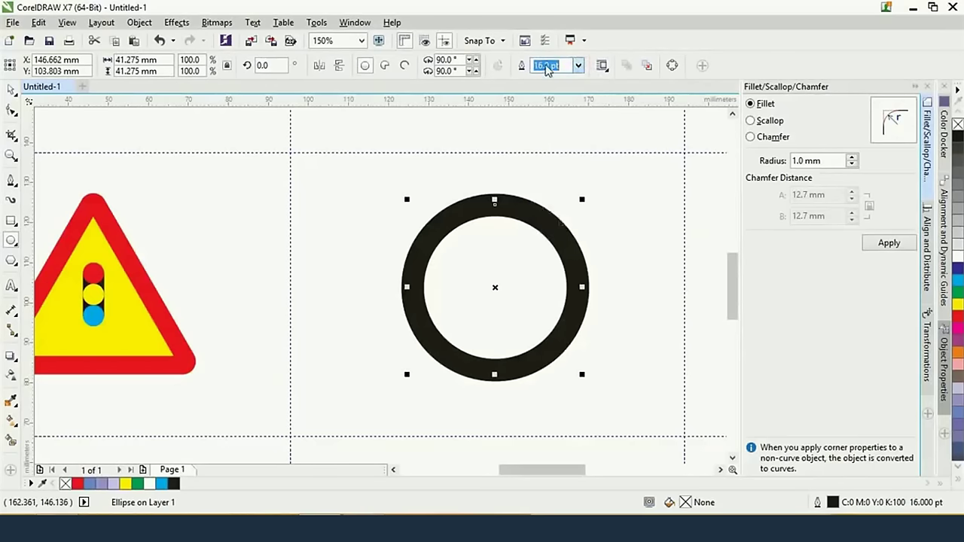
{"action": "left_click", "coordinate": [550, 66]}
{"action": "double_click", "coordinate": [550, 65]}
{"action": "type", "text": "18pt"}
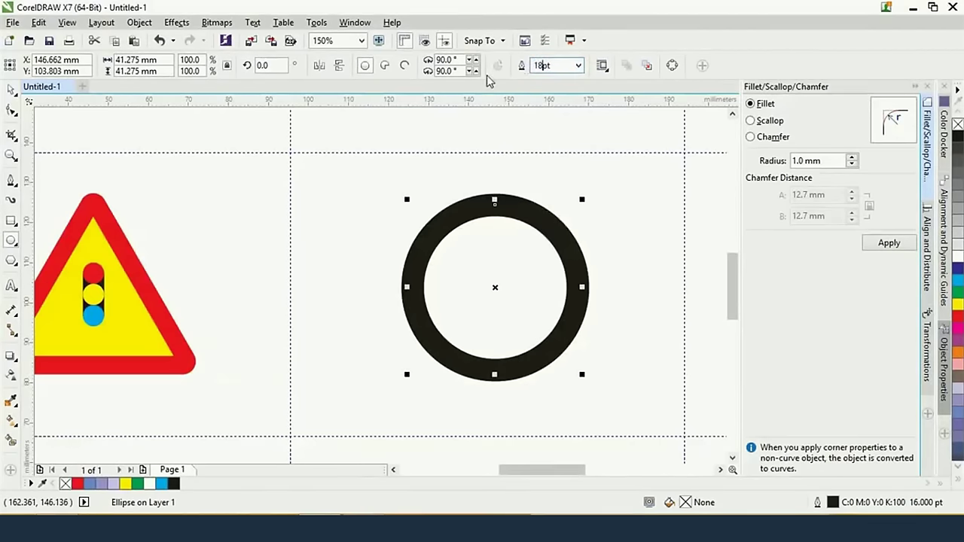
{"action": "key", "text": "Return"}
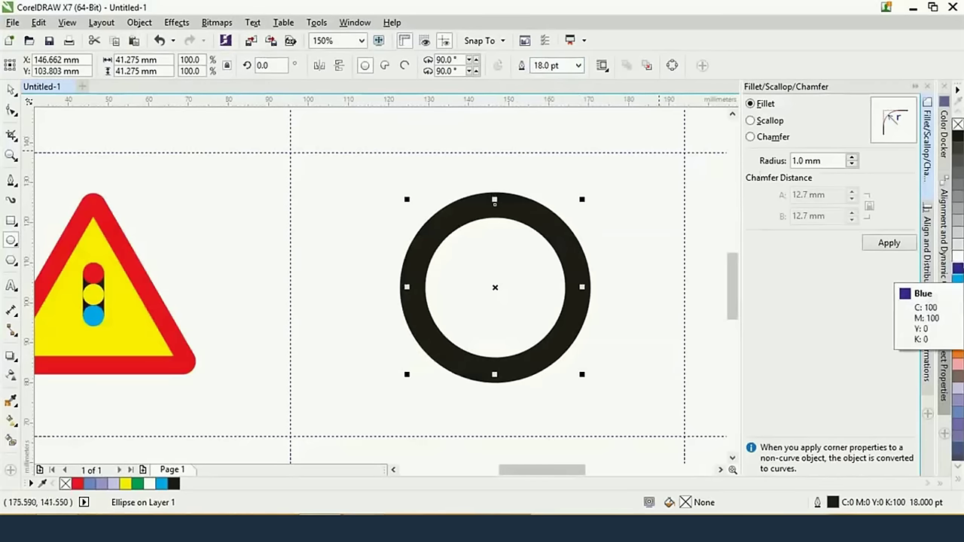
Give the ring a red outline and a light blue fill
{"action": "key", "text": "alt+Tab"}
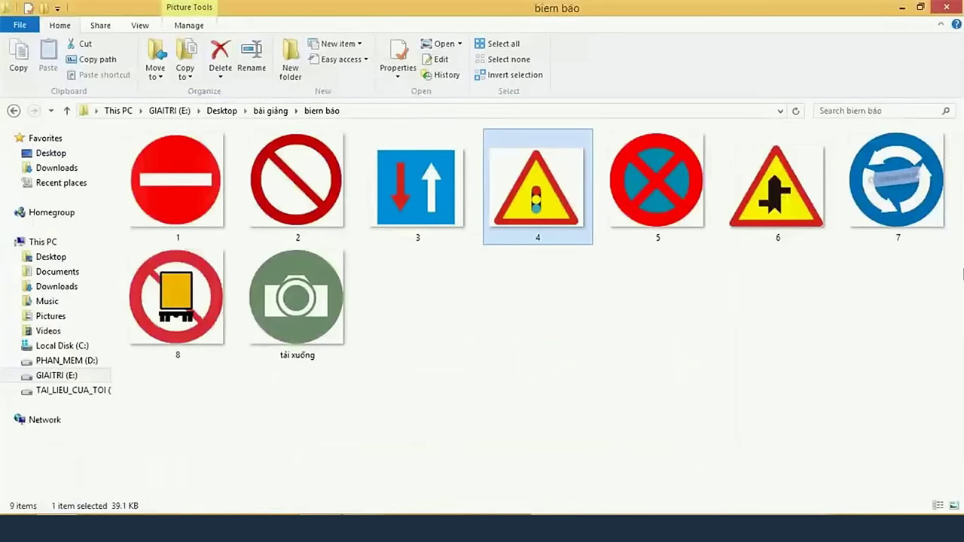
{"action": "key", "text": "alt+Tab"}
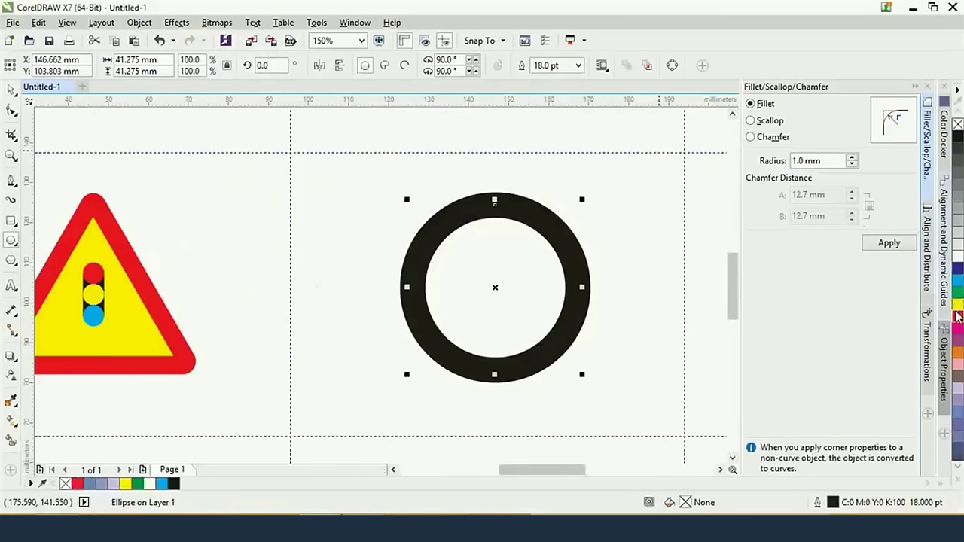
{"action": "right_click", "coordinate": [958, 318]}
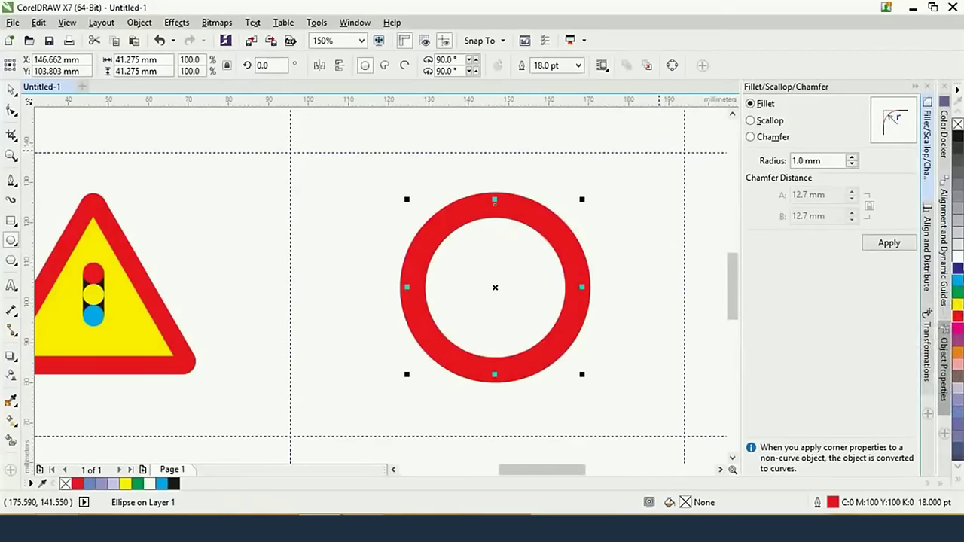
{"action": "left_click", "coordinate": [958, 269]}
{"action": "left_click", "coordinate": [960, 280]}
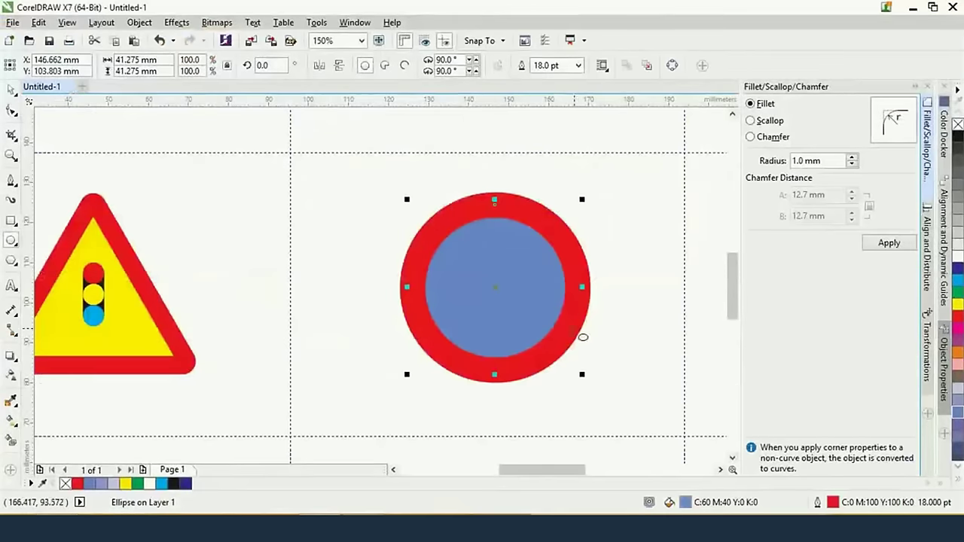
Draw a narrow vertical bar and centre it horizontally and vertically on the circle
{"action": "left_click", "coordinate": [10, 220]}
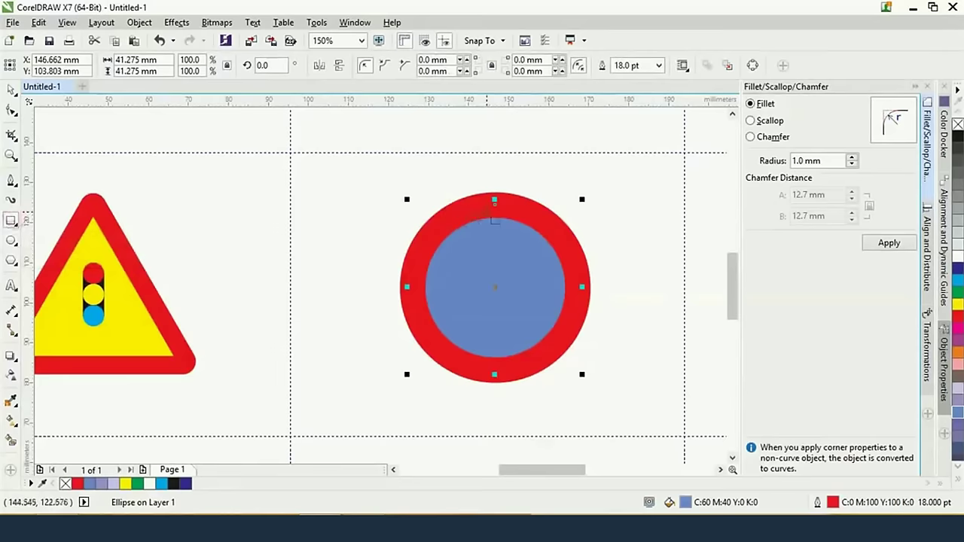
{"action": "left_click_drag", "start_coordinate": [486, 212], "coordinate": [507, 375]}
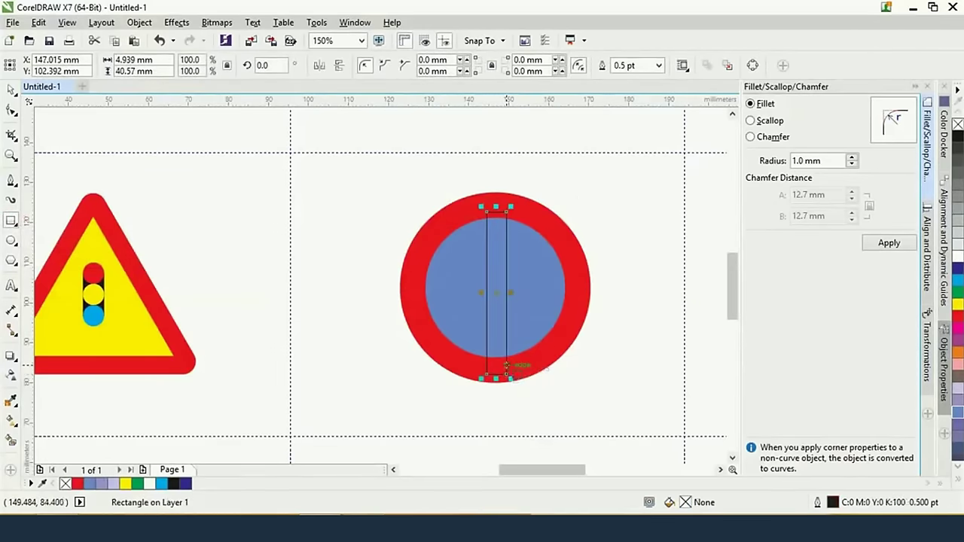
{"action": "left_click", "coordinate": [10, 89]}
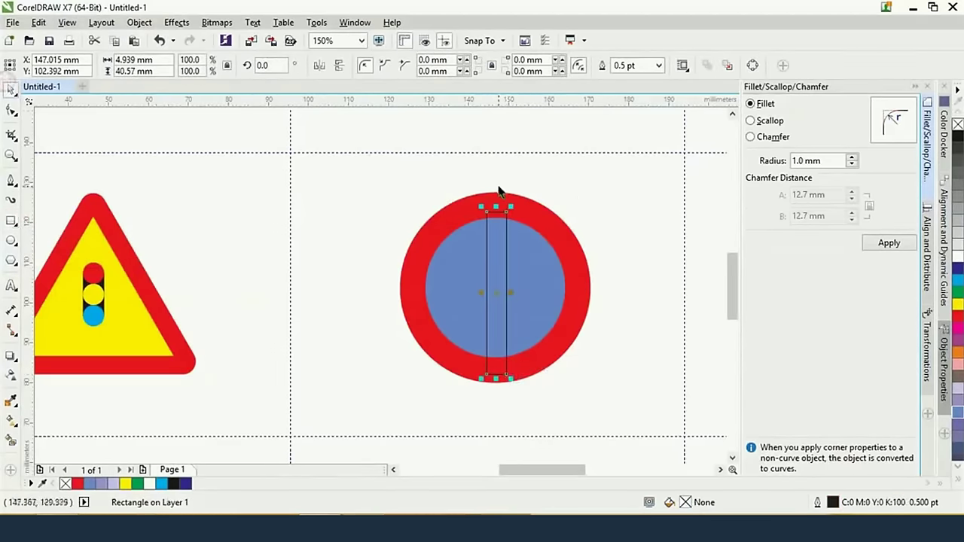
{"action": "left_click", "coordinate": [537, 219], "text": "shift"}
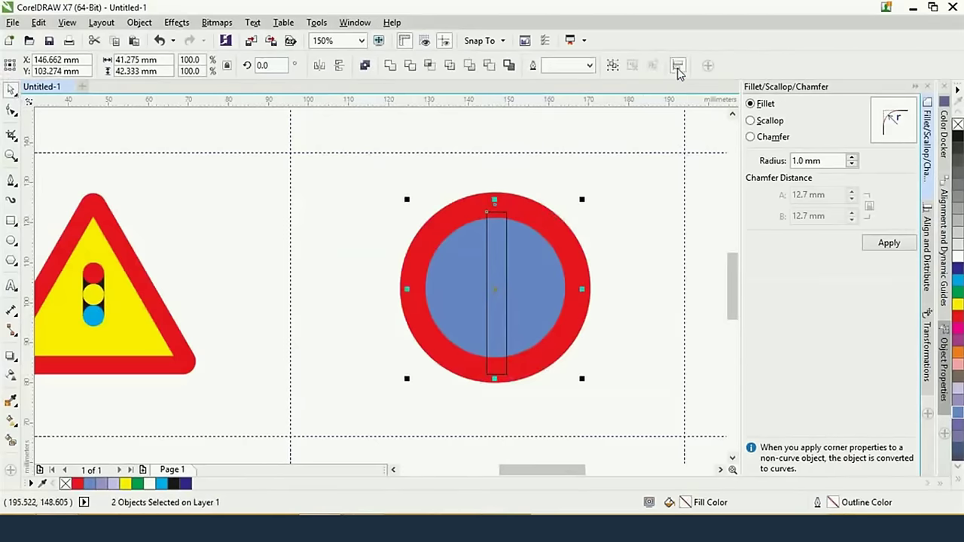
{"action": "left_click", "coordinate": [677, 67]}
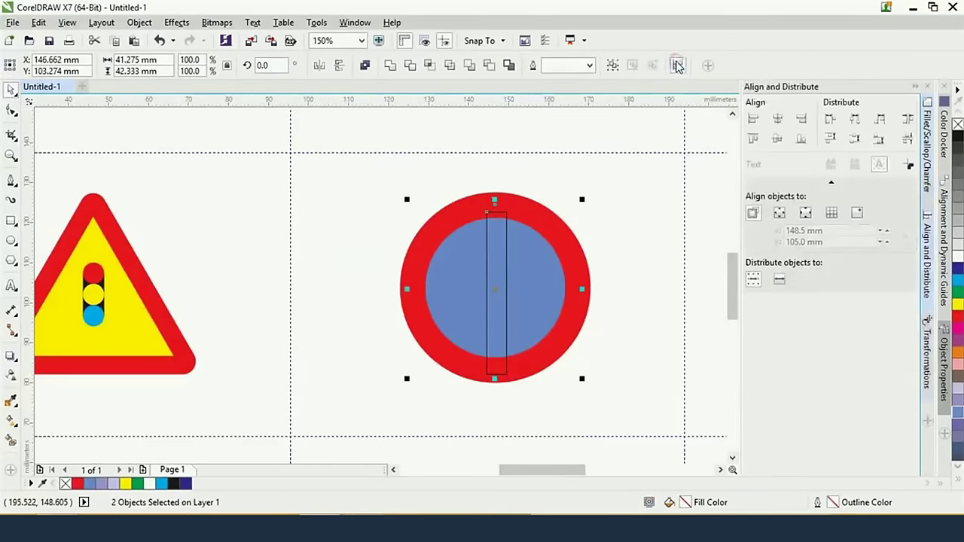
{"action": "left_click", "coordinate": [778, 119]}
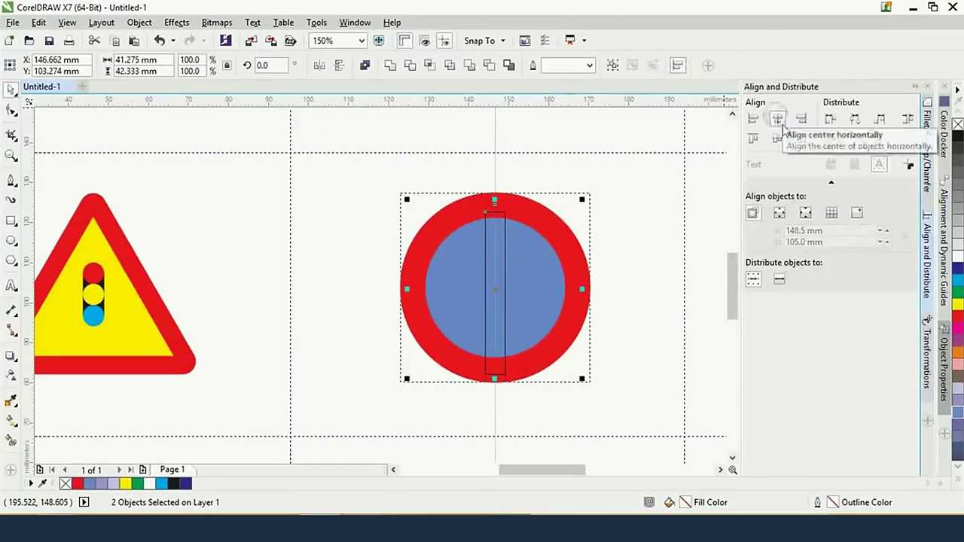
{"action": "left_click", "coordinate": [776, 140]}
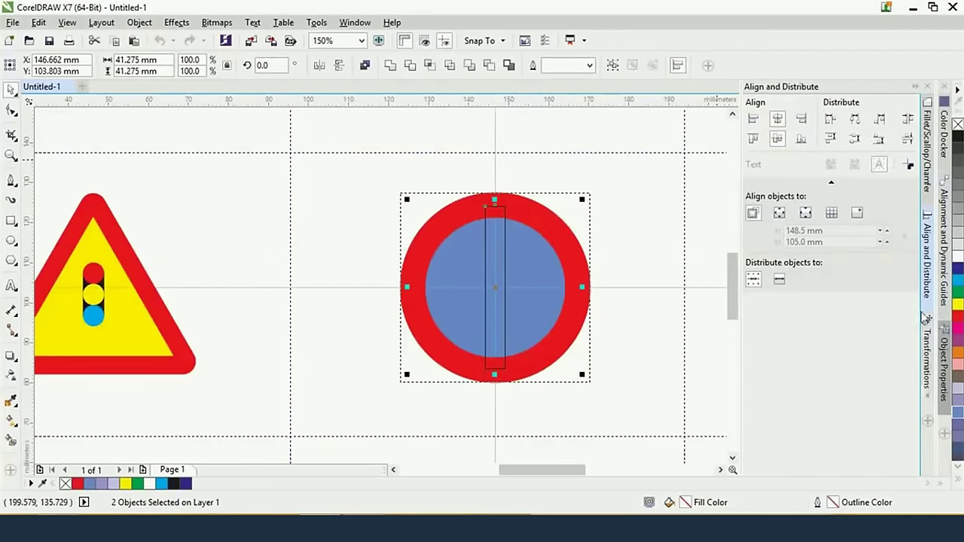
Rotate the bar 45 degrees into a diagonal slash across the circle
{"action": "left_click", "coordinate": [927, 360]}
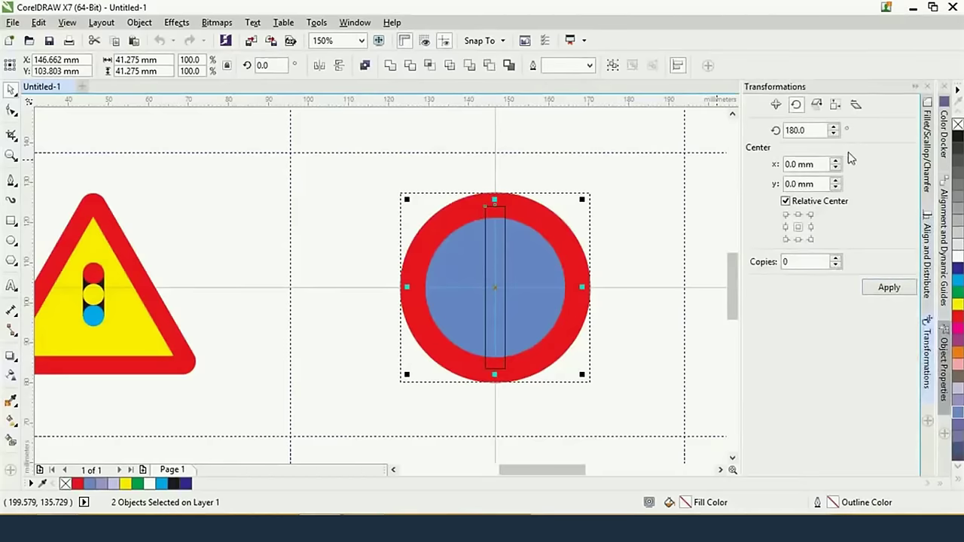
{"action": "left_click", "coordinate": [799, 130]}
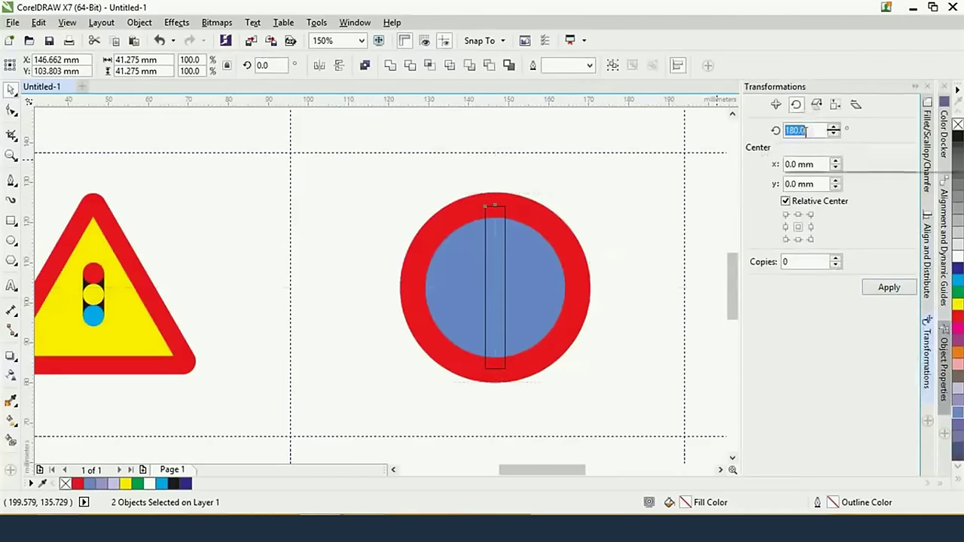
{"action": "type", "text": "45"}
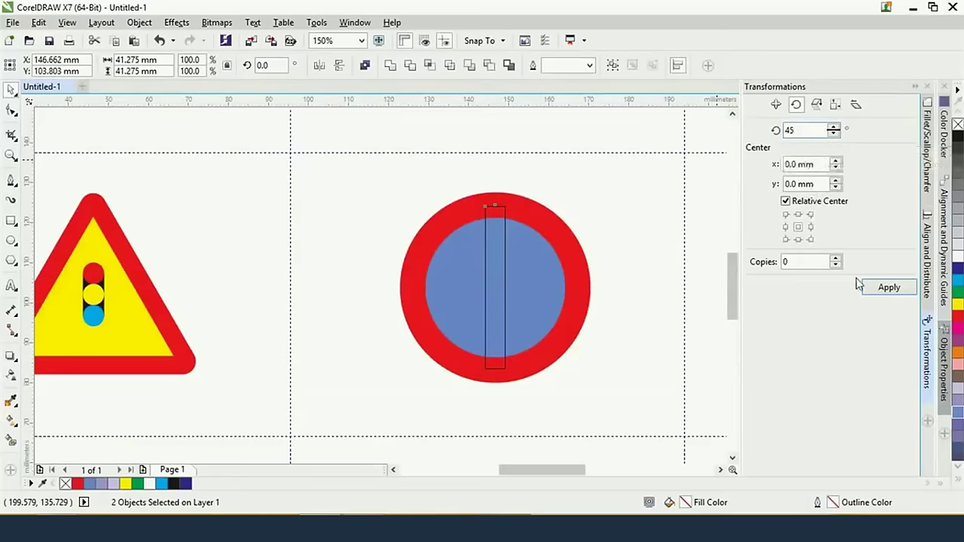
{"action": "left_click", "coordinate": [882, 289]}
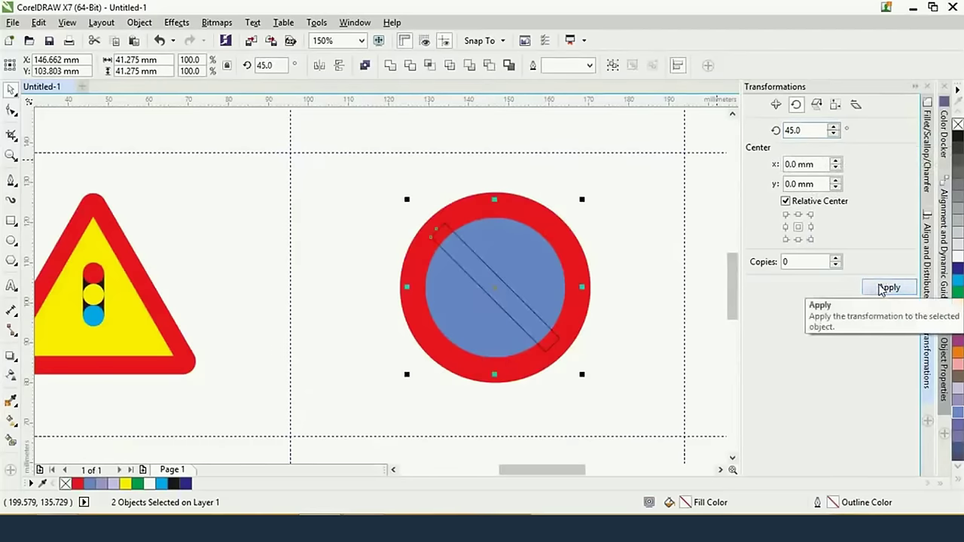
{"action": "key", "text": "alt+Tab"}
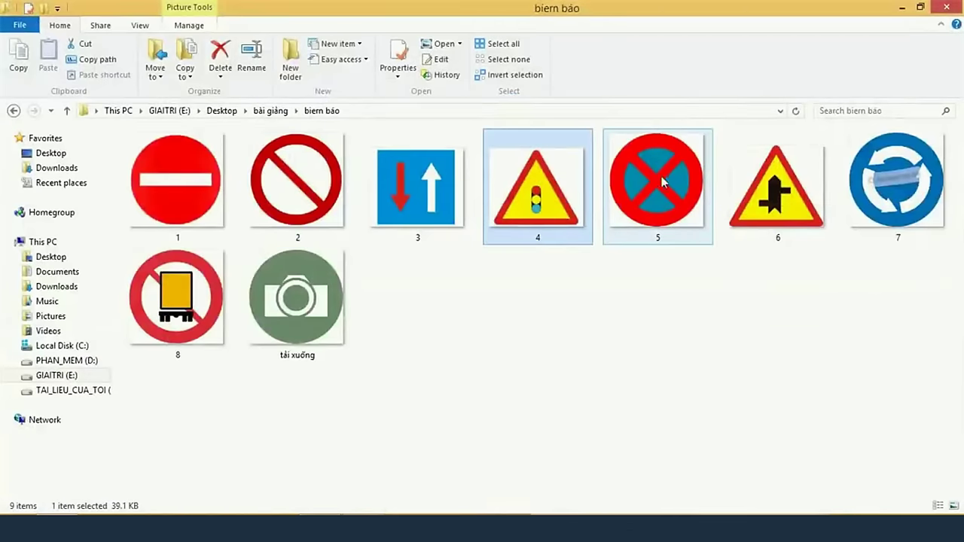
{"action": "key", "text": "alt+Tab"}
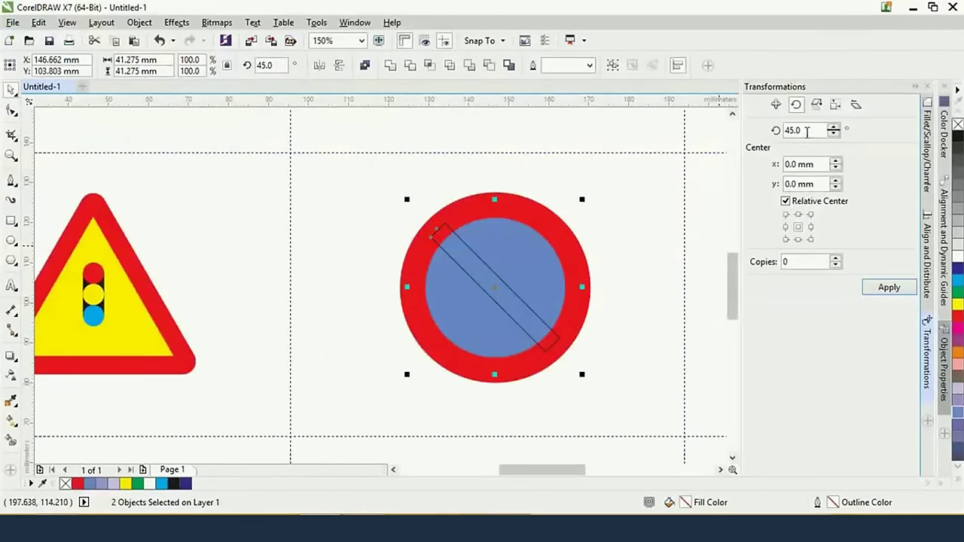
Add one copy of the bar rotated 90 degrees to form an X
{"action": "left_click_drag", "start_coordinate": [807, 130], "coordinate": [750, 151]}
{"action": "type", "text": "90"}
{"action": "double_click", "coordinate": [798, 261]}
{"action": "type", "text": "1"}
{"action": "left_click", "coordinate": [886, 288]}
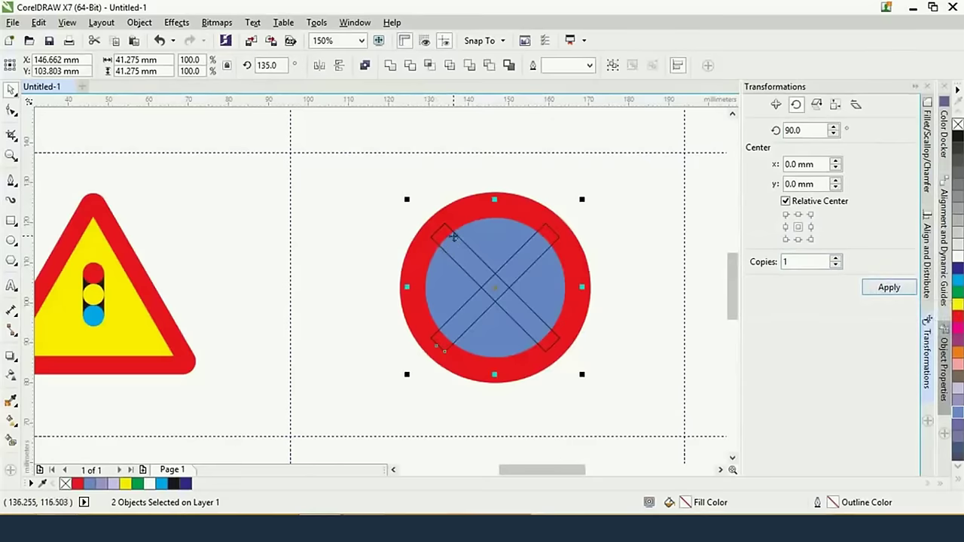
Fill both crossed bars red and remove their outlines
{"action": "left_click", "coordinate": [445, 227], "text": "shift"}
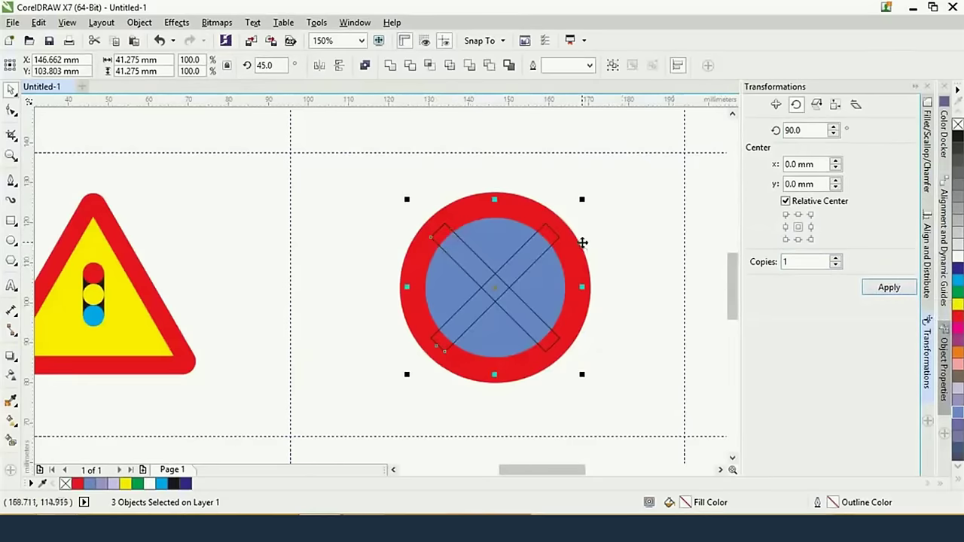
{"action": "left_click", "coordinate": [957, 316]}
{"action": "key", "text": "ctrl+z"}
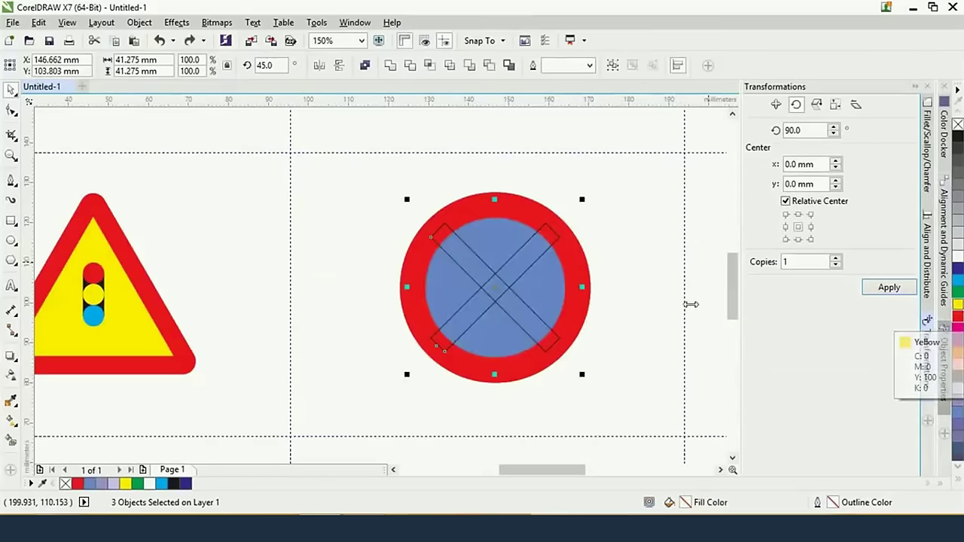
{"action": "left_click", "coordinate": [628, 262]}
{"action": "left_click", "coordinate": [517, 286]}
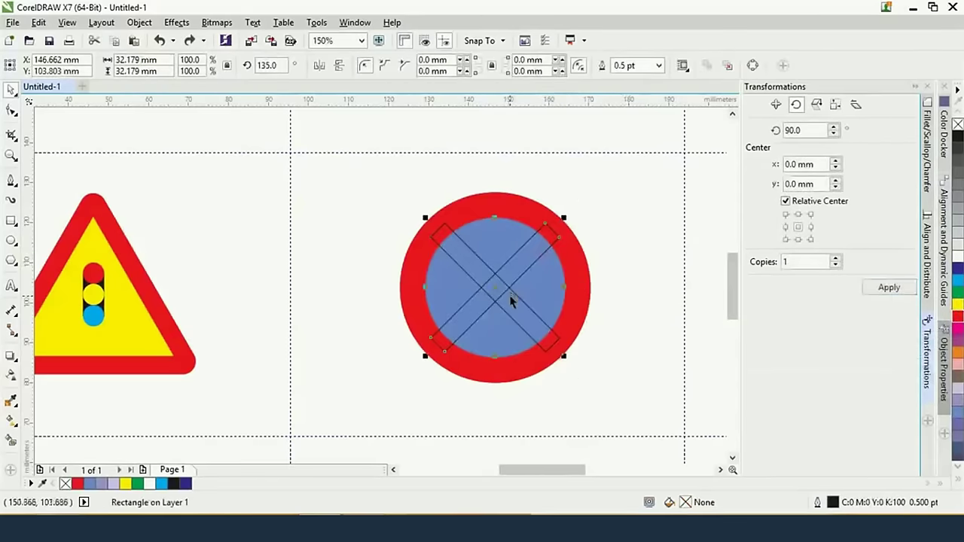
{"action": "left_click", "coordinate": [521, 301], "text": "shift"}
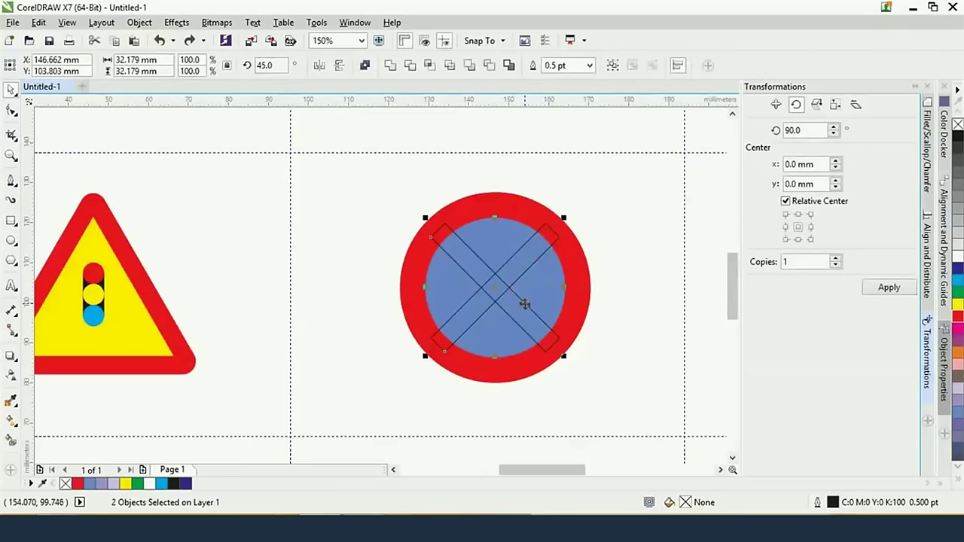
{"action": "left_click", "coordinate": [957, 318]}
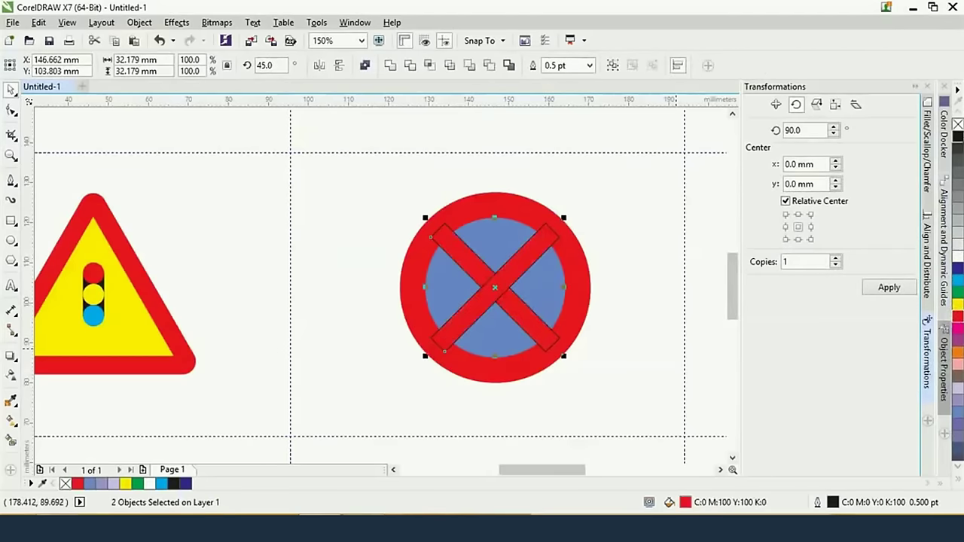
{"action": "right_click", "coordinate": [956, 123]}
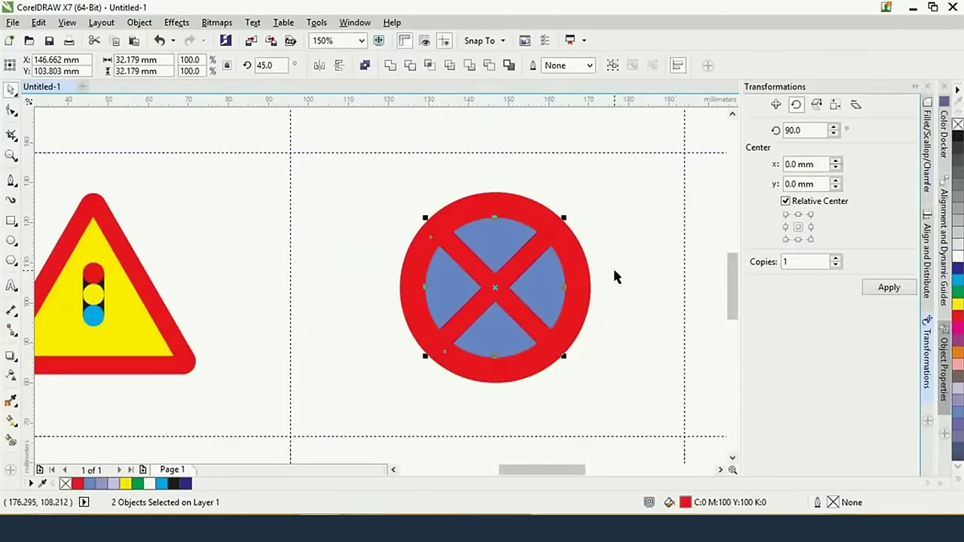
Switch to File Explorer's bien báo folder of reference sign images
{"action": "key", "text": "alt+Tab"}
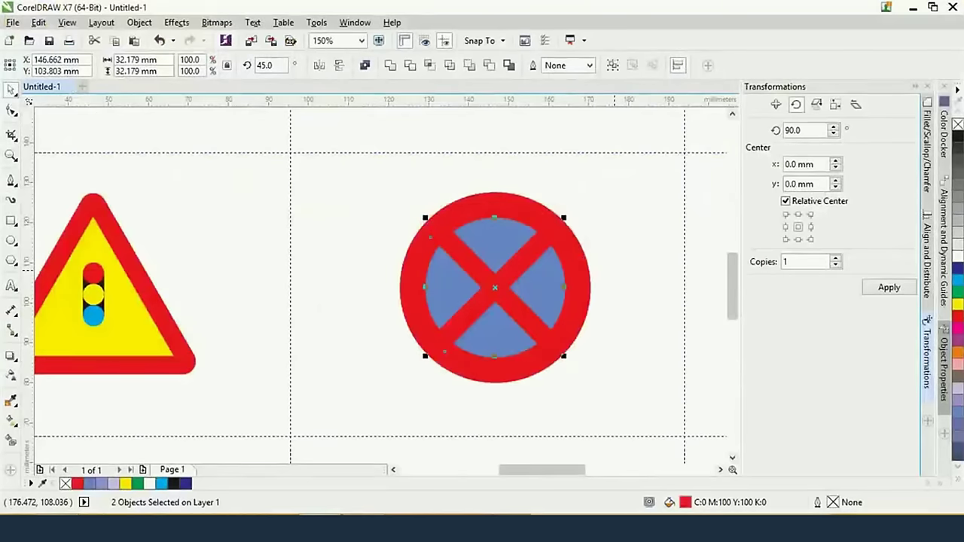
Move the warning triangle beside the round sign and draw a thin 4.939 × 22.049 mm rectangle inside
{"action": "left_click", "coordinate": [160, 331]}
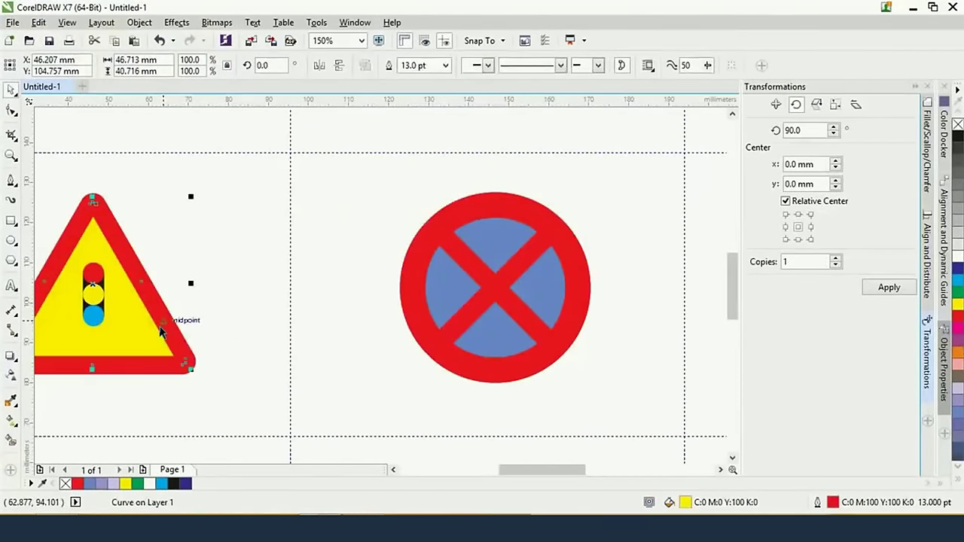
{"action": "left_click_drag", "start_coordinate": [160, 332], "coordinate": [505, 273]}
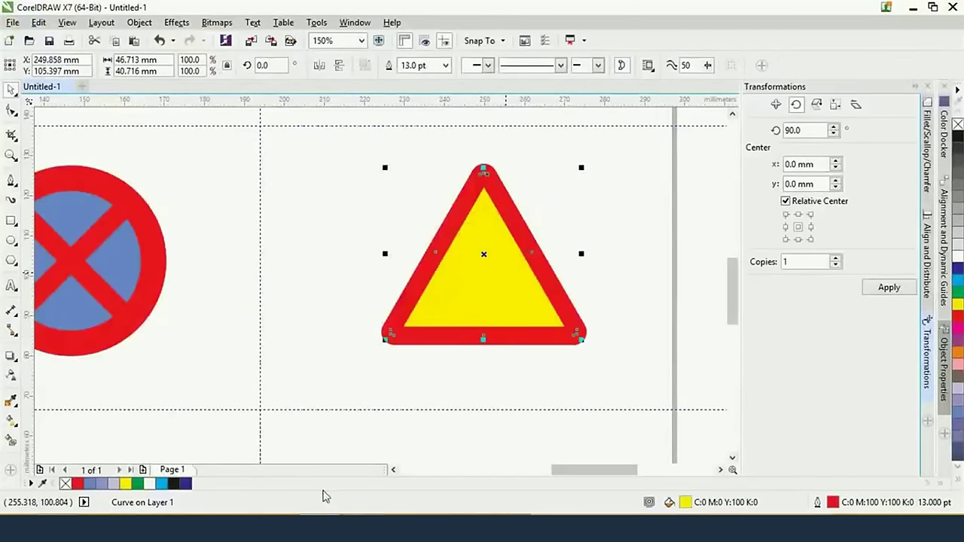
{"action": "left_click", "coordinate": [10, 221]}
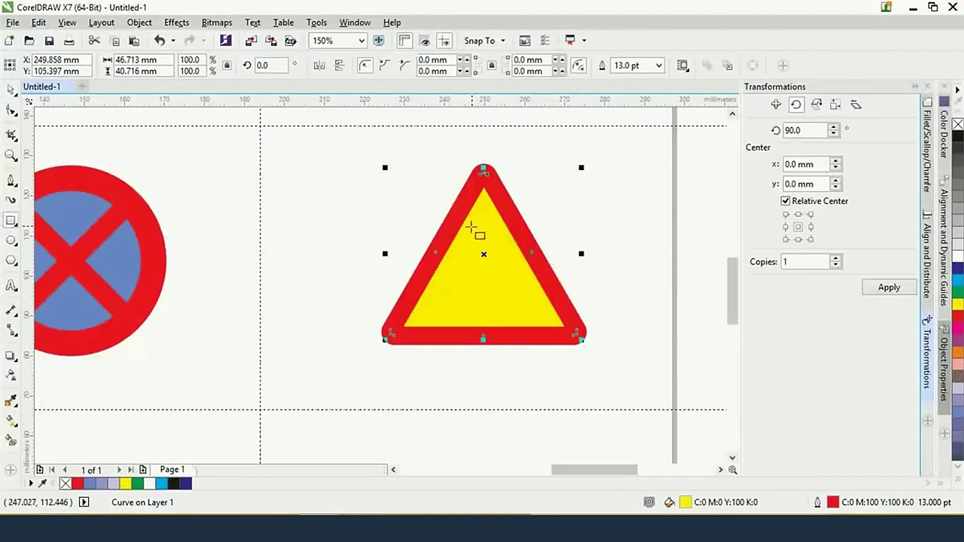
{"action": "left_click_drag", "start_coordinate": [473, 224], "coordinate": [500, 312]}
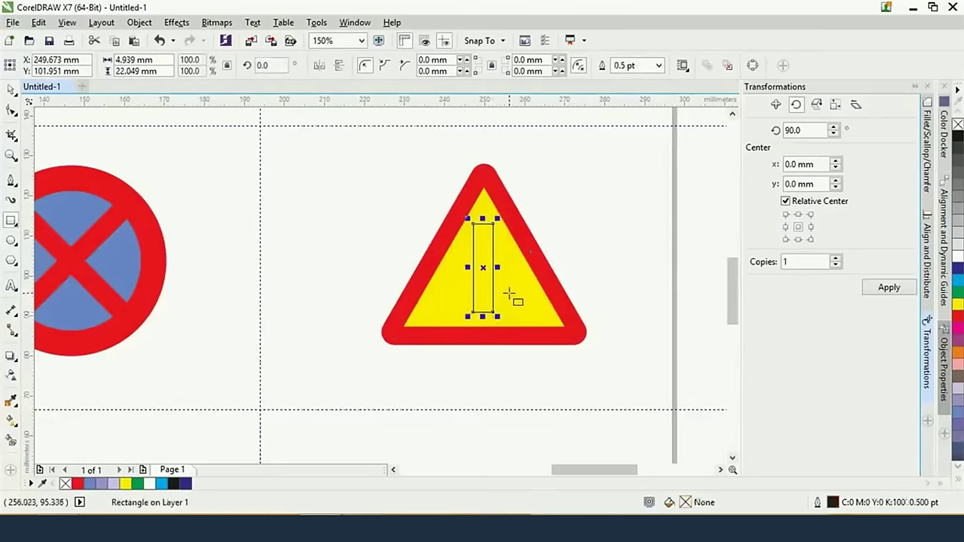
{"action": "scroll", "coordinate": [510, 295], "scroll_direction": "up", "scroll_amount": 1}
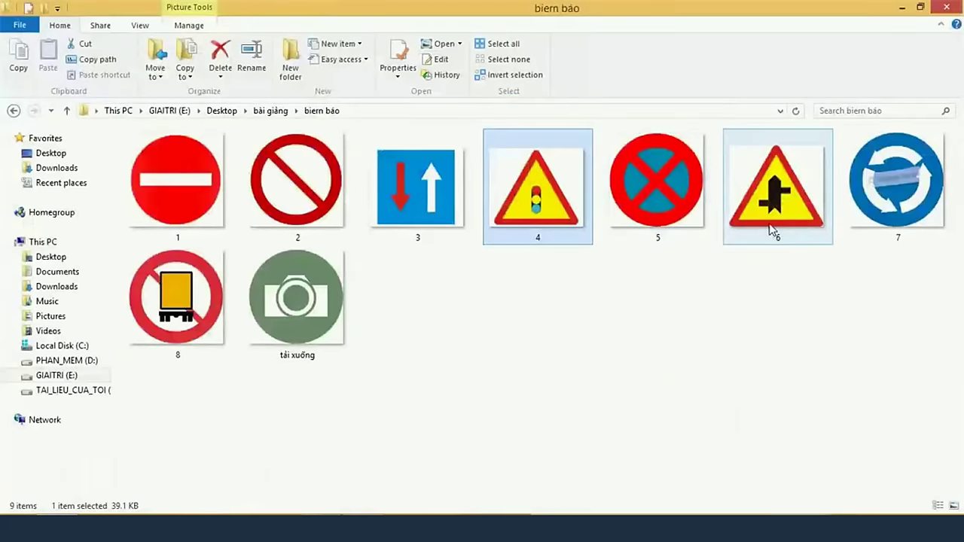
{"action": "mouse_move", "coordinate": [770, 224]}
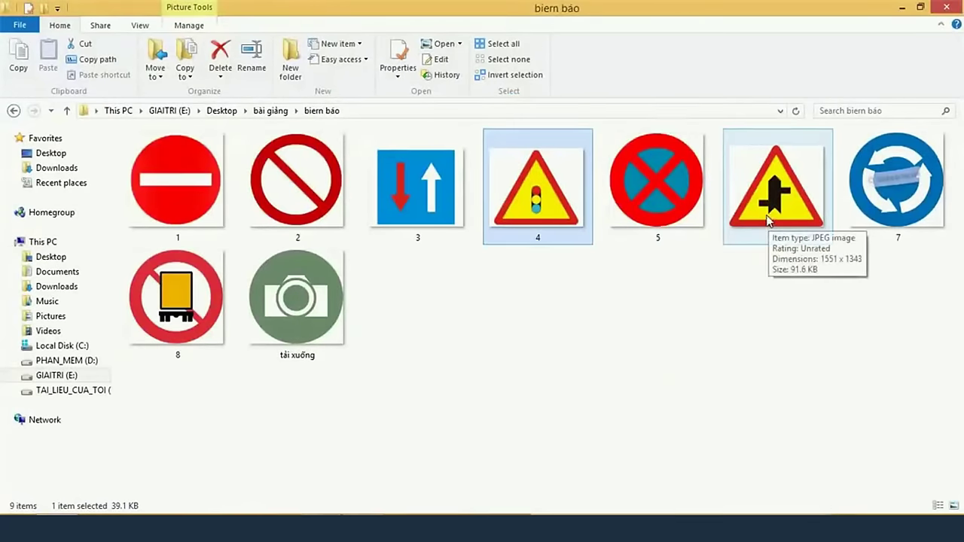
{"action": "key", "text": "alt+Tab"}
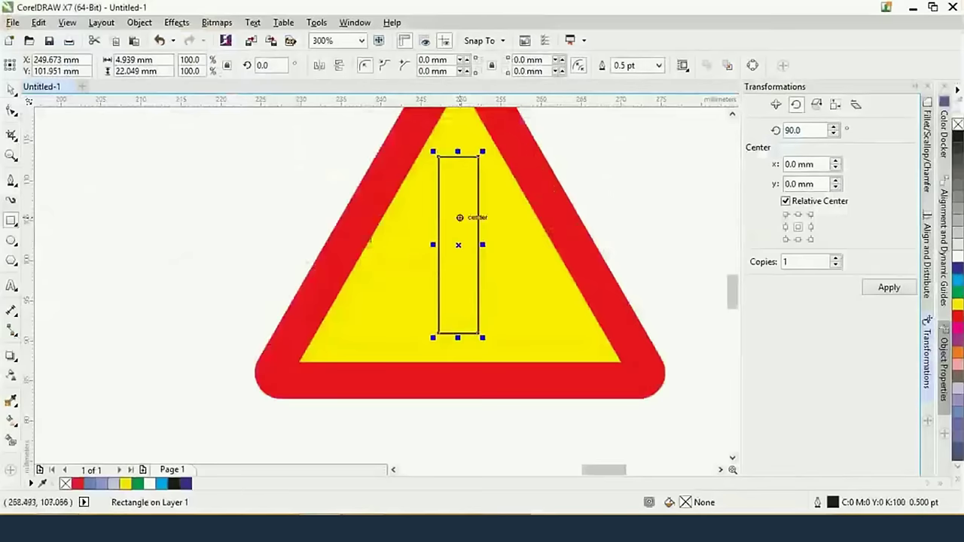
Draw a 3-sided 4.277 × 3.704 mm polygon below the rectangle and select both shapes
{"action": "left_click", "coordinate": [11, 260]}
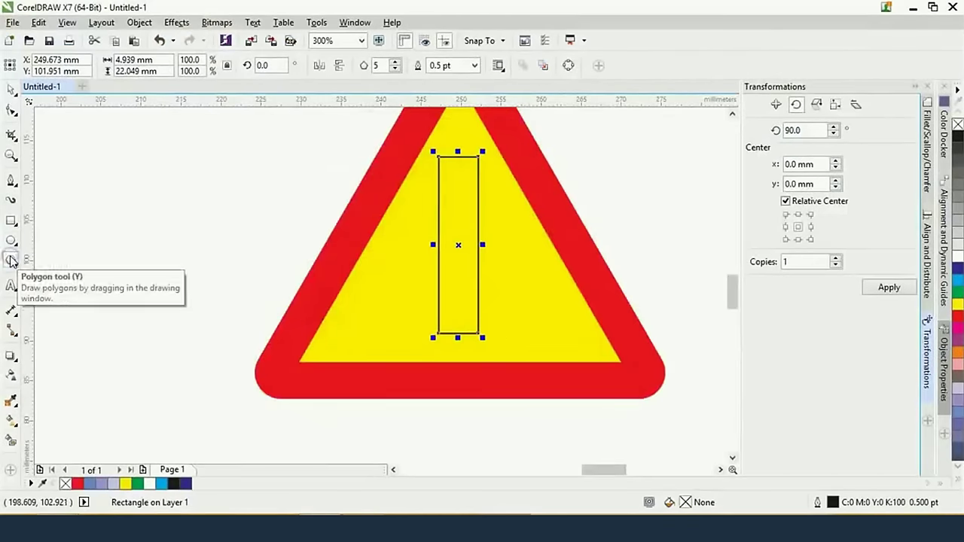
{"action": "left_click_drag", "start_coordinate": [438, 334], "coordinate": [482, 373]}
{"action": "double_click", "coordinate": [375, 66]}
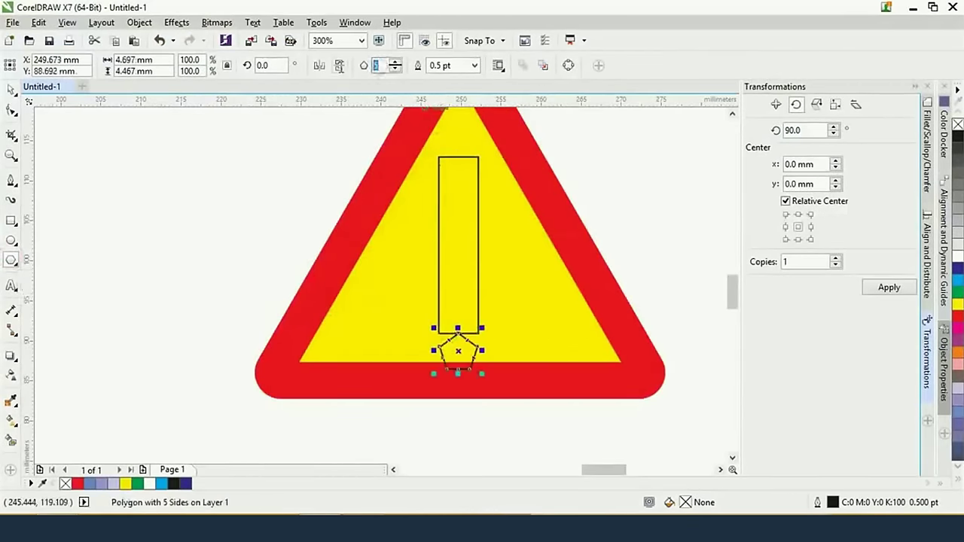
{"action": "type", "text": "3"}
{"action": "key", "text": "Return"}
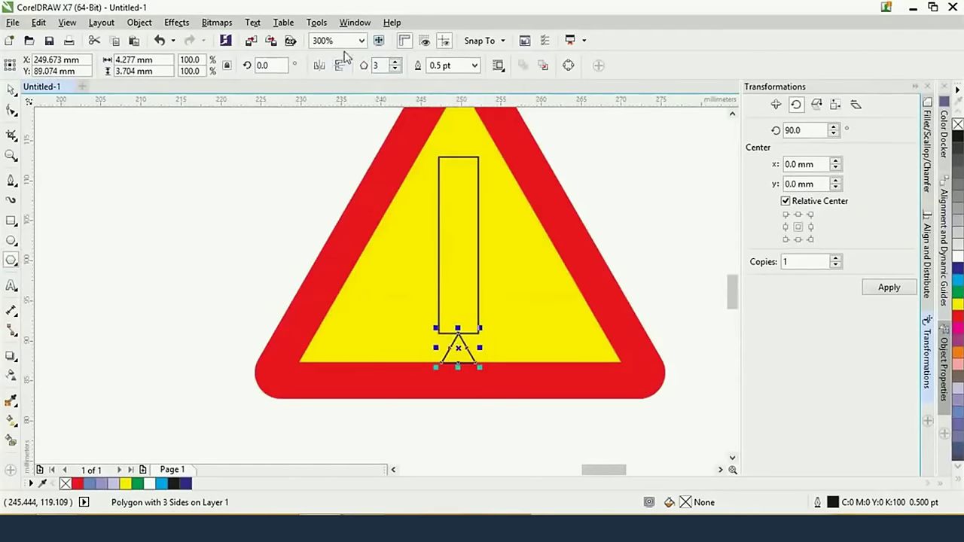
{"action": "left_click", "coordinate": [11, 90]}
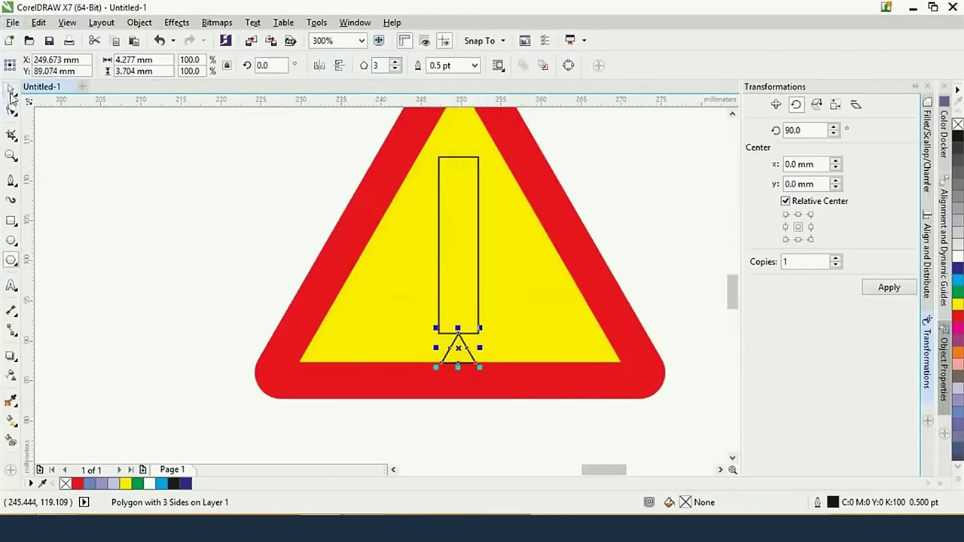
{"action": "left_click", "coordinate": [477, 285], "text": "shift"}
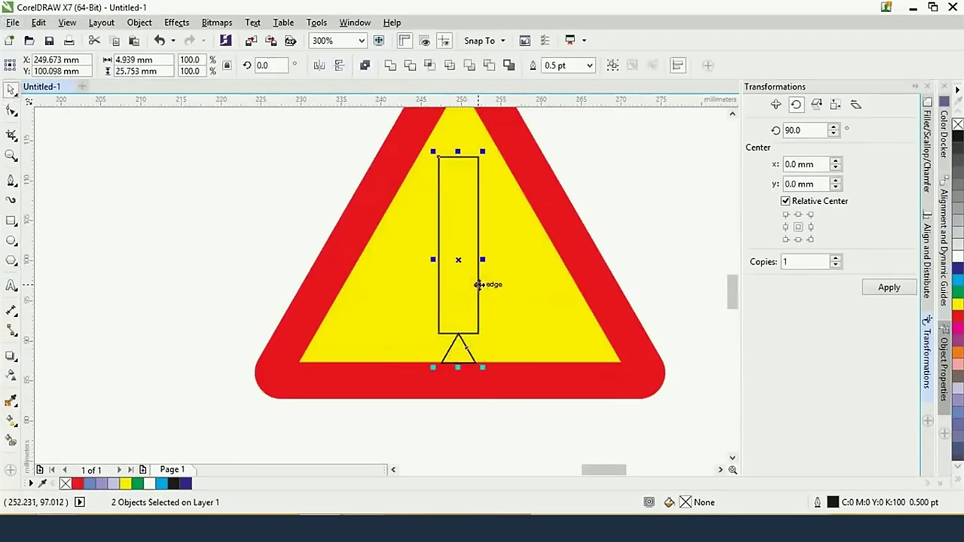
{"action": "left_click", "coordinate": [680, 67]}
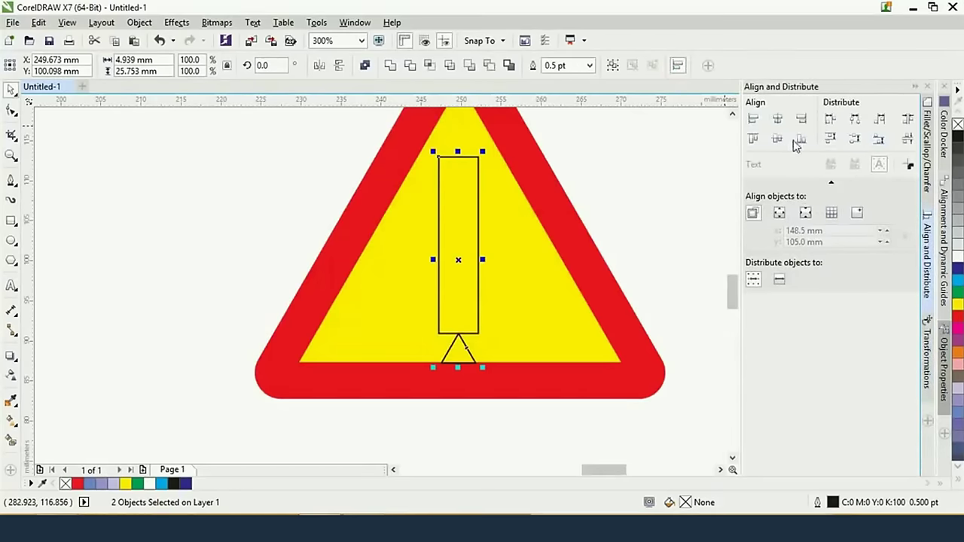
Align the small triangle to the rectangle's bottom and widen it to 4.939 mm
{"action": "left_click", "coordinate": [800, 139]}
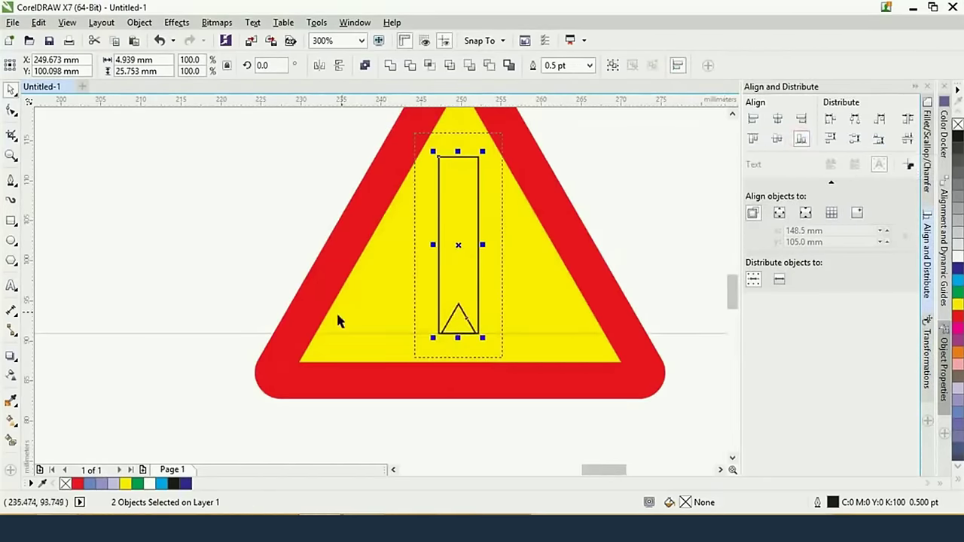
{"action": "left_click", "coordinate": [547, 434]}
{"action": "scroll", "coordinate": [483, 352], "scroll_direction": "up", "scroll_amount": 2}
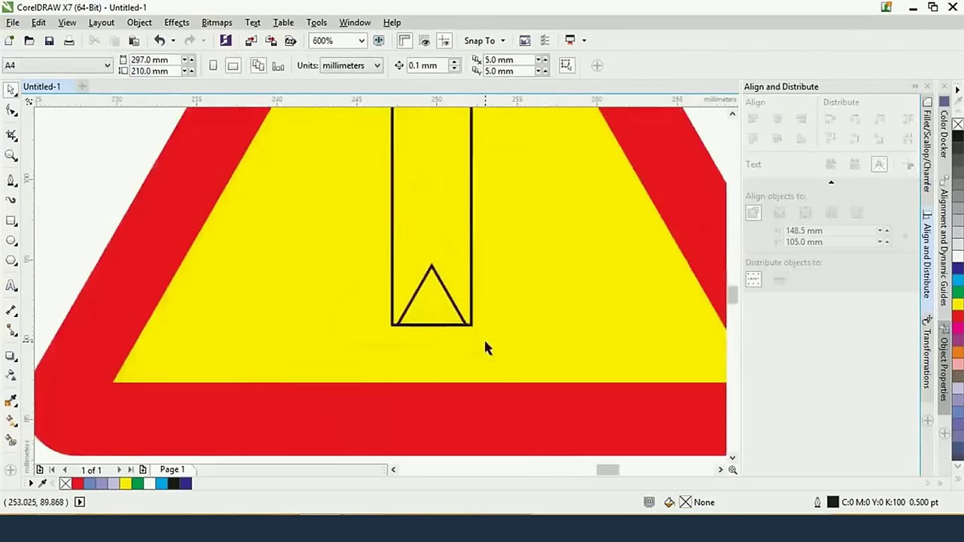
{"action": "left_click", "coordinate": [435, 268]}
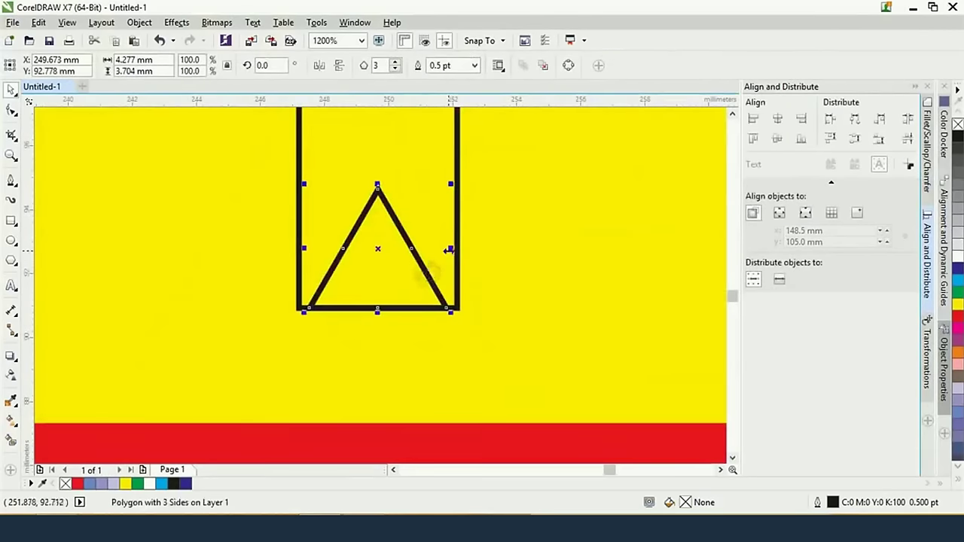
{"action": "left_click_drag", "start_coordinate": [449, 249], "coordinate": [463, 251]}
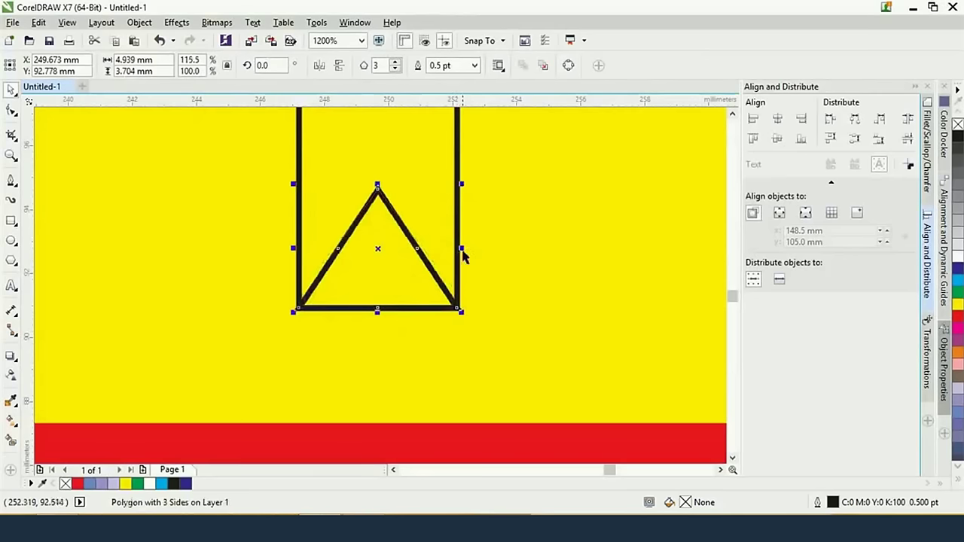
{"action": "scroll", "coordinate": [461, 229], "scroll_direction": "down", "scroll_amount": 1}
{"action": "scroll", "coordinate": [462, 233], "scroll_direction": "down", "scroll_amount": 1}
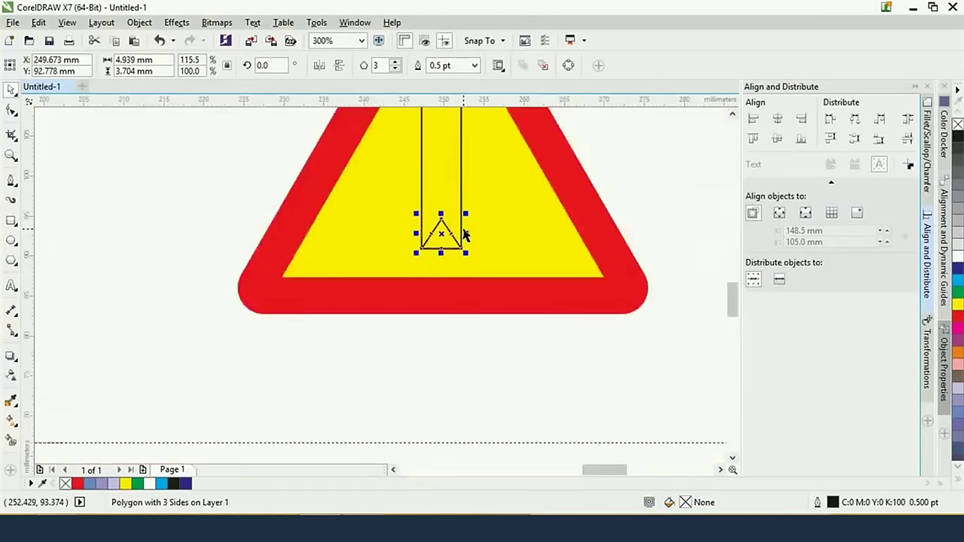
{"action": "scroll", "coordinate": [460, 232], "scroll_direction": "down", "scroll_amount": 1}
{"action": "scroll", "coordinate": [461, 232], "scroll_direction": "up", "scroll_amount": 1}
Trim the triangle out of the rectangle, then undo the trim
{"action": "left_click", "coordinate": [460, 235], "text": "shift"}
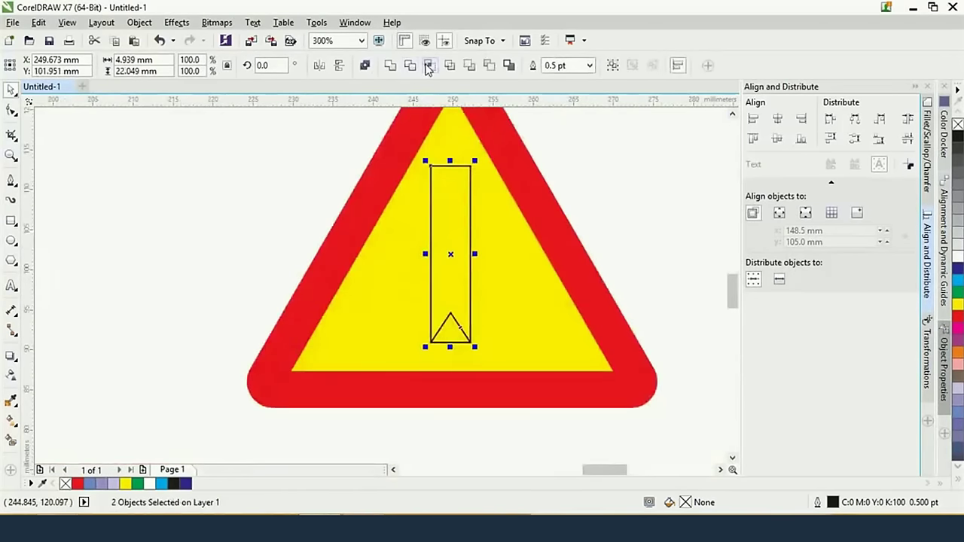
{"action": "left_click", "coordinate": [489, 65]}
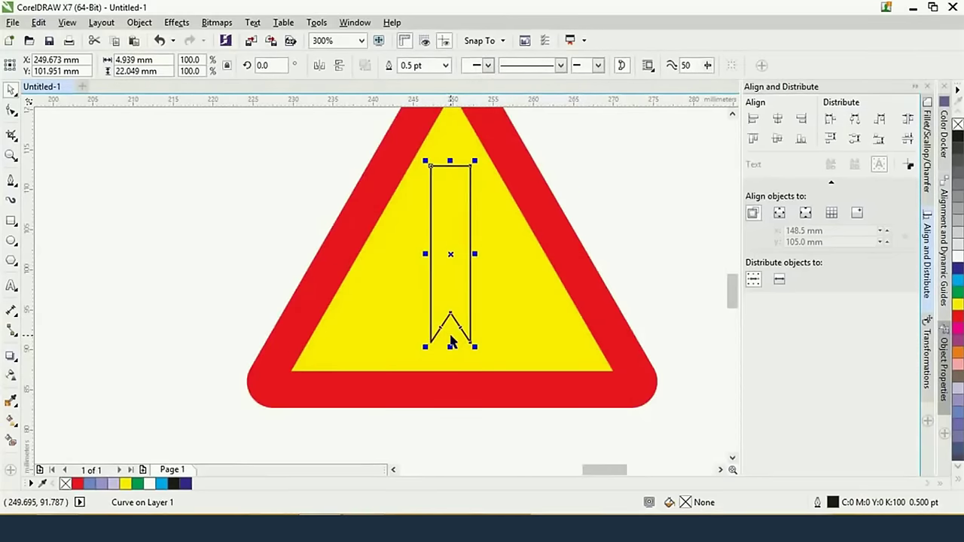
{"action": "key", "text": "ctrl+z"}
Delete the small triangle and select the tall narrow rectangle
{"action": "left_click", "coordinate": [657, 198]}
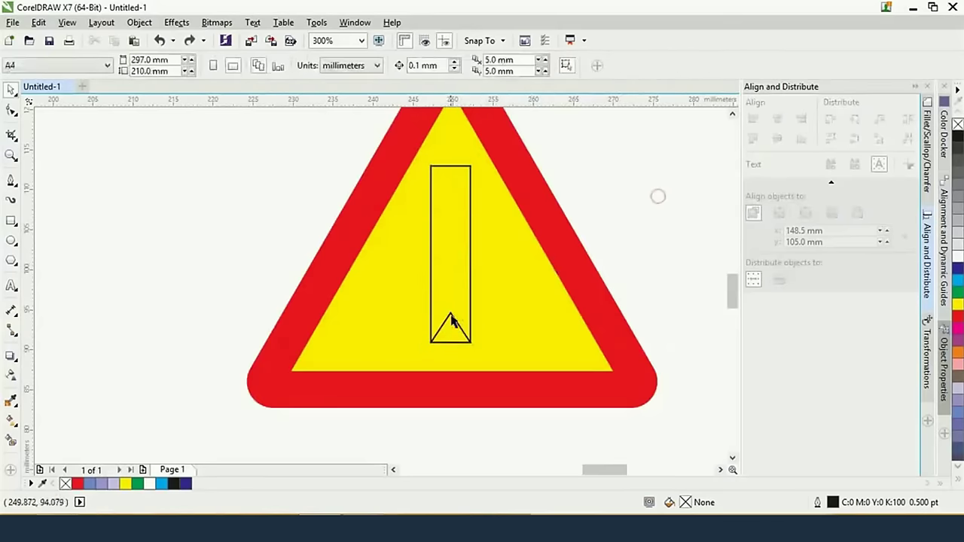
{"action": "left_click", "coordinate": [451, 320]}
{"action": "key", "text": "Delete"}
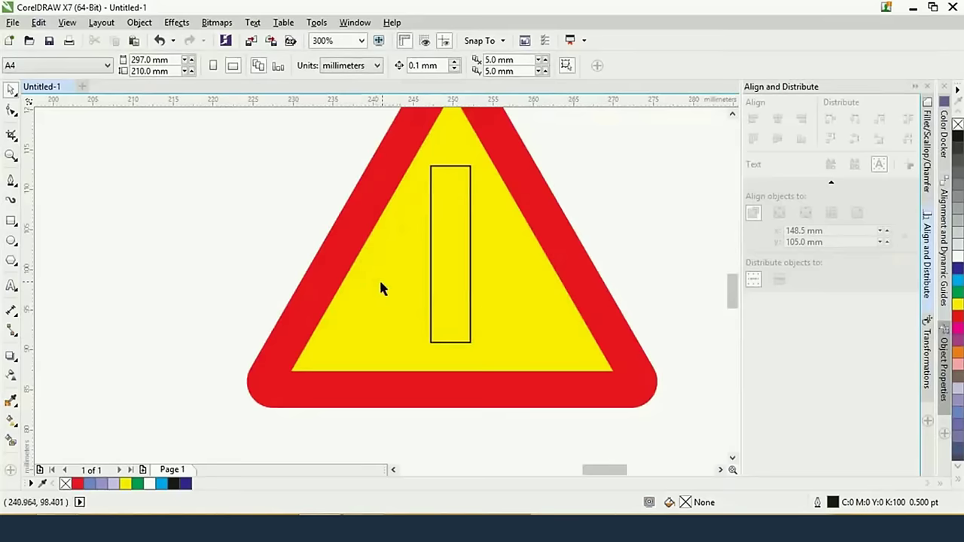
{"action": "left_click", "coordinate": [426, 280]}
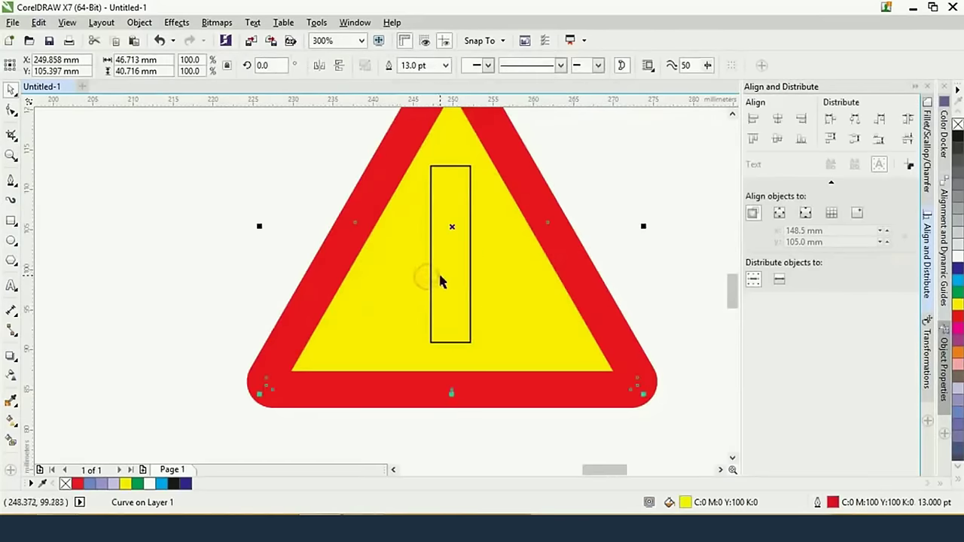
{"action": "left_click", "coordinate": [434, 276]}
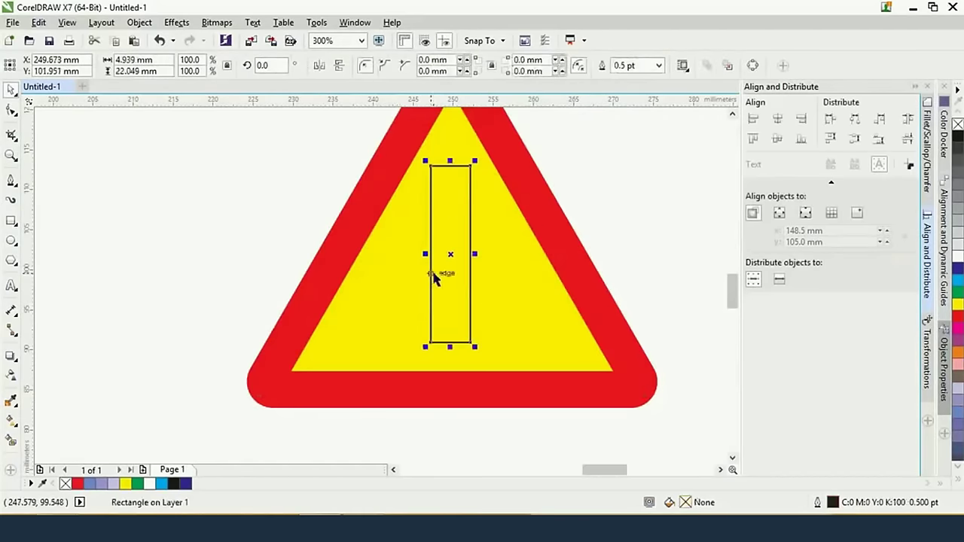
Convert the narrow rectangle to curves and zoom to check it inside the triangle
{"action": "right_click", "coordinate": [456, 231]}
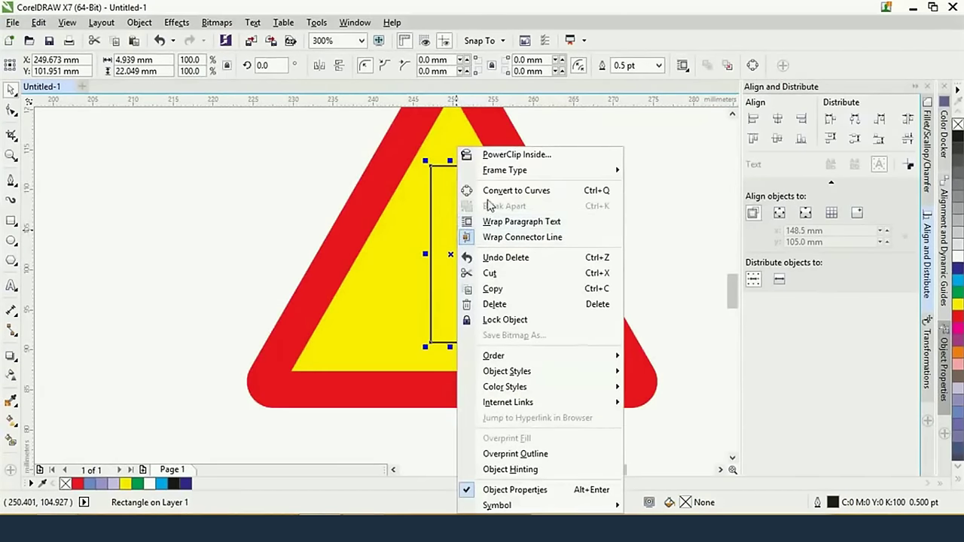
{"action": "left_click", "coordinate": [512, 197]}
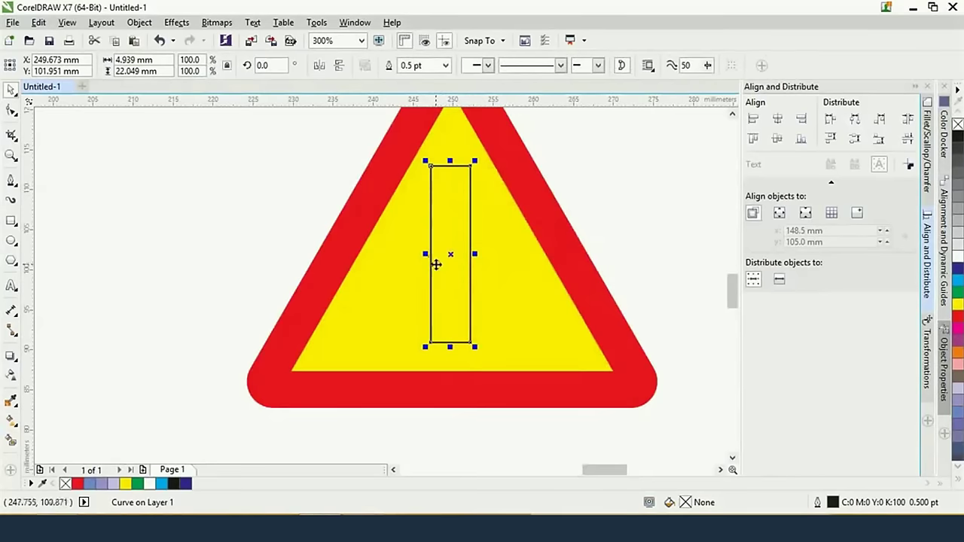
{"action": "scroll", "coordinate": [529, 338], "scroll_direction": "up", "scroll_amount": 2}
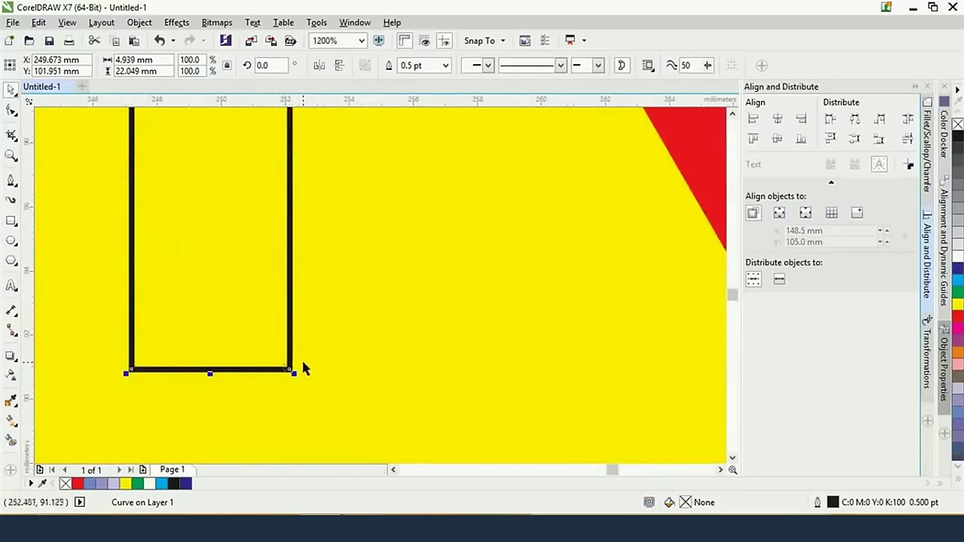
{"action": "scroll", "coordinate": [246, 401], "scroll_direction": "up", "scroll_amount": 2}
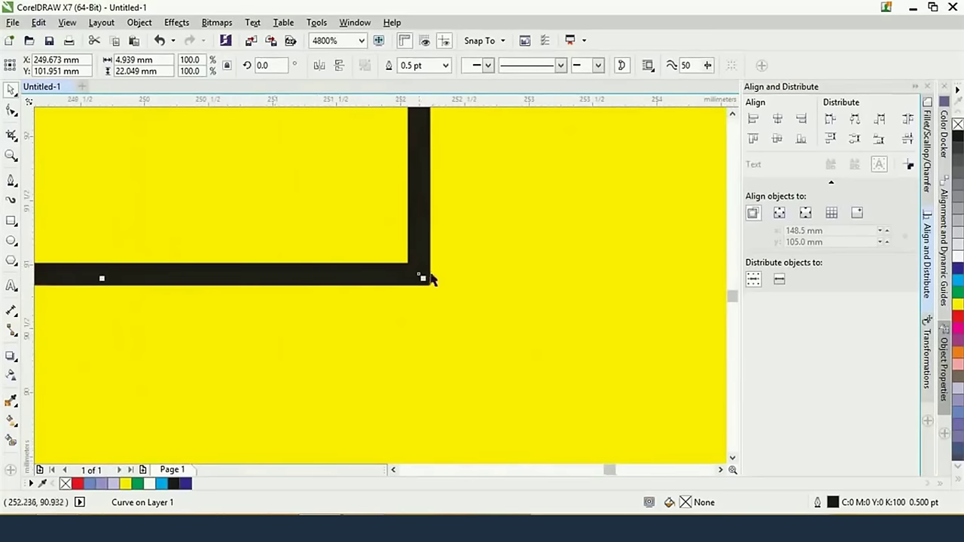
{"action": "scroll", "coordinate": [426, 275], "scroll_direction": "down", "scroll_amount": 6}
{"action": "scroll", "coordinate": [427, 301], "scroll_direction": "up", "scroll_amount": 1}
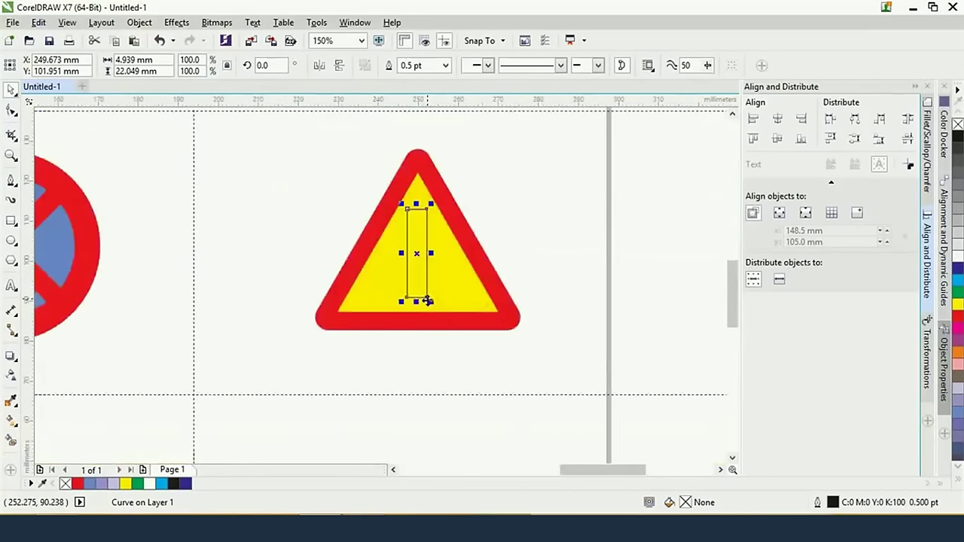
{"action": "scroll", "coordinate": [427, 301], "scroll_direction": "up", "scroll_amount": 1}
{"action": "scroll", "coordinate": [462, 239], "scroll_direction": "up", "scroll_amount": 1}
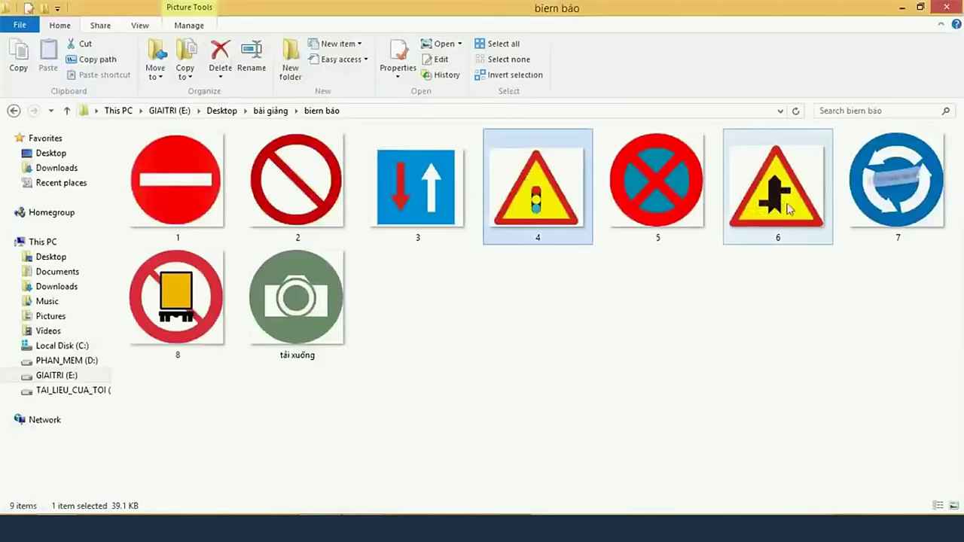
View sign image 6, the side-road junction sign, in Photo Viewer, then return to CorelDRAW
{"action": "left_click", "coordinate": [806, 197]}
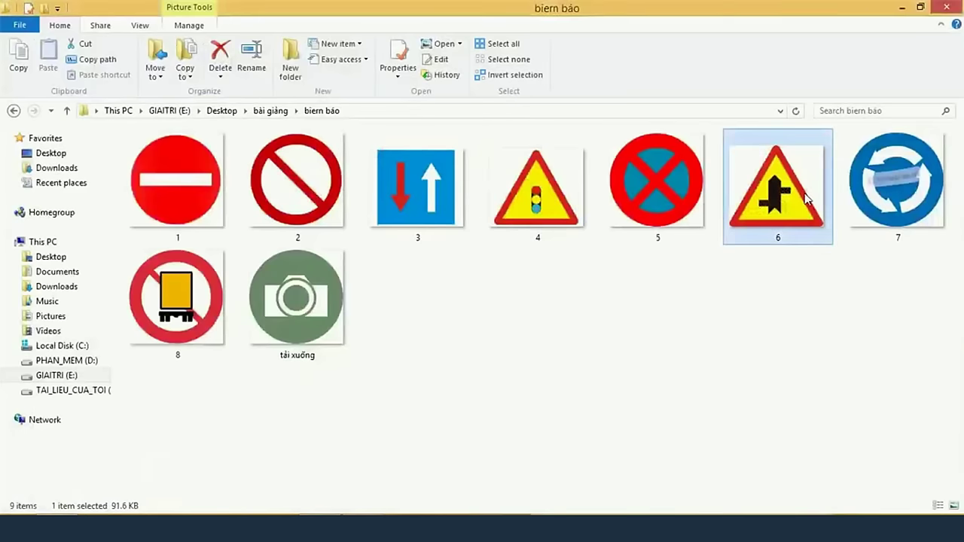
{"action": "double_click", "coordinate": [805, 197]}
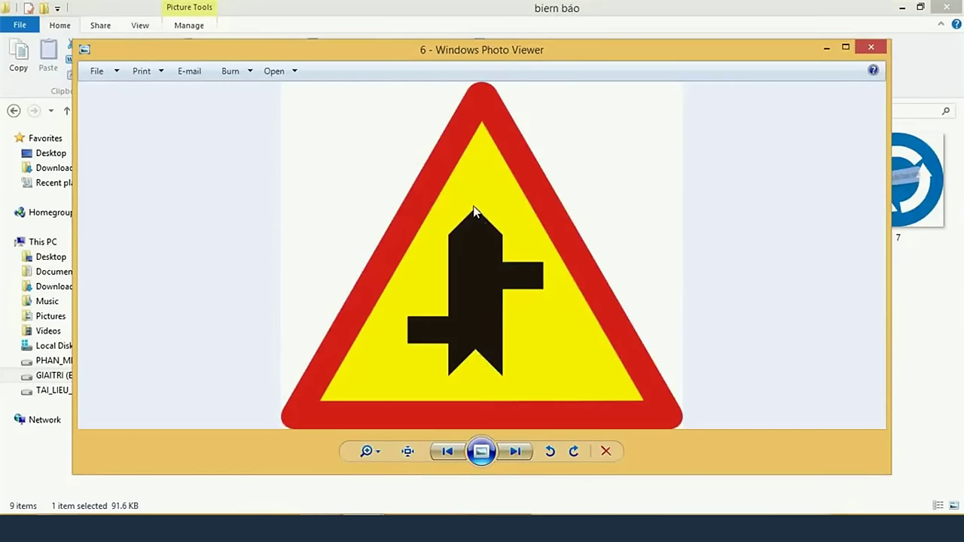
{"action": "left_click", "coordinate": [322, 527]}
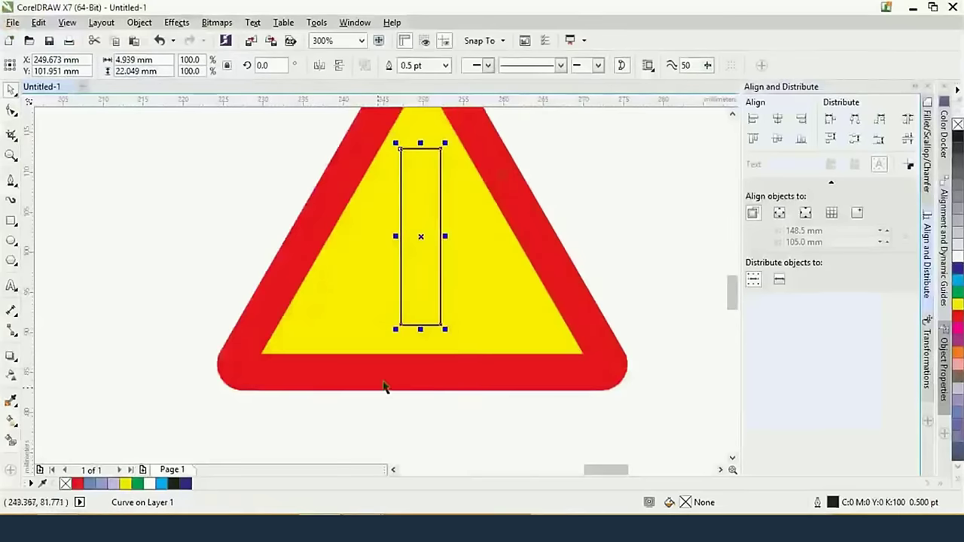
Zoom in on the thin rectangle's bottom and put it into Shape Tool node editing
{"action": "scroll", "coordinate": [419, 344], "scroll_direction": "up", "scroll_amount": 1}
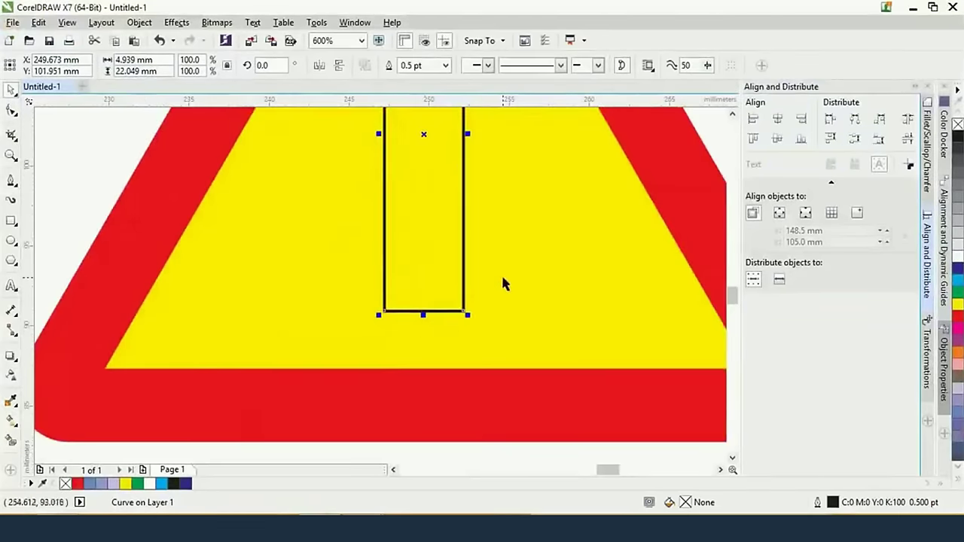
{"action": "left_click_drag", "start_coordinate": [500, 272], "coordinate": [508, 291]}
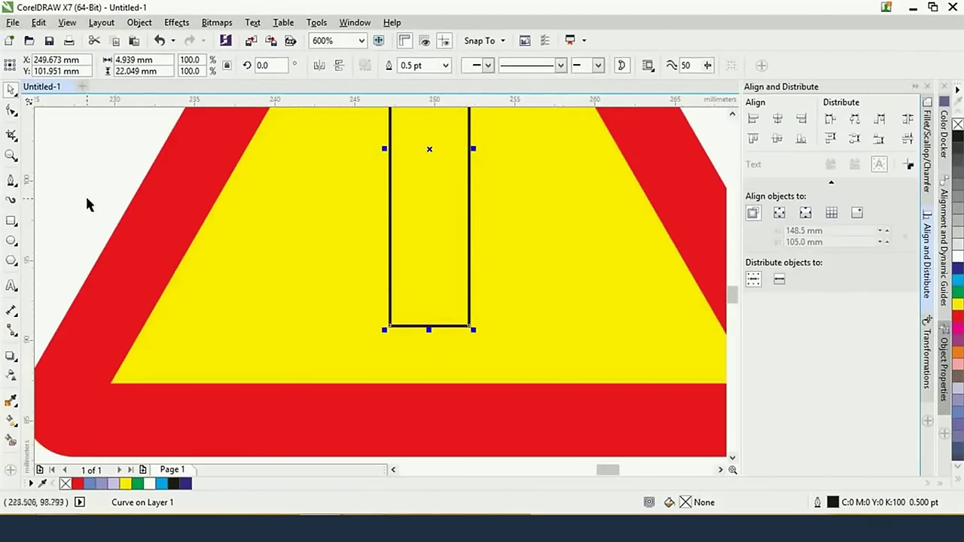
{"action": "left_click", "coordinate": [11, 180]}
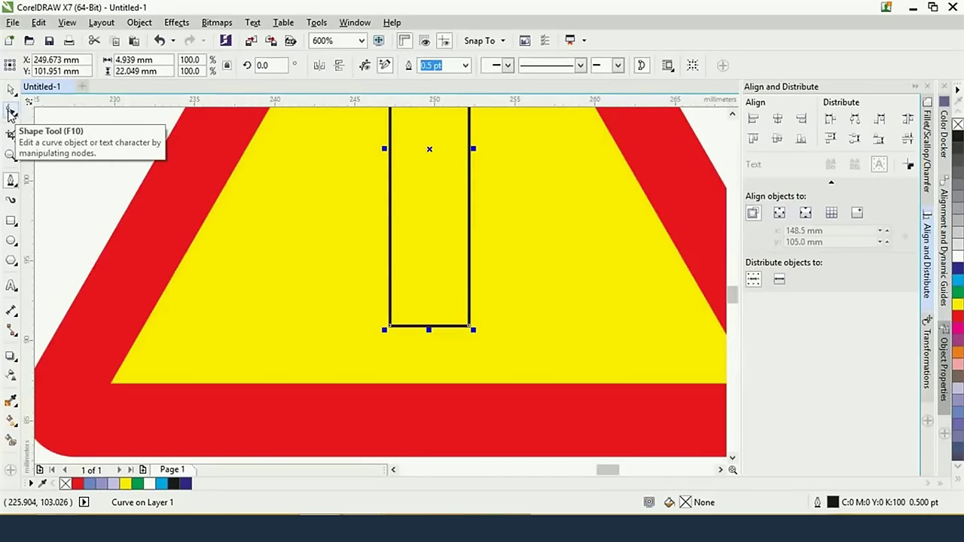
{"action": "left_click", "coordinate": [10, 113]}
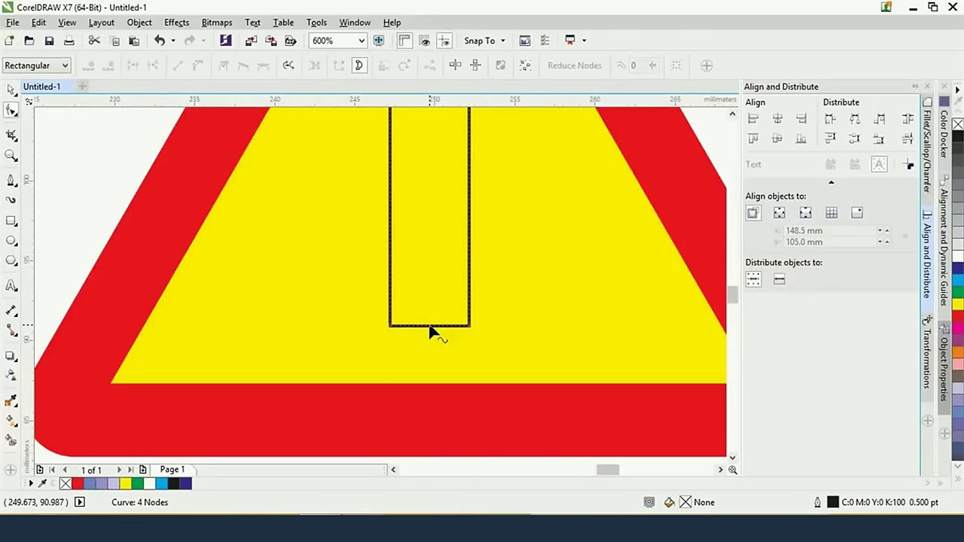
Add a middle node on the bar's bottom edge and pull it up into a V-notch
{"action": "double_click", "coordinate": [430, 327]}
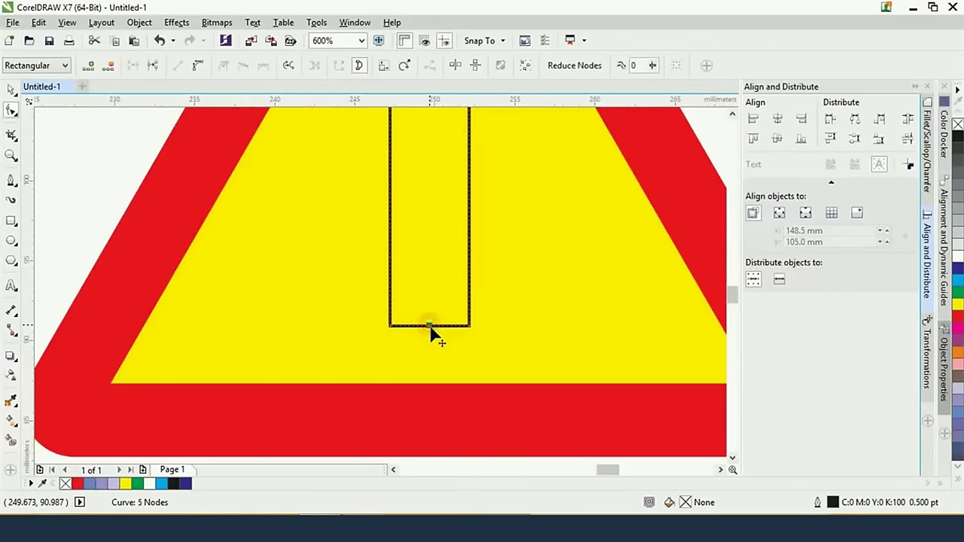
{"action": "scroll", "coordinate": [430, 327], "scroll_direction": "up", "scroll_amount": 1}
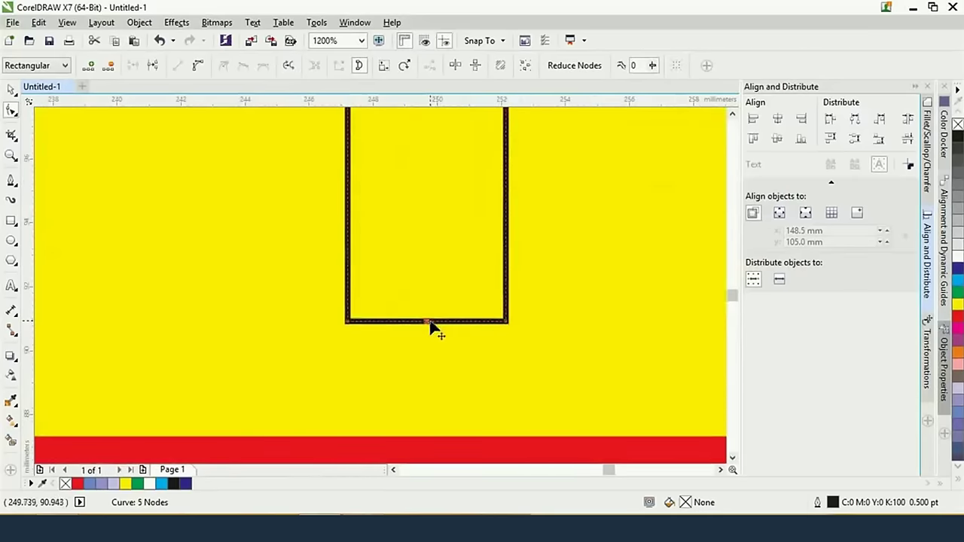
{"action": "scroll", "coordinate": [430, 326], "scroll_direction": "down", "scroll_amount": 1}
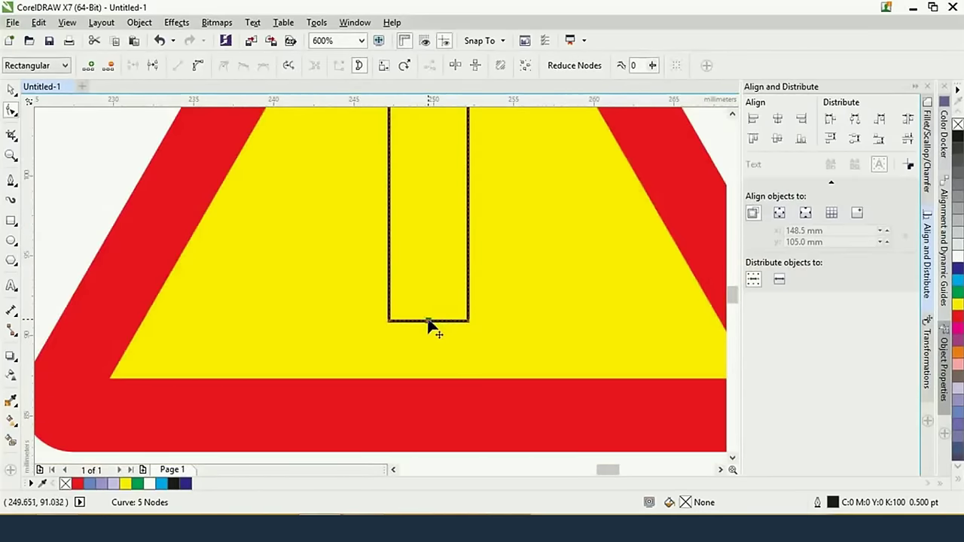
{"action": "left_click_drag", "start_coordinate": [428, 322], "coordinate": [428, 273]}
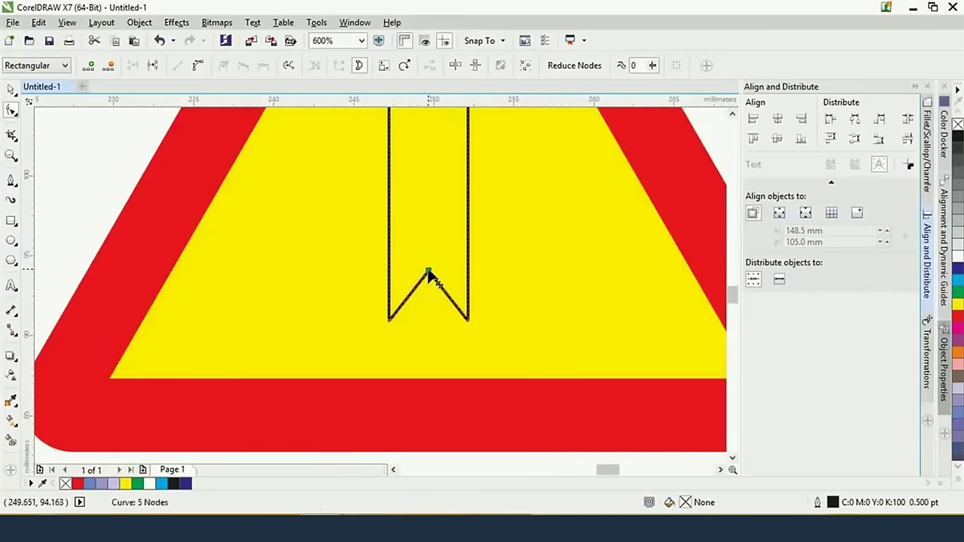
{"action": "scroll", "coordinate": [409, 280], "scroll_direction": "down", "scroll_amount": 1}
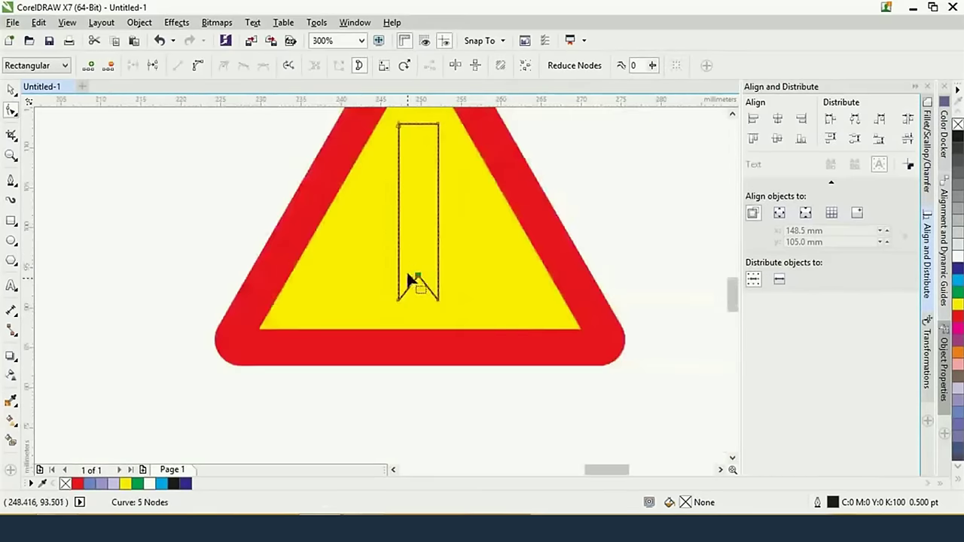
{"action": "scroll", "coordinate": [414, 193], "scroll_direction": "up", "scroll_amount": 2}
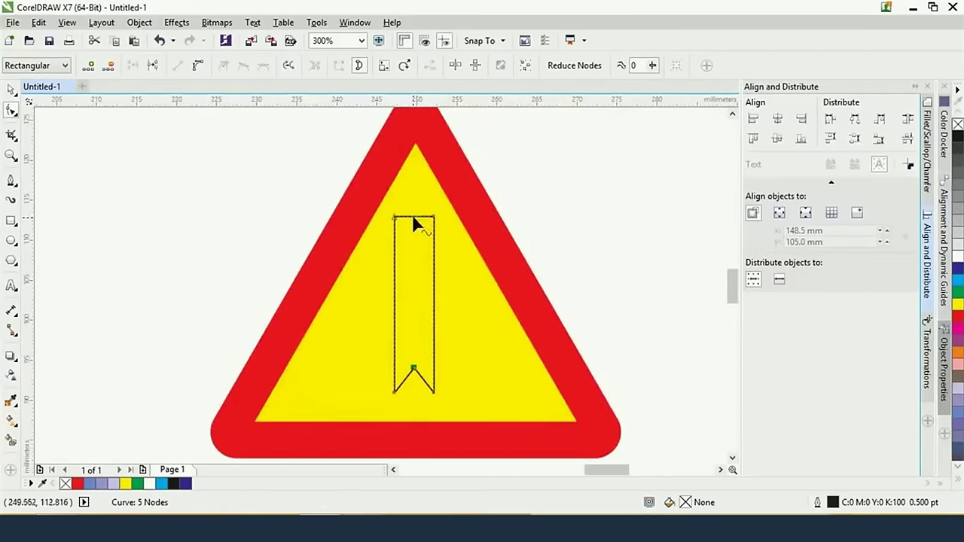
Nudge the top node upward to form the arrow's point, then select the whole arrow
{"action": "left_click", "coordinate": [414, 217]}
{"action": "key", "text": "Up"}
{"action": "key", "text": "Up"}
{"action": "key", "text": "Up"}
{"action": "key", "text": "Up"}
{"action": "key", "text": "Up"}
{"action": "key", "text": "Up"}
{"action": "key", "text": "Up"}
{"action": "key", "text": "Up"}
{"action": "key", "text": "Up"}
{"action": "key", "text": "Up"}
{"action": "key", "text": "Up"}
{"action": "key", "text": "Up"}
{"action": "key", "text": "Up"}
{"action": "key", "text": "Up"}
{"action": "key", "text": "Up"}
{"action": "key", "text": "Up"}
{"action": "key", "text": "Up"}
{"action": "key", "text": "Up"}
{"action": "key", "text": "Up"}
{"action": "key", "text": "Up"}
{"action": "key", "text": "Up"}
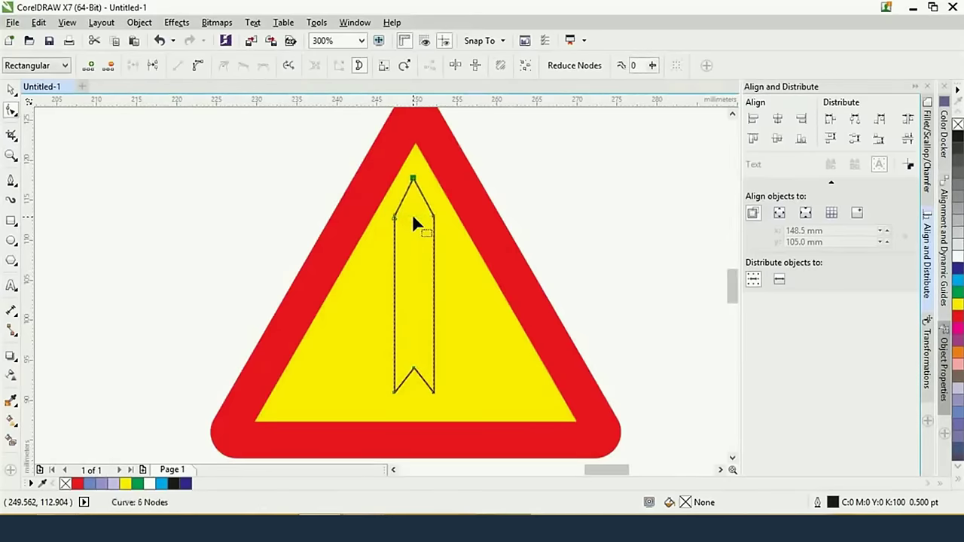
{"action": "key", "text": "Up"}
{"action": "key", "text": "Up"}
{"action": "key", "text": "Up"}
{"action": "key", "text": "Up"}
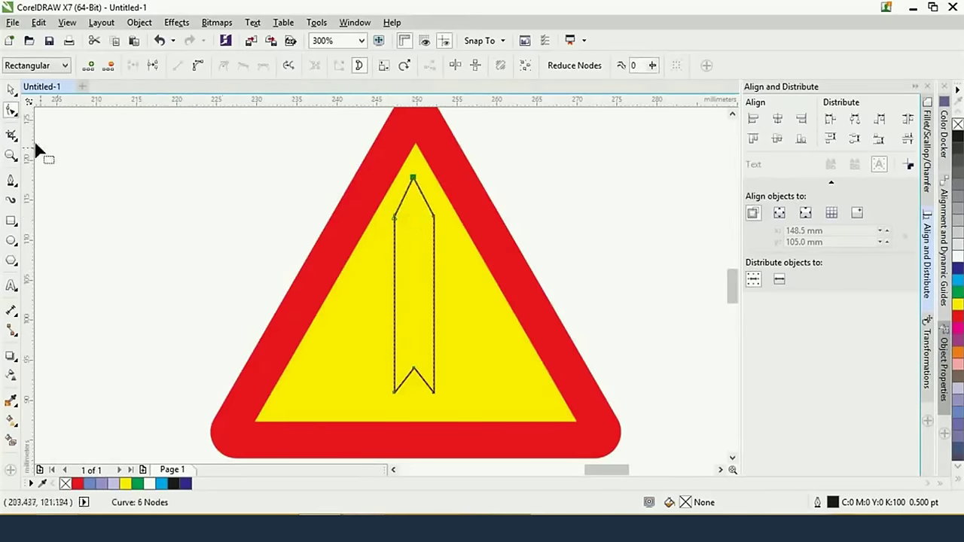
{"action": "left_click", "coordinate": [9, 89]}
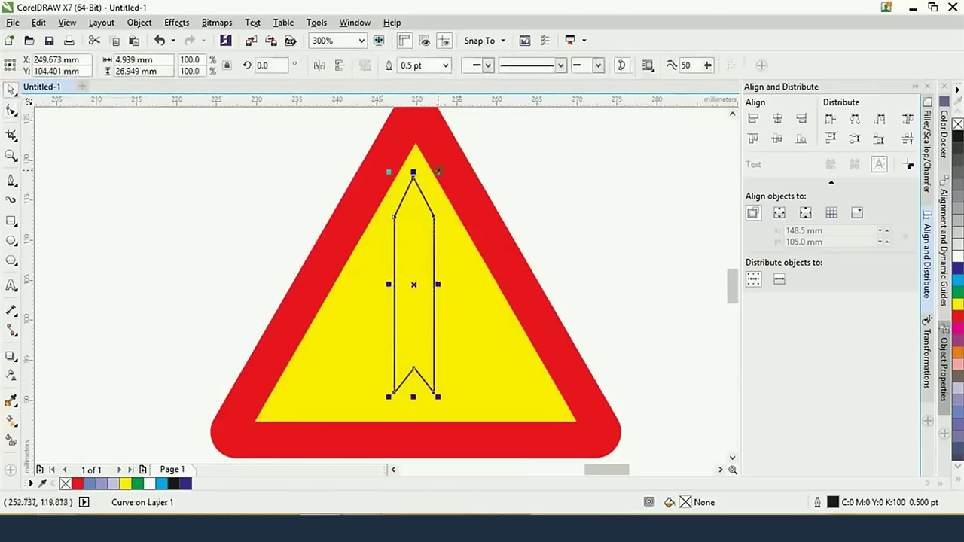
Scale the arrow down to 82.7%, checking it against the reference sign image
{"action": "left_click_drag", "start_coordinate": [438, 171], "coordinate": [422, 291]}
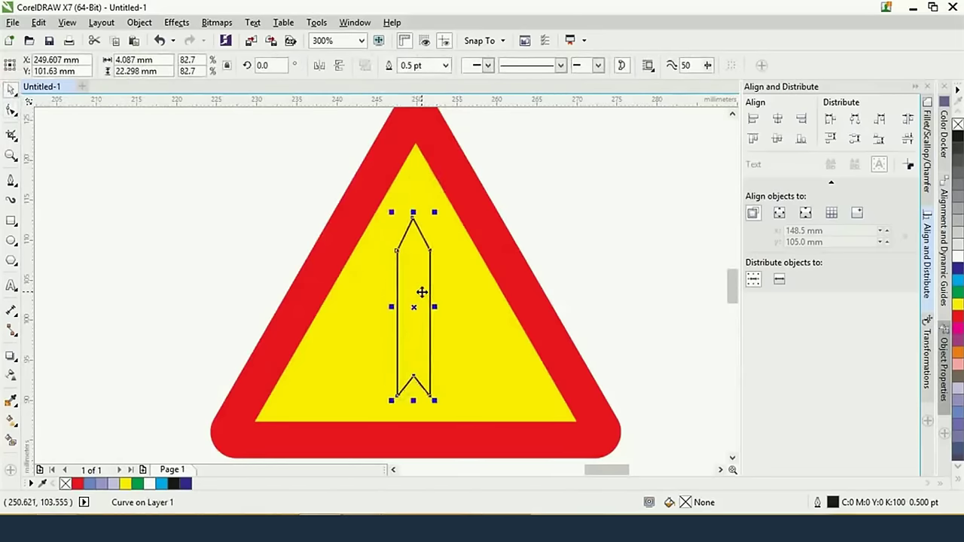
{"action": "key", "text": "alt+Tab"}
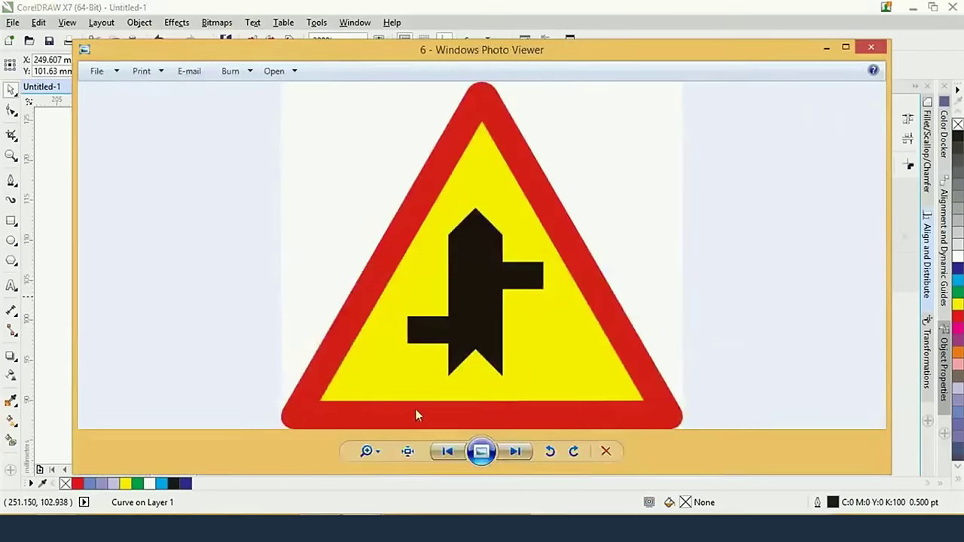
{"action": "key", "text": "alt+Tab"}
Draw two small side-road bars beside the arrow and narrow the upper one
{"action": "key", "text": "F6"}
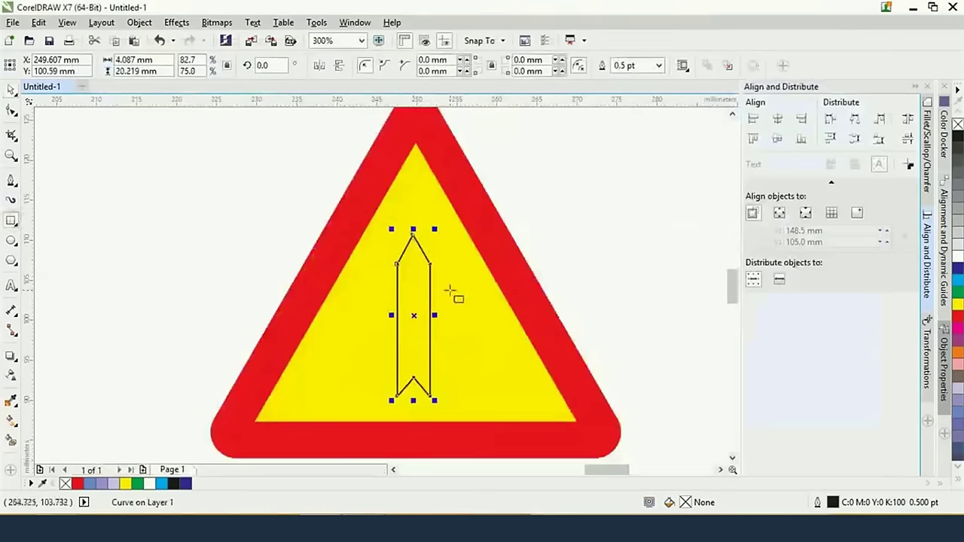
{"action": "left_click_drag", "start_coordinate": [414, 276], "coordinate": [472, 297]}
{"action": "left_click_drag", "start_coordinate": [368, 354], "coordinate": [412, 376]}
{"action": "key", "text": "space"}
{"action": "left_click", "coordinate": [443, 276]}
{"action": "left_click_drag", "start_coordinate": [476, 287], "coordinate": [460, 287]}
Fill the arrow and both bars black, then return to the road-sign image folder
{"action": "left_click", "coordinate": [390, 354], "text": "shift"}
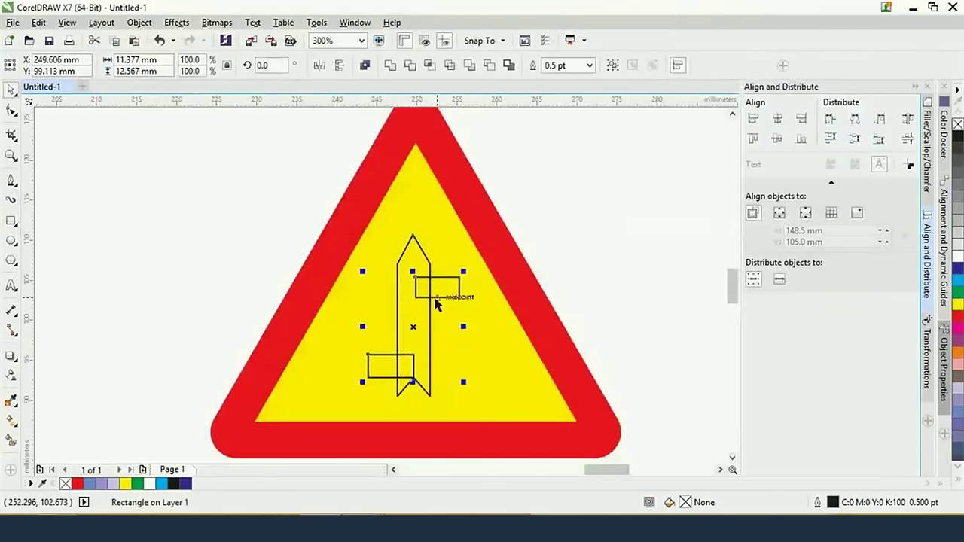
{"action": "left_click", "coordinate": [409, 322], "text": "shift"}
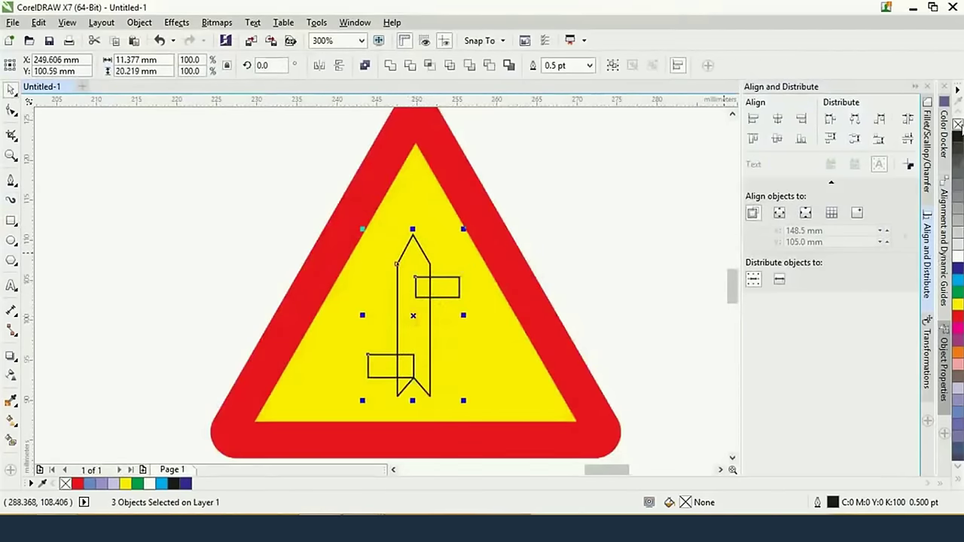
{"action": "left_click", "coordinate": [957, 136]}
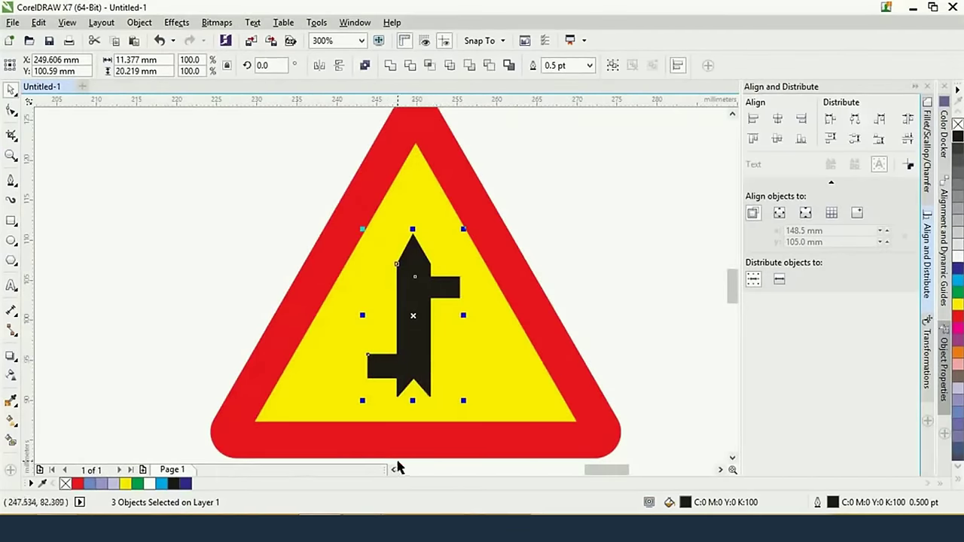
{"action": "scroll", "coordinate": [399, 441], "scroll_direction": "down", "scroll_amount": 2}
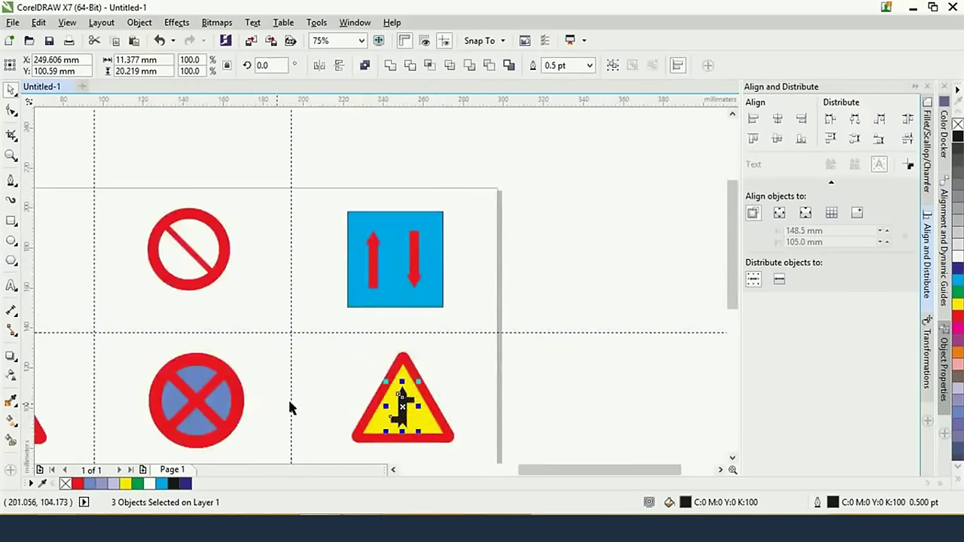
{"action": "left_click_drag", "start_coordinate": [266, 400], "coordinate": [469, 243]}
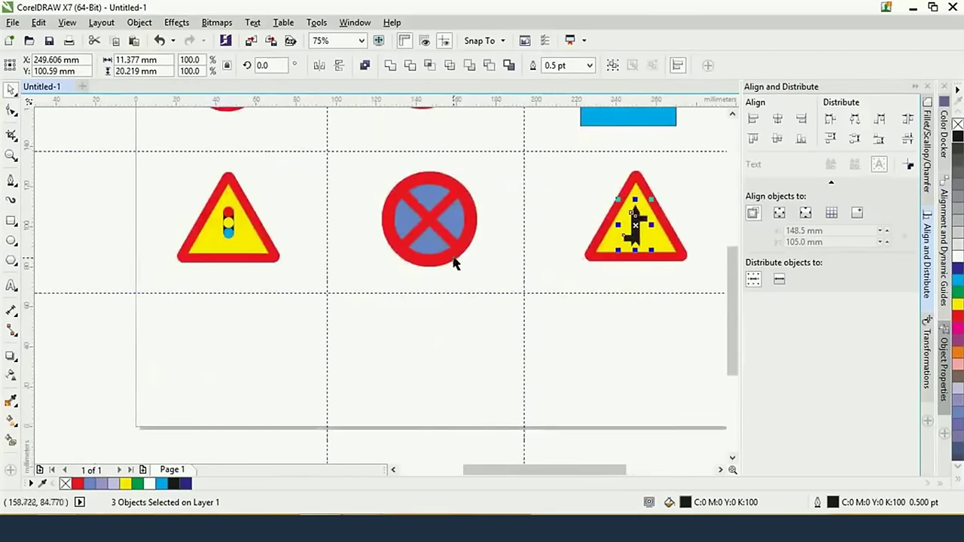
{"action": "key", "text": "alt+Tab"}
{"action": "key", "text": "alt+Tab"}
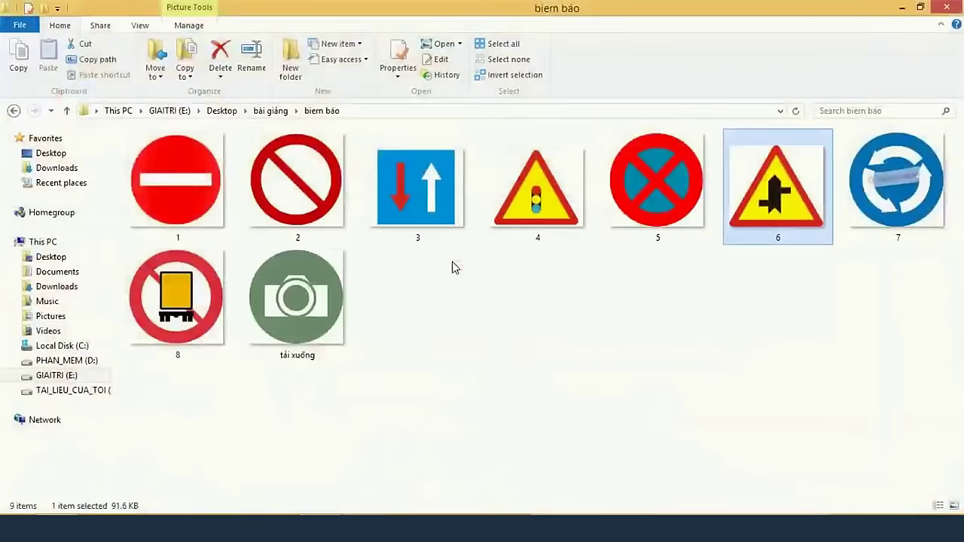
{"action": "left_click_drag", "start_coordinate": [901, 181], "coordinate": [903, 187]}
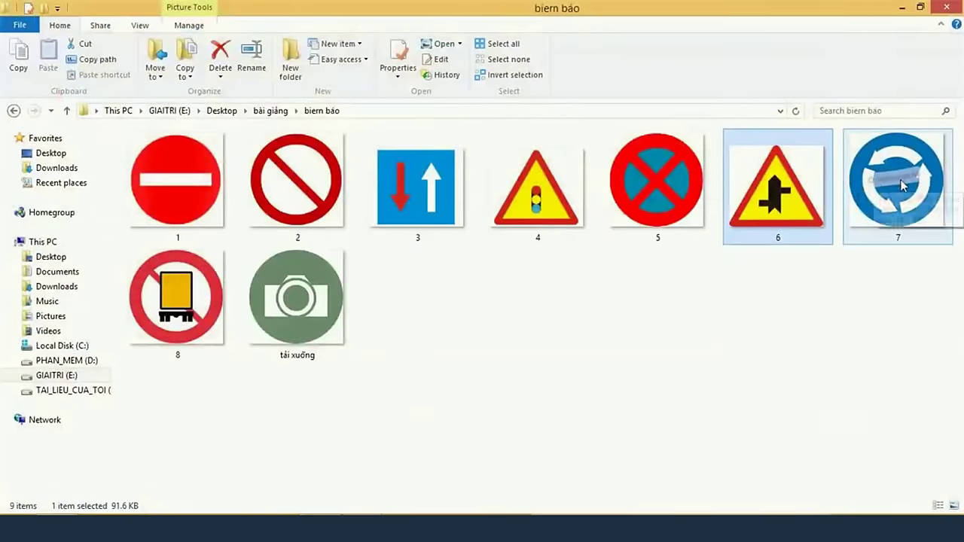
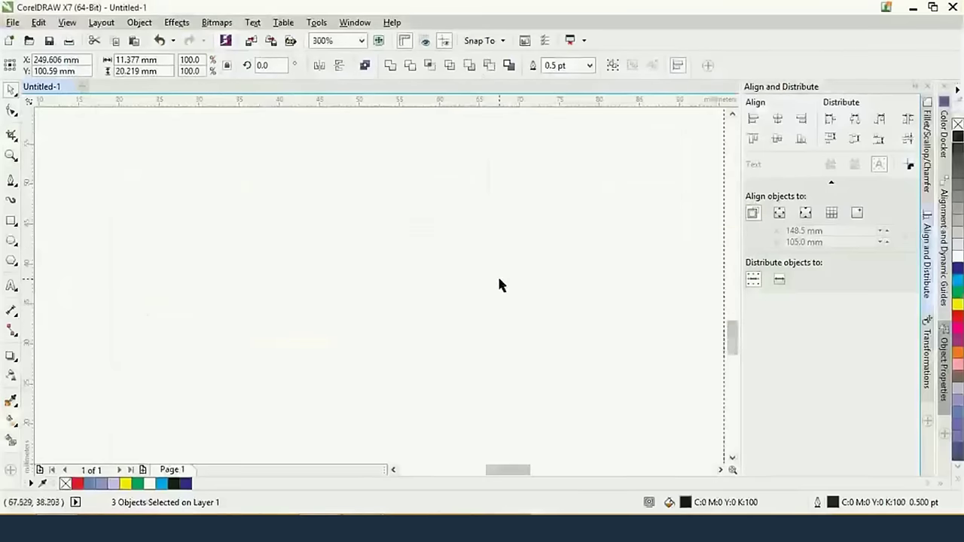
Draw a circle with the Ellipse tool, fill it cyan and remove its outline
{"action": "scroll", "coordinate": [498, 285], "scroll_direction": "down", "scroll_amount": 1}
{"action": "key", "text": "F7"}
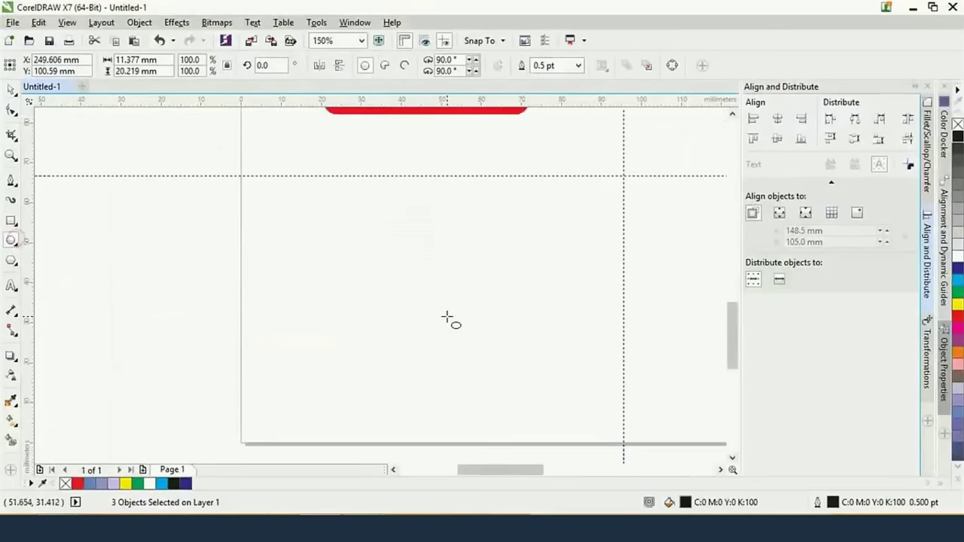
{"action": "left_click_drag", "start_coordinate": [426, 301], "coordinate": [522, 366]}
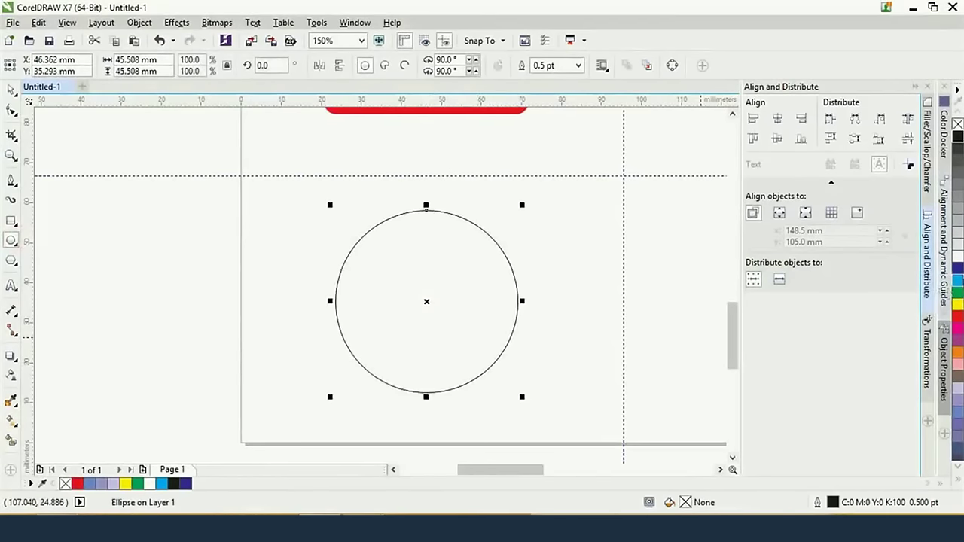
{"action": "left_click", "coordinate": [957, 280]}
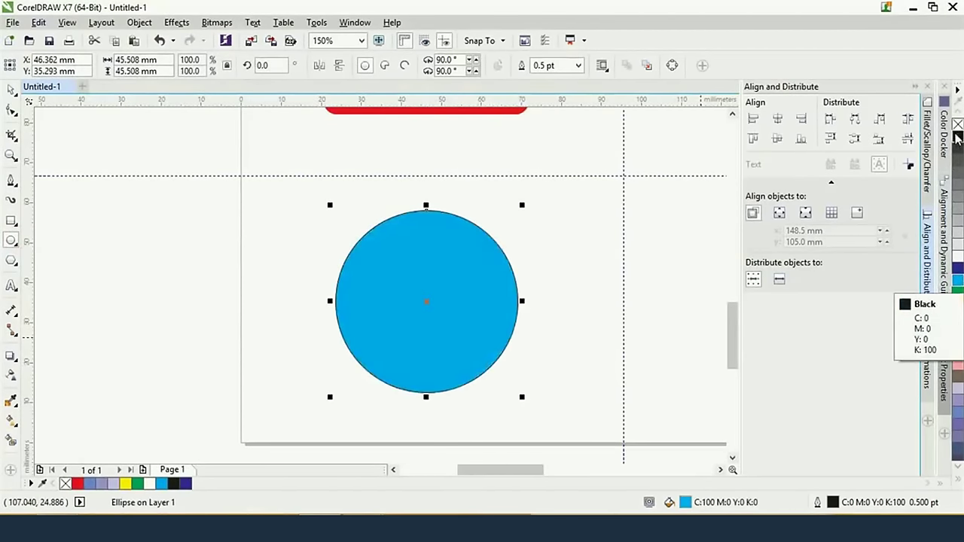
{"action": "right_click", "coordinate": [957, 124]}
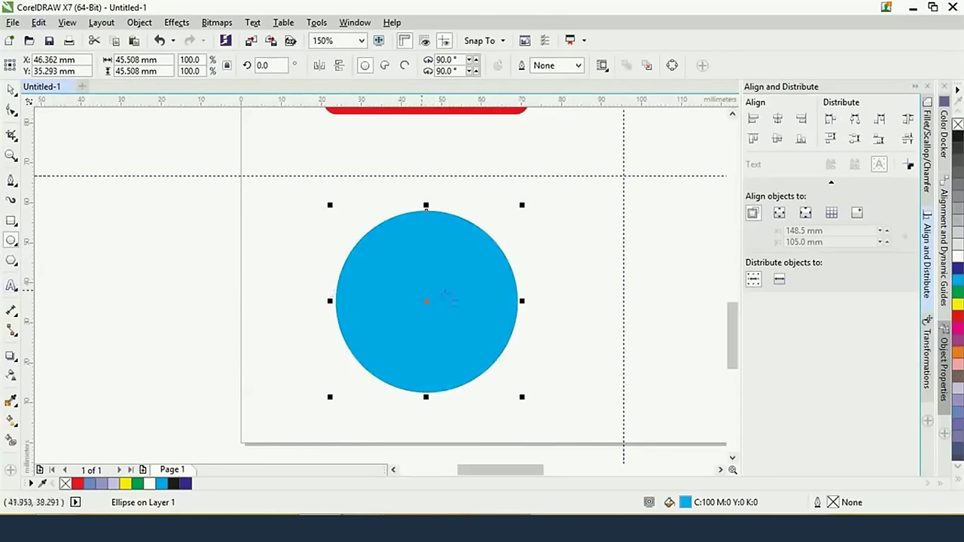
Draw a smaller circle out from the cyan circle's centre
{"action": "key", "text": "Escape"}
{"action": "left_click_drag", "start_coordinate": [426, 301], "coordinate": [474, 360]}
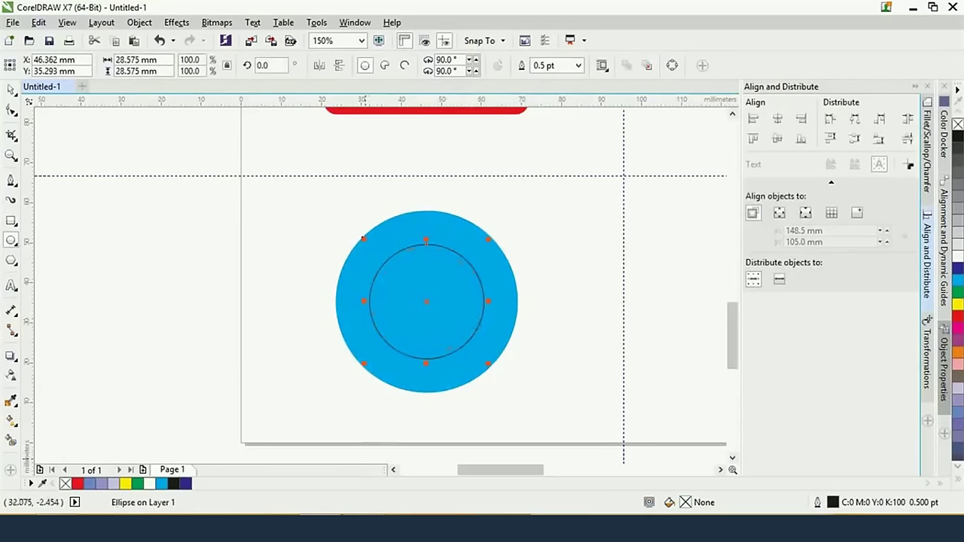
{"action": "key", "text": "alt+Tab"}
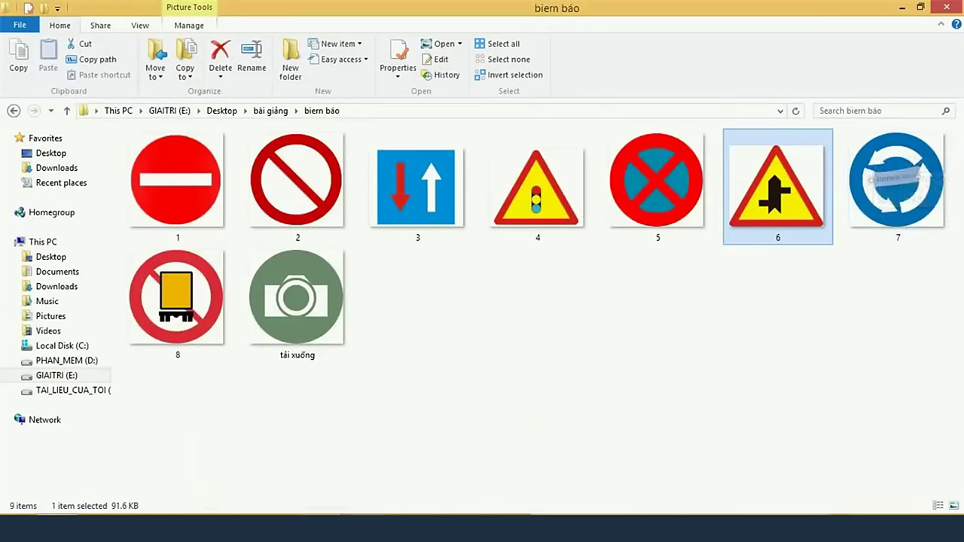
{"action": "left_click", "coordinate": [319, 510]}
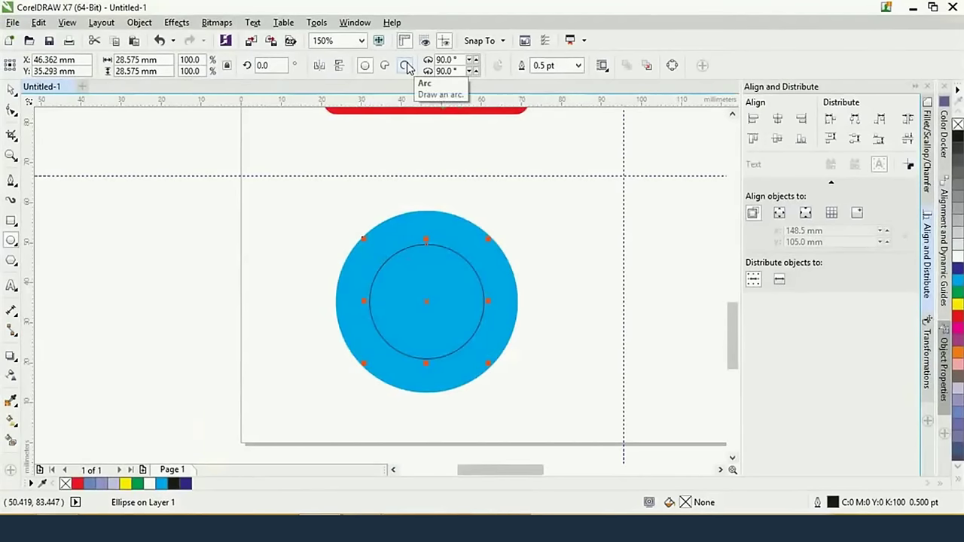
Turn the inner circle into an open arc with angles 270° and 0°
{"action": "left_click", "coordinate": [405, 66]}
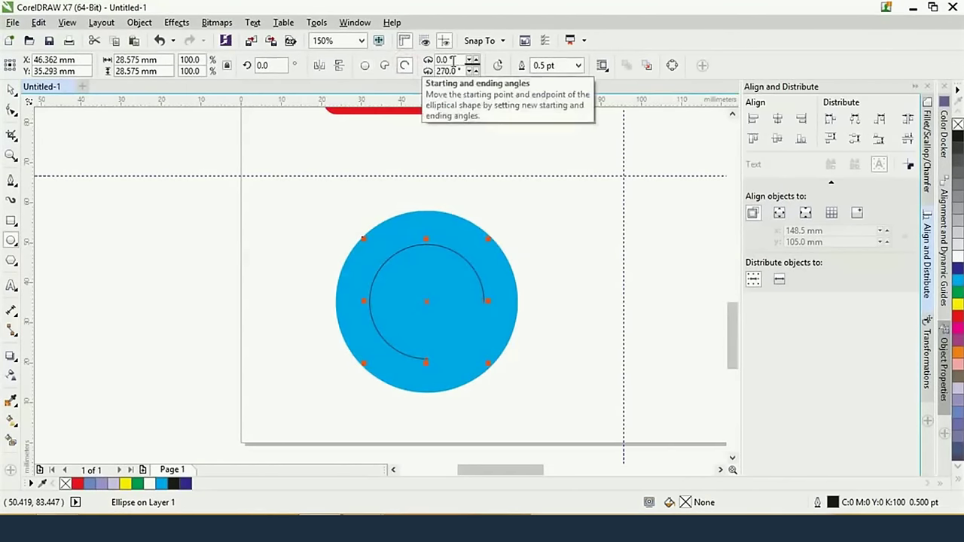
{"action": "left_click_drag", "start_coordinate": [453, 61], "coordinate": [432, 63]}
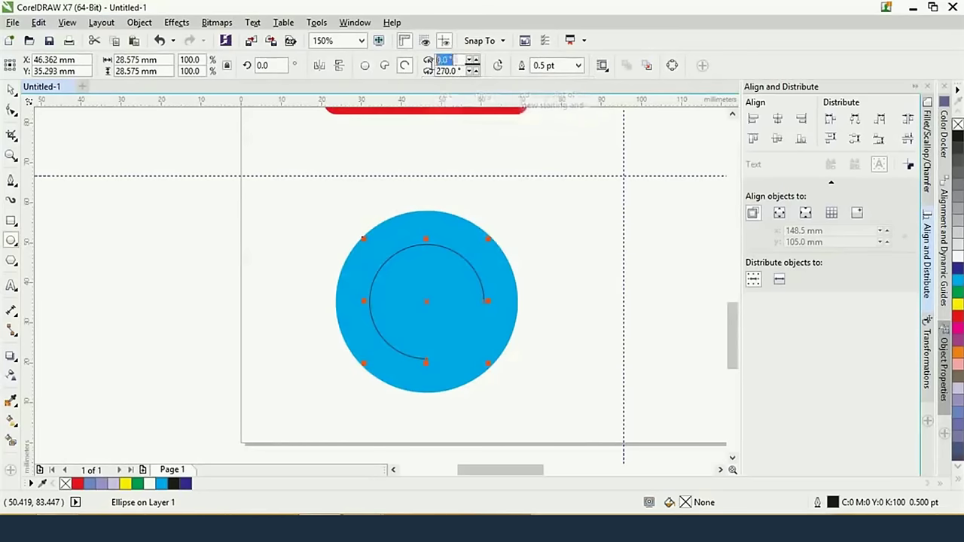
{"action": "type", "text": "270"}
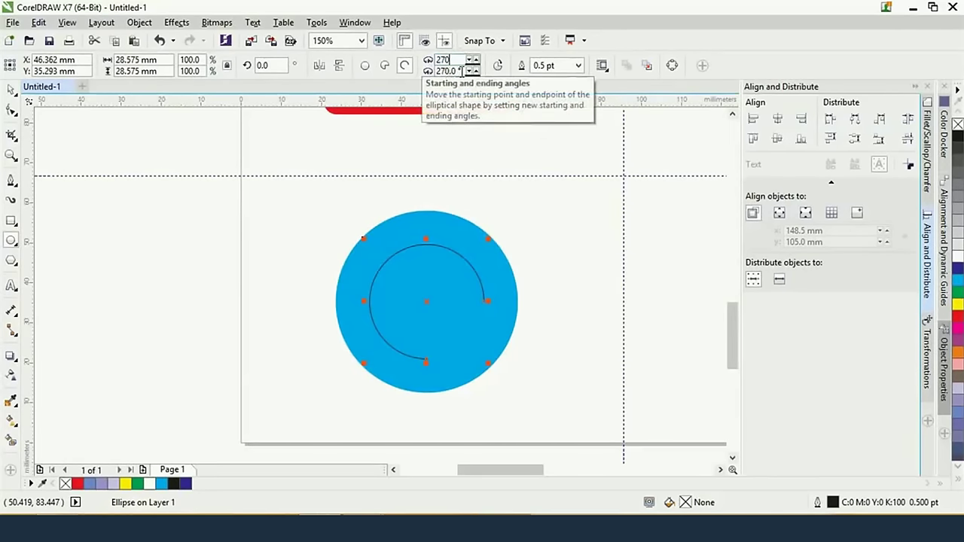
{"action": "left_click", "coordinate": [461, 70]}
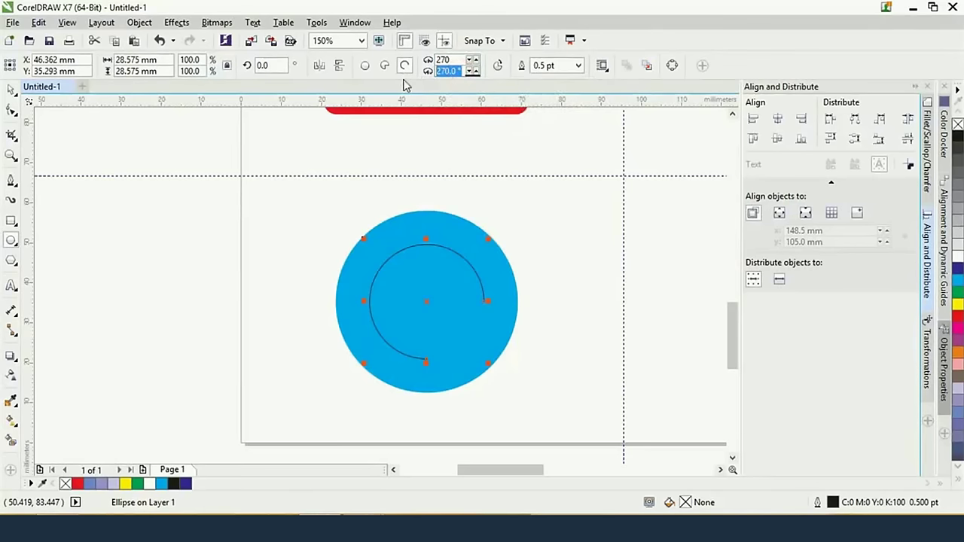
{"action": "type", "text": "360"}
{"action": "key", "text": "Return"}
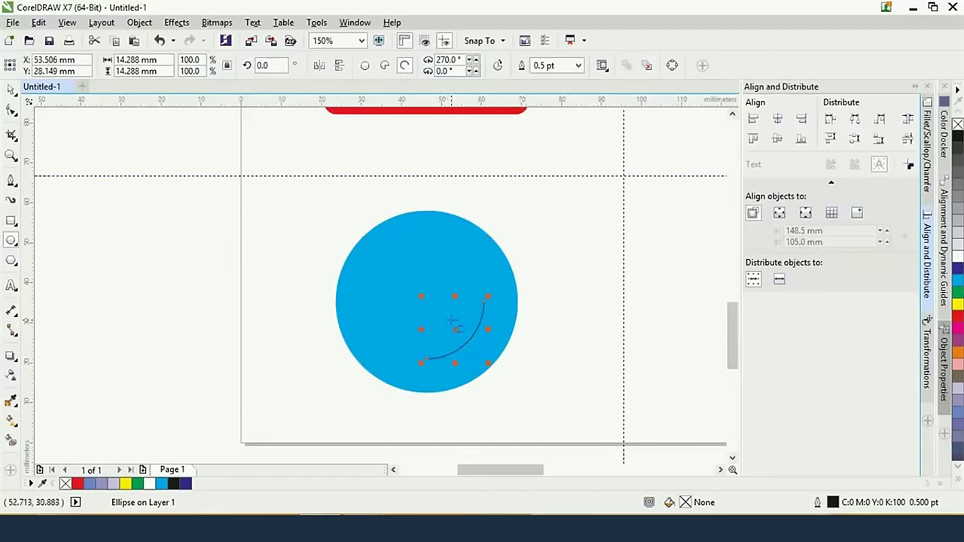
Give the arc a 16 pt outline and convert that outline to an object
{"action": "left_click", "coordinate": [576, 66]}
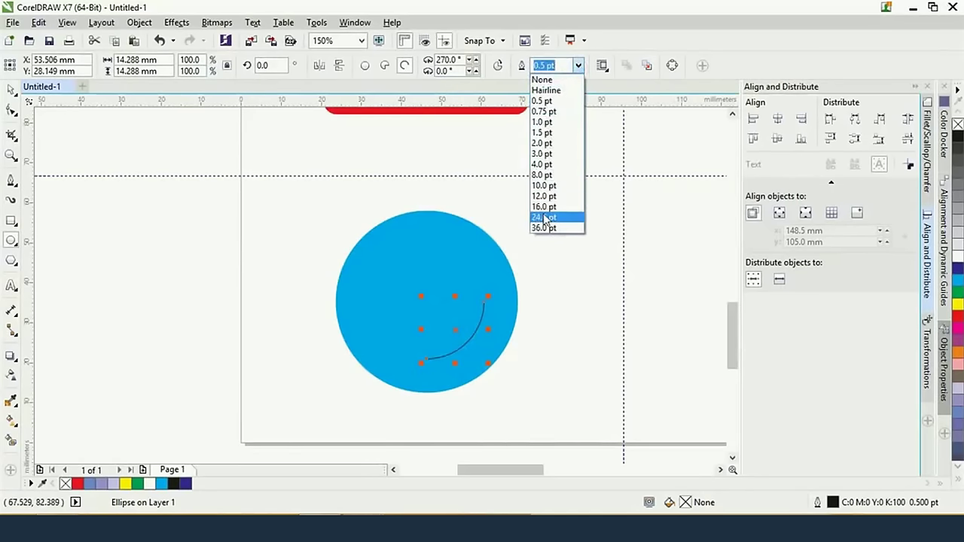
{"action": "left_click", "coordinate": [543, 207]}
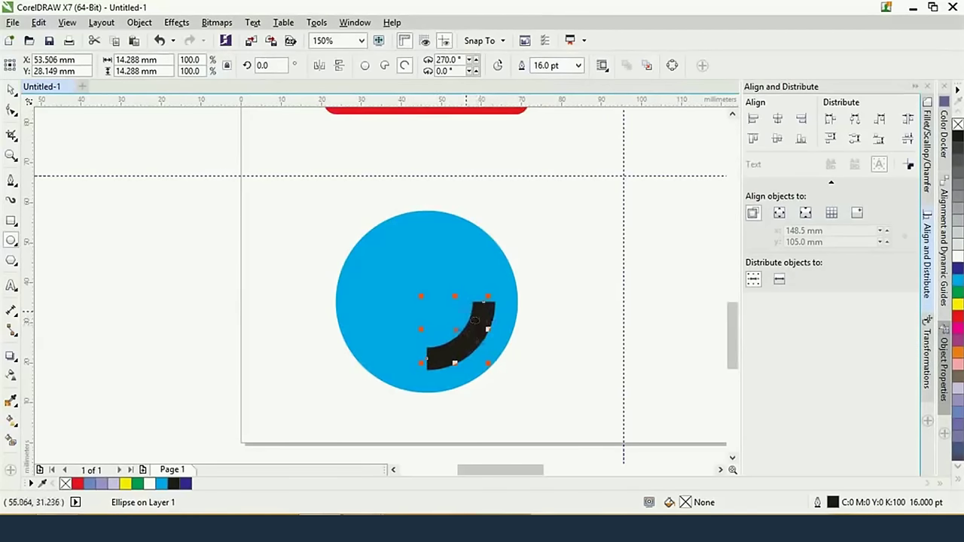
{"action": "left_click", "coordinate": [11, 89]}
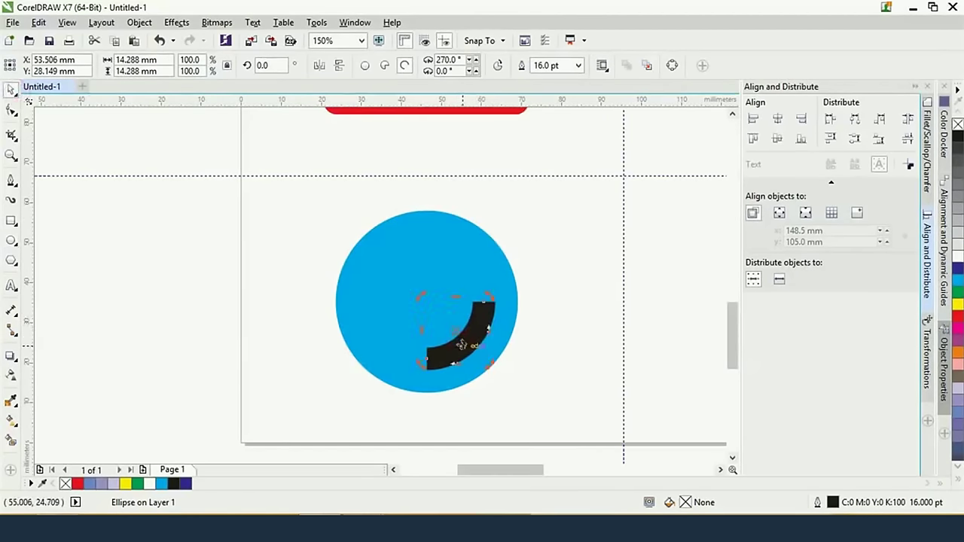
{"action": "key", "text": "ctrl+q"}
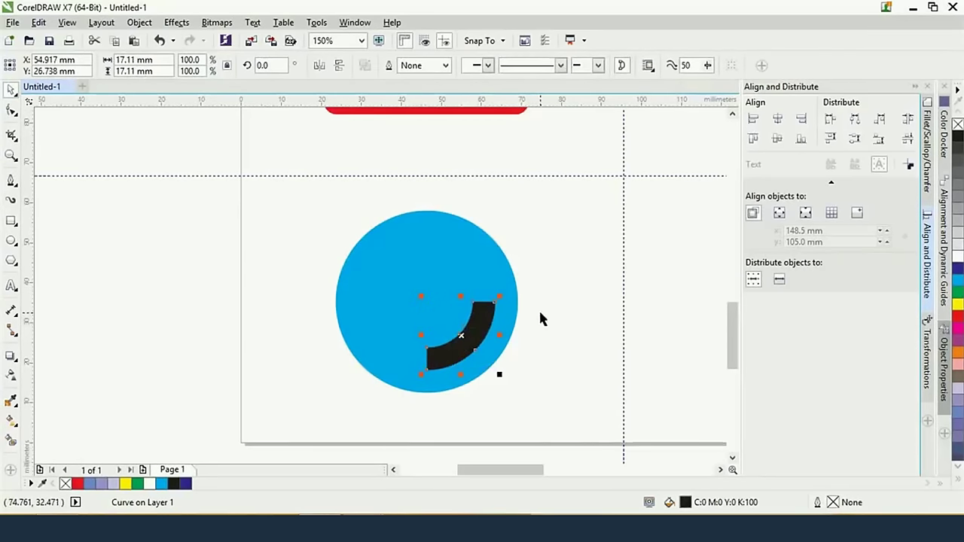
Draw a 3-sided polygon triangle at the arc's upper end and nudge it up
{"action": "left_click", "coordinate": [12, 262]}
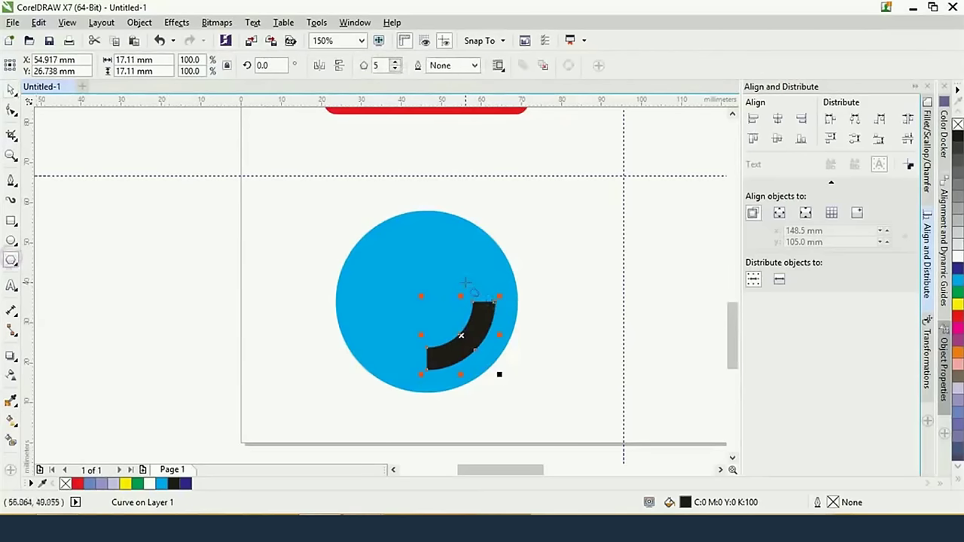
{"action": "left_click_drag", "start_coordinate": [465, 283], "coordinate": [501, 309]}
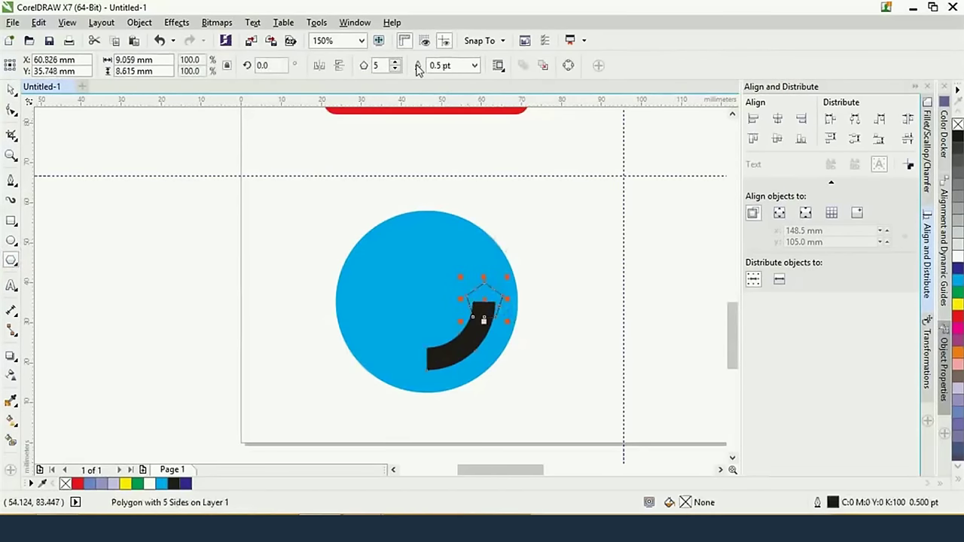
{"action": "double_click", "coordinate": [380, 65]}
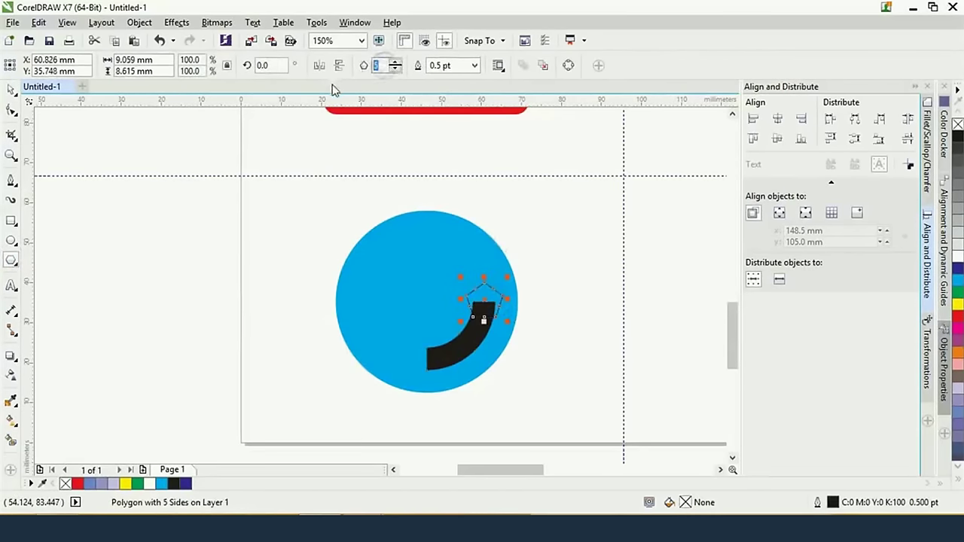
{"action": "type", "text": "3"}
{"action": "key", "text": "Return"}
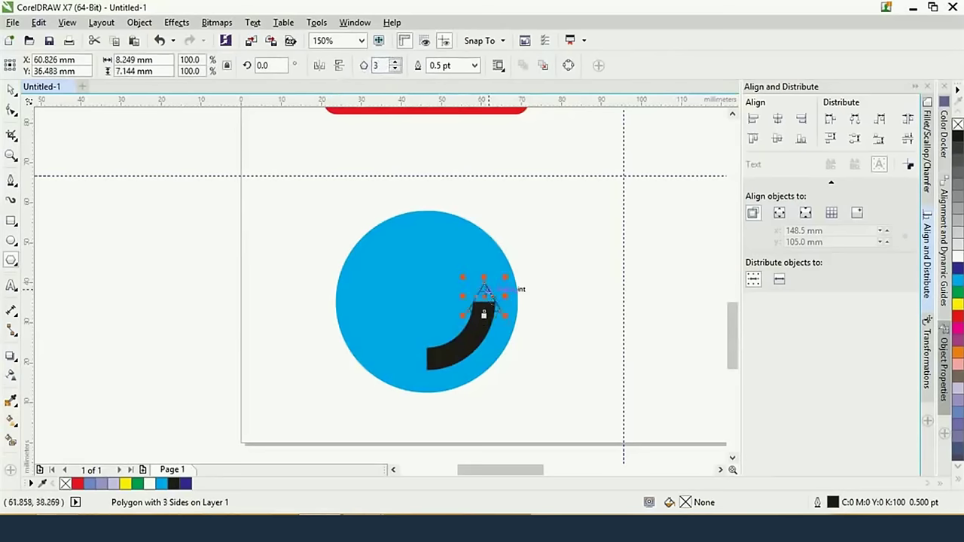
{"action": "left_click", "coordinate": [12, 89]}
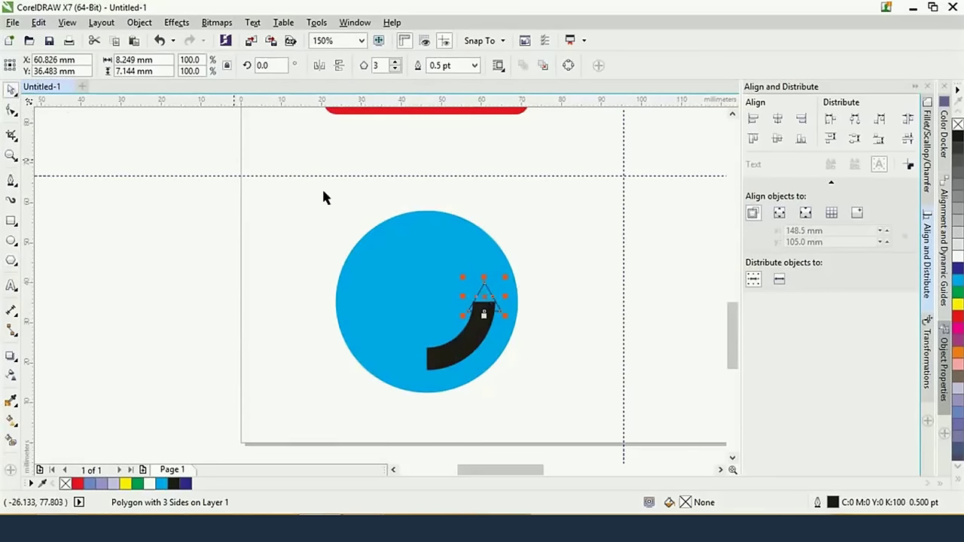
{"action": "key", "text": "Up"}
{"action": "key", "text": "Up"}
{"action": "key", "text": "Up"}
{"action": "key", "text": "Up"}
{"action": "key", "text": "Up"}
{"action": "key", "text": "Up"}
{"action": "key", "text": "Up"}
{"action": "key", "text": "Up"}
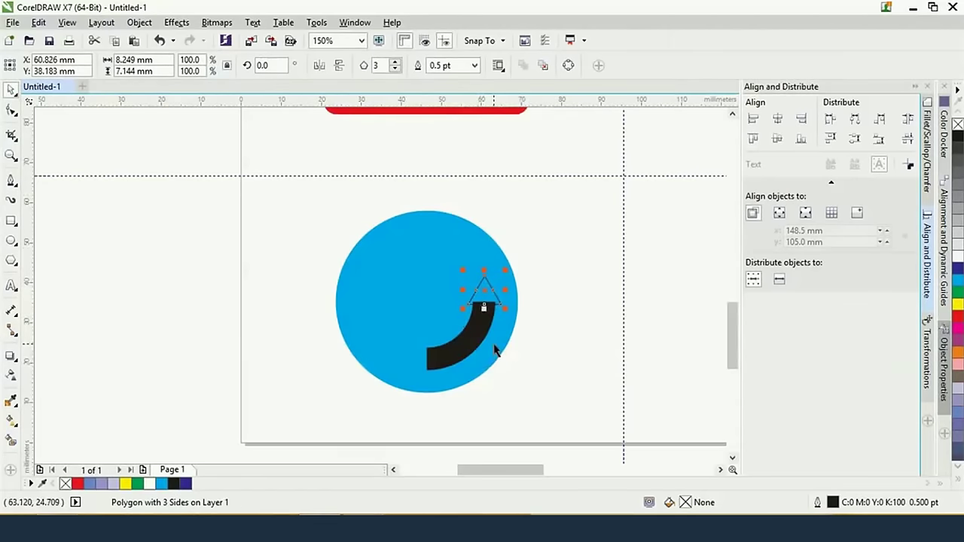
Weld the arc and triangle into one arrow, filled black with no outline
{"action": "scroll", "coordinate": [494, 351], "scroll_direction": "up", "scroll_amount": 2}
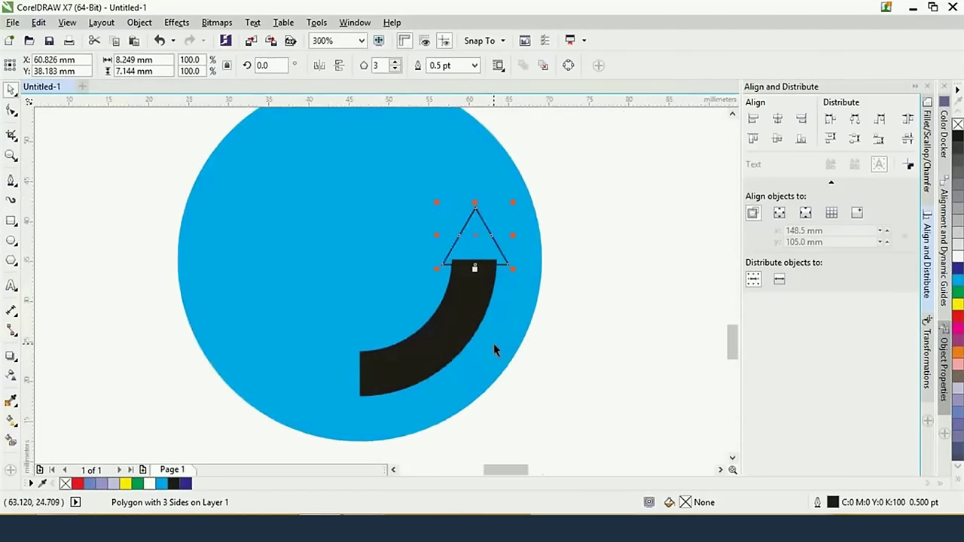
{"action": "left_click", "coordinate": [449, 317]}
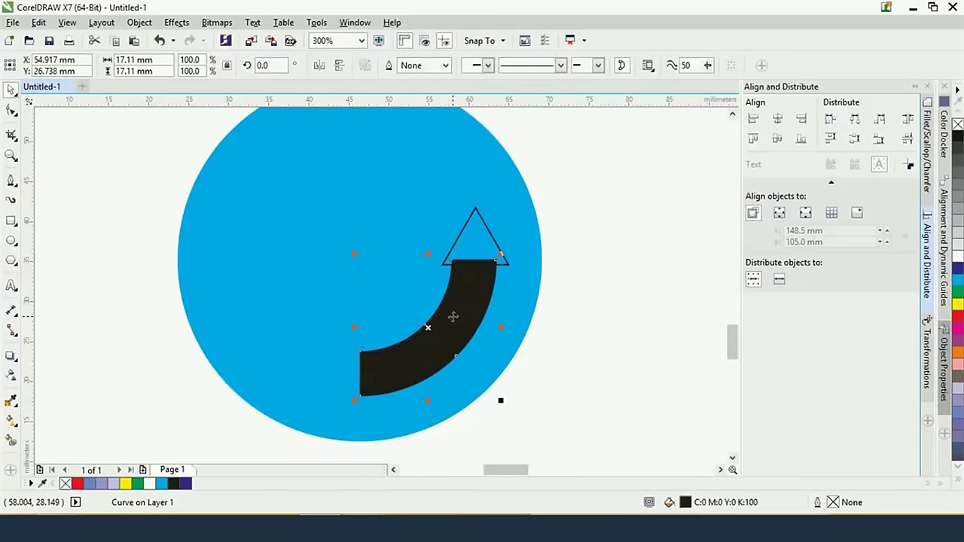
{"action": "left_click", "coordinate": [494, 234], "text": "shift"}
{"action": "left_click", "coordinate": [494, 235], "text": "shift"}
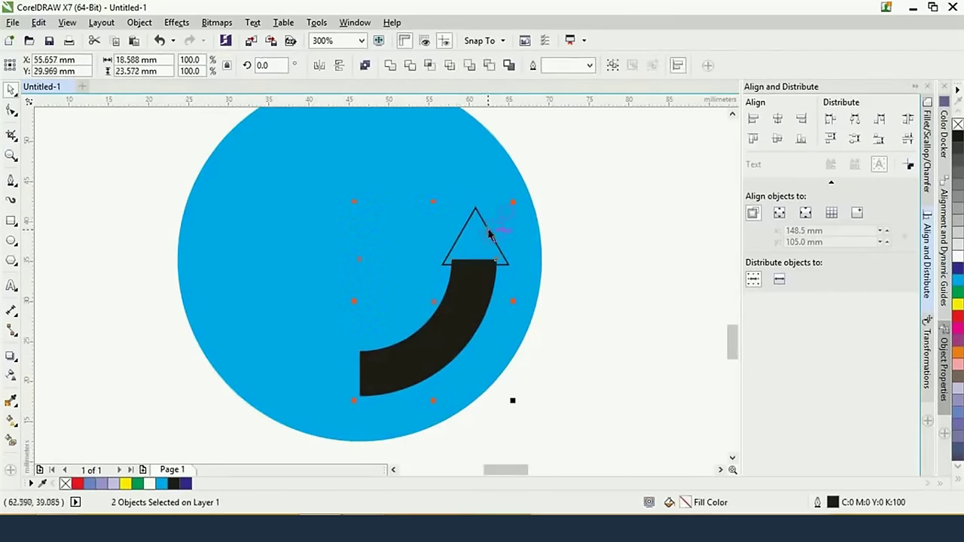
{"action": "left_click", "coordinate": [390, 67]}
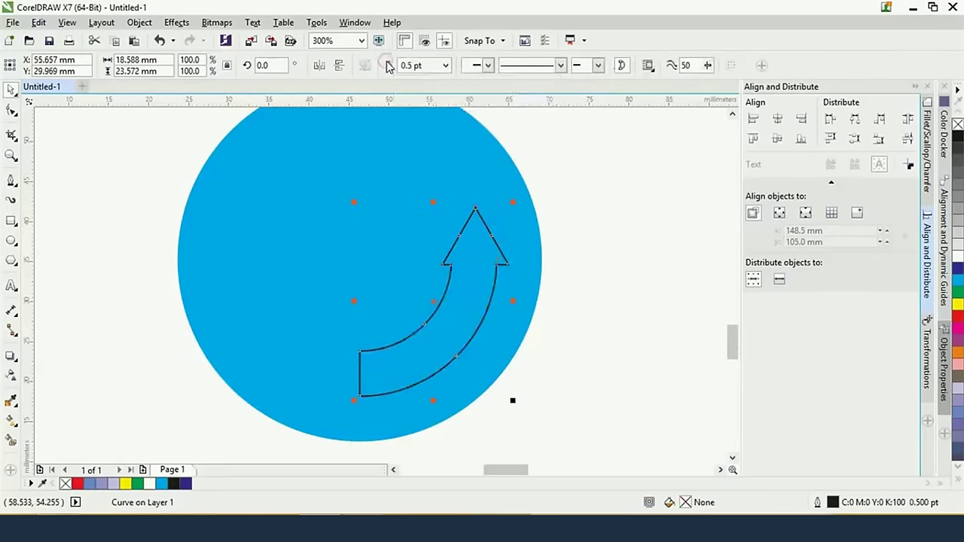
{"action": "left_click", "coordinate": [959, 138]}
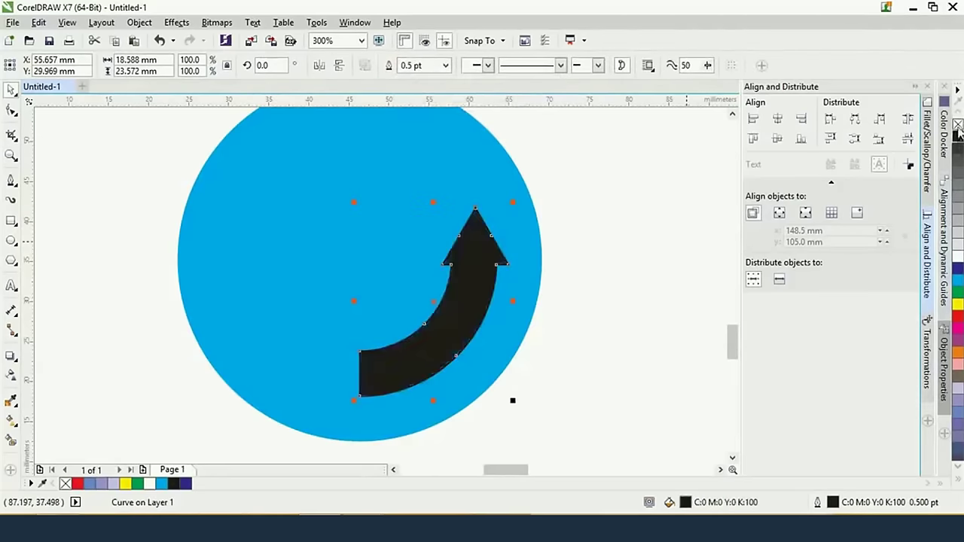
{"action": "right_click", "coordinate": [957, 123]}
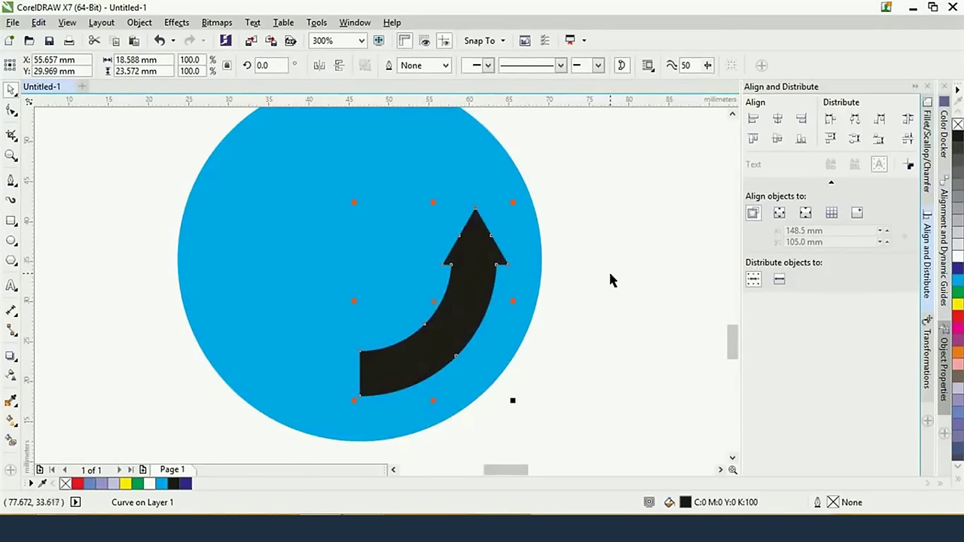
{"action": "scroll", "coordinate": [479, 277], "scroll_direction": "down", "scroll_amount": 2}
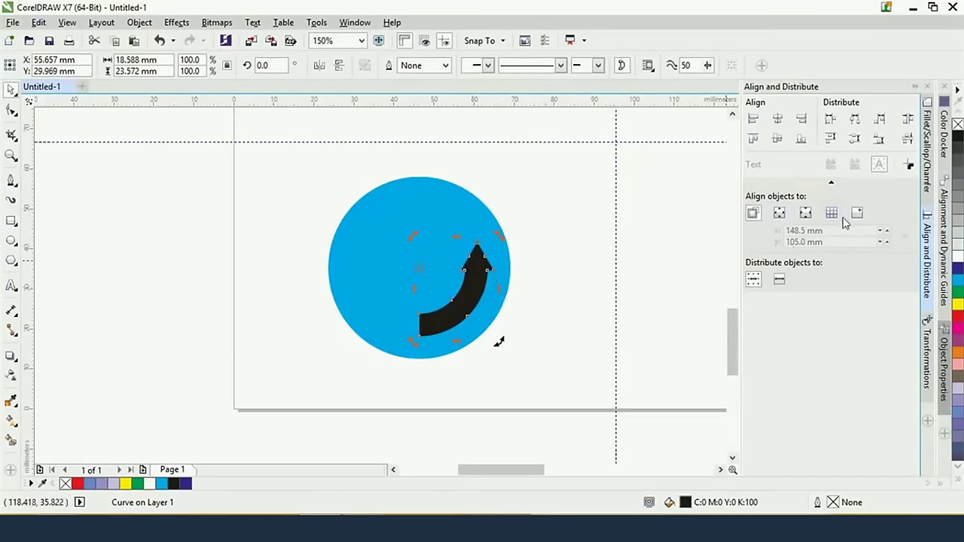
Rotate the arrow 120° with 2 copies in the Transformations docker
{"action": "left_click", "coordinate": [932, 347]}
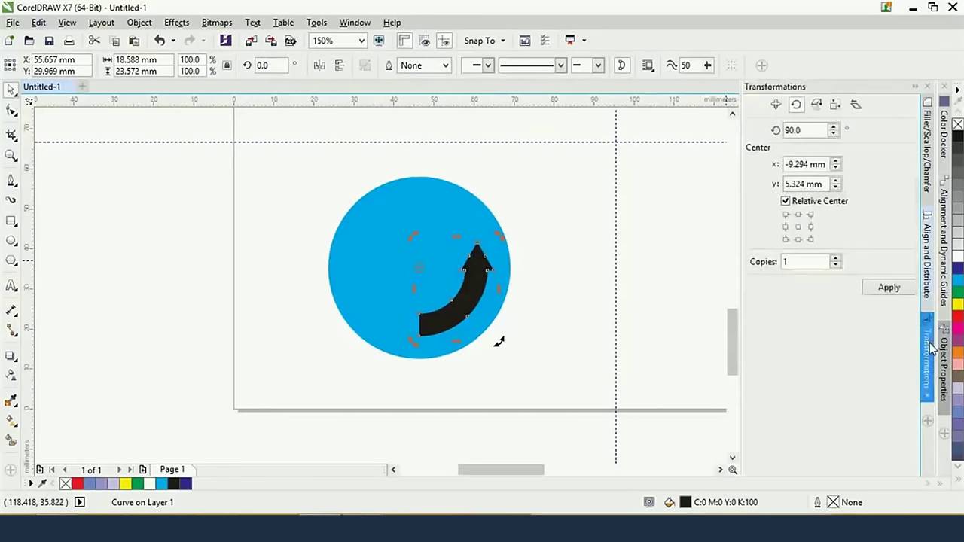
{"action": "double_click", "coordinate": [804, 129]}
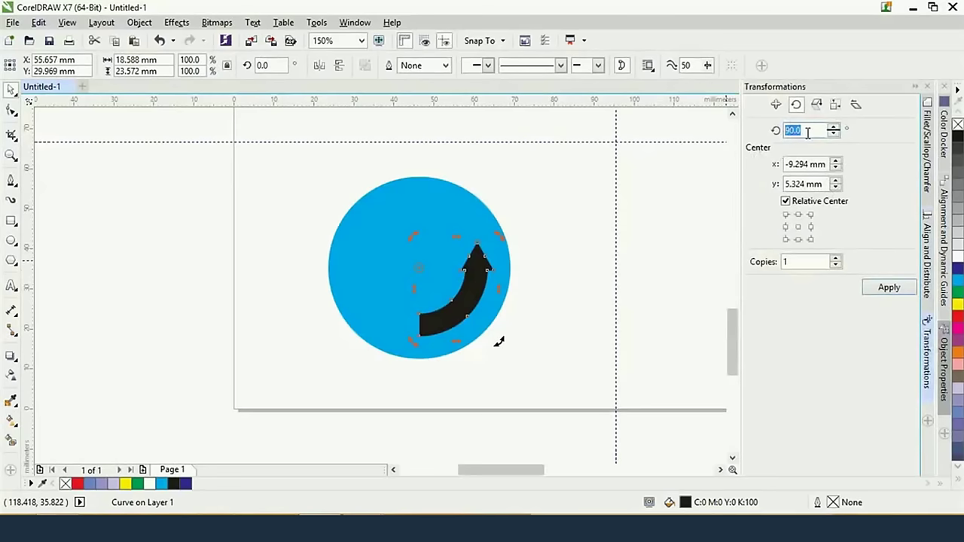
{"action": "type", "text": "120"}
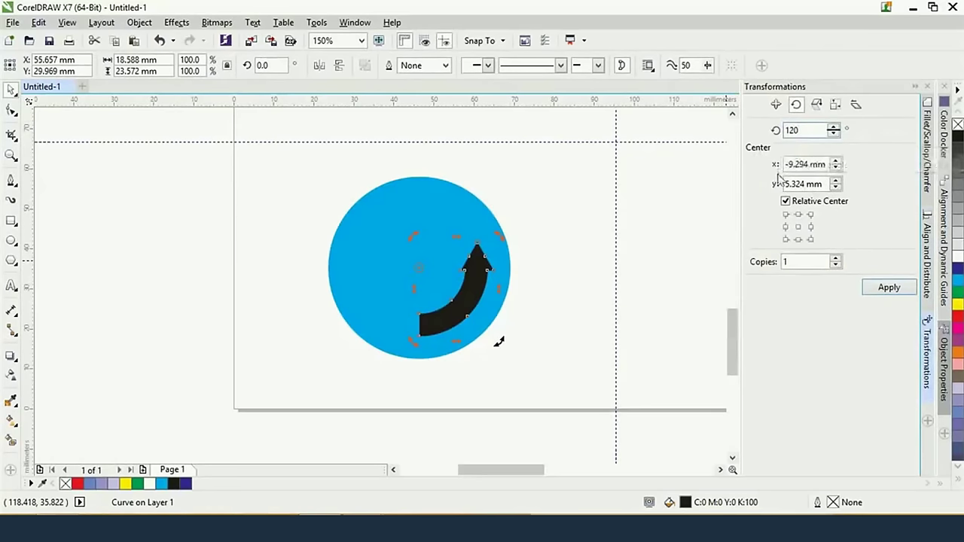
{"action": "left_click_drag", "start_coordinate": [790, 260], "coordinate": [762, 264]}
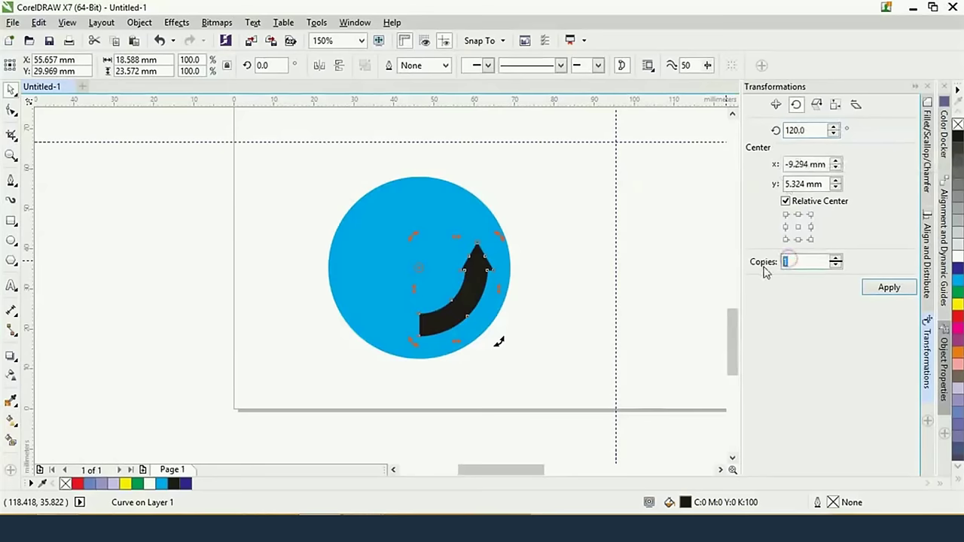
{"action": "type", "text": "2"}
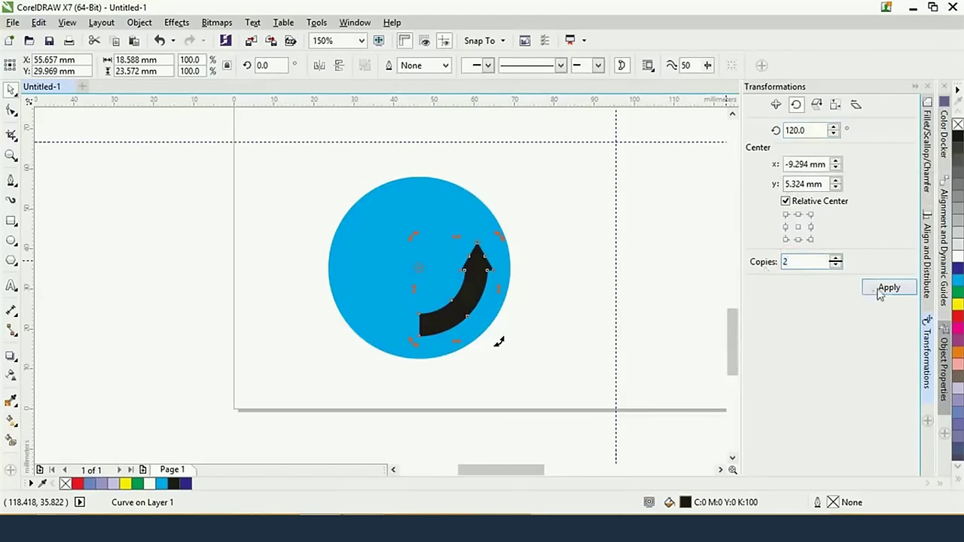
{"action": "left_click", "coordinate": [881, 290]}
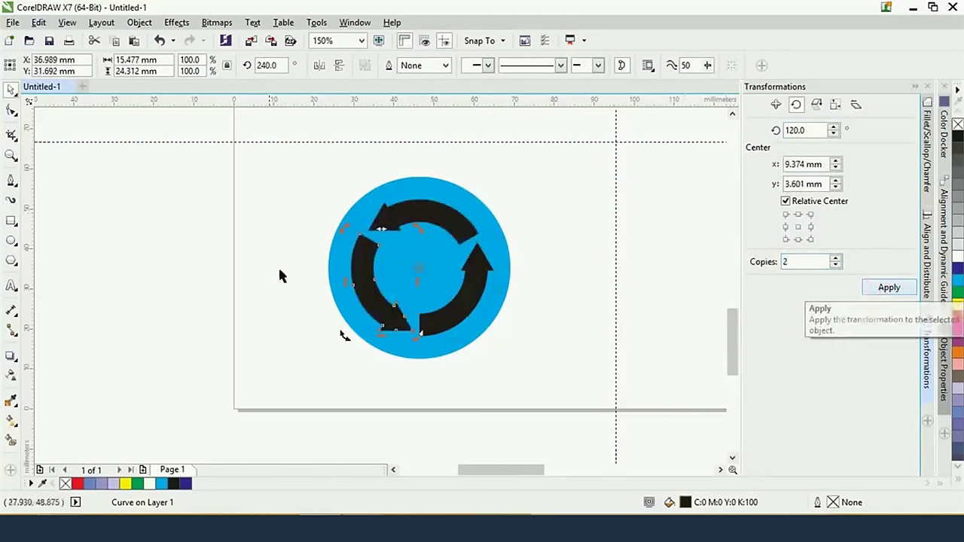
Fill all three arrows white, then bring the sign images folder forward
{"action": "left_click", "coordinate": [443, 221], "text": "shift"}
{"action": "left_click", "coordinate": [484, 263], "text": "shift"}
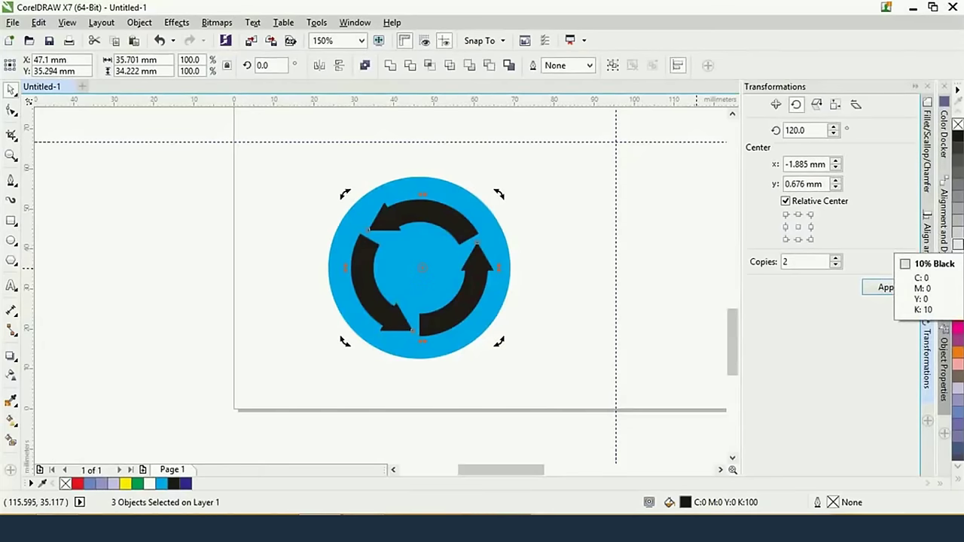
{"action": "key", "text": "alt+Tab"}
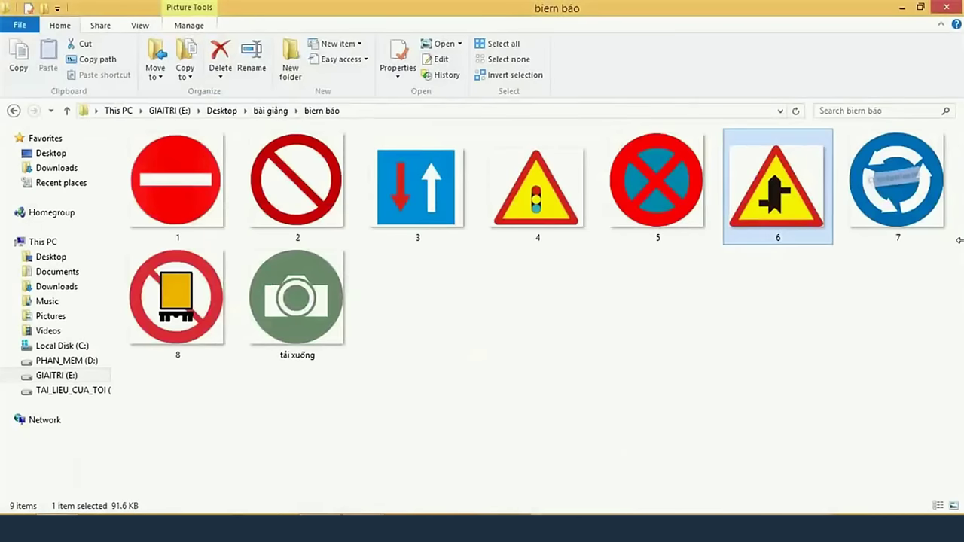
{"action": "key", "text": "alt+Tab"}
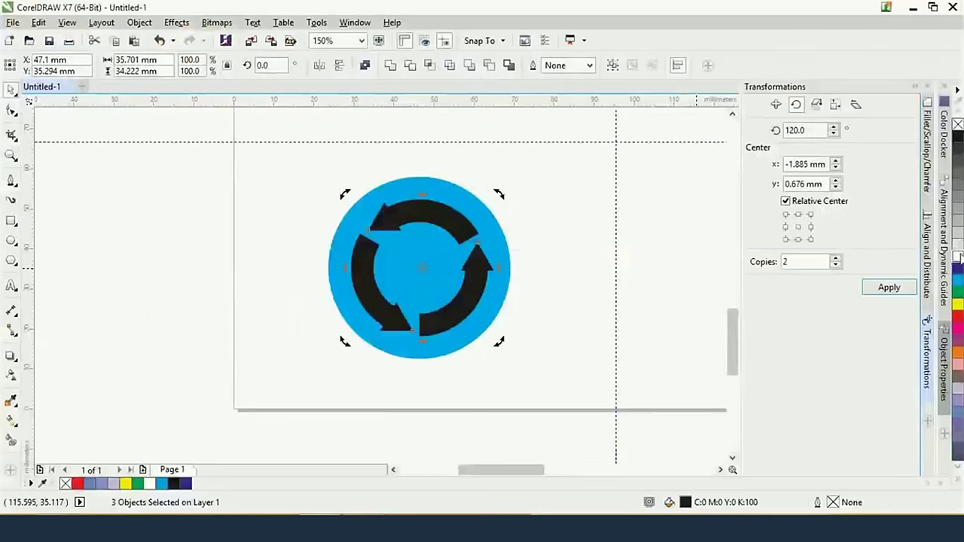
{"action": "left_click", "coordinate": [958, 250]}
{"action": "left_click", "coordinate": [581, 205]}
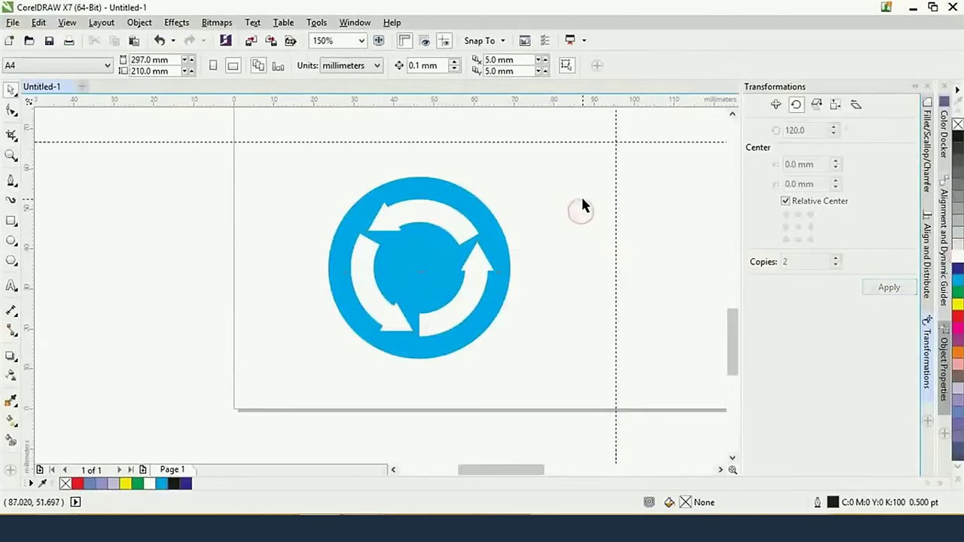
{"action": "key", "text": "alt+Tab"}
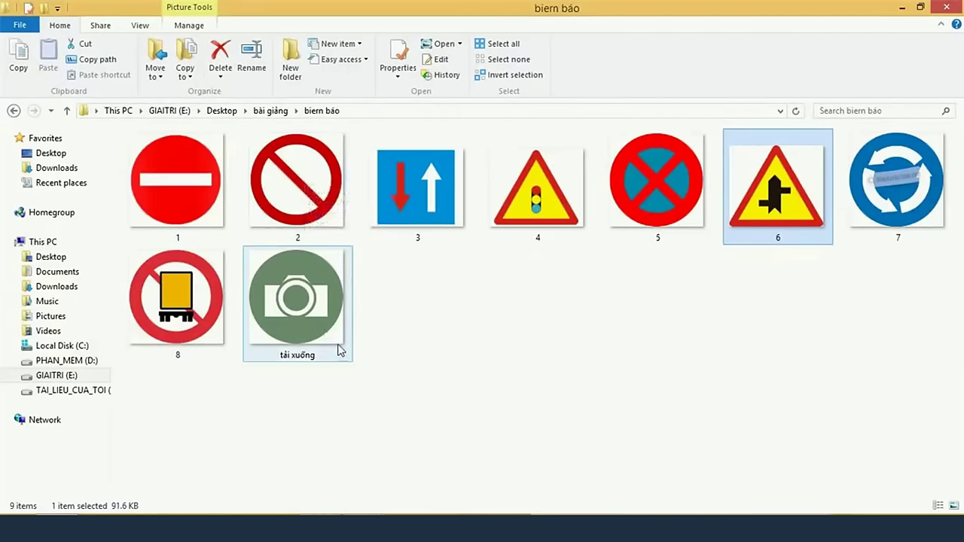
{"action": "double_click", "coordinate": [303, 325]}
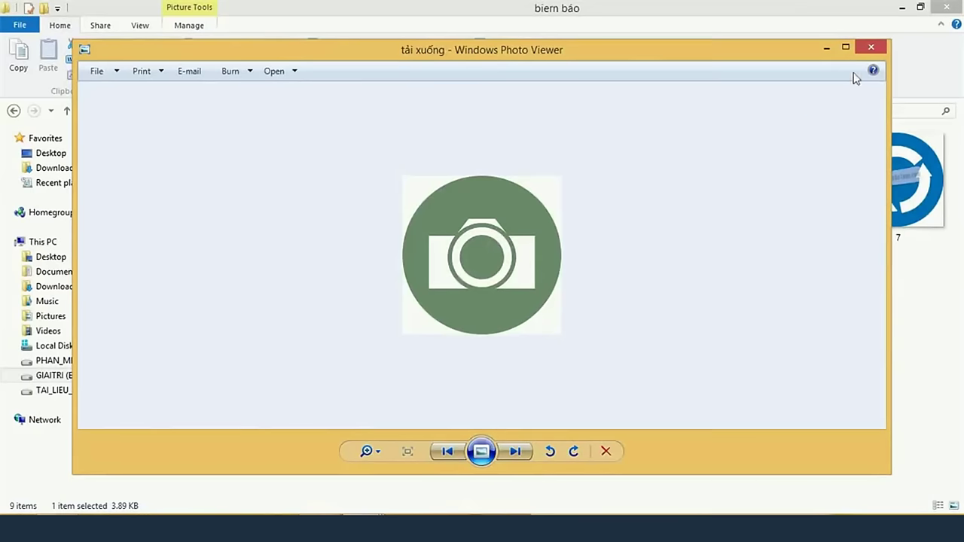
{"action": "left_click", "coordinate": [868, 49]}
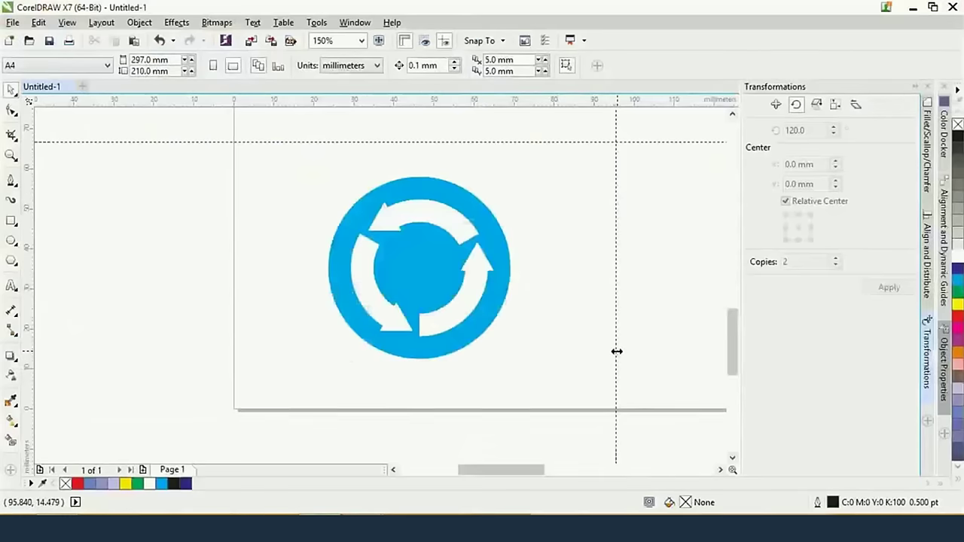
On the empty right side of the page, draw a circle filled blue
{"action": "left_click_drag", "start_coordinate": [618, 351], "coordinate": [278, 354]}
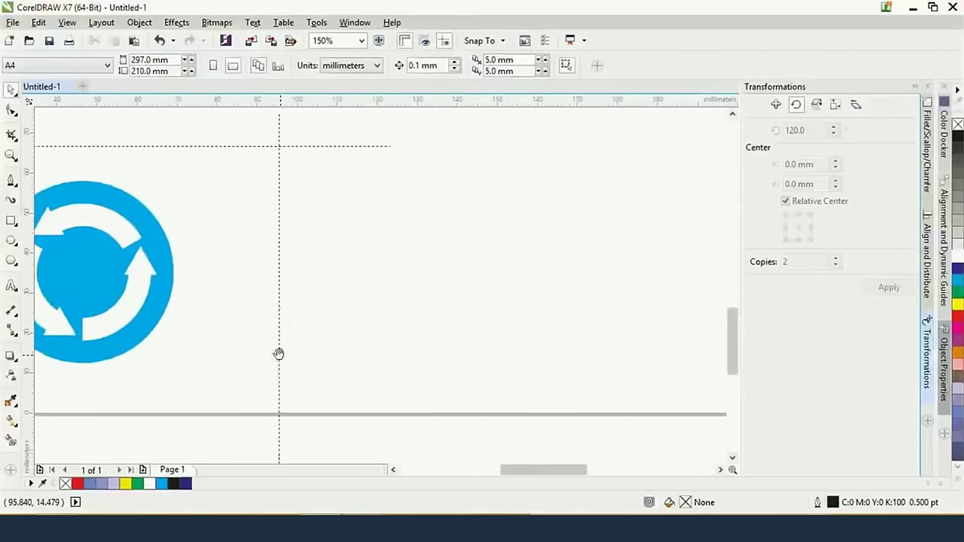
{"action": "left_click", "coordinate": [12, 221]}
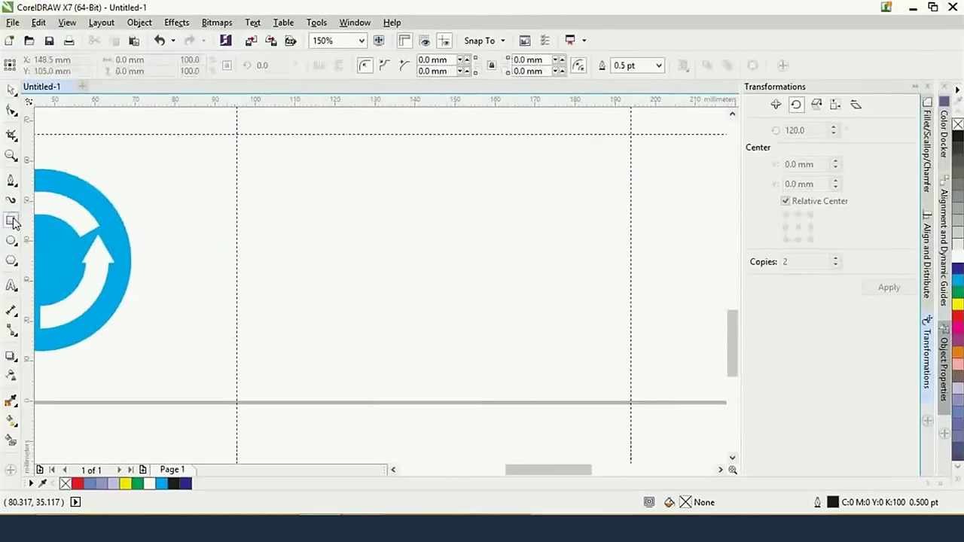
{"action": "key", "text": "alt+Tab"}
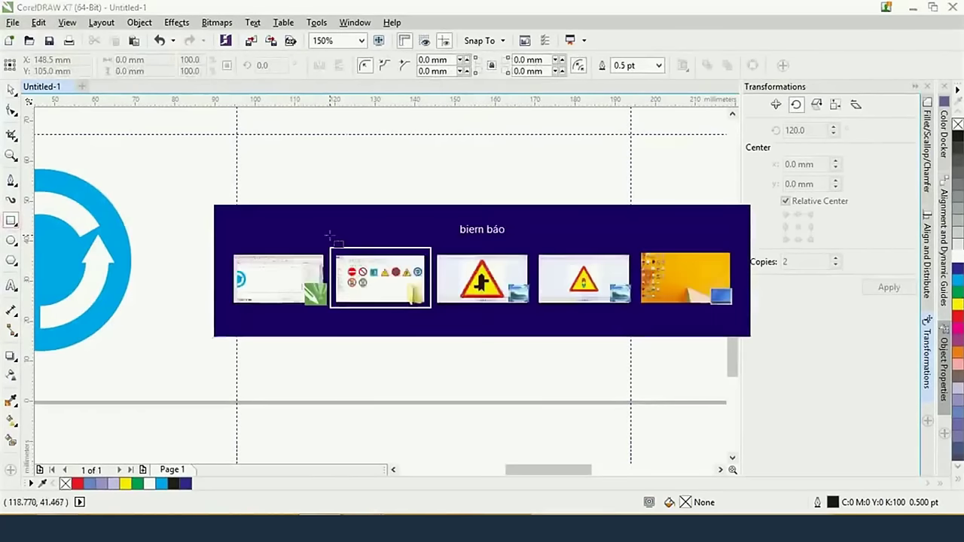
{"action": "key", "text": "alt+Tab"}
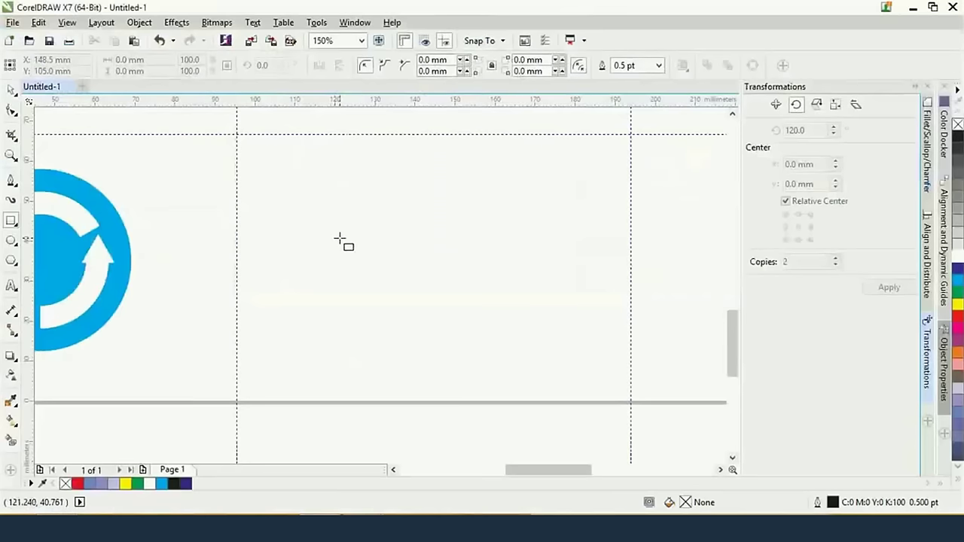
{"action": "left_click", "coordinate": [10, 240]}
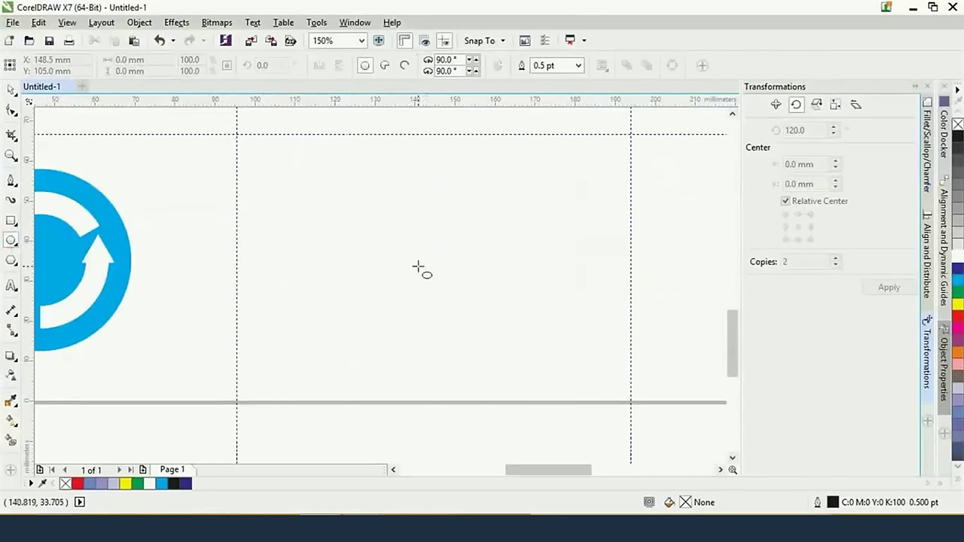
{"action": "left_click_drag", "start_coordinate": [439, 261], "coordinate": [540, 359]}
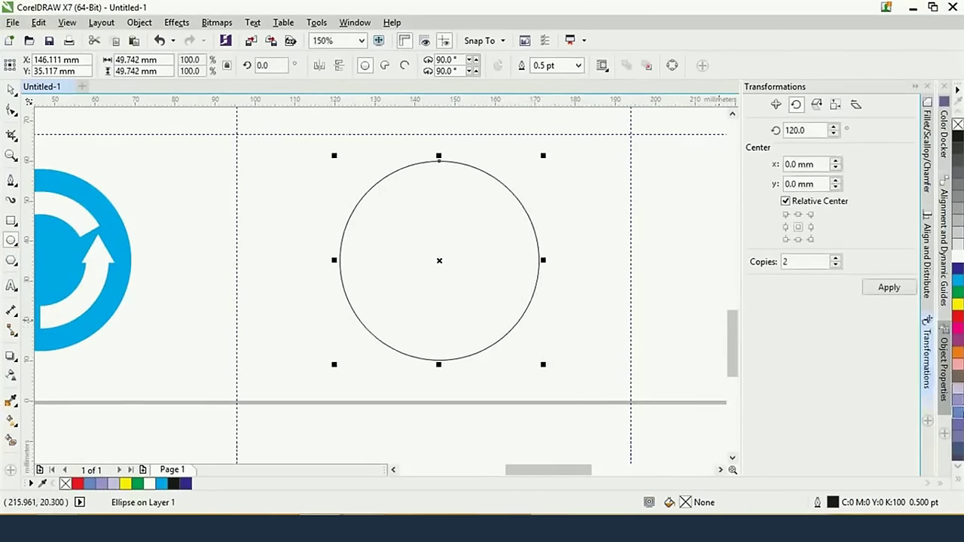
{"action": "left_click", "coordinate": [90, 483]}
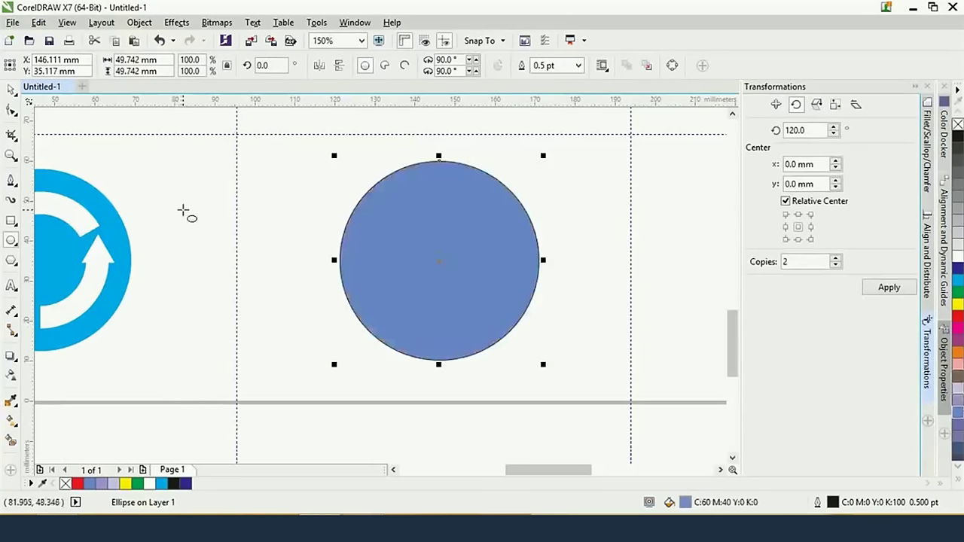
Draw a rectangle across the circle, filled 10% Black, with no outline
{"action": "left_click", "coordinate": [11, 221]}
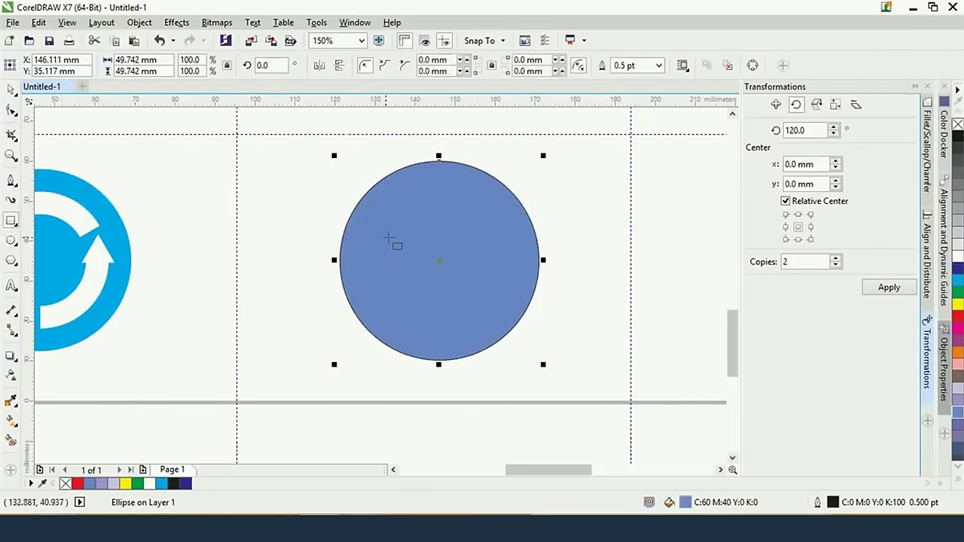
{"action": "left_click_drag", "start_coordinate": [385, 240], "coordinate": [503, 296]}
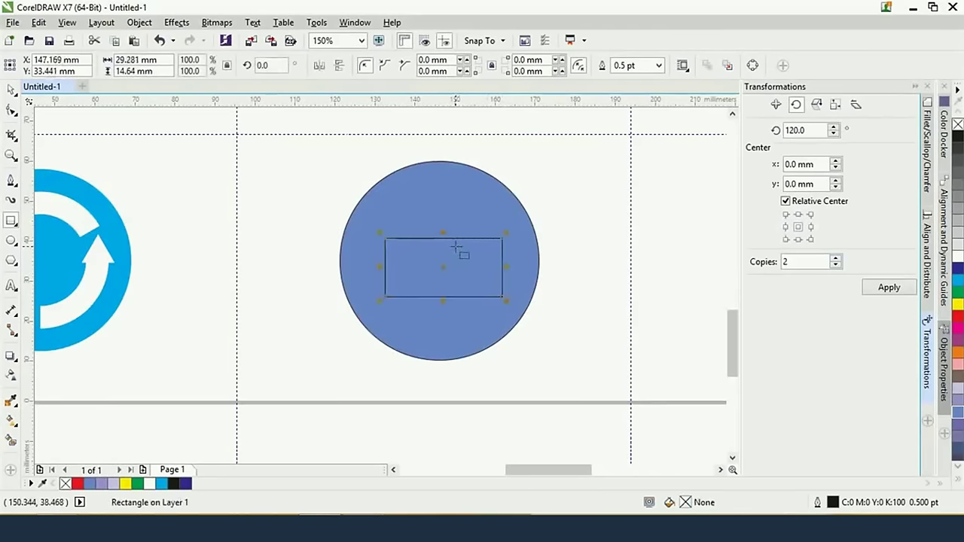
{"action": "key", "text": "alt+Tab"}
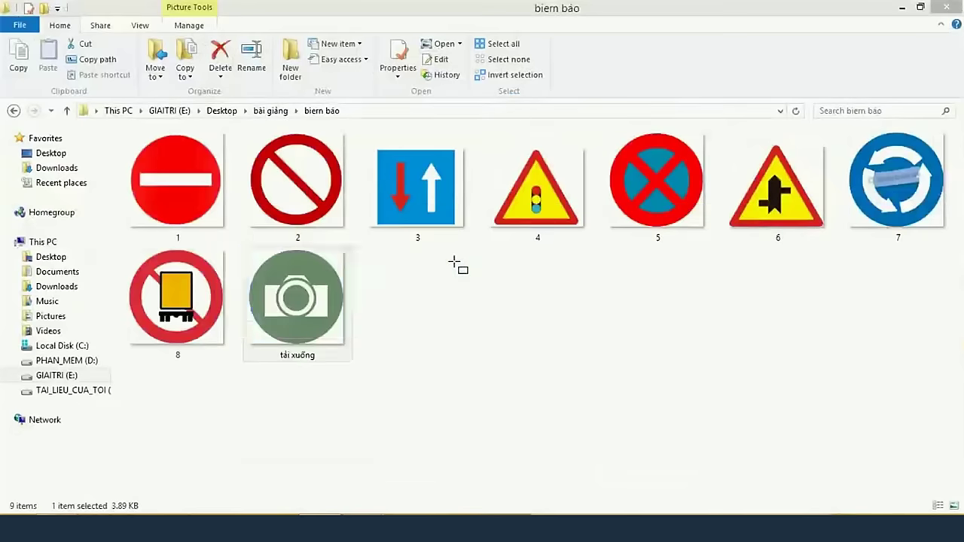
{"action": "key", "text": "alt+Tab"}
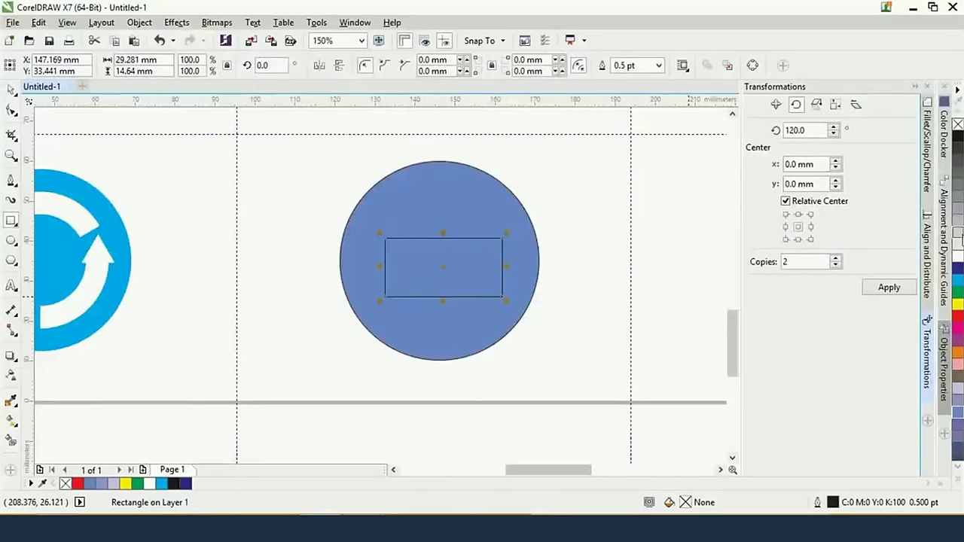
{"action": "left_click", "coordinate": [957, 246]}
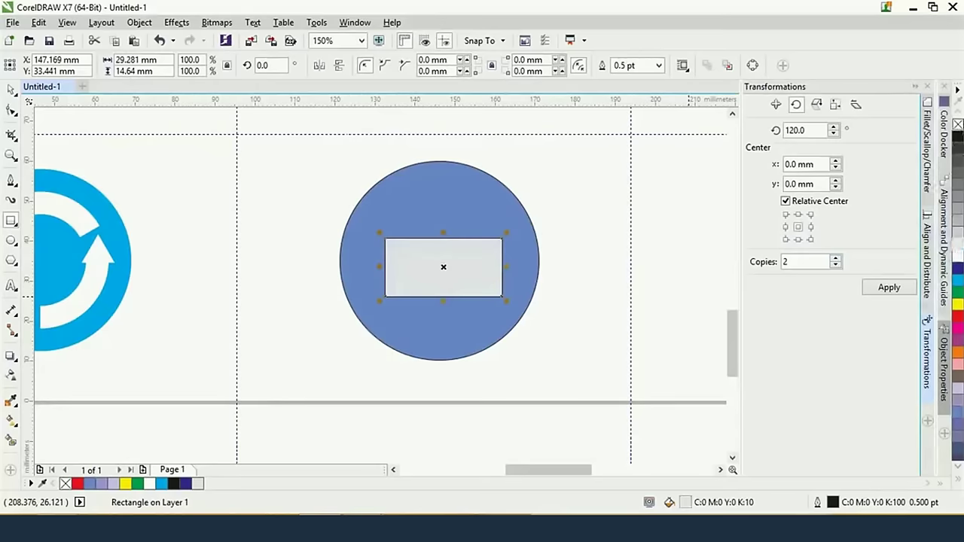
{"action": "right_click", "coordinate": [957, 124]}
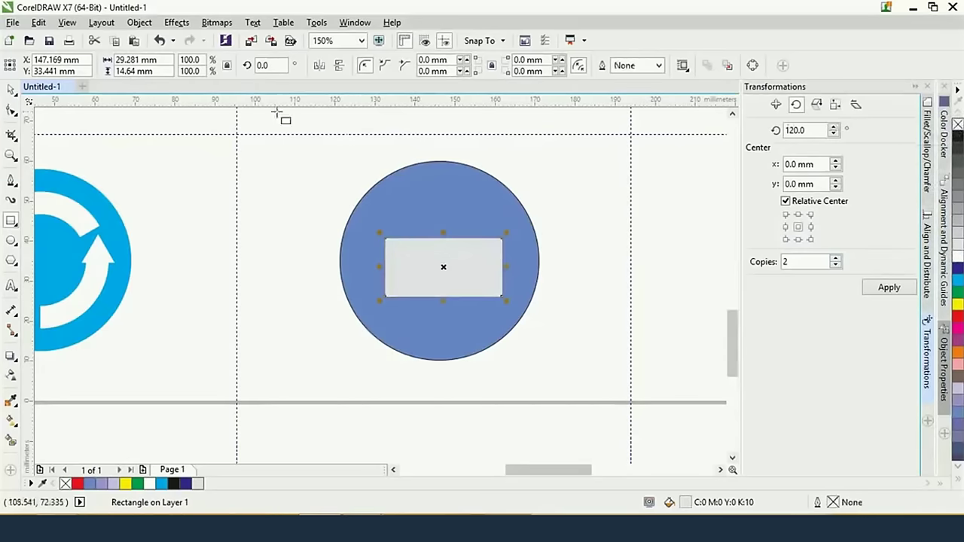
{"action": "left_click", "coordinate": [435, 194], "text": "shift"}
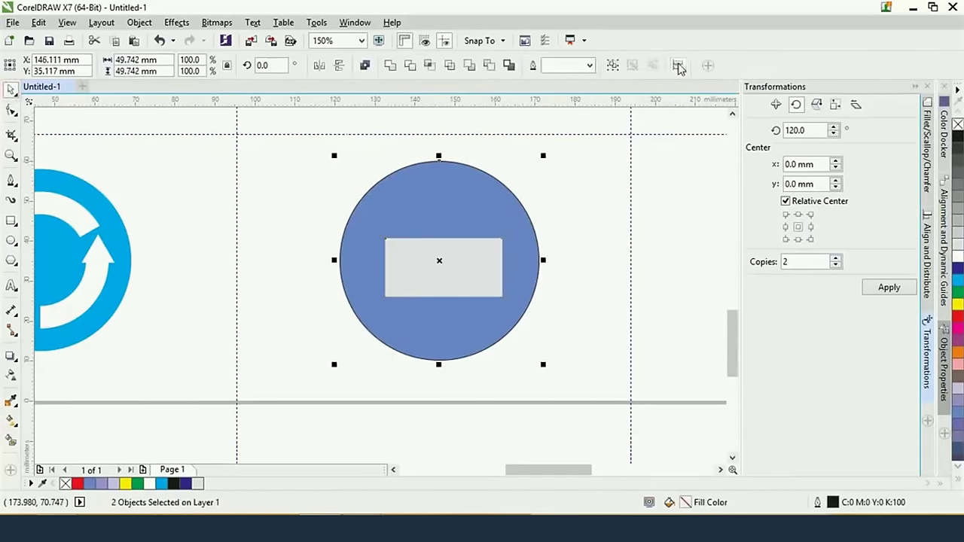
Centre the grey rectangle on the blue circle horizontally and vertically
{"action": "left_click", "coordinate": [678, 65]}
{"action": "left_click", "coordinate": [678, 65]}
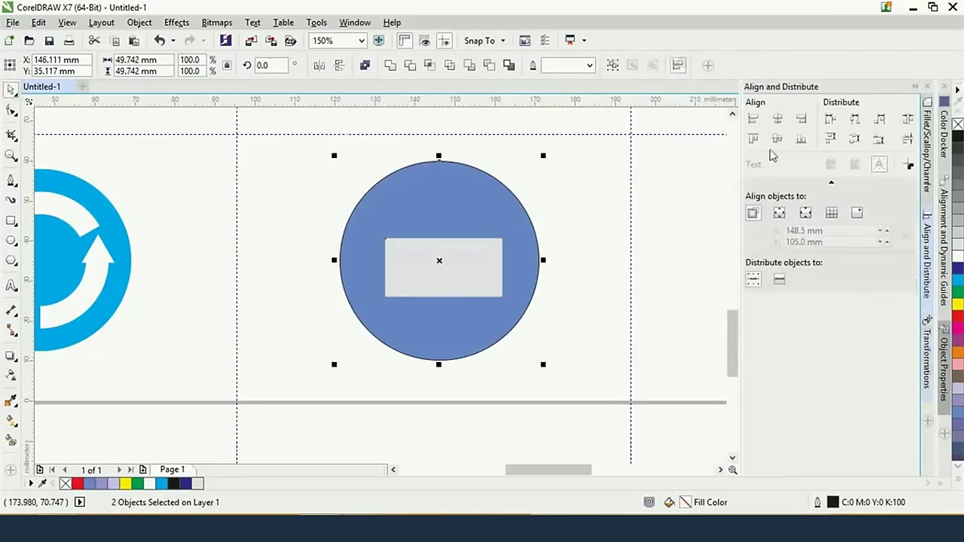
{"action": "left_click", "coordinate": [777, 119]}
{"action": "left_click", "coordinate": [775, 120]}
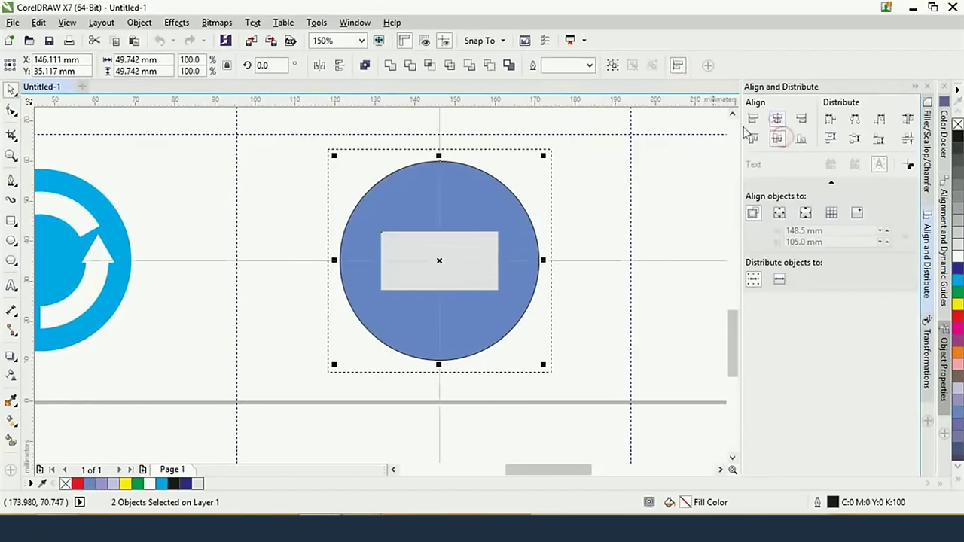
{"action": "left_click", "coordinate": [634, 195]}
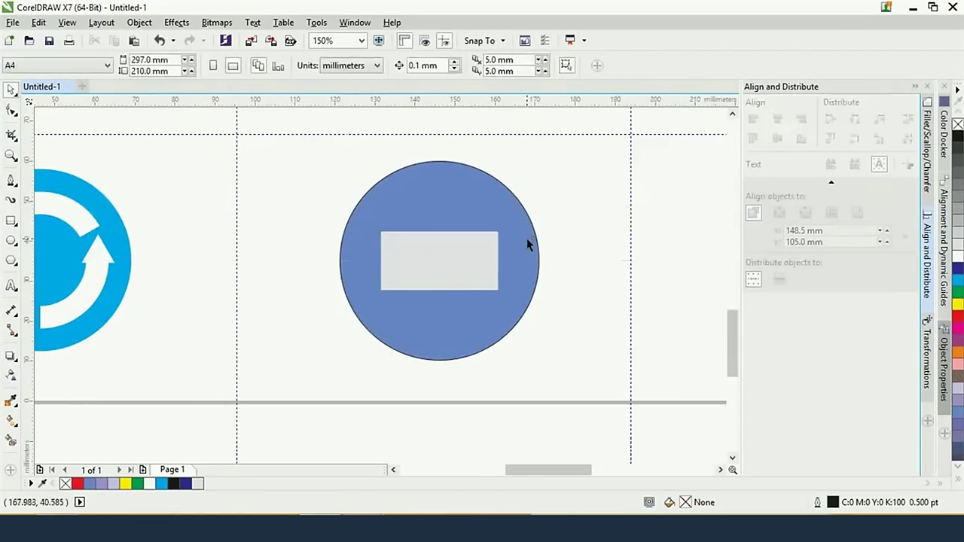
{"action": "scroll", "coordinate": [526, 238], "scroll_direction": "up", "scroll_amount": 2}
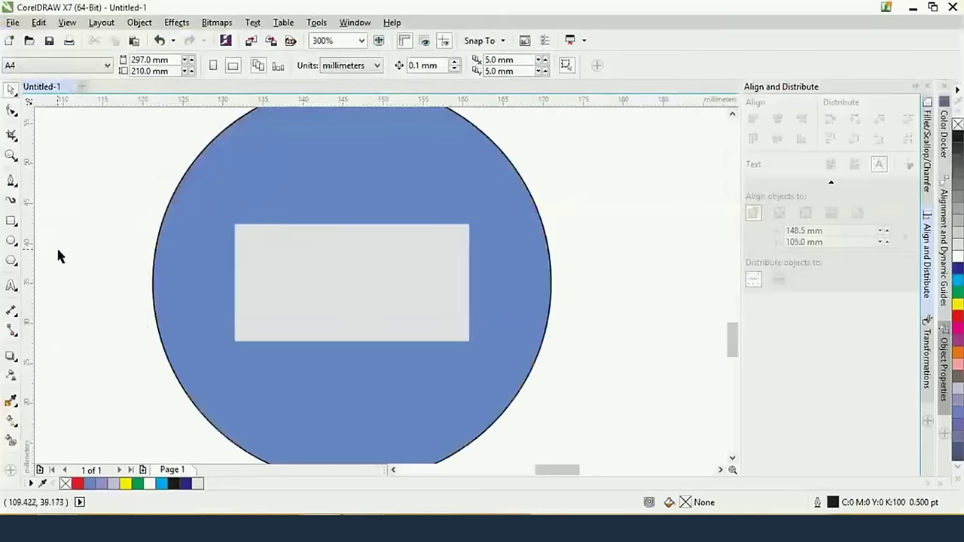
{"action": "left_click", "coordinate": [11, 240]}
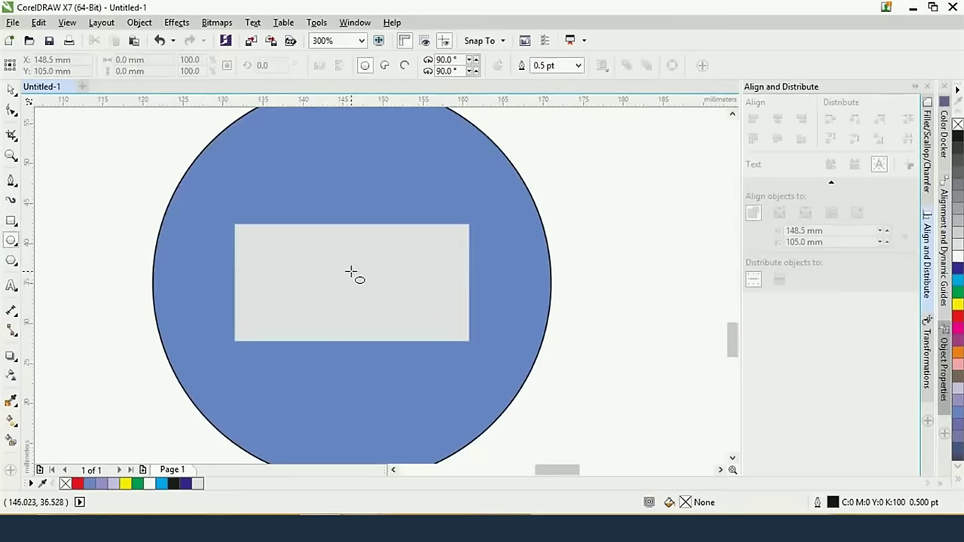
Draw a circle centred on the grey rectangle and scale it to 16.581 mm
{"action": "left_click_drag", "start_coordinate": [351, 271], "coordinate": [420, 341]}
{"action": "left_click", "coordinate": [14, 91]}
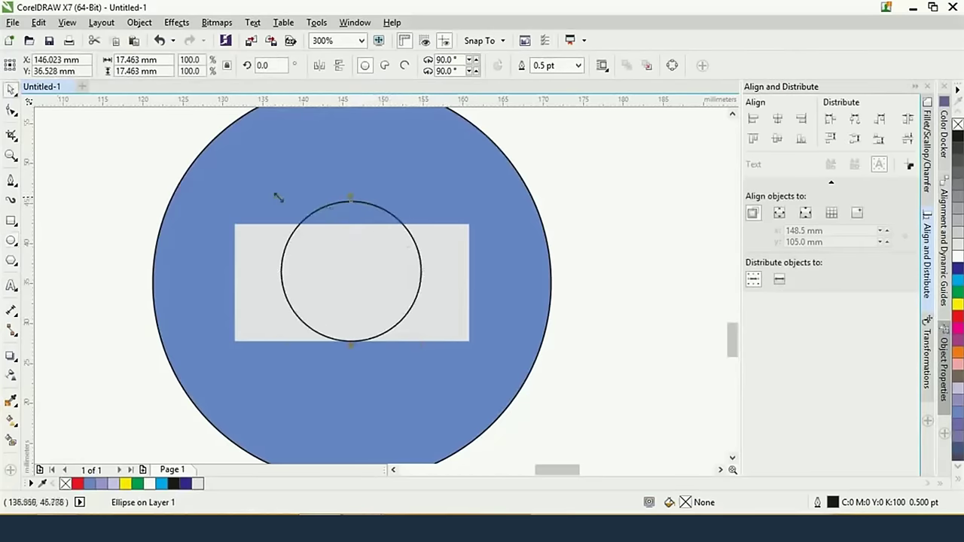
{"action": "left_click_drag", "start_coordinate": [276, 195], "coordinate": [279, 199]}
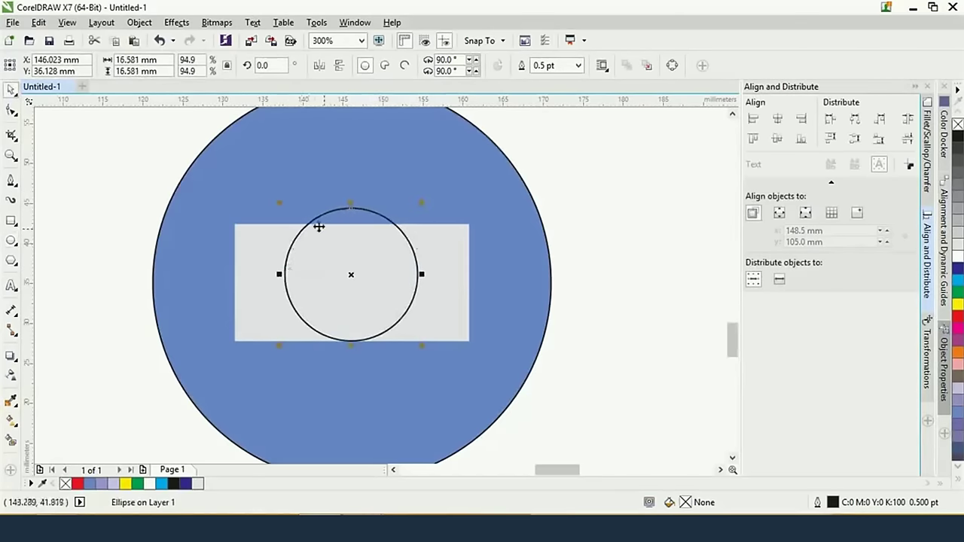
{"action": "key", "text": "alt+Tab"}
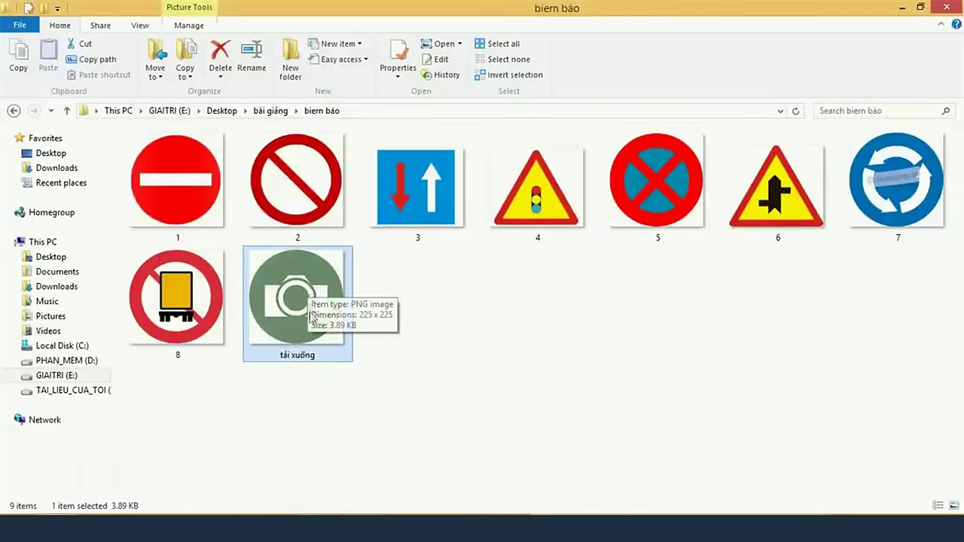
{"action": "key", "text": "alt+Tab"}
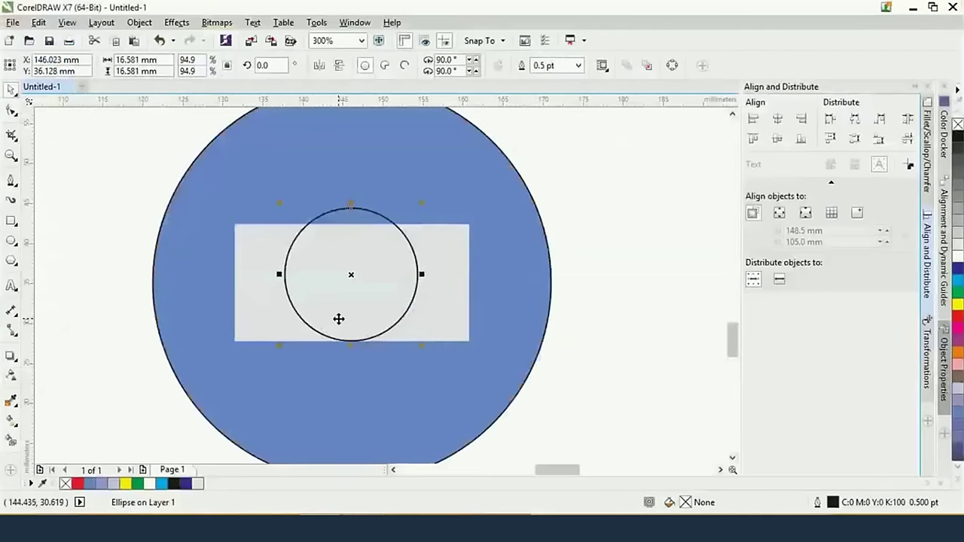
{"action": "key", "text": "alt+Tab"}
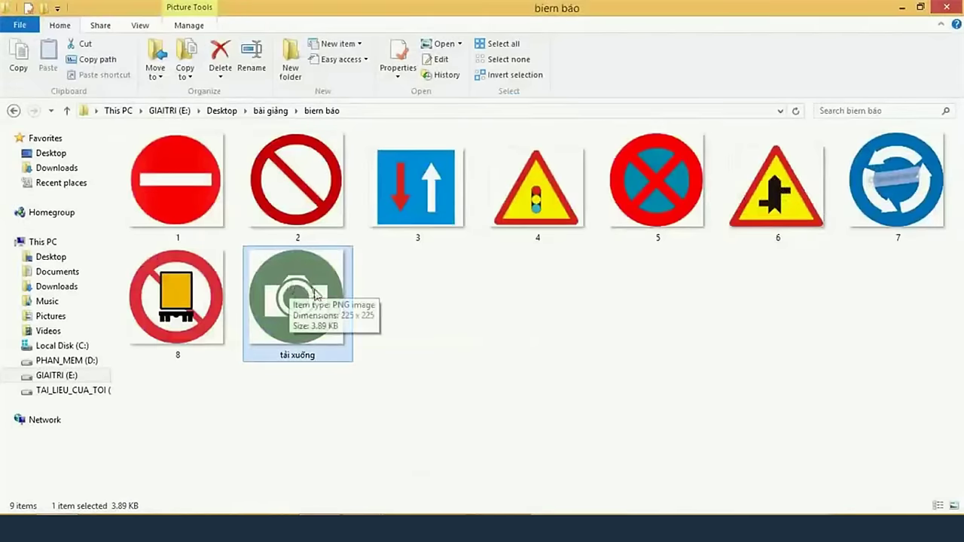
{"action": "key", "text": "alt+Tab"}
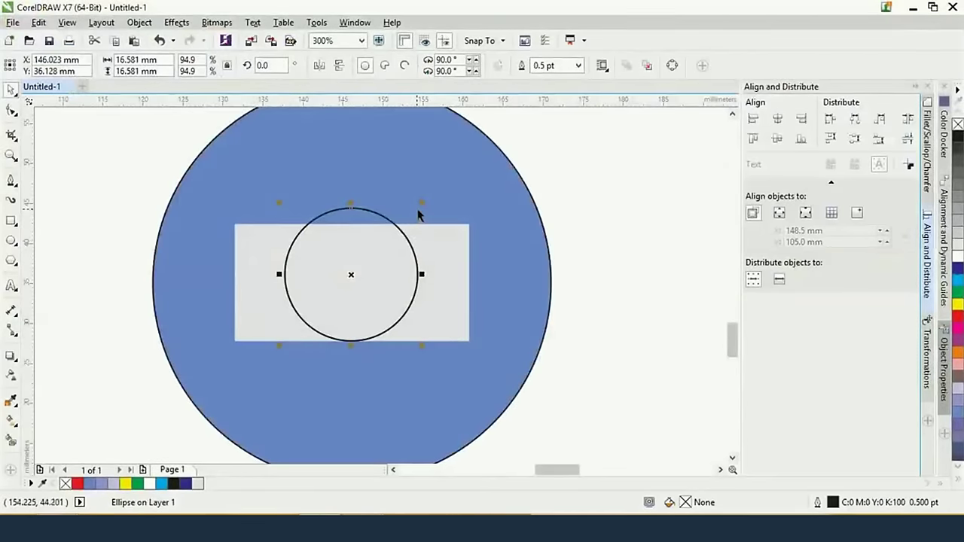
Make a slightly smaller concentric copy and a small 10.166 mm inner circle
{"action": "left_click_drag", "start_coordinate": [421, 205], "coordinate": [420, 211]}
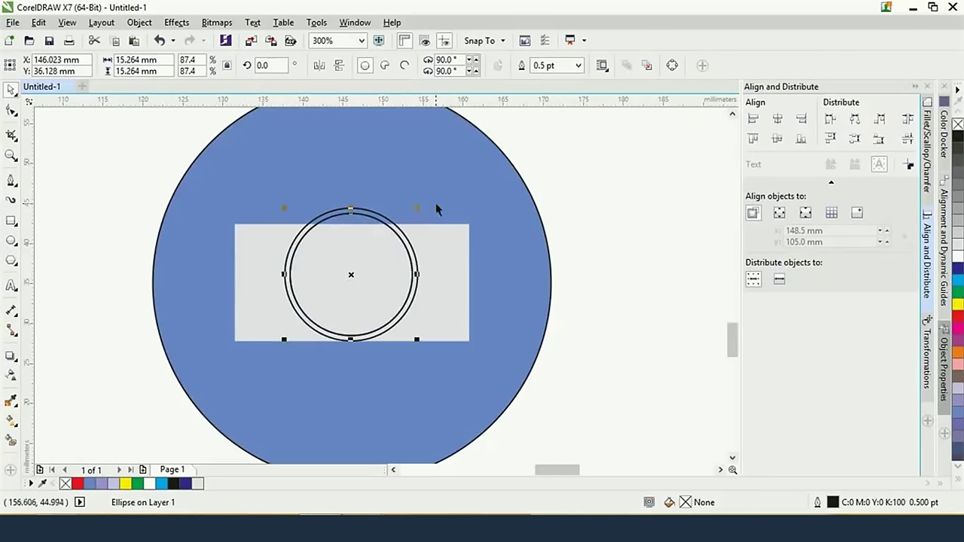
{"action": "left_click_drag", "start_coordinate": [413, 209], "coordinate": [408, 227]}
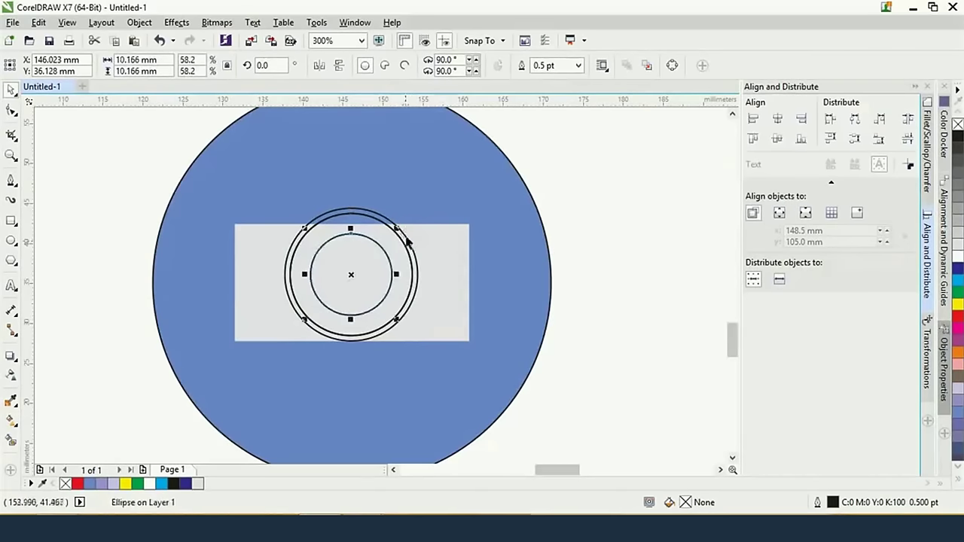
{"action": "key", "text": "alt+Tab"}
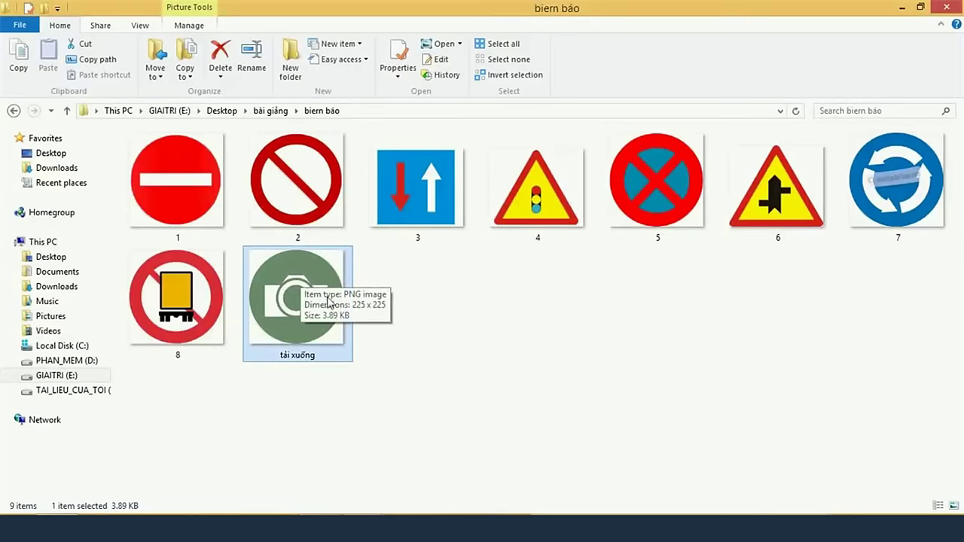
{"action": "key", "text": "alt+Tab"}
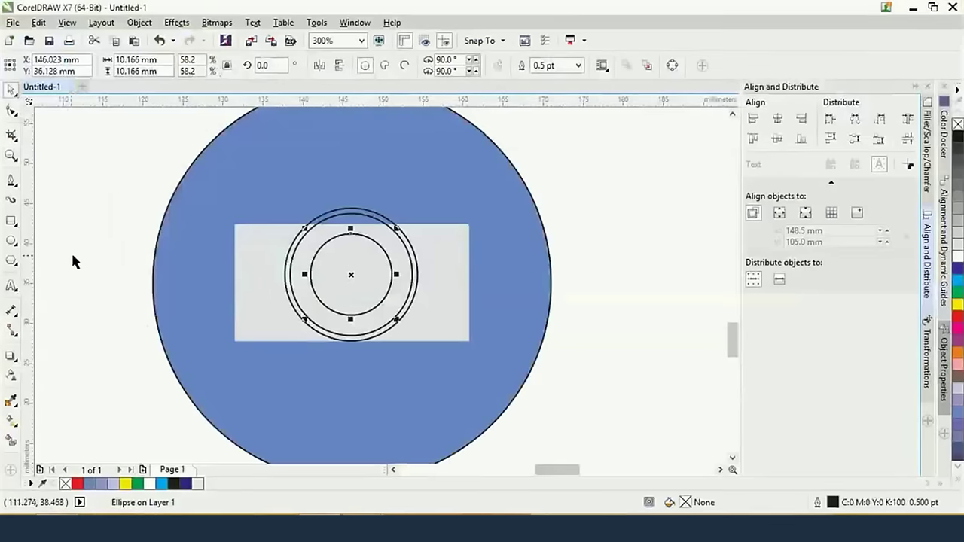
Draw a 6-sided hexagon over the lens circles
{"action": "left_click", "coordinate": [13, 260]}
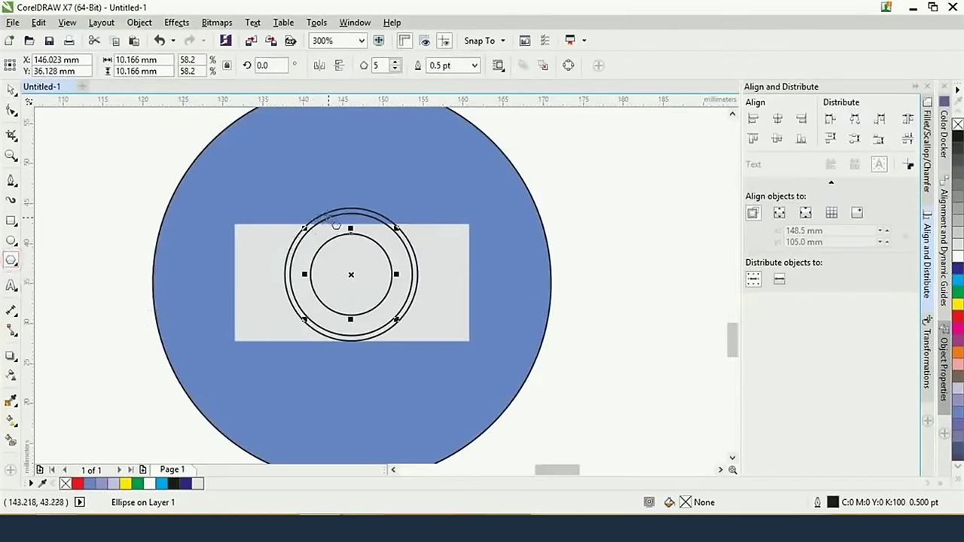
{"action": "left_click_drag", "start_coordinate": [329, 223], "coordinate": [436, 317]}
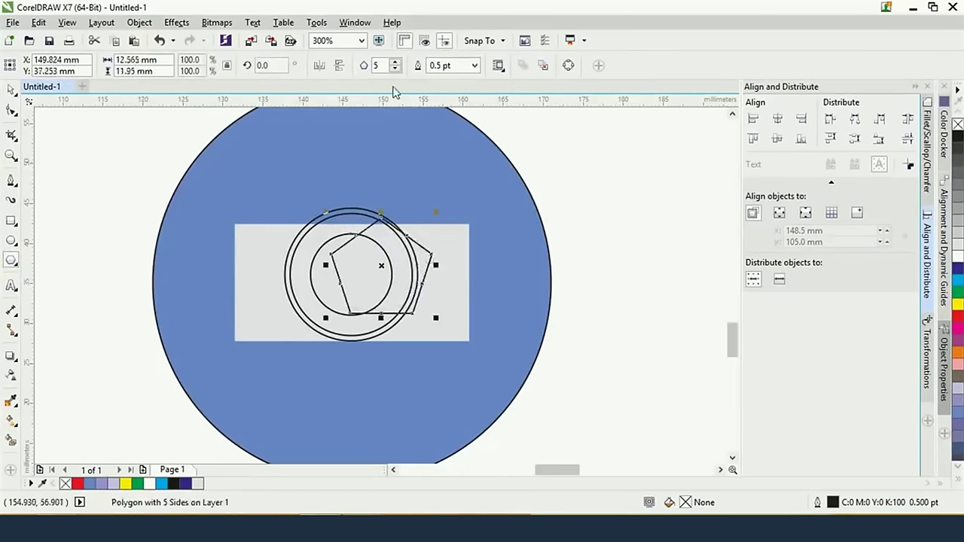
{"action": "double_click", "coordinate": [379, 65]}
{"action": "type", "text": "6"}
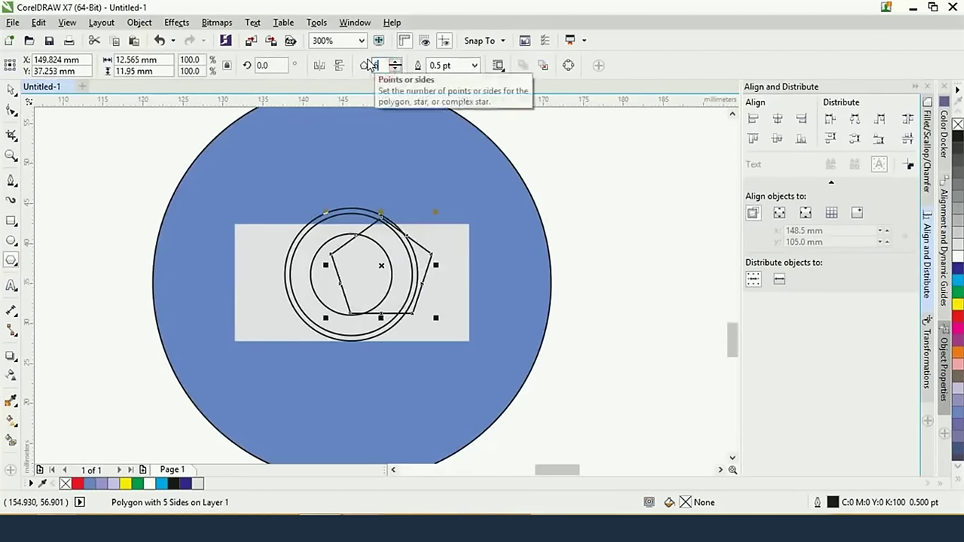
{"action": "key", "text": "Return"}
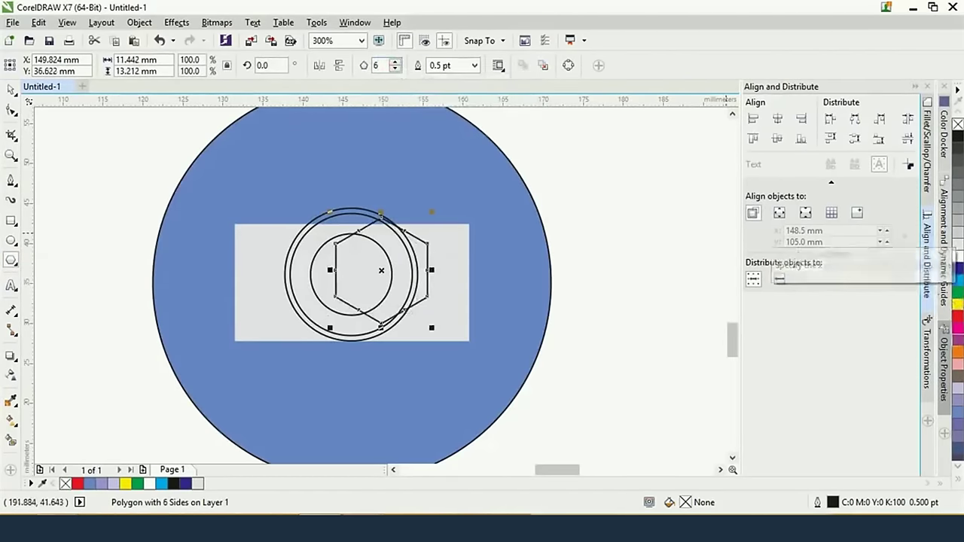
Rotate the hexagon 90° in the Transformations docker
{"action": "left_click", "coordinate": [931, 366]}
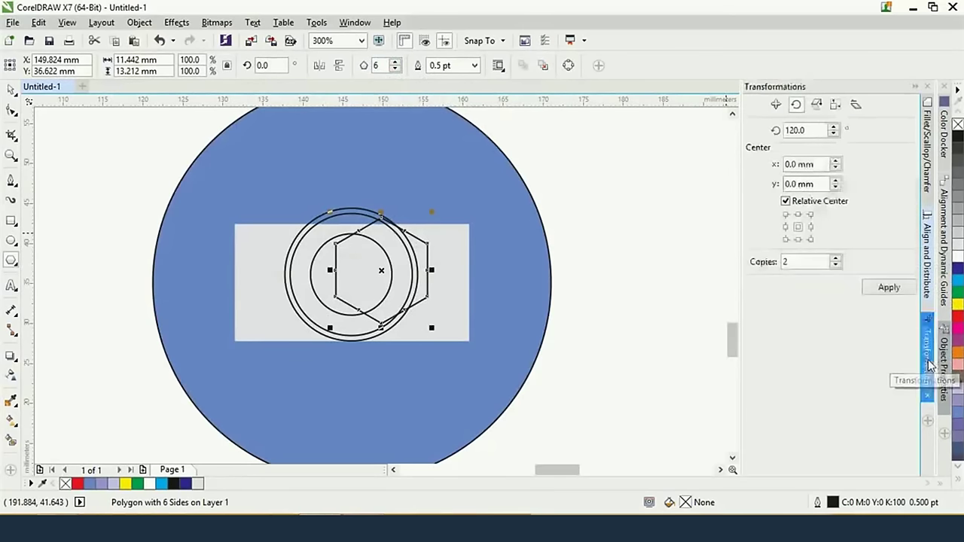
{"action": "double_click", "coordinate": [807, 131]}
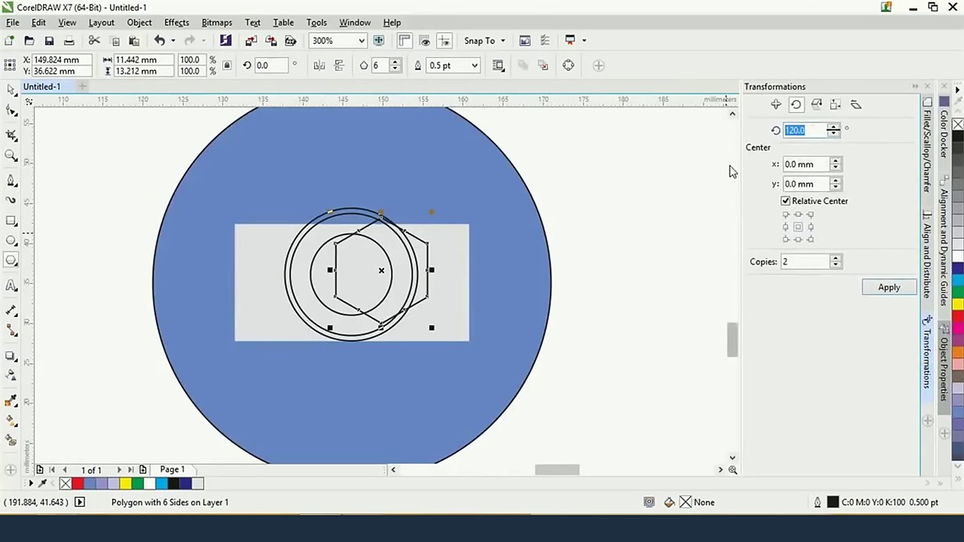
{"action": "type", "text": "90"}
{"action": "key", "text": "Return"}
{"action": "scroll", "coordinate": [406, 261], "scroll_direction": "up", "scroll_amount": 2}
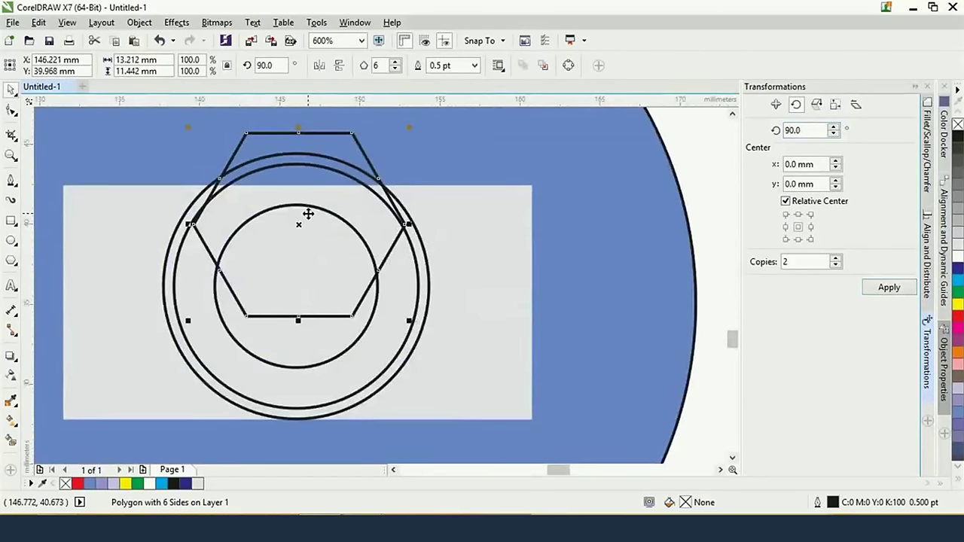
Select the outer circle together with the grey rectangle
{"action": "key", "text": "Delete"}
{"action": "left_click", "coordinate": [322, 157]}
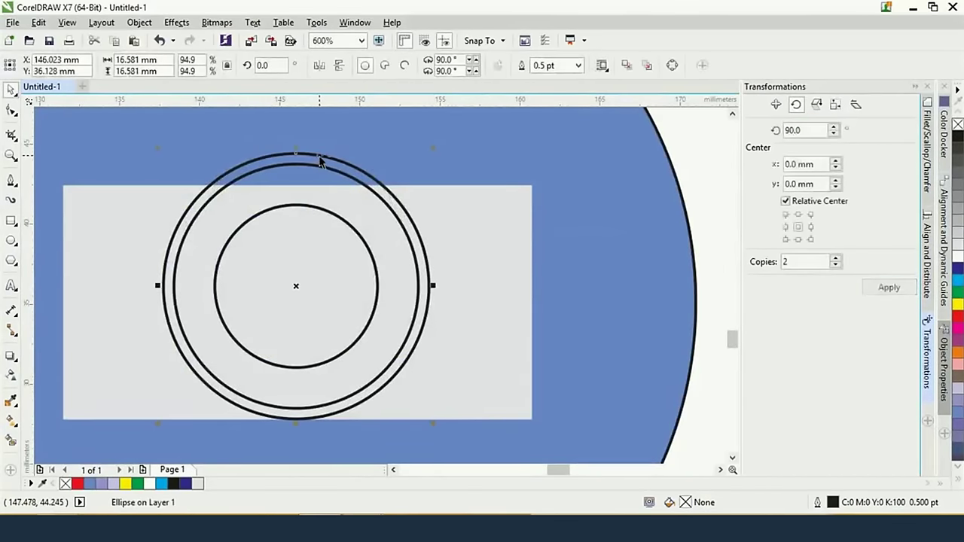
{"action": "key", "text": "ctrl+z"}
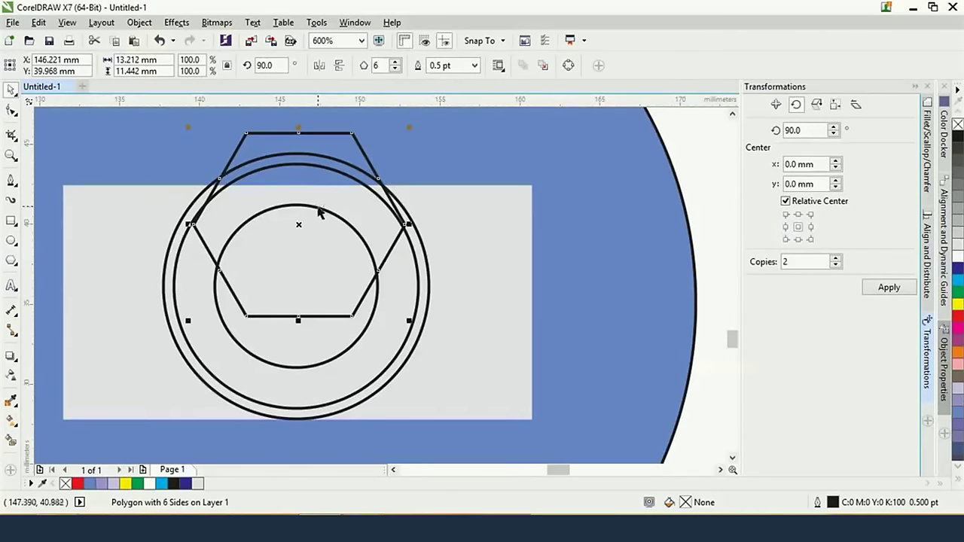
{"action": "scroll", "coordinate": [349, 160], "scroll_direction": "down", "scroll_amount": 2}
{"action": "left_click", "coordinate": [341, 163]}
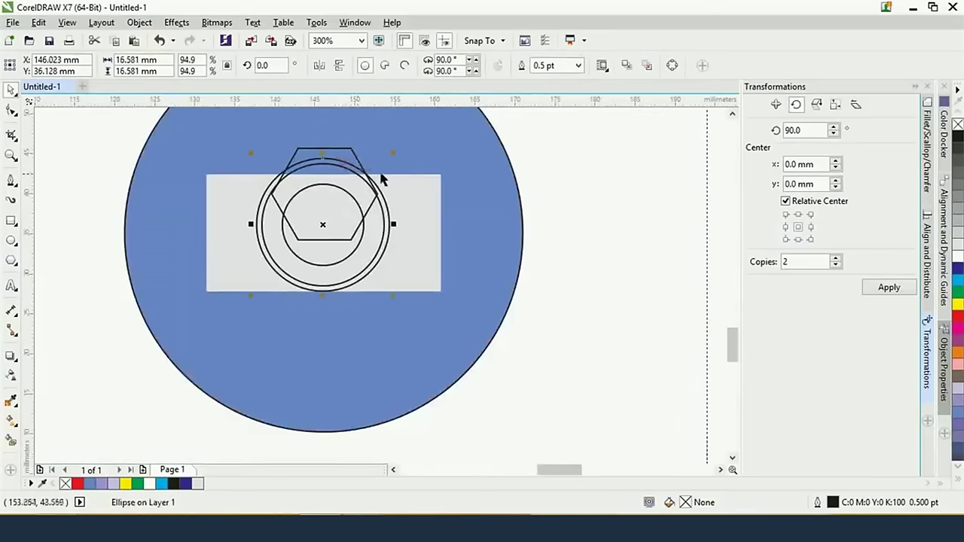
{"action": "left_click", "coordinate": [430, 209], "text": "shift"}
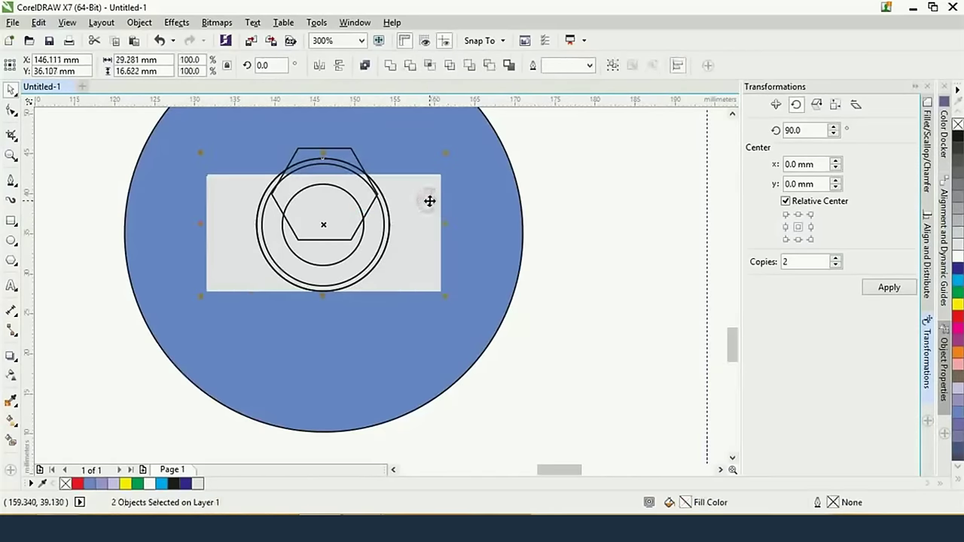
Trim the rectangle from the outer circle, then trim the hexagon to its top cap
{"action": "left_click", "coordinate": [488, 67]}
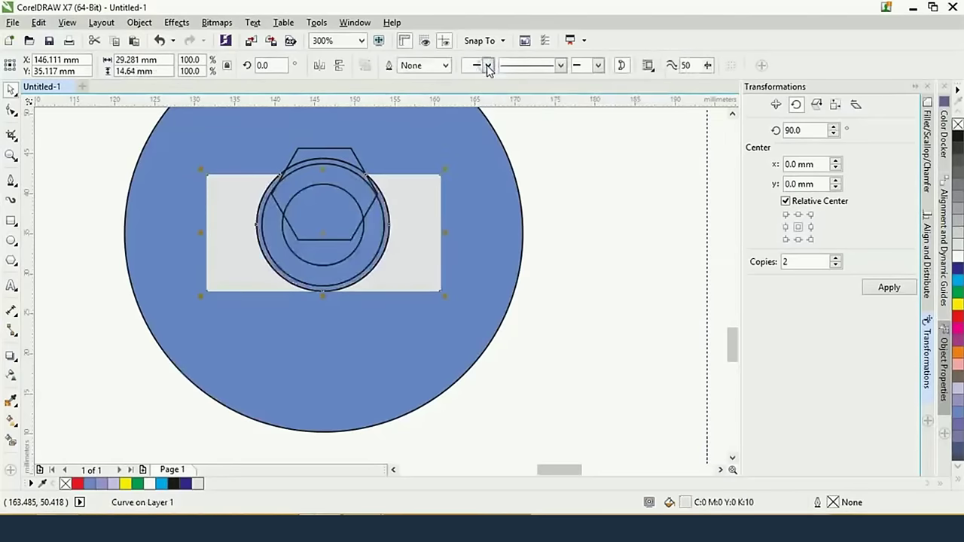
{"action": "left_click", "coordinate": [596, 151]}
{"action": "left_click", "coordinate": [366, 173]}
{"action": "scroll", "coordinate": [366, 172], "scroll_direction": "up", "scroll_amount": 1}
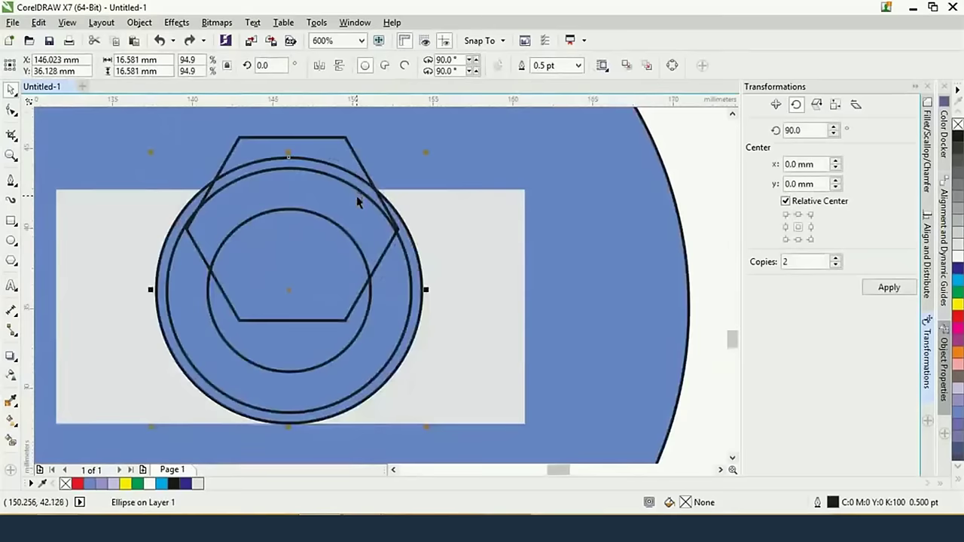
{"action": "key", "text": "Delete"}
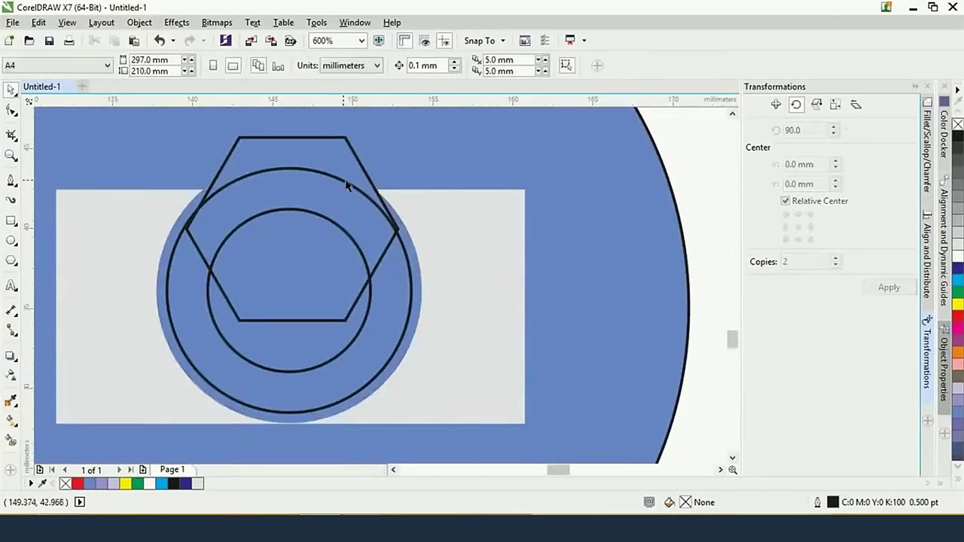
{"action": "left_click", "coordinate": [363, 167]}
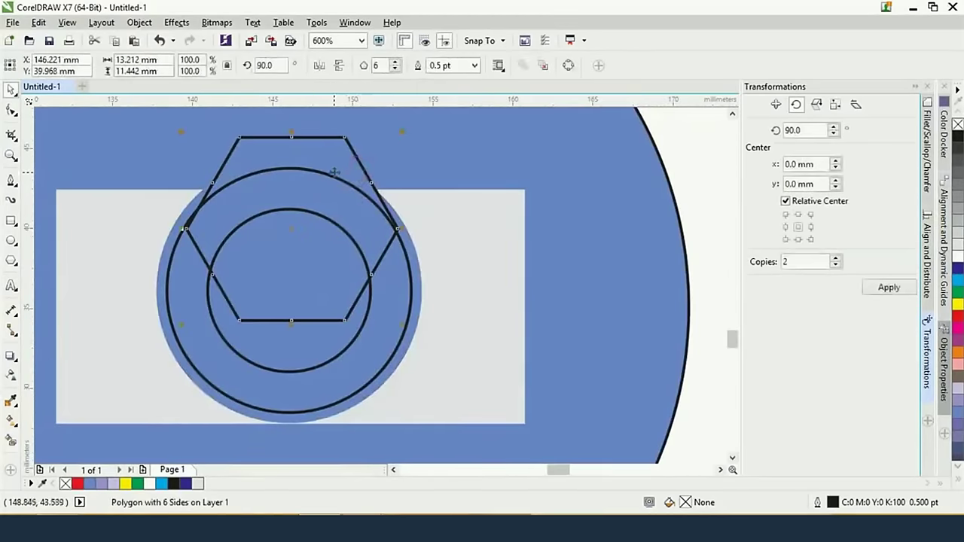
{"action": "key", "text": "ctrl+z"}
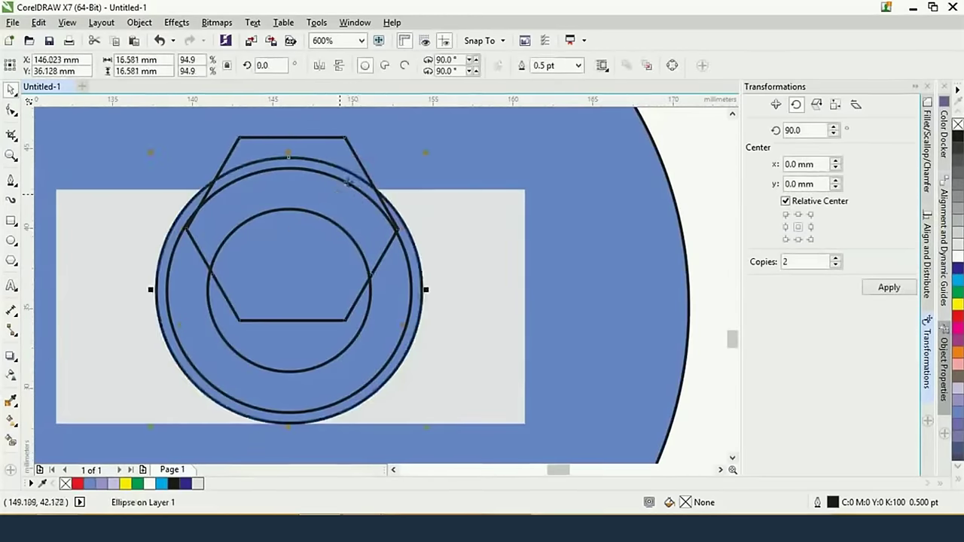
{"action": "left_click", "coordinate": [357, 160], "text": "shift"}
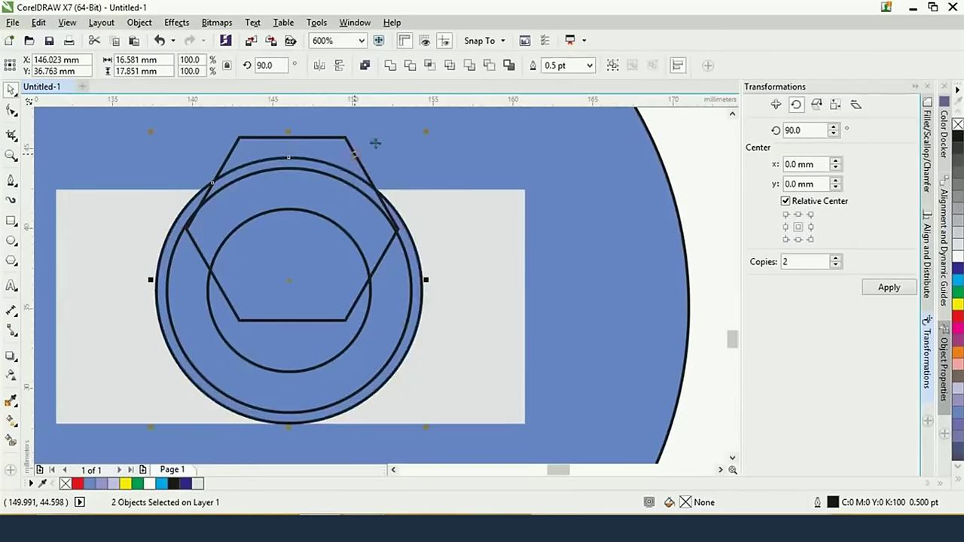
{"action": "left_click", "coordinate": [489, 66]}
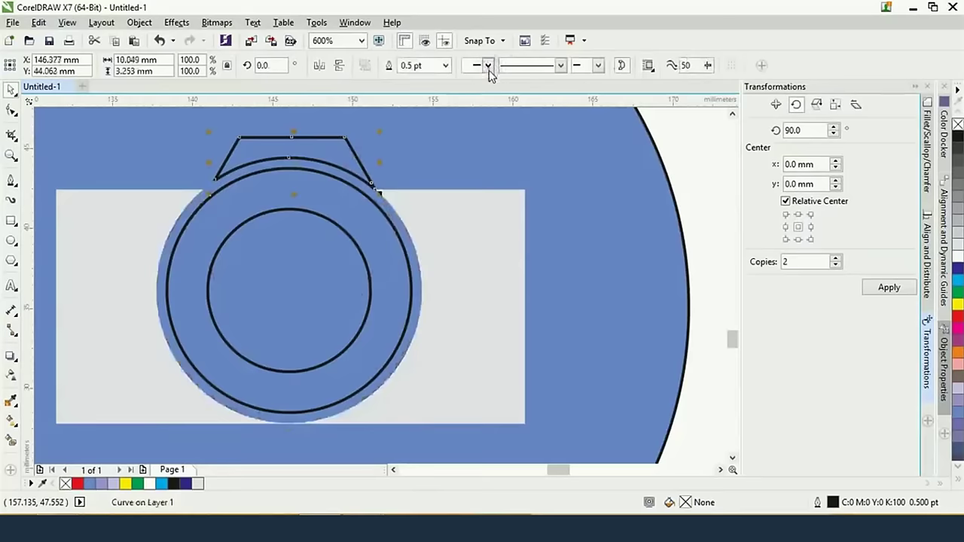
Combine the two lens circles into a single ring
{"action": "left_click", "coordinate": [320, 218]}
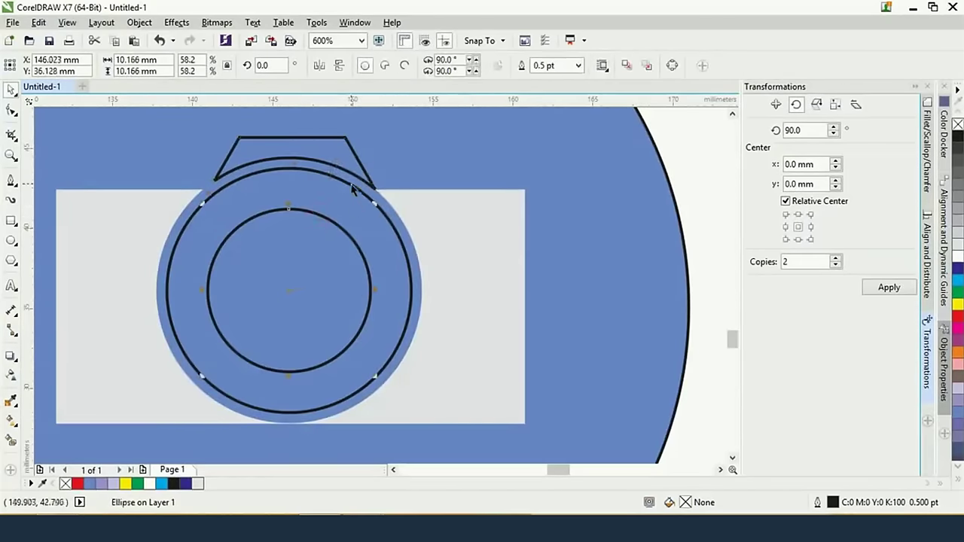
{"action": "left_click", "coordinate": [352, 190], "text": "shift"}
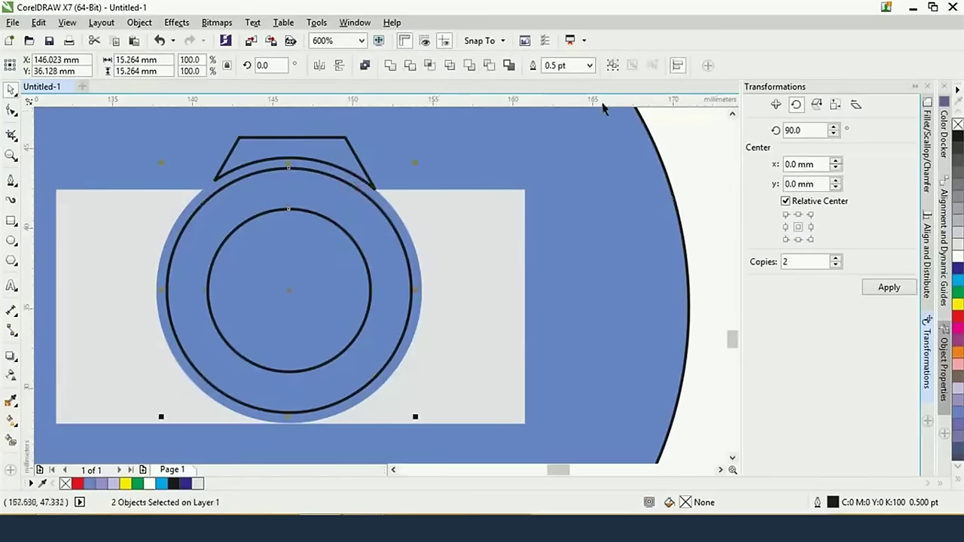
{"action": "left_click", "coordinate": [486, 67]}
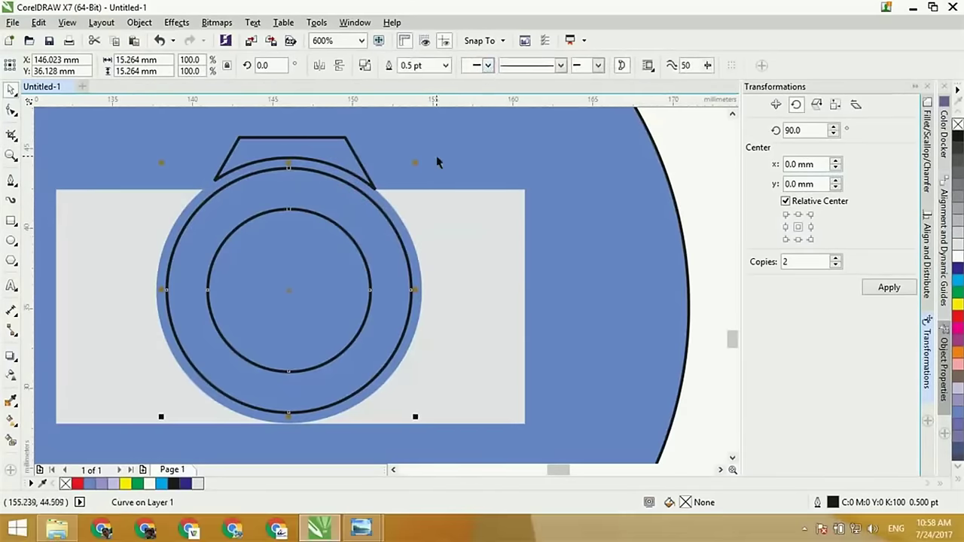
{"action": "scroll", "coordinate": [437, 160], "scroll_direction": "down", "scroll_amount": 2}
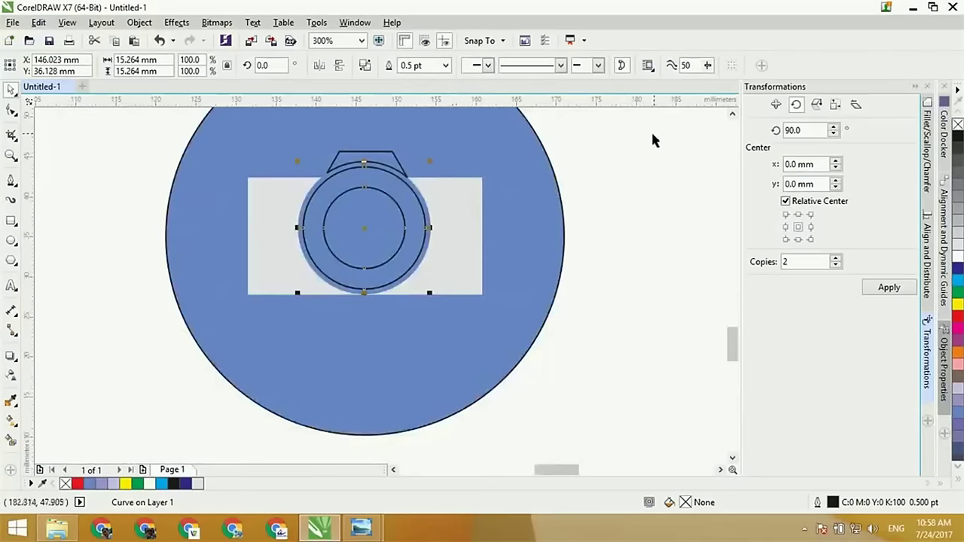
Fill the lens ring and trapezoid viewfinder light grey and remove their outlines
{"action": "left_click", "coordinate": [957, 246]}
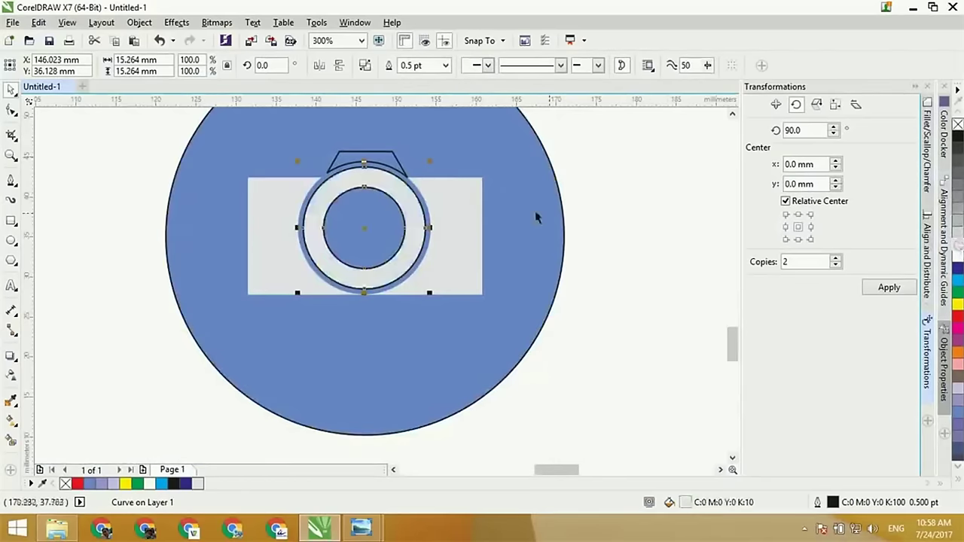
{"action": "left_click", "coordinate": [405, 172]}
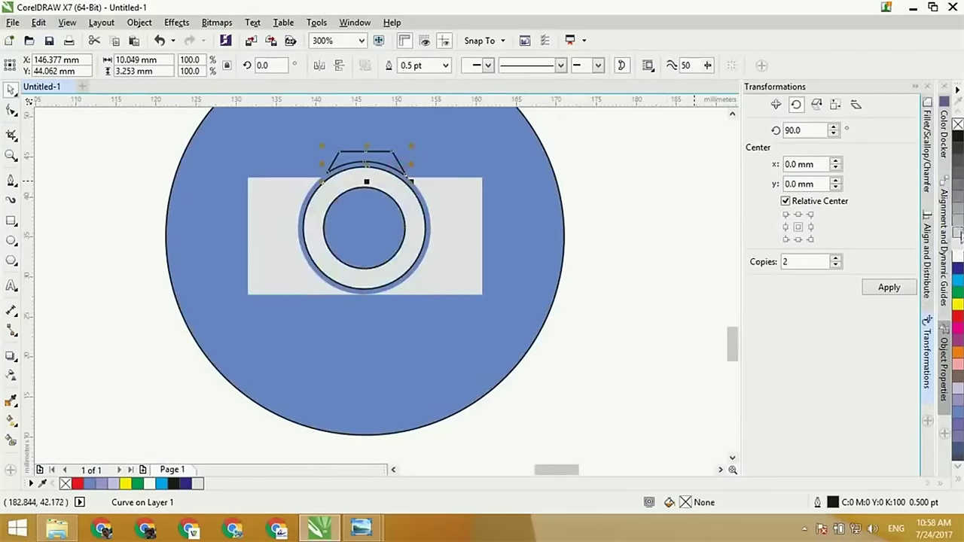
{"action": "left_click", "coordinate": [957, 235]}
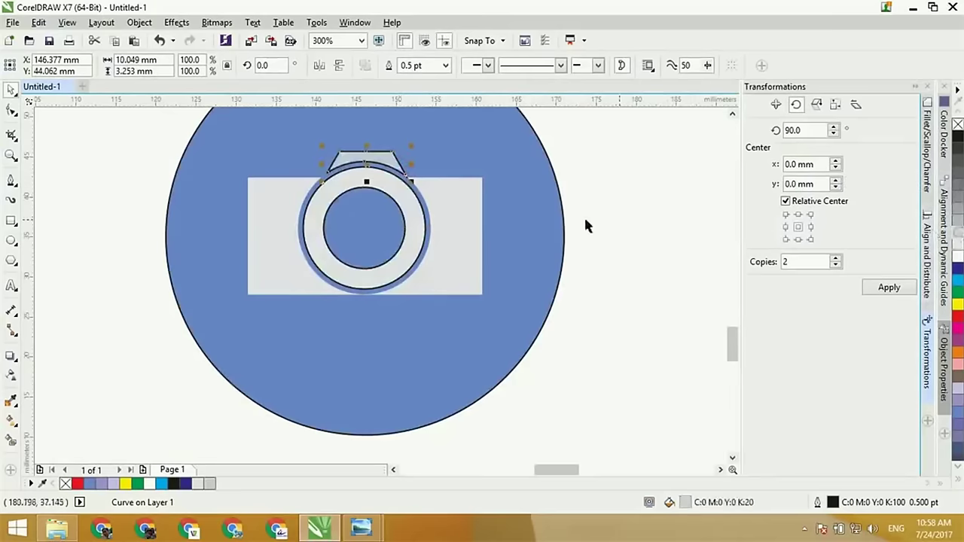
{"action": "left_click", "coordinate": [412, 213], "text": "shift"}
{"action": "right_click", "coordinate": [957, 125]}
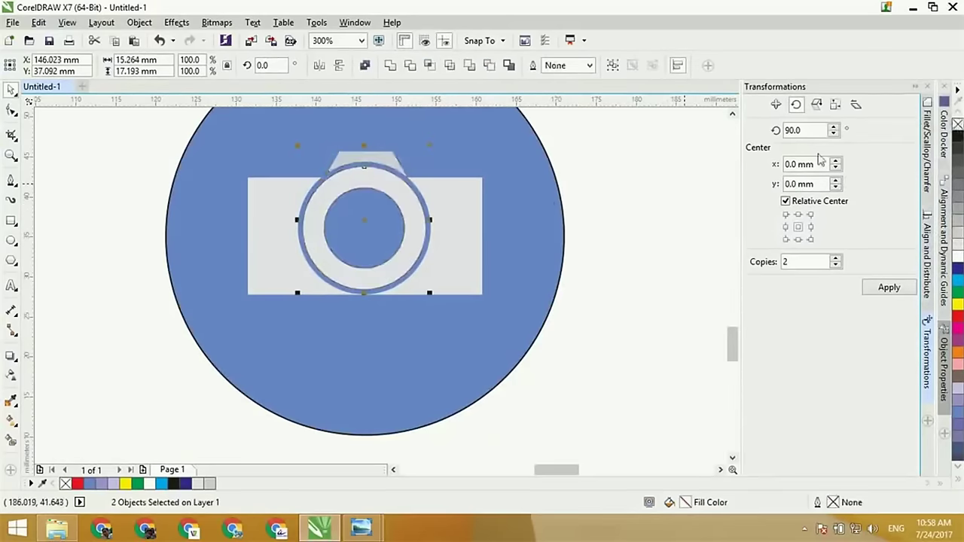
{"action": "left_click", "coordinate": [662, 204]}
{"action": "scroll", "coordinate": [662, 203], "scroll_direction": "down", "scroll_amount": 2}
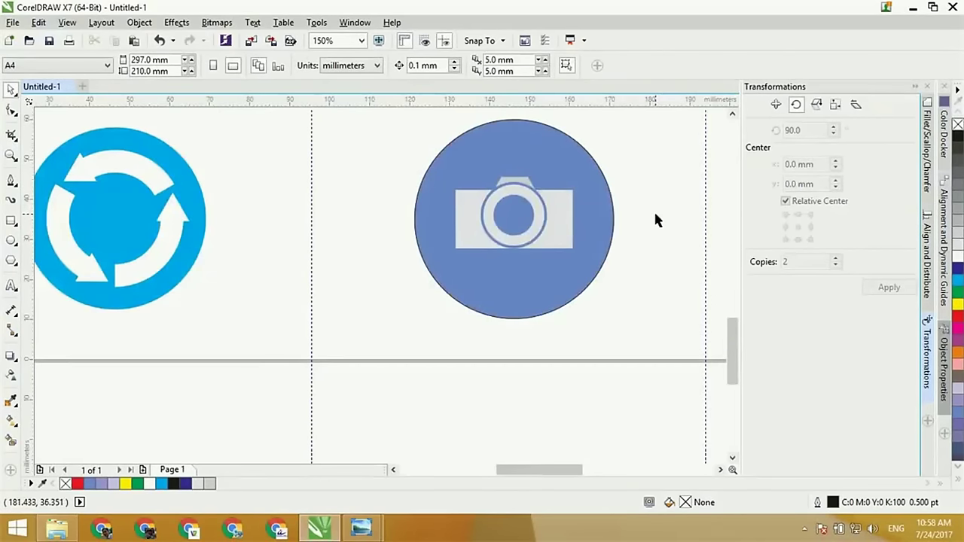
Zoom out and pan the view across the page of traffic signs
{"action": "scroll", "coordinate": [648, 235], "scroll_direction": "down", "scroll_amount": 4}
{"action": "left_click_drag", "start_coordinate": [645, 240], "coordinate": [533, 321]}
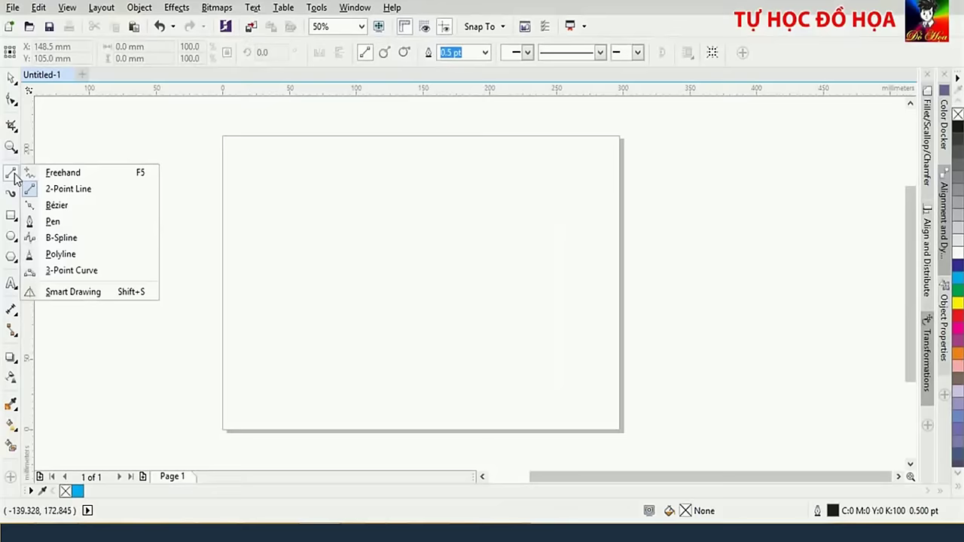
Choose the 2-Point Line tool, draw a sloping test line, then undo it
{"action": "left_click", "coordinate": [321, 241]}
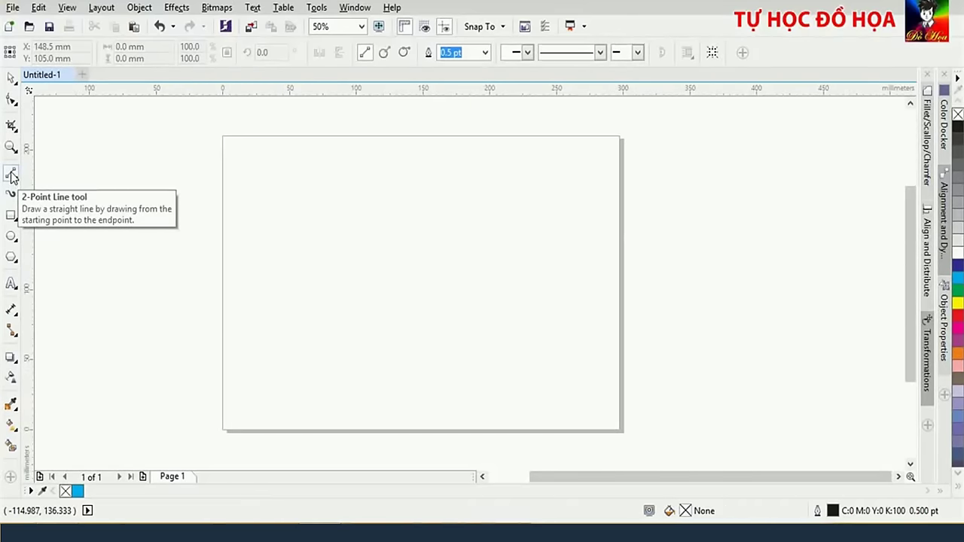
{"action": "left_click", "coordinate": [10, 175]}
{"action": "left_click", "coordinate": [11, 175]}
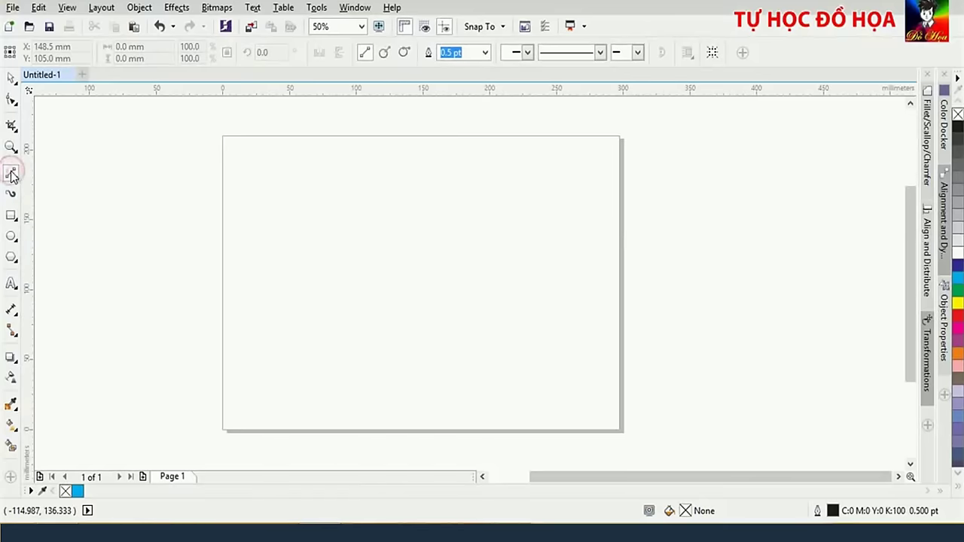
{"action": "left_click", "coordinate": [11, 175]}
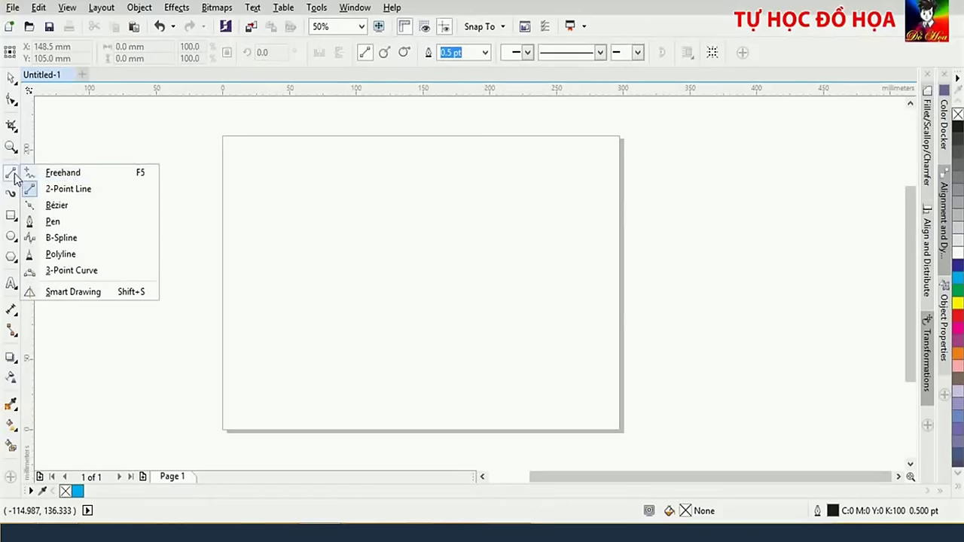
{"action": "left_click", "coordinate": [68, 191]}
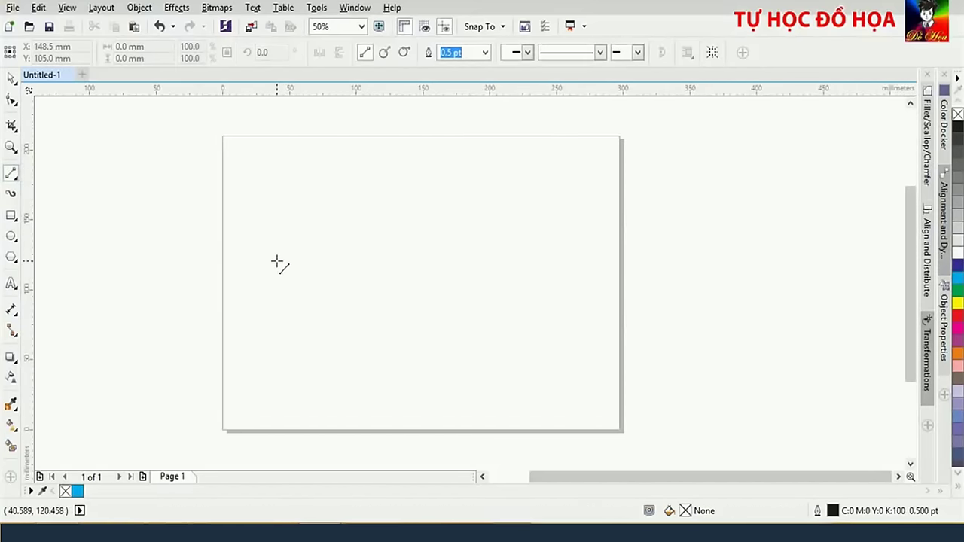
{"action": "left_click_drag", "start_coordinate": [264, 208], "coordinate": [481, 252]}
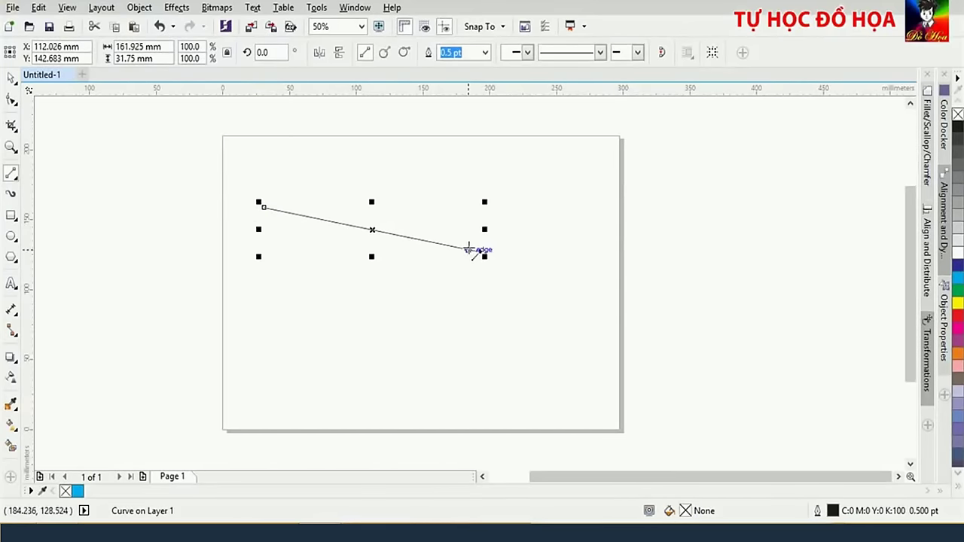
{"action": "key", "text": "ctrl+z"}
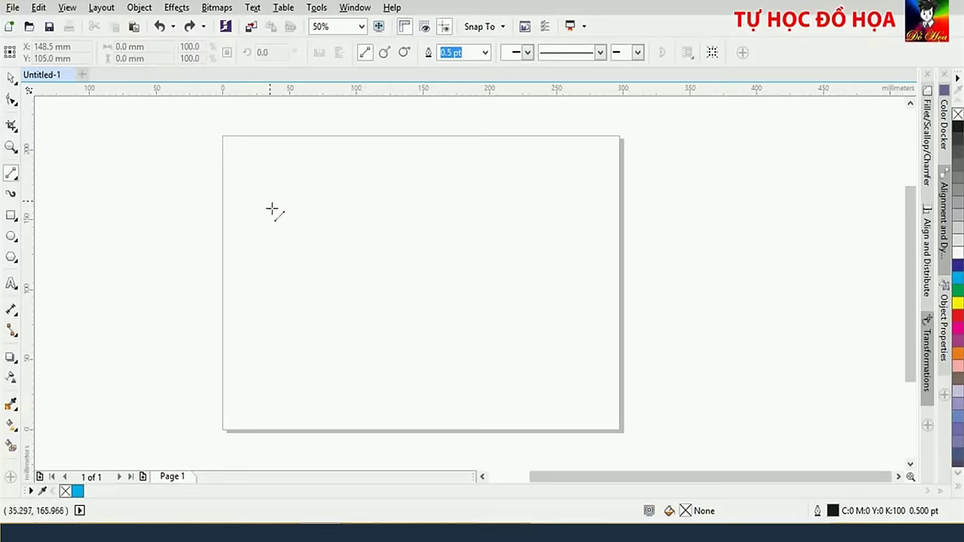
{"action": "left_click_drag", "start_coordinate": [280, 251], "coordinate": [416, 258]}
{"action": "left_click", "coordinate": [417, 257]}
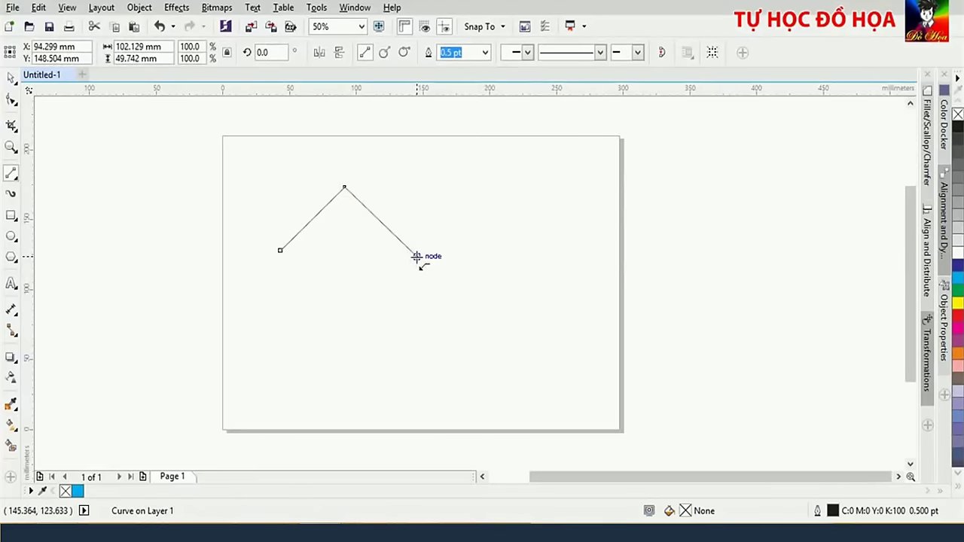
{"action": "left_click_drag", "start_coordinate": [417, 257], "coordinate": [280, 250]}
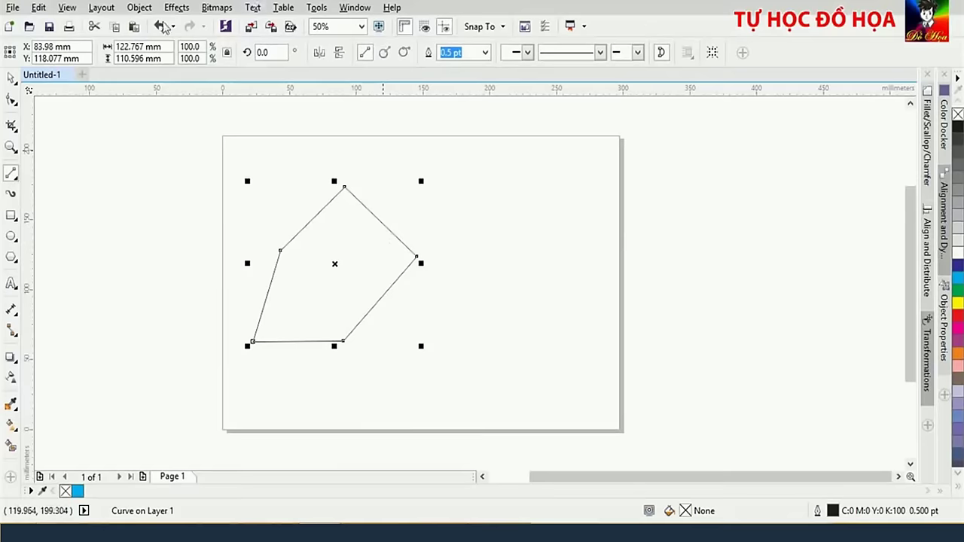
{"action": "left_click", "coordinate": [12, 101]}
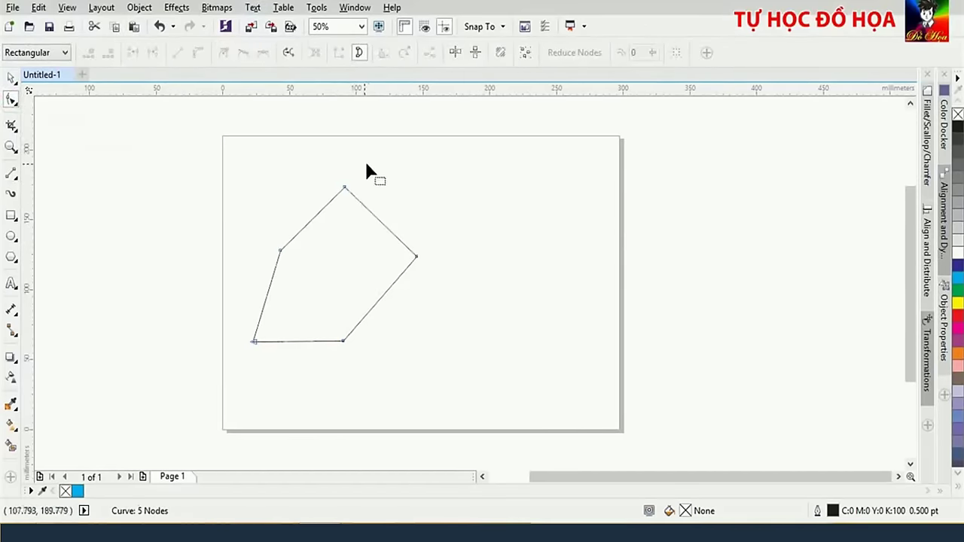
{"action": "left_click", "coordinate": [11, 78]}
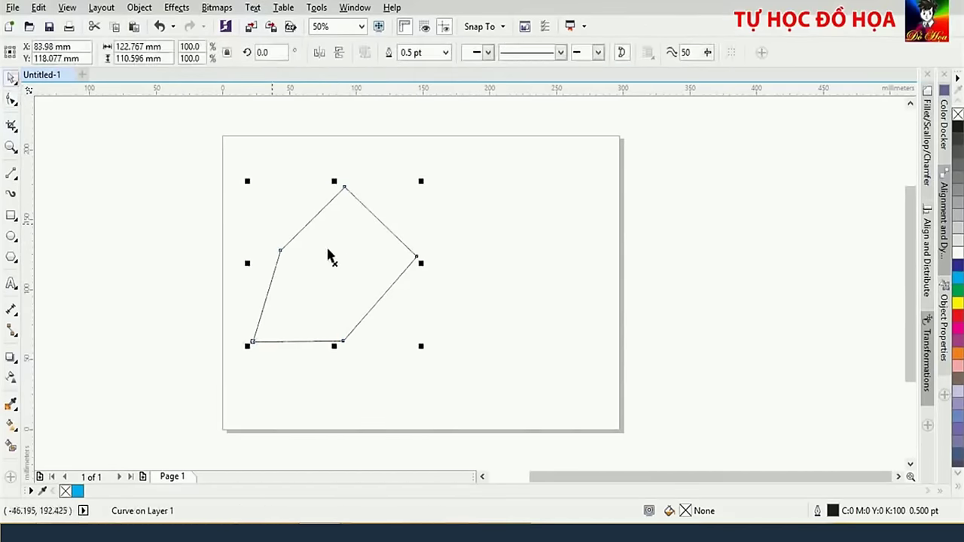
{"action": "left_click_drag", "start_coordinate": [196, 139], "coordinate": [485, 364]}
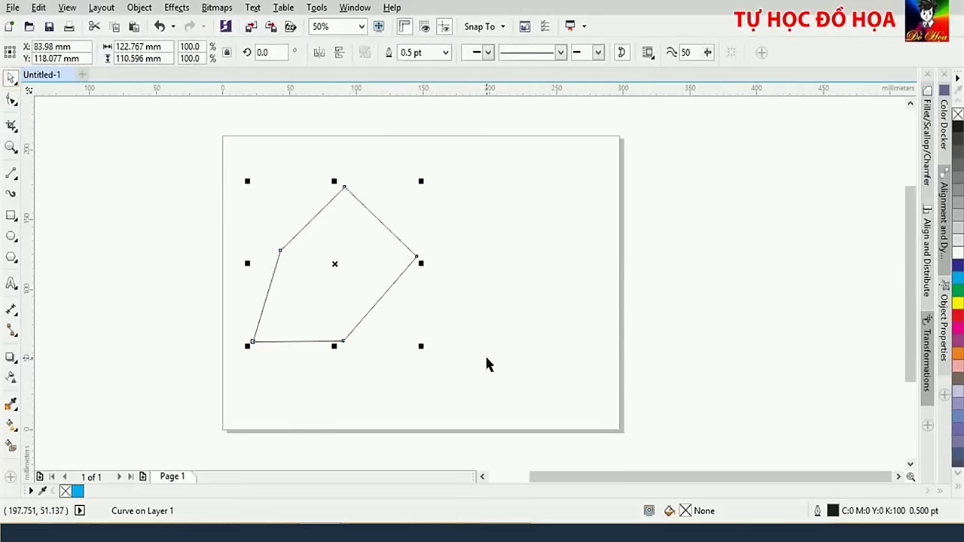
{"action": "key", "text": "Delete"}
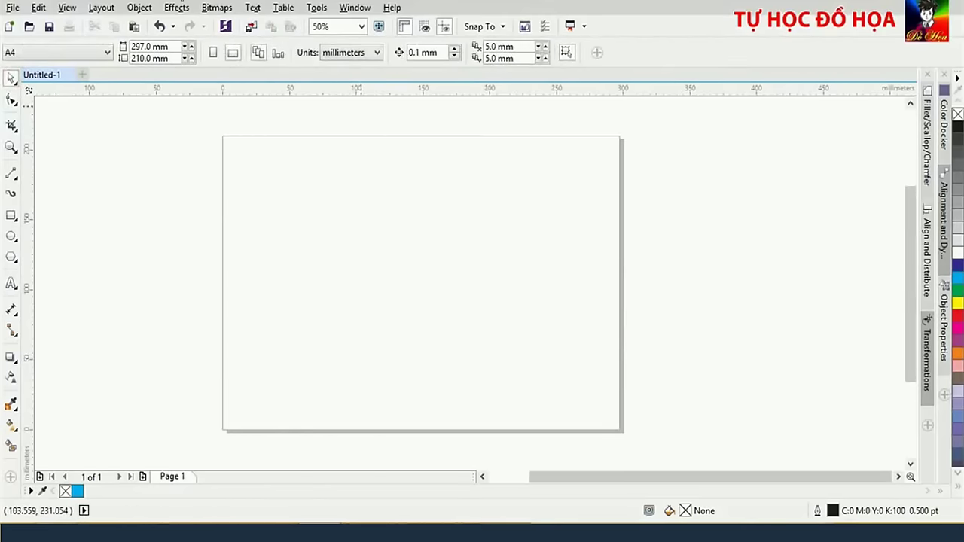
Draw a polygon from connected 2-point lines, ending back on the starting node
{"action": "left_click", "coordinate": [12, 174]}
{"action": "left_click_drag", "start_coordinate": [259, 202], "coordinate": [441, 200]}
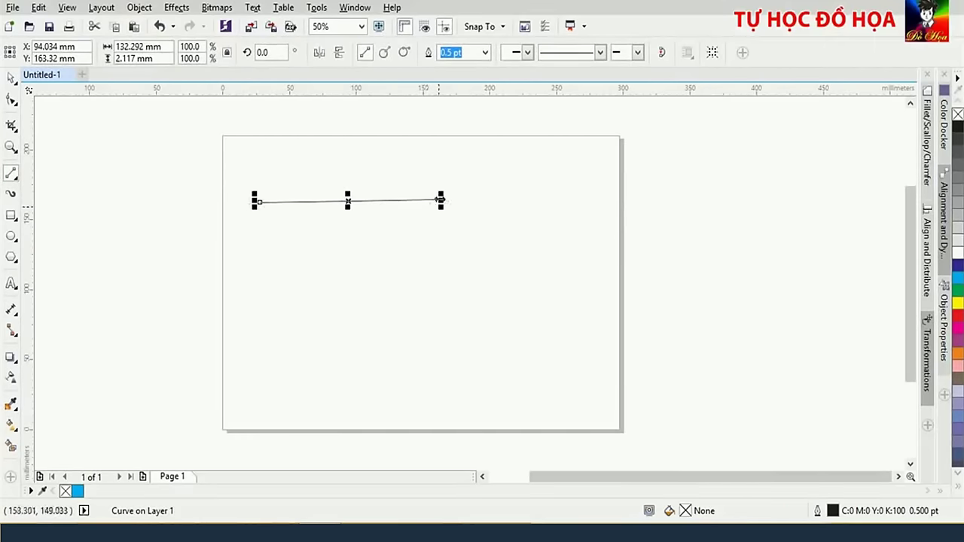
{"action": "scroll", "coordinate": [462, 219], "scroll_direction": "up", "scroll_amount": 1}
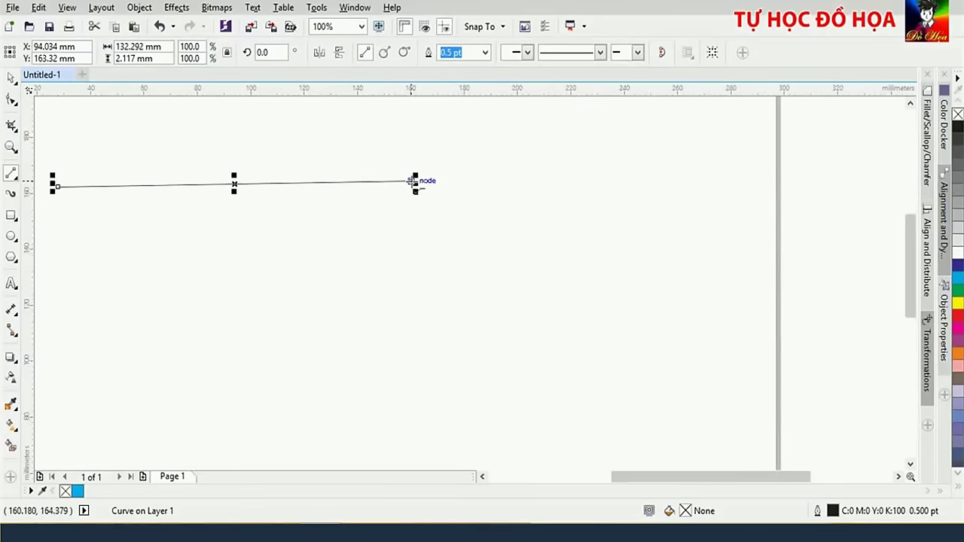
{"action": "scroll", "coordinate": [419, 187], "scroll_direction": "up", "scroll_amount": 1}
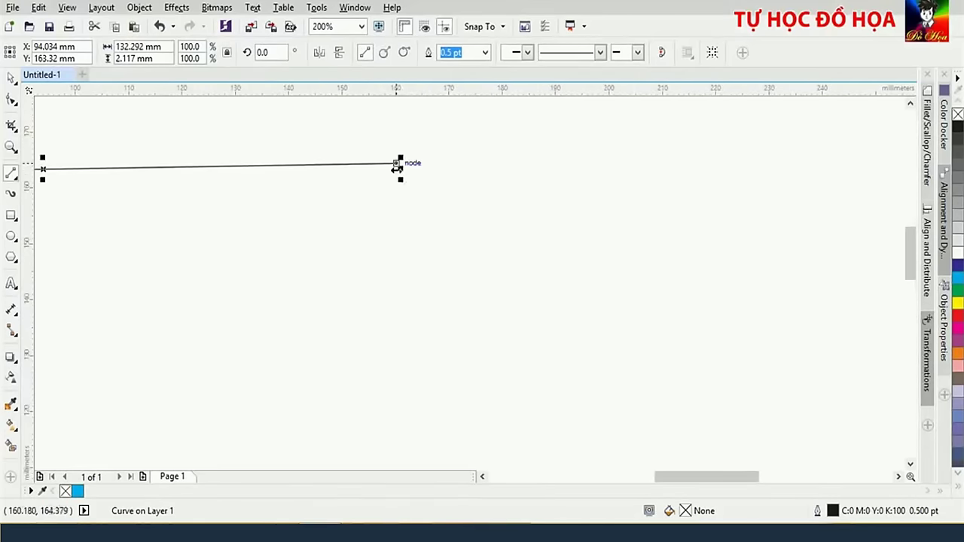
{"action": "scroll", "coordinate": [397, 169], "scroll_direction": "up", "scroll_amount": 2}
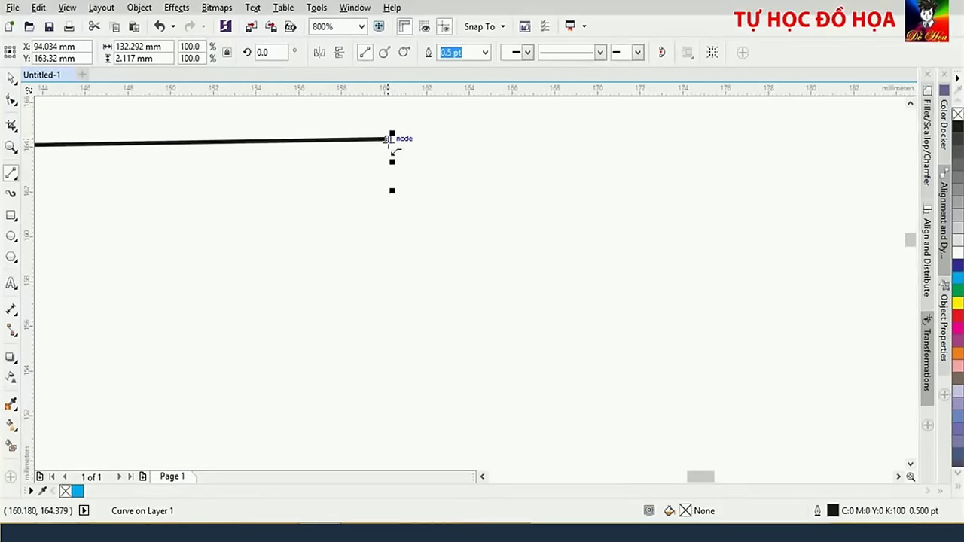
{"action": "scroll", "coordinate": [389, 139], "scroll_direction": "up", "scroll_amount": 2}
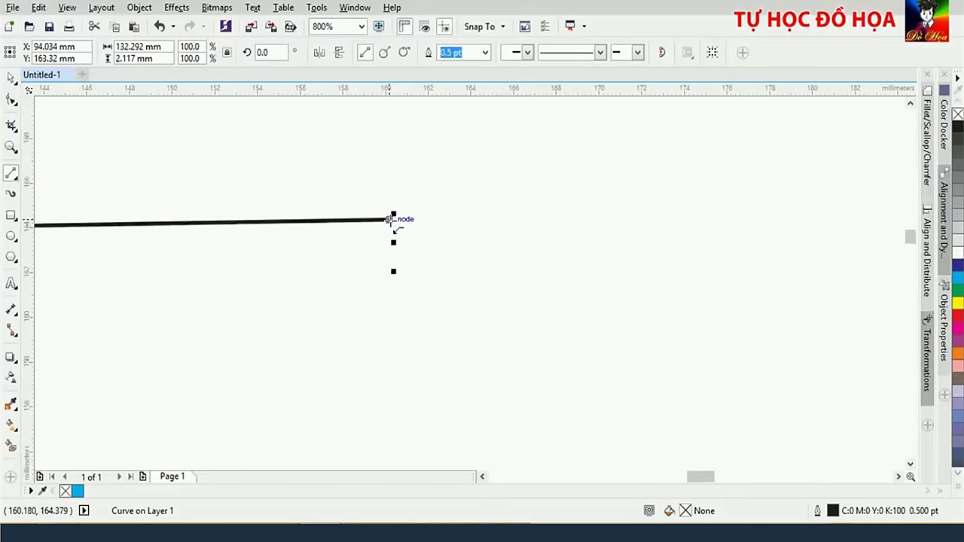
{"action": "scroll", "coordinate": [389, 218], "scroll_direction": "down", "scroll_amount": 3}
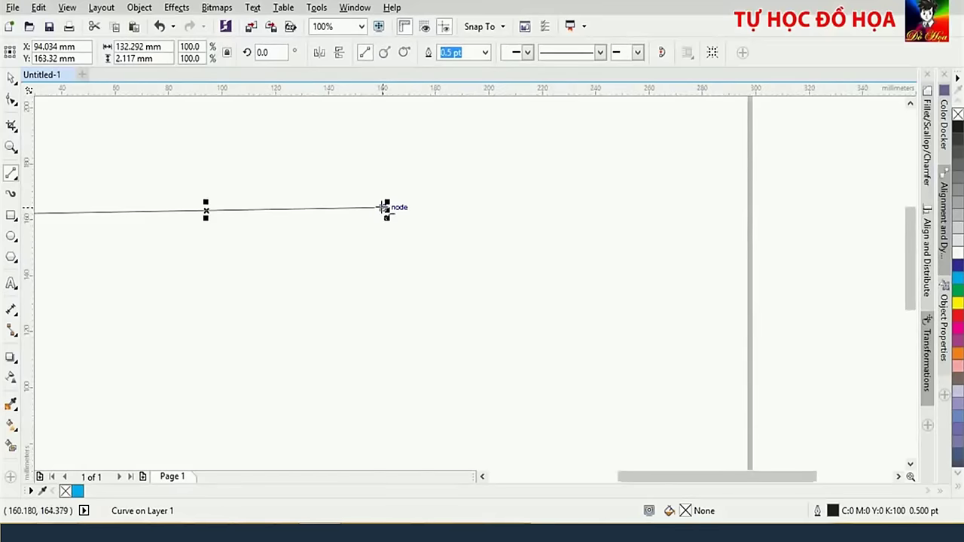
{"action": "left_click_drag", "start_coordinate": [384, 209], "coordinate": [245, 378]}
{"action": "scroll", "coordinate": [339, 316], "scroll_direction": "down", "scroll_amount": 2}
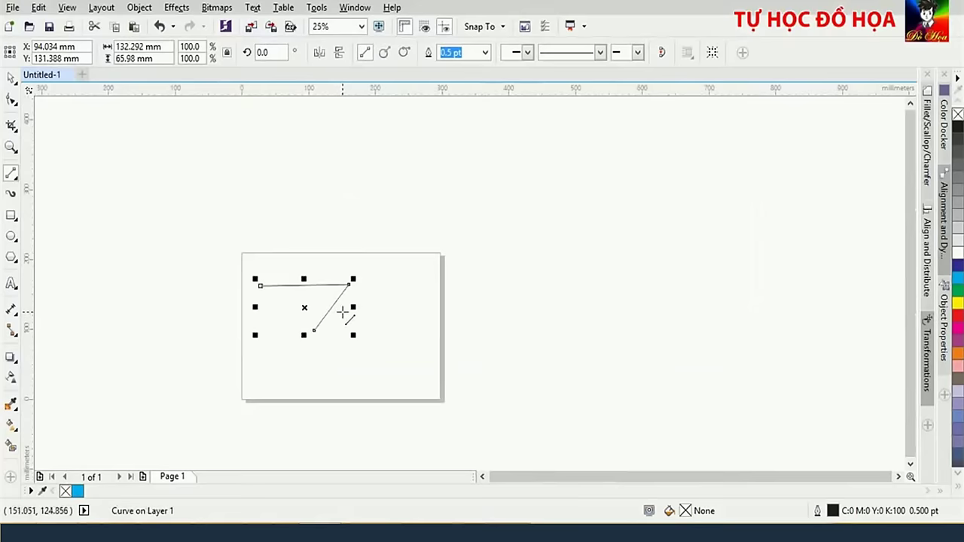
{"action": "scroll", "coordinate": [343, 313], "scroll_direction": "up", "scroll_amount": 1}
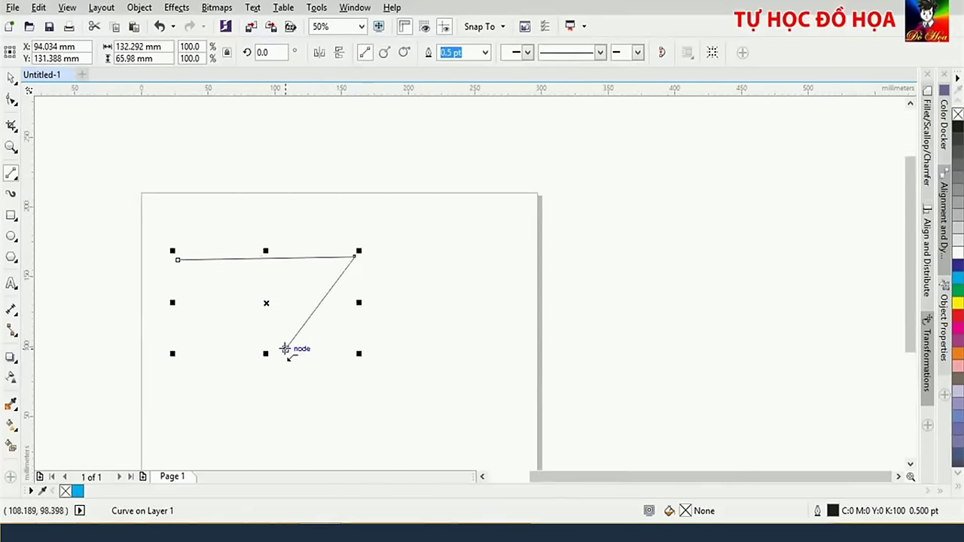
{"action": "mouse_move", "coordinate": [285, 348]}
{"action": "left_mouse_down"}
{"action": "mouse_move", "coordinate": [334, 370]}
{"action": "mouse_move", "coordinate": [523, 361]}
{"action": "mouse_move", "coordinate": [455, 379]}
{"action": "mouse_move", "coordinate": [483, 286]}
{"action": "mouse_move", "coordinate": [406, 183]}
{"action": "mouse_move", "coordinate": [180, 246]}
{"action": "left_mouse_up"}
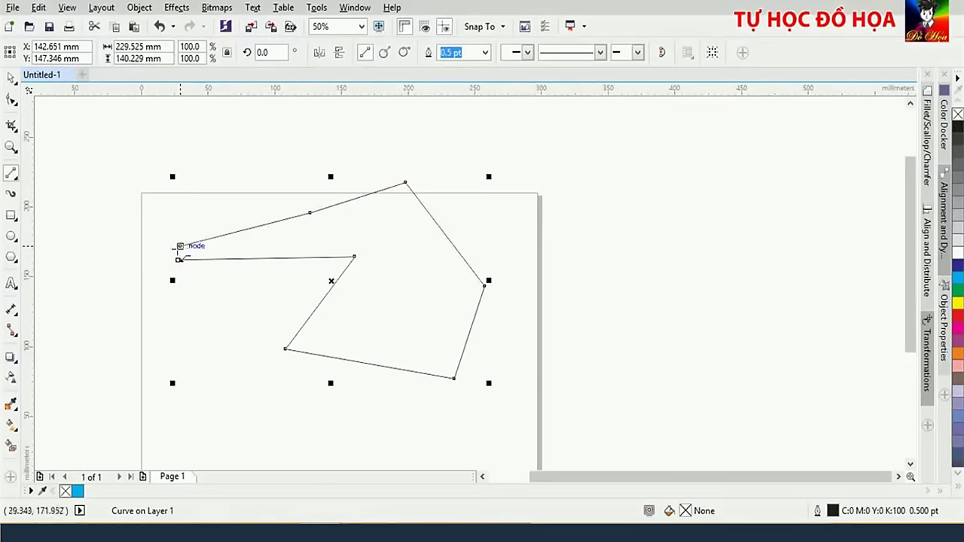
{"action": "left_click_drag", "start_coordinate": [180, 247], "coordinate": [177, 259]}
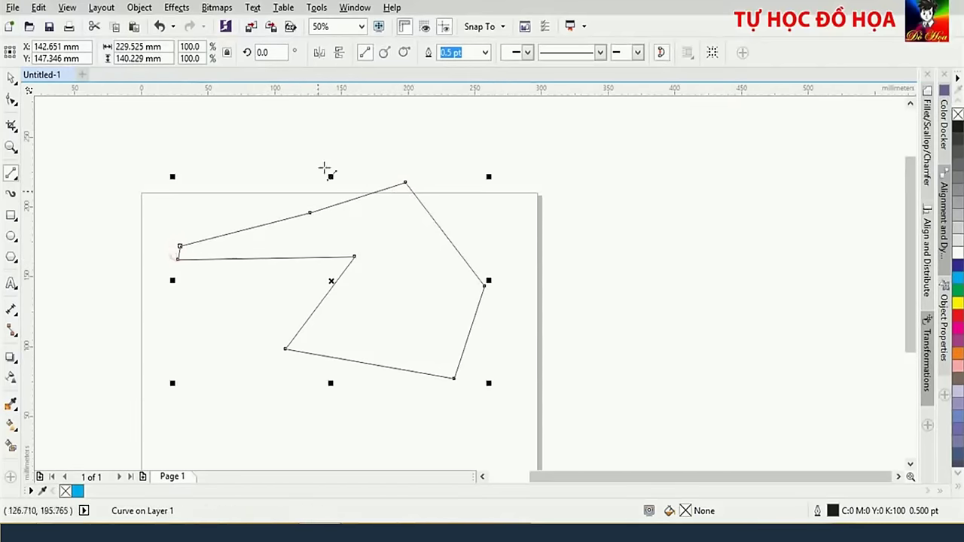
Select the closed polygon with the Pick tool and fill it dark blue
{"action": "left_click", "coordinate": [12, 79]}
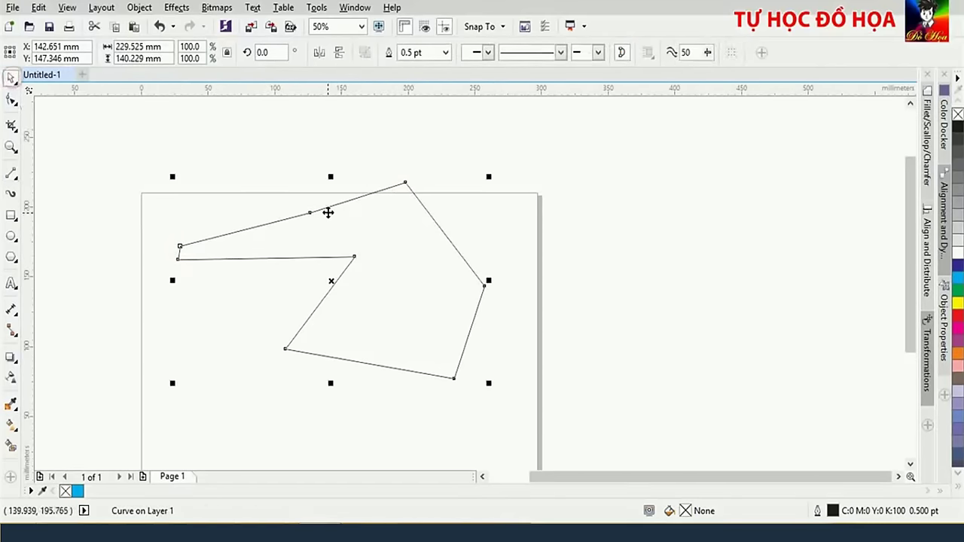
{"action": "left_click", "coordinate": [326, 210]}
{"action": "left_click", "coordinate": [957, 265]}
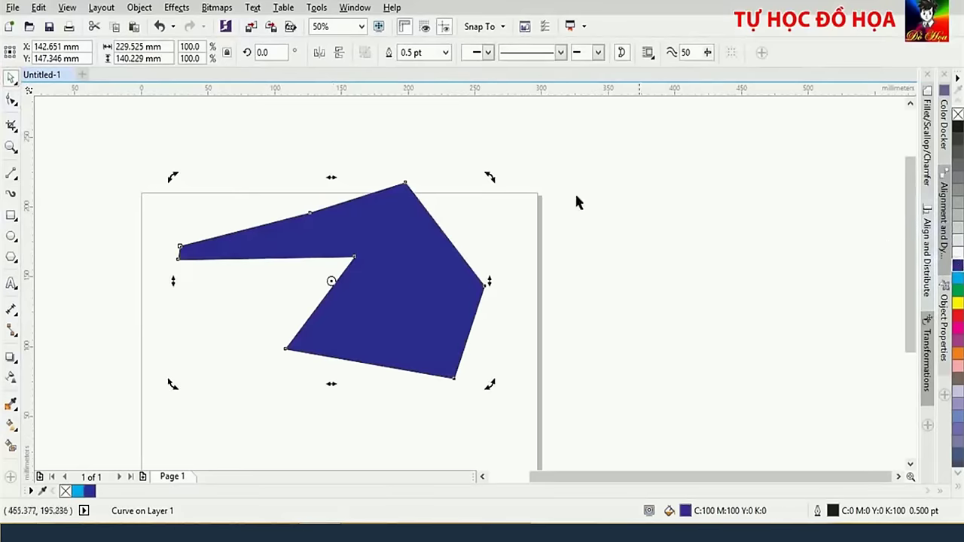
{"action": "left_click", "coordinate": [268, 297]}
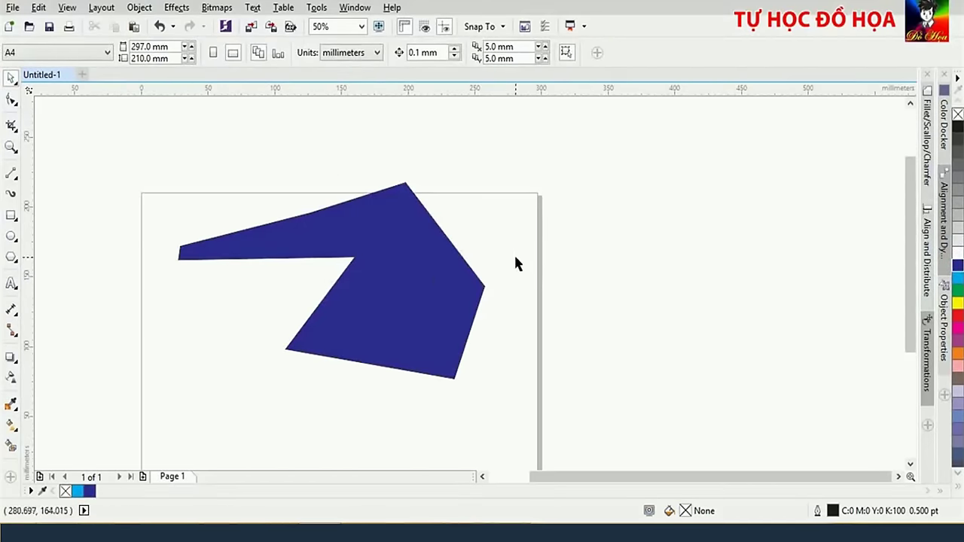
Delete the blue practice polygon and browse the curve and Shape tool flyouts without choosing
{"action": "left_click", "coordinate": [450, 277]}
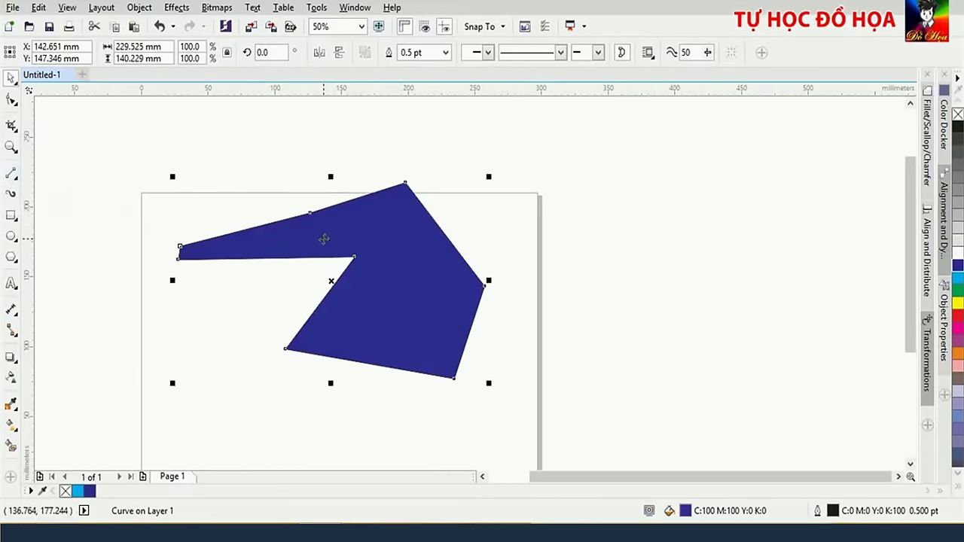
{"action": "key", "text": "Delete"}
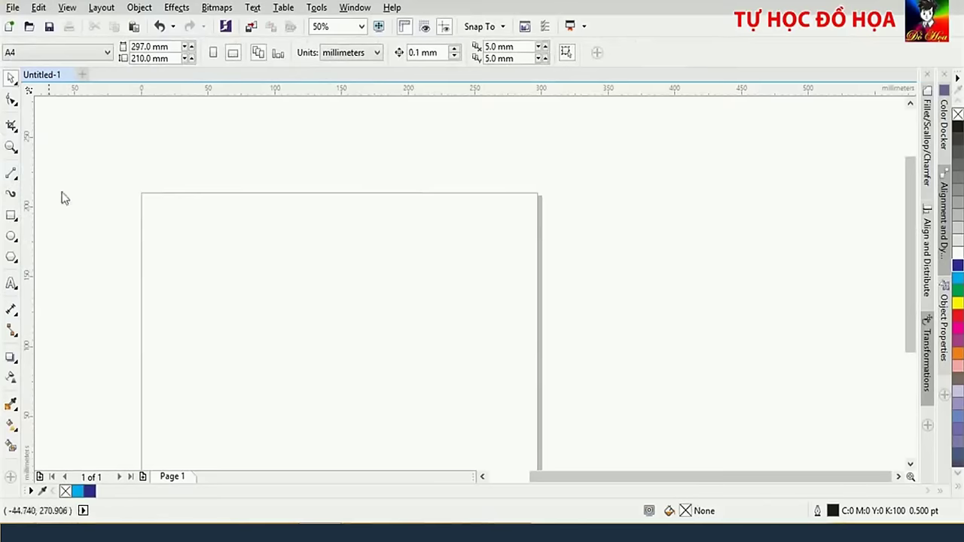
{"action": "left_click", "coordinate": [12, 175]}
{"action": "left_click", "coordinate": [13, 106]}
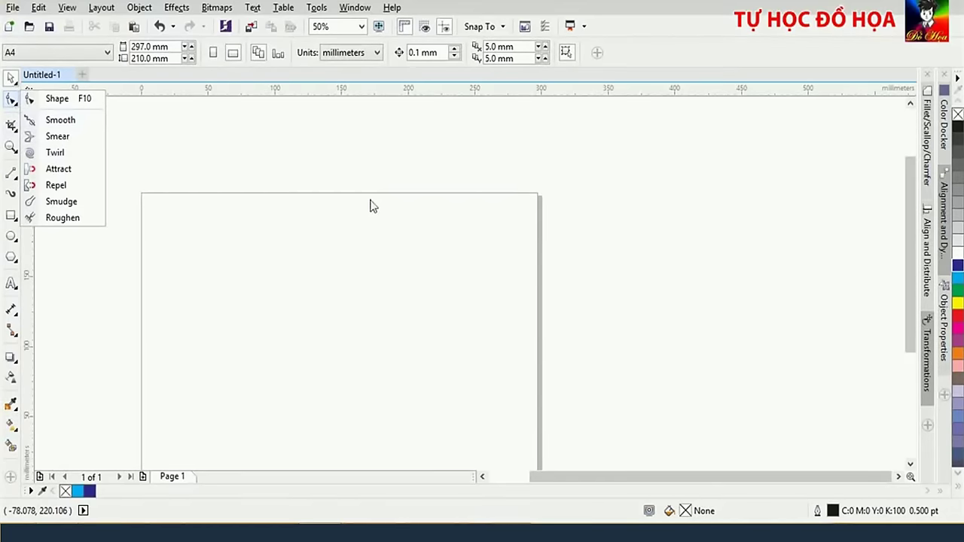
{"action": "left_click", "coordinate": [641, 192]}
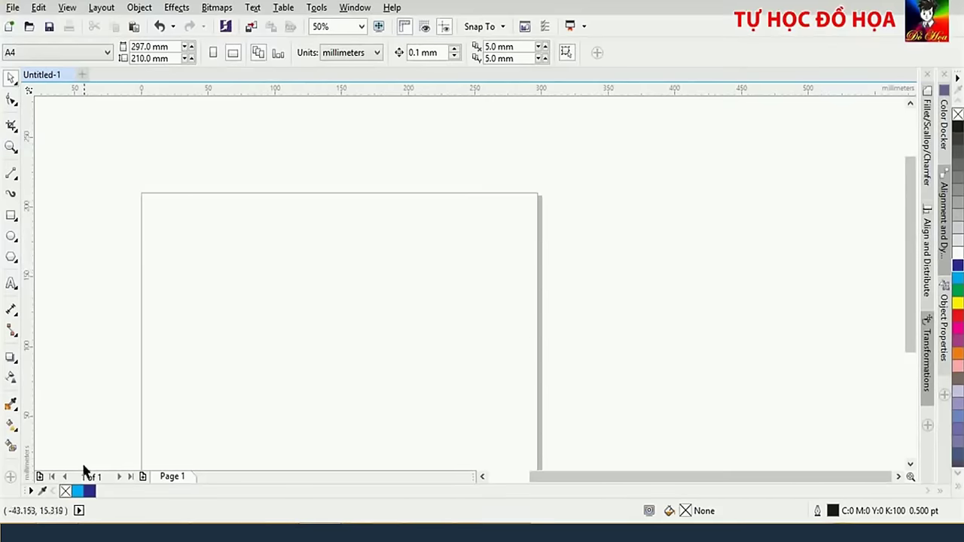
{"action": "key", "text": "alt+Tab"}
Drag Twitter_bird_logo_2012.svg onto the drawing, scale it to 49.6% and move it onto the page
{"action": "left_click_drag", "start_coordinate": [388, 161], "coordinate": [370, 301]}
{"action": "scroll", "coordinate": [534, 309], "scroll_direction": "down", "scroll_amount": 2}
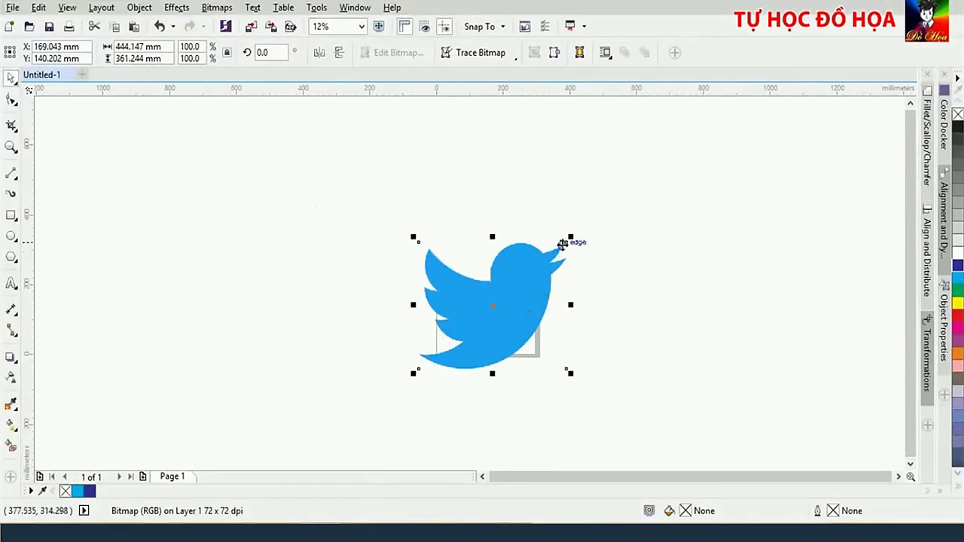
{"action": "left_click_drag", "start_coordinate": [571, 238], "coordinate": [497, 303]}
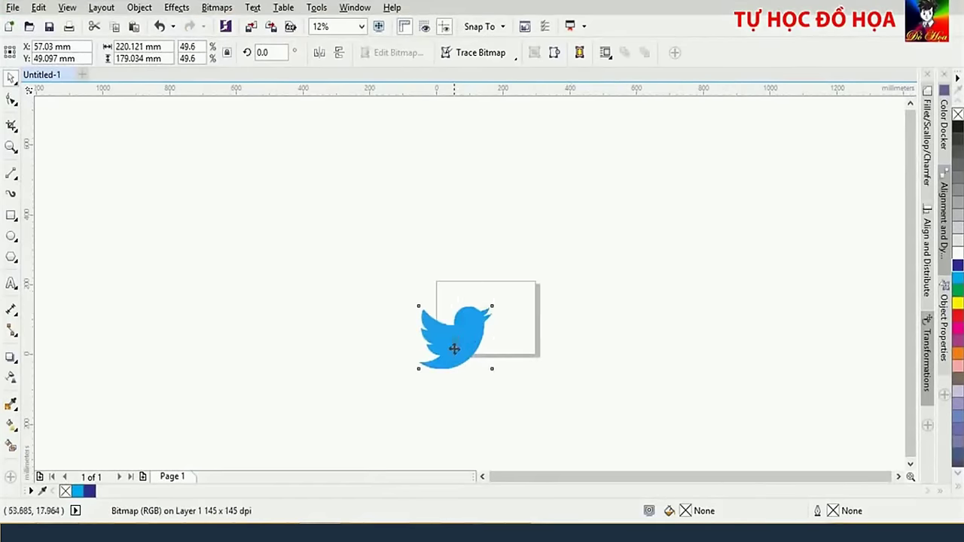
{"action": "left_click_drag", "start_coordinate": [454, 348], "coordinate": [491, 331]}
{"action": "scroll", "coordinate": [512, 319], "scroll_direction": "up", "scroll_amount": 3}
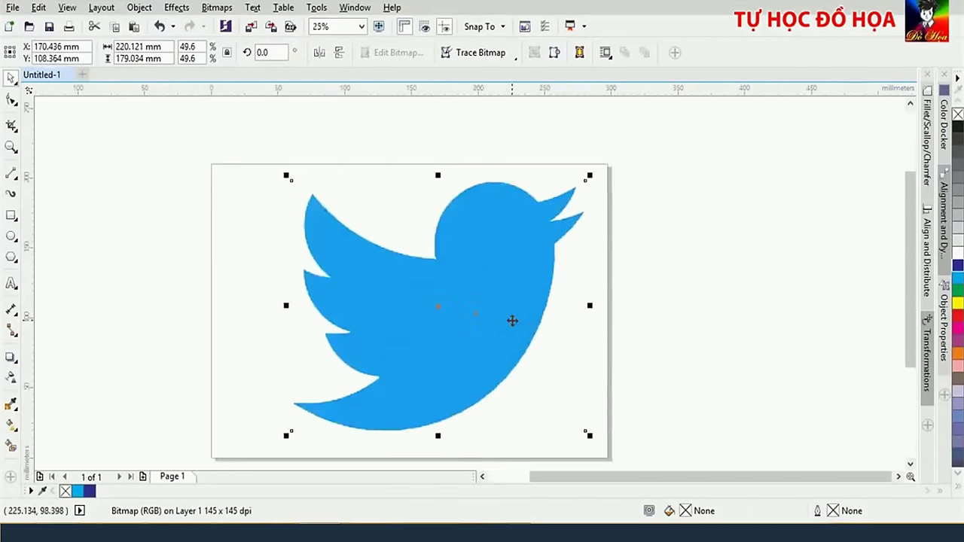
{"action": "scroll", "coordinate": [518, 319], "scroll_direction": "down", "scroll_amount": 1}
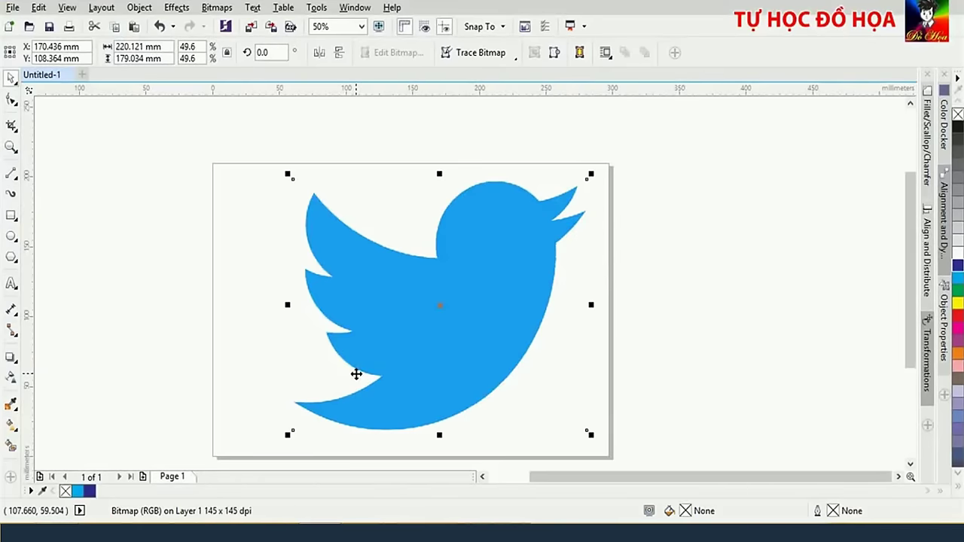
Lock the bird bitmap in place with the right-click Lock Object command
{"action": "left_click", "coordinate": [396, 350]}
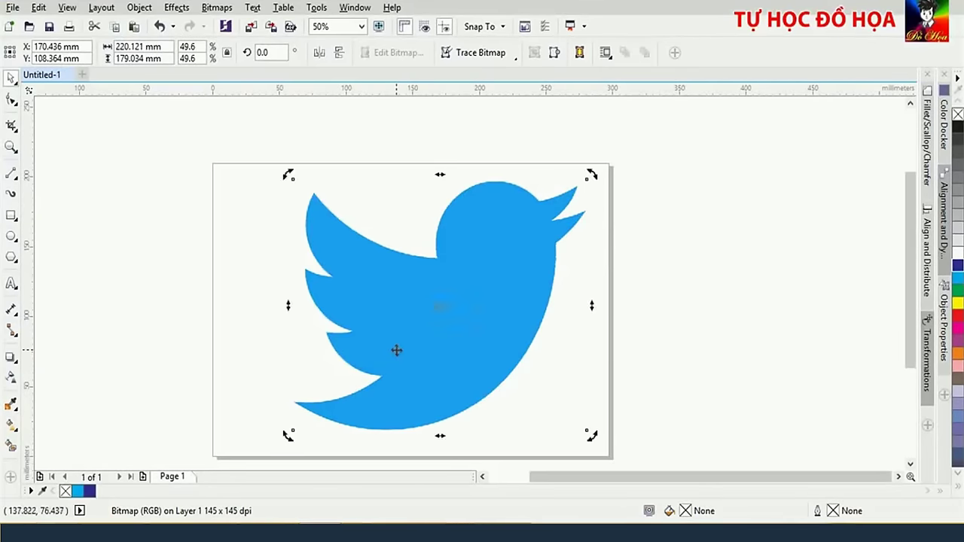
{"action": "right_click", "coordinate": [383, 280]}
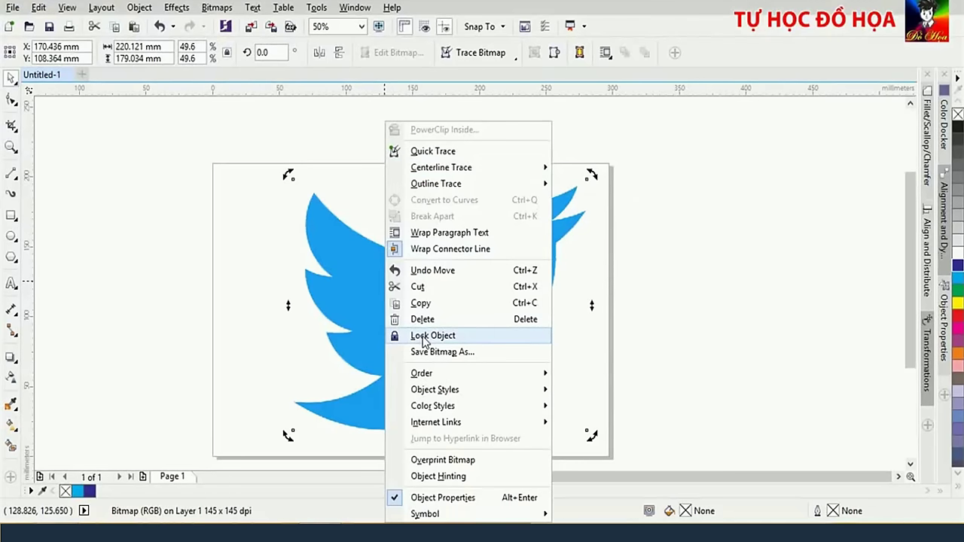
{"action": "left_click", "coordinate": [421, 337]}
{"action": "left_click", "coordinate": [699, 193]}
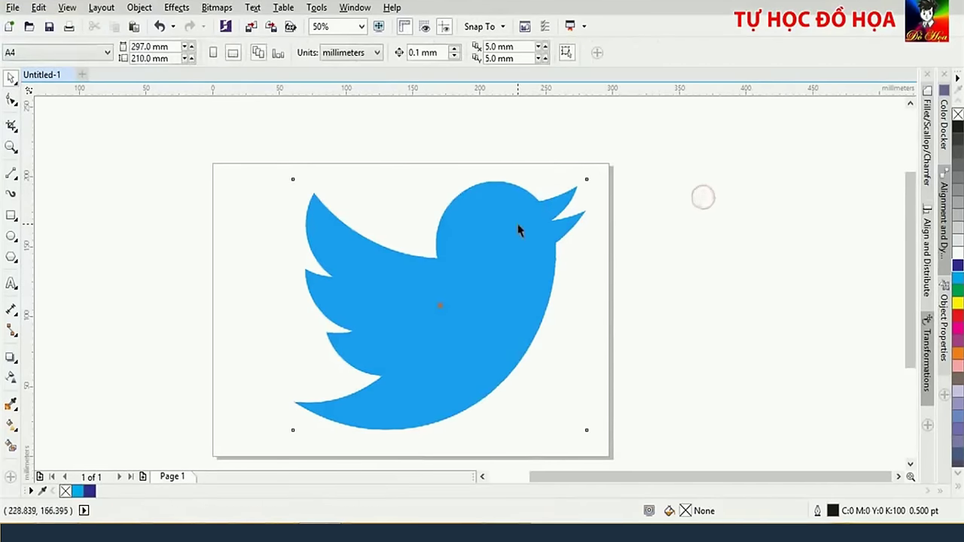
Select the 2-Point Line tool and zoom to 200% on the bird's wing tip
{"action": "left_click", "coordinate": [8, 175]}
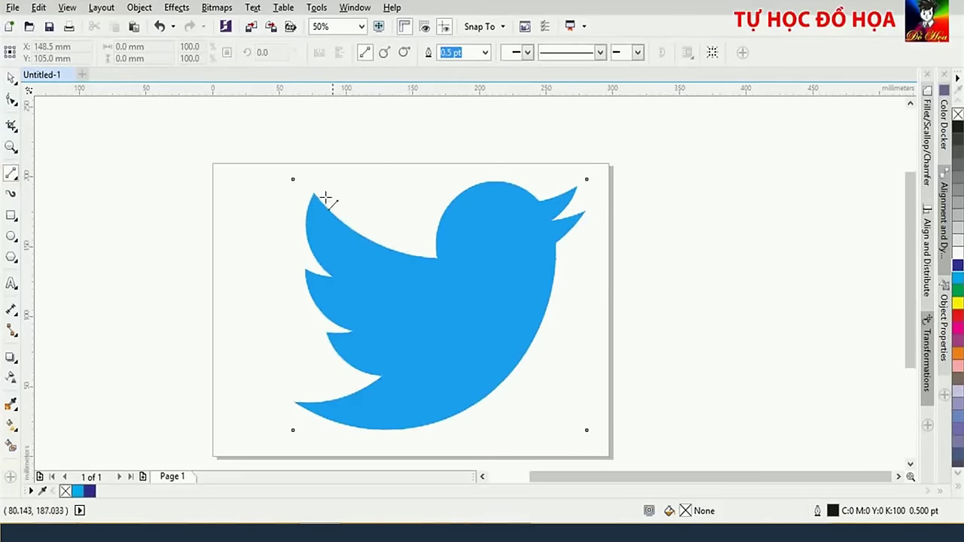
{"action": "scroll", "coordinate": [435, 230], "scroll_direction": "up", "scroll_amount": 2}
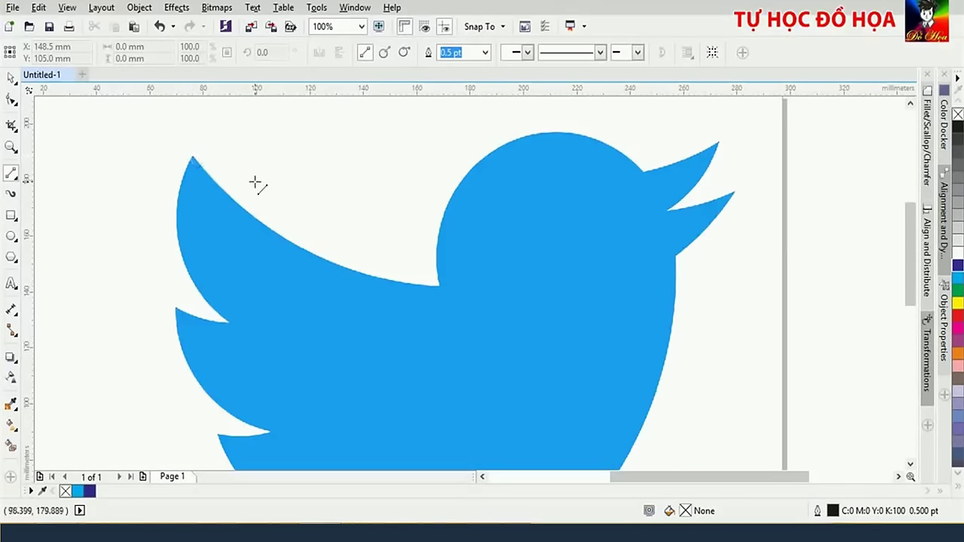
{"action": "scroll", "coordinate": [254, 185], "scroll_direction": "down", "scroll_amount": 2}
{"action": "scroll", "coordinate": [255, 187], "scroll_direction": "up", "scroll_amount": 1}
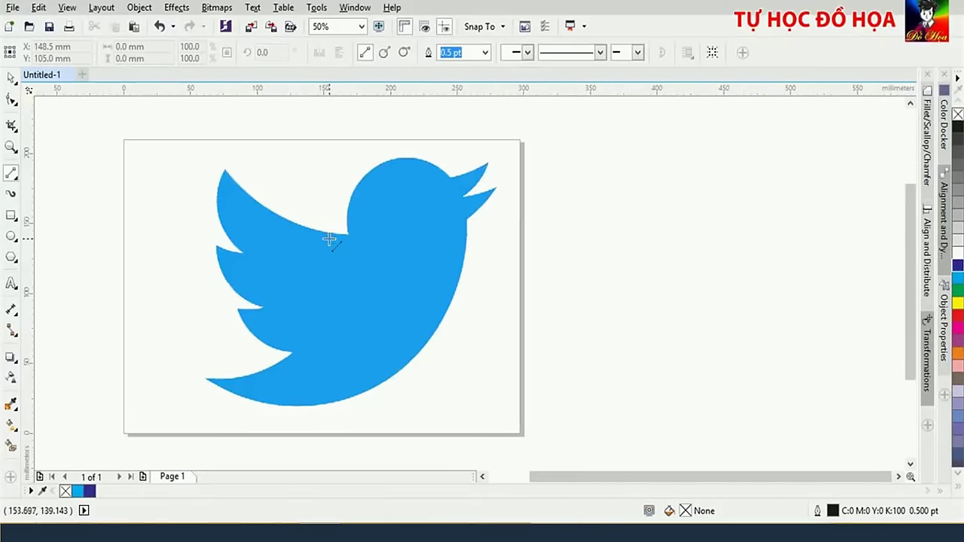
{"action": "scroll", "coordinate": [327, 237], "scroll_direction": "up", "scroll_amount": 2}
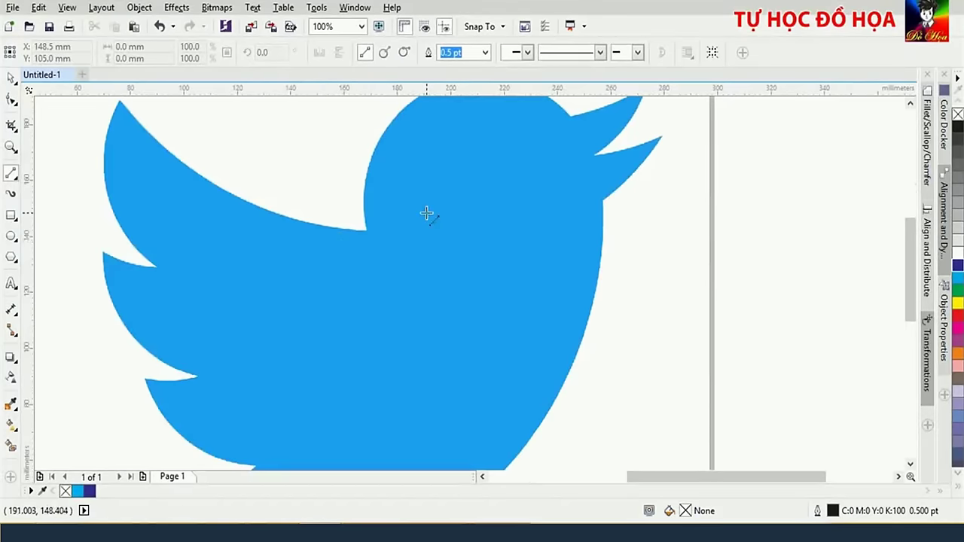
{"action": "scroll", "coordinate": [426, 215], "scroll_direction": "down", "scroll_amount": 2}
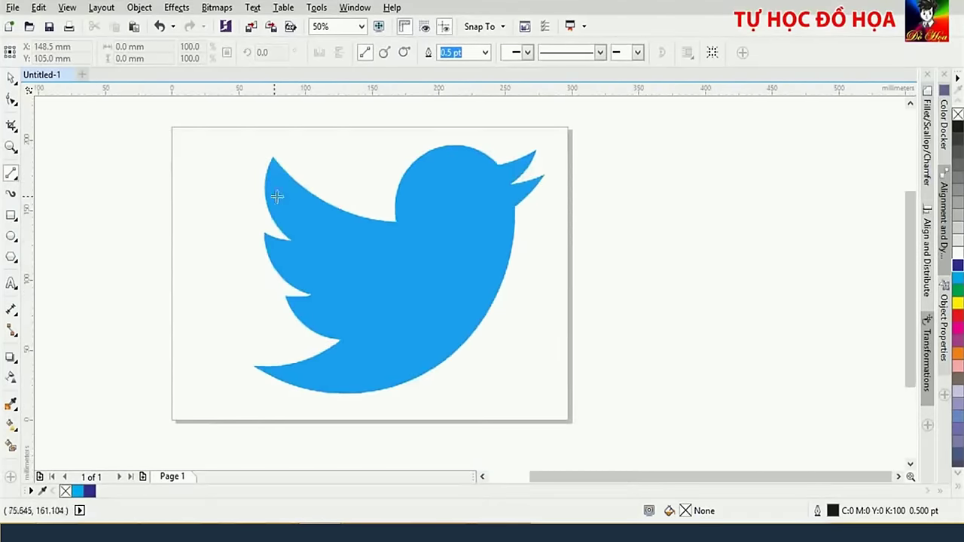
{"action": "scroll", "coordinate": [301, 226], "scroll_direction": "up", "scroll_amount": 2}
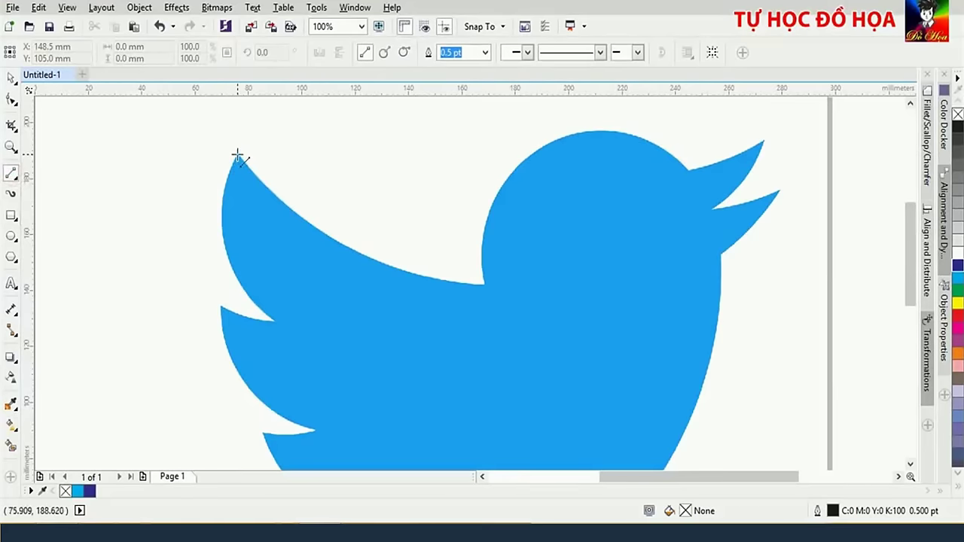
{"action": "scroll", "coordinate": [238, 156], "scroll_direction": "up", "scroll_amount": 2}
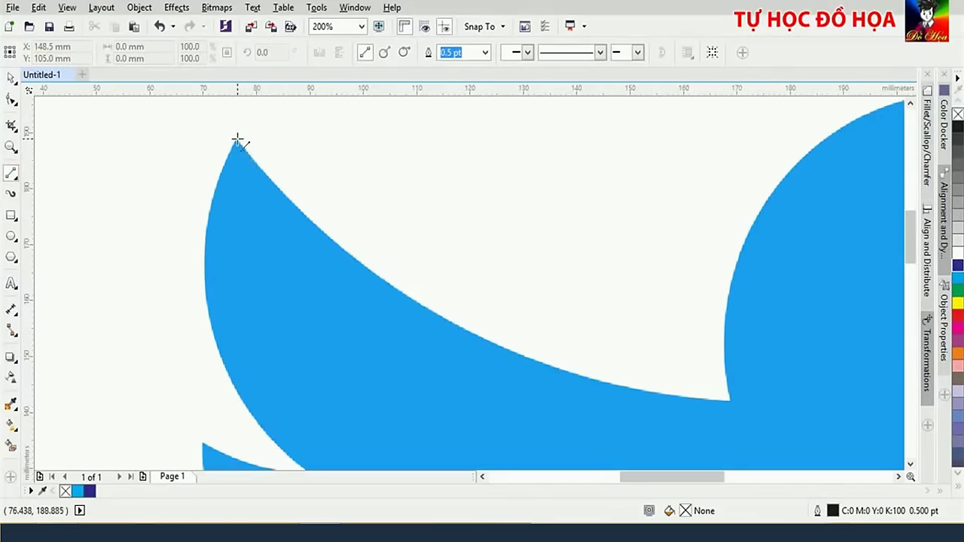
Trace straight segments from the wing tip to the head notch, beak base and beak tip
{"action": "left_click_drag", "start_coordinate": [237, 140], "coordinate": [732, 400]}
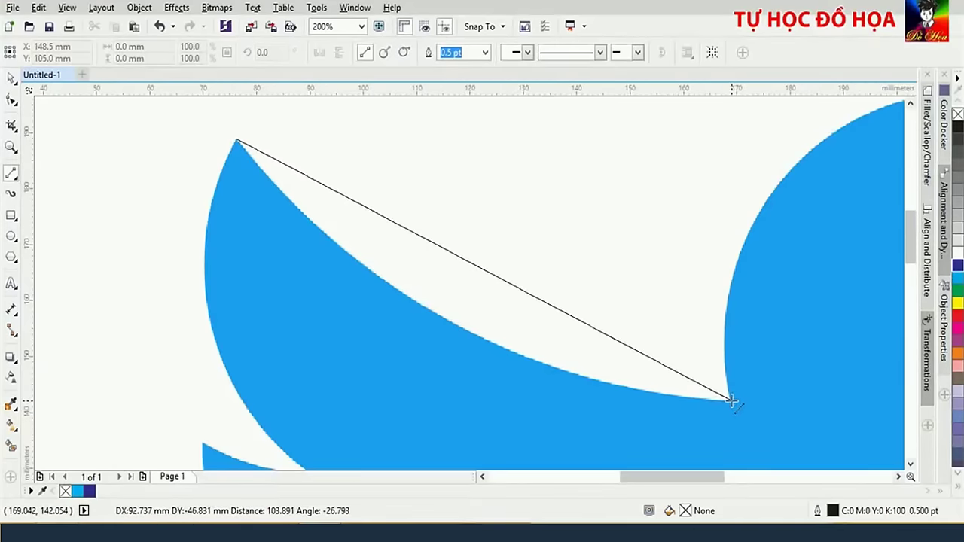
{"action": "left_click_drag", "start_coordinate": [732, 400], "coordinate": [733, 402]}
{"action": "scroll", "coordinate": [732, 399], "scroll_direction": "down", "scroll_amount": 2}
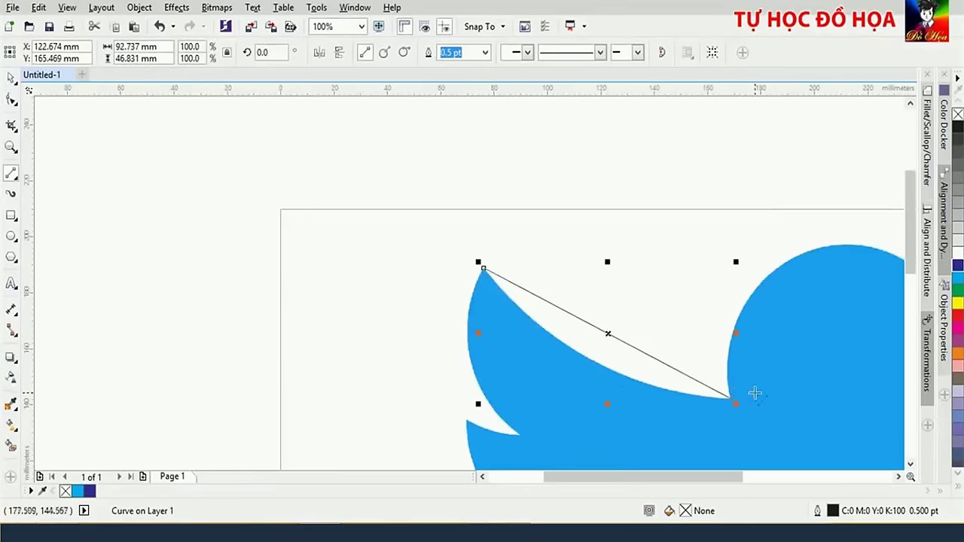
{"action": "left_click_drag", "start_coordinate": [793, 396], "coordinate": [433, 295]}
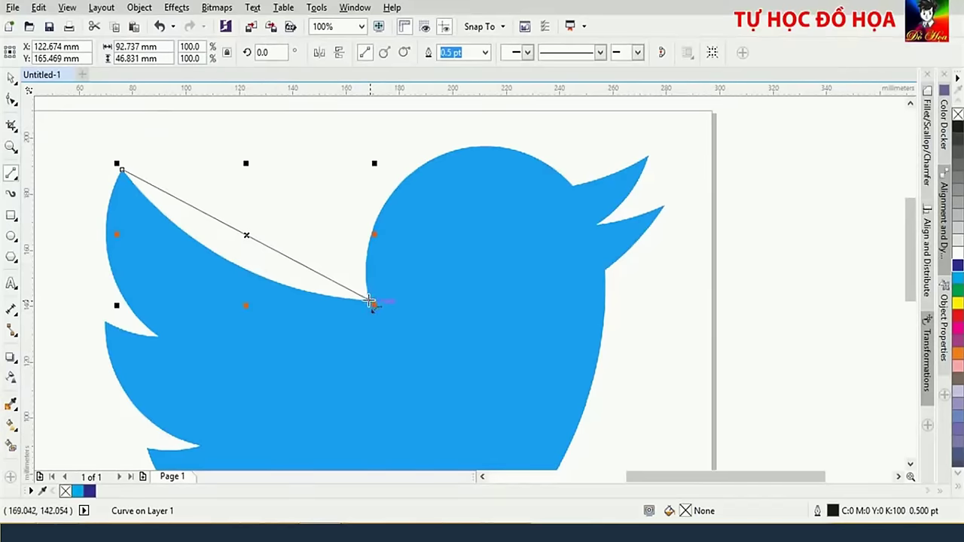
{"action": "left_click_drag", "start_coordinate": [369, 301], "coordinate": [573, 185]}
{"action": "scroll", "coordinate": [621, 183], "scroll_direction": "up", "scroll_amount": 2}
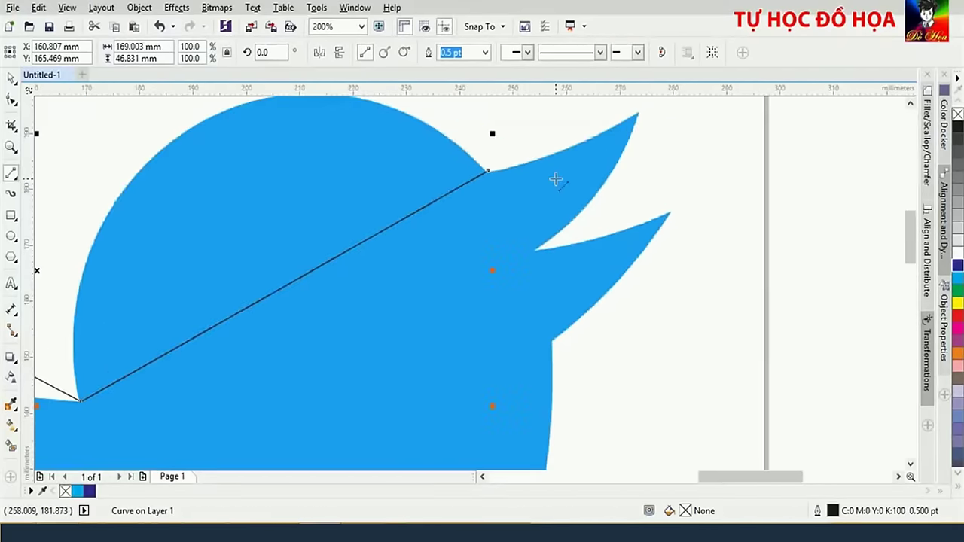
{"action": "scroll", "coordinate": [522, 185], "scroll_direction": "down", "scroll_amount": 2}
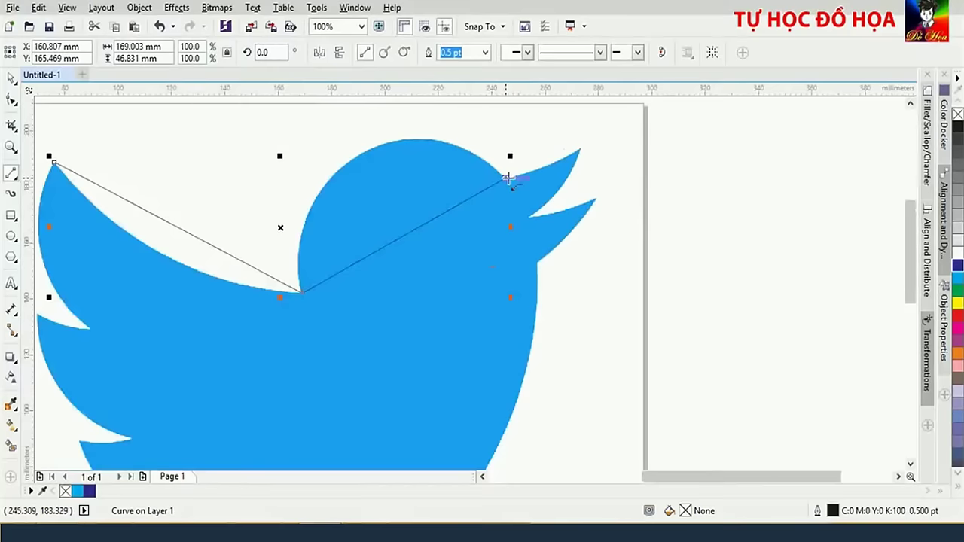
{"action": "left_click_drag", "start_coordinate": [506, 177], "coordinate": [318, 335]}
{"action": "scroll", "coordinate": [594, 243], "scroll_direction": "down", "scroll_amount": 1}
{"action": "scroll", "coordinate": [312, 415], "scroll_direction": "up", "scroll_amount": 1}
{"action": "scroll", "coordinate": [356, 232], "scroll_direction": "down", "scroll_amount": 1}
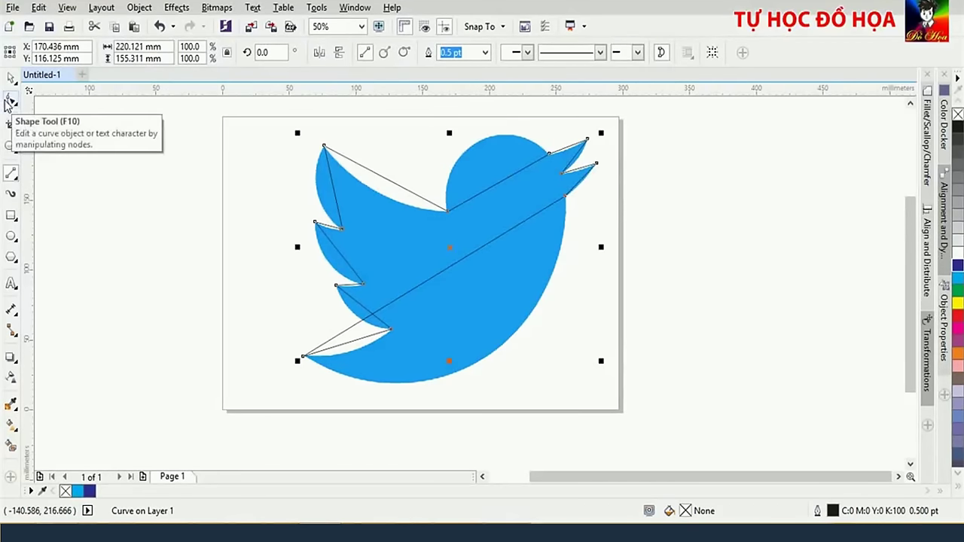
With the Shape tool, convert the wing-tip-to-head-notch segment to a curve and fit it to the back
{"action": "left_click", "coordinate": [9, 102]}
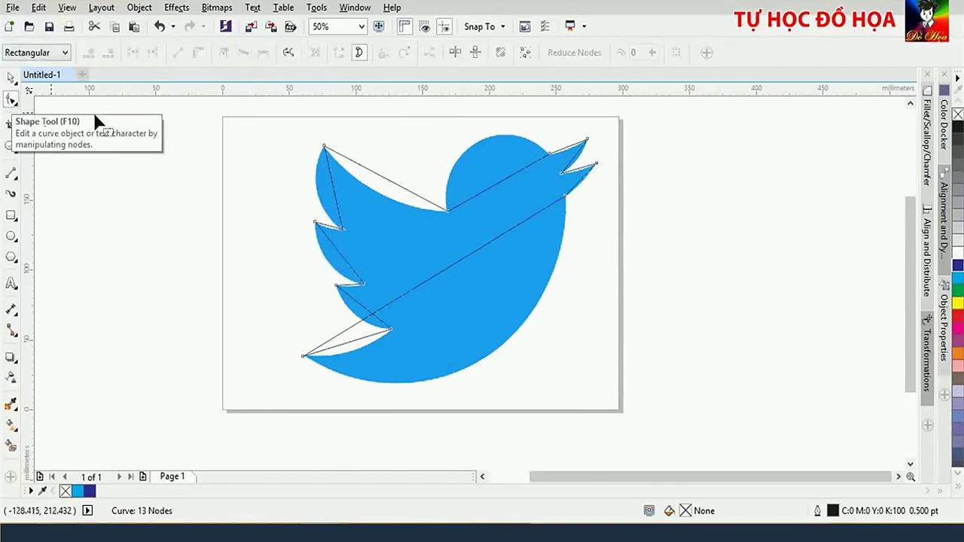
{"action": "scroll", "coordinate": [372, 204], "scroll_direction": "up", "scroll_amount": 1}
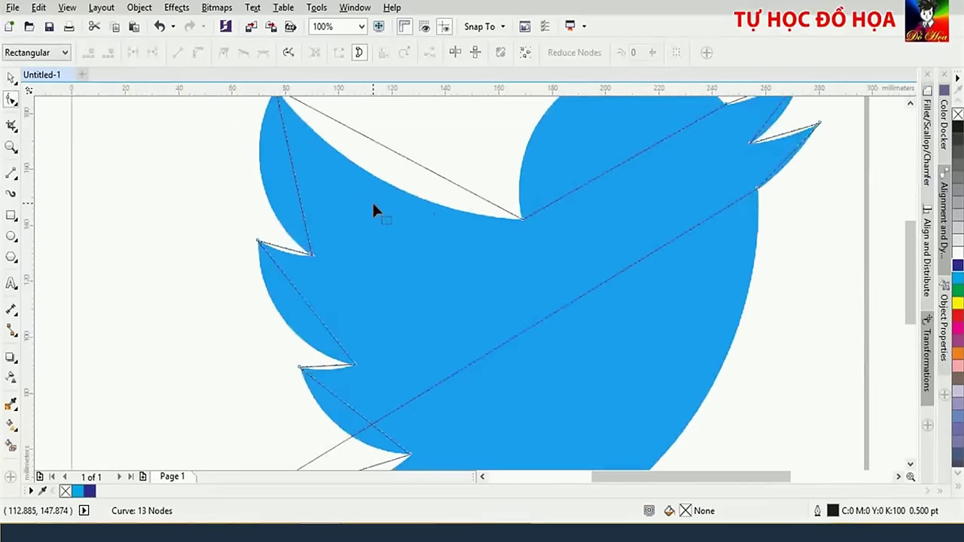
{"action": "left_click", "coordinate": [521, 218]}
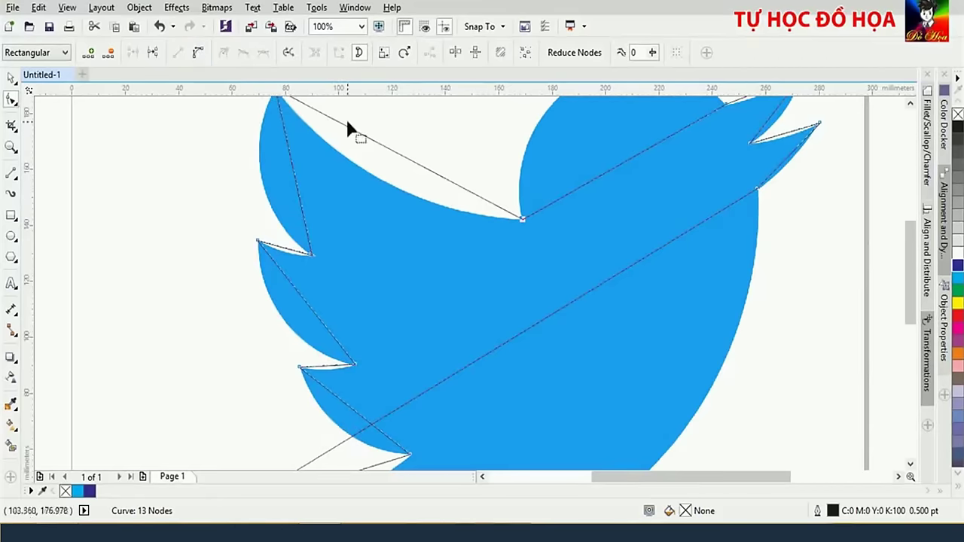
{"action": "left_click", "coordinate": [201, 58]}
{"action": "scroll", "coordinate": [480, 248], "scroll_direction": "down", "scroll_amount": 2}
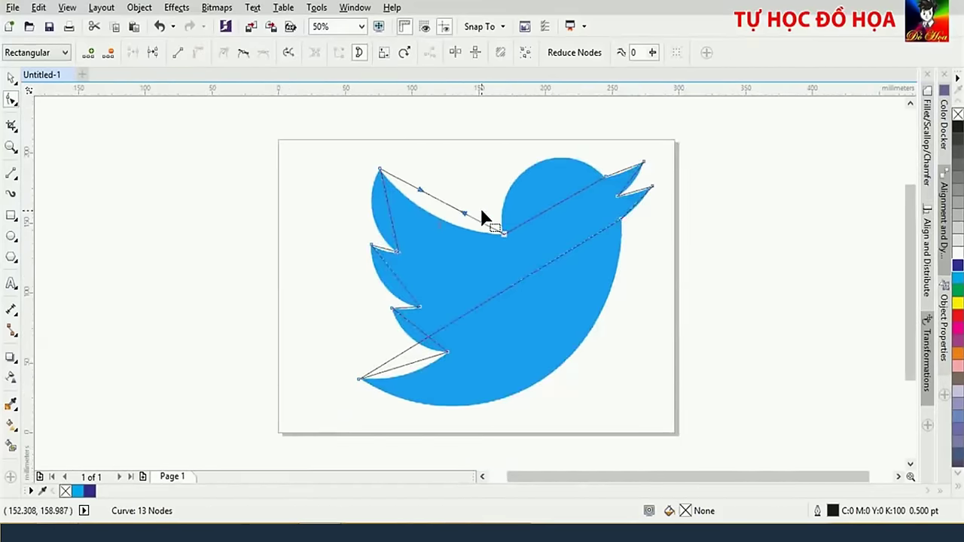
{"action": "scroll", "coordinate": [482, 211], "scroll_direction": "up", "scroll_amount": 2}
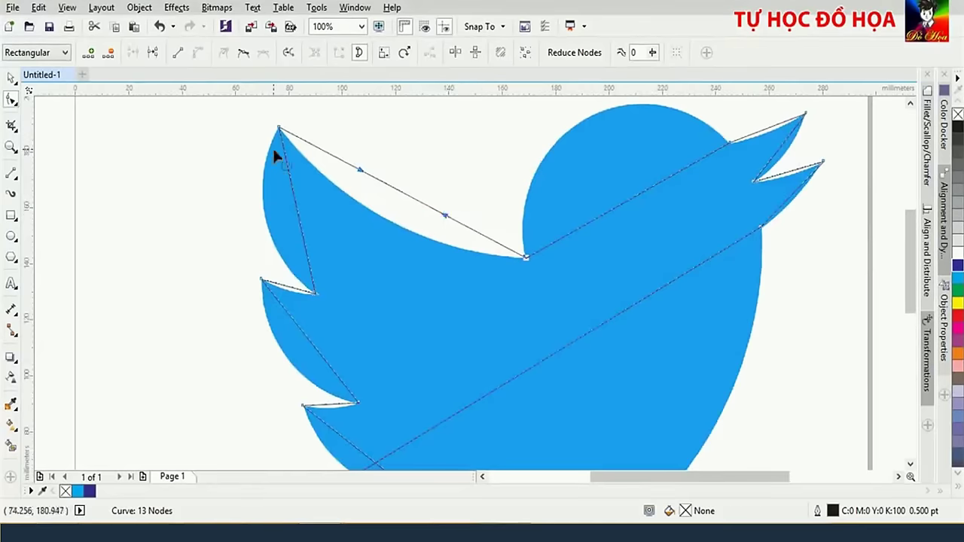
{"action": "scroll", "coordinate": [374, 181], "scroll_direction": "up", "scroll_amount": 2}
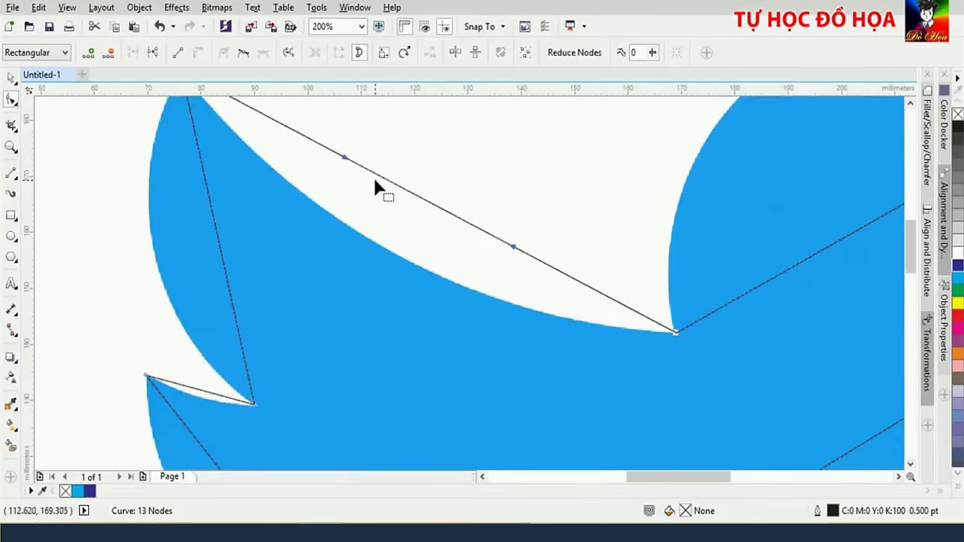
{"action": "scroll", "coordinate": [369, 181], "scroll_direction": "down", "scroll_amount": 2}
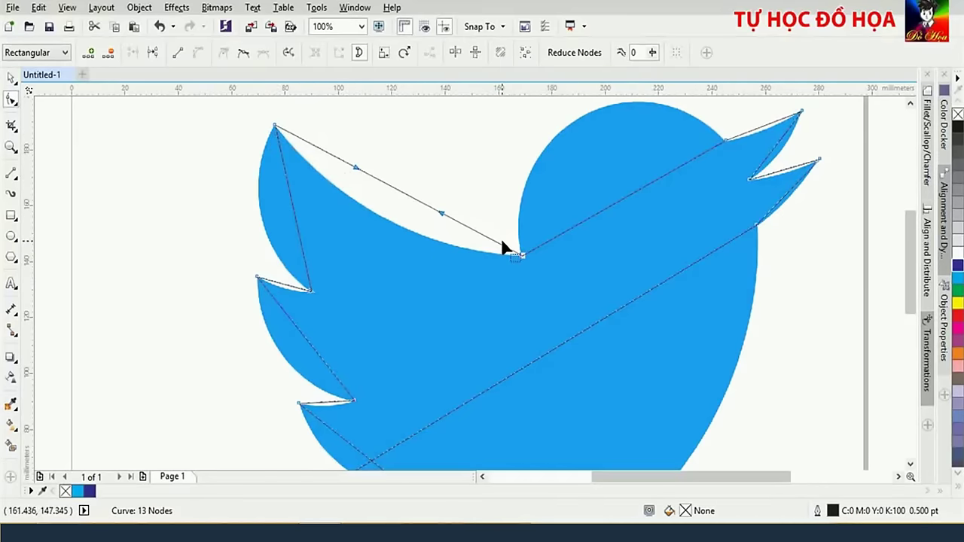
{"action": "left_click_drag", "start_coordinate": [356, 169], "coordinate": [326, 201]}
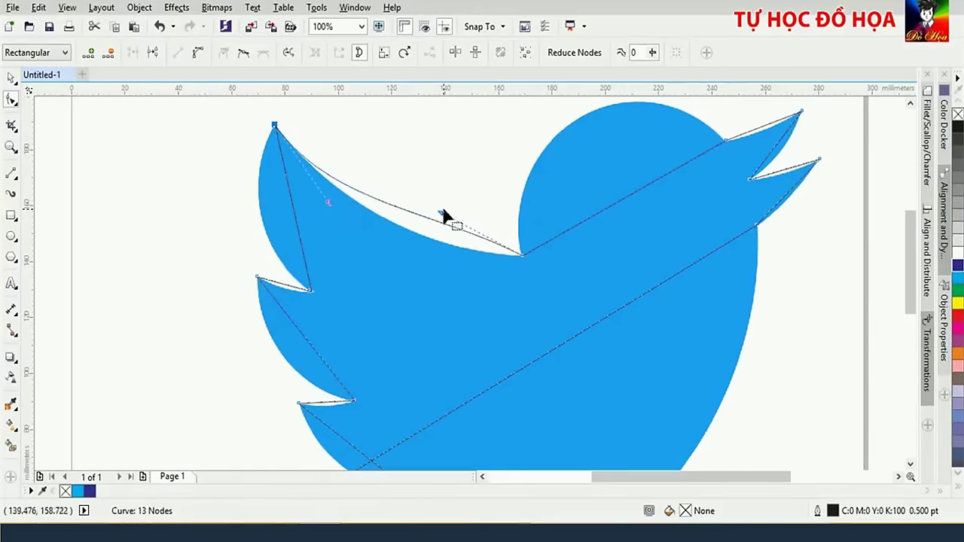
{"action": "left_click_drag", "start_coordinate": [443, 215], "coordinate": [443, 254]}
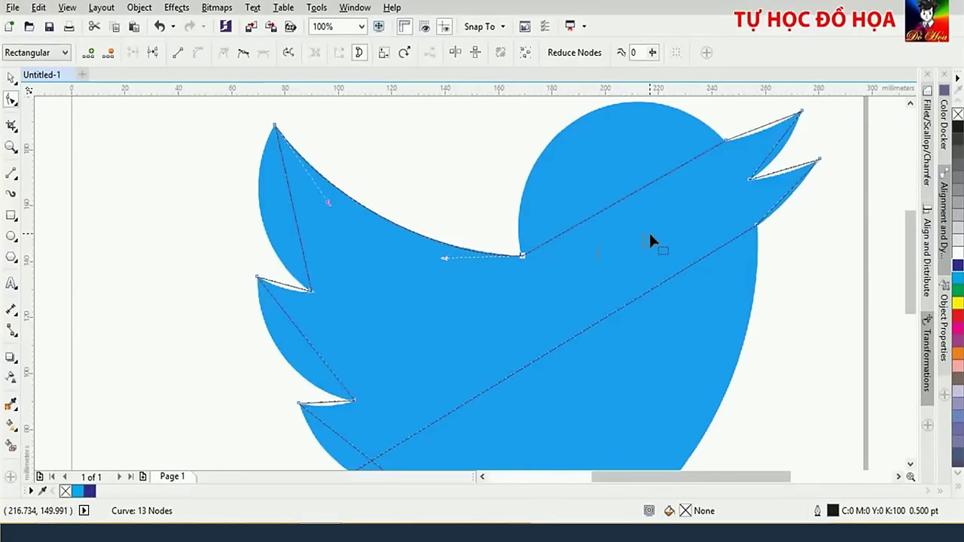
Convert the straight head edge to a curve and bend it over the bird's round head
{"action": "left_click_drag", "start_coordinate": [650, 238], "coordinate": [436, 305]}
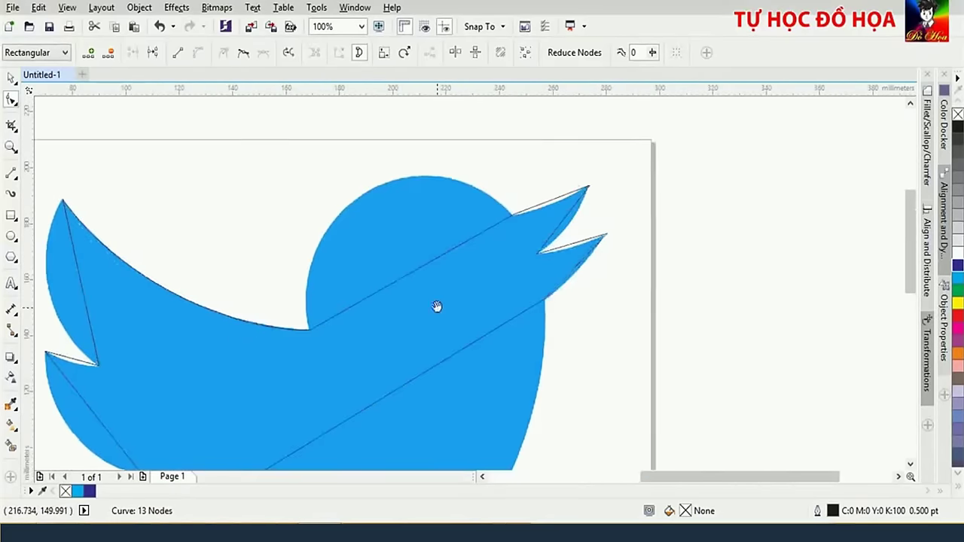
{"action": "left_click", "coordinate": [512, 214]}
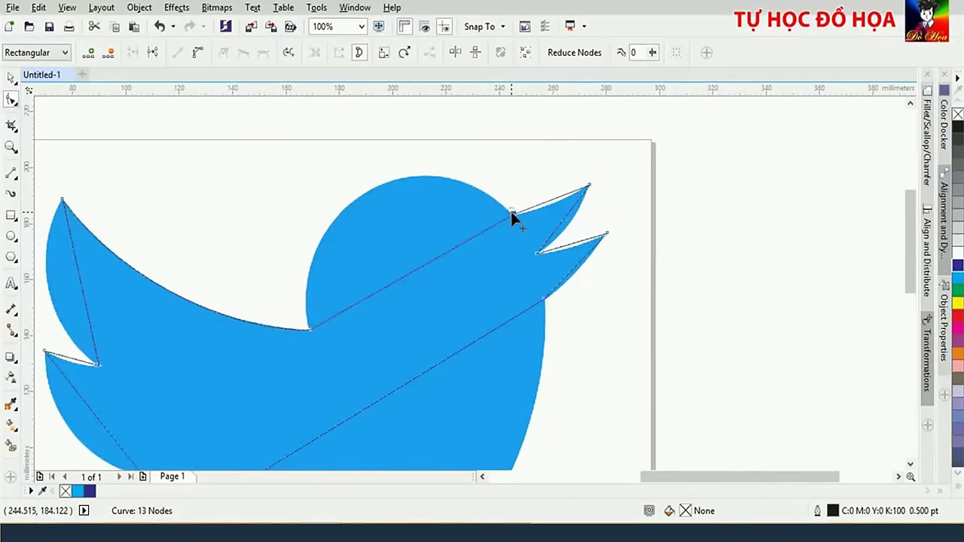
{"action": "left_click", "coordinate": [200, 58]}
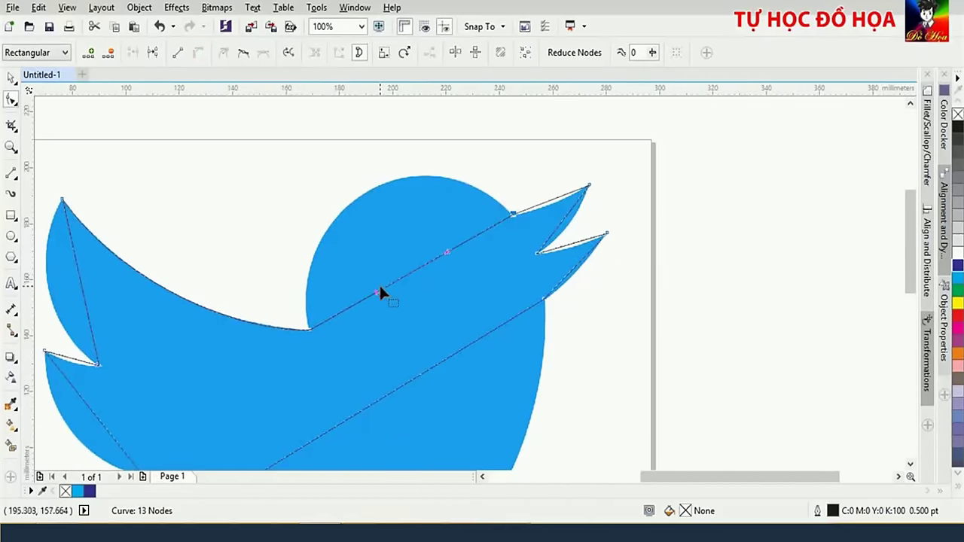
{"action": "left_click_drag", "start_coordinate": [378, 289], "coordinate": [277, 182]}
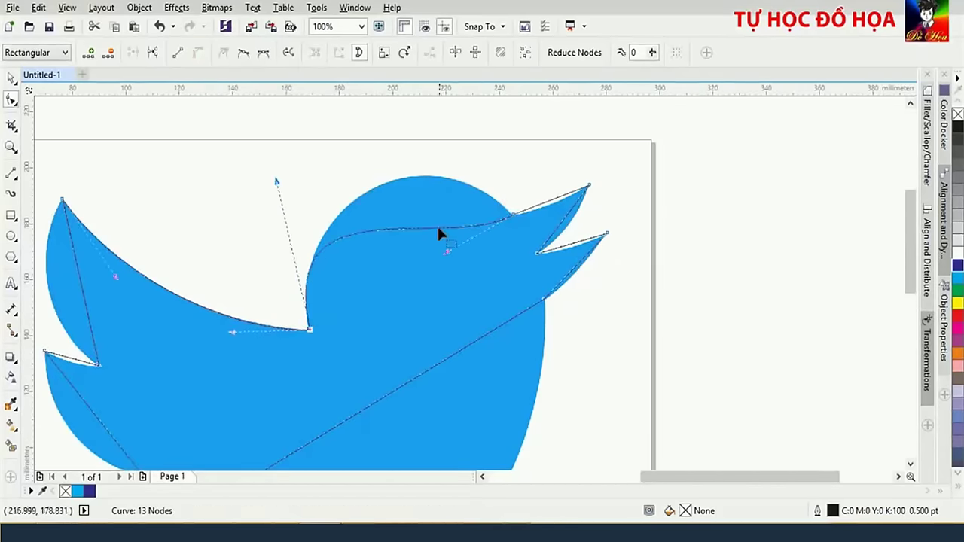
{"action": "left_click_drag", "start_coordinate": [447, 252], "coordinate": [435, 136]}
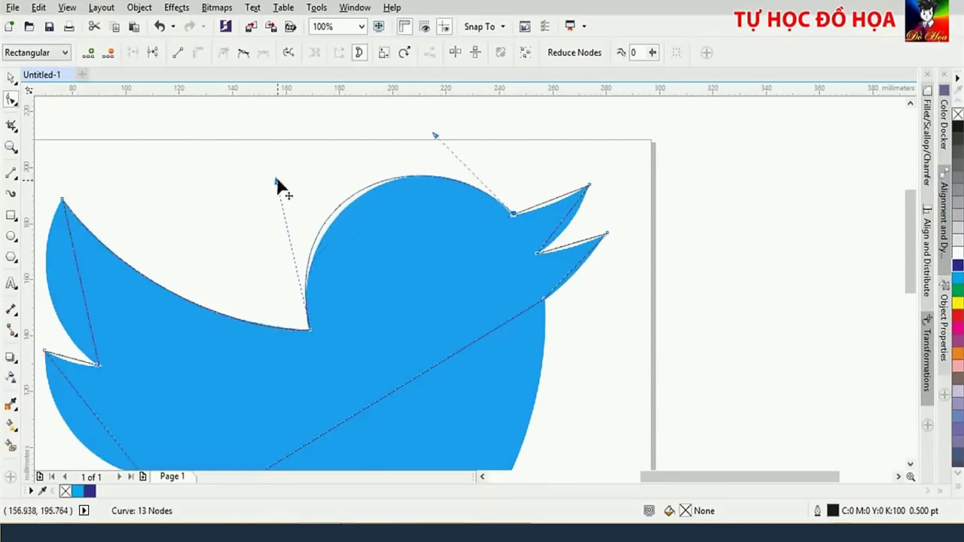
{"action": "left_click_drag", "start_coordinate": [277, 182], "coordinate": [283, 189]}
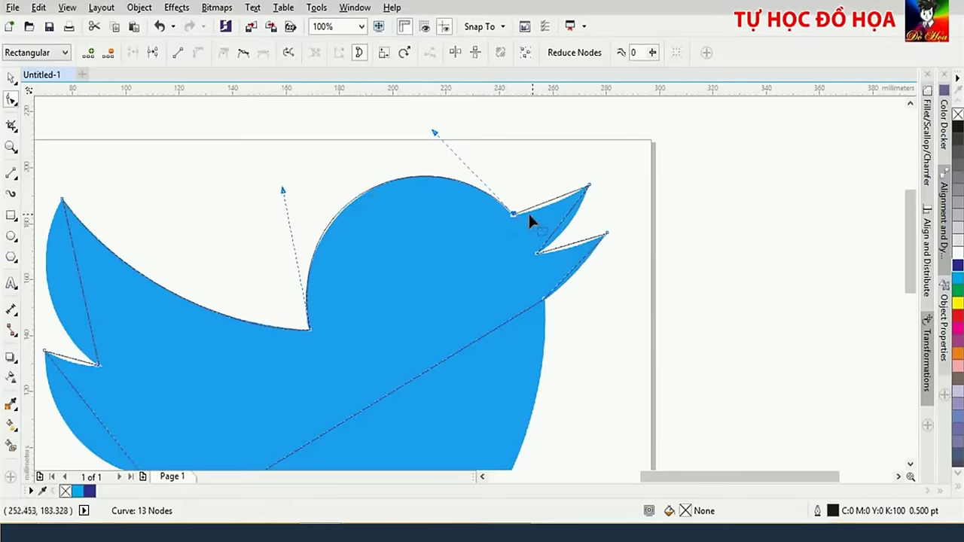
Curve the upper and lower beak edges to match the pointed beak outline
{"action": "left_click", "coordinate": [589, 188]}
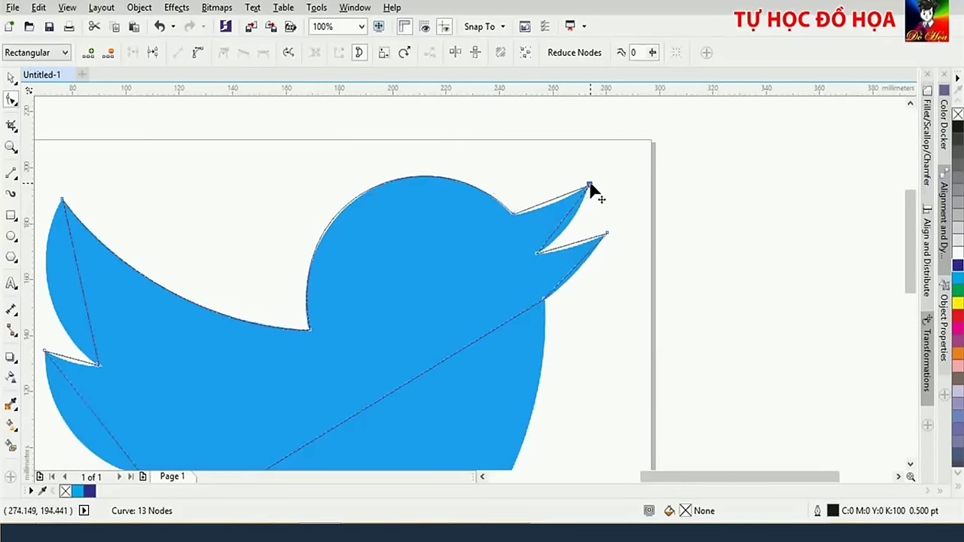
{"action": "left_click", "coordinate": [590, 186]}
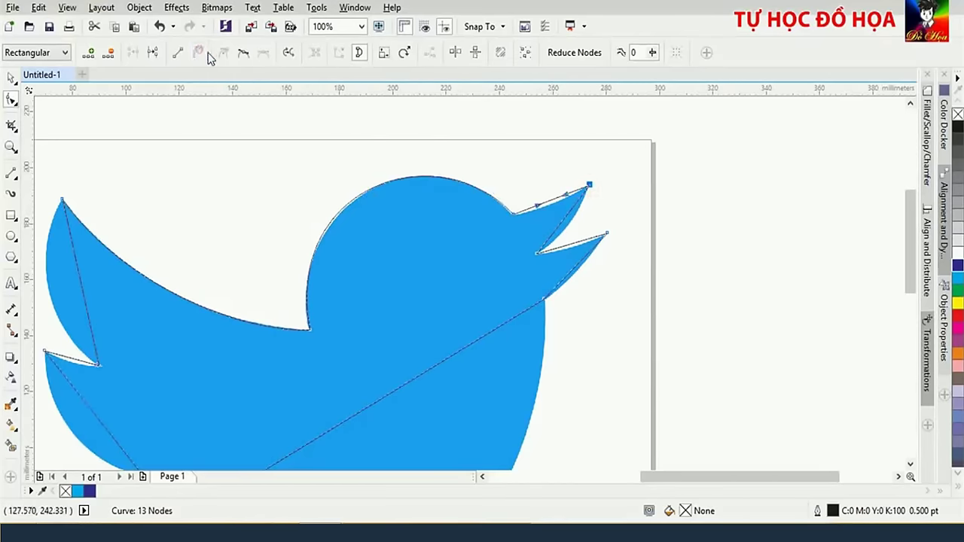
{"action": "left_click_drag", "start_coordinate": [566, 194], "coordinate": [560, 212]}
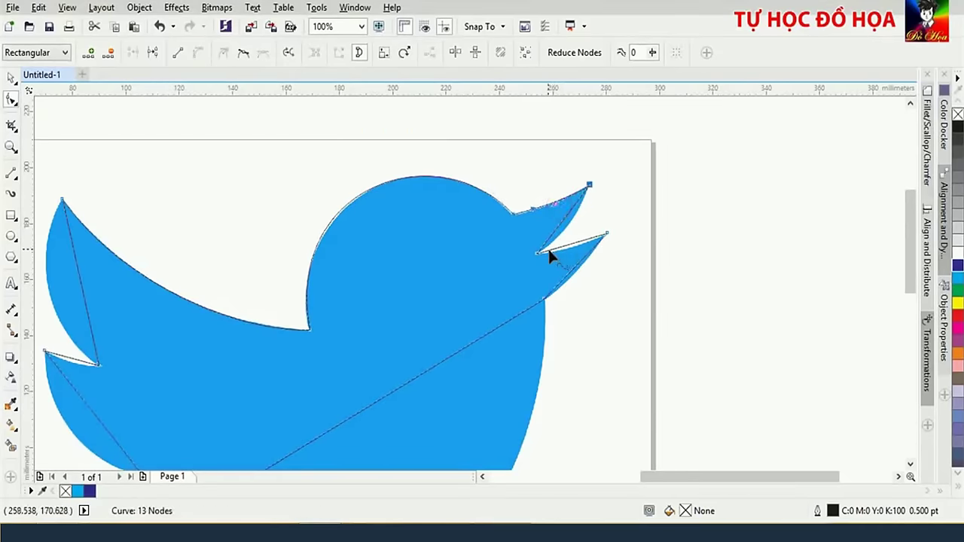
{"action": "left_click", "coordinate": [536, 254]}
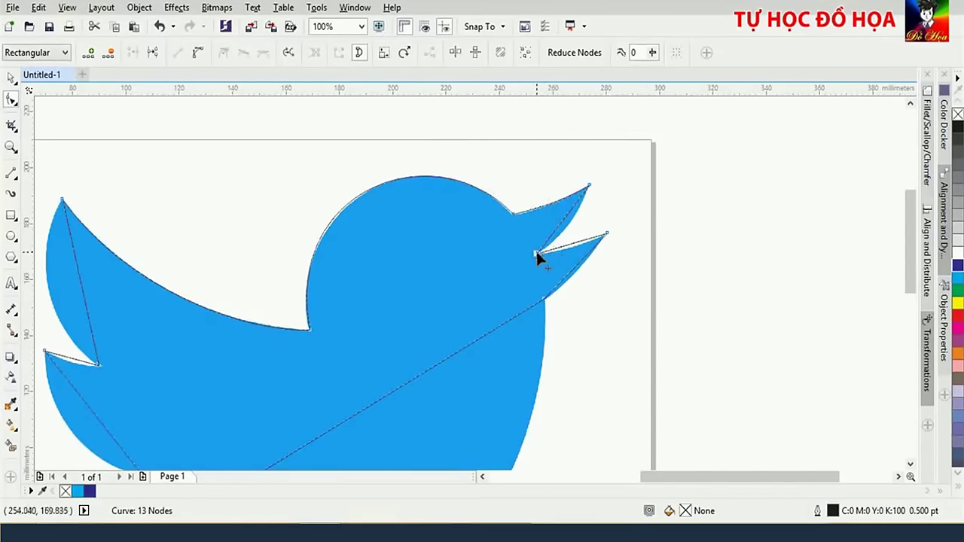
{"action": "left_click", "coordinate": [197, 52]}
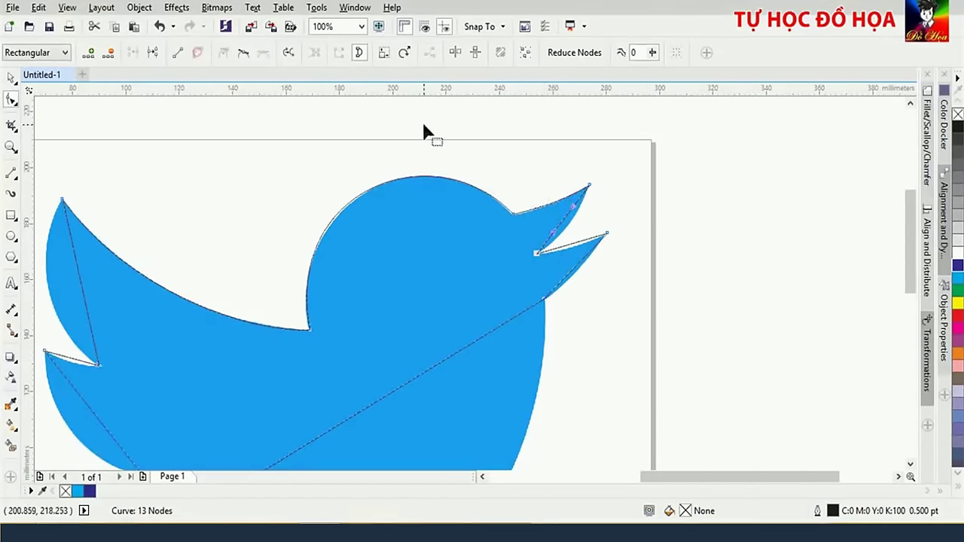
{"action": "left_click", "coordinate": [572, 214]}
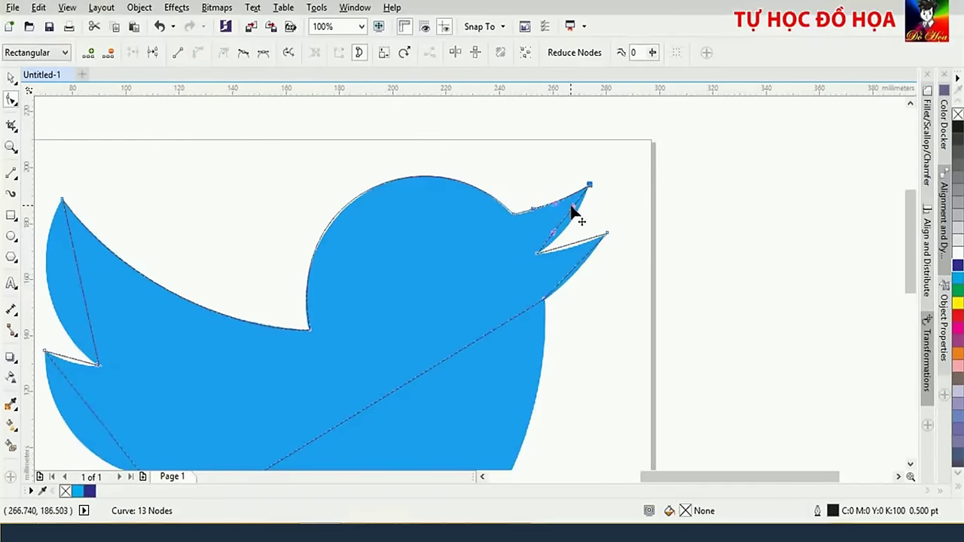
{"action": "left_click_drag", "start_coordinate": [572, 213], "coordinate": [557, 243]}
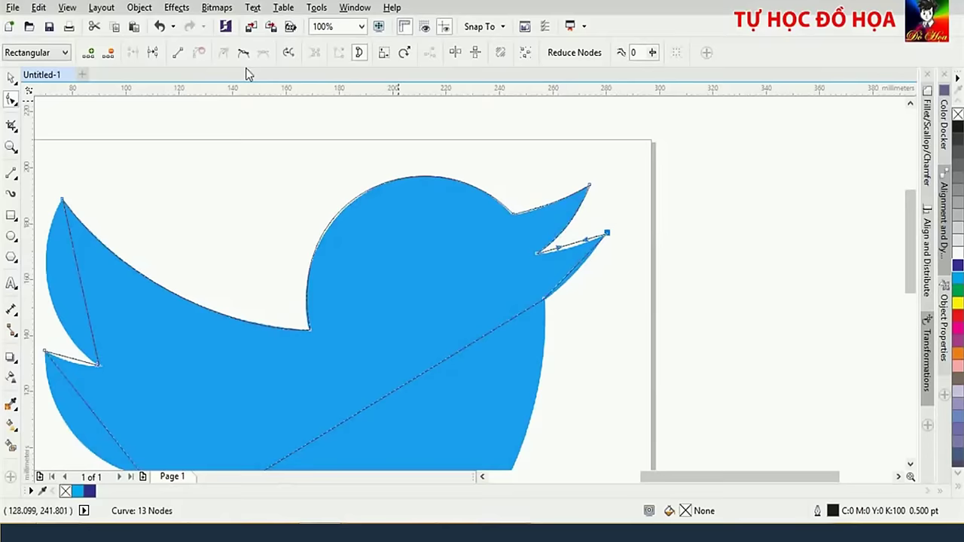
{"action": "left_click_drag", "start_coordinate": [575, 256], "coordinate": [580, 261]}
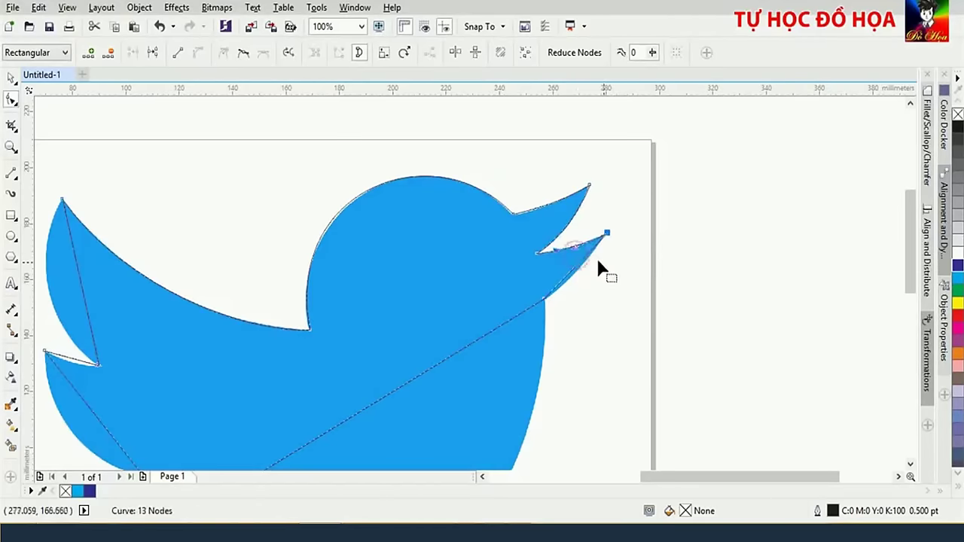
{"action": "left_click", "coordinate": [545, 299]}
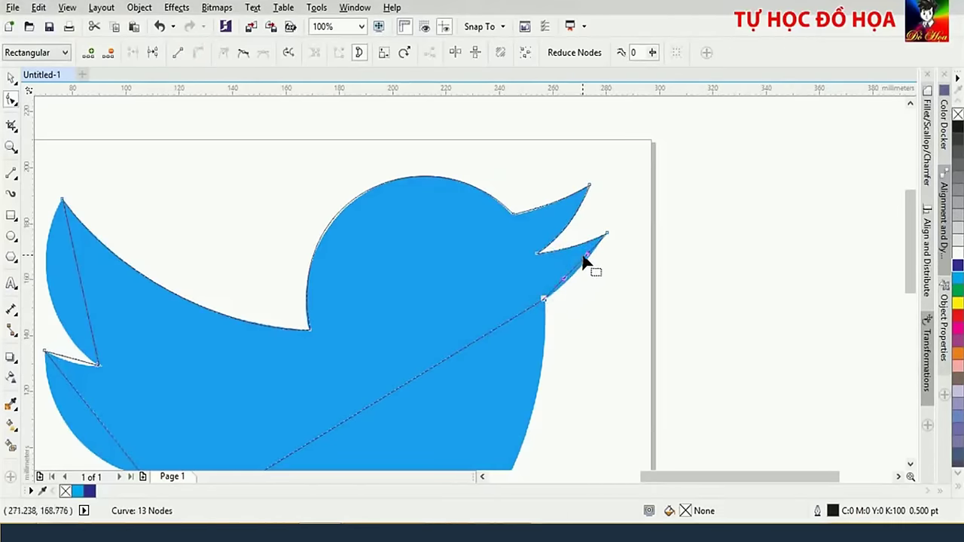
{"action": "left_click_drag", "start_coordinate": [587, 255], "coordinate": [569, 284]}
Bend the long straight belly edge into a curve fitted to the bitmap near the beak
{"action": "scroll", "coordinate": [568, 283], "scroll_direction": "down", "scroll_amount": 1}
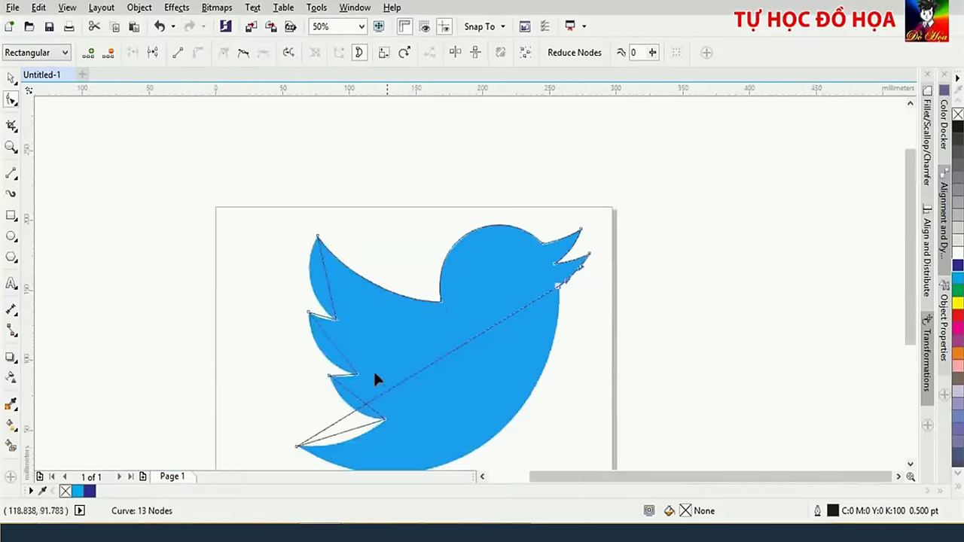
{"action": "scroll", "coordinate": [373, 381], "scroll_direction": "down", "scroll_amount": 1}
{"action": "scroll", "coordinate": [480, 339], "scroll_direction": "up", "scroll_amount": 1}
{"action": "left_click_drag", "start_coordinate": [479, 336], "coordinate": [529, 450]}
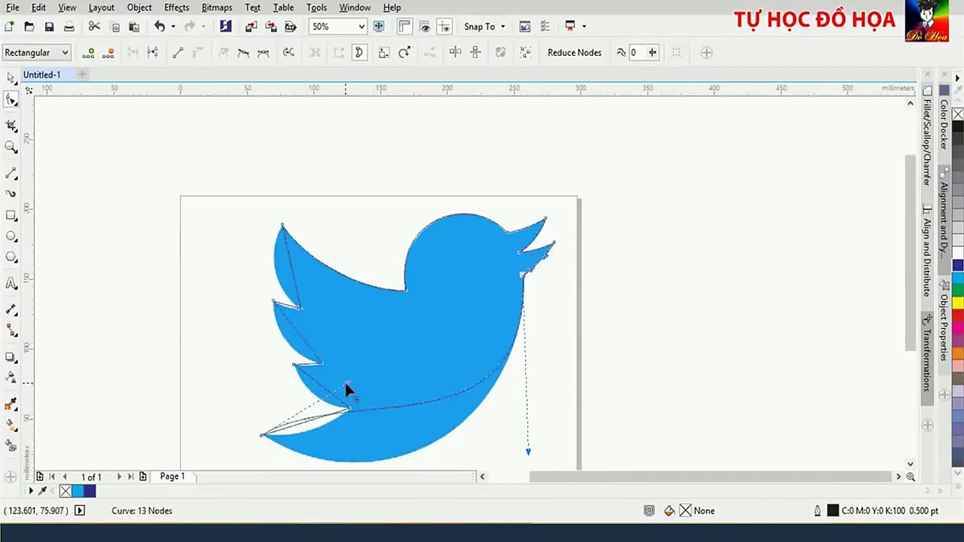
{"action": "left_click_drag", "start_coordinate": [346, 385], "coordinate": [359, 446]}
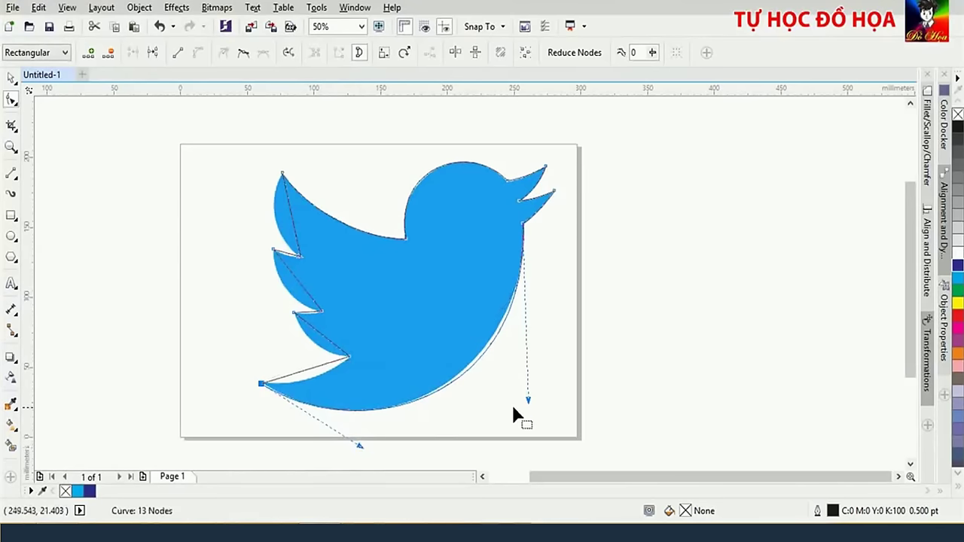
{"action": "left_click_drag", "start_coordinate": [527, 401], "coordinate": [522, 402]}
Convert the straight lower wing edges to curves and start bending one to fit
{"action": "left_click", "coordinate": [261, 384]}
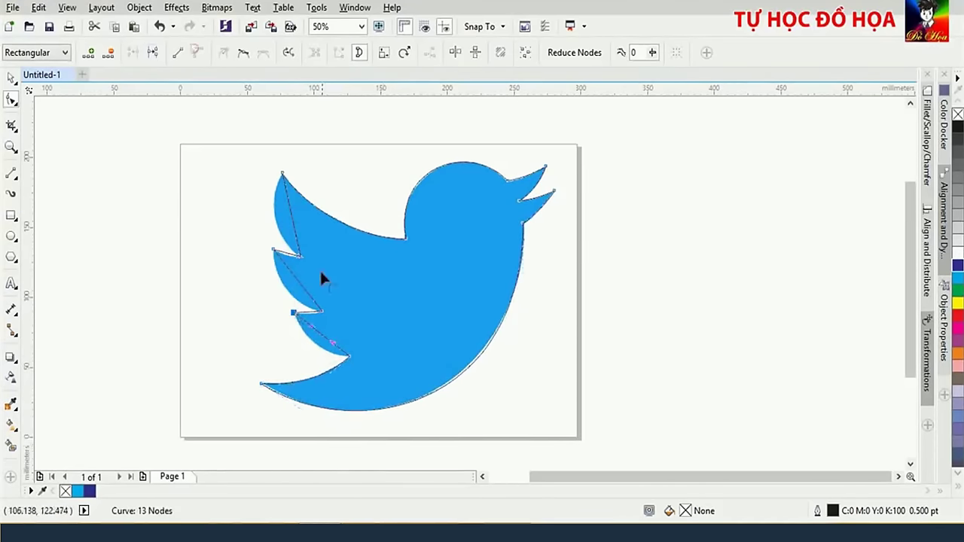
{"action": "left_click", "coordinate": [316, 338]}
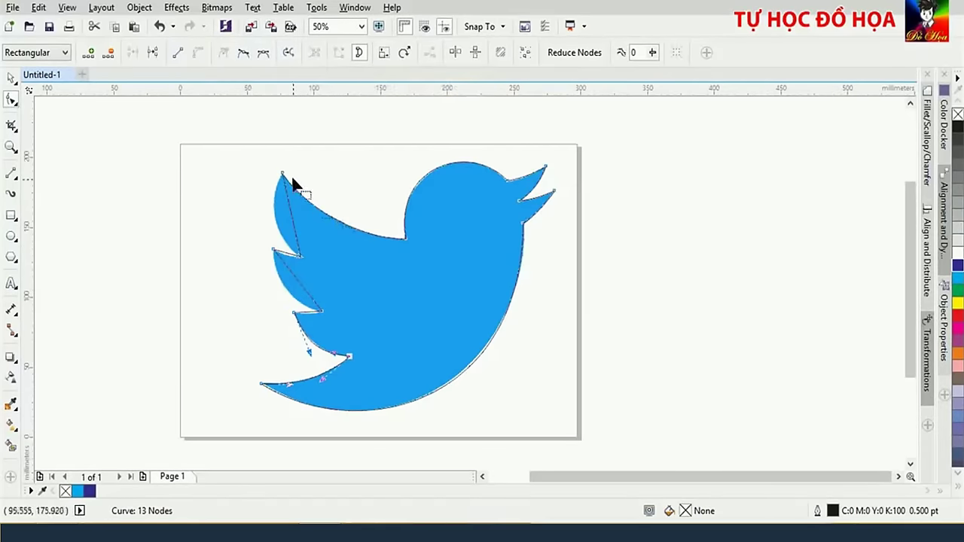
{"action": "left_click", "coordinate": [320, 309]}
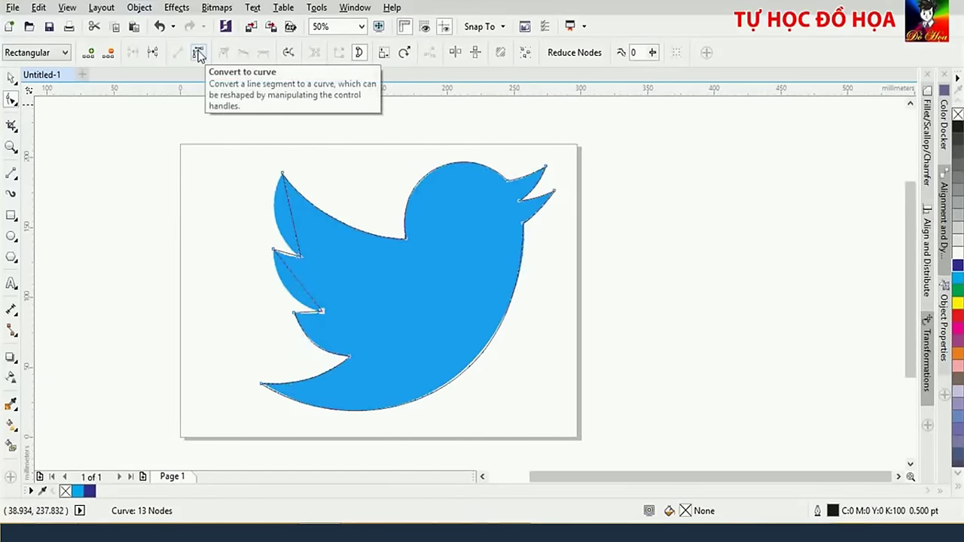
{"action": "left_click", "coordinate": [198, 54]}
{"action": "scroll", "coordinate": [294, 189], "scroll_direction": "up", "scroll_amount": 2}
{"action": "left_click_drag", "start_coordinate": [317, 365], "coordinate": [311, 369]}
Reshape the wing notch and wing-tip curves, then move the traced bird right of the original
{"action": "scroll", "coordinate": [211, 199], "scroll_direction": "down", "scroll_amount": 1}
{"action": "left_click_drag", "start_coordinate": [207, 171], "coordinate": [184, 234]}
{"action": "left_click_drag", "start_coordinate": [239, 209], "coordinate": [230, 248]}
{"action": "scroll", "coordinate": [153, 247], "scroll_direction": "down", "scroll_amount": 1}
{"action": "scroll", "coordinate": [153, 247], "scroll_direction": "up", "scroll_amount": 2}
{"action": "scroll", "coordinate": [325, 165], "scroll_direction": "down", "scroll_amount": 2}
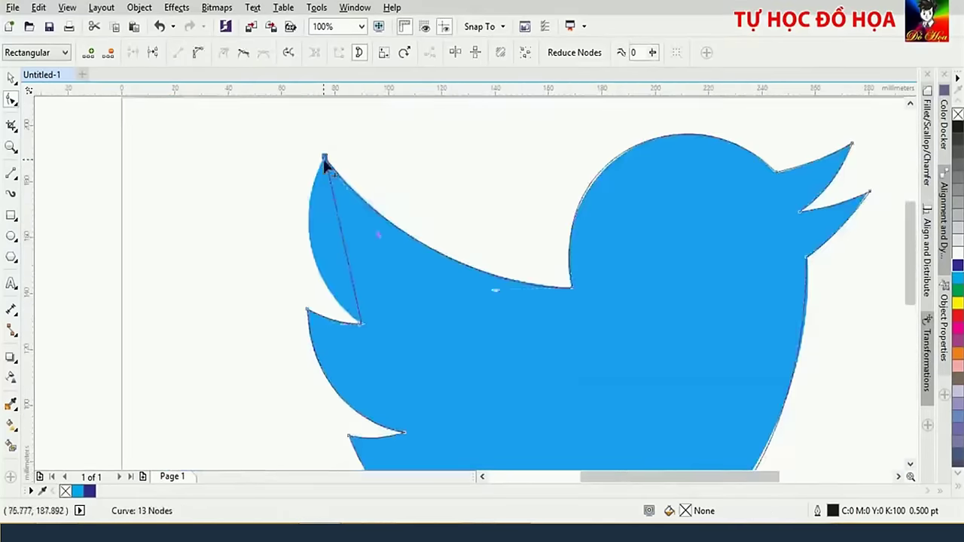
{"action": "left_click_drag", "start_coordinate": [360, 322], "coordinate": [275, 254]}
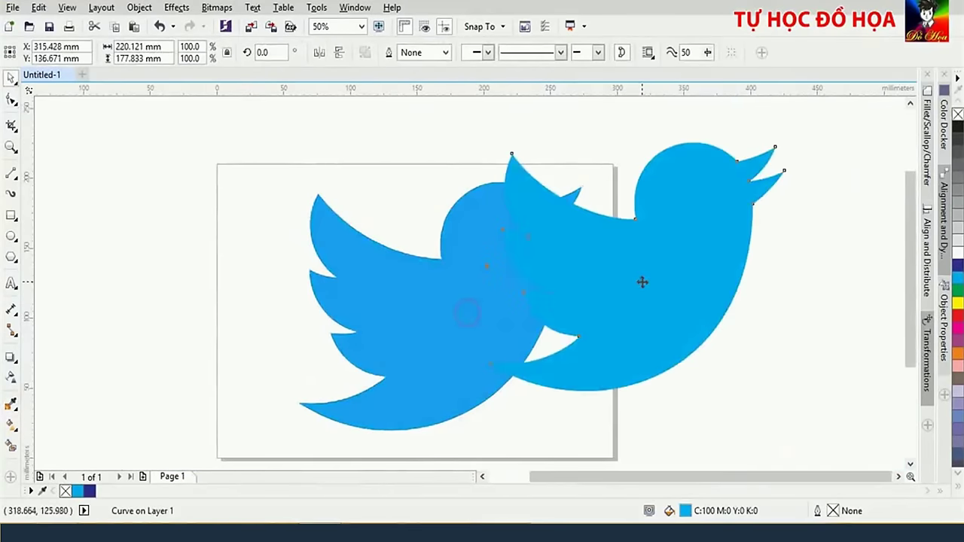
{"action": "left_click_drag", "start_coordinate": [642, 282], "coordinate": [705, 324]}
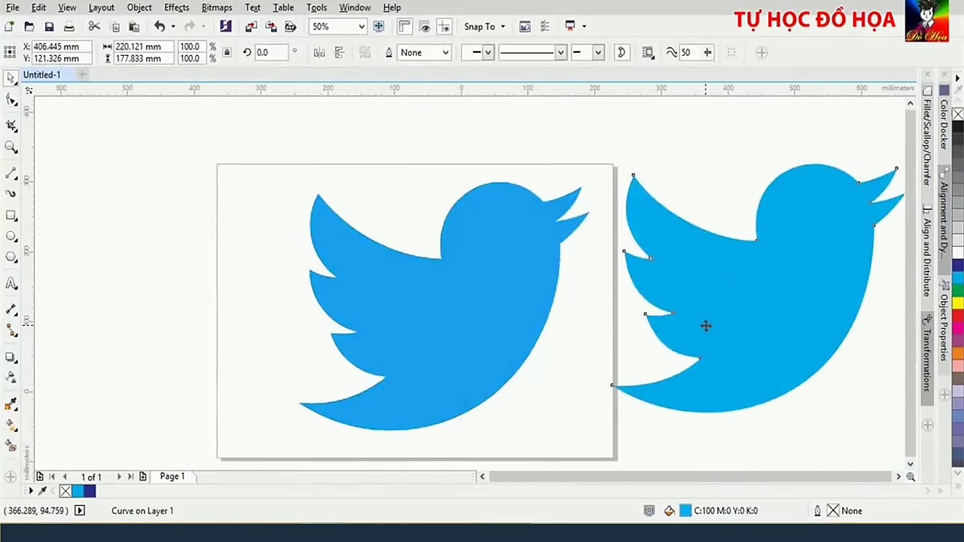
Delete the traced bird copy, then unlock the original bird bitmap and delete it too
{"action": "scroll", "coordinate": [706, 326], "scroll_direction": "down", "scroll_amount": 2}
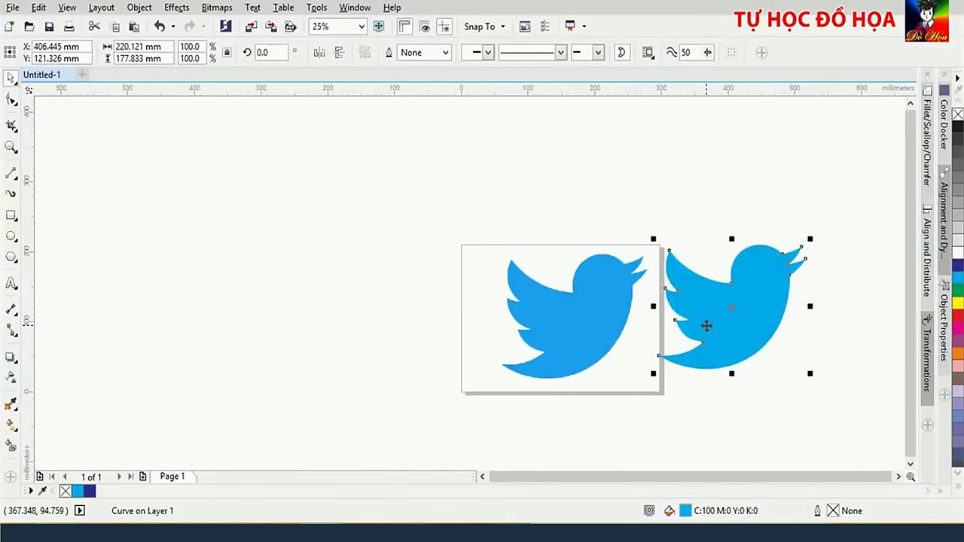
{"action": "key", "text": "Delete"}
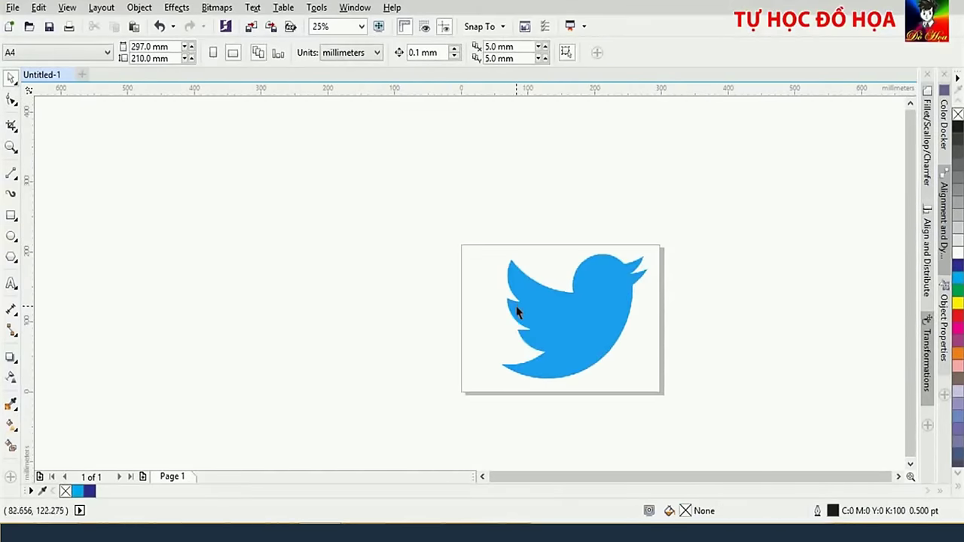
{"action": "right_click", "coordinate": [561, 332]}
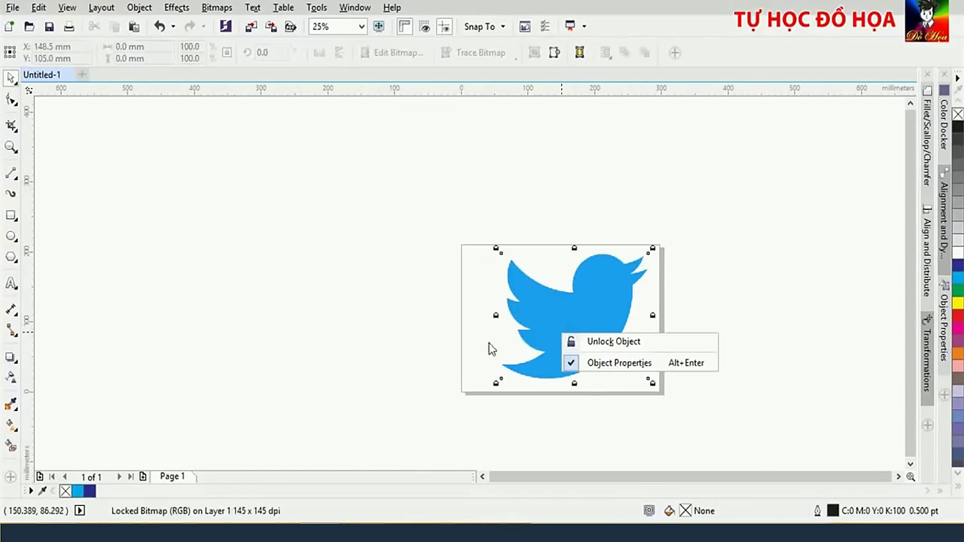
{"action": "left_click", "coordinate": [586, 343]}
{"action": "left_click", "coordinate": [581, 336]}
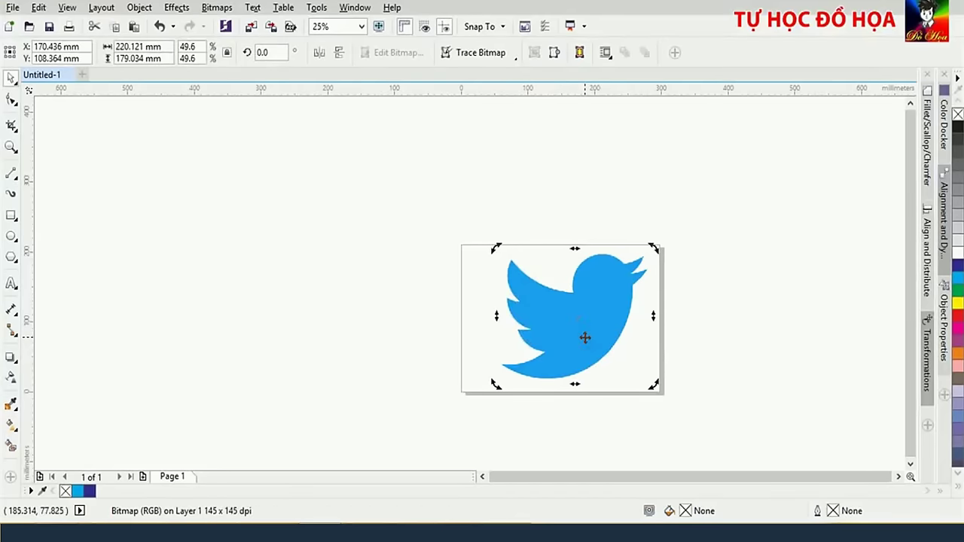
{"action": "key", "text": "Delete"}
{"action": "scroll", "coordinate": [586, 335], "scroll_direction": "up", "scroll_amount": 2}
{"action": "scroll", "coordinate": [585, 338], "scroll_direction": "down", "scroll_amount": 1}
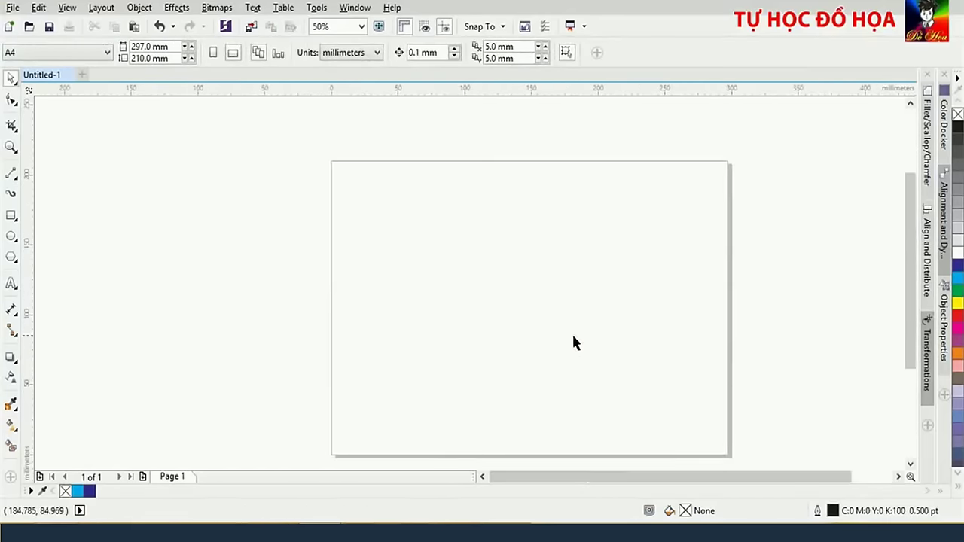
Draw connected straight edges with the 2-Point Line tool across the upper part of the page
{"action": "left_click", "coordinate": [12, 175]}
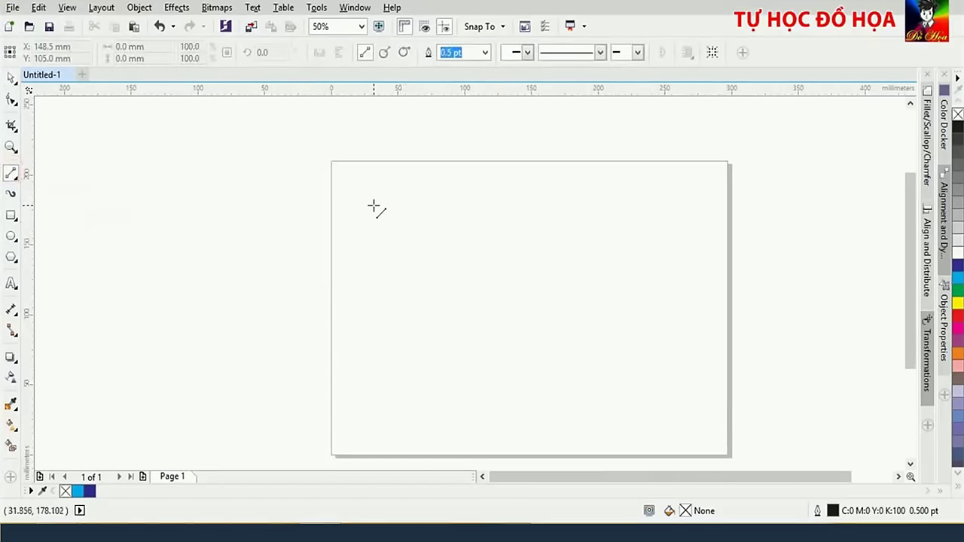
{"action": "left_click_drag", "start_coordinate": [373, 205], "coordinate": [582, 217]}
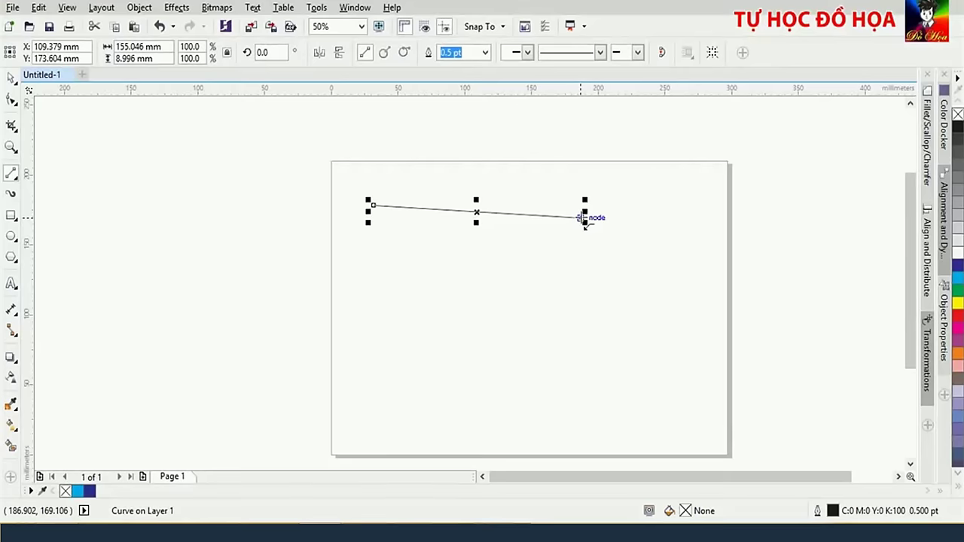
{"action": "left_click_drag", "start_coordinate": [584, 218], "coordinate": [374, 207]}
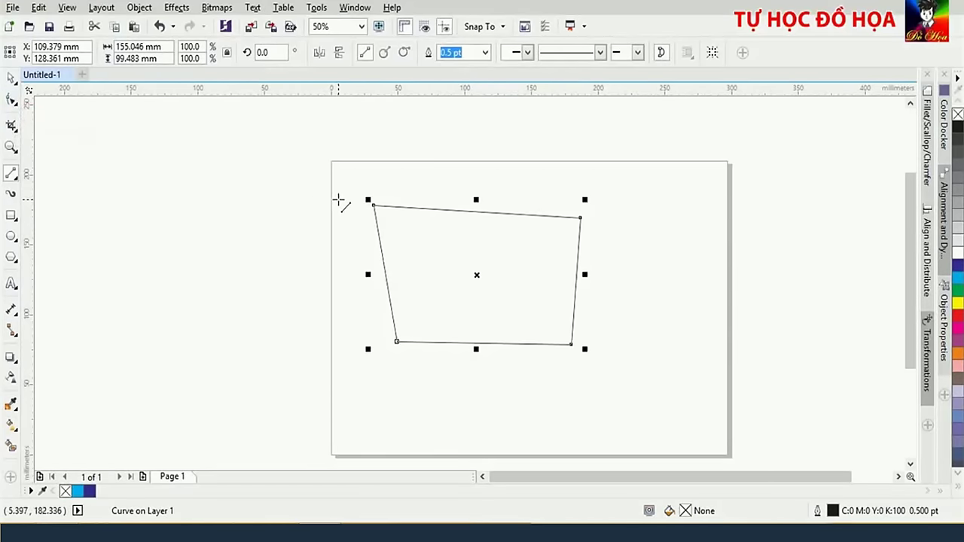
{"action": "left_click", "coordinate": [11, 100]}
Convert the practice shape's top and right edges to curves and bend them into arcs
{"action": "left_click", "coordinate": [581, 219]}
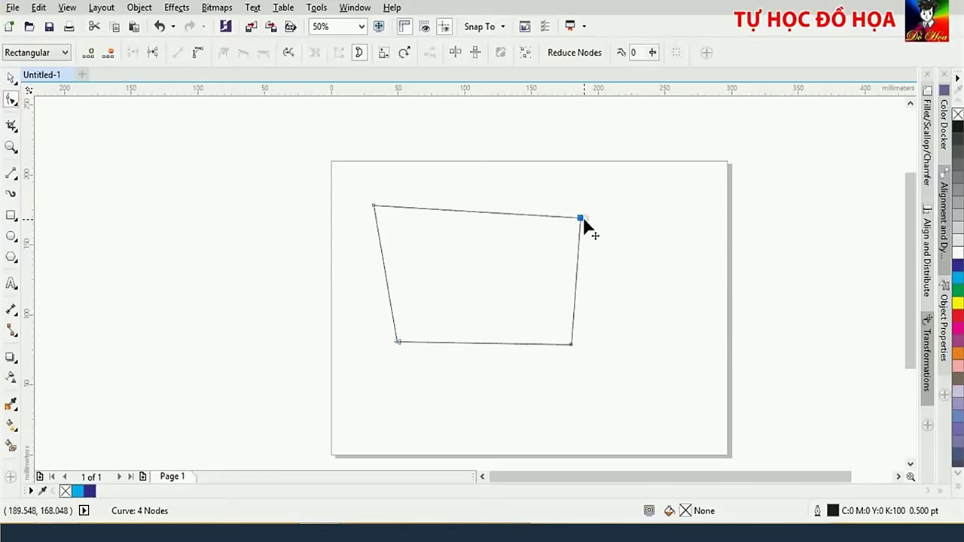
{"action": "left_click", "coordinate": [197, 54]}
{"action": "left_click_drag", "start_coordinate": [511, 214], "coordinate": [517, 169]}
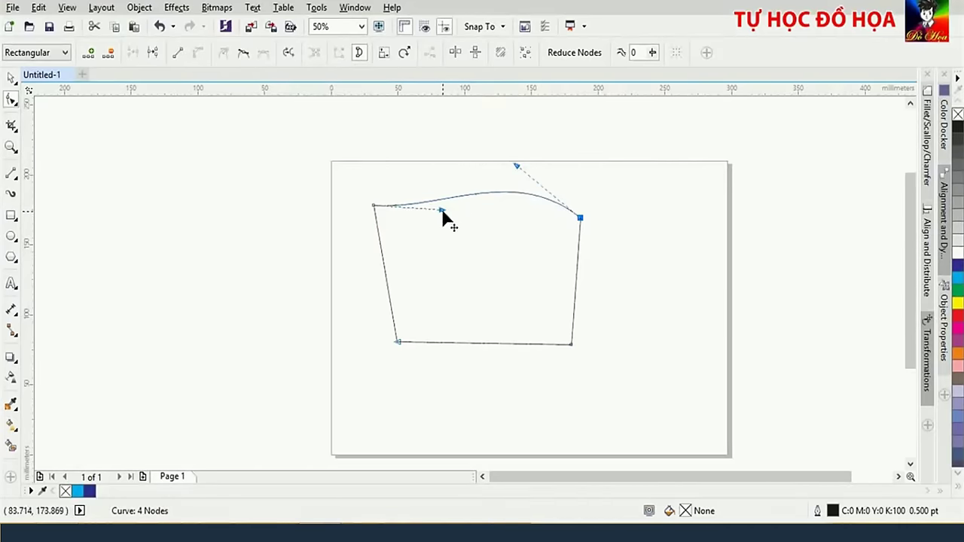
{"action": "left_click_drag", "start_coordinate": [443, 214], "coordinate": [440, 166]}
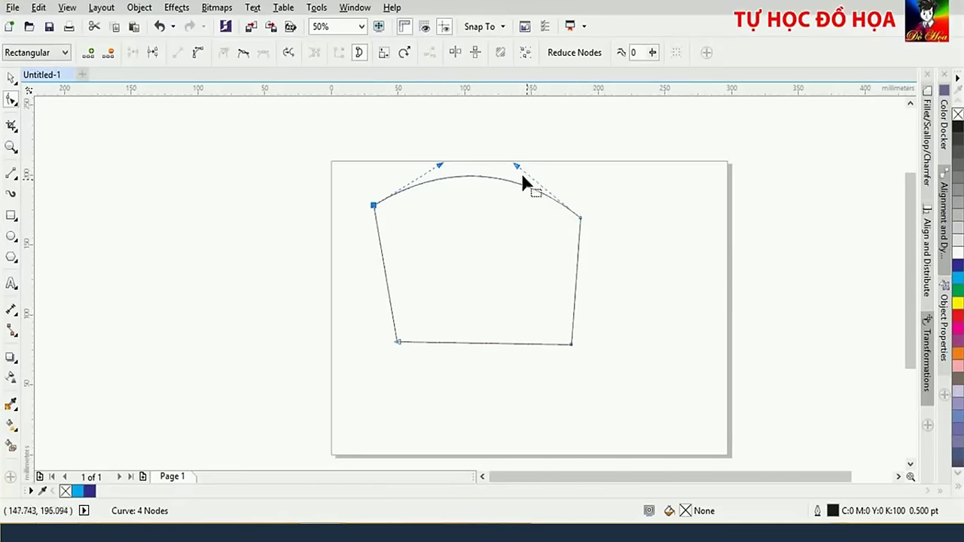
{"action": "left_click_drag", "start_coordinate": [517, 166], "coordinate": [539, 144]}
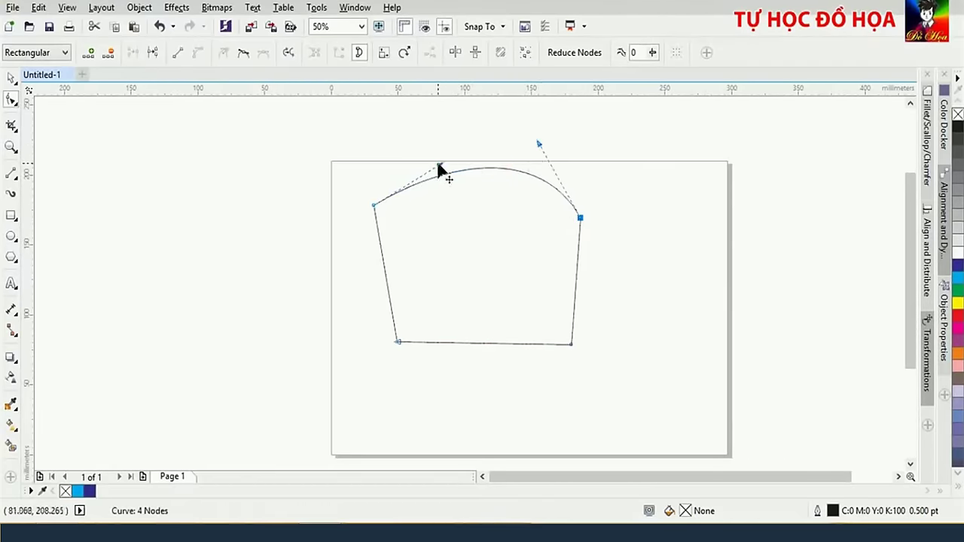
{"action": "left_click_drag", "start_coordinate": [439, 165], "coordinate": [407, 149]}
{"action": "scroll", "coordinate": [399, 129], "scroll_direction": "up", "scroll_amount": 1}
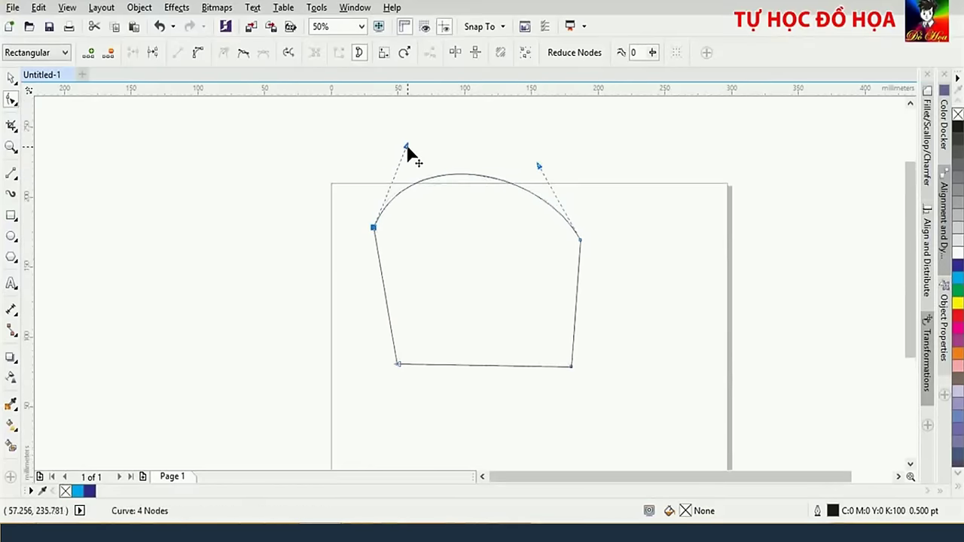
{"action": "left_click_drag", "start_coordinate": [539, 165], "coordinate": [558, 165]}
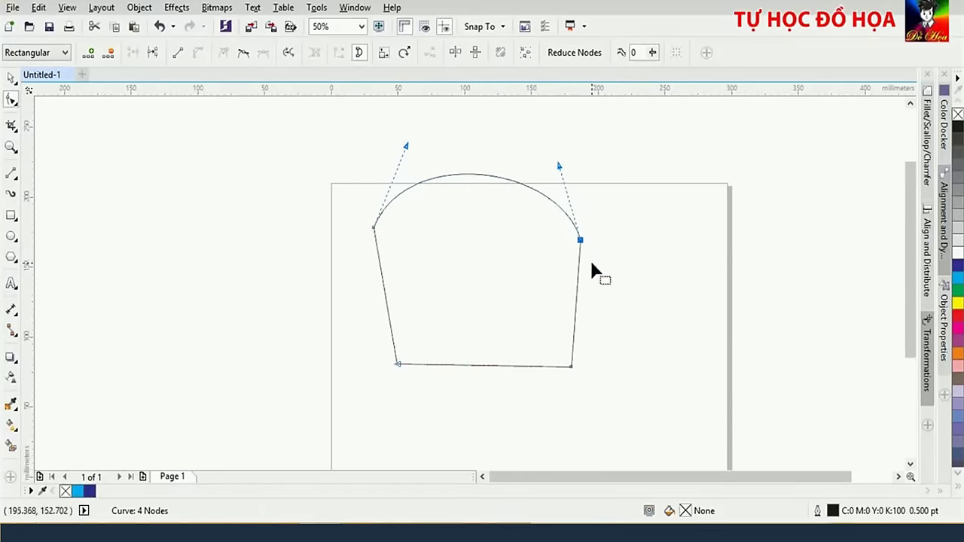
{"action": "left_click_drag", "start_coordinate": [574, 354], "coordinate": [624, 309]}
Delete the practice shape and drag the Apple logo image in from the 'baigiang' folder
{"action": "key", "text": "space"}
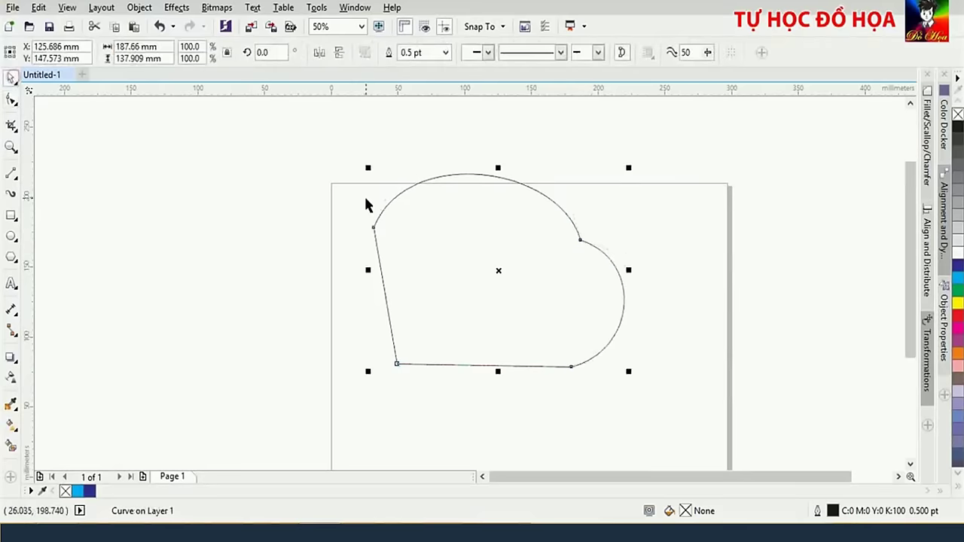
{"action": "left_click", "coordinate": [390, 210]}
{"action": "key", "text": "Delete"}
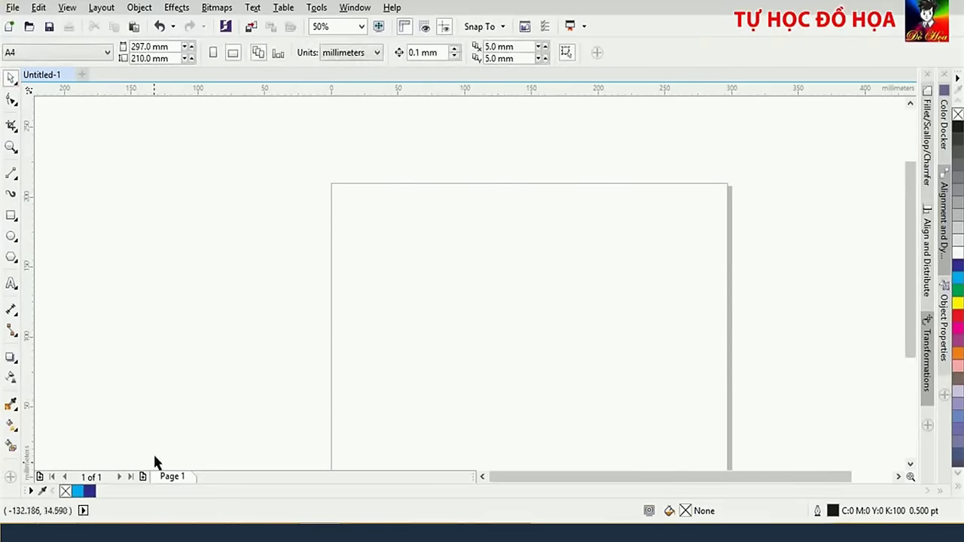
{"action": "left_click", "coordinate": [86, 531]}
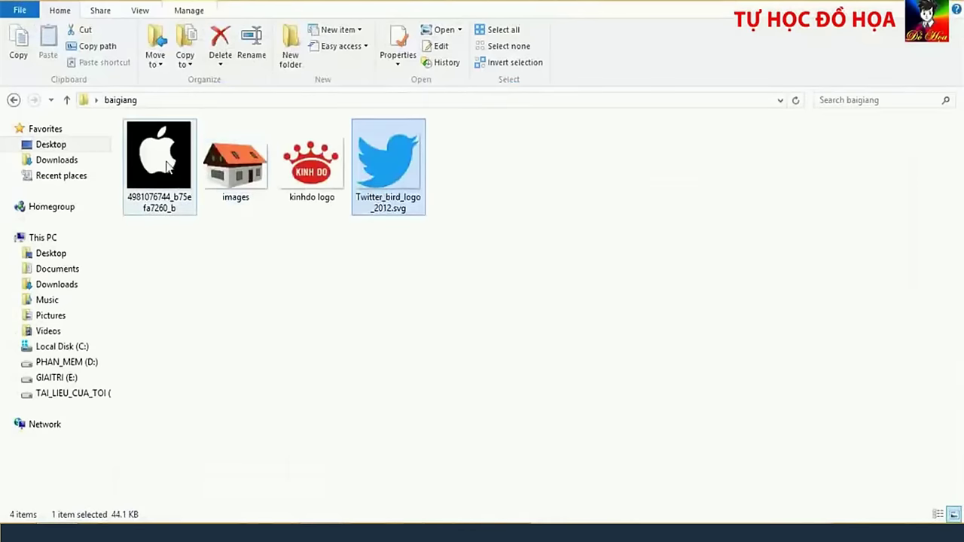
{"action": "left_click_drag", "start_coordinate": [167, 167], "coordinate": [518, 307]}
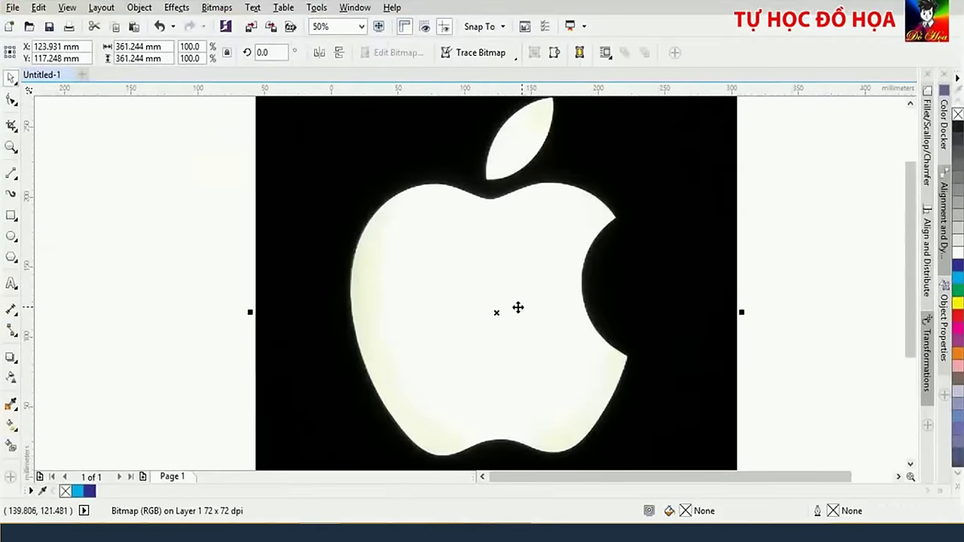
{"action": "scroll", "coordinate": [570, 309], "scroll_direction": "down", "scroll_amount": 1}
{"action": "right_click", "coordinate": [572, 311]}
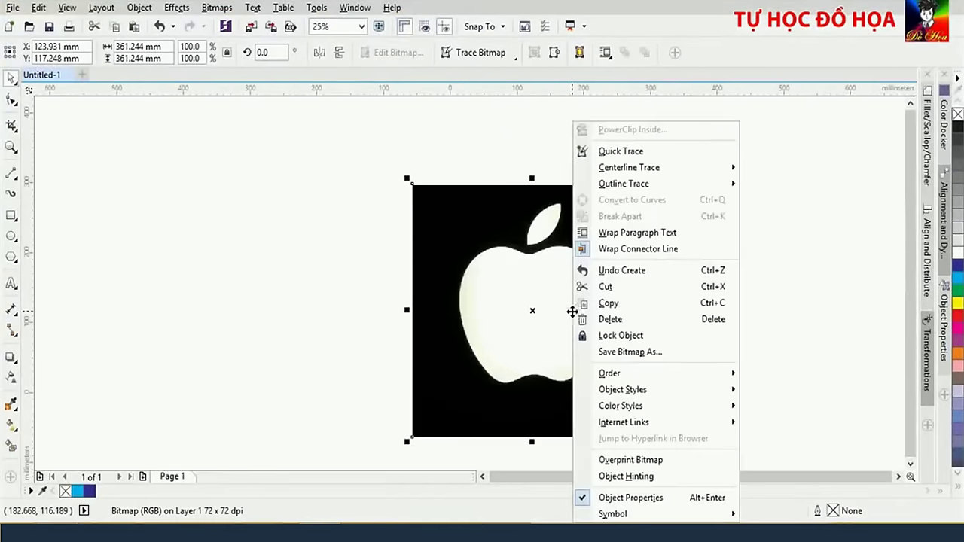
{"action": "left_click", "coordinate": [619, 341]}
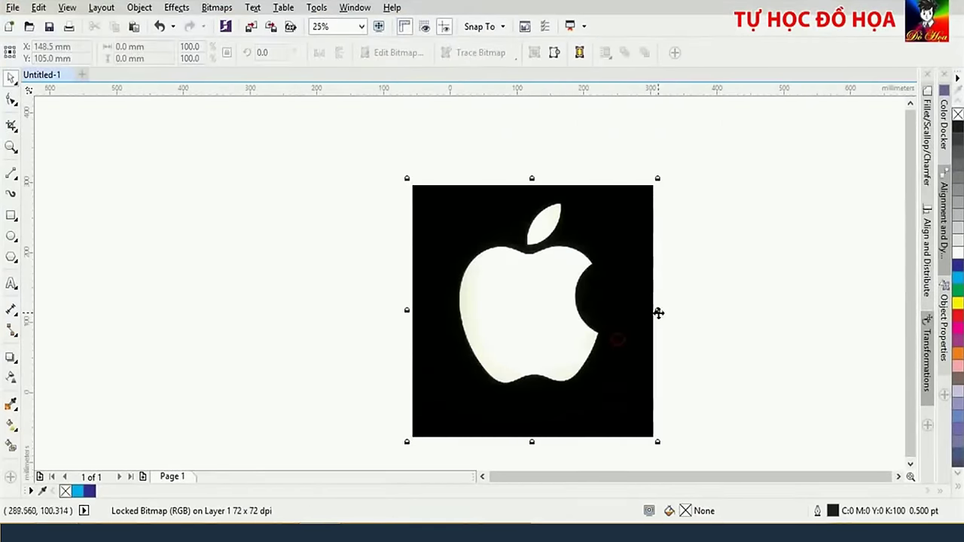
{"action": "left_click", "coordinate": [713, 268]}
{"action": "scroll", "coordinate": [552, 307], "scroll_direction": "up", "scroll_amount": 1}
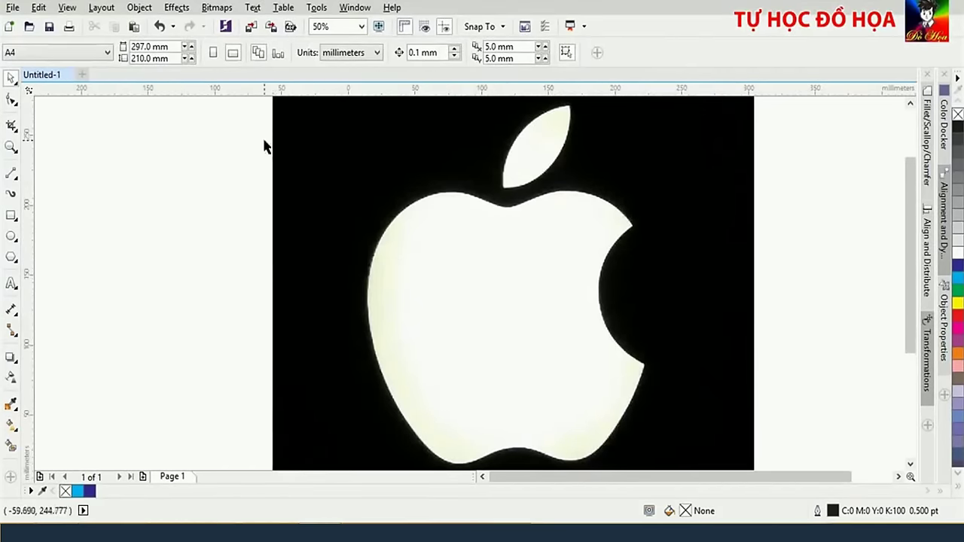
{"action": "scroll", "coordinate": [535, 233], "scroll_direction": "up", "scroll_amount": 1}
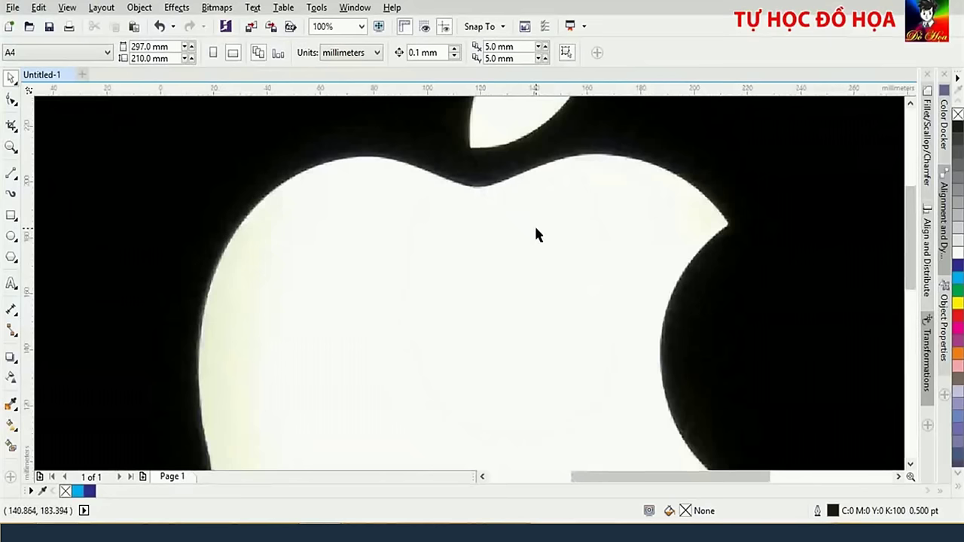
{"action": "scroll", "coordinate": [537, 235], "scroll_direction": "down", "scroll_amount": 1}
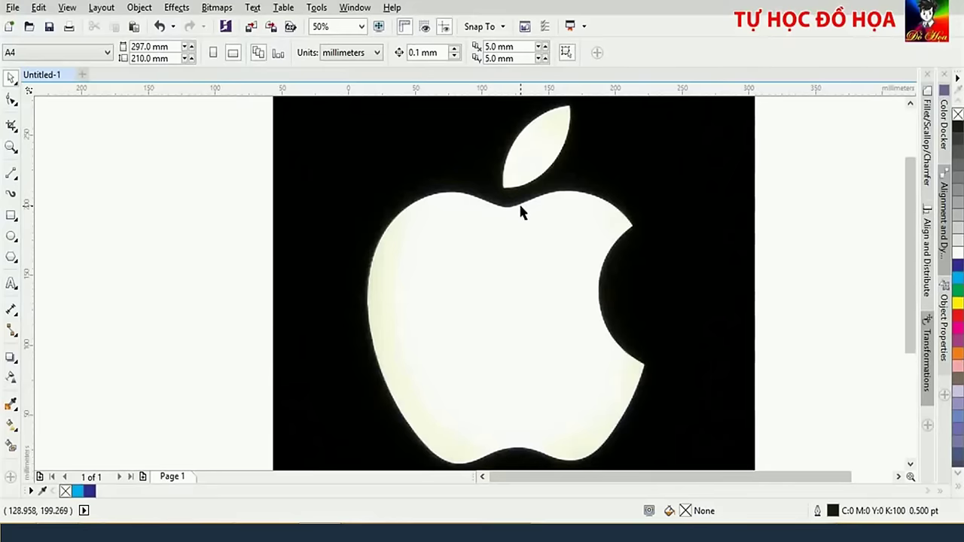
{"action": "scroll", "coordinate": [520, 211], "scroll_direction": "up", "scroll_amount": 1}
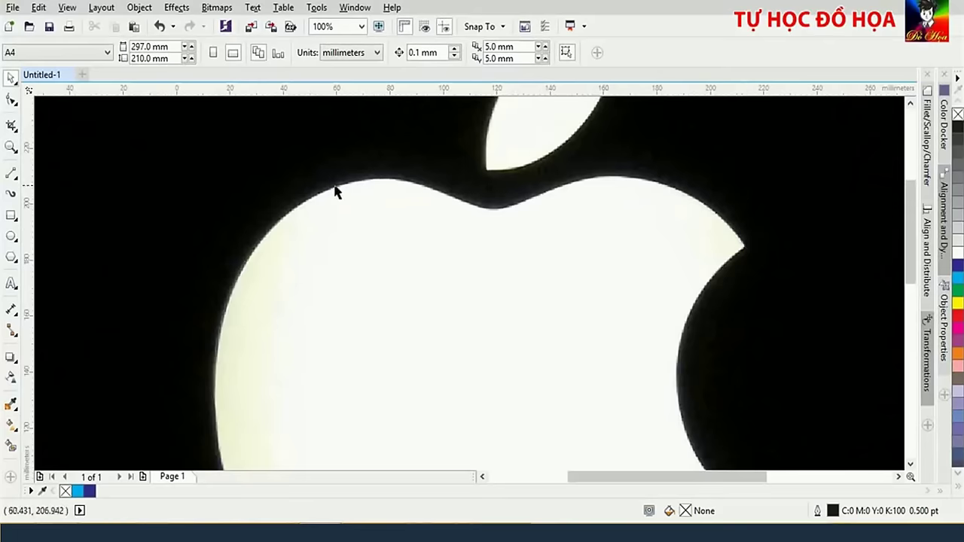
{"action": "scroll", "coordinate": [465, 220], "scroll_direction": "down", "scroll_amount": 5}
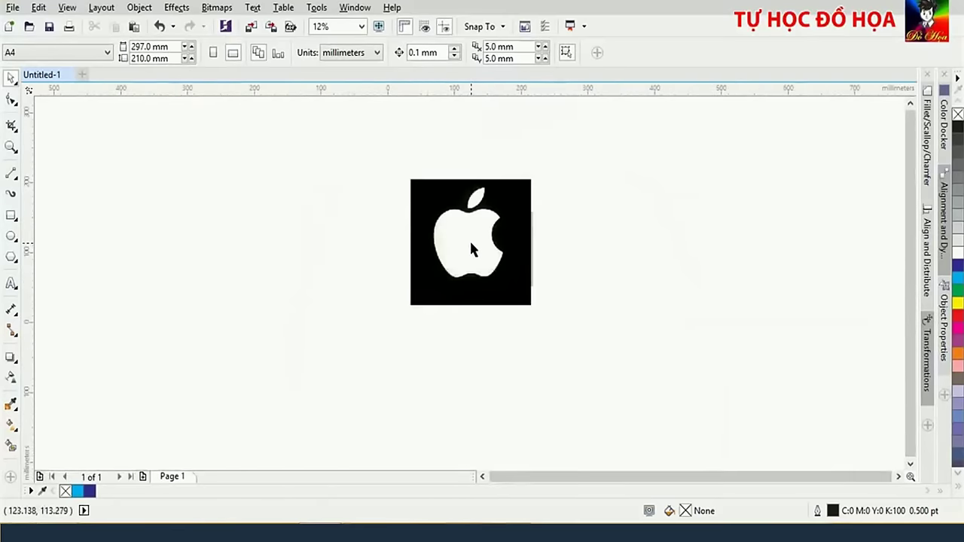
{"action": "scroll", "coordinate": [469, 241], "scroll_direction": "up", "scroll_amount": 2}
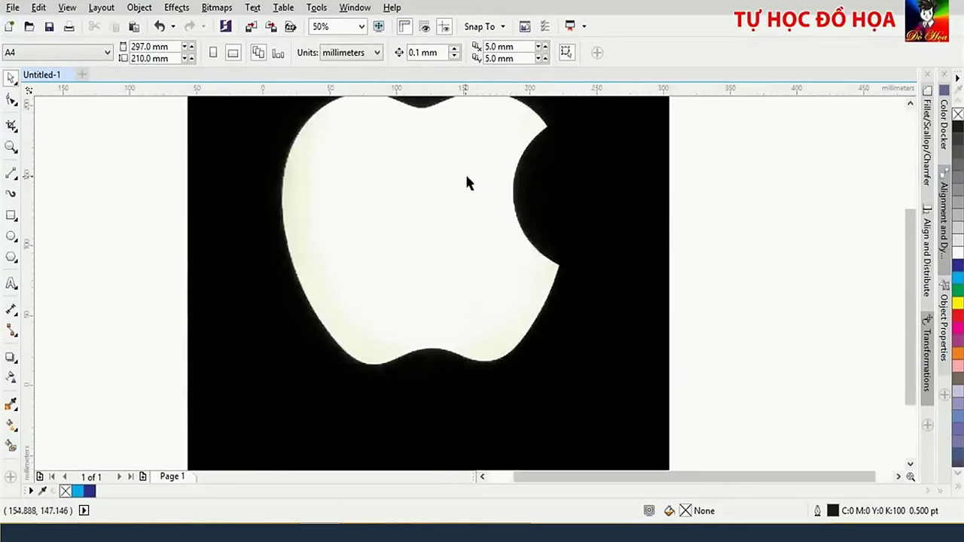
{"action": "left_click_drag", "start_coordinate": [460, 165], "coordinate": [496, 256]}
{"action": "scroll", "coordinate": [467, 216], "scroll_direction": "up", "scroll_amount": 1}
{"action": "scroll", "coordinate": [468, 216], "scroll_direction": "down", "scroll_amount": 1}
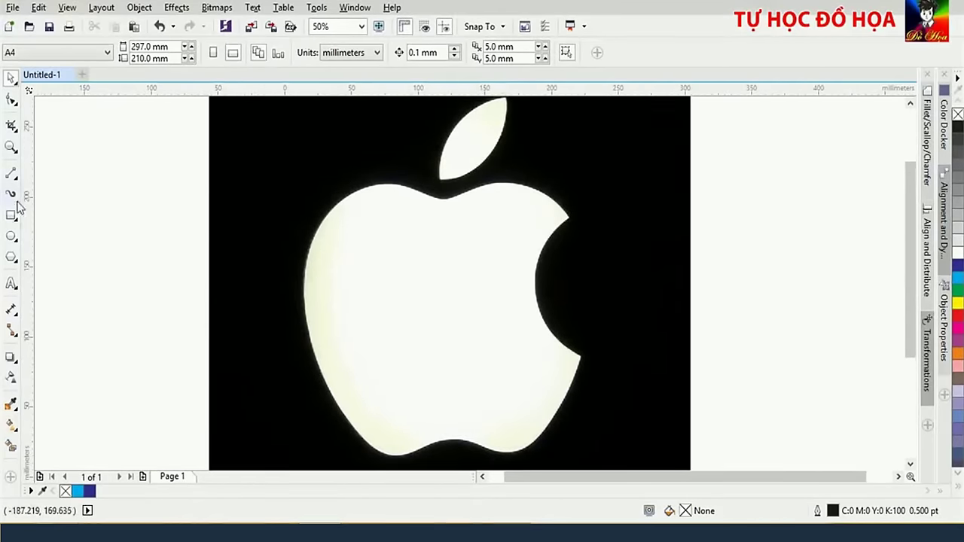
{"action": "scroll", "coordinate": [47, 228], "scroll_direction": "up", "scroll_amount": 2}
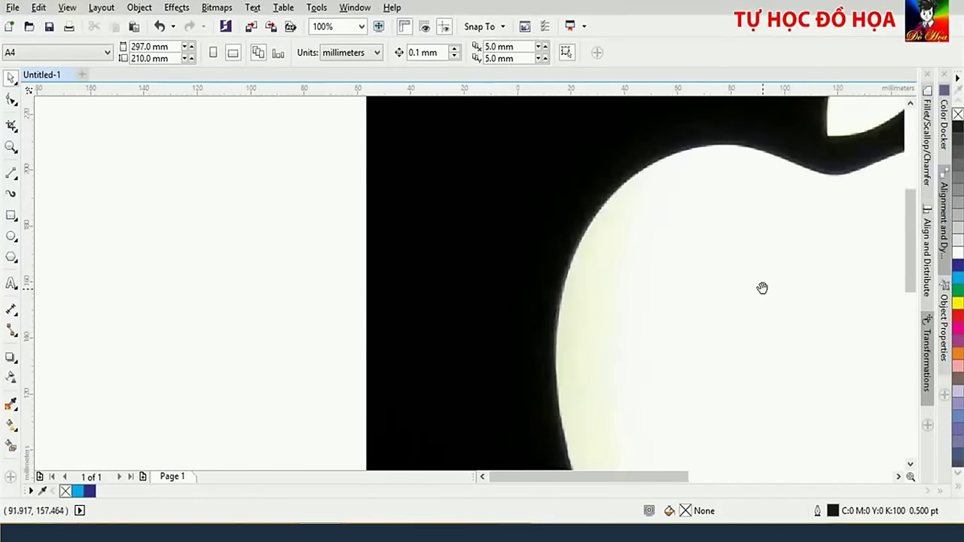
{"action": "left_click_drag", "start_coordinate": [762, 287], "coordinate": [409, 336]}
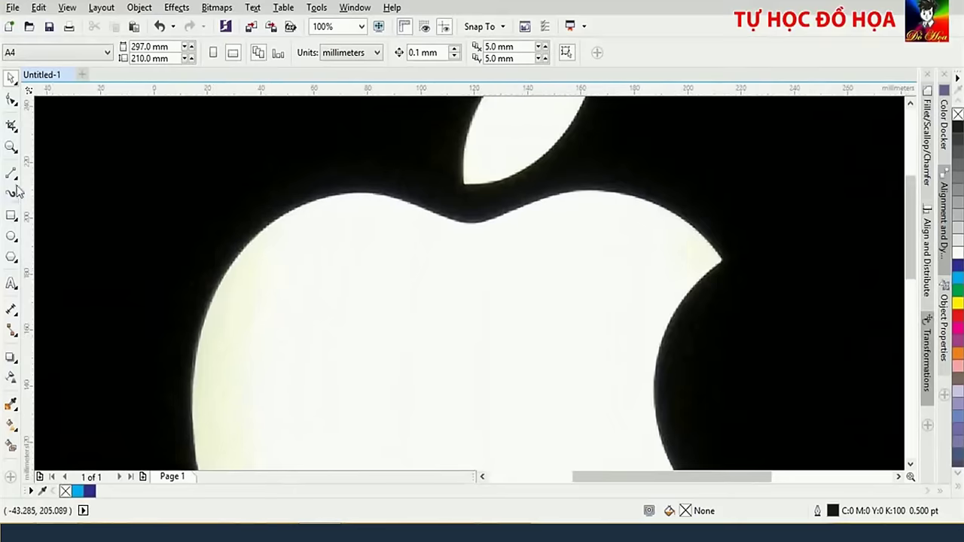
Trace the apple body with 2-Point lines from the top notch past the bite and base, undoing one stray stretch
{"action": "left_click", "coordinate": [13, 178]}
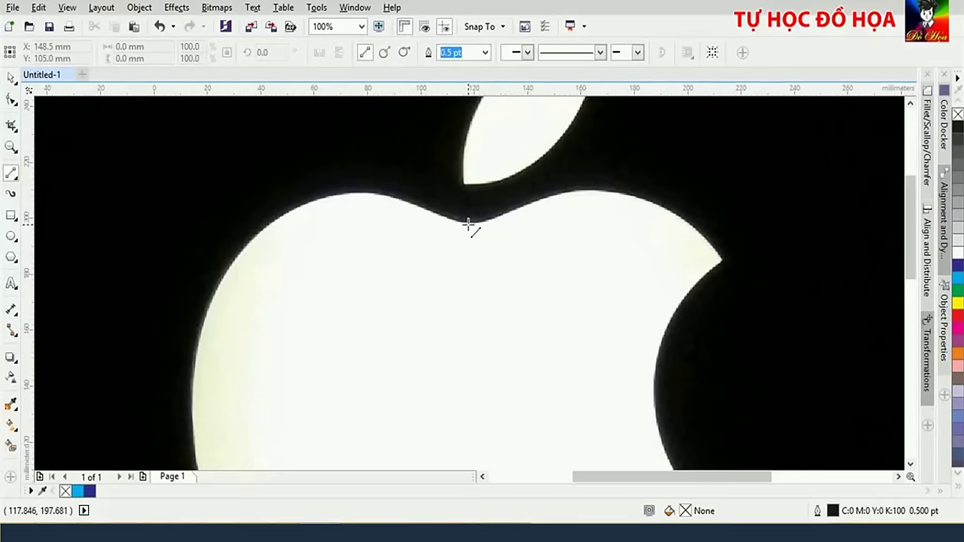
{"action": "left_click_drag", "start_coordinate": [467, 224], "coordinate": [722, 261]}
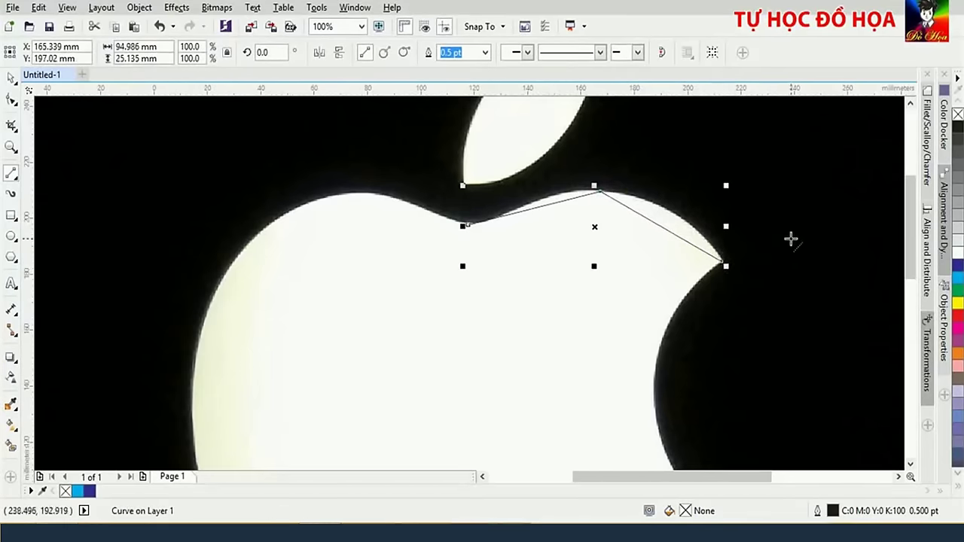
{"action": "left_click_drag", "start_coordinate": [775, 275], "coordinate": [516, 455]}
{"action": "scroll", "coordinate": [648, 232], "scroll_direction": "down", "scroll_amount": 2}
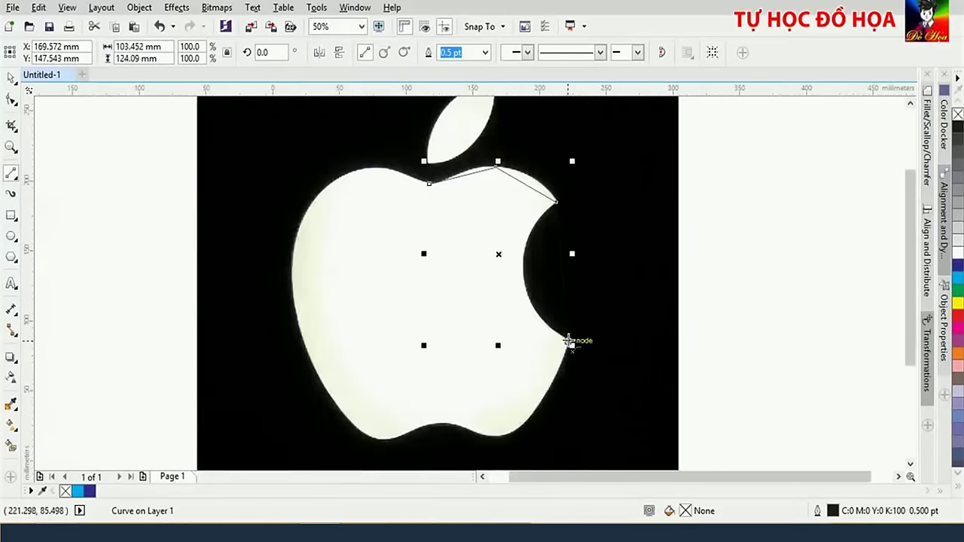
{"action": "left_click_drag", "start_coordinate": [569, 341], "coordinate": [461, 431]}
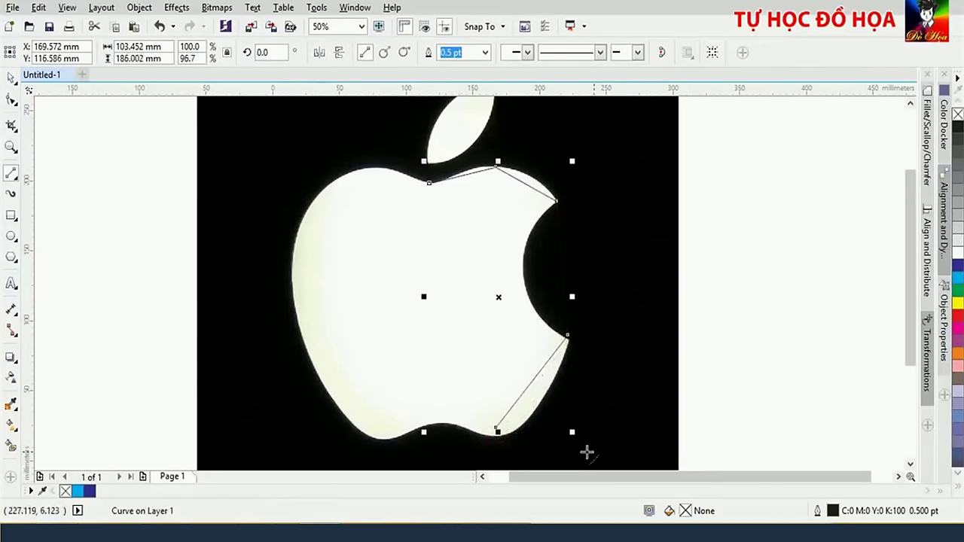
{"action": "key", "text": "ctrl+z"}
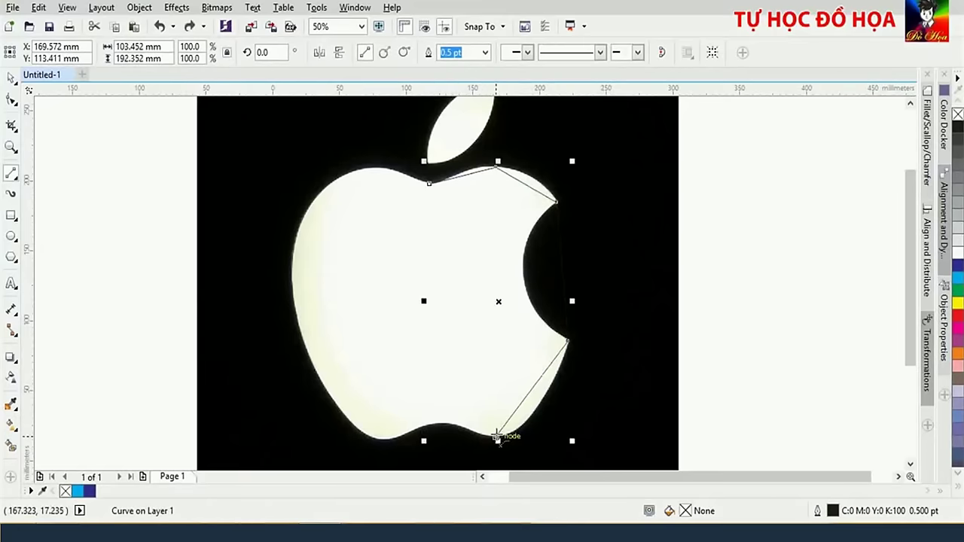
{"action": "left_click_drag", "start_coordinate": [497, 436], "coordinate": [429, 183]}
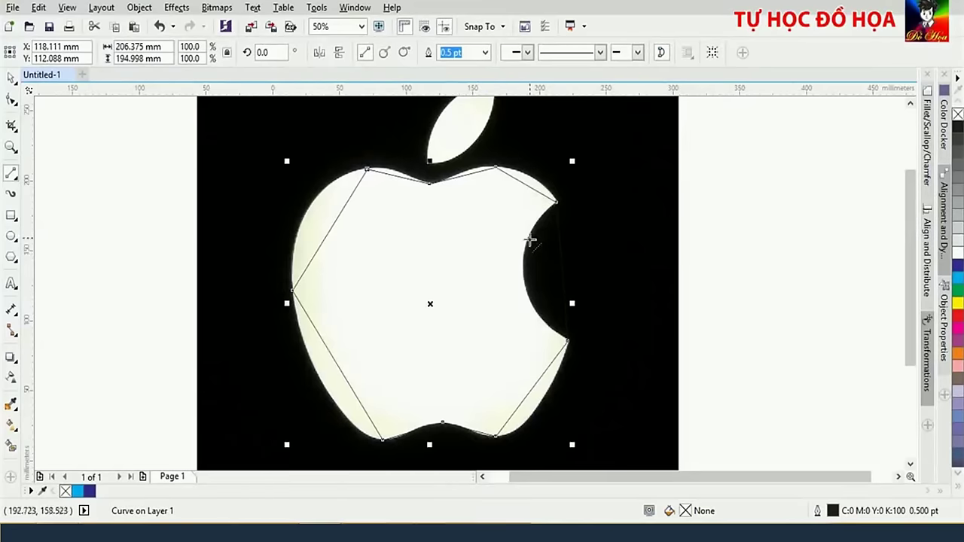
{"action": "left_click_drag", "start_coordinate": [530, 239], "coordinate": [485, 309]}
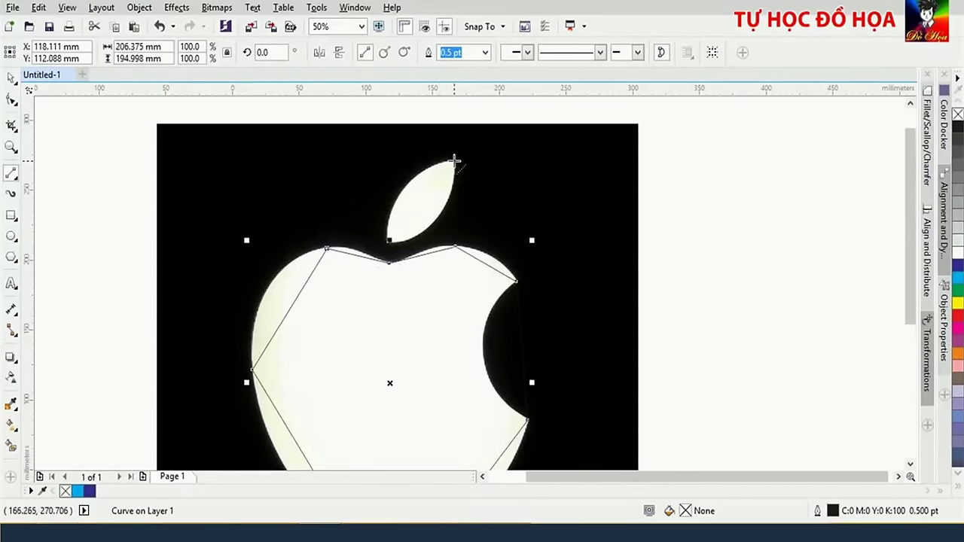
Outline the leaf with 2-Point lines from tip to base and back, closing at the tip
{"action": "left_click_drag", "start_coordinate": [455, 159], "coordinate": [387, 241]}
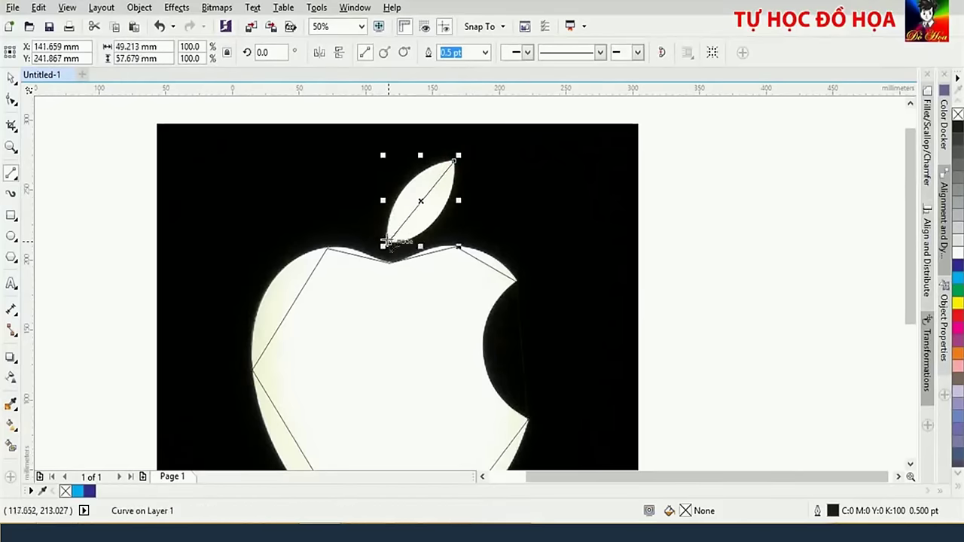
{"action": "scroll", "coordinate": [418, 244], "scroll_direction": "up", "scroll_amount": 1}
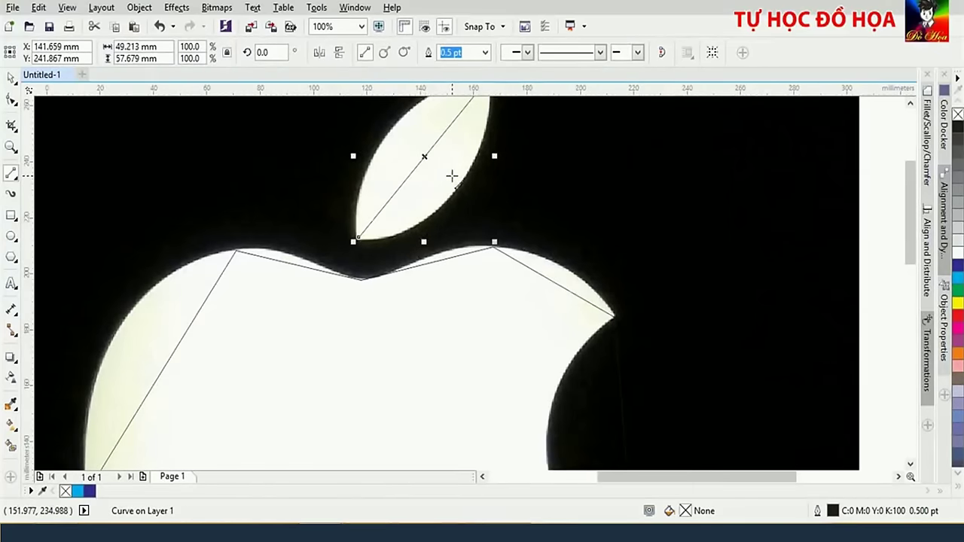
{"action": "scroll", "coordinate": [451, 176], "scroll_direction": "down", "scroll_amount": 1}
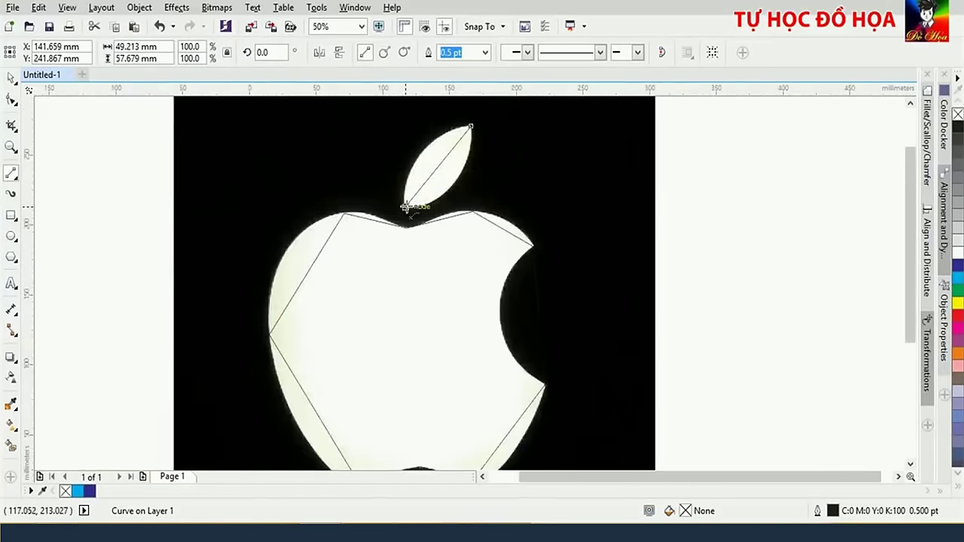
{"action": "left_click_drag", "start_coordinate": [407, 208], "coordinate": [467, 126]}
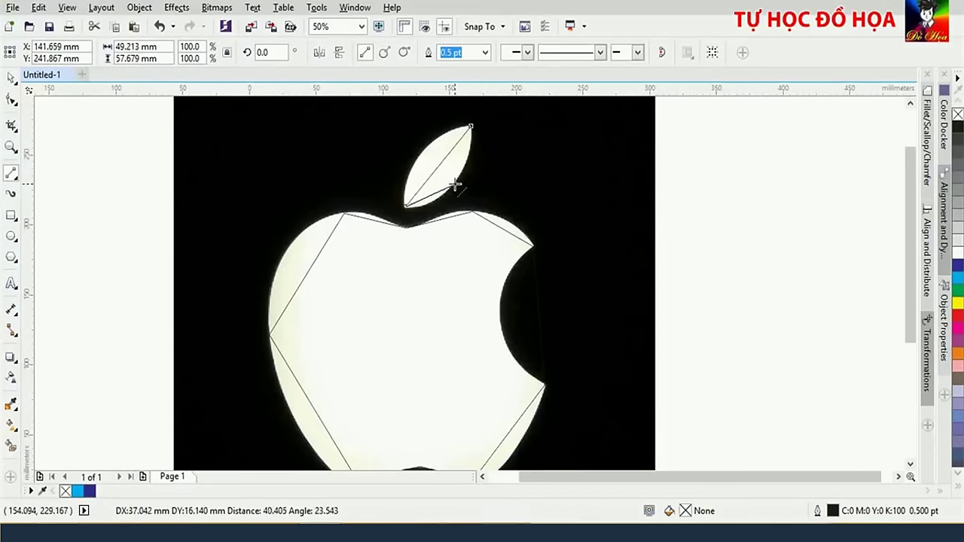
{"action": "left_click_drag", "start_coordinate": [454, 183], "coordinate": [471, 127]}
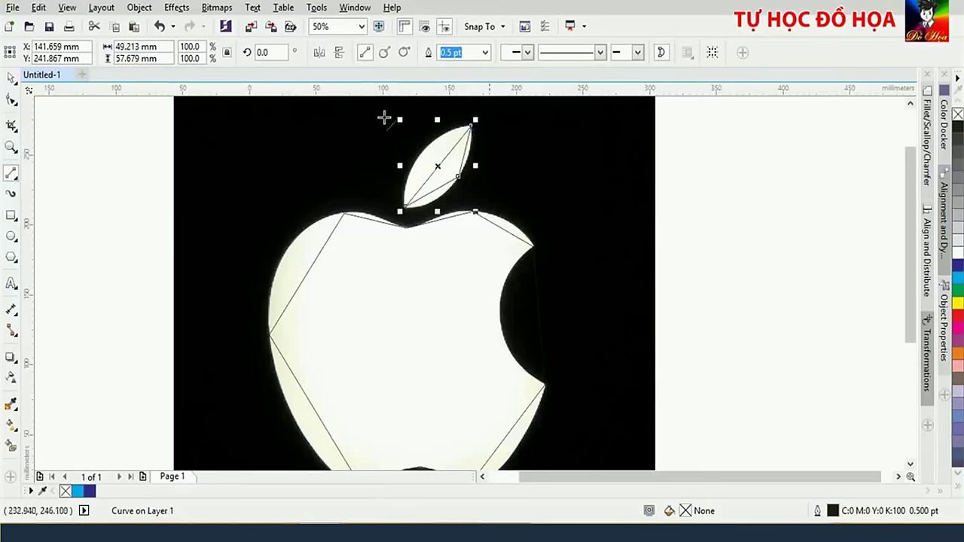
Convert the body outline's top-left and top-right segments to curves fitted to the apple's top rim
{"action": "left_click", "coordinate": [8, 101]}
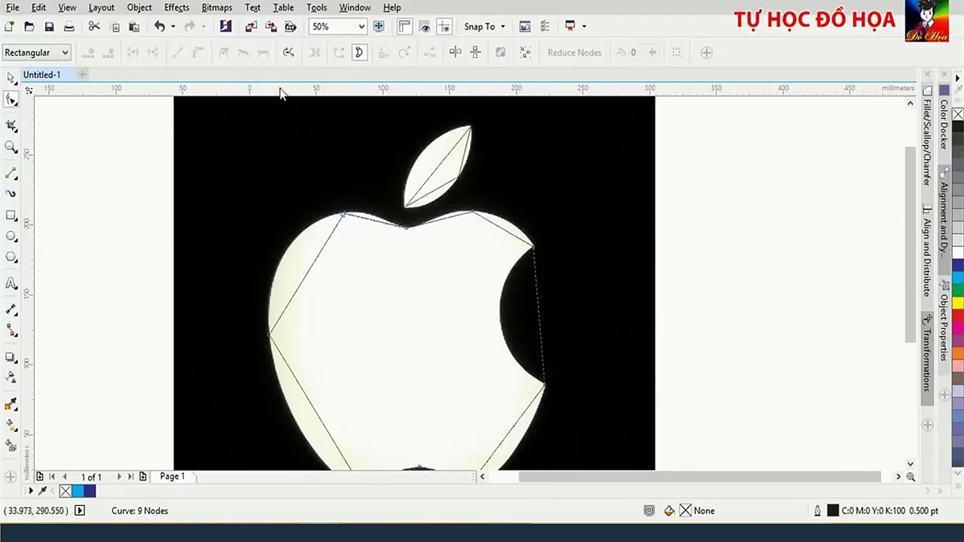
{"action": "left_click", "coordinate": [406, 228]}
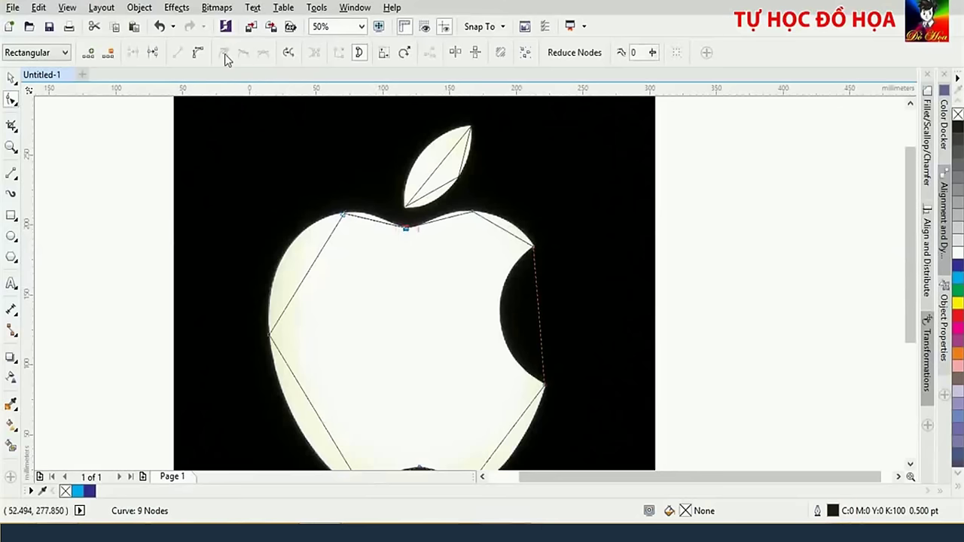
{"action": "left_click", "coordinate": [201, 54]}
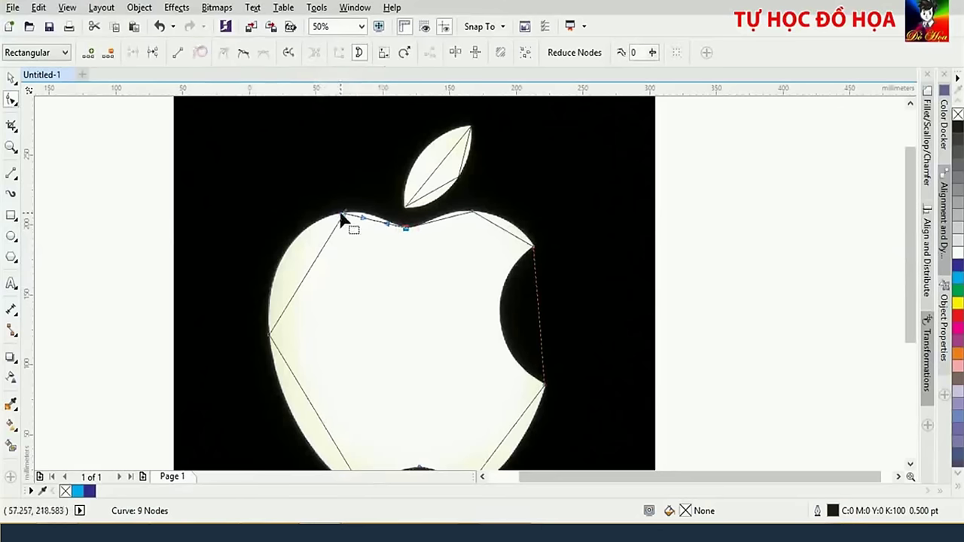
{"action": "scroll", "coordinate": [393, 226], "scroll_direction": "up", "scroll_amount": 2}
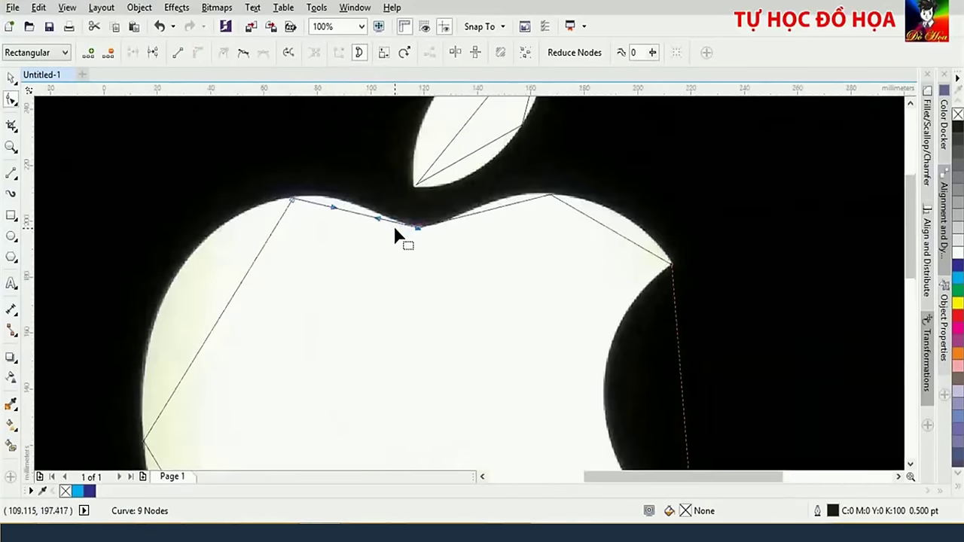
{"action": "left_click_drag", "start_coordinate": [379, 221], "coordinate": [343, 184]}
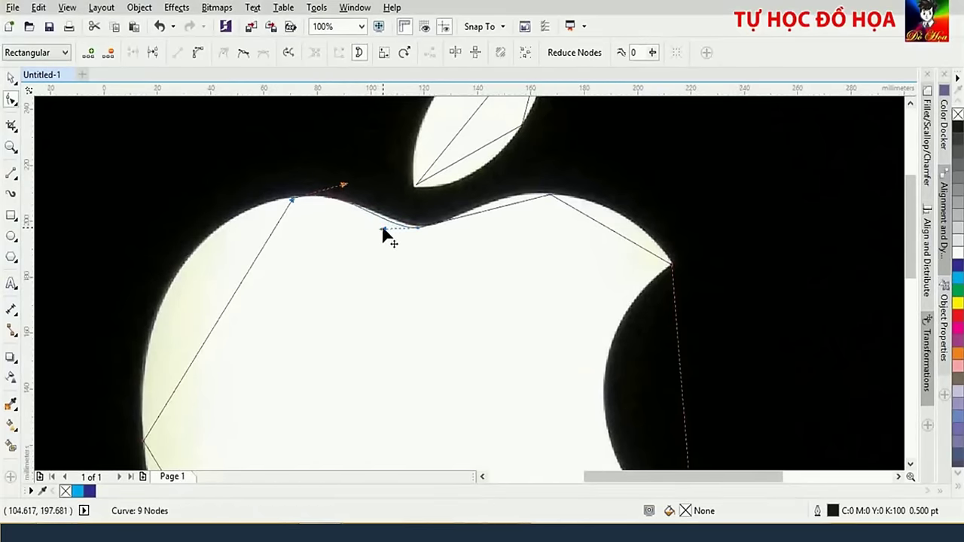
{"action": "left_click_drag", "start_coordinate": [382, 229], "coordinate": [403, 226]}
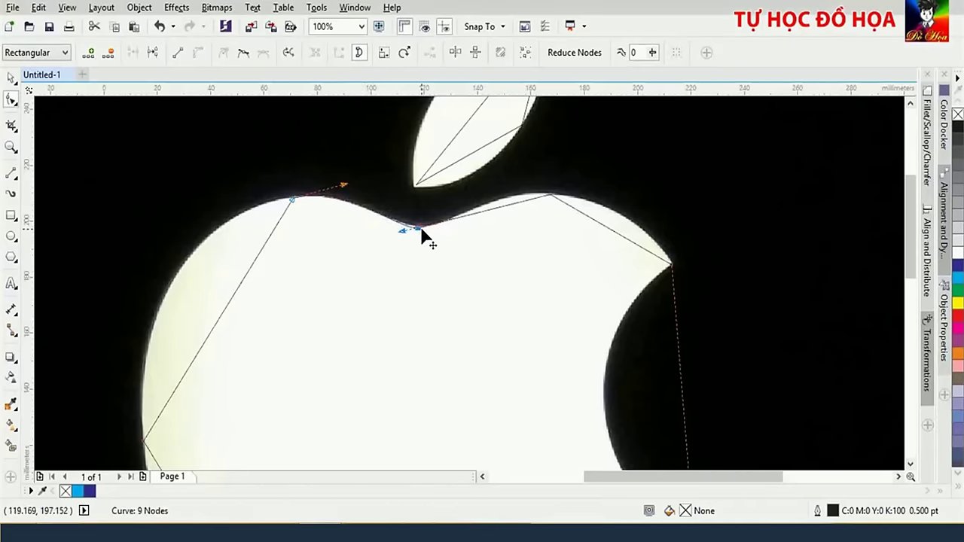
{"action": "left_click", "coordinate": [551, 198]}
{"action": "left_click", "coordinate": [200, 52]}
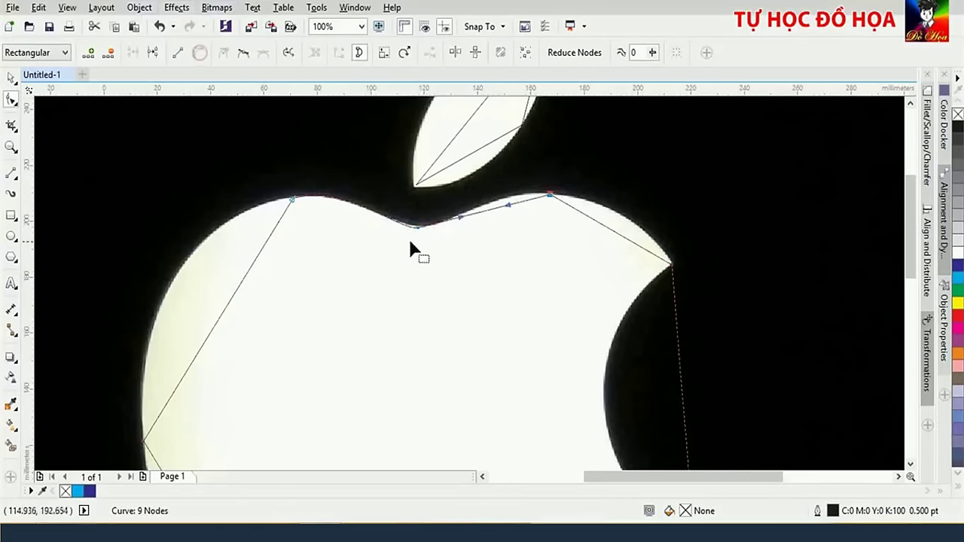
{"action": "left_click_drag", "start_coordinate": [460, 217], "coordinate": [398, 228]}
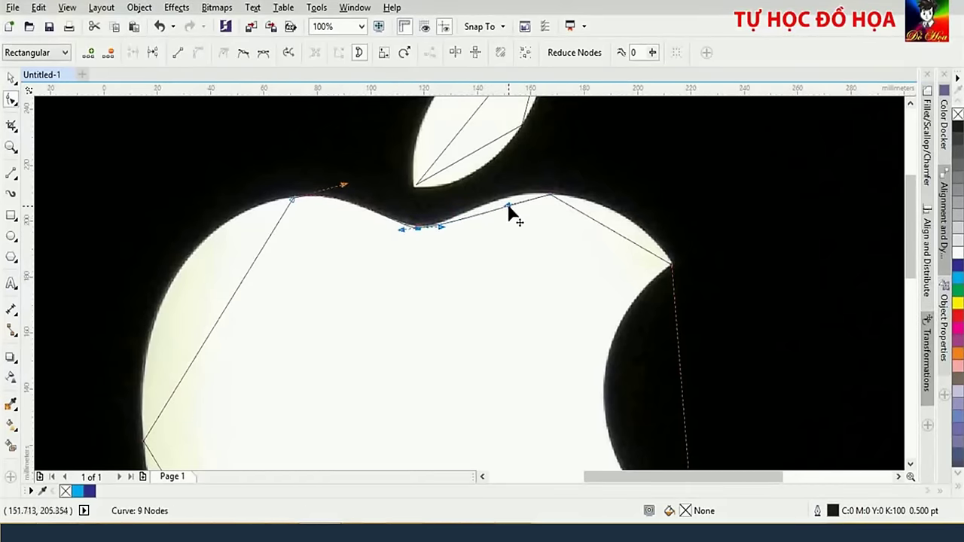
{"action": "left_click_drag", "start_coordinate": [508, 206], "coordinate": [504, 189]}
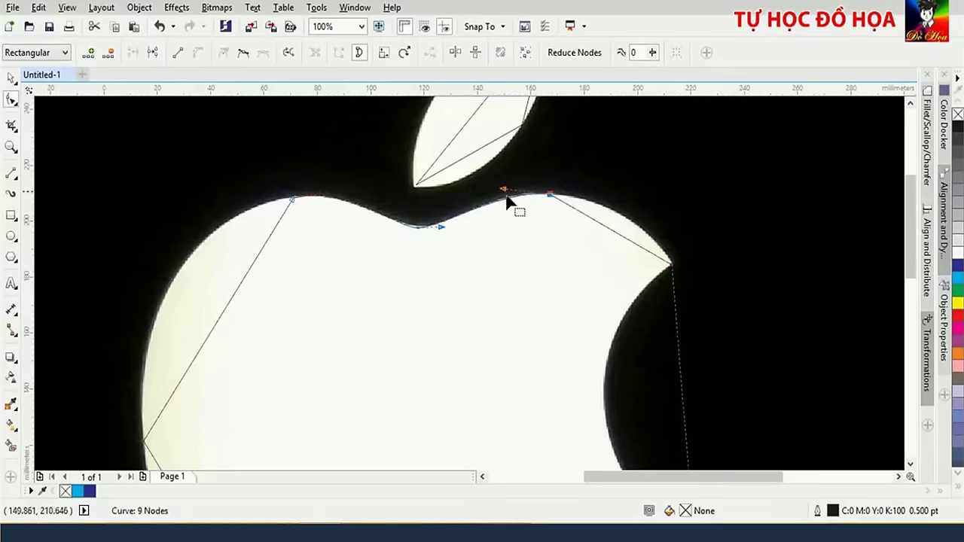
Curve the upper-right segment out to the rim, bow the bite inward, and curve the lower-right edge
{"action": "left_click", "coordinate": [672, 265]}
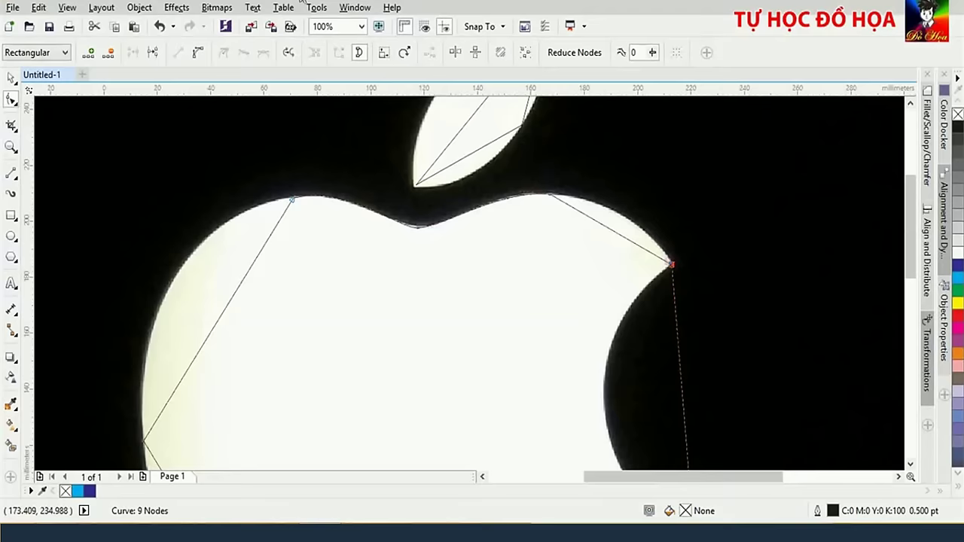
{"action": "left_click", "coordinate": [199, 51]}
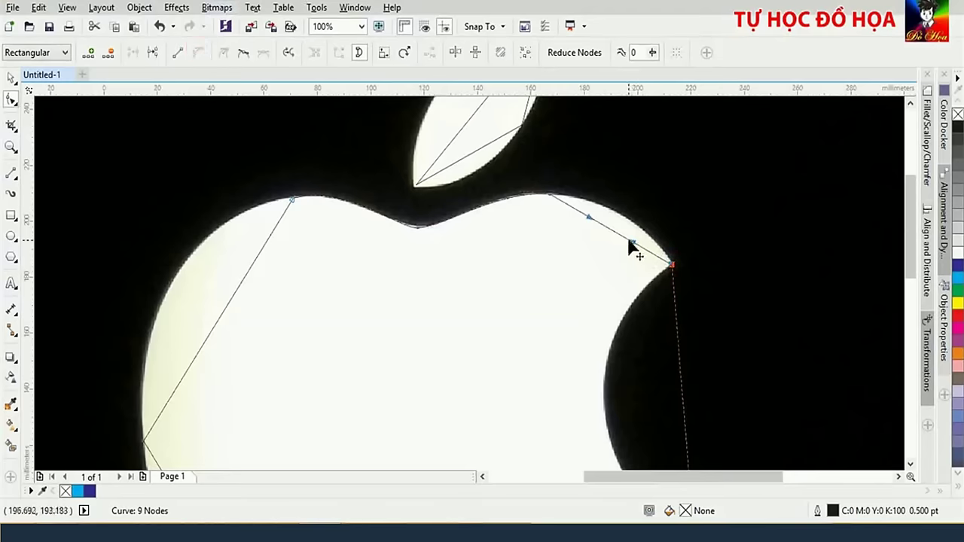
{"action": "left_click_drag", "start_coordinate": [634, 244], "coordinate": [596, 204]}
{"action": "scroll", "coordinate": [622, 241], "scroll_direction": "down", "scroll_amount": 2}
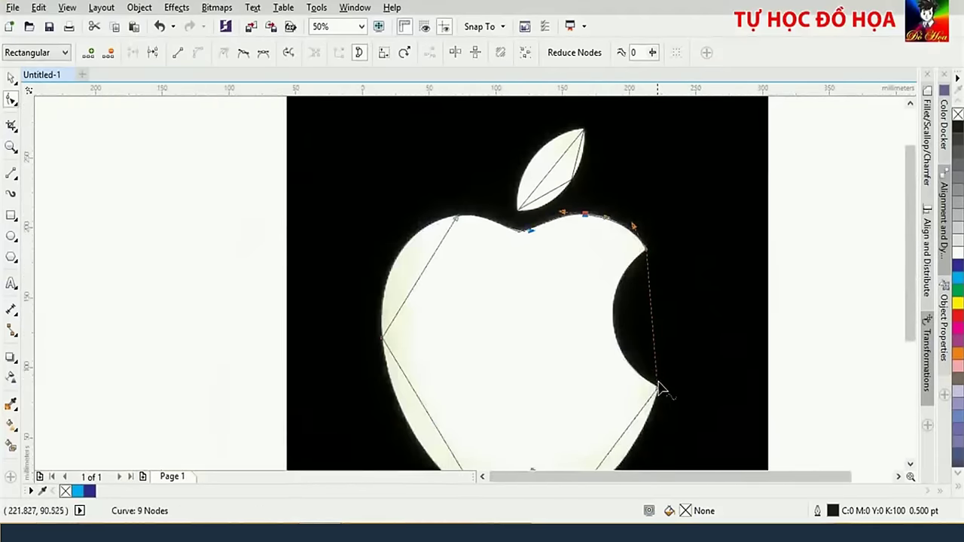
{"action": "left_click_drag", "start_coordinate": [660, 393], "coordinate": [652, 302]}
{"action": "scroll", "coordinate": [663, 381], "scroll_direction": "down", "scroll_amount": 3}
{"action": "scroll", "coordinate": [662, 381], "scroll_direction": "right", "scroll_amount": 1}
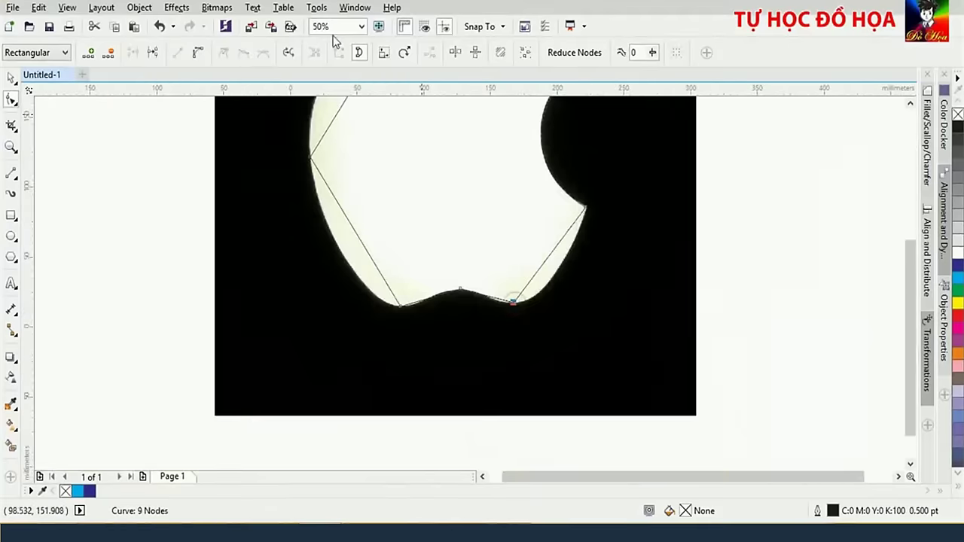
{"action": "left_click", "coordinate": [534, 275]}
{"action": "left_click_drag", "start_coordinate": [537, 276], "coordinate": [552, 301]}
{"action": "left_click_drag", "start_coordinate": [562, 235], "coordinate": [573, 248]}
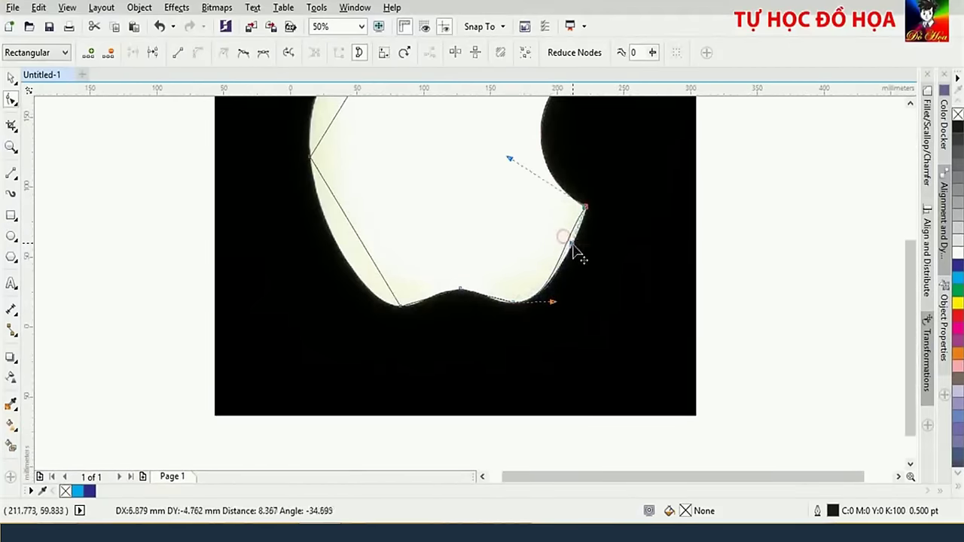
Shape the bottom hump, bottom-left node and left side curves to follow the apple's edge
{"action": "scroll", "coordinate": [477, 301], "scroll_direction": "up", "scroll_amount": 1}
{"action": "left_click_drag", "start_coordinate": [407, 268], "coordinate": [410, 278]}
{"action": "scroll", "coordinate": [409, 273], "scroll_direction": "up", "scroll_amount": 1}
{"action": "left_click", "coordinate": [404, 269]}
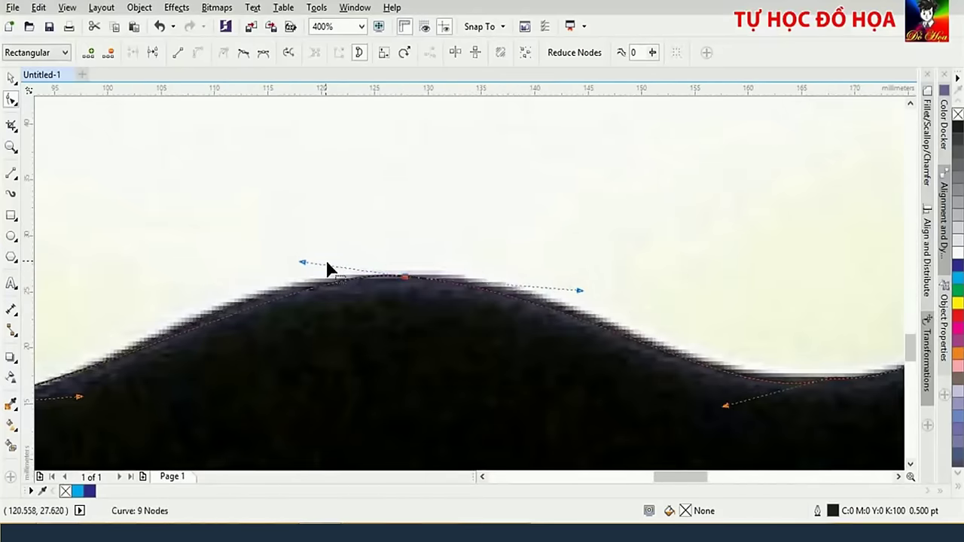
{"action": "left_click_drag", "start_coordinate": [303, 263], "coordinate": [271, 255]}
{"action": "scroll", "coordinate": [579, 287], "scroll_direction": "down", "scroll_amount": 3}
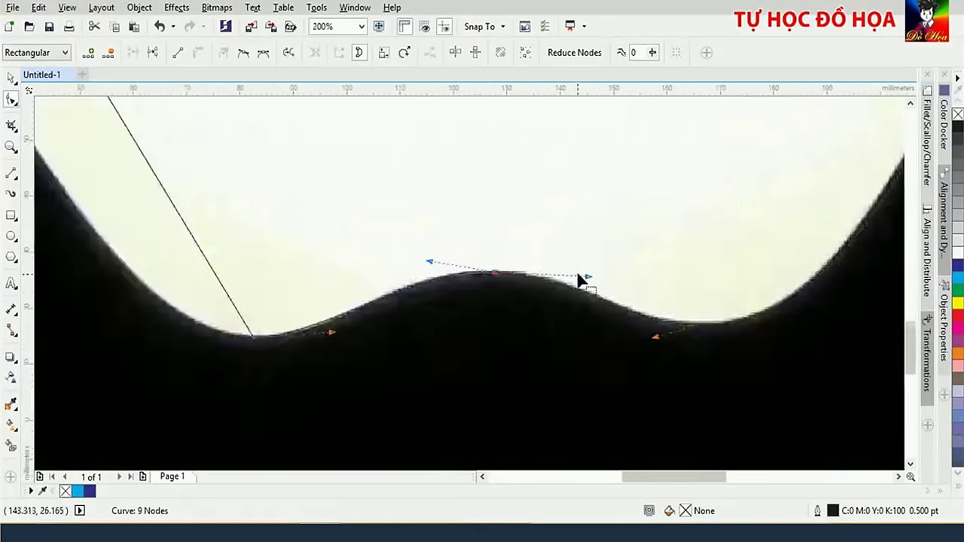
{"action": "left_click_drag", "start_coordinate": [392, 328], "coordinate": [407, 374]}
{"action": "scroll", "coordinate": [301, 211], "scroll_direction": "up", "scroll_amount": 1}
{"action": "left_click", "coordinate": [290, 202]}
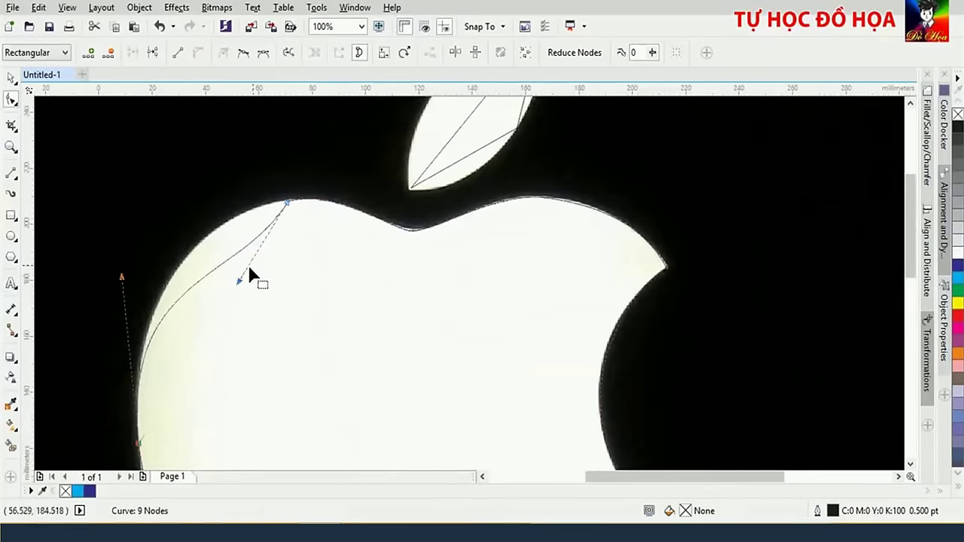
{"action": "left_click_drag", "start_coordinate": [252, 275], "coordinate": [221, 209]}
{"action": "scroll", "coordinate": [461, 213], "scroll_direction": "down", "scroll_amount": 1}
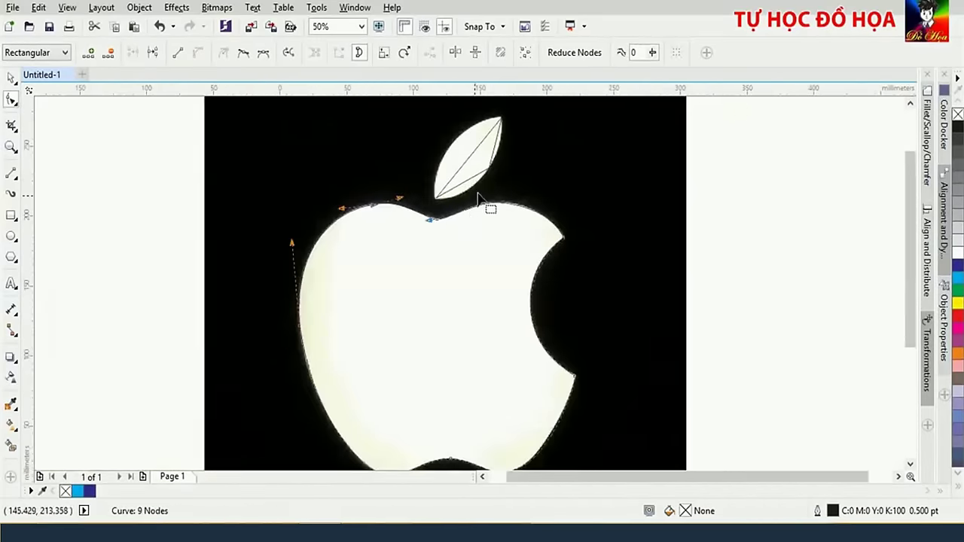
{"action": "scroll", "coordinate": [516, 173], "scroll_direction": "up", "scroll_amount": 2}
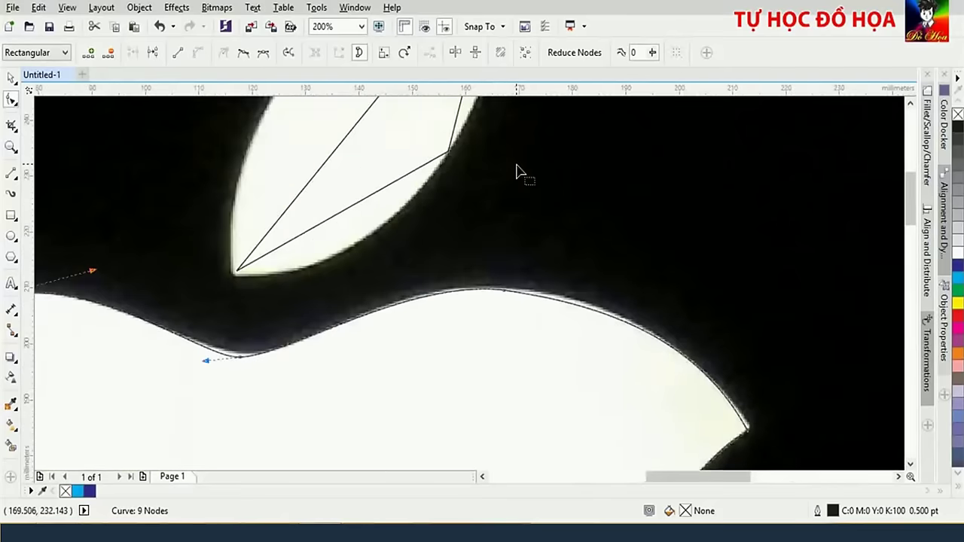
{"action": "left_click_drag", "start_coordinate": [518, 169], "coordinate": [430, 338]}
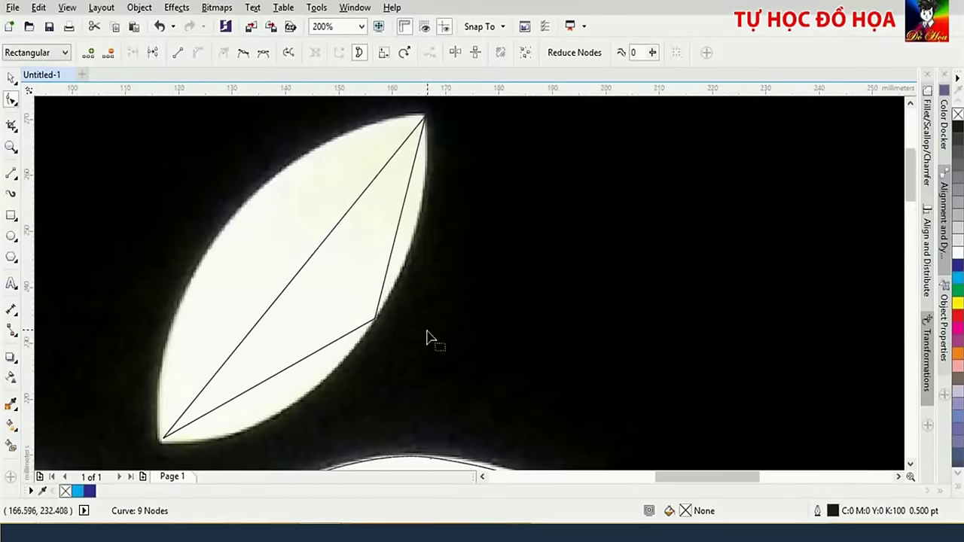
Convert the leaf outline's lower segment to a curve fitted to the leaf's bottom edge
{"action": "left_click", "coordinate": [376, 329]}
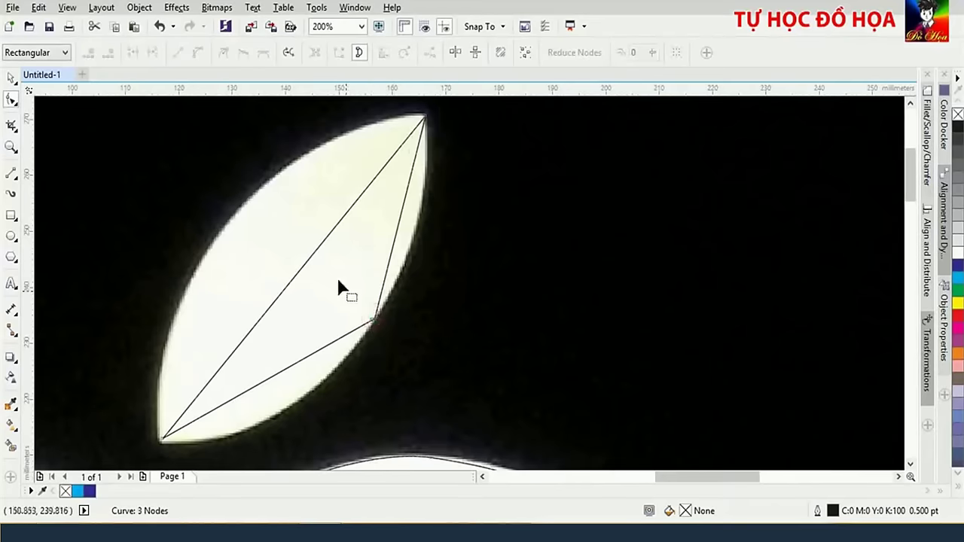
{"action": "left_click", "coordinate": [377, 329]}
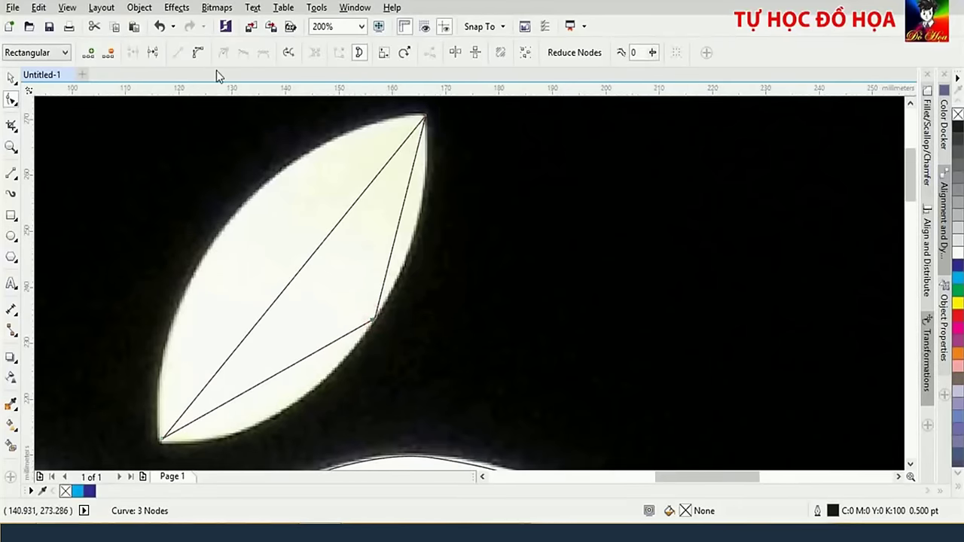
{"action": "left_click", "coordinate": [198, 54]}
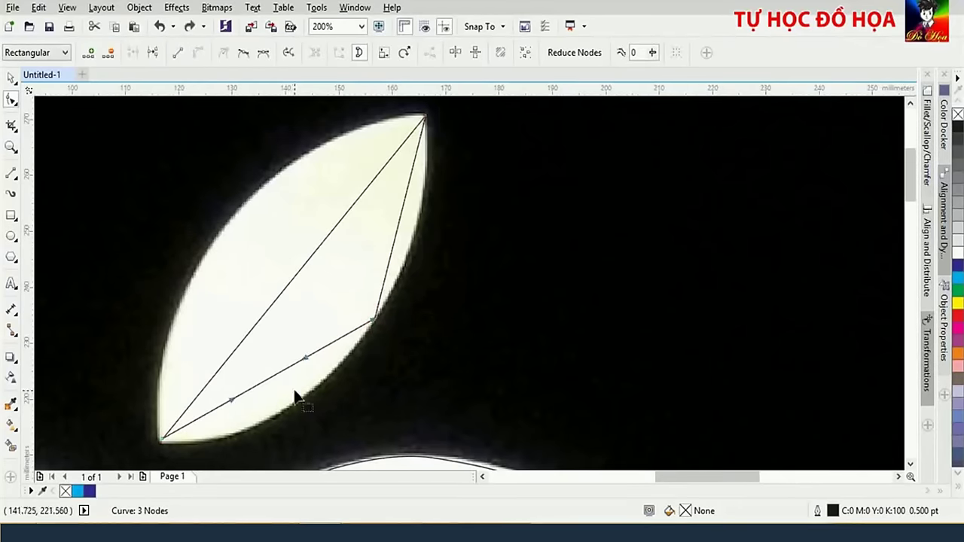
{"action": "left_click_drag", "start_coordinate": [305, 359], "coordinate": [314, 420]}
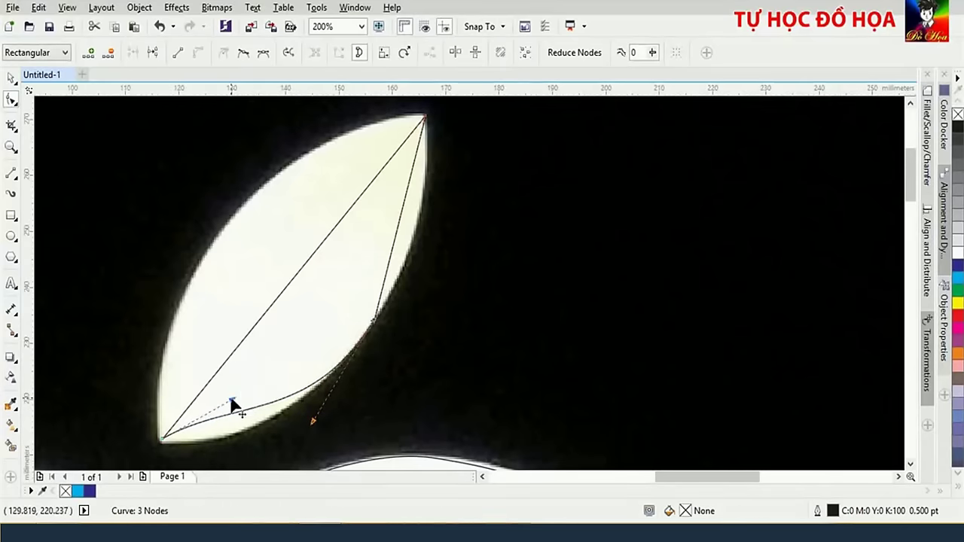
{"action": "left_click_drag", "start_coordinate": [234, 407], "coordinate": [167, 454]}
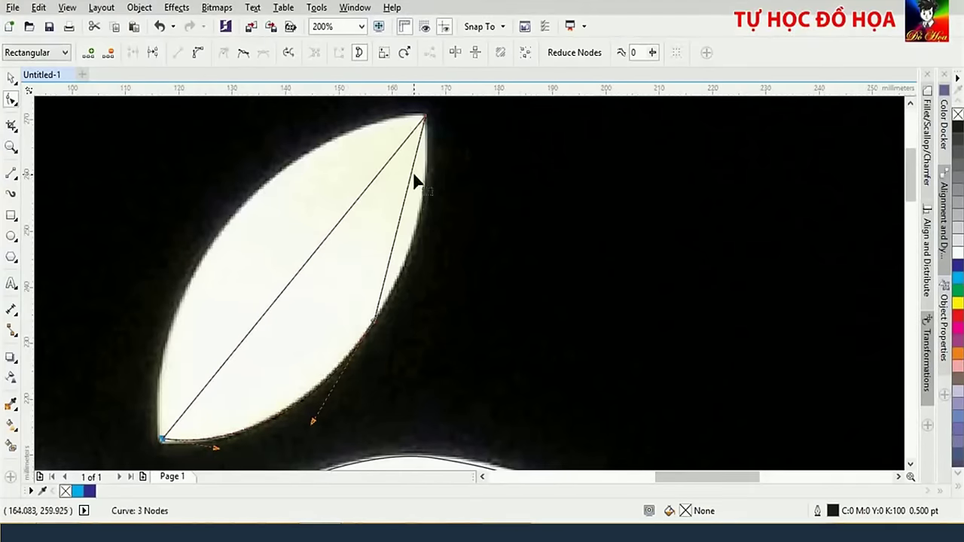
Curve the leaf's right-hand segment onto its lower-right edge and bend the diagonal toward the left edge
{"action": "left_click", "coordinate": [424, 118]}
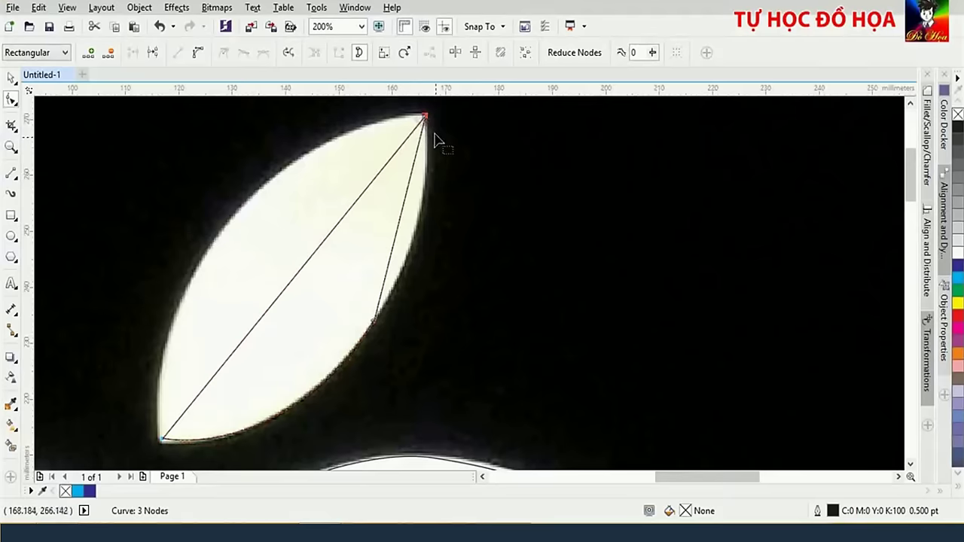
{"action": "left_click", "coordinate": [200, 55]}
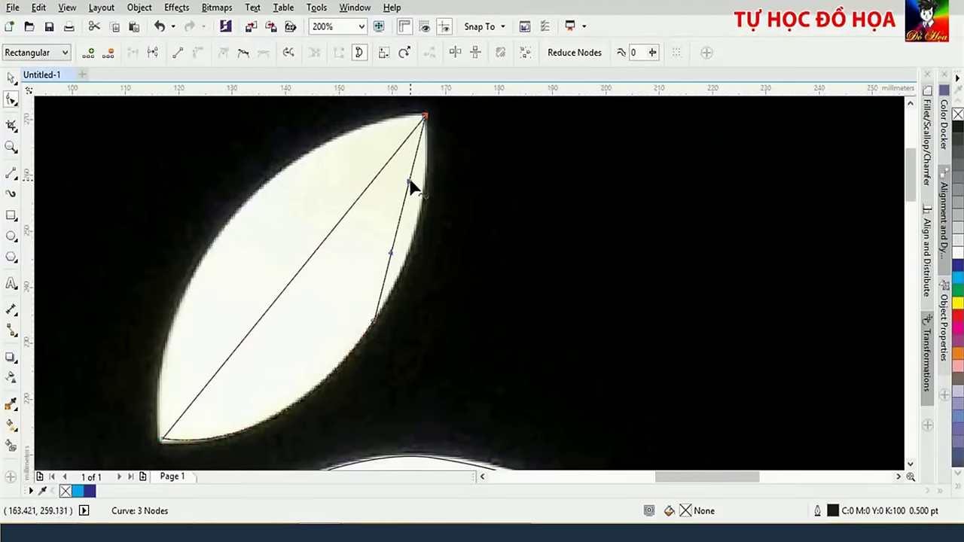
{"action": "left_click_drag", "start_coordinate": [410, 185], "coordinate": [430, 216]}
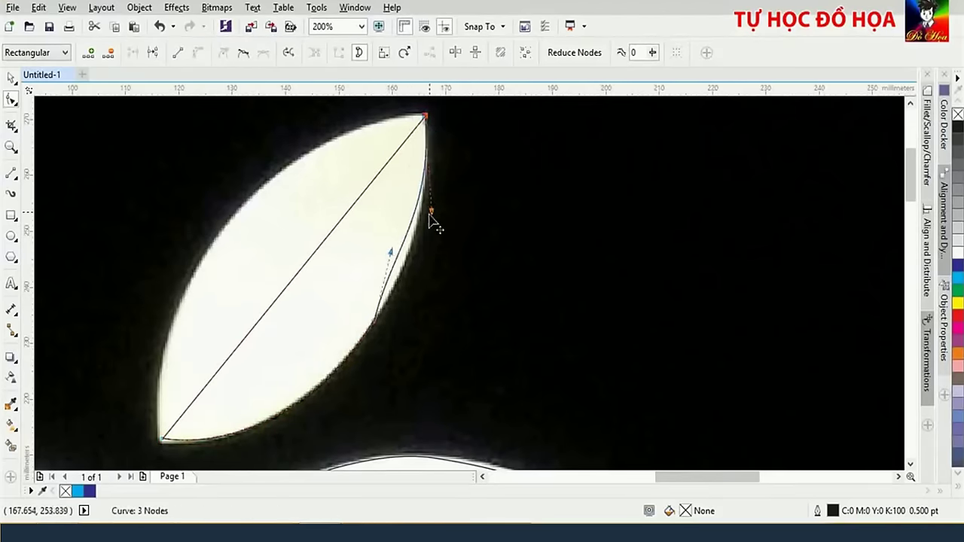
{"action": "left_click_drag", "start_coordinate": [391, 254], "coordinate": [406, 279]}
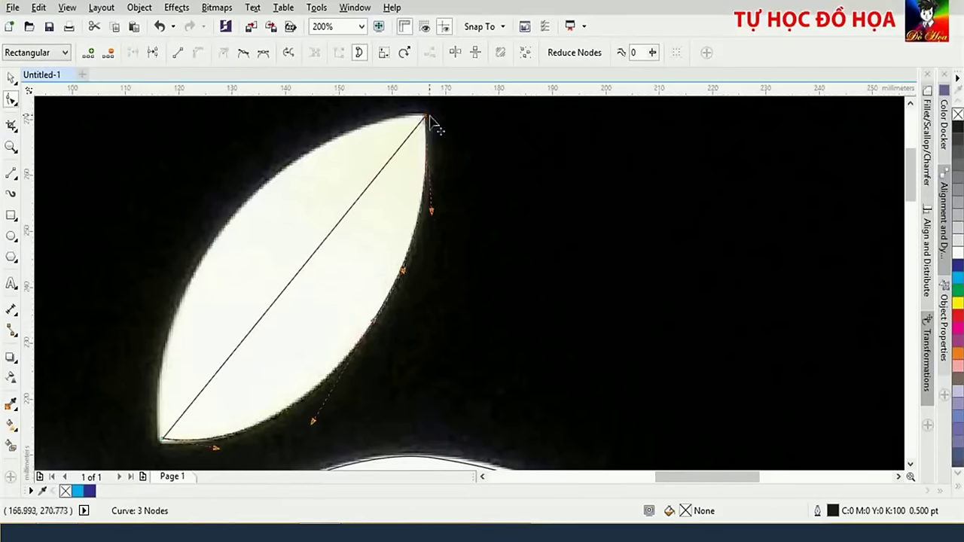
{"action": "left_click", "coordinate": [200, 56]}
{"action": "left_click_drag", "start_coordinate": [316, 249], "coordinate": [302, 159]}
{"action": "scroll", "coordinate": [166, 449], "scroll_direction": "up", "scroll_amount": 2}
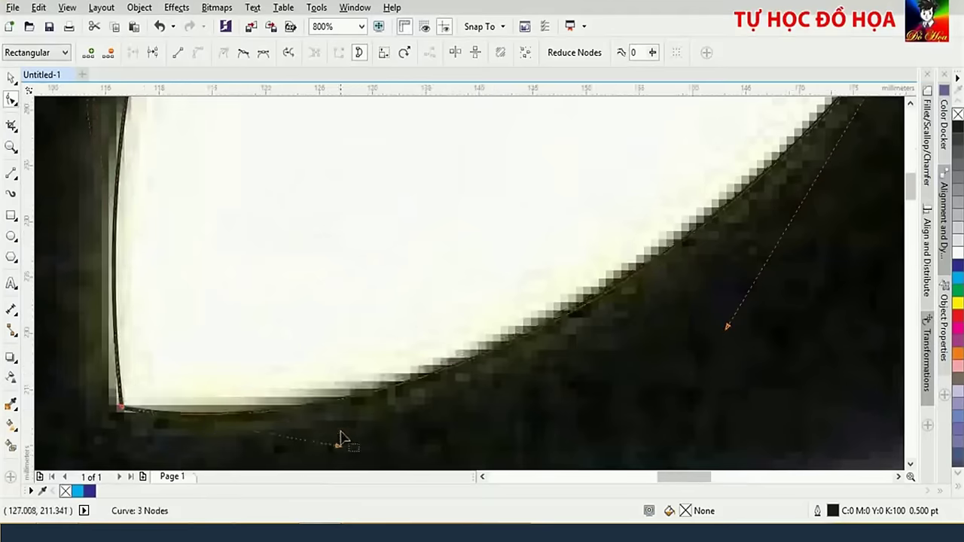
{"action": "scroll", "coordinate": [292, 436], "scroll_direction": "down", "scroll_amount": 5}
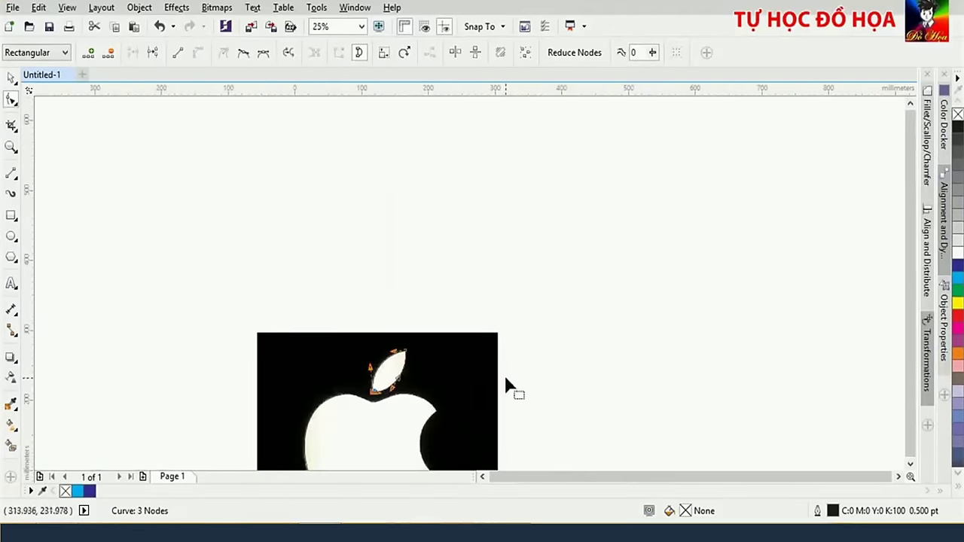
Select the traced leaf and apple body, fill them white and remove their outlines
{"action": "left_click_drag", "start_coordinate": [551, 385], "coordinate": [575, 304]}
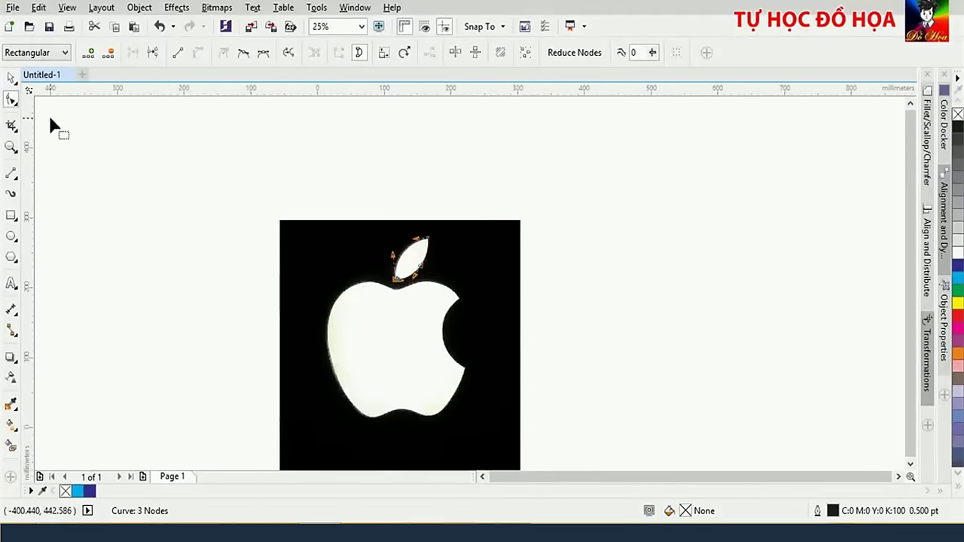
{"action": "left_click", "coordinate": [11, 79]}
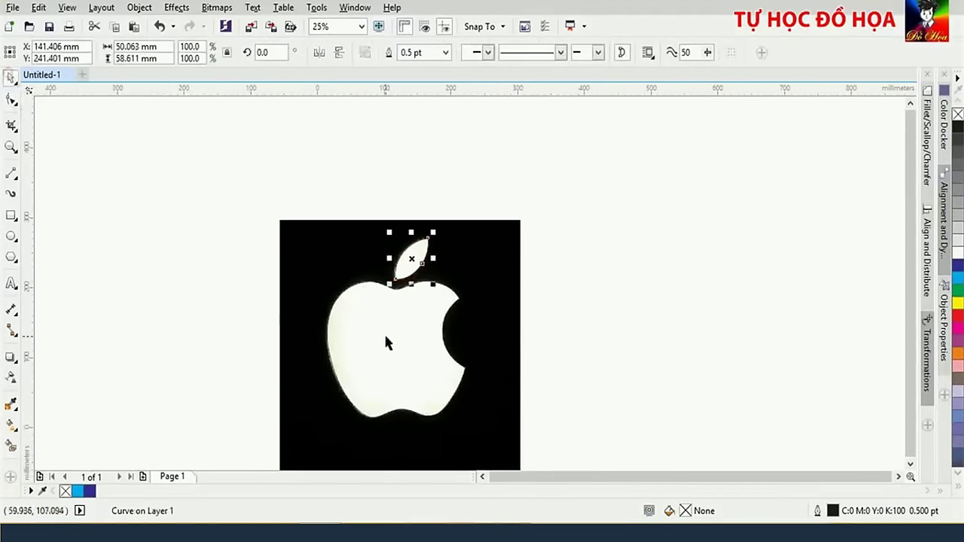
{"action": "key", "text": "Escape"}
{"action": "left_click_drag", "start_coordinate": [249, 174], "coordinate": [478, 344]}
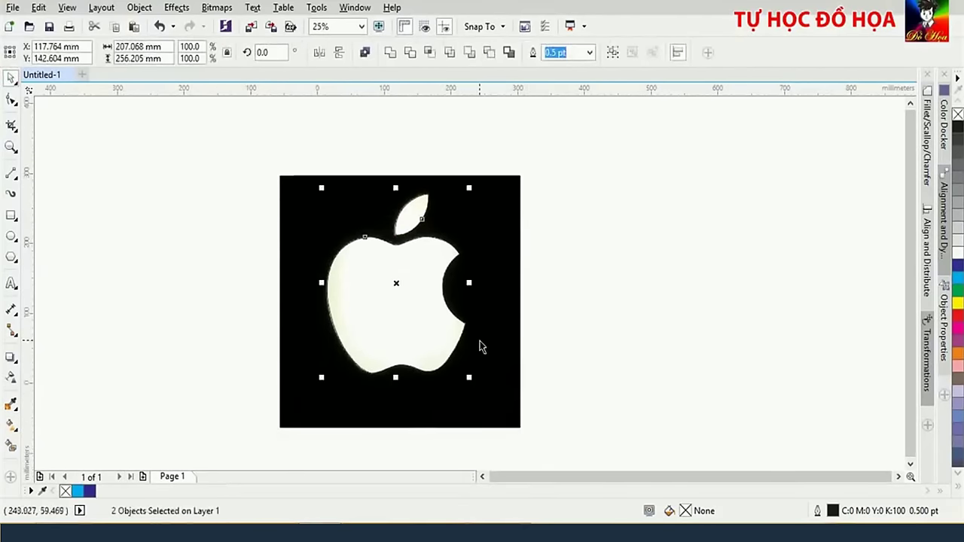
{"action": "left_click", "coordinate": [587, 273]}
{"action": "left_click", "coordinate": [406, 217]}
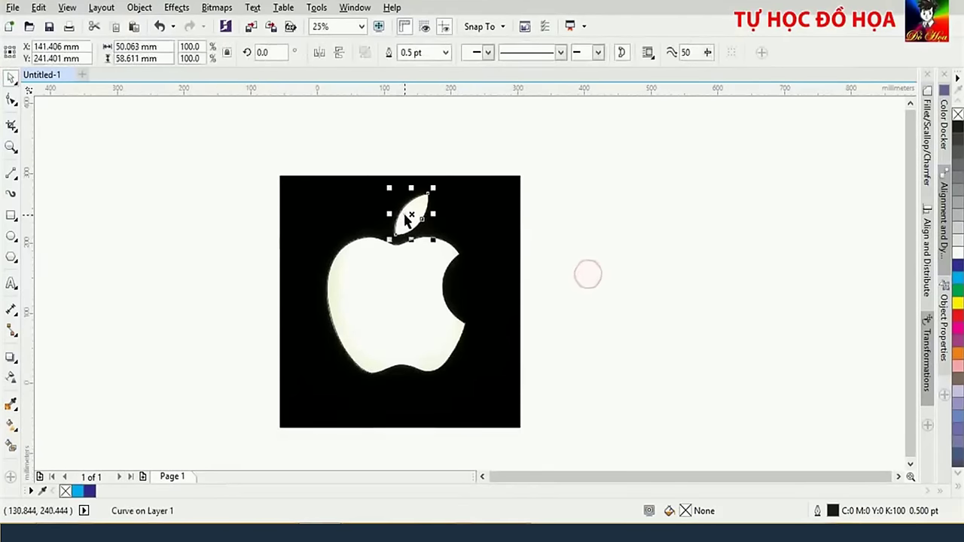
{"action": "left_click", "coordinate": [411, 301], "text": "shift"}
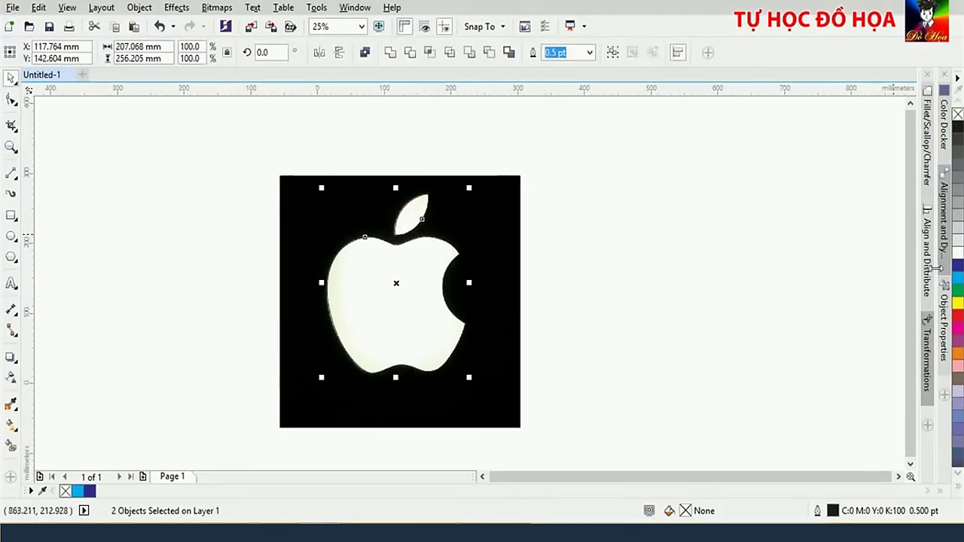
{"action": "left_click", "coordinate": [957, 254]}
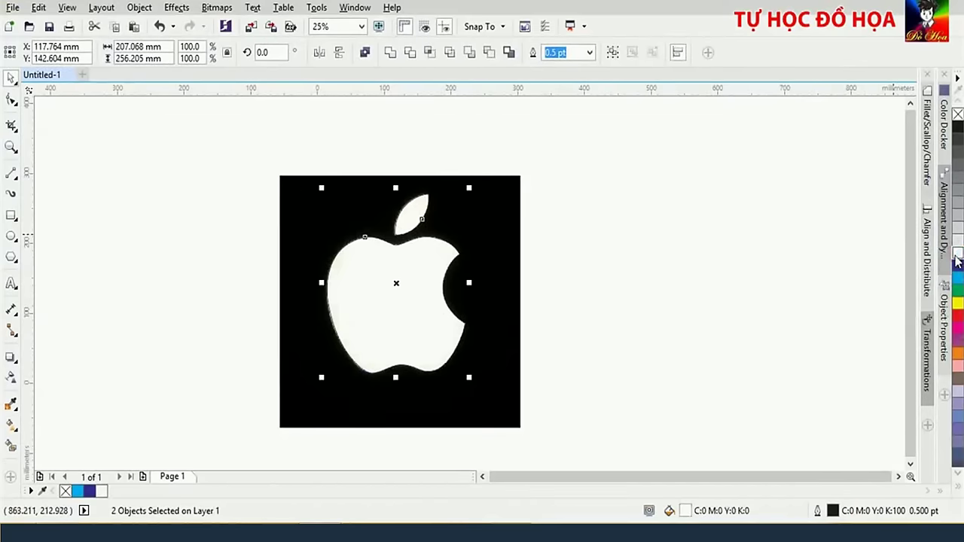
{"action": "right_click", "coordinate": [957, 116]}
Draw a large rectangle right of the bitmap and fill it rich black C75 M68 Y65 K90
{"action": "key", "text": "F6"}
{"action": "left_click_drag", "start_coordinate": [490, 102], "coordinate": [771, 426]}
{"action": "left_click", "coordinate": [957, 126]}
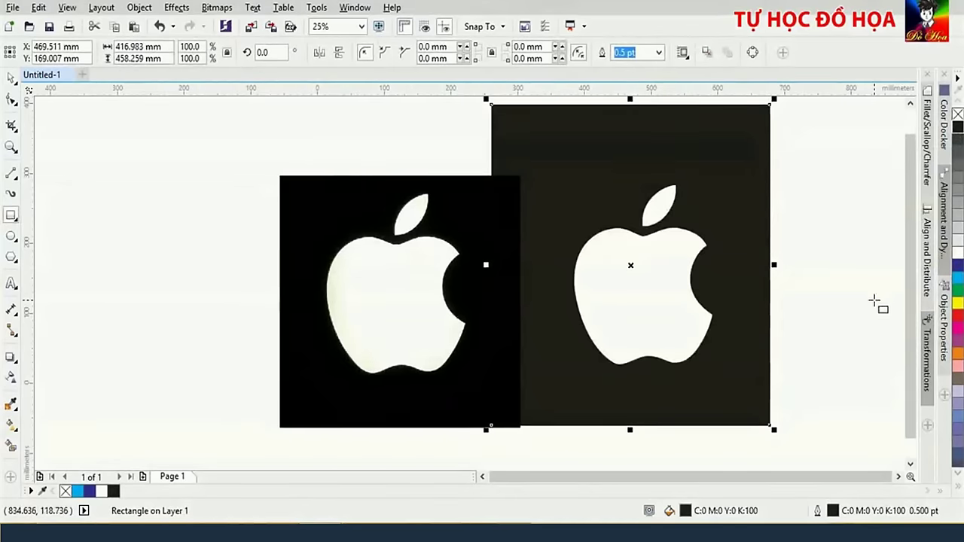
{"action": "left_click", "coordinate": [10, 77]}
{"action": "left_click", "coordinate": [625, 157]}
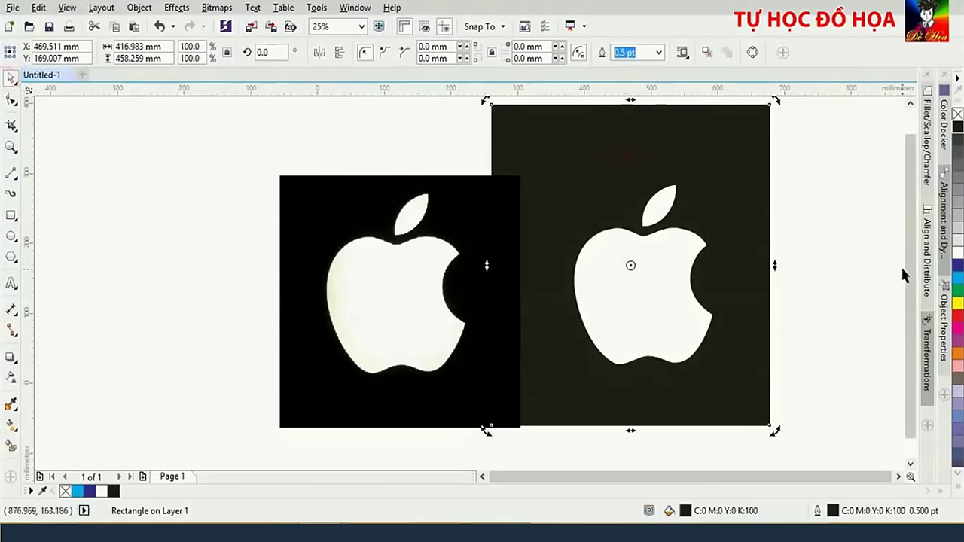
{"action": "left_click", "coordinate": [942, 146]}
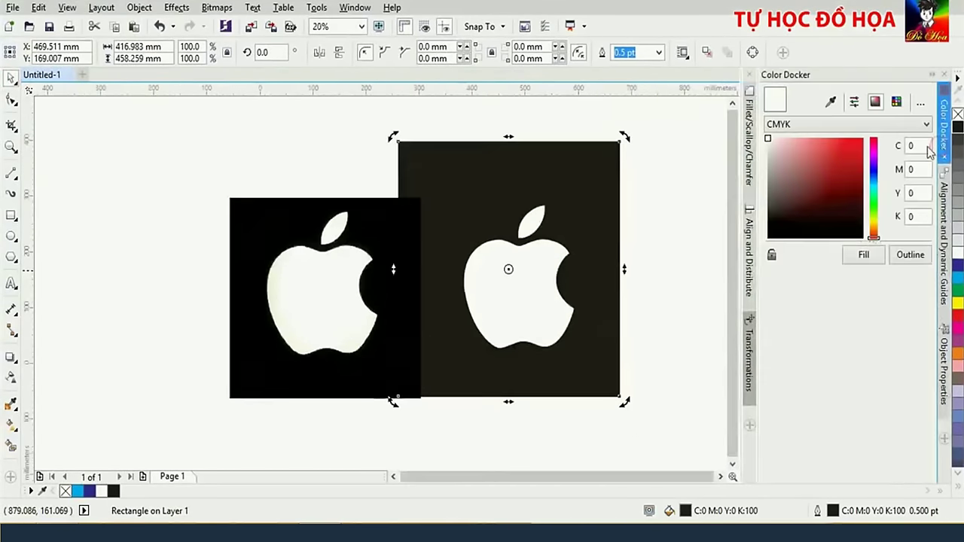
{"action": "left_click", "coordinate": [802, 237]}
{"action": "left_click", "coordinate": [866, 256]}
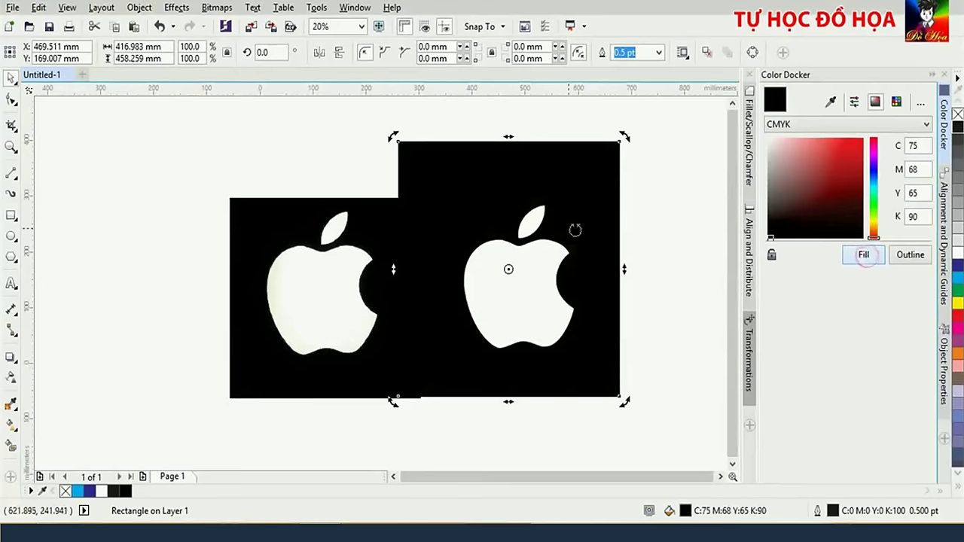
{"action": "left_click", "coordinate": [666, 211]}
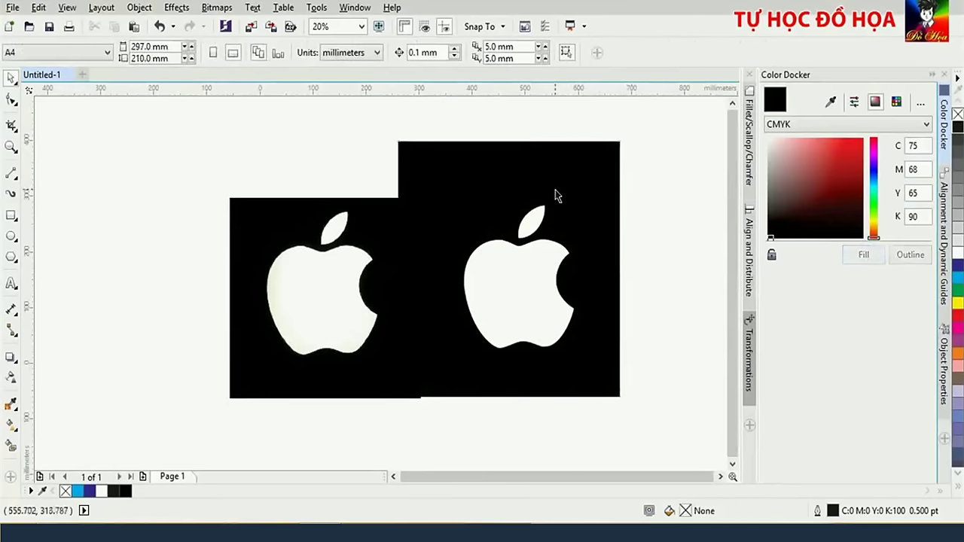
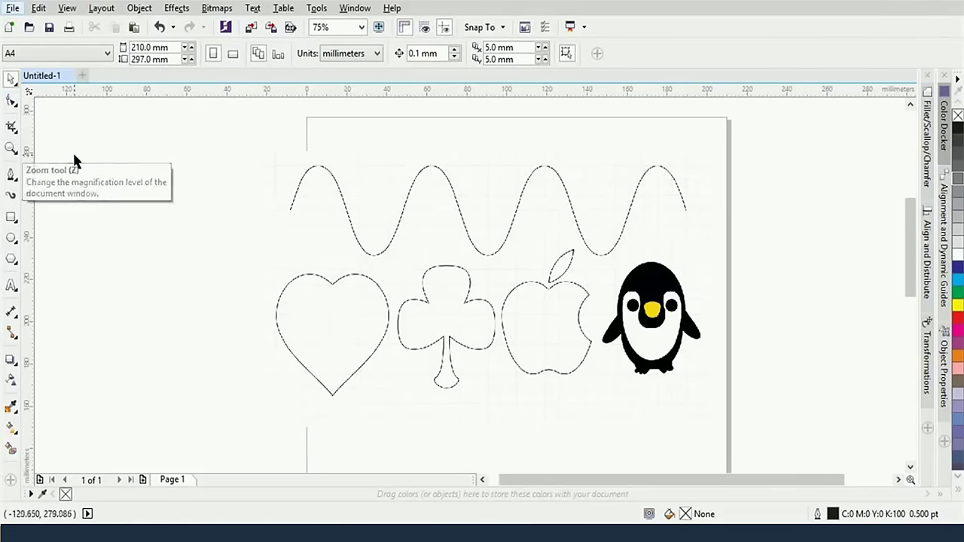
Zoom in on the page's top-left corner and pick the Pen tool from the curve flyout
{"action": "scroll", "coordinate": [445, 301], "scroll_direction": "up", "scroll_amount": 4}
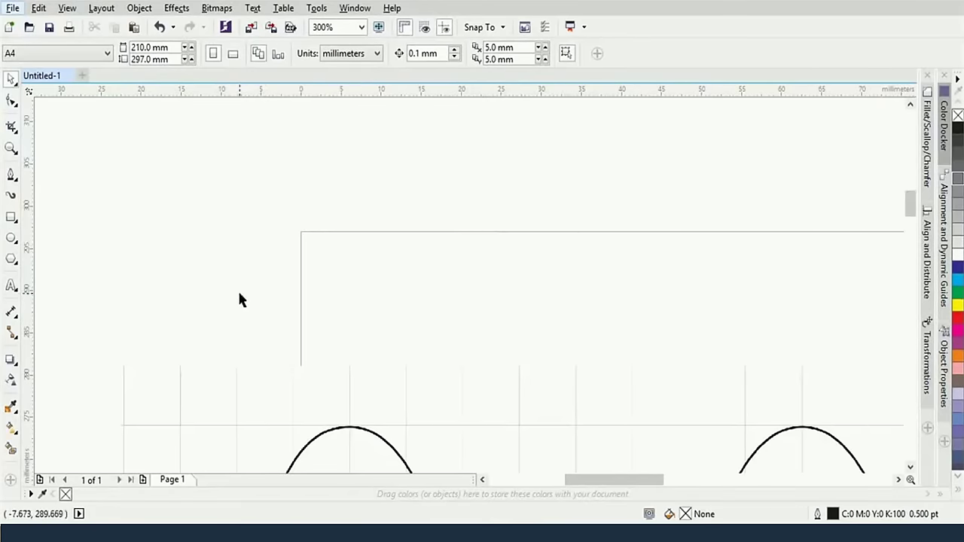
{"action": "left_click", "coordinate": [11, 175]}
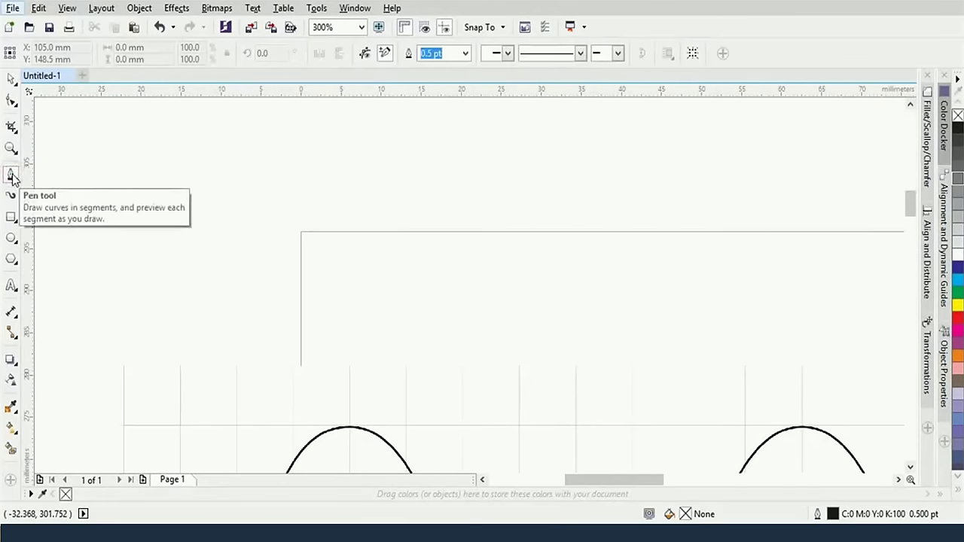
{"action": "left_click", "coordinate": [12, 177]}
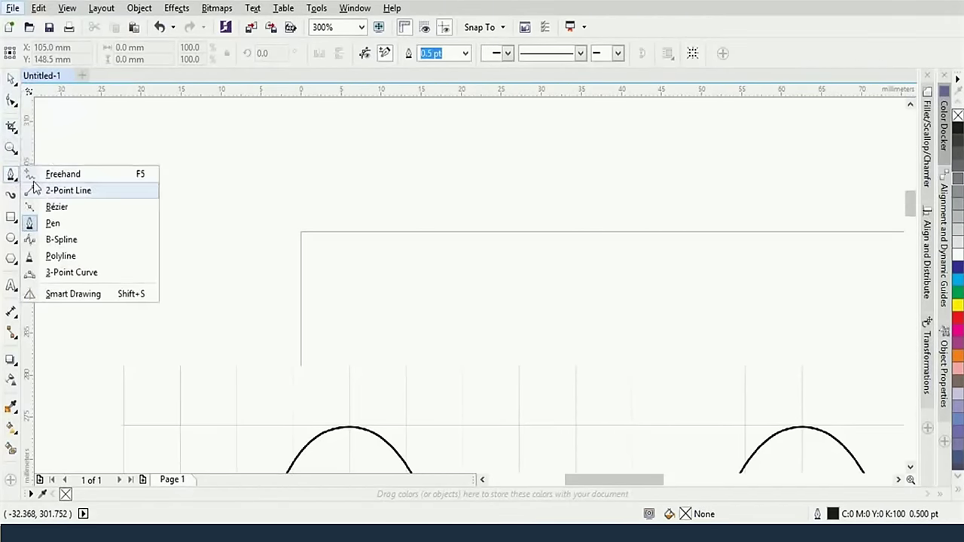
{"action": "left_click", "coordinate": [52, 223]}
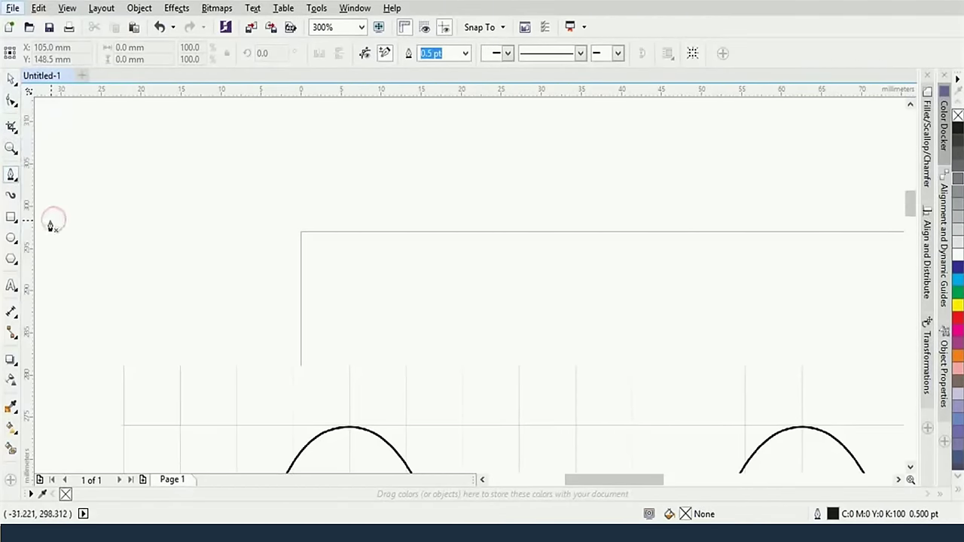
Place a first pen node, then drag a second node to bend the segment into an arch
{"action": "left_click", "coordinate": [145, 238]}
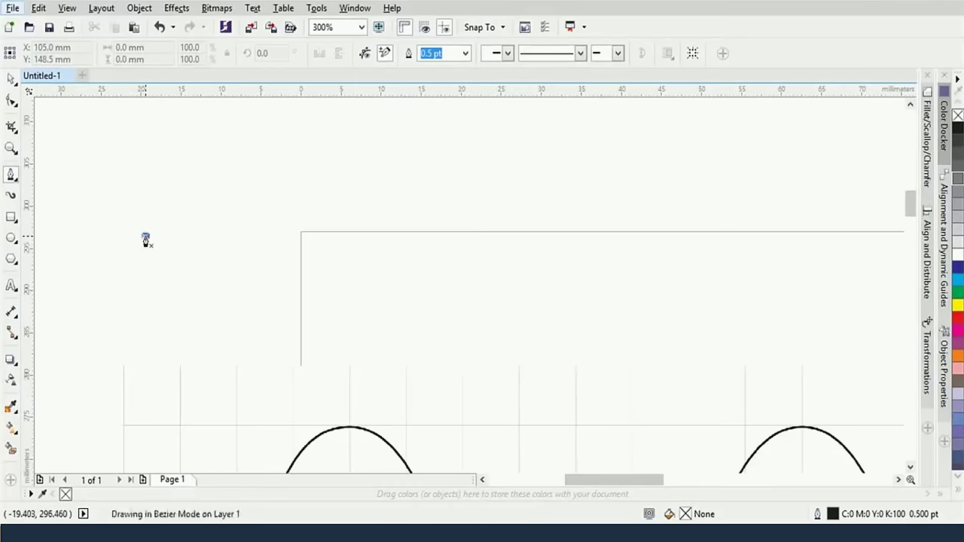
{"action": "left_click_drag", "start_coordinate": [301, 202], "coordinate": [382, 272]}
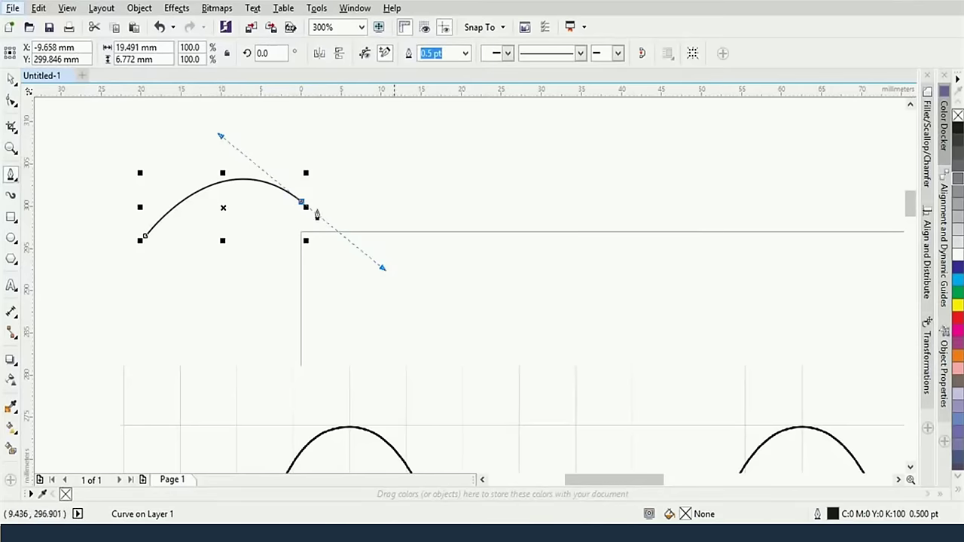
{"action": "scroll", "coordinate": [434, 254], "scroll_direction": "down", "scroll_amount": 2}
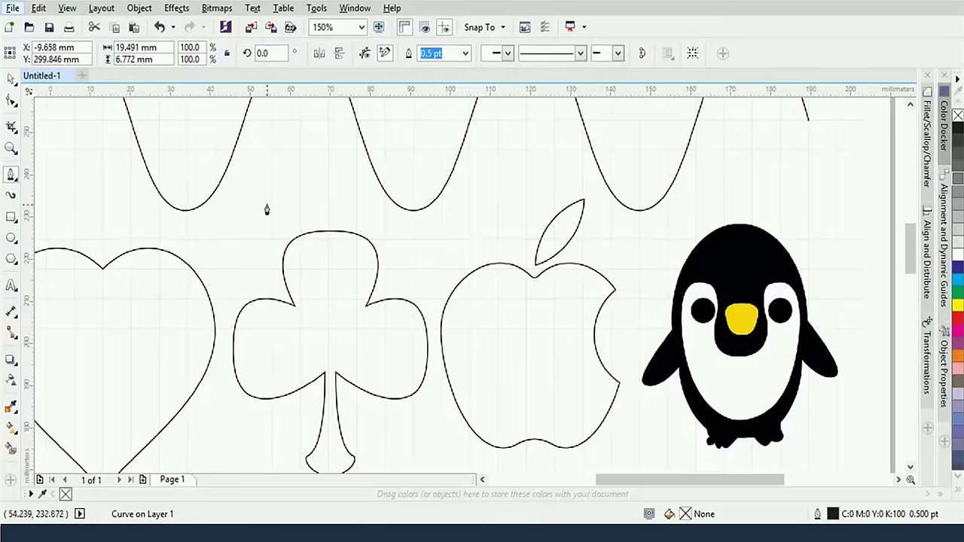
{"action": "left_click_drag", "start_coordinate": [267, 208], "coordinate": [376, 359]}
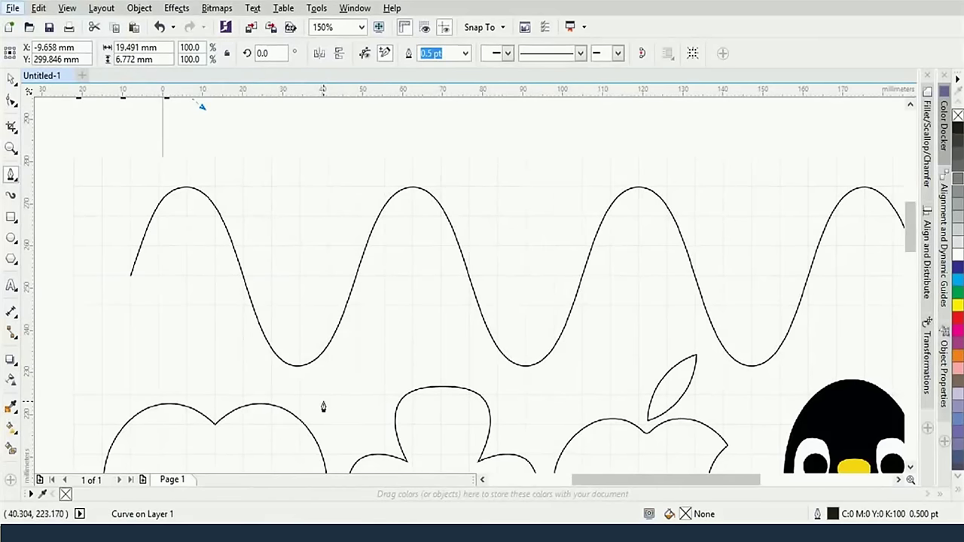
{"action": "scroll", "coordinate": [322, 404], "scroll_direction": "up", "scroll_amount": 2}
{"action": "scroll", "coordinate": [746, 323], "scroll_direction": "down", "scroll_amount": 2}
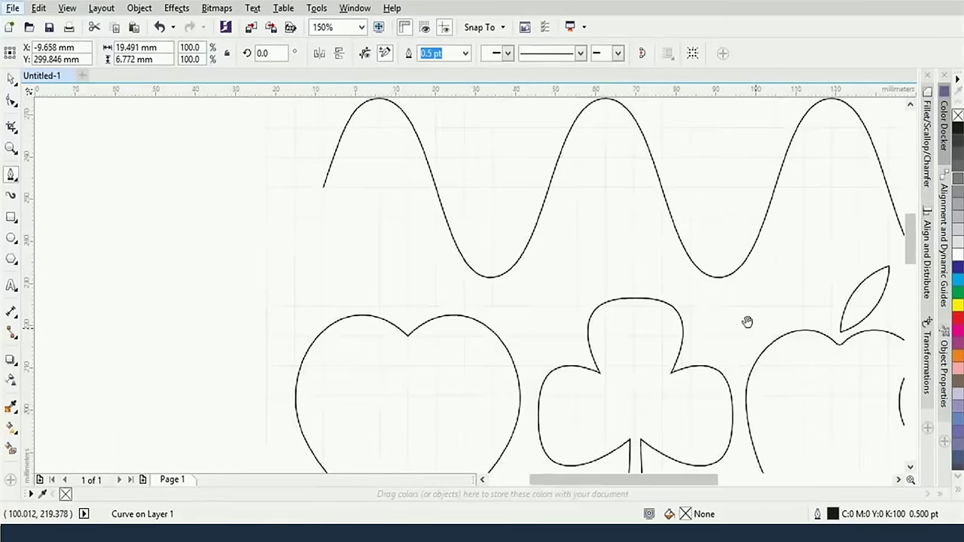
{"action": "left_click_drag", "start_coordinate": [746, 322], "coordinate": [497, 161]}
{"action": "scroll", "coordinate": [496, 161], "scroll_direction": "up", "scroll_amount": 2}
{"action": "scroll", "coordinate": [791, 324], "scroll_direction": "down", "scroll_amount": 4}
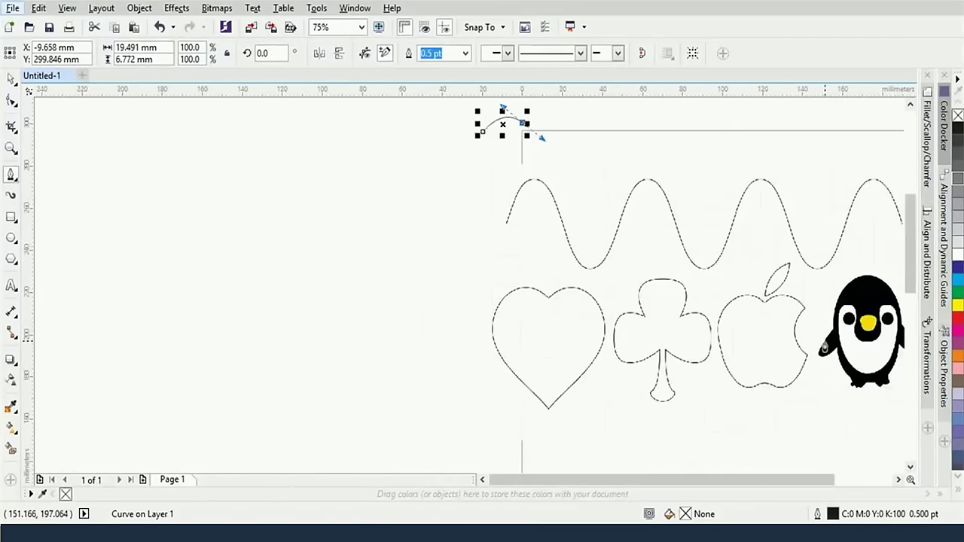
{"action": "left_click_drag", "start_coordinate": [749, 337], "coordinate": [523, 347]}
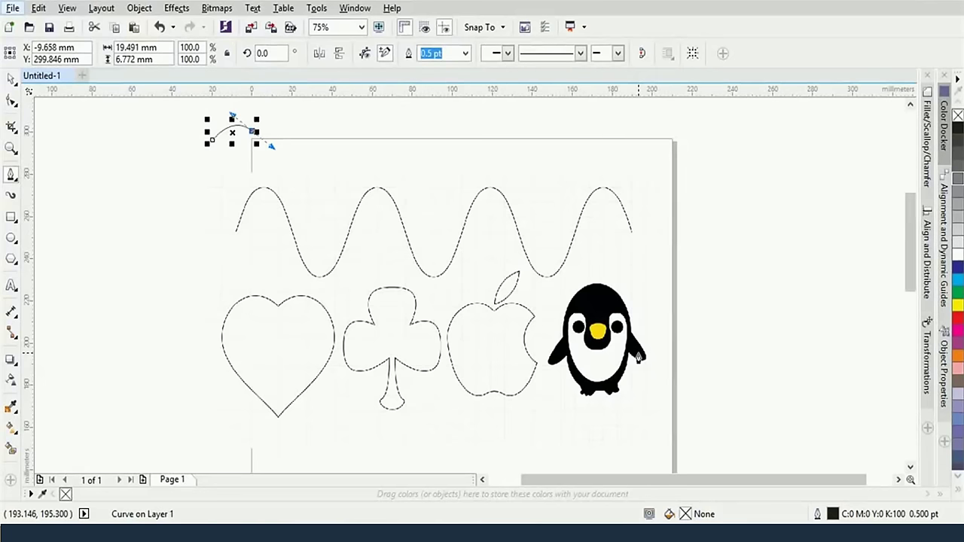
{"action": "scroll", "coordinate": [549, 340], "scroll_direction": "up", "scroll_amount": 1}
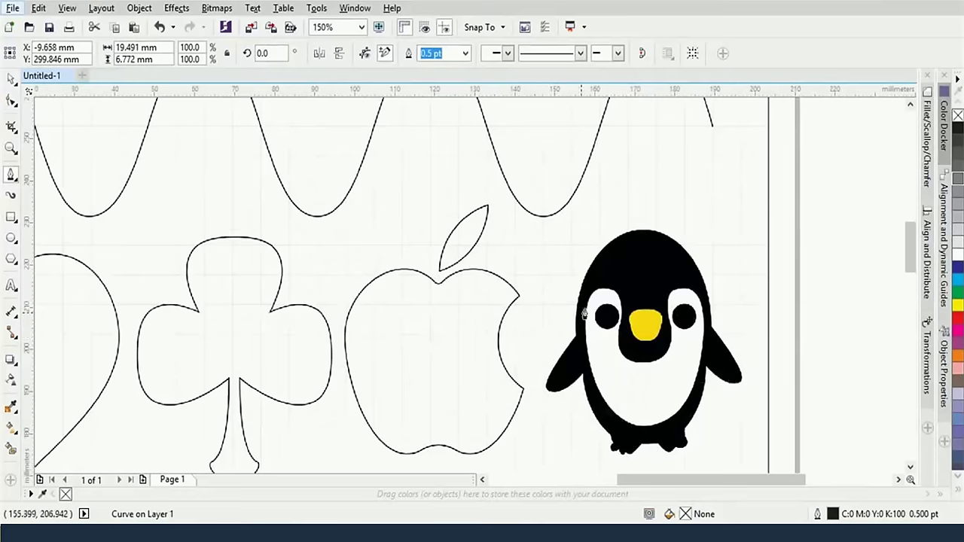
{"action": "scroll", "coordinate": [284, 233], "scroll_direction": "up", "scroll_amount": 3}
{"action": "scroll", "coordinate": [284, 233], "scroll_direction": "left", "scroll_amount": 5}
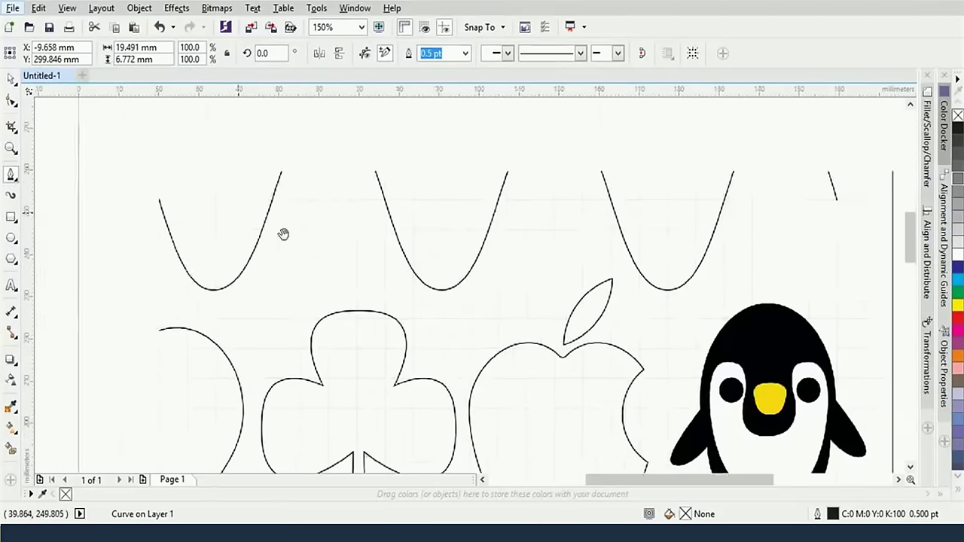
{"action": "scroll", "coordinate": [335, 196], "scroll_direction": "up", "scroll_amount": 3}
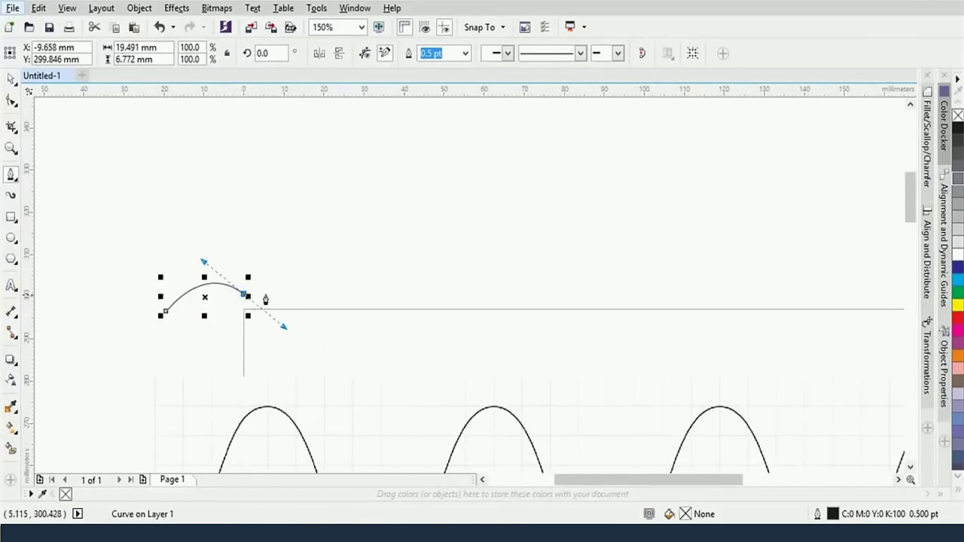
Add five straight nodes forming the path's angular, polygon-like section
{"action": "left_click", "coordinate": [342, 233]}
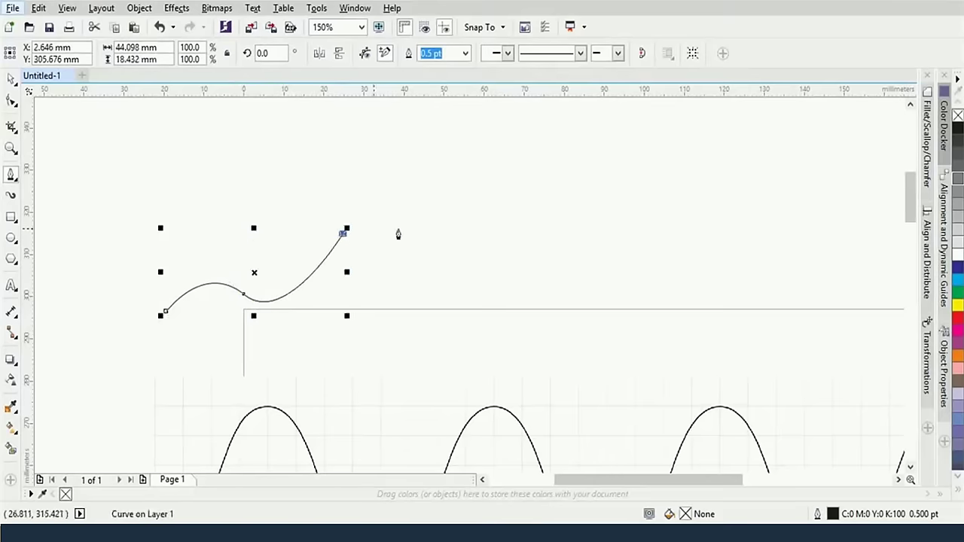
{"action": "left_click", "coordinate": [479, 227]}
{"action": "left_click", "coordinate": [515, 268]}
{"action": "left_click", "coordinate": [482, 323]}
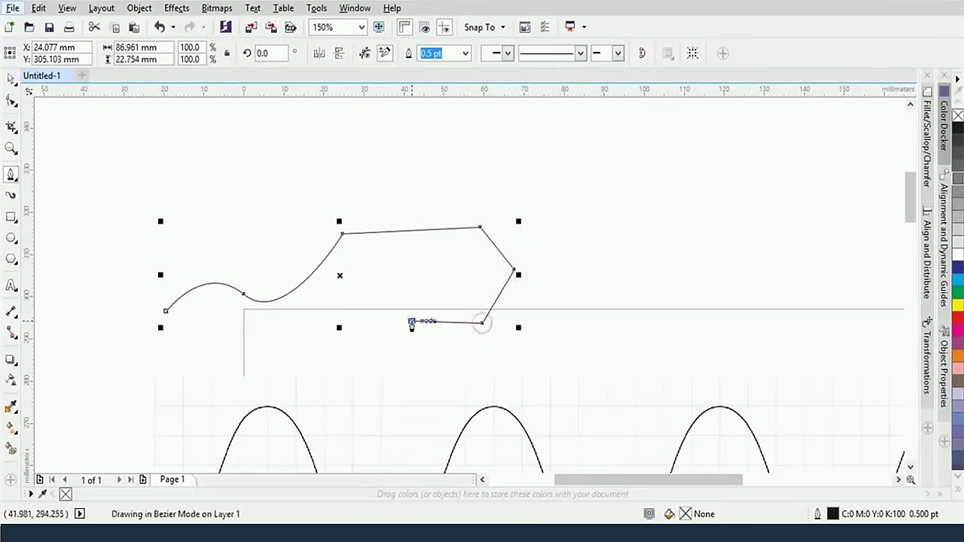
{"action": "left_click", "coordinate": [411, 321]}
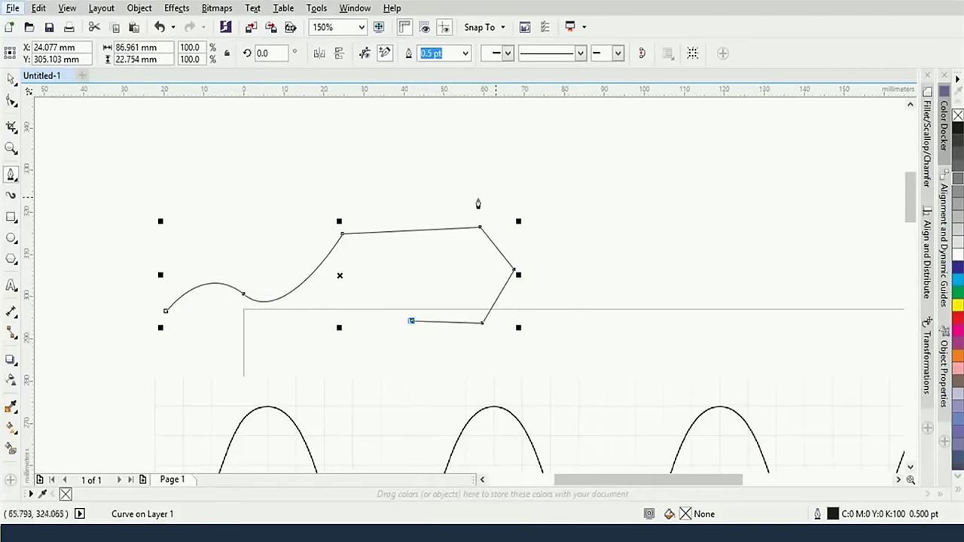
Add curved nodes up-left and along the top, then end the open path
{"action": "left_click_drag", "start_coordinate": [270, 175], "coordinate": [353, 143]}
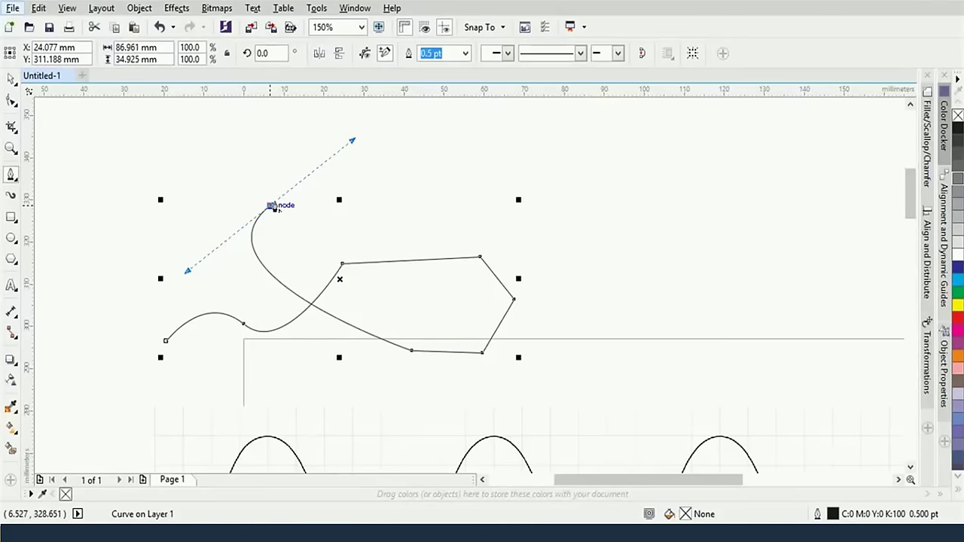
{"action": "left_click_drag", "start_coordinate": [270, 206], "coordinate": [269, 204]}
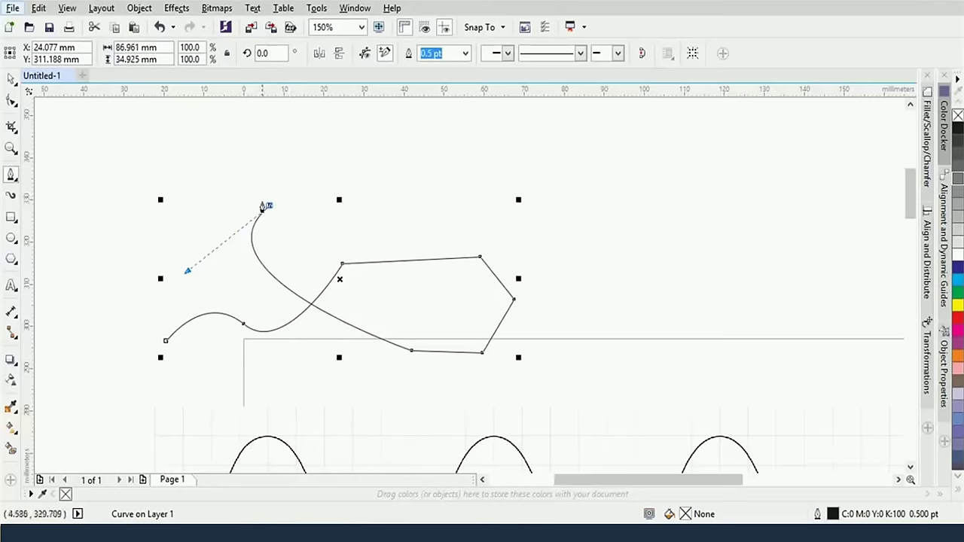
{"action": "mouse_move", "coordinate": [400, 161]}
{"action": "left_mouse_down"}
{"action": "mouse_move", "coordinate": [426, 181]}
{"action": "mouse_move", "coordinate": [561, 209]}
{"action": "left_mouse_up"}
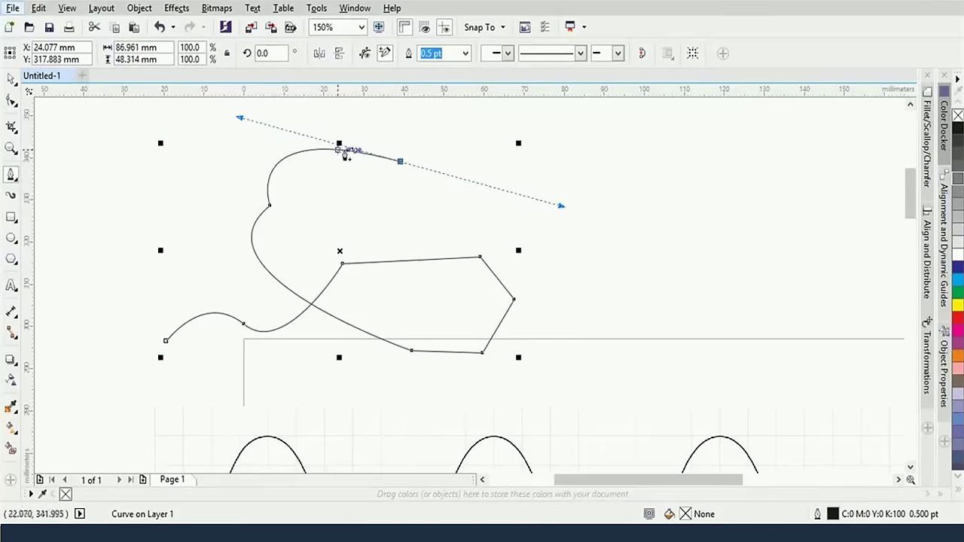
{"action": "left_click", "coordinate": [392, 160]}
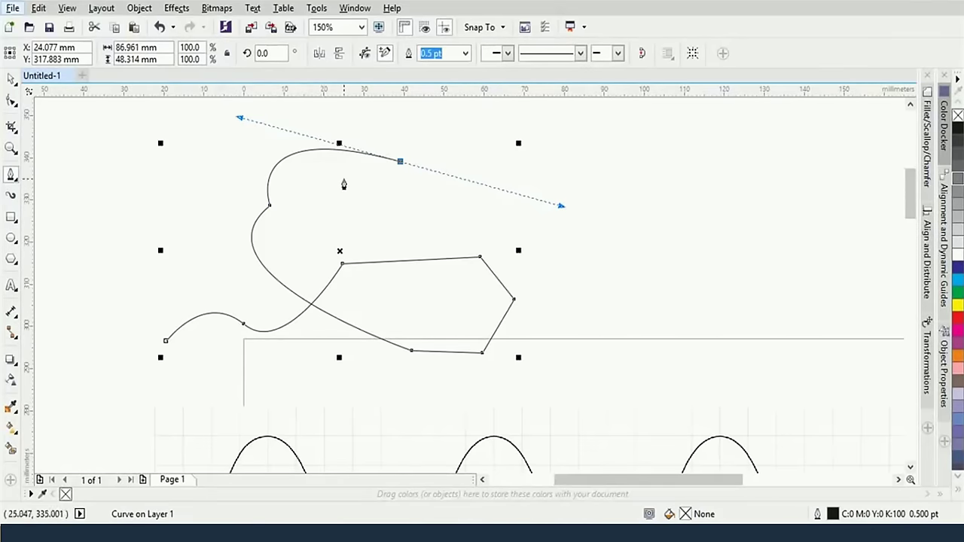
{"action": "key", "text": "Escape"}
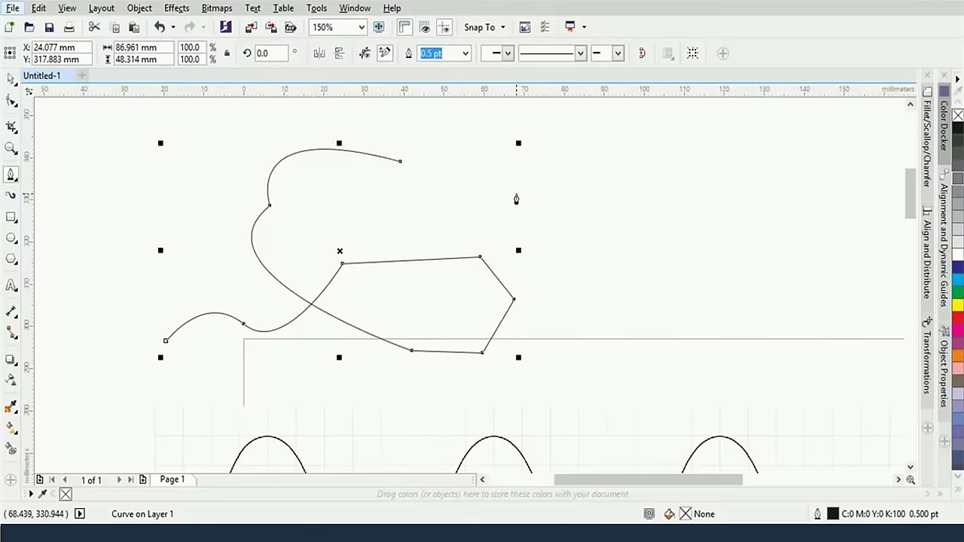
Draw a straight line right of the path and a three-node curve below it
{"action": "left_click", "coordinate": [559, 224]}
{"action": "double_click", "coordinate": [678, 185]}
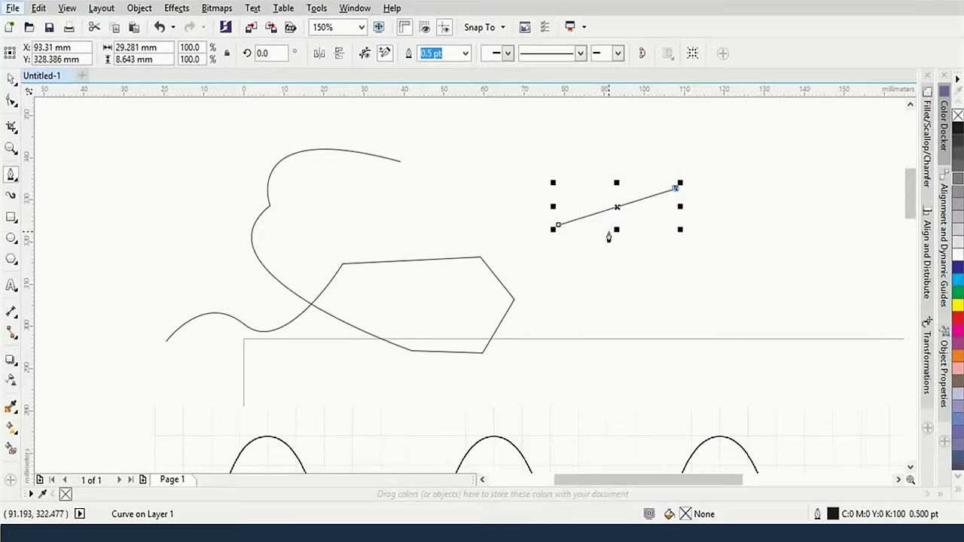
{"action": "left_click", "coordinate": [561, 277]}
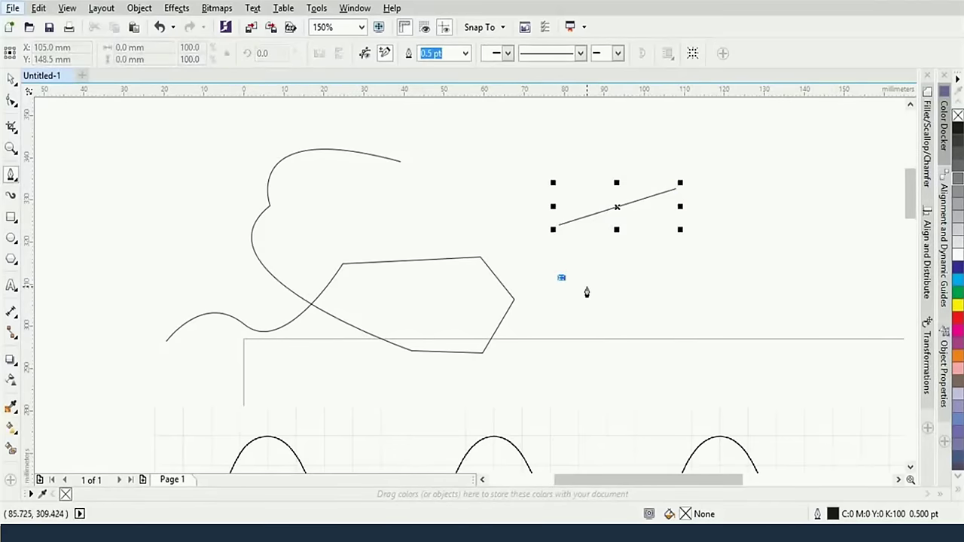
{"action": "mouse_move", "coordinate": [586, 287]}
{"action": "left_mouse_down"}
{"action": "mouse_move", "coordinate": [607, 336]}
{"action": "mouse_move", "coordinate": [533, 422]}
{"action": "mouse_move", "coordinate": [542, 340]}
{"action": "mouse_move", "coordinate": [580, 369]}
{"action": "mouse_move", "coordinate": [581, 331]}
{"action": "mouse_move", "coordinate": [590, 346]}
{"action": "left_mouse_up"}
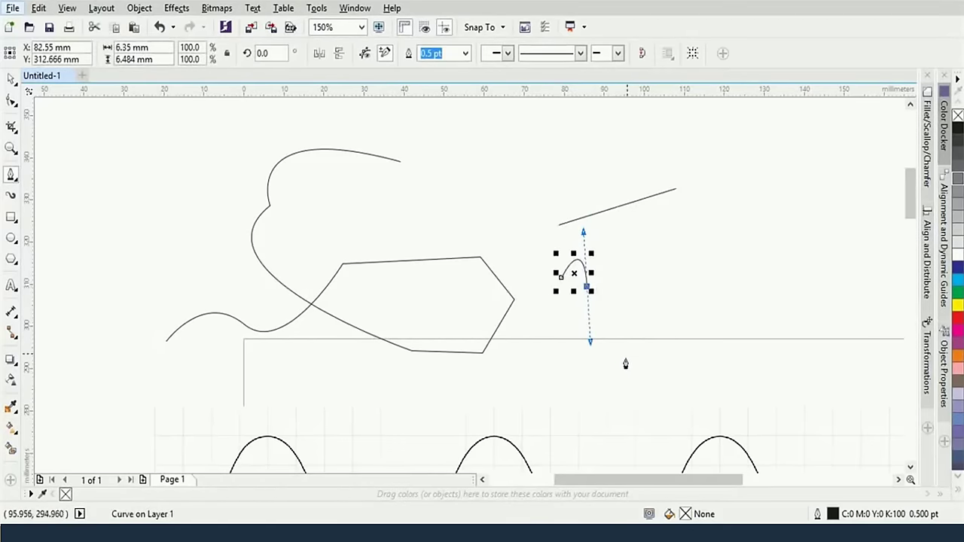
{"action": "scroll", "coordinate": [618, 341], "scroll_direction": "up", "scroll_amount": 3}
{"action": "left_click_drag", "start_coordinate": [550, 244], "coordinate": [557, 351]}
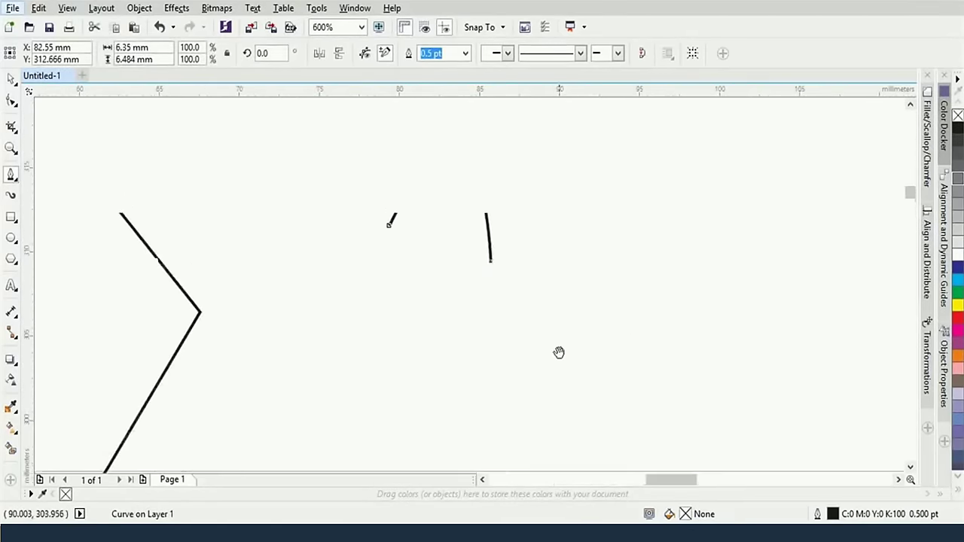
{"action": "scroll", "coordinate": [538, 339], "scroll_direction": "down", "scroll_amount": 3}
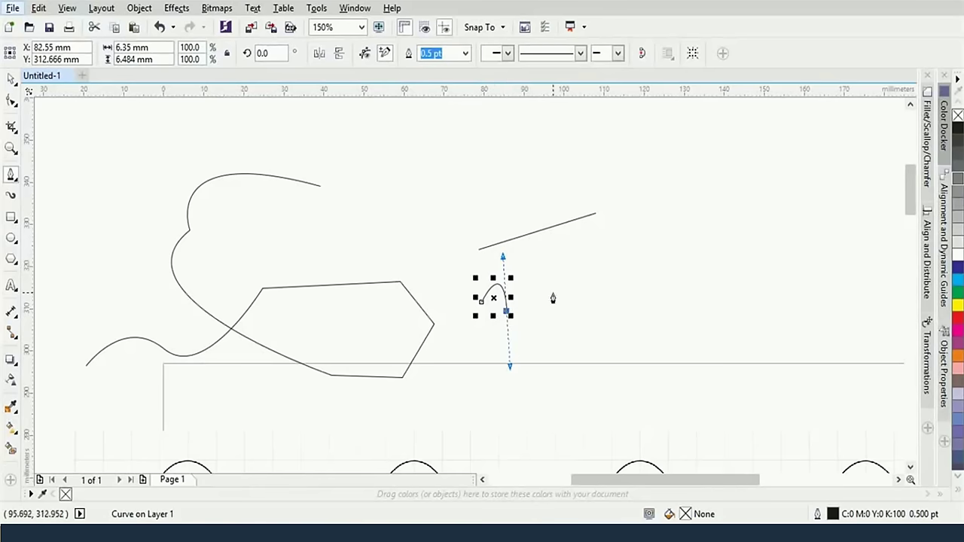
{"action": "left_click_drag", "start_coordinate": [621, 280], "coordinate": [640, 193]}
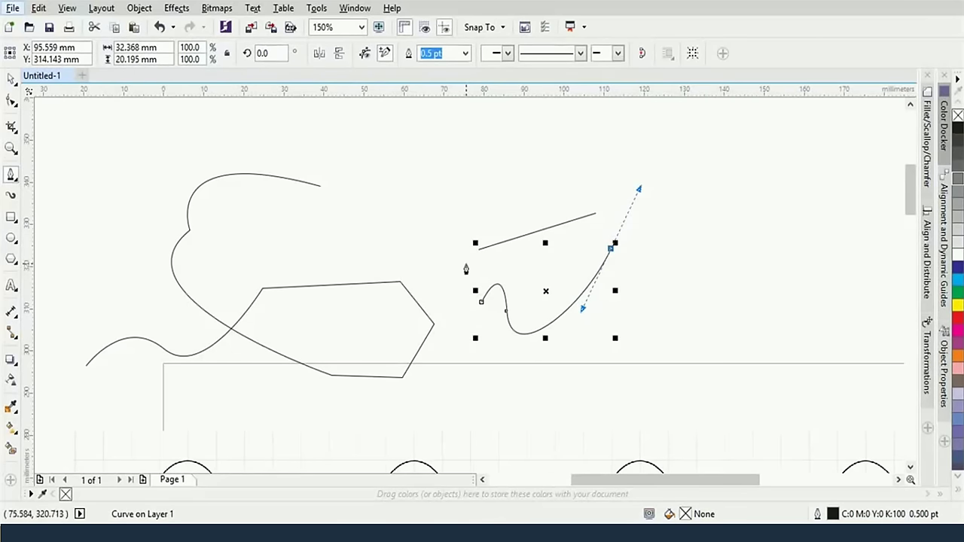
{"action": "left_click", "coordinate": [612, 248]}
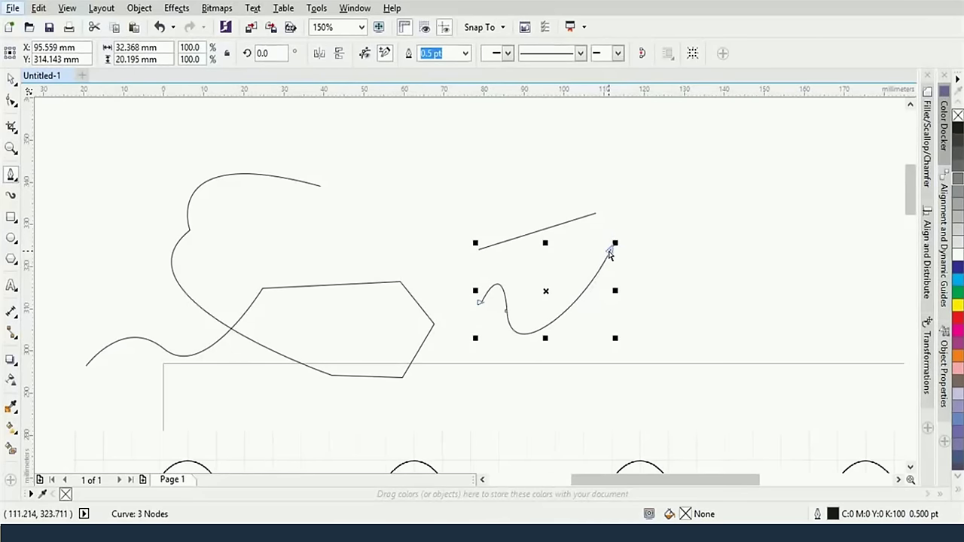
Drag the middle node's handles to deepen the dip and sweep the curve up right
{"action": "left_click", "coordinate": [611, 252]}
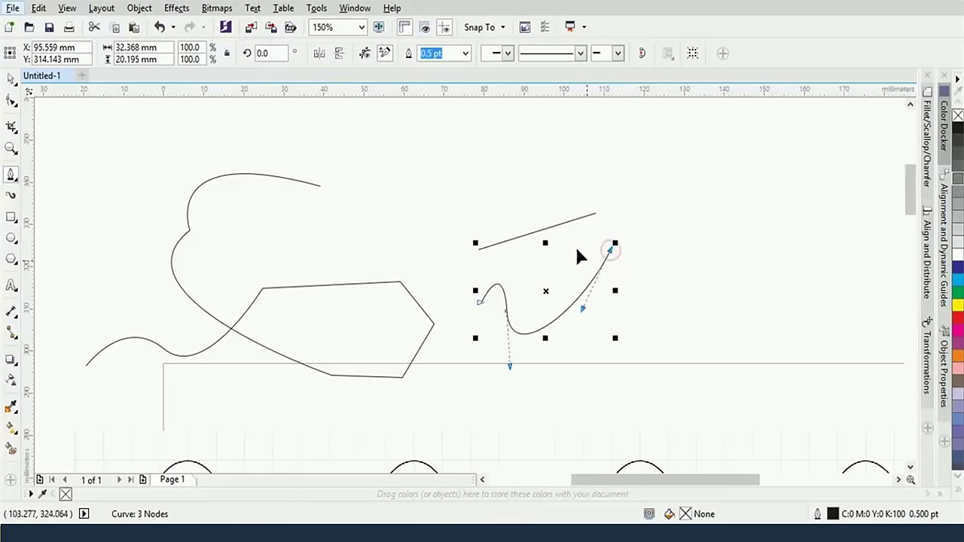
{"action": "left_click_drag", "start_coordinate": [581, 313], "coordinate": [594, 323]}
{"action": "left_click_drag", "start_coordinate": [510, 368], "coordinate": [508, 355]}
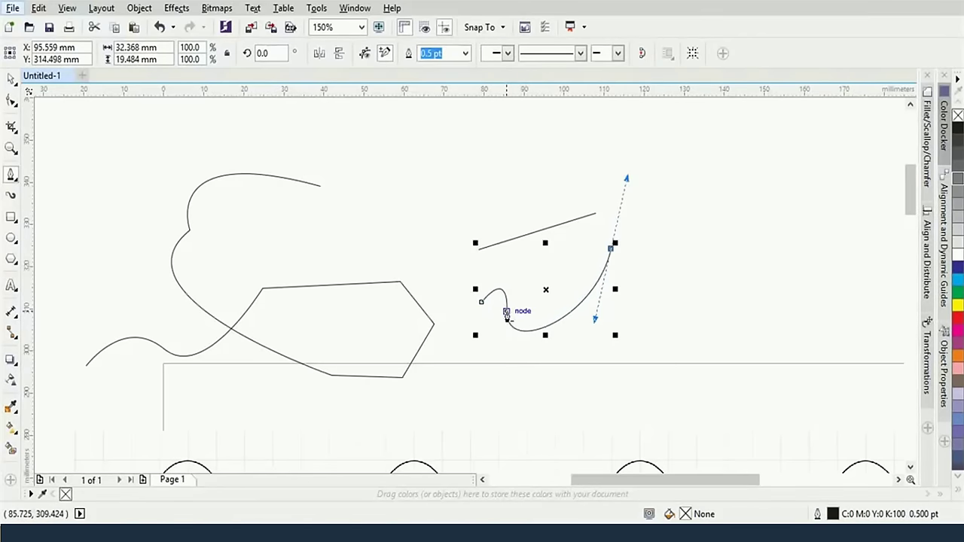
{"action": "left_click", "coordinate": [506, 312]}
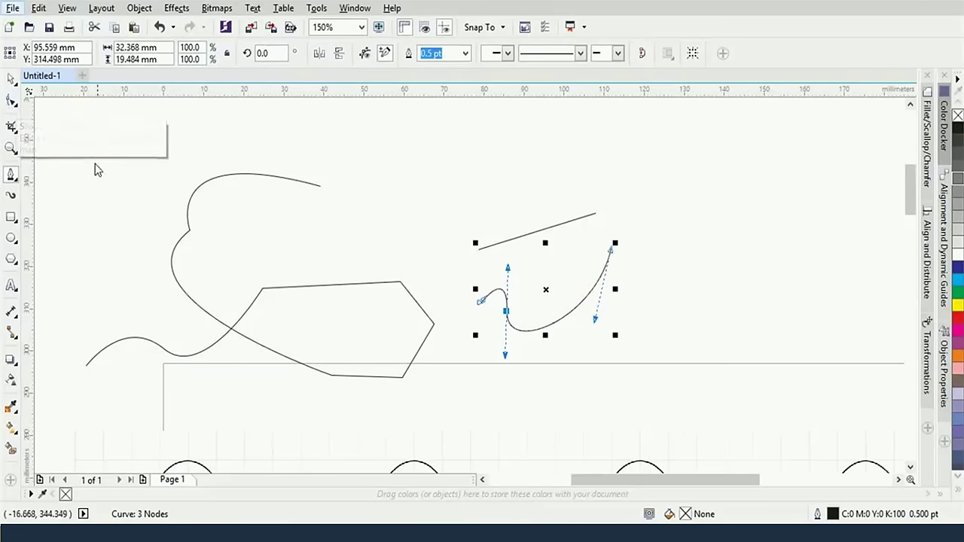
{"action": "key", "text": "Escape"}
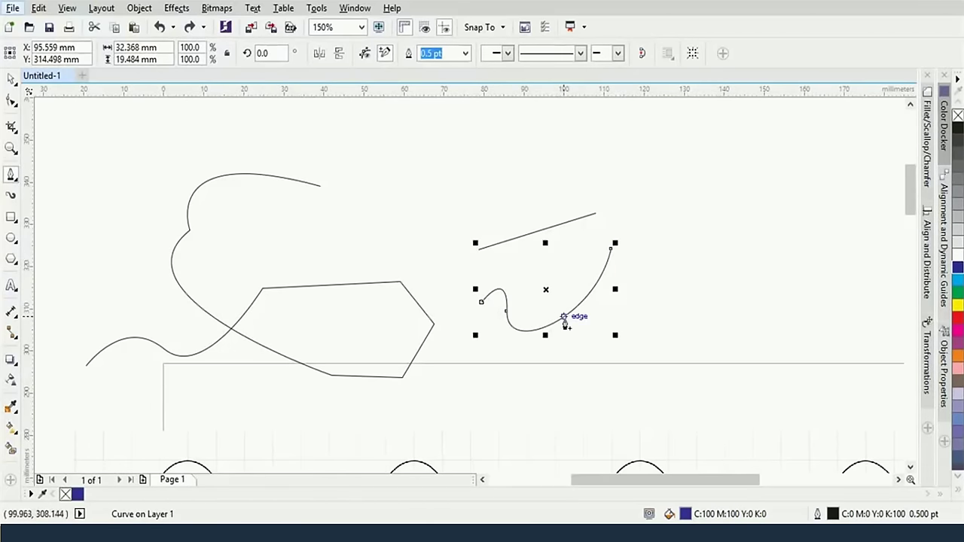
Cycle the curve's outline through blue, yellow and red, ending on magenta
{"action": "scroll", "coordinate": [565, 322], "scroll_direction": "up", "scroll_amount": 3}
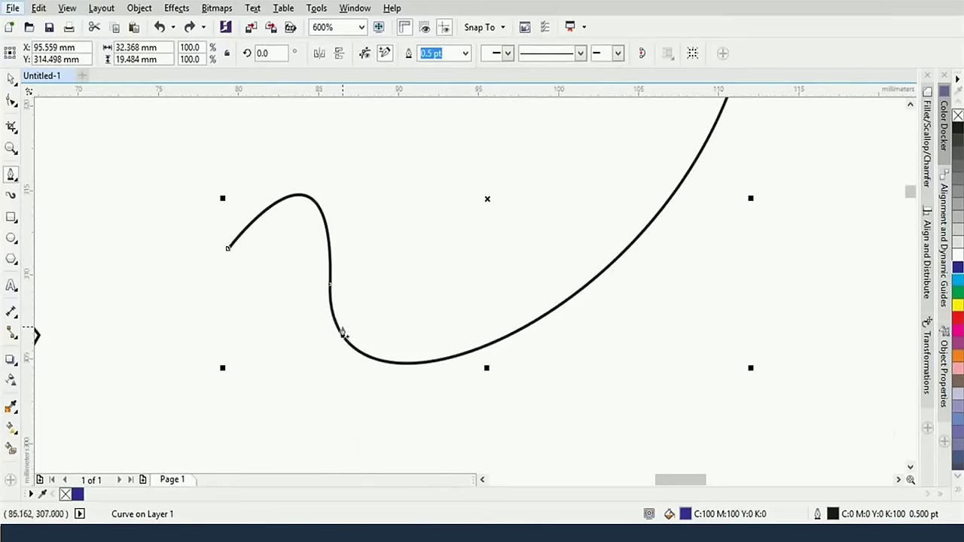
{"action": "right_click", "coordinate": [957, 284]}
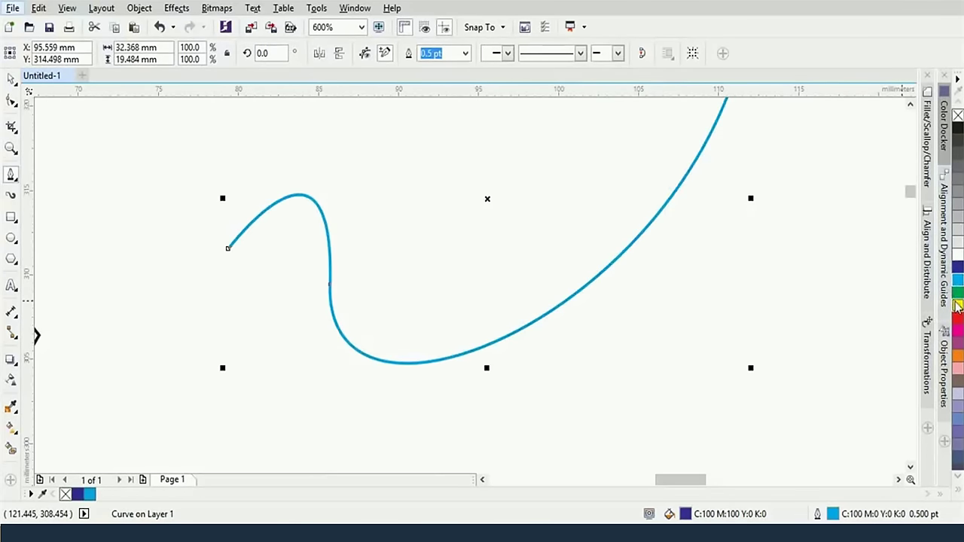
{"action": "right_click", "coordinate": [958, 305]}
{"action": "right_click", "coordinate": [958, 319]}
{"action": "right_click", "coordinate": [958, 334]}
Marquee-select the three sketched curves with the Pick tool and delete them
{"action": "scroll", "coordinate": [699, 301], "scroll_direction": "down", "scroll_amount": 4}
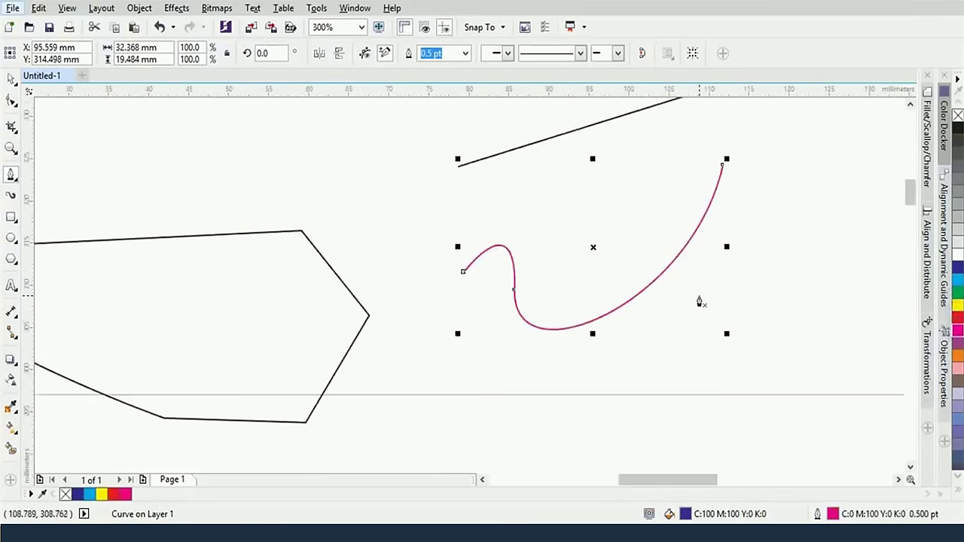
{"action": "scroll", "coordinate": [700, 301], "scroll_direction": "down", "scroll_amount": 1}
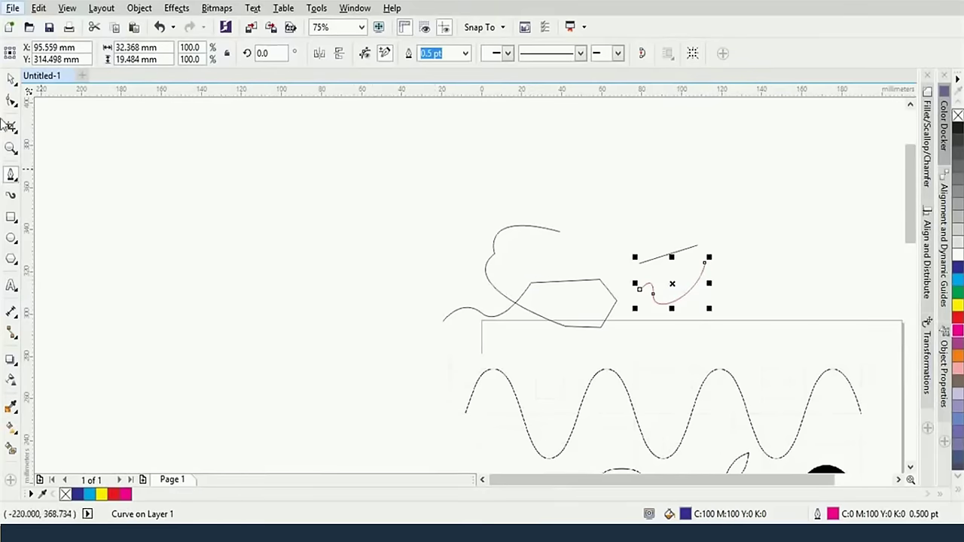
{"action": "left_click", "coordinate": [13, 80]}
{"action": "left_click_drag", "start_coordinate": [371, 166], "coordinate": [744, 331]}
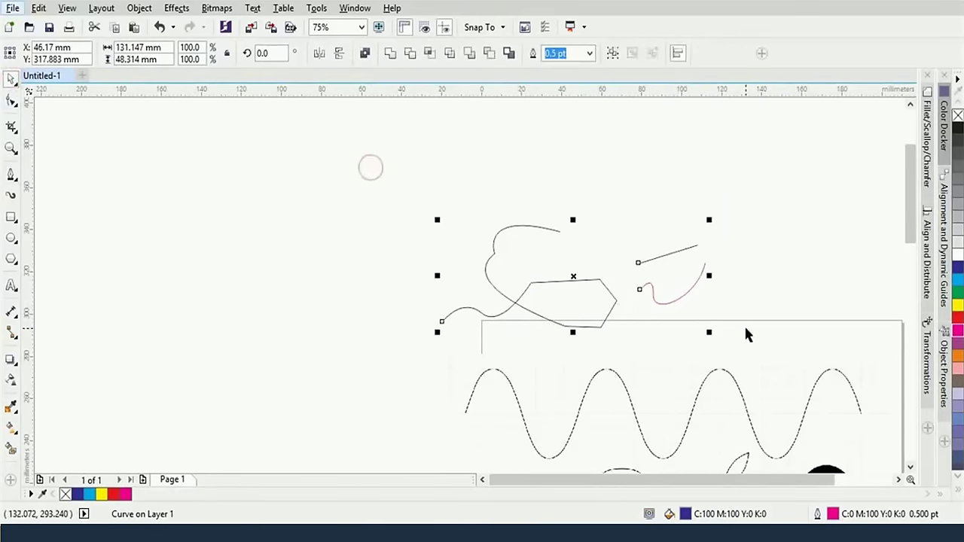
{"action": "key", "text": "Delete"}
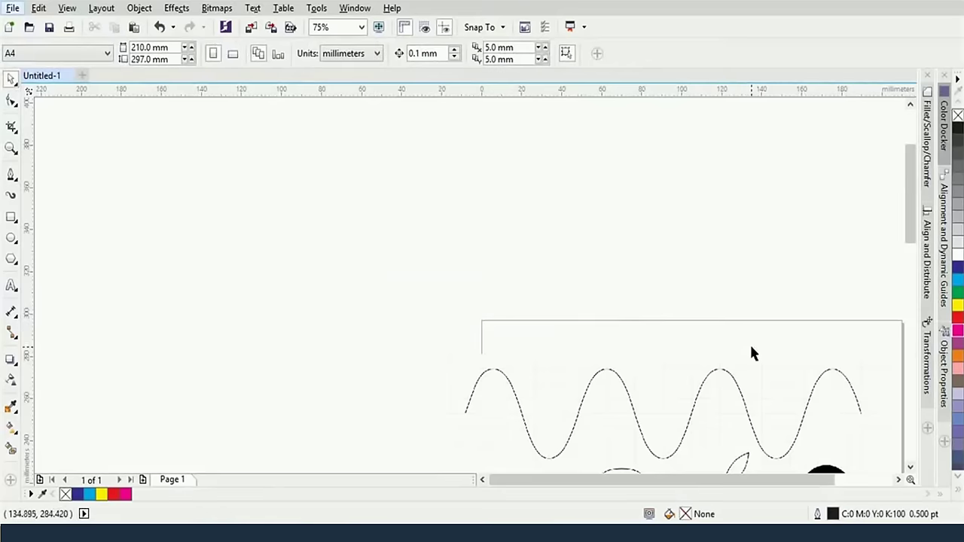
Pan to the sine wave, choose the Bezier tool, and zoom in on the wave's left end
{"action": "scroll", "coordinate": [673, 377], "scroll_direction": "up", "scroll_amount": 2}
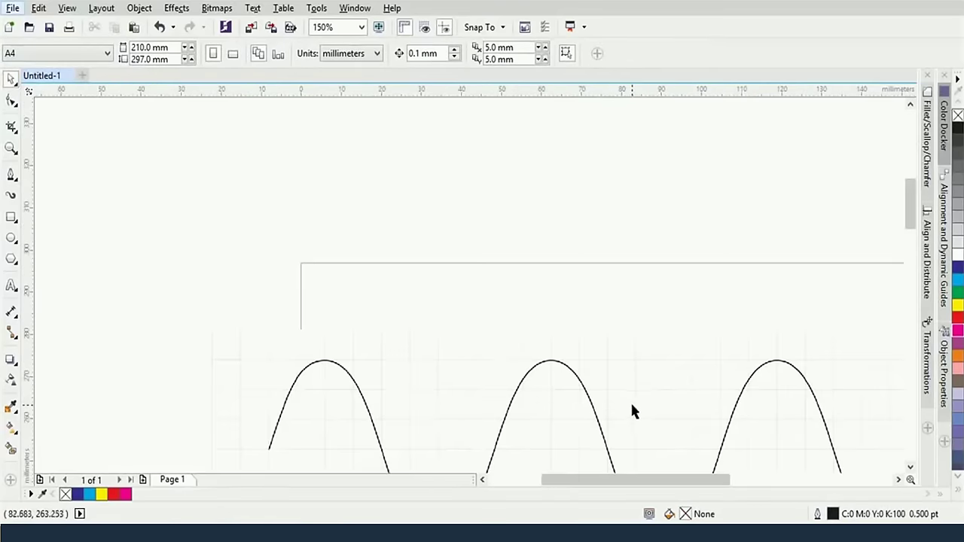
{"action": "left_click_drag", "start_coordinate": [632, 403], "coordinate": [500, 231]}
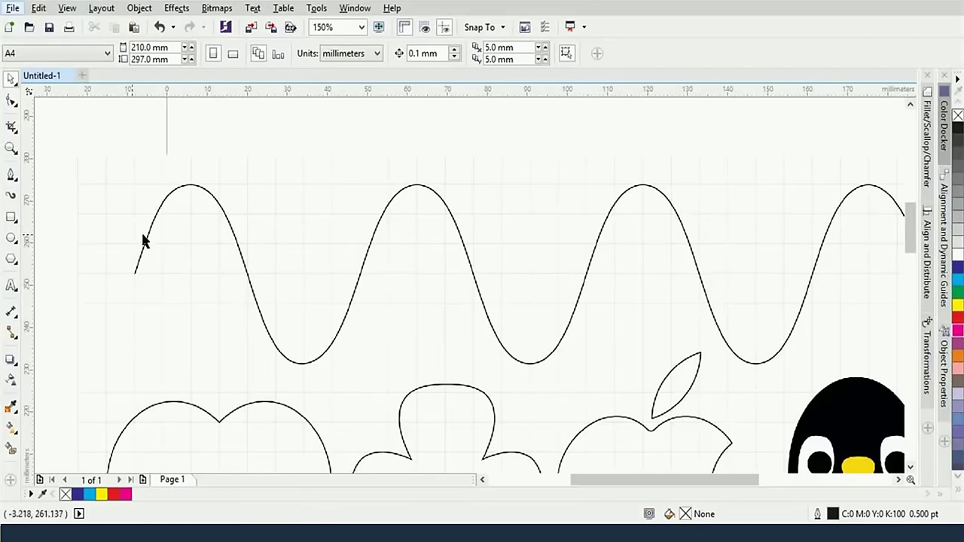
{"action": "left_click", "coordinate": [11, 176]}
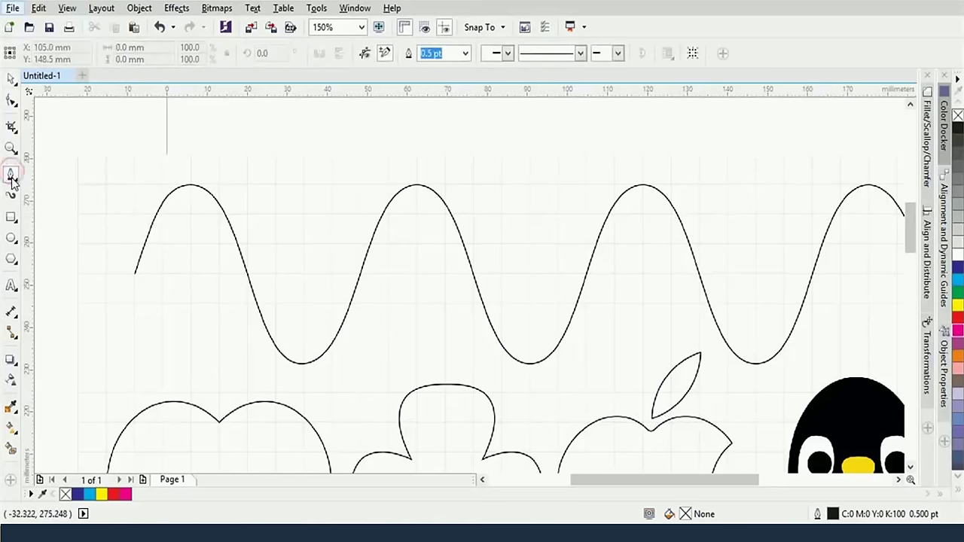
{"action": "scroll", "coordinate": [134, 263], "scroll_direction": "up", "scroll_amount": 2}
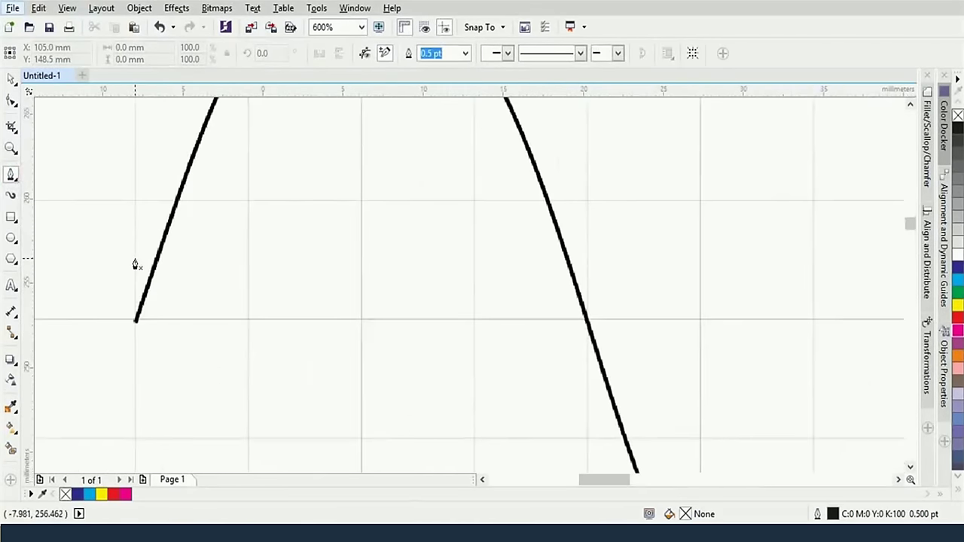
{"action": "scroll", "coordinate": [134, 263], "scroll_direction": "down", "scroll_amount": 1}
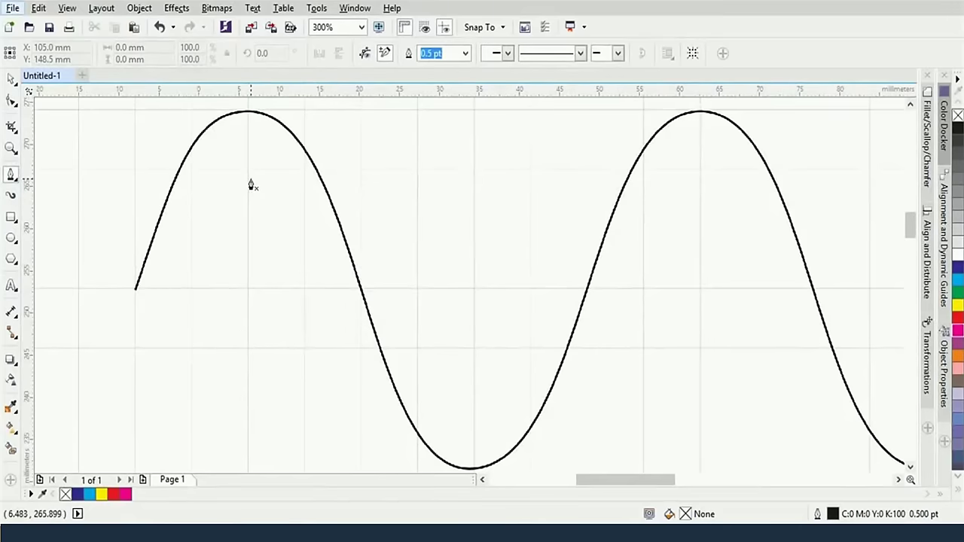
{"action": "left_click_drag", "start_coordinate": [250, 185], "coordinate": [214, 205]}
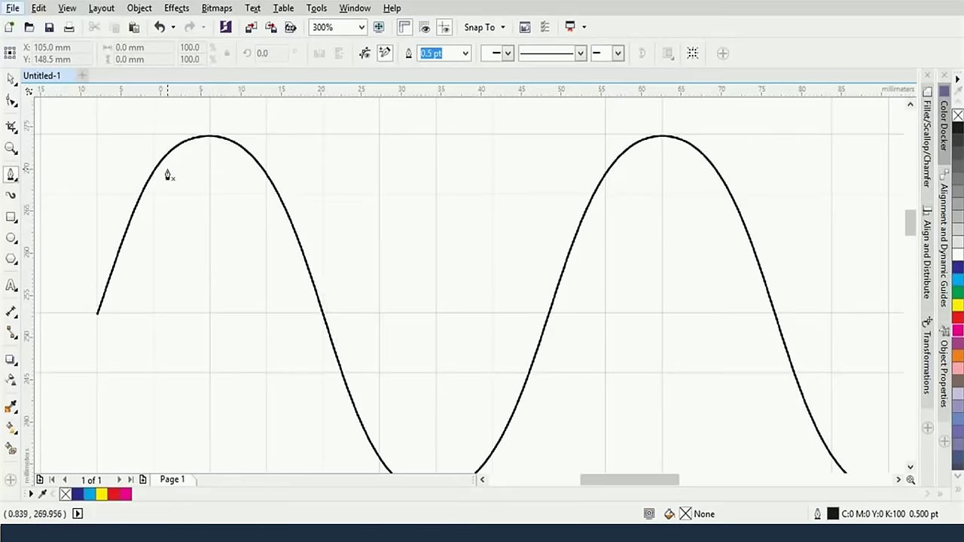
{"action": "scroll", "coordinate": [214, 221], "scroll_direction": "down", "scroll_amount": 1}
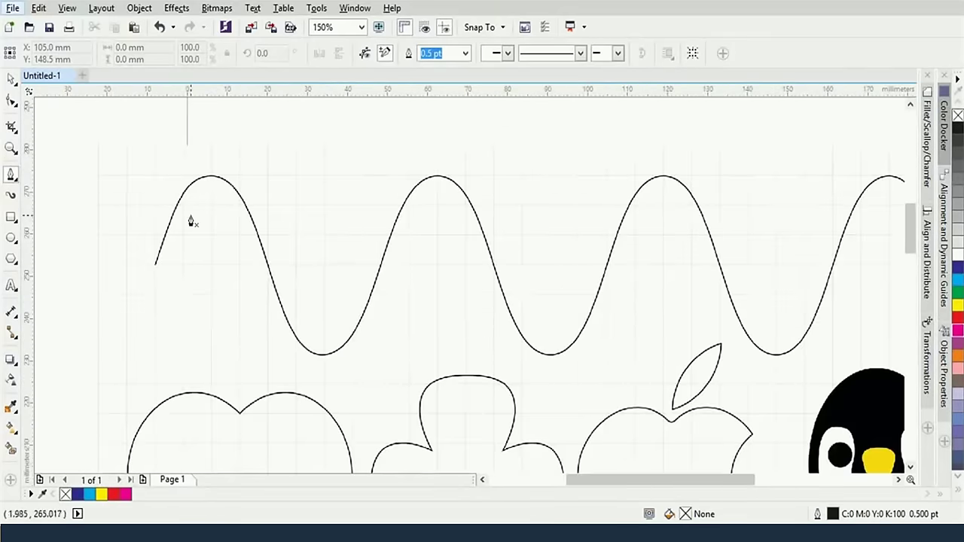
{"action": "scroll", "coordinate": [181, 242], "scroll_direction": "up", "scroll_amount": 1}
{"action": "scroll", "coordinate": [248, 188], "scroll_direction": "up", "scroll_amount": 3}
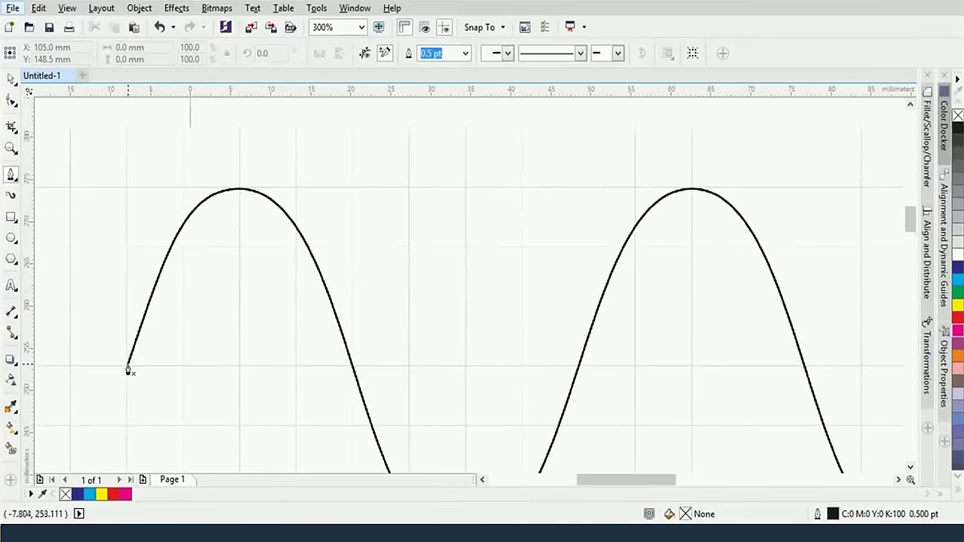
Drag out Bezier nodes at the wave's left end and its first peak with horizontal handles
{"action": "mouse_move", "coordinate": [128, 369]}
{"action": "left_mouse_down"}
{"action": "mouse_move", "coordinate": [131, 280]}
{"action": "mouse_move", "coordinate": [151, 263]}
{"action": "mouse_move", "coordinate": [151, 280]}
{"action": "left_mouse_up"}
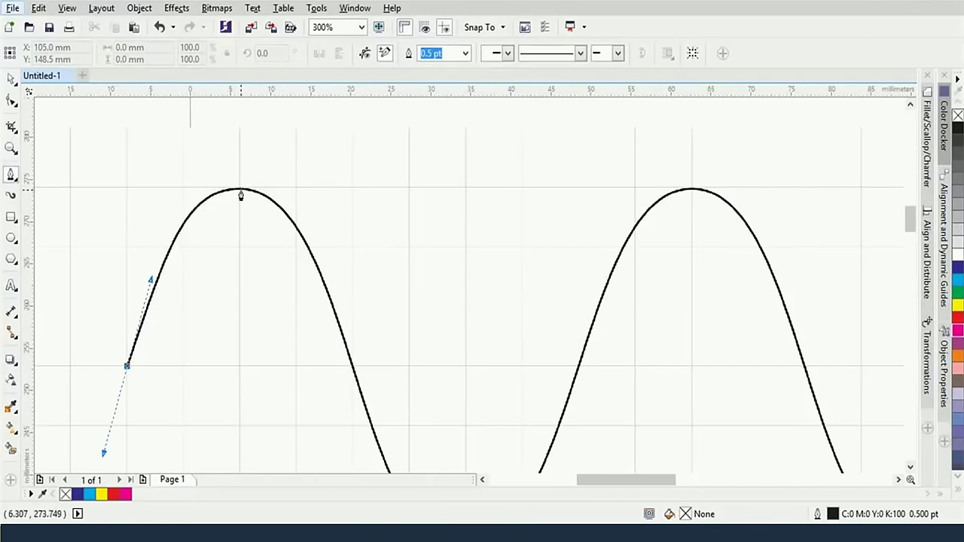
{"action": "left_click_drag", "start_coordinate": [241, 194], "coordinate": [294, 200]}
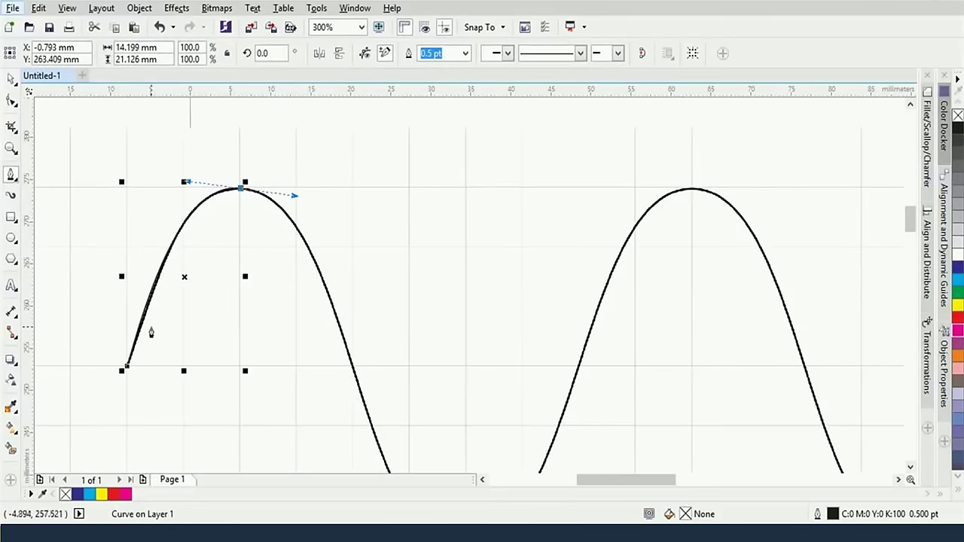
Pan toward the trough, try a node on the descending side, then undo it
{"action": "scroll", "coordinate": [166, 325], "scroll_direction": "up", "scroll_amount": 1}
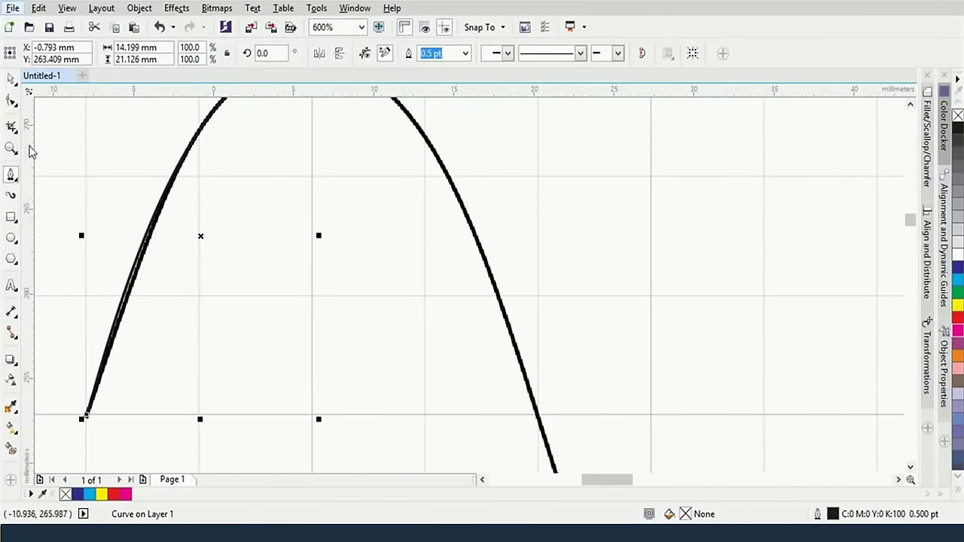
{"action": "scroll", "coordinate": [154, 218], "scroll_direction": "down", "scroll_amount": 1}
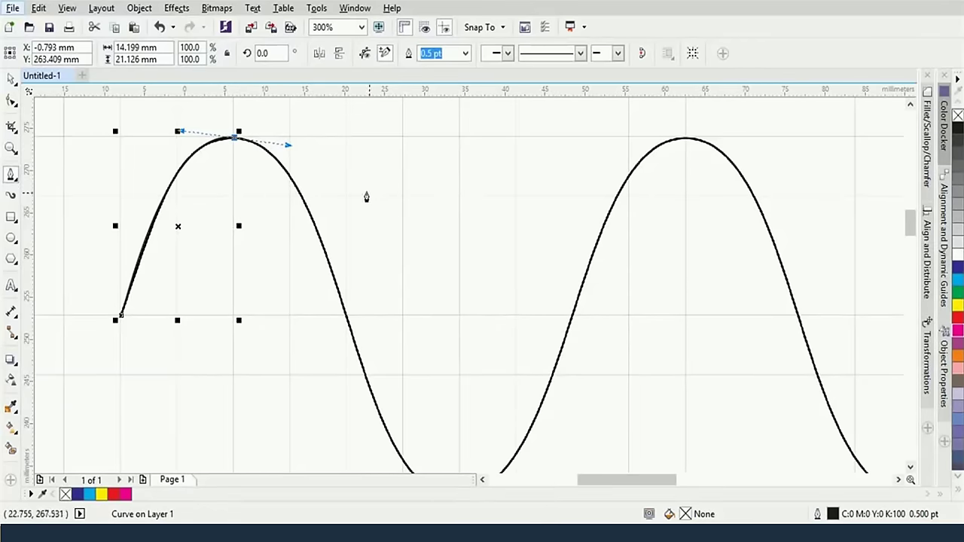
{"action": "left_click_drag", "start_coordinate": [424, 256], "coordinate": [408, 223]}
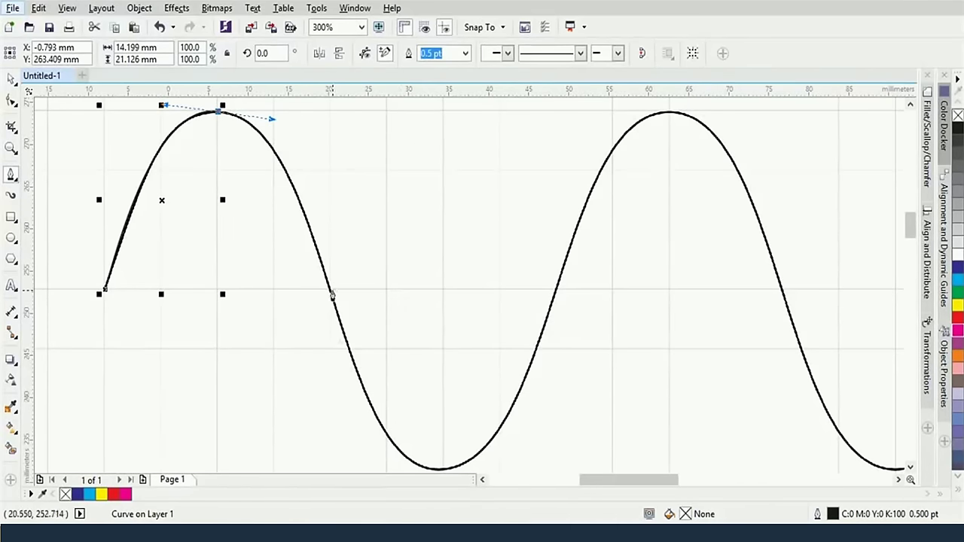
{"action": "left_click_drag", "start_coordinate": [329, 295], "coordinate": [365, 407]}
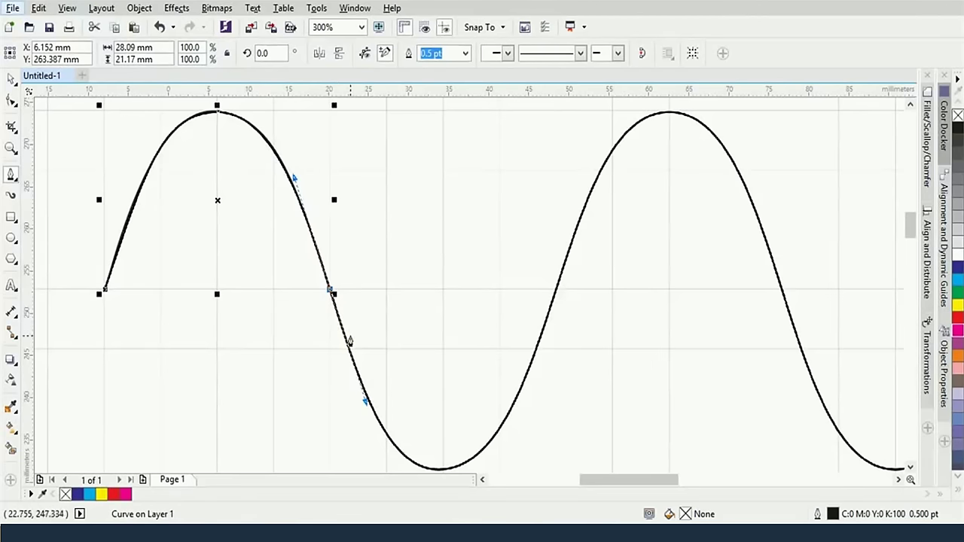
{"action": "key", "text": "ctrl+z"}
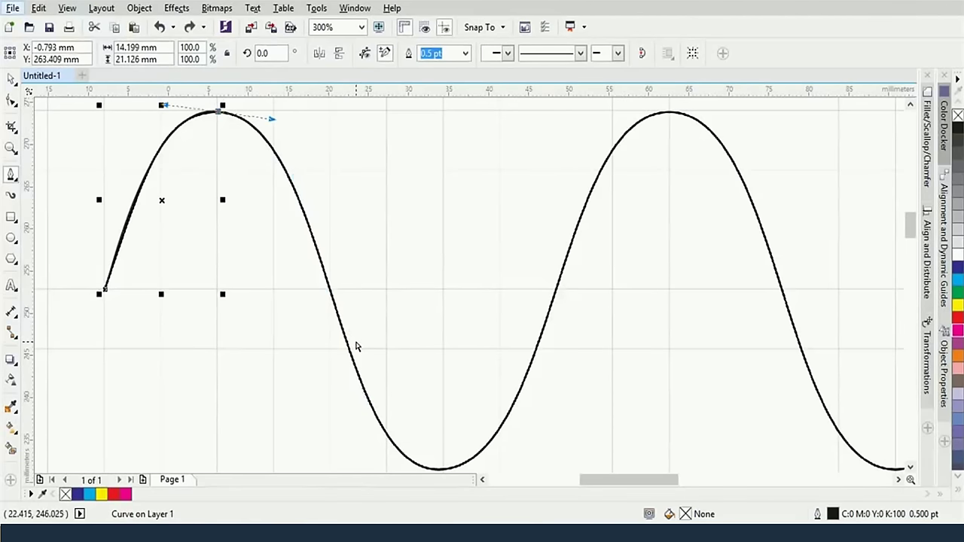
Retry descending-side nodes and undo them, leaving the curve ending at the crest
{"action": "left_click_drag", "start_coordinate": [380, 427], "coordinate": [383, 372]}
{"action": "scroll", "coordinate": [383, 374], "scroll_direction": "up", "scroll_amount": 2}
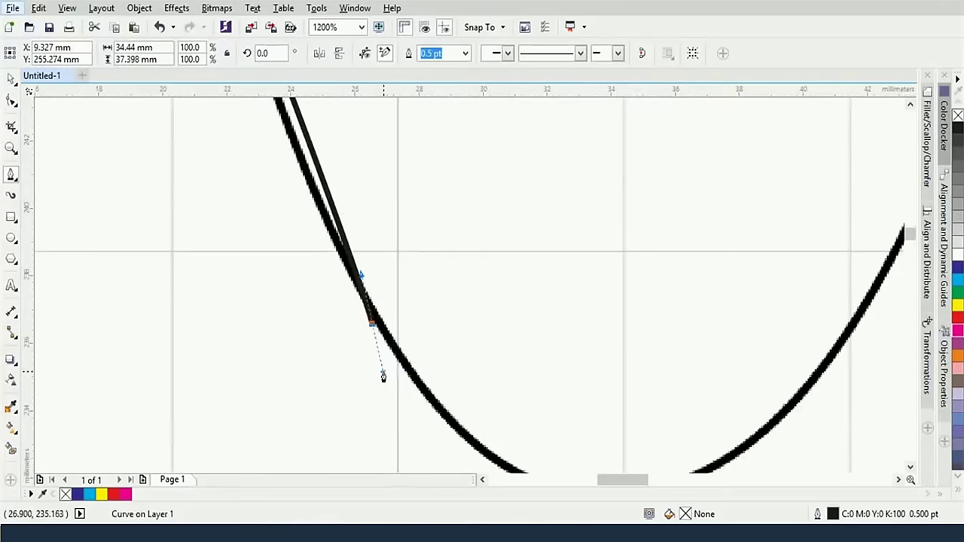
{"action": "scroll", "coordinate": [383, 376], "scroll_direction": "down", "scroll_amount": 2}
{"action": "scroll", "coordinate": [384, 301], "scroll_direction": "up", "scroll_amount": 2}
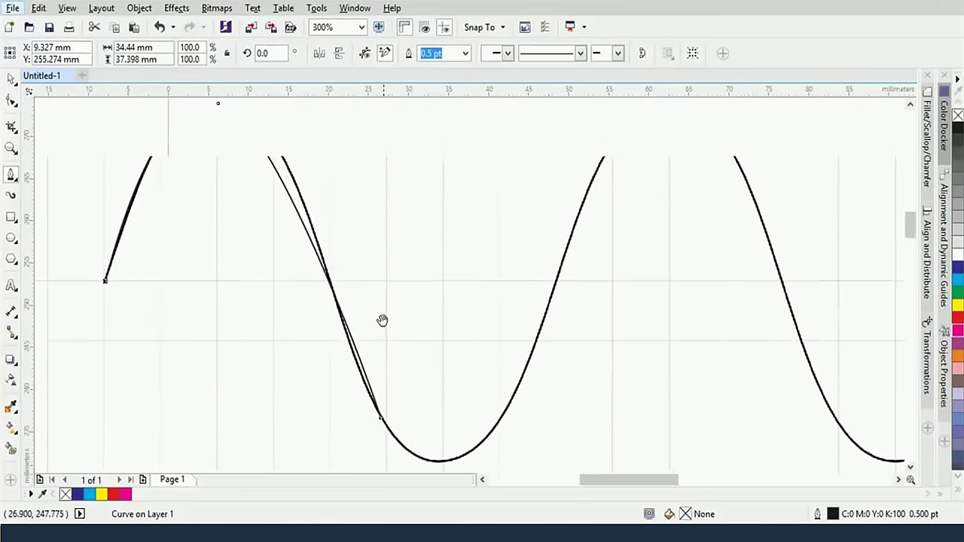
{"action": "key", "text": "ctrl+z"}
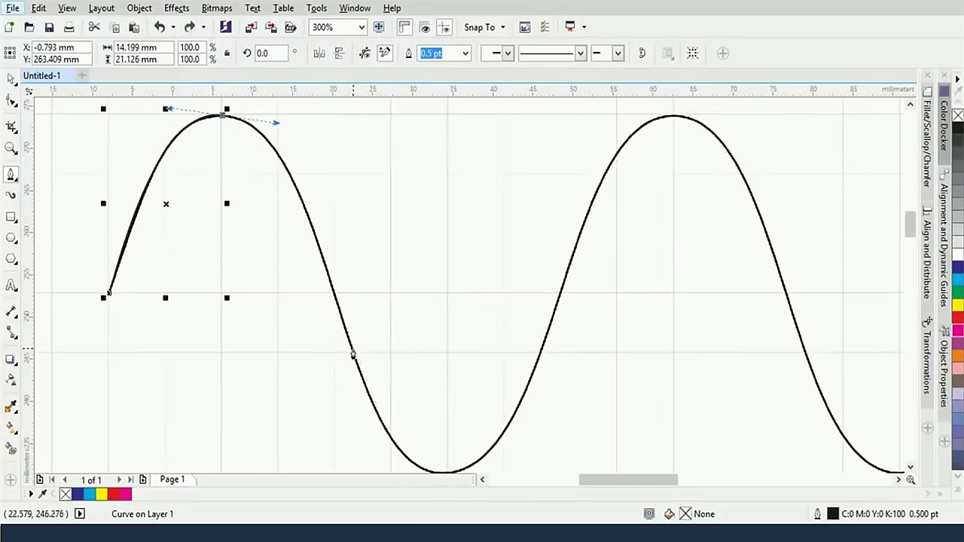
{"action": "left_click_drag", "start_coordinate": [353, 354], "coordinate": [380, 396]}
{"action": "scroll", "coordinate": [407, 387], "scroll_direction": "up", "scroll_amount": 2}
{"action": "scroll", "coordinate": [408, 378], "scroll_direction": "down", "scroll_amount": 1}
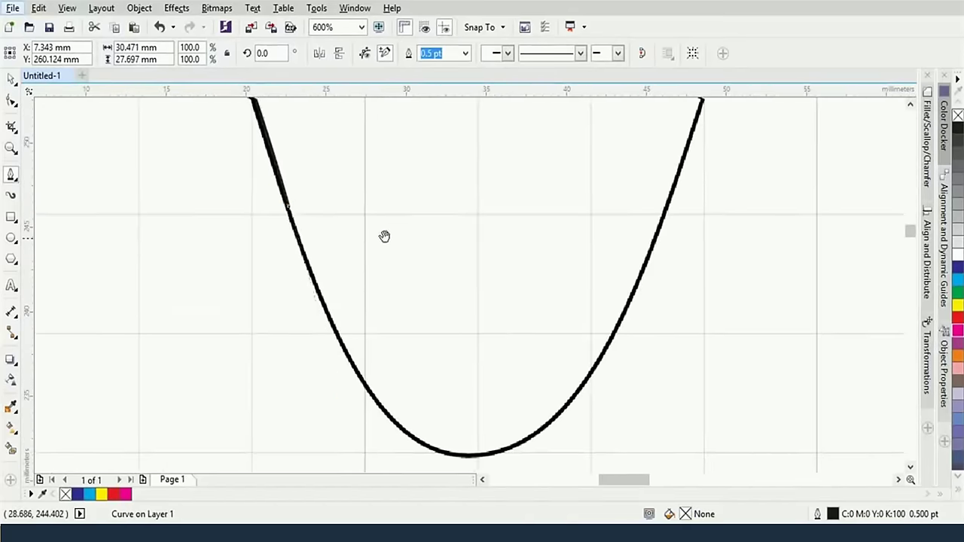
{"action": "scroll", "coordinate": [409, 323], "scroll_direction": "down", "scroll_amount": 2}
{"action": "scroll", "coordinate": [420, 285], "scroll_direction": "up", "scroll_amount": 1}
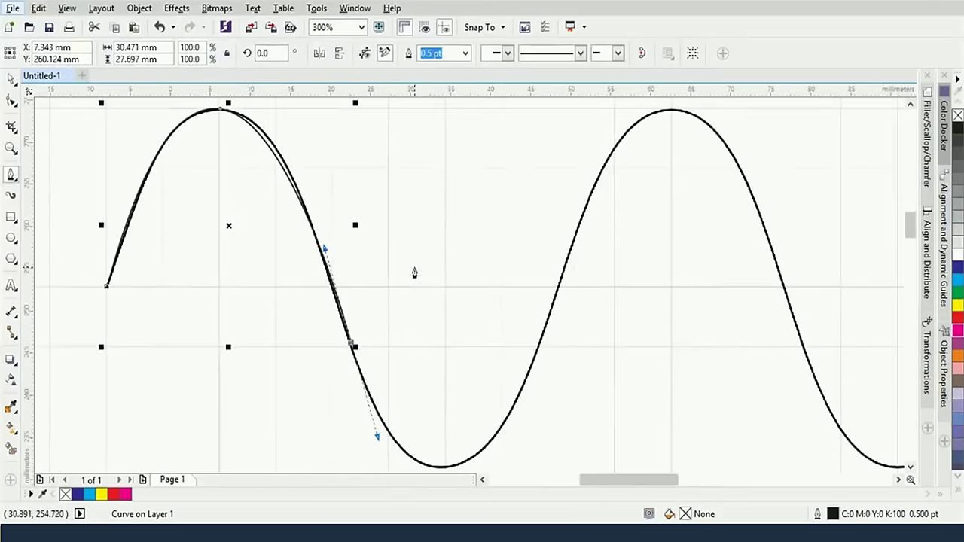
{"action": "left_click_drag", "start_coordinate": [366, 221], "coordinate": [382, 258]}
{"action": "key", "text": "ctrl+z"}
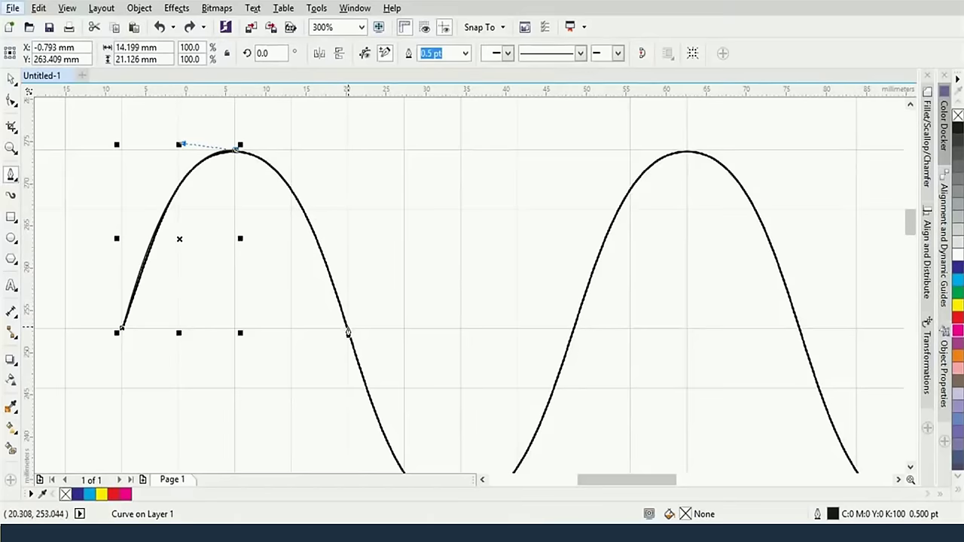
Place a node at the wave's first trough, undoing a misplaced segment
{"action": "left_click_drag", "start_coordinate": [348, 335], "coordinate": [445, 411]}
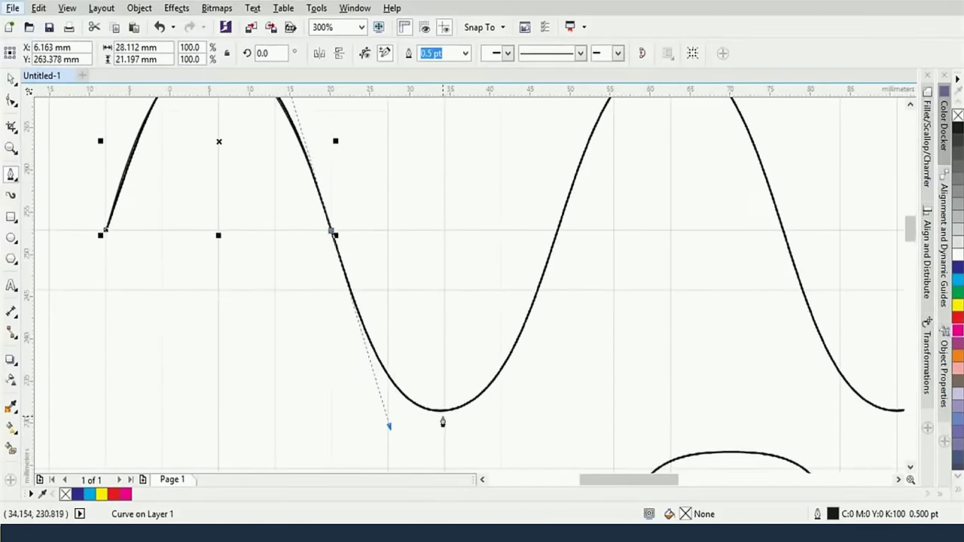
{"action": "mouse_move", "coordinate": [435, 413]}
{"action": "left_mouse_down"}
{"action": "mouse_move", "coordinate": [450, 424]}
{"action": "mouse_move", "coordinate": [461, 416]}
{"action": "mouse_move", "coordinate": [449, 422]}
{"action": "left_mouse_up"}
{"action": "left_click_drag", "start_coordinate": [450, 414], "coordinate": [505, 410]}
{"action": "key", "text": "ctrl+z"}
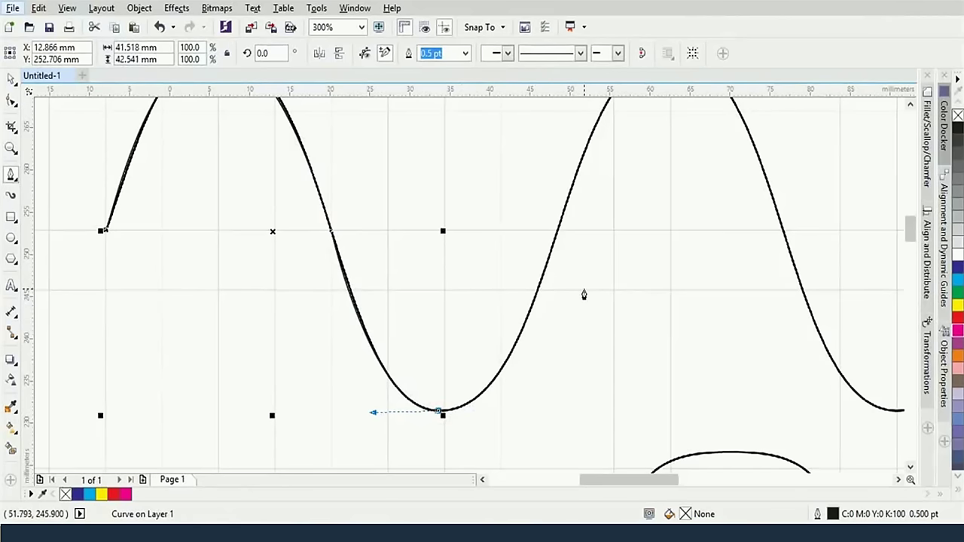
{"action": "scroll", "coordinate": [583, 295], "scroll_direction": "down", "scroll_amount": 1}
{"action": "scroll", "coordinate": [596, 306], "scroll_direction": "up", "scroll_amount": 3}
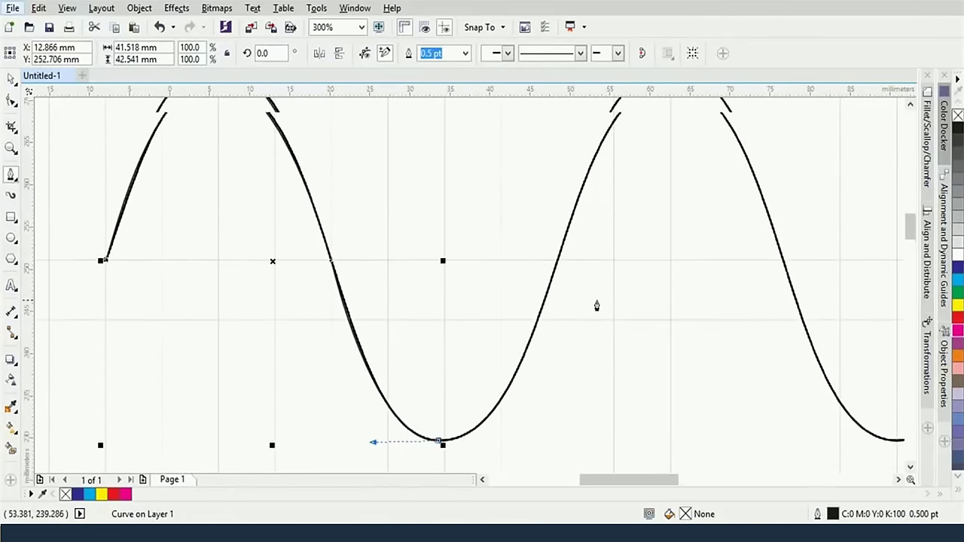
Add nodes on the rising slope and at the second peak, then deselect the curve
{"action": "left_click_drag", "start_coordinate": [551, 300], "coordinate": [603, 116]}
{"action": "left_click", "coordinate": [554, 301]}
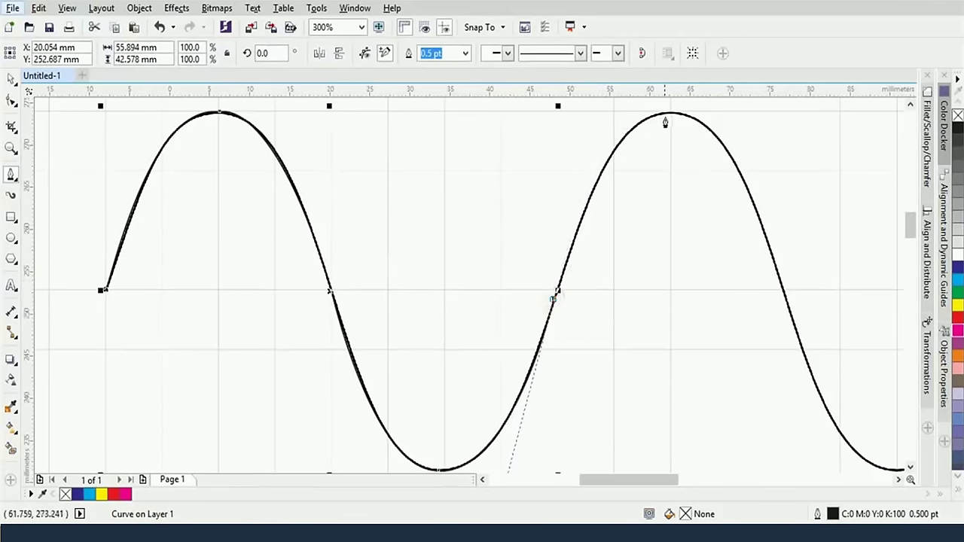
{"action": "left_click_drag", "start_coordinate": [670, 116], "coordinate": [742, 125]}
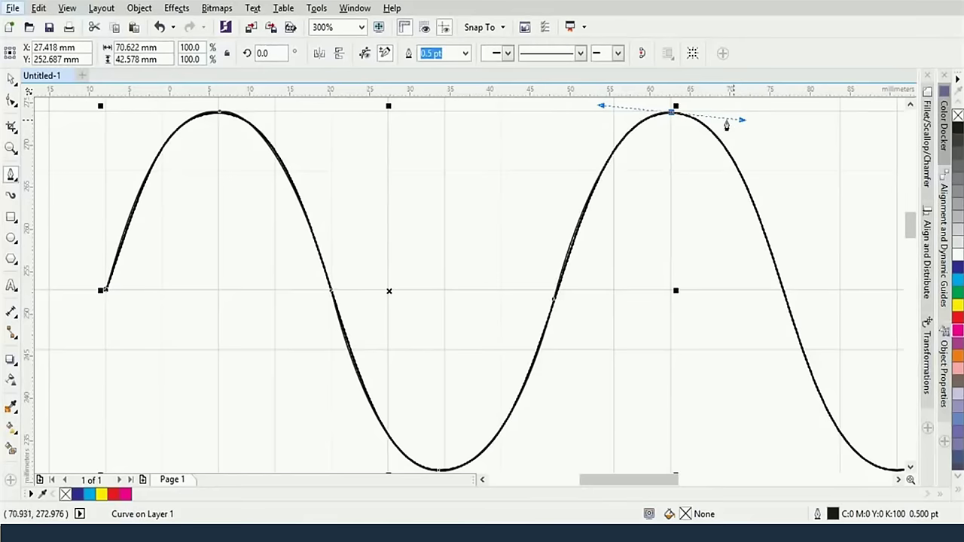
{"action": "left_click_drag", "start_coordinate": [742, 194], "coordinate": [670, 180]}
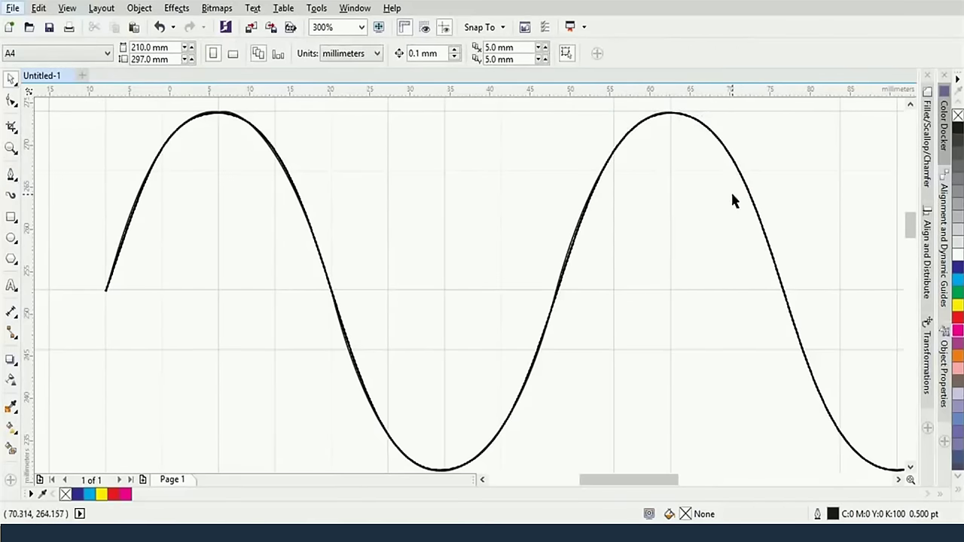
Scroll and pan to show the four-peak wave and shapes at 150%, reselecting the Bezier tool
{"action": "scroll", "coordinate": [730, 190], "scroll_direction": "right", "scroll_amount": 1}
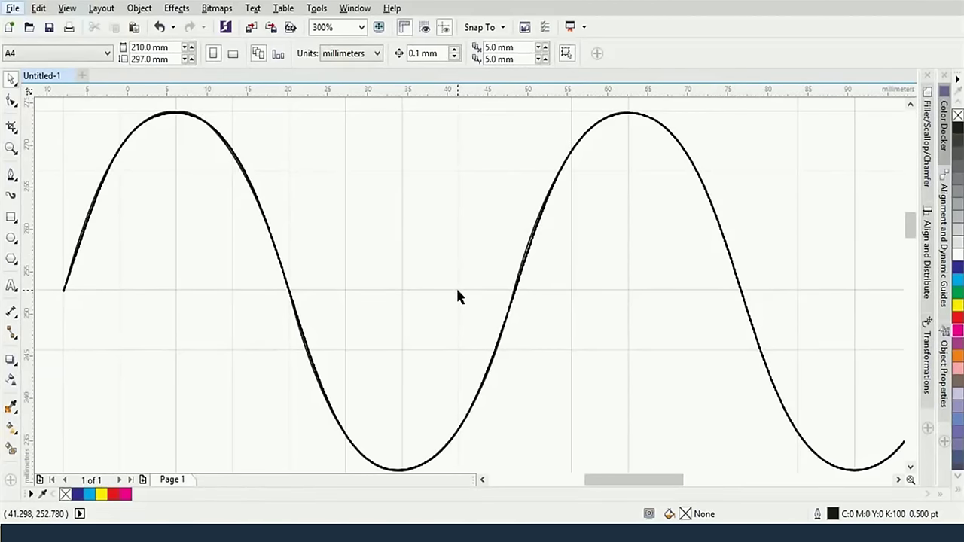
{"action": "scroll", "coordinate": [457, 292], "scroll_direction": "right", "scroll_amount": 2}
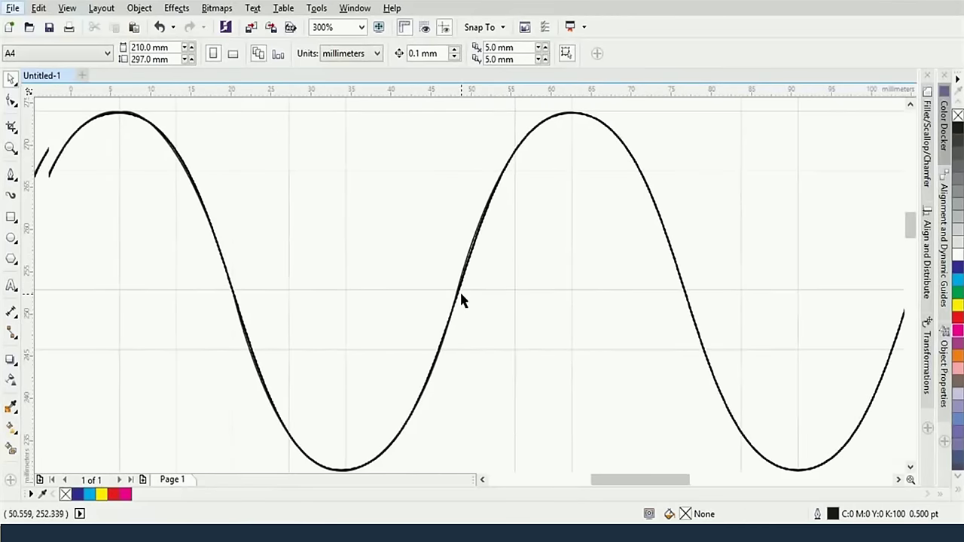
{"action": "scroll", "coordinate": [461, 295], "scroll_direction": "left", "scroll_amount": 3}
{"action": "scroll", "coordinate": [461, 294], "scroll_direction": "right", "scroll_amount": 2}
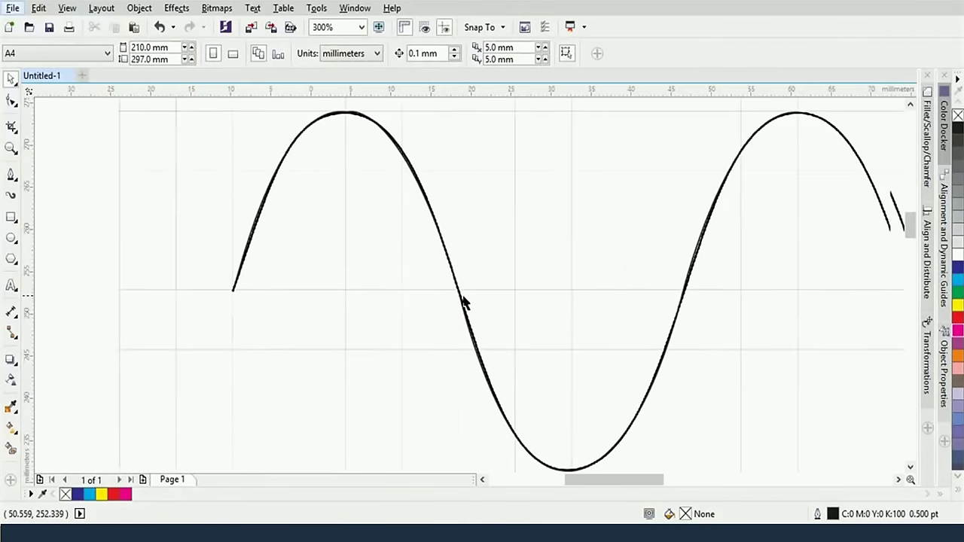
{"action": "scroll", "coordinate": [464, 302], "scroll_direction": "right", "scroll_amount": 4}
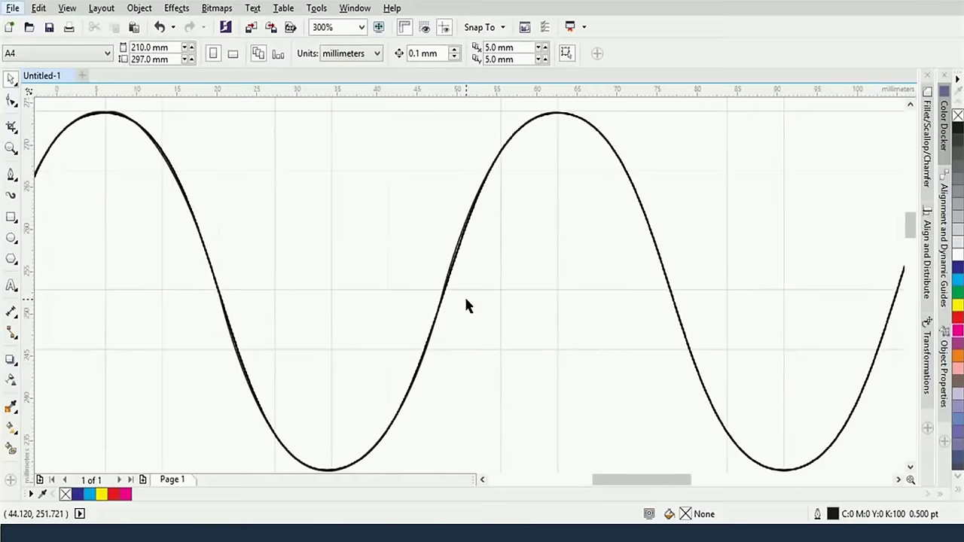
{"action": "scroll", "coordinate": [465, 305], "scroll_direction": "up", "scroll_amount": 1}
{"action": "scroll", "coordinate": [465, 304], "scroll_direction": "down", "scroll_amount": 3}
{"action": "scroll", "coordinate": [468, 310], "scroll_direction": "up", "scroll_amount": 1}
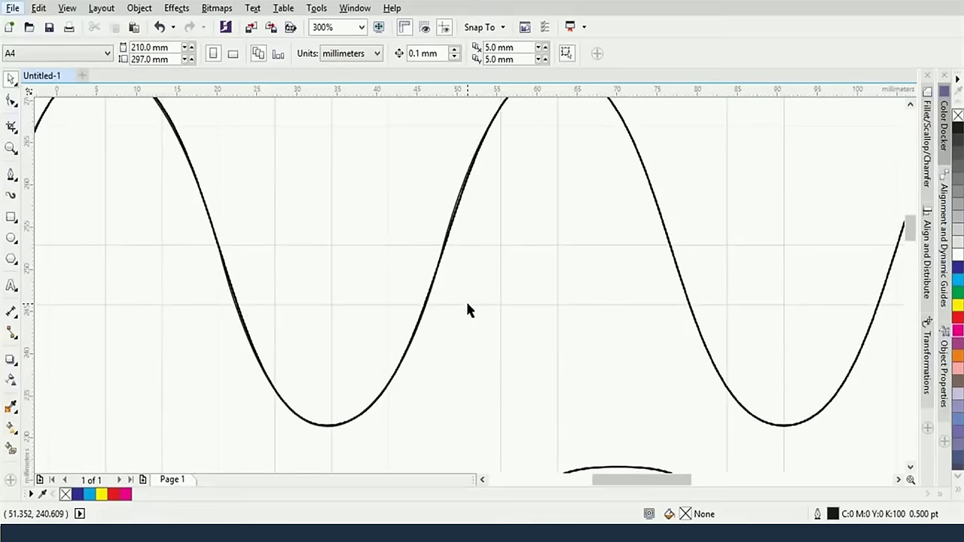
{"action": "key", "text": "z"}
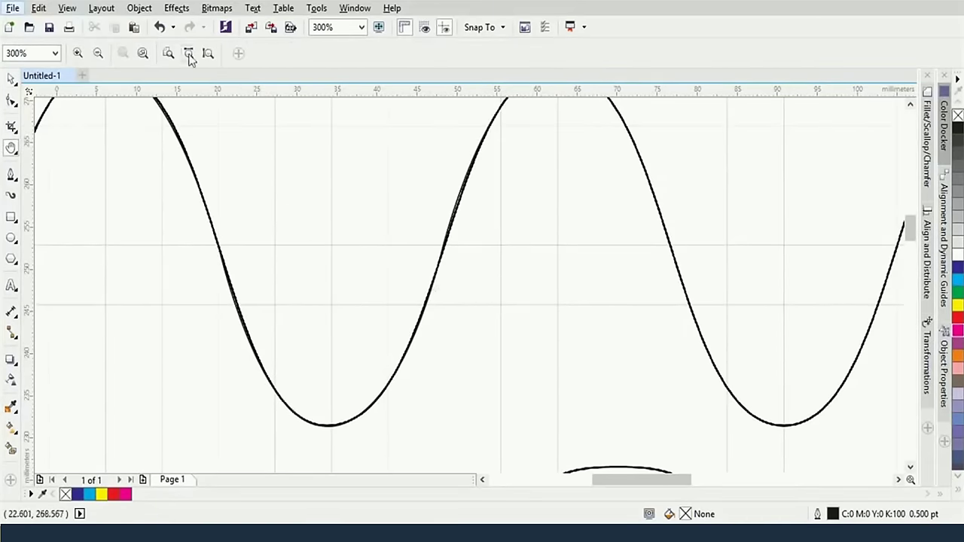
{"action": "left_click", "coordinate": [11, 149]}
{"action": "left_click_drag", "start_coordinate": [584, 226], "coordinate": [441, 276]}
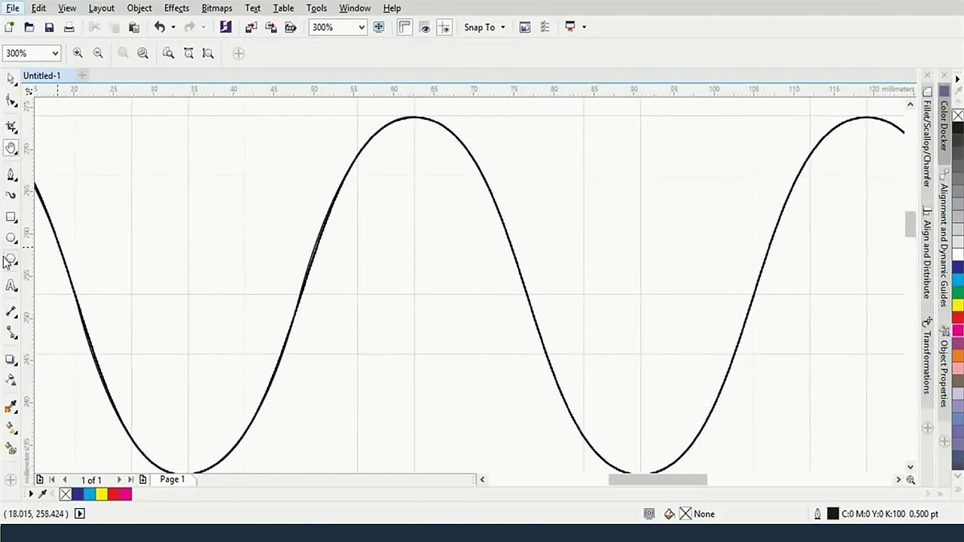
{"action": "left_click", "coordinate": [11, 174]}
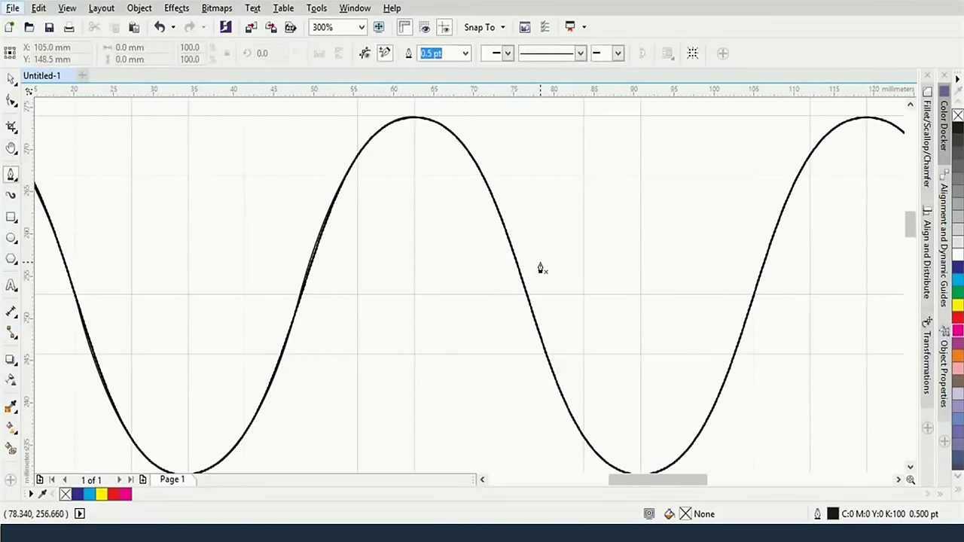
{"action": "left_click_drag", "start_coordinate": [536, 261], "coordinate": [427, 256]}
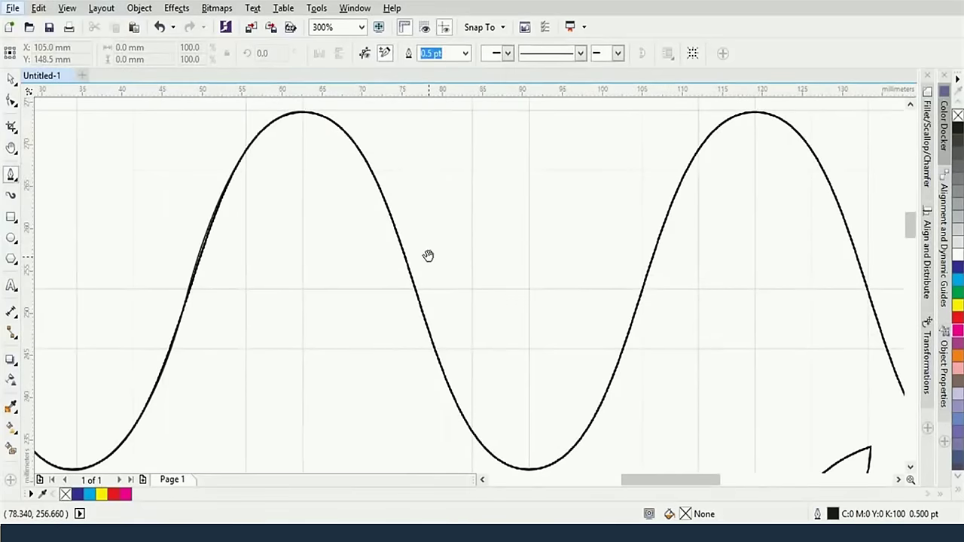
{"action": "scroll", "coordinate": [429, 258], "scroll_direction": "down", "scroll_amount": 2}
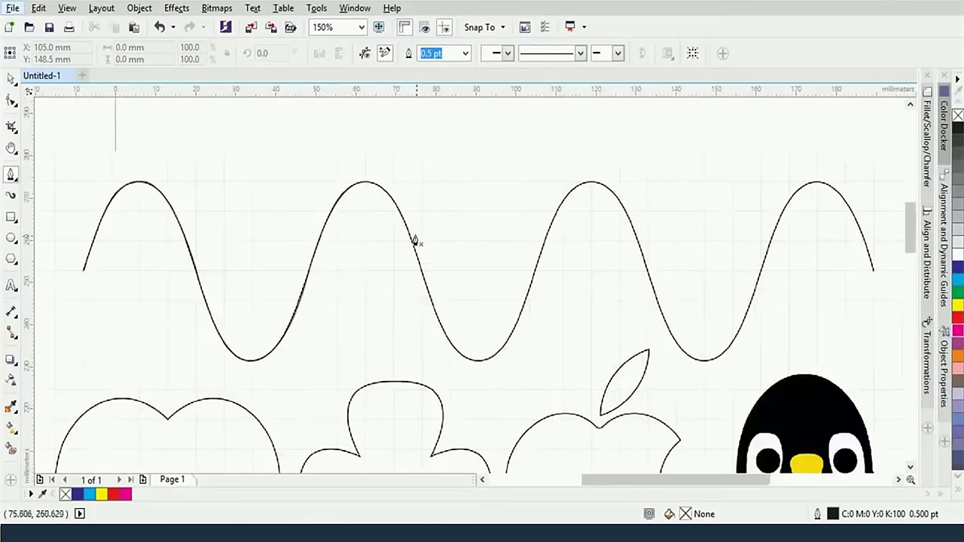
Continue the Bezier trace from the peak node down through the next trough and up to the third peak
{"action": "left_click", "coordinate": [367, 182]}
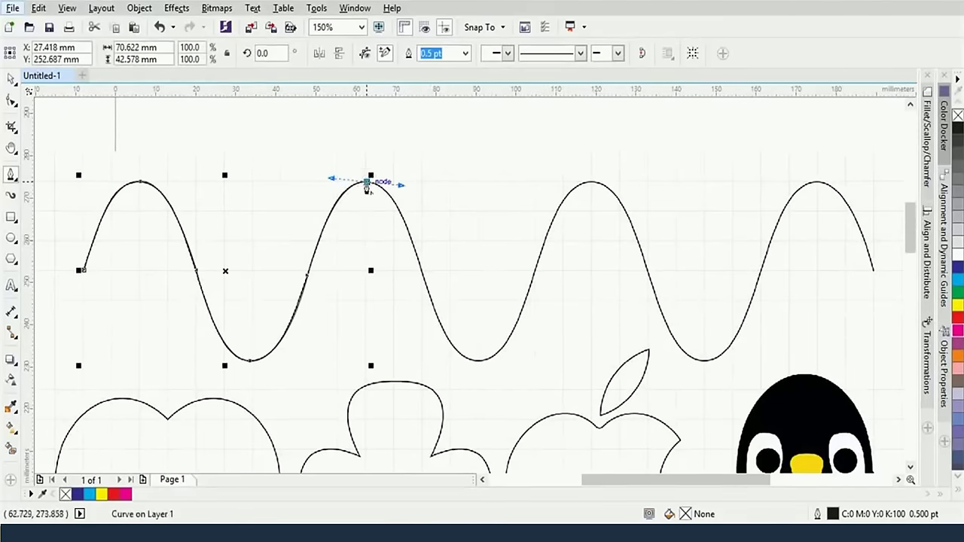
{"action": "left_click_drag", "start_coordinate": [419, 269], "coordinate": [441, 360]}
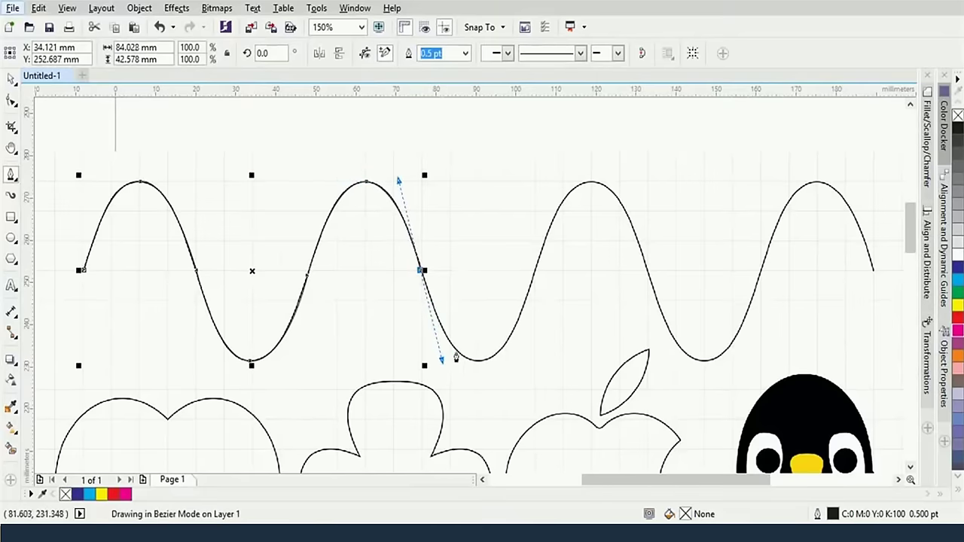
{"action": "left_click", "coordinate": [421, 277]}
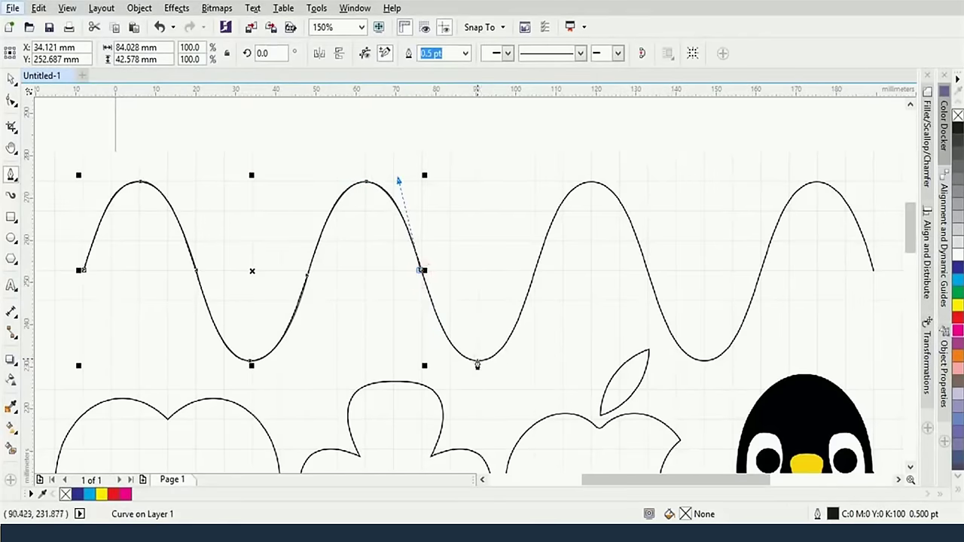
{"action": "left_click_drag", "start_coordinate": [477, 363], "coordinate": [507, 361]}
{"action": "left_click_drag", "start_coordinate": [530, 284], "coordinate": [630, 185]}
{"action": "left_click", "coordinate": [593, 181]}
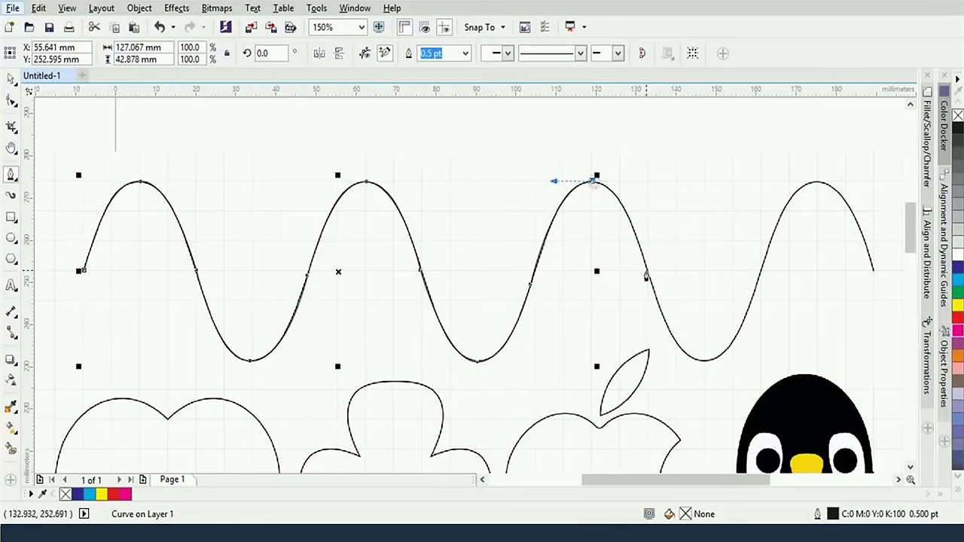
Carry the trace down past the third peak, through the last trough, to the wave's right end
{"action": "left_click_drag", "start_coordinate": [644, 268], "coordinate": [737, 352]}
{"action": "left_click", "coordinate": [645, 268]}
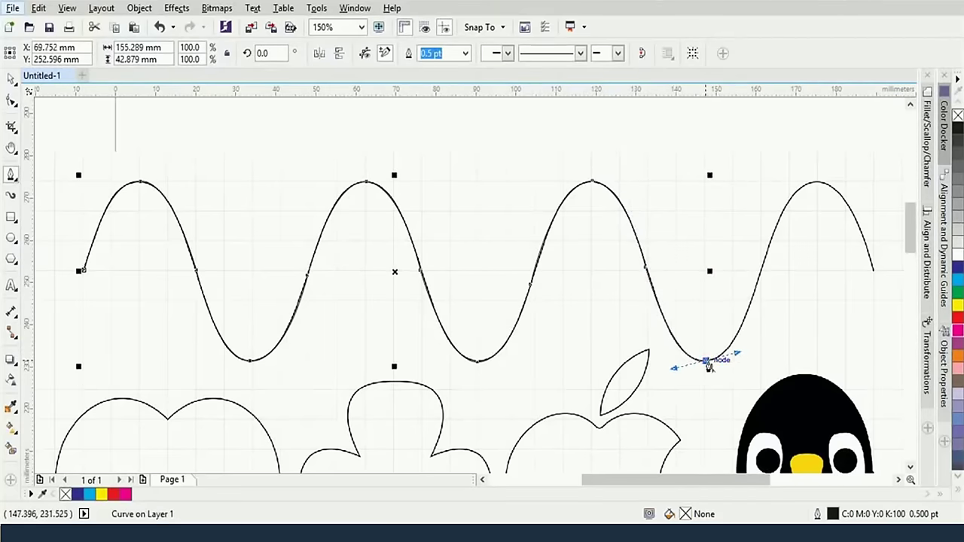
{"action": "left_click_drag", "start_coordinate": [760, 270], "coordinate": [852, 183]}
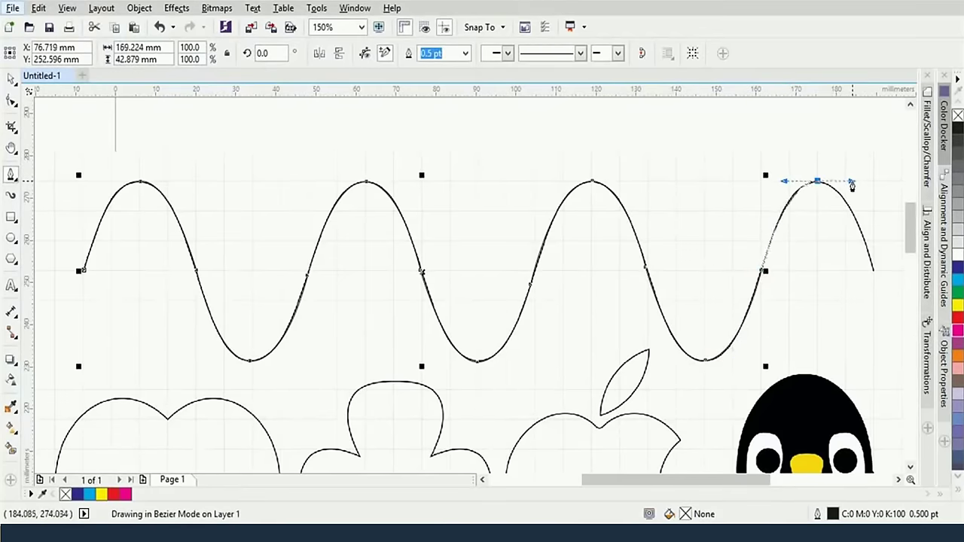
{"action": "scroll", "coordinate": [851, 183], "scroll_direction": "right", "scroll_amount": 5}
{"action": "left_click_drag", "start_coordinate": [730, 268], "coordinate": [744, 348]}
{"action": "left_click", "coordinate": [730, 269]}
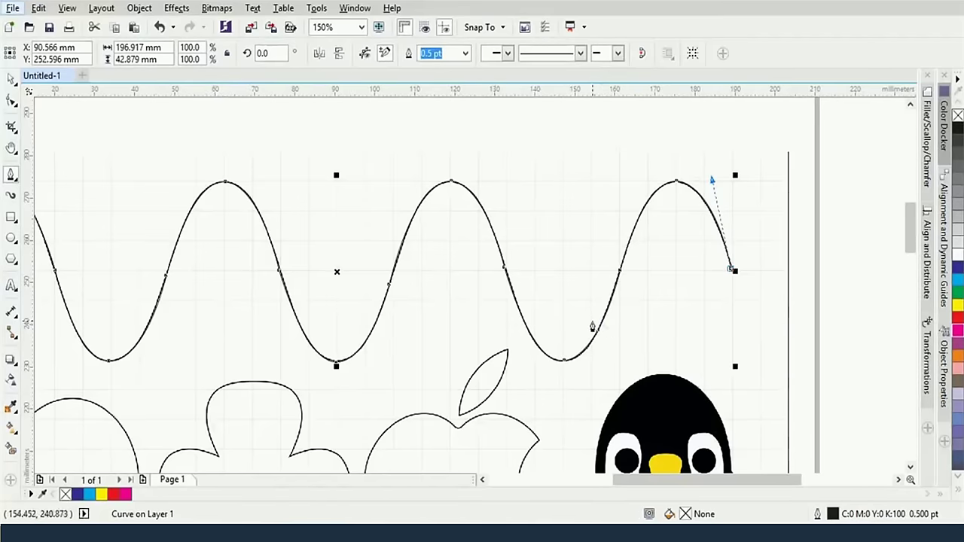
{"action": "scroll", "coordinate": [372, 299], "scroll_direction": "down", "scroll_amount": 2}
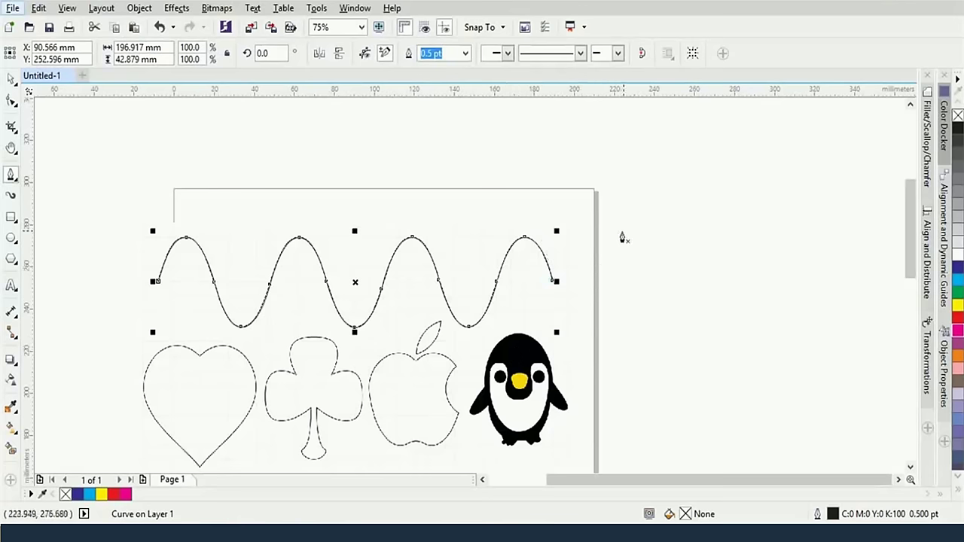
Sketch a looping freeform curve right of the page and close it on its starting node
{"action": "left_click_drag", "start_coordinate": [687, 299], "coordinate": [721, 319]}
{"action": "left_click_drag", "start_coordinate": [712, 386], "coordinate": [645, 400]}
{"action": "mouse_move", "coordinate": [652, 229]}
{"action": "left_mouse_down"}
{"action": "mouse_move", "coordinate": [723, 250]}
{"action": "mouse_move", "coordinate": [709, 241]}
{"action": "left_mouse_up"}
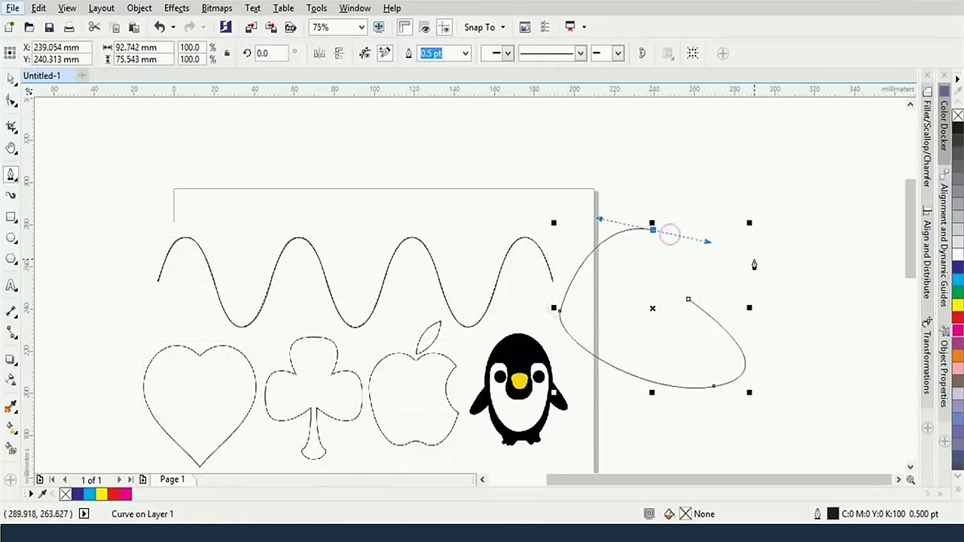
{"action": "key", "text": "Escape"}
{"action": "left_click", "coordinate": [744, 263]}
{"action": "left_click_drag", "start_coordinate": [815, 333], "coordinate": [800, 355]}
{"action": "left_click", "coordinate": [776, 406]}
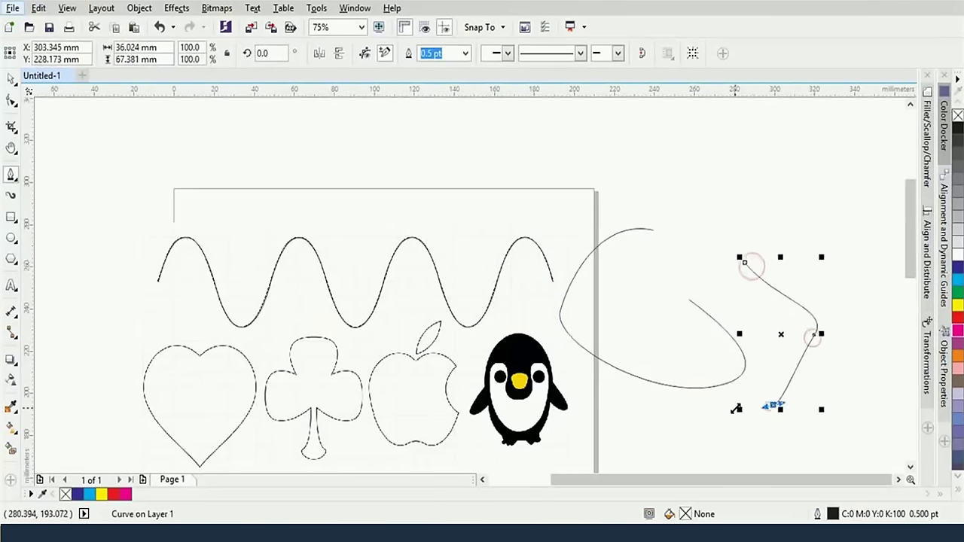
{"action": "left_click_drag", "start_coordinate": [656, 249], "coordinate": [803, 165]}
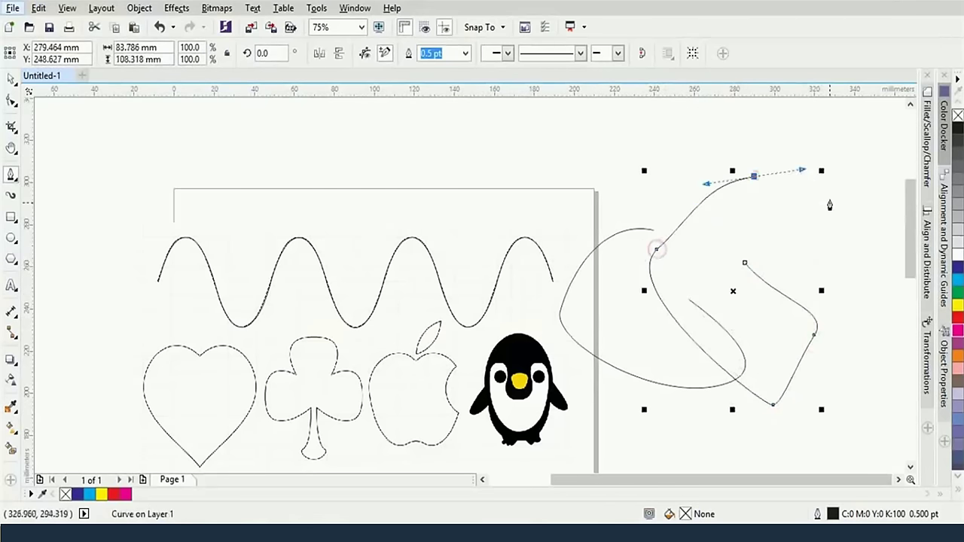
{"action": "left_click_drag", "start_coordinate": [829, 202], "coordinate": [820, 233]}
{"action": "left_click", "coordinate": [744, 264]}
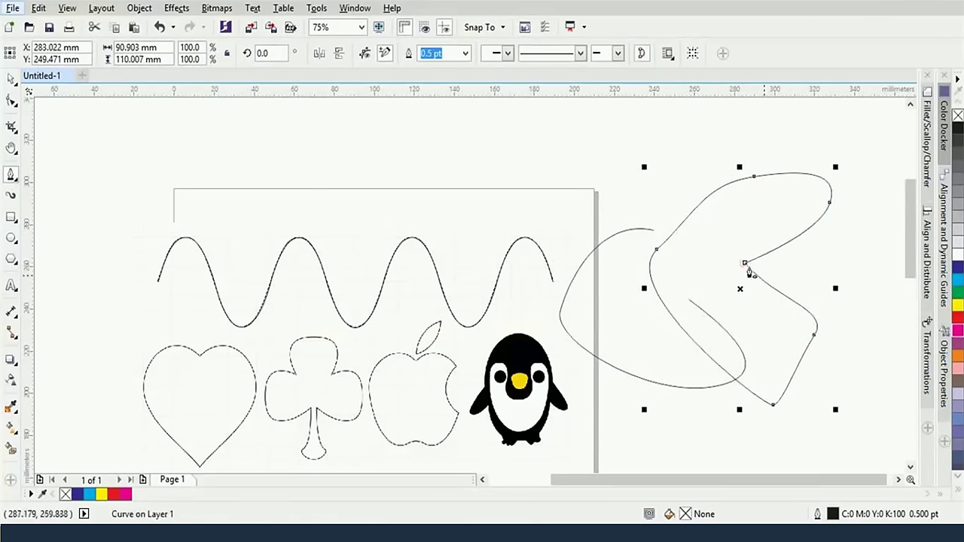
{"action": "left_click_drag", "start_coordinate": [578, 172], "coordinate": [630, 175]}
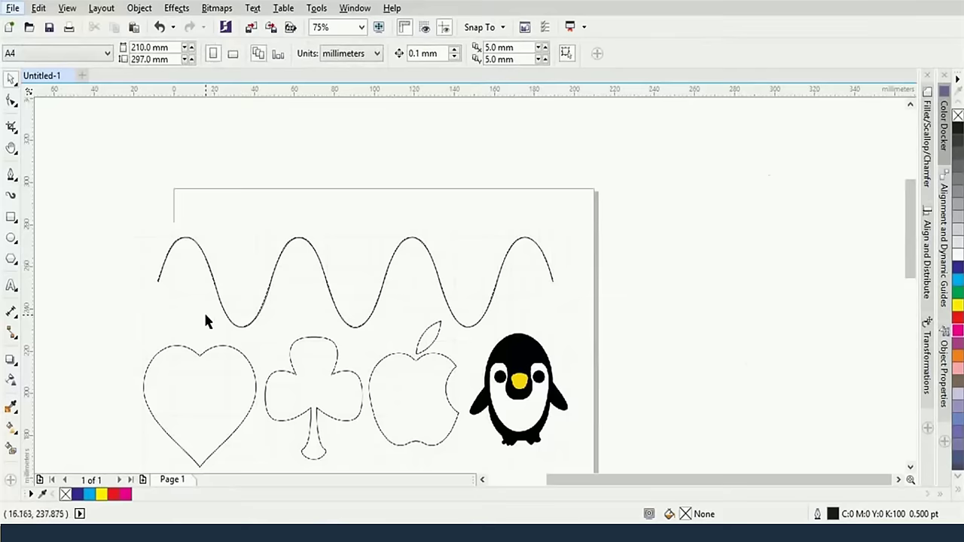
{"action": "scroll", "coordinate": [206, 319], "scroll_direction": "up", "scroll_amount": 1}
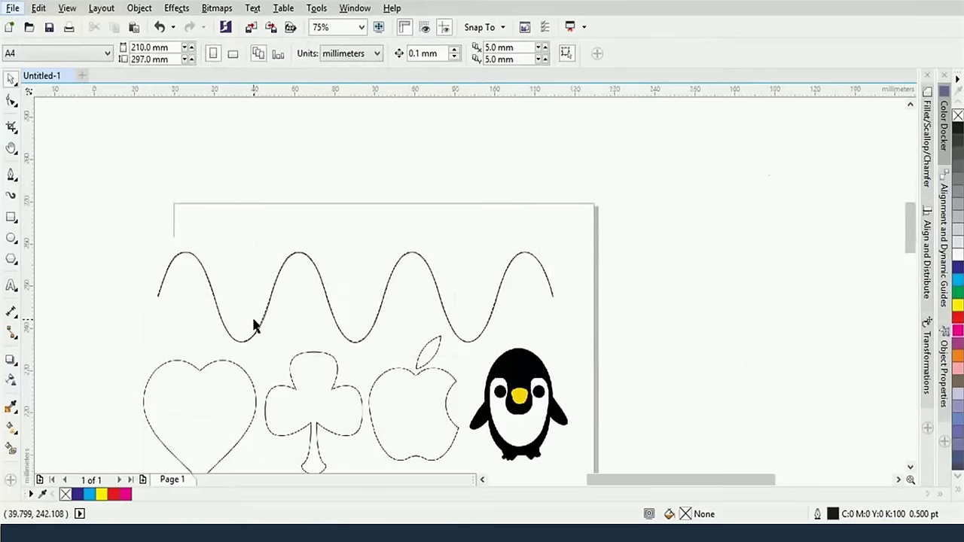
Zoom in on the wave peaks and select the traced curve to compare it with the original
{"action": "scroll", "coordinate": [254, 326], "scroll_direction": "up", "scroll_amount": 3}
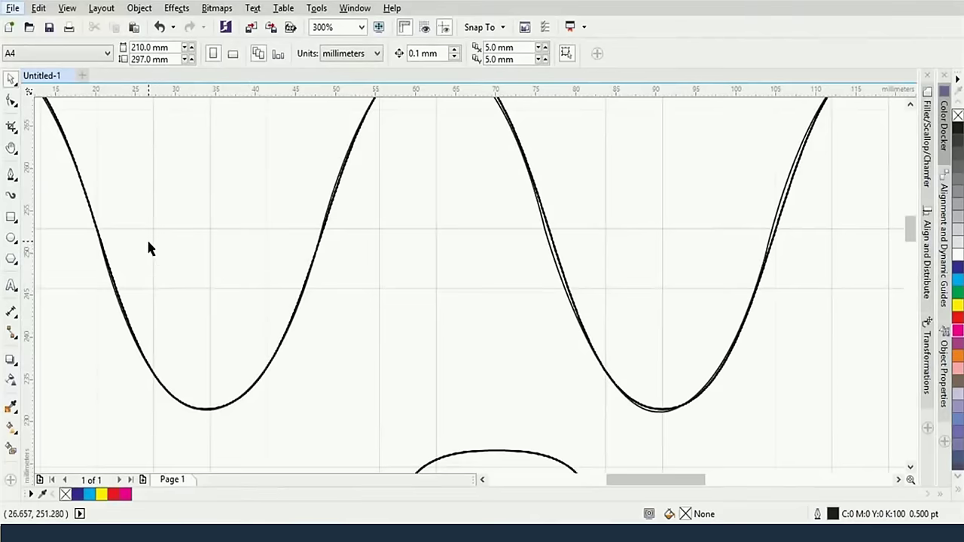
{"action": "left_click_drag", "start_coordinate": [149, 248], "coordinate": [490, 334]}
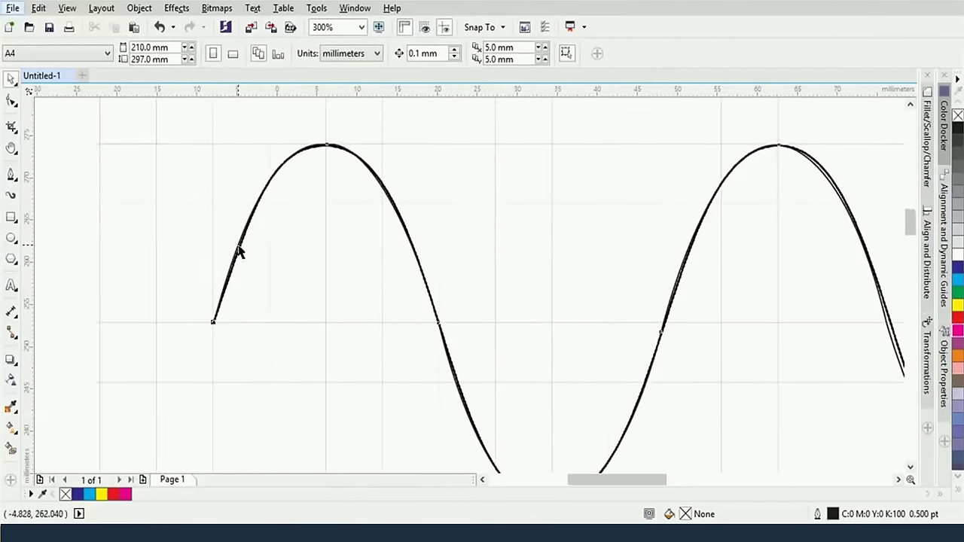
{"action": "left_click", "coordinate": [239, 253]}
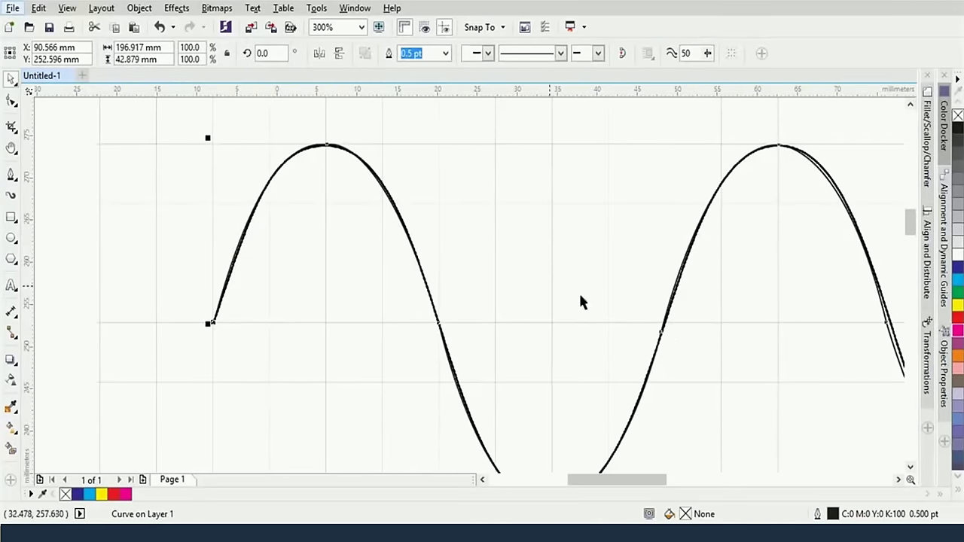
{"action": "scroll", "coordinate": [369, 331], "scroll_direction": "up", "scroll_amount": 2}
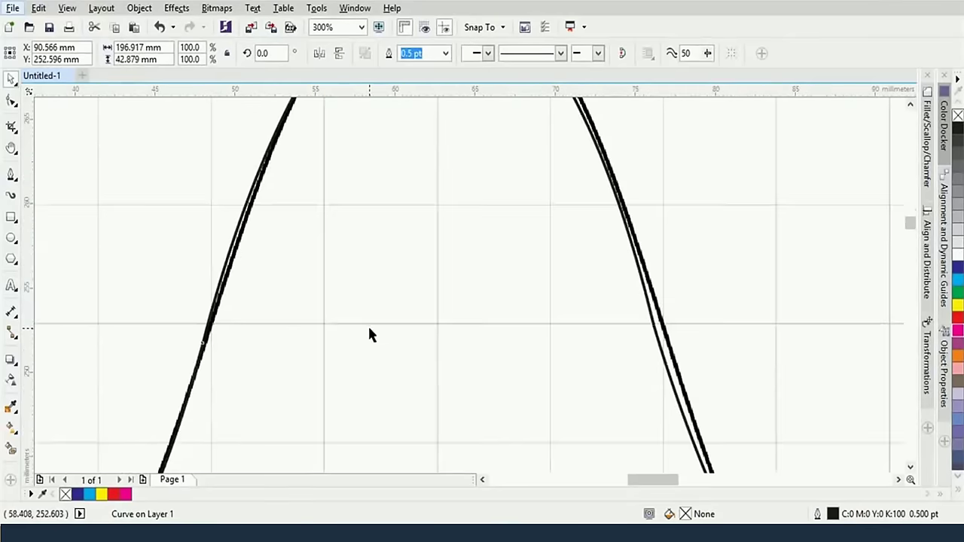
{"action": "scroll", "coordinate": [649, 345], "scroll_direction": "down", "scroll_amount": 2}
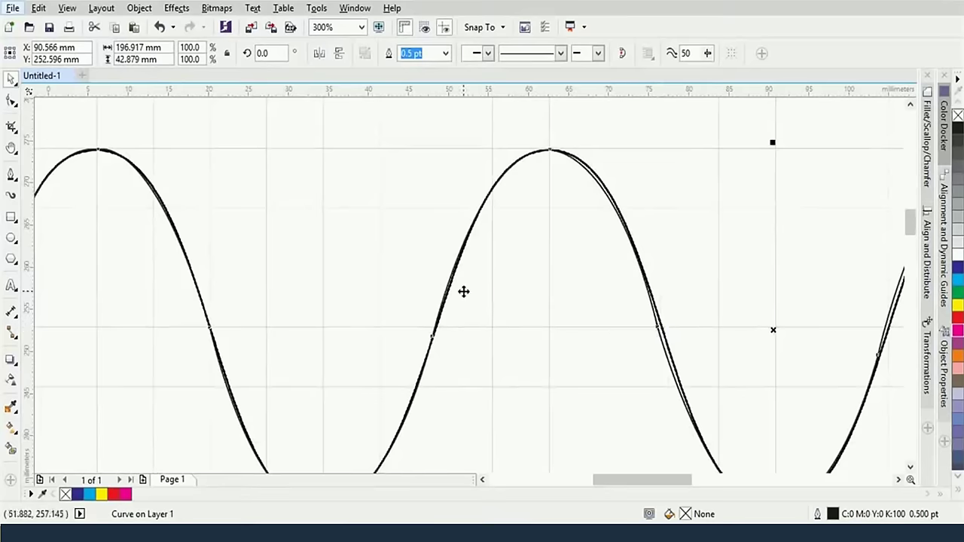
With the Shape tool, move the node below the second peak and its handle onto the original wave
{"action": "left_click", "coordinate": [12, 102]}
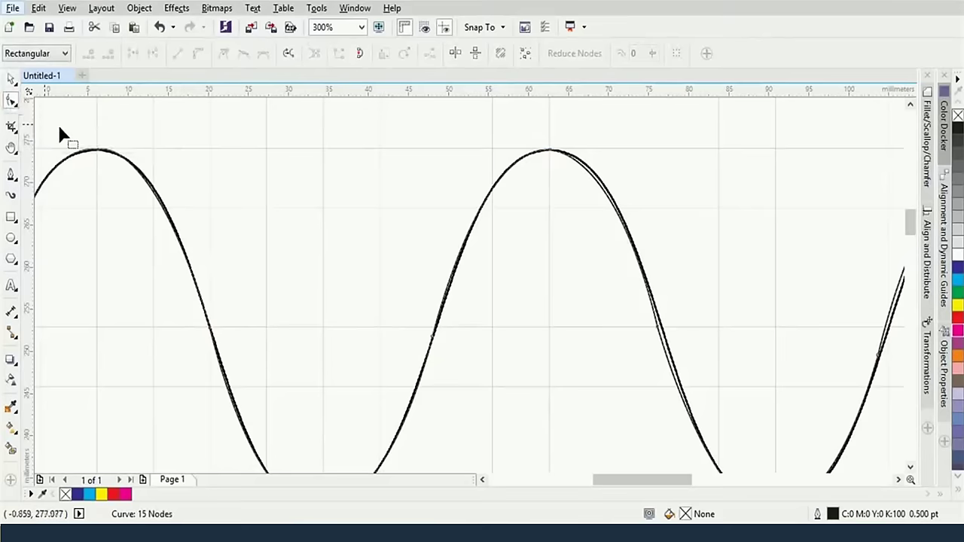
{"action": "left_click", "coordinate": [610, 203]}
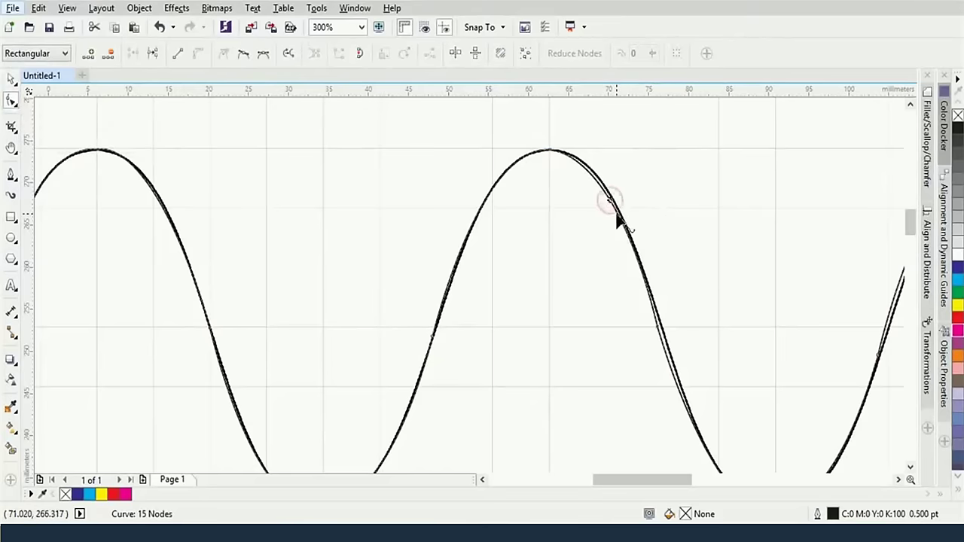
{"action": "key", "text": "space"}
{"action": "left_click", "coordinate": [467, 243]}
{"action": "left_click", "coordinate": [11, 103]}
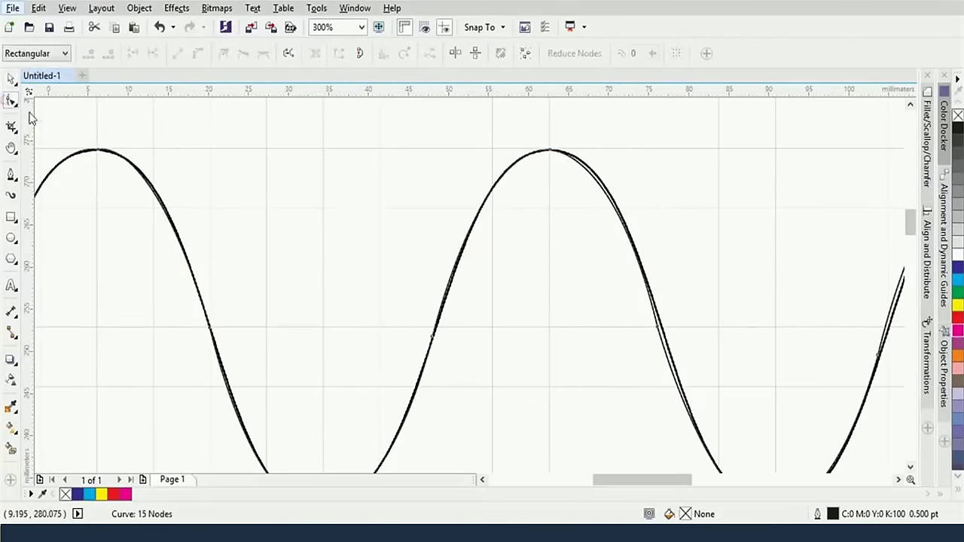
{"action": "left_click", "coordinate": [658, 329]}
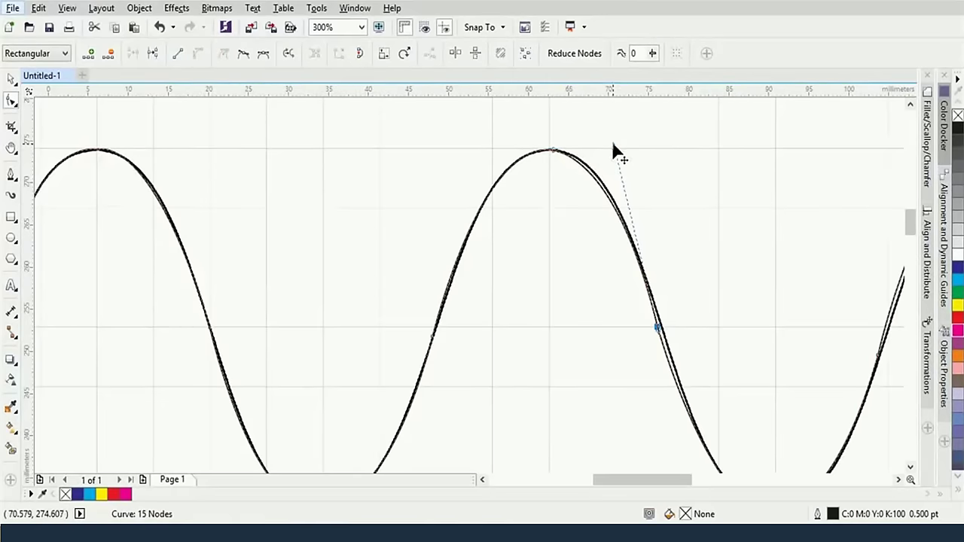
{"action": "left_click_drag", "start_coordinate": [614, 146], "coordinate": [621, 142]}
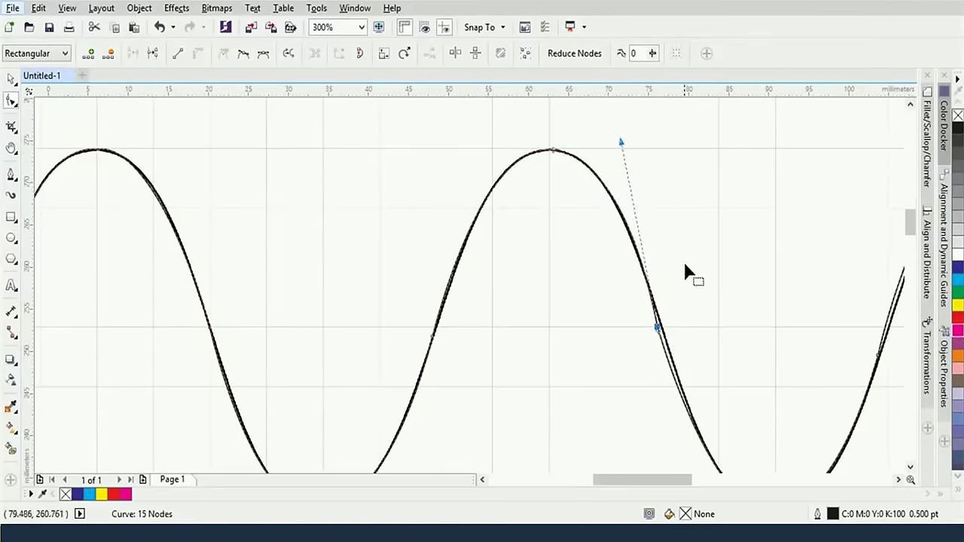
{"action": "scroll", "coordinate": [685, 265], "scroll_direction": "down", "scroll_amount": 2}
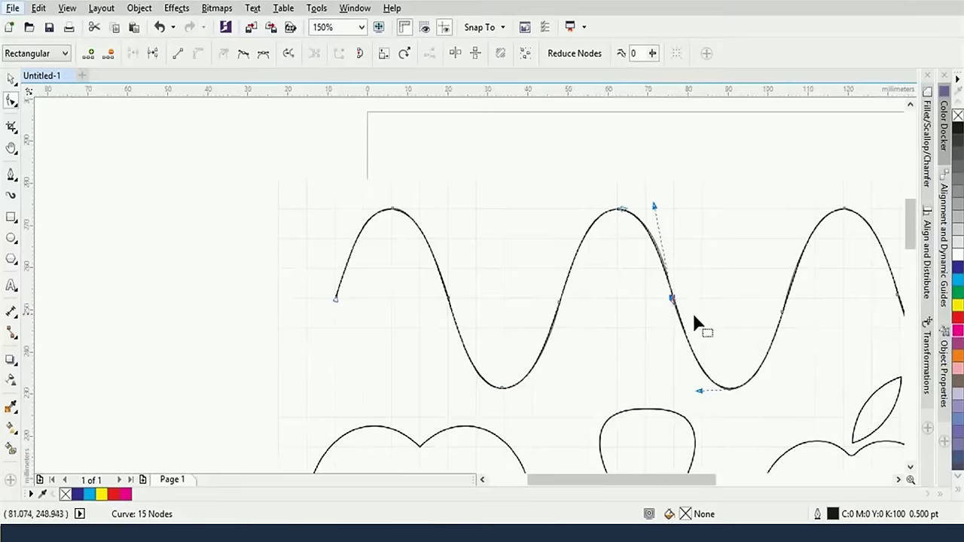
{"action": "scroll", "coordinate": [690, 299], "scroll_direction": "up", "scroll_amount": 2}
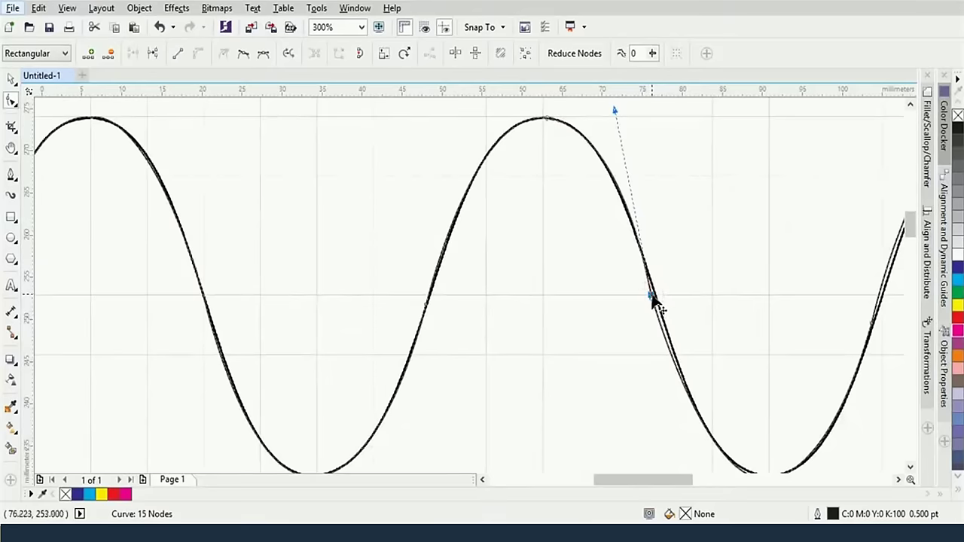
{"action": "left_click_drag", "start_coordinate": [655, 297], "coordinate": [659, 304]}
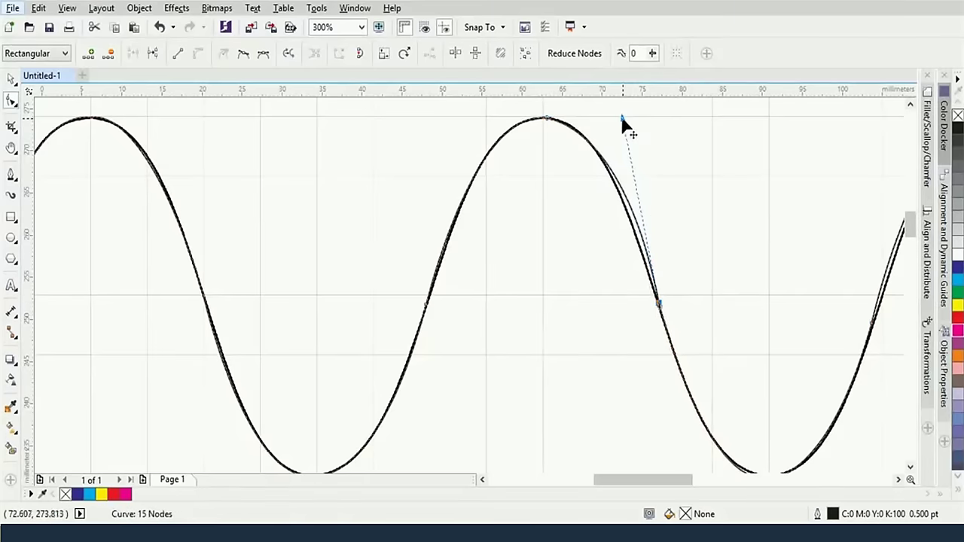
{"action": "left_click_drag", "start_coordinate": [624, 123], "coordinate": [601, 148]}
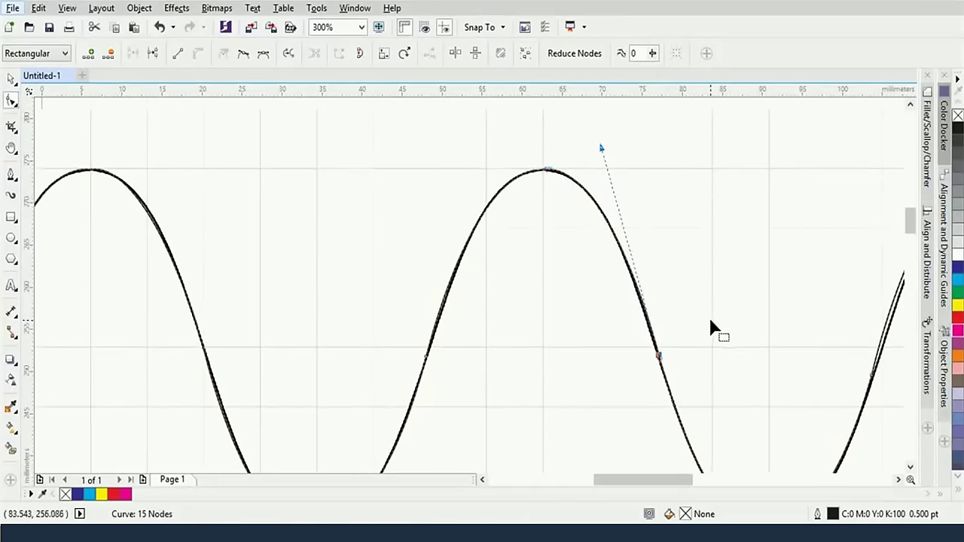
{"action": "scroll", "coordinate": [801, 351], "scroll_direction": "down", "scroll_amount": 2}
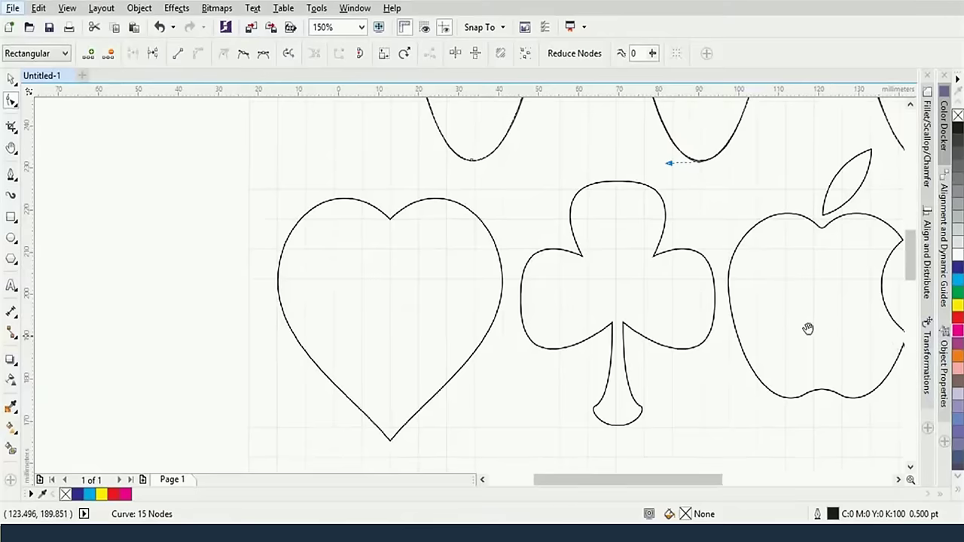
Start a Bezier trace at the heart's top notch and run it around the right lobe to the bottom tip
{"action": "left_click_drag", "start_coordinate": [746, 329], "coordinate": [715, 322]}
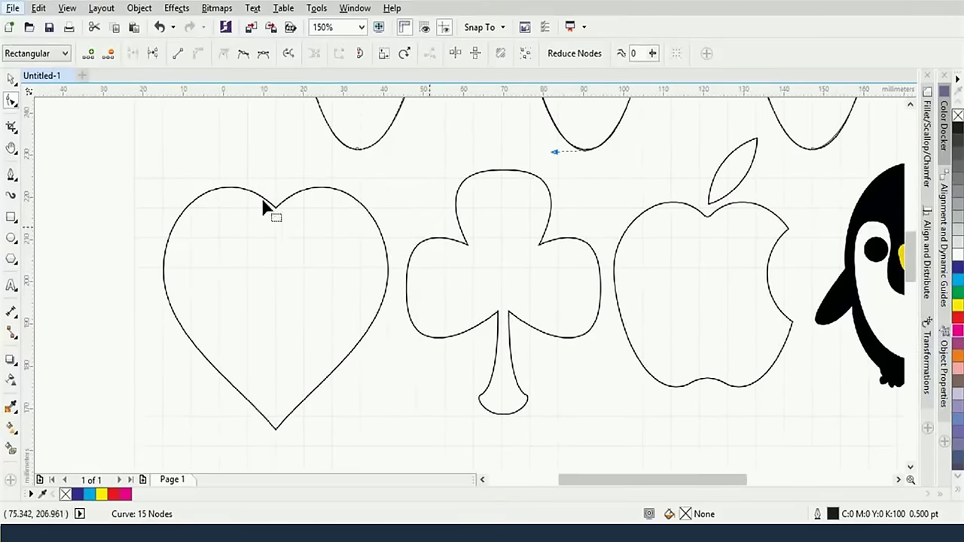
{"action": "left_click", "coordinate": [11, 174]}
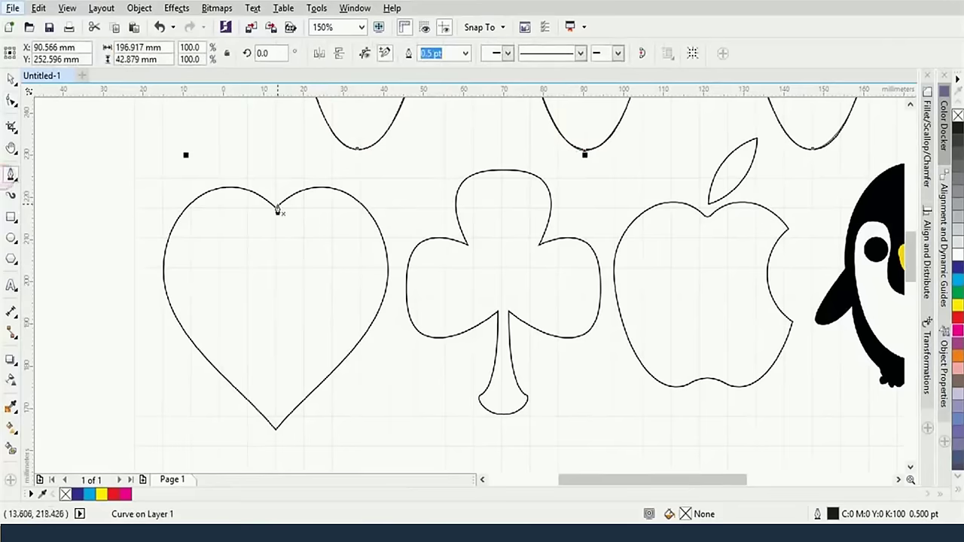
{"action": "left_click_drag", "start_coordinate": [277, 208], "coordinate": [345, 147]}
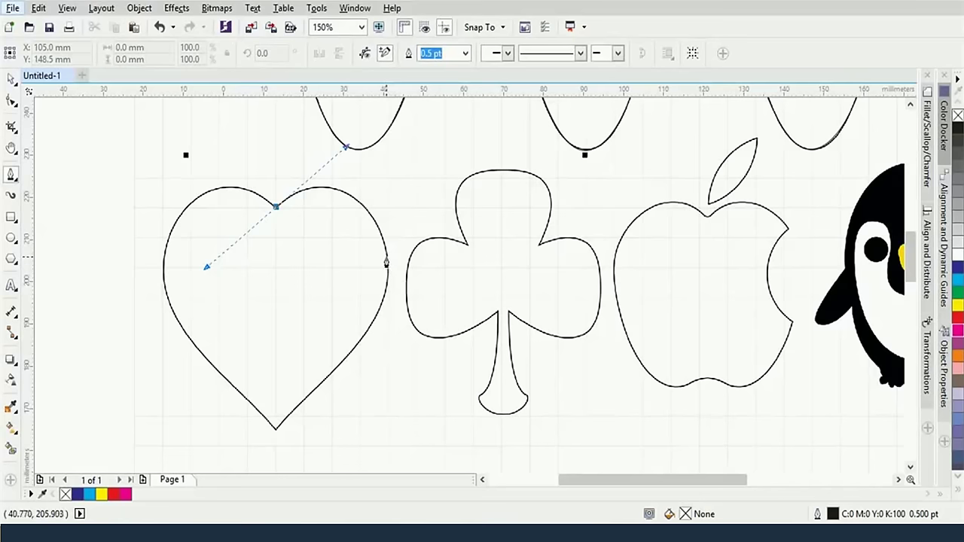
{"action": "left_click_drag", "start_coordinate": [385, 259], "coordinate": [383, 279]}
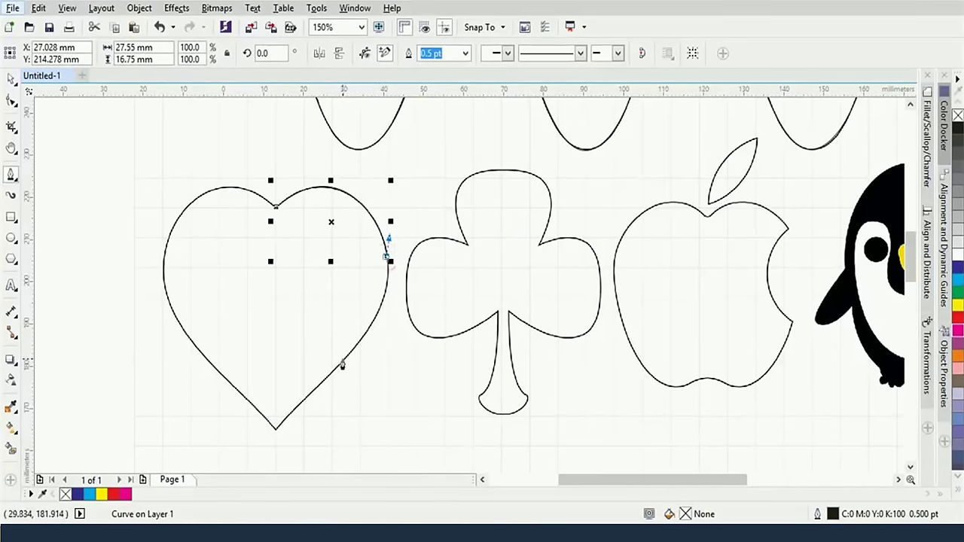
{"action": "left_click_drag", "start_coordinate": [343, 362], "coordinate": [284, 434]}
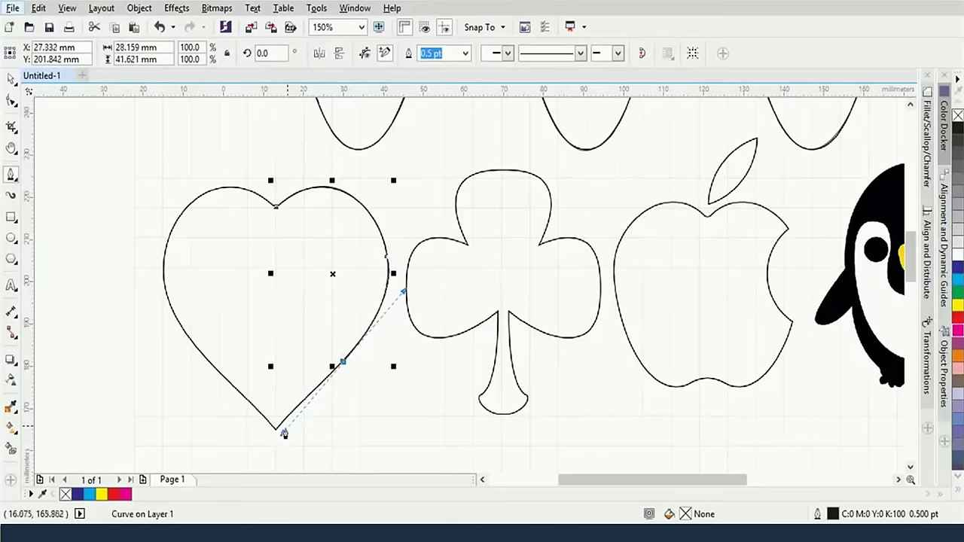
{"action": "left_click", "coordinate": [342, 364]}
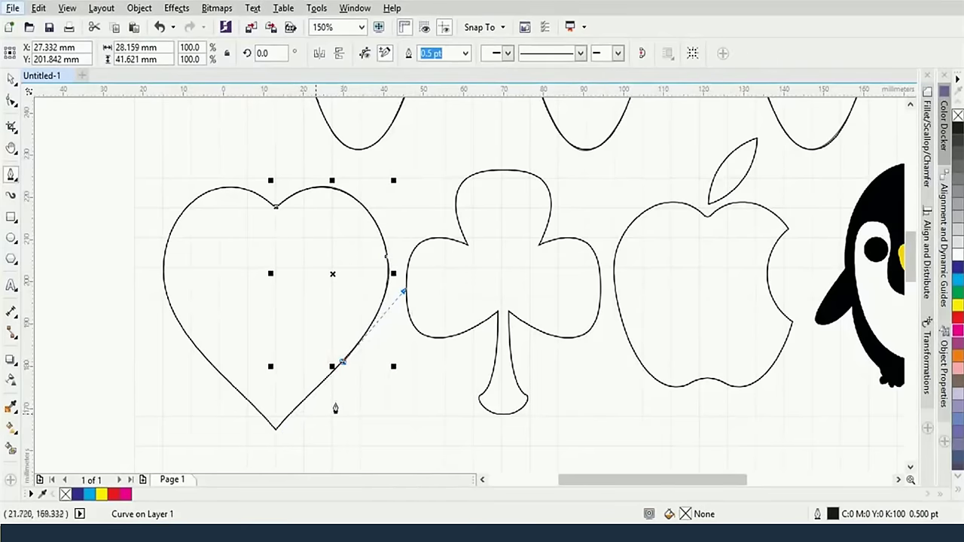
{"action": "left_click", "coordinate": [276, 433]}
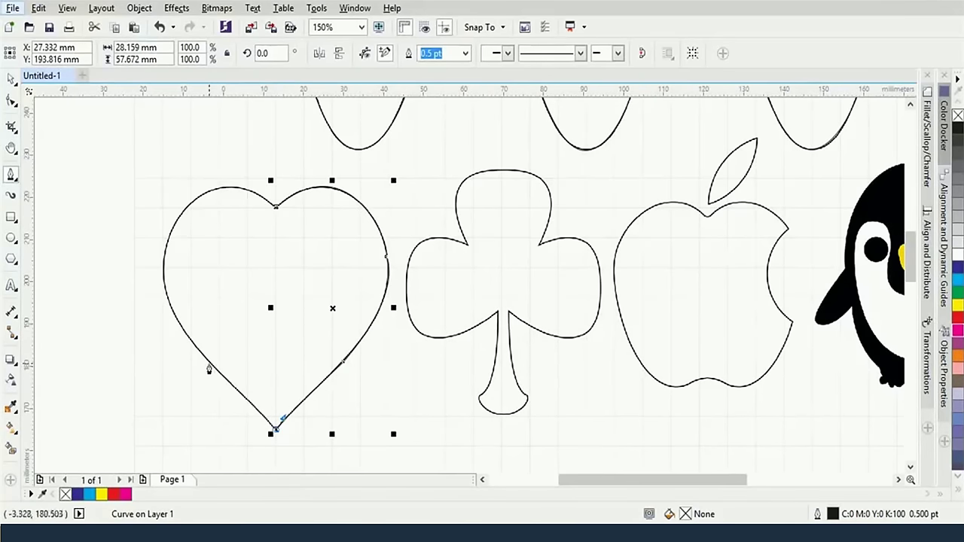
Trace up the heart's left lobe, close the path at the top notch, and fill it dark blue
{"action": "left_click_drag", "start_coordinate": [189, 341], "coordinate": [137, 289]}
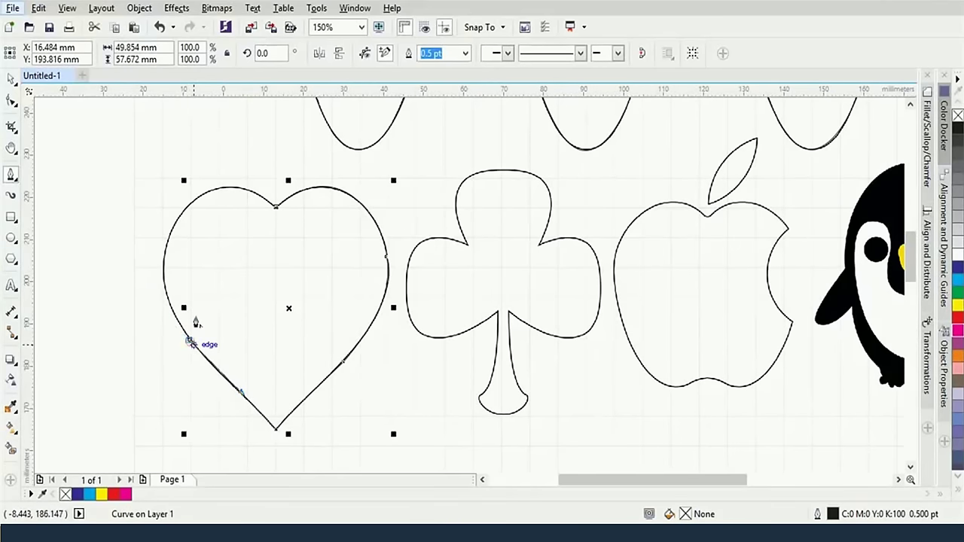
{"action": "left_click", "coordinate": [188, 340]}
{"action": "left_click_drag", "start_coordinate": [201, 193], "coordinate": [279, 131]}
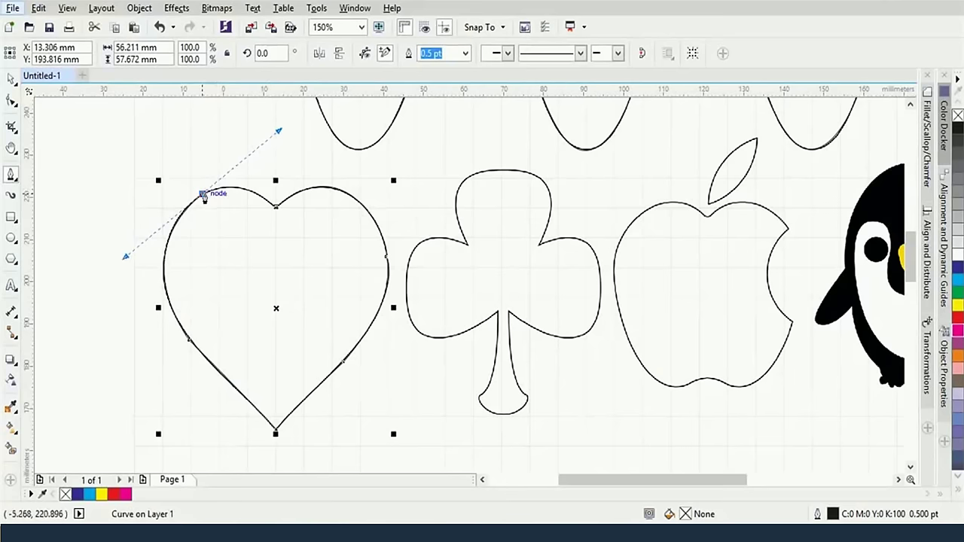
{"action": "double_click", "coordinate": [202, 194]}
{"action": "left_click", "coordinate": [276, 207]}
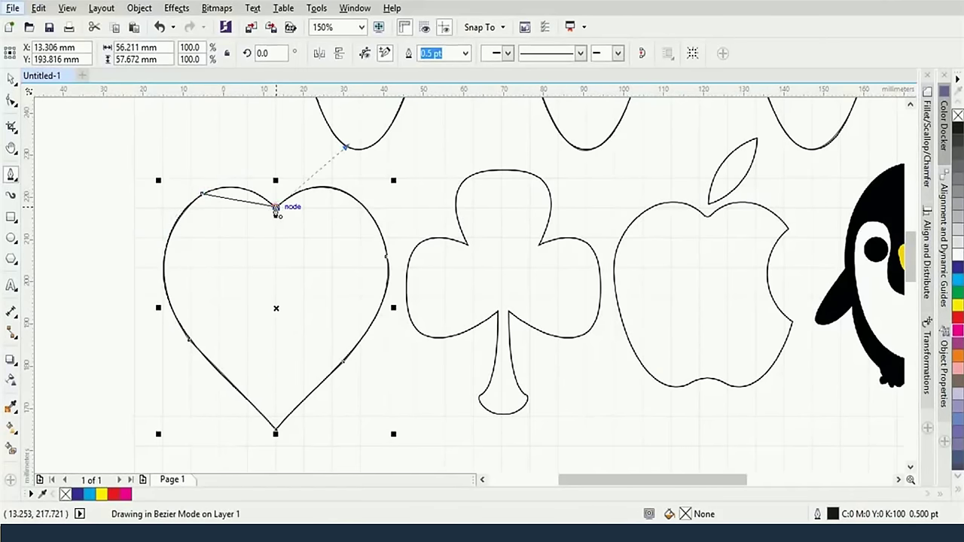
{"action": "left_click_drag", "start_coordinate": [277, 211], "coordinate": [238, 174]}
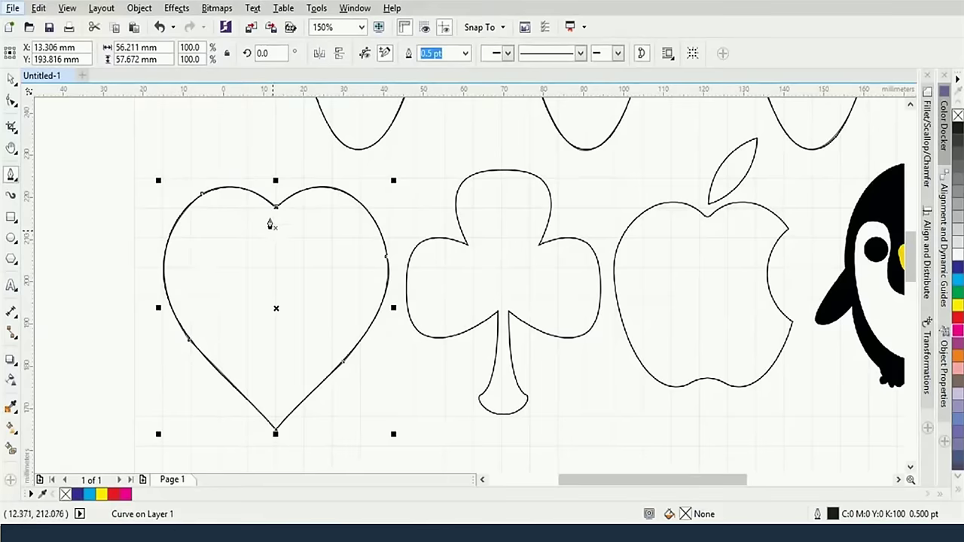
{"action": "left_click", "coordinate": [958, 265]}
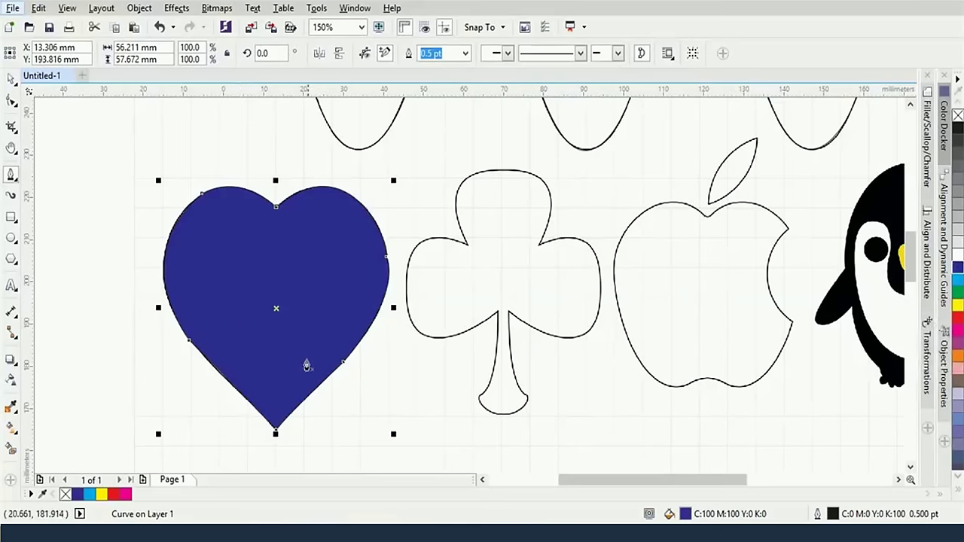
Trace the clover's upper-left edge, top and right lobe with sharp-cornered Bezier nodes
{"action": "scroll", "coordinate": [344, 276], "scroll_direction": "down", "scroll_amount": 1}
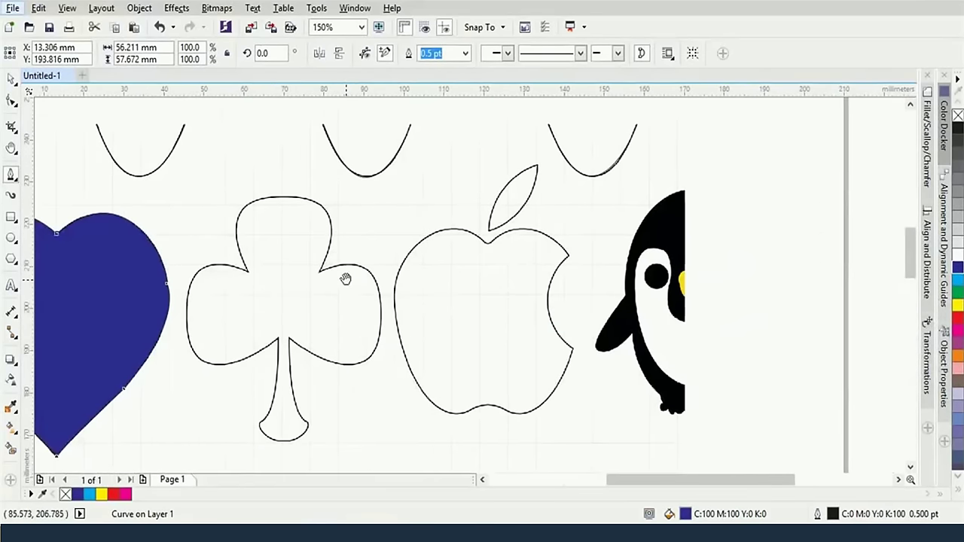
{"action": "scroll", "coordinate": [349, 268], "scroll_direction": "up", "scroll_amount": 2}
{"action": "scroll", "coordinate": [435, 254], "scroll_direction": "down", "scroll_amount": 1}
{"action": "left_click_drag", "start_coordinate": [292, 257], "coordinate": [272, 227]}
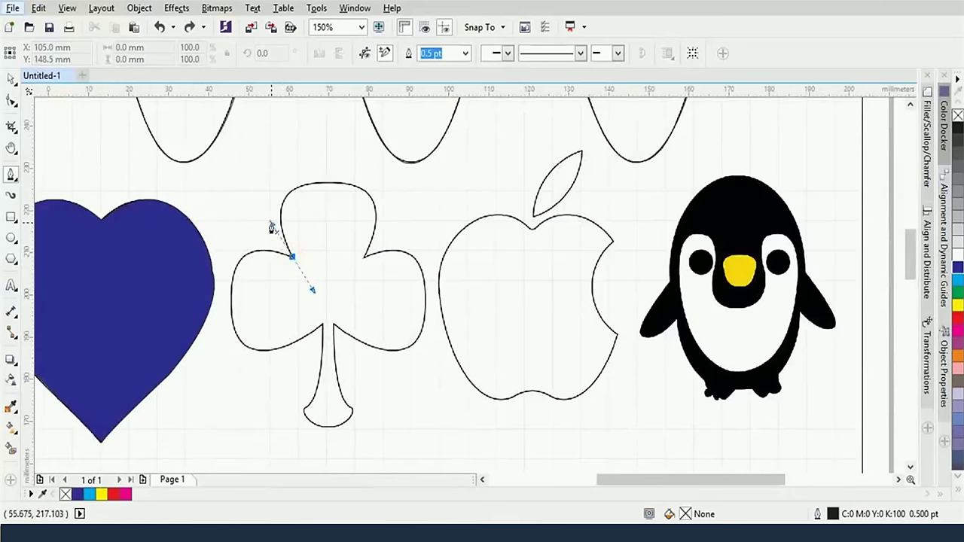
{"action": "left_click_drag", "start_coordinate": [327, 183], "coordinate": [381, 185]}
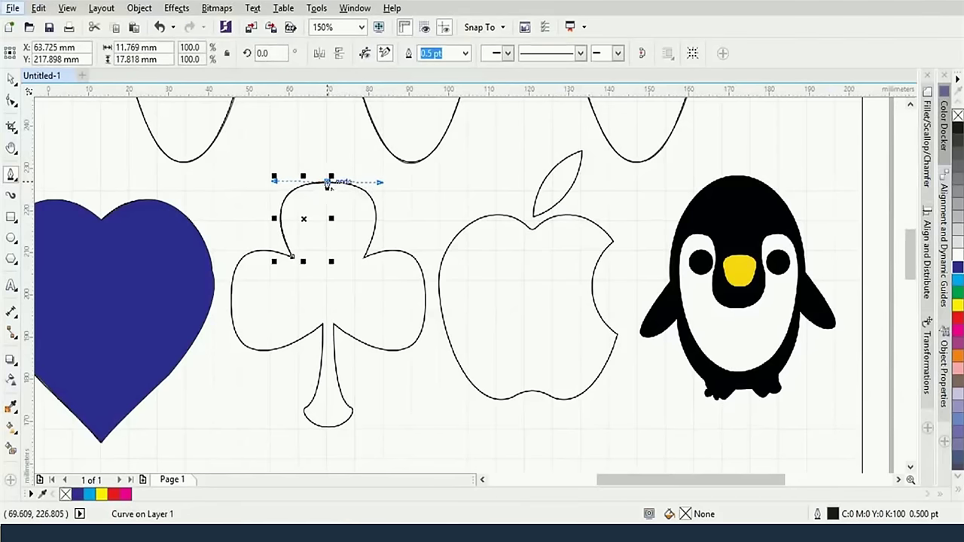
{"action": "left_click", "coordinate": [327, 182]}
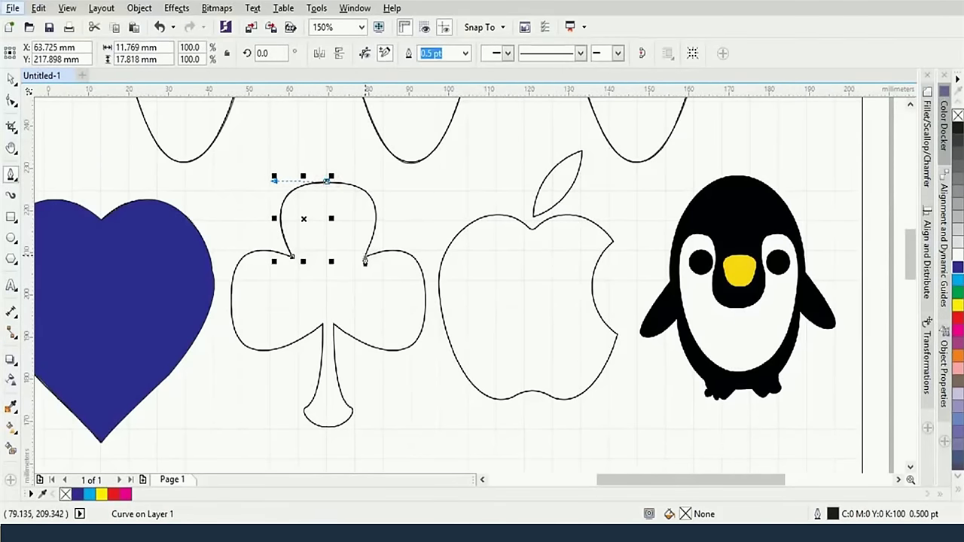
{"action": "left_click_drag", "start_coordinate": [365, 257], "coordinate": [326, 338]}
{"action": "left_click", "coordinate": [364, 256]}
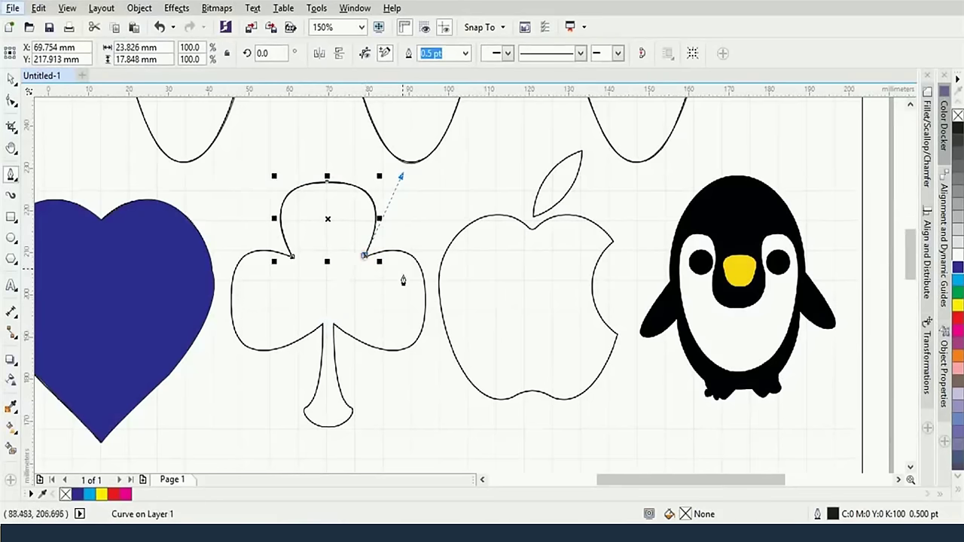
{"action": "left_click_drag", "start_coordinate": [426, 298], "coordinate": [424, 366]}
{"action": "left_click", "coordinate": [425, 298]}
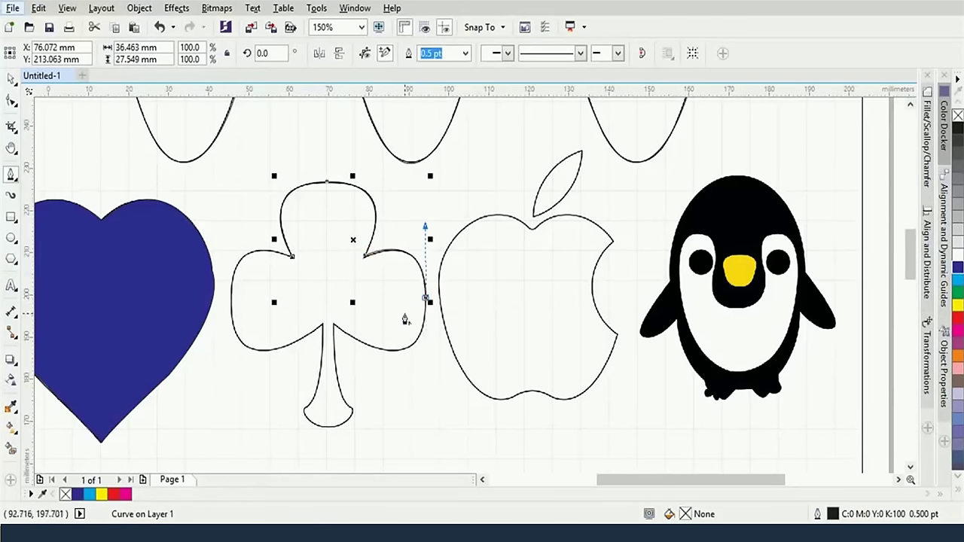
Continue the outline down the stem and around the left lobe to close it, then pan to the penguin
{"action": "left_click_drag", "start_coordinate": [332, 324], "coordinate": [238, 253]}
{"action": "left_click", "coordinate": [333, 323]}
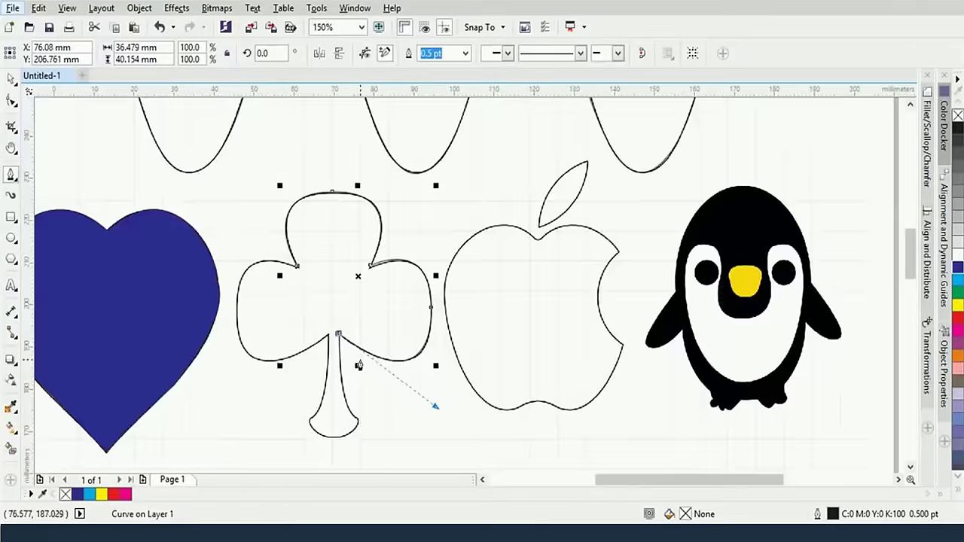
{"action": "scroll", "coordinate": [359, 365], "scroll_direction": "down", "scroll_amount": 3}
{"action": "left_click_drag", "start_coordinate": [336, 239], "coordinate": [335, 179]}
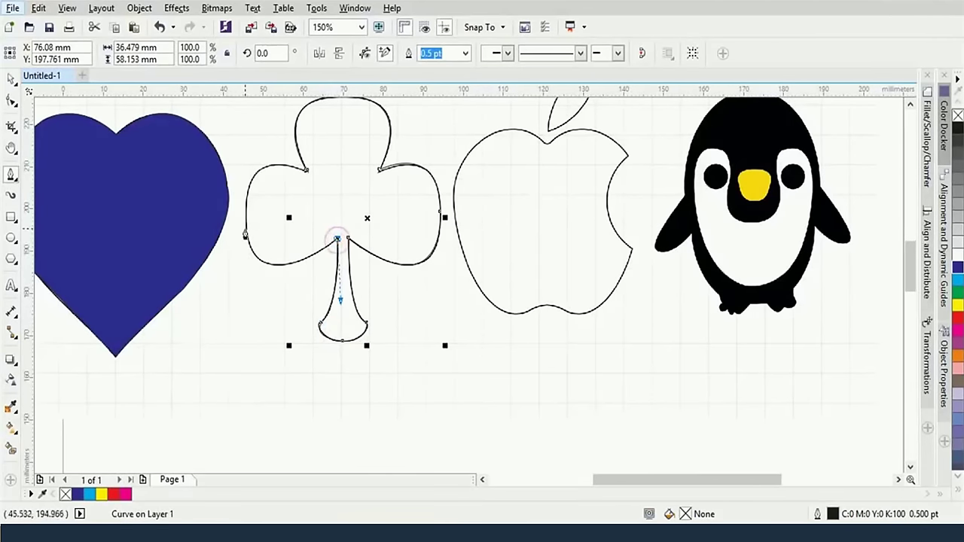
{"action": "left_click_drag", "start_coordinate": [246, 218], "coordinate": [244, 307]}
{"action": "left_click", "coordinate": [247, 218]}
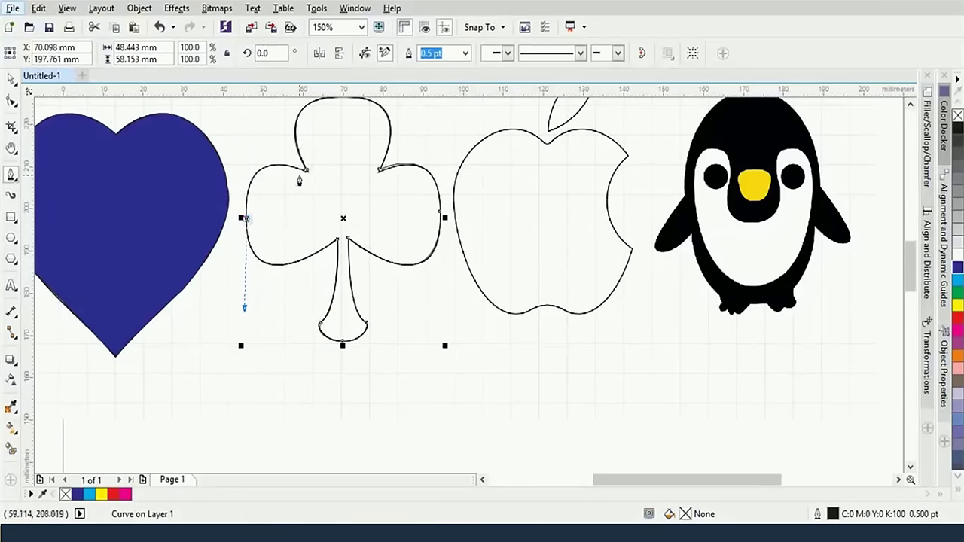
{"action": "left_click_drag", "start_coordinate": [307, 173], "coordinate": [233, 150]}
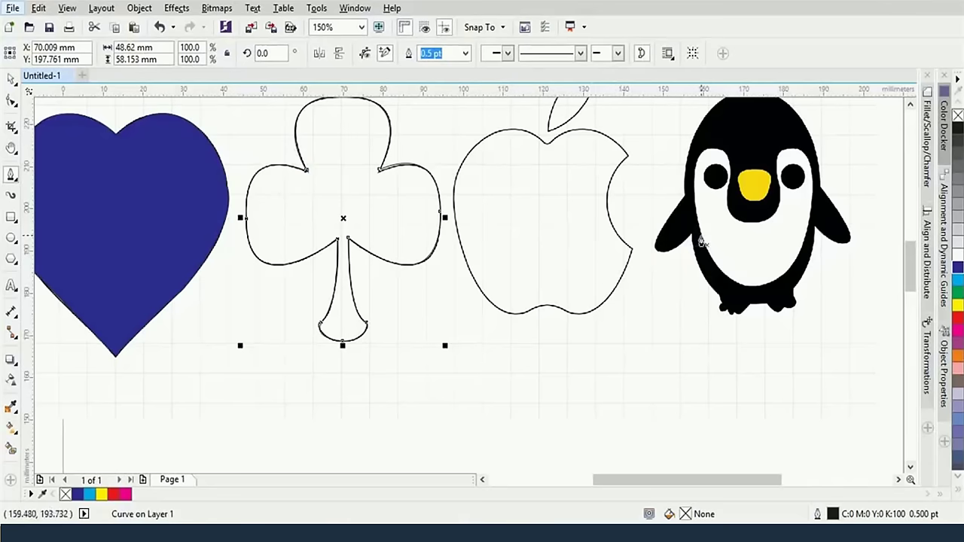
{"action": "left_click_drag", "start_coordinate": [700, 240], "coordinate": [389, 296]}
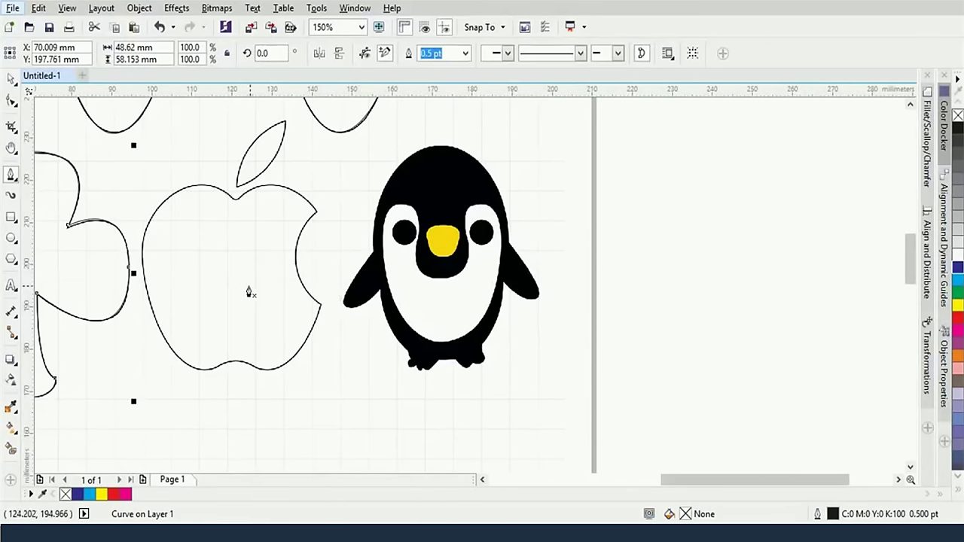
Start the penguin body outline at its left edge and trace over the head and down the right wing
{"action": "scroll", "coordinate": [344, 262], "scroll_direction": "up", "scroll_amount": 2}
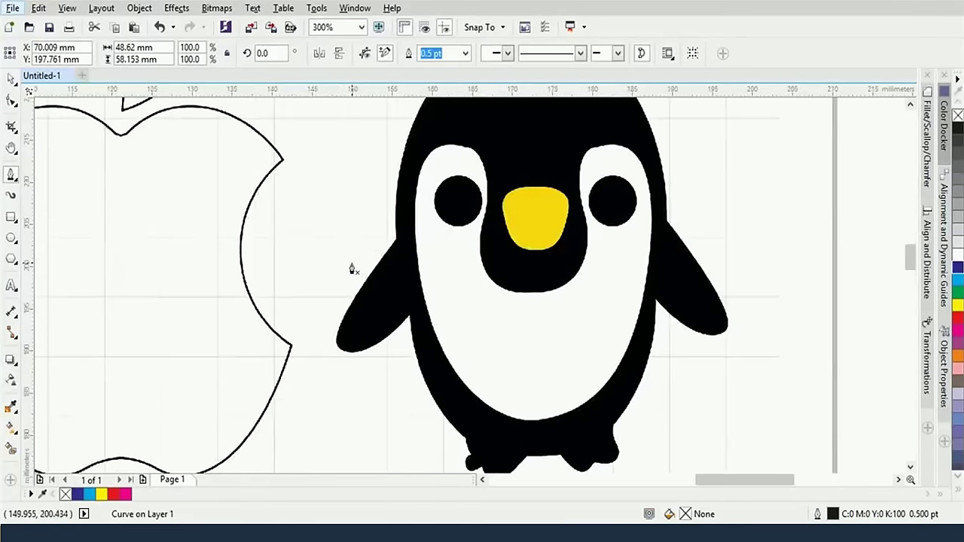
{"action": "scroll", "coordinate": [400, 258], "scroll_direction": "down", "scroll_amount": 2}
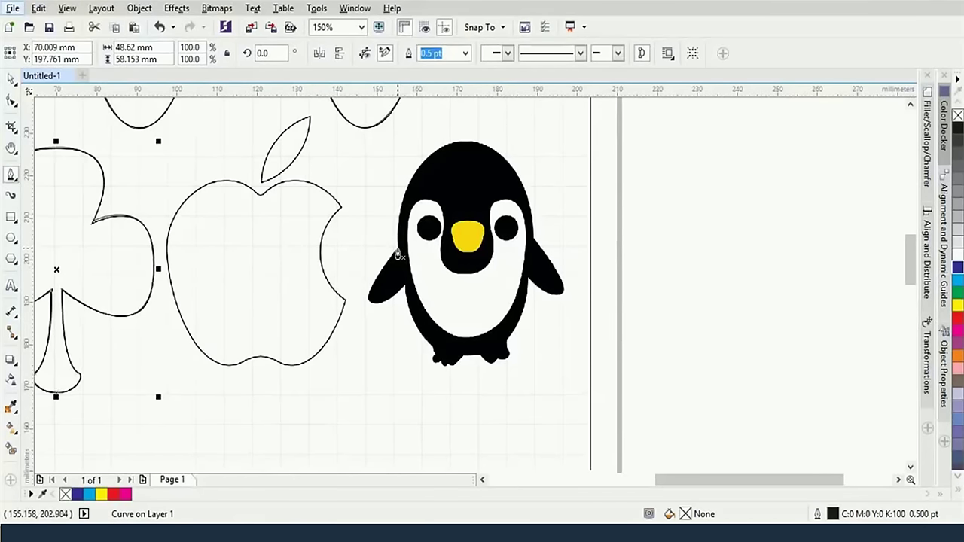
{"action": "left_click_drag", "start_coordinate": [397, 250], "coordinate": [399, 310]}
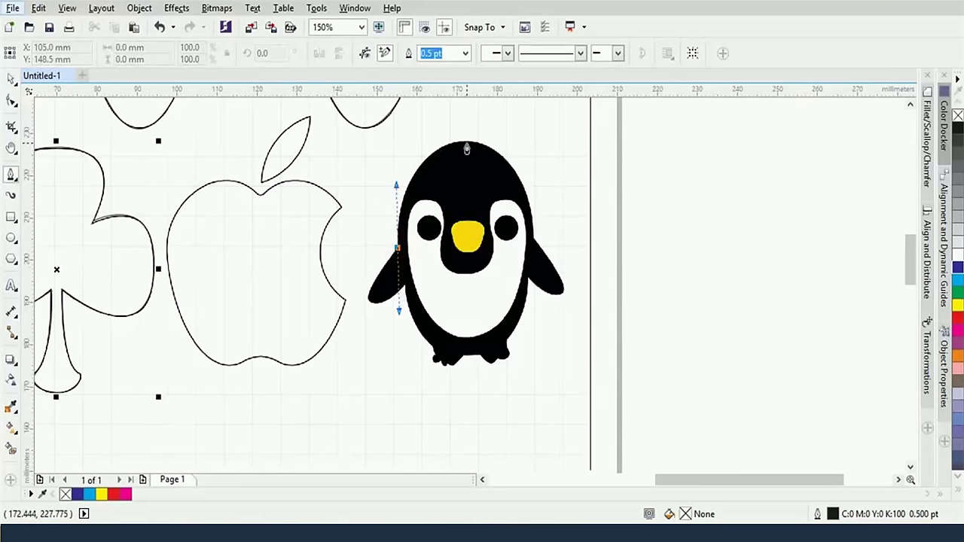
{"action": "left_click_drag", "start_coordinate": [469, 141], "coordinate": [514, 143]}
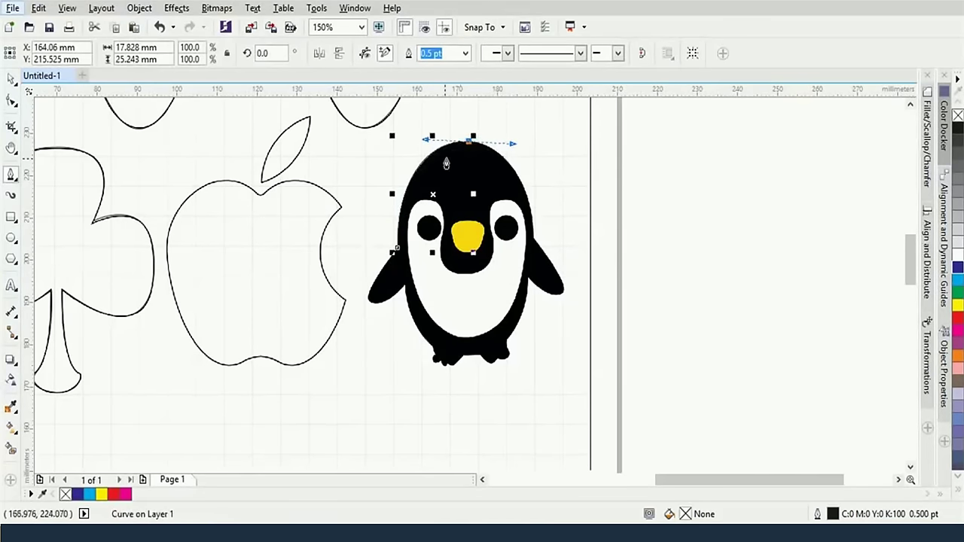
{"action": "double_click", "coordinate": [469, 140]}
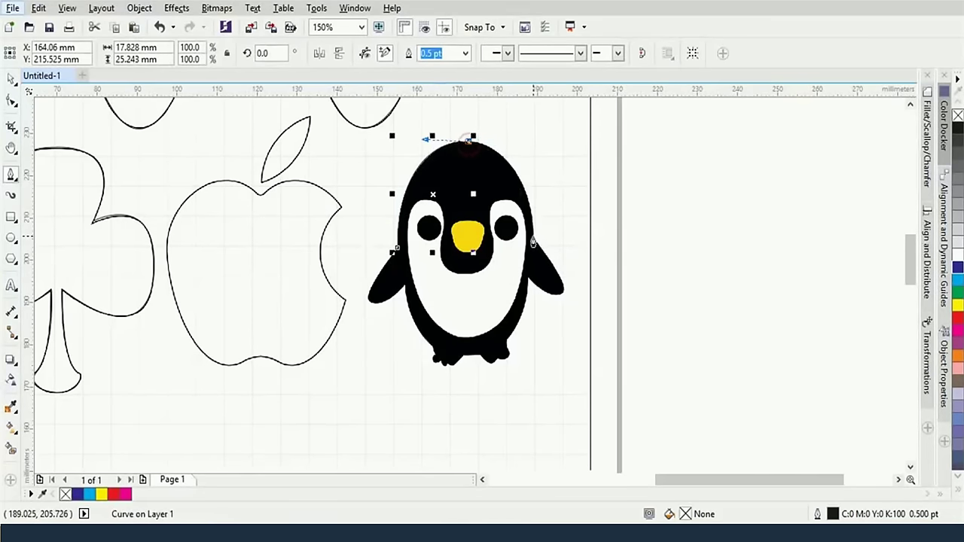
{"action": "mouse_move", "coordinate": [533, 238]}
{"action": "left_mouse_down"}
{"action": "mouse_move", "coordinate": [530, 338]}
{"action": "mouse_move", "coordinate": [538, 338]}
{"action": "left_mouse_up"}
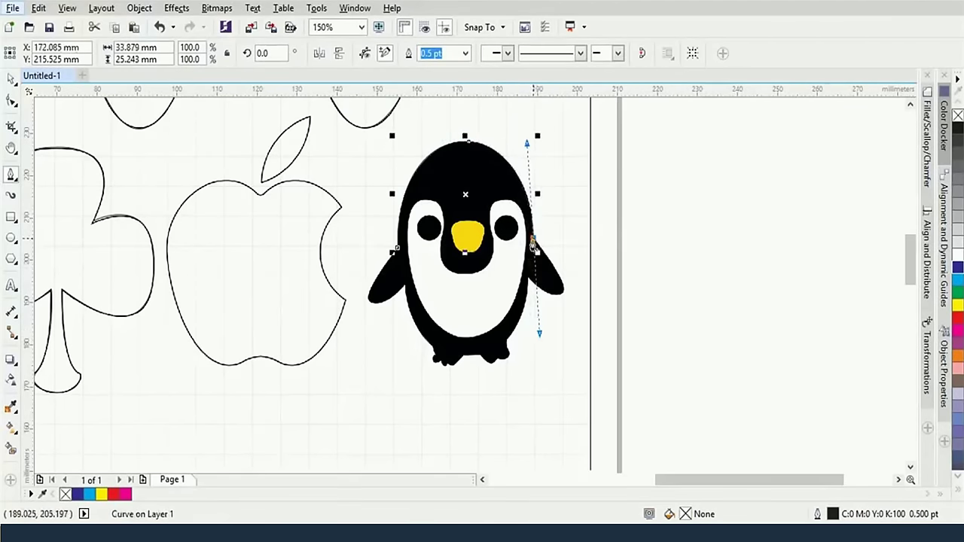
{"action": "left_click_drag", "start_coordinate": [563, 297], "coordinate": [563, 300]}
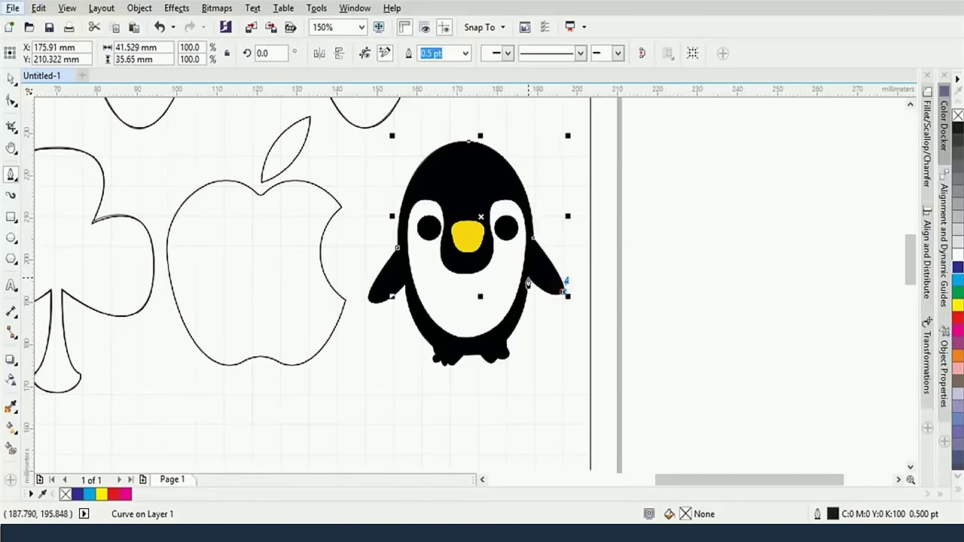
{"action": "left_click_drag", "start_coordinate": [527, 282], "coordinate": [548, 299]}
{"action": "scroll", "coordinate": [512, 330], "scroll_direction": "up", "scroll_amount": 2}
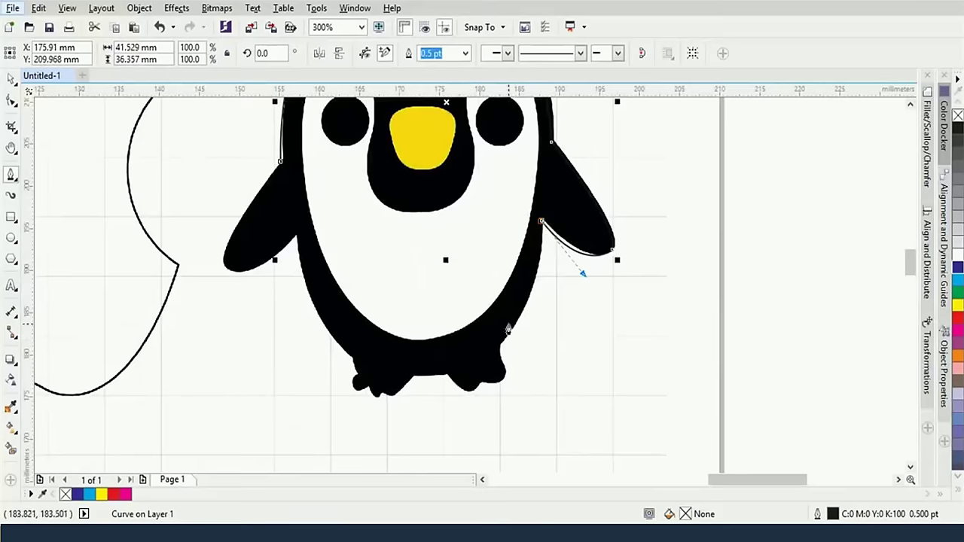
Trace the outline along the belly and around the feet, redoing the foot node, and close it at the left side
{"action": "left_click_drag", "start_coordinate": [500, 344], "coordinate": [504, 377]}
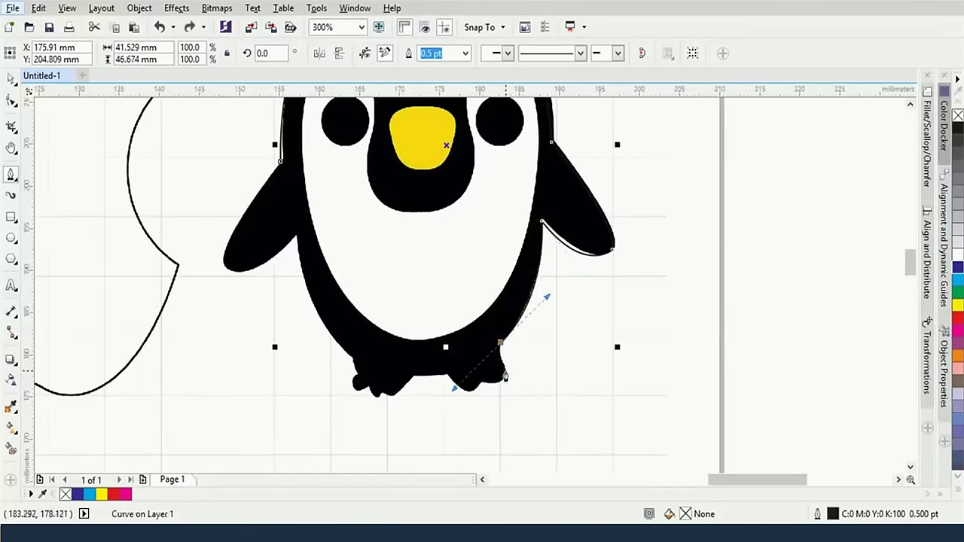
{"action": "left_click_drag", "start_coordinate": [446, 374], "coordinate": [469, 404]}
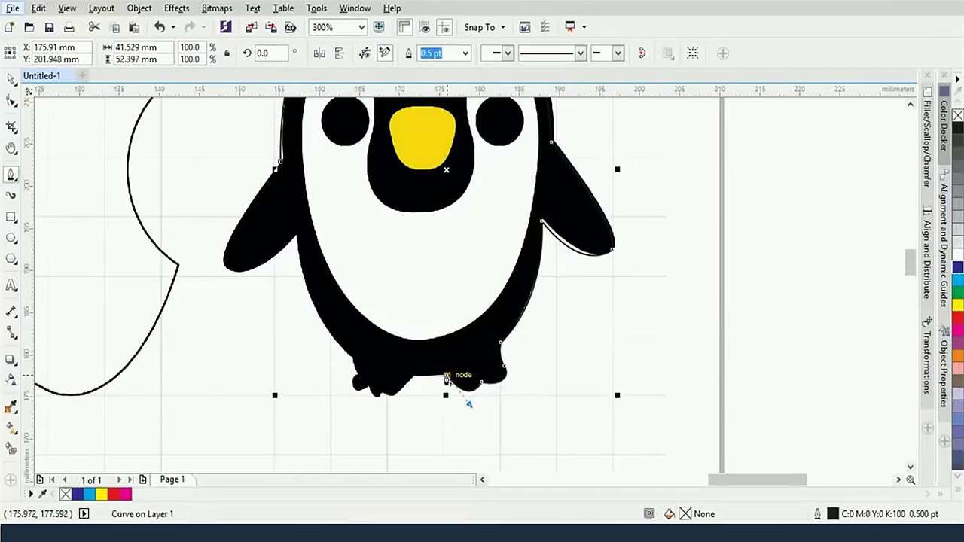
{"action": "scroll", "coordinate": [463, 352], "scroll_direction": "up", "scroll_amount": 2}
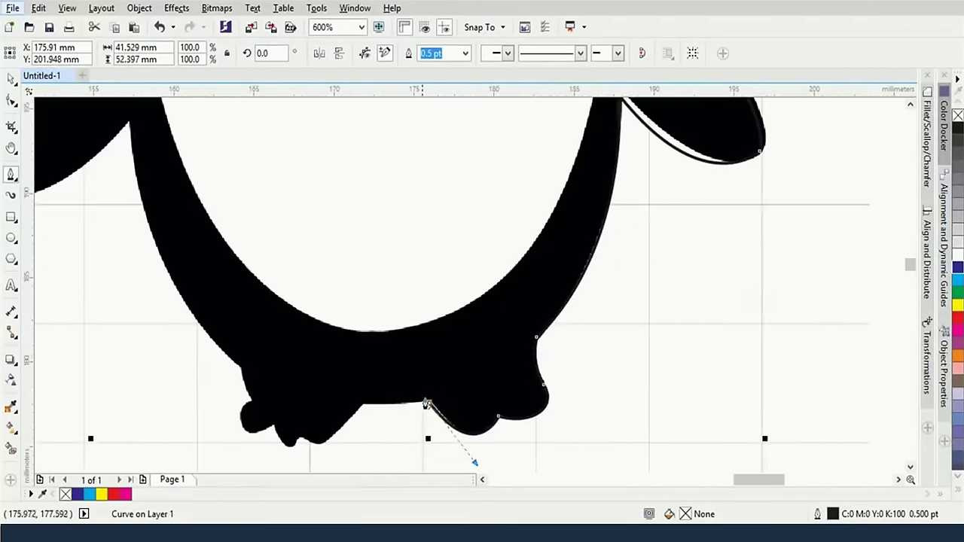
{"action": "left_click_drag", "start_coordinate": [364, 410], "coordinate": [367, 413]}
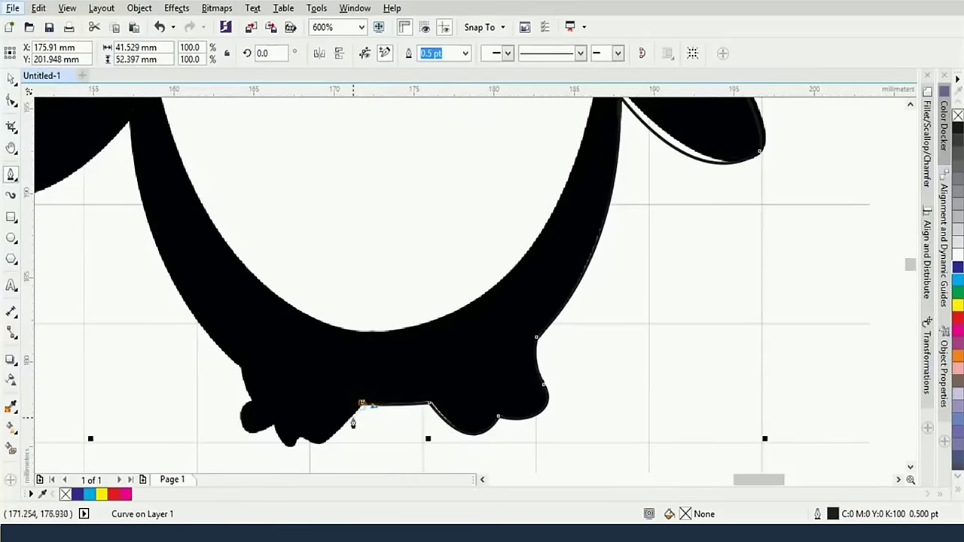
{"action": "mouse_move", "coordinate": [301, 443]}
{"action": "left_mouse_down"}
{"action": "mouse_move", "coordinate": [271, 422]}
{"action": "mouse_move", "coordinate": [332, 452]}
{"action": "left_mouse_up"}
{"action": "key", "text": "ctrl+z"}
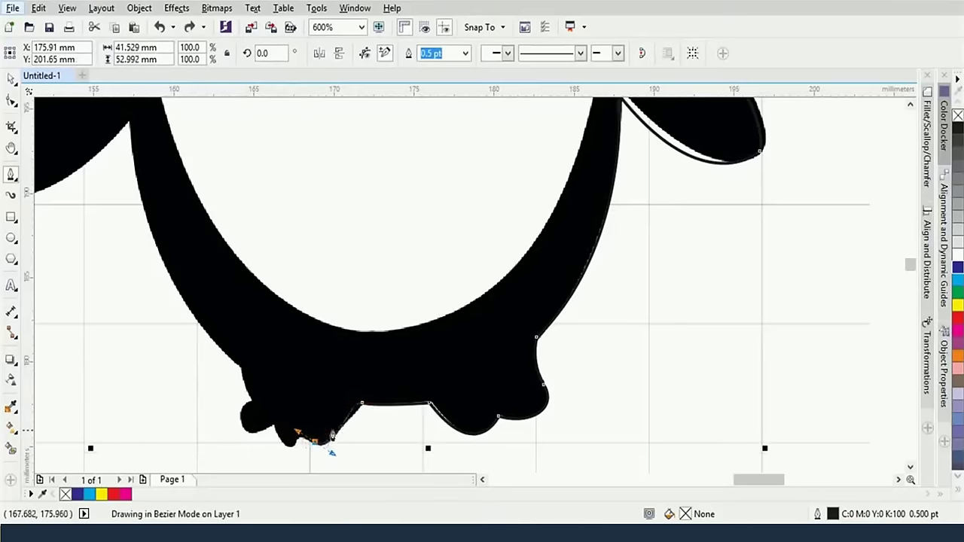
{"action": "key", "text": "ctrl+z"}
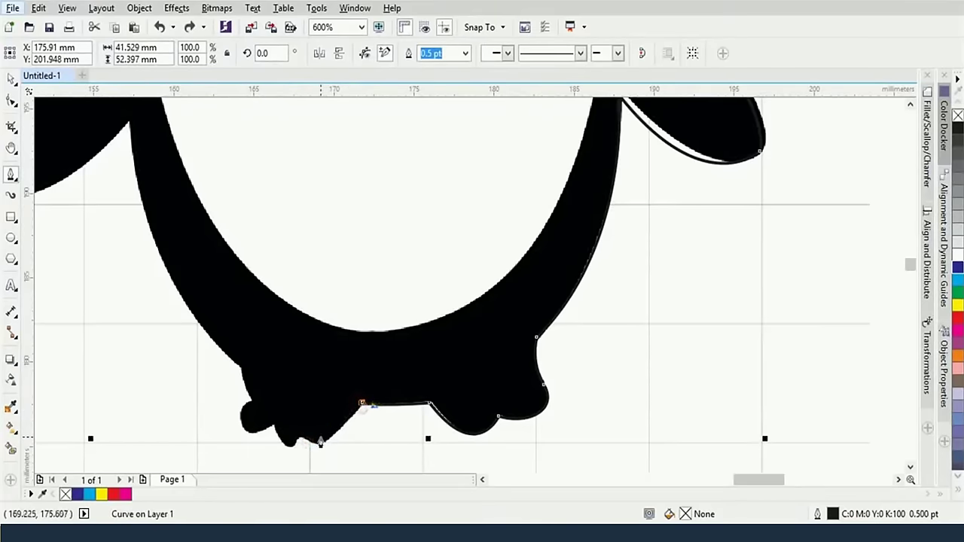
{"action": "mouse_move", "coordinate": [308, 443]}
{"action": "left_mouse_down"}
{"action": "mouse_move", "coordinate": [293, 437]}
{"action": "mouse_move", "coordinate": [292, 452]}
{"action": "left_mouse_up"}
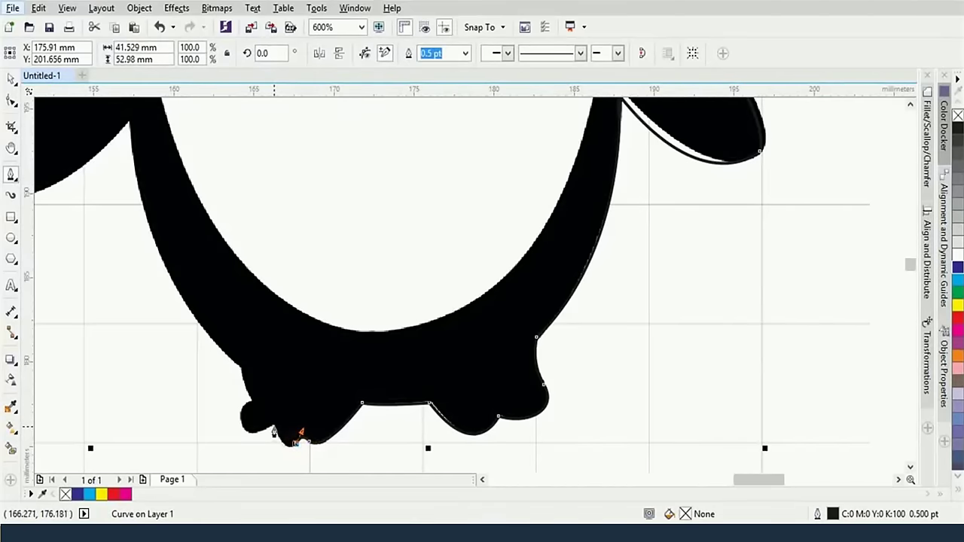
{"action": "left_click_drag", "start_coordinate": [273, 428], "coordinate": [282, 454]}
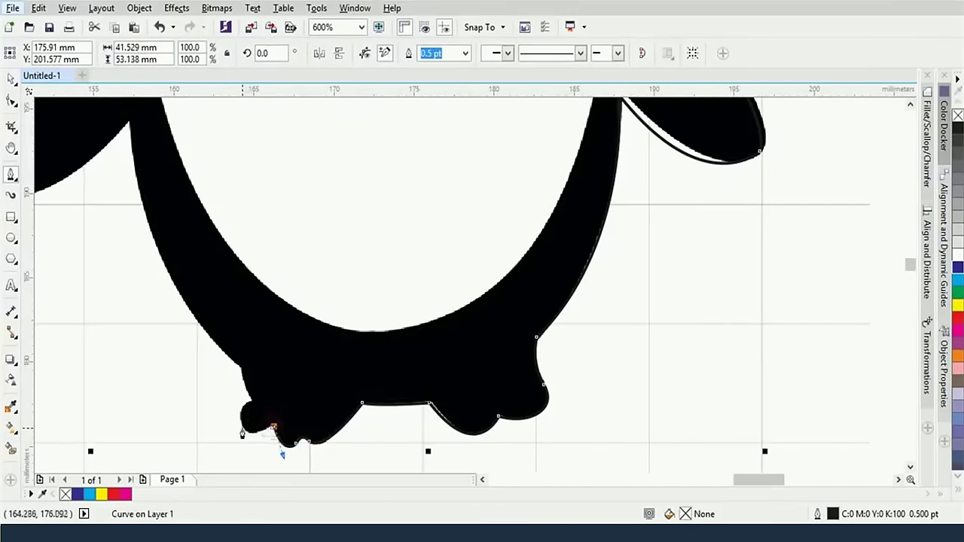
{"action": "left_click_drag", "start_coordinate": [249, 407], "coordinate": [257, 411]}
{"action": "scroll", "coordinate": [249, 377], "scroll_direction": "down", "scroll_amount": 2}
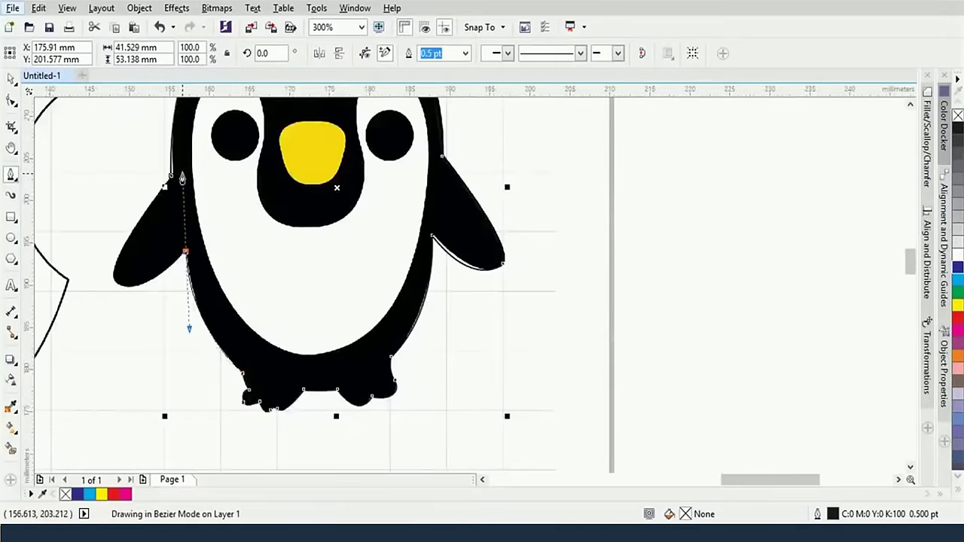
{"action": "left_click_drag", "start_coordinate": [112, 275], "coordinate": [106, 249]}
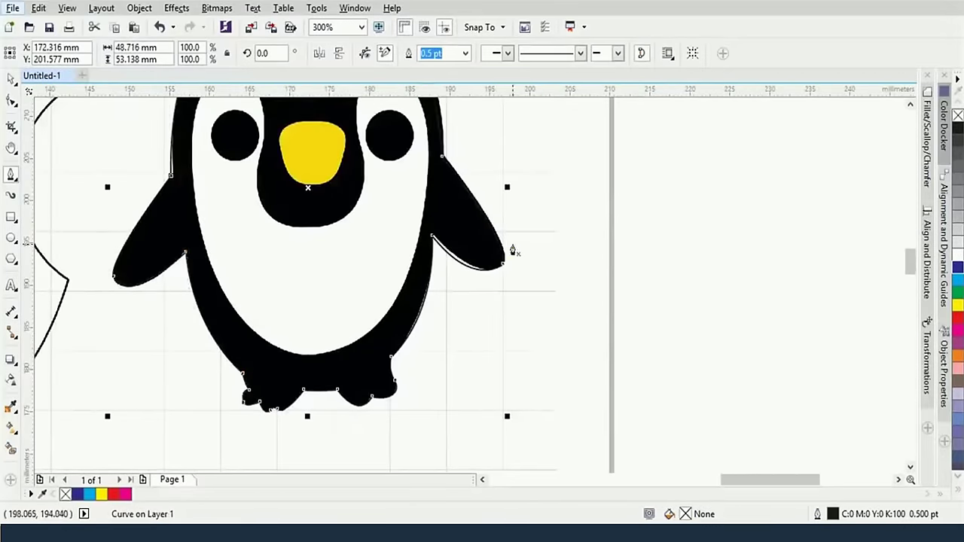
With the Shape tool, reshape the wing's lower curve to fit its inner edge
{"action": "left_click", "coordinate": [11, 100]}
{"action": "left_click", "coordinate": [432, 240]}
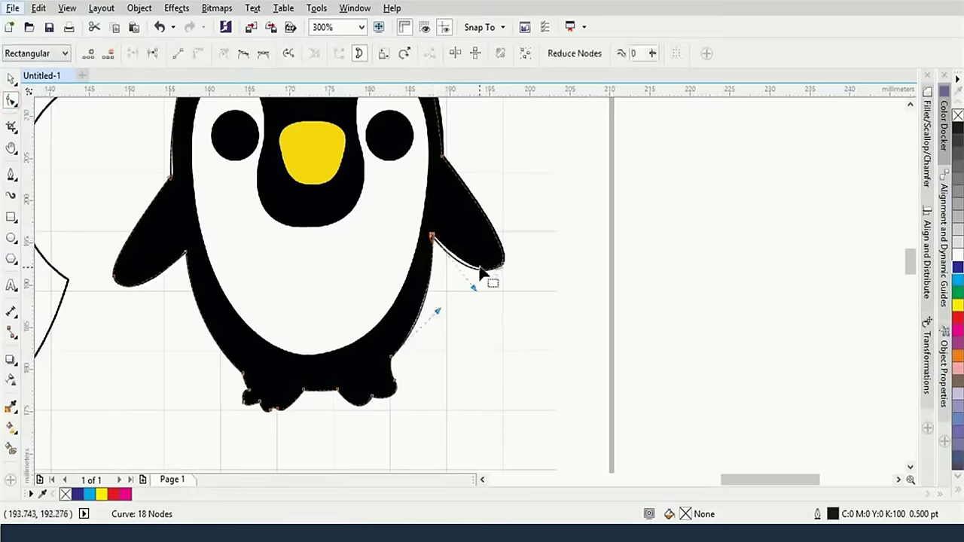
{"action": "left_click_drag", "start_coordinate": [475, 297], "coordinate": [489, 291]}
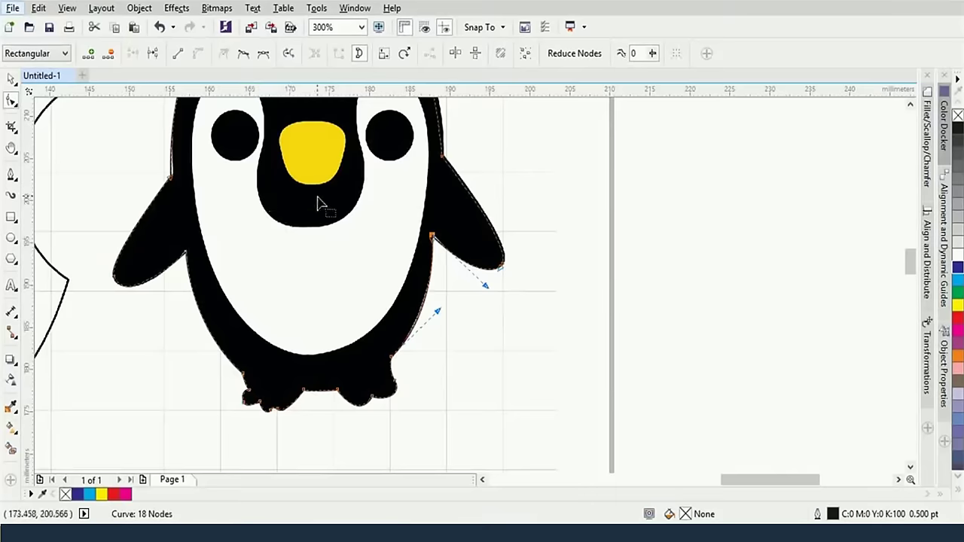
Trace a closed Bezier curve around the penguin's white face and belly area
{"action": "left_click_drag", "start_coordinate": [335, 192], "coordinate": [458, 279]}
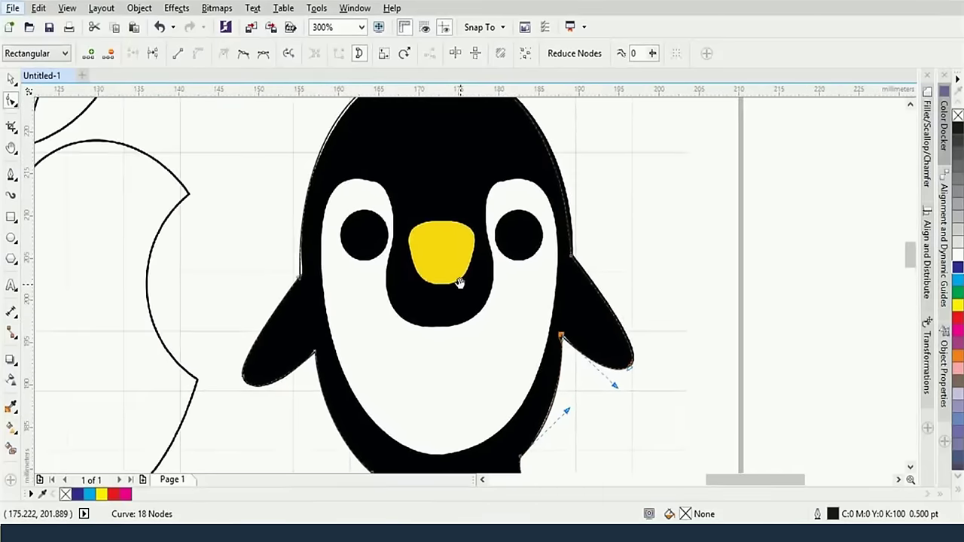
{"action": "left_click", "coordinate": [10, 173]}
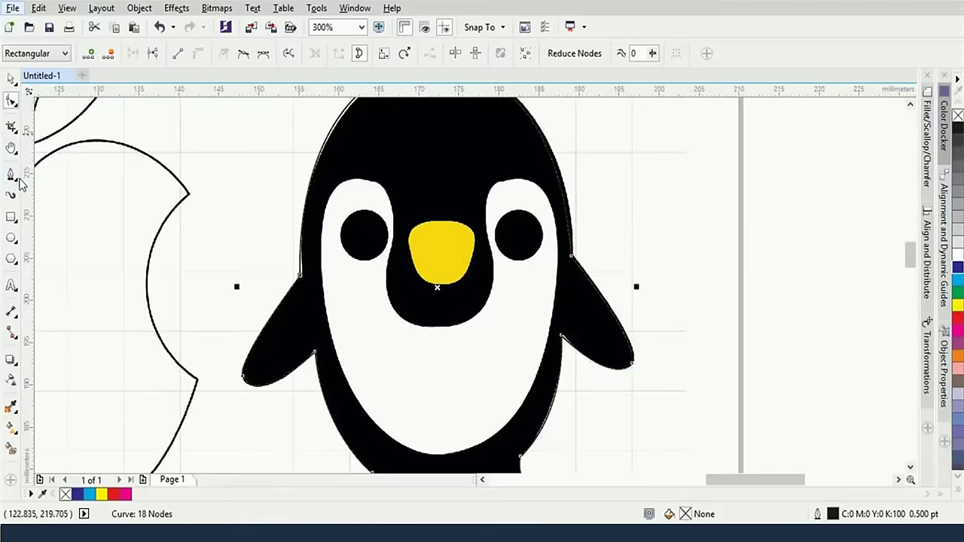
{"action": "left_click_drag", "start_coordinate": [436, 327], "coordinate": [479, 328]}
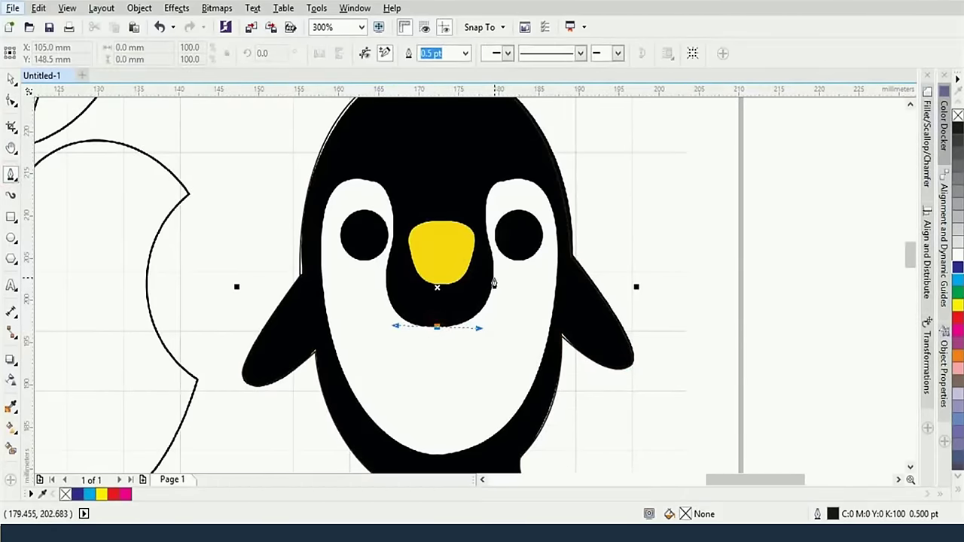
{"action": "left_click", "coordinate": [493, 280]}
{"action": "left_click", "coordinate": [510, 178]}
{"action": "left_click", "coordinate": [559, 263]}
{"action": "left_click", "coordinate": [437, 455]}
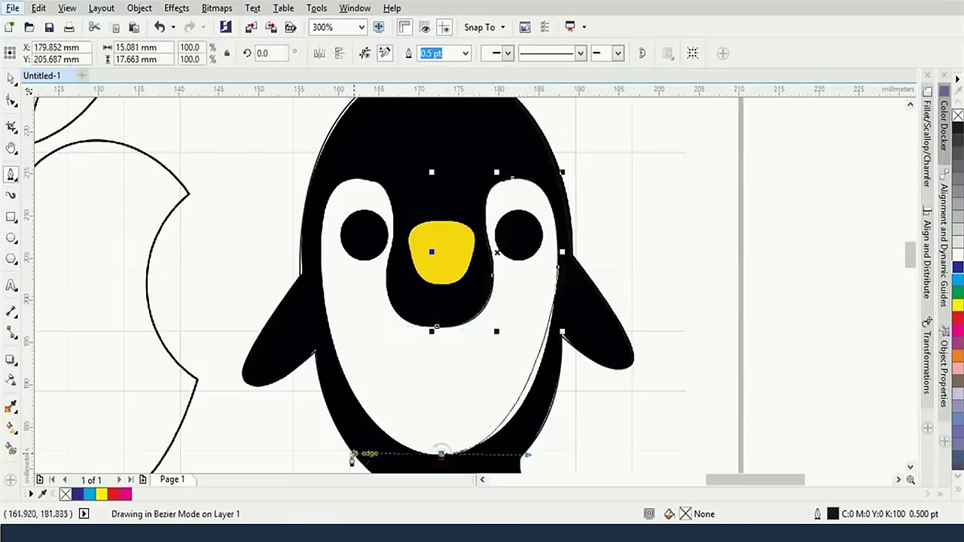
{"action": "left_click", "coordinate": [321, 249]}
{"action": "left_click", "coordinate": [370, 181]}
{"action": "left_click", "coordinate": [392, 238]}
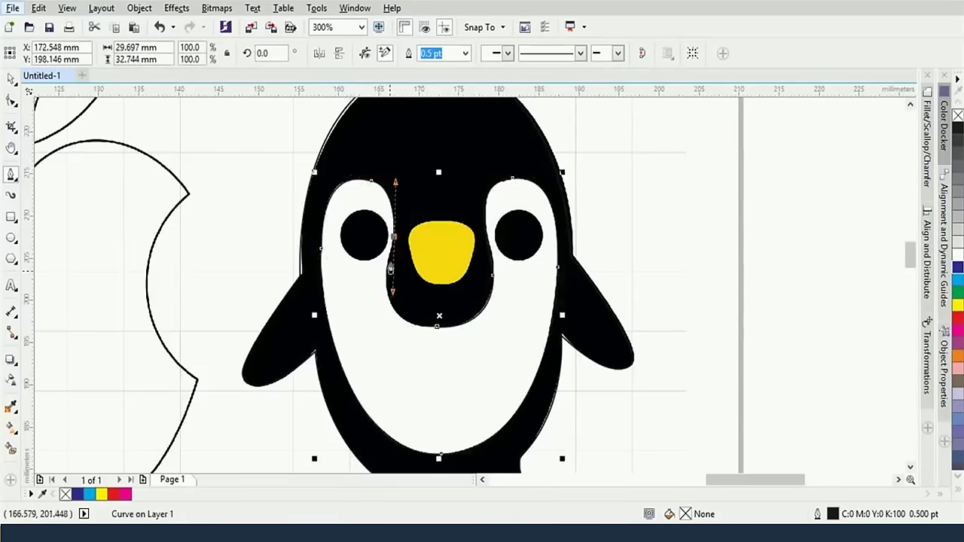
{"action": "left_click_drag", "start_coordinate": [437, 327], "coordinate": [365, 336]}
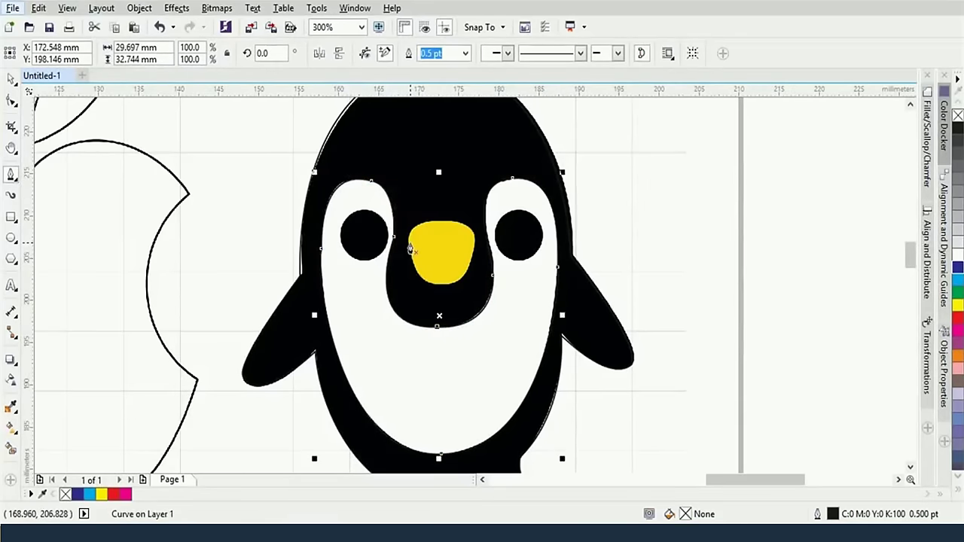
Trace a closed path around the penguin's yellow beak
{"action": "left_click", "coordinate": [411, 248]}
{"action": "left_click", "coordinate": [408, 226]}
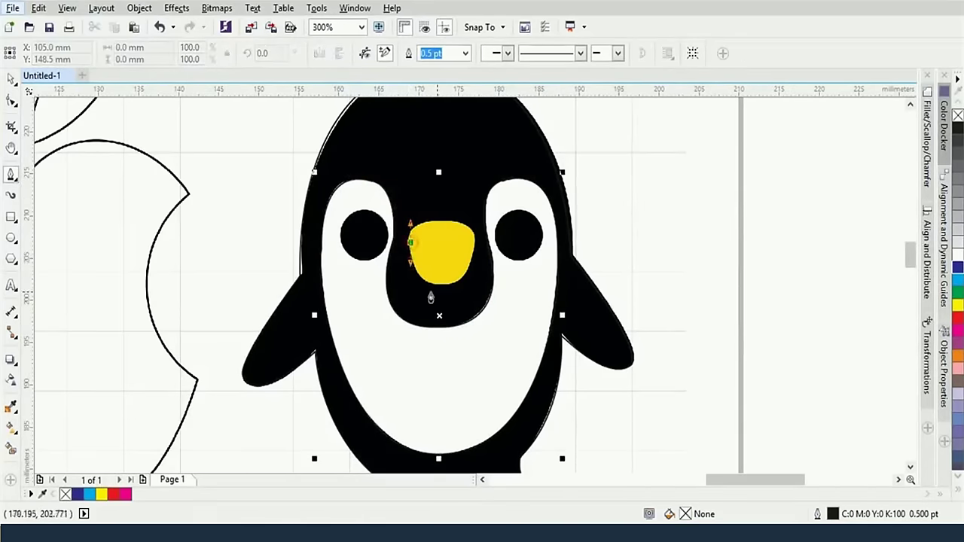
{"action": "left_click", "coordinate": [441, 220]}
{"action": "left_click", "coordinate": [472, 229]}
{"action": "left_click", "coordinate": [474, 256]}
{"action": "left_click", "coordinate": [460, 280]}
{"action": "left_click", "coordinate": [437, 285]}
{"action": "left_click", "coordinate": [410, 248]}
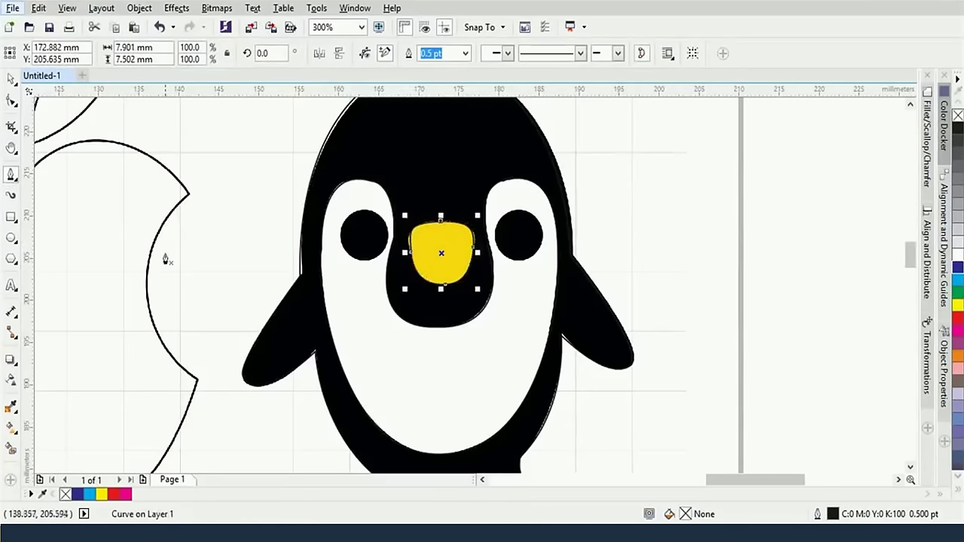
Draw a 5.997 mm circle over the penguin's right eye and drag a copy onto the left eye
{"action": "left_click", "coordinate": [10, 239]}
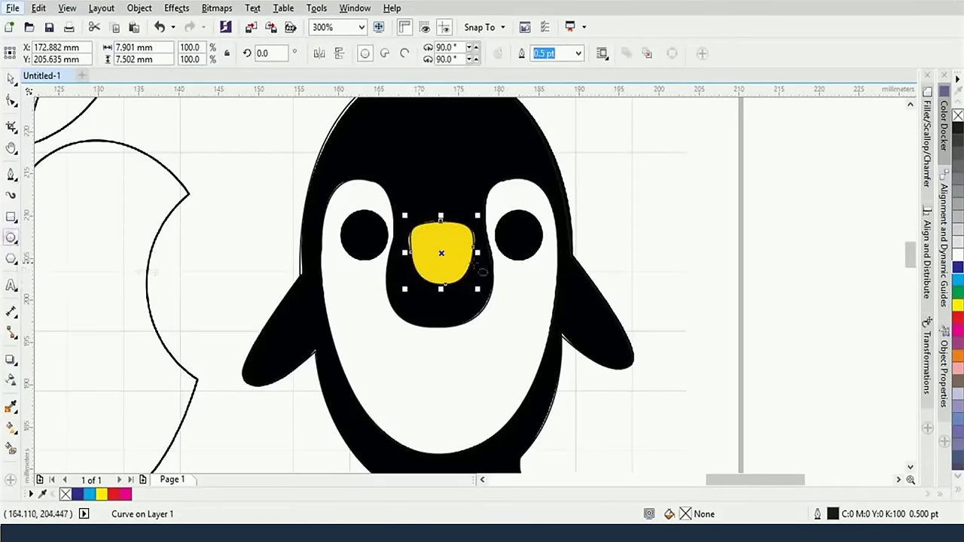
{"action": "left_click_drag", "start_coordinate": [519, 235], "coordinate": [547, 261]}
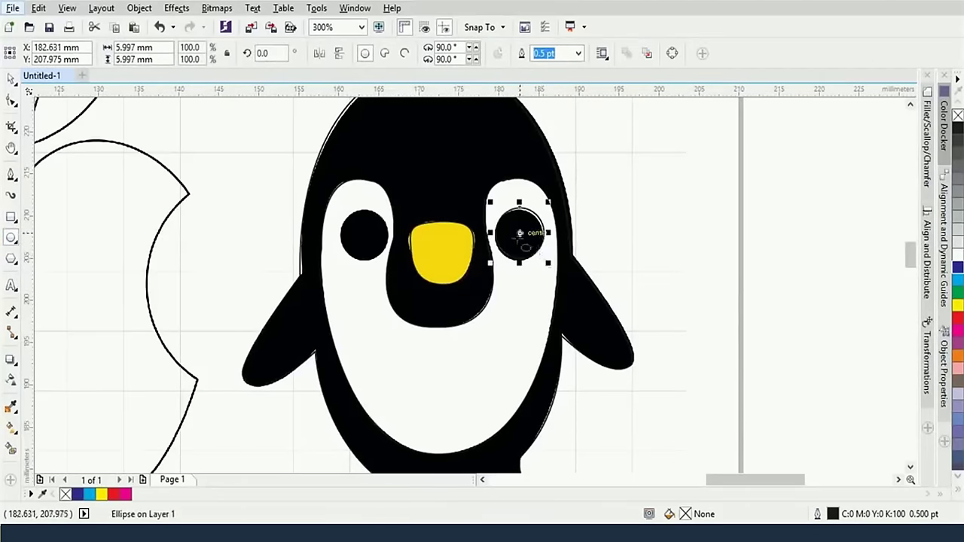
{"action": "left_click", "coordinate": [12, 79]}
{"action": "left_click_drag", "start_coordinate": [504, 217], "coordinate": [349, 217]}
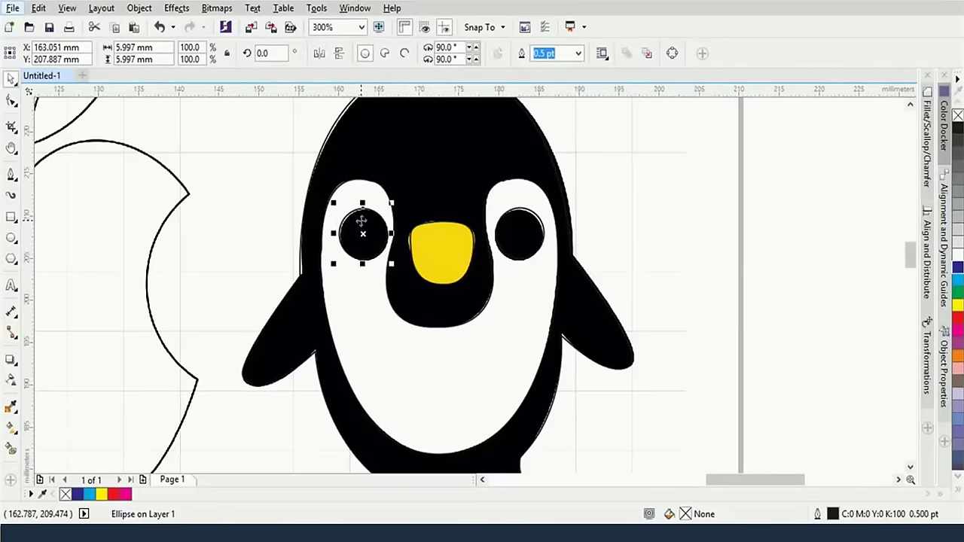
{"action": "scroll", "coordinate": [363, 220], "scroll_direction": "down", "scroll_amount": 2}
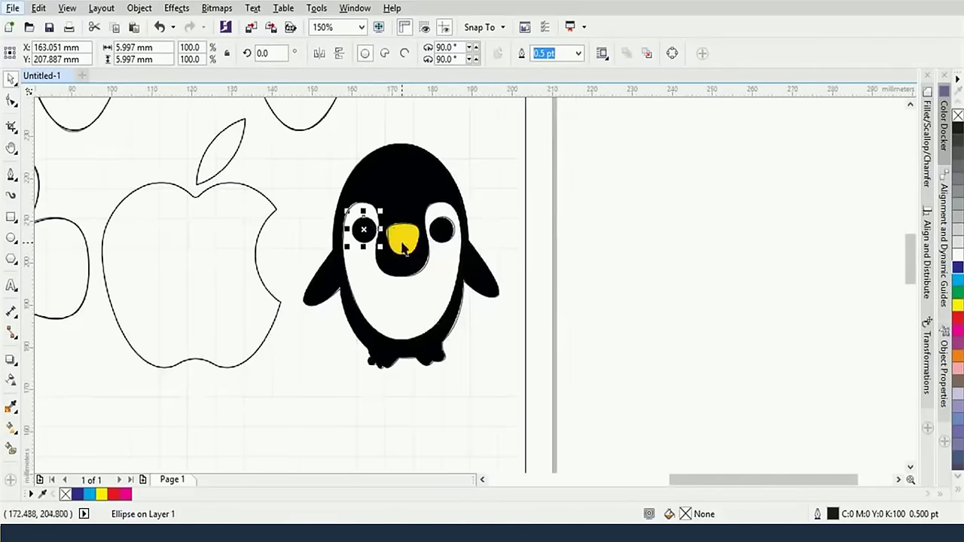
{"action": "scroll", "coordinate": [464, 318], "scroll_direction": "up", "scroll_amount": 2}
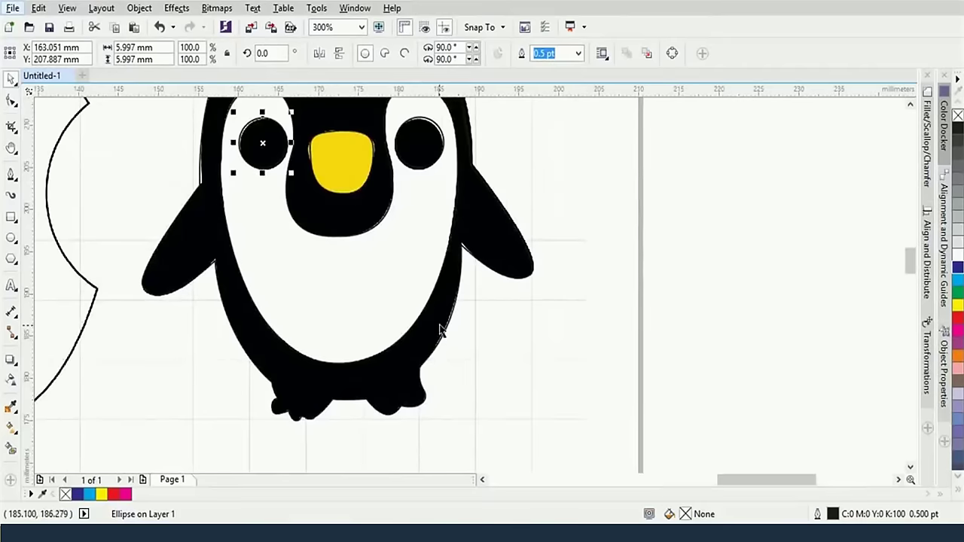
Sample the penguin's black with the Color Eyedropper and apply it to the traced body
{"action": "left_click", "coordinate": [445, 340]}
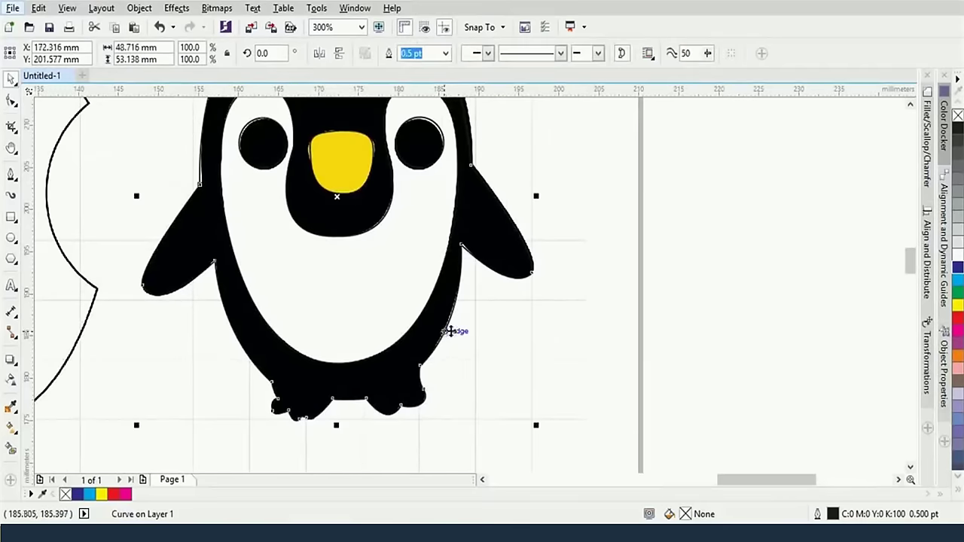
{"action": "left_click", "coordinate": [12, 102]}
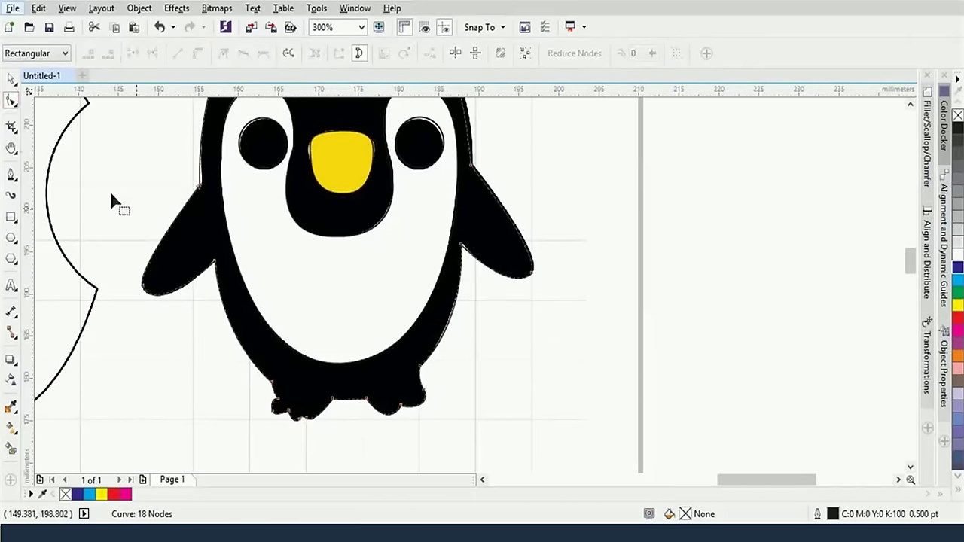
{"action": "left_click", "coordinate": [11, 78]}
{"action": "scroll", "coordinate": [210, 162], "scroll_direction": "down", "scroll_amount": 2}
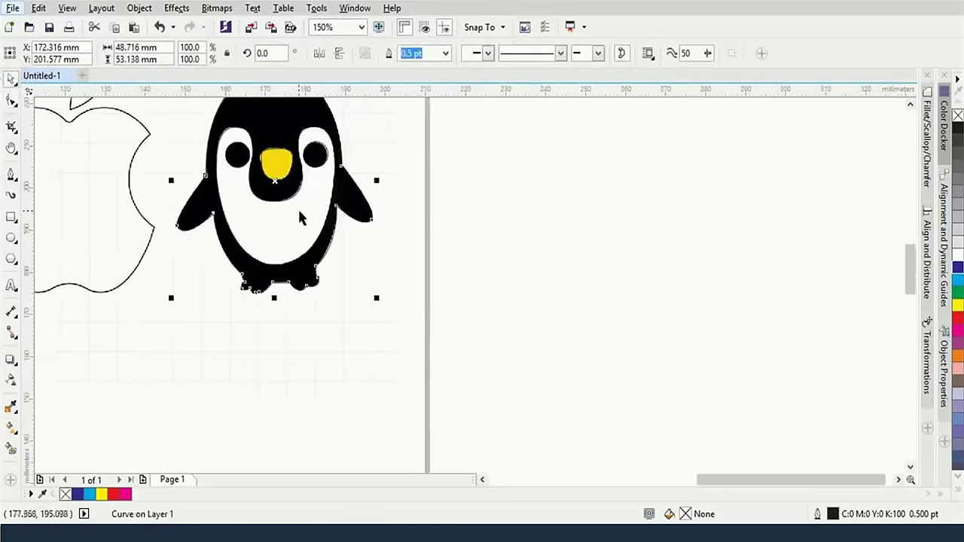
{"action": "left_click", "coordinate": [335, 238]}
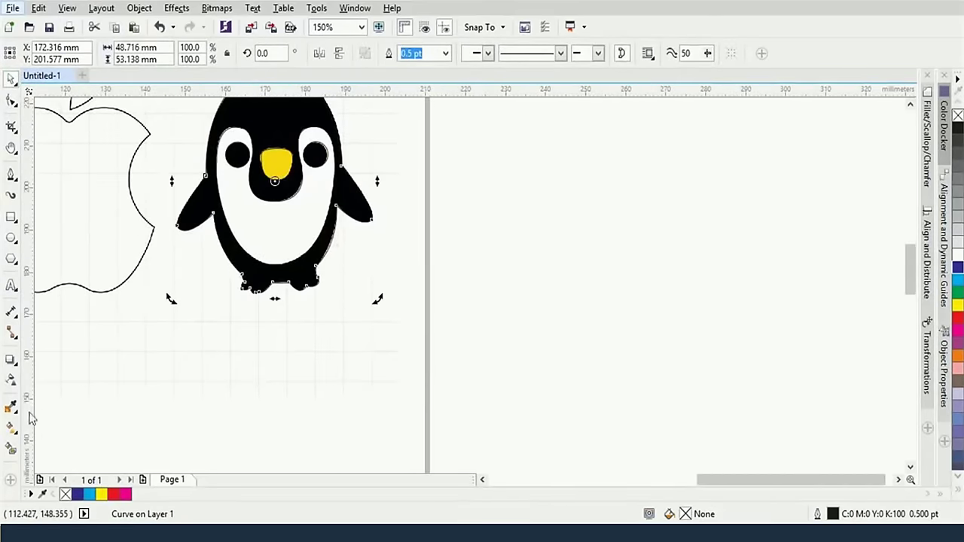
{"action": "left_click", "coordinate": [10, 407]}
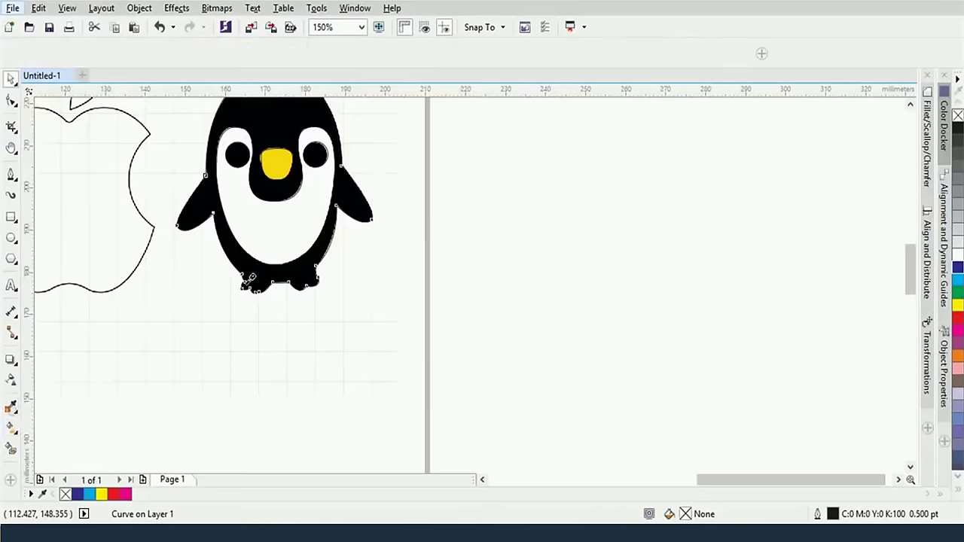
{"action": "left_click", "coordinate": [263, 268]}
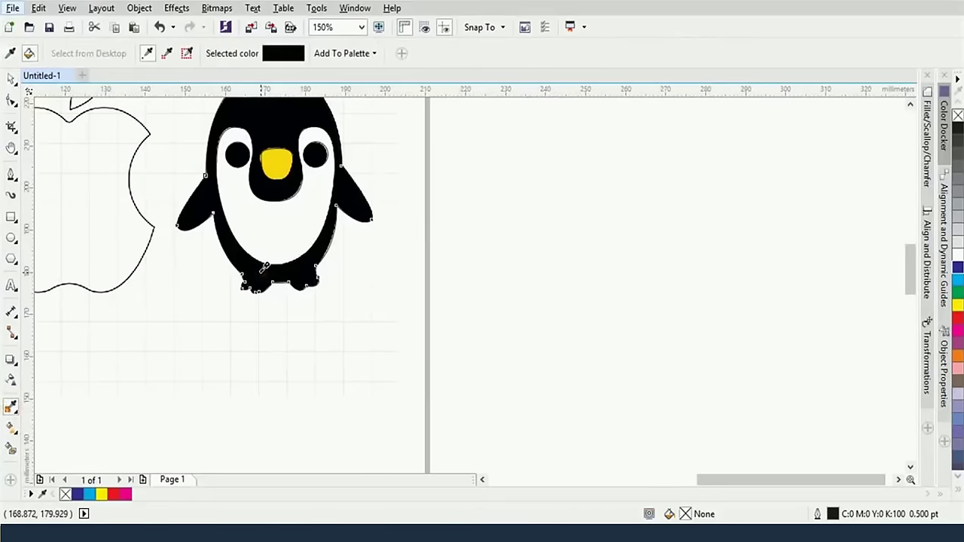
{"action": "left_click", "coordinate": [299, 263]}
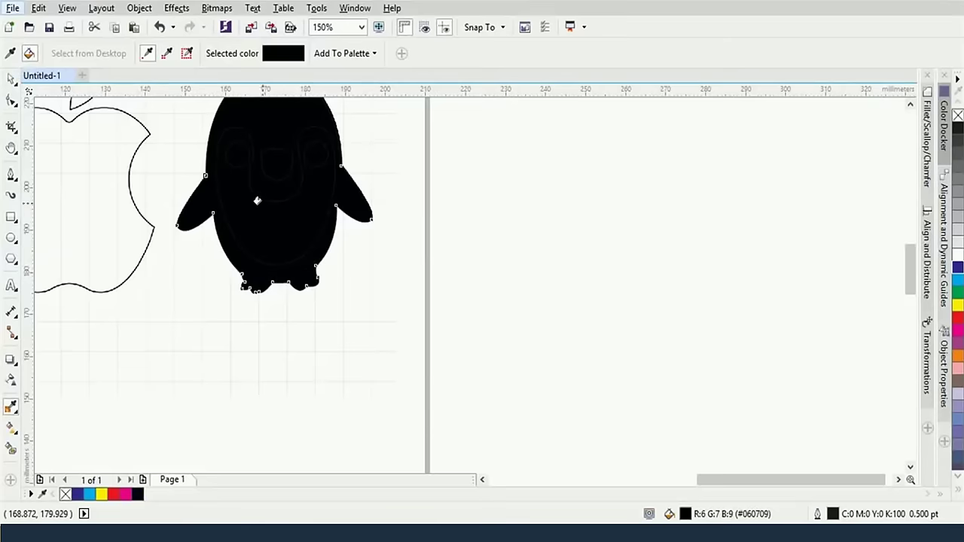
Fill the face-and-belly curve white and both eye circles dark
{"action": "left_click", "coordinate": [12, 83]}
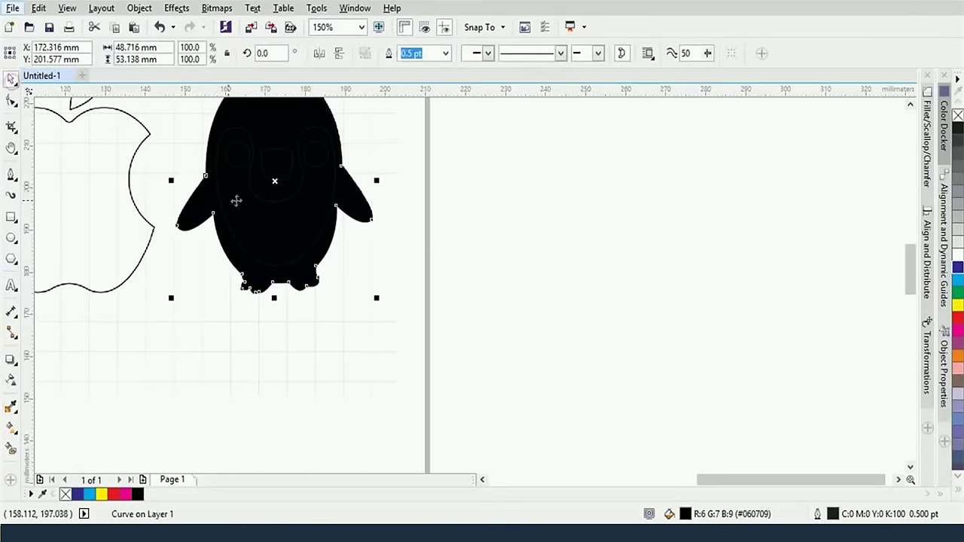
{"action": "left_click", "coordinate": [256, 199]}
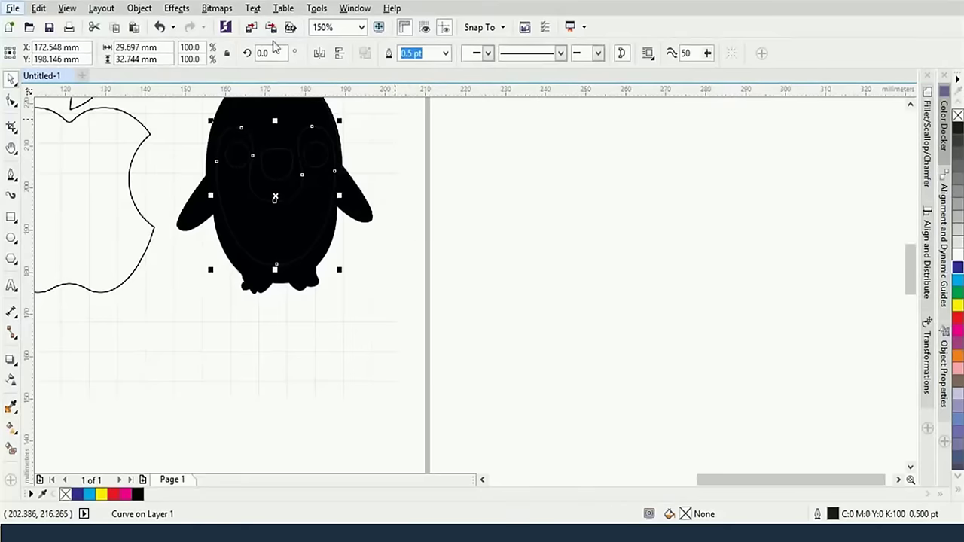
{"action": "scroll", "coordinate": [606, 202], "scroll_direction": "up", "scroll_amount": 2}
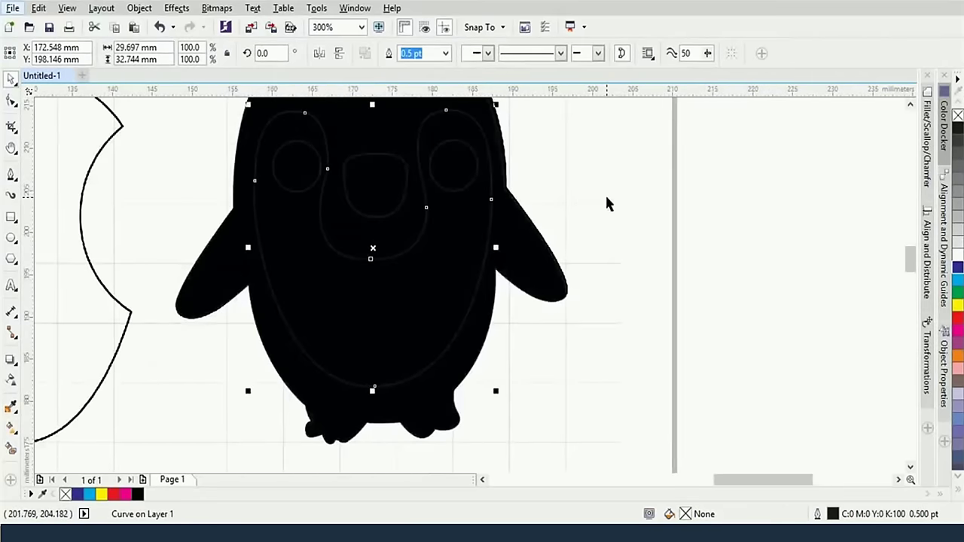
{"action": "left_click", "coordinate": [958, 257]}
{"action": "left_click", "coordinate": [467, 184]}
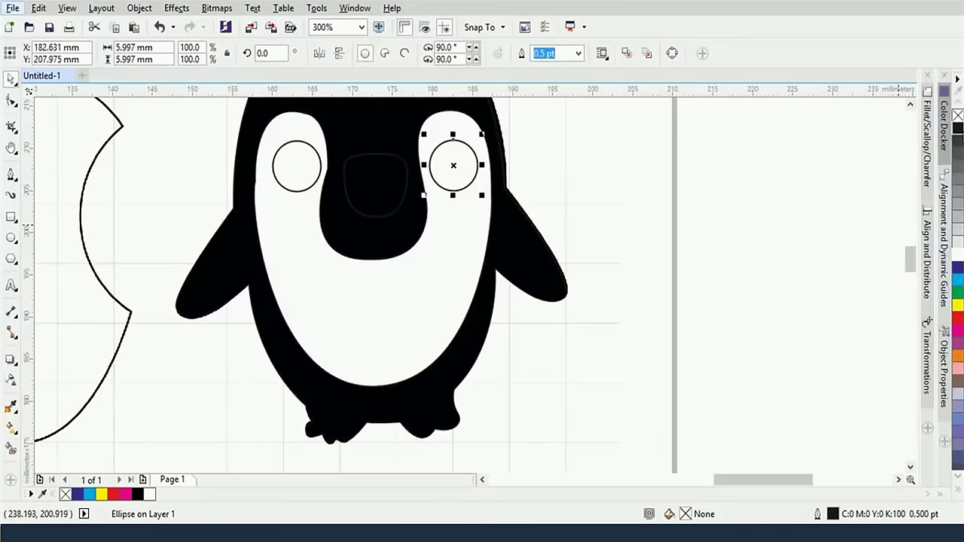
{"action": "left_click", "coordinate": [958, 129]}
{"action": "left_click", "coordinate": [295, 161]}
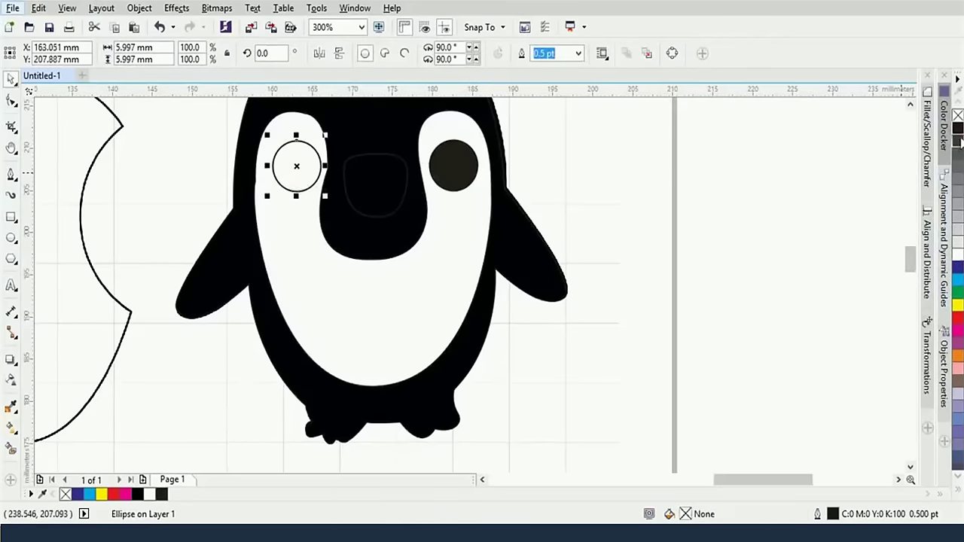
{"action": "left_click", "coordinate": [958, 129]}
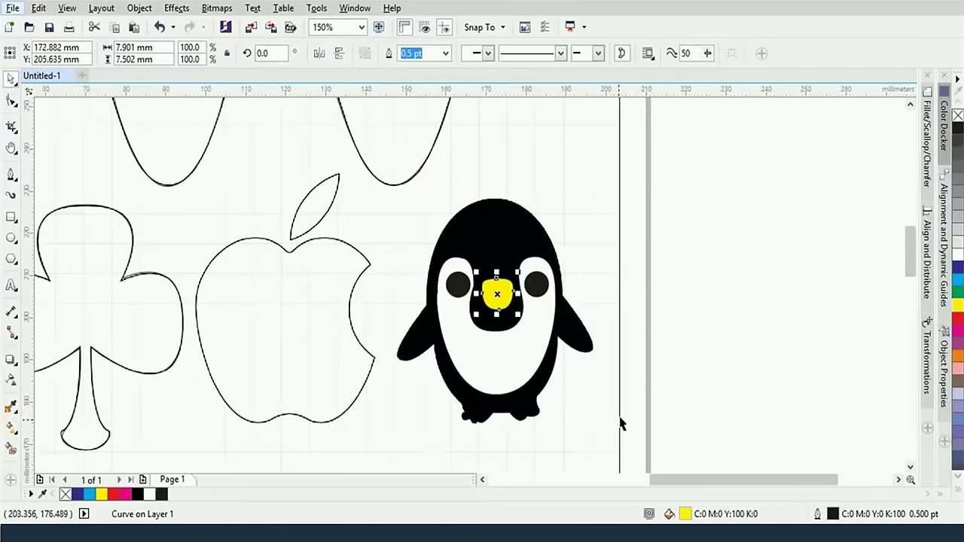
{"action": "left_click_drag", "start_coordinate": [614, 423], "coordinate": [399, 195]}
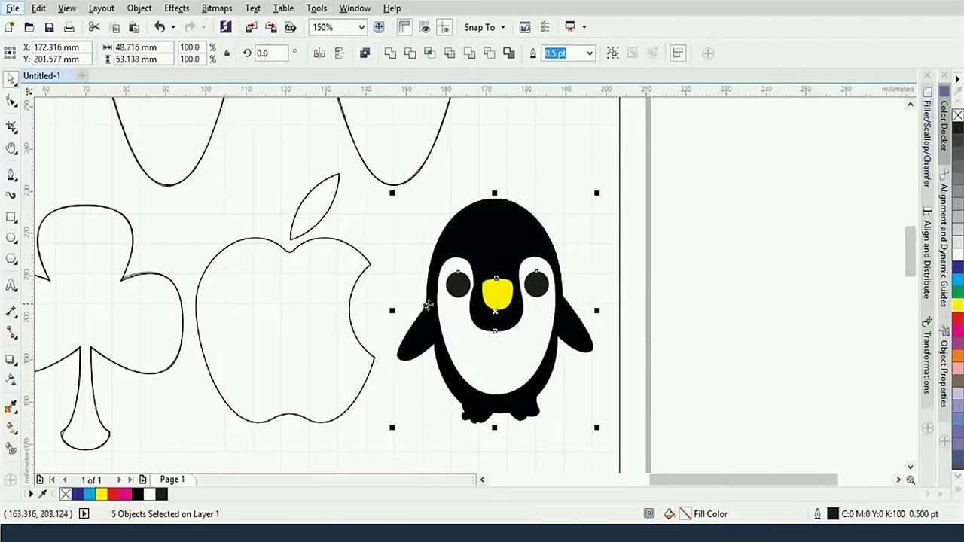
Strip the outlines from the penguin's five selected pieces with the No Color swatch
{"action": "left_click_drag", "start_coordinate": [376, 188], "coordinate": [619, 460]}
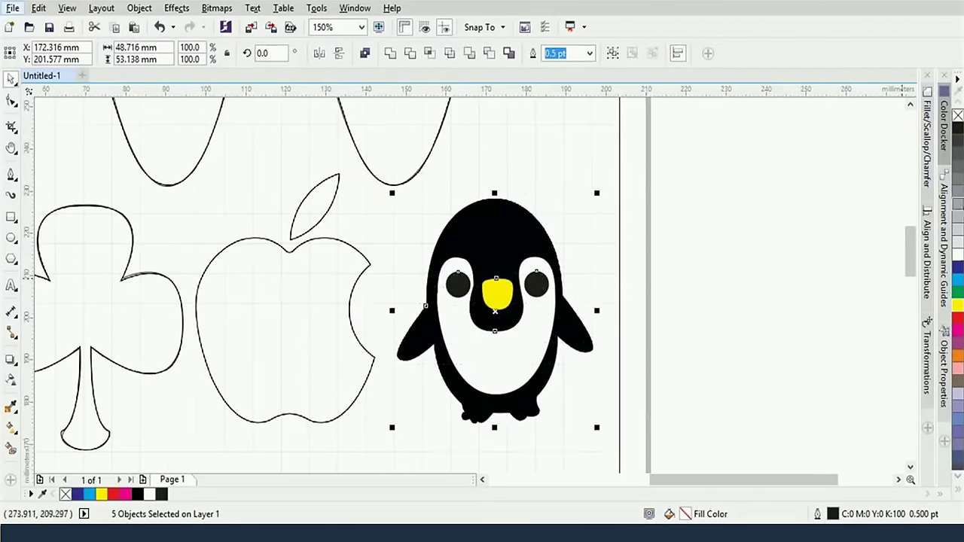
{"action": "right_click", "coordinate": [957, 116]}
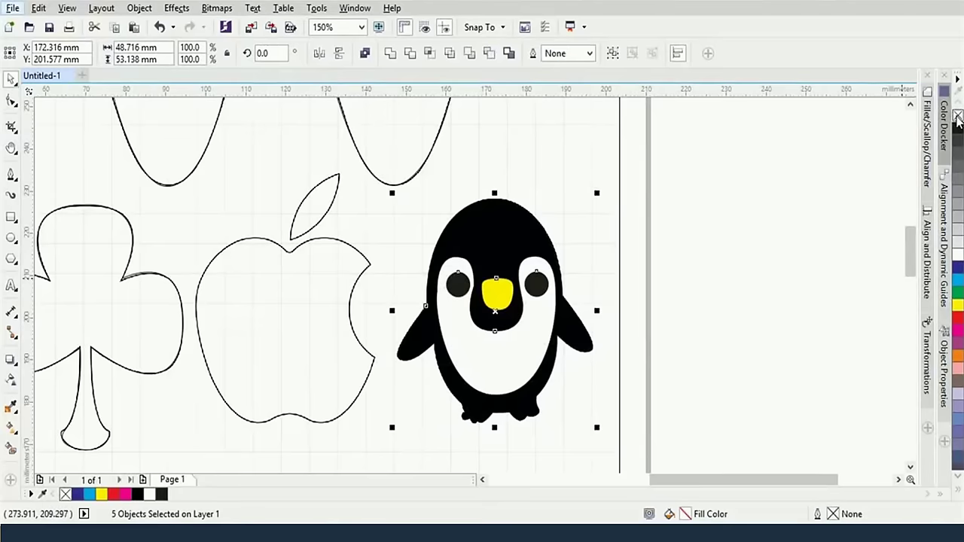
{"action": "left_click", "coordinate": [707, 237]}
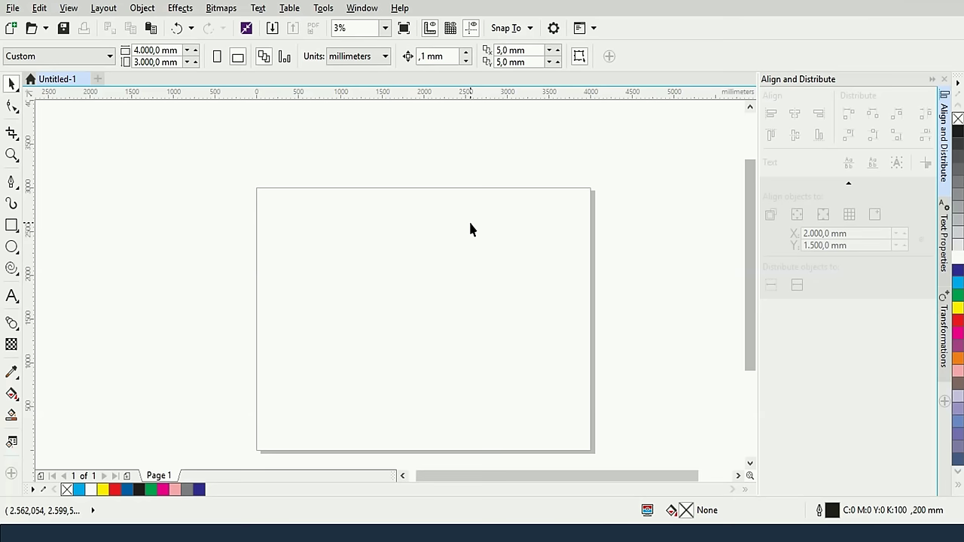
Draw a small rectangle and a larger one overlapping its lower-right corner
{"action": "left_click", "coordinate": [12, 226]}
{"action": "left_click_drag", "start_coordinate": [265, 195], "coordinate": [323, 241]}
{"action": "left_click_drag", "start_coordinate": [389, 288], "coordinate": [299, 212]}
Fill the small rectangle dark blue (C100 M100 Y0 K0)
{"action": "left_click", "coordinate": [11, 83]}
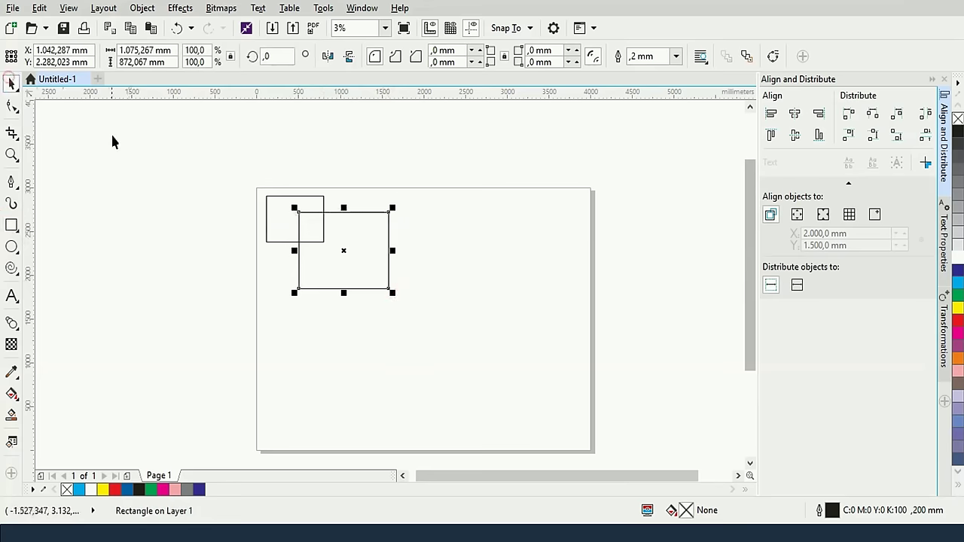
{"action": "left_click_drag", "start_coordinate": [161, 146], "coordinate": [504, 278]}
{"action": "left_click_drag", "start_coordinate": [171, 134], "coordinate": [467, 342]}
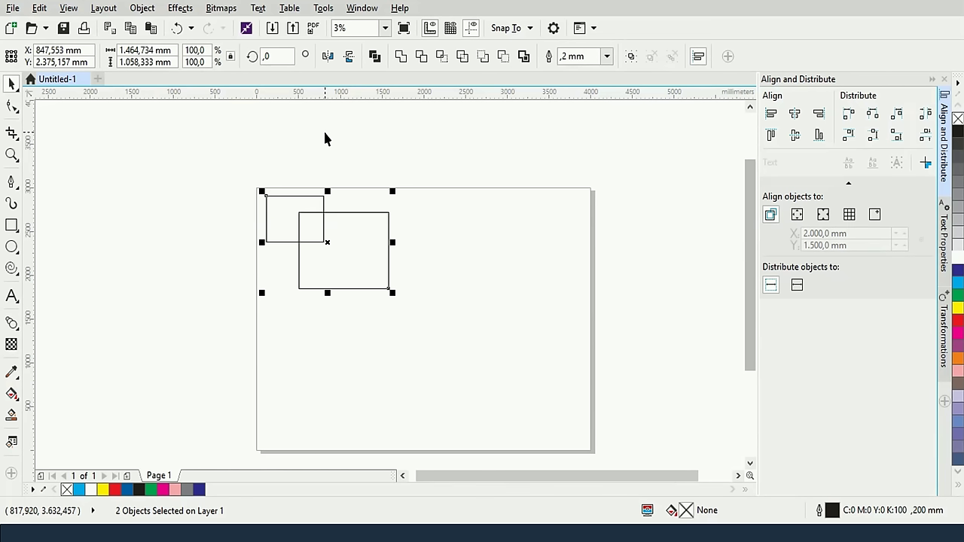
{"action": "left_click", "coordinate": [325, 138]}
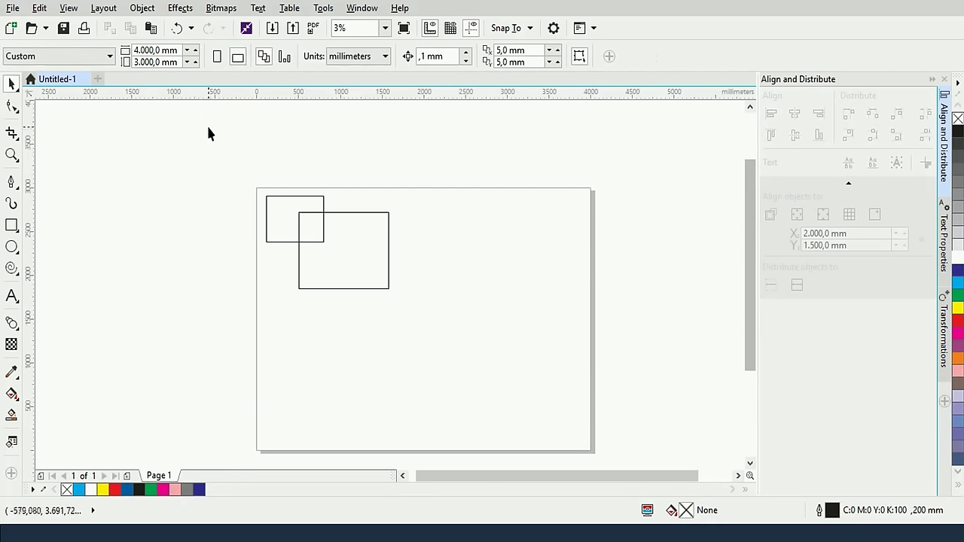
{"action": "left_click_drag", "start_coordinate": [195, 129], "coordinate": [437, 296]}
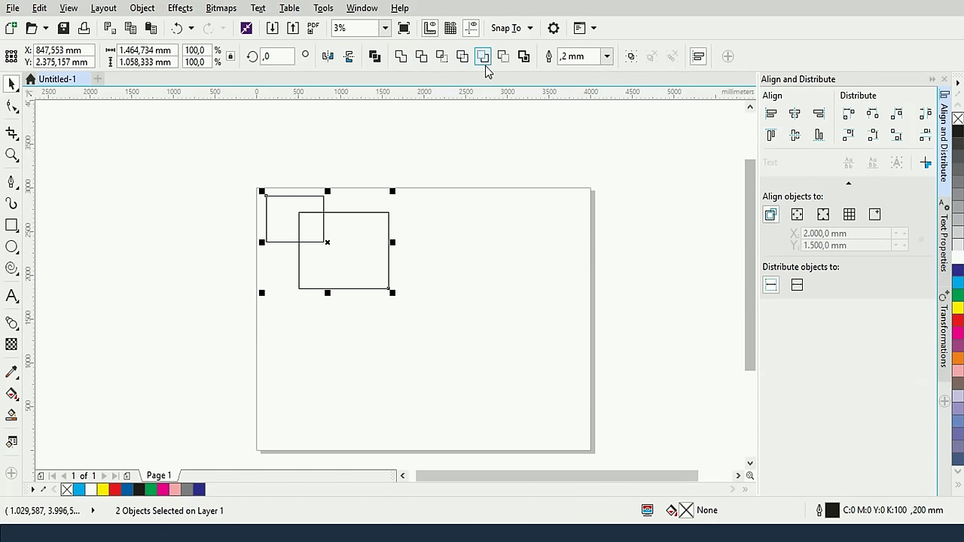
{"action": "left_click", "coordinate": [452, 149]}
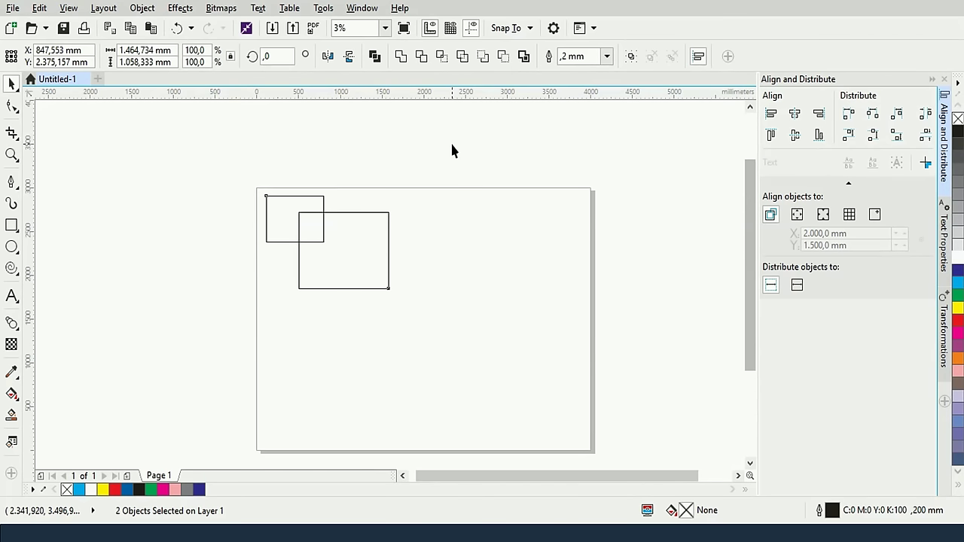
{"action": "left_click", "coordinate": [324, 197]}
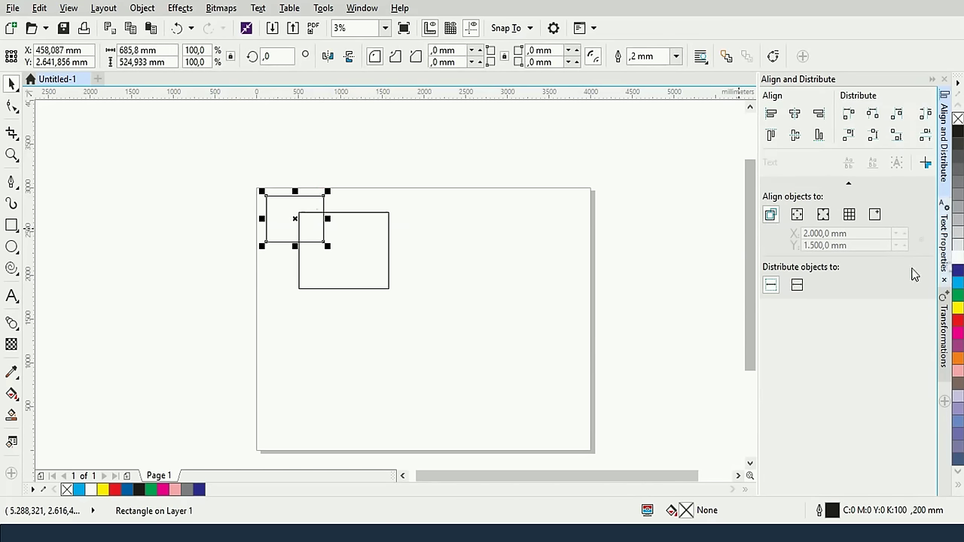
{"action": "left_click", "coordinate": [942, 259]}
{"action": "left_click", "coordinate": [957, 268]}
Remove the blue rectangle's outline, fill the larger rectangle yellow, and select both
{"action": "right_click", "coordinate": [958, 118]}
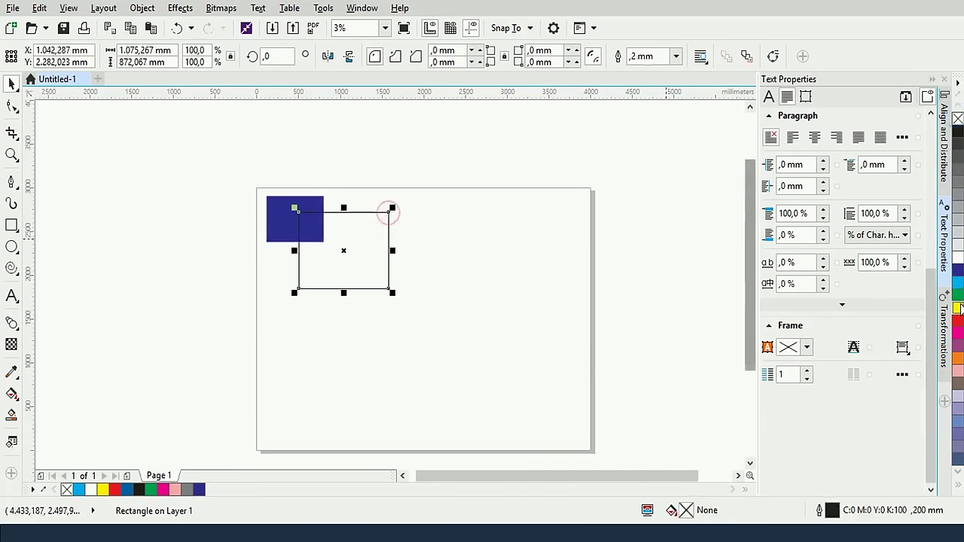
{"action": "left_click", "coordinate": [957, 308]}
{"action": "left_click", "coordinate": [389, 211]}
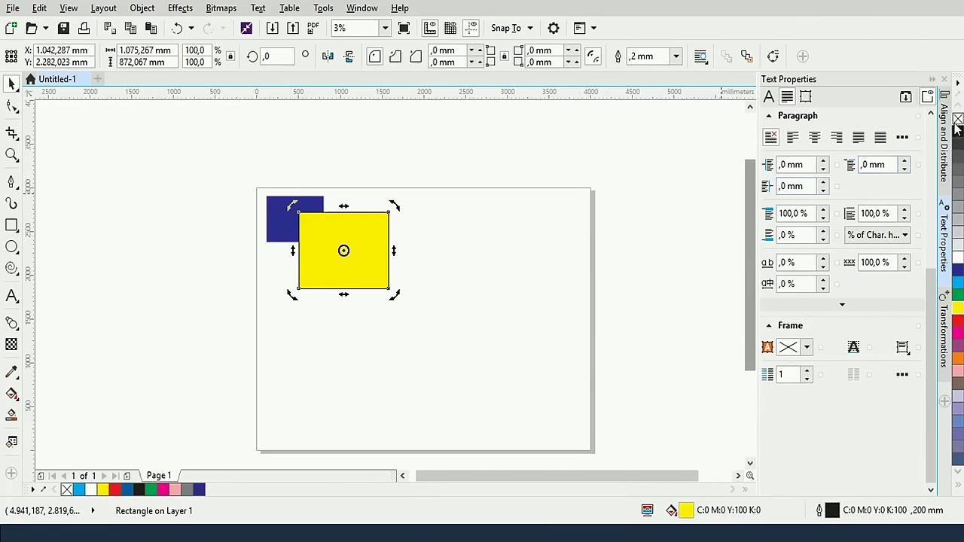
{"action": "left_click", "coordinate": [518, 208]}
{"action": "left_click_drag", "start_coordinate": [171, 172], "coordinate": [468, 330]}
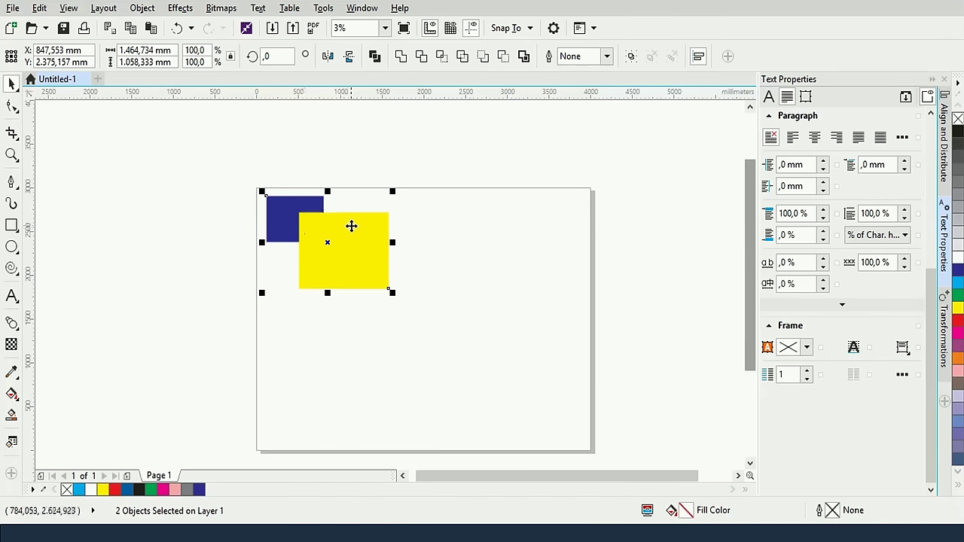
Combine the rectangles, then combine them into a yellow shape, undoing each time
{"action": "left_click", "coordinate": [374, 57]}
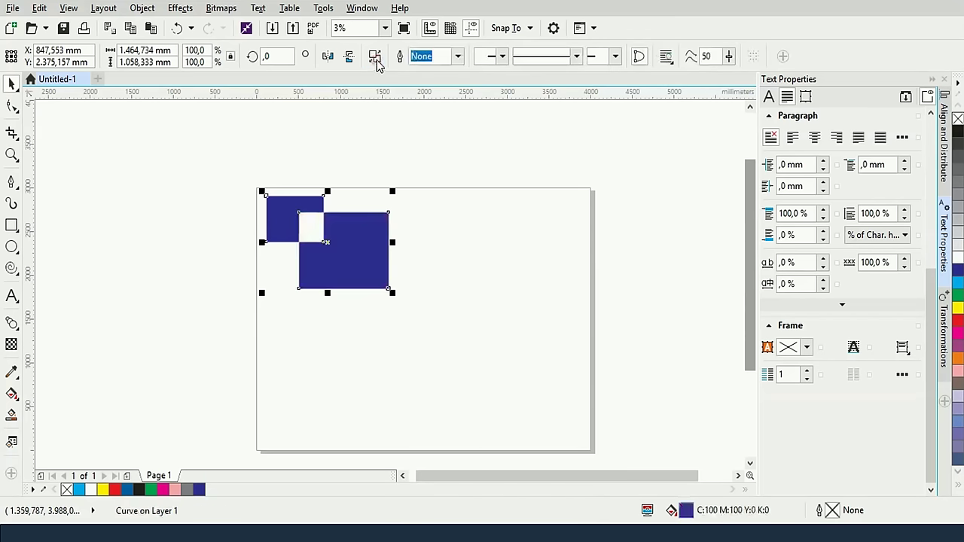
{"action": "left_click", "coordinate": [263, 163]}
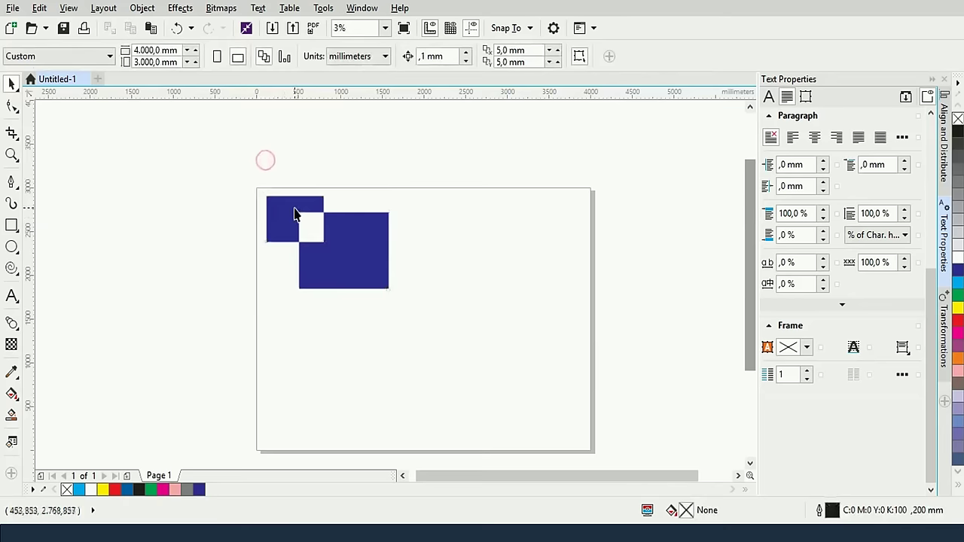
{"action": "left_click", "coordinate": [312, 269]}
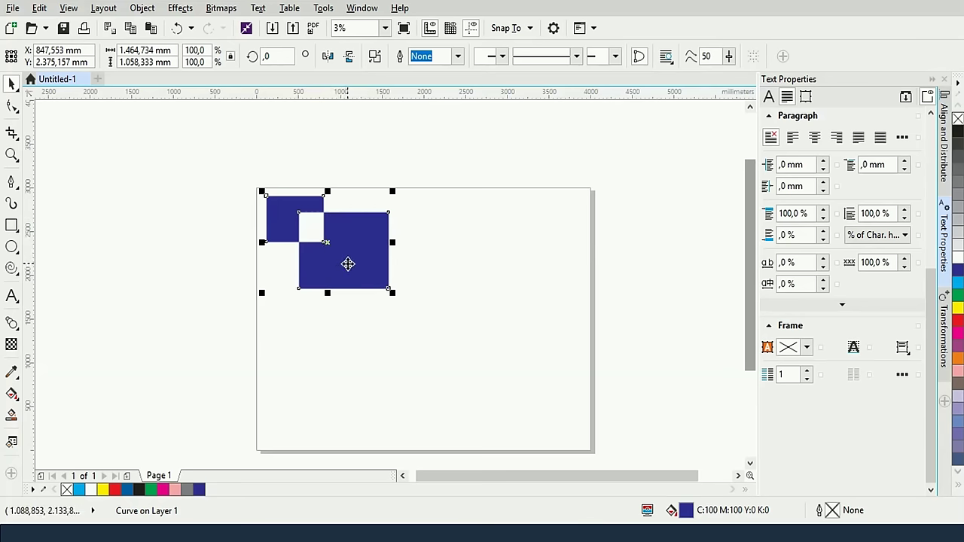
{"action": "key", "text": "ctrl+z"}
{"action": "left_click", "coordinate": [466, 236]}
{"action": "left_click", "coordinate": [320, 204]}
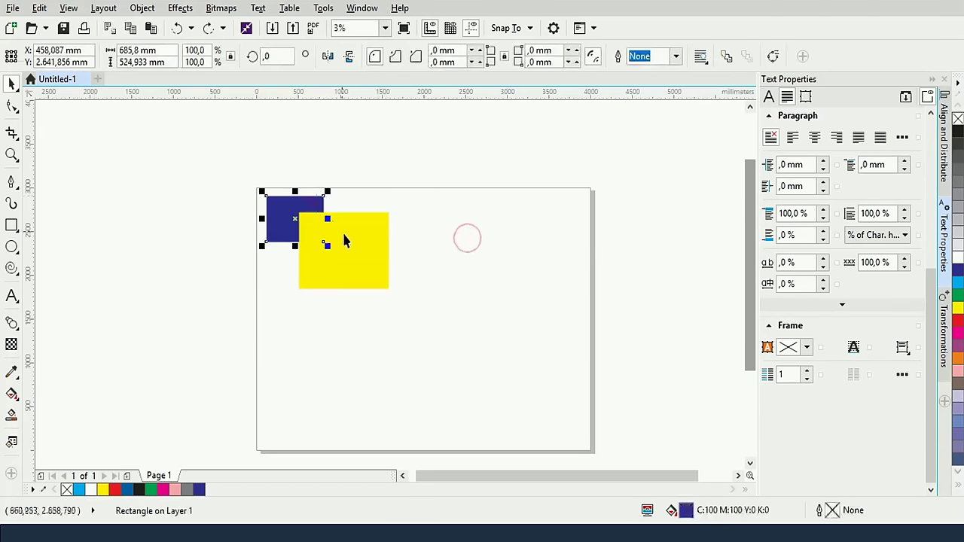
{"action": "left_click", "coordinate": [347, 242], "text": "shift"}
{"action": "left_click", "coordinate": [375, 57]}
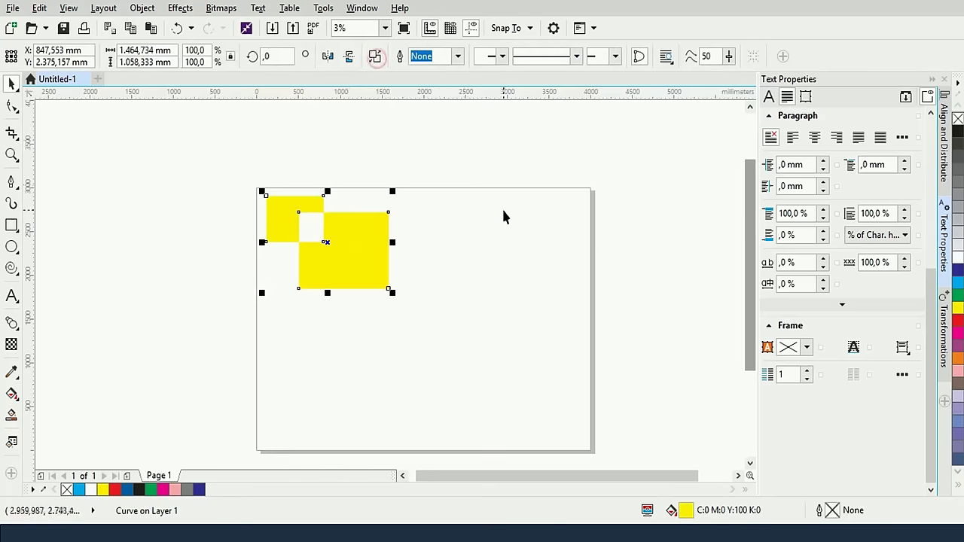
{"action": "left_click", "coordinate": [476, 219]}
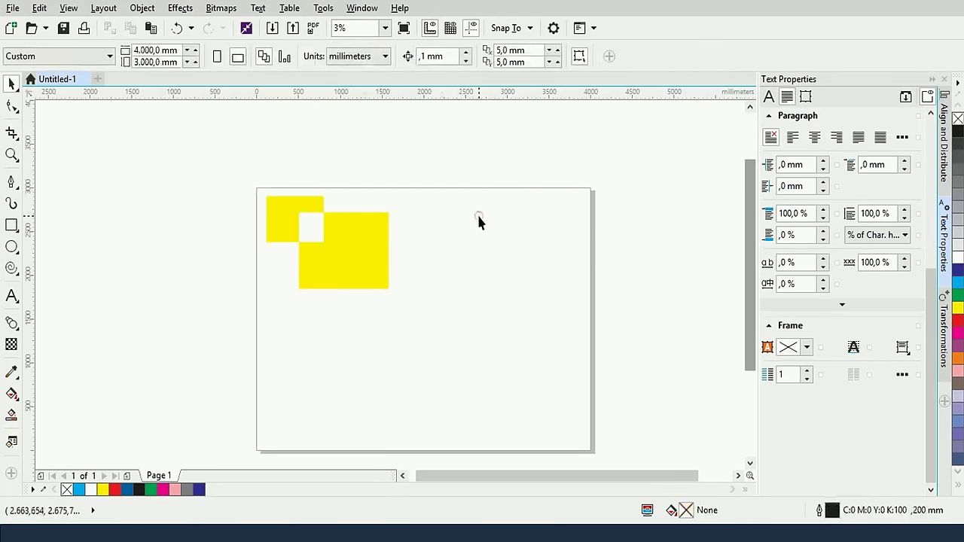
{"action": "key", "text": "ctrl+z"}
Combine them into a blue shape, then a yellow one, undoing both to restore two rectangles
{"action": "left_click", "coordinate": [454, 216]}
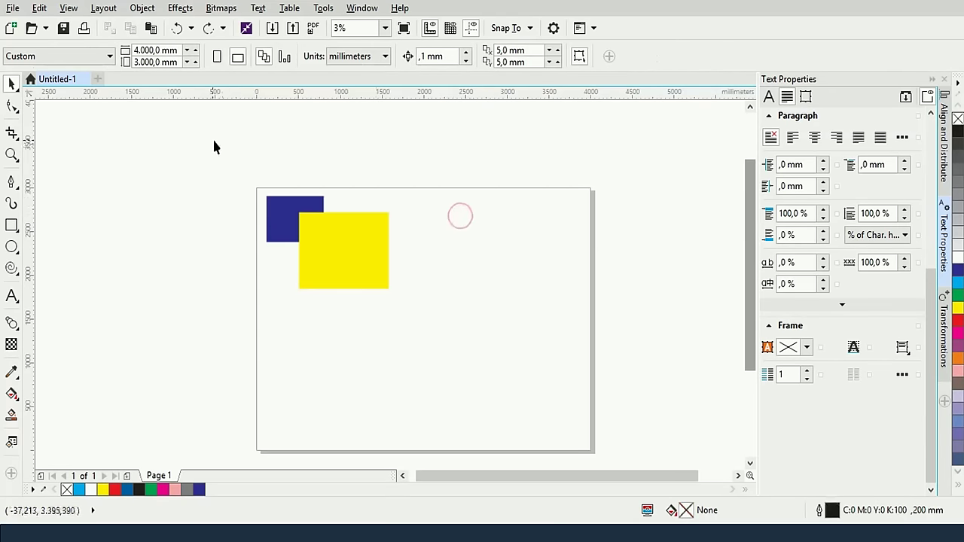
{"action": "left_click_drag", "start_coordinate": [203, 137], "coordinate": [456, 366]}
{"action": "left_click", "coordinate": [376, 57]}
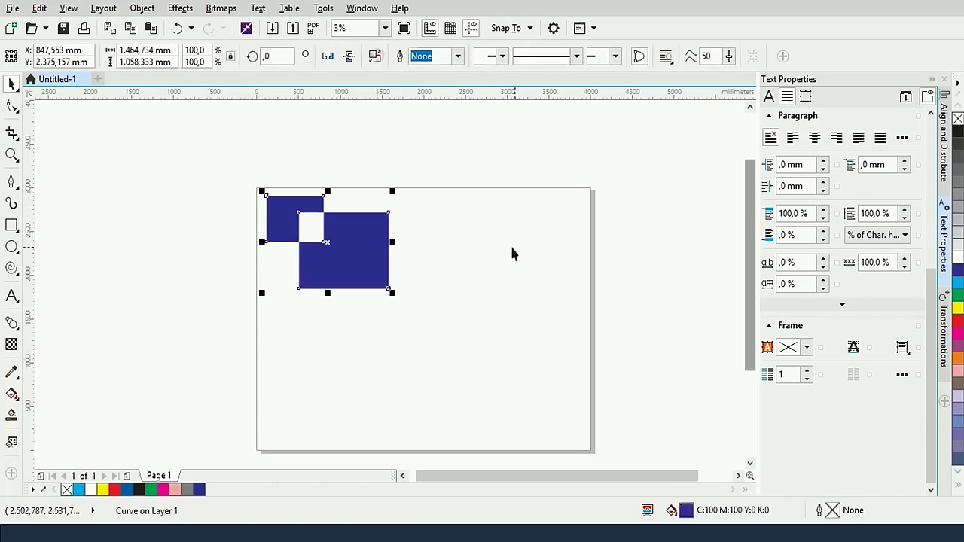
{"action": "key", "text": "ctrl+z"}
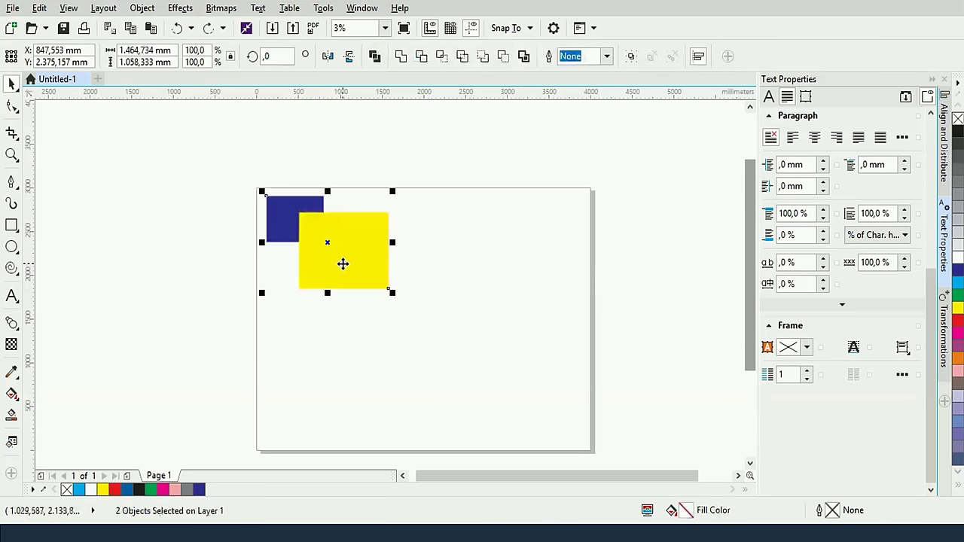
{"action": "left_click", "coordinate": [436, 219]}
{"action": "left_click", "coordinate": [269, 207]}
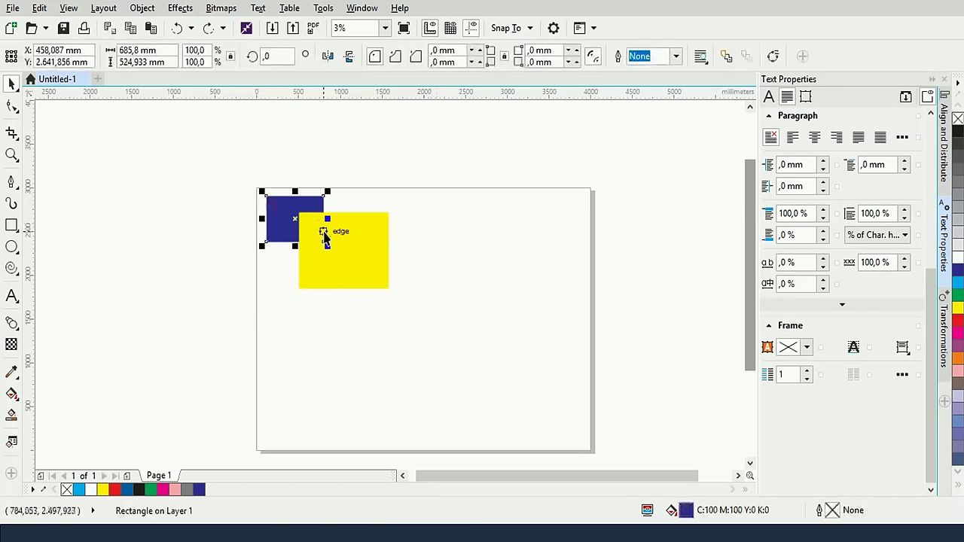
{"action": "left_click", "coordinate": [362, 246], "text": "shift"}
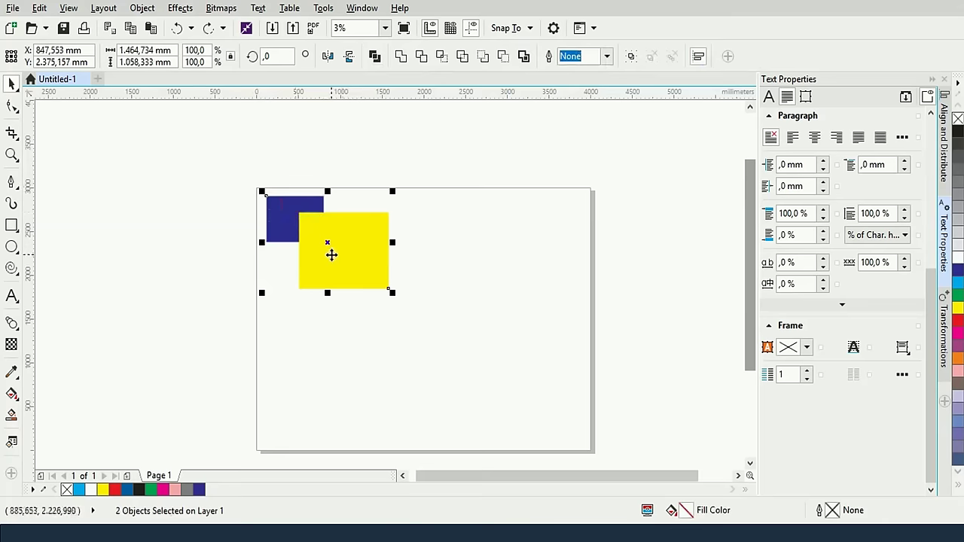
{"action": "left_click", "coordinate": [374, 56]}
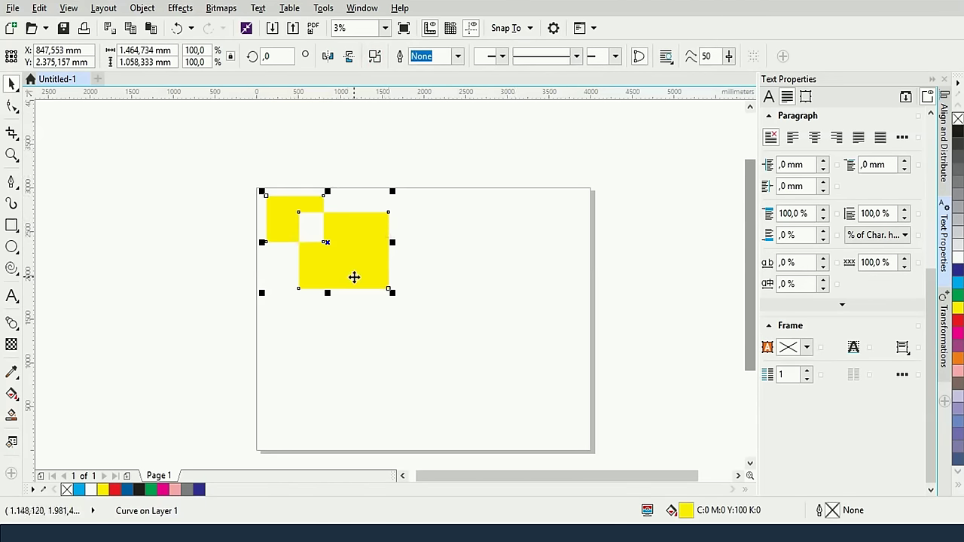
{"action": "left_click", "coordinate": [419, 248]}
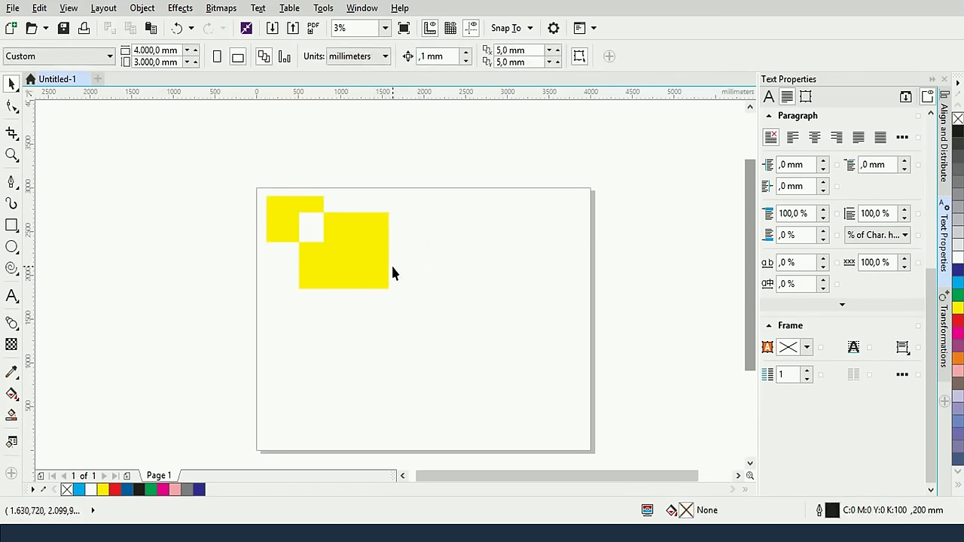
{"action": "key", "text": "ctrl+z"}
{"action": "left_click", "coordinate": [426, 221]}
Weld both rectangles into one blue shape, then undo the weld
{"action": "left_click_drag", "start_coordinate": [180, 160], "coordinate": [431, 296]}
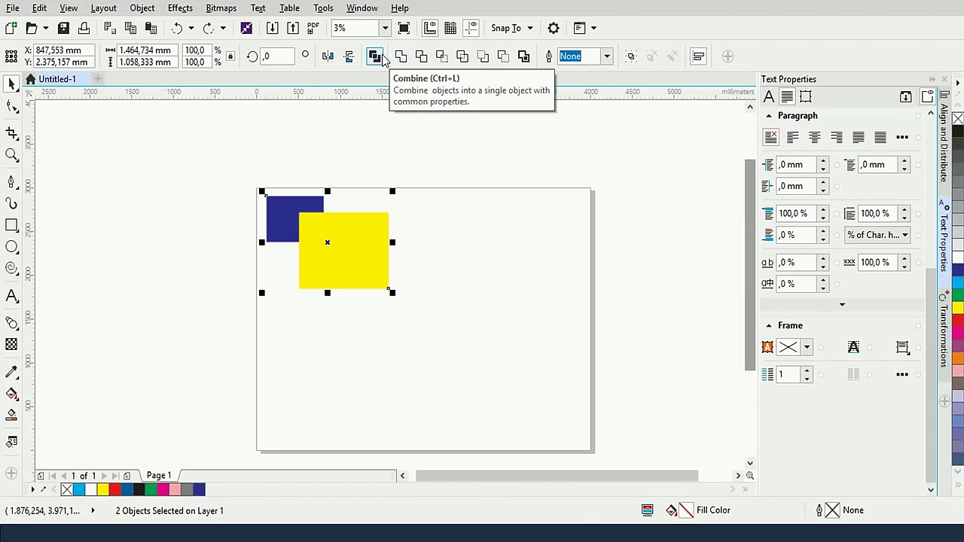
{"action": "left_click", "coordinate": [403, 58]}
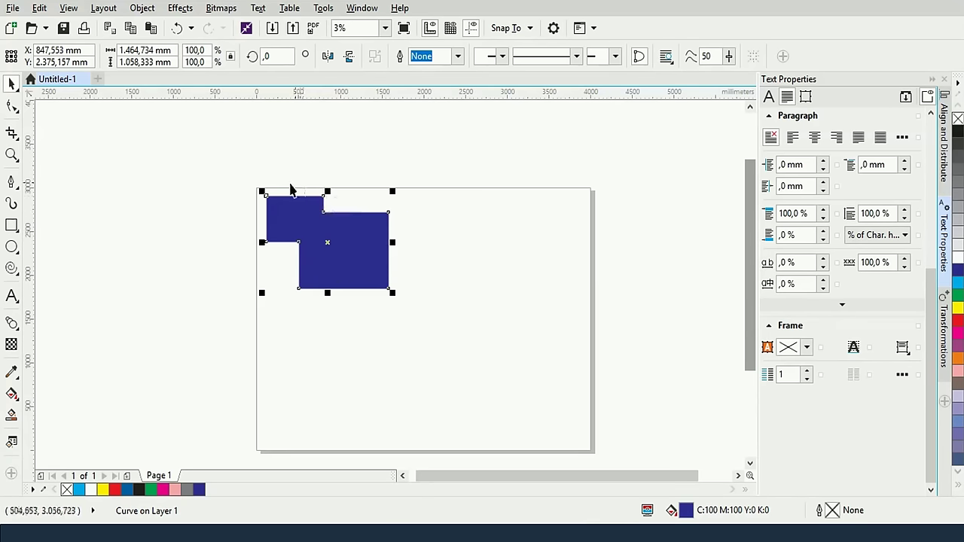
{"action": "key", "text": "ctrl+z"}
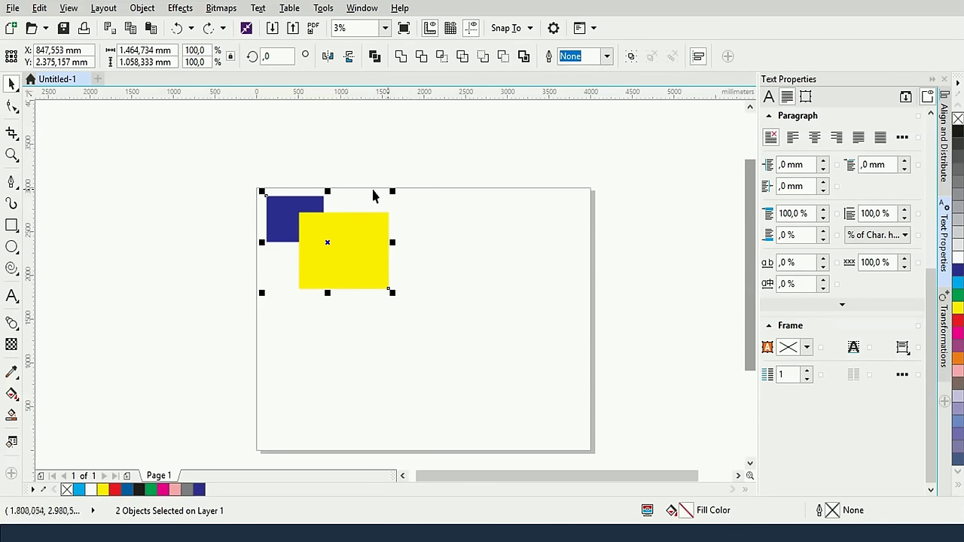
Trim the blue rectangle with the yellow one
{"action": "left_click_drag", "start_coordinate": [239, 146], "coordinate": [425, 295]}
{"action": "left_click", "coordinate": [421, 63]}
{"action": "left_click", "coordinate": [434, 193]}
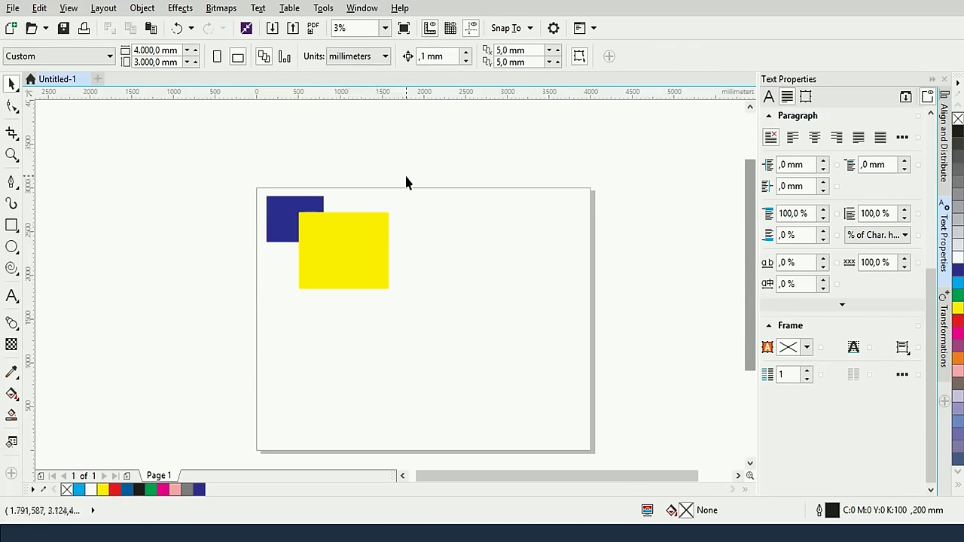
Trim the yellow rectangle with the blue one, drag it aside to check the cut corner, then undo the move
{"action": "left_click", "coordinate": [344, 250]}
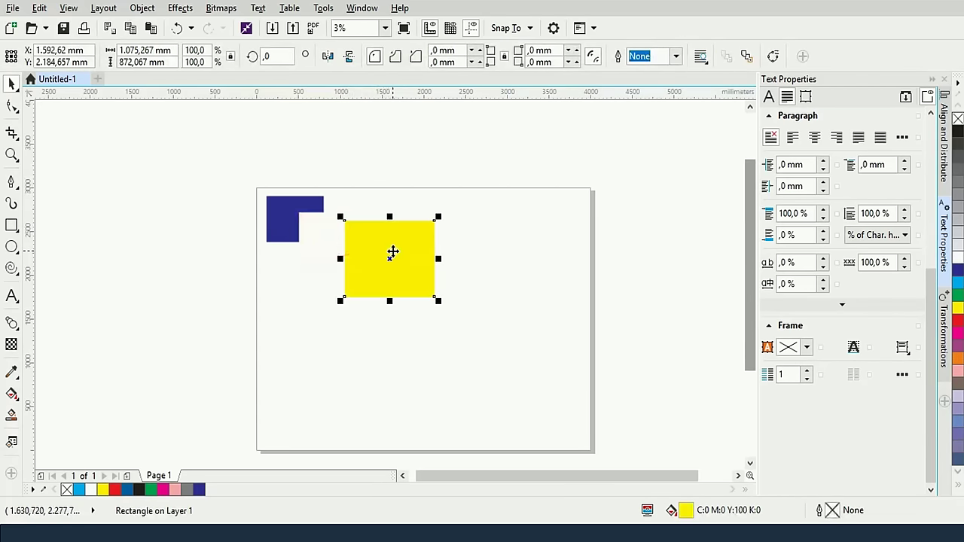
{"action": "left_click", "coordinate": [431, 228]}
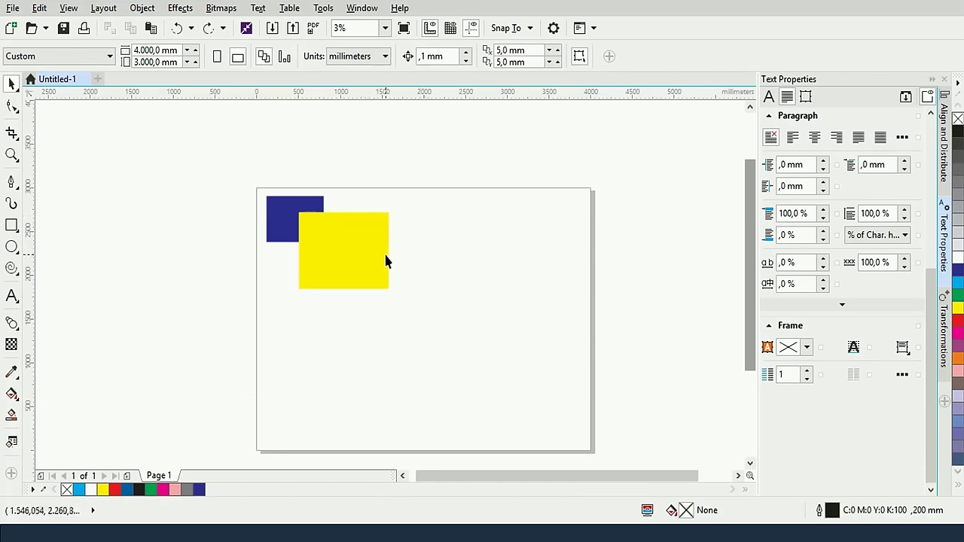
{"action": "key", "text": "ctrl+a"}
{"action": "left_click", "coordinate": [452, 242]}
{"action": "left_click", "coordinate": [290, 209]}
{"action": "left_click", "coordinate": [348, 246], "text": "shift"}
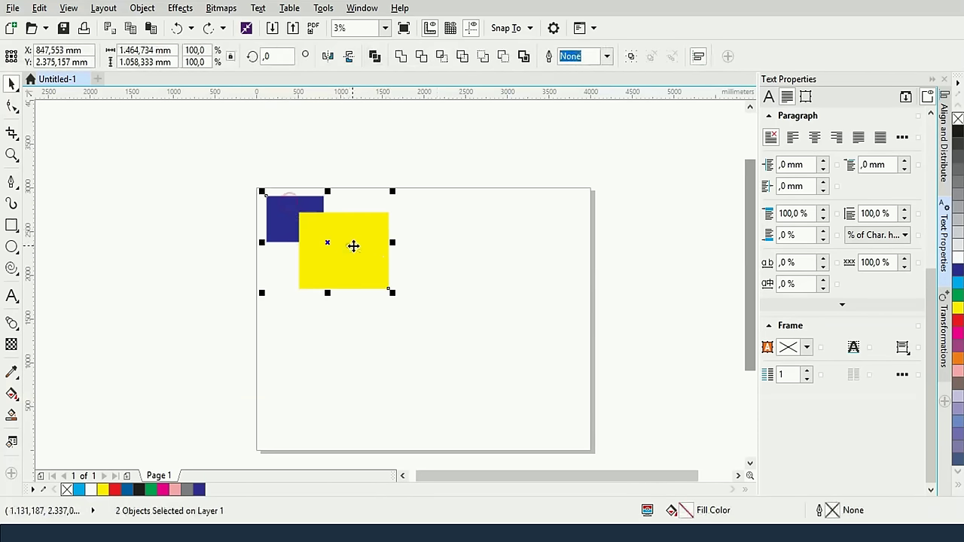
{"action": "left_click", "coordinate": [424, 59]}
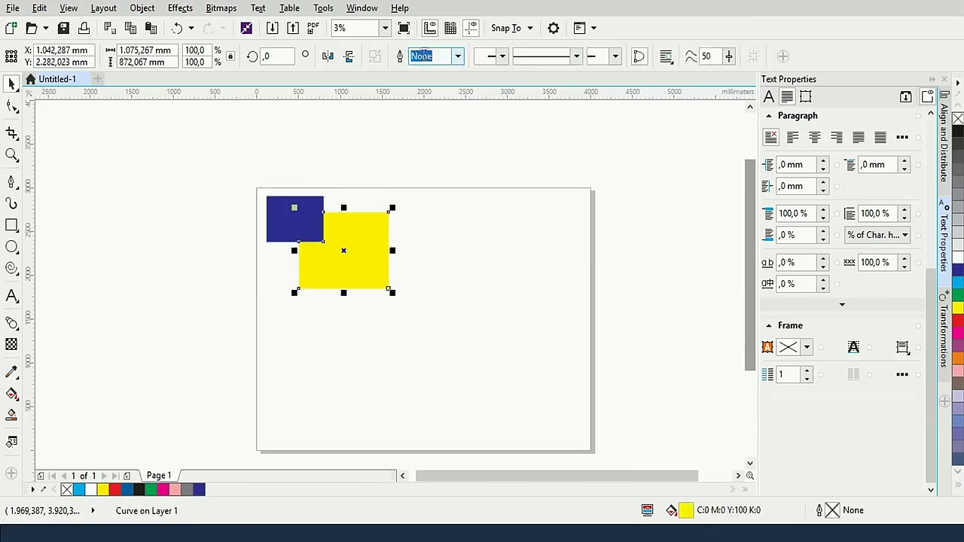
{"action": "left_click", "coordinate": [379, 171]}
{"action": "left_click", "coordinate": [369, 235]}
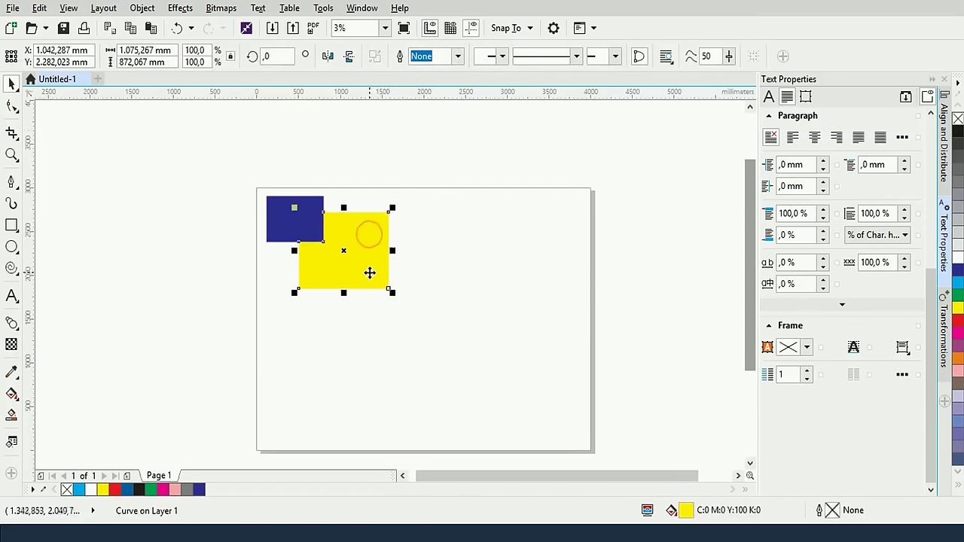
{"action": "left_click_drag", "start_coordinate": [376, 271], "coordinate": [398, 281]}
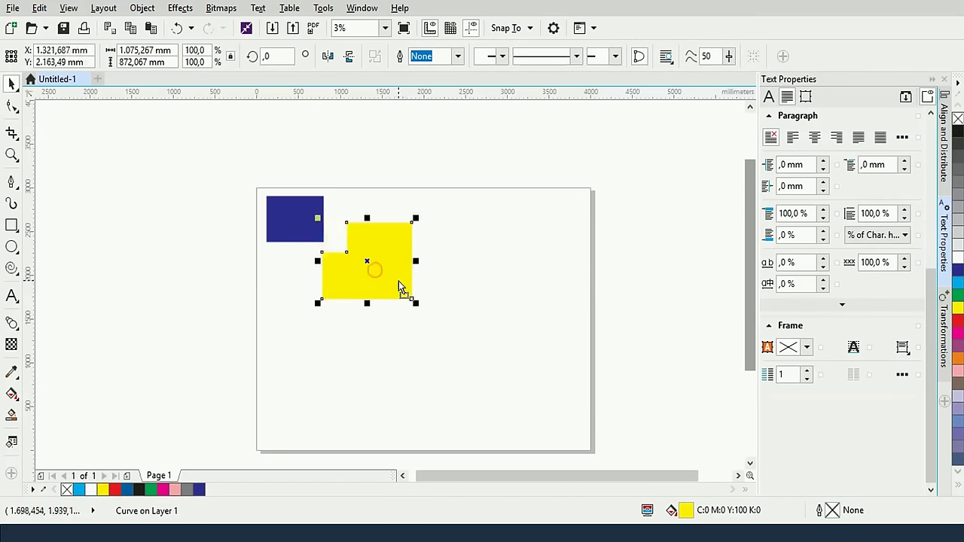
{"action": "key", "text": "ctrl+z"}
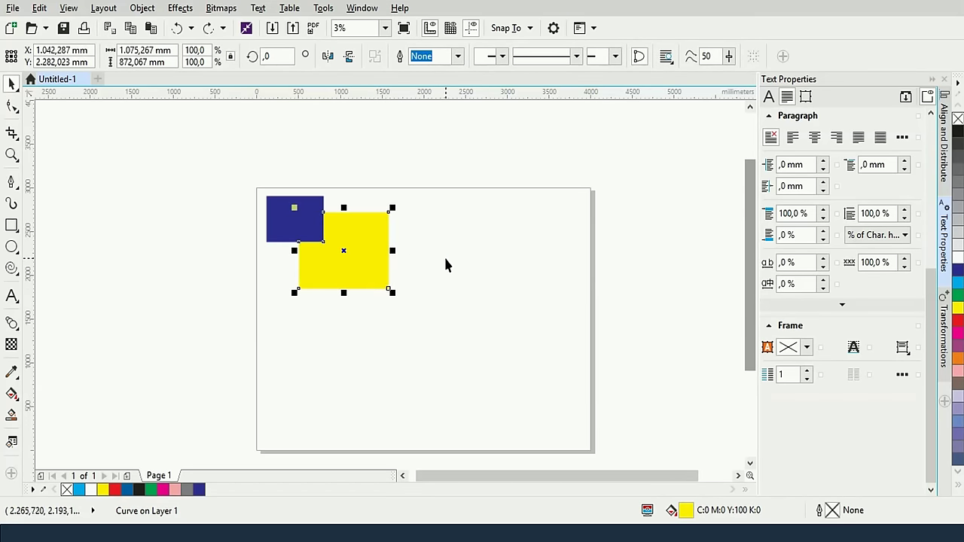
Select the blue and yellow rectangles together again
{"action": "key", "text": "ctrl+a"}
{"action": "left_click", "coordinate": [466, 229]}
{"action": "left_click_drag", "start_coordinate": [252, 145], "coordinate": [243, 164]}
{"action": "left_click", "coordinate": [329, 142]}
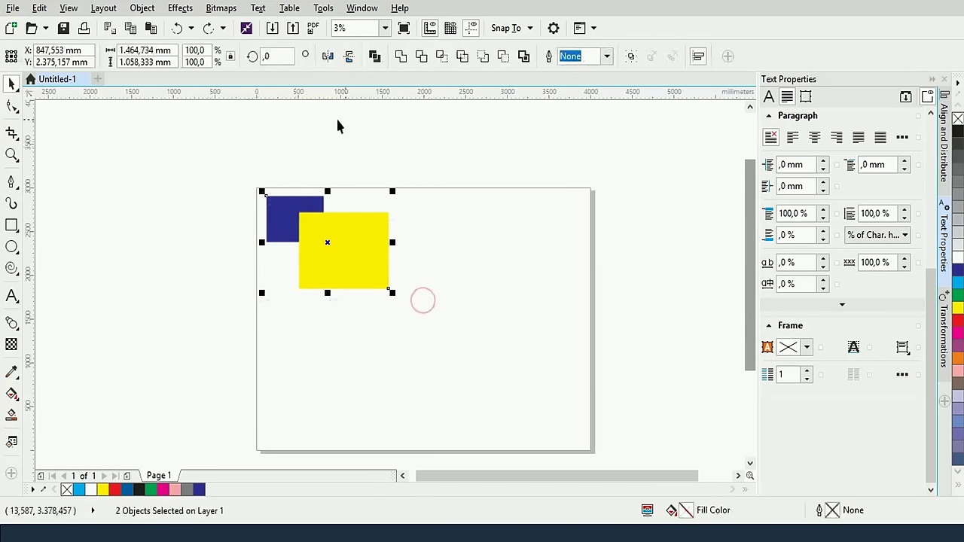
Trim the blue rectangle with the yellow one and inspect the trimmed blue shape
{"action": "left_click", "coordinate": [421, 57]}
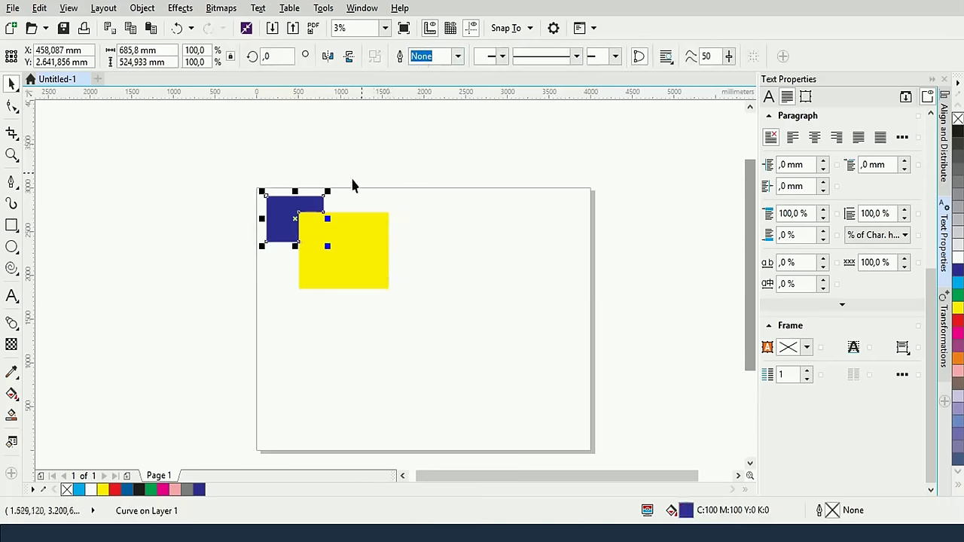
{"action": "left_click", "coordinate": [218, 226]}
{"action": "left_click", "coordinate": [279, 222]}
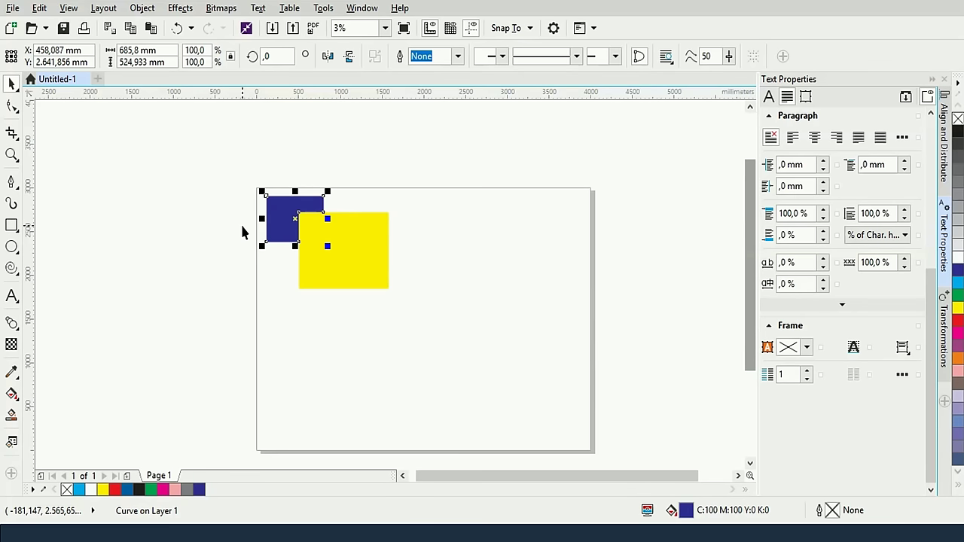
{"action": "left_click", "coordinate": [486, 273]}
{"action": "key", "text": "ctrl+a"}
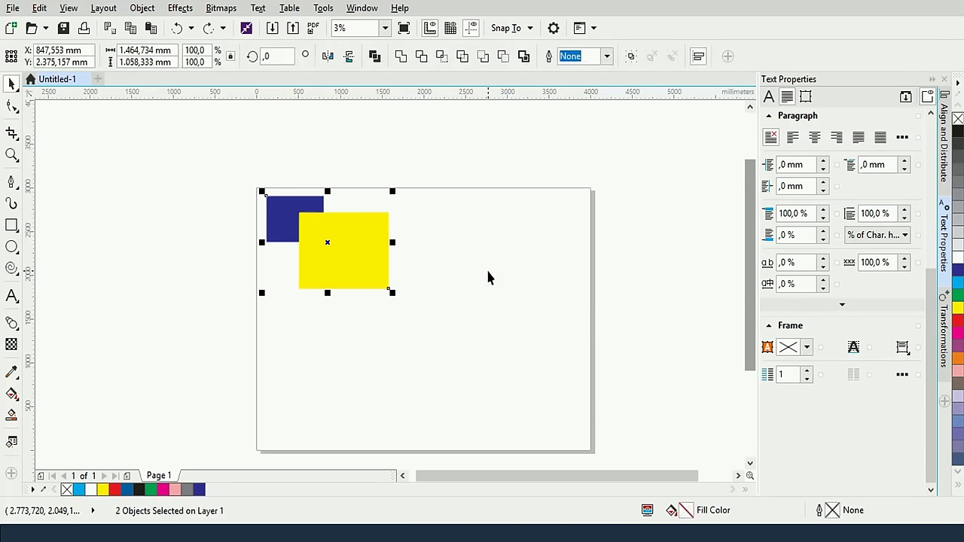
{"action": "key", "text": "Tab"}
Trim the yellow rectangle with the blue one, drag it aside to reveal the cut, then undo the move
{"action": "left_click", "coordinate": [488, 252]}
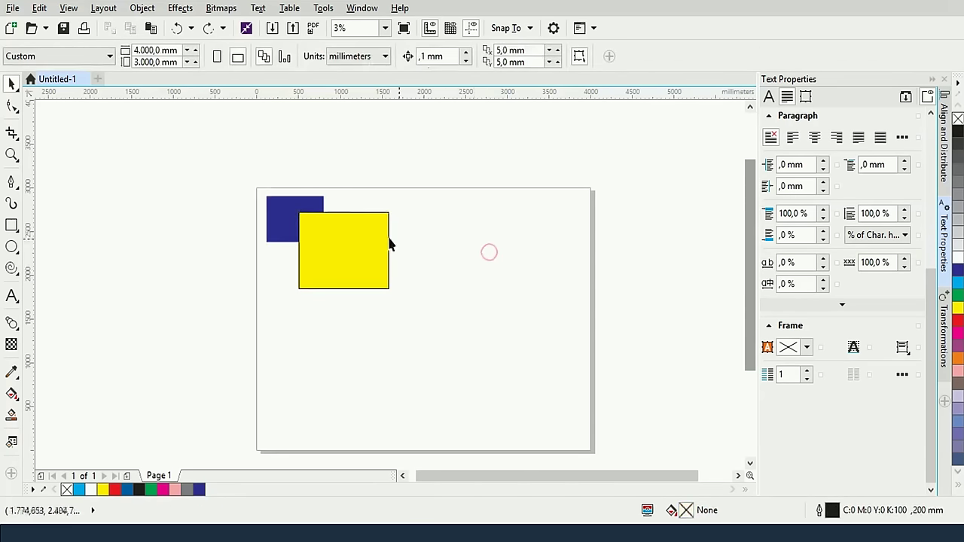
{"action": "left_click", "coordinate": [376, 238]}
{"action": "left_click", "coordinate": [509, 210]}
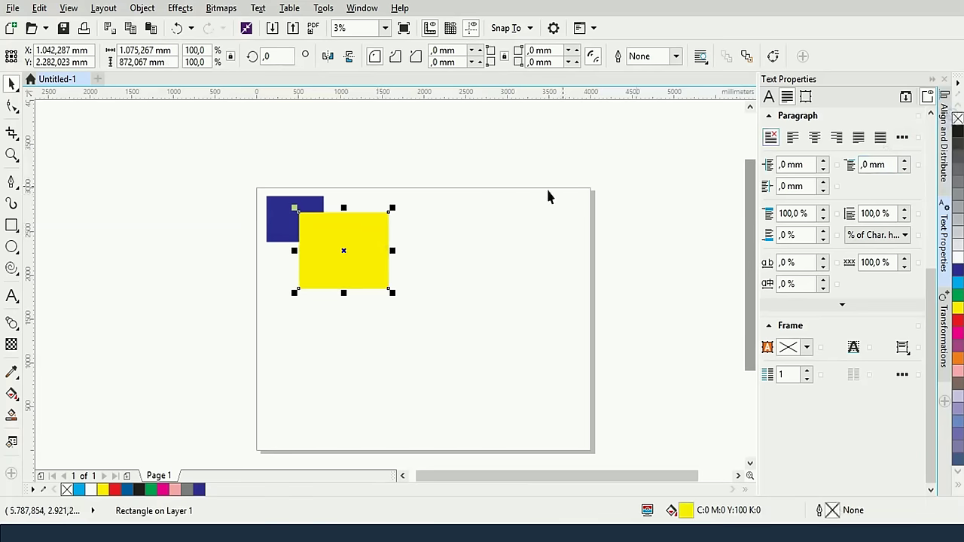
{"action": "left_click", "coordinate": [288, 216]}
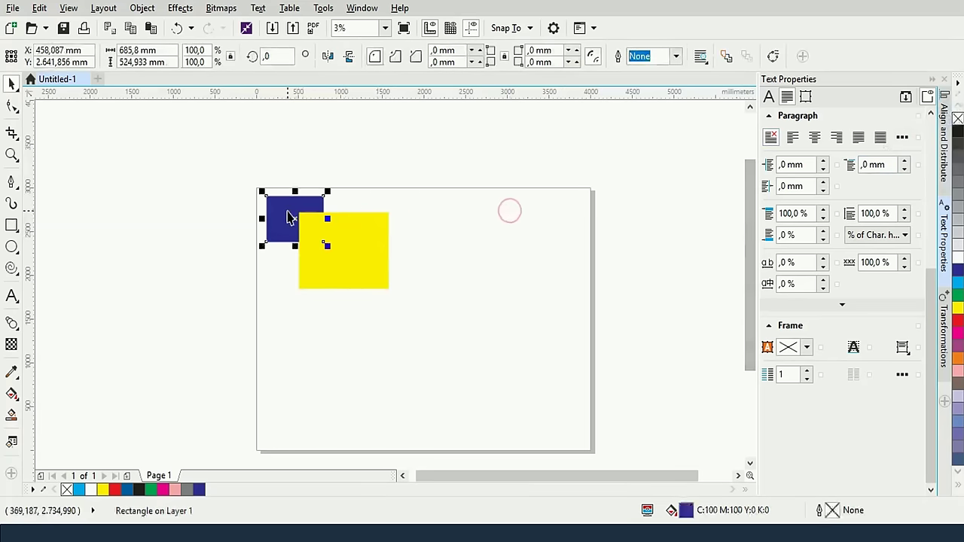
{"action": "left_click", "coordinate": [367, 241], "text": "shift"}
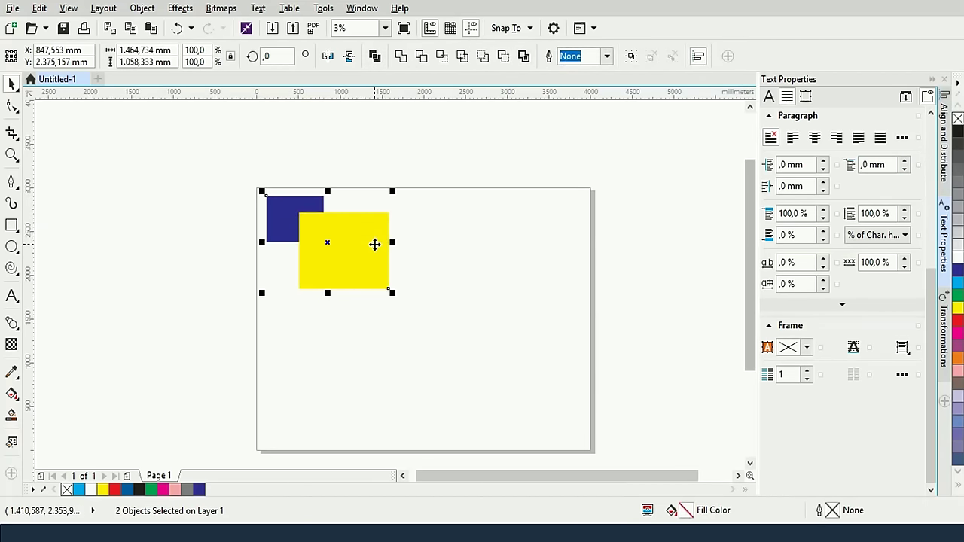
{"action": "left_click", "coordinate": [422, 57]}
{"action": "left_click", "coordinate": [454, 231]}
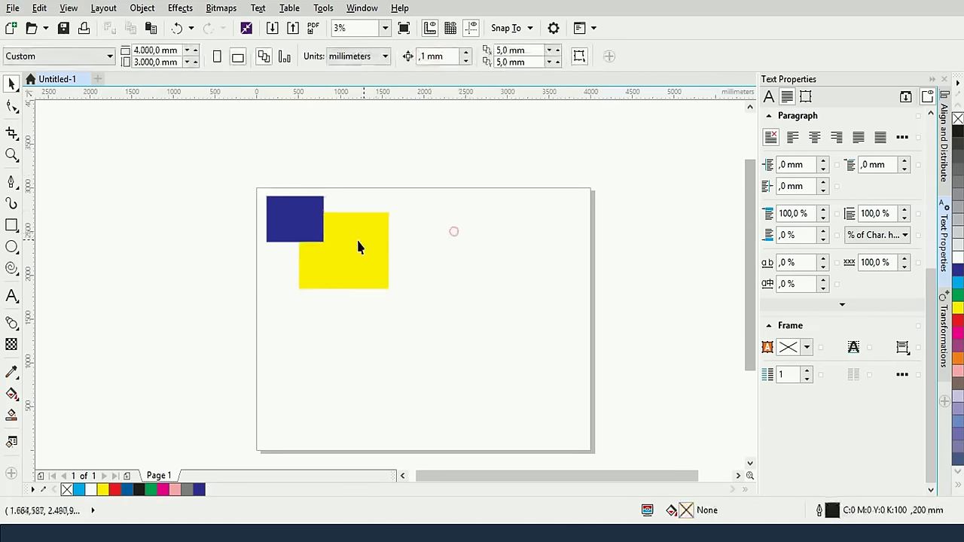
{"action": "left_click", "coordinate": [358, 247]}
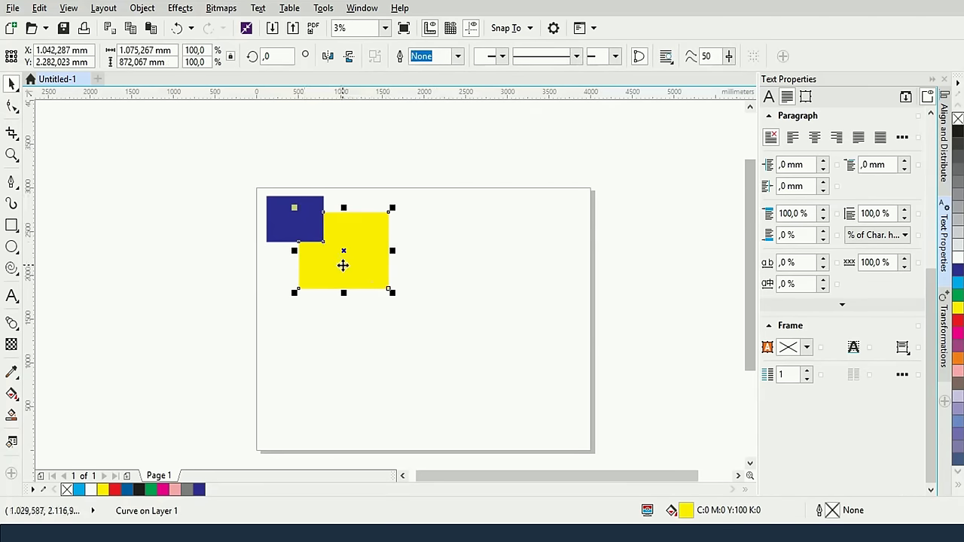
{"action": "left_click_drag", "start_coordinate": [335, 264], "coordinate": [381, 283]}
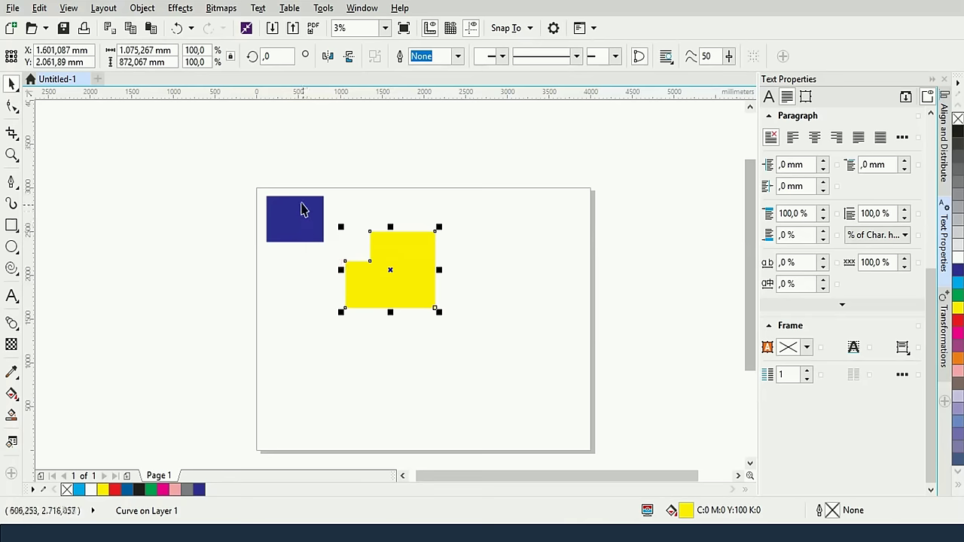
{"action": "key", "text": "ctrl+z"}
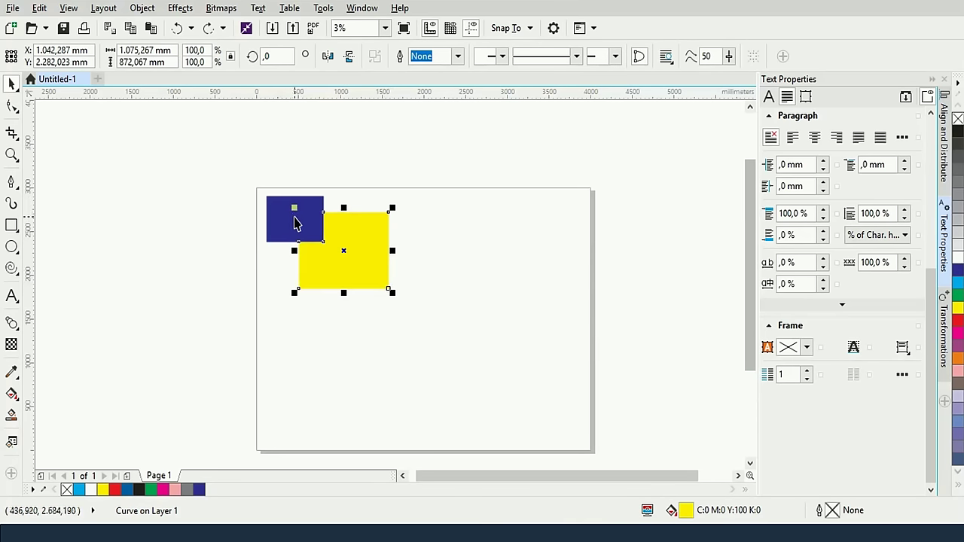
Reselect the blue rectangle and then the yellow one together
{"action": "key", "text": "ctrl+a"}
{"action": "left_click", "coordinate": [446, 269]}
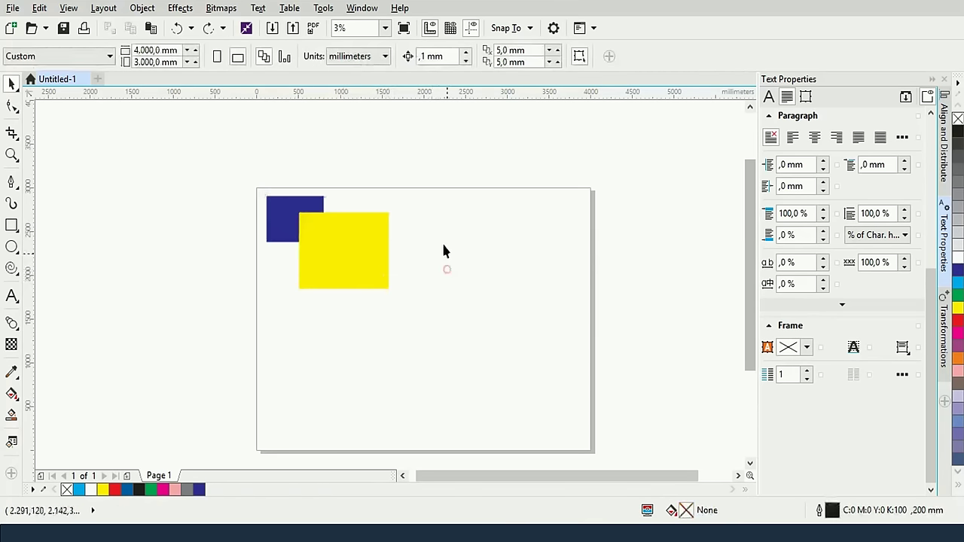
{"action": "left_click_drag", "start_coordinate": [231, 155], "coordinate": [391, 291]}
{"action": "left_click", "coordinate": [484, 224]}
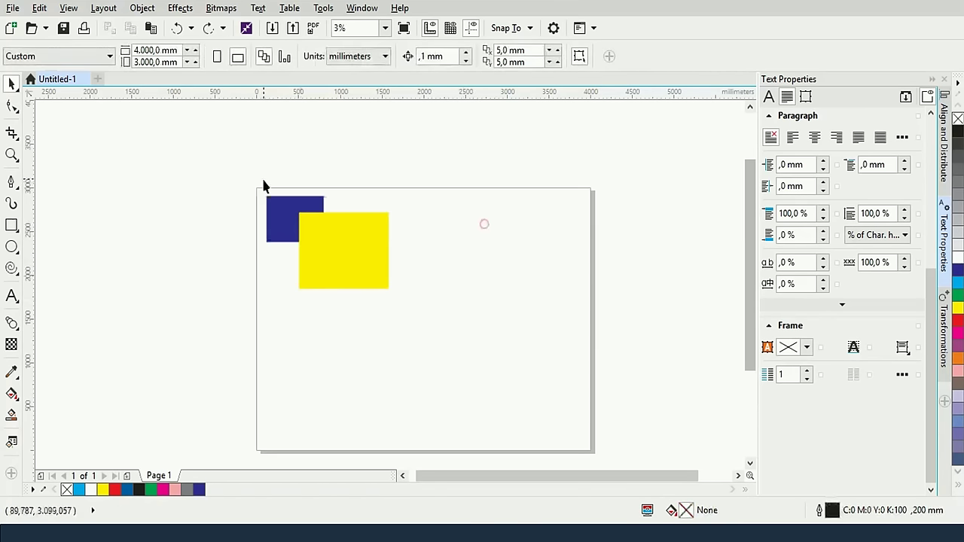
{"action": "left_click", "coordinate": [283, 201]}
{"action": "left_click", "coordinate": [344, 241], "text": "shift"}
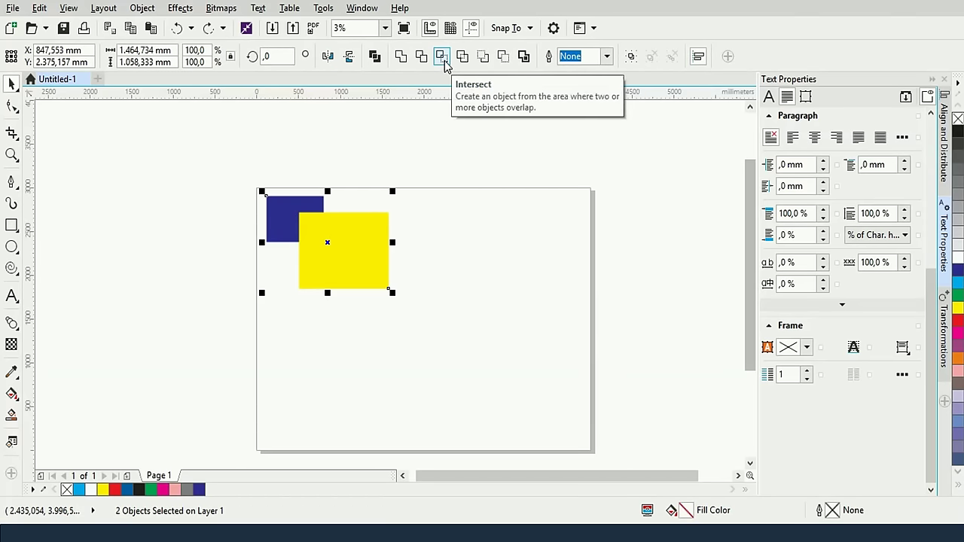
Intersect the rectangles and drag the yellow one aside to reveal the overlap piece, then undo
{"action": "left_click", "coordinate": [444, 61]}
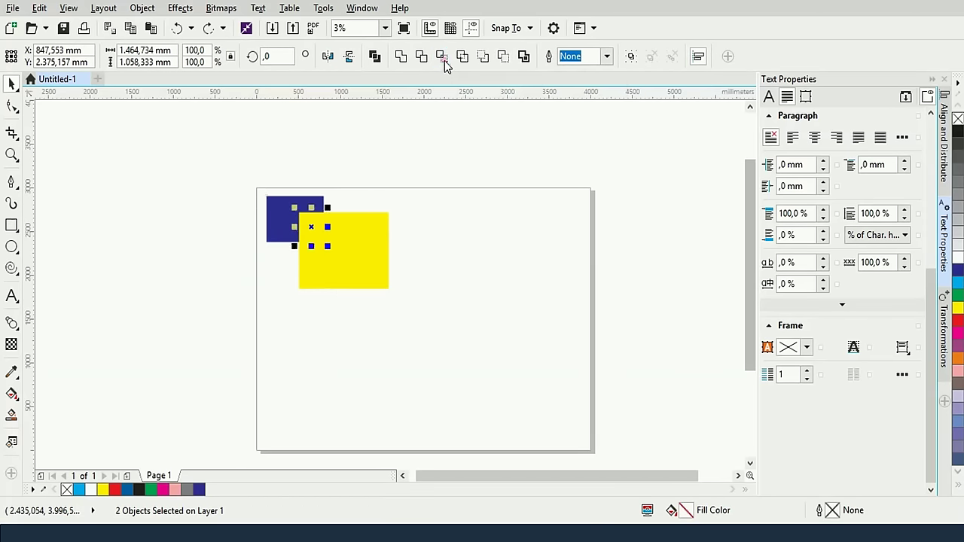
{"action": "left_click", "coordinate": [374, 186]}
{"action": "left_click_drag", "start_coordinate": [372, 281], "coordinate": [407, 292]}
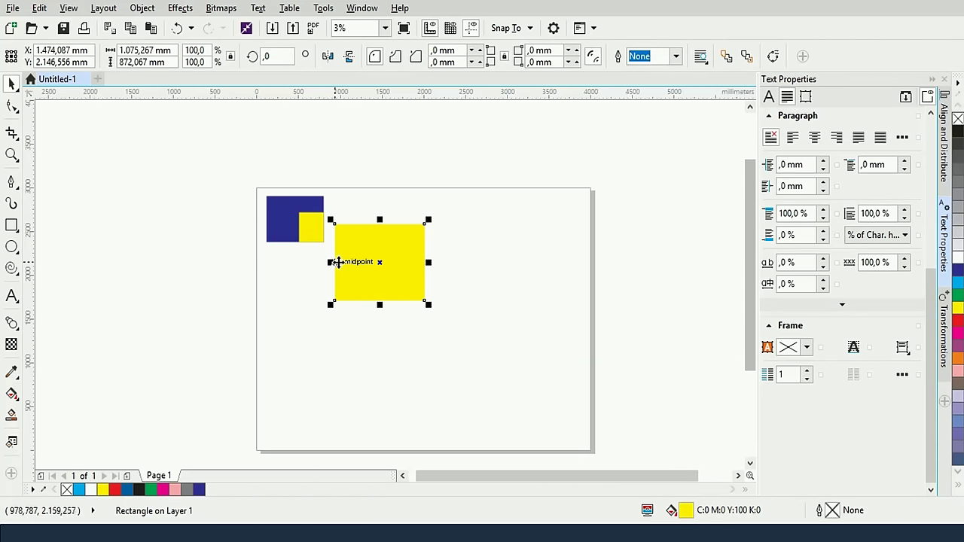
{"action": "key", "text": "ctrl+z"}
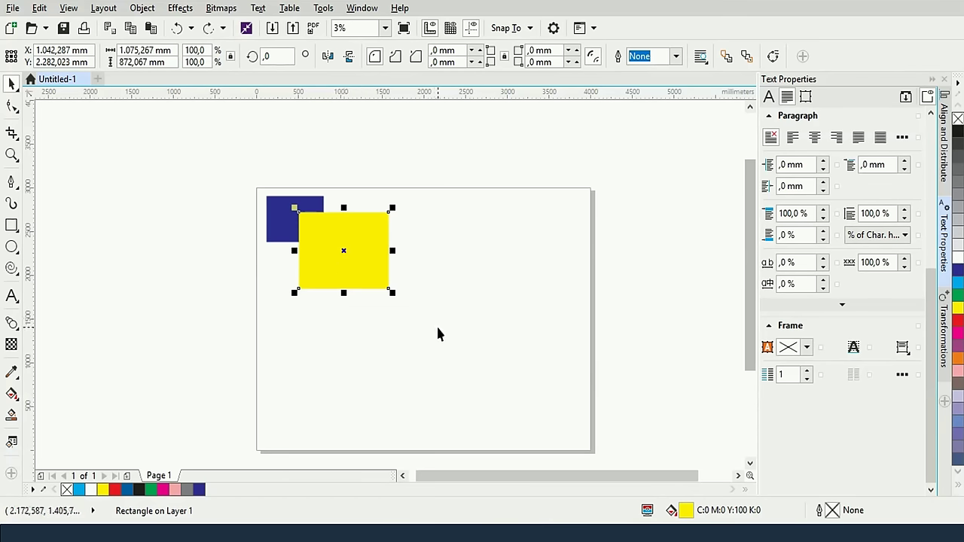
Intersect again with yellow selected first, pull the pieces apart to inspect, undo, and select all
{"action": "key", "text": "ctrl+a"}
{"action": "left_click", "coordinate": [369, 270]}
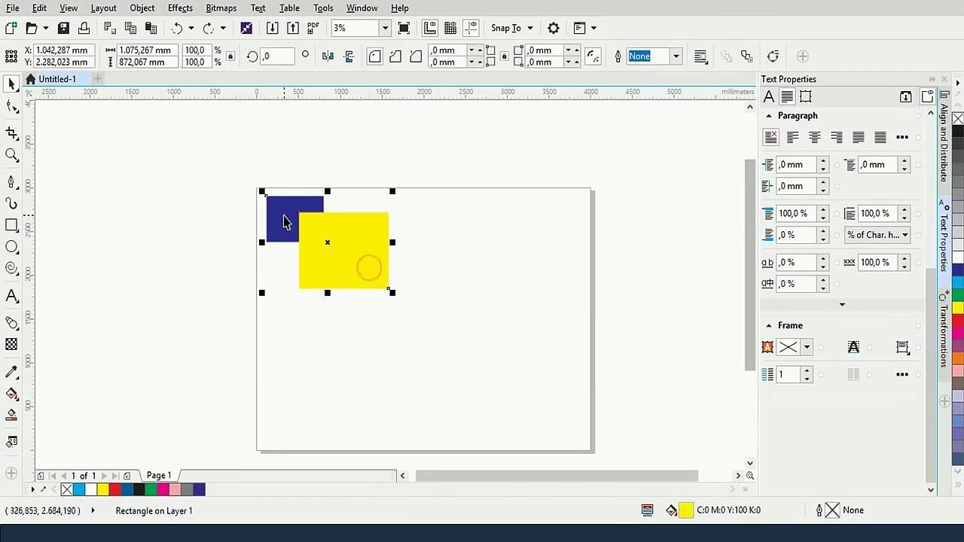
{"action": "left_click", "coordinate": [286, 216], "text": "shift"}
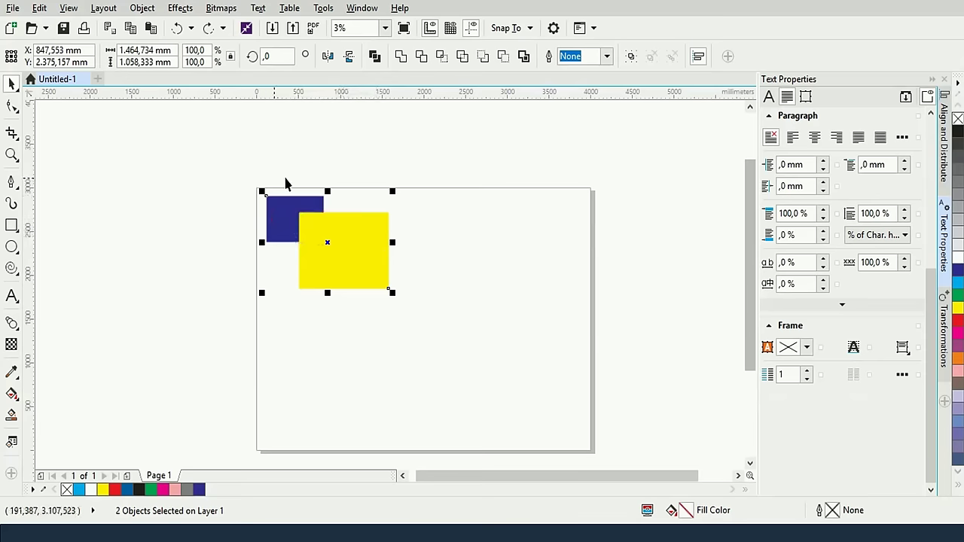
{"action": "left_click", "coordinate": [440, 57]}
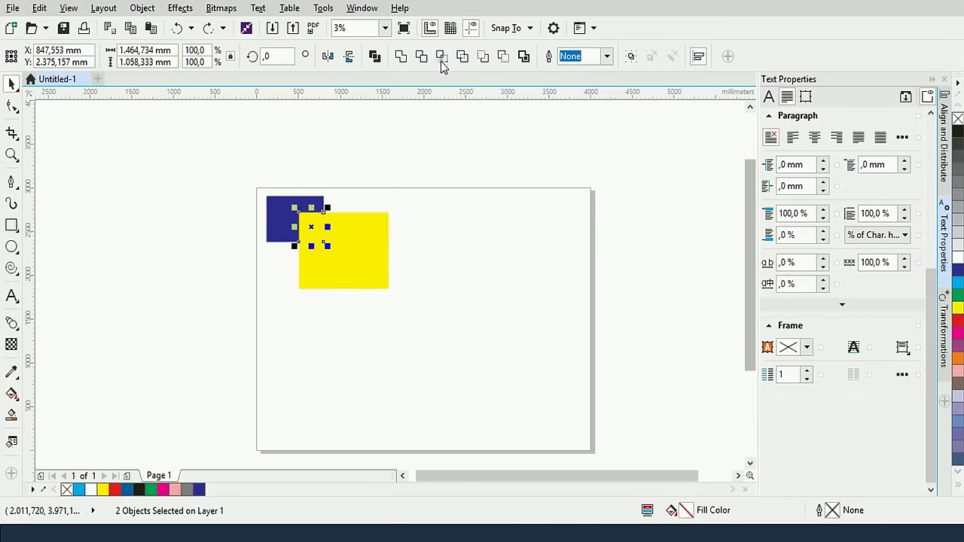
{"action": "left_click_drag", "start_coordinate": [365, 234], "coordinate": [386, 240]}
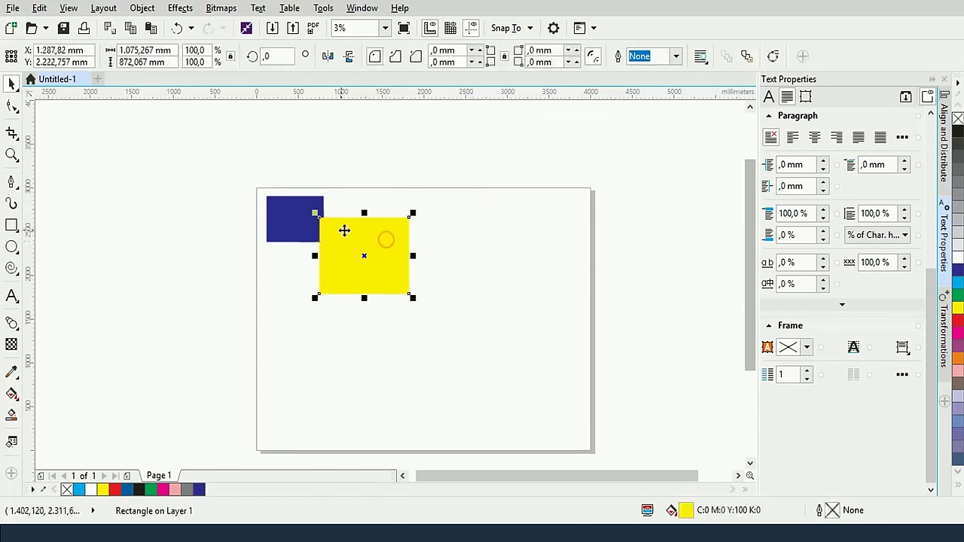
{"action": "left_click", "coordinate": [302, 230]}
{"action": "left_click_drag", "start_coordinate": [302, 230], "coordinate": [344, 203]}
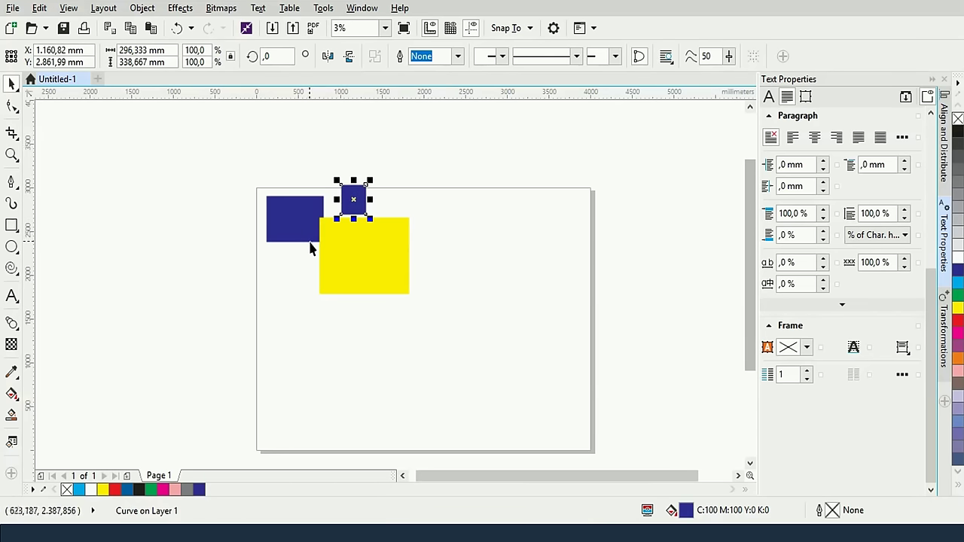
{"action": "key", "text": "ctrl+z"}
{"action": "key", "text": "ctrl+z"}
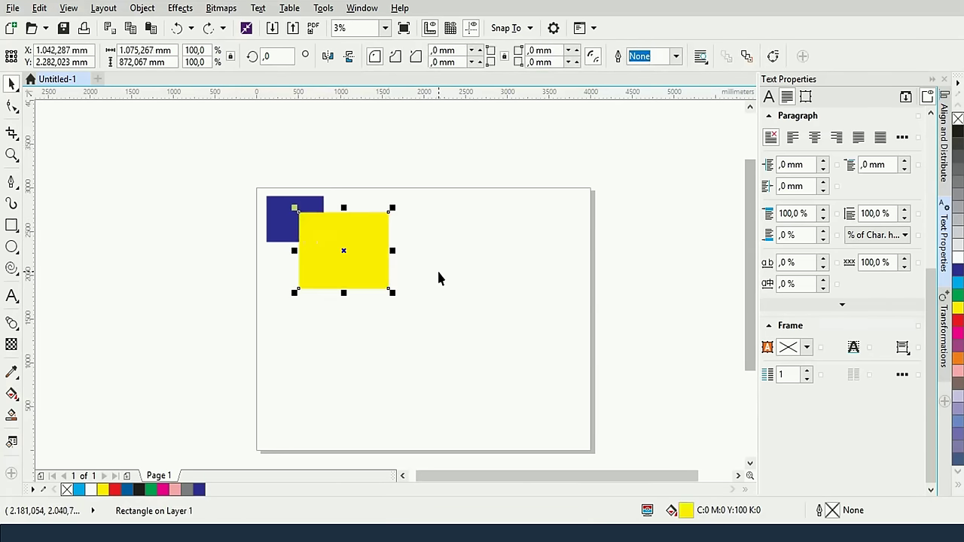
{"action": "left_click", "coordinate": [438, 271]}
{"action": "key", "text": "ctrl+a"}
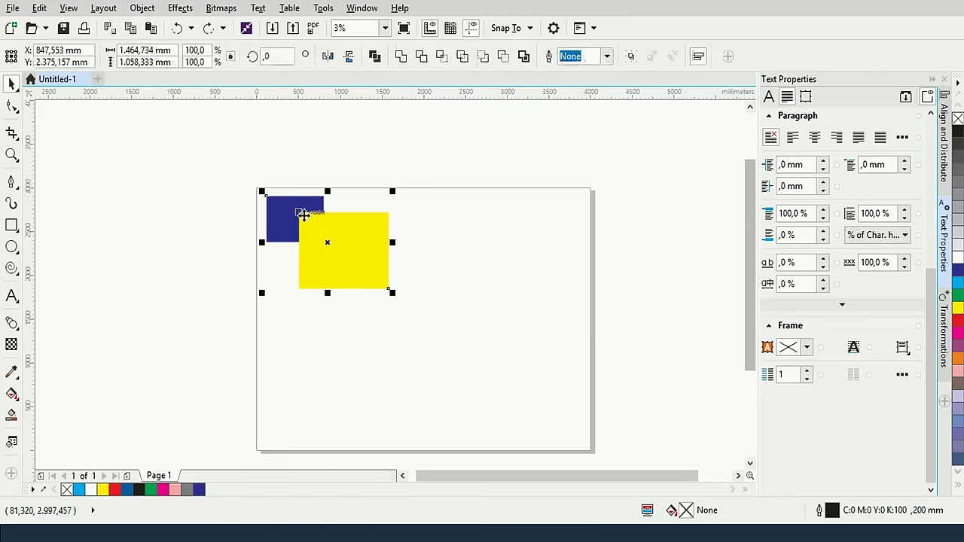
{"action": "left_click", "coordinate": [447, 238]}
{"action": "left_click_drag", "start_coordinate": [138, 146], "coordinate": [424, 296]}
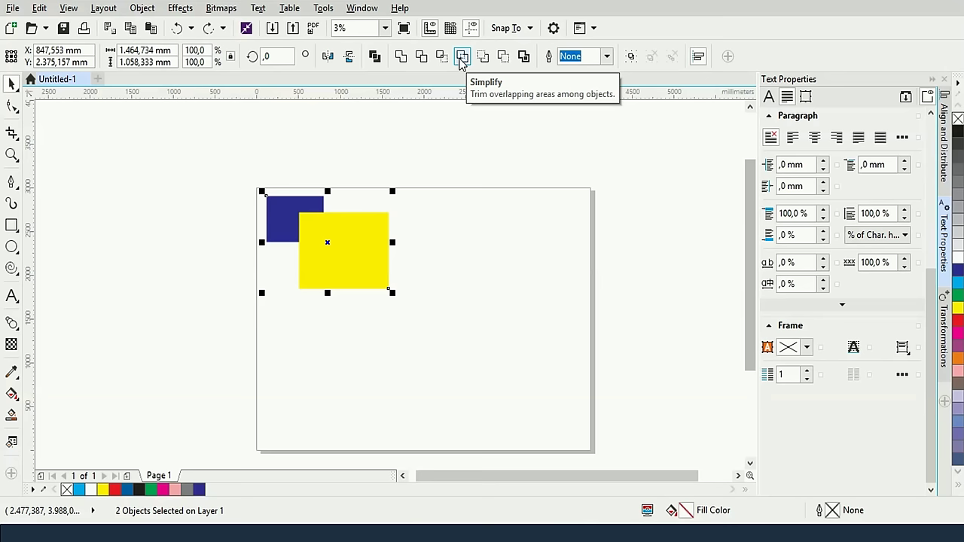
{"action": "left_click", "coordinate": [462, 60]}
{"action": "left_click", "coordinate": [355, 152]}
{"action": "left_click_drag", "start_coordinate": [339, 234], "coordinate": [384, 258]}
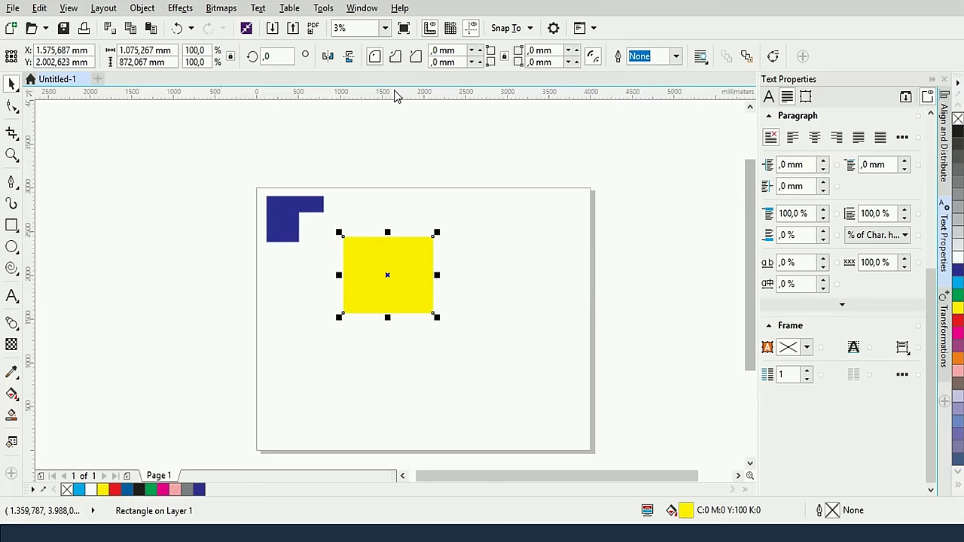
{"action": "key", "text": "ctrl+z"}
{"action": "key", "text": "ctrl+z"}
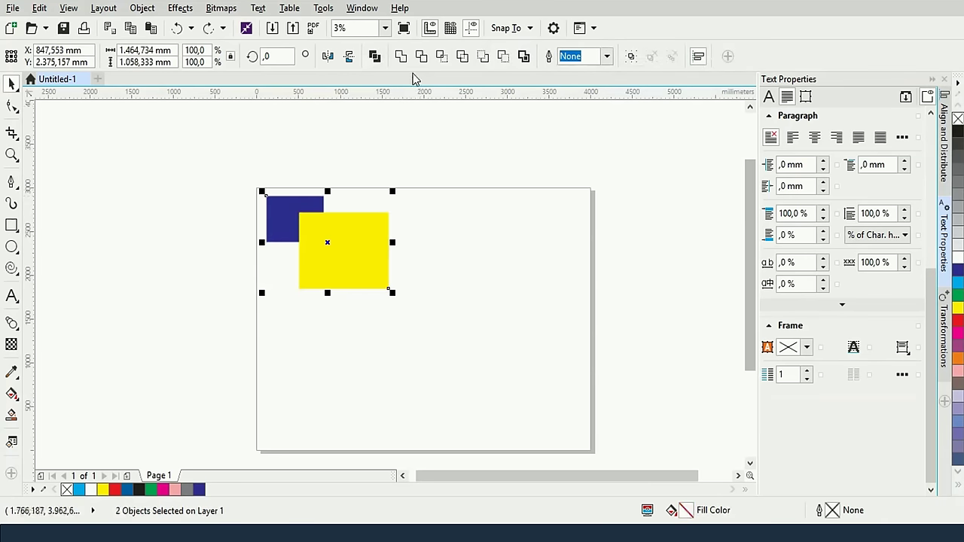
{"action": "left_click", "coordinate": [461, 57]}
{"action": "left_click_drag", "start_coordinate": [355, 249], "coordinate": [391, 259]}
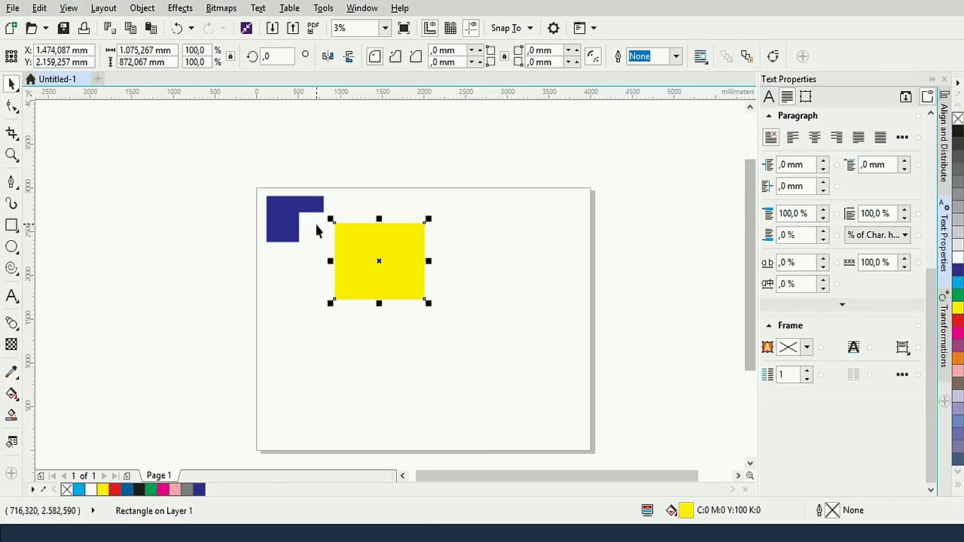
{"action": "key", "text": "ctrl+z"}
{"action": "key", "text": "ctrl+a"}
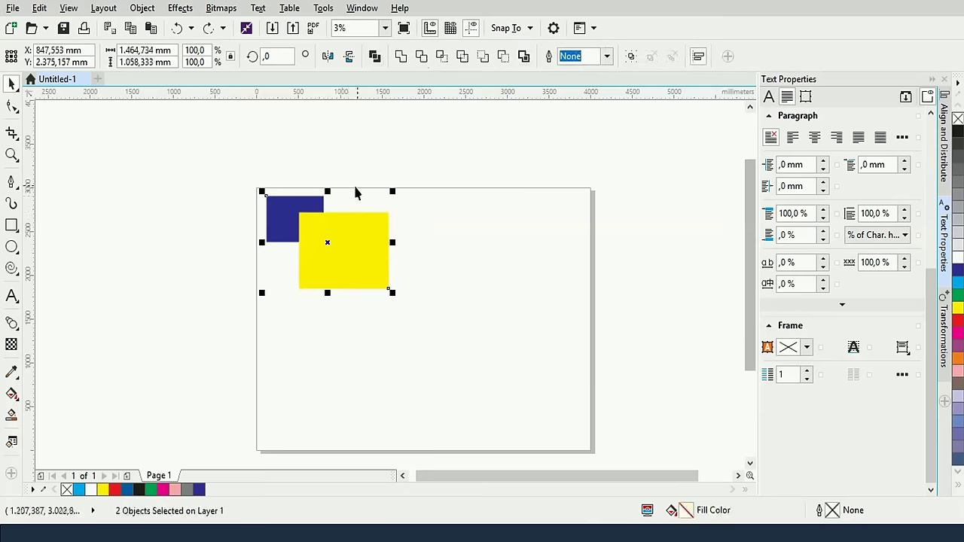
{"action": "left_click", "coordinate": [357, 166]}
{"action": "left_click_drag", "start_coordinate": [216, 164], "coordinate": [431, 335]}
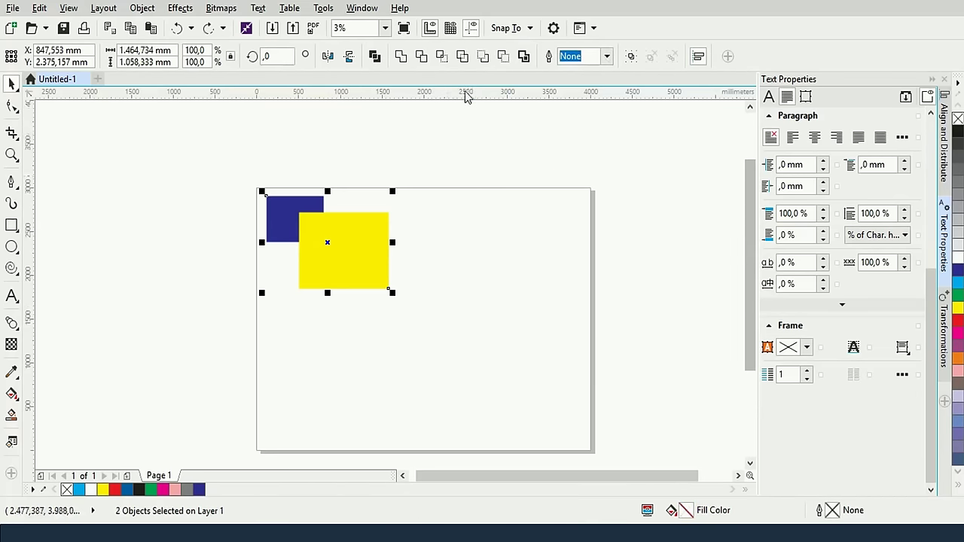
{"action": "left_click", "coordinate": [463, 57]}
{"action": "left_click", "coordinate": [464, 179]}
{"action": "left_click_drag", "start_coordinate": [354, 260], "coordinate": [393, 266]}
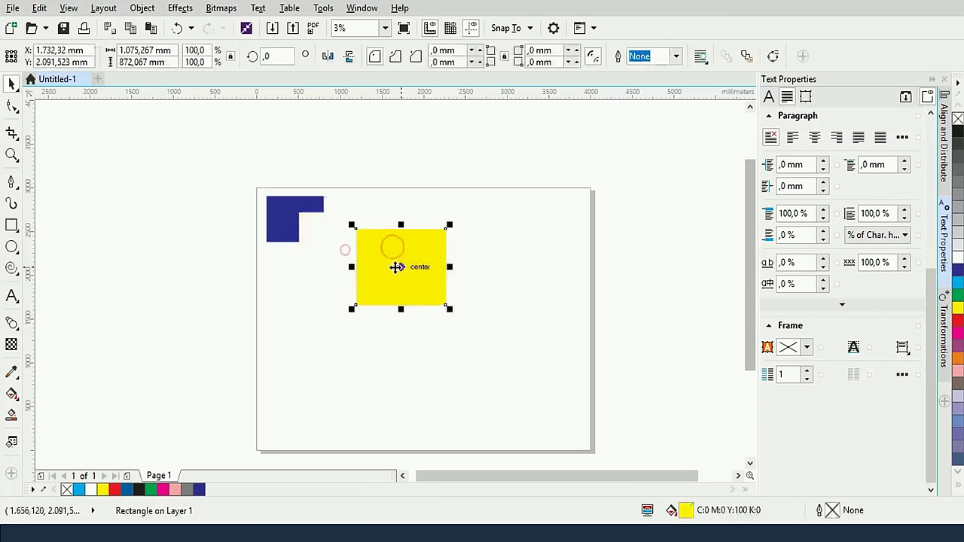
{"action": "key", "text": "ctrl+z"}
{"action": "key", "text": "ctrl+a"}
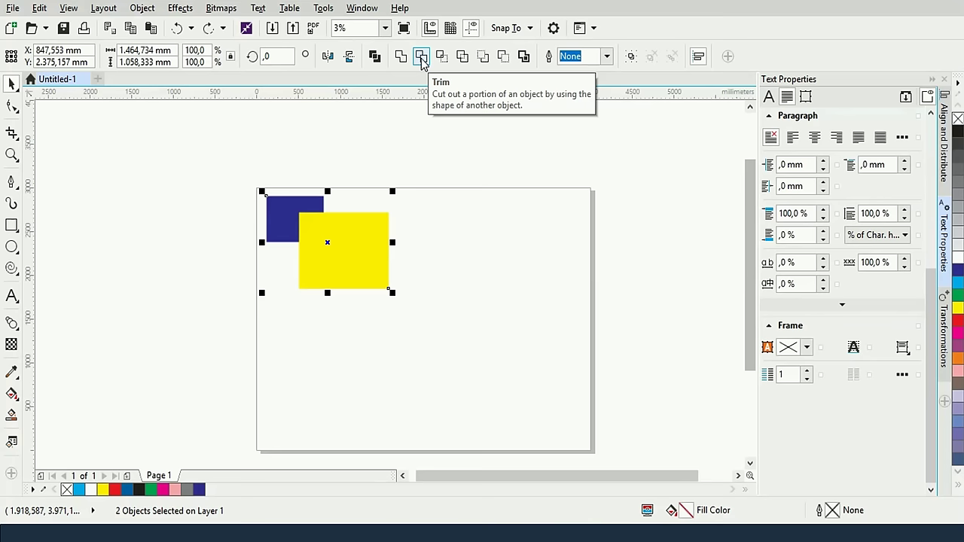
Trim the yellow rectangle with the blue one, view the notch, then undo
{"action": "left_click", "coordinate": [450, 218]}
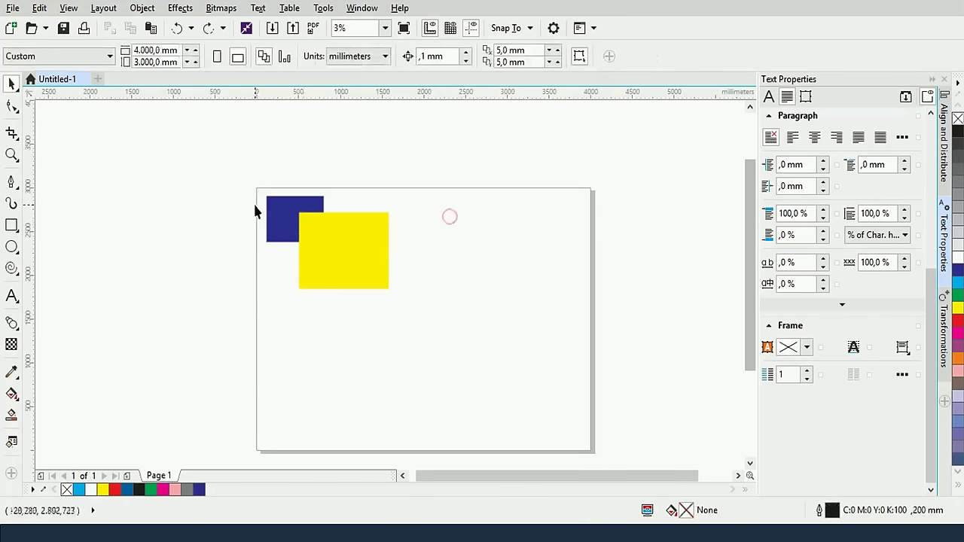
{"action": "left_click", "coordinate": [283, 220]}
{"action": "left_click", "coordinate": [344, 250], "text": "shift"}
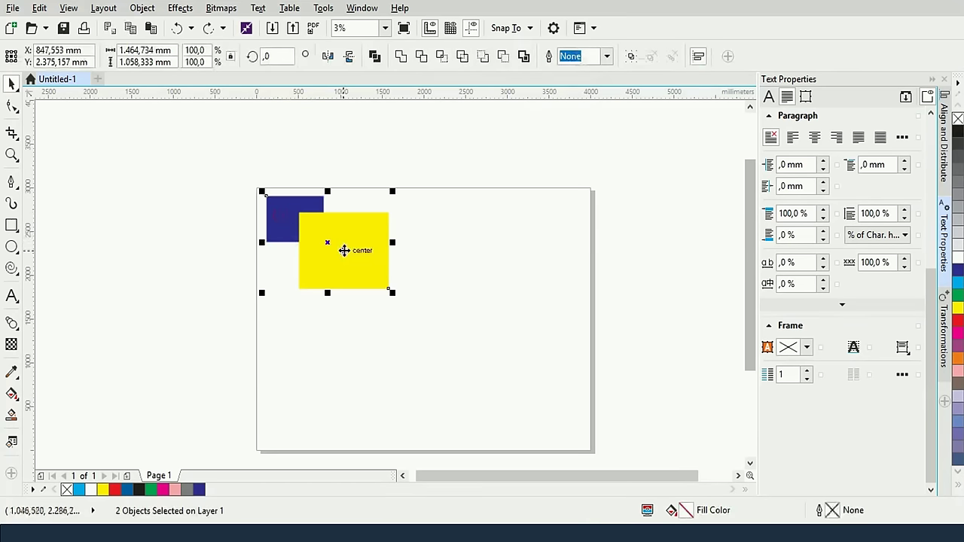
{"action": "left_click", "coordinate": [421, 58]}
{"action": "left_click", "coordinate": [432, 223]}
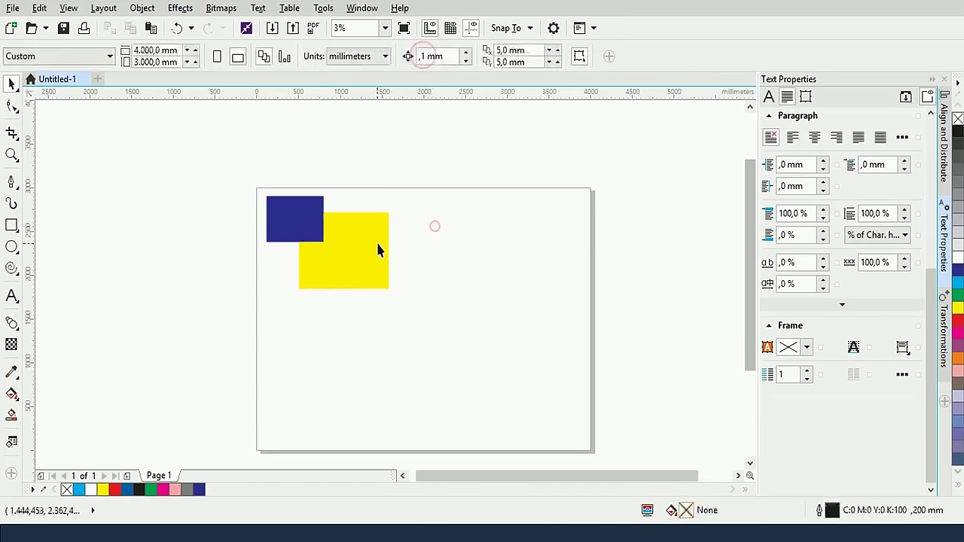
{"action": "left_click_drag", "start_coordinate": [375, 242], "coordinate": [427, 261]}
{"action": "key", "text": "ctrl+z"}
{"action": "key", "text": "ctrl+z"}
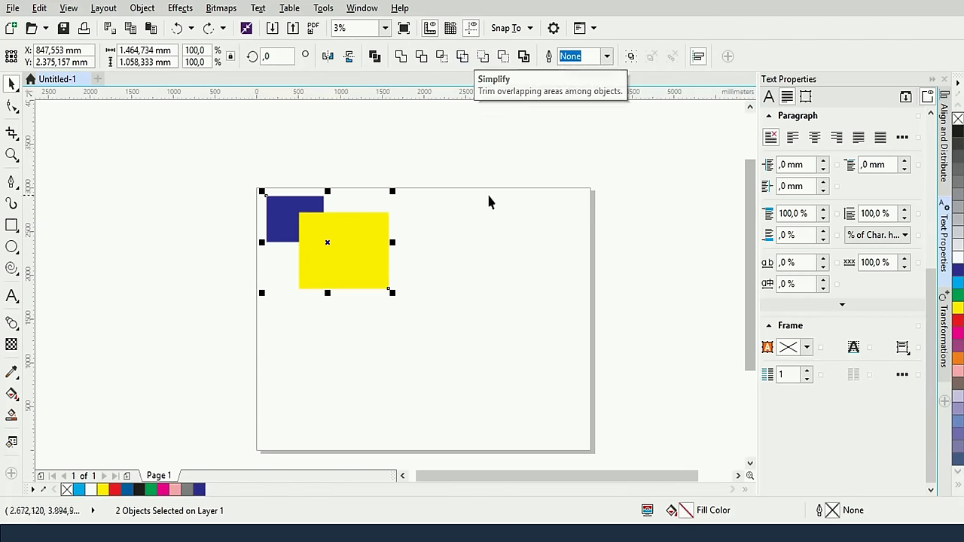
Simplify the two overlapping rectangles, pull the yellow aside to see the notched blue, then undo
{"action": "left_click", "coordinate": [493, 236]}
{"action": "left_click", "coordinate": [280, 217]}
{"action": "left_click", "coordinate": [361, 254], "text": "shift"}
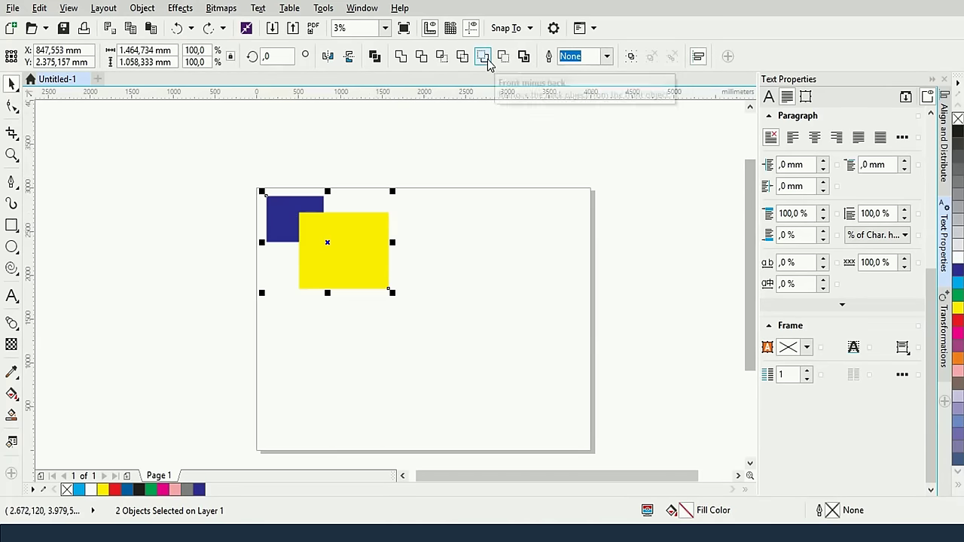
{"action": "left_click", "coordinate": [463, 55]}
{"action": "left_click", "coordinate": [457, 223]}
{"action": "left_click_drag", "start_coordinate": [312, 255], "coordinate": [345, 276]}
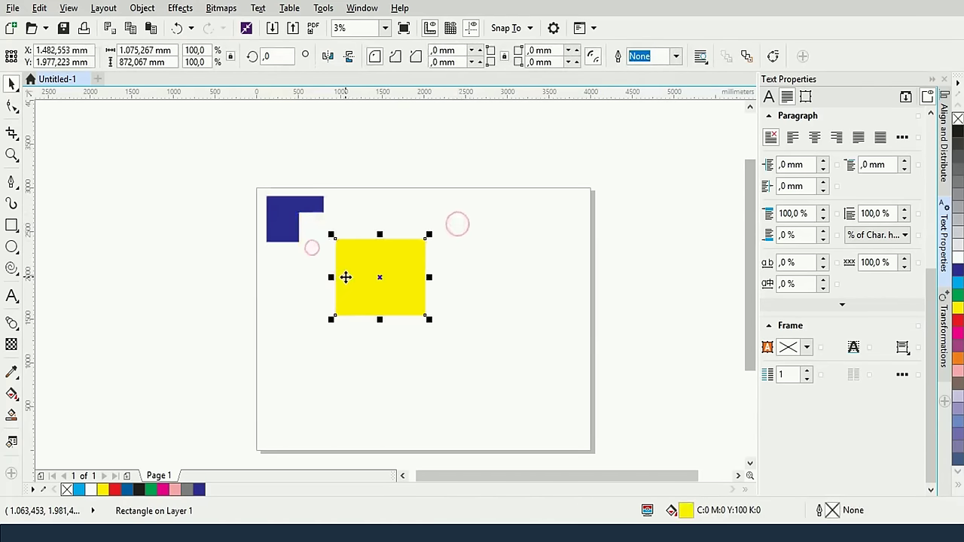
{"action": "key", "text": "ctrl+z"}
{"action": "key", "text": "ctrl+z"}
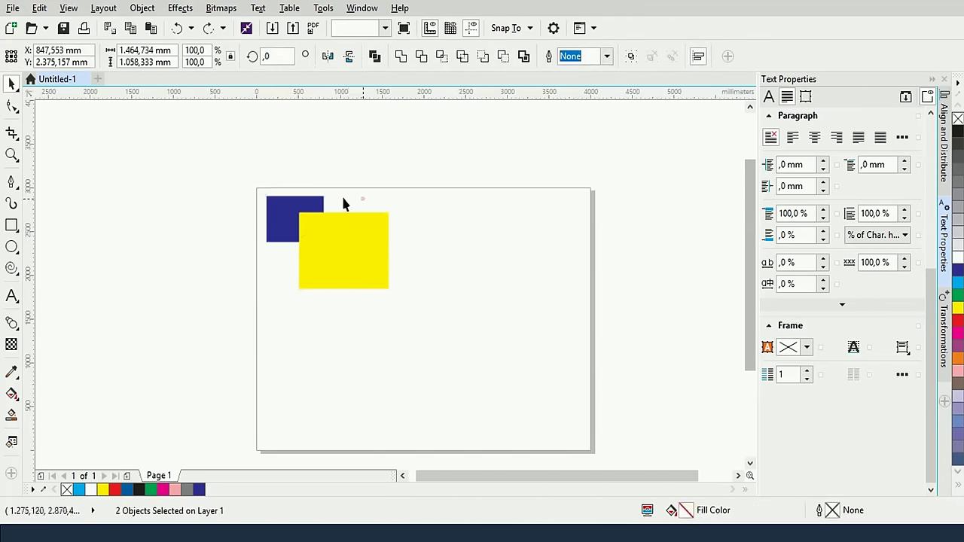
Apply Front minus back twice to subtract the blue rectangle from the yellow, undoing each time
{"action": "left_click", "coordinate": [361, 200]}
{"action": "left_click", "coordinate": [312, 203]}
{"action": "left_click", "coordinate": [351, 248], "text": "shift"}
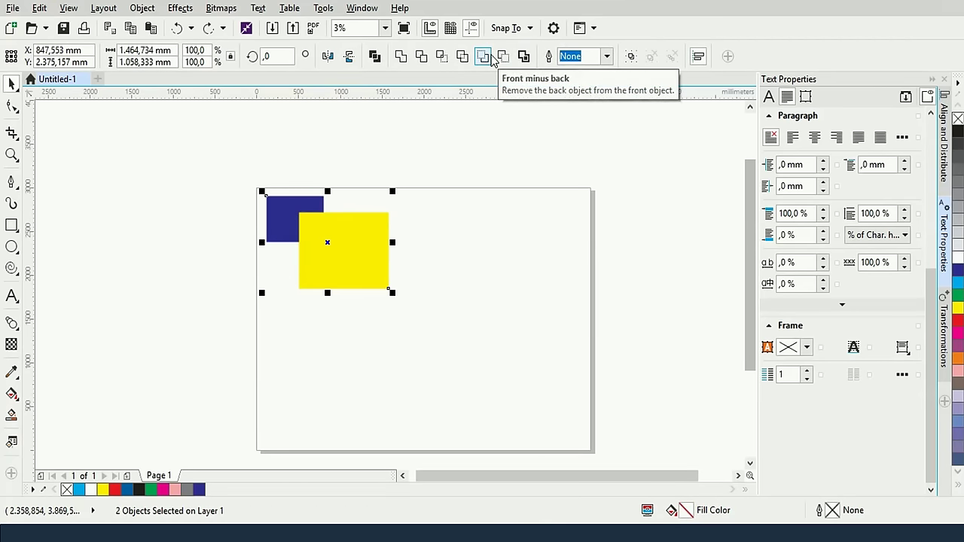
{"action": "left_click", "coordinate": [490, 56]}
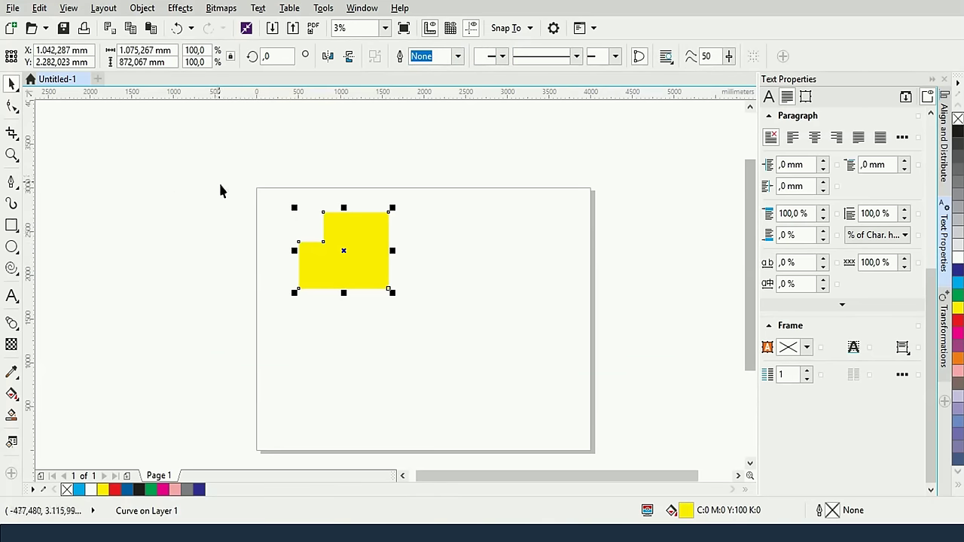
{"action": "key", "text": "ctrl+z"}
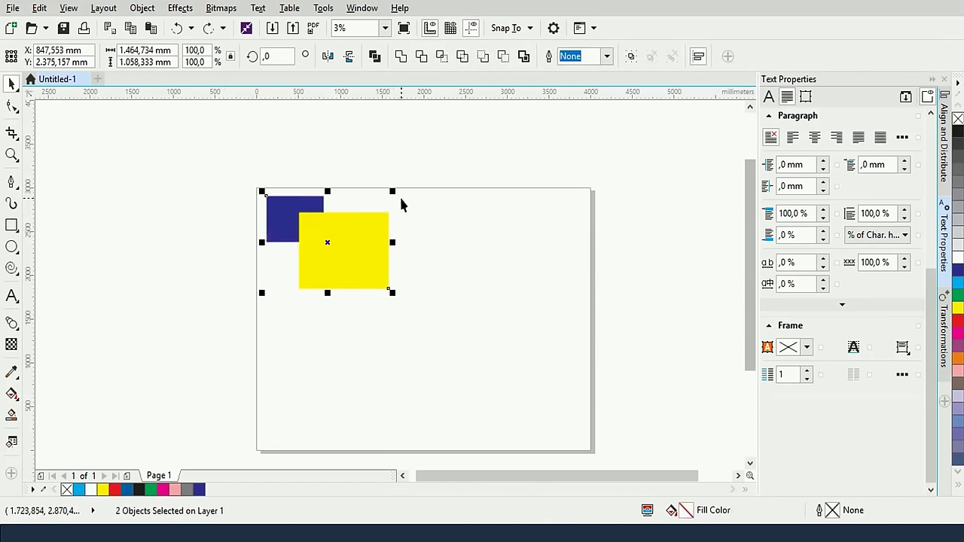
{"action": "left_click", "coordinate": [455, 204]}
{"action": "left_click", "coordinate": [296, 208]}
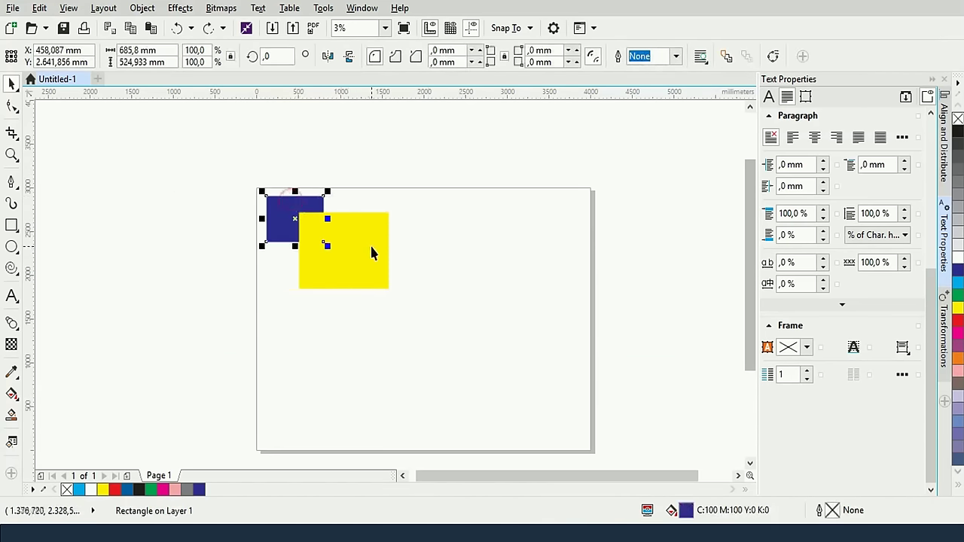
{"action": "left_click", "coordinate": [377, 250]}
{"action": "left_click", "coordinate": [282, 205], "text": "shift"}
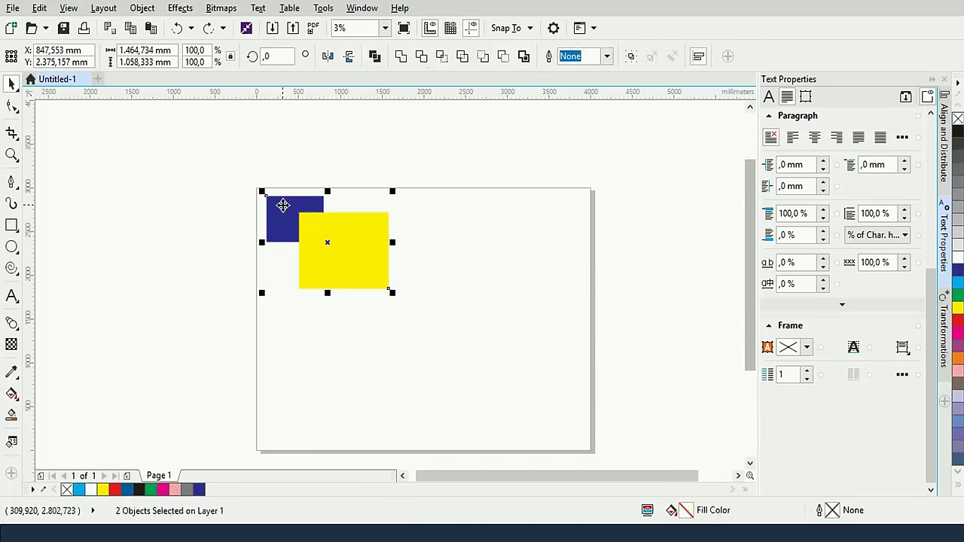
{"action": "left_click", "coordinate": [480, 61]}
{"action": "left_click", "coordinate": [466, 219]}
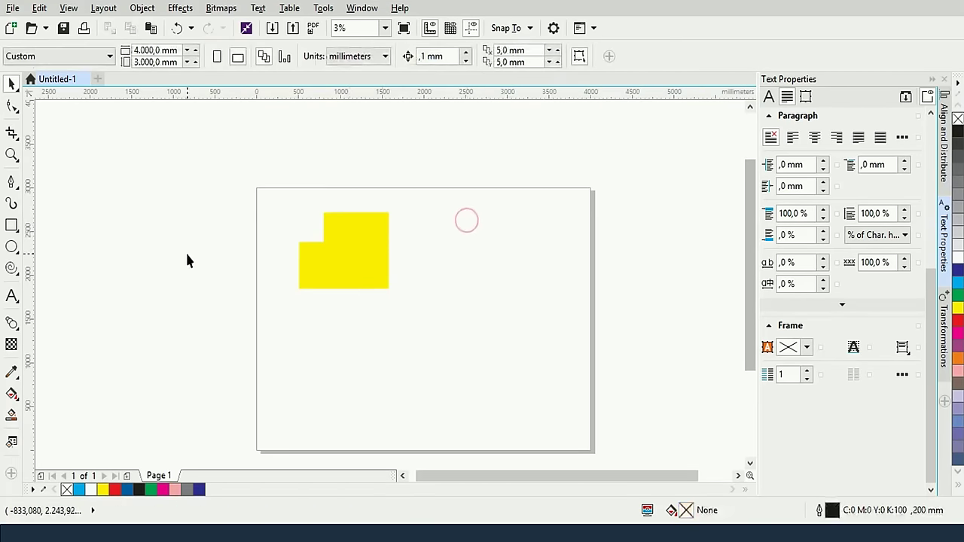
{"action": "key", "text": "ctrl+z"}
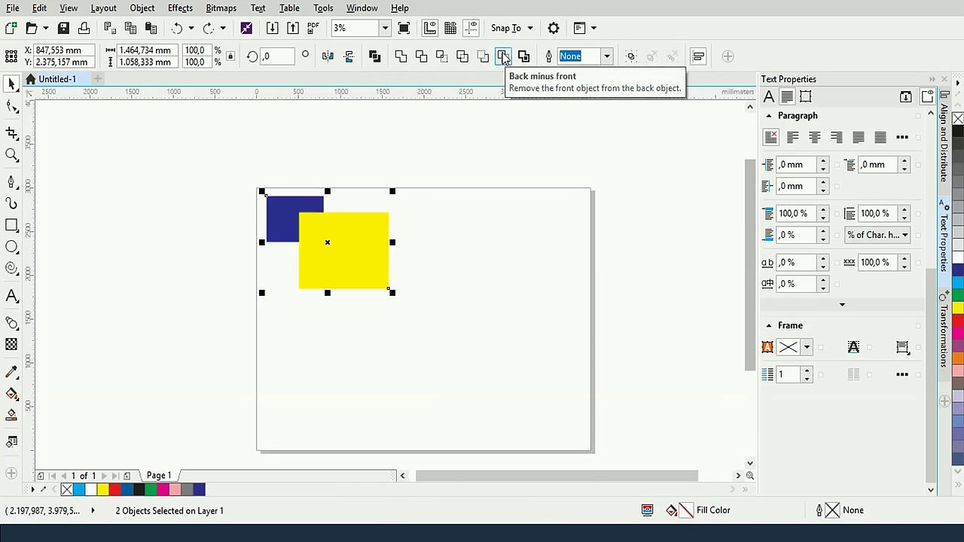
{"action": "left_click", "coordinate": [503, 57]}
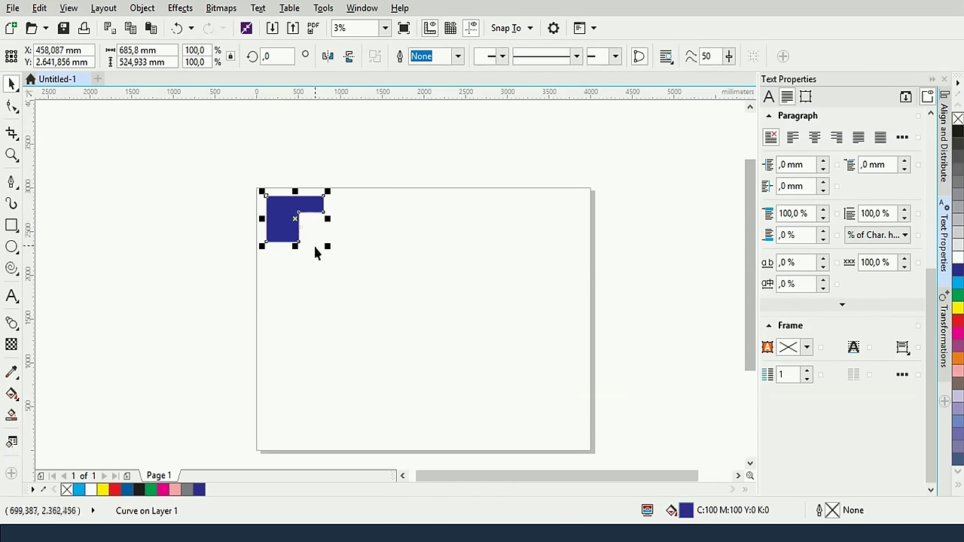
{"action": "key", "text": "ctrl+z"}
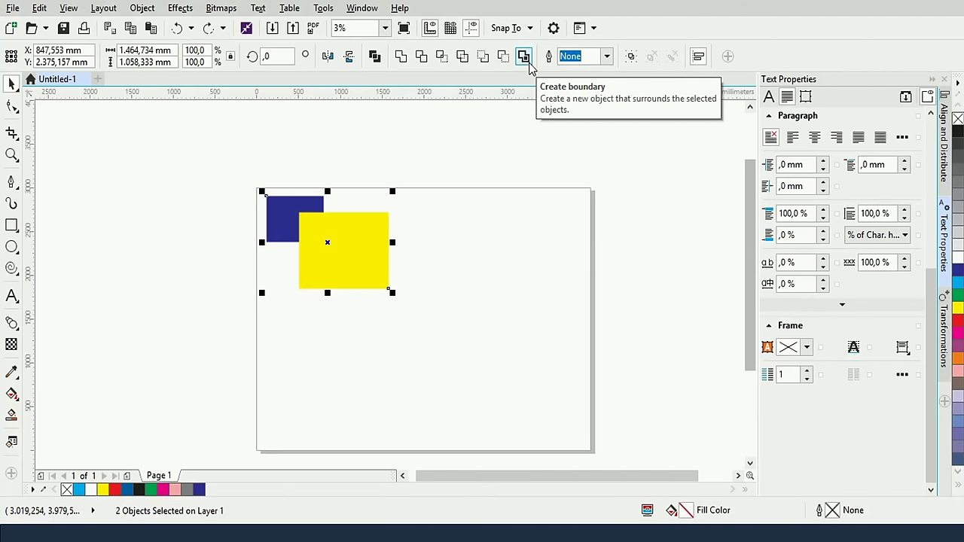
Create a boundary around both rectangles and move it to their right
{"action": "left_click", "coordinate": [527, 61]}
{"action": "left_click", "coordinate": [462, 201]}
{"action": "left_click_drag", "start_coordinate": [352, 235], "coordinate": [447, 267]}
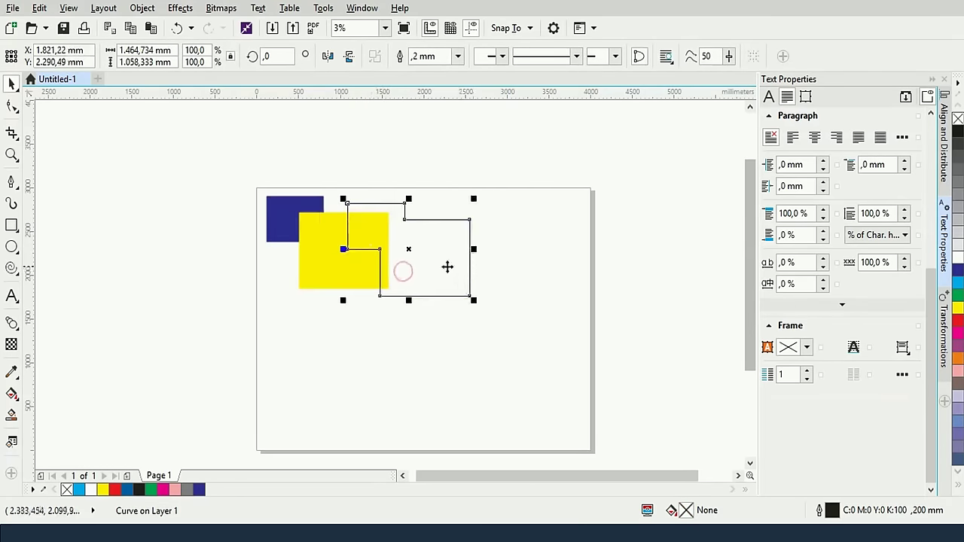
{"action": "left_click_drag", "start_coordinate": [389, 293], "coordinate": [443, 286]}
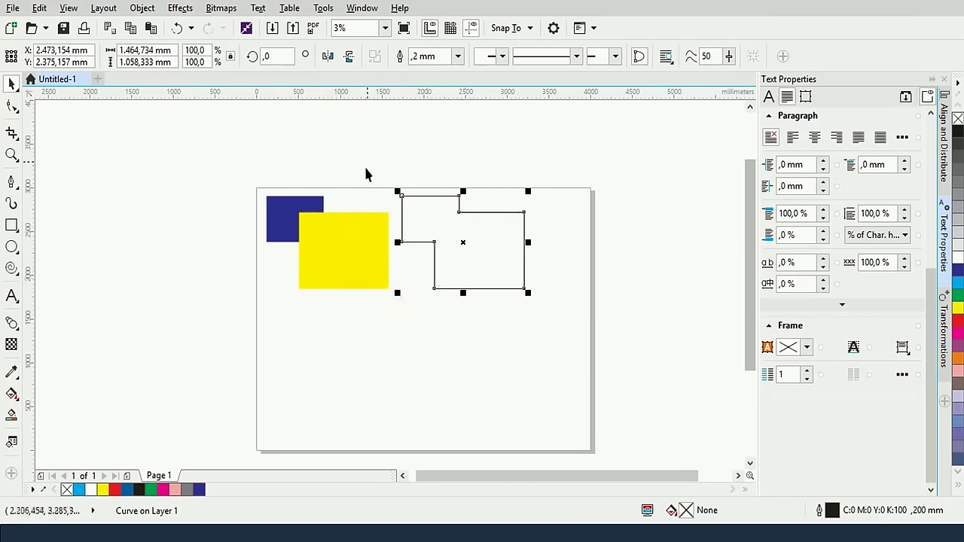
Fill the boundary shape yellow and select all three shapes on the page
{"action": "left_click", "coordinate": [320, 239]}
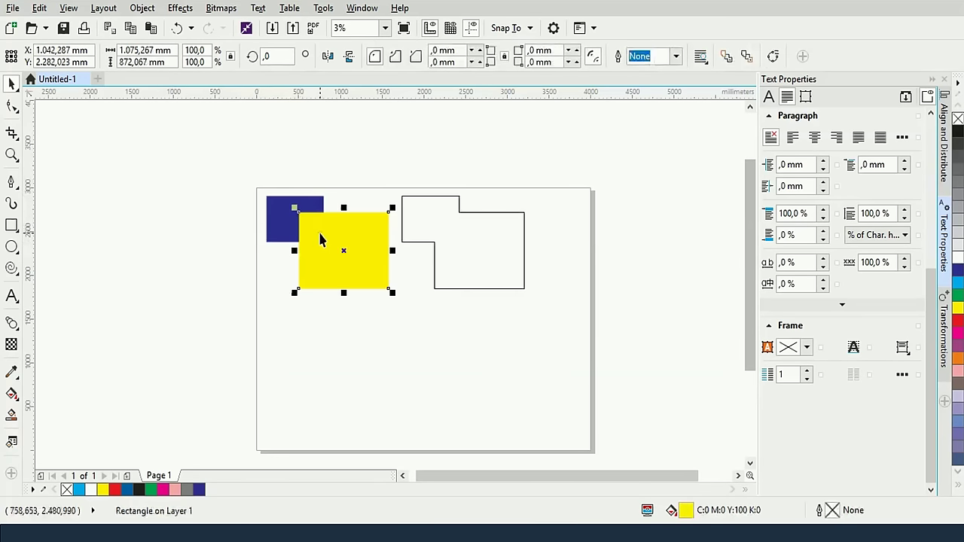
{"action": "left_click_drag", "start_coordinate": [320, 239], "coordinate": [326, 282]}
{"action": "key", "text": "ctrl+z"}
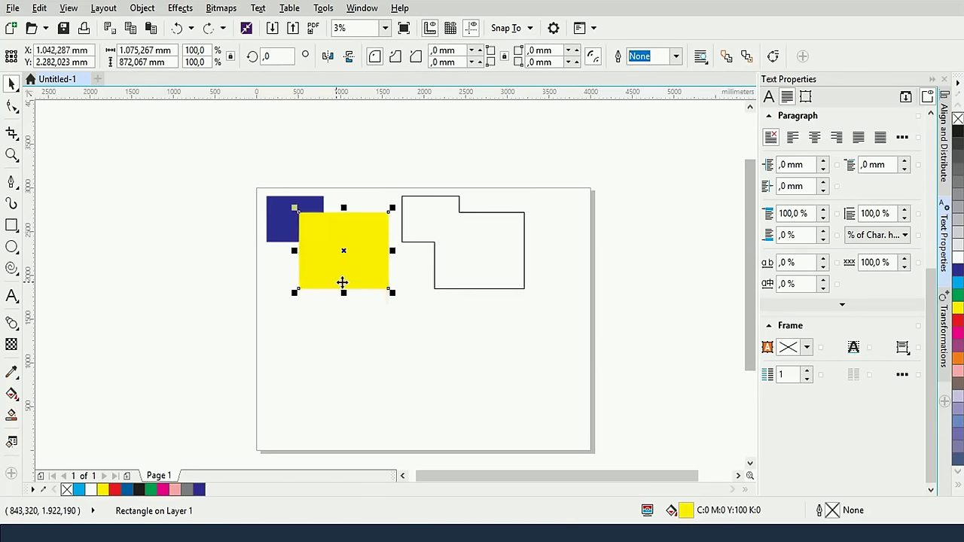
{"action": "left_click", "coordinate": [487, 212]}
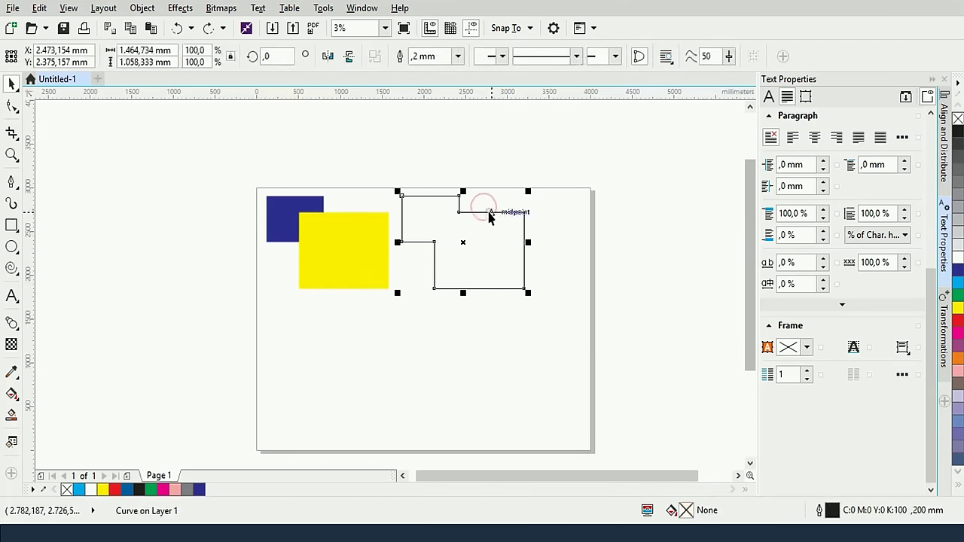
{"action": "left_click_drag", "start_coordinate": [957, 307], "coordinate": [501, 288]}
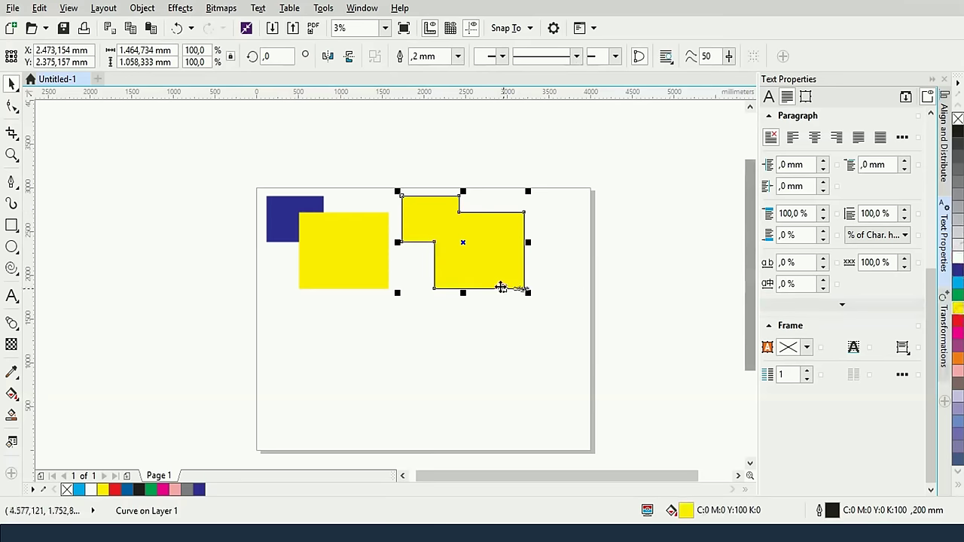
{"action": "left_click", "coordinate": [510, 357]}
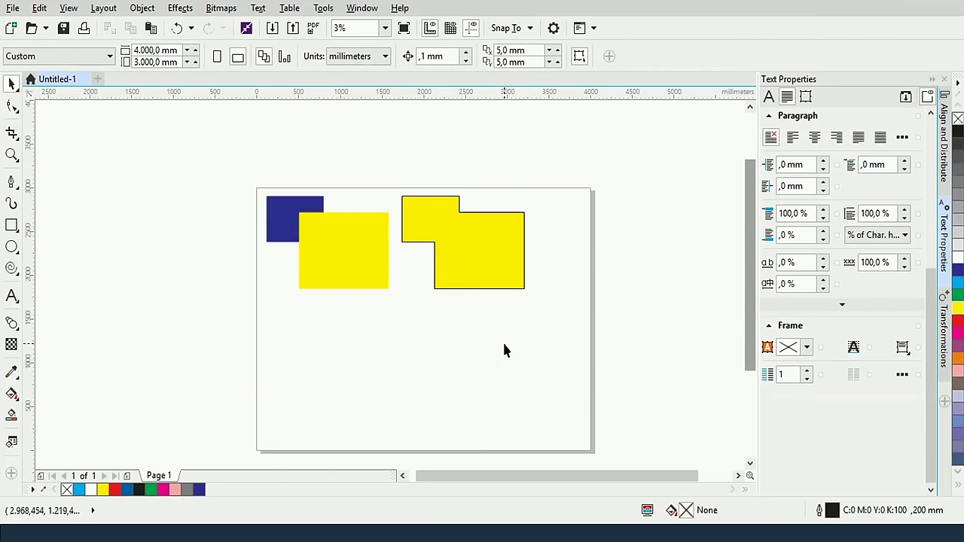
{"action": "left_click_drag", "start_coordinate": [234, 140], "coordinate": [549, 344]}
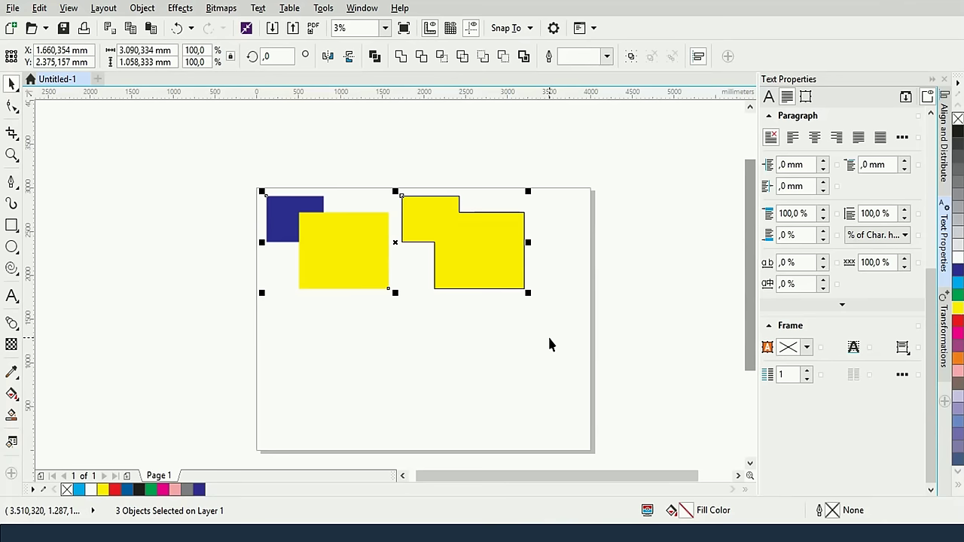
Delete the selected dark blue square and the two yellow shapes
{"action": "key", "text": "Delete"}
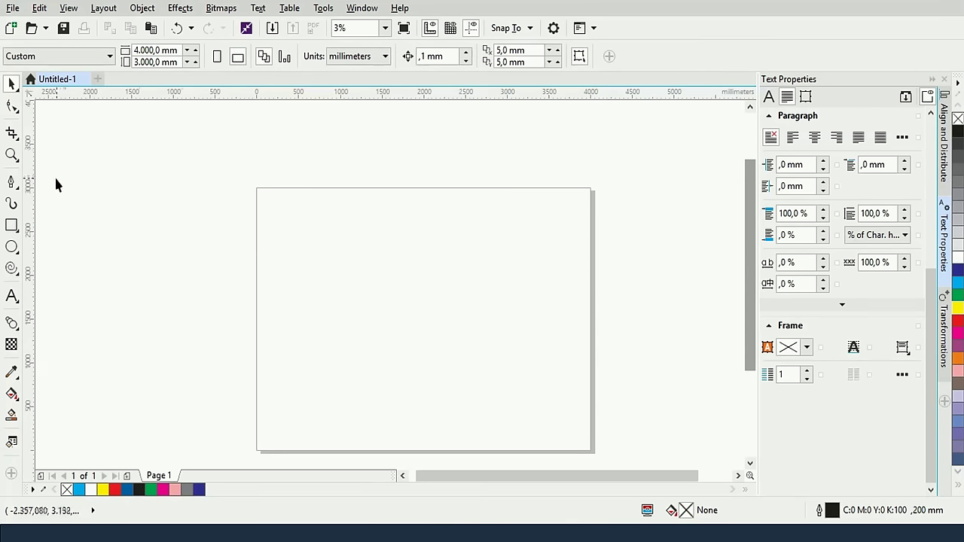
Draw a circle near the page's upper left with a smaller concentric copy inside it
{"action": "left_click", "coordinate": [11, 246]}
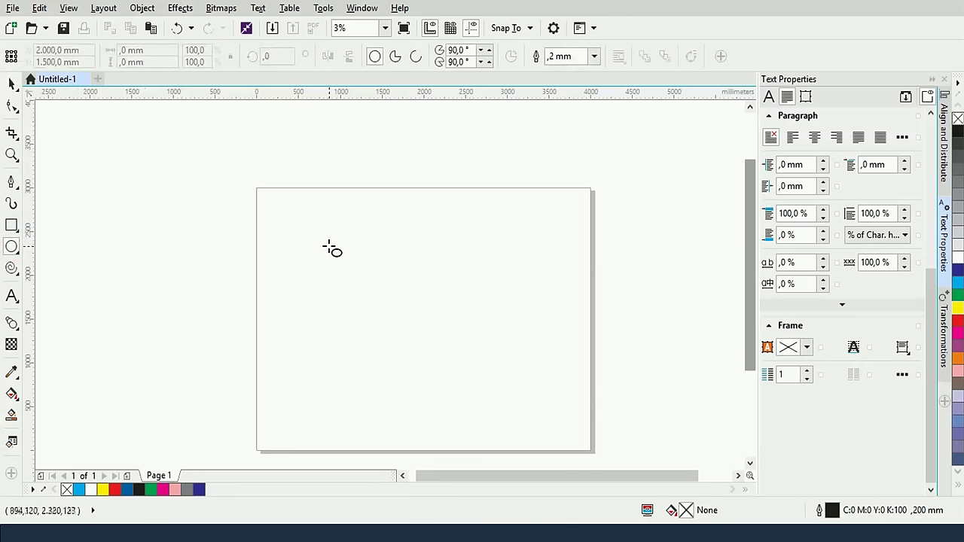
{"action": "scroll", "coordinate": [329, 250], "scroll_direction": "up", "scroll_amount": 2}
{"action": "left_click_drag", "start_coordinate": [227, 180], "coordinate": [390, 327]}
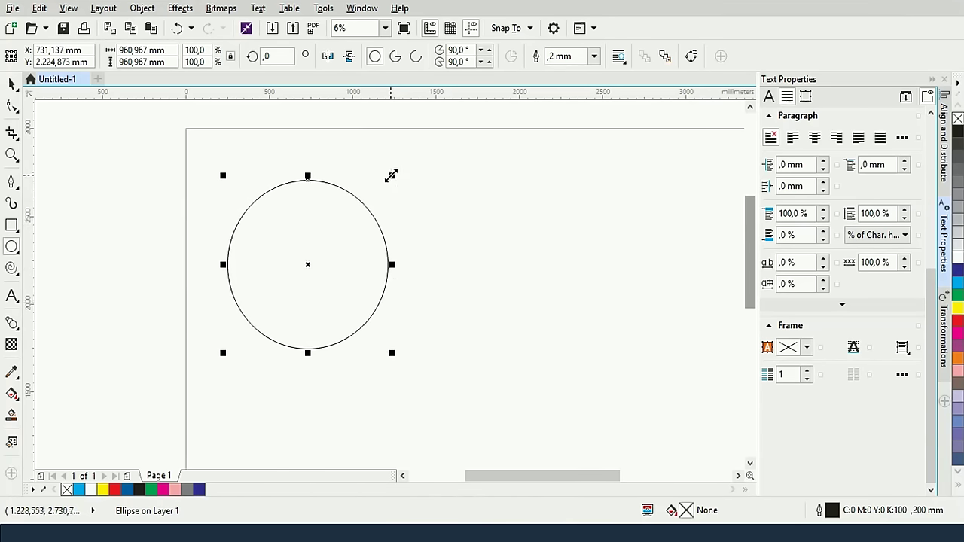
{"action": "left_click_drag", "start_coordinate": [391, 175], "coordinate": [373, 197]}
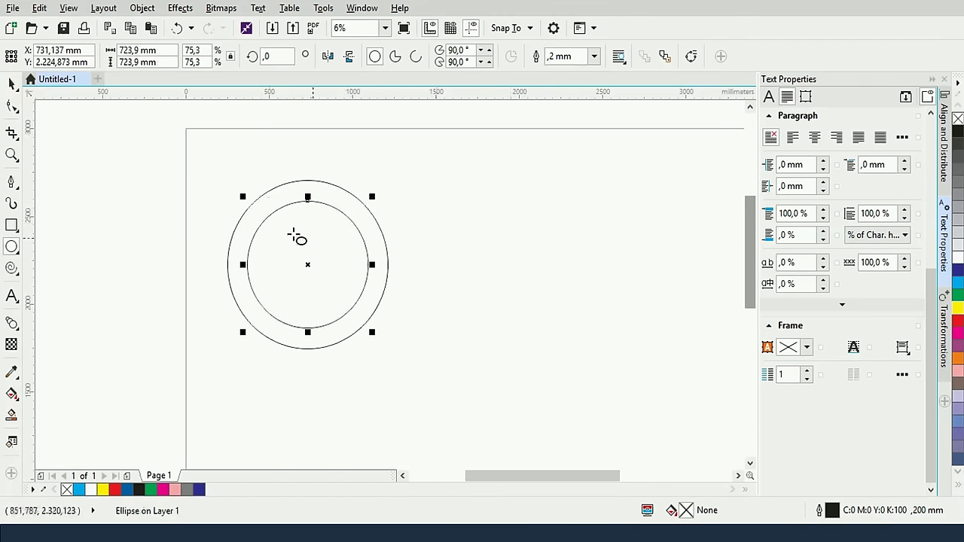
Subtract the inner circle from the outer one with Back minus front and fill the ring red
{"action": "left_click", "coordinate": [12, 83]}
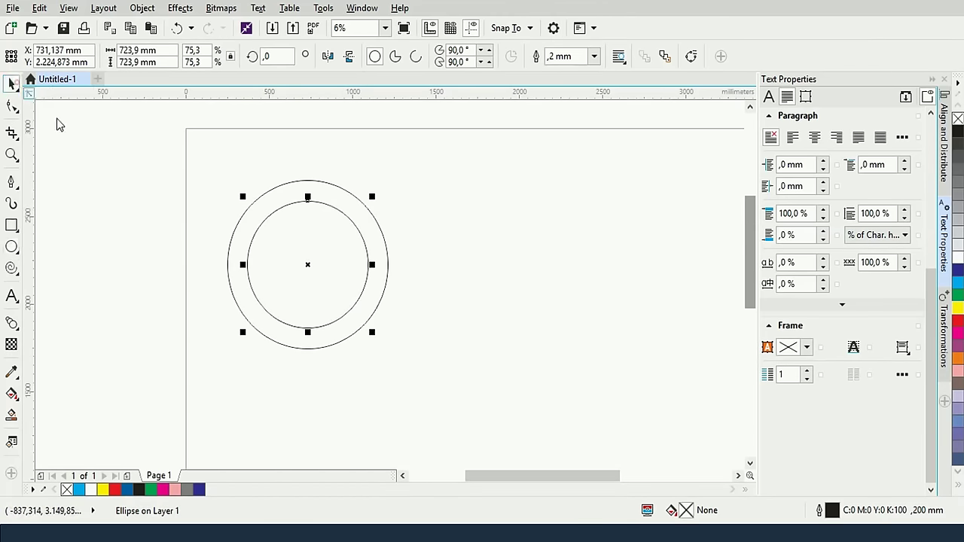
{"action": "left_click_drag", "start_coordinate": [186, 143], "coordinate": [404, 368]}
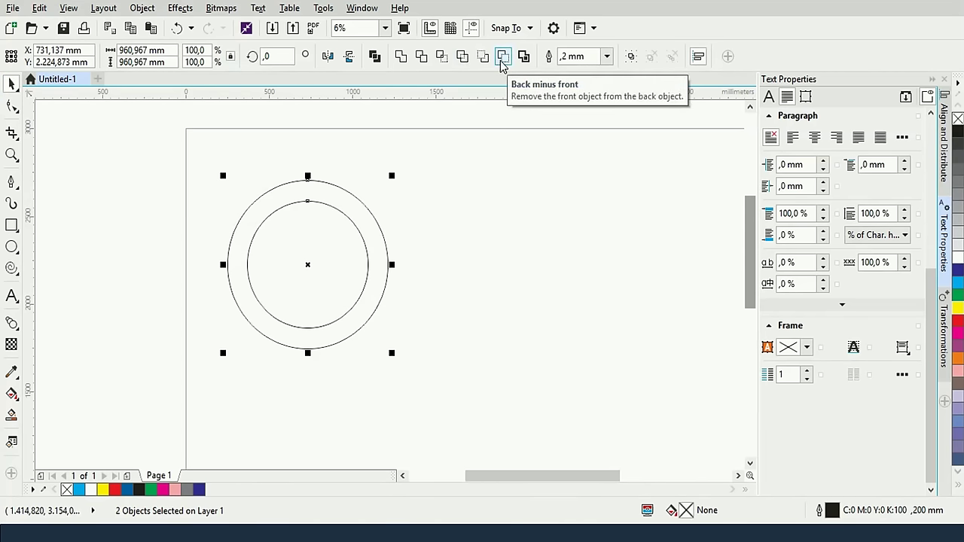
{"action": "left_click", "coordinate": [502, 58]}
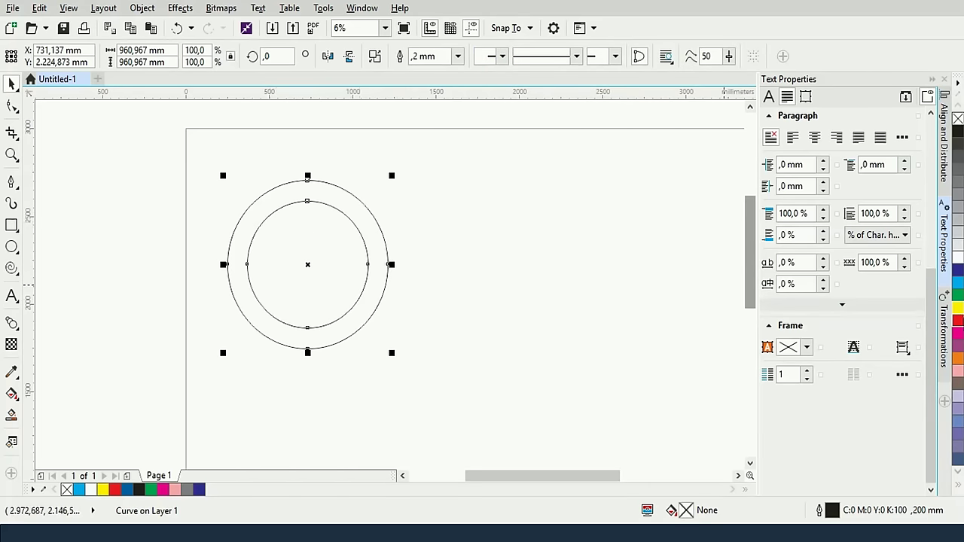
{"action": "left_click", "coordinate": [958, 320]}
{"action": "left_click", "coordinate": [484, 213]}
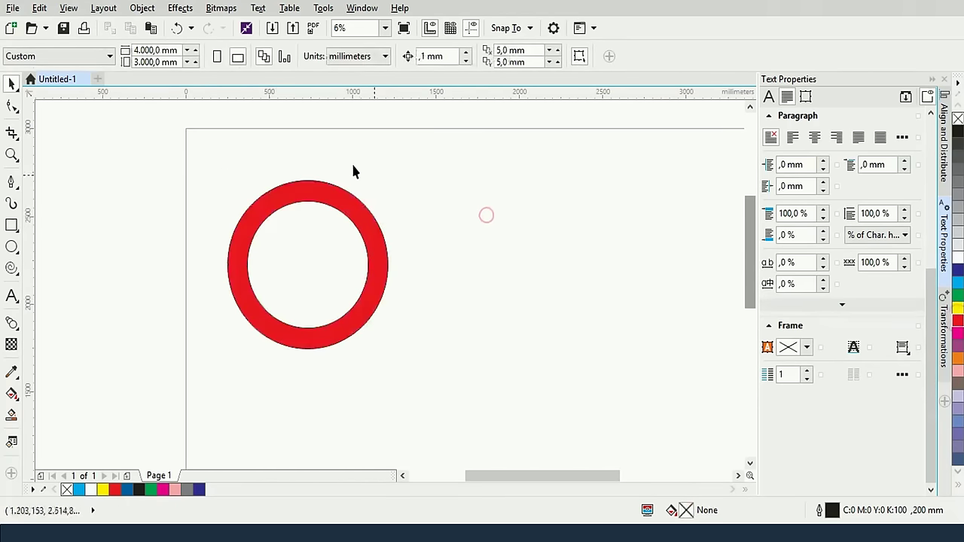
{"action": "left_click", "coordinate": [317, 189]}
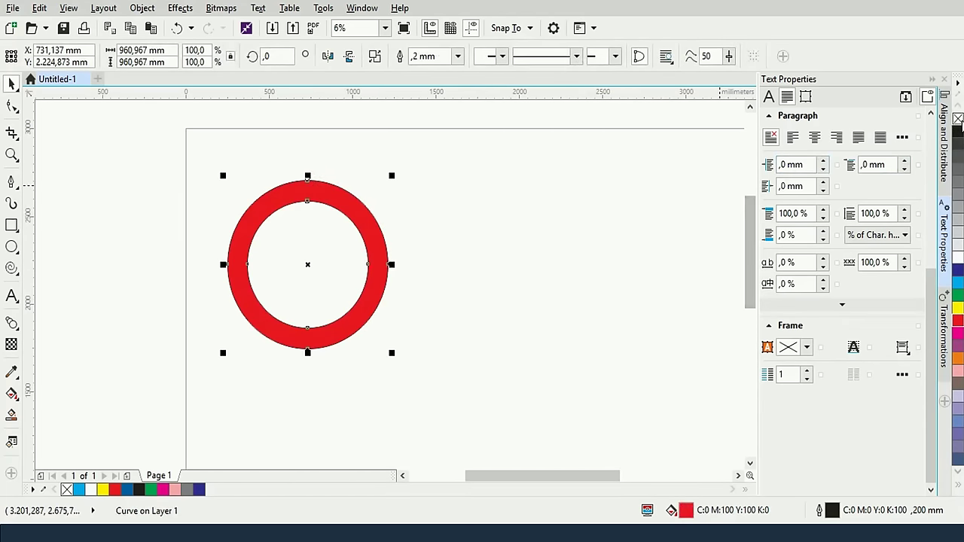
{"action": "left_click", "coordinate": [570, 153]}
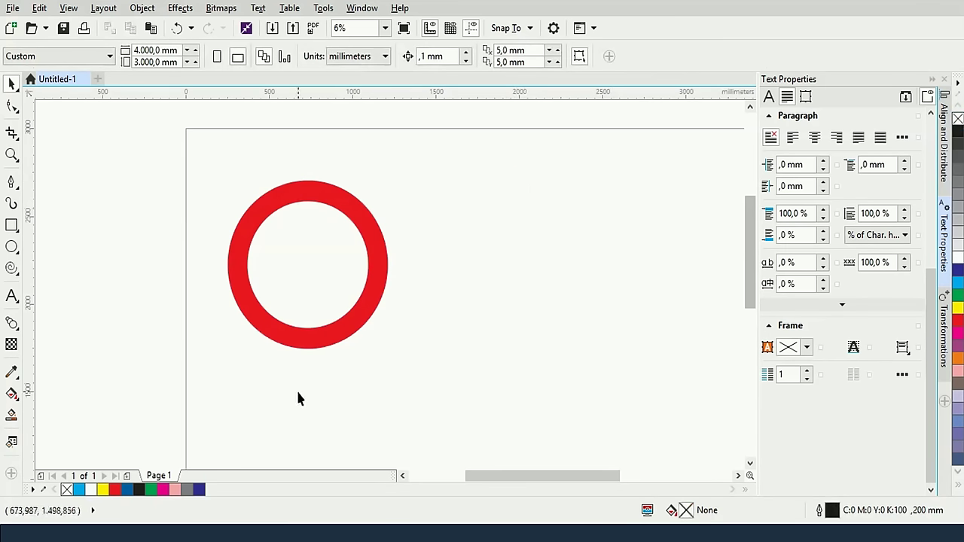
Draw a tall narrow cyan rectangle with no outline through the ring, then select it with the ring
{"action": "left_click", "coordinate": [11, 225]}
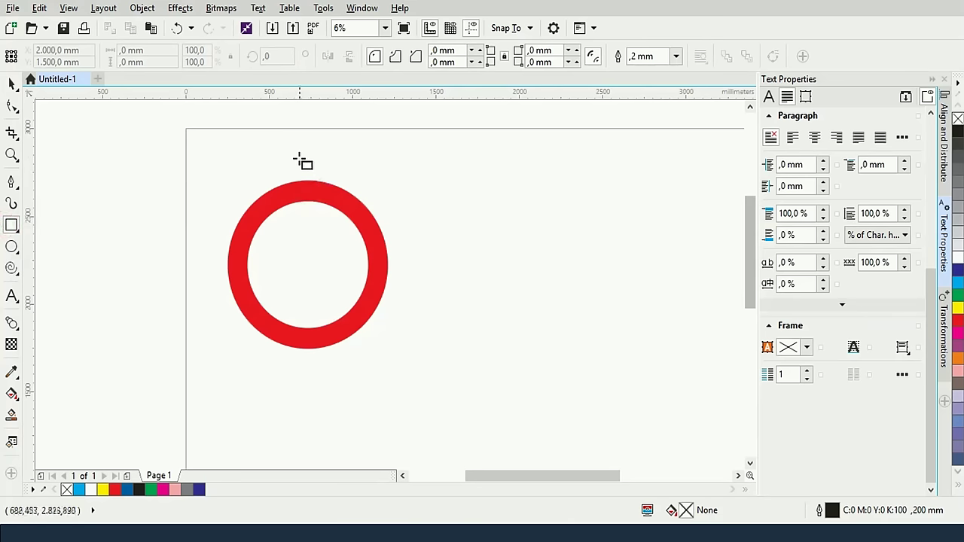
{"action": "left_click_drag", "start_coordinate": [297, 156], "coordinate": [316, 382]}
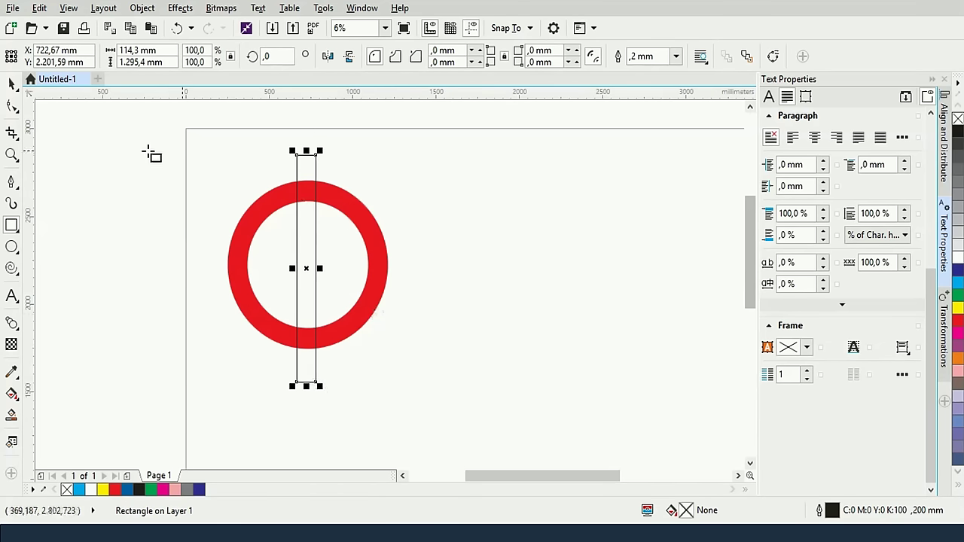
{"action": "left_click", "coordinate": [957, 282]}
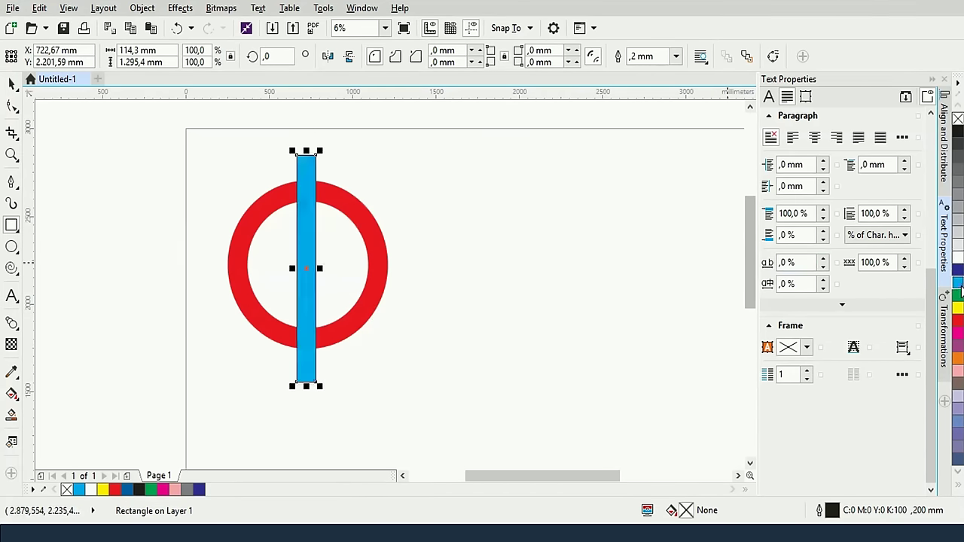
{"action": "right_click", "coordinate": [958, 119]}
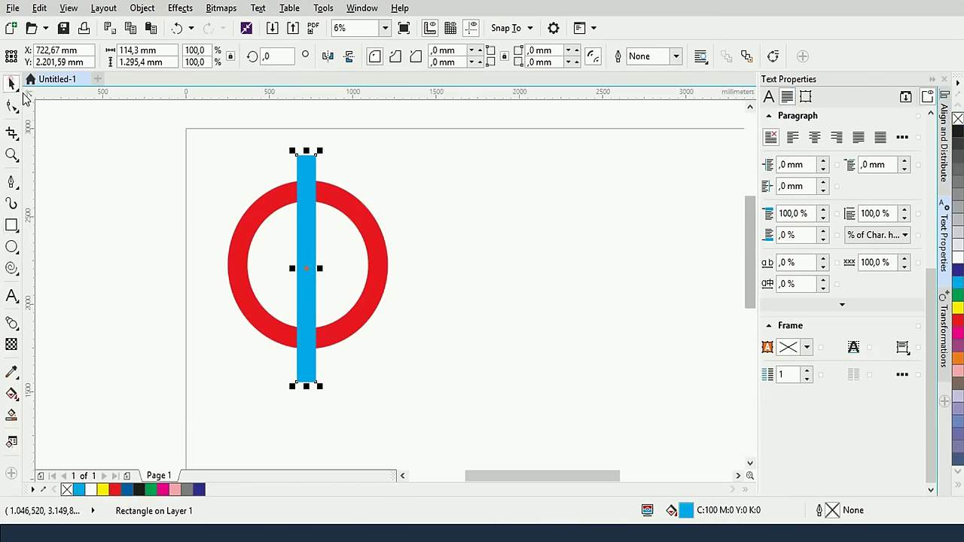
{"action": "left_click", "coordinate": [12, 83]}
{"action": "left_click_drag", "start_coordinate": [189, 137], "coordinate": [427, 420]}
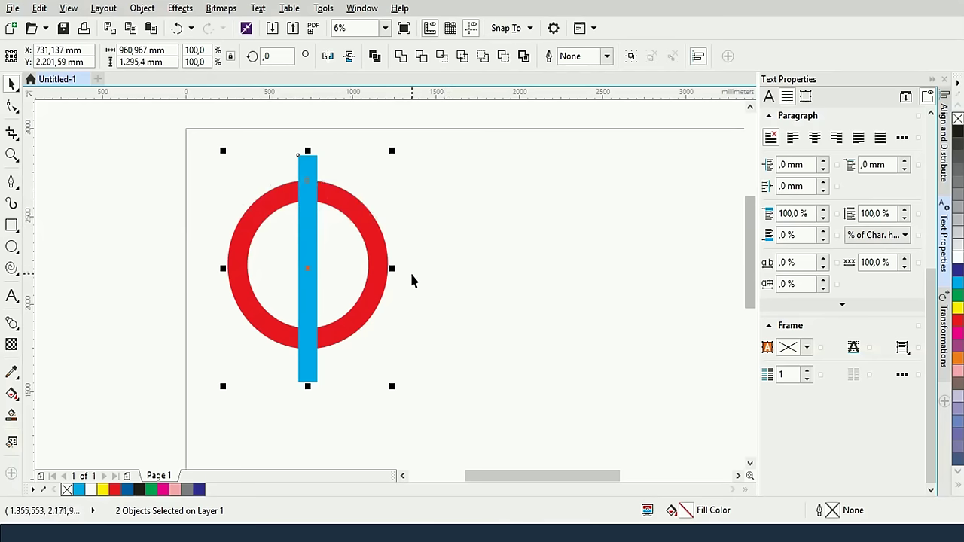
Nudge the shapes up and mirror two copies of the cyan bar sideways into three side-by-side bars
{"action": "key", "text": "Up"}
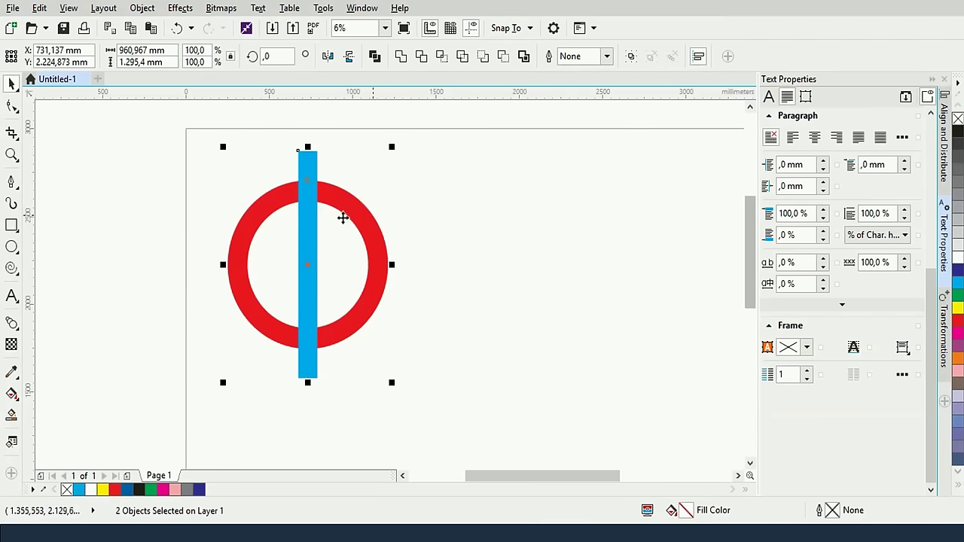
{"action": "left_click", "coordinate": [461, 260]}
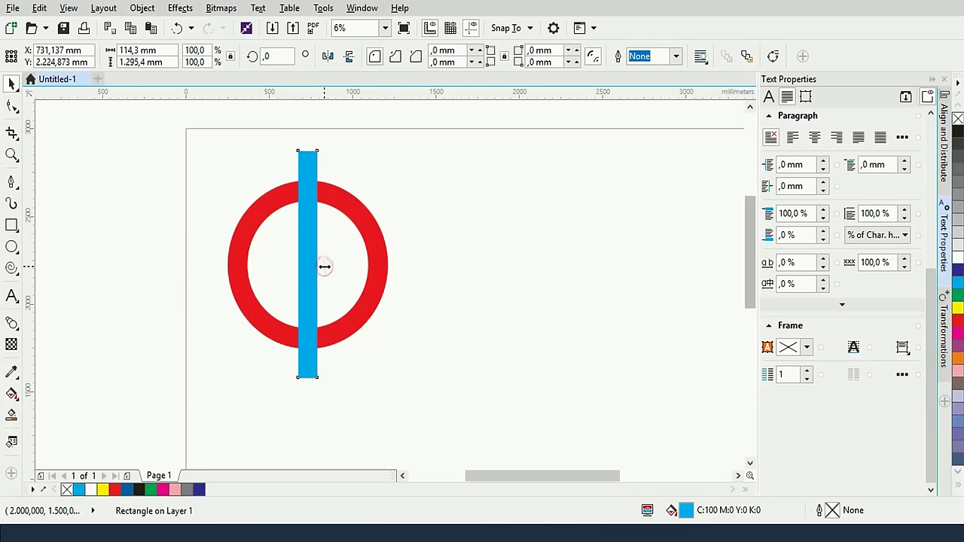
{"action": "left_click_drag", "start_coordinate": [323, 265], "coordinate": [290, 262]}
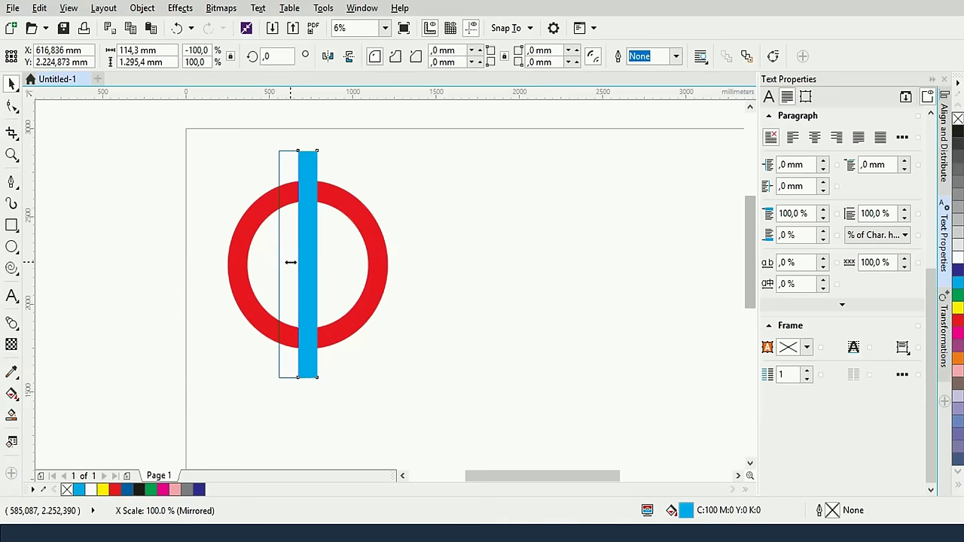
{"action": "left_click_drag", "start_coordinate": [291, 262], "coordinate": [290, 262]}
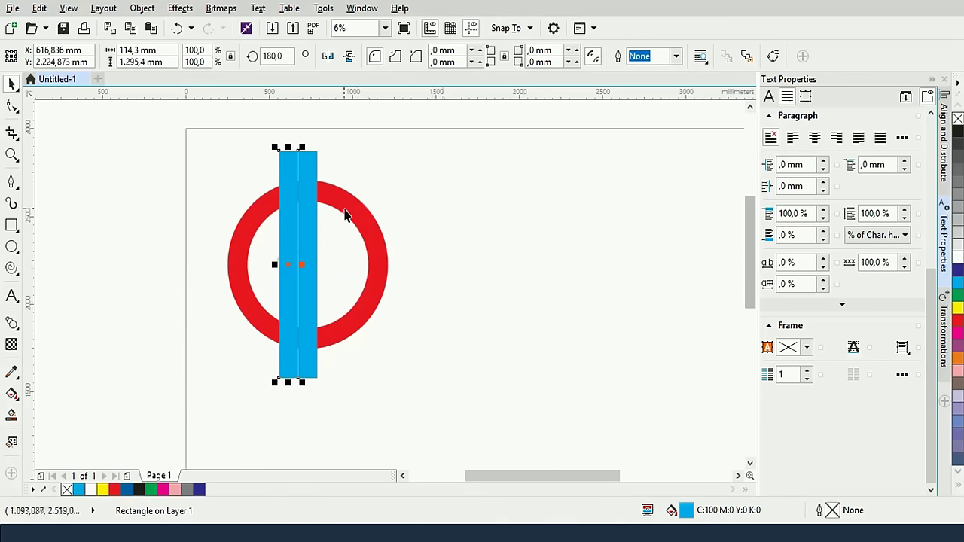
{"action": "left_click", "coordinate": [444, 212]}
{"action": "left_click", "coordinate": [314, 258]}
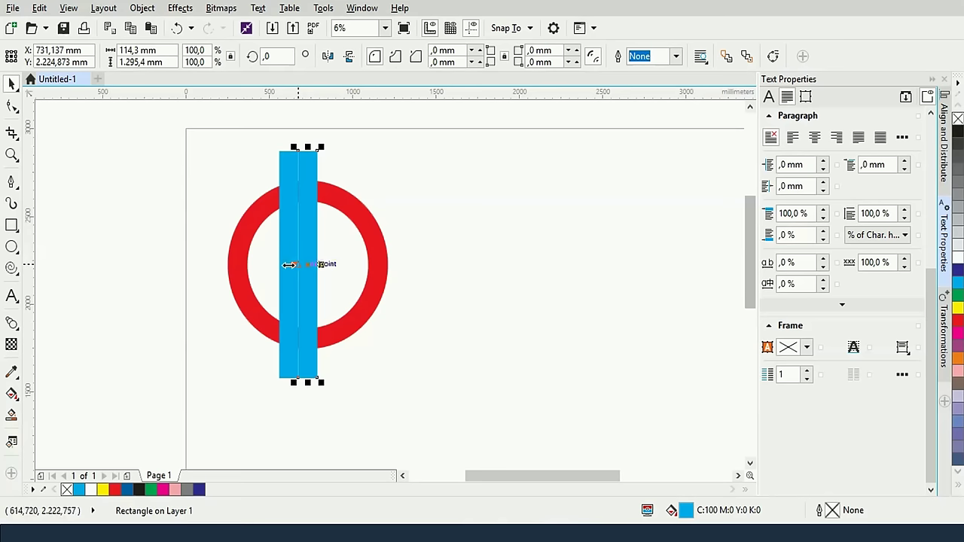
{"action": "left_click_drag", "start_coordinate": [289, 264], "coordinate": [332, 268]}
{"action": "left_click", "coordinate": [505, 204]}
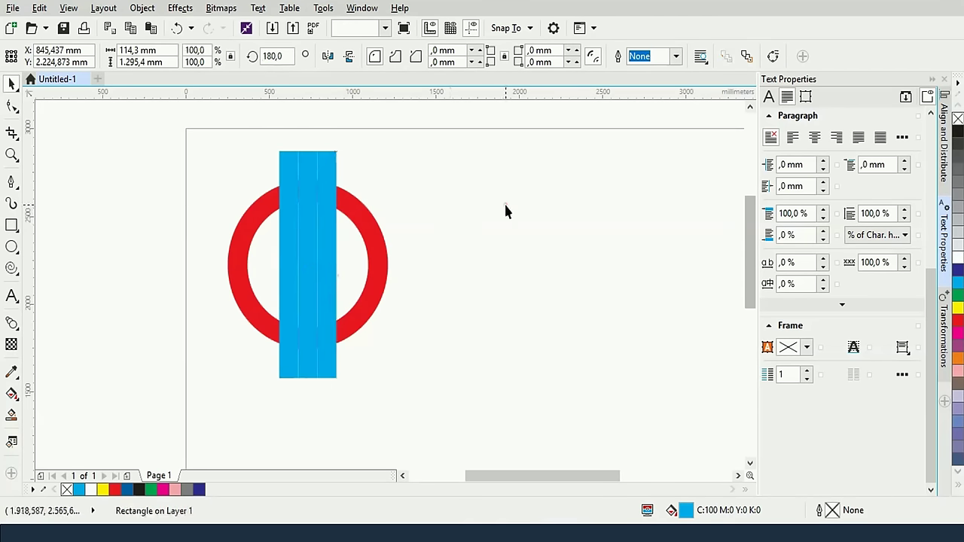
Select the middle cyan bar together with the red ring
{"action": "scroll", "coordinate": [329, 274], "scroll_direction": "up", "scroll_amount": 2}
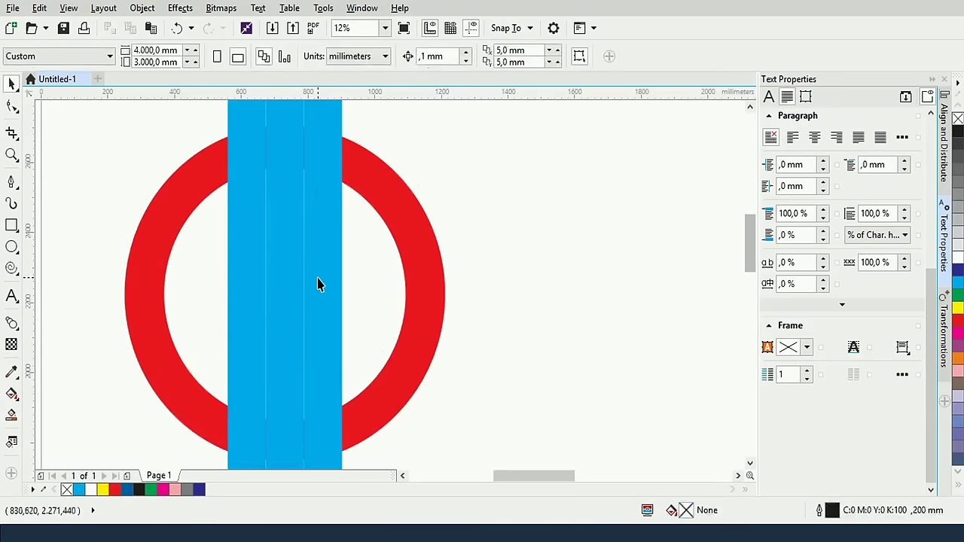
{"action": "scroll", "coordinate": [319, 281], "scroll_direction": "up", "scroll_amount": 2}
{"action": "scroll", "coordinate": [317, 283], "scroll_direction": "down", "scroll_amount": 2}
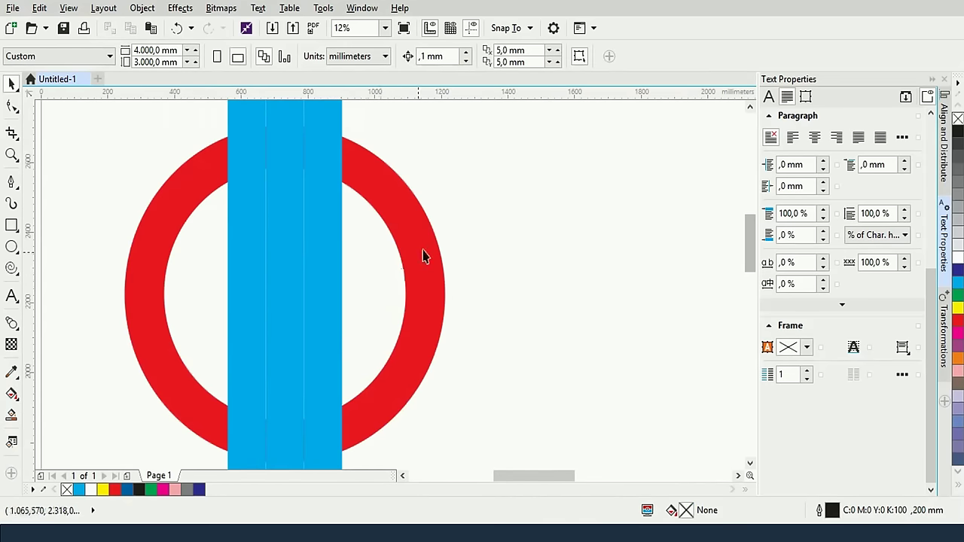
{"action": "scroll", "coordinate": [424, 252], "scroll_direction": "down", "scroll_amount": 2}
{"action": "left_click", "coordinate": [362, 222]}
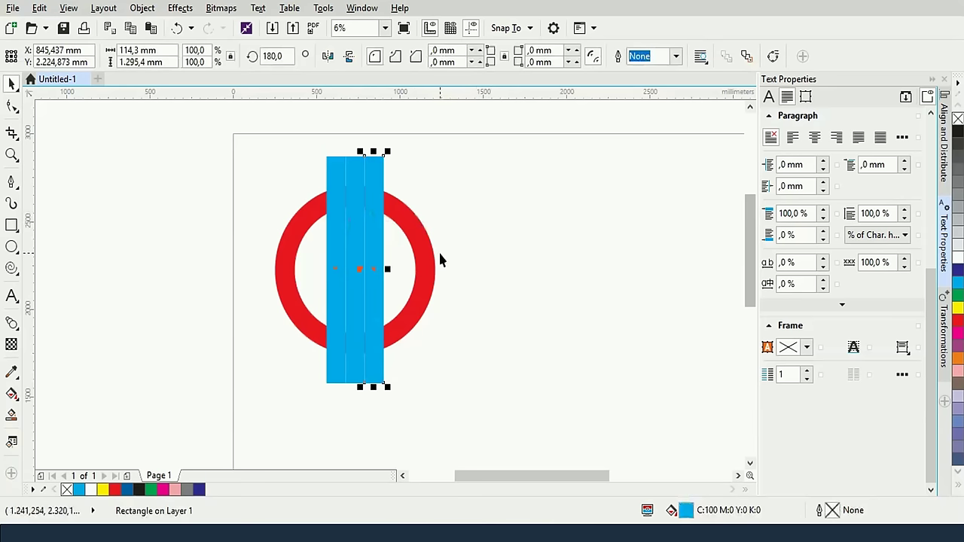
{"action": "left_click", "coordinate": [465, 199]}
{"action": "left_click", "coordinate": [361, 203]}
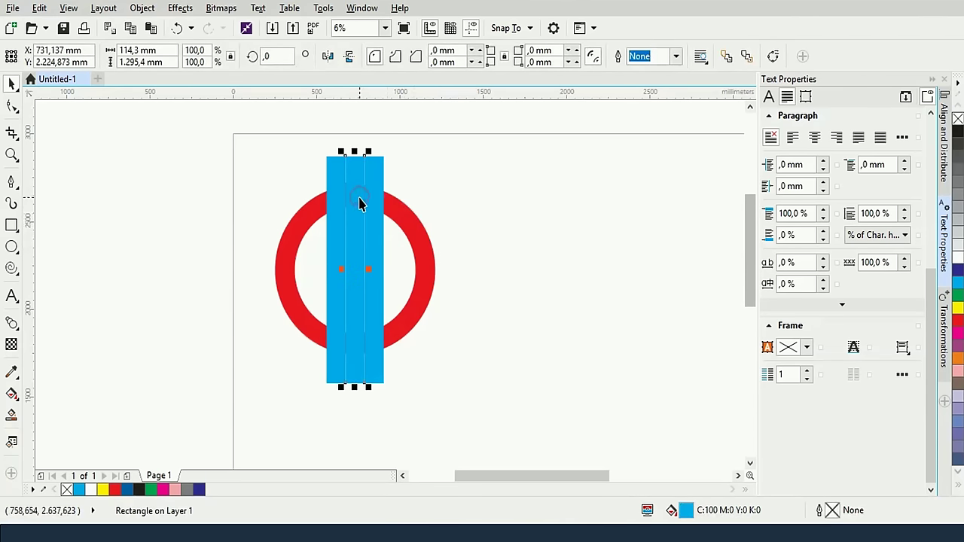
{"action": "left_click", "coordinate": [418, 230], "text": "shift"}
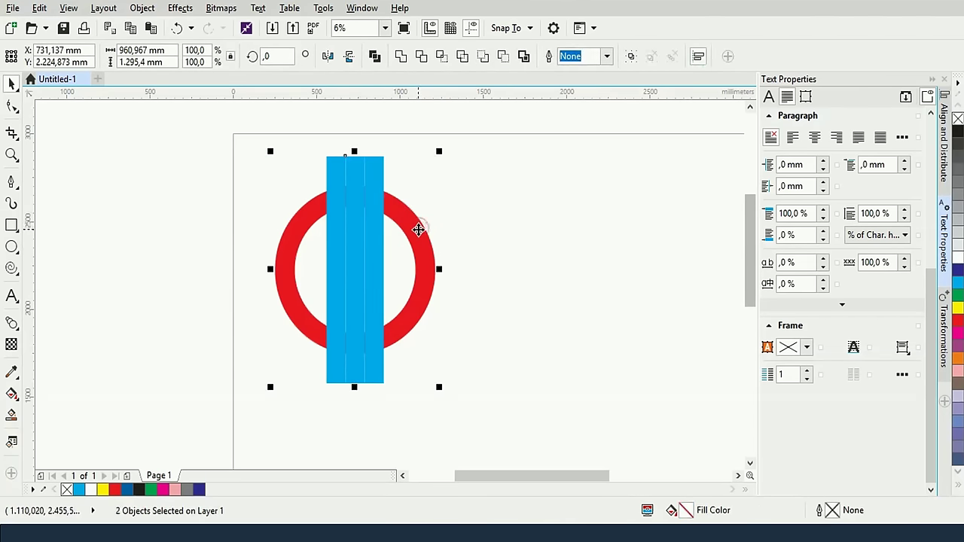
Subtract the middle cyan bar from the red ring with Back minus front
{"action": "left_click", "coordinate": [500, 60]}
{"action": "left_click", "coordinate": [475, 233]}
{"action": "left_click", "coordinate": [432, 240]}
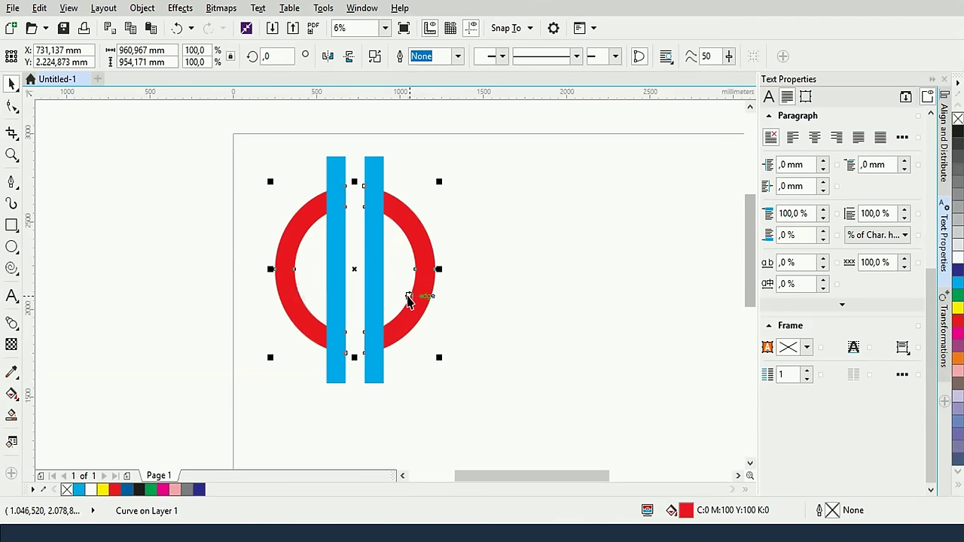
Break the trimmed red ring apart into separate pieces
{"action": "right_click", "coordinate": [416, 300]}
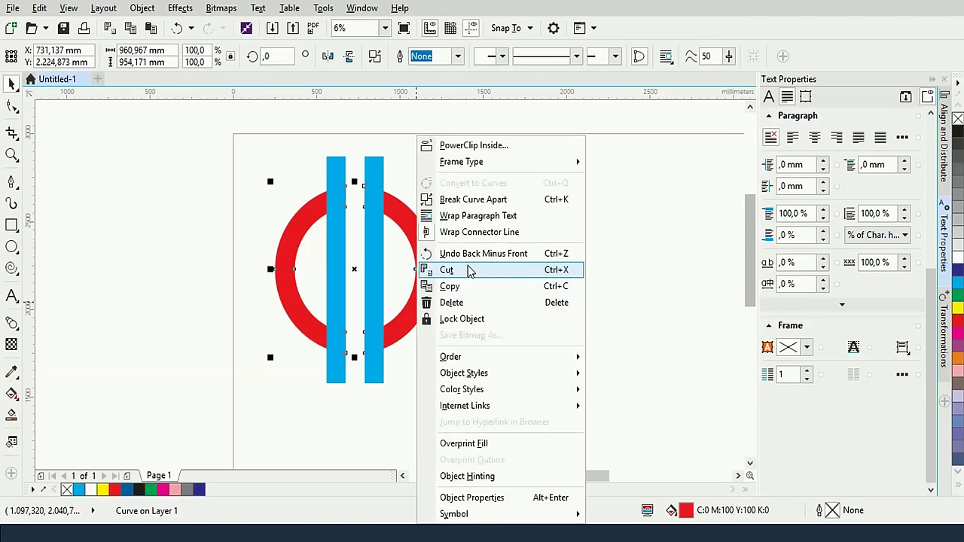
{"action": "left_click", "coordinate": [490, 199]}
{"action": "left_click", "coordinate": [462, 208]}
{"action": "left_click", "coordinate": [419, 243]}
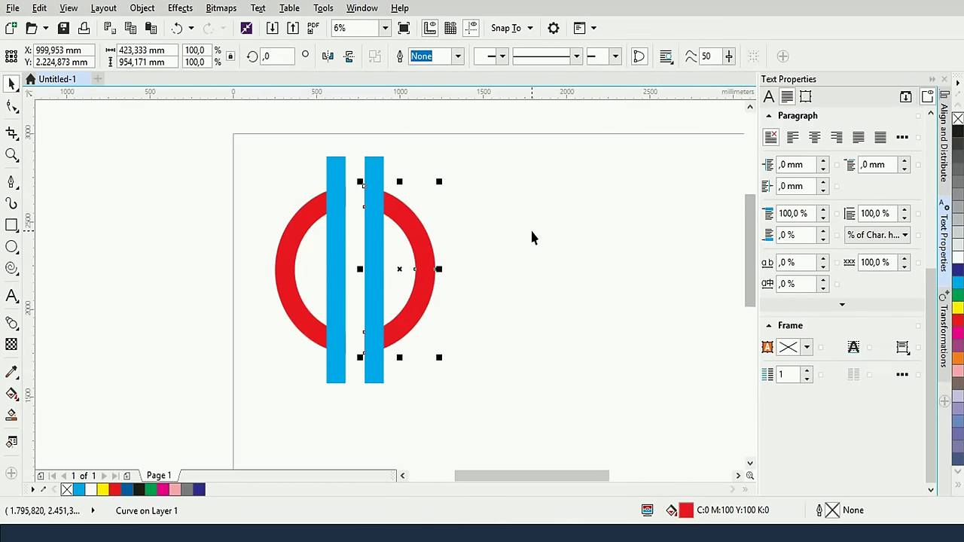
Shorten the left blue bar to half height and trim the tall right bar to fit the ring
{"action": "left_click", "coordinate": [335, 285]}
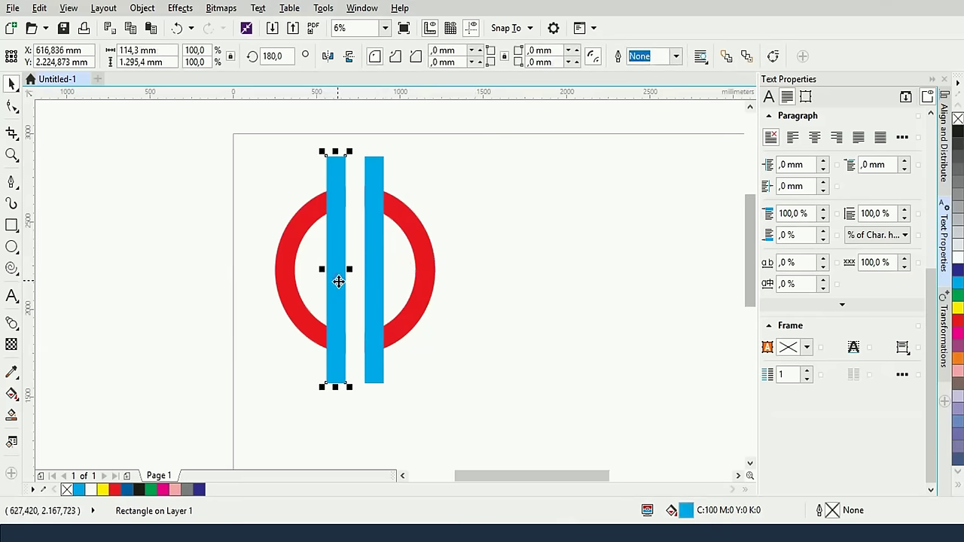
{"action": "left_click_drag", "start_coordinate": [336, 390], "coordinate": [336, 344]}
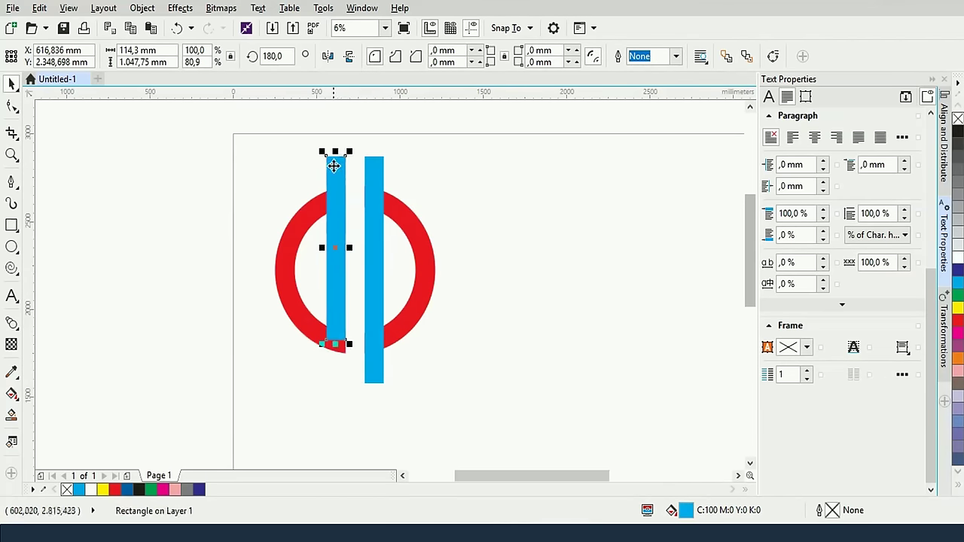
{"action": "left_click_drag", "start_coordinate": [336, 151], "coordinate": [333, 243]}
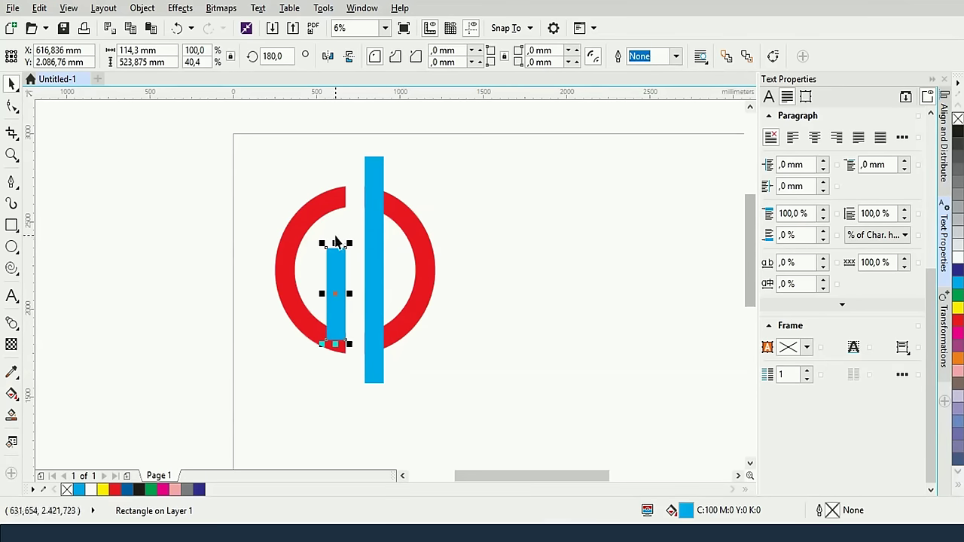
{"action": "left_click_drag", "start_coordinate": [336, 243], "coordinate": [337, 269]}
{"action": "left_click", "coordinate": [469, 251]}
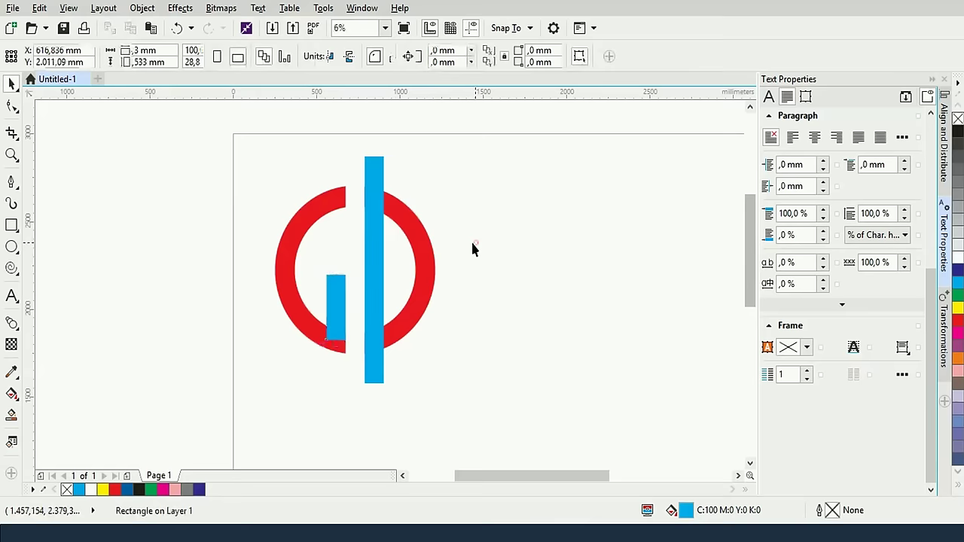
{"action": "left_click", "coordinate": [376, 271]}
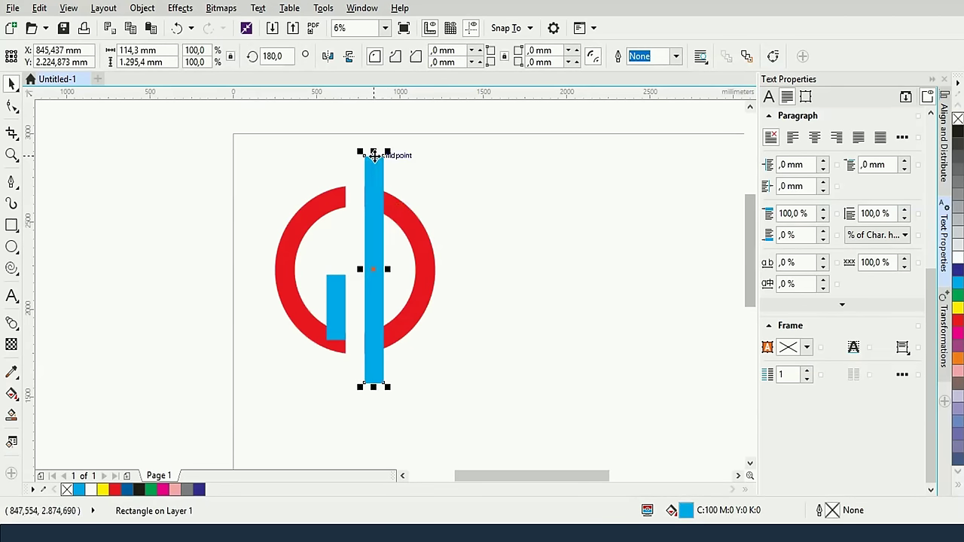
{"action": "left_click_drag", "start_coordinate": [373, 151], "coordinate": [373, 197]}
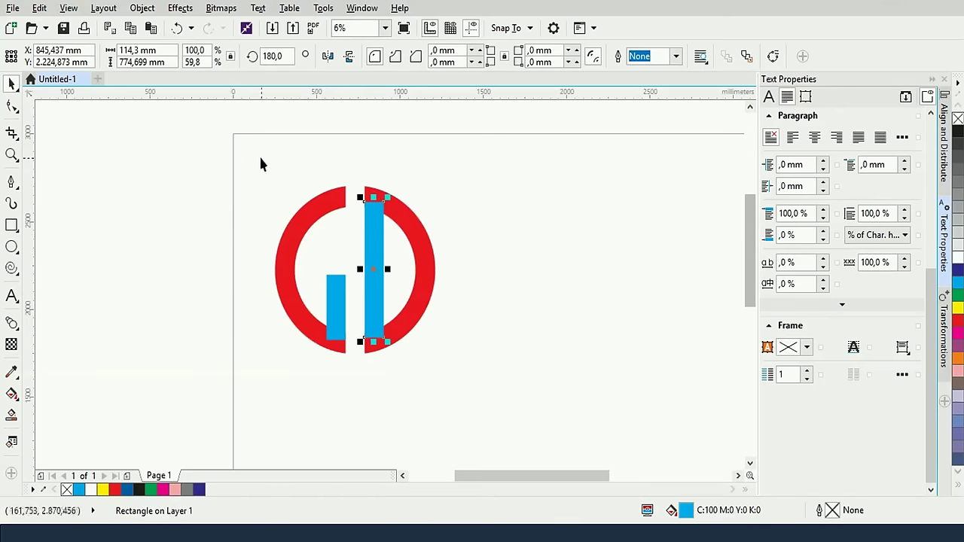
Weld all four pieces into one red GD shape, then pan to free space beside it
{"action": "left_click_drag", "start_coordinate": [230, 155], "coordinate": [509, 426]}
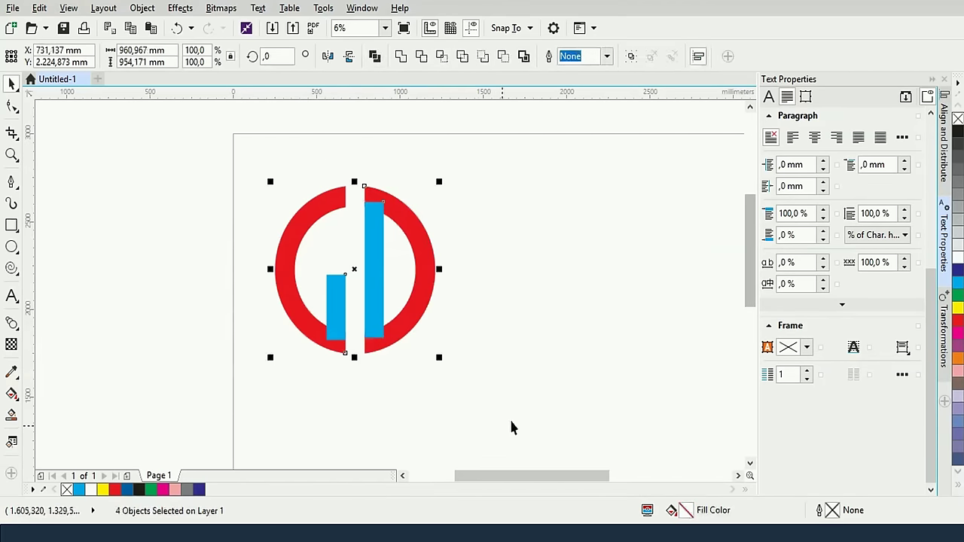
{"action": "left_click", "coordinate": [400, 57]}
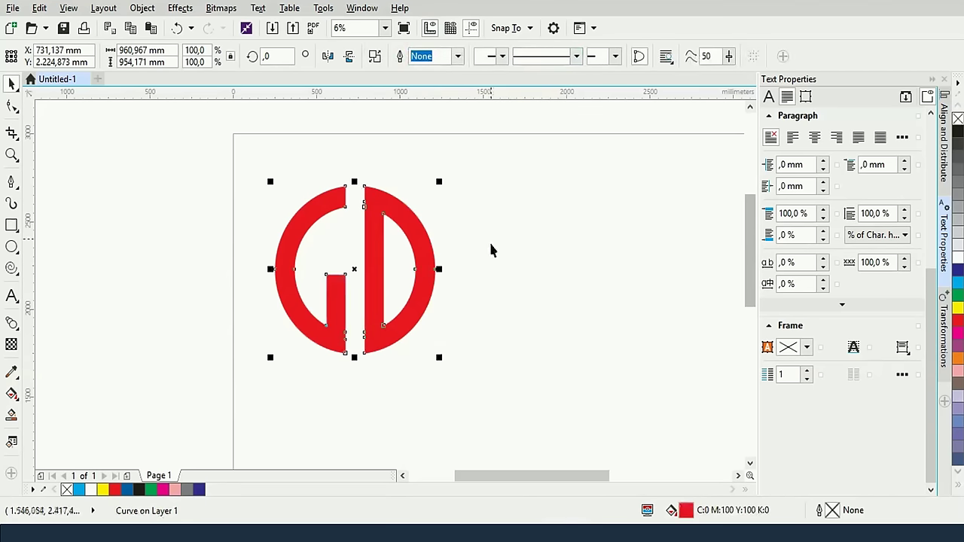
{"action": "left_click", "coordinate": [545, 276]}
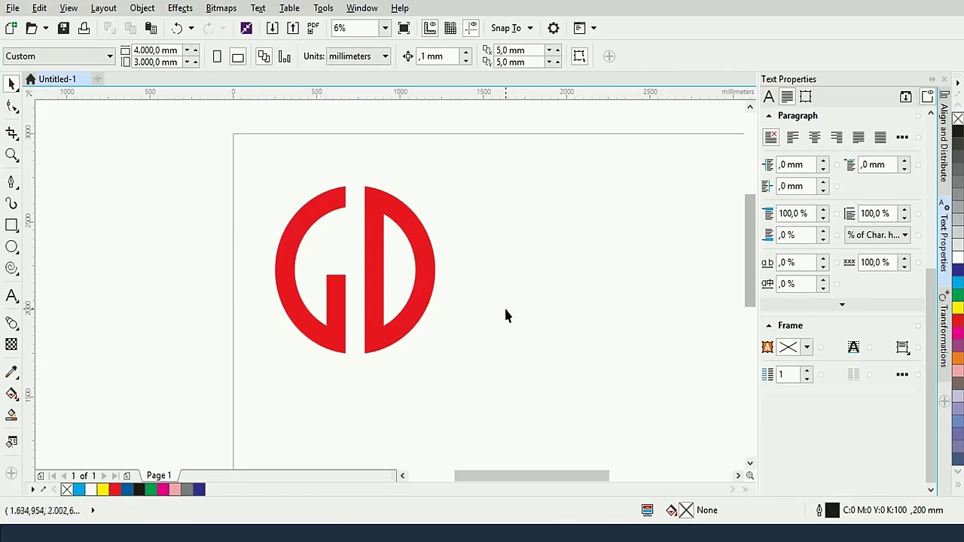
{"action": "scroll", "coordinate": [519, 305], "scroll_direction": "down", "scroll_amount": 1}
{"action": "scroll", "coordinate": [540, 302], "scroll_direction": "up", "scroll_amount": 1}
{"action": "left_click_drag", "start_coordinate": [590, 293], "coordinate": [430, 286]}
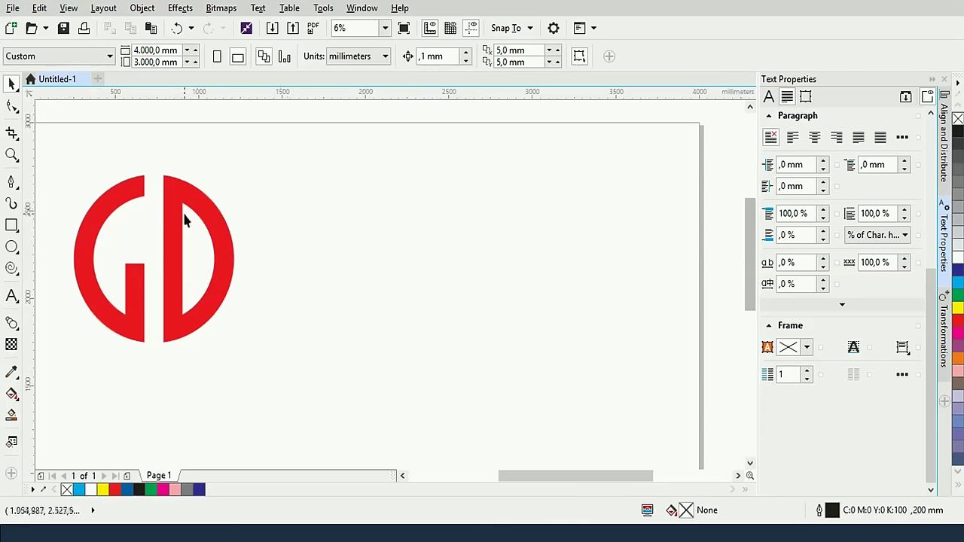
Draw a large circle to the right of the GD logo with proportions locked
{"action": "left_click", "coordinate": [12, 247]}
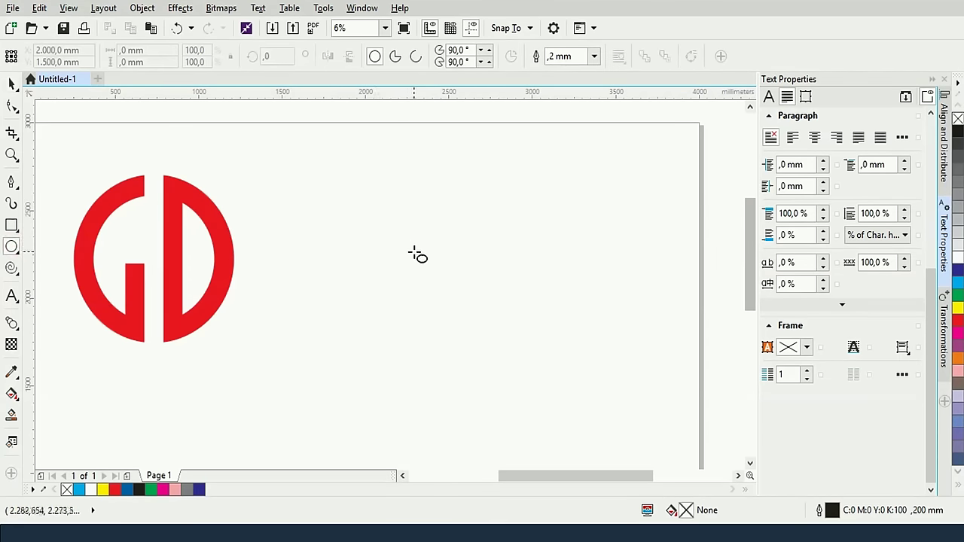
{"action": "left_click_drag", "start_coordinate": [419, 254], "coordinate": [522, 316]}
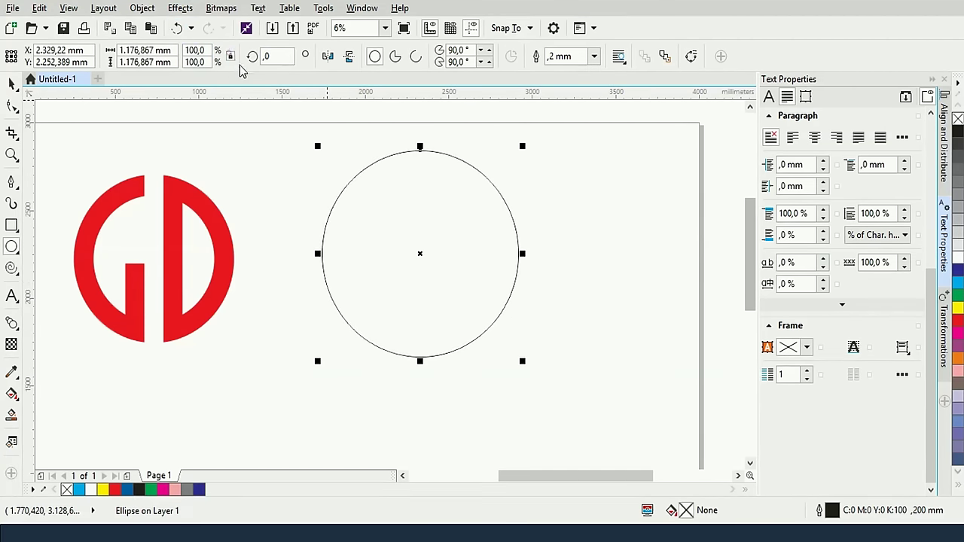
{"action": "left_click", "coordinate": [231, 56]}
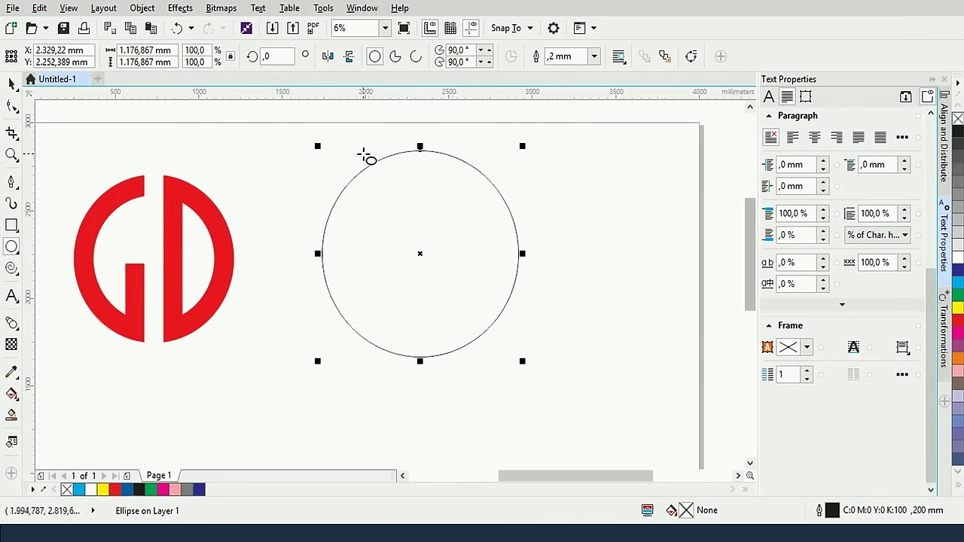
{"action": "key", "text": "Tab"}
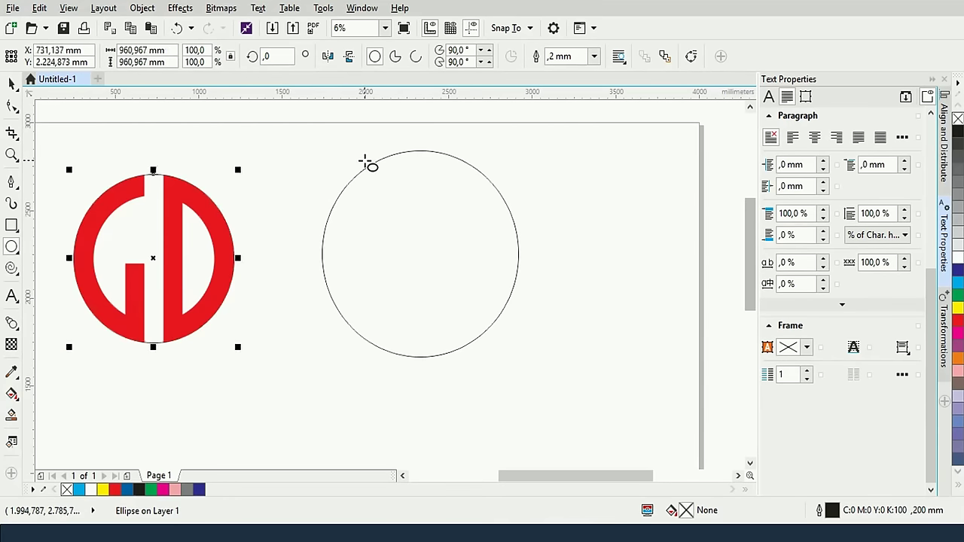
{"action": "key", "text": "Escape"}
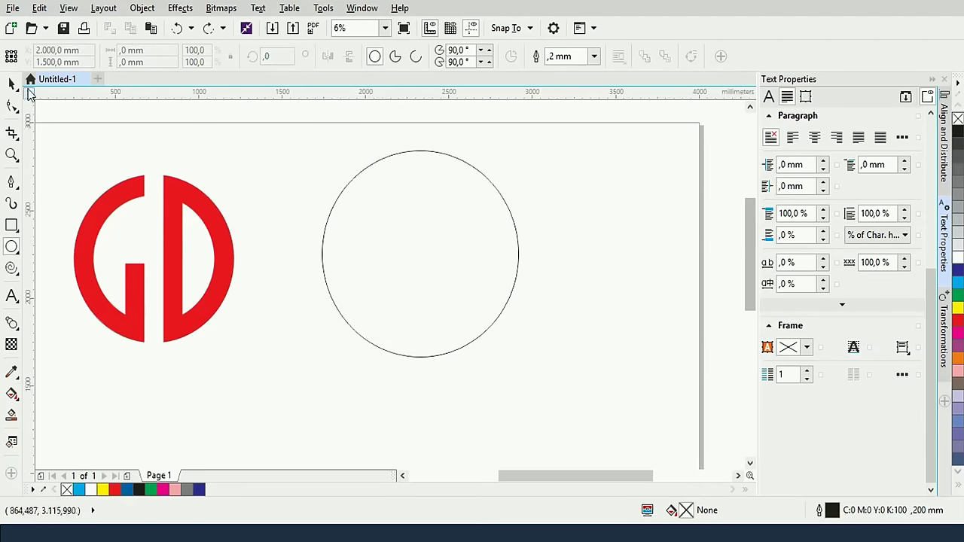
{"action": "key", "text": "space"}
{"action": "left_click", "coordinate": [400, 152]}
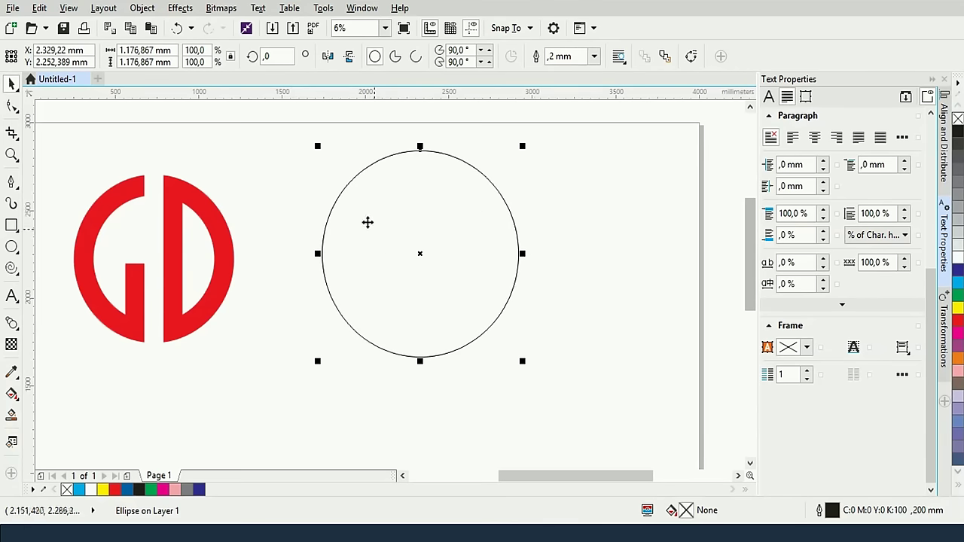
Scale a 50% concentric copy of the circle and select both circles
{"action": "left_click", "coordinate": [206, 51]}
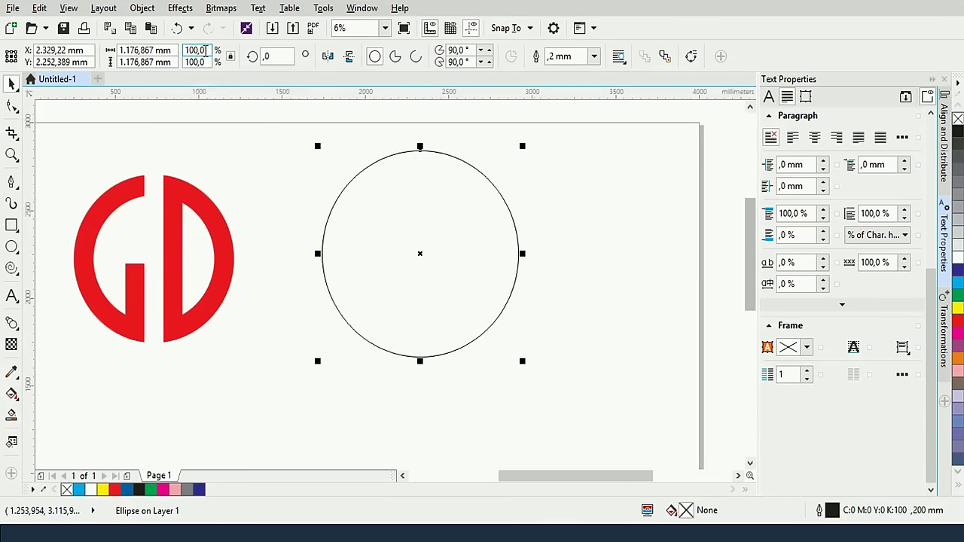
{"action": "double_click", "coordinate": [205, 50]}
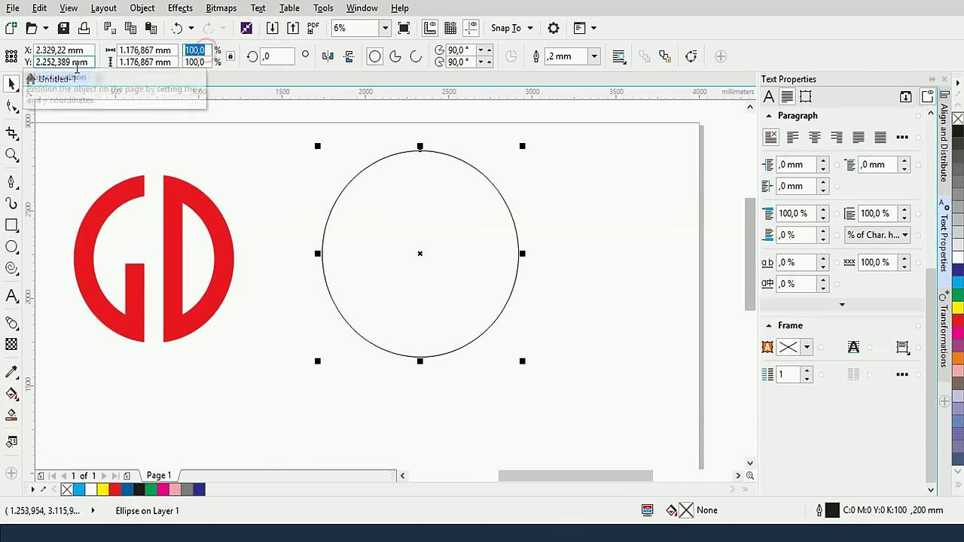
{"action": "type", "text": "50"}
{"action": "key", "text": "Return"}
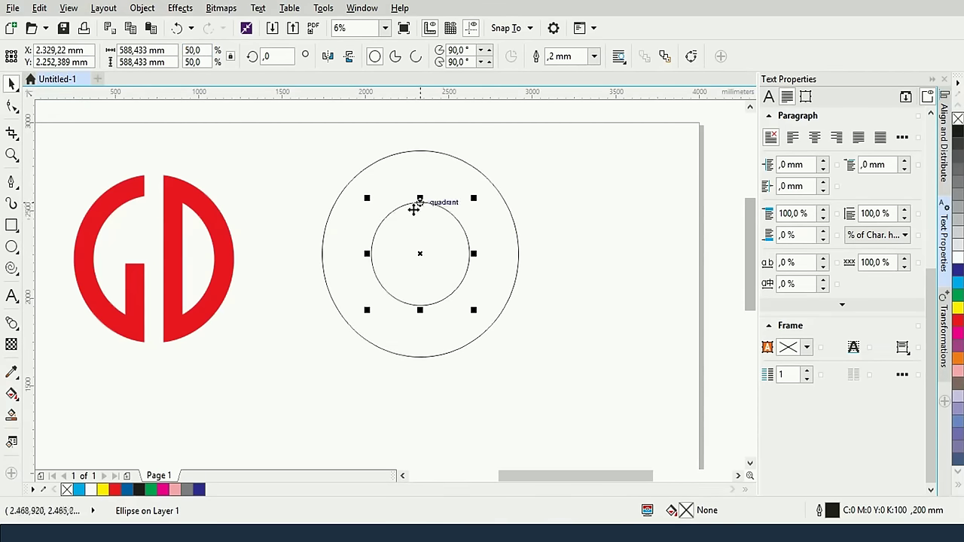
{"action": "left_click", "coordinate": [442, 153], "text": "shift"}
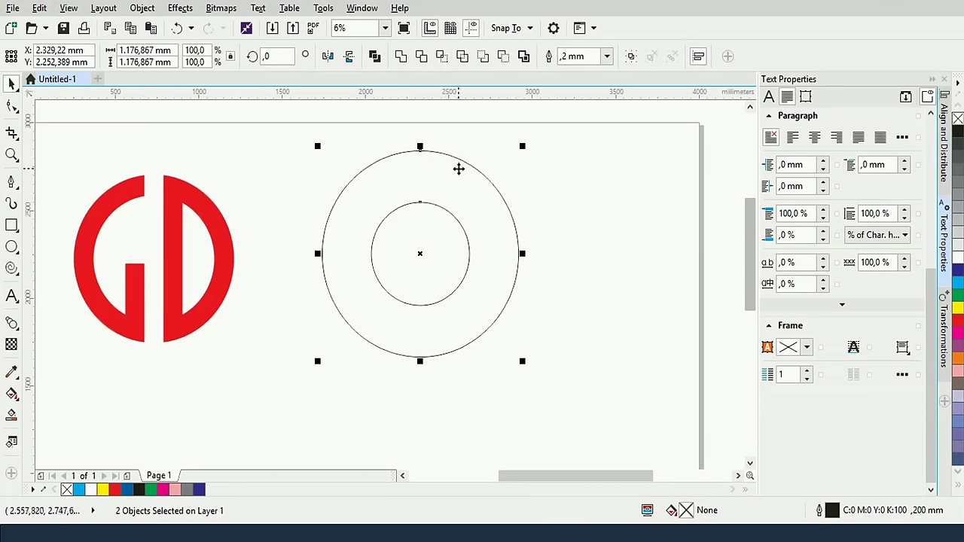
Align the half-size circle to the big circle's top and add a 25% circle inside it
{"action": "key", "text": "t"}
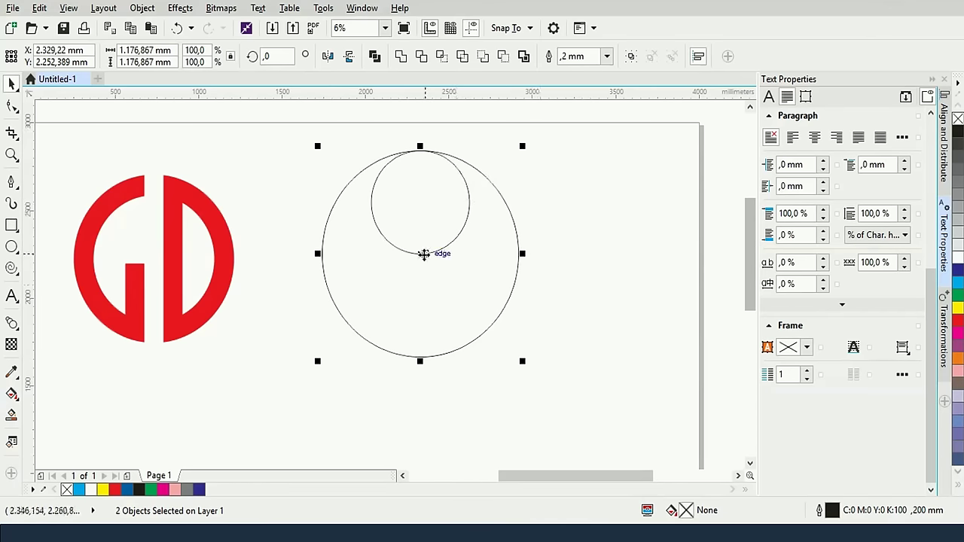
{"action": "left_click", "coordinate": [630, 198]}
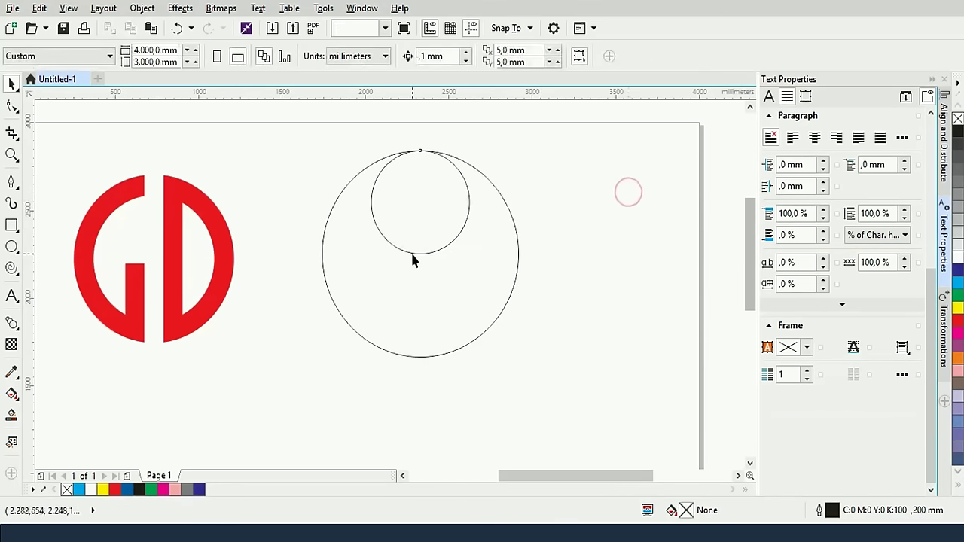
{"action": "left_click", "coordinate": [414, 253]}
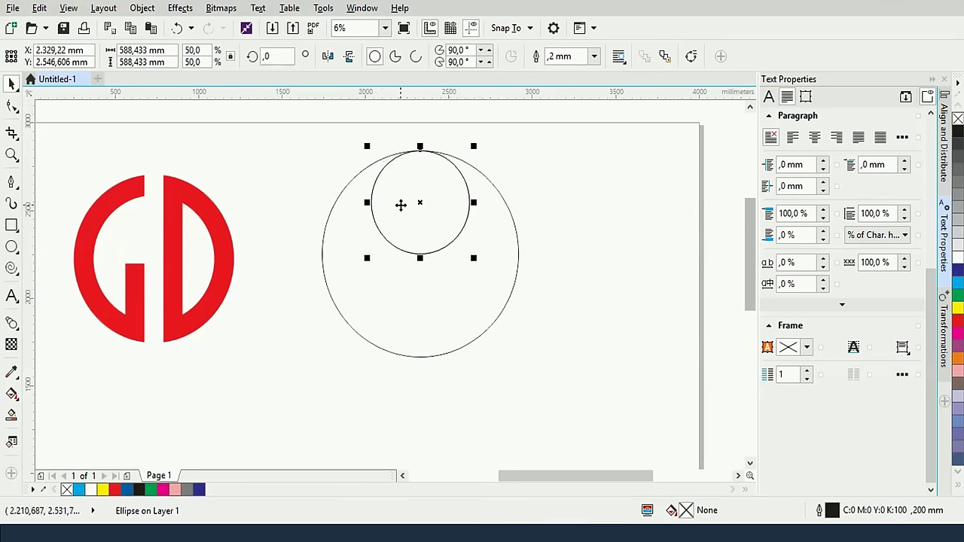
{"action": "double_click", "coordinate": [202, 50]}
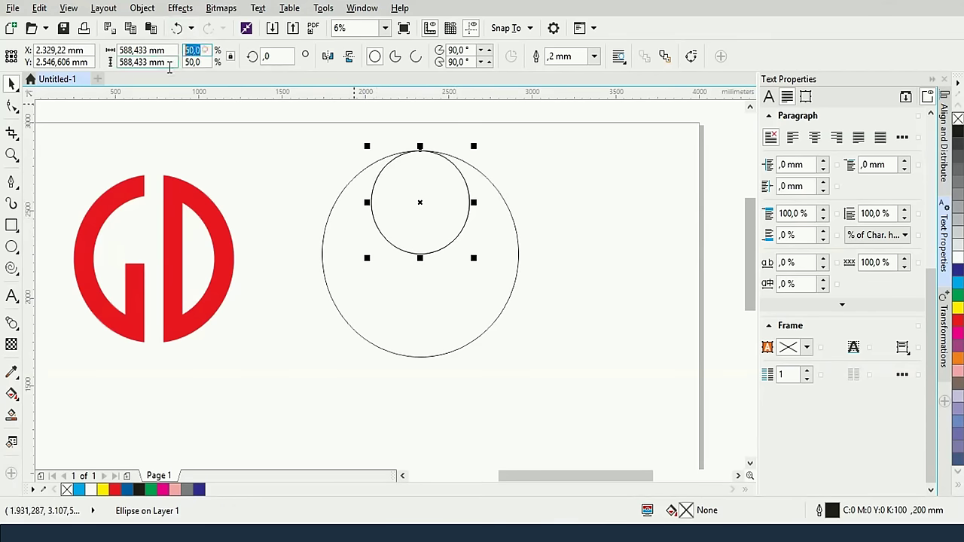
{"action": "type", "text": "25"}
{"action": "key", "text": "Return"}
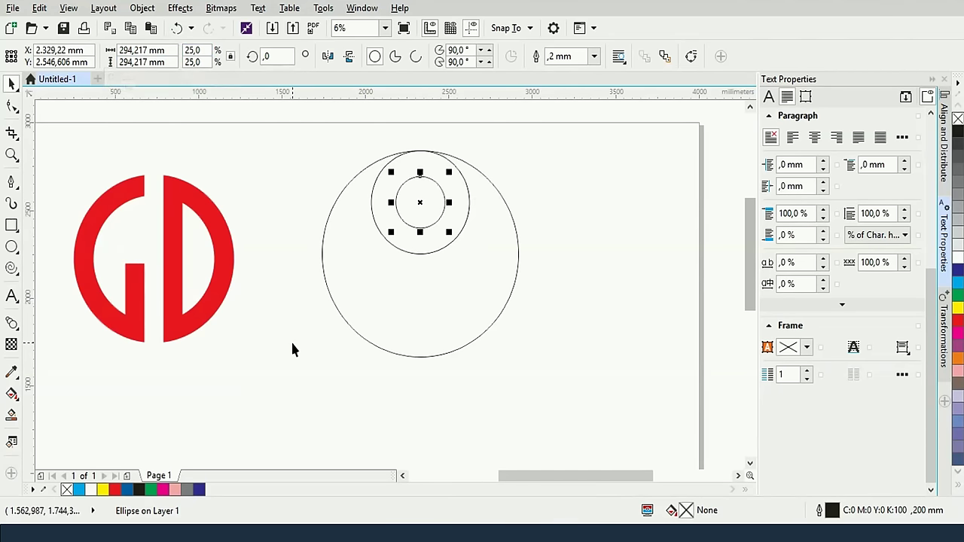
Group the upper pair of circles and mirror a copy into the big circle's bottom half
{"action": "left_click", "coordinate": [596, 232]}
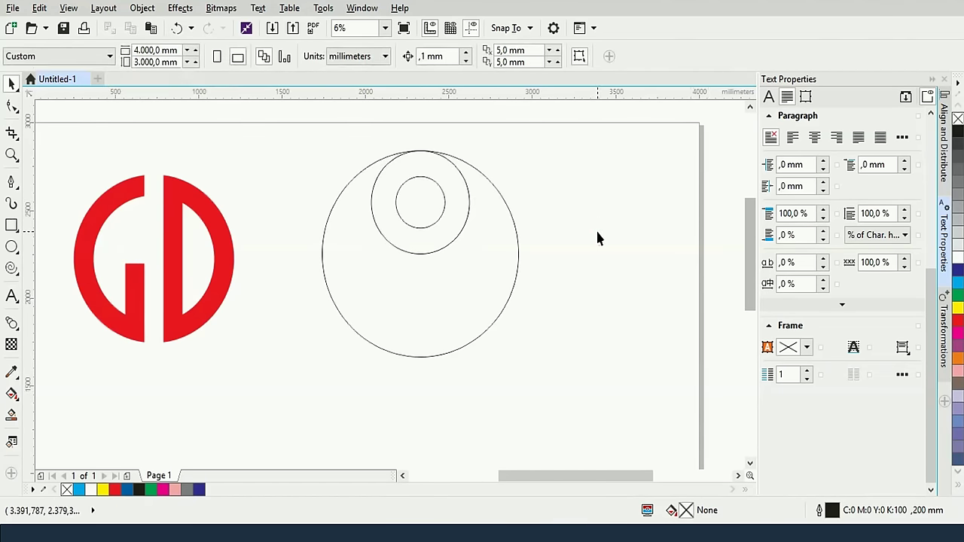
{"action": "left_click", "coordinate": [454, 235]}
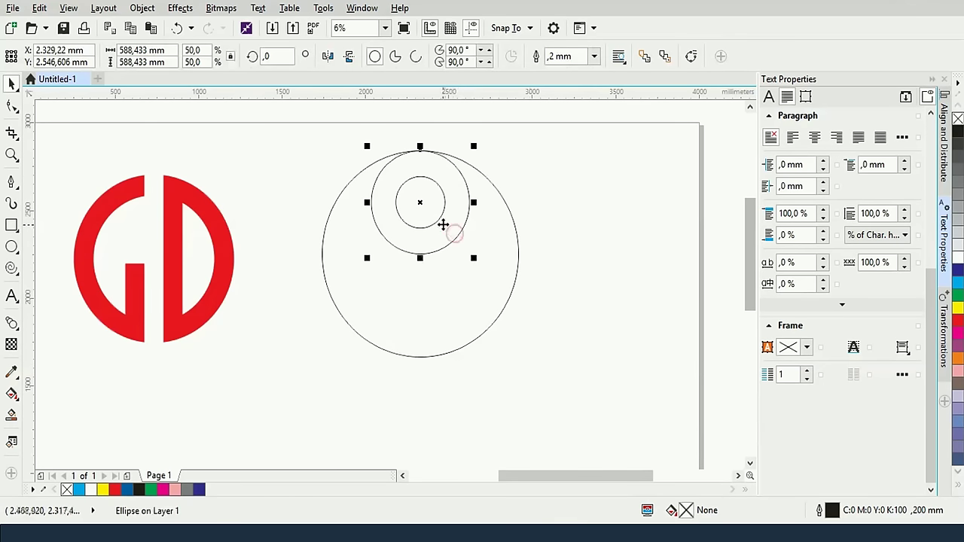
{"action": "left_click", "coordinate": [433, 223], "text": "shift"}
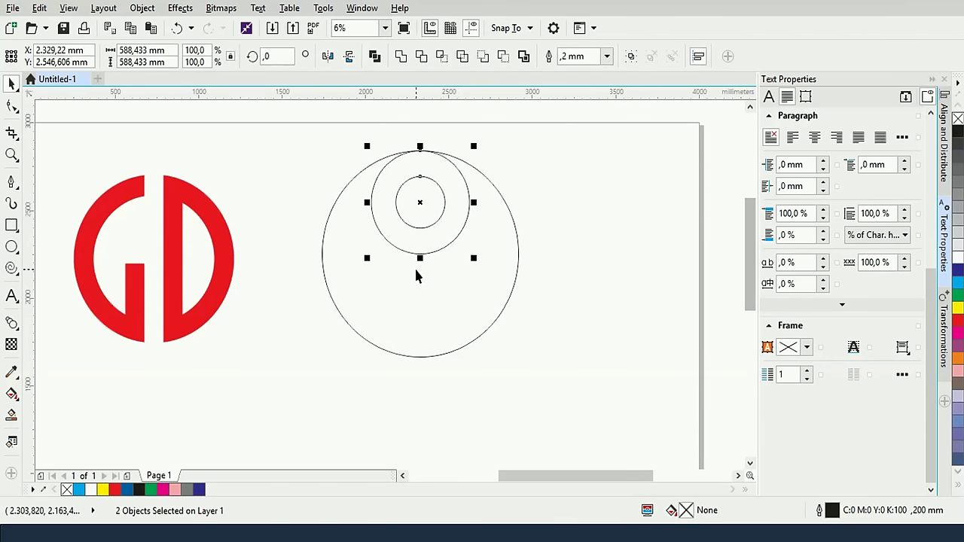
{"action": "key", "text": "ctrl+g"}
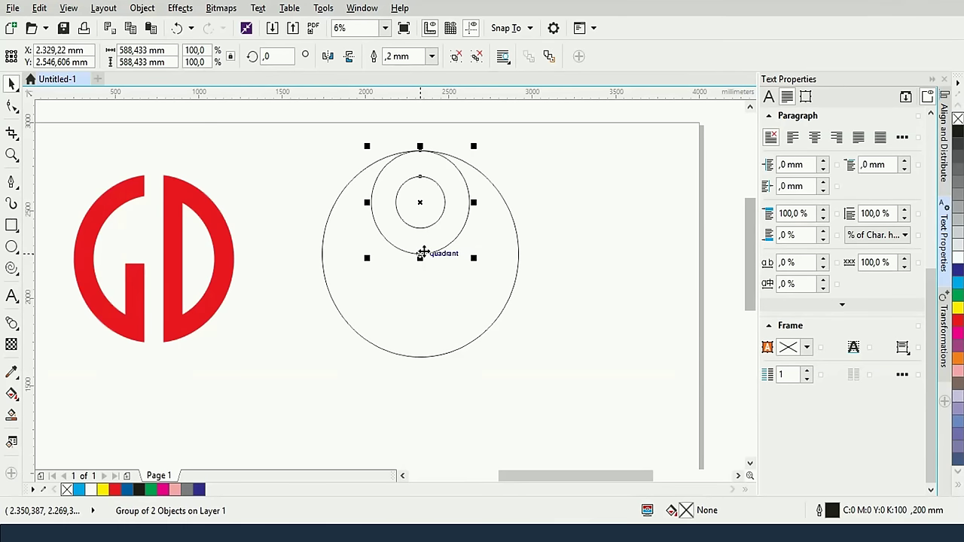
{"action": "left_click", "coordinate": [495, 323], "text": "shift"}
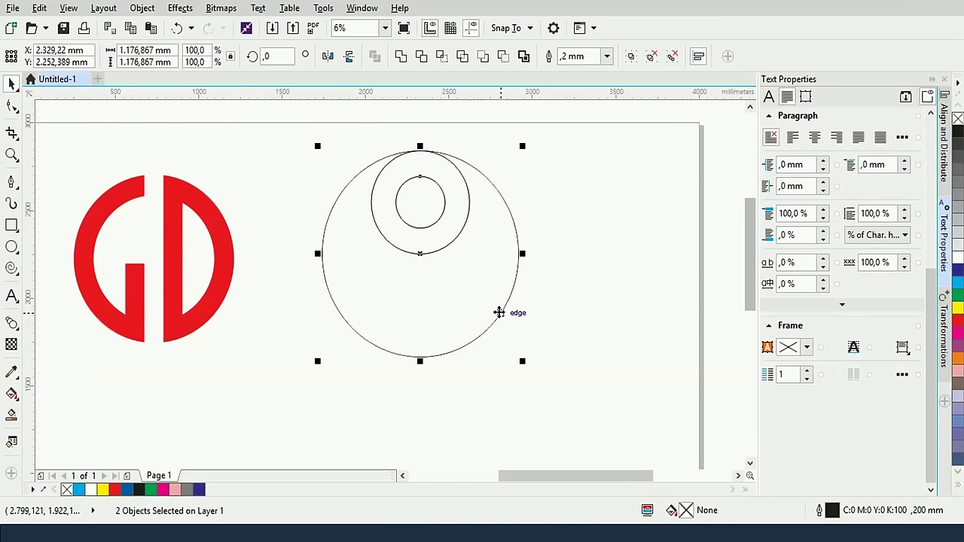
{"action": "key", "text": "ctrl+d"}
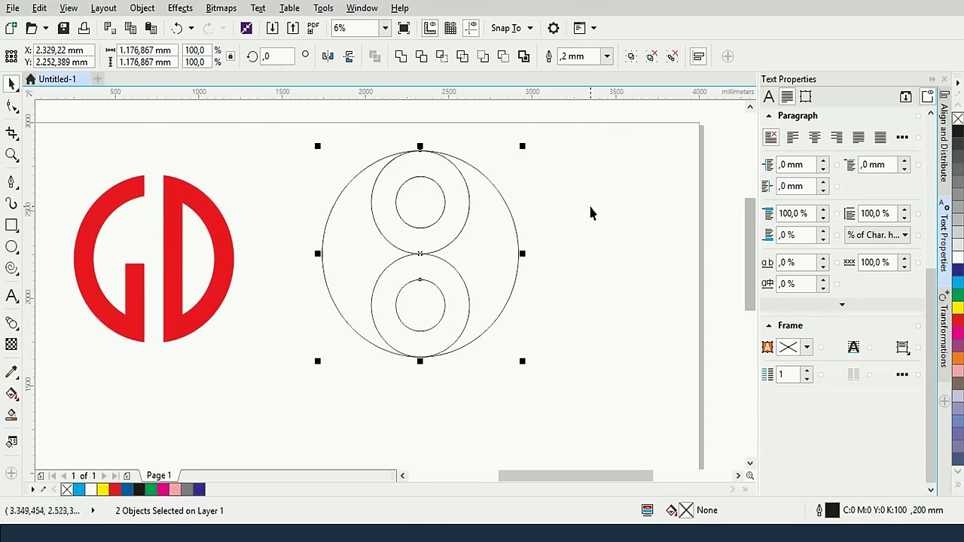
{"action": "left_click", "coordinate": [588, 203]}
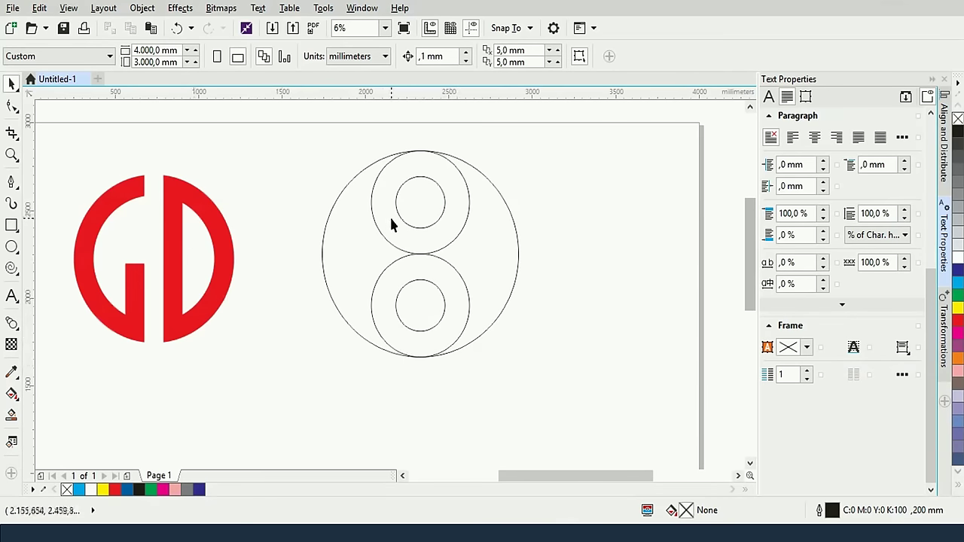
{"action": "left_click", "coordinate": [436, 259]}
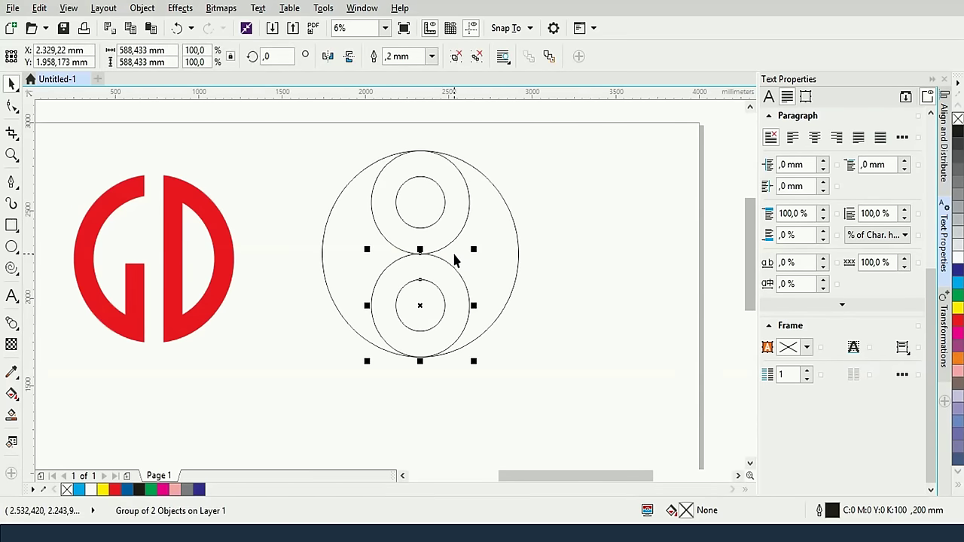
{"action": "left_click", "coordinate": [558, 319]}
{"action": "left_click", "coordinate": [445, 297]}
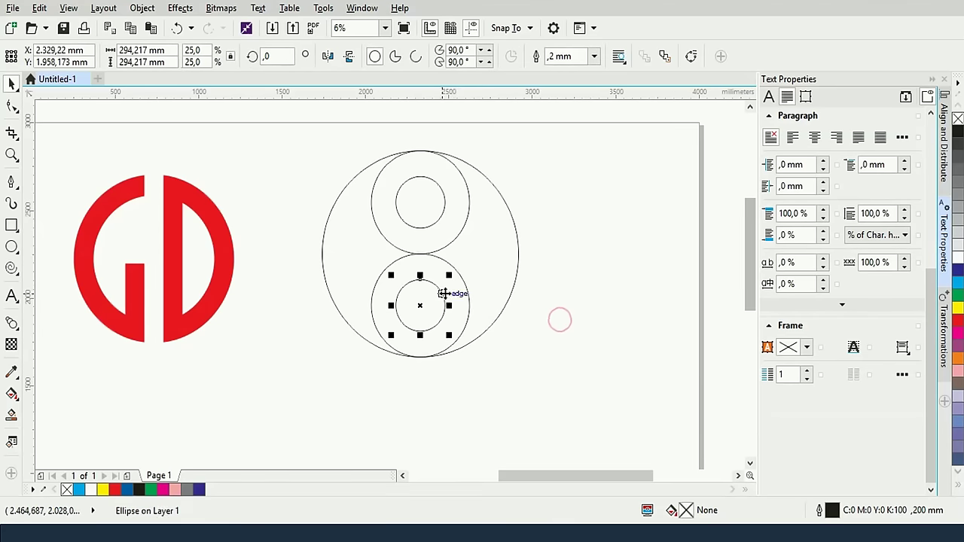
{"action": "left_click", "coordinate": [575, 344]}
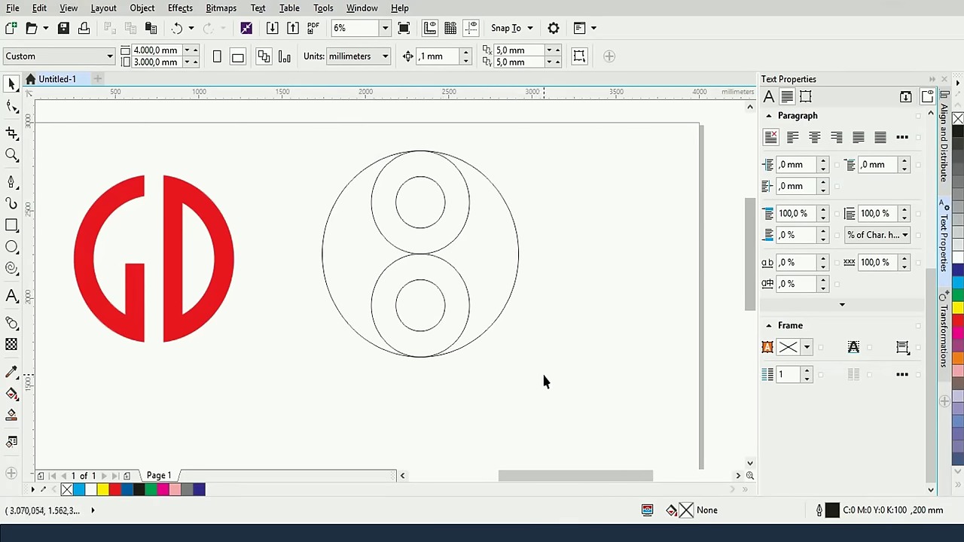
Draw a rectangle over the circle's left half and mirror a copy onto the right half
{"action": "left_click", "coordinate": [12, 225]}
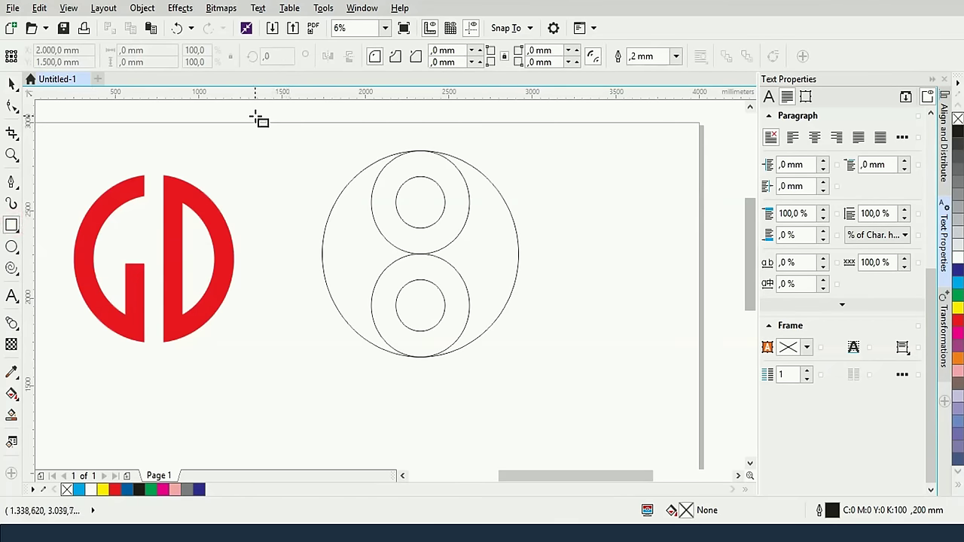
{"action": "left_click_drag", "start_coordinate": [255, 117], "coordinate": [419, 411]}
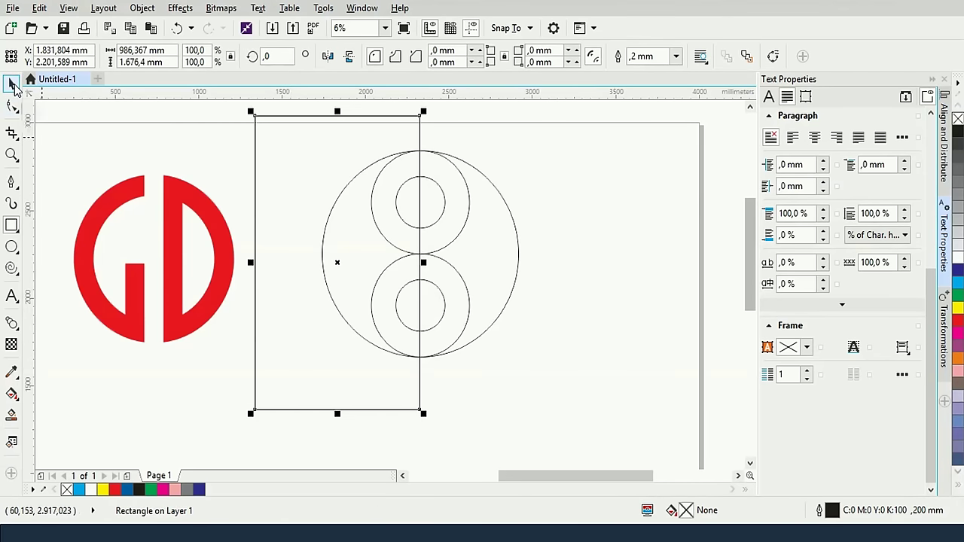
{"action": "left_click", "coordinate": [13, 84]}
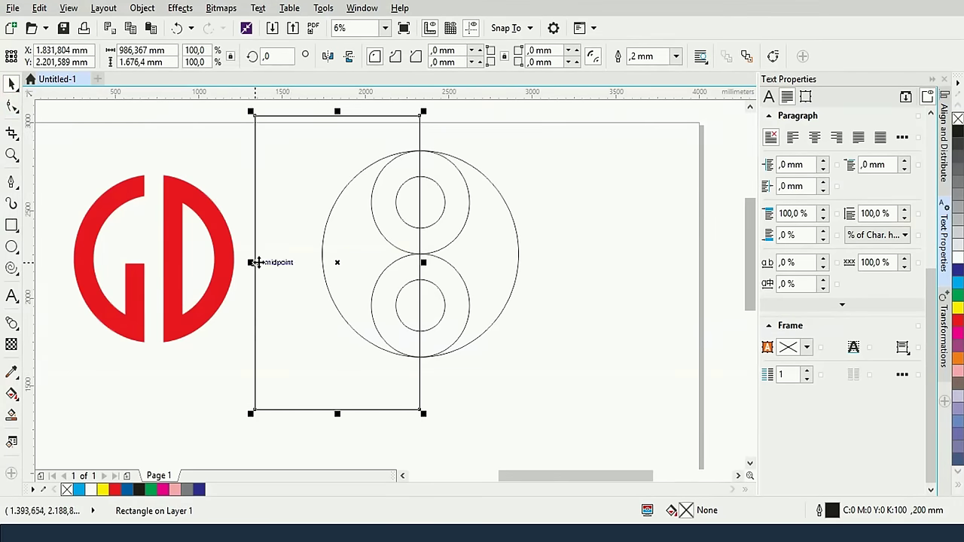
{"action": "left_click_drag", "start_coordinate": [250, 262], "coordinate": [587, 262]}
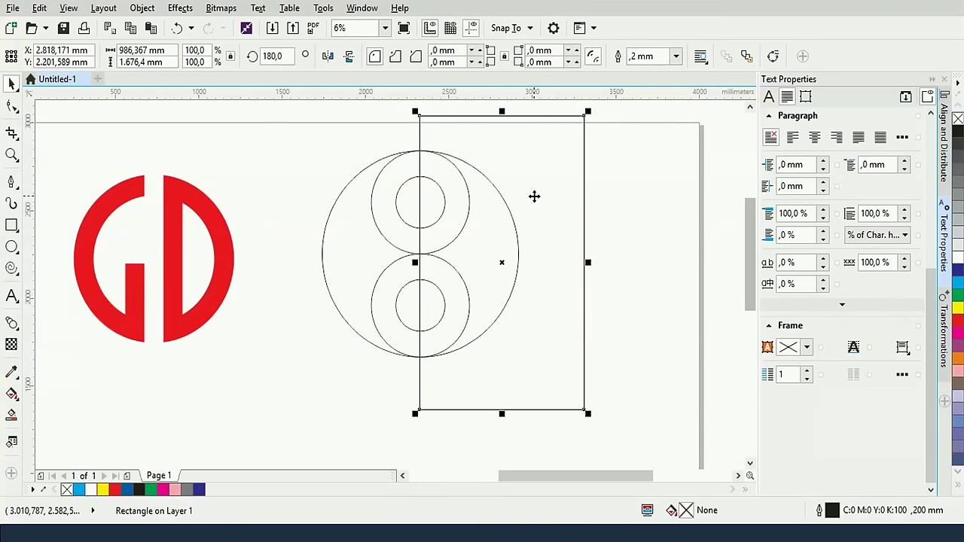
{"action": "key", "text": "ctrl+z"}
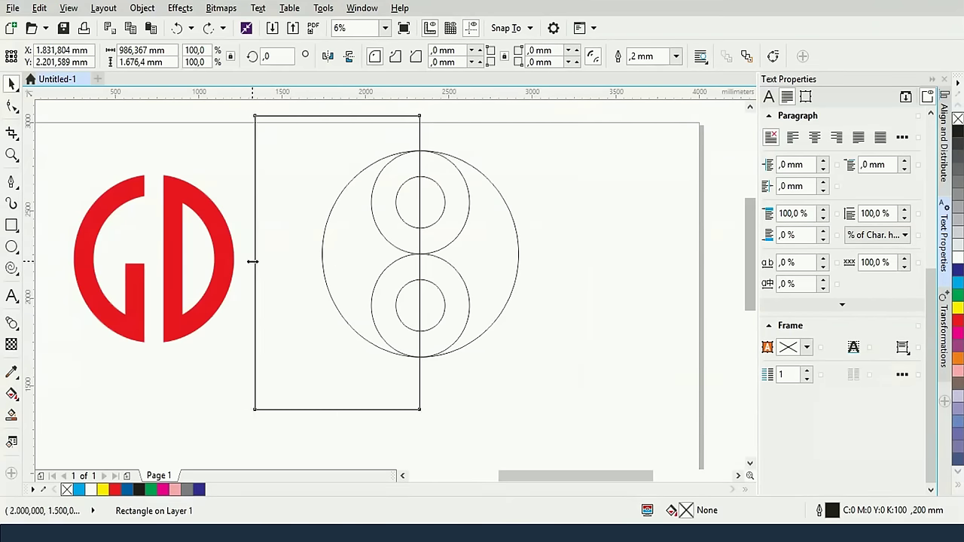
{"action": "left_click_drag", "start_coordinate": [252, 262], "coordinate": [587, 262]}
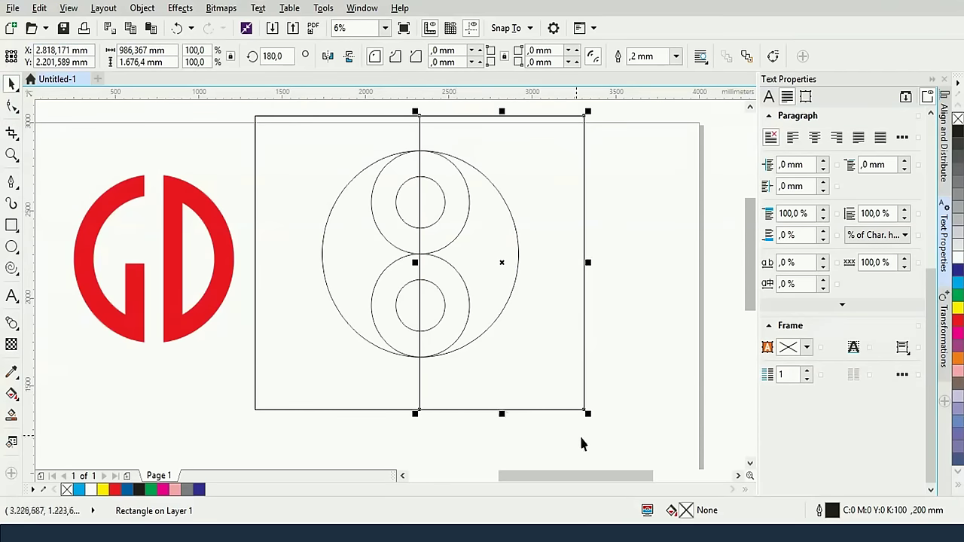
Group the two rectangles with Ctrl+G and select the group
{"action": "left_click", "coordinate": [359, 410], "text": "shift"}
{"action": "key", "text": "ctrl+g"}
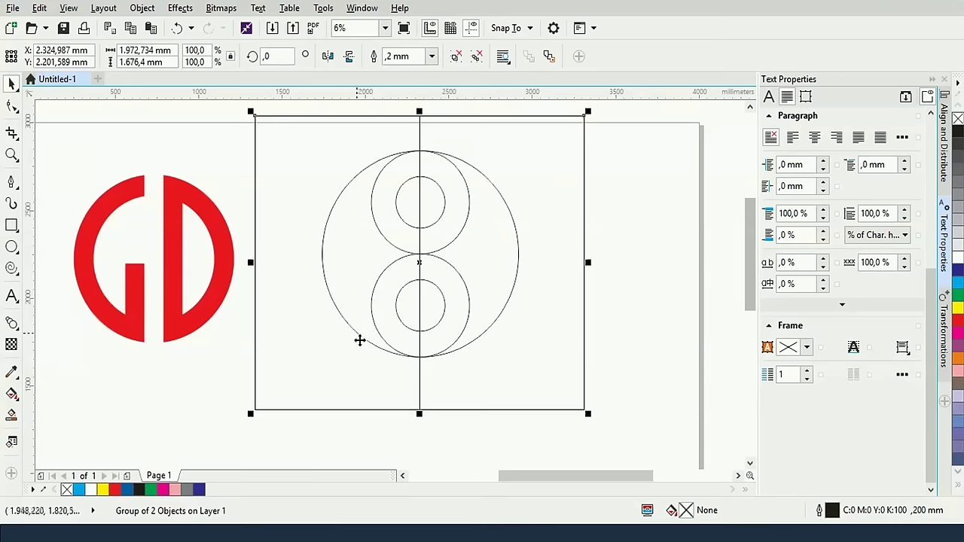
{"action": "left_click", "coordinate": [601, 359]}
{"action": "left_click", "coordinate": [508, 305]}
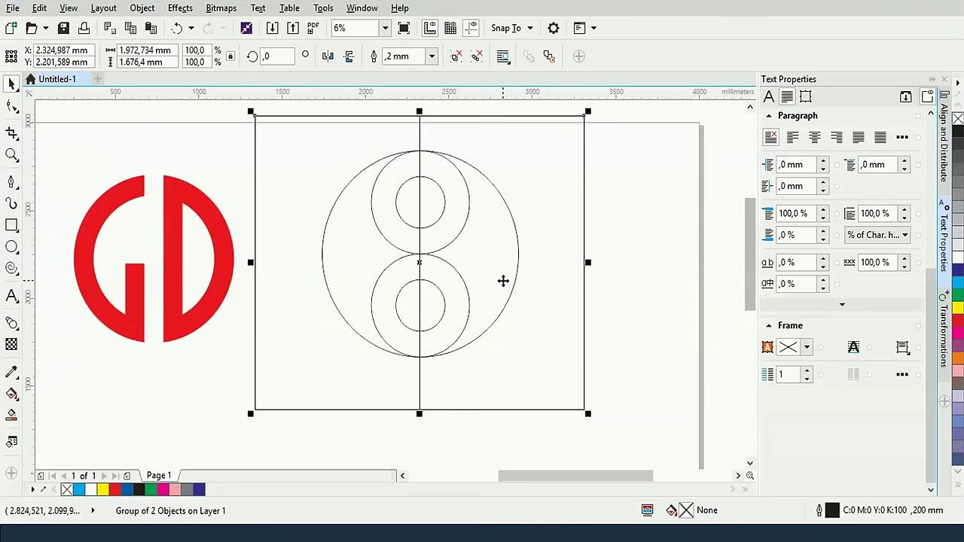
{"action": "left_click", "coordinate": [605, 269]}
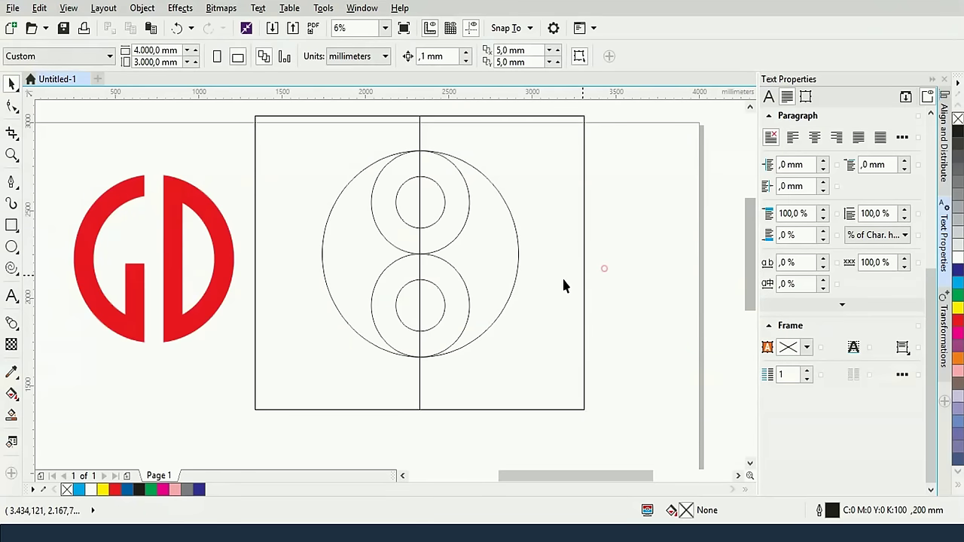
{"action": "left_click", "coordinate": [523, 282]}
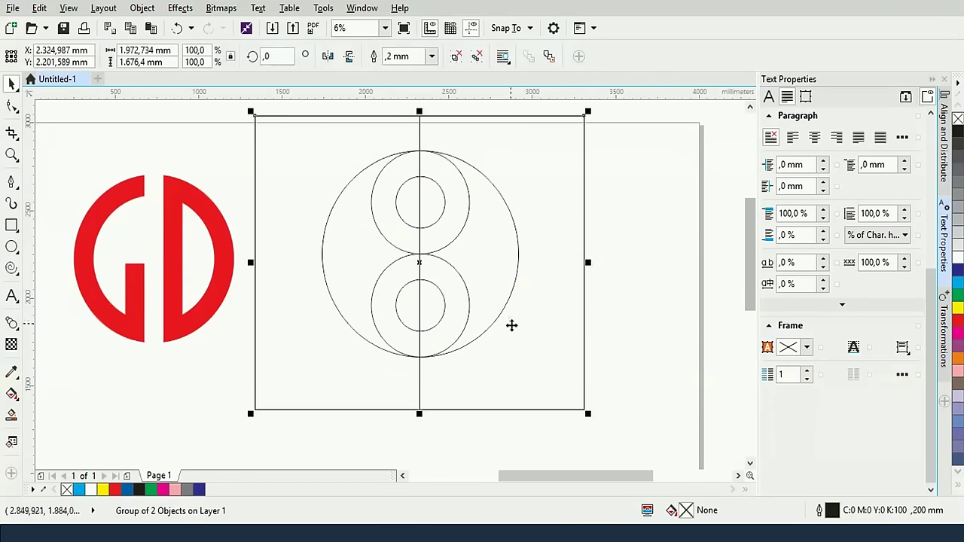
Send the rectangle group To Back of Page, then nudge it and the circle slightly right
{"action": "right_click", "coordinate": [530, 260]}
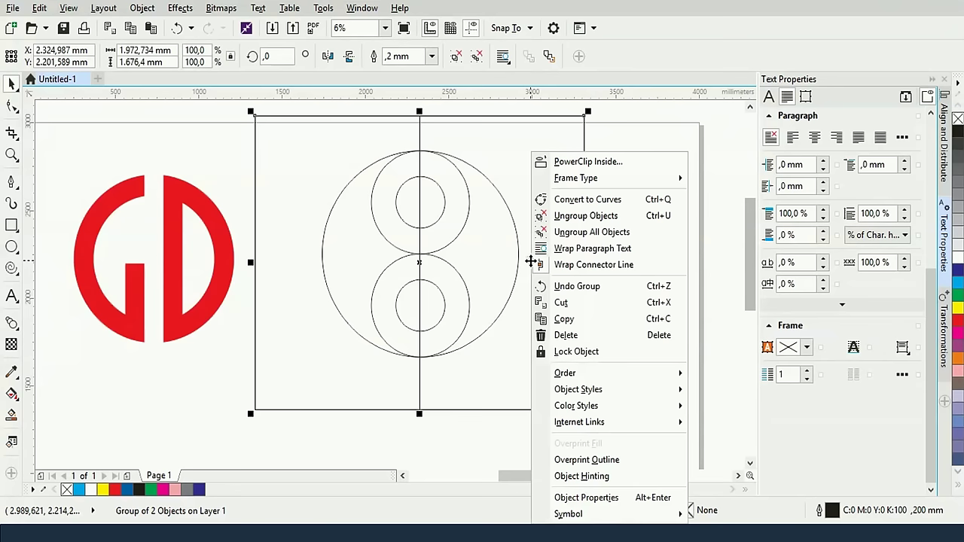
{"action": "mouse_move", "coordinate": [567, 377]}
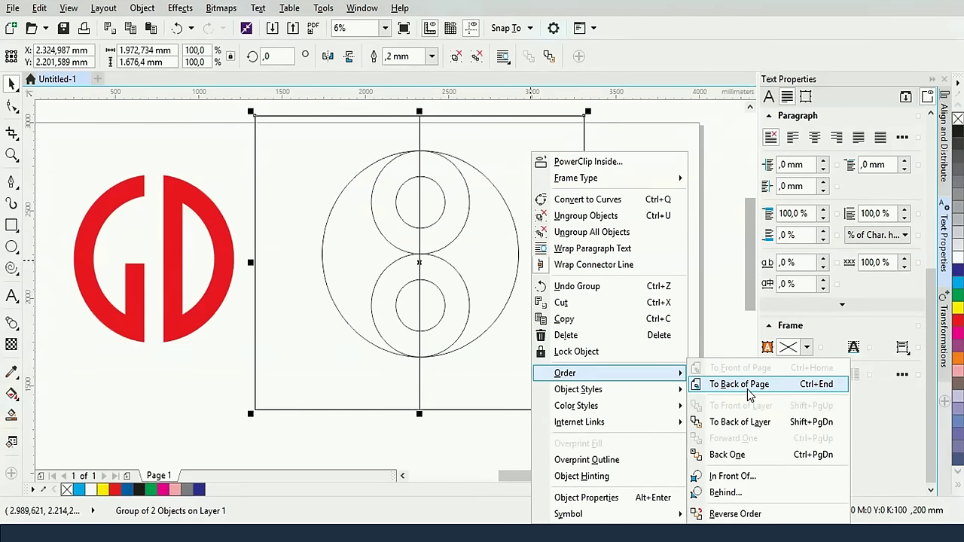
{"action": "left_click", "coordinate": [748, 386]}
{"action": "left_click", "coordinate": [614, 262]}
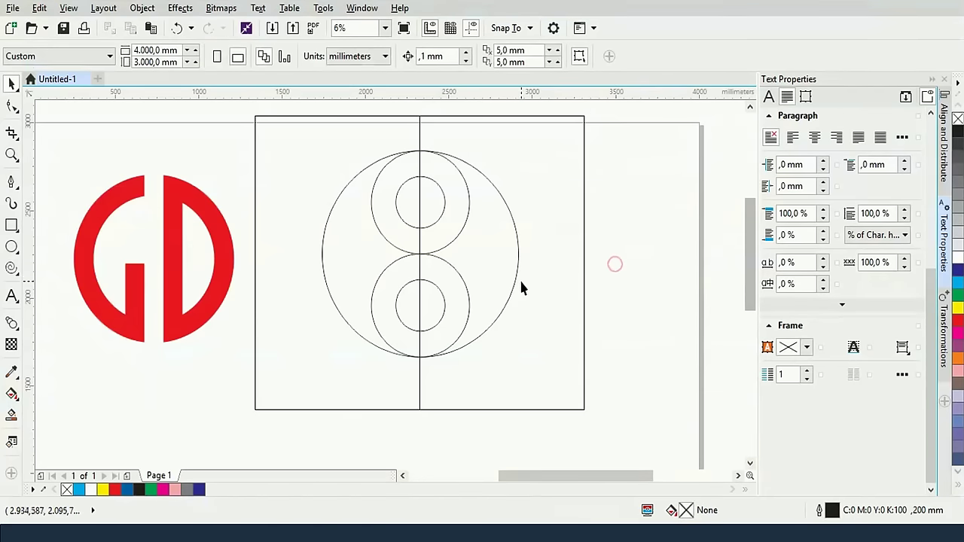
{"action": "left_click", "coordinate": [517, 285]}
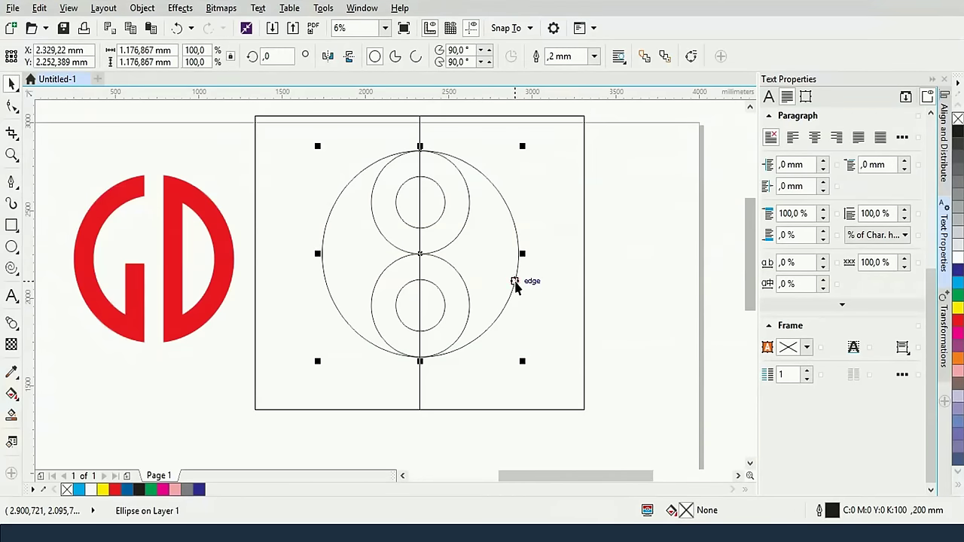
{"action": "left_click", "coordinate": [583, 312], "text": "shift"}
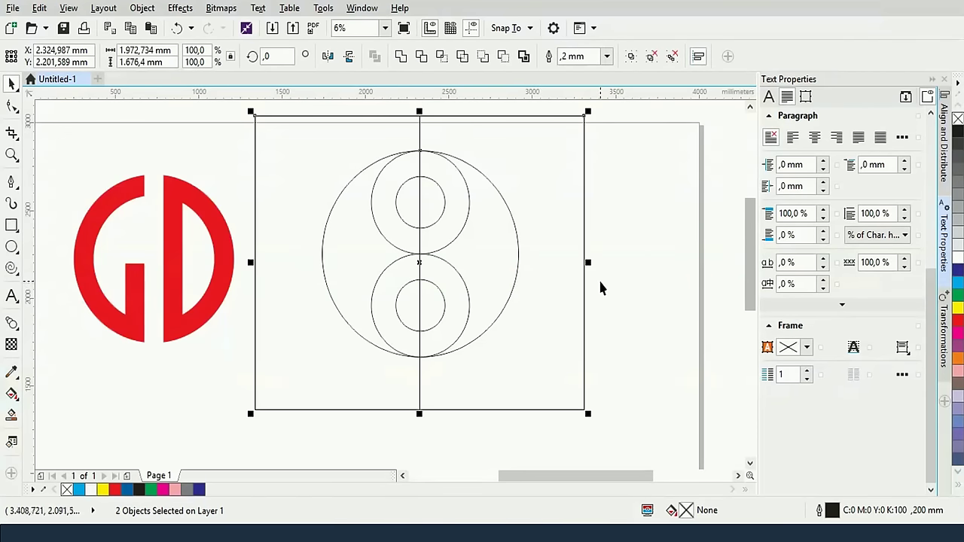
{"action": "left_click", "coordinate": [600, 281]}
{"action": "left_click", "coordinate": [582, 290]}
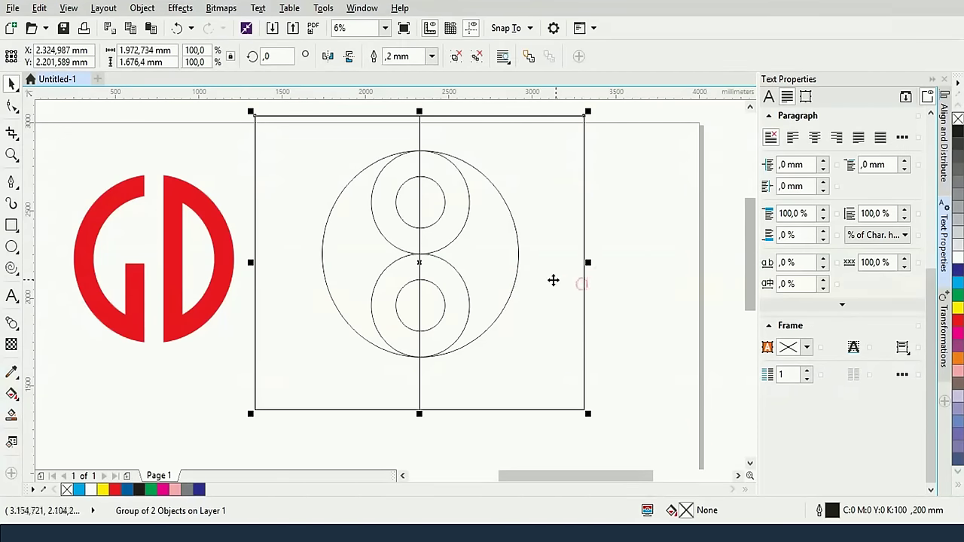
{"action": "left_click", "coordinate": [514, 278], "text": "shift"}
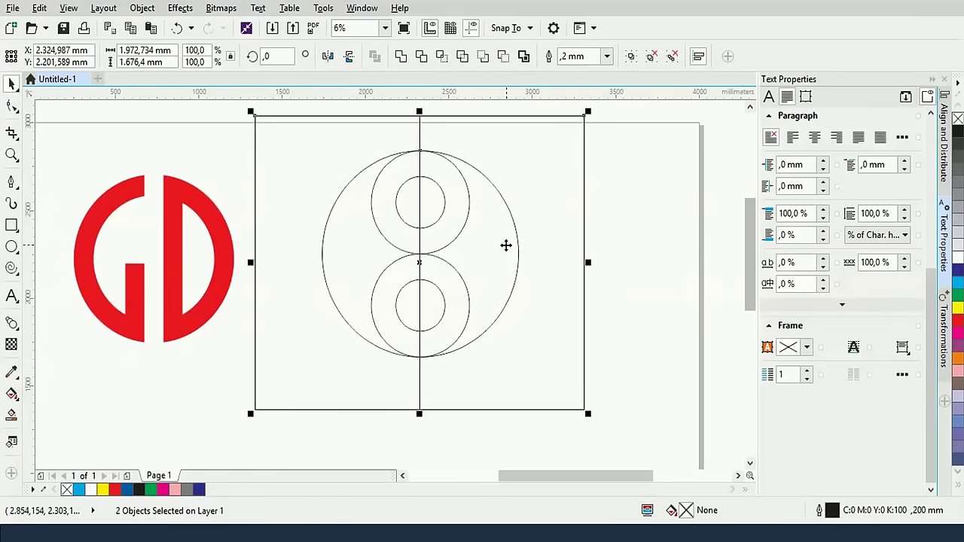
{"action": "key", "text": "Right"}
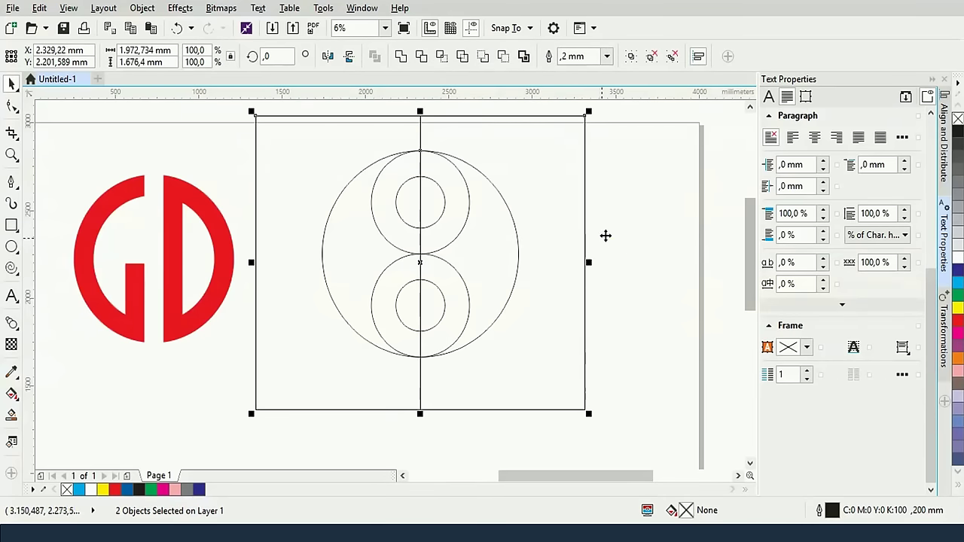
Delete the right-hand rectangle from the group, leaving only the left one selected
{"action": "left_click", "coordinate": [629, 228]}
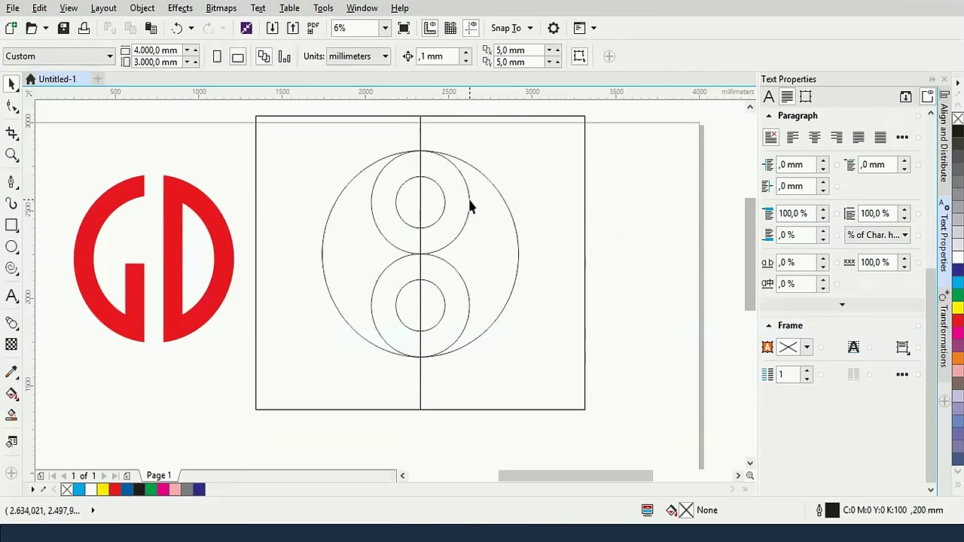
{"action": "left_click", "coordinate": [452, 118]}
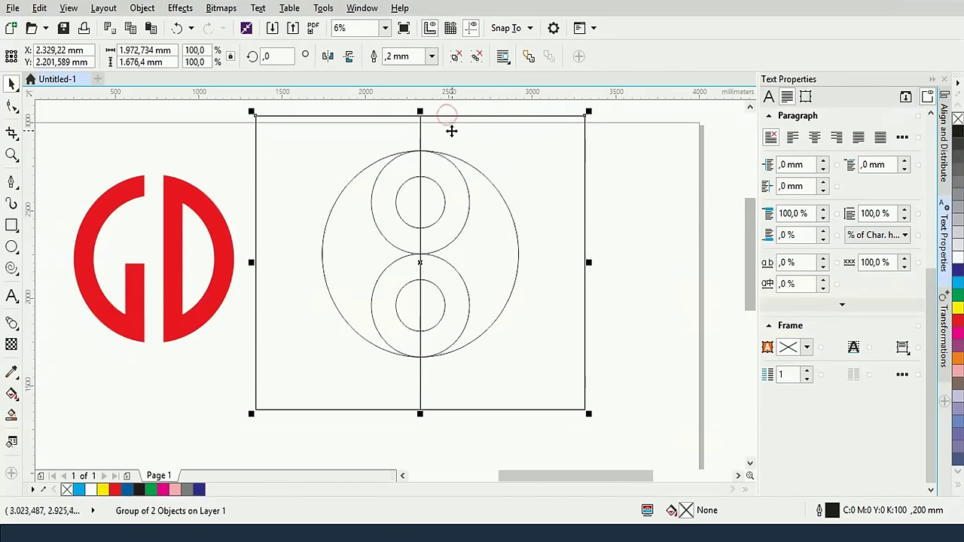
{"action": "left_click", "coordinate": [610, 221]}
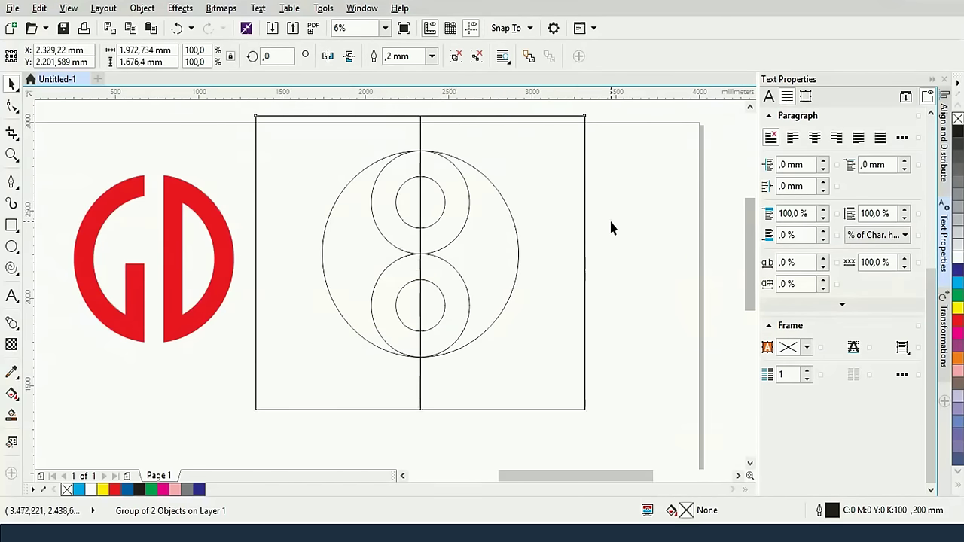
{"action": "left_click", "coordinate": [586, 234], "text": "ctrl"}
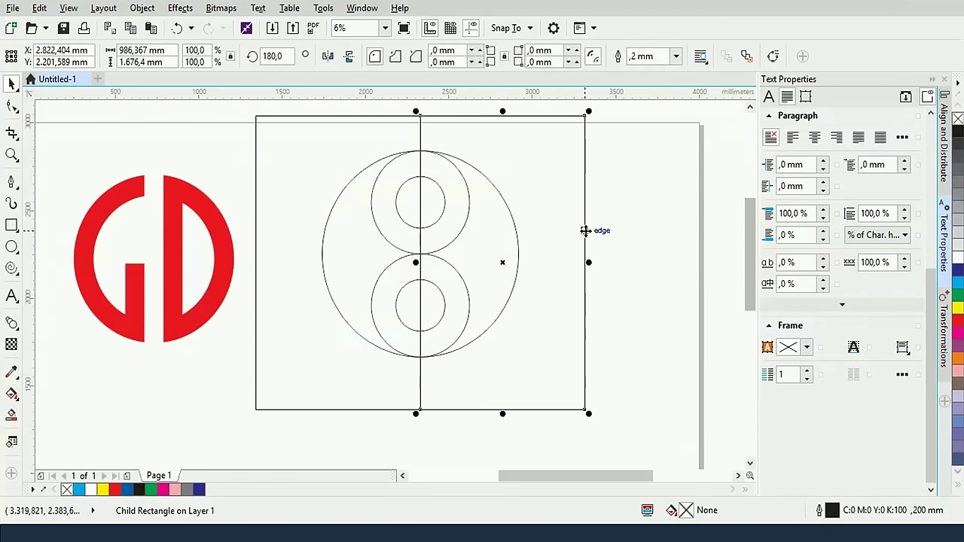
{"action": "key", "text": "Delete"}
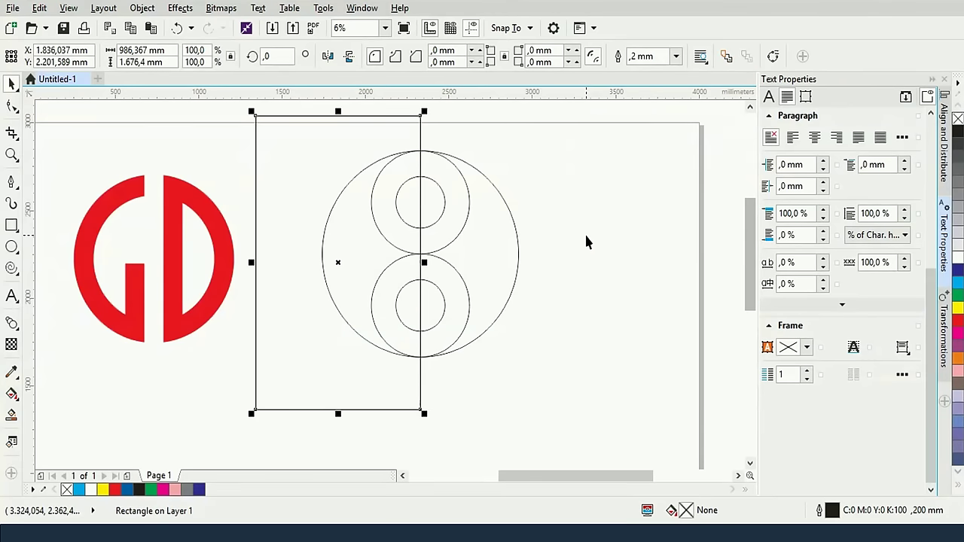
{"action": "left_click", "coordinate": [541, 196]}
{"action": "left_click", "coordinate": [419, 130]}
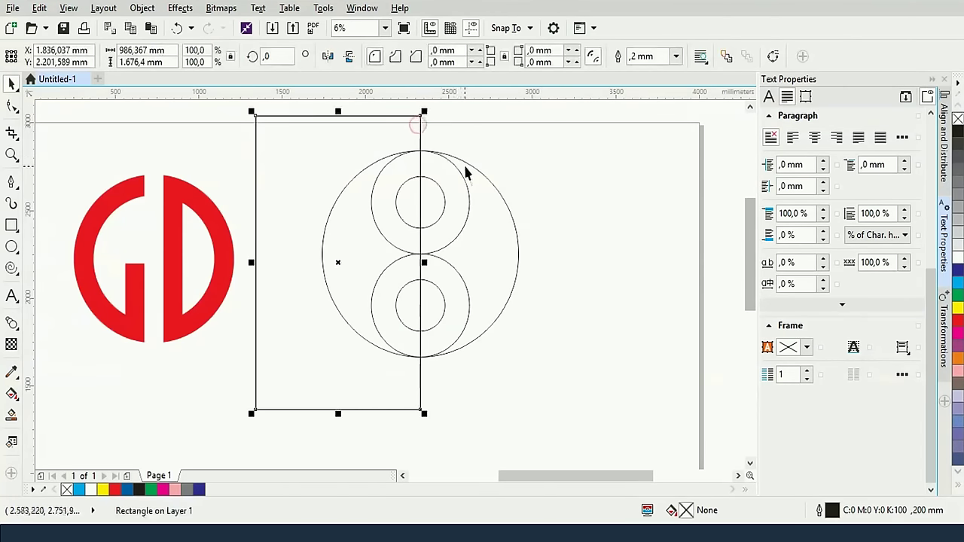
Cut away the large circle's left half with Front minus back, then mirror a copy of the right half leftward
{"action": "left_click", "coordinate": [488, 180], "text": "shift"}
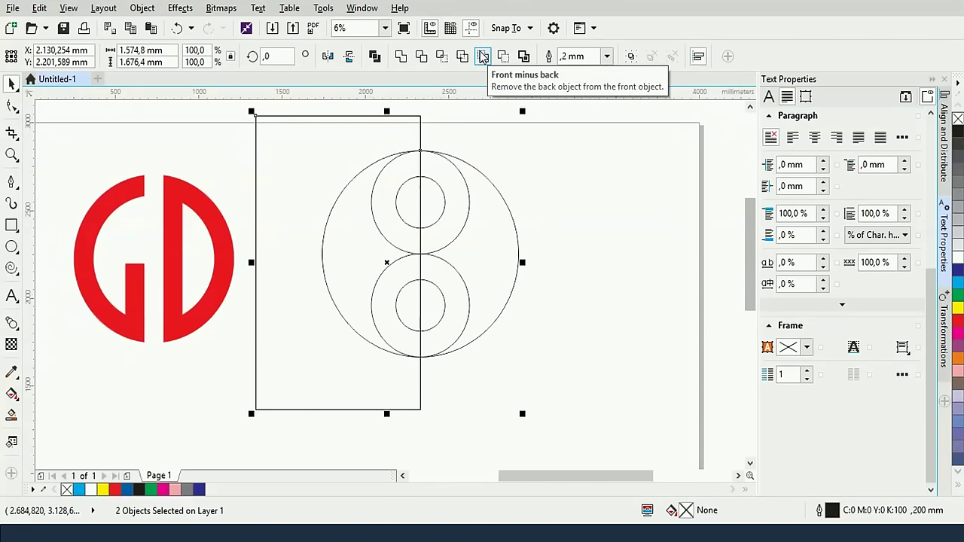
{"action": "left_click", "coordinate": [482, 57]}
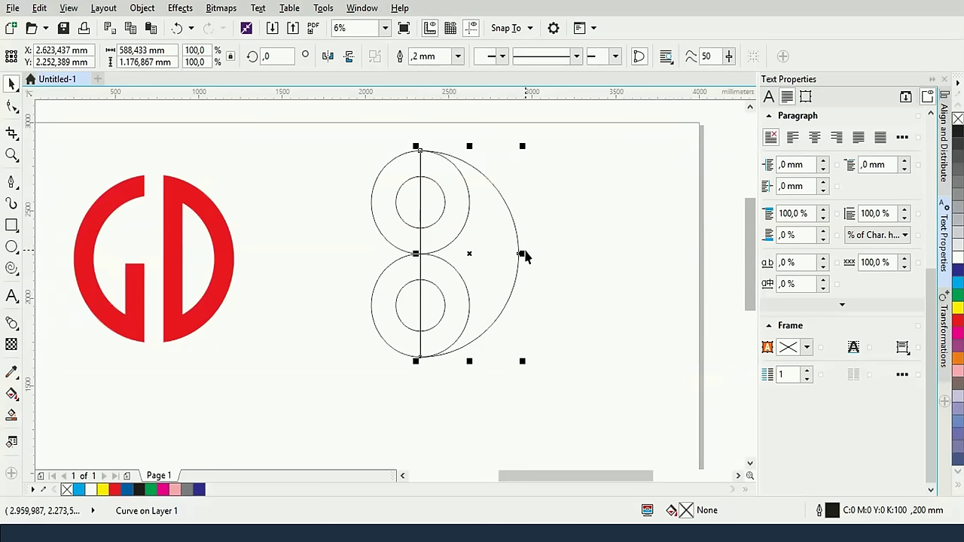
{"action": "left_click_drag", "start_coordinate": [522, 255], "coordinate": [380, 251]}
{"action": "left_click", "coordinate": [569, 230]}
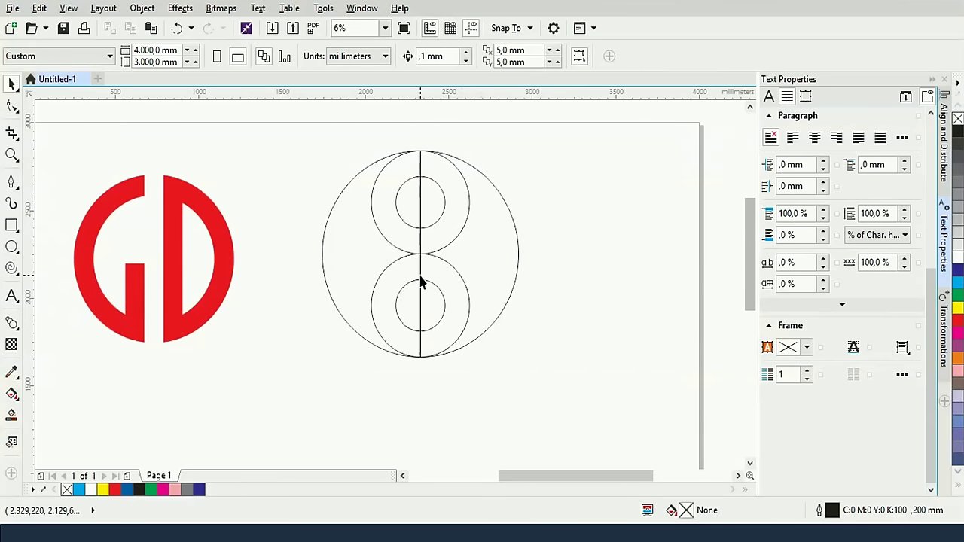
Trim the large outer circle with the vertical centre line into left and right half-circles
{"action": "scroll", "coordinate": [420, 281], "scroll_direction": "up", "scroll_amount": 1}
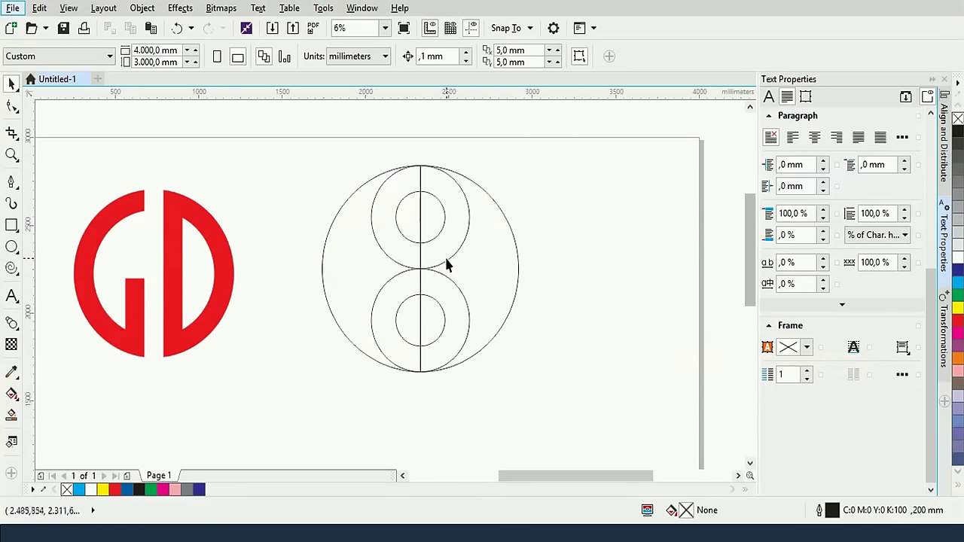
{"action": "left_click", "coordinate": [445, 254]}
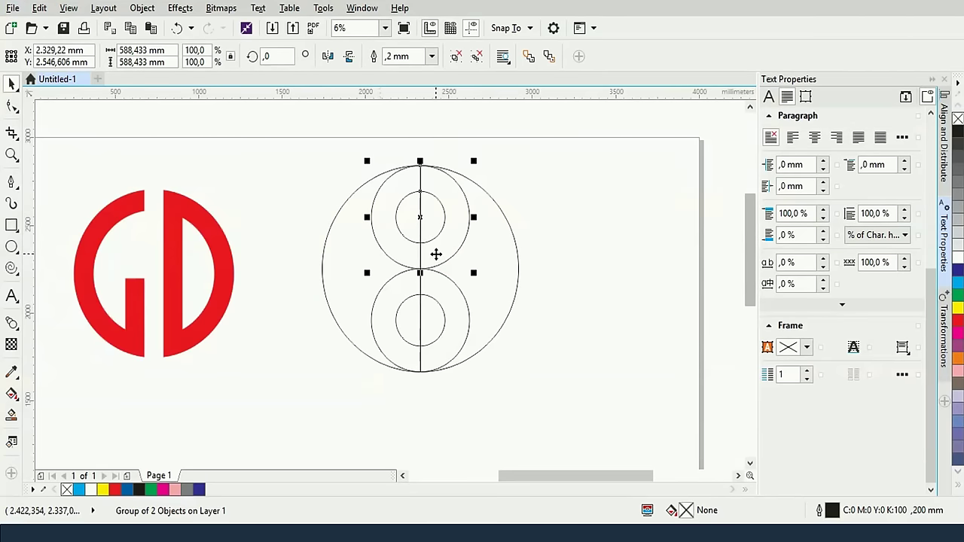
{"action": "left_click", "coordinate": [569, 237]}
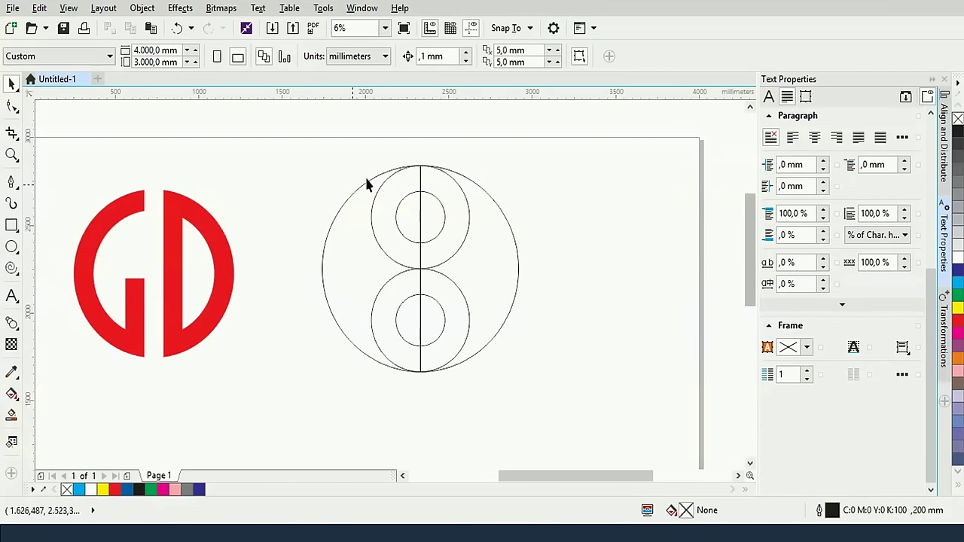
{"action": "left_click", "coordinate": [376, 239]}
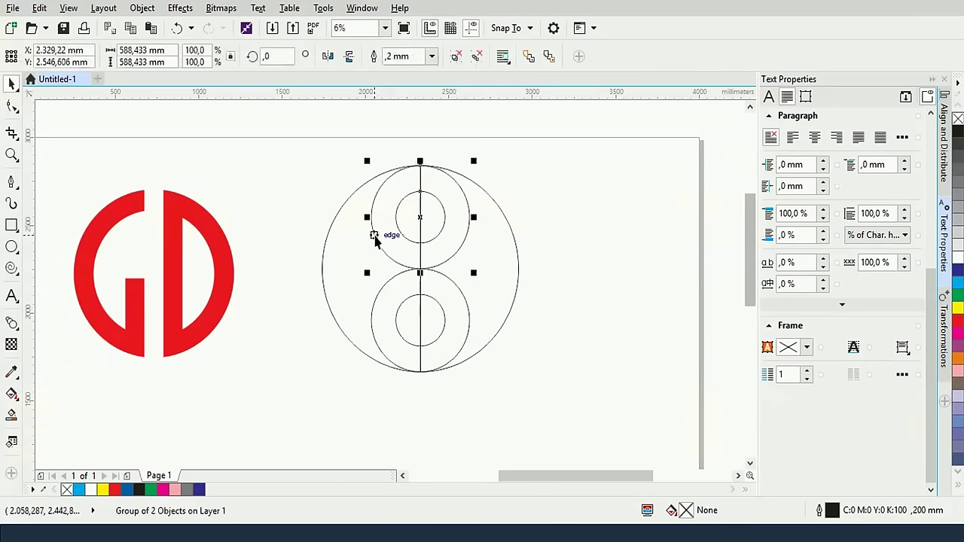
{"action": "left_click", "coordinate": [515, 241], "text": "shift"}
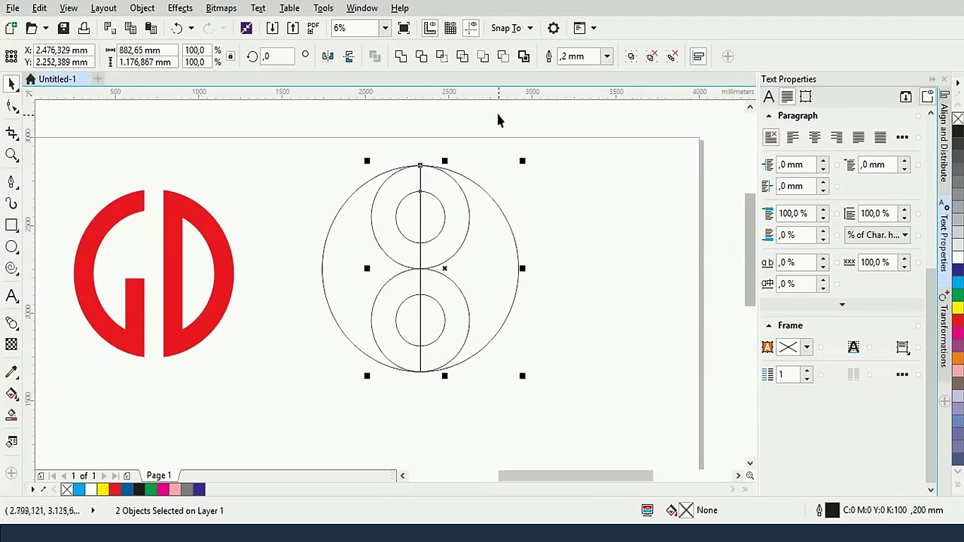
{"action": "left_click", "coordinate": [423, 58]}
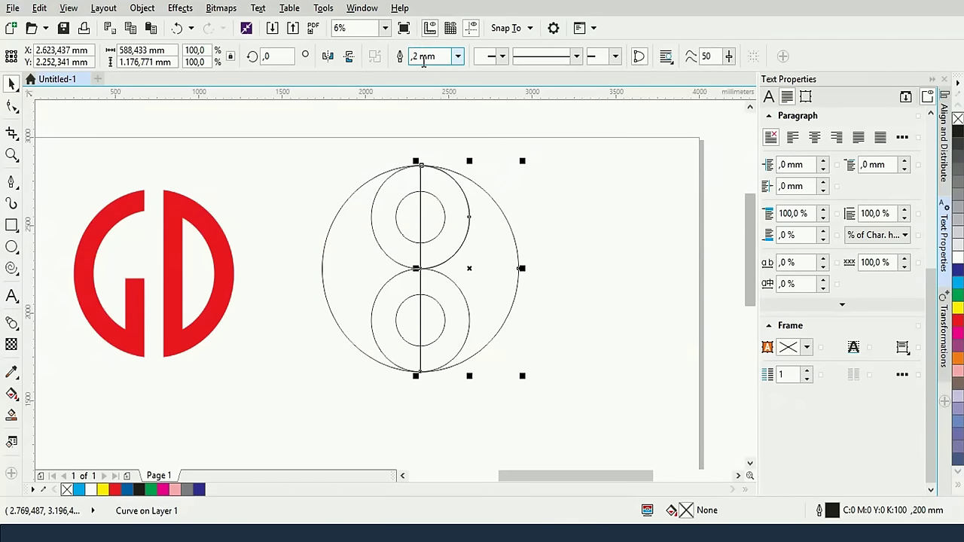
{"action": "left_click", "coordinate": [551, 200]}
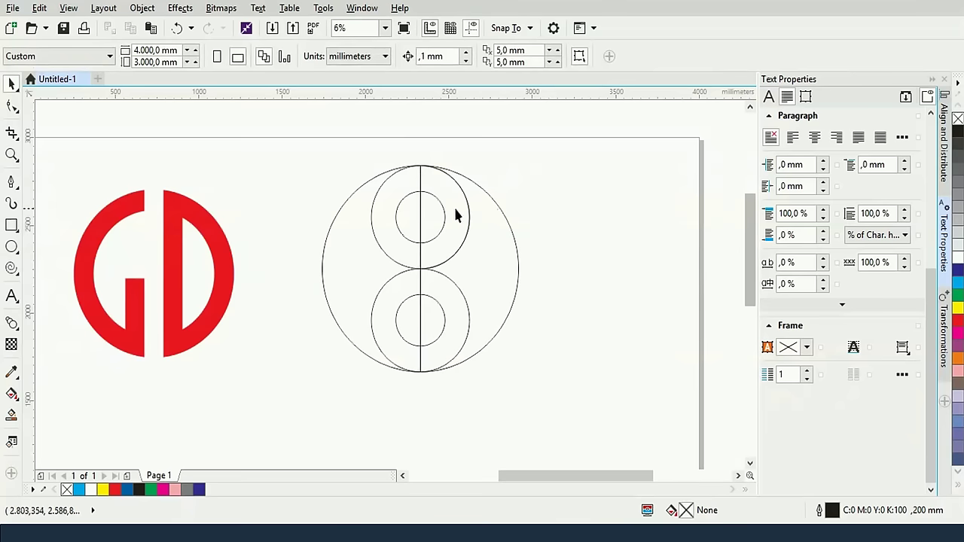
{"action": "left_click", "coordinate": [381, 246]}
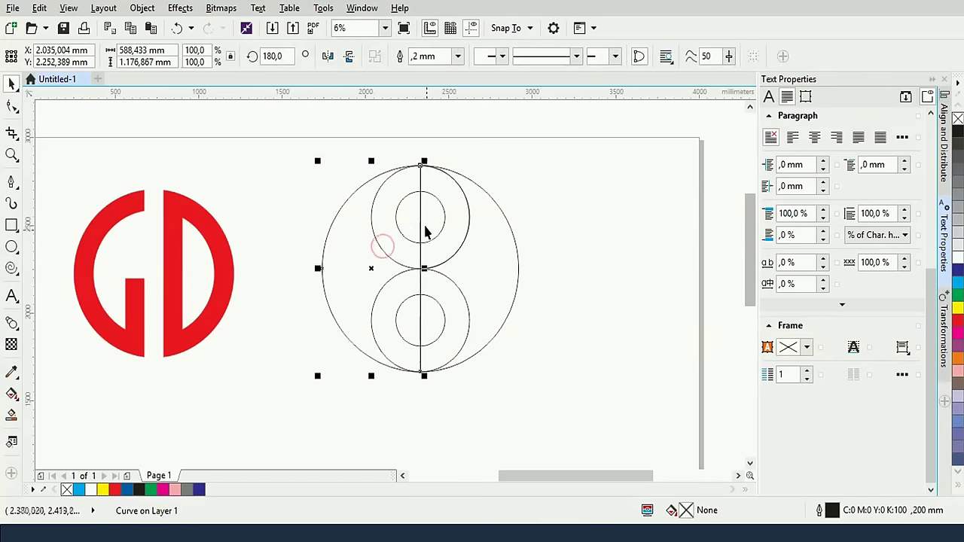
{"action": "left_click", "coordinate": [539, 224]}
{"action": "left_click", "coordinate": [467, 237]}
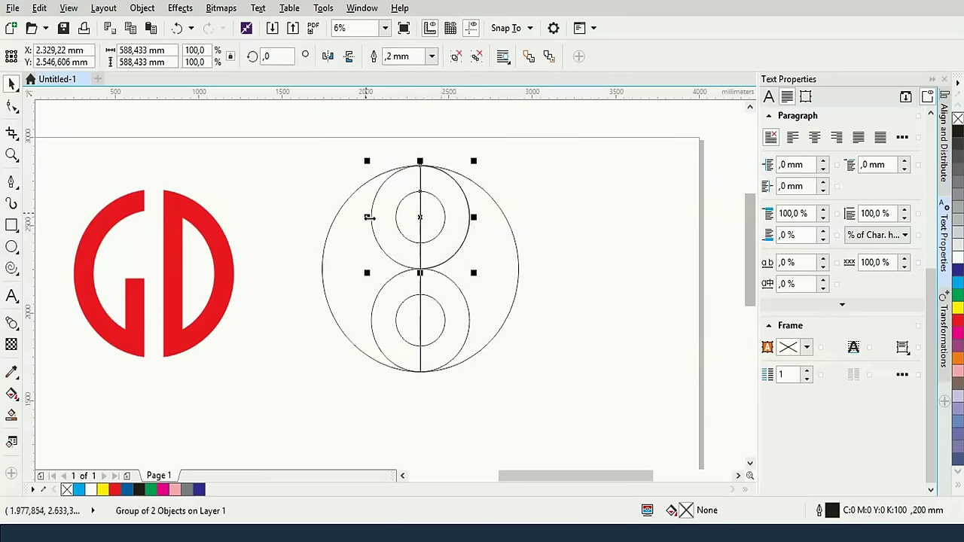
Try welding the ring group to the outer half-circle, then undo the weld
{"action": "left_click", "coordinate": [325, 242], "text": "shift"}
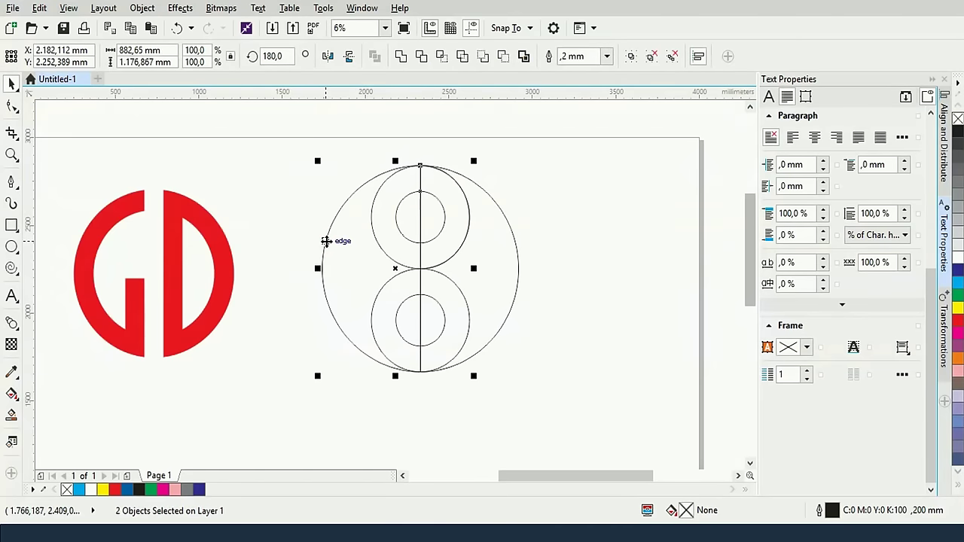
{"action": "left_click", "coordinate": [399, 57]}
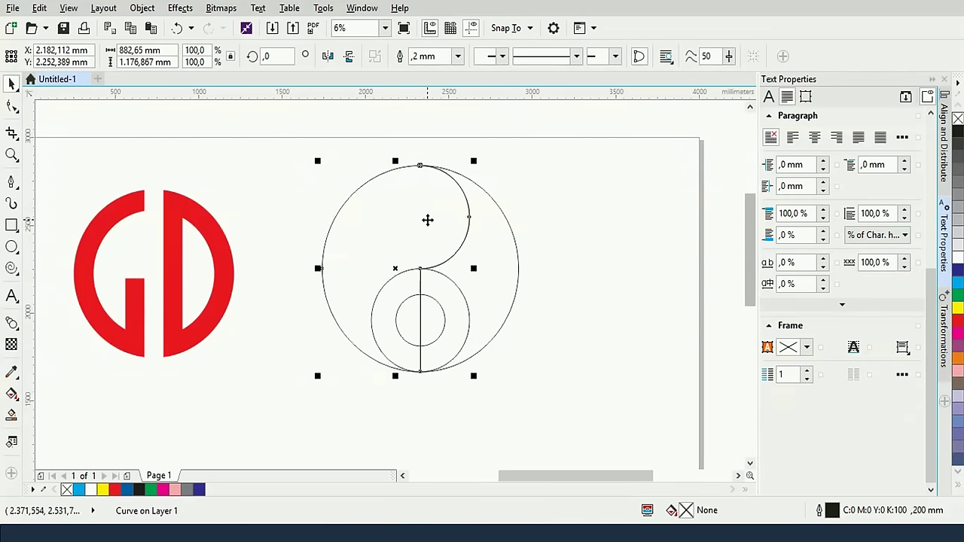
{"action": "key", "text": "ctrl+r"}
{"action": "left_click", "coordinate": [578, 190]}
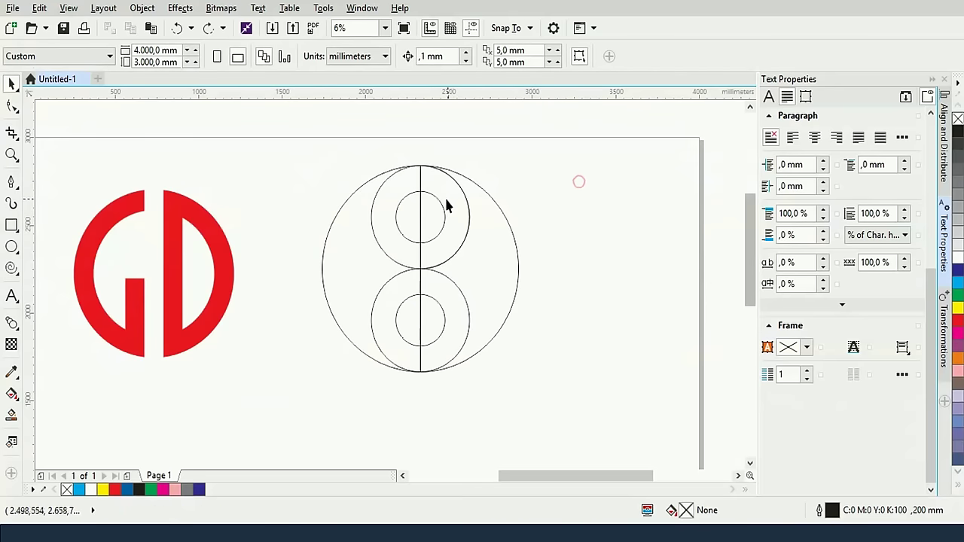
Ungroup the upper ring circles and weld the larger upper ring into the outer circle
{"action": "left_click", "coordinate": [440, 202]}
{"action": "left_click", "coordinate": [440, 201]}
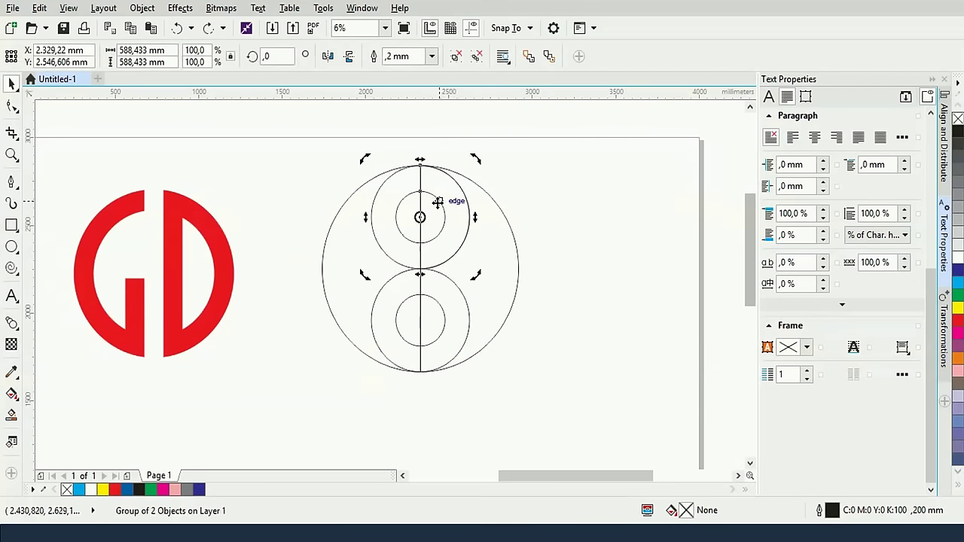
{"action": "left_click", "coordinate": [539, 172]}
{"action": "left_click", "coordinate": [444, 211]}
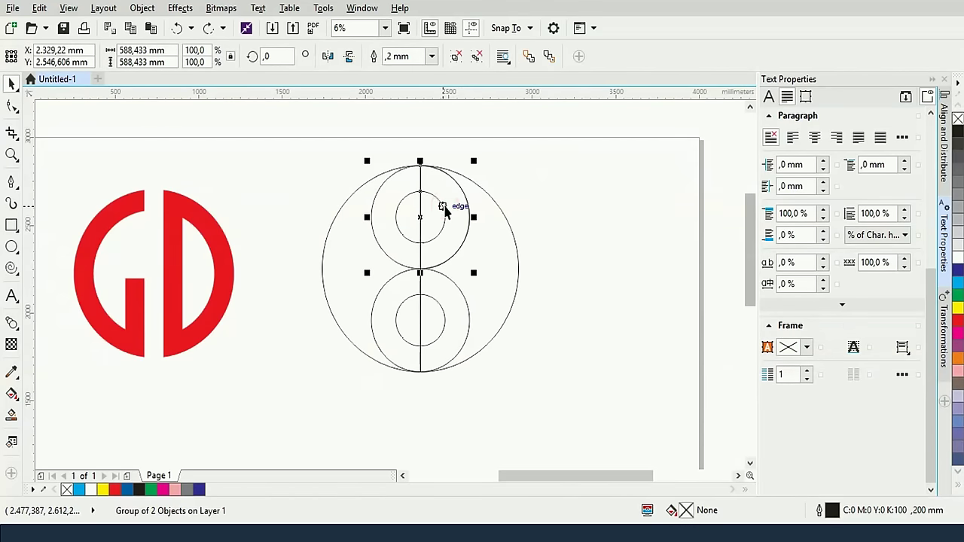
{"action": "key", "text": "ctrl+u"}
{"action": "left_click", "coordinate": [554, 175]}
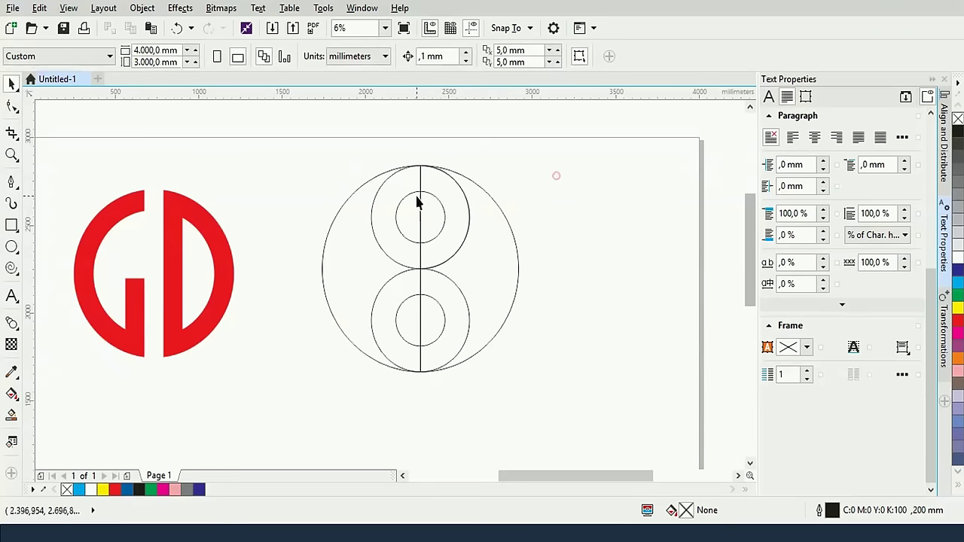
{"action": "left_click", "coordinate": [468, 223]}
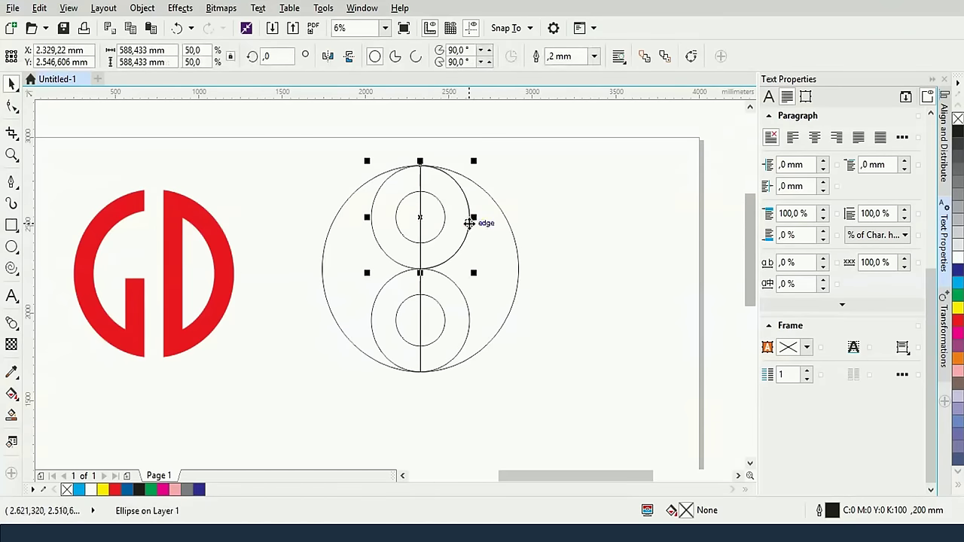
{"action": "left_click", "coordinate": [324, 247], "text": "shift"}
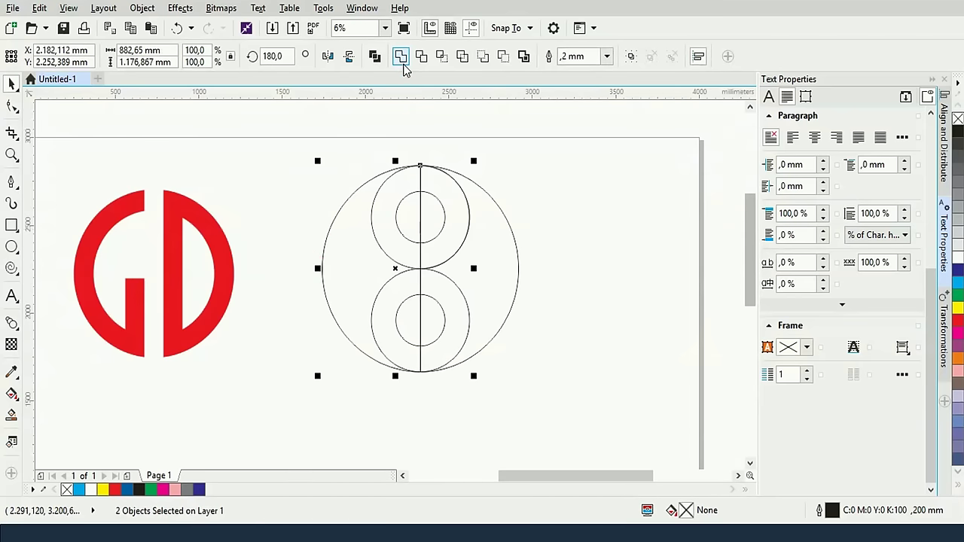
{"action": "left_click", "coordinate": [402, 66]}
Trim the outer outline with the larger lower ring circle, then undo the trim
{"action": "left_click", "coordinate": [600, 252]}
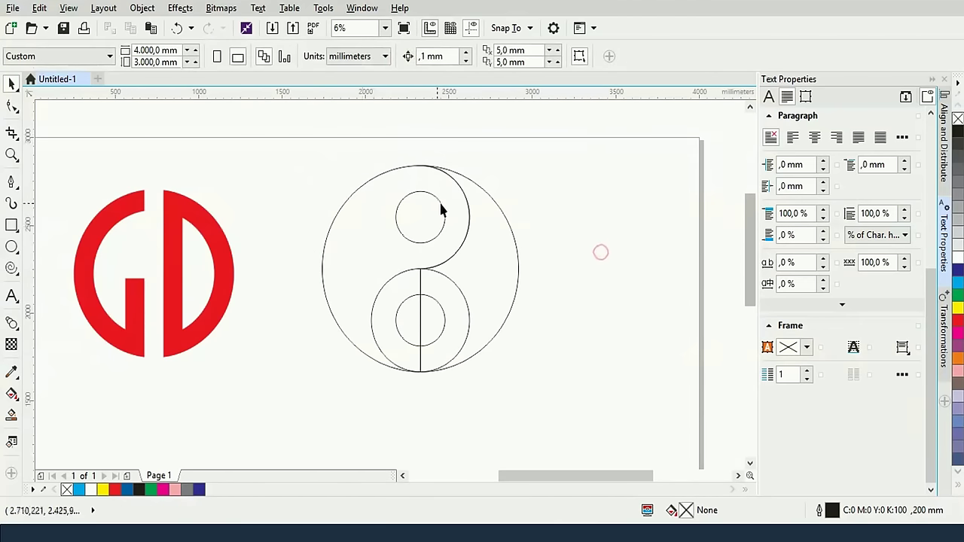
{"action": "left_click", "coordinate": [383, 291]}
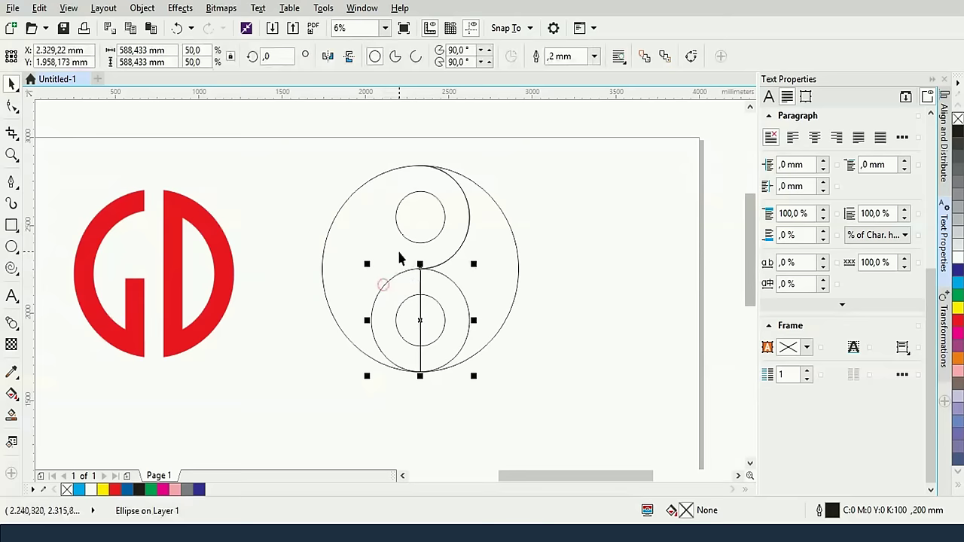
{"action": "left_click", "coordinate": [508, 314], "text": "shift"}
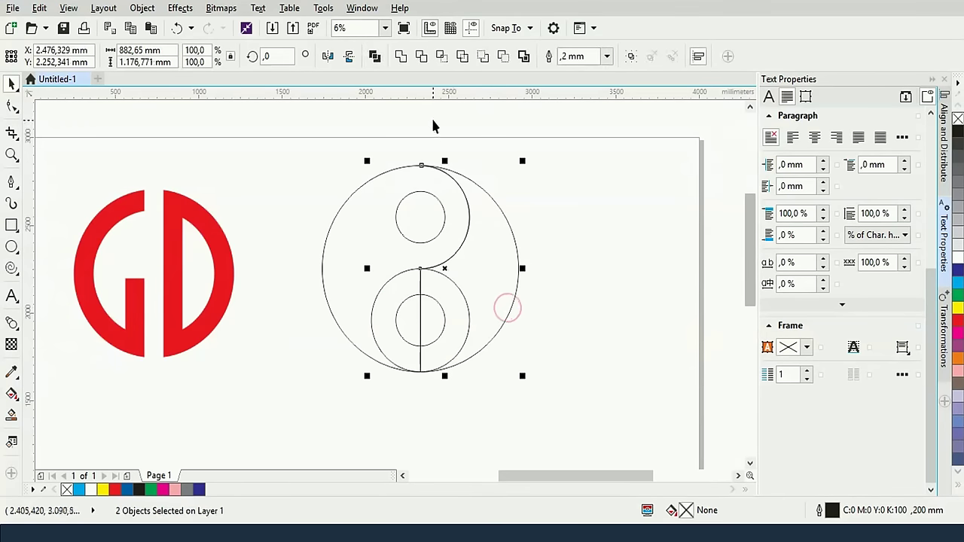
{"action": "left_click", "coordinate": [422, 58]}
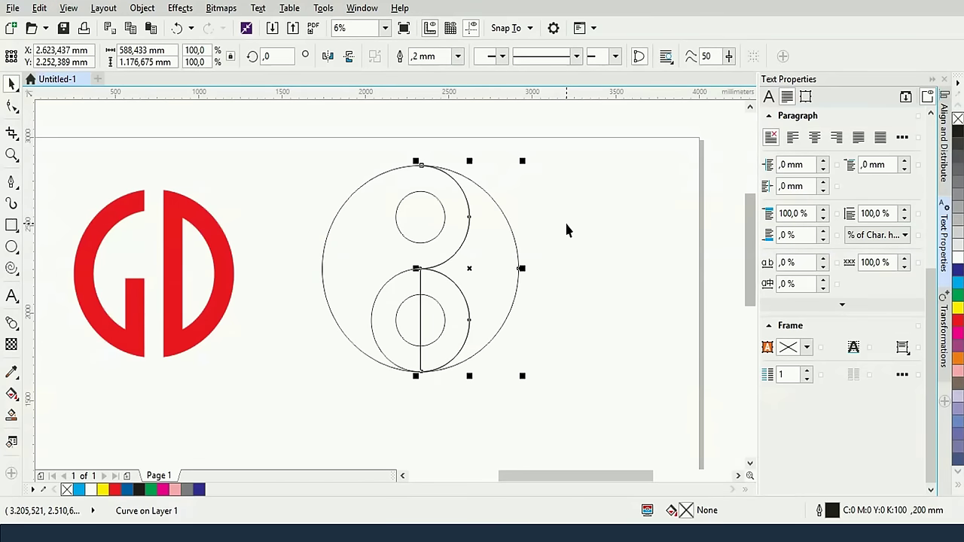
{"action": "key", "text": "ctrl+z"}
{"action": "left_click", "coordinate": [585, 242]}
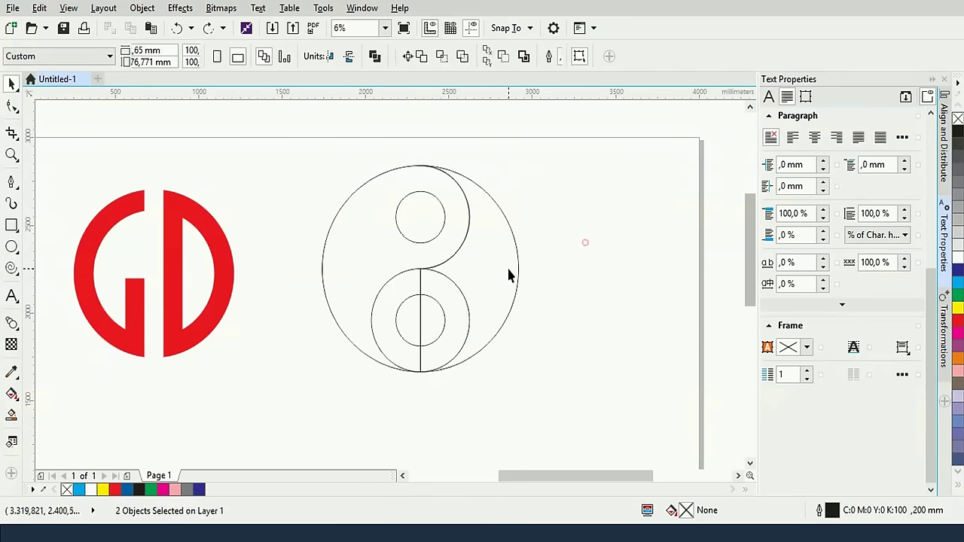
Trim the outline with the lower ring again, then weld the lower ring into it
{"action": "left_click", "coordinate": [464, 295]}
{"action": "left_click", "coordinate": [462, 295]}
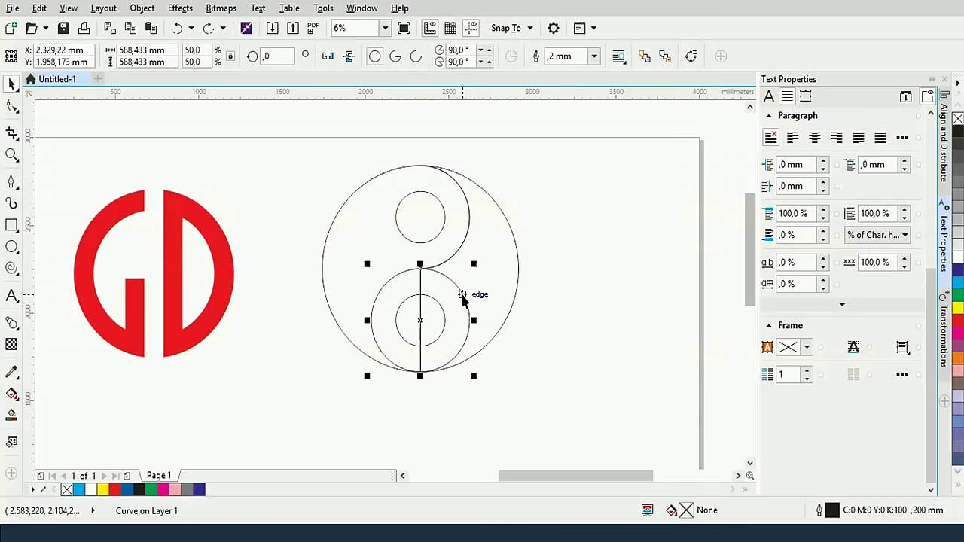
{"action": "left_click", "coordinate": [321, 269], "text": "shift"}
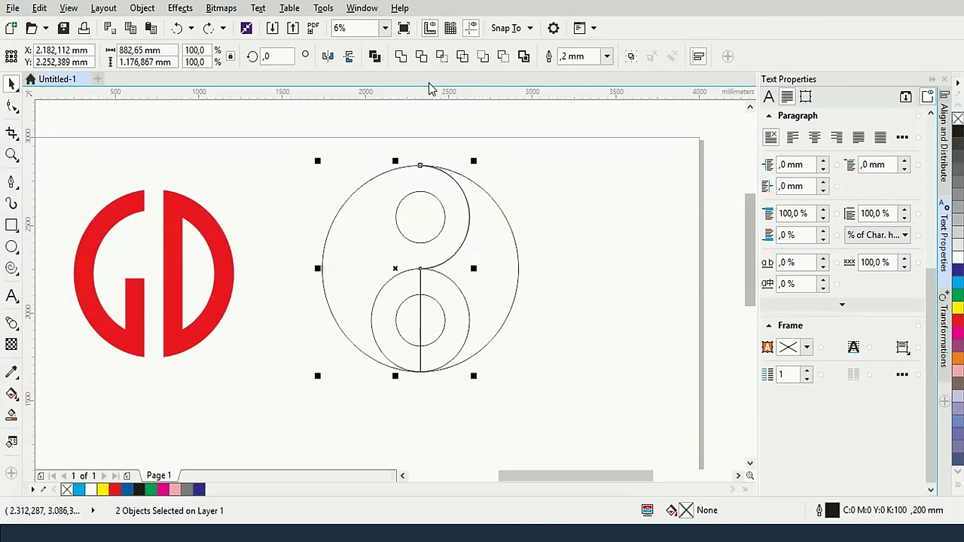
{"action": "left_click", "coordinate": [421, 56]}
{"action": "left_click", "coordinate": [568, 206]}
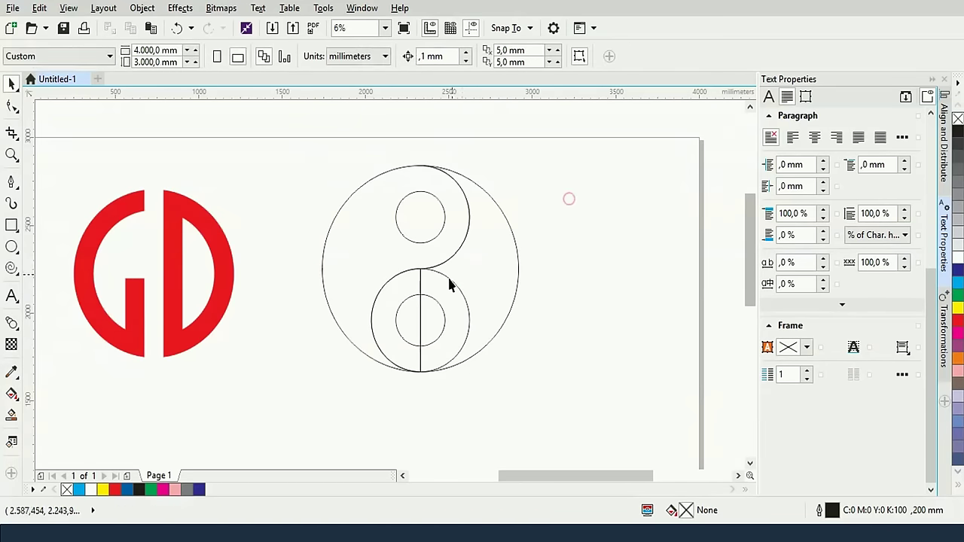
{"action": "left_click", "coordinate": [454, 283]}
{"action": "left_click", "coordinate": [517, 290], "text": "shift"}
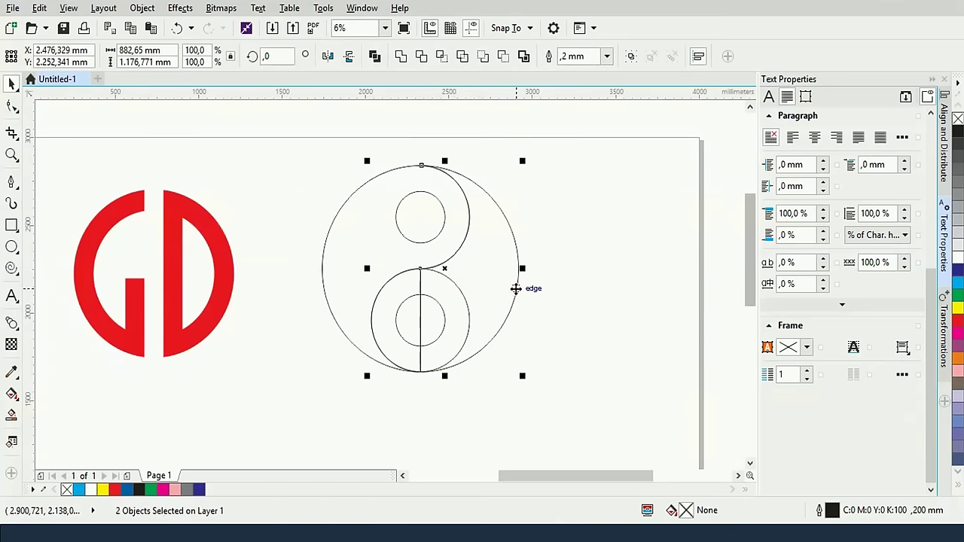
{"action": "left_click", "coordinate": [401, 57]}
{"action": "left_click", "coordinate": [586, 249]}
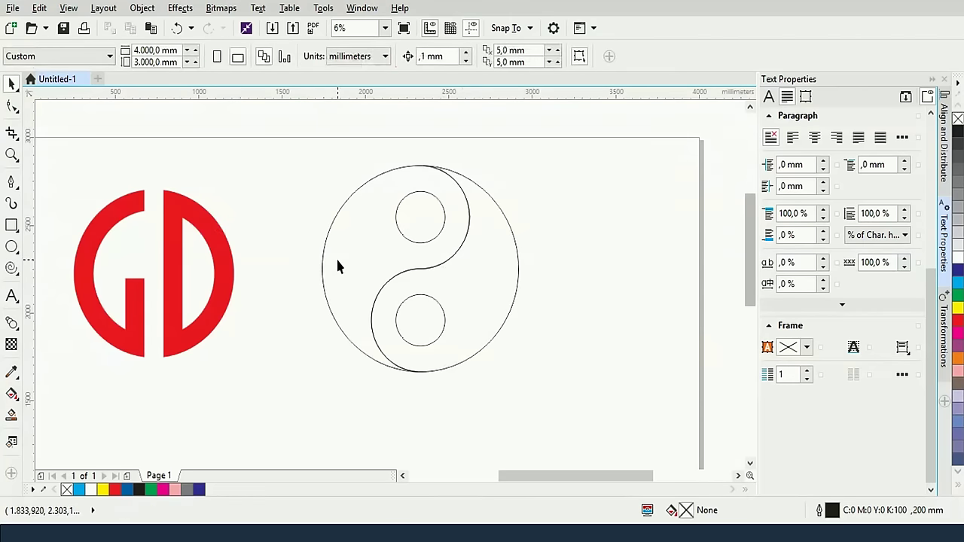
Fill the yin-yang shape black and the small lower circle white
{"action": "left_click", "coordinate": [410, 271]}
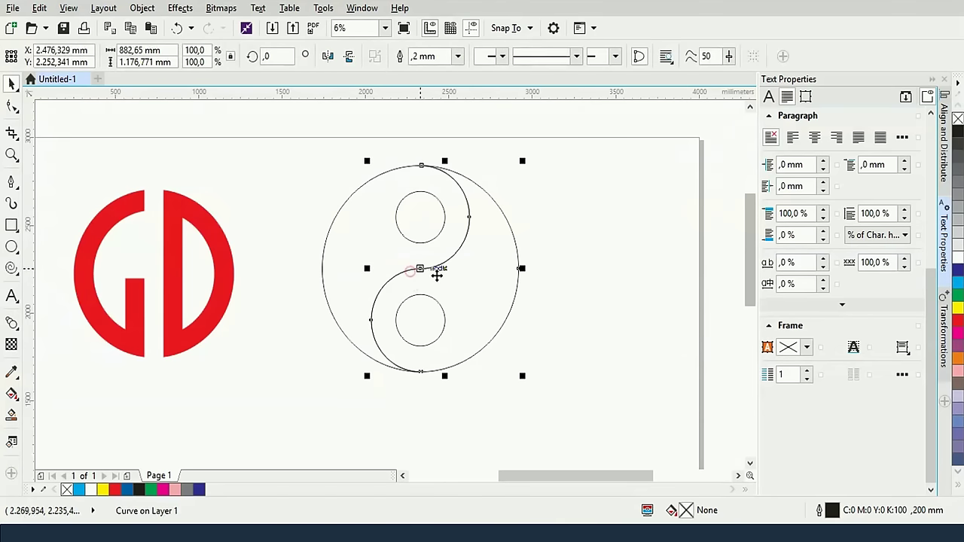
{"action": "left_click", "coordinate": [960, 135]}
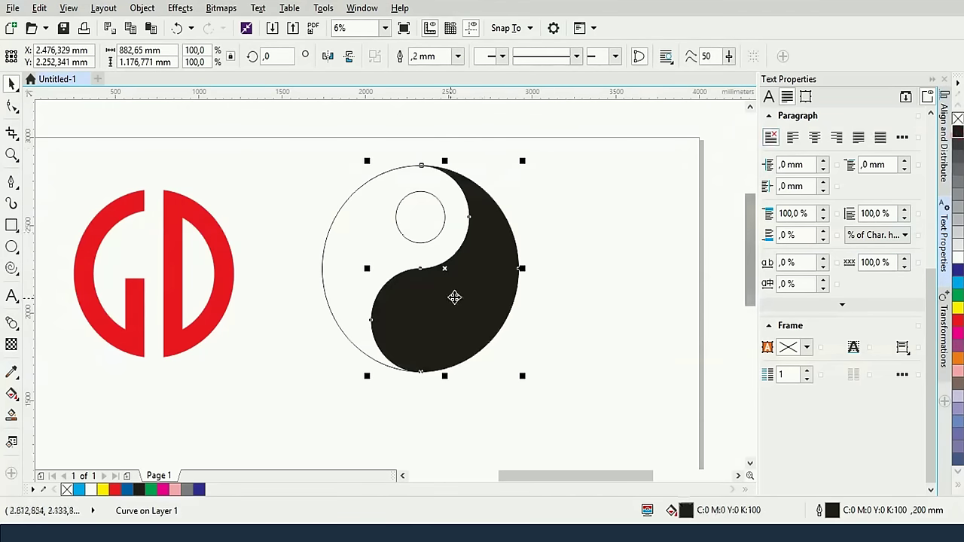
{"action": "left_click", "coordinate": [602, 382]}
{"action": "left_click", "coordinate": [434, 310]}
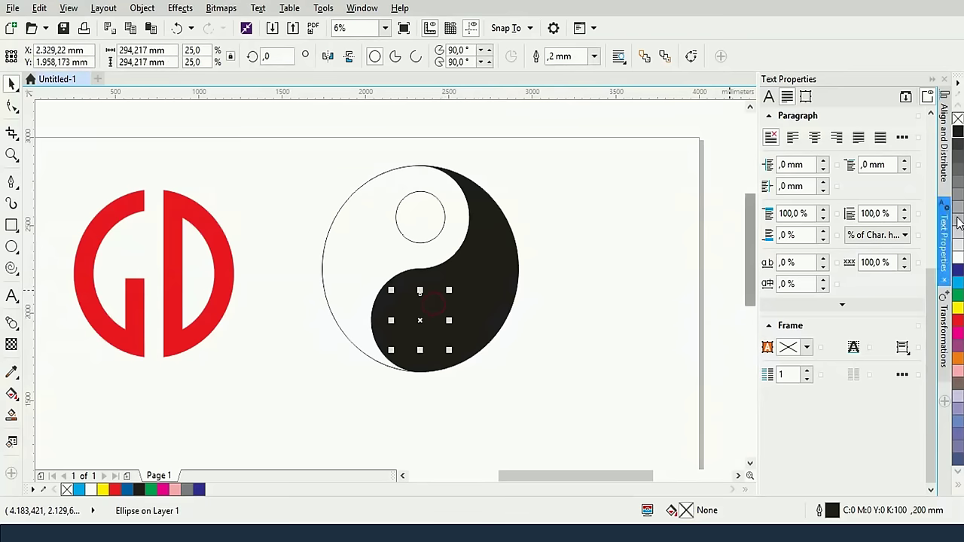
{"action": "left_click", "coordinate": [957, 256]}
{"action": "left_click", "coordinate": [594, 173]}
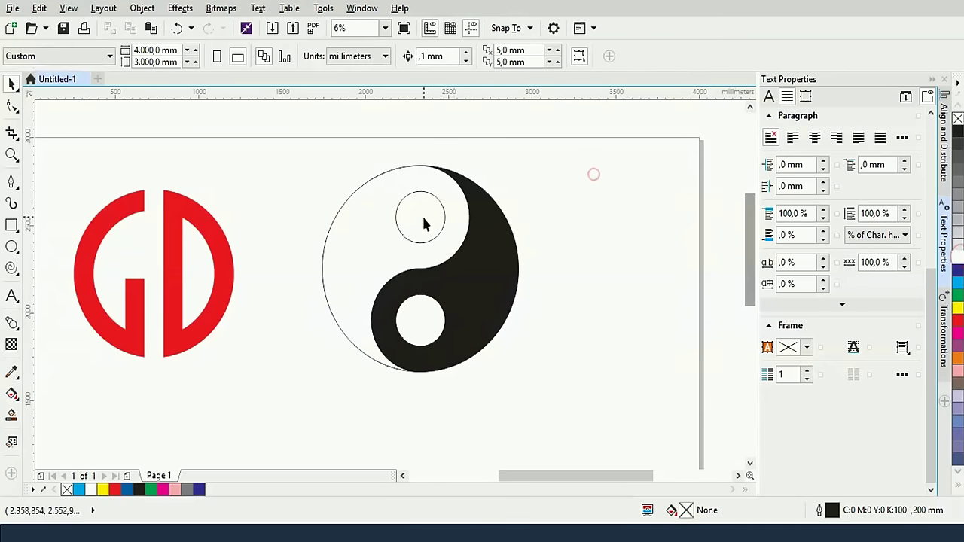
Try black and white fills on the yin-yang outline, then undo the last fill change
{"action": "left_click", "coordinate": [430, 237]}
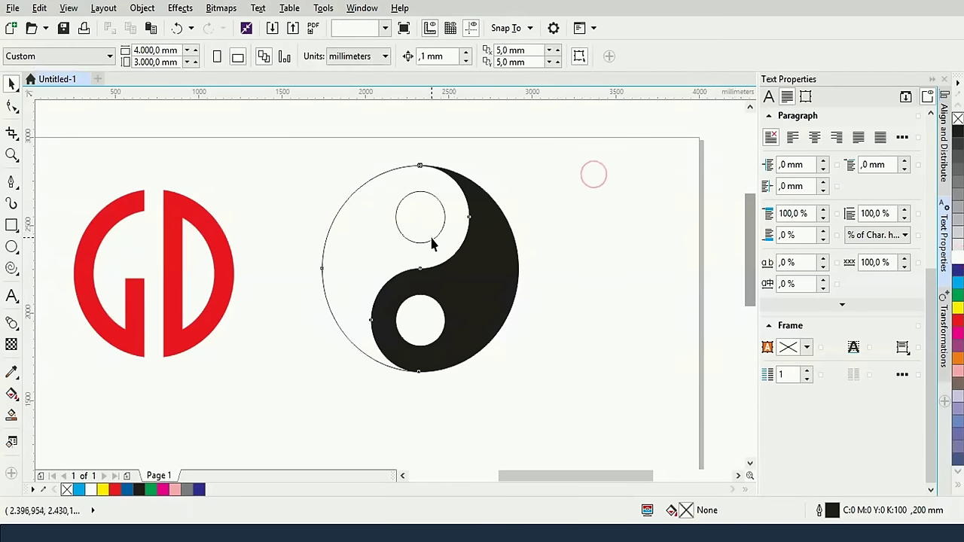
{"action": "left_click", "coordinate": [958, 130]}
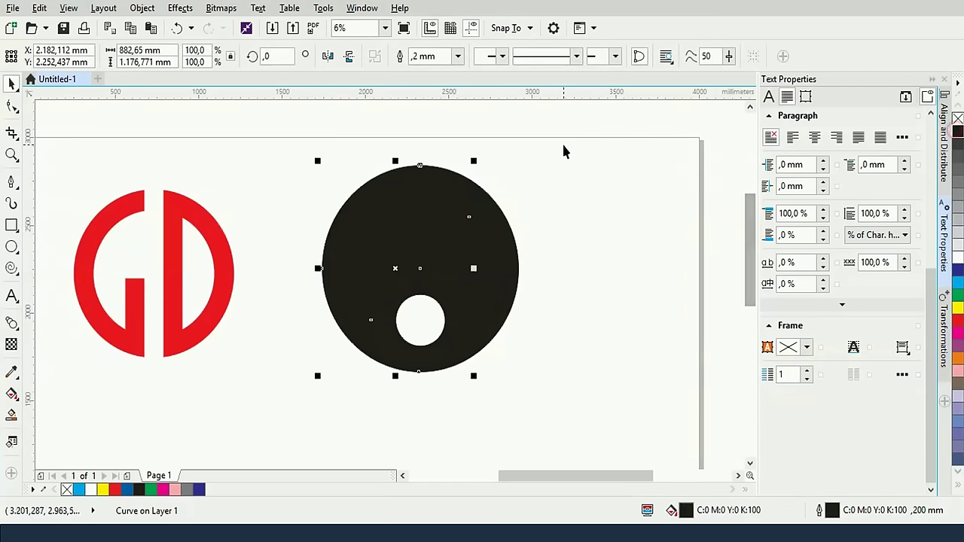
{"action": "left_click", "coordinate": [957, 257]}
{"action": "left_click", "coordinate": [619, 199]}
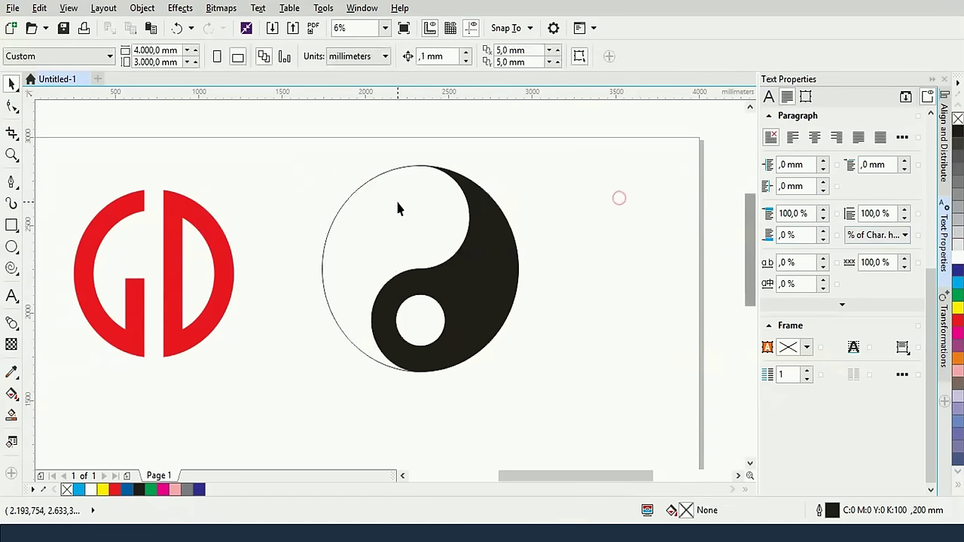
{"action": "left_click", "coordinate": [397, 202]}
{"action": "left_click", "coordinate": [425, 209]}
{"action": "left_click", "coordinate": [450, 202]}
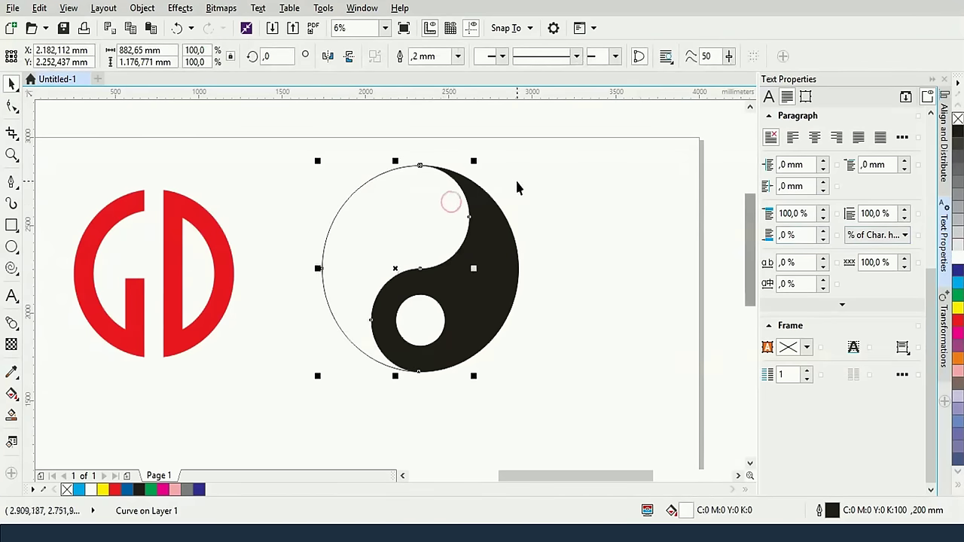
{"action": "key", "text": "ctrl+z"}
{"action": "key", "text": "ctrl+z"}
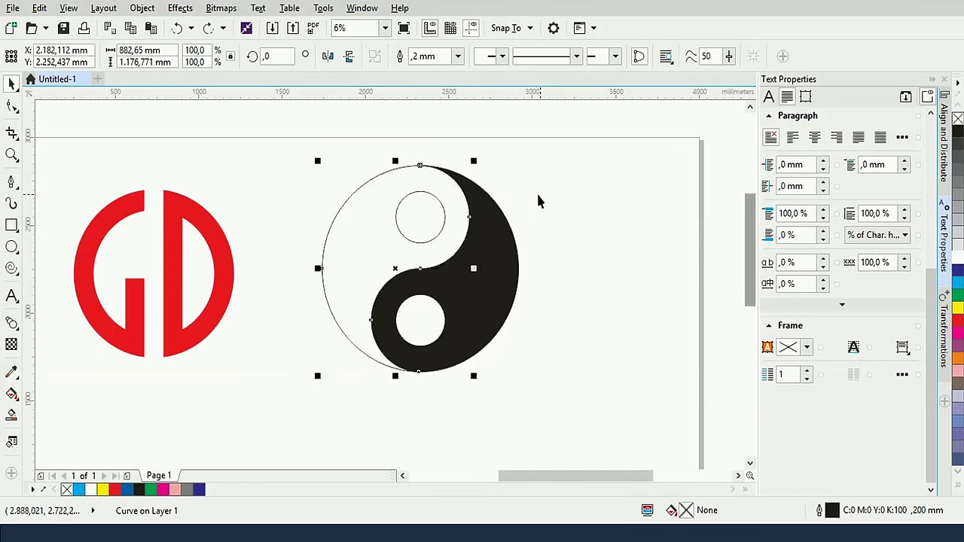
{"action": "left_click", "coordinate": [544, 194]}
Give the small upper yin-yang circle a solid black fill from the palette
{"action": "left_click", "coordinate": [445, 217]}
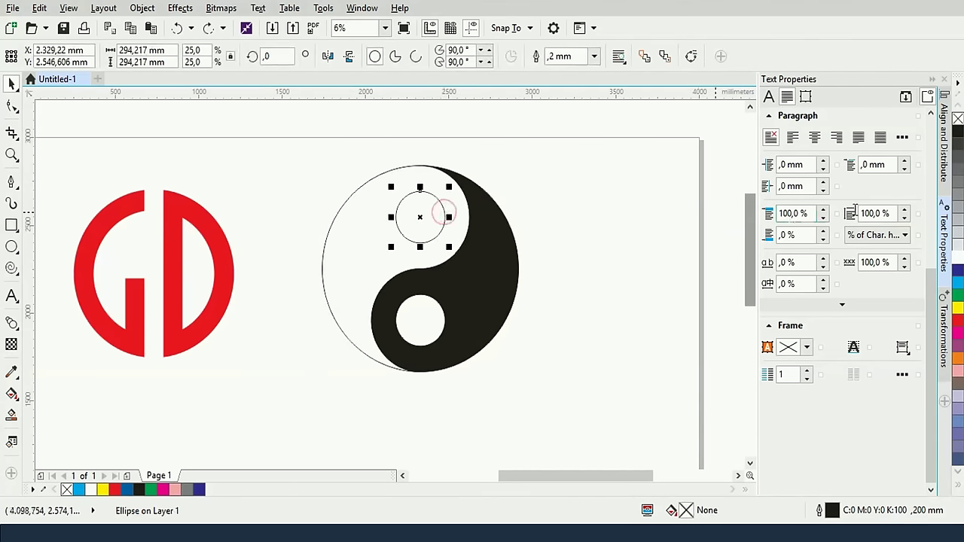
{"action": "left_click", "coordinate": [958, 133]}
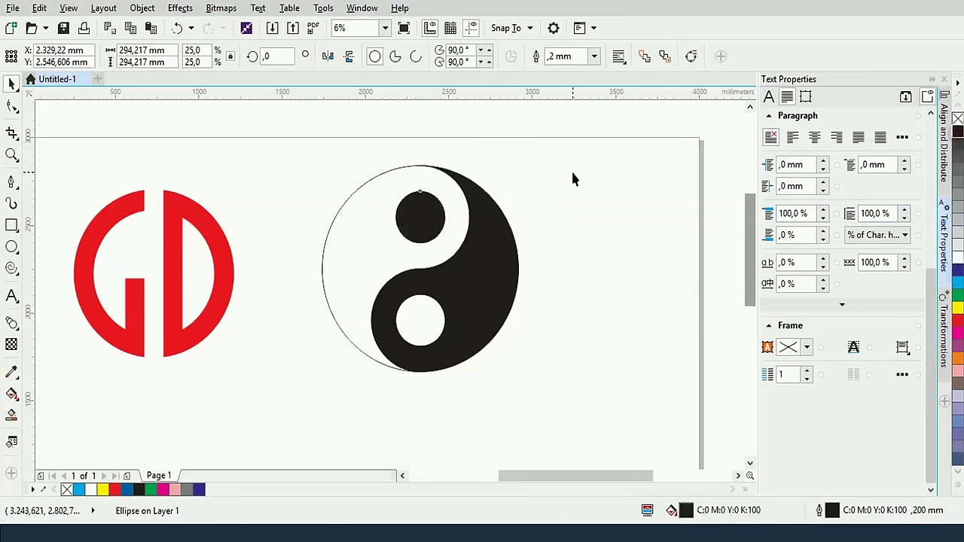
{"action": "left_click", "coordinate": [571, 170]}
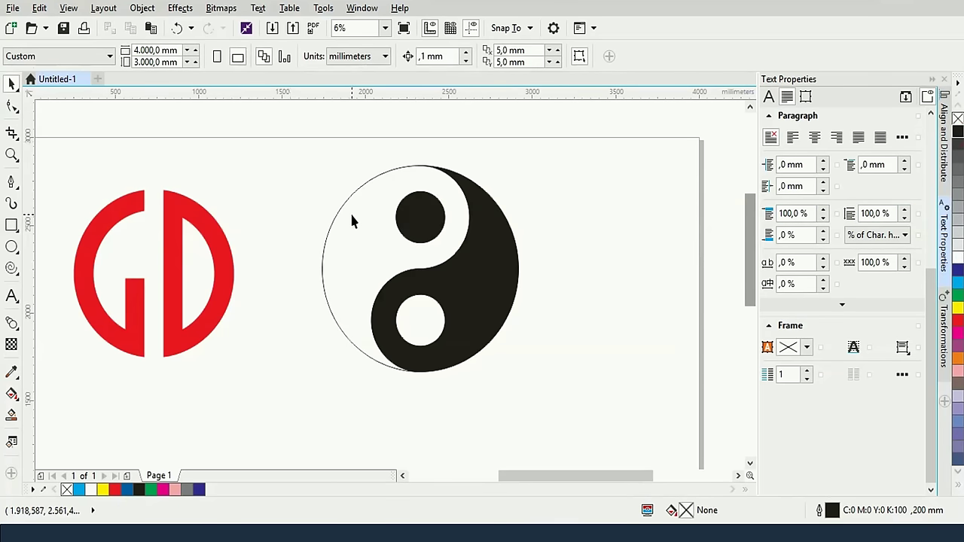
Pan to the empty area below the logos and draw a closed teardrop curve with the Pen tool
{"action": "scroll", "coordinate": [352, 220], "scroll_direction": "down", "scroll_amount": 1}
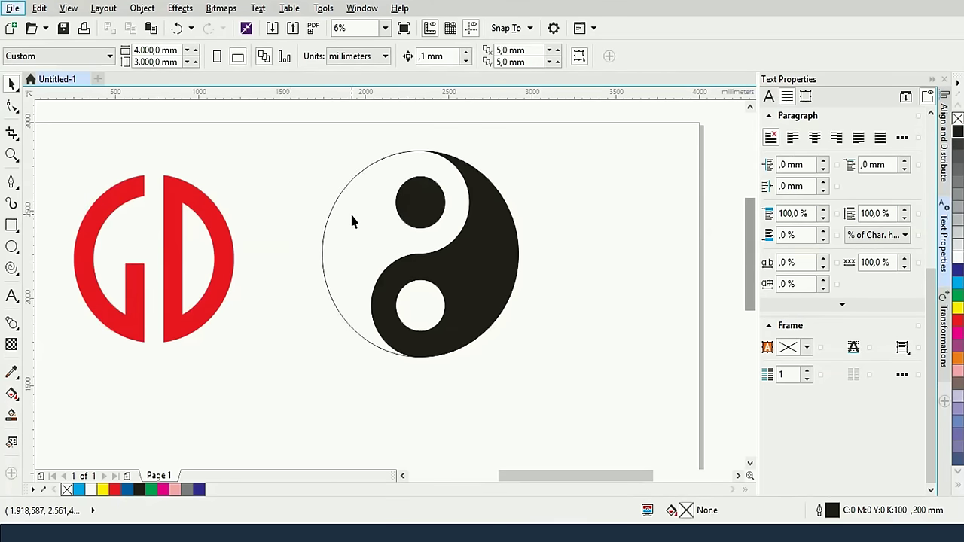
{"action": "scroll", "coordinate": [351, 219], "scroll_direction": "down", "scroll_amount": 1}
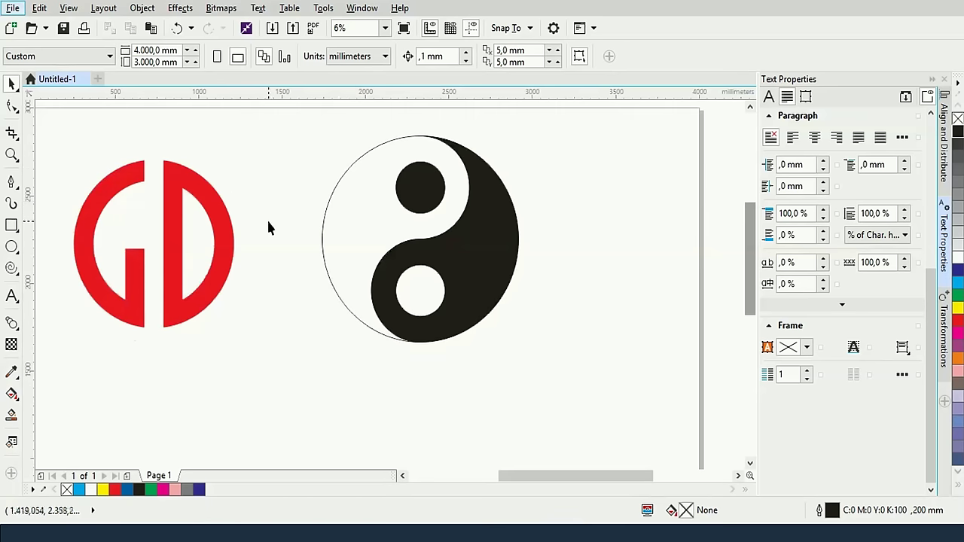
{"action": "scroll", "coordinate": [370, 269], "scroll_direction": "down", "scroll_amount": 2}
{"action": "scroll", "coordinate": [376, 276], "scroll_direction": "up", "scroll_amount": 2}
{"action": "left_click_drag", "start_coordinate": [473, 370], "coordinate": [449, 259]}
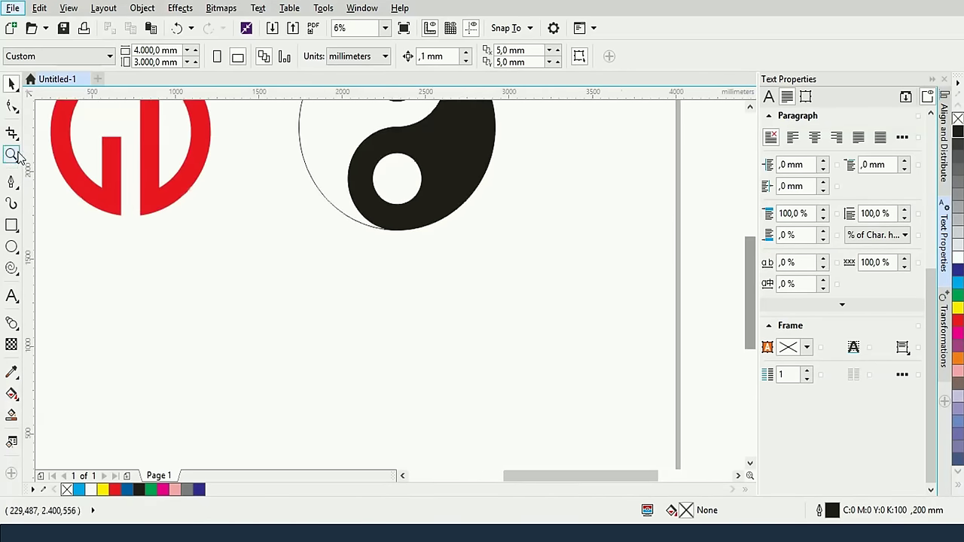
{"action": "left_click", "coordinate": [11, 181]}
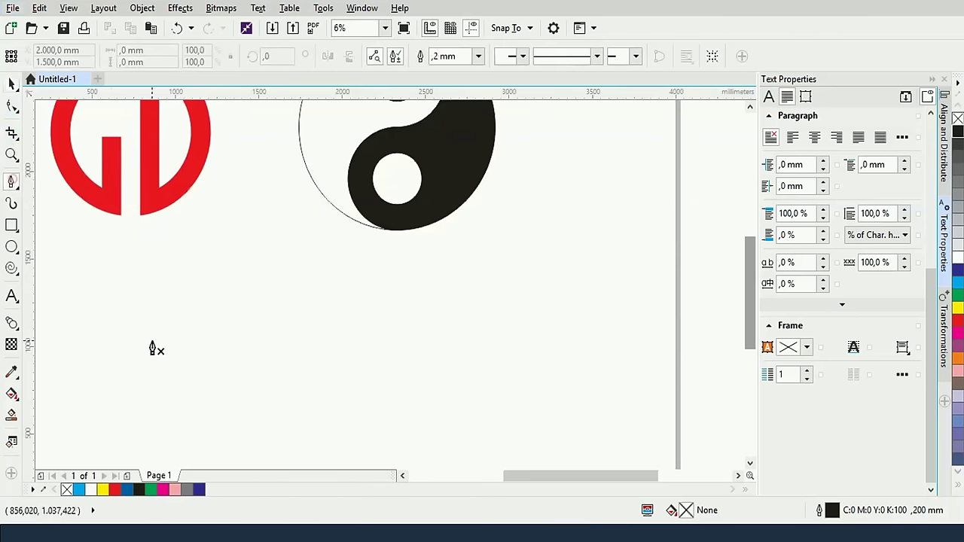
{"action": "left_click_drag", "start_coordinate": [151, 341], "coordinate": [142, 289]}
{"action": "left_click_drag", "start_coordinate": [364, 320], "coordinate": [369, 361]}
{"action": "left_click_drag", "start_coordinate": [266, 419], "coordinate": [200, 411]}
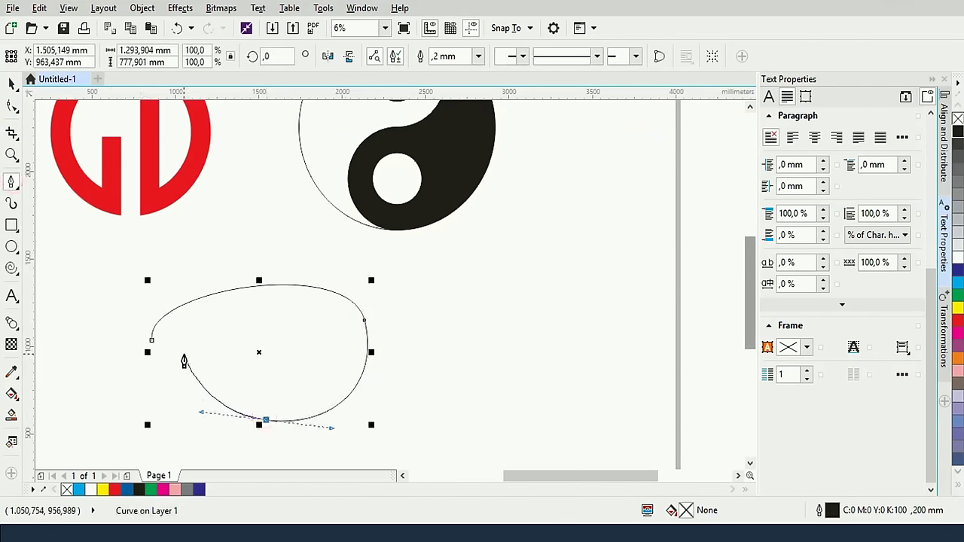
{"action": "left_click", "coordinate": [183, 354]}
{"action": "left_click", "coordinate": [151, 342]}
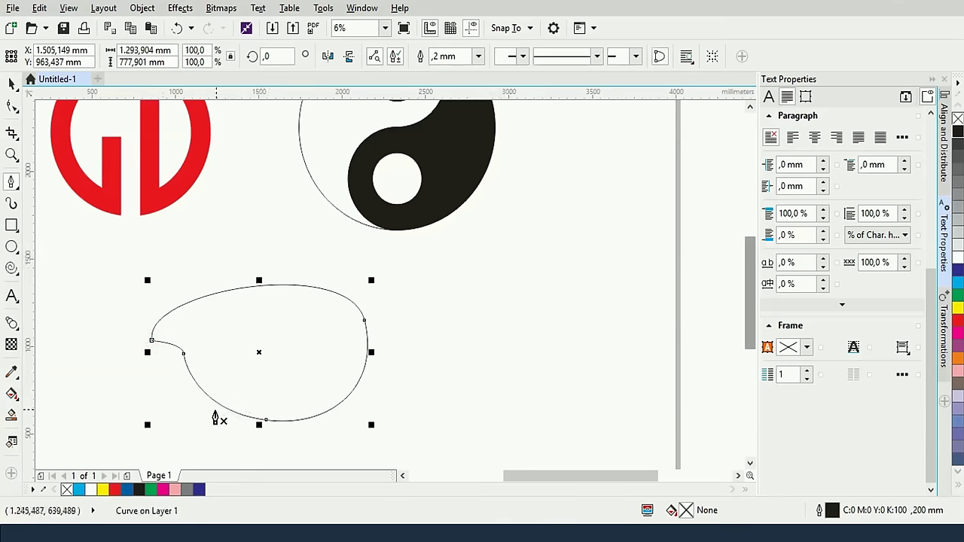
Draw a second closed curve overlapping the lower part of the first shape
{"action": "left_click_drag", "start_coordinate": [206, 411], "coordinate": [207, 391]}
{"action": "left_click", "coordinate": [299, 362]}
{"action": "left_click", "coordinate": [454, 382]}
{"action": "left_click_drag", "start_coordinate": [422, 439], "coordinate": [373, 447]}
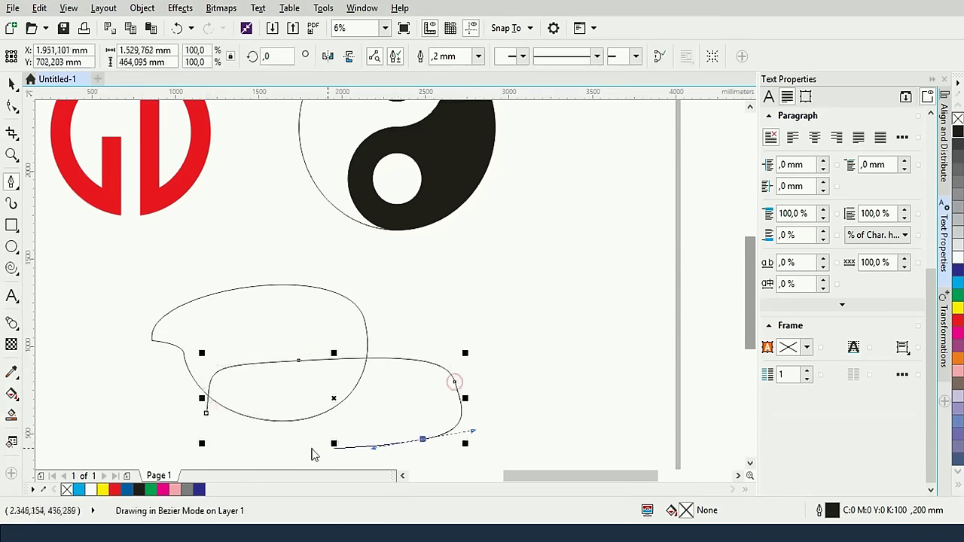
{"action": "left_click", "coordinate": [207, 412]}
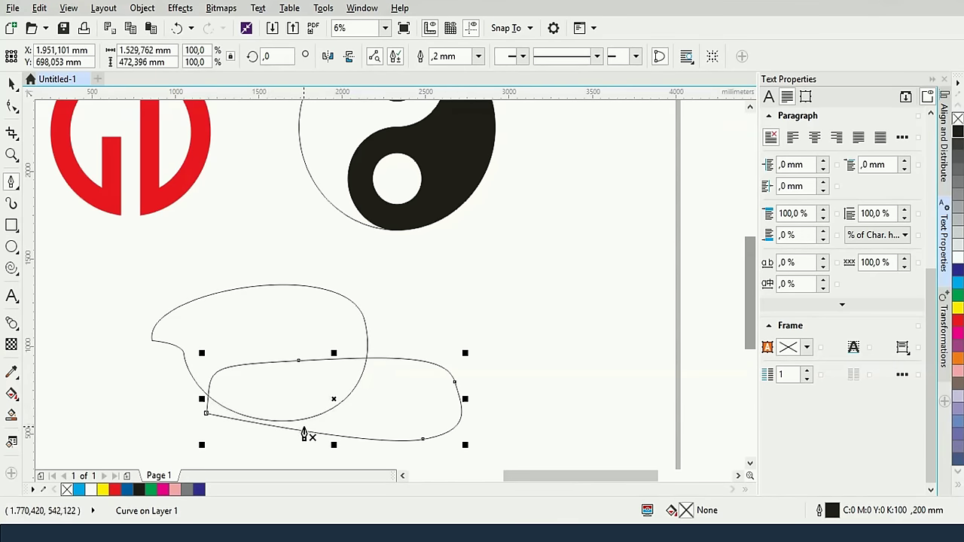
Trim the overlap out of the upper curve, check it by moving the lower curve, then undo both
{"action": "left_click", "coordinate": [11, 85]}
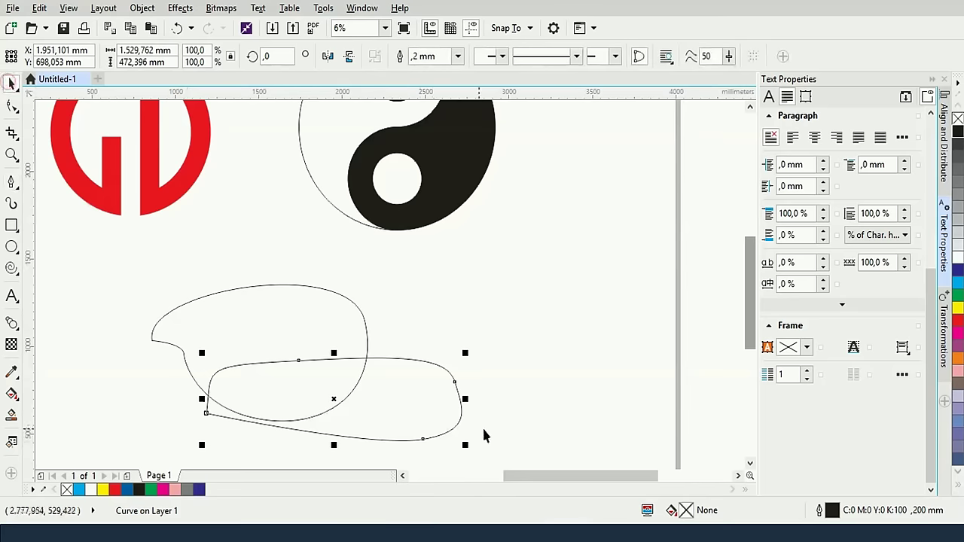
{"action": "left_click_drag", "start_coordinate": [491, 450], "coordinate": [105, 262]}
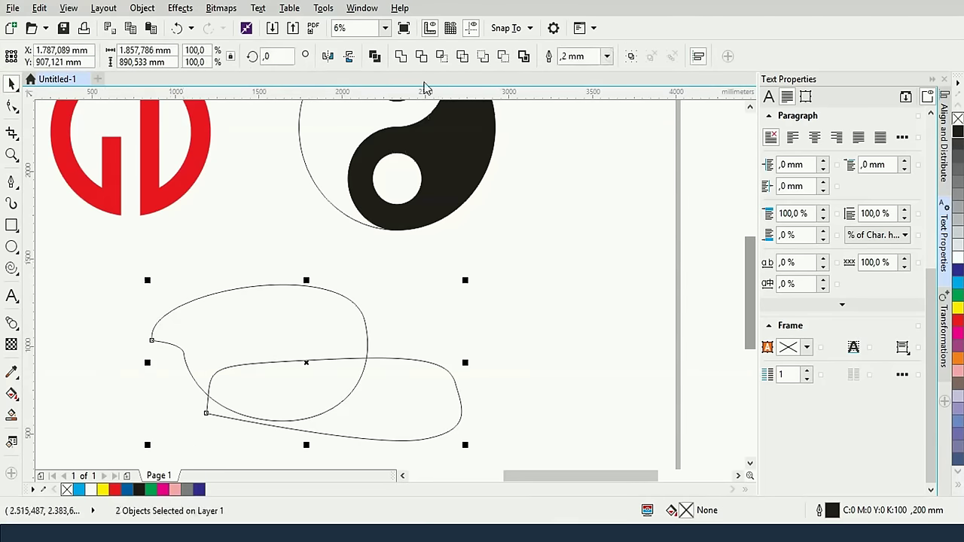
{"action": "left_click", "coordinate": [422, 56]}
{"action": "left_click", "coordinate": [569, 290]}
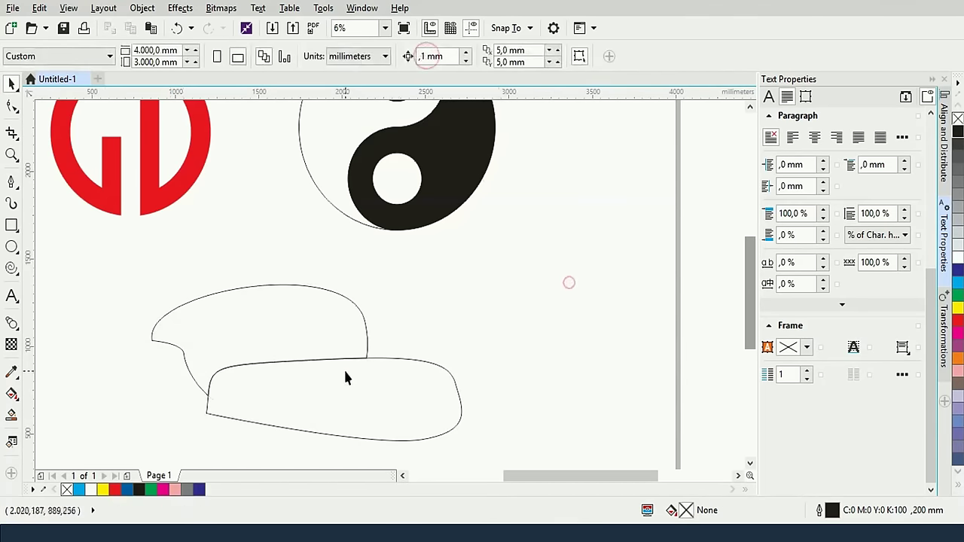
{"action": "left_click", "coordinate": [334, 398]}
{"action": "left_click_drag", "start_coordinate": [333, 398], "coordinate": [612, 387]}
{"action": "key", "text": "ctrl+z"}
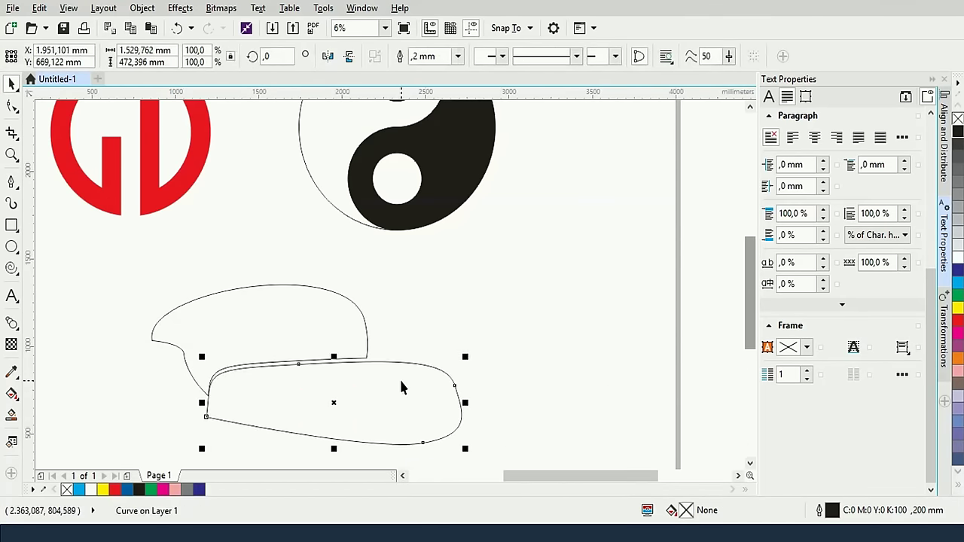
{"action": "key", "text": "ctrl+z"}
Select both curves and create a new shape from their overlap with Intersect
{"action": "left_click", "coordinate": [463, 297]}
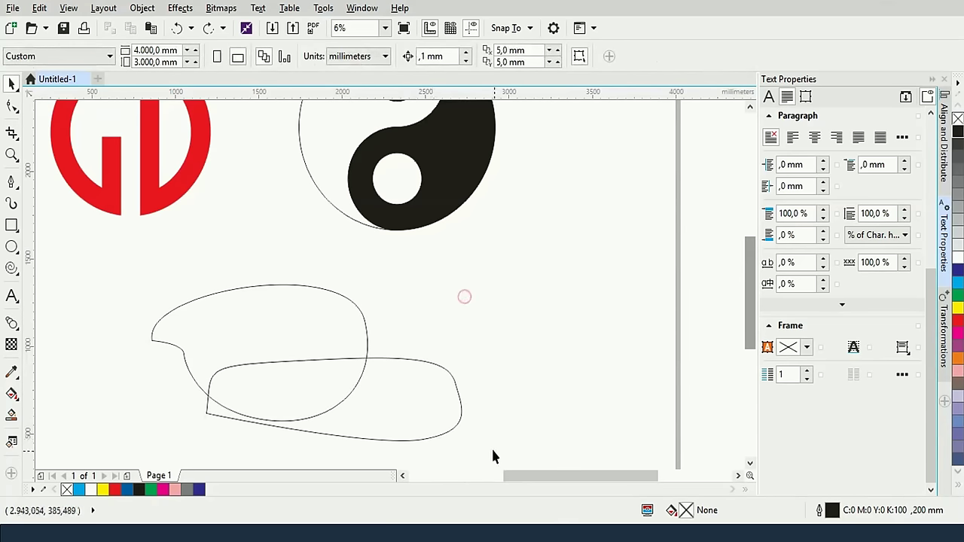
{"action": "left_click_drag", "start_coordinate": [486, 429], "coordinate": [129, 262]}
{"action": "left_click", "coordinate": [478, 307]}
{"action": "left_click_drag", "start_coordinate": [490, 447], "coordinate": [198, 271]}
{"action": "left_click", "coordinate": [490, 432]}
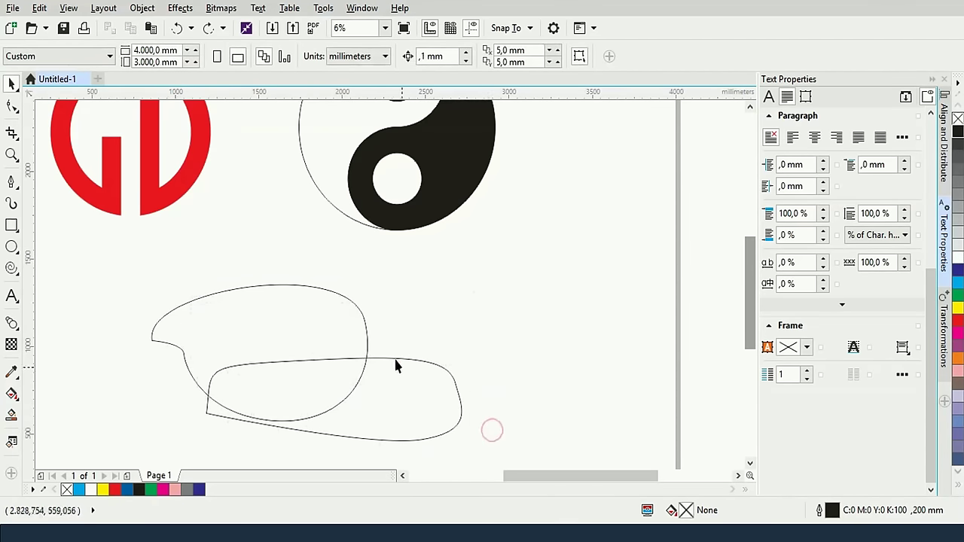
{"action": "left_click", "coordinate": [357, 306]}
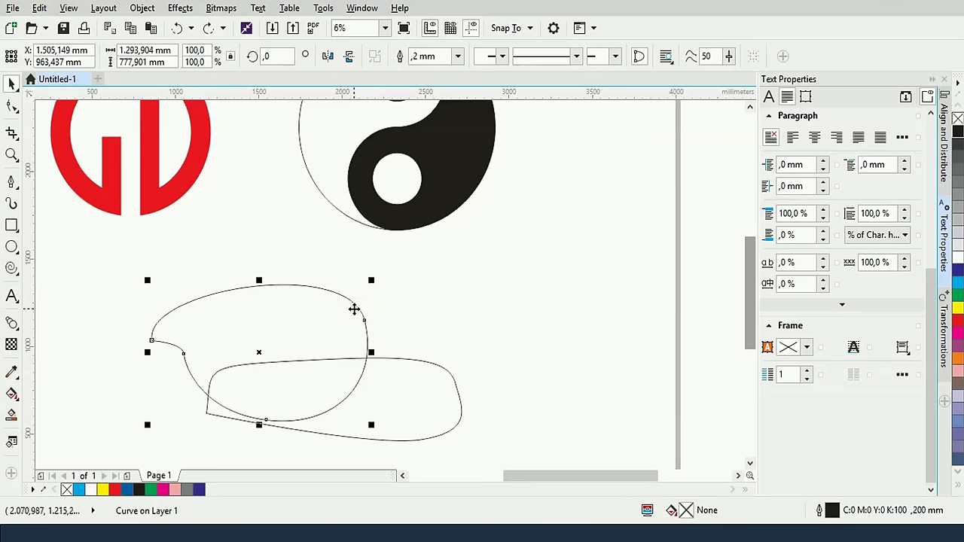
{"action": "left_click", "coordinate": [407, 362]}
{"action": "left_click", "coordinate": [407, 362], "text": "shift"}
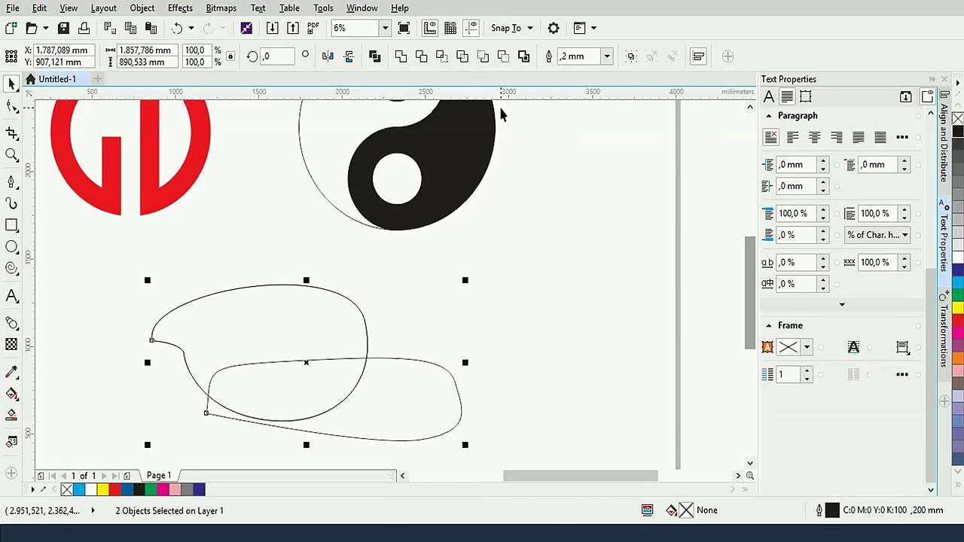
{"action": "left_click", "coordinate": [441, 56]}
Delete the lower curve, leaving the teardrop with its inner overlap piece
{"action": "left_click", "coordinate": [532, 274]}
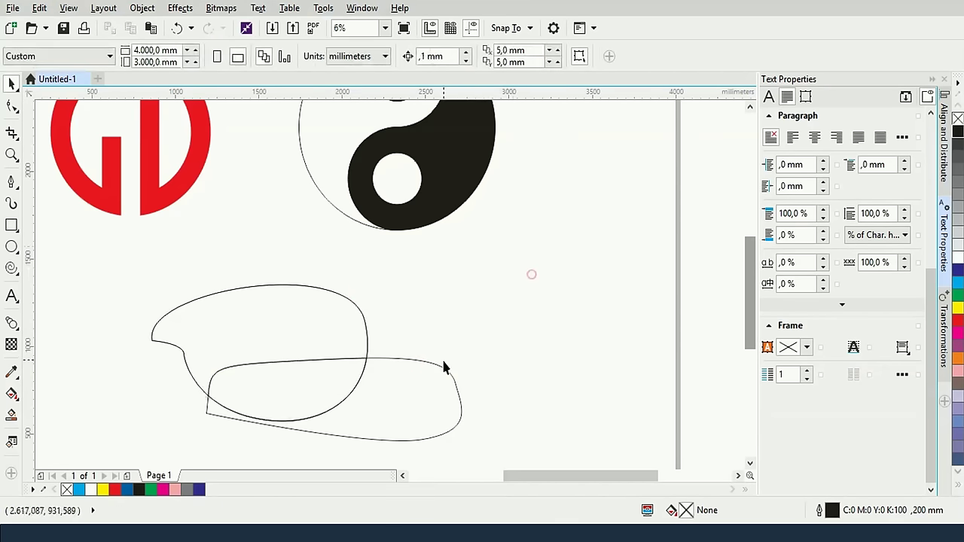
{"action": "left_click", "coordinate": [444, 367]}
{"action": "key", "text": "Delete"}
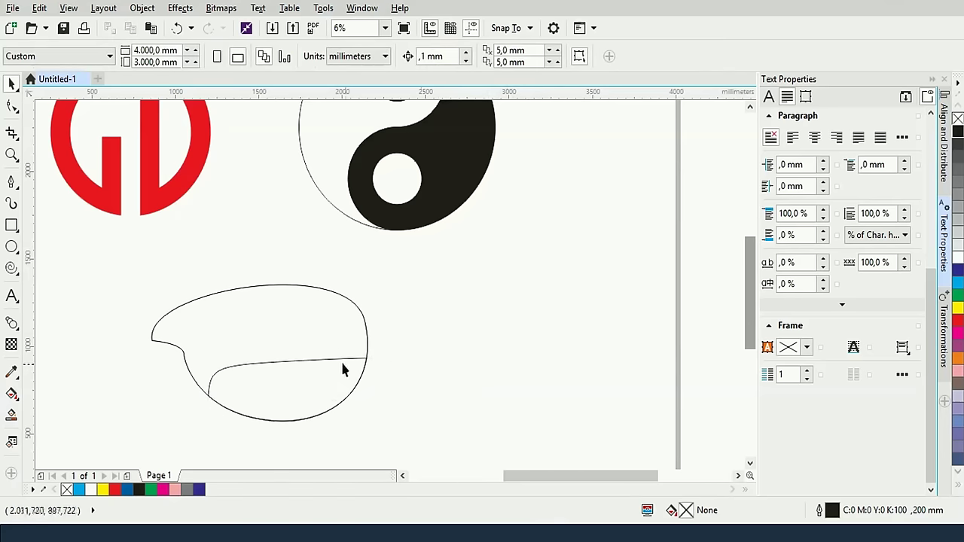
{"action": "left_click", "coordinate": [338, 361]}
{"action": "left_click", "coordinate": [311, 291]}
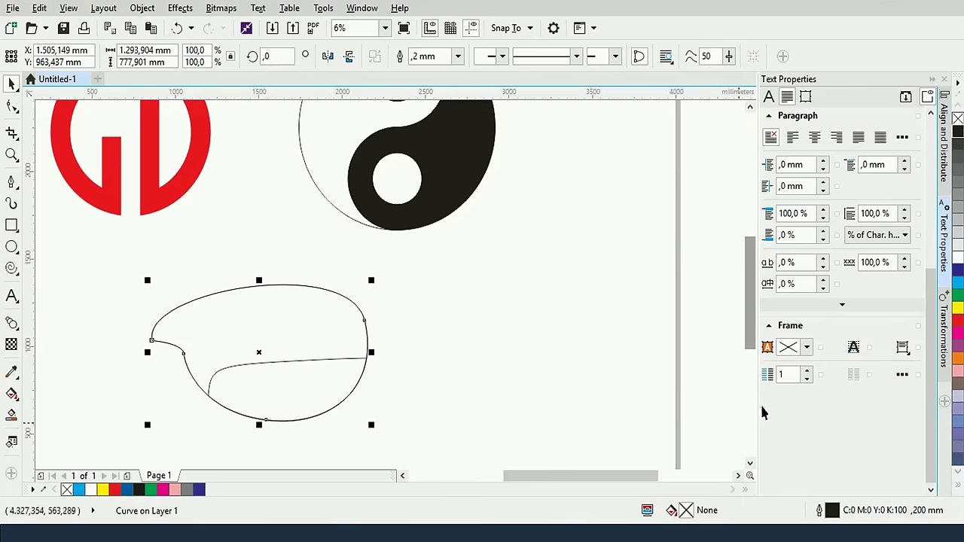
{"action": "left_click", "coordinate": [793, 538]}
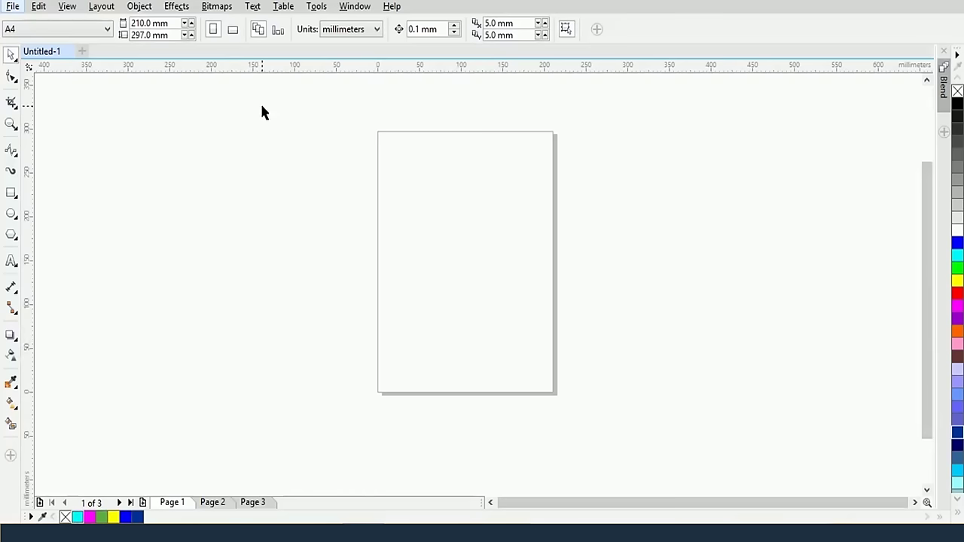
Drag house-48579_960_720.png and doremon-19.jpg from the Desktop into CorelDRAW, placing the house right of the page
{"action": "key", "text": "super+e"}
{"action": "left_click", "coordinate": [390, 81]}
{"action": "scroll", "coordinate": [550, 226], "scroll_direction": "down", "scroll_amount": 5}
{"action": "left_click", "coordinate": [492, 301]}
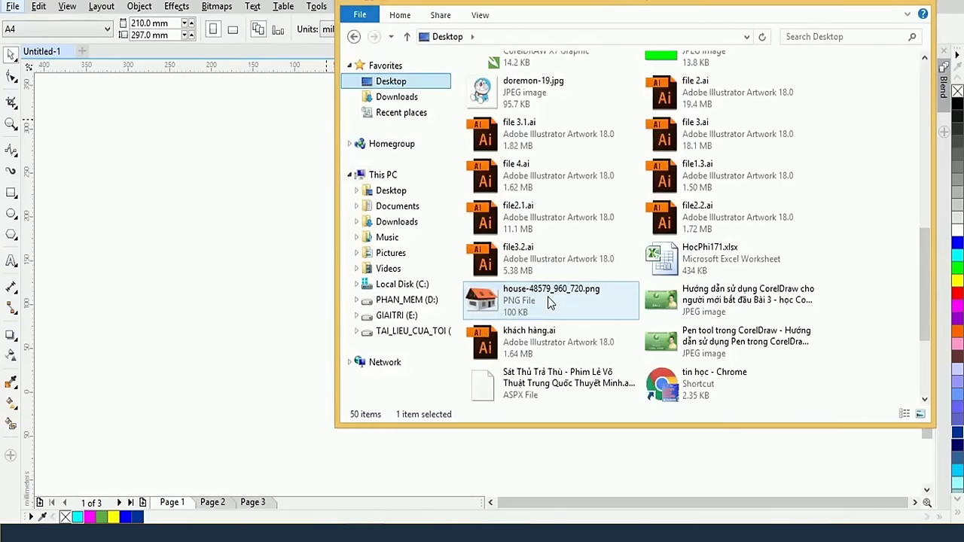
{"action": "left_click", "coordinate": [531, 90], "text": "ctrl"}
{"action": "left_click_drag", "start_coordinate": [531, 90], "coordinate": [286, 274]}
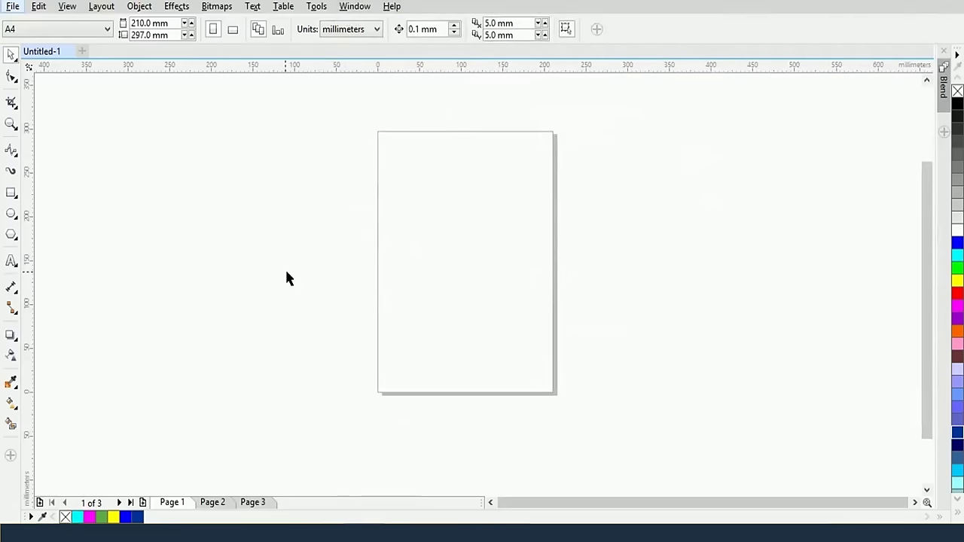
{"action": "left_click_drag", "start_coordinate": [210, 289], "coordinate": [688, 291]}
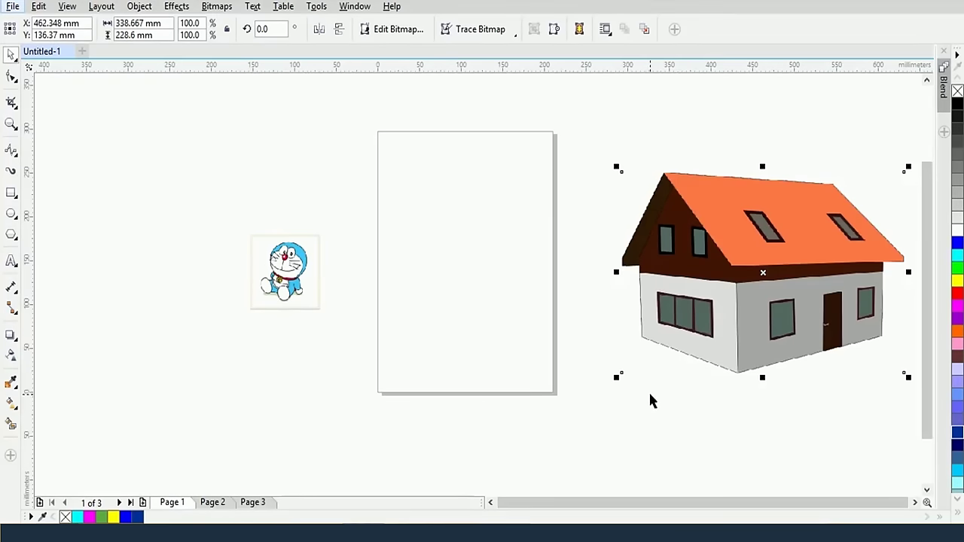
Scale the house bitmap to 80.5% (272.627 × 184.023 mm) and move it over the A4 page
{"action": "left_click_drag", "start_coordinate": [617, 378], "coordinate": [630, 374]}
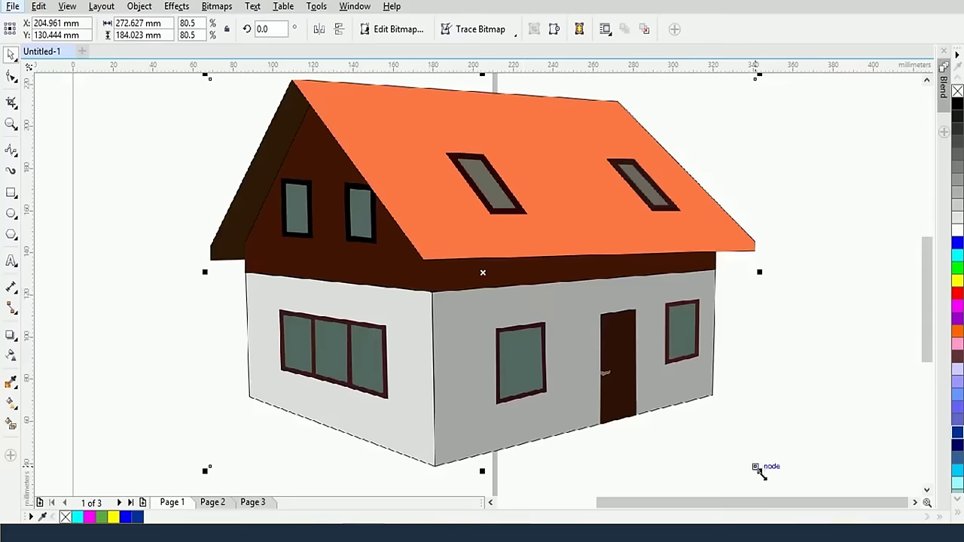
{"action": "left_click_drag", "start_coordinate": [759, 470], "coordinate": [577, 342]}
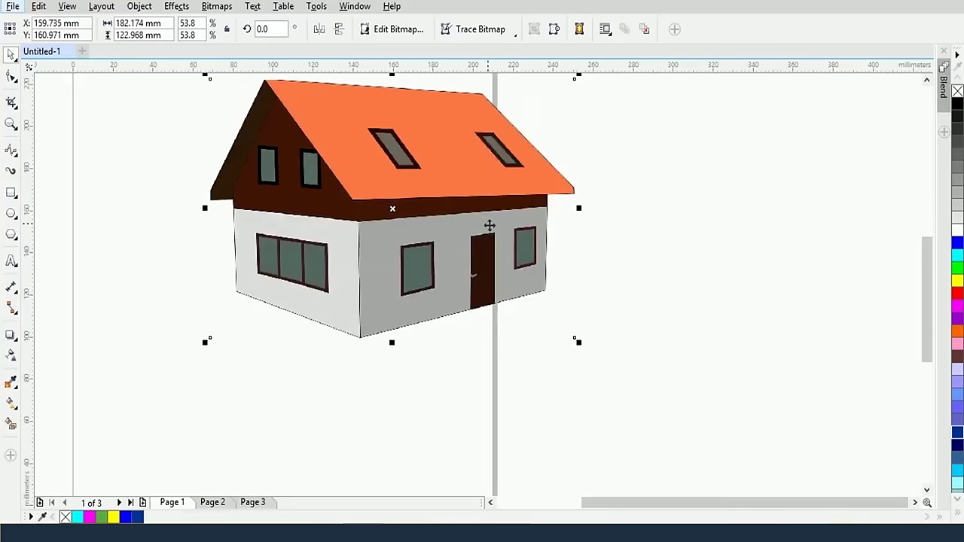
{"action": "left_click_drag", "start_coordinate": [489, 225], "coordinate": [396, 254]}
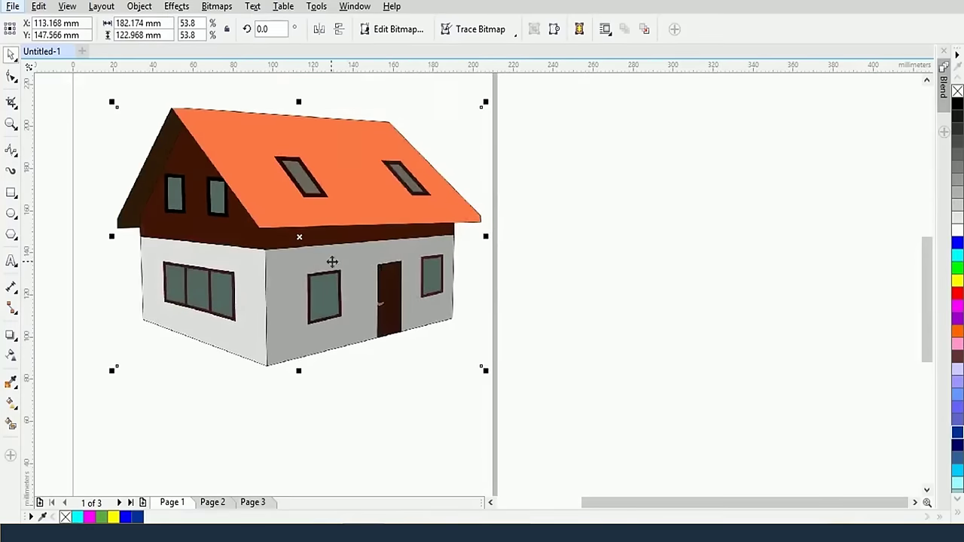
{"action": "left_click_drag", "start_coordinate": [332, 261], "coordinate": [466, 285]}
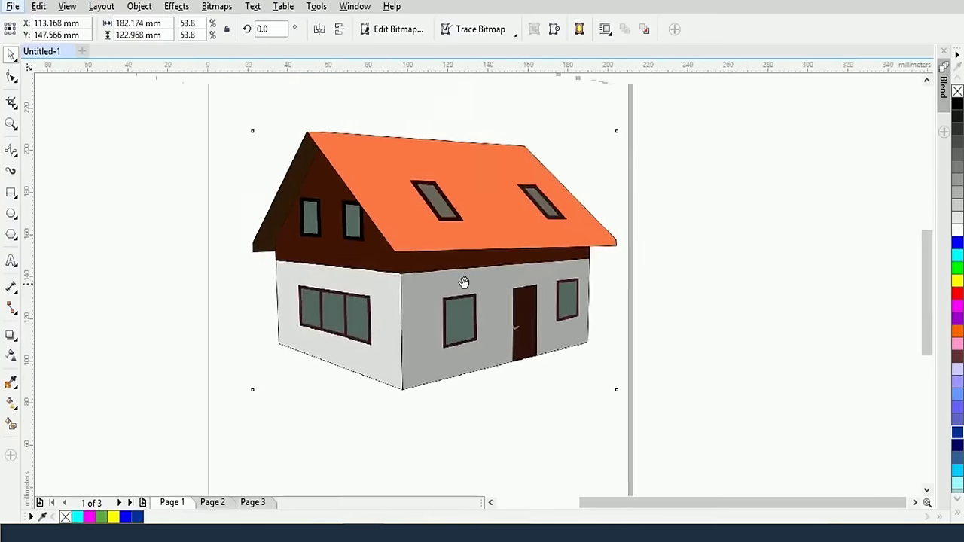
{"action": "right_click", "coordinate": [482, 222]}
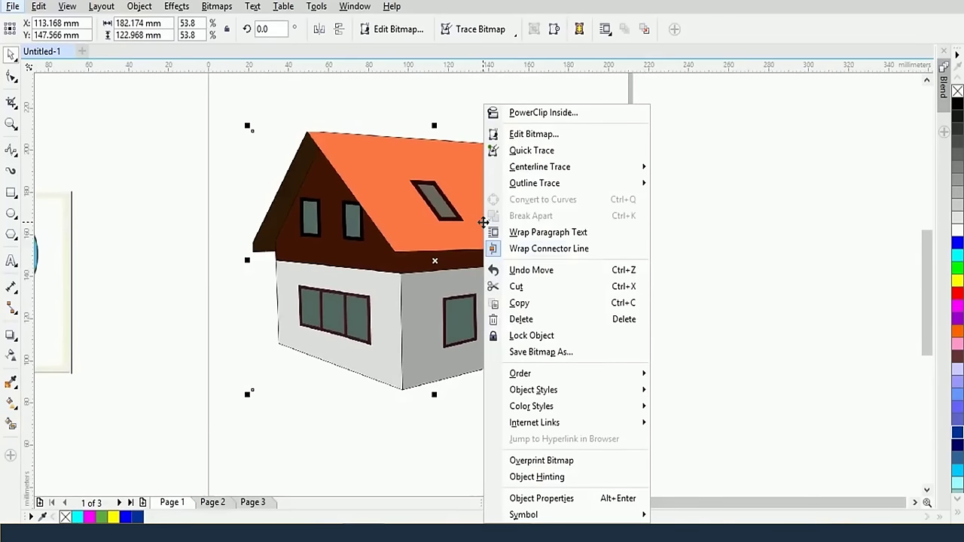
{"action": "left_click", "coordinate": [554, 337]}
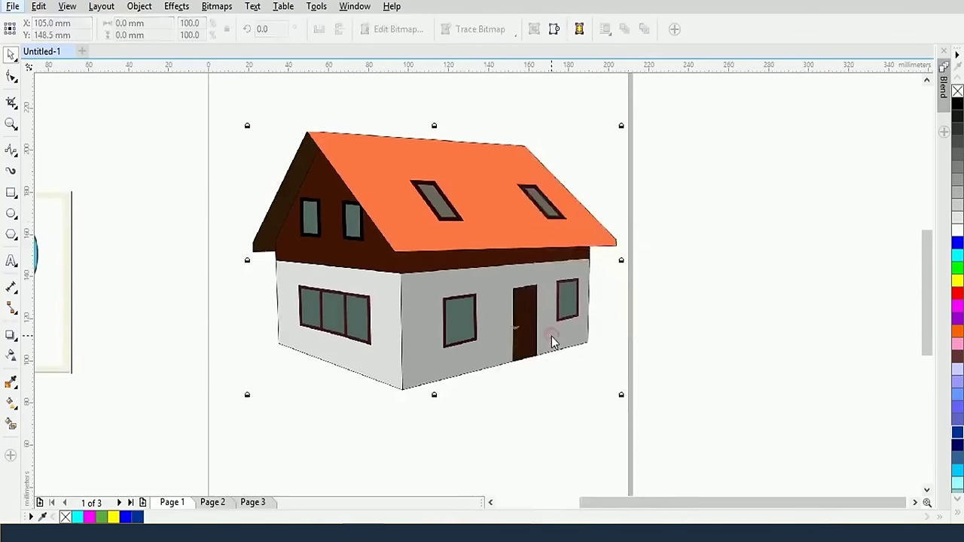
{"action": "left_click", "coordinate": [716, 367]}
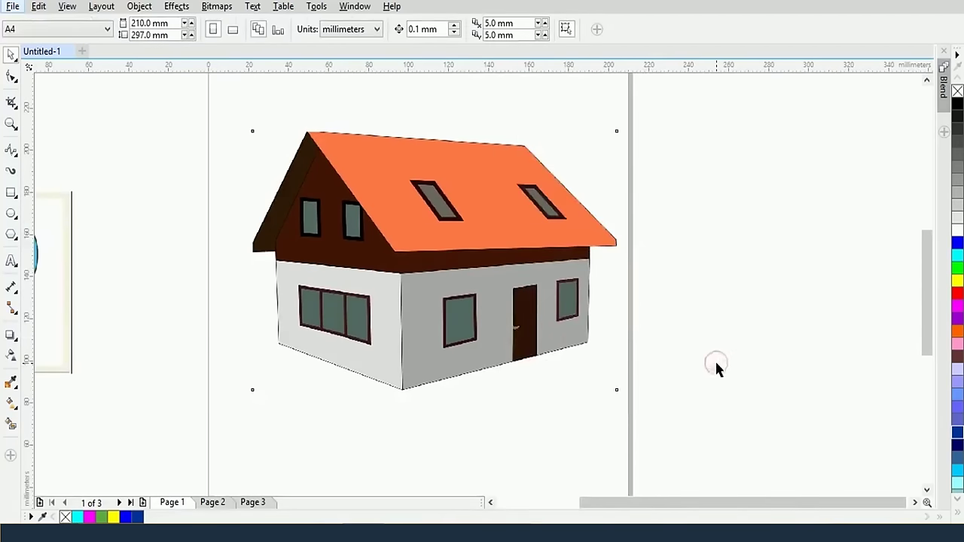
{"action": "left_click", "coordinate": [494, 215]}
{"action": "left_click_drag", "start_coordinate": [243, 135], "coordinate": [630, 414]}
{"action": "left_click", "coordinate": [9, 152]}
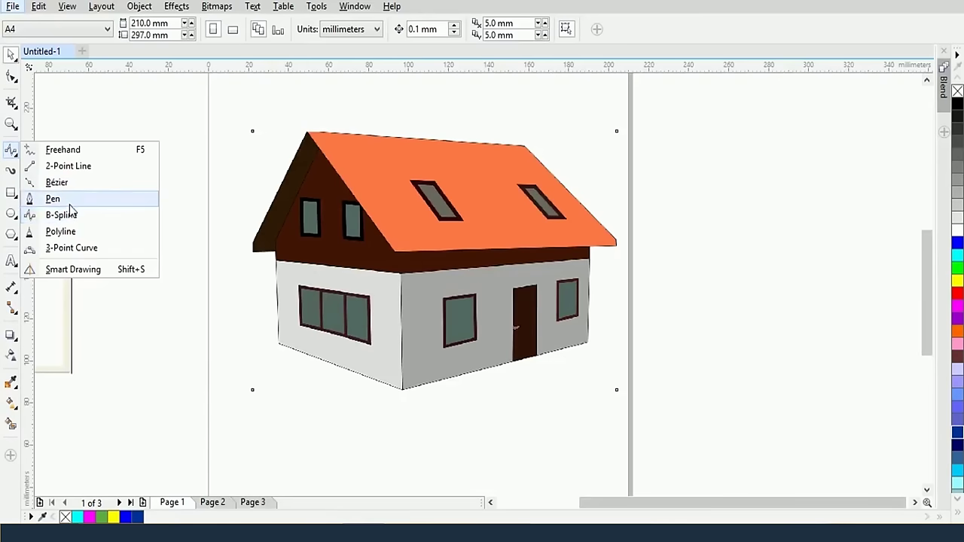
With the 2-Point Line tool, draw straight lines along the left wall's left and bottom edges
{"action": "left_click", "coordinate": [13, 194]}
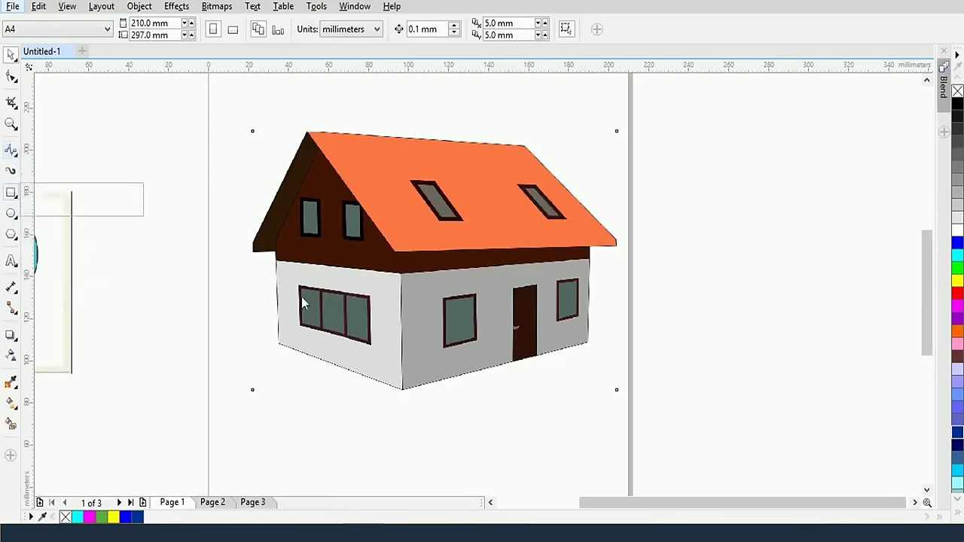
{"action": "left_click", "coordinate": [11, 150]}
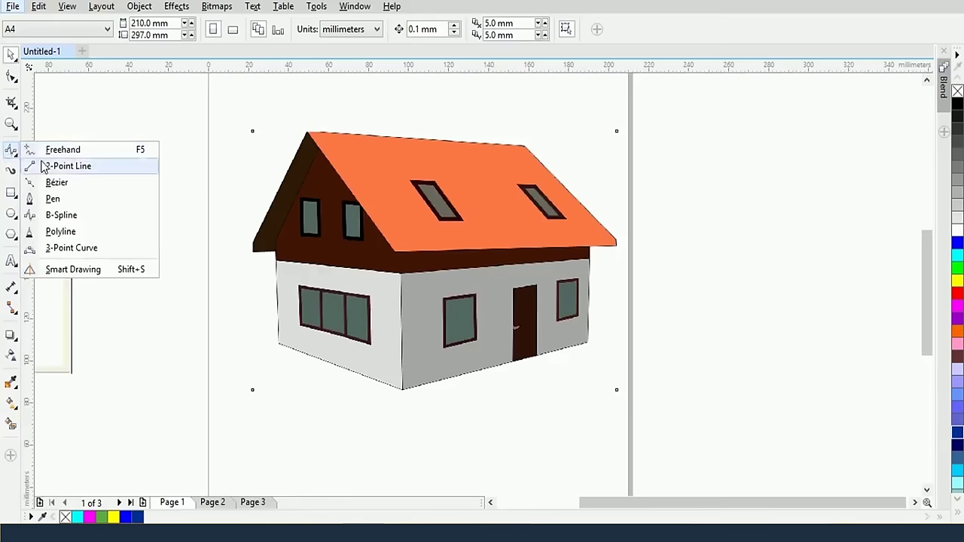
{"action": "left_click", "coordinate": [67, 166]}
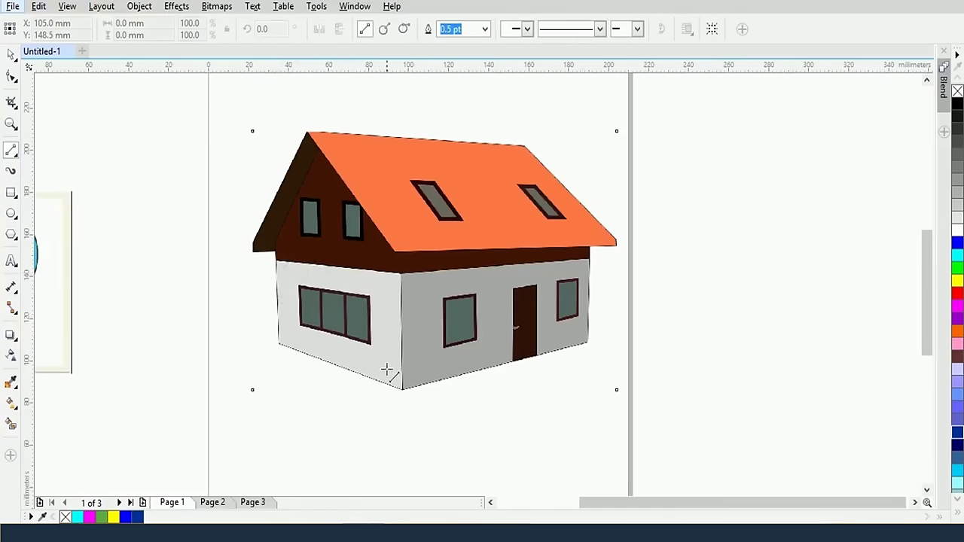
{"action": "scroll", "coordinate": [389, 368], "scroll_direction": "up", "scroll_amount": 2}
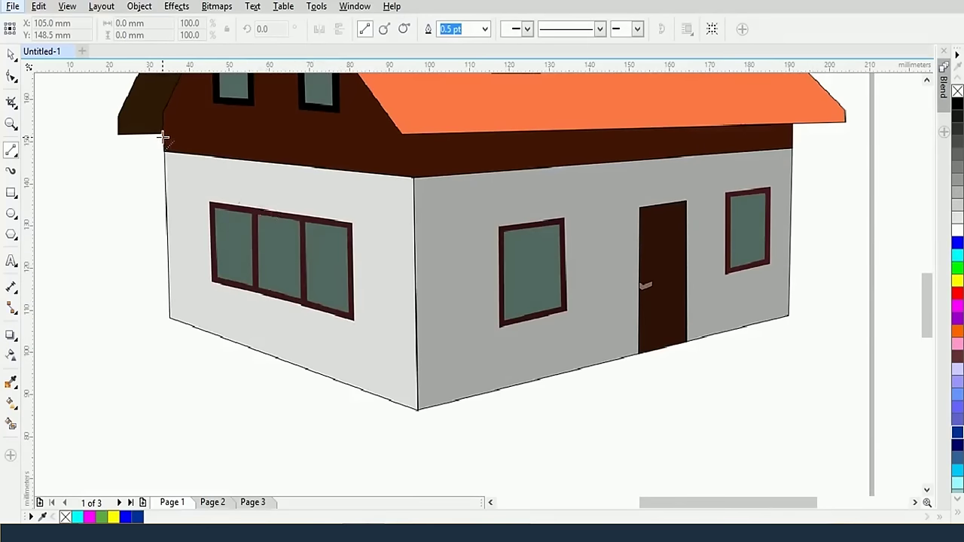
{"action": "left_click_drag", "start_coordinate": [165, 139], "coordinate": [170, 321]}
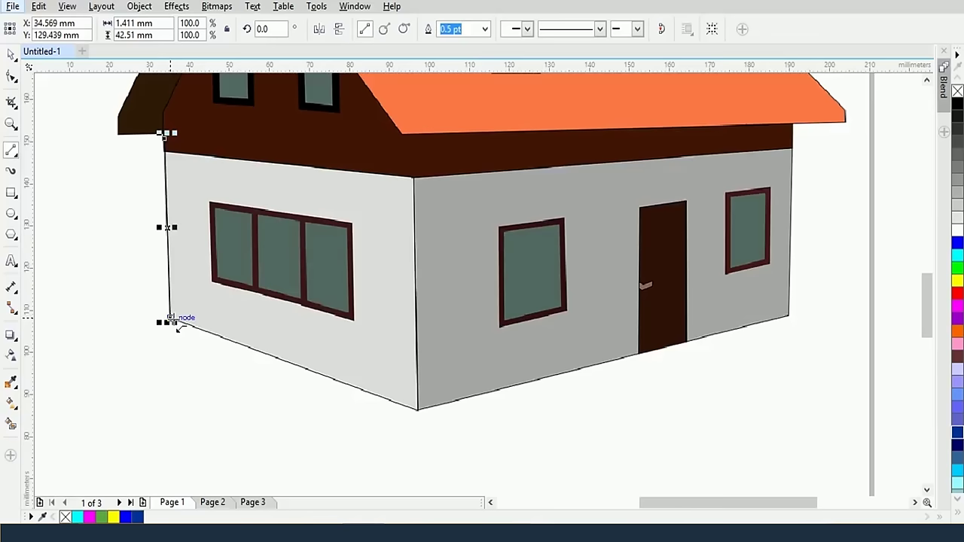
{"action": "left_click_drag", "start_coordinate": [170, 319], "coordinate": [165, 137]}
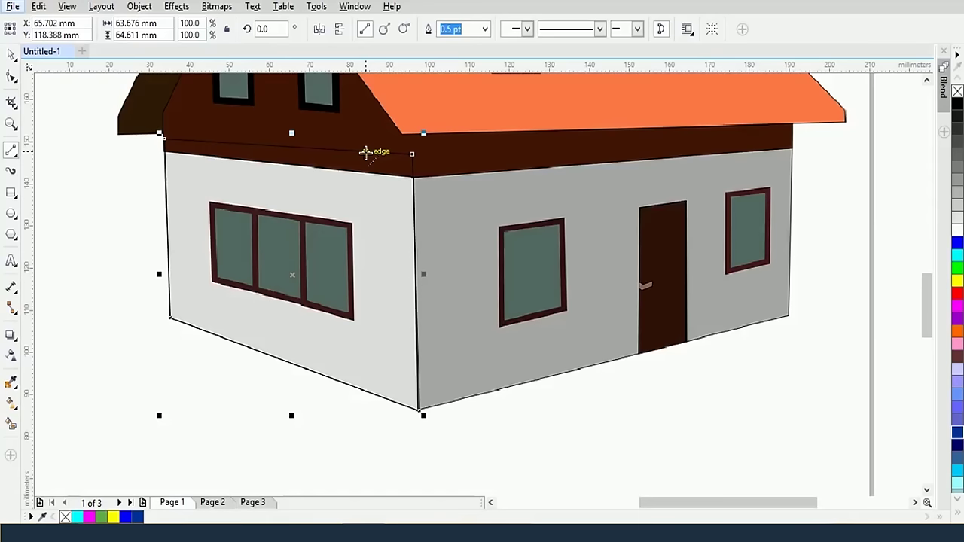
{"action": "scroll", "coordinate": [426, 237], "scroll_direction": "down", "scroll_amount": 2}
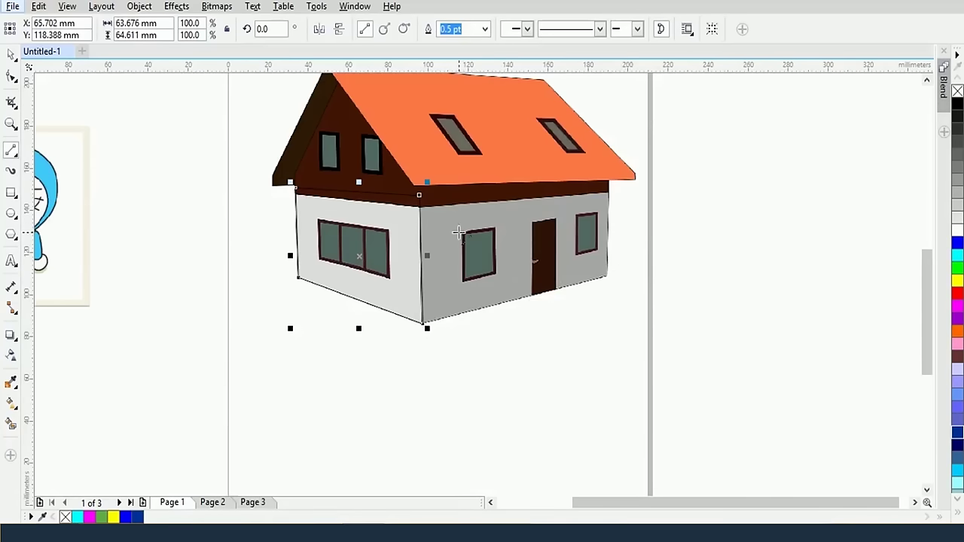
Select the Pen tool, zoom in on the front wall, and discard a stray curved path
{"action": "right_click", "coordinate": [9, 155]}
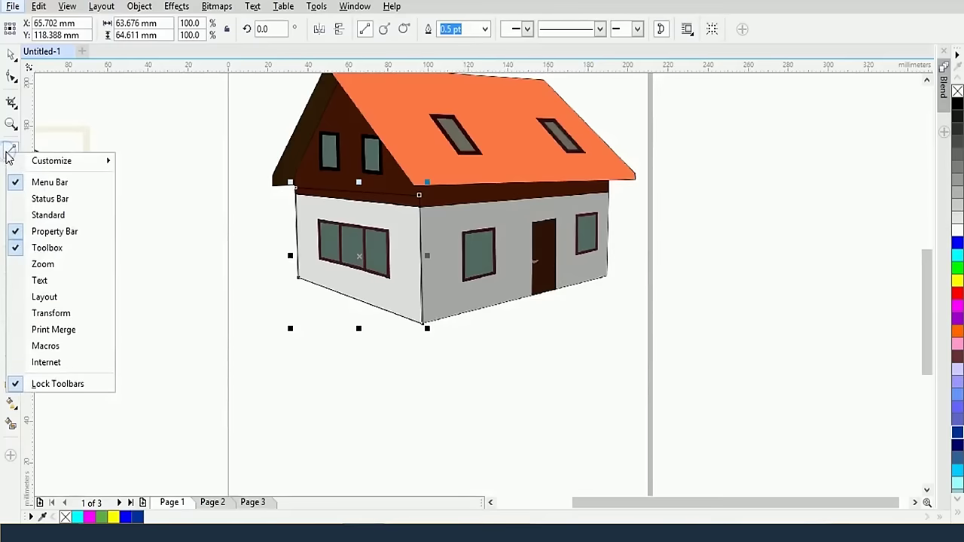
{"action": "key", "text": "Escape"}
{"action": "left_click", "coordinate": [10, 152]}
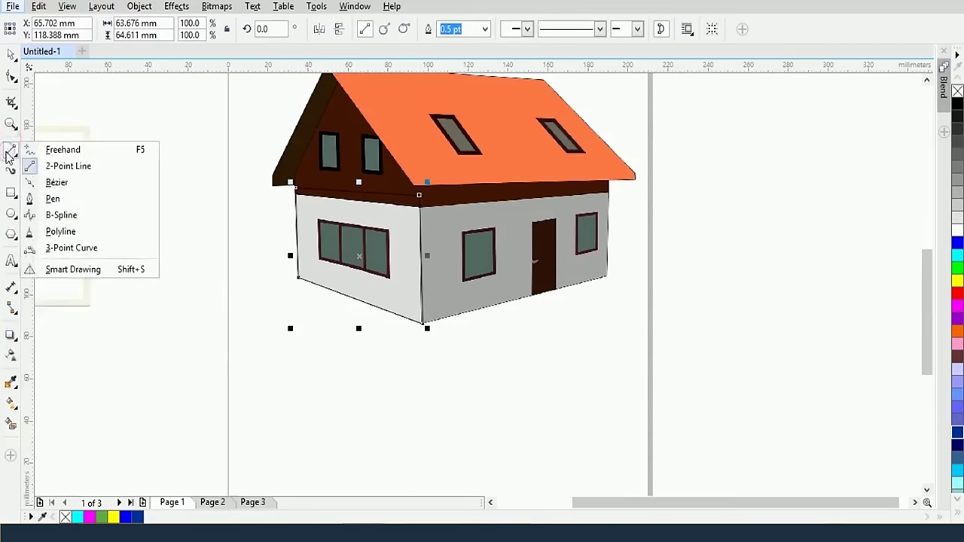
{"action": "left_click", "coordinate": [52, 199]}
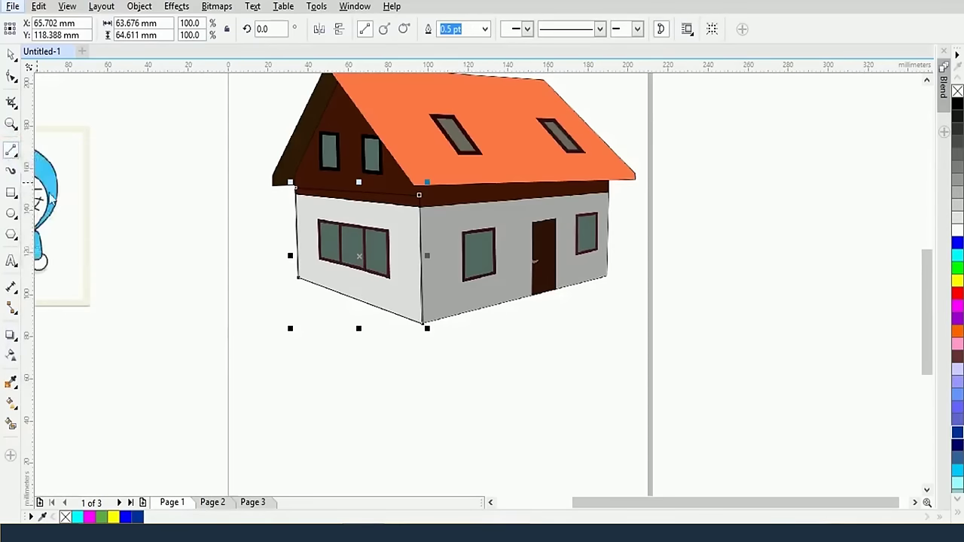
{"action": "scroll", "coordinate": [436, 353], "scroll_direction": "up", "scroll_amount": 2}
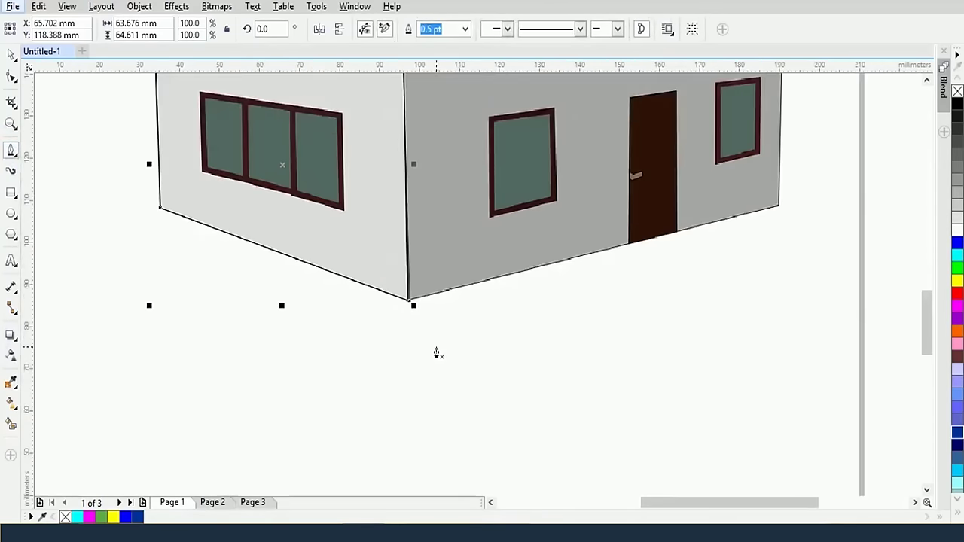
{"action": "left_click_drag", "start_coordinate": [475, 261], "coordinate": [369, 375]}
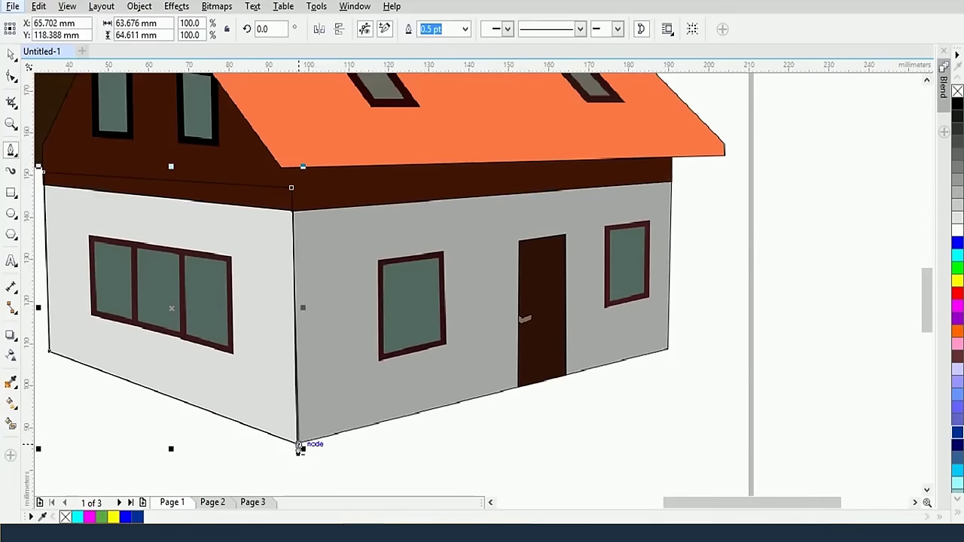
{"action": "left_click_drag", "start_coordinate": [670, 354], "coordinate": [586, 304]}
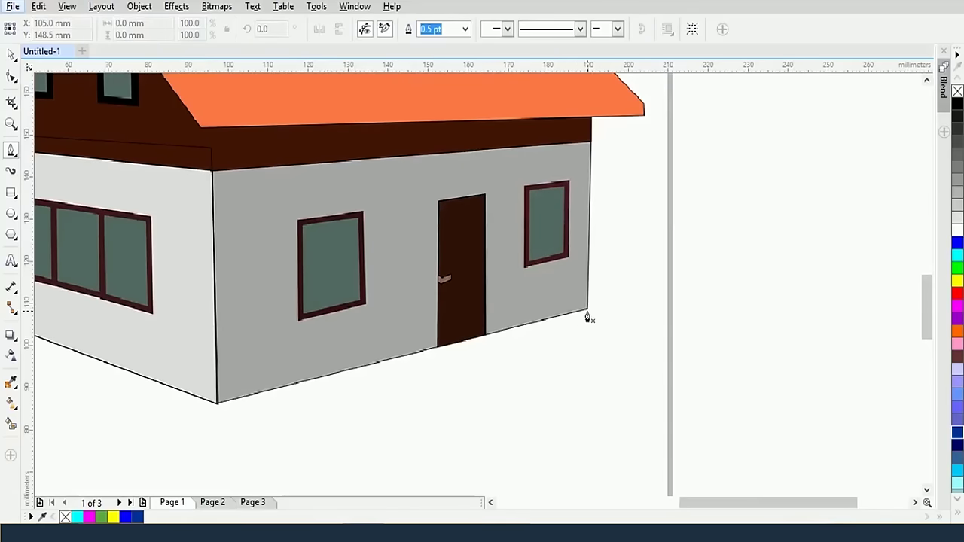
{"action": "left_click_drag", "start_coordinate": [587, 309], "coordinate": [512, 324]}
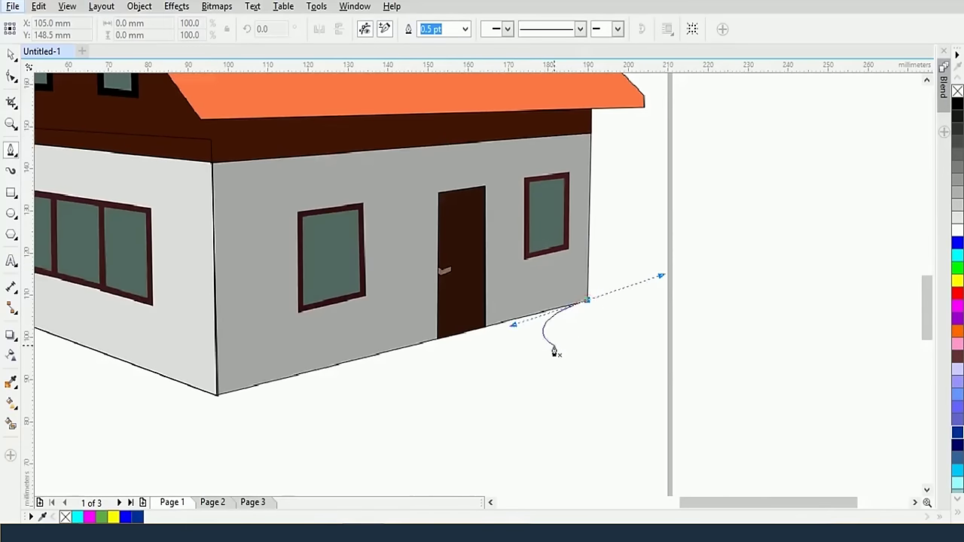
{"action": "left_click_drag", "start_coordinate": [690, 401], "coordinate": [653, 332]}
{"action": "key", "text": "ctrl+z"}
Trace the front wall's corners into a straight-segment outline, then zoom back out to the whole house
{"action": "left_click", "coordinate": [588, 302]}
{"action": "left_click", "coordinate": [218, 393]}
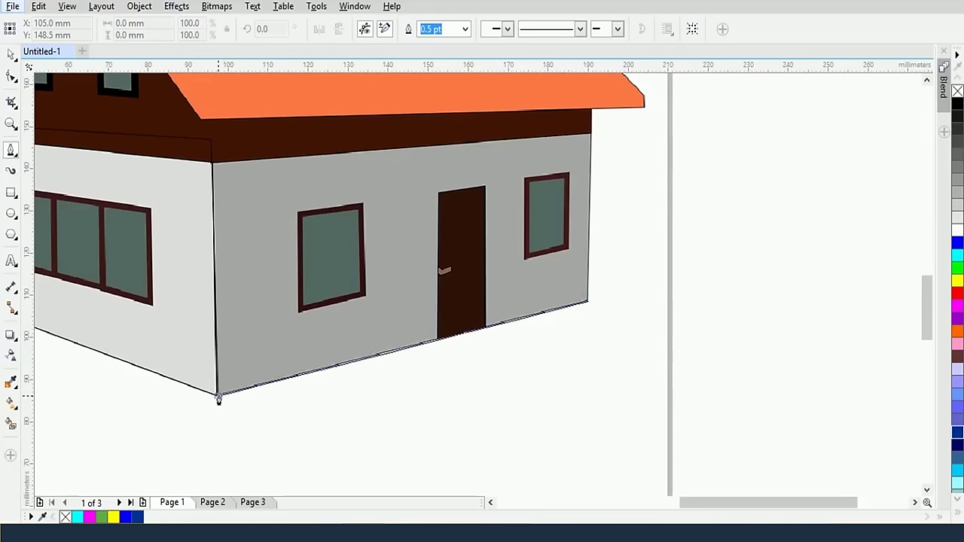
{"action": "double_click", "coordinate": [218, 393]}
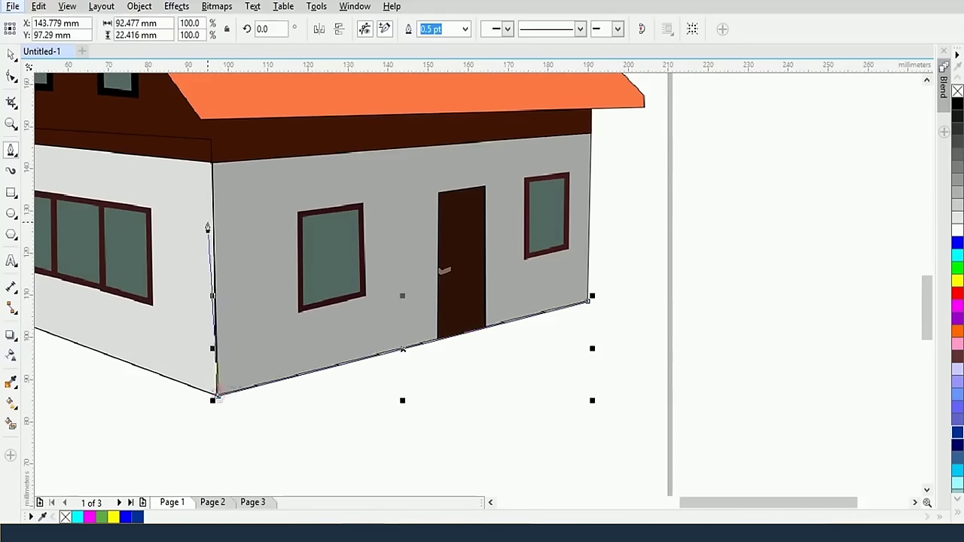
{"action": "left_click", "coordinate": [212, 140]}
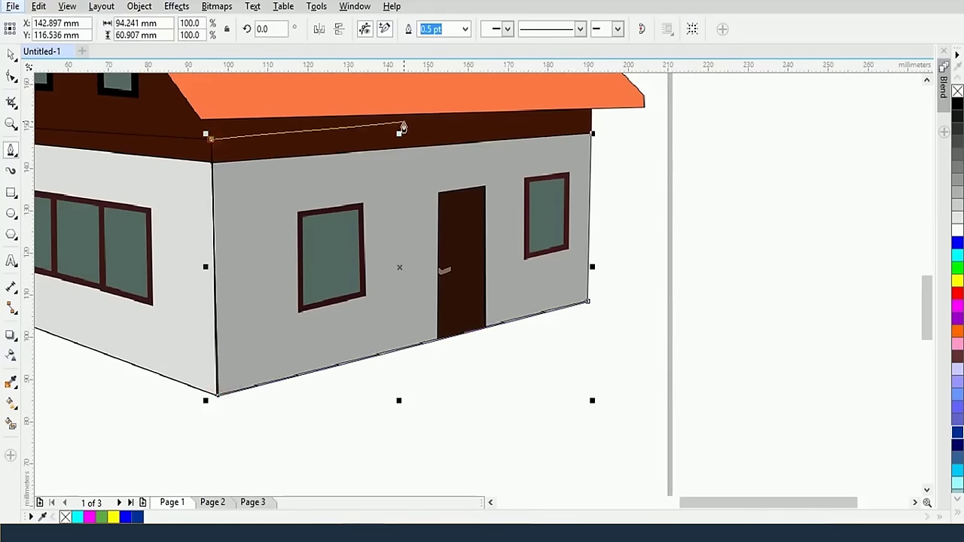
{"action": "left_click", "coordinate": [592, 133]}
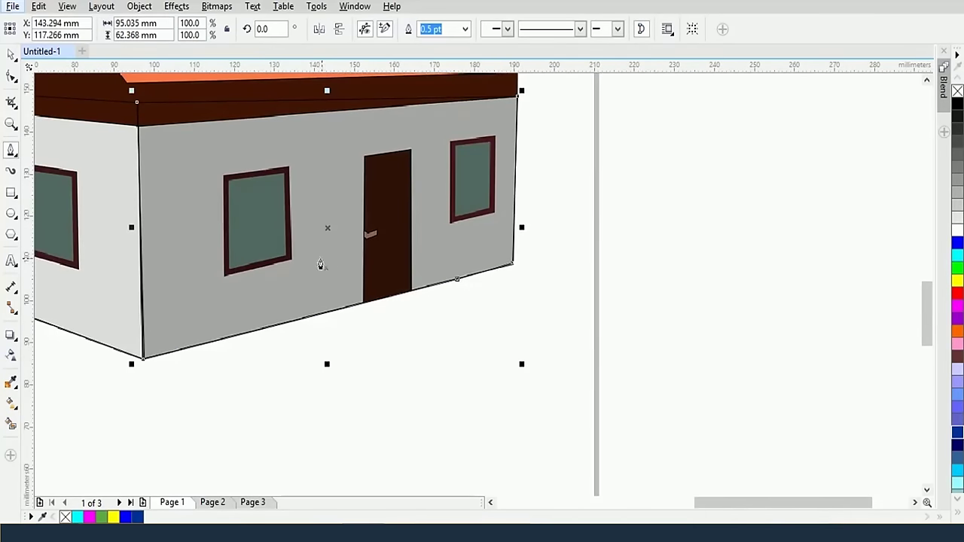
{"action": "left_click", "coordinate": [252, 288]}
{"action": "scroll", "coordinate": [252, 289], "scroll_direction": "down", "scroll_amount": 2}
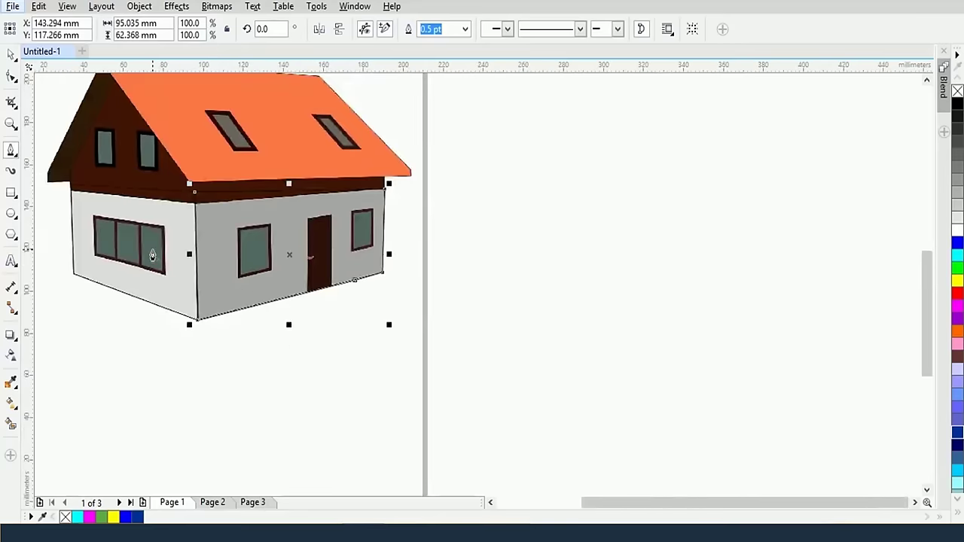
{"action": "left_click_drag", "start_coordinate": [154, 258], "coordinate": [372, 316]}
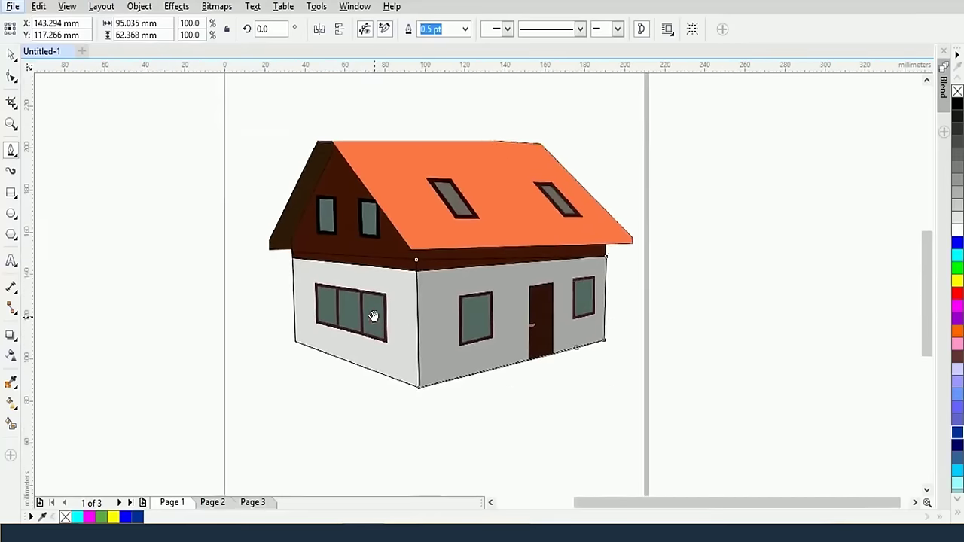
{"action": "left_click", "coordinate": [10, 153]}
{"action": "left_click", "coordinate": [61, 215]}
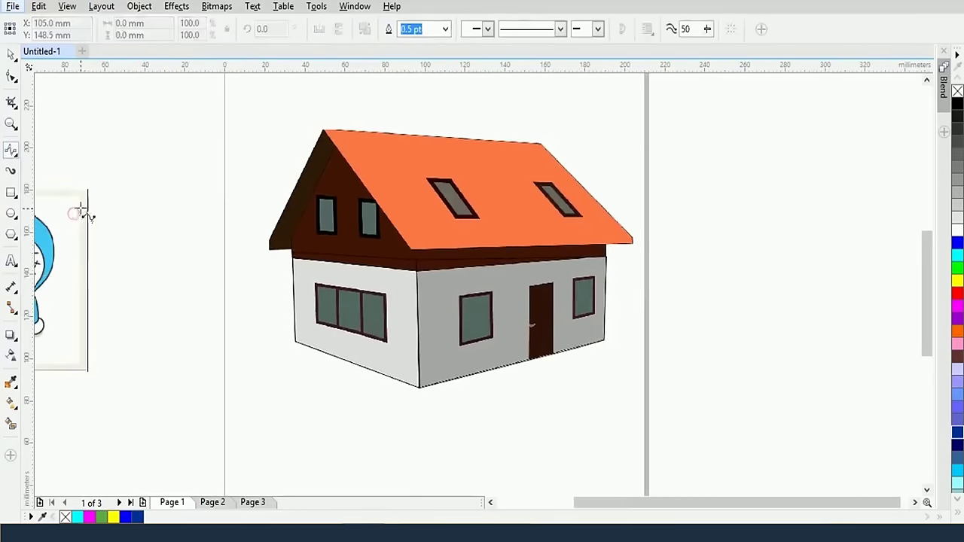
{"action": "scroll", "coordinate": [414, 324], "scroll_direction": "up", "scroll_amount": 2}
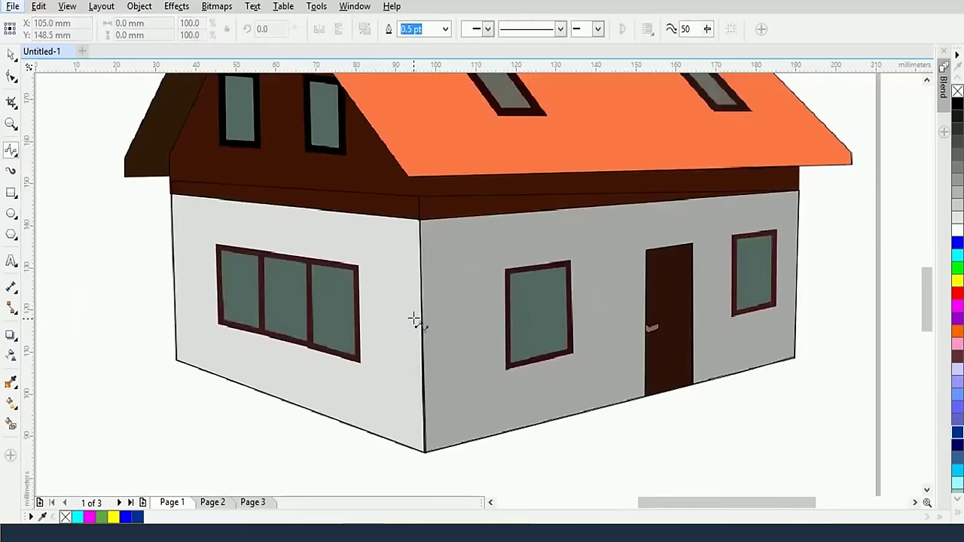
{"action": "scroll", "coordinate": [414, 323], "scroll_direction": "down", "scroll_amount": 2}
{"action": "left_click", "coordinate": [724, 206]}
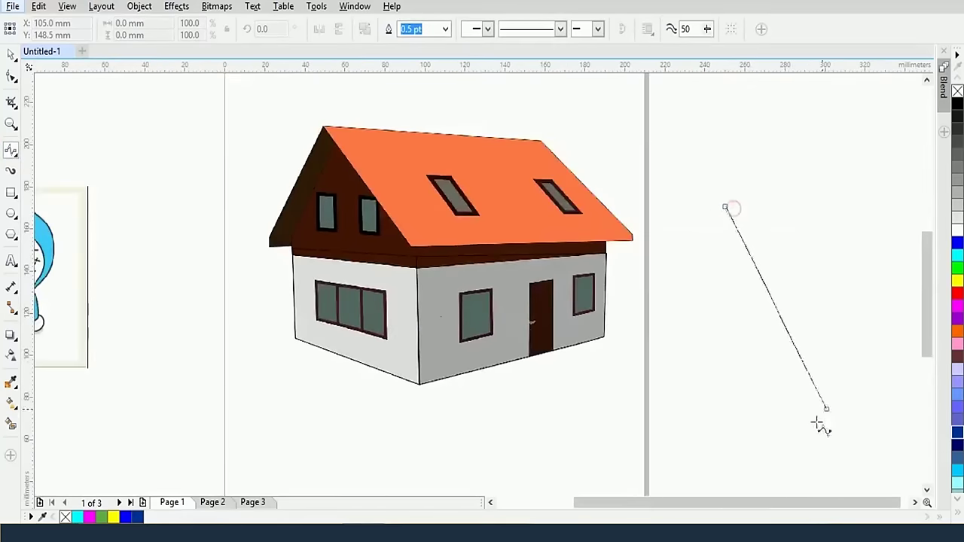
{"action": "left_click", "coordinate": [602, 431]}
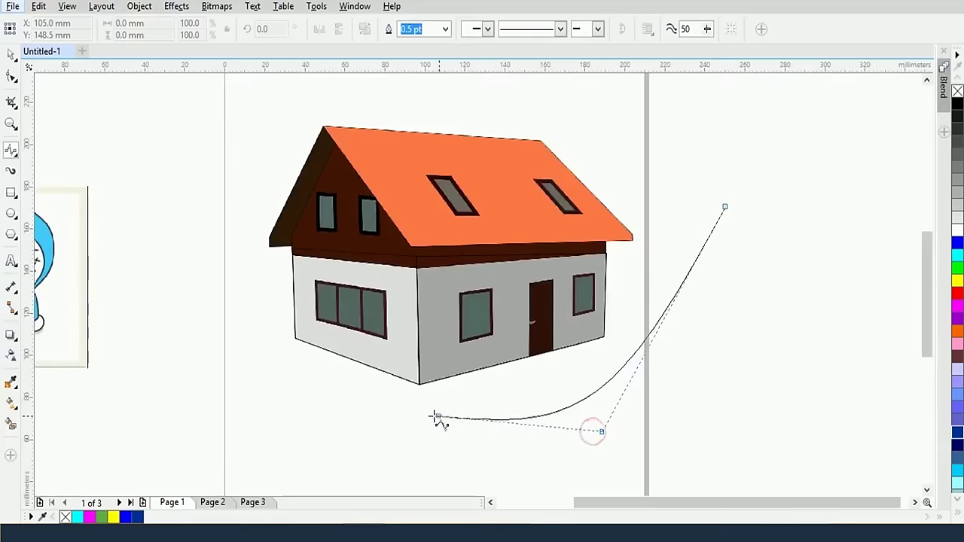
{"action": "left_click", "coordinate": [375, 404]}
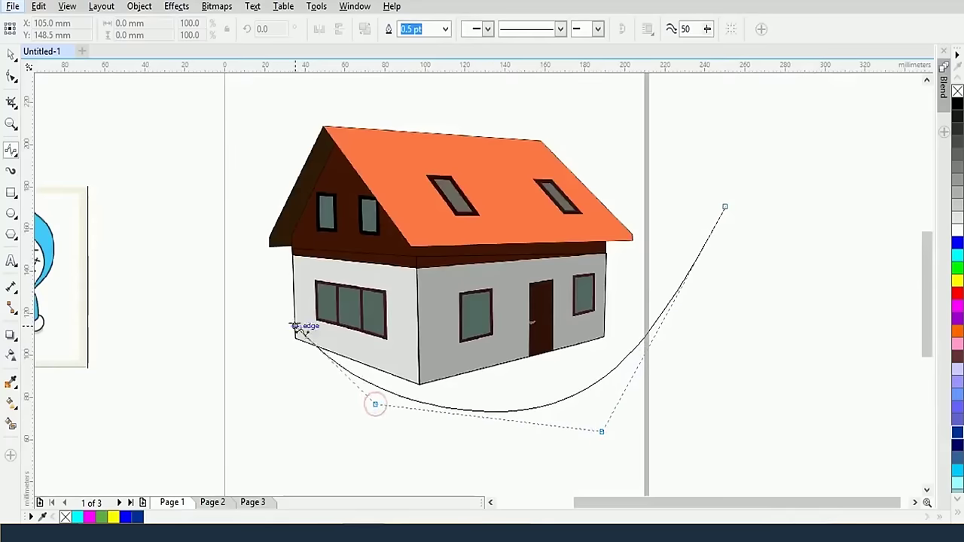
{"action": "scroll", "coordinate": [230, 271], "scroll_direction": "up", "scroll_amount": 1}
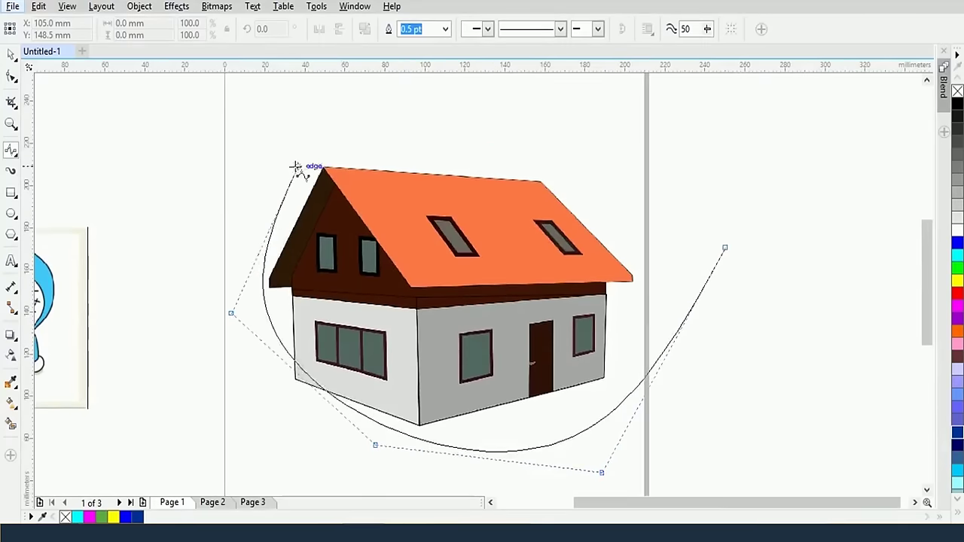
{"action": "left_click", "coordinate": [298, 94]}
{"action": "left_click", "coordinate": [663, 129]}
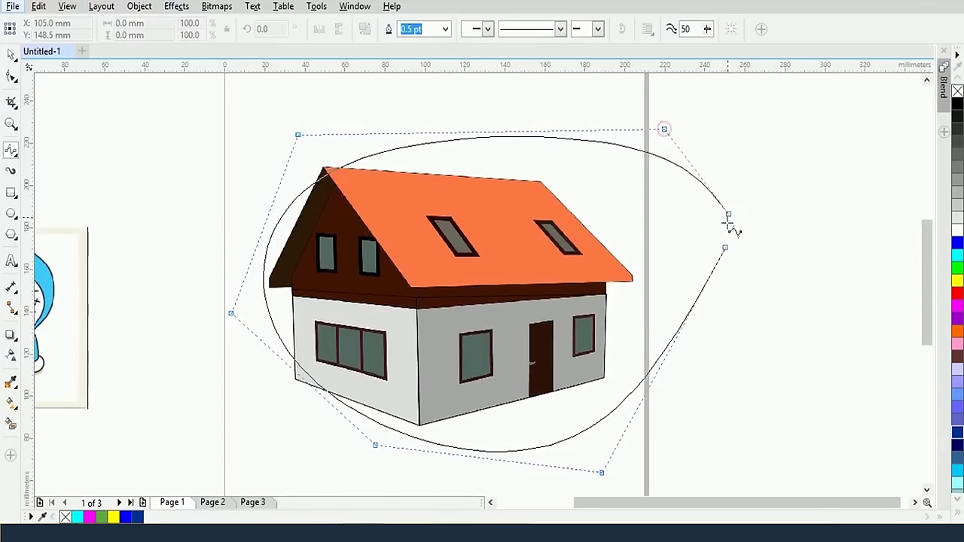
{"action": "left_click", "coordinate": [725, 249]}
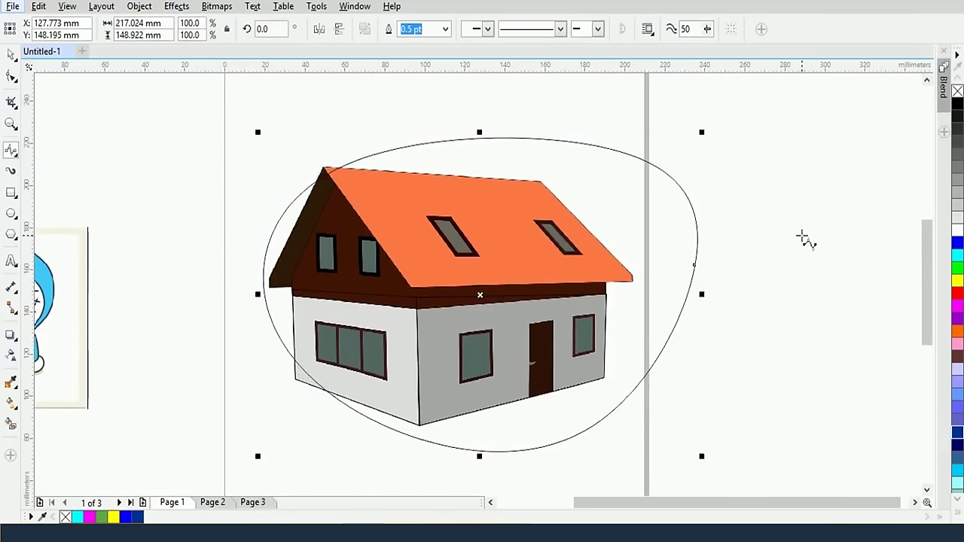
{"action": "key", "text": "Delete"}
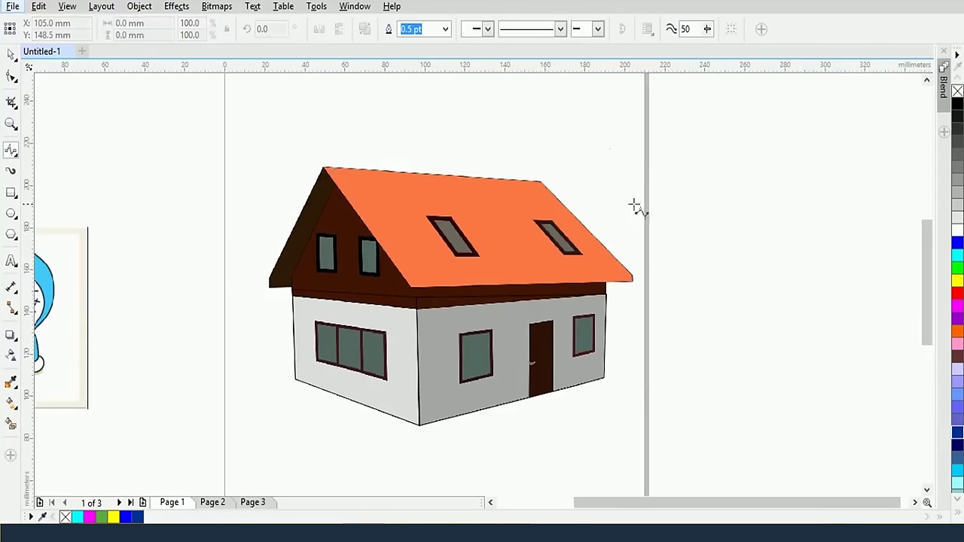
Draw a B-spline from the three-pane window's lower-left to upper-left corner, deleting the stray extra points
{"action": "scroll", "coordinate": [380, 295], "scroll_direction": "up", "scroll_amount": 2}
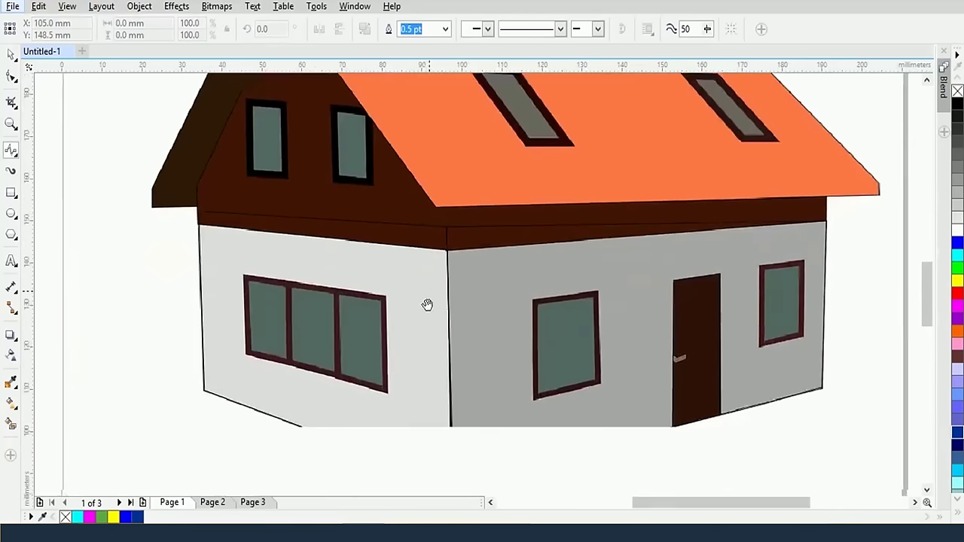
{"action": "left_click_drag", "start_coordinate": [427, 304], "coordinate": [454, 257]}
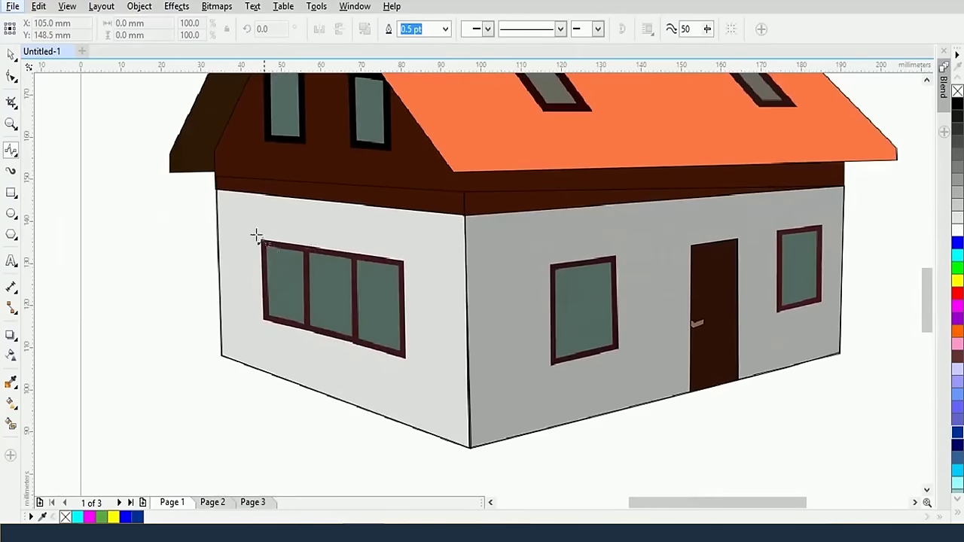
{"action": "left_click", "coordinate": [13, 150]}
{"action": "left_click", "coordinate": [265, 320]}
{"action": "left_click", "coordinate": [263, 243]}
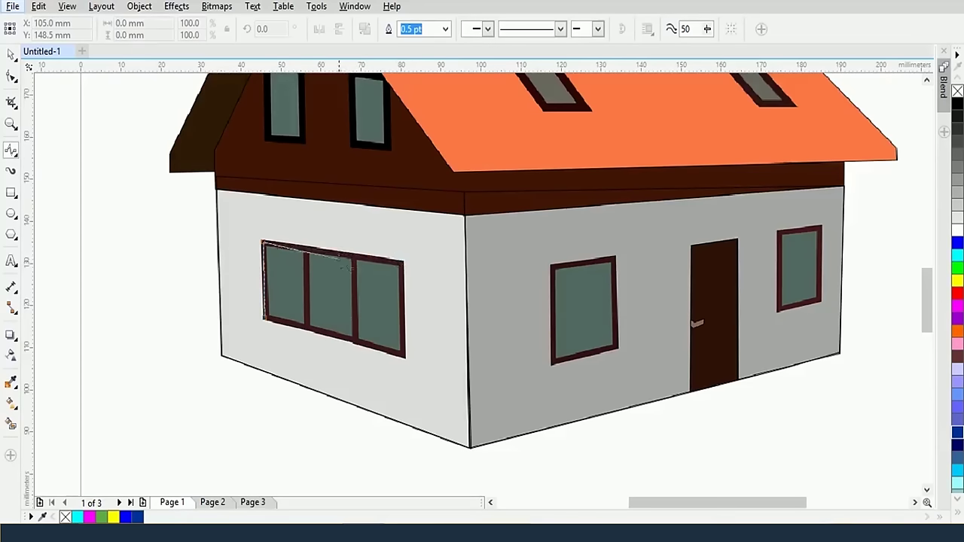
{"action": "left_click", "coordinate": [442, 321]}
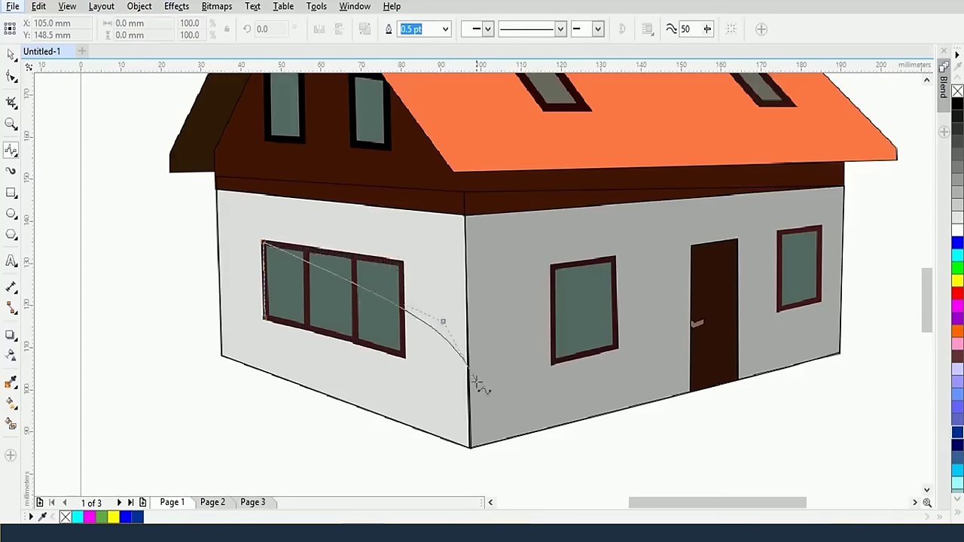
{"action": "left_click", "coordinate": [242, 408]}
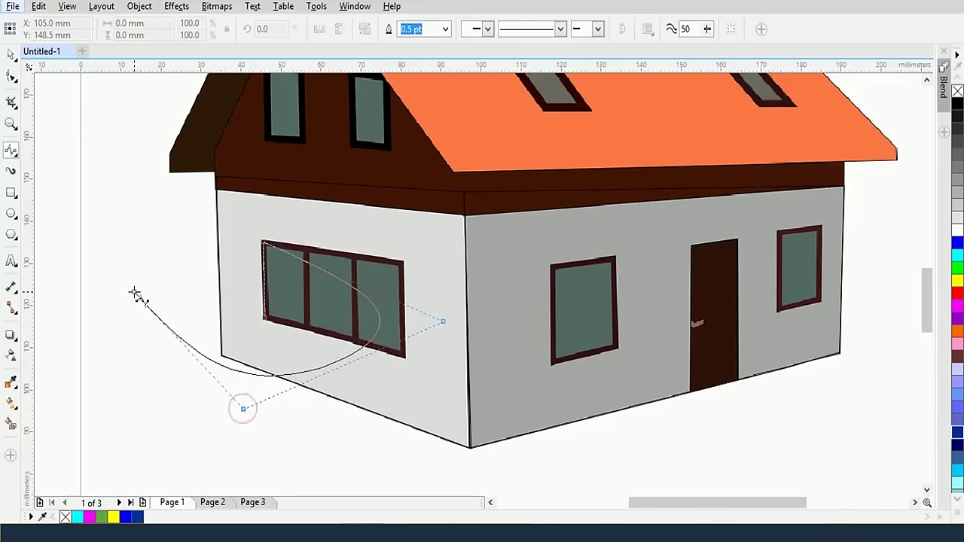
{"action": "left_click", "coordinate": [134, 290]}
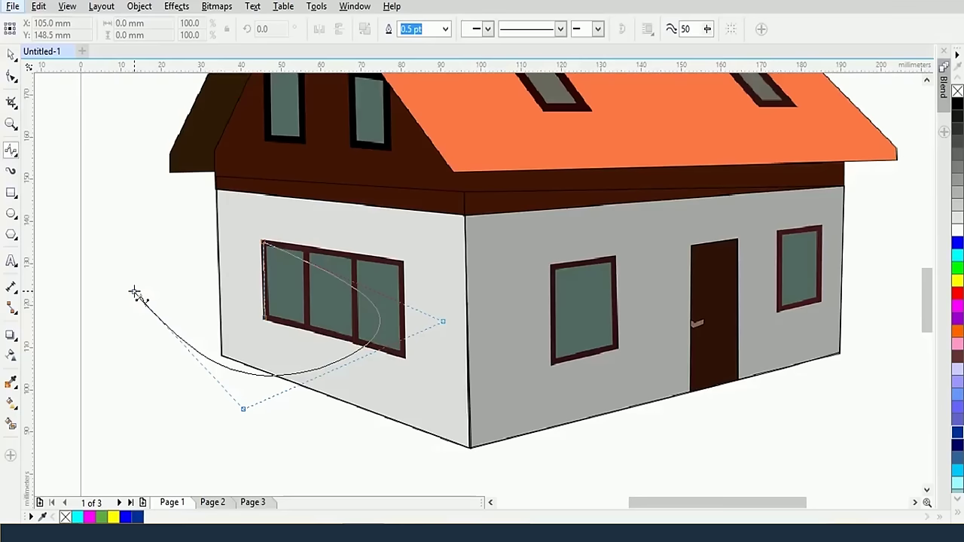
{"action": "key", "text": "BackSpace"}
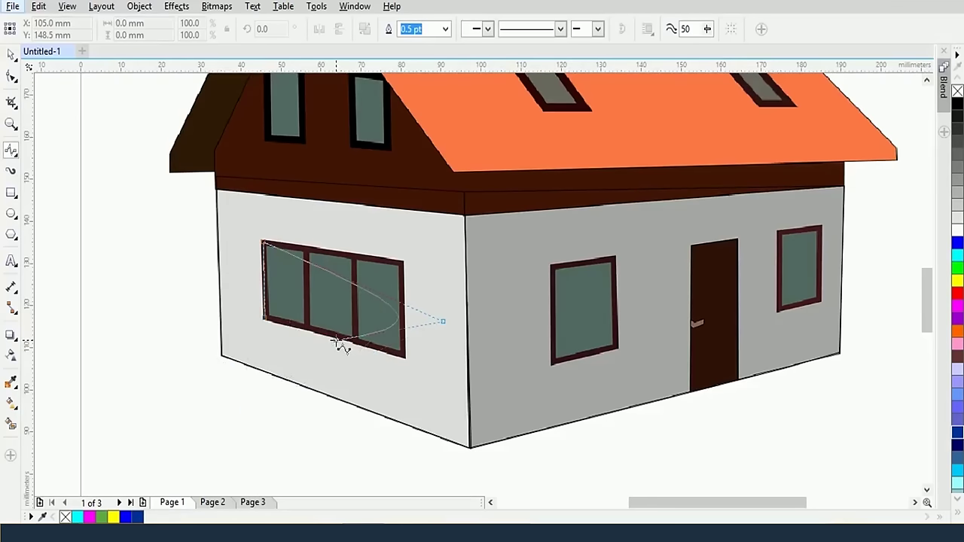
{"action": "key", "text": "BackSpace"}
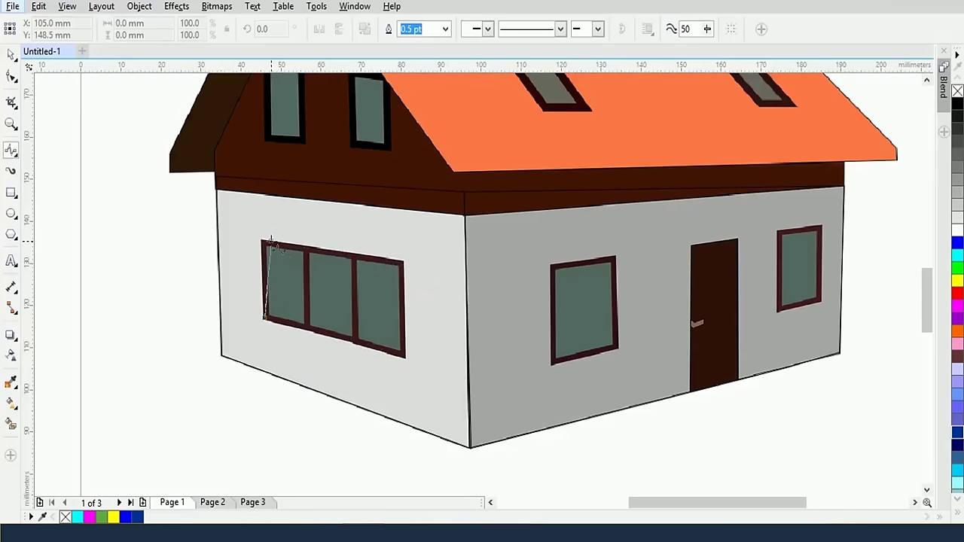
Close the B-spline through the window's top-left, top-right, bottom-right and bottom-left corners (35.895 × 28.222 mm)
{"action": "scroll", "coordinate": [271, 243], "scroll_direction": "up", "scroll_amount": 1}
{"action": "scroll", "coordinate": [271, 243], "scroll_direction": "up", "scroll_amount": 1}
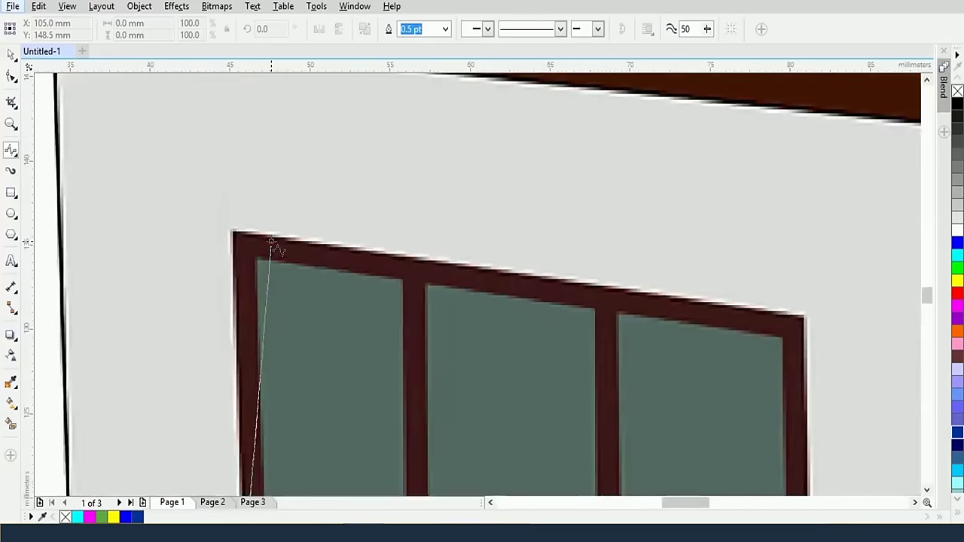
{"action": "scroll", "coordinate": [271, 242], "scroll_direction": "down", "scroll_amount": 1}
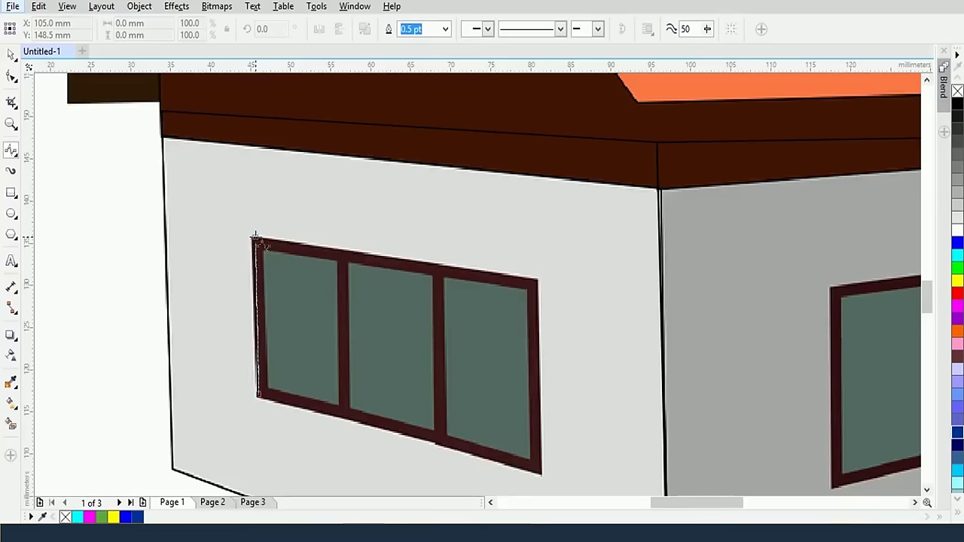
{"action": "left_click", "coordinate": [256, 240]}
{"action": "left_click", "coordinate": [254, 237]}
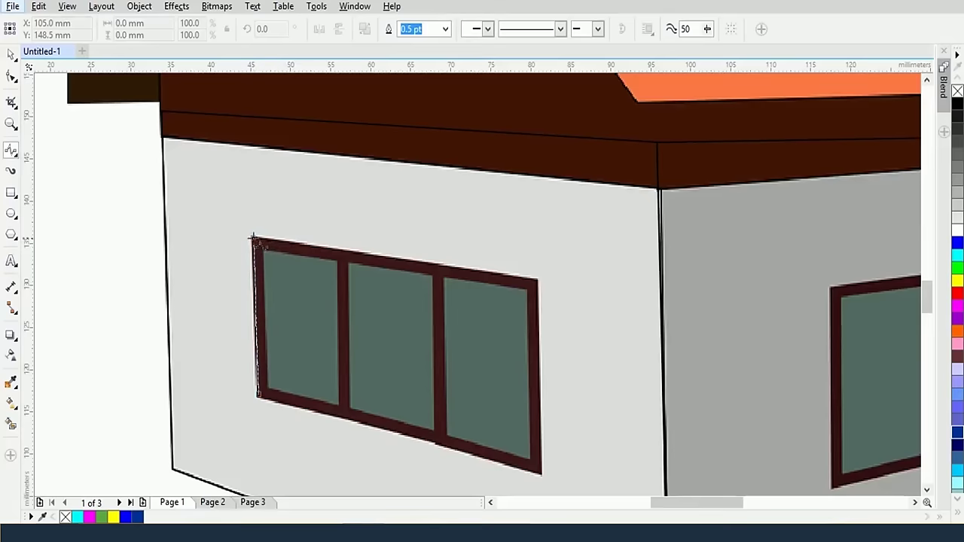
{"action": "left_click", "coordinate": [538, 280]}
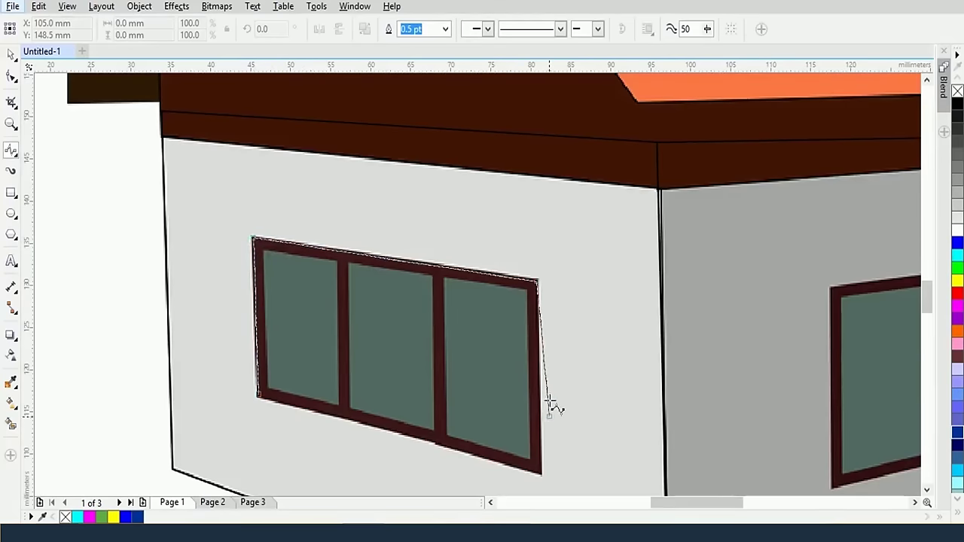
{"action": "left_click", "coordinate": [541, 476]}
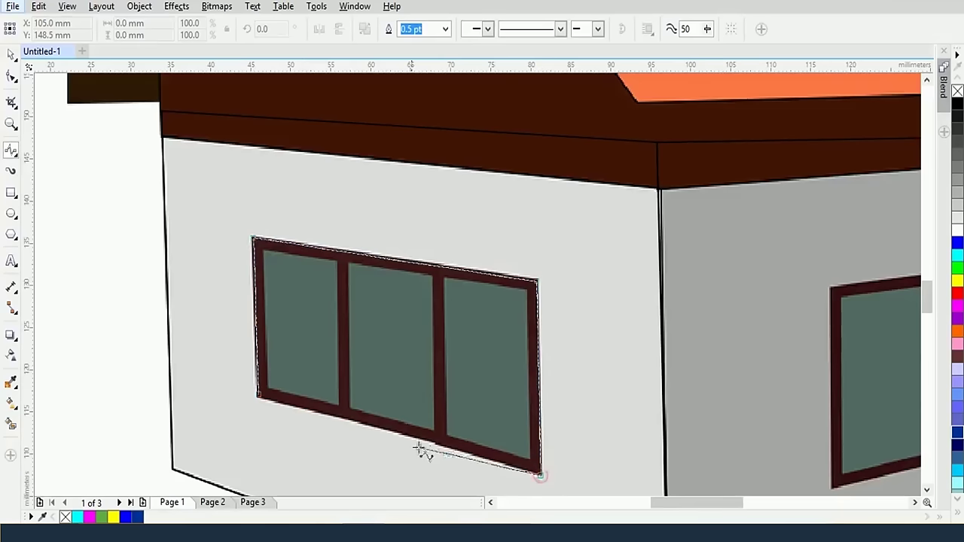
{"action": "double_click", "coordinate": [260, 398]}
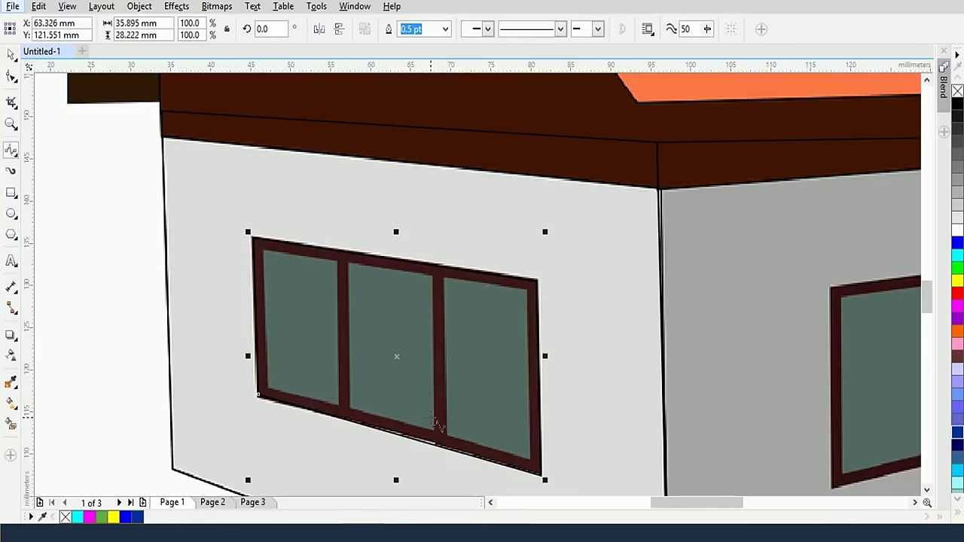
{"action": "key", "text": "Escape"}
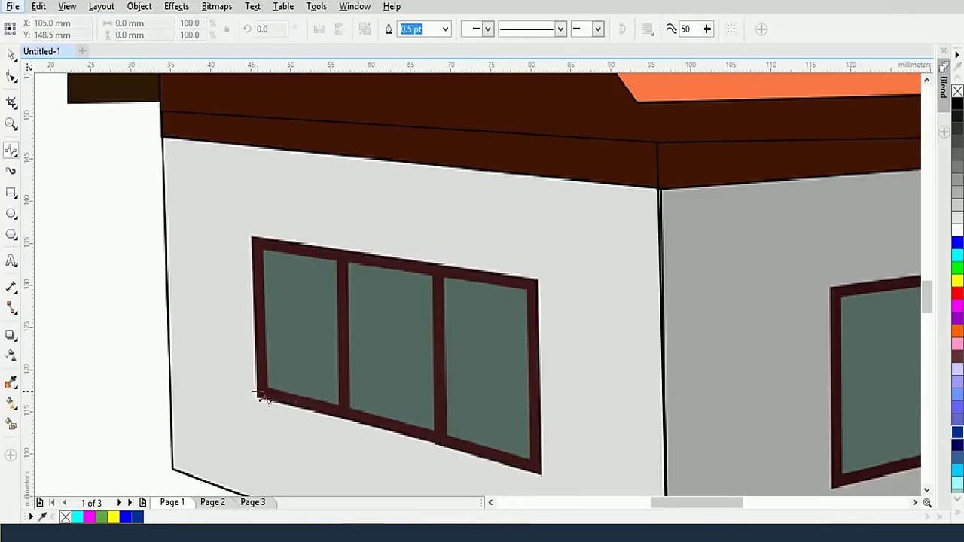
Trace strokes up the window frame's left edge and along its top and right side
{"action": "left_click", "coordinate": [256, 397]}
{"action": "mouse_move", "coordinate": [257, 397]}
{"action": "left_mouse_down"}
{"action": "mouse_move", "coordinate": [252, 238]}
{"action": "mouse_move", "coordinate": [352, 245]}
{"action": "mouse_move", "coordinate": [342, 252]}
{"action": "mouse_move", "coordinate": [344, 421]}
{"action": "mouse_move", "coordinate": [272, 417]}
{"action": "mouse_move", "coordinate": [256, 400]}
{"action": "left_mouse_up"}
{"action": "mouse_move", "coordinate": [342, 249]}
{"action": "left_mouse_down"}
{"action": "mouse_move", "coordinate": [433, 264]}
{"action": "mouse_move", "coordinate": [543, 482]}
{"action": "mouse_move", "coordinate": [436, 265]}
{"action": "left_mouse_up"}
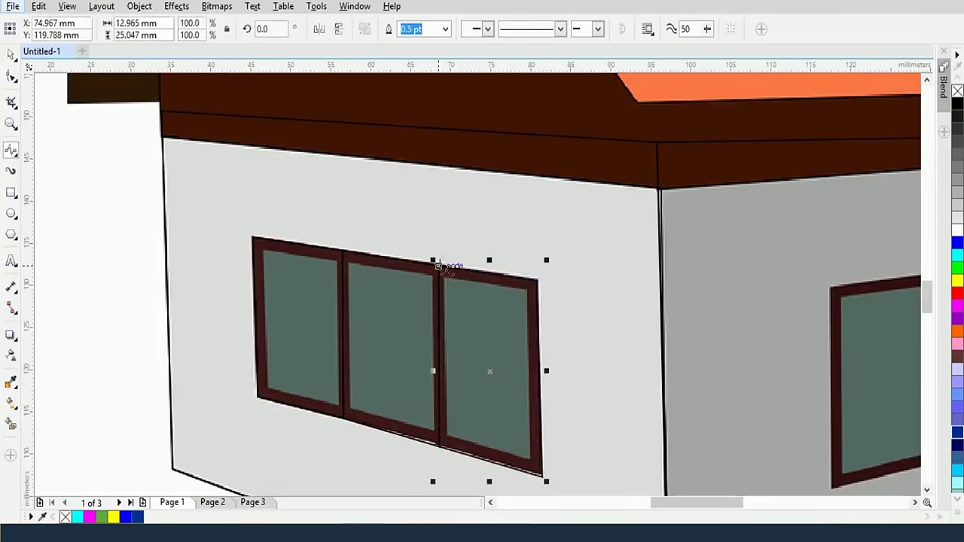
Zoom out and pan the view to the front wall with the door
{"action": "scroll", "coordinate": [436, 265], "scroll_direction": "down", "scroll_amount": 2}
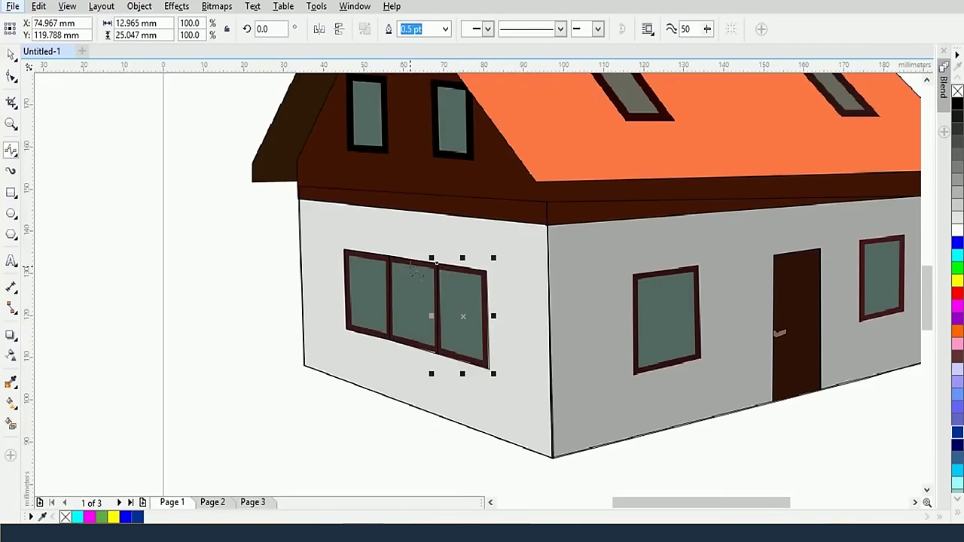
{"action": "left_click", "coordinate": [11, 55]}
{"action": "left_click_drag", "start_coordinate": [767, 289], "coordinate": [434, 302]}
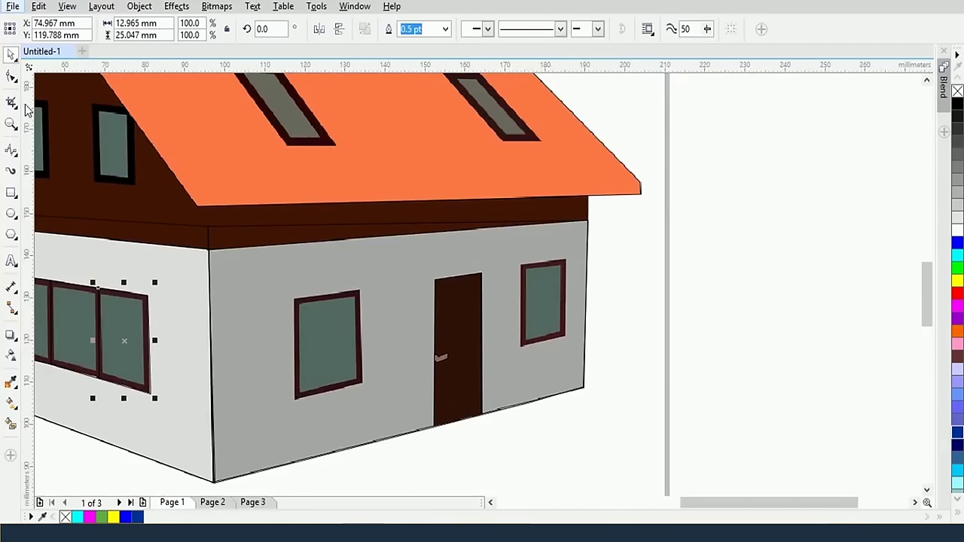
Outline the front wall's left window with the Pen tool, from bottom-left to top-right corner
{"action": "left_click", "coordinate": [9, 151]}
{"action": "left_click", "coordinate": [51, 199]}
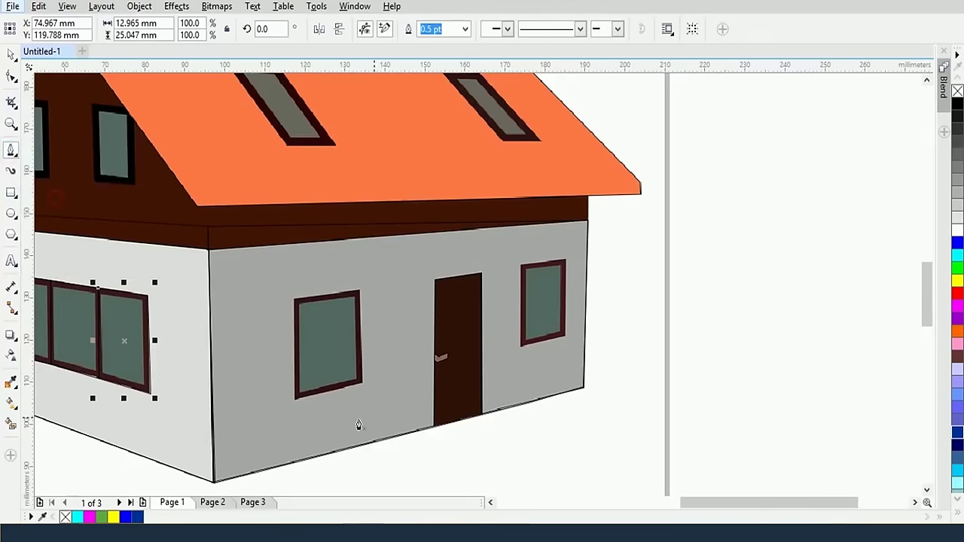
{"action": "left_click", "coordinate": [294, 401]}
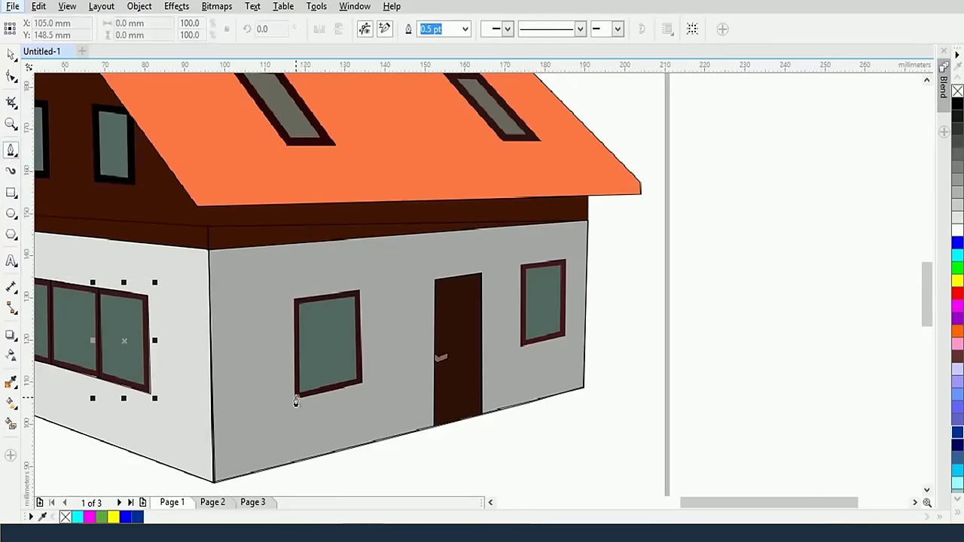
{"action": "left_click", "coordinate": [295, 295]}
{"action": "double_click", "coordinate": [359, 298]}
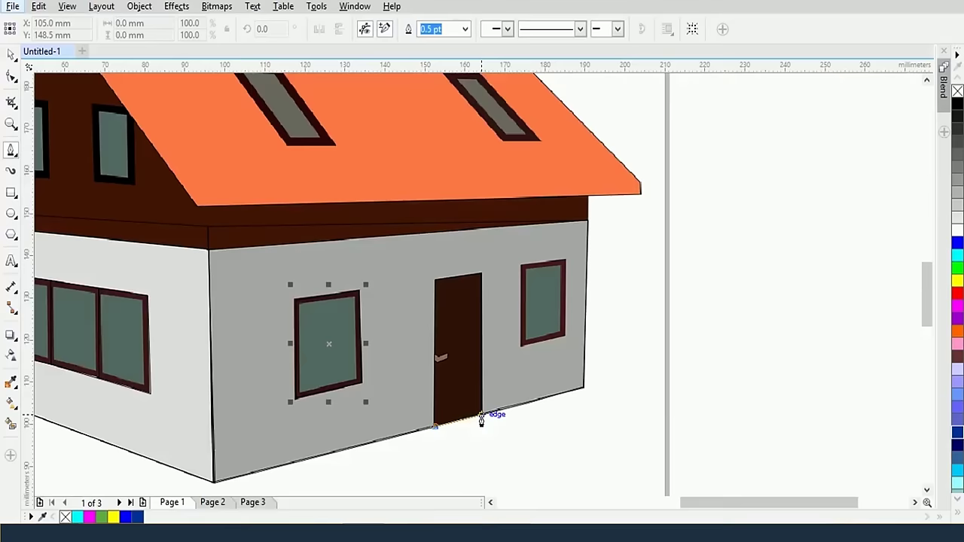
Trace a closed outline around the door's four corners (12.372 × 36.587 mm)
{"action": "left_click", "coordinate": [481, 420]}
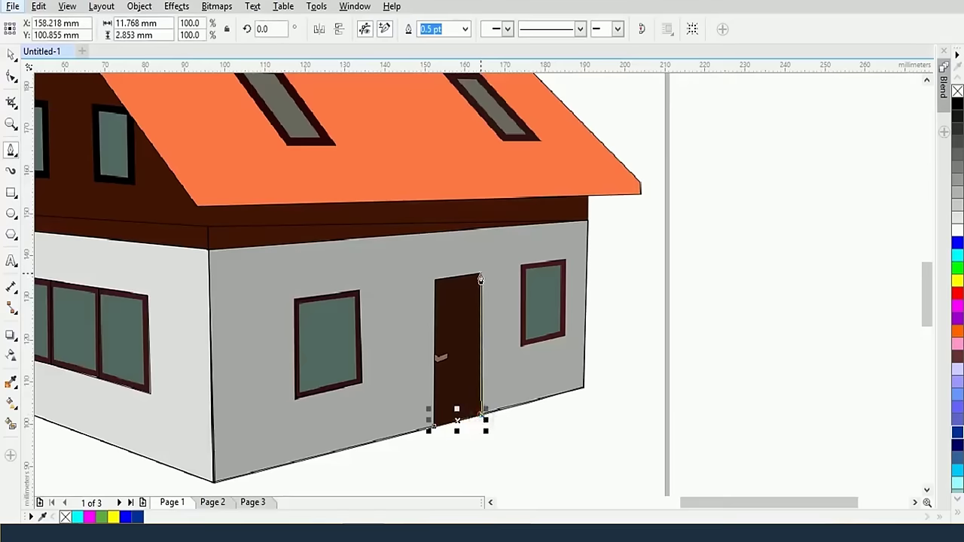
{"action": "left_click", "coordinate": [483, 276]}
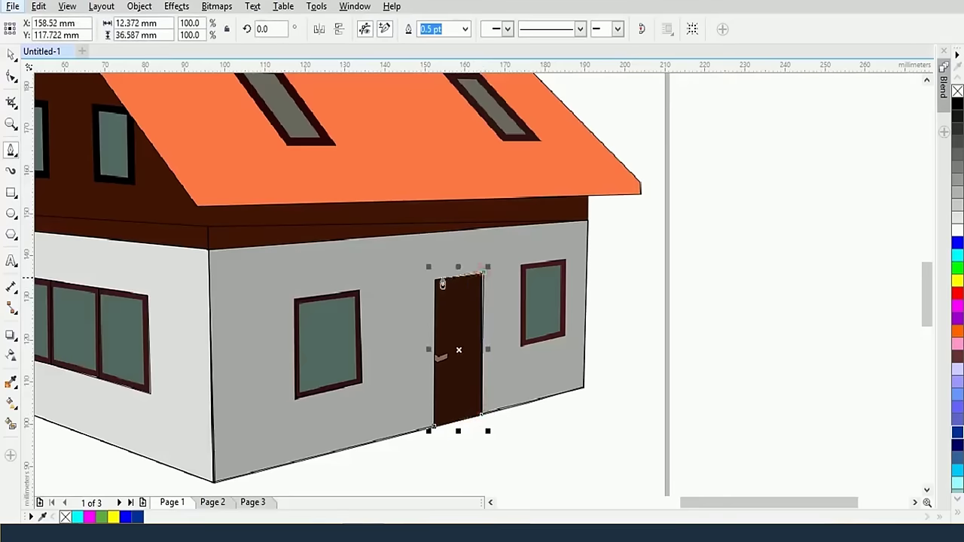
{"action": "left_click", "coordinate": [435, 282]}
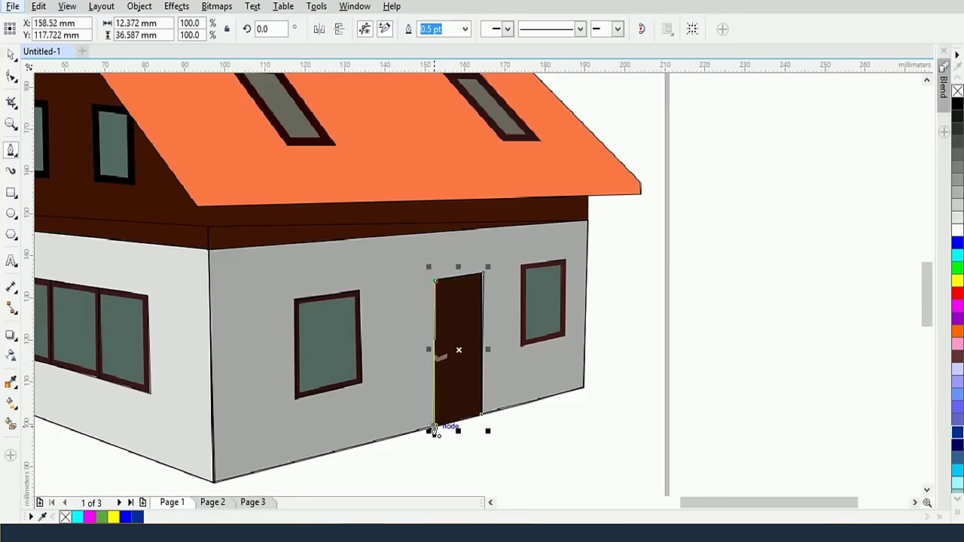
{"action": "left_click", "coordinate": [434, 428]}
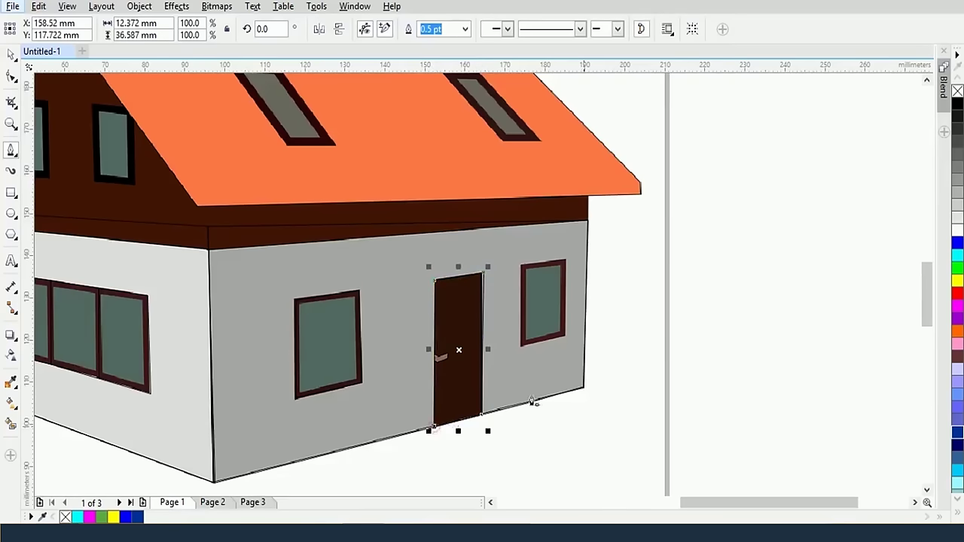
Select the window right of the door and pan the view to the house's left gable
{"action": "left_click", "coordinate": [521, 274]}
{"action": "scroll", "coordinate": [430, 334], "scroll_direction": "down", "scroll_amount": 2}
{"action": "scroll", "coordinate": [581, 340], "scroll_direction": "up", "scroll_amount": 3}
{"action": "left_click_drag", "start_coordinate": [580, 340], "coordinate": [542, 370]}
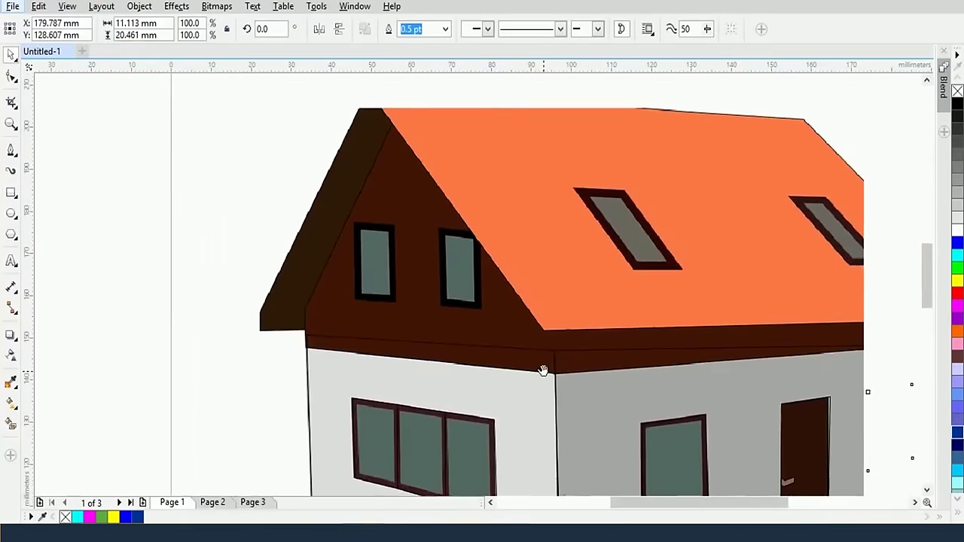
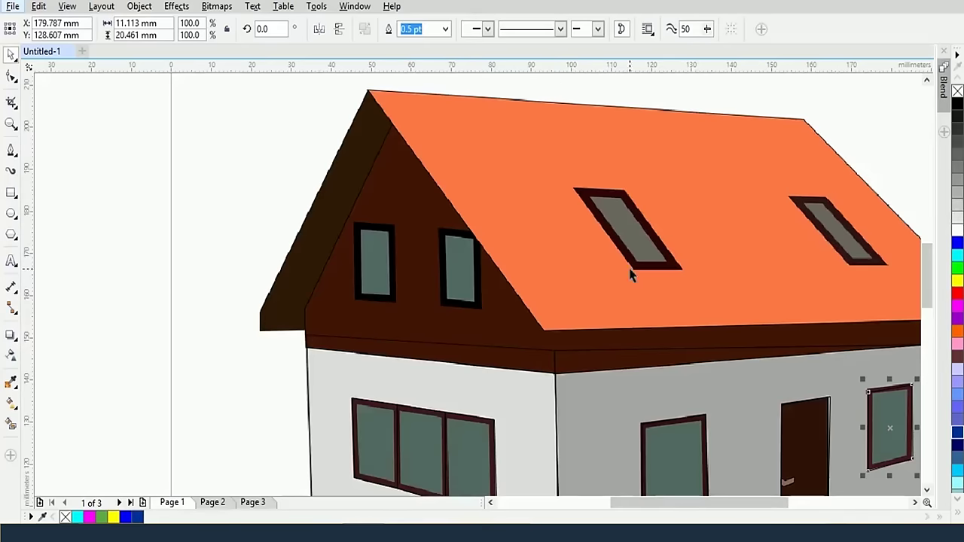
Trace thin Pen-tool lines along the house's eave and its left eave corner
{"action": "scroll", "coordinate": [631, 275], "scroll_direction": "down", "scroll_amount": 2}
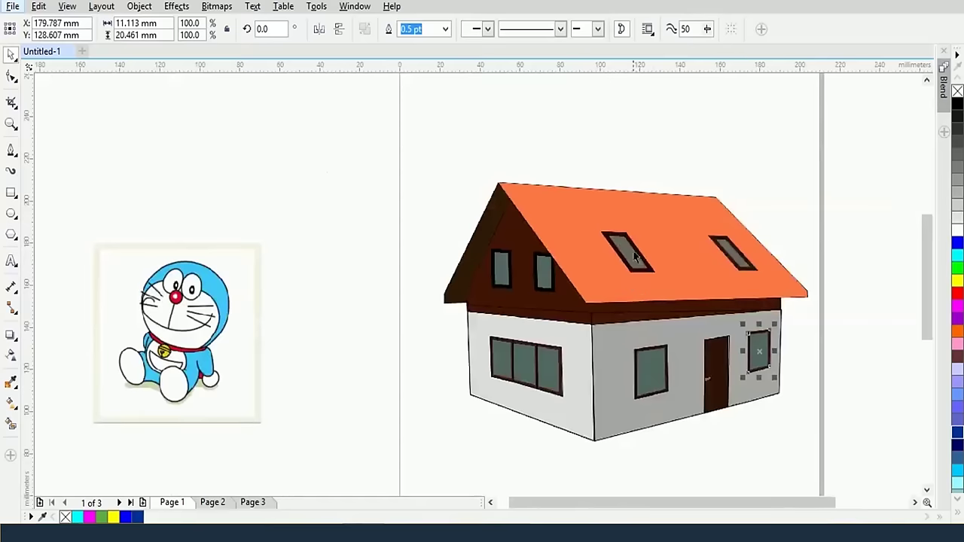
{"action": "left_click", "coordinate": [11, 150]}
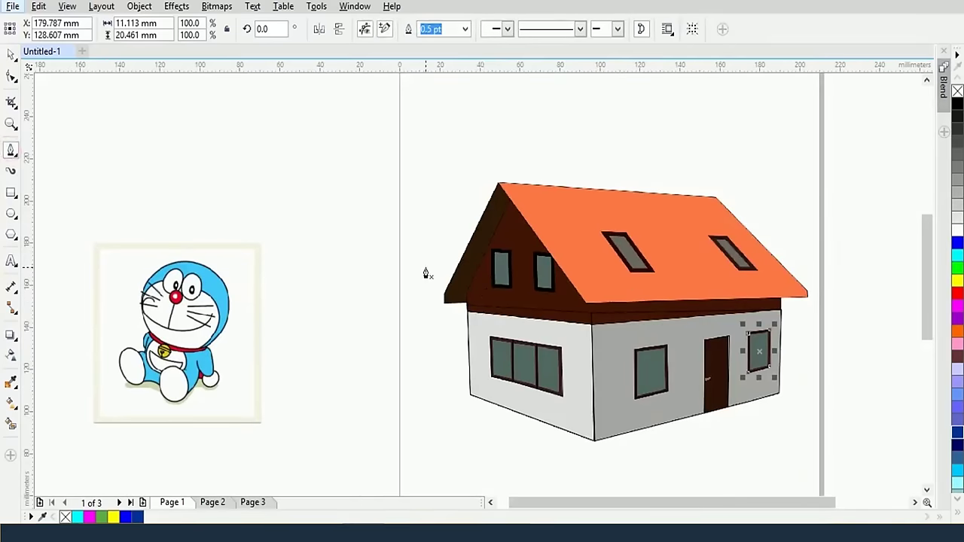
{"action": "left_click", "coordinate": [507, 307]}
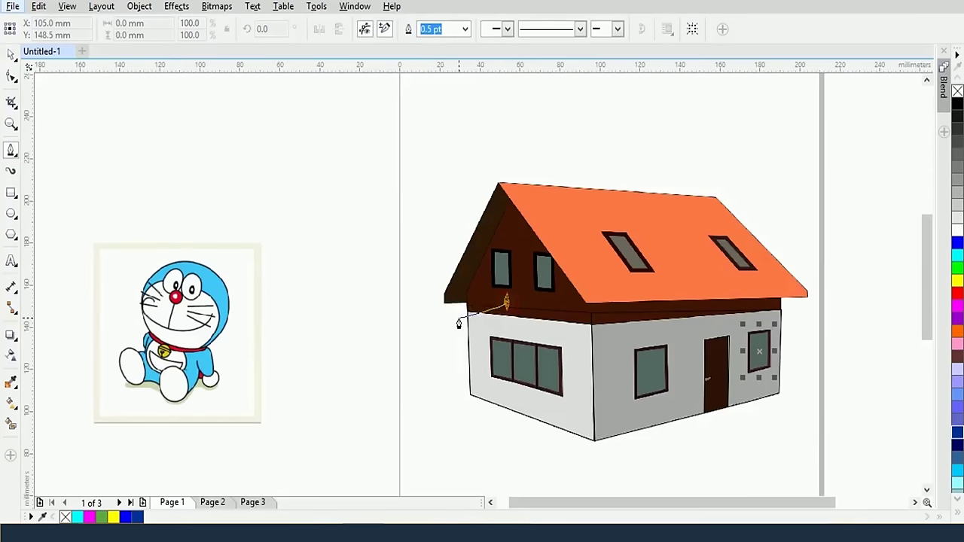
{"action": "double_click", "coordinate": [441, 309]}
{"action": "left_click", "coordinate": [443, 313]}
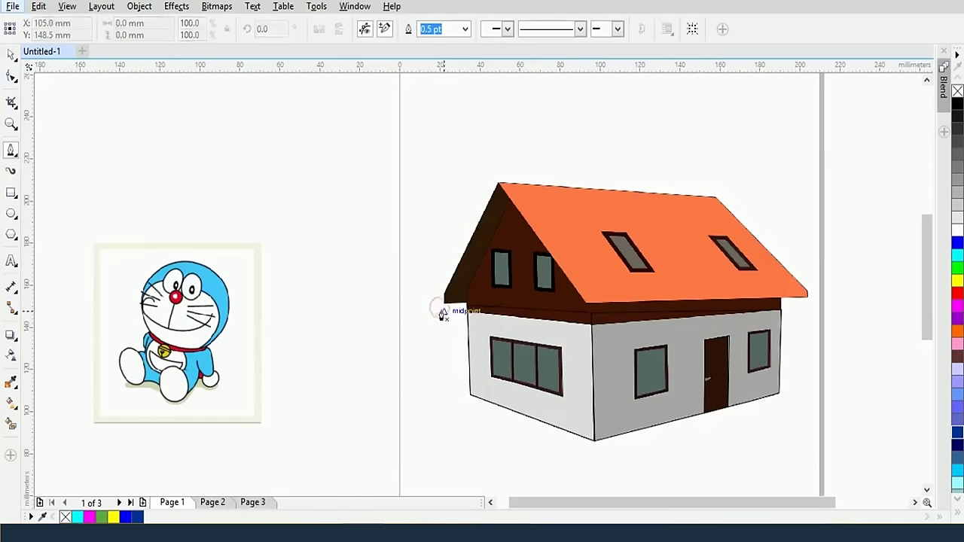
{"action": "left_click", "coordinate": [507, 298]}
{"action": "double_click", "coordinate": [467, 305]}
{"action": "key", "text": "Escape"}
{"action": "scroll", "coordinate": [481, 310], "scroll_direction": "up", "scroll_amount": 3}
{"action": "left_click", "coordinate": [483, 369]}
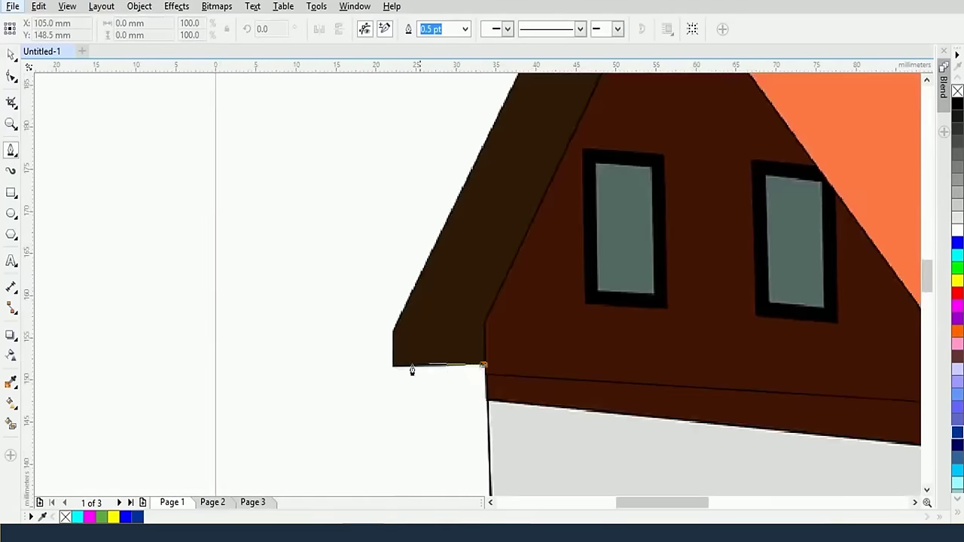
{"action": "double_click", "coordinate": [372, 369]}
{"action": "scroll", "coordinate": [444, 320], "scroll_direction": "down", "scroll_amount": 3}
Trace the left gable and roof edge path from the eave corner up to the roof peak
{"action": "left_click", "coordinate": [442, 322]}
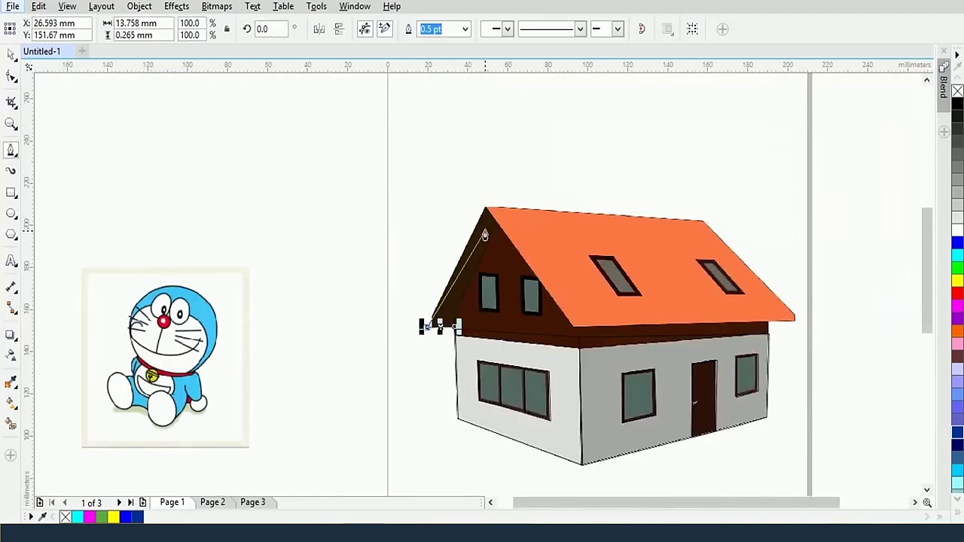
{"action": "left_click", "coordinate": [486, 209]}
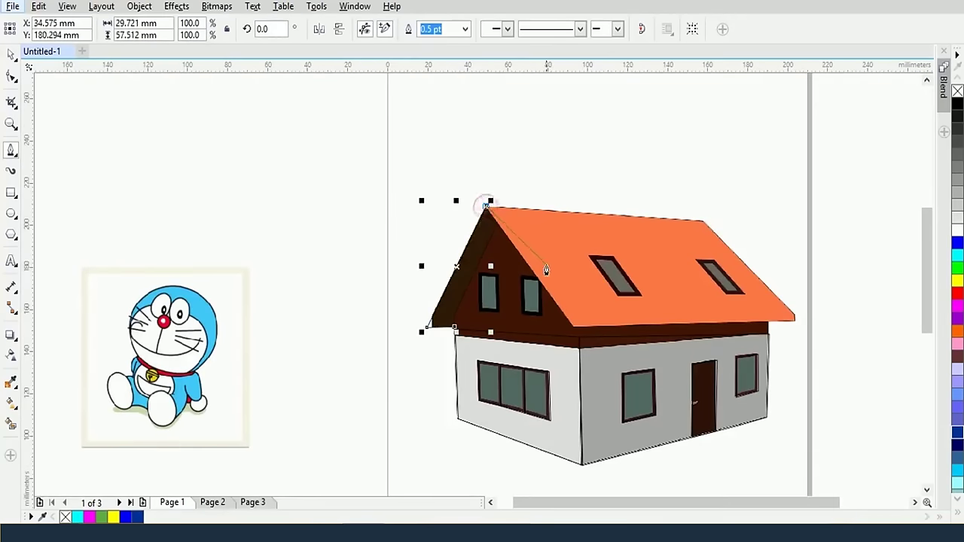
{"action": "left_click", "coordinate": [558, 270]}
{"action": "left_click", "coordinate": [455, 328]}
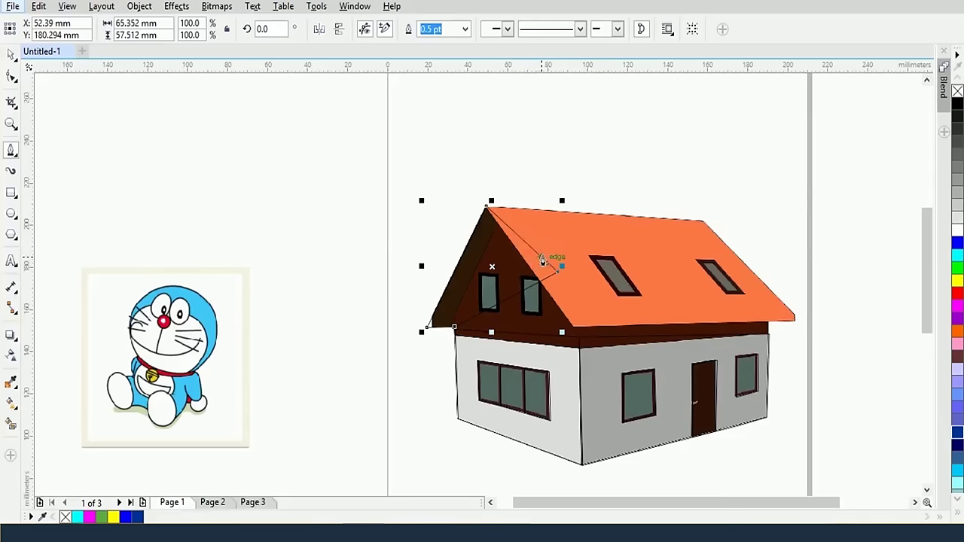
{"action": "left_click", "coordinate": [491, 208]}
{"action": "scroll", "coordinate": [574, 305], "scroll_direction": "up", "scroll_amount": 2}
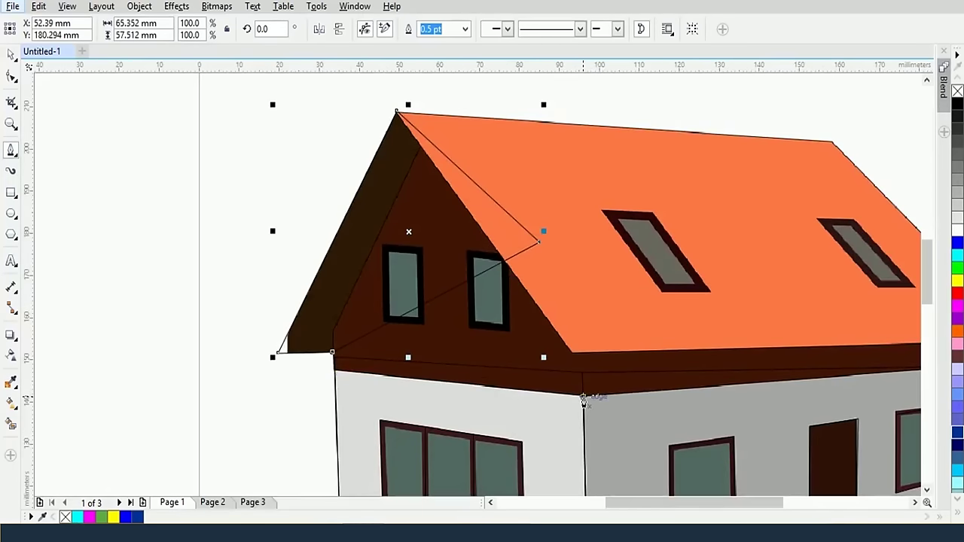
Trace the wall outline from the building corner along the wall's bottom edge
{"action": "left_click", "coordinate": [583, 397]}
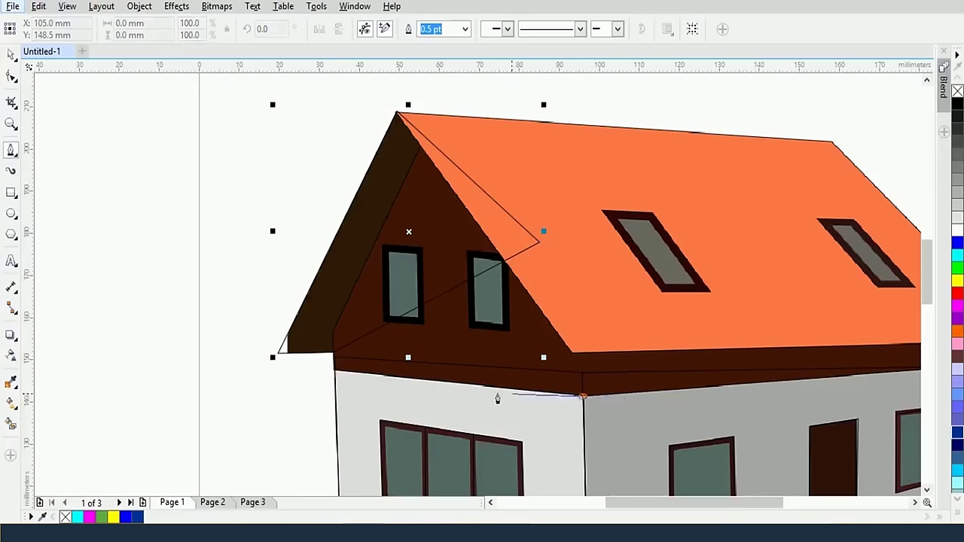
{"action": "left_click", "coordinate": [332, 374]}
{"action": "left_click", "coordinate": [409, 155]}
{"action": "scroll", "coordinate": [660, 316], "scroll_direction": "up", "scroll_amount": 2}
{"action": "left_click", "coordinate": [804, 418]}
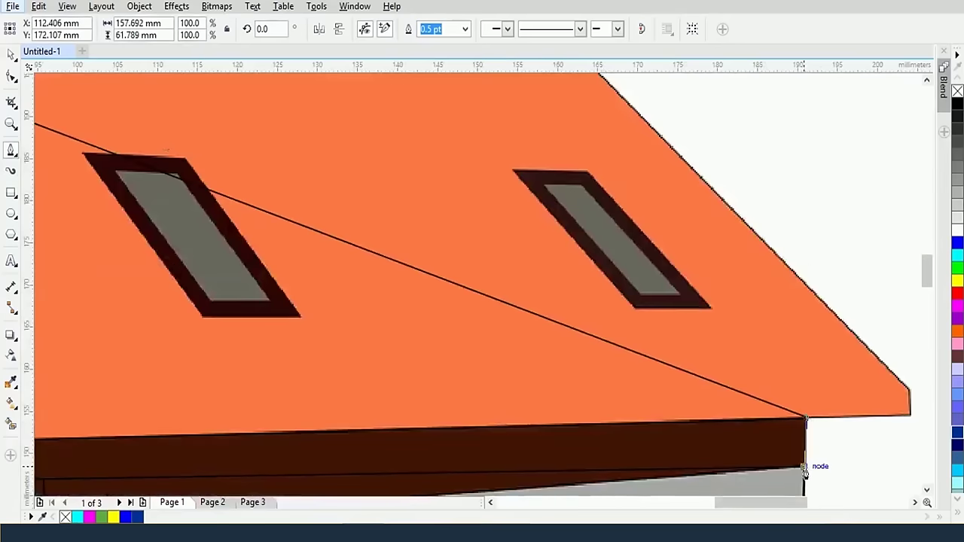
{"action": "left_click", "coordinate": [804, 468]}
{"action": "scroll", "coordinate": [804, 469], "scroll_direction": "down", "scroll_amount": 2}
{"action": "left_click", "coordinate": [420, 494]}
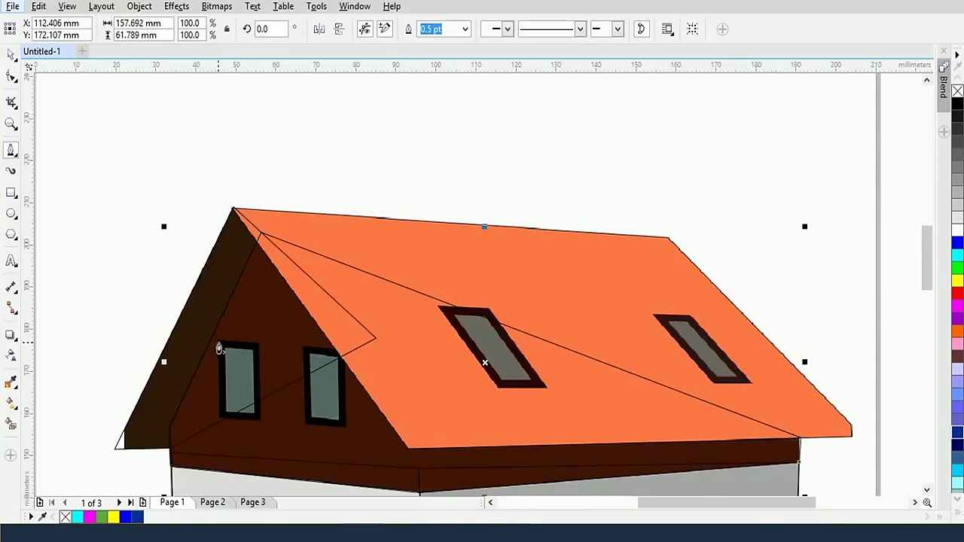
Outline the two gable windows
{"action": "left_click", "coordinate": [217, 344]}
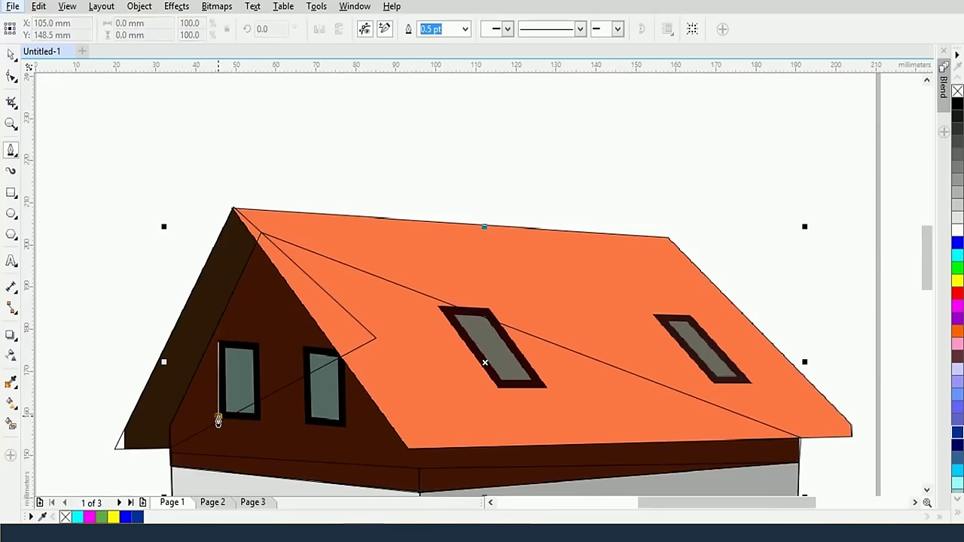
{"action": "left_click", "coordinate": [217, 420]}
{"action": "double_click", "coordinate": [260, 422]}
{"action": "left_click", "coordinate": [304, 422]}
{"action": "left_click", "coordinate": [303, 344]}
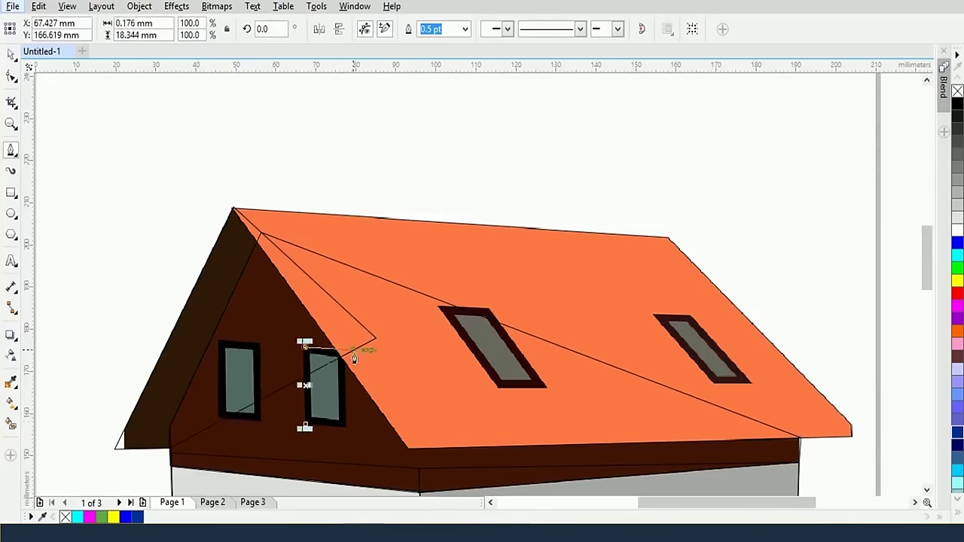
{"action": "left_click", "coordinate": [343, 348]}
{"action": "scroll", "coordinate": [345, 429], "scroll_direction": "up", "scroll_amount": 2}
{"action": "left_click", "coordinate": [263, 415]}
{"action": "scroll", "coordinate": [301, 391], "scroll_direction": "down", "scroll_amount": 3}
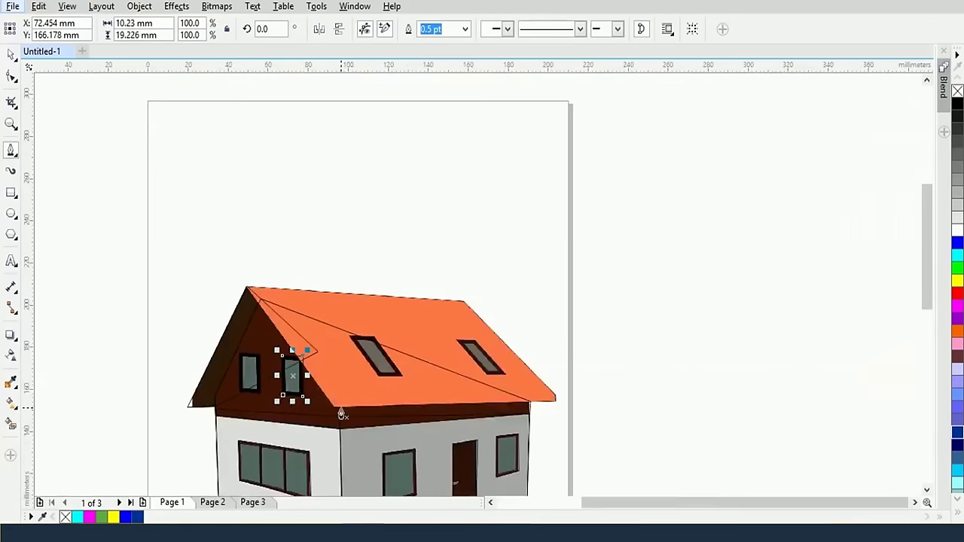
{"action": "scroll", "coordinate": [340, 413], "scroll_direction": "up", "scroll_amount": 2}
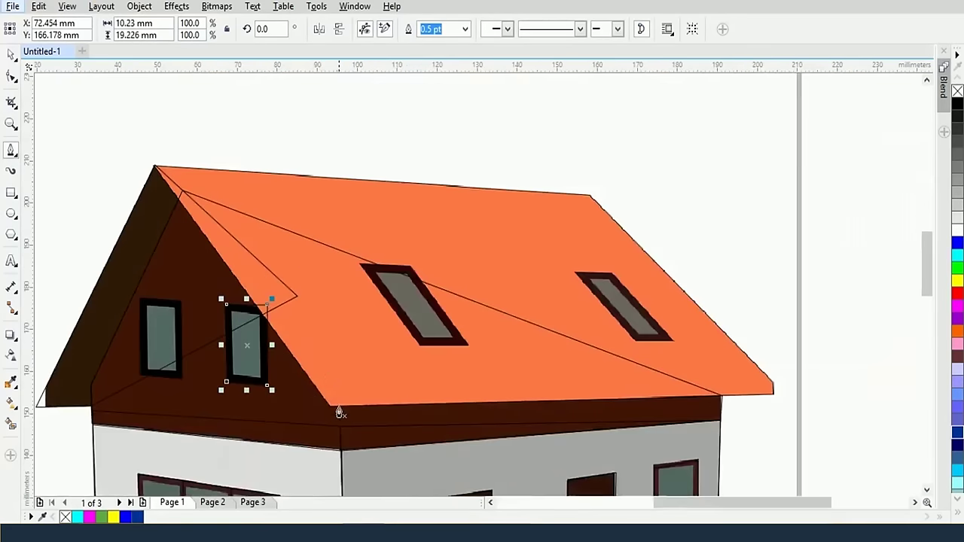
Trace the whole roof outline as a closed path from the peak around its corners
{"action": "left_click", "coordinate": [154, 166]}
{"action": "left_click", "coordinate": [330, 410]}
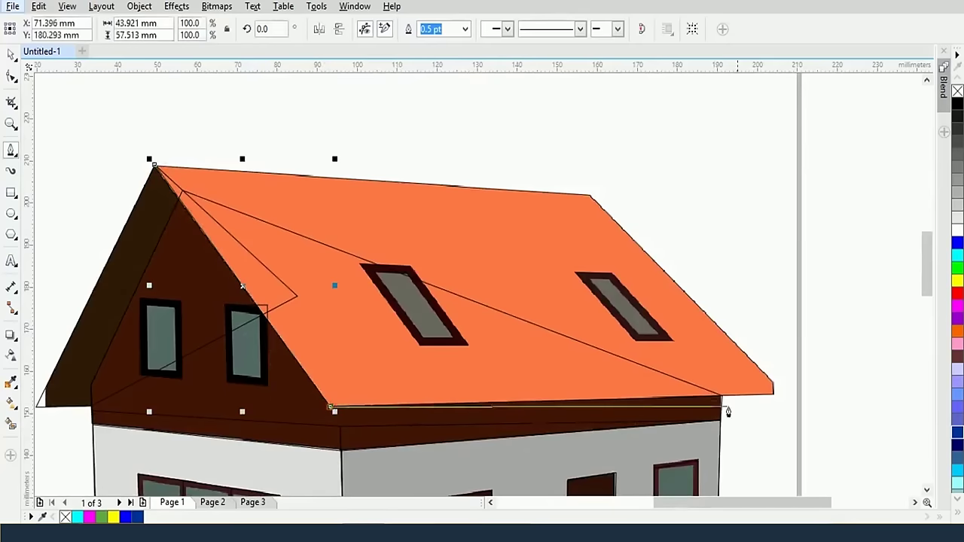
{"action": "left_click", "coordinate": [784, 396]}
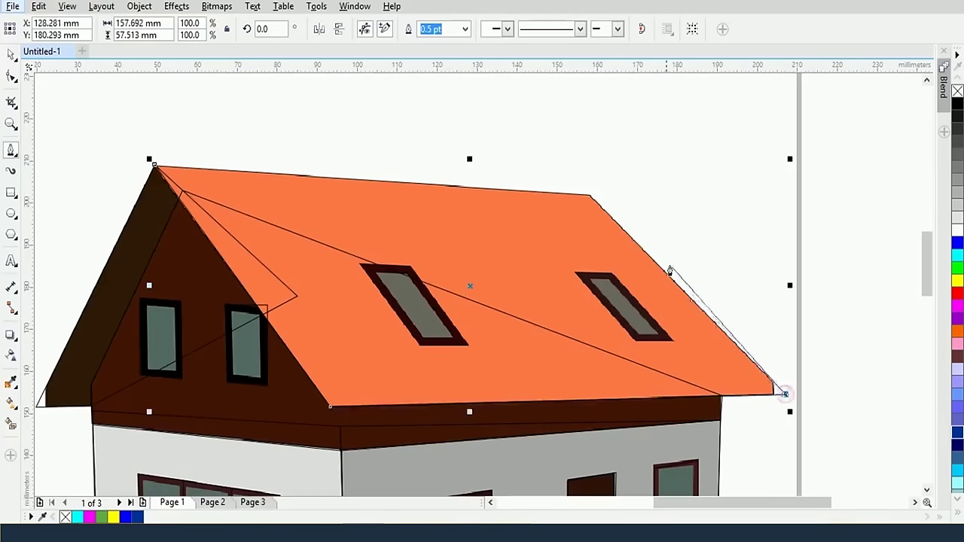
{"action": "left_click", "coordinate": [587, 195]}
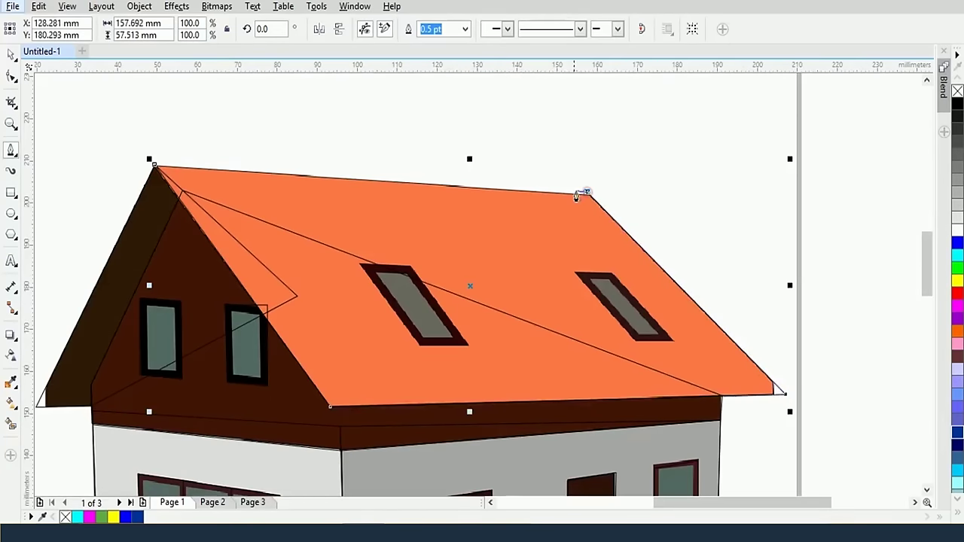
{"action": "left_click", "coordinate": [154, 168]}
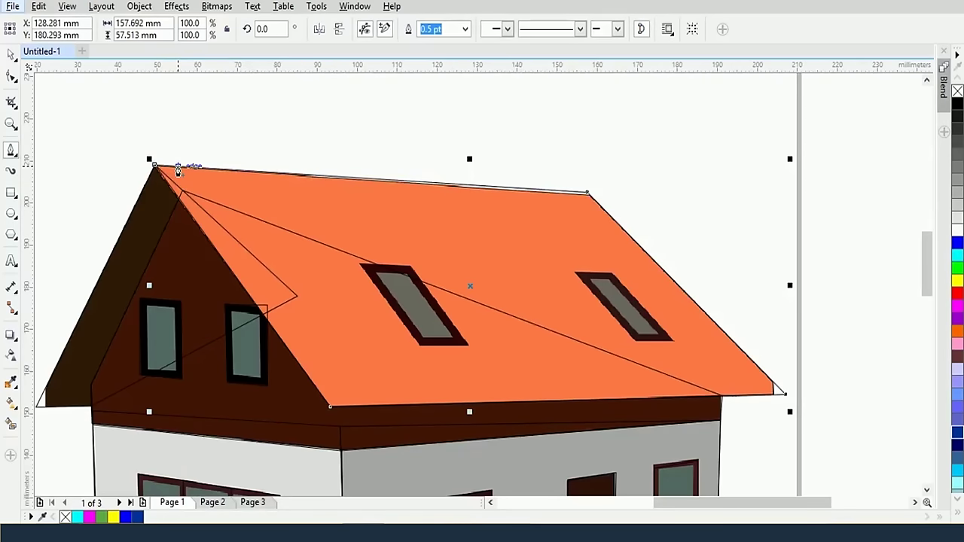
{"action": "left_click", "coordinate": [187, 195]}
Outline the roof window and return to the Pick tool
{"action": "left_click", "coordinate": [360, 270]}
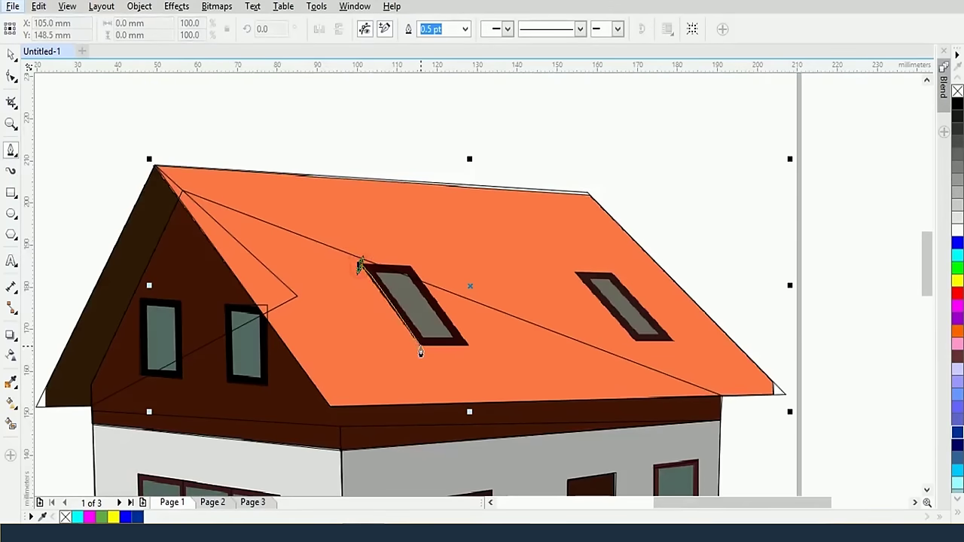
{"action": "left_click", "coordinate": [420, 349]}
{"action": "scroll", "coordinate": [424, 226], "scroll_direction": "down", "scroll_amount": 4}
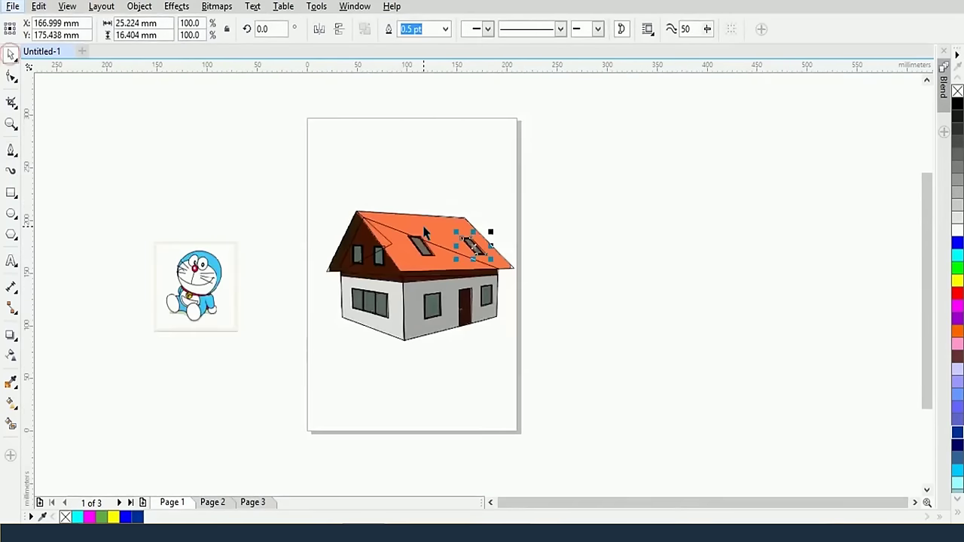
{"action": "key", "text": "space"}
Marquee-select all the traced house lines and drag them to the right of the page
{"action": "left_click", "coordinate": [291, 134]}
{"action": "left_click_drag", "start_coordinate": [293, 131], "coordinate": [566, 381]}
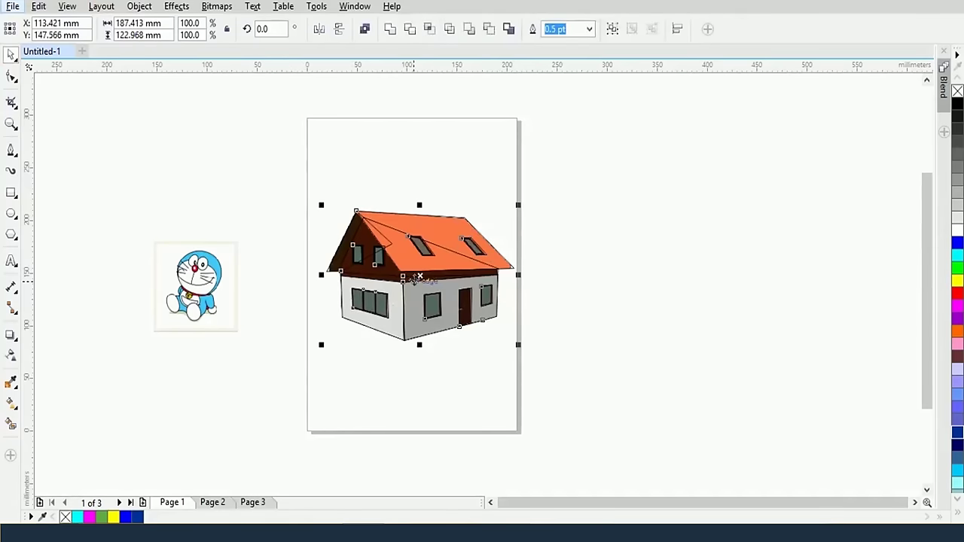
{"action": "left_click_drag", "start_coordinate": [444, 323], "coordinate": [631, 333]}
{"action": "left_click", "coordinate": [664, 417]}
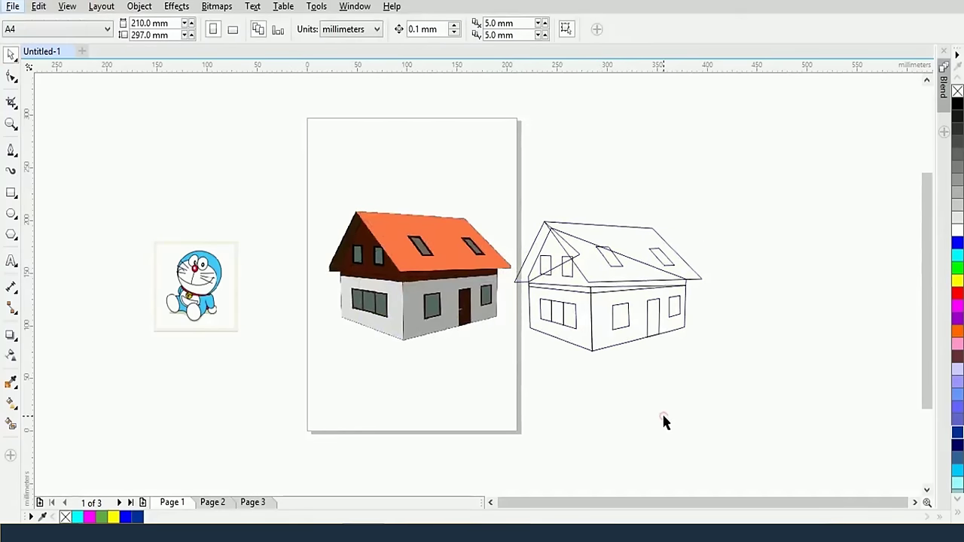
Bring both houses into view side by side and select the outline house's left wall
{"action": "scroll", "coordinate": [663, 419], "scroll_direction": "up", "scroll_amount": 2}
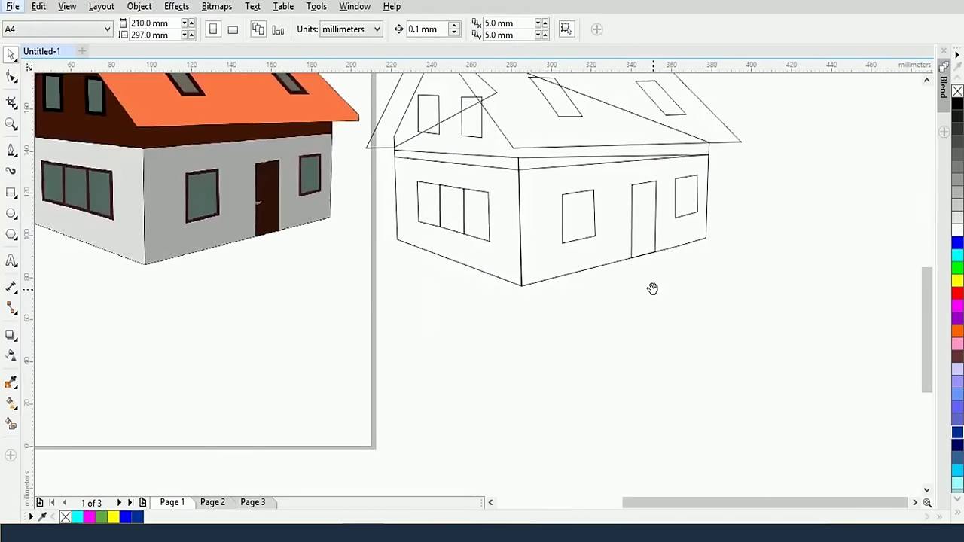
{"action": "left_click_drag", "start_coordinate": [652, 286], "coordinate": [704, 413]}
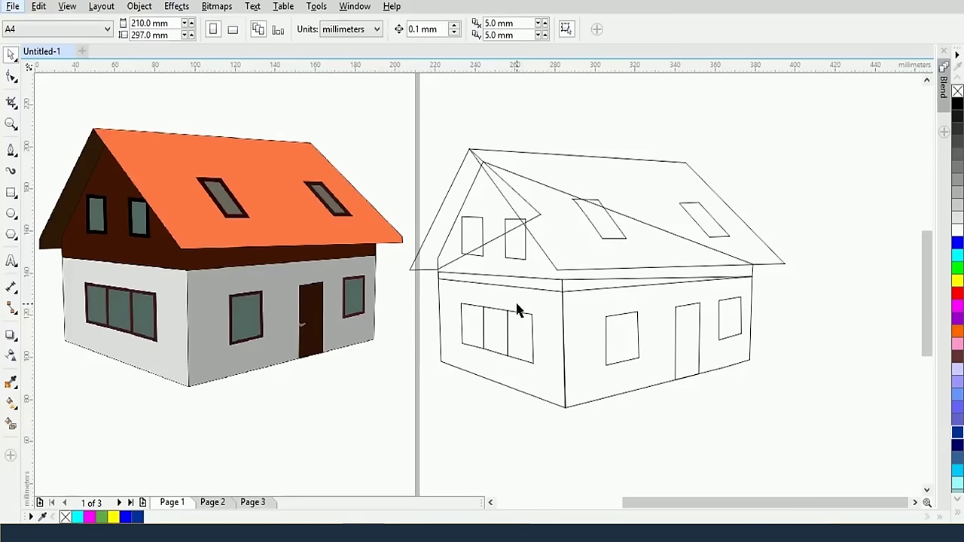
{"action": "left_click", "coordinate": [488, 384]}
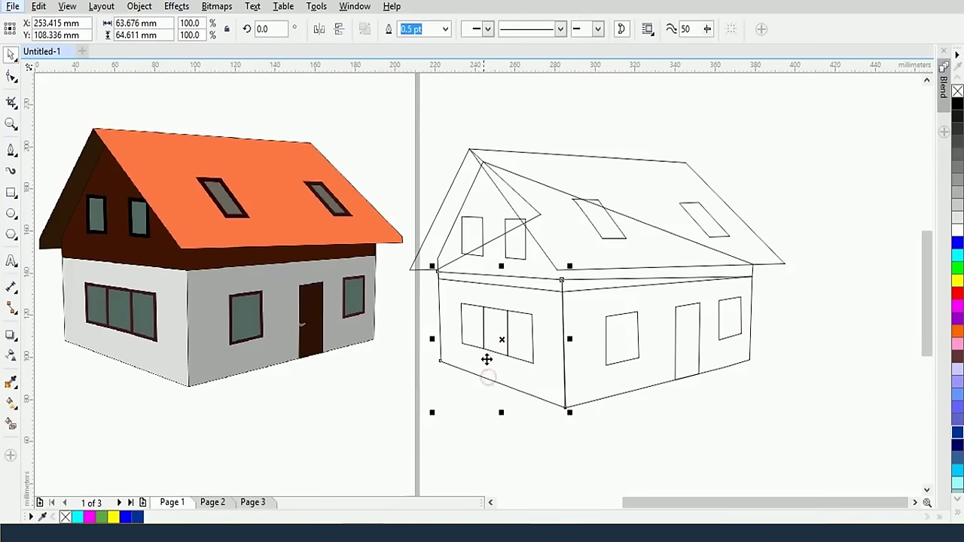
Eyedrop the coloured house's light grey #DEDEDE wall onto the outline's left wall, then sample the window grey-green
{"action": "left_click", "coordinate": [11, 382]}
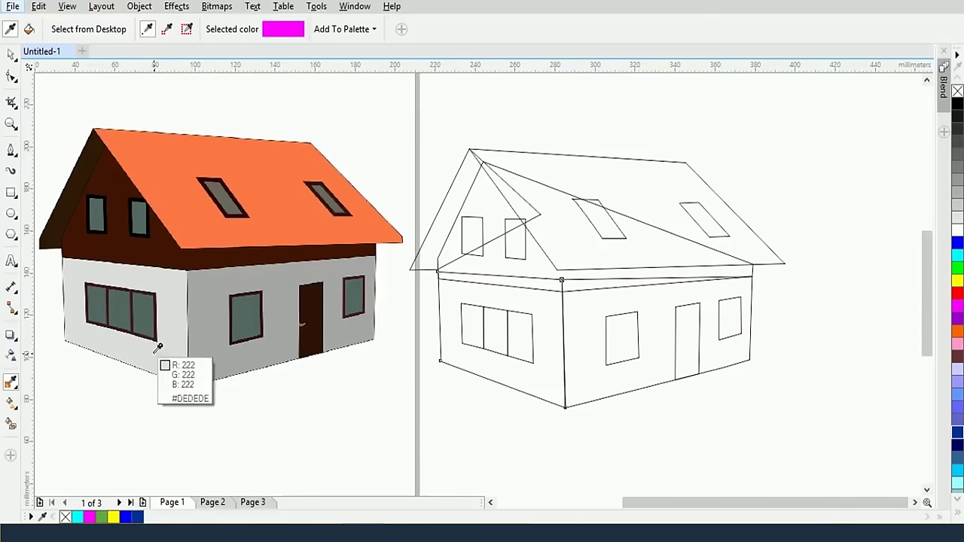
{"action": "left_click", "coordinate": [158, 347]}
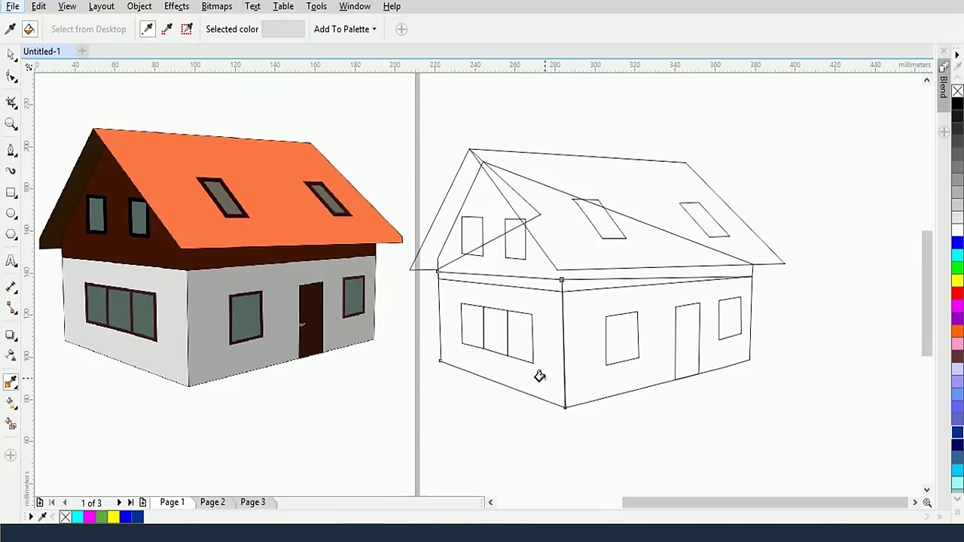
{"action": "left_click", "coordinate": [539, 375]}
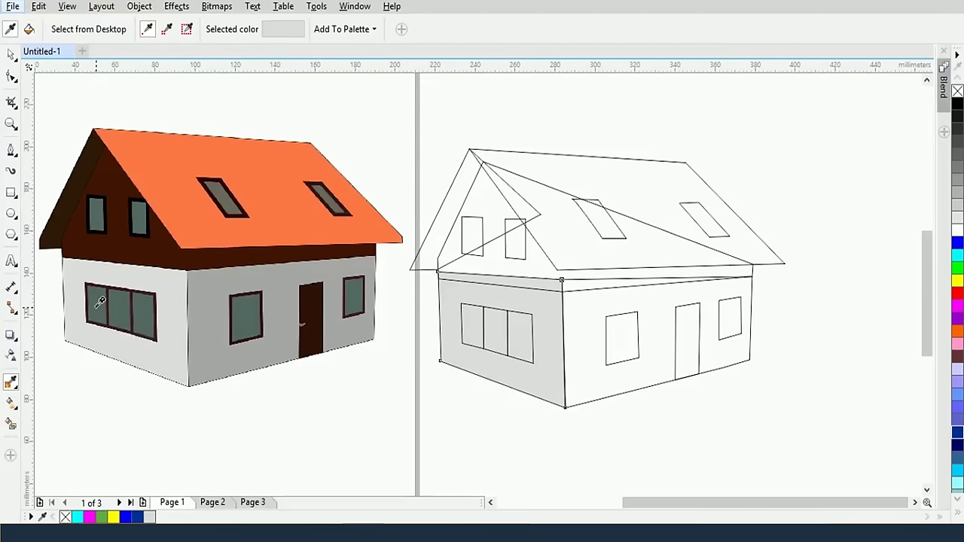
{"action": "left_click", "coordinate": [101, 301]}
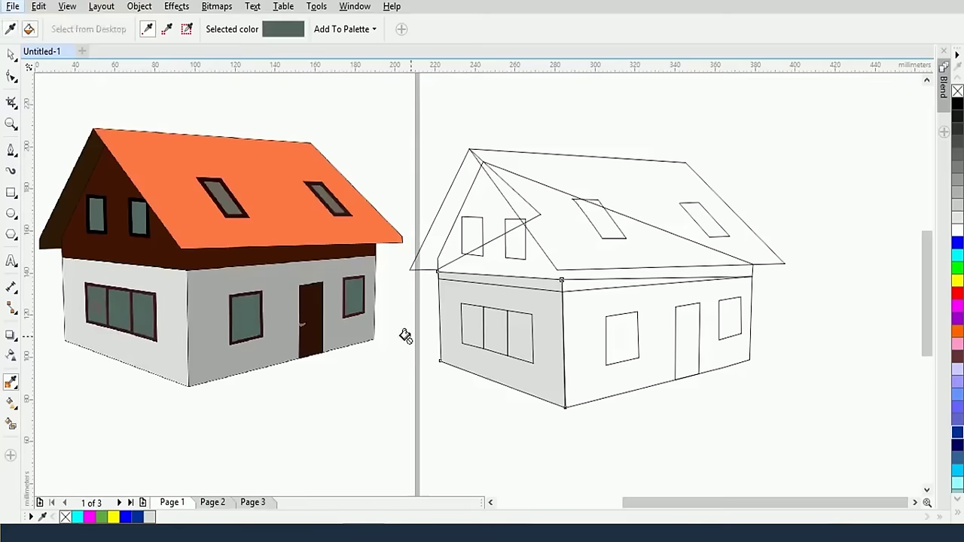
Fill the traced wall windows' panes with the sampled grey-green and grey
{"action": "left_click", "coordinate": [472, 325]}
{"action": "left_click", "coordinate": [491, 330]}
{"action": "left_click", "coordinate": [519, 336]}
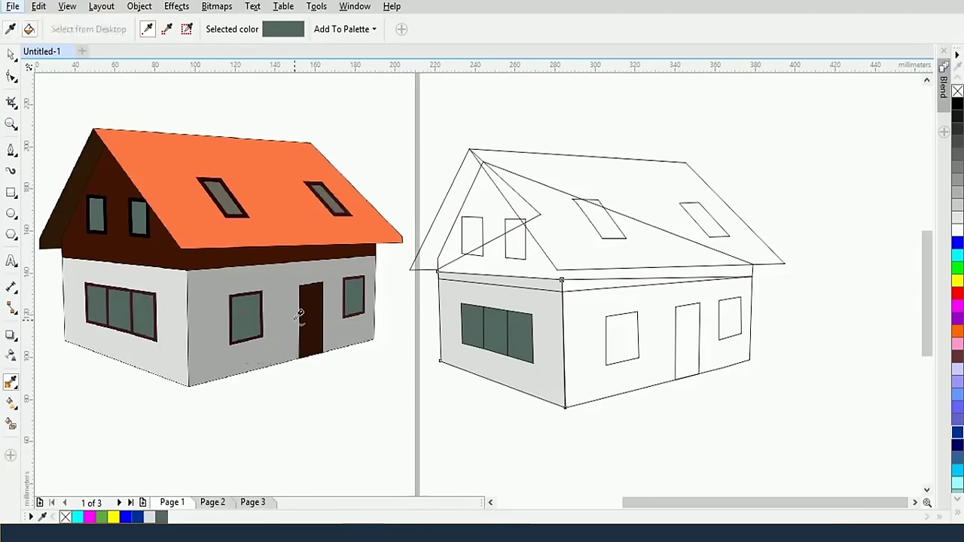
{"action": "left_click", "coordinate": [622, 335]}
{"action": "left_click", "coordinate": [353, 298]}
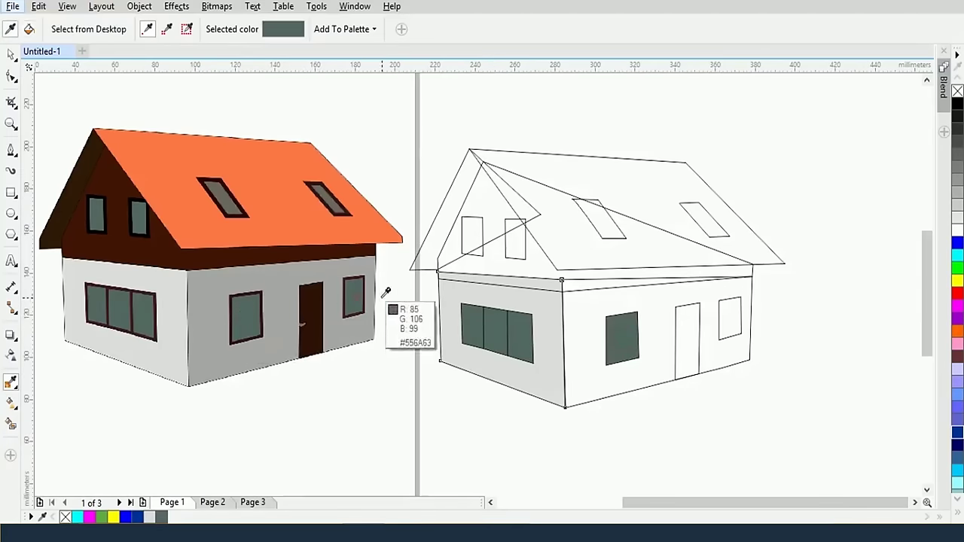
{"action": "left_click", "coordinate": [732, 312]}
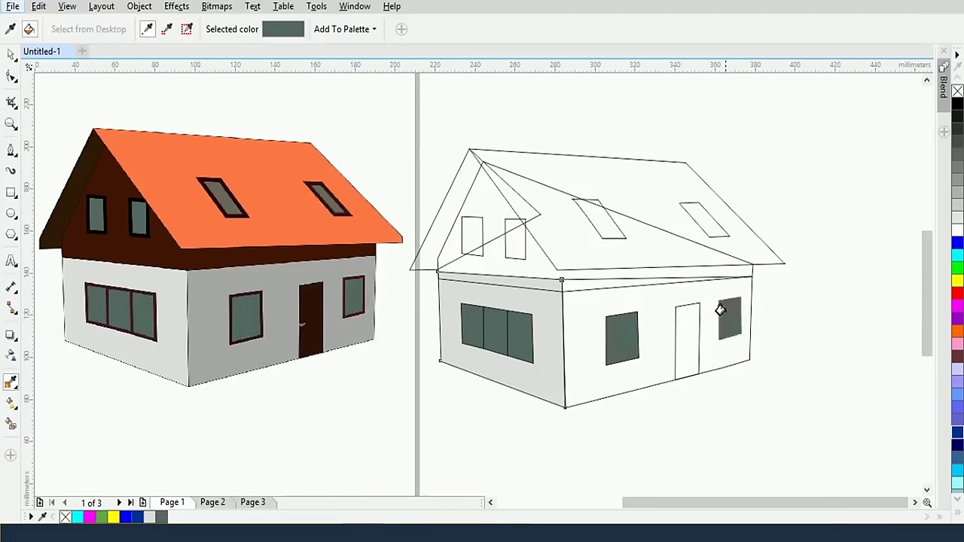
Fill the traced left and right skylights and both gable windows with their sampled greys
{"action": "left_click", "coordinate": [323, 193]}
{"action": "left_click", "coordinate": [692, 208]}
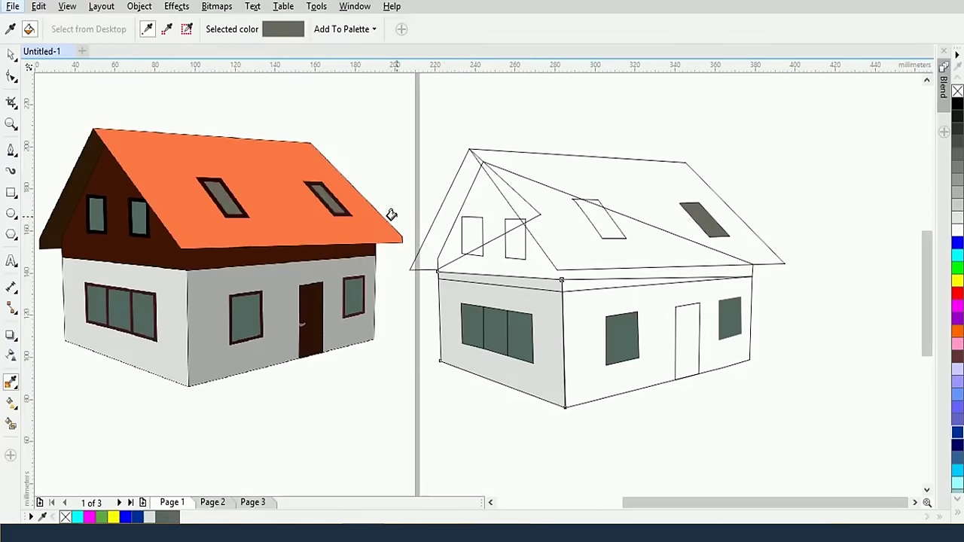
{"action": "left_click", "coordinate": [225, 201], "text": "shift"}
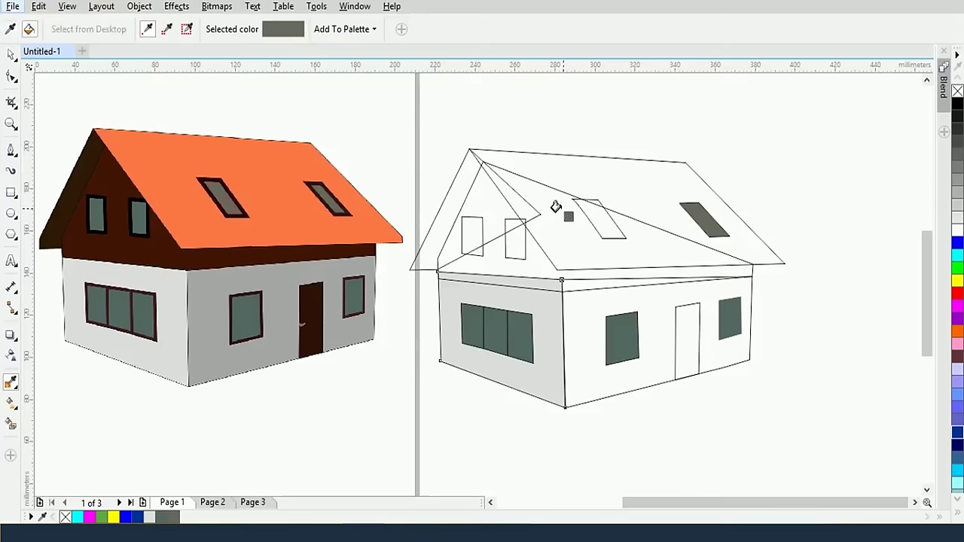
{"action": "left_click", "coordinate": [593, 211]}
{"action": "key", "text": "shift"}
{"action": "left_click", "coordinate": [140, 217]}
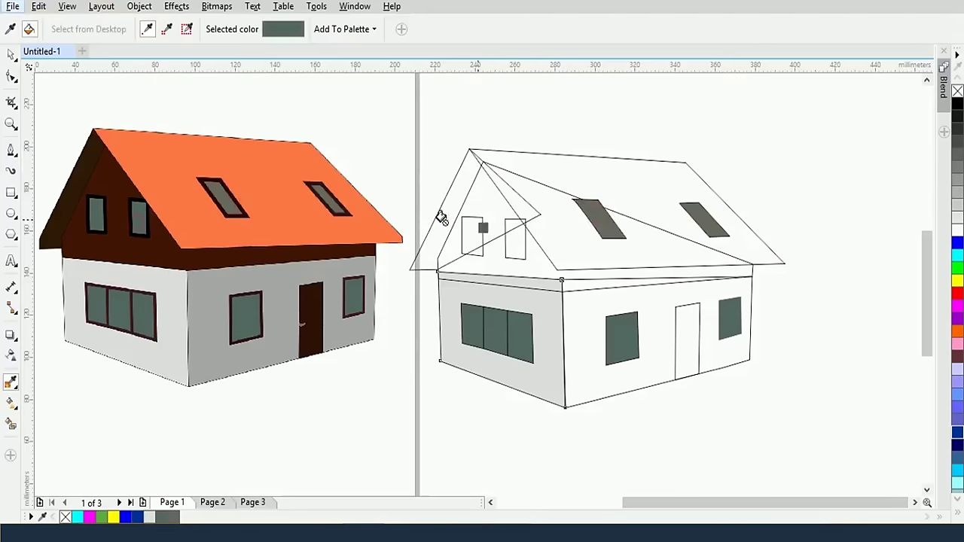
{"action": "left_click", "coordinate": [512, 235]}
{"action": "key", "text": "shift"}
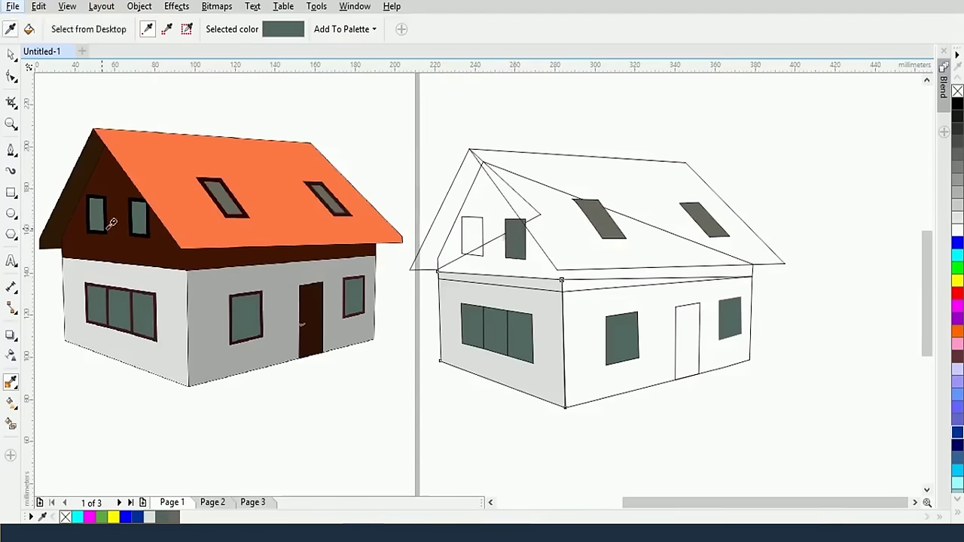
{"action": "left_click", "coordinate": [140, 217]}
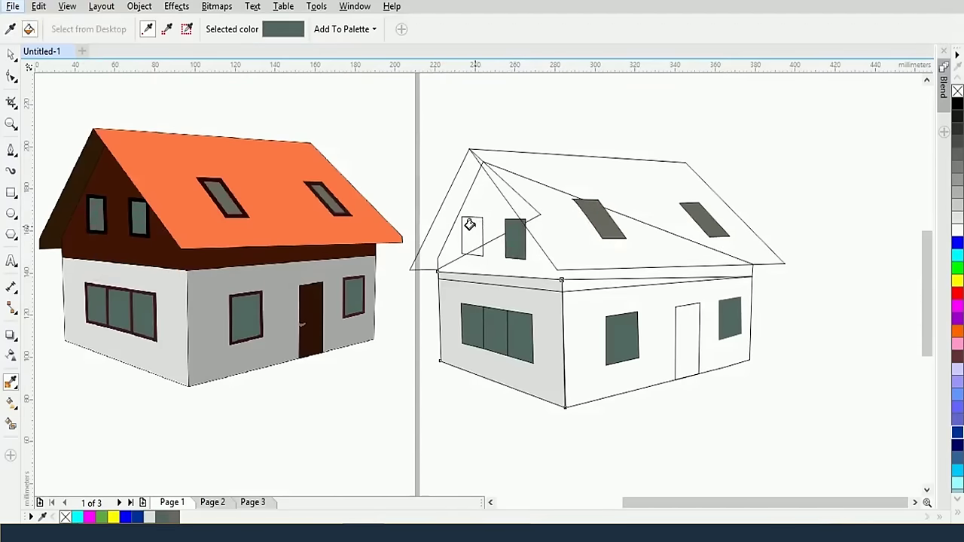
{"action": "left_click", "coordinate": [471, 226]}
Fill the traced gable triangle dark brown and the front roof face with the sampled fascia colour
{"action": "key", "text": "shift"}
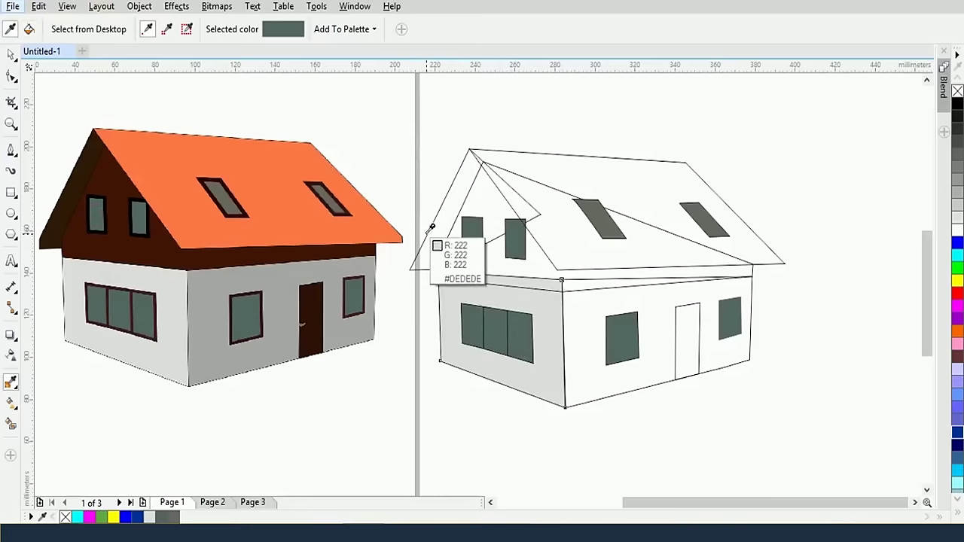
{"action": "key", "text": "shift"}
{"action": "left_click", "coordinate": [70, 218]}
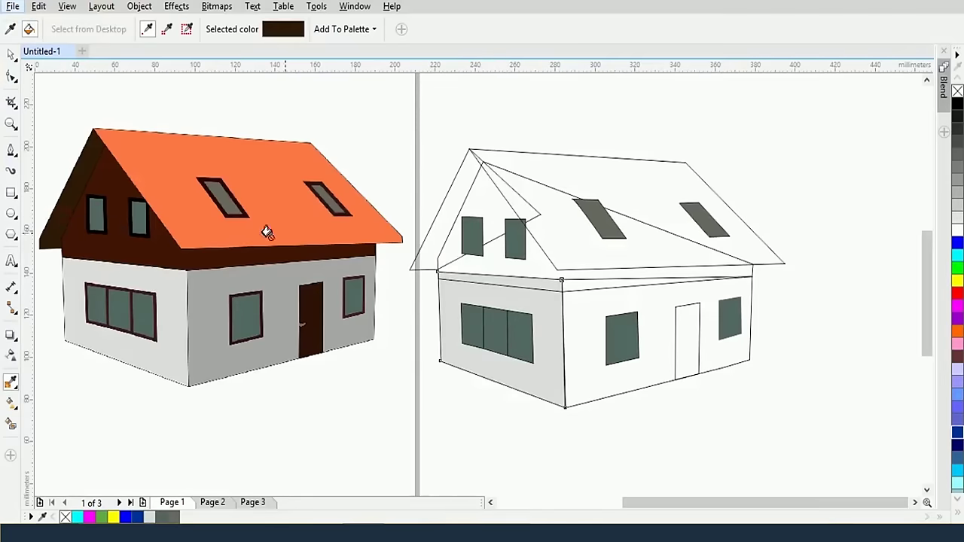
{"action": "left_click", "coordinate": [444, 197]}
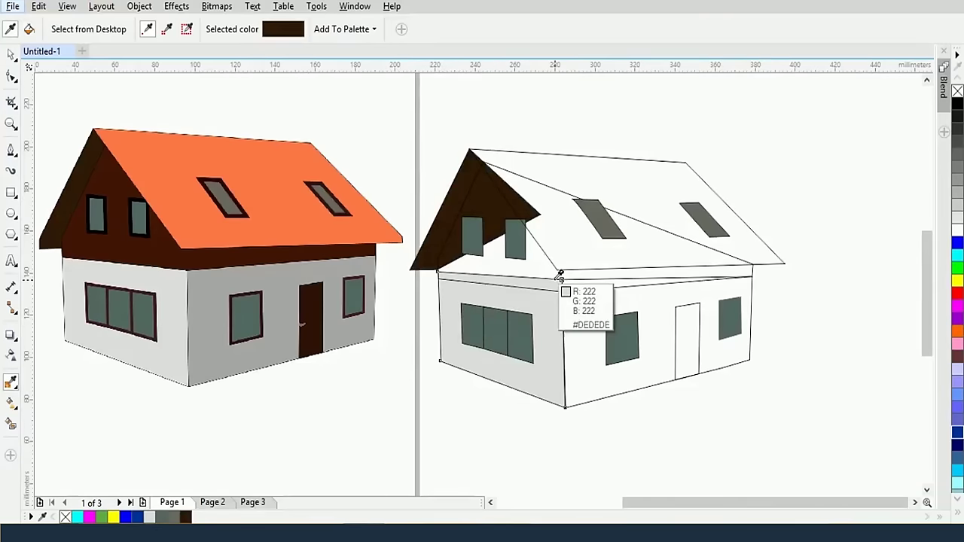
{"action": "key", "text": "shift"}
{"action": "left_click", "coordinate": [74, 238]}
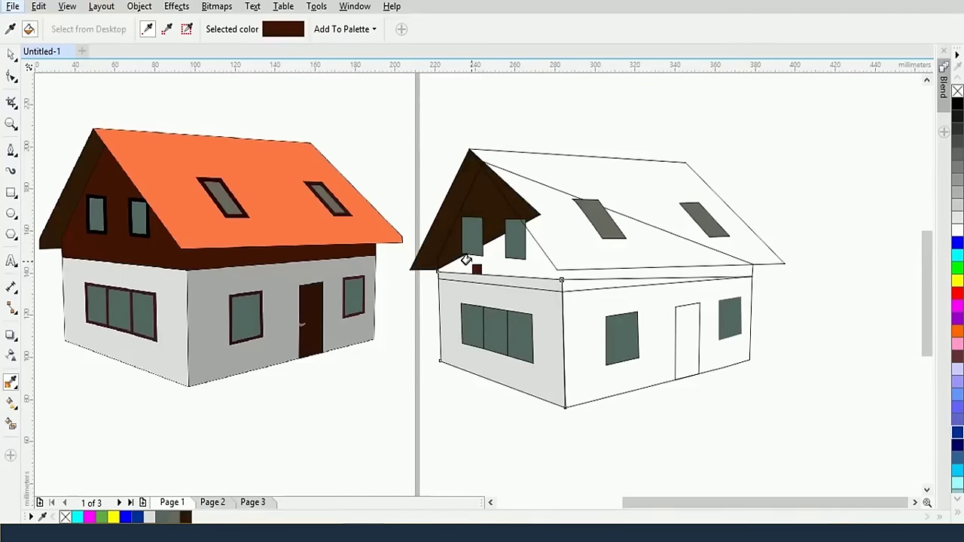
{"action": "left_click", "coordinate": [458, 262]}
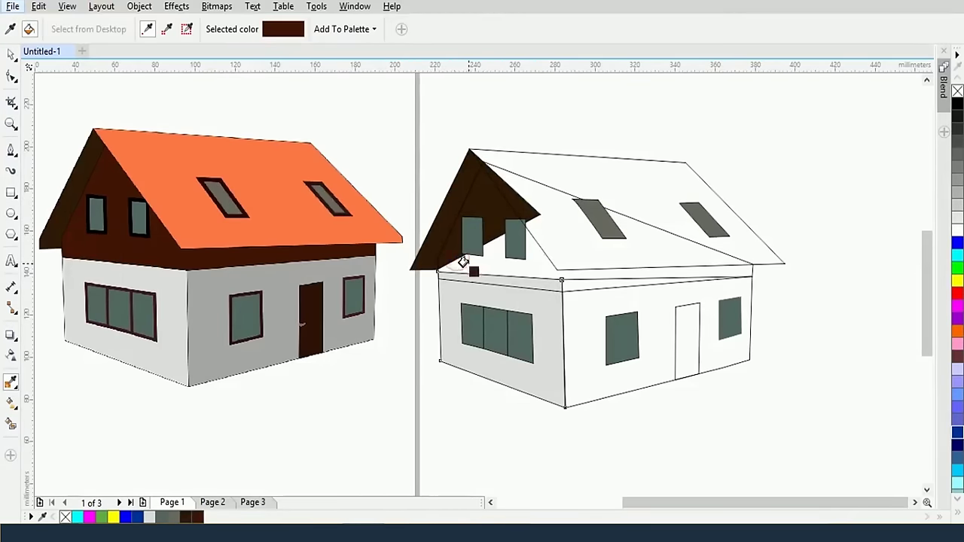
{"action": "left_click", "coordinate": [529, 259]}
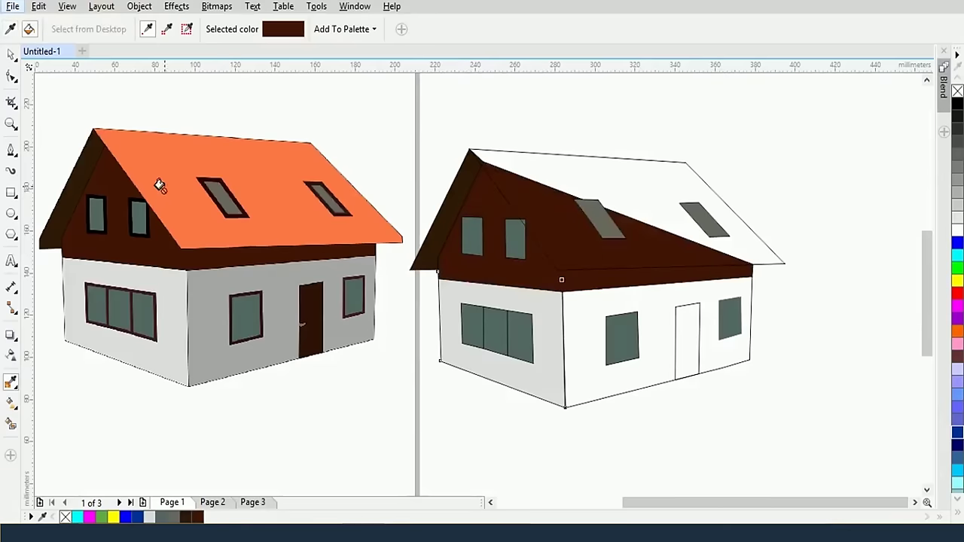
Fill the traced back roof orange and the door dark brown from the picture
{"action": "key", "text": "shift"}
{"action": "left_click", "coordinate": [167, 162]}
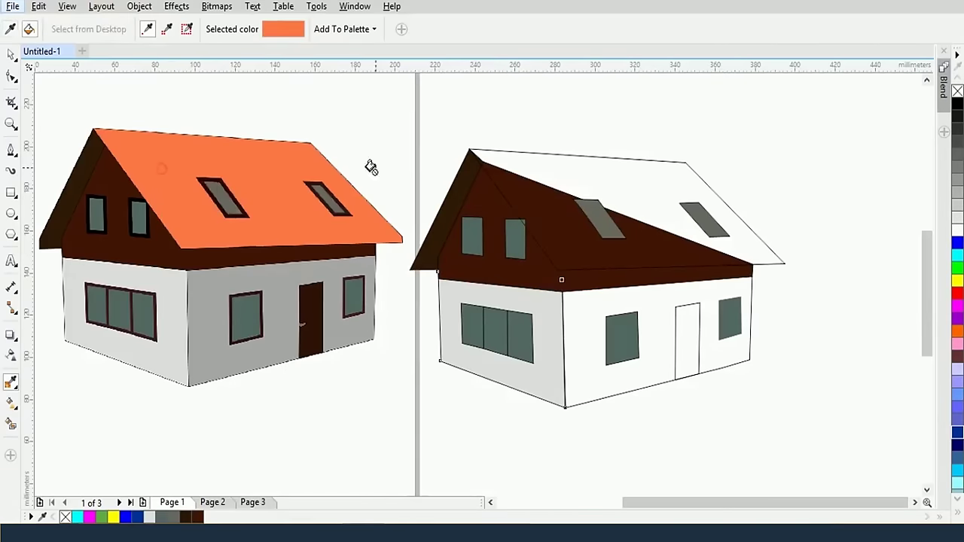
{"action": "left_click", "coordinate": [609, 163]}
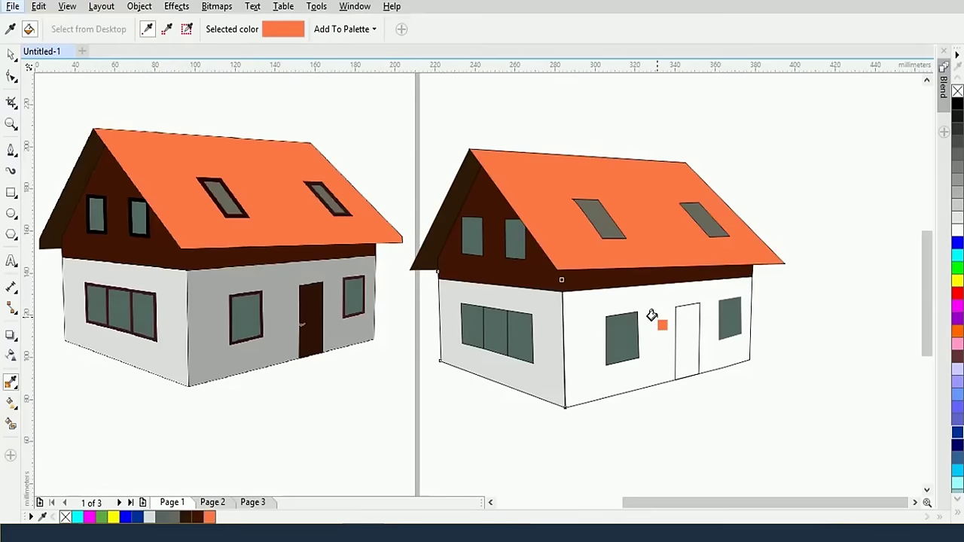
{"action": "left_click", "coordinate": [316, 301], "text": "shift"}
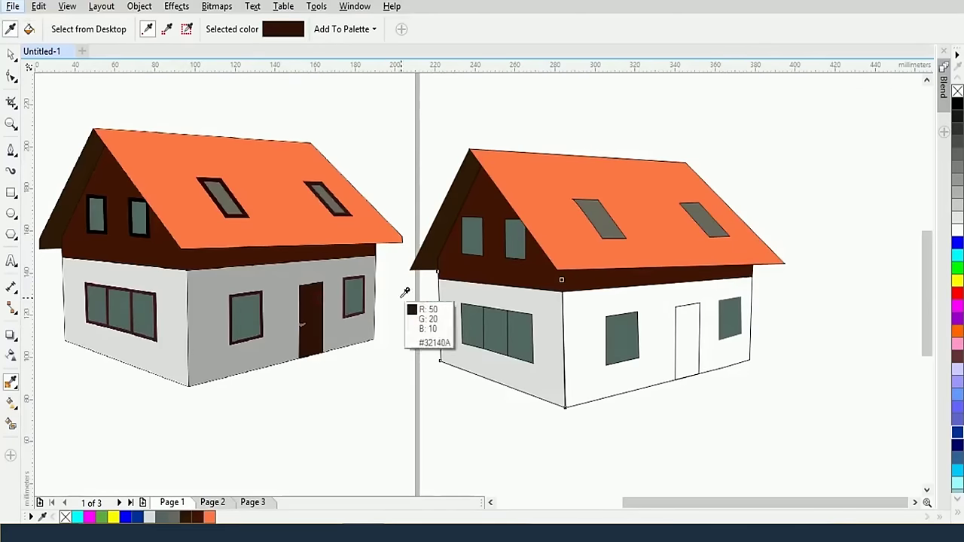
{"action": "left_click", "coordinate": [683, 313]}
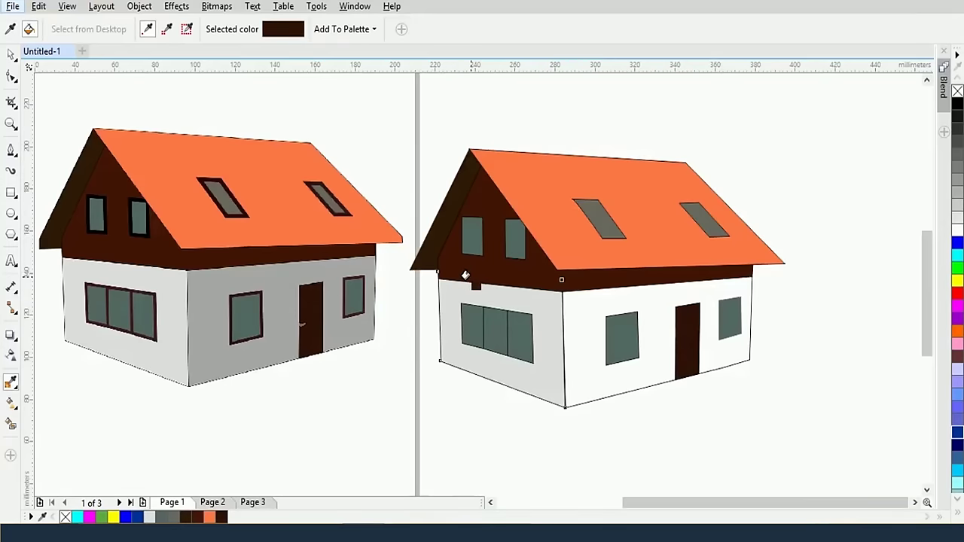
{"action": "left_click", "coordinate": [11, 56]}
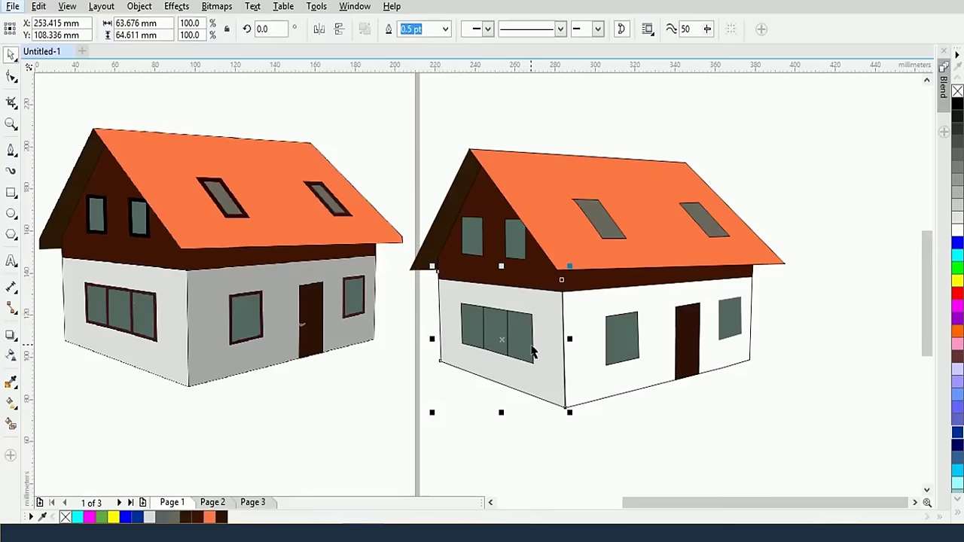
Select all the traced wall windows, gable windows and skylights together
{"action": "left_click", "coordinate": [532, 352]}
{"action": "left_click", "coordinate": [512, 339]}
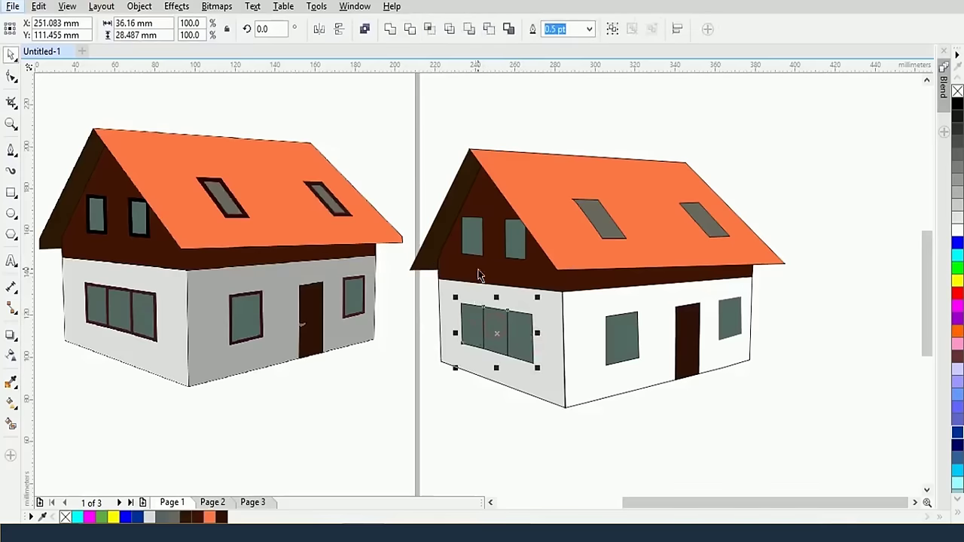
{"action": "left_click", "coordinate": [473, 242], "text": "shift"}
{"action": "left_click", "coordinate": [598, 220], "text": "shift"}
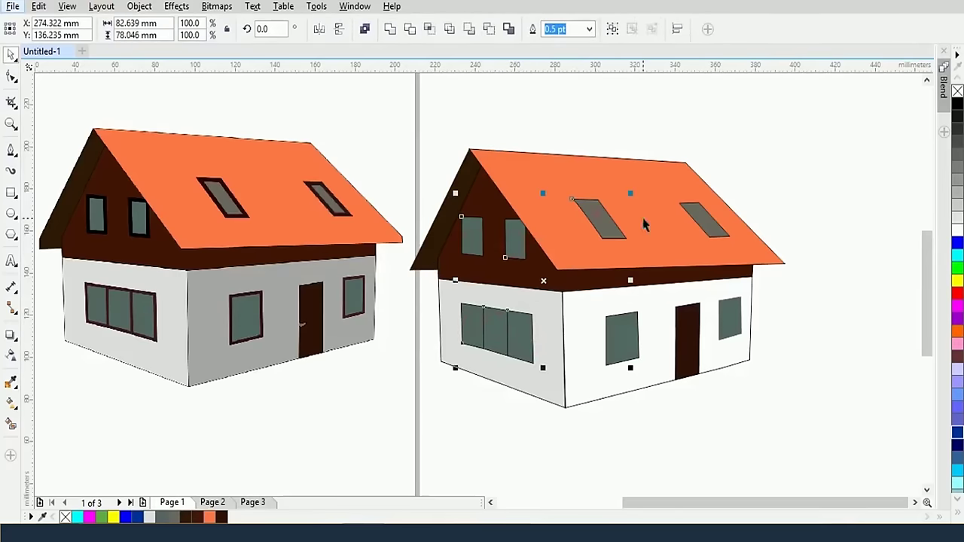
{"action": "left_click", "coordinate": [713, 229], "text": "shift"}
{"action": "left_click", "coordinate": [737, 335], "text": "shift"}
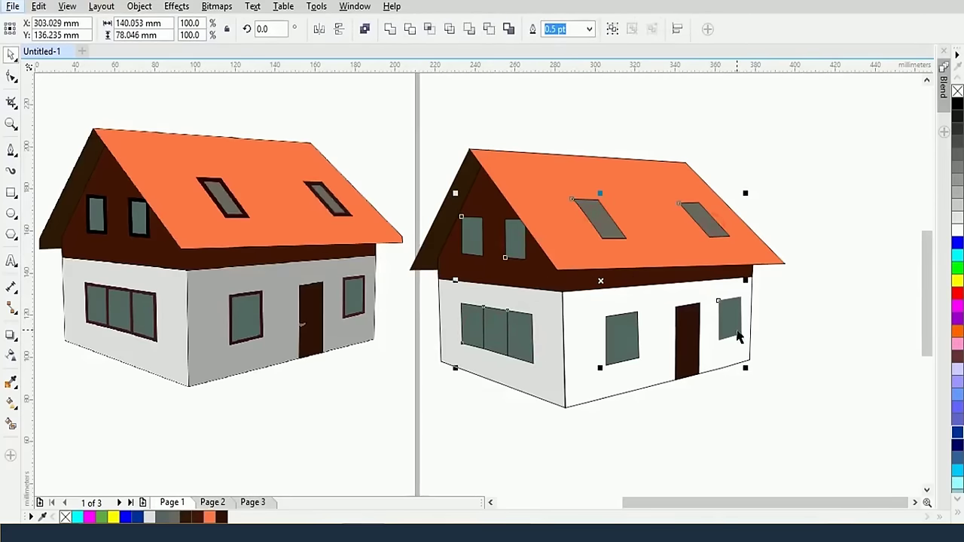
{"action": "left_click", "coordinate": [644, 329], "text": "shift"}
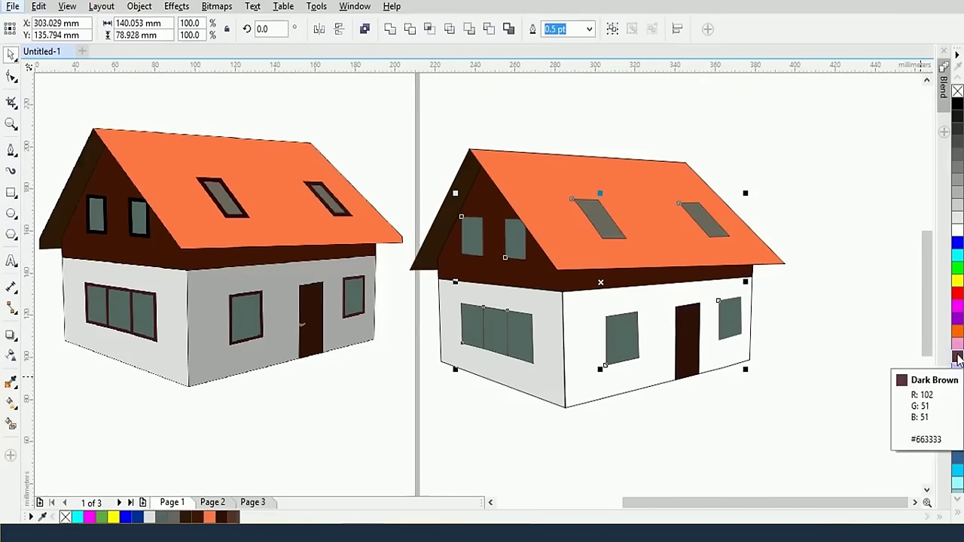
Set the selected windows' outline width to 4.0 pt
{"action": "left_click", "coordinate": [589, 29]}
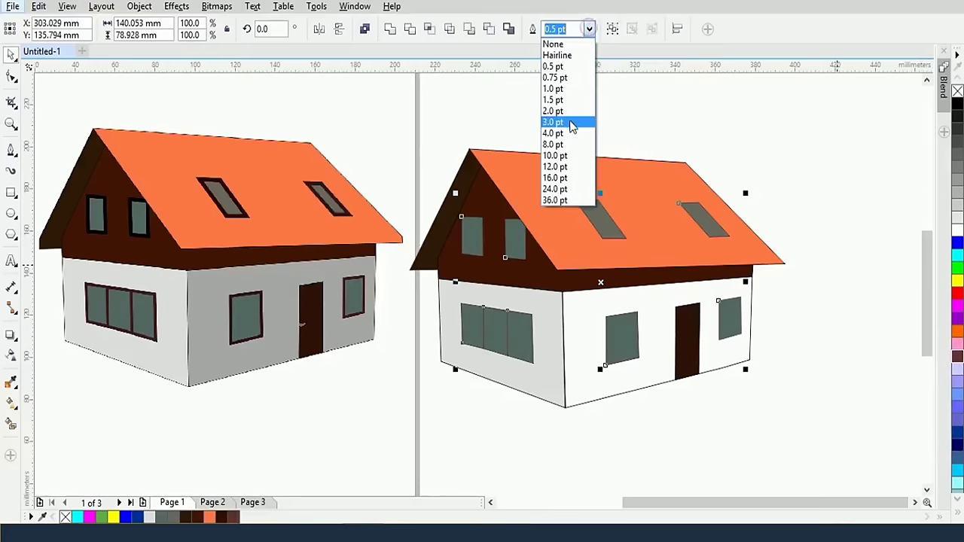
{"action": "left_click", "coordinate": [554, 101]}
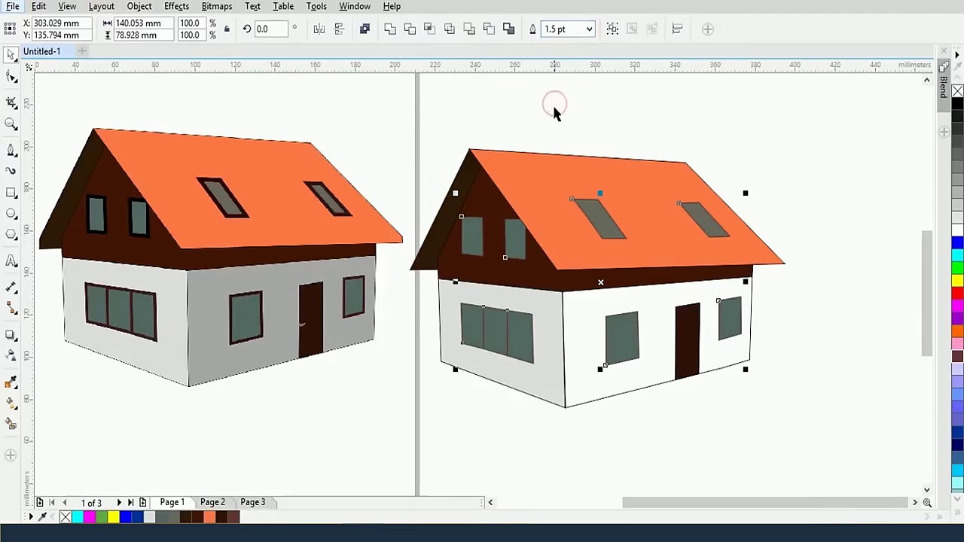
{"action": "left_click", "coordinate": [589, 30]}
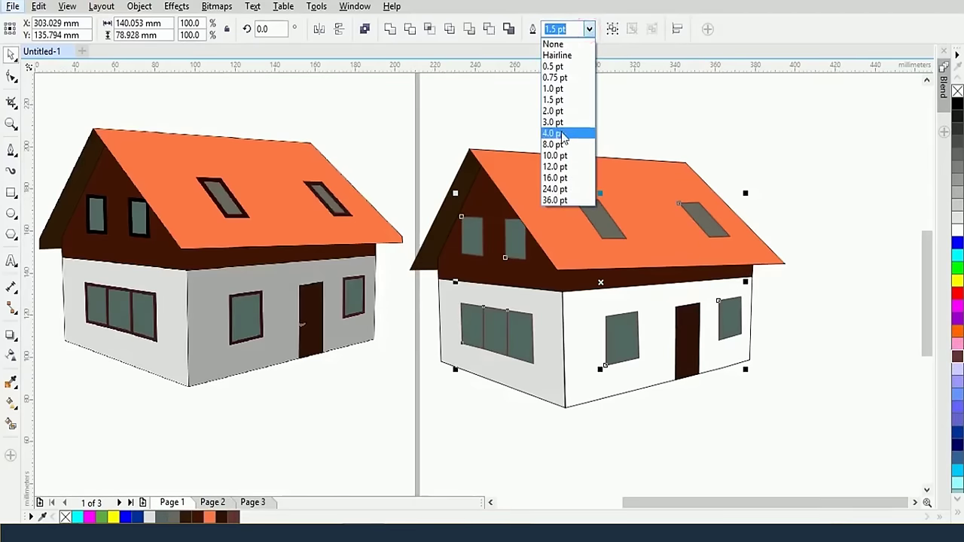
{"action": "left_click", "coordinate": [562, 134]}
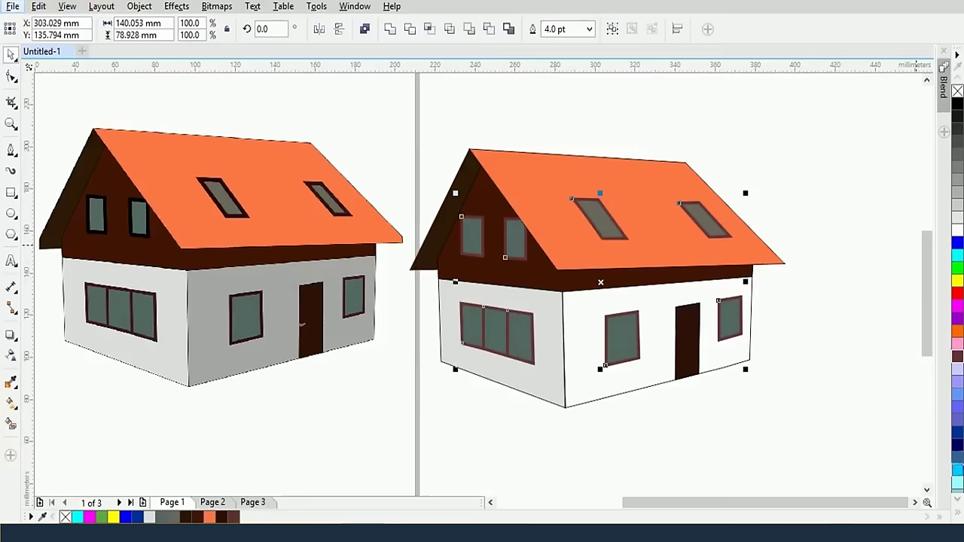
Colour the window outlines Walnut brown from the expanded palette
{"action": "left_click", "coordinate": [959, 516]}
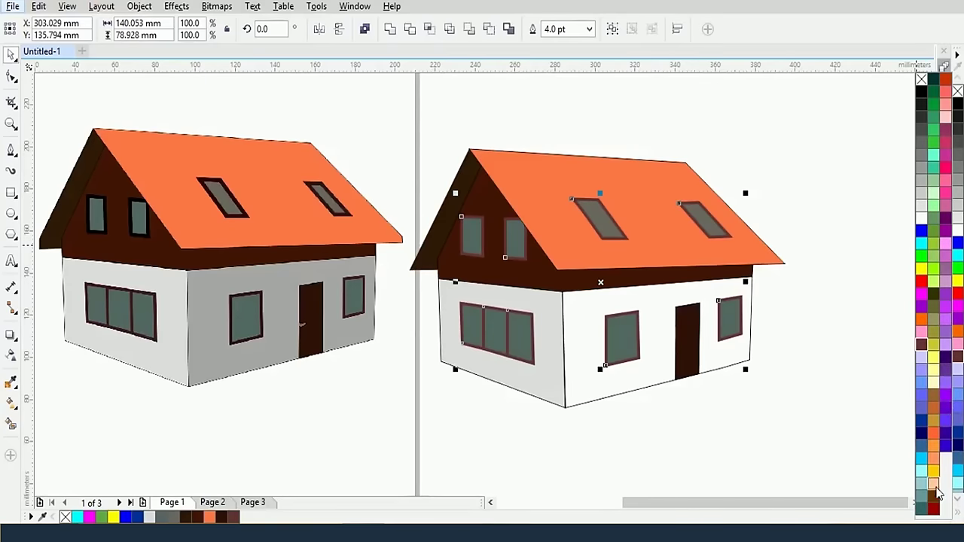
{"action": "left_click", "coordinate": [934, 497]}
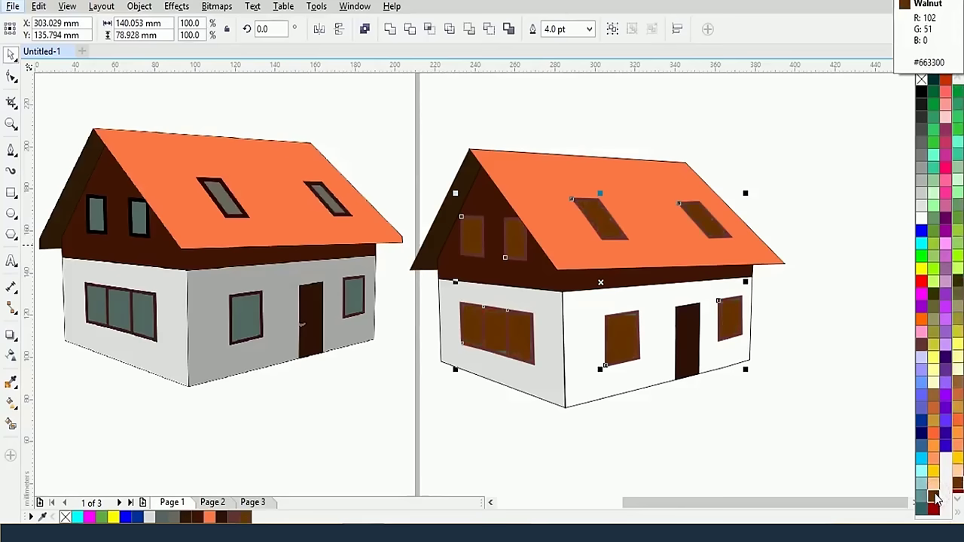
{"action": "key", "text": "ctrl+z"}
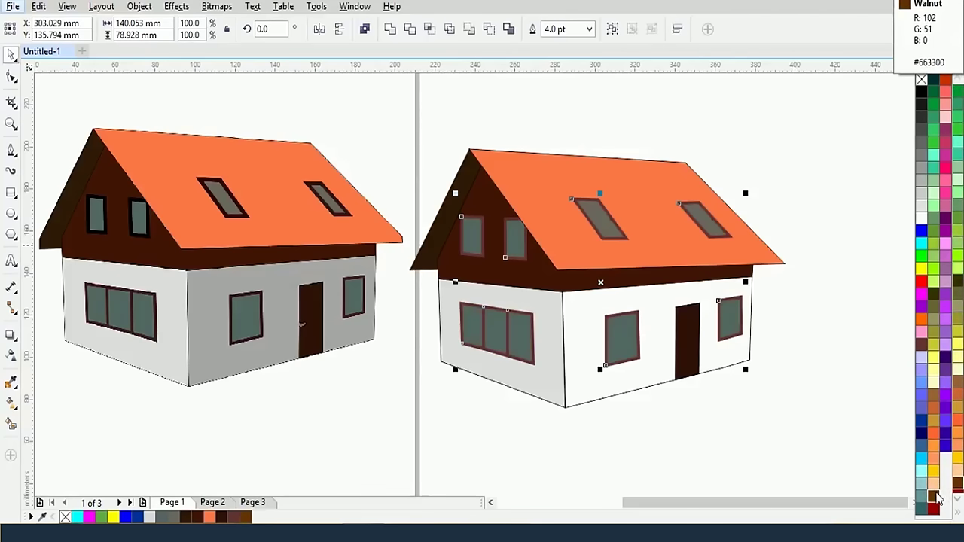
{"action": "right_click", "coordinate": [936, 496]}
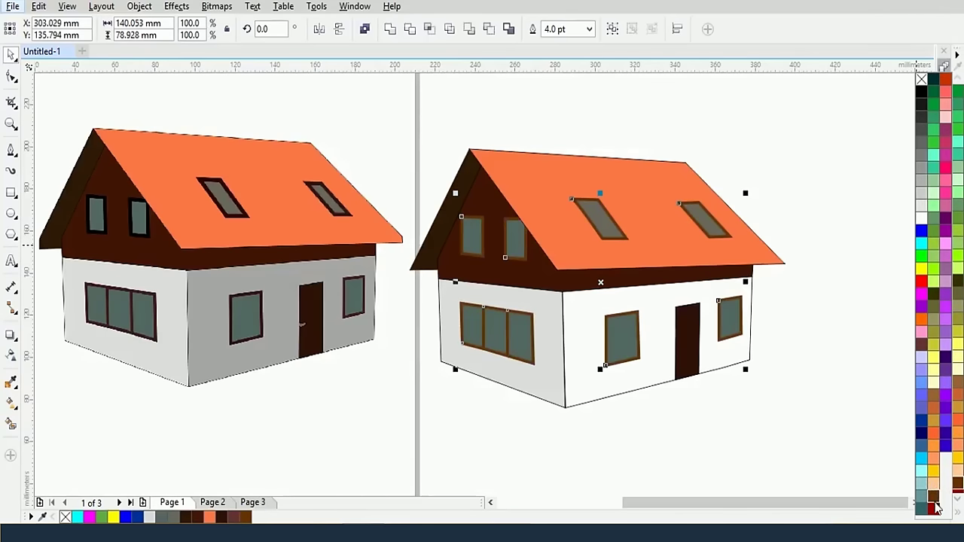
{"action": "right_click", "coordinate": [933, 509]}
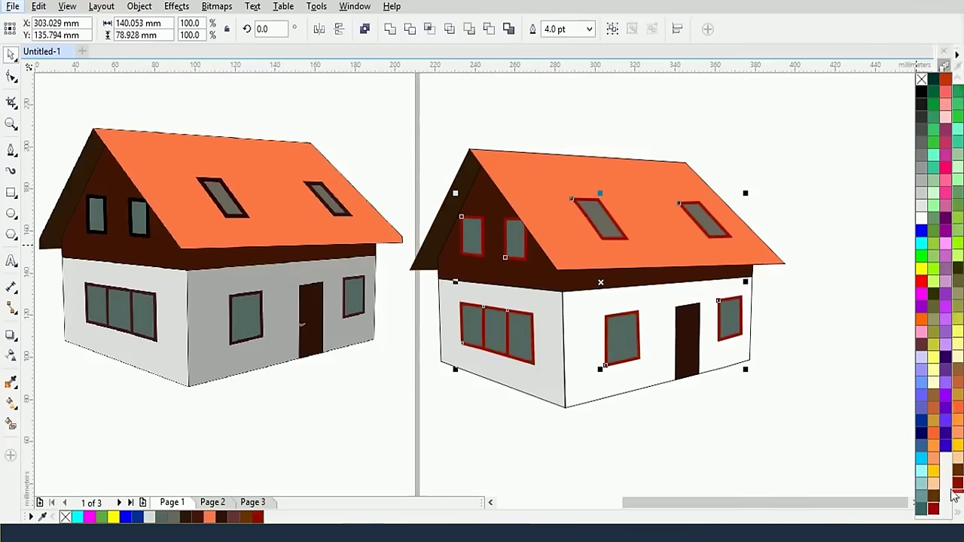
{"action": "key", "text": "ctrl+z"}
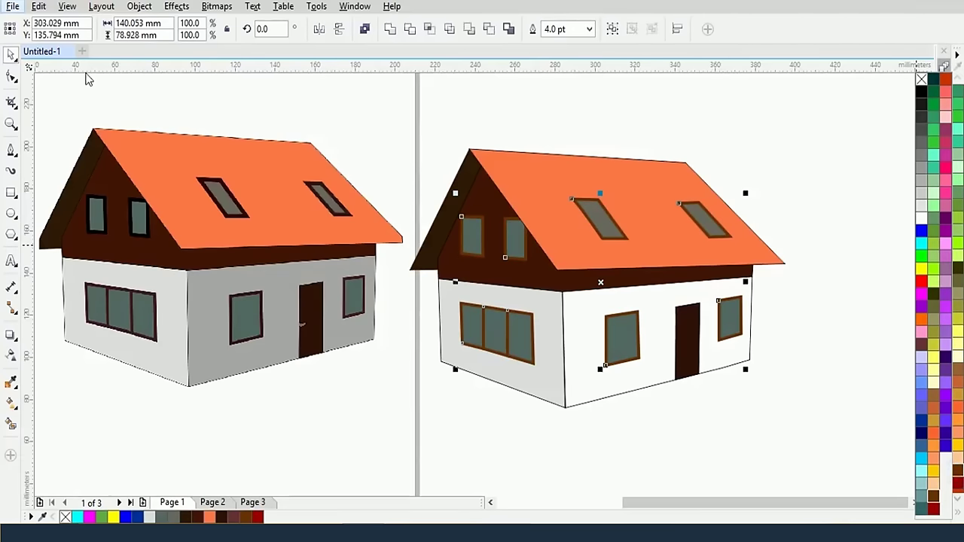
{"action": "left_click", "coordinate": [113, 95]}
{"action": "scroll", "coordinate": [299, 172], "scroll_direction": "down", "scroll_amount": 2}
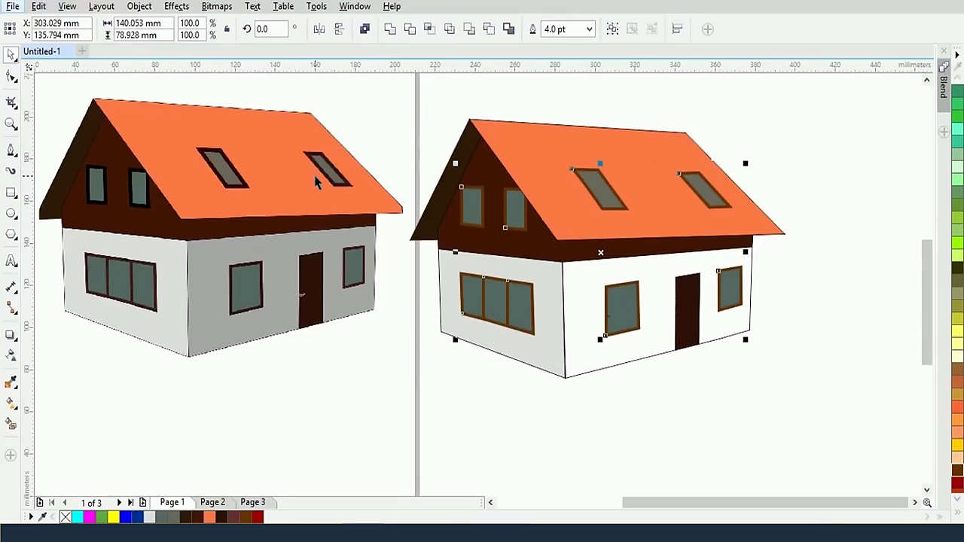
Select the Doraemon picture and move it up and to the left, away from the houses
{"action": "left_click", "coordinate": [392, 267]}
{"action": "scroll", "coordinate": [392, 266], "scroll_direction": "down", "scroll_amount": 5}
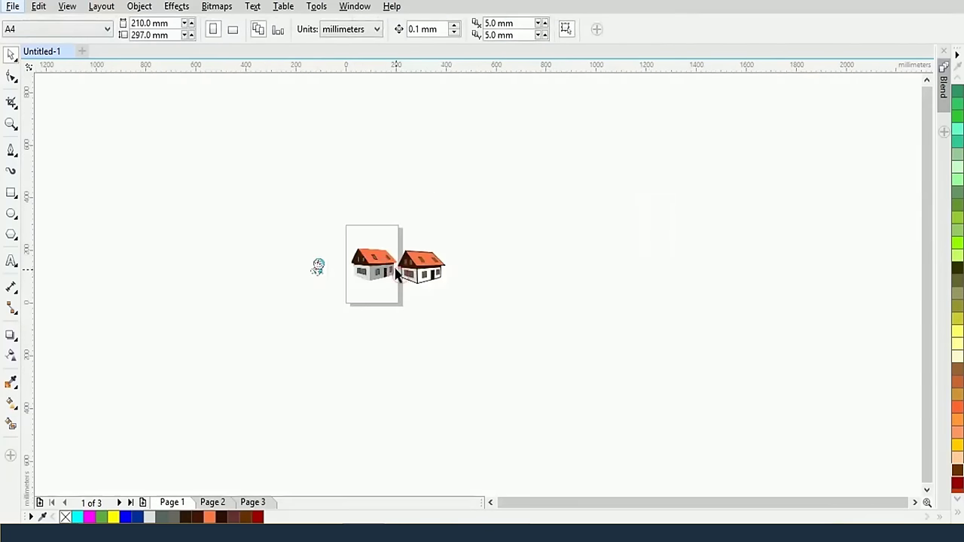
{"action": "left_click_drag", "start_coordinate": [300, 234], "coordinate": [597, 321]}
{"action": "scroll", "coordinate": [597, 321], "scroll_direction": "up", "scroll_amount": 5}
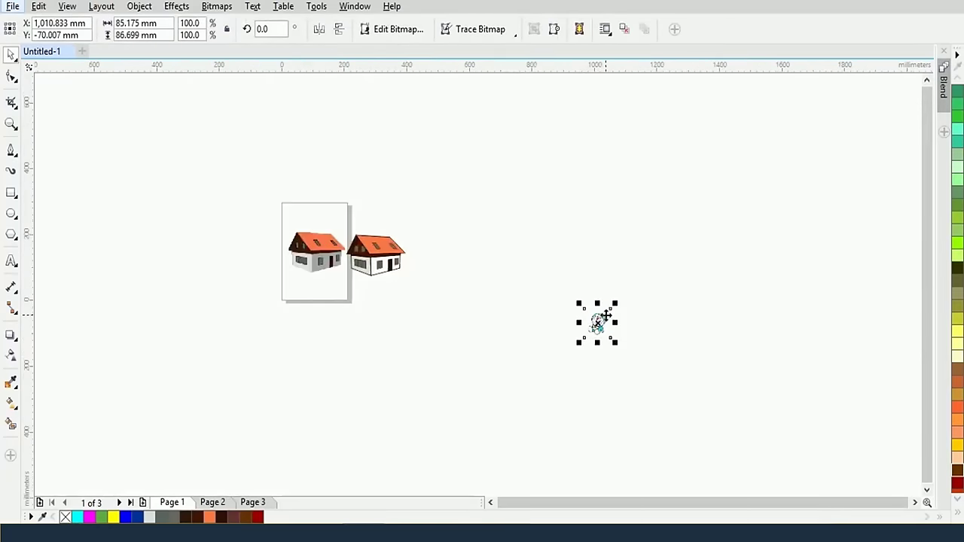
{"action": "scroll", "coordinate": [607, 316], "scroll_direction": "up", "scroll_amount": 3}
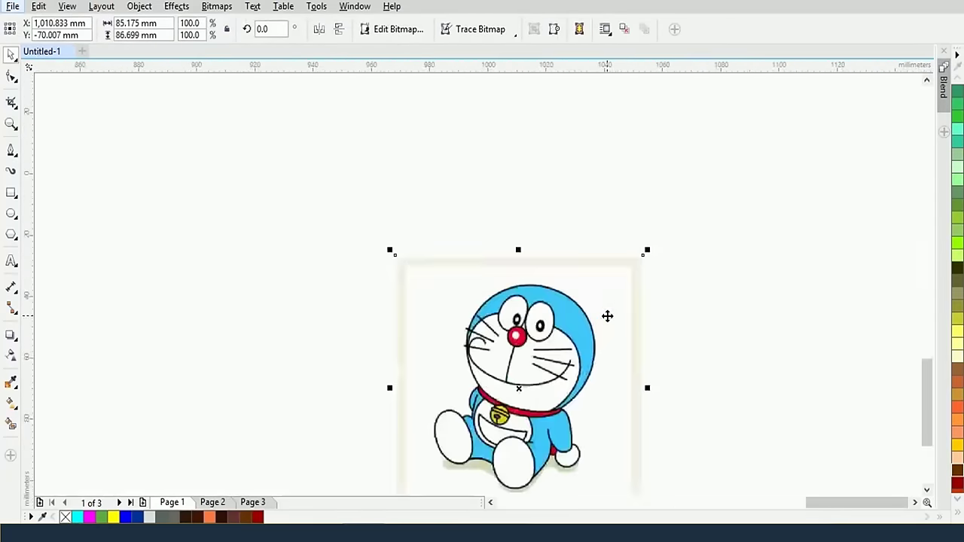
{"action": "left_click_drag", "start_coordinate": [548, 378], "coordinate": [488, 249]}
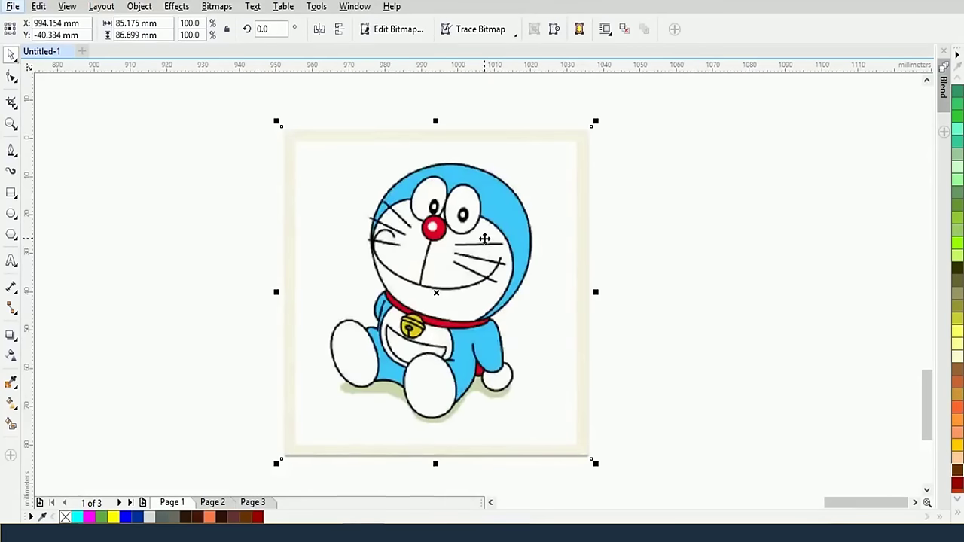
Choose the B-spline curve tool from the curve tools list
{"action": "right_click", "coordinate": [12, 151]}
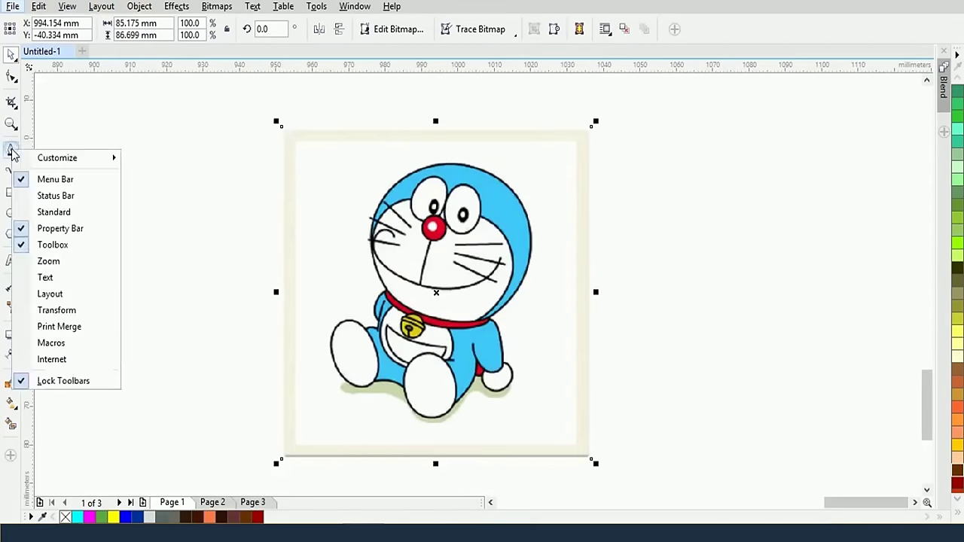
{"action": "left_click", "coordinate": [12, 149]}
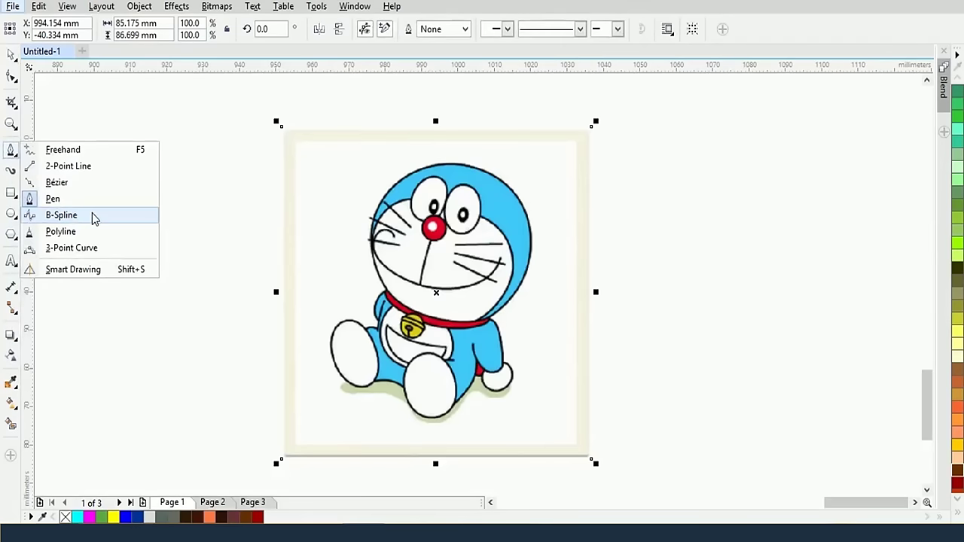
{"action": "left_click", "coordinate": [61, 215]}
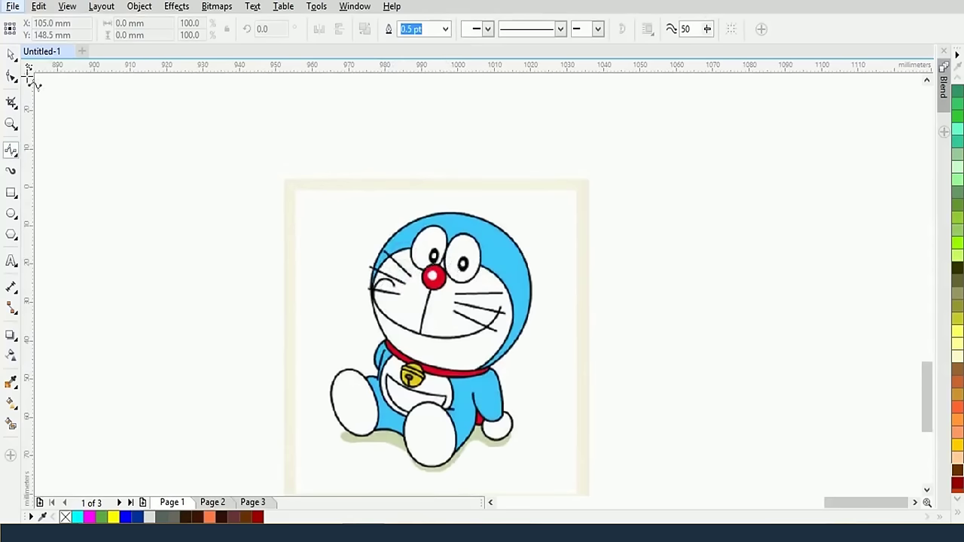
Lock the Doraemon picture with Lock Object and deselect it
{"action": "left_click", "coordinate": [12, 54]}
{"action": "right_click", "coordinate": [470, 269]}
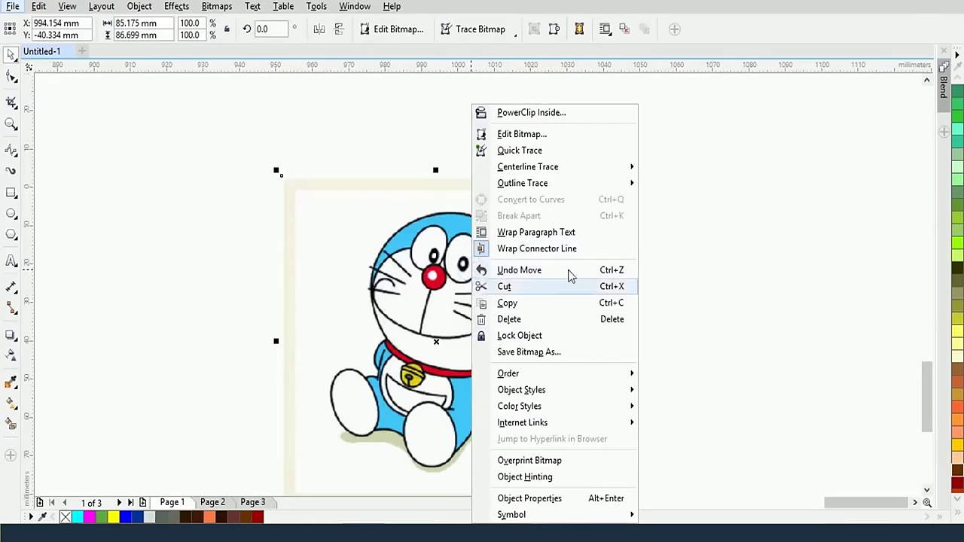
{"action": "left_click", "coordinate": [527, 335]}
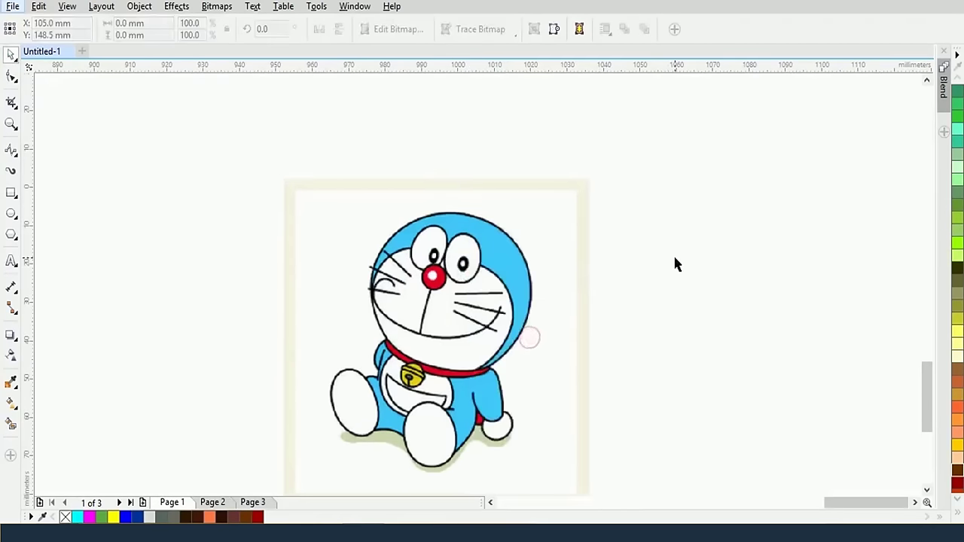
{"action": "left_click", "coordinate": [674, 263]}
{"action": "scroll", "coordinate": [566, 324], "scroll_direction": "up", "scroll_amount": 1}
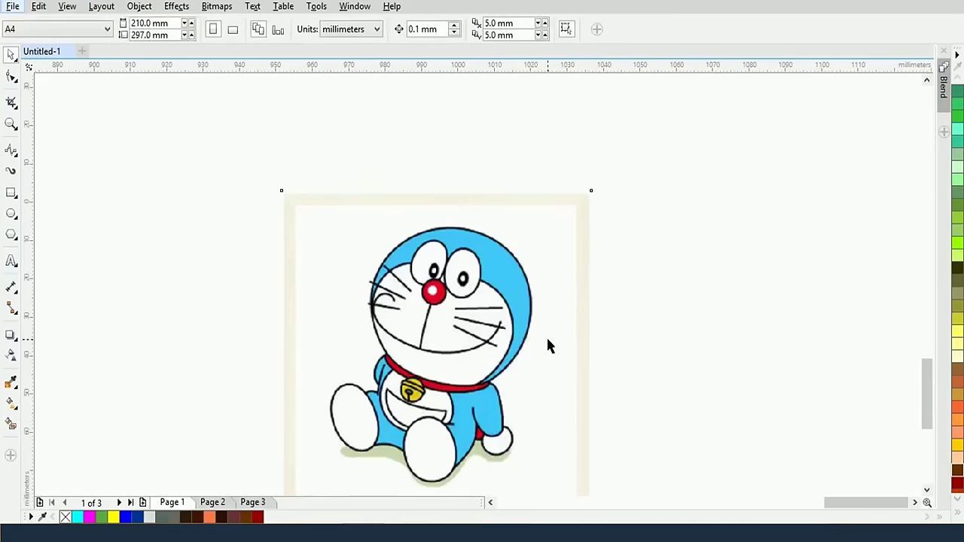
{"action": "scroll", "coordinate": [546, 342], "scroll_direction": "up", "scroll_amount": 2}
{"action": "scroll", "coordinate": [482, 346], "scroll_direction": "down", "scroll_amount": 3}
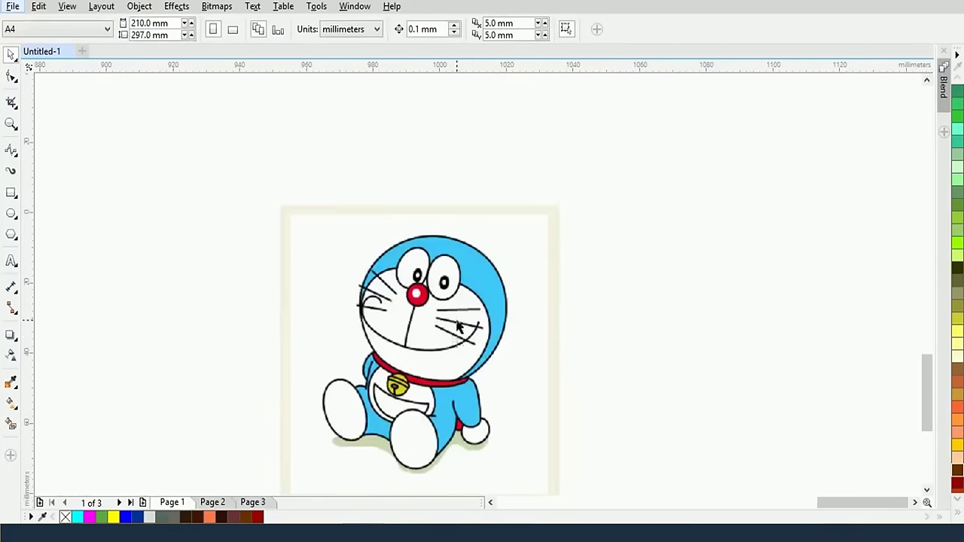
{"action": "scroll", "coordinate": [495, 372], "scroll_direction": "up", "scroll_amount": 2}
{"action": "scroll", "coordinate": [495, 372], "scroll_direction": "down", "scroll_amount": 2}
{"action": "scroll", "coordinate": [476, 418], "scroll_direction": "up", "scroll_amount": 2}
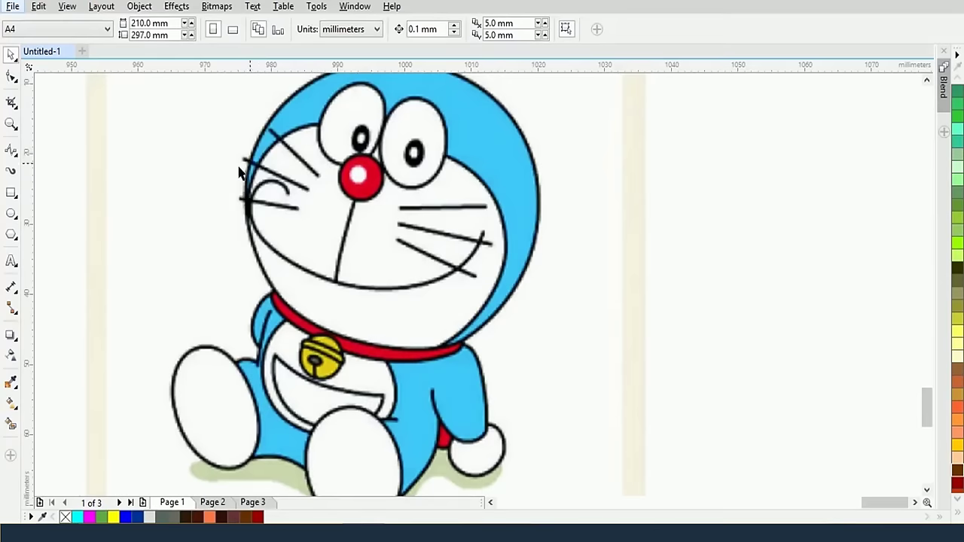
With the pen tool, start a path at the collar edge curving along the top of the head
{"action": "left_click", "coordinate": [12, 150]}
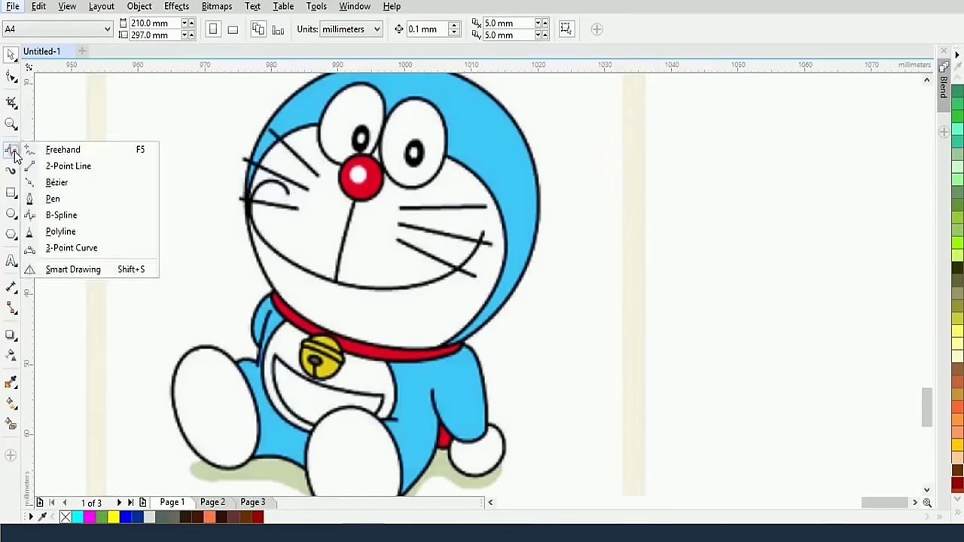
{"action": "left_click", "coordinate": [51, 199]}
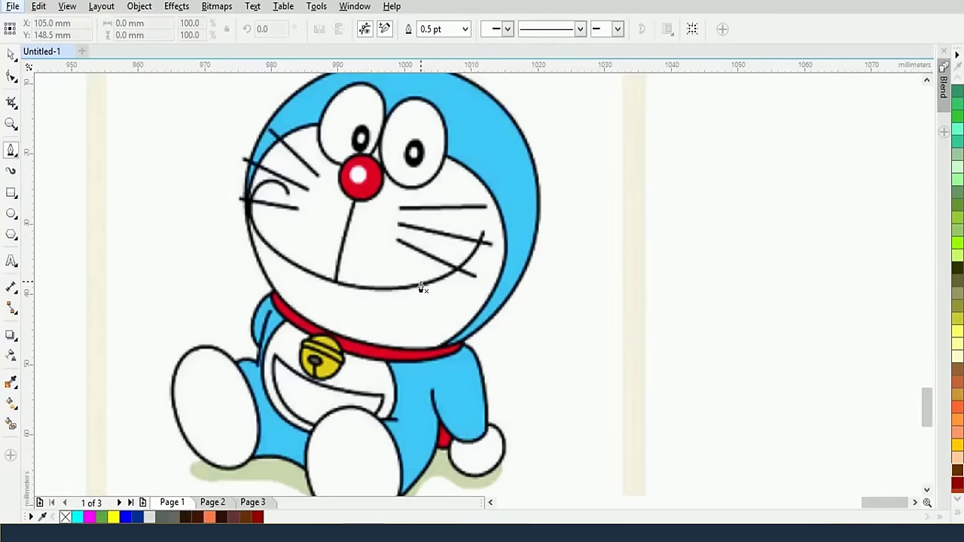
{"action": "scroll", "coordinate": [422, 288], "scroll_direction": "down", "scroll_amount": 2}
{"action": "scroll", "coordinate": [421, 287], "scroll_direction": "up", "scroll_amount": 2}
{"action": "scroll", "coordinate": [409, 247], "scroll_direction": "up", "scroll_amount": 1}
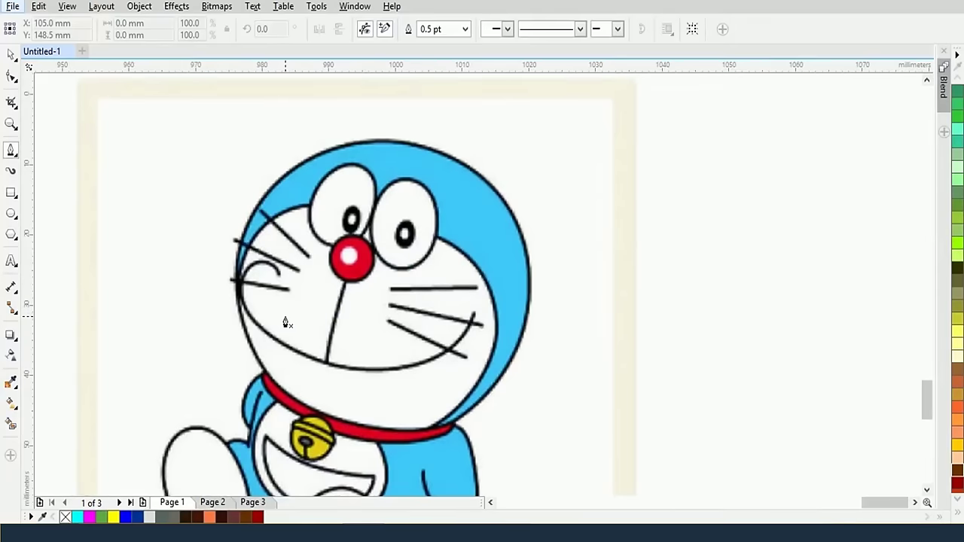
{"action": "left_click", "coordinate": [264, 372]}
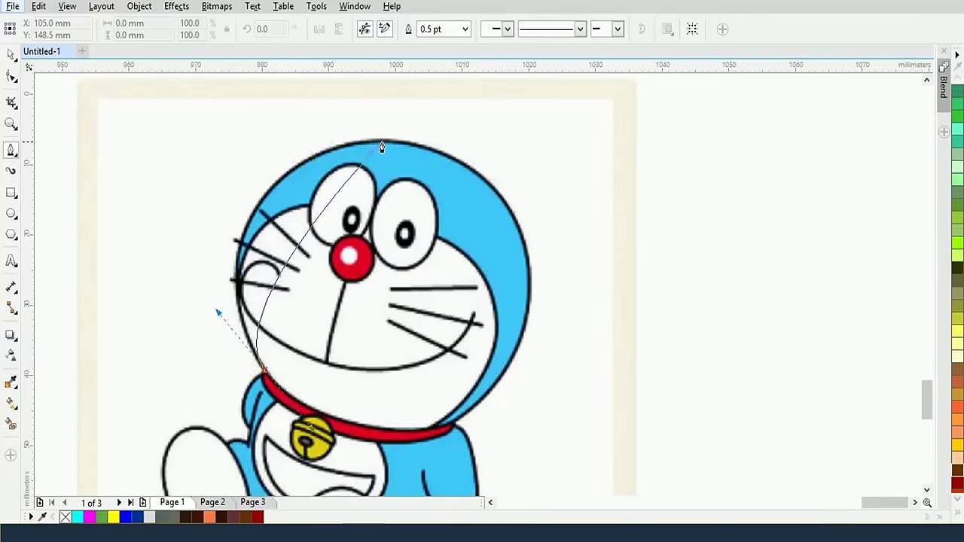
{"action": "left_click_drag", "start_coordinate": [382, 144], "coordinate": [553, 126]}
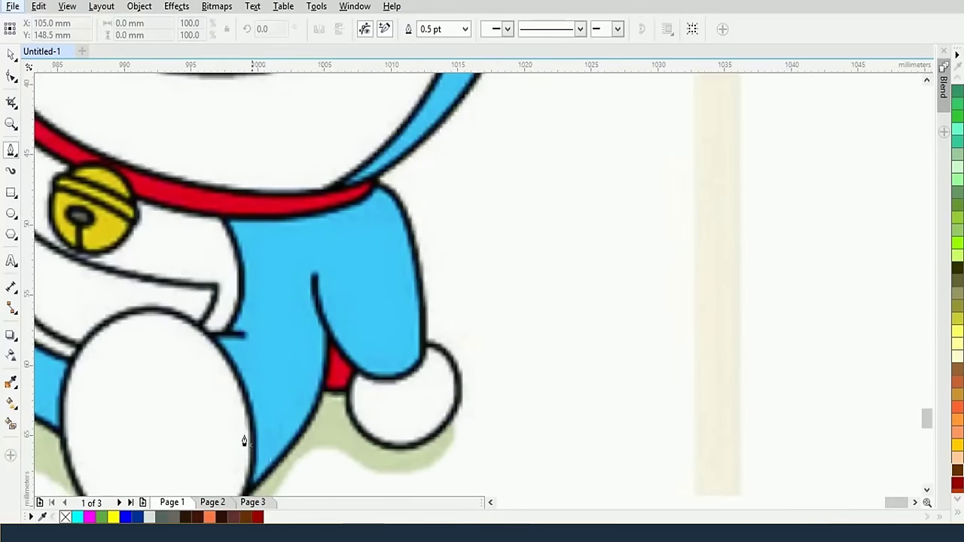
Trace the red patch as a closed five-node shape, then delete it
{"action": "left_click", "coordinate": [319, 390]}
{"action": "left_click", "coordinate": [364, 391]}
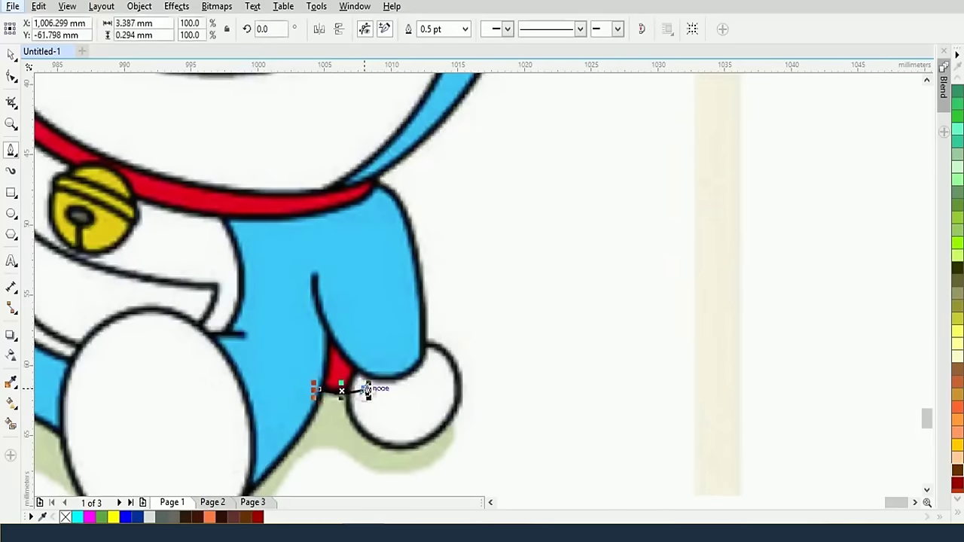
{"action": "left_click", "coordinate": [367, 318]}
{"action": "left_click", "coordinate": [314, 276]}
{"action": "left_click", "coordinate": [298, 315]}
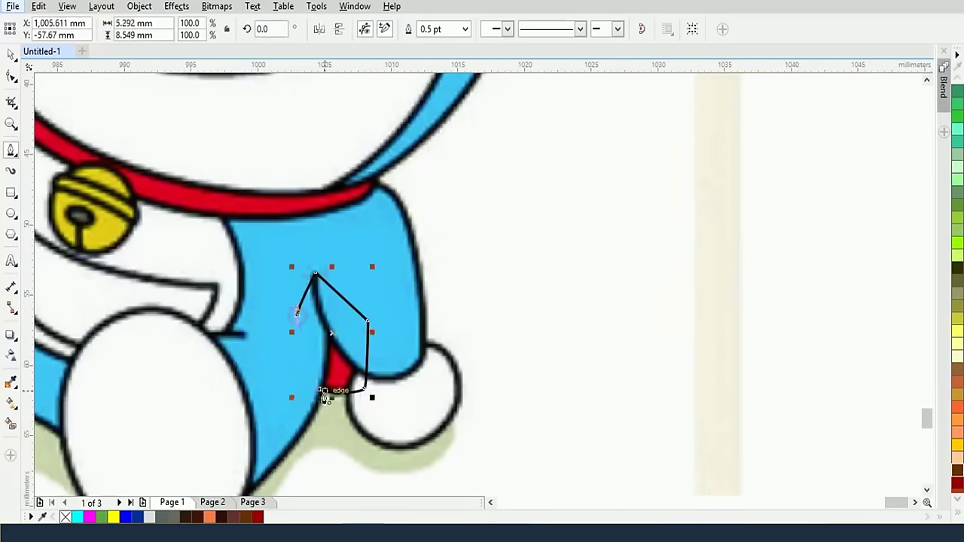
{"action": "left_click", "coordinate": [320, 390]}
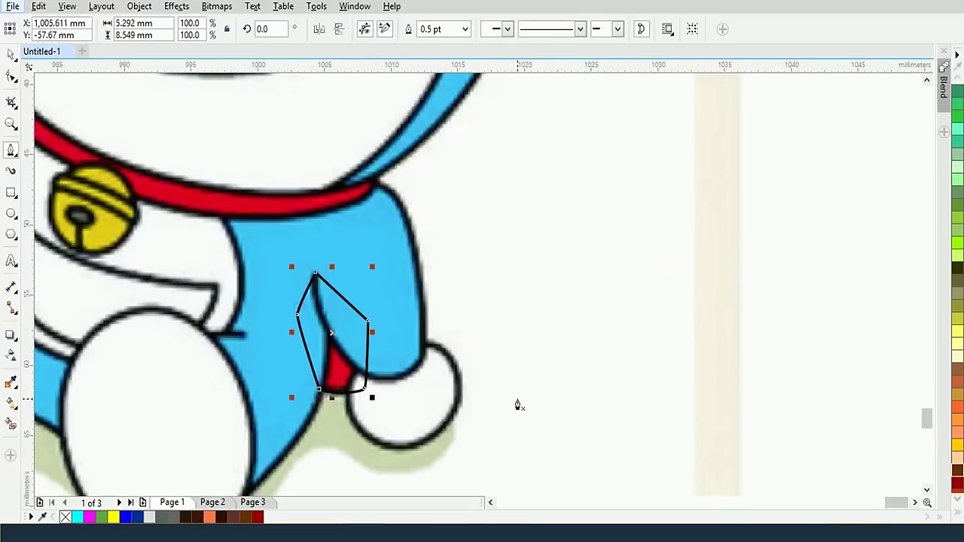
{"action": "key", "text": "Delete"}
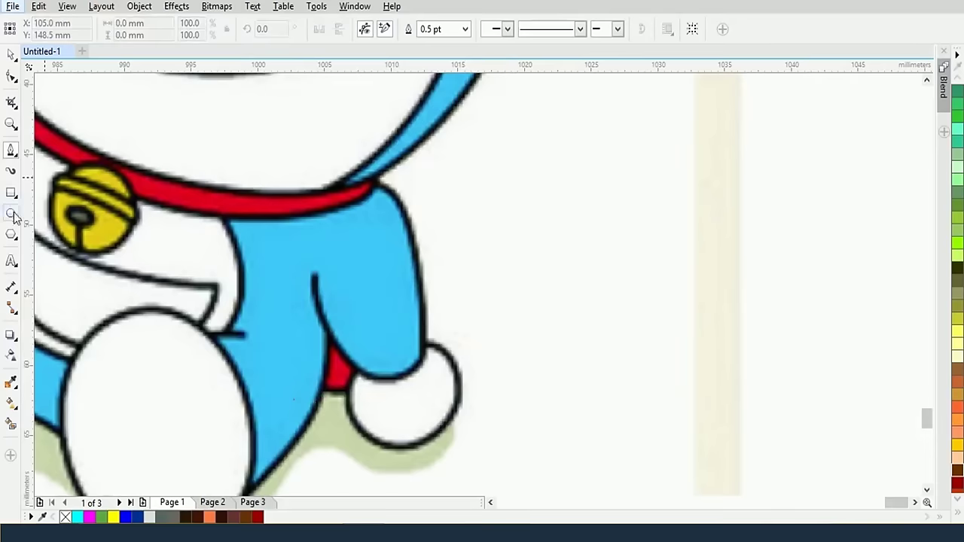
Draw a small circle over the red patch at the right hand
{"action": "left_click", "coordinate": [14, 217]}
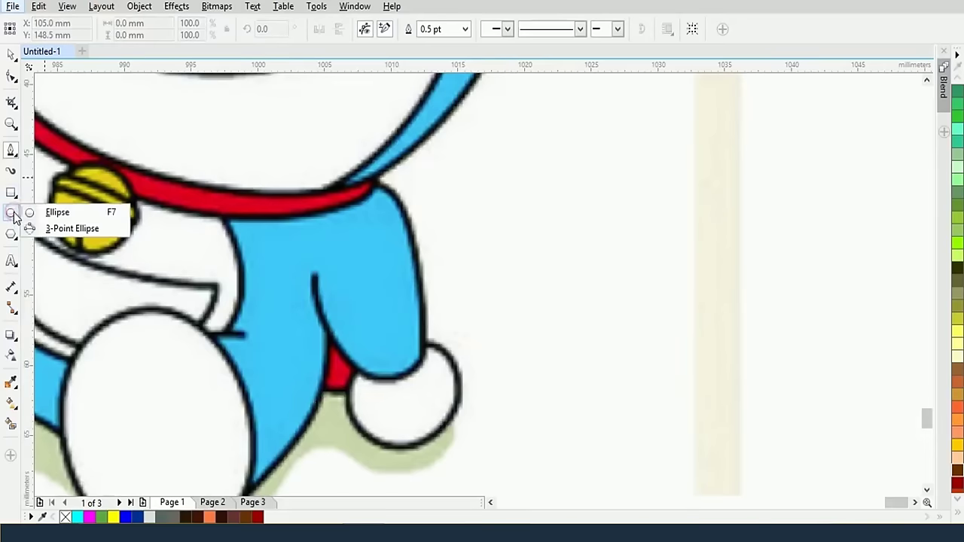
{"action": "left_click", "coordinate": [60, 212]}
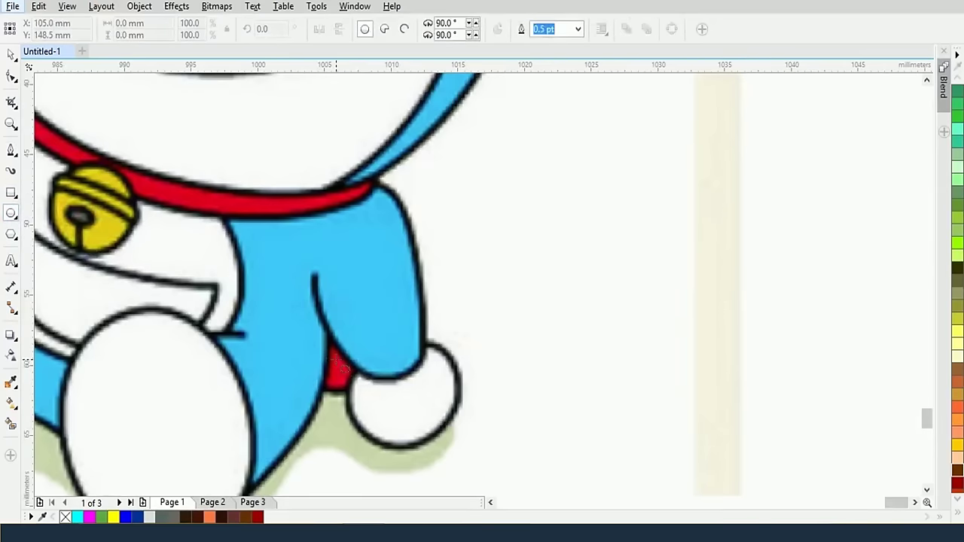
{"action": "left_click_drag", "start_coordinate": [338, 360], "coordinate": [369, 388]}
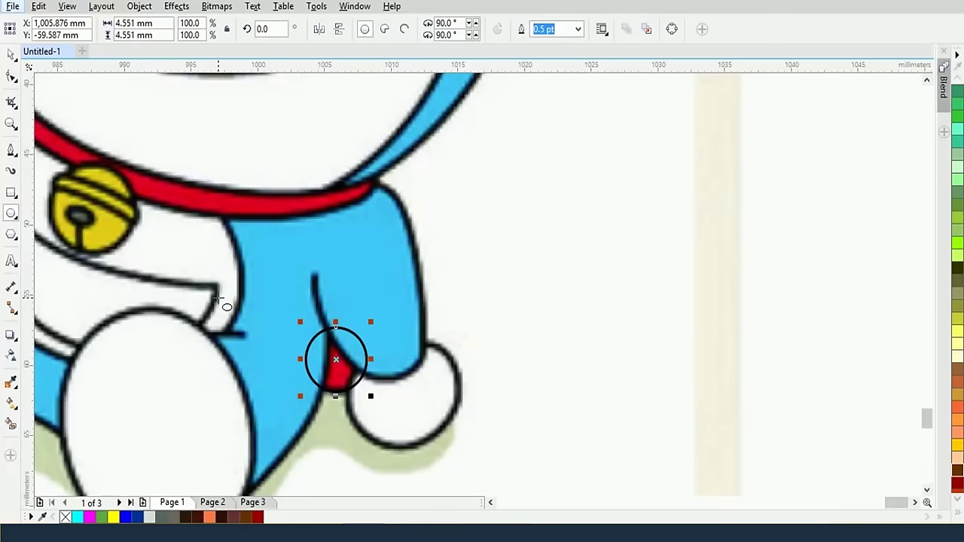
{"action": "scroll", "coordinate": [348, 392], "scroll_direction": "down", "scroll_amount": 2}
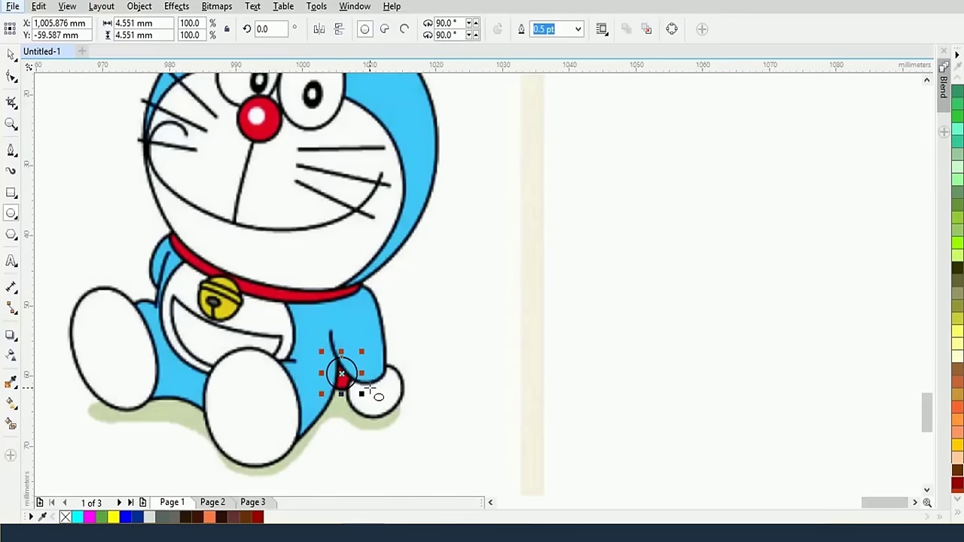
{"action": "scroll", "coordinate": [370, 388], "scroll_direction": "up", "scroll_amount": 2}
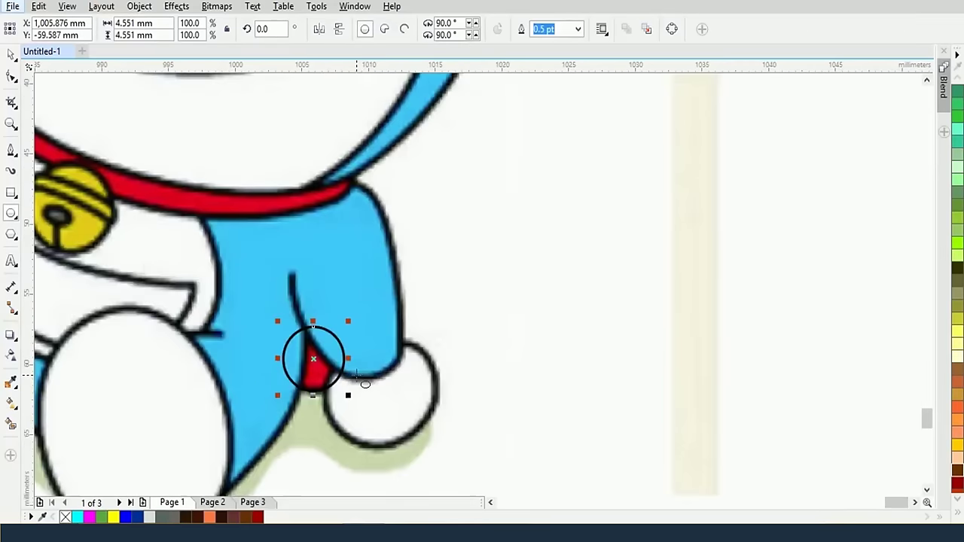
Draw a pen path beside the new circle, curving down along the white ball's right side
{"action": "left_click", "coordinate": [11, 149]}
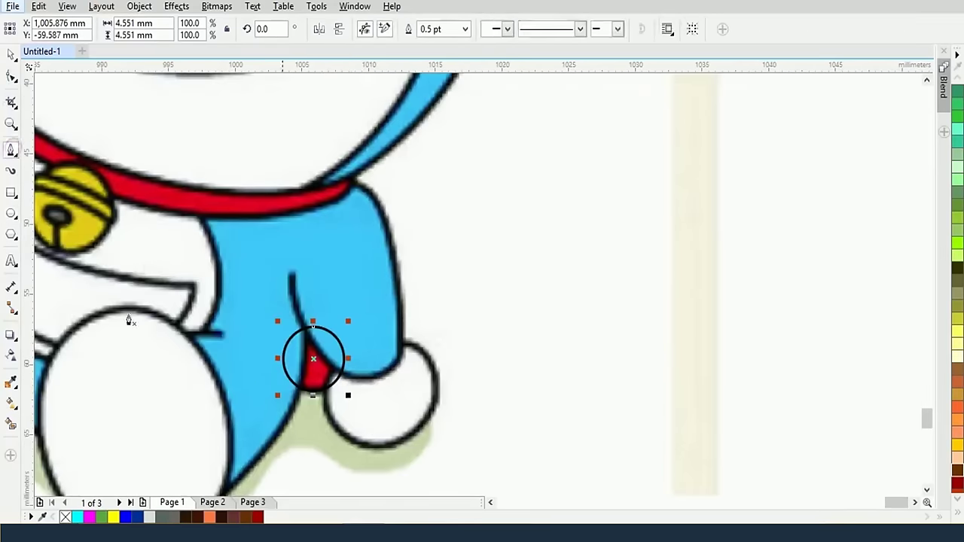
{"action": "left_click", "coordinate": [363, 346]}
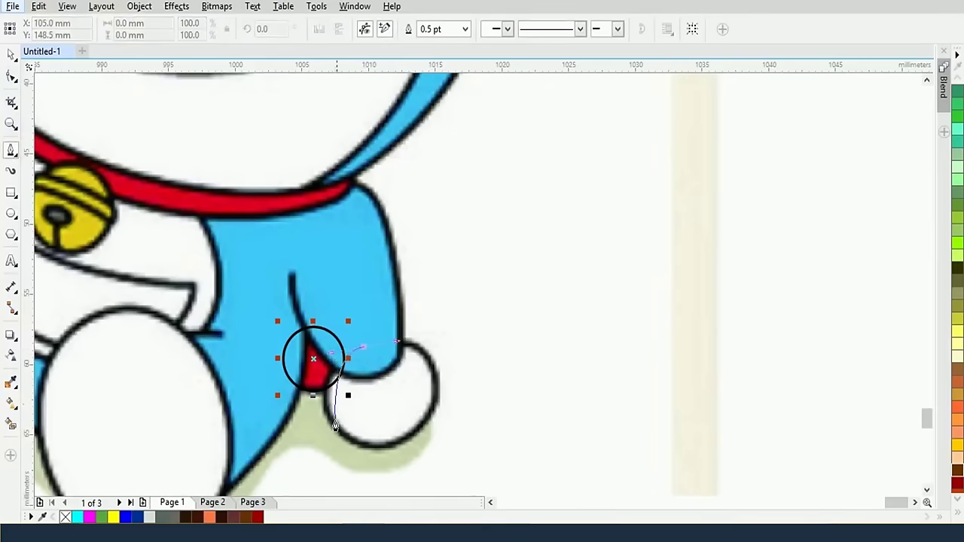
{"action": "left_click_drag", "start_coordinate": [361, 443], "coordinate": [420, 466]}
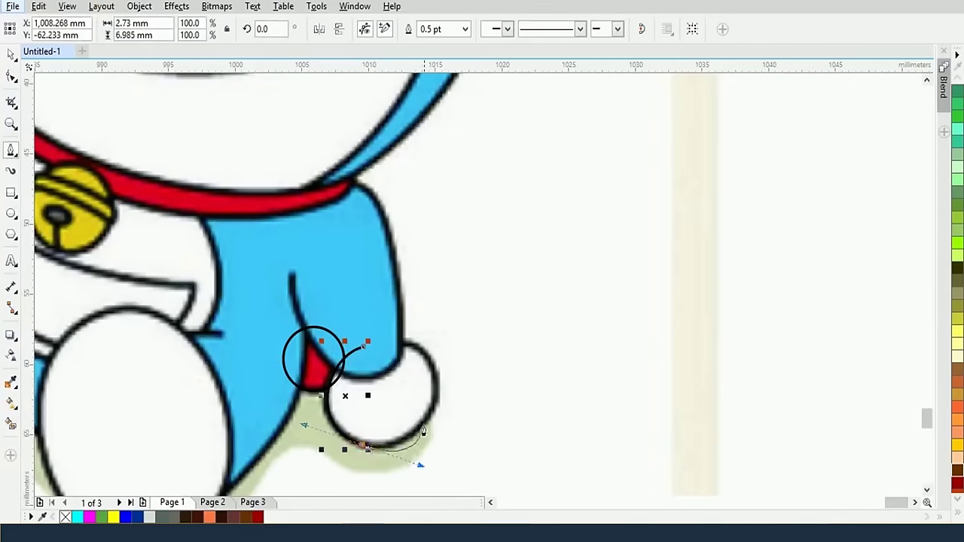
{"action": "left_click_drag", "start_coordinate": [431, 363], "coordinate": [446, 384]}
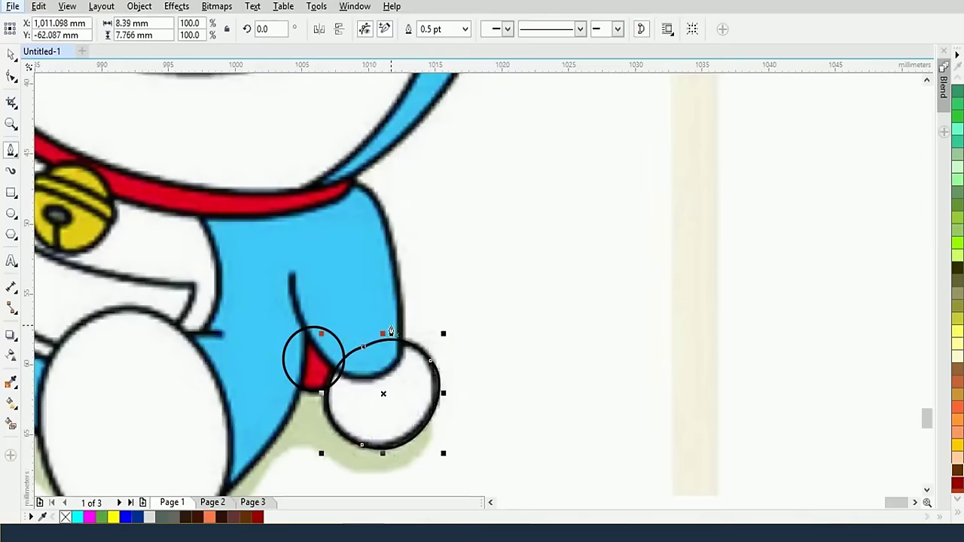
Place the first curved node of the body outline at the collar
{"action": "scroll", "coordinate": [388, 335], "scroll_direction": "down", "scroll_amount": 1}
{"action": "scroll", "coordinate": [383, 344], "scroll_direction": "down", "scroll_amount": 1}
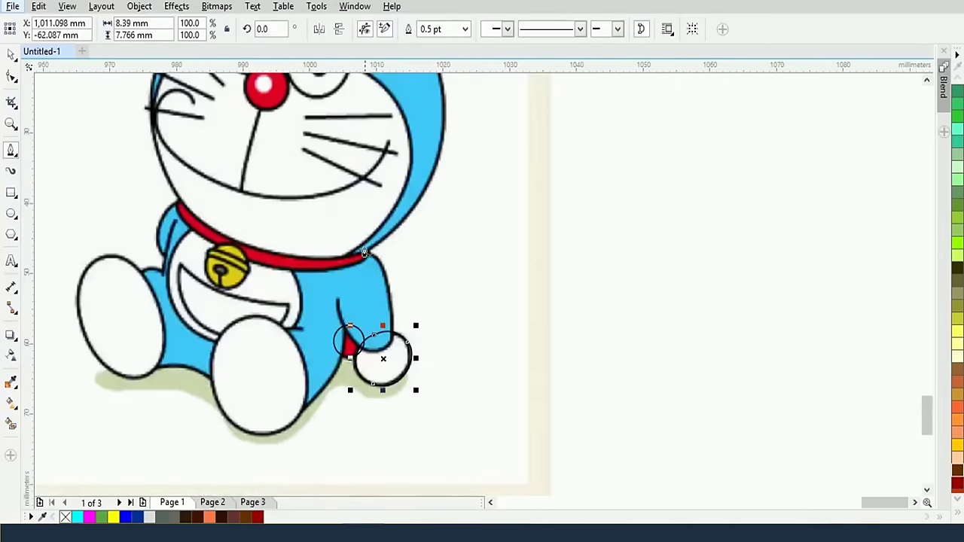
{"action": "scroll", "coordinate": [368, 256], "scroll_direction": "down", "scroll_amount": 1}
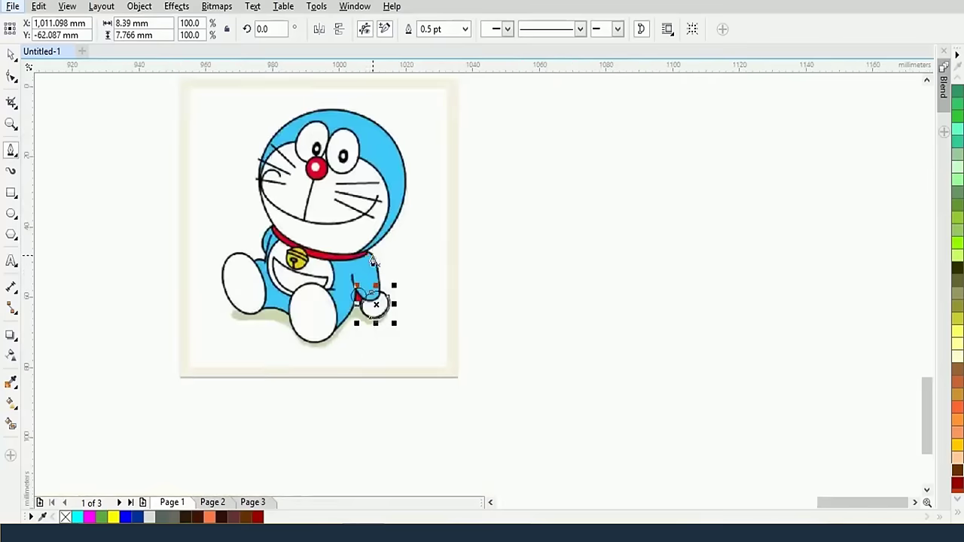
{"action": "scroll", "coordinate": [369, 278], "scroll_direction": "up", "scroll_amount": 1}
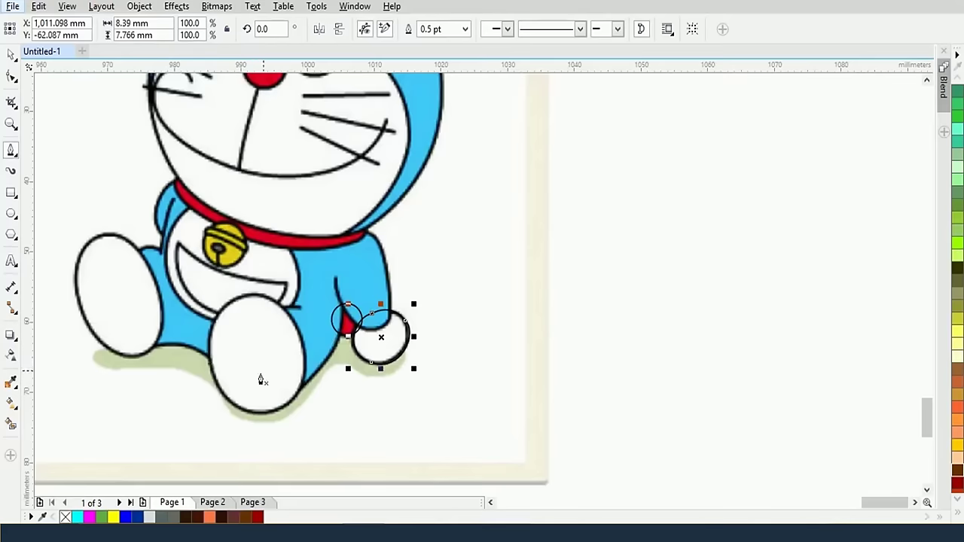
{"action": "scroll", "coordinate": [433, 185], "scroll_direction": "up", "scroll_amount": 3}
{"action": "scroll", "coordinate": [398, 80], "scroll_direction": "up", "scroll_amount": 2}
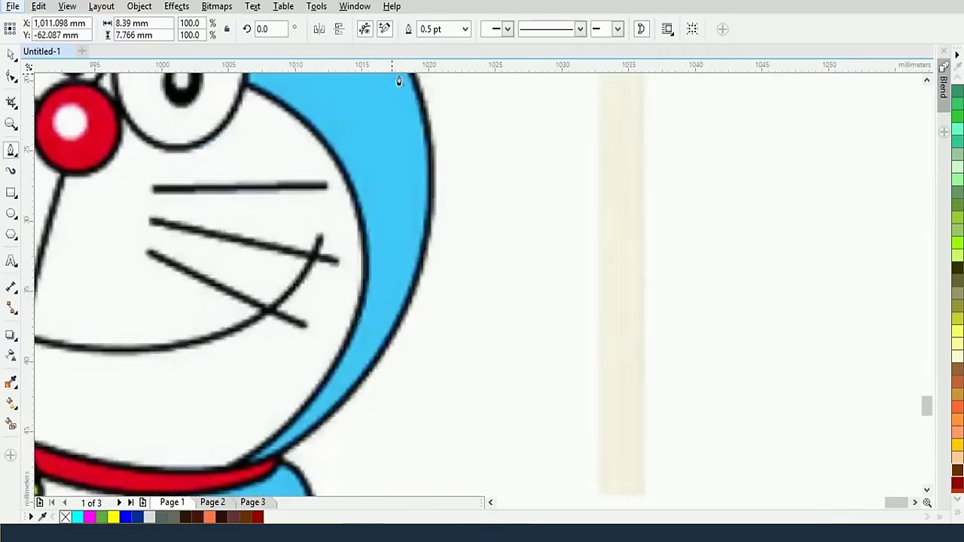
{"action": "scroll", "coordinate": [404, 241], "scroll_direction": "down", "scroll_amount": 2}
{"action": "scroll", "coordinate": [404, 241], "scroll_direction": "down", "scroll_amount": 2}
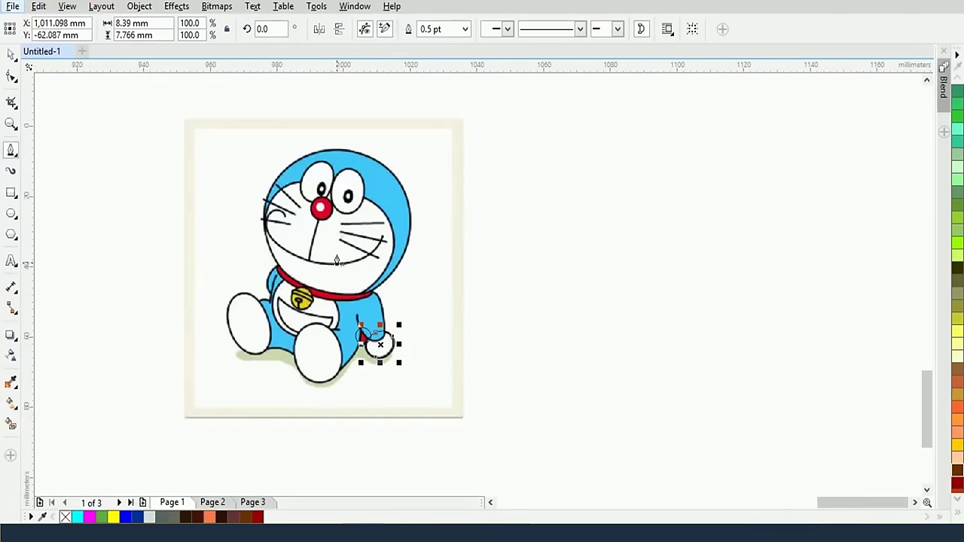
{"action": "scroll", "coordinate": [333, 298], "scroll_direction": "up", "scroll_amount": 2}
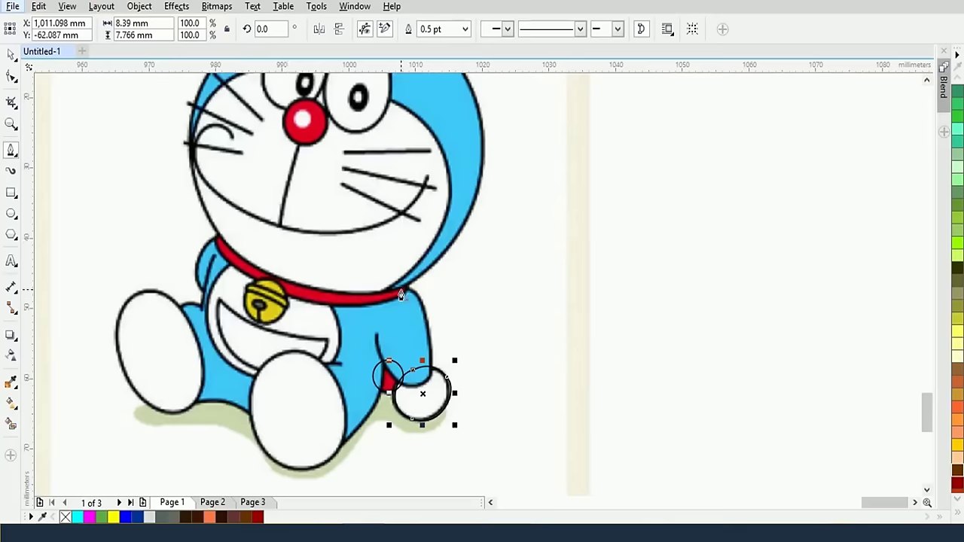
{"action": "left_click_drag", "start_coordinate": [401, 292], "coordinate": [431, 292]}
Curve the outline down to the hand, around it to the arm, and down to the right foot's edge
{"action": "left_click_drag", "start_coordinate": [431, 371], "coordinate": [432, 401]}
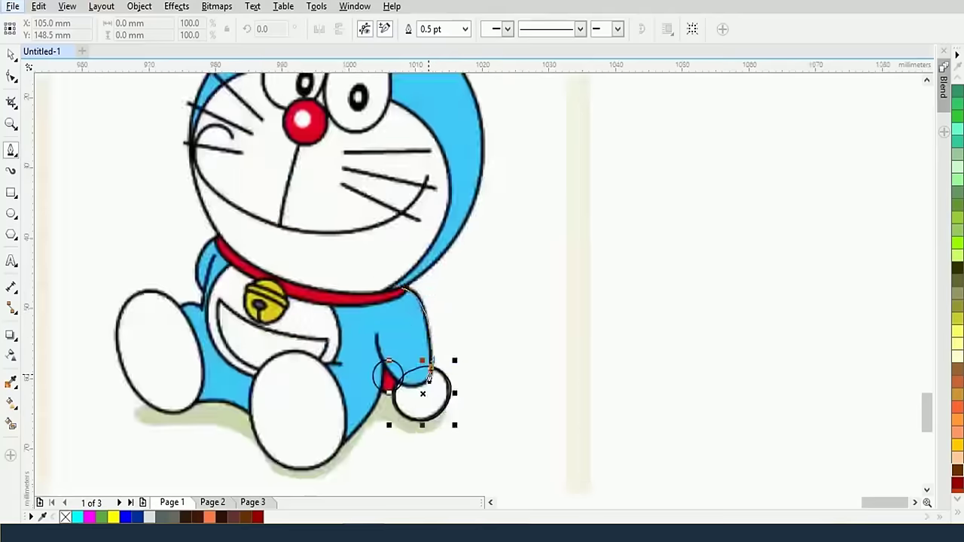
{"action": "scroll", "coordinate": [390, 381], "scroll_direction": "up", "scroll_amount": 2}
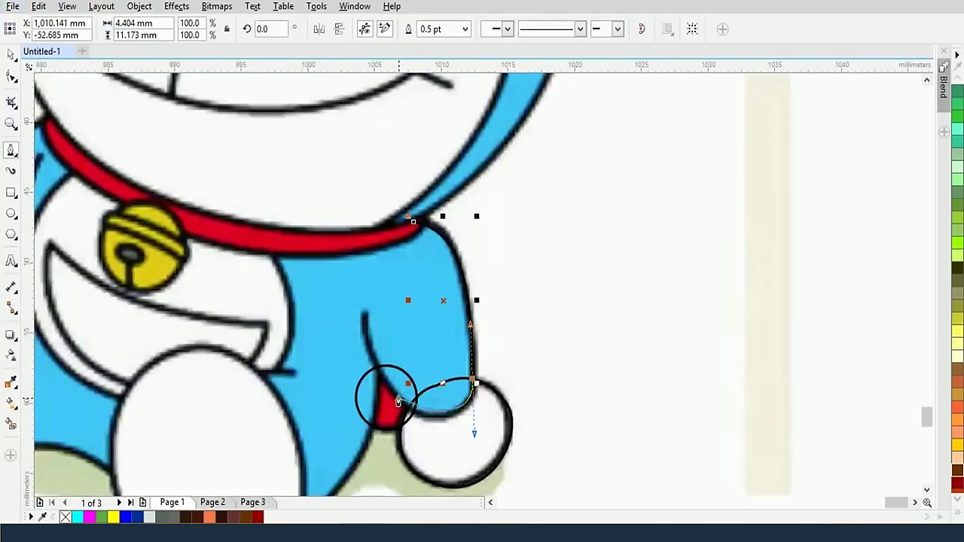
{"action": "left_click_drag", "start_coordinate": [381, 374], "coordinate": [362, 317]}
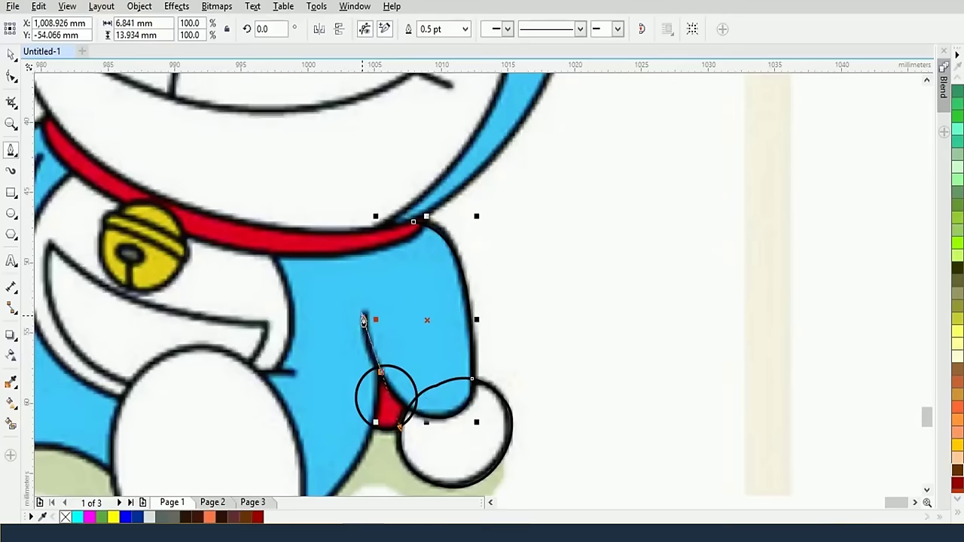
{"action": "scroll", "coordinate": [381, 375], "scroll_direction": "down", "scroll_amount": 3}
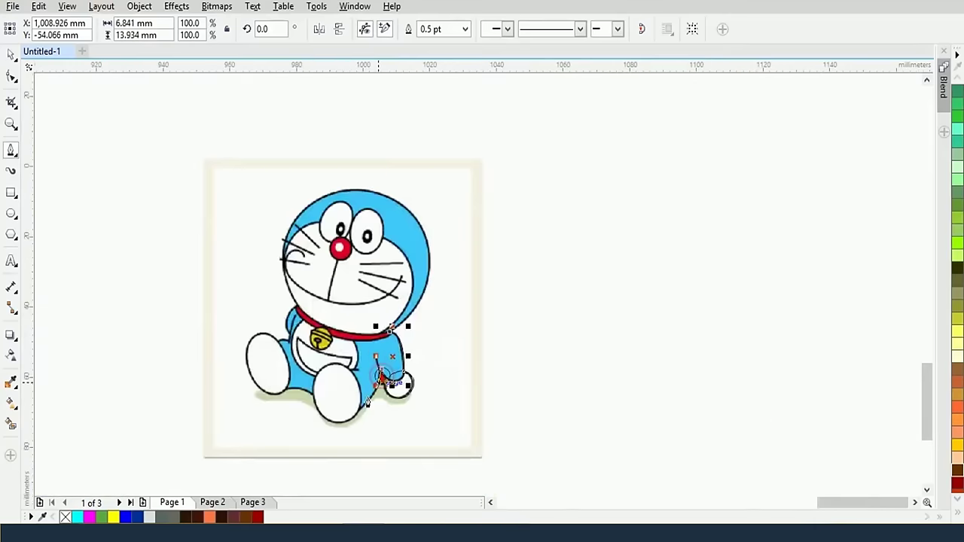
{"action": "scroll", "coordinate": [347, 414], "scroll_direction": "up", "scroll_amount": 2}
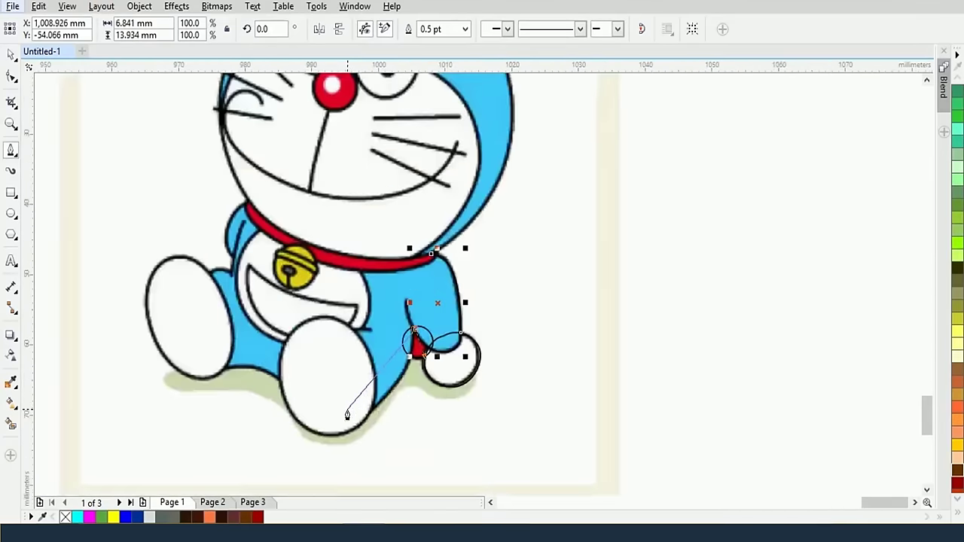
{"action": "scroll", "coordinate": [378, 418], "scroll_direction": "up", "scroll_amount": 2}
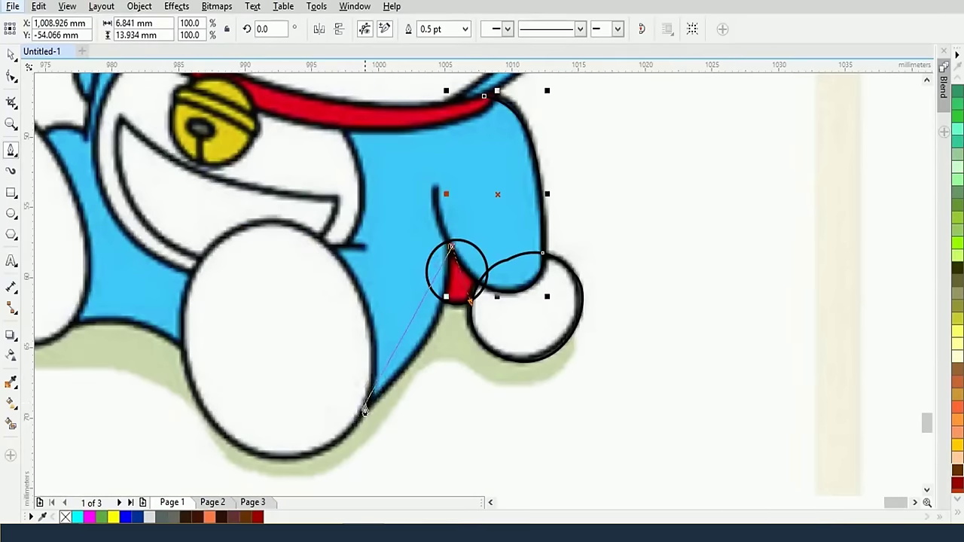
{"action": "left_click_drag", "start_coordinate": [365, 408], "coordinate": [281, 452]}
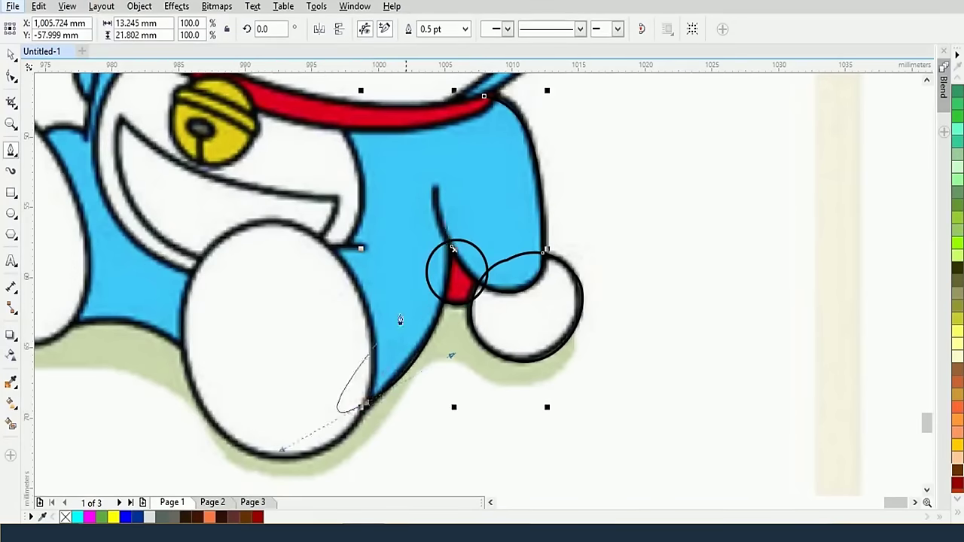
{"action": "left_click", "coordinate": [366, 404]}
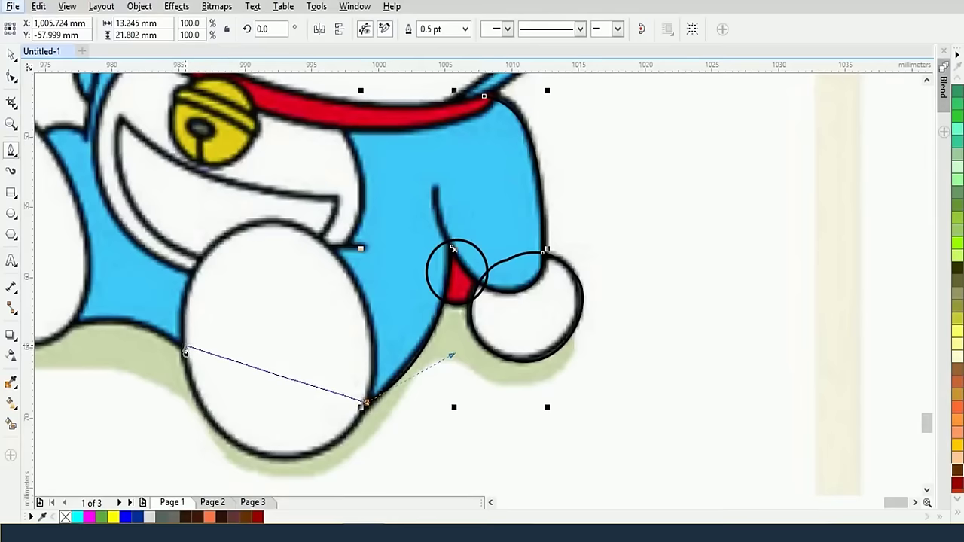
Extend the outline across the right foot's base, corner at the left leg, and curve up its edge
{"action": "scroll", "coordinate": [184, 351], "scroll_direction": "down", "scroll_amount": 2}
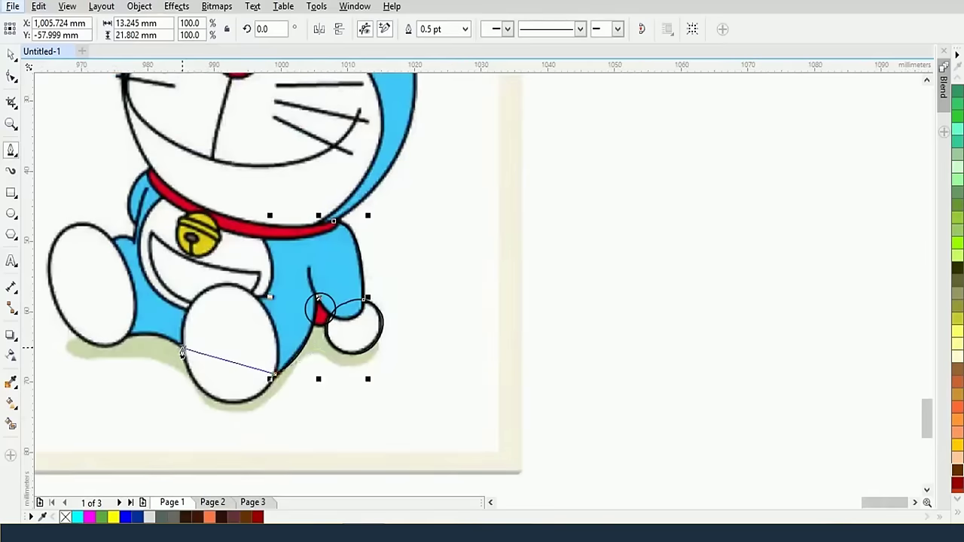
{"action": "left_click_drag", "start_coordinate": [182, 352], "coordinate": [171, 341]}
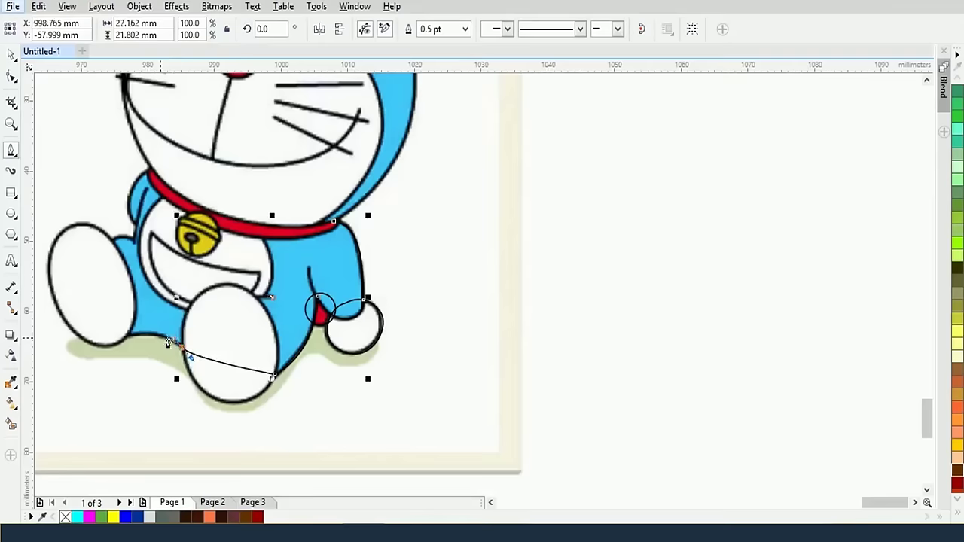
{"action": "left_click", "coordinate": [121, 342]}
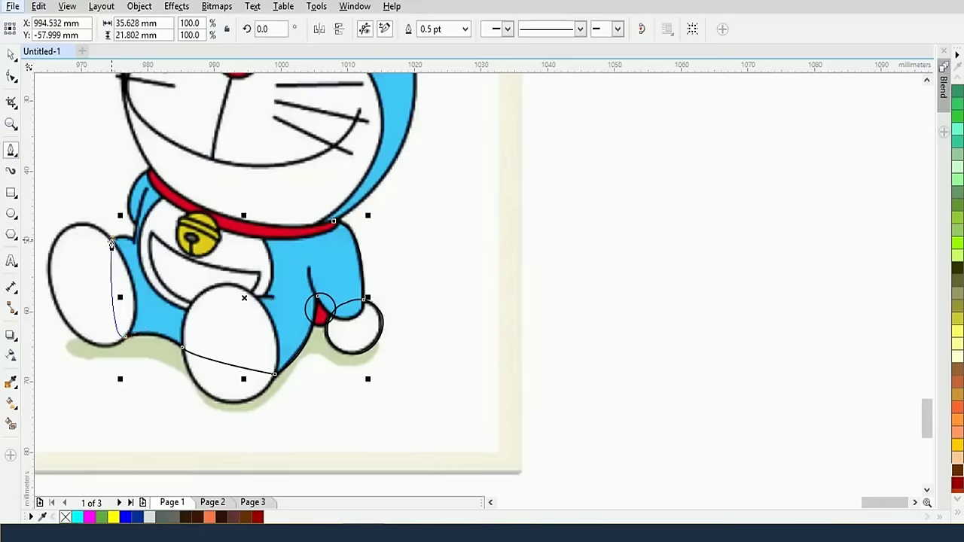
{"action": "left_click_drag", "start_coordinate": [110, 243], "coordinate": [130, 241]}
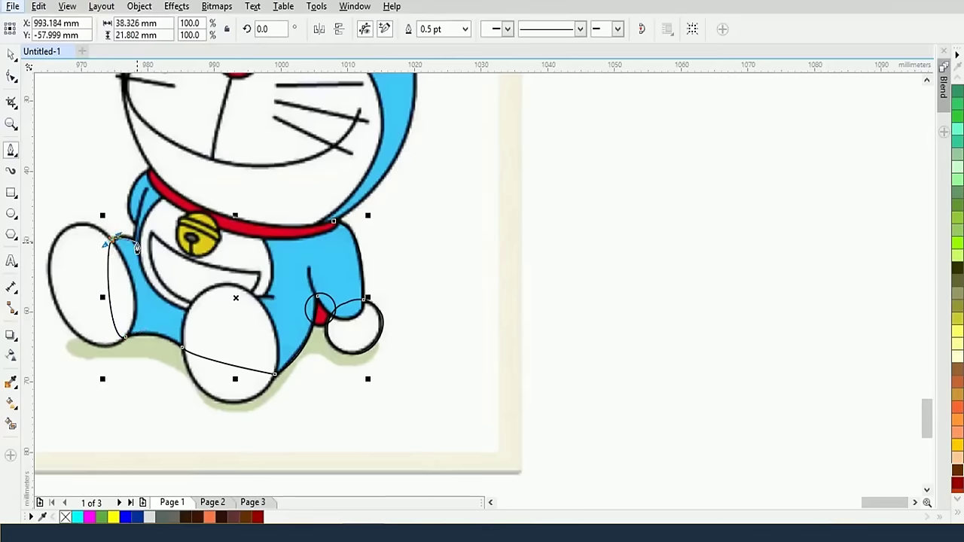
{"action": "scroll", "coordinate": [136, 248], "scroll_direction": "up", "scroll_amount": 2}
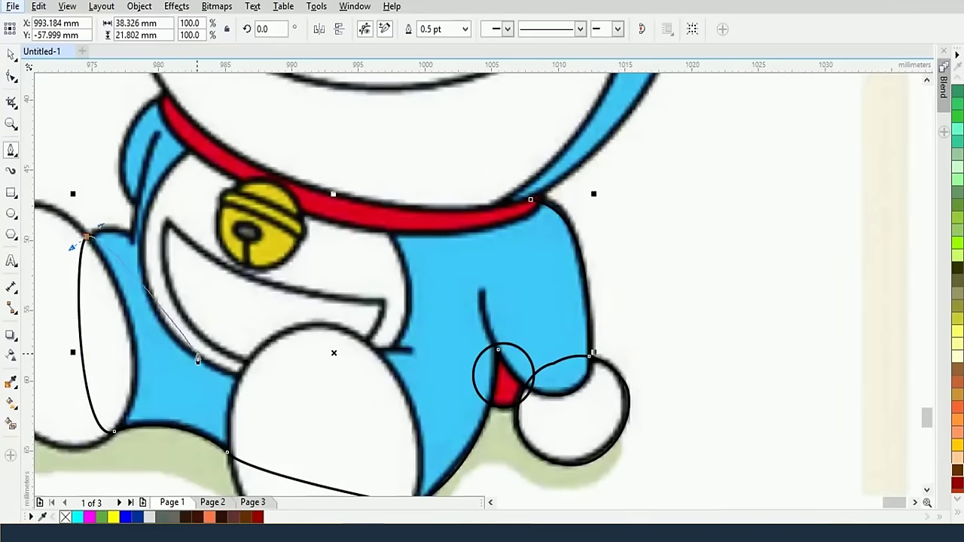
{"action": "scroll", "coordinate": [120, 231], "scroll_direction": "down", "scroll_amount": 2}
Finish the body outline and start a new path from the collar downward
{"action": "key", "text": "space"}
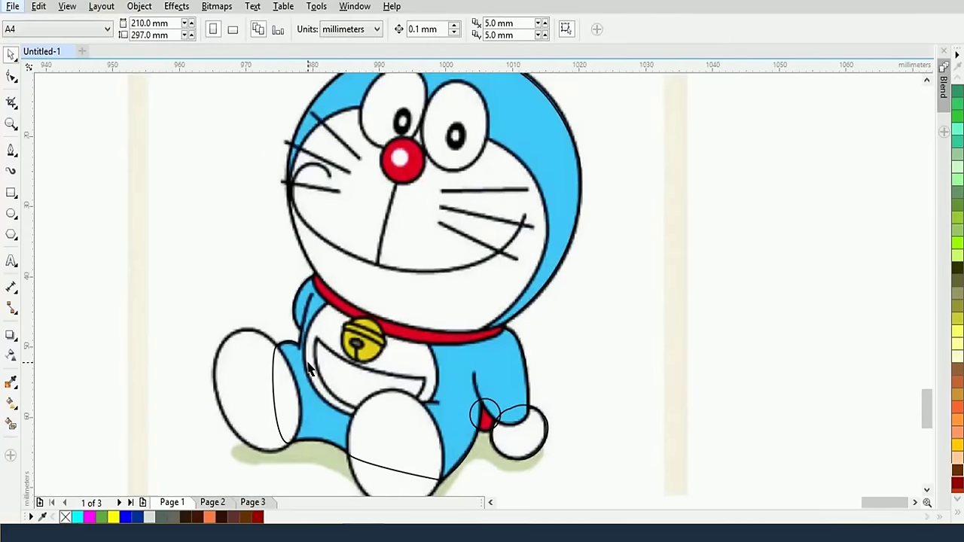
{"action": "scroll", "coordinate": [392, 343], "scroll_direction": "up", "scroll_amount": 2}
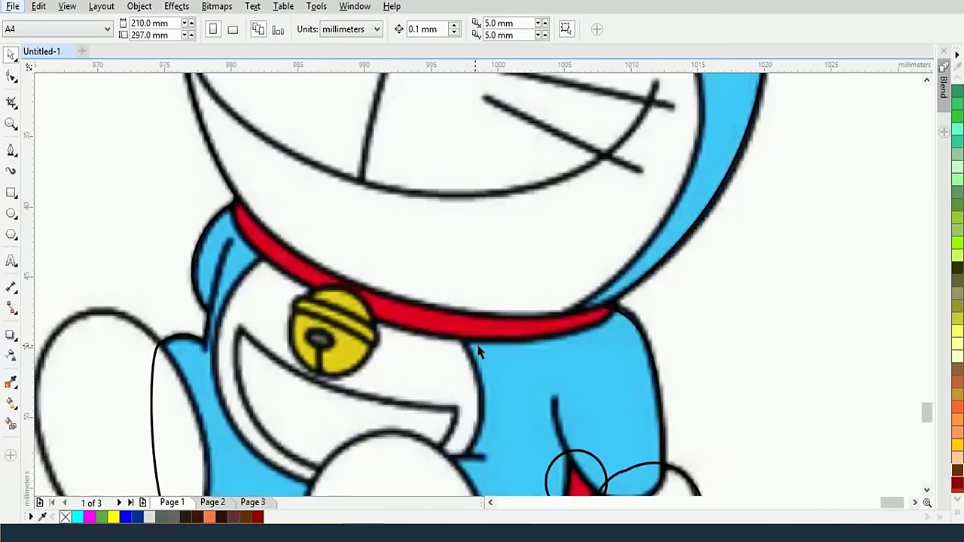
{"action": "scroll", "coordinate": [497, 344], "scroll_direction": "down", "scroll_amount": 2}
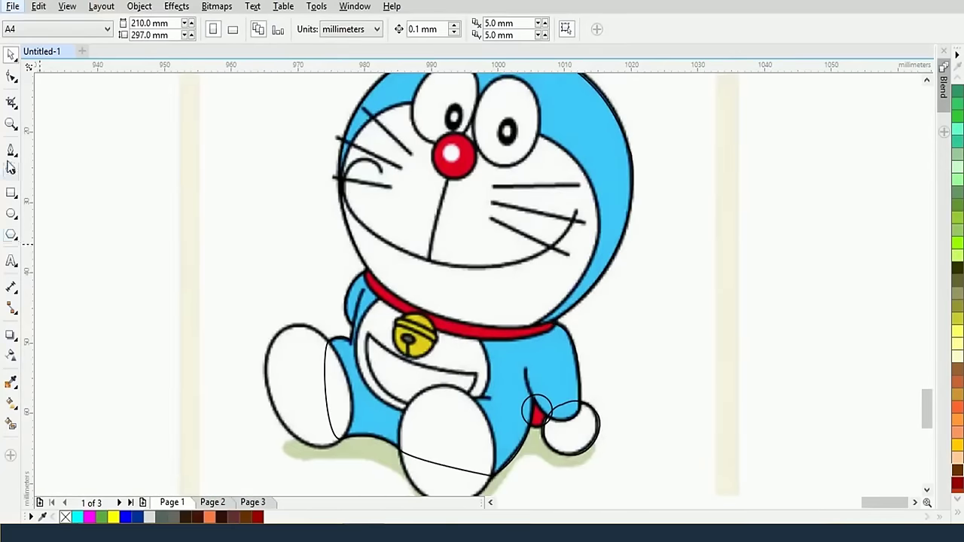
{"action": "left_click", "coordinate": [12, 150]}
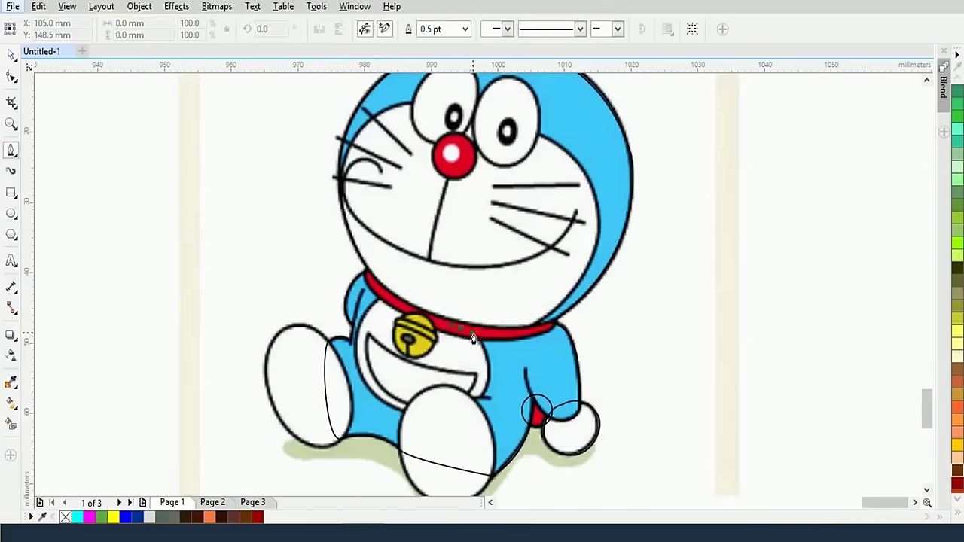
{"action": "mouse_move", "coordinate": [473, 339]}
{"action": "left_mouse_down"}
{"action": "mouse_move", "coordinate": [486, 389]}
{"action": "mouse_move", "coordinate": [482, 376]}
{"action": "mouse_move", "coordinate": [477, 424]}
{"action": "left_mouse_up"}
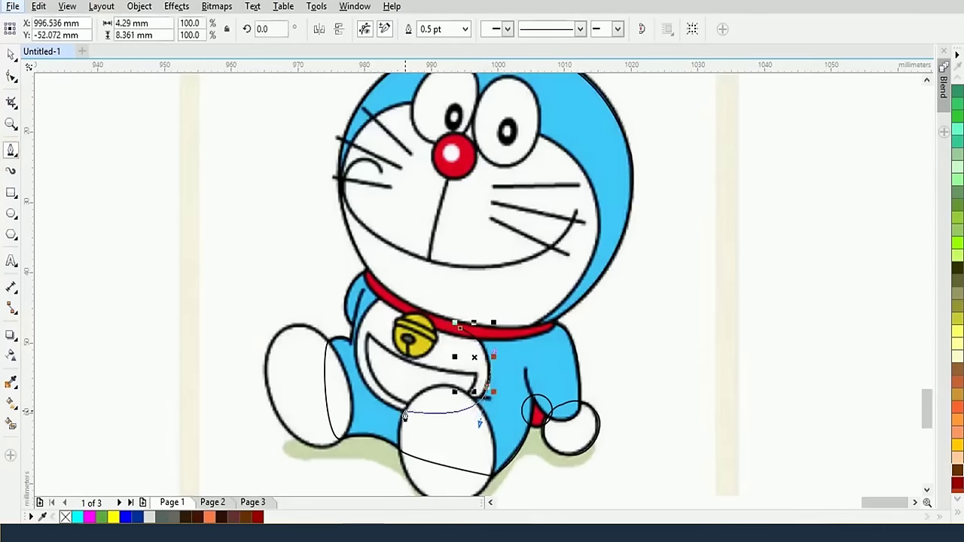
Trace the belly outline up its left side, along the red collar and down its right side
{"action": "left_click", "coordinate": [403, 414]}
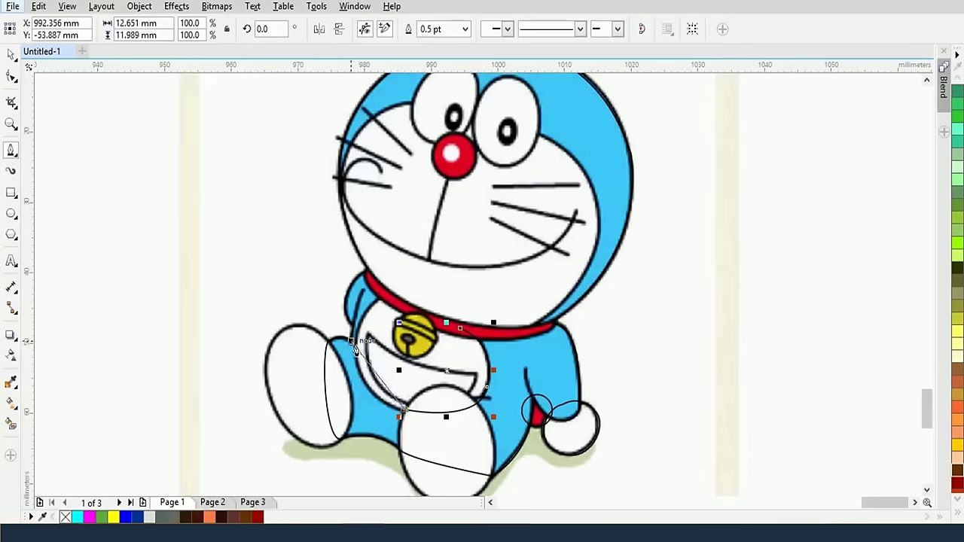
{"action": "left_click_drag", "start_coordinate": [353, 342], "coordinate": [360, 282]}
{"action": "scroll", "coordinate": [396, 373], "scroll_direction": "up", "scroll_amount": 1}
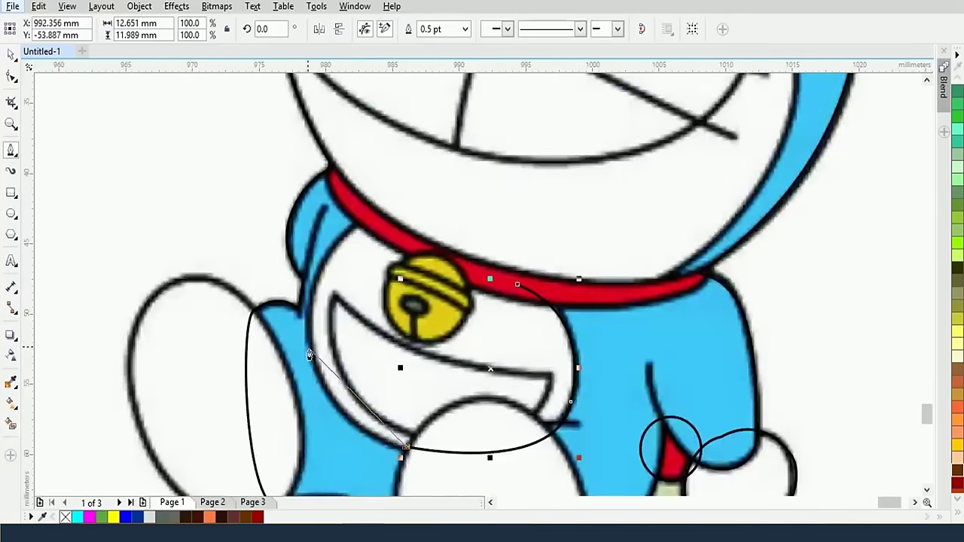
{"action": "left_click_drag", "start_coordinate": [308, 320], "coordinate": [305, 286]}
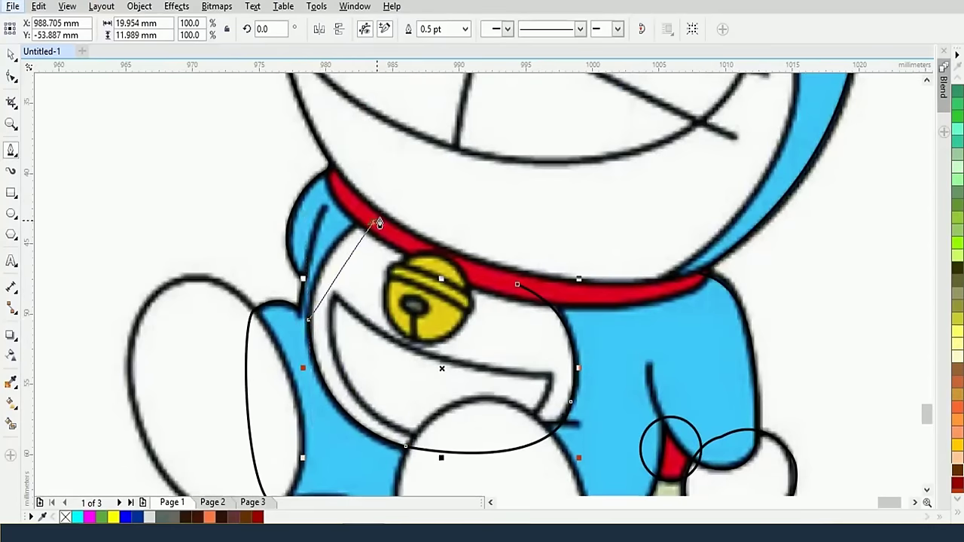
{"action": "left_click_drag", "start_coordinate": [374, 222], "coordinate": [430, 218]}
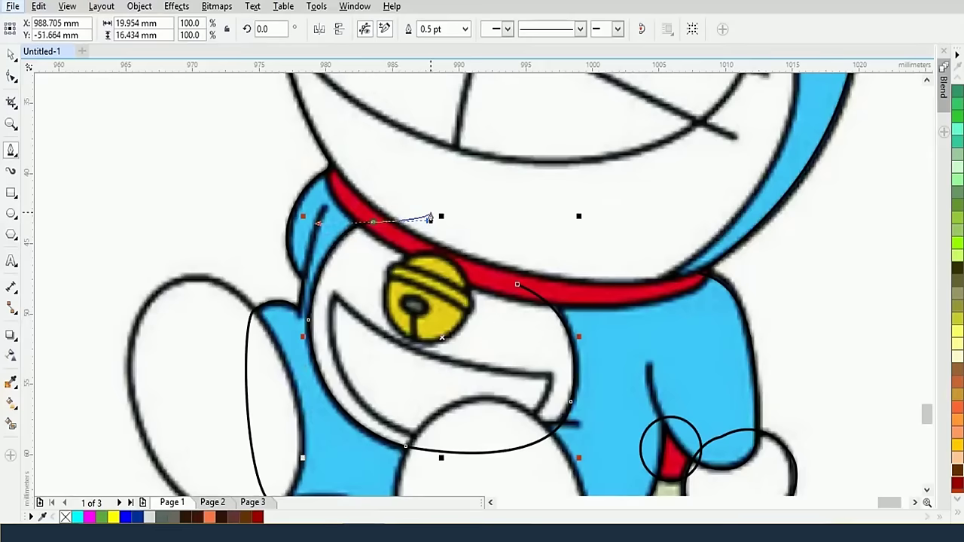
{"action": "left_click", "coordinate": [374, 224]}
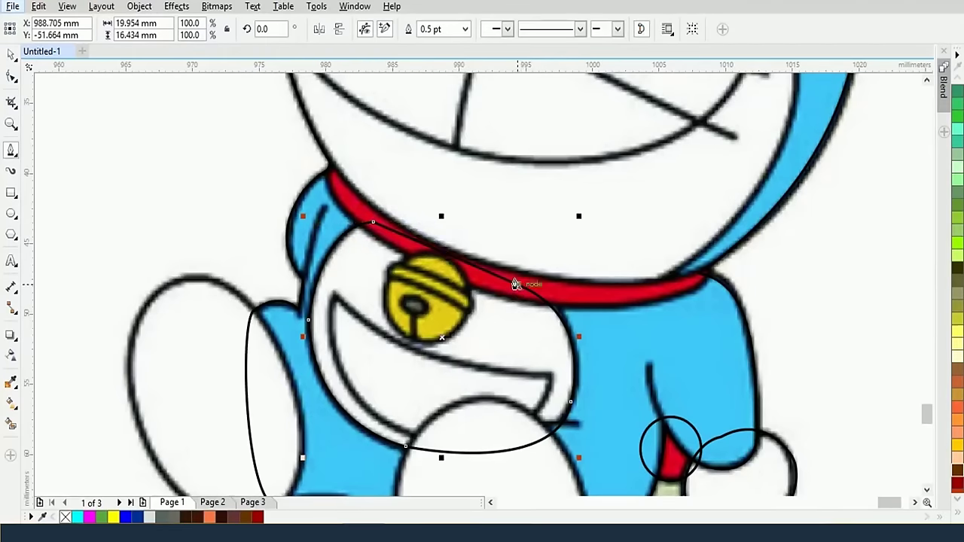
{"action": "left_click", "coordinate": [516, 284]}
{"action": "left_click_drag", "start_coordinate": [553, 376], "coordinate": [527, 444]}
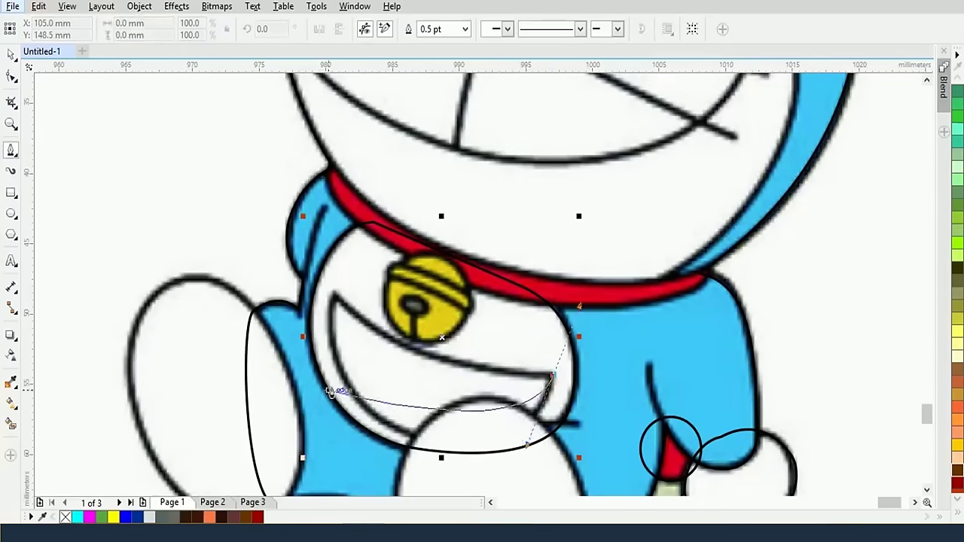
Trace the pocket's left tip and bend the segment along the pocket's curved lower edge
{"action": "left_click", "coordinate": [414, 436]}
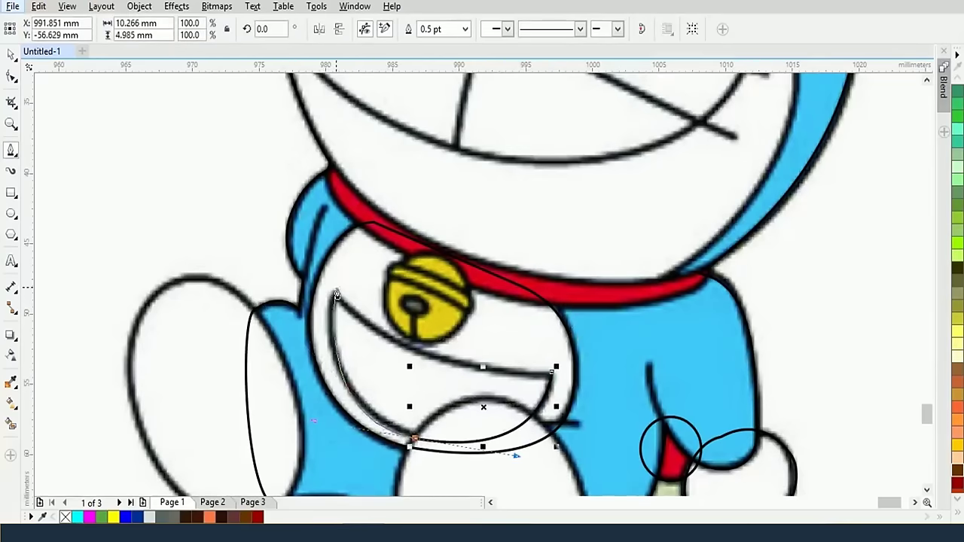
{"action": "left_click", "coordinate": [333, 293]}
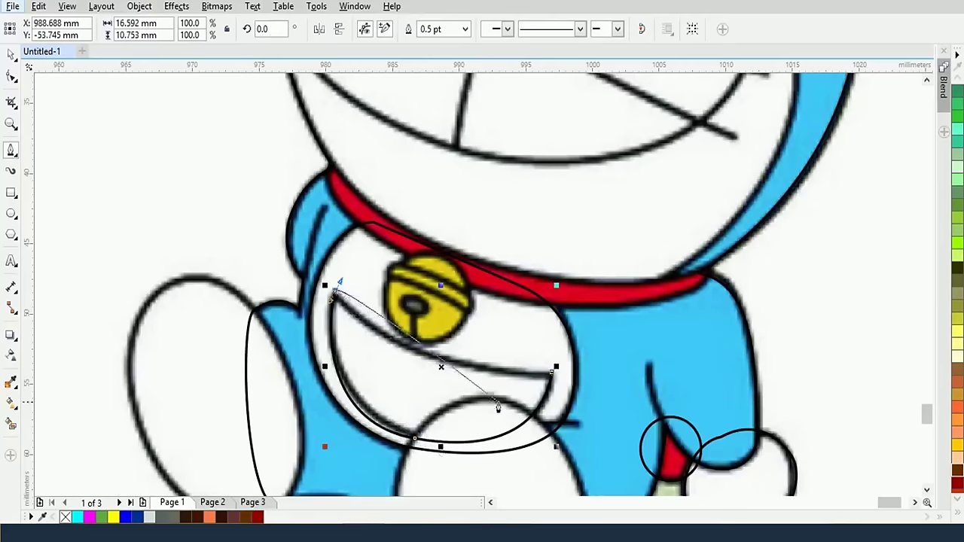
{"action": "key", "text": "ctrl+z"}
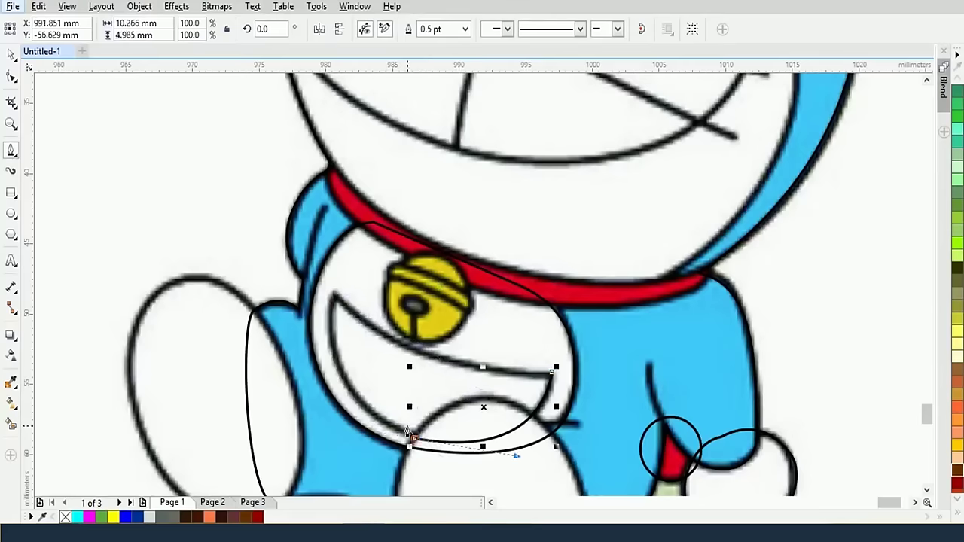
{"action": "left_click_drag", "start_coordinate": [333, 294], "coordinate": [347, 189]}
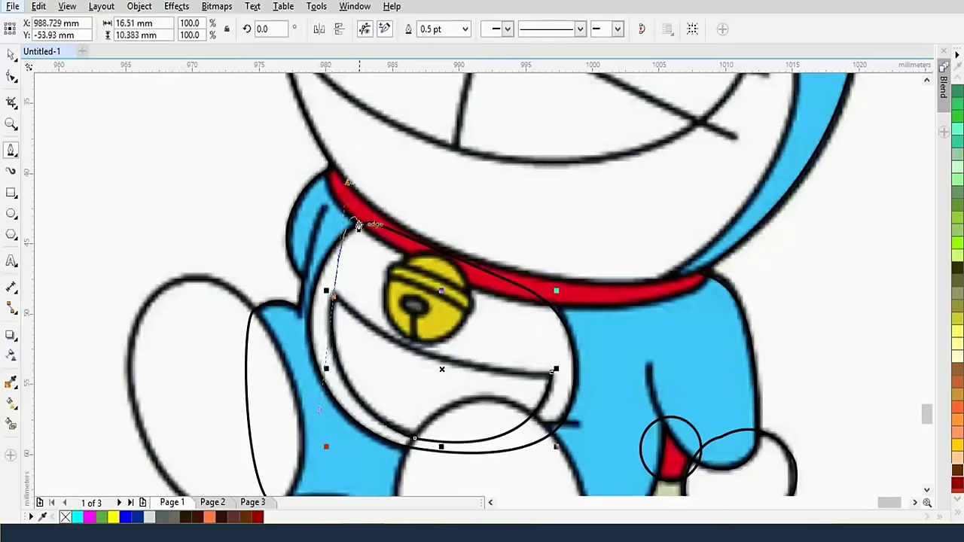
{"action": "left_click", "coordinate": [335, 297]}
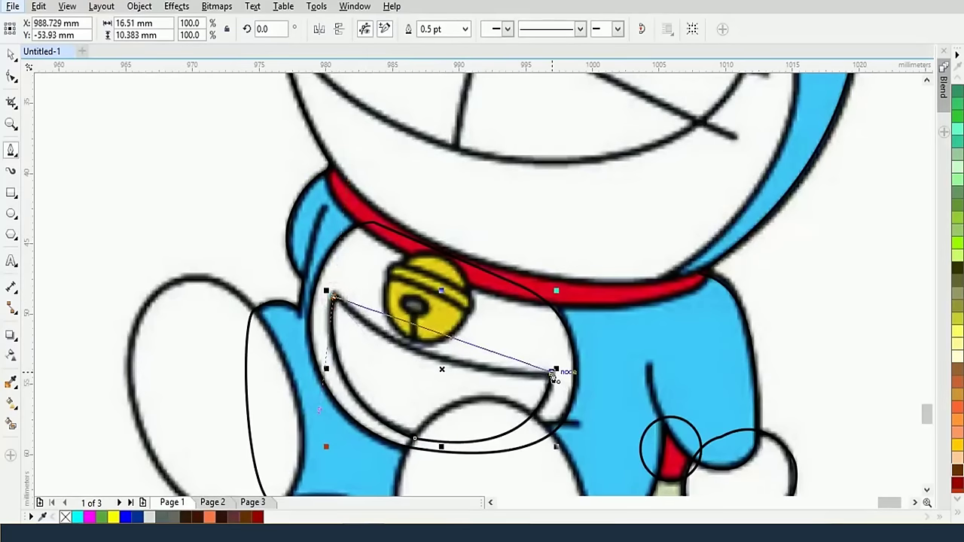
{"action": "left_click_drag", "start_coordinate": [554, 373], "coordinate": [413, 385]}
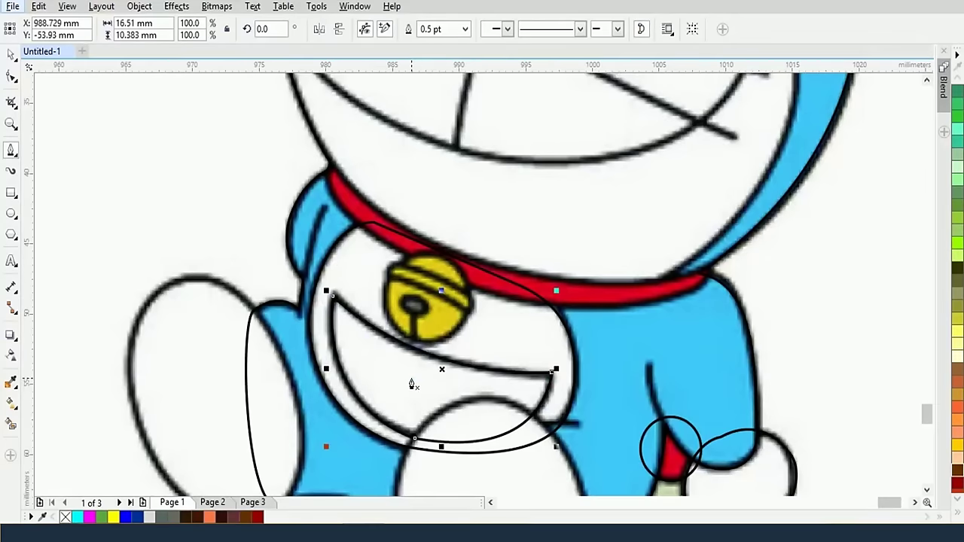
{"action": "scroll", "coordinate": [411, 386], "scroll_direction": "down", "scroll_amount": 1}
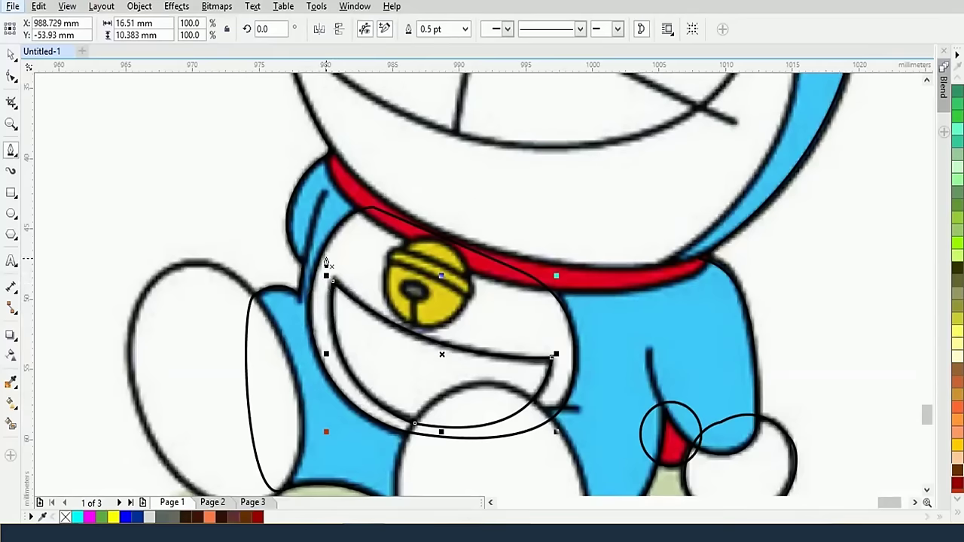
{"action": "scroll", "coordinate": [467, 352], "scroll_direction": "down", "scroll_amount": 2}
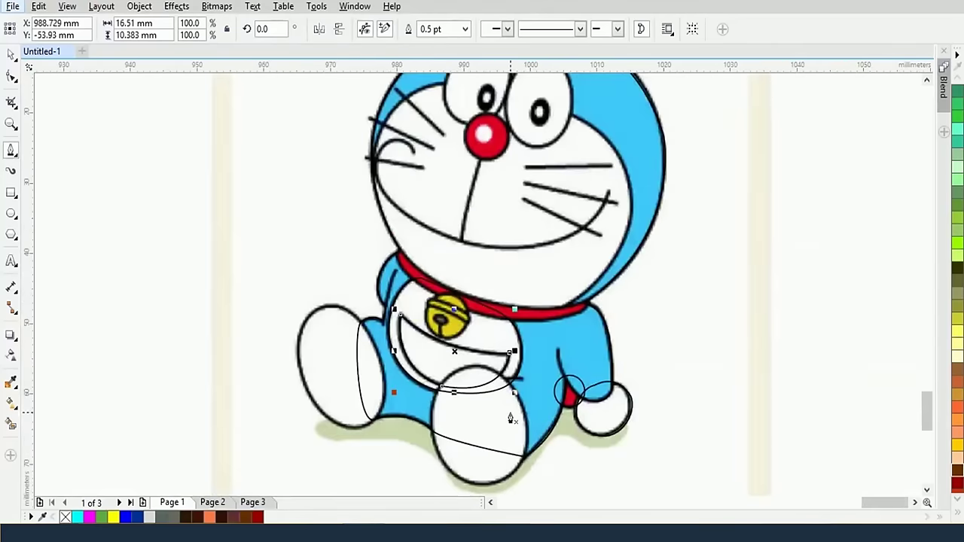
{"action": "scroll", "coordinate": [536, 440], "scroll_direction": "up", "scroll_amount": 2}
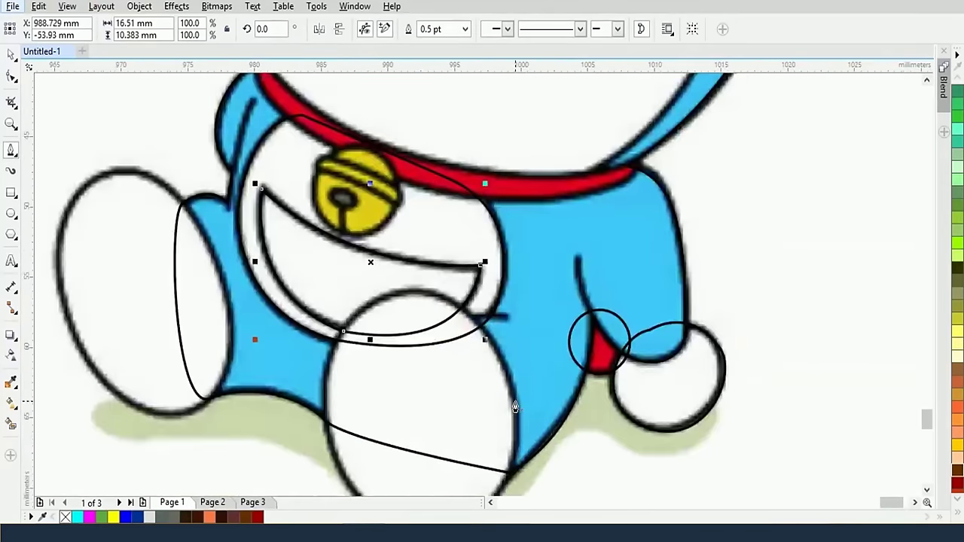
Trace curved nodes around the top and bottom of the front foot, then end the path
{"action": "left_click_drag", "start_coordinate": [509, 377], "coordinate": [482, 309]}
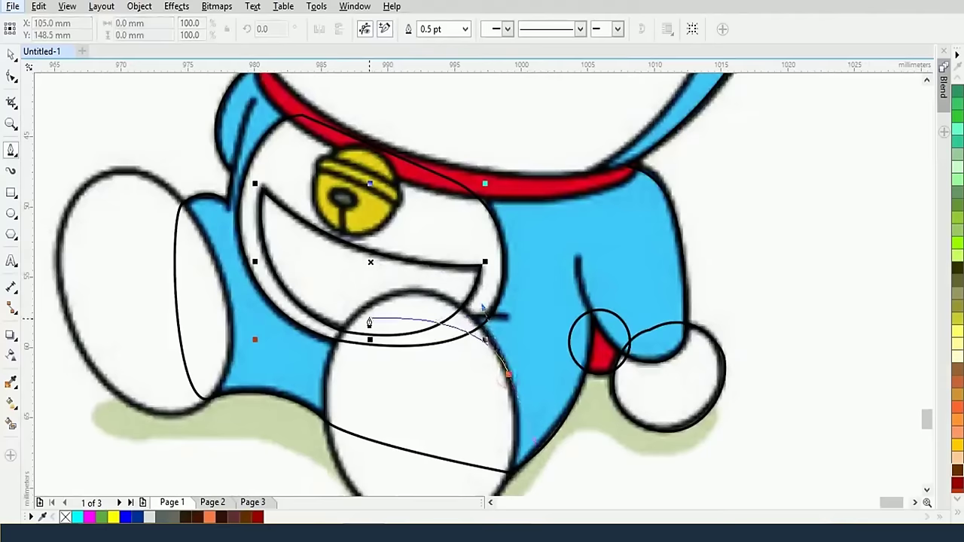
{"action": "left_click_drag", "start_coordinate": [348, 328], "coordinate": [280, 395]}
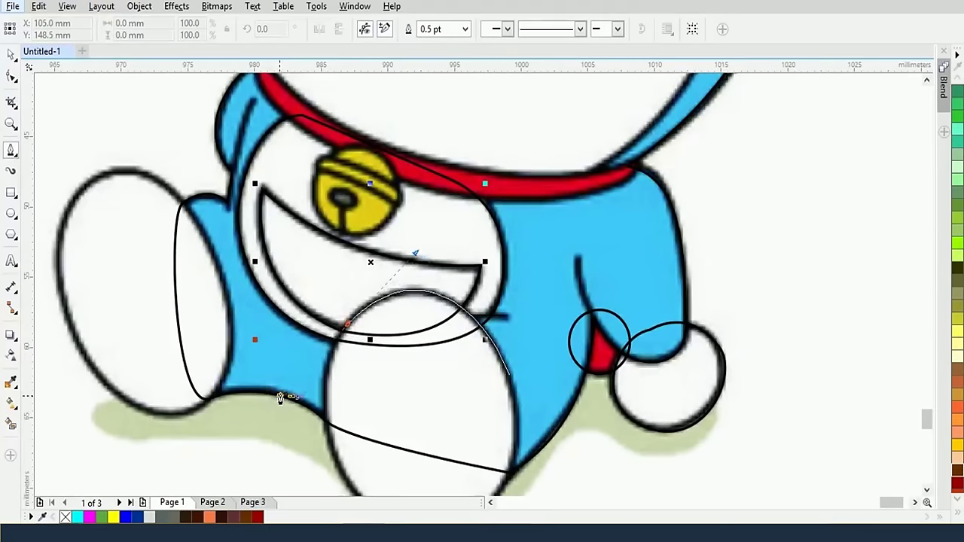
{"action": "scroll", "coordinate": [454, 427], "scroll_direction": "down", "scroll_amount": 2}
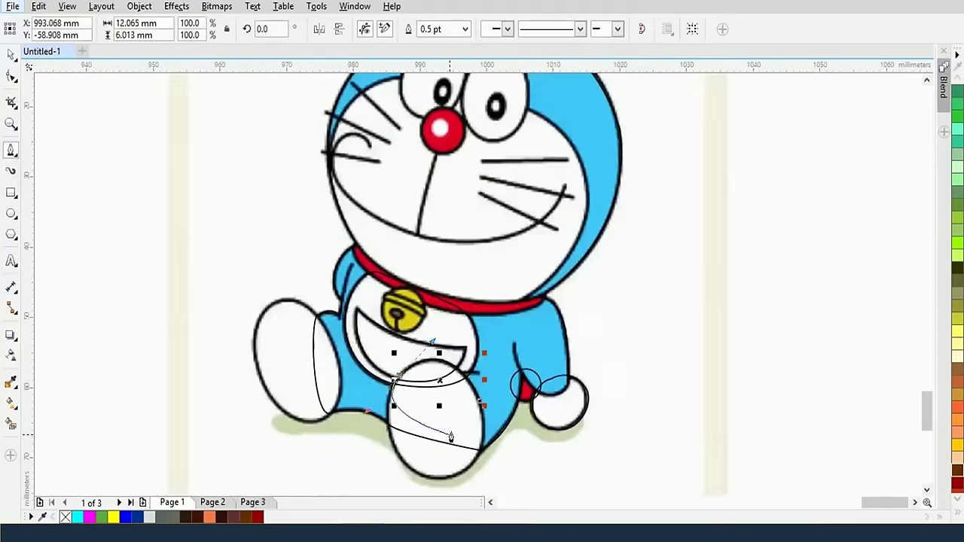
{"action": "left_click_drag", "start_coordinate": [442, 482], "coordinate": [488, 470]}
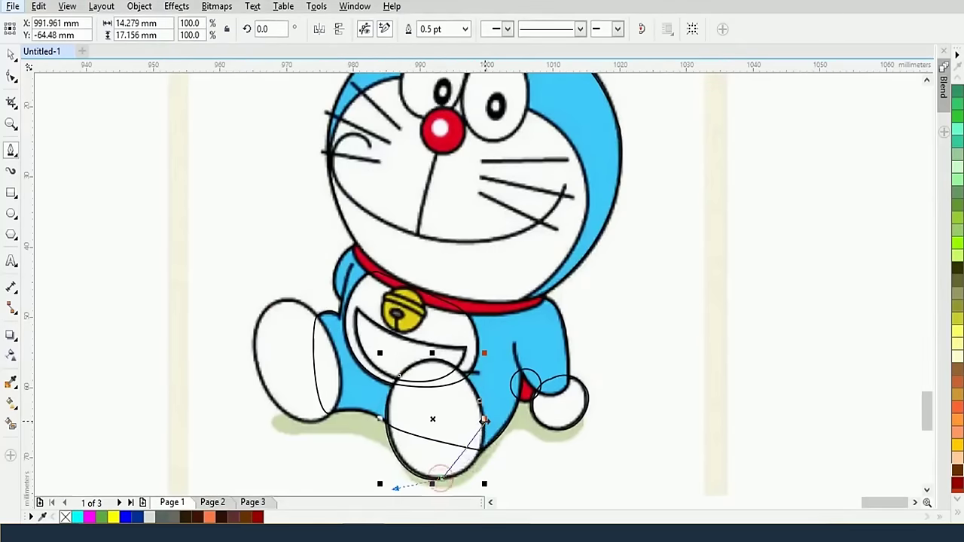
{"action": "key", "text": "ctrl+z"}
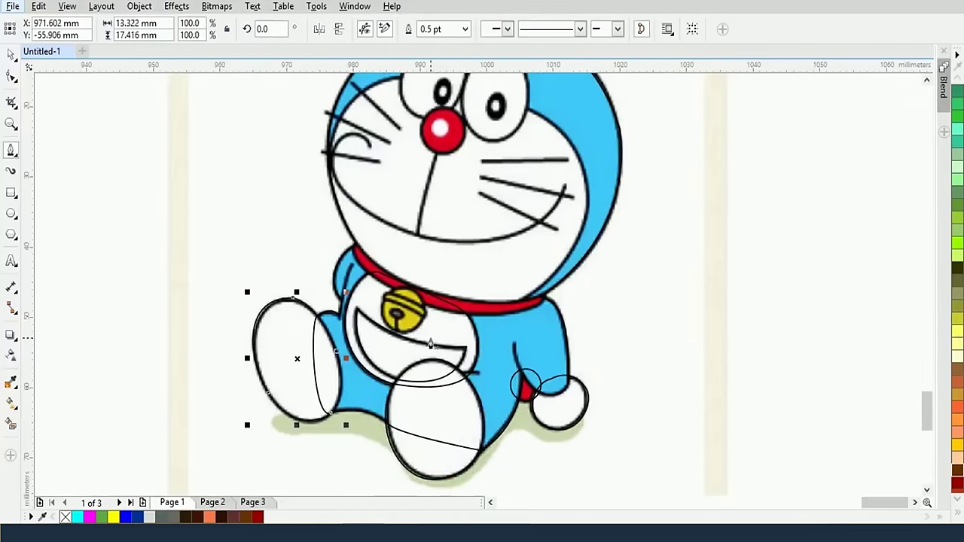
{"action": "scroll", "coordinate": [538, 316], "scroll_direction": "up", "scroll_amount": 2}
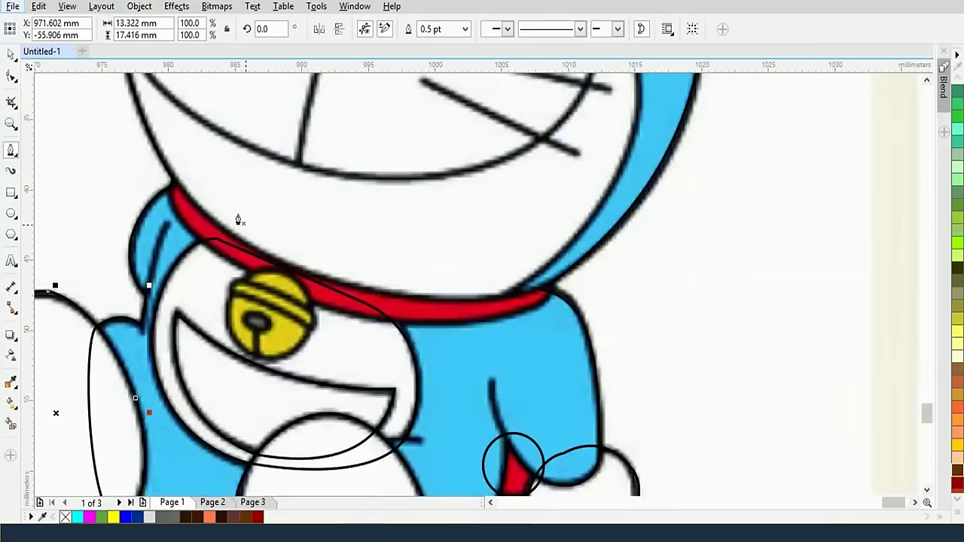
{"action": "scroll", "coordinate": [561, 286], "scroll_direction": "down", "scroll_amount": 2}
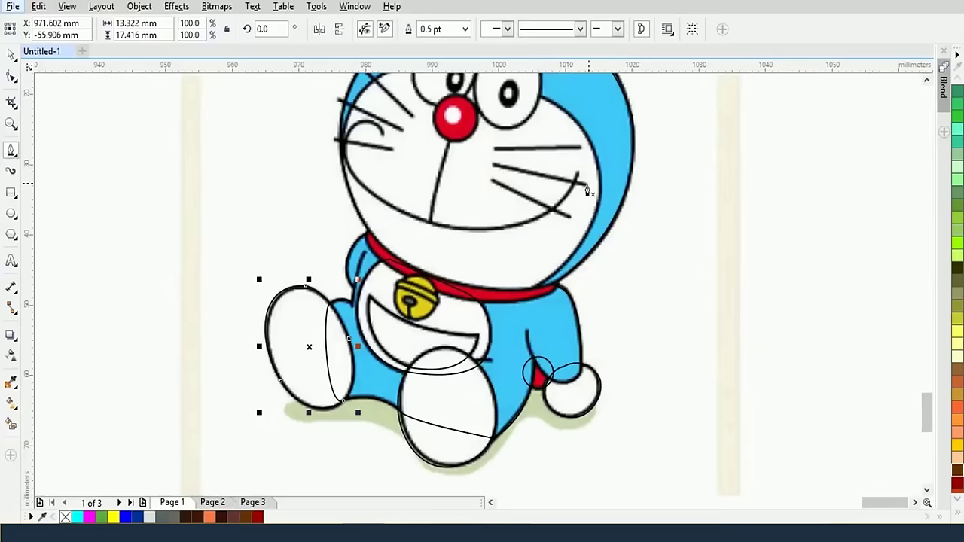
{"action": "left_click_drag", "start_coordinate": [590, 184], "coordinate": [585, 249]}
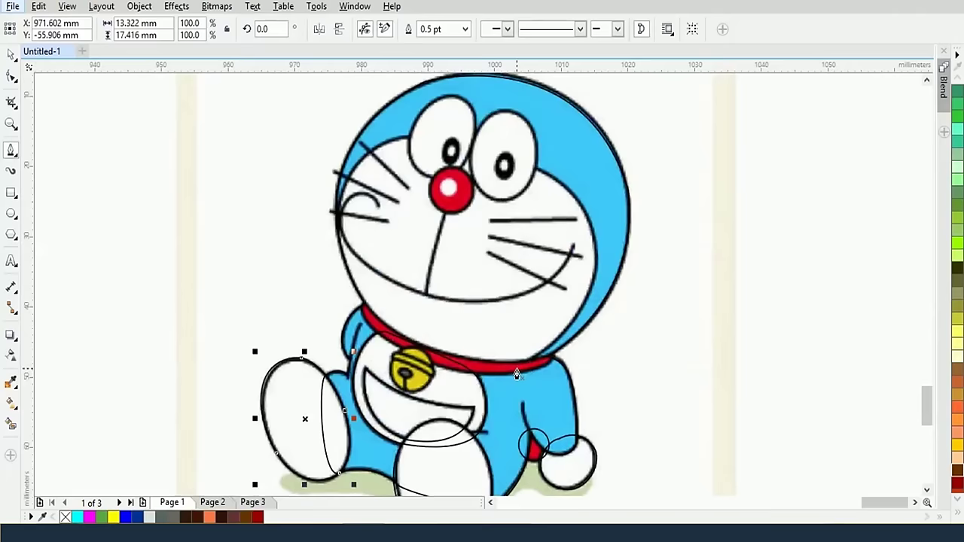
Start a path on the collar and curve it up the head outline across to the face's left edge
{"action": "left_click_drag", "start_coordinate": [517, 374], "coordinate": [557, 340]}
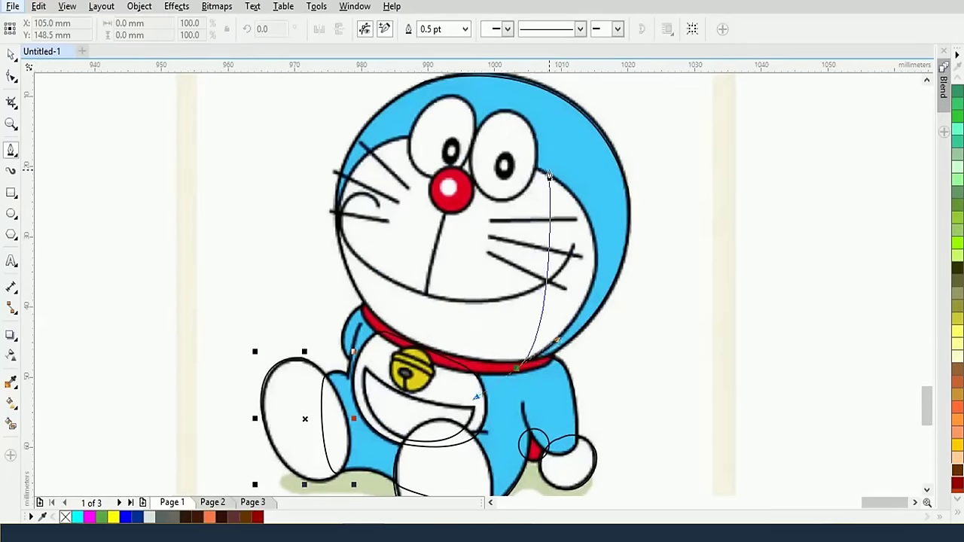
{"action": "left_click_drag", "start_coordinate": [548, 181], "coordinate": [445, 98]}
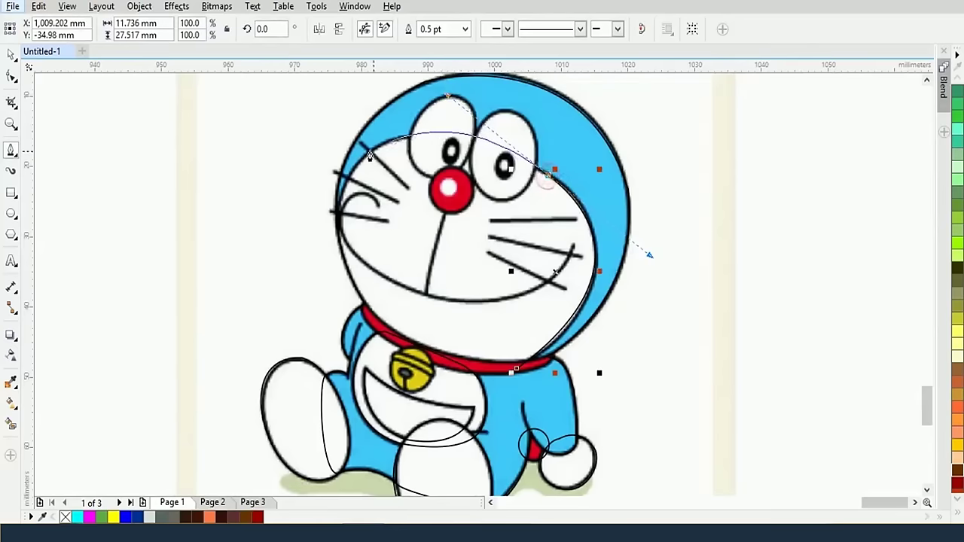
{"action": "left_click", "coordinate": [549, 178]}
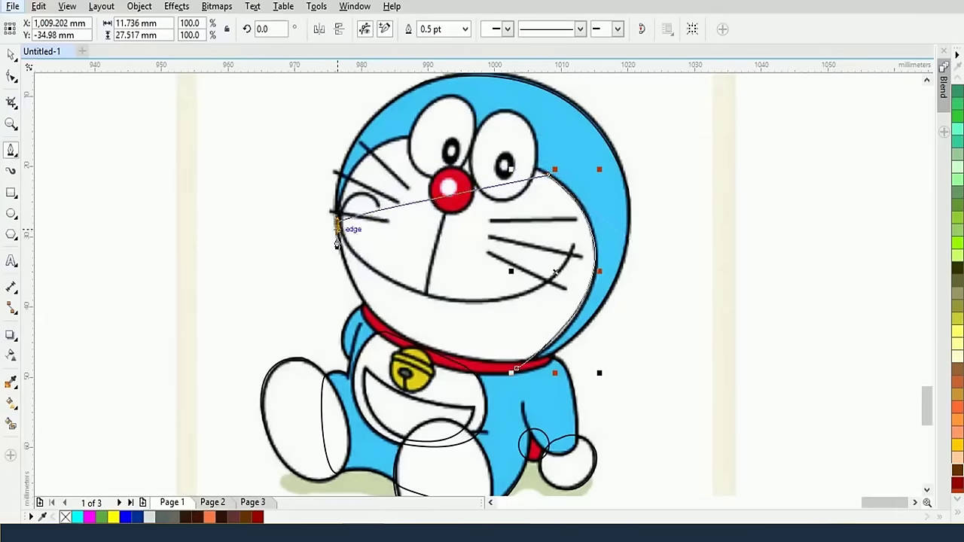
{"action": "left_click_drag", "start_coordinate": [336, 221], "coordinate": [321, 387]}
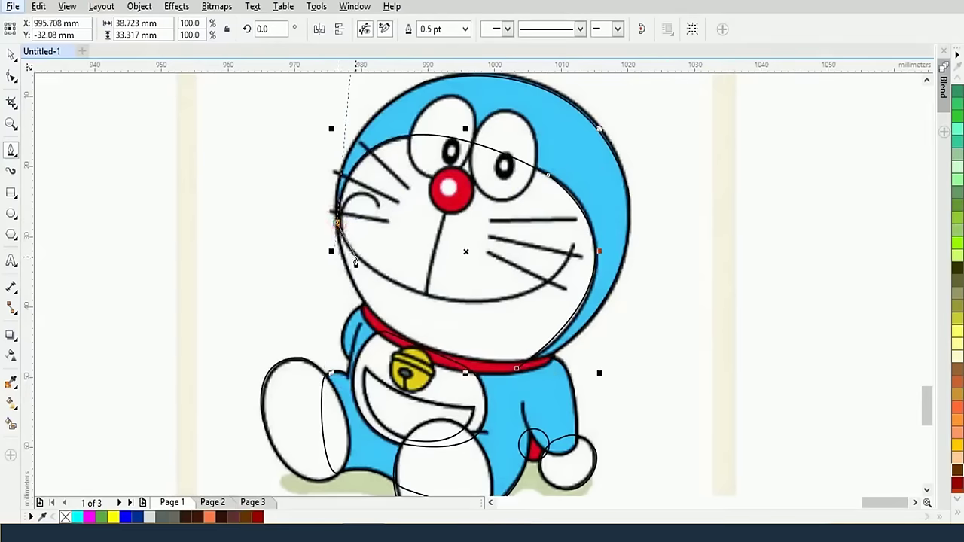
{"action": "scroll", "coordinate": [355, 260], "scroll_direction": "up", "scroll_amount": 4}
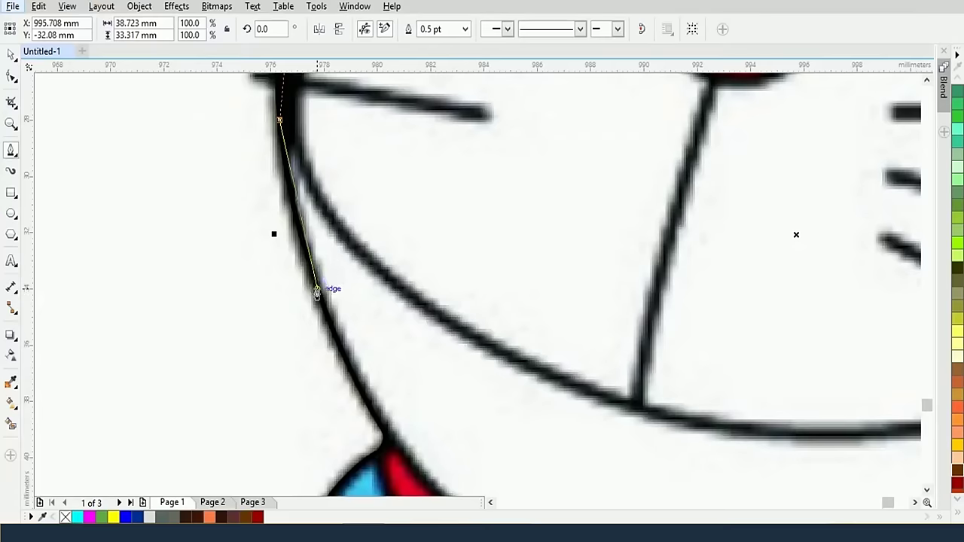
{"action": "scroll", "coordinate": [322, 295], "scroll_direction": "down", "scroll_amount": 2}
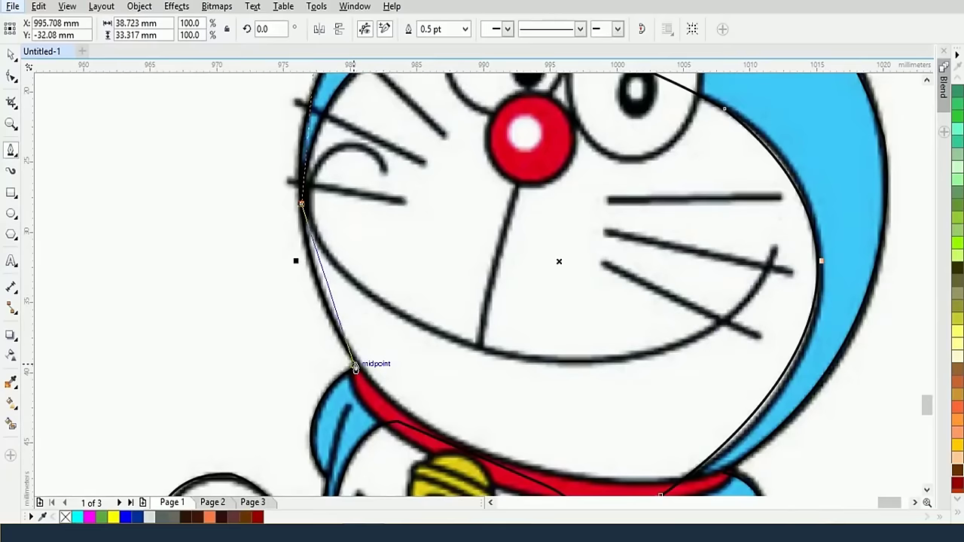
Add a corner left of the face and curve the path back along the collar
{"action": "left_click", "coordinate": [242, 322]}
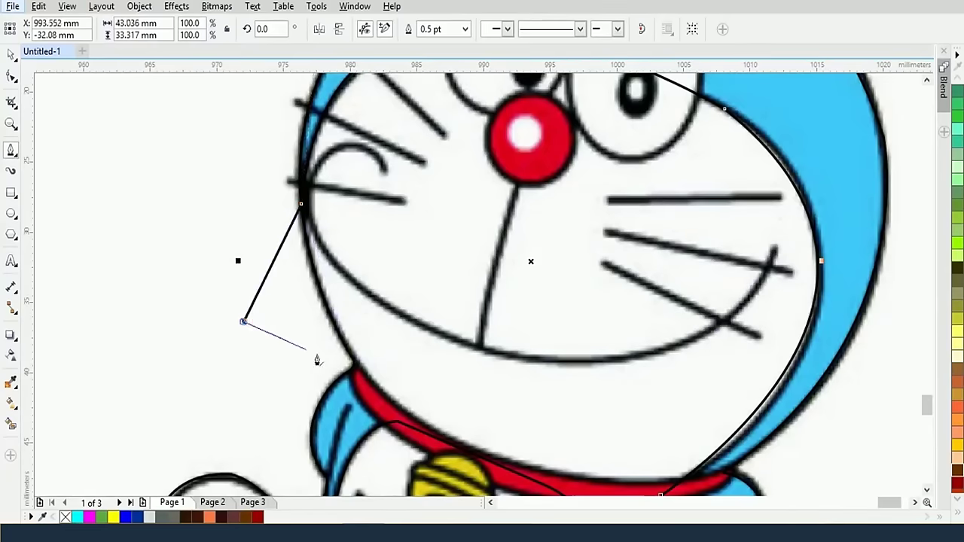
{"action": "scroll", "coordinate": [359, 377], "scroll_direction": "down", "scroll_amount": 2}
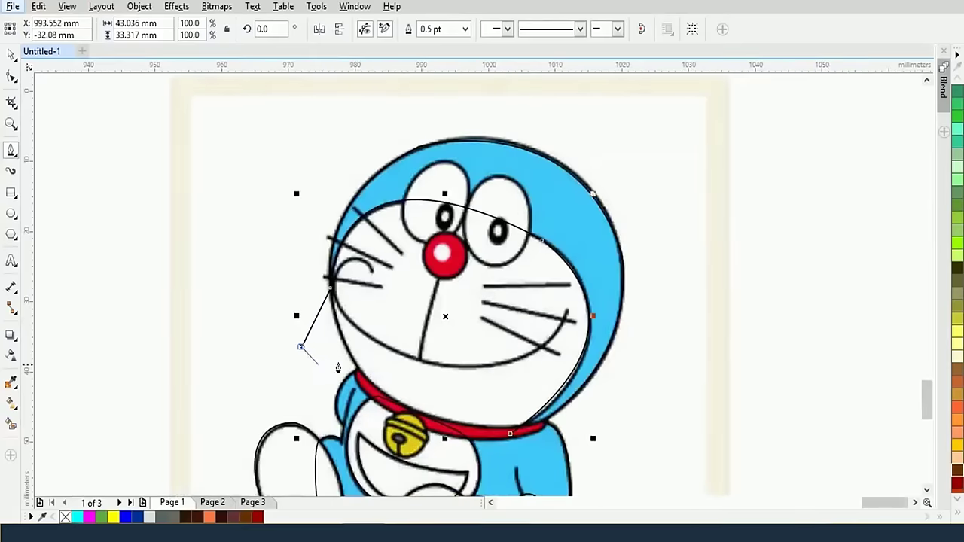
{"action": "left_click", "coordinate": [355, 372]}
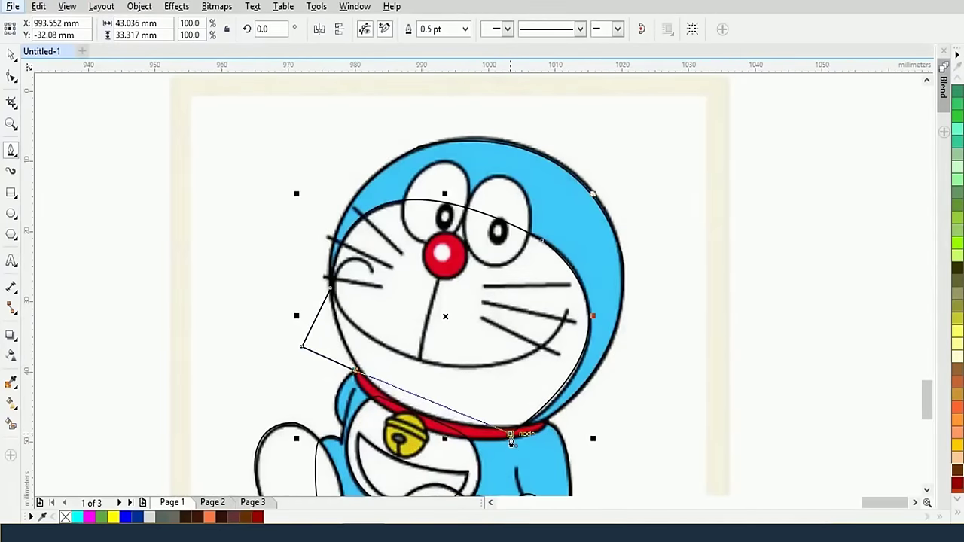
{"action": "left_click_drag", "start_coordinate": [511, 437], "coordinate": [550, 405]}
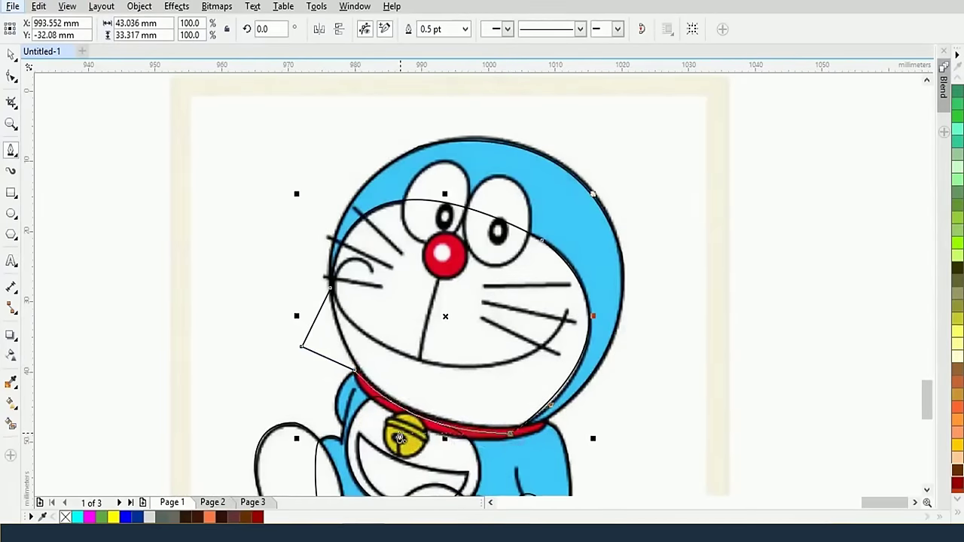
{"action": "left_click_drag", "start_coordinate": [370, 426], "coordinate": [371, 429]}
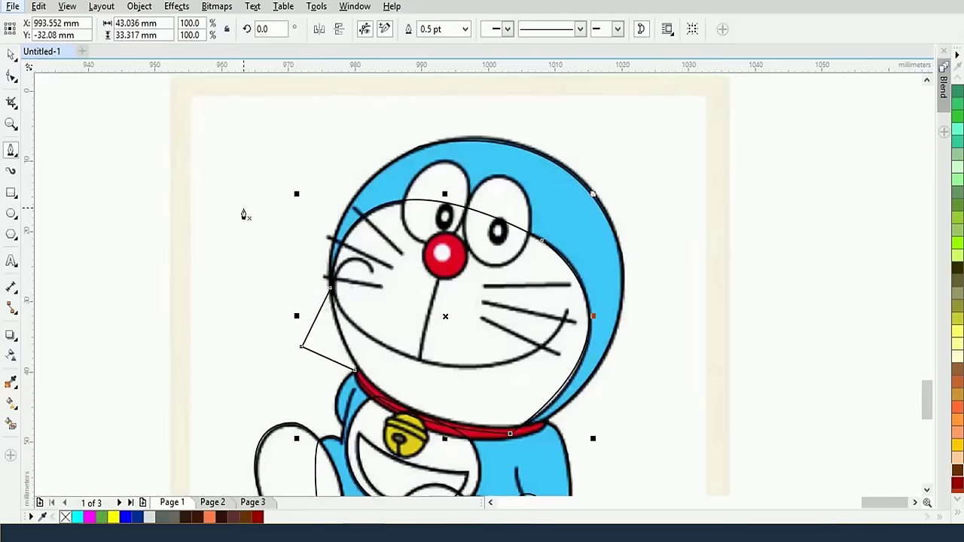
Intersect the traced head path with the head curve and delete the leftover triangular shape
{"action": "key", "text": "Delete"}
{"action": "key", "text": "ctrl+z"}
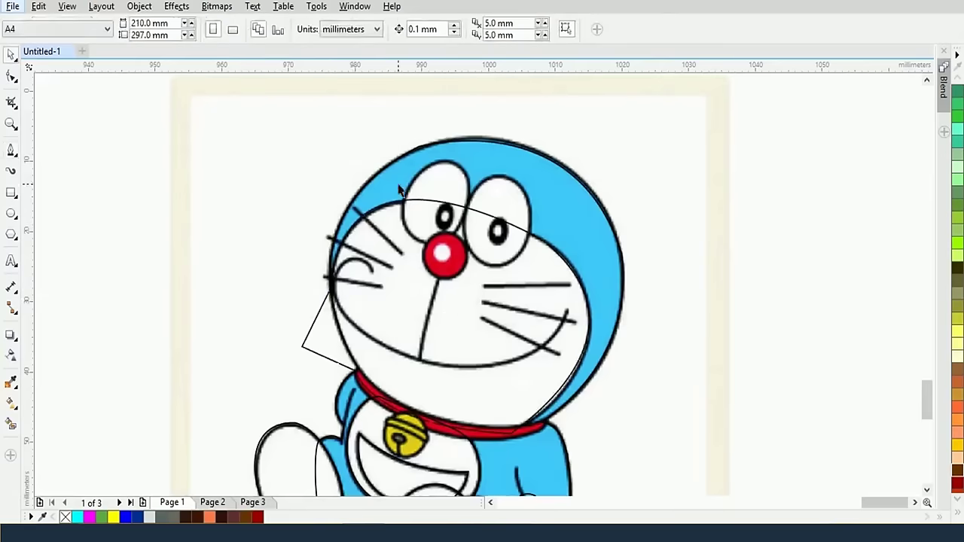
{"action": "left_click", "coordinate": [539, 158]}
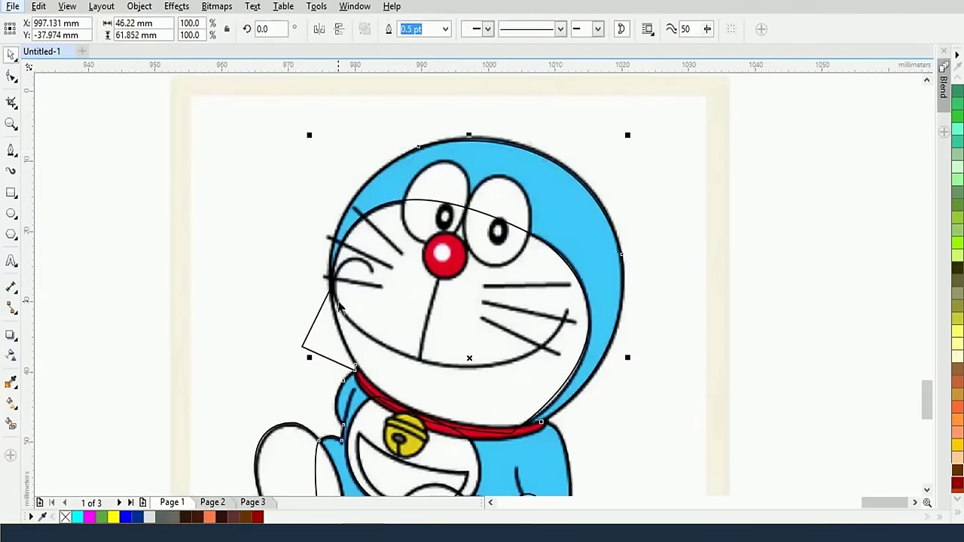
{"action": "left_click", "coordinate": [529, 230], "text": "shift"}
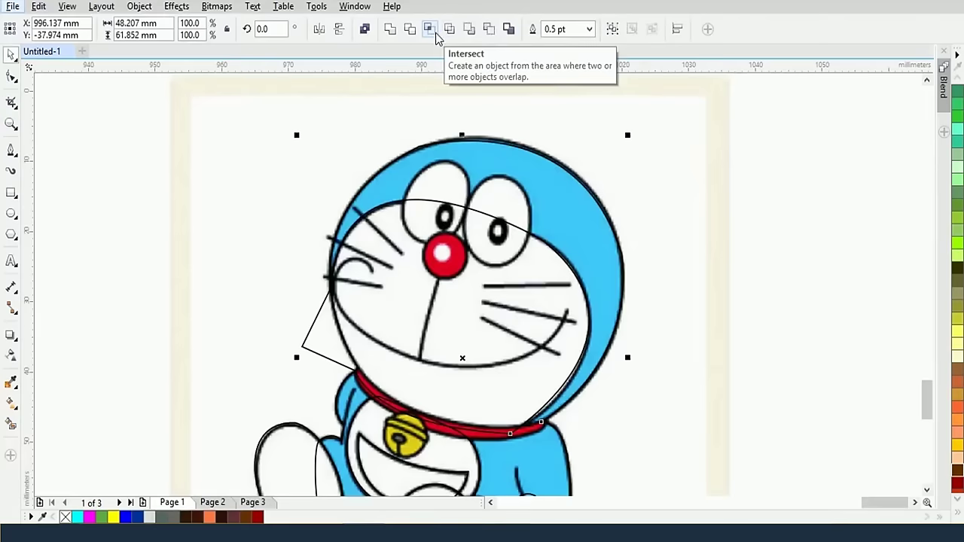
{"action": "left_click", "coordinate": [429, 30]}
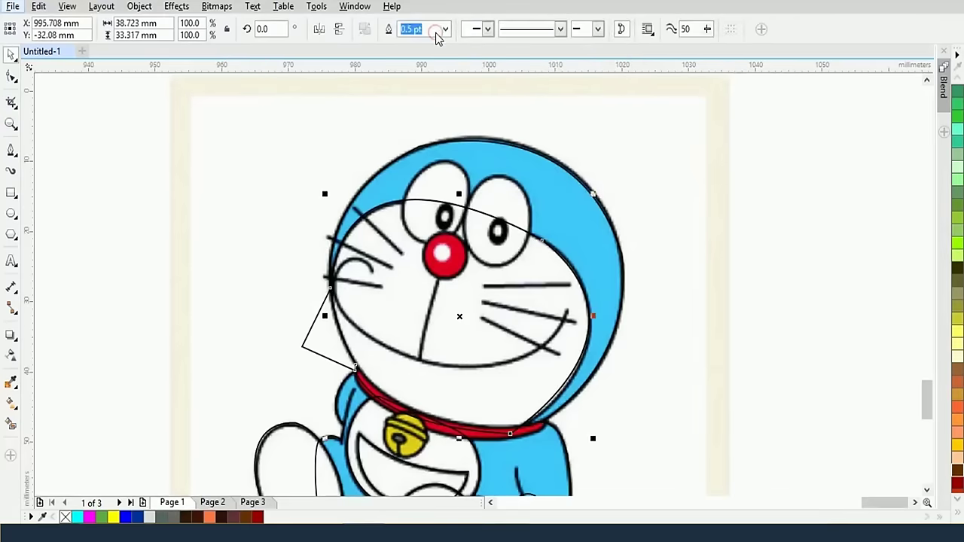
{"action": "left_click", "coordinate": [267, 331]}
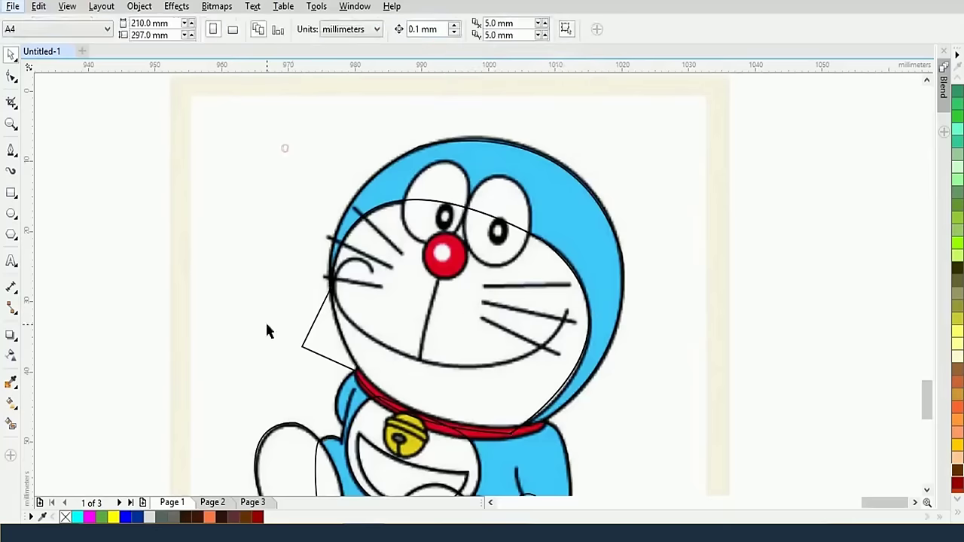
{"action": "left_click", "coordinate": [305, 351]}
{"action": "key", "text": "Delete"}
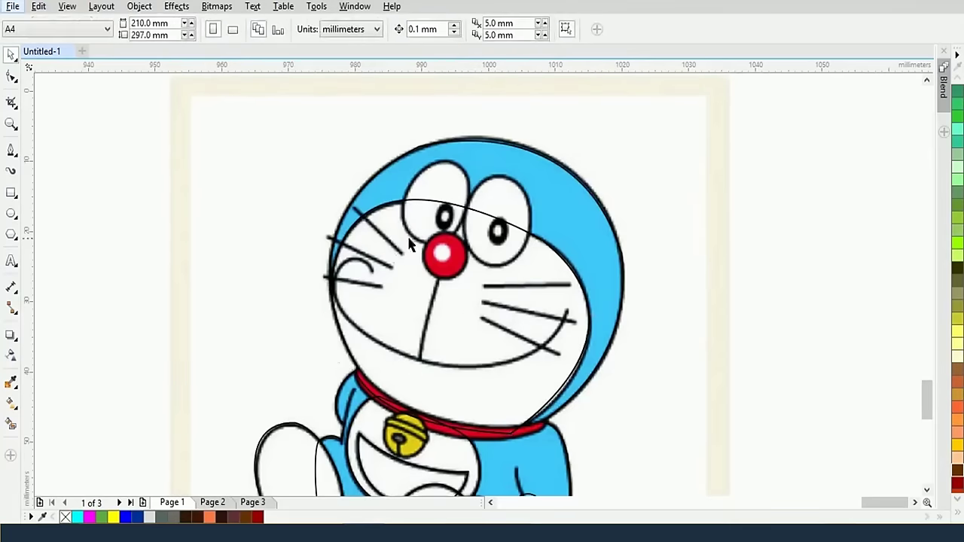
Return the accidentally moved eye curve to its original position
{"action": "left_click", "coordinate": [444, 207]}
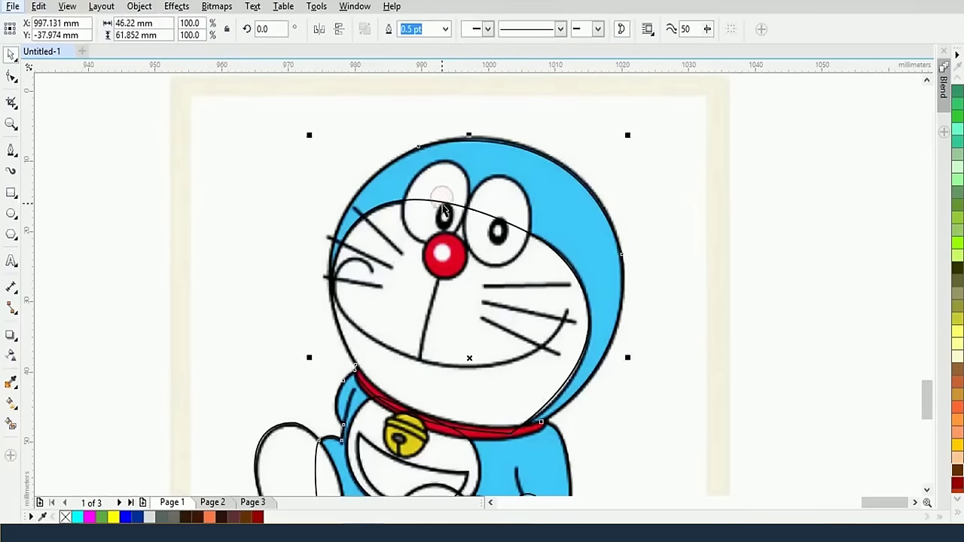
{"action": "left_click_drag", "start_coordinate": [444, 207], "coordinate": [606, 216]}
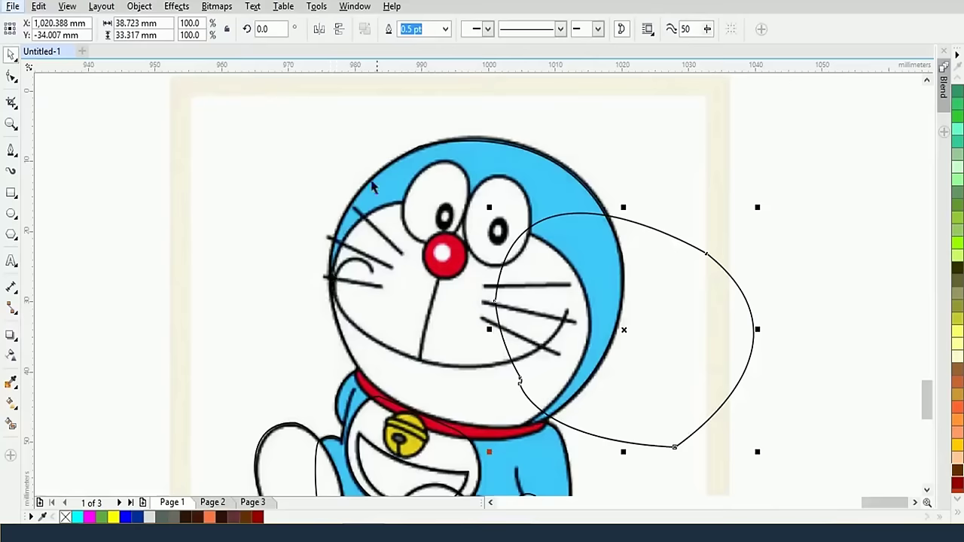
{"action": "key", "text": "ctrl+z"}
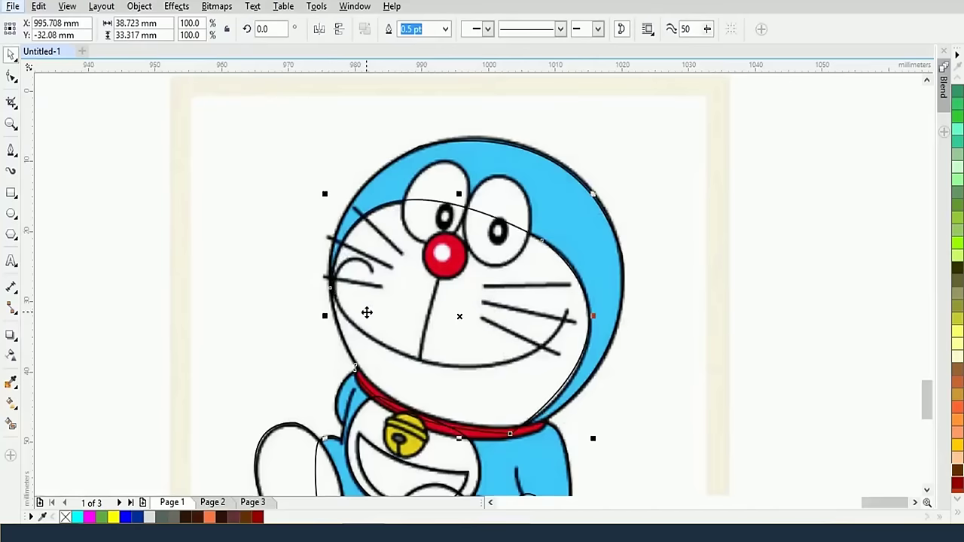
Select the traced face outline and zoom in and out to inspect it
{"action": "scroll", "coordinate": [366, 312], "scroll_direction": "up", "scroll_amount": 5}
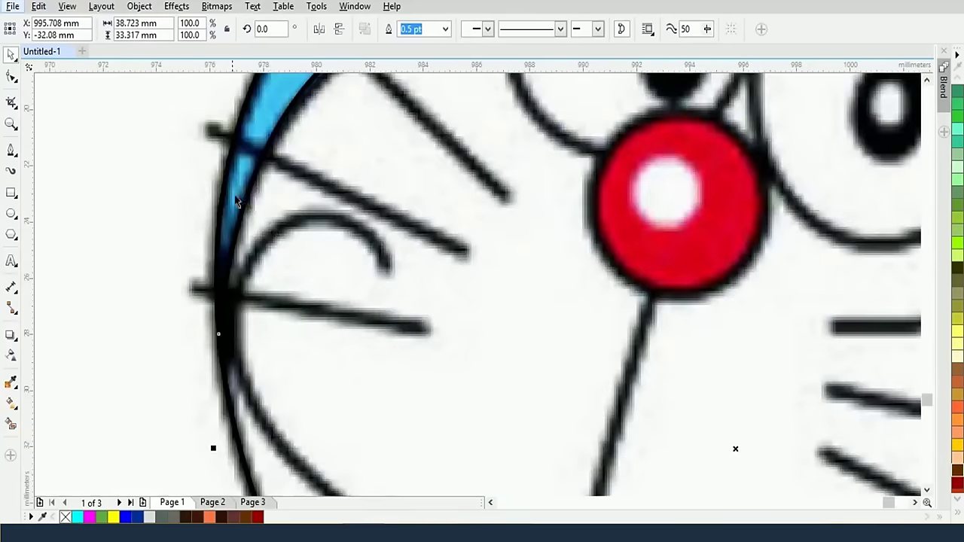
{"action": "left_click", "coordinate": [222, 187], "text": "shift"}
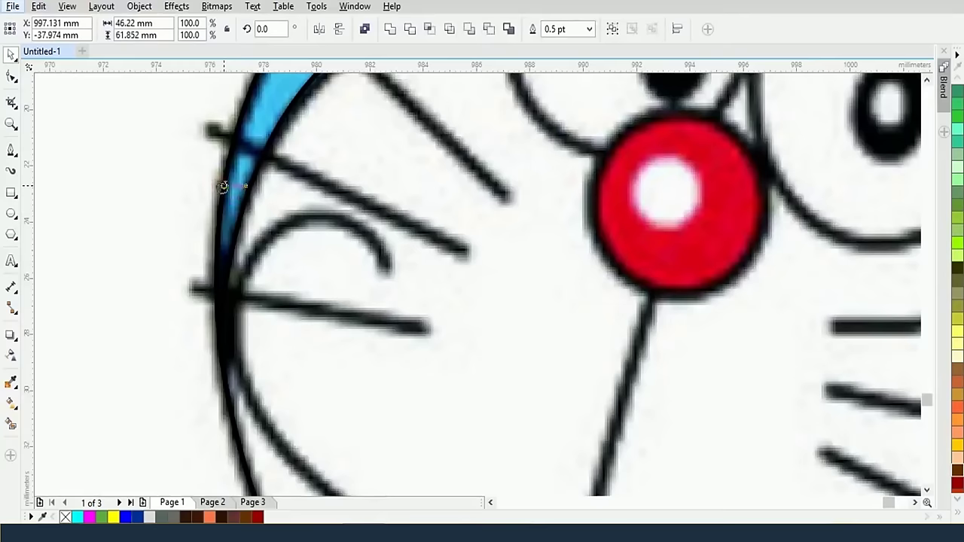
{"action": "scroll", "coordinate": [281, 213], "scroll_direction": "down", "scroll_amount": 3}
{"action": "scroll", "coordinate": [269, 343], "scroll_direction": "up", "scroll_amount": 5}
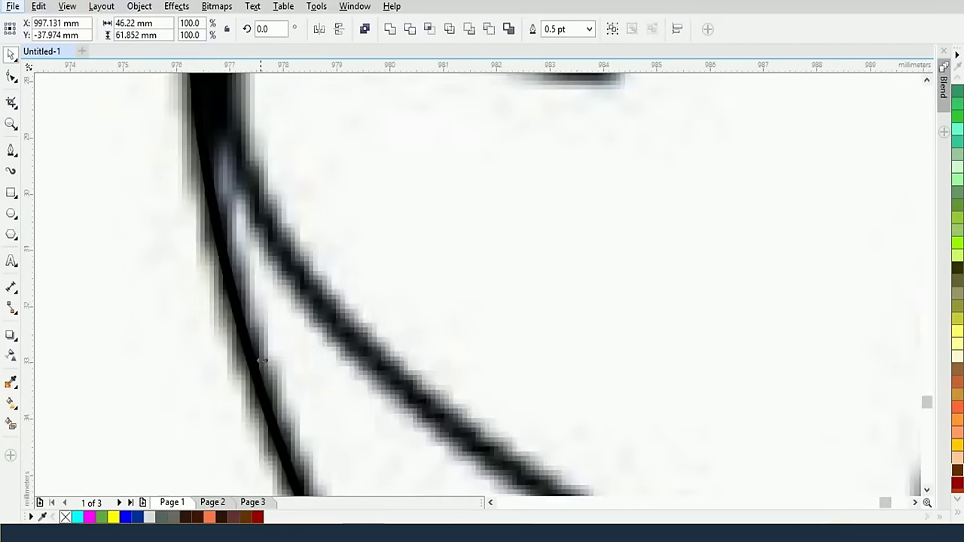
{"action": "scroll", "coordinate": [259, 360], "scroll_direction": "down", "scroll_amount": 1}
{"action": "scroll", "coordinate": [255, 361], "scroll_direction": "down", "scroll_amount": 2}
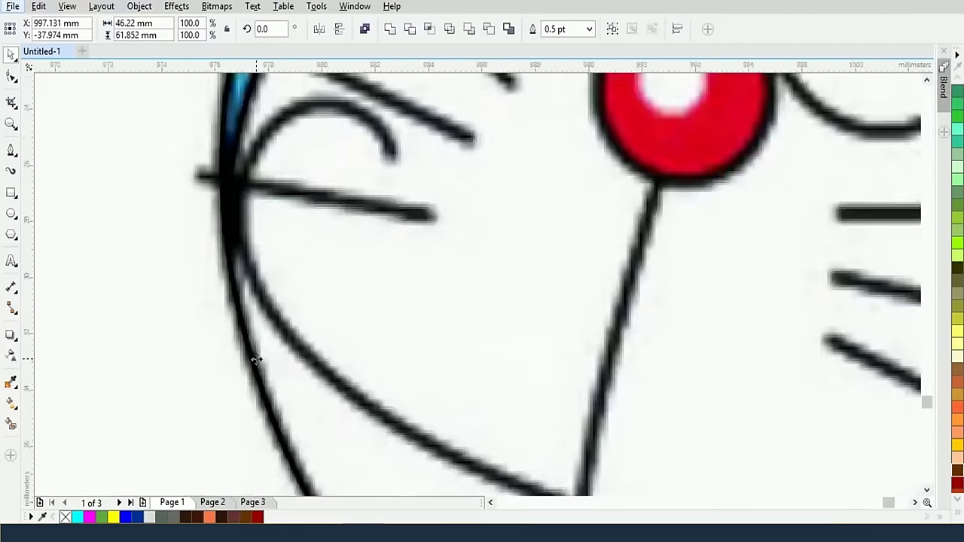
{"action": "scroll", "coordinate": [256, 360], "scroll_direction": "down", "scroll_amount": 2}
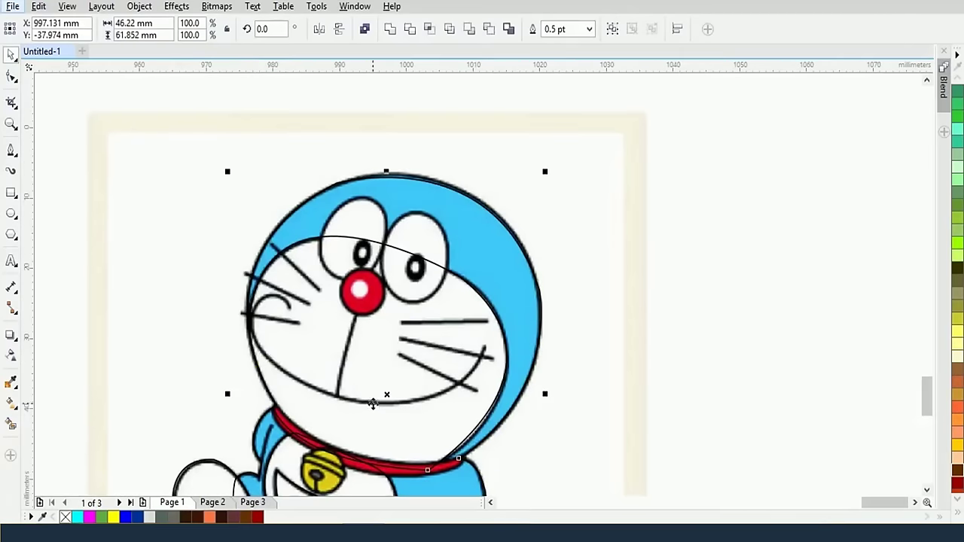
{"action": "scroll", "coordinate": [474, 390], "scroll_direction": "down", "scroll_amount": 2}
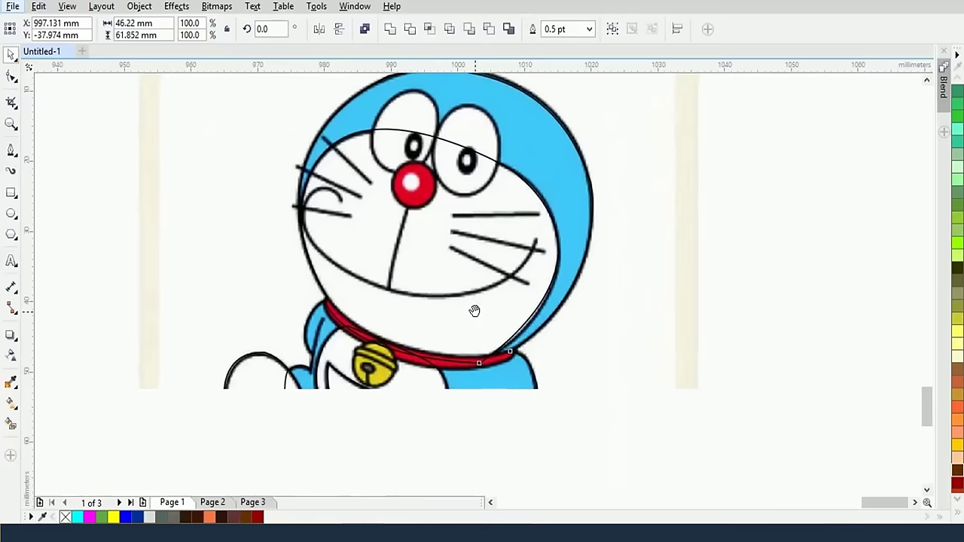
{"action": "scroll", "coordinate": [484, 301], "scroll_direction": "up", "scroll_amount": 2}
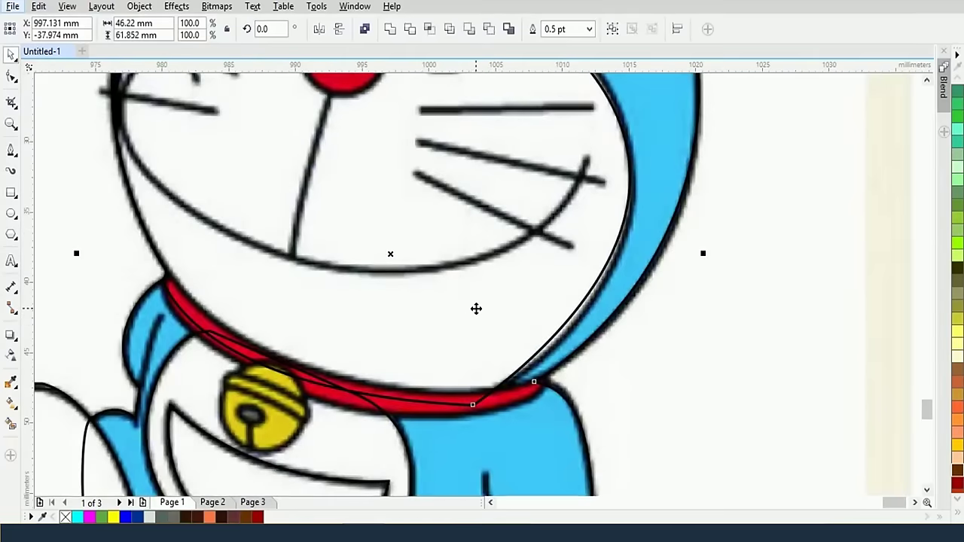
Close a pen outline around the red collar and draw a 6.456 mm circle over the bell
{"action": "key", "text": "F5"}
{"action": "left_click_drag", "start_coordinate": [550, 380], "coordinate": [532, 402]}
{"action": "left_click", "coordinate": [246, 369]}
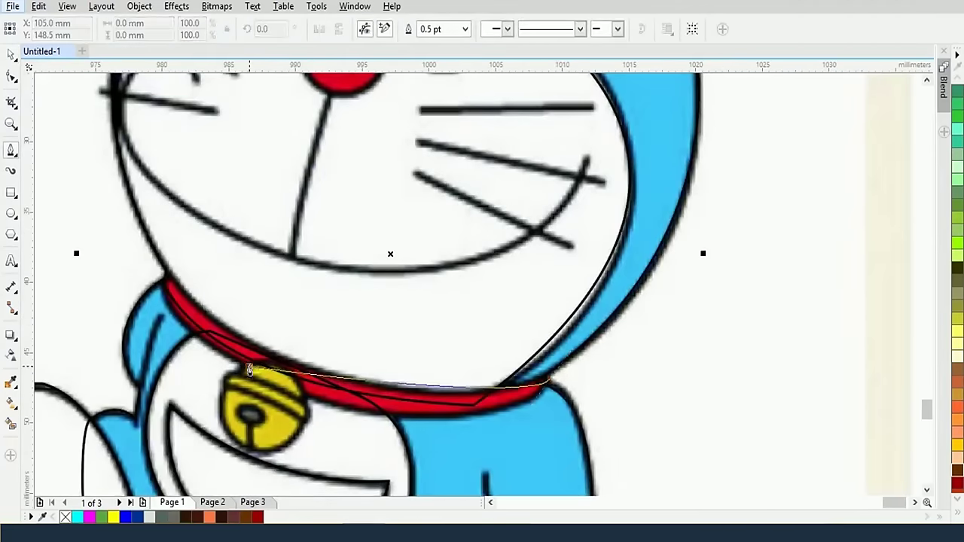
{"action": "left_click_drag", "start_coordinate": [165, 271], "coordinate": [178, 238]}
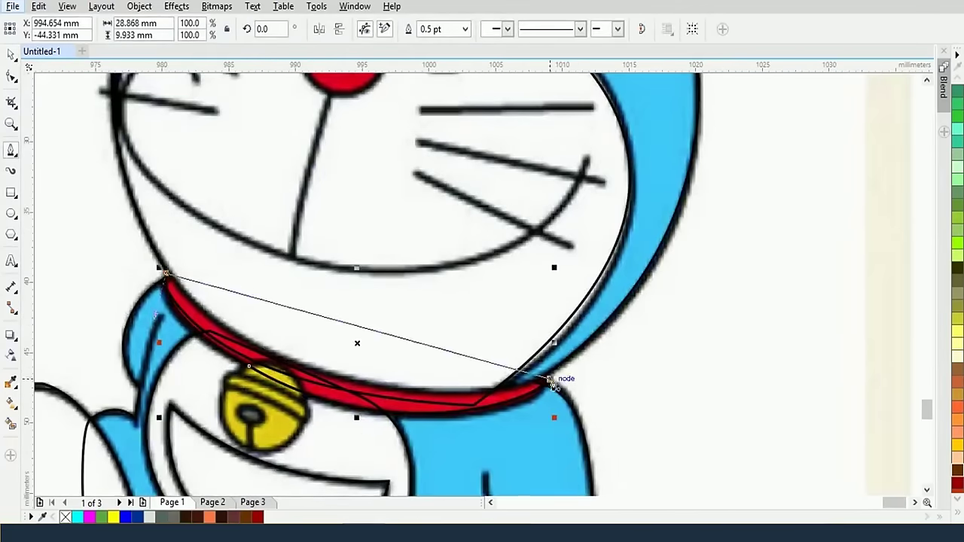
{"action": "left_click", "coordinate": [551, 380]}
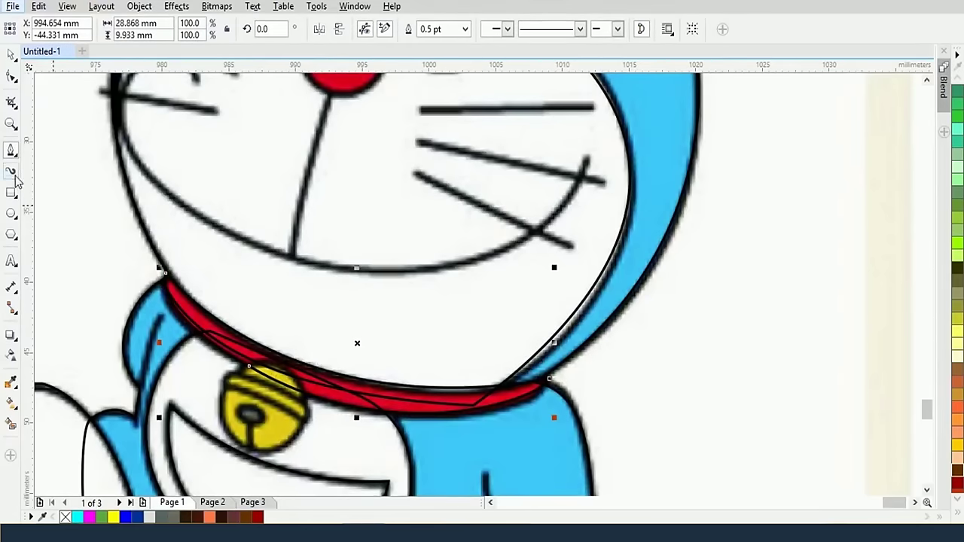
{"action": "left_click", "coordinate": [12, 214]}
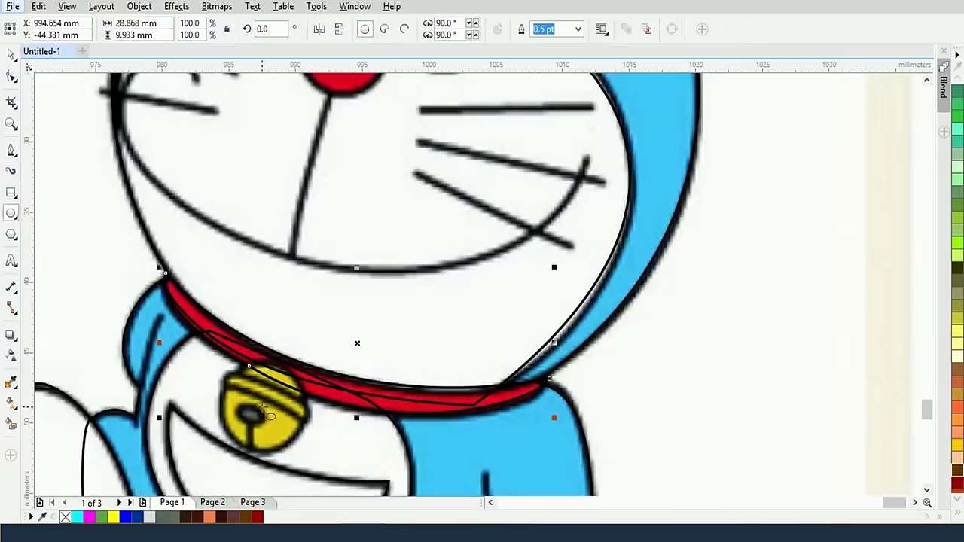
{"action": "left_click_drag", "start_coordinate": [259, 410], "coordinate": [308, 457]}
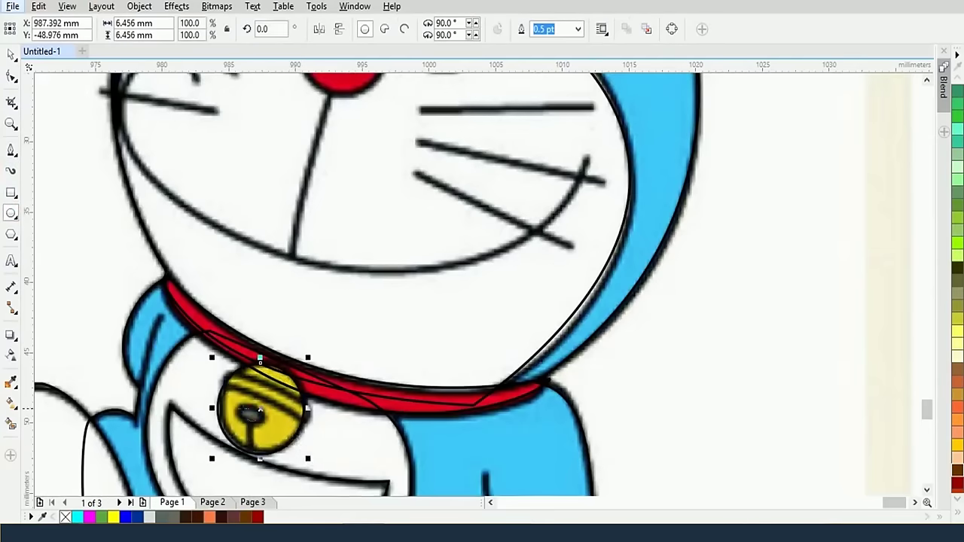
Draw a small ellipse over the bell's slot and tilt it slightly
{"action": "left_click_drag", "start_coordinate": [231, 408], "coordinate": [265, 426]}
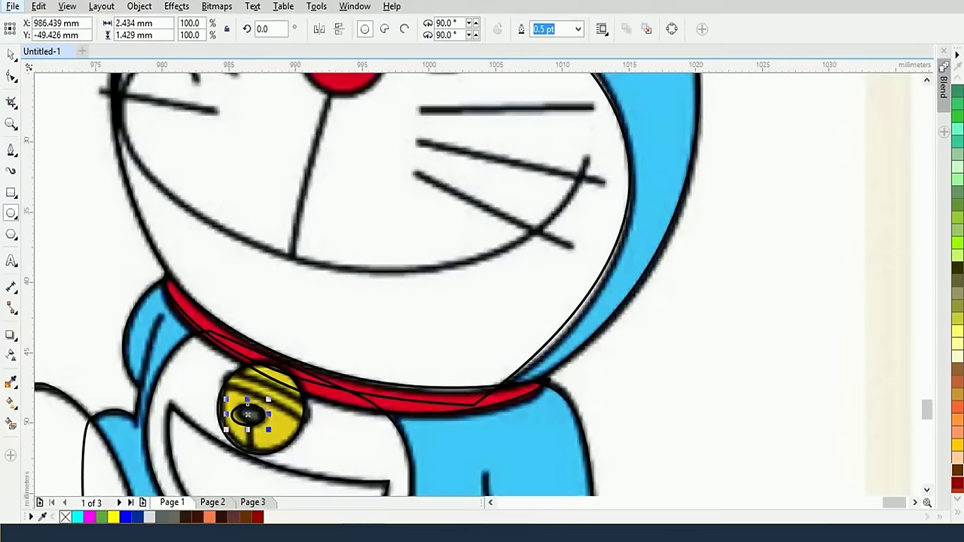
{"action": "left_click", "coordinate": [12, 54]}
{"action": "left_click", "coordinate": [253, 413]}
{"action": "left_click_drag", "start_coordinate": [269, 399], "coordinate": [276, 400]}
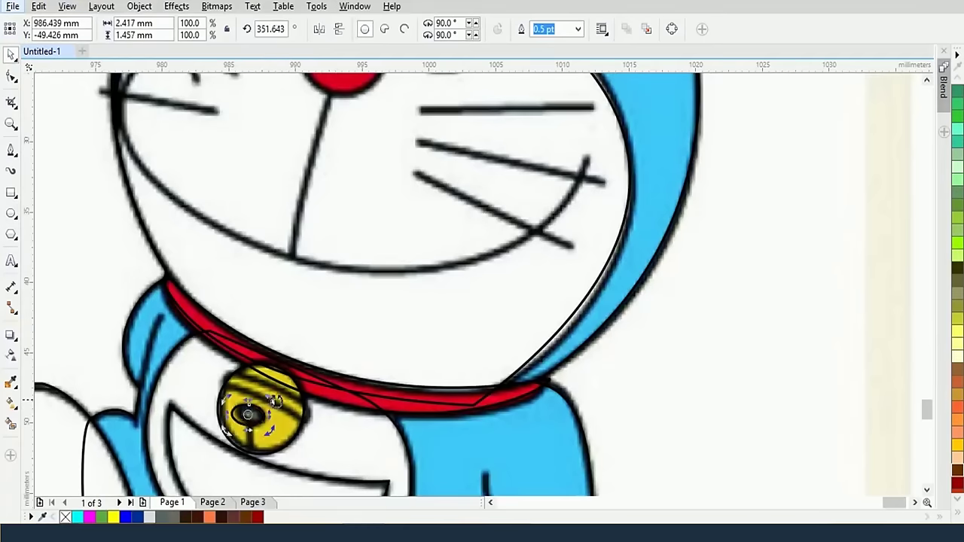
Draw a straight line from the bell's bottom edge up to the slot ellipse
{"action": "scroll", "coordinate": [298, 427], "scroll_direction": "up", "scroll_amount": 2}
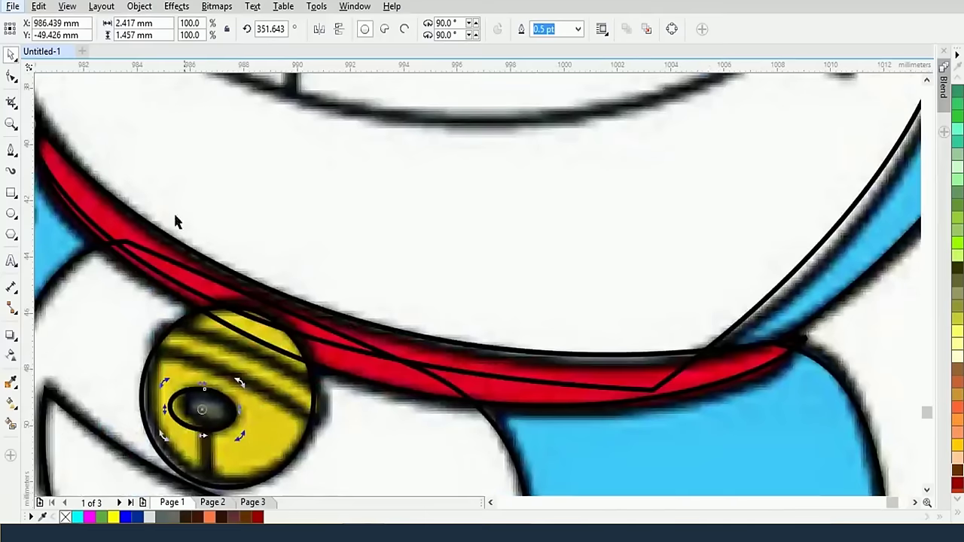
{"action": "left_click", "coordinate": [11, 150]}
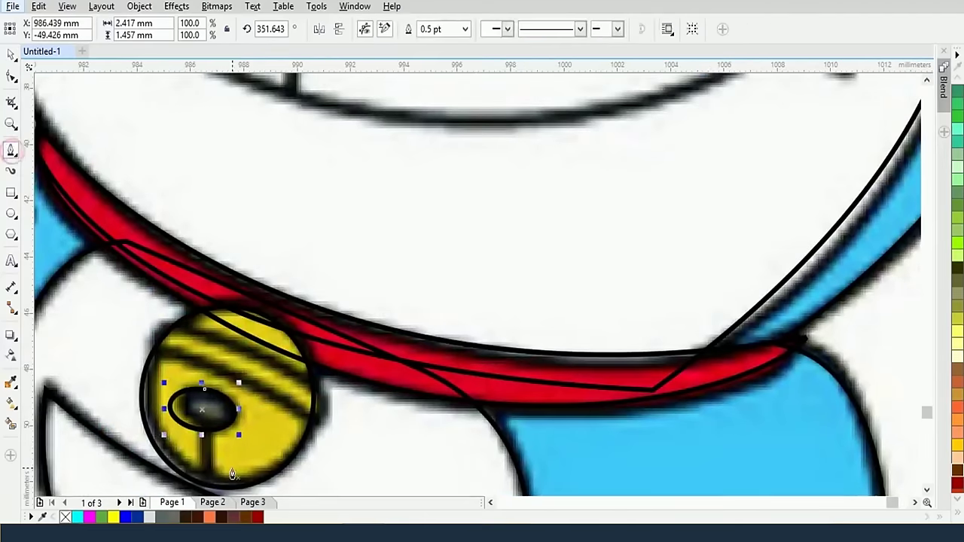
{"action": "left_click", "coordinate": [203, 488]}
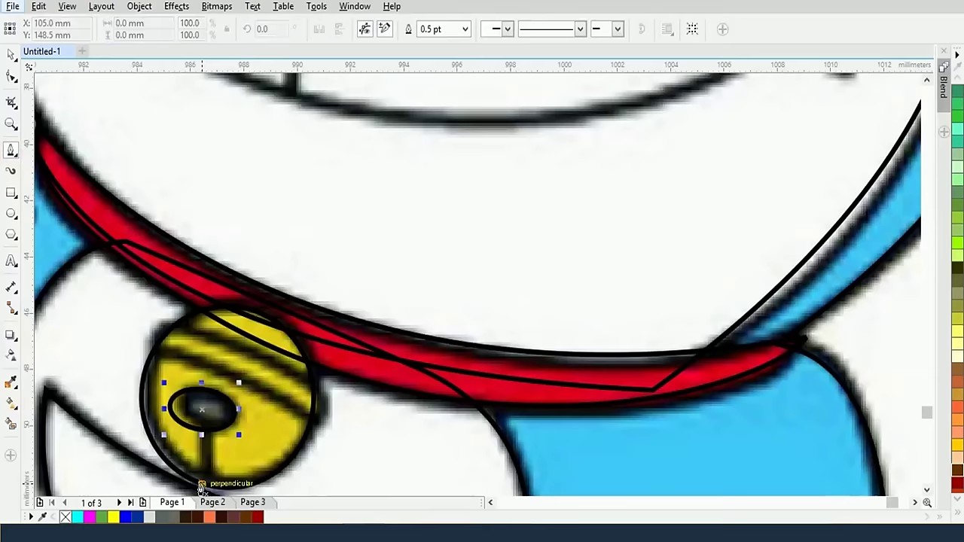
{"action": "left_click", "coordinate": [204, 427]}
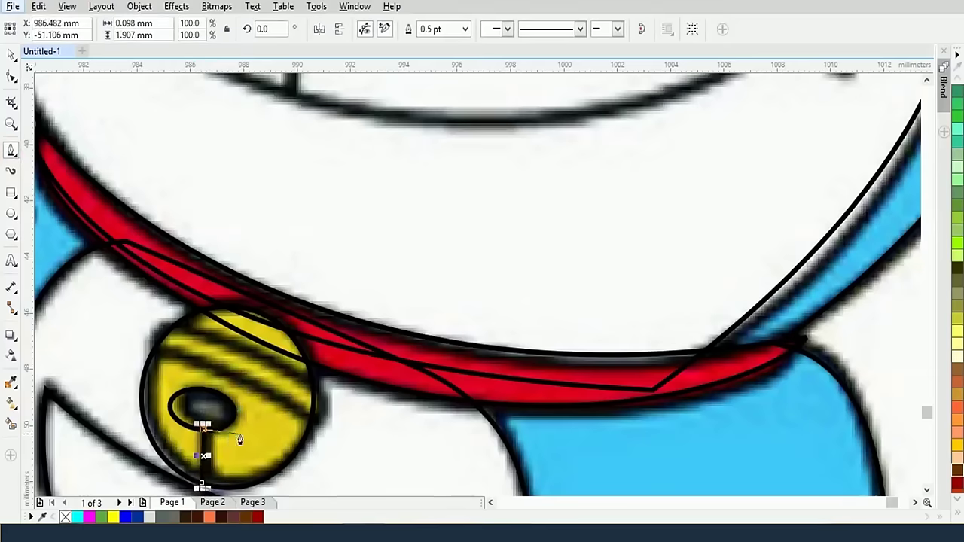
Trace the curved band across the bell's top to its left edge and finish the curve
{"action": "scroll", "coordinate": [195, 331], "scroll_direction": "down", "scroll_amount": 2}
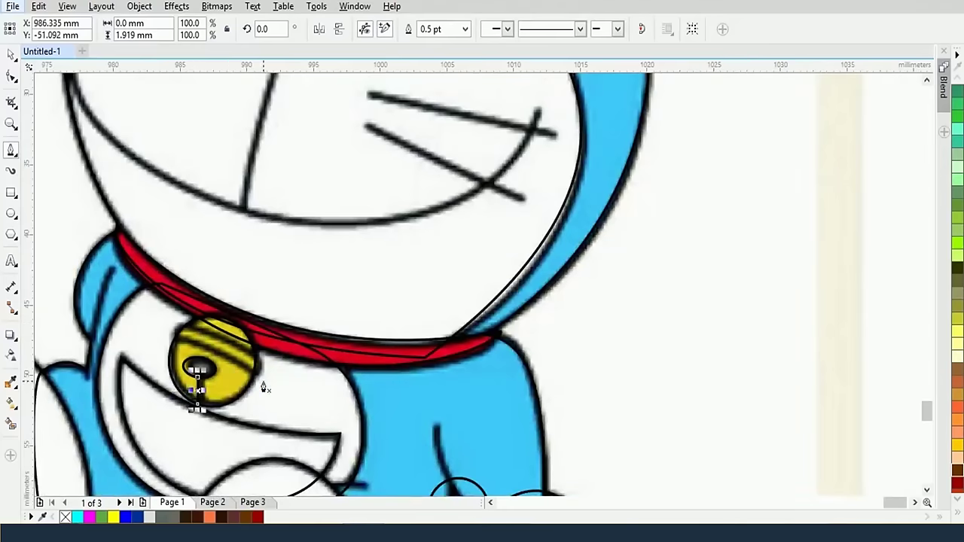
{"action": "scroll", "coordinate": [258, 388], "scroll_direction": "up", "scroll_amount": 2}
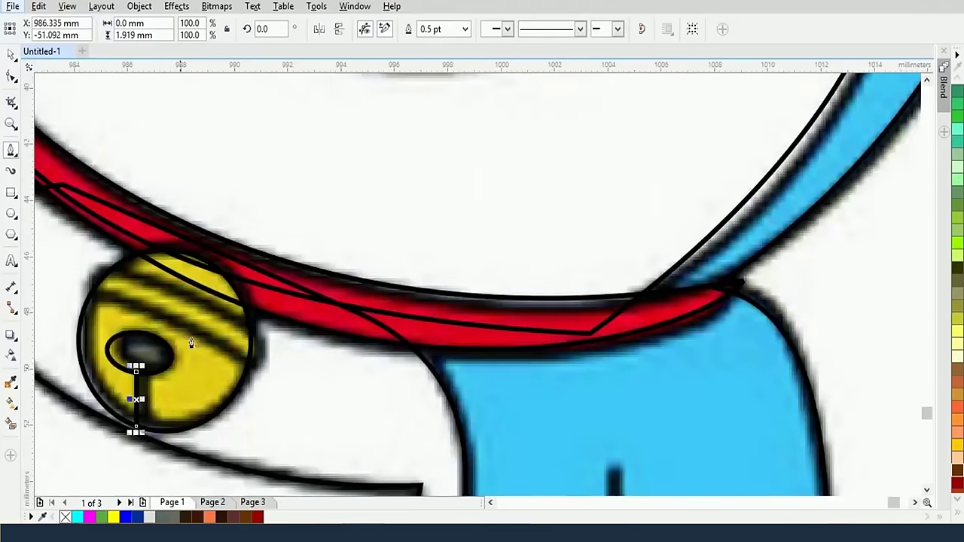
{"action": "left_click", "coordinate": [257, 374]}
{"action": "left_click", "coordinate": [213, 338]}
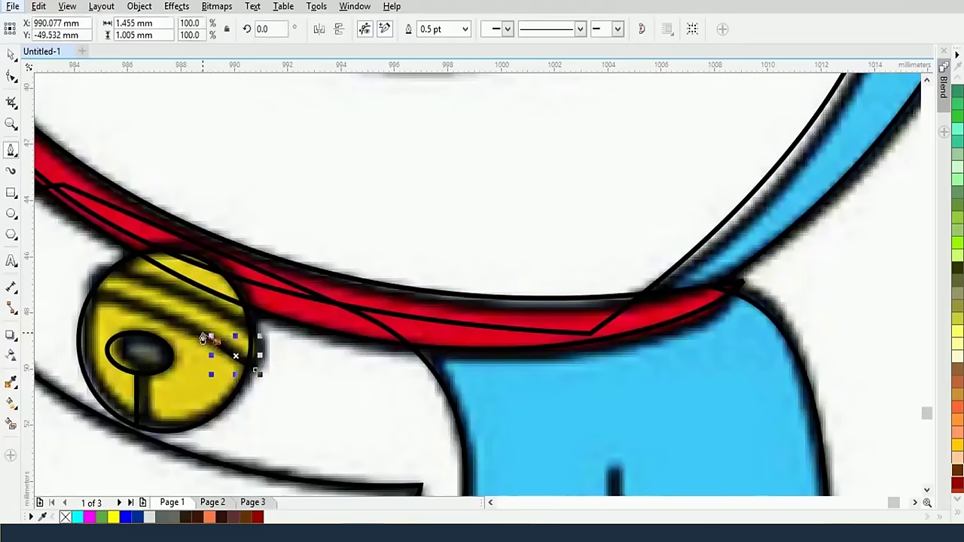
{"action": "left_click_drag", "start_coordinate": [254, 366], "coordinate": [274, 379]}
{"action": "left_click_drag", "start_coordinate": [90, 297], "coordinate": [49, 299]}
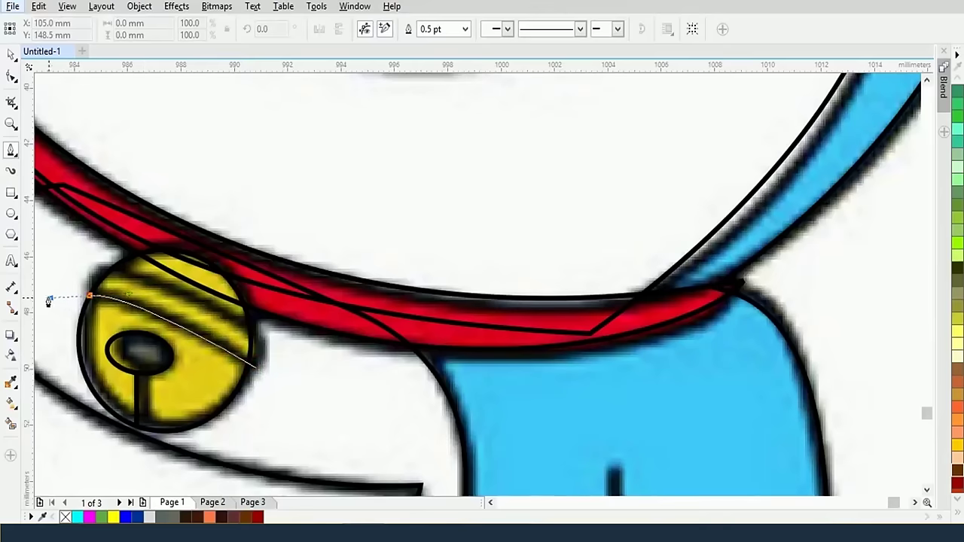
{"action": "scroll", "coordinate": [50, 299], "scroll_direction": "left", "scroll_amount": 5}
{"action": "scroll", "coordinate": [390, 331], "scroll_direction": "down", "scroll_amount": 5}
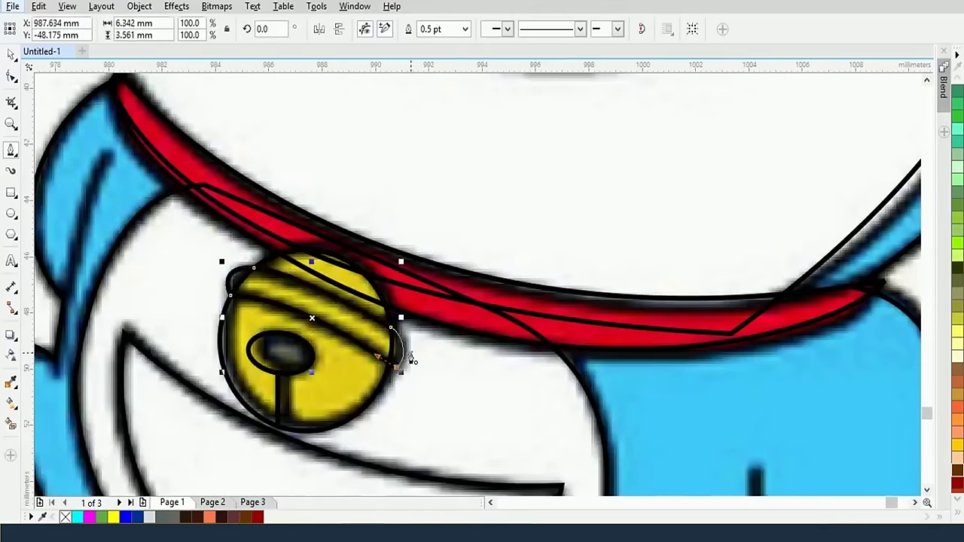
{"action": "key", "text": "space"}
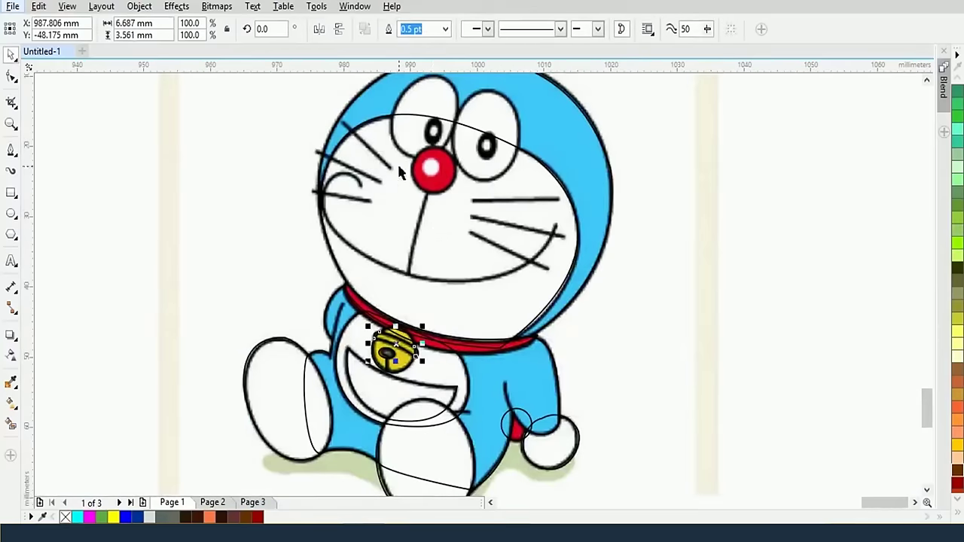
Draw an ellipse around the right eye, tilt it, and narrow it to about 10.063 mm wide
{"action": "left_click", "coordinate": [12, 214]}
{"action": "left_click_drag", "start_coordinate": [463, 94], "coordinate": [544, 189]}
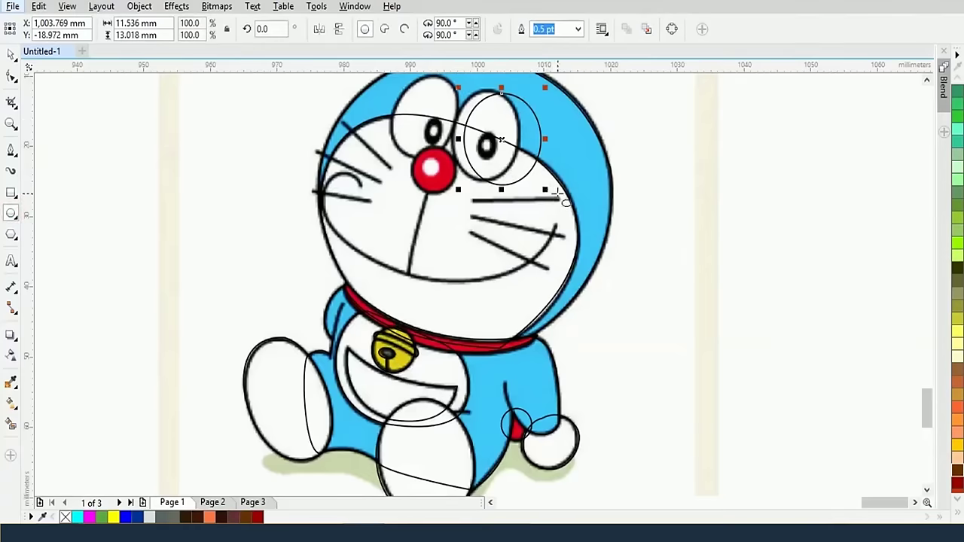
{"action": "left_click", "coordinate": [11, 59]}
{"action": "left_click", "coordinate": [517, 97]}
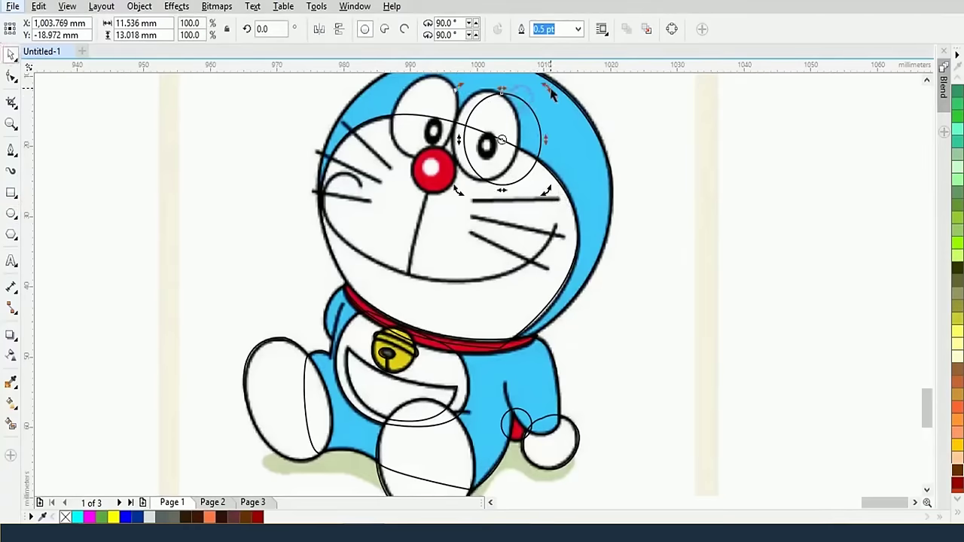
{"action": "left_click_drag", "start_coordinate": [550, 89], "coordinate": [529, 102]}
{"action": "left_click", "coordinate": [530, 138]}
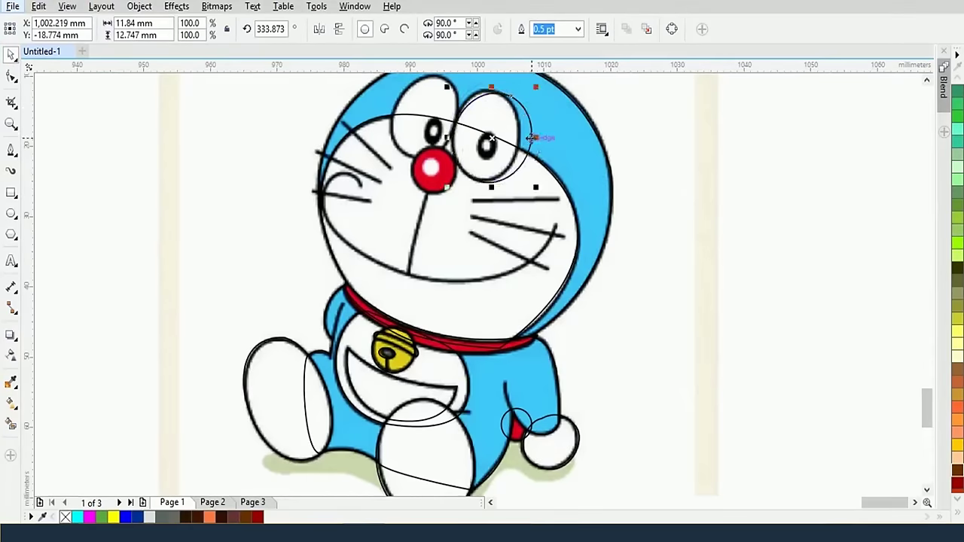
{"action": "left_click_drag", "start_coordinate": [533, 138], "coordinate": [524, 138]}
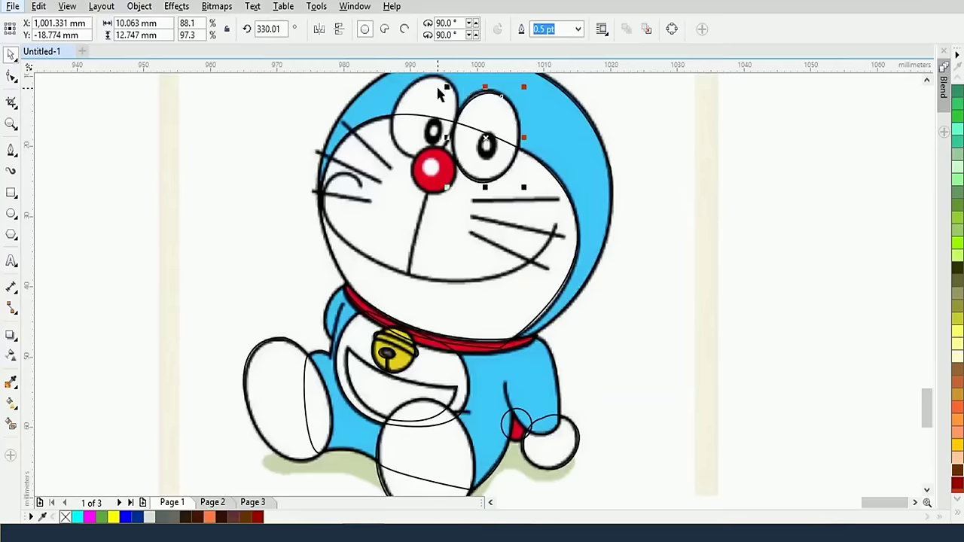
Move the ellipse onto the left eye, tilt it slightly clockwise, and adjust its sides and top to fit
{"action": "left_click_drag", "start_coordinate": [460, 159], "coordinate": [461, 160]}
{"action": "left_click_drag", "start_coordinate": [461, 158], "coordinate": [398, 137]}
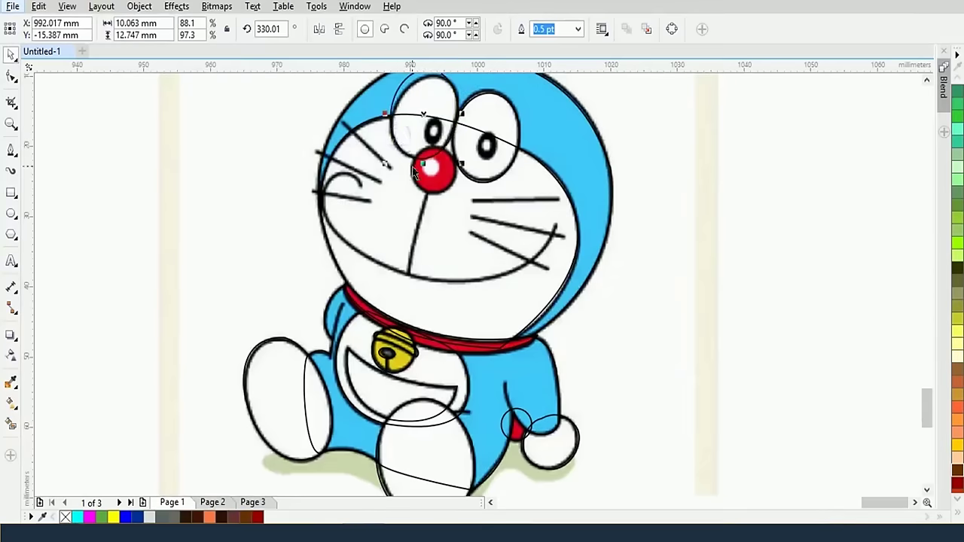
{"action": "scroll", "coordinate": [465, 145], "scroll_direction": "up", "scroll_amount": 2}
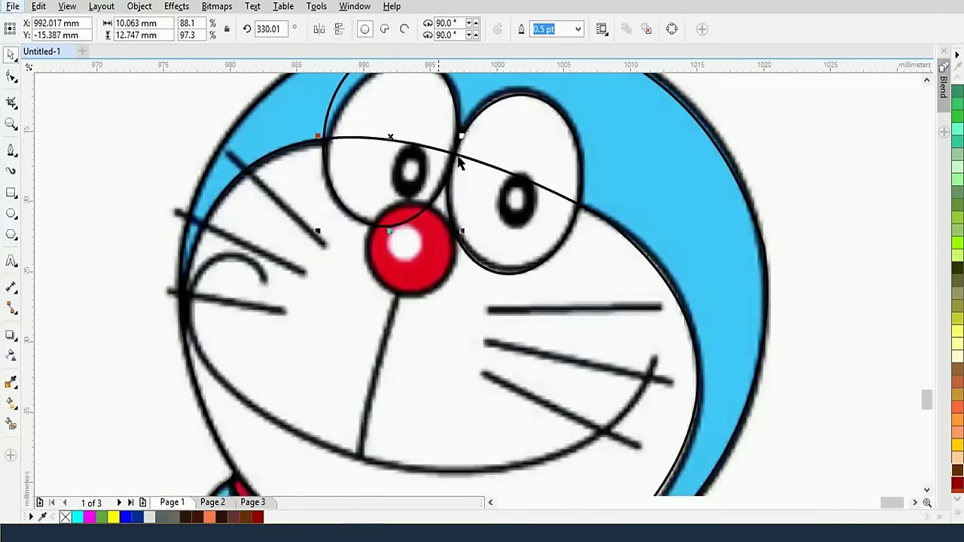
{"action": "left_click_drag", "start_coordinate": [485, 142], "coordinate": [498, 235]}
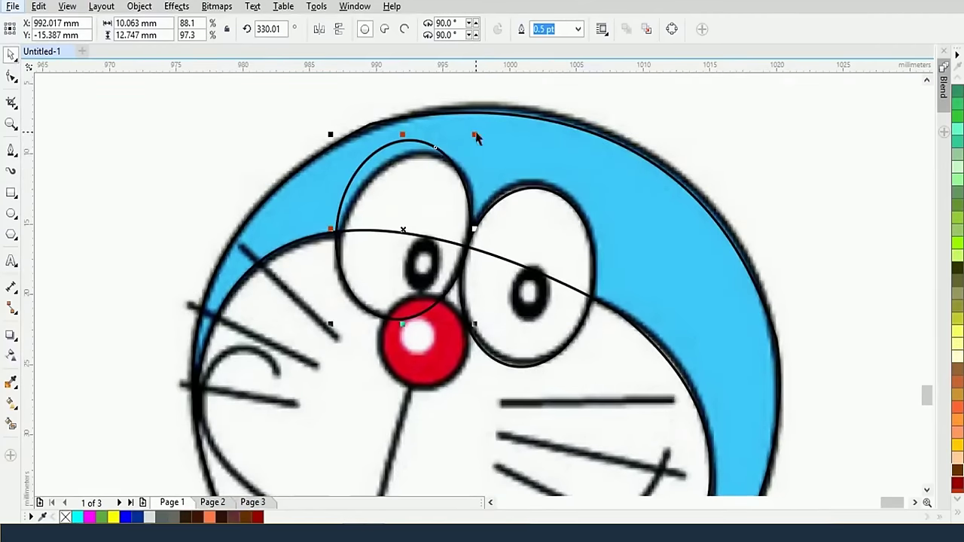
{"action": "left_click", "coordinate": [429, 140]}
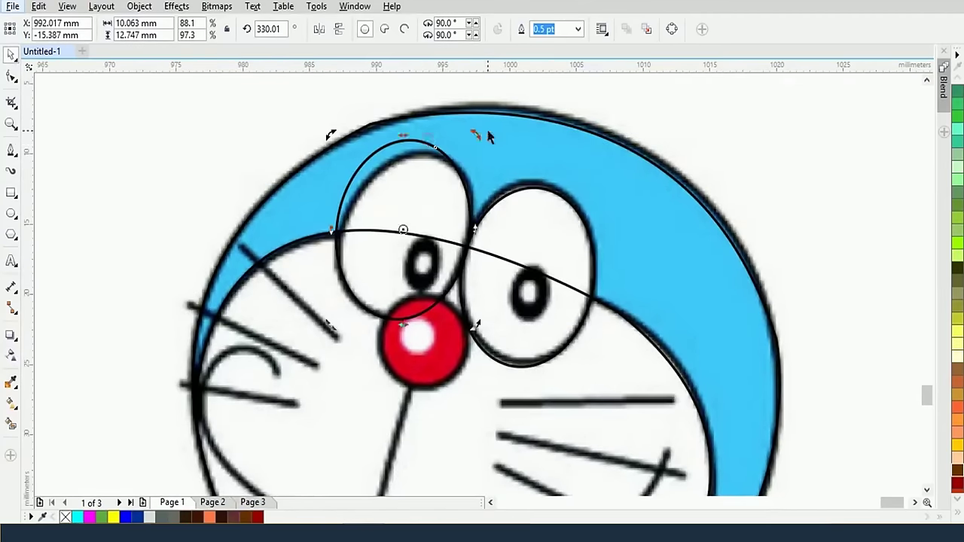
{"action": "left_click_drag", "start_coordinate": [475, 133], "coordinate": [499, 152]}
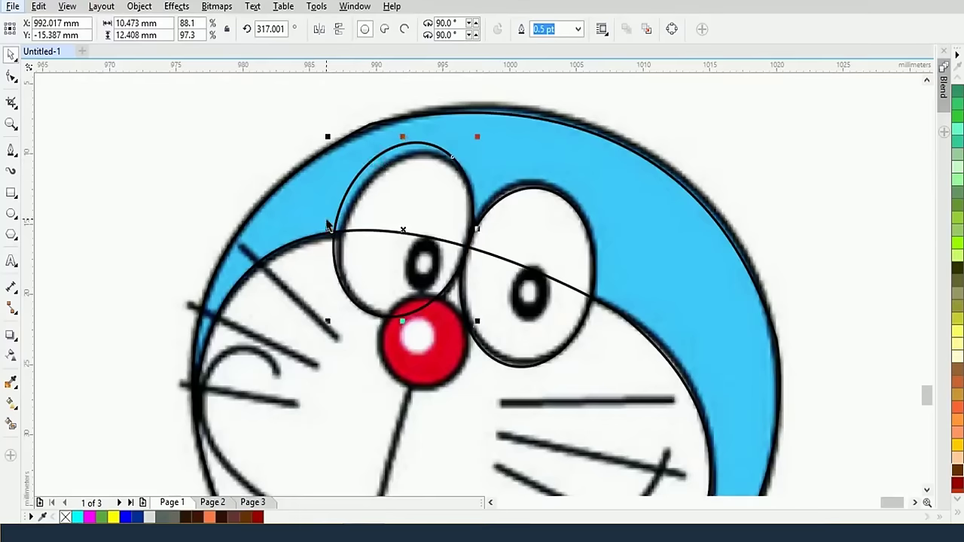
{"action": "left_click_drag", "start_coordinate": [325, 228], "coordinate": [336, 227]}
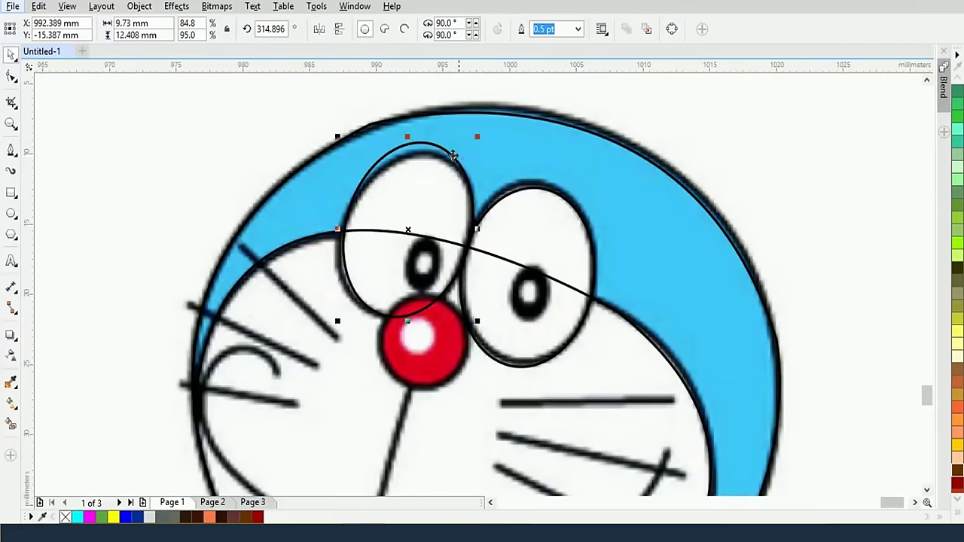
{"action": "left_click_drag", "start_coordinate": [409, 134], "coordinate": [408, 145]}
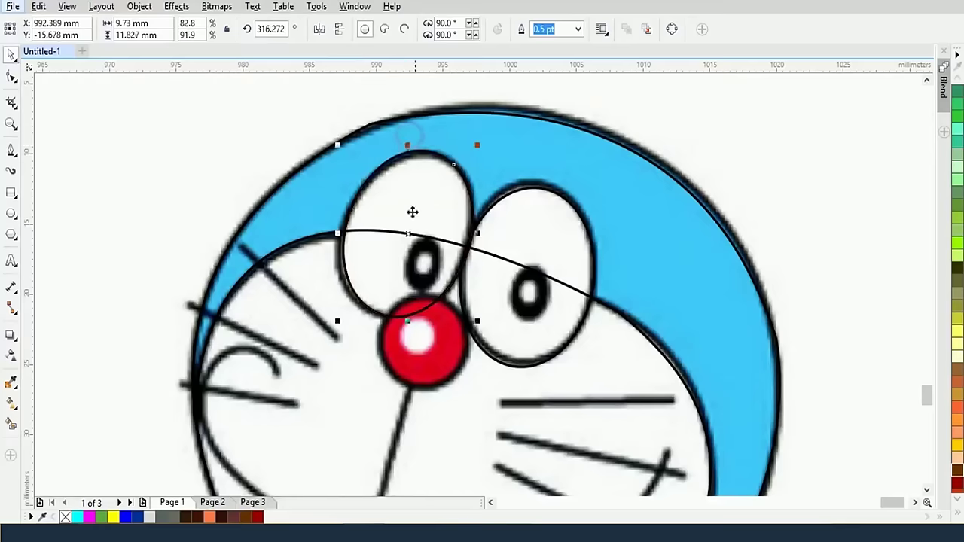
{"action": "left_click_drag", "start_coordinate": [337, 234], "coordinate": [334, 234]}
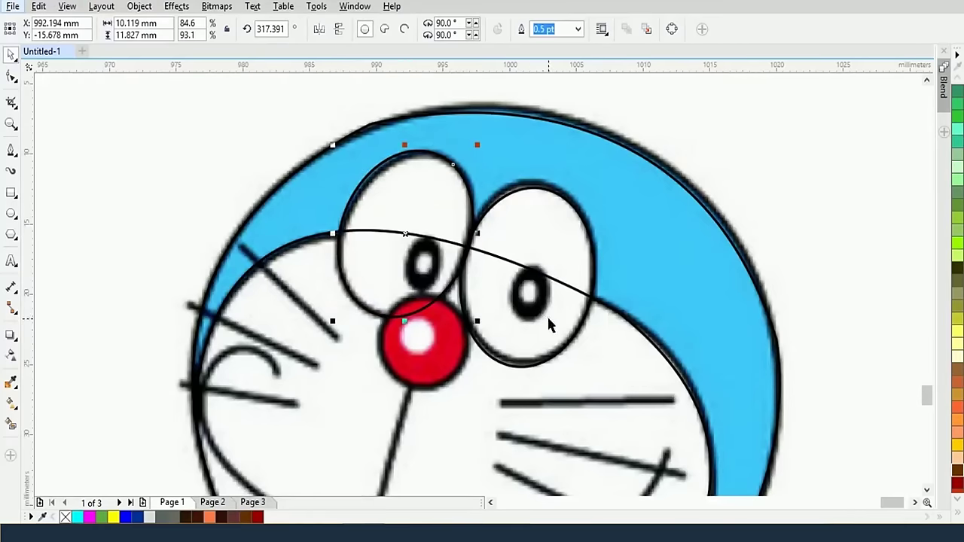
Draw a large and a small ellipse over the right pupil and tilt both slightly
{"action": "left_click", "coordinate": [11, 213]}
{"action": "left_click", "coordinate": [509, 264]}
{"action": "left_click_drag", "start_coordinate": [504, 257], "coordinate": [556, 326]}
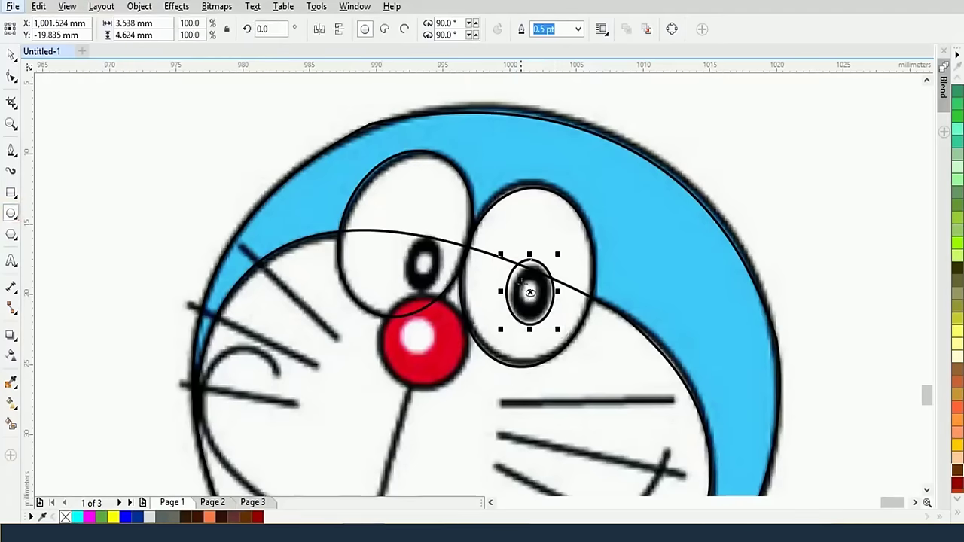
{"action": "left_click_drag", "start_coordinate": [520, 280], "coordinate": [541, 316]}
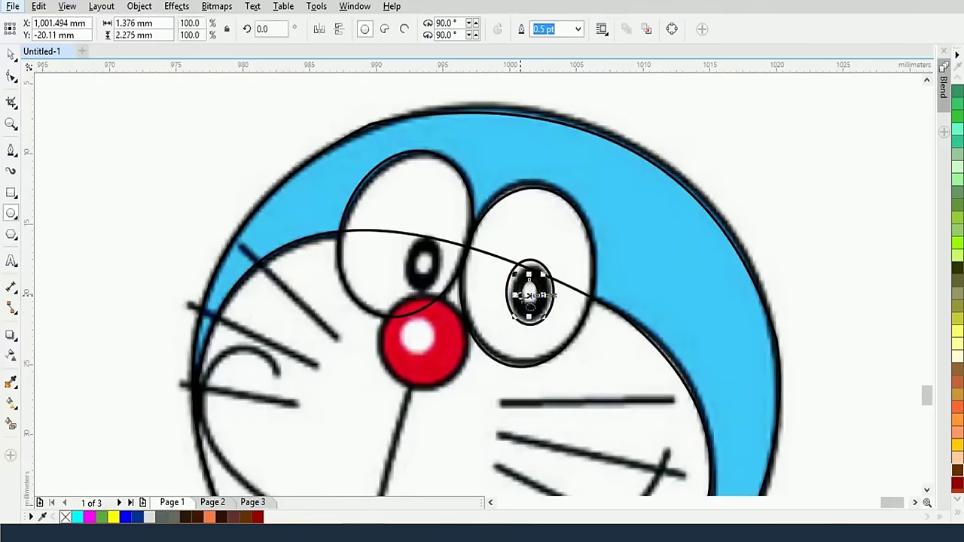
{"action": "left_click", "coordinate": [10, 54]}
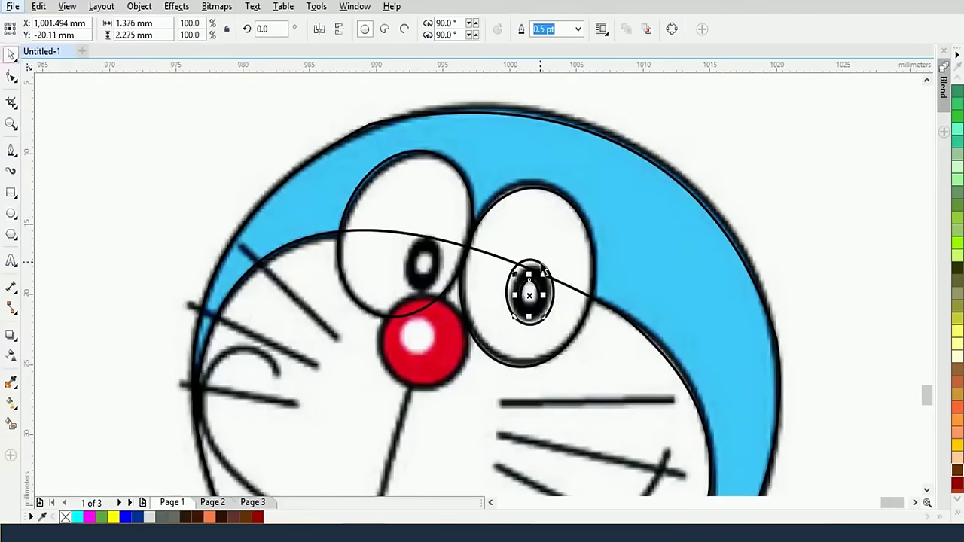
{"action": "left_click", "coordinate": [541, 270], "text": "shift"}
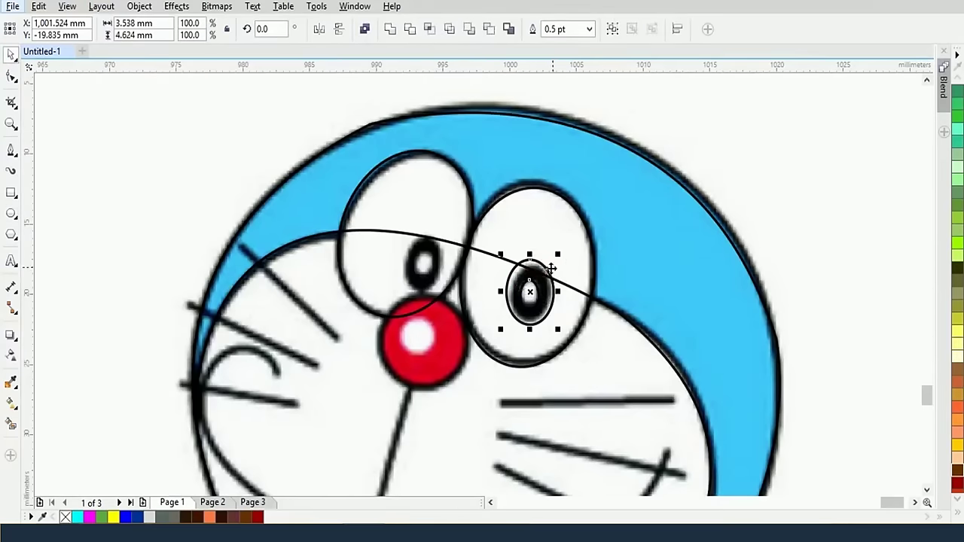
{"action": "left_click", "coordinate": [544, 270]}
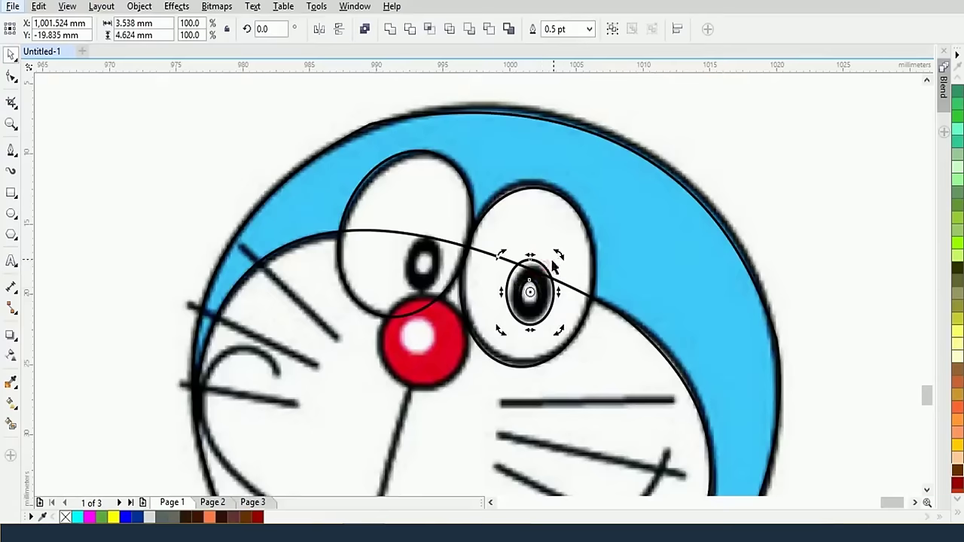
{"action": "left_click_drag", "start_coordinate": [556, 254], "coordinate": [565, 265]}
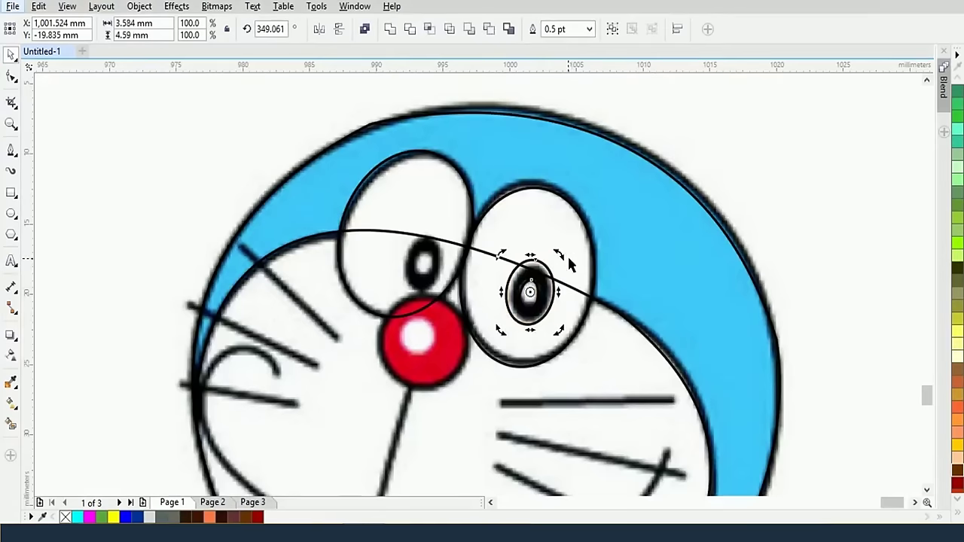
{"action": "left_click", "coordinate": [545, 268]}
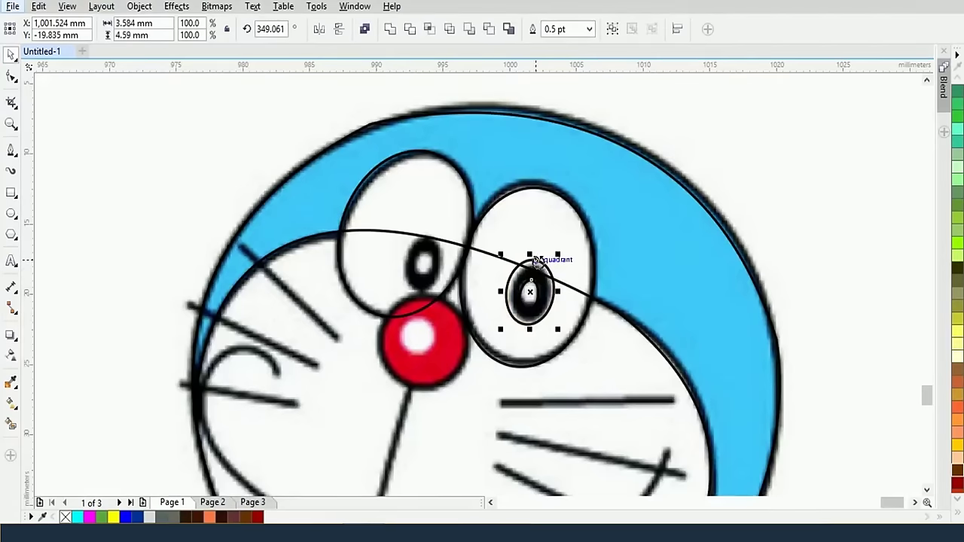
Copy the pupil ellipses onto the left eye and shrink the copy to fit
{"action": "left_click_drag", "start_coordinate": [542, 265], "coordinate": [430, 223]}
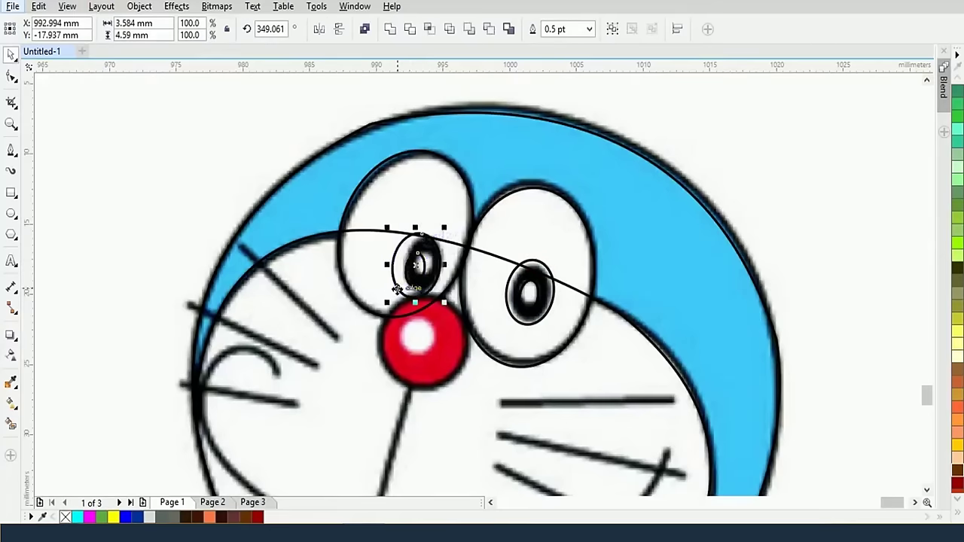
{"action": "left_click_drag", "start_coordinate": [398, 287], "coordinate": [395, 293]}
{"action": "left_click_drag", "start_coordinate": [397, 294], "coordinate": [394, 292]}
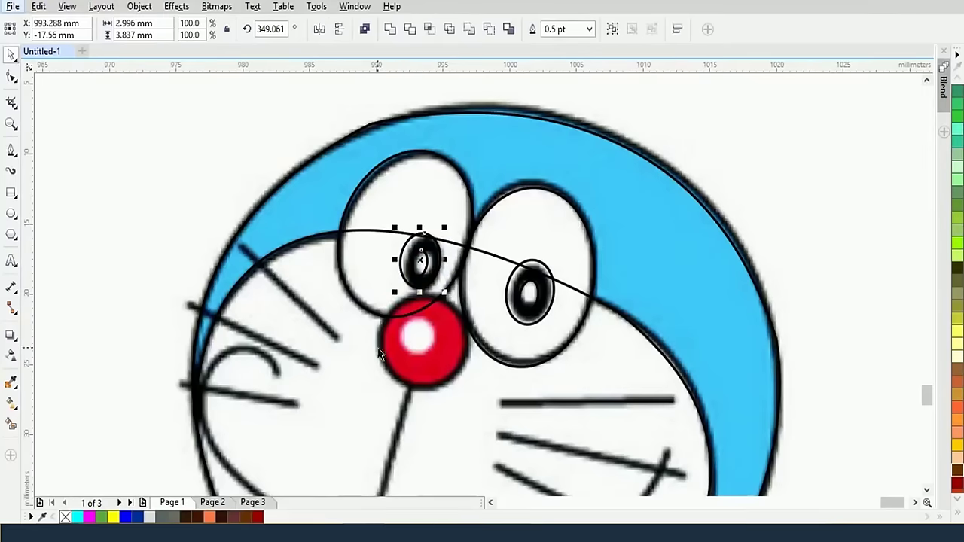
{"action": "scroll", "coordinate": [390, 328], "scroll_direction": "down", "scroll_amount": 4}
{"action": "scroll", "coordinate": [388, 377], "scroll_direction": "up", "scroll_amount": 2}
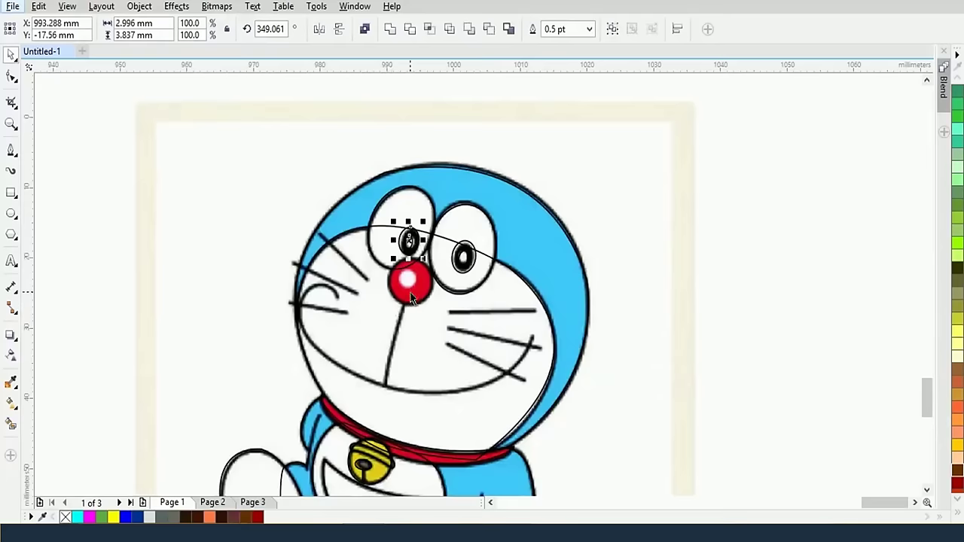
Draw a straight line from the bottom of the nose down to the mouth curve
{"action": "left_click", "coordinate": [12, 151]}
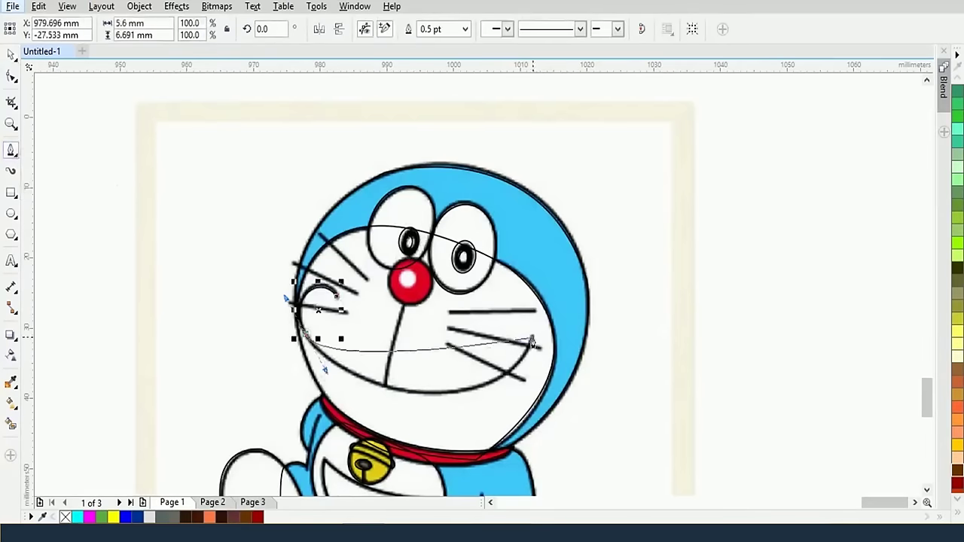
{"action": "left_click", "coordinate": [411, 280]}
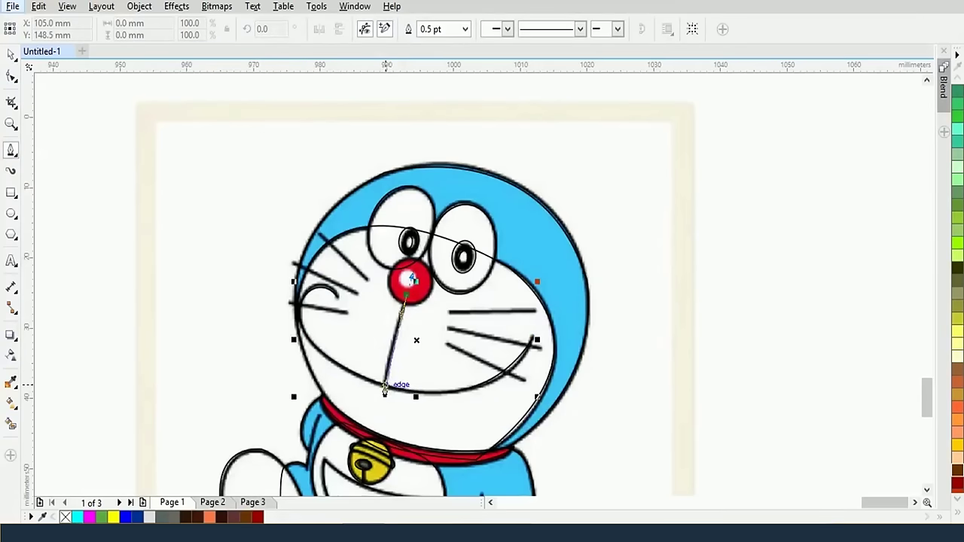
{"action": "left_click", "coordinate": [384, 386]}
{"action": "key", "text": "Escape"}
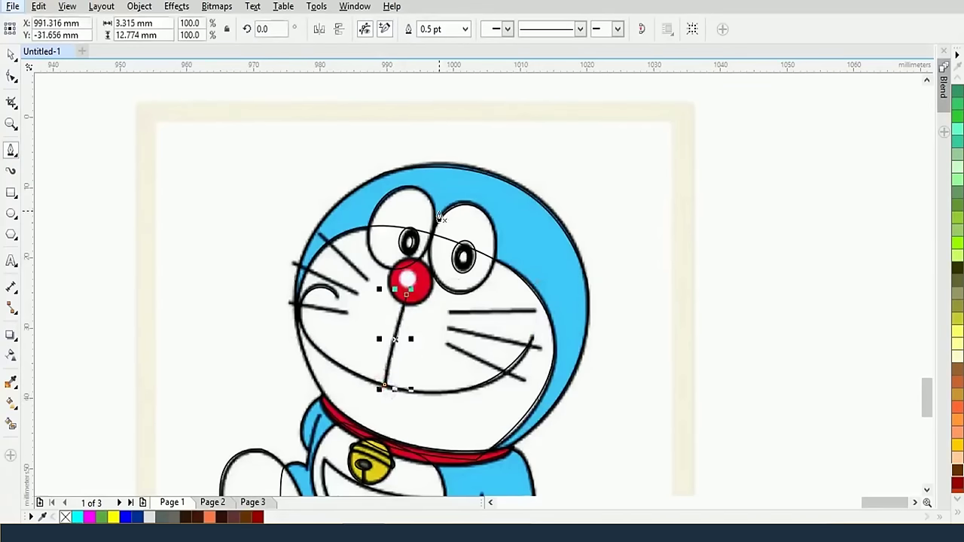
Draw a circle around the red nose, then remove the extra small highlight circle
{"action": "scroll", "coordinate": [436, 285], "scroll_direction": "up", "scroll_amount": 2}
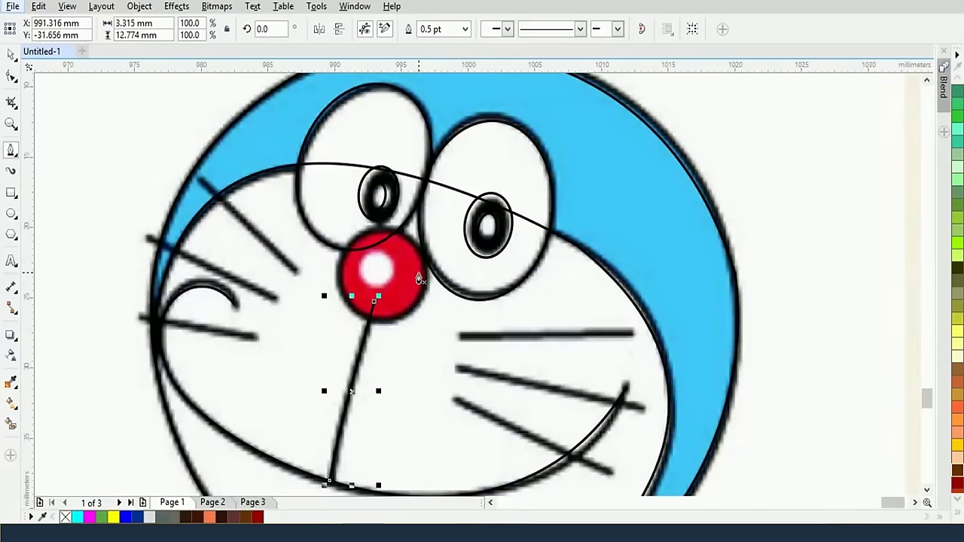
{"action": "left_click", "coordinate": [14, 215]}
{"action": "left_click", "coordinate": [57, 212]}
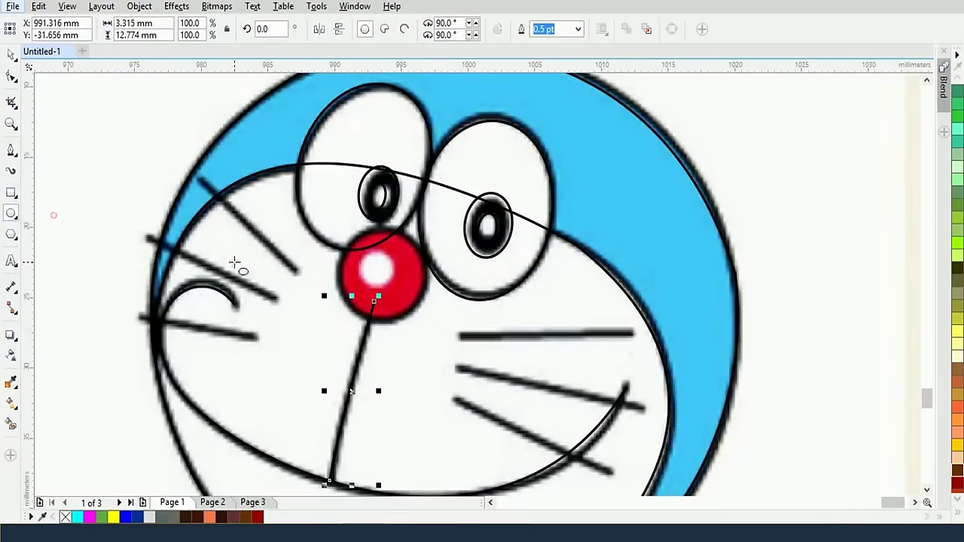
{"action": "left_click_drag", "start_coordinate": [380, 275], "coordinate": [425, 320]}
{"action": "left_click_drag", "start_coordinate": [376, 273], "coordinate": [385, 287]}
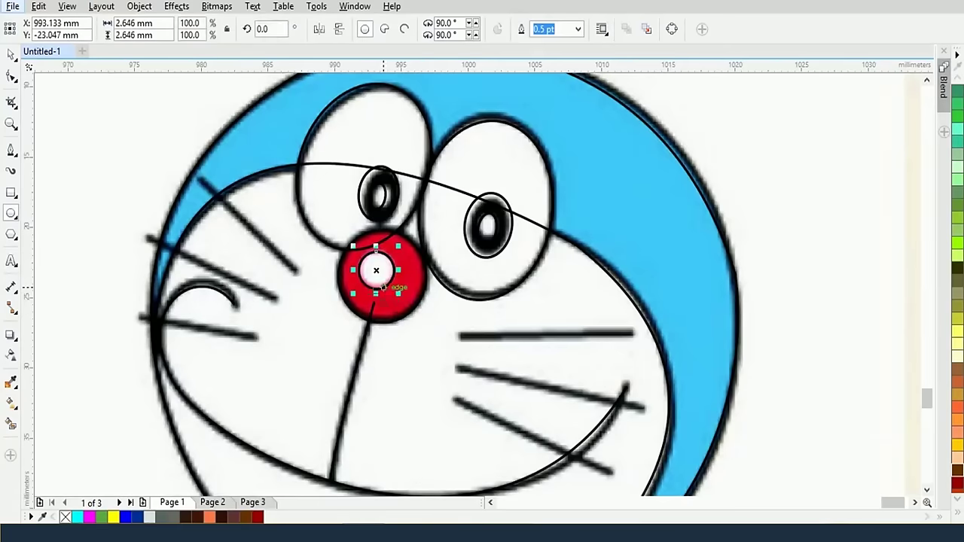
{"action": "key", "text": "Delete"}
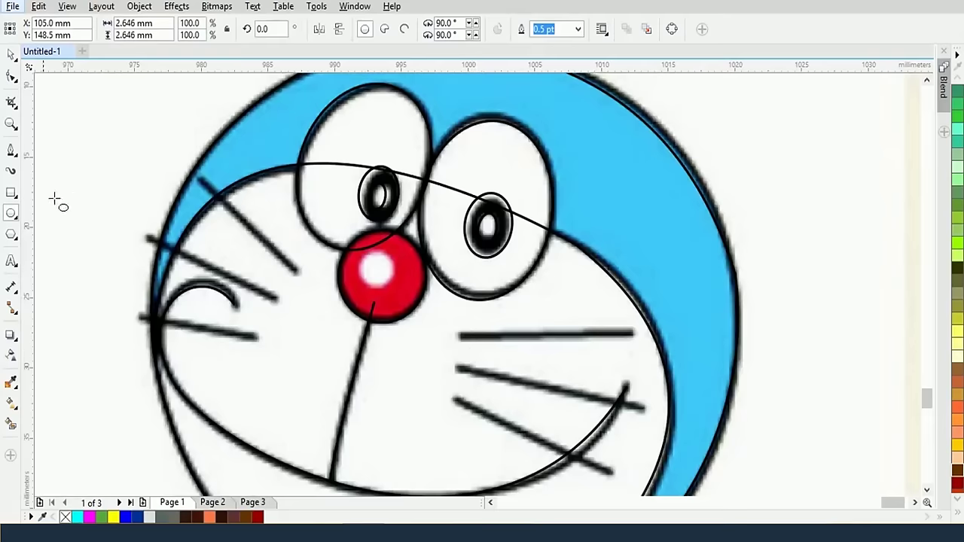
Trace the three right whiskers and the top left whisker with straight lines
{"action": "left_click", "coordinate": [11, 150]}
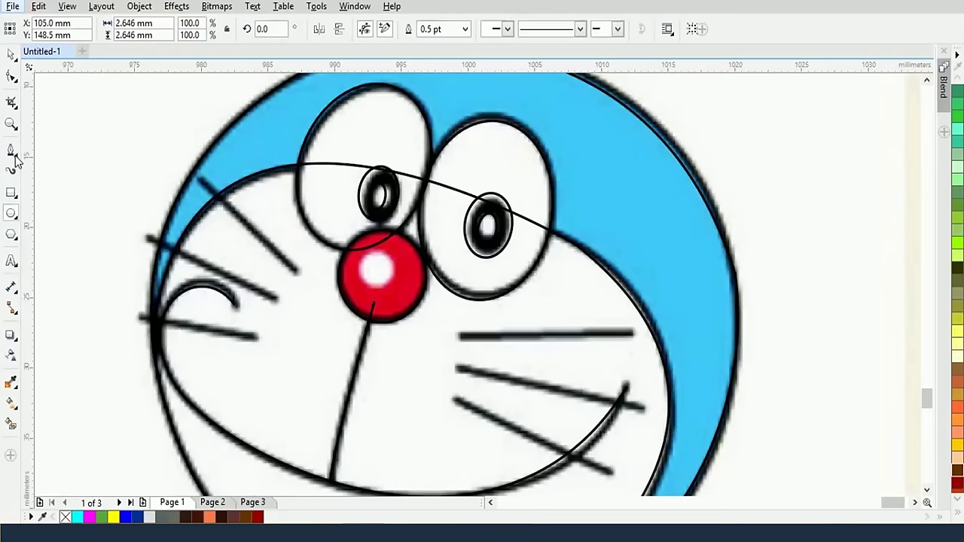
{"action": "left_click", "coordinate": [460, 336]}
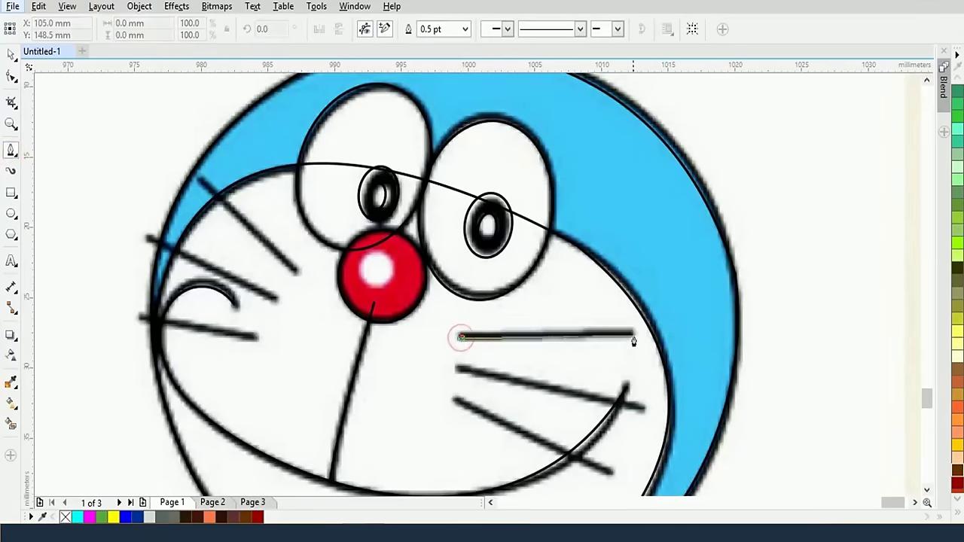
{"action": "left_click", "coordinate": [635, 336]}
{"action": "left_click", "coordinate": [455, 368]}
{"action": "left_click", "coordinate": [646, 411]}
{"action": "left_click", "coordinate": [456, 403]}
{"action": "left_click", "coordinate": [615, 487]}
{"action": "left_click", "coordinate": [139, 316]}
{"action": "left_click", "coordinate": [258, 338]}
Trace the middle and bottom left whiskers with straight lines
{"action": "left_click", "coordinate": [147, 238]}
{"action": "left_click", "coordinate": [277, 300]}
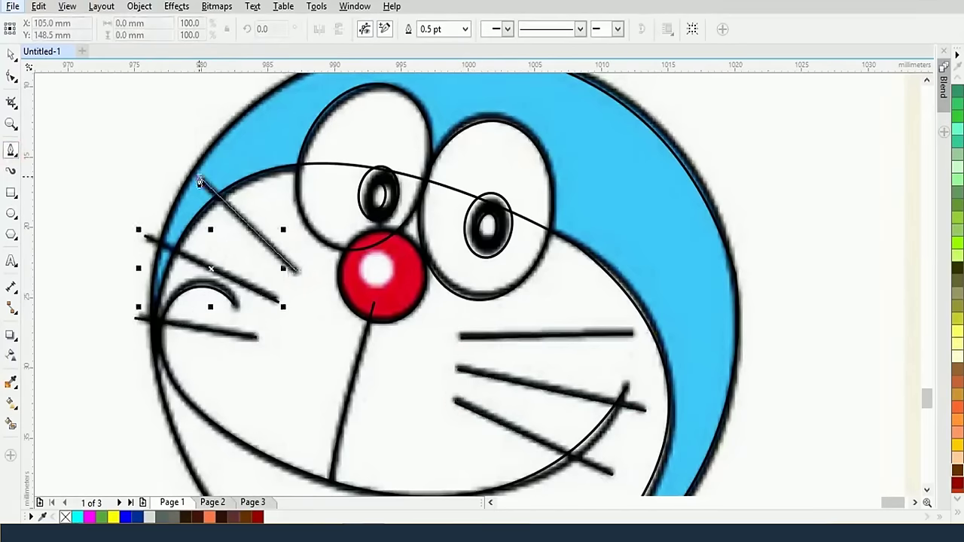
{"action": "left_click", "coordinate": [199, 179]}
{"action": "left_click", "coordinate": [296, 271]}
Marquee-select all traced Doraemon curves and drag them to the right of the bitmap
{"action": "scroll", "coordinate": [324, 256], "scroll_direction": "down", "scroll_amount": 4}
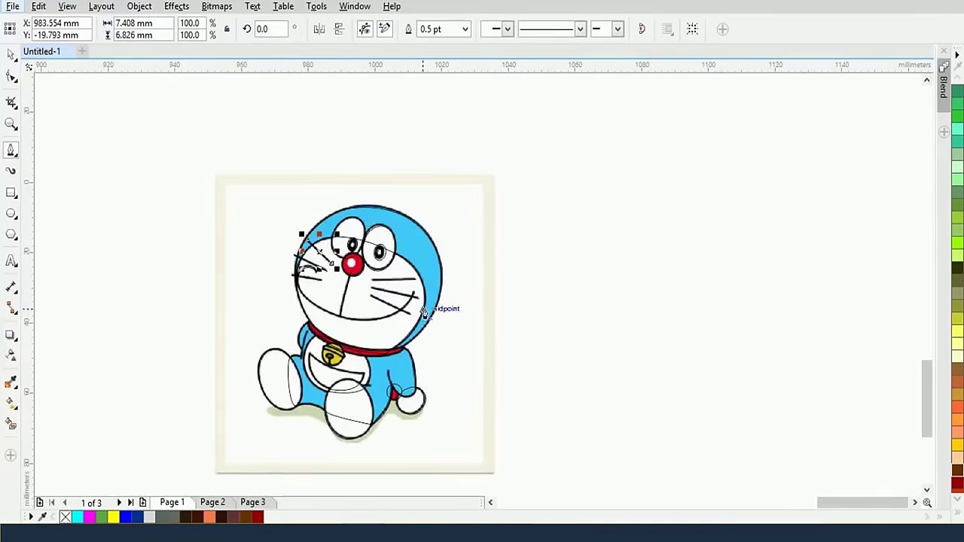
{"action": "left_click", "coordinate": [11, 55]}
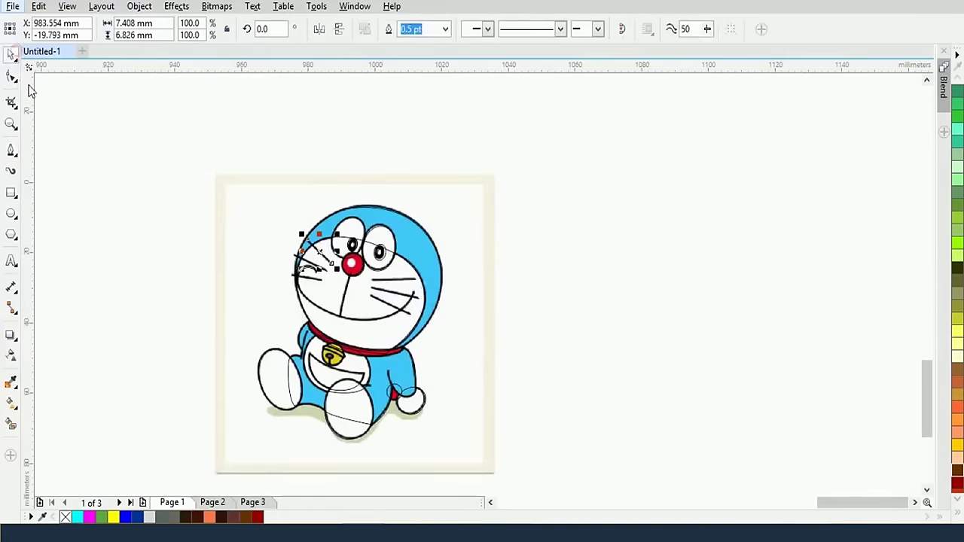
{"action": "mouse_move", "coordinate": [142, 150]}
{"action": "left_mouse_down"}
{"action": "mouse_move", "coordinate": [420, 450]}
{"action": "mouse_move", "coordinate": [444, 442]}
{"action": "left_mouse_up"}
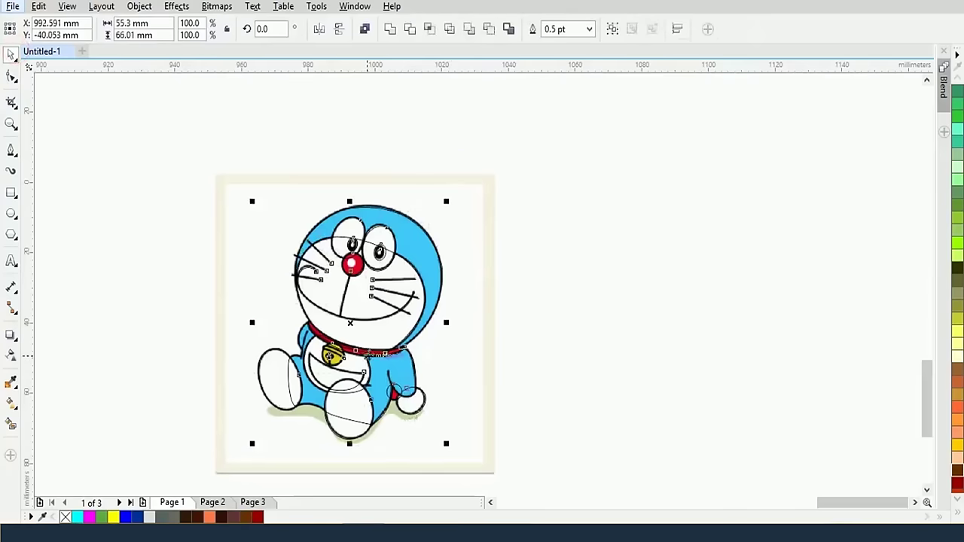
{"action": "left_click_drag", "start_coordinate": [368, 353], "coordinate": [614, 352]}
{"action": "left_click", "coordinate": [510, 178]}
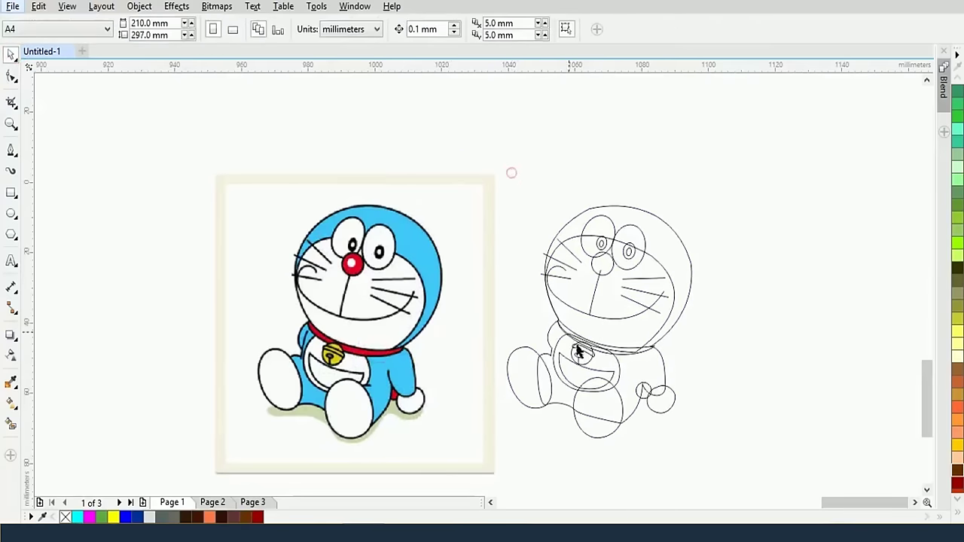
{"action": "scroll", "coordinate": [573, 350], "scroll_direction": "up", "scroll_amount": 2}
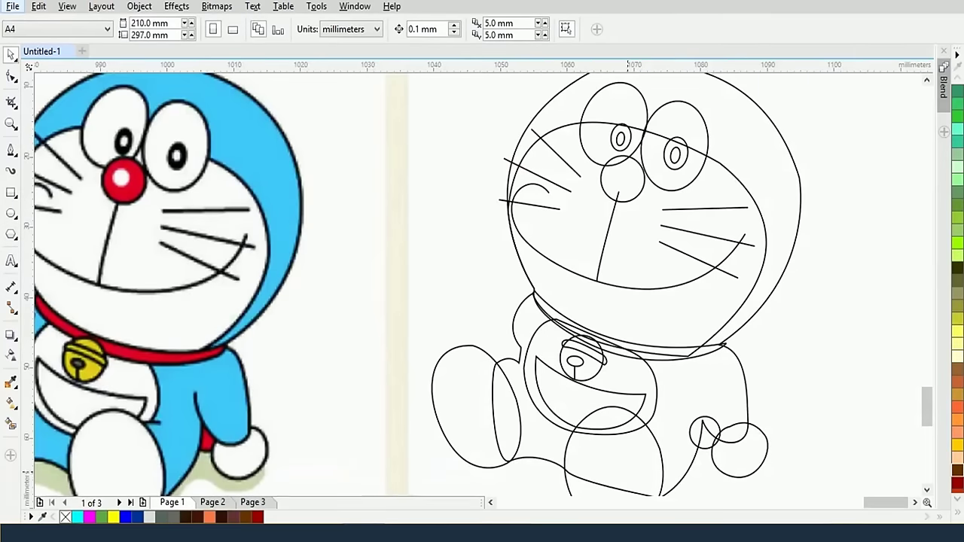
Fill the small hand circle with red and the head and body outline with light blue sampled from the bitmap
{"action": "left_click", "coordinate": [707, 450]}
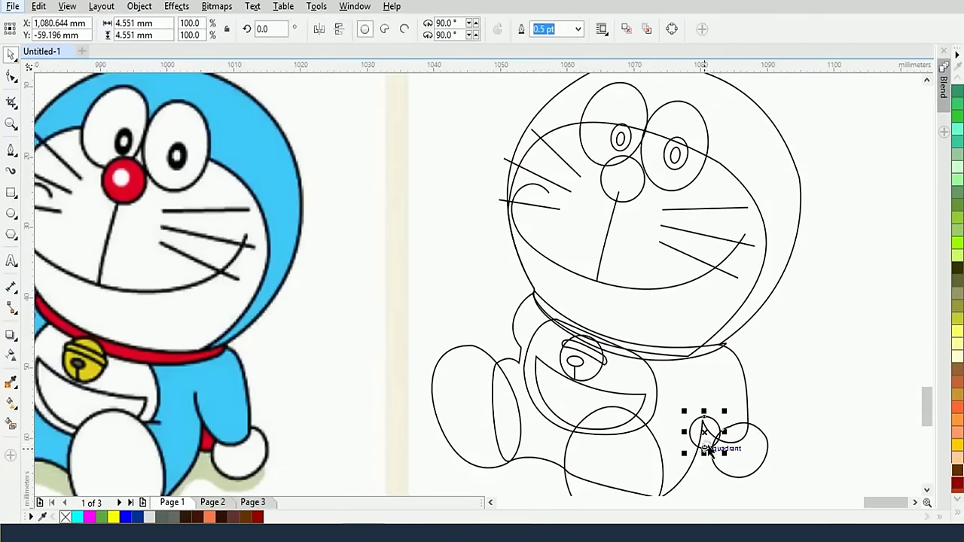
{"action": "left_click", "coordinate": [10, 383]}
{"action": "left_click", "coordinate": [209, 439]}
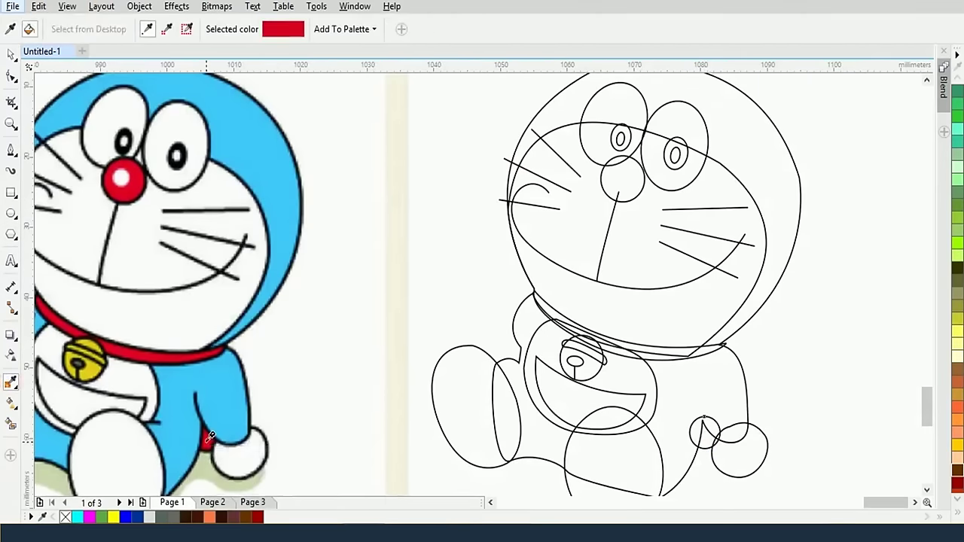
{"action": "left_click", "coordinate": [701, 434]}
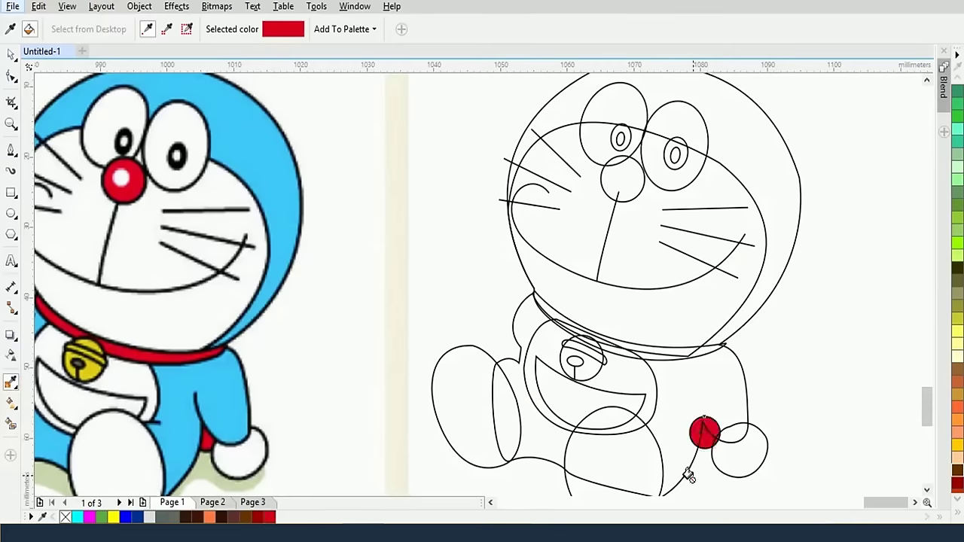
{"action": "left_click", "coordinate": [217, 398], "text": "shift"}
{"action": "left_click", "coordinate": [542, 442]}
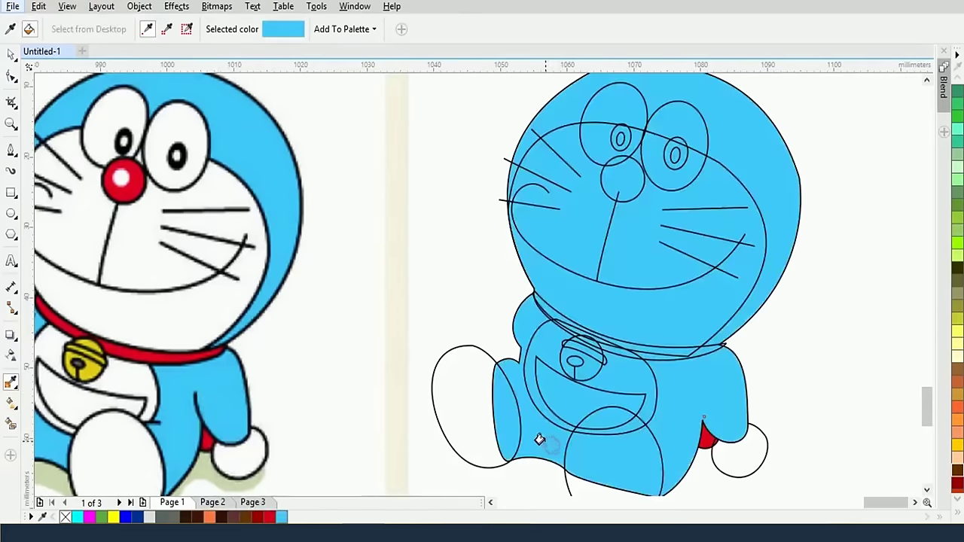
Apply white sampled from the bitmap's paw to both leg ovals, the hand, face and belly
{"action": "left_click", "coordinate": [256, 472]}
{"action": "left_click", "coordinate": [738, 454]}
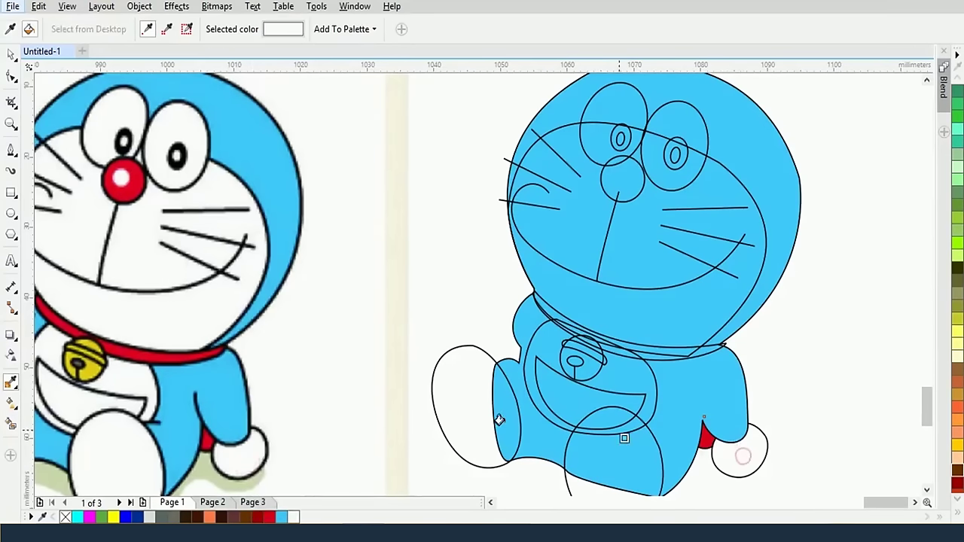
{"action": "left_click", "coordinate": [588, 463]}
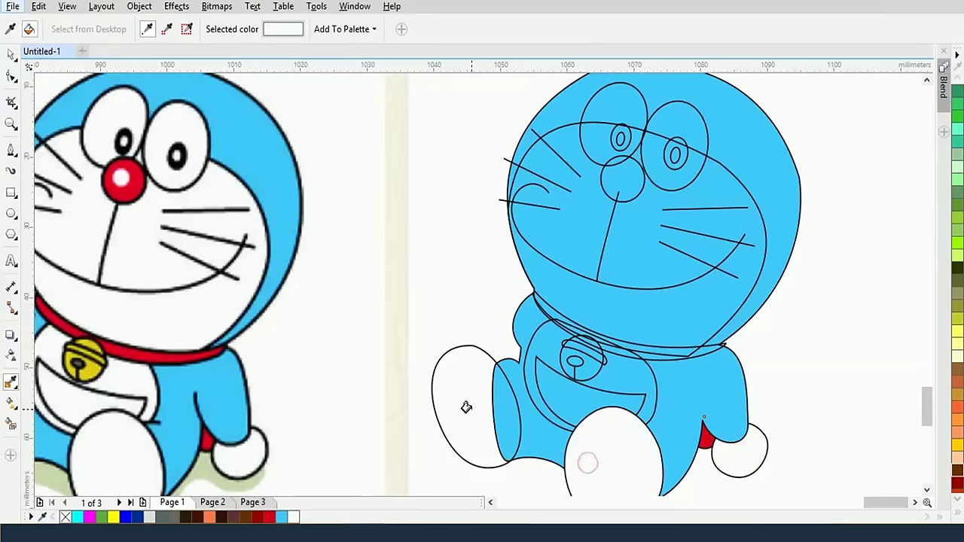
{"action": "left_click", "coordinate": [467, 405]}
{"action": "left_click", "coordinate": [635, 309]}
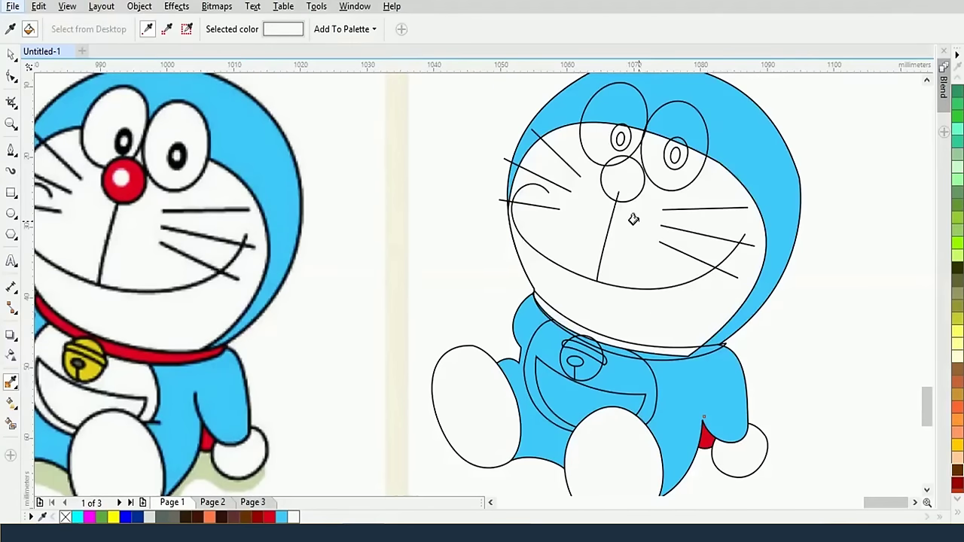
{"action": "left_click", "coordinate": [591, 386]}
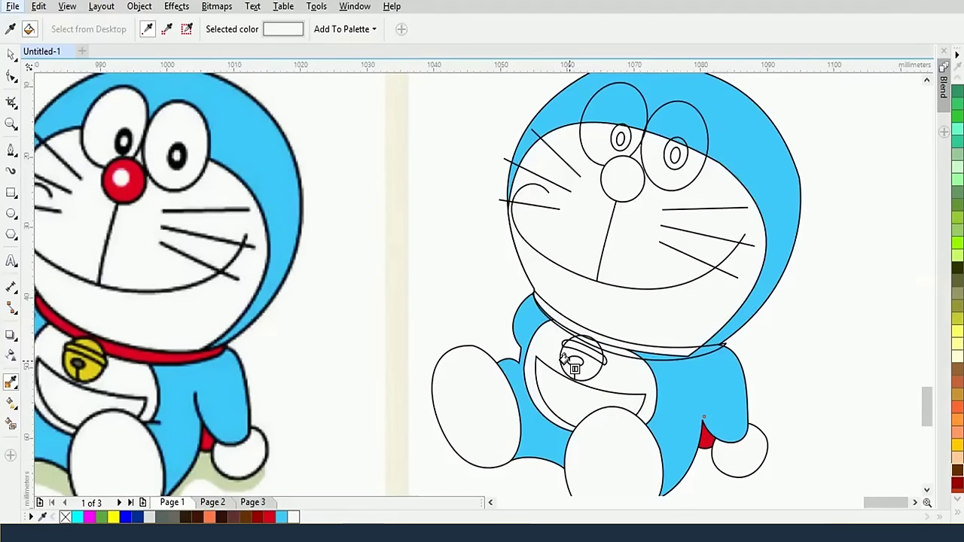
{"action": "left_click", "coordinate": [163, 349]}
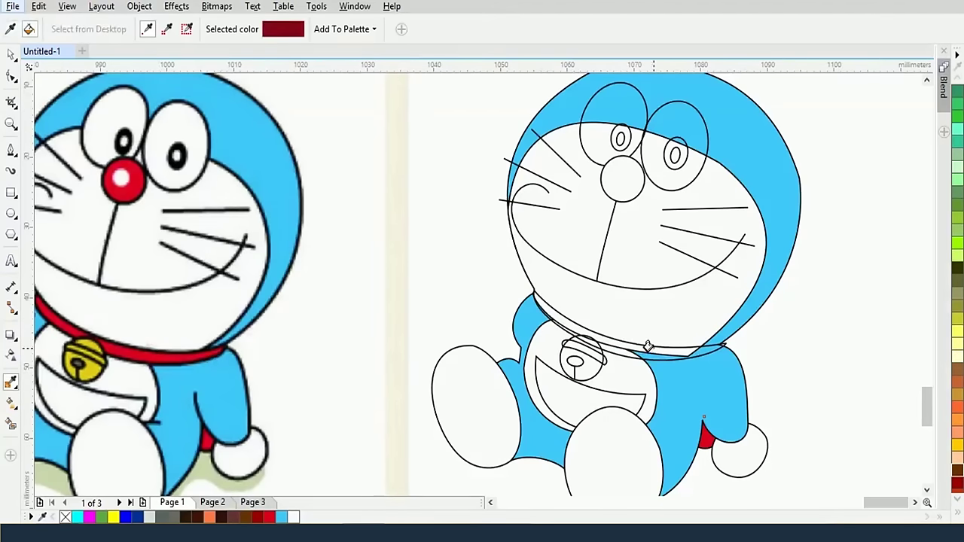
Fill the collar red, the bell yellow and the bell's slot grey using sampled colours
{"action": "left_click", "coordinate": [640, 345]}
{"action": "left_click", "coordinate": [89, 366]}
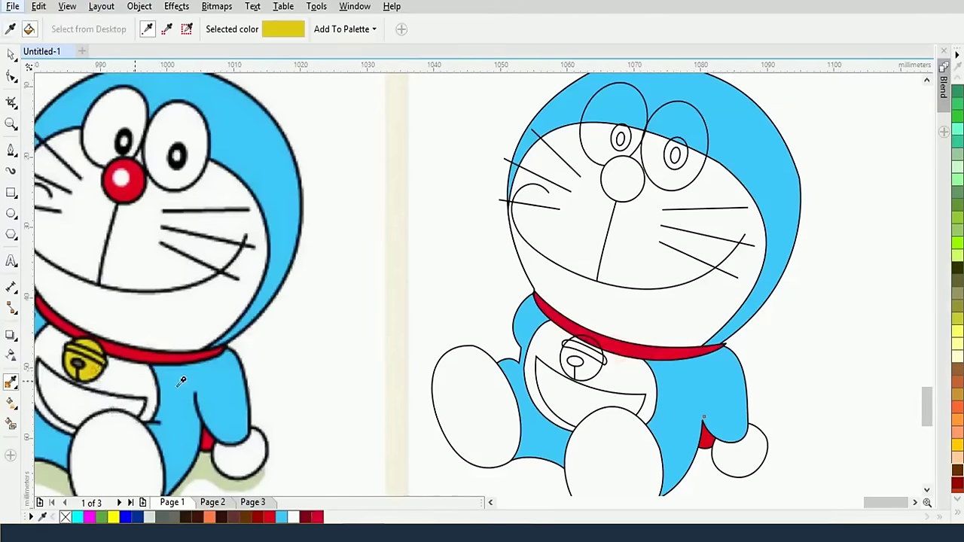
{"action": "left_click", "coordinate": [575, 364]}
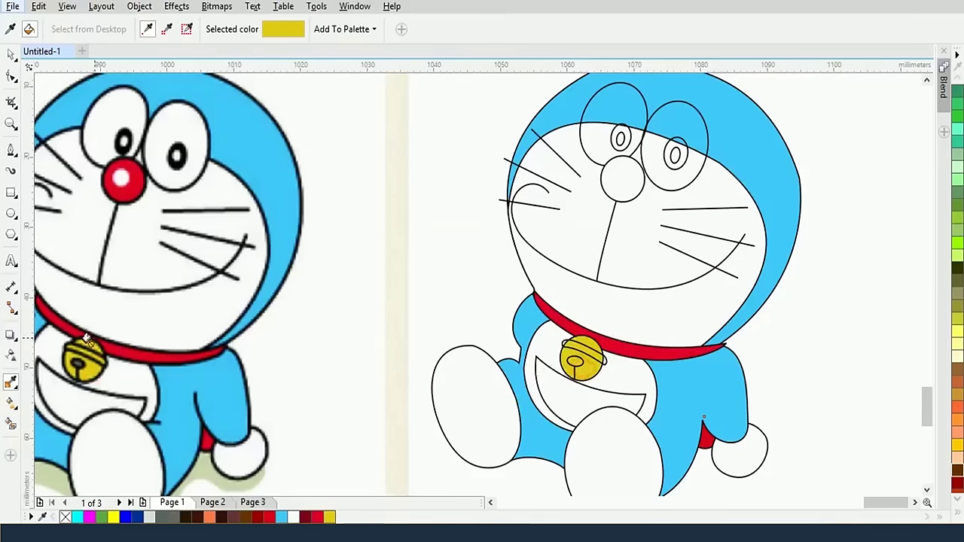
{"action": "key", "text": "shift"}
{"action": "left_click", "coordinate": [79, 356]}
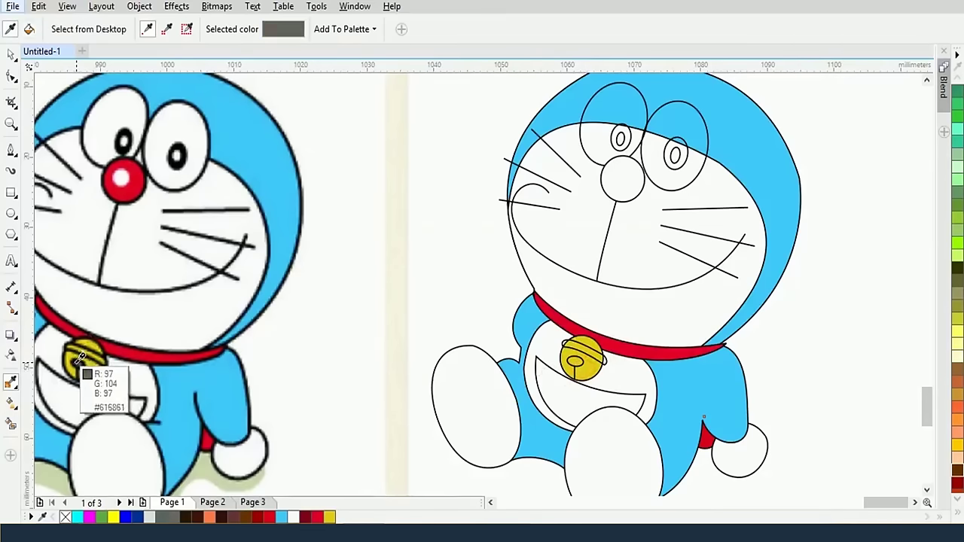
{"action": "left_click", "coordinate": [572, 361]}
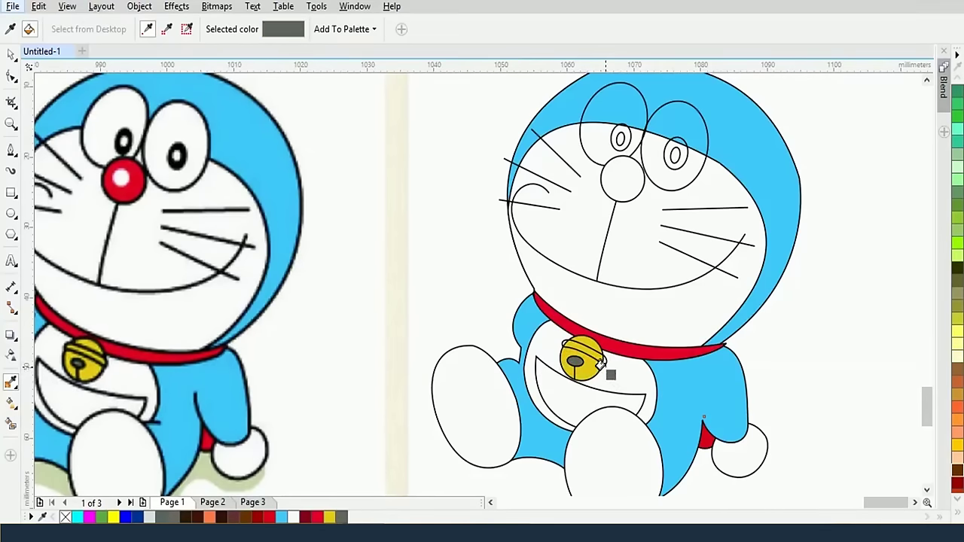
{"action": "left_click", "coordinate": [591, 359], "text": "shift"}
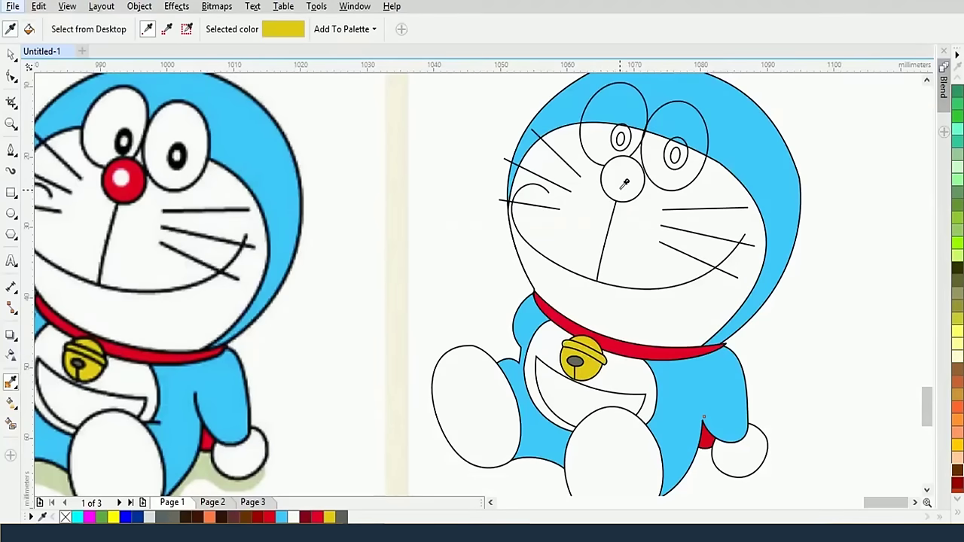
Fill the nose with sampled red and both pupils with sampled black
{"action": "left_click", "coordinate": [133, 182], "text": "shift"}
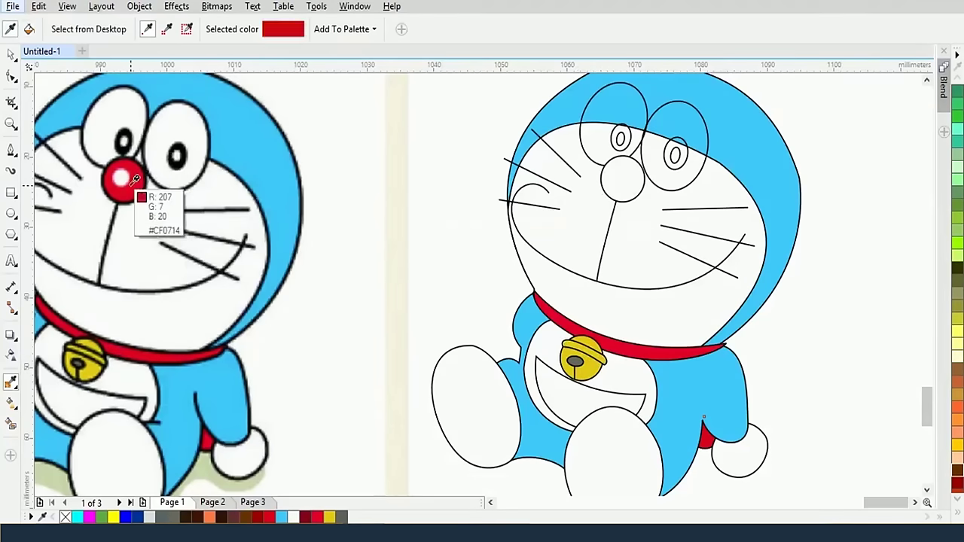
{"action": "left_click", "coordinate": [621, 173]}
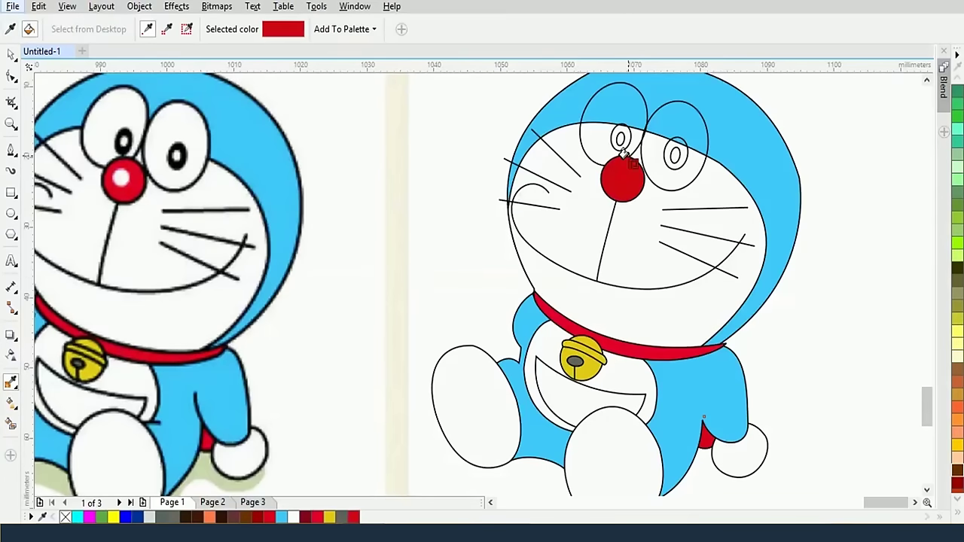
{"action": "left_click", "coordinate": [174, 156]}
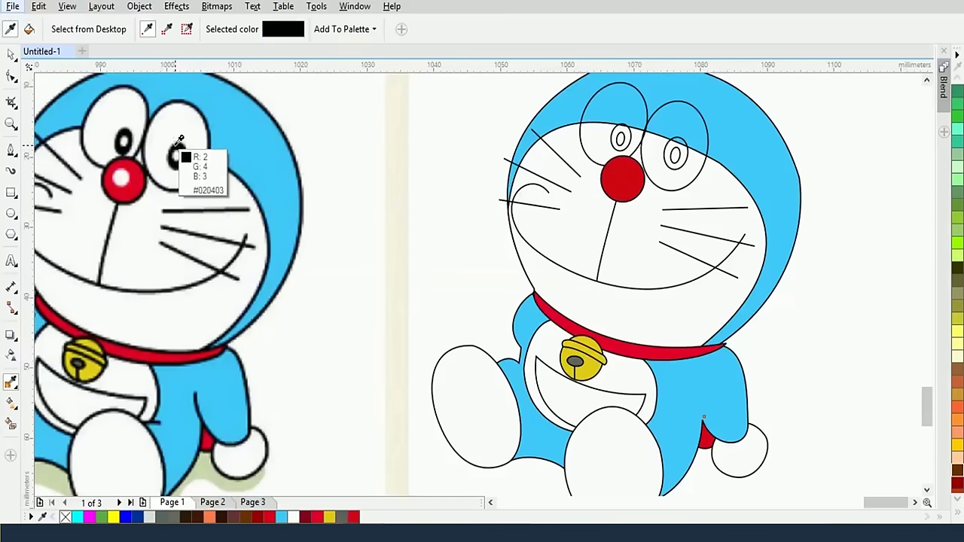
{"action": "left_click", "coordinate": [676, 153]}
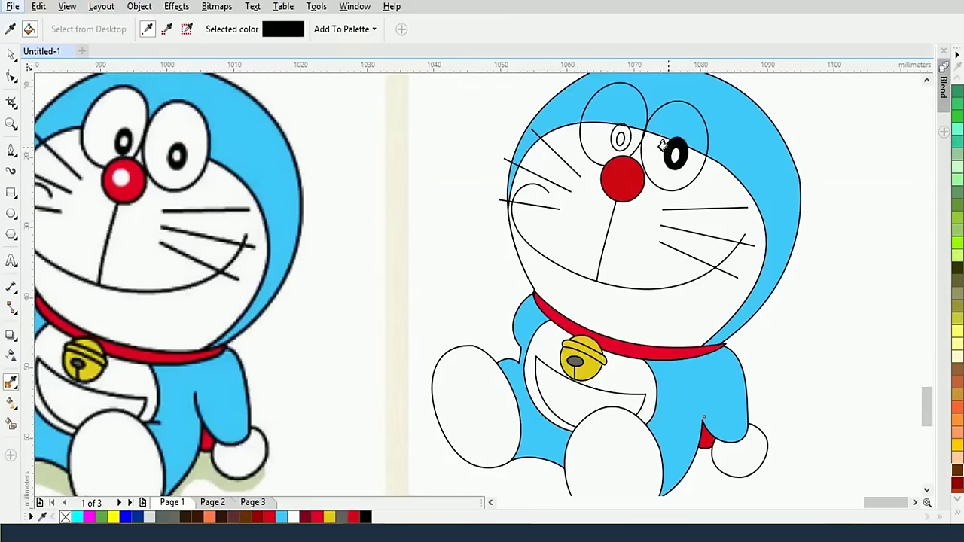
{"action": "left_click", "coordinate": [619, 137]}
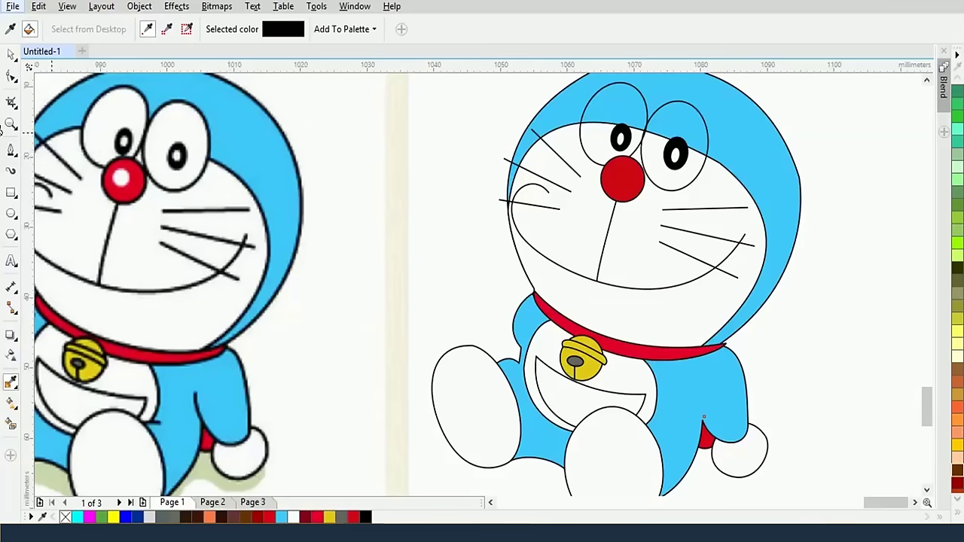
{"action": "left_click", "coordinate": [11, 213]}
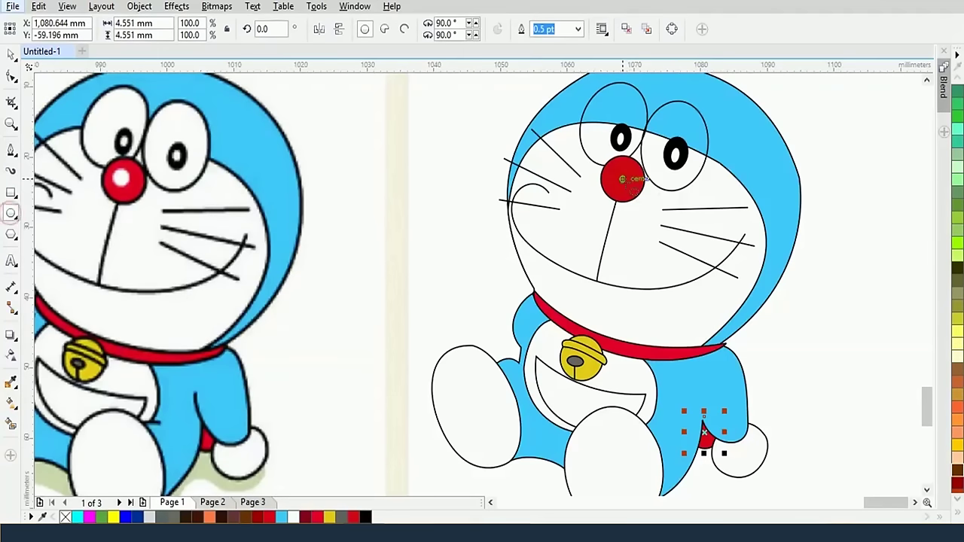
Draw a small circle on the nose and fill it with white sampled from the reference highlight
{"action": "mouse_move", "coordinate": [622, 179]}
{"action": "left_mouse_down"}
{"action": "mouse_move", "coordinate": [640, 198]}
{"action": "mouse_move", "coordinate": [633, 190]}
{"action": "left_mouse_up"}
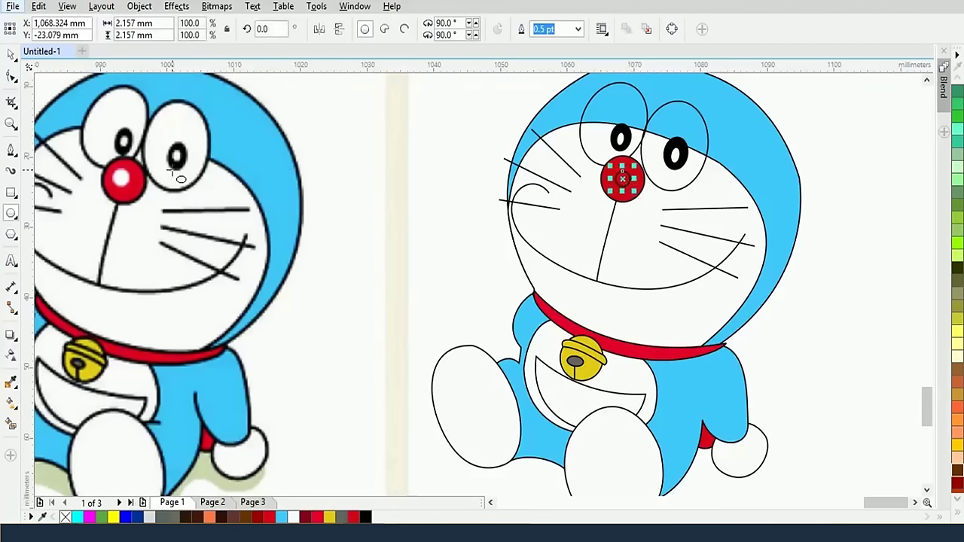
{"action": "left_click", "coordinate": [10, 380]}
{"action": "left_click", "coordinate": [120, 176]}
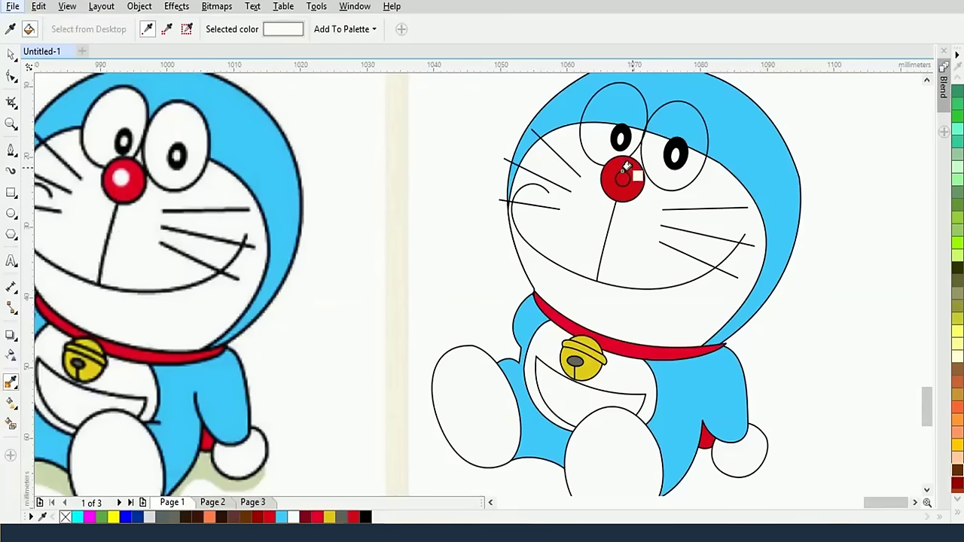
{"action": "left_click", "coordinate": [618, 176]}
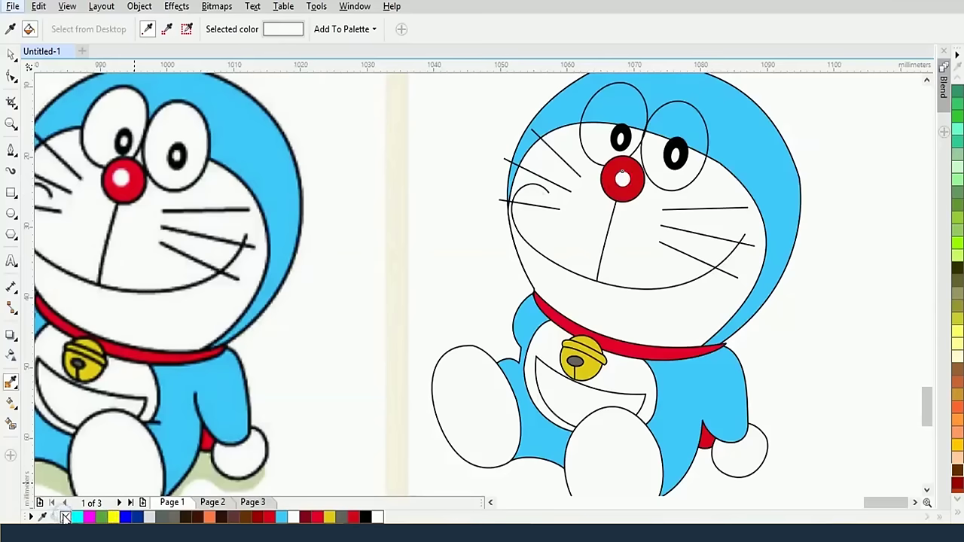
{"action": "scroll", "coordinate": [307, 416], "scroll_direction": "down", "scroll_amount": 2}
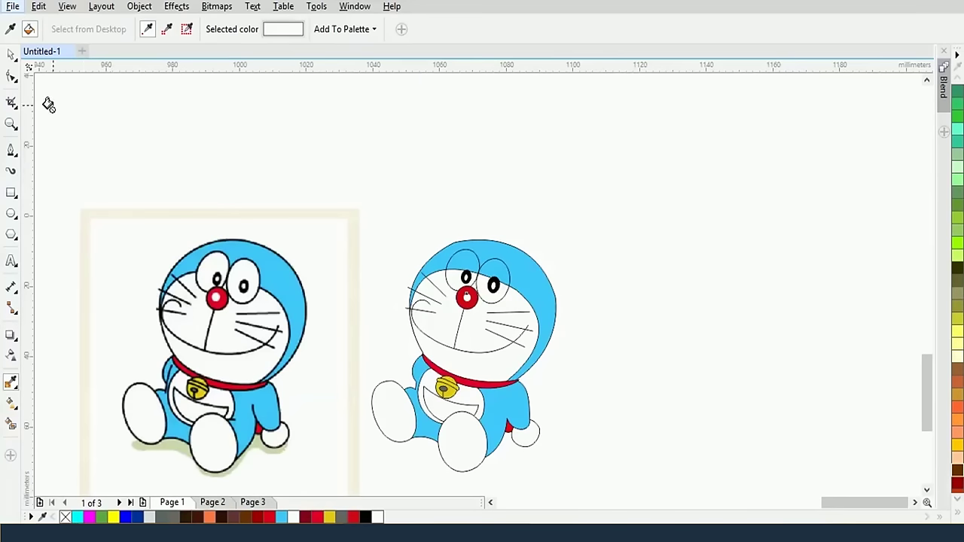
Marquee-select every part of the traced Doraemon with both faces in view
{"action": "left_click", "coordinate": [12, 54]}
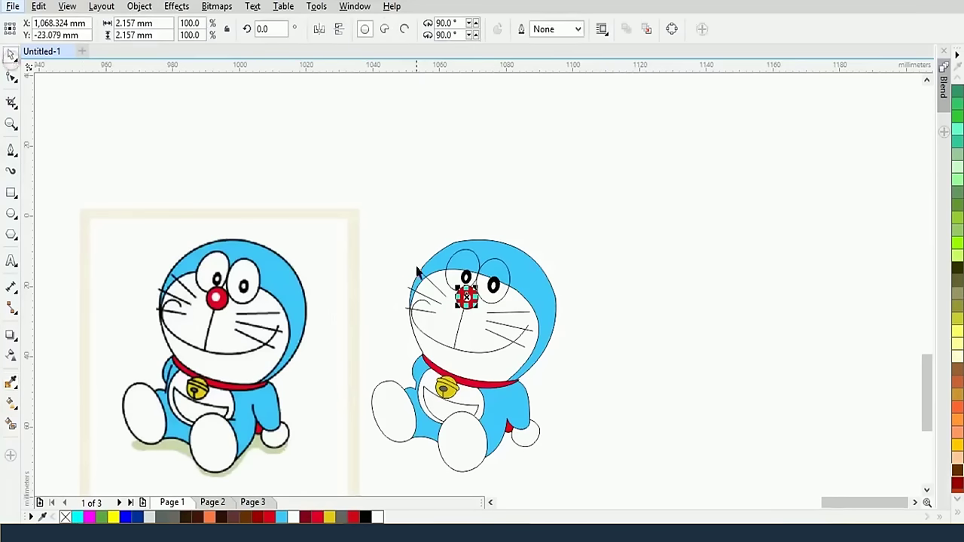
{"action": "left_click_drag", "start_coordinate": [378, 216], "coordinate": [564, 482]}
{"action": "scroll", "coordinate": [552, 457], "scroll_direction": "up", "scroll_amount": 2}
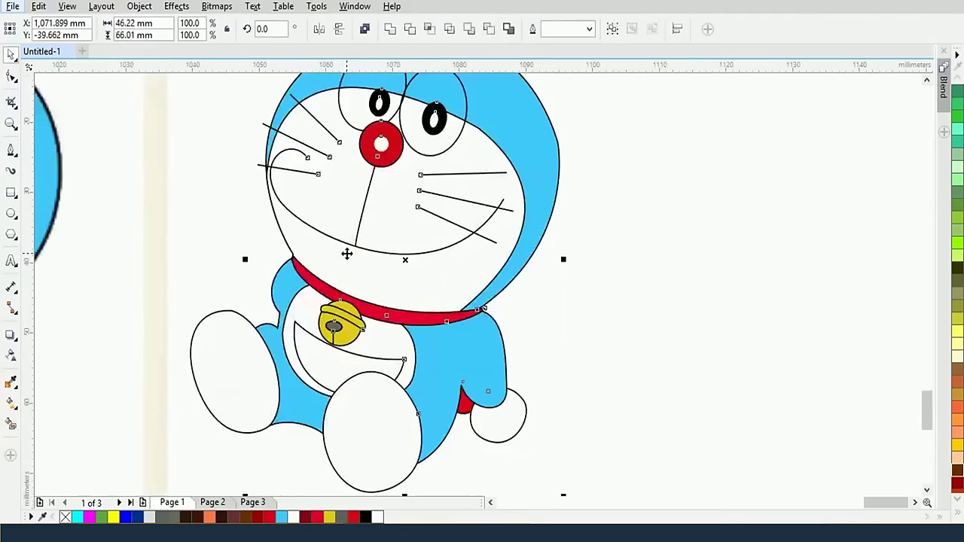
{"action": "left_click_drag", "start_coordinate": [346, 254], "coordinate": [622, 322]}
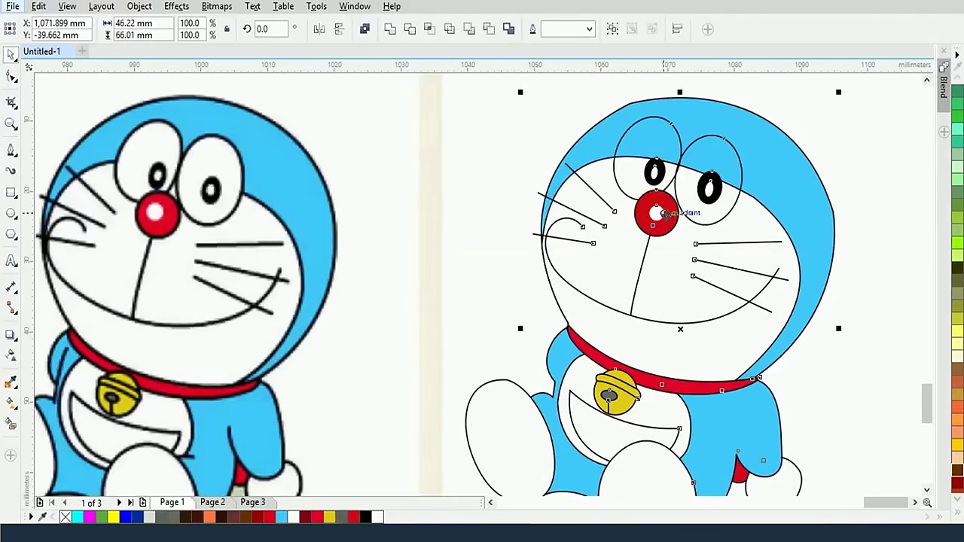
{"action": "left_click_drag", "start_coordinate": [662, 214], "coordinate": [663, 215]}
{"action": "scroll", "coordinate": [700, 396], "scroll_direction": "down", "scroll_amount": 2}
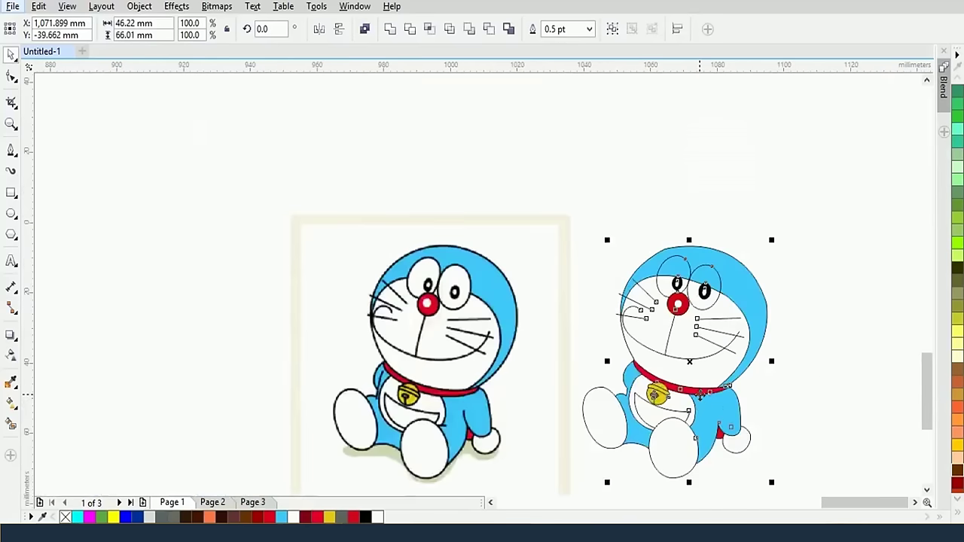
{"action": "scroll", "coordinate": [702, 394], "scroll_direction": "up", "scroll_amount": 2}
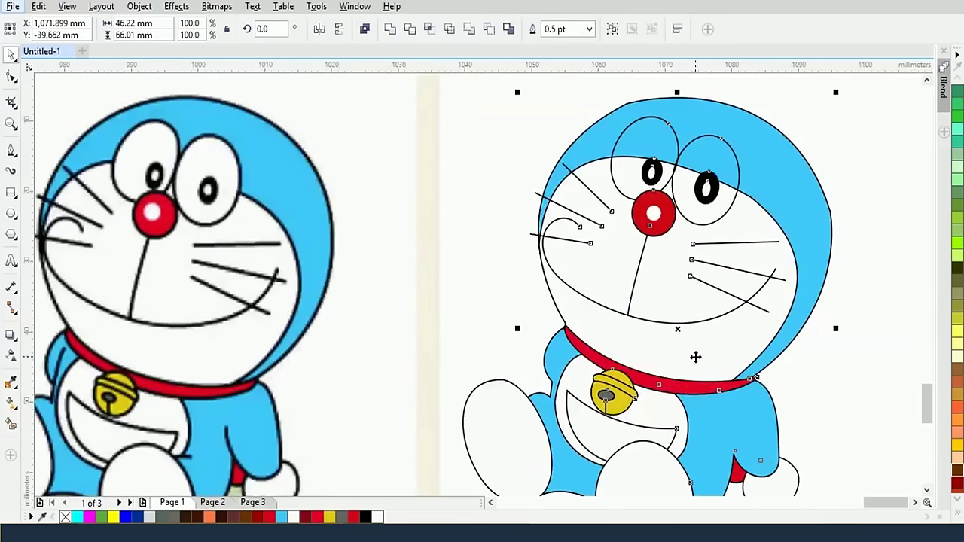
Set the selected outlines to 2.0 pt width and deselect the figure
{"action": "left_click", "coordinate": [589, 30]}
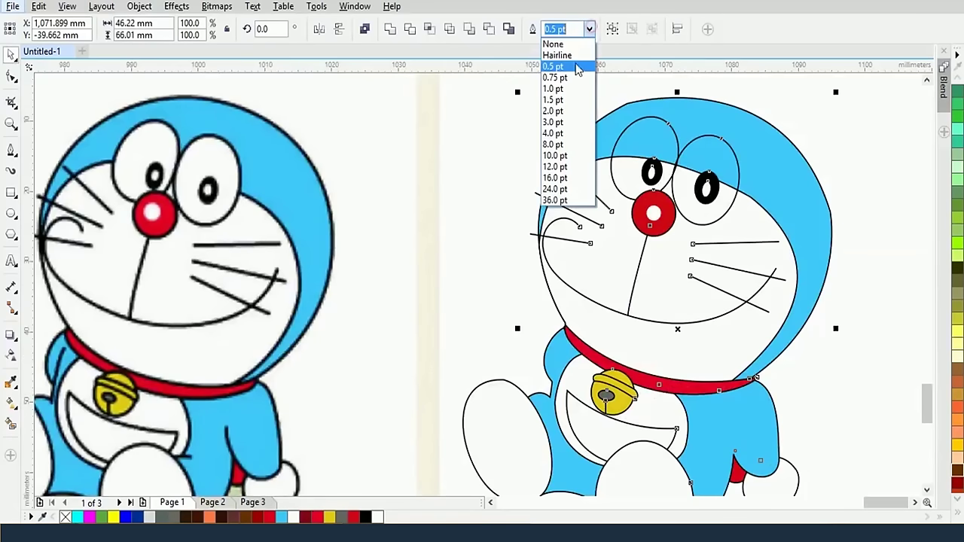
{"action": "left_click", "coordinate": [568, 112]}
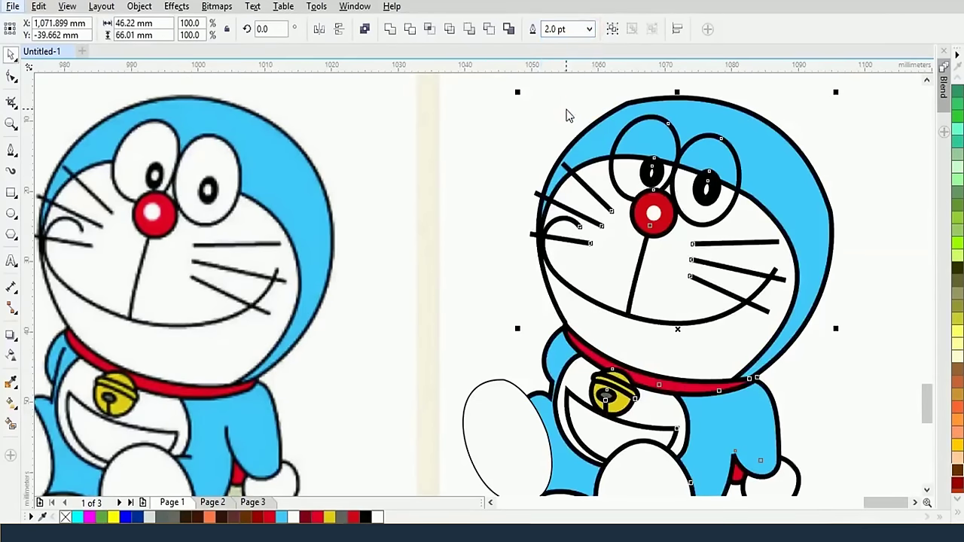
{"action": "scroll", "coordinate": [615, 204], "scroll_direction": "down", "scroll_amount": 2}
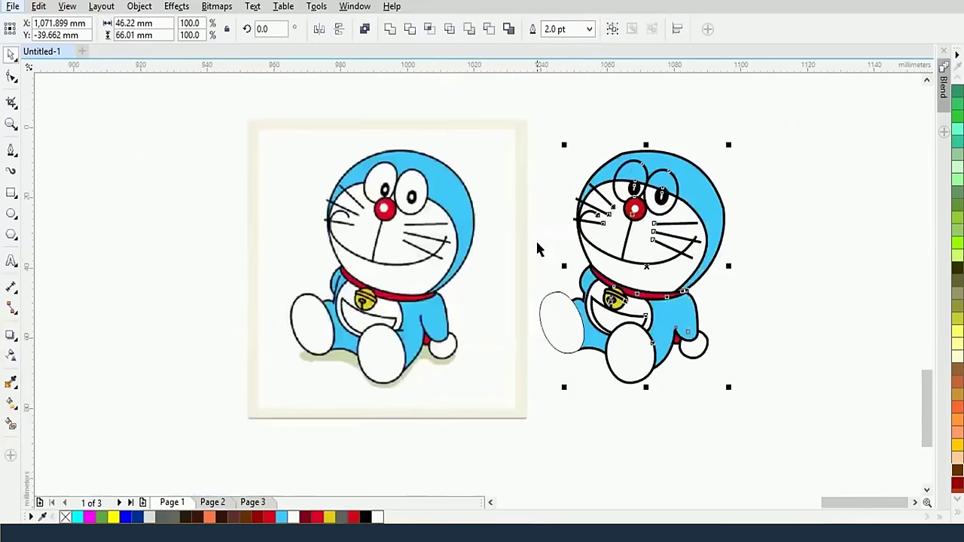
{"action": "triple_click", "coordinate": [556, 29]}
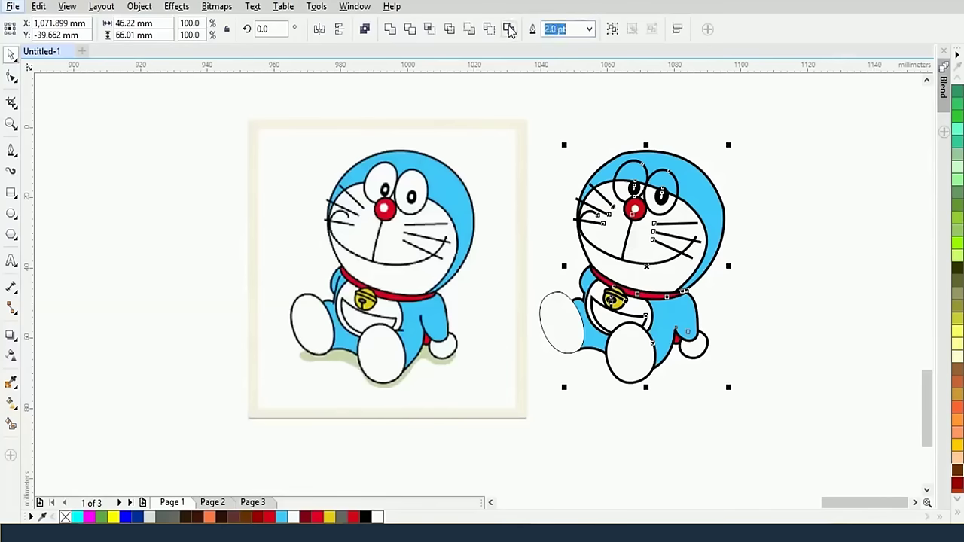
{"action": "type", "text": "1"}
{"action": "key", "text": "Return"}
{"action": "left_click", "coordinate": [245, 194]}
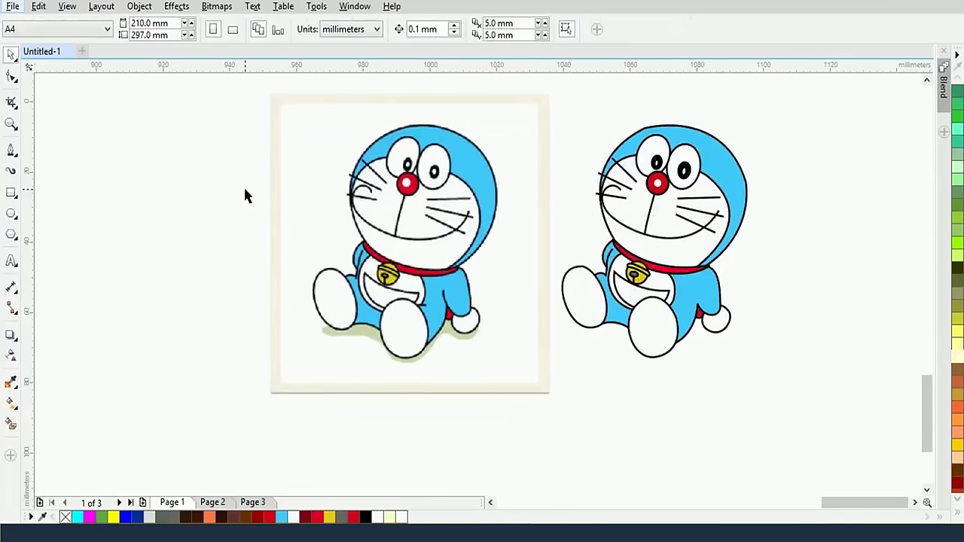
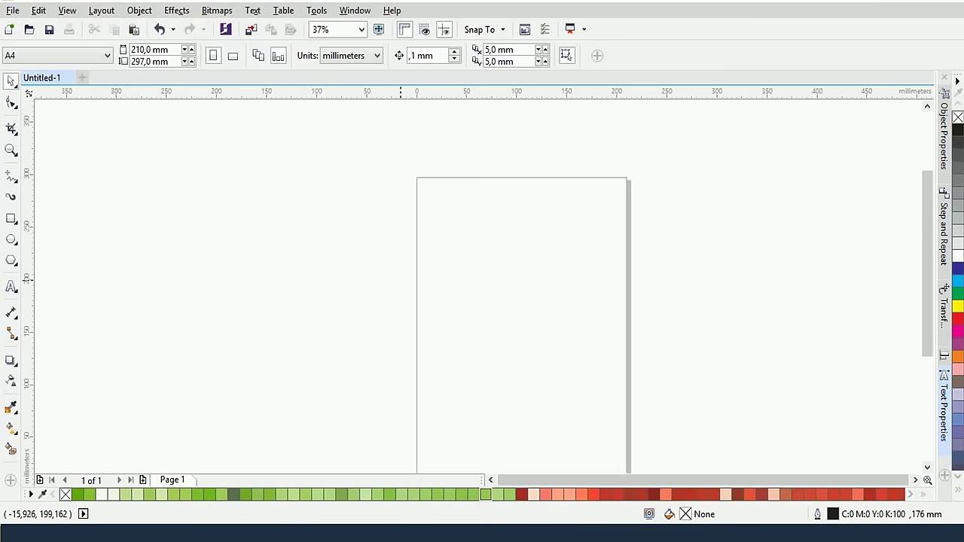
Pan the view to reposition the blank A4 page and pick the Text tool
{"action": "left_click_drag", "start_coordinate": [517, 334], "coordinate": [454, 268]}
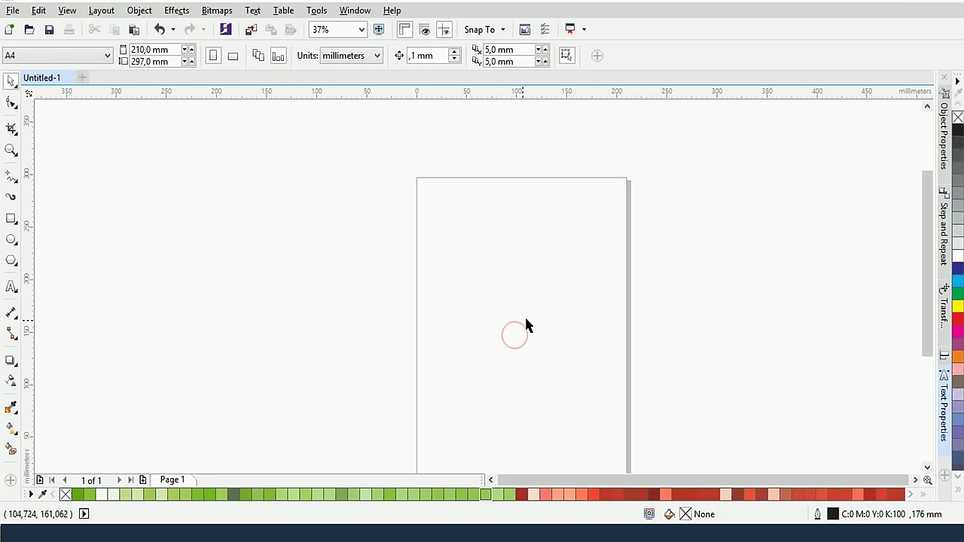
{"action": "left_click_drag", "start_coordinate": [525, 324], "coordinate": [444, 263]}
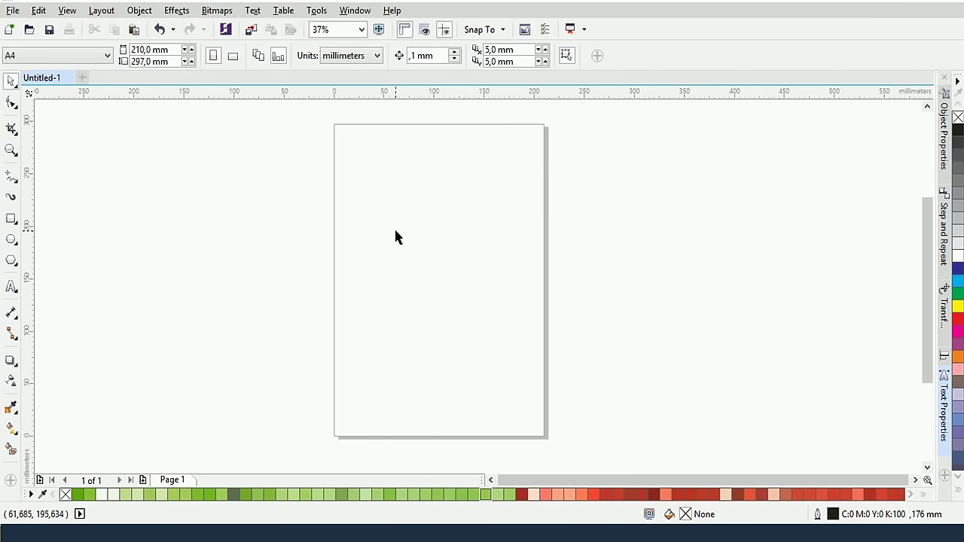
{"action": "left_click", "coordinate": [11, 287]}
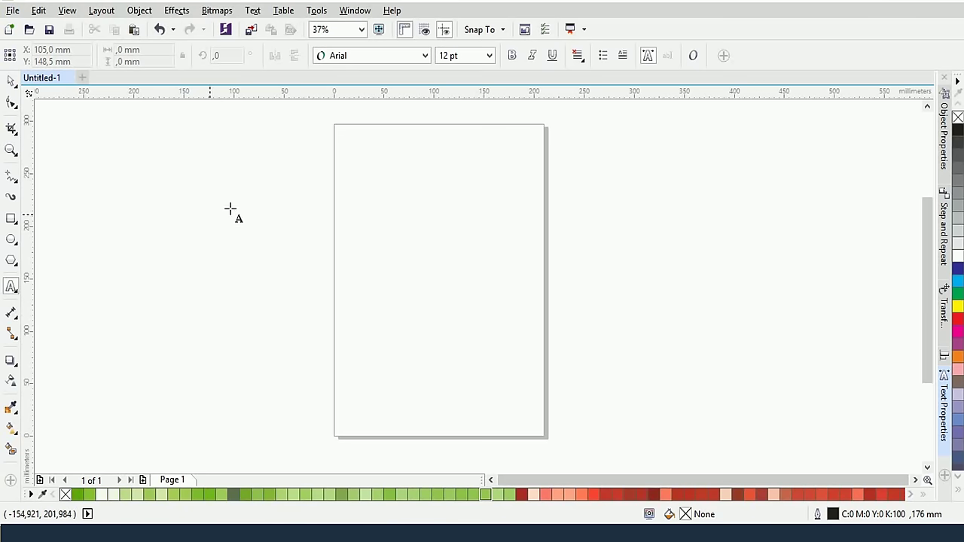
Start text near the top of the page at 72 pt and type 'tự học đồ hoạ', fixing typos
{"action": "left_click", "coordinate": [368, 221]}
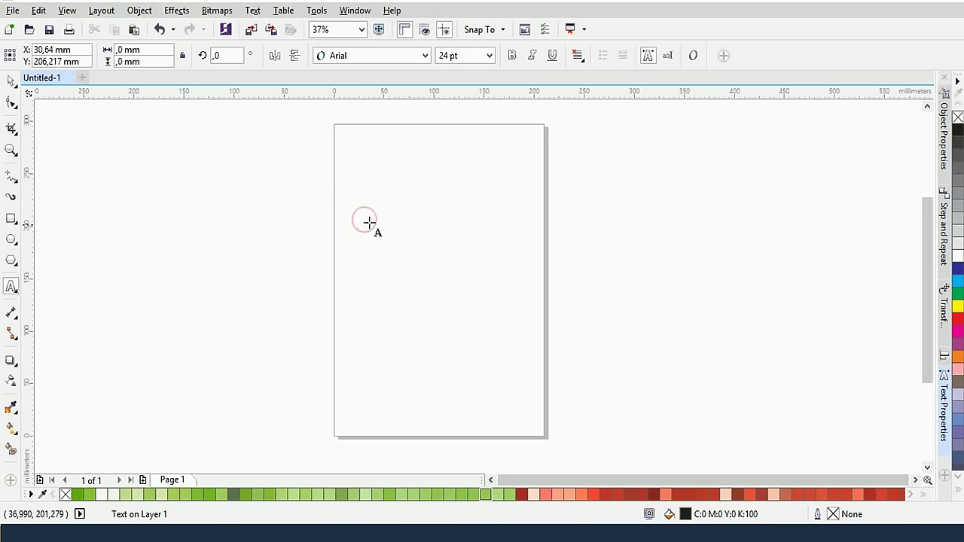
{"action": "left_click", "coordinate": [489, 56]}
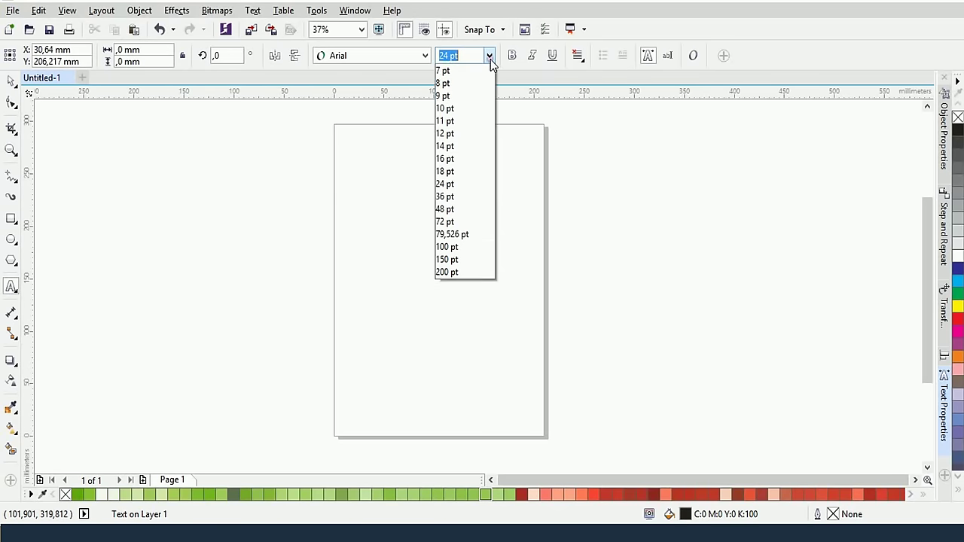
{"action": "left_click", "coordinate": [447, 234]}
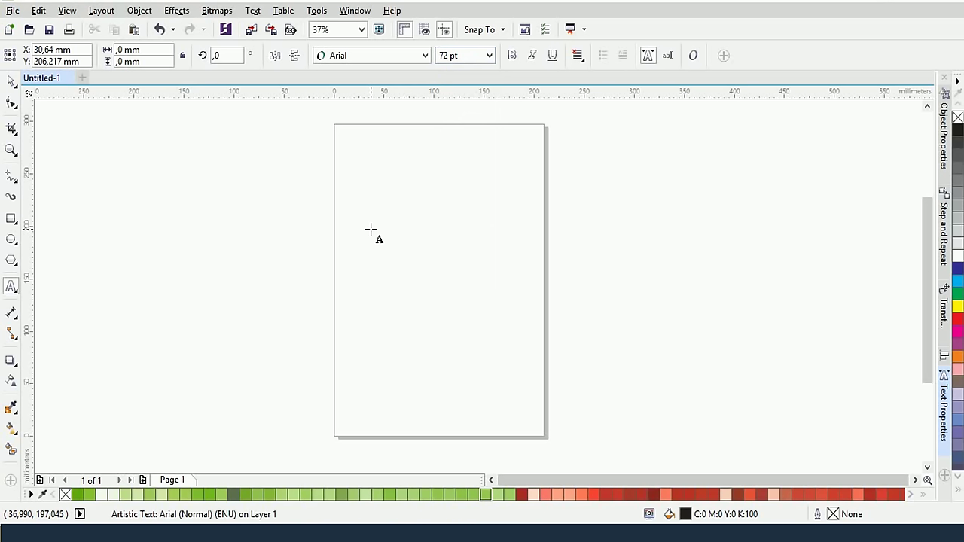
{"action": "type", "text": "tự học đo fhoaj"}
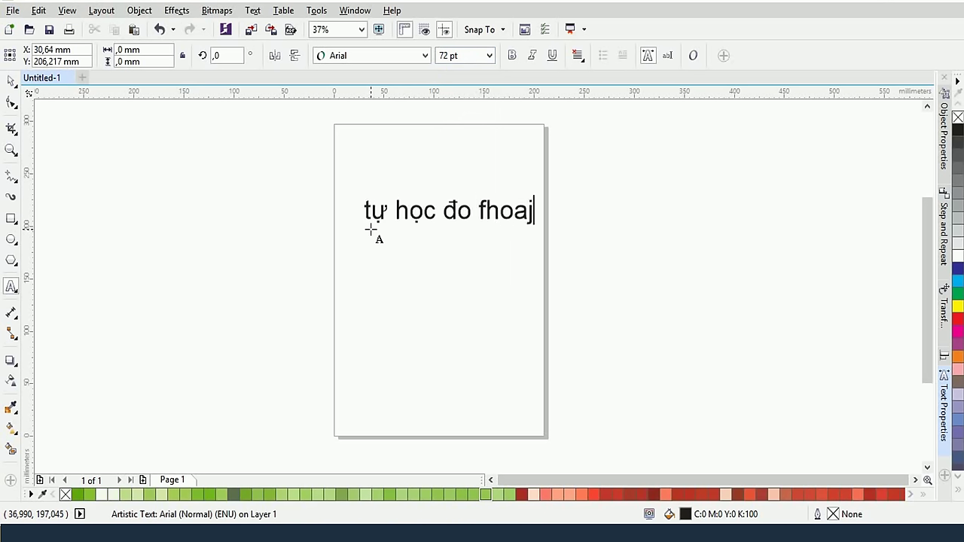
{"action": "key", "text": "BackSpace"}
{"action": "key", "text": "BackSpace"}
{"action": "key", "text": "BackSpace"}
{"action": "key", "text": "BackSpace"}
{"action": "key", "text": "BackSpace"}
{"action": "key", "text": "BackSpace"}
{"action": "type", "text": "of hoaj"}
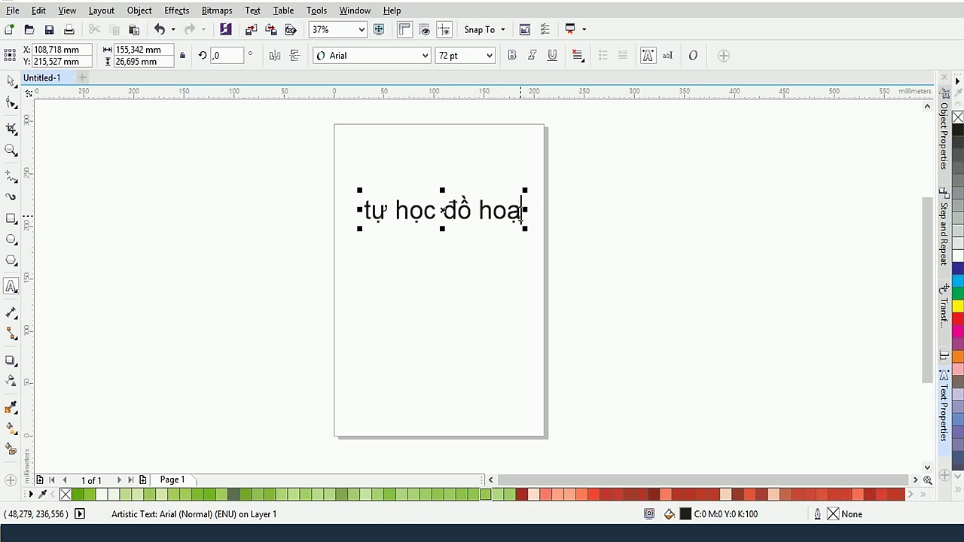
Select the whole text line, then clear the selection again
{"action": "left_click_drag", "start_coordinate": [520, 213], "coordinate": [201, 252]}
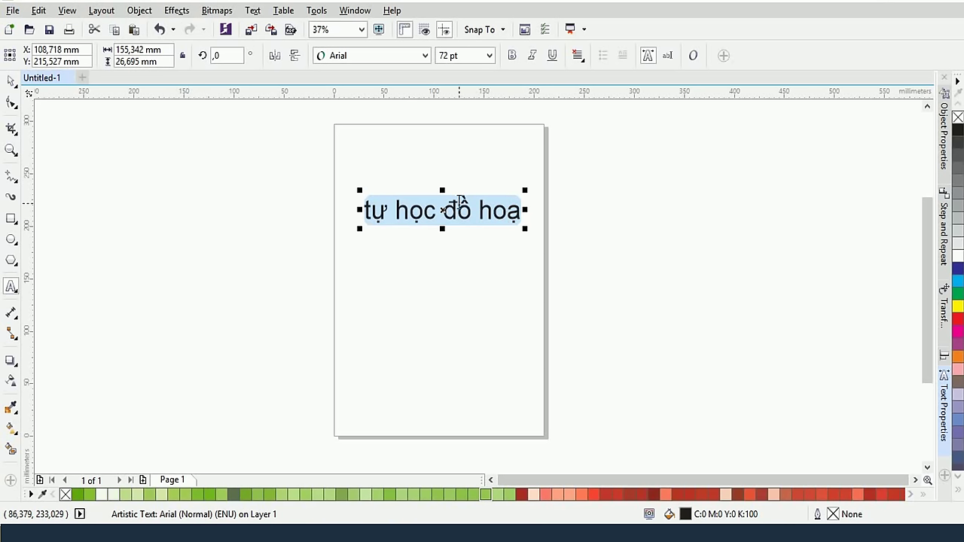
{"action": "left_click", "coordinate": [437, 211]}
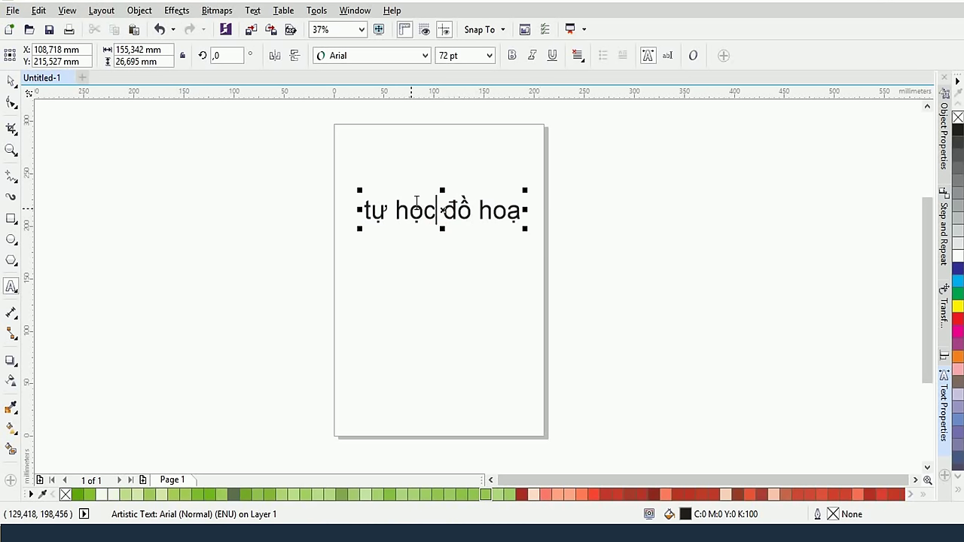
{"action": "left_click", "coordinate": [521, 211]}
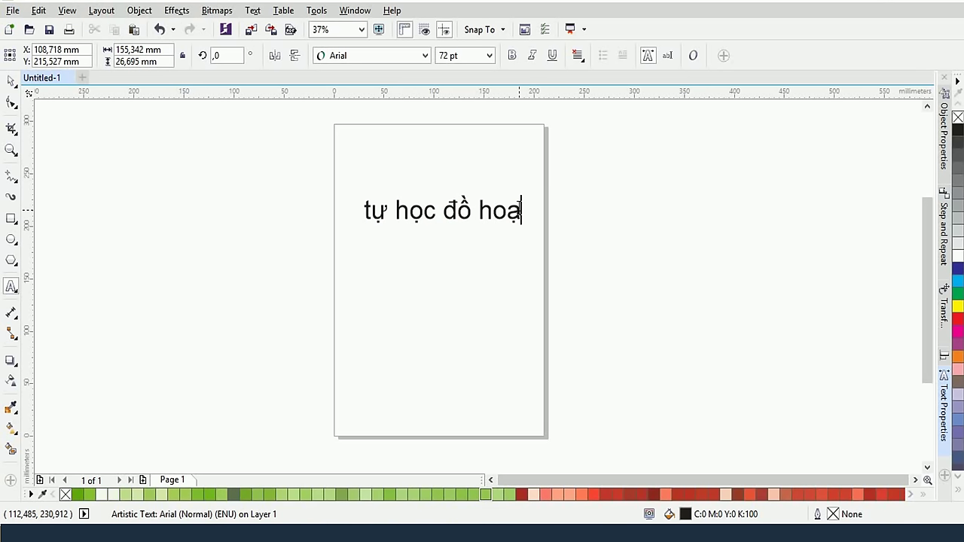
{"action": "left_click_drag", "start_coordinate": [521, 211], "coordinate": [233, 215]}
{"action": "left_click", "coordinate": [460, 213]}
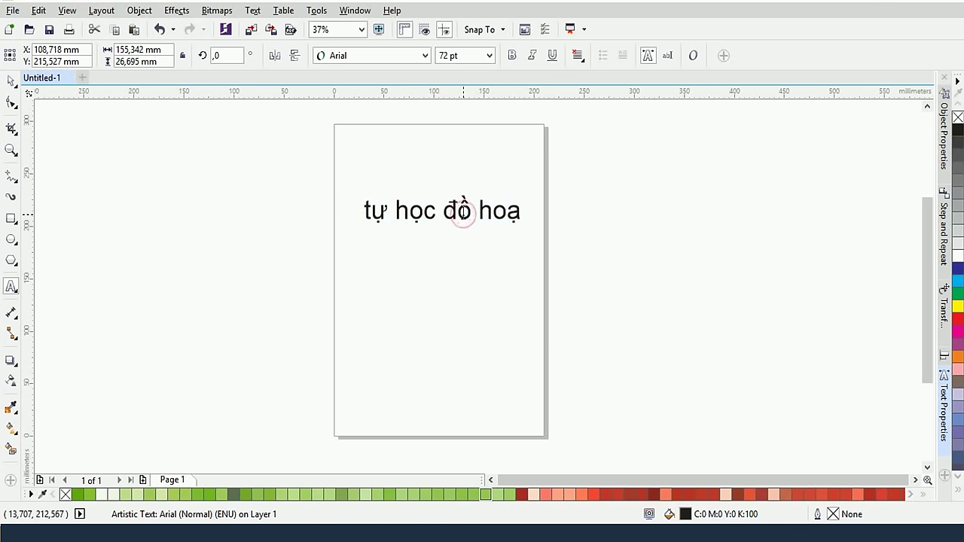
Move the text about 19 mm right, discard the stray empty text frame, and reselect it with the Pick tool
{"action": "left_click_drag", "start_coordinate": [462, 213], "coordinate": [484, 216]}
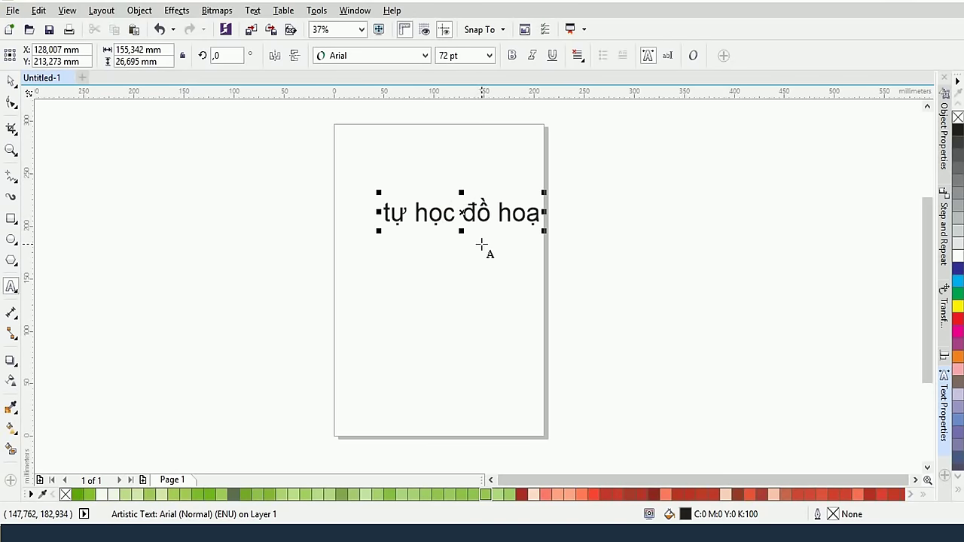
{"action": "left_click_drag", "start_coordinate": [473, 236], "coordinate": [444, 269]}
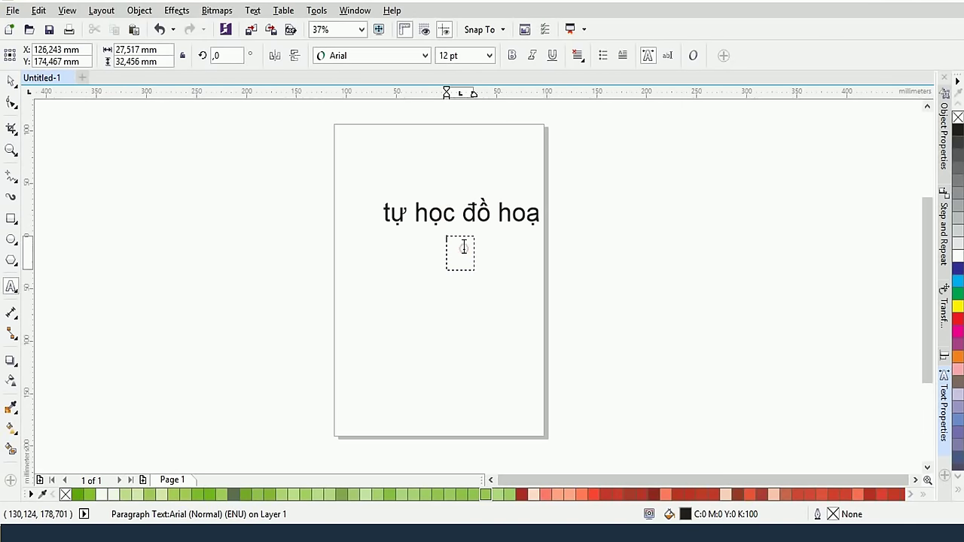
{"action": "key", "text": "Escape"}
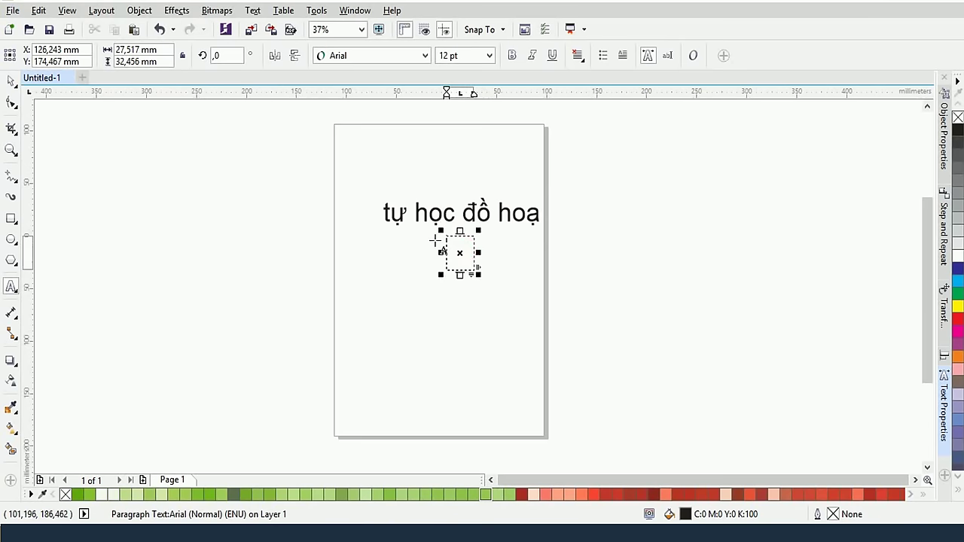
{"action": "left_click", "coordinate": [436, 240]}
{"action": "left_click", "coordinate": [446, 233]}
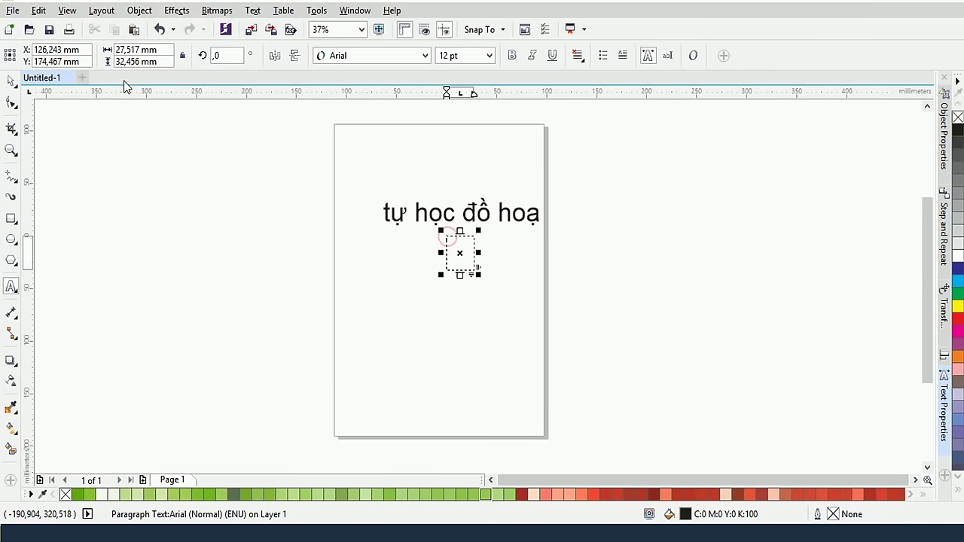
{"action": "left_click", "coordinate": [10, 81]}
{"action": "left_click", "coordinate": [457, 215]}
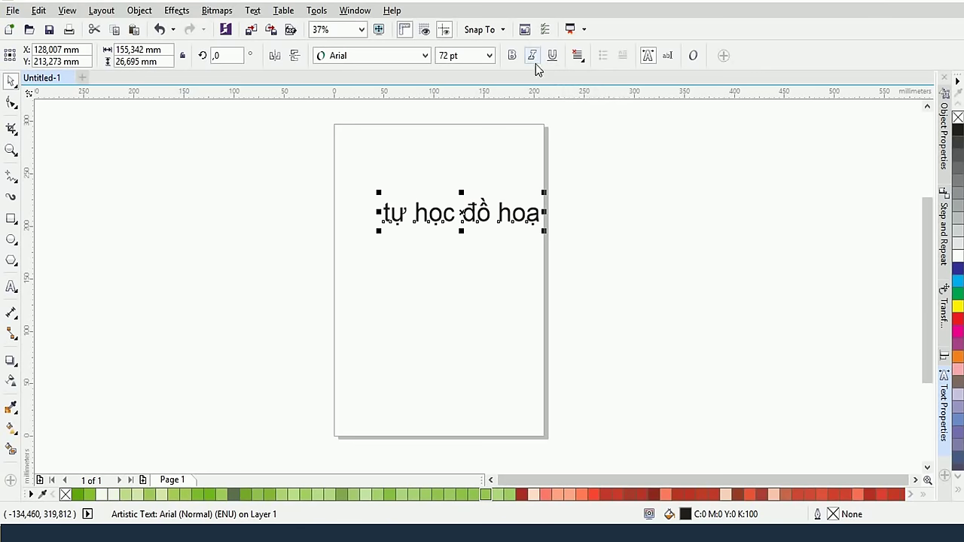
Open the Text Properties docker via Window > Dockers > Text, showing Arial Normal 72 pt
{"action": "left_click", "coordinate": [353, 11]}
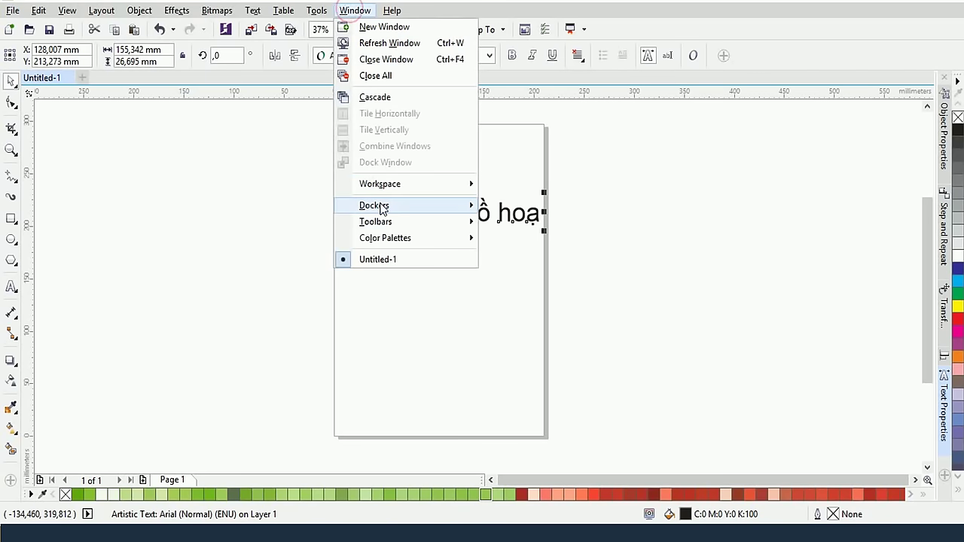
{"action": "mouse_move", "coordinate": [398, 208]}
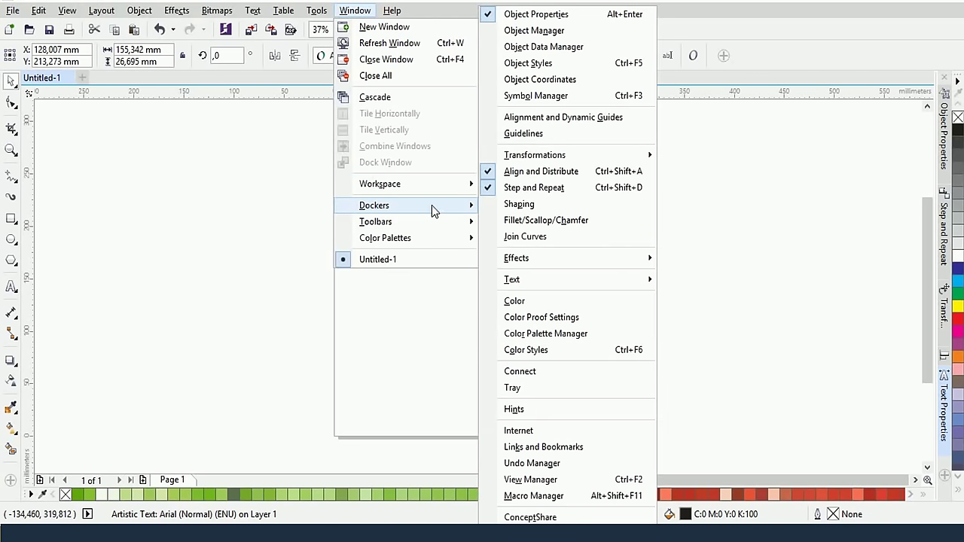
{"action": "mouse_move", "coordinate": [570, 284]}
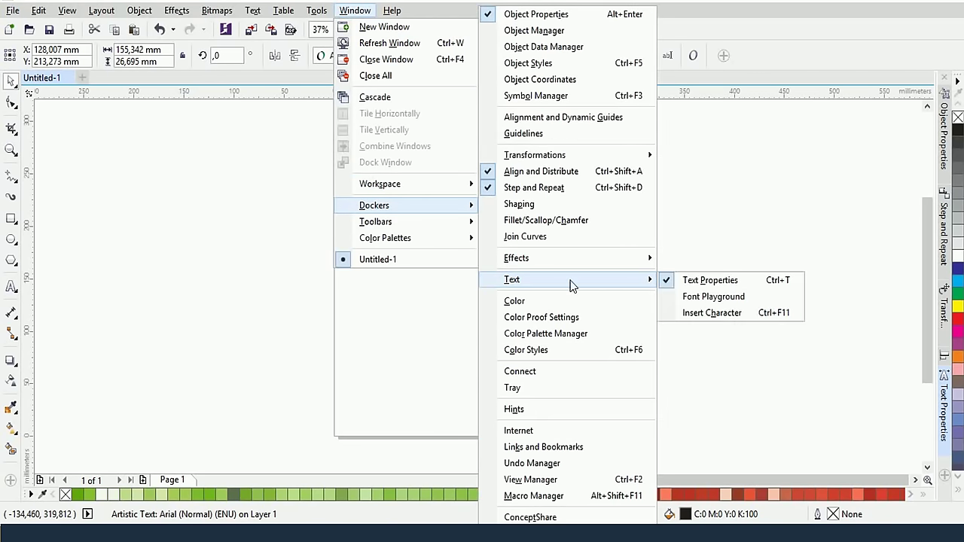
{"action": "left_click", "coordinate": [715, 284]}
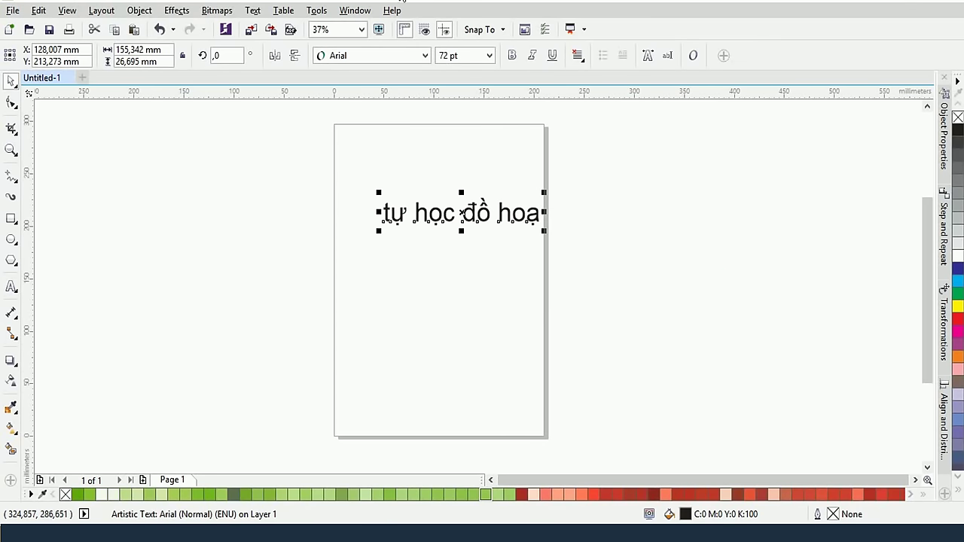
{"action": "left_click", "coordinate": [355, 10]}
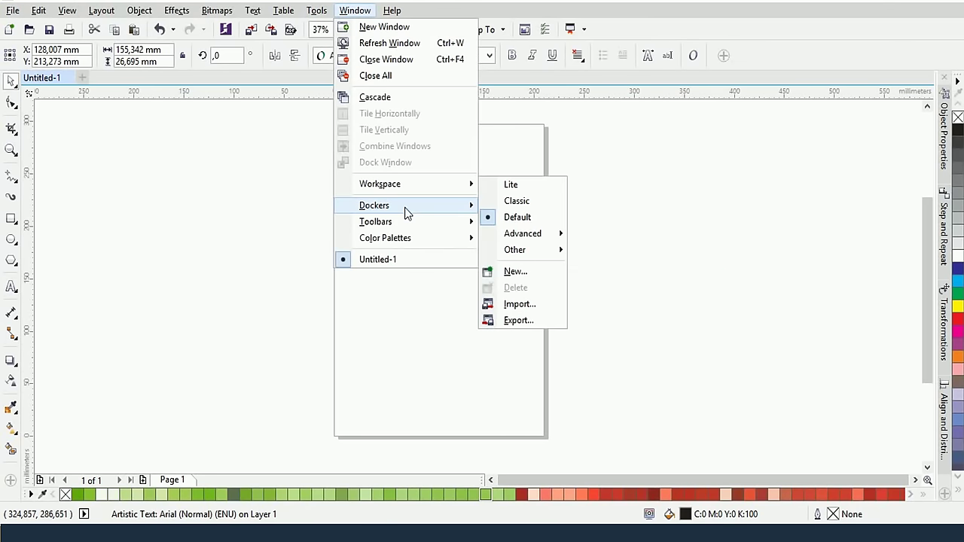
{"action": "mouse_move", "coordinate": [444, 213]}
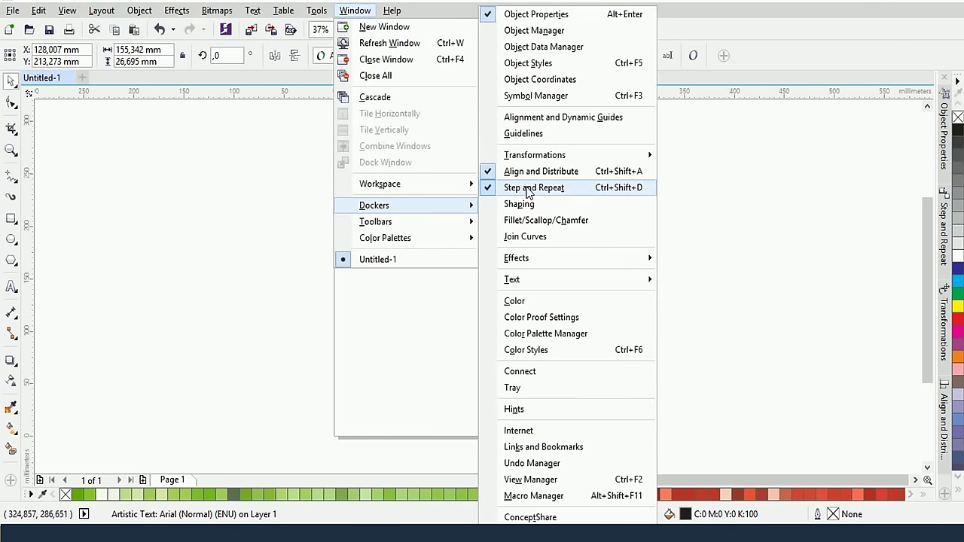
{"action": "mouse_move", "coordinate": [618, 286]}
{"action": "left_click", "coordinate": [689, 283]}
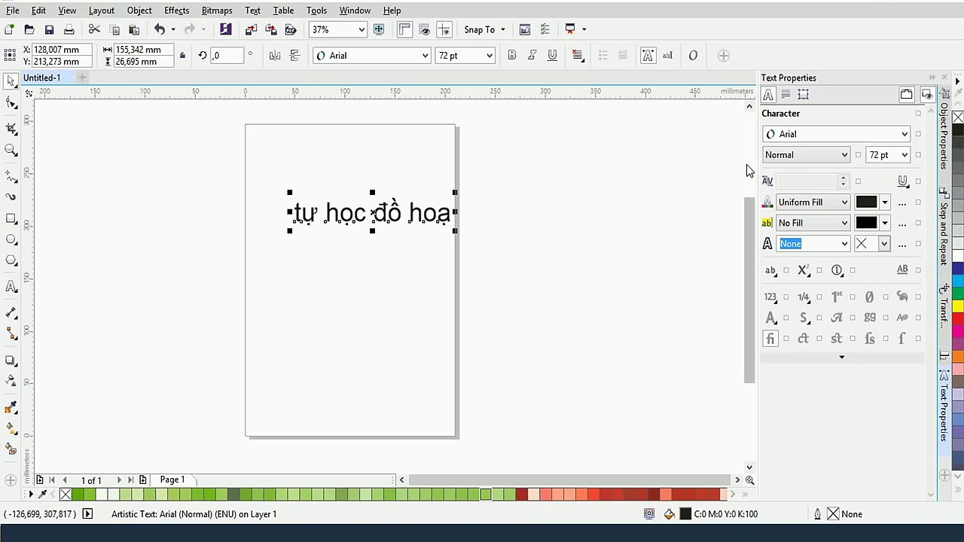
With the Text tool, place the caret at the end of the text line
{"action": "left_click", "coordinate": [11, 287]}
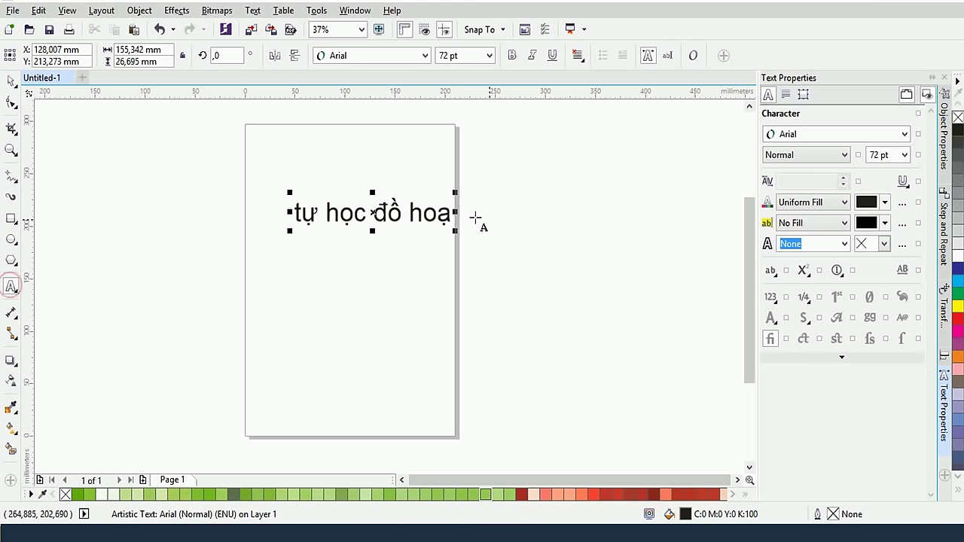
{"action": "left_click_drag", "start_coordinate": [453, 213], "coordinate": [172, 214]}
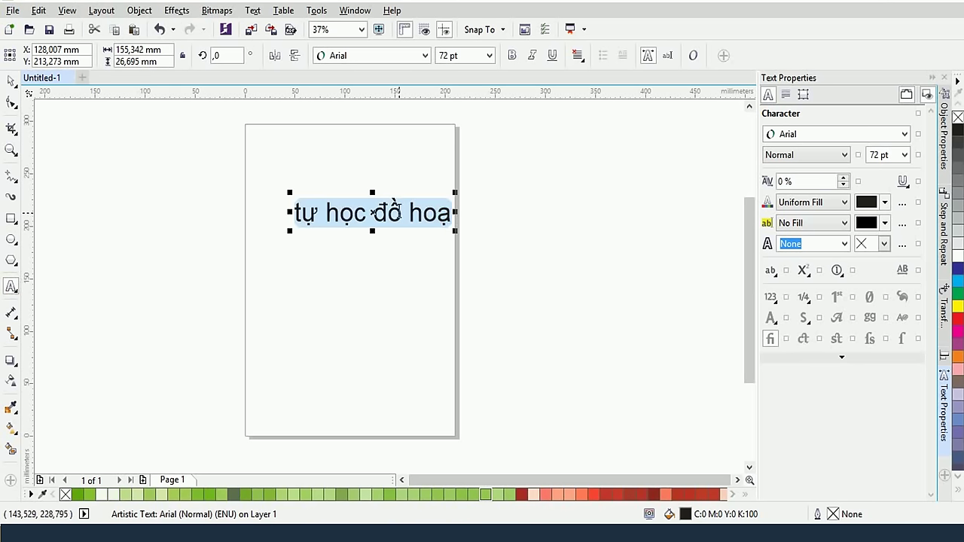
{"action": "left_click", "coordinate": [403, 213]}
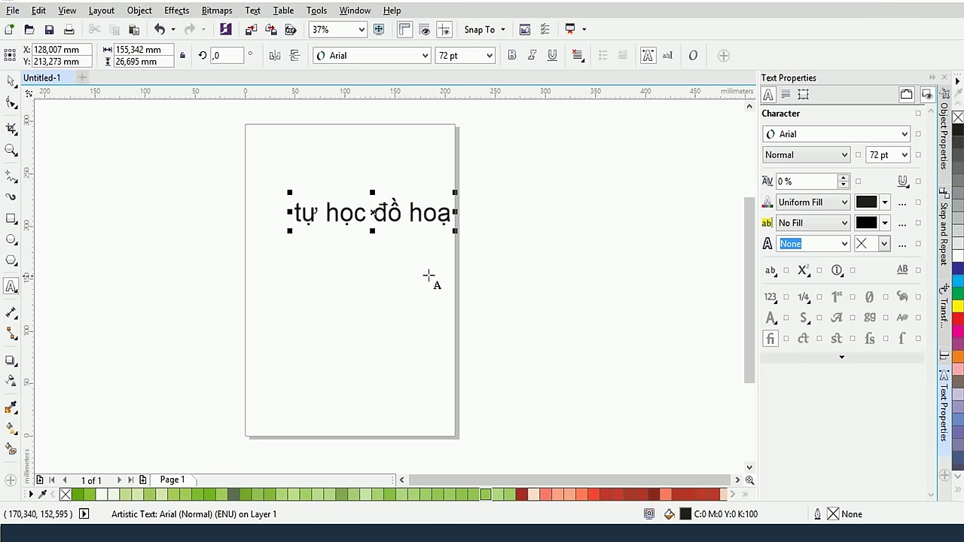
{"action": "left_click", "coordinate": [451, 214]}
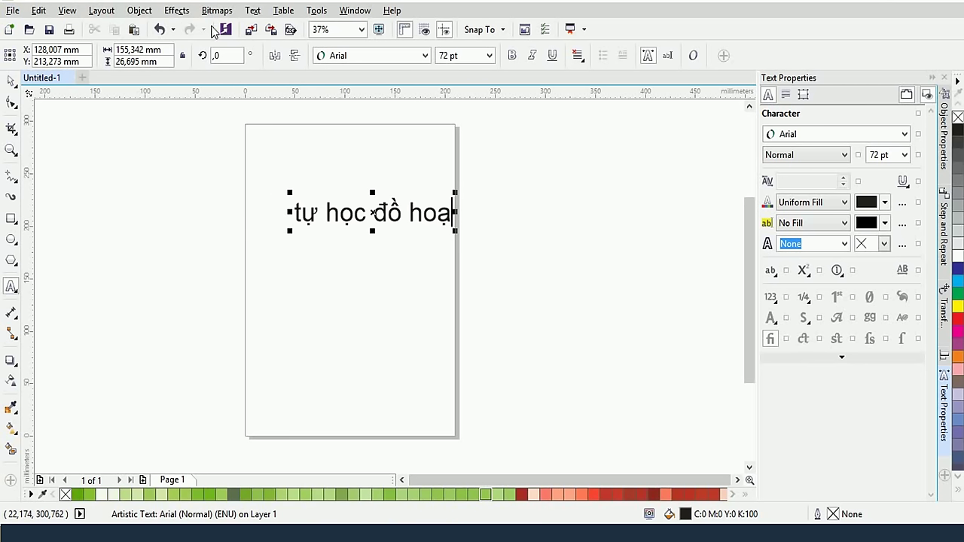
{"action": "double_click", "coordinate": [448, 58]}
{"action": "type", "text": "100"}
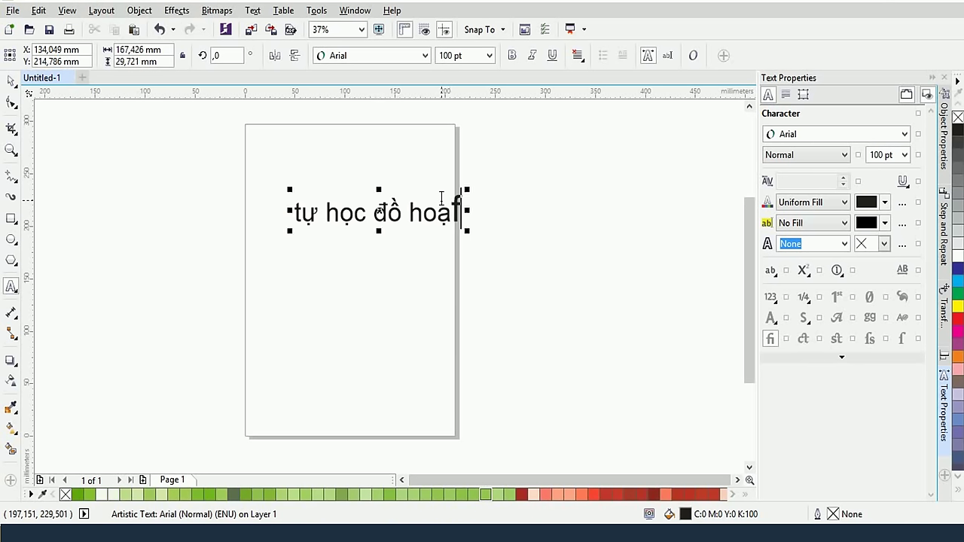
{"action": "type", "text": "j"}
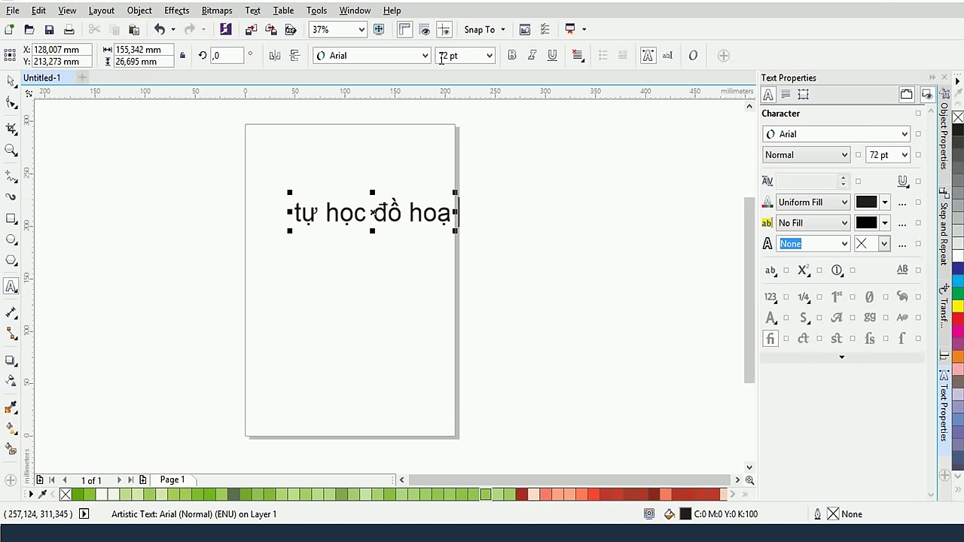
{"action": "left_click", "coordinate": [452, 55]}
{"action": "type", "text": "100"}
{"action": "key", "text": "Return"}
{"action": "type", "text": "tuow"}
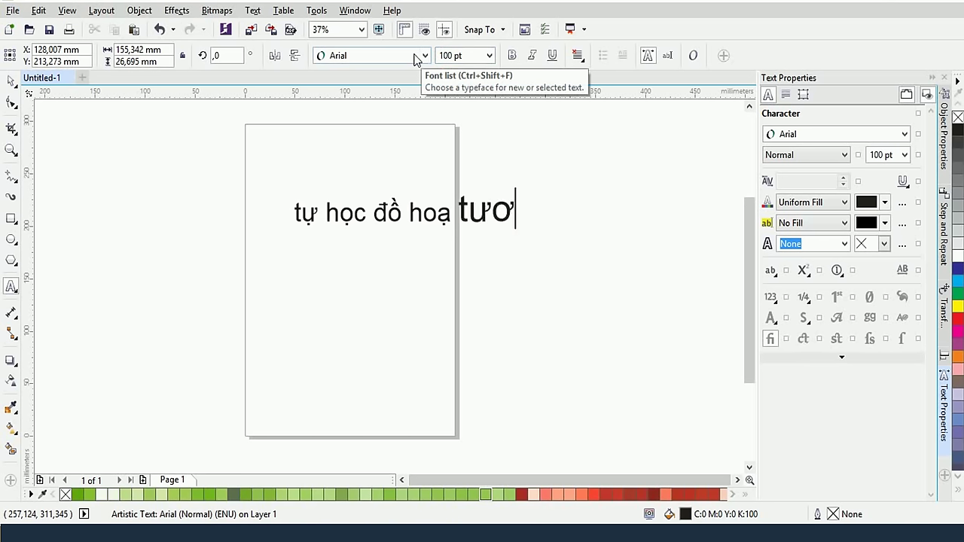
{"action": "type", "text": "cj"}
{"action": "key", "text": "BackSpace"}
{"action": "key", "text": "BackSpace"}
{"action": "key", "text": "BackSpace"}
{"action": "key", "text": "BackSpace"}
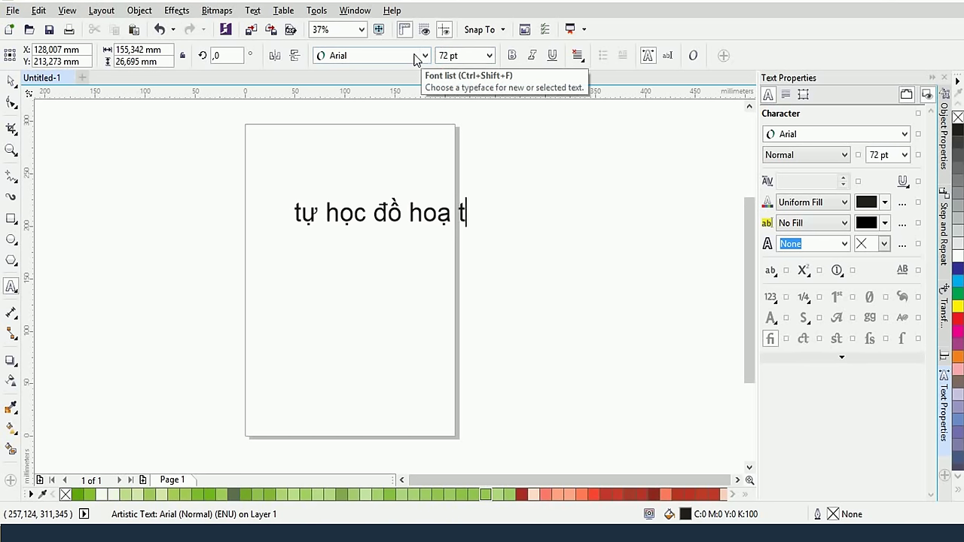
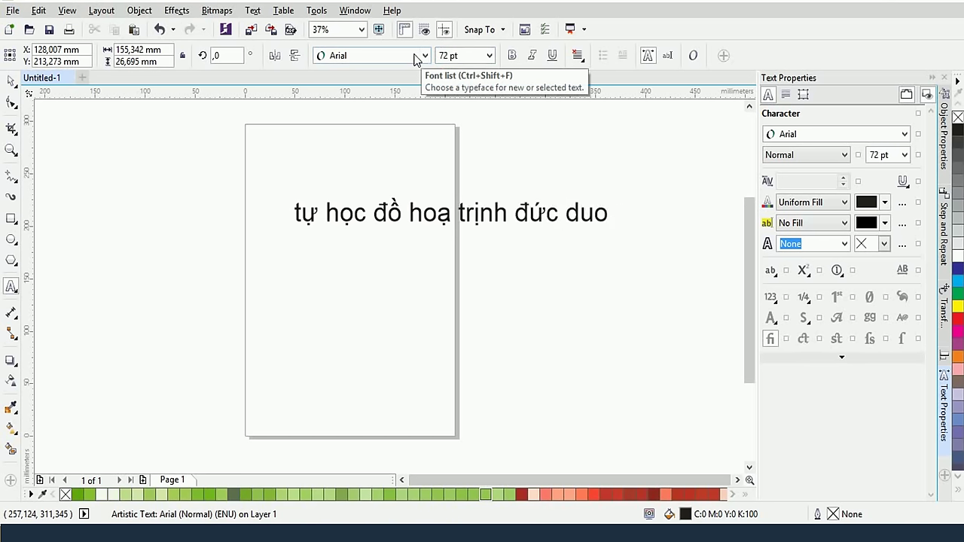
{"action": "left_click", "coordinate": [486, 204]}
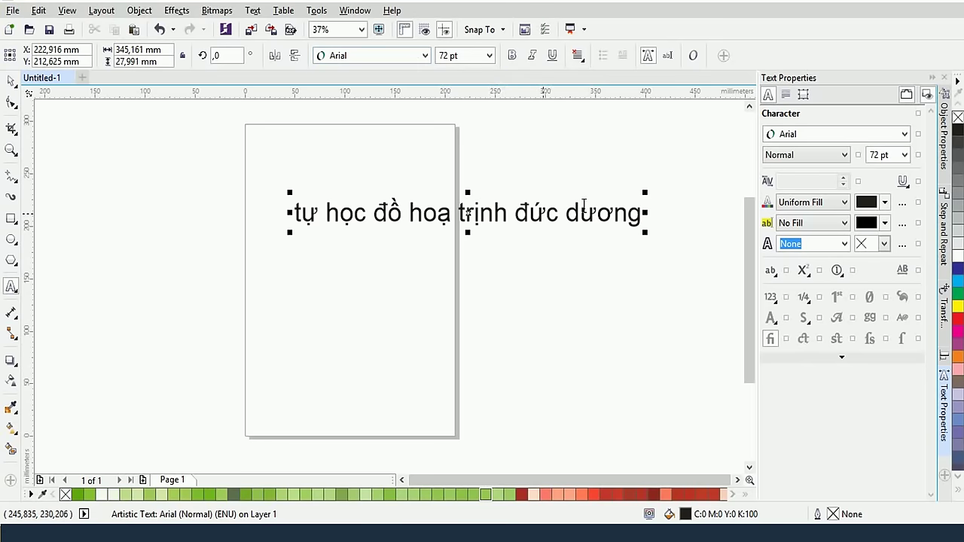
{"action": "left_click", "coordinate": [642, 213]}
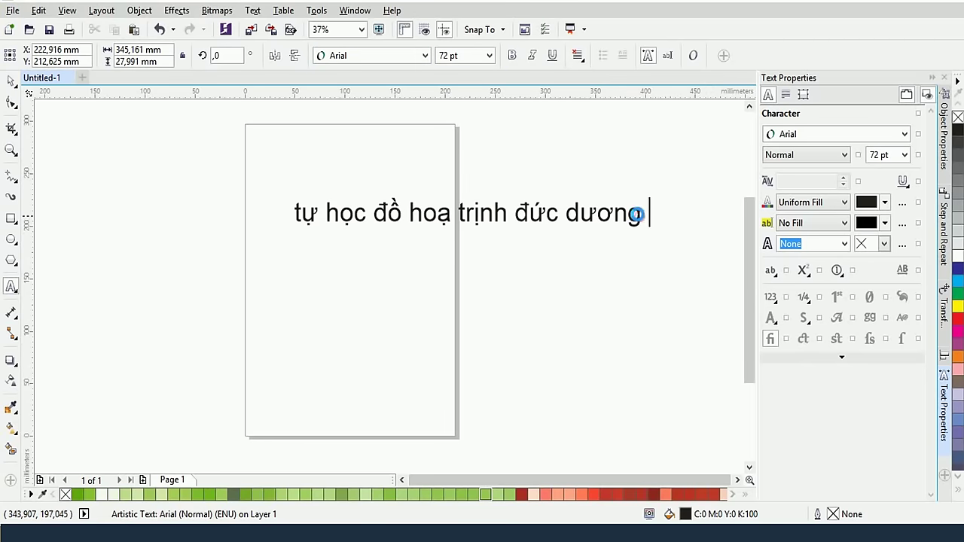
{"action": "left_click", "coordinate": [445, 55]}
{"action": "type", "text": "100"}
{"action": "key", "text": "Return"}
{"action": "type", "text": "ty"}
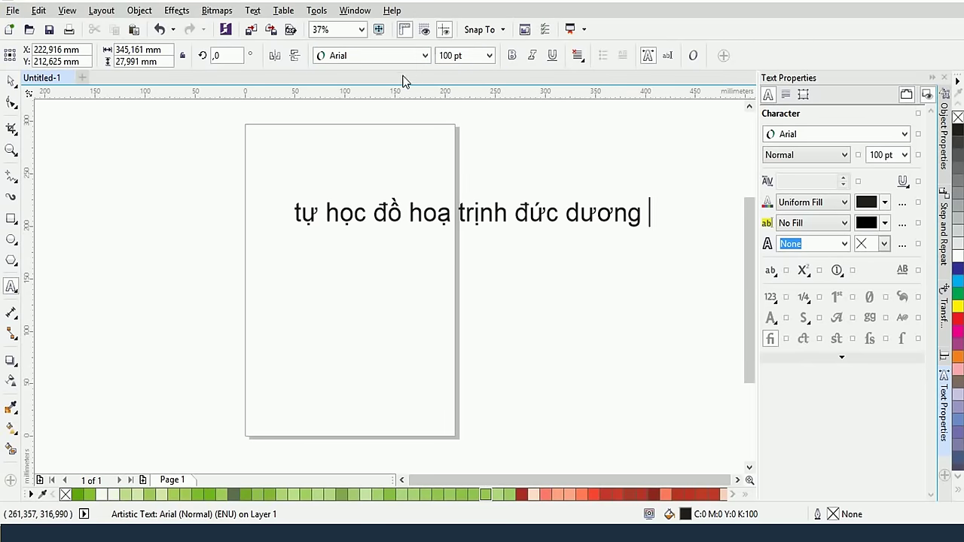
{"action": "key", "text": "BackSpace"}
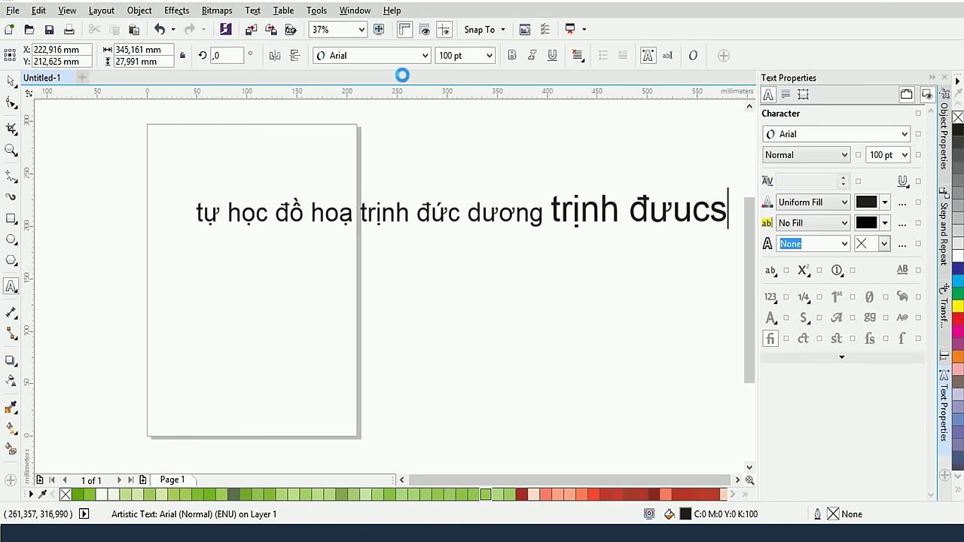
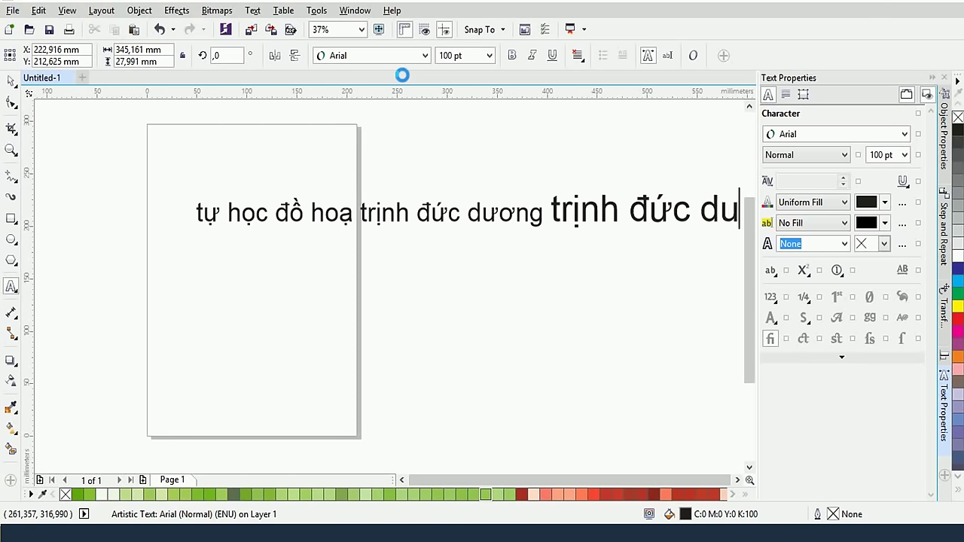
Check the sizes of both text parts, then move the line lower and left with the Pick tool
{"action": "left_click", "coordinate": [426, 213]}
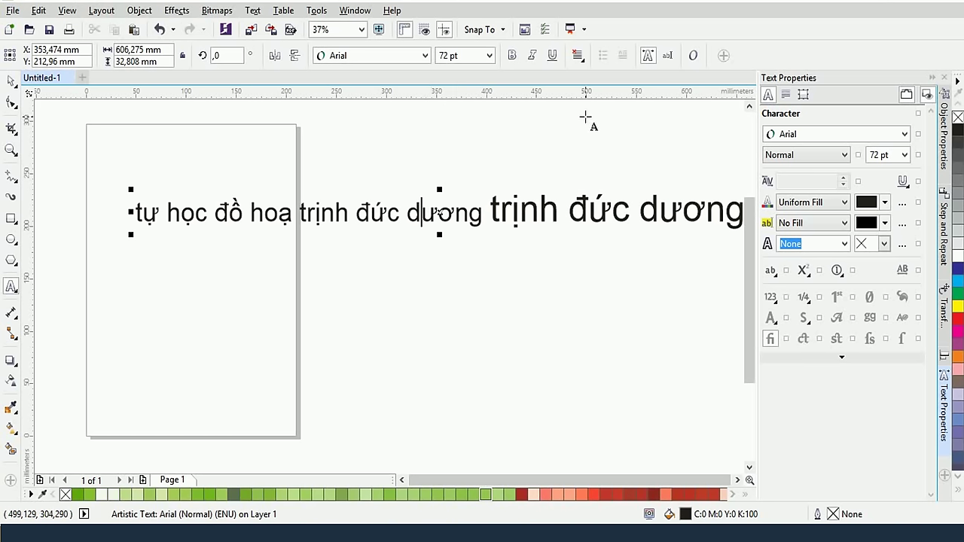
{"action": "left_click", "coordinate": [636, 214]}
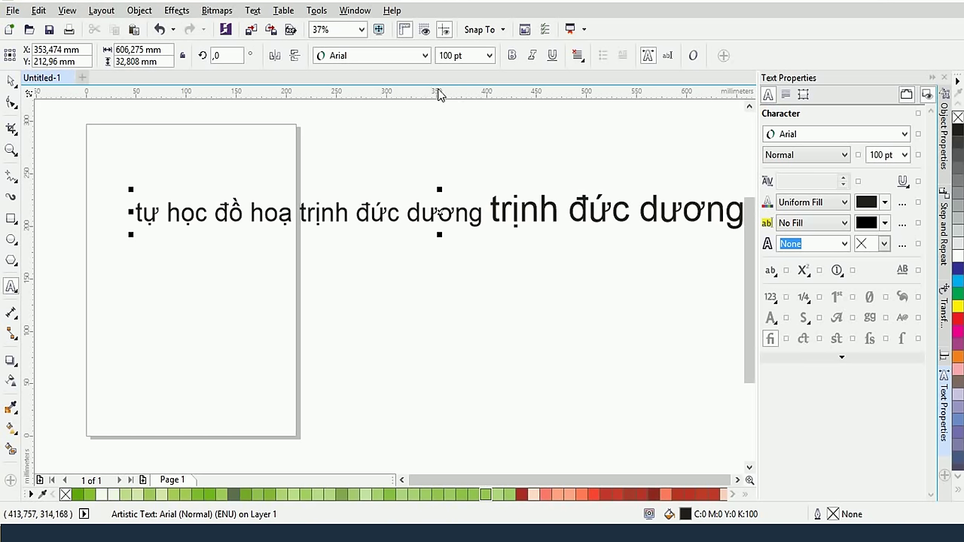
{"action": "left_click", "coordinate": [11, 81]}
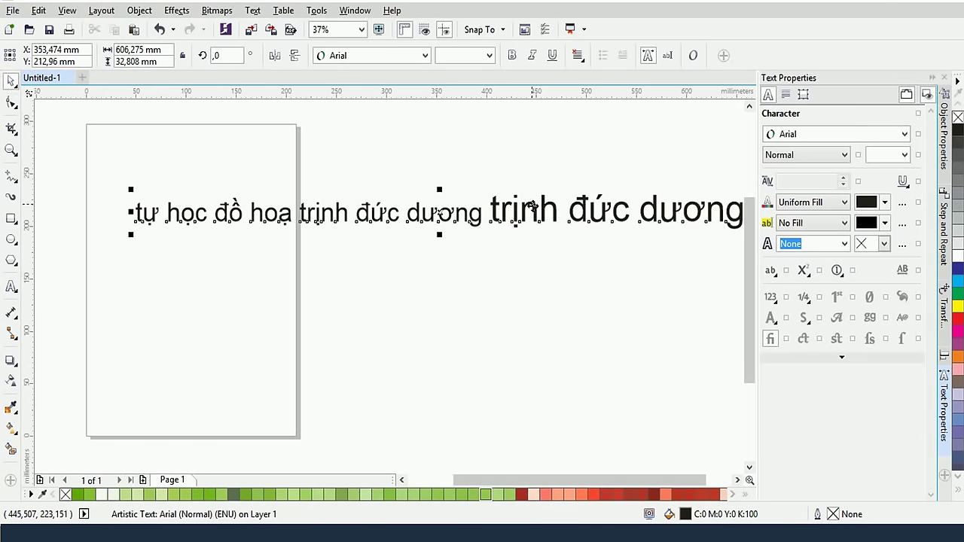
{"action": "left_click_drag", "start_coordinate": [516, 237], "coordinate": [431, 301]}
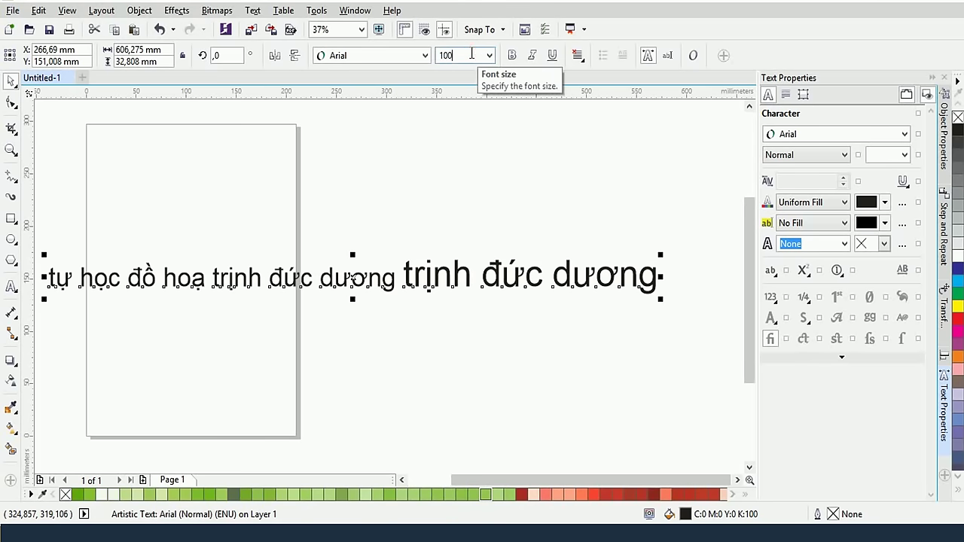
Apply 100 pt to the whole text line and click it again to show rotate handles
{"action": "key", "text": "Return"}
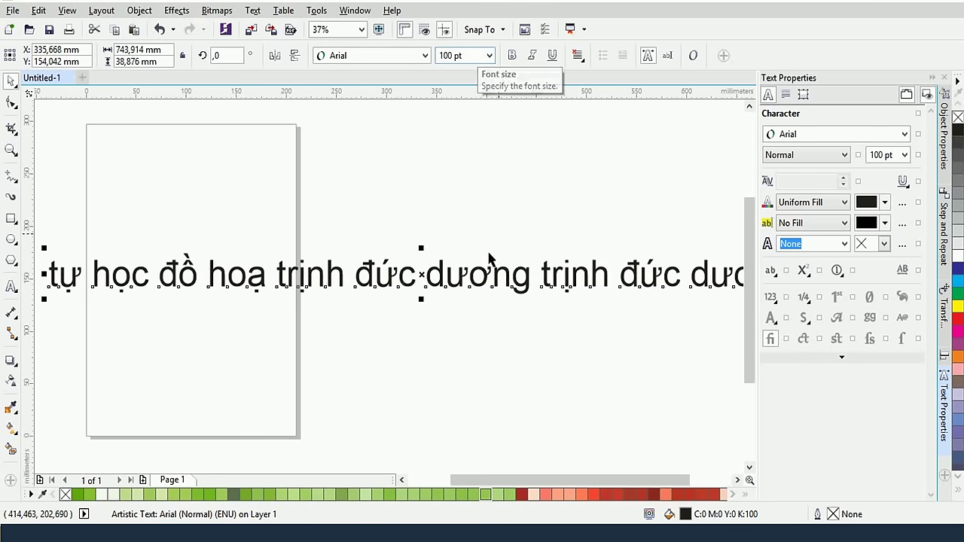
{"action": "scroll", "coordinate": [467, 277], "scroll_direction": "down", "scroll_amount": 4}
{"action": "scroll", "coordinate": [467, 276], "scroll_direction": "up", "scroll_amount": 2}
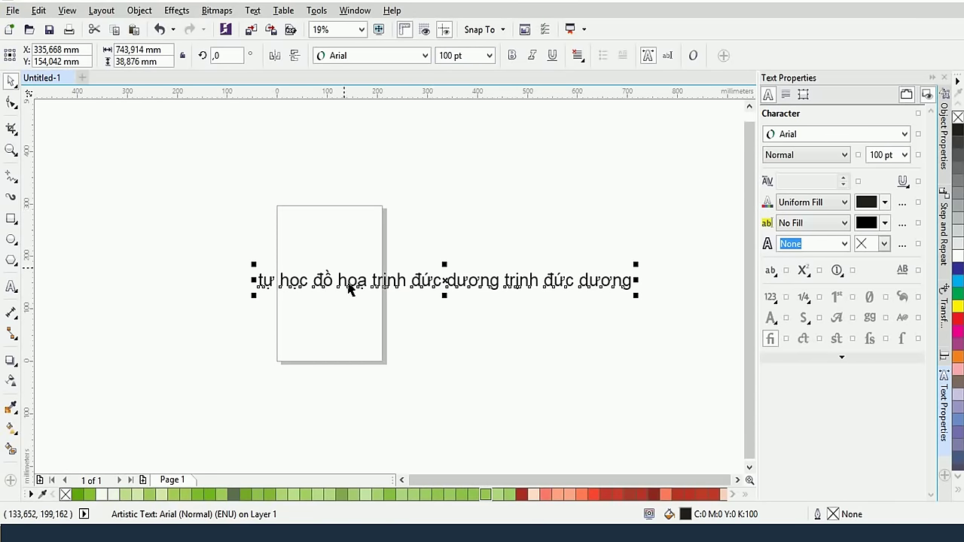
{"action": "left_click", "coordinate": [419, 276]}
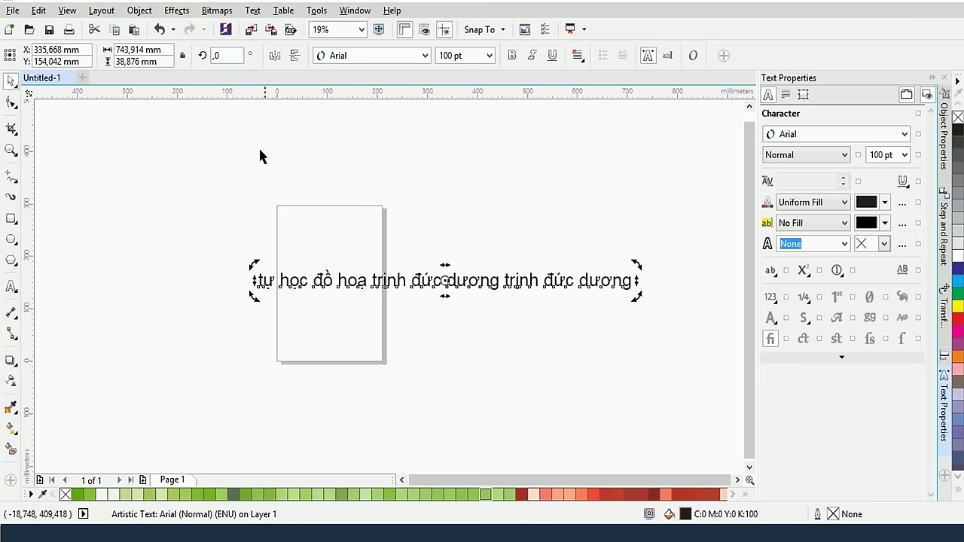
{"action": "left_click", "coordinate": [493, 287]}
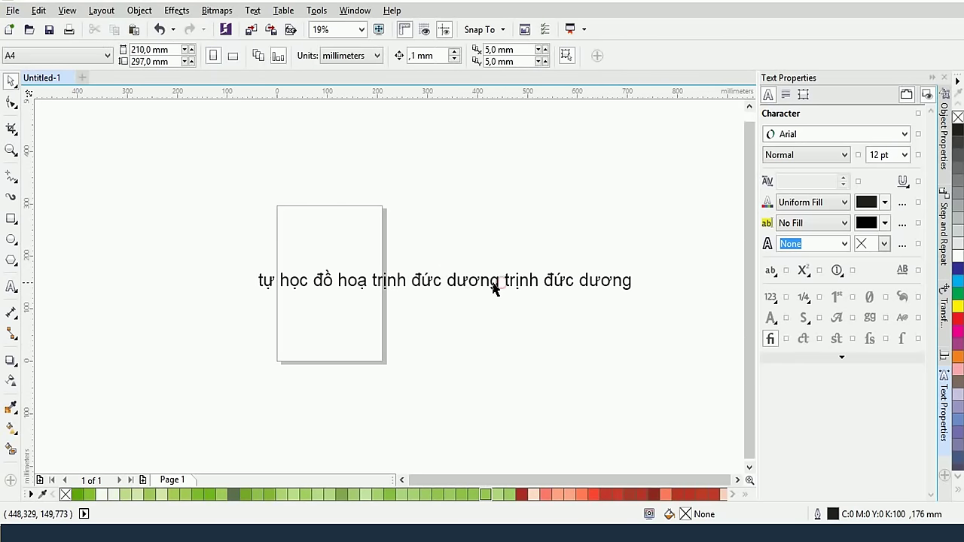
{"action": "left_click", "coordinate": [430, 279]}
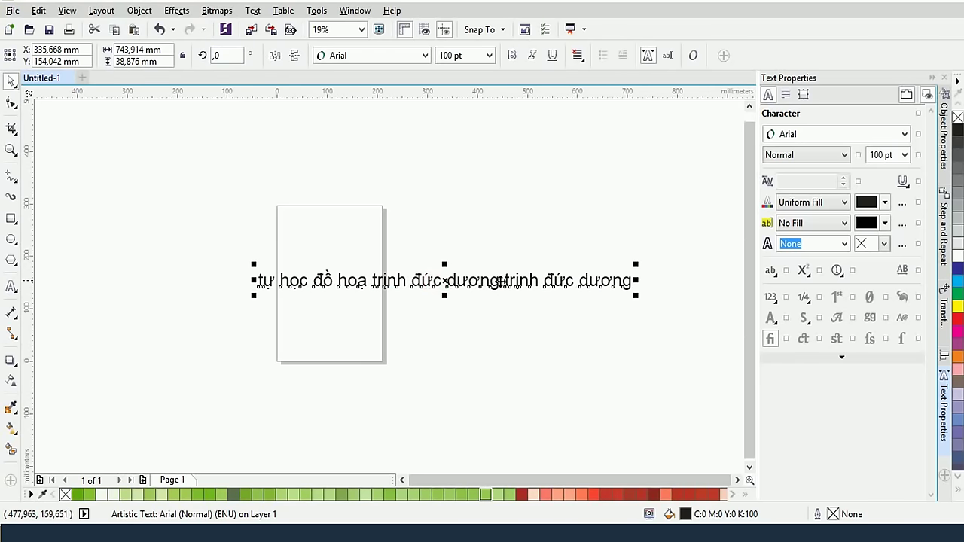
{"action": "left_click", "coordinate": [500, 287]}
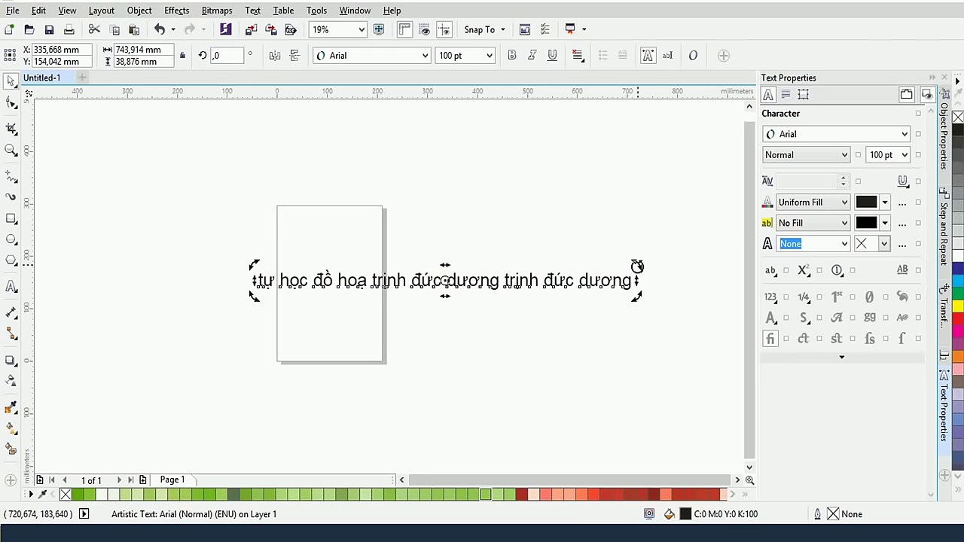
{"action": "left_click_drag", "start_coordinate": [641, 271], "coordinate": [595, 162]}
{"action": "double_click", "coordinate": [239, 56]}
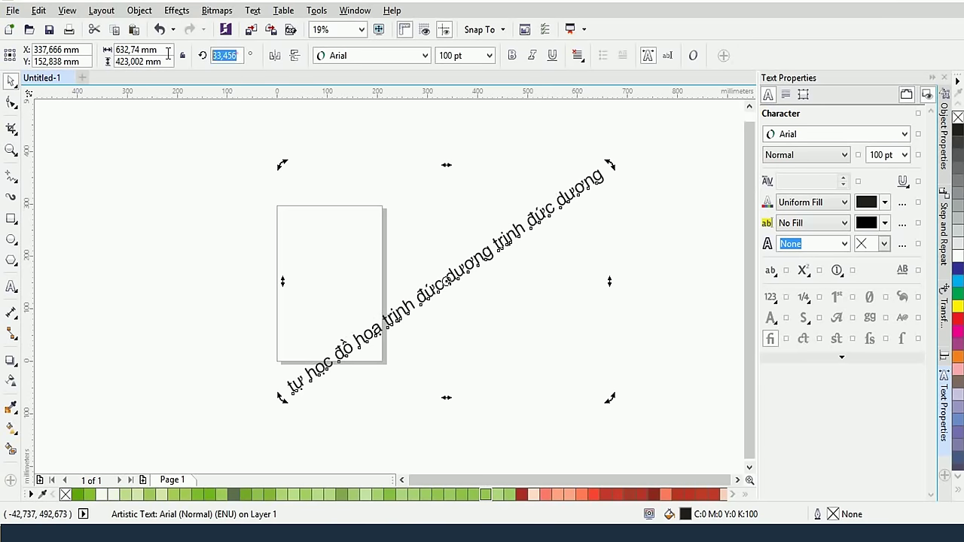
{"action": "type", "text": "30,0"}
{"action": "key", "text": "Return"}
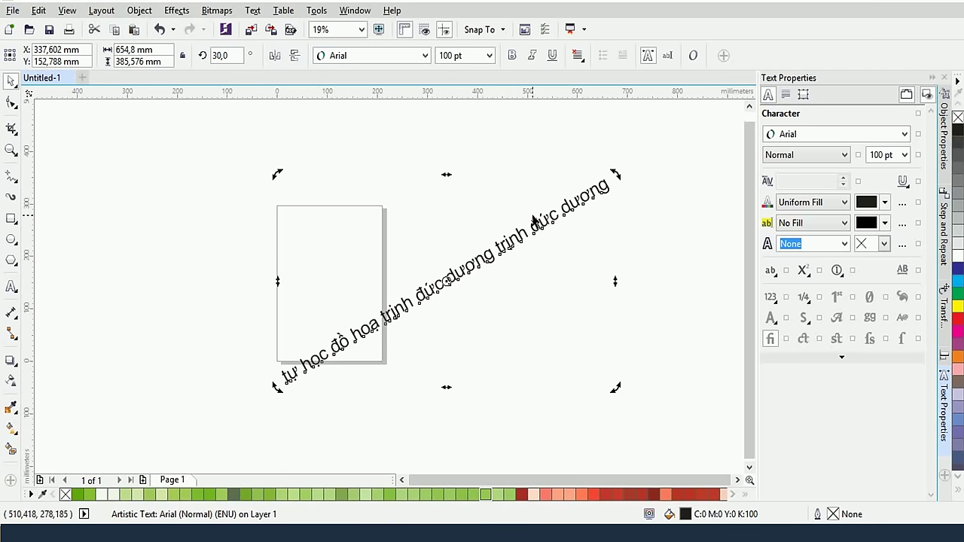
{"action": "key", "text": "ctrl+z"}
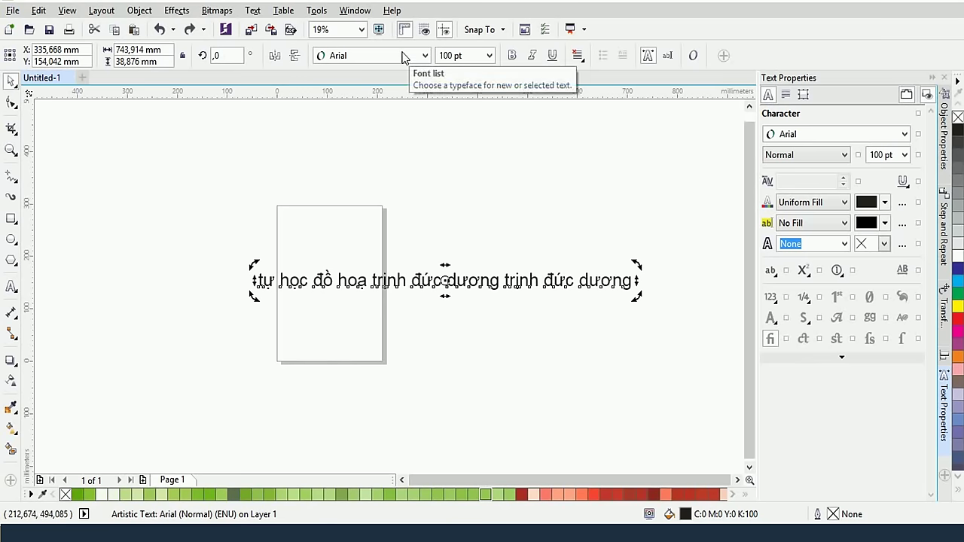
Apply Myriad Pro Black to the text line from the property bar Font list
{"action": "left_click", "coordinate": [425, 56]}
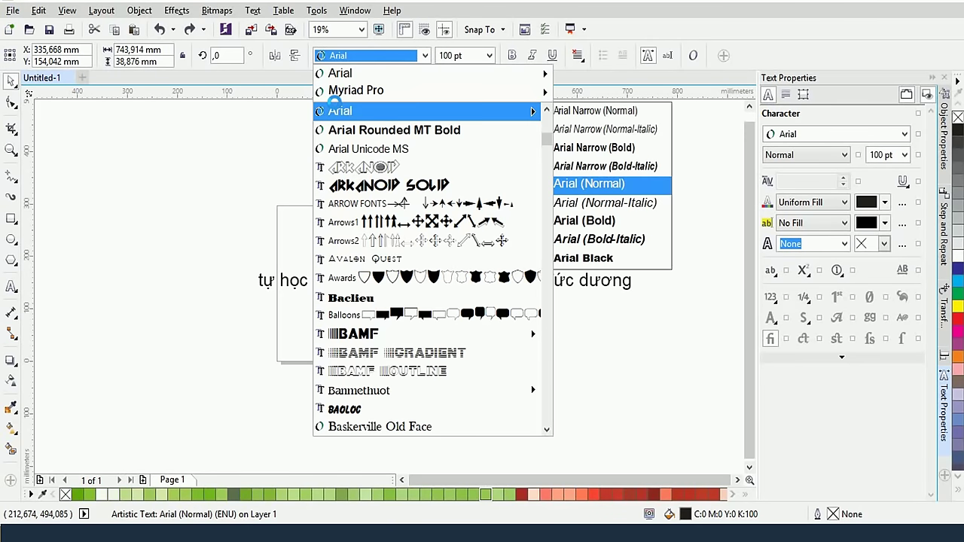
{"action": "mouse_move", "coordinate": [371, 89]}
{"action": "mouse_move", "coordinate": [414, 75]}
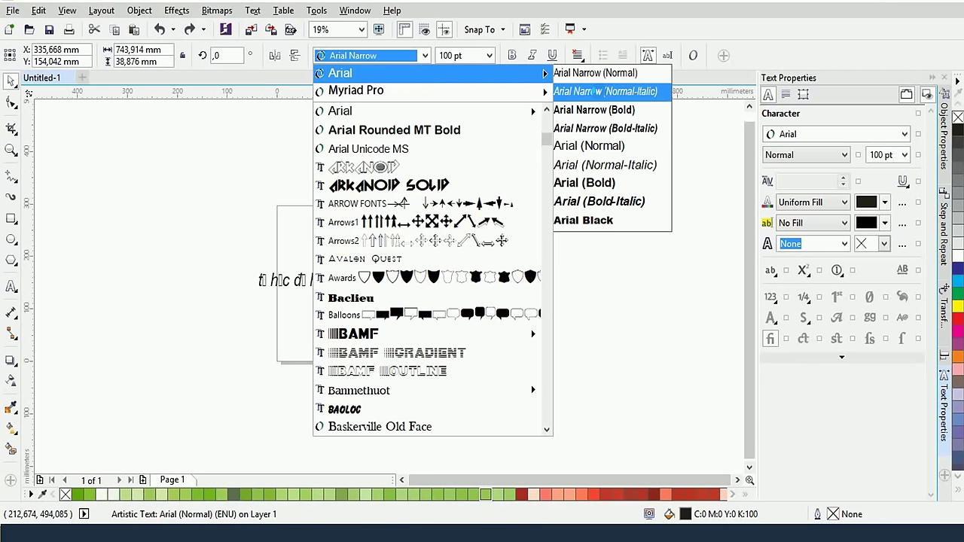
{"action": "mouse_move", "coordinate": [518, 94]}
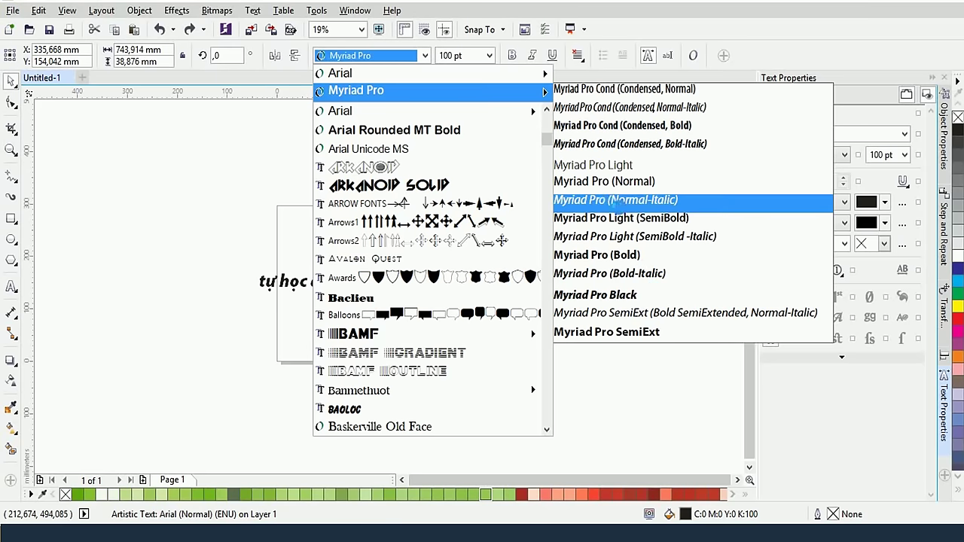
{"action": "left_click", "coordinate": [625, 293]}
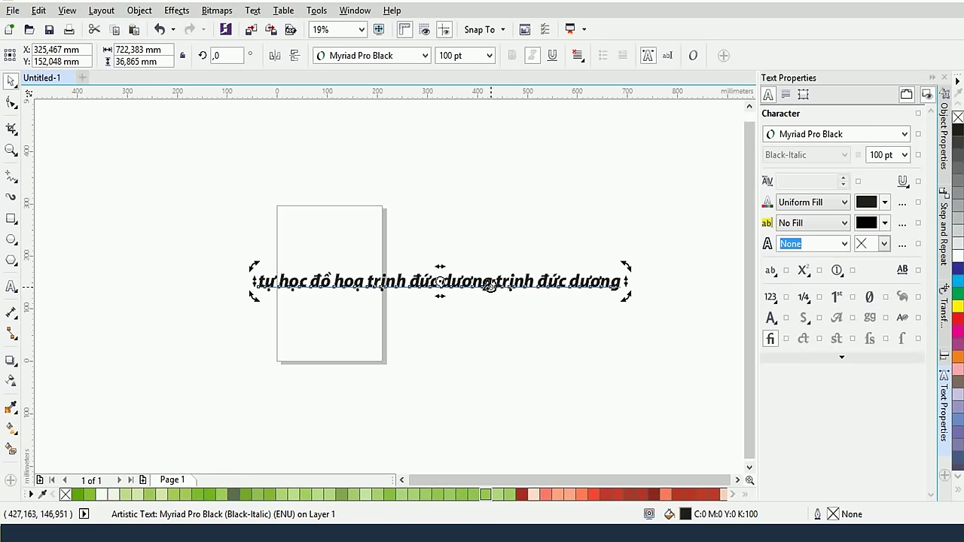
Reselect the text and switch its font to MS Gothic
{"action": "left_click", "coordinate": [445, 304]}
{"action": "left_click", "coordinate": [444, 282]}
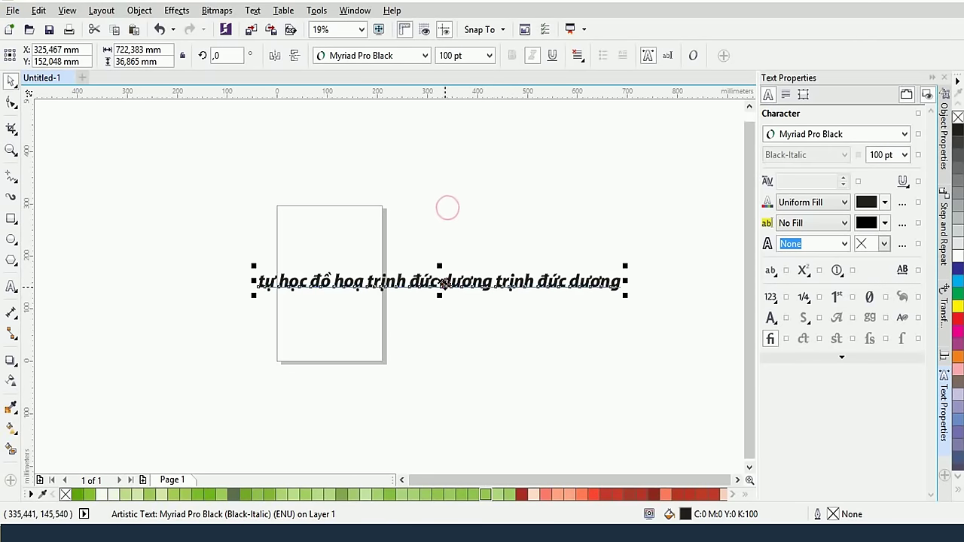
{"action": "left_click", "coordinate": [414, 59]}
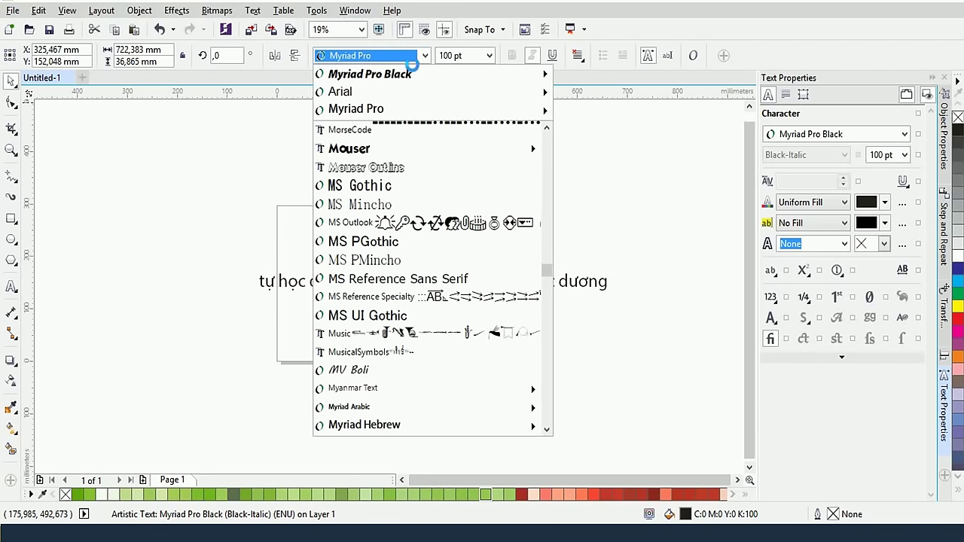
{"action": "mouse_move", "coordinate": [399, 74]}
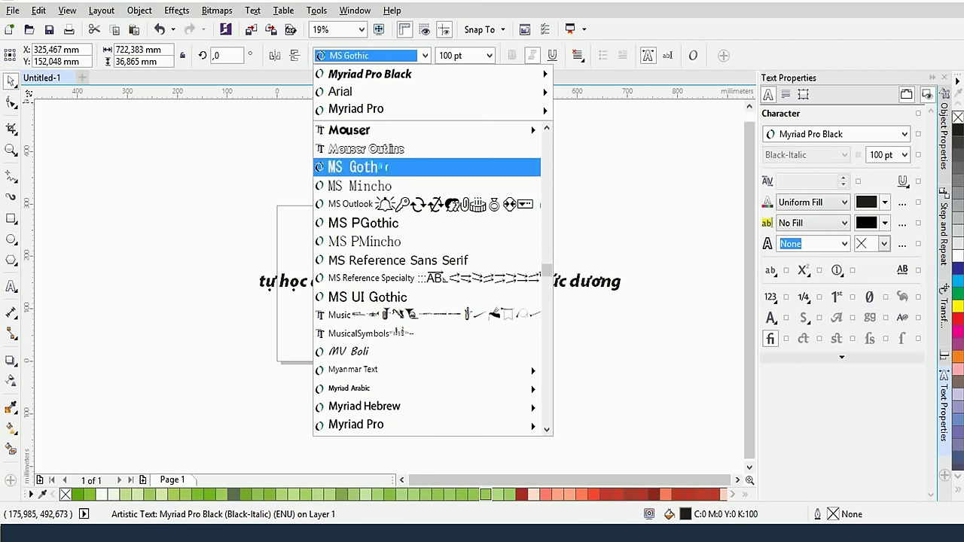
{"action": "left_click", "coordinate": [384, 166]}
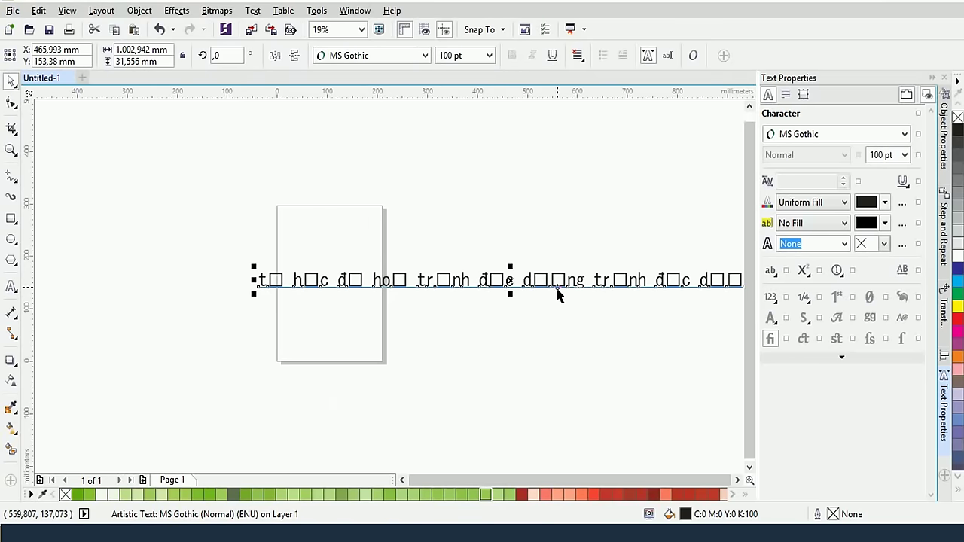
Move the text up and left and apply Myriad Pro Normal to it
{"action": "left_click_drag", "start_coordinate": [556, 292], "coordinate": [426, 267]}
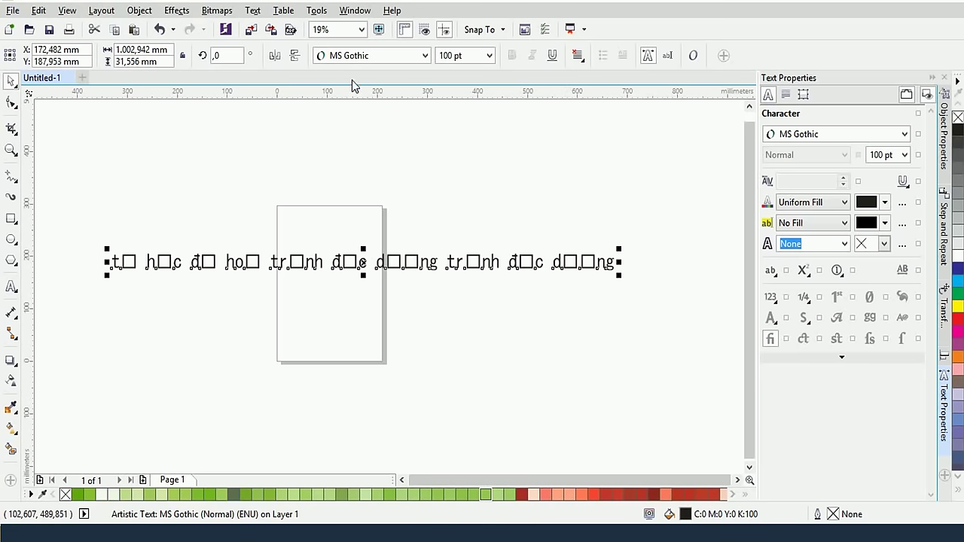
{"action": "left_click", "coordinate": [368, 59]}
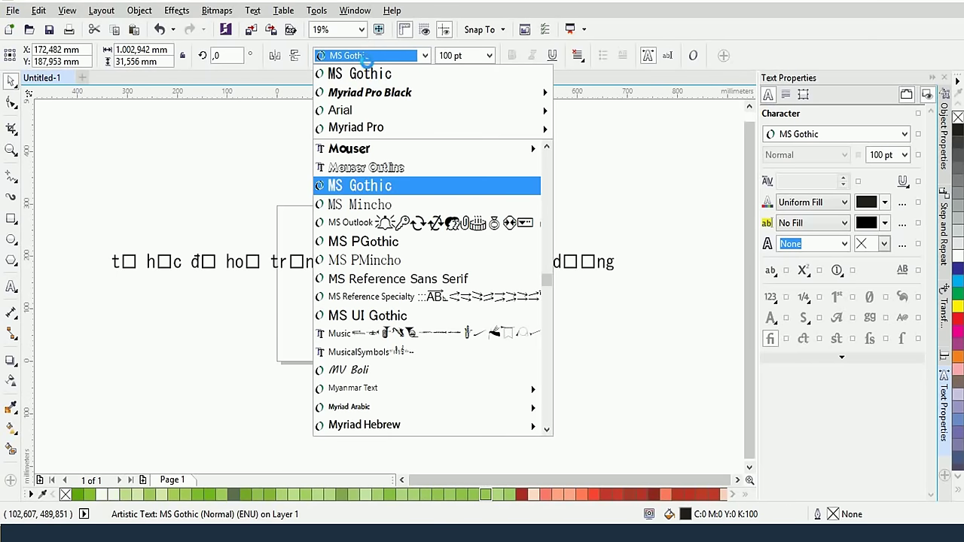
{"action": "mouse_move", "coordinate": [374, 109]}
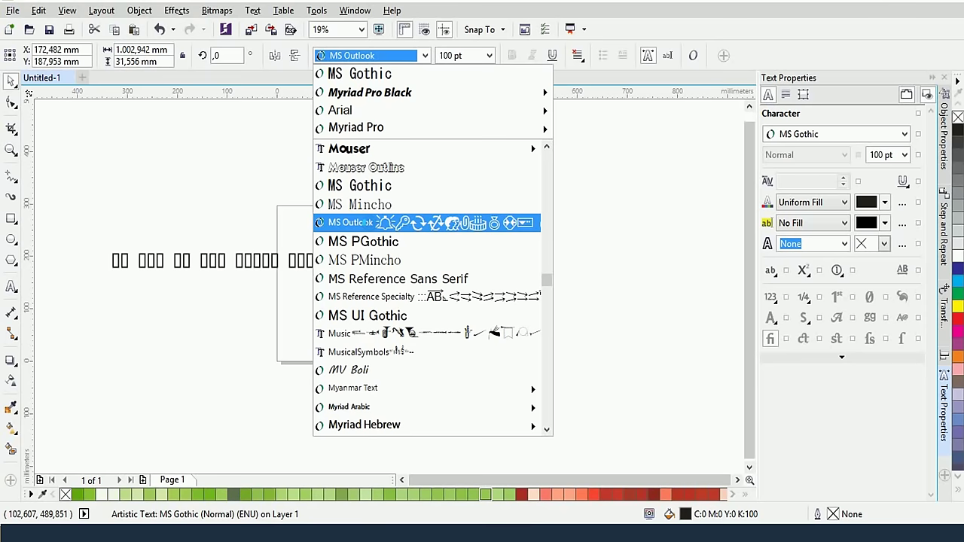
{"action": "mouse_move", "coordinate": [386, 124]}
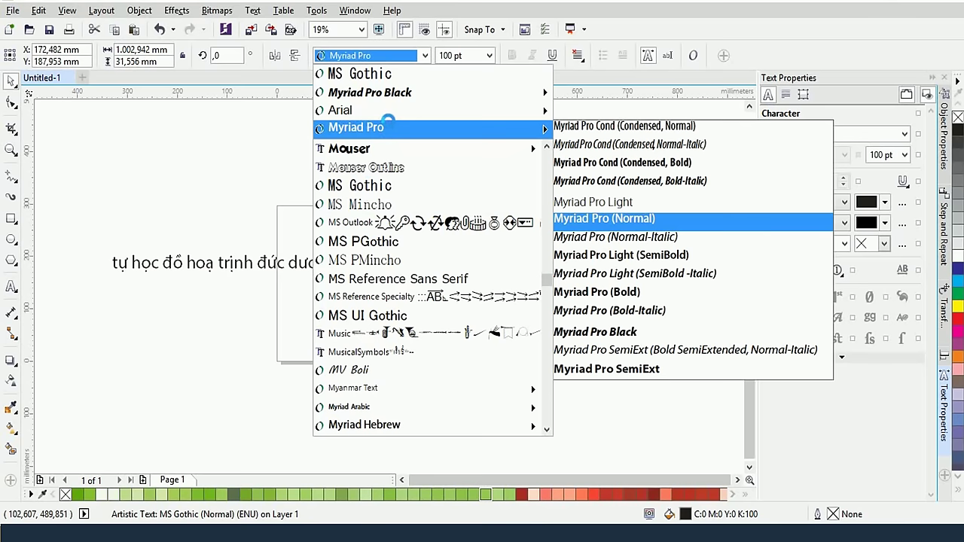
{"action": "left_click", "coordinate": [386, 125]}
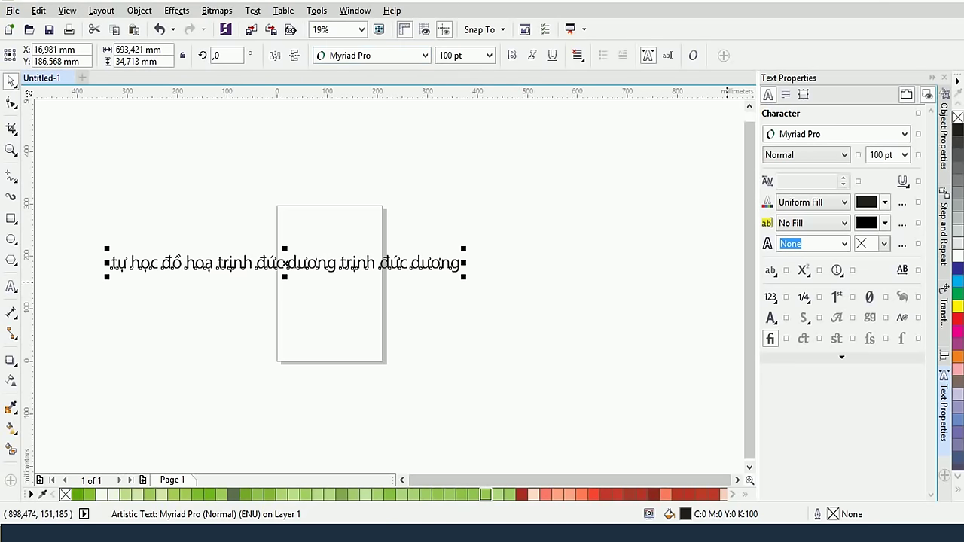
Type 'Vn' in the font list to jump through fonts, pick Arial, then deselect
{"action": "left_click", "coordinate": [378, 58]}
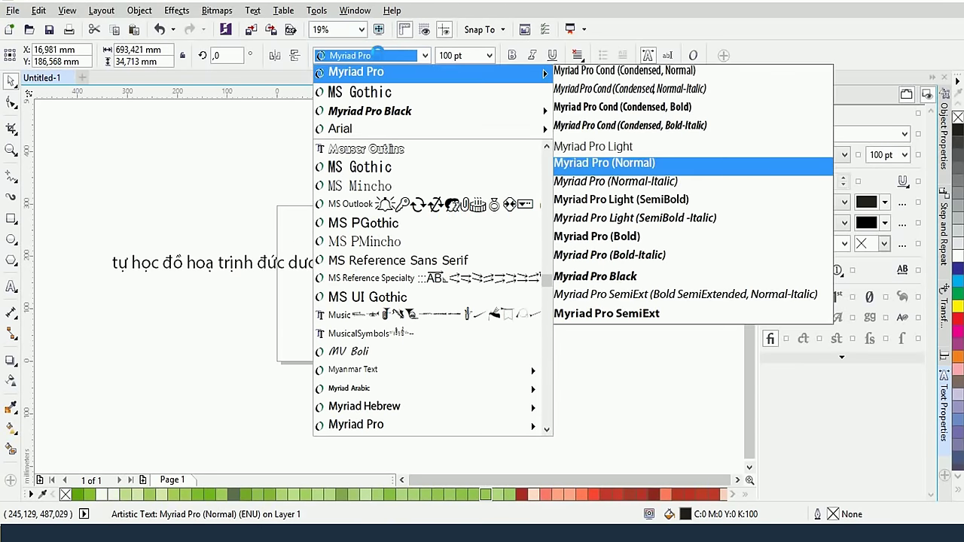
{"action": "mouse_move", "coordinate": [452, 111]}
{"action": "scroll", "coordinate": [547, 297], "scroll_direction": "down", "scroll_amount": 10}
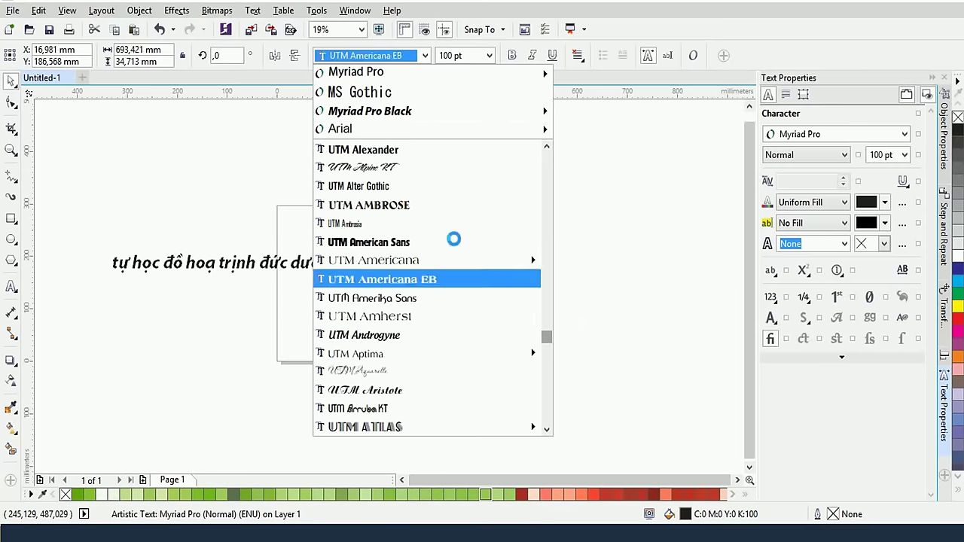
{"action": "mouse_move", "coordinate": [336, 75]}
{"action": "type", "text": "Vn"}
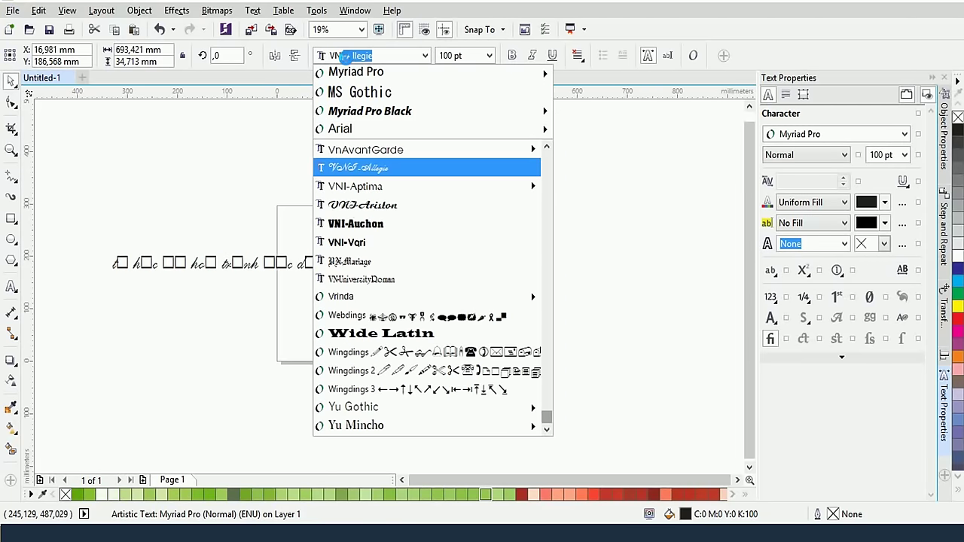
{"action": "left_click", "coordinate": [274, 129]}
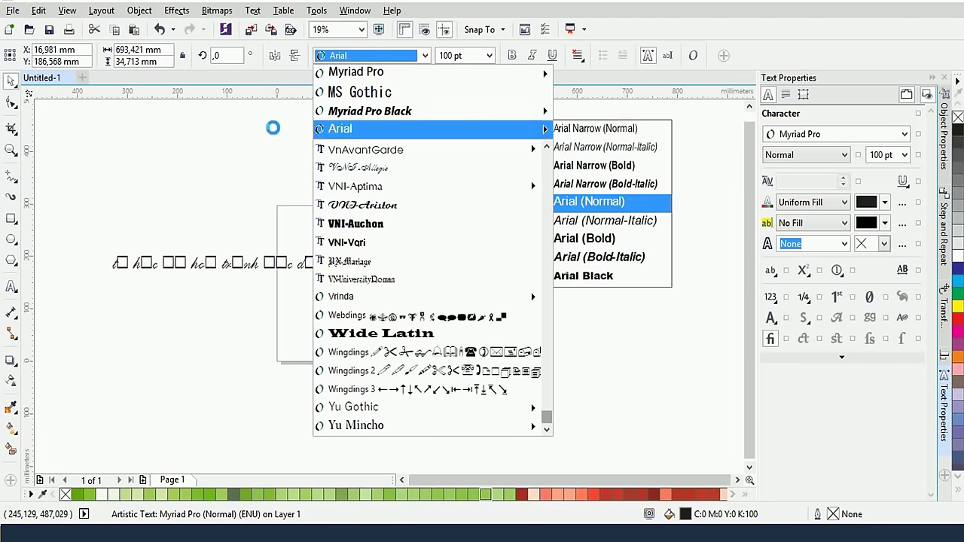
{"action": "left_click_drag", "start_coordinate": [256, 149], "coordinate": [505, 279]}
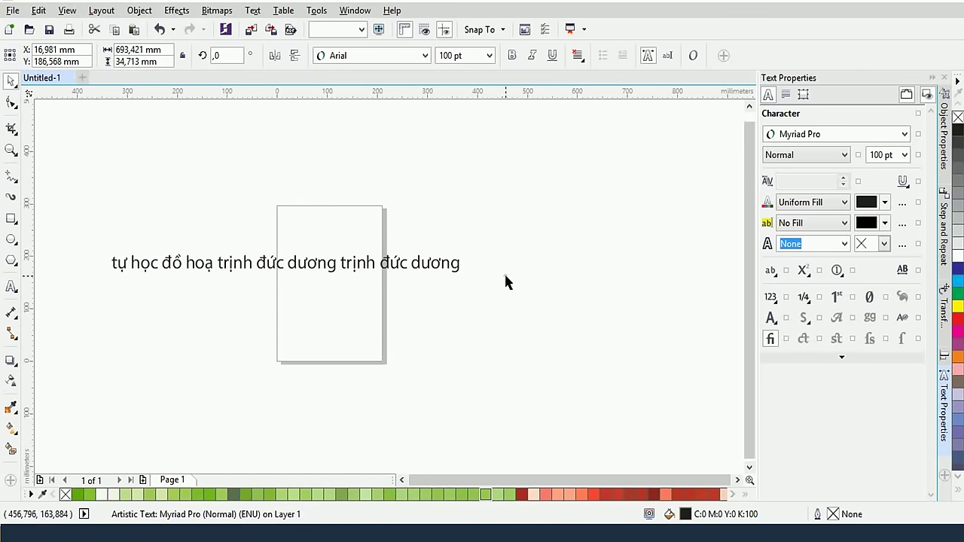
Centre the text line over the page and scale it up to about 130 pt (900.8 × 45.1 mm)
{"action": "left_click", "coordinate": [245, 262]}
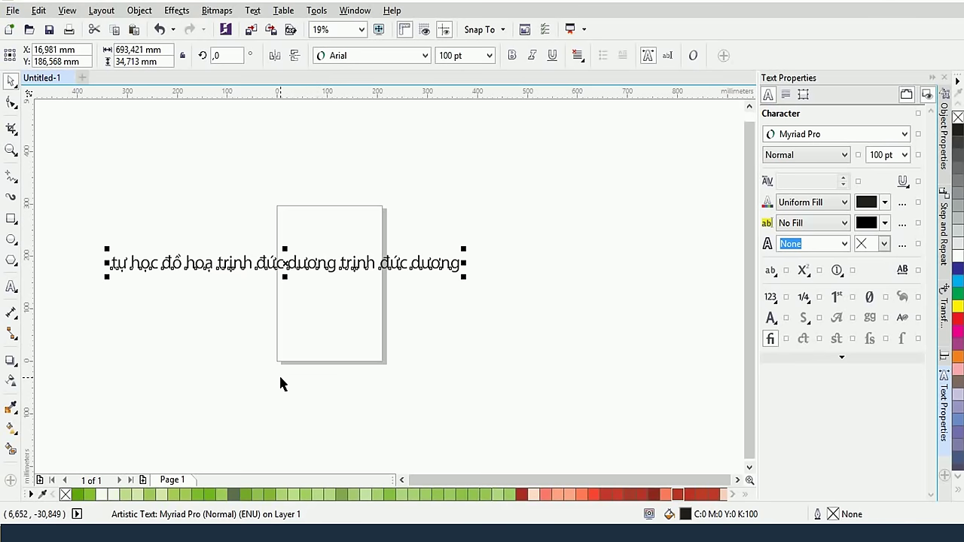
{"action": "left_click_drag", "start_coordinate": [251, 273], "coordinate": [322, 281]}
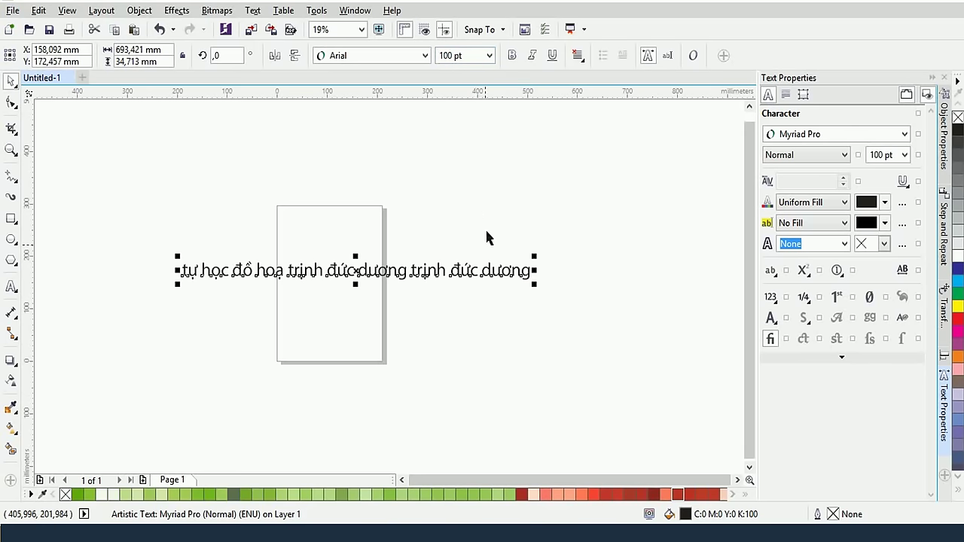
{"action": "left_click_drag", "start_coordinate": [533, 286], "coordinate": [637, 318]}
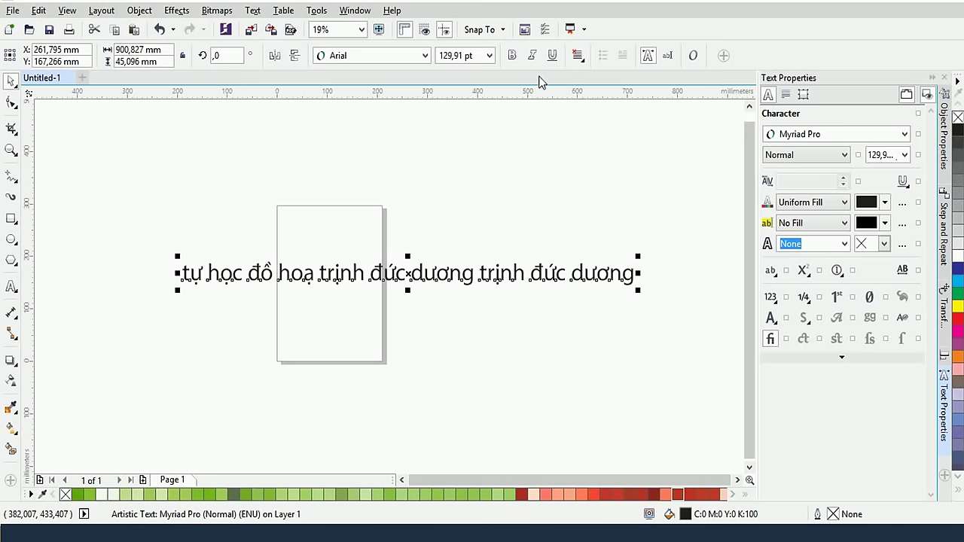
Change the text line's font to Niagara Solid
{"action": "left_click", "coordinate": [423, 56]}
{"action": "mouse_move", "coordinate": [384, 267]}
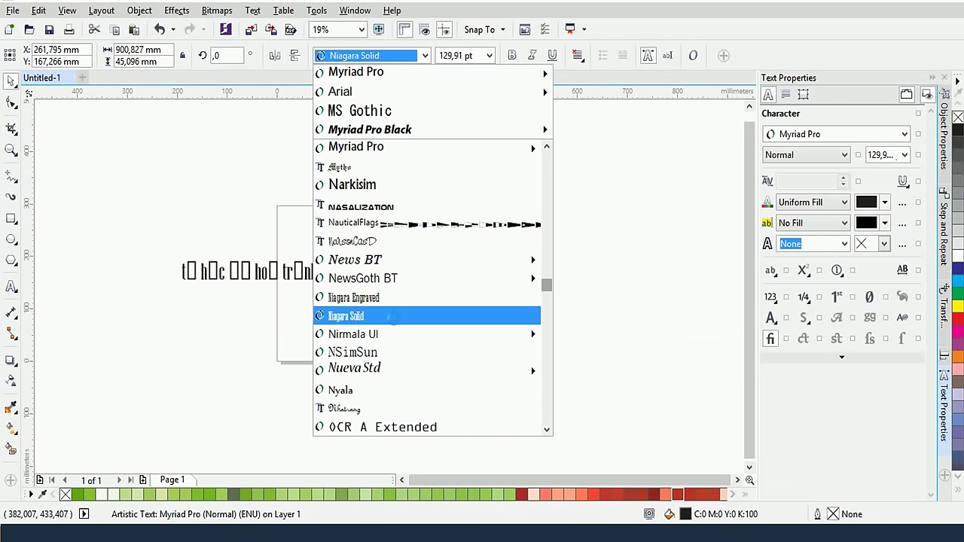
{"action": "left_click", "coordinate": [393, 318]}
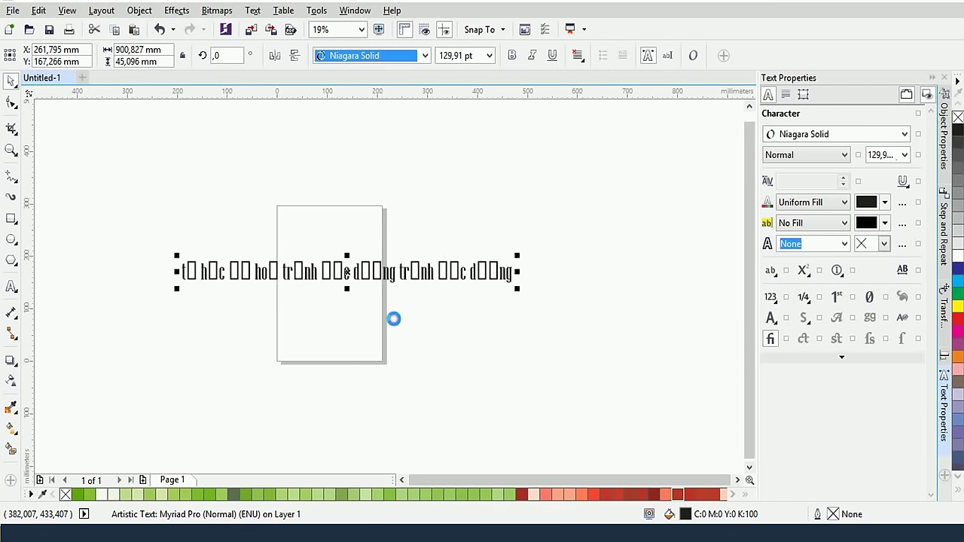
Toggle the text's rotate mode off again and switch to the Text tool for editing
{"action": "left_click", "coordinate": [387, 272]}
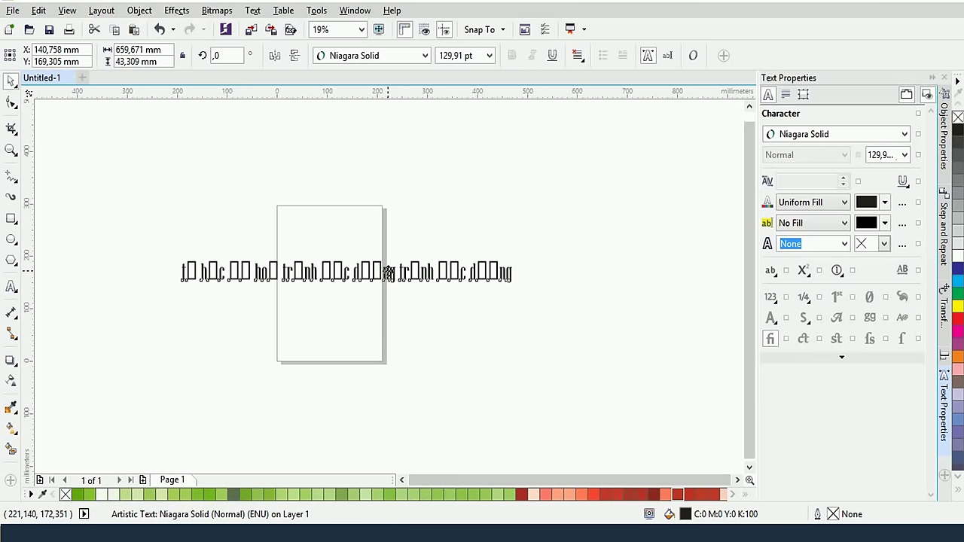
{"action": "left_click", "coordinate": [387, 272]}
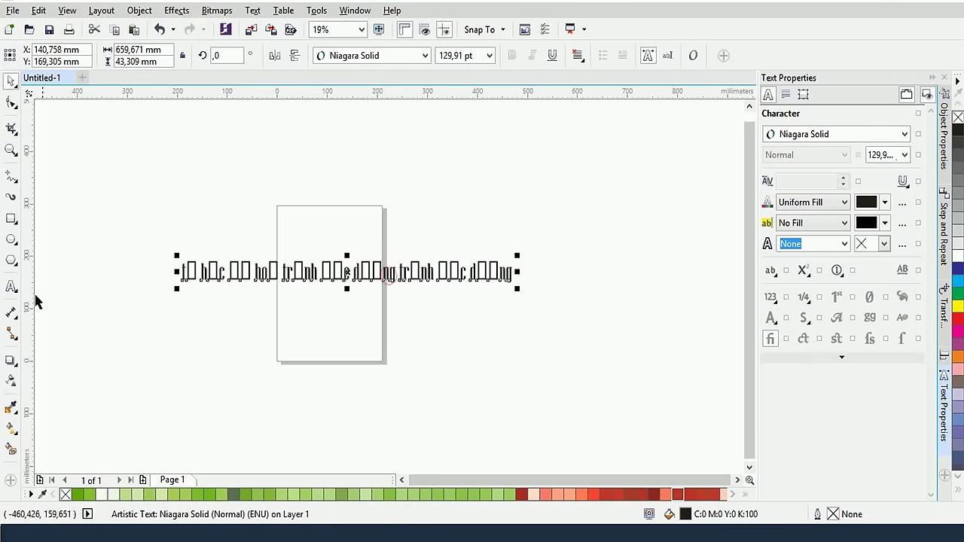
{"action": "left_click", "coordinate": [11, 286]}
Replace the line's text with 'tu hoc do hoa'
{"action": "triple_click", "coordinate": [363, 270]}
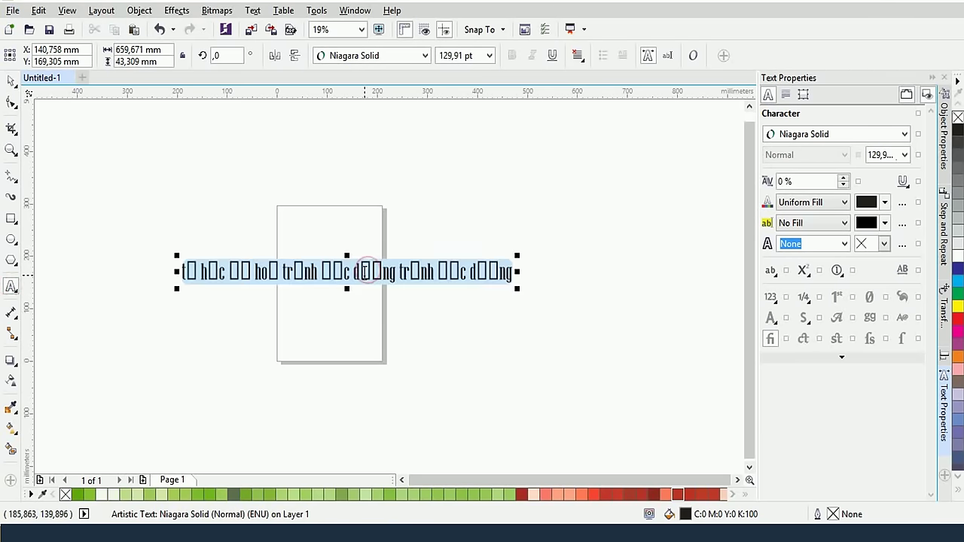
{"action": "type", "text": "tu ho"}
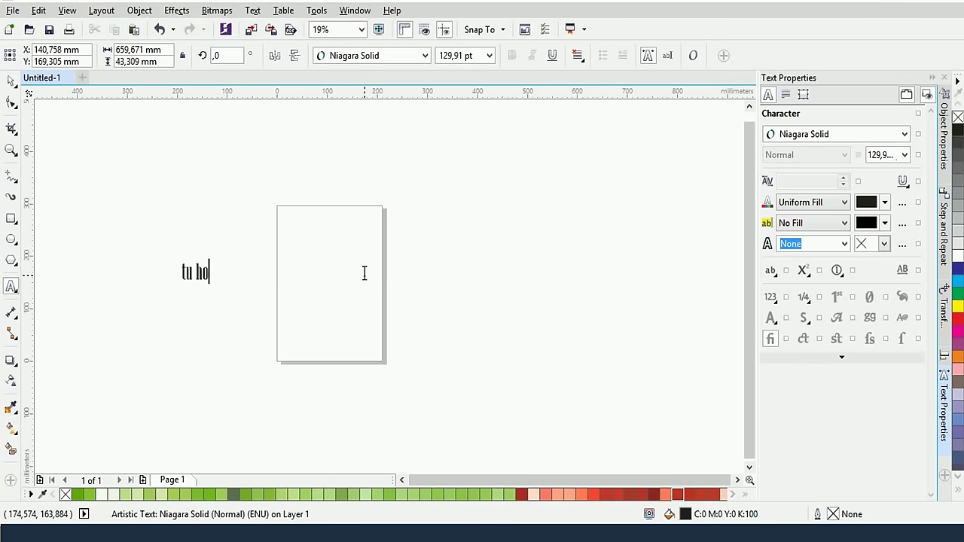
{"action": "type", "text": "c do hoa"}
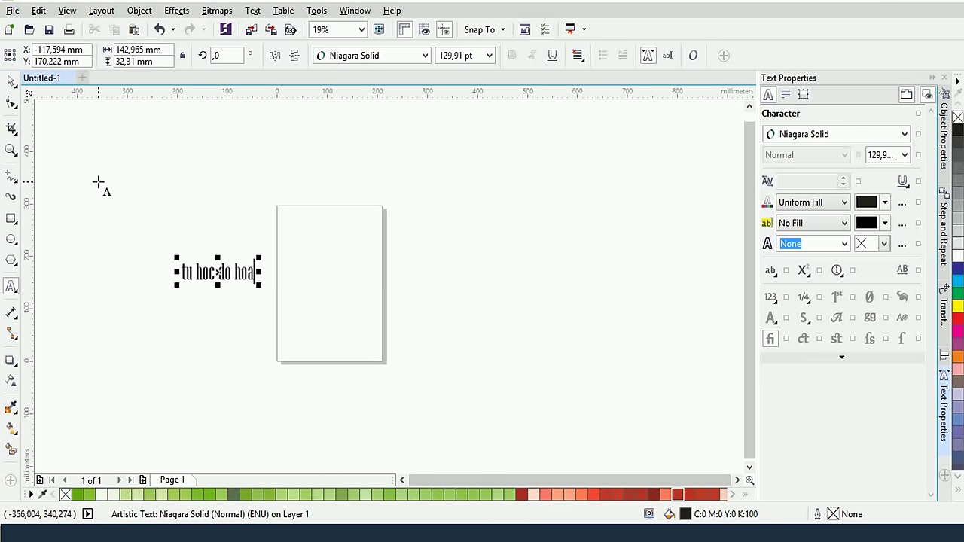
{"action": "left_click", "coordinate": [12, 80]}
Move the text onto the page's upper right and start entering a new font name
{"action": "left_click_drag", "start_coordinate": [229, 275], "coordinate": [389, 261]}
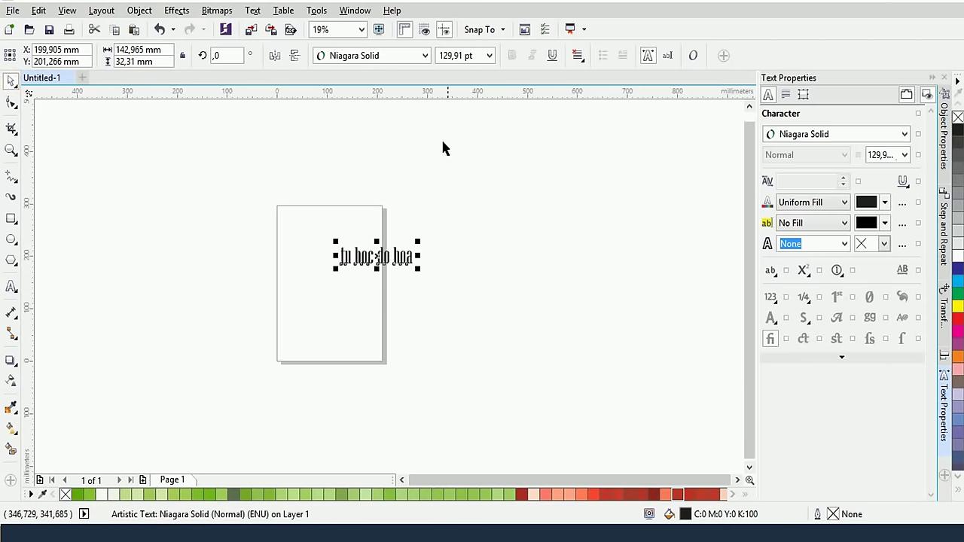
{"action": "left_click", "coordinate": [387, 57]}
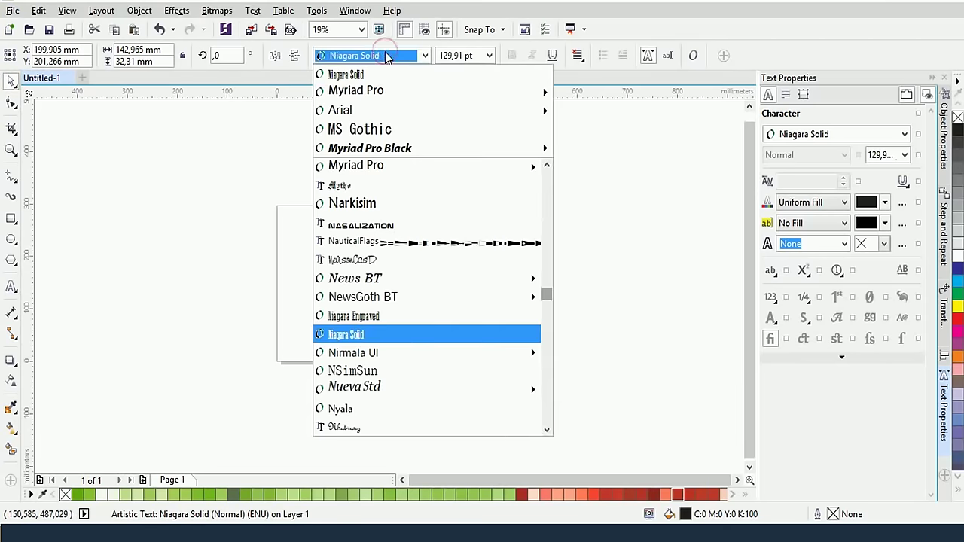
{"action": "type", "text": "I"}
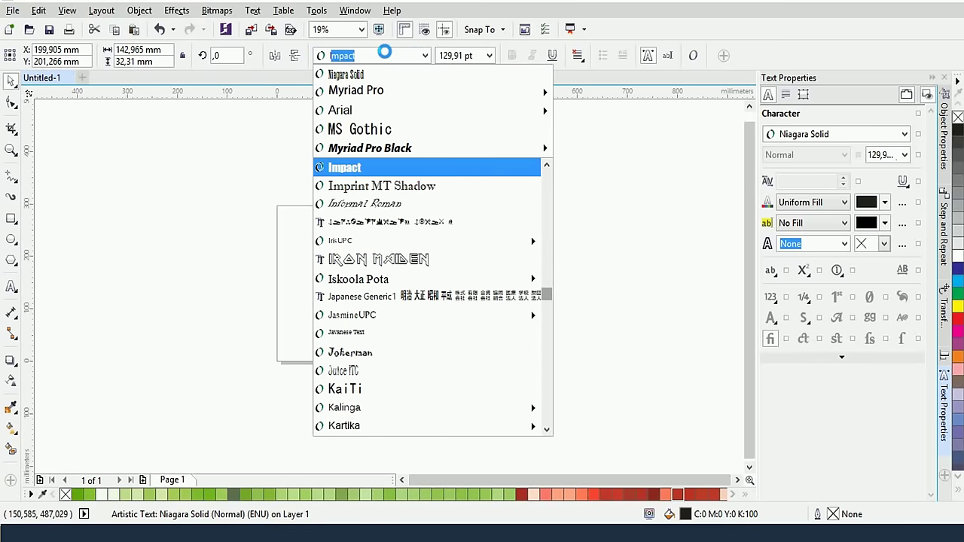
{"action": "type", "text": "ARROW FONTS"}
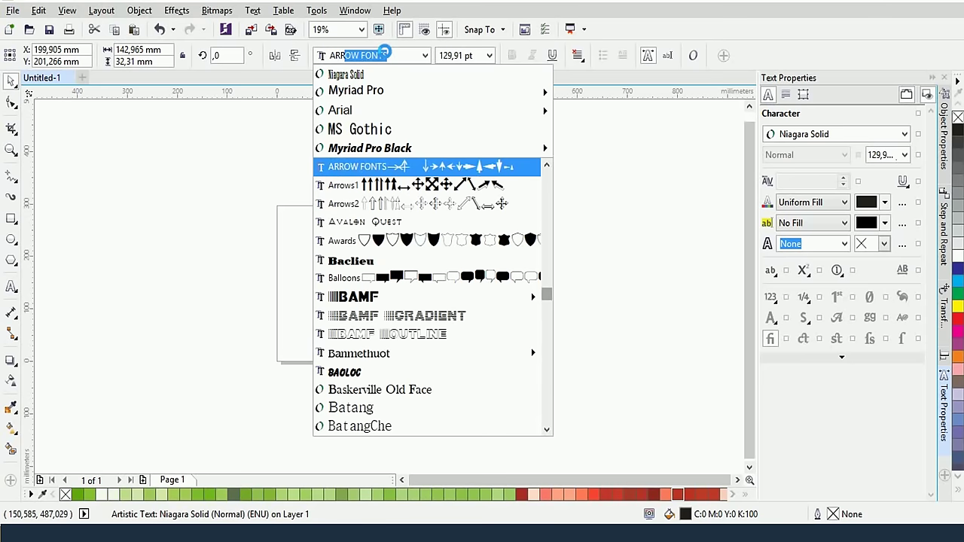
Correct the mistyped font name and set the text in Arial
{"action": "key", "text": "BackSpace"}
{"action": "key", "text": "BackSpace"}
{"action": "key", "text": "BackSpace"}
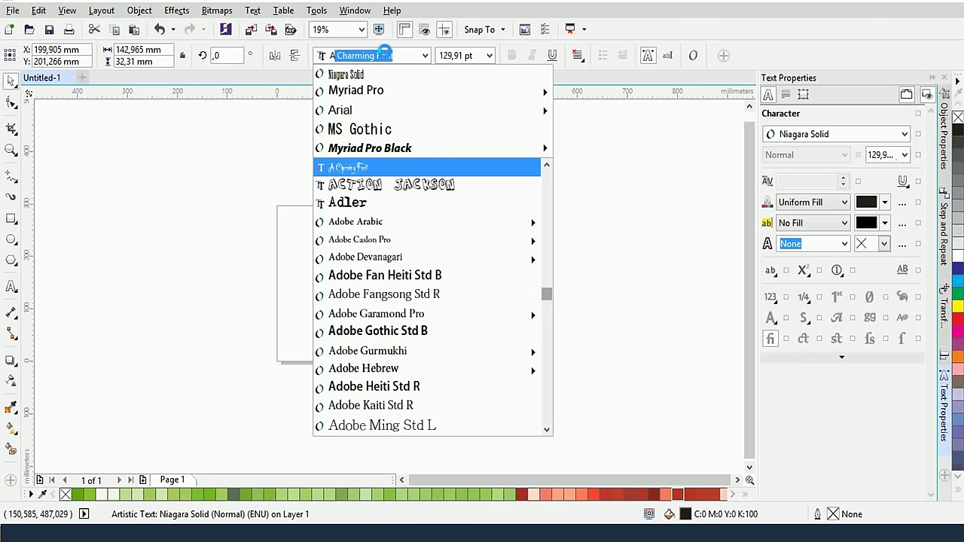
{"action": "type", "text": "ri"}
{"action": "key", "text": "Return"}
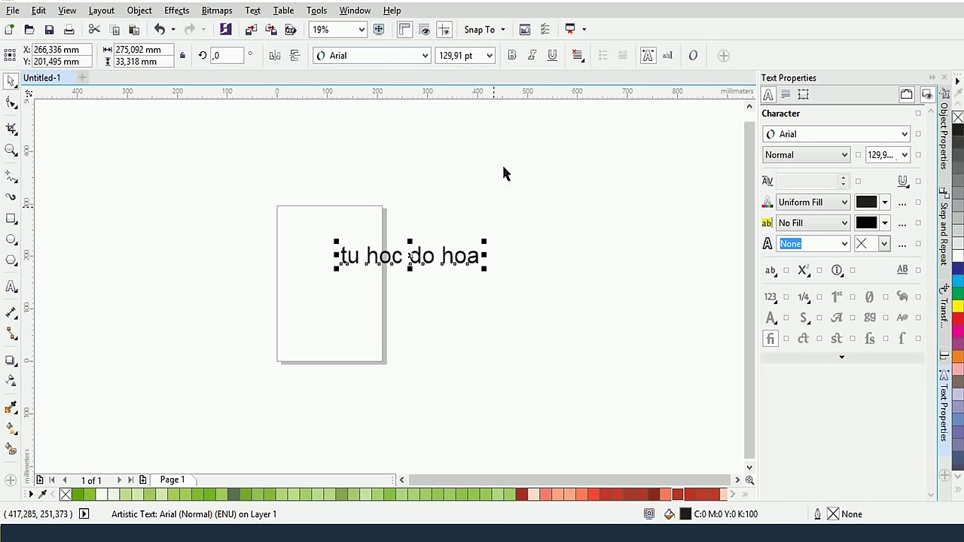
Make the 'tu hoc do hoa' text bold, italic and underlined
{"action": "left_click", "coordinate": [514, 55]}
{"action": "left_click", "coordinate": [532, 55]}
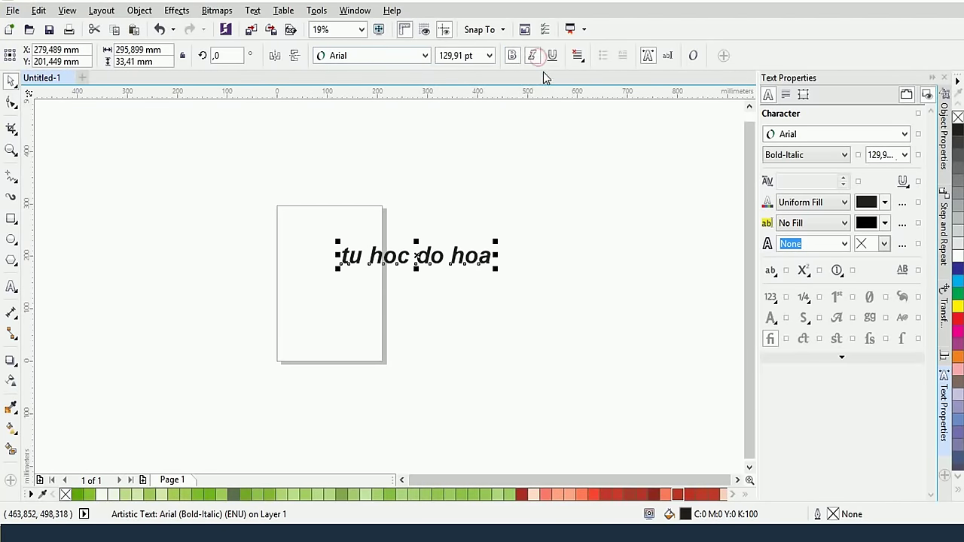
{"action": "left_click", "coordinate": [554, 58]}
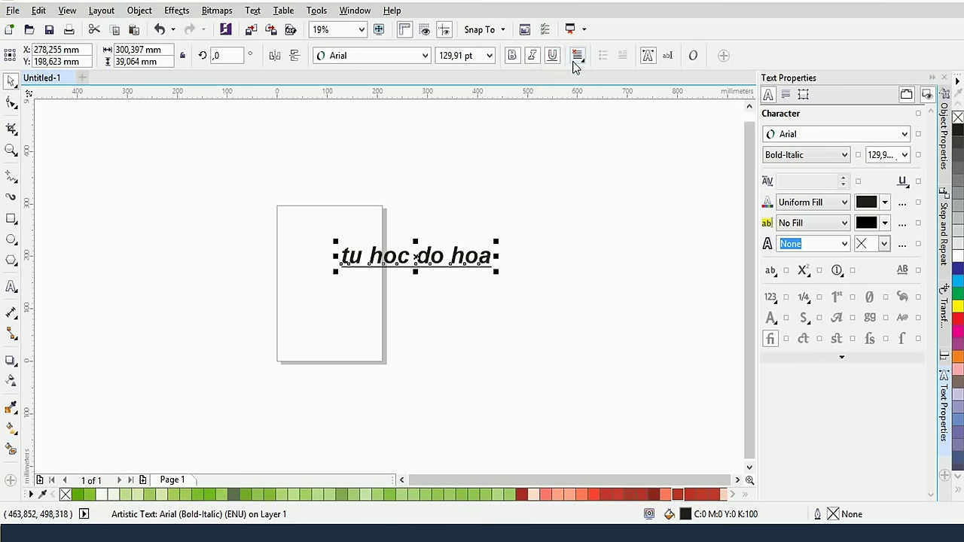
Try the Center, None, Left, Full and Force Justify alignments, then toggle Text Properties
{"action": "left_click", "coordinate": [578, 60]}
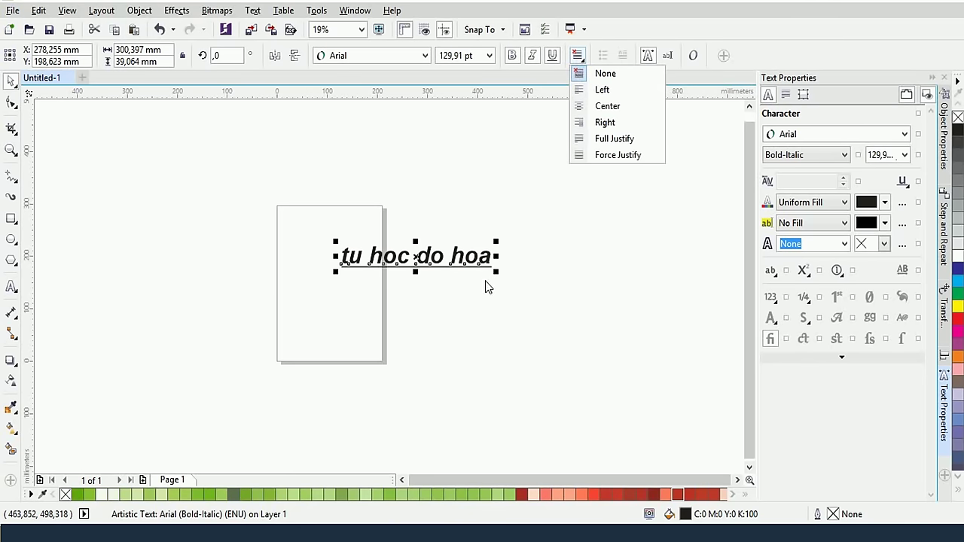
{"action": "left_click", "coordinate": [651, 108]}
{"action": "left_click", "coordinate": [591, 74]}
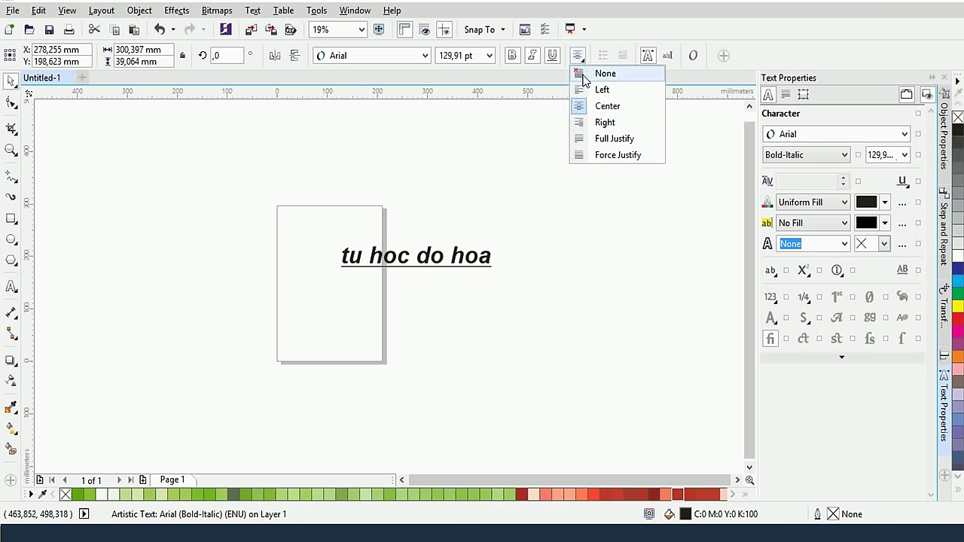
{"action": "left_click", "coordinate": [586, 91]}
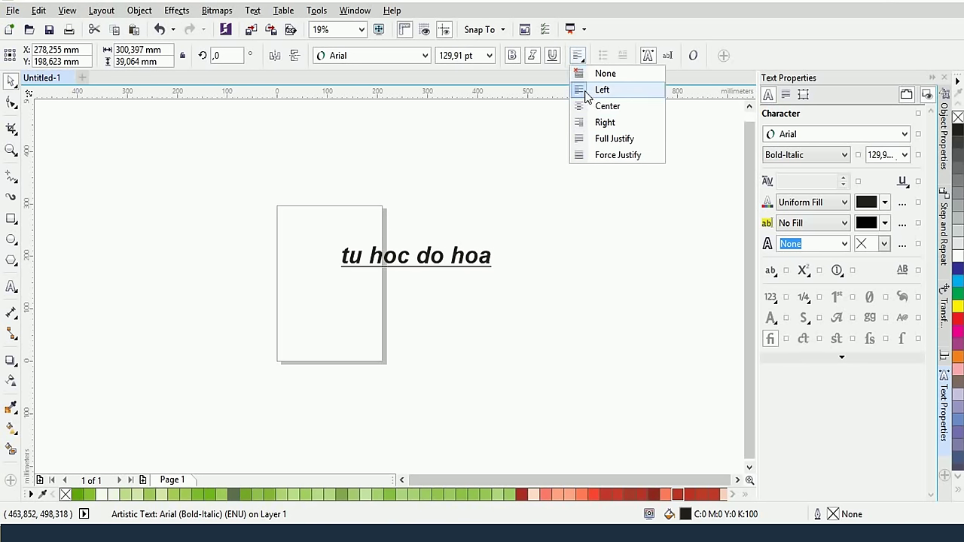
{"action": "left_click", "coordinate": [587, 106]}
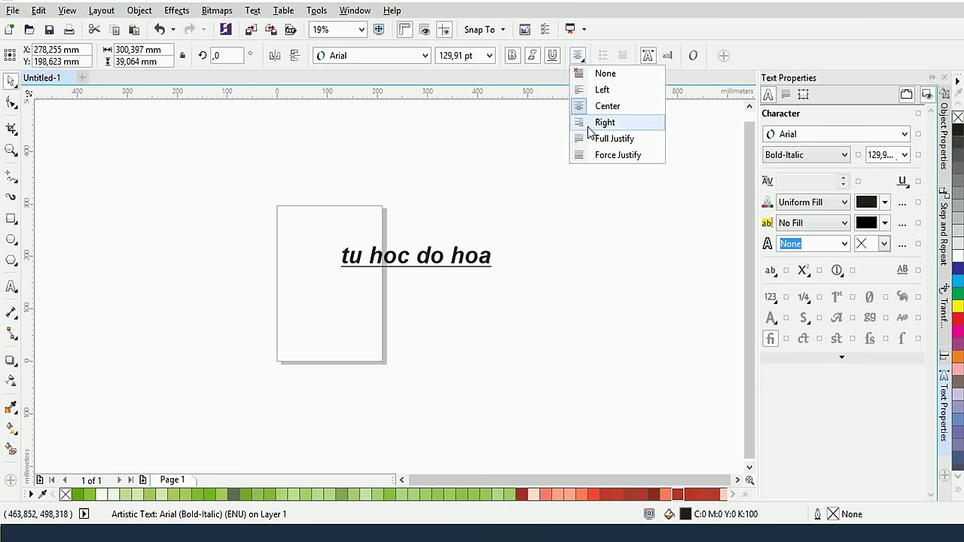
{"action": "left_click", "coordinate": [591, 139]}
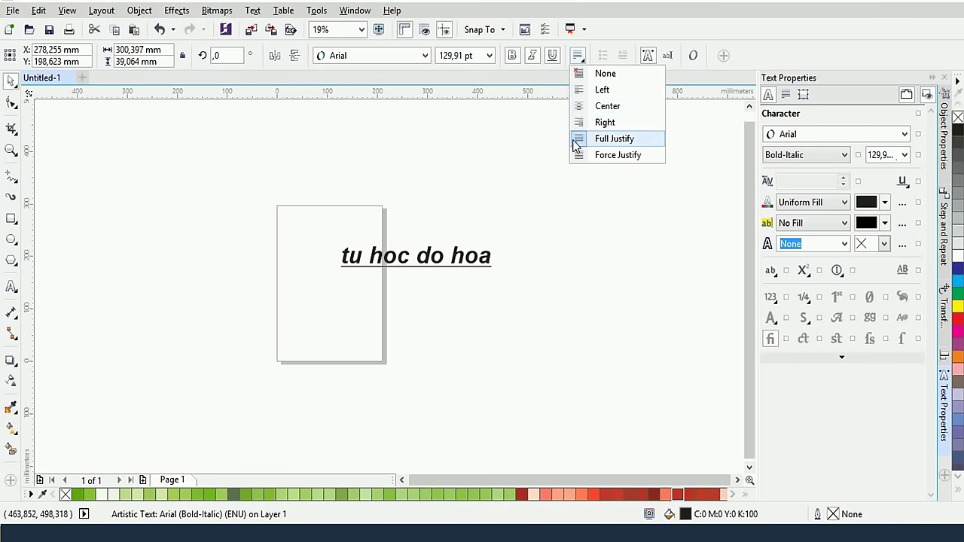
{"action": "left_click", "coordinate": [582, 155]}
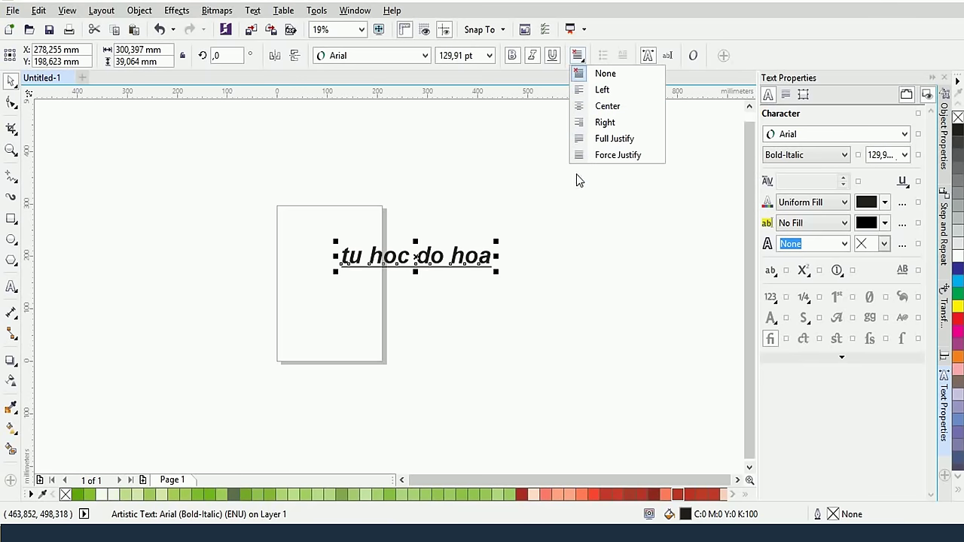
{"action": "left_click", "coordinate": [497, 162]}
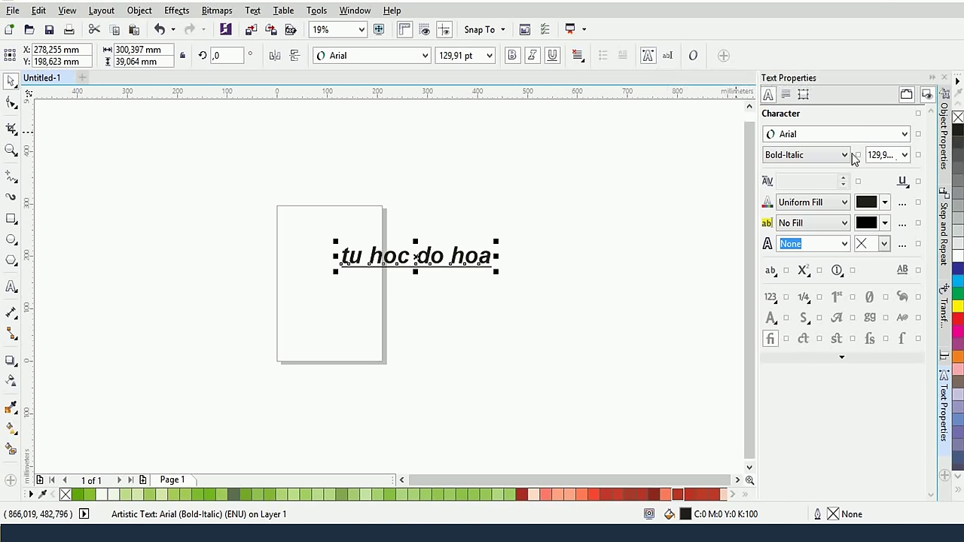
{"action": "left_click", "coordinate": [649, 58]}
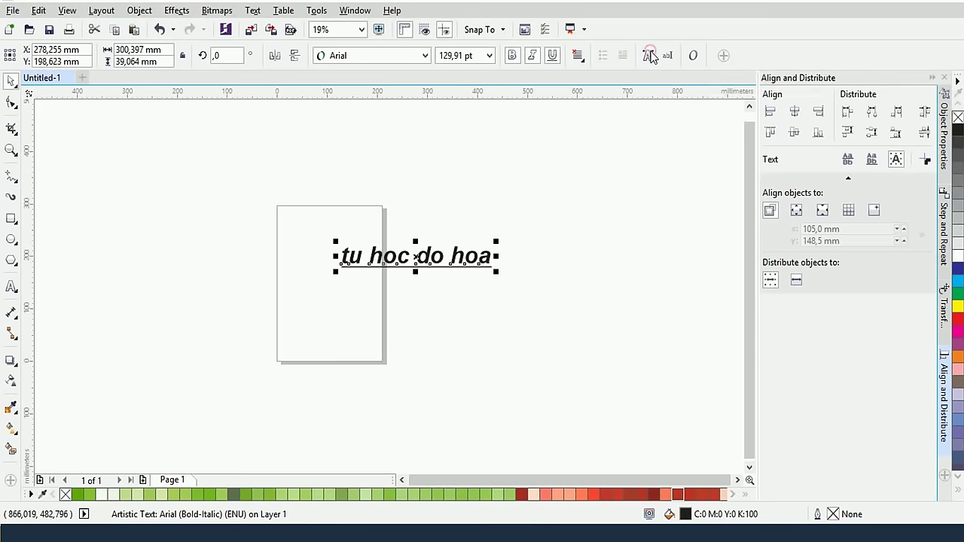
{"action": "left_click", "coordinate": [649, 57]}
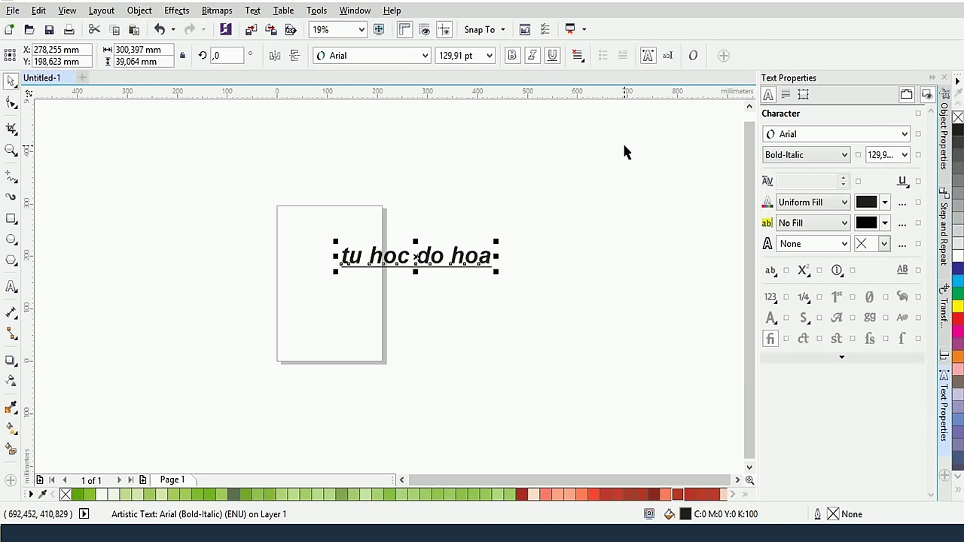
Set the text to Myriad Pro at 48 pt in the Normal style
{"action": "left_click", "coordinate": [833, 136]}
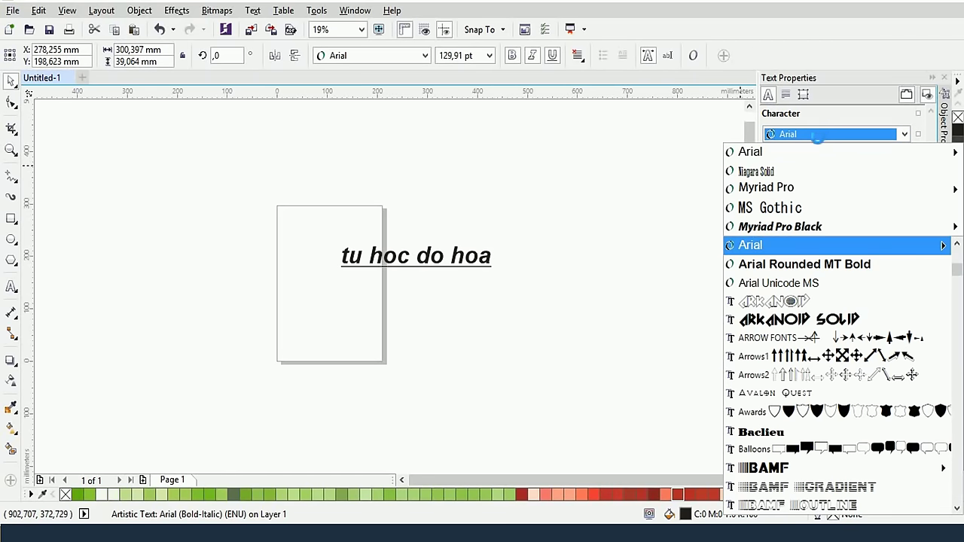
{"action": "left_click", "coordinate": [812, 187]}
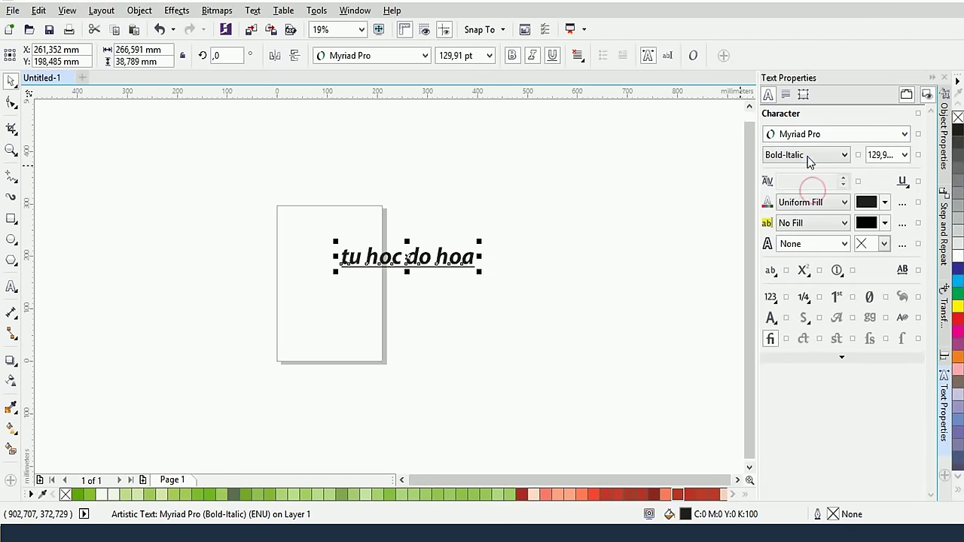
{"action": "left_click", "coordinate": [807, 158]}
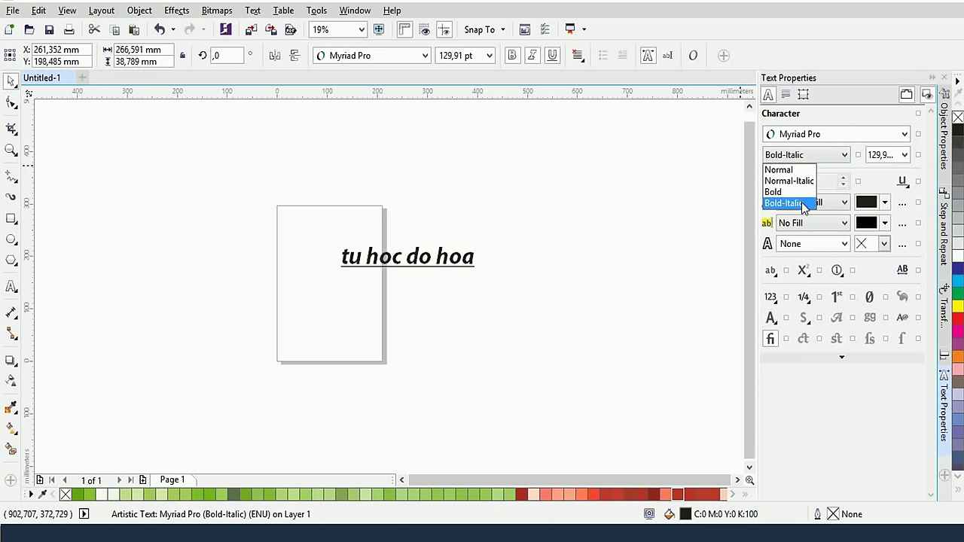
{"action": "left_click", "coordinate": [867, 182]}
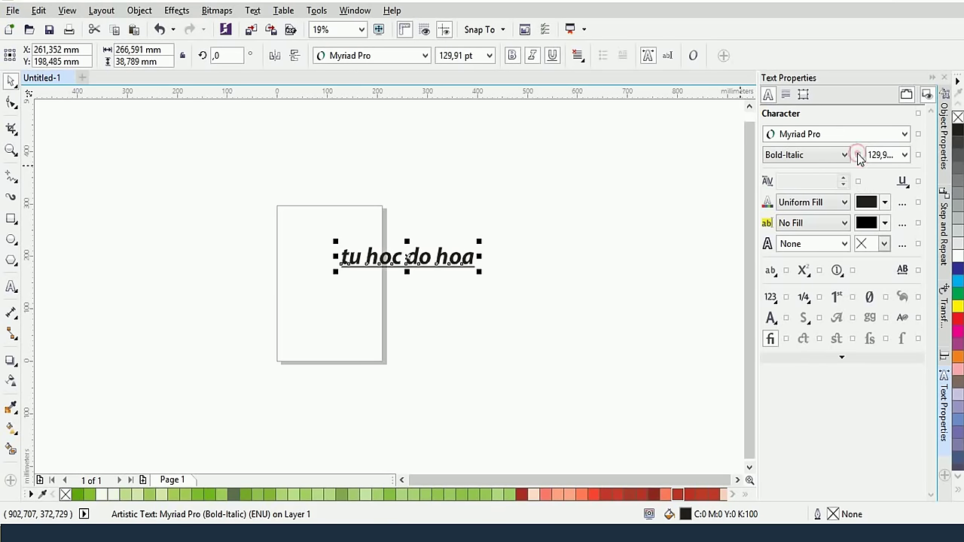
{"action": "left_click", "coordinate": [903, 156]}
{"action": "left_click", "coordinate": [905, 156]}
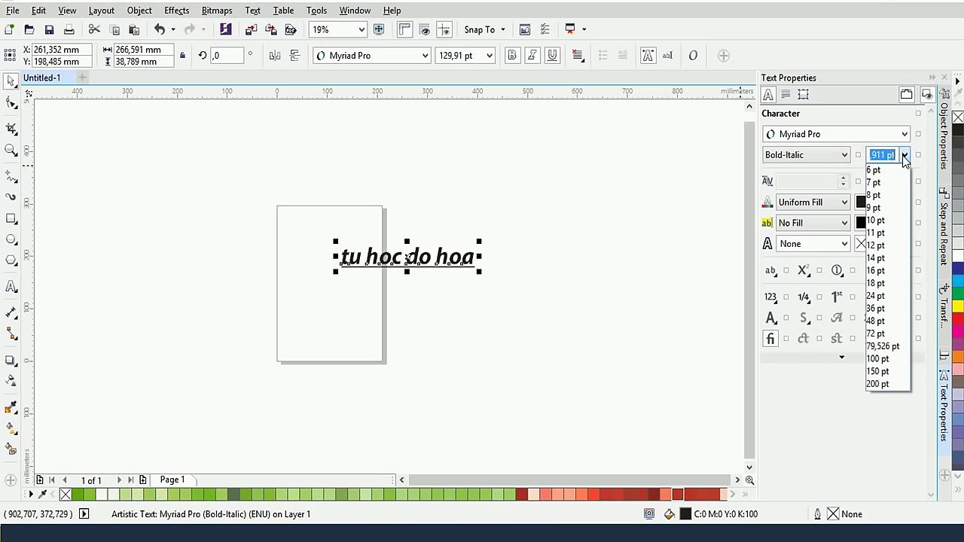
{"action": "left_click", "coordinate": [895, 324]}
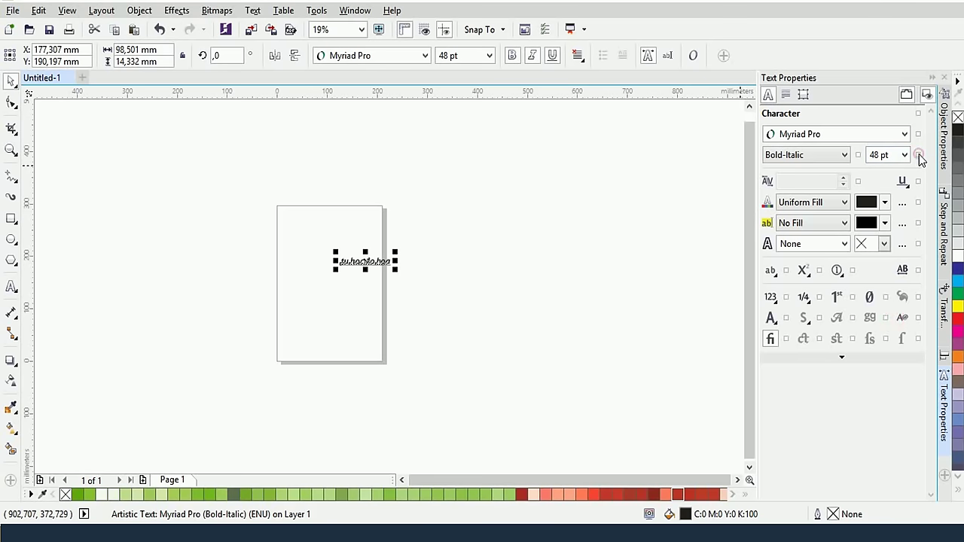
{"action": "left_click", "coordinate": [917, 155]}
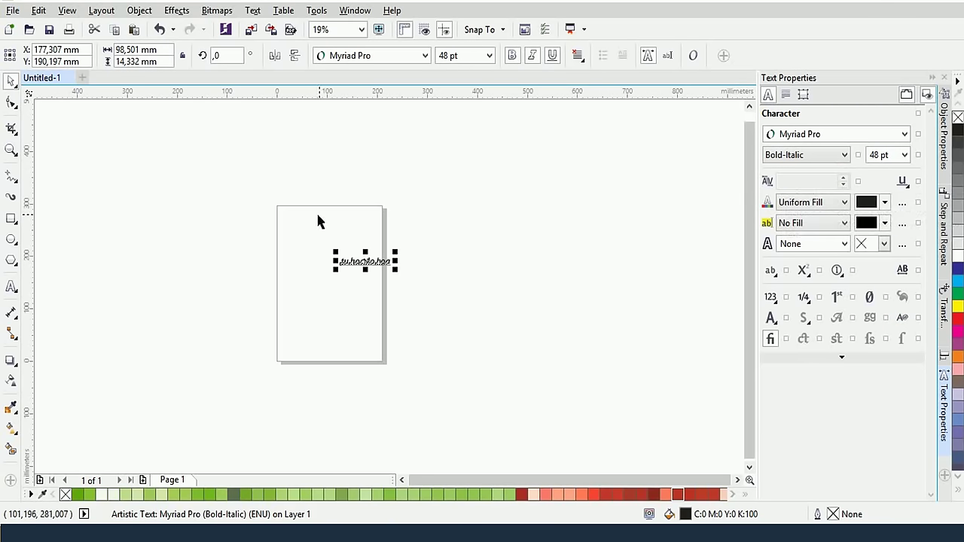
{"action": "left_click", "coordinate": [799, 157]}
{"action": "left_click", "coordinate": [790, 170]}
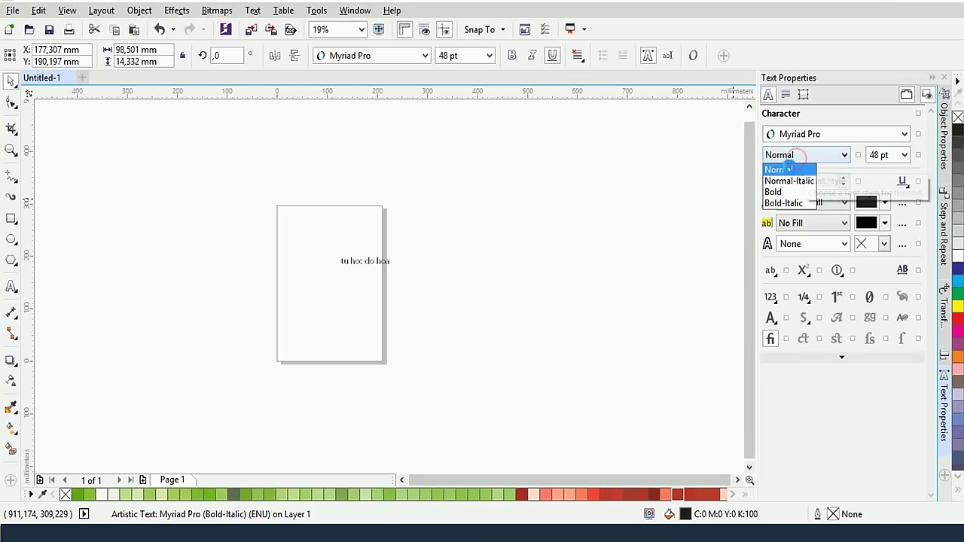
Enlarge the text with a corner handle so it stretches across the page
{"action": "double_click", "coordinate": [394, 266]}
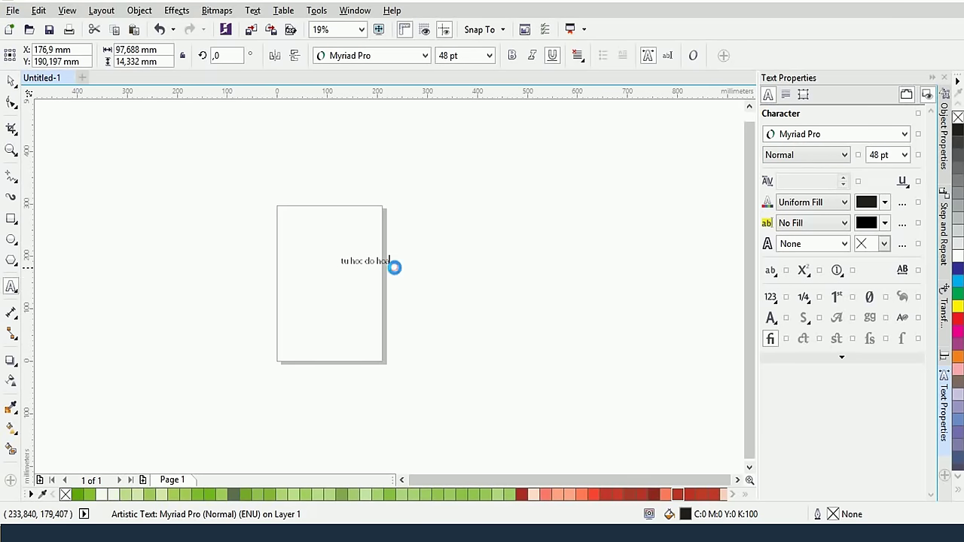
{"action": "left_click", "coordinate": [368, 260]}
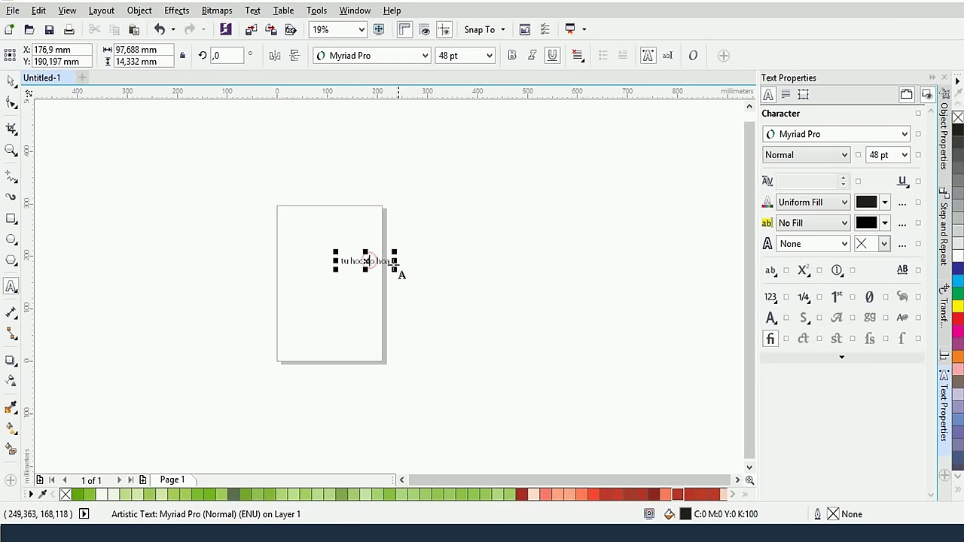
{"action": "left_click", "coordinate": [11, 80]}
{"action": "left_click_drag", "start_coordinate": [394, 270], "coordinate": [521, 317]}
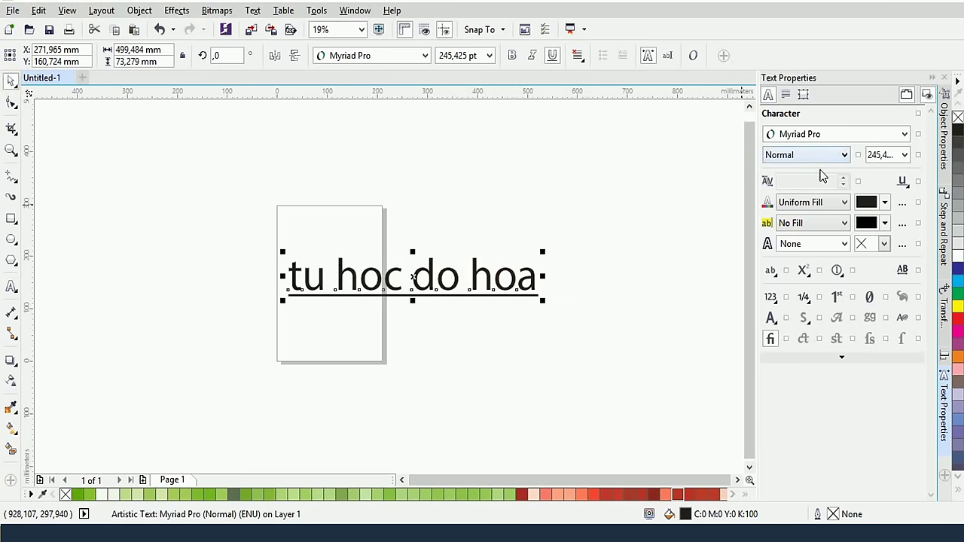
Try the underline styles: none, single word, thick and thick word
{"action": "left_click", "coordinate": [904, 183]}
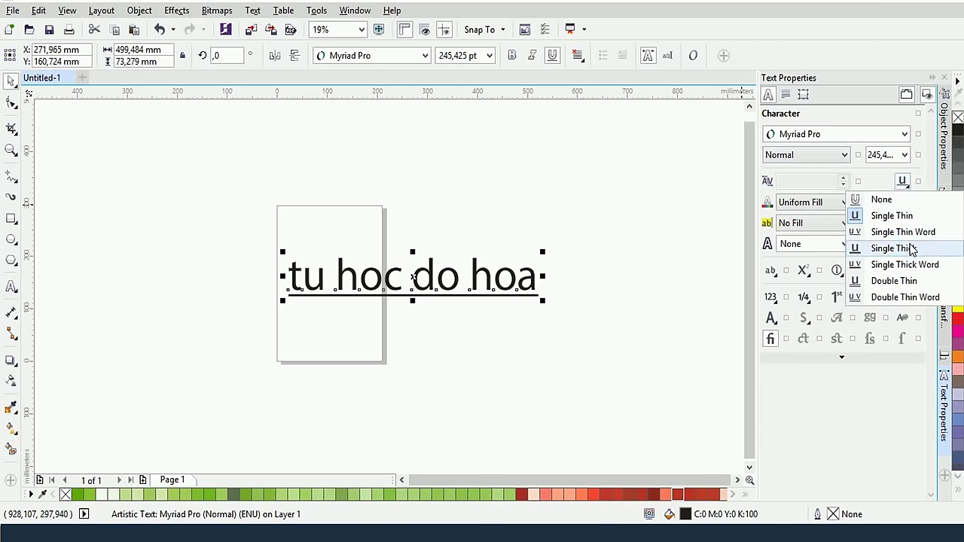
{"action": "left_click", "coordinate": [897, 200]}
{"action": "left_click", "coordinate": [904, 183]}
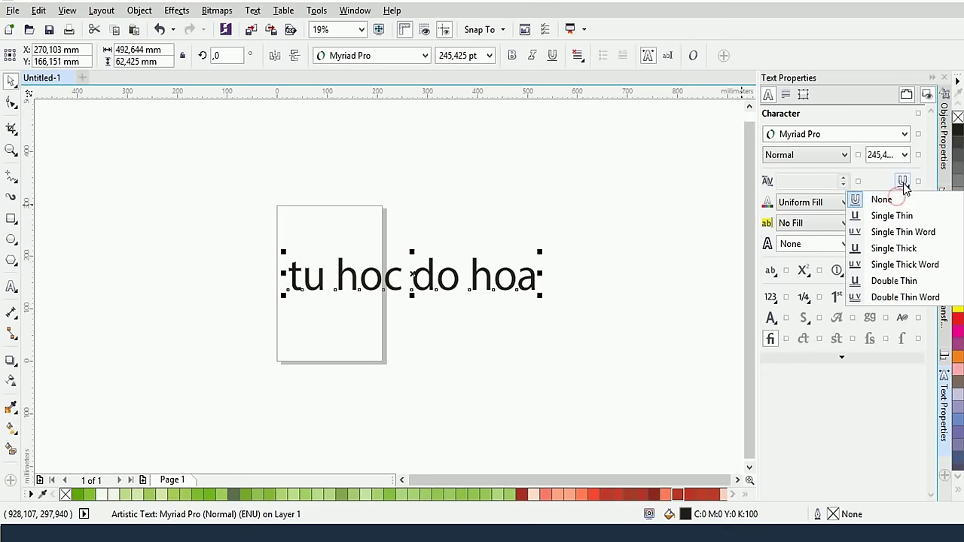
{"action": "left_click", "coordinate": [903, 233]}
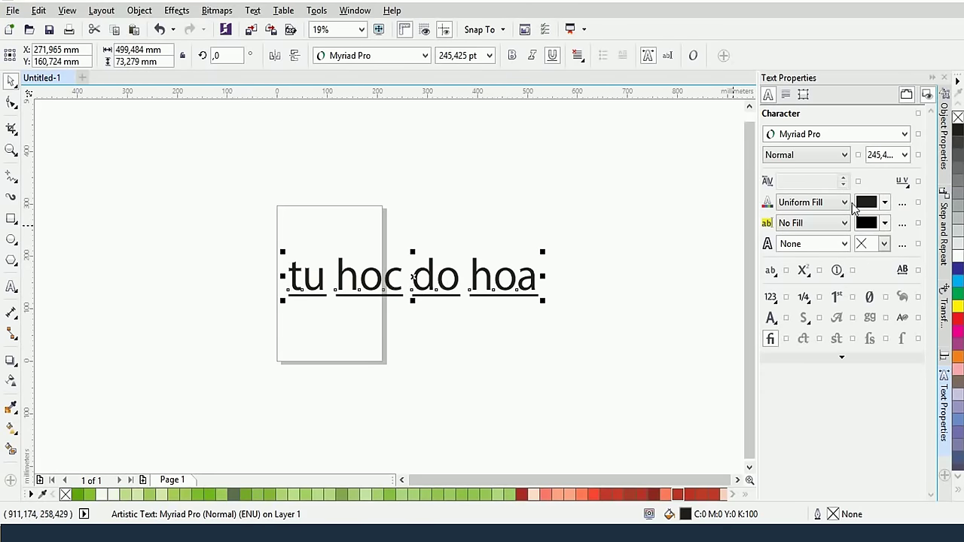
{"action": "left_click", "coordinate": [902, 180]}
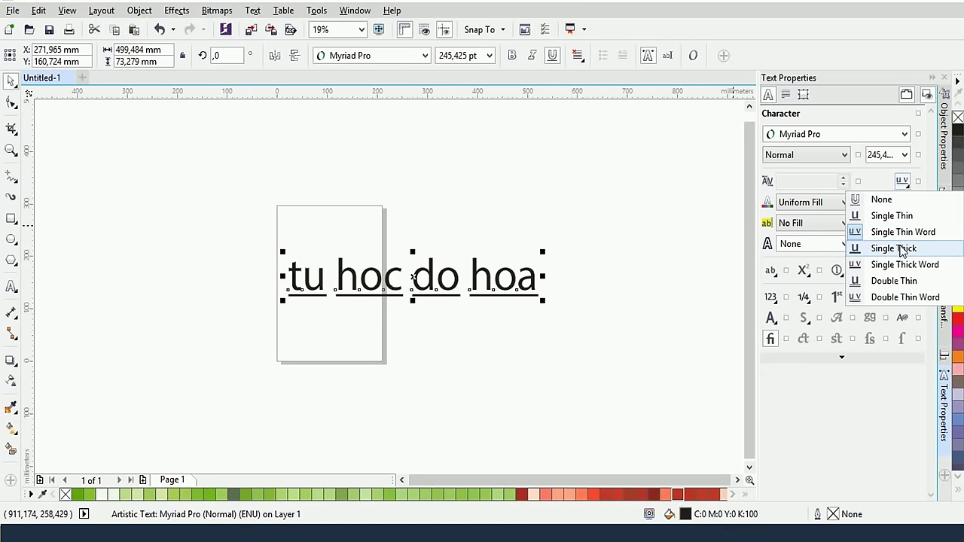
{"action": "left_click", "coordinate": [899, 248]}
{"action": "left_click", "coordinate": [902, 183]}
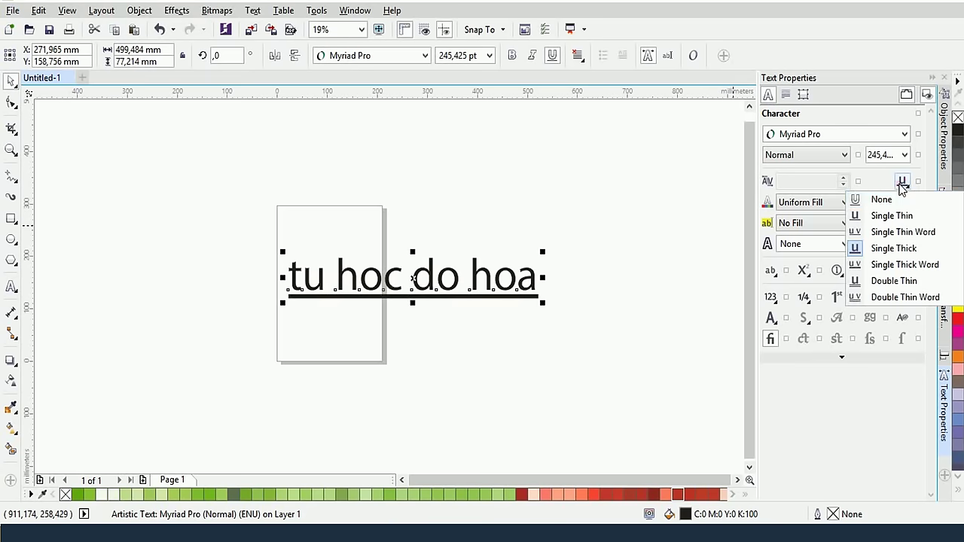
{"action": "left_click", "coordinate": [899, 264]}
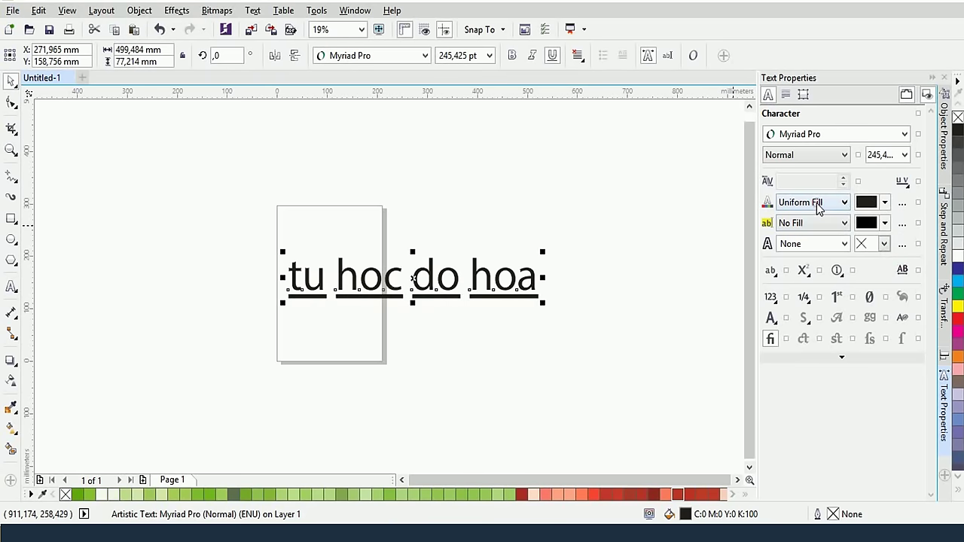
Try gradient and no fill on the text, keep the solid fill, and remove the underline
{"action": "left_click", "coordinate": [818, 208]}
{"action": "left_click", "coordinate": [822, 242]}
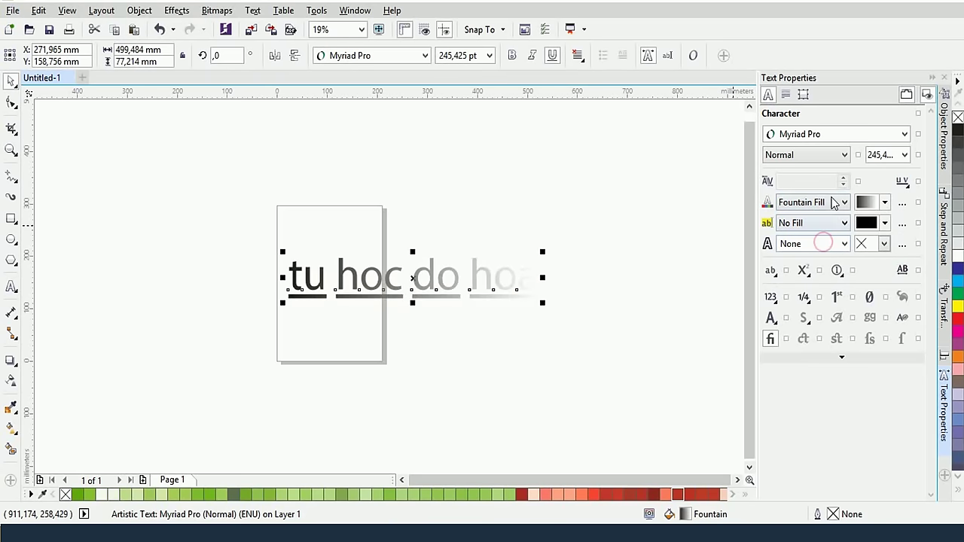
{"action": "left_click", "coordinate": [832, 202]}
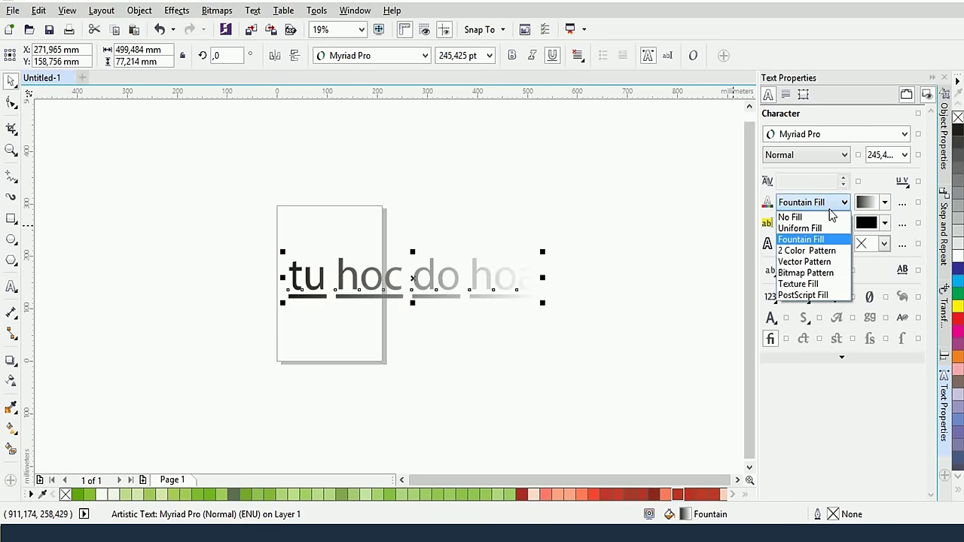
{"action": "left_click", "coordinate": [821, 219]}
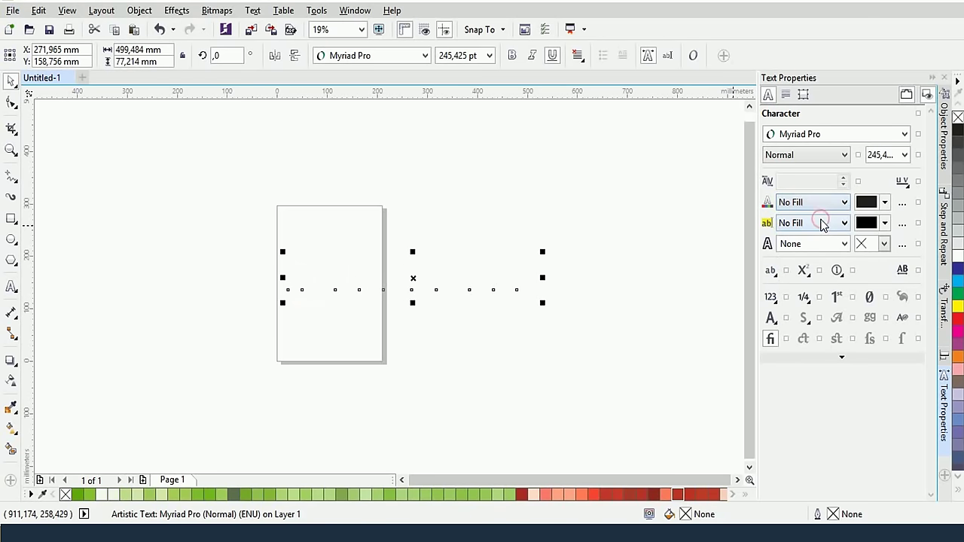
{"action": "left_click", "coordinate": [820, 207]}
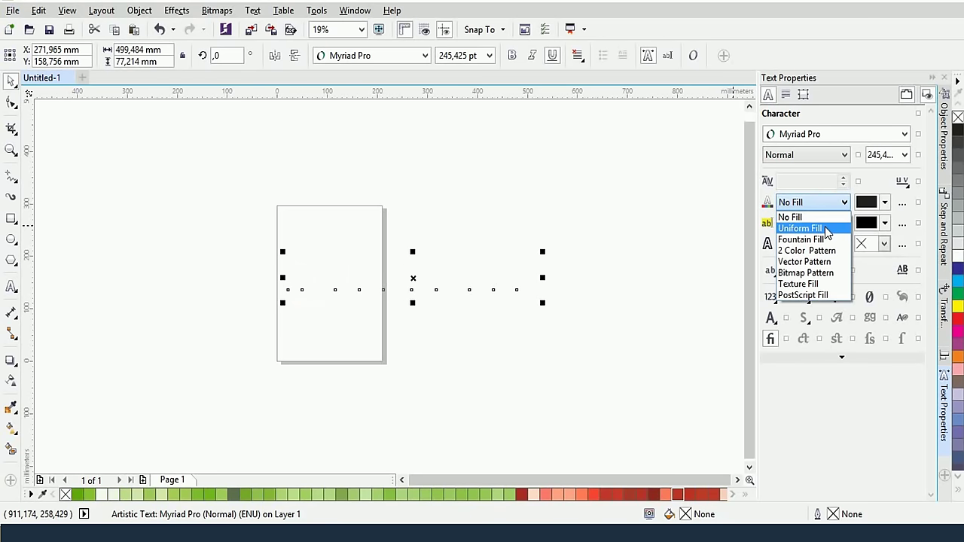
{"action": "left_click", "coordinate": [824, 229]}
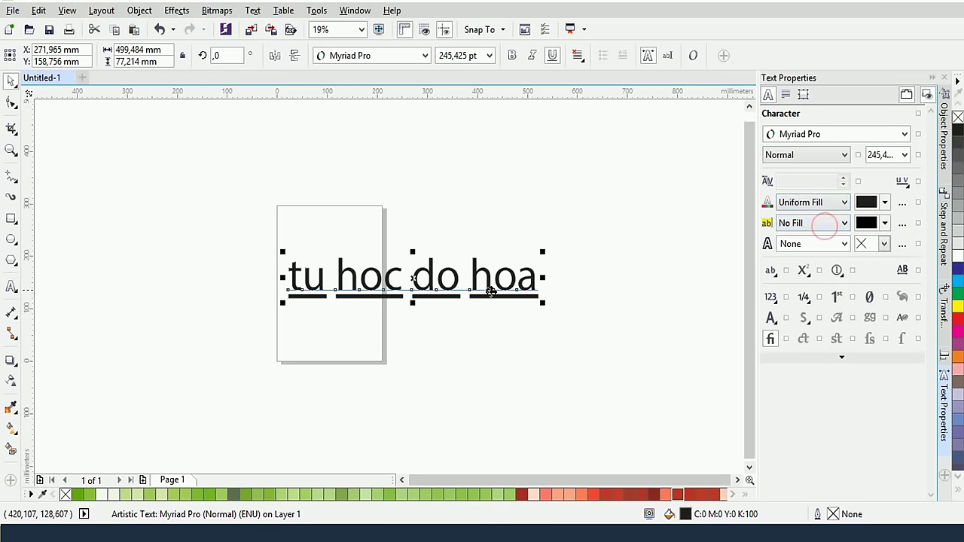
{"action": "left_click", "coordinate": [832, 205]}
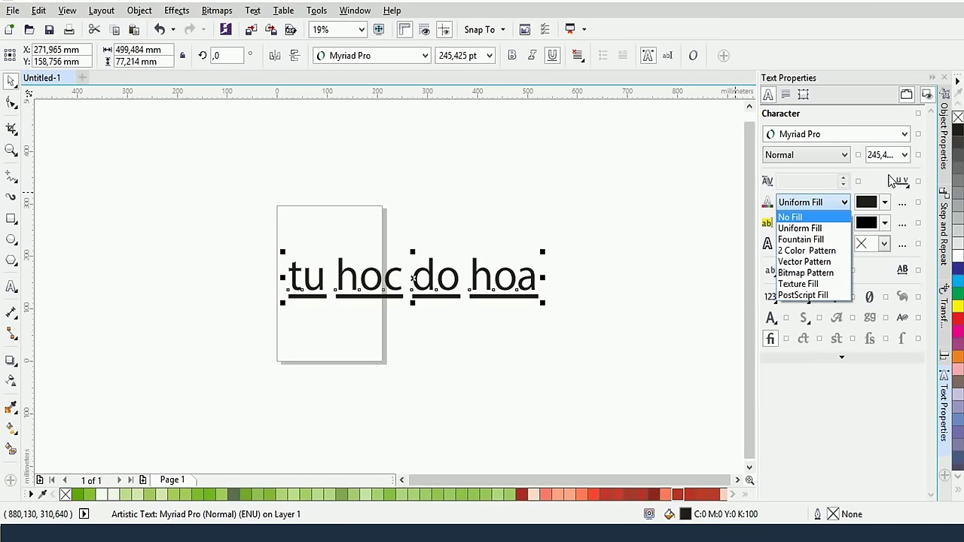
{"action": "left_click", "coordinate": [889, 178]}
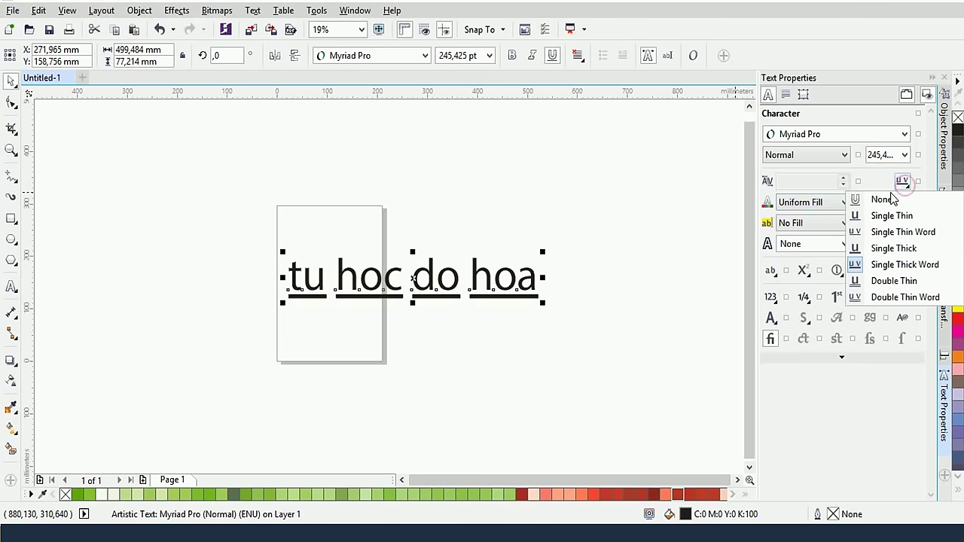
{"action": "left_click", "coordinate": [880, 199]}
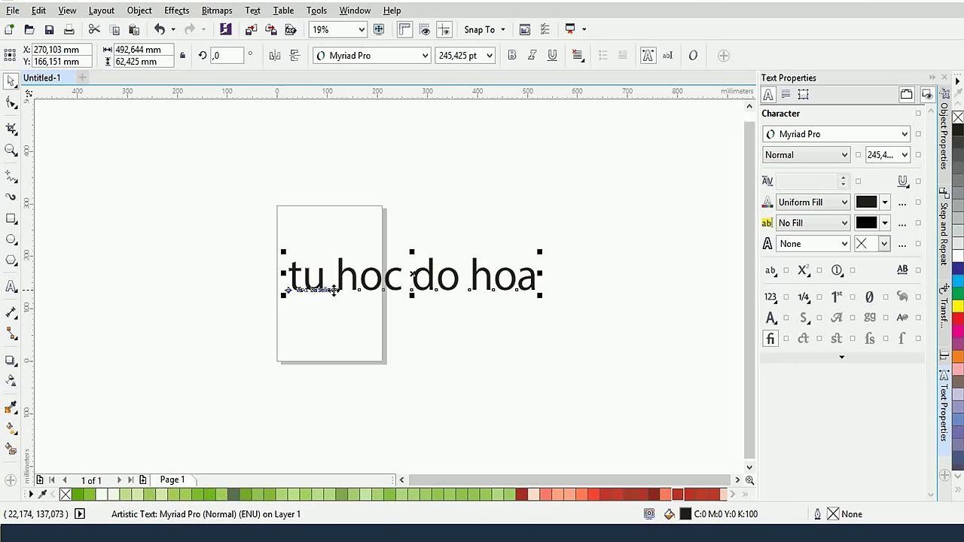
Try several background fill types, ending with a yellow background behind the text
{"action": "left_click", "coordinate": [799, 228]}
{"action": "left_click", "coordinate": [808, 226]}
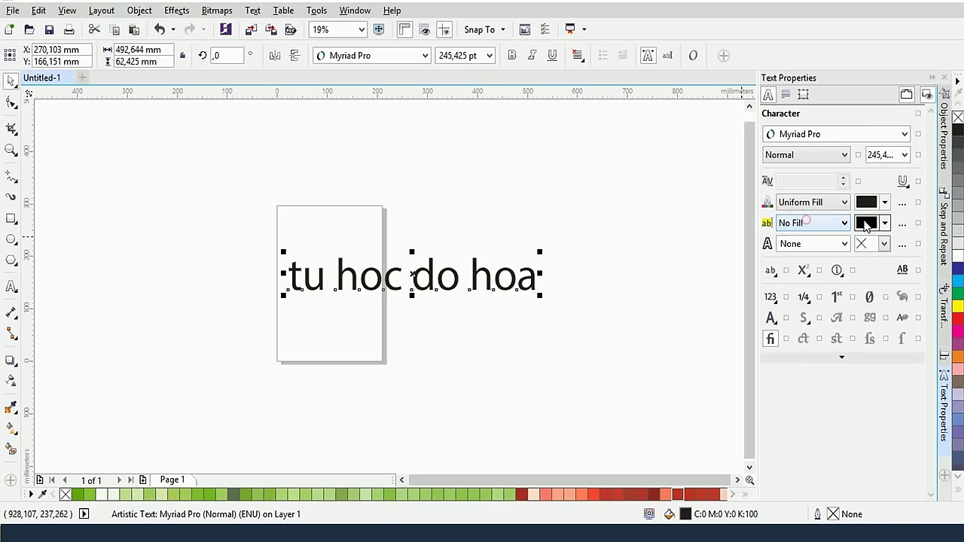
{"action": "left_click", "coordinate": [803, 222]}
{"action": "left_click", "coordinate": [806, 271]}
{"action": "left_click", "coordinate": [884, 226]}
{"action": "left_click", "coordinate": [884, 223]}
{"action": "left_click", "coordinate": [897, 359]}
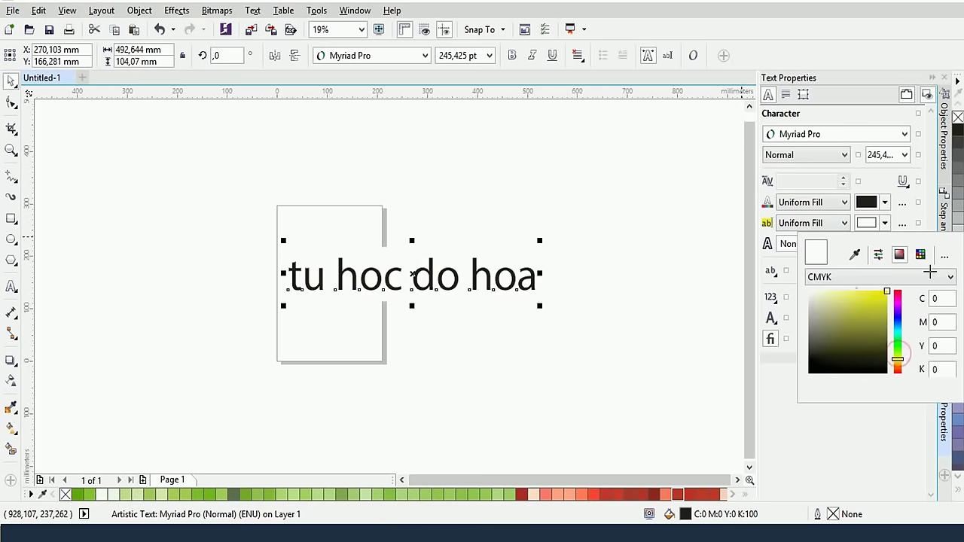
{"action": "left_click", "coordinate": [886, 292]}
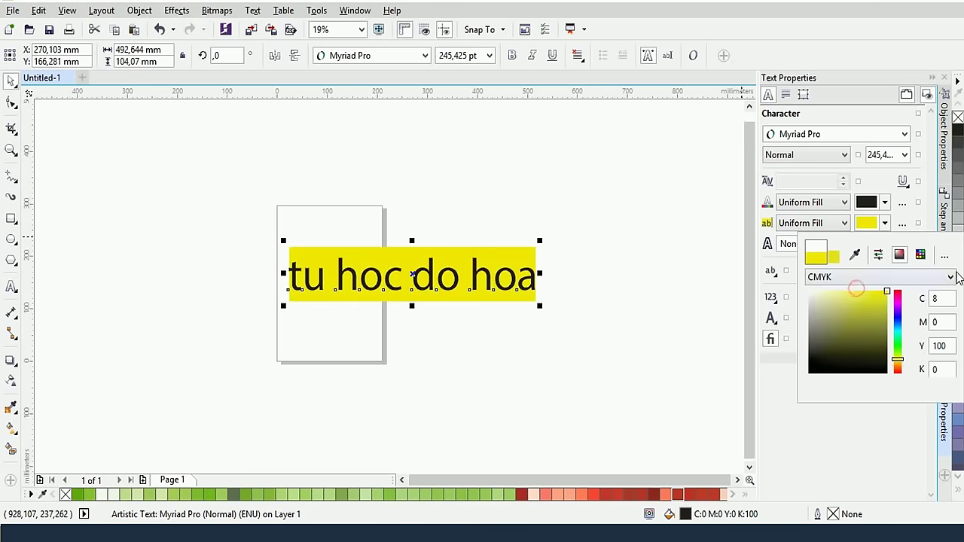
{"action": "left_click", "coordinate": [346, 267]}
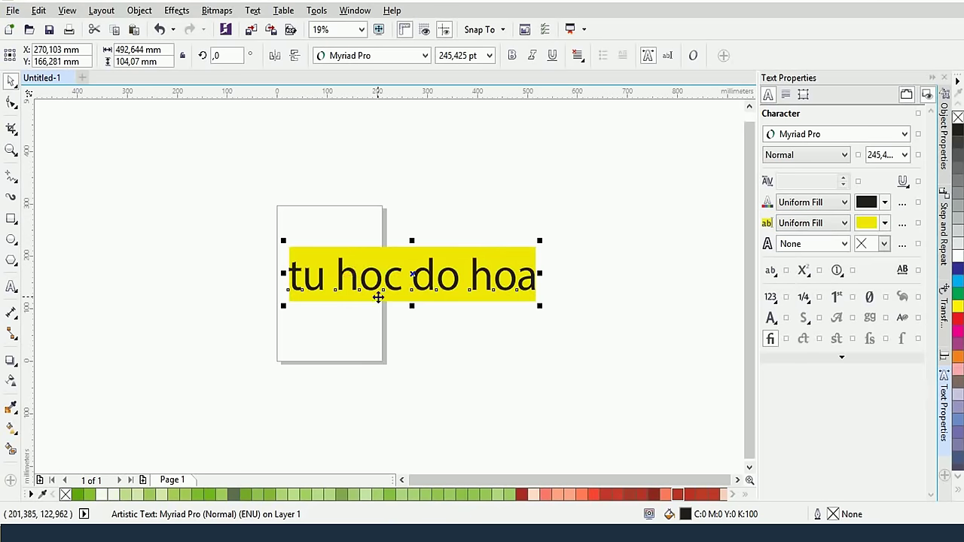
Give the text a 0.1 mm red outline and remove the yellow background
{"action": "left_click", "coordinate": [844, 243]}
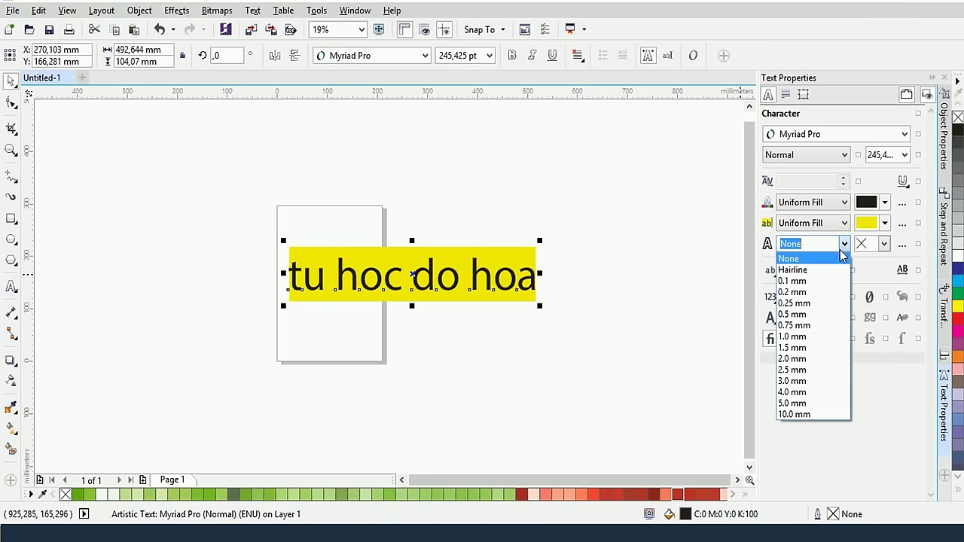
{"action": "left_click", "coordinate": [814, 281]}
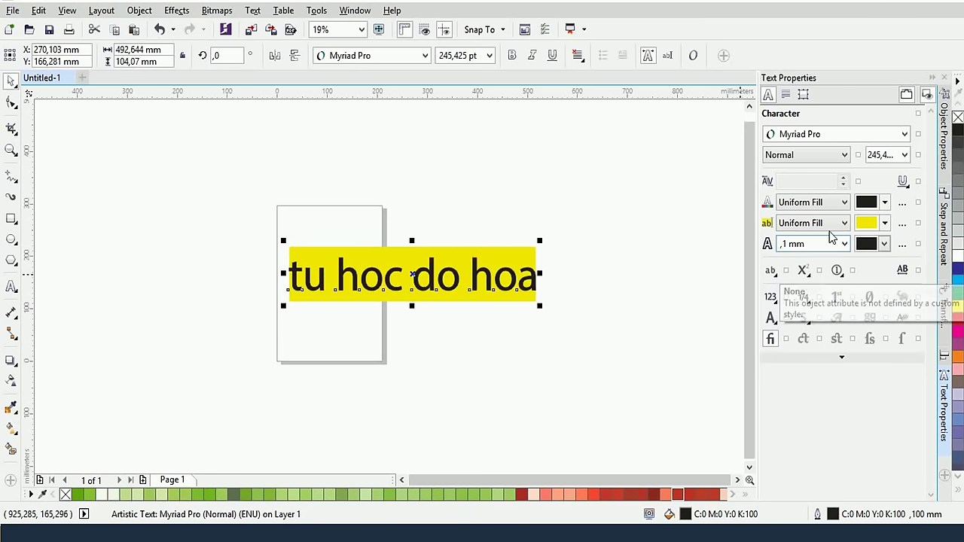
{"action": "left_click", "coordinate": [866, 244]}
{"action": "left_click", "coordinate": [905, 289]}
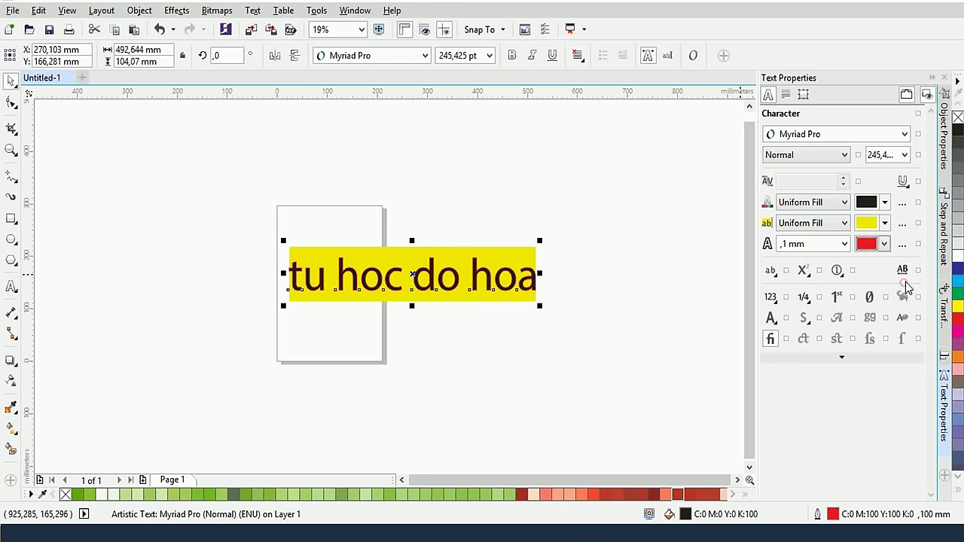
{"action": "left_click", "coordinate": [840, 224]}
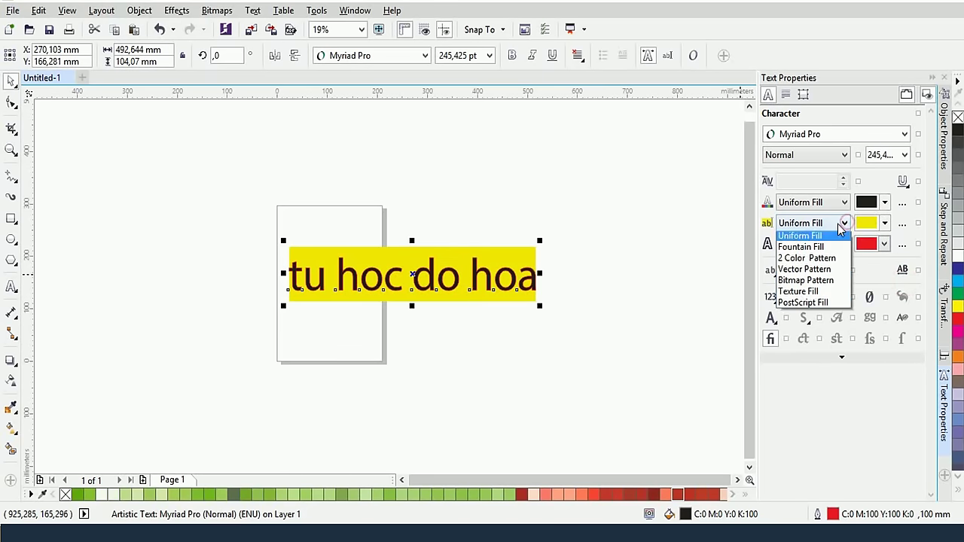
{"action": "scroll", "coordinate": [841, 232], "scroll_direction": "up", "scroll_amount": 1}
{"action": "left_click", "coordinate": [836, 236]}
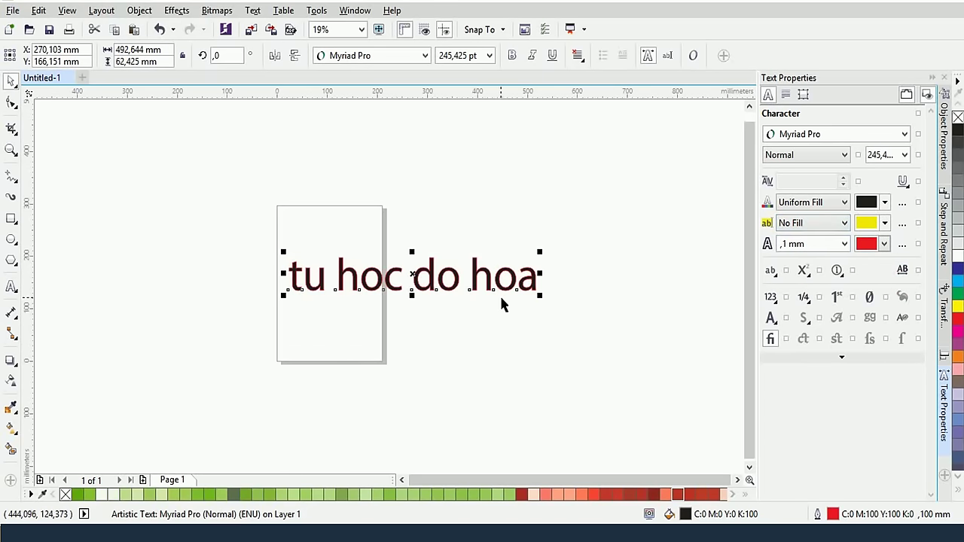
Zoom in on 'hoa' and set the default text outline colour to red
{"action": "left_click", "coordinate": [502, 302]}
{"action": "scroll", "coordinate": [504, 303], "scroll_direction": "up", "scroll_amount": 8}
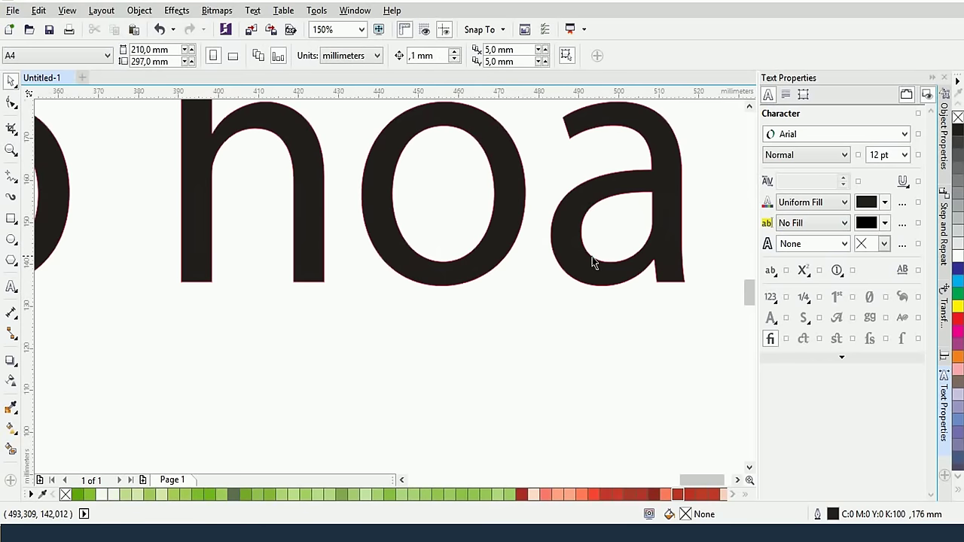
{"action": "scroll", "coordinate": [593, 262], "scroll_direction": "up", "scroll_amount": 3}
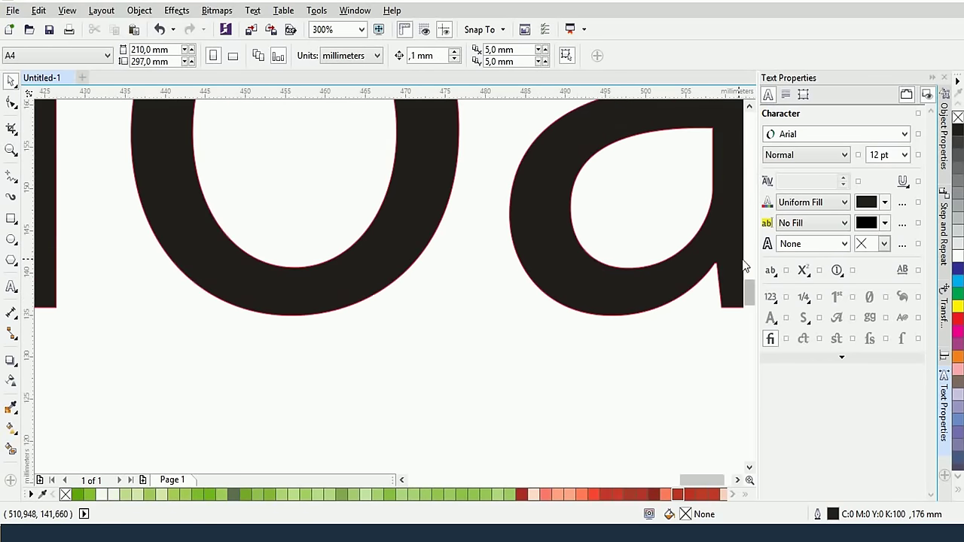
{"action": "left_click", "coordinate": [844, 245]}
{"action": "left_click", "coordinate": [882, 244]}
{"action": "left_click", "coordinate": [882, 243]}
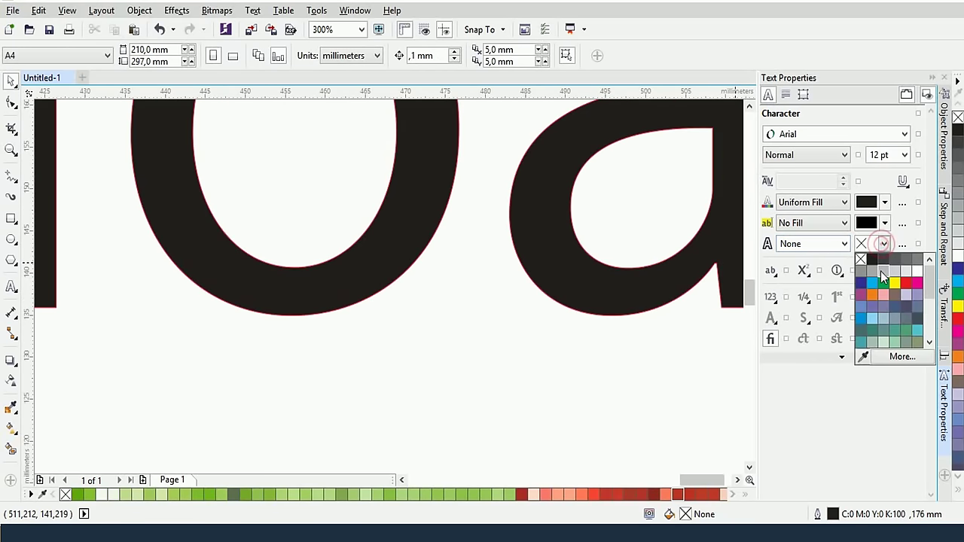
{"action": "left_click", "coordinate": [905, 282]}
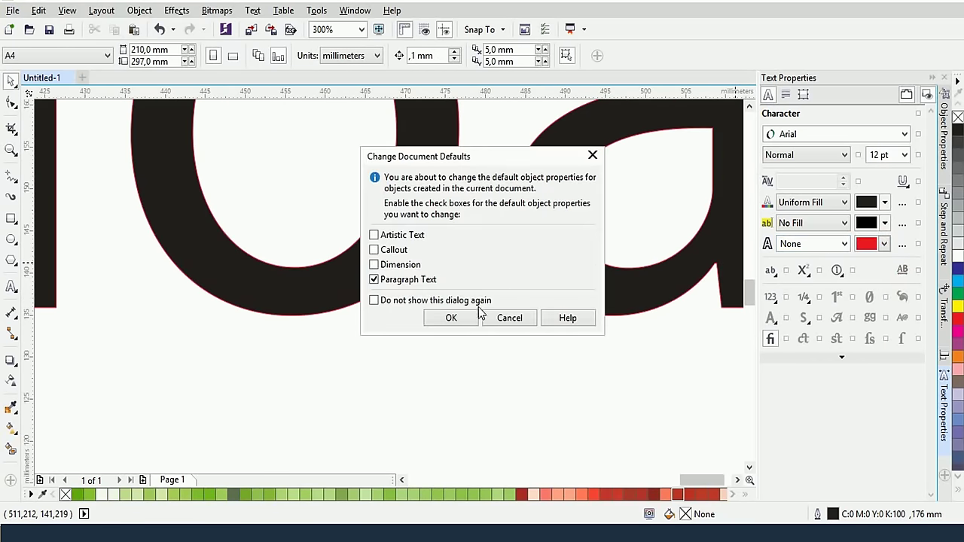
{"action": "left_click", "coordinate": [455, 319]}
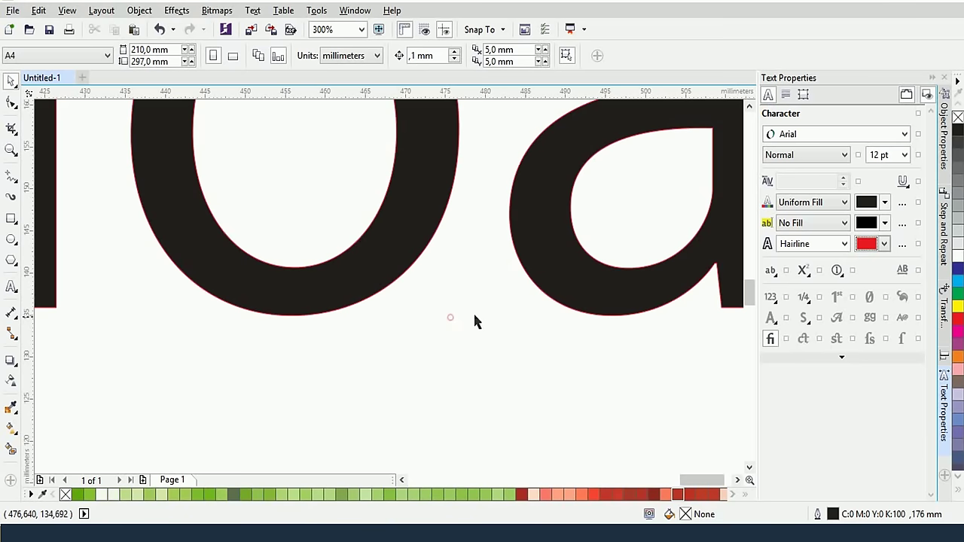
Set the default outline width to 0.1 mm Hairline
{"action": "left_click", "coordinate": [826, 246]}
{"action": "left_click", "coordinate": [844, 245]}
{"action": "left_click", "coordinate": [844, 245]}
{"action": "left_click", "coordinate": [844, 245]}
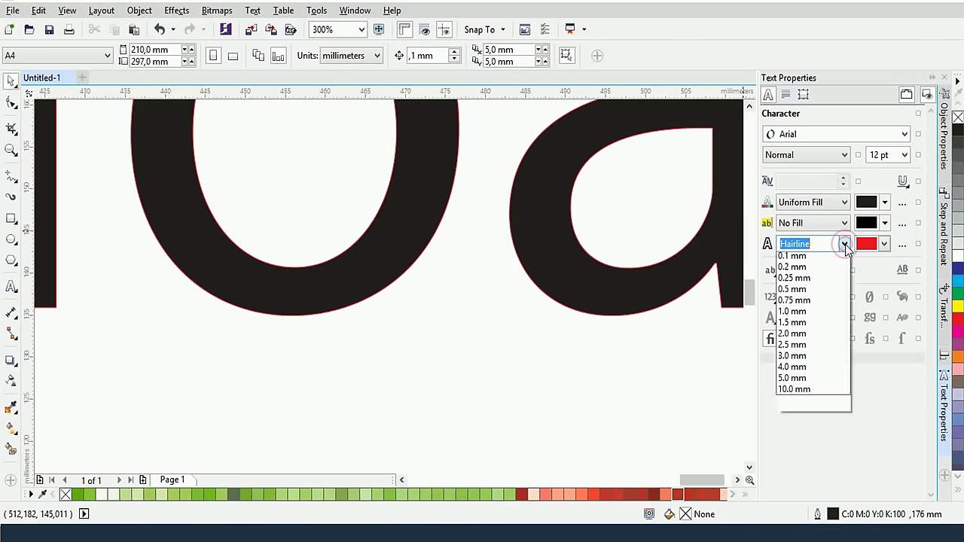
{"action": "left_click", "coordinate": [844, 245]}
{"action": "left_click", "coordinate": [843, 245]}
{"action": "left_click", "coordinate": [811, 281]}
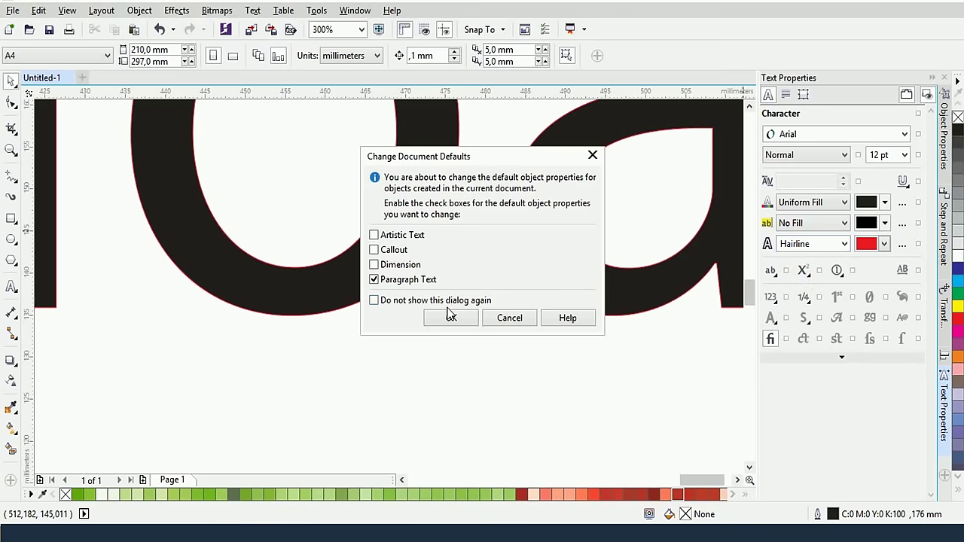
Accept the document defaults and give the text a 2.0 mm outline
{"action": "left_click", "coordinate": [451, 317]}
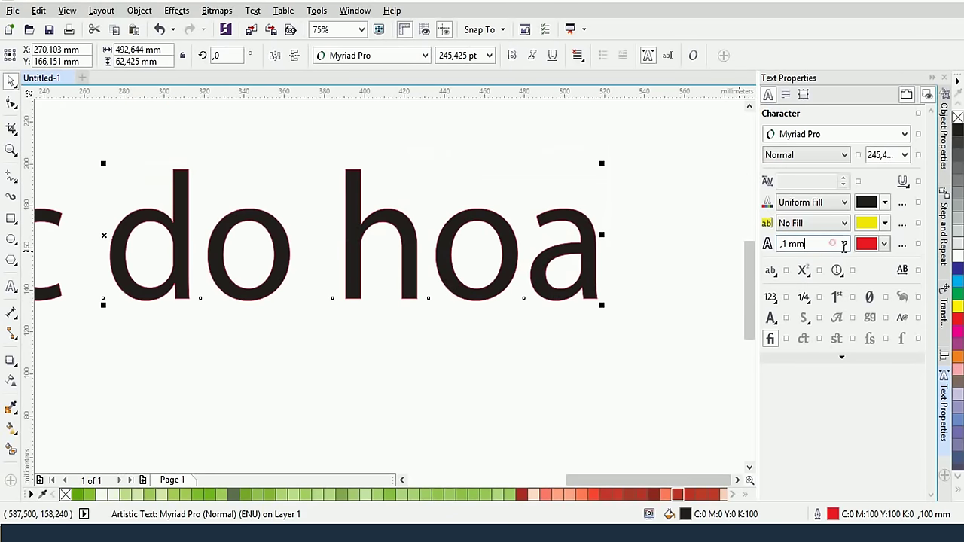
{"action": "left_click", "coordinate": [844, 244]}
{"action": "left_click", "coordinate": [806, 370]}
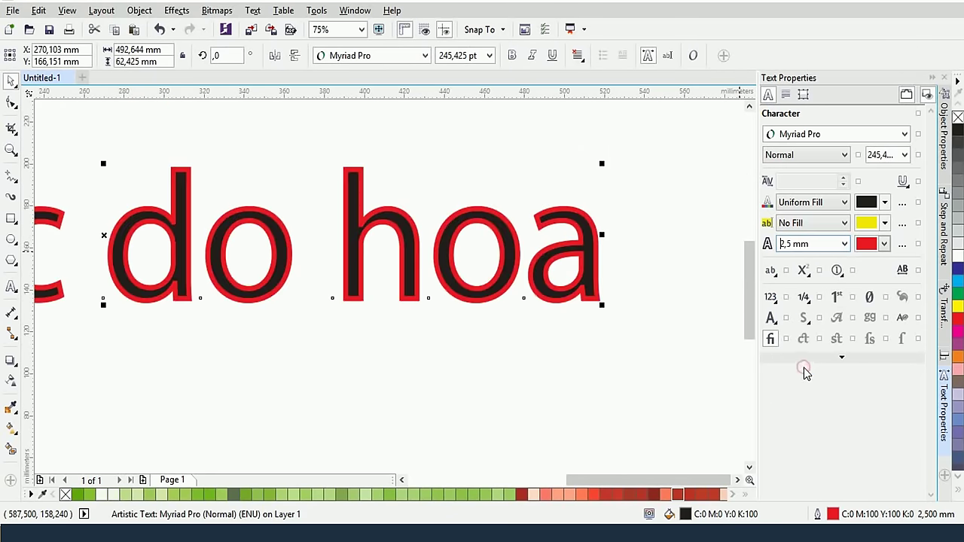
{"action": "left_click", "coordinate": [842, 246]}
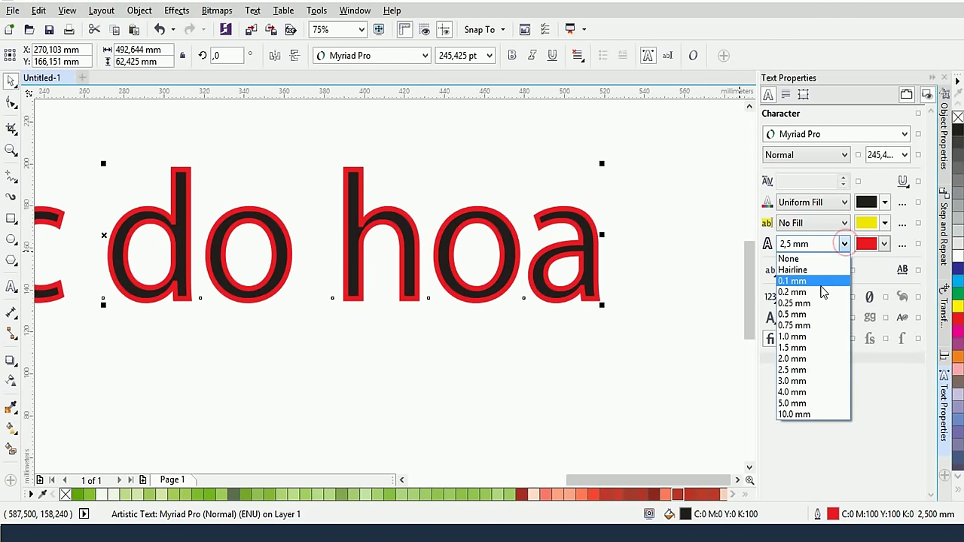
{"action": "left_click", "coordinate": [800, 361]}
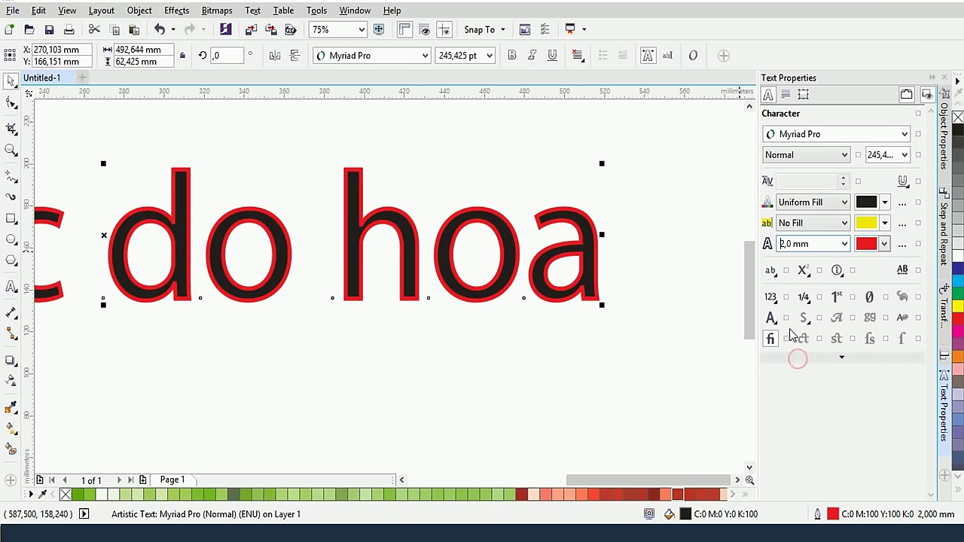
Set the text's capitalization to All Caps, then Small Caps (auto)
{"action": "left_click", "coordinate": [773, 272]}
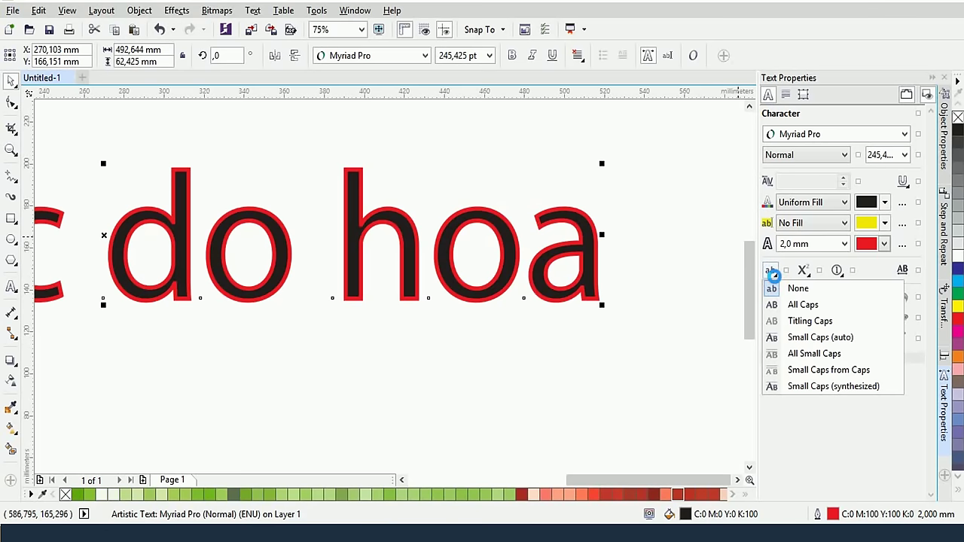
{"action": "left_click", "coordinate": [800, 305]}
{"action": "scroll", "coordinate": [689, 295], "scroll_direction": "down", "scroll_amount": 4}
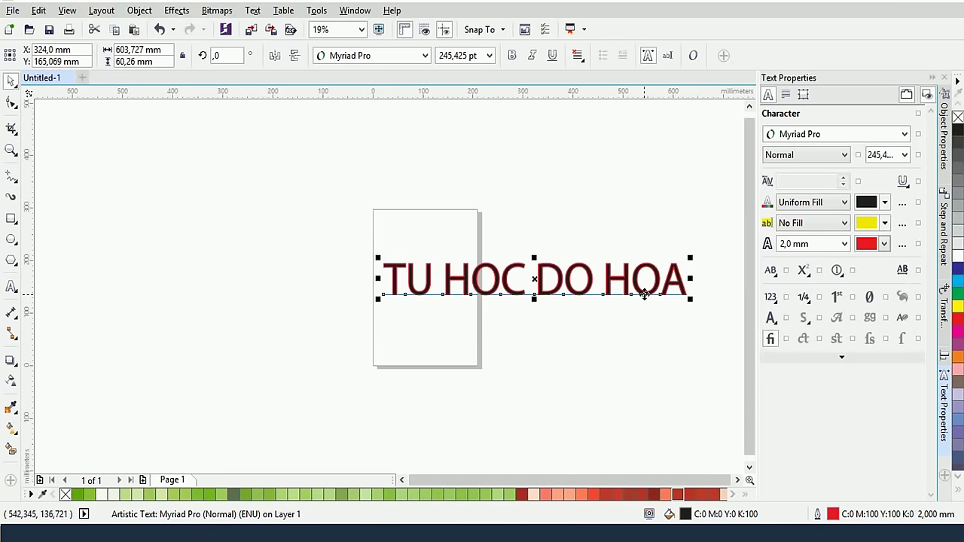
{"action": "left_click", "coordinate": [771, 271]}
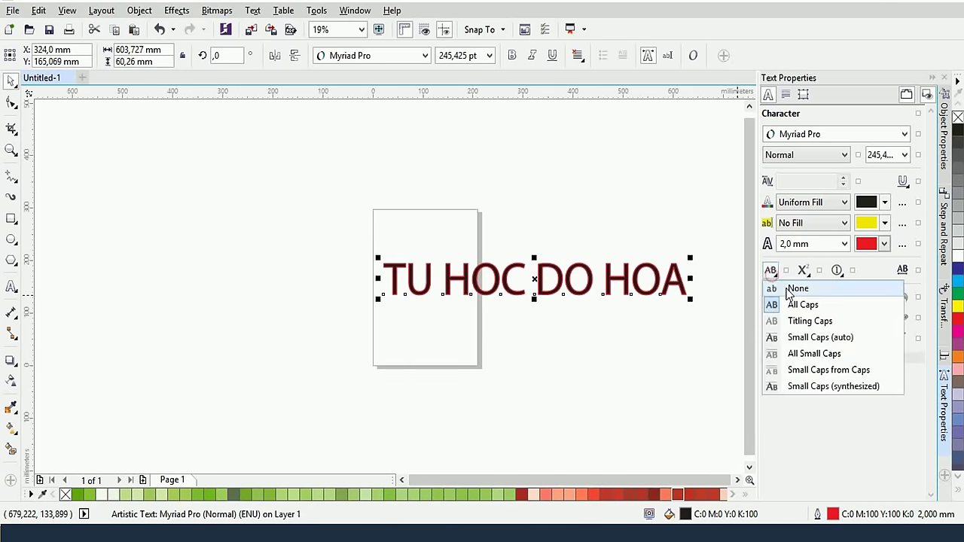
{"action": "left_click", "coordinate": [820, 337]}
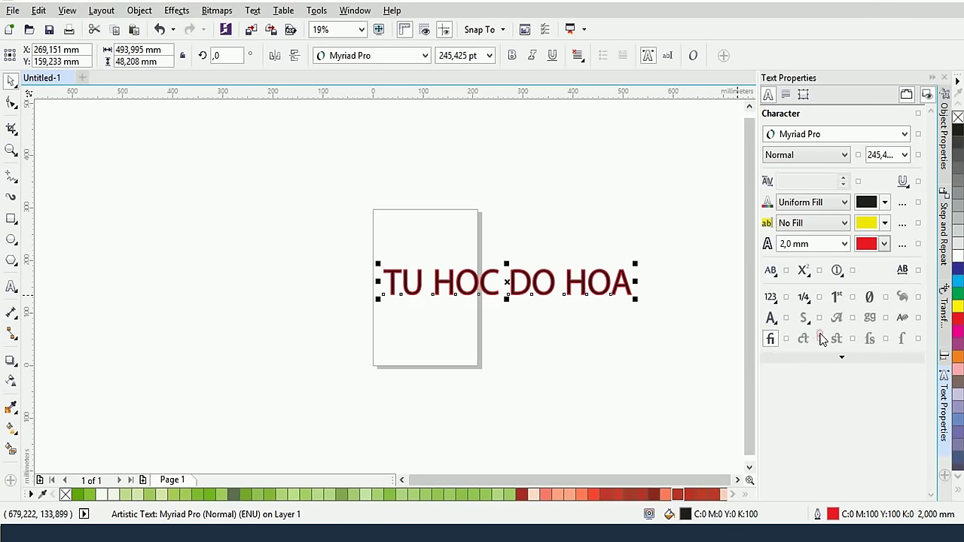
{"action": "left_click", "coordinate": [770, 271]}
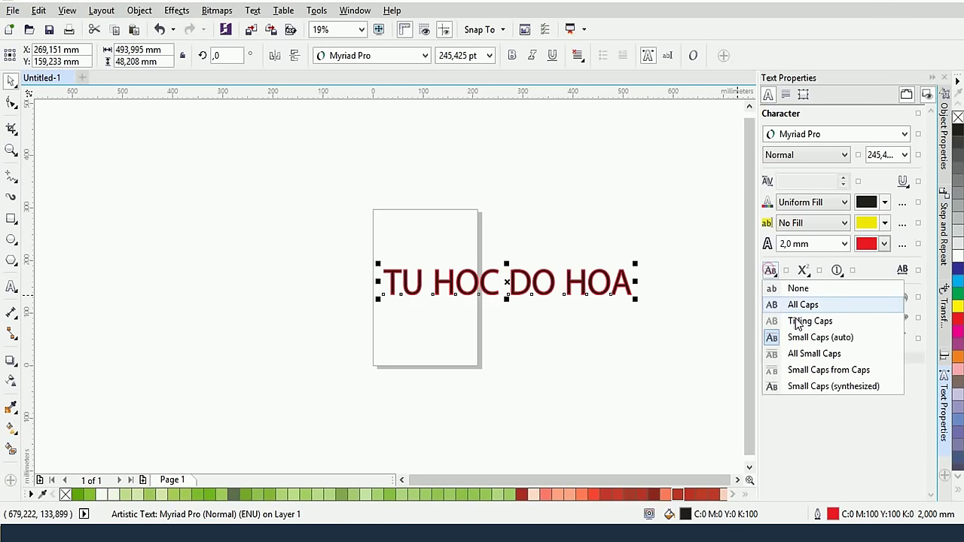
Switch the text to All Small Caps and browse the stylistic alternates and fraction options
{"action": "left_click", "coordinate": [814, 354]}
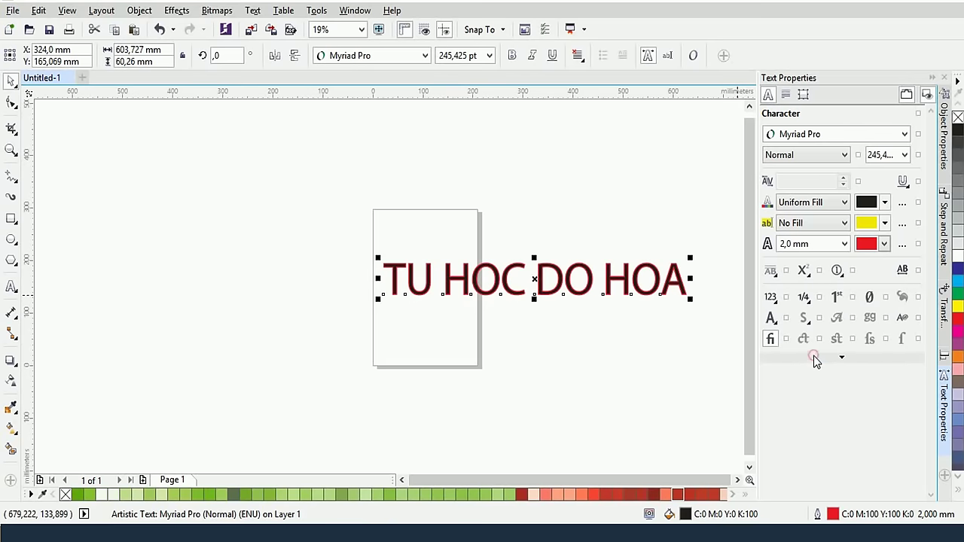
{"action": "left_click", "coordinate": [786, 316]}
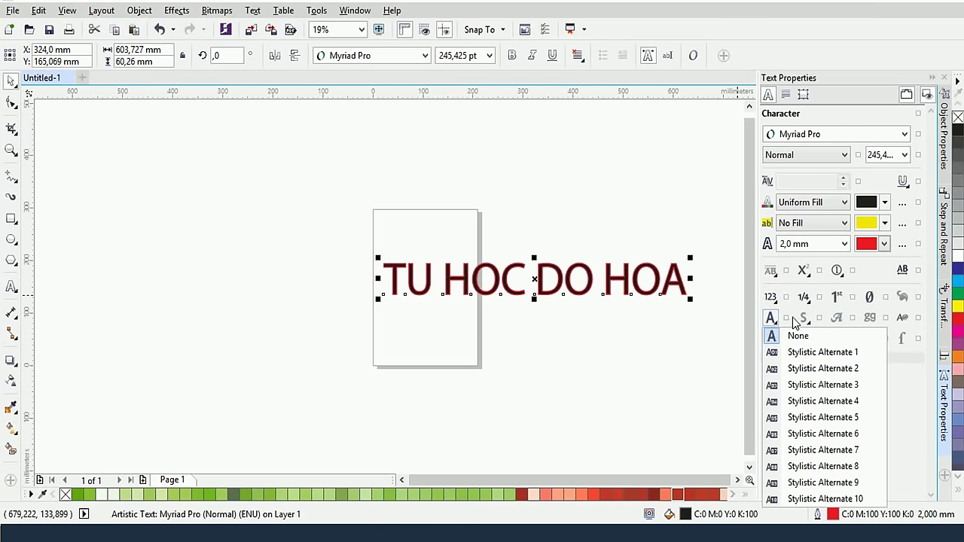
{"action": "left_click", "coordinate": [789, 320]}
{"action": "left_click", "coordinate": [789, 320]}
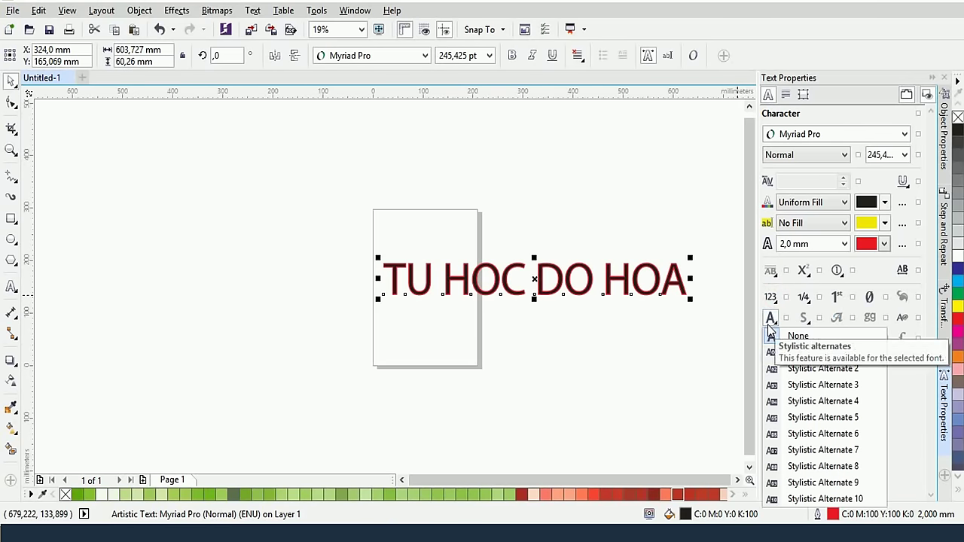
{"action": "left_click", "coordinate": [806, 296]}
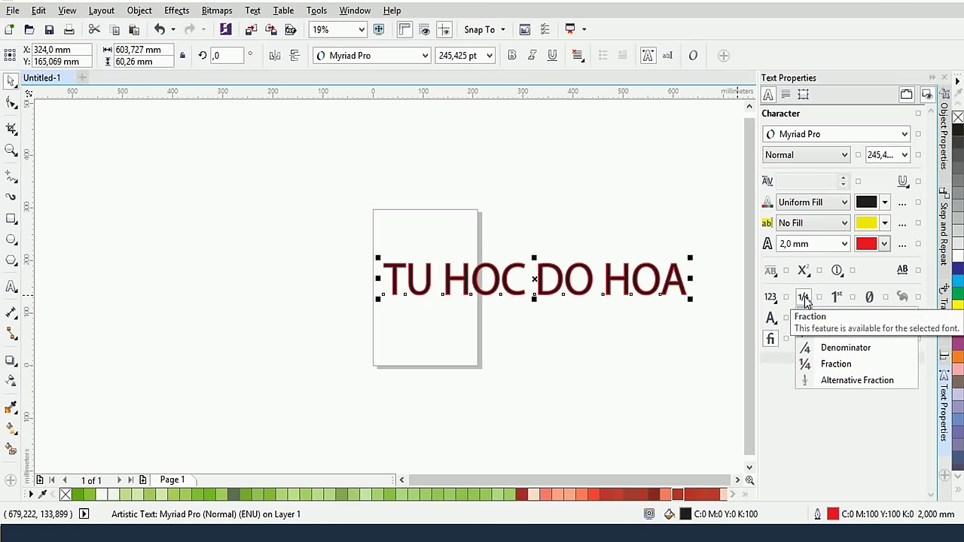
{"action": "left_click", "coordinate": [804, 298]}
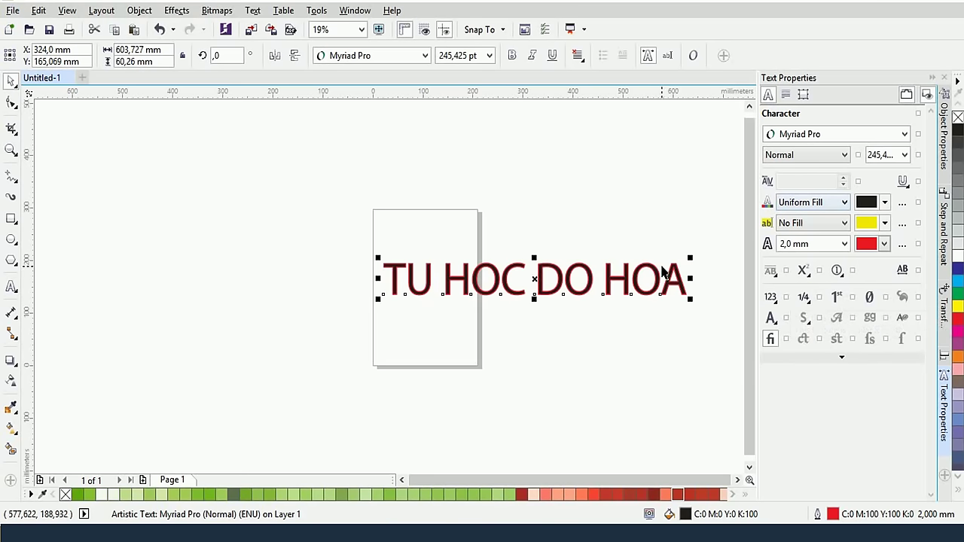
Append '1/2' to the text and render it as a fraction glyph
{"action": "left_click", "coordinate": [11, 287]}
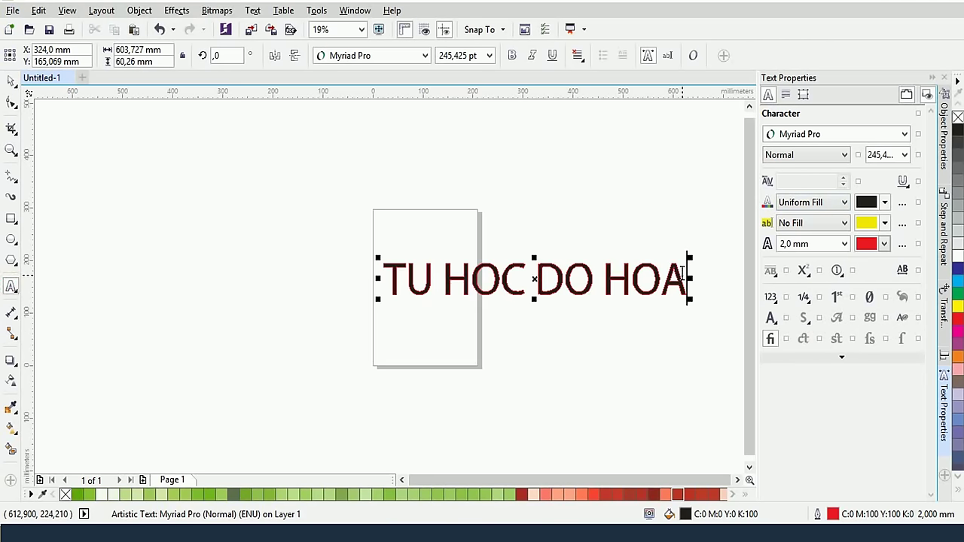
{"action": "type", "text": "1/2"}
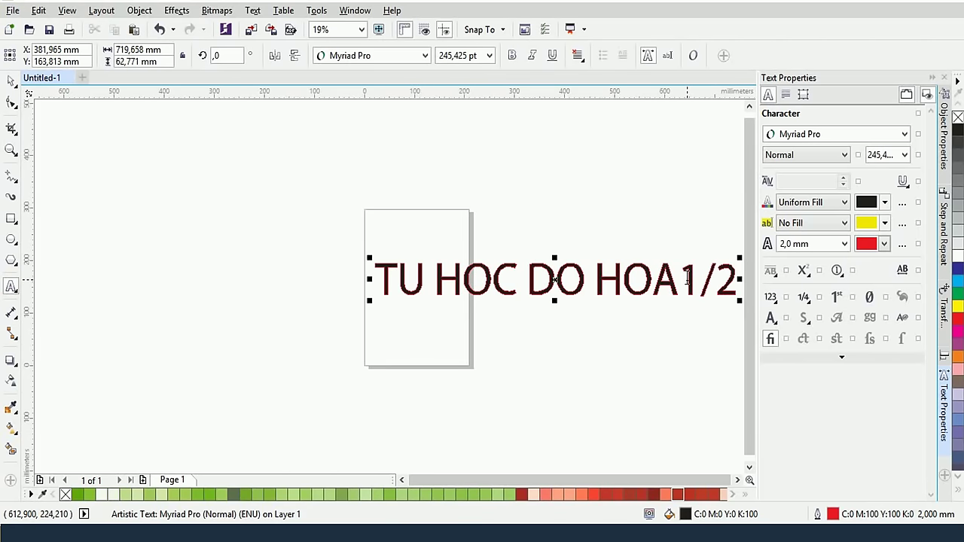
{"action": "left_click_drag", "start_coordinate": [685, 279], "coordinate": [741, 280]}
{"action": "left_click", "coordinate": [806, 297]}
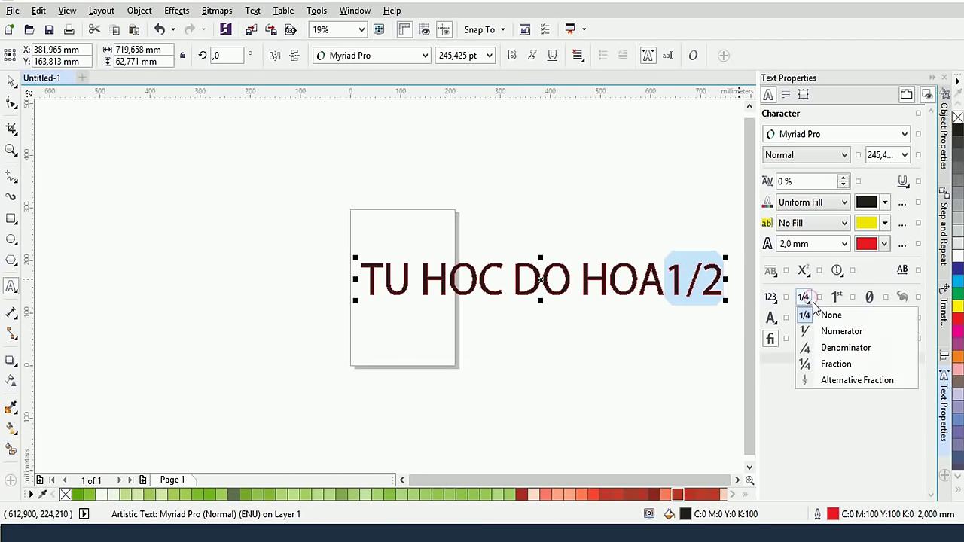
{"action": "left_click", "coordinate": [835, 364]}
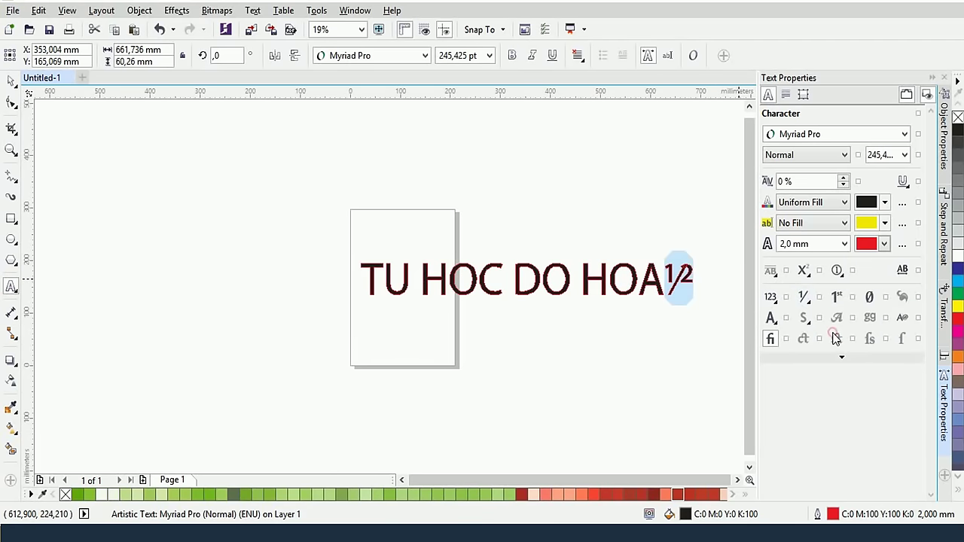
Try the Denominator style on ½, restore Fraction, and check the stylistic sets
{"action": "left_click", "coordinate": [809, 299]}
{"action": "left_click", "coordinate": [815, 347]}
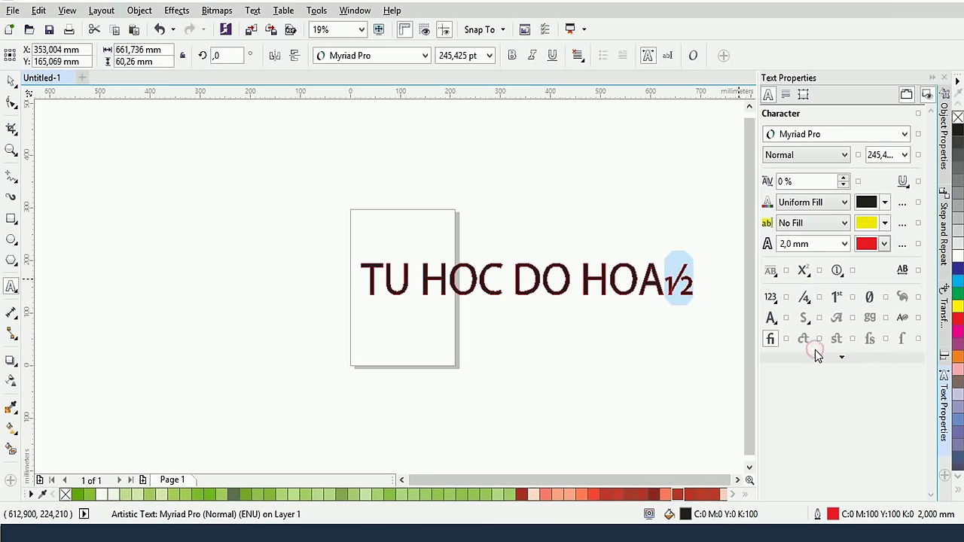
{"action": "left_click", "coordinate": [804, 297]}
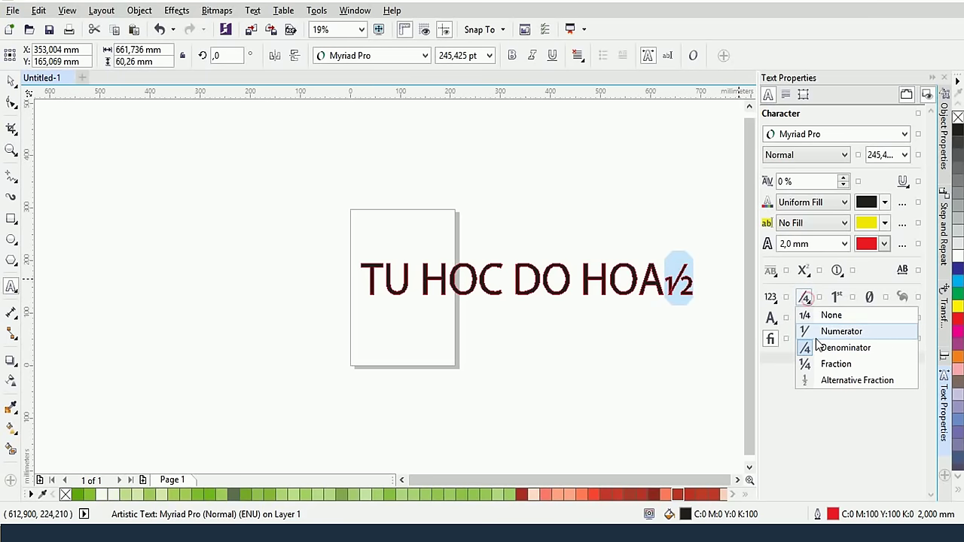
{"action": "left_click", "coordinate": [825, 364]}
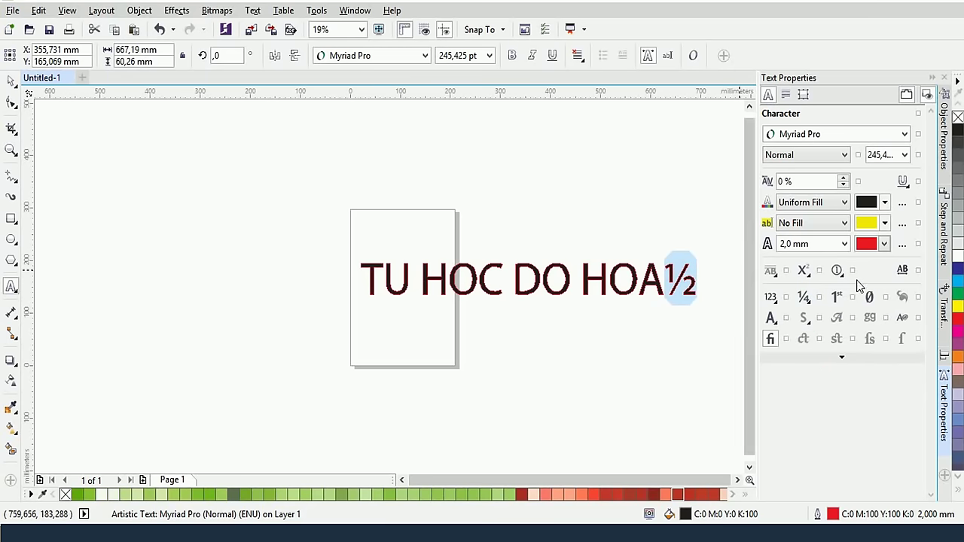
{"action": "left_click", "coordinate": [802, 322]}
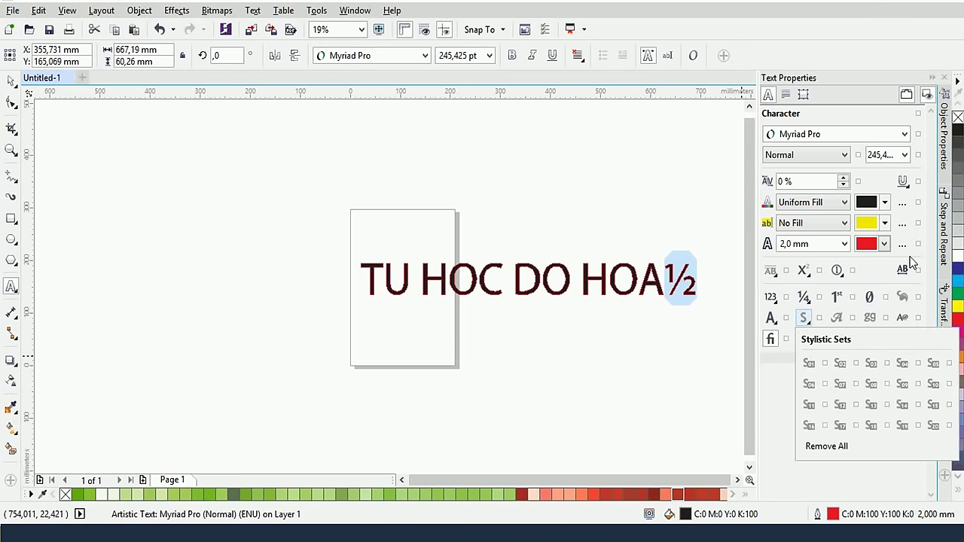
{"action": "left_click", "coordinate": [878, 276]}
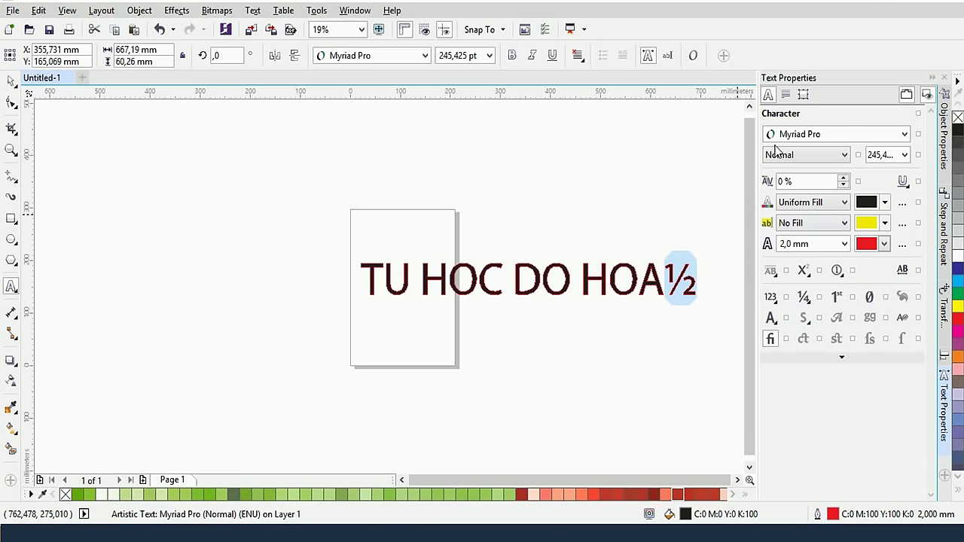
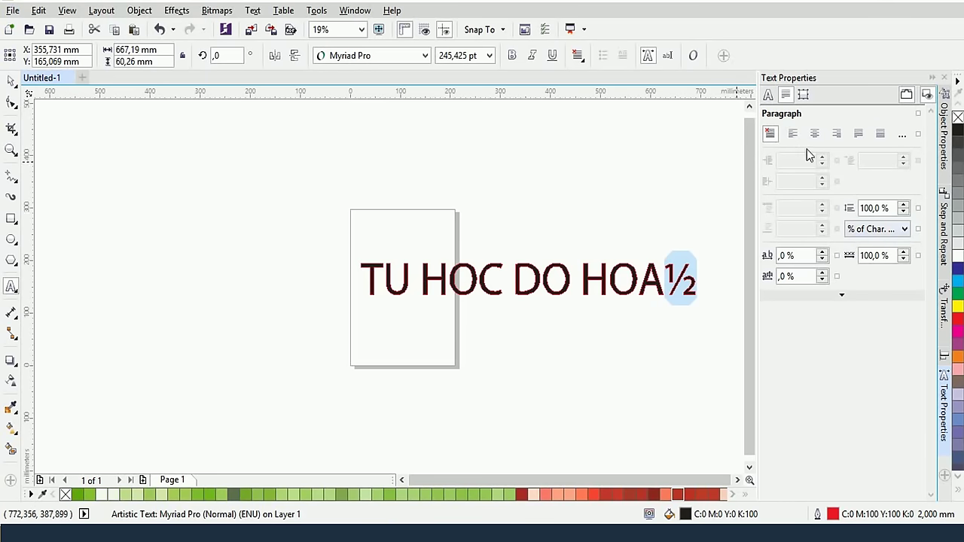
Left-align all of the TU HOC DO HOA½ text, then switch to the Google Dịch search results
{"action": "left_click", "coordinate": [660, 289]}
{"action": "key", "text": "ctrl+a"}
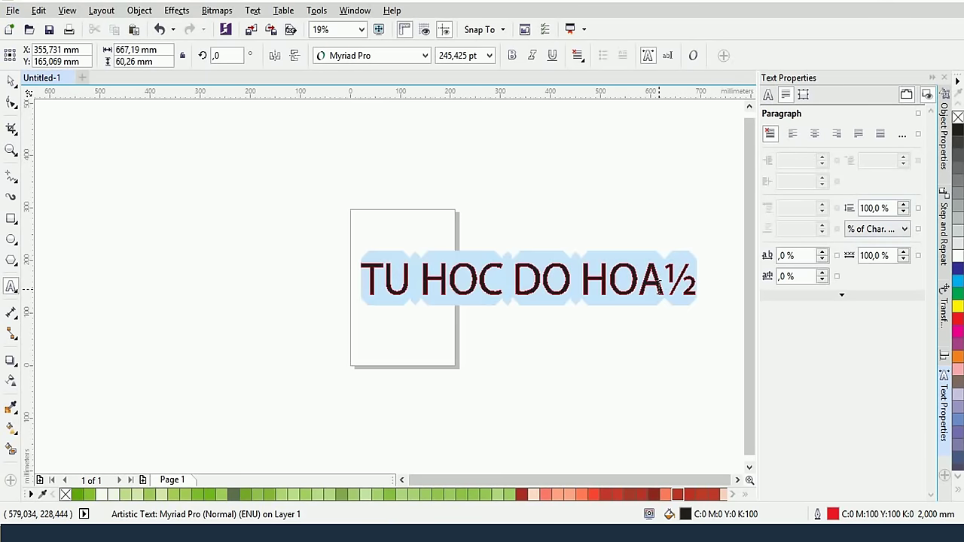
{"action": "left_click", "coordinate": [791, 135]}
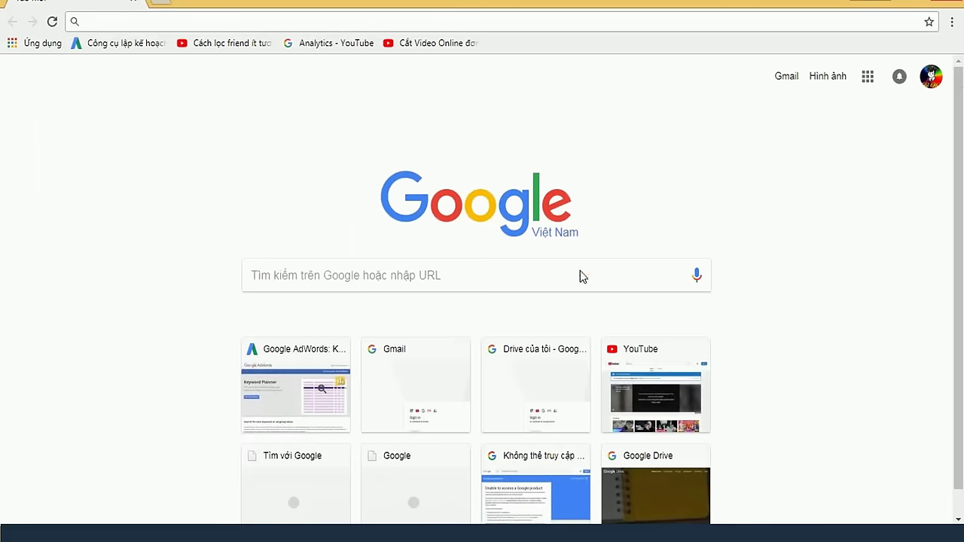
{"action": "left_click", "coordinate": [699, 277]}
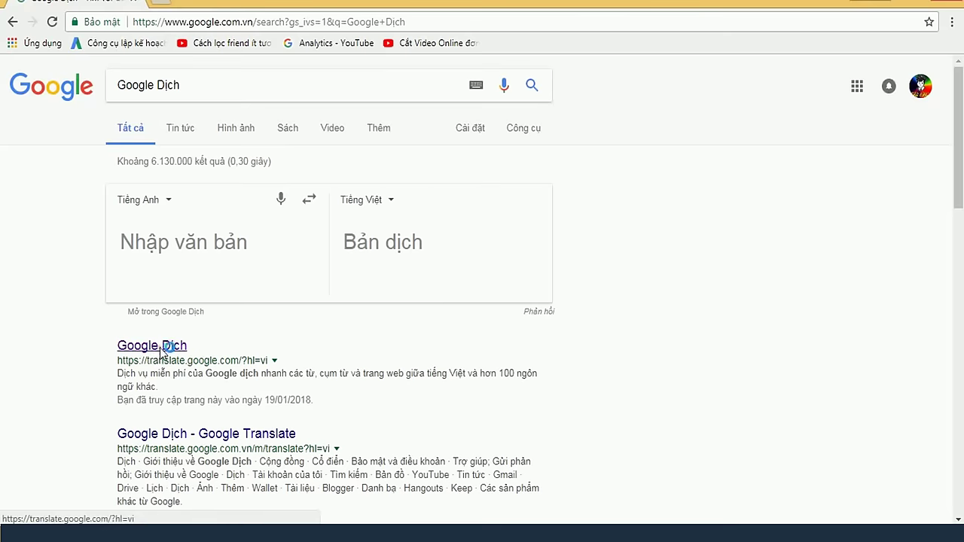
Open Google Translate and dictate the Vietnamese toothed-belt passage by voice
{"action": "left_click", "coordinate": [158, 346]}
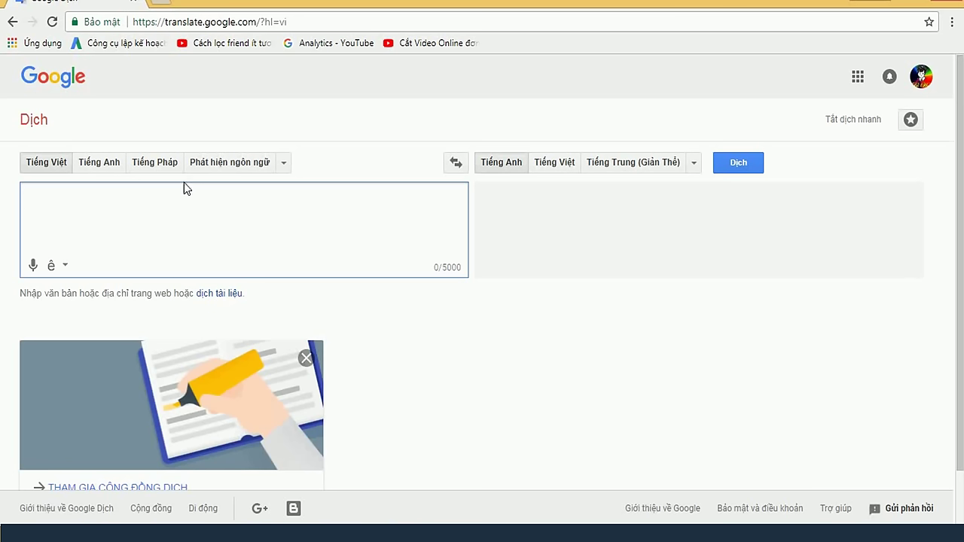
{"action": "left_click", "coordinate": [34, 265]}
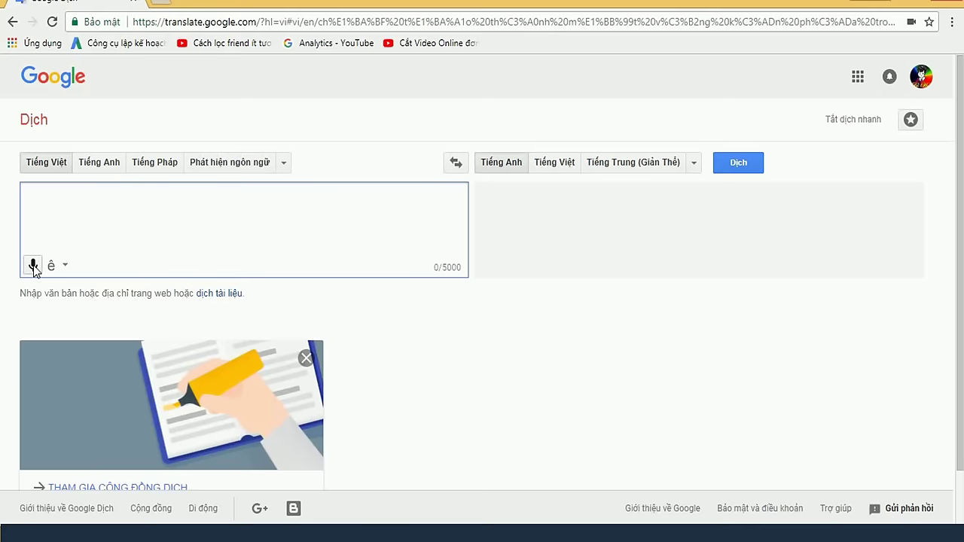
{"action": "left_click", "coordinate": [33, 265]}
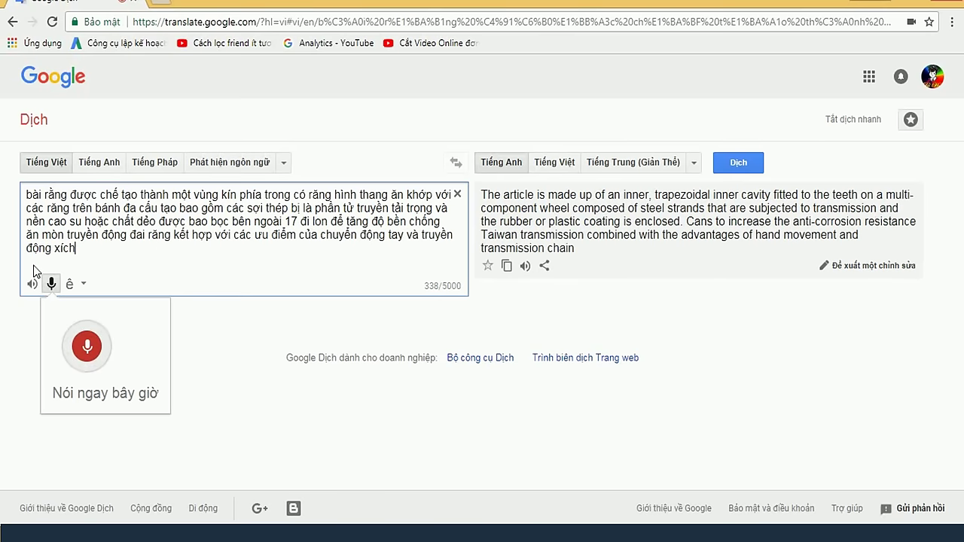
Cut the dictated passage from the source box to the clipboard and close the voice popup
{"action": "left_click_drag", "start_coordinate": [103, 258], "coordinate": [15, 194]}
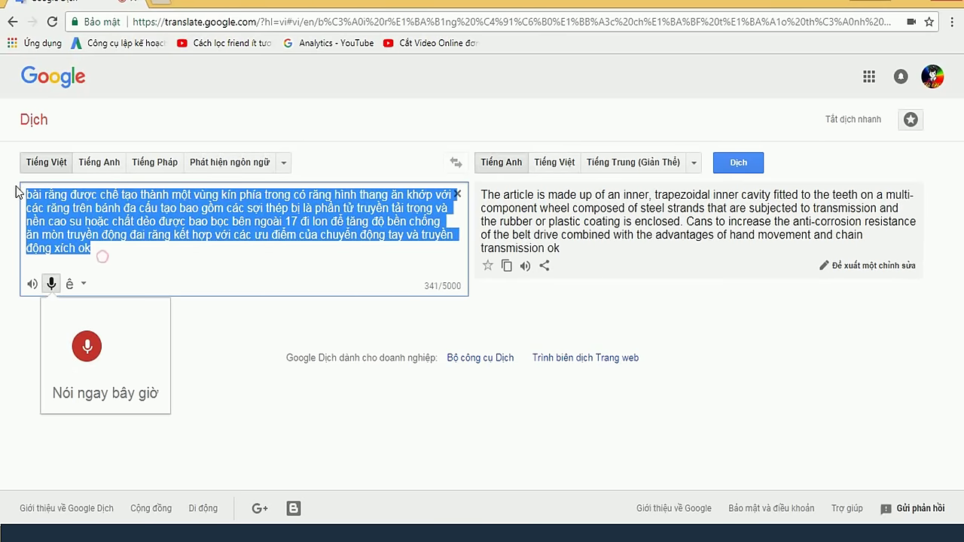
{"action": "key", "text": "ctrl+x"}
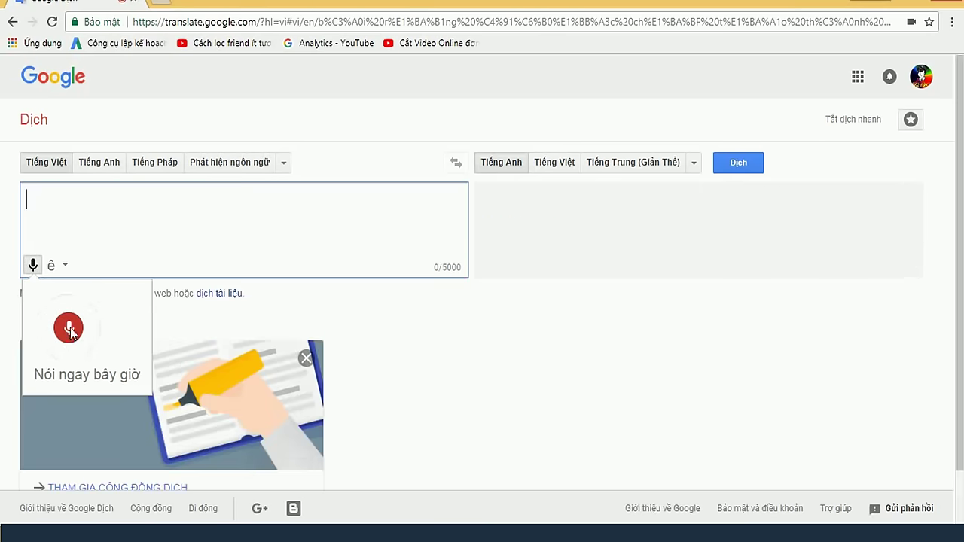
{"action": "left_click", "coordinate": [69, 331]}
{"action": "key", "text": "ctrl+z"}
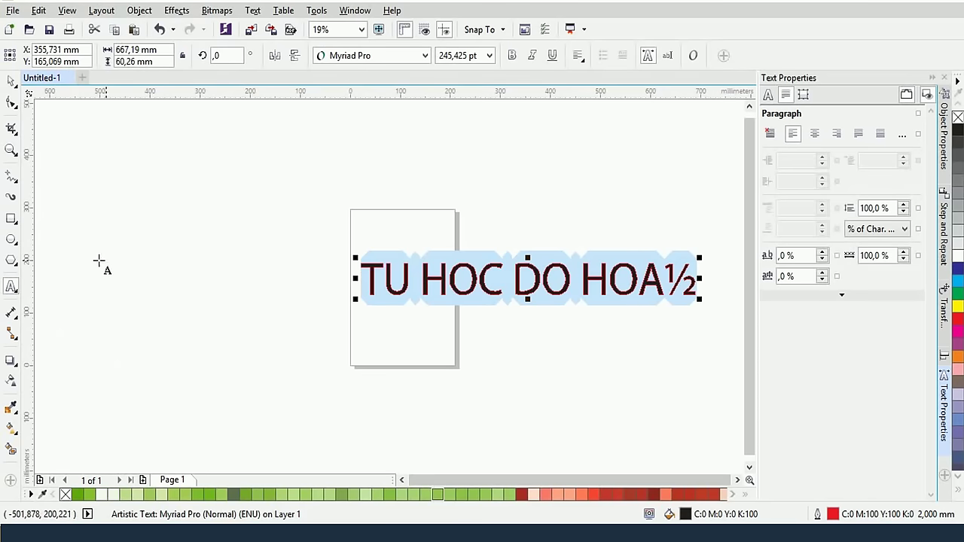
Replace the TU HOC DO HOA½ text with the pasted Vietnamese passage
{"action": "left_click", "coordinate": [385, 276]}
{"action": "key", "text": "ctrl+a"}
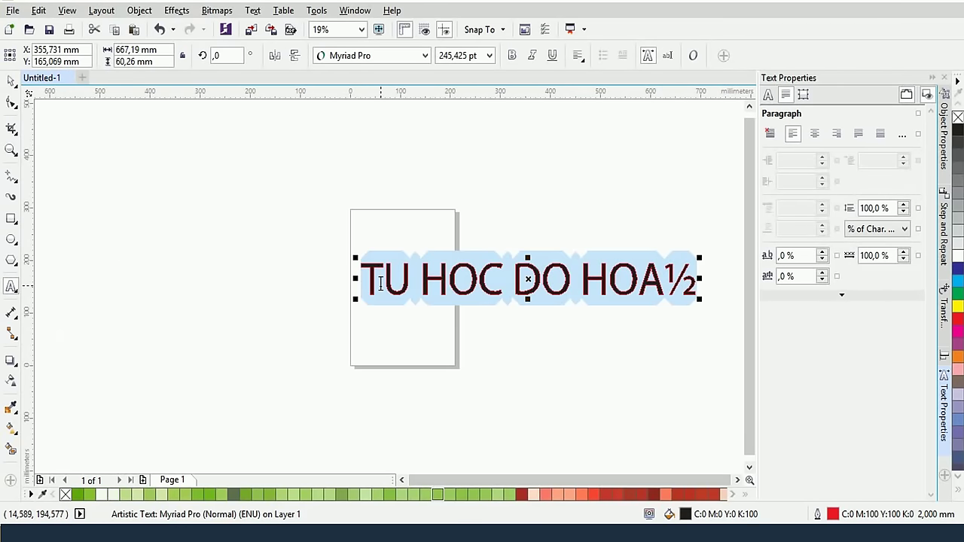
{"action": "left_click", "coordinate": [380, 286]}
{"action": "key", "text": "ctrl+v"}
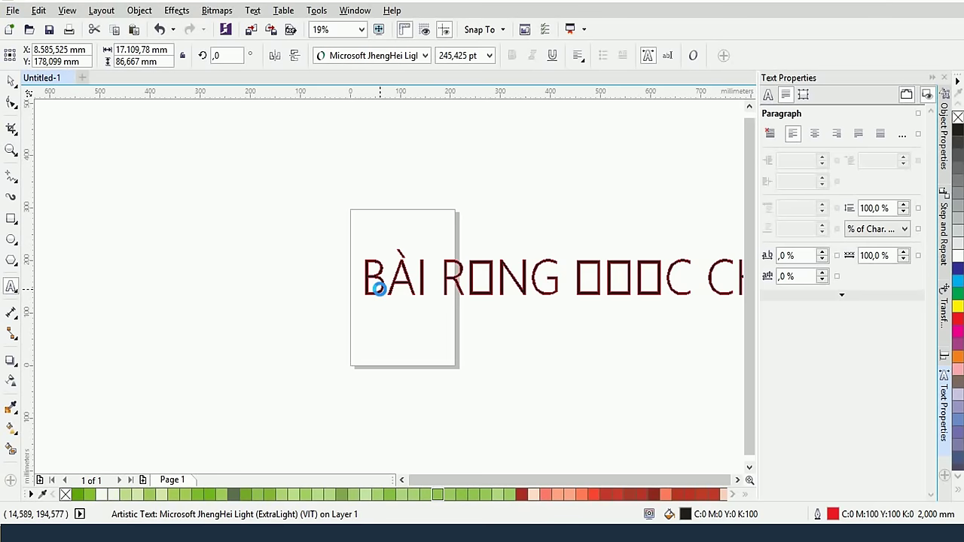
Set the pasted passage to Arial at 48 pt
{"action": "key", "text": "ctrl+a"}
{"action": "left_click", "coordinate": [767, 94]}
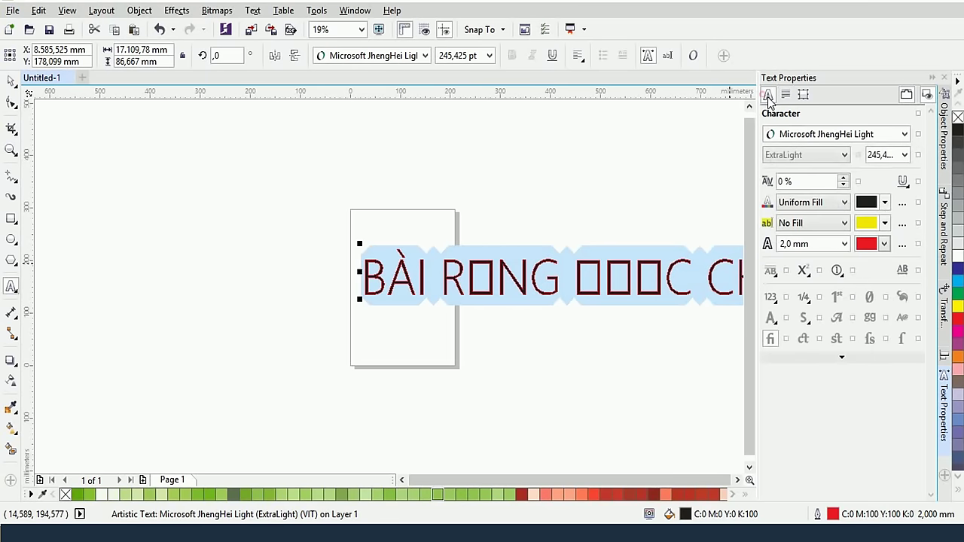
{"action": "left_click", "coordinate": [790, 135]}
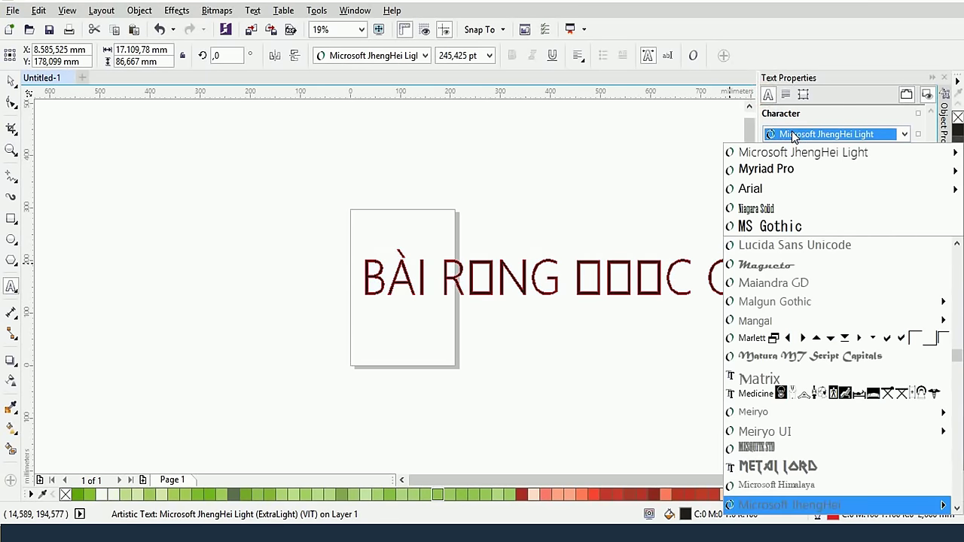
{"action": "left_click", "coordinate": [750, 188]}
{"action": "left_click", "coordinate": [491, 59]}
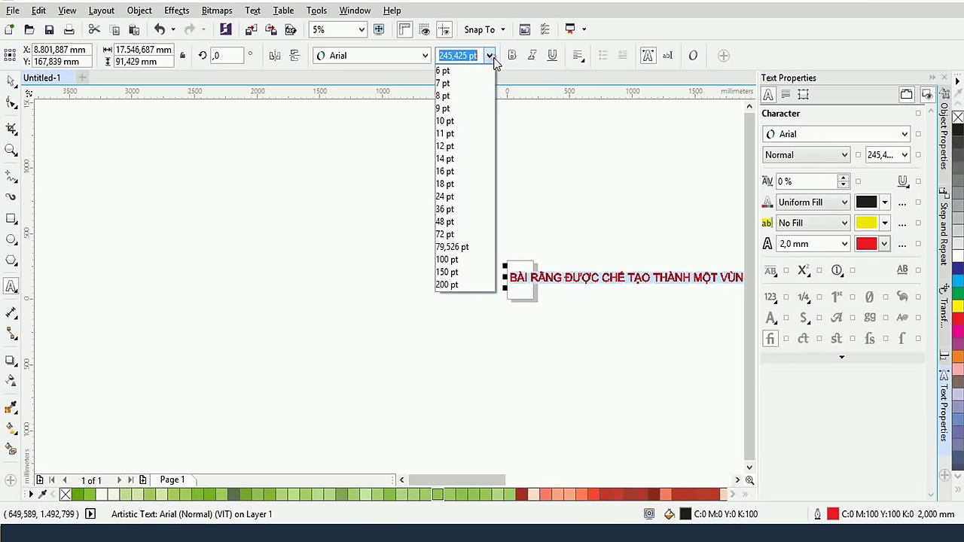
{"action": "type", "text": "48"}
{"action": "key", "text": "Return"}
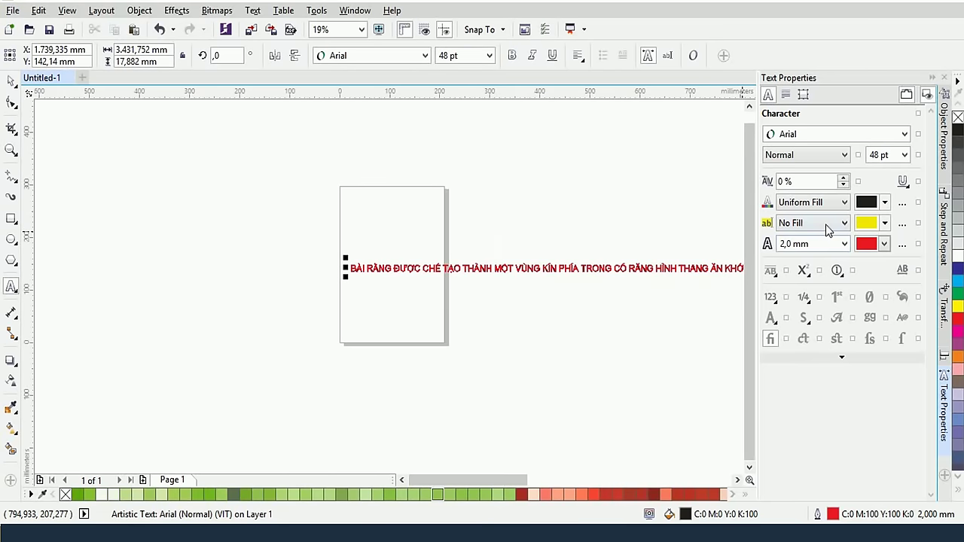
Break the passage into seven lines after PHÍA, RANG, BI LA, CHAT, ĐO and VOI
{"action": "left_click", "coordinate": [580, 267]}
{"action": "key", "text": "Return"}
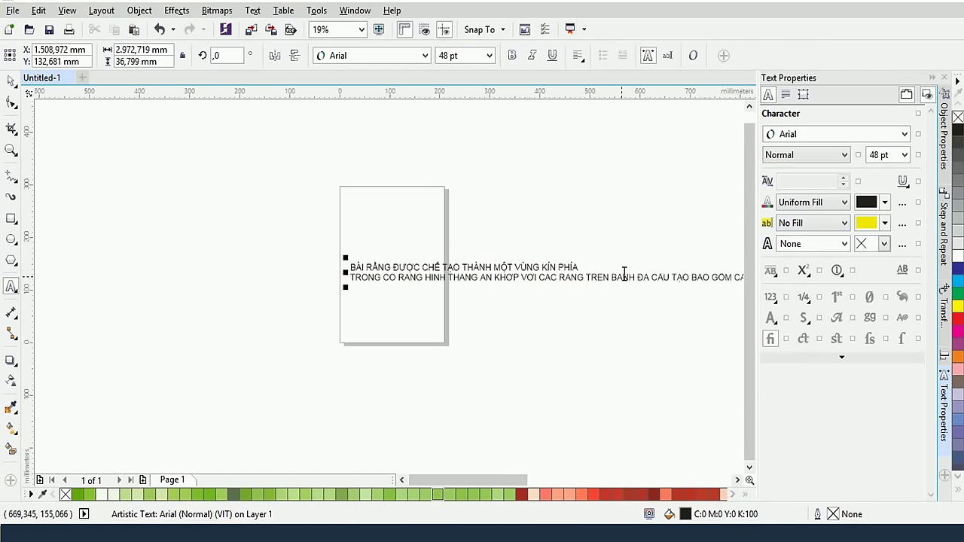
{"action": "left_click", "coordinate": [589, 277]}
{"action": "key", "text": "Return"}
{"action": "left_click", "coordinate": [583, 287]}
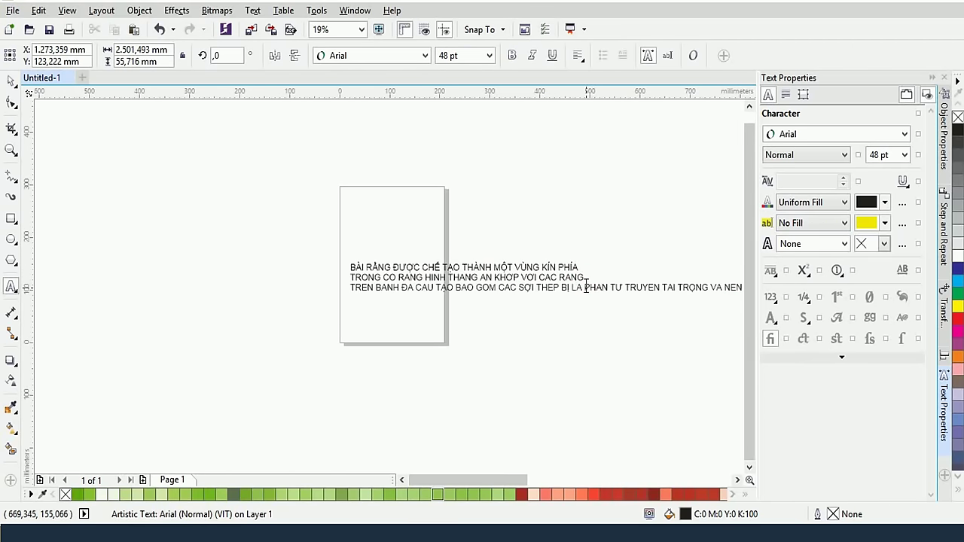
{"action": "key", "text": "Return"}
{"action": "left_click", "coordinate": [594, 297]}
{"action": "key", "text": "Return"}
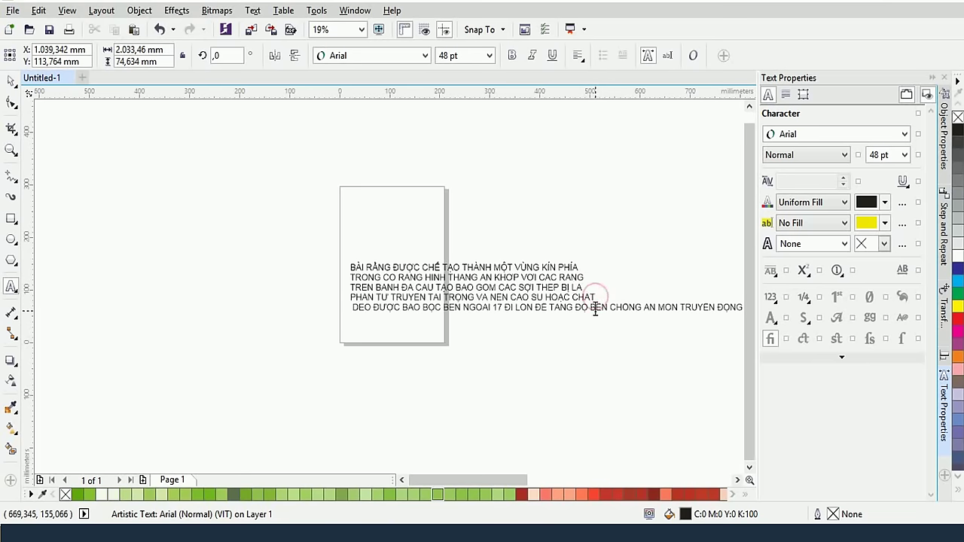
{"action": "left_click", "coordinate": [593, 308]}
{"action": "key", "text": "Return"}
{"action": "left_click", "coordinate": [601, 317]}
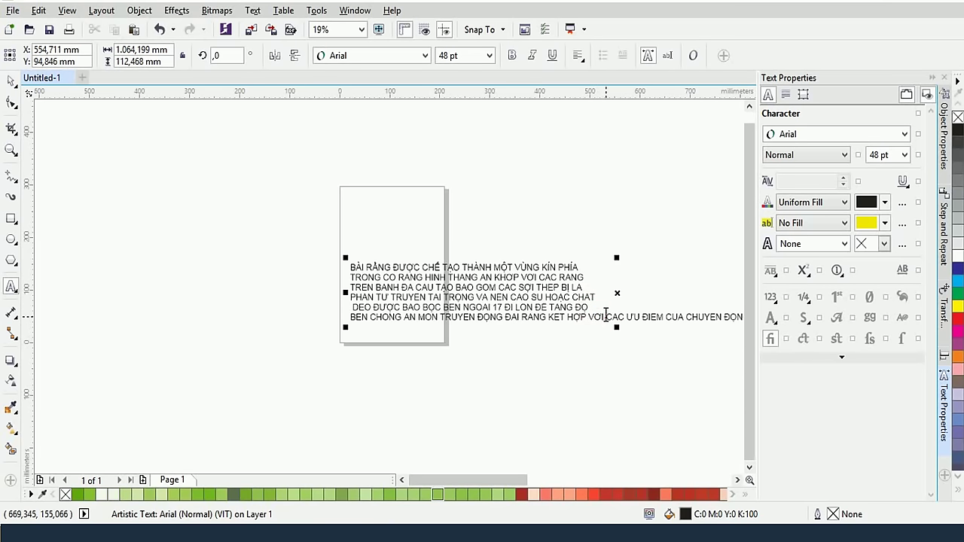
{"action": "key", "text": "Return"}
{"action": "key", "text": "ctrl+space"}
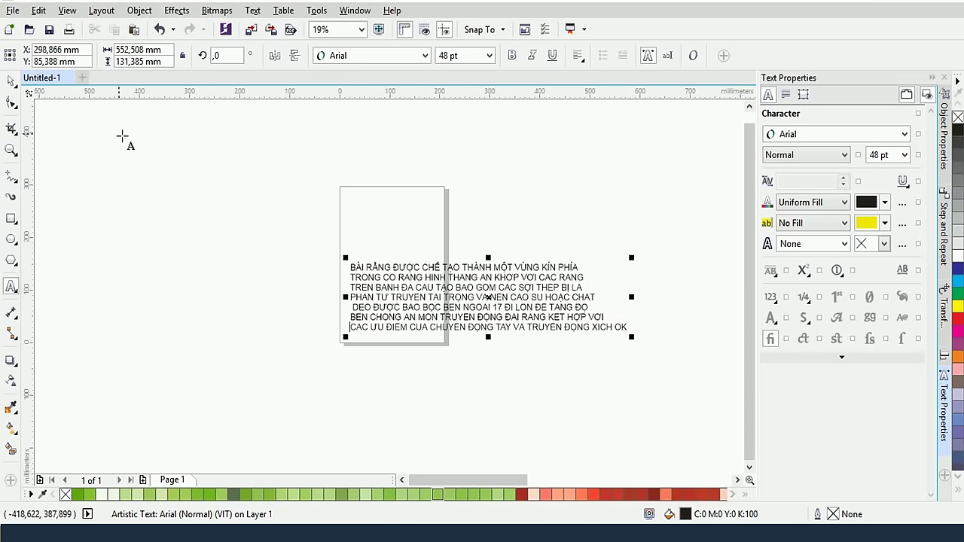
{"action": "left_click", "coordinate": [10, 97]}
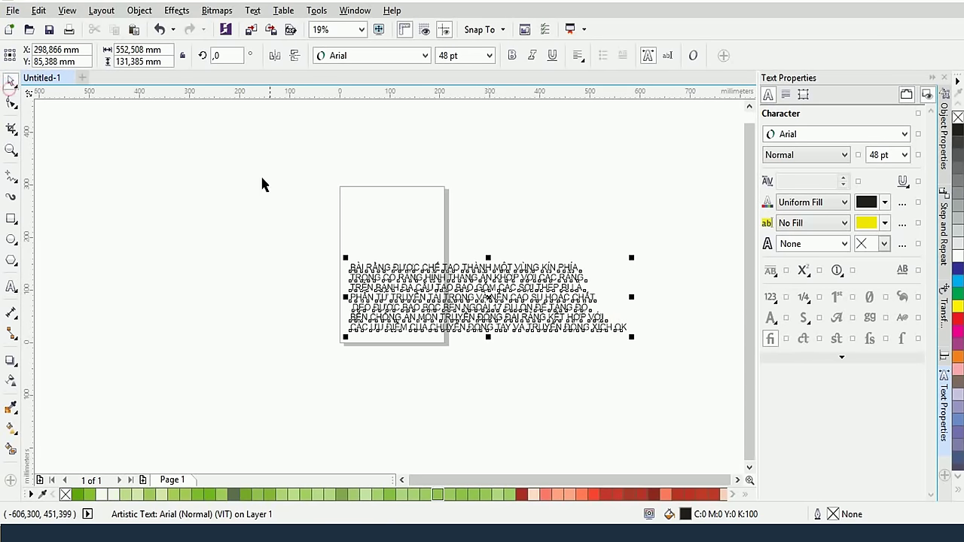
{"action": "left_click", "coordinate": [786, 94]}
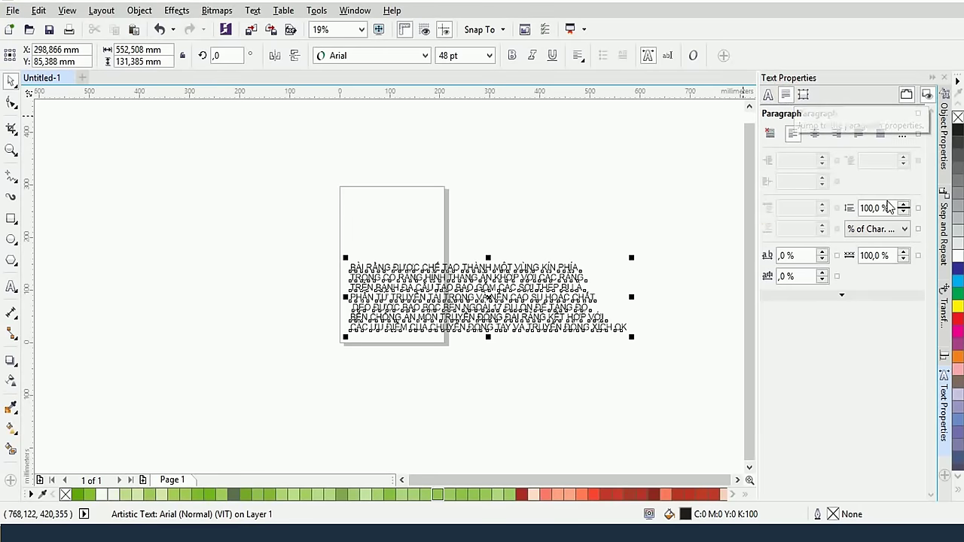
{"action": "left_click", "coordinate": [815, 135]}
{"action": "scroll", "coordinate": [486, 317], "scroll_direction": "up", "scroll_amount": 2}
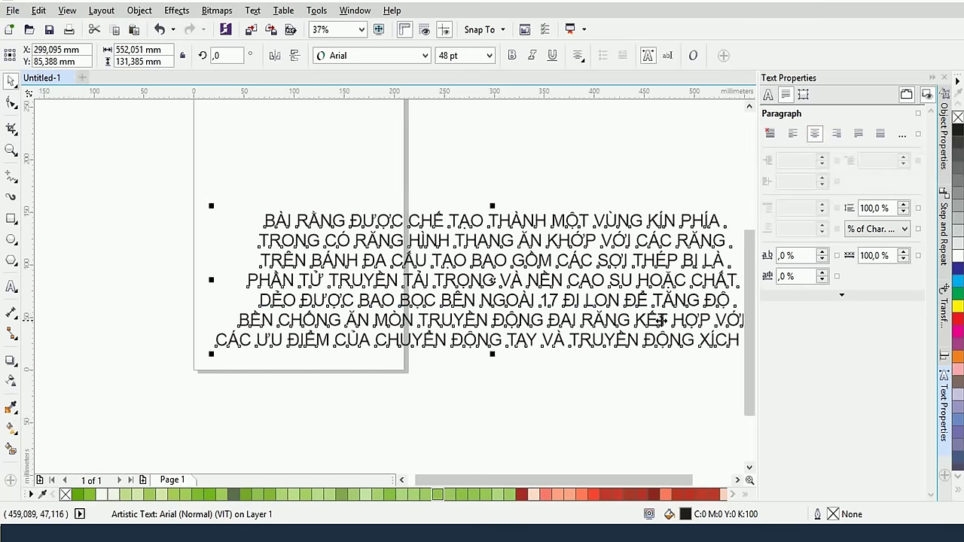
{"action": "left_click_drag", "start_coordinate": [667, 390], "coordinate": [555, 362]}
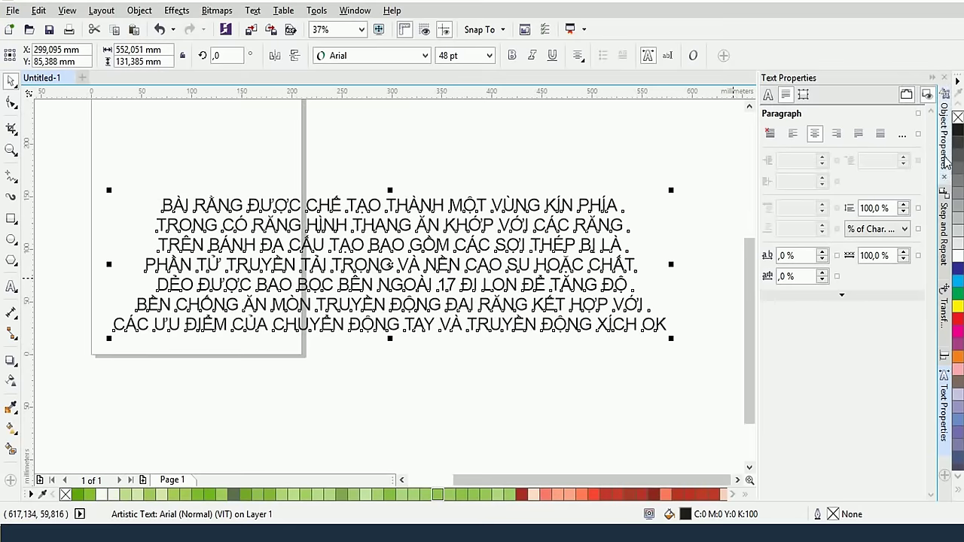
{"action": "left_click", "coordinate": [837, 134]}
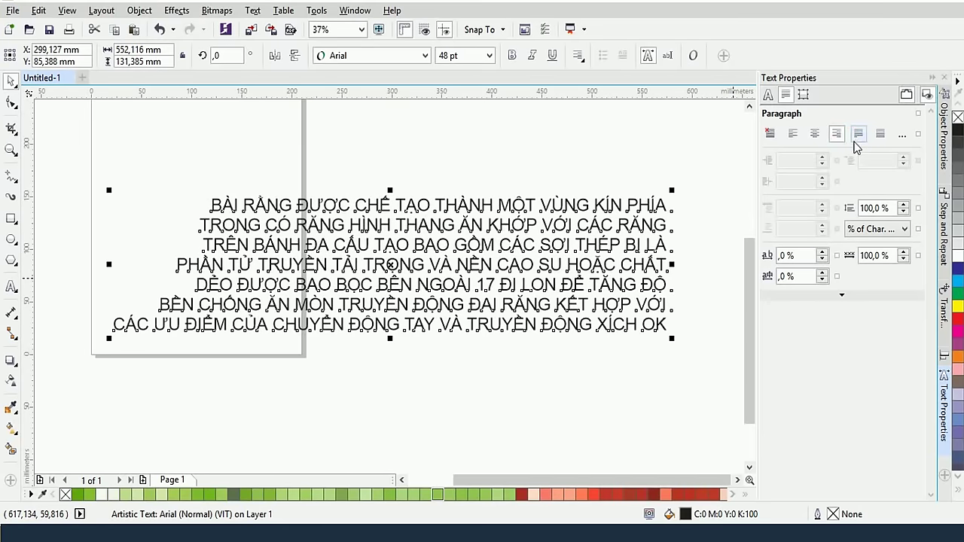
{"action": "left_click", "coordinate": [857, 135]}
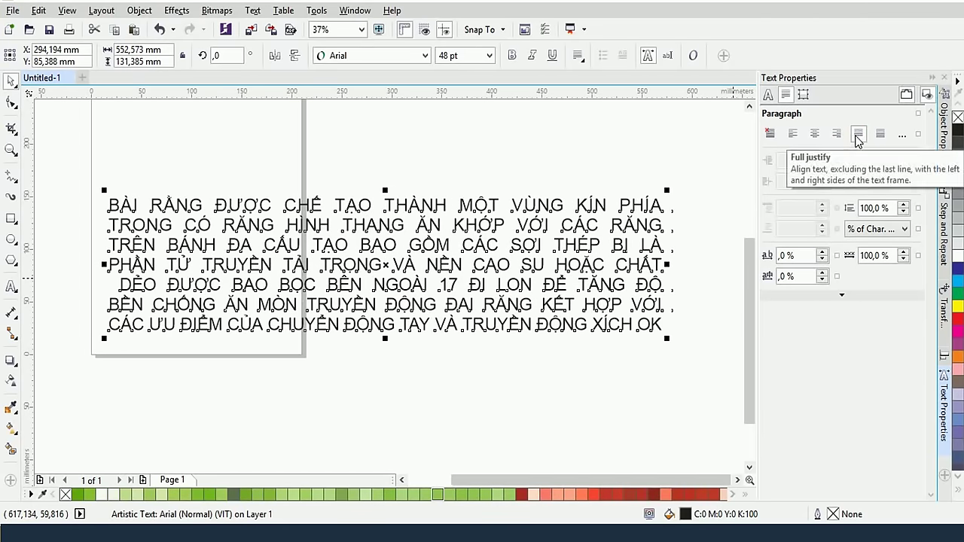
{"action": "left_click", "coordinate": [880, 135]}
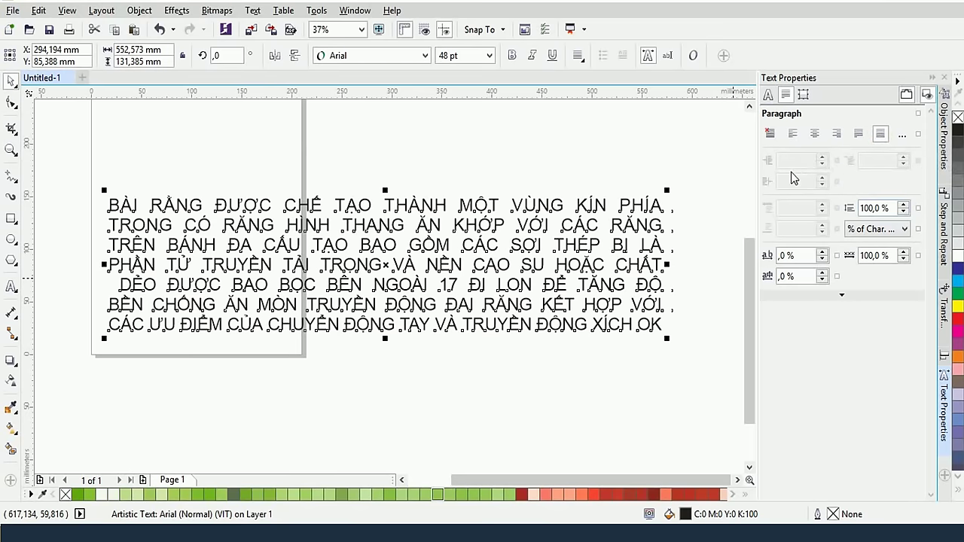
{"action": "left_click", "coordinate": [770, 136]}
{"action": "scroll", "coordinate": [222, 243], "scroll_direction": "down", "scroll_amount": 2}
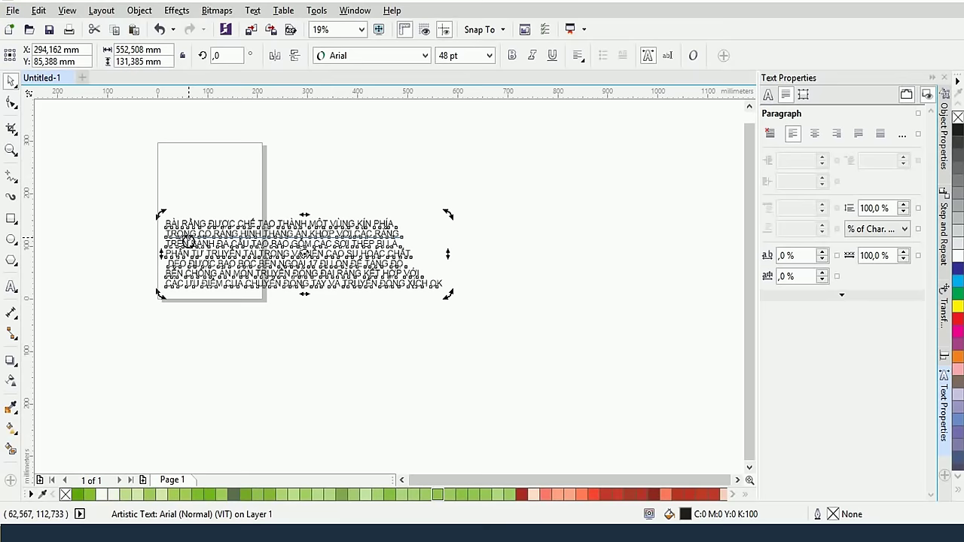
Delete the text object and pan the blank A4 page into view
{"action": "key", "text": "Delete"}
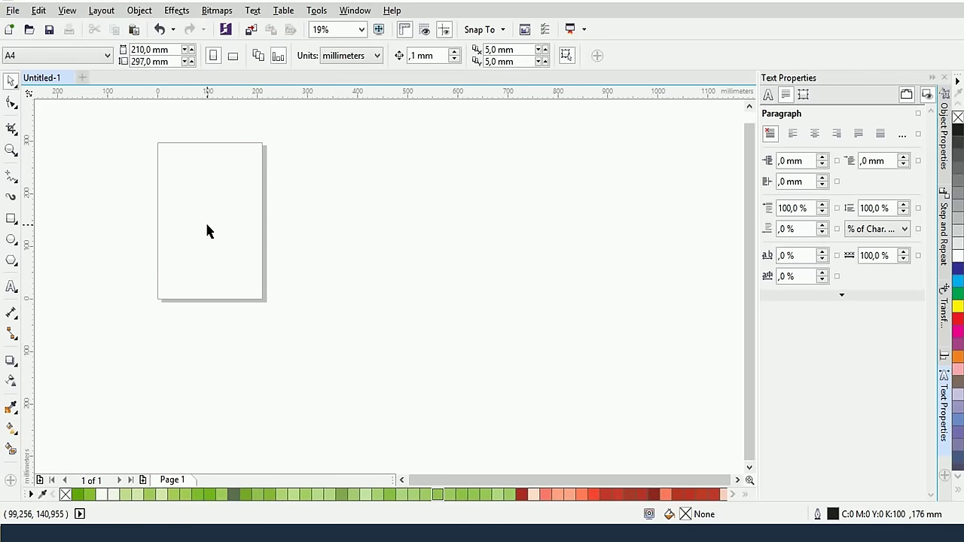
{"action": "scroll", "coordinate": [203, 214], "scroll_direction": "up", "scroll_amount": 2}
{"action": "left_click_drag", "start_coordinate": [190, 213], "coordinate": [324, 256]}
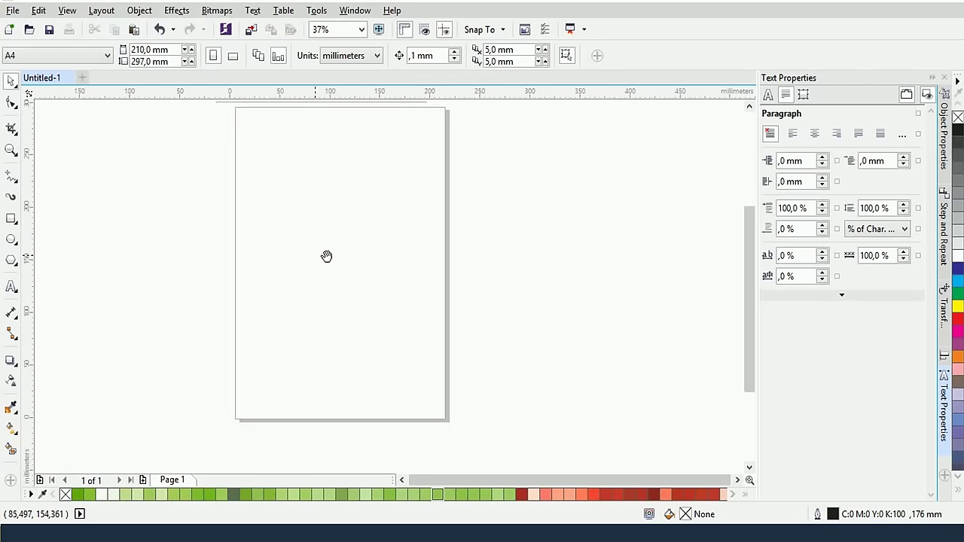
{"action": "left_click_drag", "start_coordinate": [261, 201], "coordinate": [309, 226]}
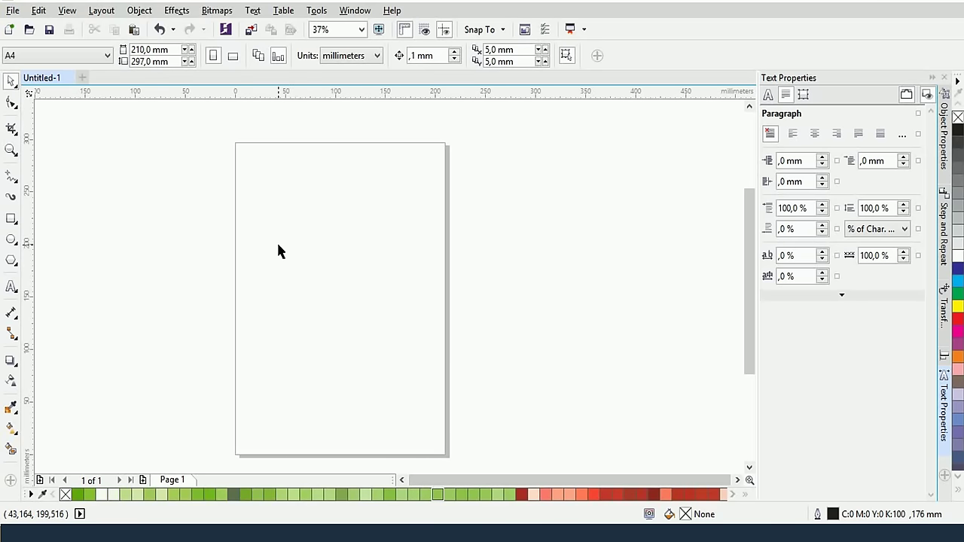
Draw a rectangle of about 153 × 160 mm across the upper page
{"action": "left_click", "coordinate": [10, 219]}
{"action": "left_click_drag", "start_coordinate": [258, 198], "coordinate": [411, 367]}
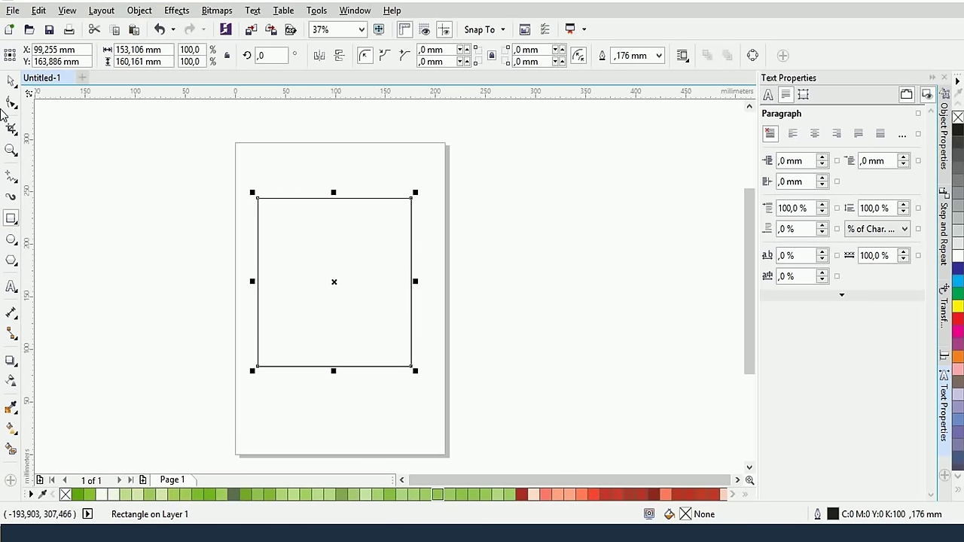
{"action": "left_click", "coordinate": [10, 288]}
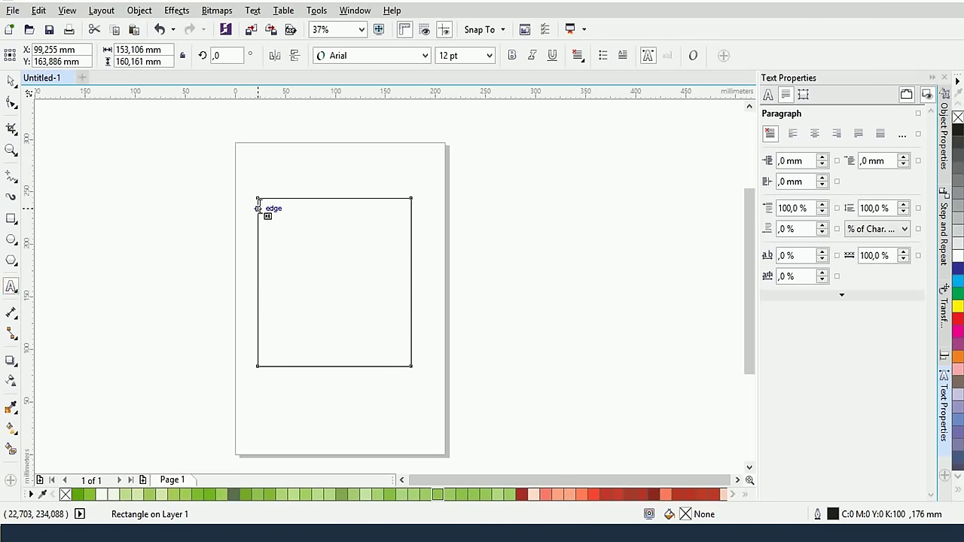
Turn the rectangle into a text frame and paste the Vietnamese paragraph into it
{"action": "left_click", "coordinate": [260, 207]}
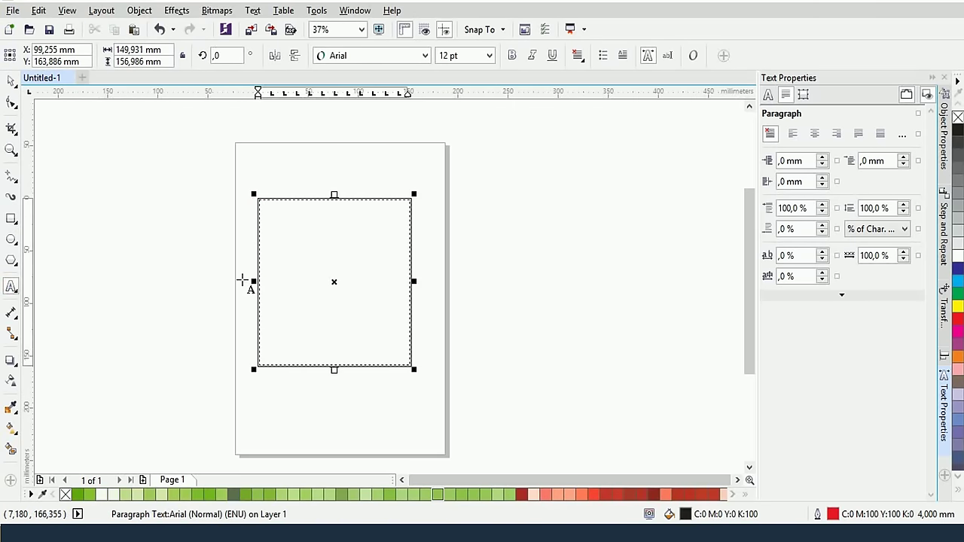
{"action": "key", "text": "Escape"}
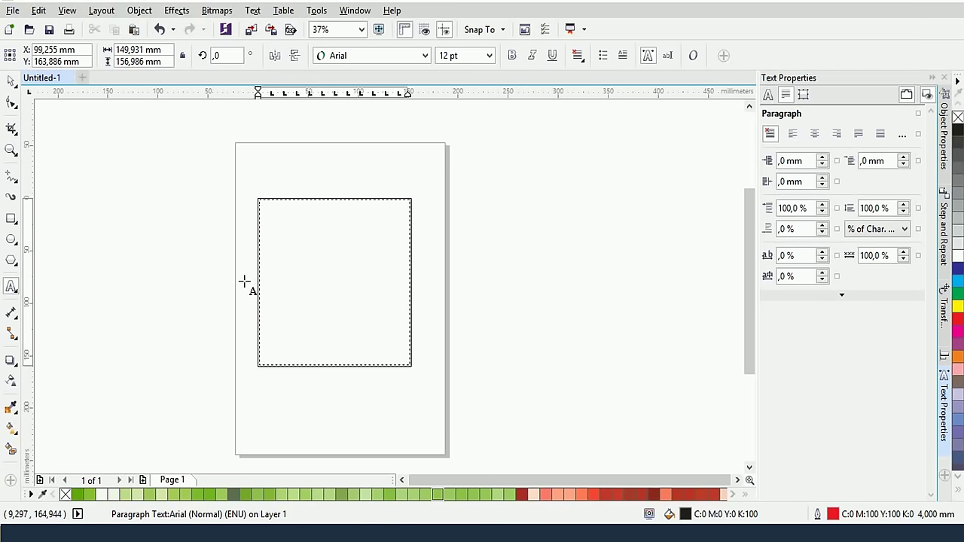
{"action": "key", "text": "ctrl+v"}
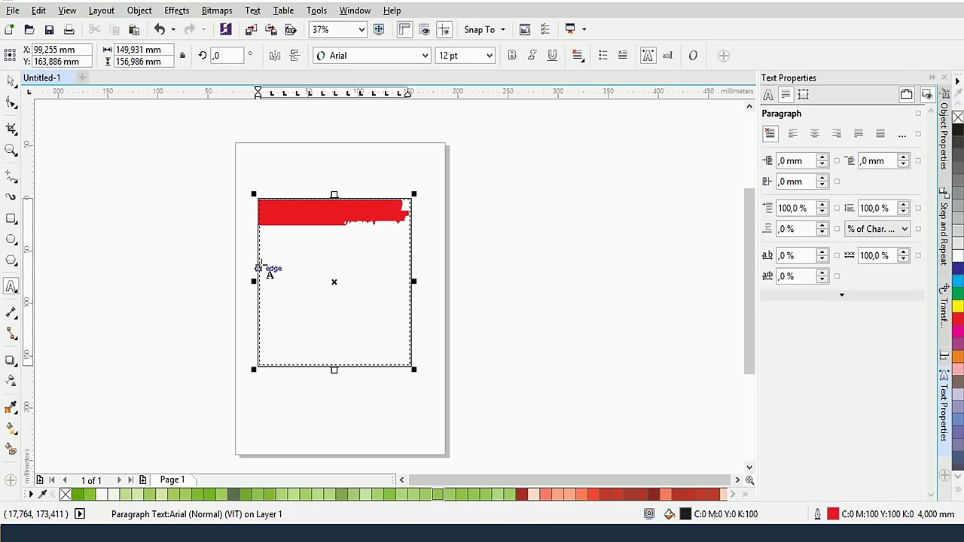
{"action": "scroll", "coordinate": [330, 218], "scroll_direction": "up", "scroll_amount": 4}
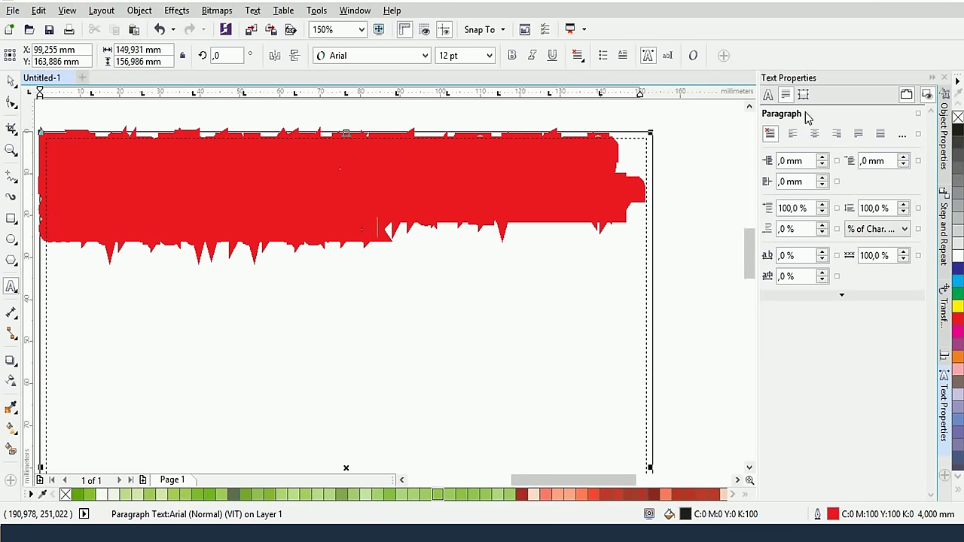
Set the paragraph characters' outline to None
{"action": "left_click", "coordinate": [768, 94]}
{"action": "left_click", "coordinate": [829, 243]}
{"action": "left_click", "coordinate": [787, 256]}
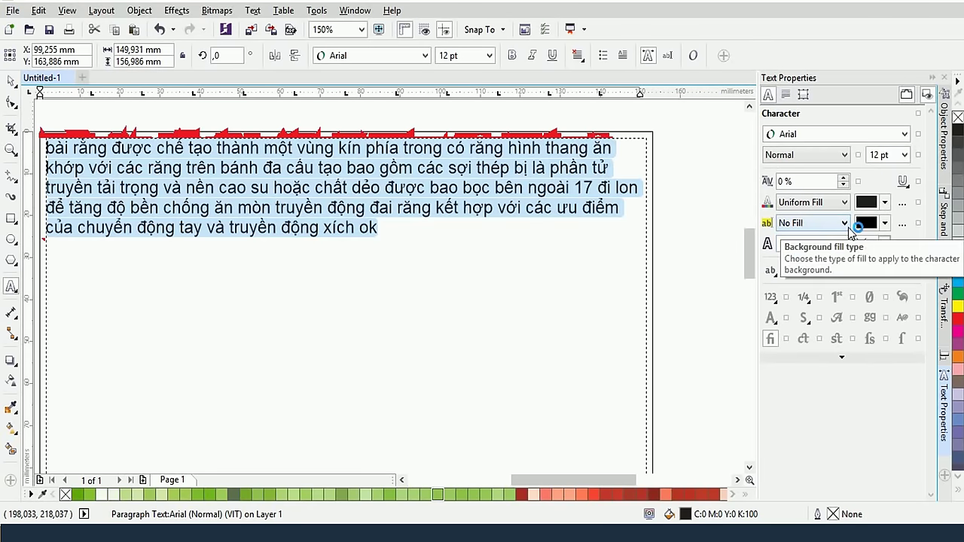
{"action": "key", "text": "Escape"}
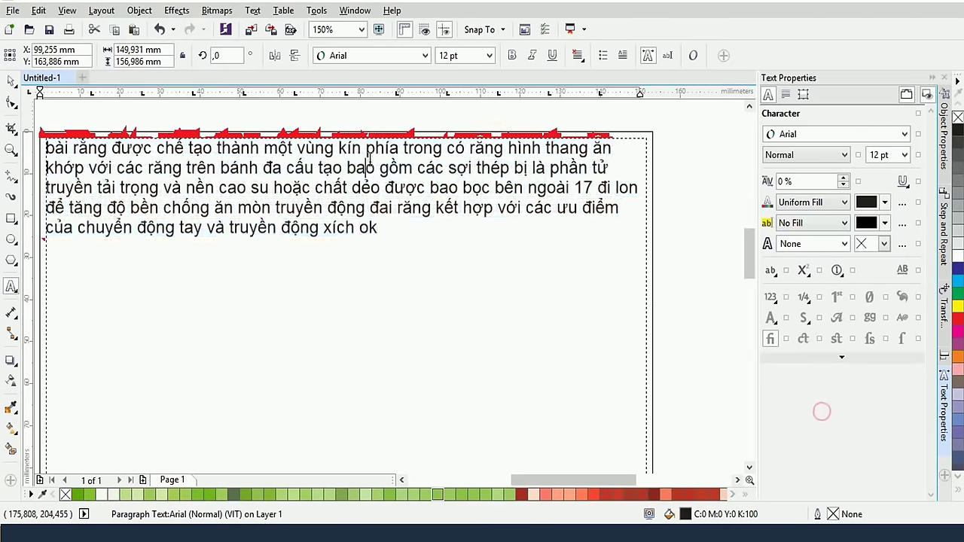
{"action": "scroll", "coordinate": [369, 159], "scroll_direction": "down", "scroll_amount": 3}
Set all the paragraph text in the rectangle to 18 pt
{"action": "scroll", "coordinate": [431, 231], "scroll_direction": "up", "scroll_amount": 2}
{"action": "scroll", "coordinate": [386, 209], "scroll_direction": "up", "scroll_amount": 2}
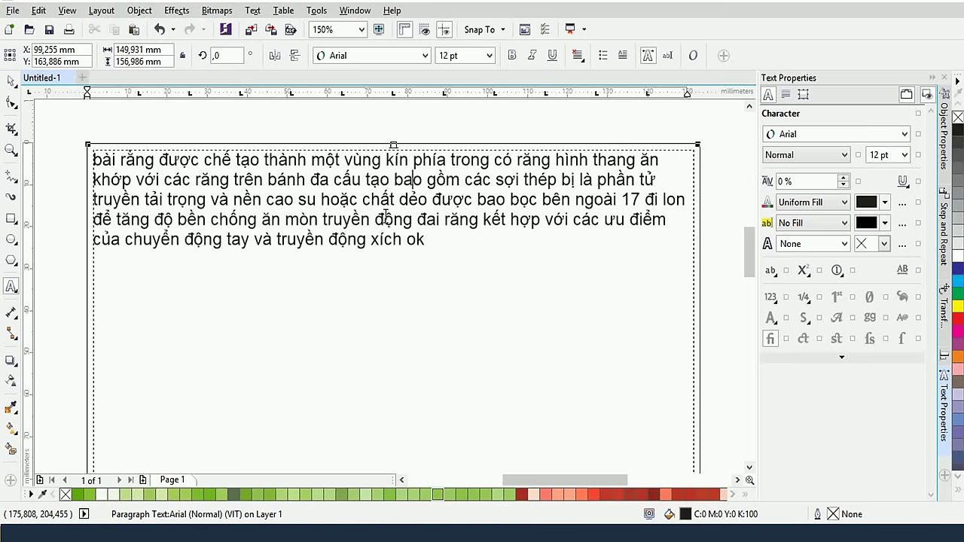
{"action": "scroll", "coordinate": [385, 218], "scroll_direction": "down", "scroll_amount": 2}
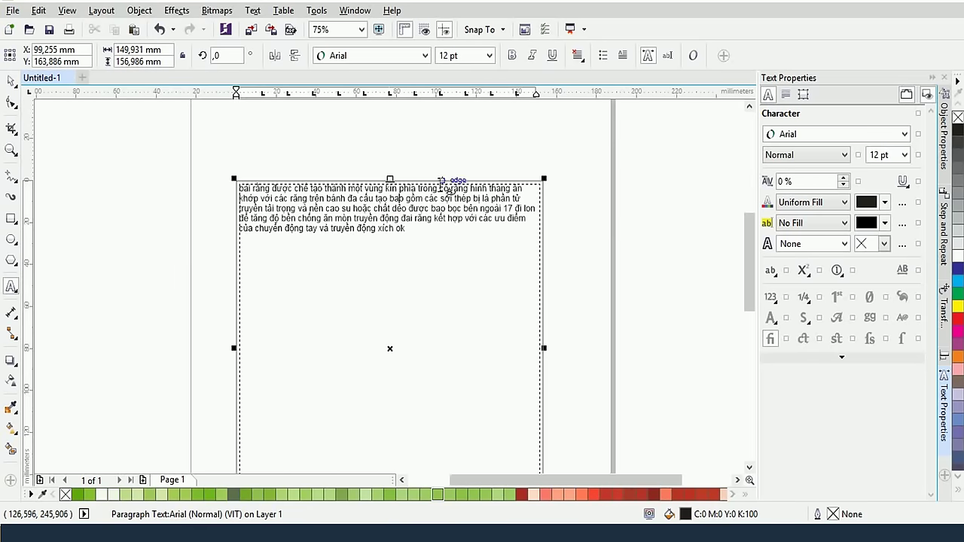
{"action": "key", "text": "ctrl+a"}
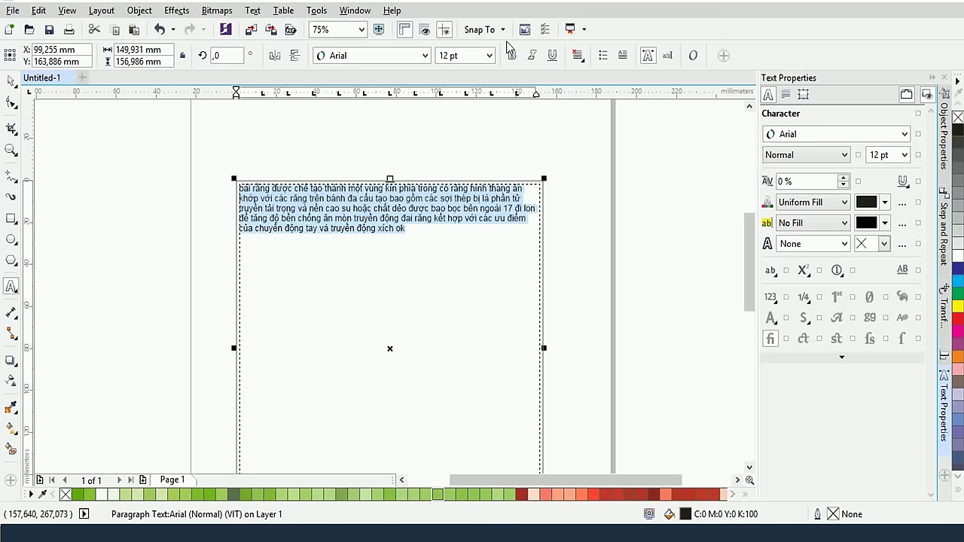
{"action": "left_click", "coordinate": [489, 55]}
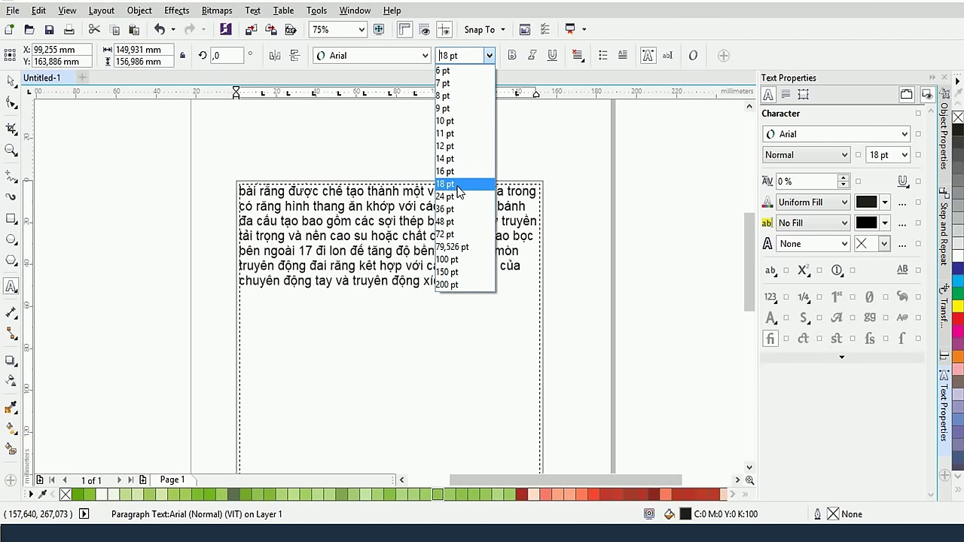
{"action": "left_click", "coordinate": [452, 184]}
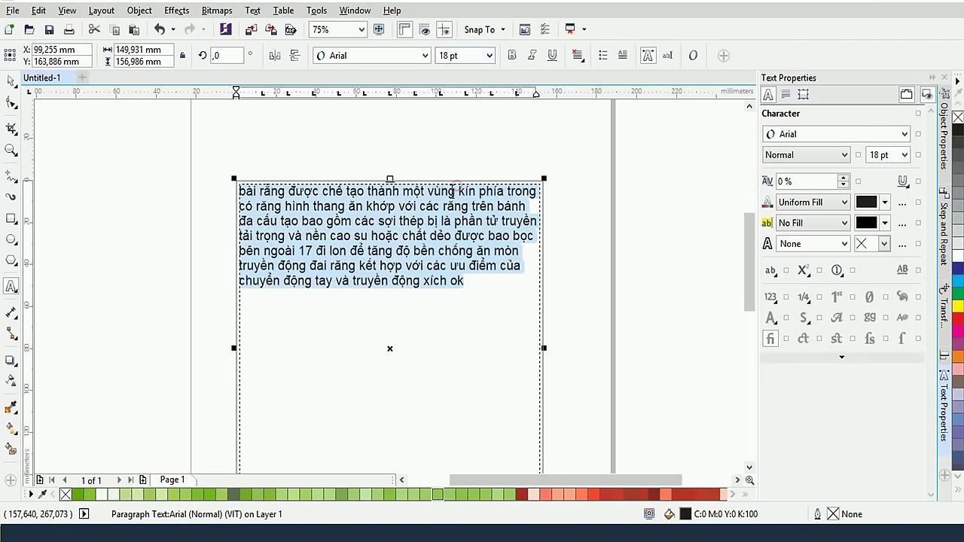
Center the text frame in view and select all its paragraph text again for copying
{"action": "left_click", "coordinate": [10, 80]}
{"action": "left_click", "coordinate": [219, 280]}
{"action": "scroll", "coordinate": [218, 281], "scroll_direction": "down", "scroll_amount": 1}
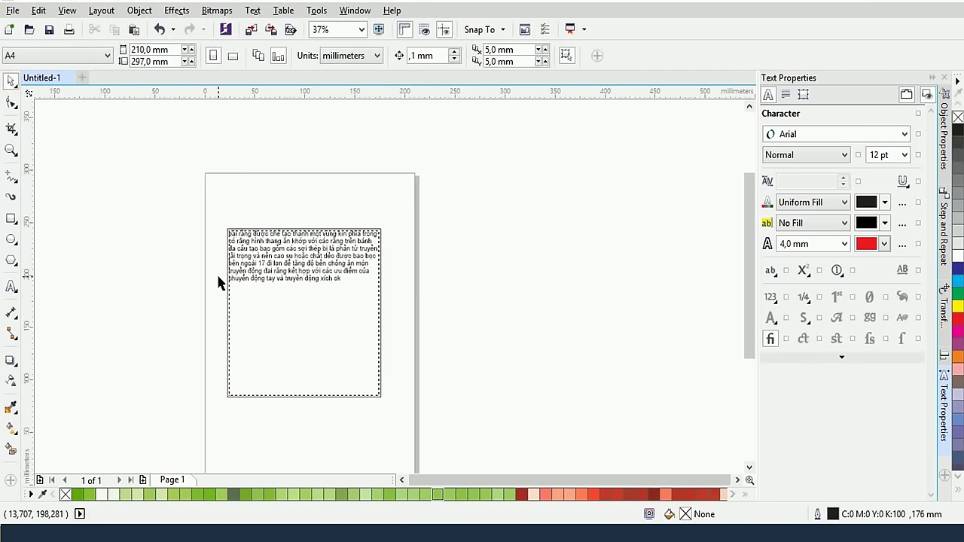
{"action": "scroll", "coordinate": [344, 345], "scroll_direction": "up", "scroll_amount": 1}
{"action": "left_click_drag", "start_coordinate": [302, 228], "coordinate": [441, 251]}
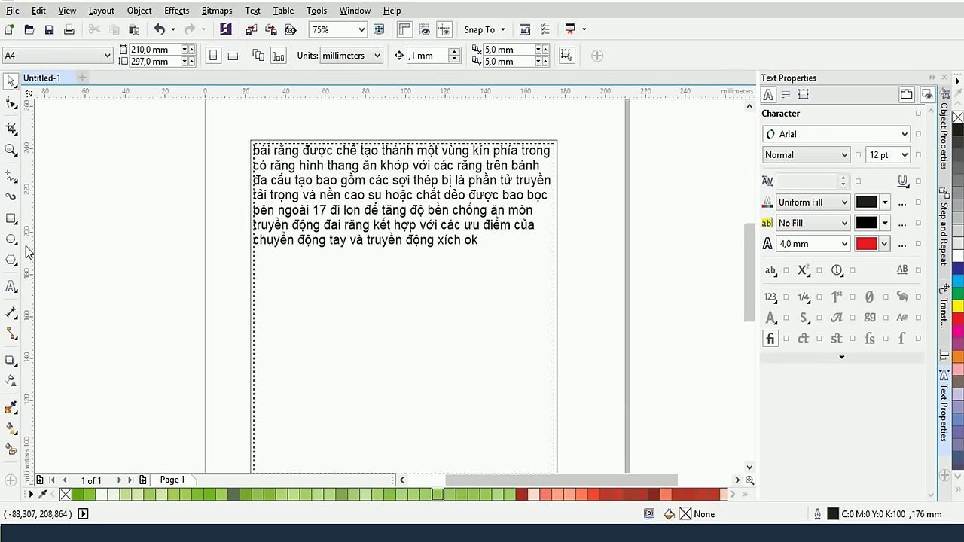
{"action": "left_click", "coordinate": [10, 287]}
{"action": "left_click", "coordinate": [333, 217]}
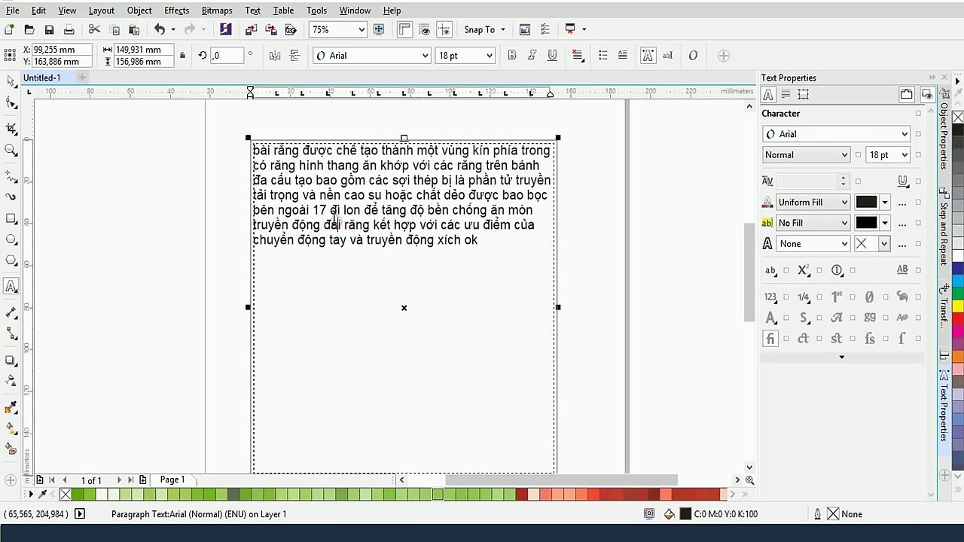
{"action": "key", "text": "ctrl+a"}
{"action": "key", "text": "ctrl+c"}
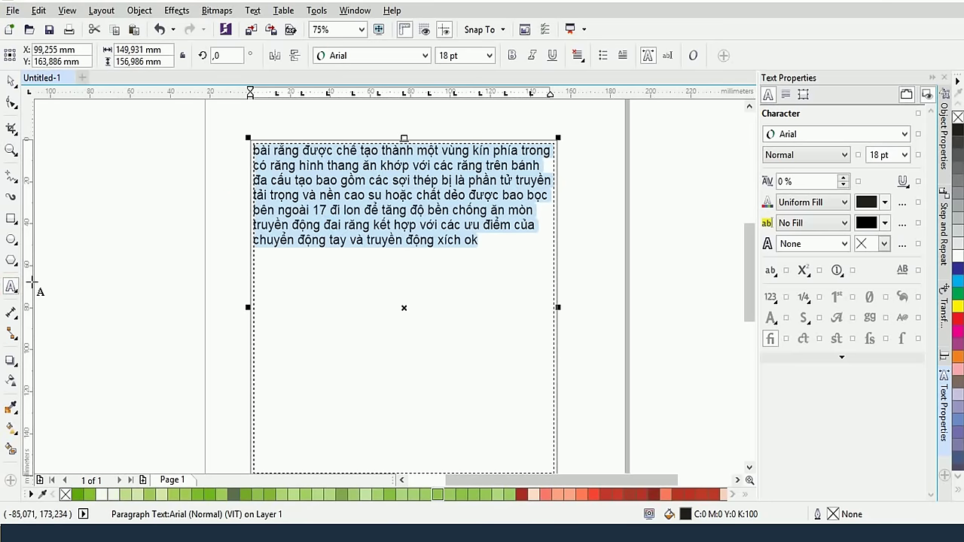
Draw a new paragraph frame left of the page and paste the copied text into it
{"action": "left_click_drag", "start_coordinate": [74, 140], "coordinate": [218, 325]}
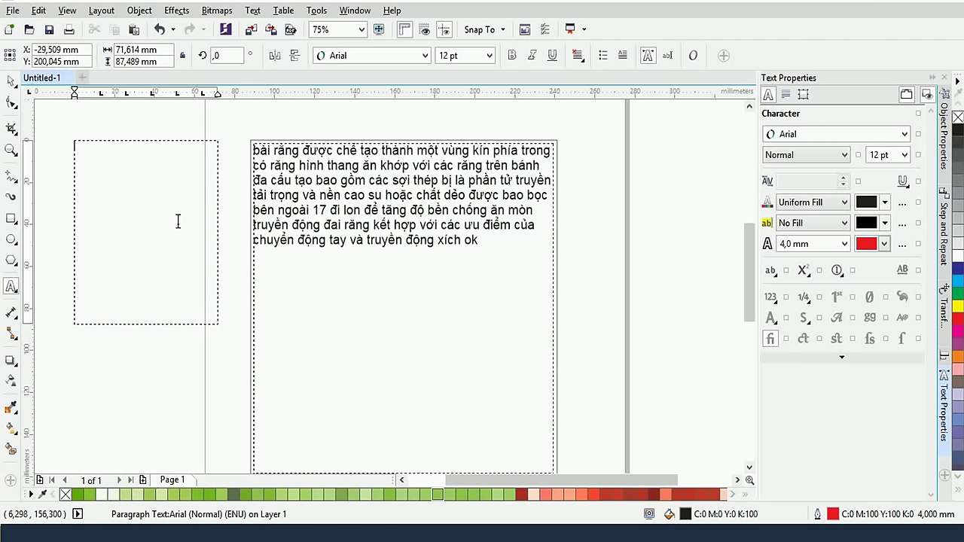
{"action": "key", "text": "ctrl+v"}
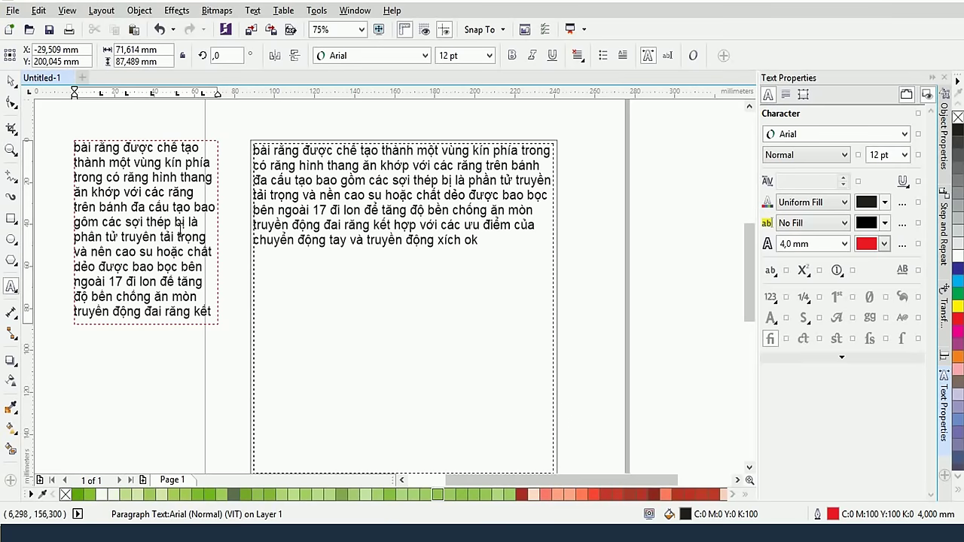
{"action": "left_click", "coordinate": [11, 80]}
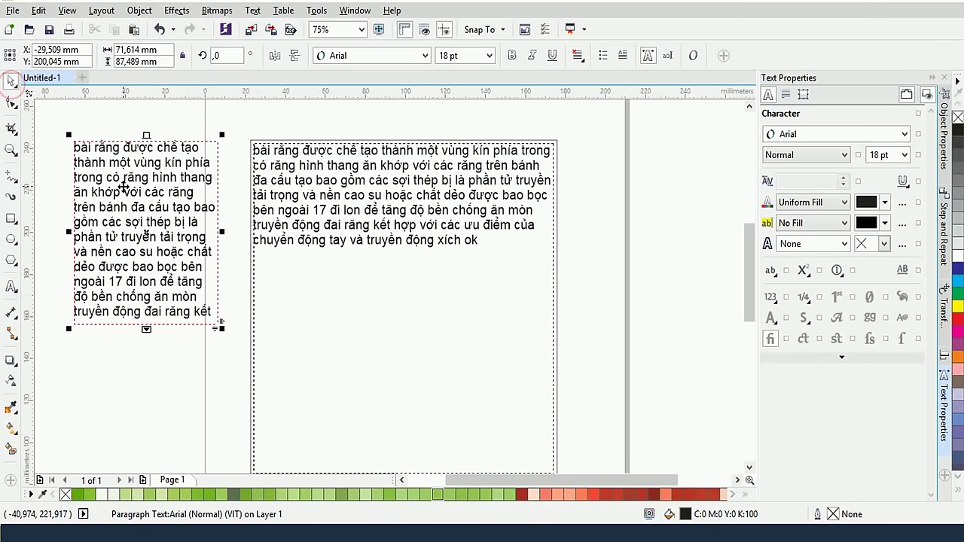
Delete the old text frame inside the rectangle
{"action": "scroll", "coordinate": [123, 186], "scroll_direction": "down", "scroll_amount": 1}
{"action": "left_click_drag", "start_coordinate": [327, 320], "coordinate": [369, 371]}
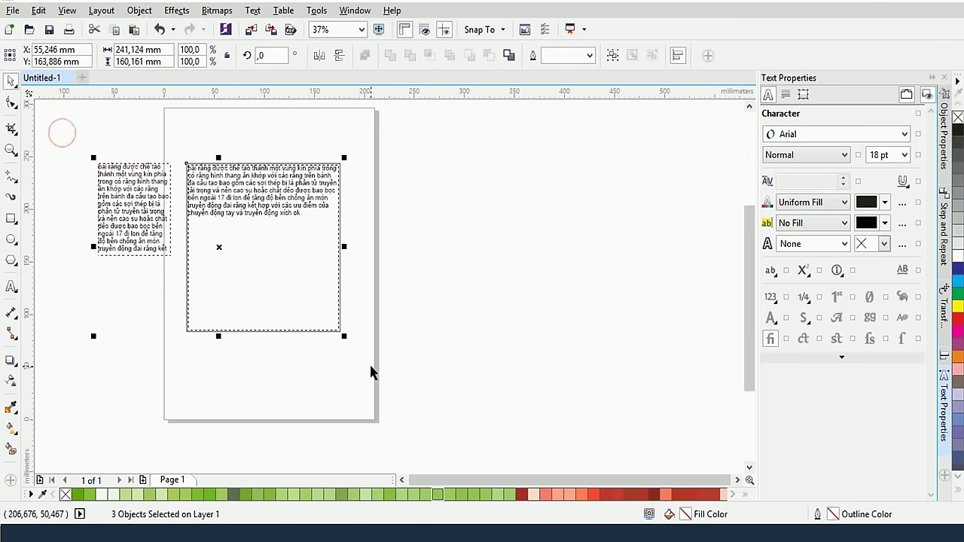
{"action": "left_click", "coordinate": [279, 151]}
{"action": "left_click", "coordinate": [274, 180]}
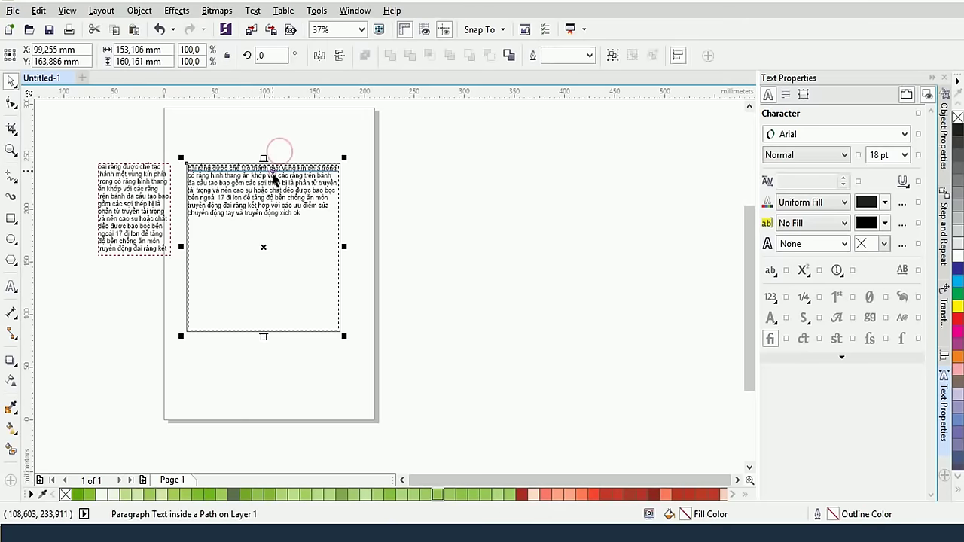
{"action": "key", "text": "Delete"}
Move the new frame onto the page and enlarge it to about 120 × 126 mm
{"action": "scroll", "coordinate": [166, 211], "scroll_direction": "up", "scroll_amount": 2}
{"action": "left_click_drag", "start_coordinate": [112, 179], "coordinate": [350, 212]}
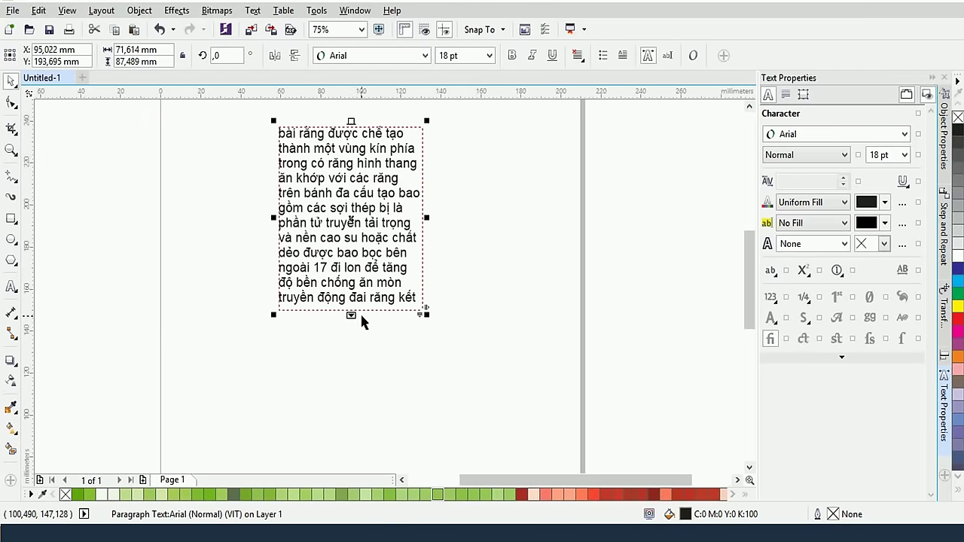
{"action": "left_click_drag", "start_coordinate": [351, 314], "coordinate": [351, 394]}
{"action": "left_click_drag", "start_coordinate": [426, 259], "coordinate": [521, 258]}
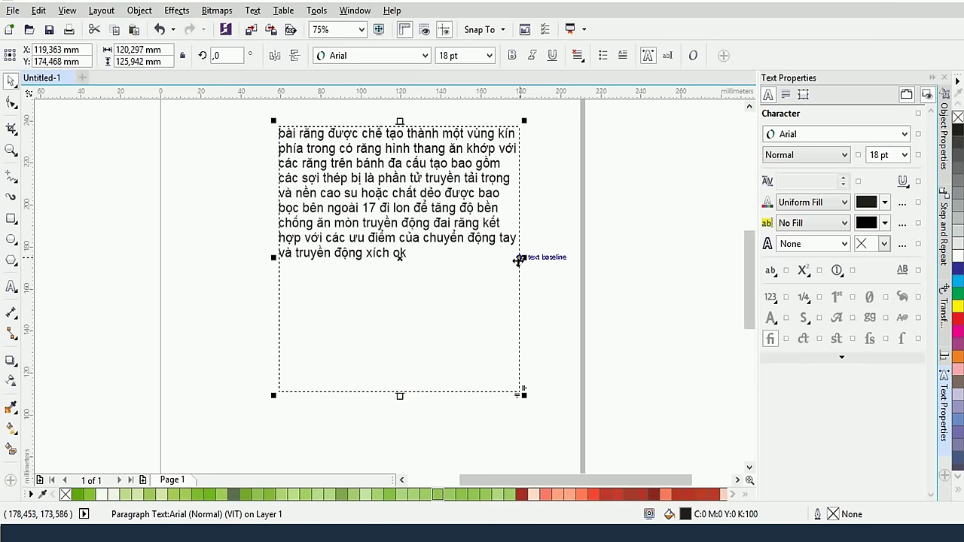
{"action": "key", "text": "Escape"}
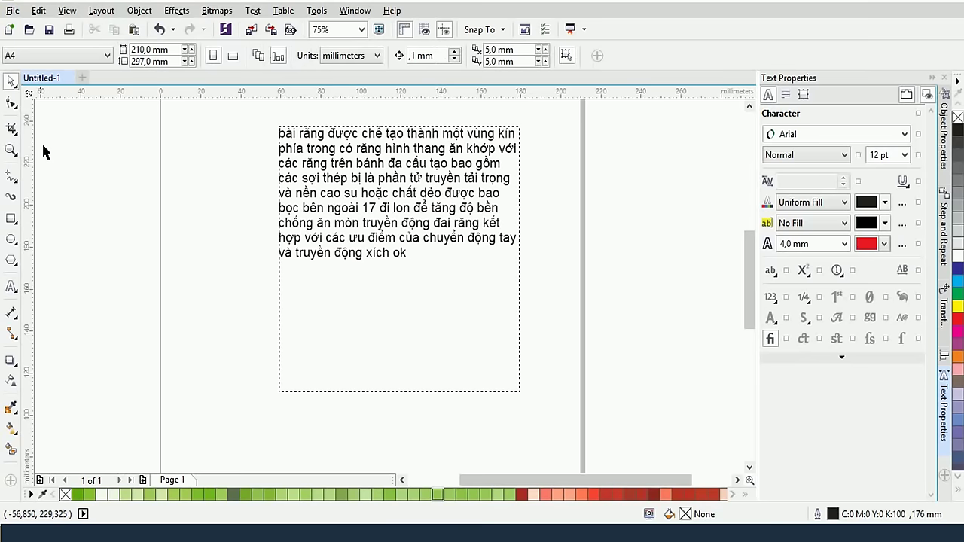
Draw an ellipse left of the paragraph and set its text wrapping to straddle the contour
{"action": "left_click", "coordinate": [12, 239]}
{"action": "left_click_drag", "start_coordinate": [172, 167], "coordinate": [250, 258]}
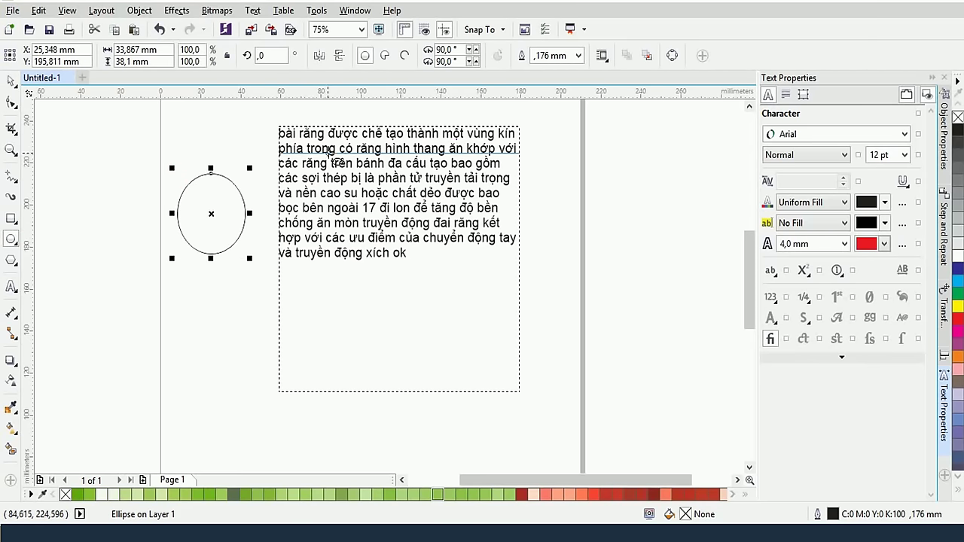
{"action": "left_click", "coordinate": [606, 60]}
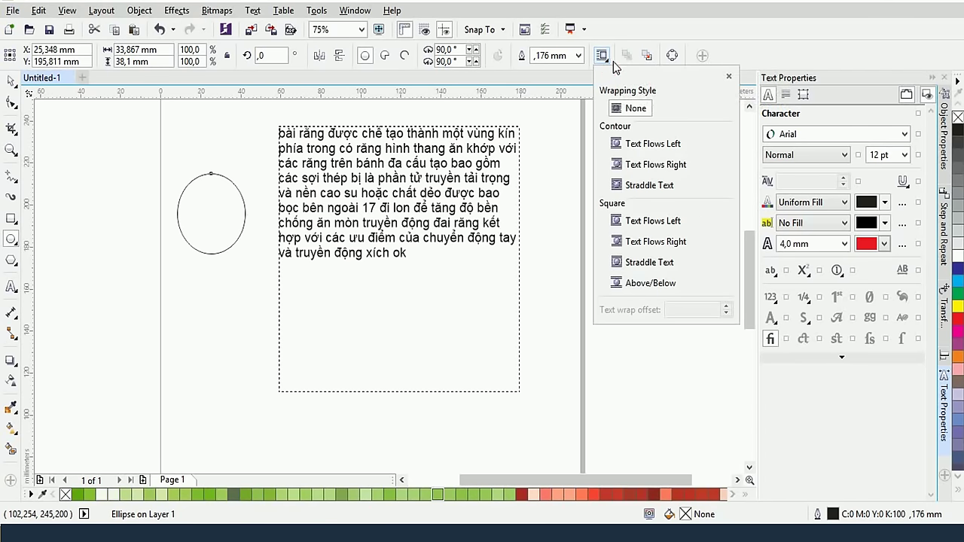
{"action": "left_click", "coordinate": [646, 192]}
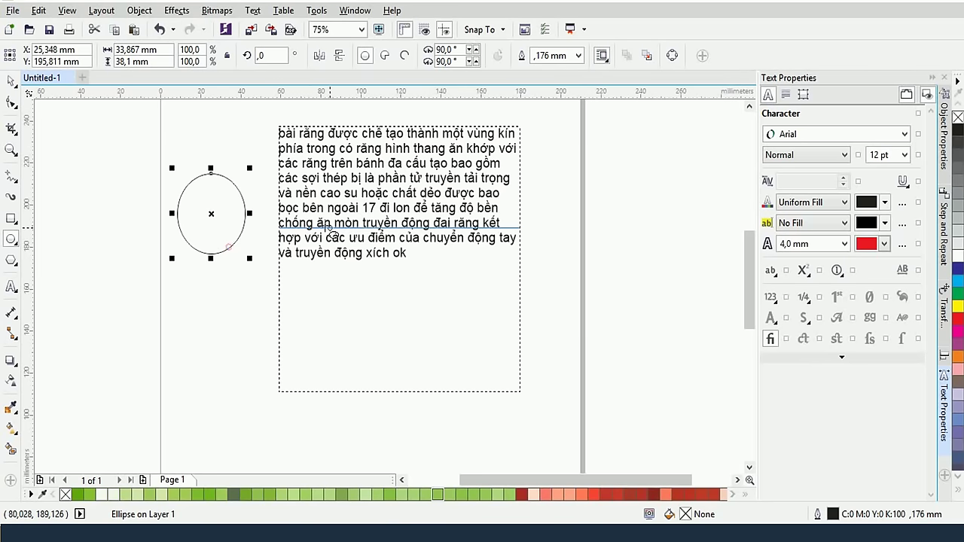
{"action": "left_click_drag", "start_coordinate": [240, 231], "coordinate": [255, 233]}
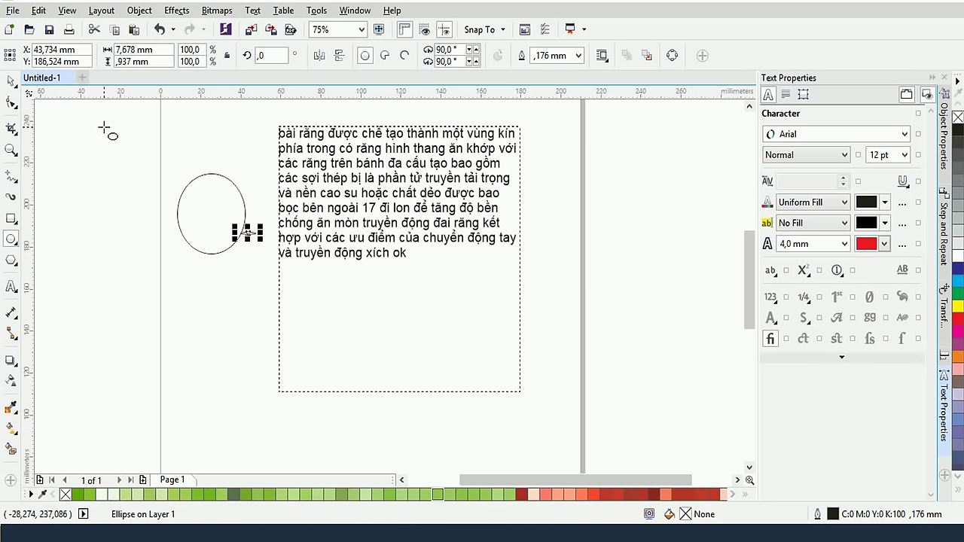
{"action": "key", "text": "Delete"}
Move the ellipse into the paragraph so the text wraps around it
{"action": "left_click", "coordinate": [11, 80]}
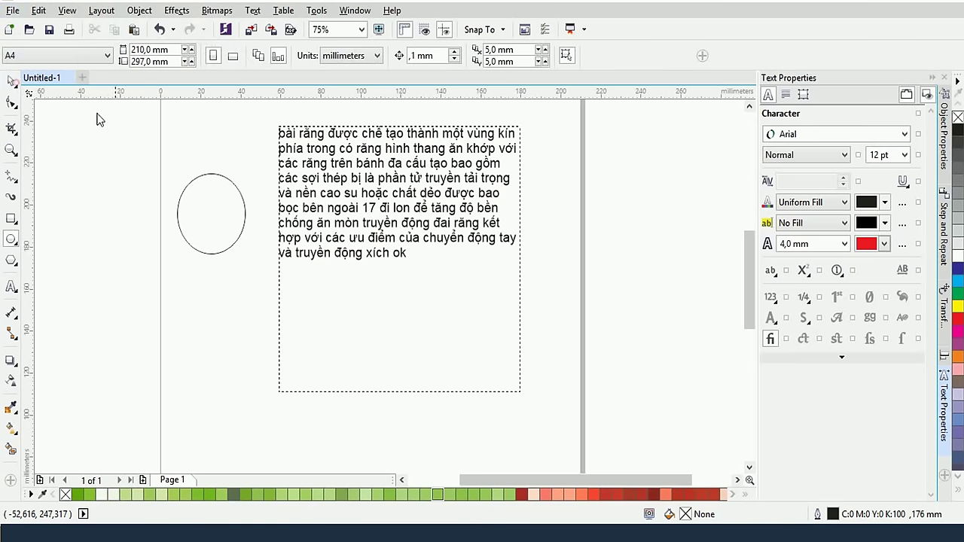
{"action": "left_click", "coordinate": [237, 196]}
{"action": "left_click", "coordinate": [603, 65]}
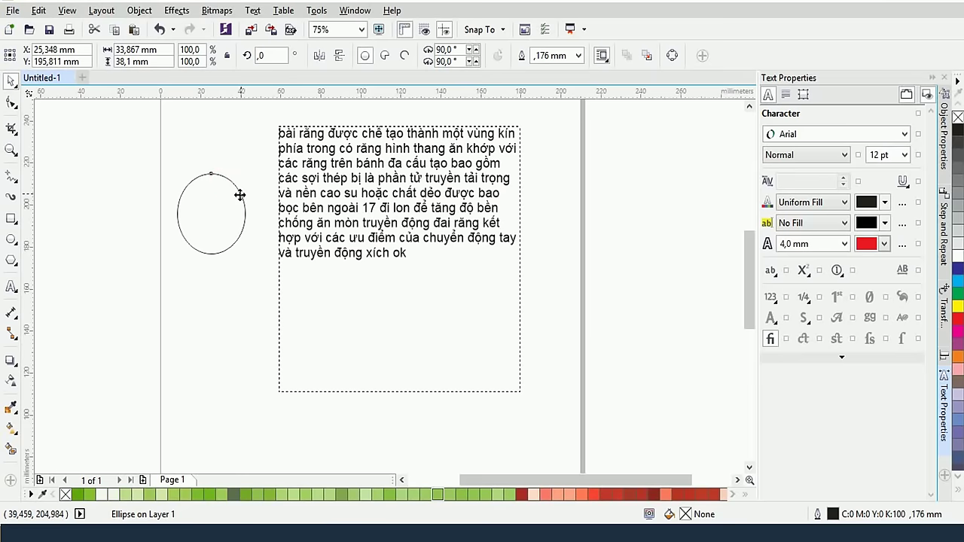
{"action": "left_click_drag", "start_coordinate": [238, 194], "coordinate": [381, 215]}
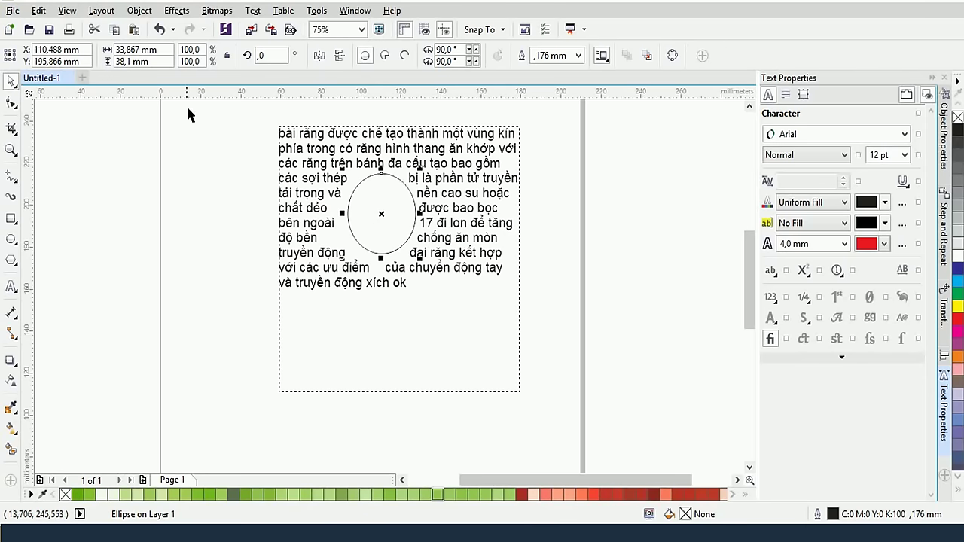
Delete the ellipse and select the paragraph text frame
{"action": "left_click_drag", "start_coordinate": [227, 131], "coordinate": [514, 410]}
{"action": "key", "text": "Delete"}
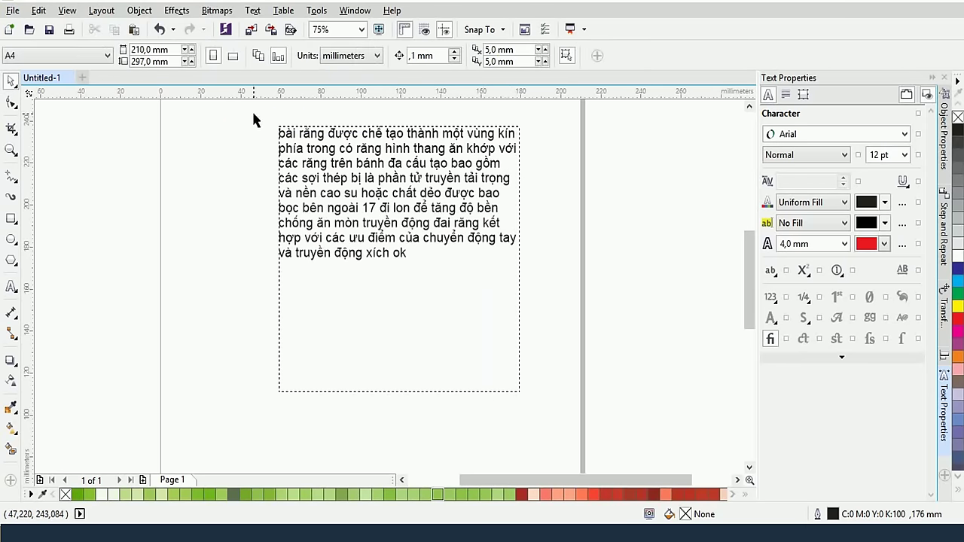
{"action": "left_click_drag", "start_coordinate": [256, 115], "coordinate": [639, 422]}
Delete the paragraph frame and draw a wavy curve with the smooth-curve pen tool
{"action": "key", "text": "Delete"}
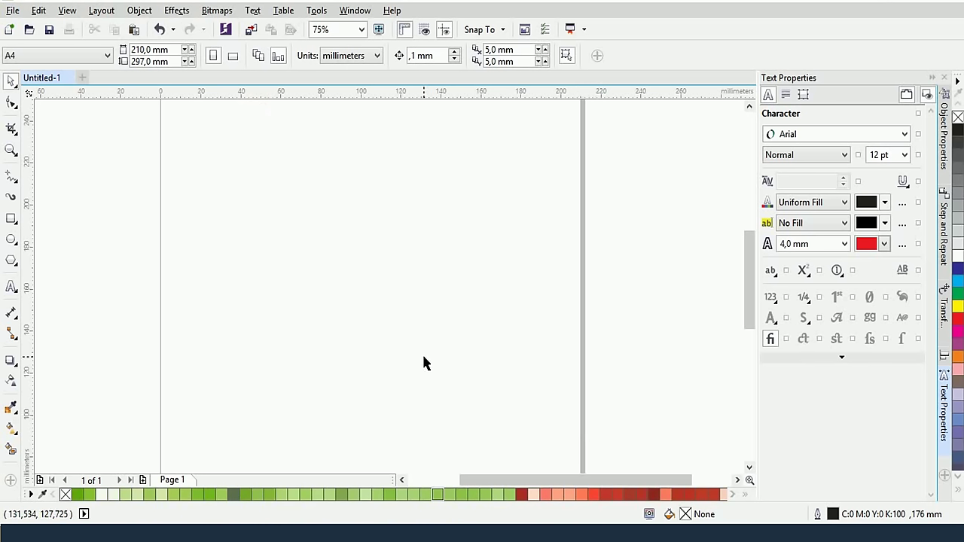
{"action": "left_click", "coordinate": [11, 181]}
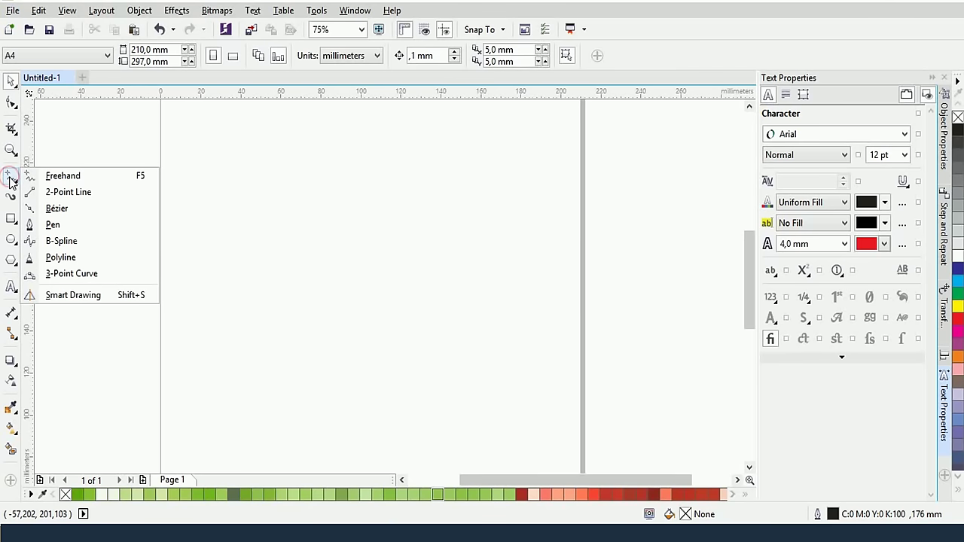
{"action": "left_click", "coordinate": [59, 226]}
{"action": "left_click_drag", "start_coordinate": [192, 347], "coordinate": [207, 283]}
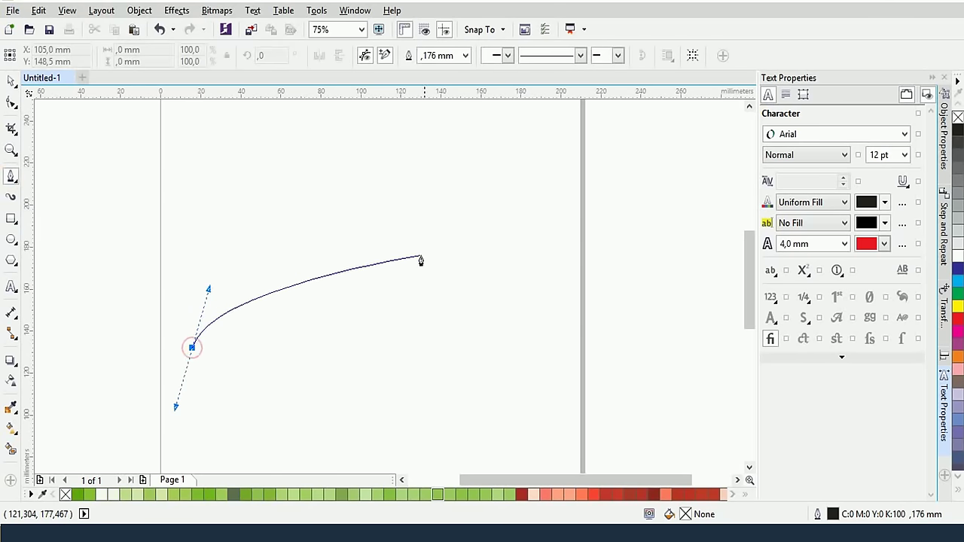
{"action": "left_click_drag", "start_coordinate": [505, 282], "coordinate": [590, 193]}
{"action": "left_click", "coordinate": [572, 194]}
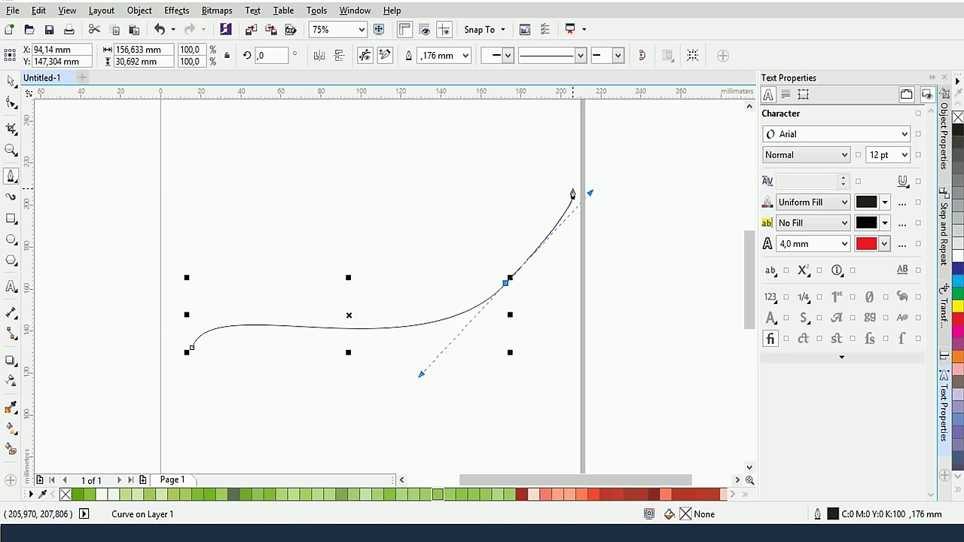
{"action": "key", "text": "Escape"}
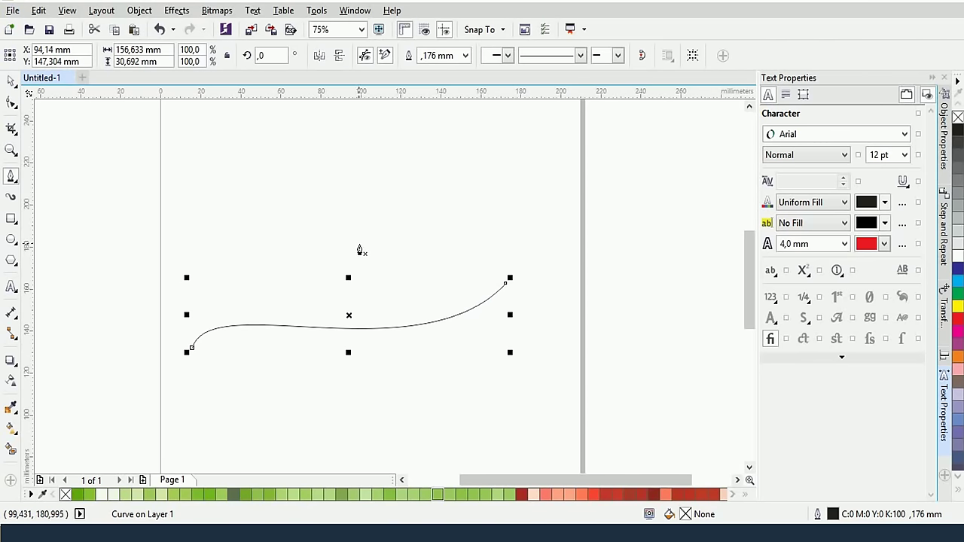
Type a Vietnamese phrase (Telex 'tuwj hojc ddoo hofj gw lai') along the curve from its start
{"action": "left_click", "coordinate": [13, 288]}
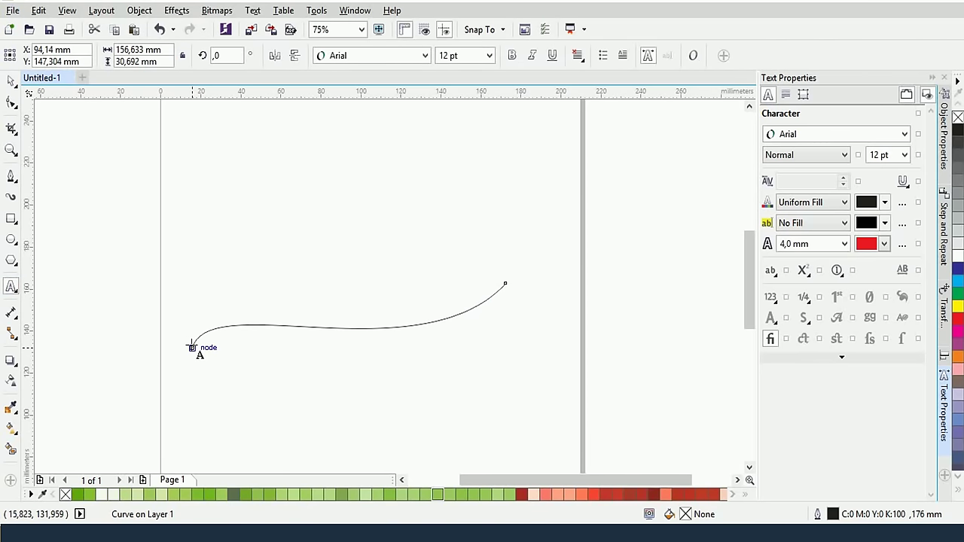
{"action": "left_click", "coordinate": [191, 344]}
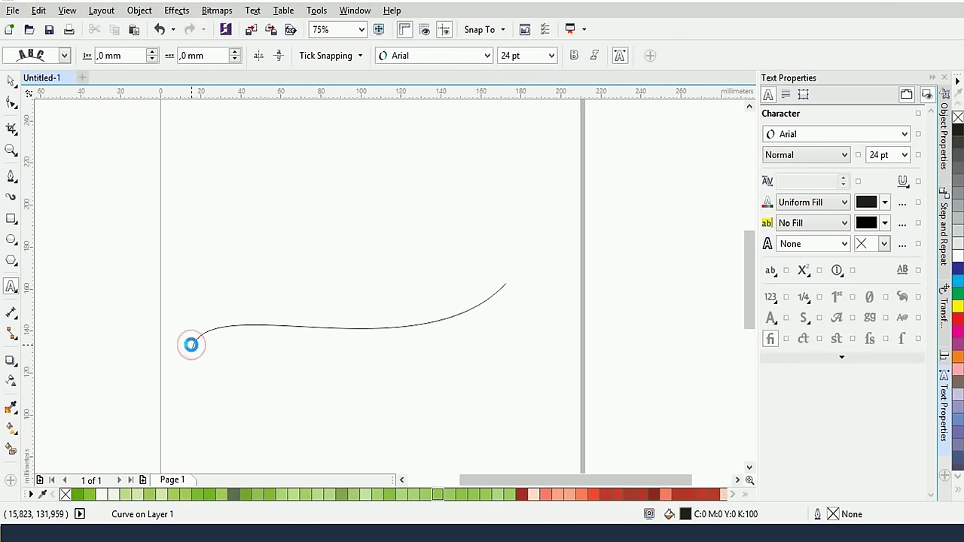
{"action": "type", "text": "tuwj"}
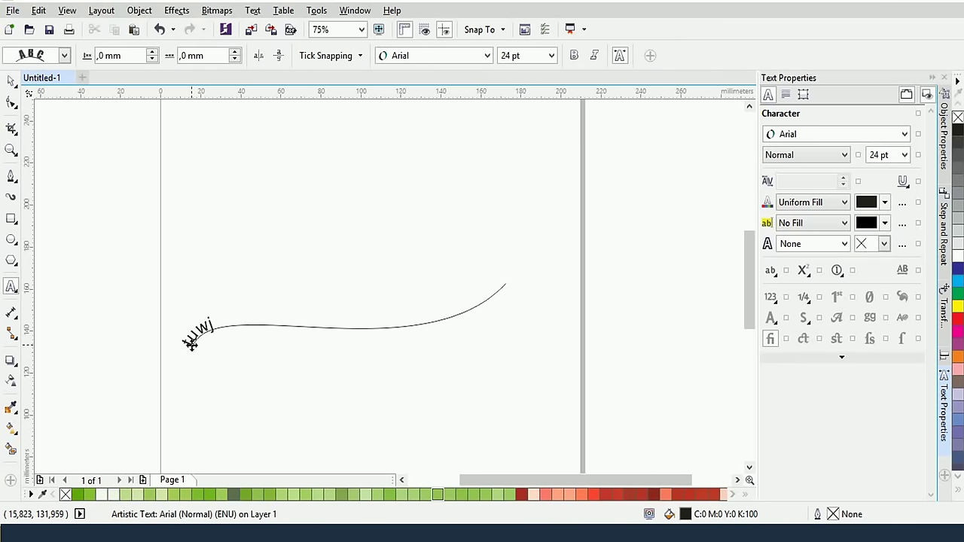
{"action": "type", "text": " hojc ddoo hofj - tự học - tự v"}
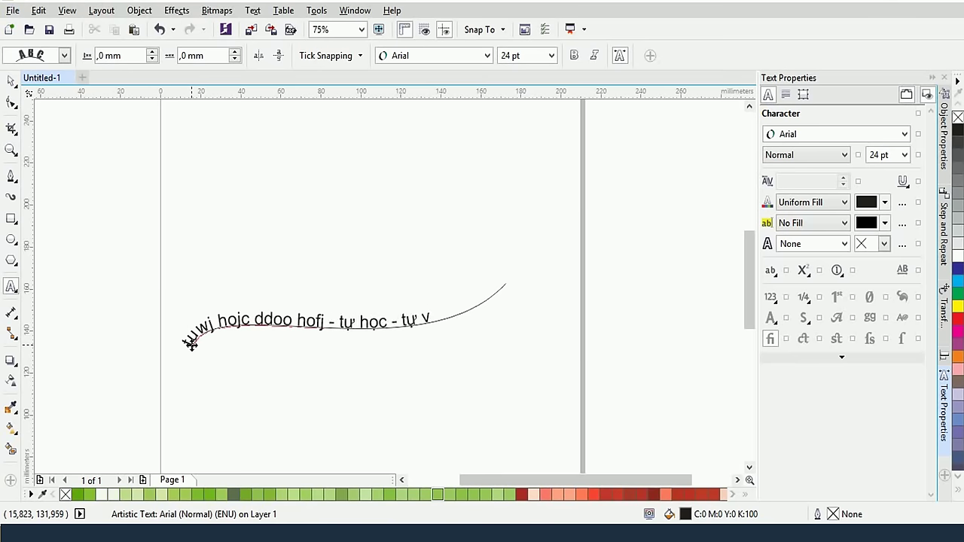
{"action": "type", "text": "gw lai"}
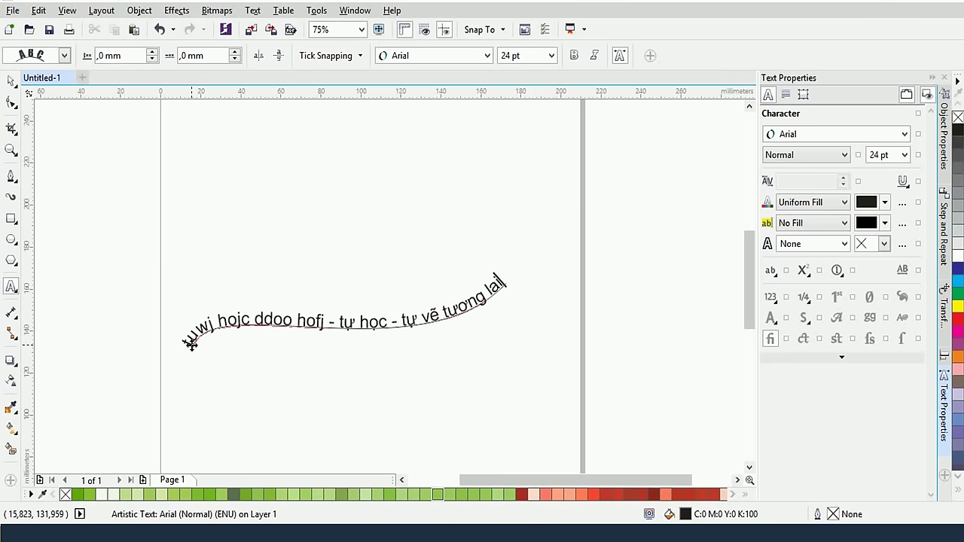
{"action": "left_click", "coordinate": [180, 352]}
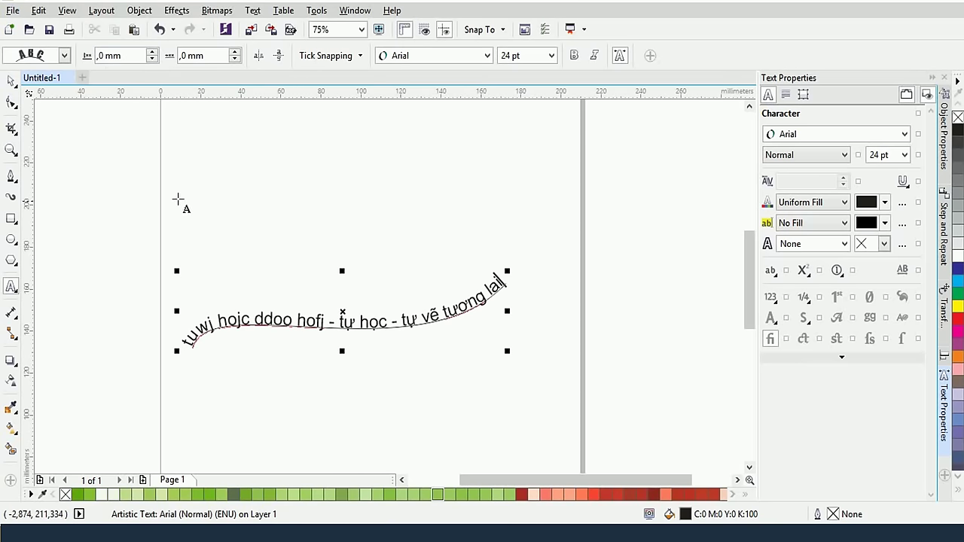
Give the path text a skewed letter orientation
{"action": "left_click", "coordinate": [64, 57]}
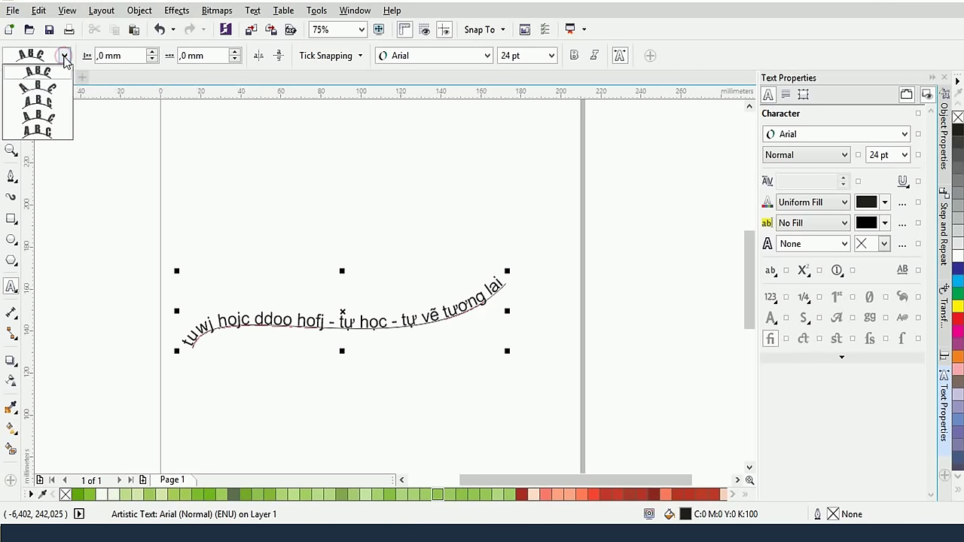
{"action": "left_click", "coordinate": [49, 88]}
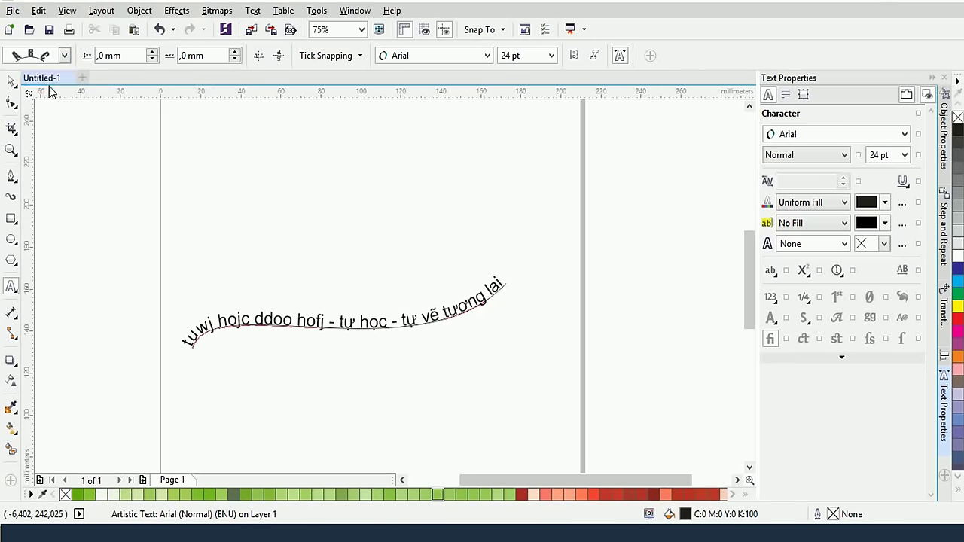
{"action": "left_click", "coordinate": [53, 61]}
{"action": "left_click", "coordinate": [41, 131]}
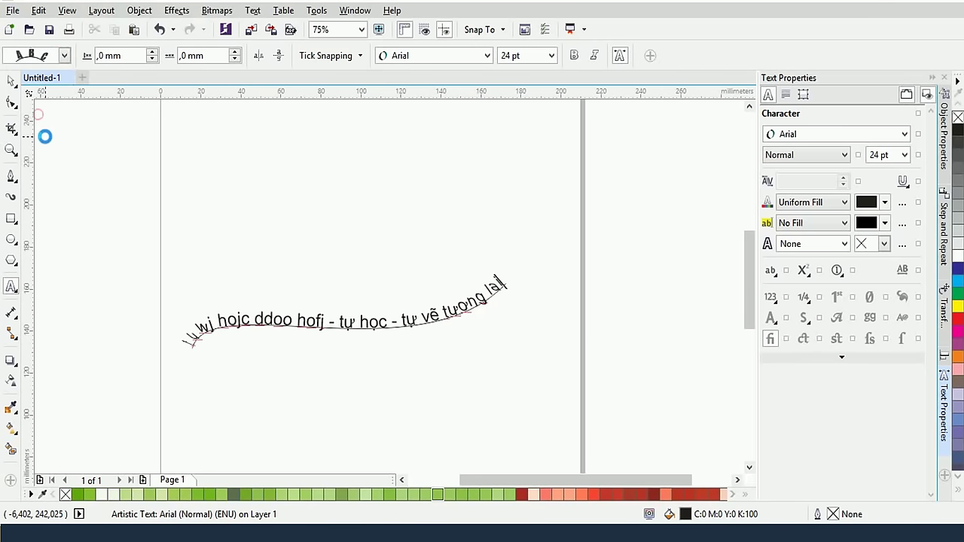
{"action": "left_click", "coordinate": [64, 60]}
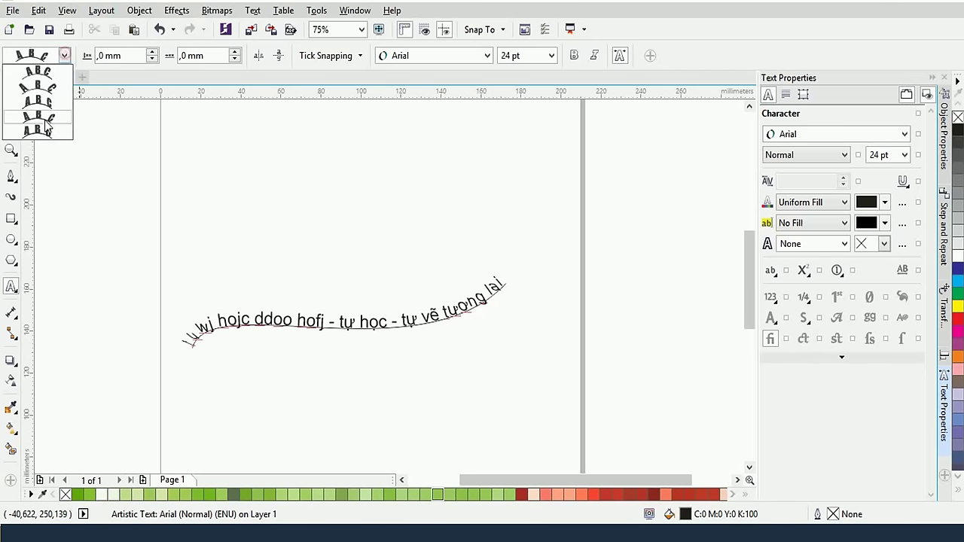
Raise the path text's distance from the curve to 9,0 mm
{"action": "left_click", "coordinate": [53, 62]}
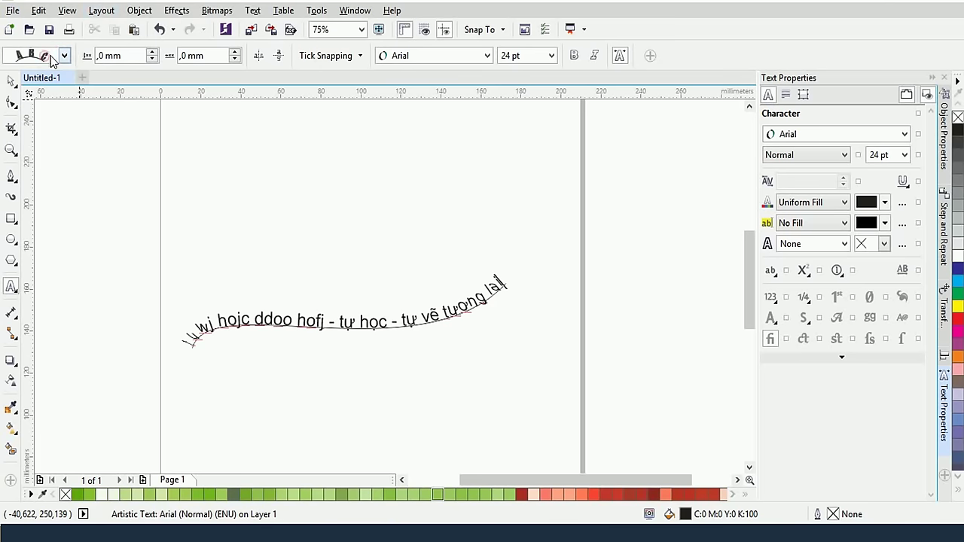
{"action": "left_click", "coordinate": [90, 58]}
{"action": "left_click", "coordinate": [152, 53]}
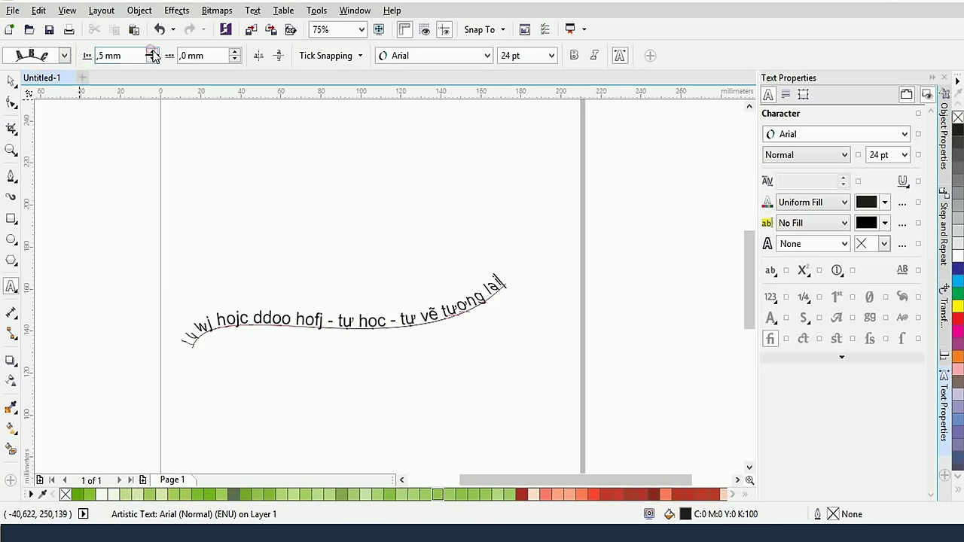
{"action": "left_click", "coordinate": [152, 53]}
{"action": "left_click", "coordinate": [152, 53]}
{"action": "left_click", "coordinate": [152, 52]}
{"action": "left_click", "coordinate": [152, 53]}
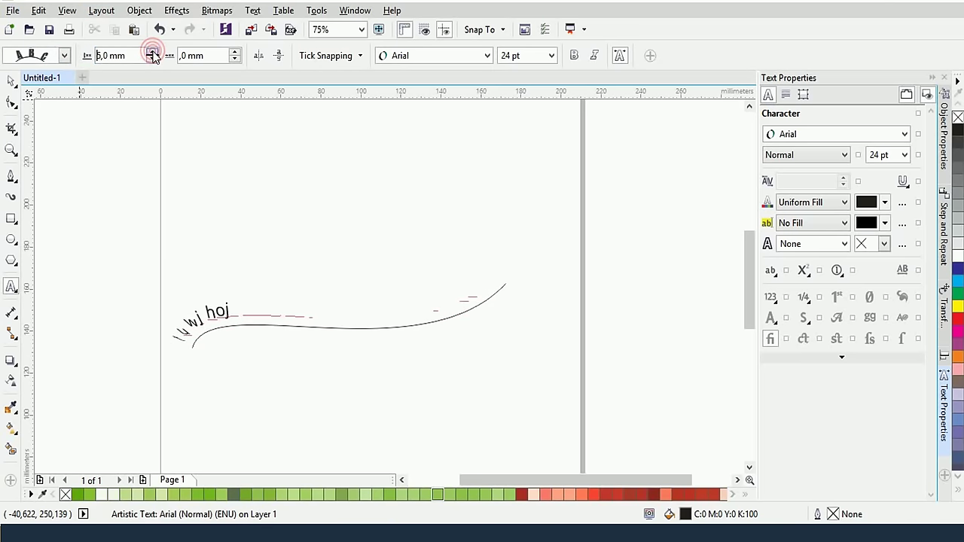
{"action": "left_click", "coordinate": [152, 52]}
{"action": "left_click", "coordinate": [152, 53]}
{"action": "left_click", "coordinate": [152, 53]}
{"action": "left_click", "coordinate": [153, 53]}
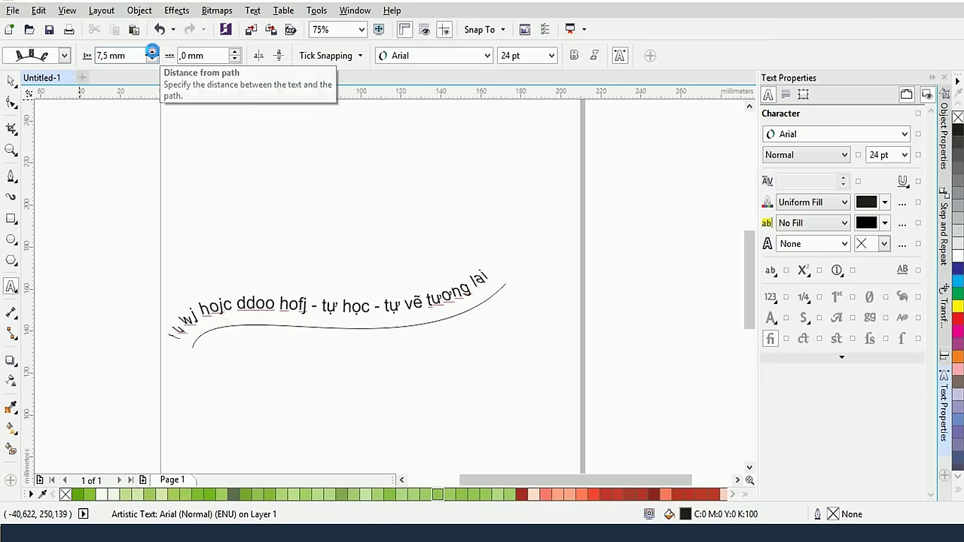
{"action": "left_click", "coordinate": [152, 53]}
{"action": "left_click", "coordinate": [152, 52]}
Set the text's offset along the curve to 13,0 mm
{"action": "left_click", "coordinate": [235, 53]}
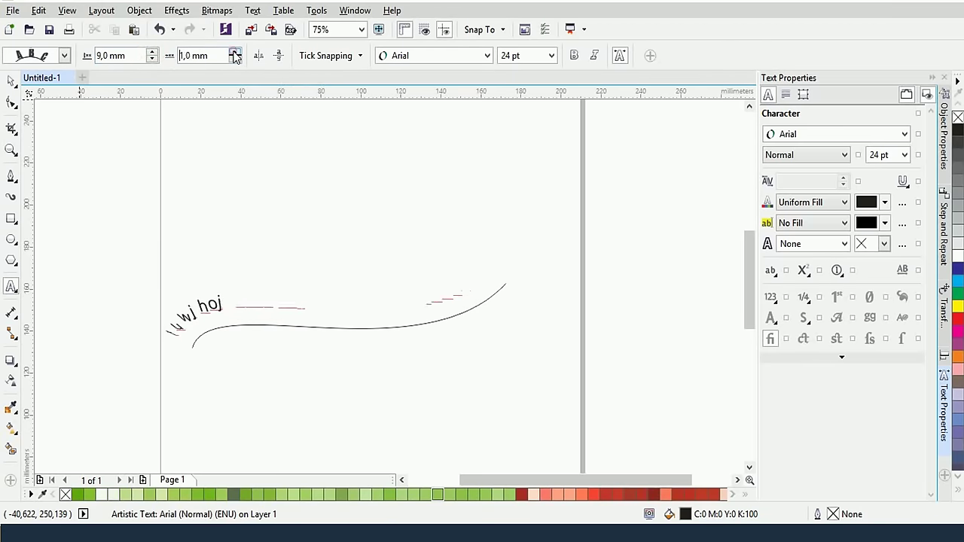
{"action": "left_click", "coordinate": [235, 52]}
{"action": "left_click", "coordinate": [235, 53]}
{"action": "left_click", "coordinate": [234, 52]}
{"action": "left_click", "coordinate": [235, 53]}
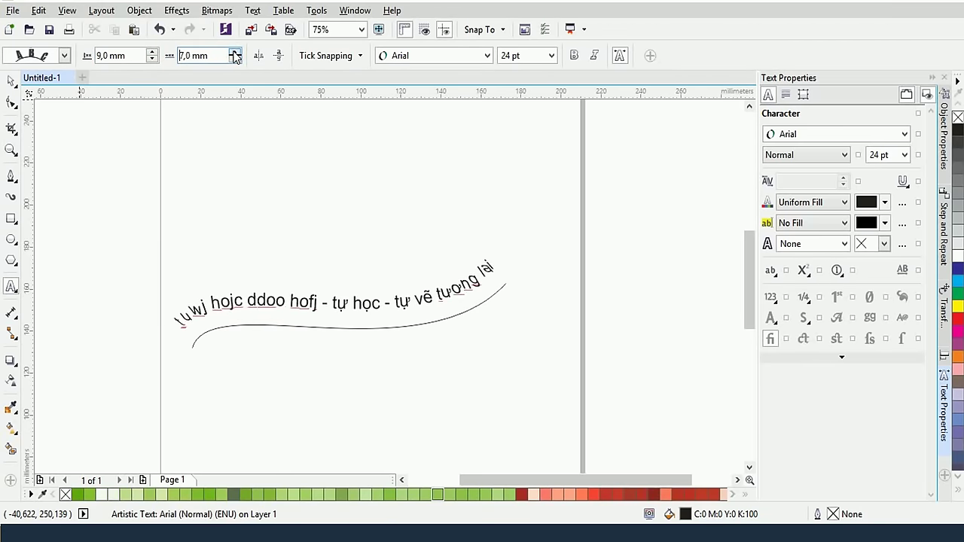
{"action": "left_click", "coordinate": [235, 53]}
{"action": "left_click", "coordinate": [235, 53]}
{"action": "left_click", "coordinate": [234, 53]}
{"action": "left_click", "coordinate": [234, 52]}
{"action": "left_click", "coordinate": [235, 53]}
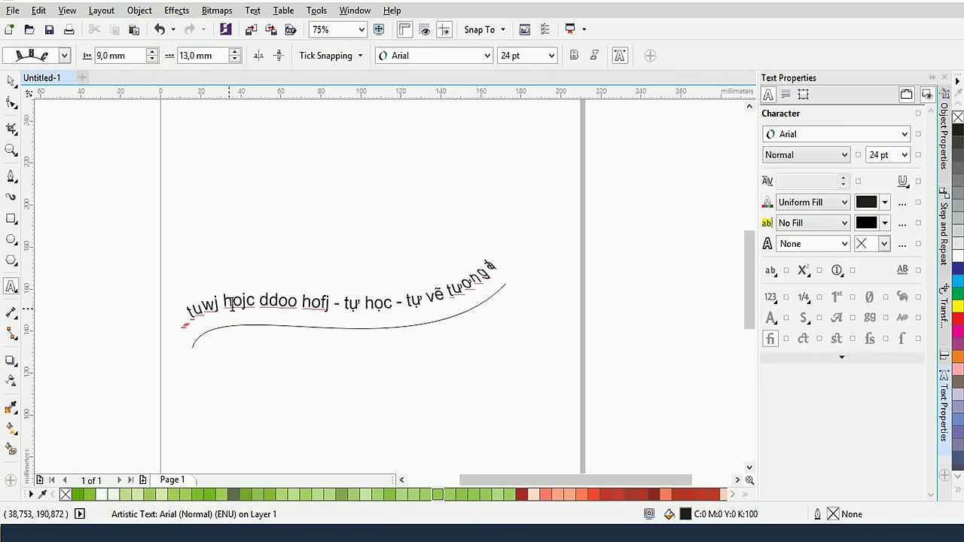
Drag the path text above the curve and slide its start near the curve's left end
{"action": "left_click", "coordinate": [10, 80]}
{"action": "left_click", "coordinate": [174, 219]}
{"action": "left_click", "coordinate": [235, 309]}
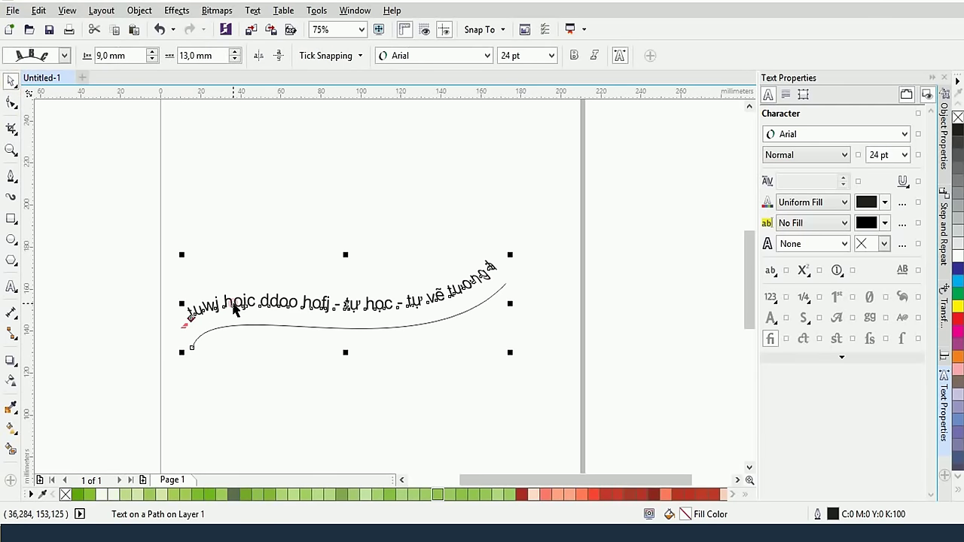
{"action": "scroll", "coordinate": [209, 328], "scroll_direction": "up", "scroll_amount": 4}
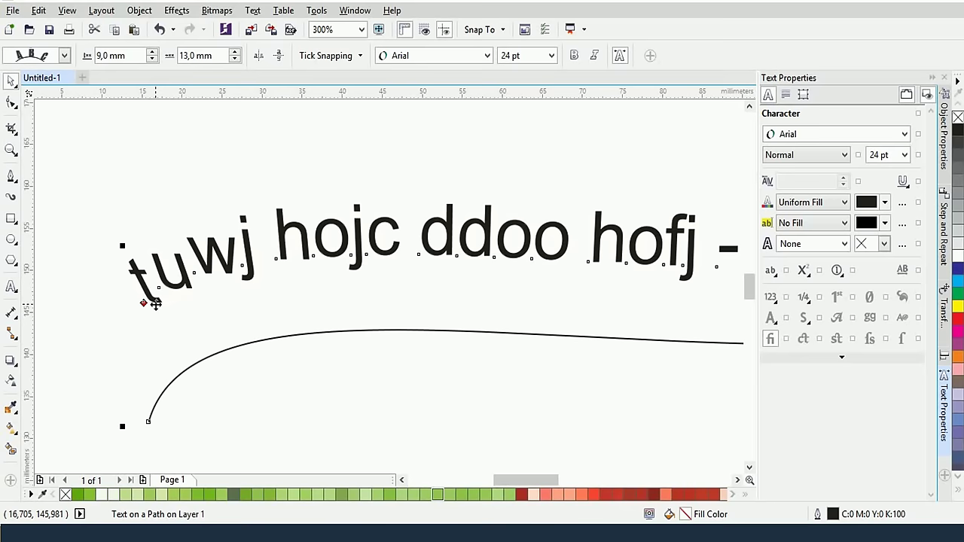
{"action": "scroll", "coordinate": [154, 303], "scroll_direction": "up", "scroll_amount": 2}
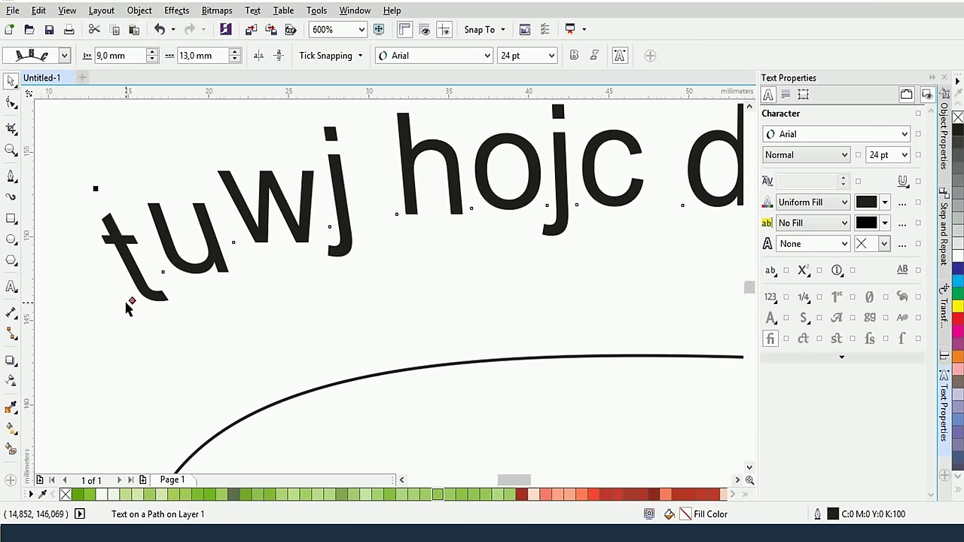
{"action": "left_click_drag", "start_coordinate": [130, 301], "coordinate": [244, 397]}
{"action": "scroll", "coordinate": [121, 370], "scroll_direction": "down", "scroll_amount": 2}
{"action": "left_click", "coordinate": [270, 336]}
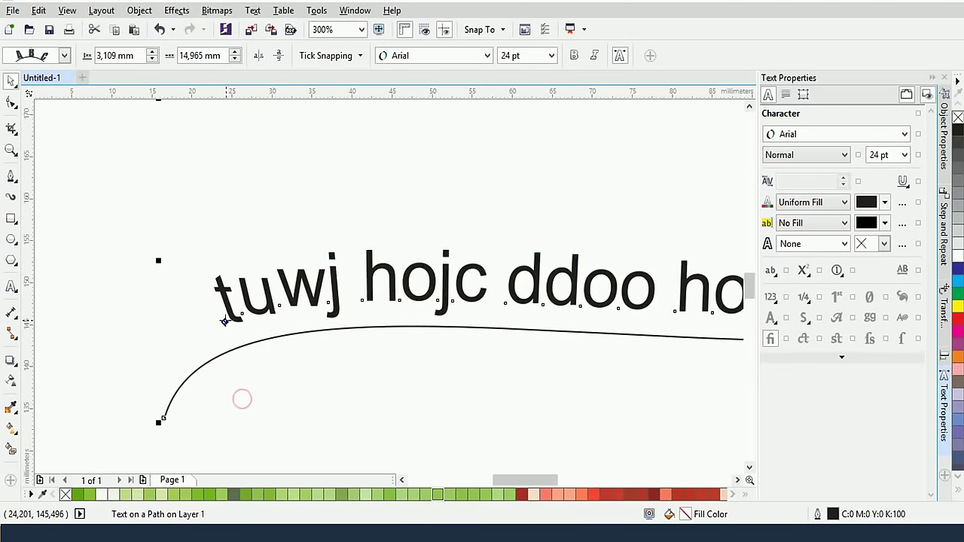
{"action": "scroll", "coordinate": [243, 398], "scroll_direction": "down", "scroll_amount": 2}
{"action": "left_click_drag", "start_coordinate": [232, 324], "coordinate": [230, 304]}
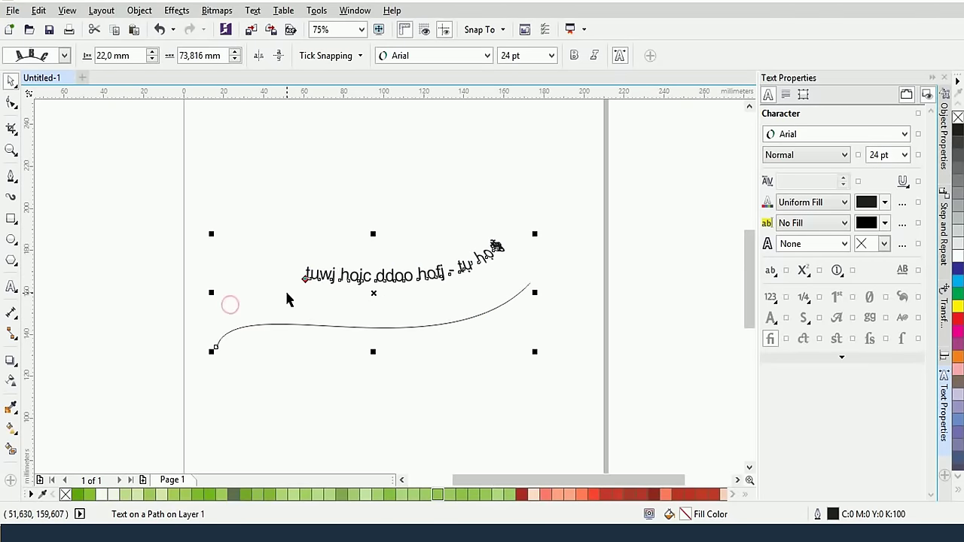
{"action": "left_click_drag", "start_coordinate": [303, 277], "coordinate": [207, 326]}
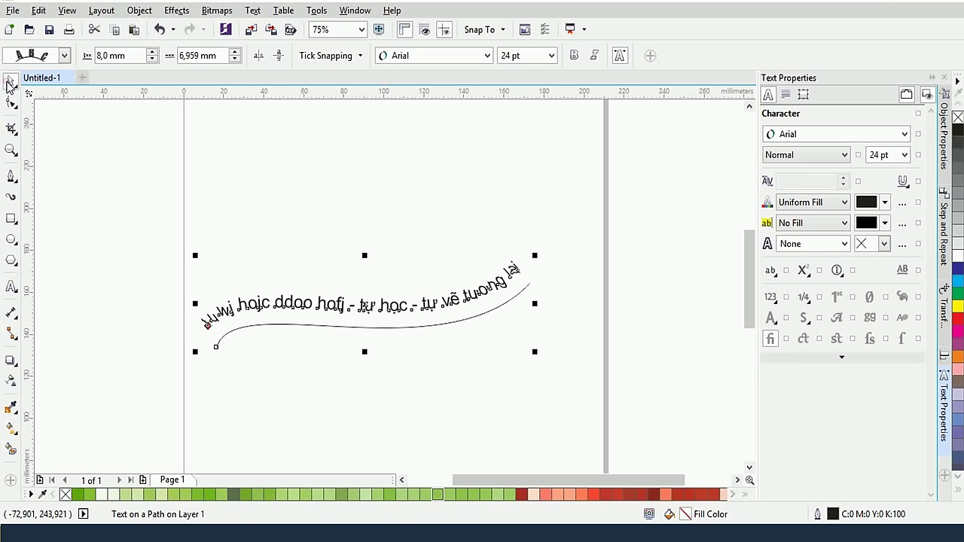
{"action": "left_click_drag", "start_coordinate": [123, 219], "coordinate": [558, 384]}
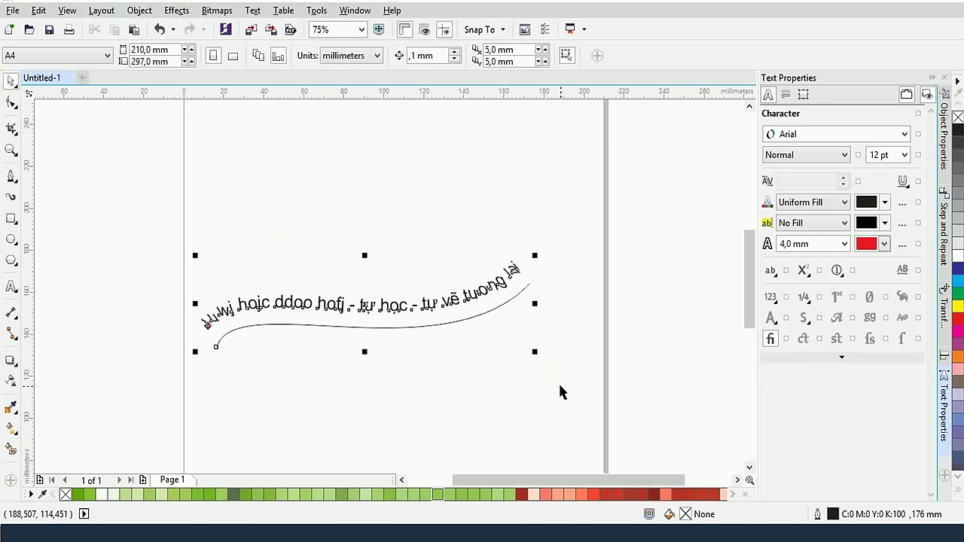
Delete the text-on-curve and draw an ellipse on the left of the page
{"action": "key", "text": "Delete"}
{"action": "left_click", "coordinate": [11, 240]}
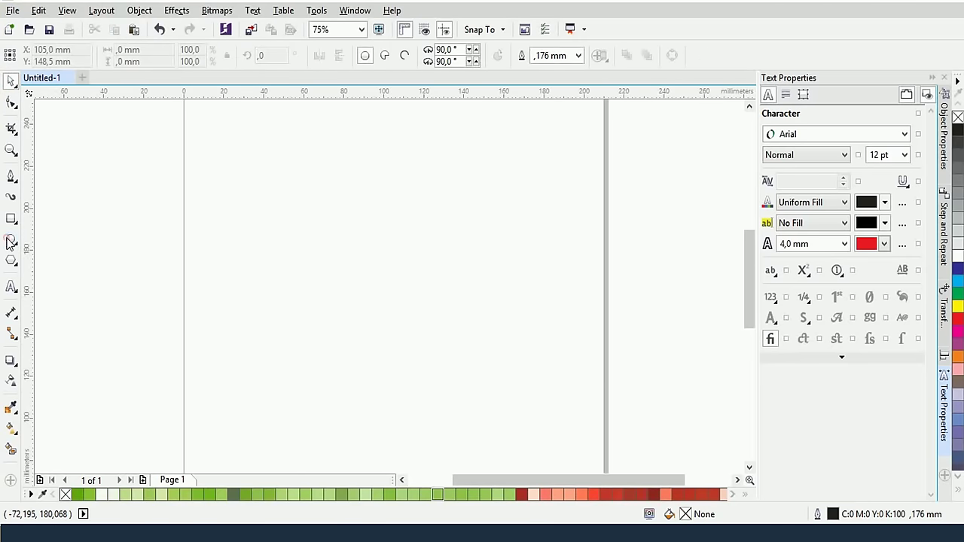
{"action": "mouse_move", "coordinate": [258, 218]}
{"action": "left_mouse_down"}
{"action": "mouse_move", "coordinate": [359, 288]}
{"action": "mouse_move", "coordinate": [375, 313]}
{"action": "left_mouse_up"}
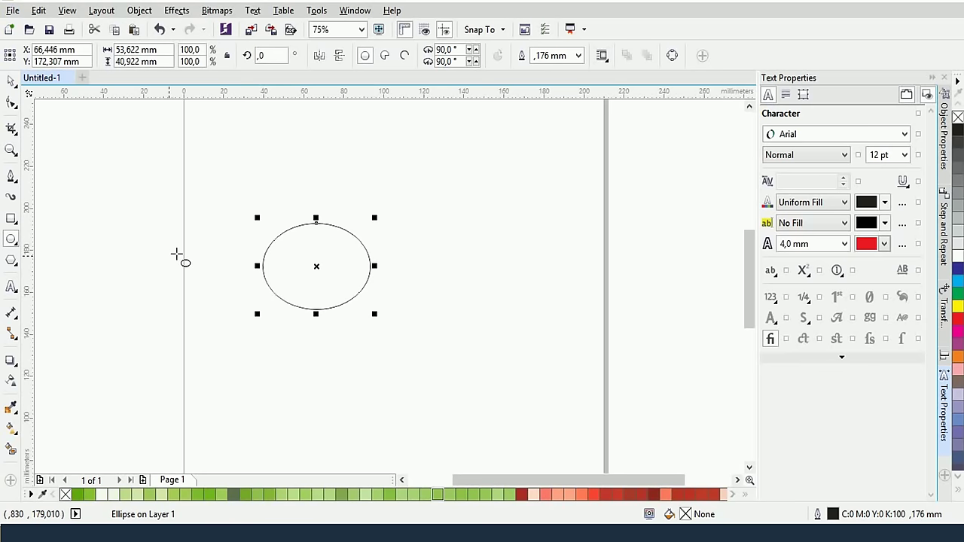
Attach text to the ellipse and undo the stray paragraph text inside it
{"action": "left_click", "coordinate": [9, 289]}
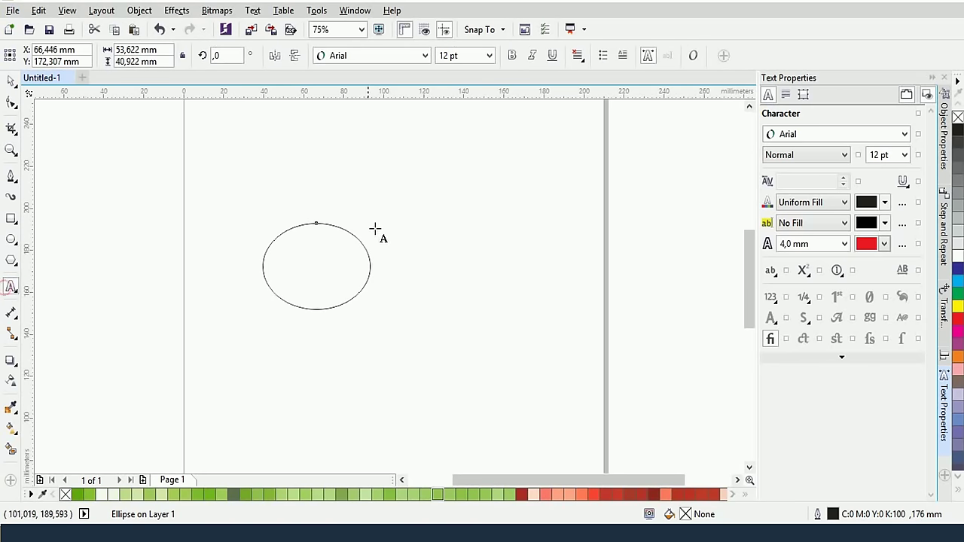
{"action": "left_click", "coordinate": [317, 222]}
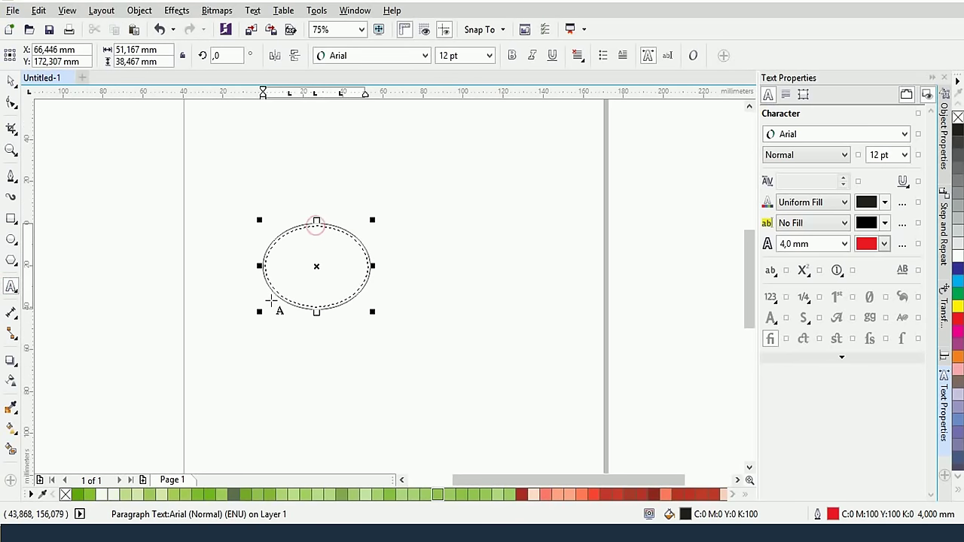
{"action": "key", "text": "ctrl+z"}
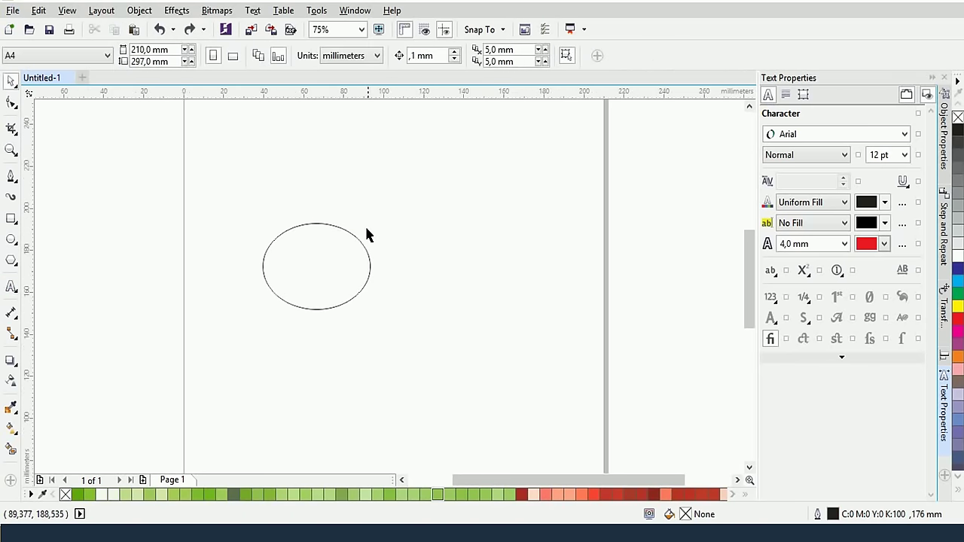
{"action": "scroll", "coordinate": [364, 225], "scroll_direction": "up", "scroll_amount": 2}
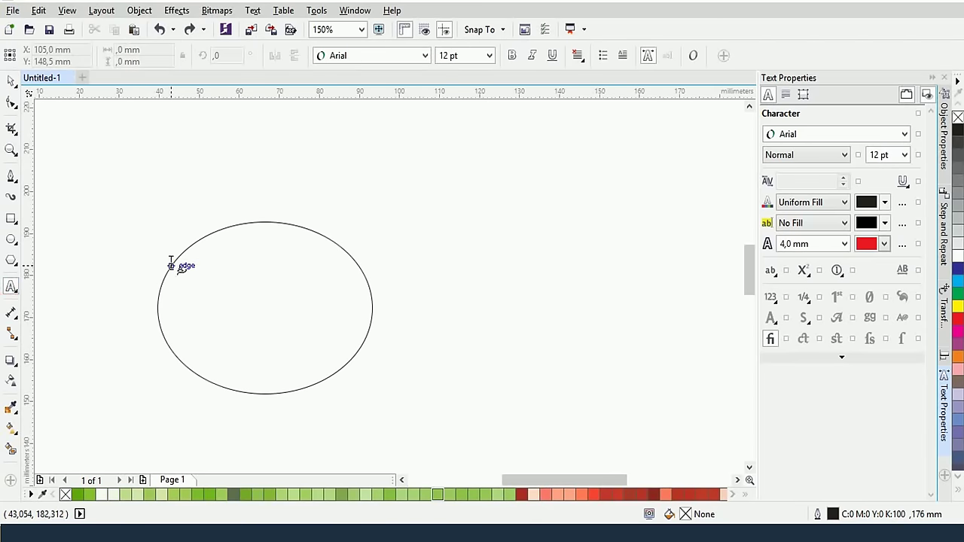
Type 'bộ công thương' along the ellipse's left edge and check its text settings
{"action": "left_click", "coordinate": [171, 265]}
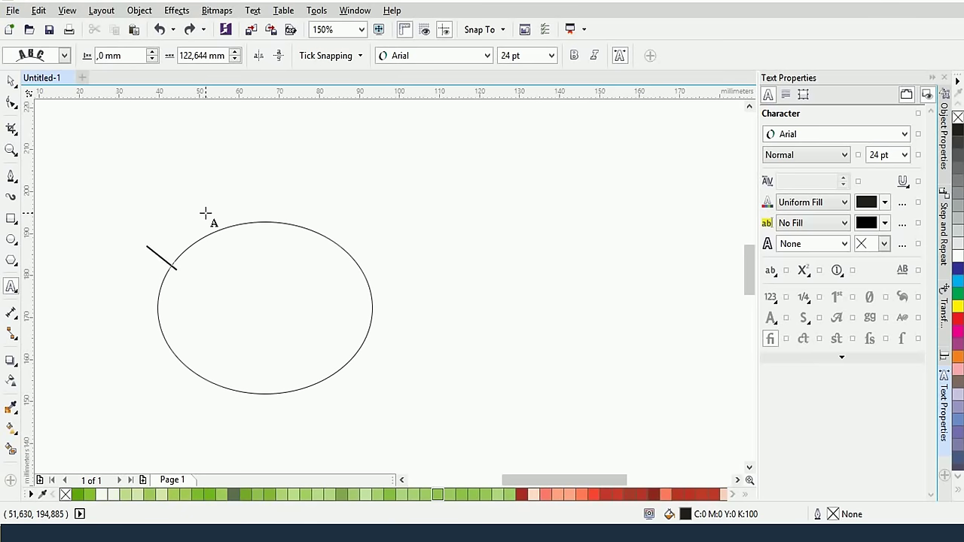
{"action": "type", "text": "bộ c"}
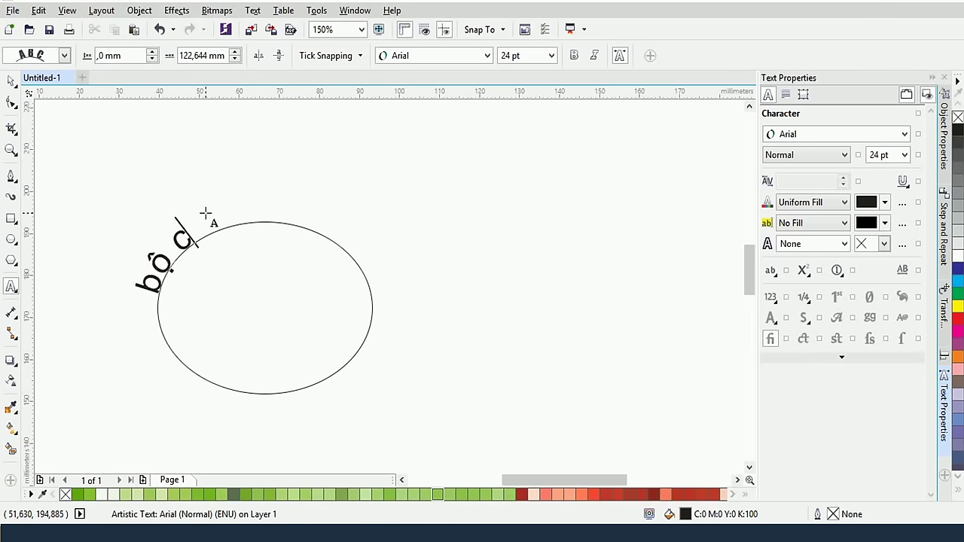
{"action": "type", "text": "ông thuowng"}
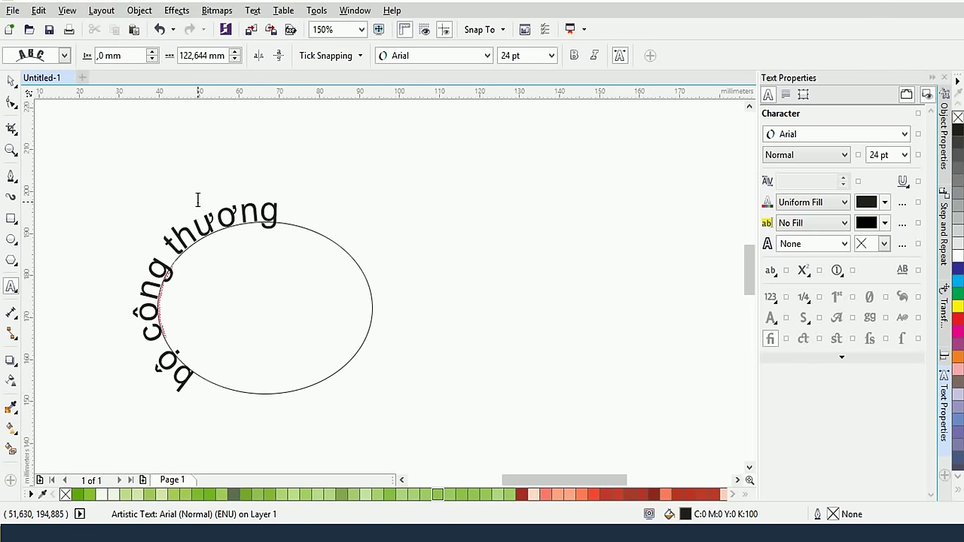
{"action": "key", "text": "ctrl+a"}
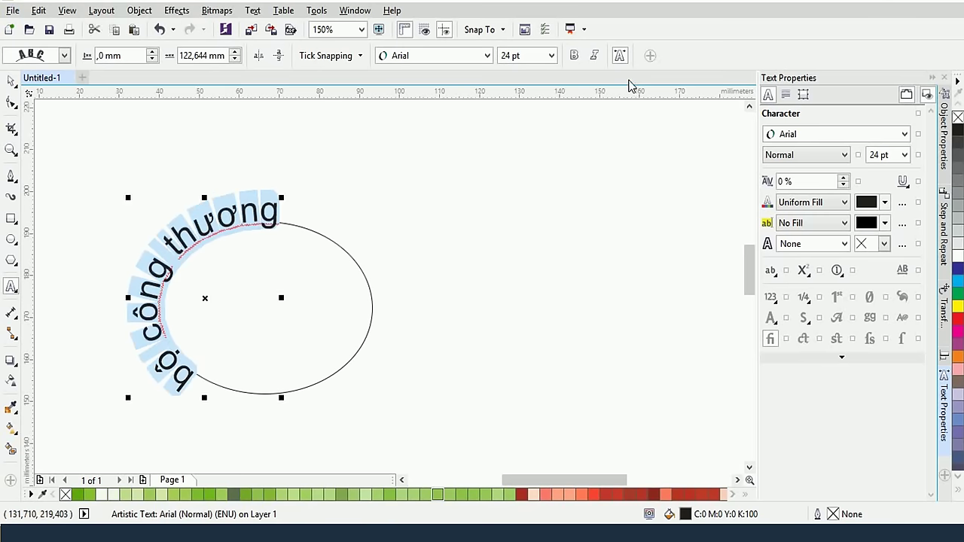
{"action": "left_click", "coordinate": [785, 96]}
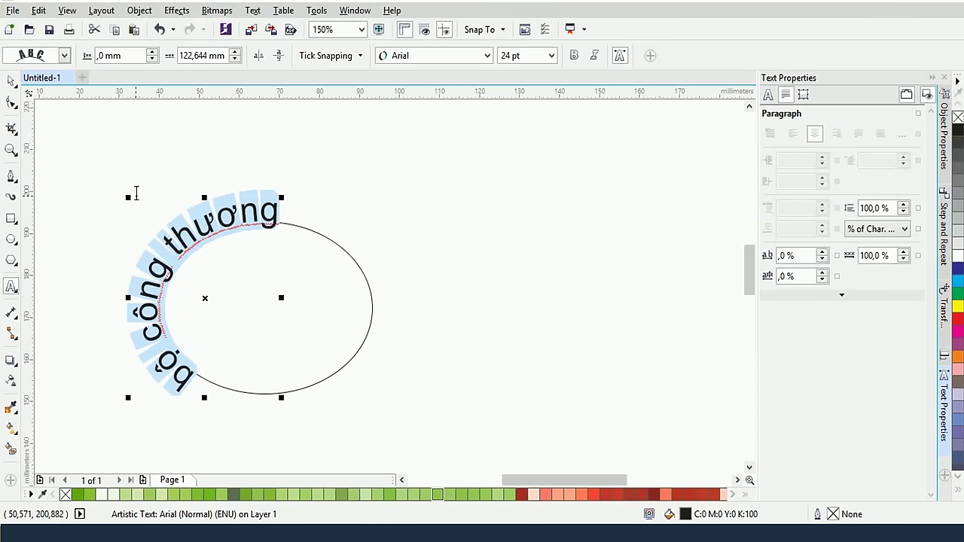
{"action": "left_click", "coordinate": [193, 371]}
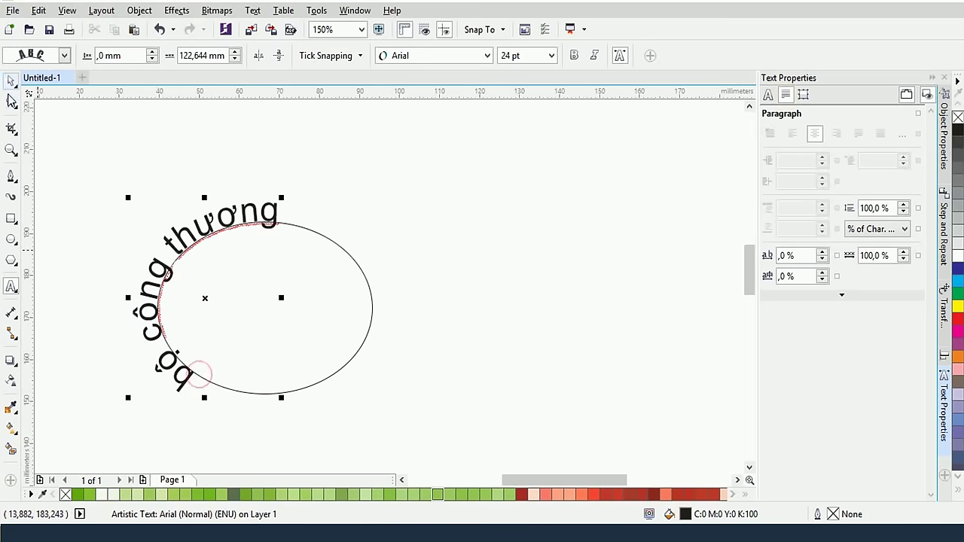
Arch the text across the ellipse's top, then try vertical and horizontal mirroring
{"action": "left_click", "coordinate": [11, 80]}
{"action": "left_click_drag", "start_coordinate": [158, 339], "coordinate": [75, 326]}
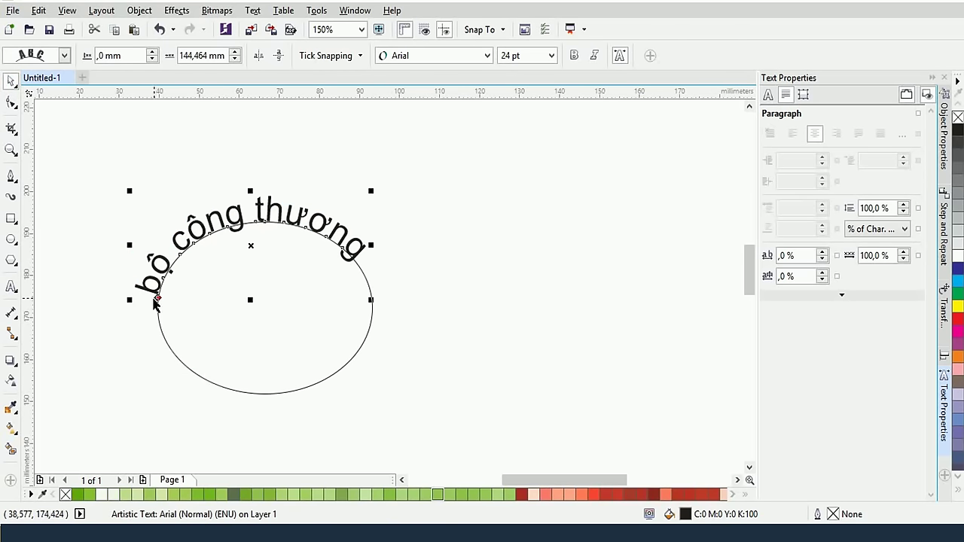
{"action": "left_click_drag", "start_coordinate": [157, 298], "coordinate": [155, 290]}
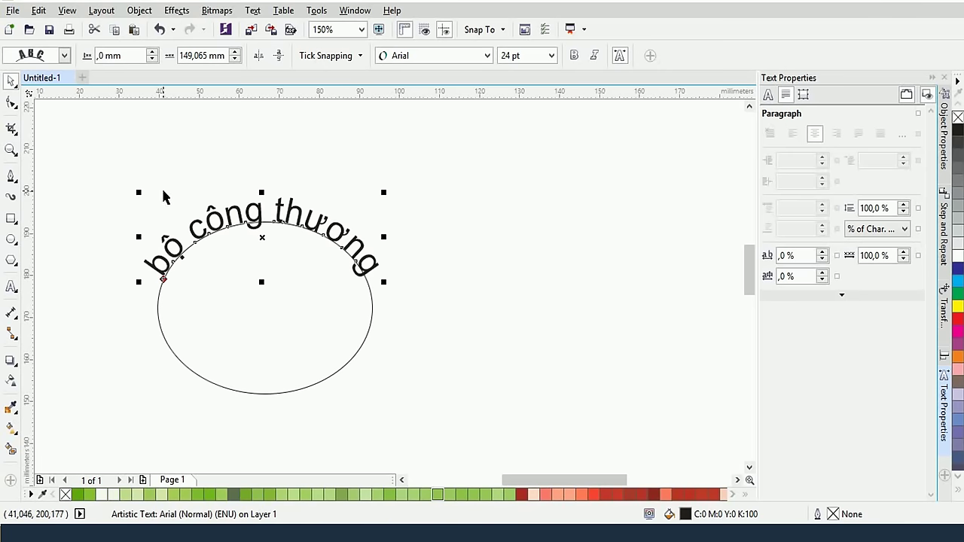
{"action": "left_click", "coordinate": [282, 56]}
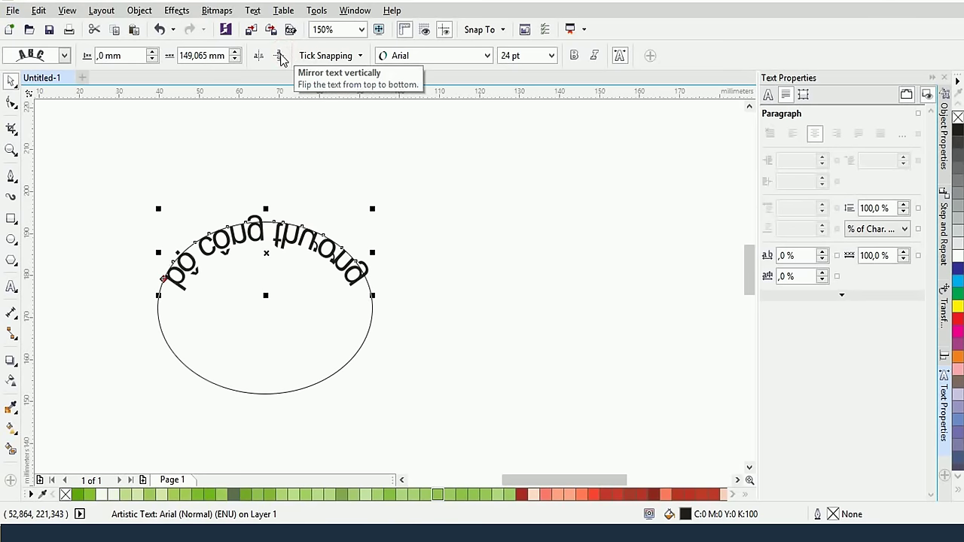
{"action": "left_click", "coordinate": [259, 61]}
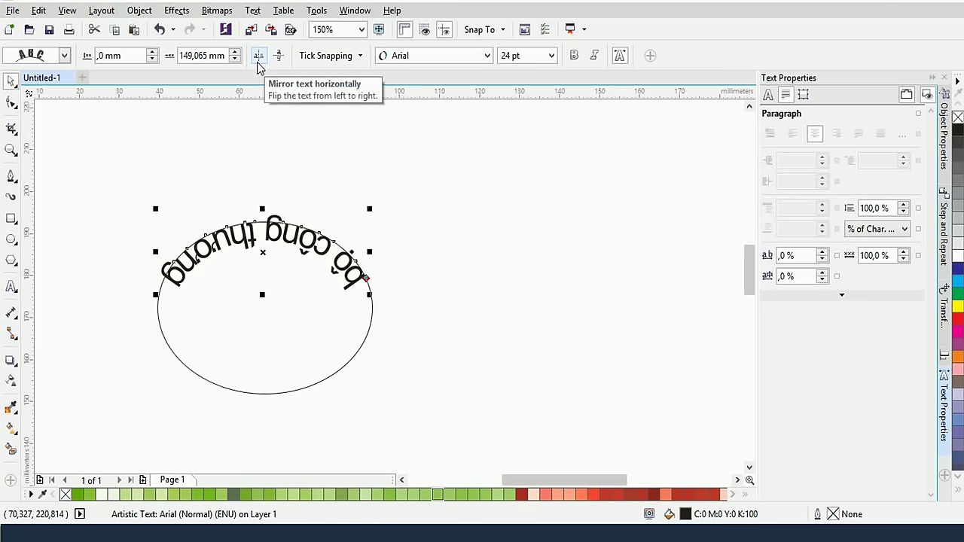
{"action": "left_click", "coordinate": [277, 58]}
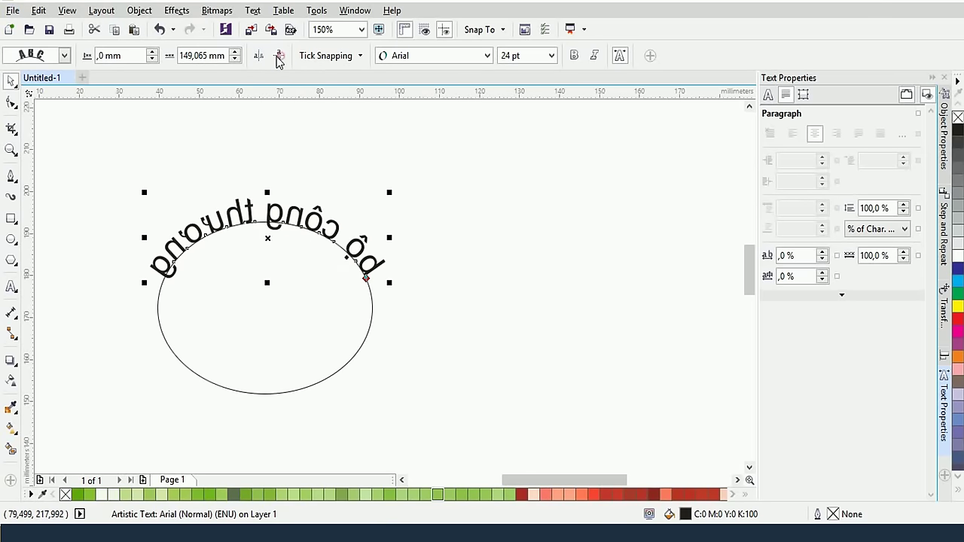
Undo the vertical mirroring so the arched text reads normally
{"action": "left_click", "coordinate": [258, 56]}
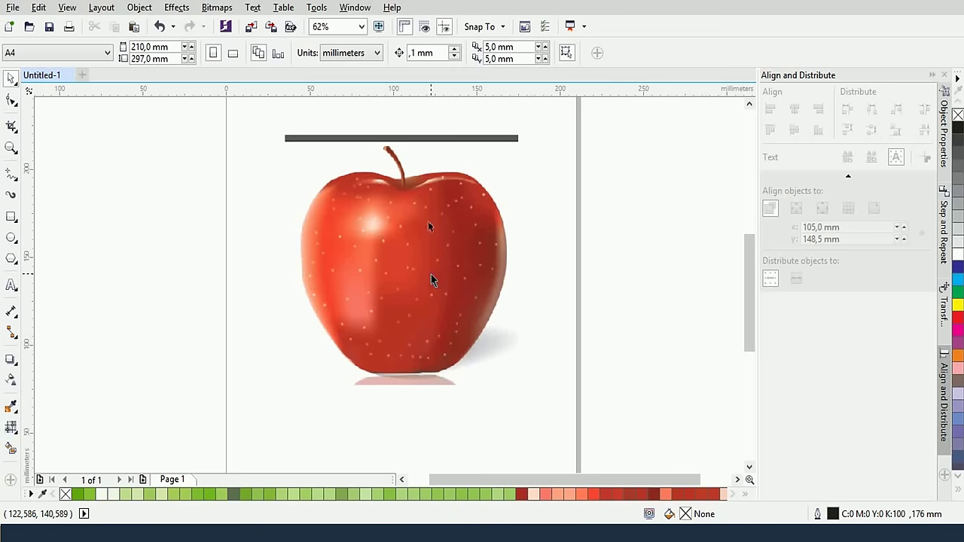
Draw a rectangle about 95.25 × 69 mm over the apple's left edge, with no outline
{"action": "scroll", "coordinate": [427, 265], "scroll_direction": "up", "scroll_amount": 3}
{"action": "scroll", "coordinate": [427, 264], "scroll_direction": "down", "scroll_amount": 3}
{"action": "left_click_drag", "start_coordinate": [428, 265], "coordinate": [458, 278]}
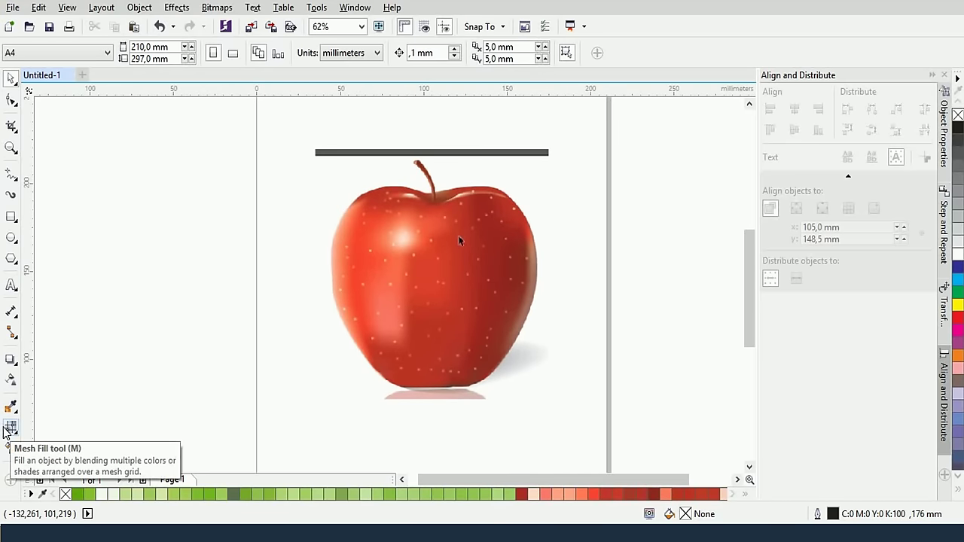
{"action": "scroll", "coordinate": [364, 266], "scroll_direction": "up", "scroll_amount": 2}
{"action": "scroll", "coordinate": [364, 266], "scroll_direction": "down", "scroll_amount": 2}
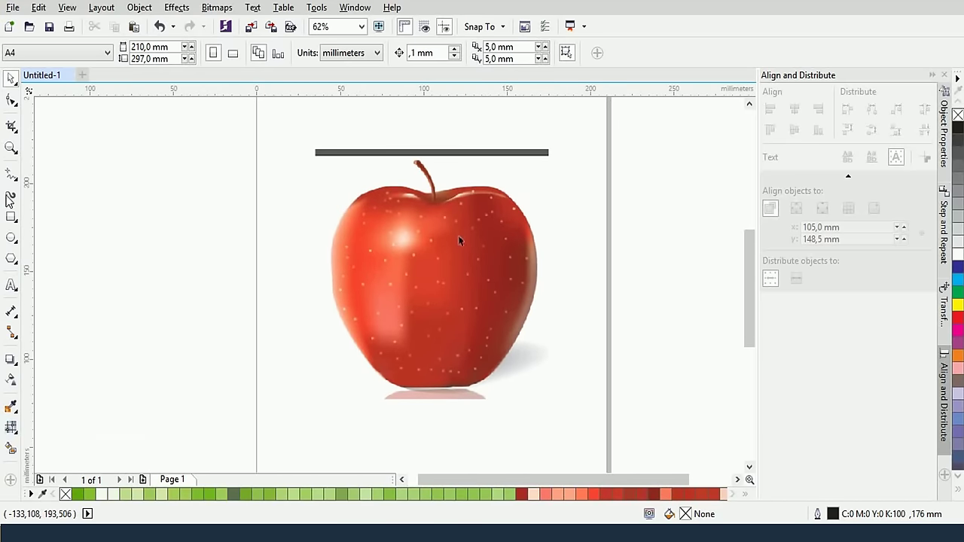
{"action": "left_click", "coordinate": [11, 217]}
{"action": "left_click_drag", "start_coordinate": [194, 183], "coordinate": [354, 305]}
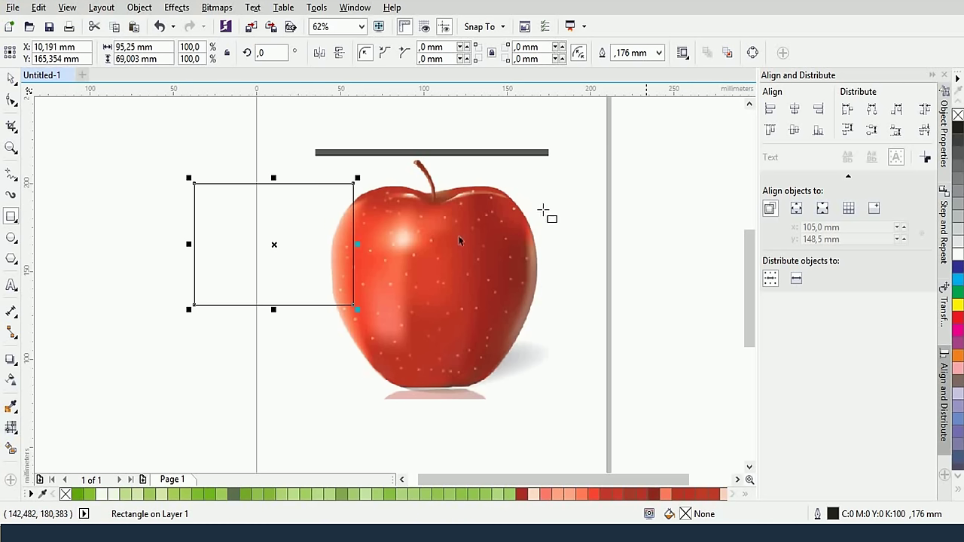
{"action": "right_click", "coordinate": [958, 114]}
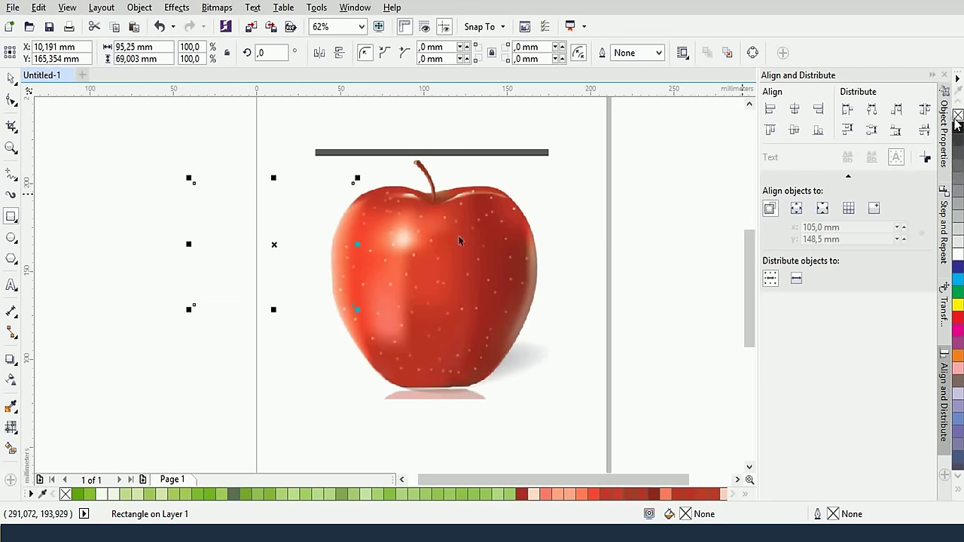
Fill the rectangle cyan, mesh it with a yellow centre node, and add an upper-right row and column
{"action": "left_click", "coordinate": [957, 280]}
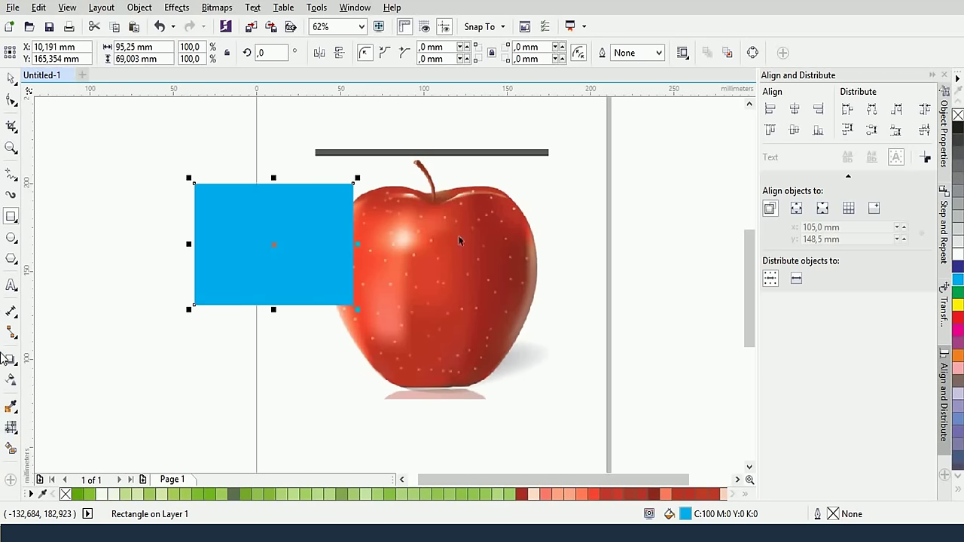
{"action": "left_click", "coordinate": [9, 428]}
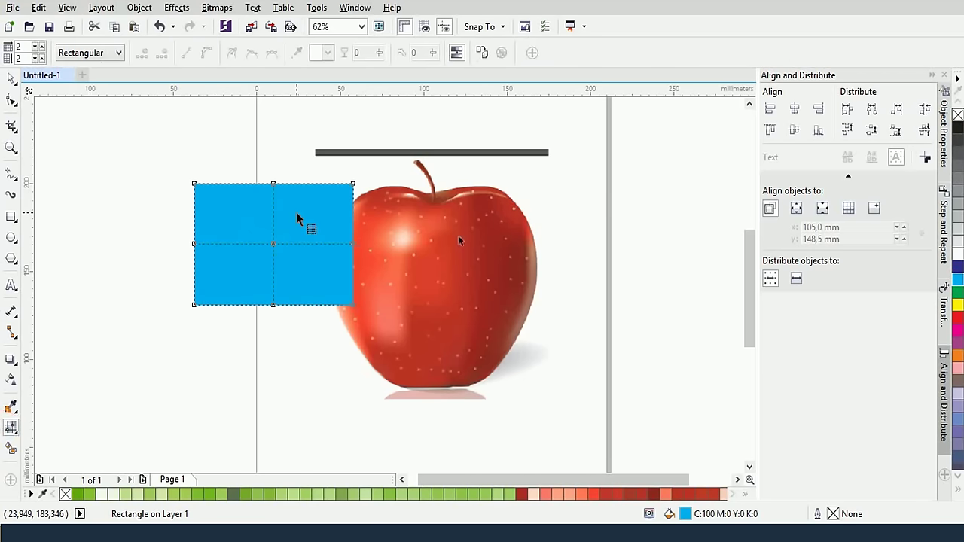
{"action": "scroll", "coordinate": [296, 218], "scroll_direction": "up", "scroll_amount": 3}
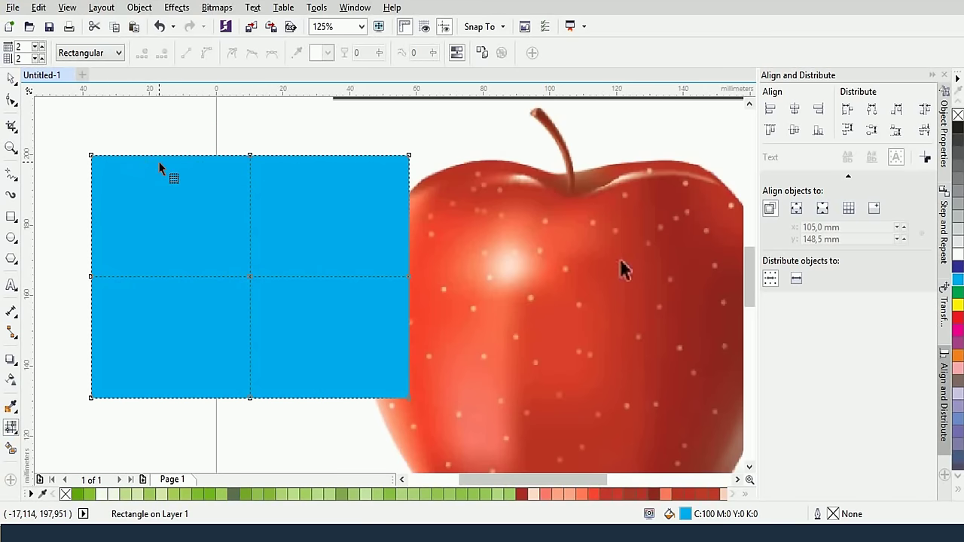
{"action": "left_click", "coordinate": [250, 276]}
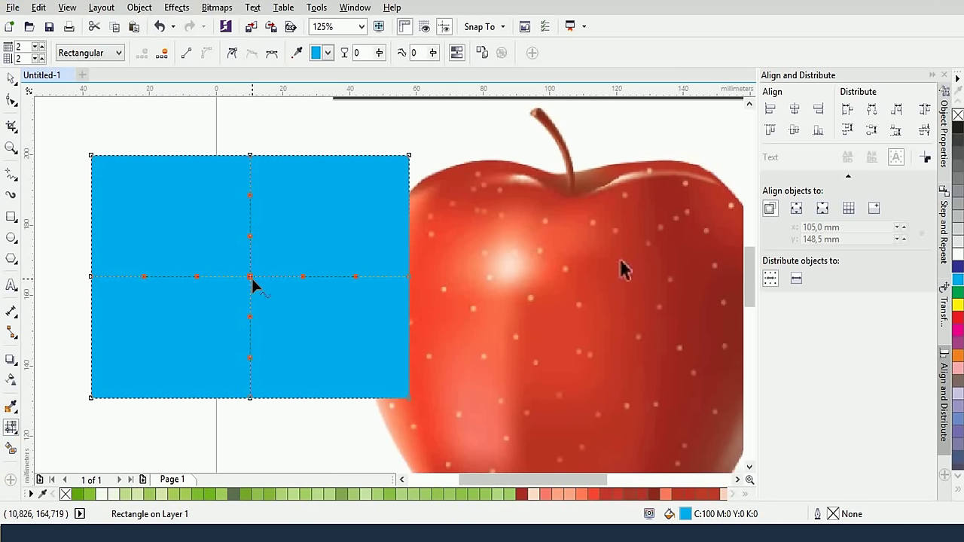
{"action": "left_click", "coordinate": [957, 305]}
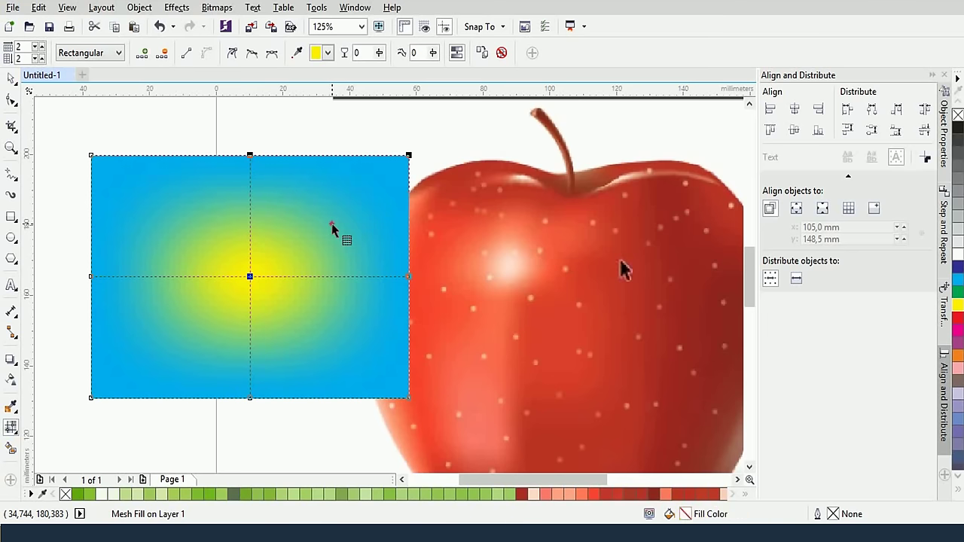
{"action": "double_click", "coordinate": [331, 224]}
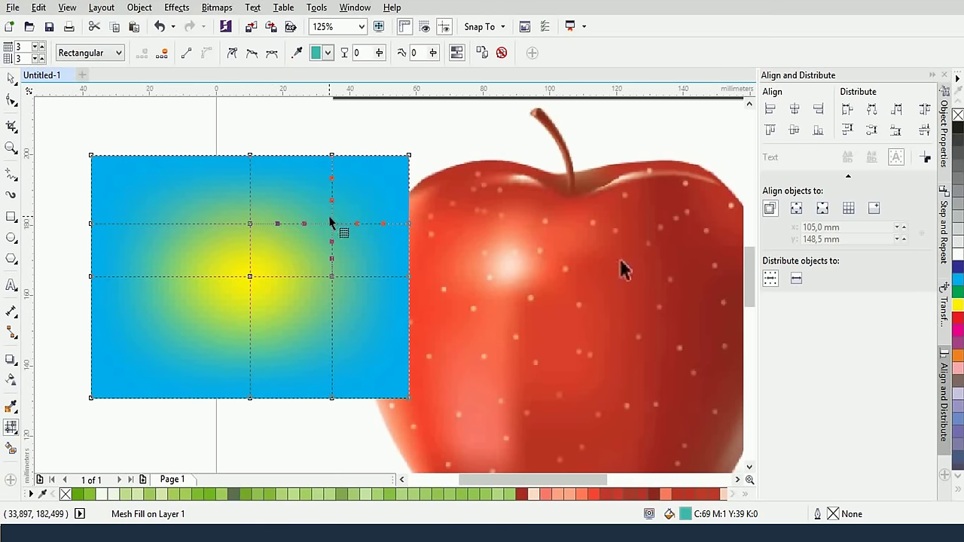
{"action": "scroll", "coordinate": [334, 223], "scroll_direction": "up", "scroll_amount": 2}
Bend the new mesh row into a curve by moving its node and handles
{"action": "left_click", "coordinate": [337, 240]}
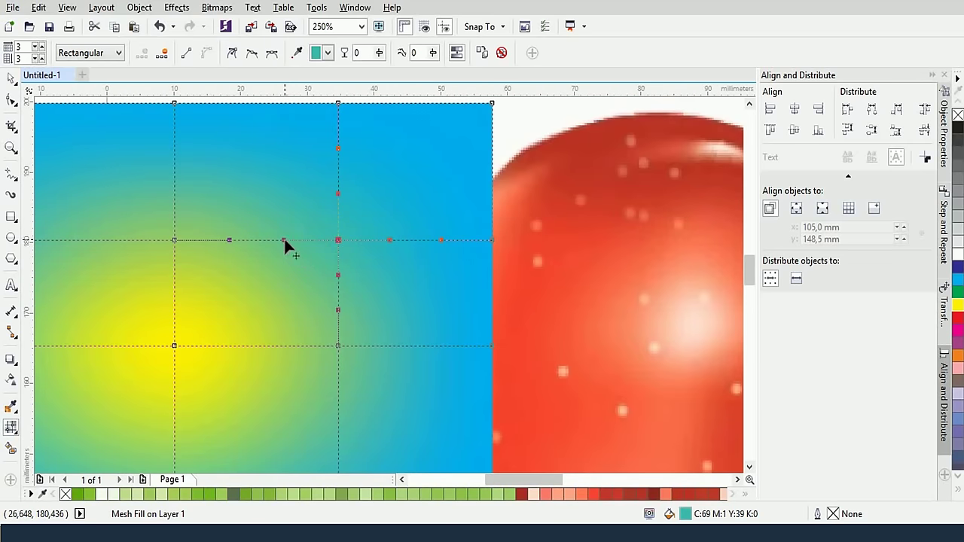
{"action": "left_click_drag", "start_coordinate": [284, 241], "coordinate": [276, 220]}
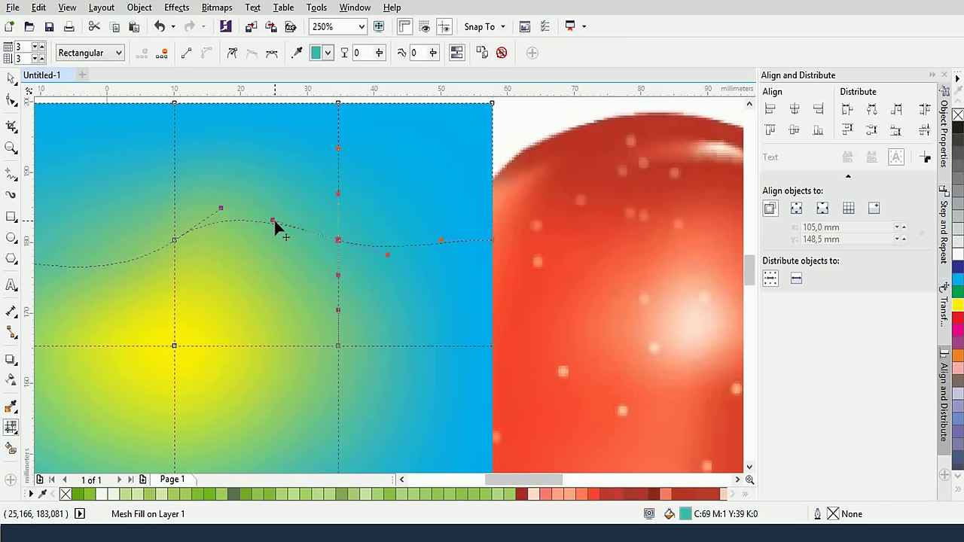
{"action": "left_click_drag", "start_coordinate": [337, 242], "coordinate": [340, 215]}
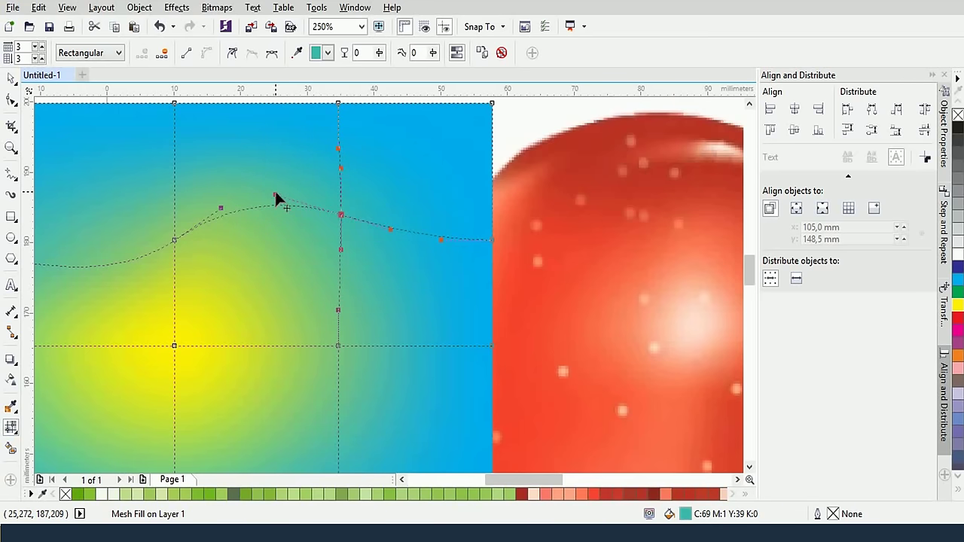
{"action": "left_click_drag", "start_coordinate": [275, 192], "coordinate": [273, 216]}
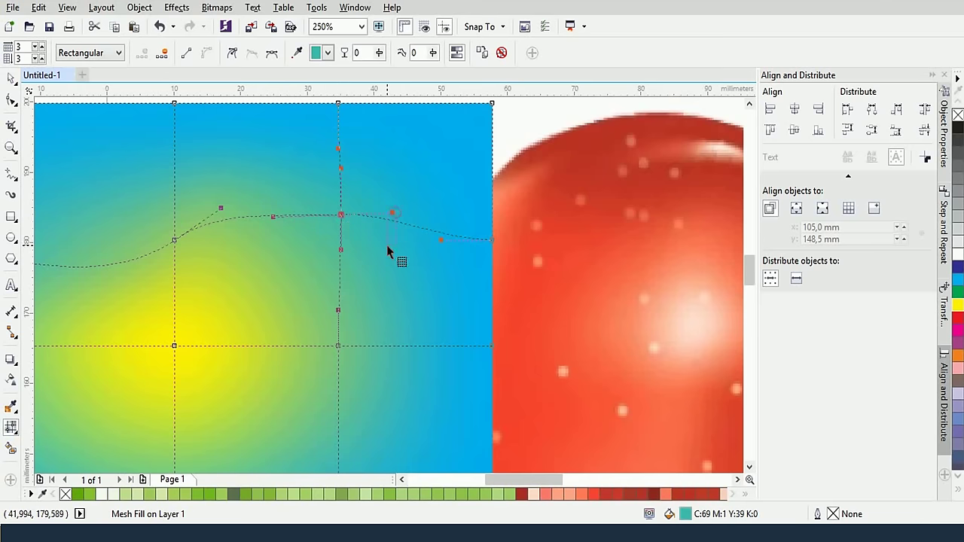
{"action": "left_click", "coordinate": [387, 249]}
{"action": "left_click", "coordinate": [341, 214]}
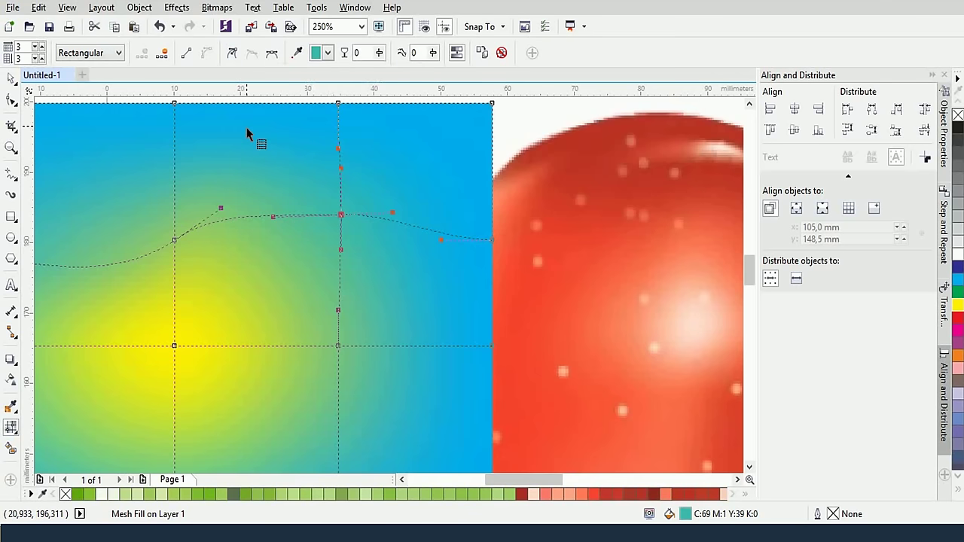
Refine the node's handles using independent then symmetric modes, and colour the node red
{"action": "left_click", "coordinate": [233, 53]}
{"action": "left_click_drag", "start_coordinate": [274, 216], "coordinate": [284, 196]}
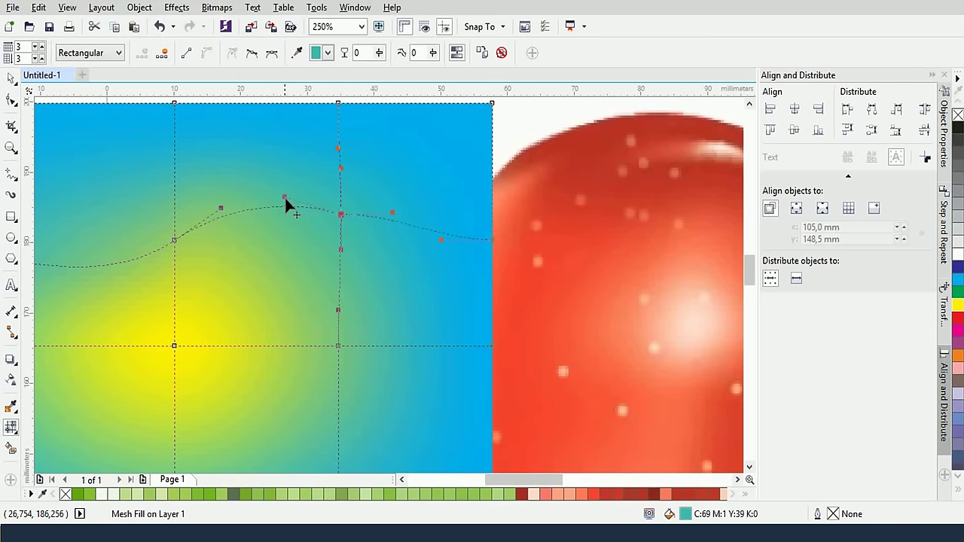
{"action": "left_click", "coordinate": [341, 214]}
{"action": "left_click", "coordinate": [272, 53]}
{"action": "left_click_drag", "start_coordinate": [288, 239], "coordinate": [293, 197]}
{"action": "left_click", "coordinate": [341, 215]}
{"action": "left_click_drag", "start_coordinate": [293, 193], "coordinate": [344, 215]}
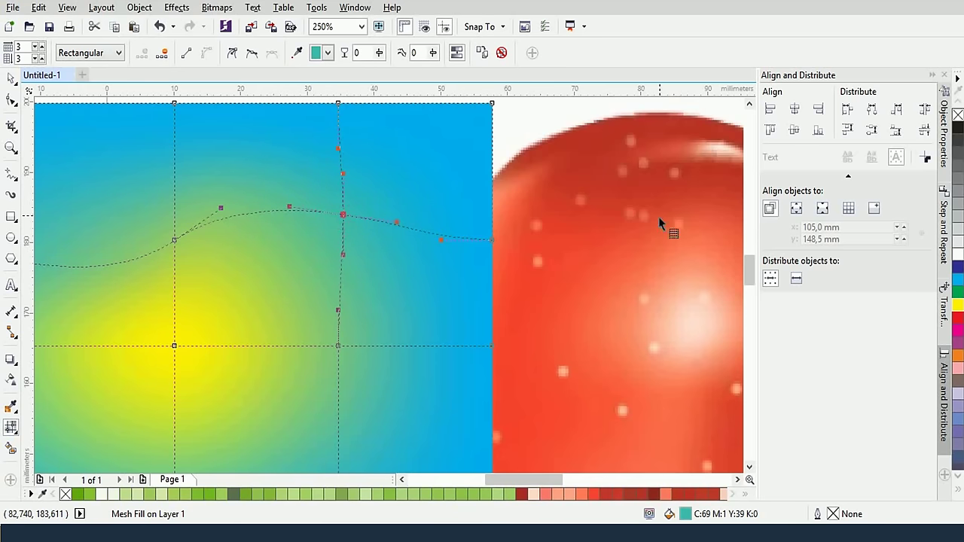
{"action": "left_click", "coordinate": [958, 317]}
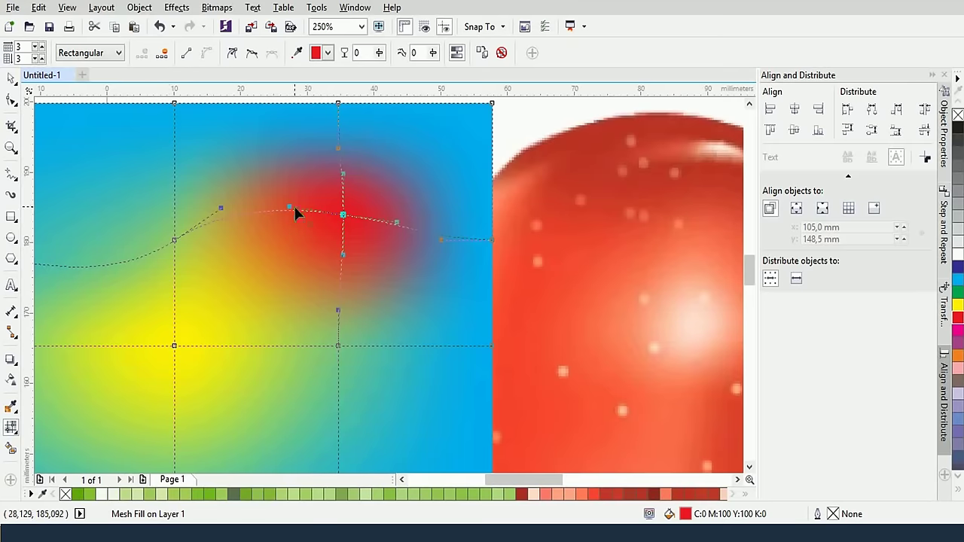
Drag the red node's handle to widen the red patch, then return to the Pick tool
{"action": "left_click_drag", "start_coordinate": [292, 212], "coordinate": [258, 253]}
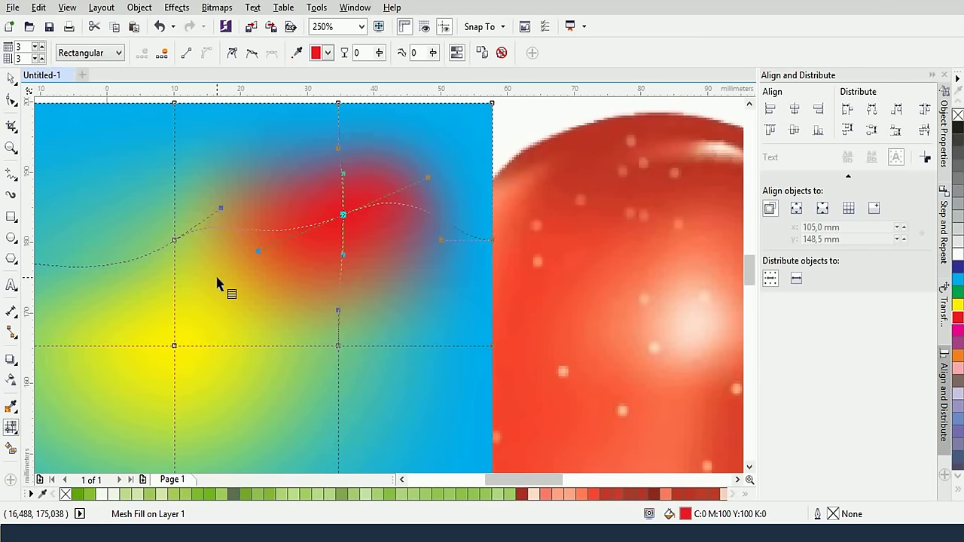
{"action": "scroll", "coordinate": [217, 283], "scroll_direction": "down", "scroll_amount": 2}
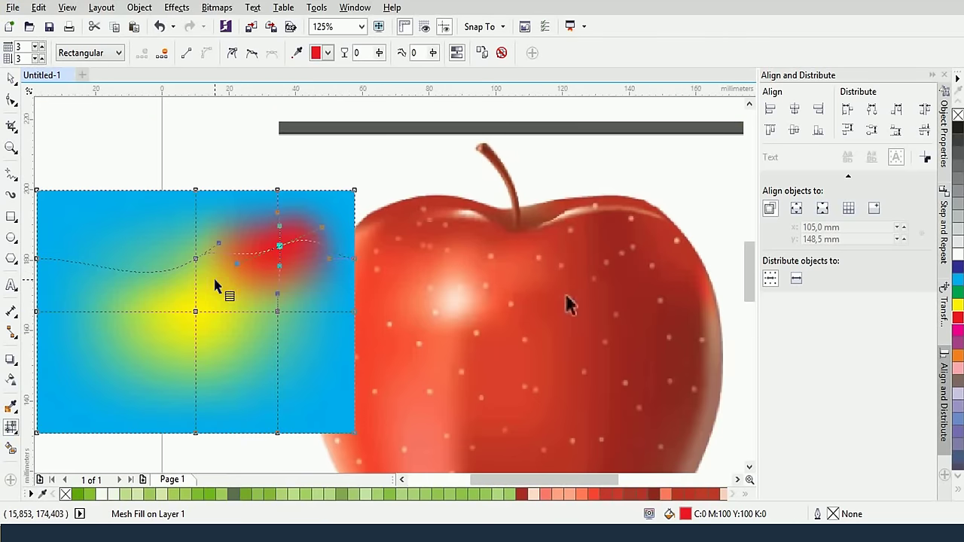
{"action": "scroll", "coordinate": [254, 273], "scroll_direction": "left", "scroll_amount": 3}
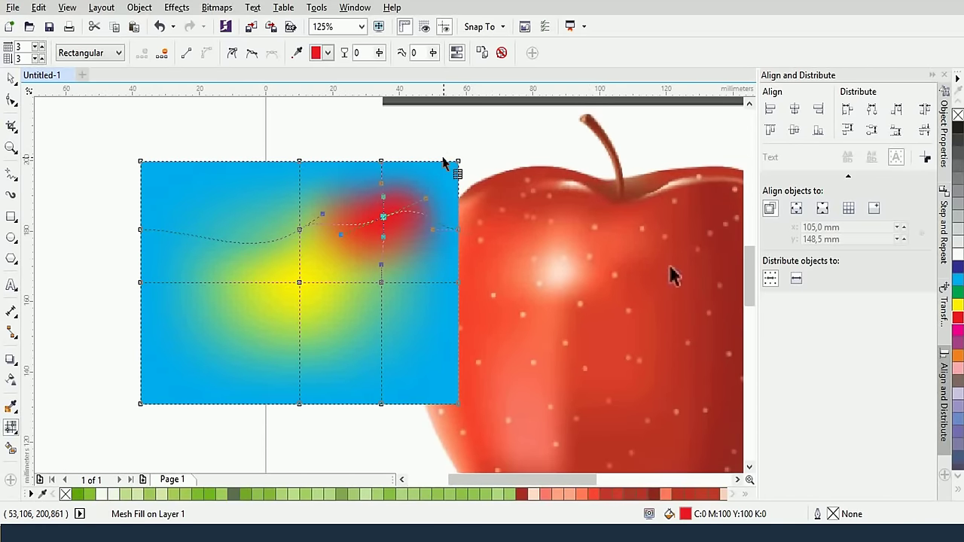
{"action": "scroll", "coordinate": [445, 162], "scroll_direction": "right", "scroll_amount": 3}
{"action": "scroll", "coordinate": [490, 204], "scroll_direction": "down", "scroll_amount": 1}
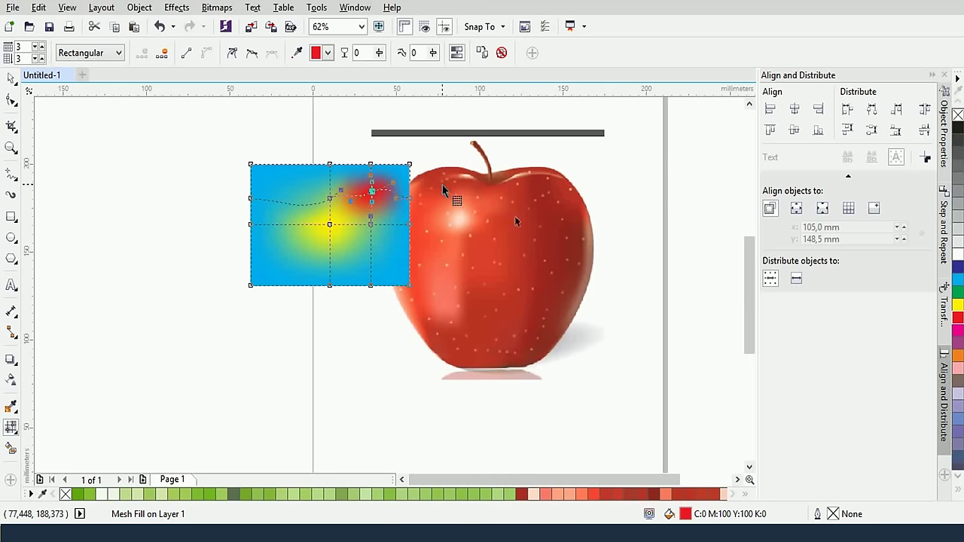
{"action": "left_click", "coordinate": [11, 77]}
Drag the blue, yellow and red mesh rectangle leftward away from the apple, then reselect it
{"action": "left_click_drag", "start_coordinate": [186, 134], "coordinate": [335, 192]}
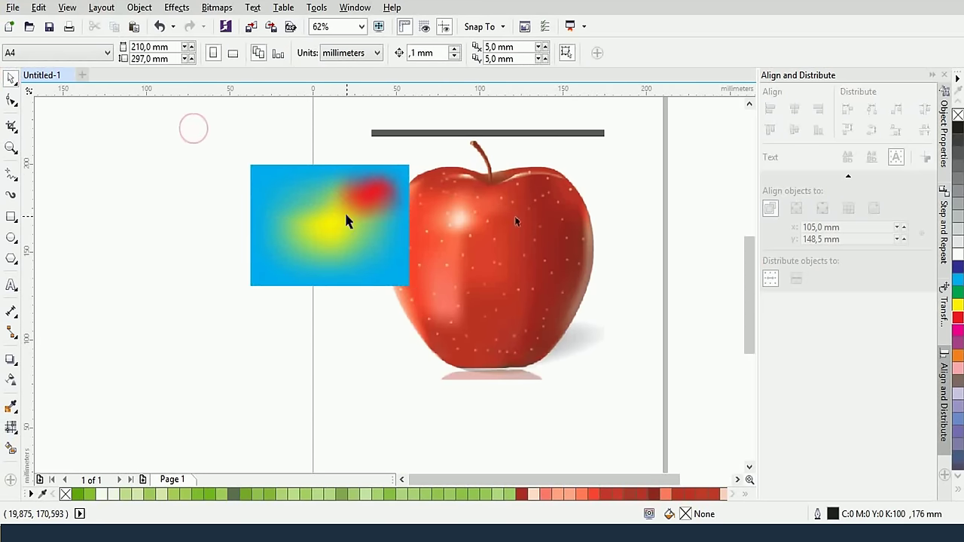
{"action": "left_click", "coordinate": [348, 219]}
{"action": "left_click_drag", "start_coordinate": [361, 223], "coordinate": [302, 238]}
{"action": "left_click", "coordinate": [331, 267]}
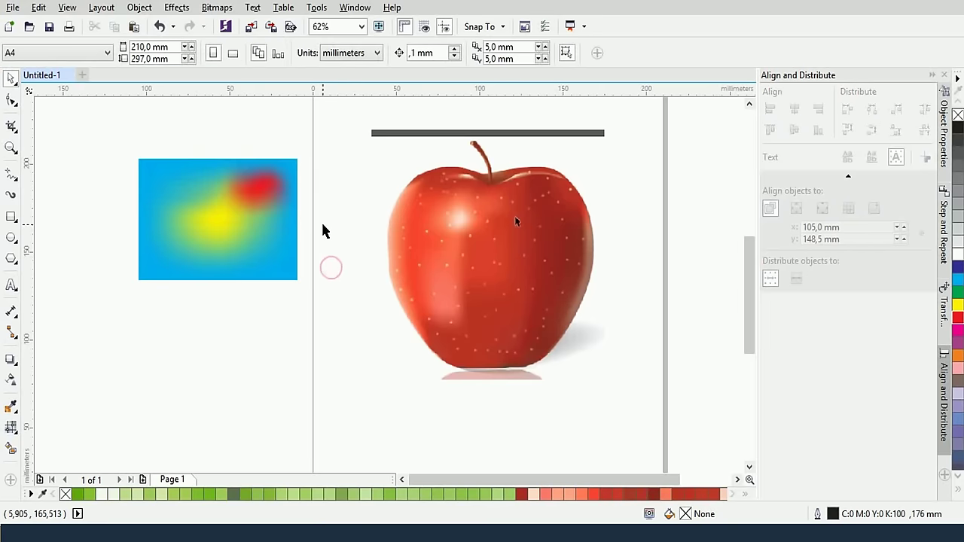
{"action": "scroll", "coordinate": [399, 244], "scroll_direction": "up", "scroll_amount": 2}
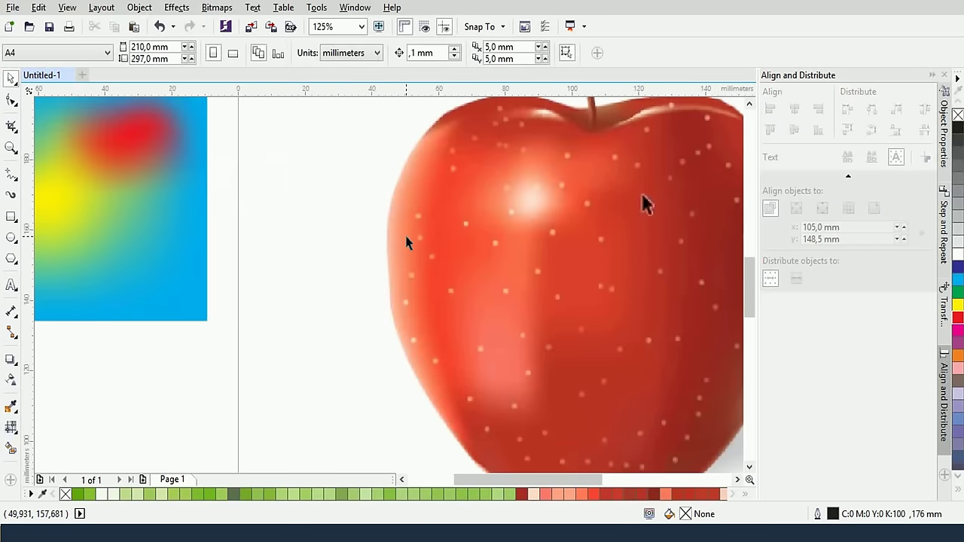
{"action": "scroll", "coordinate": [402, 229], "scroll_direction": "down", "scroll_amount": 2}
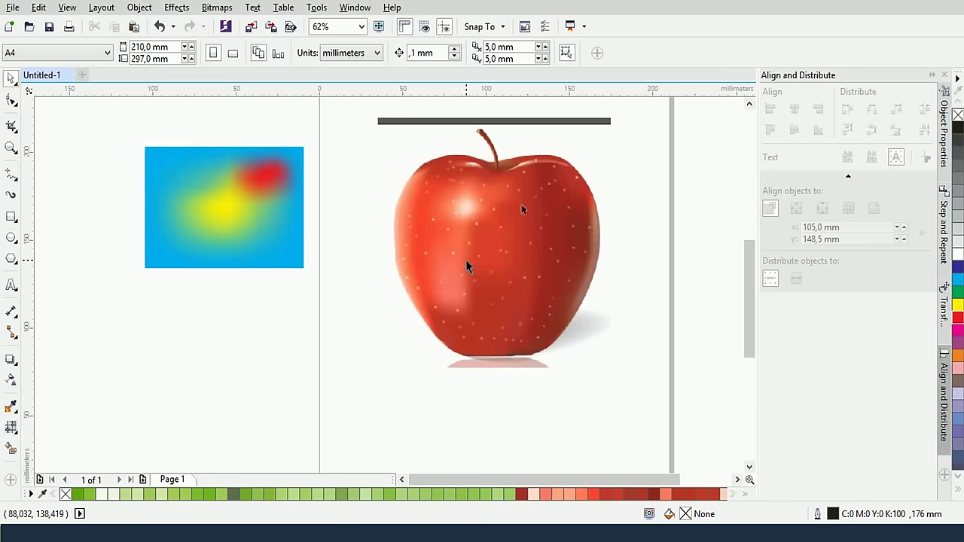
{"action": "scroll", "coordinate": [465, 260], "scroll_direction": "up", "scroll_amount": 2}
{"action": "left_click_drag", "start_coordinate": [469, 185], "coordinate": [424, 249]}
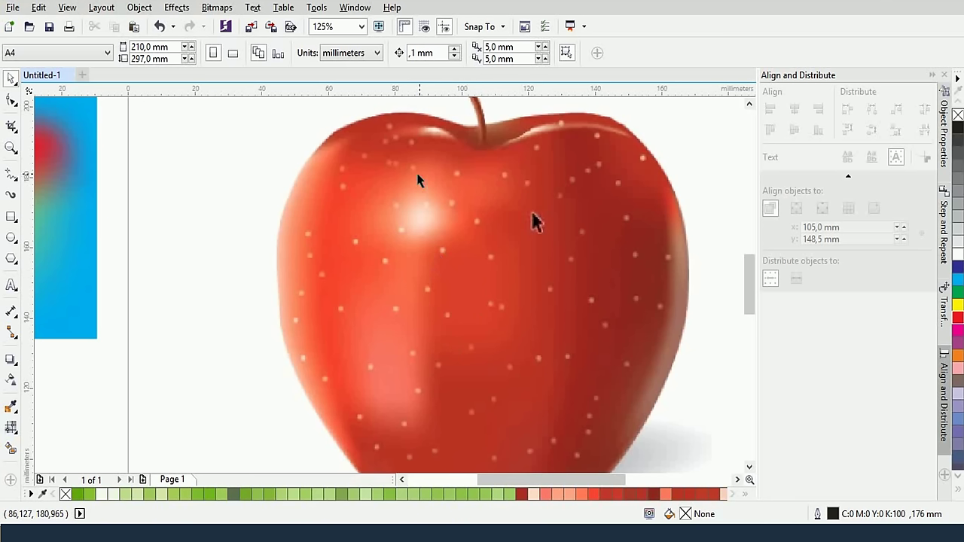
{"action": "scroll", "coordinate": [423, 190], "scroll_direction": "down", "scroll_amount": 2}
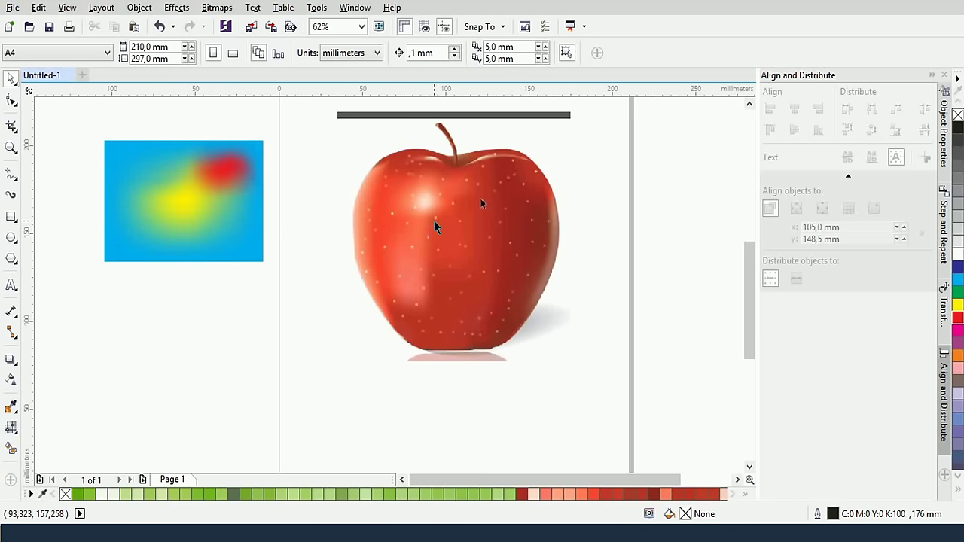
{"action": "left_click", "coordinate": [122, 189]}
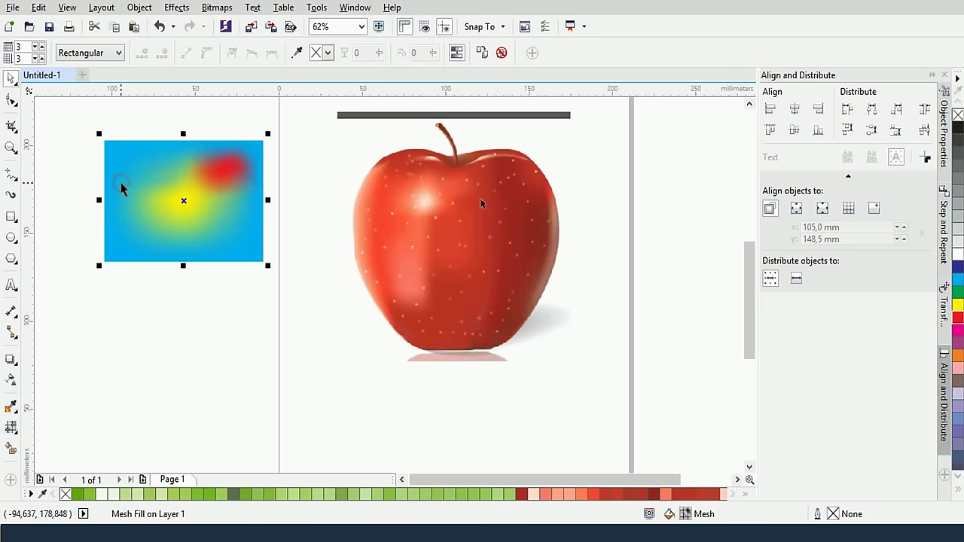
{"action": "key", "text": "Delete"}
{"action": "scroll", "coordinate": [121, 183], "scroll_direction": "up", "scroll_amount": 3}
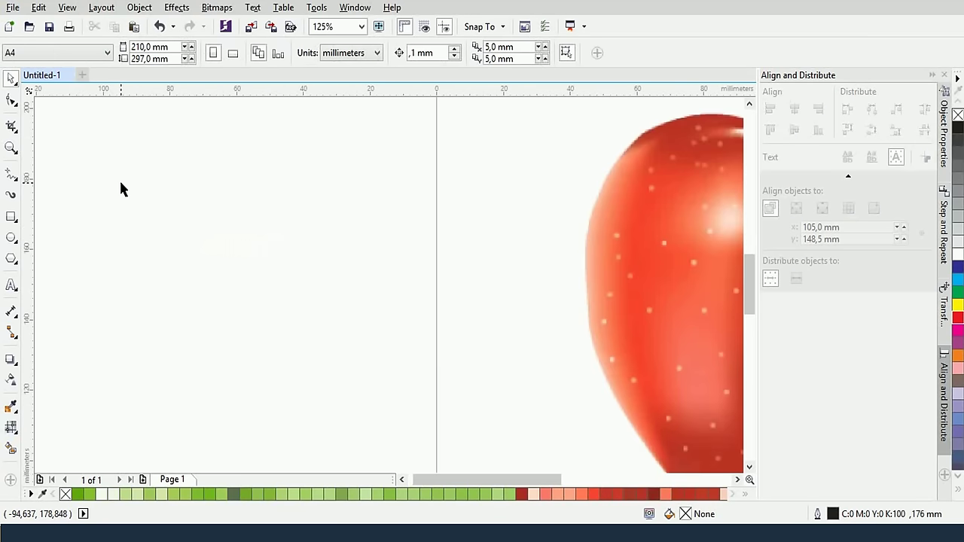
{"action": "left_click_drag", "start_coordinate": [613, 281], "coordinate": [230, 239]}
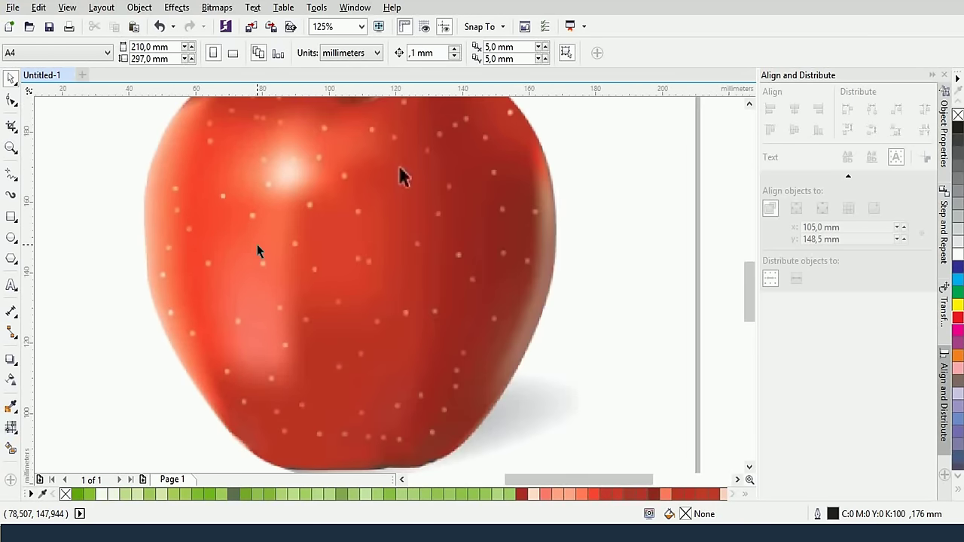
{"action": "scroll", "coordinate": [256, 245], "scroll_direction": "down", "scroll_amount": 3}
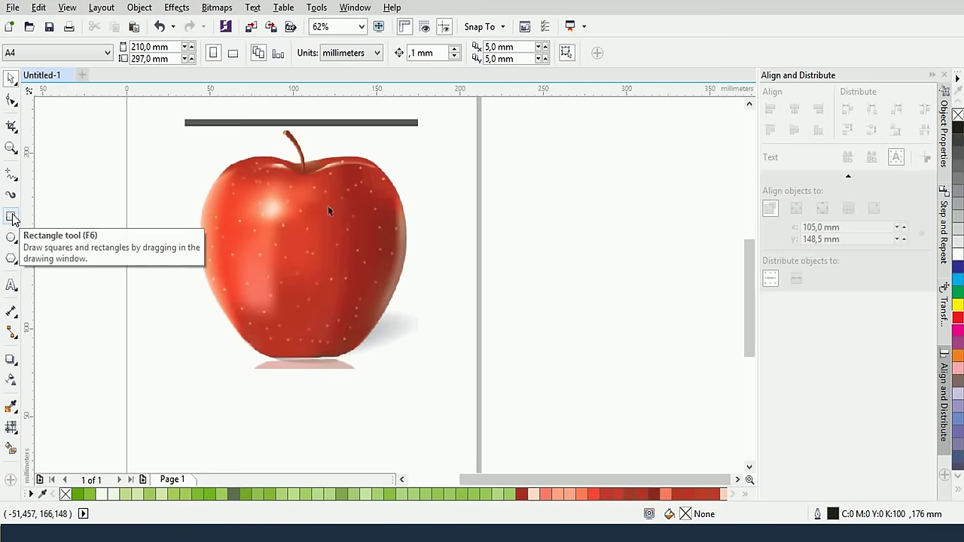
{"action": "left_click", "coordinate": [12, 218]}
{"action": "left_click_drag", "start_coordinate": [172, 173], "coordinate": [260, 246]}
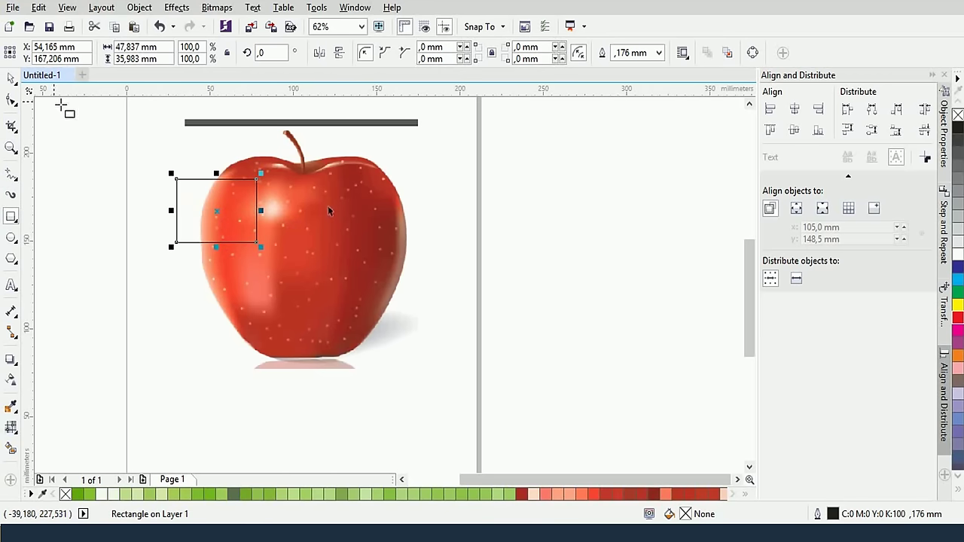
{"action": "left_click", "coordinate": [12, 77]}
{"action": "left_click_drag", "start_coordinate": [142, 151], "coordinate": [278, 279]}
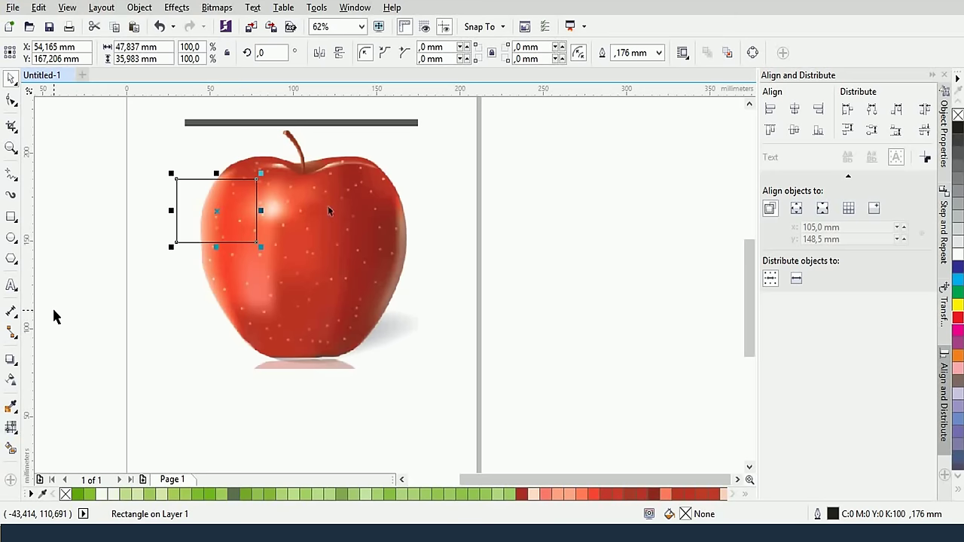
{"action": "key", "text": "Escape"}
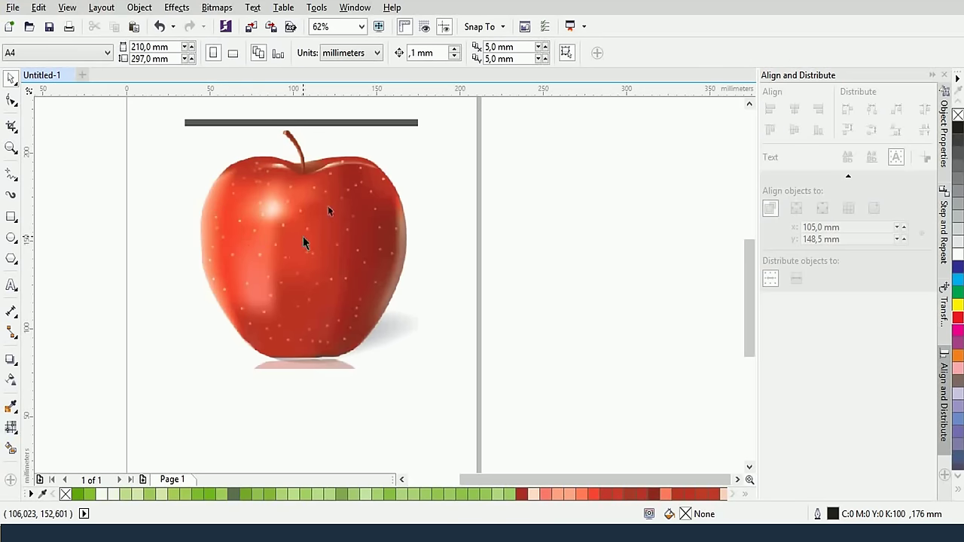
{"action": "scroll", "coordinate": [351, 216], "scroll_direction": "up", "scroll_amount": 2}
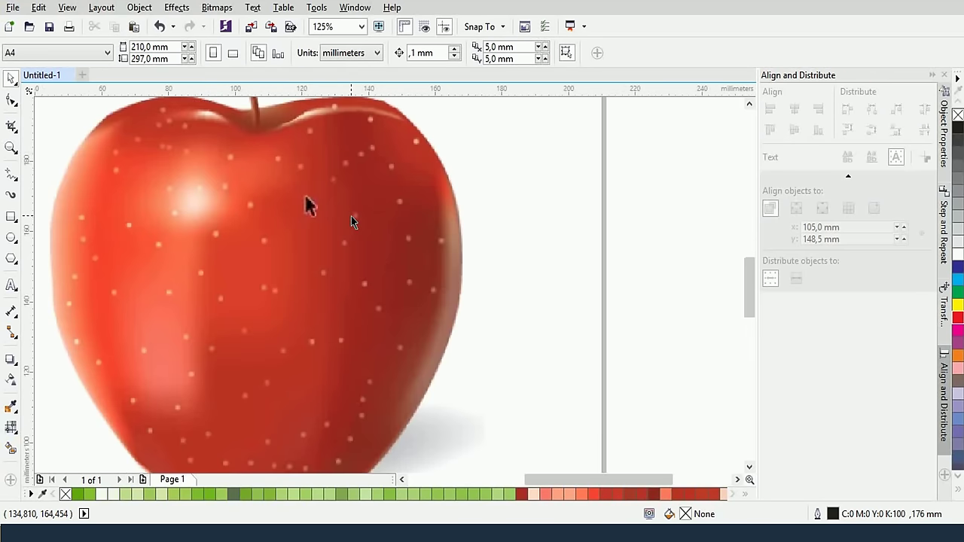
{"action": "scroll", "coordinate": [351, 216], "scroll_direction": "down", "scroll_amount": 2}
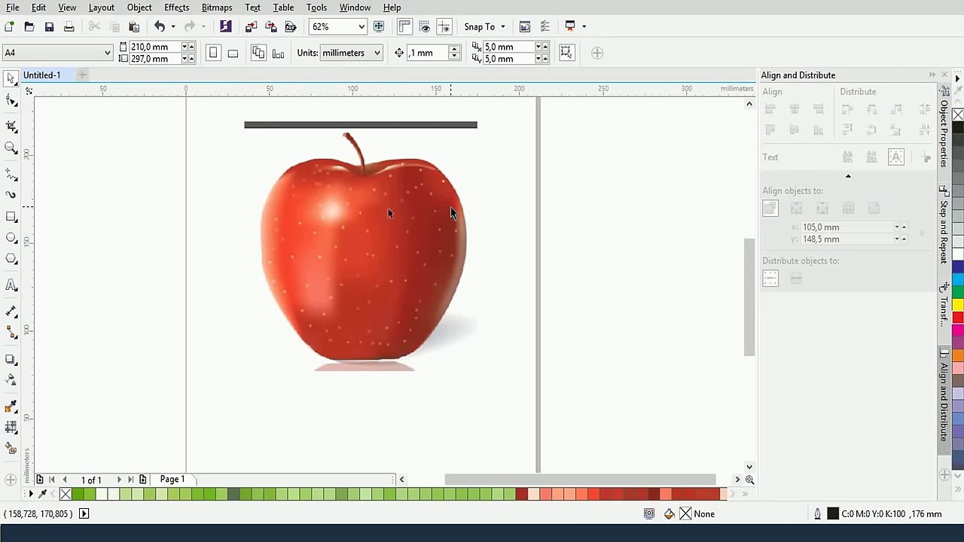
Draw a rectangle over the apple and trim its top and left edges to about 124.2 × 115.6 mm
{"action": "left_click", "coordinate": [10, 217]}
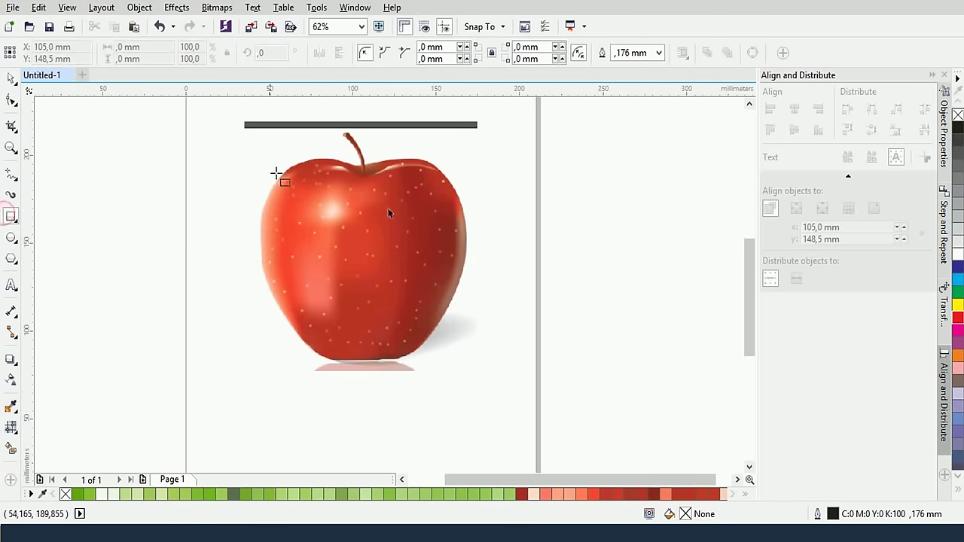
{"action": "mouse_move", "coordinate": [257, 150]}
{"action": "left_mouse_down"}
{"action": "mouse_move", "coordinate": [371, 272]}
{"action": "mouse_move", "coordinate": [467, 342]}
{"action": "mouse_move", "coordinate": [467, 362]}
{"action": "left_mouse_up"}
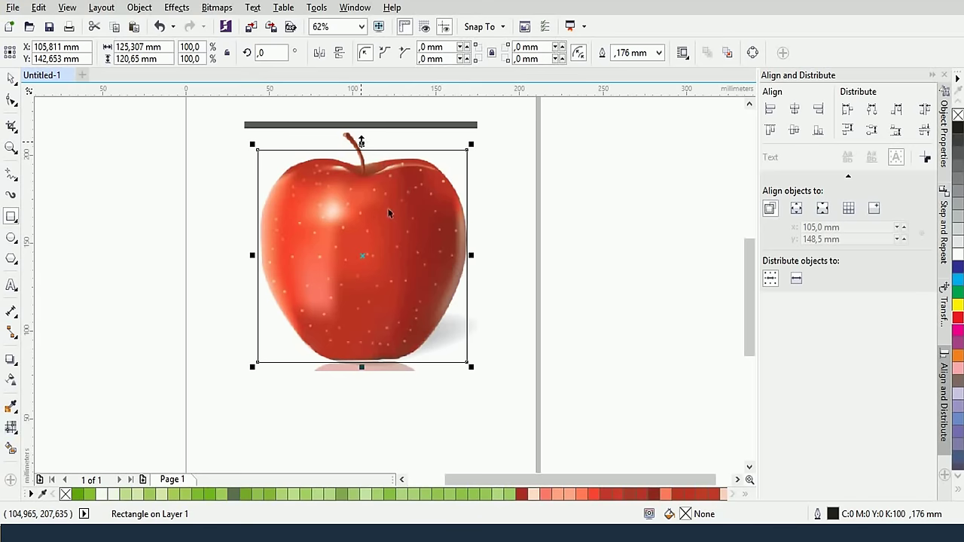
{"action": "left_click_drag", "start_coordinate": [362, 144], "coordinate": [363, 153]}
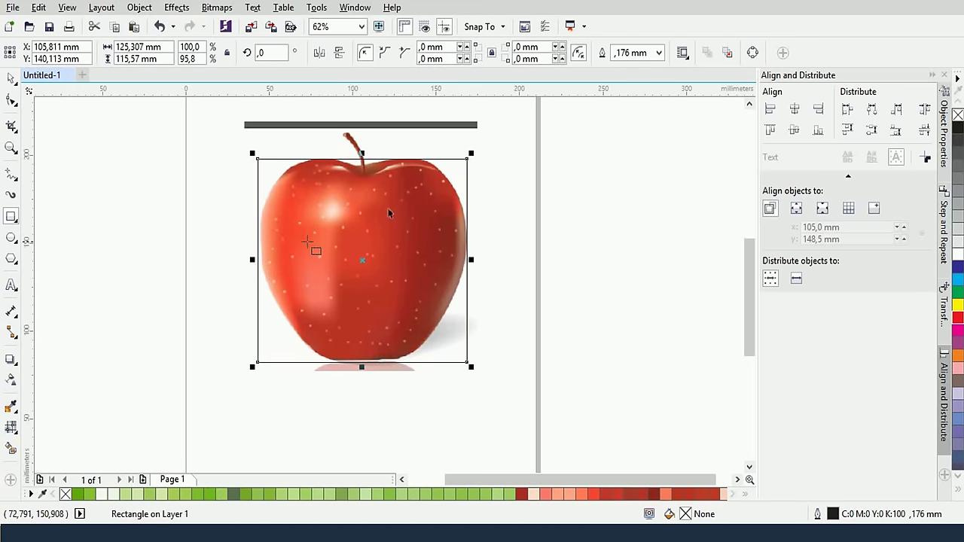
{"action": "left_click_drag", "start_coordinate": [253, 260], "coordinate": [253, 256]}
{"action": "scroll", "coordinate": [260, 268], "scroll_direction": "up", "scroll_amount": 2}
{"action": "scroll", "coordinate": [369, 260], "scroll_direction": "down", "scroll_amount": 2}
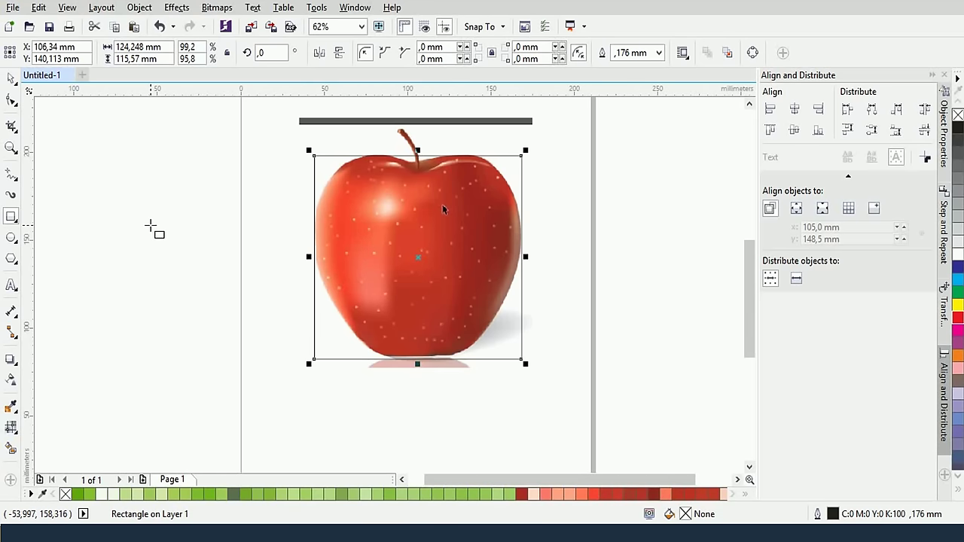
Fill the rectangle with the apple's sampled red #B83224, remove its outline, and set transparency to 100
{"action": "left_click", "coordinate": [12, 408]}
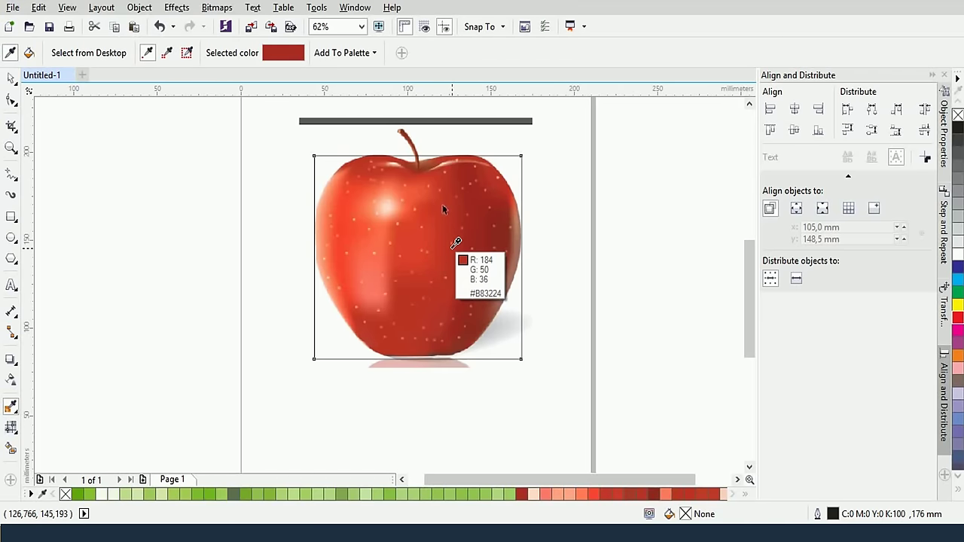
{"action": "left_click", "coordinate": [453, 245]}
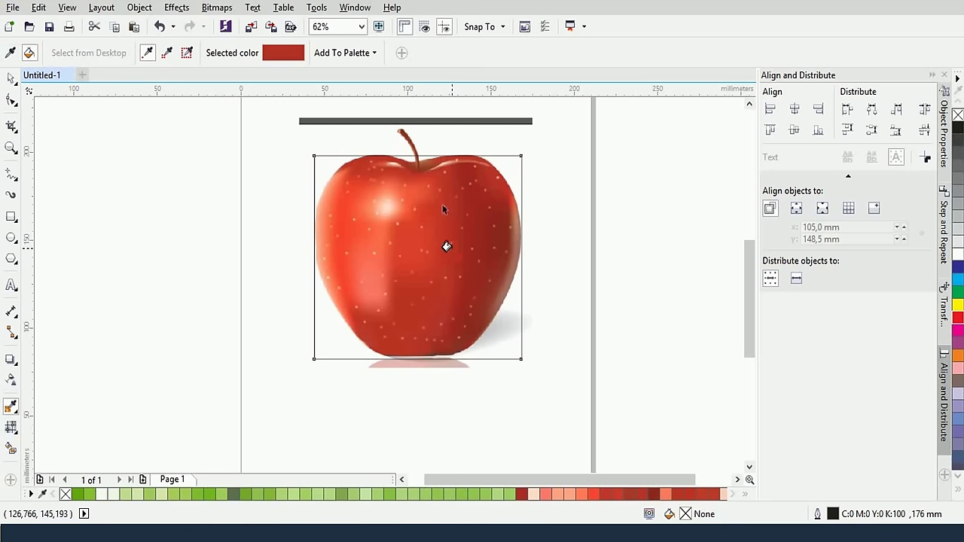
{"action": "left_click", "coordinate": [446, 245]}
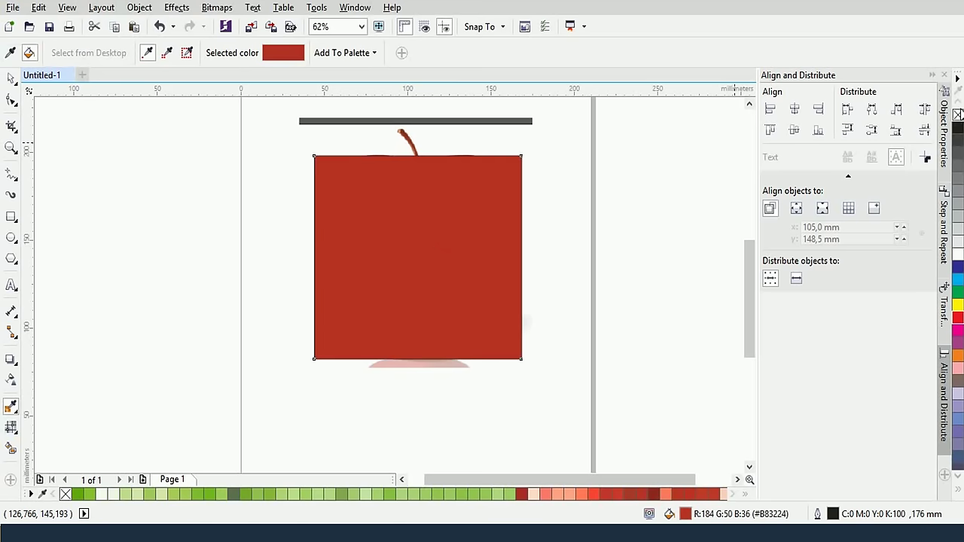
{"action": "right_click", "coordinate": [958, 115]}
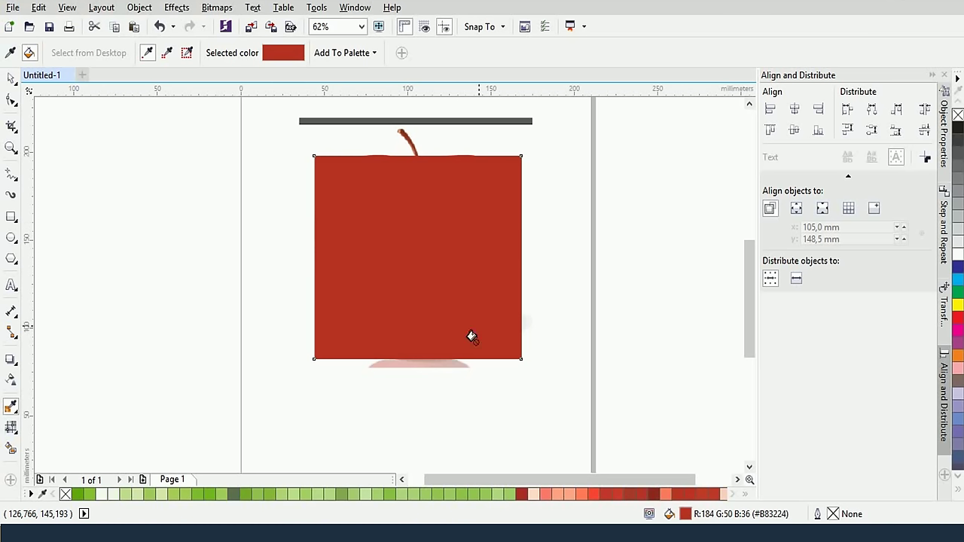
{"action": "left_click", "coordinate": [12, 381]}
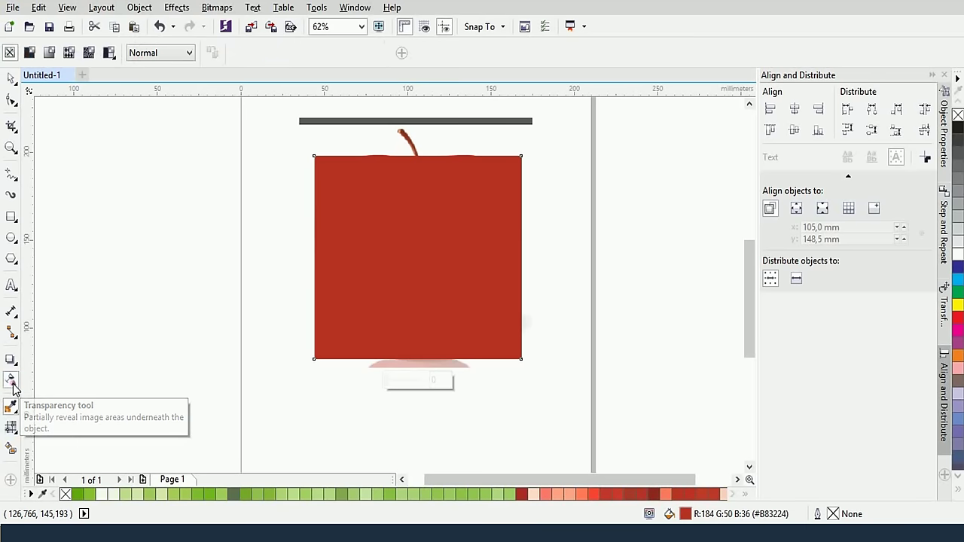
{"action": "left_click_drag", "start_coordinate": [397, 383], "coordinate": [431, 384]}
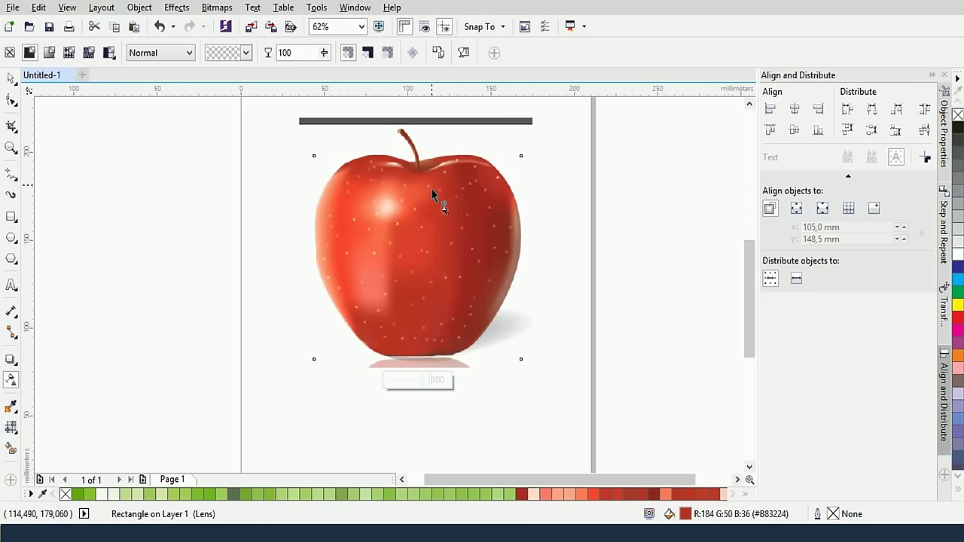
Apply a 2×2 mesh fill grid to the transparent rectangle
{"action": "left_click", "coordinate": [11, 427]}
{"action": "scroll", "coordinate": [442, 273], "scroll_direction": "up", "scroll_amount": 2}
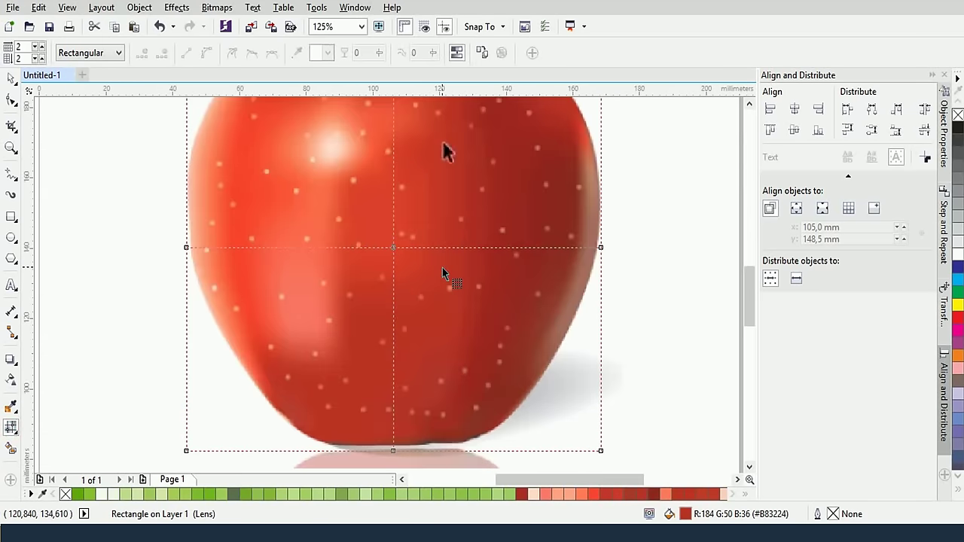
{"action": "scroll", "coordinate": [442, 274], "scroll_direction": "down", "scroll_amount": 2}
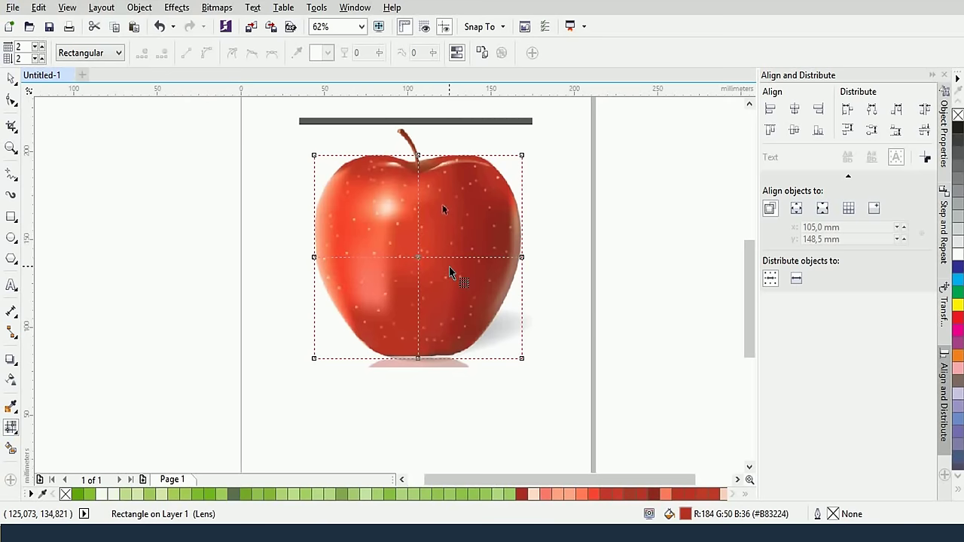
{"action": "scroll", "coordinate": [450, 265], "scroll_direction": "up", "scroll_amount": 2}
{"action": "scroll", "coordinate": [468, 252], "scroll_direction": "down", "scroll_amount": 1}
{"action": "scroll", "coordinate": [475, 211], "scroll_direction": "up", "scroll_amount": 1}
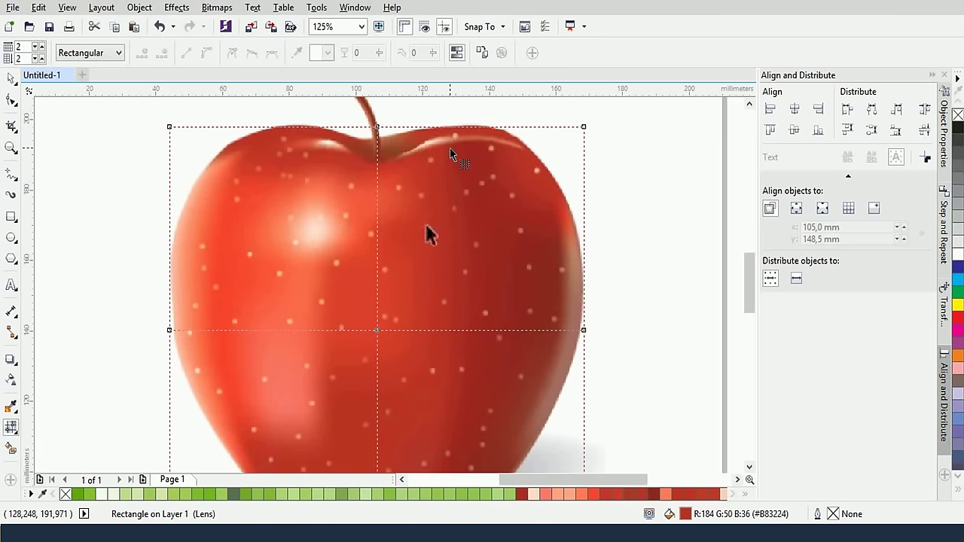
Pull the top-centre node into the stem dip and curve the top edge over the right shoulder
{"action": "left_click", "coordinate": [377, 128]}
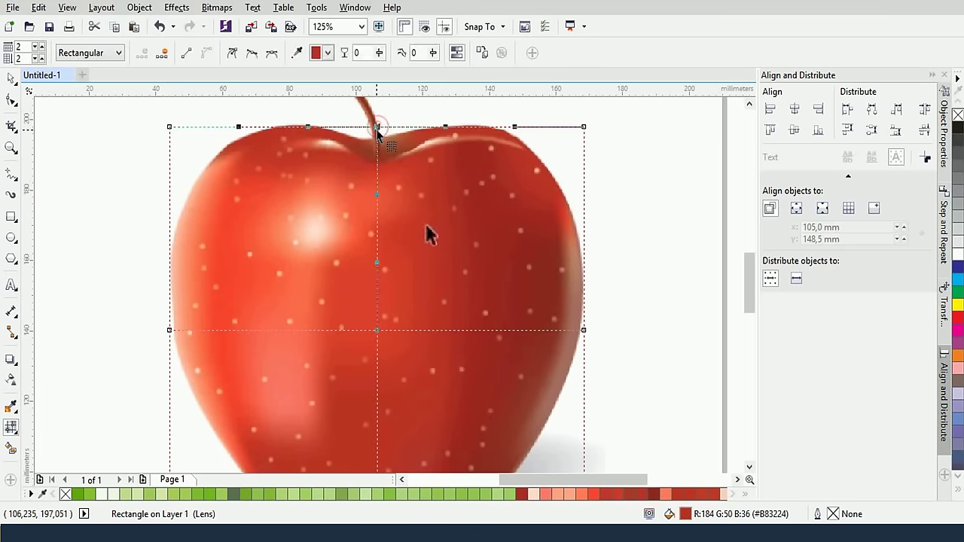
{"action": "left_click_drag", "start_coordinate": [377, 126], "coordinate": [376, 137]}
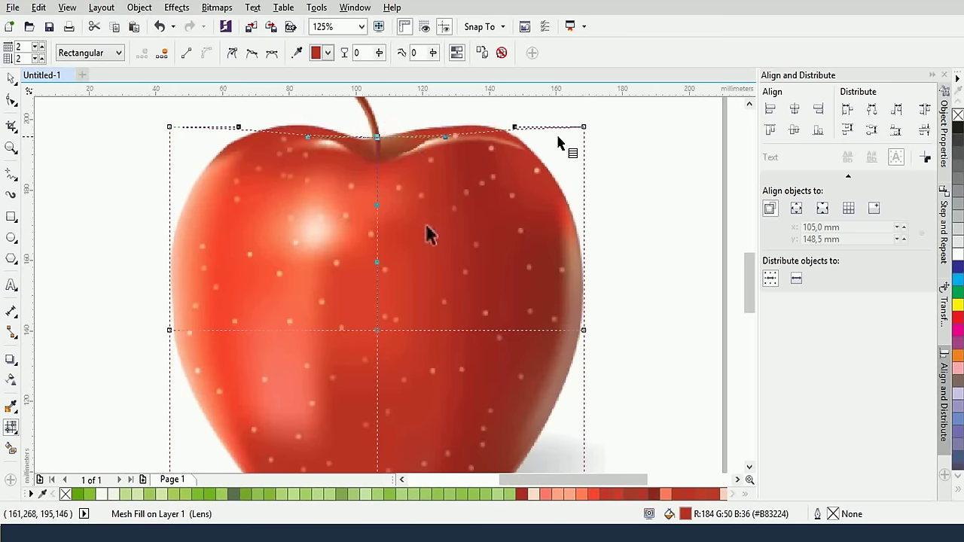
{"action": "left_click_drag", "start_coordinate": [584, 127], "coordinate": [530, 145]}
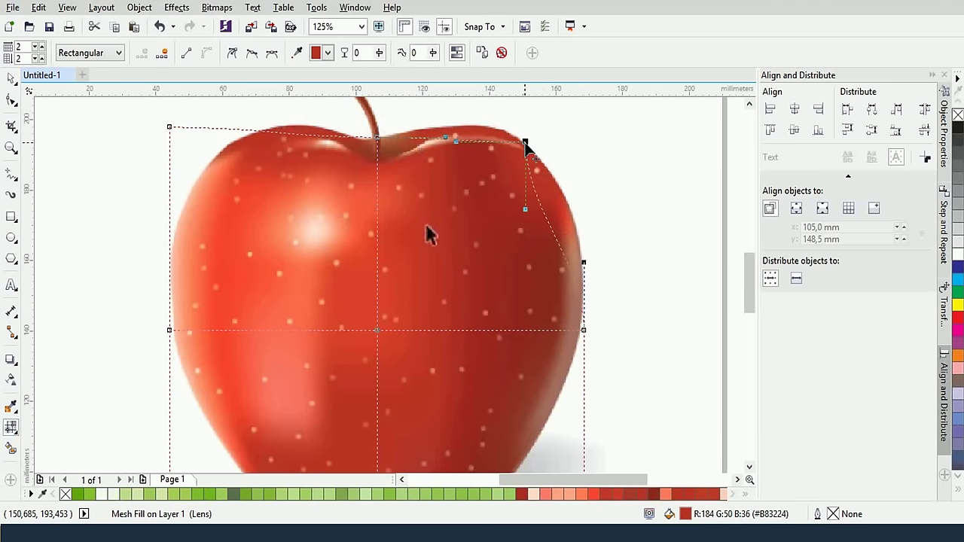
{"action": "left_click_drag", "start_coordinate": [528, 206], "coordinate": [581, 201]}
{"action": "left_click_drag", "start_coordinate": [455, 138], "coordinate": [475, 111]}
{"action": "left_click_drag", "start_coordinate": [447, 141], "coordinate": [429, 128]}
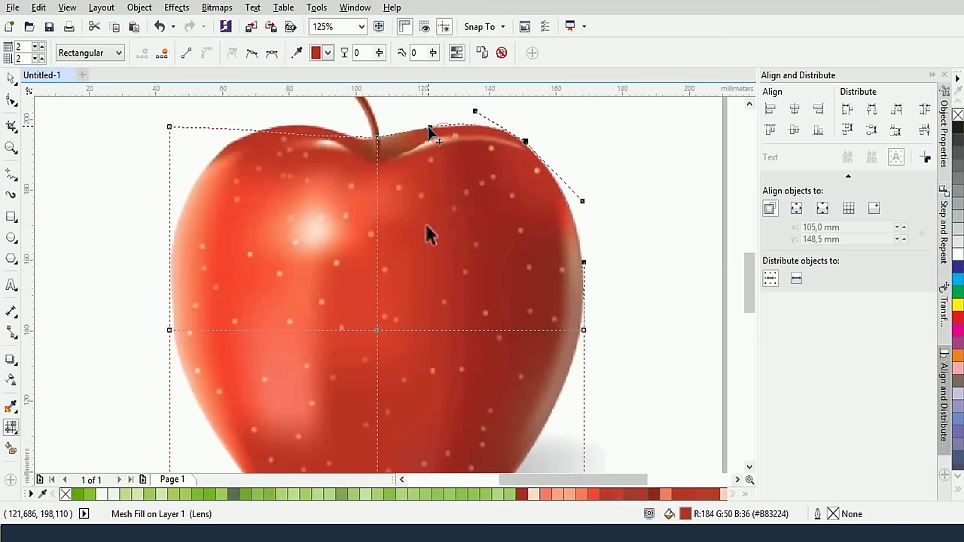
{"action": "left_click", "coordinate": [375, 137]}
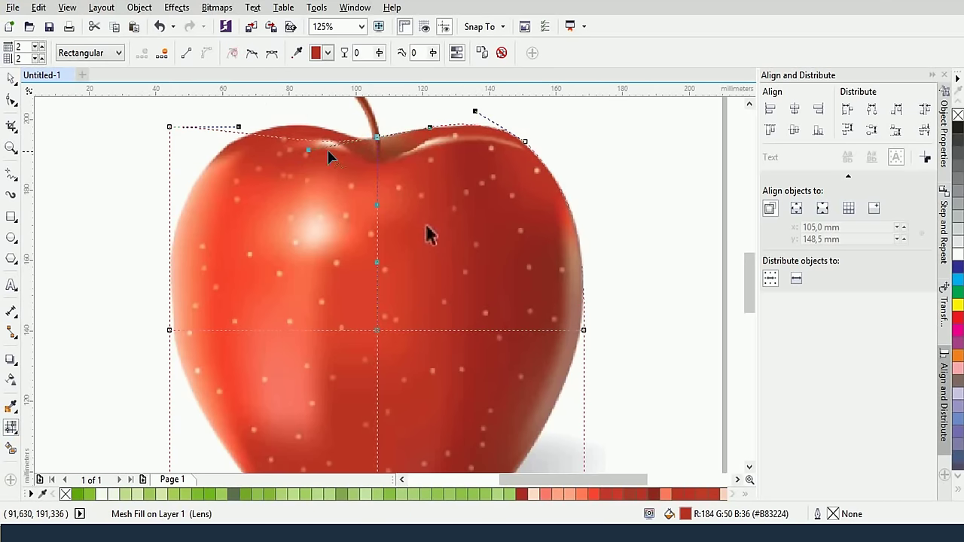
{"action": "left_click_drag", "start_coordinate": [309, 151], "coordinate": [355, 141]}
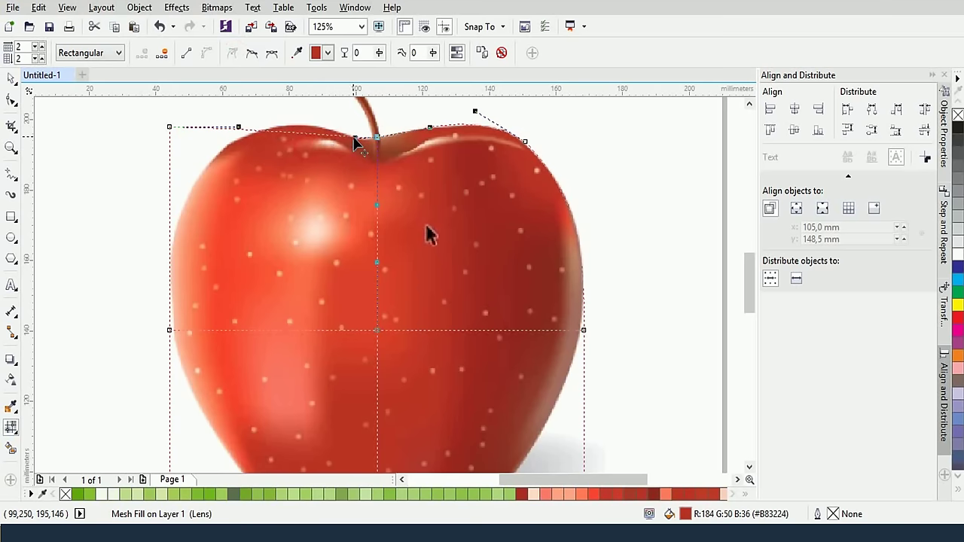
Move the top-left corner onto the apple's left shoulder and curve the upper-left edge to match
{"action": "left_click", "coordinate": [170, 127]}
{"action": "left_click_drag", "start_coordinate": [170, 127], "coordinate": [227, 143]}
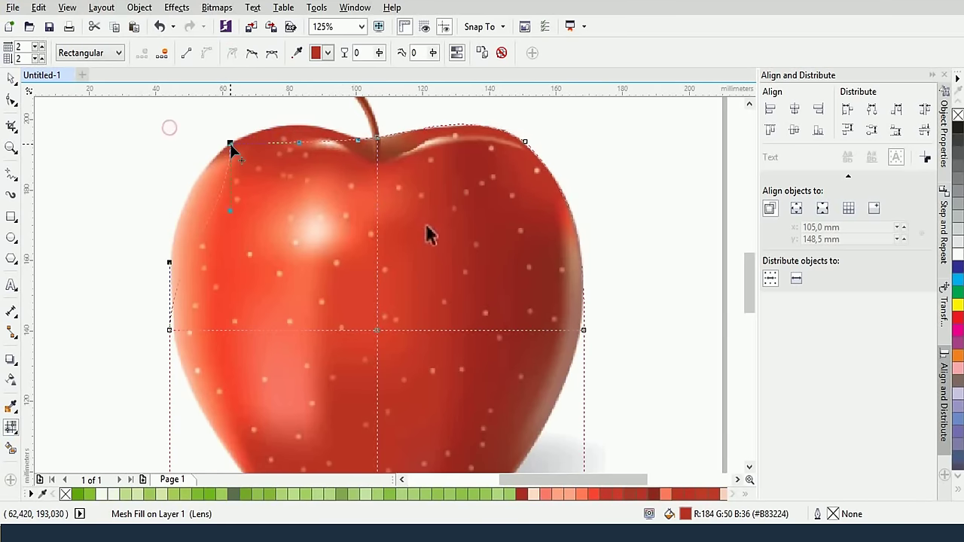
{"action": "left_click_drag", "start_coordinate": [297, 149], "coordinate": [291, 104]}
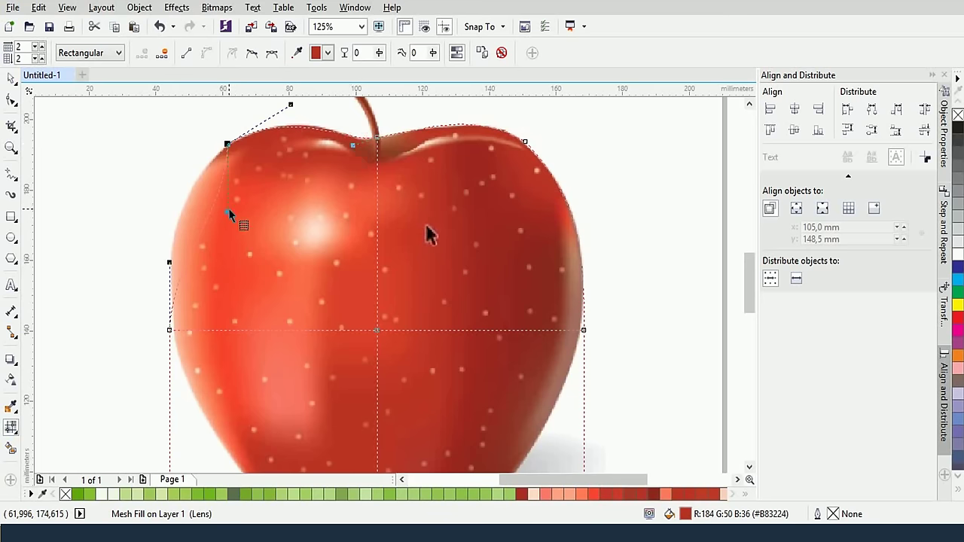
{"action": "left_click_drag", "start_coordinate": [184, 194], "coordinate": [160, 202]}
{"action": "scroll", "coordinate": [426, 234], "scroll_direction": "down", "scroll_amount": 2}
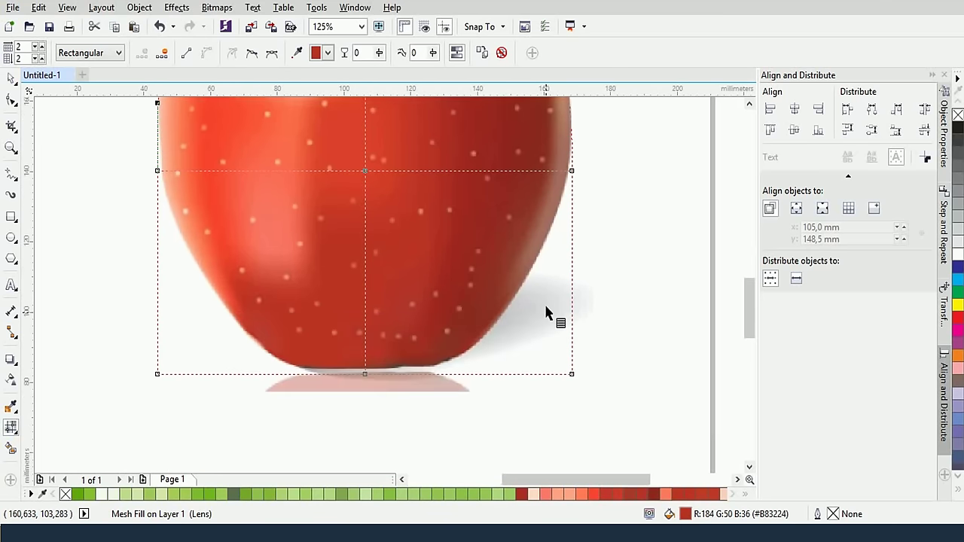
Bring the bottom-right corner up to the apple's base and curve the right edge along it
{"action": "left_click", "coordinate": [542, 339]}
{"action": "left_click_drag", "start_coordinate": [542, 339], "coordinate": [500, 318]}
{"action": "left_click_drag", "start_coordinate": [500, 247], "coordinate": [521, 287]}
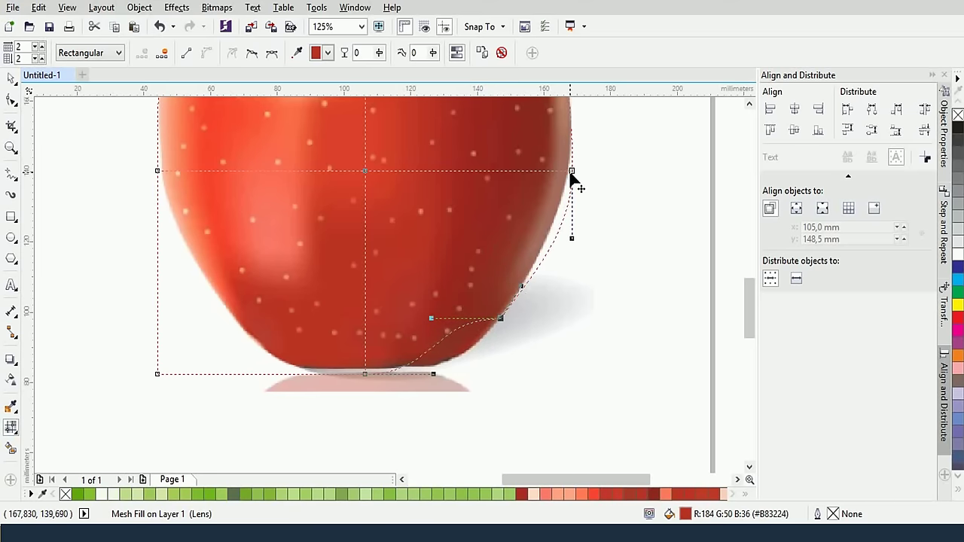
{"action": "left_click_drag", "start_coordinate": [571, 170], "coordinate": [570, 161]}
{"action": "left_click_drag", "start_coordinate": [570, 226], "coordinate": [564, 224]}
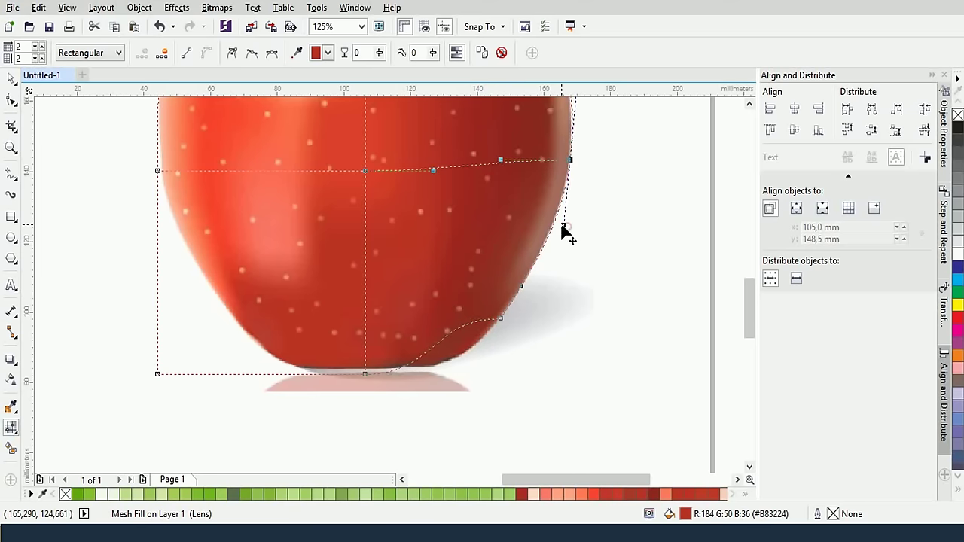
{"action": "scroll", "coordinate": [565, 228], "scroll_direction": "up", "scroll_amount": 3}
{"action": "scroll", "coordinate": [565, 228], "scroll_direction": "left", "scroll_amount": 1}
{"action": "scroll", "coordinate": [600, 235], "scroll_direction": "up", "scroll_amount": 1}
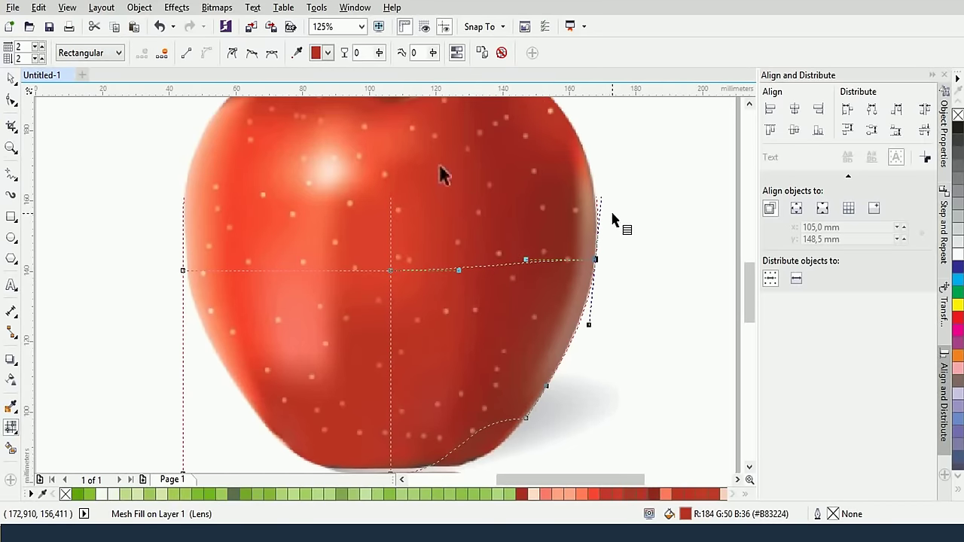
{"action": "scroll", "coordinate": [550, 383], "scroll_direction": "down", "scroll_amount": 3}
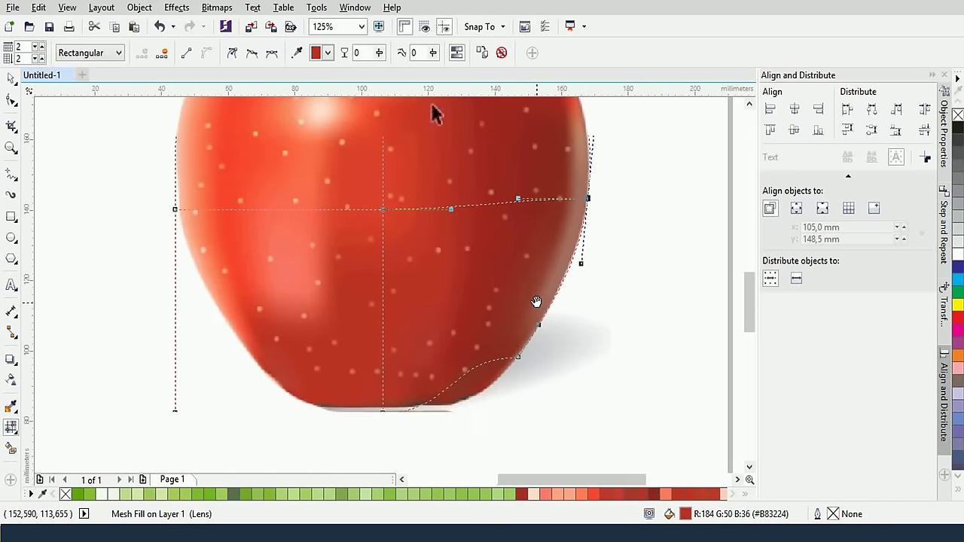
Fit the lower-right curve and raise the bottom-centre node onto the apple's base
{"action": "left_click", "coordinate": [518, 358]}
{"action": "left_click_drag", "start_coordinate": [449, 363], "coordinate": [469, 402]}
{"action": "left_click", "coordinate": [384, 414]}
{"action": "left_click_drag", "start_coordinate": [384, 414], "coordinate": [384, 408]}
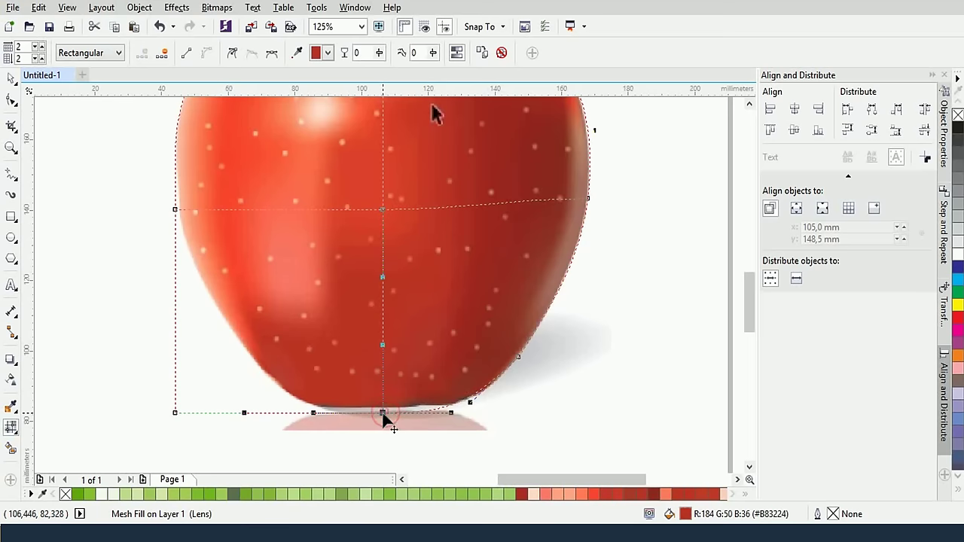
{"action": "left_click", "coordinate": [470, 405]}
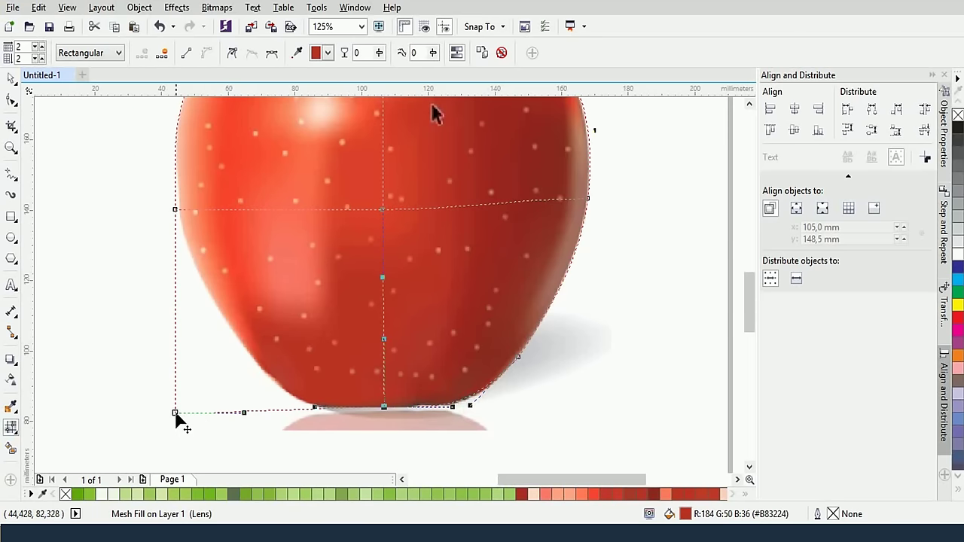
Move the bottom-left corner onto the apple's lower-left curve and bend the left edge to hug it
{"action": "left_click_drag", "start_coordinate": [176, 413], "coordinate": [254, 366]}
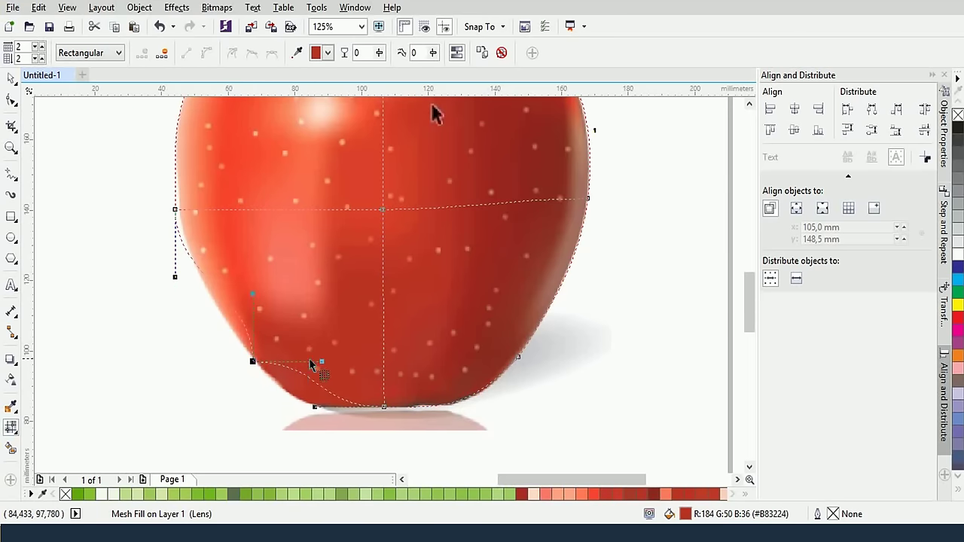
{"action": "left_click_drag", "start_coordinate": [301, 400], "coordinate": [292, 403]}
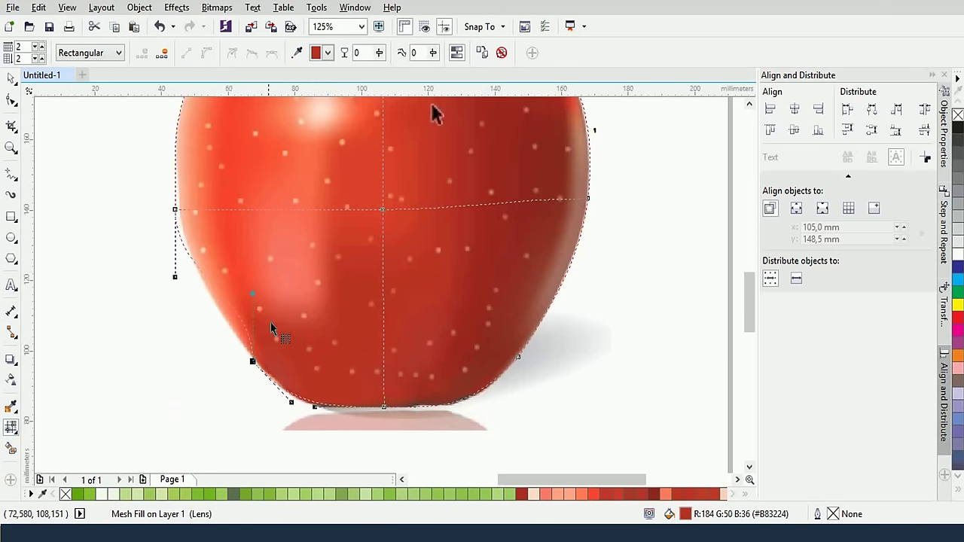
{"action": "left_click_drag", "start_coordinate": [252, 297], "coordinate": [219, 311]}
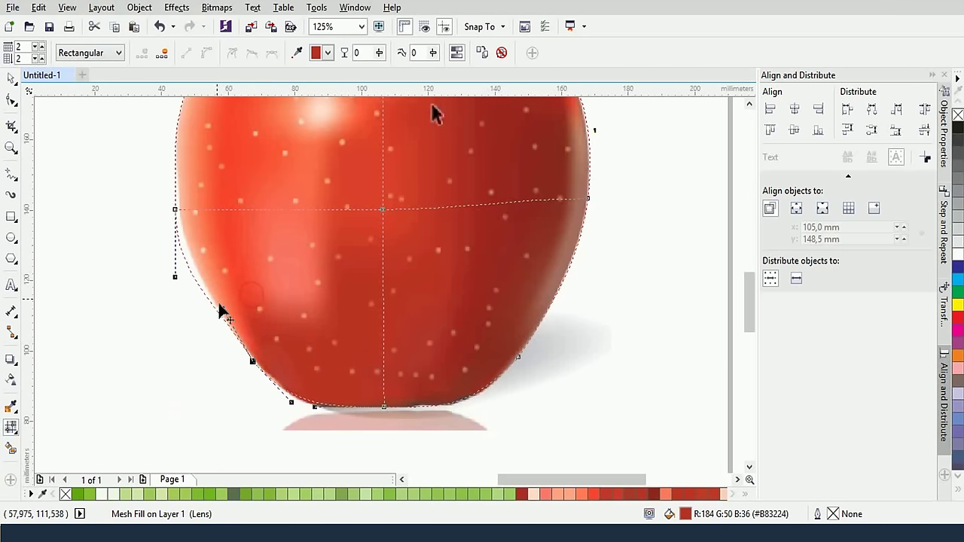
{"action": "left_click", "coordinate": [176, 207]}
{"action": "left_click_drag", "start_coordinate": [177, 214], "coordinate": [178, 204]}
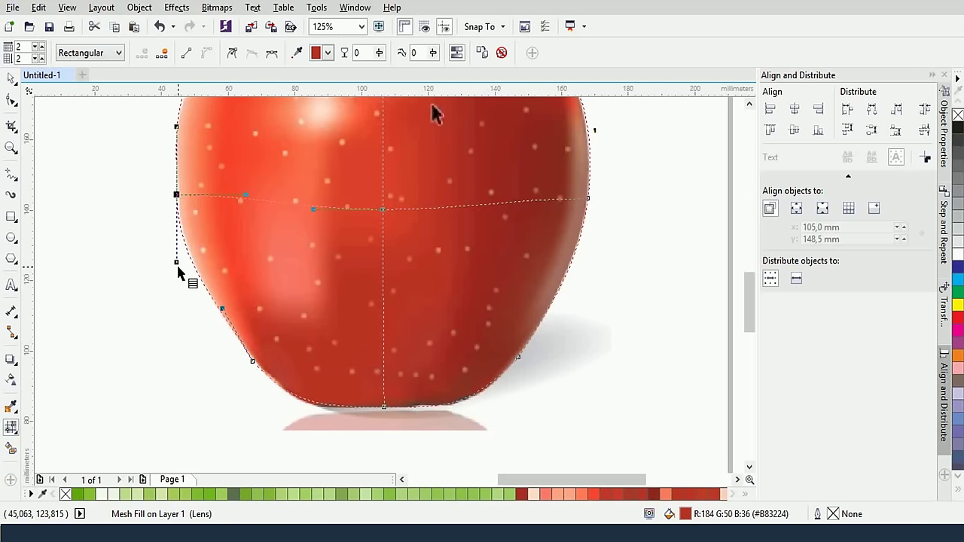
{"action": "left_click_drag", "start_coordinate": [178, 268], "coordinate": [182, 273]}
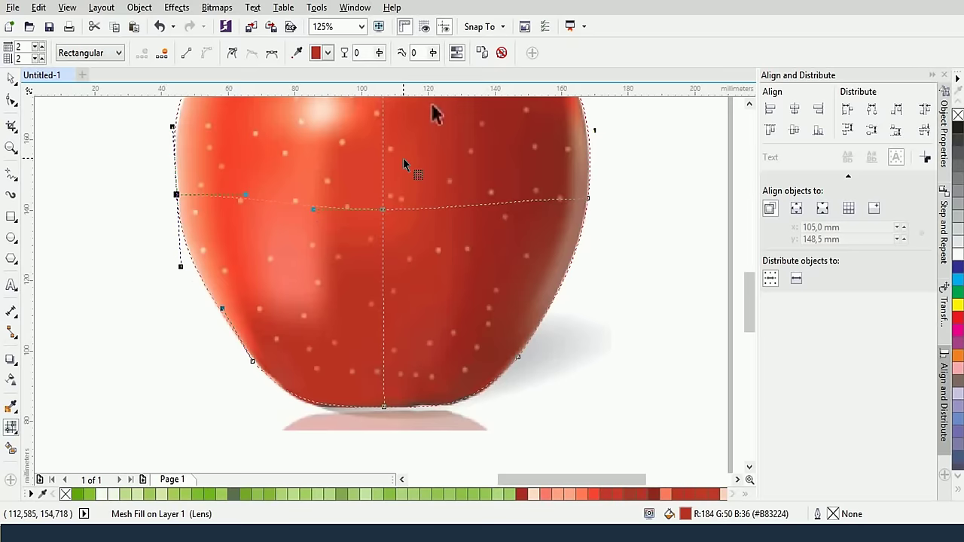
{"action": "scroll", "coordinate": [406, 254], "scroll_direction": "down", "scroll_amount": 4}
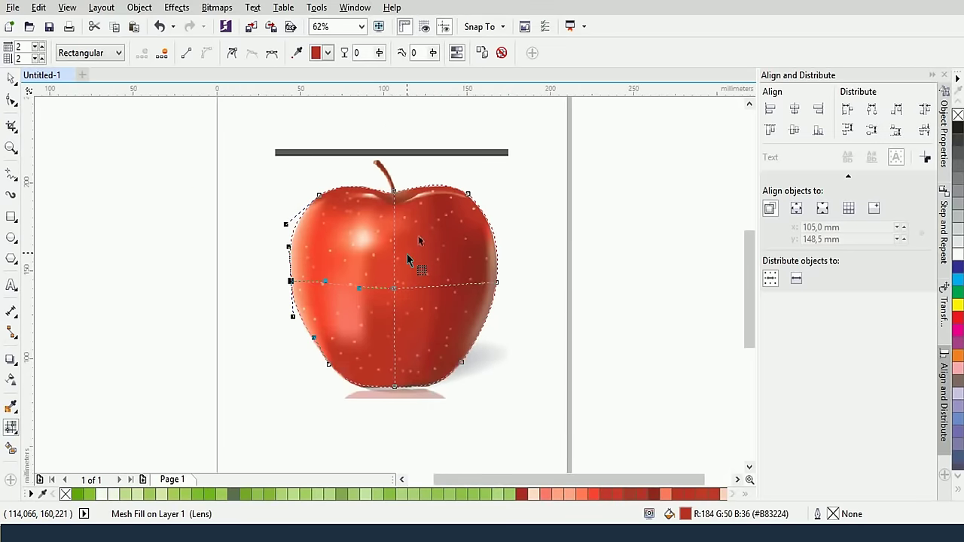
{"action": "scroll", "coordinate": [407, 259], "scroll_direction": "up", "scroll_amount": 4}
Move the left-edge mesh node down to fit the apple's upper-left curve, then recentre the view
{"action": "left_click_drag", "start_coordinate": [419, 280], "coordinate": [413, 207]}
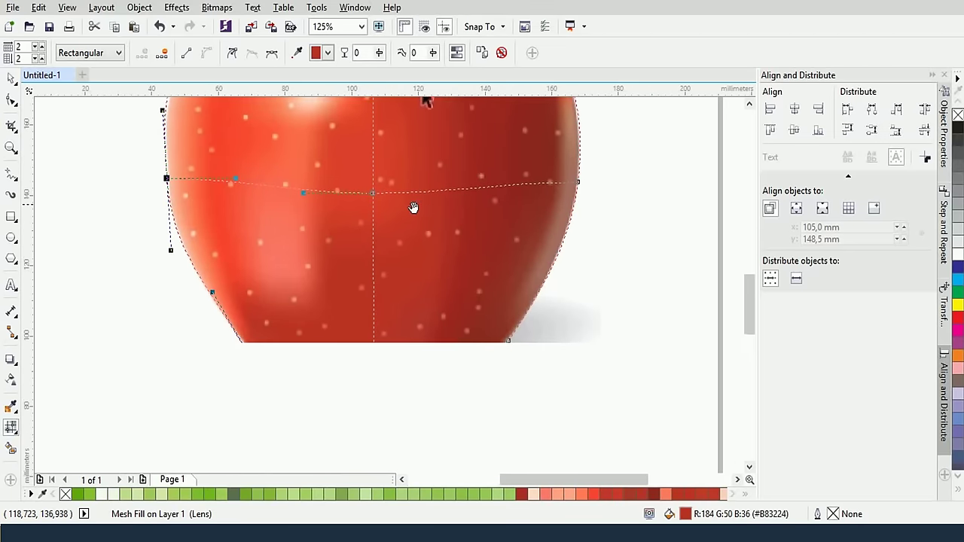
{"action": "scroll", "coordinate": [416, 207], "scroll_direction": "up", "scroll_amount": 2}
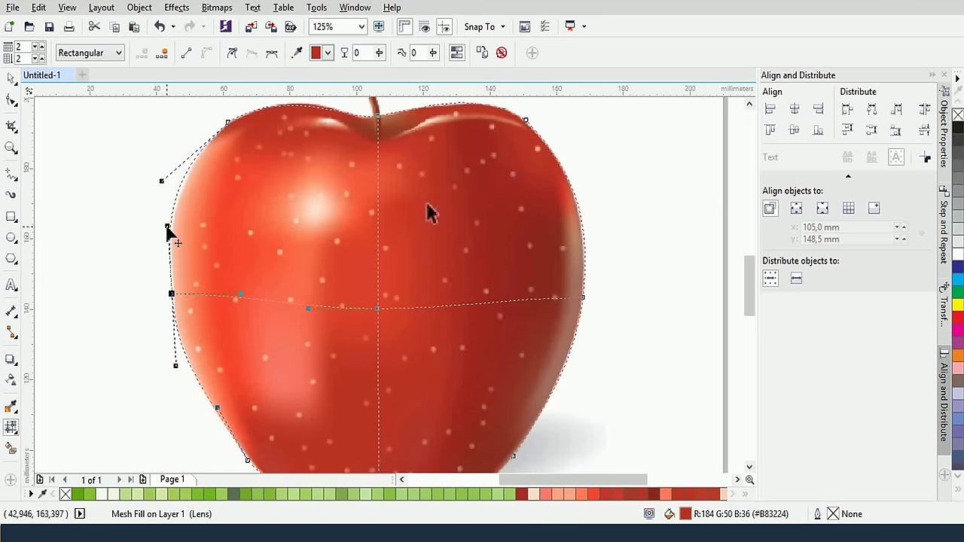
{"action": "left_click_drag", "start_coordinate": [167, 227], "coordinate": [167, 237]}
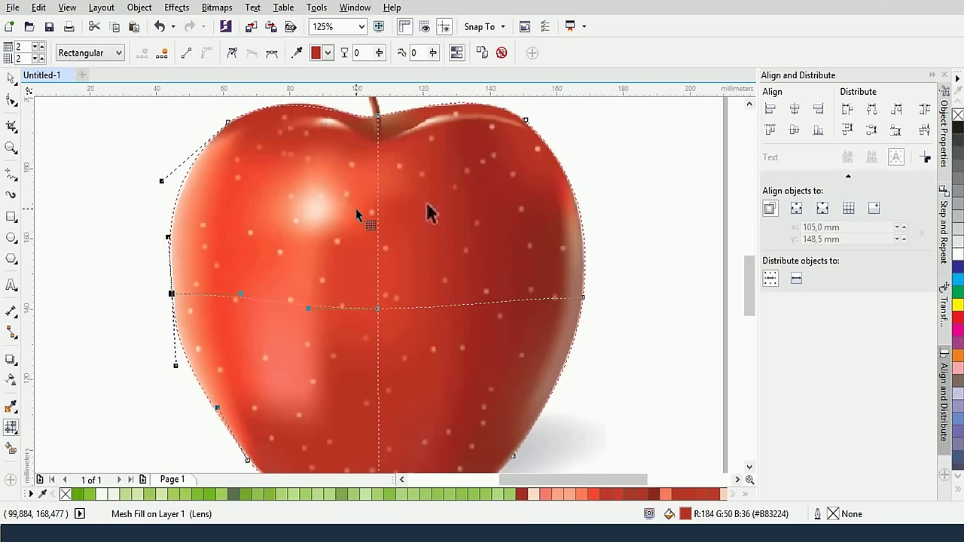
{"action": "scroll", "coordinate": [420, 295], "scroll_direction": "down", "scroll_amount": 2}
{"action": "left_click_drag", "start_coordinate": [421, 241], "coordinate": [510, 277]}
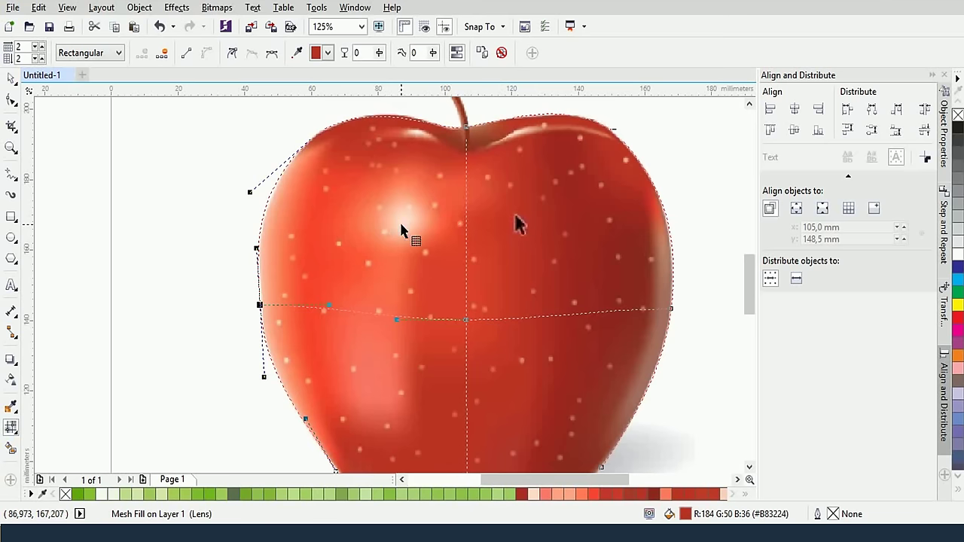
{"action": "scroll", "coordinate": [401, 224], "scroll_direction": "up", "scroll_amount": 2}
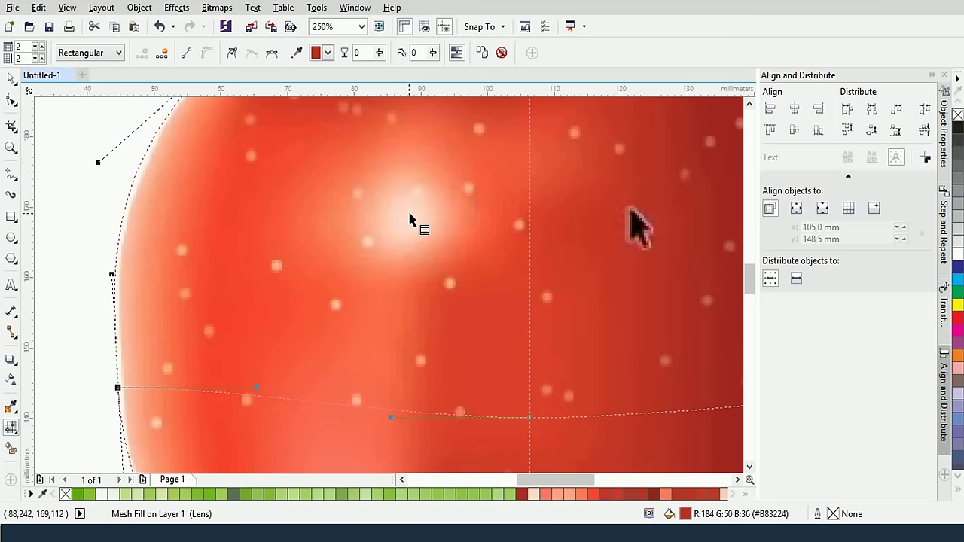
{"action": "scroll", "coordinate": [408, 215], "scroll_direction": "down", "scroll_amount": 2}
Add a mesh node at the highlight and three vertical mesh lines on the apple's left side
{"action": "double_click", "coordinate": [407, 217]}
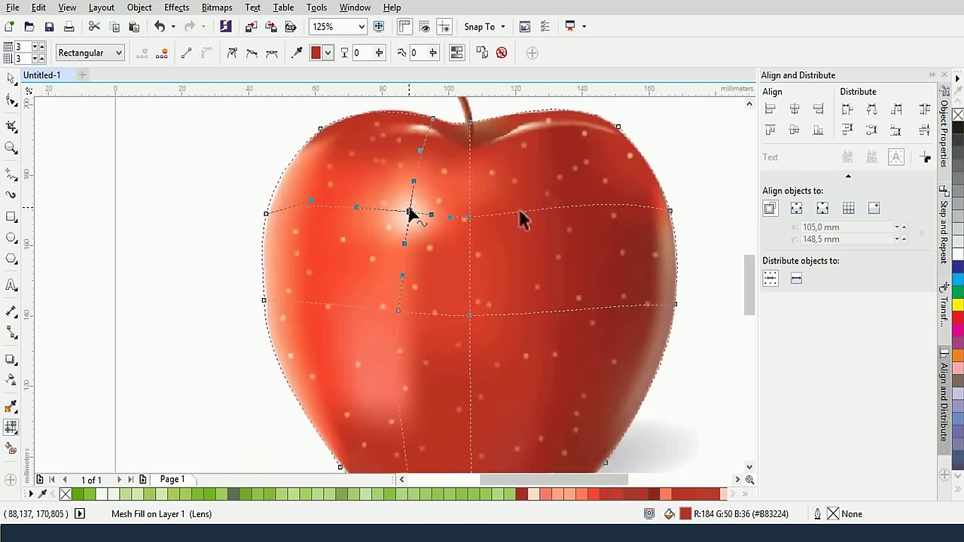
{"action": "left_click", "coordinate": [409, 213]}
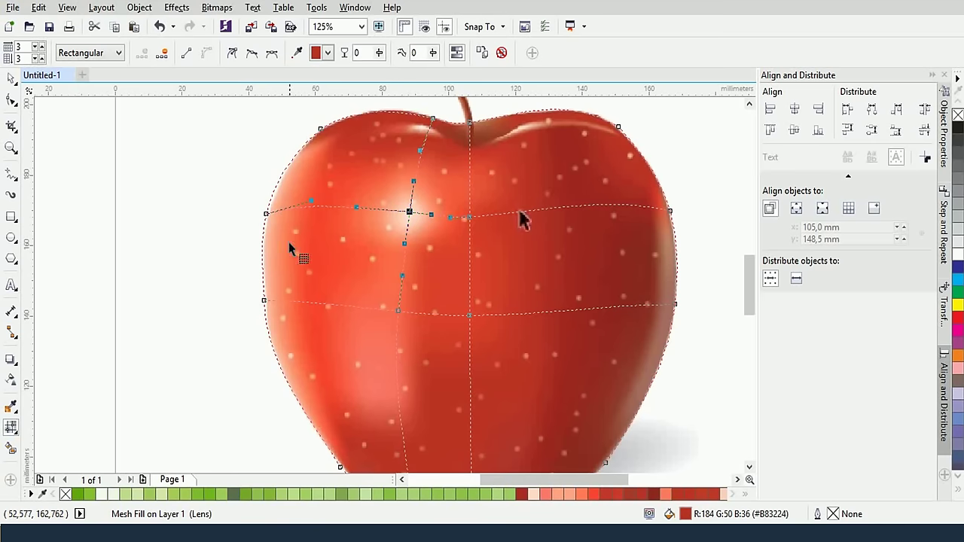
{"action": "double_click", "coordinate": [302, 301]}
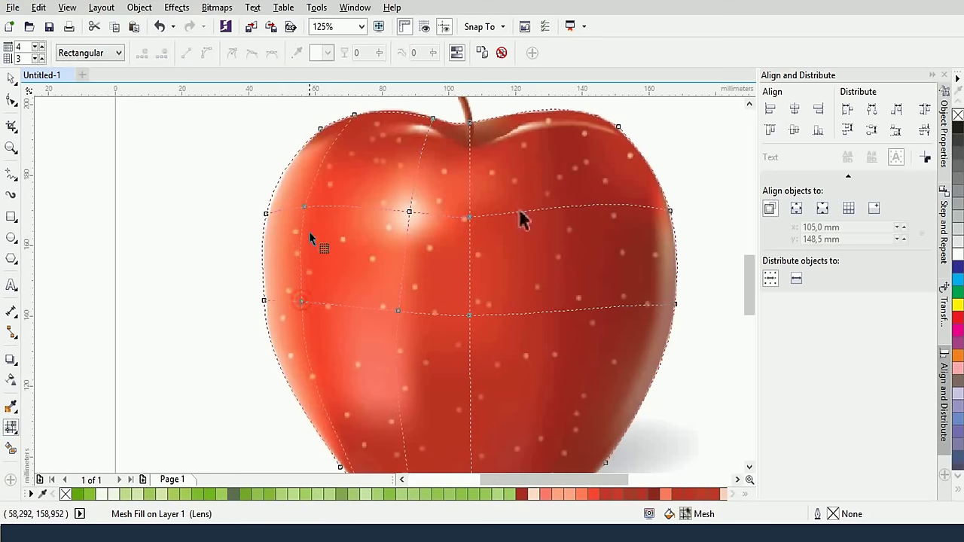
{"action": "double_click", "coordinate": [279, 210]}
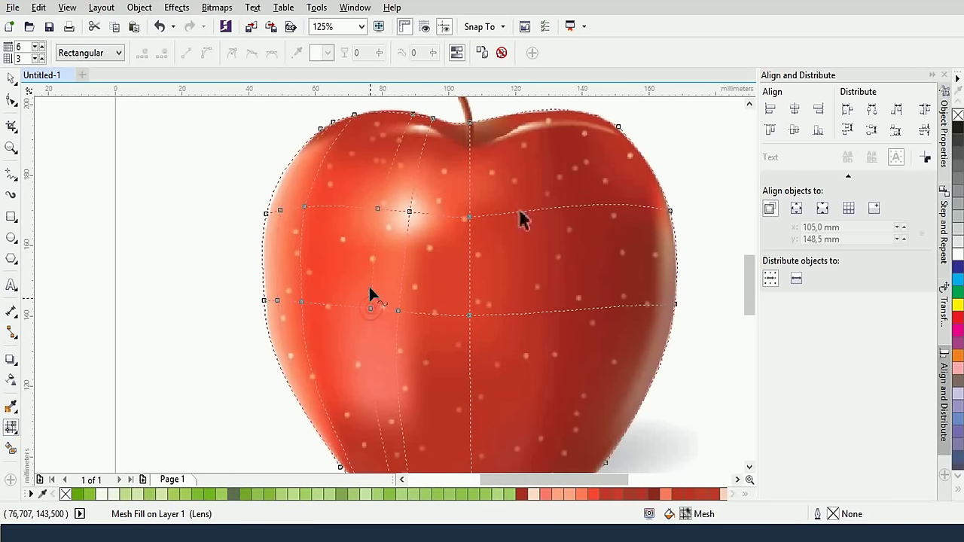
{"action": "double_click", "coordinate": [338, 207]}
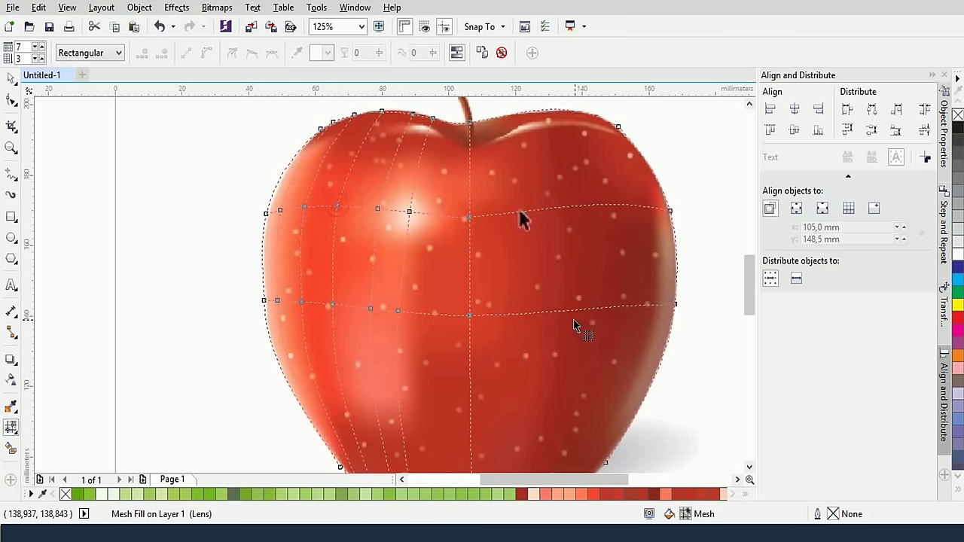
{"action": "scroll", "coordinate": [608, 329], "scroll_direction": "down", "scroll_amount": 2}
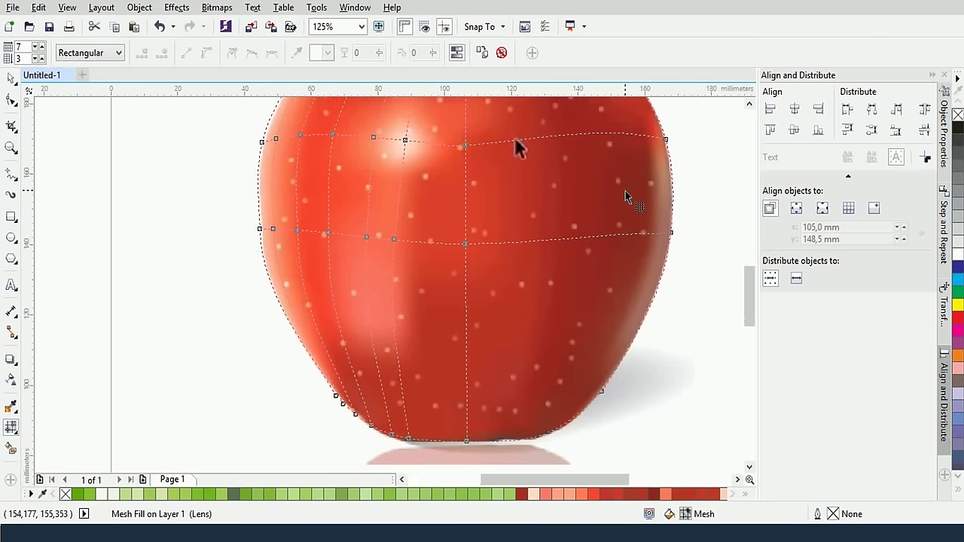
Add a vertical mesh line on the right and three horizontal lines across the lower body
{"action": "double_click", "coordinate": [553, 240]}
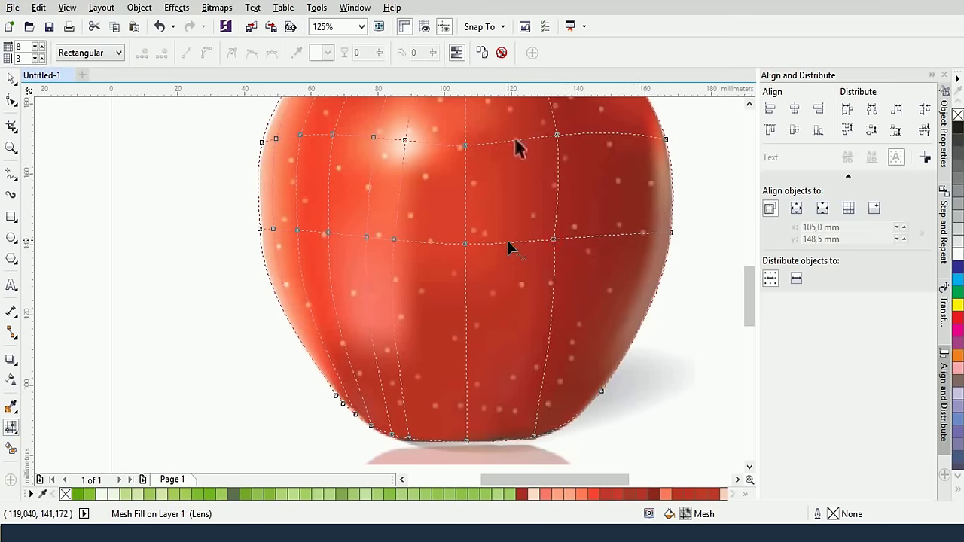
{"action": "double_click", "coordinate": [404, 399]}
{"action": "double_click", "coordinate": [467, 423]}
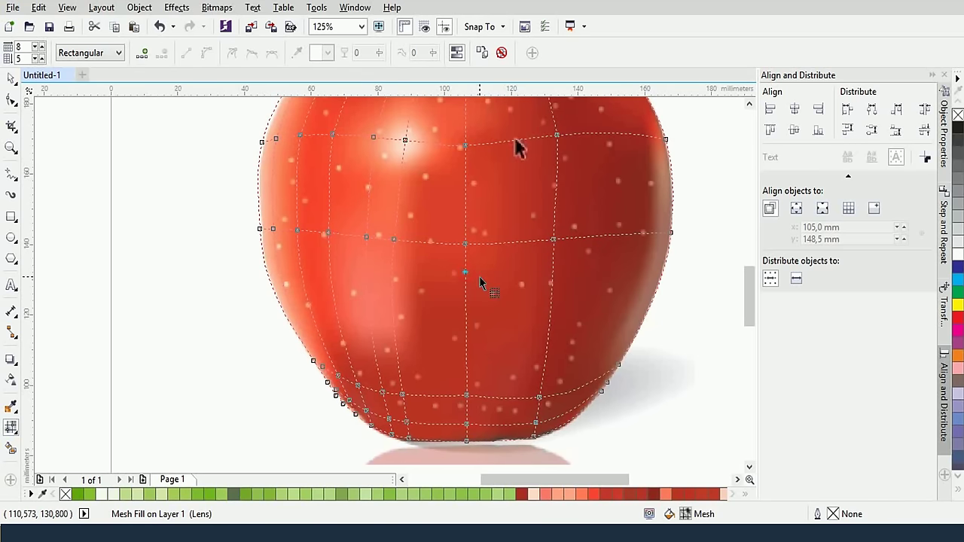
{"action": "scroll", "coordinate": [516, 282], "scroll_direction": "up", "scroll_amount": 2}
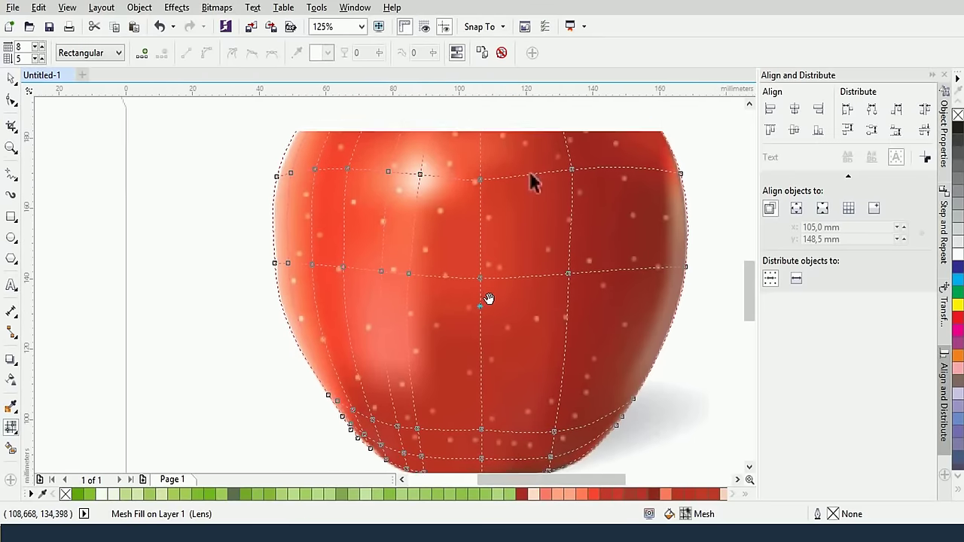
{"action": "double_click", "coordinate": [411, 329]}
{"action": "scroll", "coordinate": [485, 267], "scroll_direction": "up", "scroll_amount": 3}
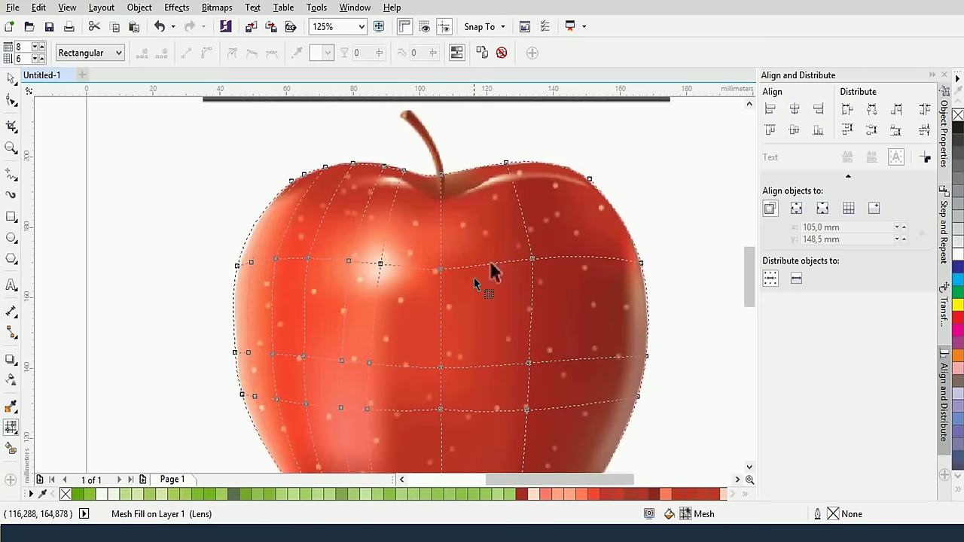
Add another vertical mesh line and a row just below the stem, then nudge nodes up and left
{"action": "double_click", "coordinate": [618, 263]}
{"action": "scroll", "coordinate": [500, 256], "scroll_direction": "up", "scroll_amount": 3}
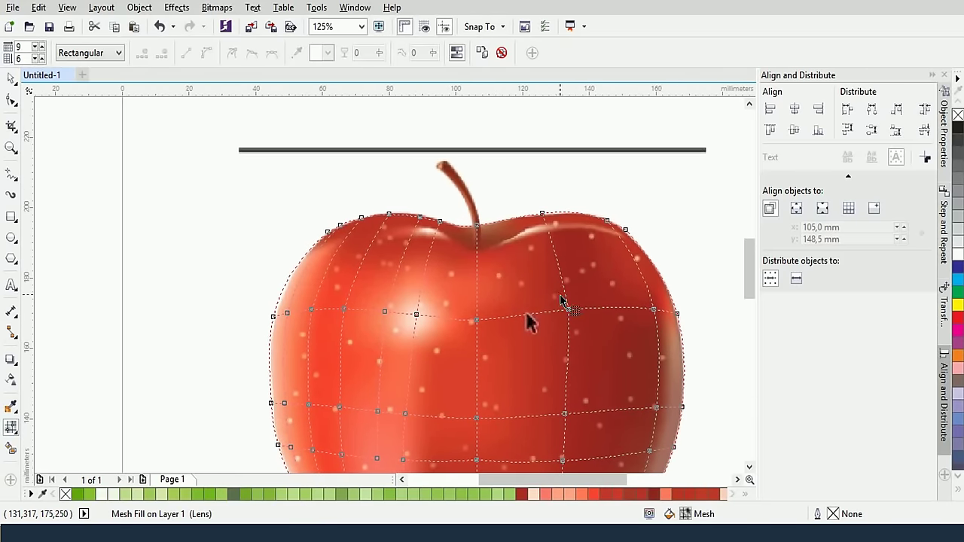
{"action": "scroll", "coordinate": [500, 250], "scroll_direction": "up", "scroll_amount": 2}
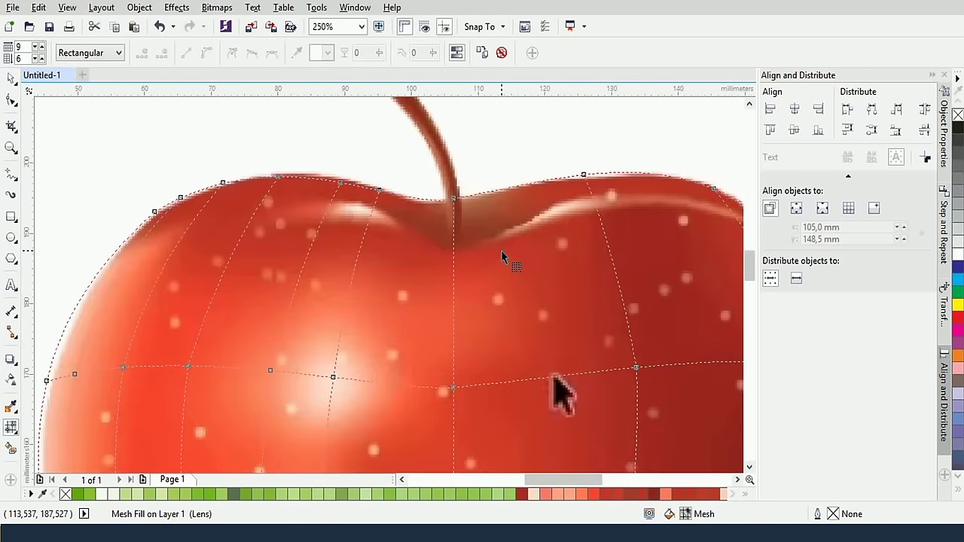
{"action": "scroll", "coordinate": [482, 252], "scroll_direction": "right", "scroll_amount": 1}
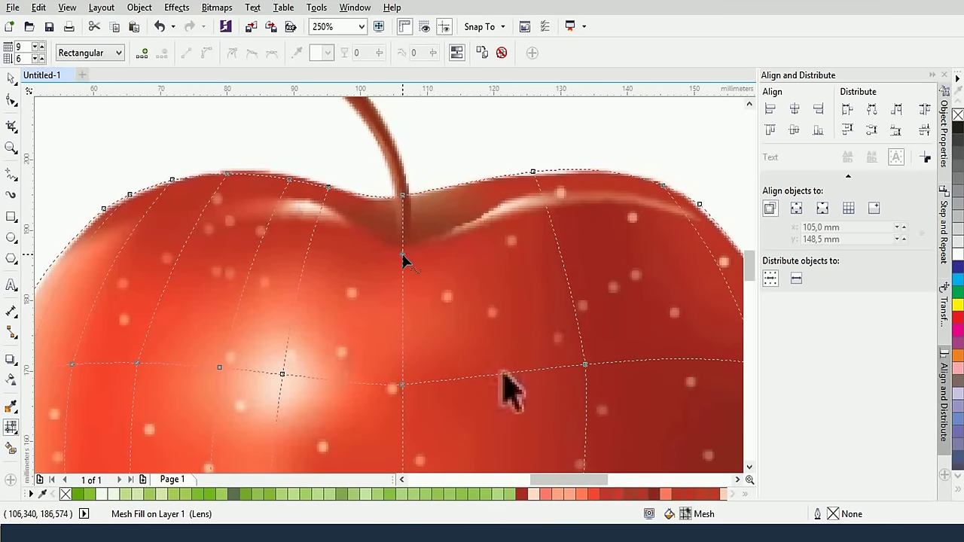
{"action": "double_click", "coordinate": [404, 253]}
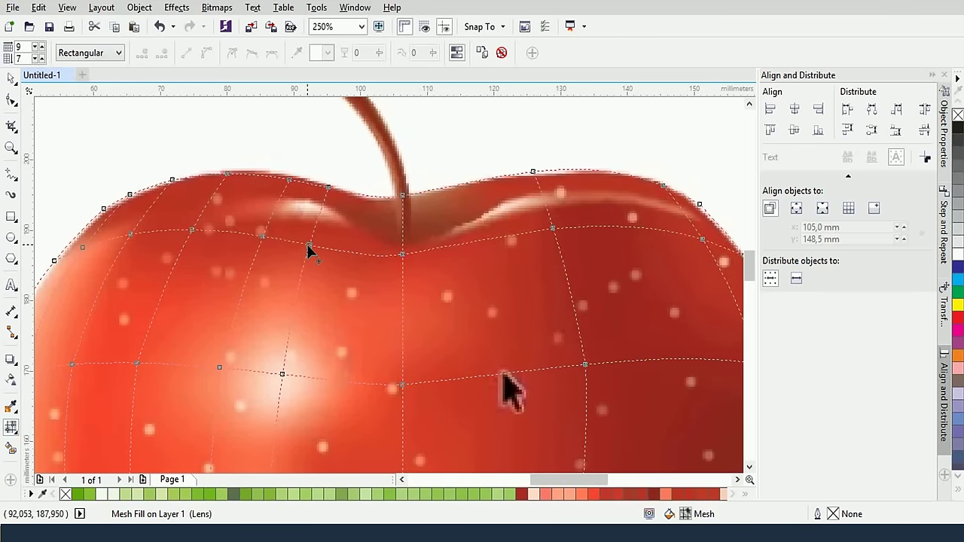
{"action": "left_click_drag", "start_coordinate": [308, 246], "coordinate": [265, 227]}
{"action": "left_click_drag", "start_coordinate": [192, 230], "coordinate": [122, 243]}
Move the upper-right and right-edge nodes up onto the rim, undoing an accidental mesh-line removal
{"action": "left_click", "coordinate": [82, 256]}
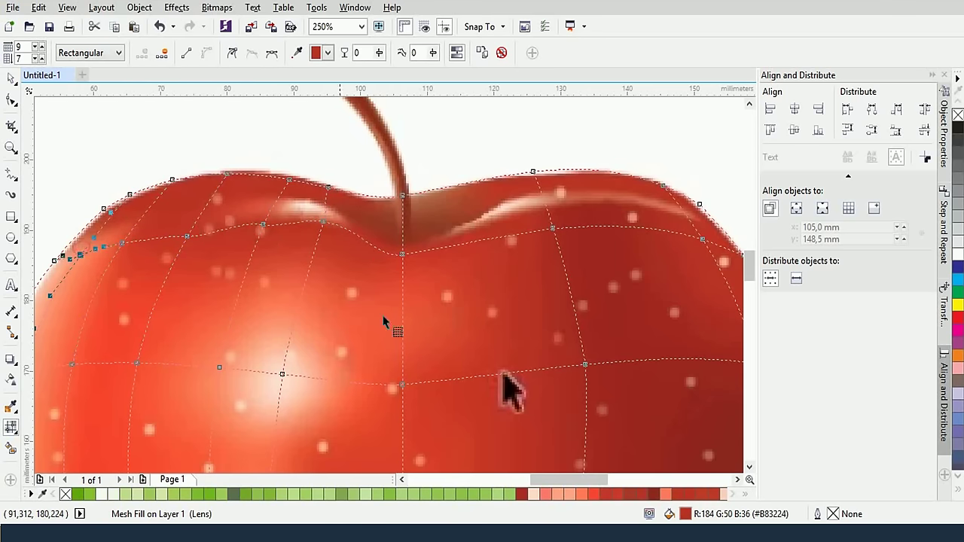
{"action": "left_click", "coordinate": [553, 227]}
{"action": "left_click_drag", "start_coordinate": [552, 220], "coordinate": [550, 211]}
{"action": "left_click", "coordinate": [704, 241]}
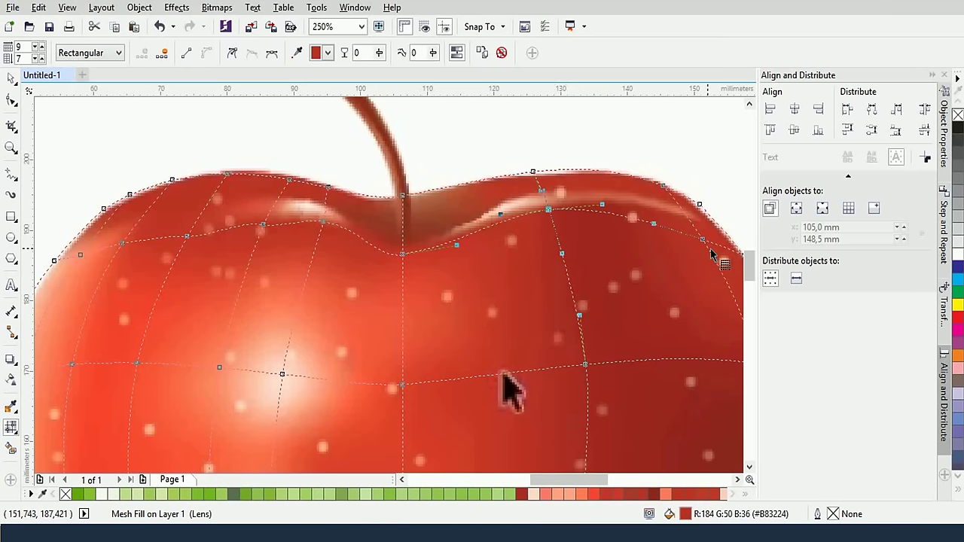
{"action": "left_click_drag", "start_coordinate": [704, 235], "coordinate": [692, 221]}
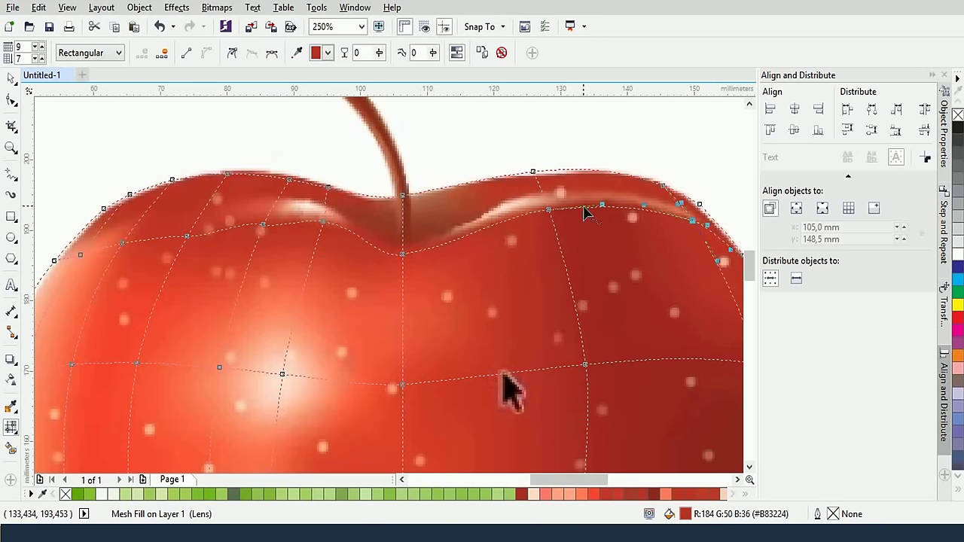
{"action": "left_click", "coordinate": [550, 219]}
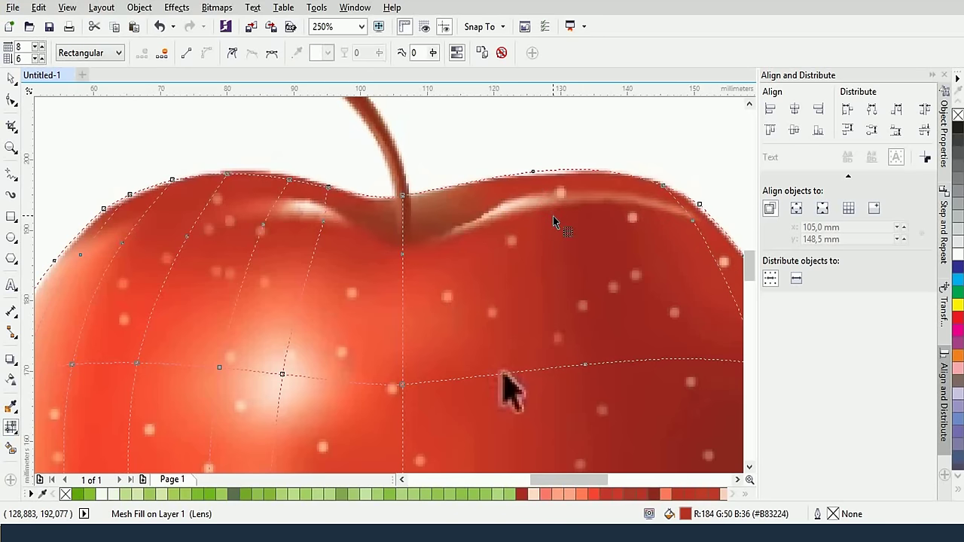
{"action": "key", "text": "ctrl+z"}
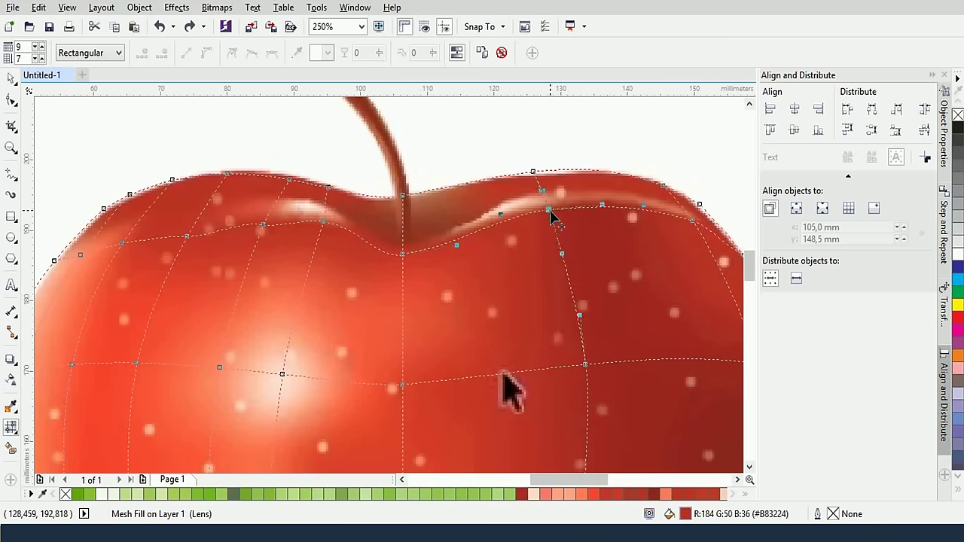
{"action": "left_click", "coordinate": [549, 210]}
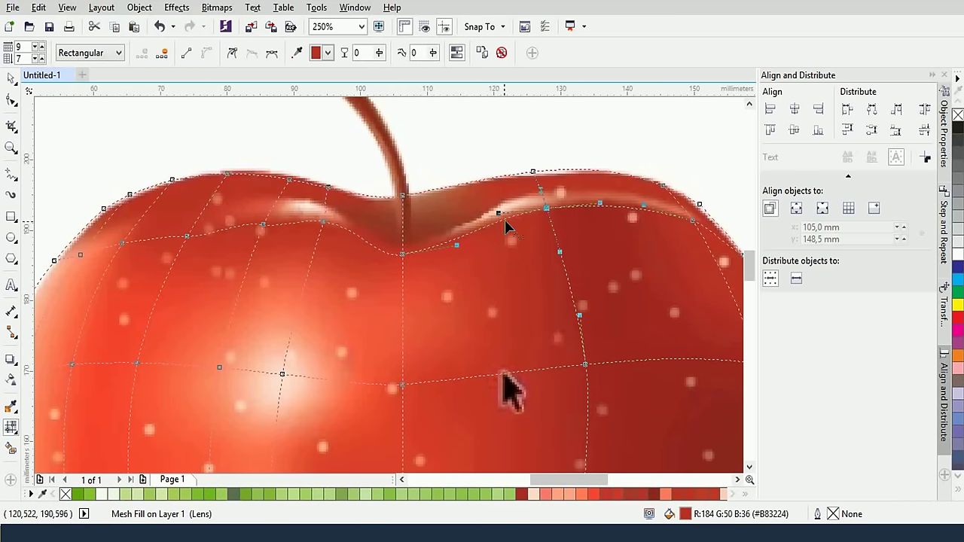
Add crossing mesh lines near the apple's highlight
{"action": "double_click", "coordinate": [400, 241]}
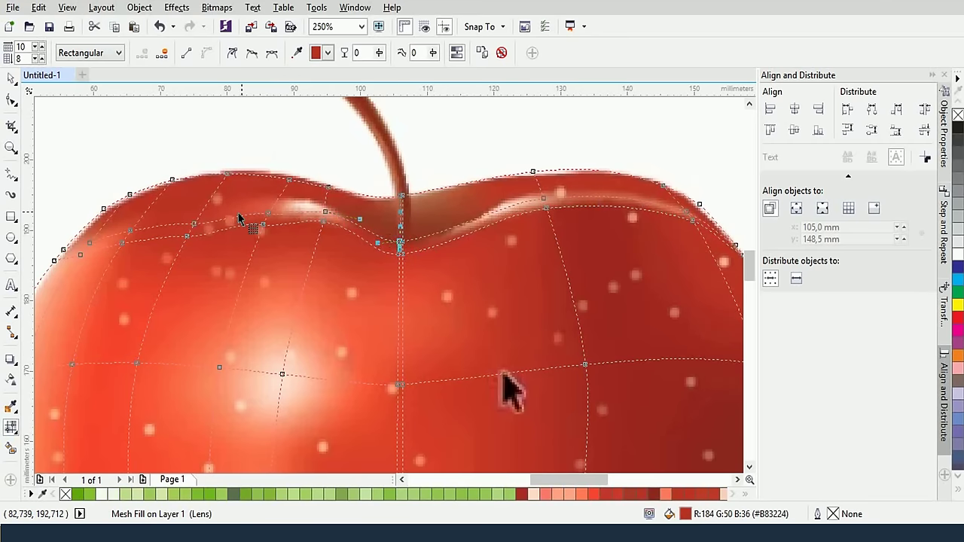
{"action": "left_click", "coordinate": [266, 222]}
{"action": "left_click", "coordinate": [271, 218]}
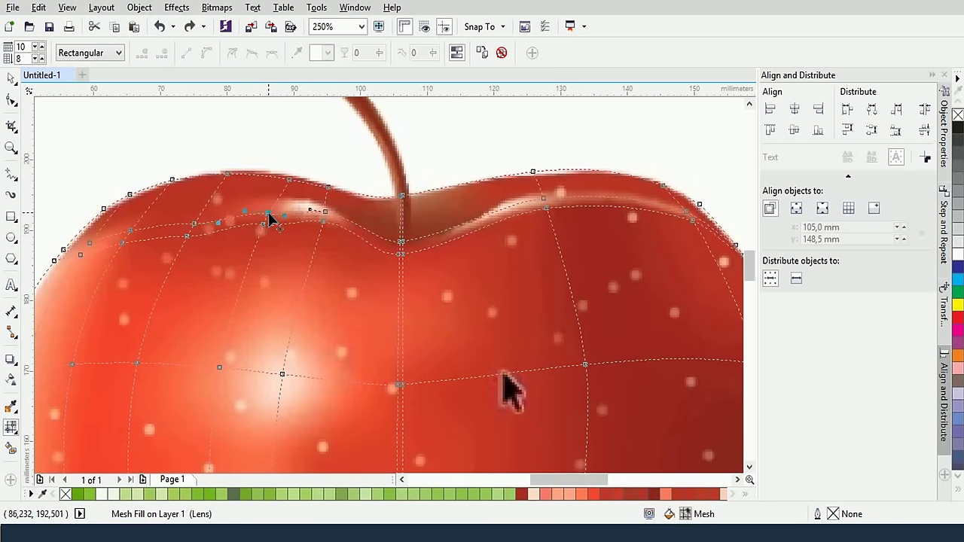
{"action": "left_click", "coordinate": [325, 217]}
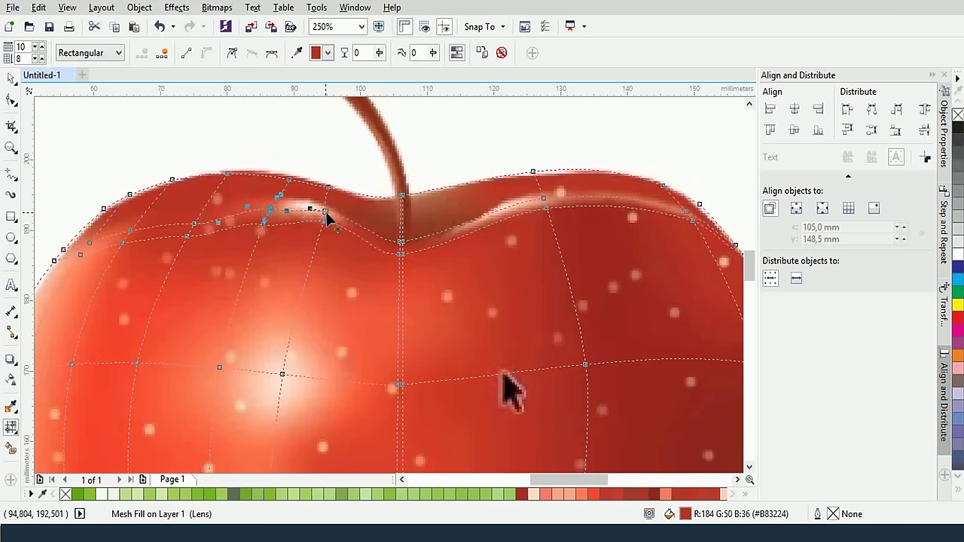
{"action": "left_click", "coordinate": [323, 215]}
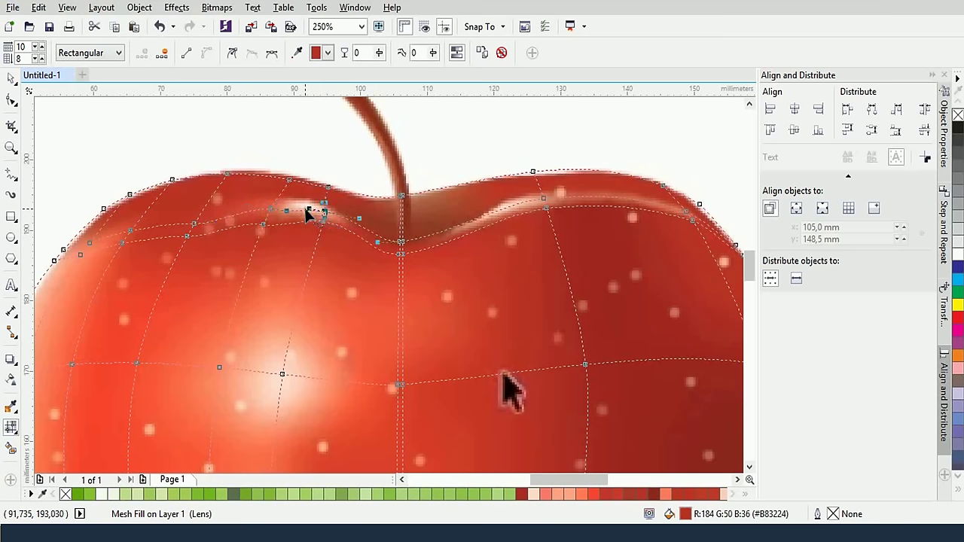
{"action": "double_click", "coordinate": [309, 213]}
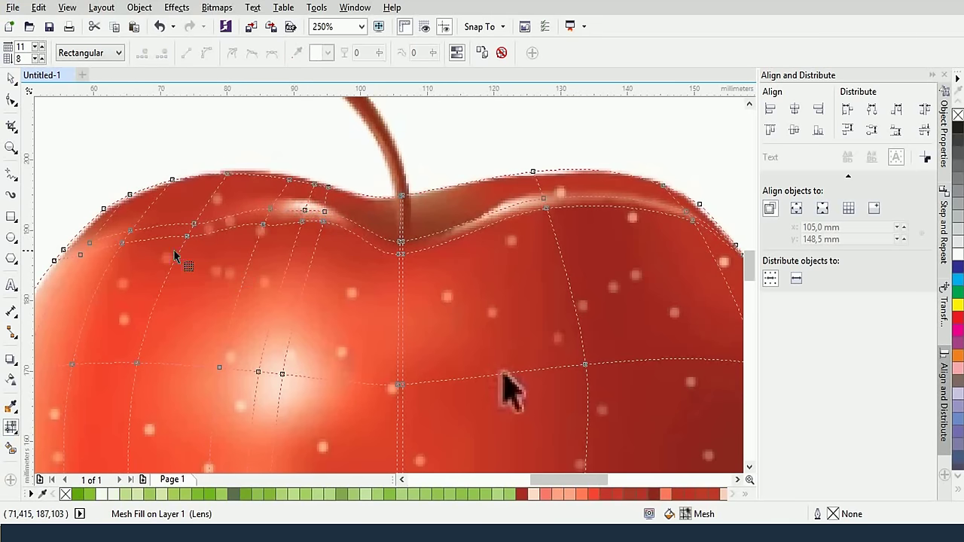
Add two mesh lines along the apple's top edge and remove the line through the stem base
{"action": "left_click", "coordinate": [130, 231]}
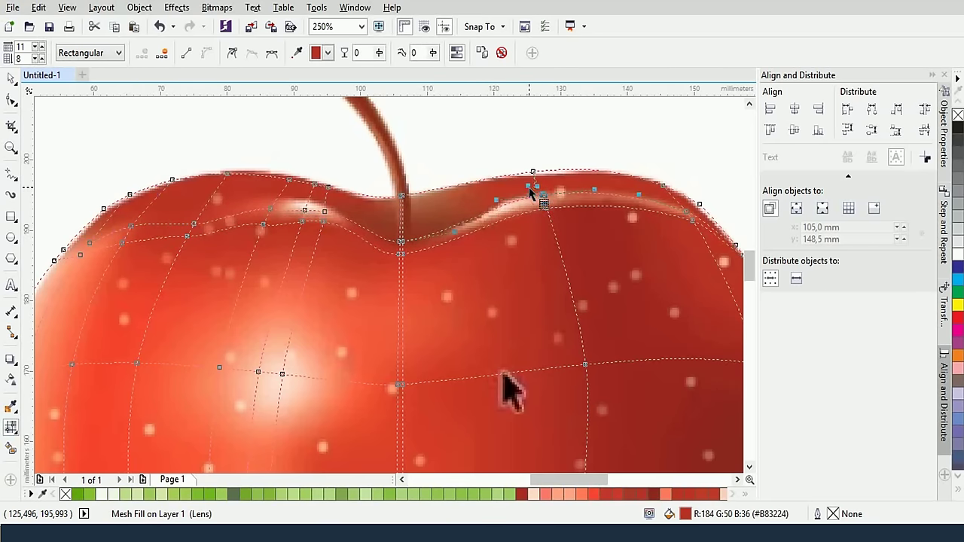
{"action": "left_click", "coordinate": [535, 189]}
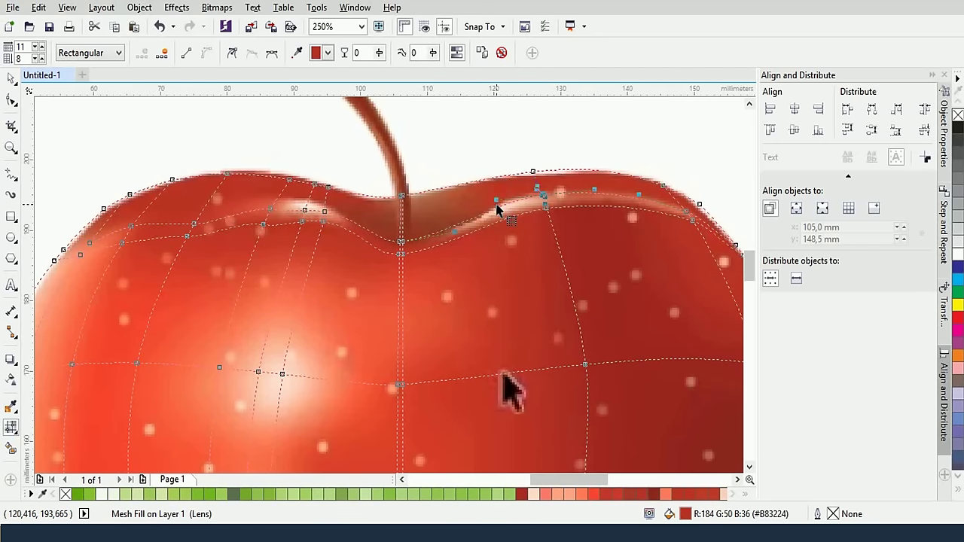
{"action": "left_click", "coordinate": [504, 211]}
{"action": "double_click", "coordinate": [505, 206]}
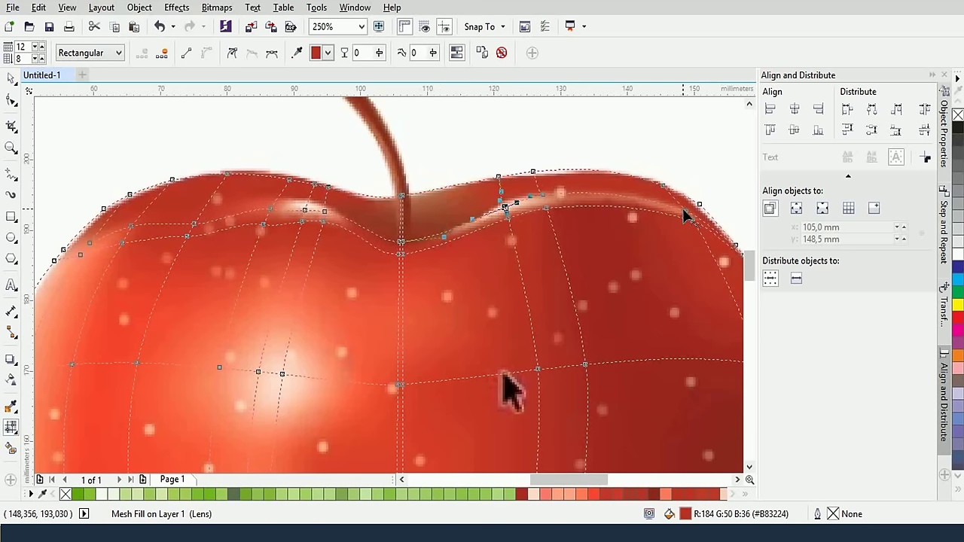
{"action": "double_click", "coordinate": [536, 187]}
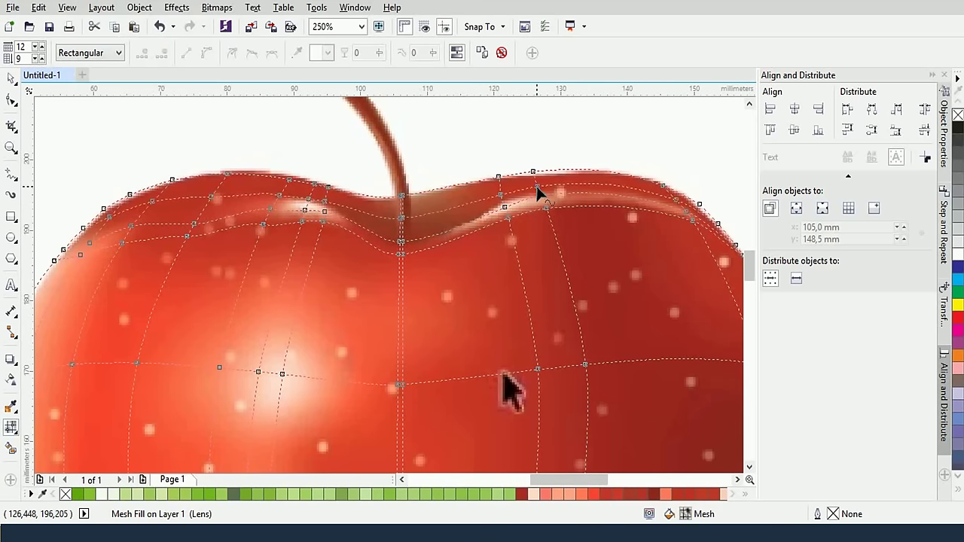
{"action": "left_click", "coordinate": [499, 196]}
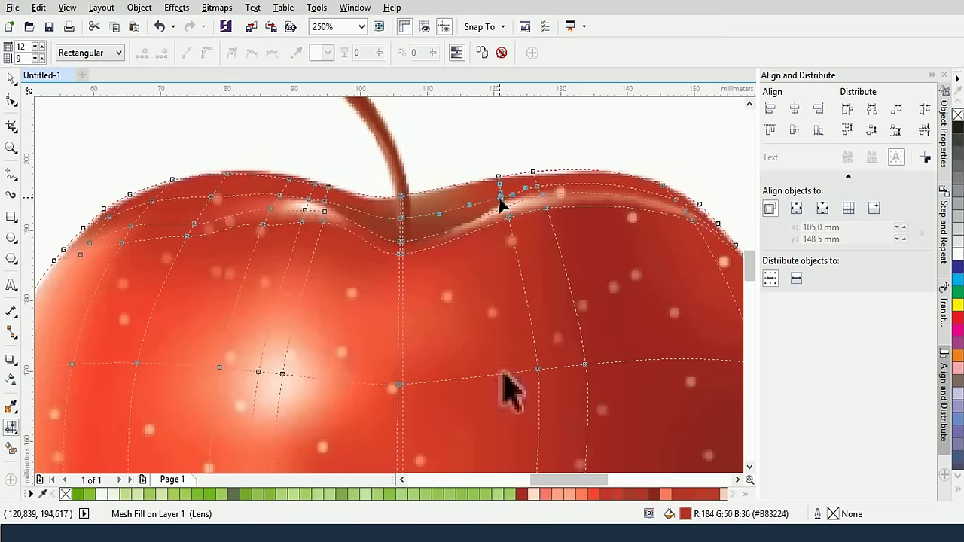
{"action": "left_click", "coordinate": [400, 218]}
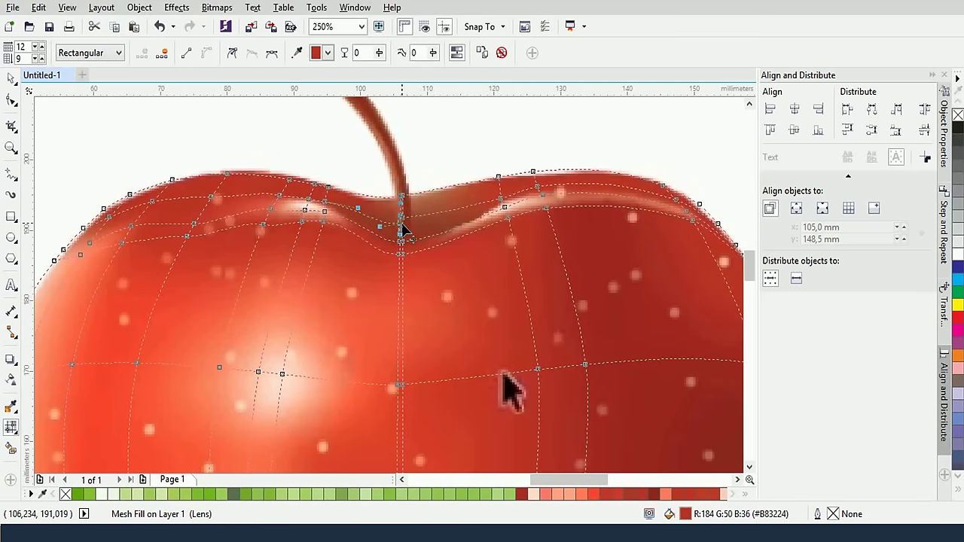
{"action": "double_click", "coordinate": [403, 227]}
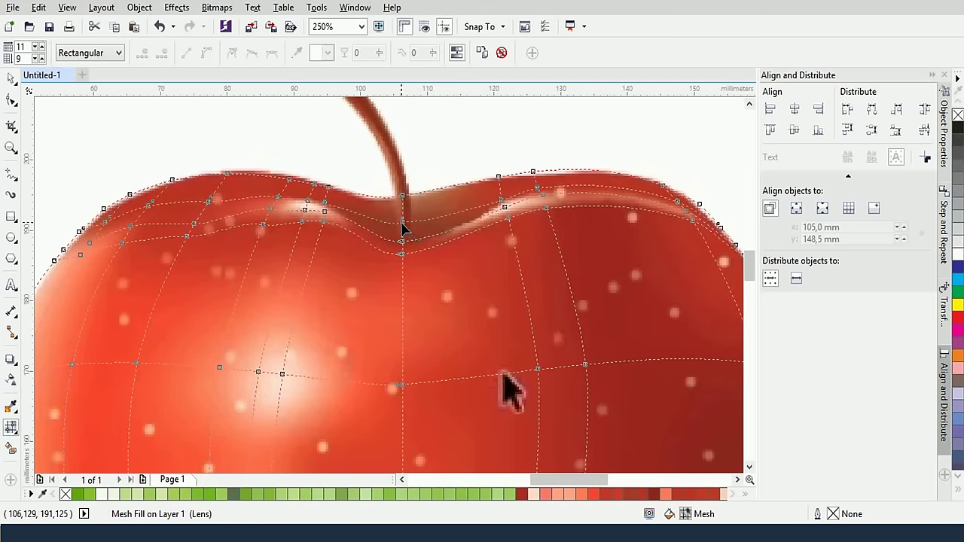
{"action": "left_click", "coordinate": [402, 225]}
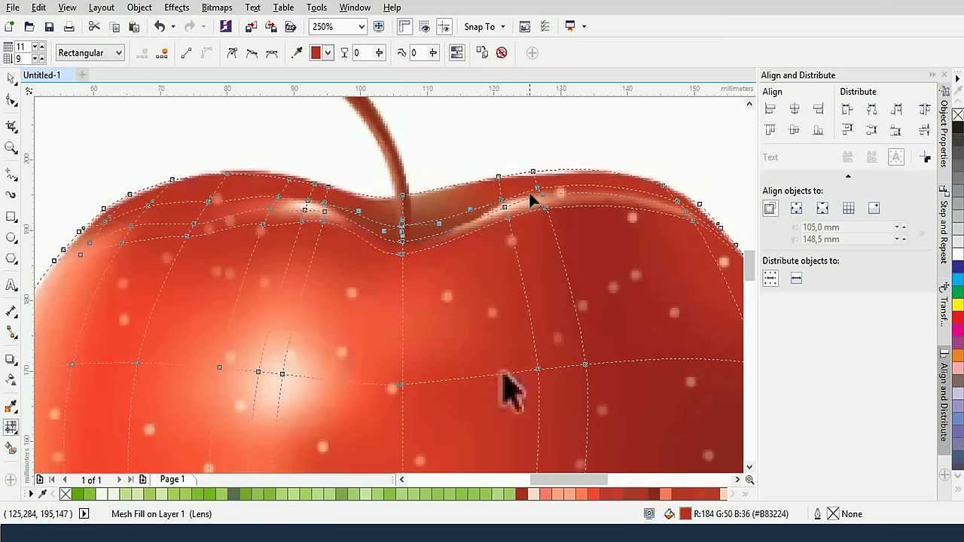
Zoom in and add a mesh line through the stem-base dip, then zoom back out
{"action": "scroll", "coordinate": [340, 231], "scroll_direction": "up", "scroll_amount": 2}
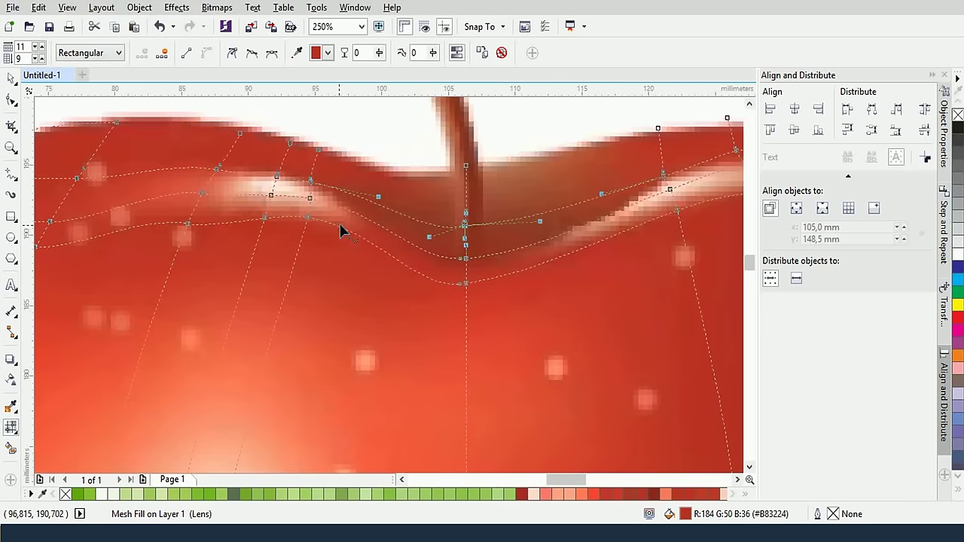
{"action": "double_click", "coordinate": [390, 212]}
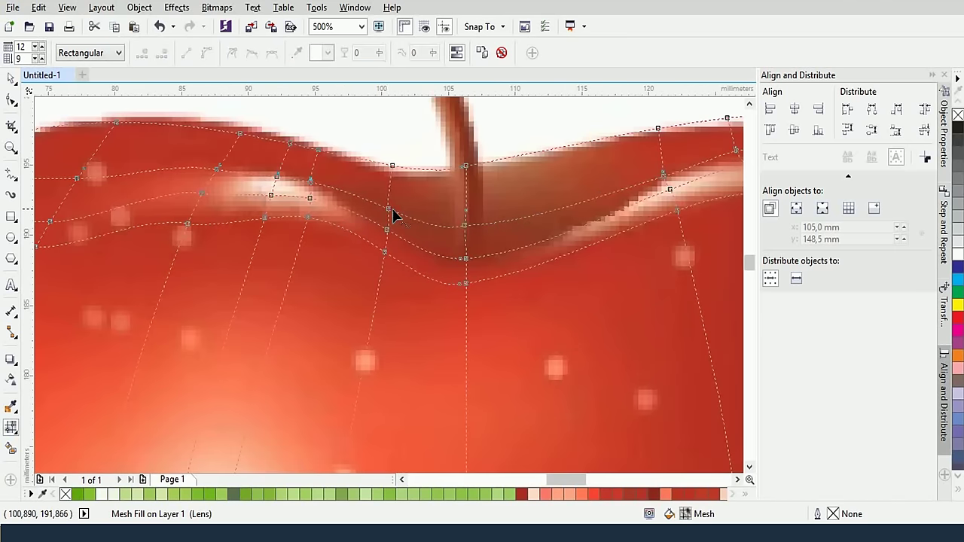
{"action": "left_click", "coordinate": [388, 212]}
{"action": "left_click", "coordinate": [465, 224]}
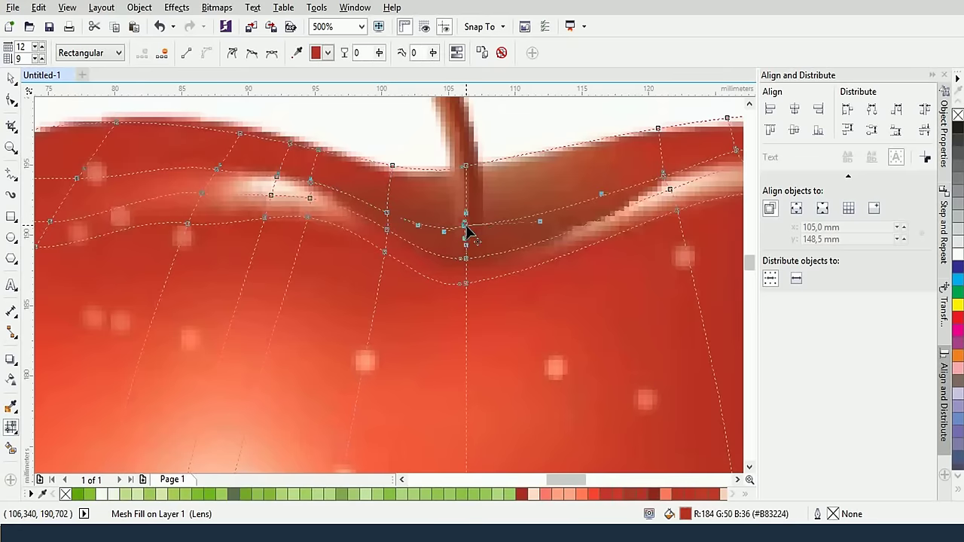
{"action": "scroll", "coordinate": [466, 233], "scroll_direction": "down", "scroll_amount": 2}
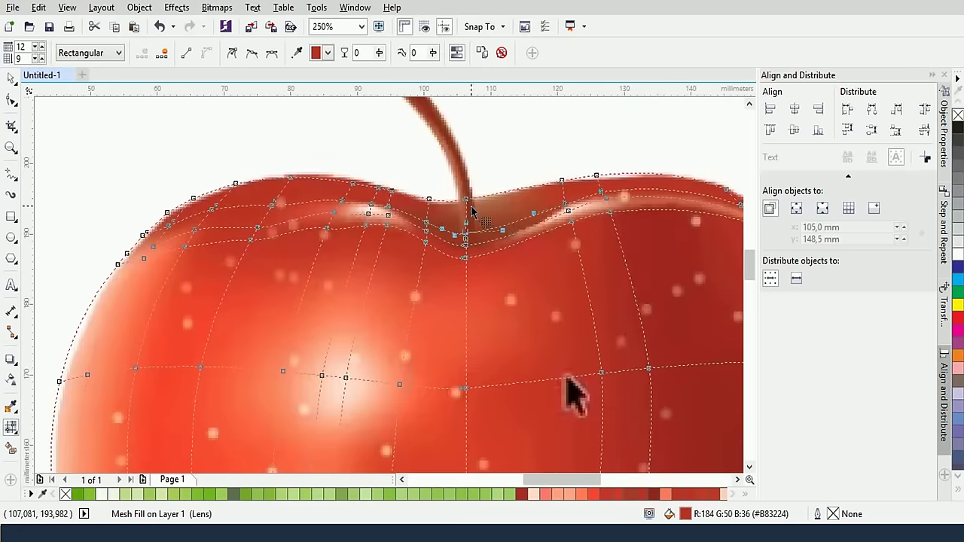
{"action": "left_click_drag", "start_coordinate": [686, 226], "coordinate": [447, 194]}
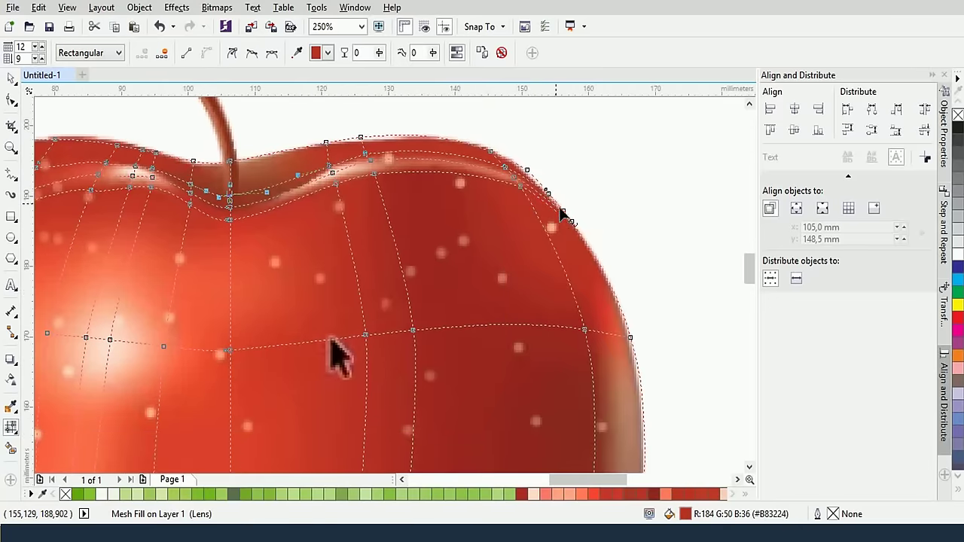
{"action": "scroll", "coordinate": [645, 226], "scroll_direction": "down", "scroll_amount": 3}
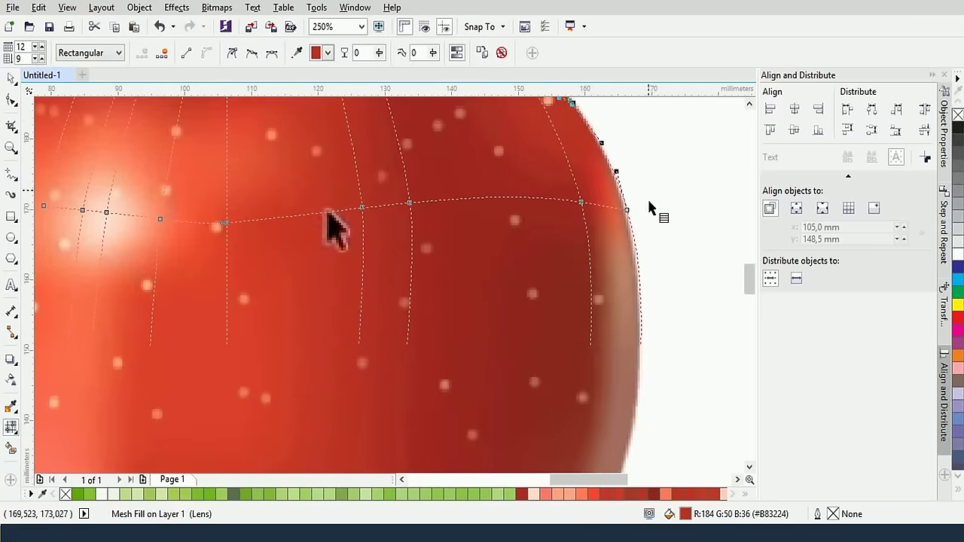
{"action": "scroll", "coordinate": [639, 369], "scroll_direction": "down", "scroll_amount": 3}
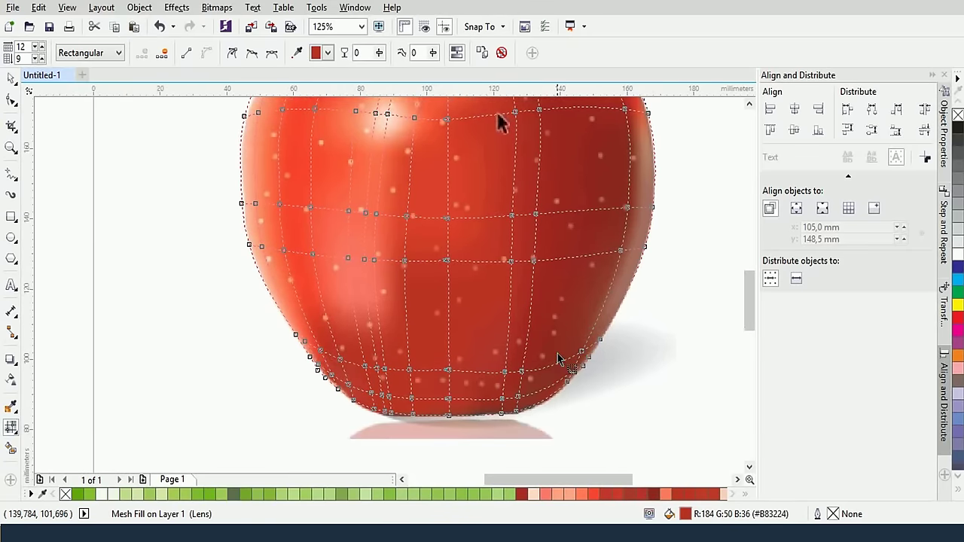
Add two horizontal mesh lines across the apple body and marquee-select the two nodes around the highlight
{"action": "scroll", "coordinate": [573, 207], "scroll_direction": "down", "scroll_amount": 2}
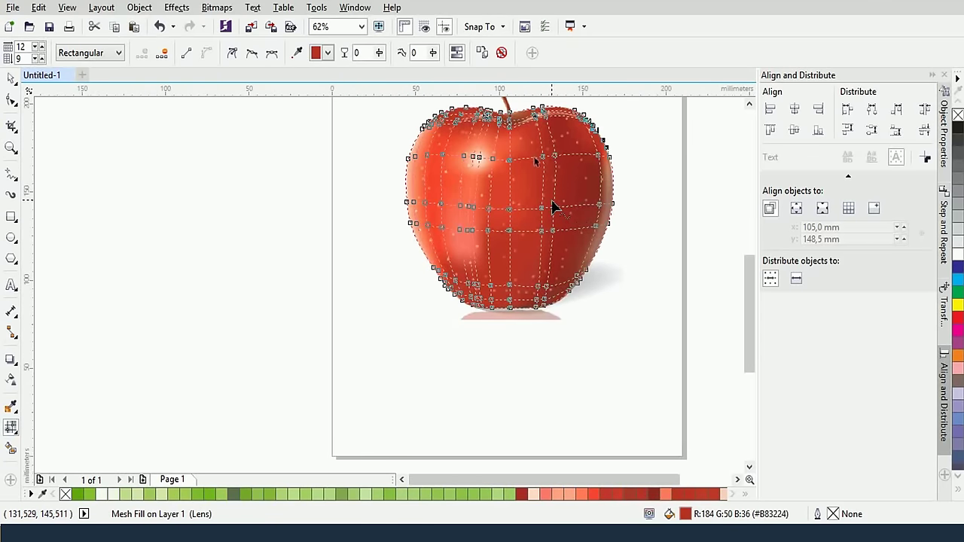
{"action": "scroll", "coordinate": [555, 207], "scroll_direction": "up", "scroll_amount": 2}
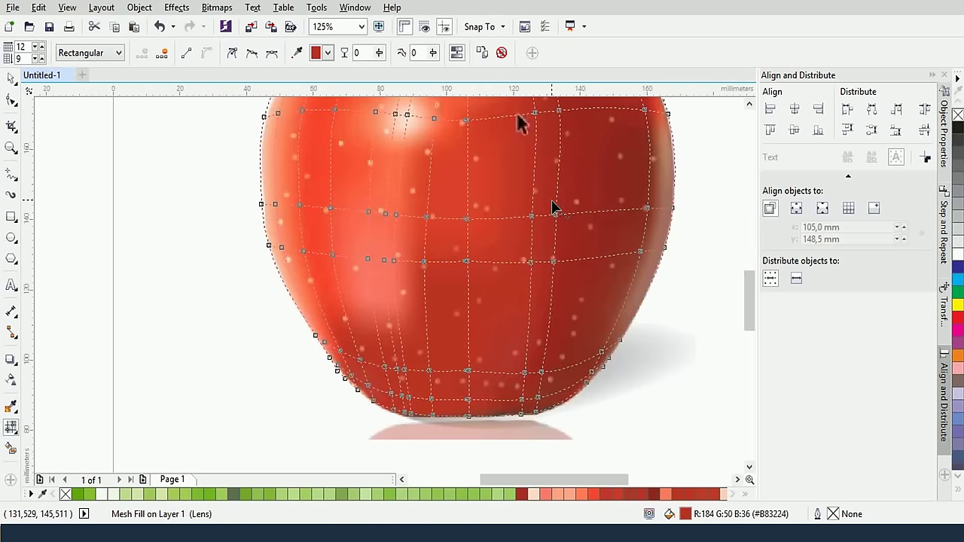
{"action": "left_click", "coordinate": [387, 303]}
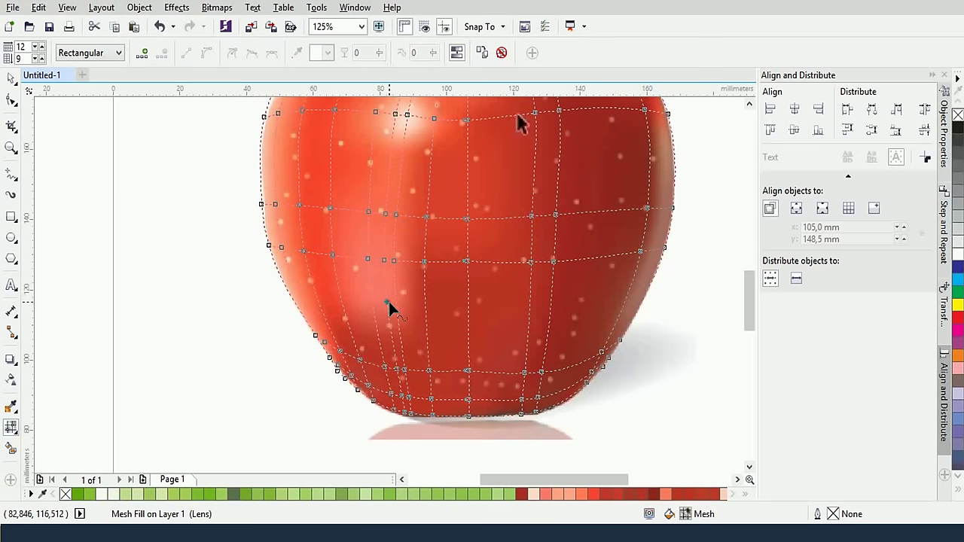
{"action": "scroll", "coordinate": [387, 303], "scroll_direction": "up", "scroll_amount": 2}
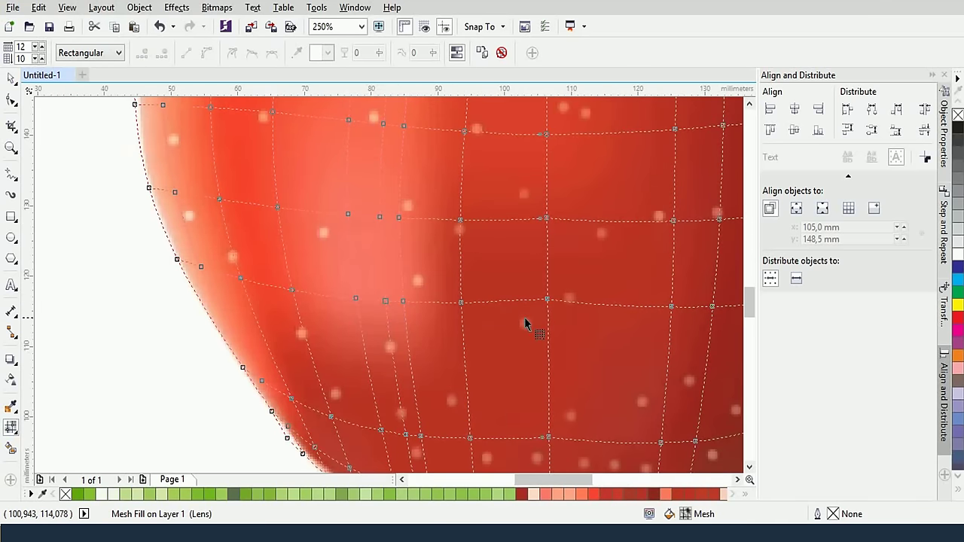
{"action": "scroll", "coordinate": [527, 320], "scroll_direction": "down", "scroll_amount": 2}
{"action": "left_click_drag", "start_coordinate": [531, 318], "coordinate": [394, 309]}
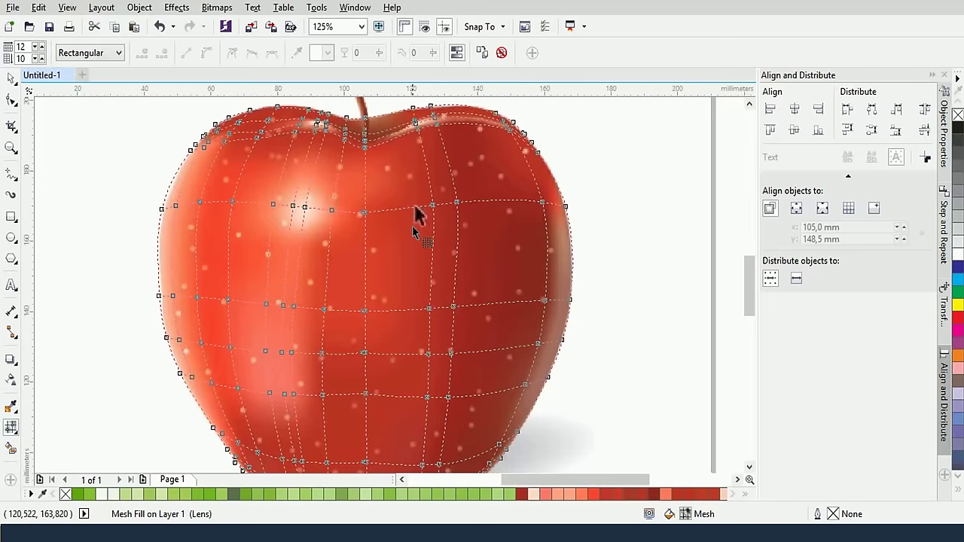
{"action": "left_click_drag", "start_coordinate": [414, 204], "coordinate": [476, 267]}
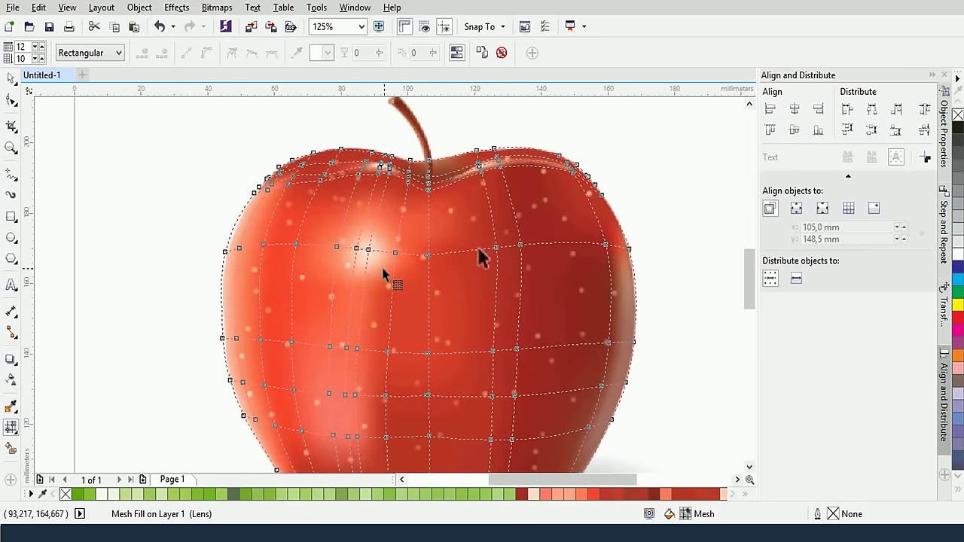
{"action": "double_click", "coordinate": [362, 294]}
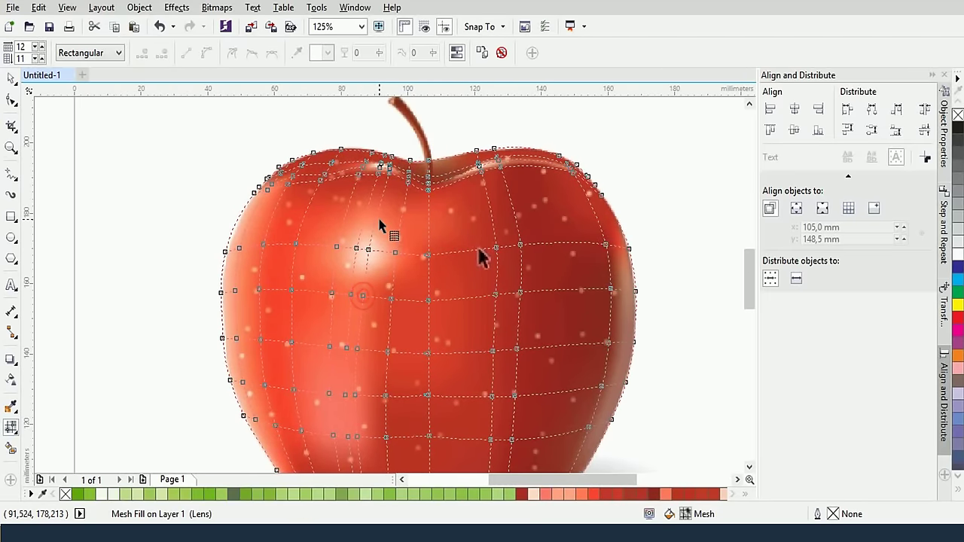
{"action": "double_click", "coordinate": [376, 216]}
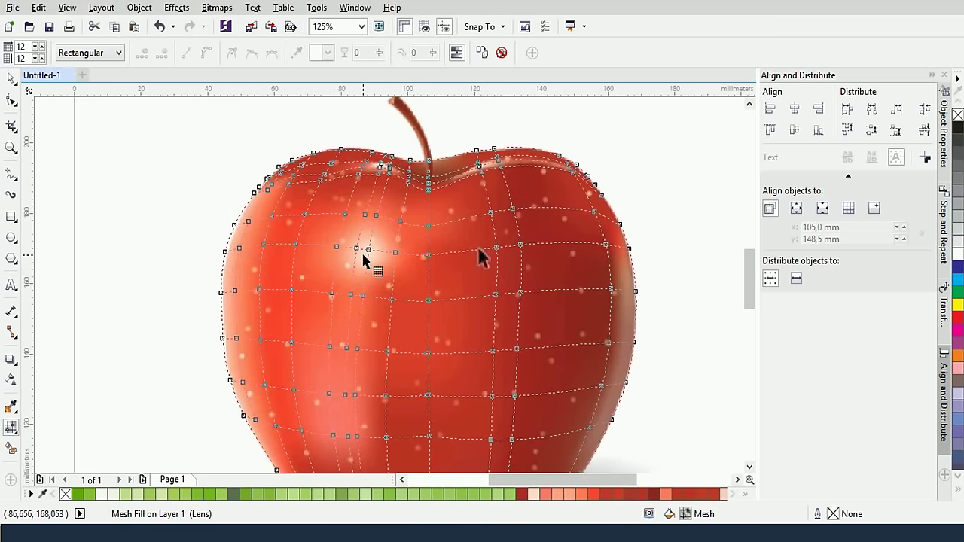
{"action": "scroll", "coordinate": [362, 260], "scroll_direction": "up", "scroll_amount": 2}
{"action": "left_click_drag", "start_coordinate": [342, 227], "coordinate": [388, 257]}
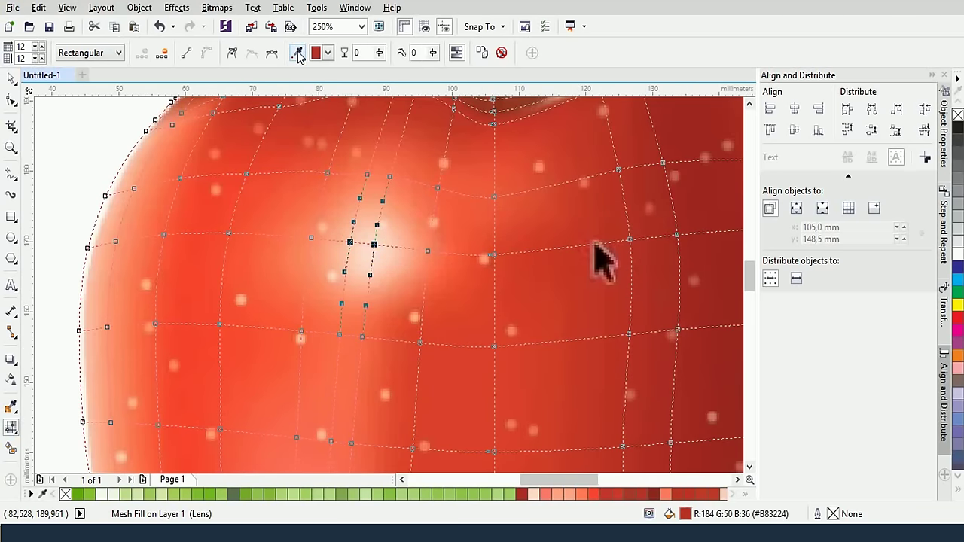
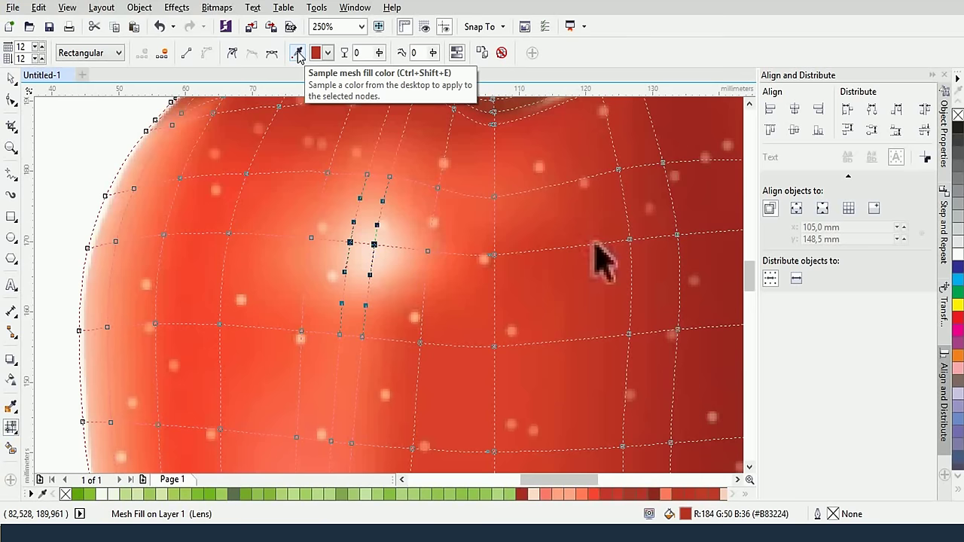
Colour the selected highlight nodes a pale peach, then delete the extra highlight nodes
{"action": "left_click", "coordinate": [297, 53]}
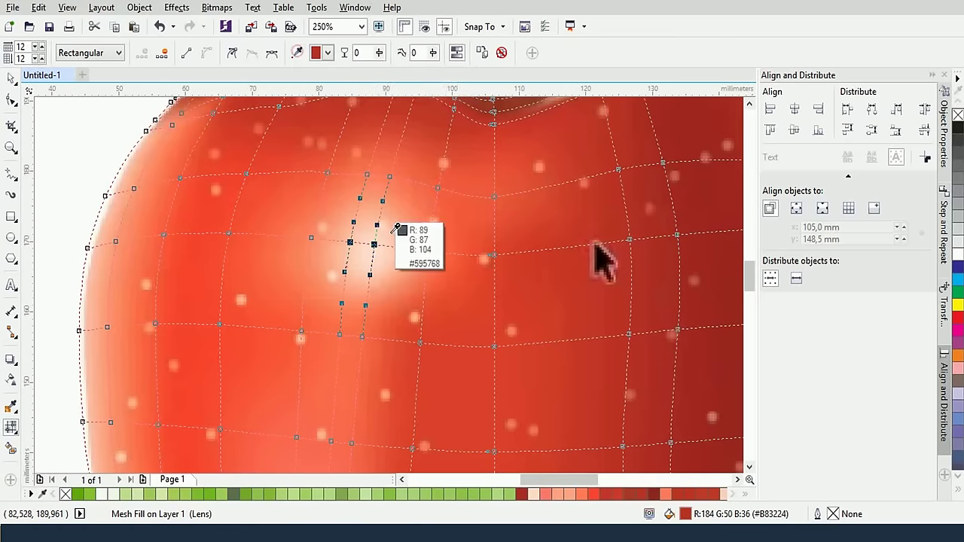
{"action": "left_click", "coordinate": [368, 252]}
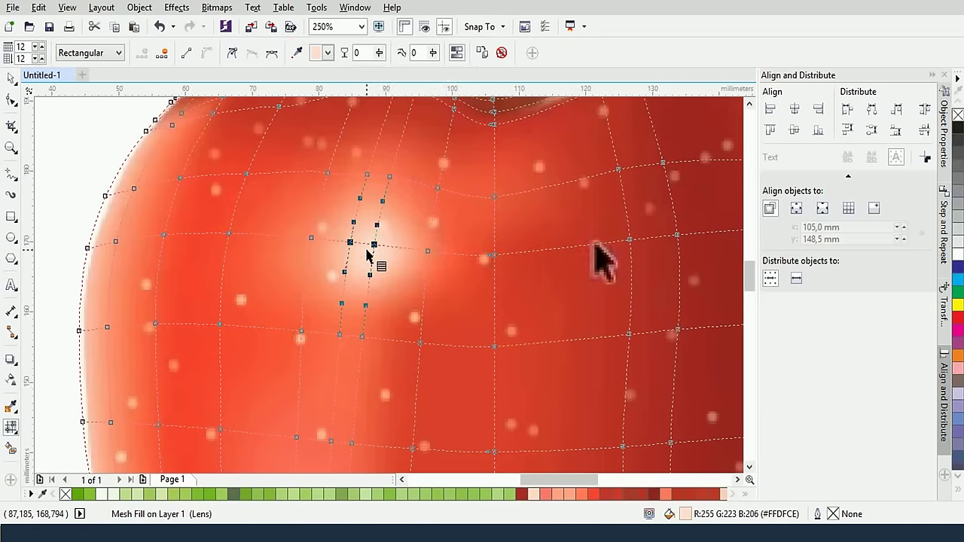
{"action": "key", "text": "Delete"}
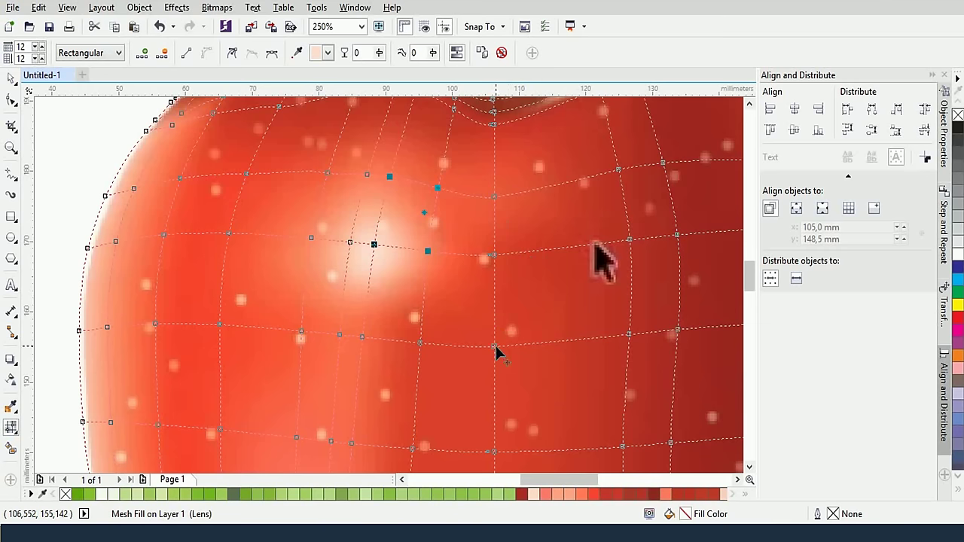
Give three nodes in the middle mesh row a brighter red sampled from the apple
{"action": "scroll", "coordinate": [511, 330], "scroll_direction": "down", "scroll_amount": 2}
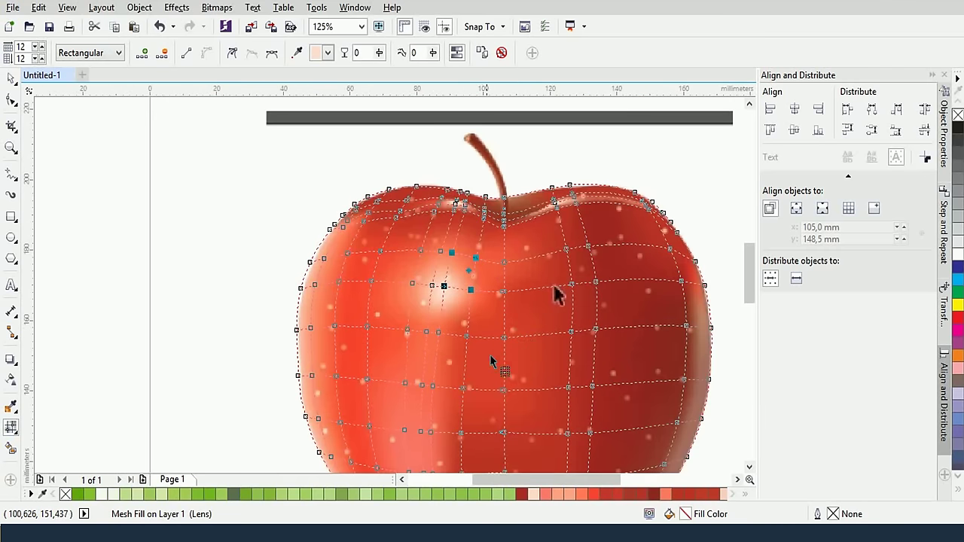
{"action": "left_click_drag", "start_coordinate": [393, 324], "coordinate": [444, 348]}
{"action": "left_click", "coordinate": [296, 53]}
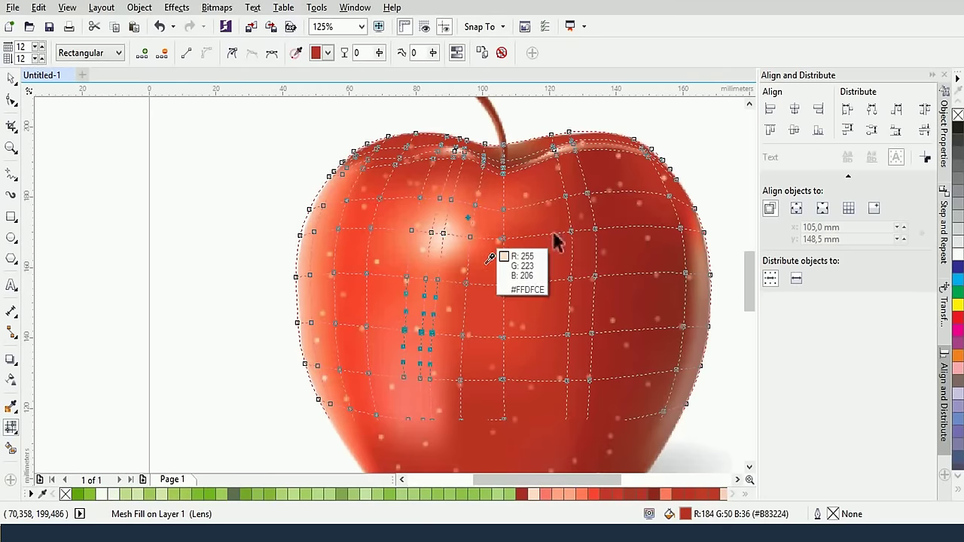
{"action": "left_click", "coordinate": [432, 315]}
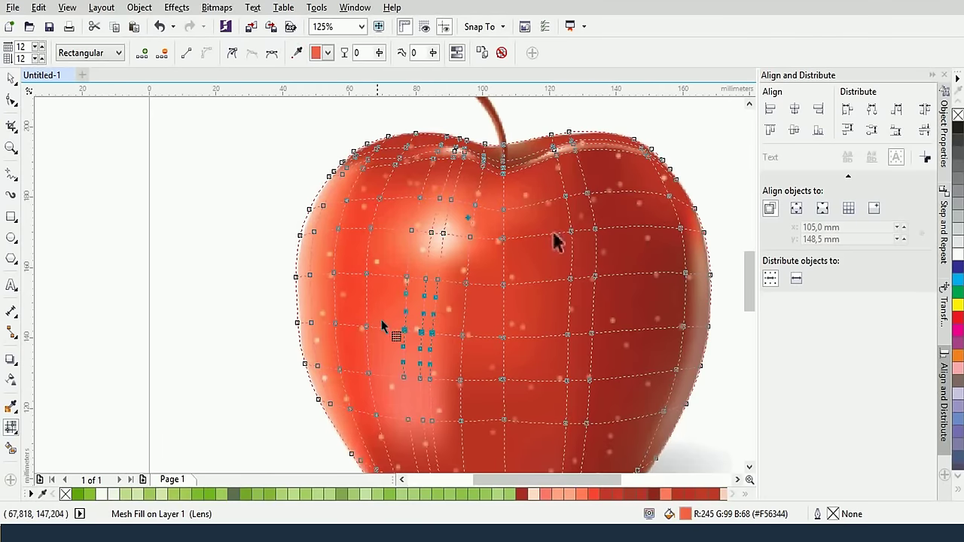
Colour the lower-left mesh nodes a light coral red, then marquee-select every mesh node
{"action": "left_click_drag", "start_coordinate": [390, 367], "coordinate": [442, 432]}
{"action": "left_click", "coordinate": [297, 52]}
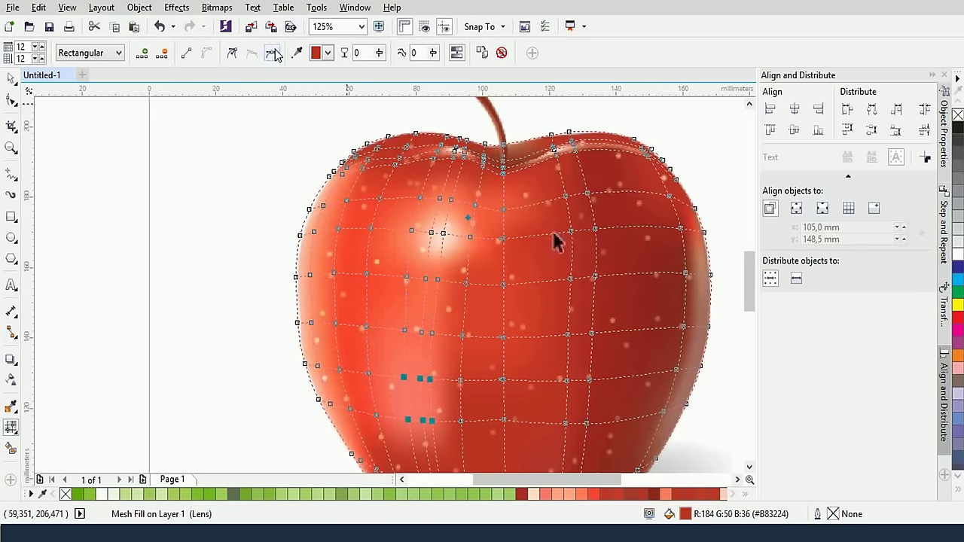
{"action": "left_click", "coordinate": [419, 421]}
{"action": "scroll", "coordinate": [424, 352], "scroll_direction": "down", "scroll_amount": 2}
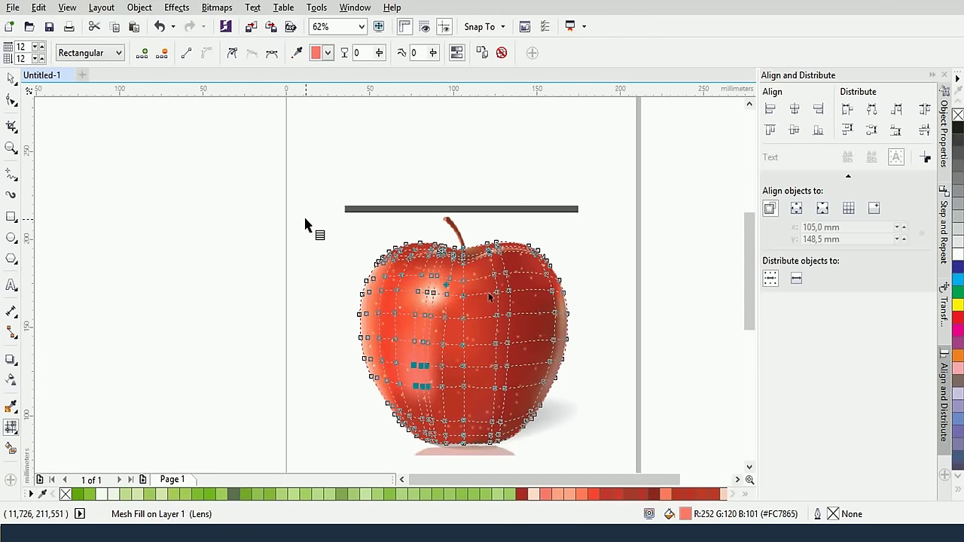
{"action": "left_click_drag", "start_coordinate": [304, 221], "coordinate": [592, 454]}
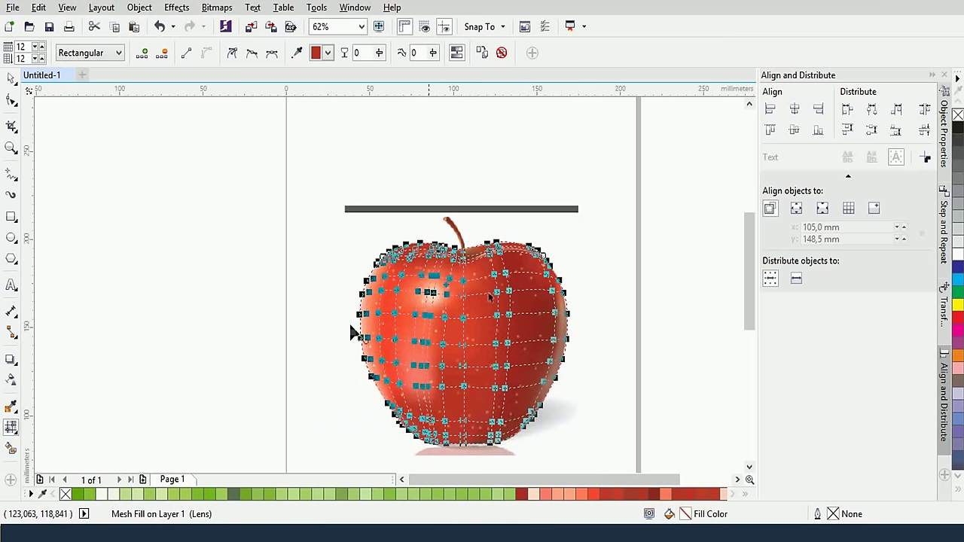
{"action": "left_click", "coordinate": [10, 381]}
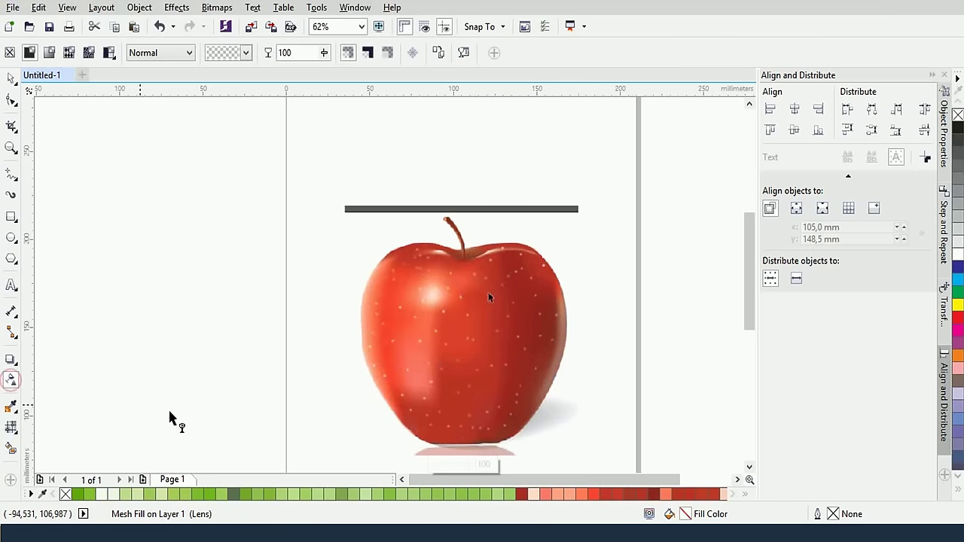
{"action": "left_click_drag", "start_coordinate": [469, 463], "coordinate": [429, 460]}
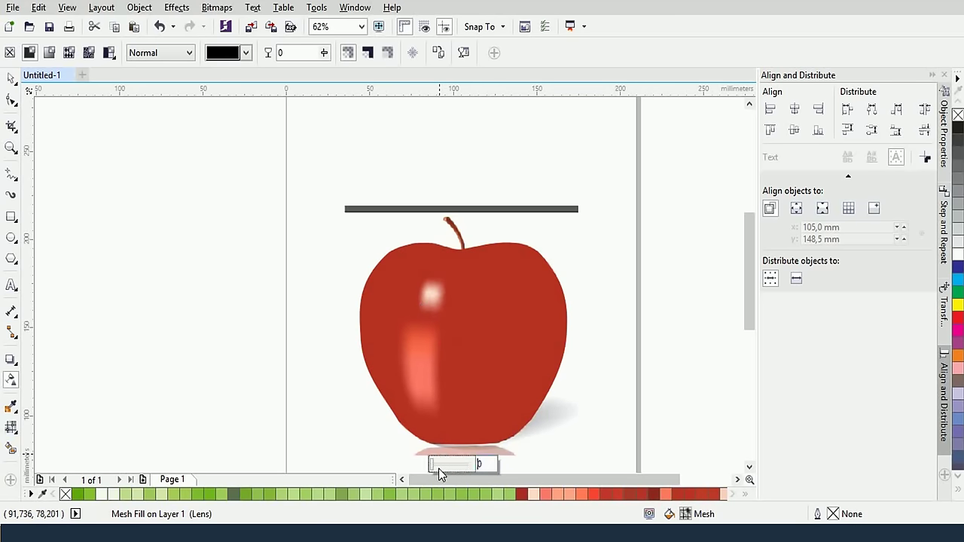
{"action": "left_click_drag", "start_coordinate": [432, 467], "coordinate": [482, 461]}
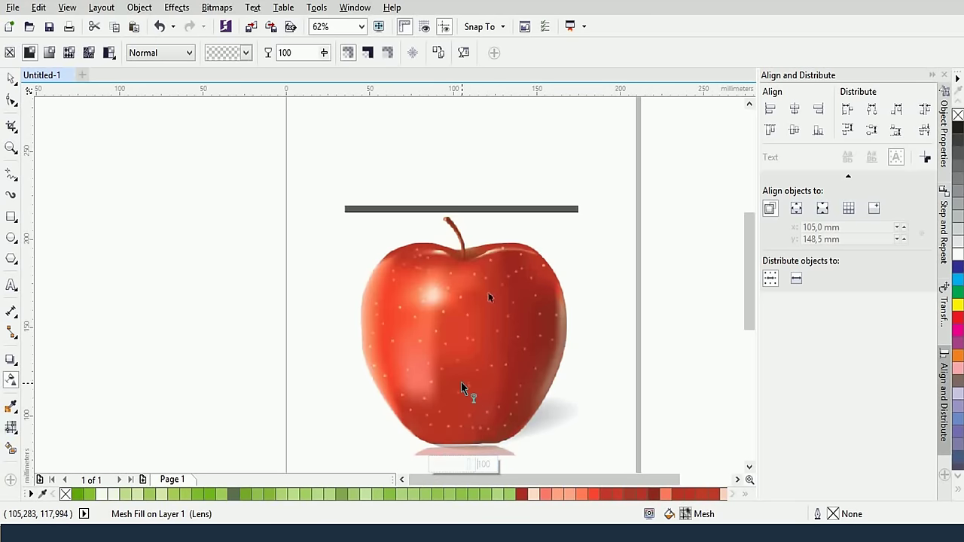
{"action": "left_click", "coordinate": [10, 426]}
Colour the nodes along the apple's right edge a light coral sampled from its left edge
{"action": "scroll", "coordinate": [472, 376], "scroll_direction": "up", "scroll_amount": 3}
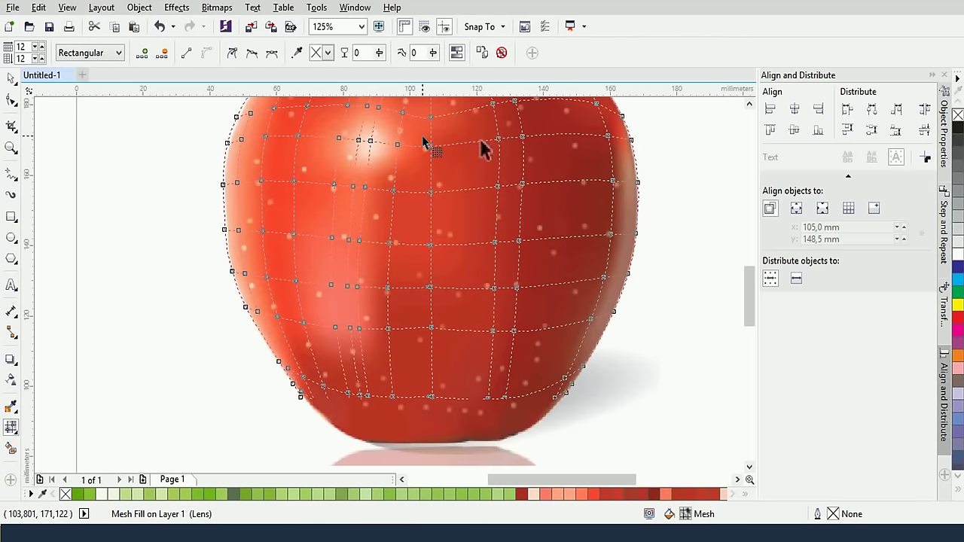
{"action": "left_click_drag", "start_coordinate": [443, 343], "coordinate": [443, 343]}
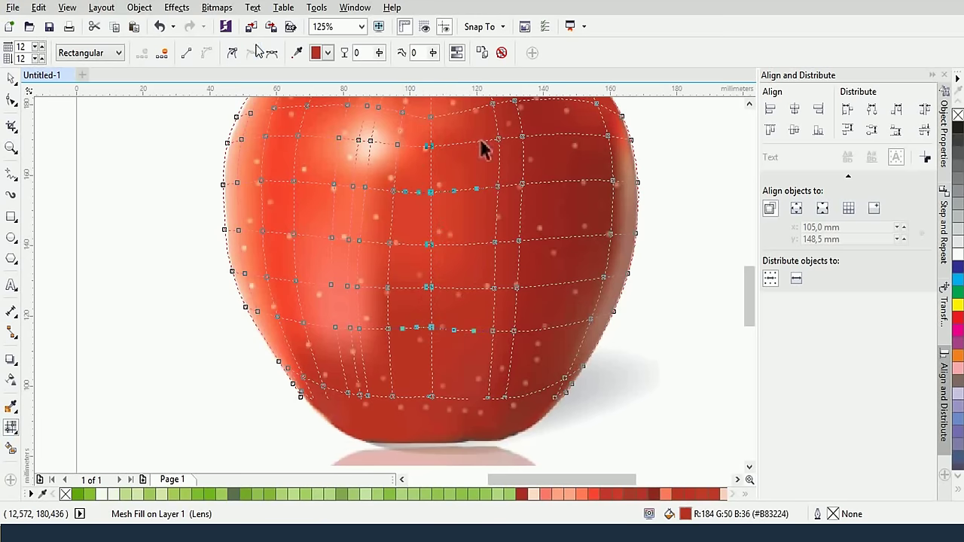
{"action": "left_click", "coordinate": [294, 53]}
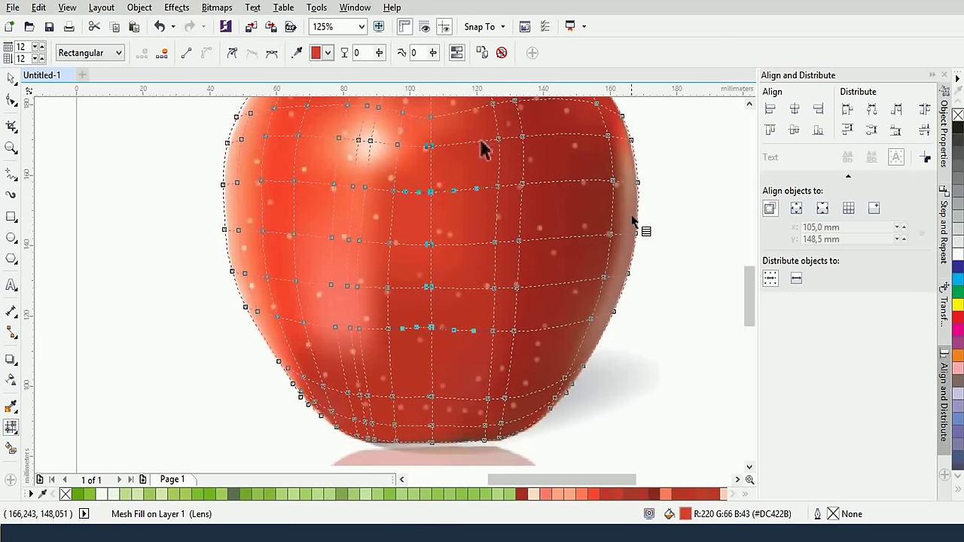
{"action": "left_click_drag", "start_coordinate": [632, 206], "coordinate": [537, 209]}
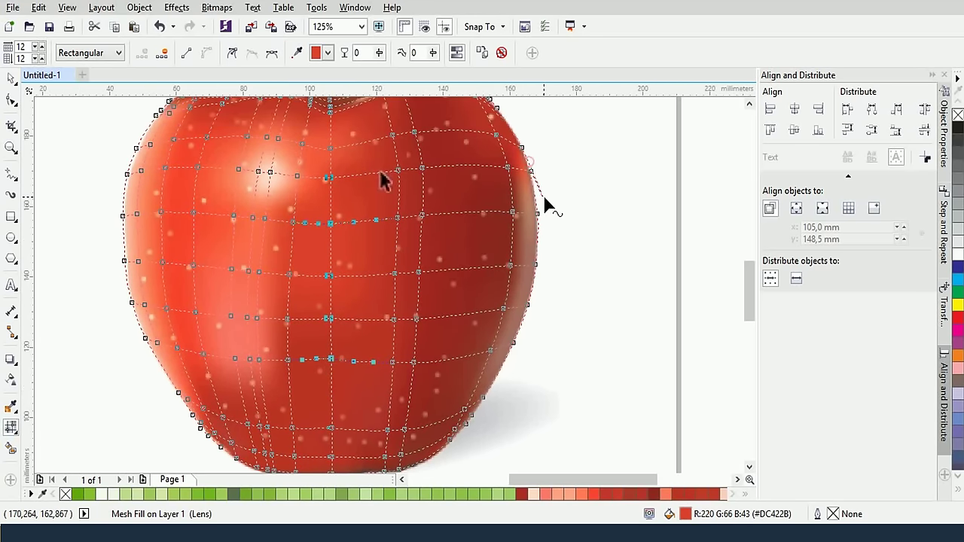
{"action": "key", "text": "ctrl+z"}
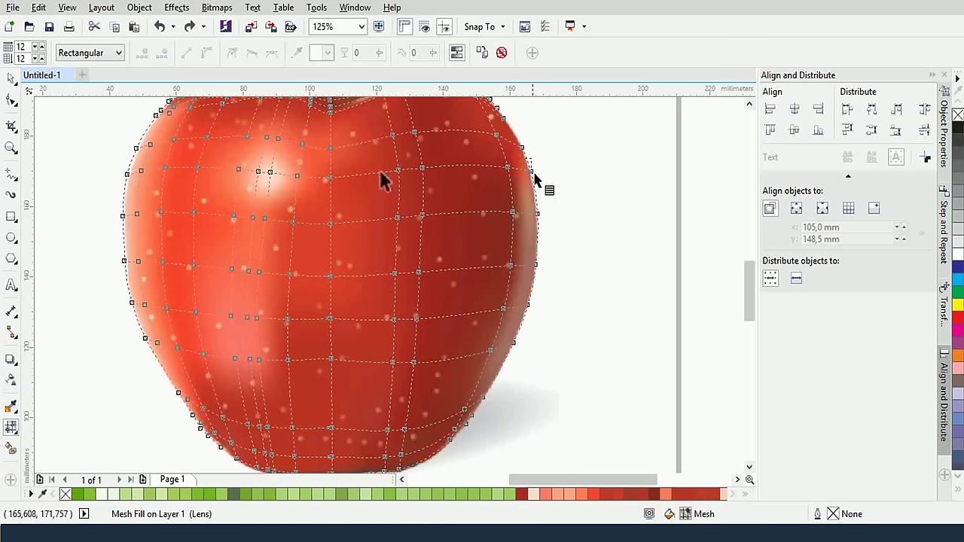
{"action": "left_click_drag", "start_coordinate": [547, 221], "coordinate": [547, 223]}
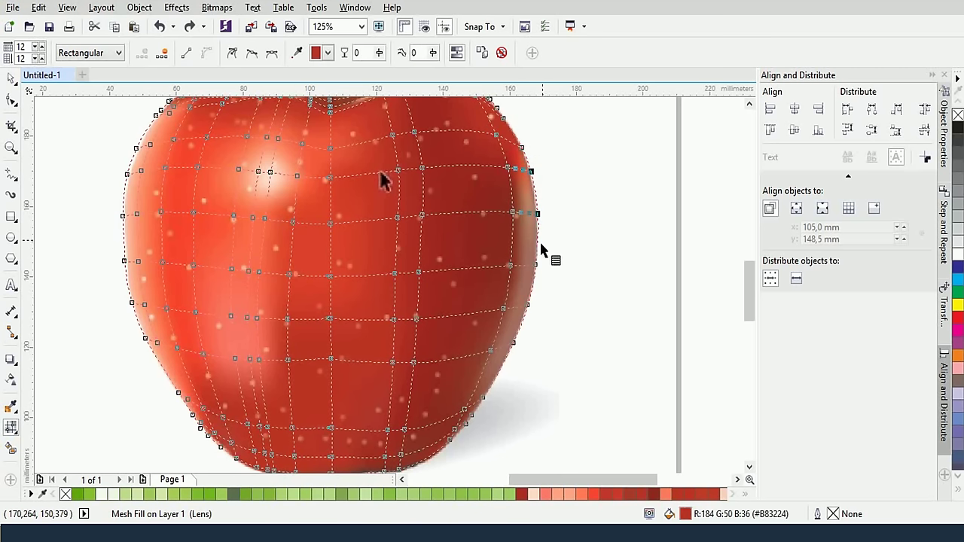
{"action": "left_click", "coordinate": [528, 305], "text": "shift"}
{"action": "left_click", "coordinate": [510, 342], "text": "shift"}
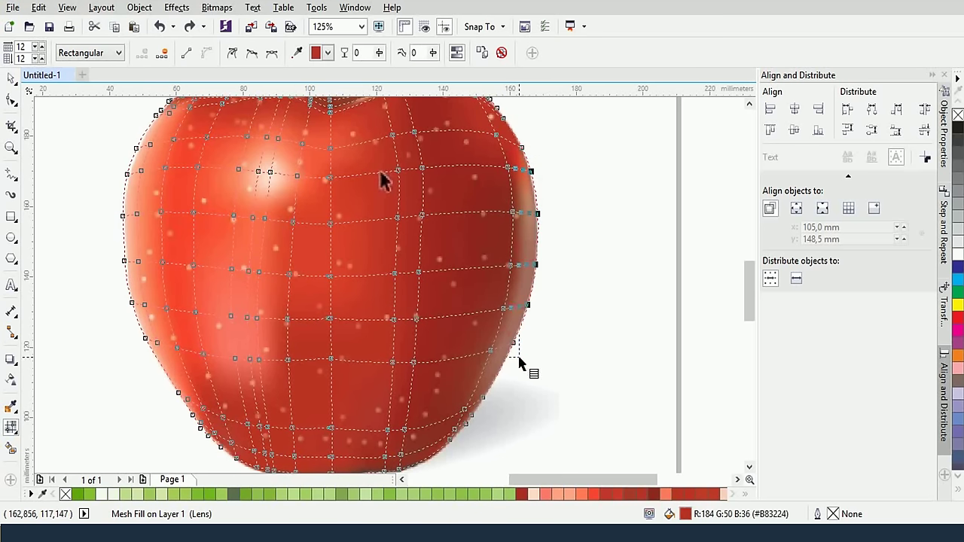
{"action": "left_click", "coordinate": [482, 397], "text": "shift"}
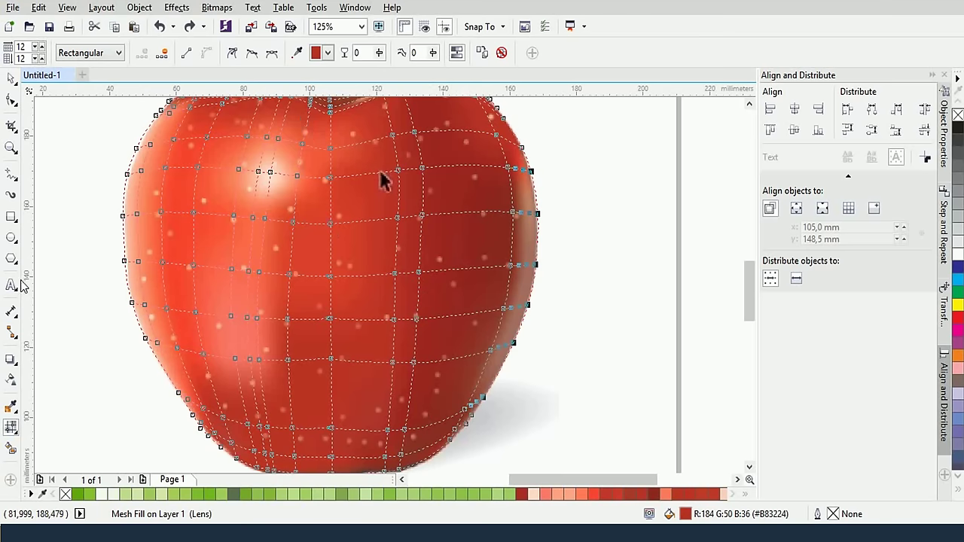
{"action": "left_click", "coordinate": [299, 56]}
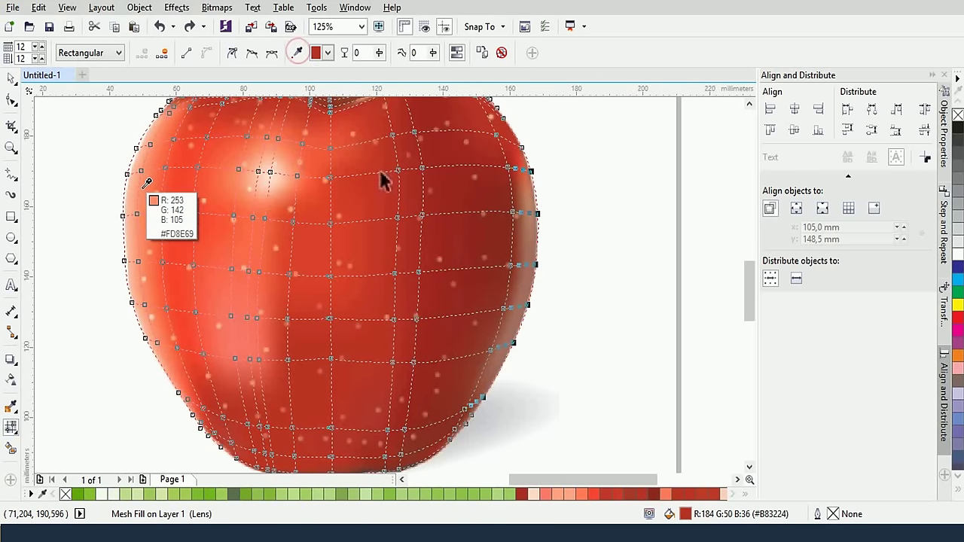
{"action": "left_click", "coordinate": [140, 188]}
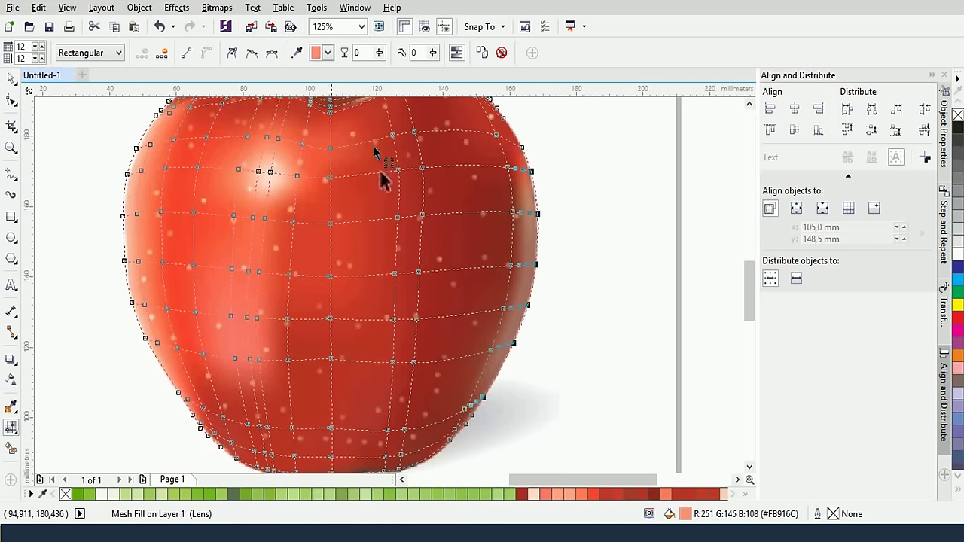
Give the column of nodes just inside the right edge a deep red (#8D2B22)
{"action": "left_click", "coordinate": [464, 174]}
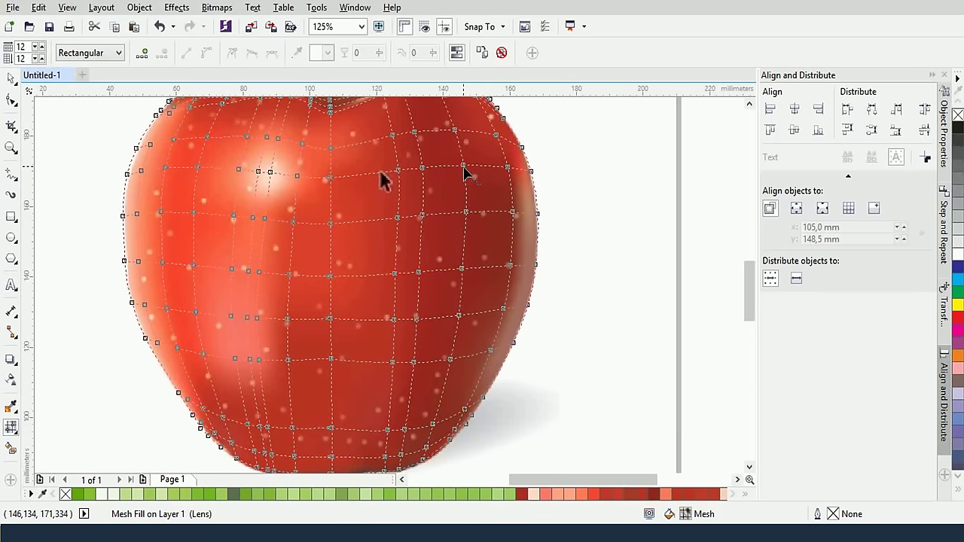
{"action": "left_click_drag", "start_coordinate": [454, 156], "coordinate": [476, 338]}
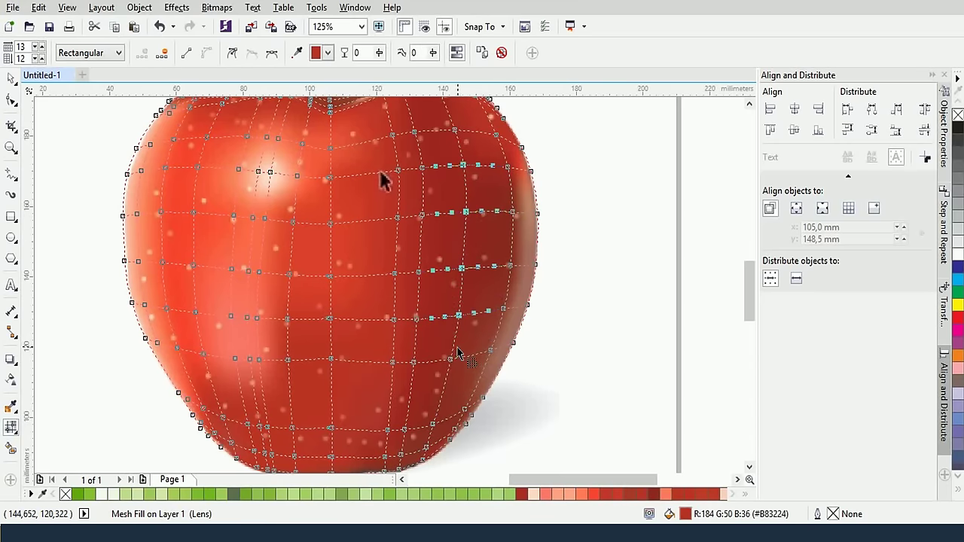
{"action": "left_click_drag", "start_coordinate": [451, 369], "coordinate": [430, 423]}
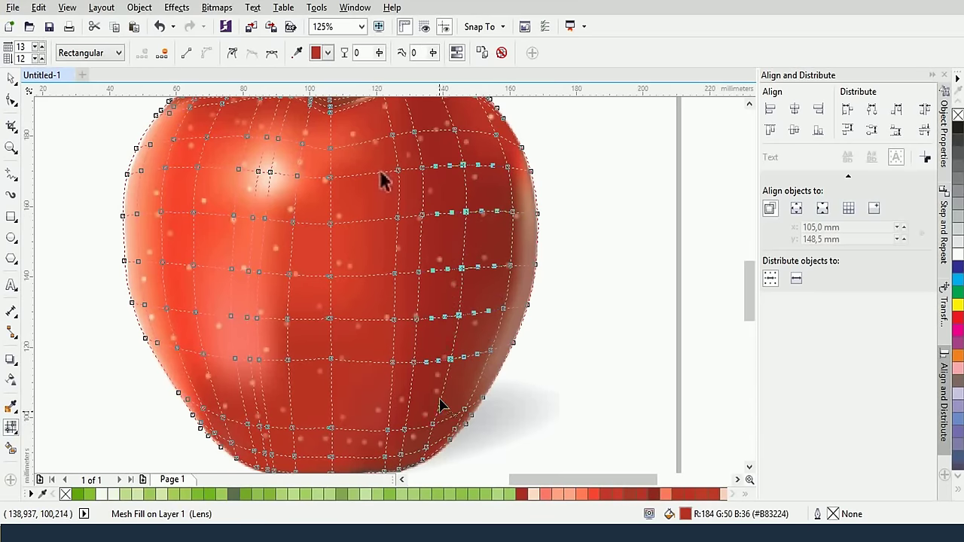
{"action": "left_click", "coordinate": [297, 52]}
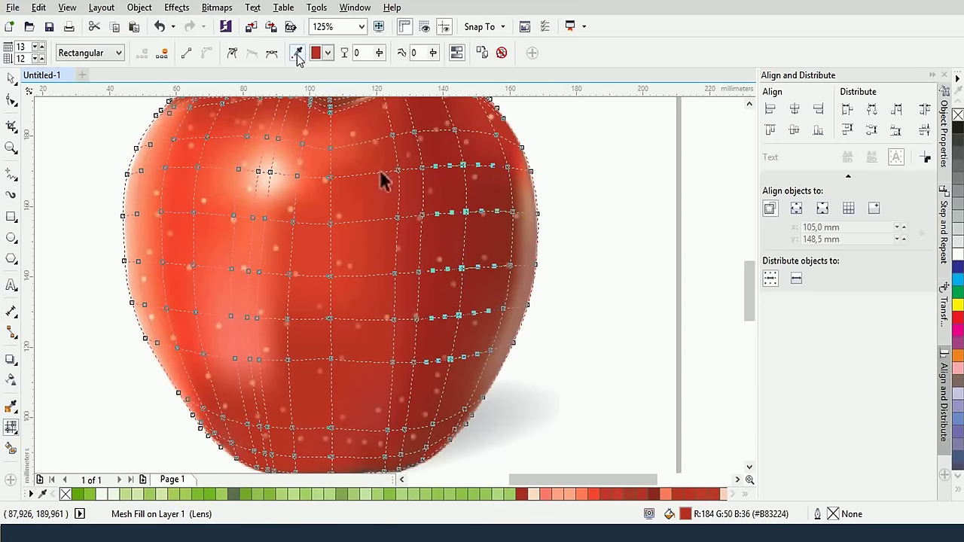
{"action": "left_click", "coordinate": [501, 240]}
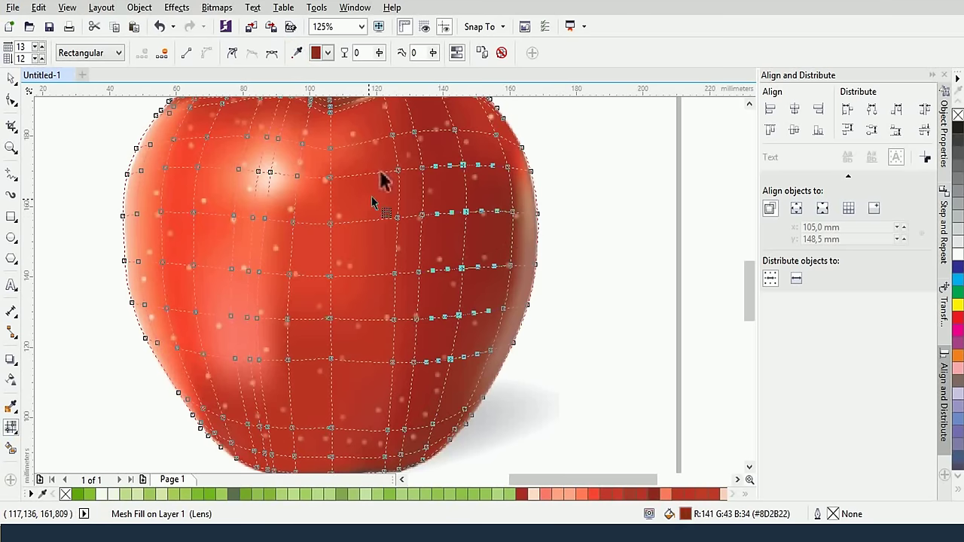
{"action": "scroll", "coordinate": [371, 202], "scroll_direction": "up", "scroll_amount": 3}
{"action": "scroll", "coordinate": [452, 226], "scroll_direction": "down", "scroll_amount": 3}
Give two nodes on the apple's left edge a light pink sampled from that edge
{"action": "scroll", "coordinate": [462, 254], "scroll_direction": "up", "scroll_amount": 2}
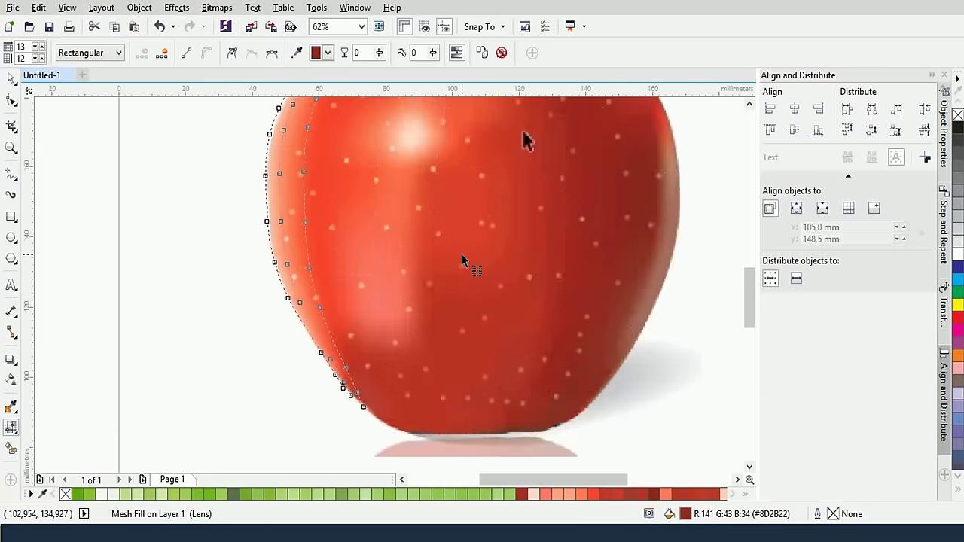
{"action": "left_click_drag", "start_coordinate": [462, 259], "coordinate": [361, 314]}
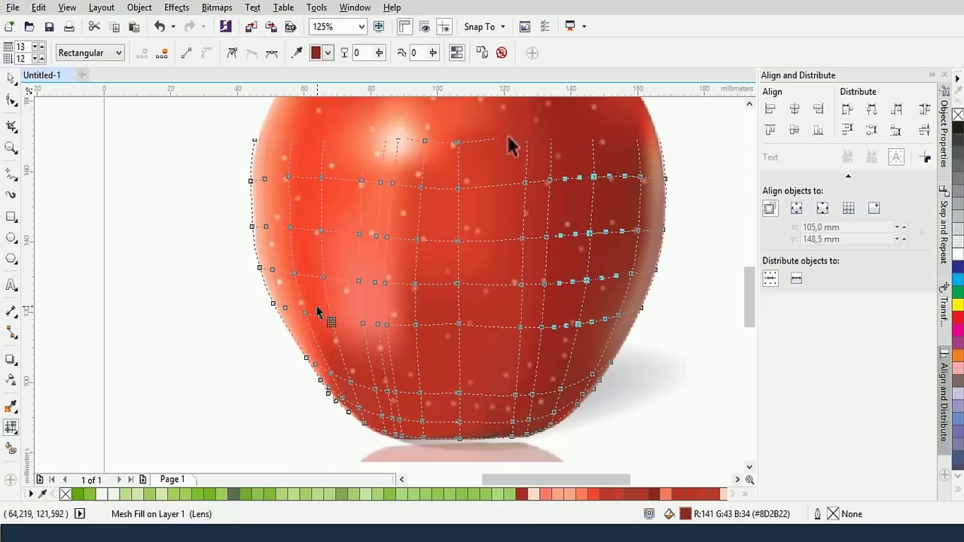
{"action": "left_click_drag", "start_coordinate": [199, 135], "coordinate": [311, 381]}
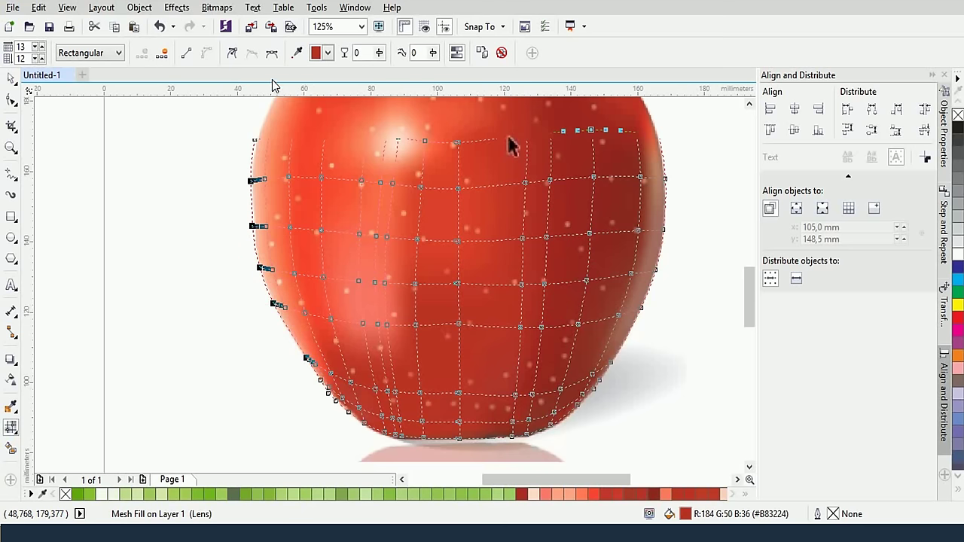
{"action": "left_click", "coordinate": [297, 57]}
{"action": "left_click", "coordinate": [260, 248]}
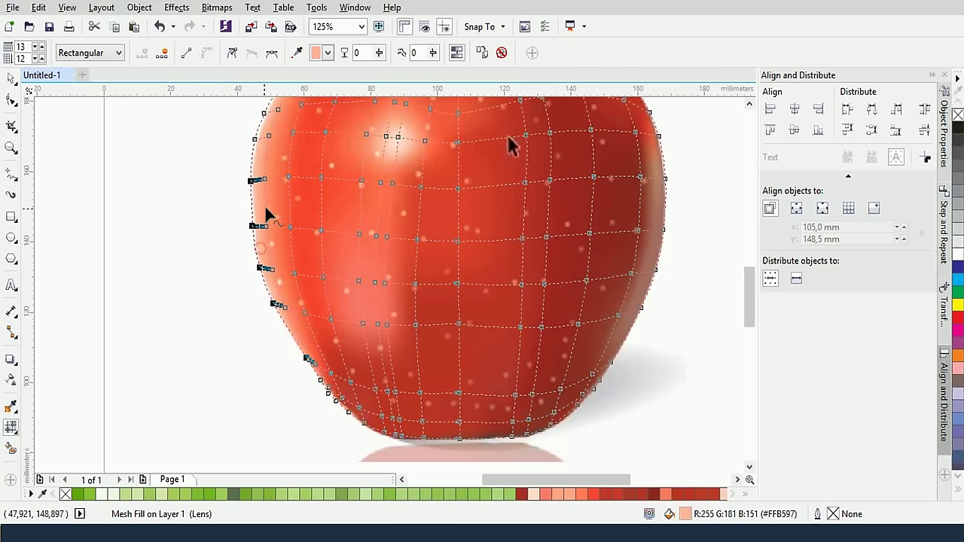
Colour the inner nodes of the left-side rows a brighter orange-red sampled from the apple
{"action": "left_click_drag", "start_coordinate": [278, 211], "coordinate": [301, 254]}
{"action": "left_click_drag", "start_coordinate": [280, 155], "coordinate": [297, 189]}
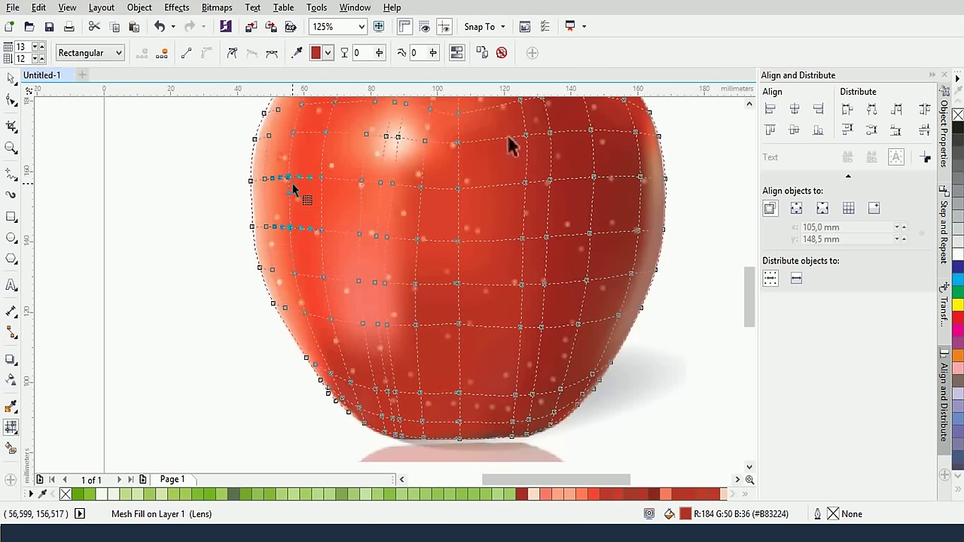
{"action": "left_click_drag", "start_coordinate": [294, 102], "coordinate": [288, 155]}
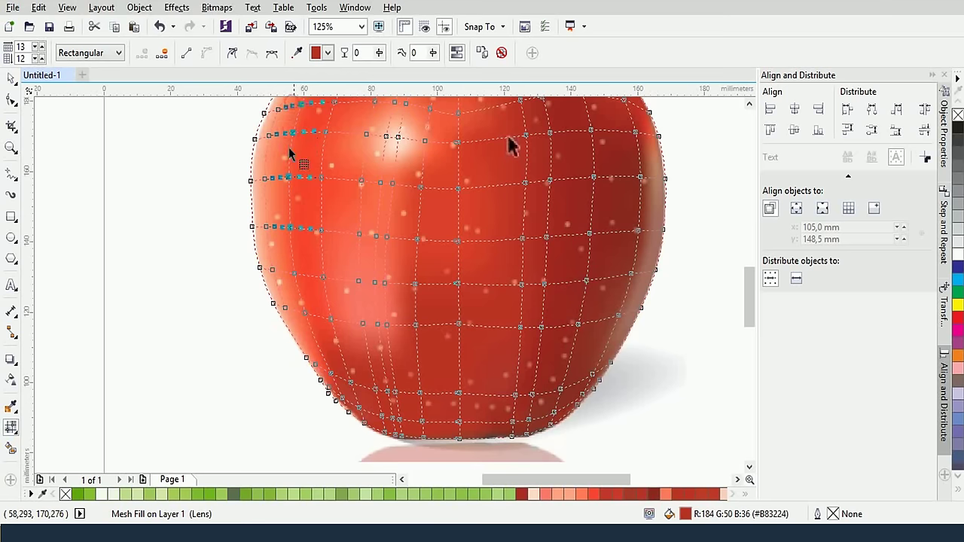
{"action": "left_click", "coordinate": [322, 350]}
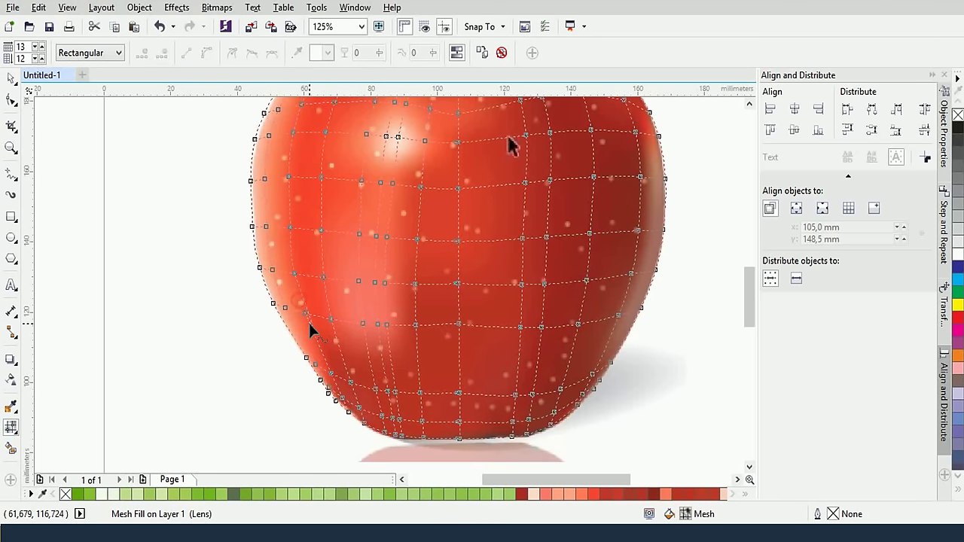
{"action": "key", "text": "ctrl+z"}
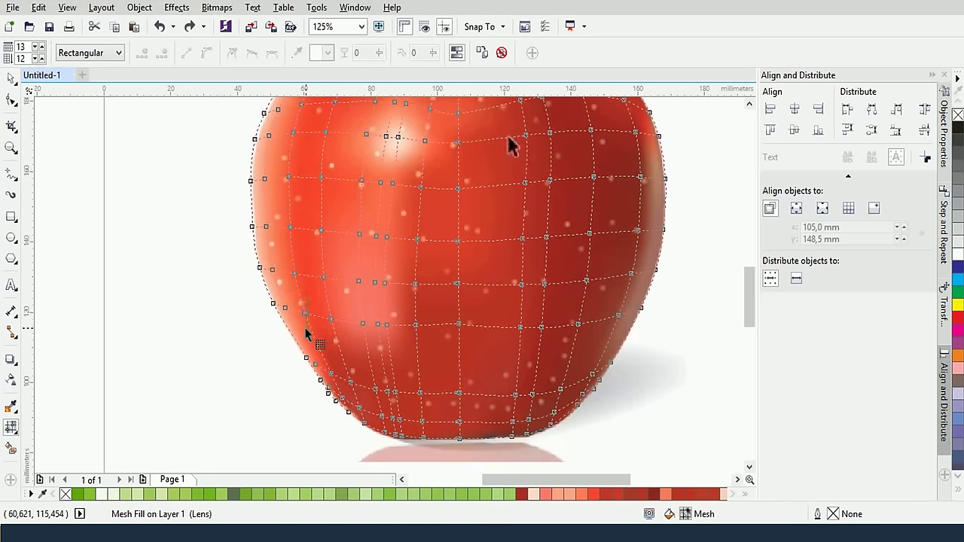
{"action": "left_click", "coordinate": [303, 280]}
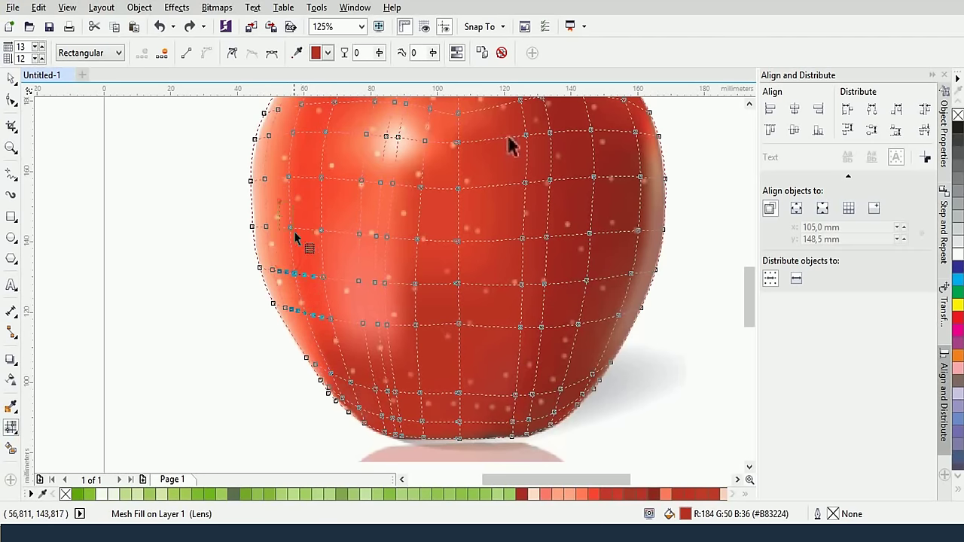
{"action": "left_click", "coordinate": [292, 189], "text": "shift"}
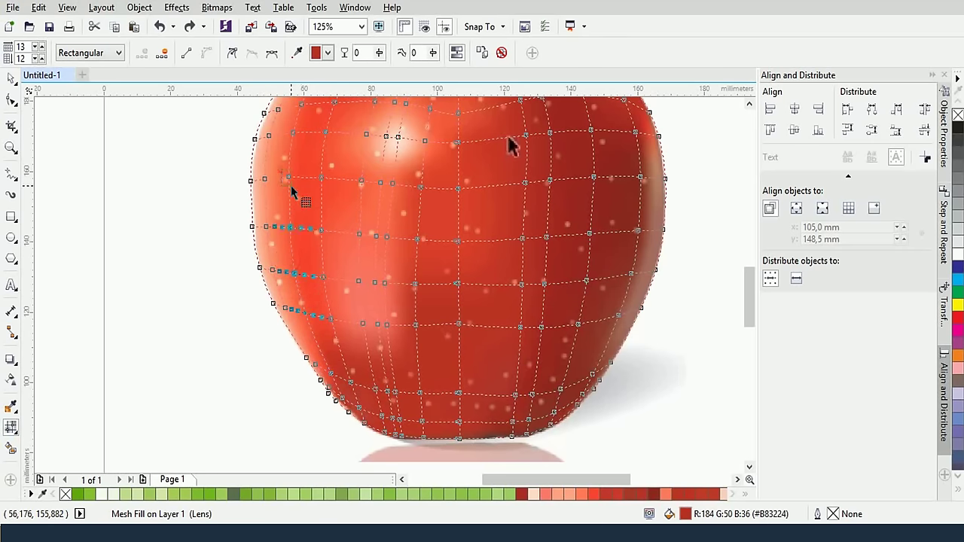
{"action": "left_click", "coordinate": [302, 101], "text": "shift"}
{"action": "left_click", "coordinate": [297, 52]}
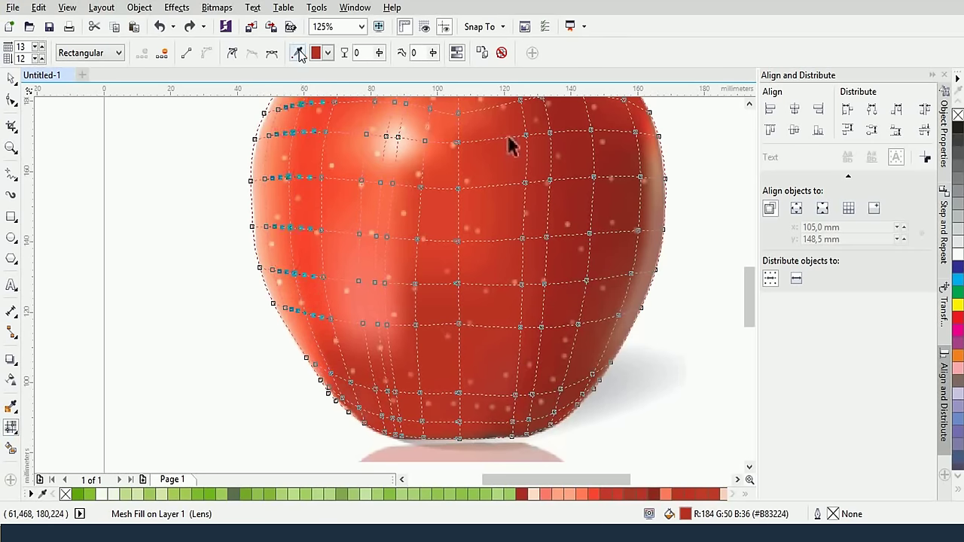
{"action": "left_click", "coordinate": [297, 145]}
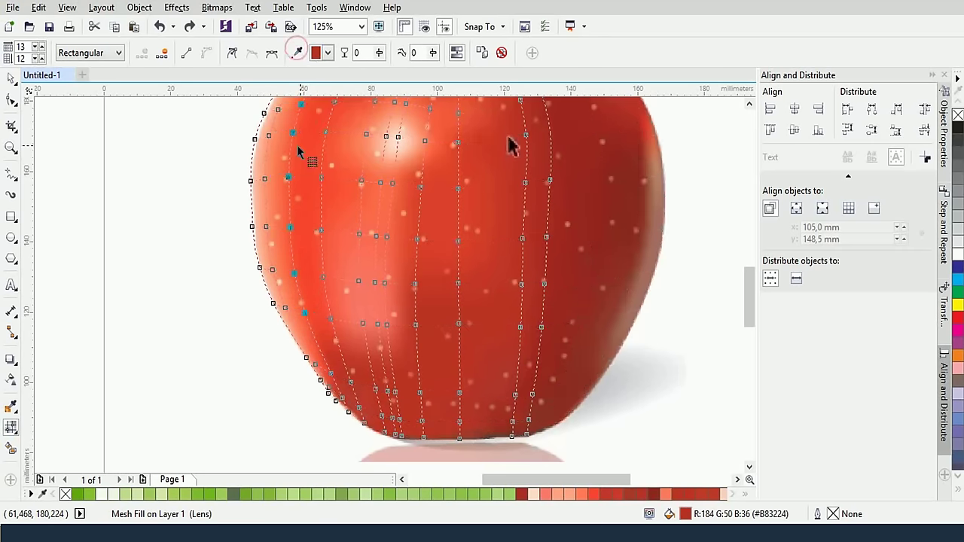
Colour the five outer left-edge nodes an orange sampled from the apple
{"action": "left_click", "coordinate": [260, 137]}
{"action": "left_click", "coordinate": [259, 179], "text": "shift"}
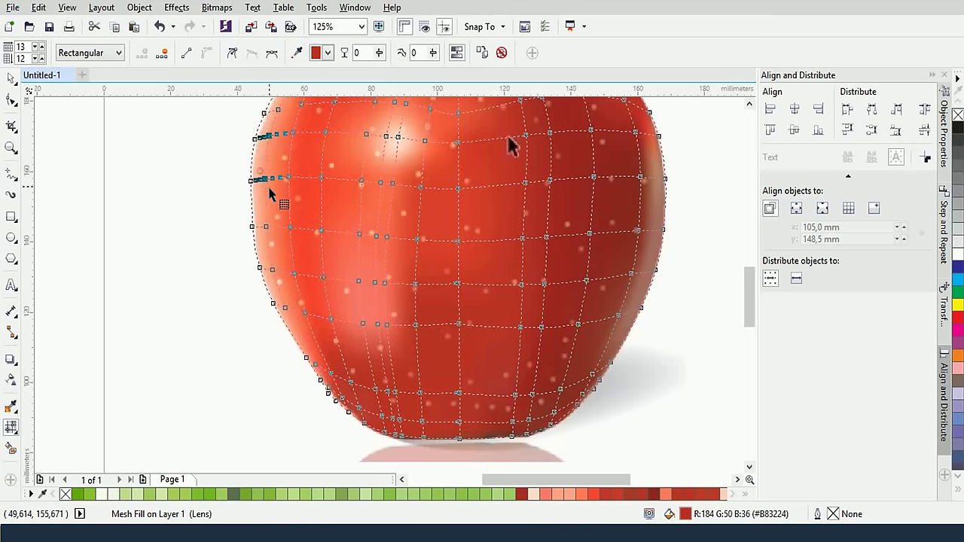
{"action": "left_click", "coordinate": [260, 226], "text": "shift"}
{"action": "left_click", "coordinate": [260, 268], "text": "shift"}
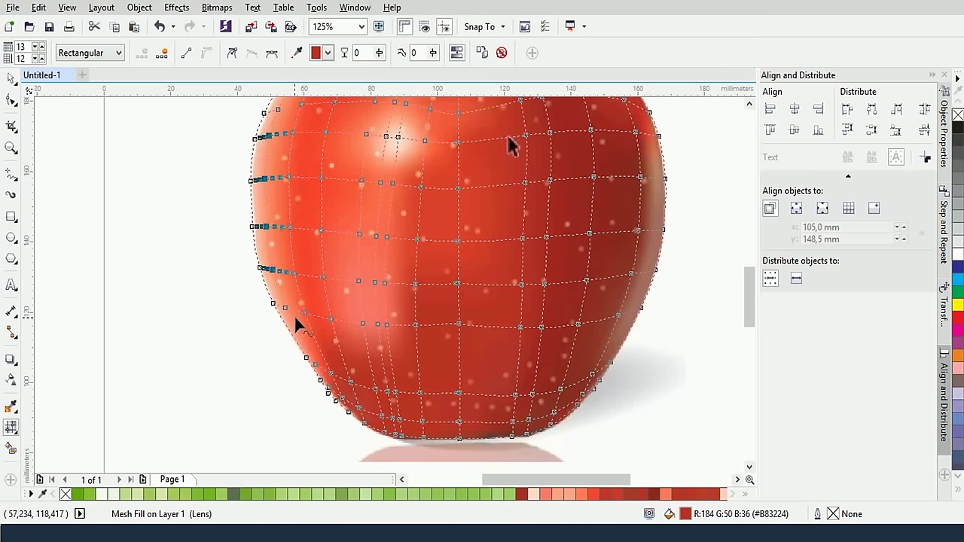
{"action": "left_click", "coordinate": [274, 303], "text": "shift"}
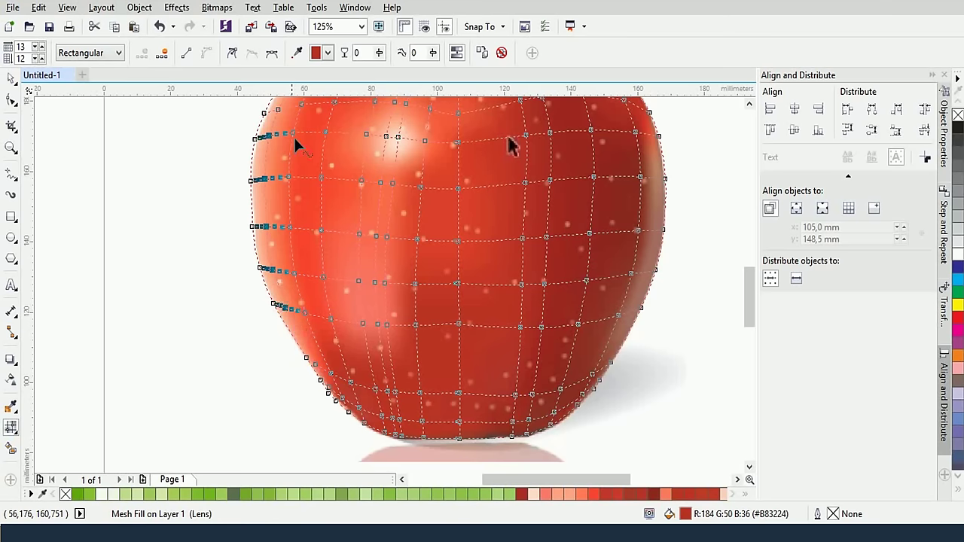
{"action": "left_click", "coordinate": [304, 62]}
{"action": "left_click", "coordinate": [292, 163]}
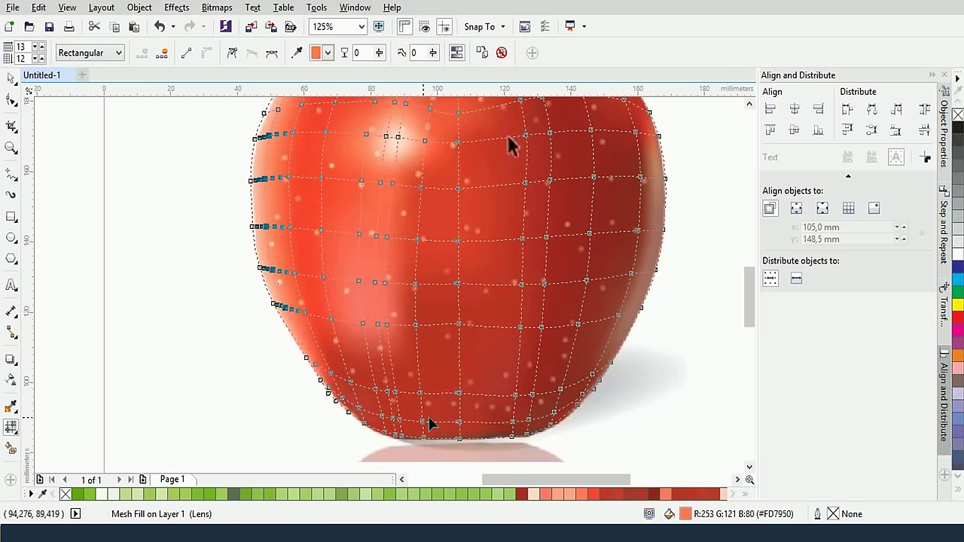
Give the bottom-row and lower-right nodes a deep red (#8D392A), undoing a stray handle change
{"action": "scroll", "coordinate": [506, 459], "scroll_direction": "up", "scroll_amount": 2}
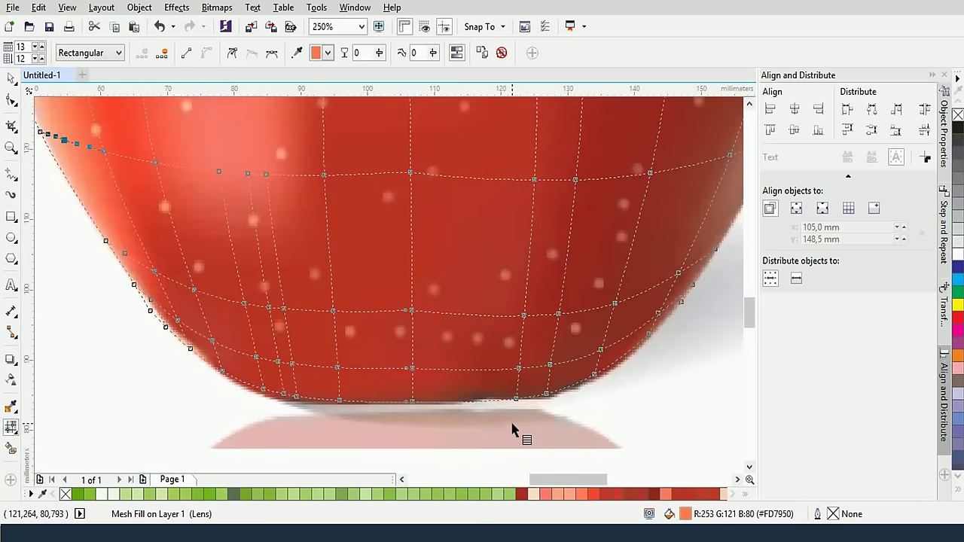
{"action": "left_click_drag", "start_coordinate": [248, 382], "coordinate": [609, 448]}
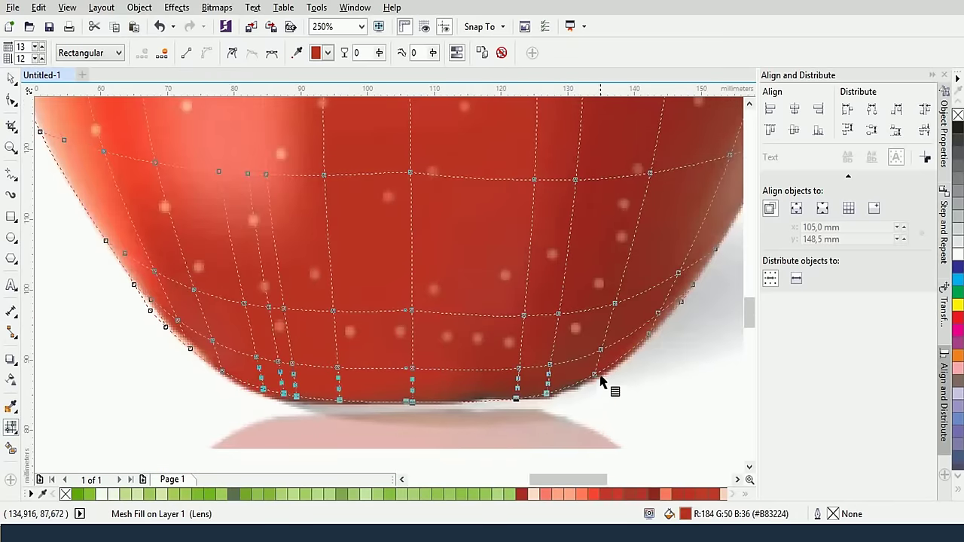
{"action": "left_click_drag", "start_coordinate": [607, 342], "coordinate": [590, 381]}
{"action": "left_click", "coordinate": [298, 52]}
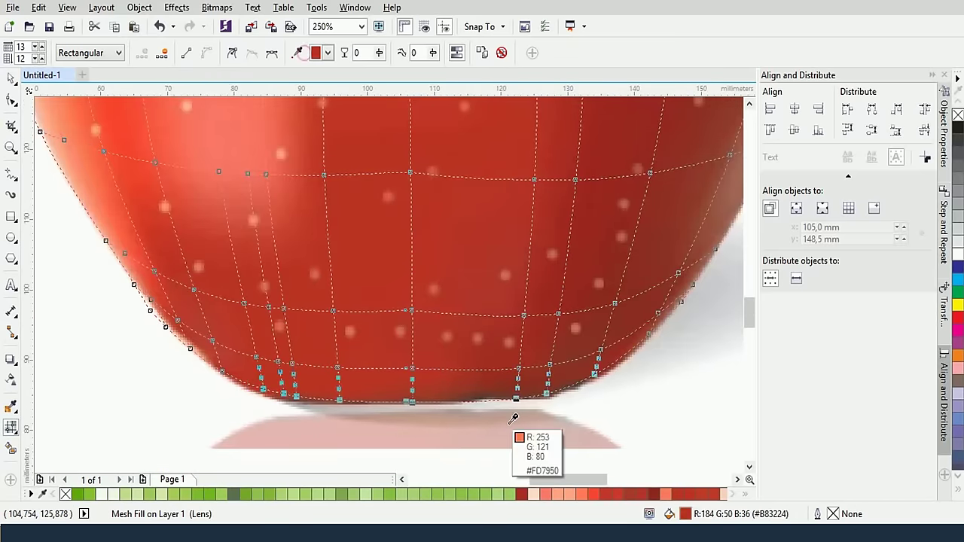
{"action": "left_click", "coordinate": [490, 388]}
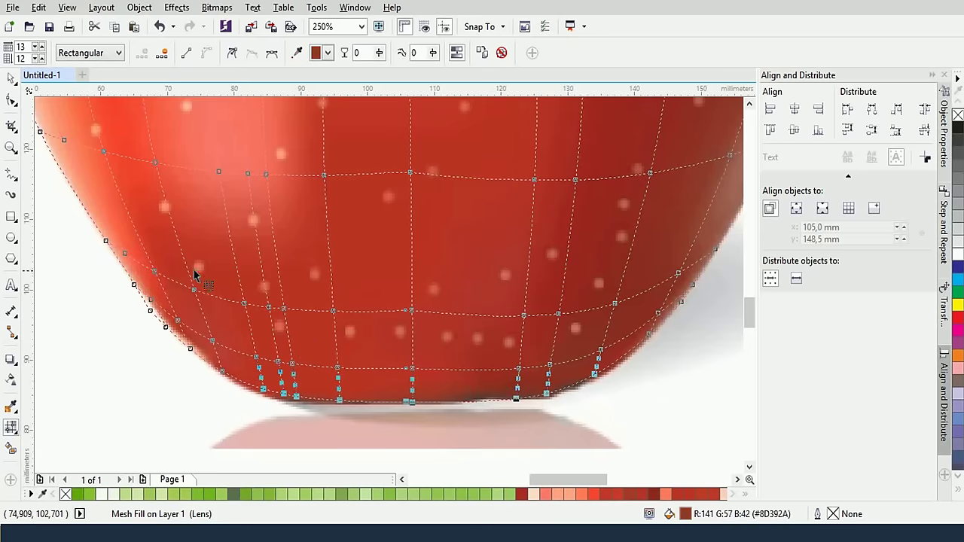
{"action": "left_click", "coordinate": [194, 290]}
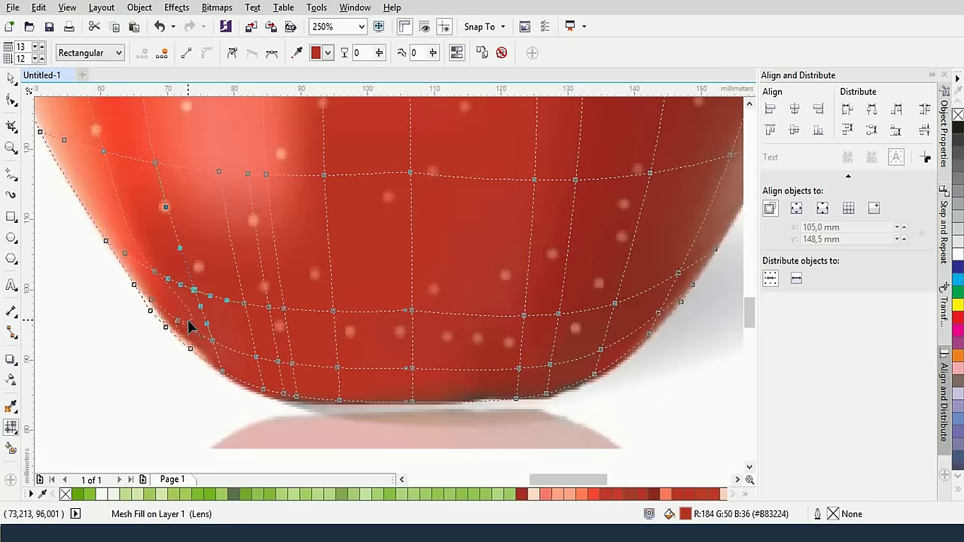
{"action": "key", "text": "ctrl+z"}
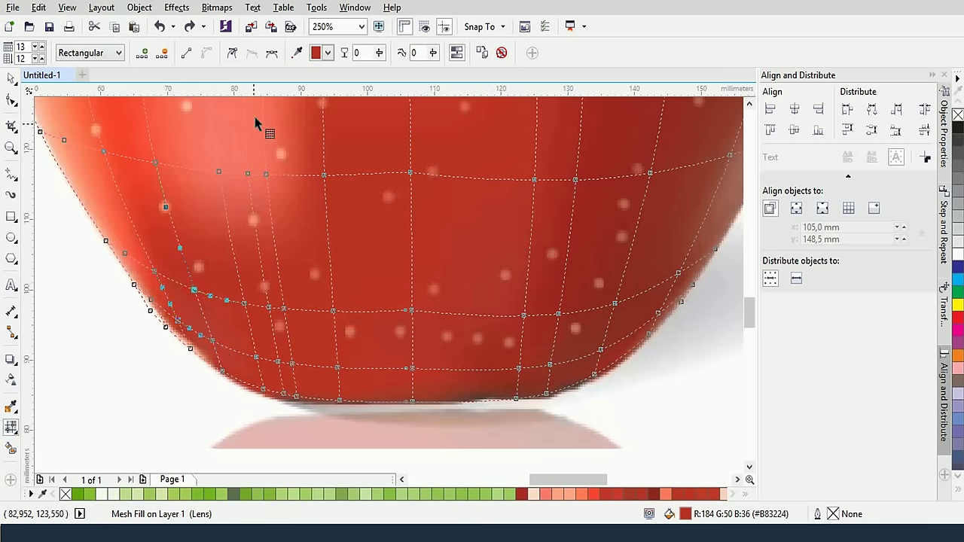
Sample a red for the lower-left node, then give a central column of nodes a bright red
{"action": "left_click", "coordinate": [193, 291]}
{"action": "key", "text": "F3"}
{"action": "key", "text": "F3"}
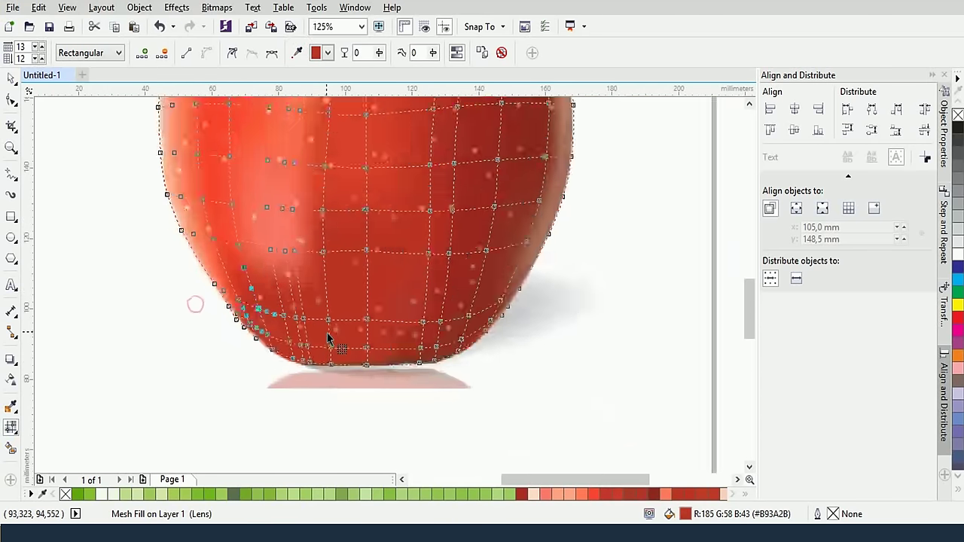
{"action": "scroll", "coordinate": [351, 258], "scroll_direction": "up", "scroll_amount": 1}
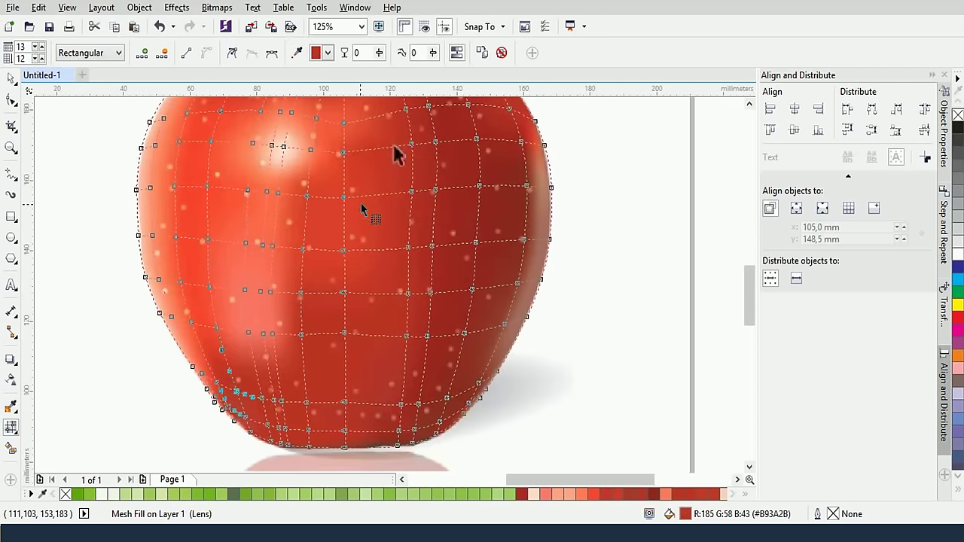
{"action": "left_click_drag", "start_coordinate": [334, 188], "coordinate": [358, 416]}
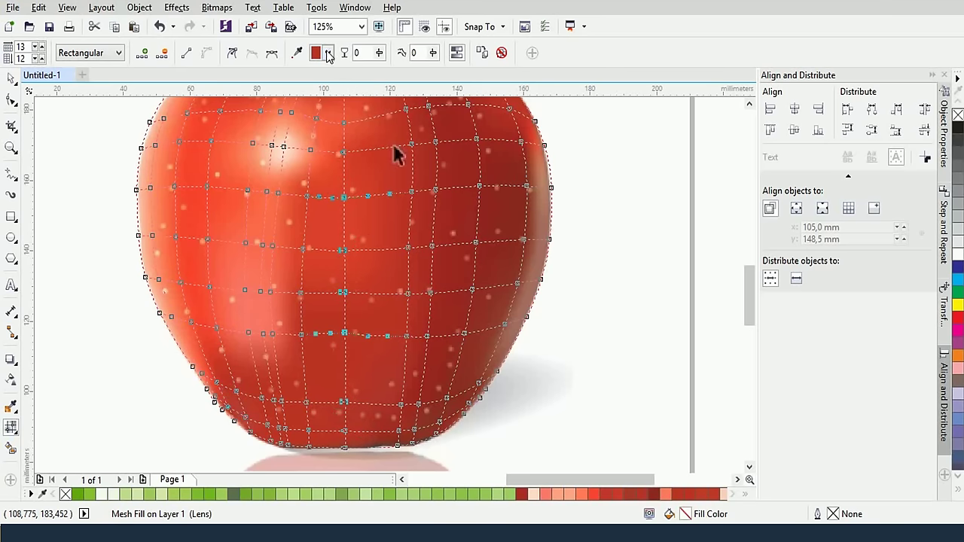
{"action": "left_click", "coordinate": [305, 54]}
{"action": "left_click", "coordinate": [334, 233]}
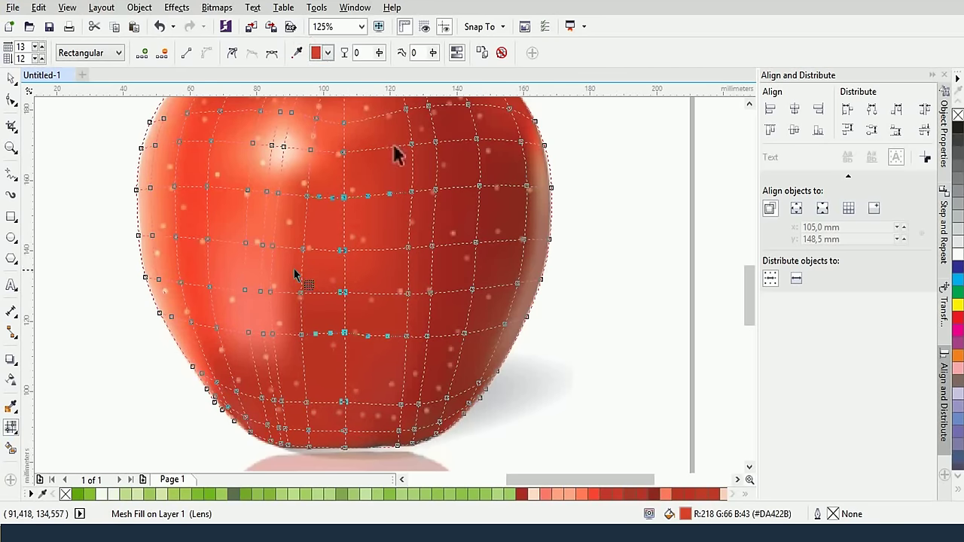
Recolour two central rows with a sampled red and the node below the stem a lighter red (#EA5638)
{"action": "left_click", "coordinate": [307, 271]}
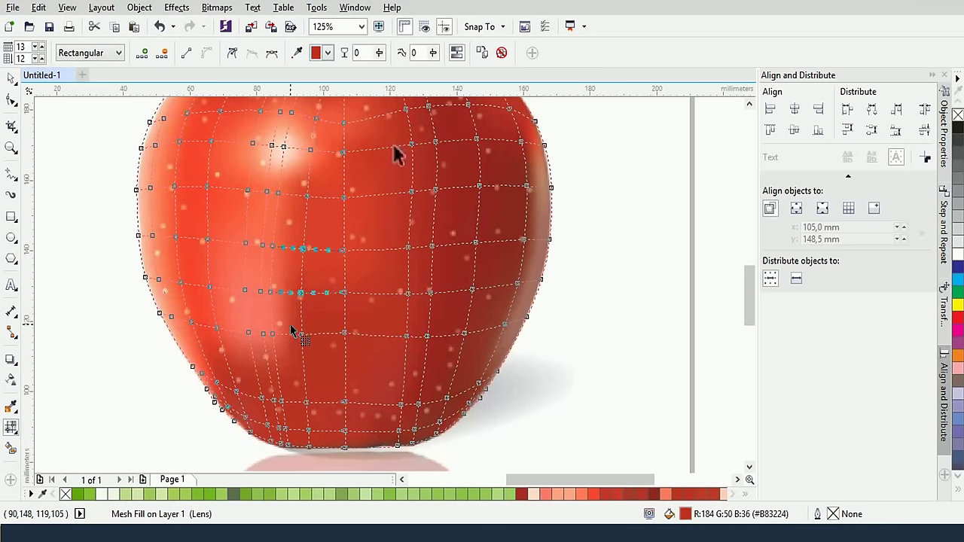
{"action": "left_click", "coordinate": [298, 52]}
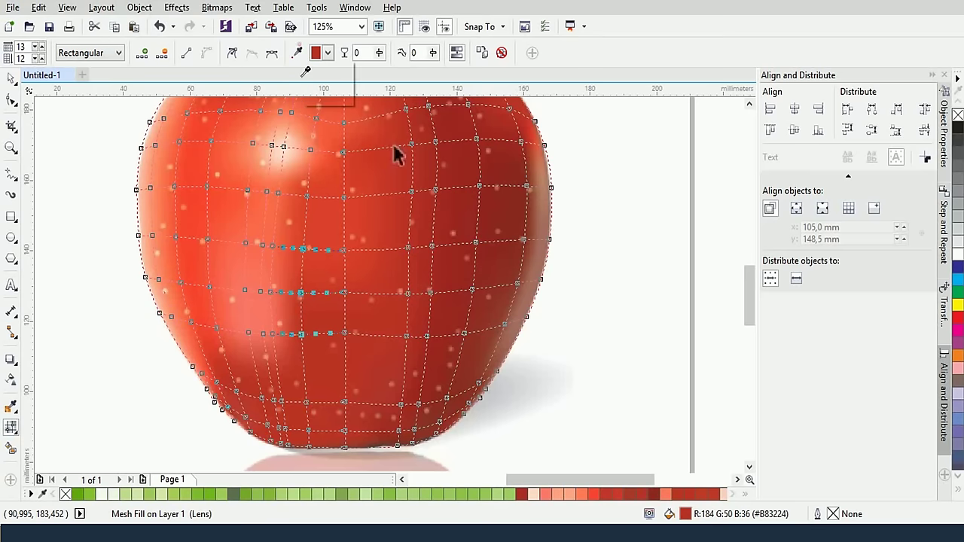
{"action": "left_click", "coordinate": [303, 306]}
{"action": "scroll", "coordinate": [362, 279], "scroll_direction": "up", "scroll_amount": 3}
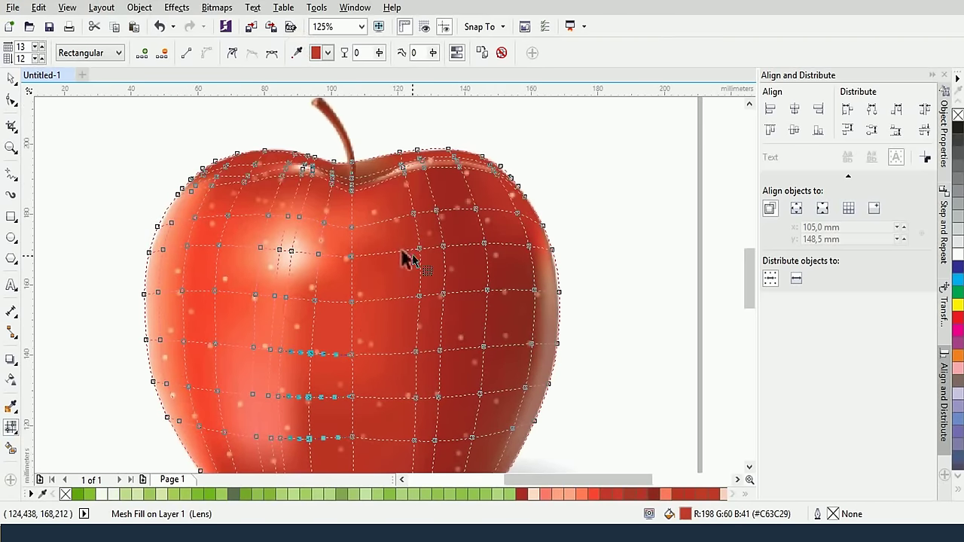
{"action": "left_click", "coordinate": [351, 225]}
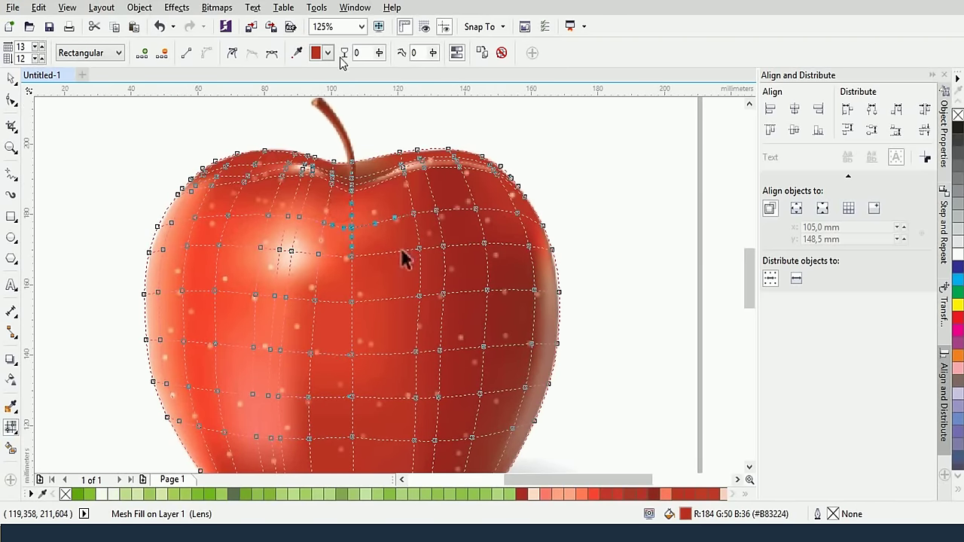
{"action": "left_click", "coordinate": [296, 60]}
{"action": "left_click", "coordinate": [349, 213]}
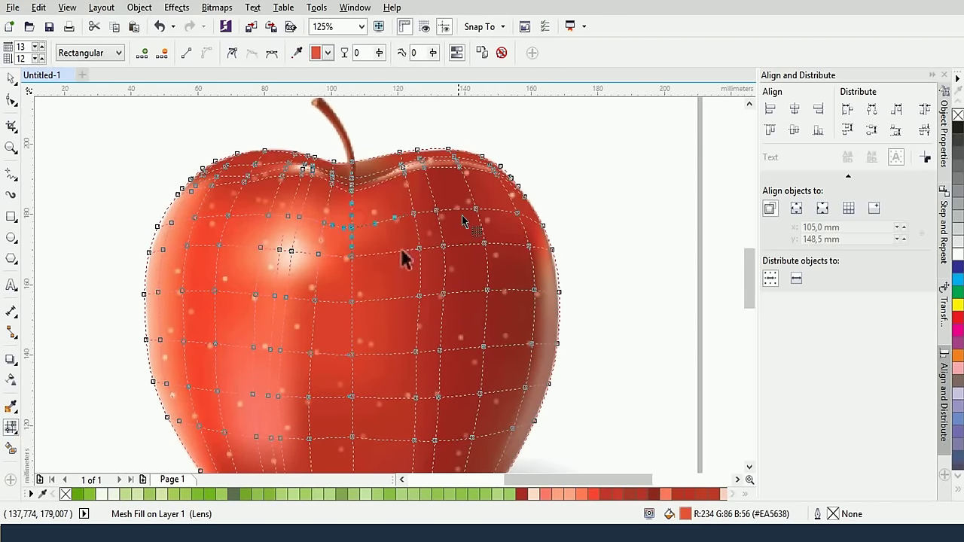
Colour the apple's upper-right edge nodes red #C53227 sampled from its right side
{"action": "left_click_drag", "start_coordinate": [502, 203], "coordinate": [545, 245]}
{"action": "left_click", "coordinate": [296, 53]}
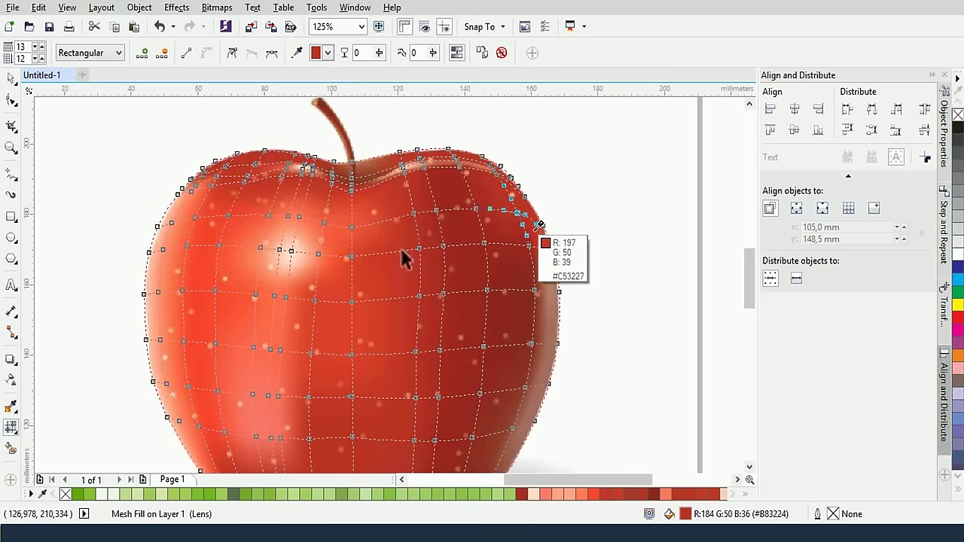
{"action": "left_click", "coordinate": [493, 239]}
{"action": "scroll", "coordinate": [401, 256], "scroll_direction": "down", "scroll_amount": 2}
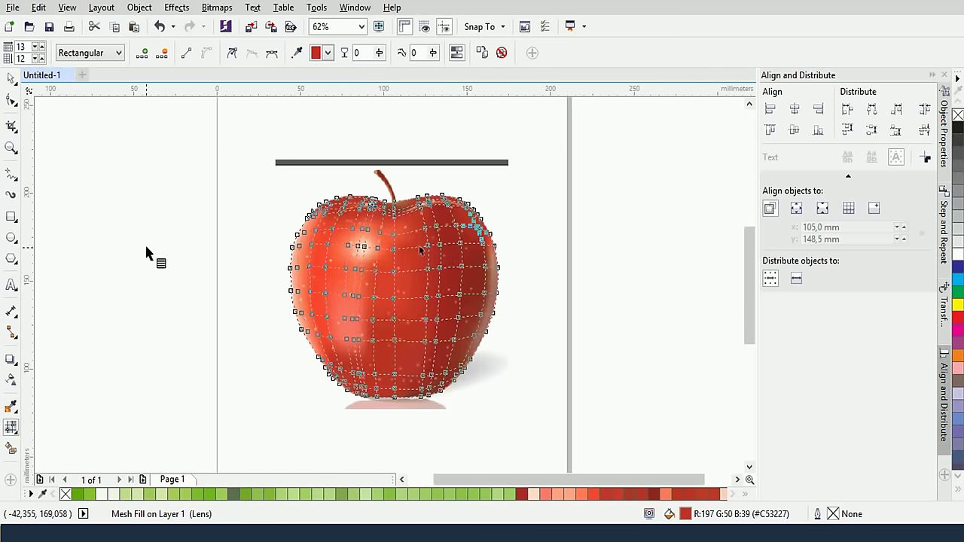
Set the apple's transparency slider to 0 to hide the speckle texture
{"action": "left_click_drag", "start_coordinate": [275, 161], "coordinate": [504, 387]}
{"action": "left_click_drag", "start_coordinate": [237, 168], "coordinate": [518, 390]}
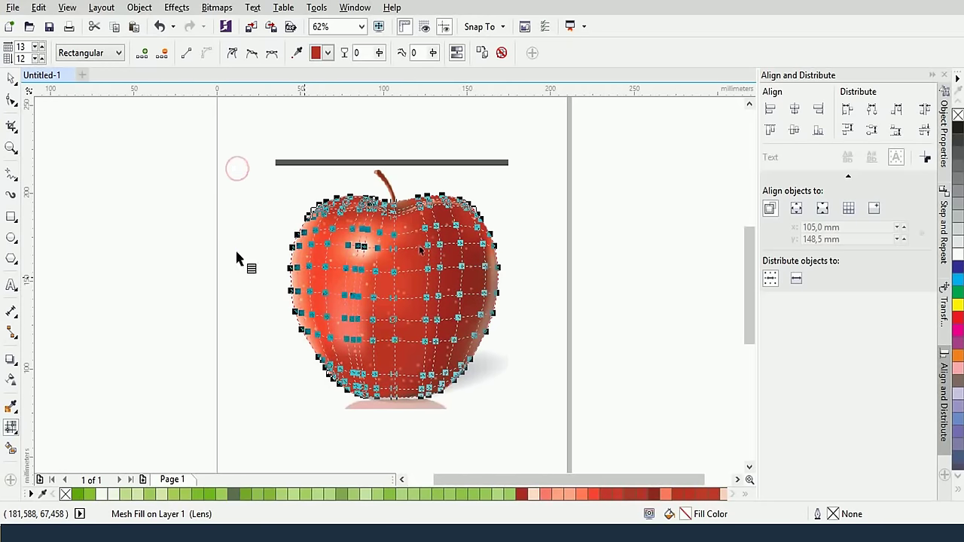
{"action": "left_click", "coordinate": [12, 406]}
{"action": "left_click", "coordinate": [11, 392]}
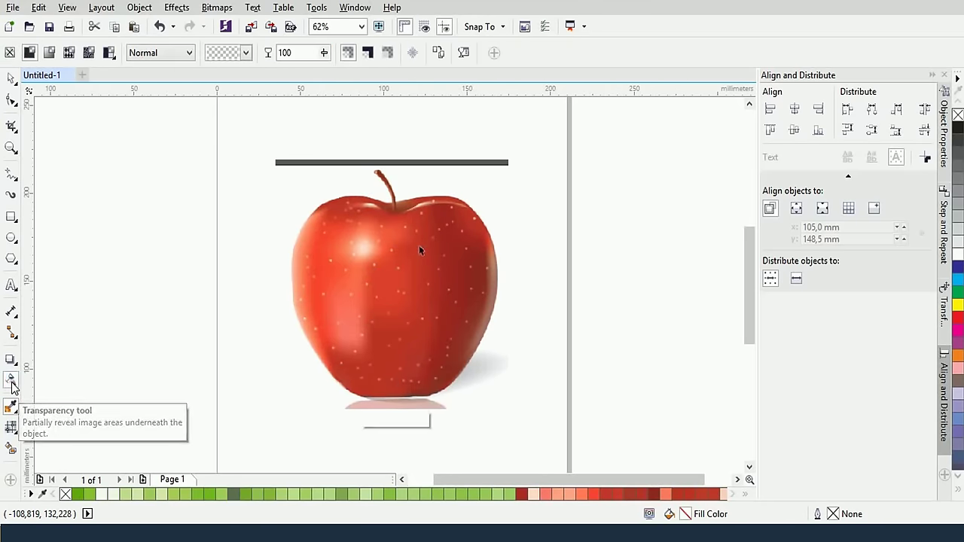
{"action": "left_click_drag", "start_coordinate": [400, 422], "coordinate": [360, 420]}
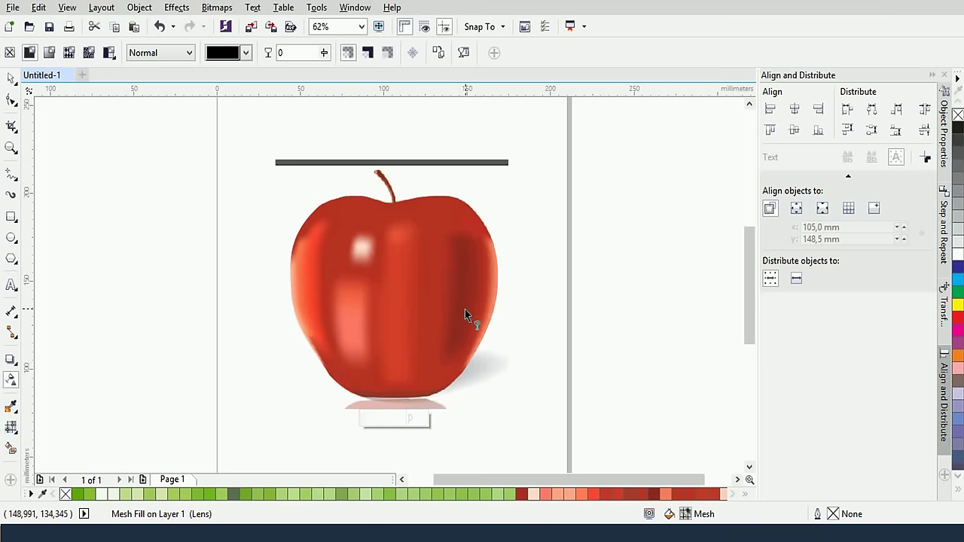
Show the mesh grid and inspect the nodes at the apple's lower right
{"action": "left_click", "coordinate": [10, 427]}
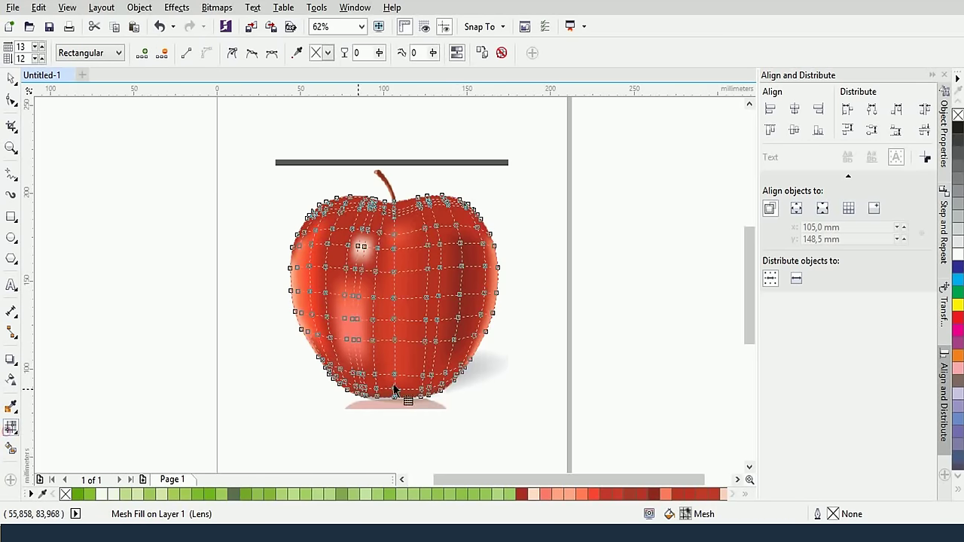
{"action": "left_click", "coordinate": [445, 376]}
{"action": "scroll", "coordinate": [447, 377], "scroll_direction": "up", "scroll_amount": 3}
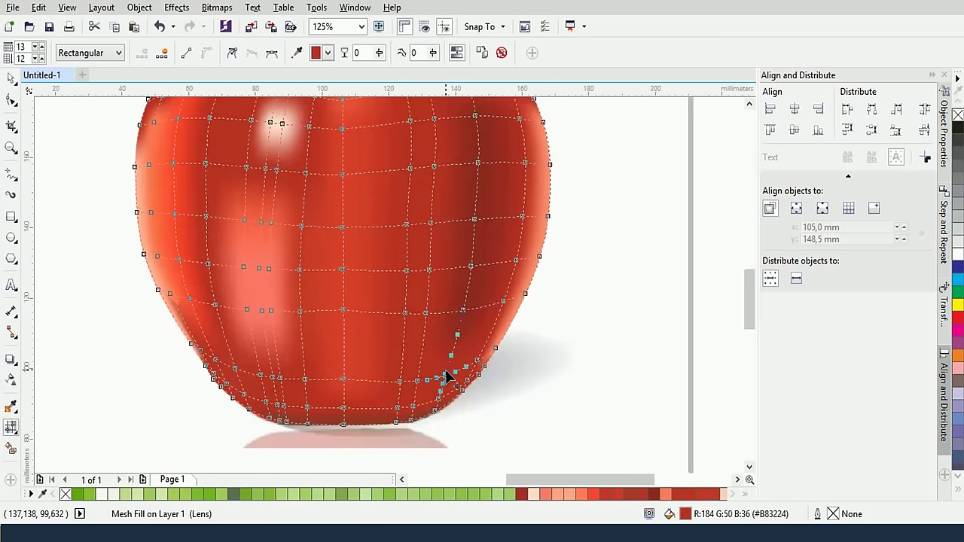
{"action": "scroll", "coordinate": [446, 377], "scroll_direction": "down", "scroll_amount": 3}
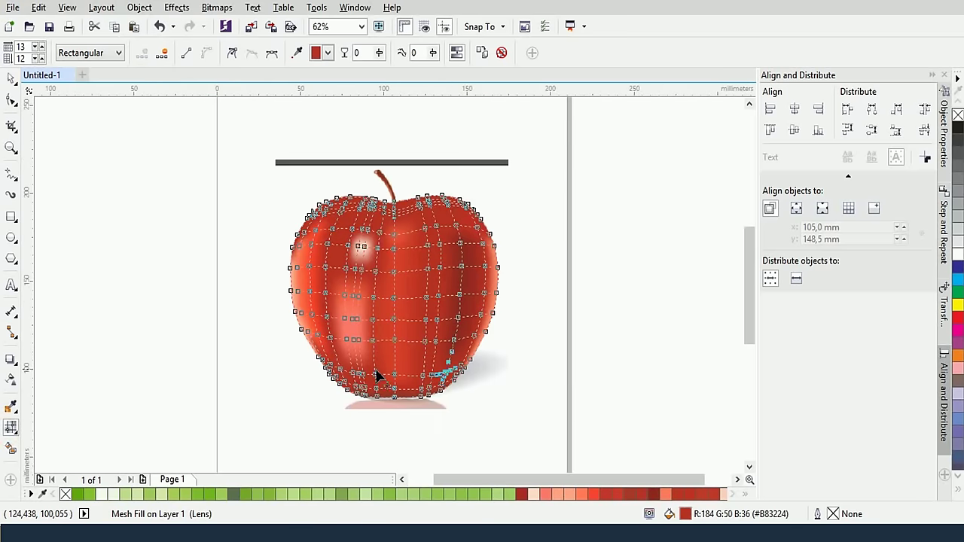
Return the transparency slider to 100 to restore the speckles, then reshow the mesh grid
{"action": "left_click", "coordinate": [10, 381]}
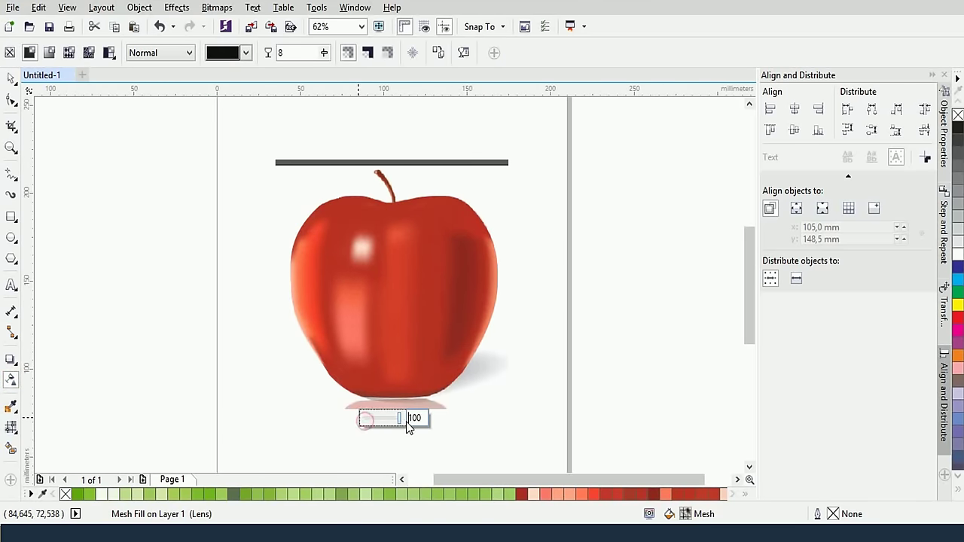
{"action": "left_click_drag", "start_coordinate": [408, 427], "coordinate": [409, 426]}
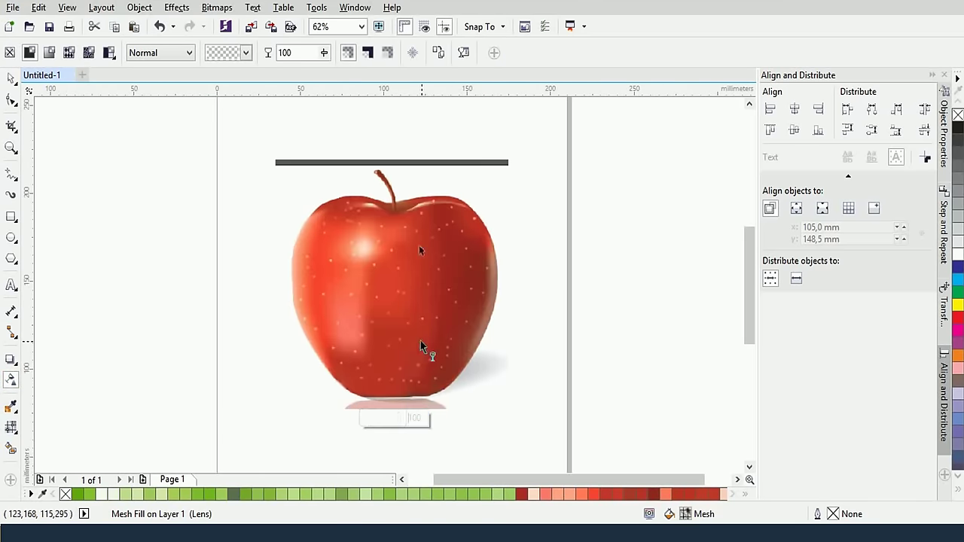
{"action": "left_click", "coordinate": [11, 427]}
{"action": "scroll", "coordinate": [473, 344], "scroll_direction": "up", "scroll_amount": 2}
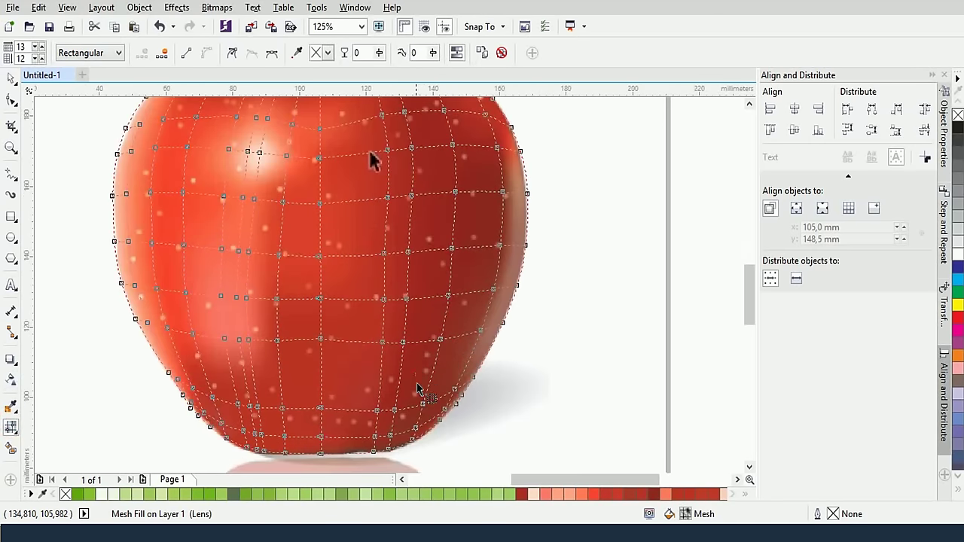
Give the nodes along the apple's lower-right edge a darker sampled red
{"action": "left_click_drag", "start_coordinate": [418, 388], "coordinate": [446, 435]}
{"action": "left_click", "coordinate": [297, 58]}
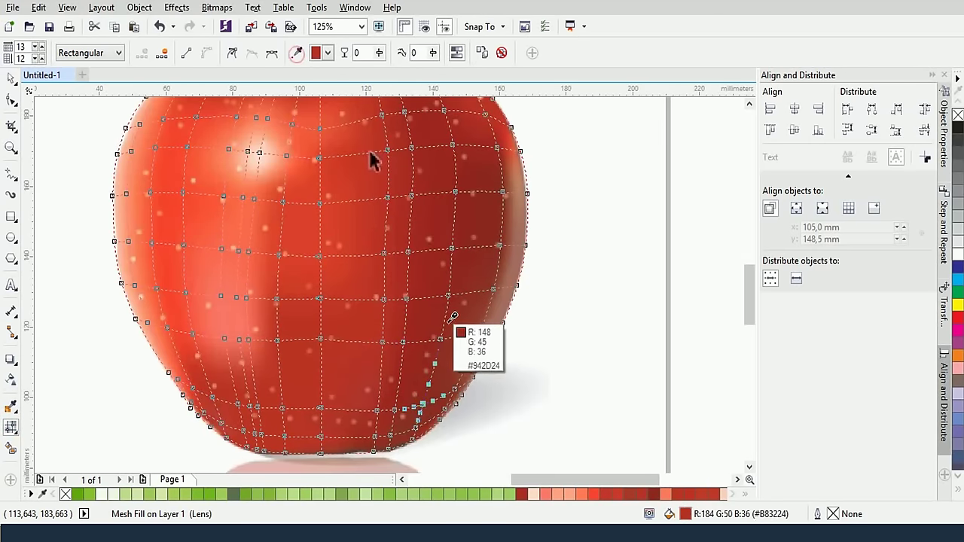
{"action": "left_click", "coordinate": [443, 336]}
{"action": "scroll", "coordinate": [383, 230], "scroll_direction": "up", "scroll_amount": 3}
{"action": "scroll", "coordinate": [399, 325], "scroll_direction": "up", "scroll_amount": 2}
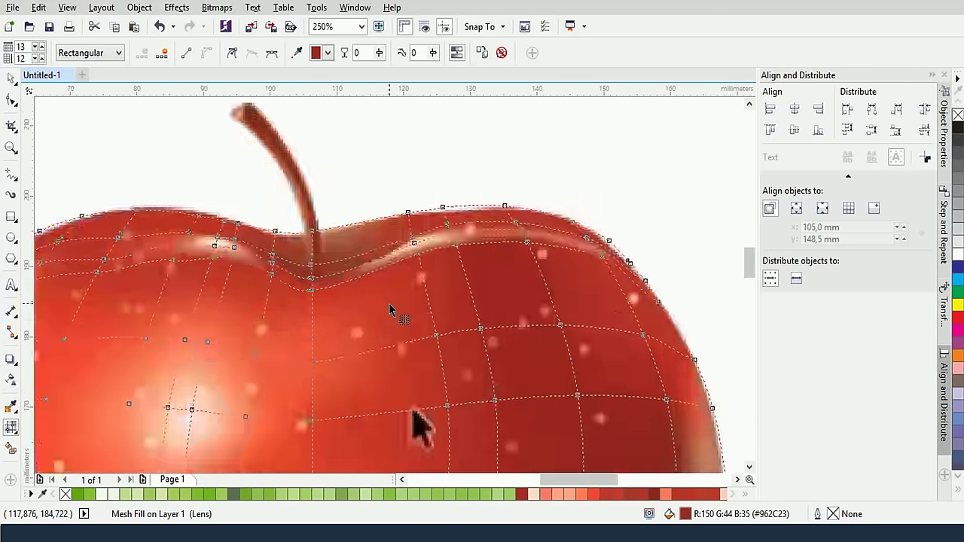
{"action": "scroll", "coordinate": [393, 312], "scroll_direction": "up", "scroll_amount": 1}
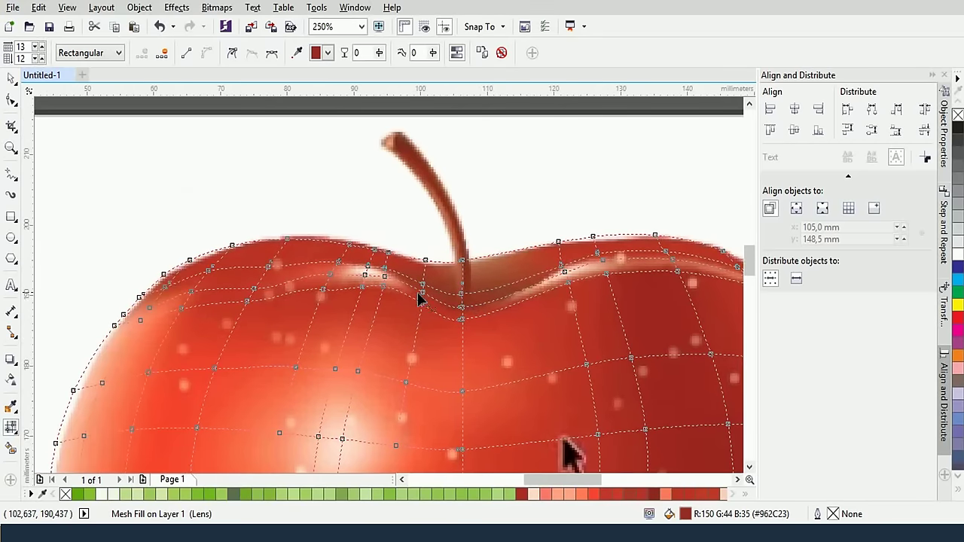
Nudge a rim node near the stem and try red #BE3929 on nearby nodes, then undo it
{"action": "left_click", "coordinate": [324, 289]}
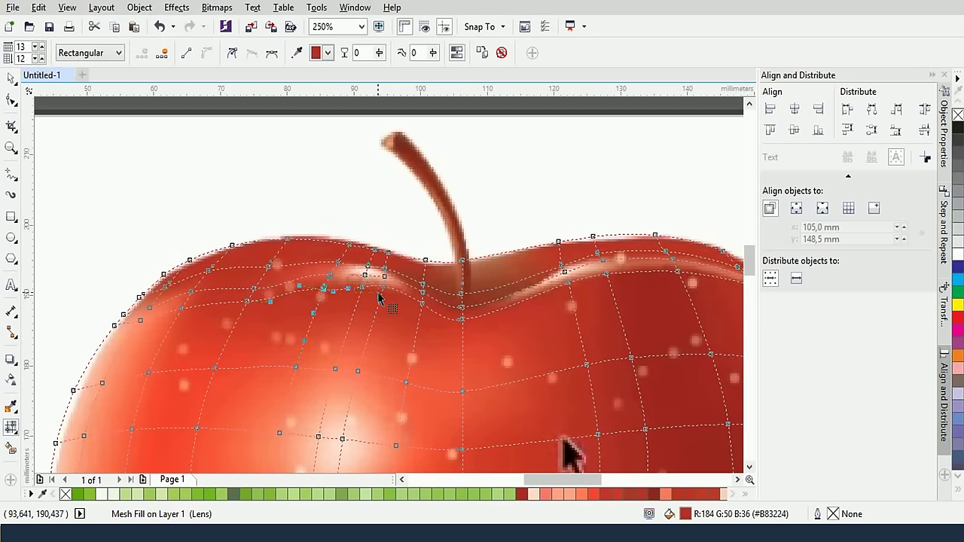
{"action": "left_click_drag", "start_coordinate": [379, 298], "coordinate": [386, 293]}
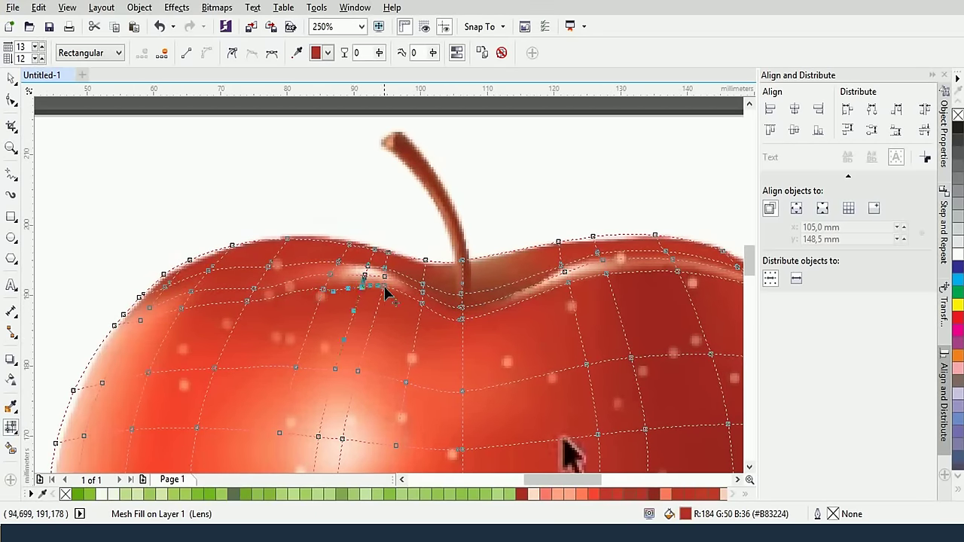
{"action": "left_click", "coordinate": [423, 310]}
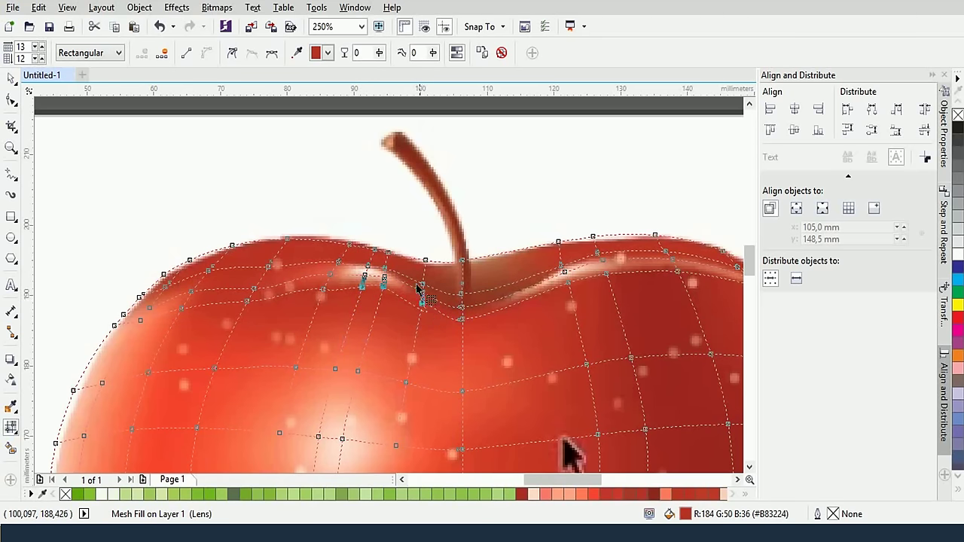
{"action": "left_click", "coordinate": [300, 55]}
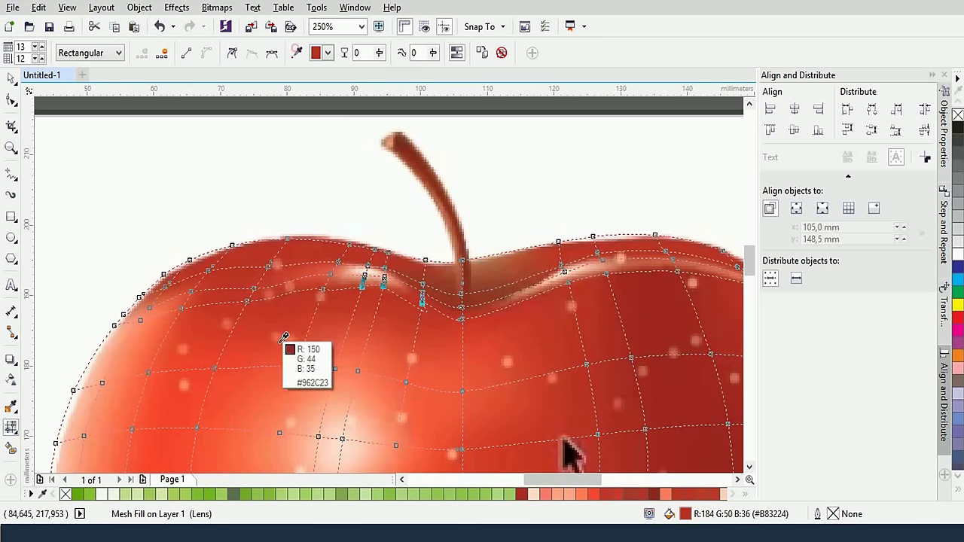
{"action": "left_click", "coordinate": [298, 305]}
{"action": "key", "text": "ctrl+z"}
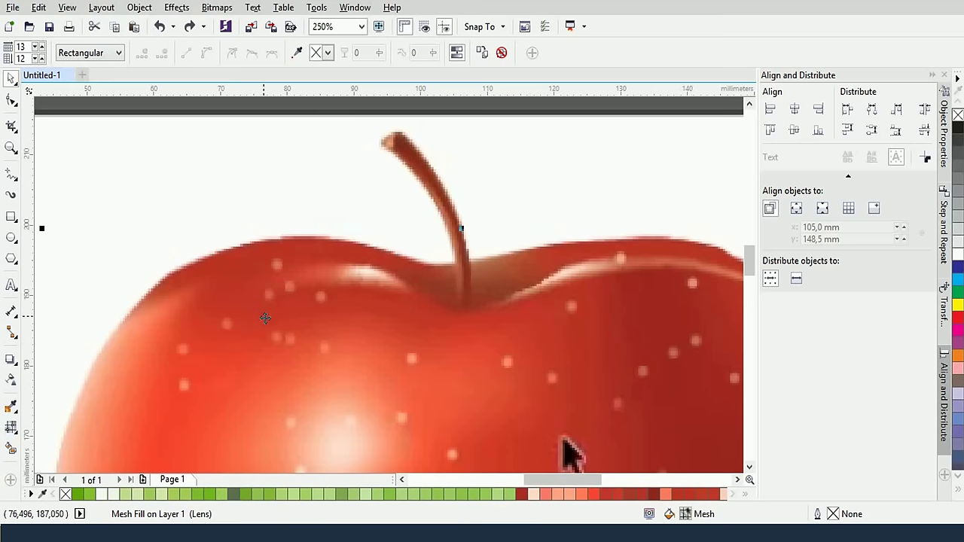
{"action": "left_click", "coordinate": [13, 427]}
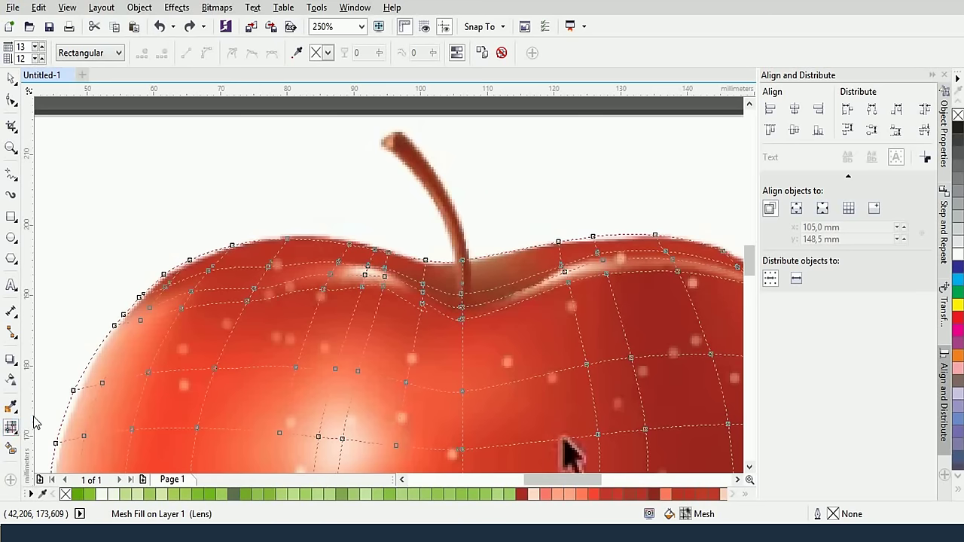
Give a node on the upper-left rim the sampled red #C6392A
{"action": "left_click", "coordinate": [247, 301]}
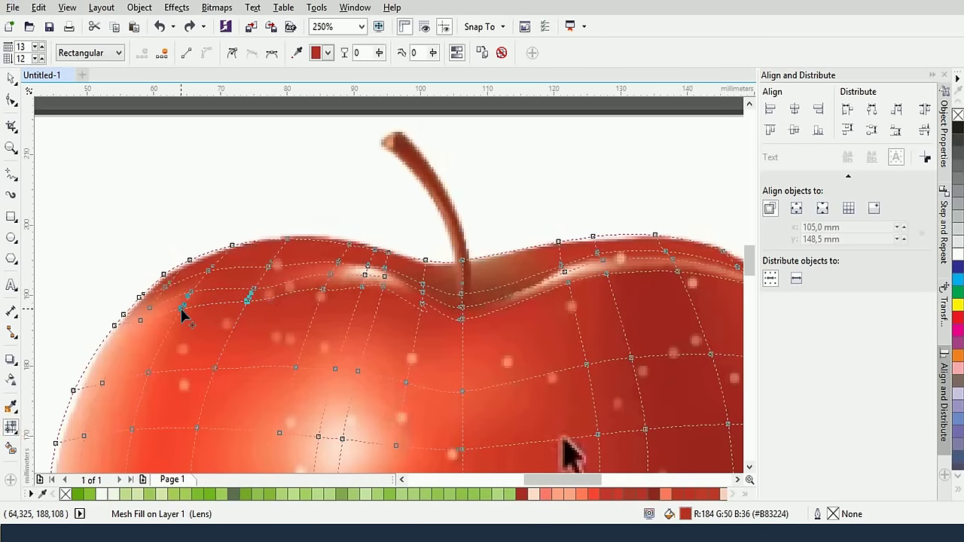
{"action": "left_click", "coordinate": [297, 53]}
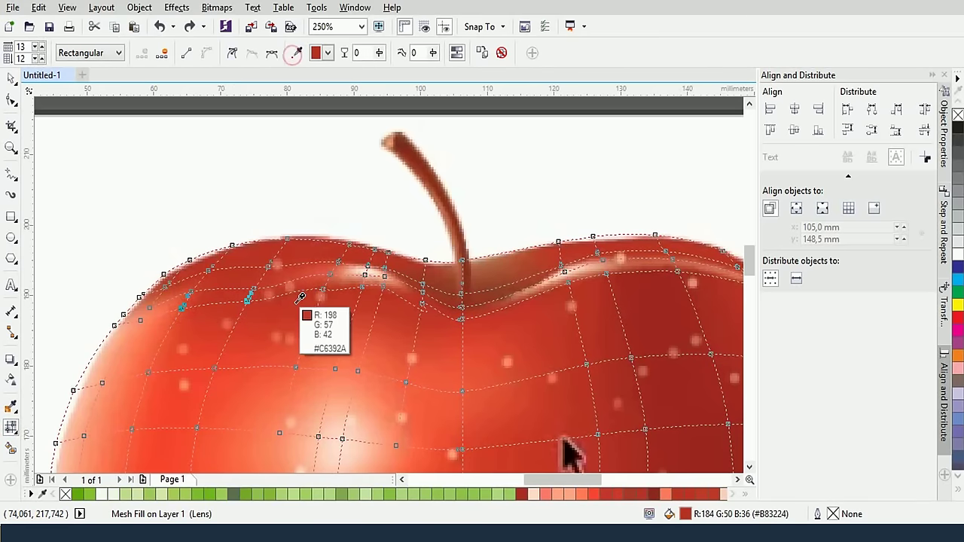
{"action": "left_click", "coordinate": [360, 279]}
Colour the rim nodes on both sides of the stem with a red sampled from the apple
{"action": "left_click", "coordinate": [365, 275]}
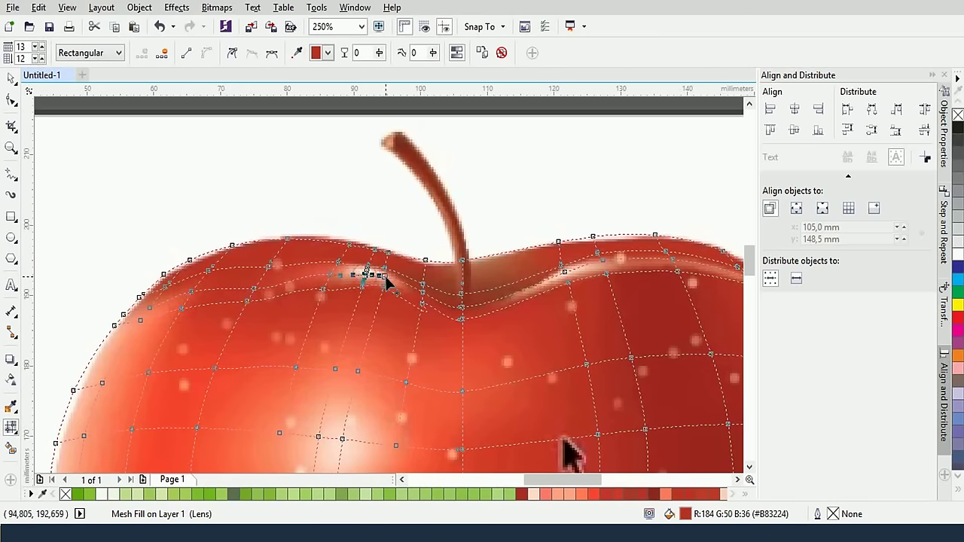
{"action": "left_click", "coordinate": [333, 277], "text": "shift"}
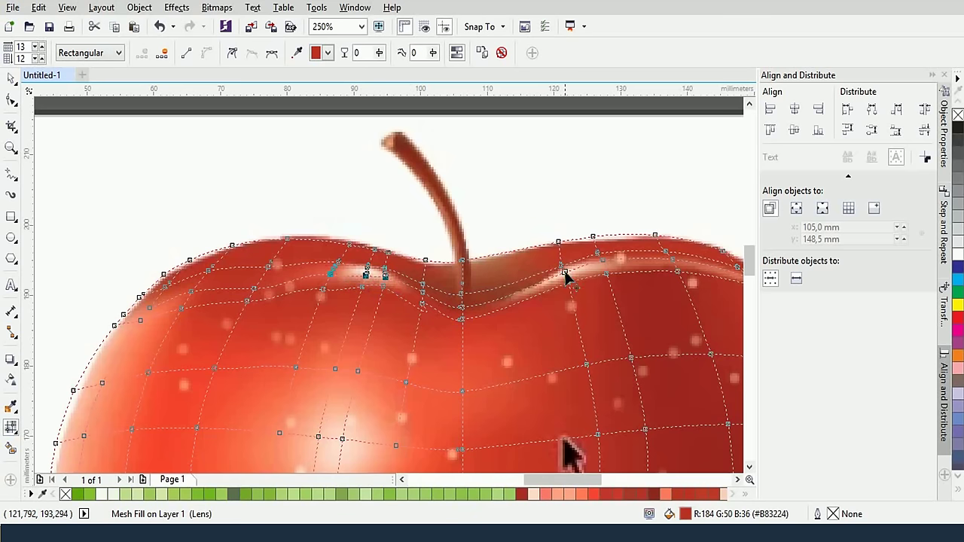
{"action": "left_click", "coordinate": [600, 259], "text": "shift"}
{"action": "left_click", "coordinate": [673, 258], "text": "shift"}
{"action": "left_click", "coordinate": [297, 53]}
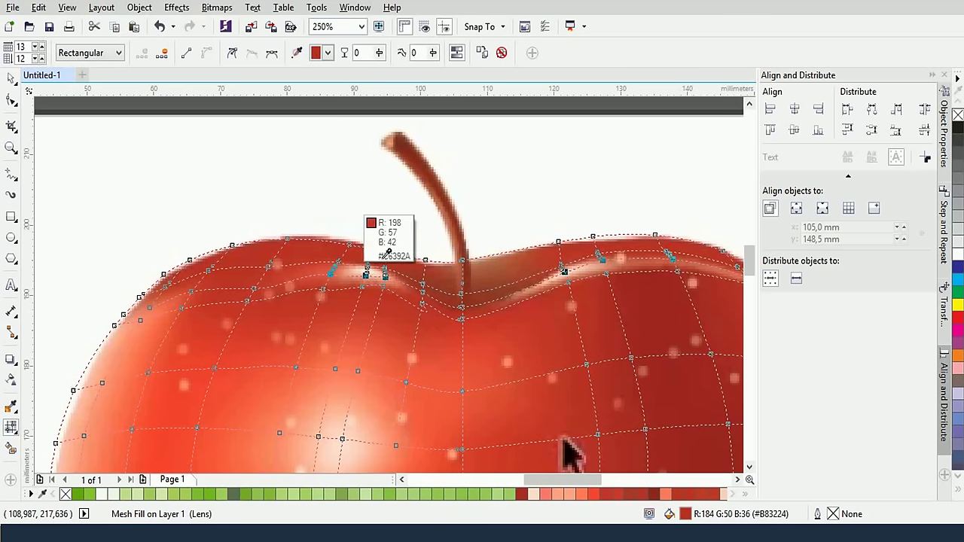
{"action": "left_click", "coordinate": [473, 311]}
{"action": "scroll", "coordinate": [389, 299], "scroll_direction": "up", "scroll_amount": 2}
{"action": "scroll", "coordinate": [391, 377], "scroll_direction": "down", "scroll_amount": 3}
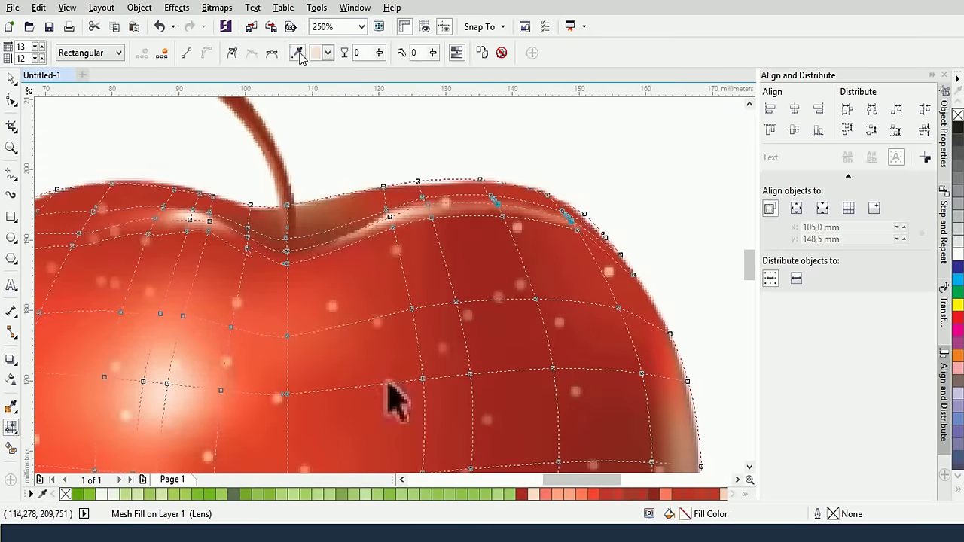
{"action": "scroll", "coordinate": [291, 180], "scroll_direction": "up", "scroll_amount": 3}
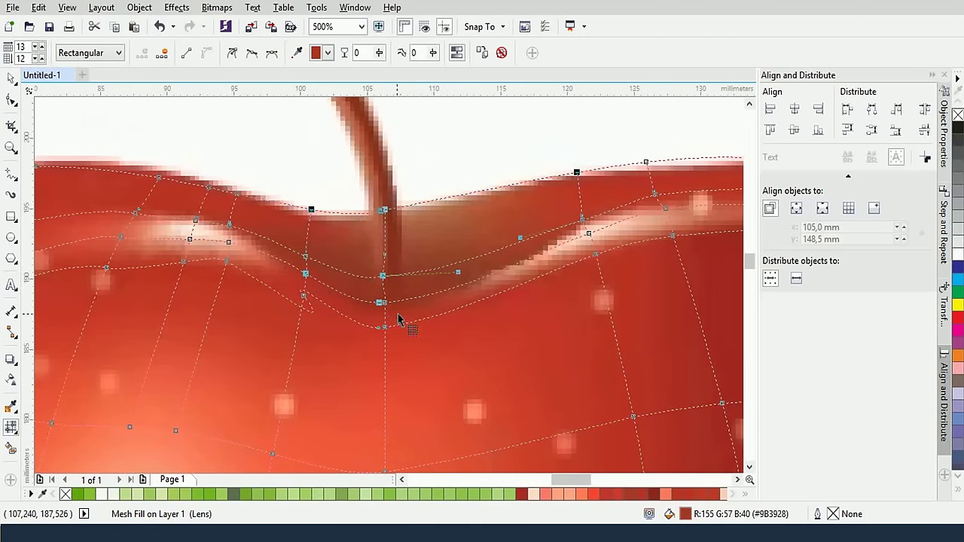
{"action": "scroll", "coordinate": [133, 215], "scroll_direction": "down", "scroll_amount": 3}
{"action": "scroll", "coordinate": [345, 399], "scroll_direction": "down", "scroll_amount": 3}
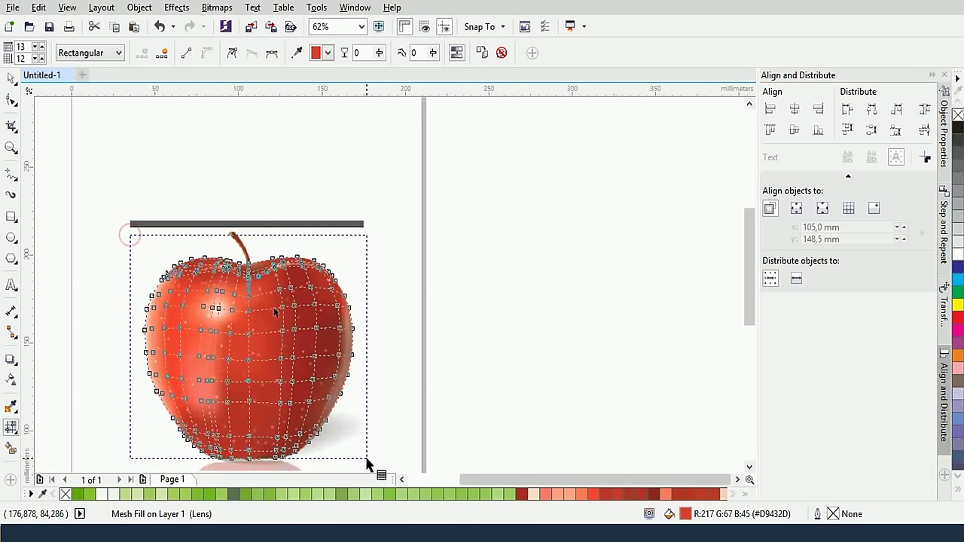
Drag the apple's transparency slider at the stem from 100 to 0 to hide the speckles
{"action": "left_click", "coordinate": [11, 380]}
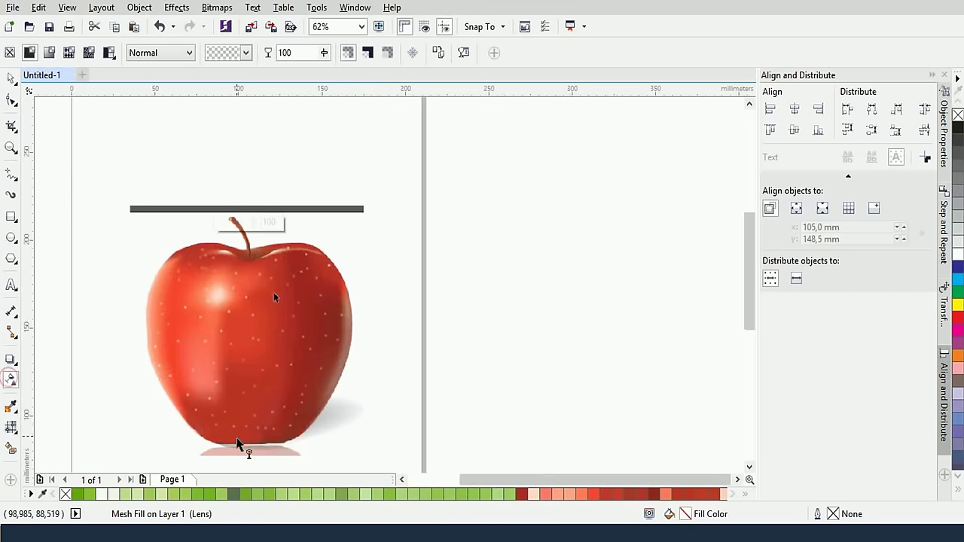
{"action": "left_click", "coordinate": [247, 245]}
{"action": "left_click_drag", "start_coordinate": [253, 226], "coordinate": [220, 224]}
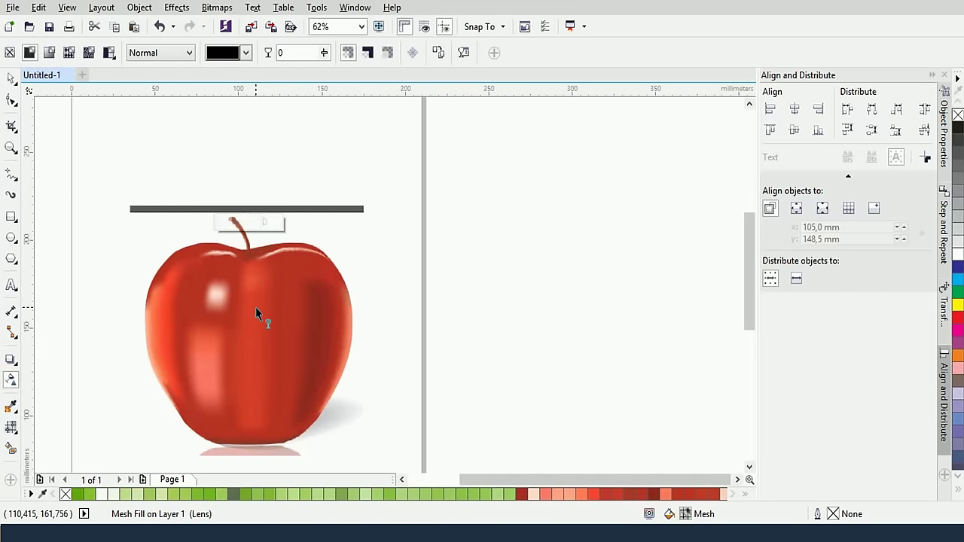
Select the whole apple with the Pick tool and zoom in on its shading
{"action": "left_click", "coordinate": [11, 79]}
{"action": "scroll", "coordinate": [249, 323], "scroll_direction": "up", "scroll_amount": 2}
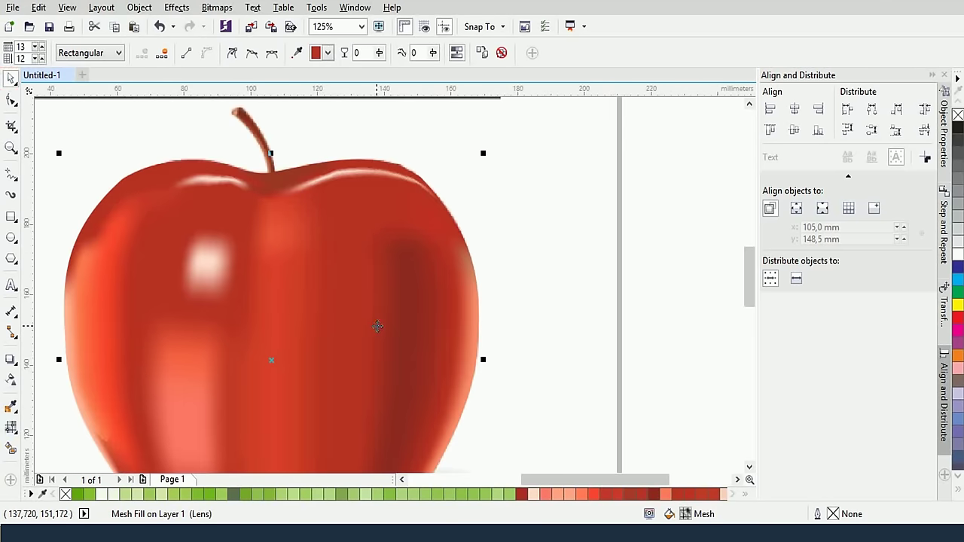
{"action": "scroll", "coordinate": [336, 227], "scroll_direction": "down", "scroll_amount": 1}
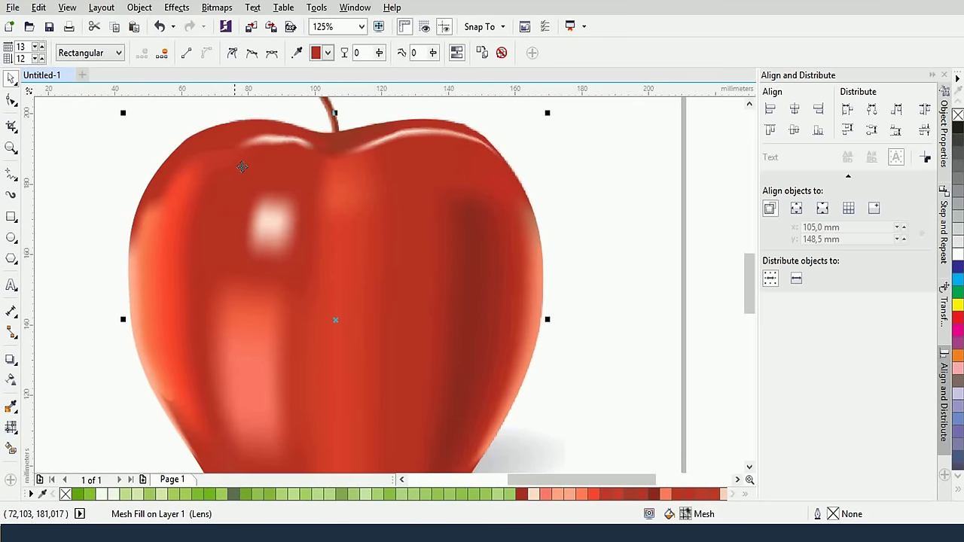
{"action": "scroll", "coordinate": [424, 326], "scroll_direction": "up", "scroll_amount": 2}
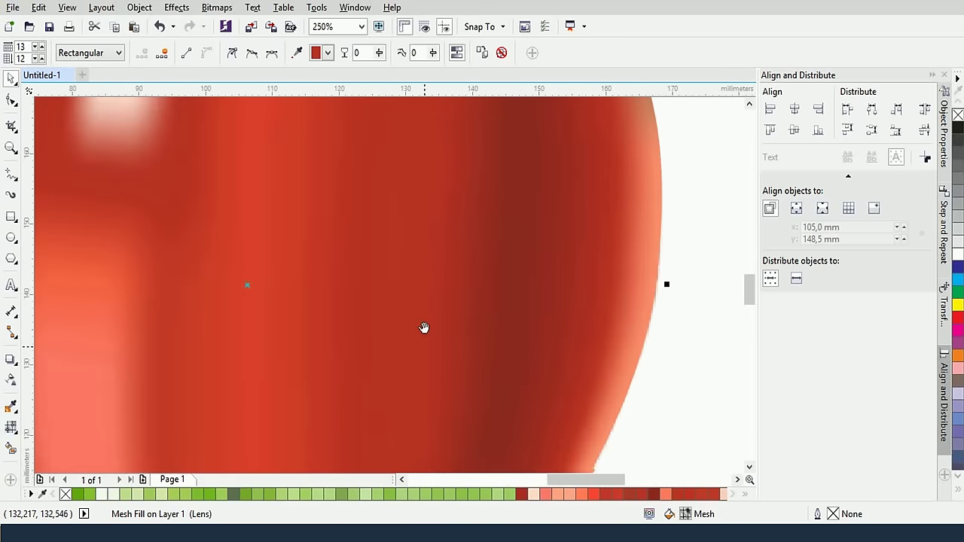
{"action": "scroll", "coordinate": [431, 272], "scroll_direction": "down", "scroll_amount": 2}
{"action": "left_click_drag", "start_coordinate": [386, 248], "coordinate": [486, 302]}
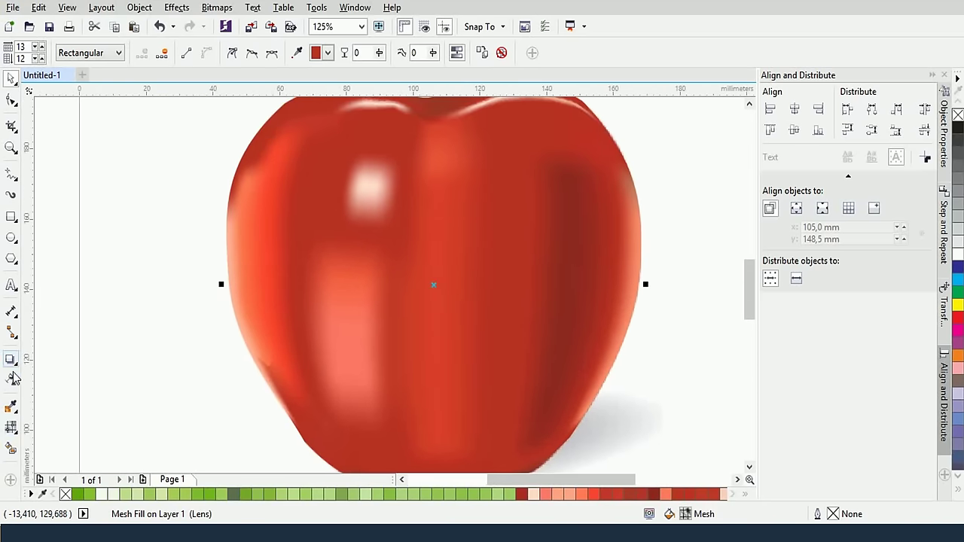
Pull the left-edge mesh nodes' handles up and left to smooth the apple's lower-left curve
{"action": "left_click", "coordinate": [10, 426]}
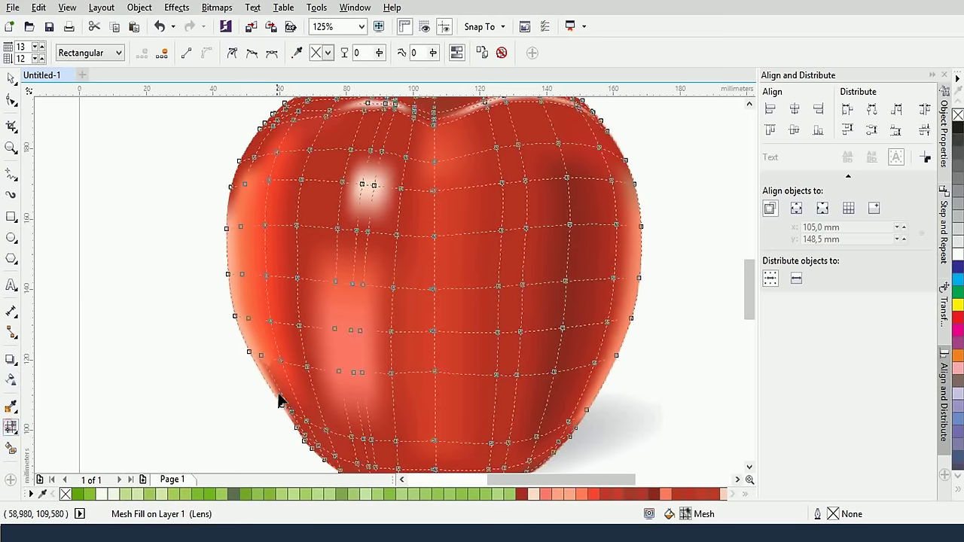
{"action": "left_click", "coordinate": [261, 355]}
{"action": "scroll", "coordinate": [276, 379], "scroll_direction": "up", "scroll_amount": 4}
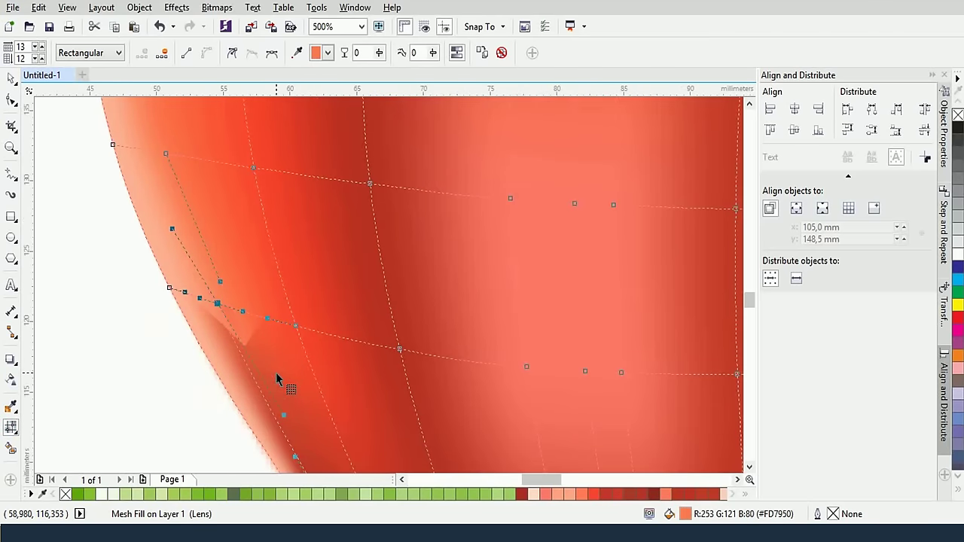
{"action": "left_click", "coordinate": [294, 410]}
{"action": "left_click_drag", "start_coordinate": [211, 256], "coordinate": [198, 257]}
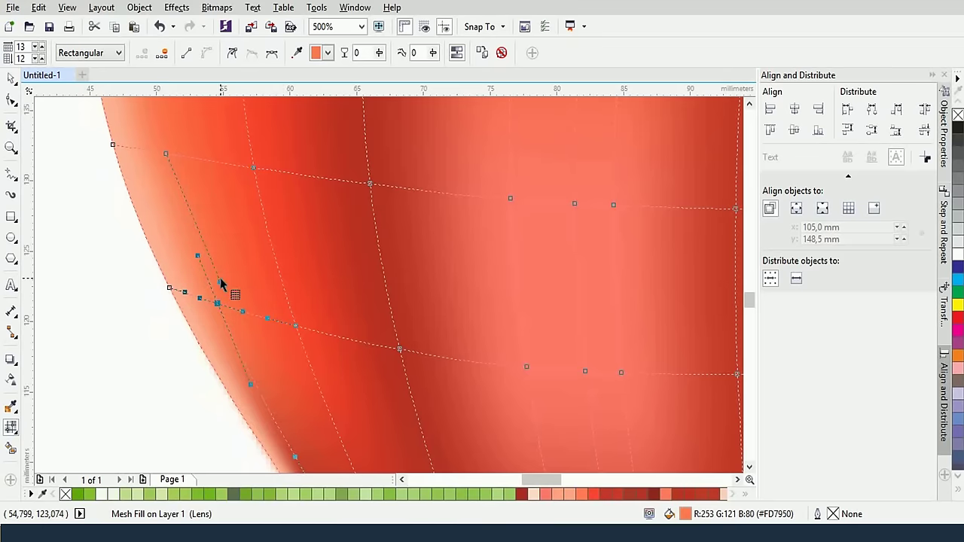
{"action": "left_click", "coordinate": [209, 249]}
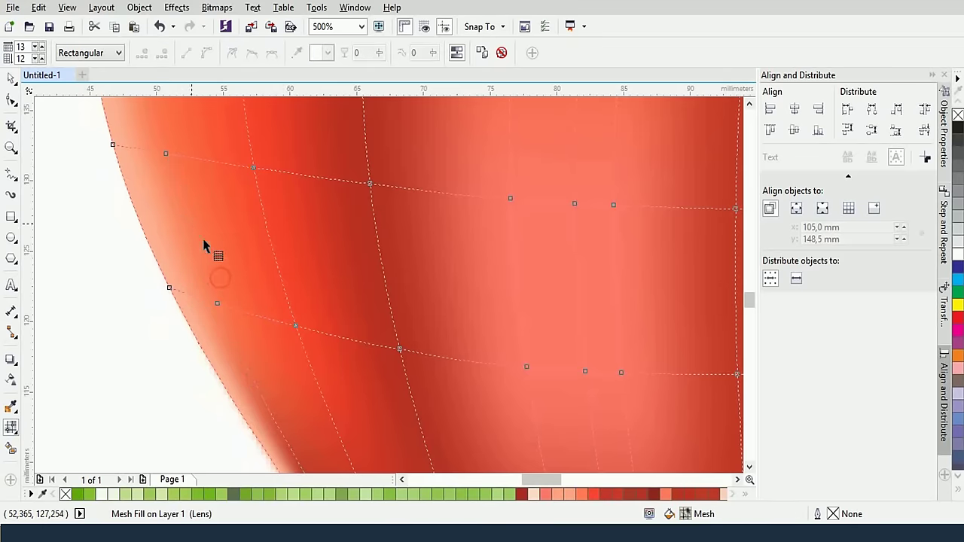
{"action": "left_click", "coordinate": [216, 301]}
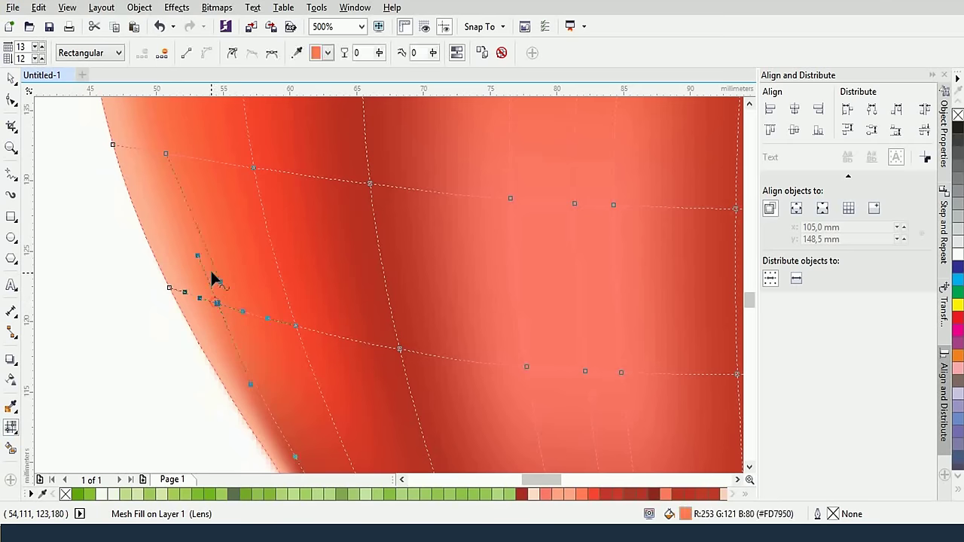
{"action": "left_click_drag", "start_coordinate": [216, 280], "coordinate": [195, 242]}
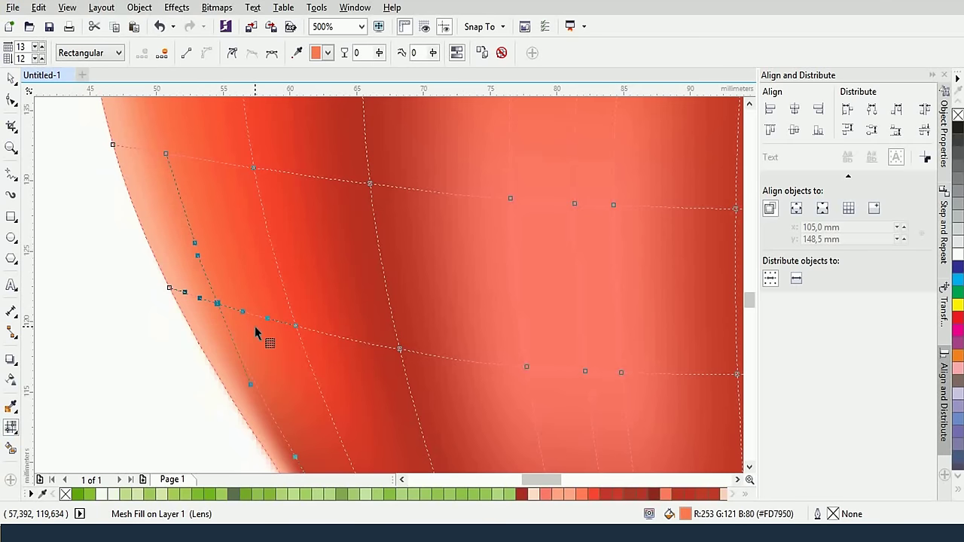
{"action": "scroll", "coordinate": [254, 326], "scroll_direction": "down", "scroll_amount": 4}
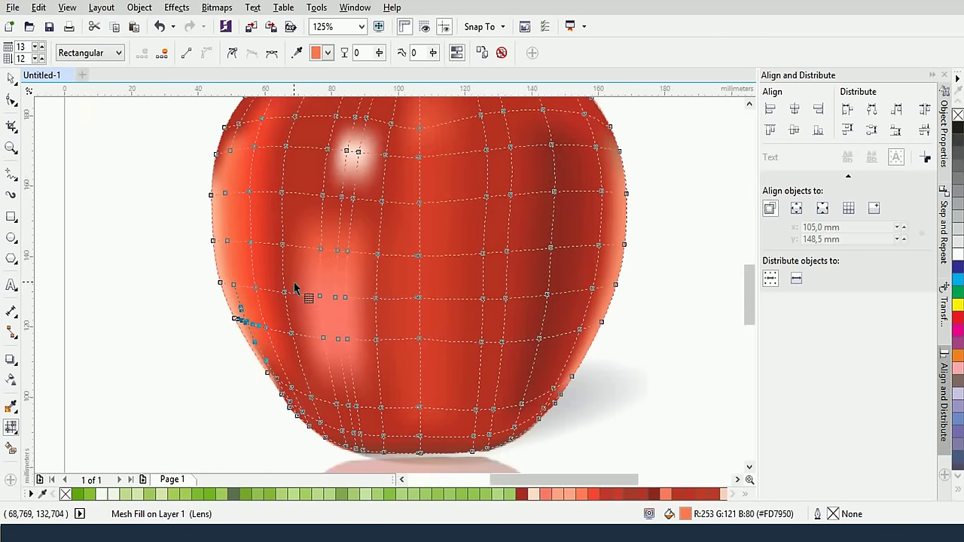
Give the apple's upper-right mesh nodes a darker red sampled from the apple
{"action": "left_click_drag", "start_coordinate": [462, 254], "coordinate": [542, 315]}
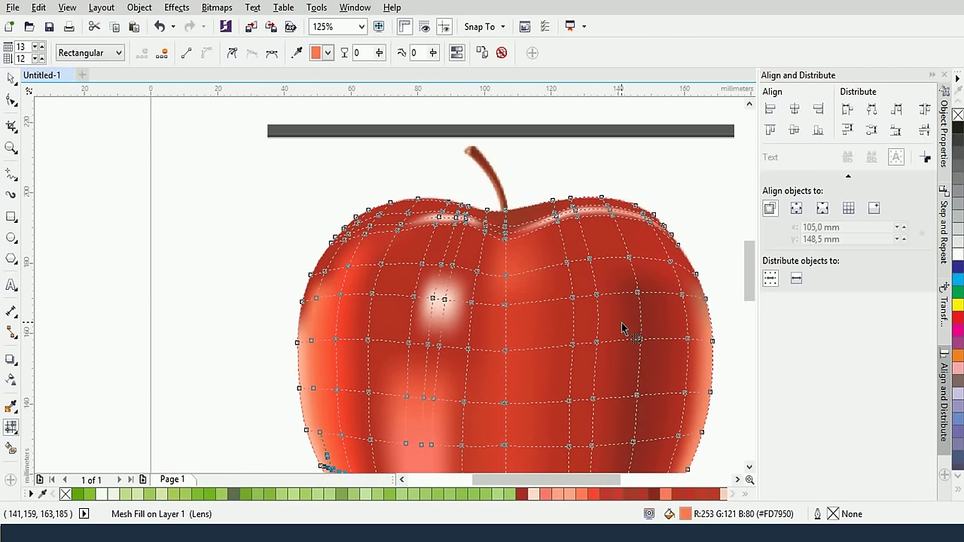
{"action": "scroll", "coordinate": [621, 329], "scroll_direction": "up", "scroll_amount": 2}
{"action": "scroll", "coordinate": [621, 324], "scroll_direction": "down", "scroll_amount": 2}
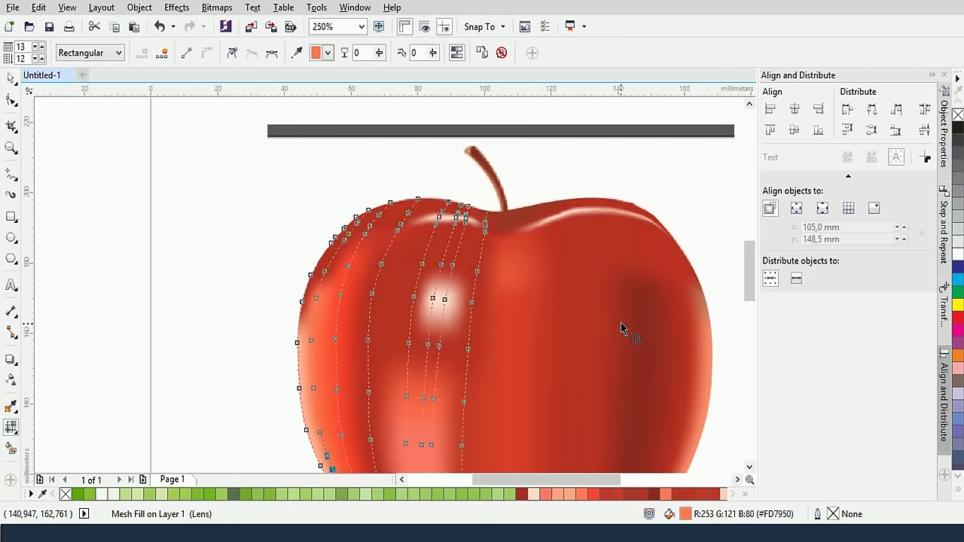
{"action": "left_click", "coordinate": [632, 260]}
{"action": "left_click", "coordinate": [299, 57]}
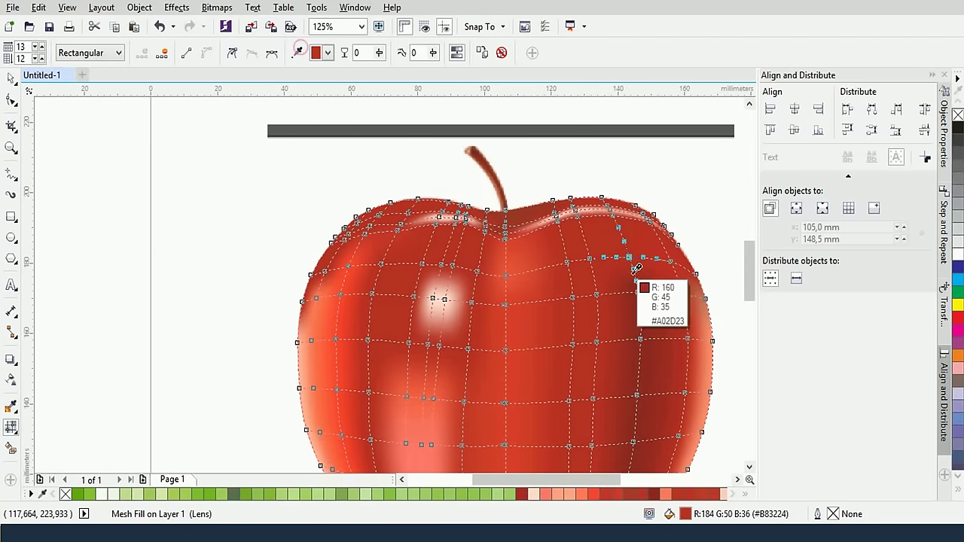
{"action": "left_click", "coordinate": [680, 343]}
{"action": "scroll", "coordinate": [676, 358], "scroll_direction": "down", "scroll_amount": 2}
{"action": "scroll", "coordinate": [672, 370], "scroll_direction": "up", "scroll_amount": 2}
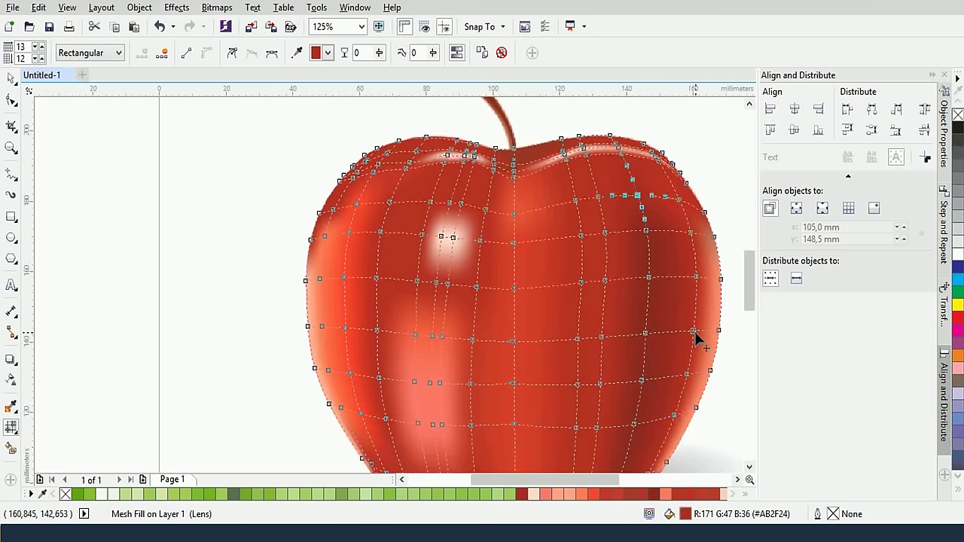
Recolour two more right-side mesh nodes with darker reds sampled from the apple
{"action": "left_click", "coordinate": [649, 278]}
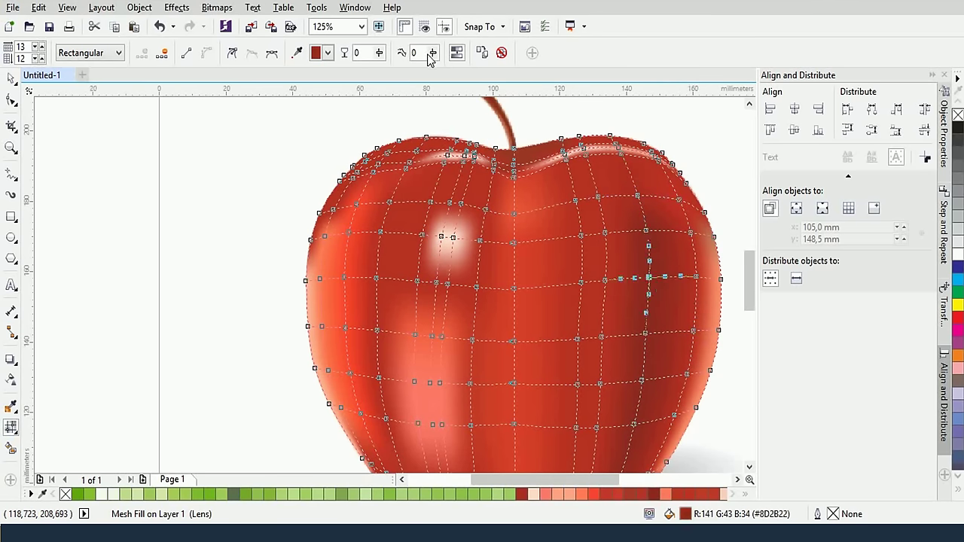
{"action": "left_click", "coordinate": [710, 275]}
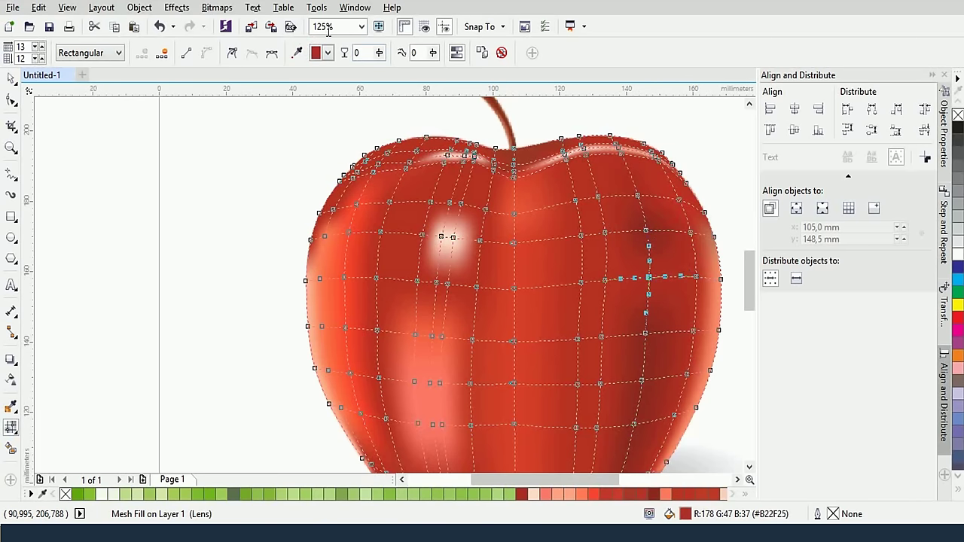
{"action": "left_click", "coordinate": [296, 52]}
{"action": "left_click", "coordinate": [667, 224]}
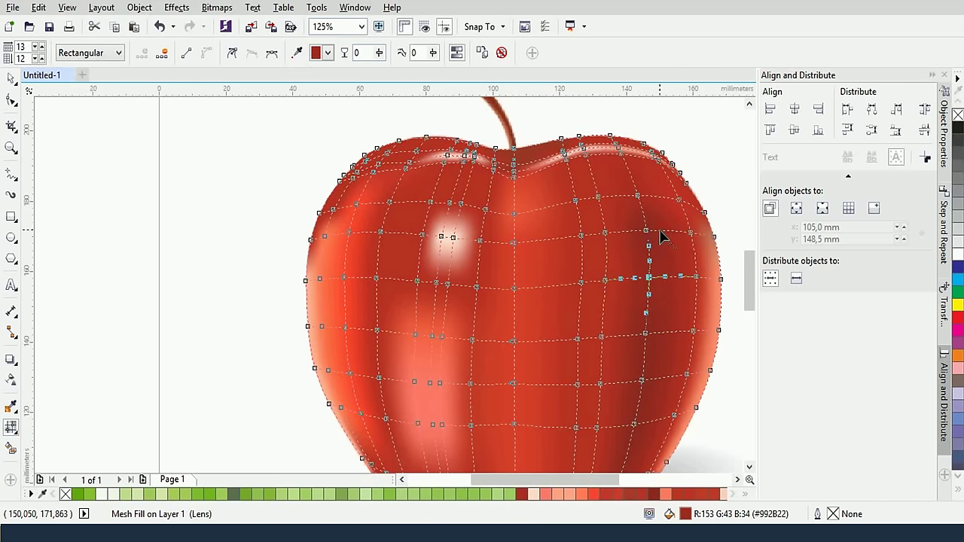
{"action": "left_click", "coordinate": [646, 232]}
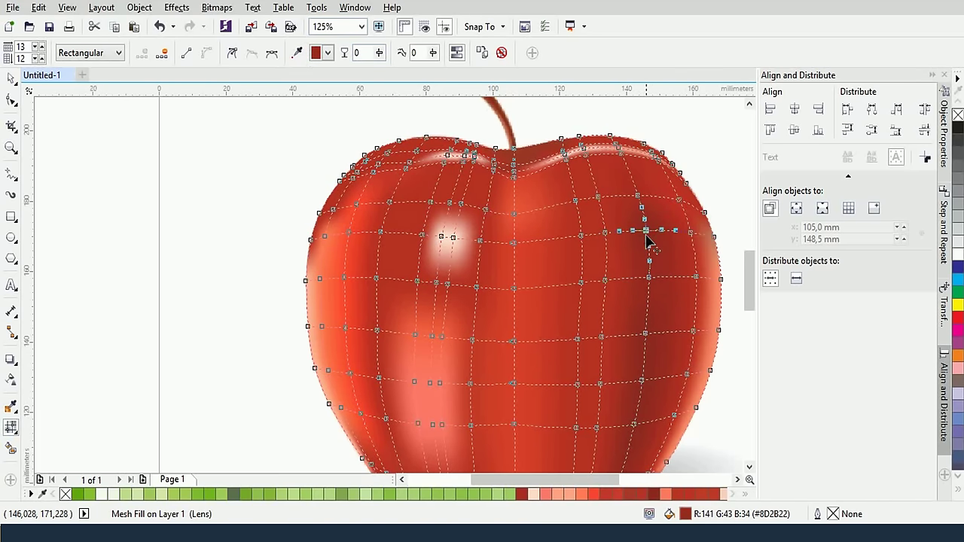
{"action": "left_click", "coordinate": [297, 52]}
{"action": "left_click", "coordinate": [642, 186]}
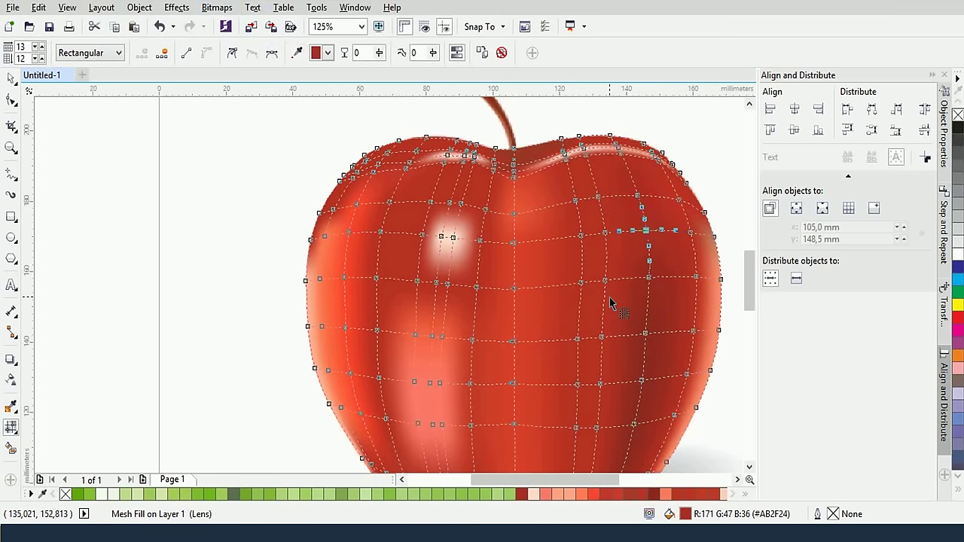
Select a column of five right-side nodes and apply dark red #992D23 sampled from the apple
{"action": "scroll", "coordinate": [635, 335], "scroll_direction": "down", "scroll_amount": 5}
{"action": "scroll", "coordinate": [683, 209], "scroll_direction": "up", "scroll_amount": 3}
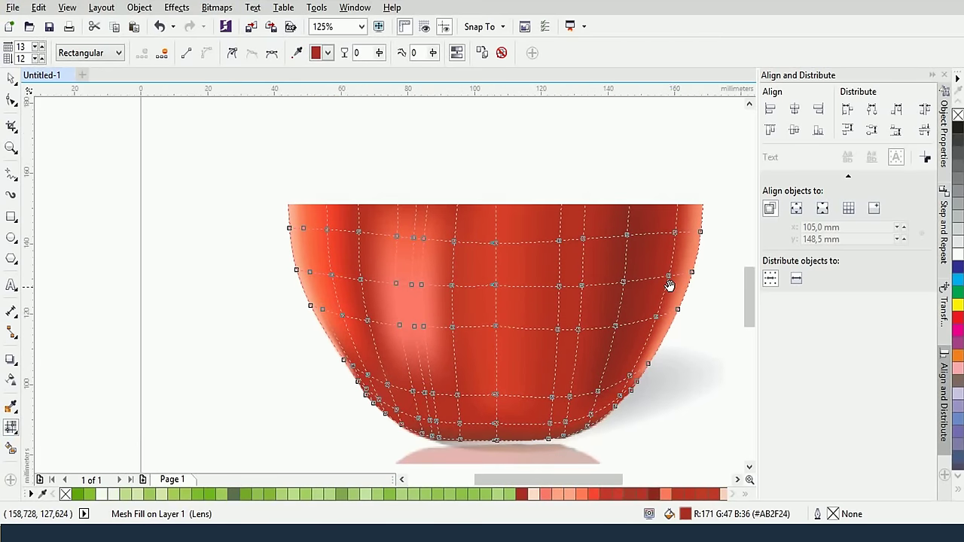
{"action": "left_click", "coordinate": [582, 239]}
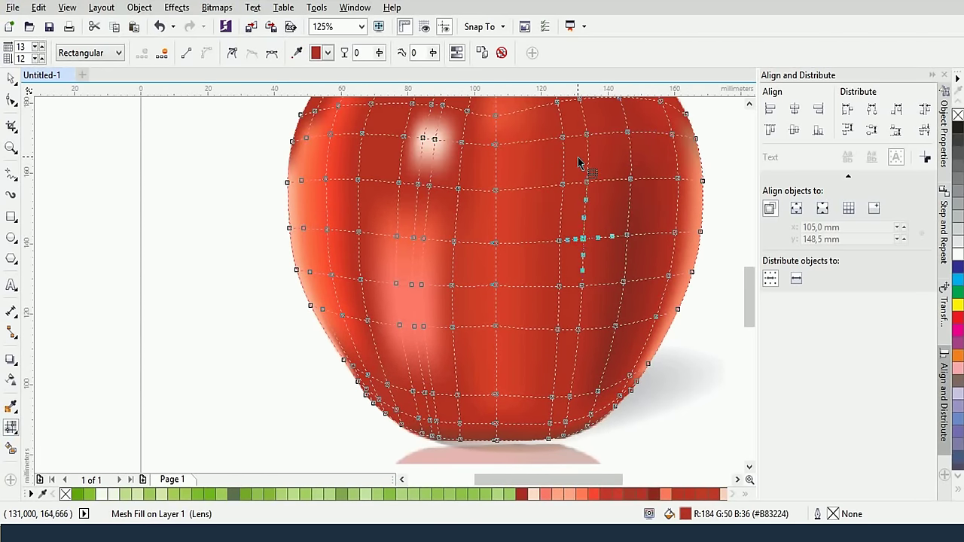
{"action": "left_click", "coordinate": [585, 180], "text": "shift"}
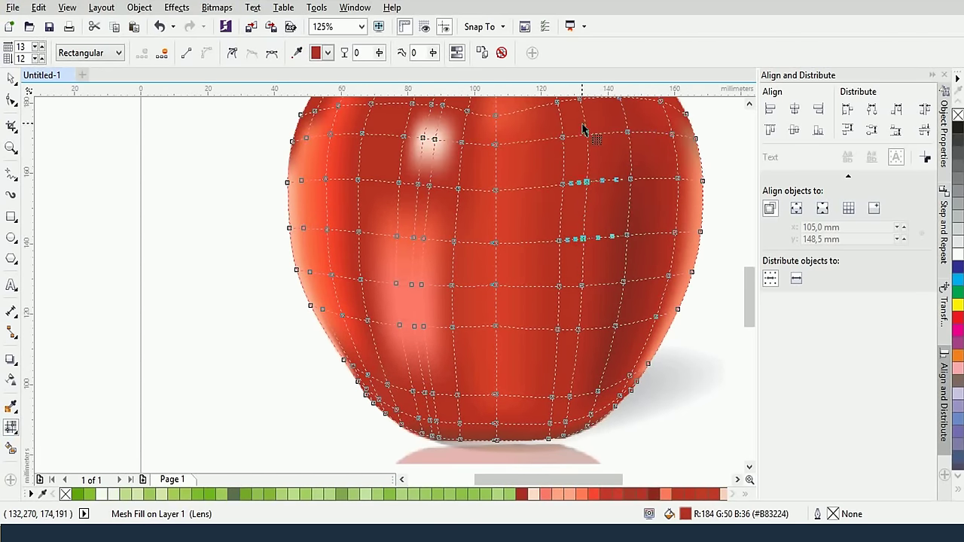
{"action": "left_click", "coordinate": [584, 133], "text": "shift"}
{"action": "left_click", "coordinate": [573, 329], "text": "shift"}
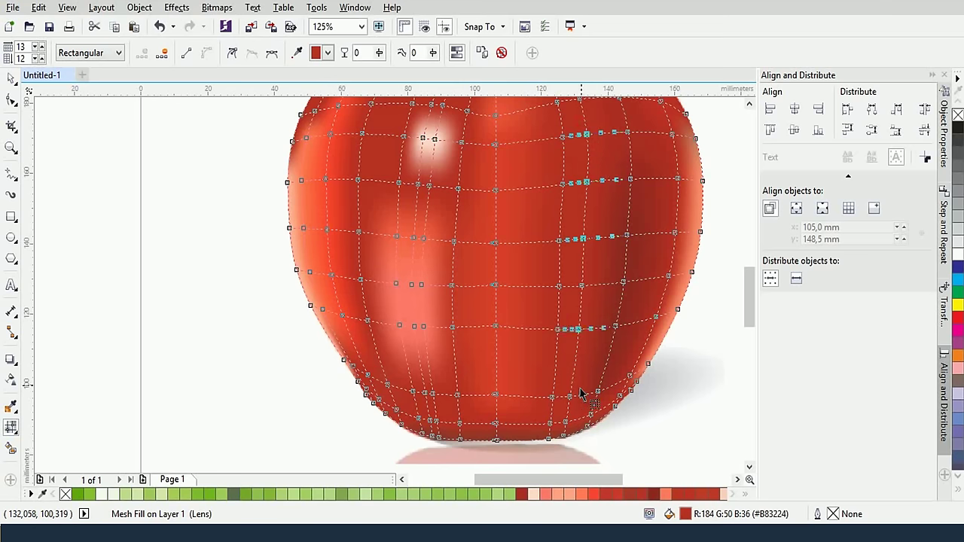
{"action": "left_click", "coordinate": [567, 398], "text": "shift"}
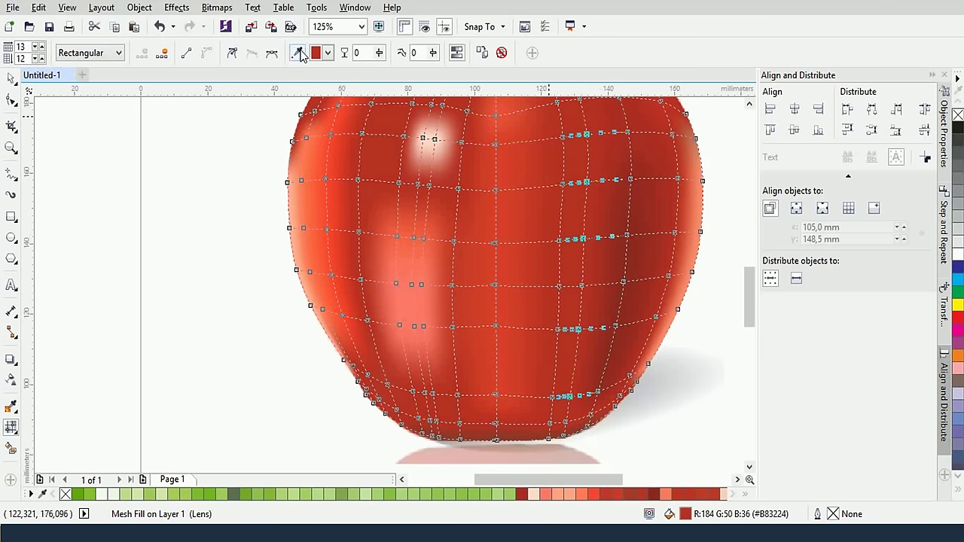
{"action": "left_click", "coordinate": [549, 339]}
{"action": "left_click", "coordinate": [298, 53]}
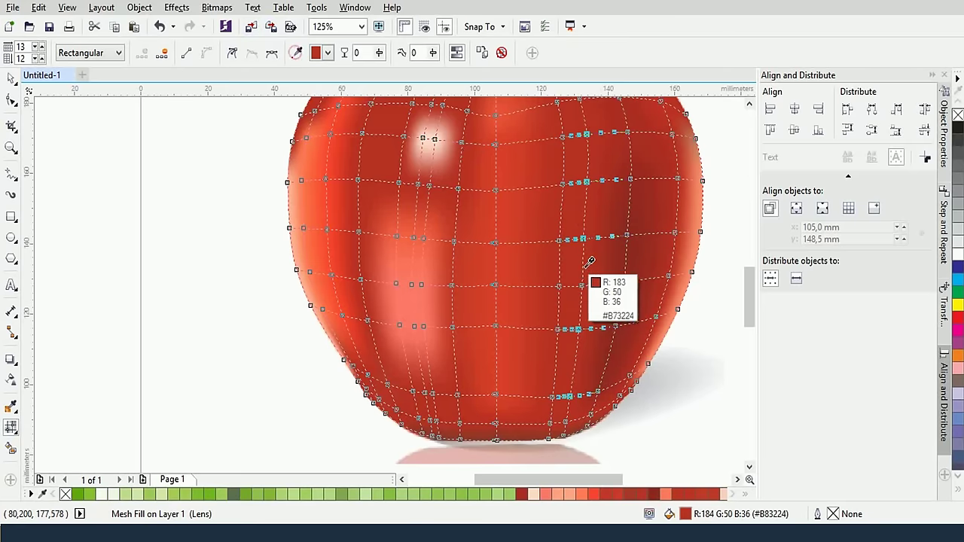
{"action": "left_click", "coordinate": [606, 252]}
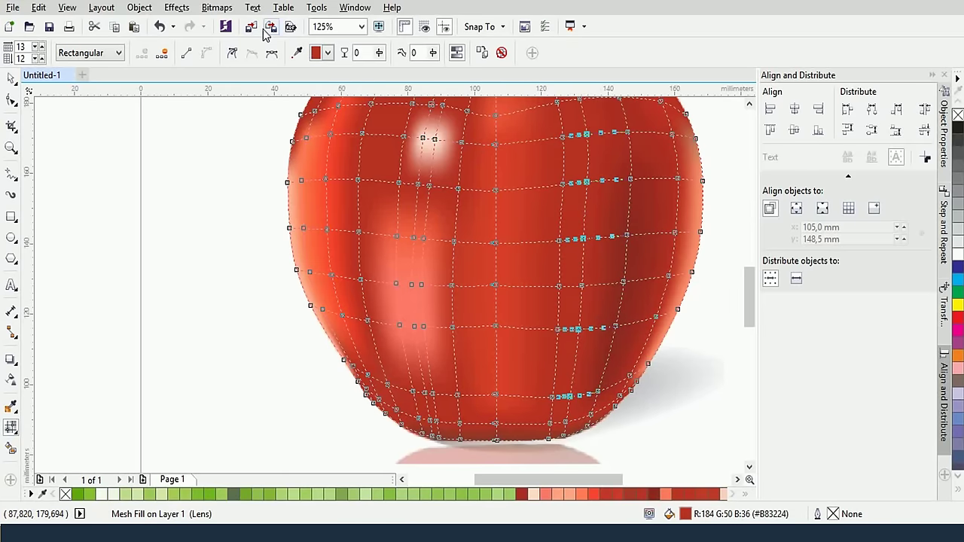
{"action": "left_click", "coordinate": [298, 52]}
{"action": "left_click", "coordinate": [616, 231]}
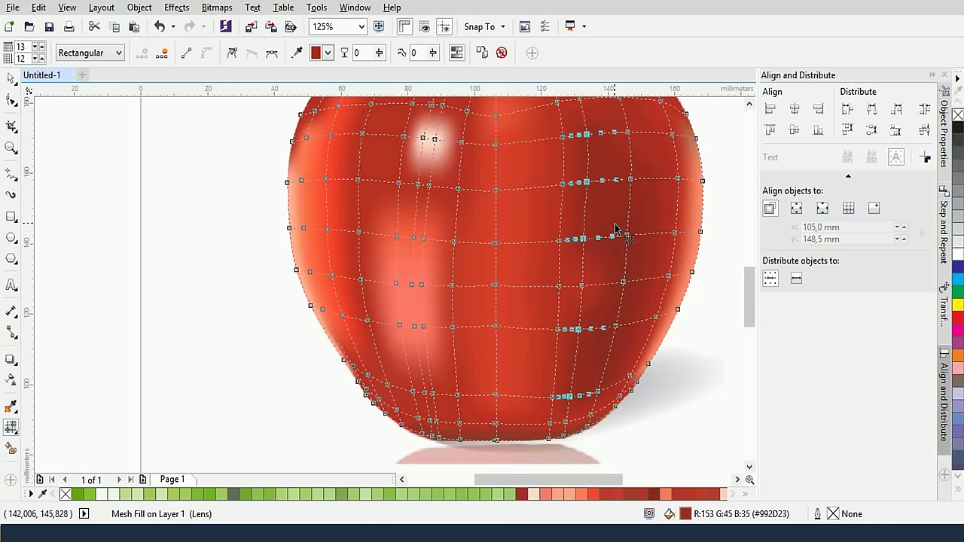
Darken one right-side node and the centre column of nodes with sampled reds
{"action": "left_click_drag", "start_coordinate": [574, 273], "coordinate": [583, 305]}
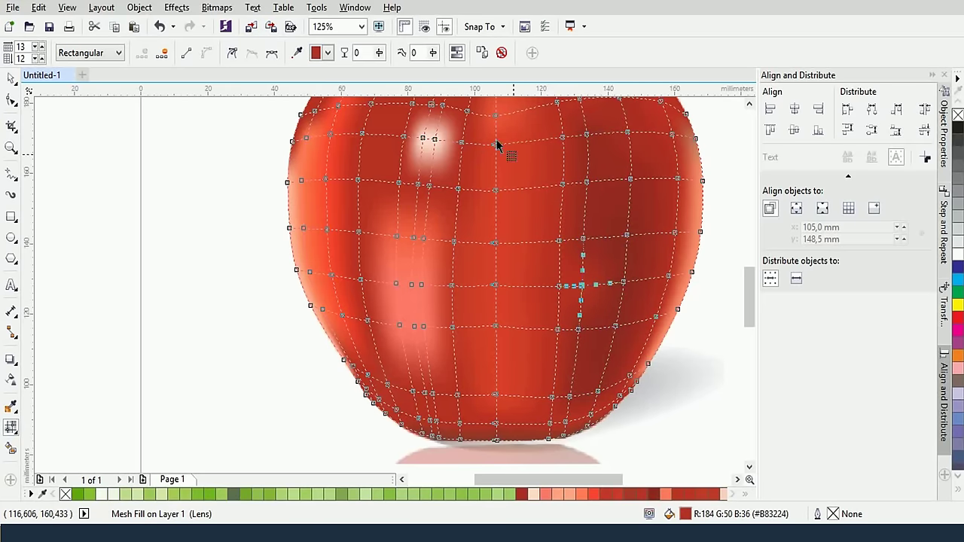
{"action": "left_click", "coordinate": [298, 53]}
{"action": "left_click", "coordinate": [619, 205]}
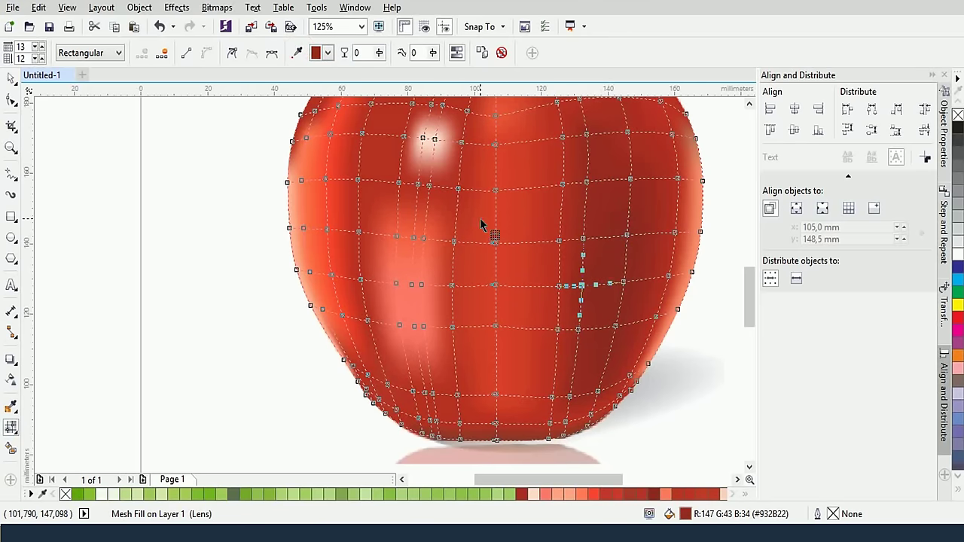
{"action": "left_click_drag", "start_coordinate": [506, 272], "coordinate": [506, 273]}
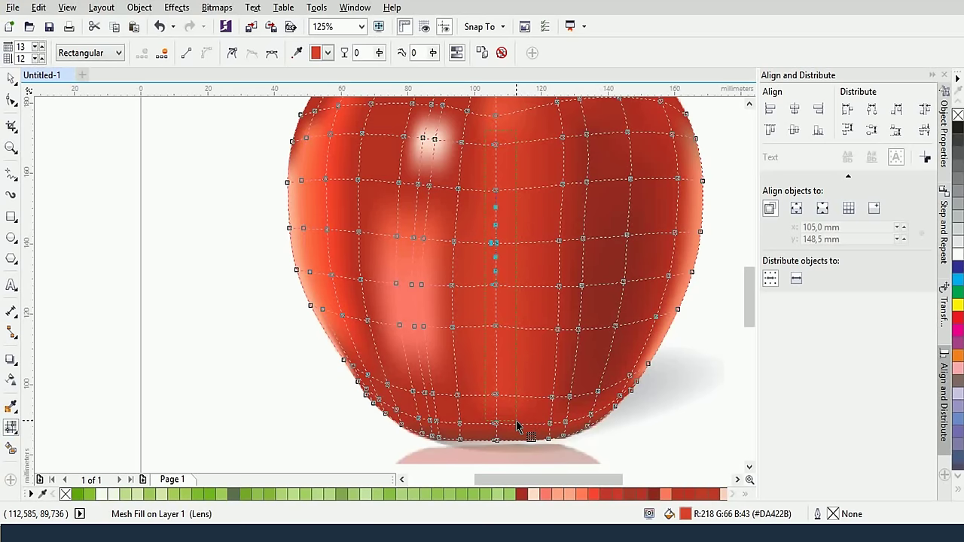
{"action": "left_click_drag", "start_coordinate": [516, 414], "coordinate": [516, 416]}
{"action": "left_click", "coordinate": [298, 54]}
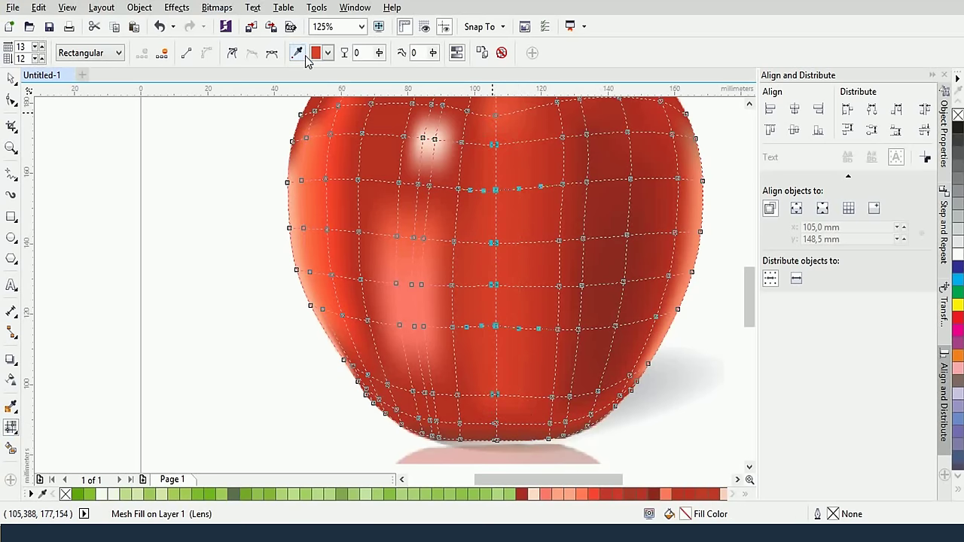
{"action": "left_click", "coordinate": [542, 192]}
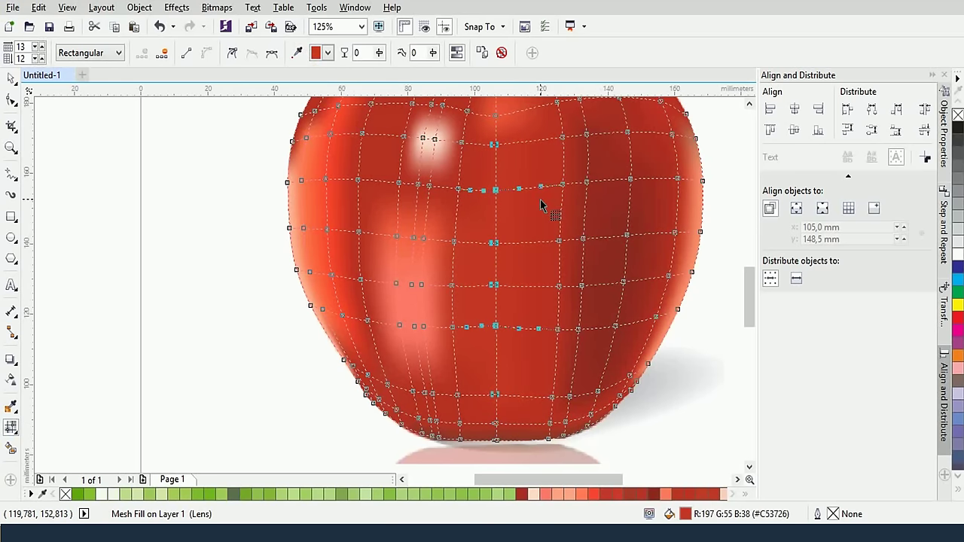
Give the top-centre mesh nodes a darker red sampled from the apple
{"action": "scroll", "coordinate": [548, 209], "scroll_direction": "down", "scroll_amount": 3}
{"action": "scroll", "coordinate": [548, 209], "scroll_direction": "up", "scroll_amount": 3}
{"action": "scroll", "coordinate": [536, 170], "scroll_direction": "up", "scroll_amount": 2}
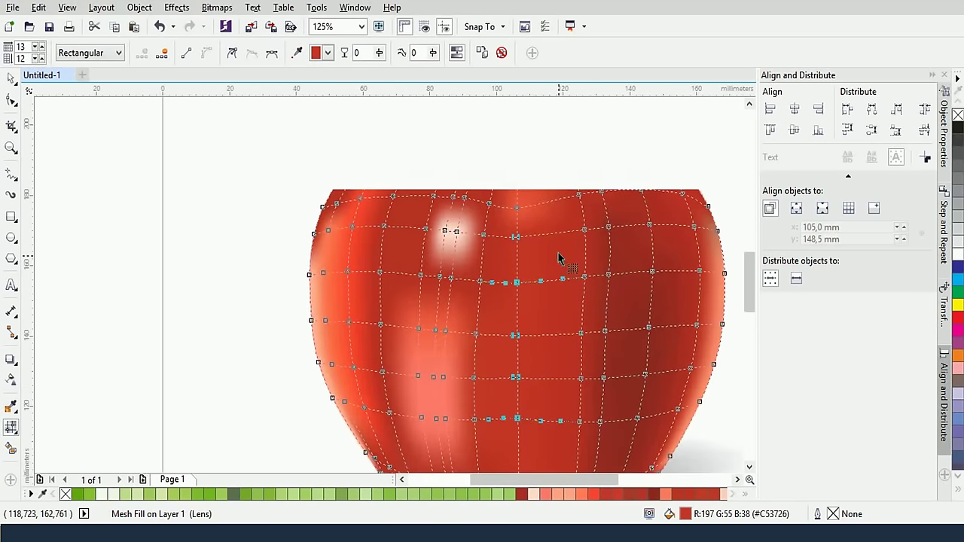
{"action": "left_click", "coordinate": [514, 202]}
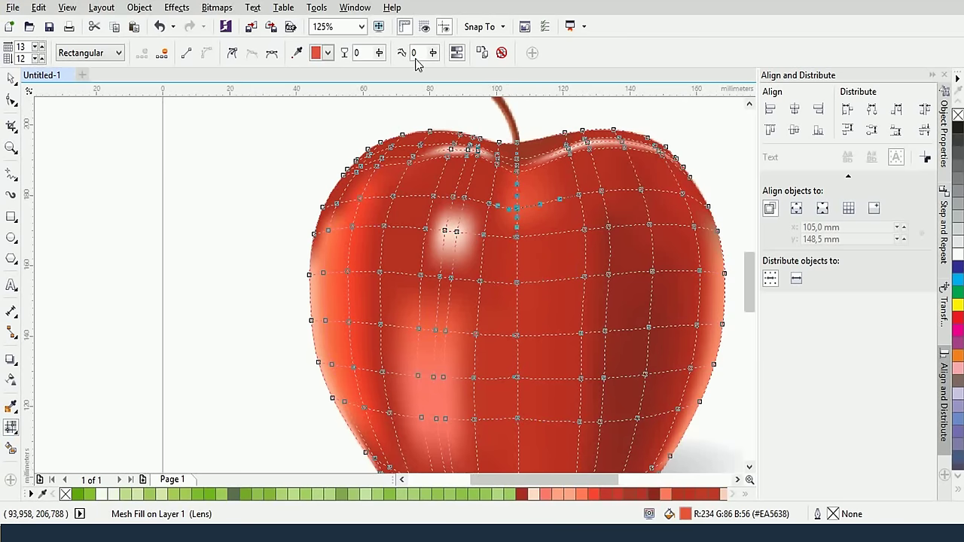
{"action": "left_click", "coordinate": [297, 51]}
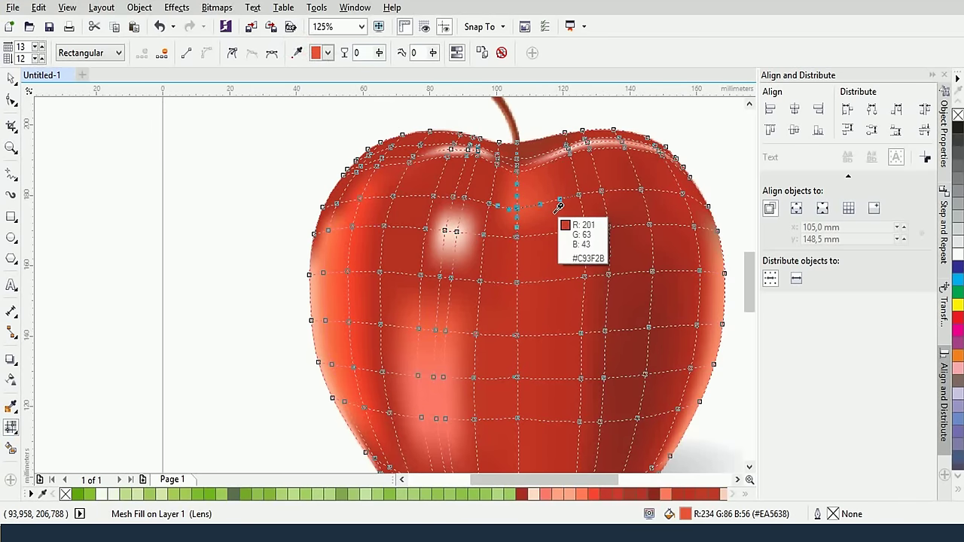
{"action": "left_click", "coordinate": [550, 239]}
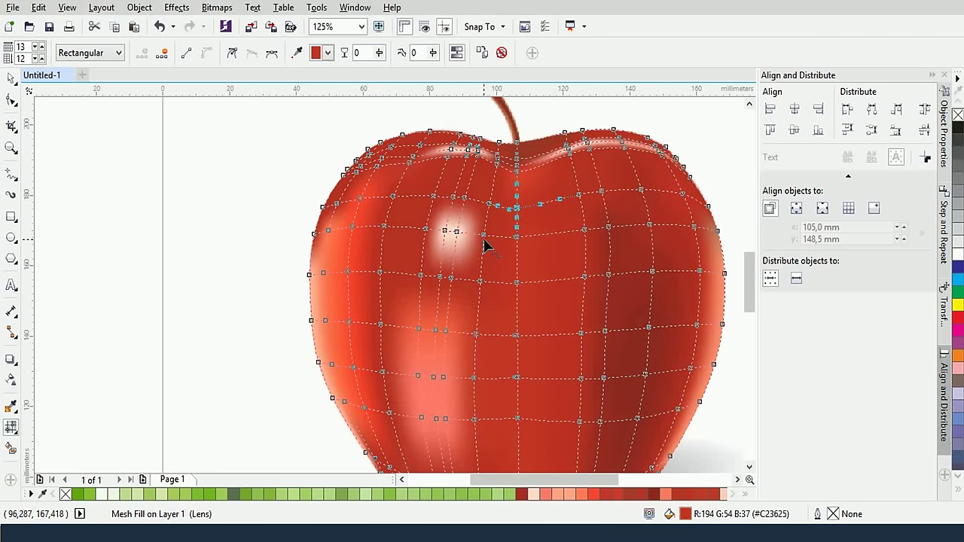
Apply a sampled red to four nodes around the apple's highlight
{"action": "left_click", "coordinate": [483, 236]}
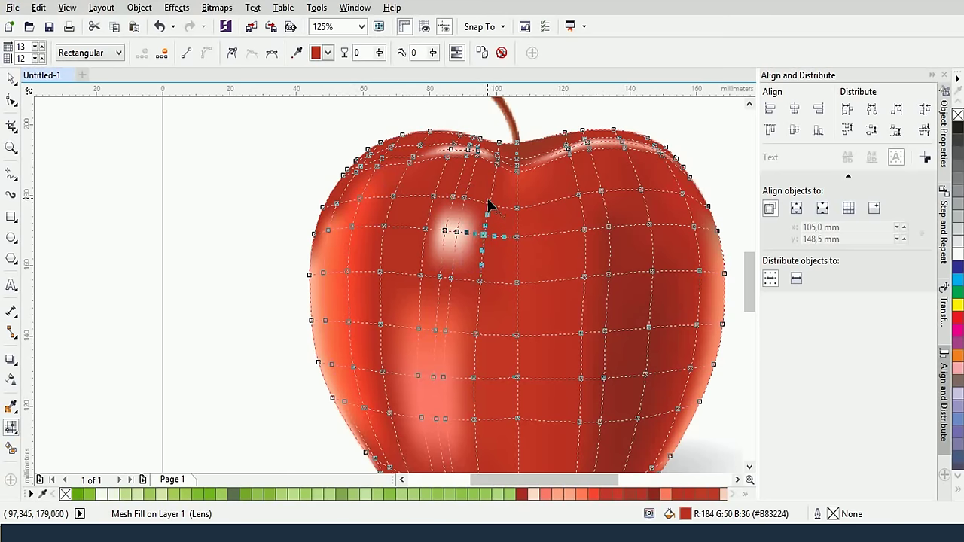
{"action": "left_click", "coordinate": [490, 204]}
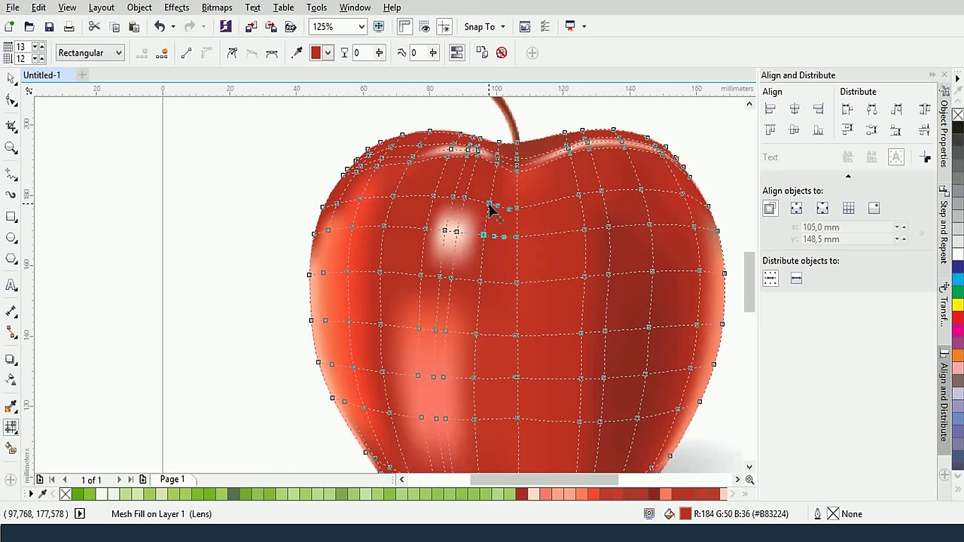
{"action": "left_click", "coordinate": [438, 198]}
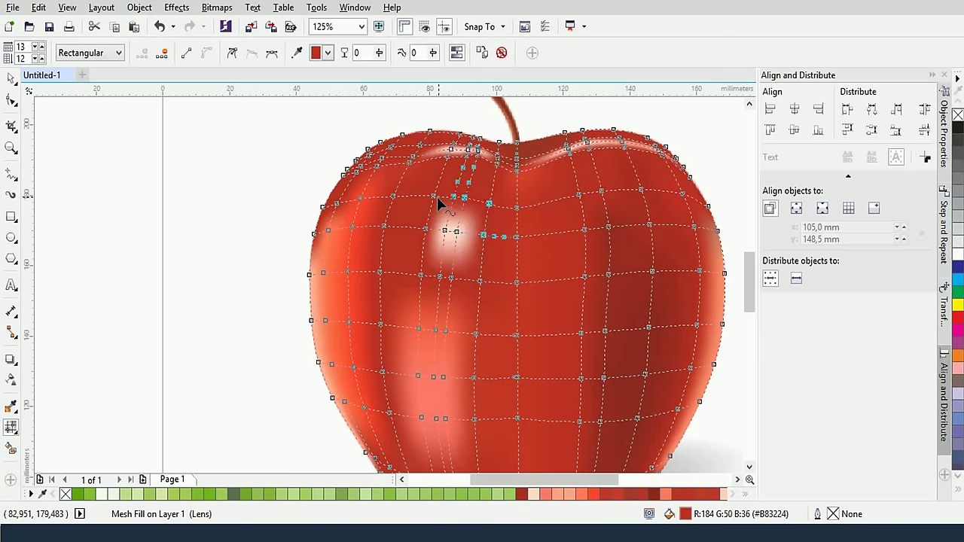
{"action": "left_click", "coordinate": [420, 275], "text": "shift"}
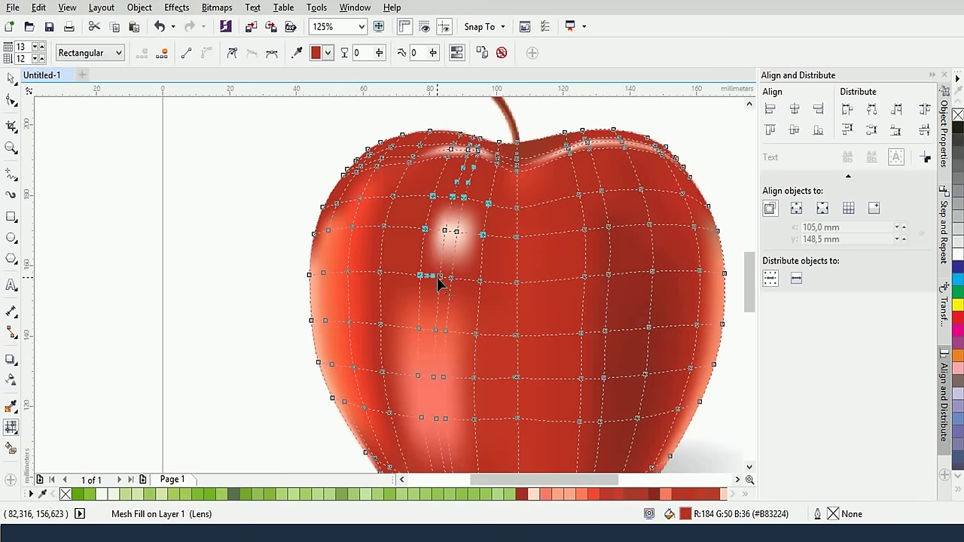
{"action": "left_click", "coordinate": [296, 52]}
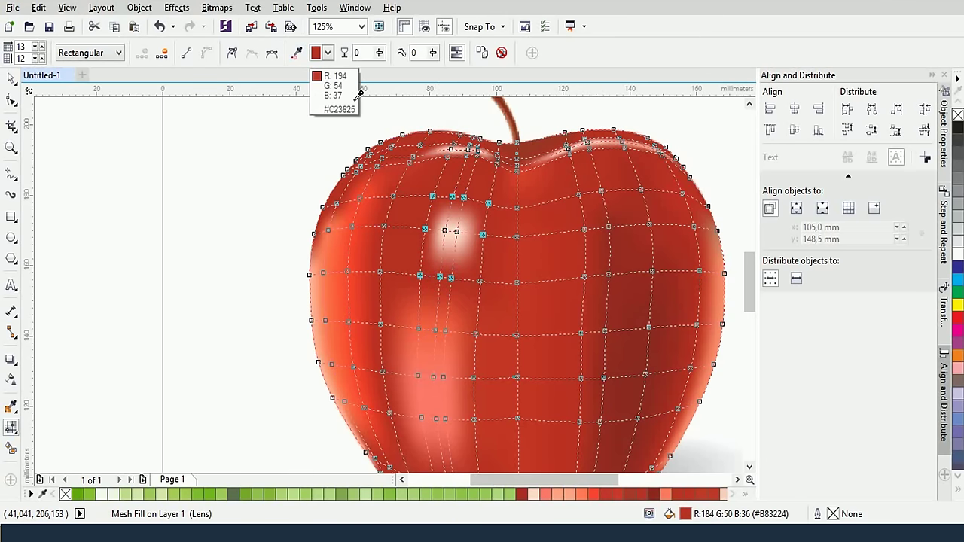
{"action": "left_click", "coordinate": [484, 326]}
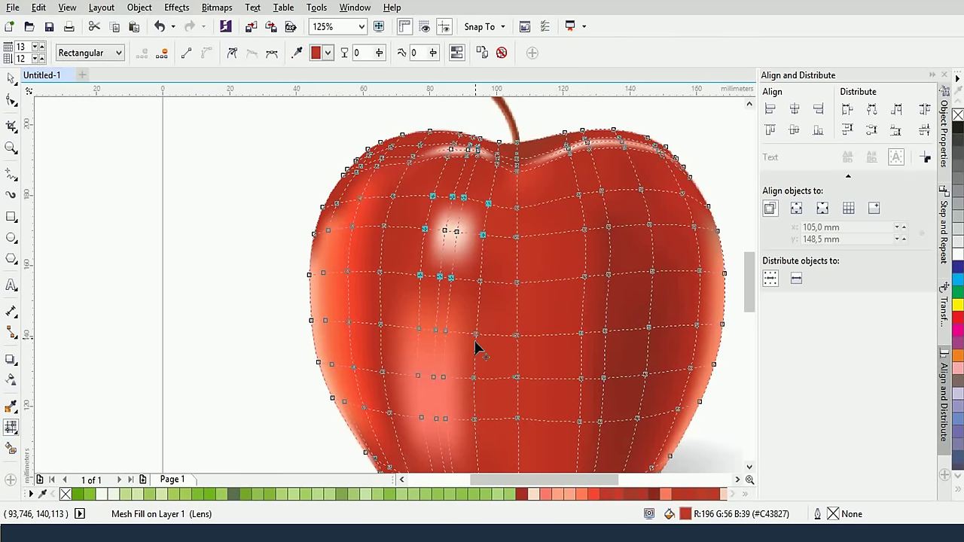
Zoom out and deselect the apple to review its new shading
{"action": "left_click", "coordinate": [379, 325]}
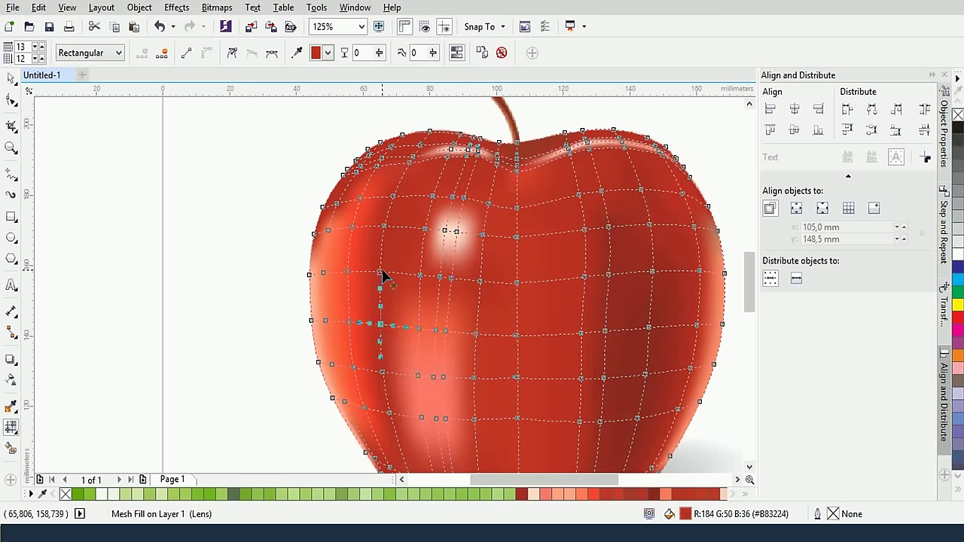
{"action": "left_click", "coordinate": [383, 226]}
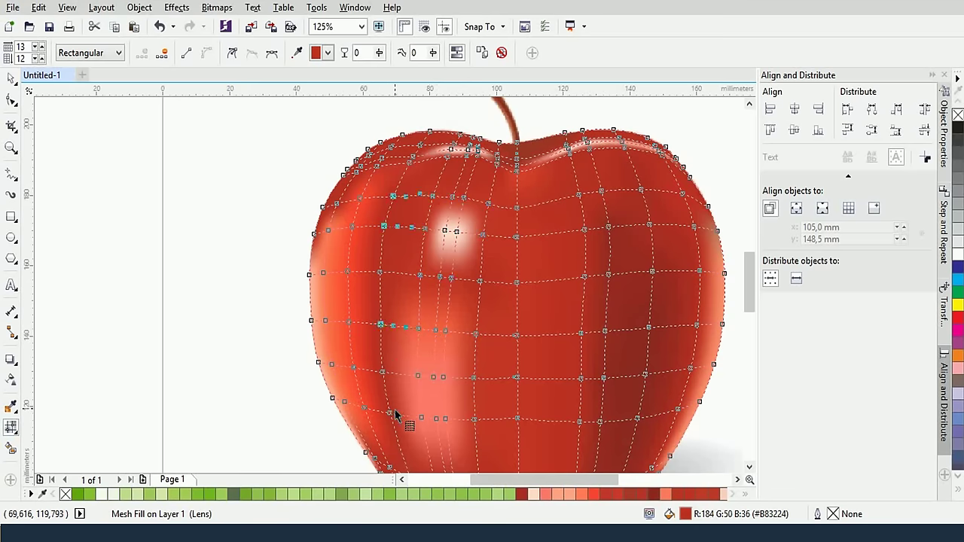
{"action": "key", "text": "F3"}
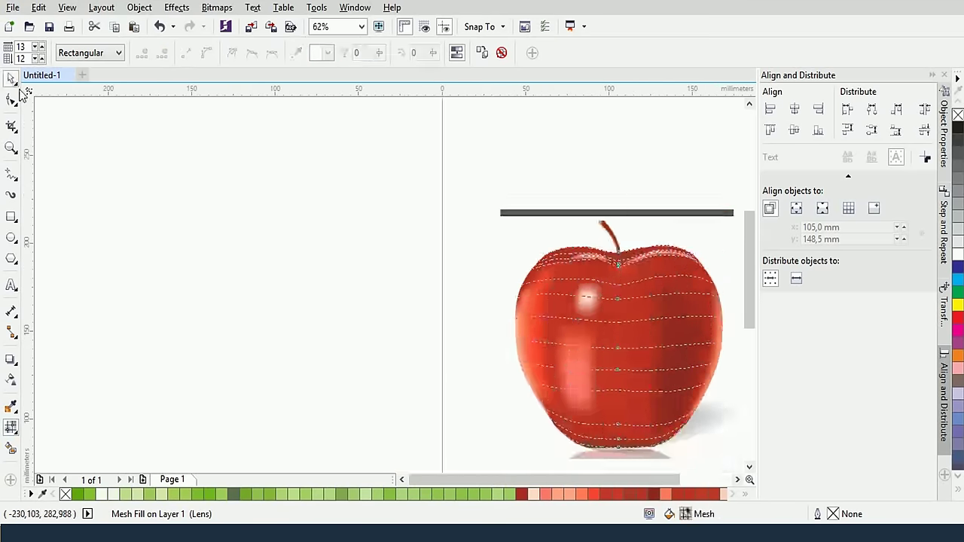
{"action": "left_click", "coordinate": [11, 79]}
{"action": "scroll", "coordinate": [671, 355], "scroll_direction": "up", "scroll_amount": 1}
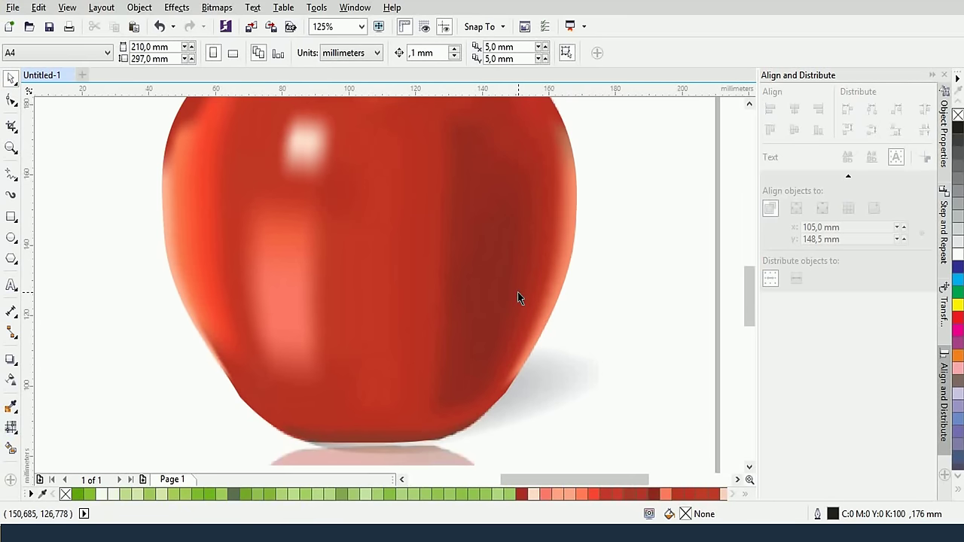
{"action": "scroll", "coordinate": [518, 298], "scroll_direction": "down", "scroll_amount": 1}
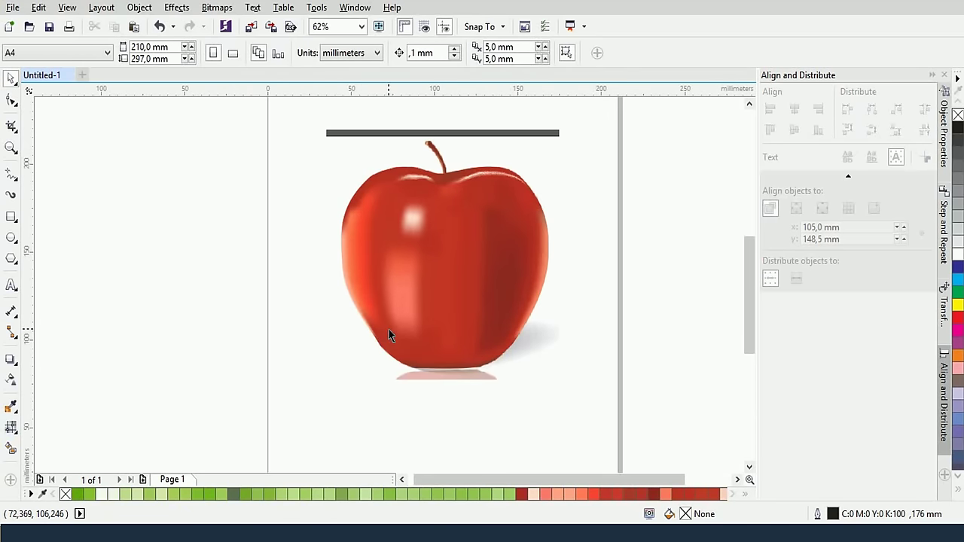
{"action": "scroll", "coordinate": [390, 335], "scroll_direction": "up", "scroll_amount": 1}
Reopen the apple's mesh, zoom to its lower-left edge and lighten the first edge node
{"action": "left_click", "coordinate": [389, 297]}
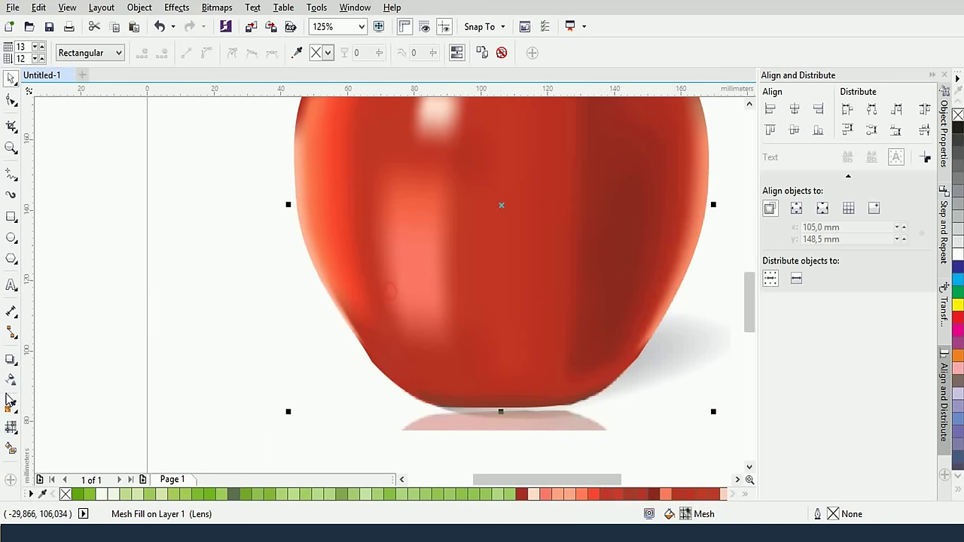
{"action": "left_click", "coordinate": [11, 426]}
{"action": "scroll", "coordinate": [375, 341], "scroll_direction": "up", "scroll_amount": 1}
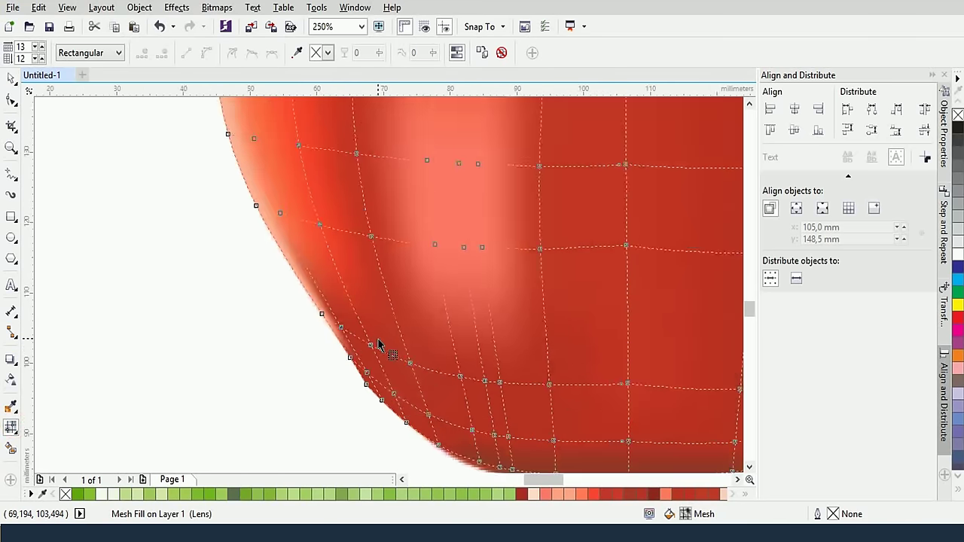
{"action": "scroll", "coordinate": [379, 344], "scroll_direction": "up", "scroll_amount": 1}
{"action": "left_click", "coordinate": [305, 316]}
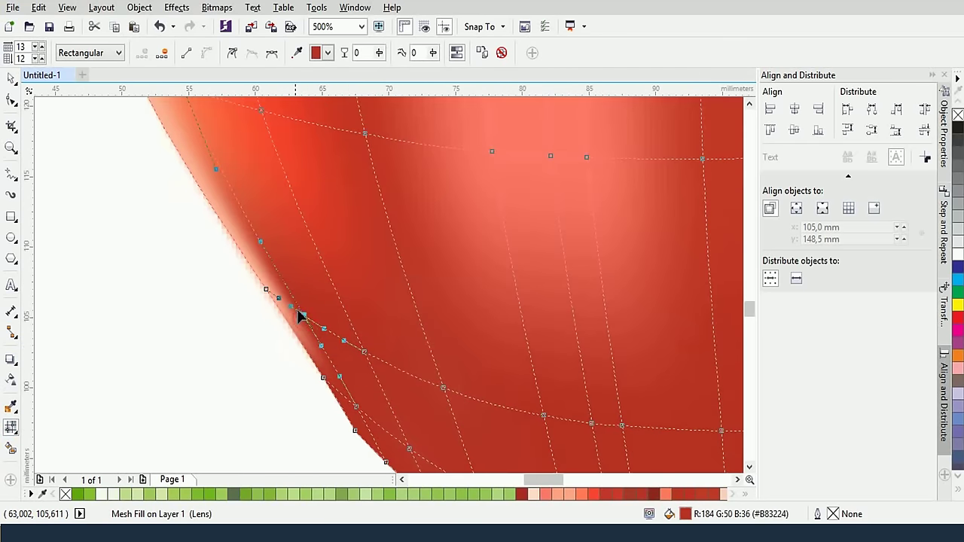
{"action": "left_click", "coordinate": [295, 55]}
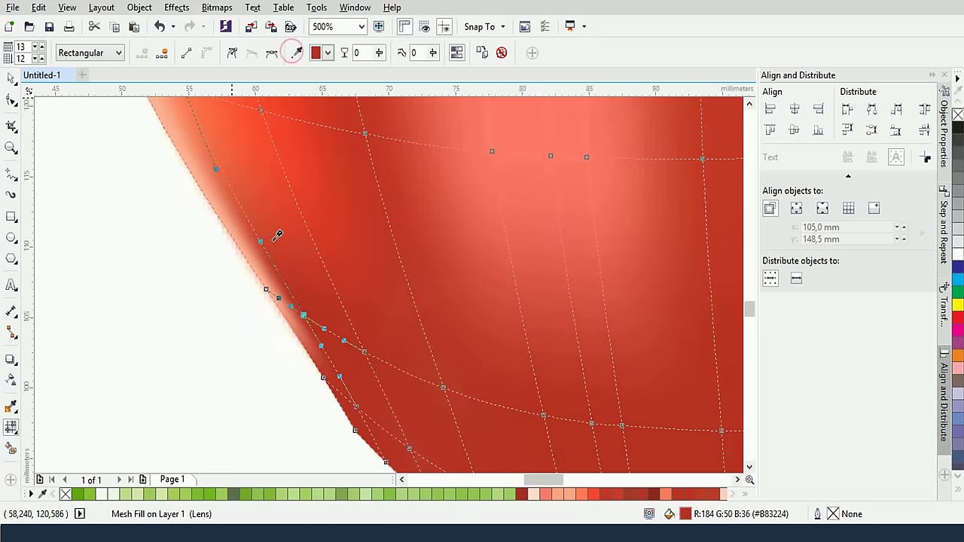
{"action": "left_click", "coordinate": [275, 232]}
Give the next two lower-left edge nodes a light coral red, #E66D4E
{"action": "left_click", "coordinate": [323, 379]}
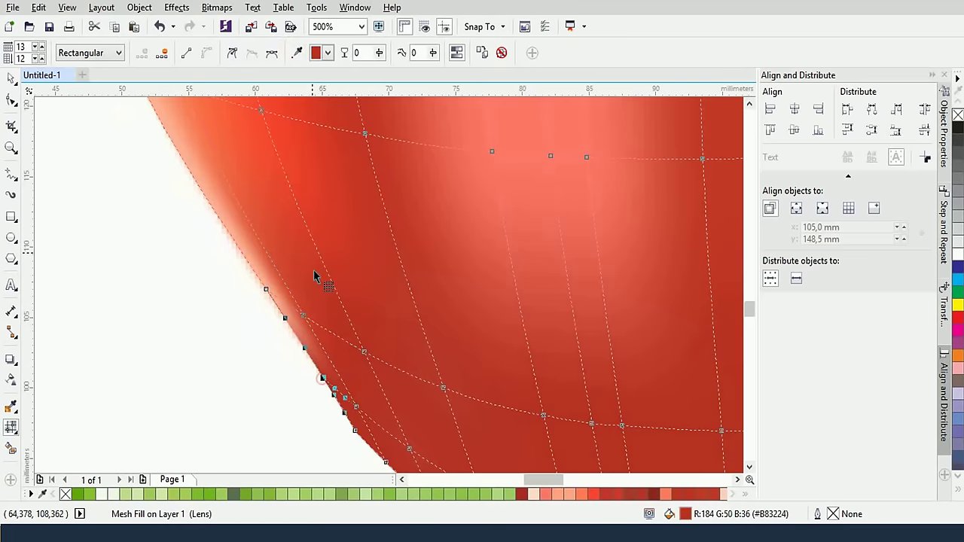
{"action": "left_click", "coordinate": [296, 52]}
{"action": "left_click", "coordinate": [261, 260]}
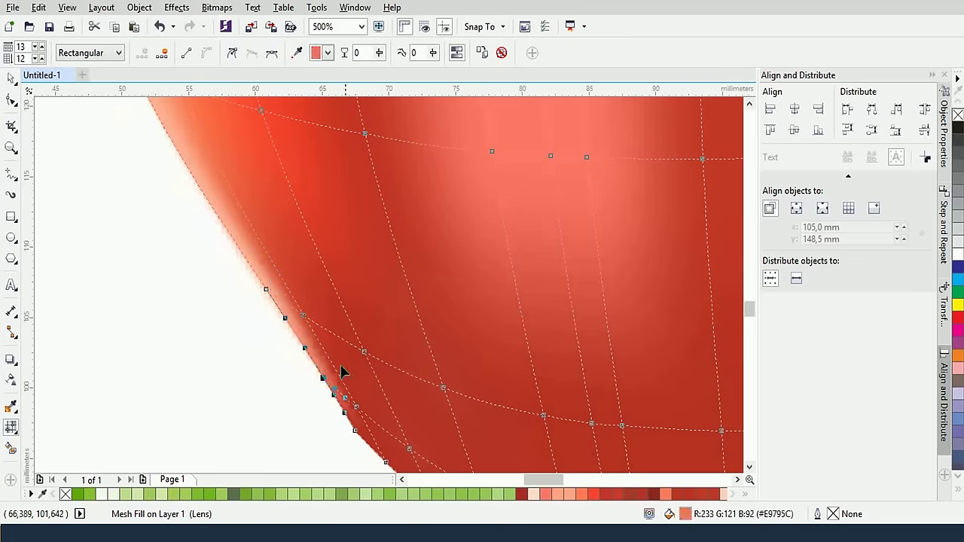
{"action": "left_click", "coordinate": [354, 426]}
{"action": "left_click", "coordinate": [295, 53]}
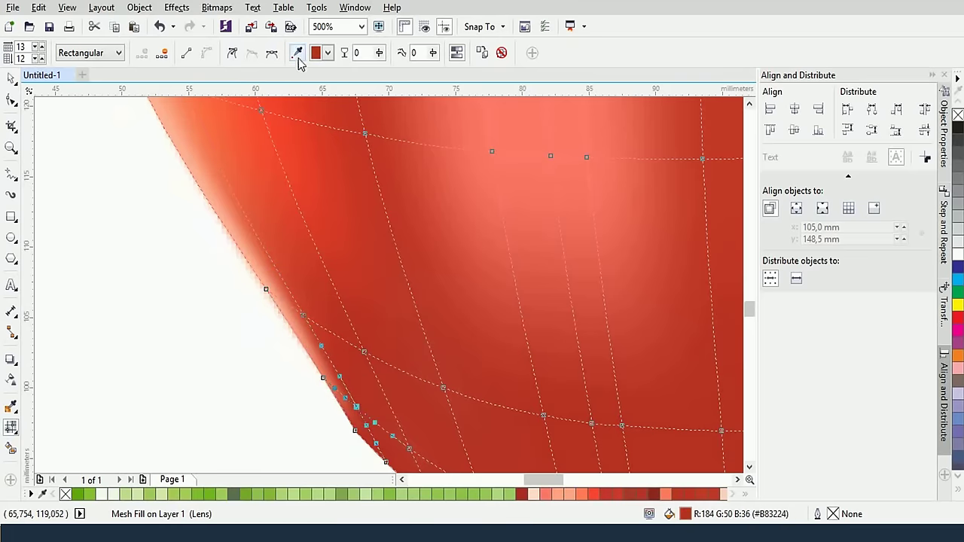
{"action": "left_click", "coordinate": [257, 234]}
Apply a dark red sampled from the apple to a group of right-side nodes
{"action": "scroll", "coordinate": [292, 277], "scroll_direction": "down", "scroll_amount": 1}
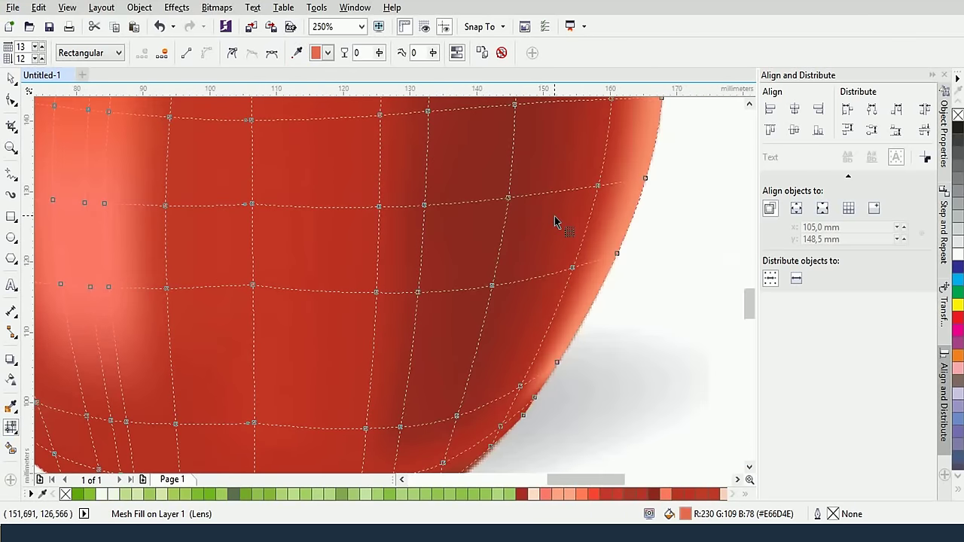
{"action": "scroll", "coordinate": [554, 218], "scroll_direction": "down", "scroll_amount": 1}
{"action": "scroll", "coordinate": [554, 216], "scroll_direction": "down", "scroll_amount": 1}
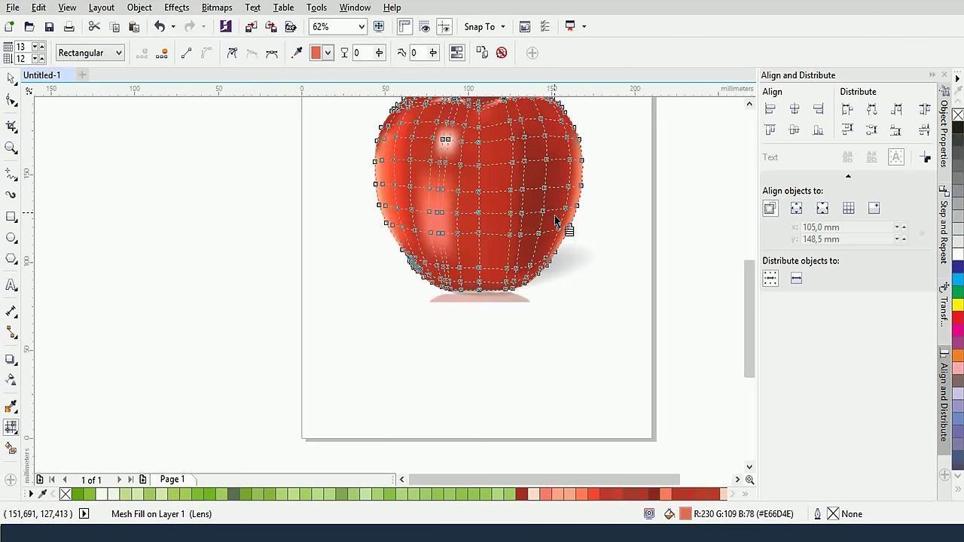
{"action": "left_click_drag", "start_coordinate": [540, 183], "coordinate": [540, 251]}
{"action": "scroll", "coordinate": [540, 251], "scroll_direction": "up", "scroll_amount": 1}
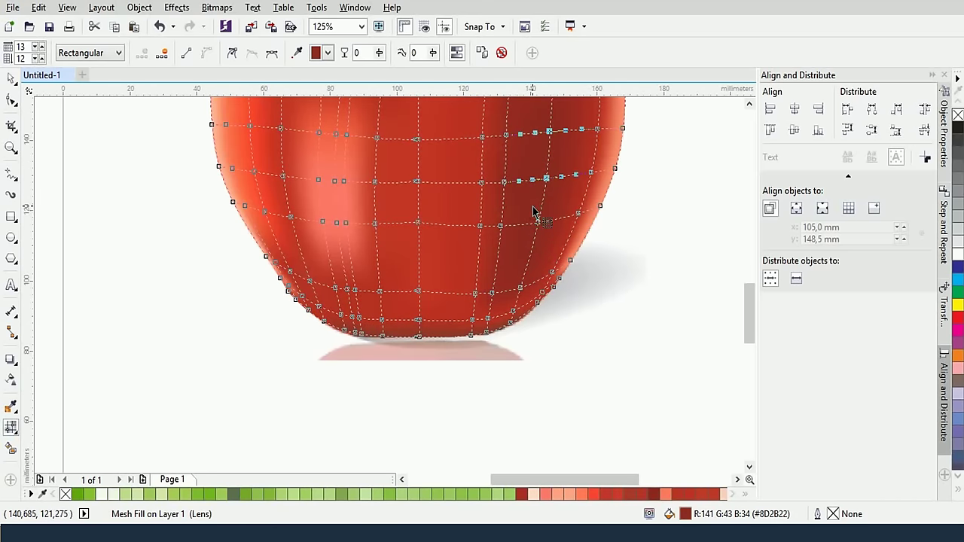
{"action": "left_click_drag", "start_coordinate": [535, 214], "coordinate": [527, 311]}
{"action": "left_click_drag", "start_coordinate": [487, 211], "coordinate": [504, 250]}
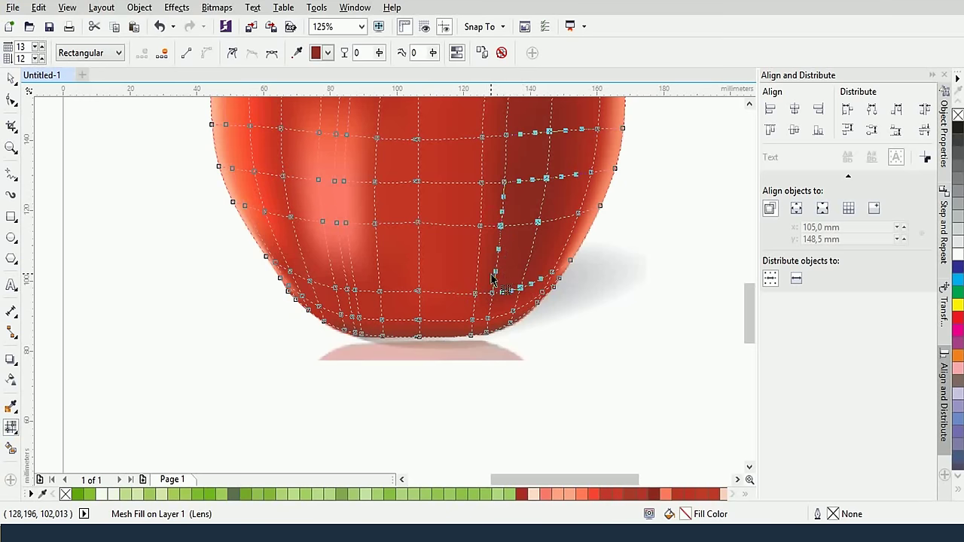
{"action": "left_click", "coordinate": [296, 53]}
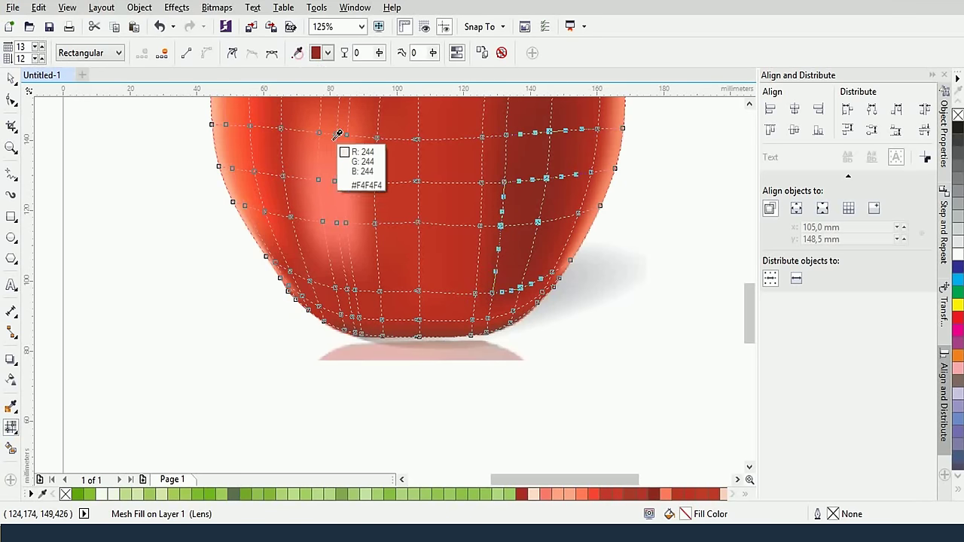
{"action": "left_click", "coordinate": [576, 188]}
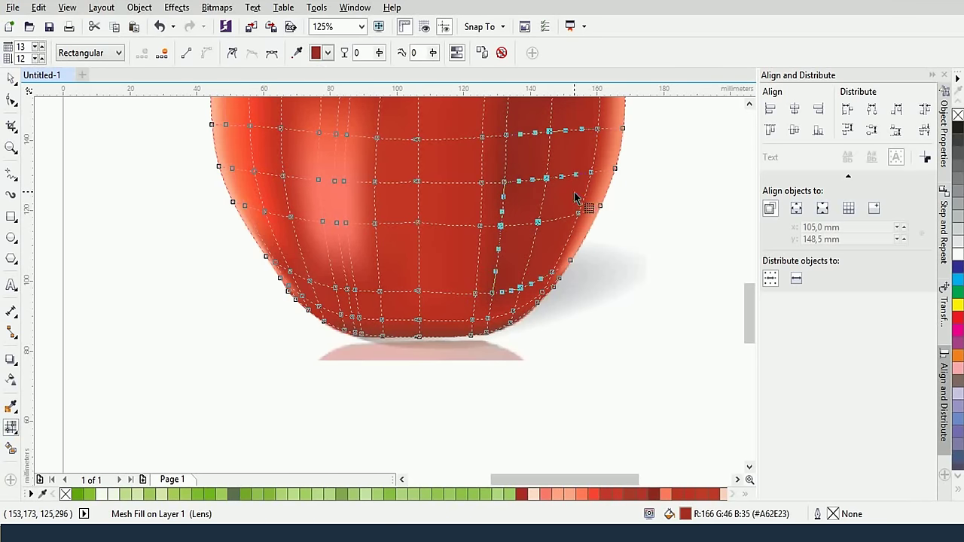
Give four more right-side nodes a sampled dark red
{"action": "left_click_drag", "start_coordinate": [581, 166], "coordinate": [594, 299]}
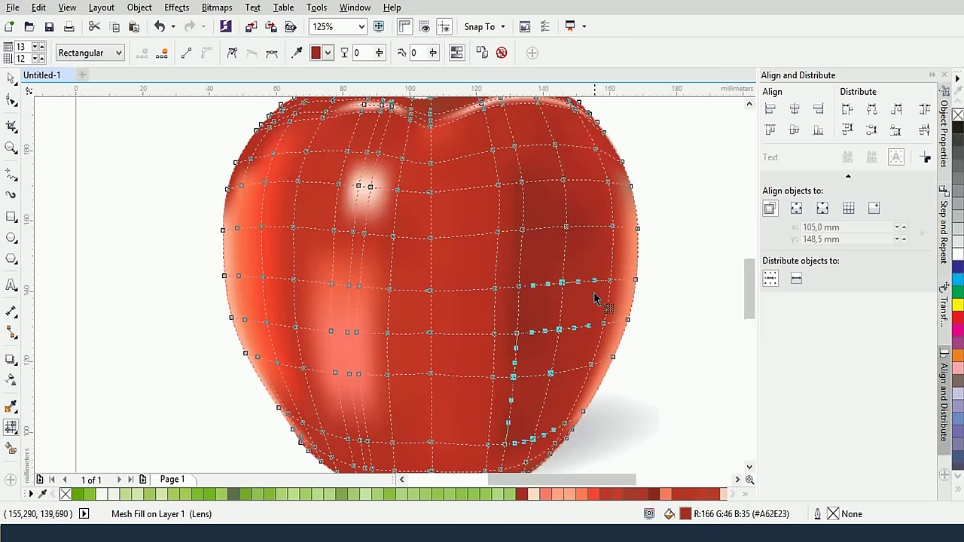
{"action": "left_click", "coordinate": [522, 228]}
{"action": "left_click", "coordinate": [518, 286], "text": "shift"}
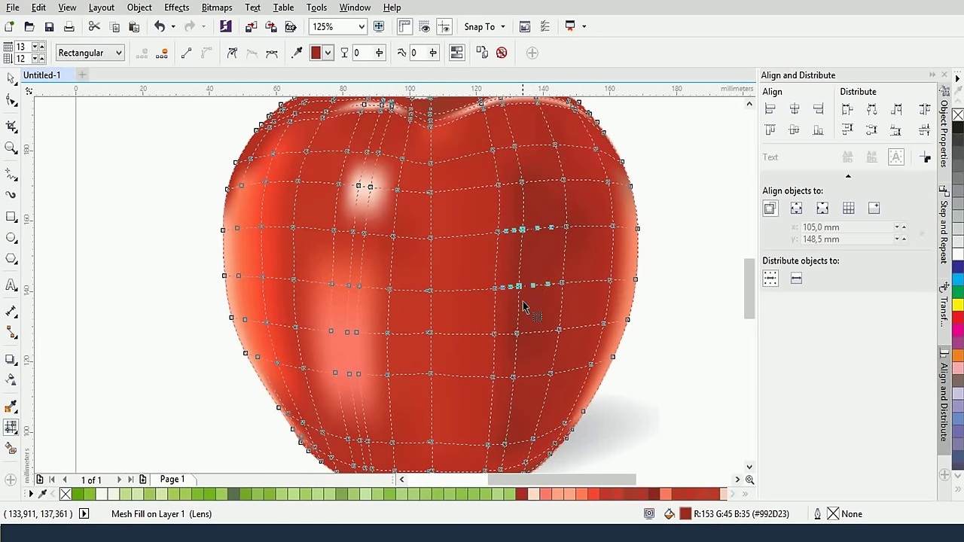
{"action": "left_click", "coordinate": [520, 332], "text": "shift"}
{"action": "left_click", "coordinate": [520, 182], "text": "shift"}
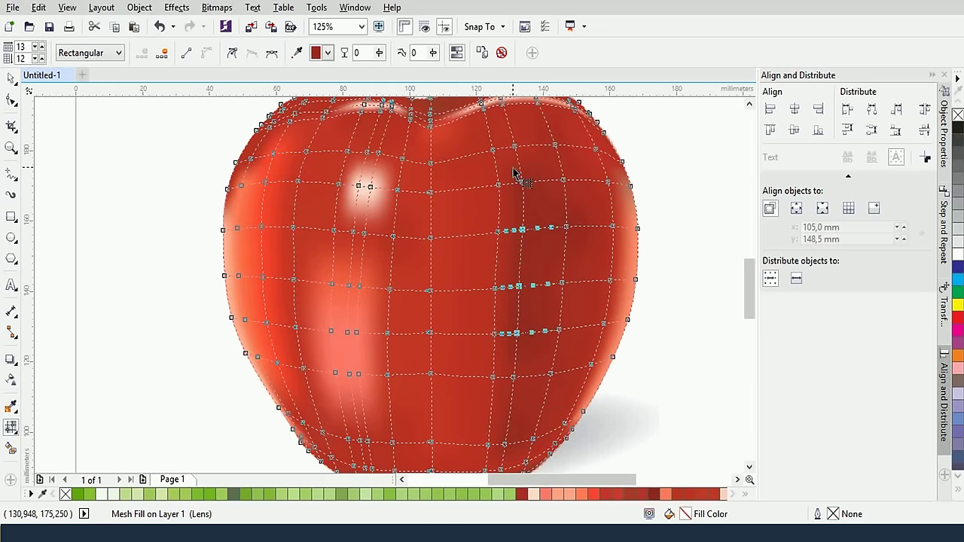
{"action": "left_click", "coordinate": [298, 52]}
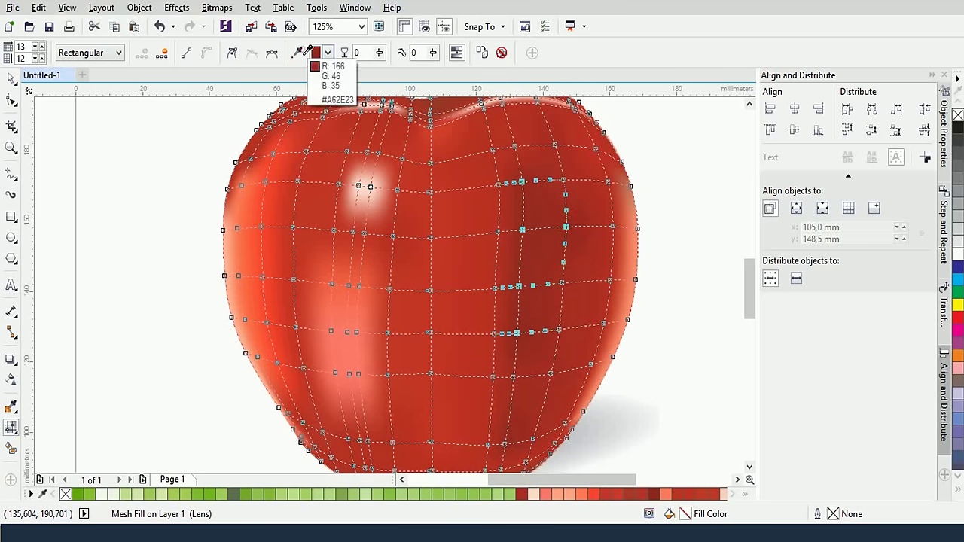
{"action": "left_click", "coordinate": [569, 403]}
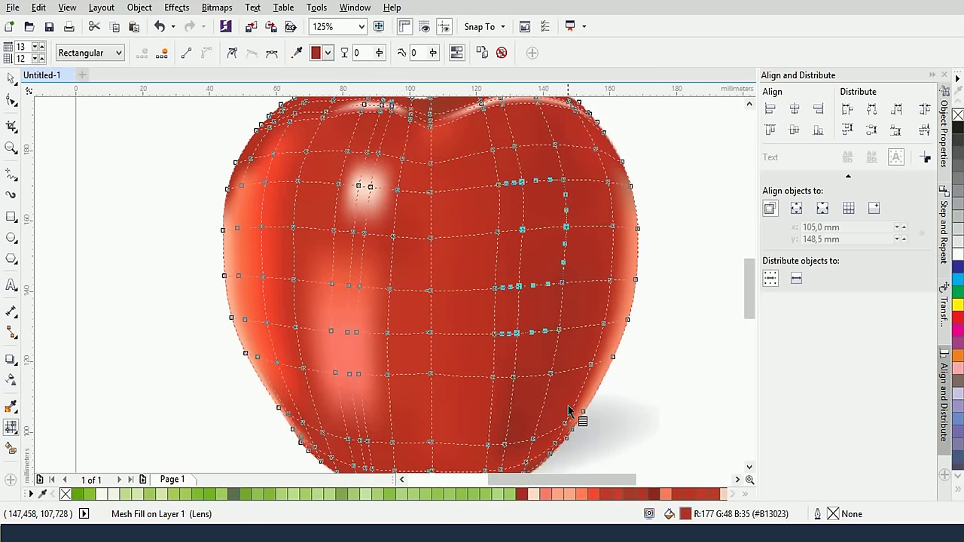
Recolour the right-edge and lower-right nodes with a lighter red sampled from the apple
{"action": "left_click", "coordinate": [615, 256]}
{"action": "left_click", "coordinate": [607, 337], "text": "shift"}
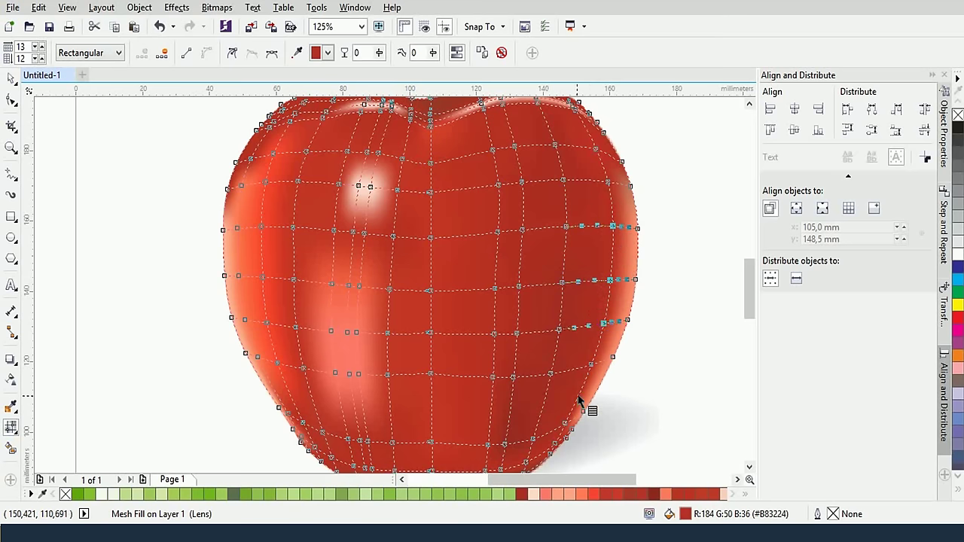
{"action": "left_click", "coordinate": [569, 435], "text": "shift"}
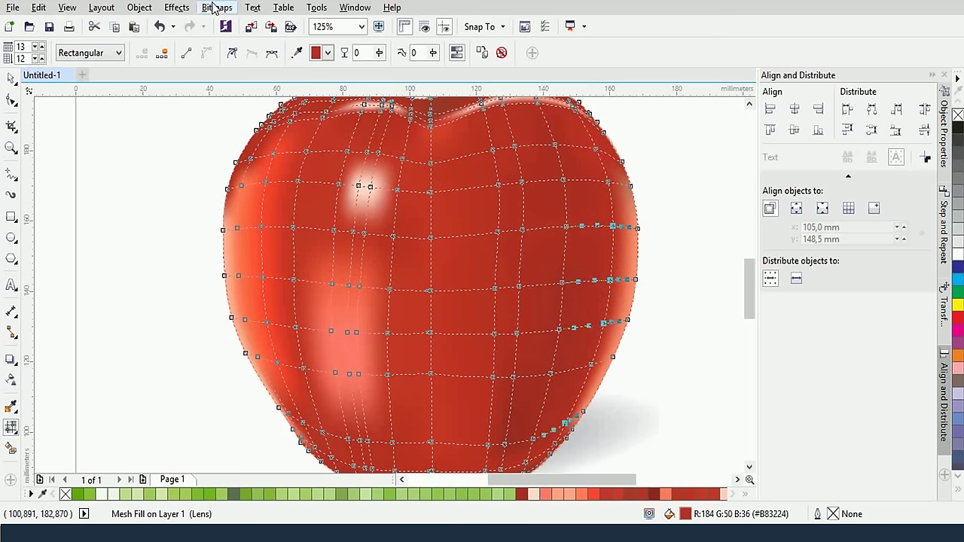
{"action": "left_click", "coordinate": [297, 52]}
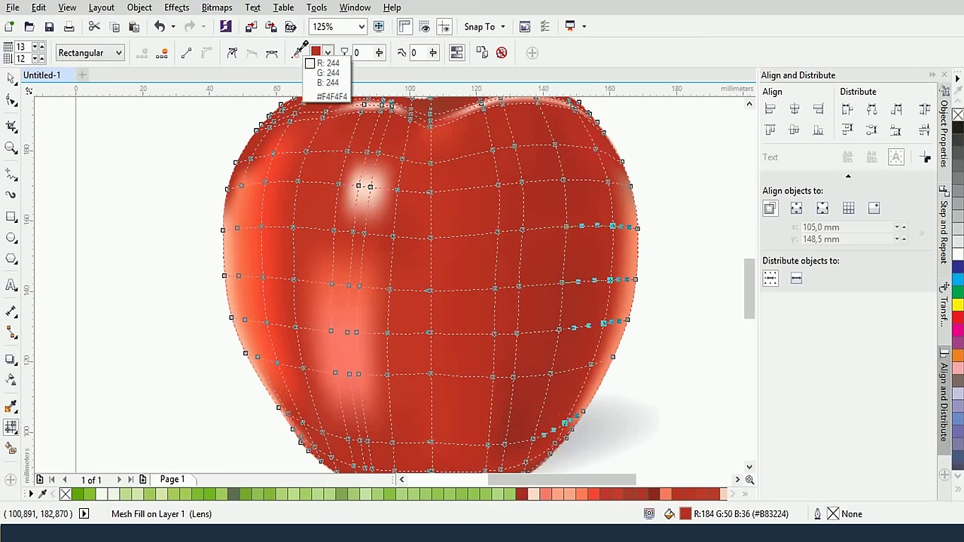
{"action": "left_click", "coordinate": [366, 279]}
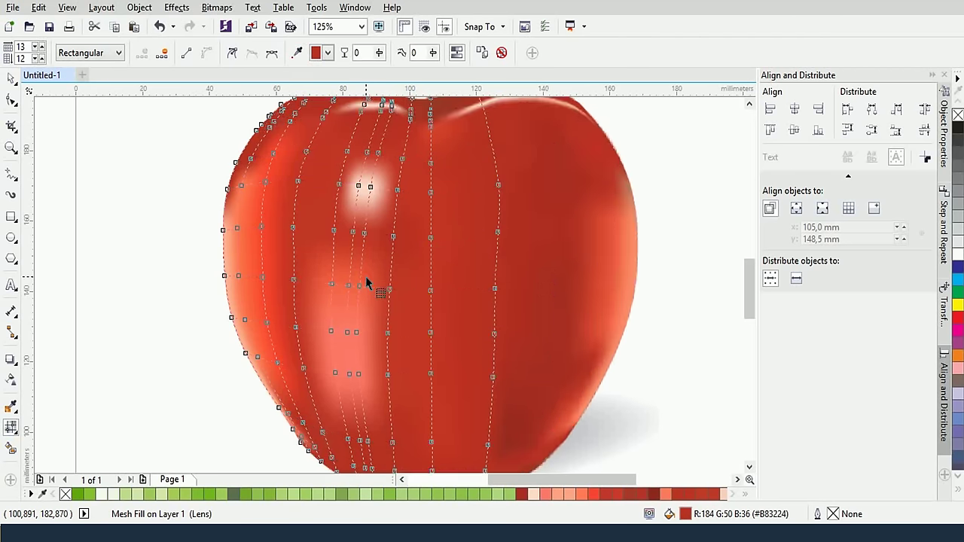
{"action": "left_click", "coordinate": [300, 54]}
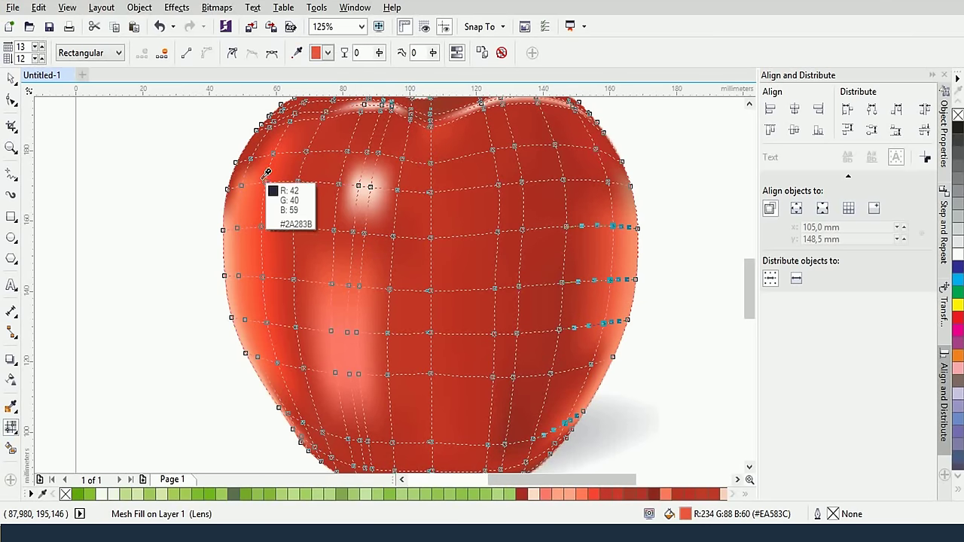
{"action": "left_click", "coordinate": [282, 195]}
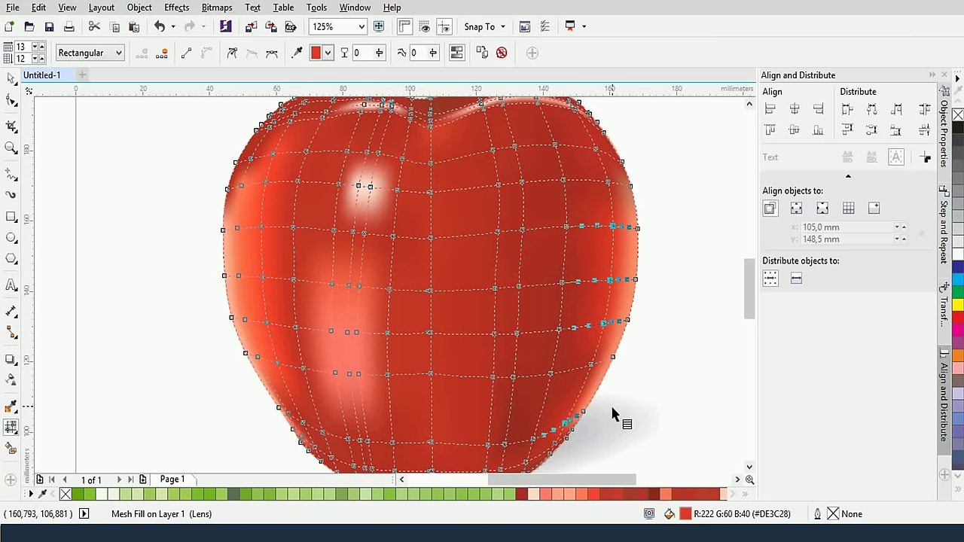
Set a right-edge node and the top-right node to brighter sampled reds, then deselect
{"action": "left_click", "coordinate": [592, 365]}
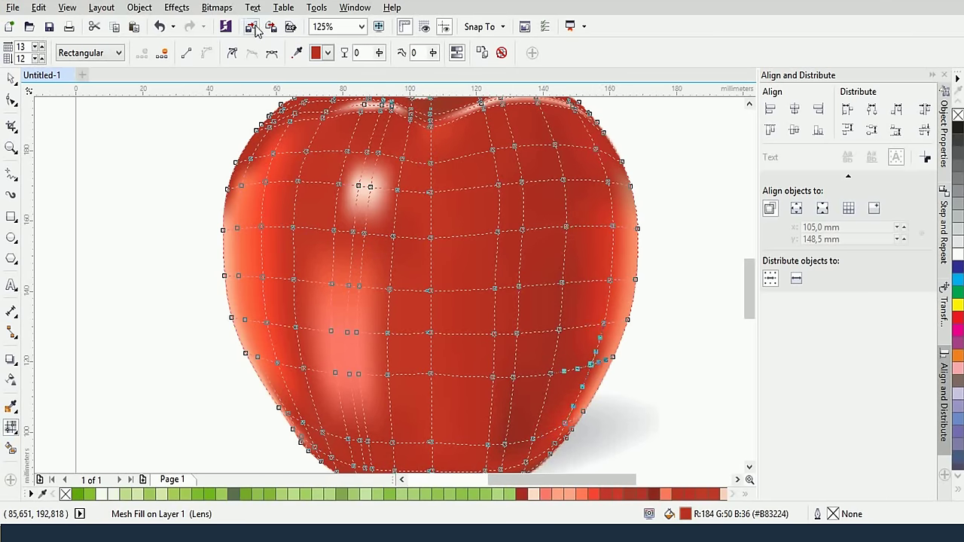
{"action": "left_click", "coordinate": [298, 52]}
{"action": "left_click", "coordinate": [615, 220]}
{"action": "left_click", "coordinate": [607, 182]}
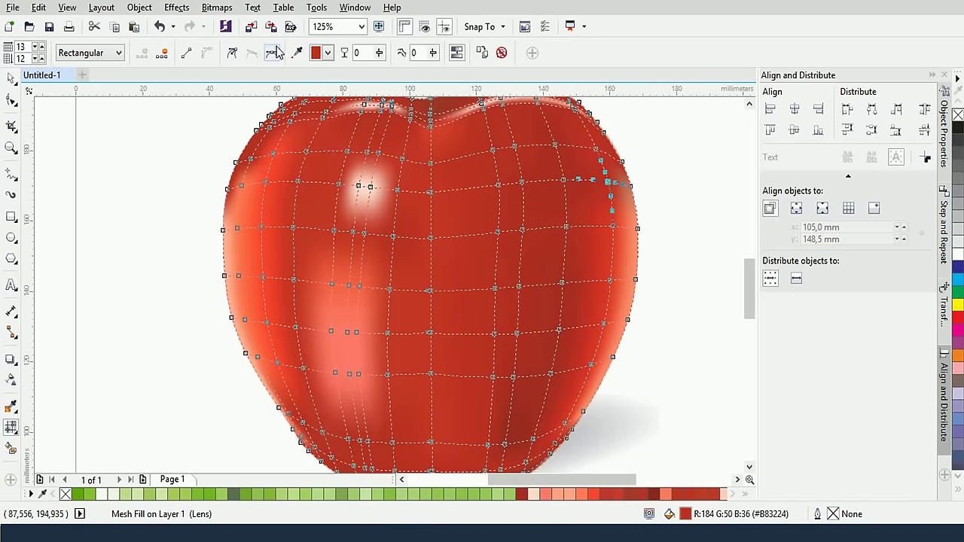
{"action": "left_click", "coordinate": [297, 52]}
{"action": "left_click", "coordinate": [617, 267]}
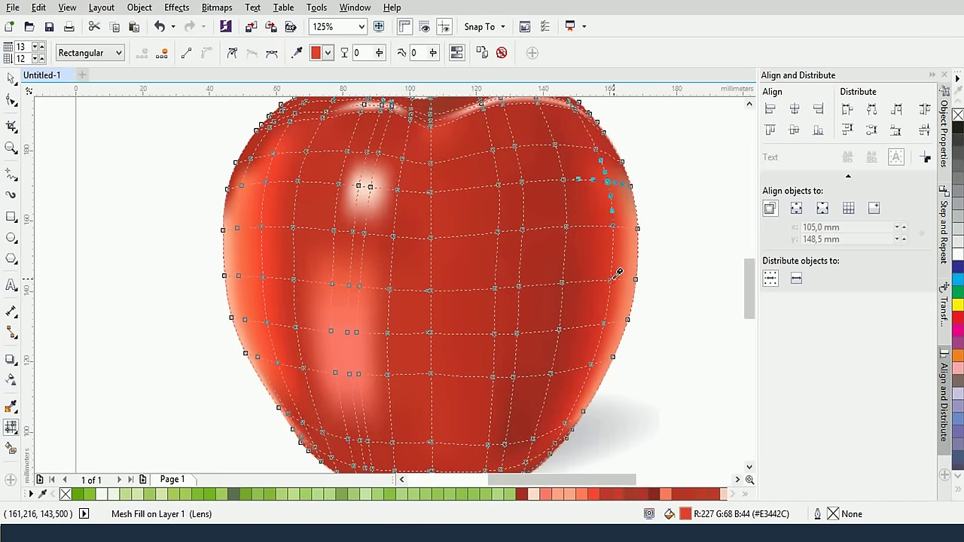
{"action": "left_click", "coordinate": [667, 226]}
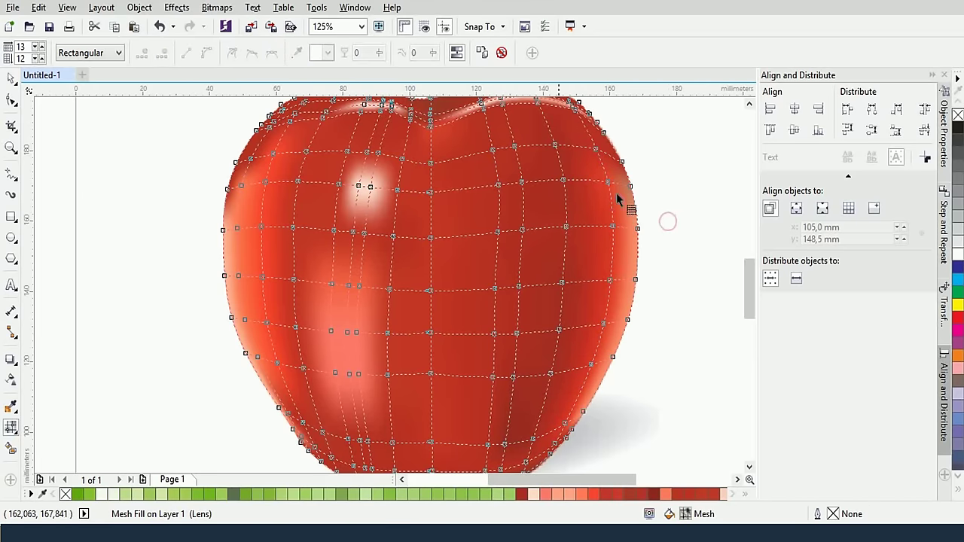
Retint the apple's lower nodes with a sampled red and zoom in on the stem
{"action": "left_click", "coordinate": [11, 81]}
{"action": "scroll", "coordinate": [169, 252], "scroll_direction": "down", "scroll_amount": 1}
{"action": "scroll", "coordinate": [174, 265], "scroll_direction": "down", "scroll_amount": 1}
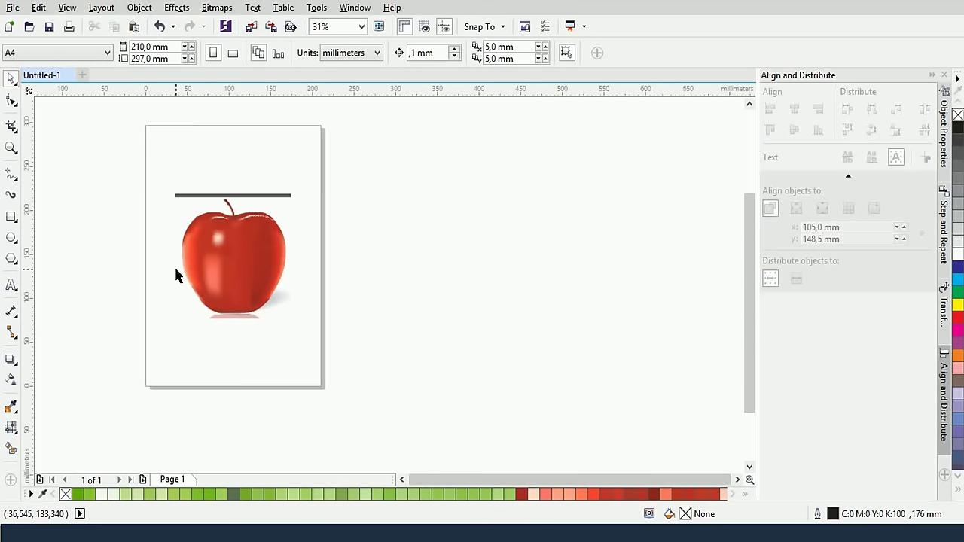
{"action": "scroll", "coordinate": [174, 265], "scroll_direction": "up", "scroll_amount": 1}
{"action": "scroll", "coordinate": [284, 256], "scroll_direction": "up", "scroll_amount": 1}
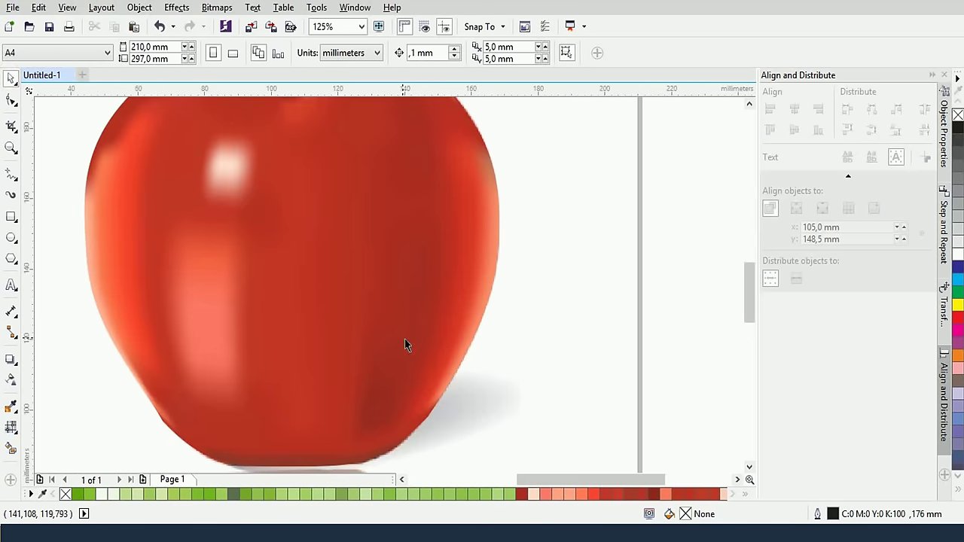
{"action": "left_click", "coordinate": [291, 346]}
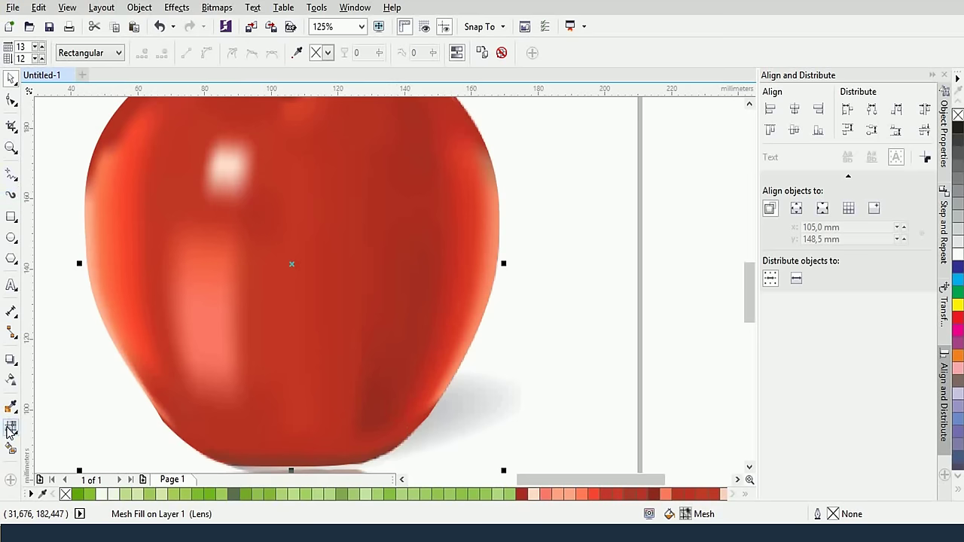
{"action": "left_click", "coordinate": [11, 427]}
{"action": "left_click", "coordinate": [366, 423]}
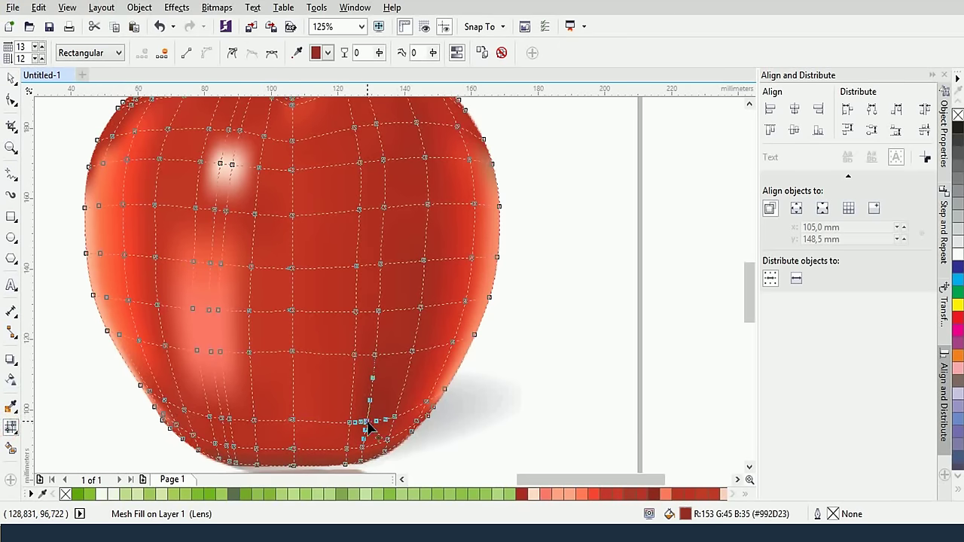
{"action": "left_click", "coordinate": [297, 53]}
{"action": "left_click", "coordinate": [425, 332]}
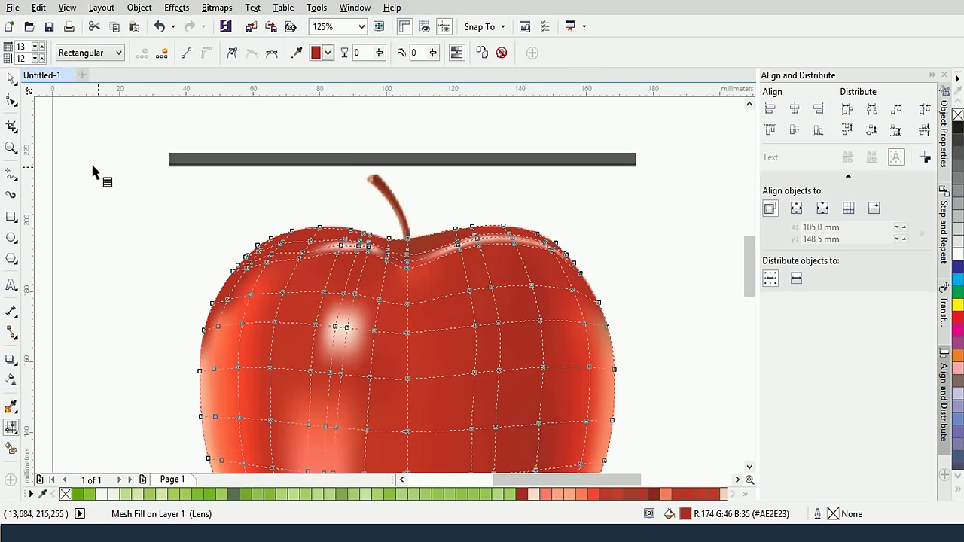
{"action": "scroll", "coordinate": [372, 180], "scroll_direction": "up", "scroll_amount": 3}
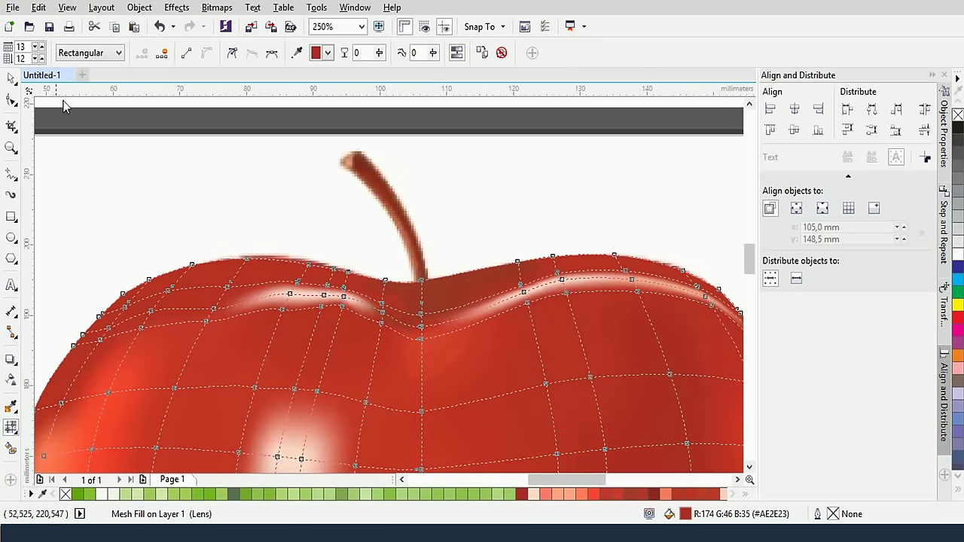
{"action": "left_click", "coordinate": [12, 216]}
Draw a tall rectangle over the stem, move it onto the stem base and mesh-fill it
{"action": "left_click_drag", "start_coordinate": [340, 150], "coordinate": [369, 287]}
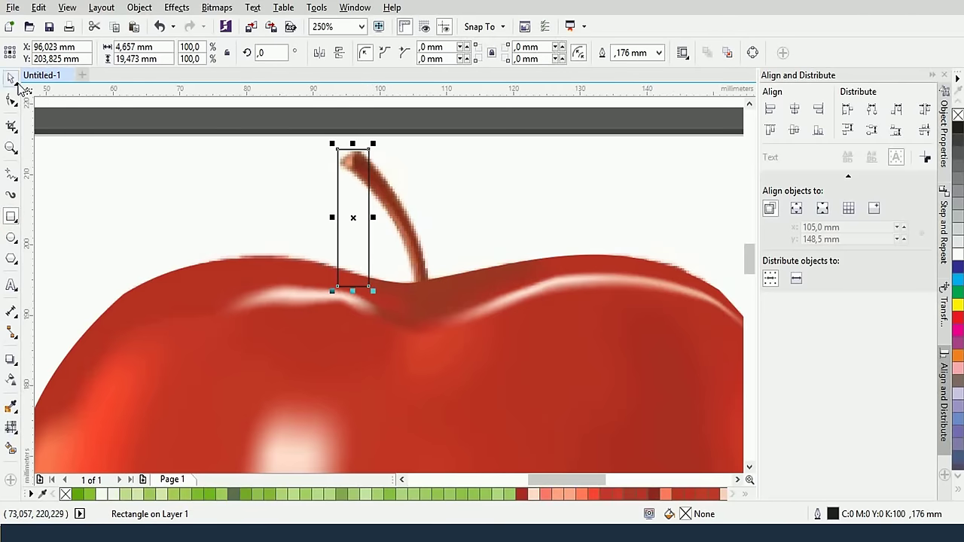
{"action": "left_click_drag", "start_coordinate": [368, 290], "coordinate": [426, 317]}
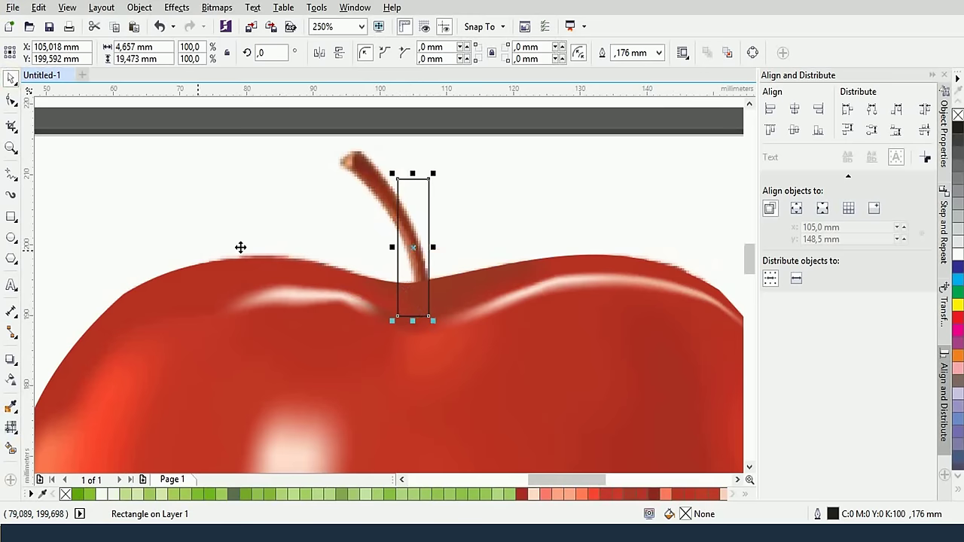
{"action": "left_click", "coordinate": [13, 428]}
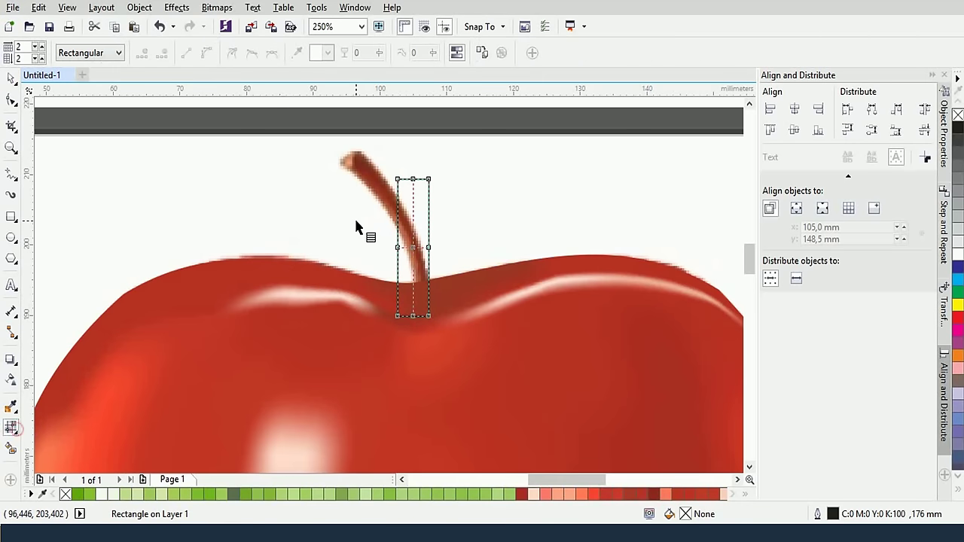
{"action": "left_click", "coordinate": [413, 192]}
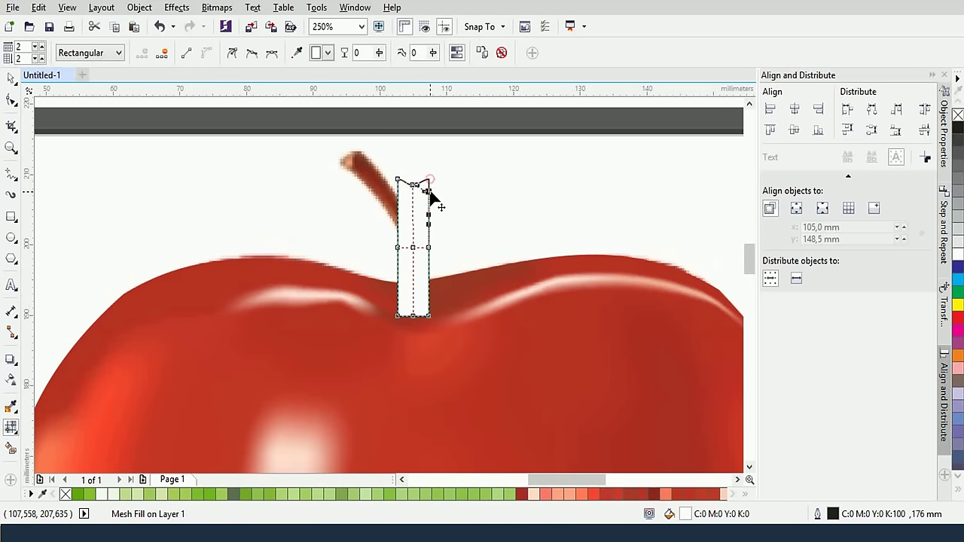
Curve the mesh's left edge, centre line and bottom corners to follow the stem's bend
{"action": "left_click_drag", "start_coordinate": [429, 181], "coordinate": [433, 192]}
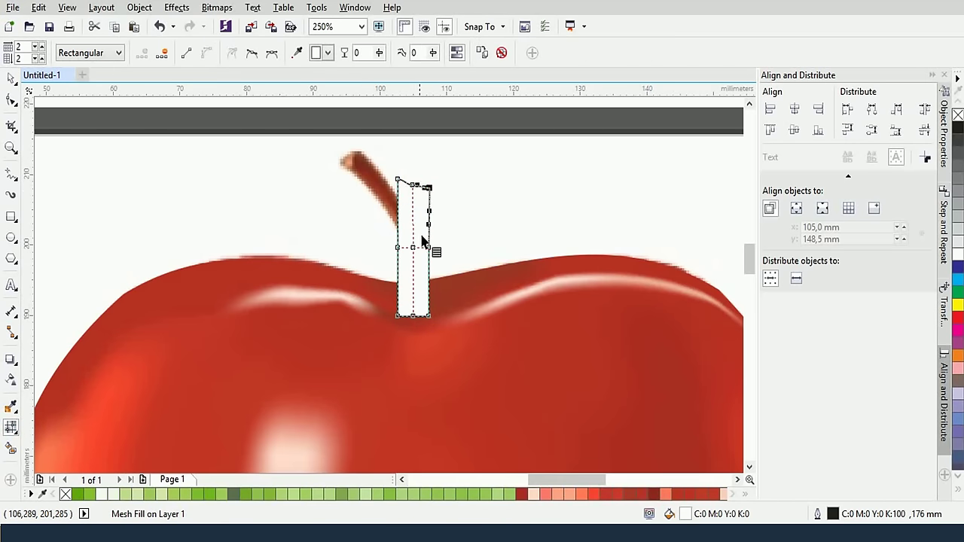
{"action": "left_click_drag", "start_coordinate": [397, 249], "coordinate": [435, 249]}
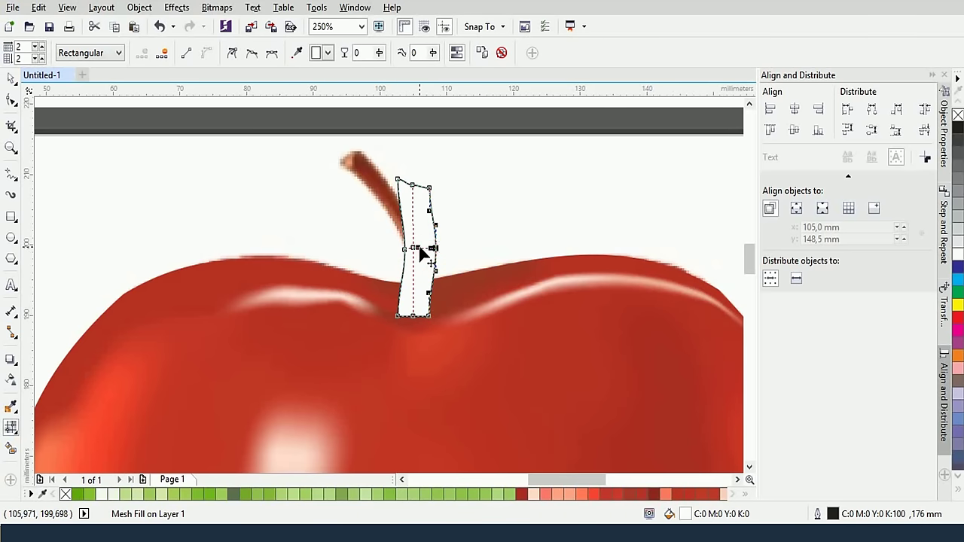
{"action": "left_click", "coordinate": [410, 250]}
{"action": "scroll", "coordinate": [417, 243], "scroll_direction": "up", "scroll_amount": 2}
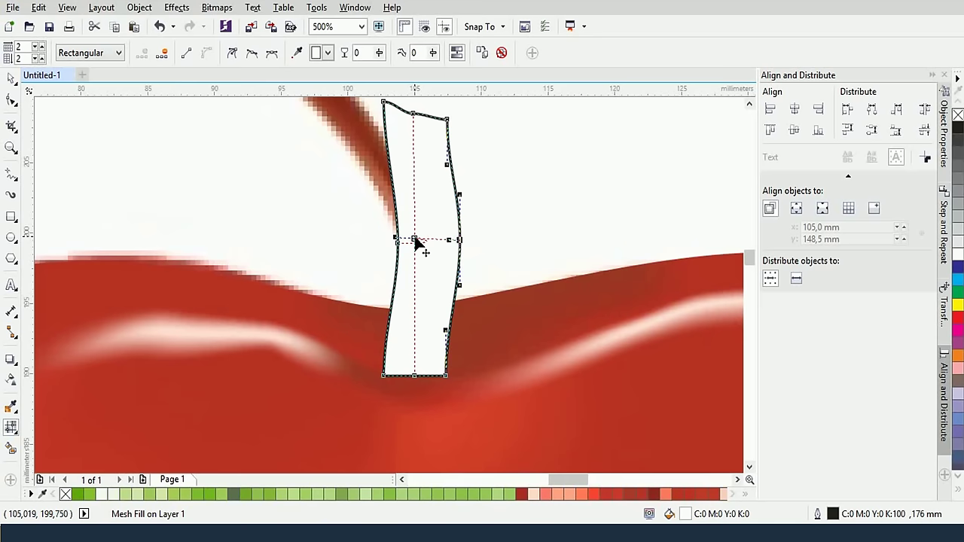
{"action": "left_click_drag", "start_coordinate": [416, 240], "coordinate": [423, 239]}
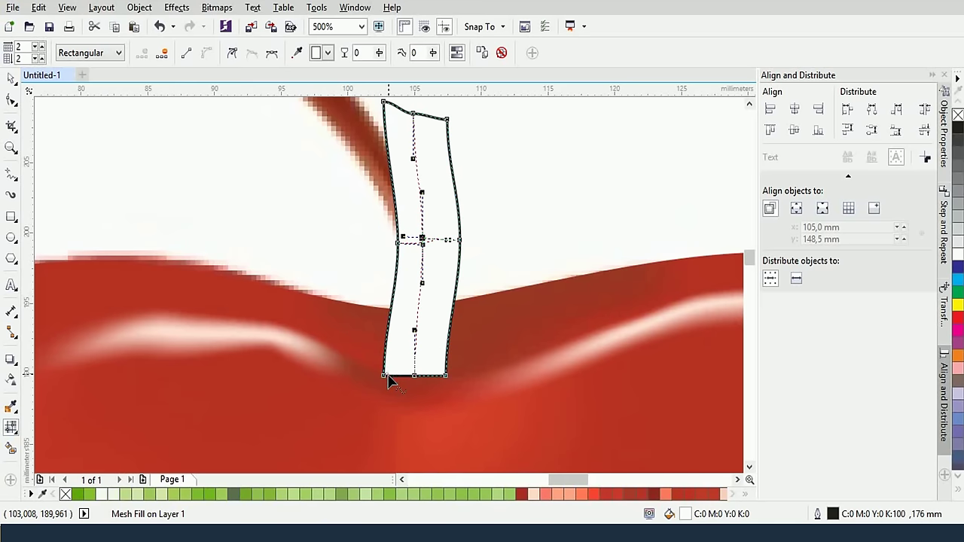
{"action": "left_click_drag", "start_coordinate": [385, 381], "coordinate": [425, 377]}
{"action": "left_click", "coordinate": [457, 241]}
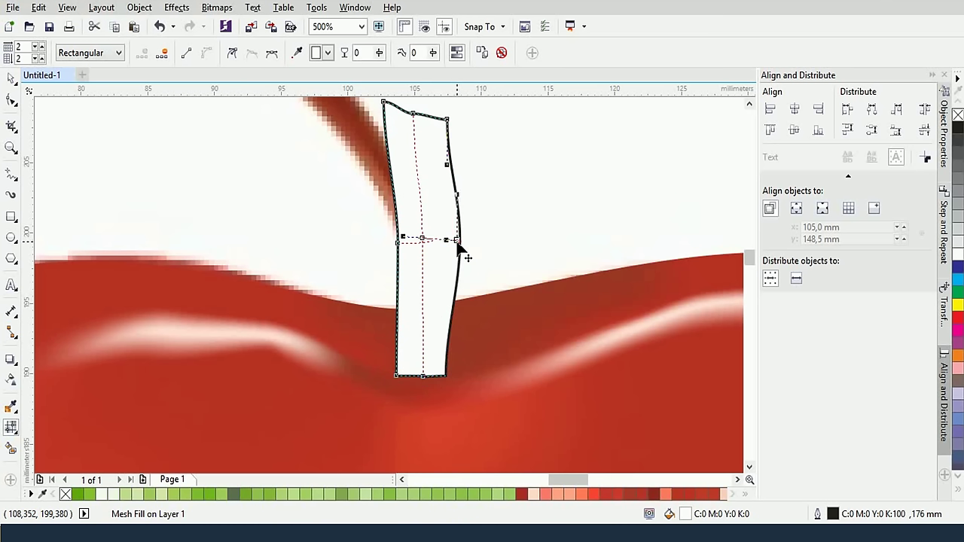
{"action": "left_click_drag", "start_coordinate": [457, 242], "coordinate": [458, 286]}
{"action": "left_click_drag", "start_coordinate": [447, 378], "coordinate": [411, 376]}
{"action": "left_click", "coordinate": [400, 375]}
{"action": "left_click_drag", "start_coordinate": [399, 245], "coordinate": [415, 246]}
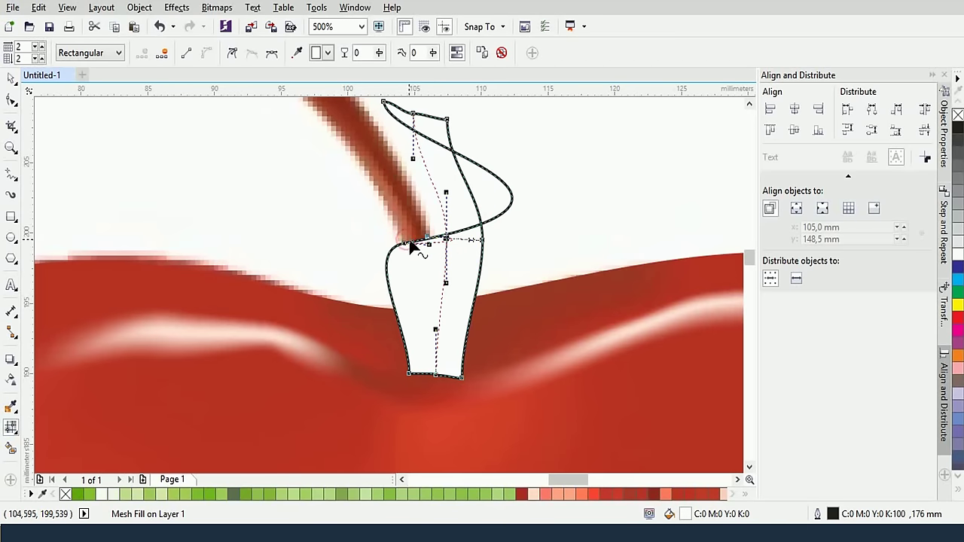
{"action": "key", "text": "ctrl+z"}
{"action": "key", "text": "ctrl+z"}
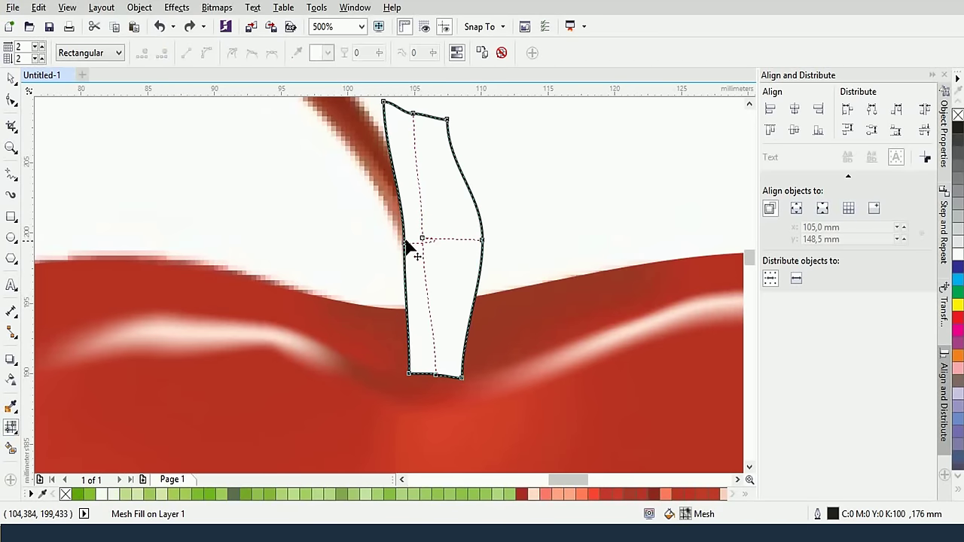
Refine the right edge and top corners so the mesh hugs the stem, then zoom out to 250%
{"action": "mouse_move", "coordinate": [426, 244]}
{"action": "left_mouse_down"}
{"action": "mouse_move", "coordinate": [440, 241]}
{"action": "mouse_move", "coordinate": [409, 245]}
{"action": "mouse_move", "coordinate": [426, 248]}
{"action": "mouse_move", "coordinate": [420, 243]}
{"action": "left_mouse_up"}
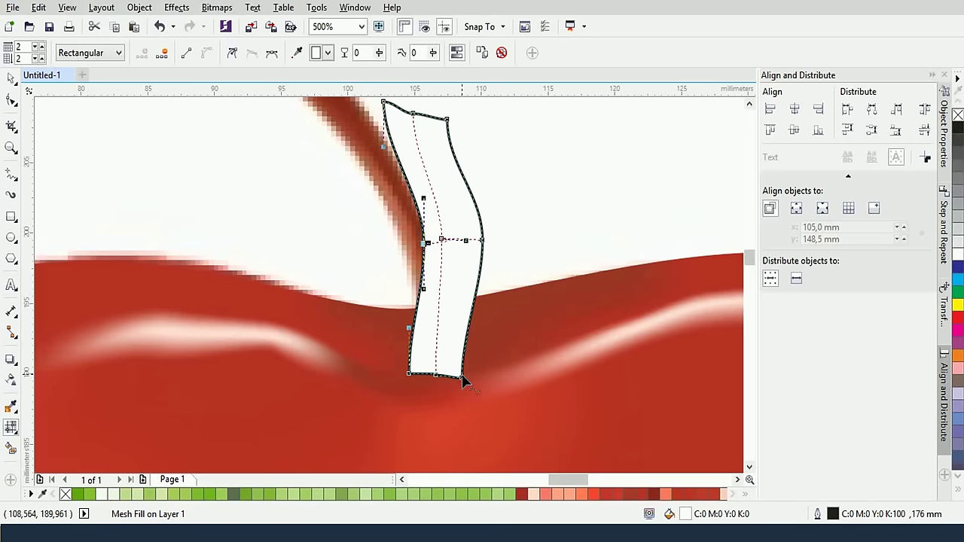
{"action": "left_click_drag", "start_coordinate": [462, 382], "coordinate": [463, 372]}
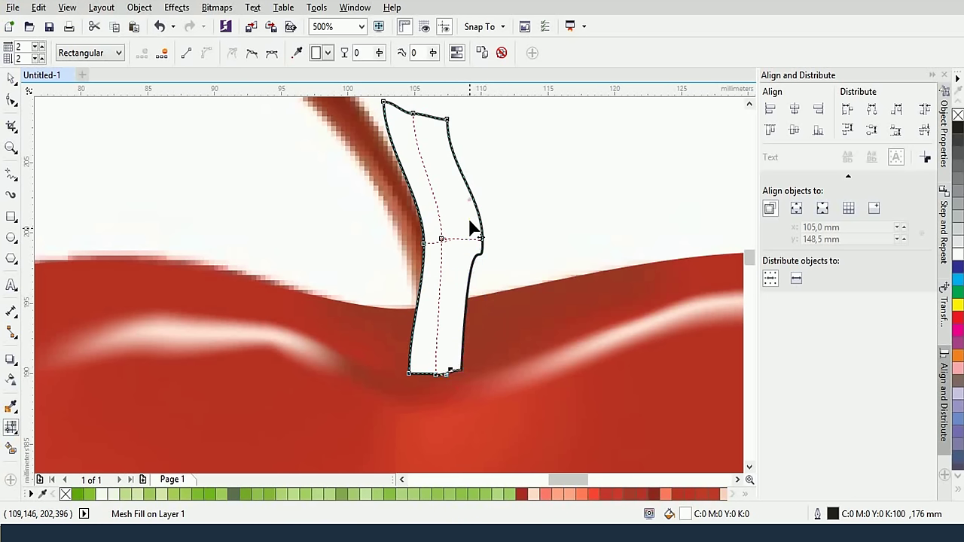
{"action": "left_click_drag", "start_coordinate": [480, 256], "coordinate": [469, 316]}
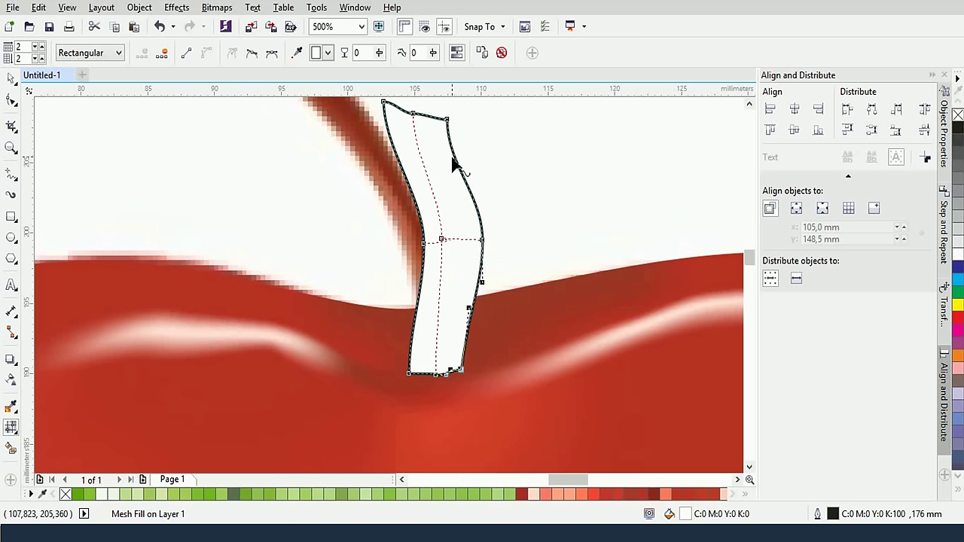
{"action": "left_click_drag", "start_coordinate": [446, 128], "coordinate": [471, 161]}
{"action": "left_click_drag", "start_coordinate": [385, 103], "coordinate": [388, 144]}
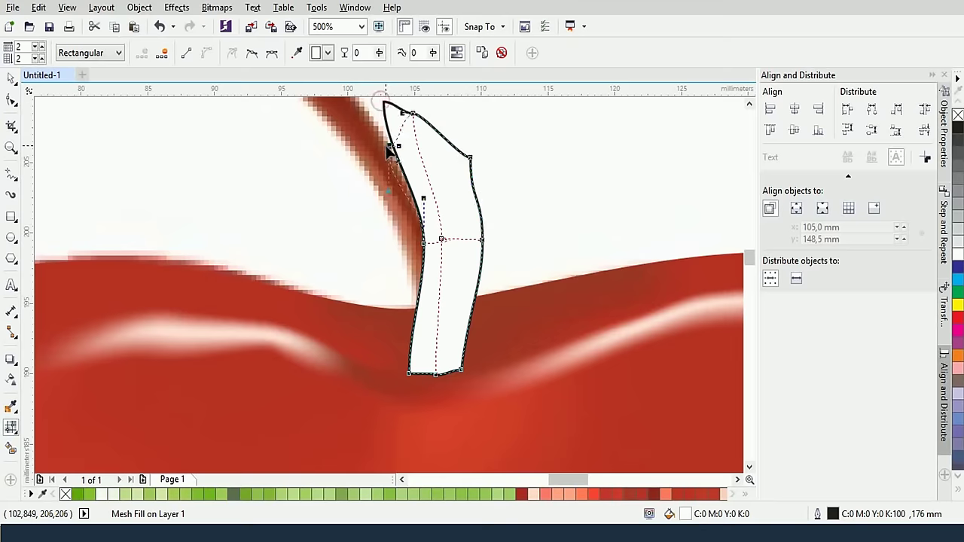
{"action": "left_click", "coordinate": [413, 114]}
{"action": "left_click_drag", "start_coordinate": [414, 114], "coordinate": [421, 146]}
{"action": "left_click", "coordinate": [425, 246]}
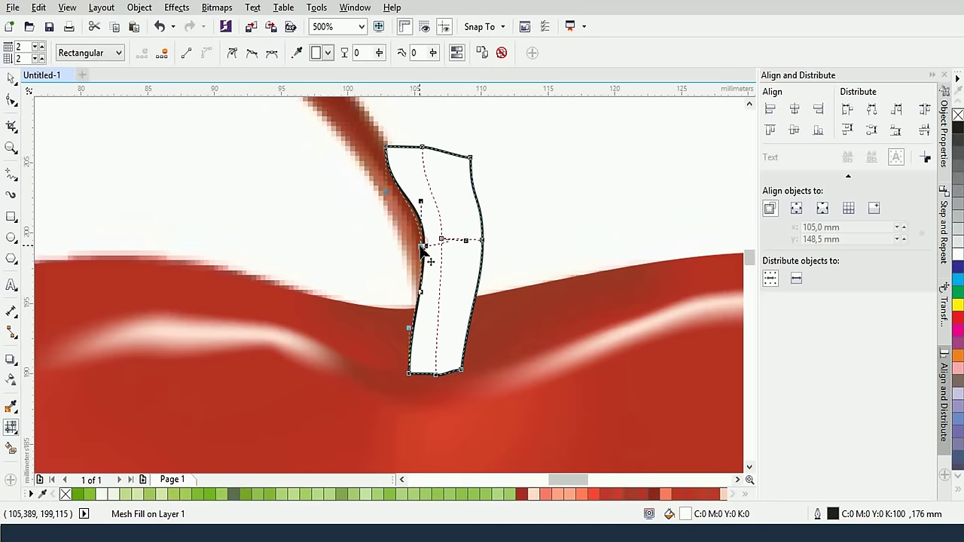
{"action": "left_click", "coordinate": [461, 371]}
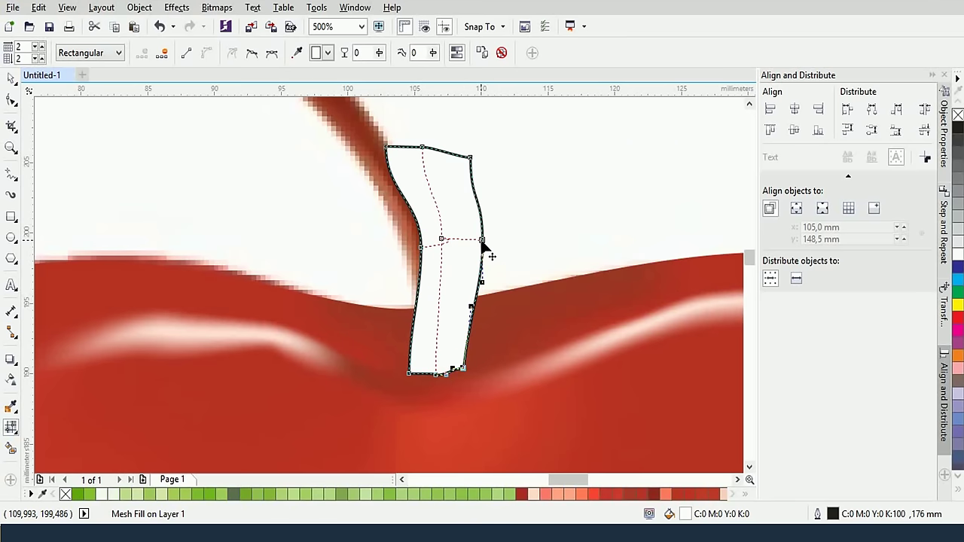
{"action": "left_click_drag", "start_coordinate": [481, 240], "coordinate": [433, 259]}
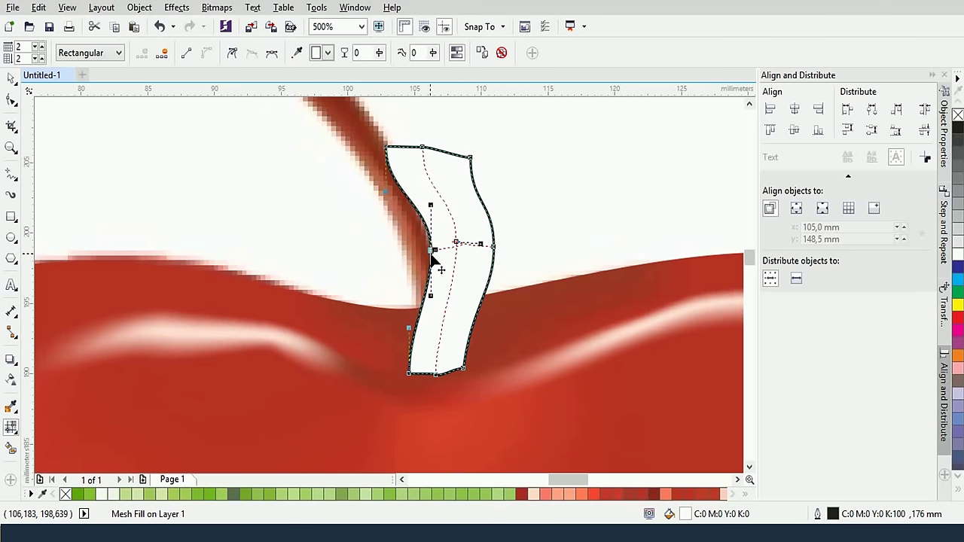
{"action": "left_click", "coordinate": [499, 224]}
{"action": "scroll", "coordinate": [497, 231], "scroll_direction": "down", "scroll_amount": 2}
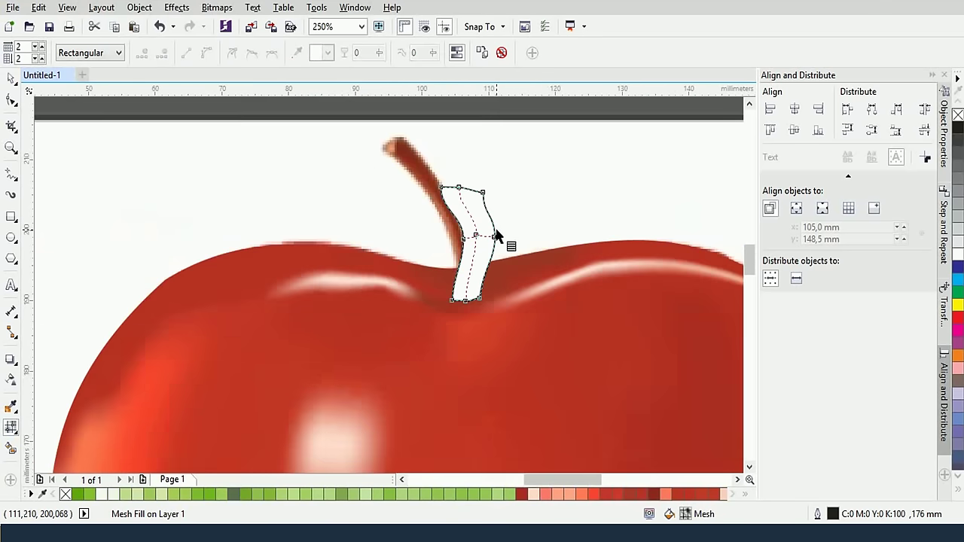
Add a horizontal mesh line near the stem's top and raise its left and right nodes
{"action": "double_click", "coordinate": [460, 200]}
{"action": "left_click", "coordinate": [460, 200]}
{"action": "scroll", "coordinate": [460, 200], "scroll_direction": "up", "scroll_amount": 2}
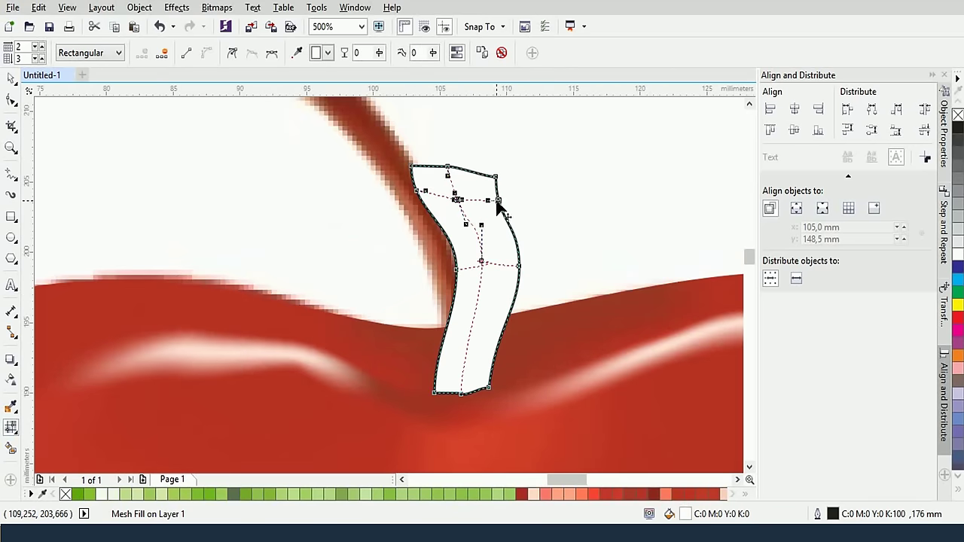
{"action": "left_click_drag", "start_coordinate": [497, 201], "coordinate": [494, 189]}
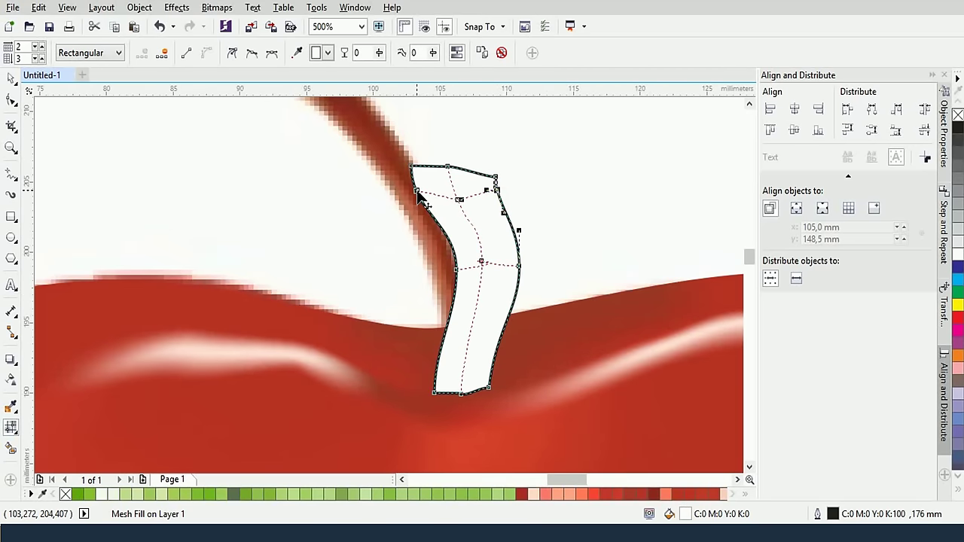
{"action": "left_click_drag", "start_coordinate": [419, 194], "coordinate": [450, 183]}
{"action": "left_click", "coordinate": [456, 200]}
{"action": "left_click", "coordinate": [489, 269]}
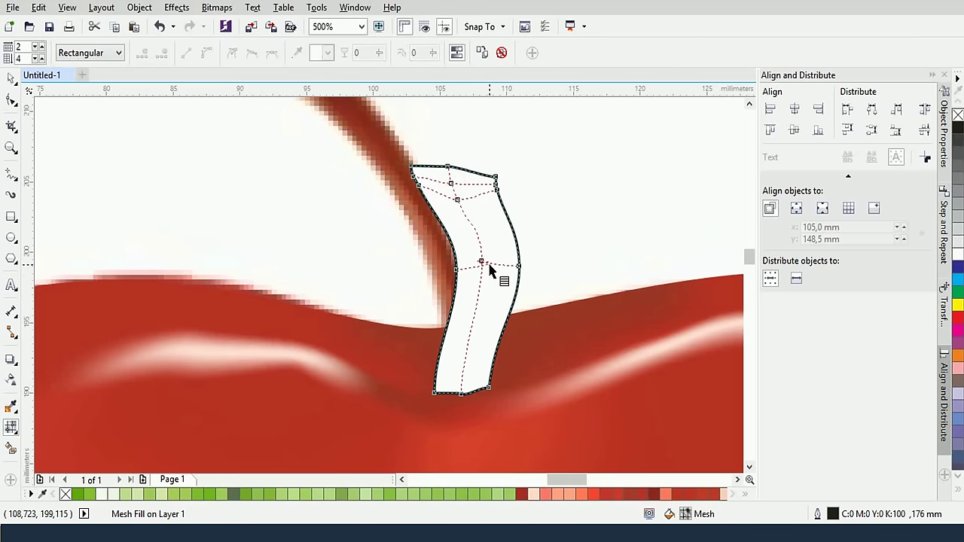
Add two vertical mesh lines across the stem to complete its 4 × 4 grid
{"action": "double_click", "coordinate": [499, 267]}
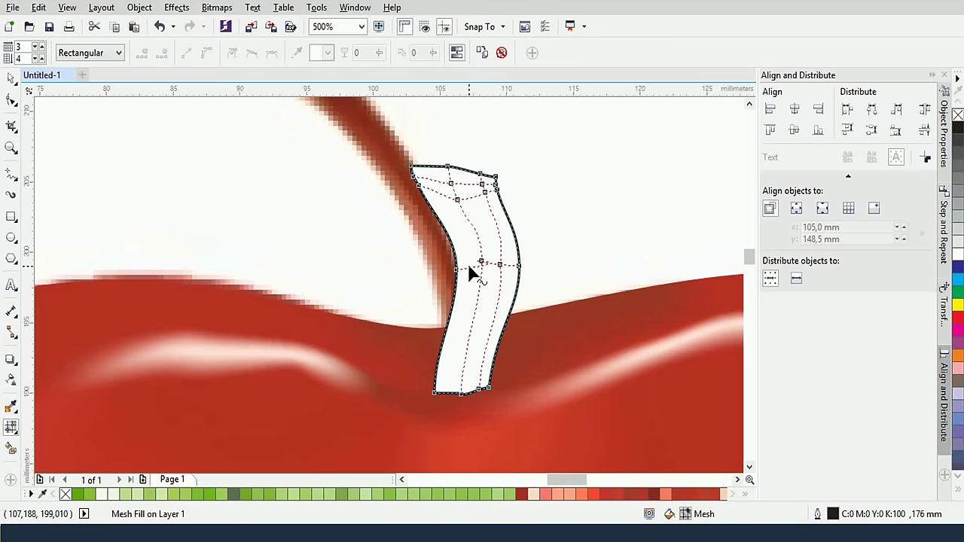
{"action": "double_click", "coordinate": [469, 269]}
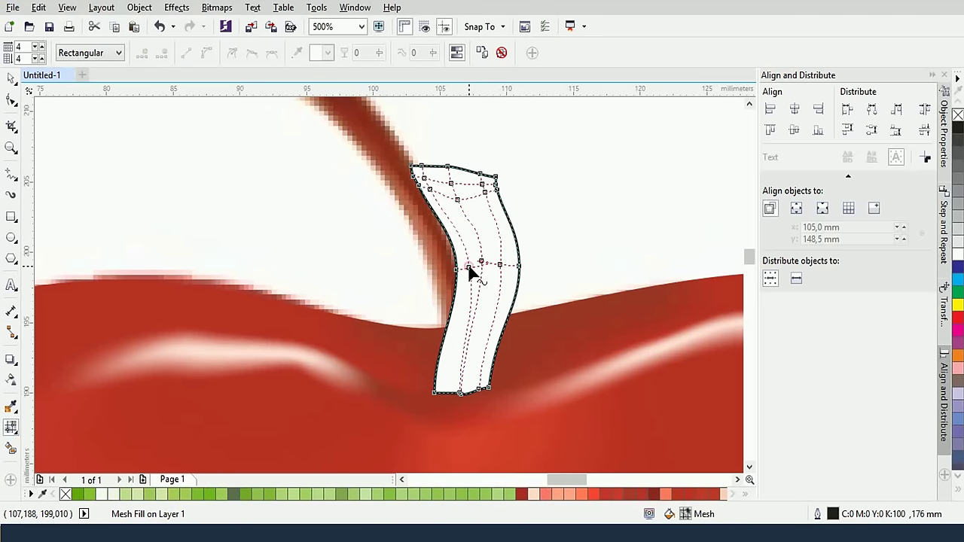
{"action": "left_click", "coordinate": [458, 393]}
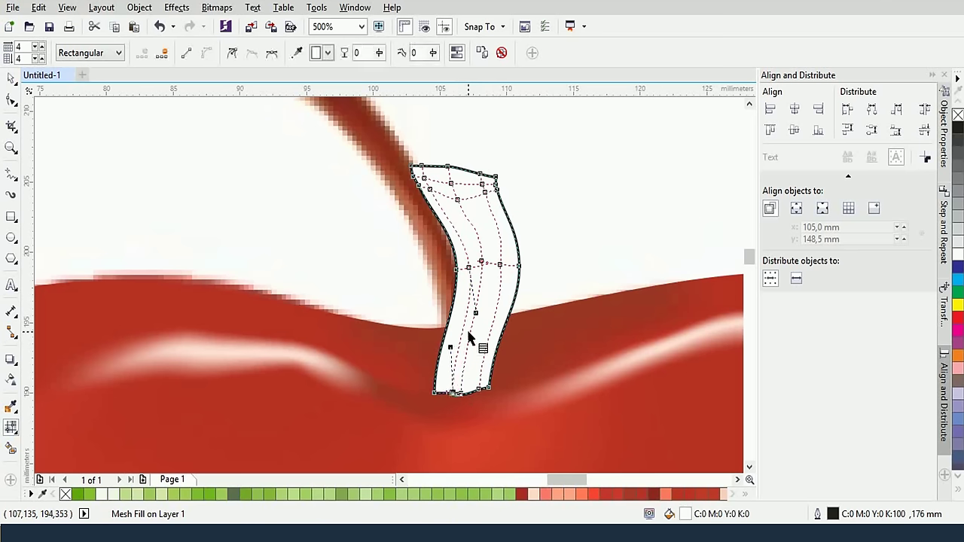
{"action": "left_click", "coordinate": [482, 263]}
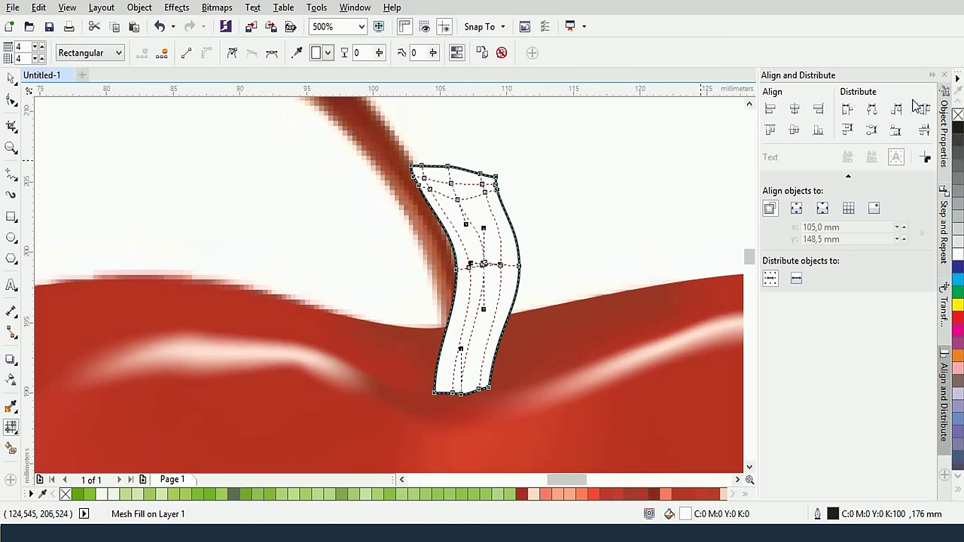
{"action": "left_click", "coordinate": [11, 78]}
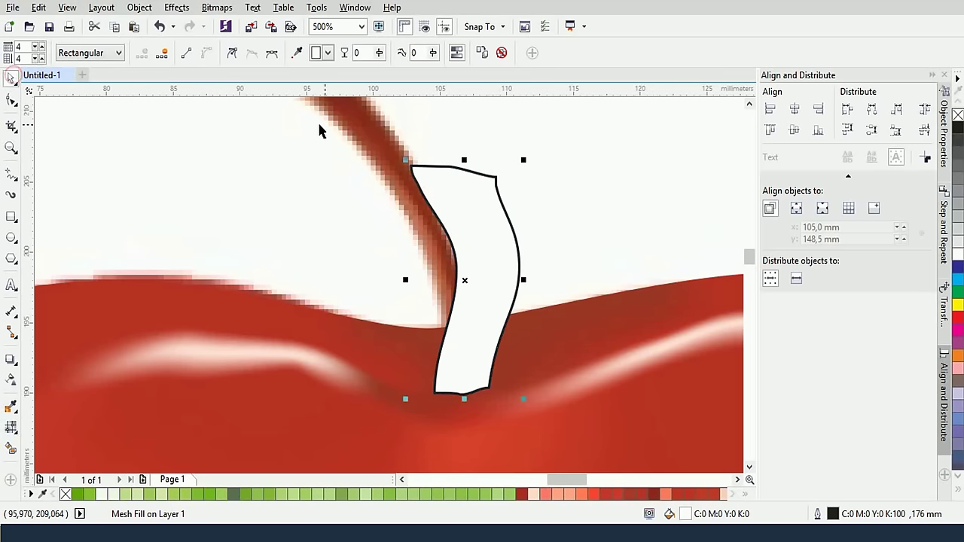
Select the stem shape and remove its black outline
{"action": "left_click_drag", "start_coordinate": [344, 126], "coordinate": [436, 212]}
{"action": "left_click", "coordinate": [491, 218]}
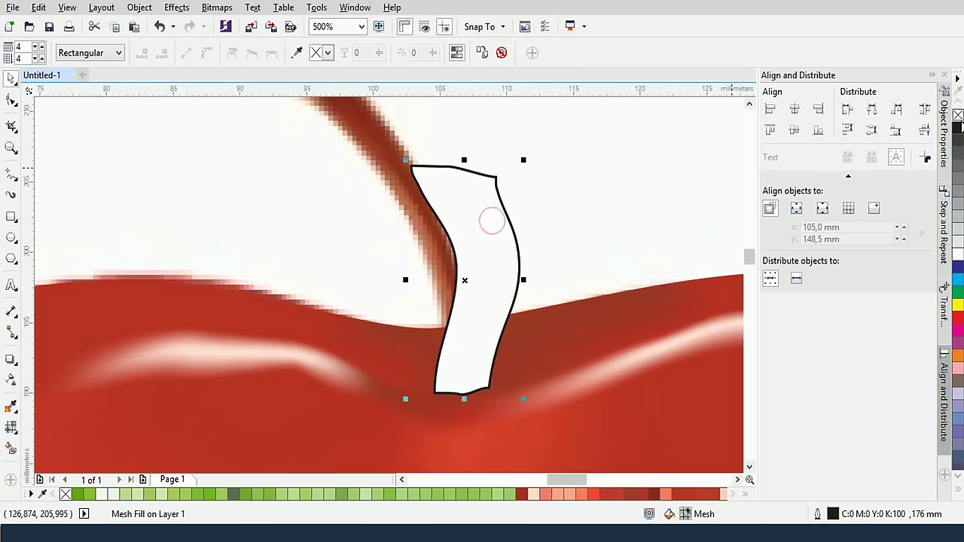
{"action": "right_click", "coordinate": [957, 115]}
{"action": "left_click", "coordinate": [490, 271]}
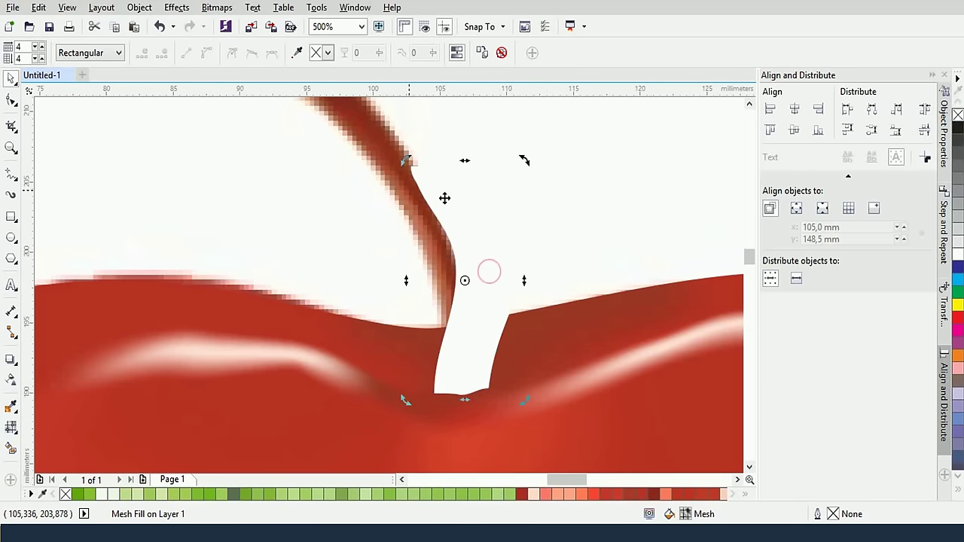
{"action": "scroll", "coordinate": [277, 198], "scroll_direction": "down", "scroll_amount": 2}
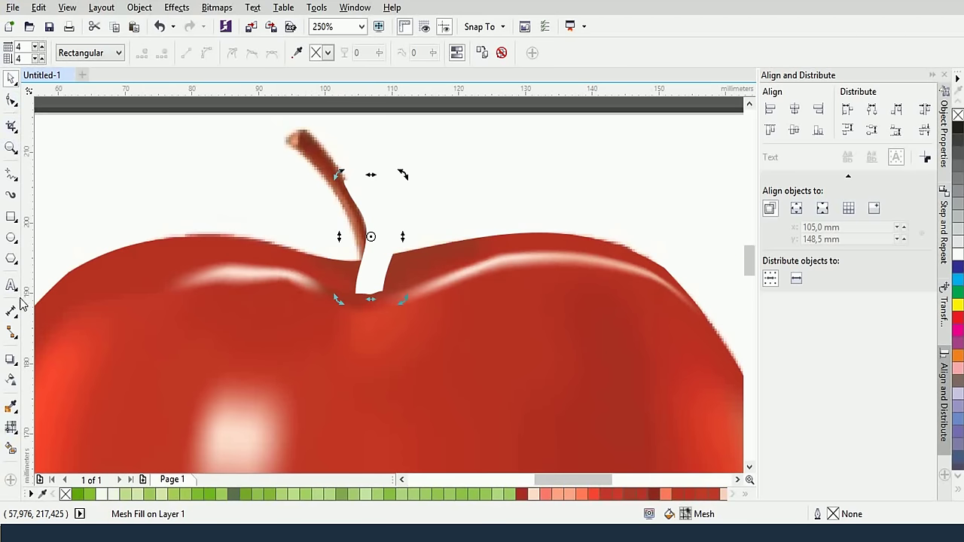
Sample the stem's brown, then a dark red from the apple's upper edge, with the single-colour eyedropper
{"action": "left_click", "coordinate": [16, 415]}
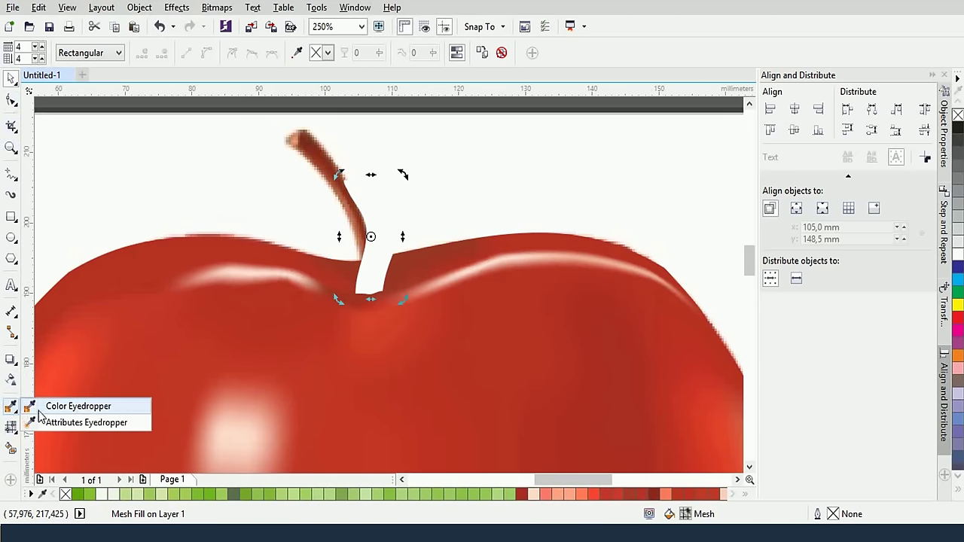
{"action": "left_click", "coordinate": [39, 413]}
{"action": "left_click", "coordinate": [336, 187]}
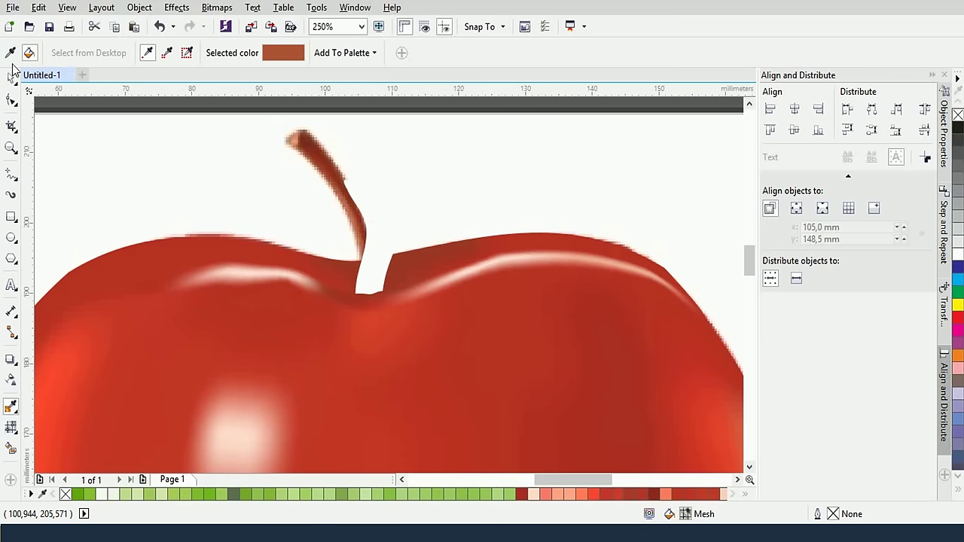
{"action": "left_click", "coordinate": [10, 78]}
{"action": "left_click", "coordinate": [375, 208]}
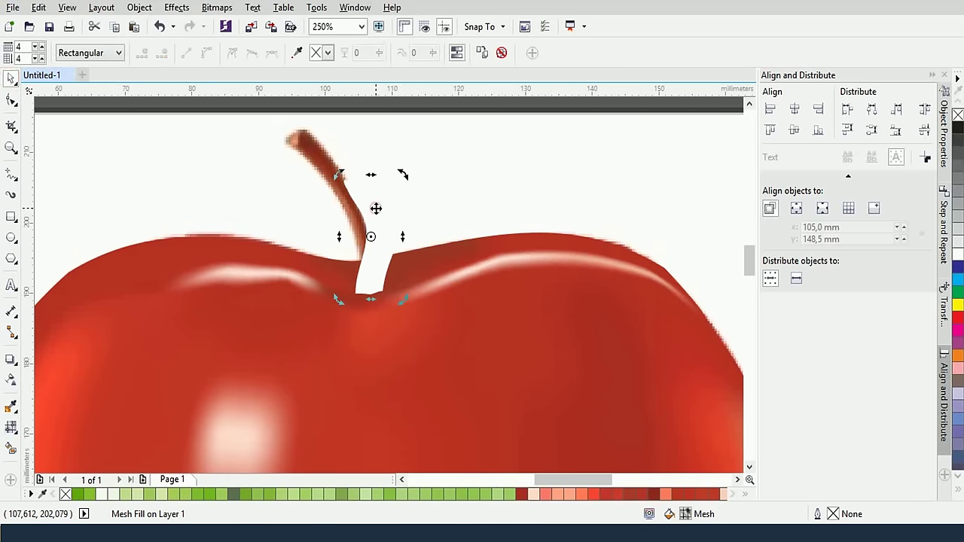
{"action": "left_click", "coordinate": [10, 406]}
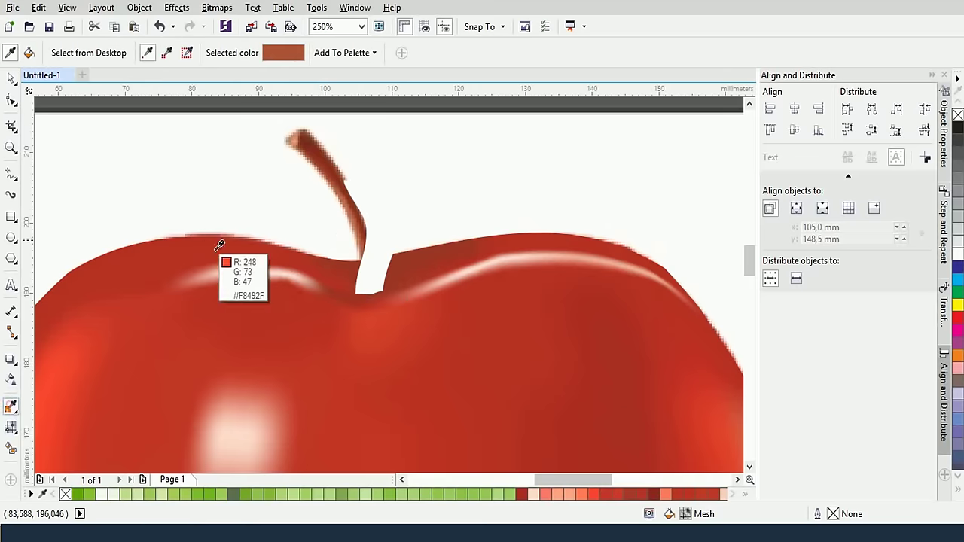
{"action": "left_click", "coordinate": [323, 167]}
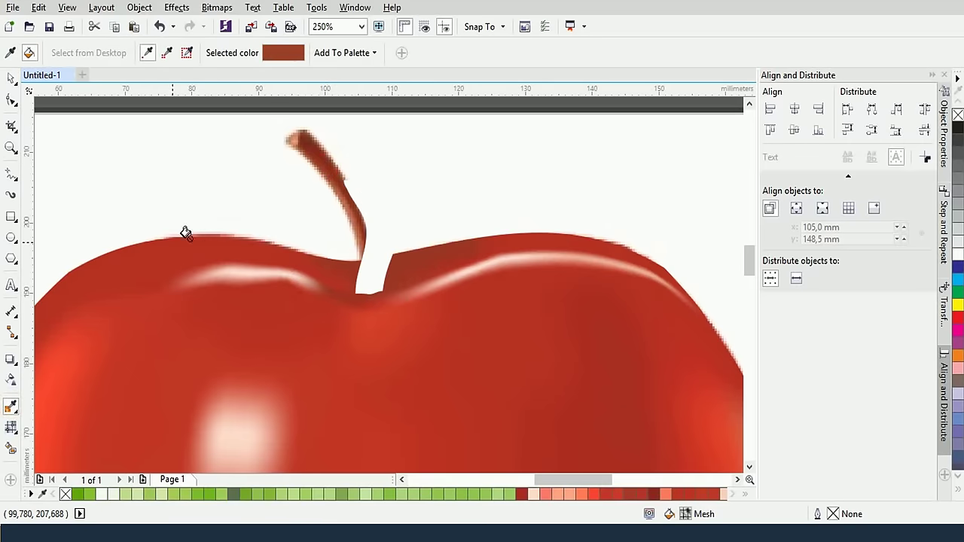
Fill all the stem's mesh nodes with dark red #923020 sampled from the drawing
{"action": "left_click", "coordinate": [11, 426]}
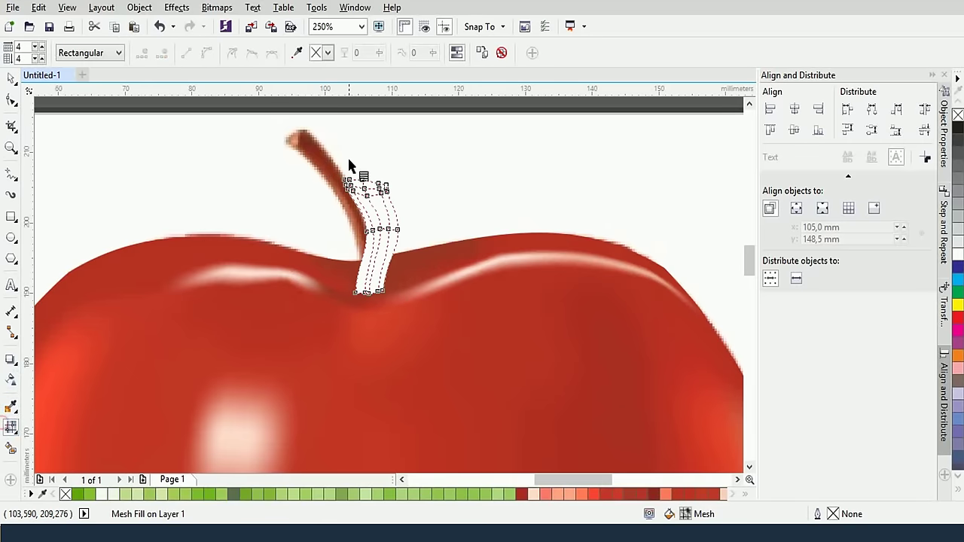
{"action": "left_click_drag", "start_coordinate": [324, 160], "coordinate": [399, 318]}
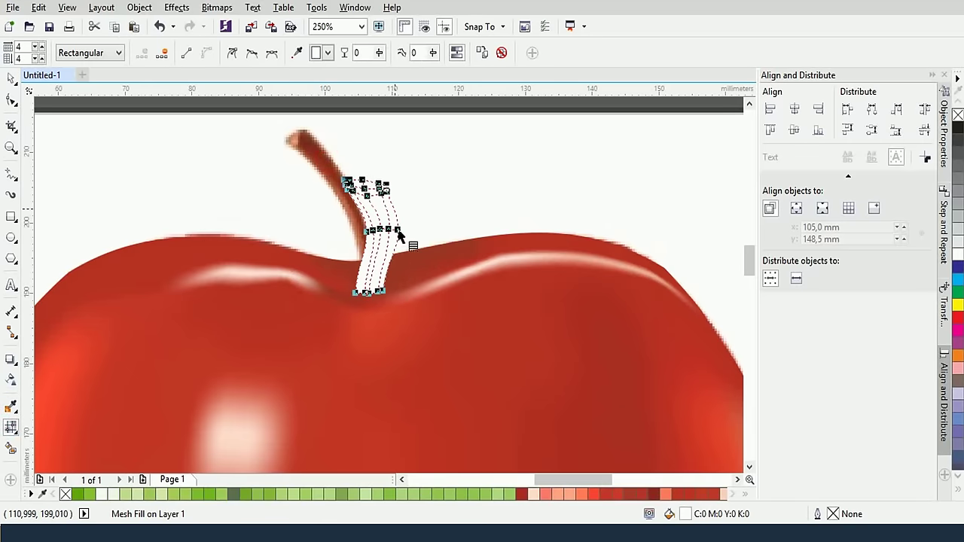
{"action": "left_click", "coordinate": [299, 53]}
{"action": "left_click", "coordinate": [348, 215]}
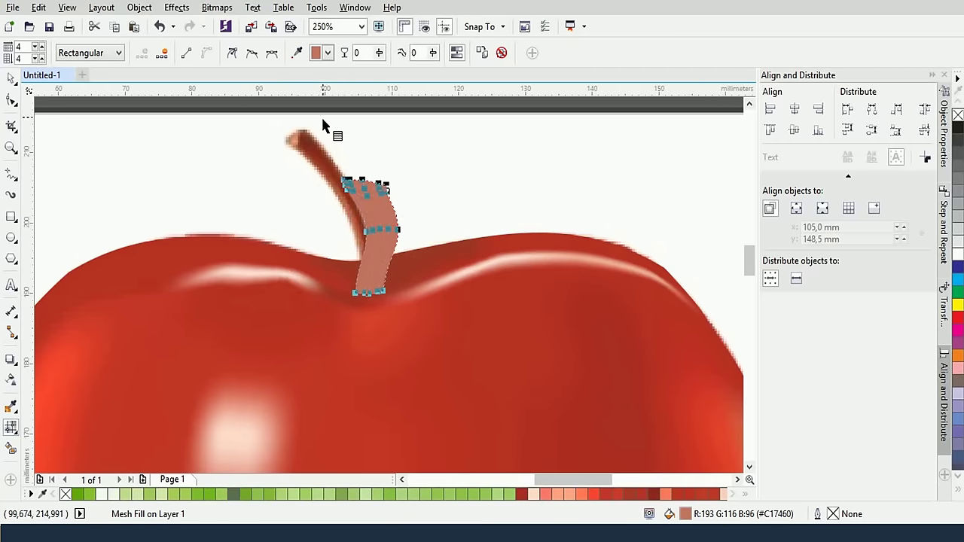
{"action": "left_click", "coordinate": [298, 53]}
{"action": "left_click", "coordinate": [324, 155]}
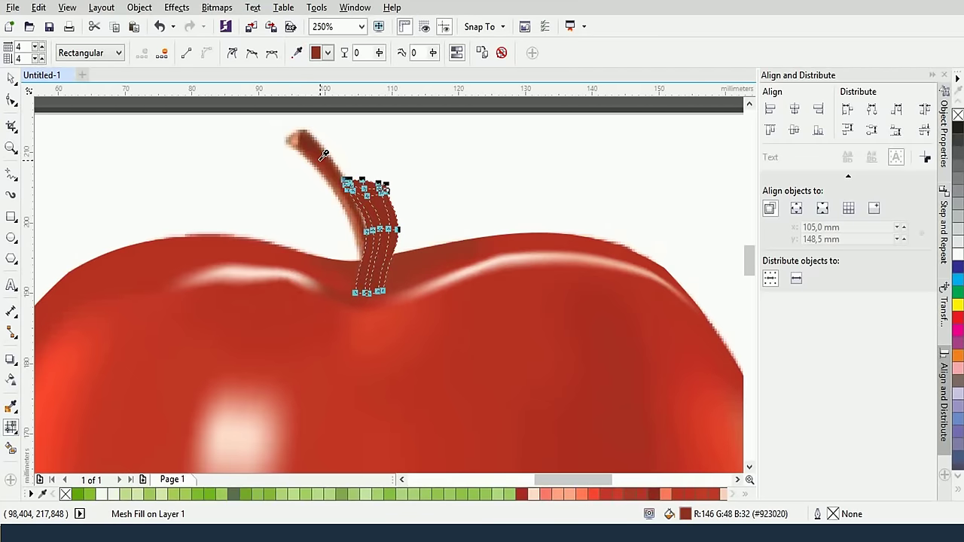
Tint the stem's top row of nodes light coral #E19271 sampled from the stem tip
{"action": "scroll", "coordinate": [382, 183], "scroll_direction": "up", "scroll_amount": 2}
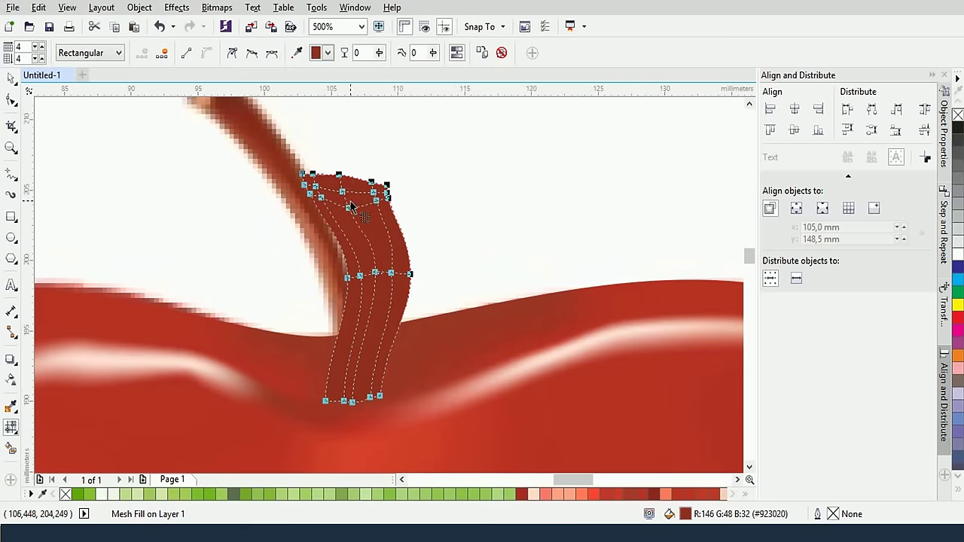
{"action": "left_click", "coordinate": [318, 184]}
{"action": "left_click_drag", "start_coordinate": [309, 169], "coordinate": [396, 203]}
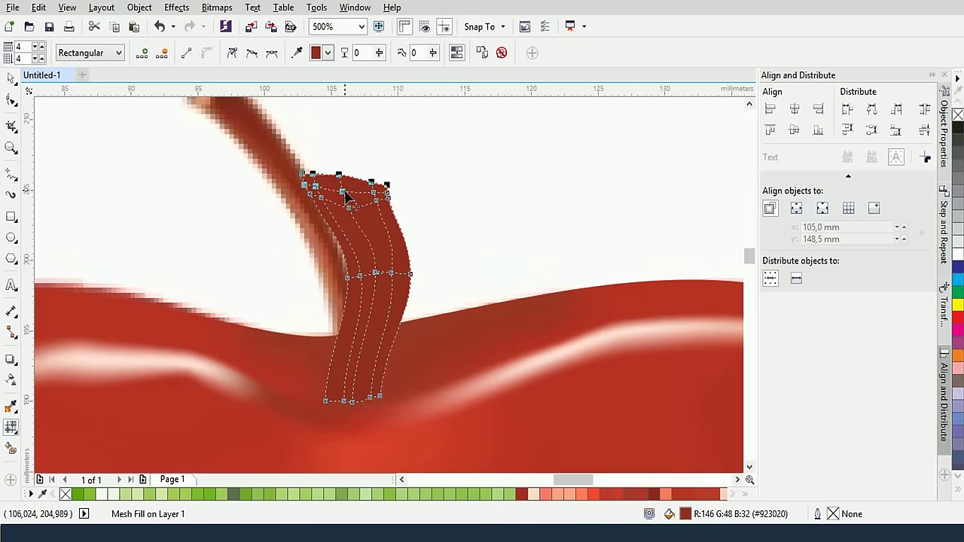
{"action": "left_click", "coordinate": [318, 188]}
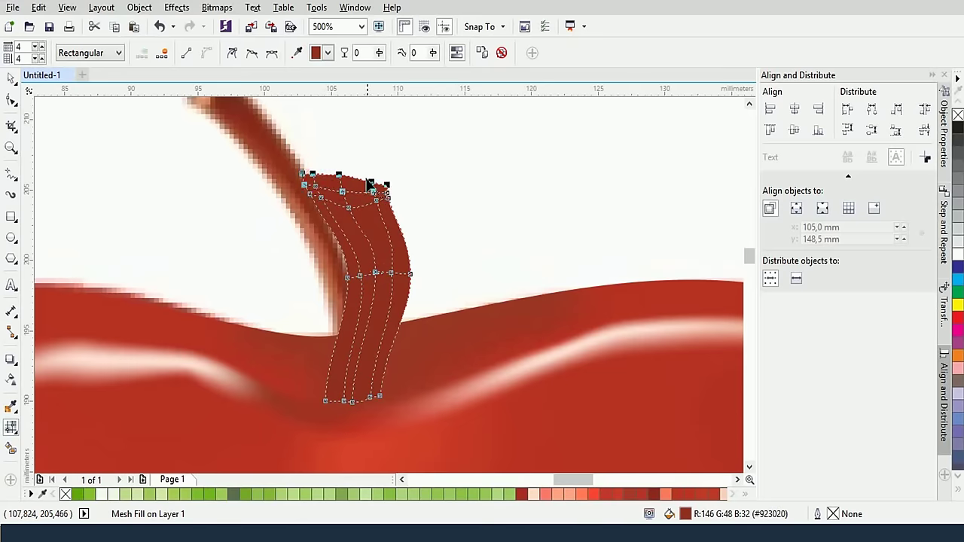
{"action": "scroll", "coordinate": [361, 168], "scroll_direction": "down", "scroll_amount": 2}
{"action": "left_click", "coordinate": [297, 53]}
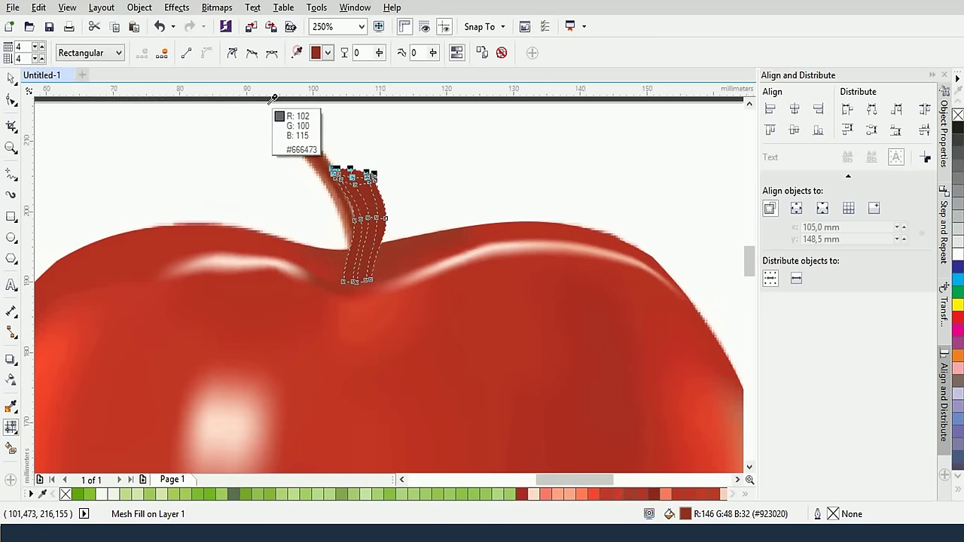
{"action": "left_click", "coordinate": [285, 127]}
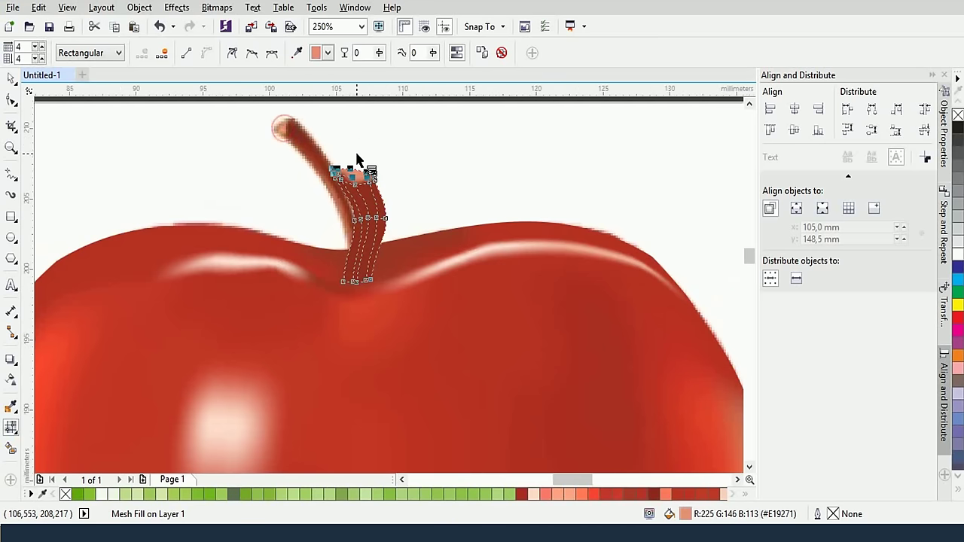
{"action": "scroll", "coordinate": [356, 152], "scroll_direction": "up", "scroll_amount": 2}
{"action": "left_click", "coordinate": [357, 300]}
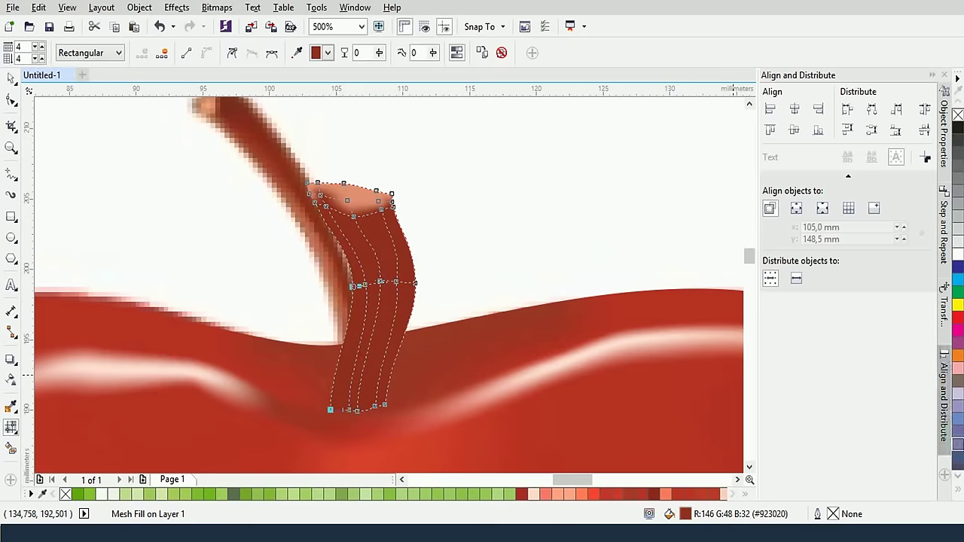
Shade the stem's left column and middle-line nodes with browns sampled from the stem
{"action": "left_click", "coordinate": [300, 54]}
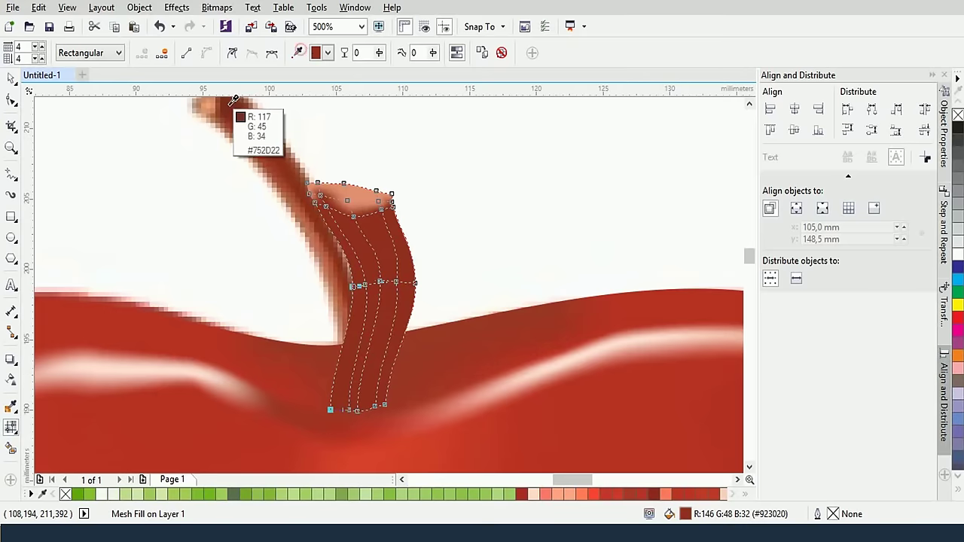
{"action": "left_click", "coordinate": [240, 107]}
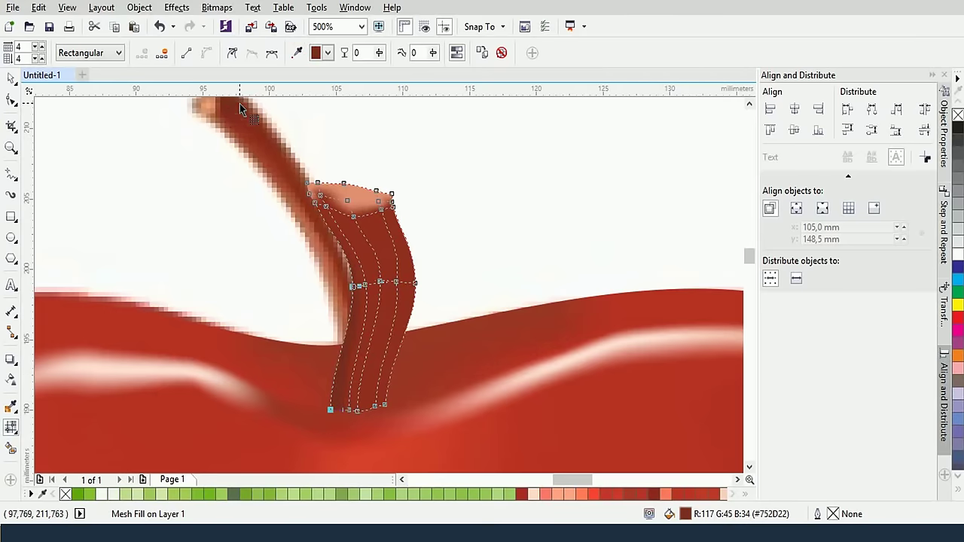
{"action": "left_click", "coordinate": [415, 285]}
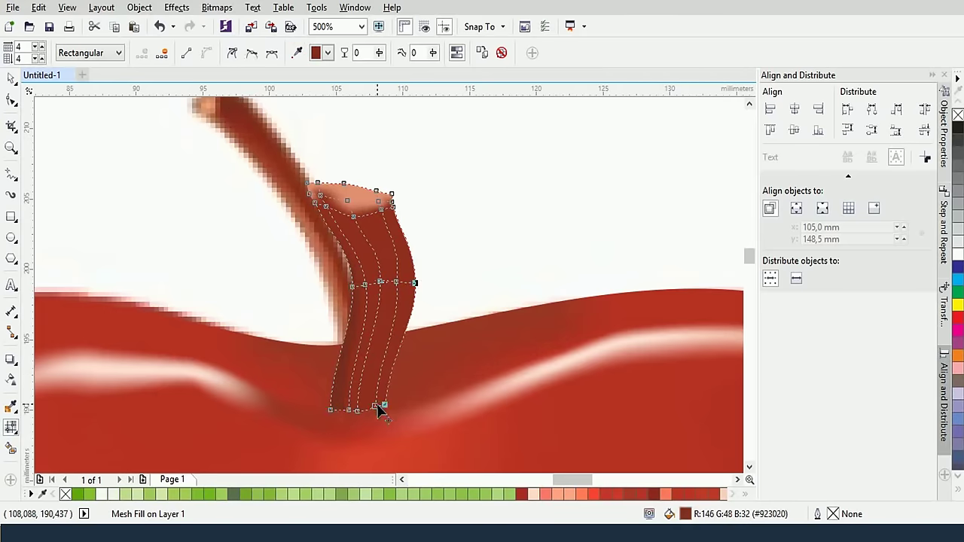
{"action": "left_click", "coordinate": [404, 279]}
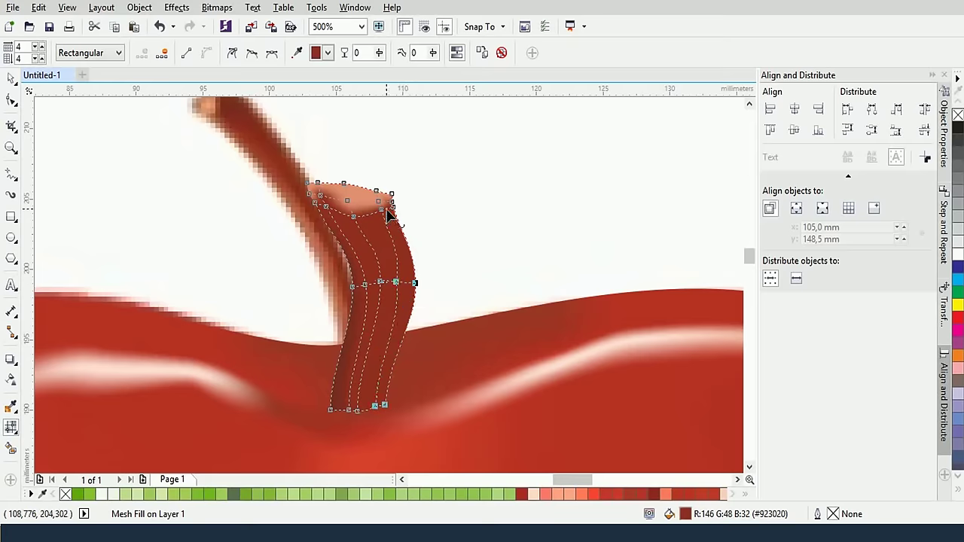
{"action": "left_click", "coordinate": [299, 54]}
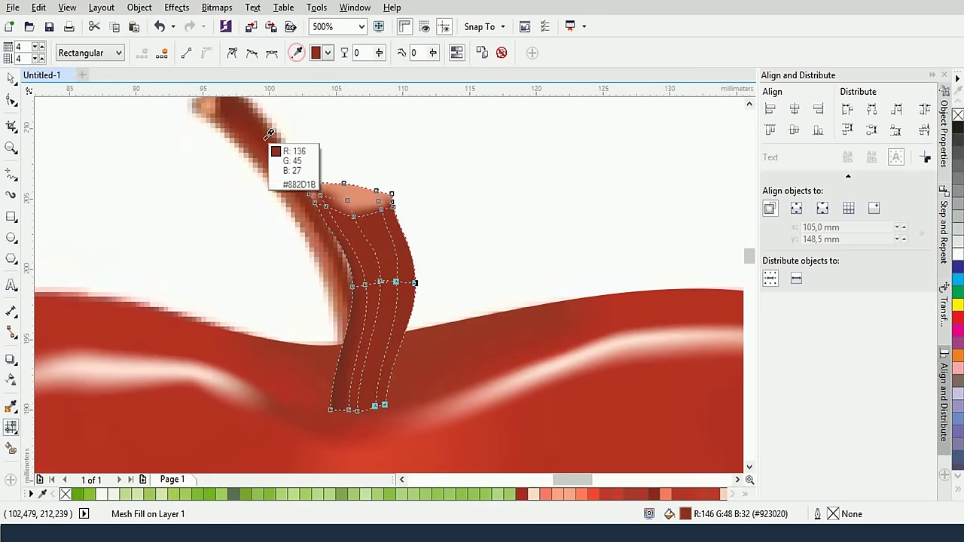
{"action": "left_click", "coordinate": [246, 127]}
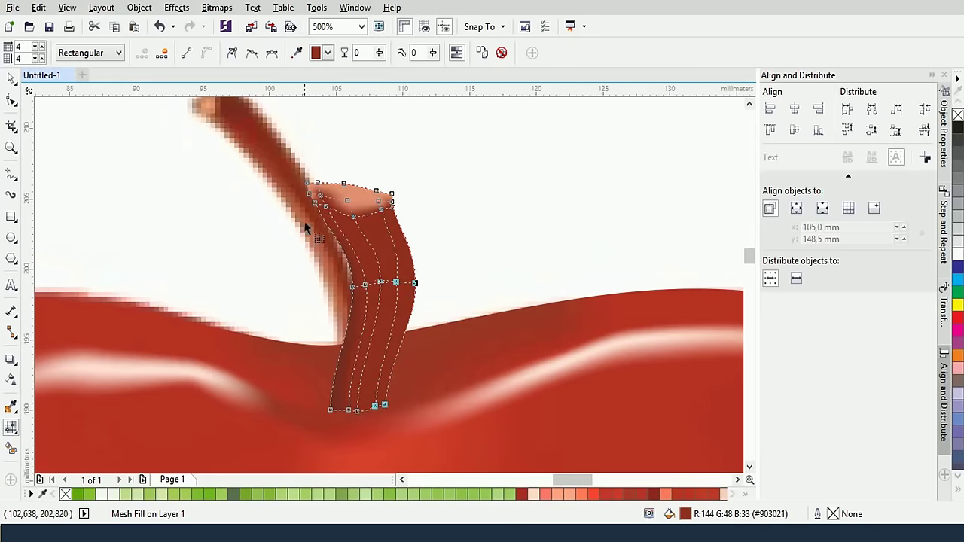
{"action": "left_click", "coordinate": [295, 56]}
{"action": "left_click", "coordinate": [348, 306]}
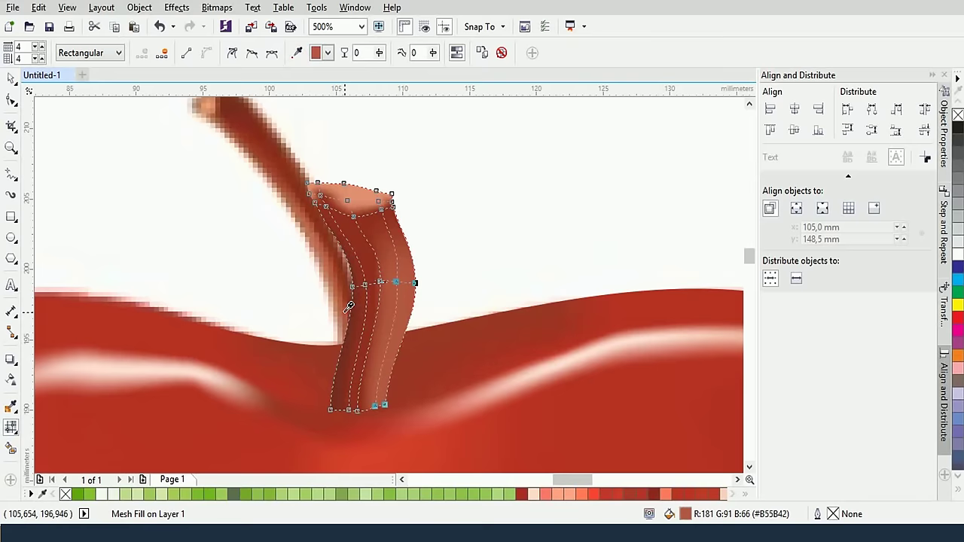
Add a new mesh row across the stem top, shift its handles left, and darken it with stem brown
{"action": "left_click", "coordinate": [366, 285]}
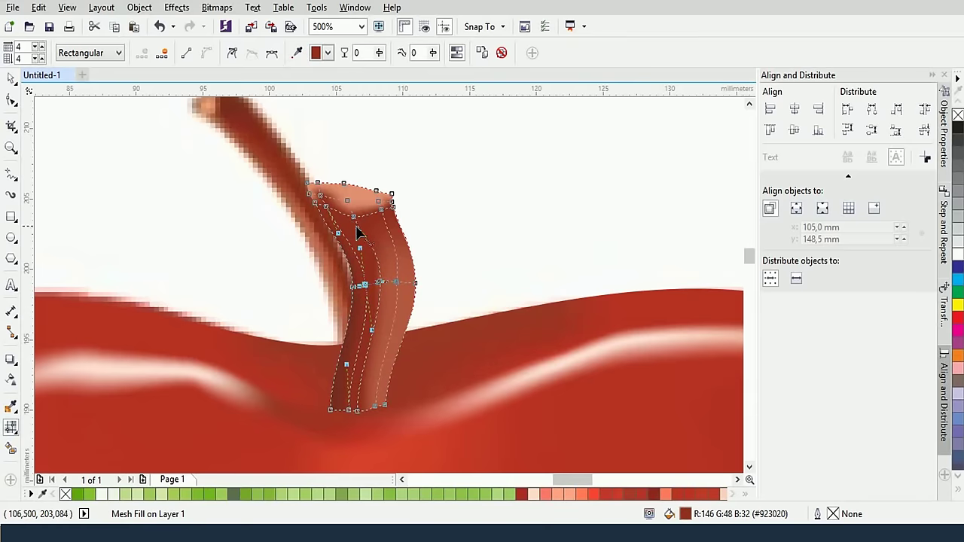
{"action": "double_click", "coordinate": [356, 225]}
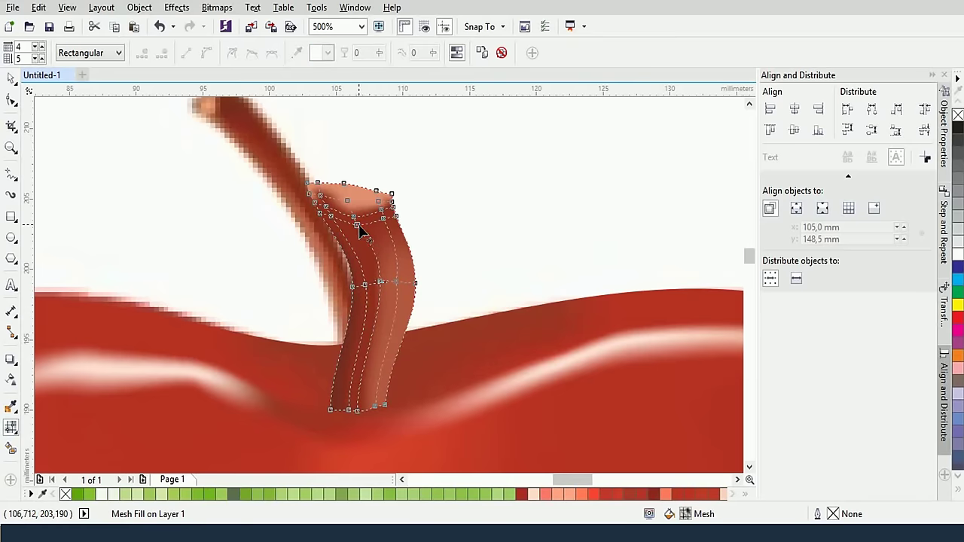
{"action": "left_click", "coordinate": [354, 222]}
{"action": "left_click_drag", "start_coordinate": [357, 223], "coordinate": [326, 216]}
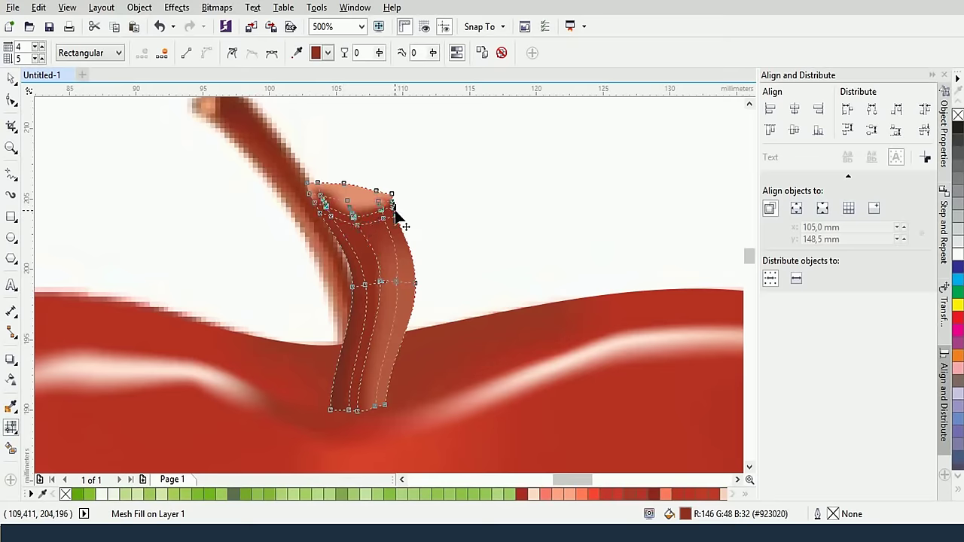
{"action": "left_click", "coordinate": [297, 52]}
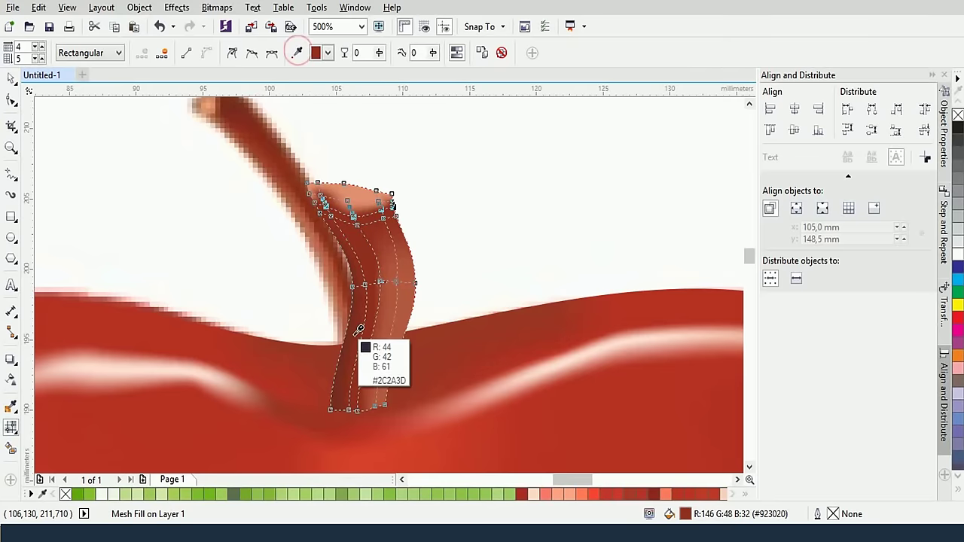
{"action": "left_click", "coordinate": [336, 415]}
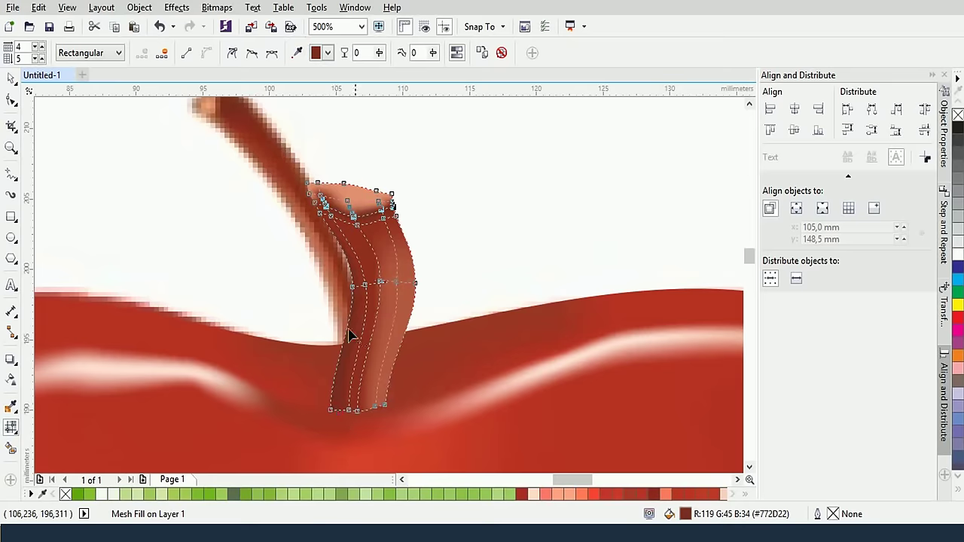
Darken the node at the stem's bottom with a sampled brown
{"action": "left_click", "coordinate": [353, 413]}
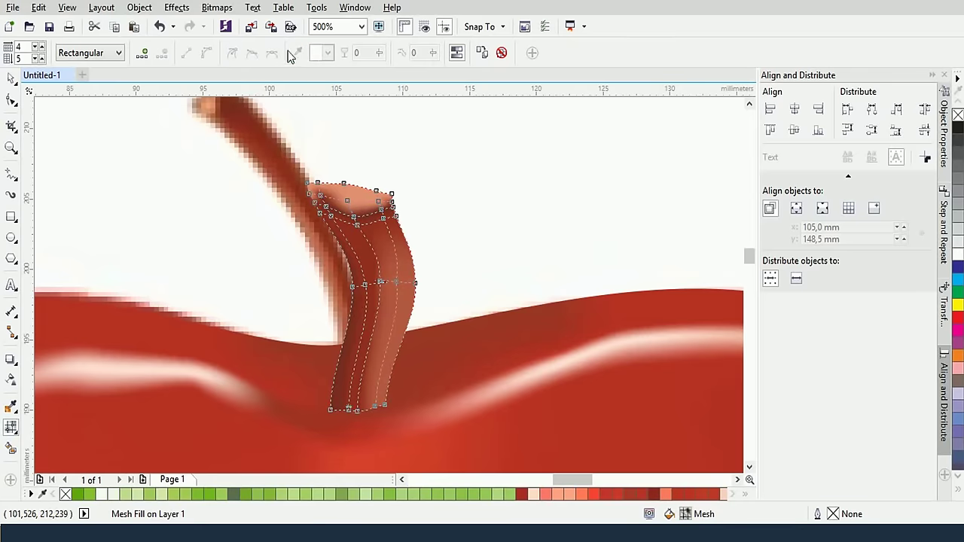
{"action": "left_click", "coordinate": [349, 411]}
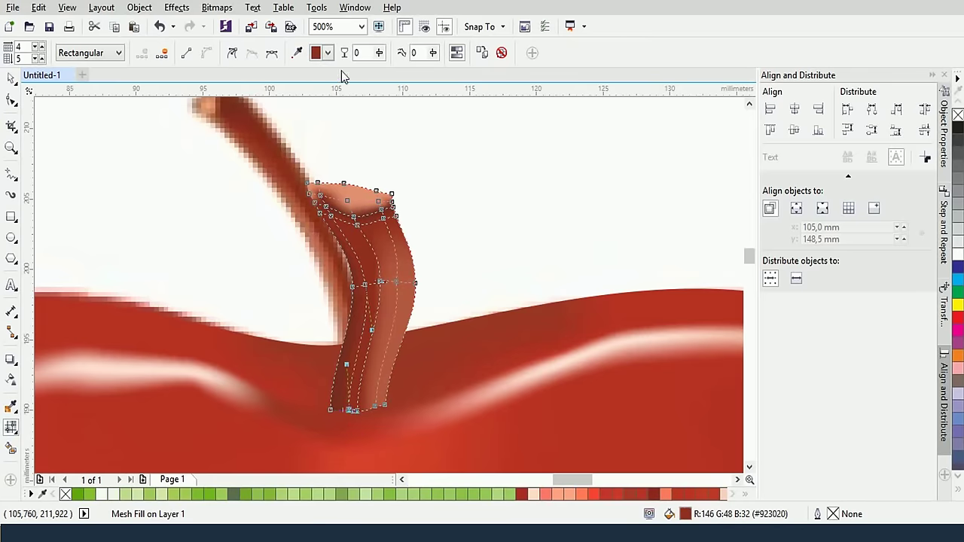
{"action": "left_click", "coordinate": [298, 52]}
{"action": "left_click", "coordinate": [357, 378]}
{"action": "scroll", "coordinate": [381, 282], "scroll_direction": "down", "scroll_amount": 2}
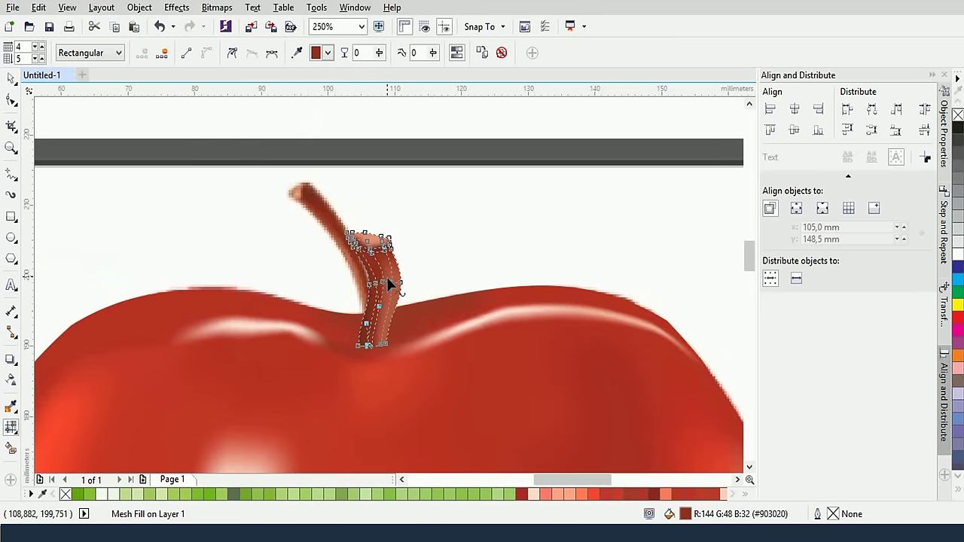
{"action": "scroll", "coordinate": [387, 270], "scroll_direction": "up", "scroll_amount": 2}
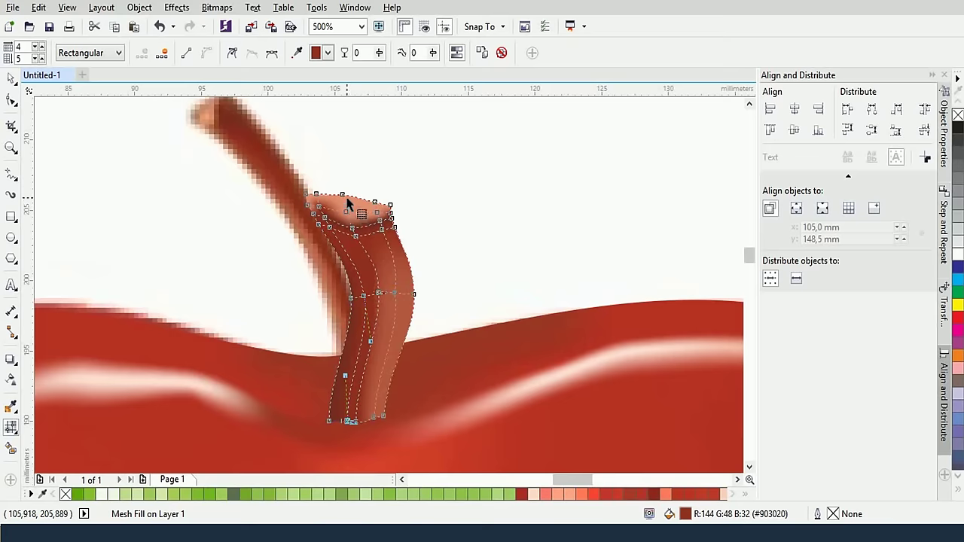
Tint the stem's top-edge node and top-left corner nodes with sampled browns
{"action": "left_click", "coordinate": [346, 203]}
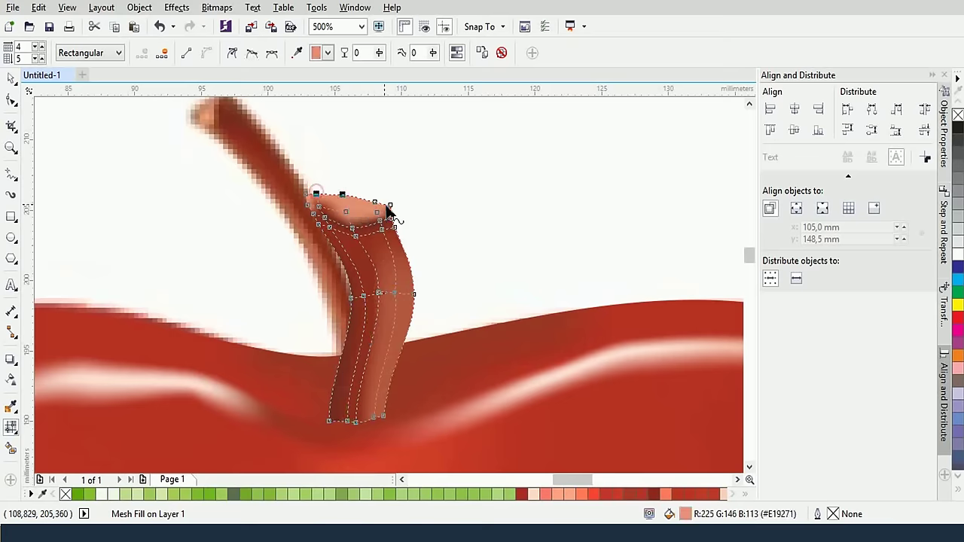
{"action": "left_click", "coordinate": [375, 204]}
{"action": "left_click", "coordinate": [297, 52]}
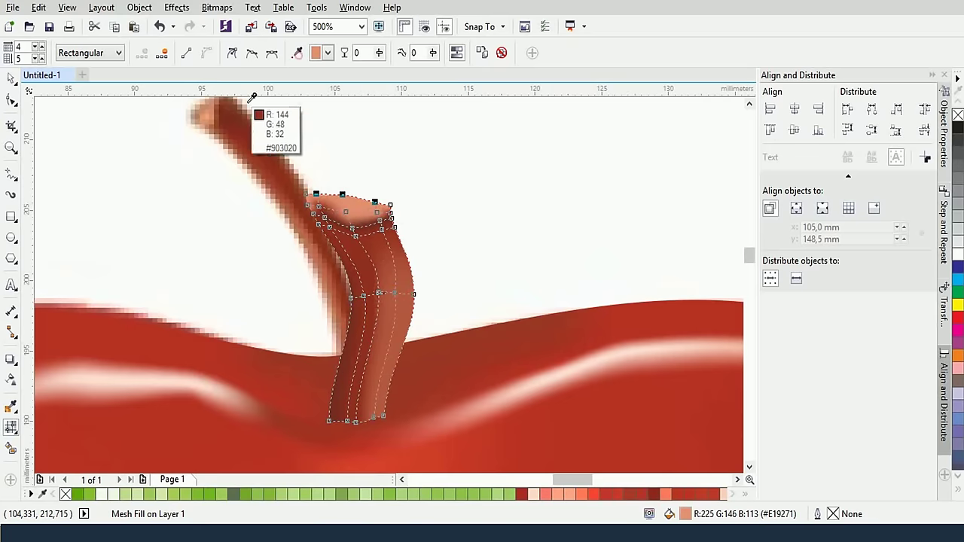
{"action": "left_click", "coordinate": [223, 137]}
{"action": "left_click_drag", "start_coordinate": [292, 203], "coordinate": [319, 209]}
{"action": "left_click", "coordinate": [297, 51]}
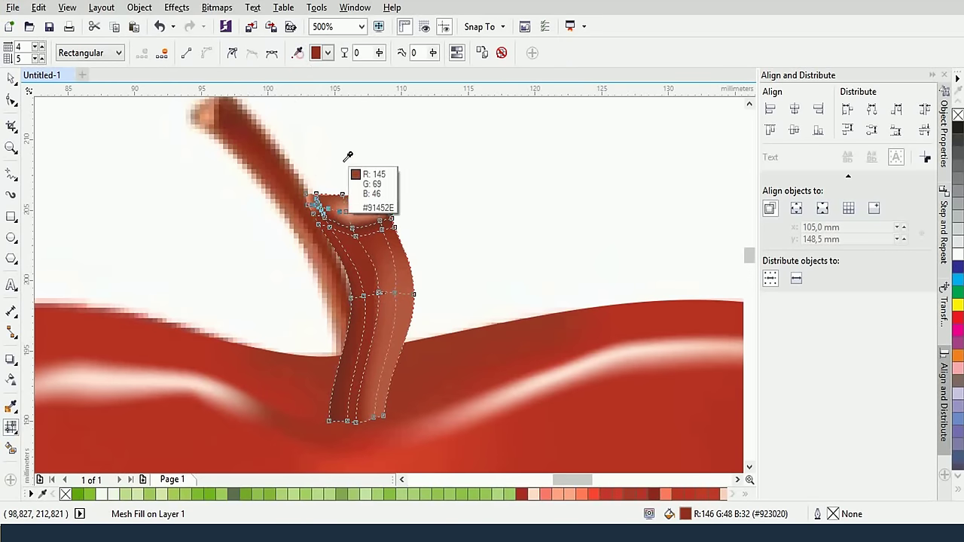
{"action": "left_click", "coordinate": [346, 197]}
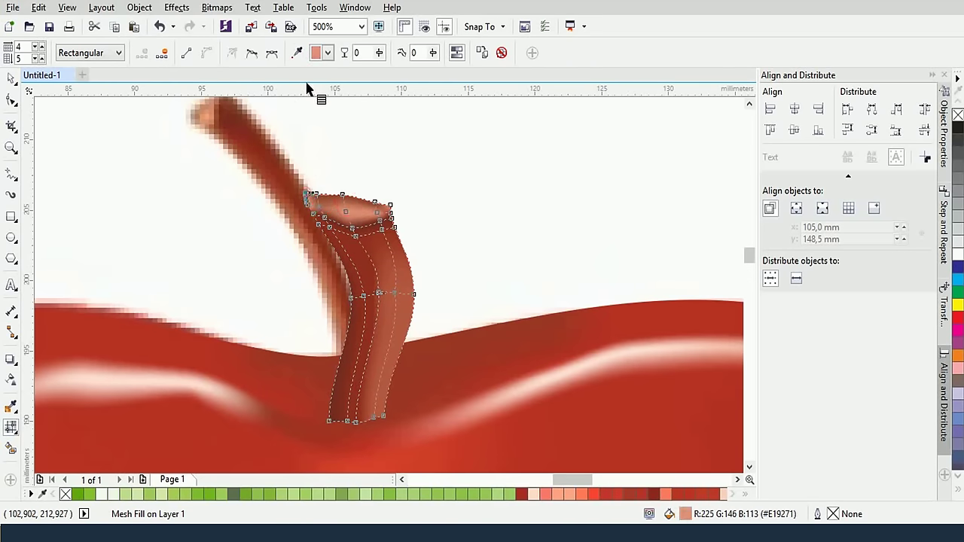
Recolour the stem's top mesh patch, settling on a darker sampled brown instead of salmon
{"action": "left_click", "coordinate": [296, 52]}
{"action": "left_click", "coordinate": [345, 194]}
{"action": "left_click", "coordinate": [345, 196]}
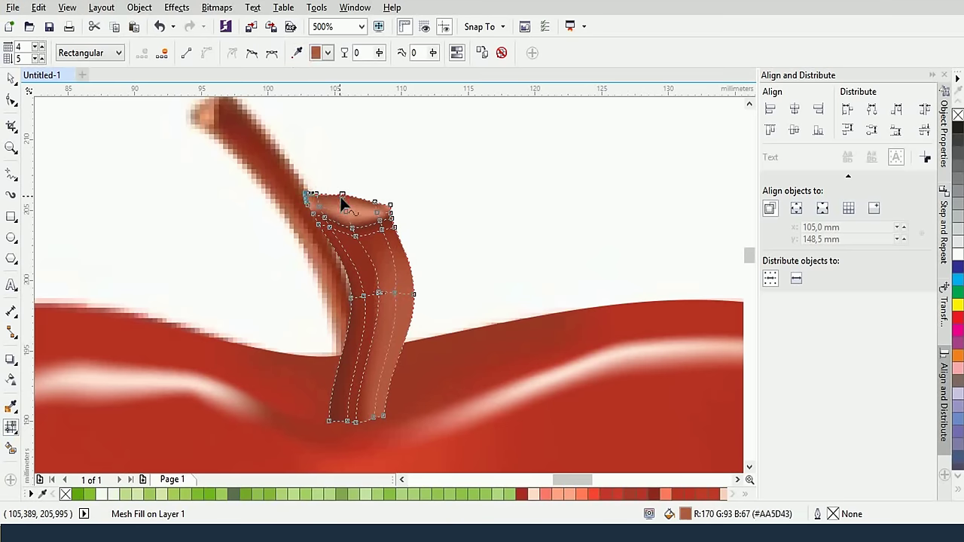
{"action": "key", "text": "ctrl+z"}
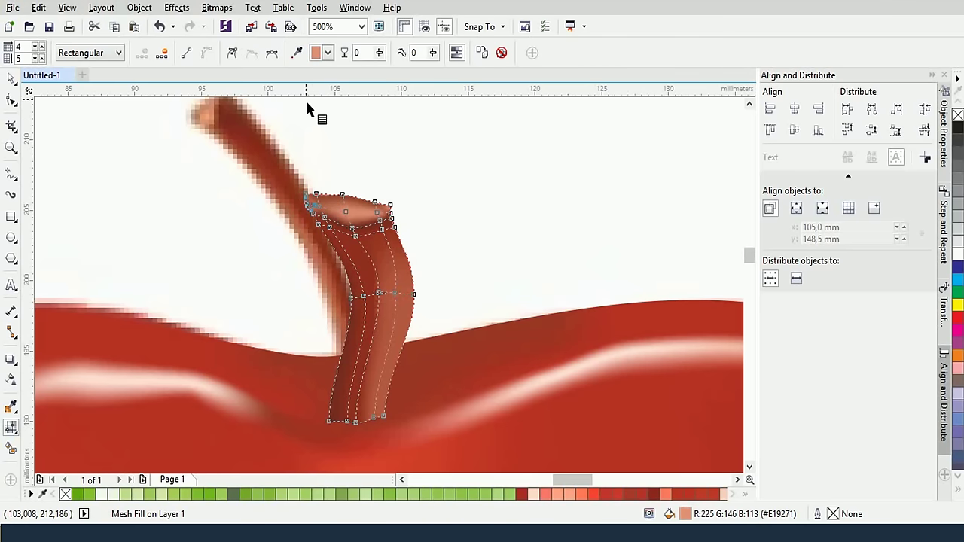
{"action": "left_click", "coordinate": [297, 52]}
{"action": "left_click", "coordinate": [350, 222]}
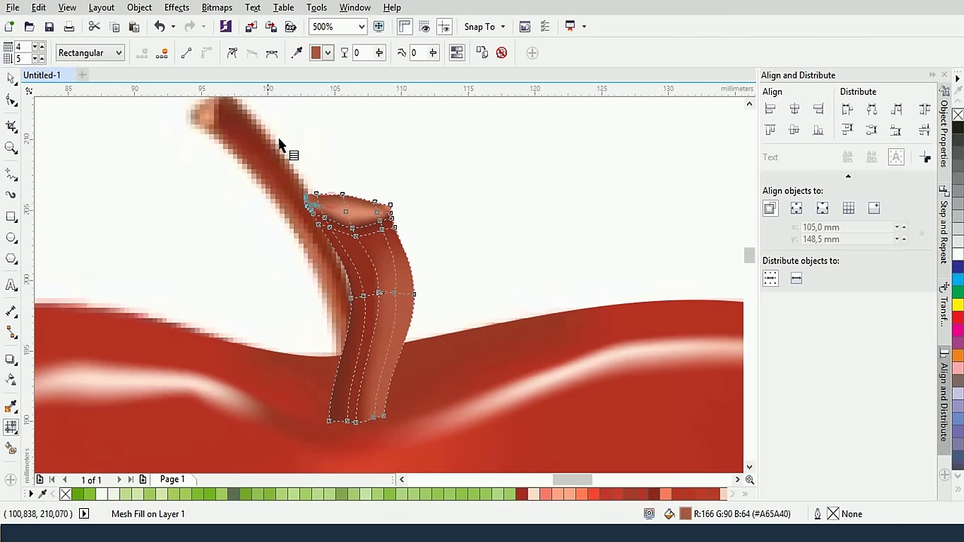
{"action": "left_click", "coordinate": [11, 78]}
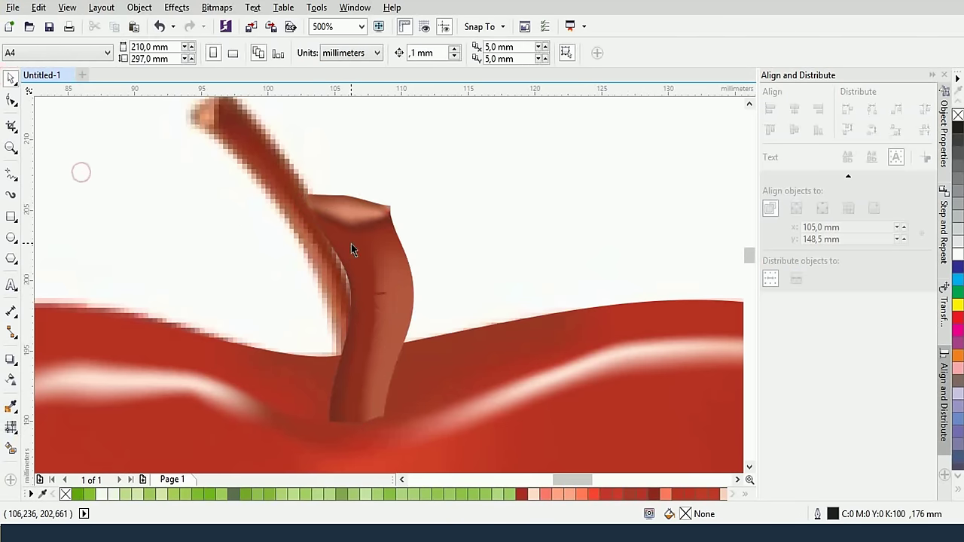
Nudge the stem slightly left and down, then centre the whole apple in view
{"action": "scroll", "coordinate": [353, 249], "scroll_direction": "down", "scroll_amount": 2}
{"action": "left_click_drag", "start_coordinate": [358, 271], "coordinate": [353, 277]}
{"action": "left_click", "coordinate": [443, 255]}
{"action": "scroll", "coordinate": [439, 301], "scroll_direction": "up", "scroll_amount": 1}
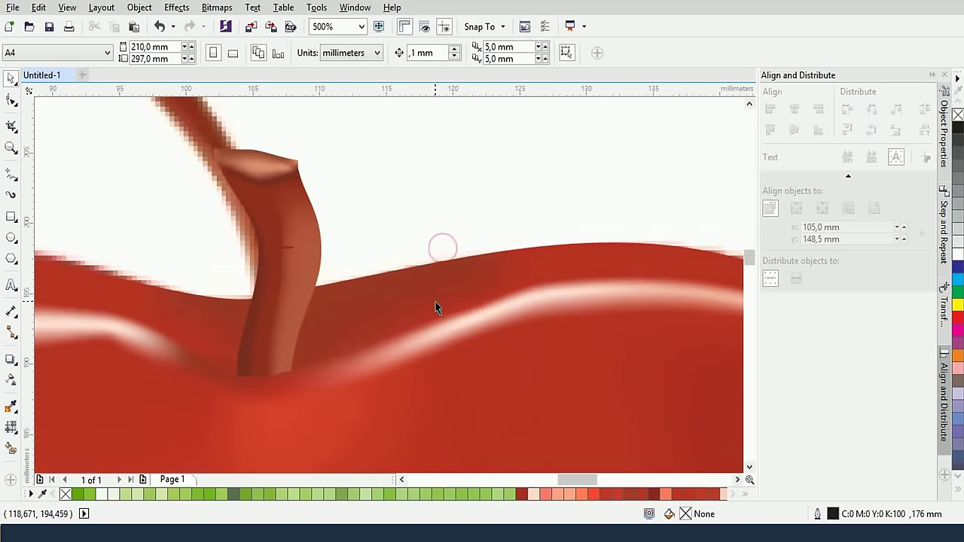
{"action": "scroll", "coordinate": [442, 271], "scroll_direction": "down", "scroll_amount": 3}
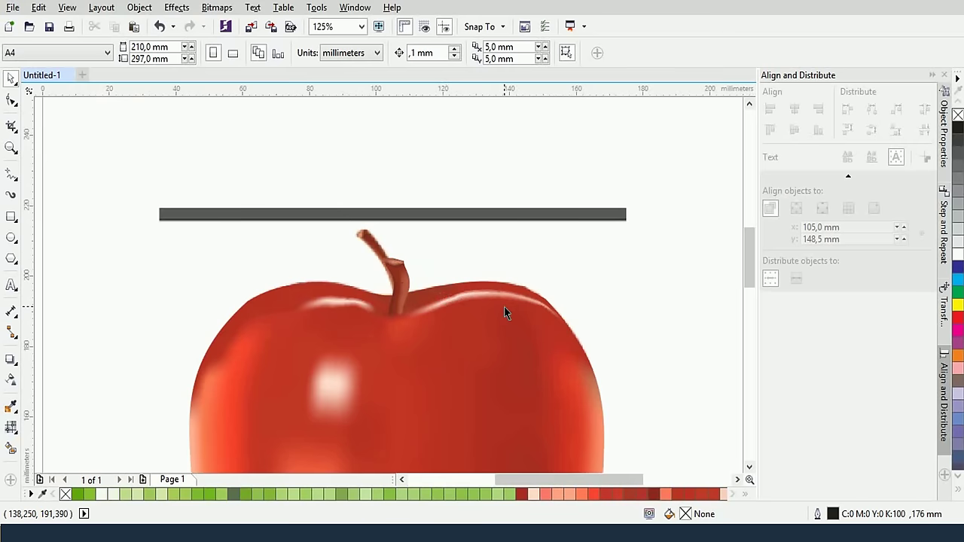
{"action": "scroll", "coordinate": [506, 311], "scroll_direction": "down", "scroll_amount": 5}
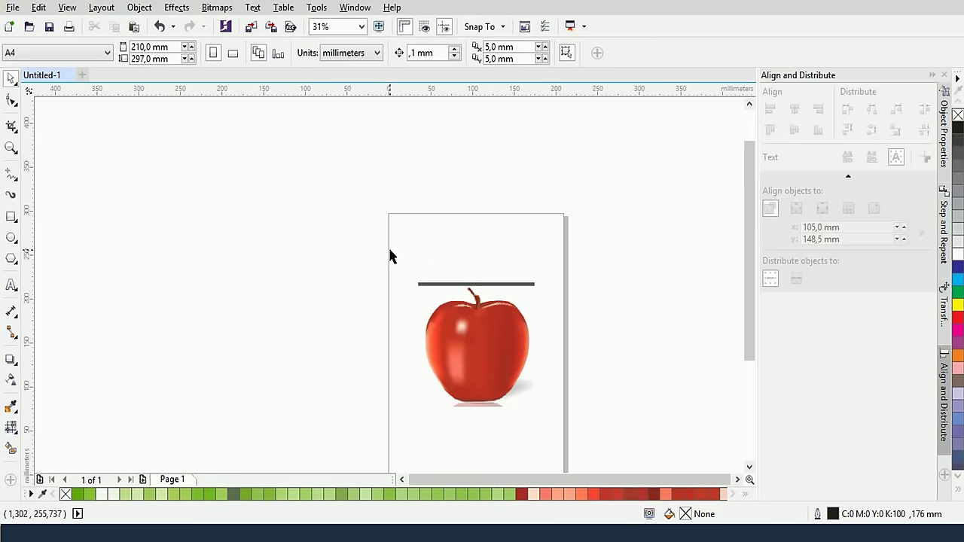
{"action": "scroll", "coordinate": [477, 316], "scroll_direction": "up", "scroll_amount": 2}
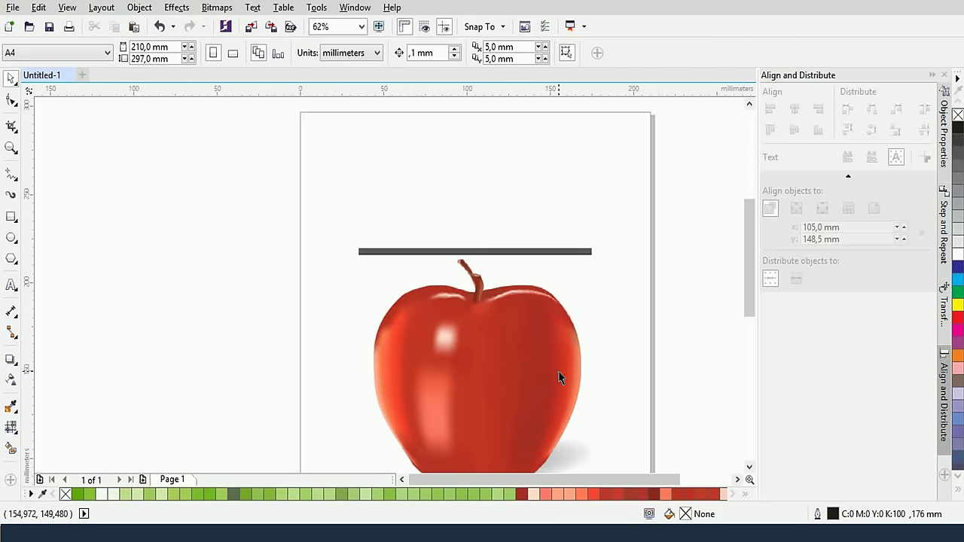
{"action": "left_click_drag", "start_coordinate": [559, 378], "coordinate": [524, 258]}
{"action": "scroll", "coordinate": [529, 270], "scroll_direction": "up", "scroll_amount": 2}
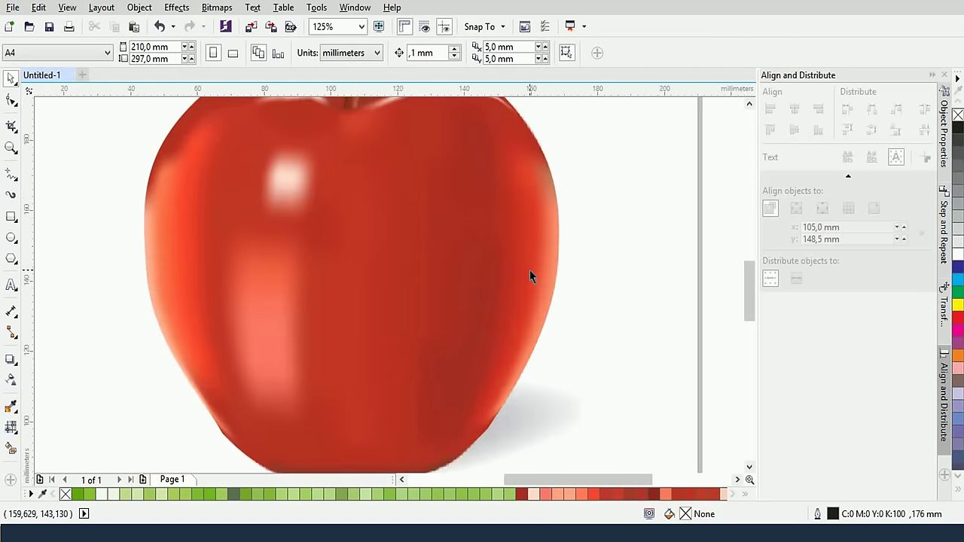
{"action": "scroll", "coordinate": [529, 269], "scroll_direction": "down", "scroll_amount": 2}
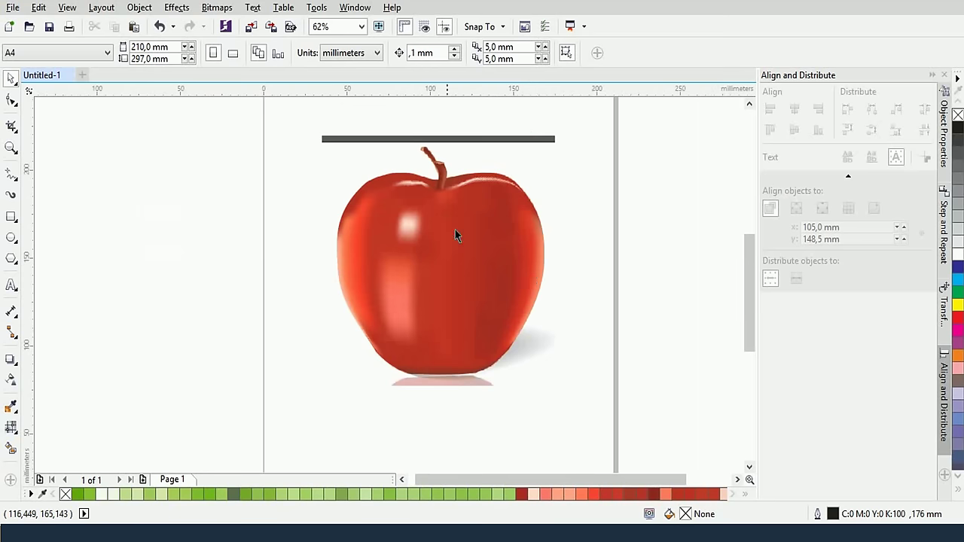
Move the drawn apple aside, unlock and delete the reference photo, then centre the apple on the page
{"action": "left_click_drag", "start_coordinate": [325, 143], "coordinate": [548, 394]}
{"action": "left_click_drag", "start_coordinate": [482, 289], "coordinate": [266, 288]}
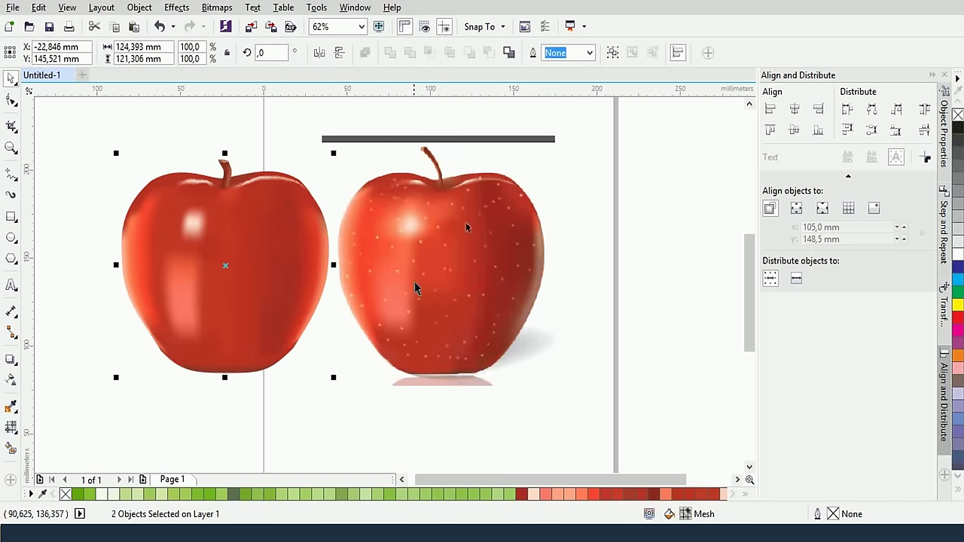
{"action": "key", "text": "Escape"}
{"action": "right_click", "coordinate": [462, 238]}
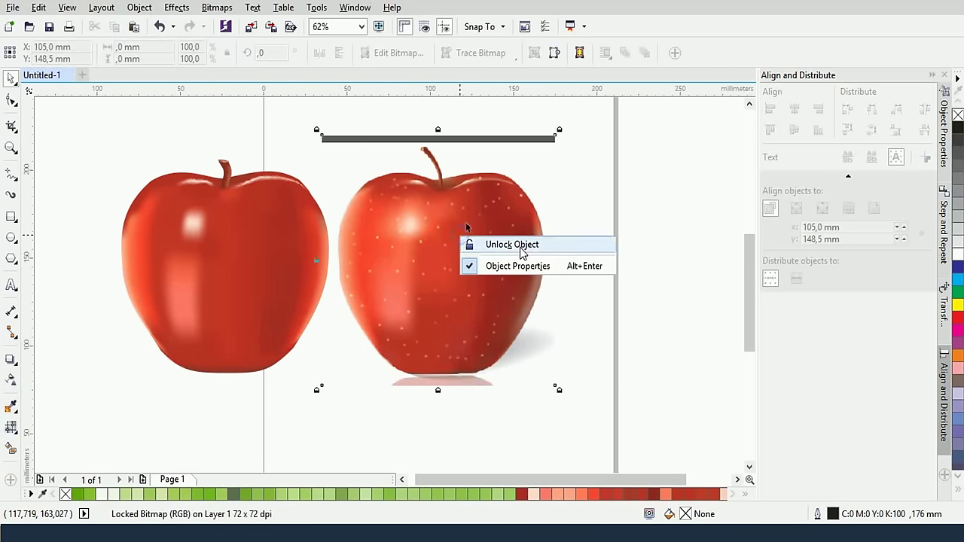
{"action": "left_click", "coordinate": [522, 253]}
{"action": "left_click", "coordinate": [466, 224]}
{"action": "key", "text": "Delete"}
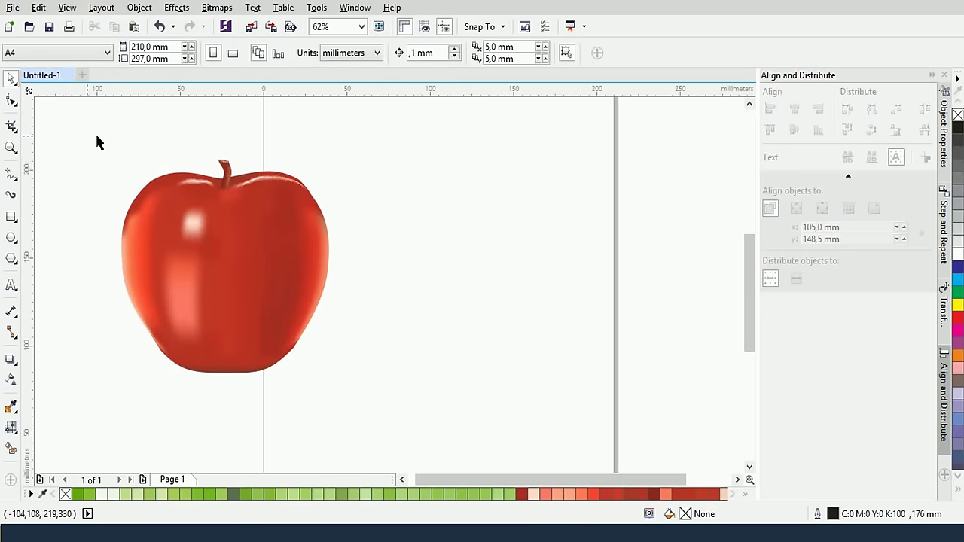
{"action": "left_click_drag", "start_coordinate": [86, 135], "coordinate": [370, 394]}
{"action": "left_click_drag", "start_coordinate": [208, 276], "coordinate": [359, 312]}
Draw a flat ellipse beneath the apple
{"action": "key", "text": "Escape"}
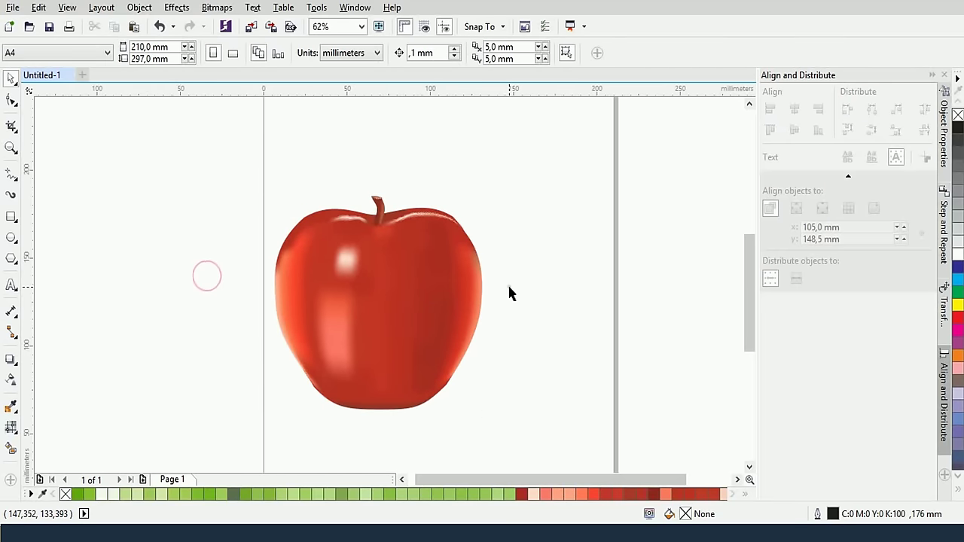
{"action": "left_click", "coordinate": [509, 287]}
{"action": "left_click", "coordinate": [11, 237]}
{"action": "left_click_drag", "start_coordinate": [276, 399], "coordinate": [497, 452]}
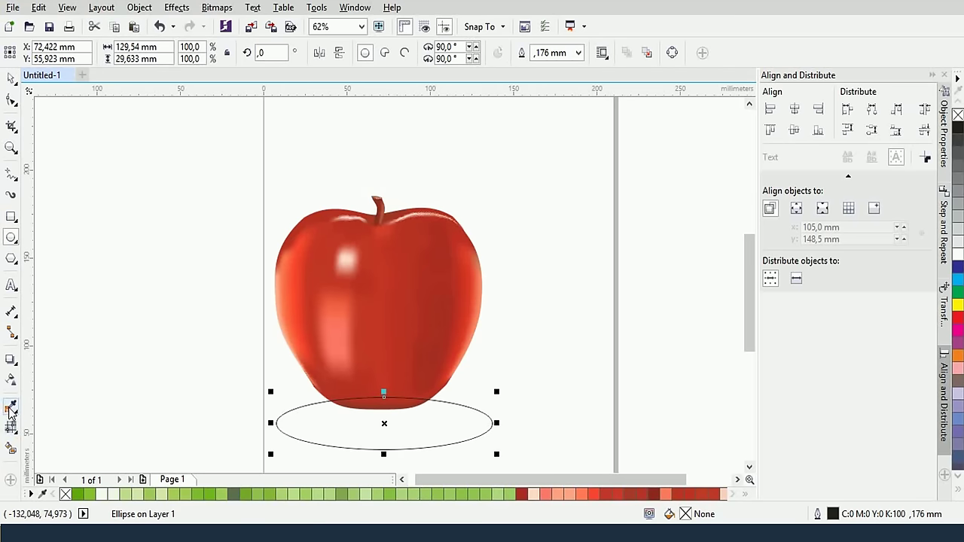
Give the ellipse a reversed radial gradient running from its centre out to its edge
{"action": "left_click", "coordinate": [11, 447]}
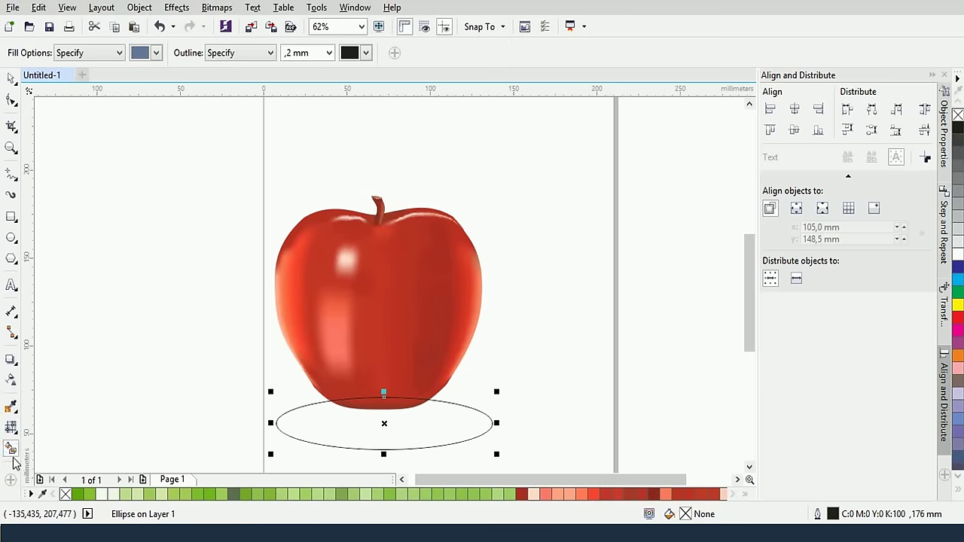
{"action": "left_click", "coordinate": [55, 422]}
{"action": "left_click", "coordinate": [48, 53]}
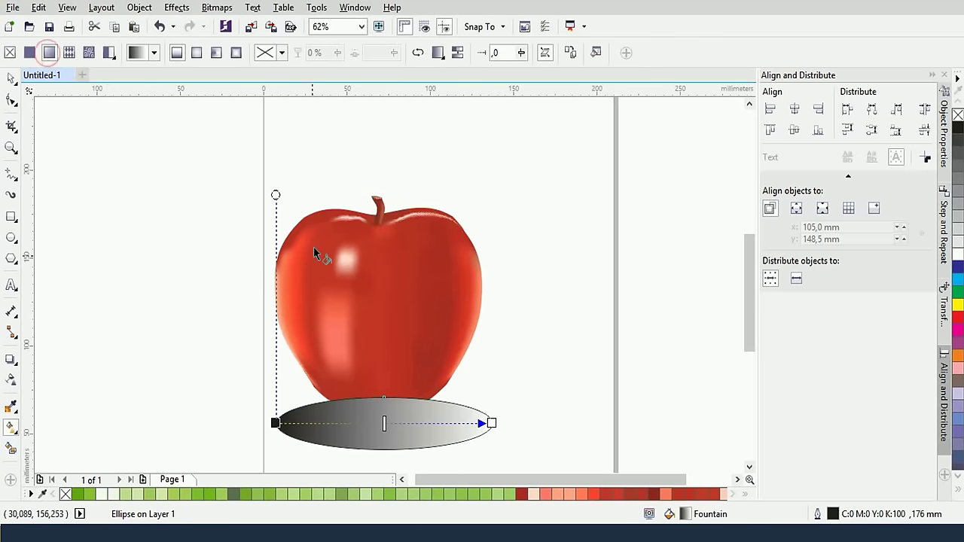
{"action": "left_click_drag", "start_coordinate": [276, 422], "coordinate": [383, 423]}
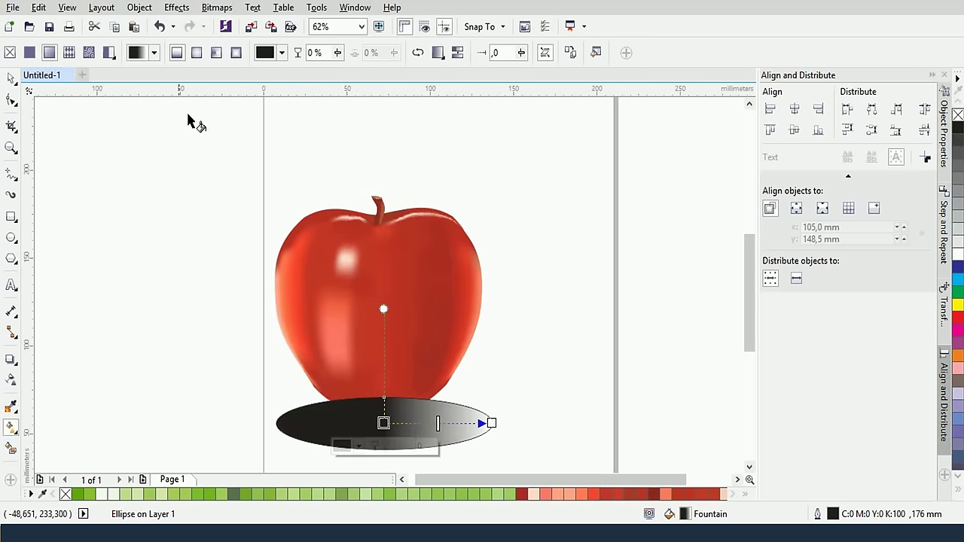
{"action": "left_click", "coordinate": [196, 53]}
{"action": "left_click_drag", "start_coordinate": [436, 423], "coordinate": [383, 422]}
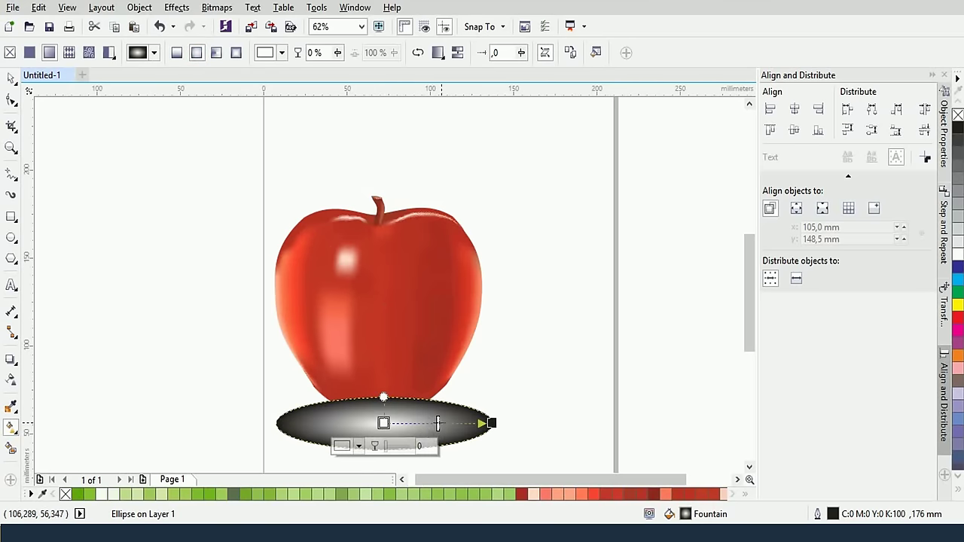
{"action": "left_click", "coordinate": [420, 54]}
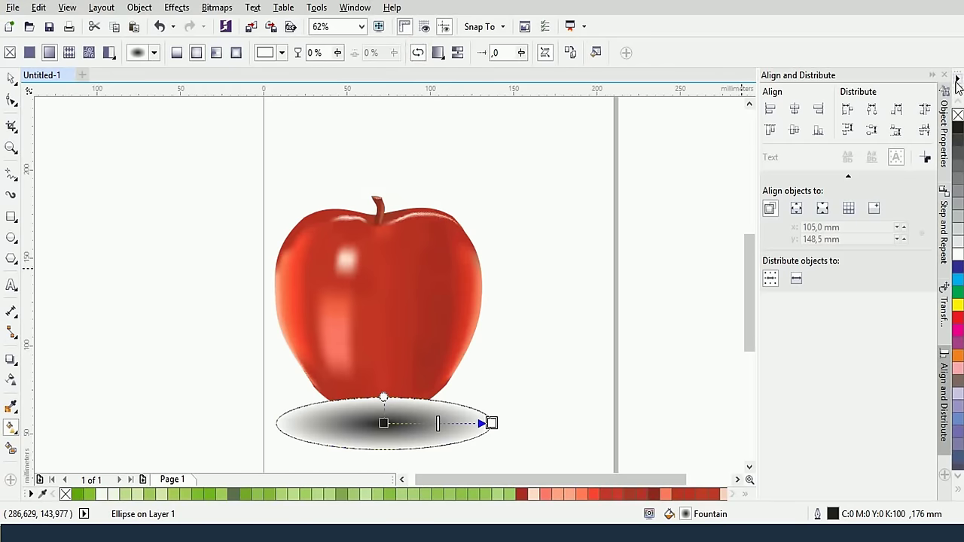
Remove the ellipse's outline and set the gradient's outer node to 100 transparency
{"action": "right_click", "coordinate": [957, 115]}
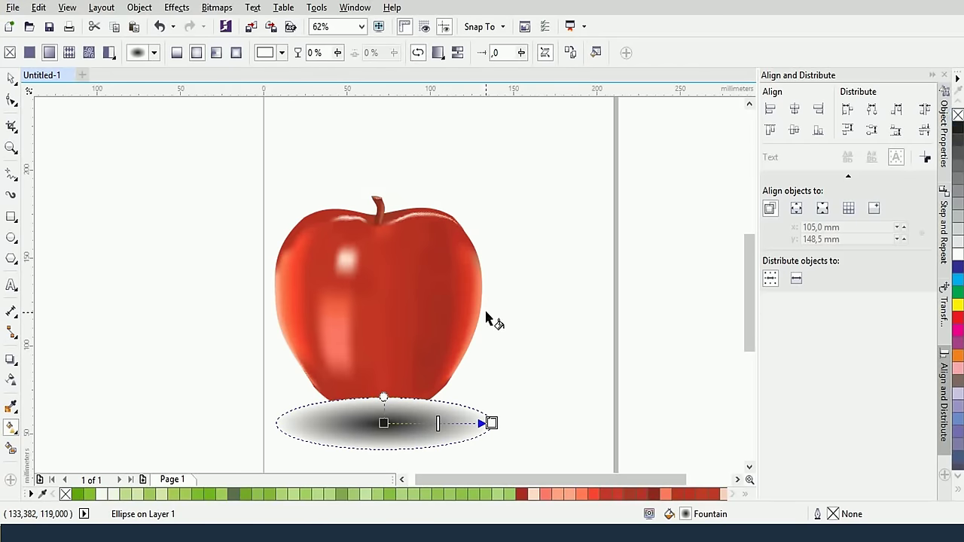
{"action": "left_click", "coordinate": [491, 423]}
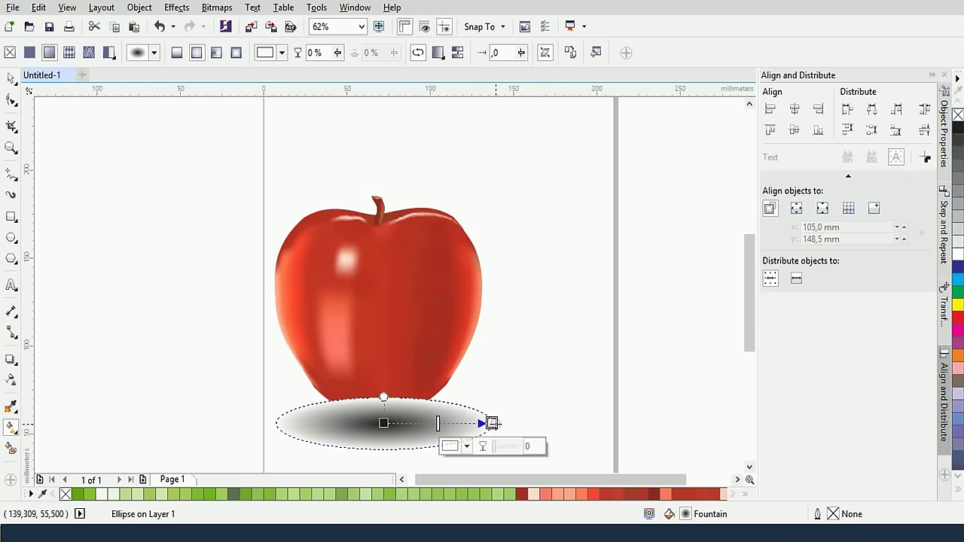
{"action": "left_click_drag", "start_coordinate": [489, 447], "coordinate": [525, 461]}
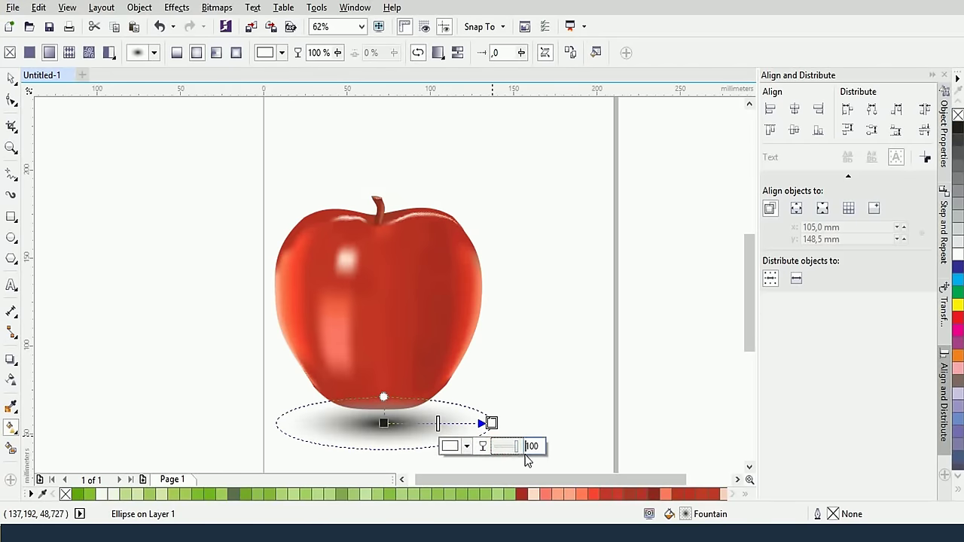
{"action": "left_click_drag", "start_coordinate": [438, 423], "coordinate": [458, 423]}
Change the shadow gradient's centre colour from black to grey
{"action": "left_click", "coordinate": [383, 422]}
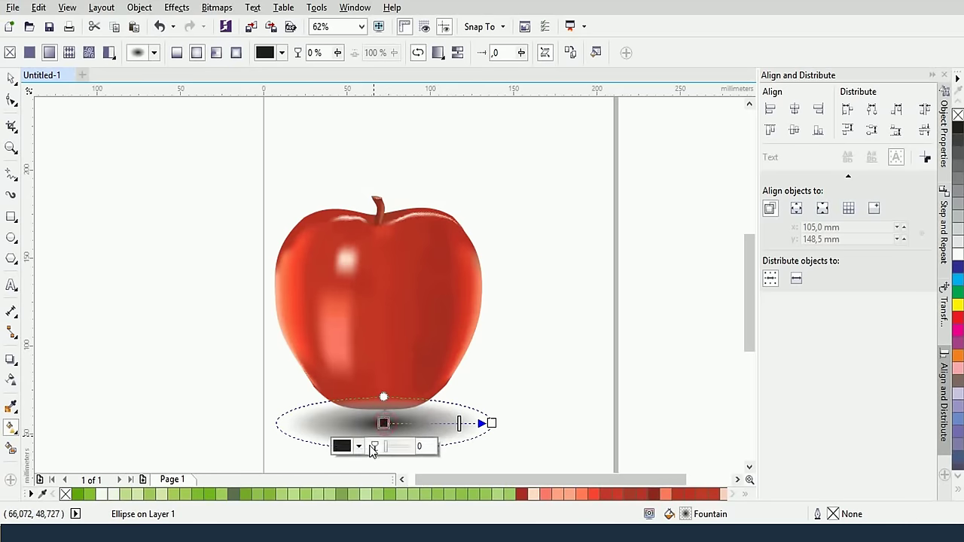
{"action": "left_click", "coordinate": [359, 446]}
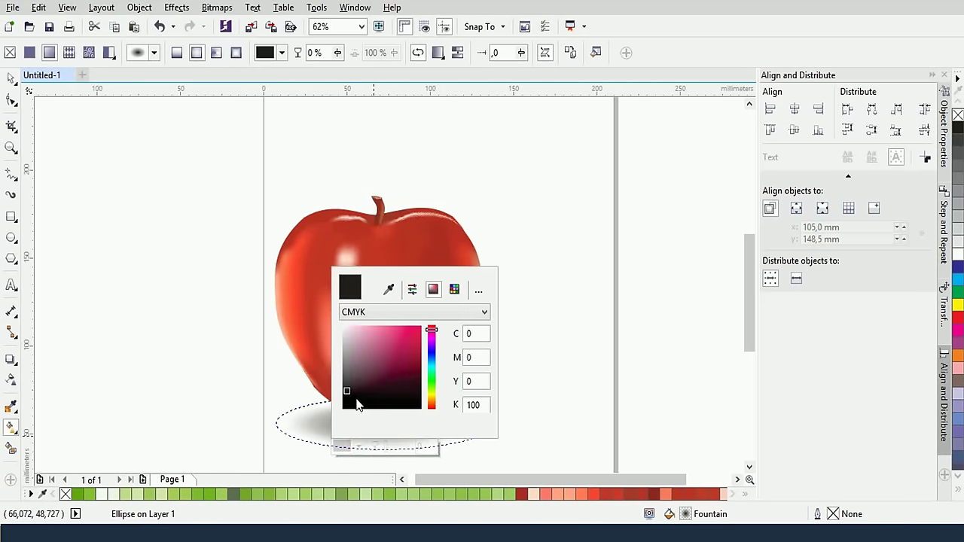
{"action": "left_click", "coordinate": [343, 371]}
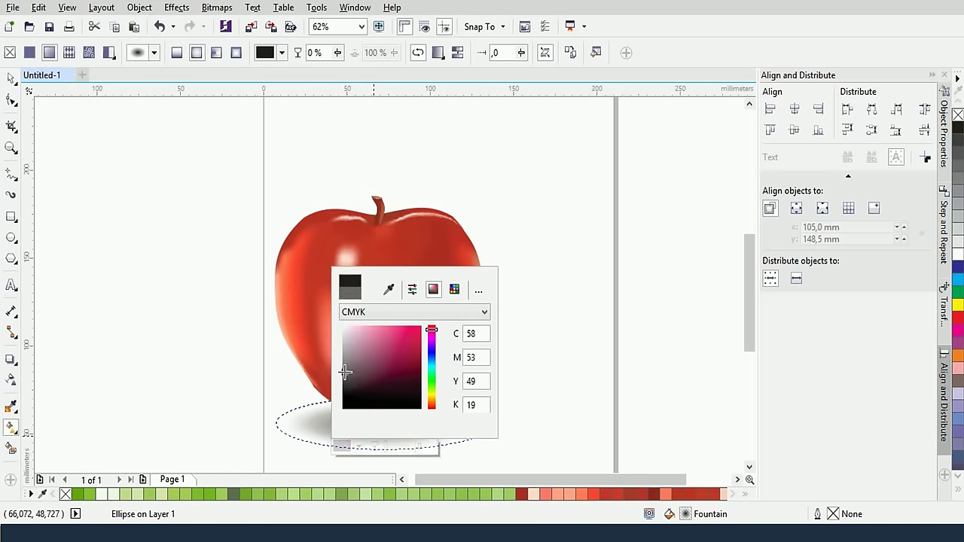
{"action": "left_click", "coordinate": [478, 290]}
{"action": "left_click", "coordinate": [608, 246]}
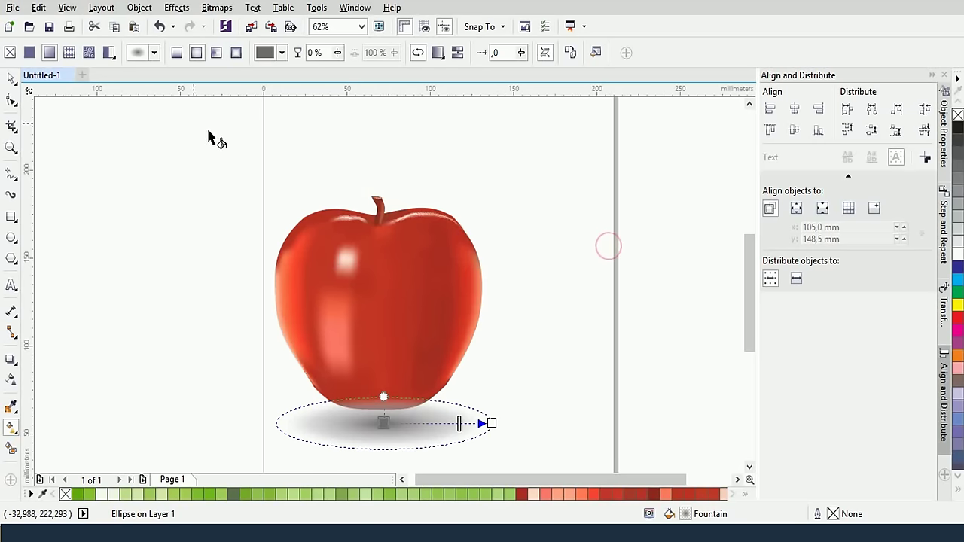
{"action": "left_click", "coordinate": [10, 52]}
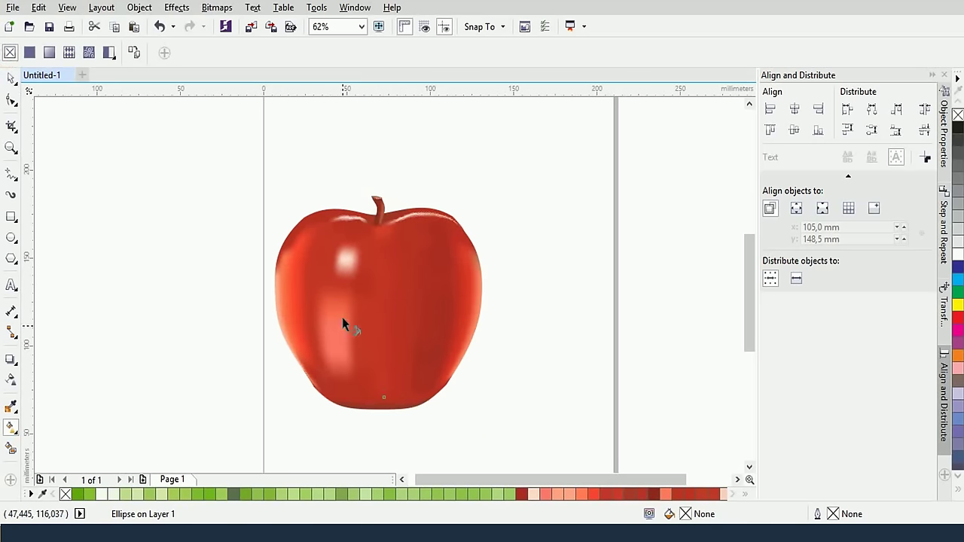
{"action": "key", "text": "ctrl+z"}
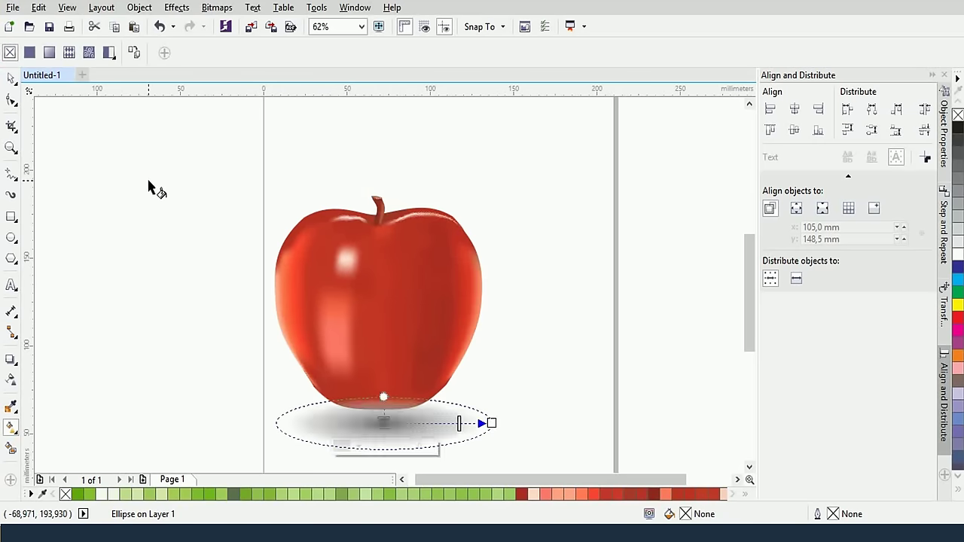
{"action": "left_click", "coordinate": [10, 78]}
Select the apple with its shadow and nudge them slightly down and right so the fruit sits on the shadow
{"action": "left_click", "coordinate": [149, 196]}
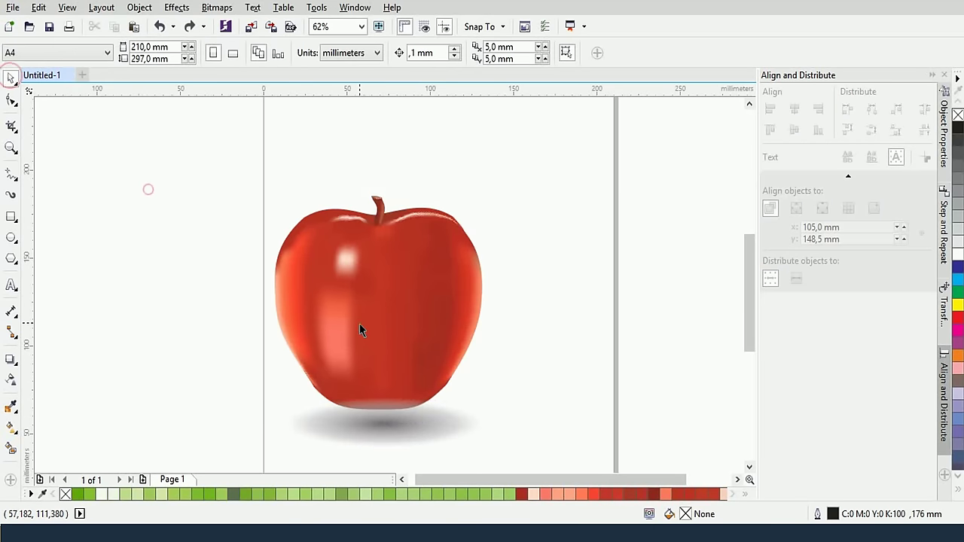
{"action": "key", "text": "m"}
{"action": "left_click_drag", "start_coordinate": [247, 167], "coordinate": [488, 403]}
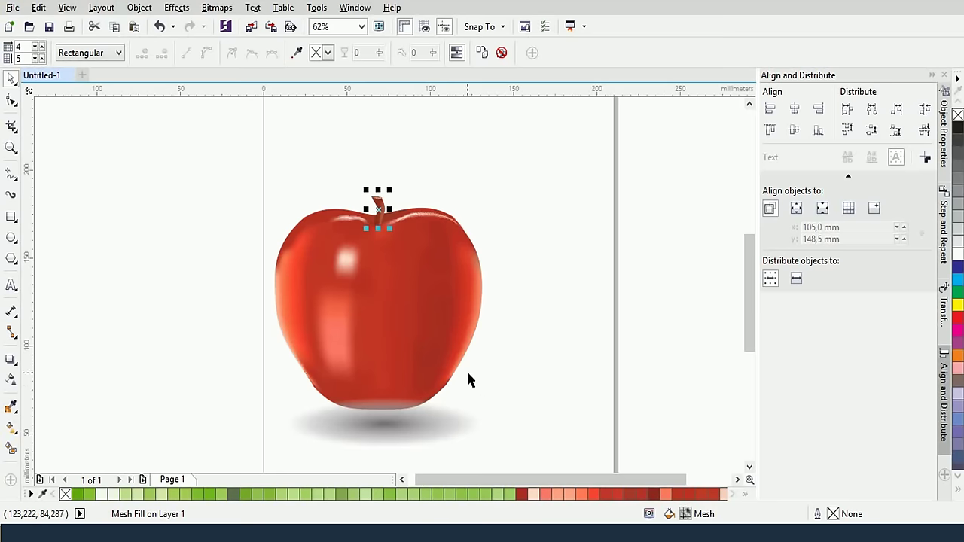
{"action": "left_click_drag", "start_coordinate": [241, 181], "coordinate": [492, 415]}
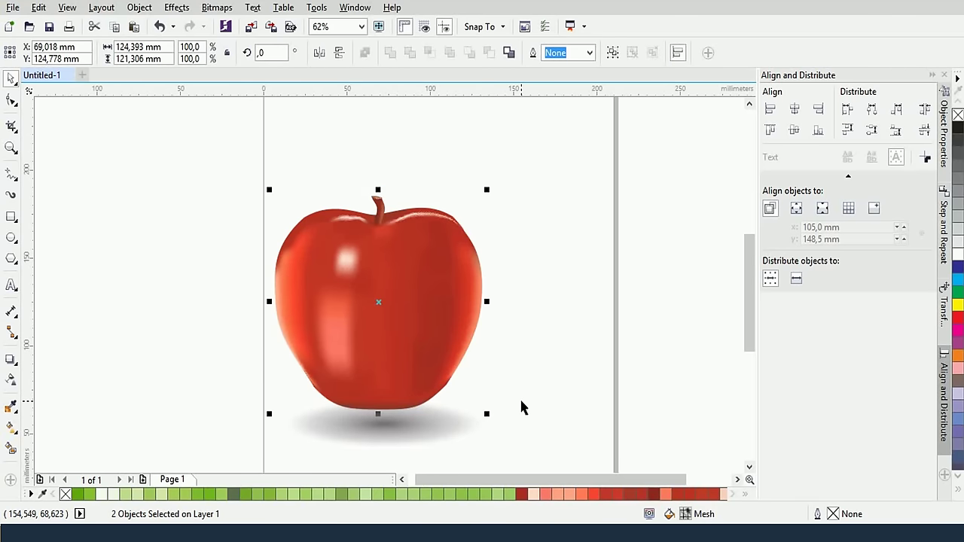
{"action": "left_click", "coordinate": [550, 315]}
{"action": "key", "text": "ctrl+z"}
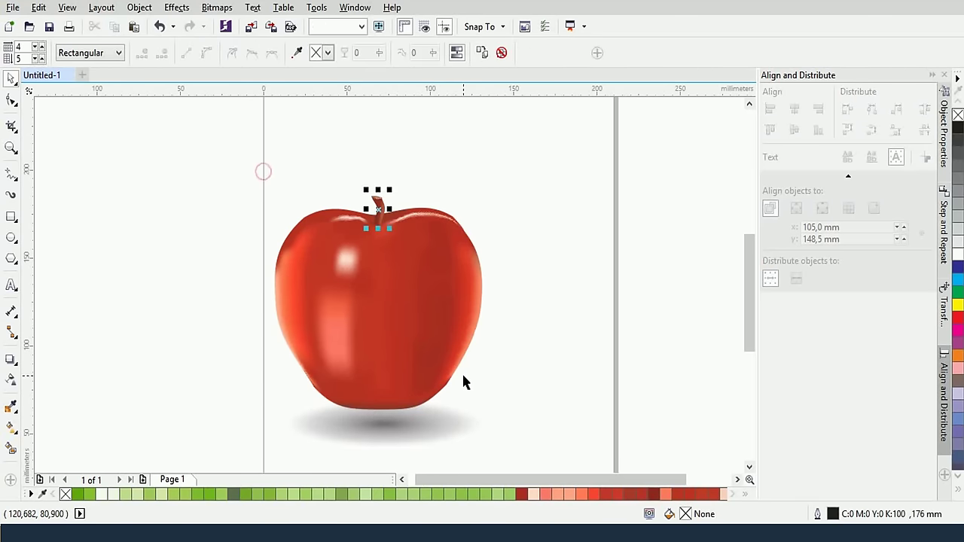
{"action": "key", "text": "ctrl+shift+z"}
{"action": "left_click_drag", "start_coordinate": [415, 306], "coordinate": [420, 323]}
{"action": "left_click", "coordinate": [403, 194]}
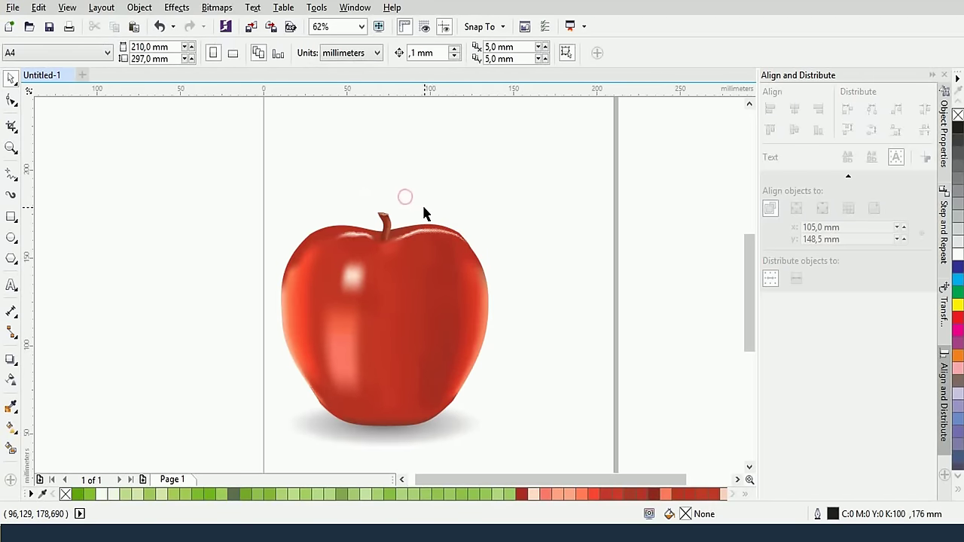
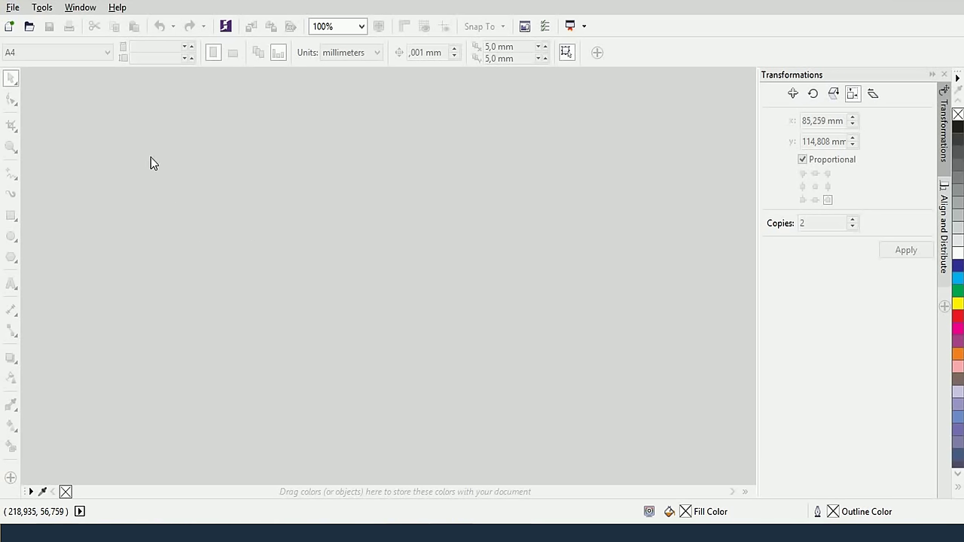
Create a new blank A4 document (210 × 297 mm), Untitled-1, with the default settings
{"action": "key", "text": "ctrl+n"}
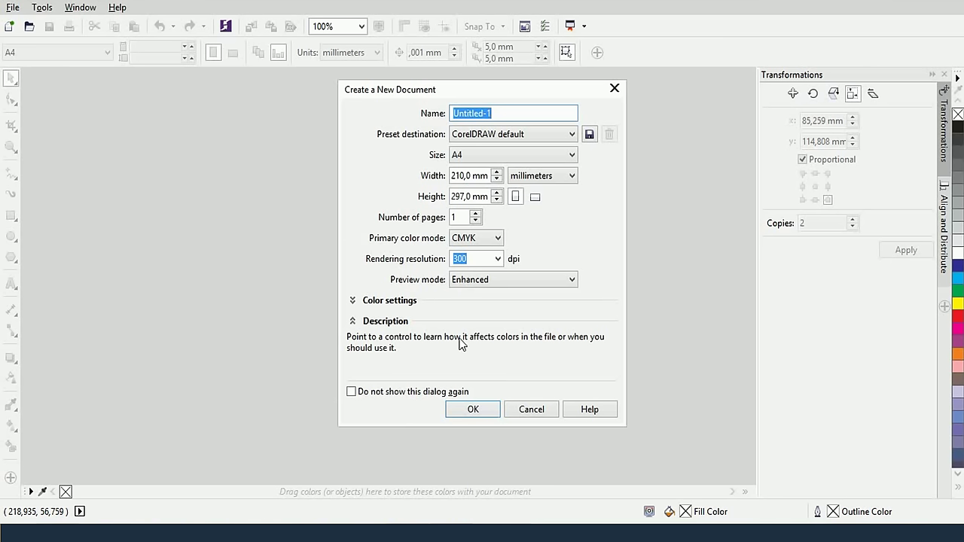
{"action": "left_click", "coordinate": [486, 409]}
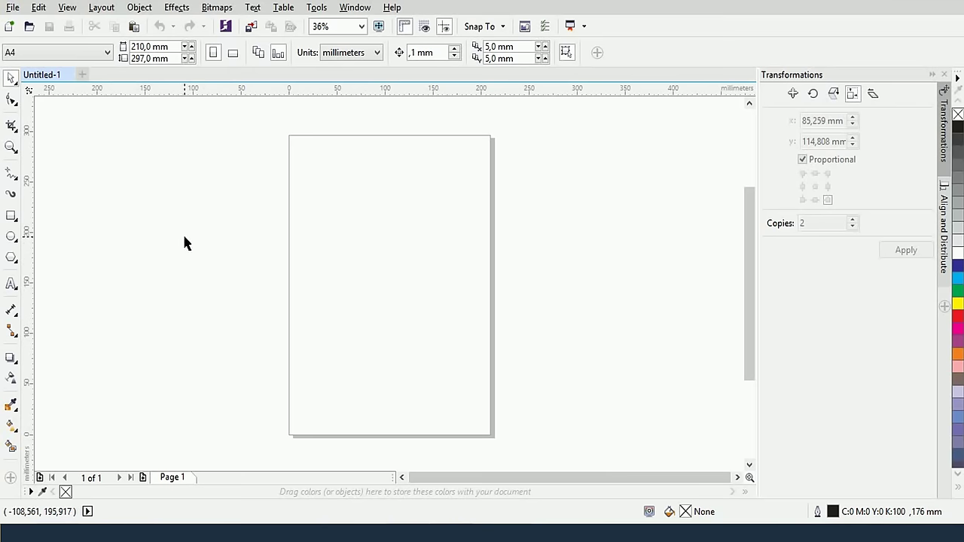
Draw a 46,314 × 60,282 mm rectangle, fill it cyan and remove its outline
{"action": "left_click", "coordinate": [11, 215]}
{"action": "left_click_drag", "start_coordinate": [323, 211], "coordinate": [369, 272]}
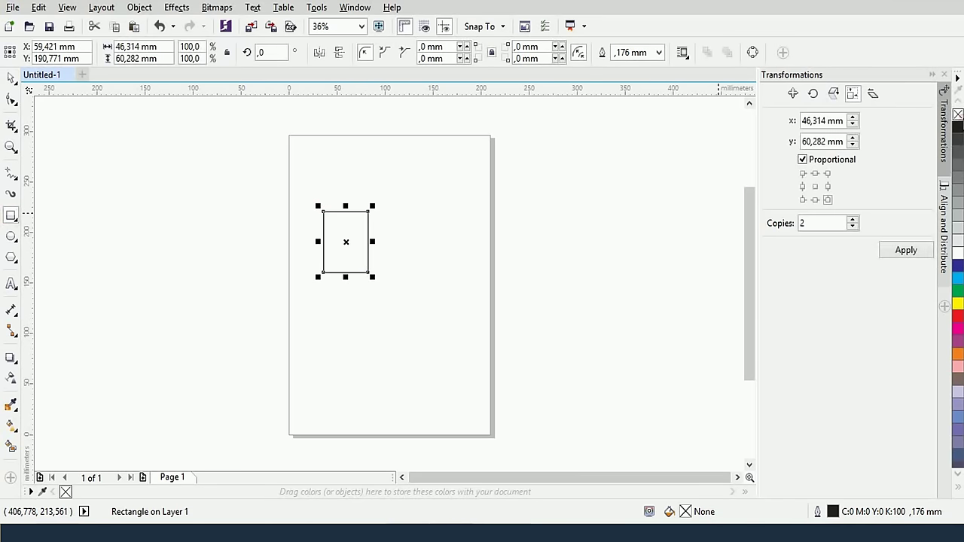
{"action": "scroll", "coordinate": [376, 256], "scroll_direction": "up", "scroll_amount": 2}
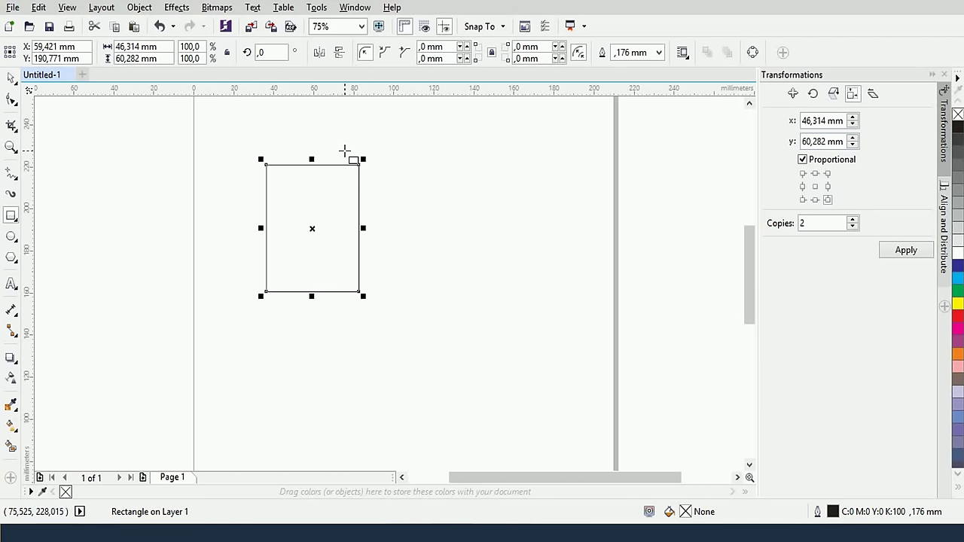
{"action": "left_click", "coordinate": [12, 78]}
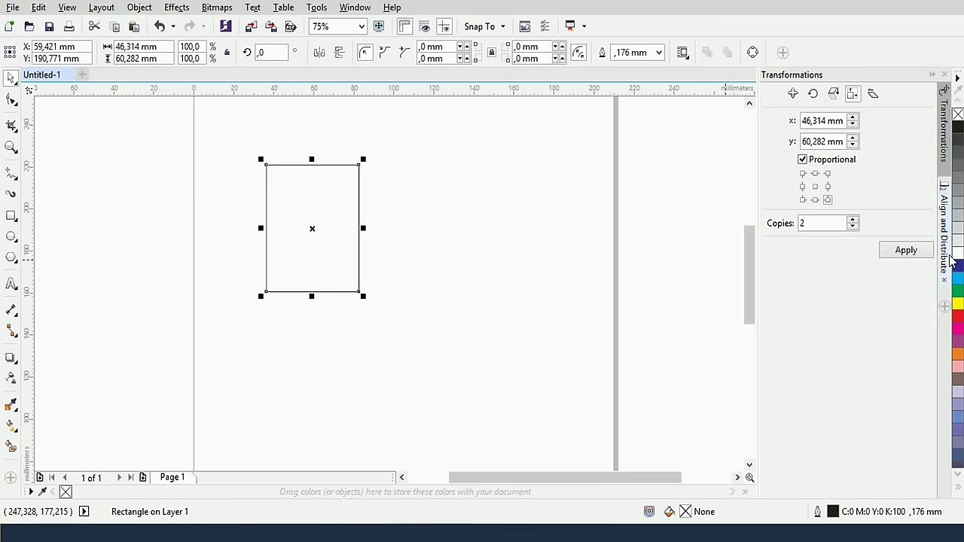
{"action": "left_click", "coordinate": [957, 282]}
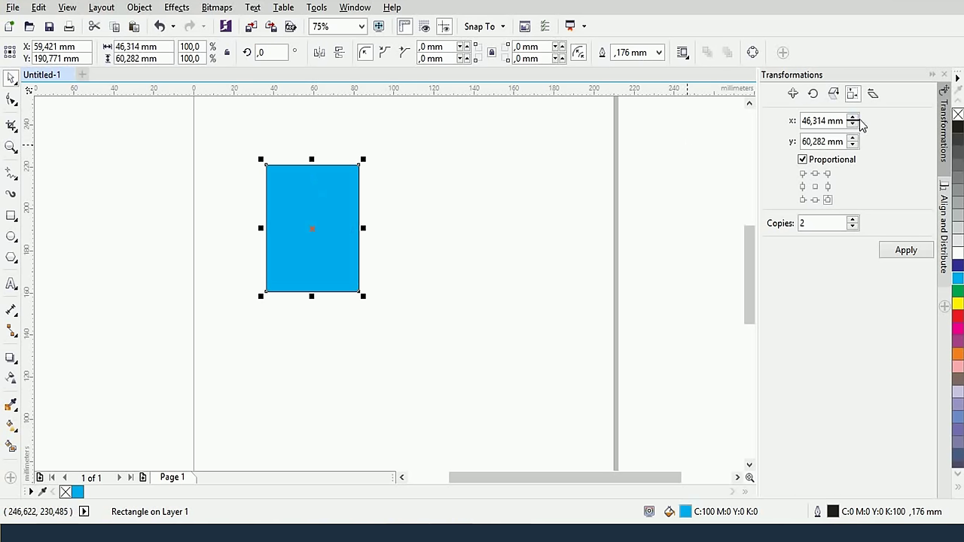
{"action": "right_click", "coordinate": [957, 114]}
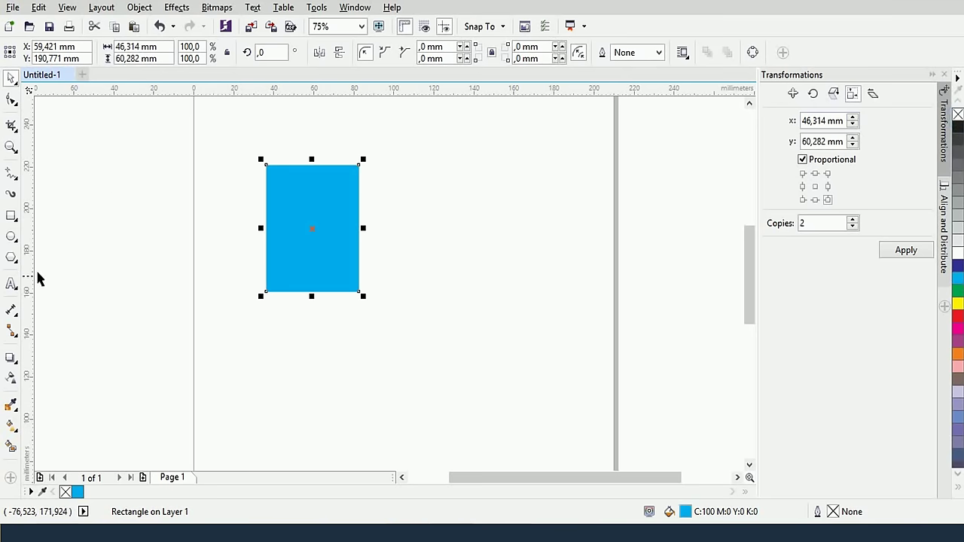
Add a drop shadow to the cyan rectangle and drag it down-left, adjusting its darkness
{"action": "left_click", "coordinate": [12, 359]}
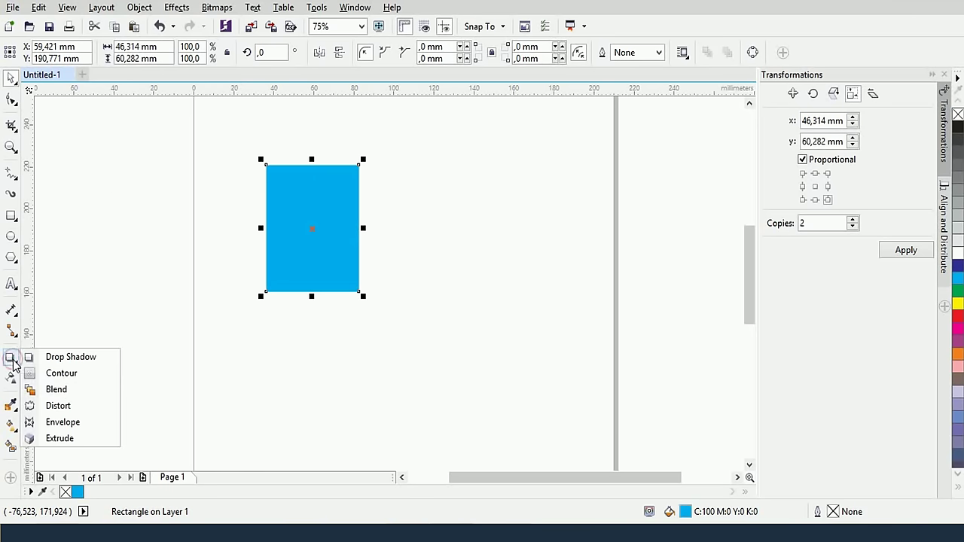
{"action": "left_click", "coordinate": [50, 359]}
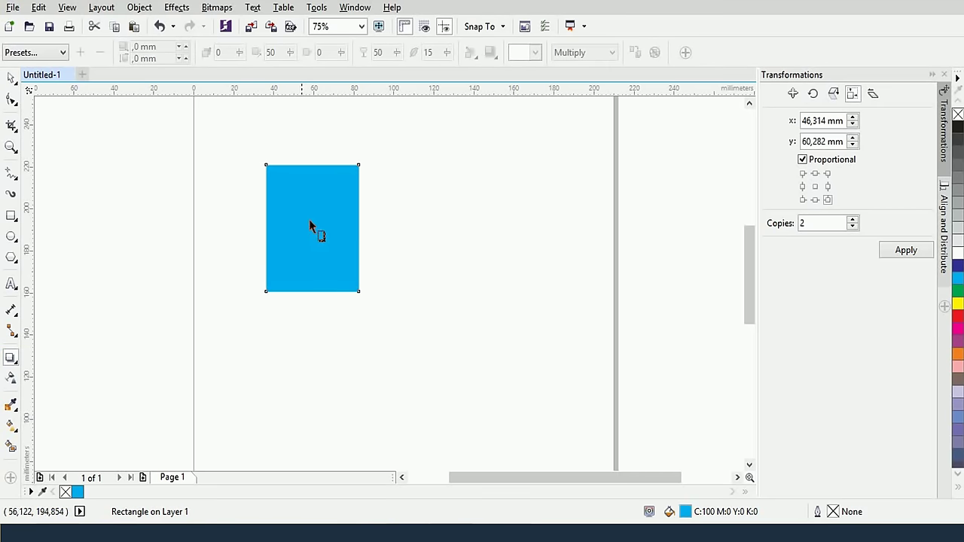
{"action": "left_click_drag", "start_coordinate": [309, 224], "coordinate": [415, 323]}
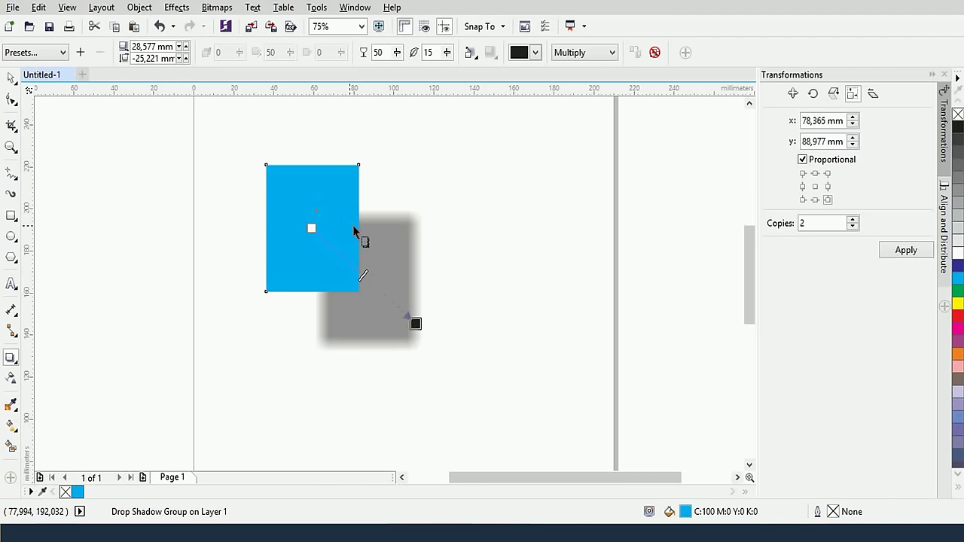
{"action": "key", "text": "ctrl+z"}
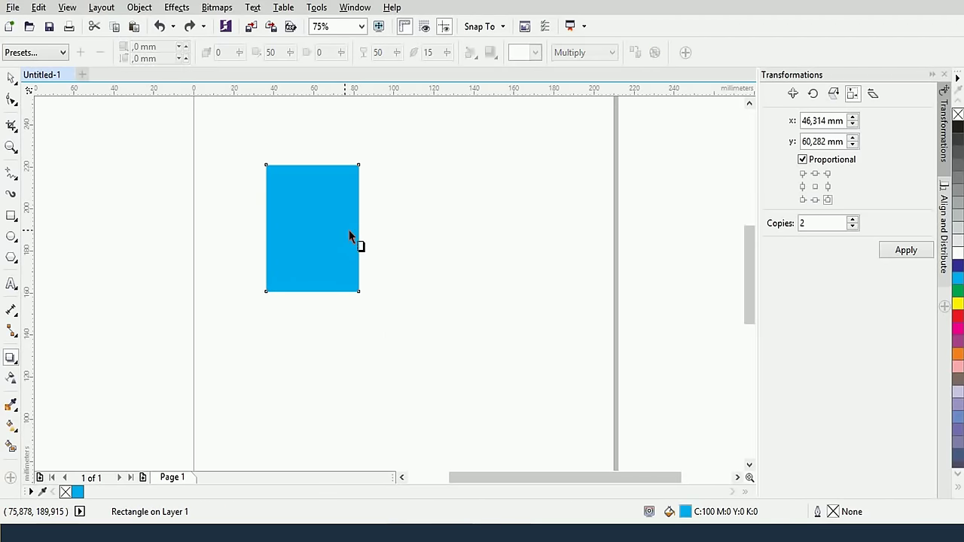
{"action": "left_click_drag", "start_coordinate": [313, 236], "coordinate": [381, 320]}
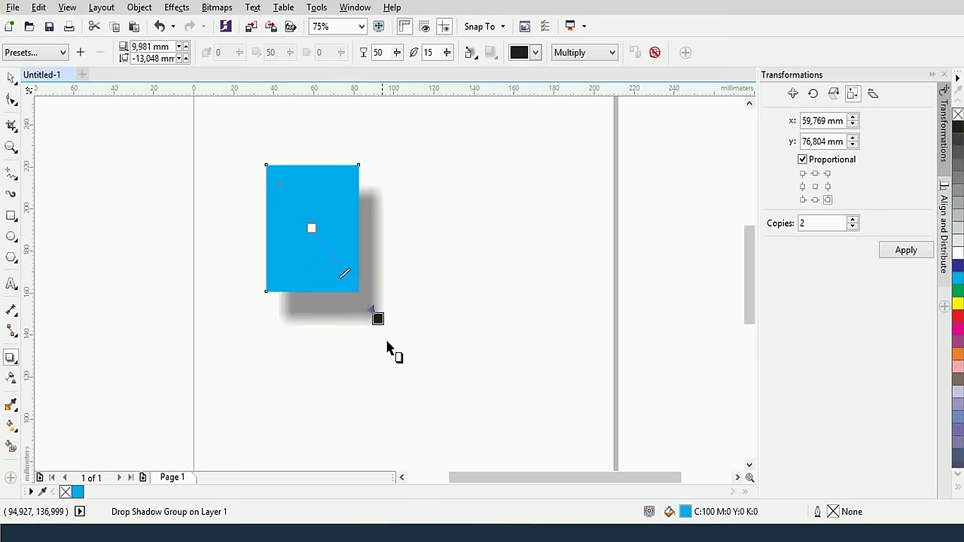
{"action": "left_click_drag", "start_coordinate": [376, 319], "coordinate": [209, 358]}
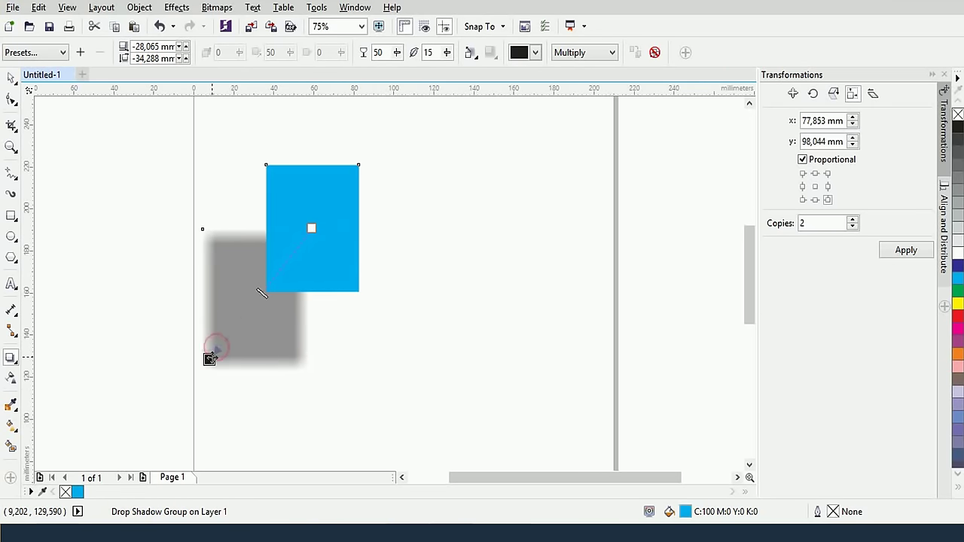
{"action": "left_click_drag", "start_coordinate": [260, 292], "coordinate": [255, 302]}
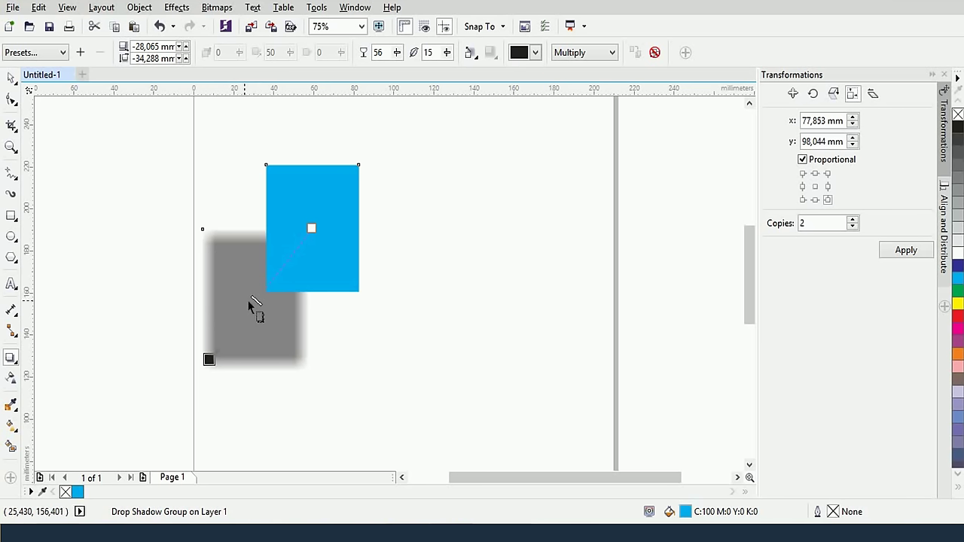
Lower the drop shadow opacity to 48
{"action": "left_click", "coordinate": [396, 52]}
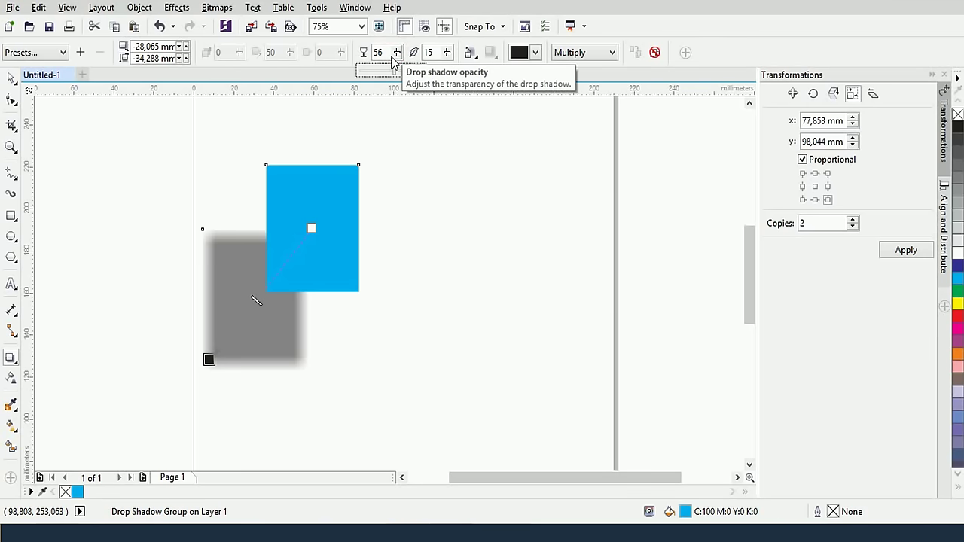
{"action": "left_click", "coordinate": [392, 72]}
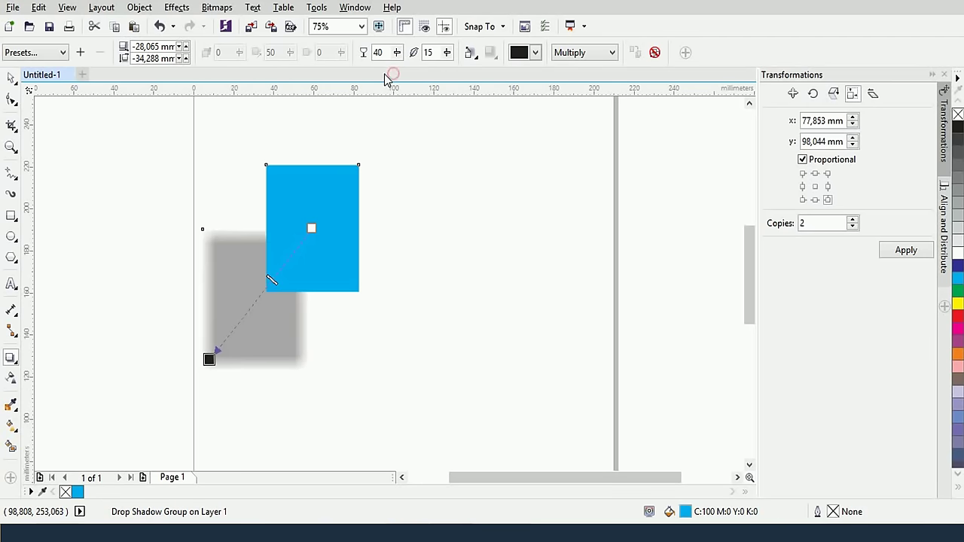
{"action": "left_click_drag", "start_coordinate": [271, 280], "coordinate": [264, 296]}
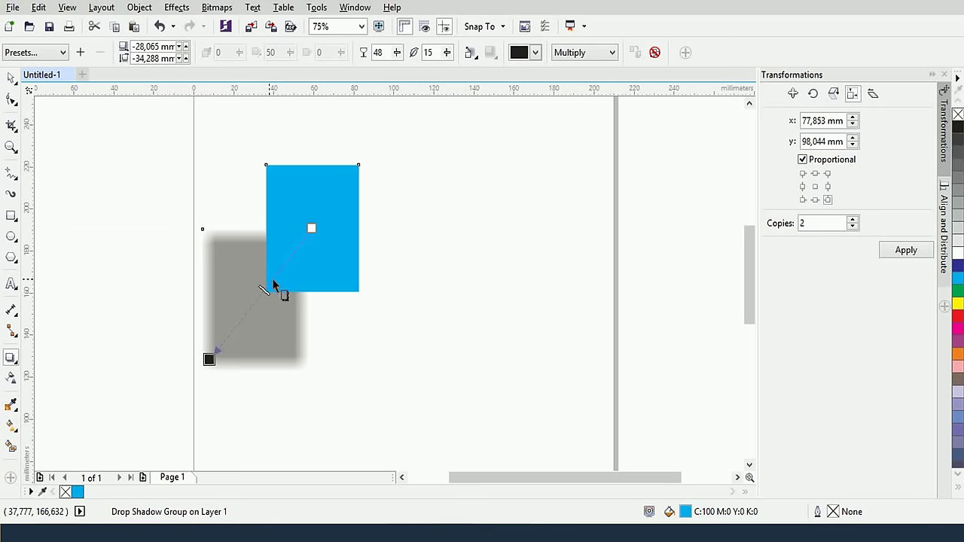
Set the drop shadow feathering to 23 for softly blurred edges
{"action": "left_click_drag", "start_coordinate": [445, 58], "coordinate": [491, 81]}
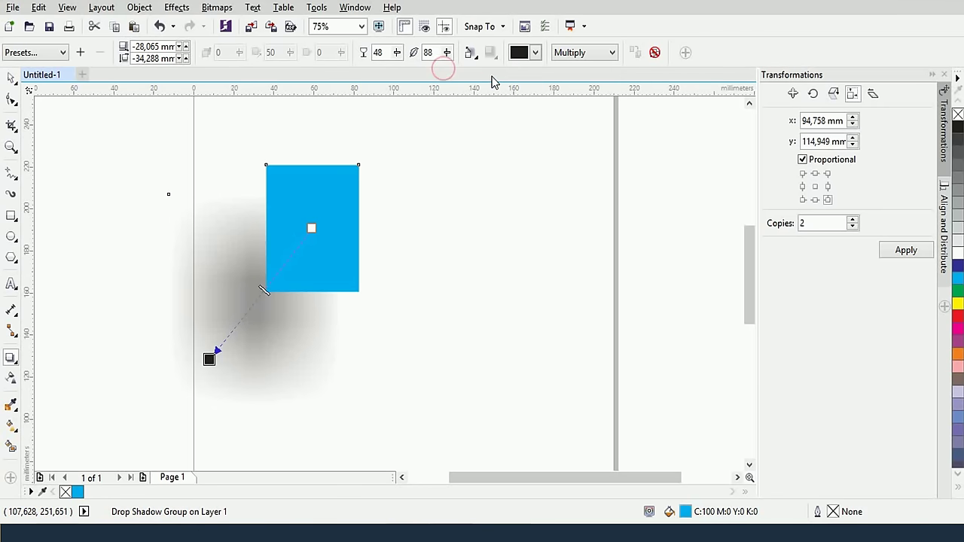
{"action": "left_click", "coordinate": [447, 53]}
{"action": "left_click_drag", "start_coordinate": [451, 72], "coordinate": [462, 80]}
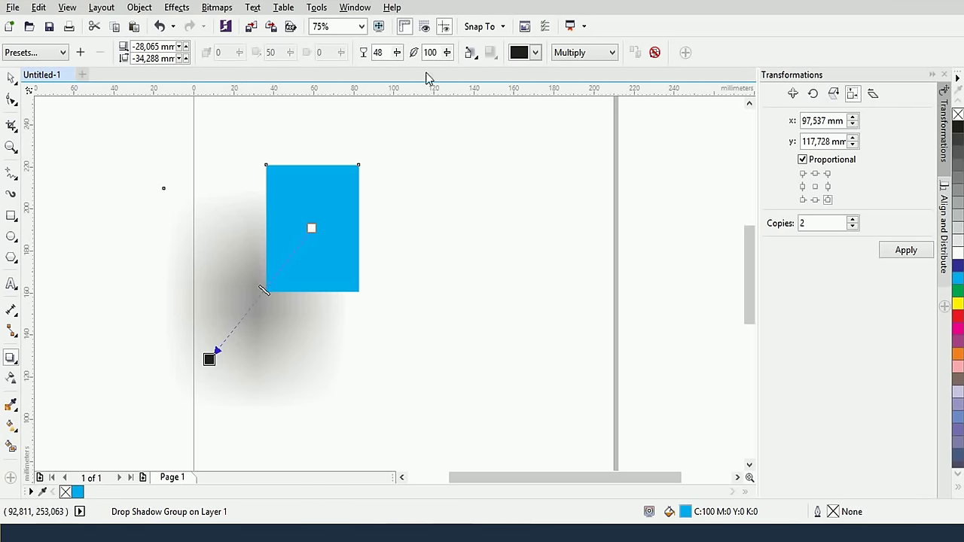
{"action": "left_click", "coordinate": [444, 52]}
{"action": "left_click_drag", "start_coordinate": [445, 71], "coordinate": [385, 75]}
{"action": "left_click", "coordinate": [447, 52]}
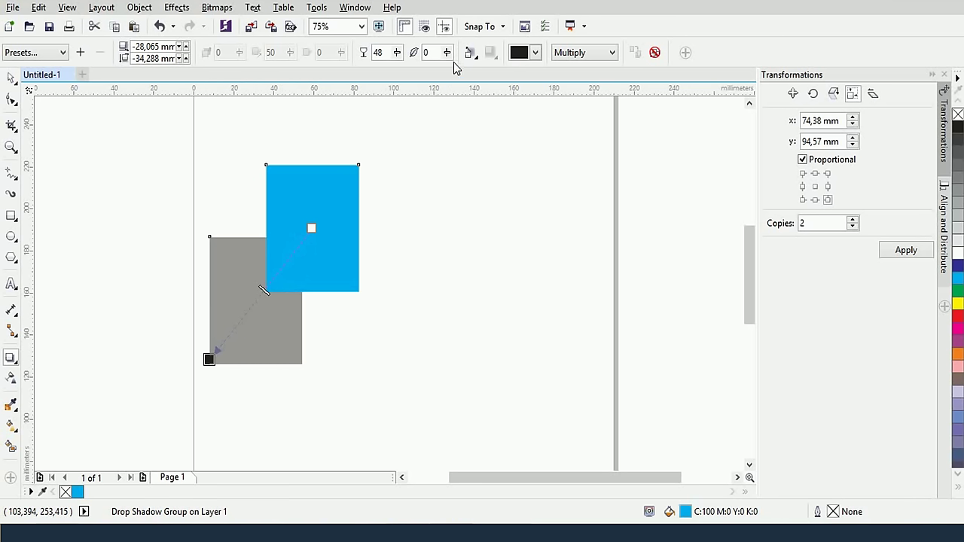
{"action": "left_click_drag", "start_coordinate": [446, 52], "coordinate": [451, 58]}
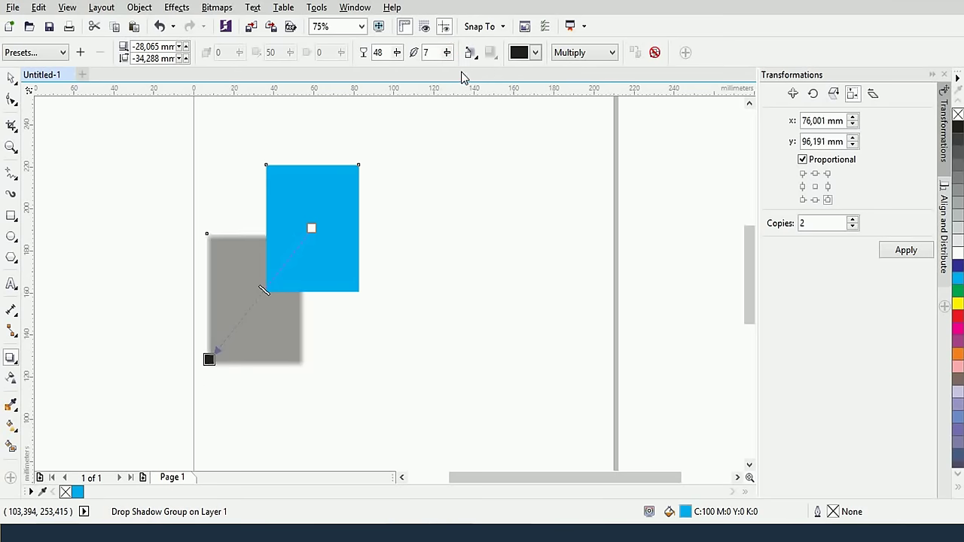
{"action": "left_click", "coordinate": [450, 57]}
{"action": "left_click_drag", "start_coordinate": [448, 54], "coordinate": [461, 76]}
{"action": "left_click", "coordinate": [452, 58]}
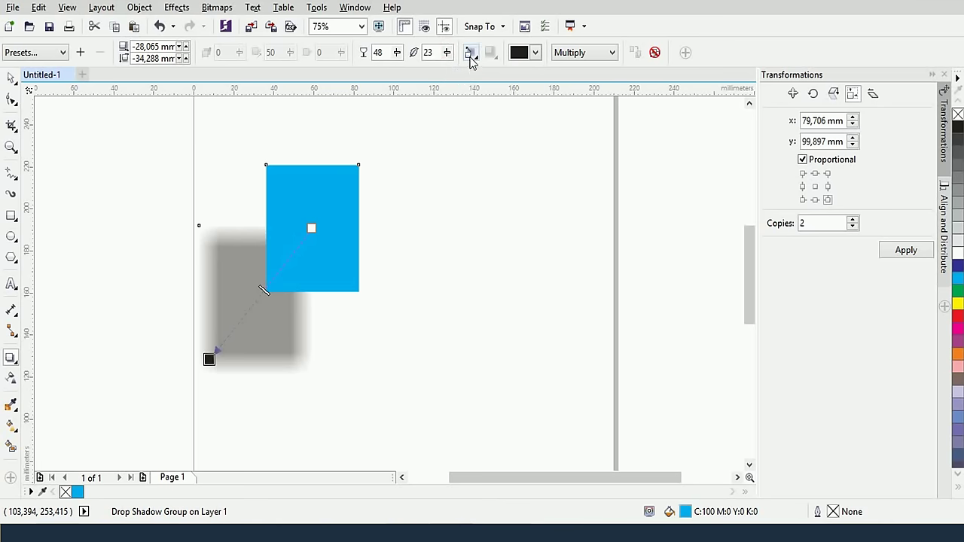
Try the Outside, Middle and Inside feathering directions with Linear and Squared edges
{"action": "left_click", "coordinate": [470, 54]}
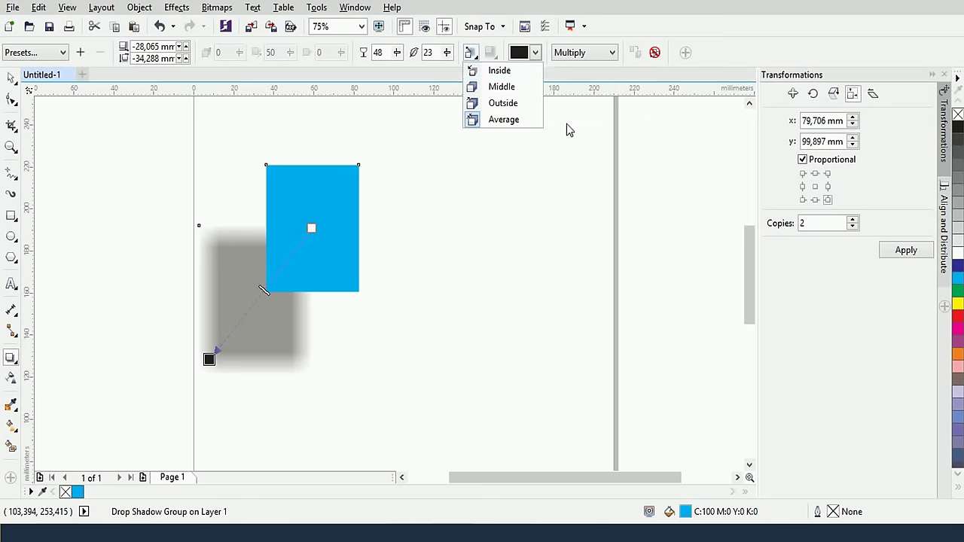
{"action": "left_click", "coordinate": [516, 107]}
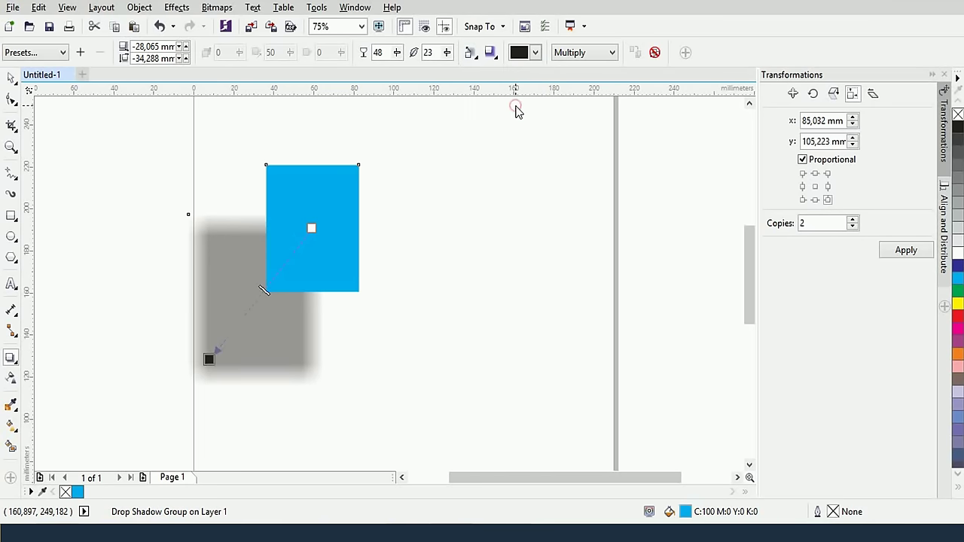
{"action": "left_click", "coordinate": [476, 58]}
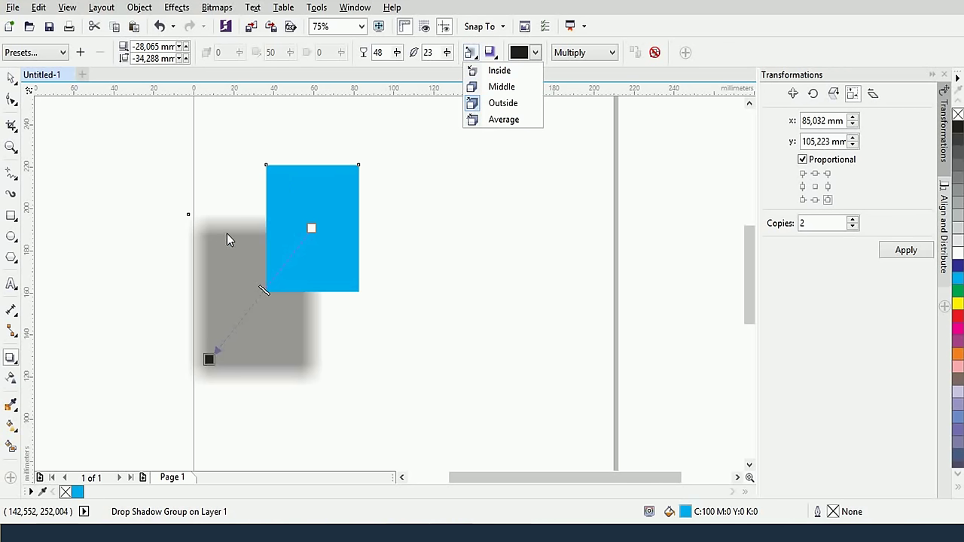
{"action": "left_click", "coordinate": [504, 86]}
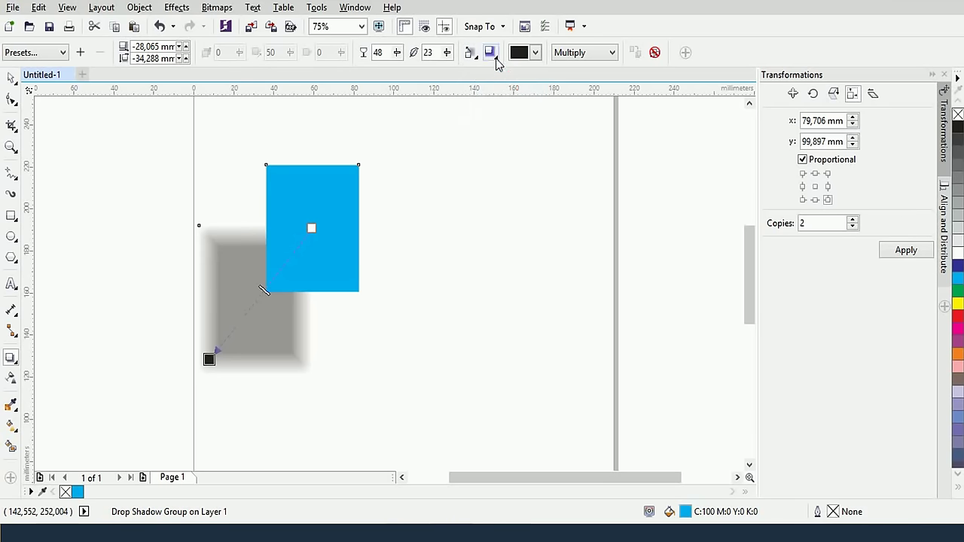
{"action": "left_click", "coordinate": [495, 56]}
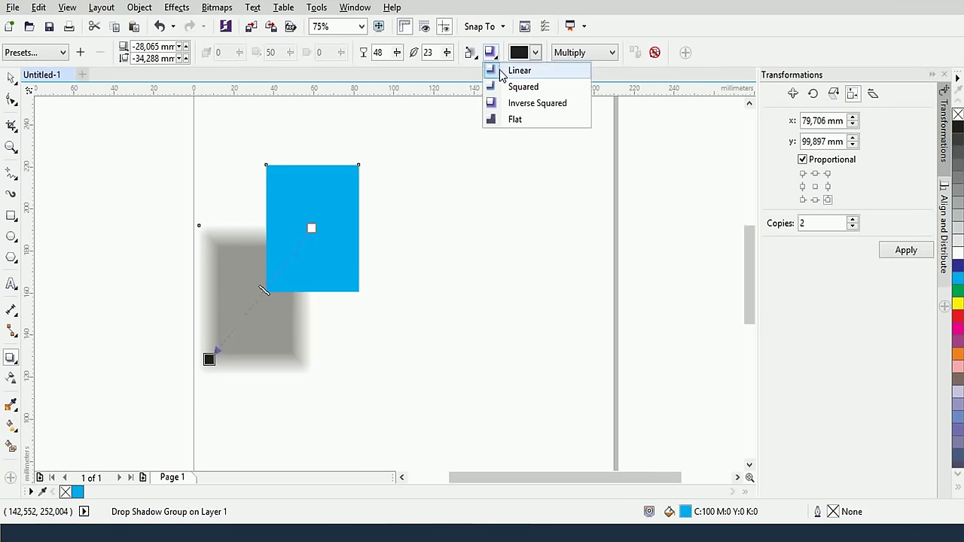
{"action": "left_click", "coordinate": [499, 70]}
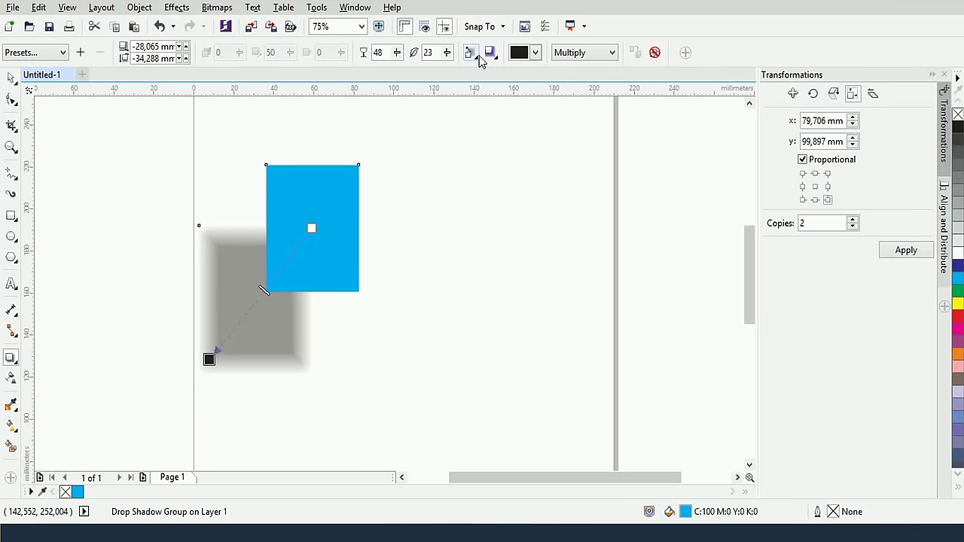
{"action": "left_click", "coordinate": [472, 52]}
{"action": "left_click", "coordinate": [482, 69]}
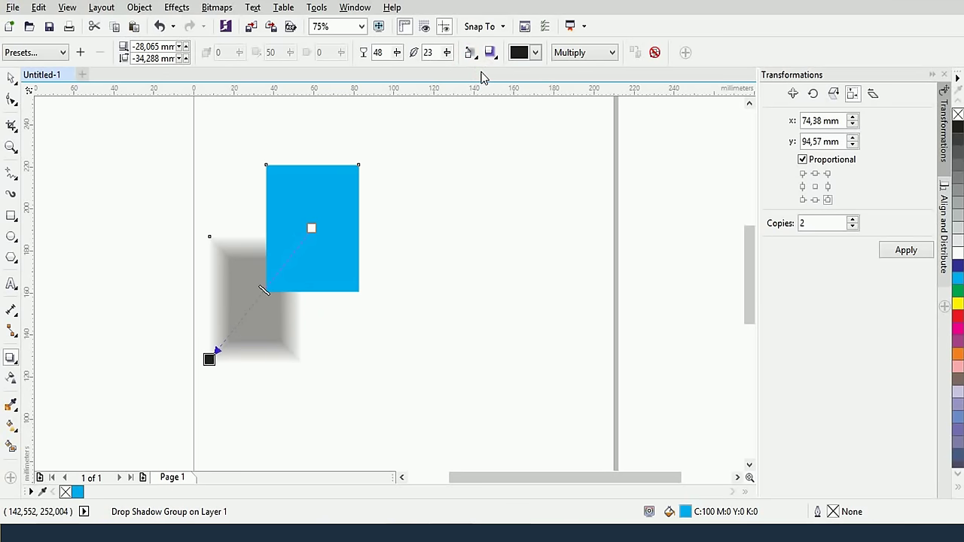
{"action": "left_click", "coordinate": [490, 52]}
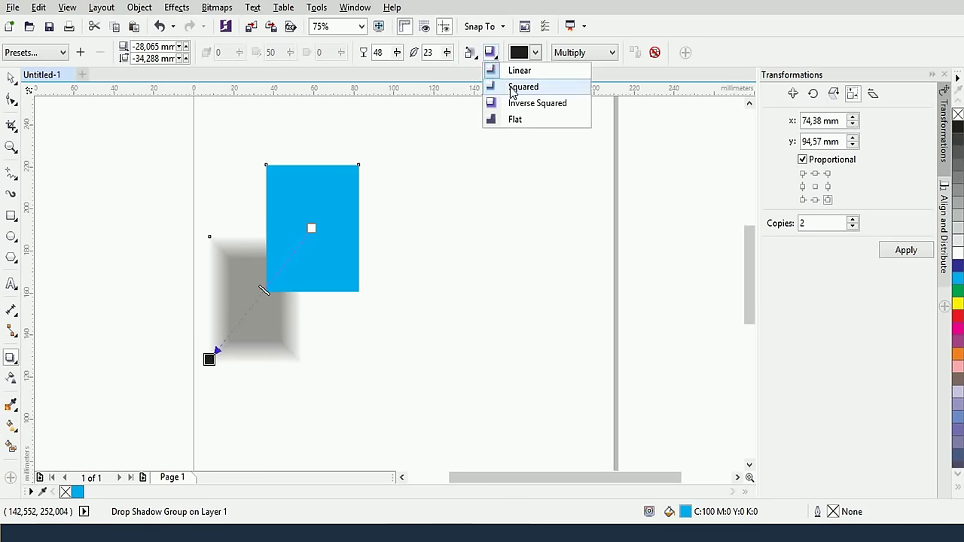
{"action": "left_click", "coordinate": [523, 88]}
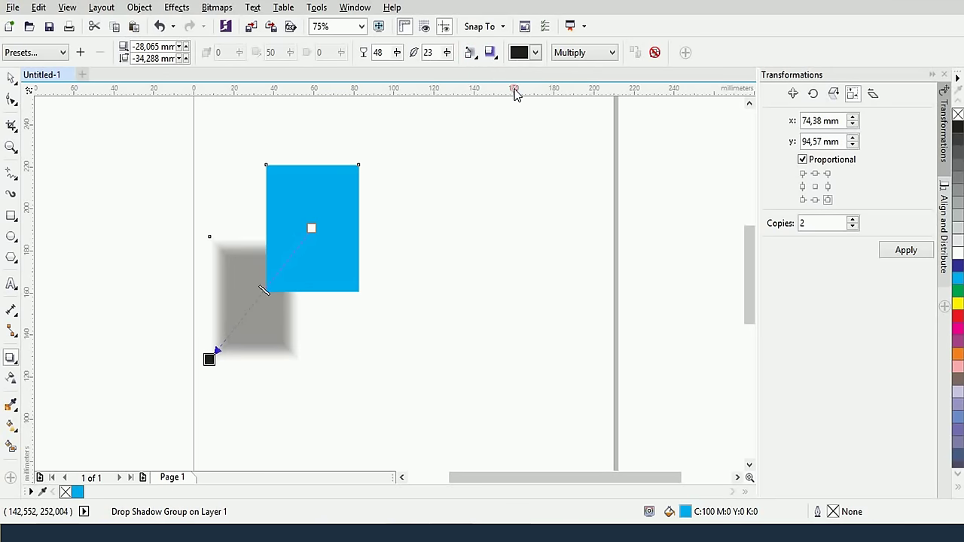
Feather the shadow Outside and settle on Inverse Squared edges after trying Squared and Flat
{"action": "left_click", "coordinate": [471, 54]}
{"action": "left_click", "coordinate": [486, 103]}
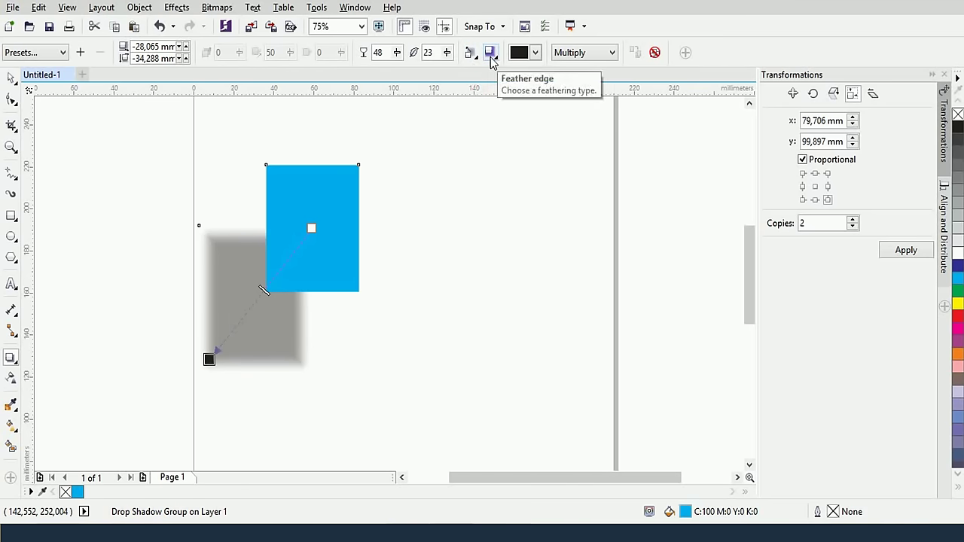
{"action": "left_click", "coordinate": [490, 54]}
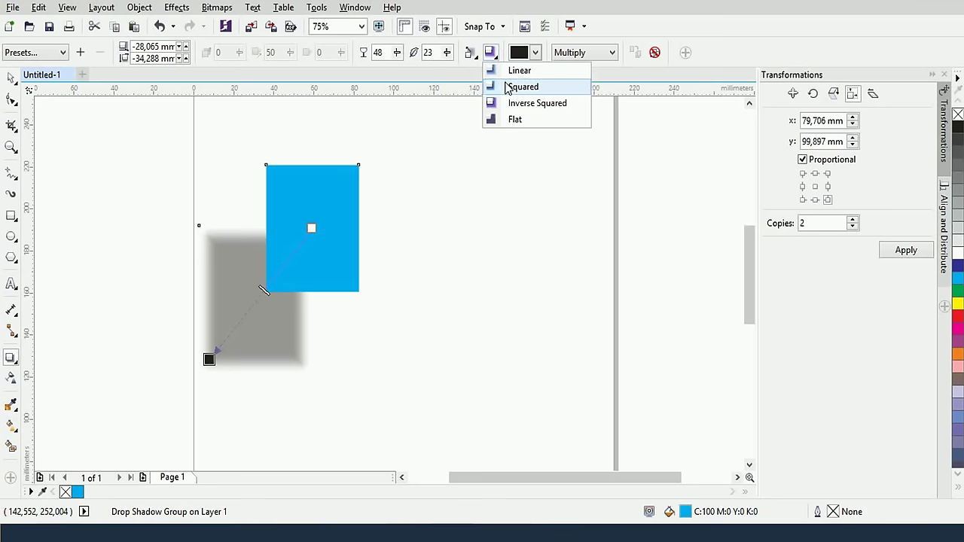
{"action": "left_click", "coordinate": [507, 86]}
{"action": "left_click", "coordinate": [490, 54]}
{"action": "left_click", "coordinate": [497, 58]}
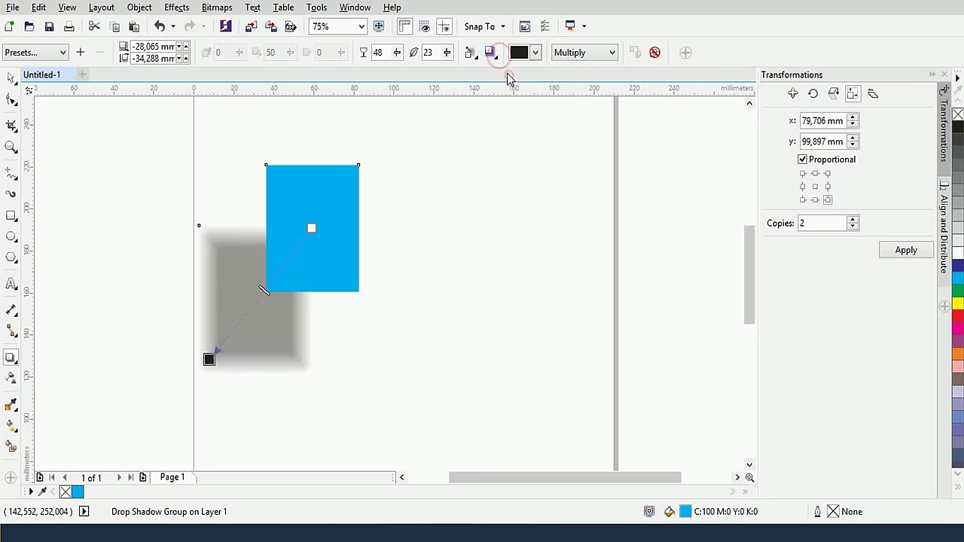
{"action": "left_click", "coordinate": [490, 54]}
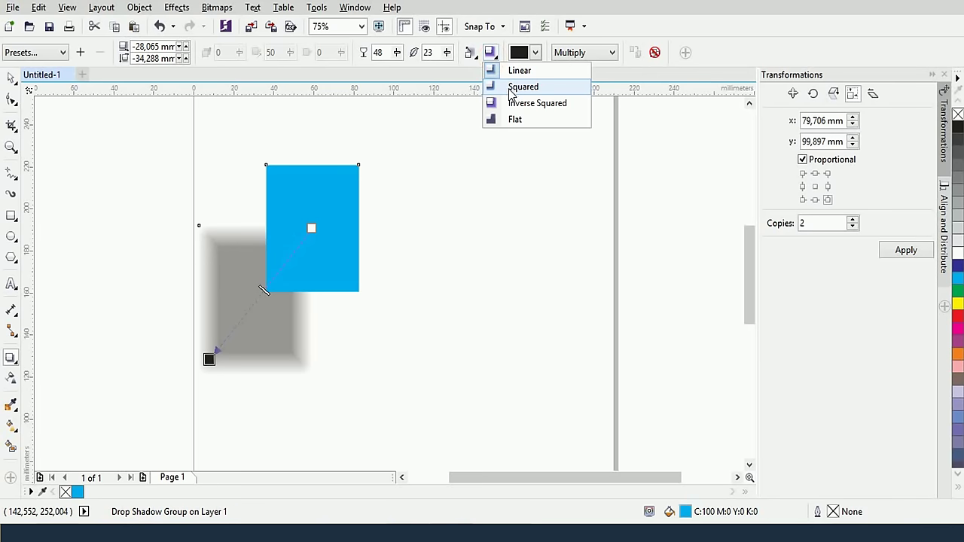
{"action": "left_click", "coordinate": [515, 119]}
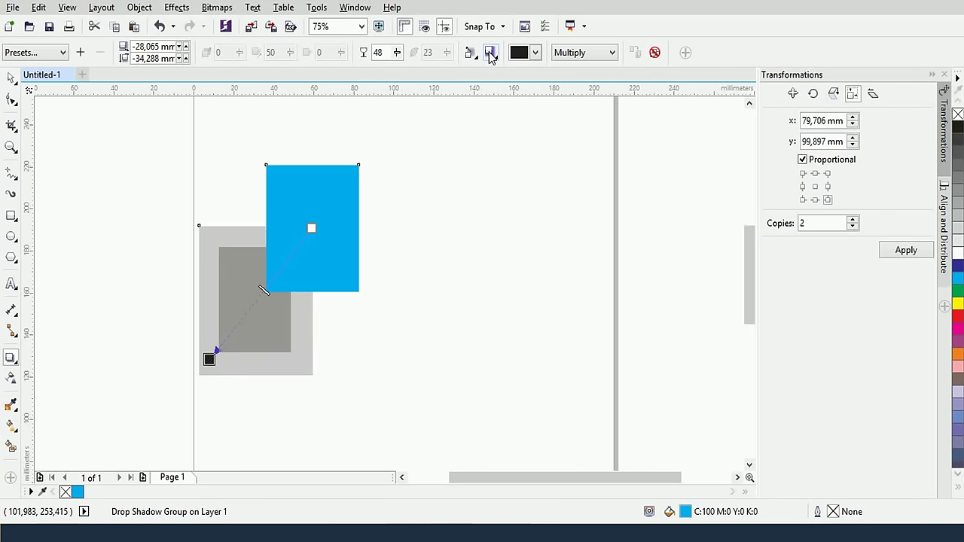
{"action": "left_click", "coordinate": [490, 52]}
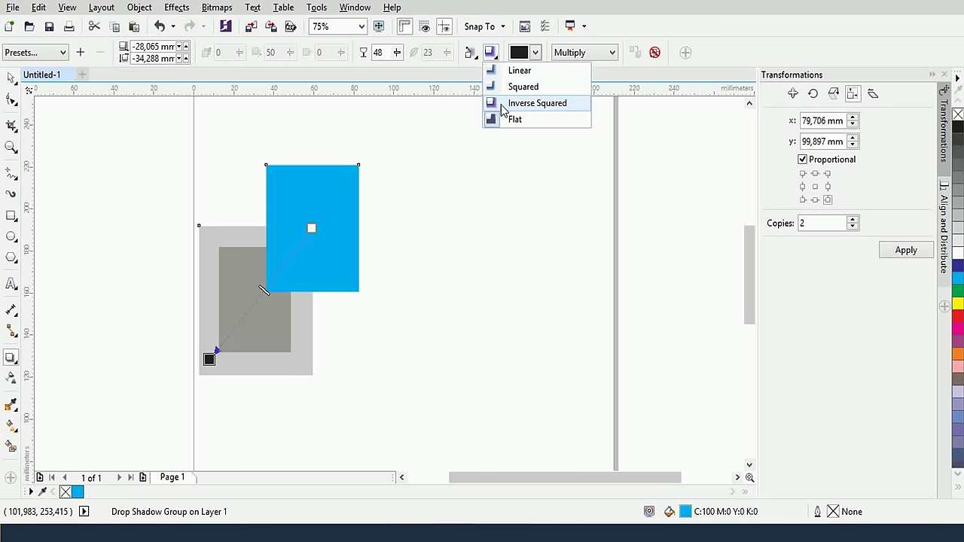
{"action": "left_click", "coordinate": [502, 103]}
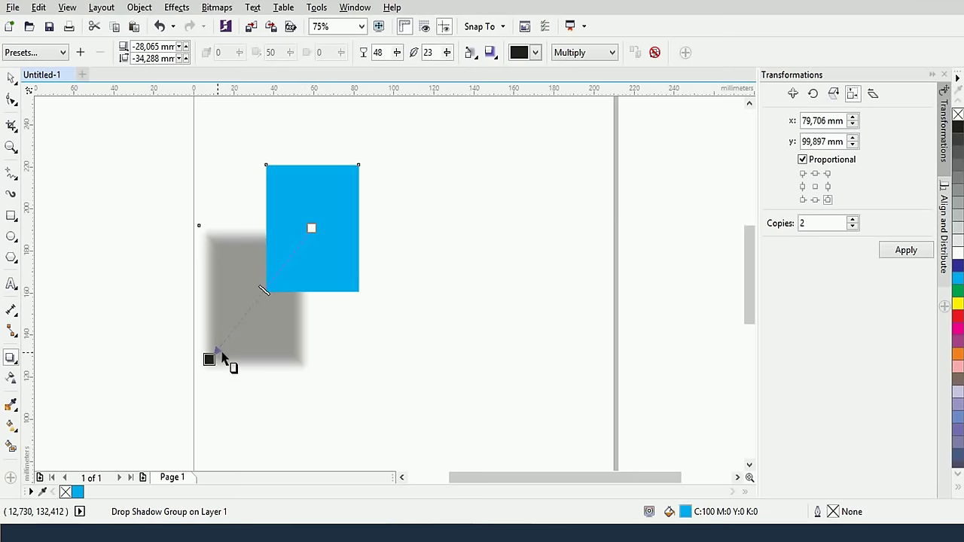
Pull the shadow toward the blue rectangle and recolour it orange instead of gray
{"action": "left_click_drag", "start_coordinate": [209, 359], "coordinate": [233, 304]}
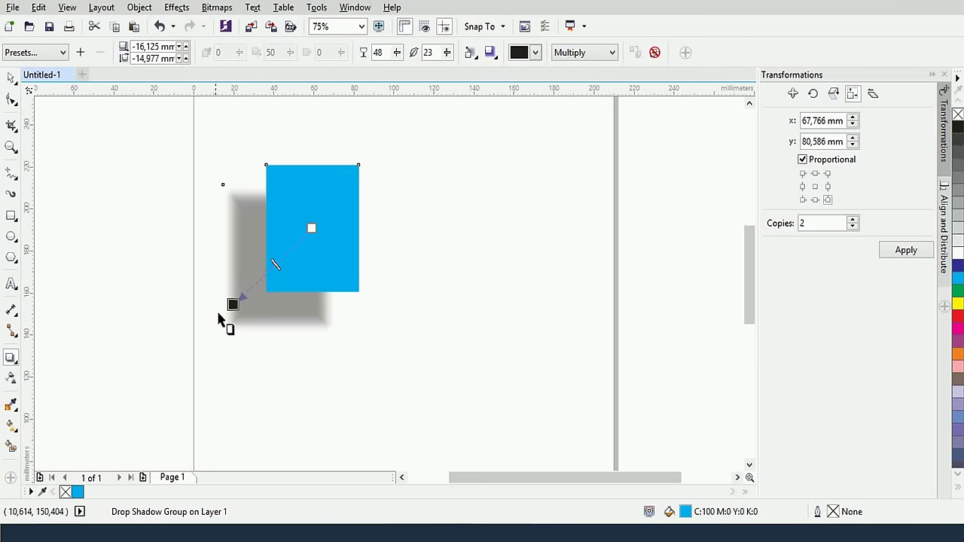
{"action": "left_click", "coordinate": [535, 53]}
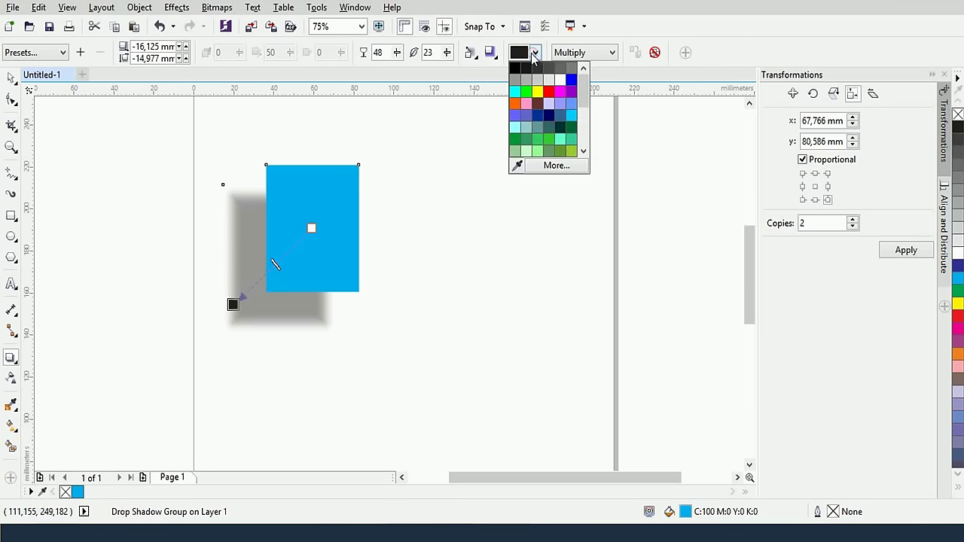
{"action": "left_click", "coordinate": [536, 104]}
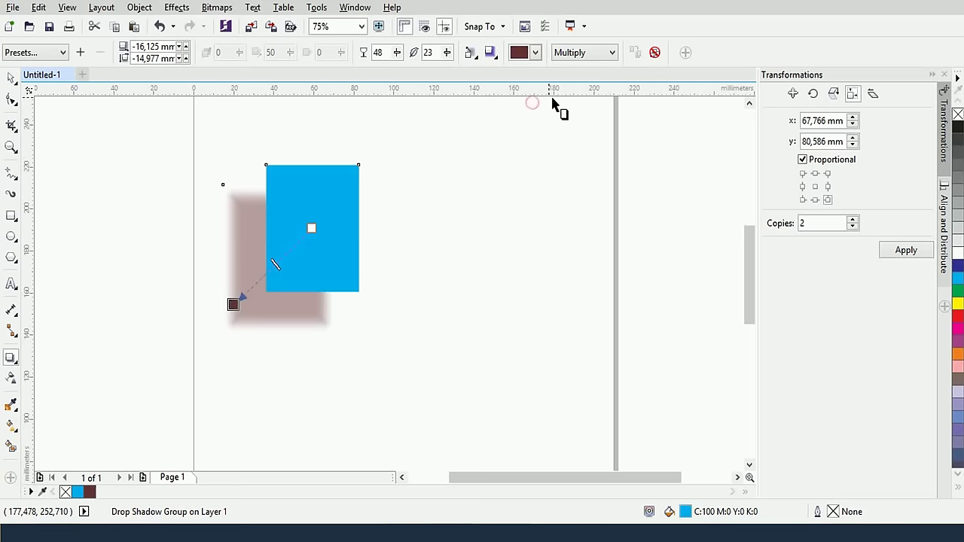
{"action": "left_click", "coordinate": [533, 54]}
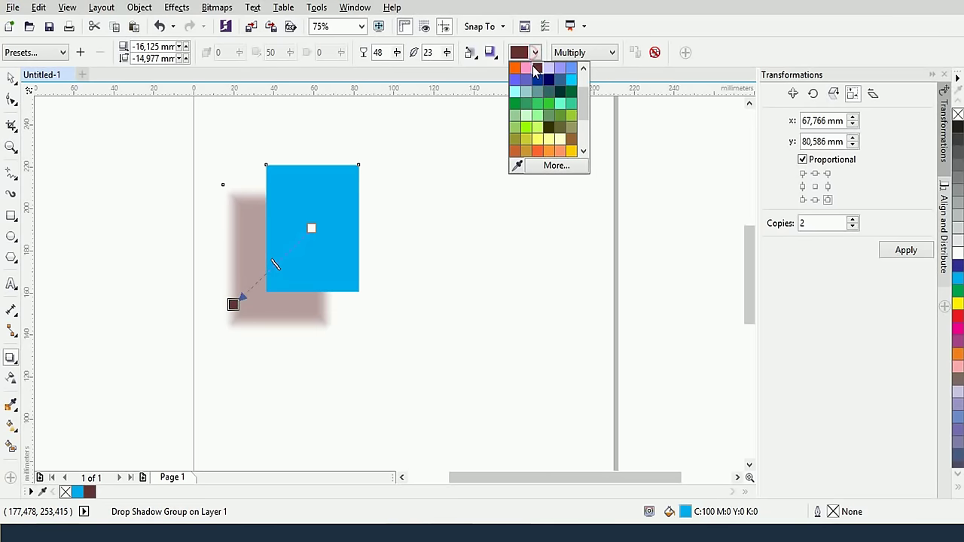
{"action": "left_click", "coordinate": [517, 72]}
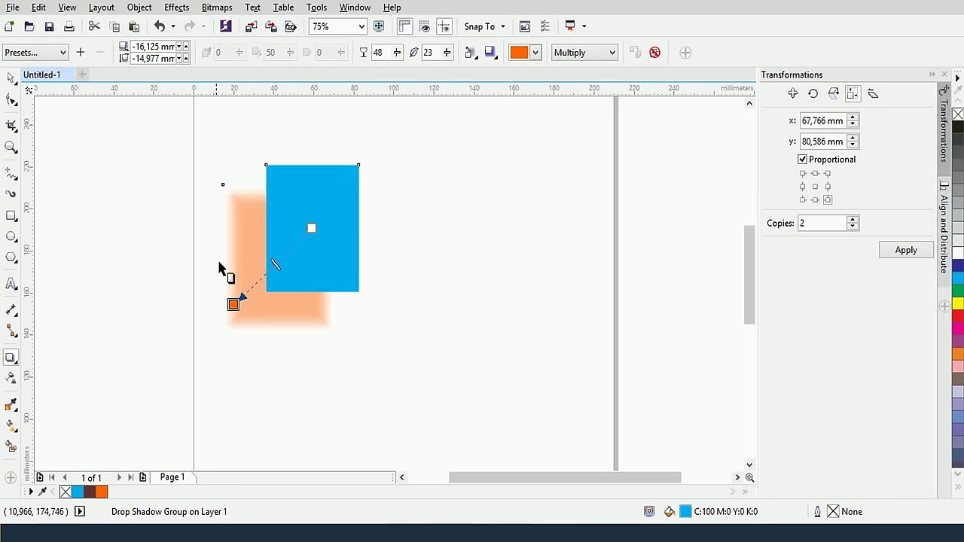
{"action": "left_click", "coordinate": [580, 53]}
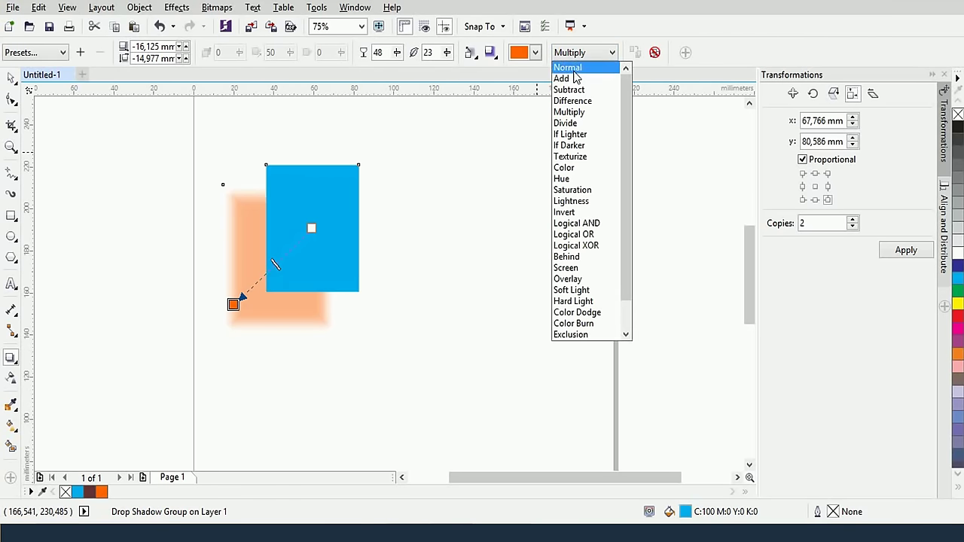
{"action": "left_click", "coordinate": [574, 67]}
{"action": "left_click", "coordinate": [589, 52]}
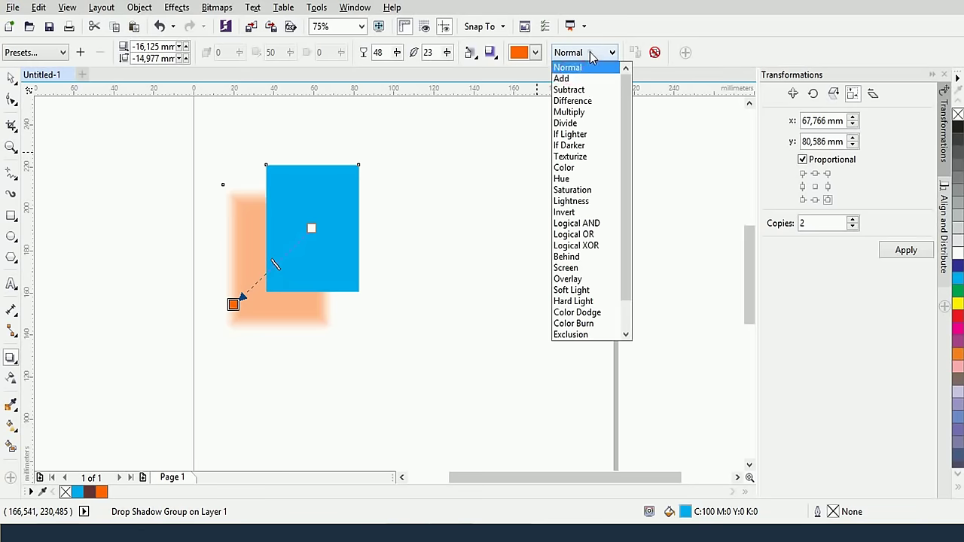
{"action": "left_click", "coordinate": [584, 113]}
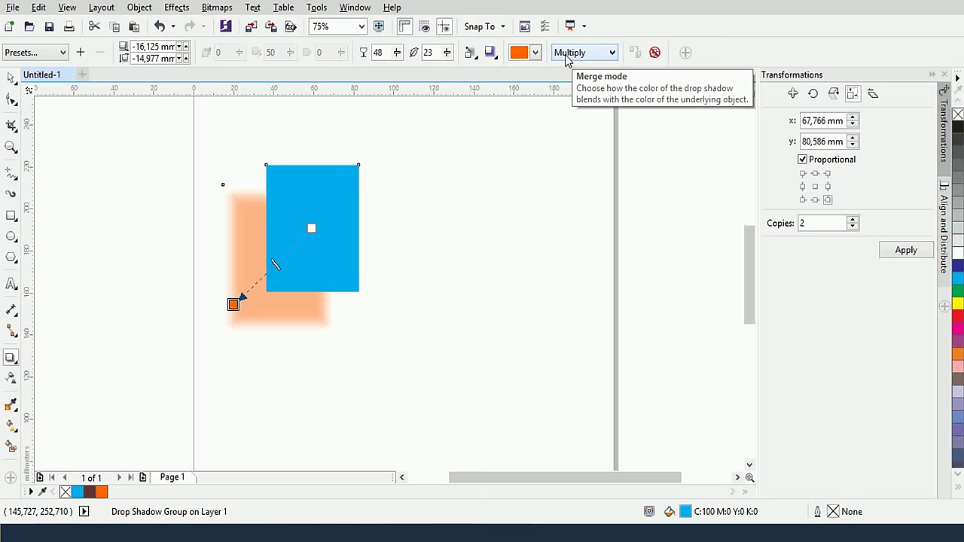
Draw a 118,534 × 65,264 mm borderless dark blue rectangle and send it behind the cyan one
{"action": "left_click", "coordinate": [11, 215]}
{"action": "left_click_drag", "start_coordinate": [160, 244], "coordinate": [397, 380]}
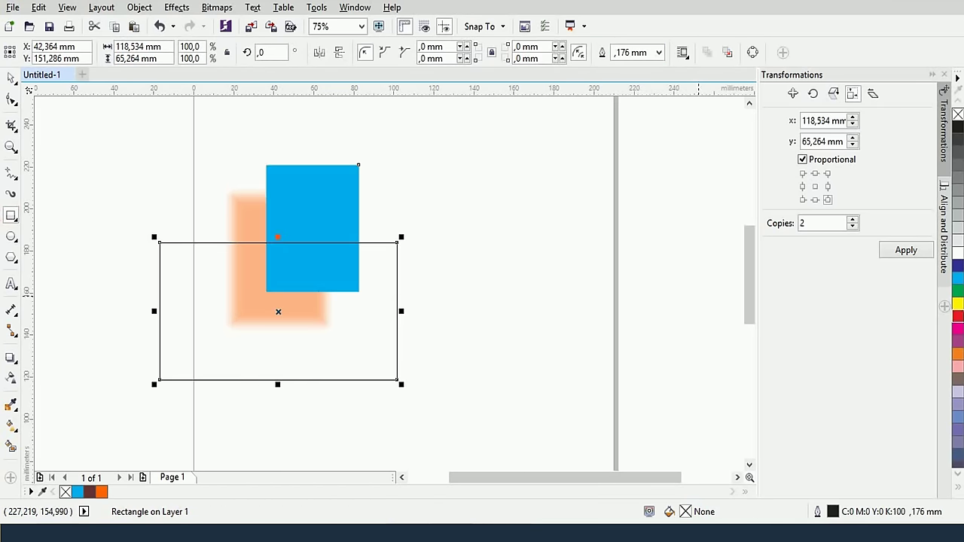
{"action": "left_click", "coordinate": [958, 265]}
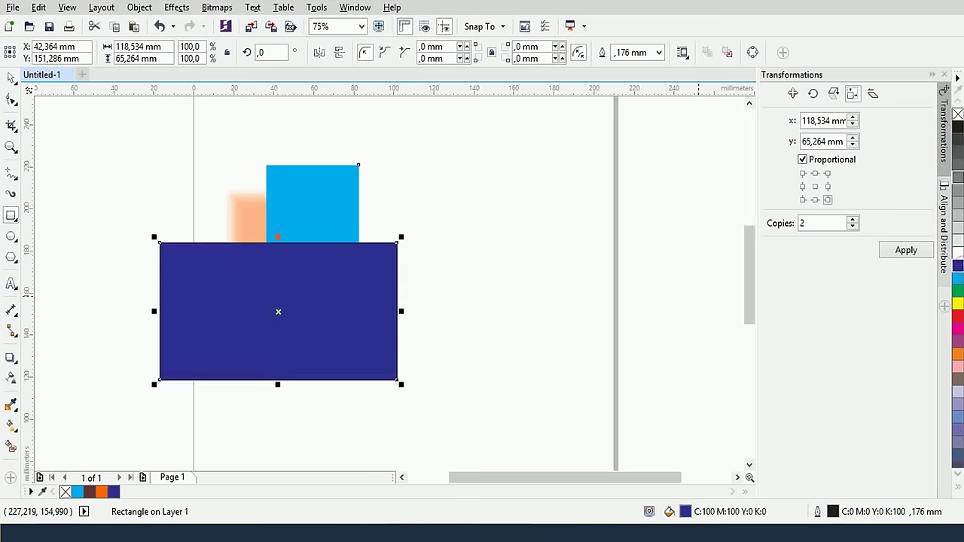
{"action": "right_click", "coordinate": [958, 115]}
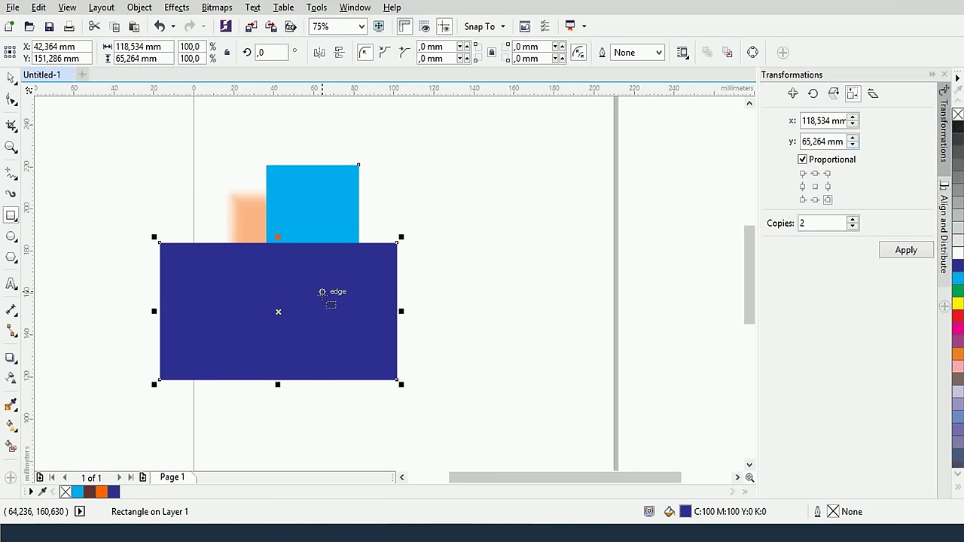
{"action": "key", "text": "shift+Page_Down"}
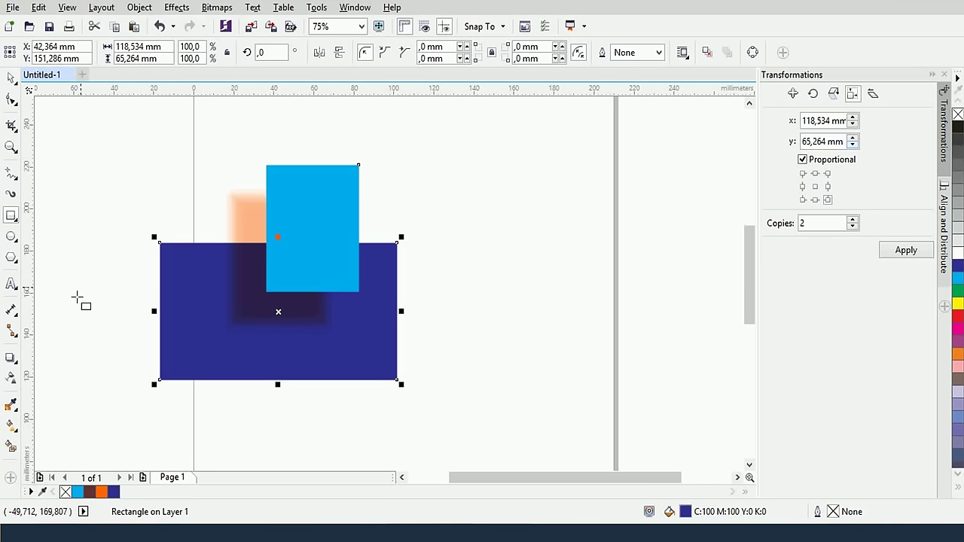
{"action": "key", "text": "space"}
{"action": "left_click", "coordinate": [295, 219]}
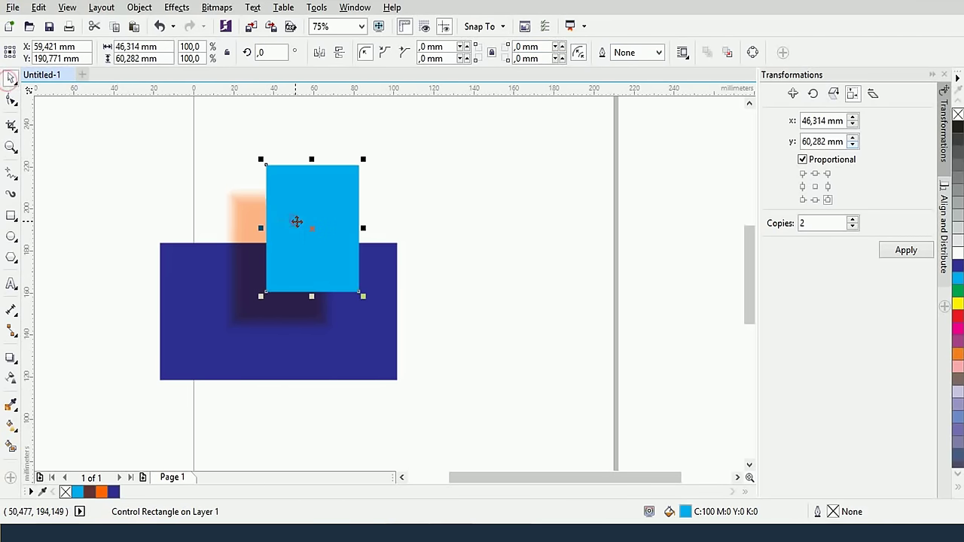
Set the shadow Merge mode to Hue and move the cyan rectangle with its shadow up-right
{"action": "left_click", "coordinate": [11, 359]}
{"action": "left_click", "coordinate": [572, 52]}
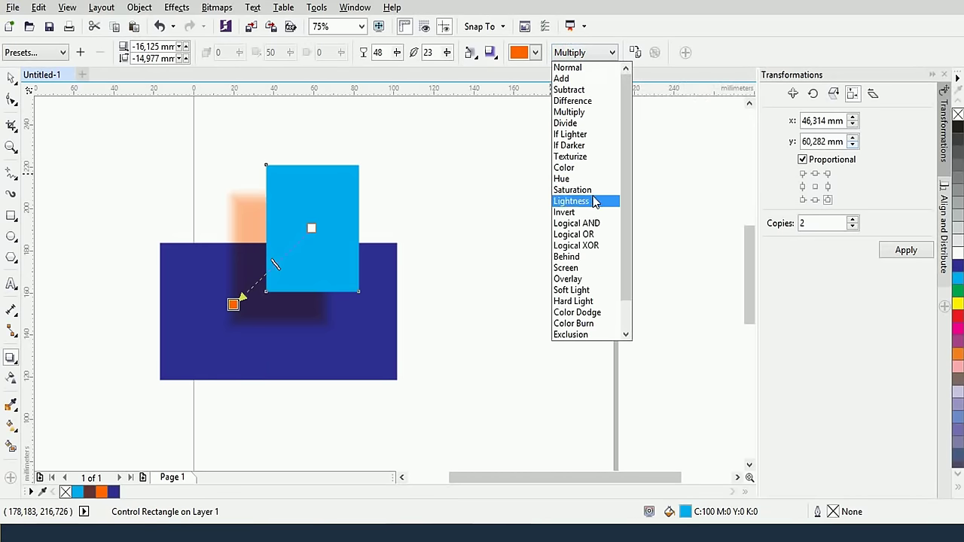
{"action": "left_click", "coordinate": [587, 179]}
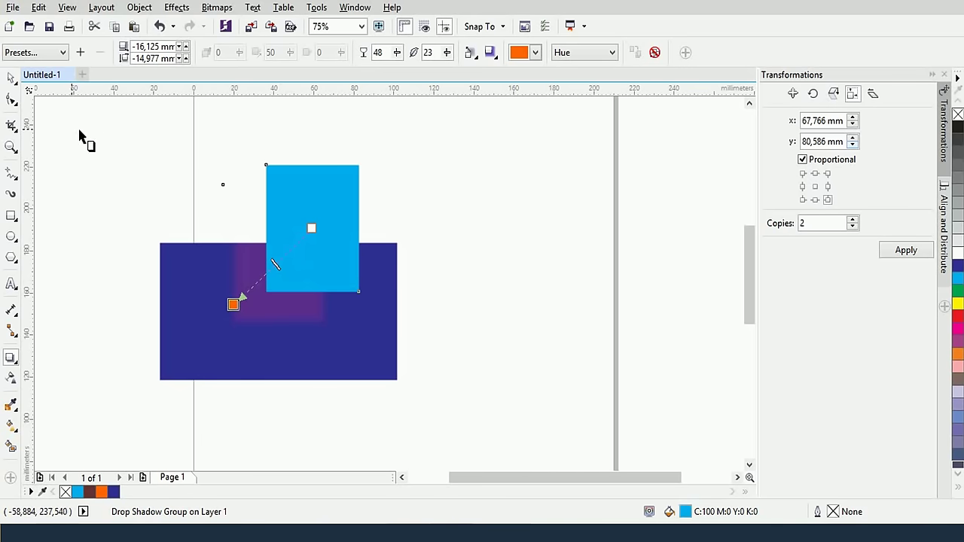
{"action": "left_click", "coordinate": [16, 79]}
{"action": "left_click_drag", "start_coordinate": [301, 217], "coordinate": [329, 207]}
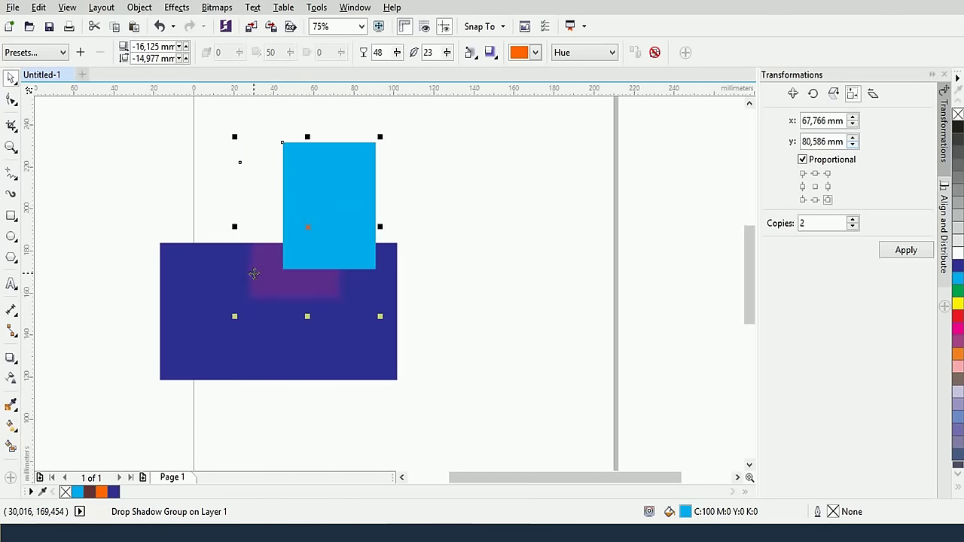
Duplicate the dark blue rectangle higher up behind the cyan one and set shadow Merge mode to Color
{"action": "left_click", "coordinate": [174, 304]}
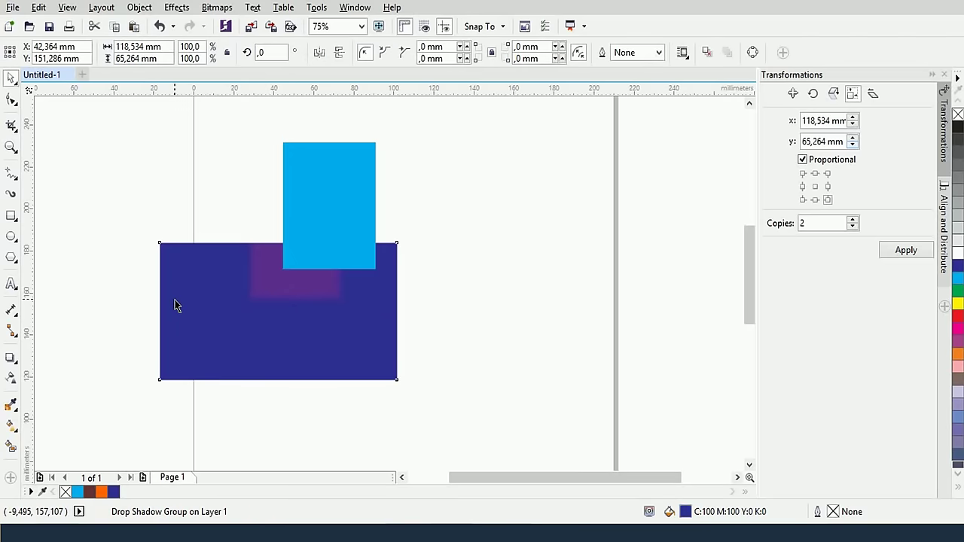
{"action": "left_click_drag", "start_coordinate": [174, 301], "coordinate": [193, 154]}
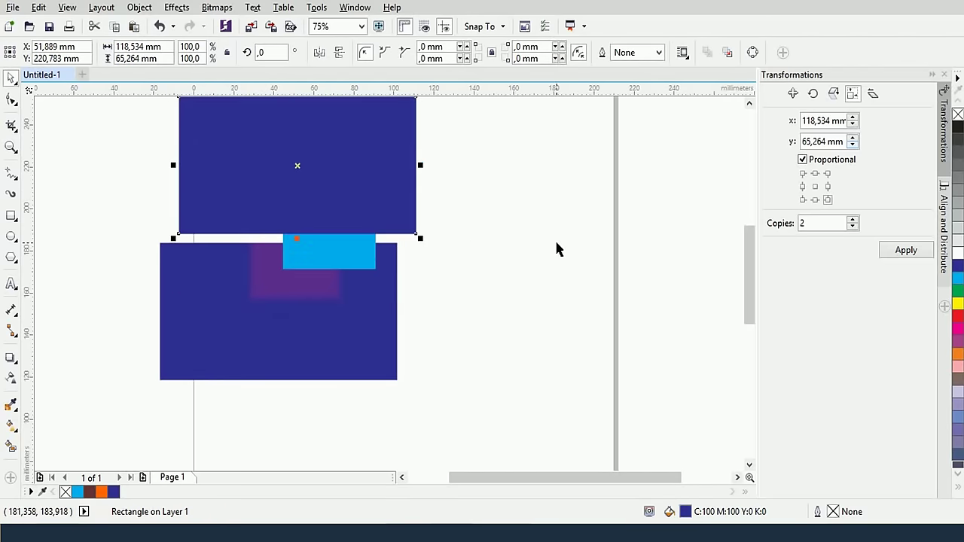
{"action": "key", "text": "shift+Page_Down"}
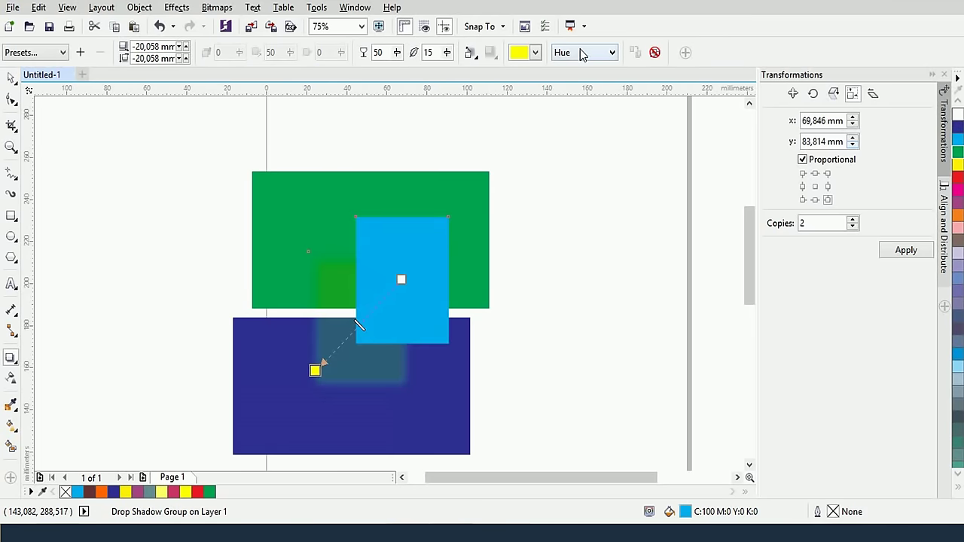
{"action": "left_click", "coordinate": [582, 52]}
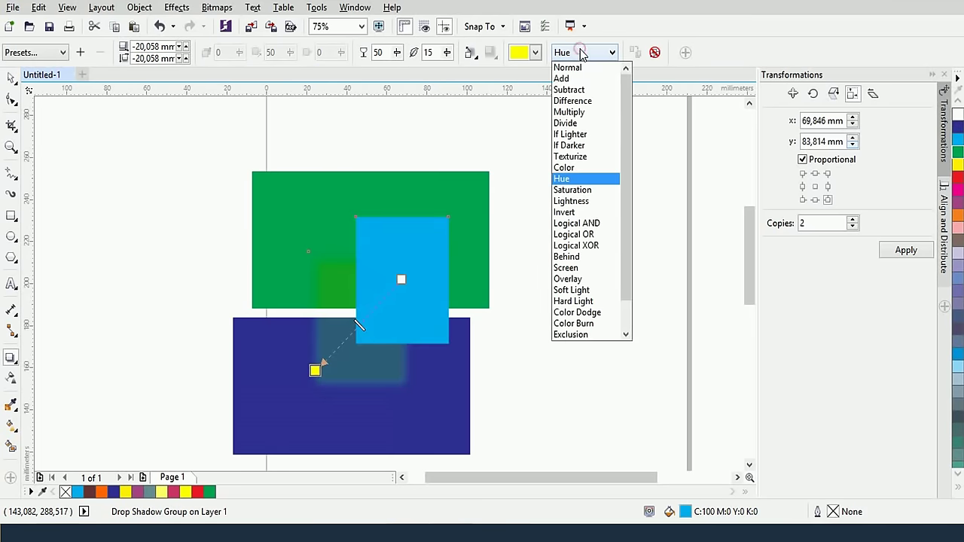
{"action": "left_click", "coordinate": [570, 171]}
{"action": "left_click", "coordinate": [592, 51]}
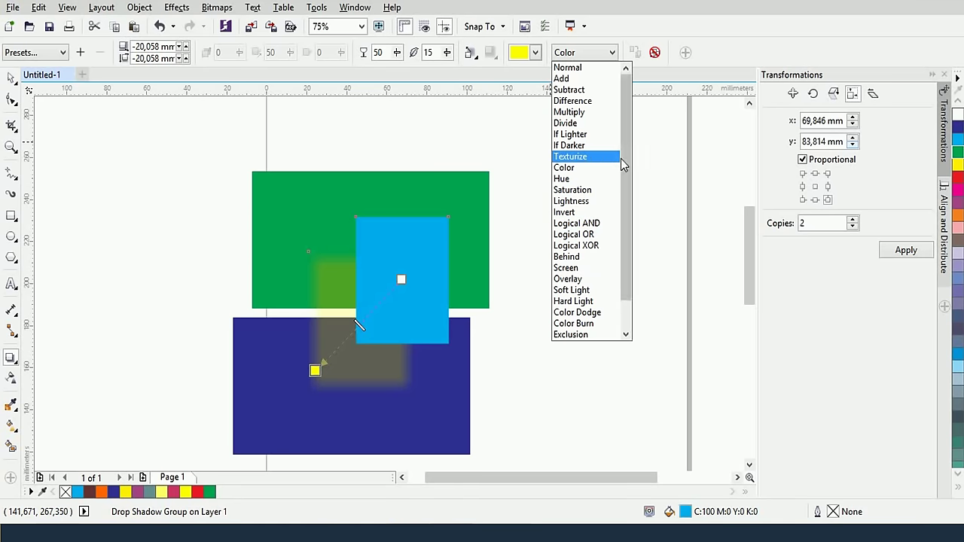
{"action": "left_click", "coordinate": [516, 144]}
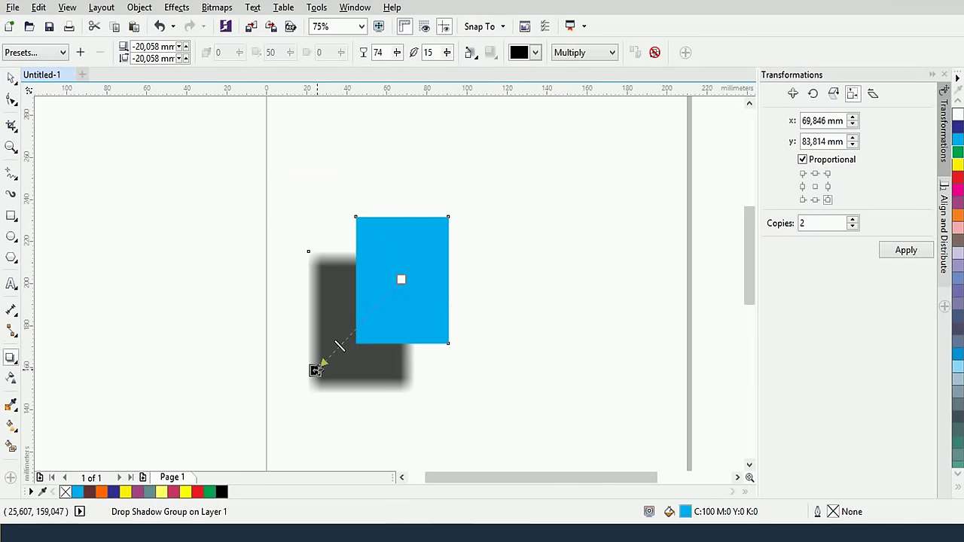
Drag the shadow's end handle upward to reposition the shadow
{"action": "left_click_drag", "start_coordinate": [319, 366], "coordinate": [308, 321]}
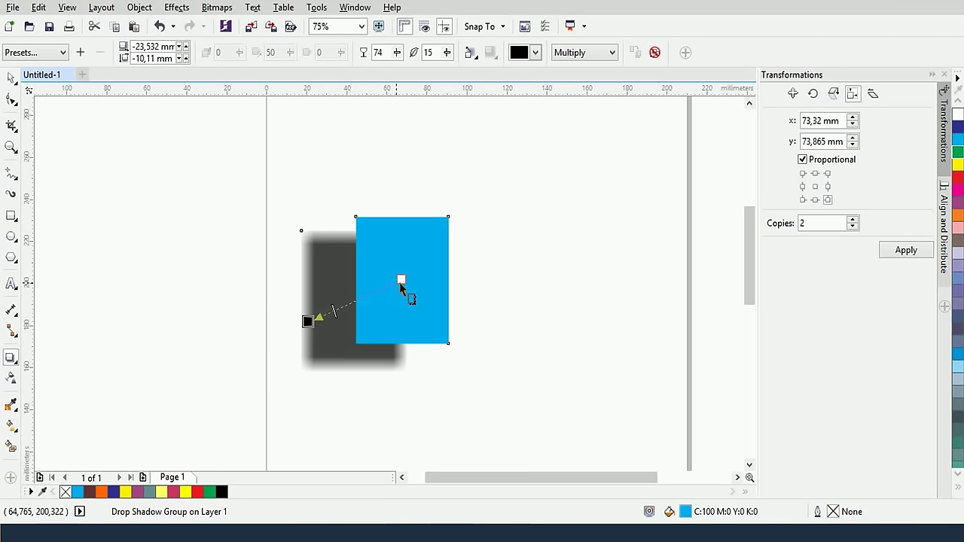
Reposition the shadow's start and end handles so it becomes a flat, soft glow centred behind the rectangle
{"action": "left_click_drag", "start_coordinate": [401, 280], "coordinate": [447, 280]}
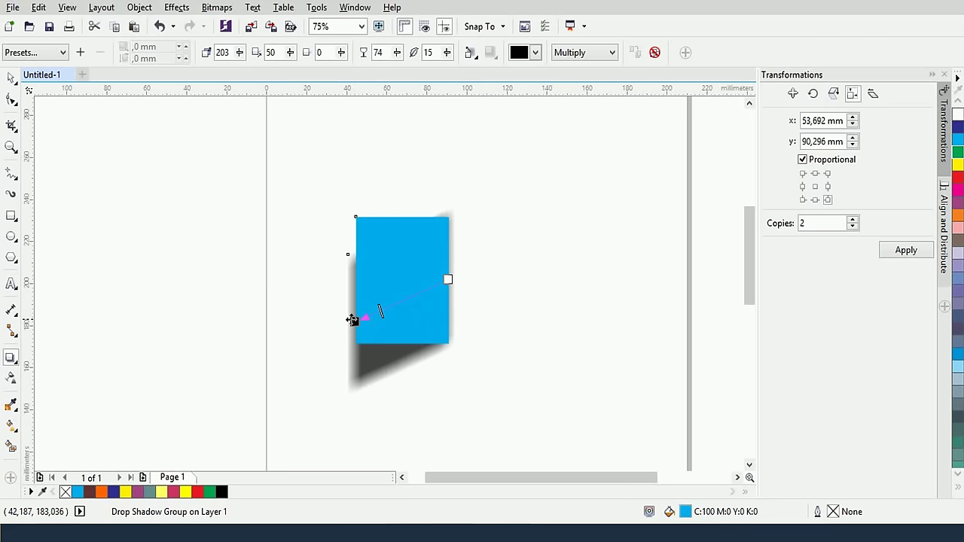
{"action": "left_click_drag", "start_coordinate": [353, 320], "coordinate": [480, 315]}
{"action": "left_click_drag", "start_coordinate": [447, 279], "coordinate": [418, 353]}
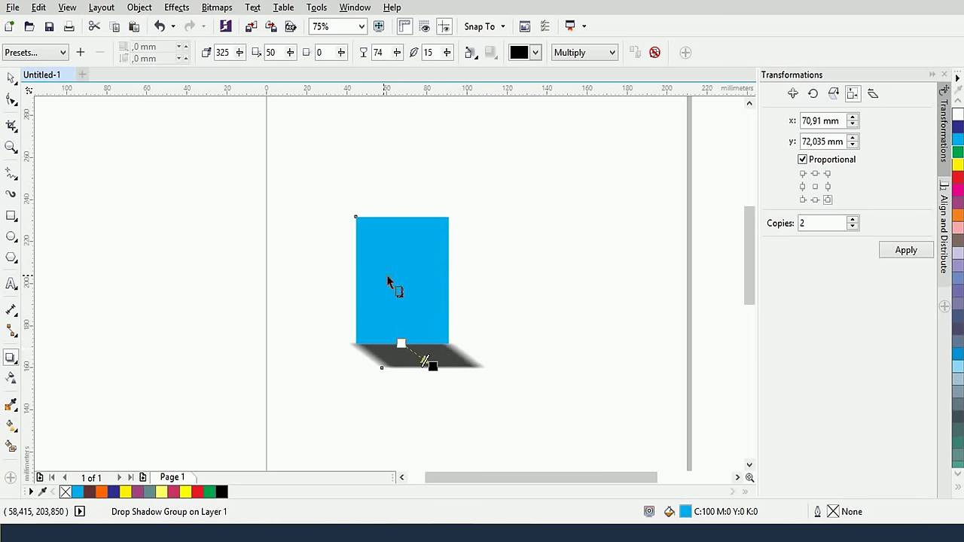
{"action": "left_click_drag", "start_coordinate": [402, 345], "coordinate": [401, 280]}
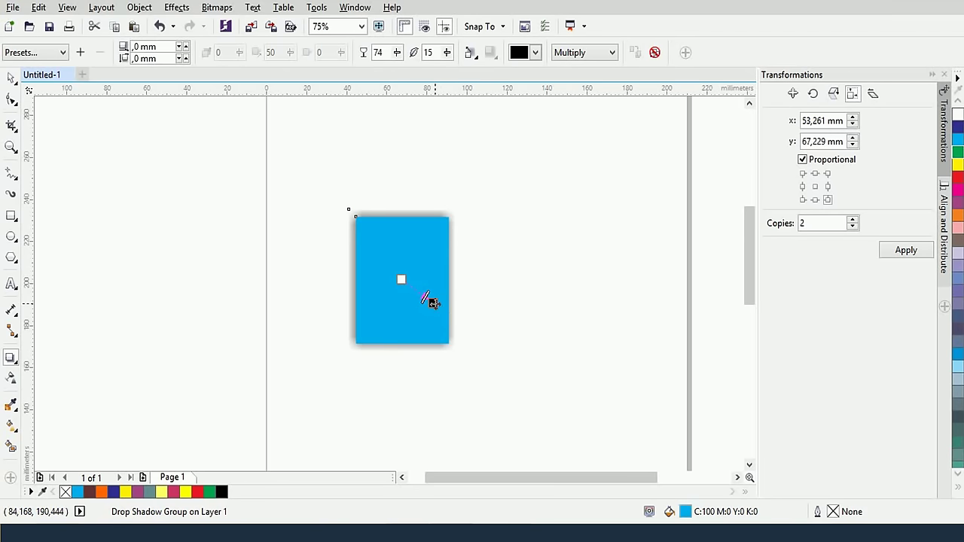
{"action": "left_click_drag", "start_coordinate": [432, 302], "coordinate": [430, 280]}
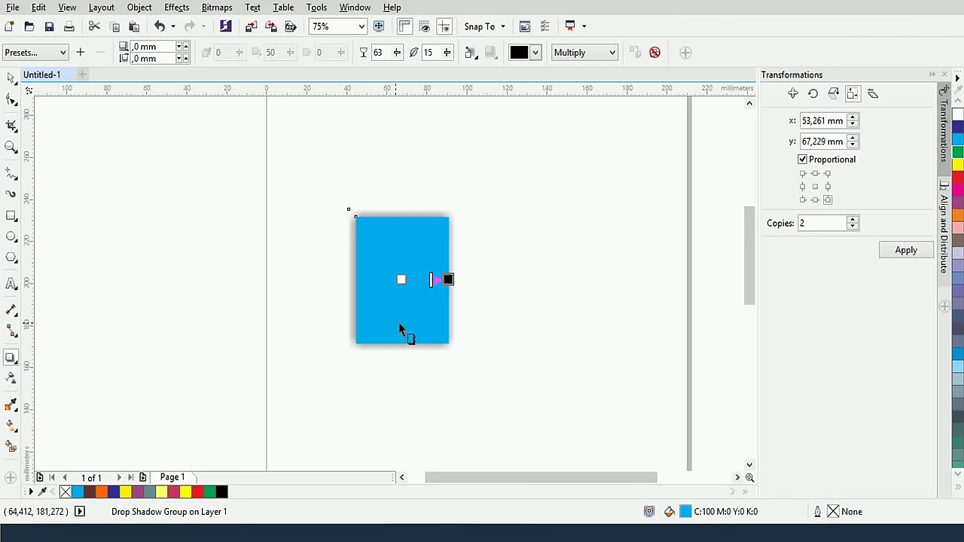
{"action": "scroll", "coordinate": [398, 329], "scroll_direction": "up", "scroll_amount": 2}
{"action": "scroll", "coordinate": [399, 329], "scroll_direction": "down", "scroll_amount": 2}
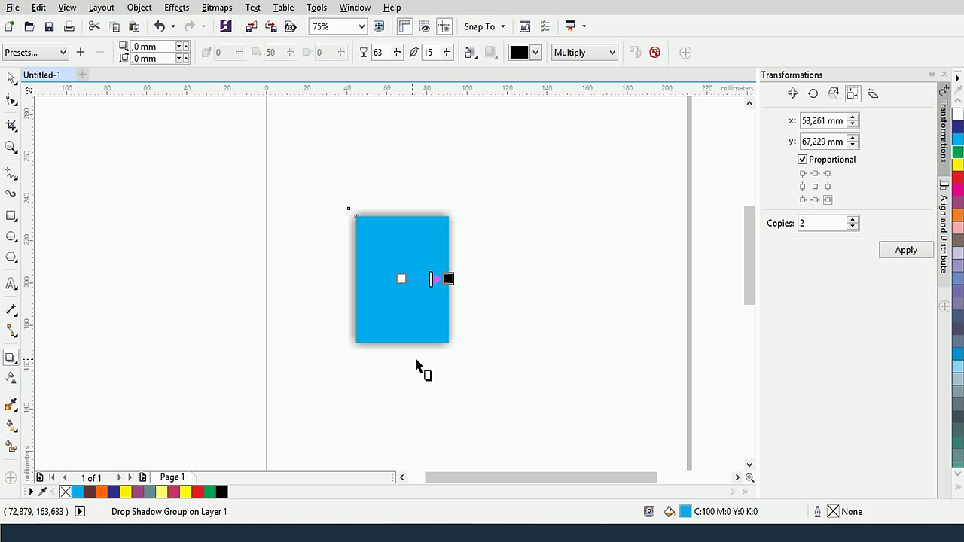
Stretch the rectangle to about 130.824 × 69.324 mm, fill it black, and start a text object on it
{"action": "left_click", "coordinate": [10, 78]}
{"action": "left_click_drag", "start_coordinate": [462, 279], "coordinate": [626, 282]}
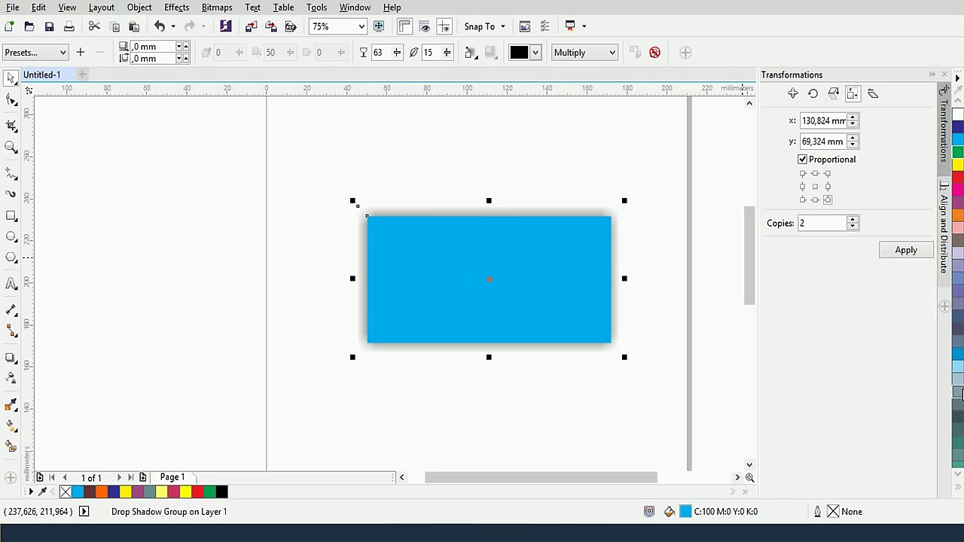
{"action": "scroll", "coordinate": [958, 109], "scroll_direction": "up", "scroll_amount": 3}
{"action": "left_click", "coordinate": [958, 132]}
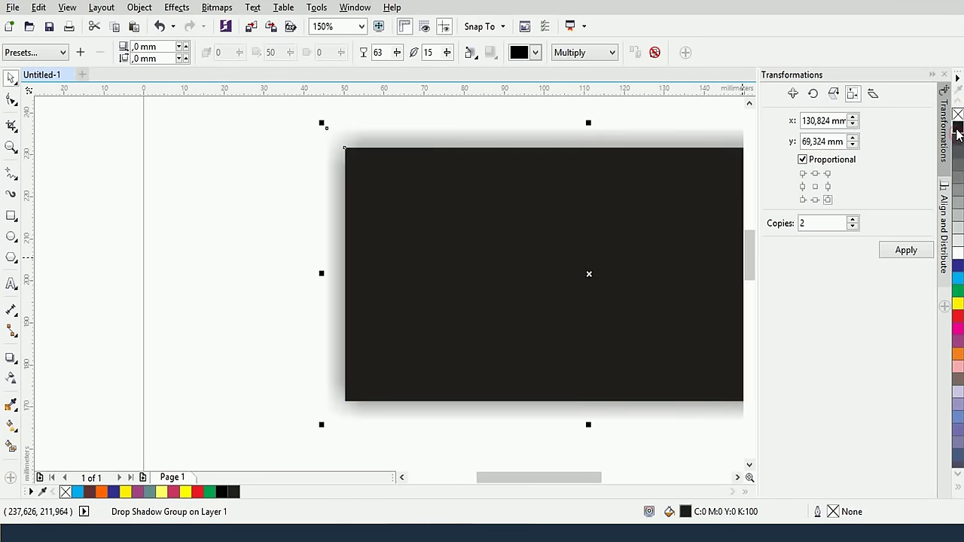
{"action": "left_click", "coordinate": [11, 286]}
{"action": "left_click", "coordinate": [424, 292]}
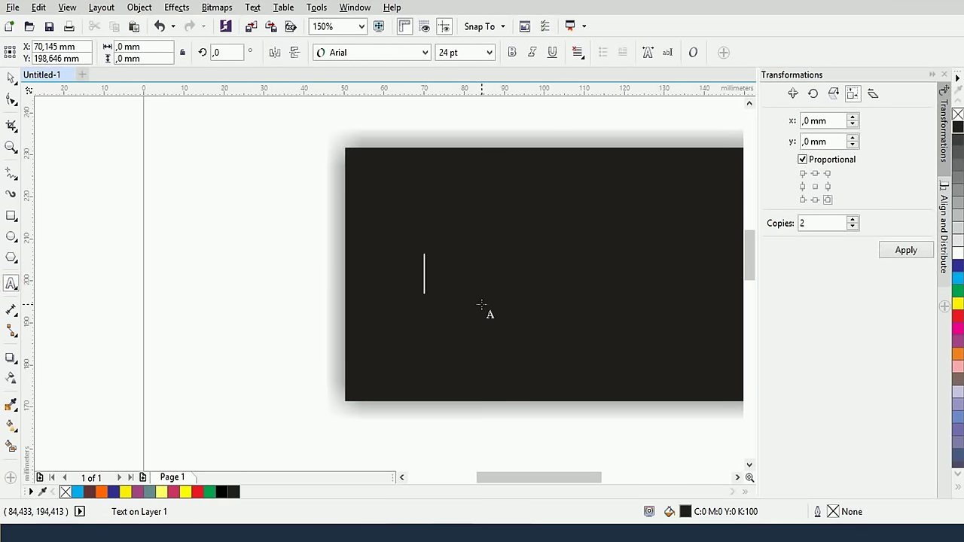
Type the banner text TUHOCDOHOA in Arial 24 pt, fill it white, then change its fill to black
{"action": "type", "text": "Your Company"}
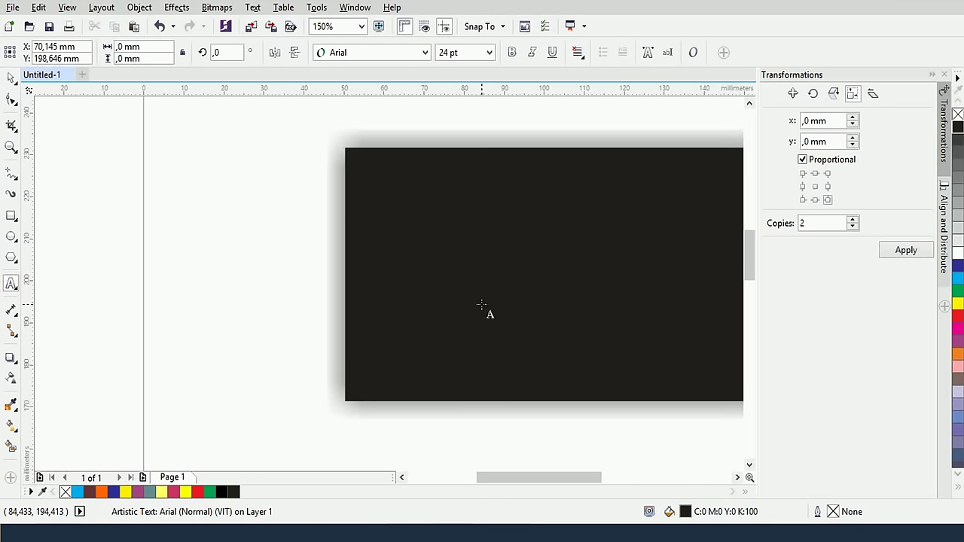
{"action": "key", "text": "ctrl+a"}
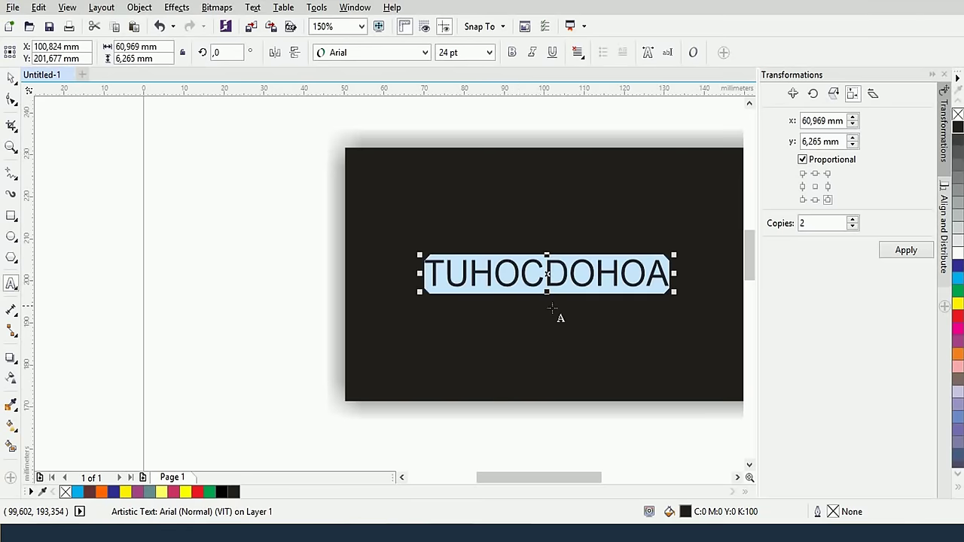
{"action": "left_click", "coordinate": [958, 255]}
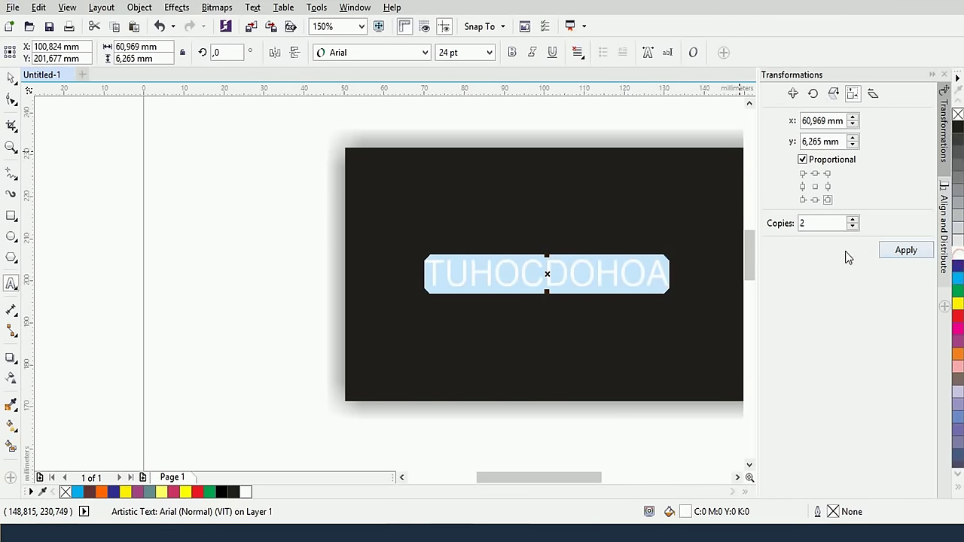
{"action": "left_click", "coordinate": [11, 77]}
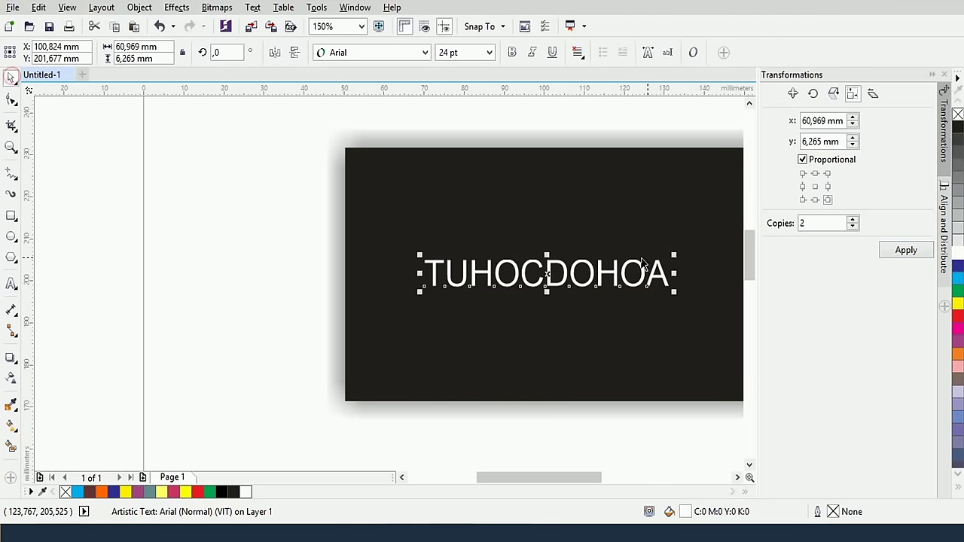
{"action": "left_click", "coordinate": [958, 126]}
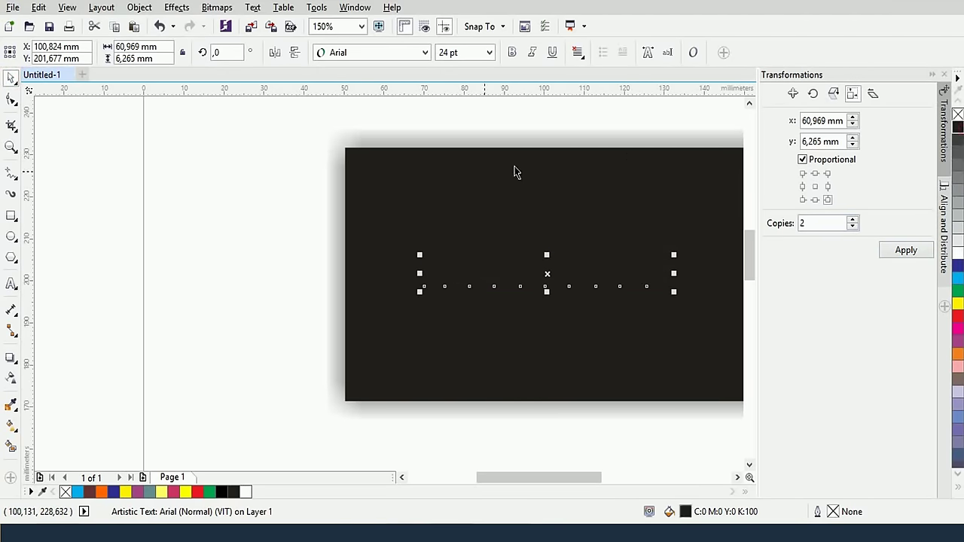
{"action": "left_click", "coordinate": [10, 358]}
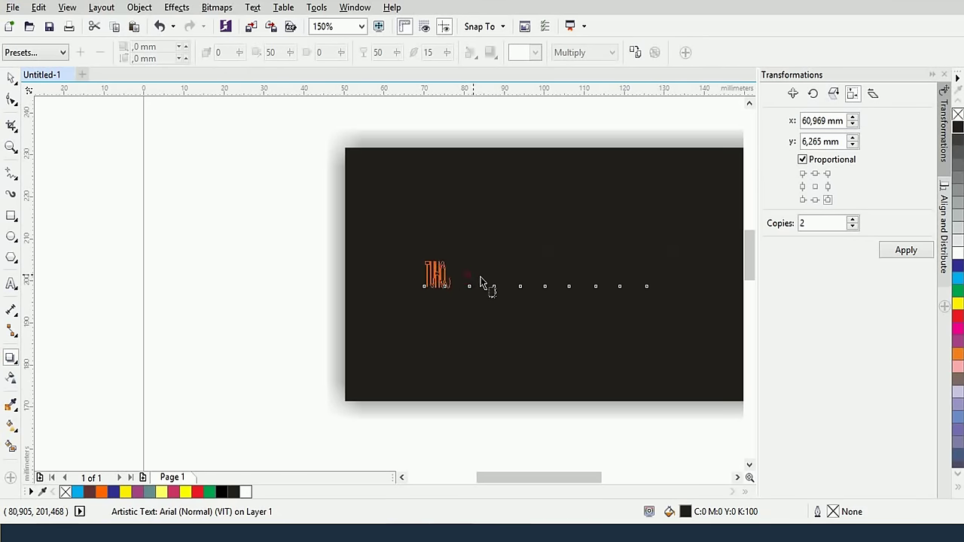
Add a white drop shadow in Normal blend mode to the text, centred evenly around the letters
{"action": "left_click_drag", "start_coordinate": [480, 280], "coordinate": [637, 279]}
{"action": "scroll", "coordinate": [479, 281], "scroll_direction": "up", "scroll_amount": 3}
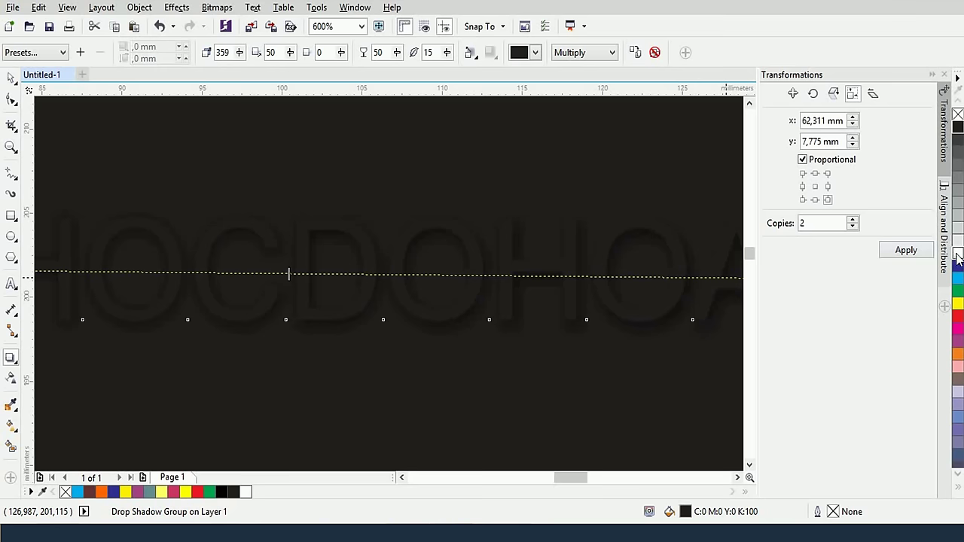
{"action": "left_click", "coordinate": [534, 53]}
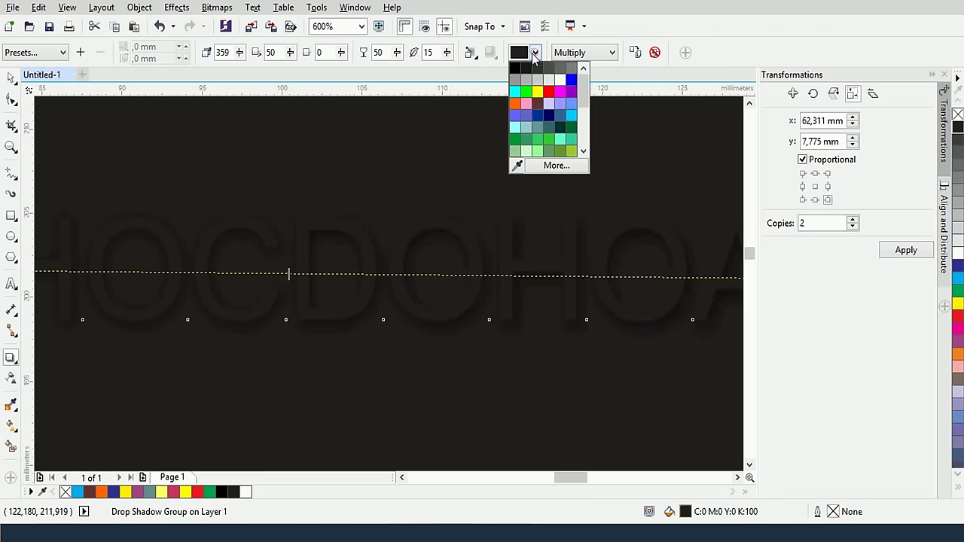
{"action": "left_click", "coordinate": [558, 80]}
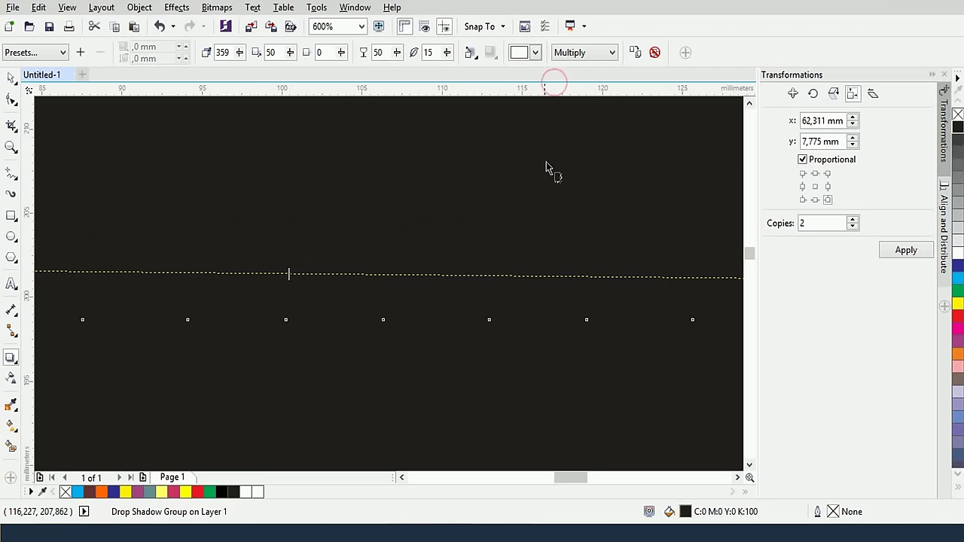
{"action": "left_click", "coordinate": [578, 55]}
{"action": "left_click", "coordinate": [577, 67]}
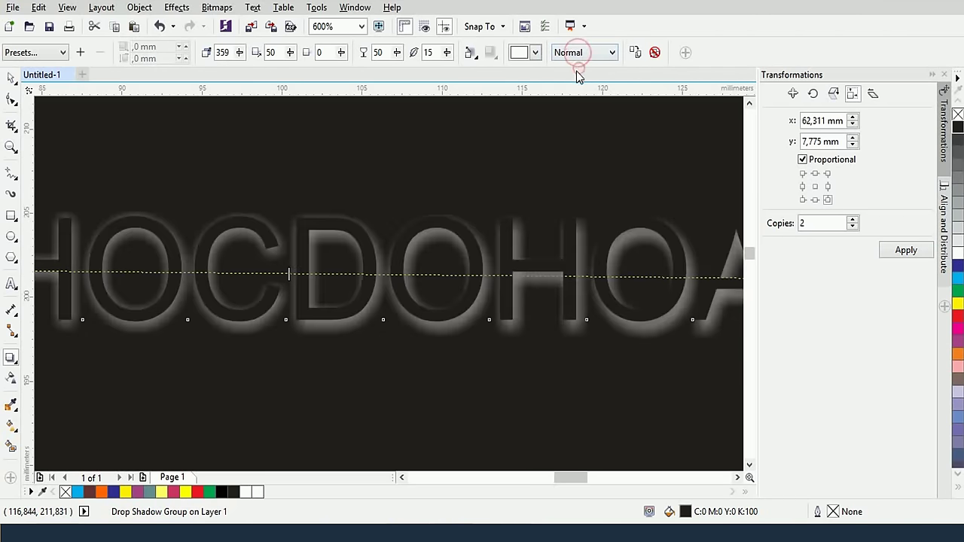
{"action": "scroll", "coordinate": [499, 200], "scroll_direction": "down", "scroll_amount": 1}
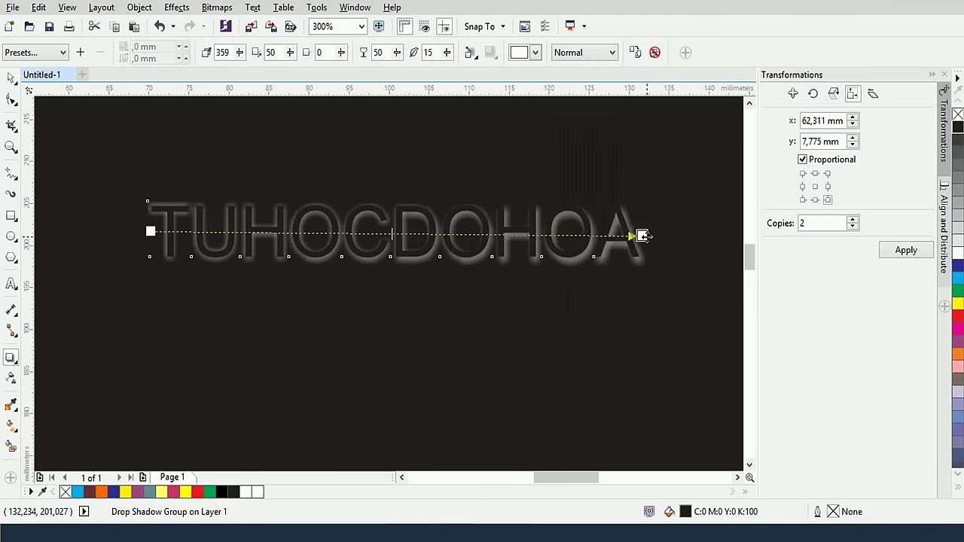
{"action": "scroll", "coordinate": [642, 236], "scroll_direction": "up", "scroll_amount": 1}
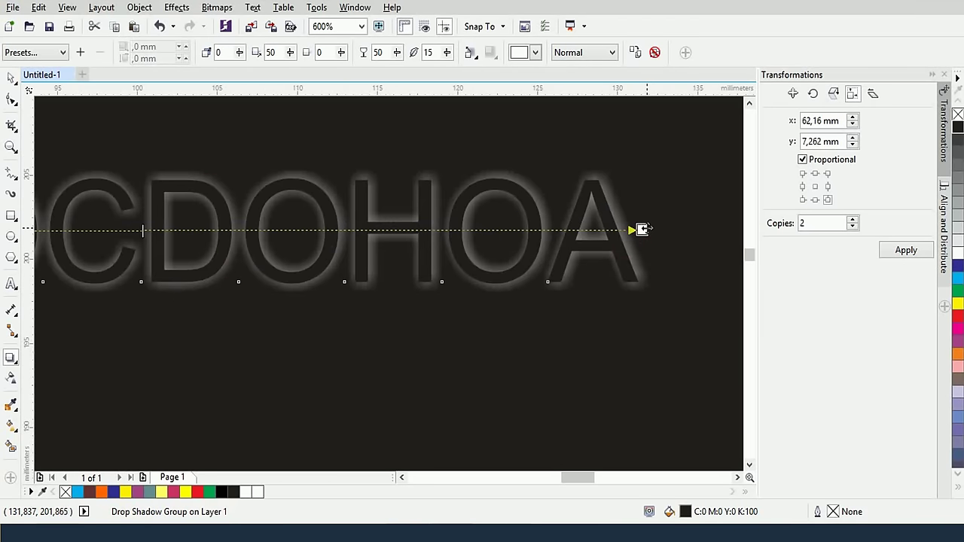
{"action": "left_click_drag", "start_coordinate": [641, 229], "coordinate": [639, 229]}
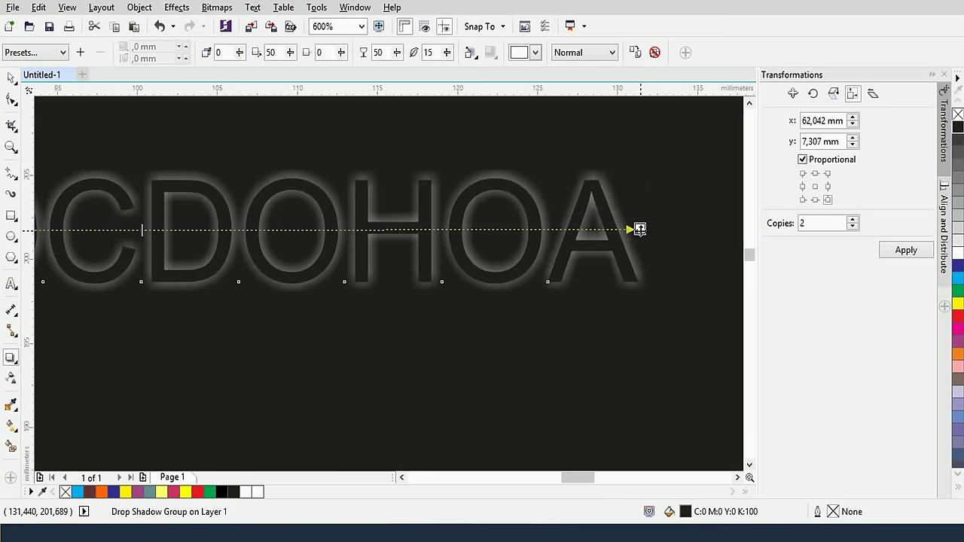
{"action": "scroll", "coordinate": [391, 243], "scroll_direction": "down", "scroll_amount": 1}
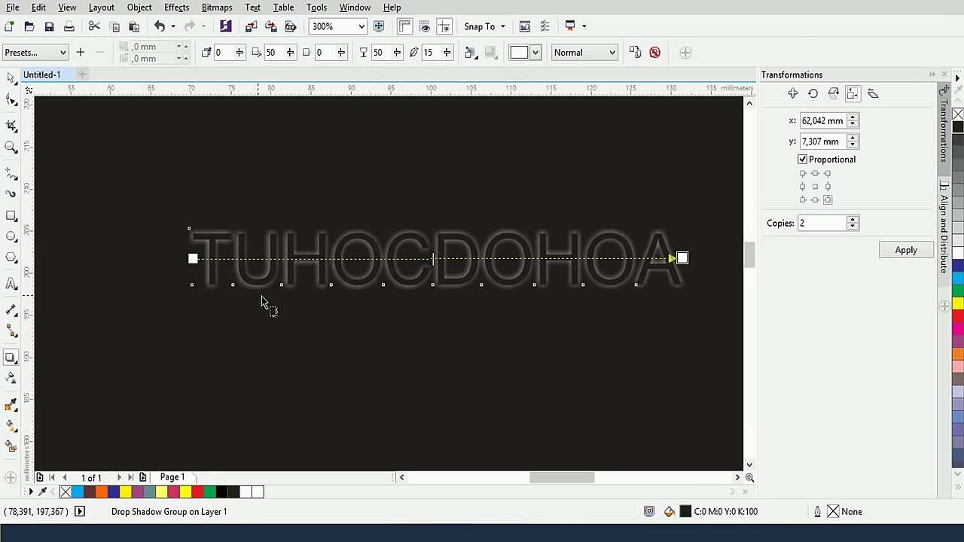
Draw a small rectangle above the text and give it a drop shadow
{"action": "left_click", "coordinate": [10, 216]}
{"action": "left_click_drag", "start_coordinate": [278, 139], "coordinate": [351, 195]}
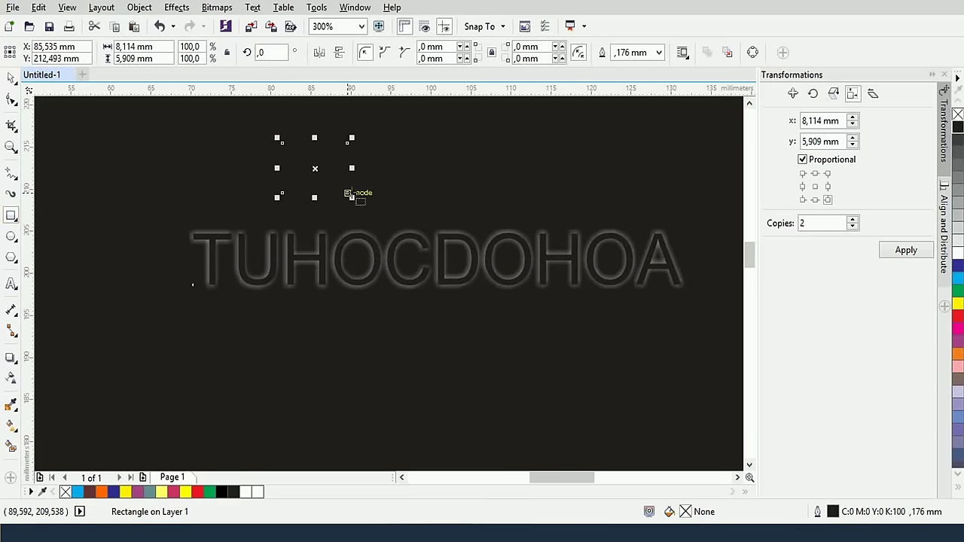
{"action": "left_click", "coordinate": [11, 357]}
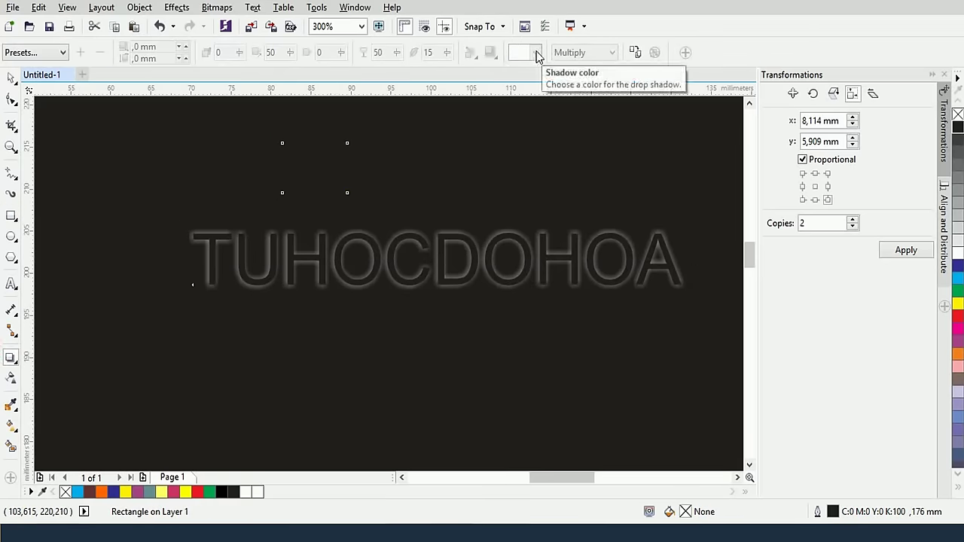
{"action": "left_click_drag", "start_coordinate": [314, 168], "coordinate": [347, 168]}
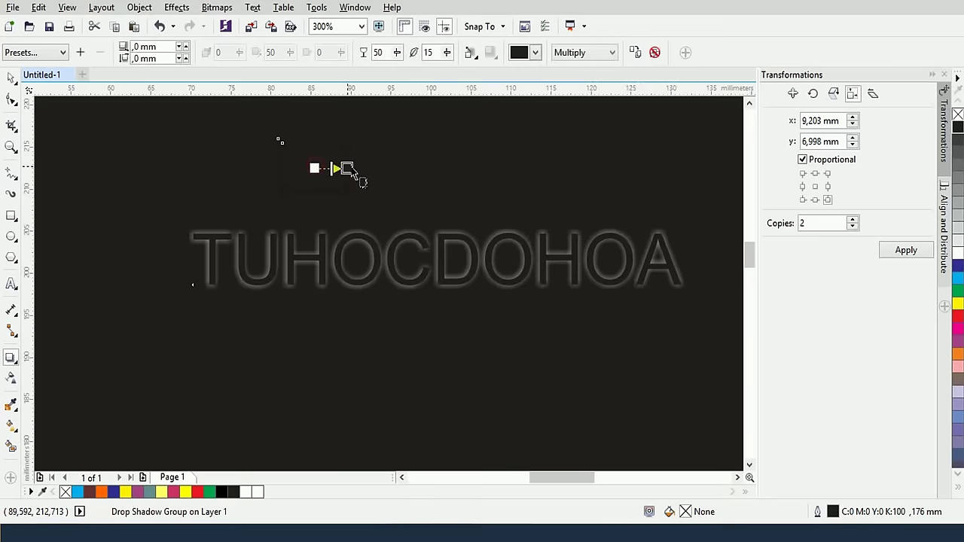
Fill the small rectangle black and remove its outline
{"action": "left_click", "coordinate": [534, 52]}
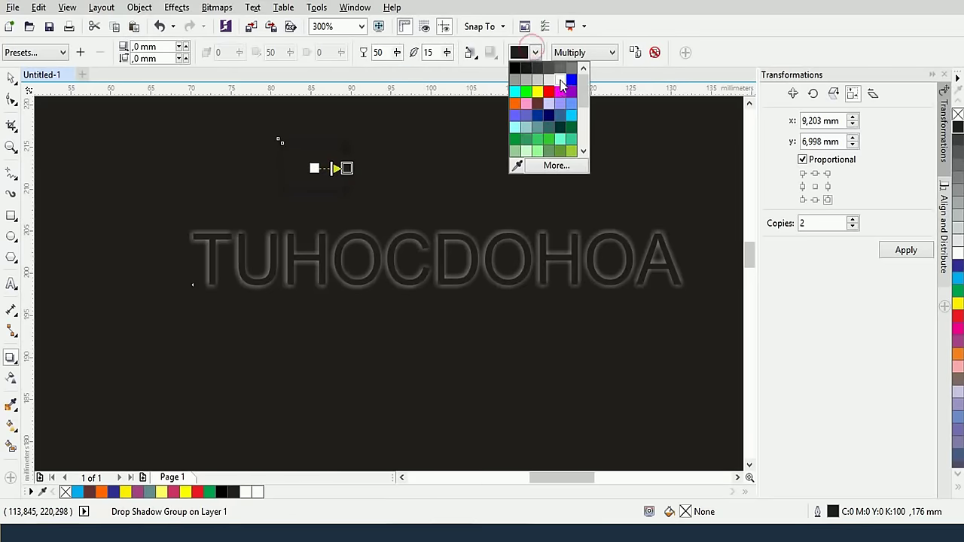
{"action": "left_click", "coordinate": [560, 85]}
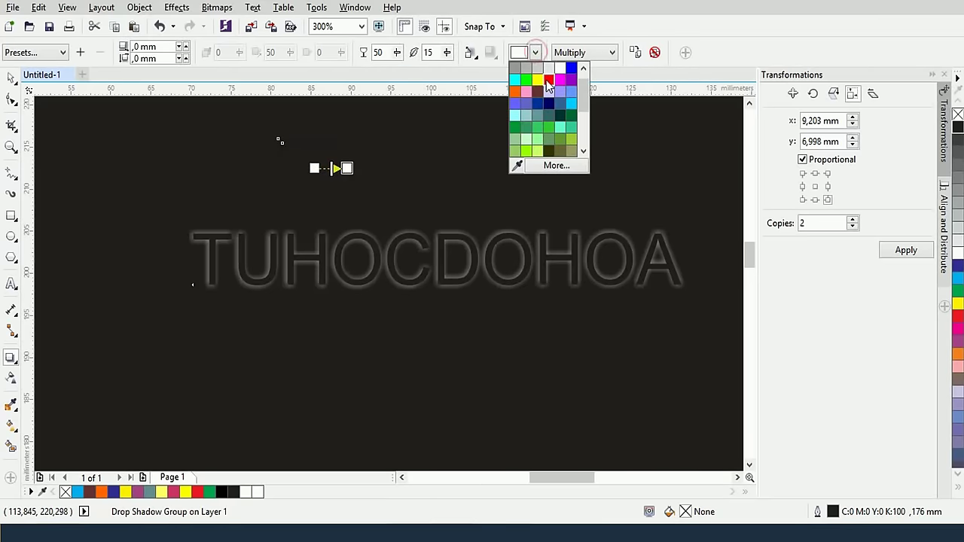
{"action": "left_click", "coordinate": [549, 79]}
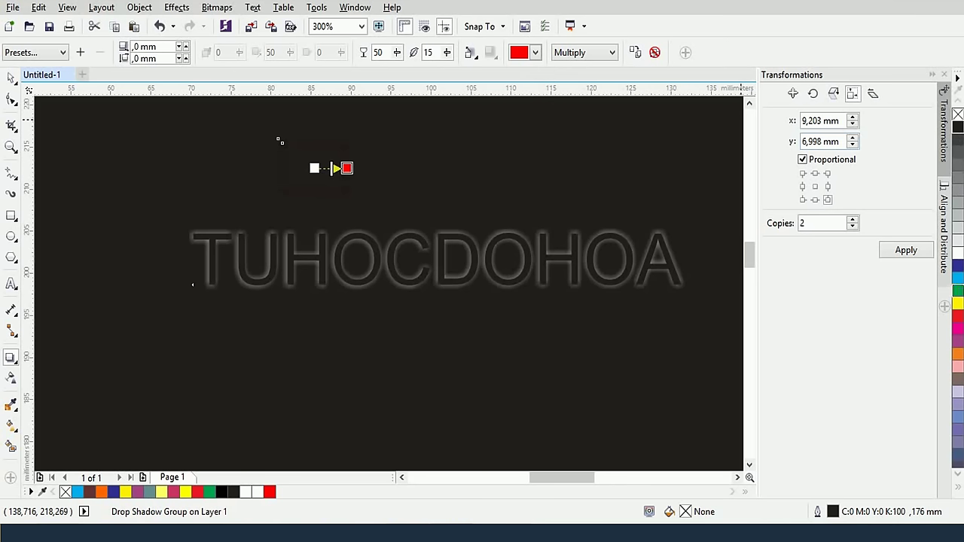
{"action": "left_click", "coordinate": [958, 130]}
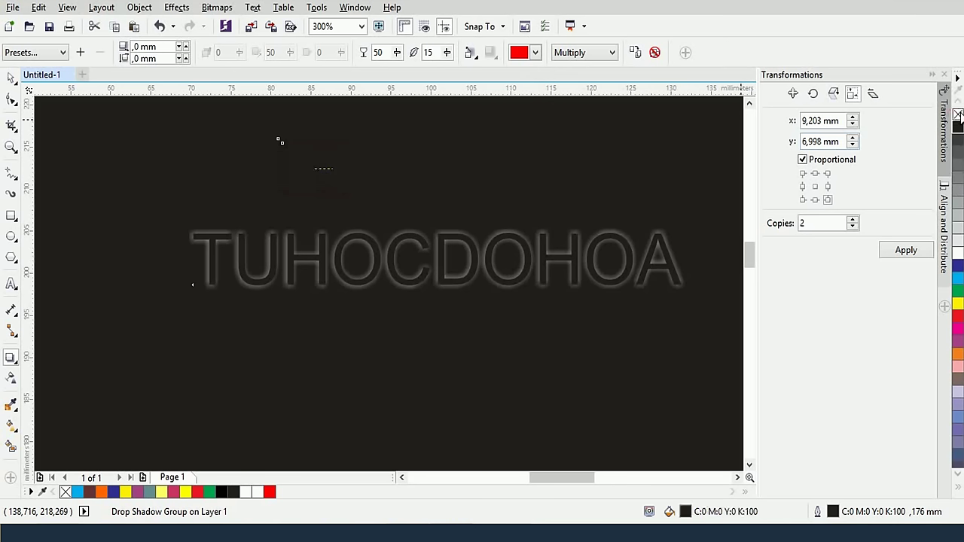
{"action": "right_click", "coordinate": [957, 113]}
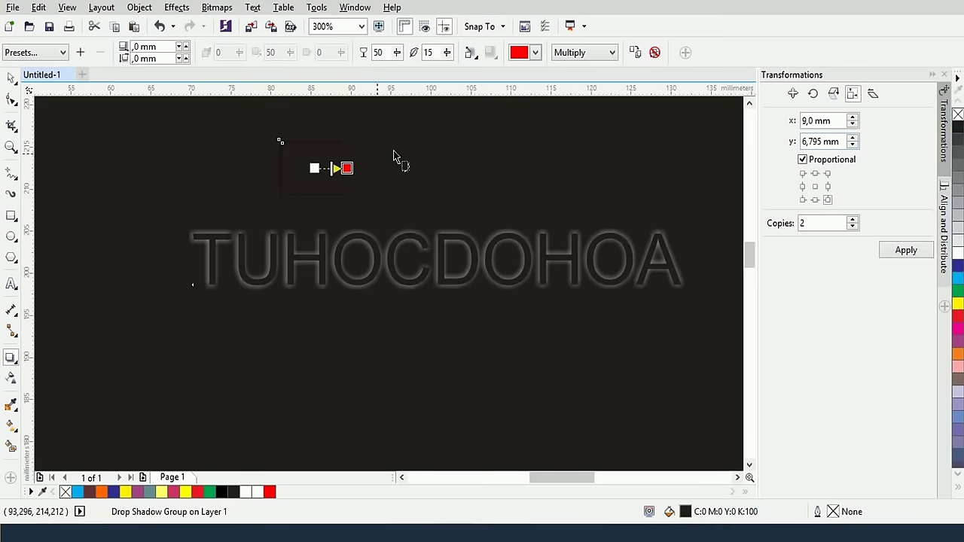
Set the small rectangle's shadow colour to pale yellow with Normal blend mode
{"action": "left_click", "coordinate": [535, 51]}
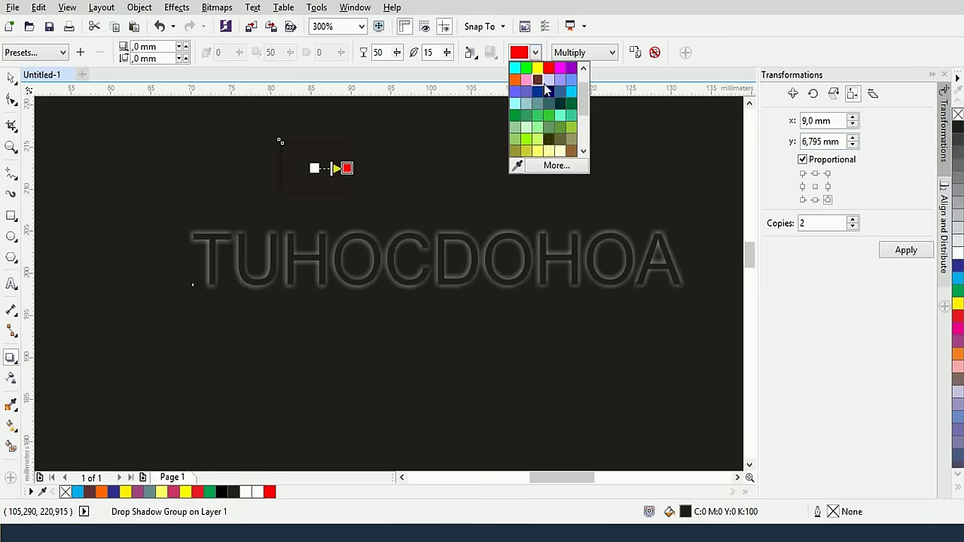
{"action": "left_click", "coordinate": [561, 152]}
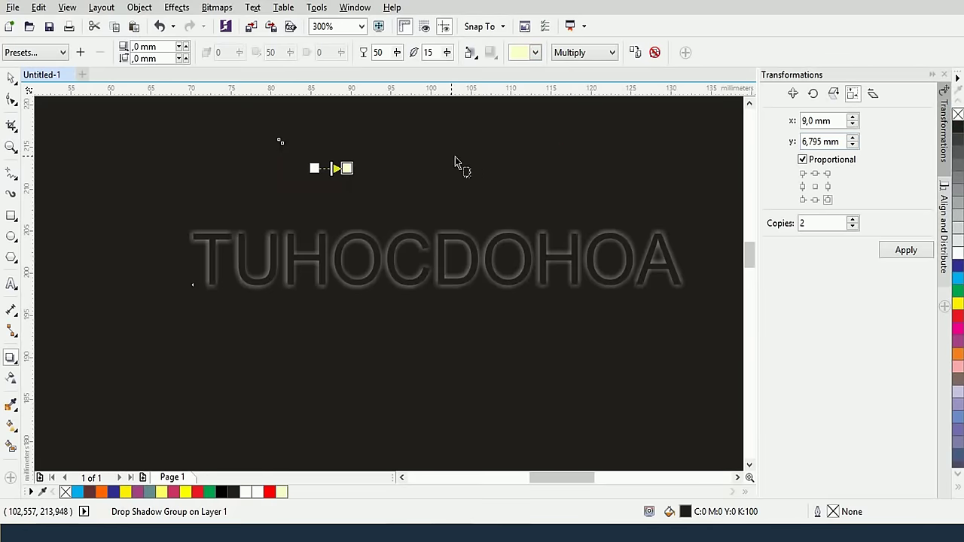
{"action": "left_click", "coordinate": [611, 52]}
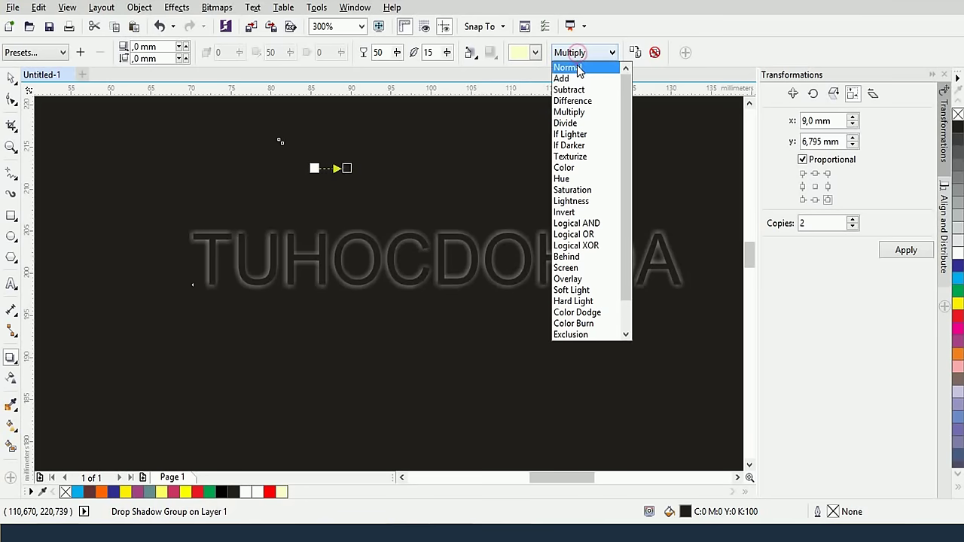
{"action": "left_click", "coordinate": [571, 65]}
{"action": "left_click", "coordinate": [535, 52]}
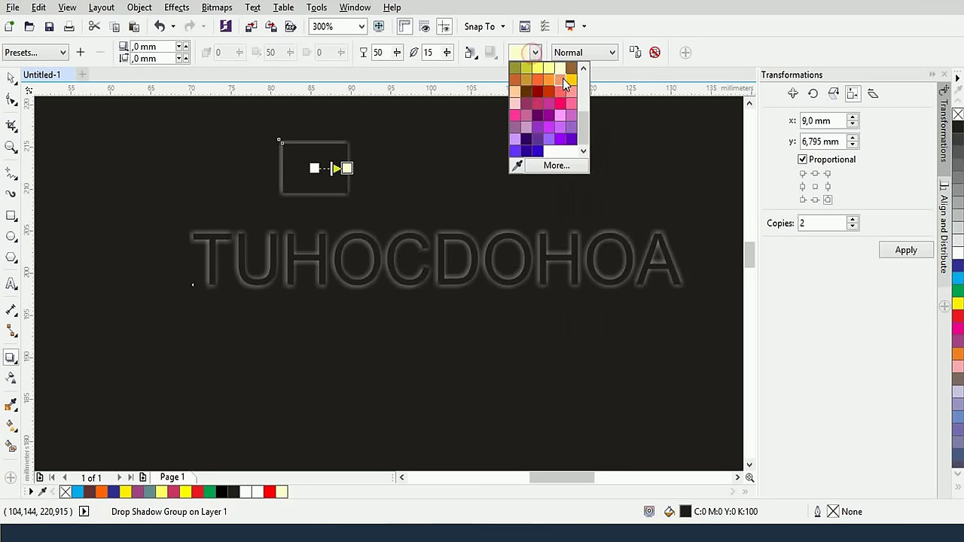
{"action": "left_click", "coordinate": [560, 71]}
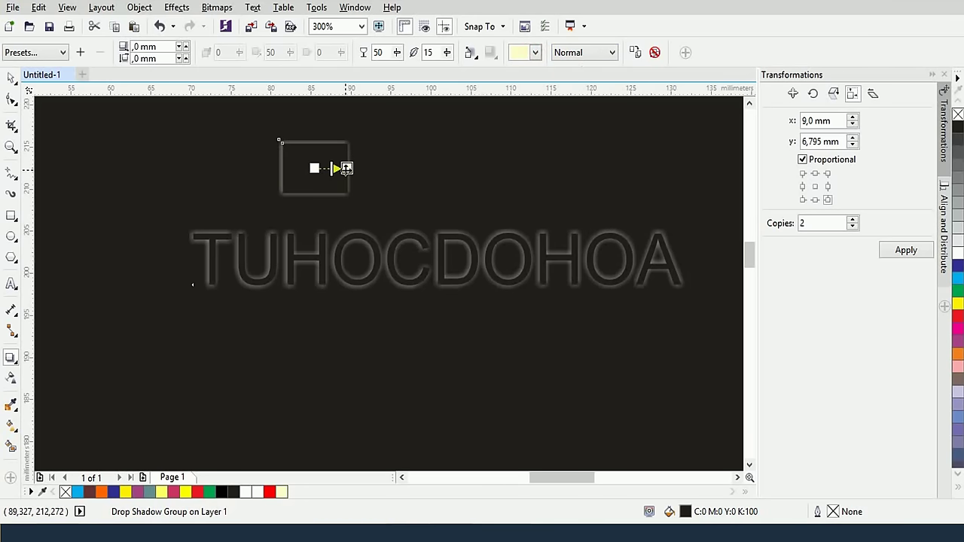
Raise the small rectangle's shadow feathering from 15 to 50
{"action": "scroll", "coordinate": [347, 167], "scroll_direction": "up", "scroll_amount": 1}
{"action": "left_click_drag", "start_coordinate": [347, 167], "coordinate": [443, 243]}
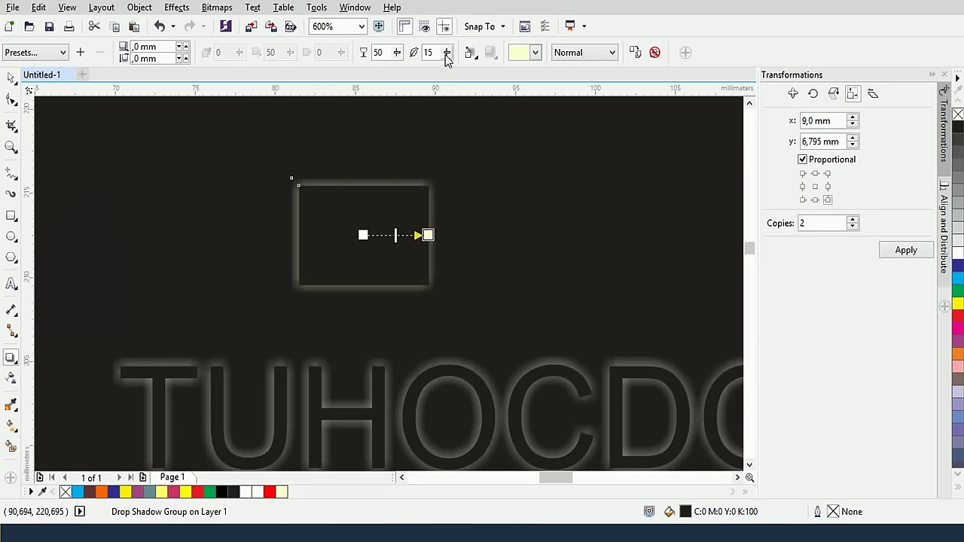
{"action": "left_click_drag", "start_coordinate": [446, 55], "coordinate": [446, 57]}
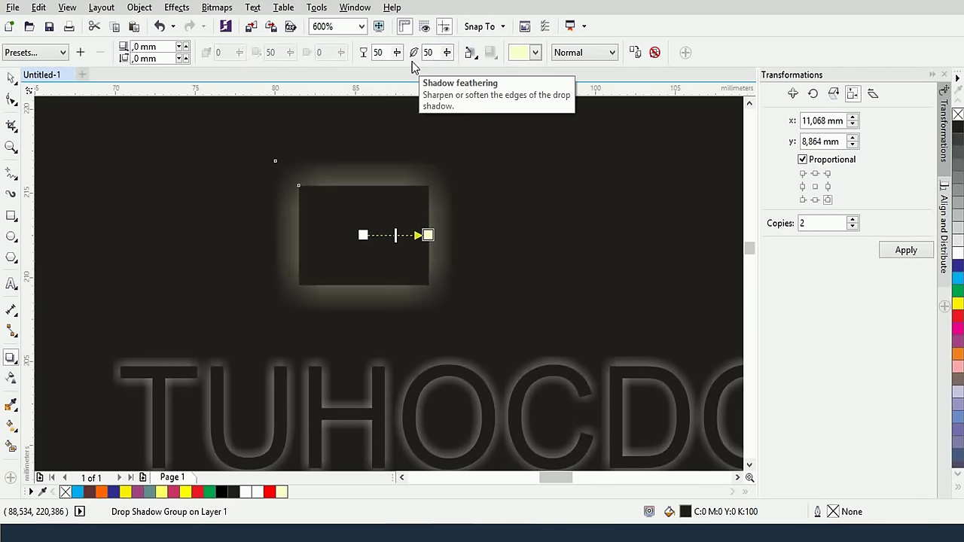
{"action": "scroll", "coordinate": [386, 189], "scroll_direction": "down", "scroll_amount": 5}
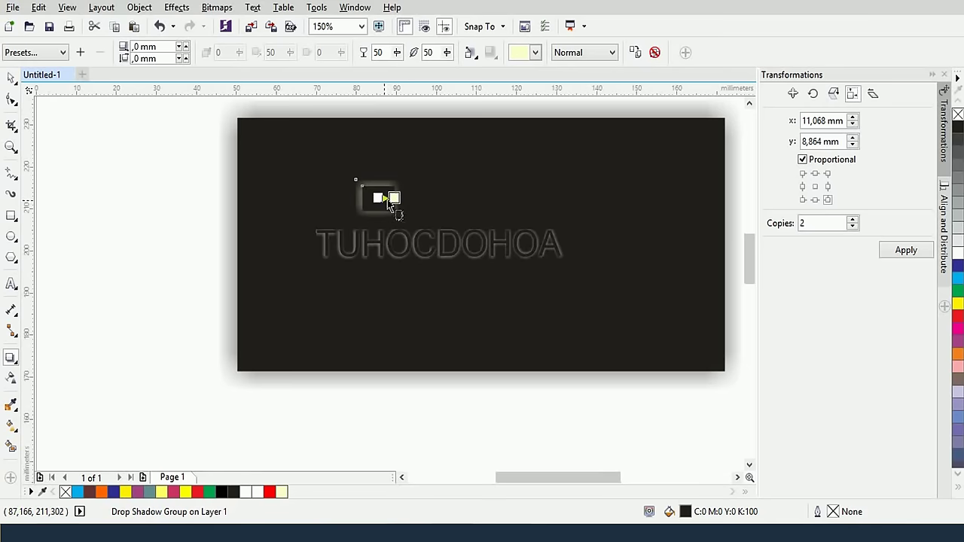
Marquee-select every object on the card
{"action": "left_click", "coordinate": [170, 196]}
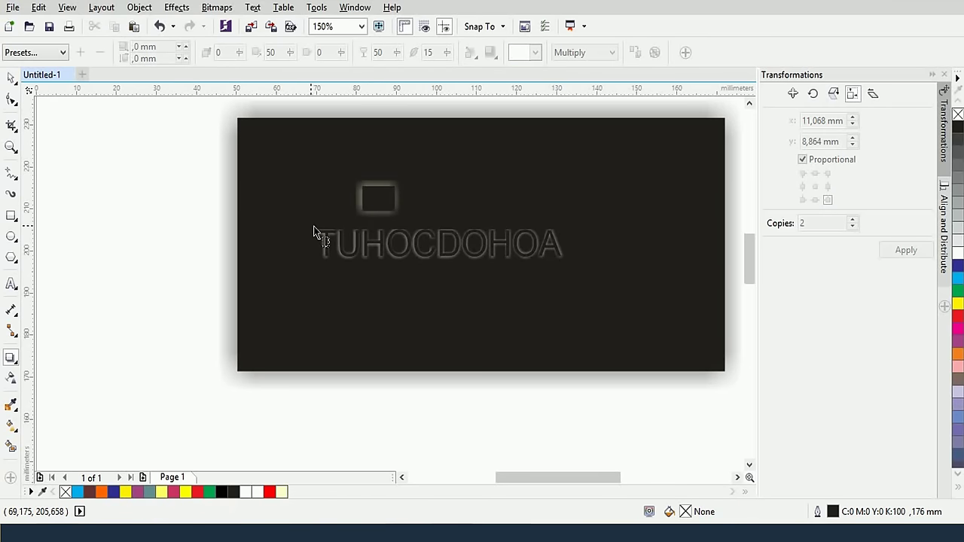
{"action": "scroll", "coordinate": [313, 226], "scroll_direction": "down", "scroll_amount": 2}
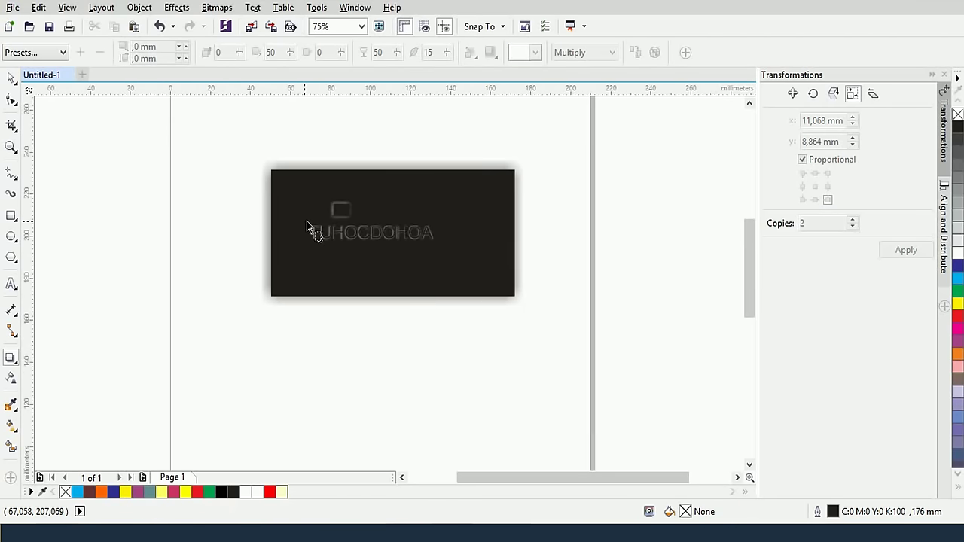
{"action": "left_click", "coordinate": [10, 78]}
{"action": "left_click_drag", "start_coordinate": [215, 113], "coordinate": [615, 323]}
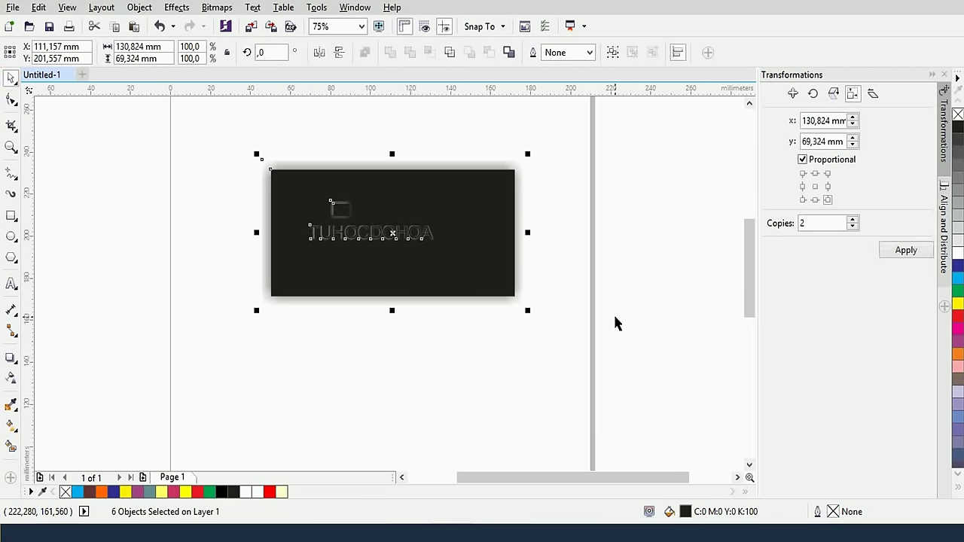
Delete the card objects and drag thực hành với gradient.png from the Desktop onto the page
{"action": "key", "text": "Delete"}
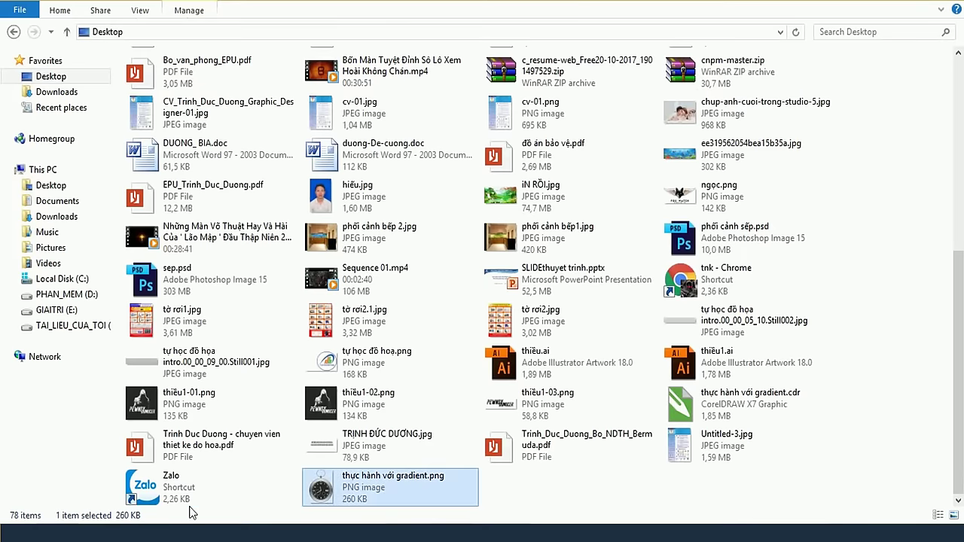
{"action": "left_click_drag", "start_coordinate": [376, 497], "coordinate": [382, 213]}
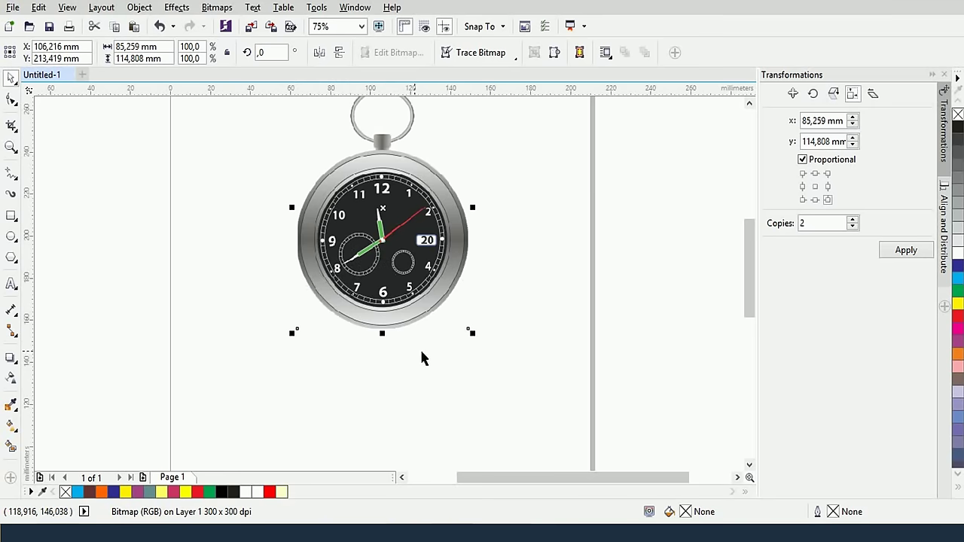
Discard a trial drop shadow on the watch, then draw a wide flat outline-free ellipse below it
{"action": "left_click", "coordinate": [10, 361]}
{"action": "left_click_drag", "start_coordinate": [359, 302], "coordinate": [425, 334]}
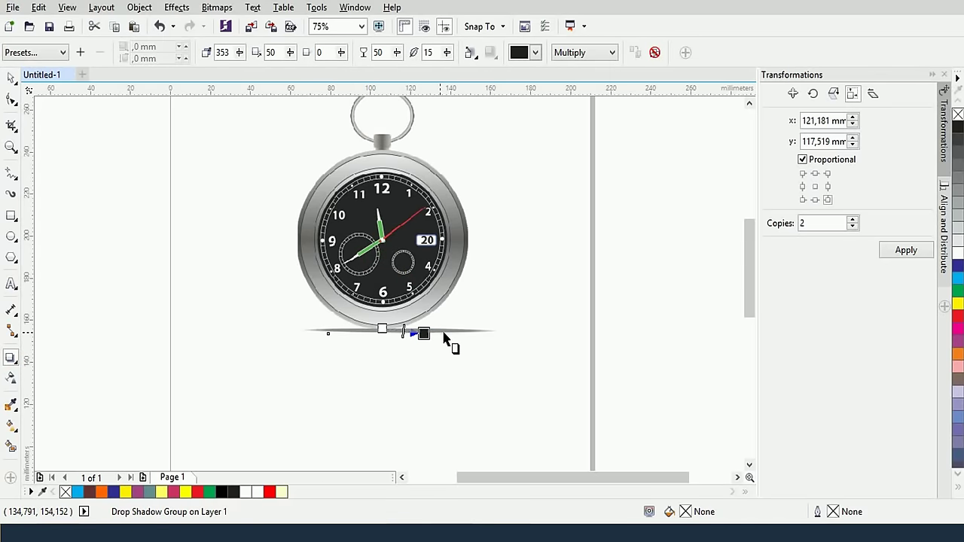
{"action": "left_click", "coordinate": [654, 53]}
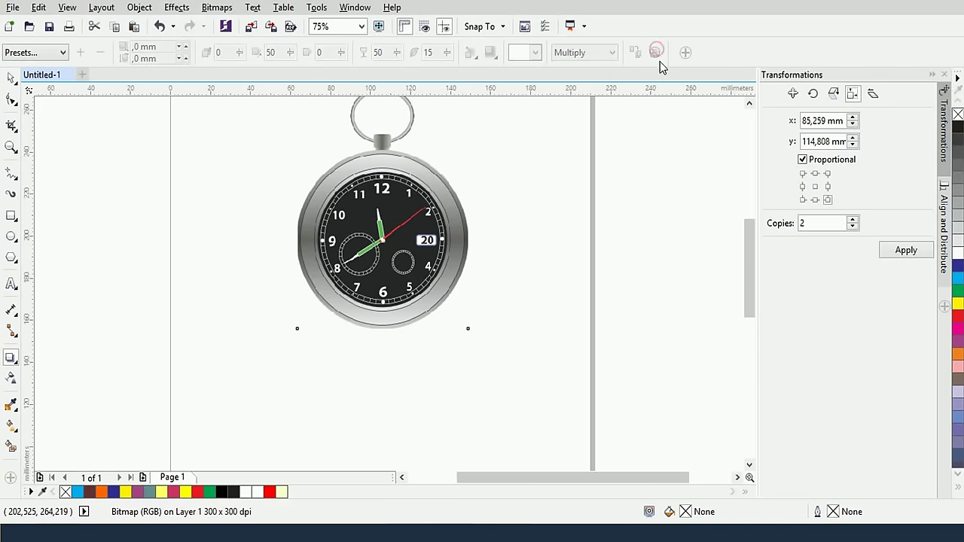
{"action": "left_click", "coordinate": [11, 236]}
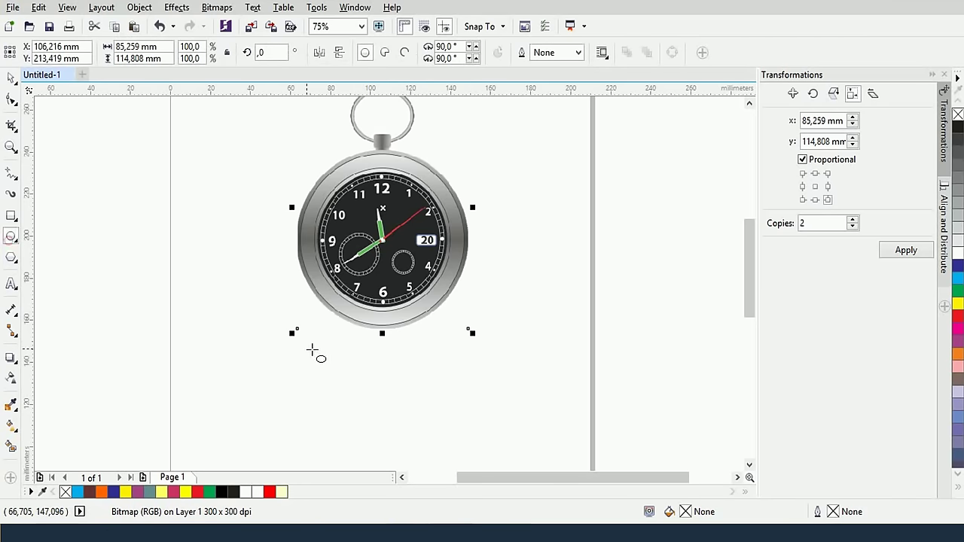
{"action": "left_click_drag", "start_coordinate": [243, 309], "coordinate": [540, 353]}
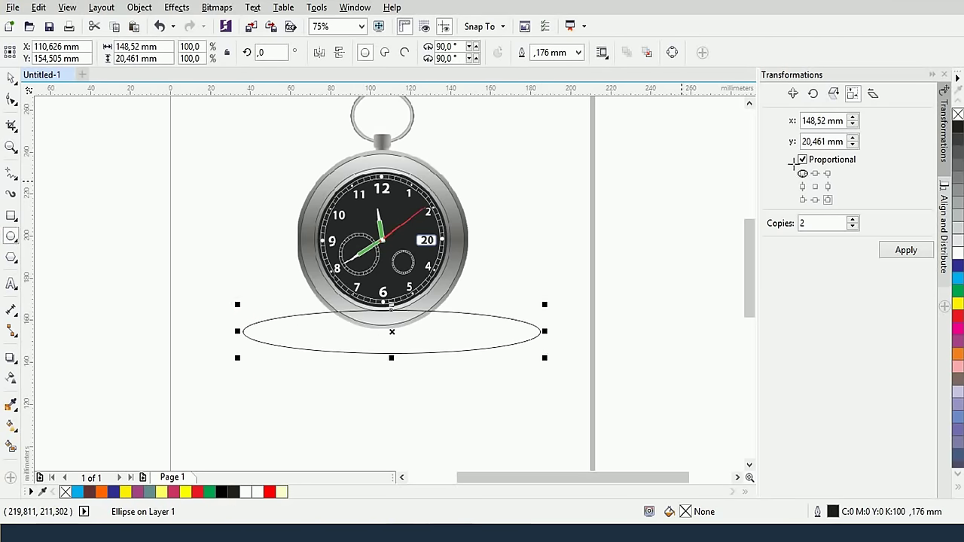
{"action": "right_click", "coordinate": [958, 114]}
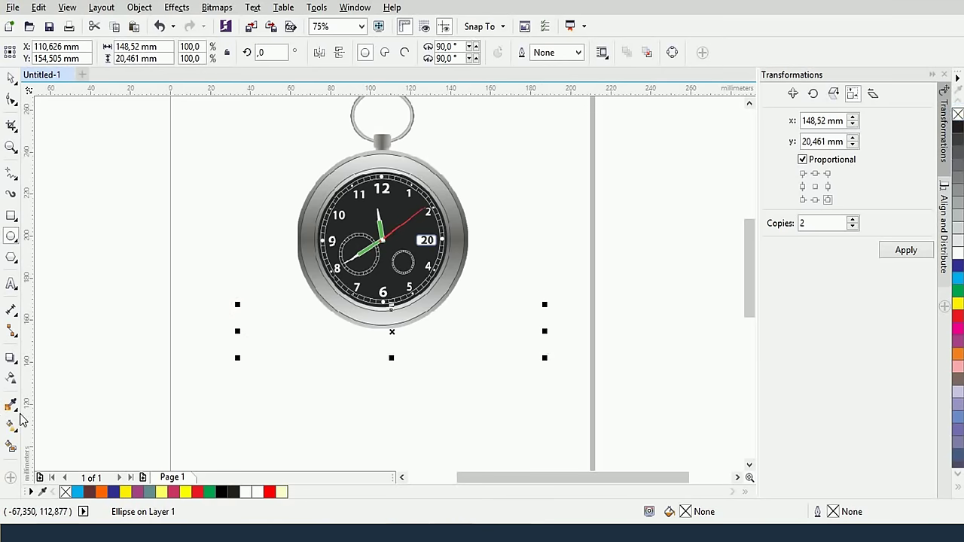
Give the ellipse a reversed elliptical fountain fill with a 100% transparent outer stop
{"action": "left_click", "coordinate": [11, 426]}
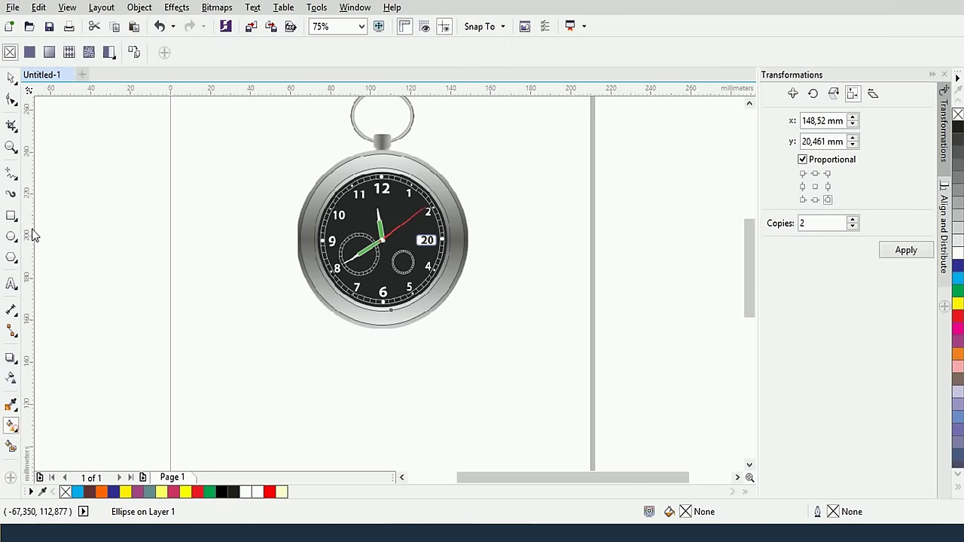
{"action": "left_click", "coordinate": [49, 52]}
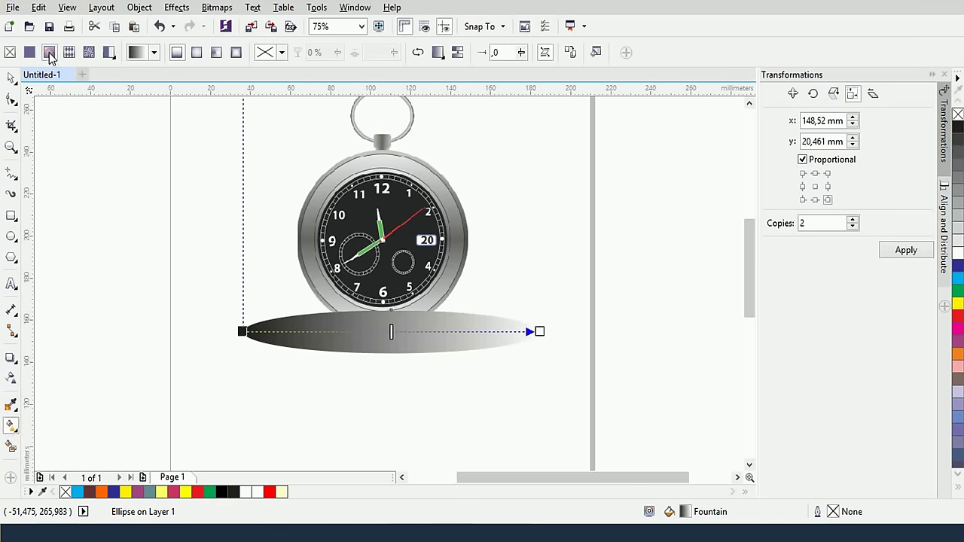
{"action": "left_click", "coordinate": [195, 52]}
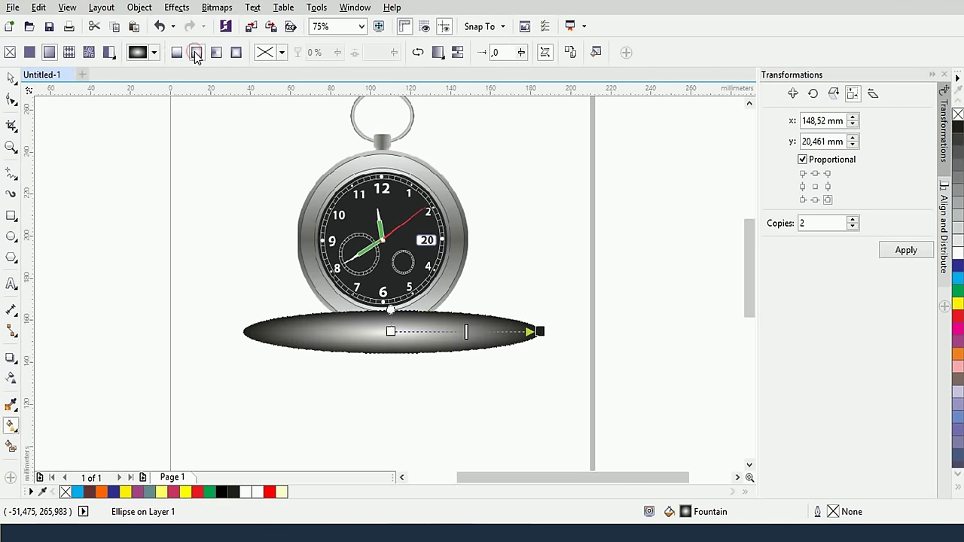
{"action": "left_click", "coordinate": [418, 52]}
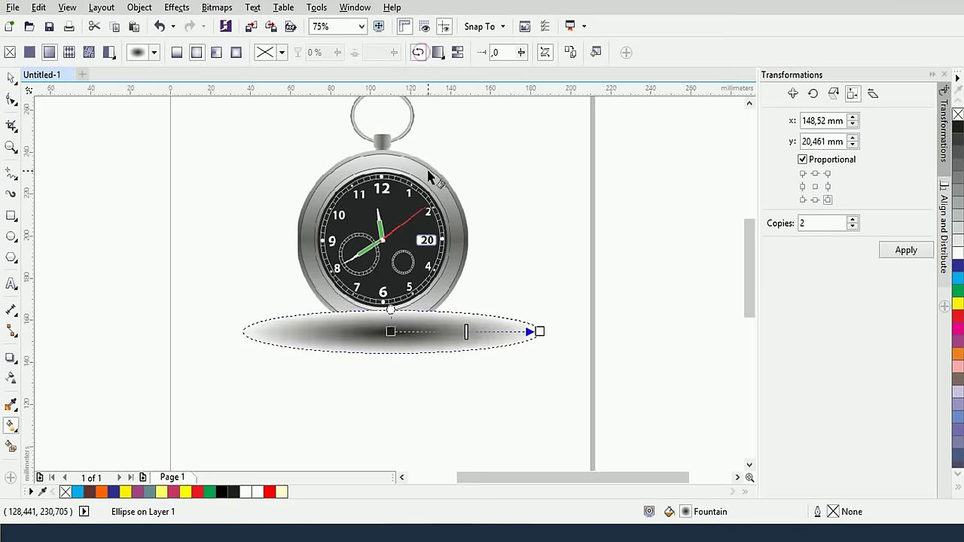
{"action": "left_click", "coordinate": [539, 332]}
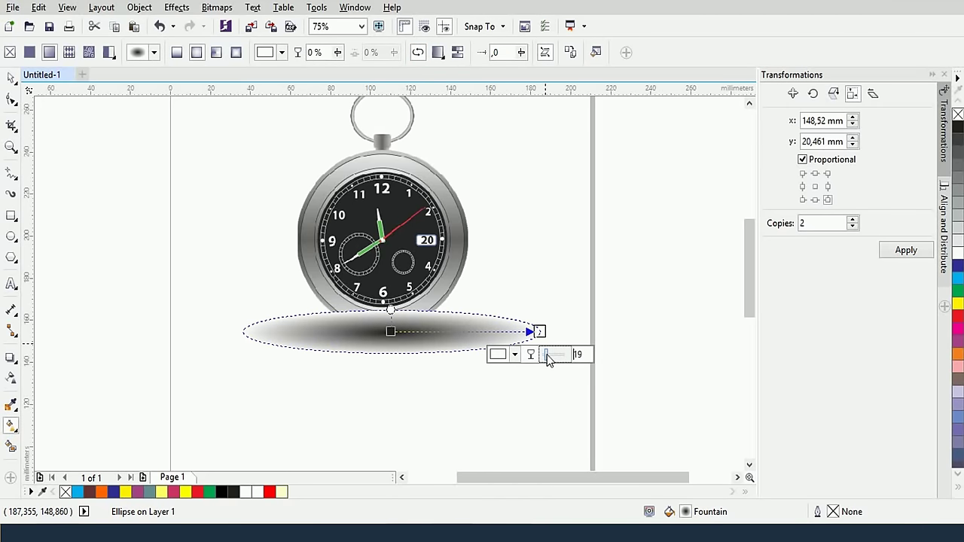
{"action": "left_click", "coordinate": [548, 355]}
{"action": "left_click_drag", "start_coordinate": [548, 361], "coordinate": [566, 357]}
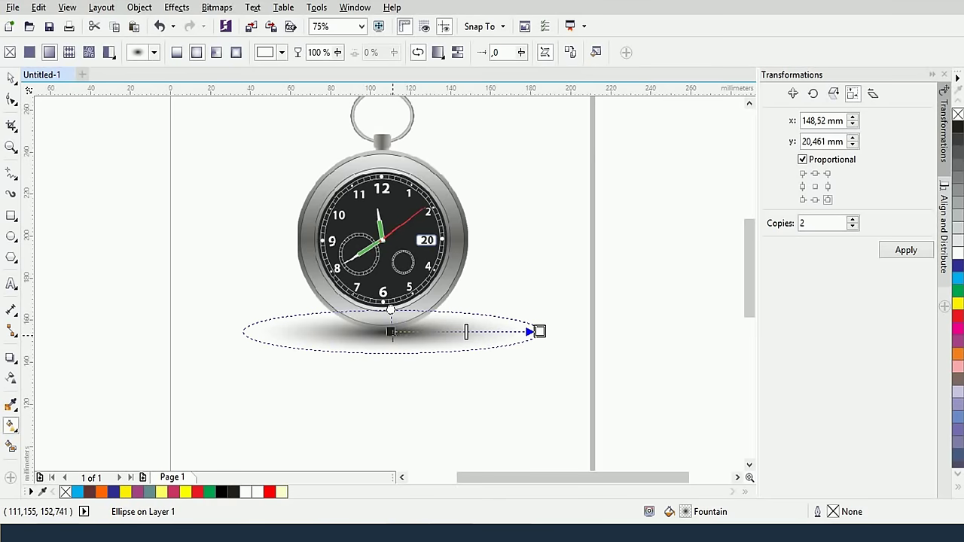
Set the ellipse gradient's centre stop to grey
{"action": "left_click", "coordinate": [391, 332]}
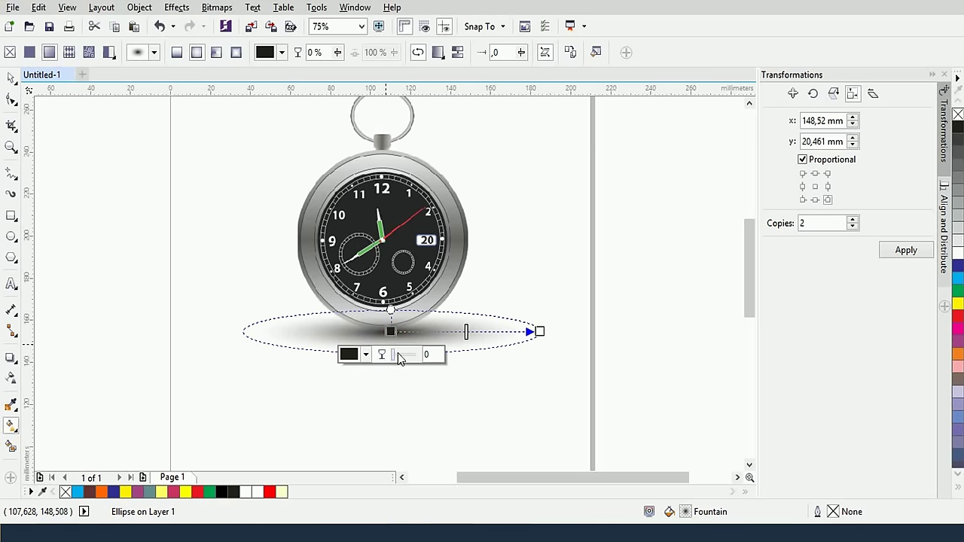
{"action": "left_click", "coordinate": [368, 354]}
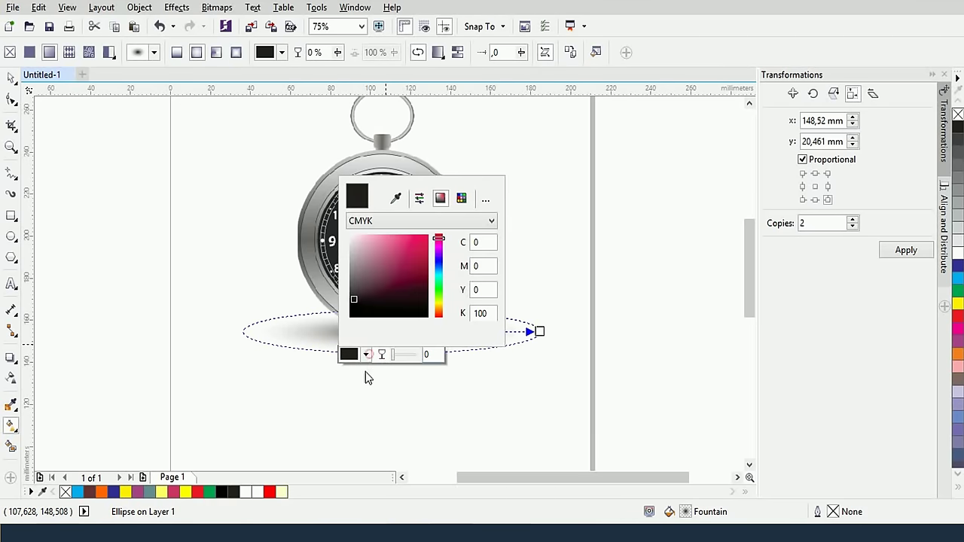
{"action": "left_click_drag", "start_coordinate": [355, 297], "coordinate": [351, 279]}
{"action": "left_click", "coordinate": [421, 280]}
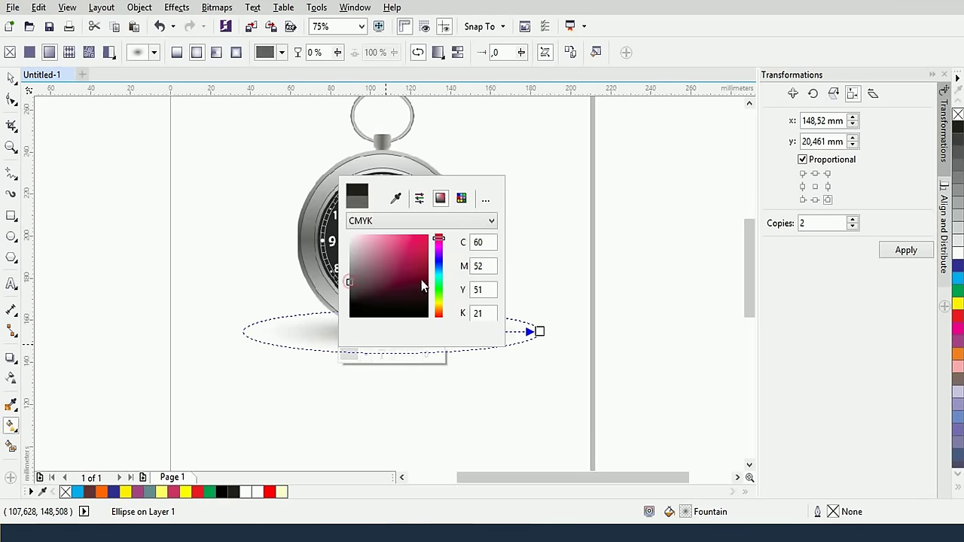
Centre the shadow ellipse beneath the watch
{"action": "left_click", "coordinate": [11, 78]}
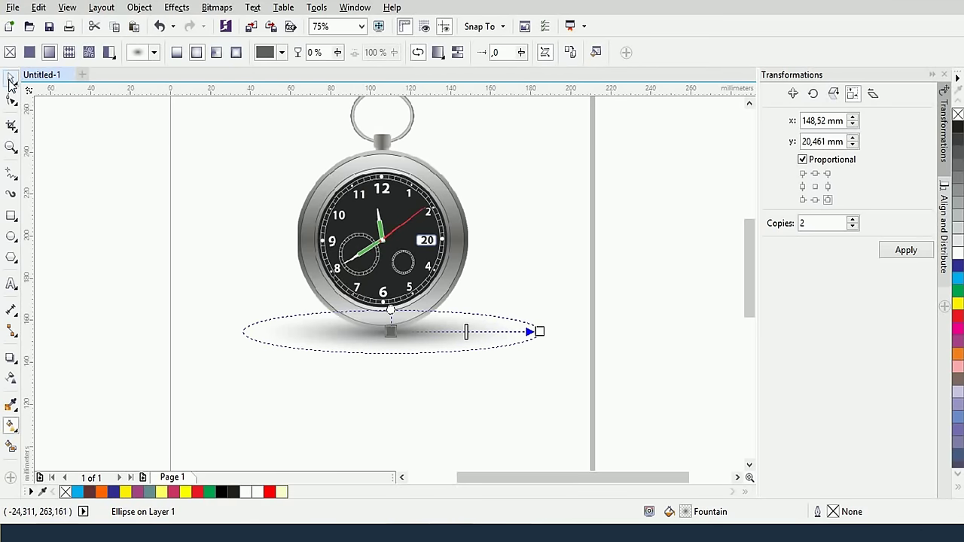
{"action": "left_click_drag", "start_coordinate": [447, 351], "coordinate": [427, 333]}
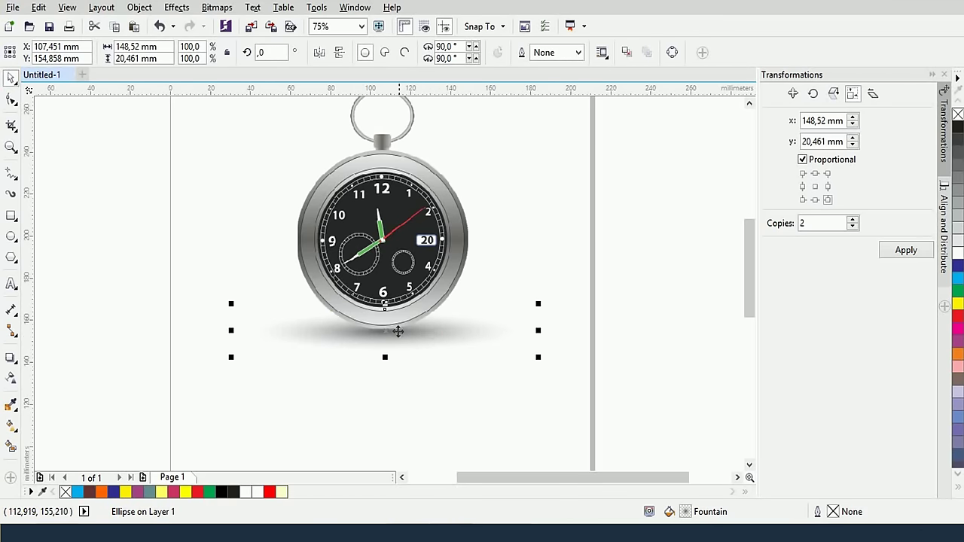
{"action": "left_click_drag", "start_coordinate": [406, 332], "coordinate": [413, 334]}
{"action": "scroll", "coordinate": [416, 334], "scroll_direction": "up", "scroll_amount": 2}
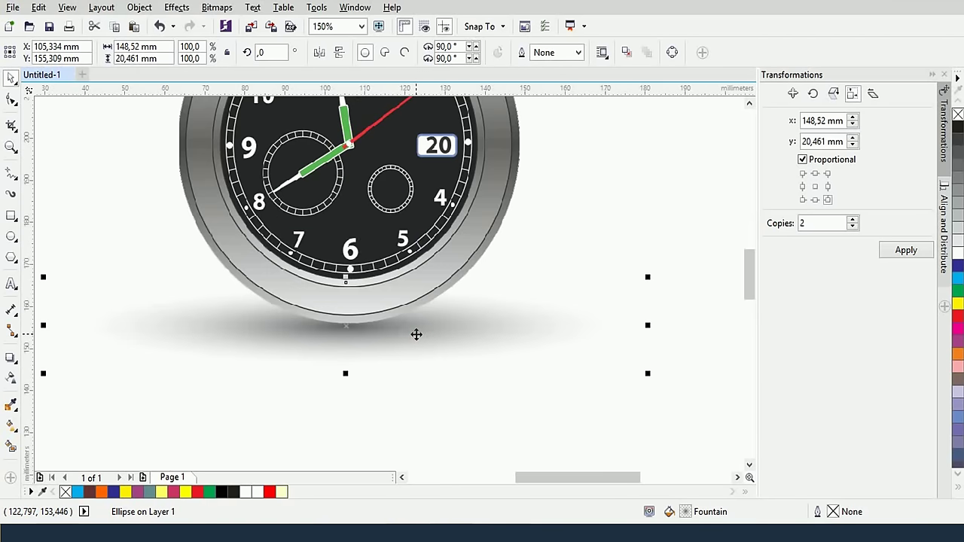
{"action": "scroll", "coordinate": [416, 334], "scroll_direction": "down", "scroll_amount": 2}
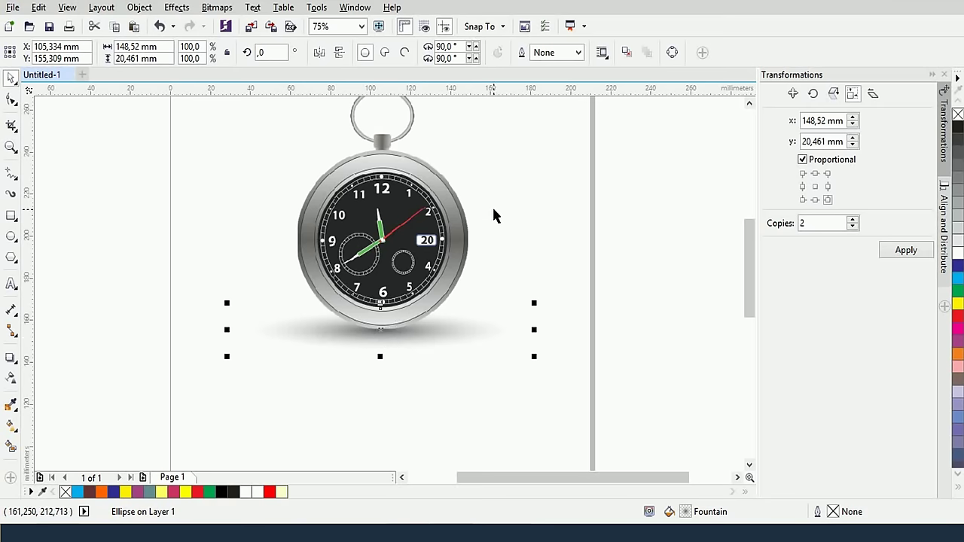
{"action": "scroll", "coordinate": [494, 210], "scroll_direction": "down", "scroll_amount": 2}
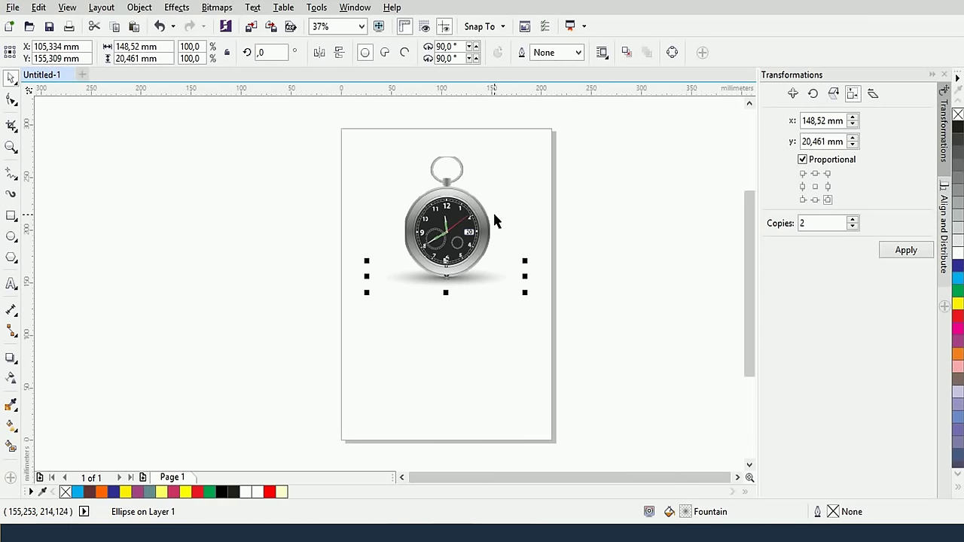
Flip a mirrored copy of the watch directly below it and give it 40 uniform transparency
{"action": "left_click", "coordinate": [447, 151]}
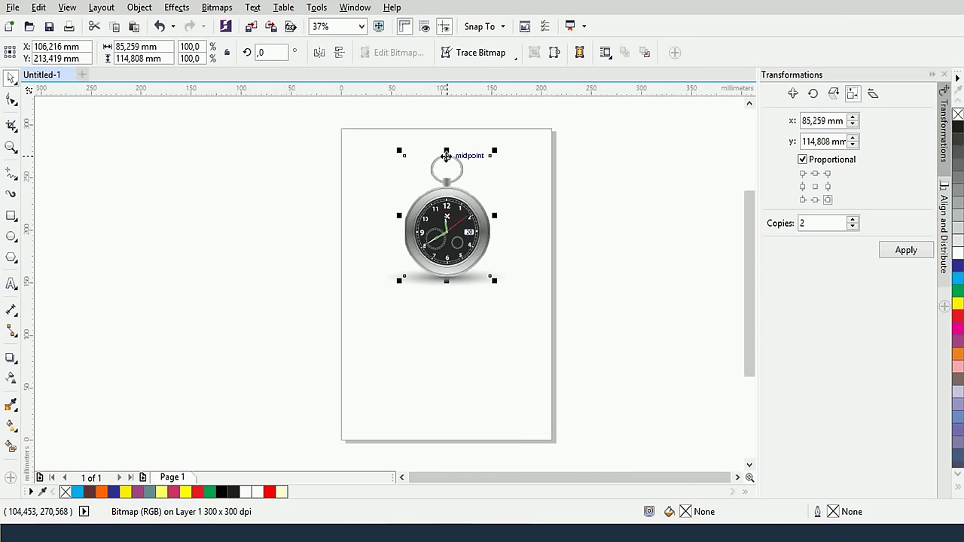
{"action": "left_click_drag", "start_coordinate": [446, 147], "coordinate": [445, 401]}
{"action": "scroll", "coordinate": [467, 301], "scroll_direction": "up", "scroll_amount": 2}
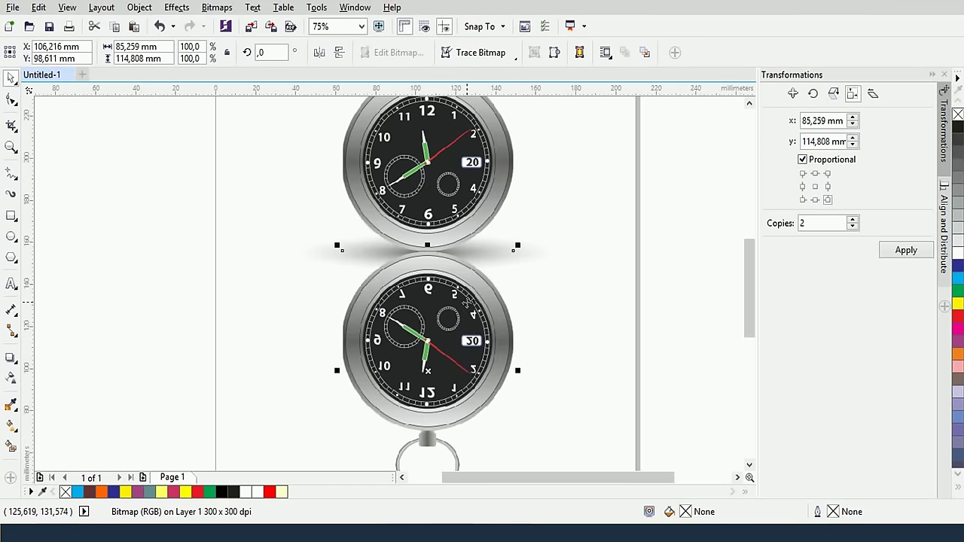
{"action": "left_click_drag", "start_coordinate": [429, 288], "coordinate": [436, 282]}
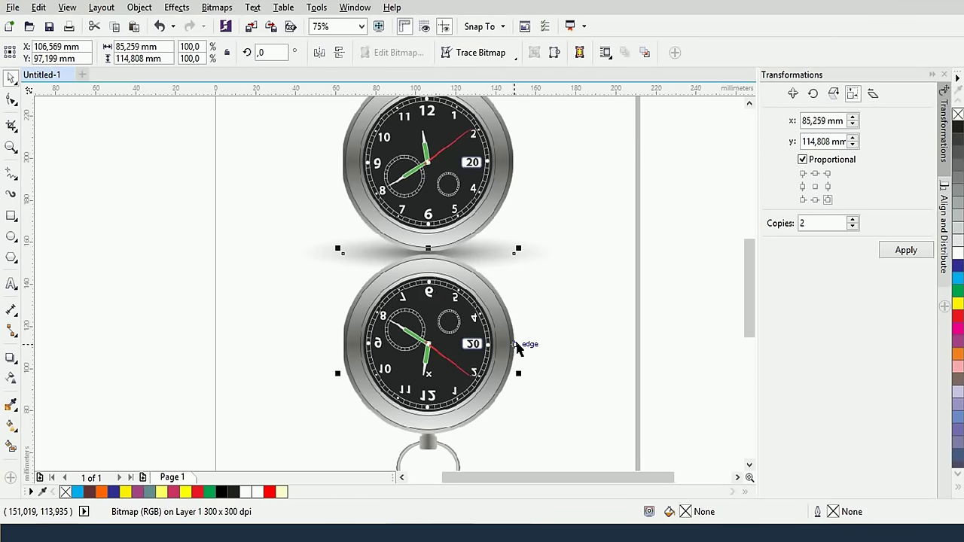
{"action": "scroll", "coordinate": [519, 346], "scroll_direction": "down", "scroll_amount": 2}
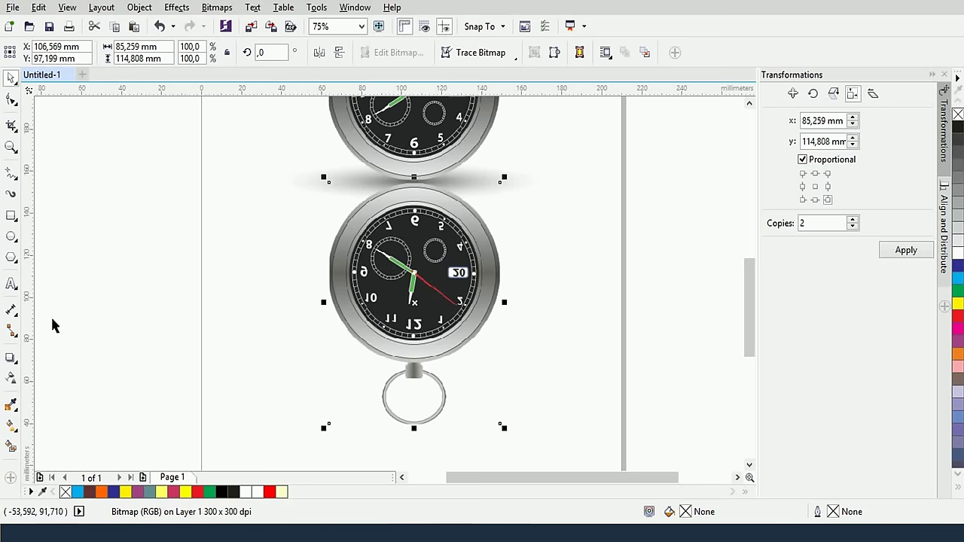
{"action": "left_click", "coordinate": [10, 382]}
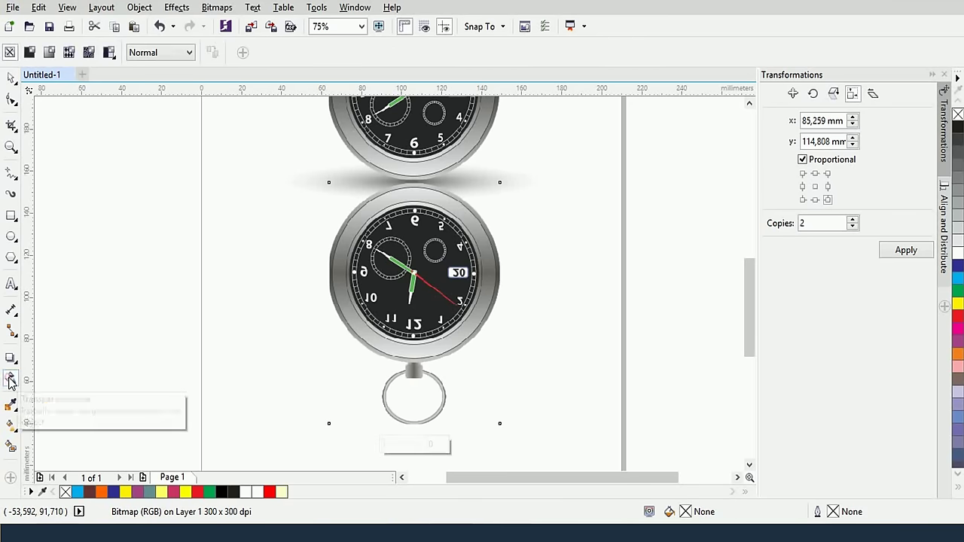
{"action": "left_click_drag", "start_coordinate": [382, 450], "coordinate": [409, 451]}
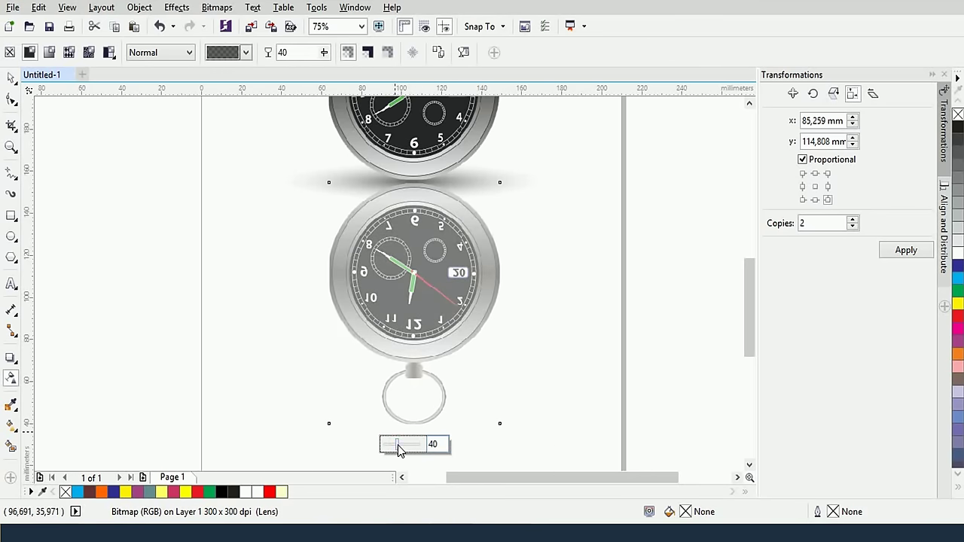
Reset transparency to 0 and apply a linear fade reaching 100 at the reflection's bottom
{"action": "left_click_drag", "start_coordinate": [399, 448], "coordinate": [380, 446]}
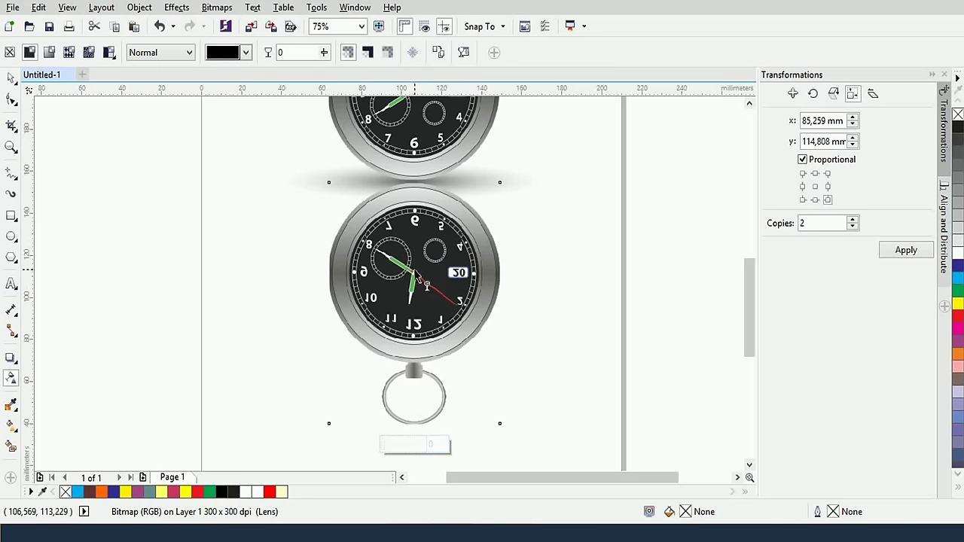
{"action": "left_click_drag", "start_coordinate": [415, 272], "coordinate": [418, 429]}
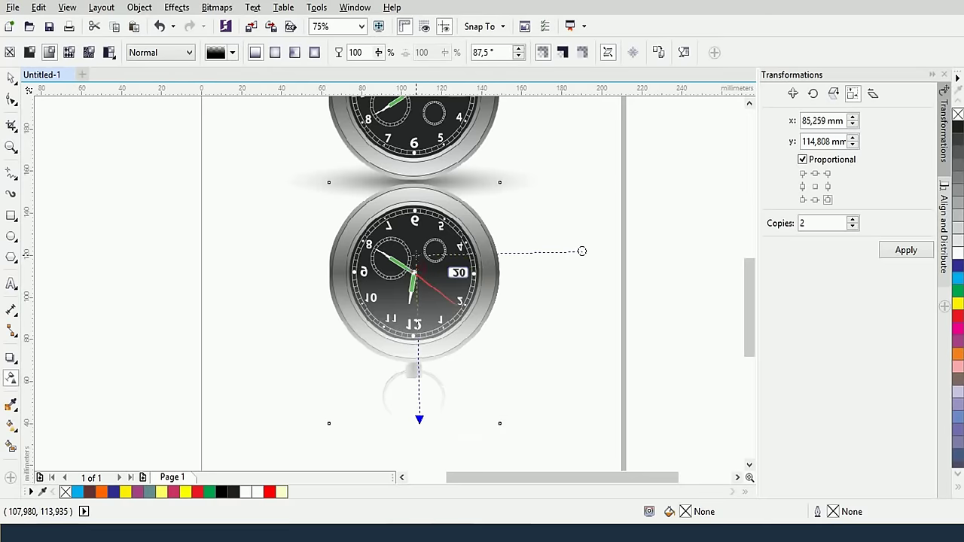
{"action": "left_click_drag", "start_coordinate": [417, 263], "coordinate": [410, 188]}
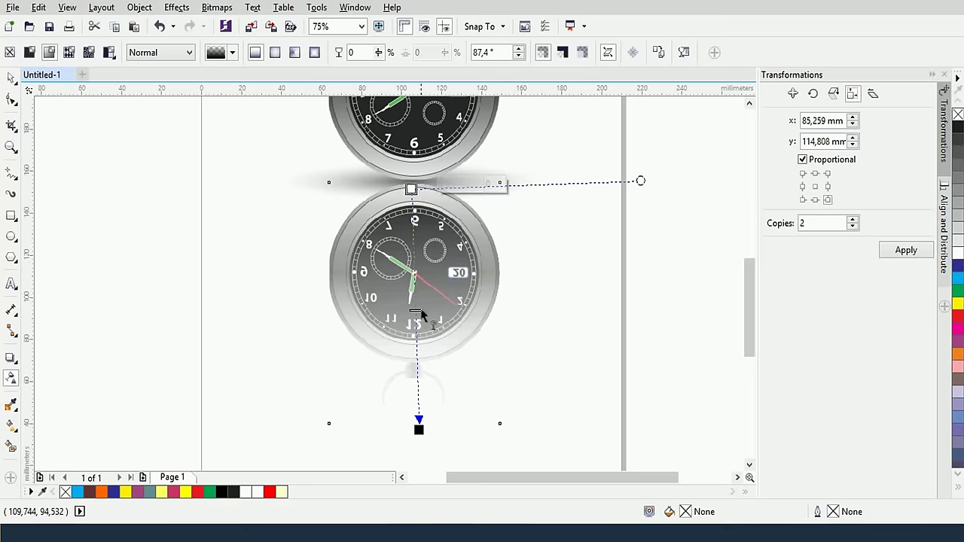
{"action": "left_click_drag", "start_coordinate": [420, 429], "coordinate": [416, 384]}
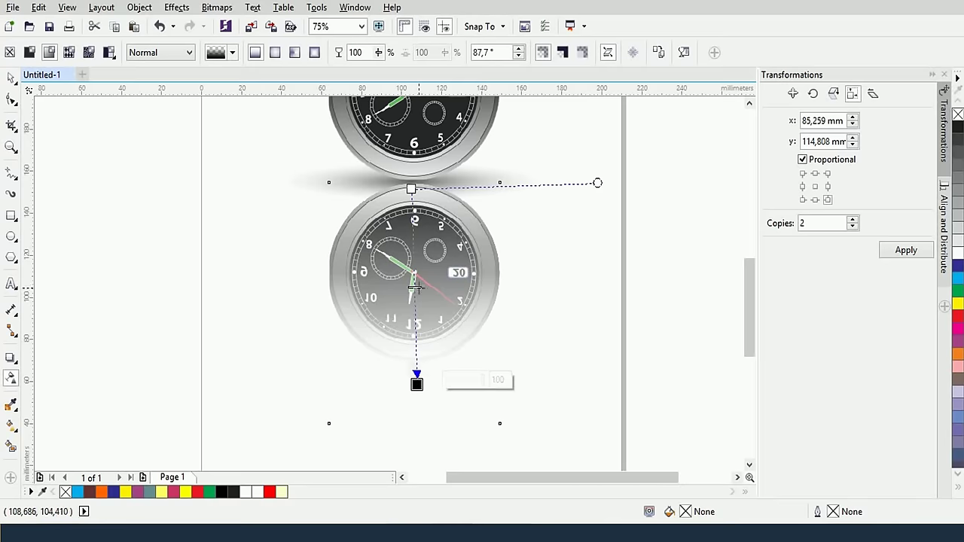
{"action": "left_click", "coordinate": [416, 278]}
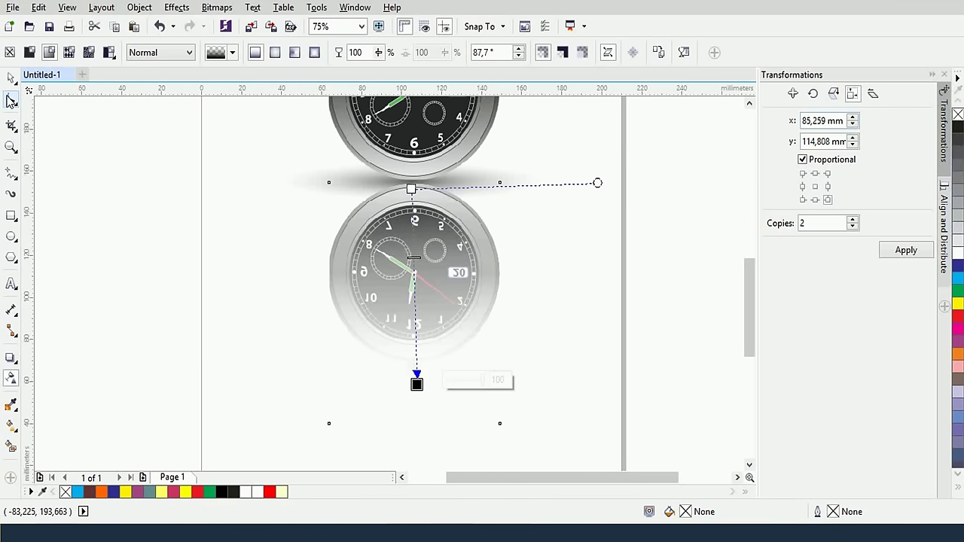
{"action": "left_click", "coordinate": [11, 215]}
{"action": "left_click_drag", "start_coordinate": [141, 182], "coordinate": [239, 243]}
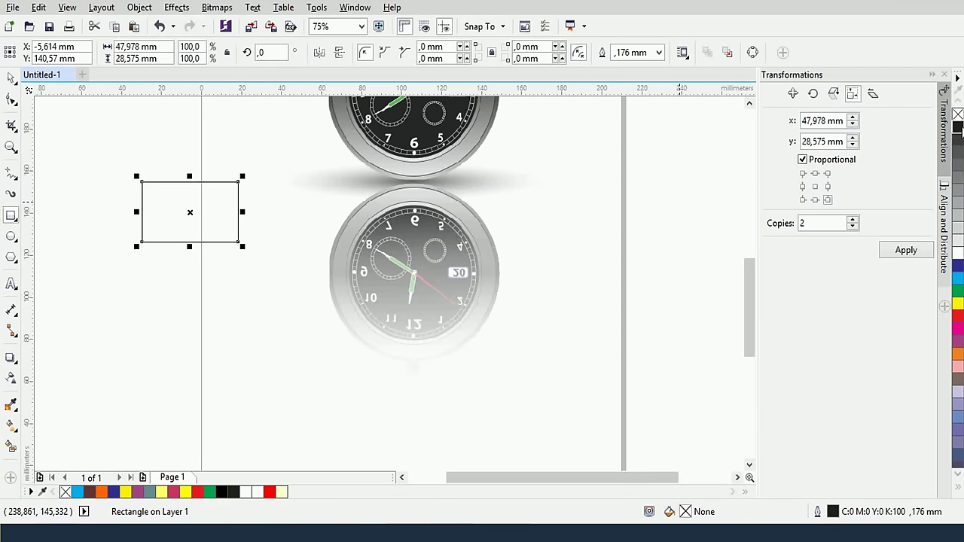
{"action": "left_click", "coordinate": [959, 128]}
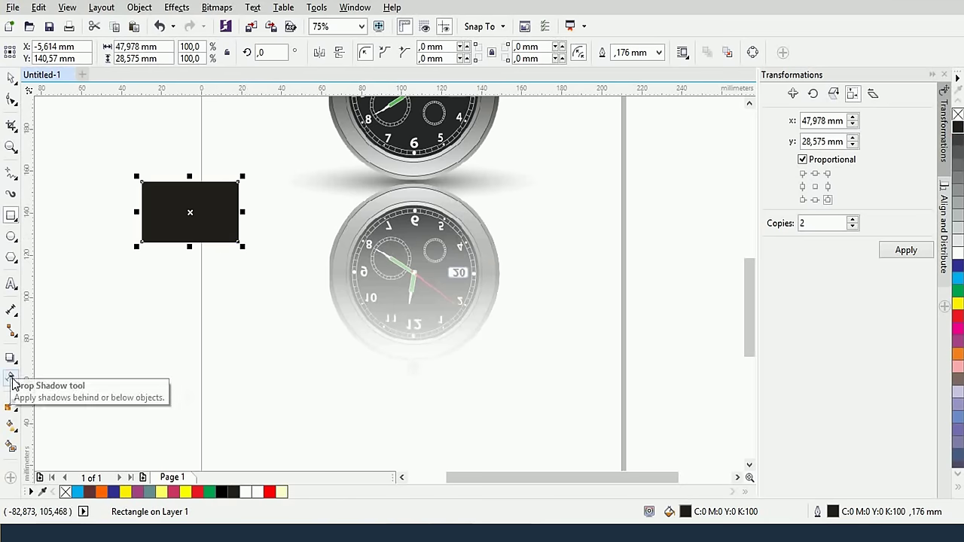
{"action": "left_click", "coordinate": [12, 424]}
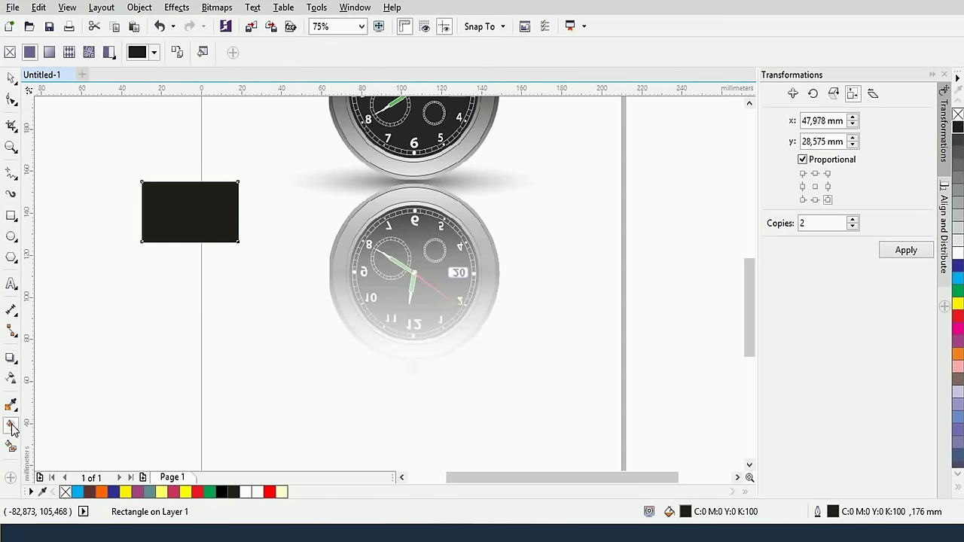
{"action": "left_click", "coordinate": [49, 52]}
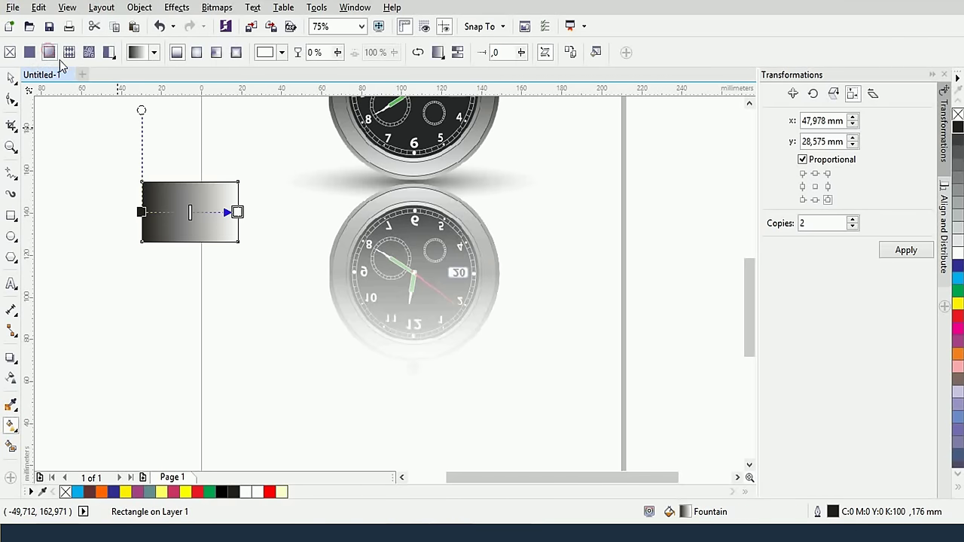
{"action": "left_click", "coordinate": [230, 220]}
{"action": "scroll", "coordinate": [233, 224], "scroll_direction": "up", "scroll_amount": 2}
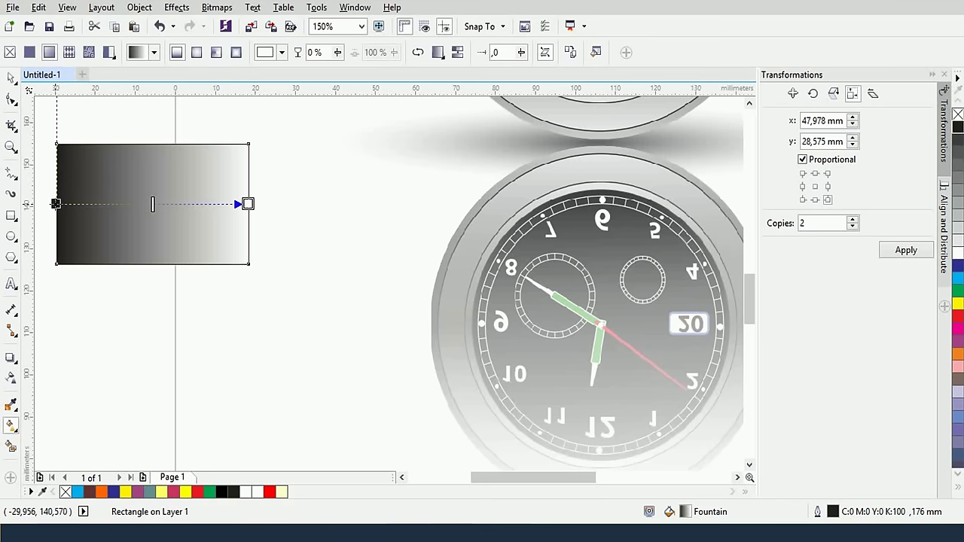
{"action": "left_click", "coordinate": [11, 78]}
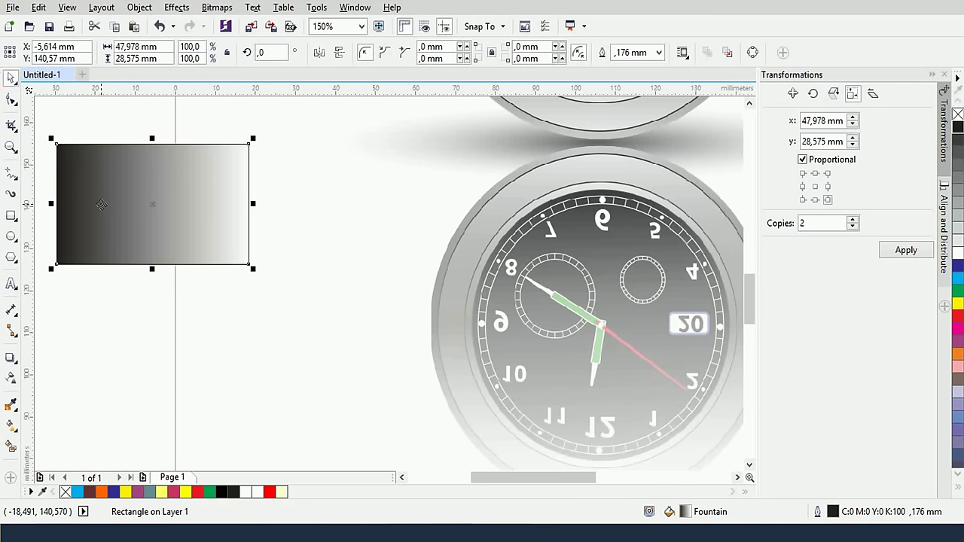
{"action": "key", "text": "Delete"}
{"action": "left_click", "coordinate": [593, 291]}
{"action": "scroll", "coordinate": [596, 288], "scroll_direction": "down", "scroll_amount": 2}
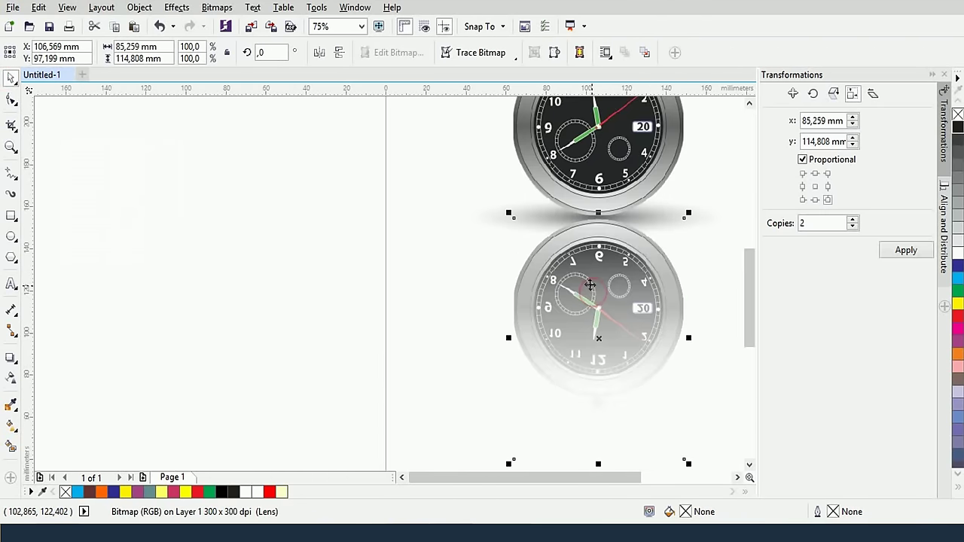
Shorten the reflection's fade by pulling its end node upward
{"action": "left_click", "coordinate": [10, 379]}
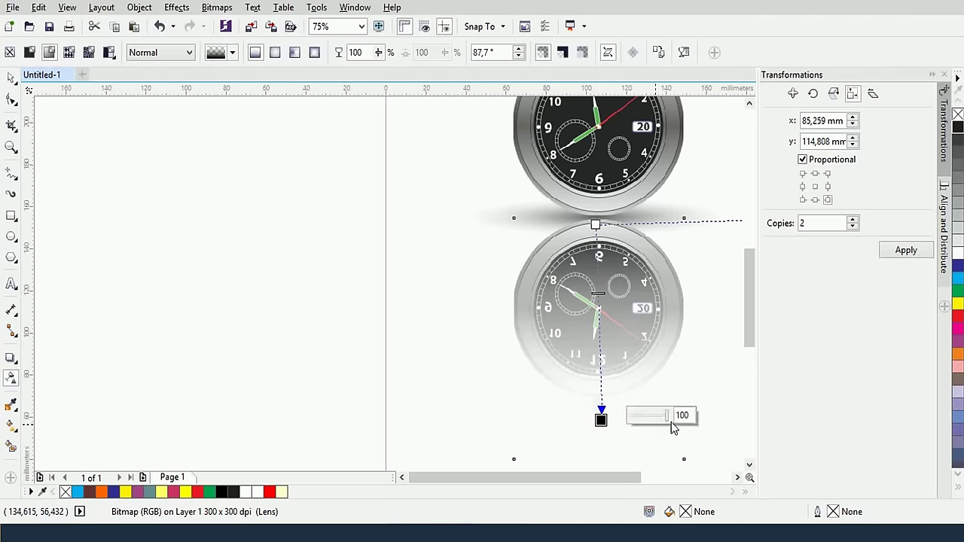
{"action": "left_click", "coordinate": [595, 224]}
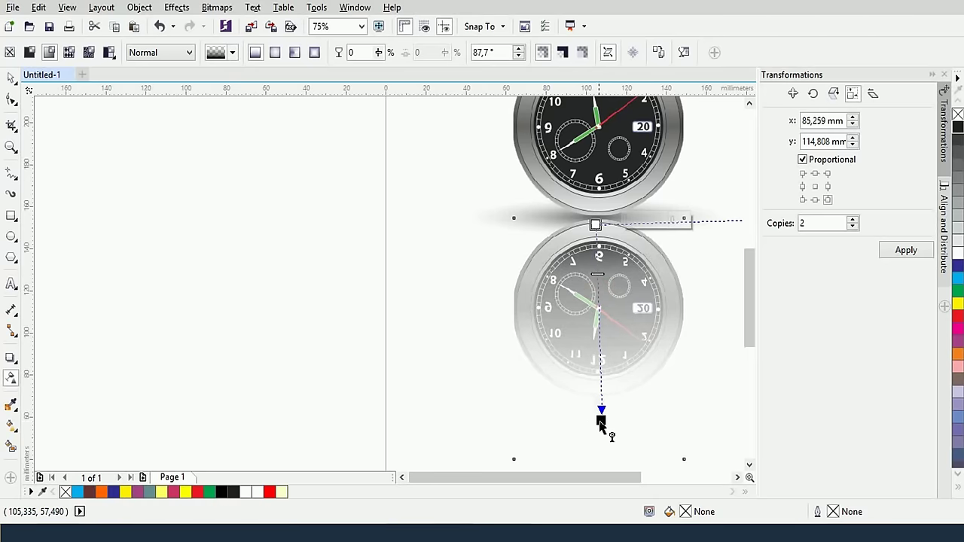
{"action": "left_click_drag", "start_coordinate": [600, 419], "coordinate": [600, 382]}
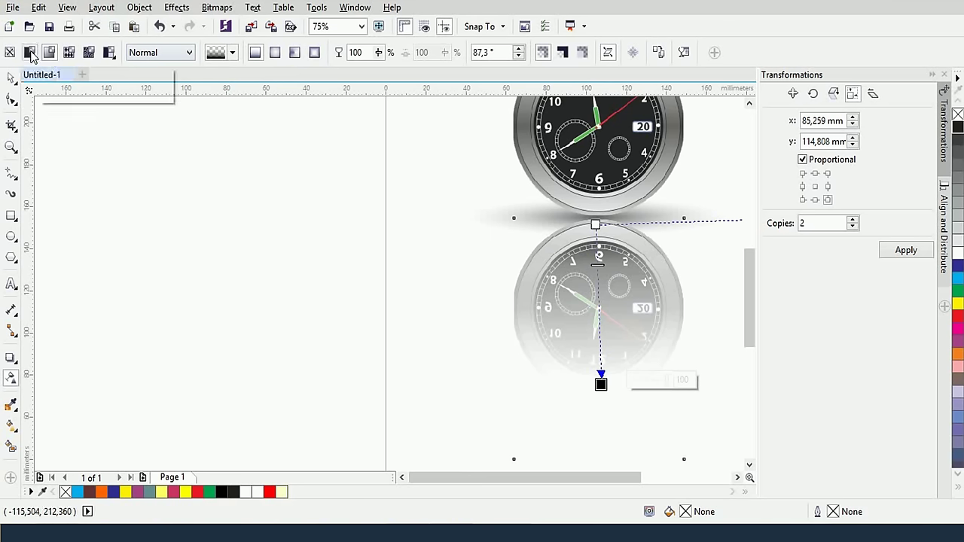
Compare Uniform and Pattern transparencies, keep Fountain, and aim the fade straight down at -89.5°
{"action": "left_click", "coordinate": [30, 54]}
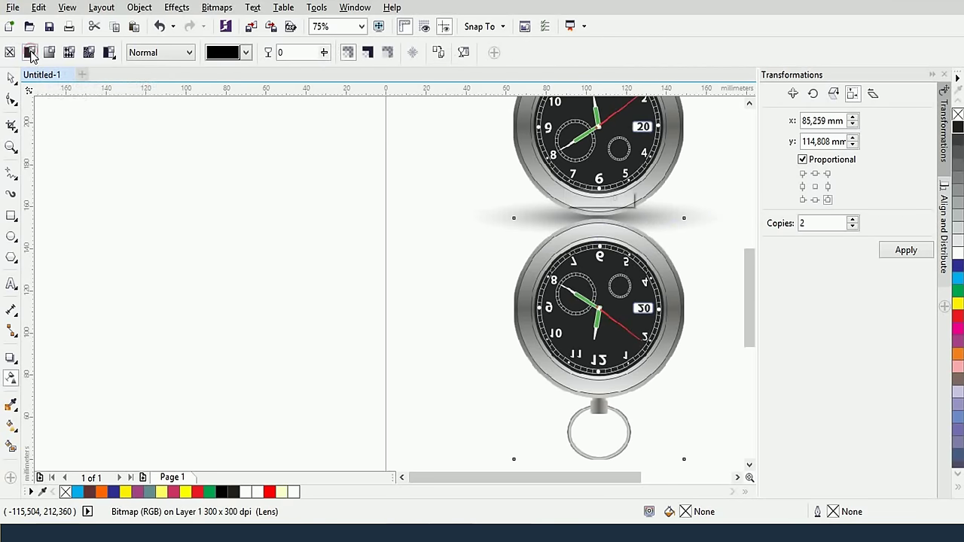
{"action": "left_click", "coordinate": [48, 55]}
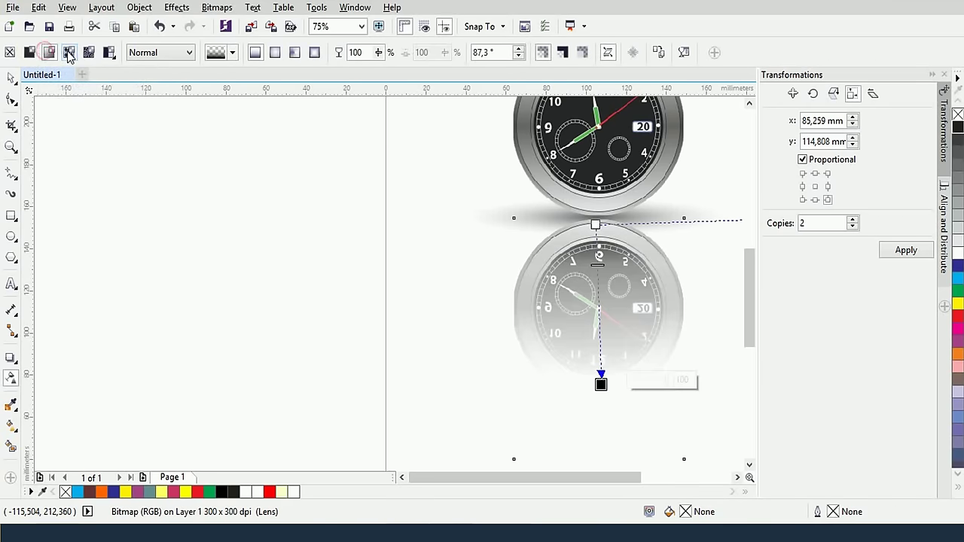
{"action": "left_click", "coordinate": [69, 52]}
{"action": "left_click", "coordinate": [108, 53]}
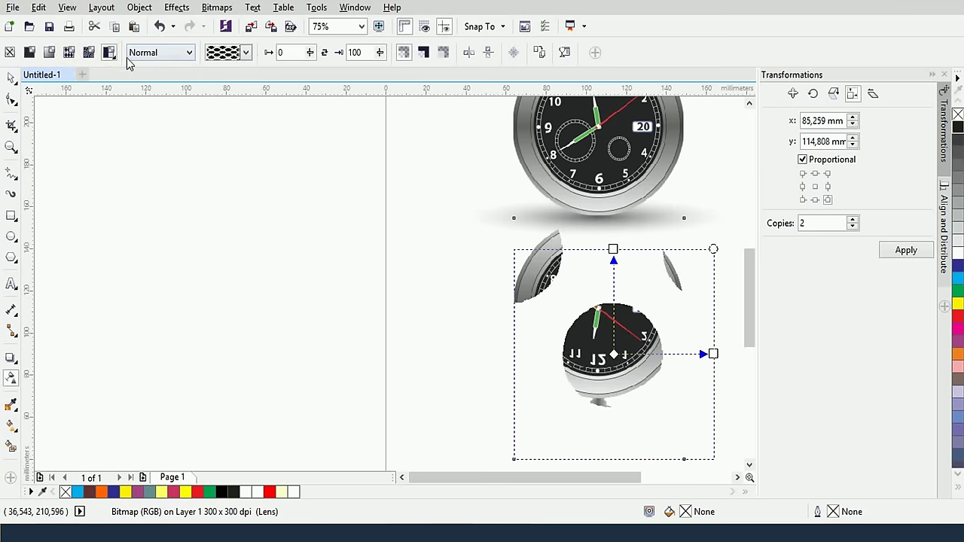
{"action": "left_click", "coordinate": [49, 51]}
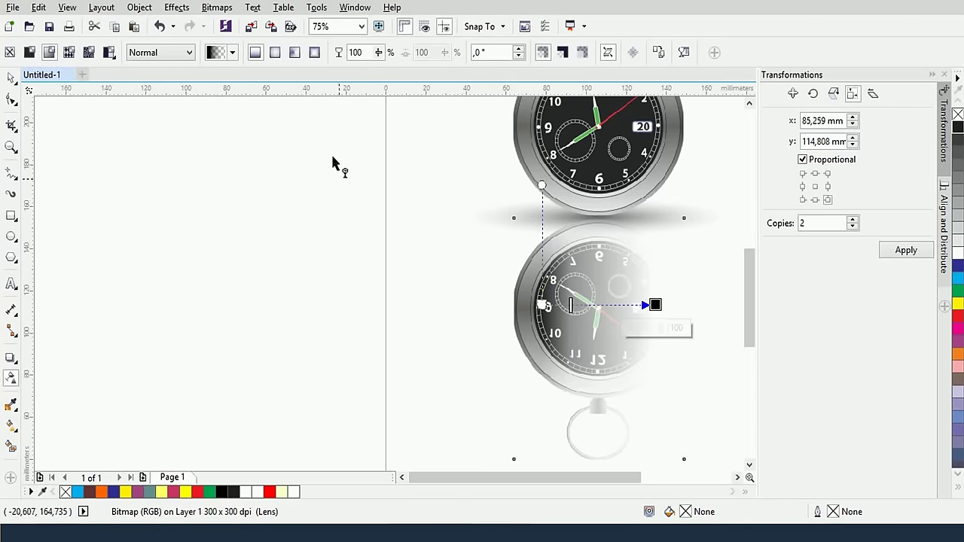
{"action": "key", "text": "ctrl+z"}
{"action": "key", "text": "ctrl+z"}
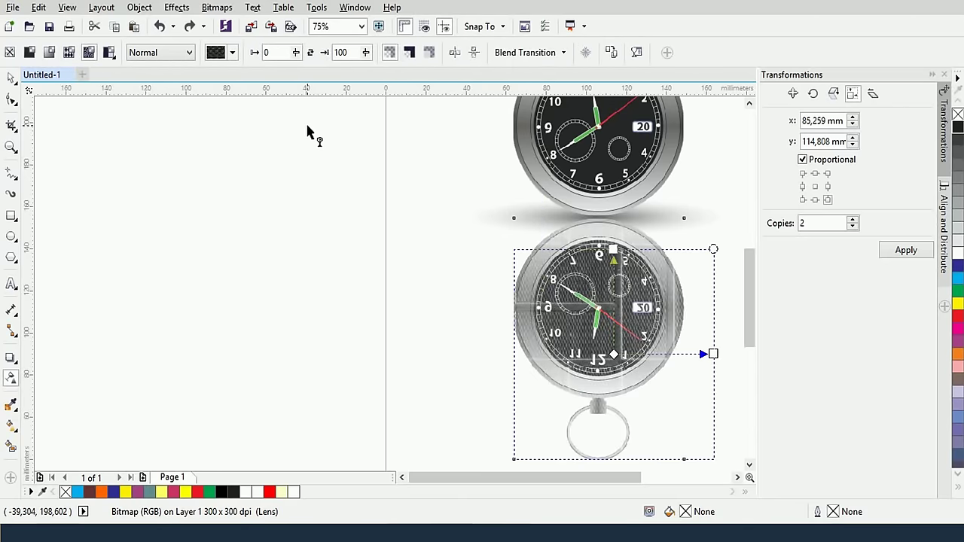
{"action": "key", "text": "ctrl+shift+z"}
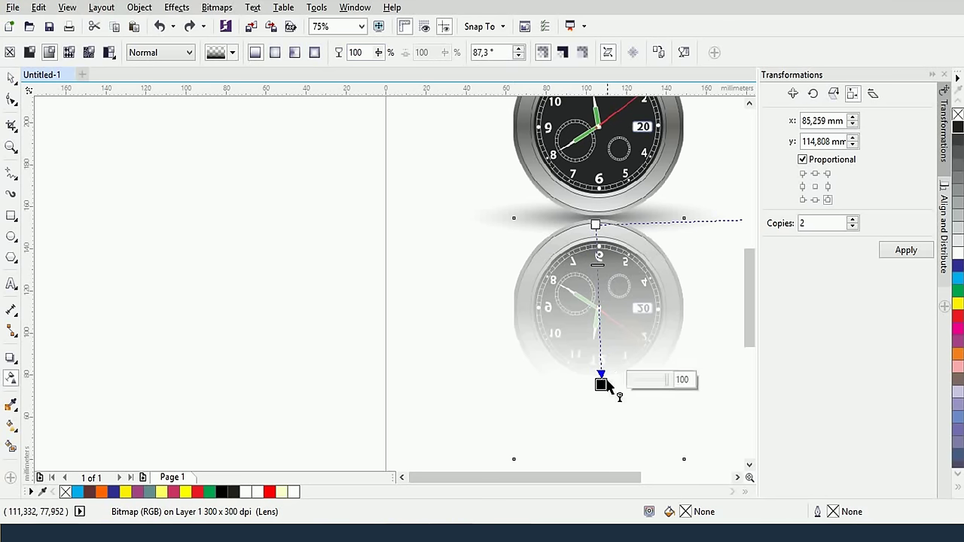
{"action": "left_click_drag", "start_coordinate": [600, 384], "coordinate": [594, 383]}
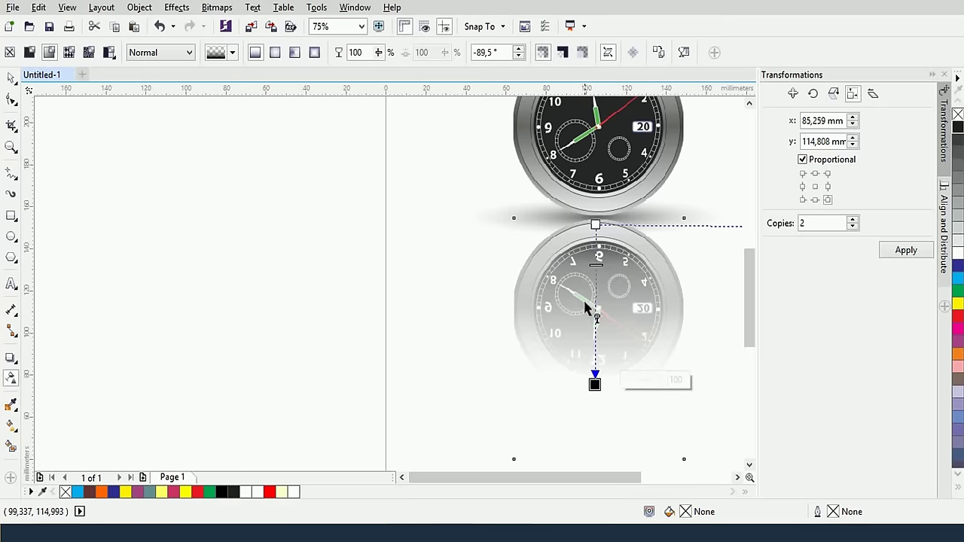
Draw a new rectangle, fill it cyan and give it a thicker outline
{"action": "left_click", "coordinate": [11, 216]}
{"action": "left_click_drag", "start_coordinate": [211, 168], "coordinate": [348, 297]}
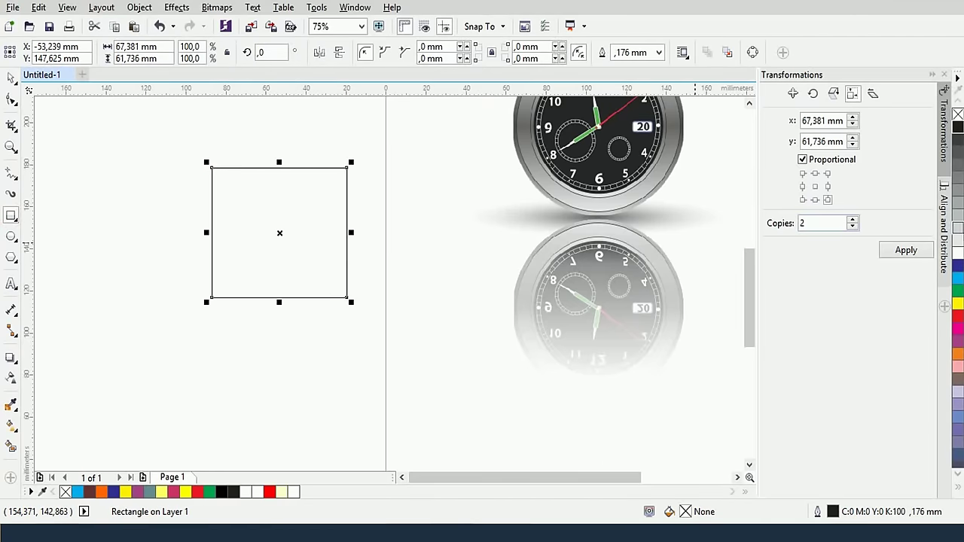
{"action": "left_click", "coordinate": [958, 278]}
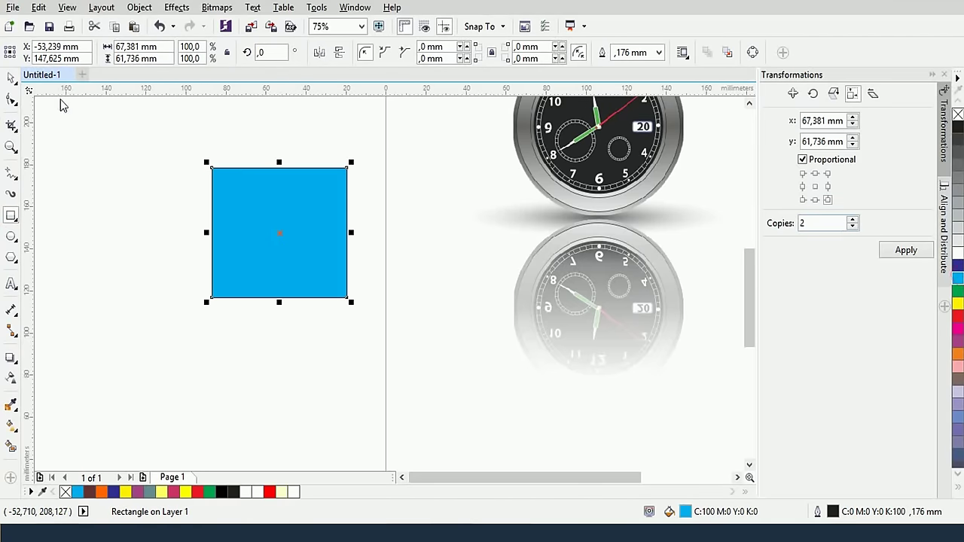
{"action": "left_click", "coordinate": [659, 52]}
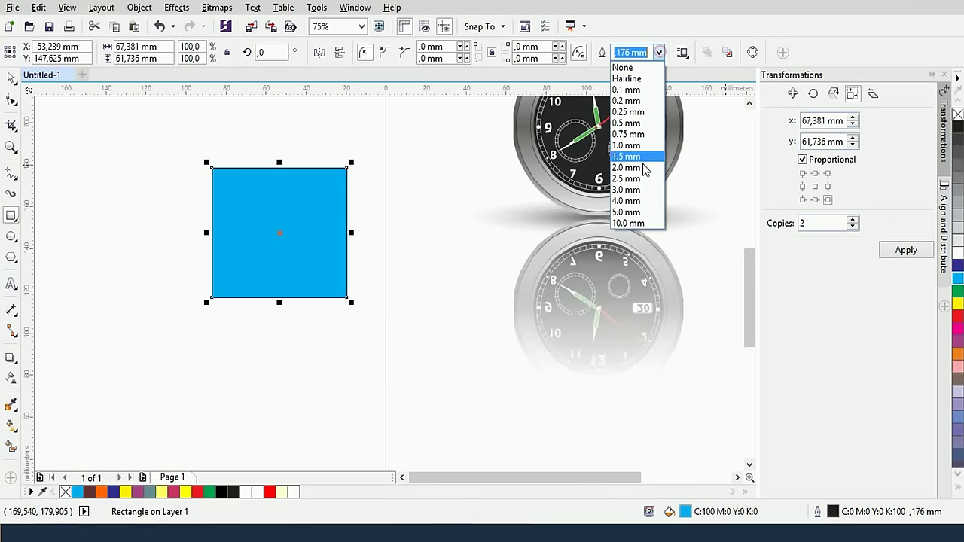
{"action": "left_click", "coordinate": [631, 194]}
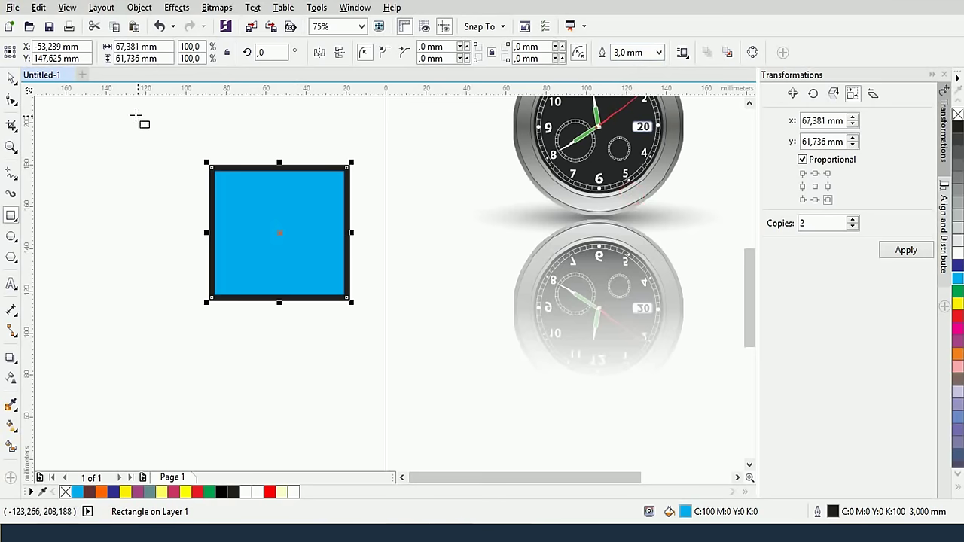
Add a top-to-bottom linear transparency to the square, applied to the outline only
{"action": "left_click", "coordinate": [10, 380]}
{"action": "left_click_drag", "start_coordinate": [277, 232], "coordinate": [270, 309]}
{"action": "left_click_drag", "start_coordinate": [277, 227], "coordinate": [278, 167]}
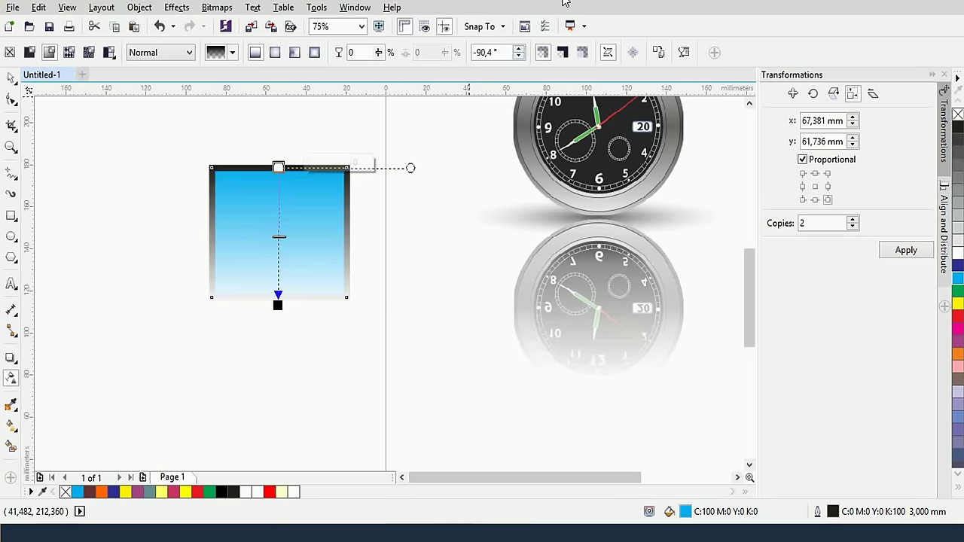
{"action": "left_click", "coordinate": [563, 53]}
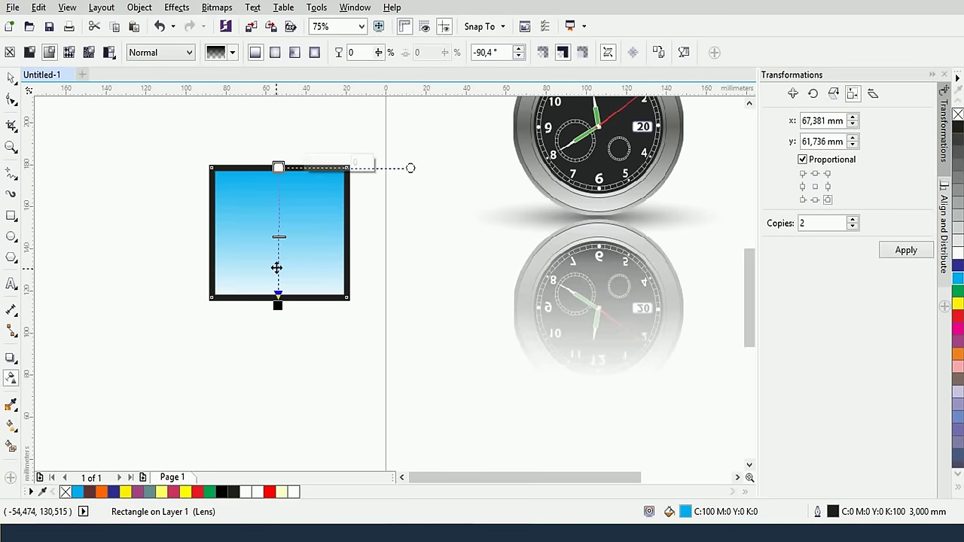
{"action": "left_click_drag", "start_coordinate": [278, 238], "coordinate": [278, 217]}
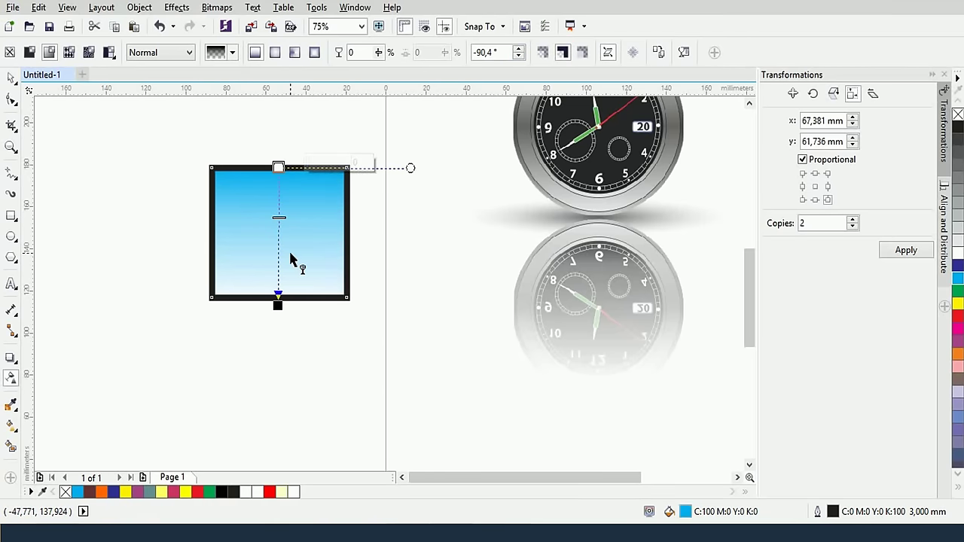
{"action": "left_click", "coordinate": [582, 59]}
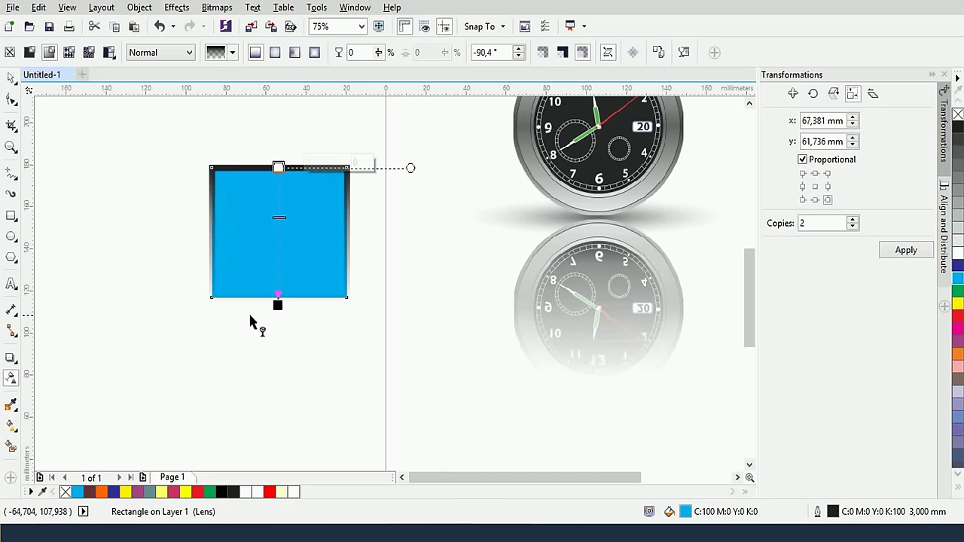
{"action": "scroll", "coordinate": [296, 233], "scroll_direction": "down", "scroll_amount": 2}
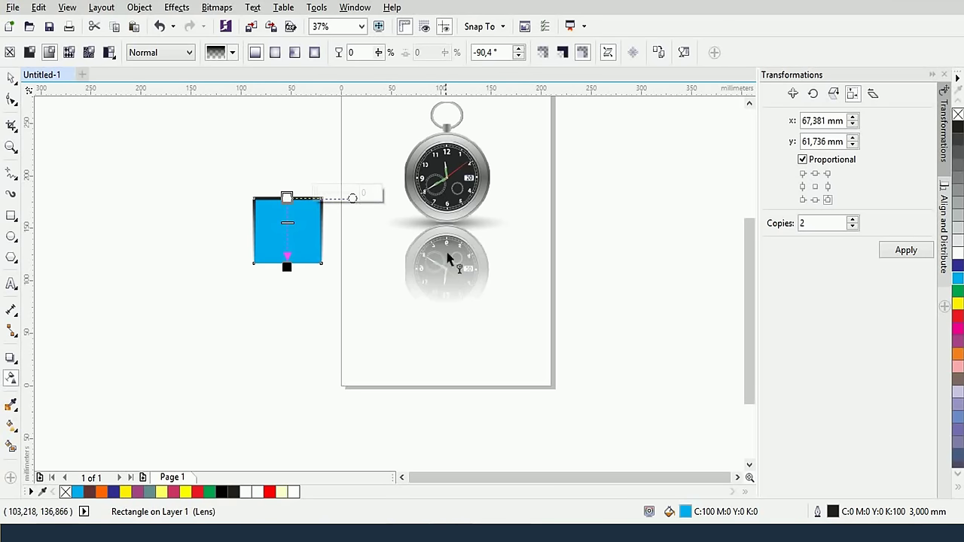
{"action": "left_click_drag", "start_coordinate": [419, 204], "coordinate": [503, 249]}
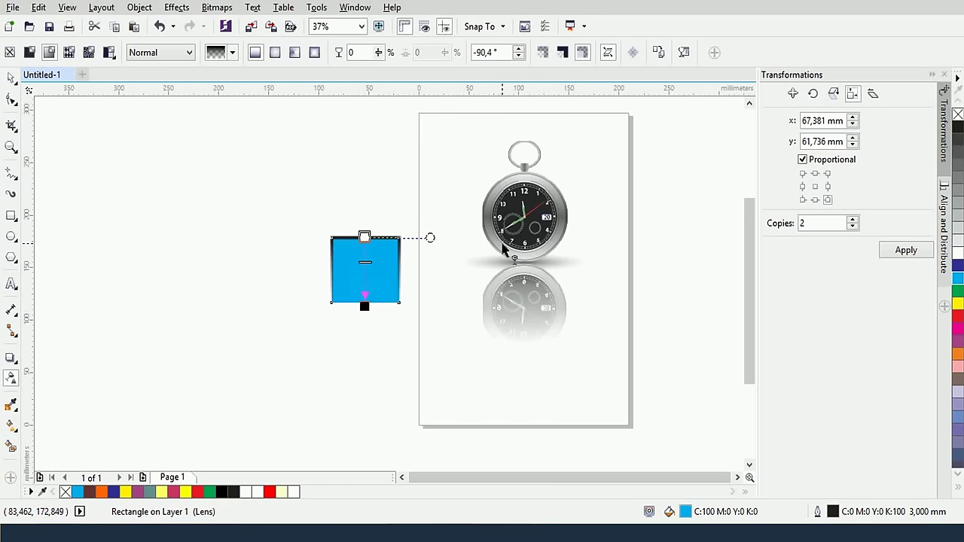
{"action": "left_click", "coordinate": [230, 145]}
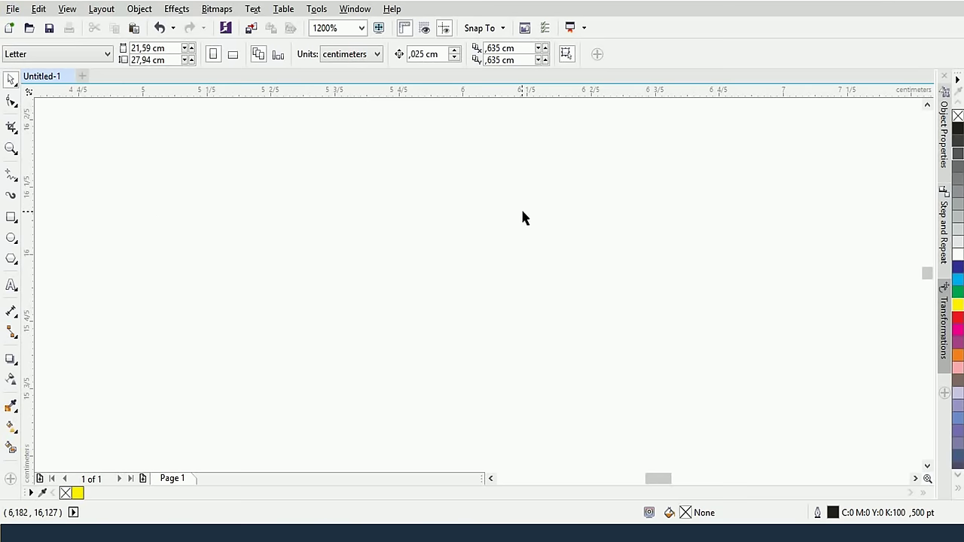
Draw a rectangle, fill it black with no outline, and shift it right and down
{"action": "left_click", "coordinate": [12, 217]}
{"action": "left_click_drag", "start_coordinate": [184, 159], "coordinate": [353, 293]}
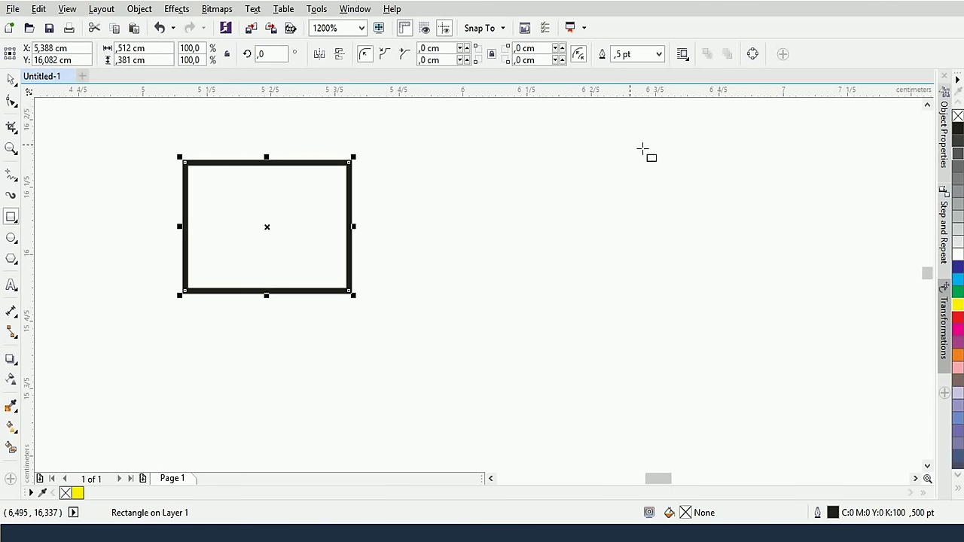
{"action": "left_click", "coordinate": [957, 278]}
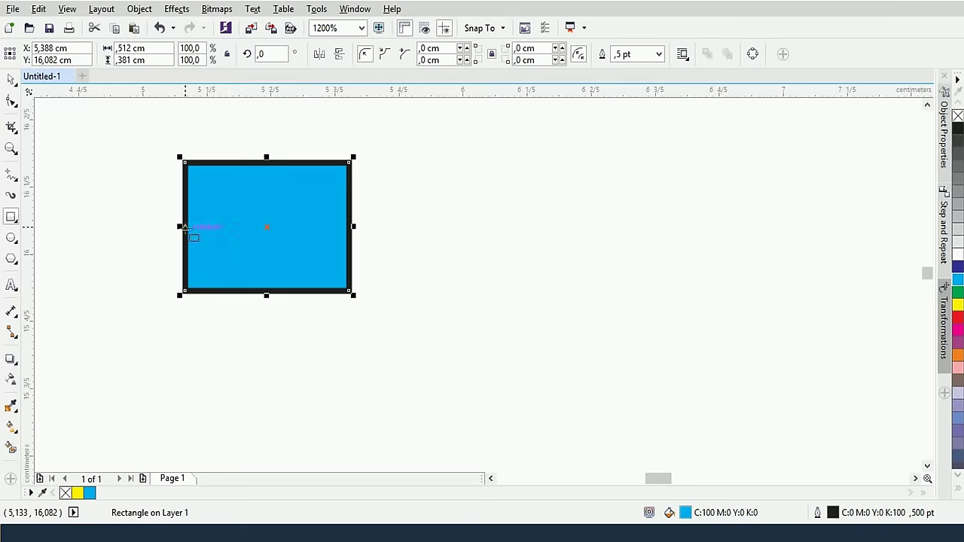
{"action": "left_click", "coordinate": [957, 128]}
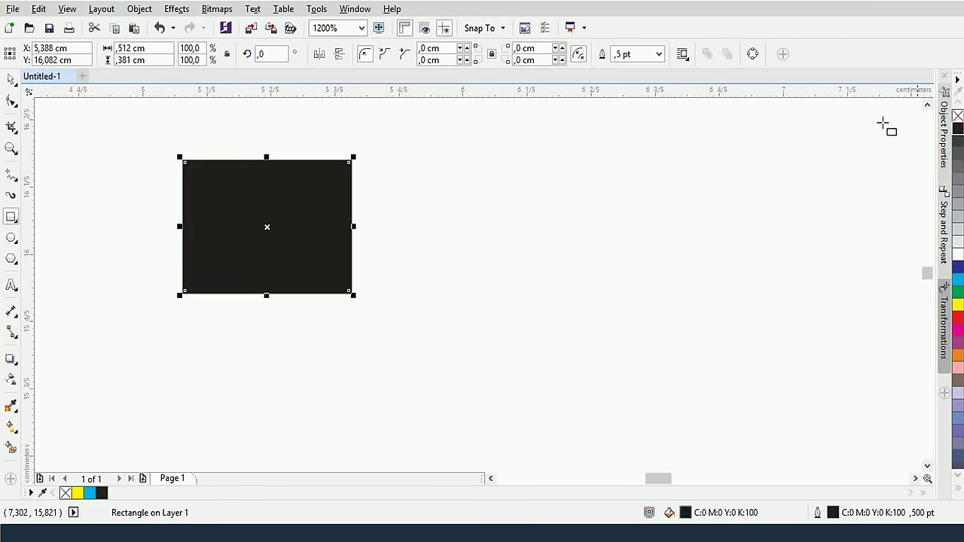
{"action": "right_click", "coordinate": [957, 115]}
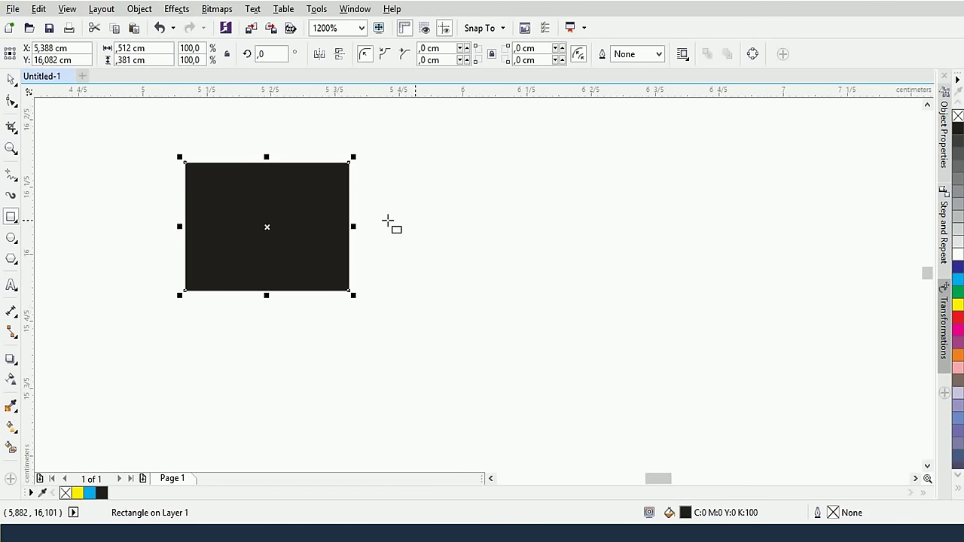
{"action": "left_click", "coordinate": [10, 83]}
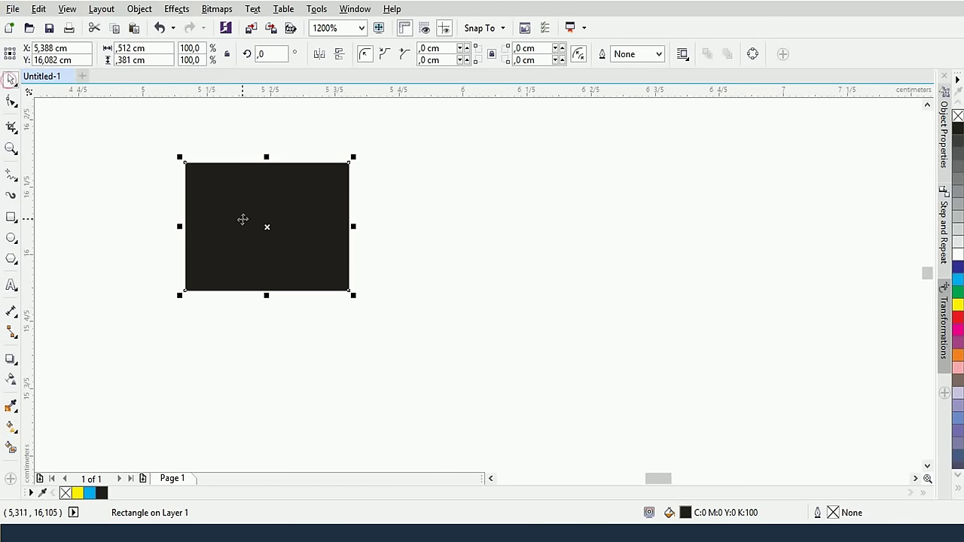
{"action": "left_click_drag", "start_coordinate": [242, 219], "coordinate": [357, 241]}
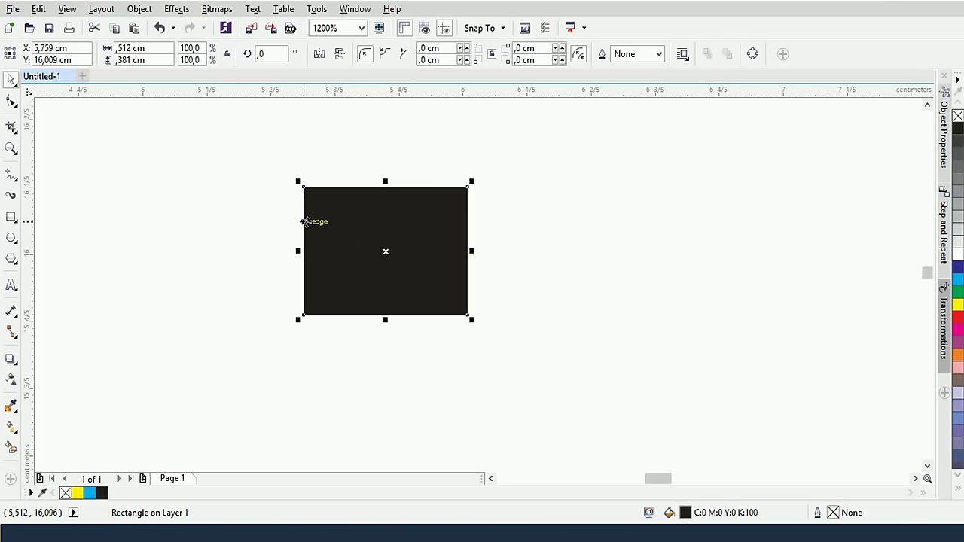
{"action": "left_click", "coordinate": [12, 428]}
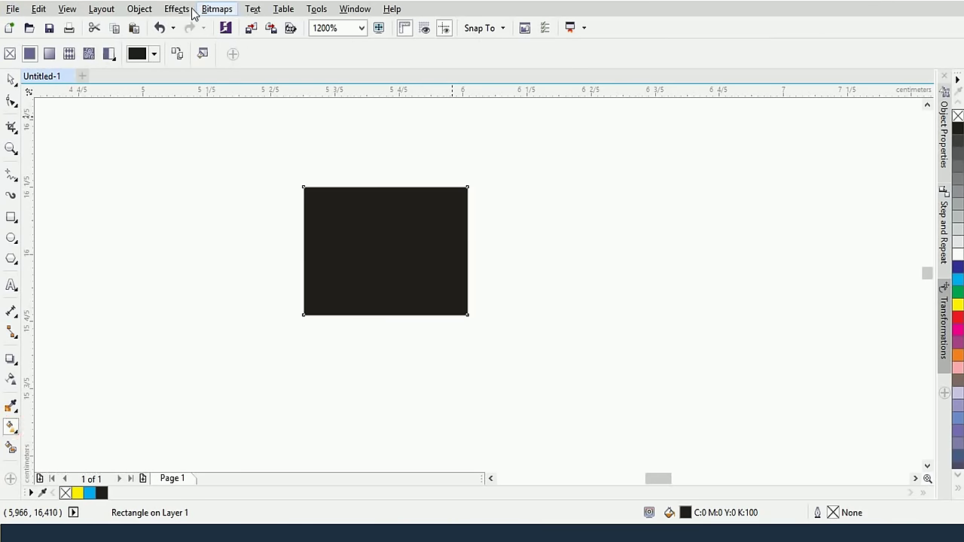
Apply a black-to-white linear fountain fill to the rectangle and zoom in on it
{"action": "left_click", "coordinate": [50, 54]}
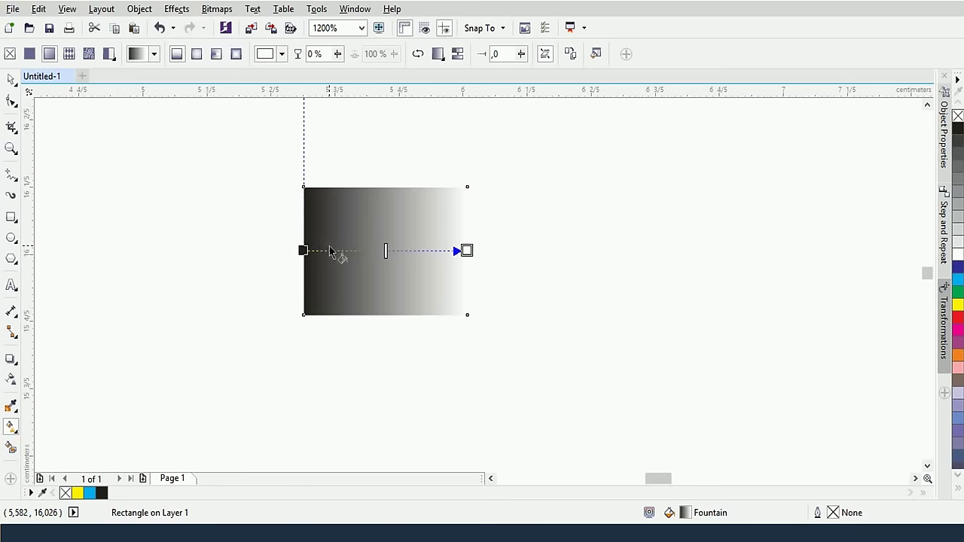
{"action": "scroll", "coordinate": [363, 270], "scroll_direction": "up", "scroll_amount": 1}
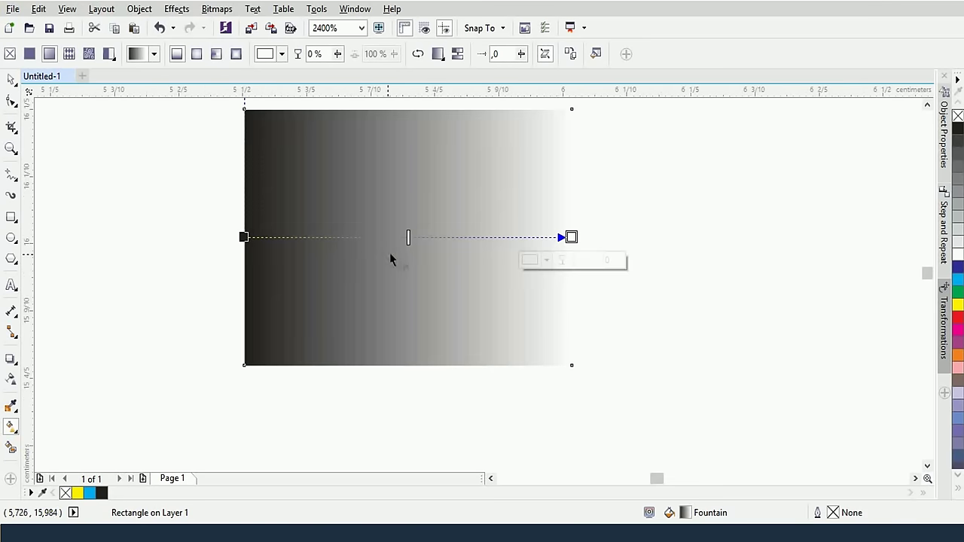
{"action": "left_click_drag", "start_coordinate": [390, 212], "coordinate": [394, 257]}
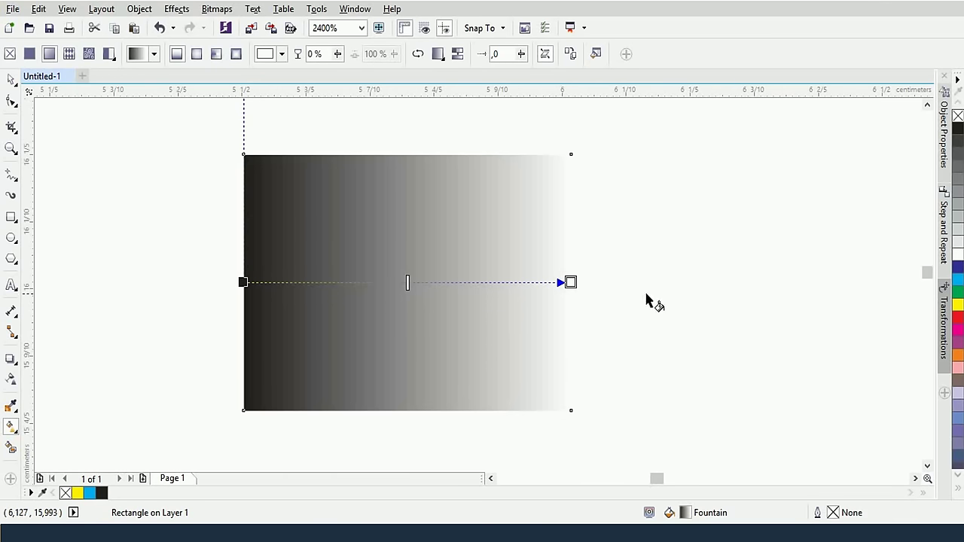
Set the gradient's end node to red (C0 M100 Y100 K0) and switch to elliptical fountain fill
{"action": "left_click", "coordinate": [570, 281]}
{"action": "left_click", "coordinate": [529, 305]}
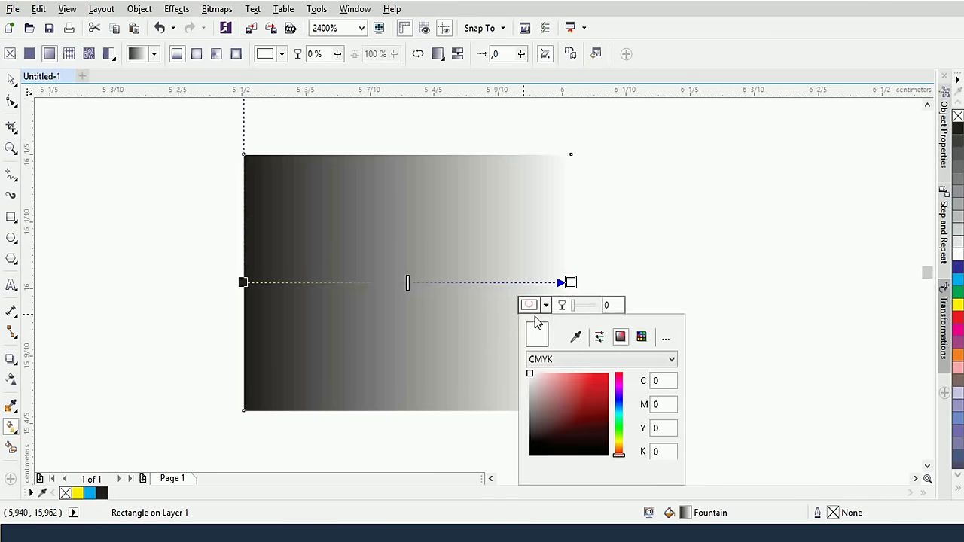
{"action": "left_click_drag", "start_coordinate": [585, 390], "coordinate": [656, 371]}
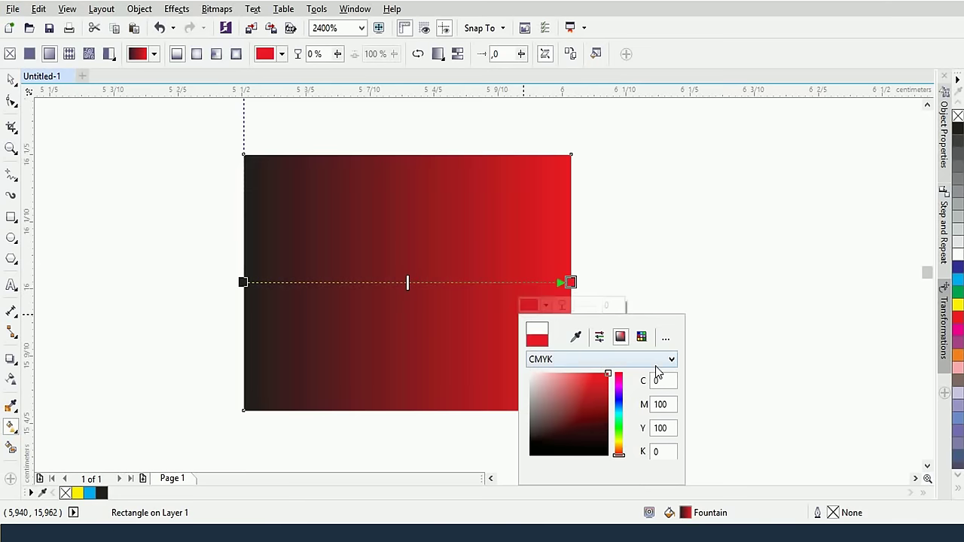
{"action": "left_click", "coordinate": [503, 230]}
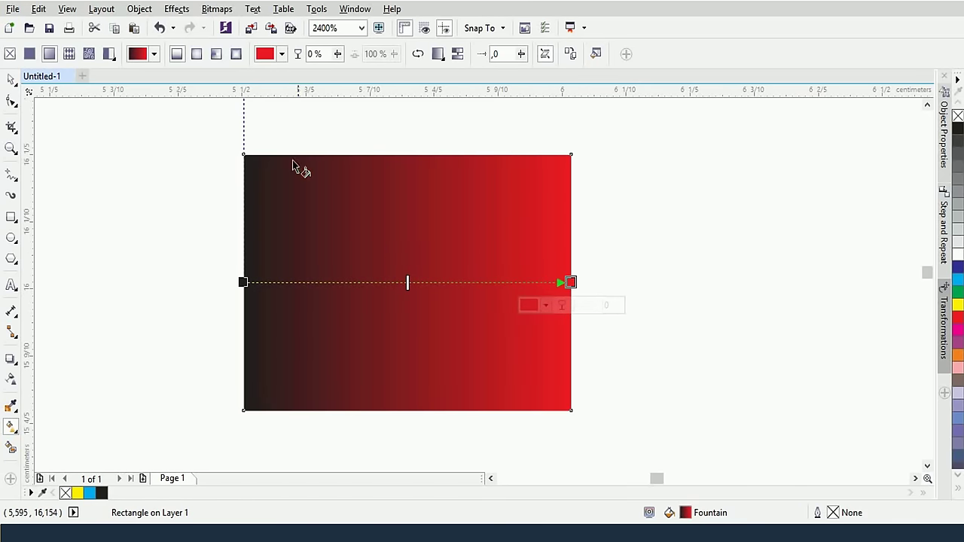
{"action": "left_click", "coordinate": [195, 55]}
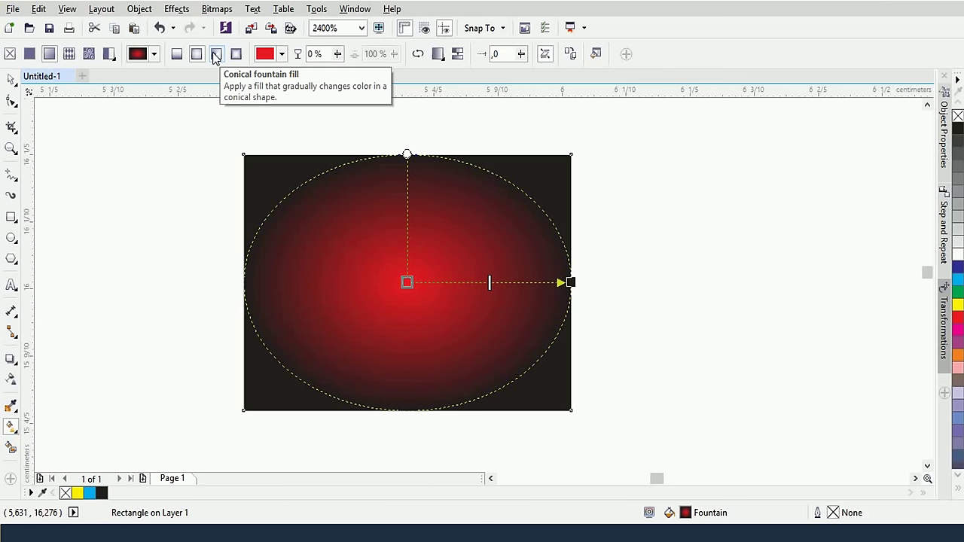
Switch to a conical fountain fill and add a bright blue colour node at the top
{"action": "left_click", "coordinate": [217, 54]}
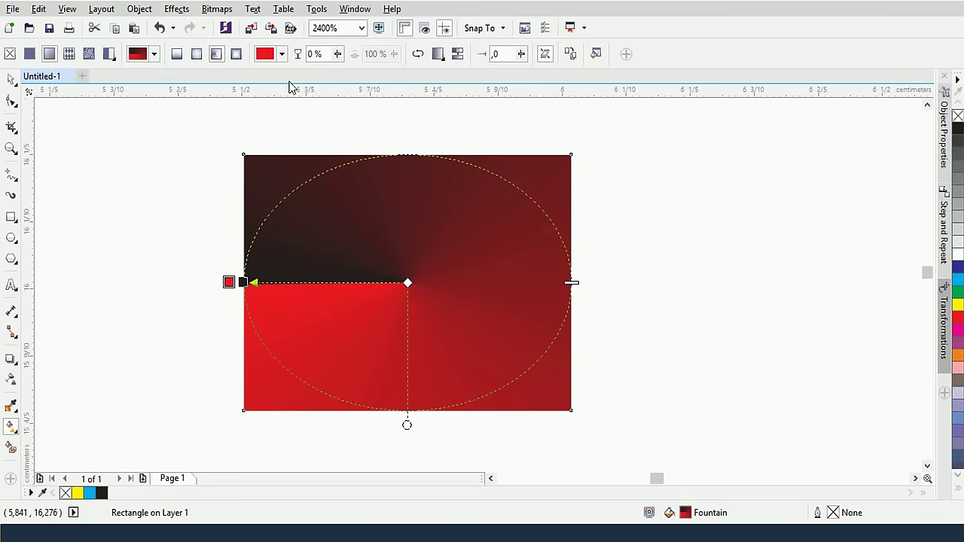
{"action": "double_click", "coordinate": [414, 157]}
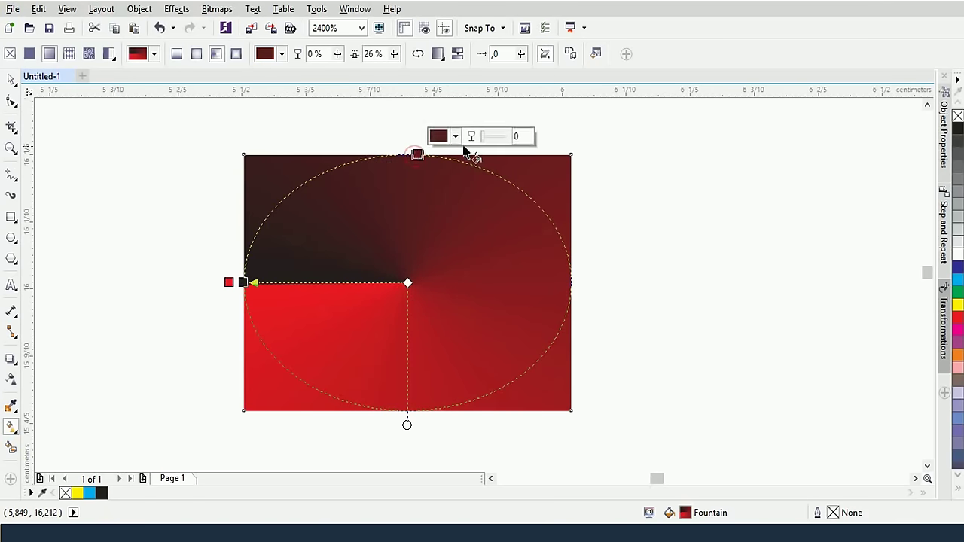
{"action": "left_click", "coordinate": [454, 137]}
{"action": "left_click", "coordinate": [527, 256]}
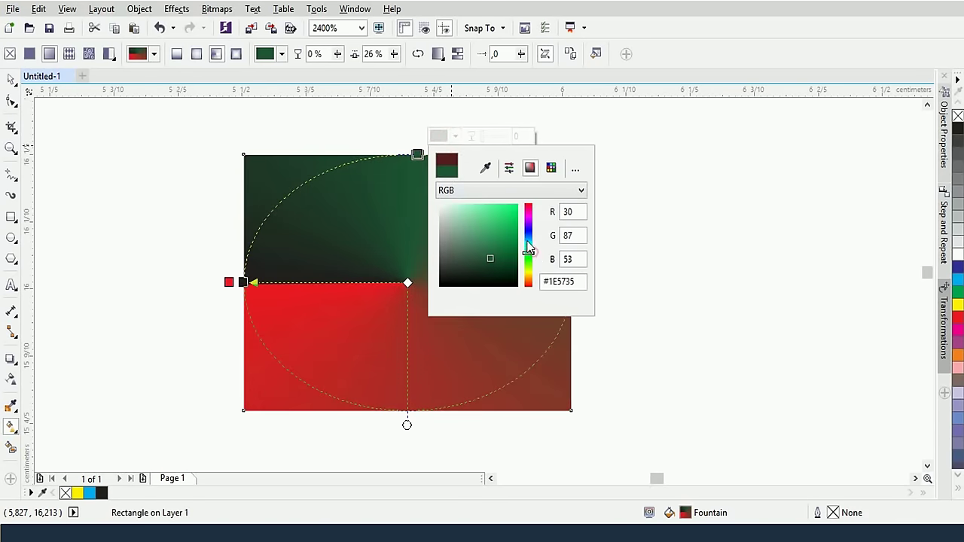
{"action": "left_click", "coordinate": [528, 232]}
{"action": "left_click_drag", "start_coordinate": [511, 222], "coordinate": [550, 208]}
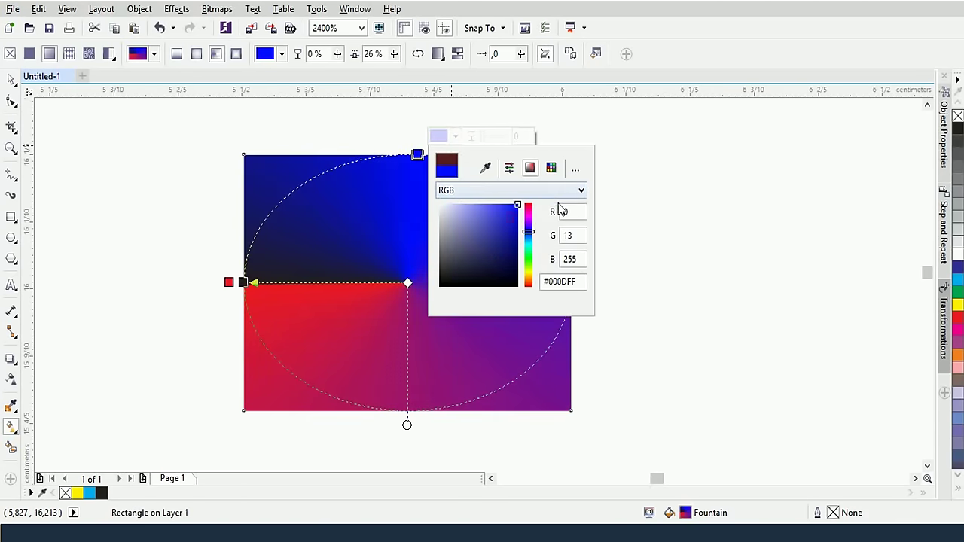
{"action": "left_click", "coordinate": [386, 249]}
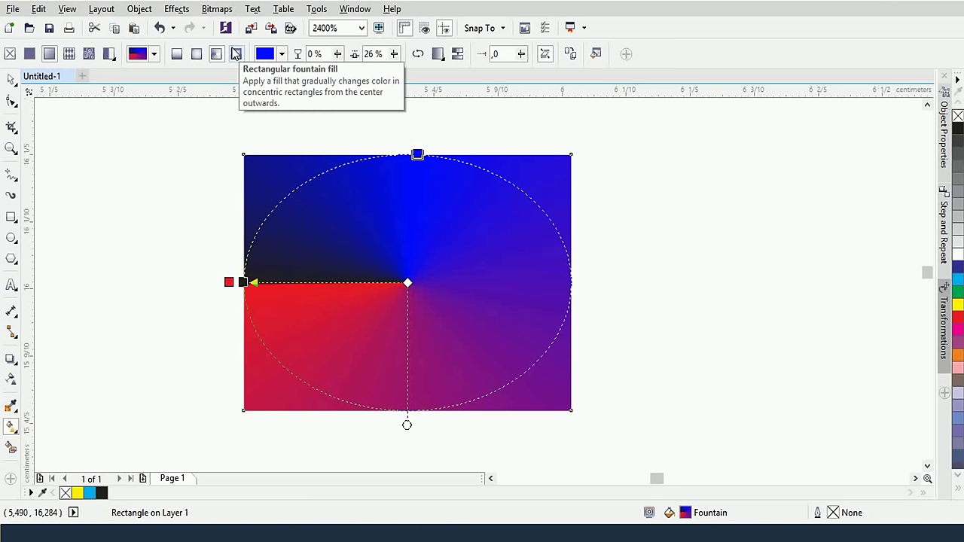
Switch to a rectangular fountain fill, pull its edge node inward and skew the frame slightly
{"action": "left_click", "coordinate": [236, 53]}
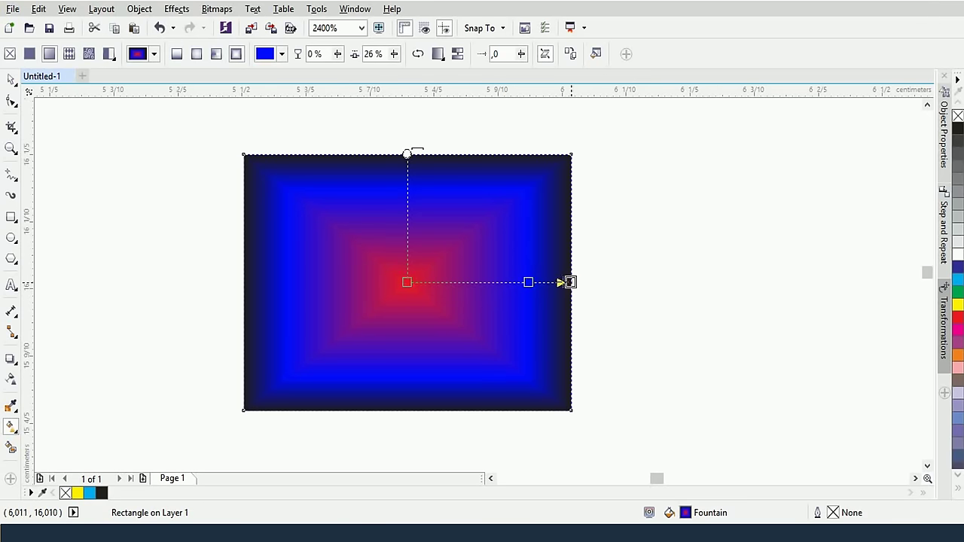
{"action": "left_click_drag", "start_coordinate": [570, 281], "coordinate": [547, 281]}
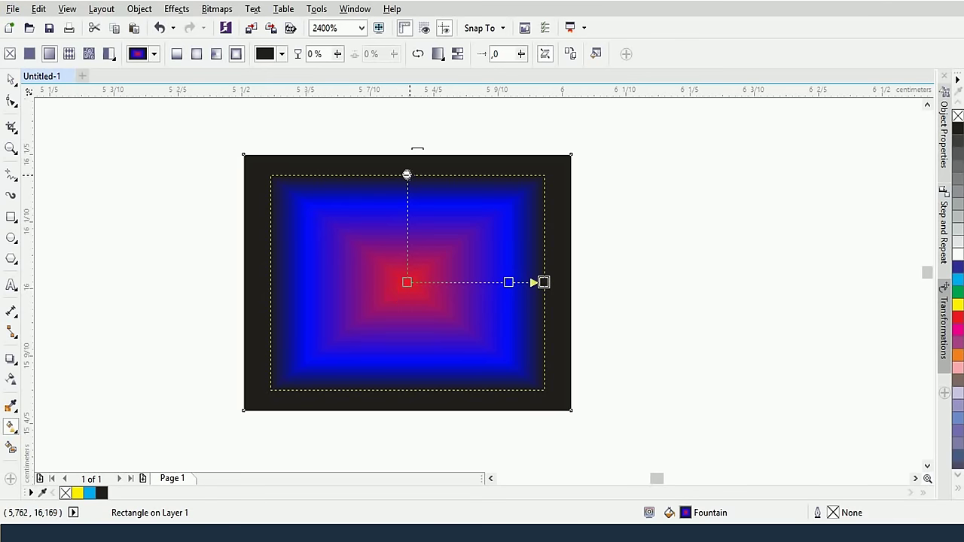
{"action": "left_click_drag", "start_coordinate": [406, 173], "coordinate": [406, 154]}
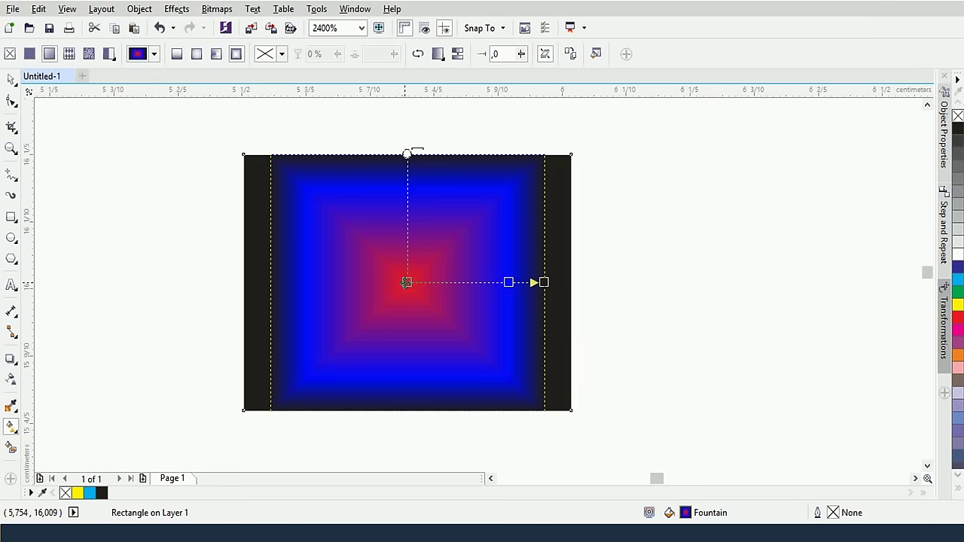
Reverse the fill's colour order, move the midpoint to 49%, and open the Mirror/Repeat options
{"action": "left_click", "coordinate": [416, 54]}
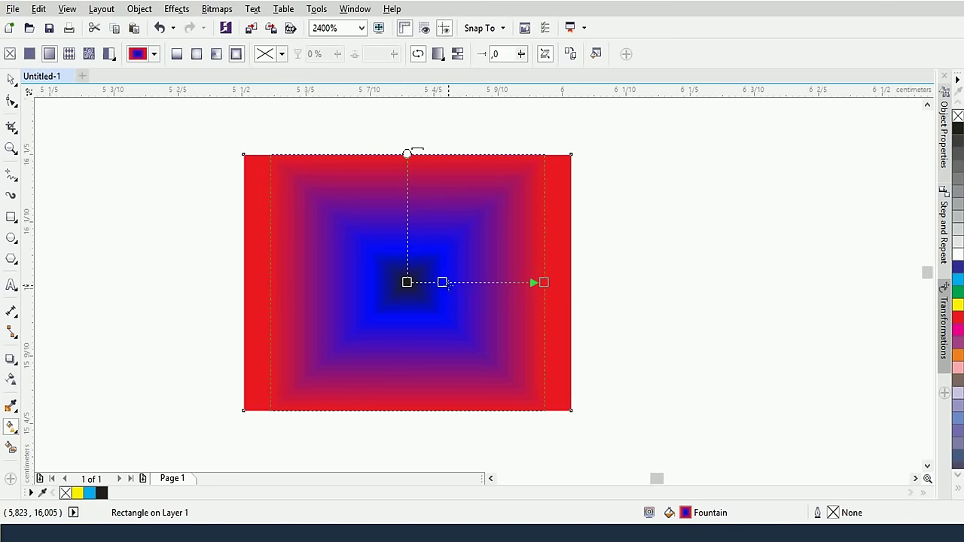
{"action": "left_click_drag", "start_coordinate": [442, 282], "coordinate": [477, 281]}
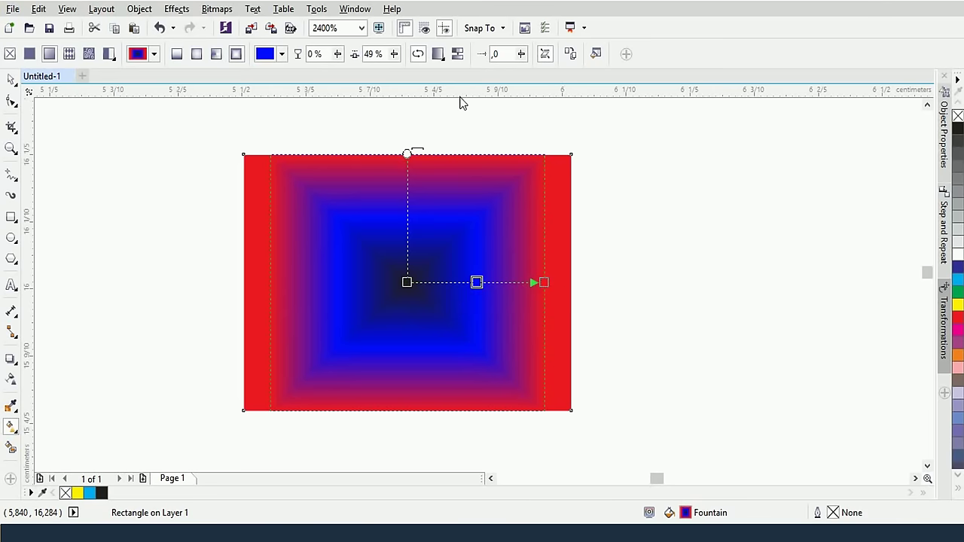
{"action": "left_click", "coordinate": [437, 54]}
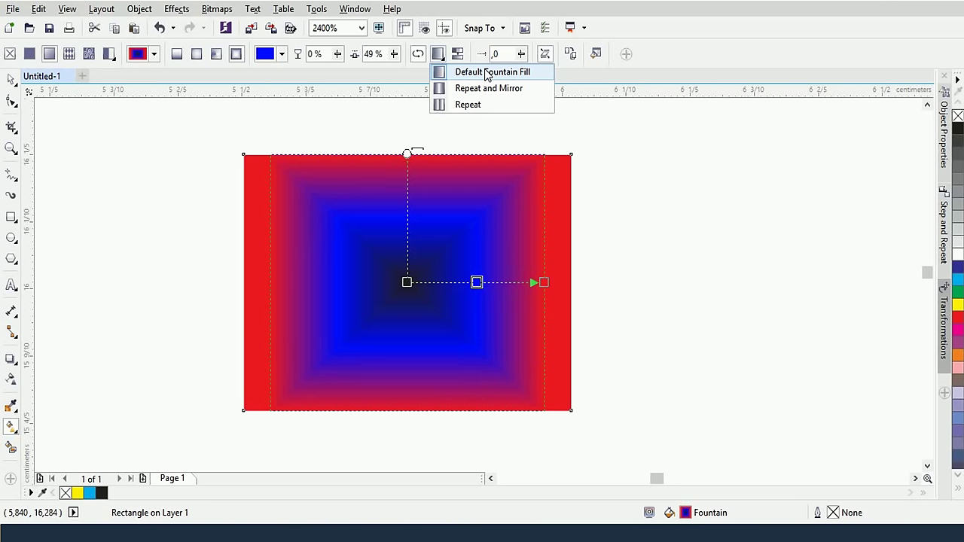
Choose Repeat and Mirror, then drag the end node inward to tighten the concentric bands
{"action": "left_click", "coordinate": [489, 89]}
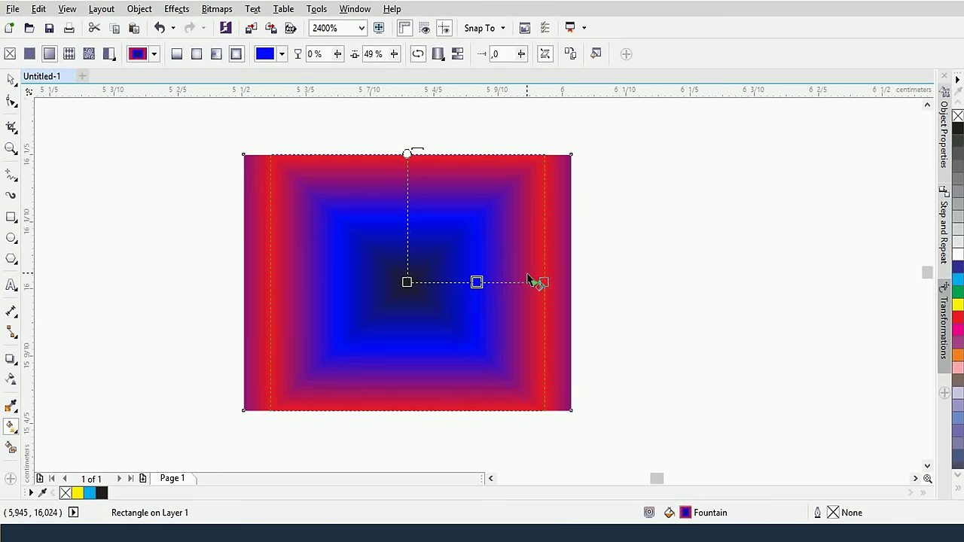
{"action": "left_click_drag", "start_coordinate": [542, 282], "coordinate": [476, 282]}
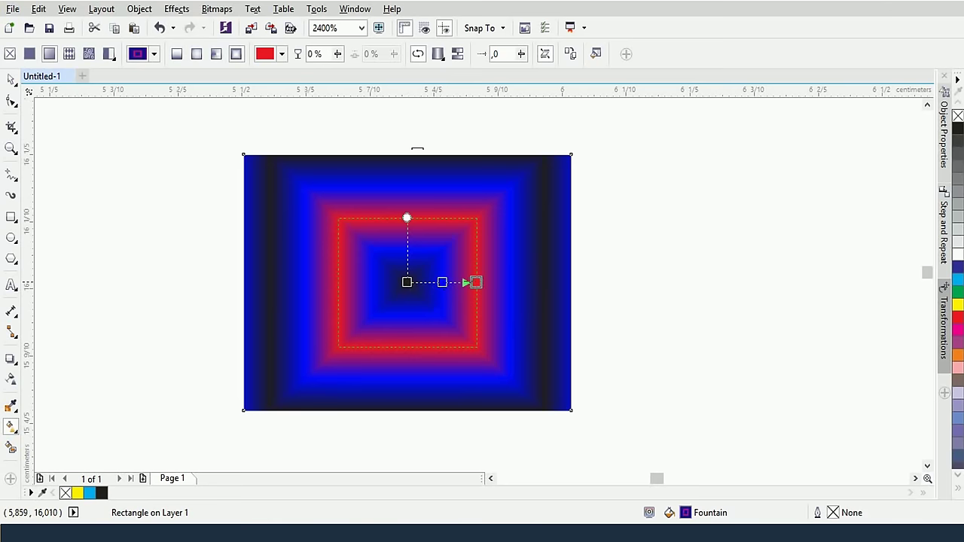
{"action": "left_click_drag", "start_coordinate": [477, 283], "coordinate": [448, 282]}
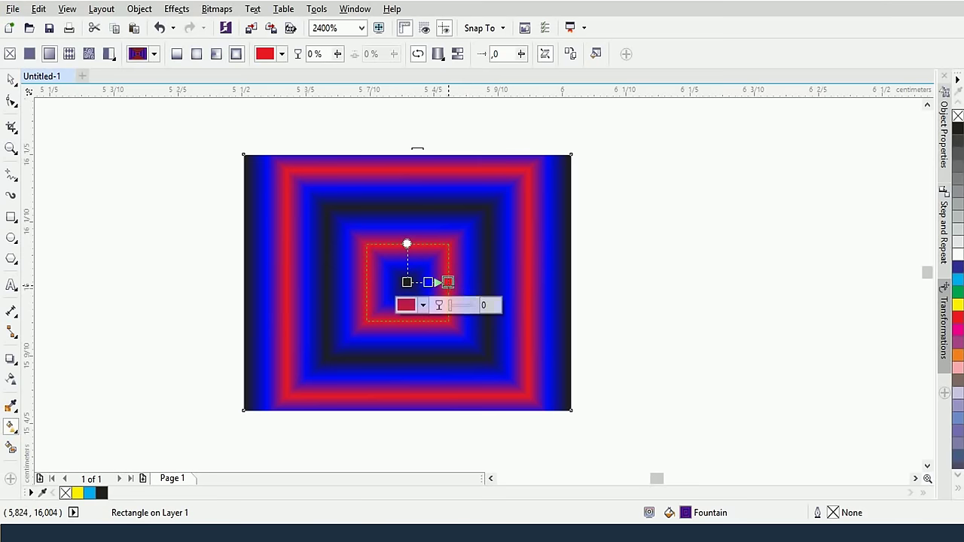
{"action": "key", "text": "ctrl+z"}
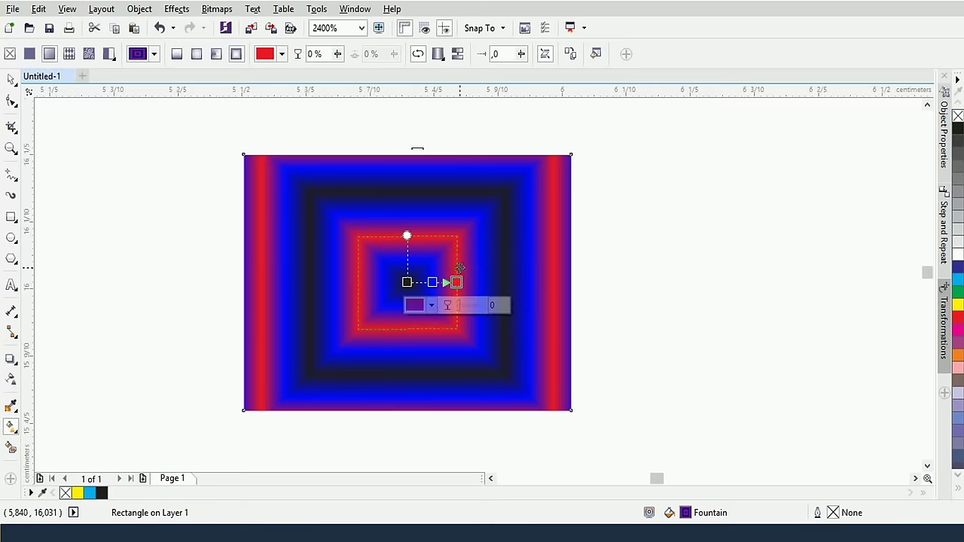
{"action": "scroll", "coordinate": [455, 268], "scroll_direction": "up", "scroll_amount": 1}
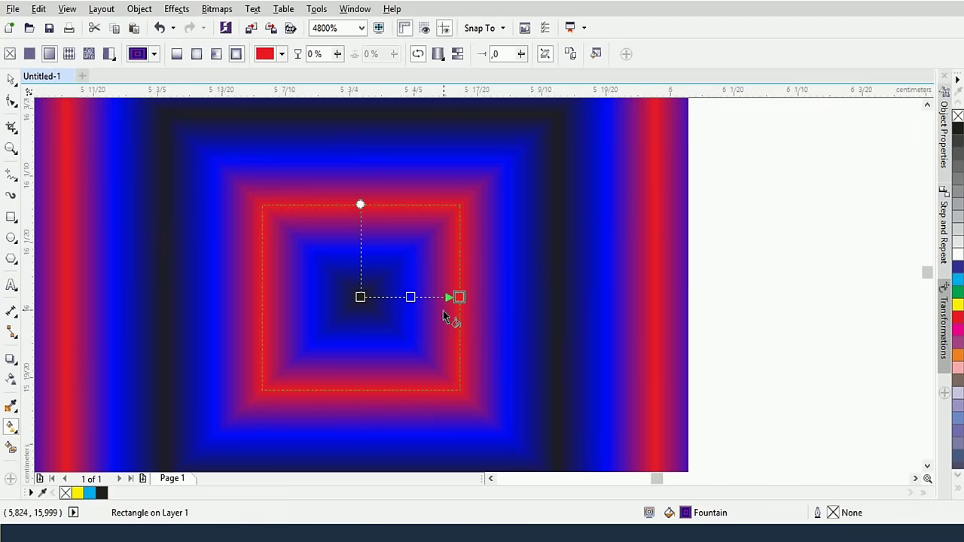
{"action": "scroll", "coordinate": [442, 315], "scroll_direction": "down", "scroll_amount": 1}
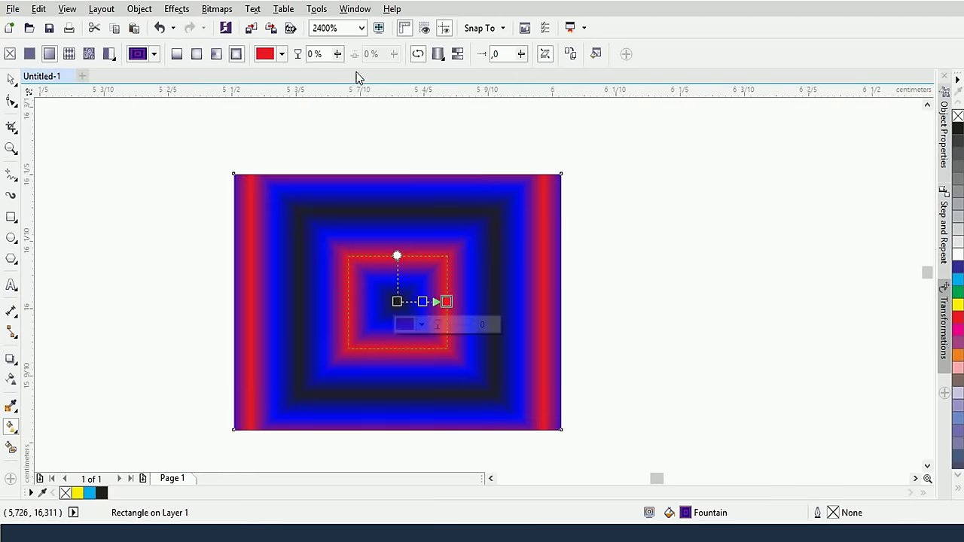
Set the fill to Repeat without mirroring, then try a conical fill and its arrangement options
{"action": "left_click", "coordinate": [439, 59]}
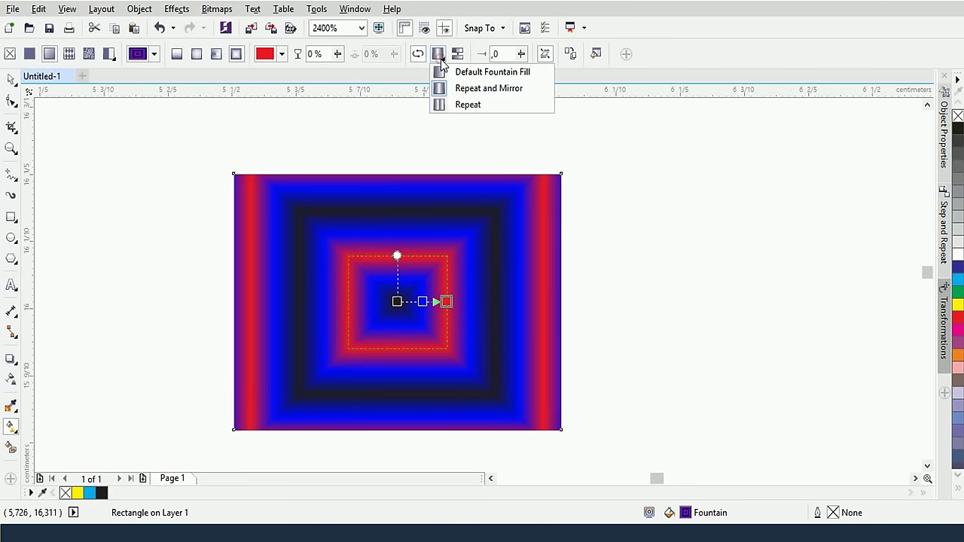
{"action": "left_click", "coordinate": [496, 106]}
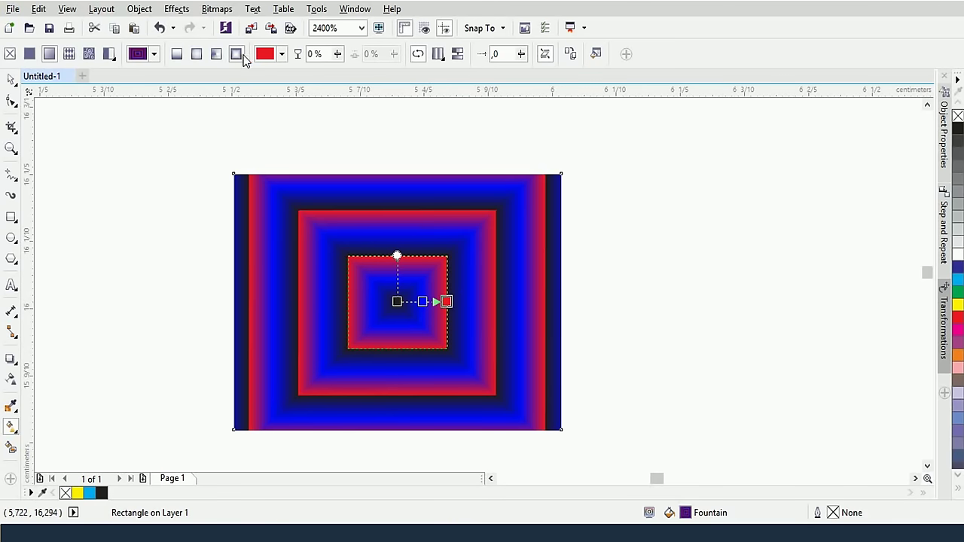
{"action": "left_click", "coordinate": [216, 54]}
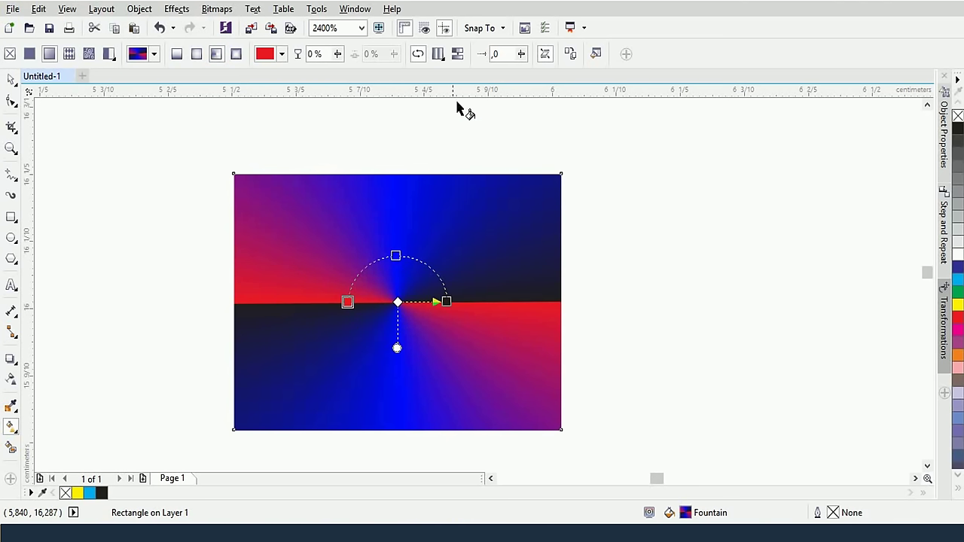
{"action": "left_click", "coordinate": [439, 54]}
{"action": "left_click", "coordinate": [457, 88]}
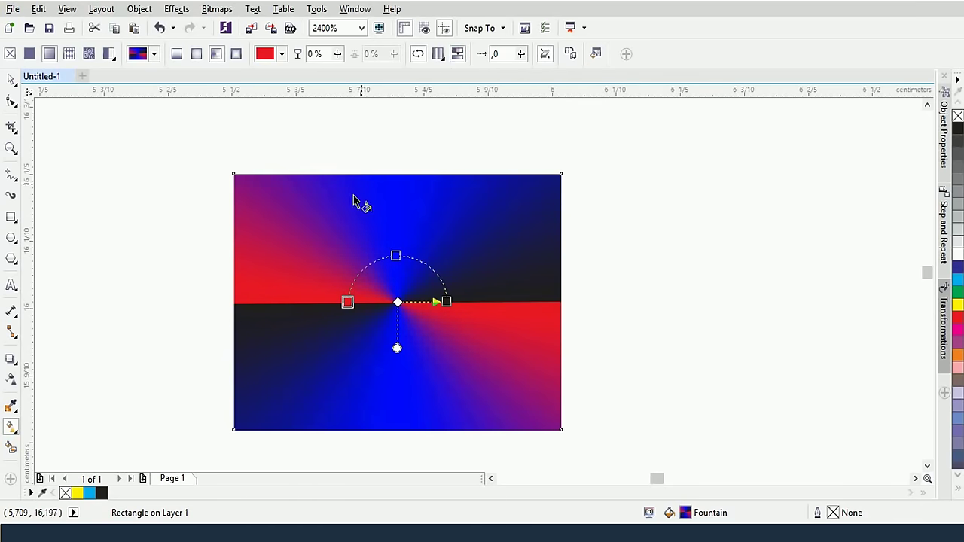
Toggle back to the conical fill and turn off its repeating arrangement
{"action": "left_click", "coordinate": [235, 53]}
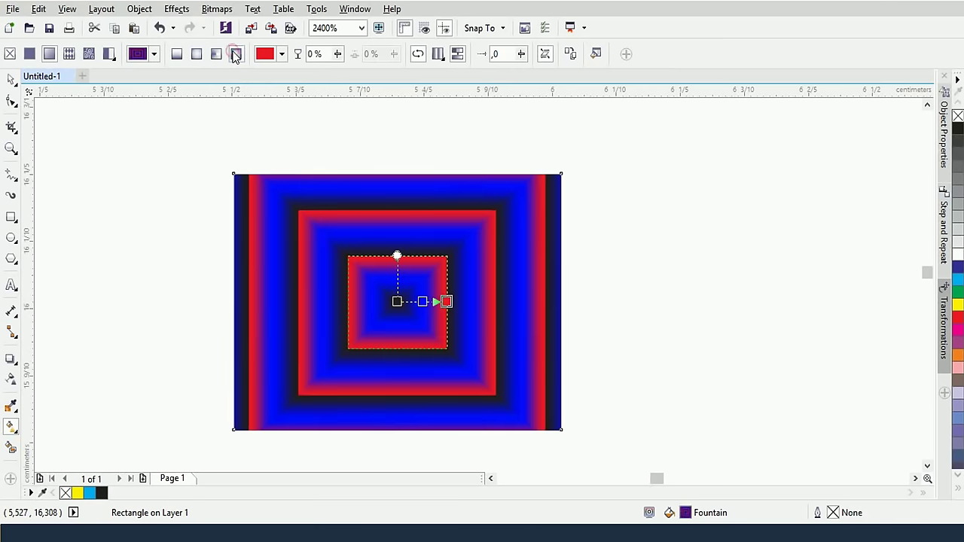
{"action": "left_click", "coordinate": [216, 53]}
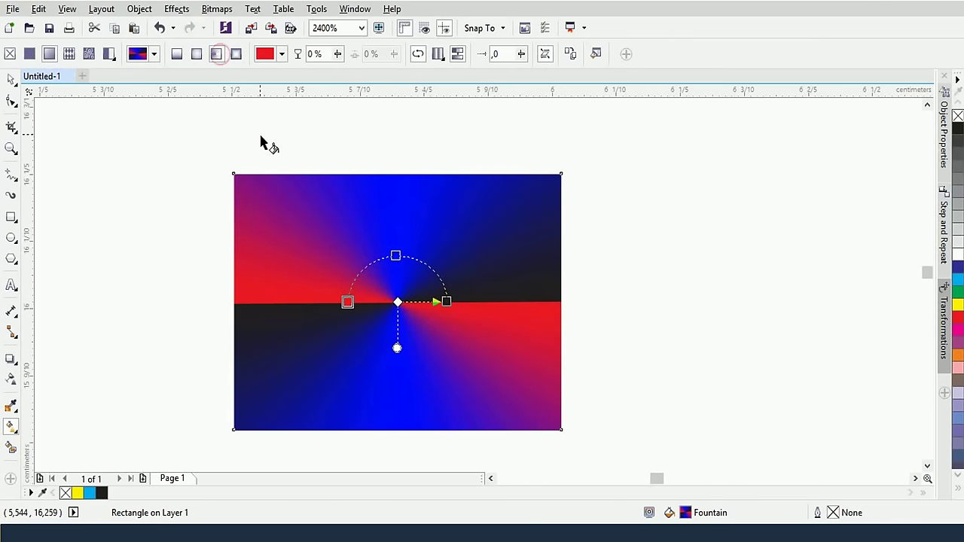
{"action": "left_click", "coordinate": [438, 55]}
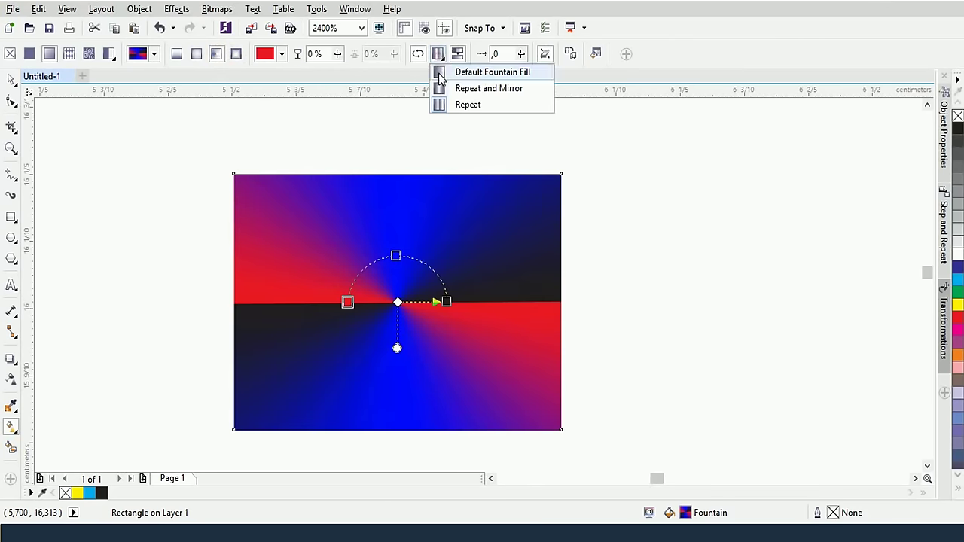
{"action": "left_click", "coordinate": [444, 73]}
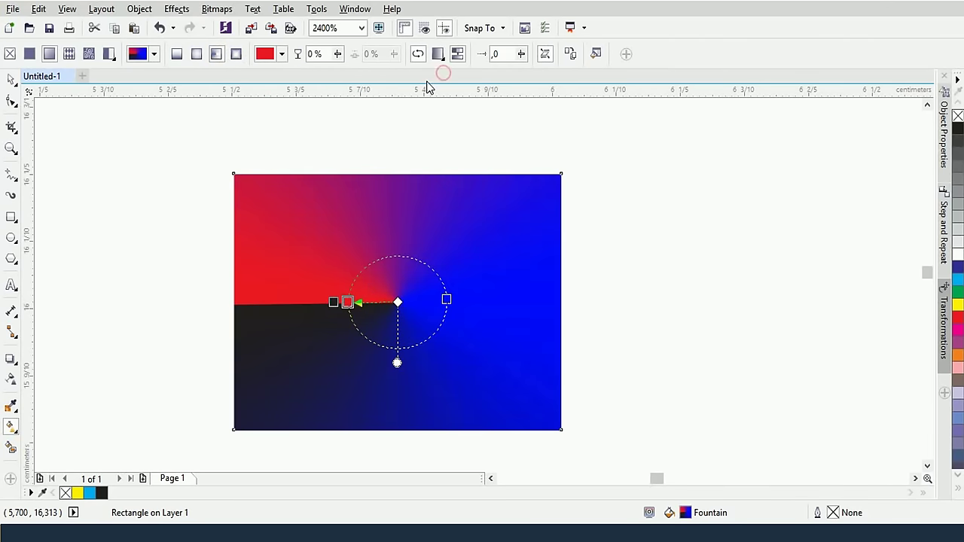
{"action": "left_click", "coordinate": [461, 55]}
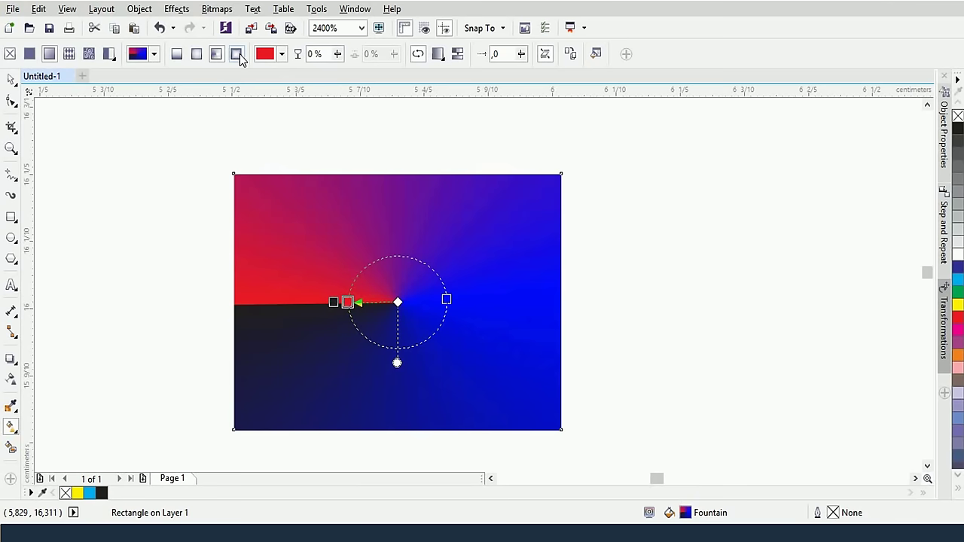
Switch to a rectangular fountain fill, stretch it to the rectangle's edges, and adjust blend smoothing
{"action": "left_click", "coordinate": [236, 53]}
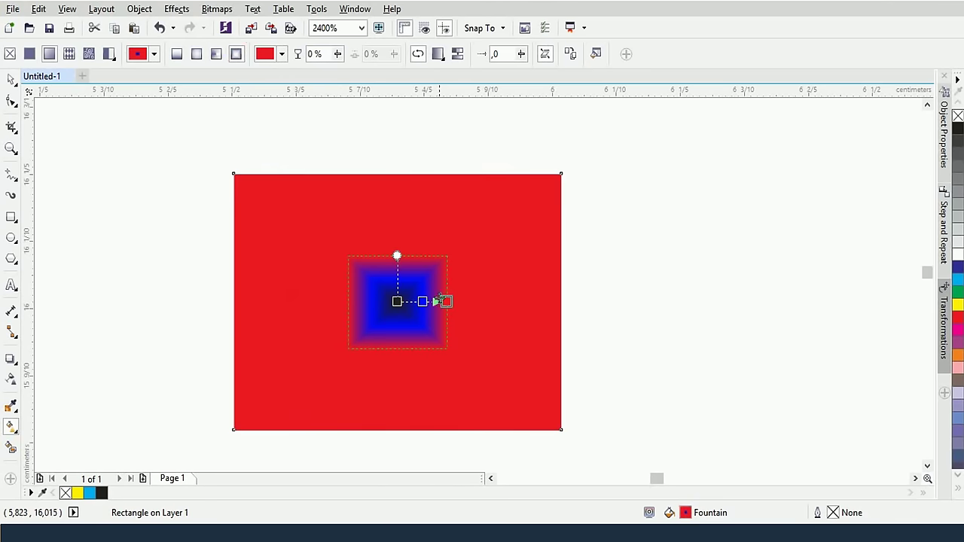
{"action": "left_click_drag", "start_coordinate": [447, 301], "coordinate": [525, 301]}
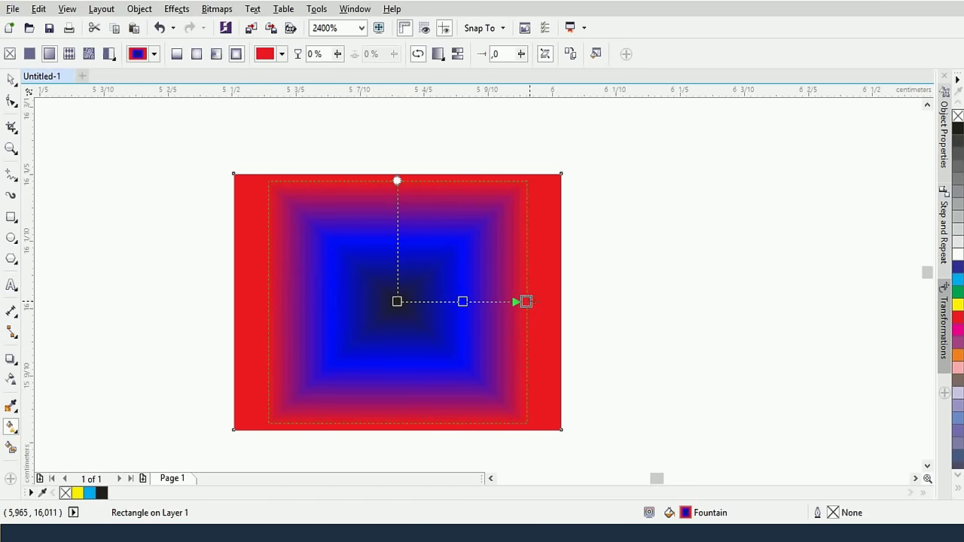
{"action": "left_click_drag", "start_coordinate": [525, 301], "coordinate": [533, 301]}
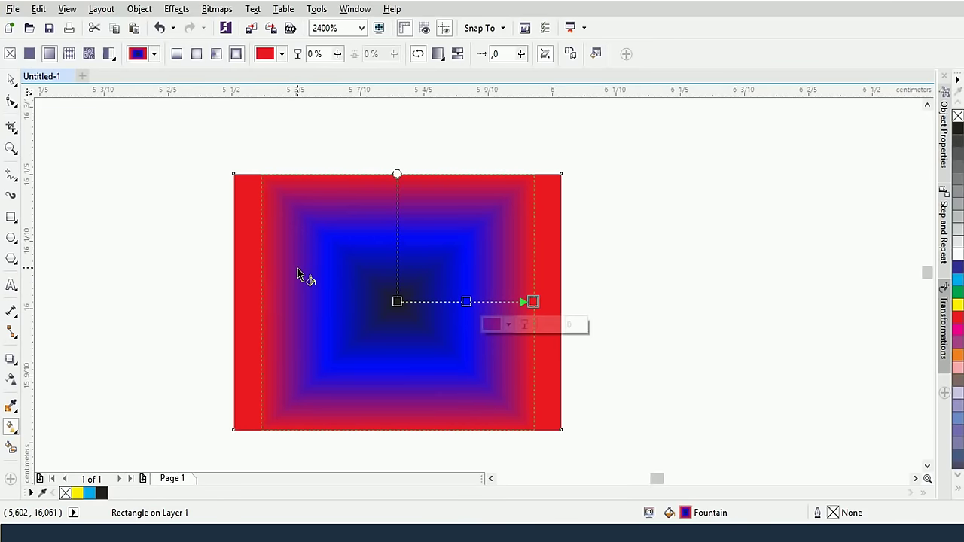
{"action": "left_click", "coordinate": [458, 56]}
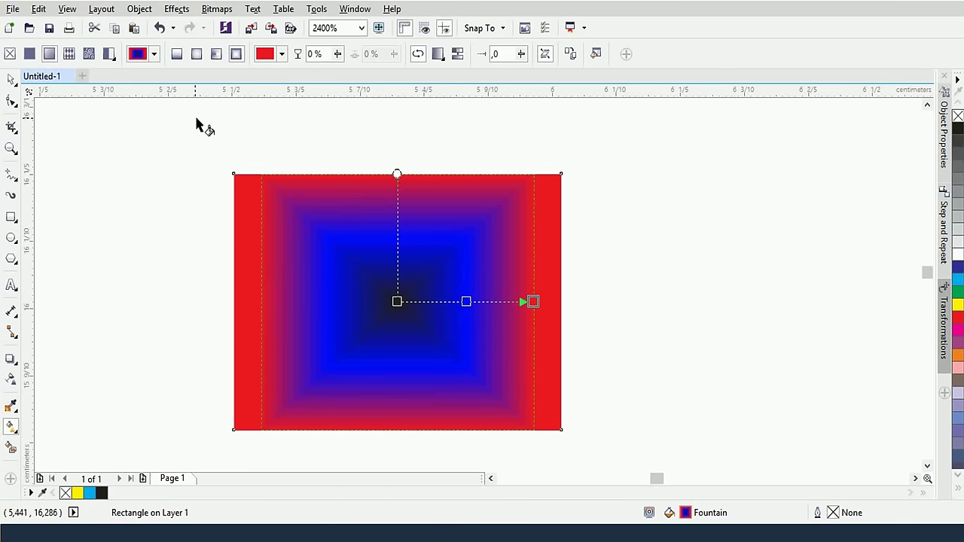
Make the rectangle's red-blue-black fill a linear gradient running left to right, handle back on the rectangle
{"action": "left_click", "coordinate": [174, 58]}
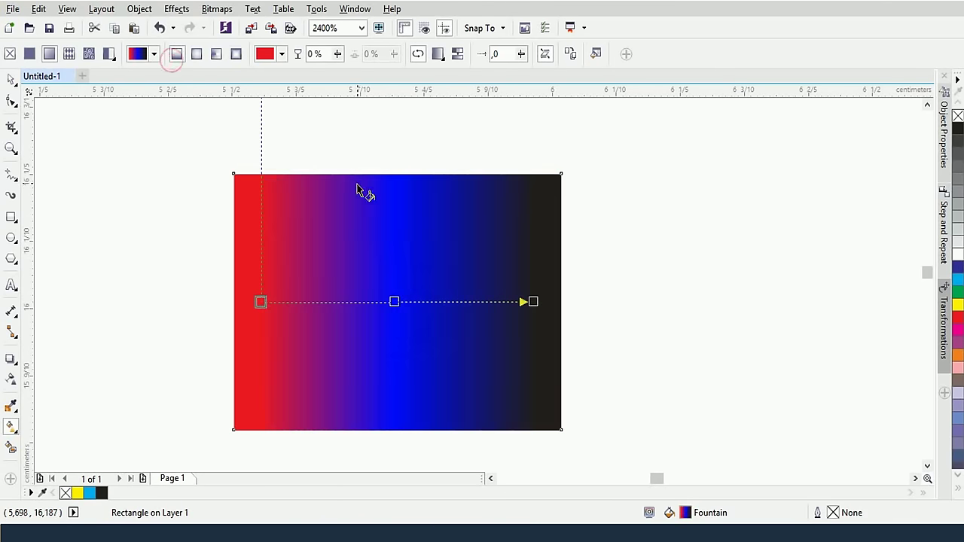
{"action": "scroll", "coordinate": [337, 181], "scroll_direction": "down", "scroll_amount": 1}
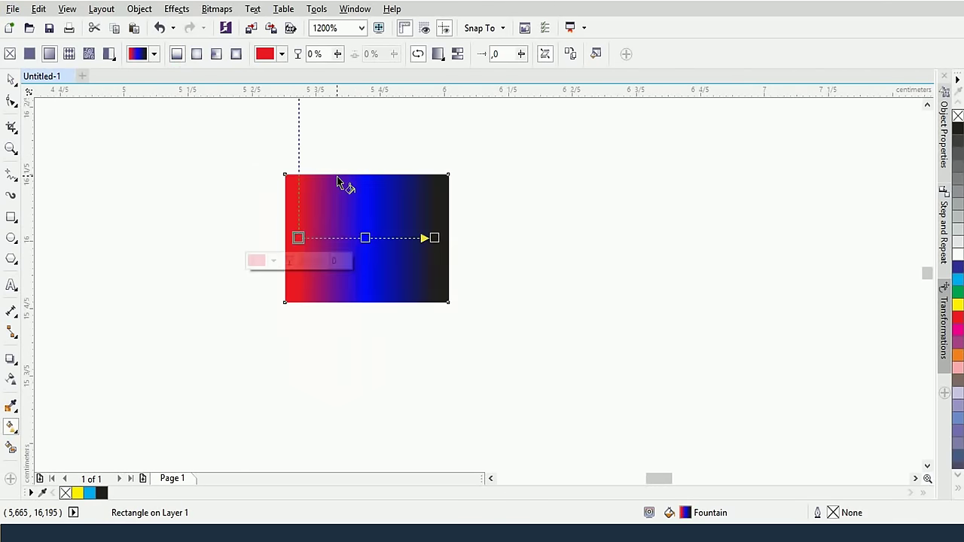
{"action": "left_click_drag", "start_coordinate": [351, 174], "coordinate": [369, 247]}
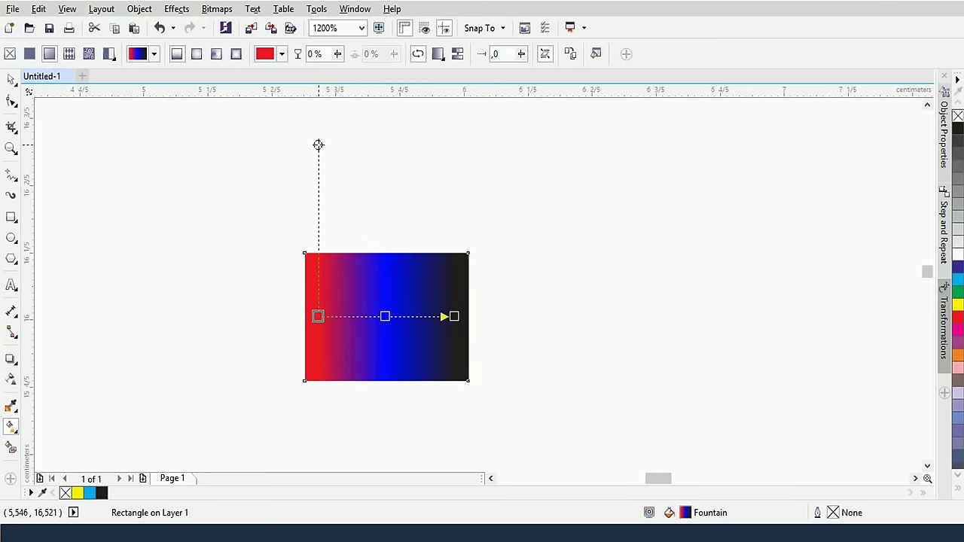
{"action": "left_click_drag", "start_coordinate": [319, 146], "coordinate": [319, 247]}
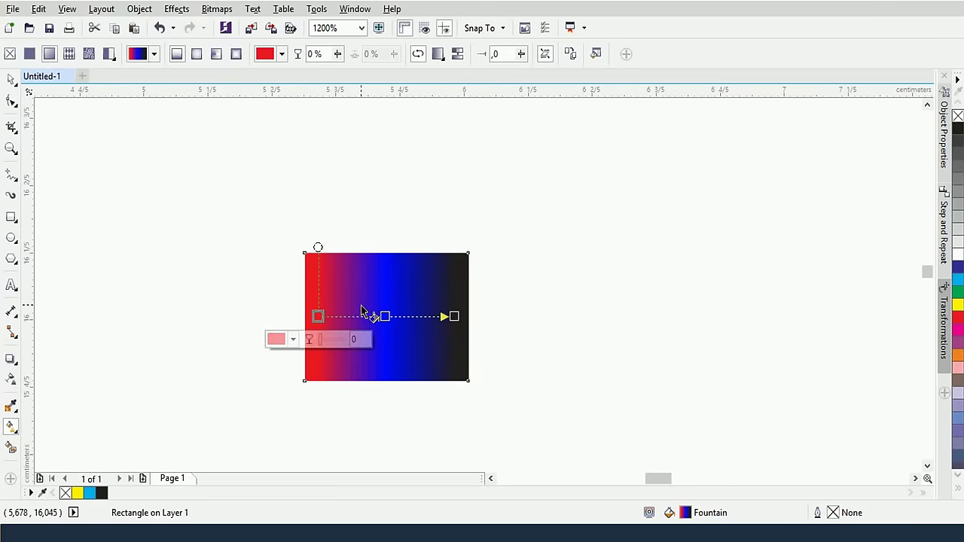
{"action": "scroll", "coordinate": [368, 313], "scroll_direction": "up", "scroll_amount": 1}
{"action": "scroll", "coordinate": [386, 338], "scroll_direction": "up", "scroll_amount": 1}
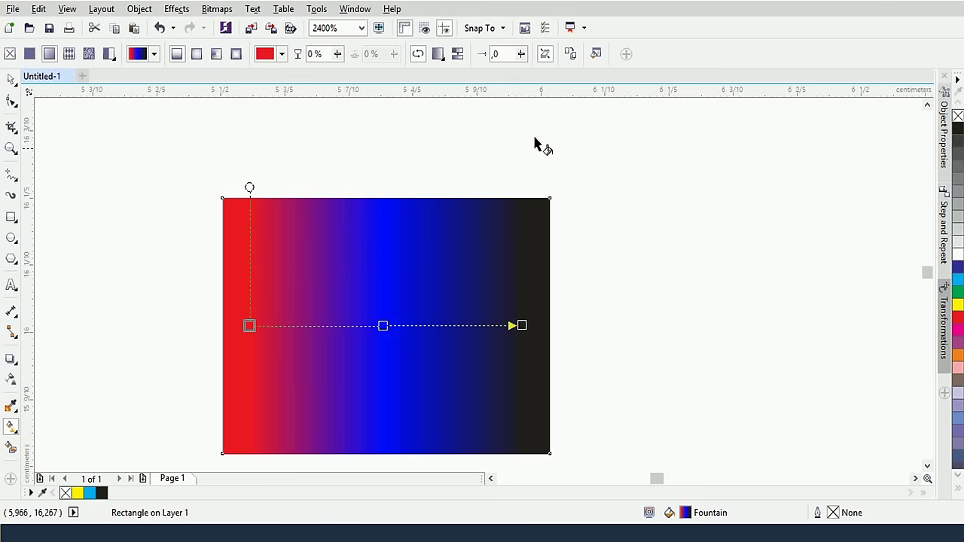
Open the Edit Fill dialog for the rectangle's red, blue and black linear fountain fill
{"action": "left_click", "coordinate": [596, 53]}
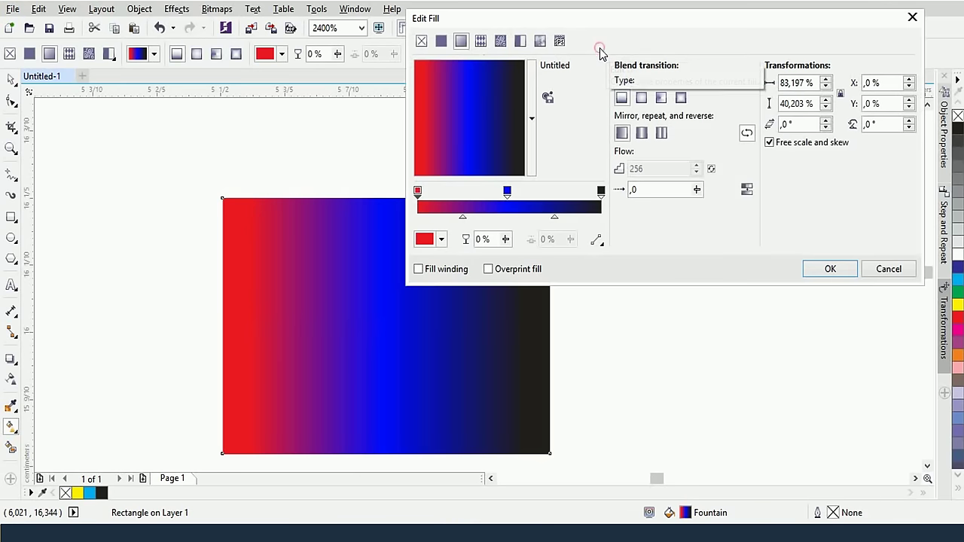
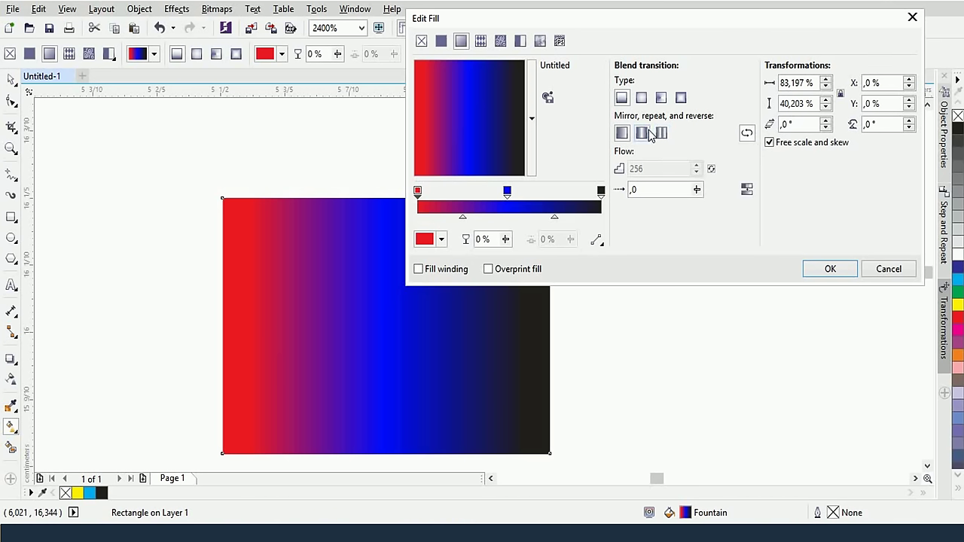
Check the red start stop's colour and keep it pure red
{"action": "double_click", "coordinate": [800, 82]}
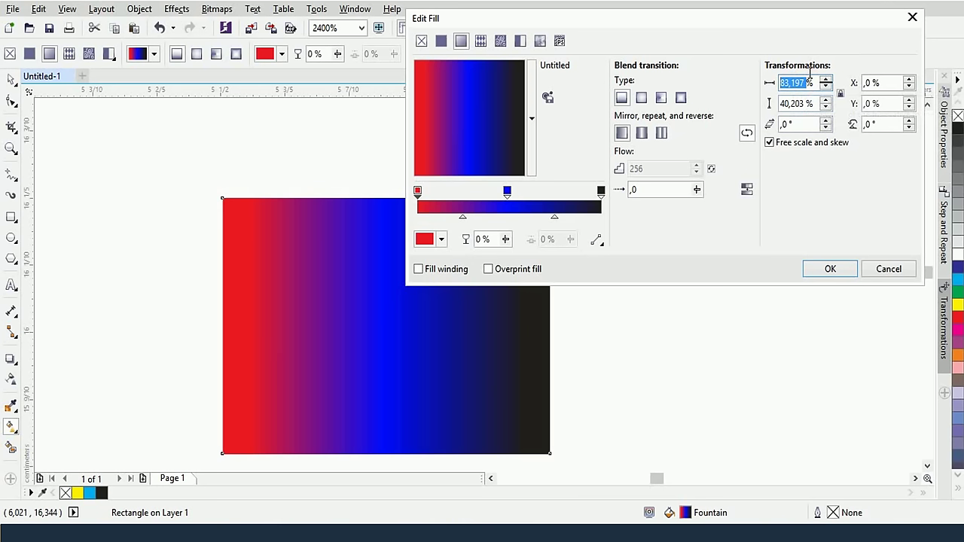
{"action": "double_click", "coordinate": [890, 82]}
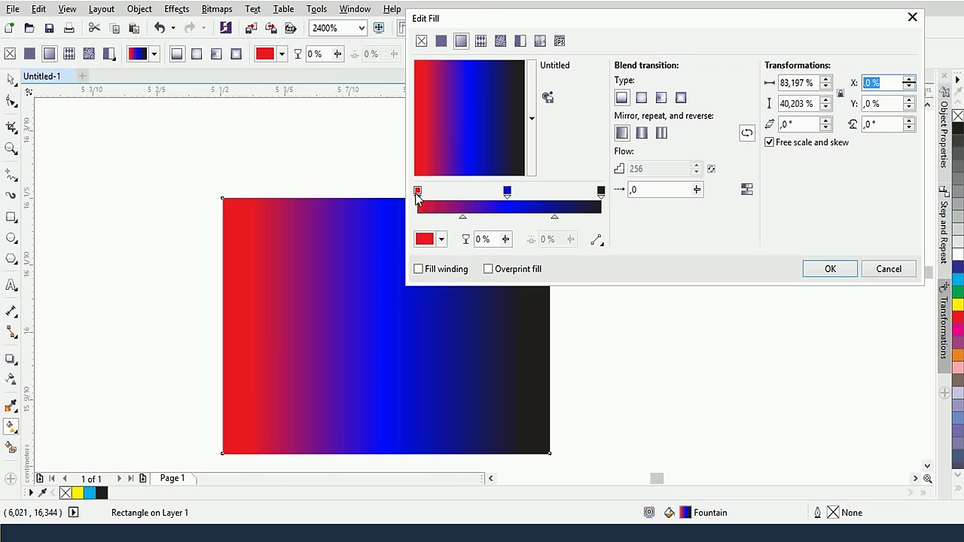
{"action": "left_click", "coordinate": [418, 191]}
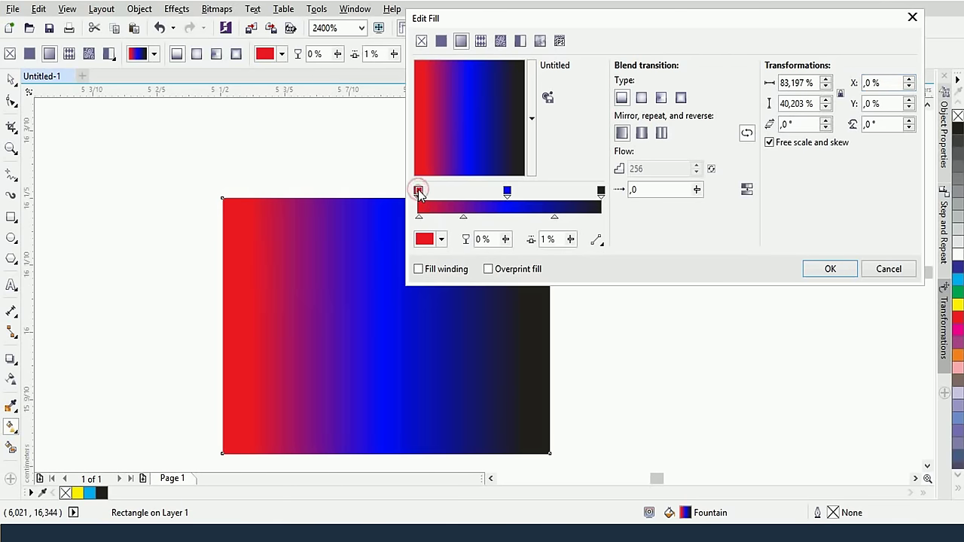
{"action": "left_click", "coordinate": [418, 192]}
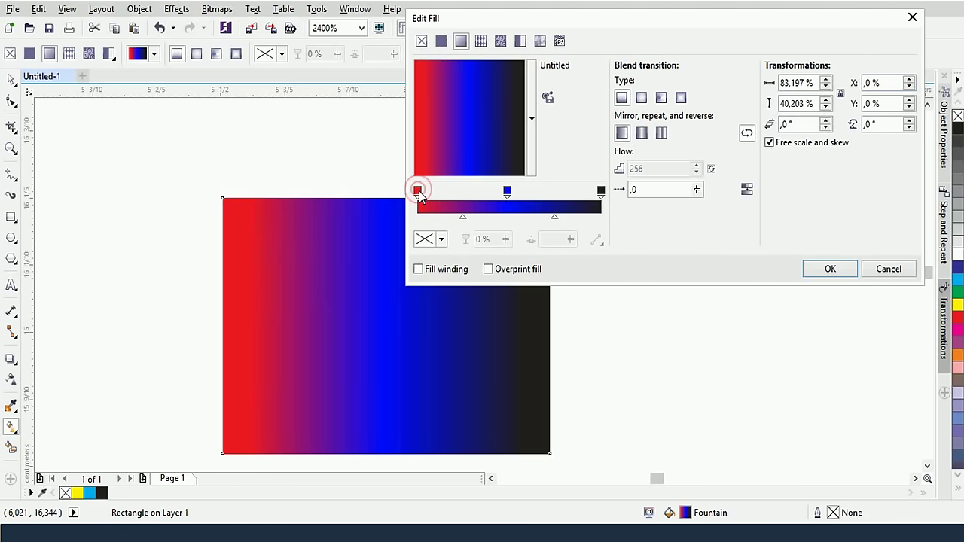
{"action": "left_click", "coordinate": [419, 191]}
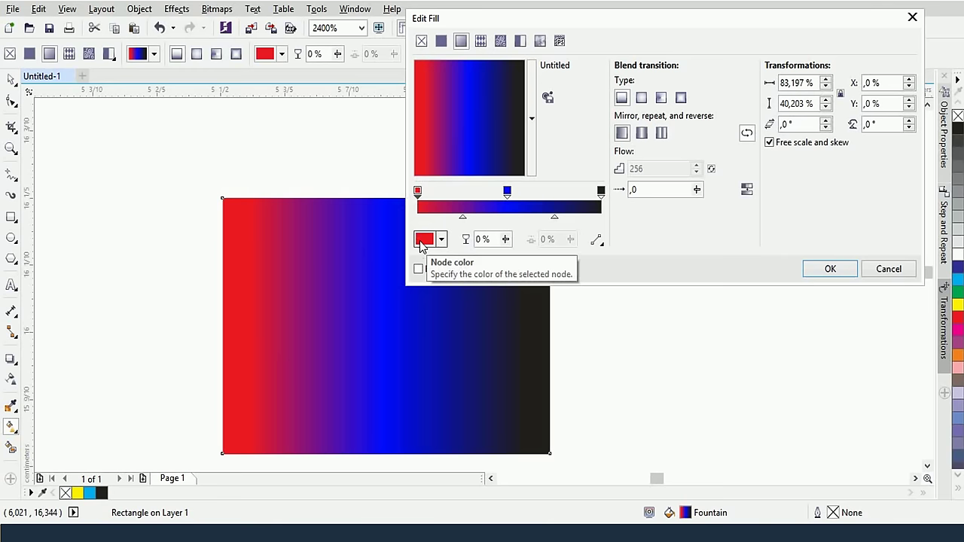
{"action": "left_click", "coordinate": [422, 241]}
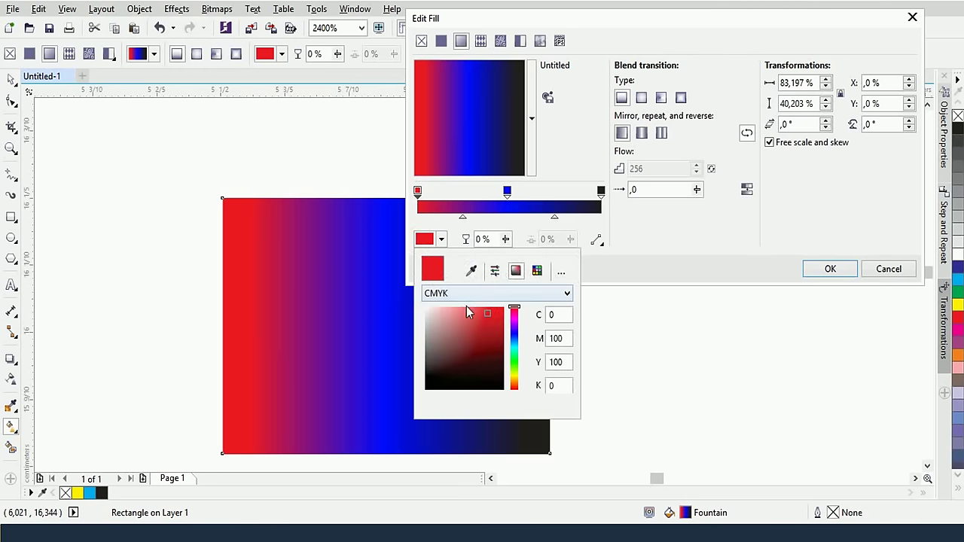
{"action": "left_click", "coordinate": [529, 294]}
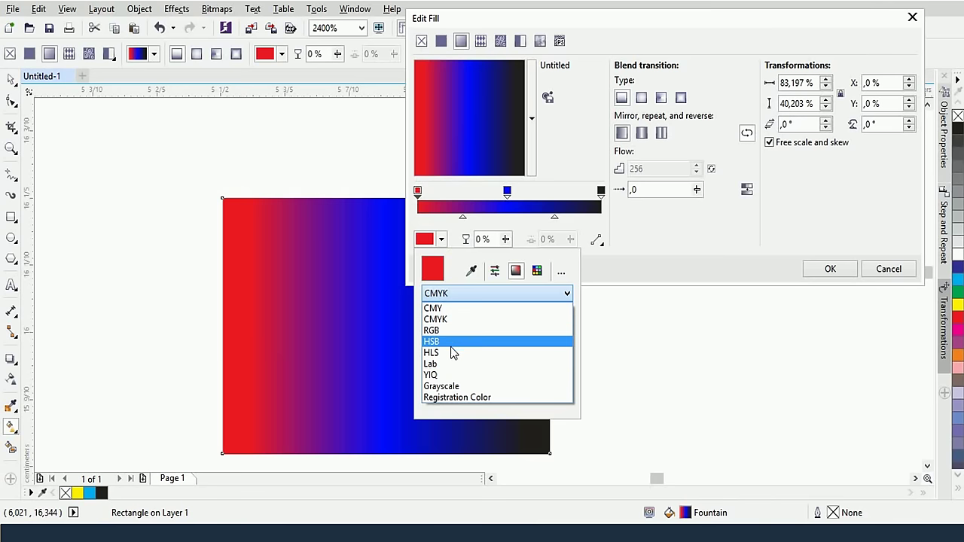
{"action": "left_click", "coordinate": [524, 414]}
{"action": "mouse_move", "coordinate": [494, 317]}
{"action": "left_mouse_down"}
{"action": "mouse_move", "coordinate": [490, 328]}
{"action": "mouse_move", "coordinate": [503, 310]}
{"action": "left_mouse_up"}
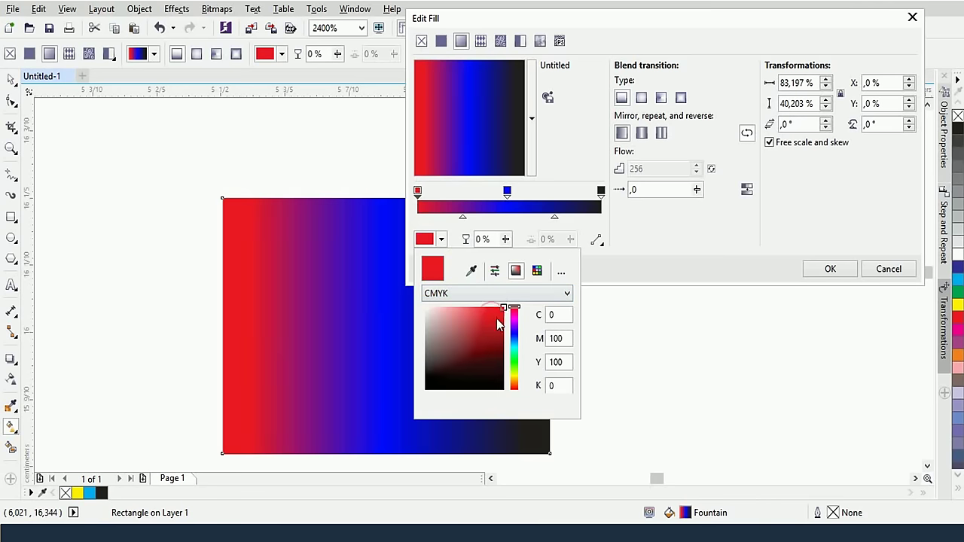
{"action": "left_click", "coordinate": [439, 188]}
Set the middle gradient stop to vivid blue #1723FF
{"action": "left_click", "coordinate": [507, 192]}
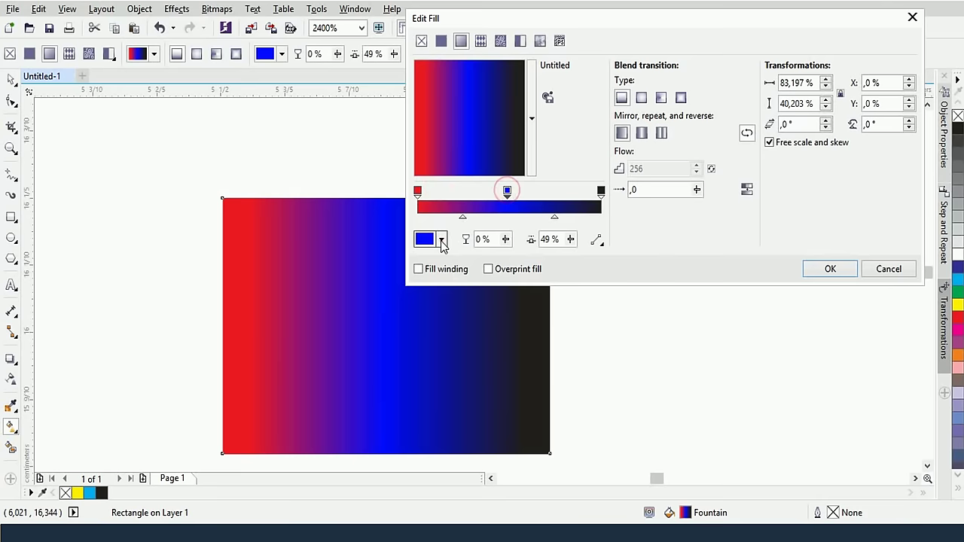
{"action": "left_click", "coordinate": [442, 240]}
{"action": "left_click", "coordinate": [482, 319]}
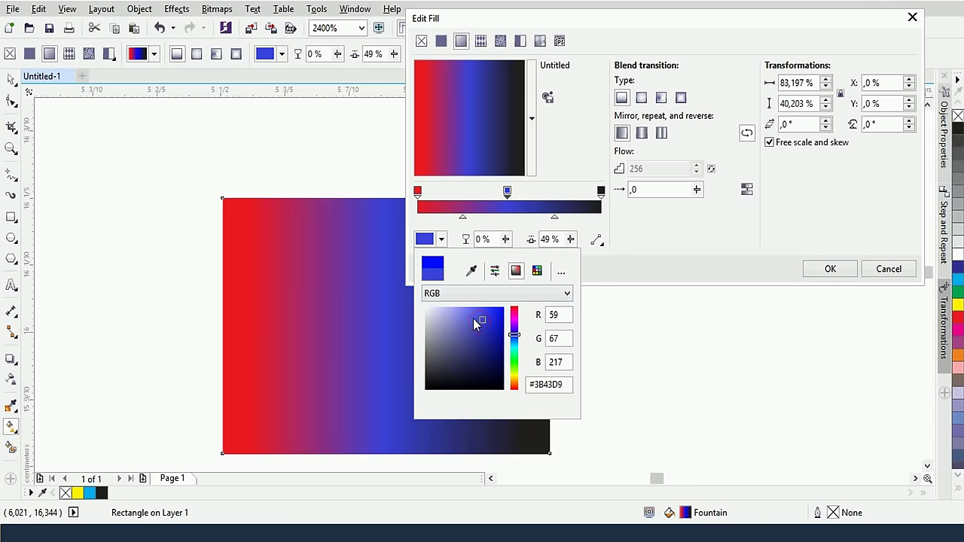
{"action": "left_click", "coordinate": [453, 331]}
{"action": "left_click", "coordinate": [477, 366]}
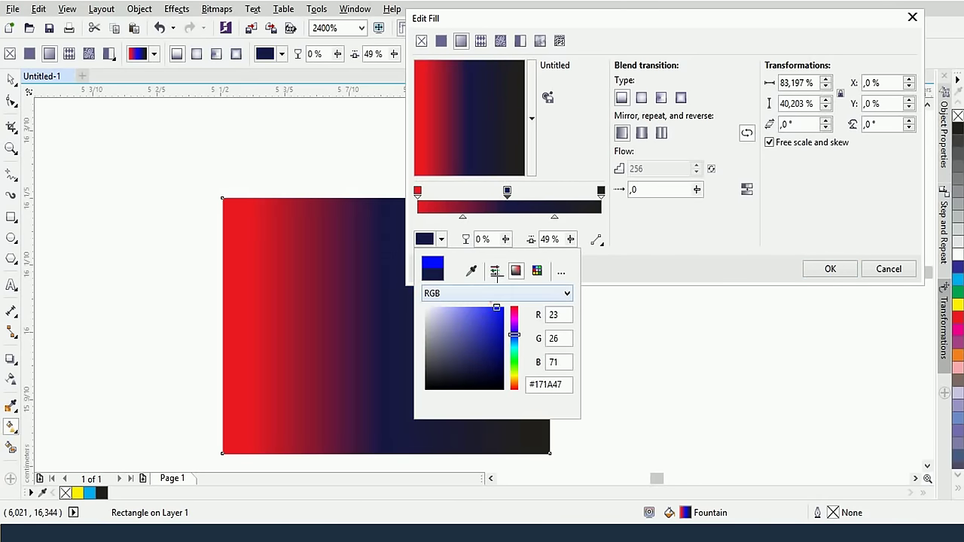
{"action": "left_click_drag", "start_coordinate": [495, 273], "coordinate": [490, 275]}
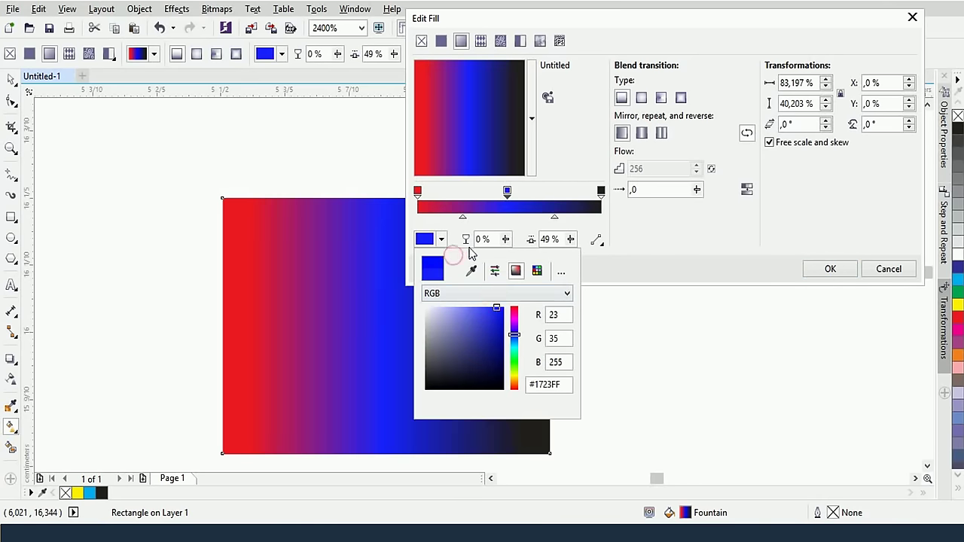
{"action": "left_click", "coordinate": [458, 234]}
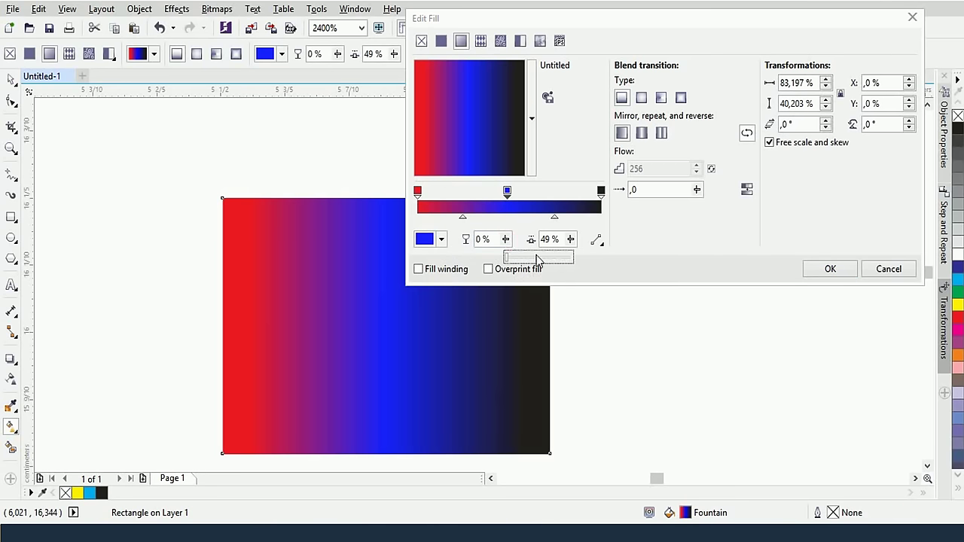
Set the blue middle stop's transparency to 1%
{"action": "left_click", "coordinate": [540, 259]}
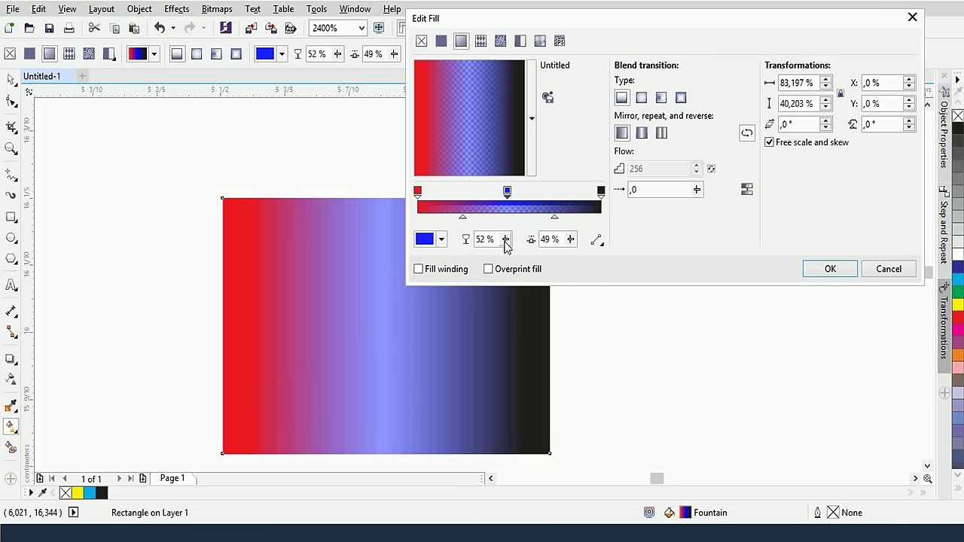
{"action": "left_click_drag", "start_coordinate": [505, 239], "coordinate": [513, 267]}
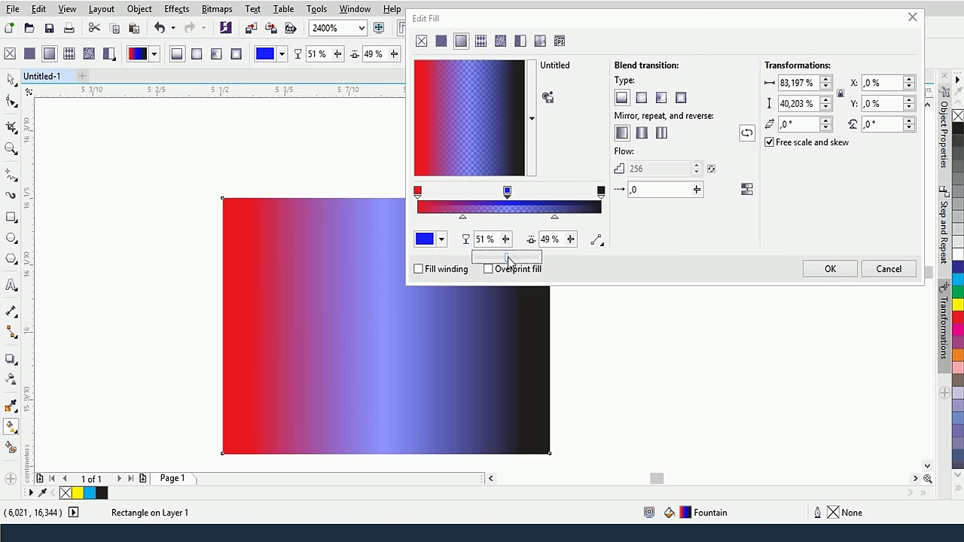
{"action": "left_click_drag", "start_coordinate": [509, 261], "coordinate": [715, 286]}
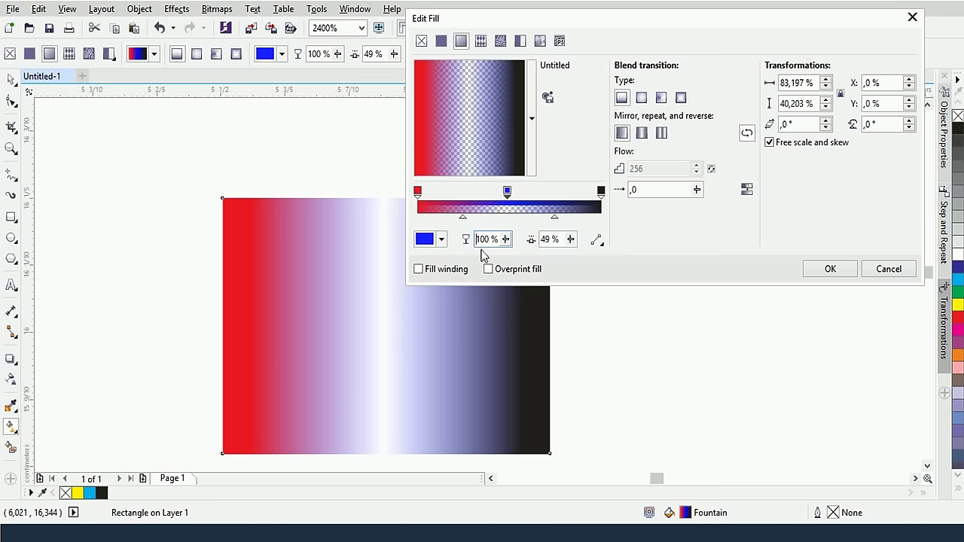
{"action": "left_click_drag", "start_coordinate": [506, 239], "coordinate": [443, 267]}
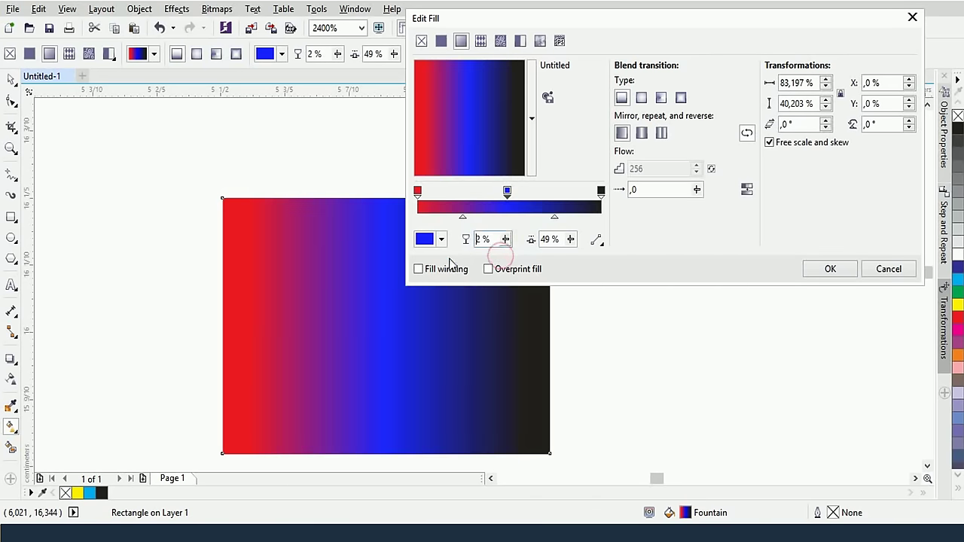
{"action": "left_click_drag", "start_coordinate": [505, 239], "coordinate": [466, 254]}
Position the blue stop at 50% and apply the fill
{"action": "left_click", "coordinate": [571, 239]}
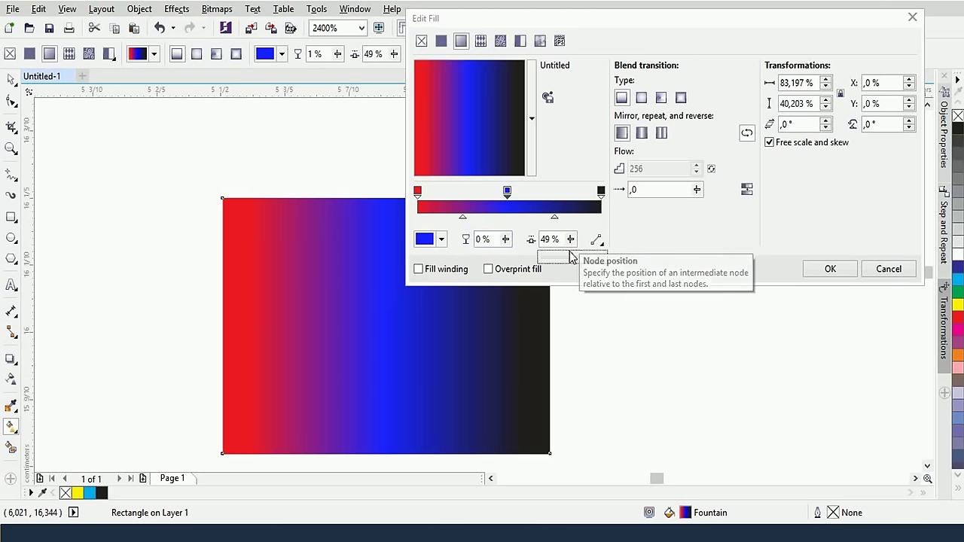
{"action": "left_click_drag", "start_coordinate": [570, 258], "coordinate": [577, 257]}
{"action": "left_click", "coordinate": [571, 239]}
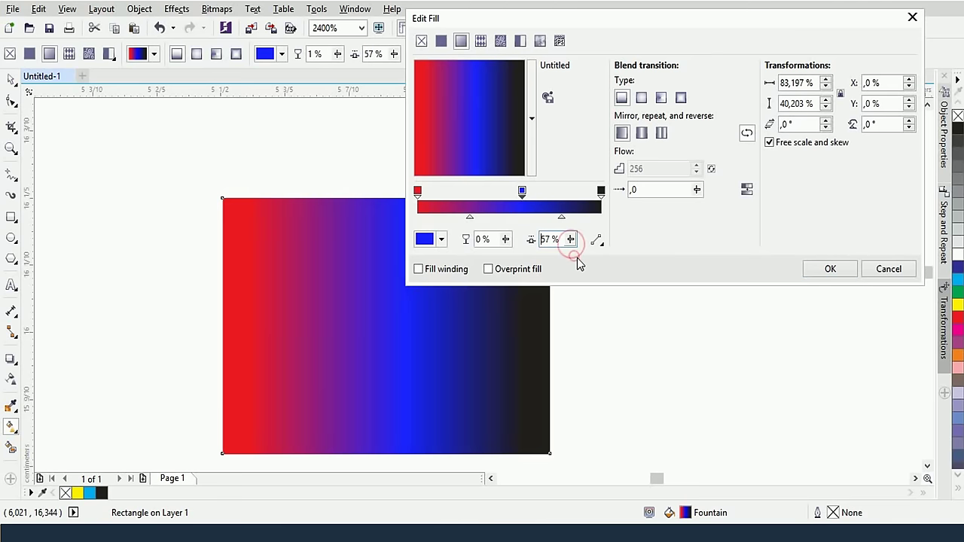
{"action": "left_click_drag", "start_coordinate": [521, 191], "coordinate": [525, 192]}
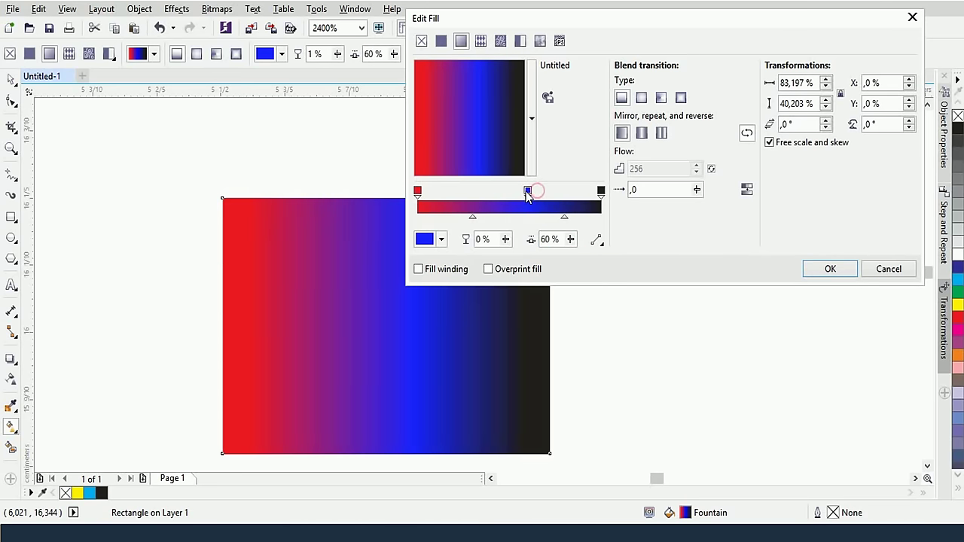
{"action": "left_click", "coordinate": [600, 193]}
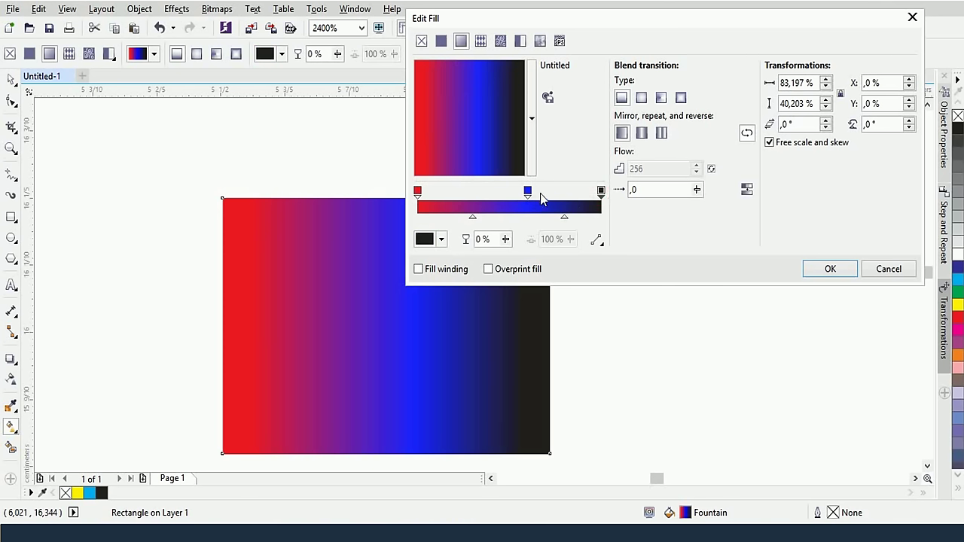
{"action": "left_click", "coordinate": [417, 191]}
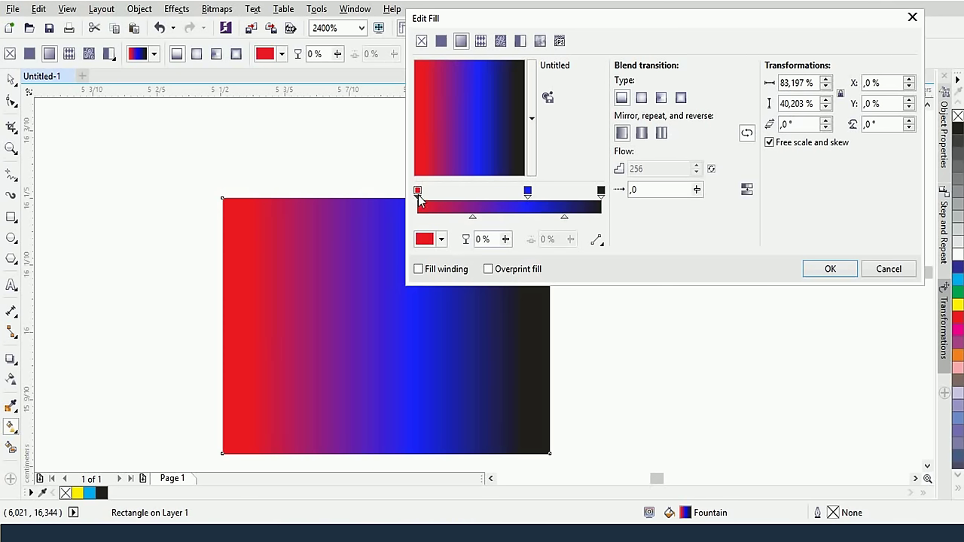
{"action": "left_click", "coordinate": [600, 192]}
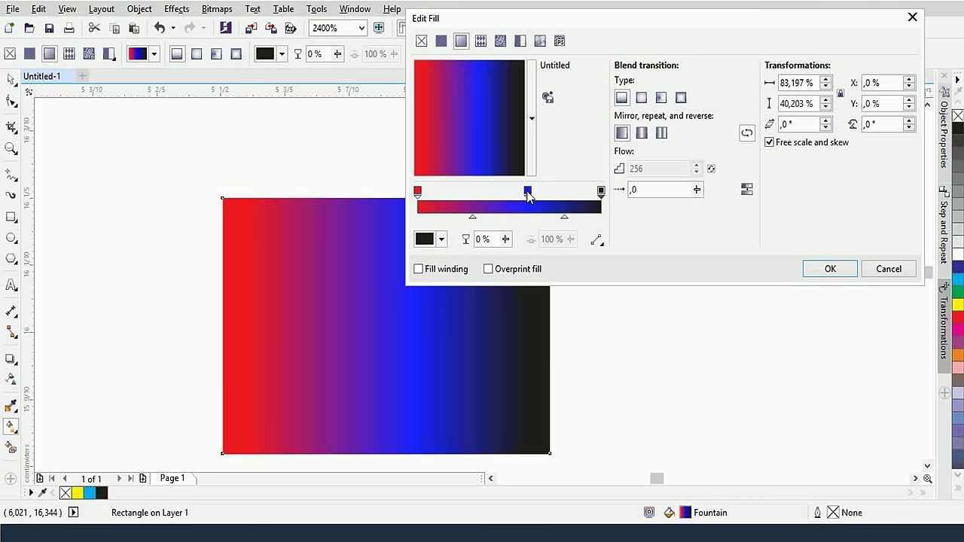
{"action": "left_click_drag", "start_coordinate": [527, 193], "coordinate": [532, 194]}
{"action": "left_click", "coordinate": [548, 240]}
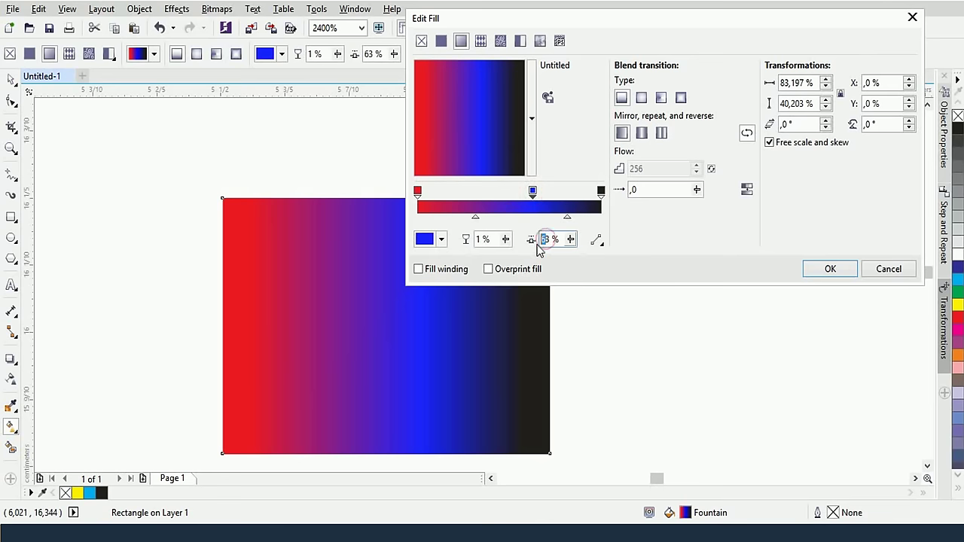
{"action": "type", "text": "50"}
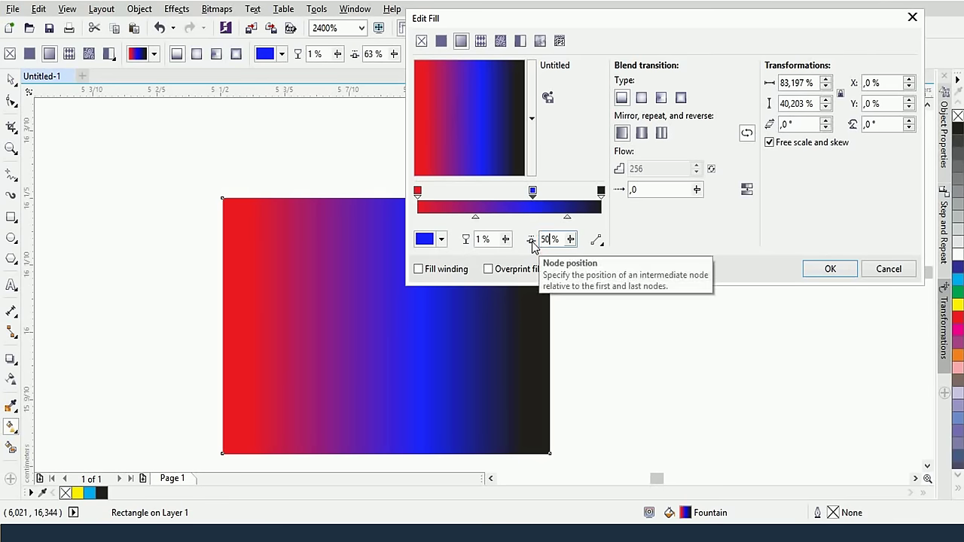
{"action": "key", "text": "Return"}
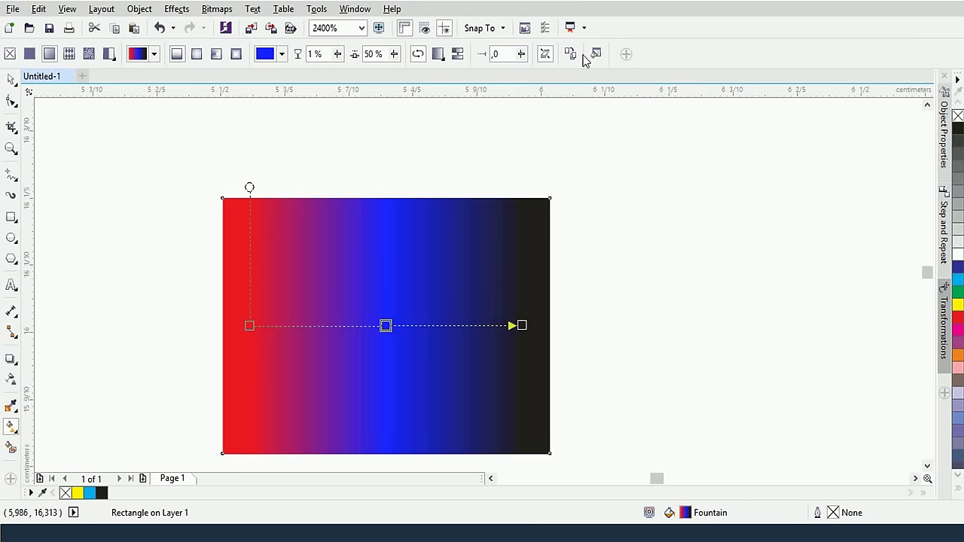
Reopen the fill editor and add a bright yellow stop between blue and black
{"action": "left_click", "coordinate": [593, 55]}
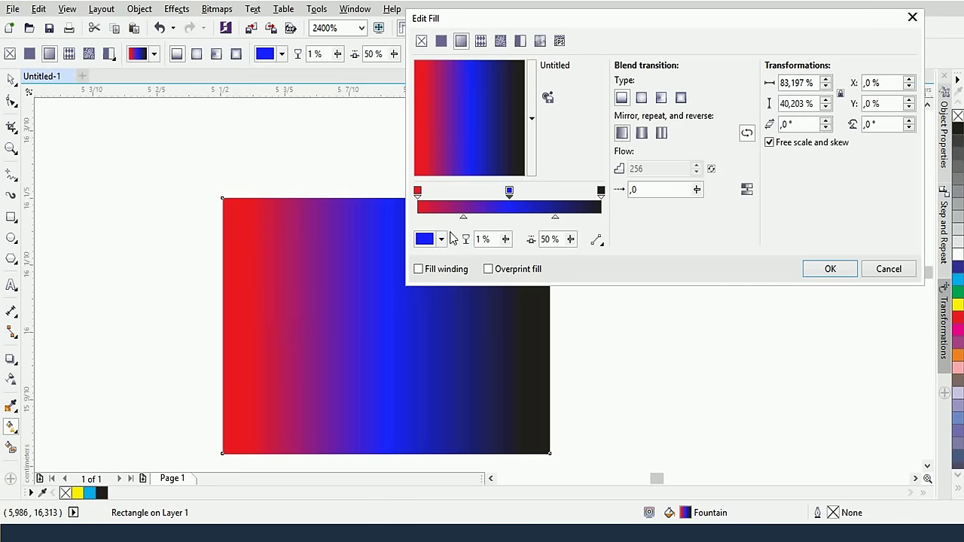
{"action": "double_click", "coordinate": [556, 202]}
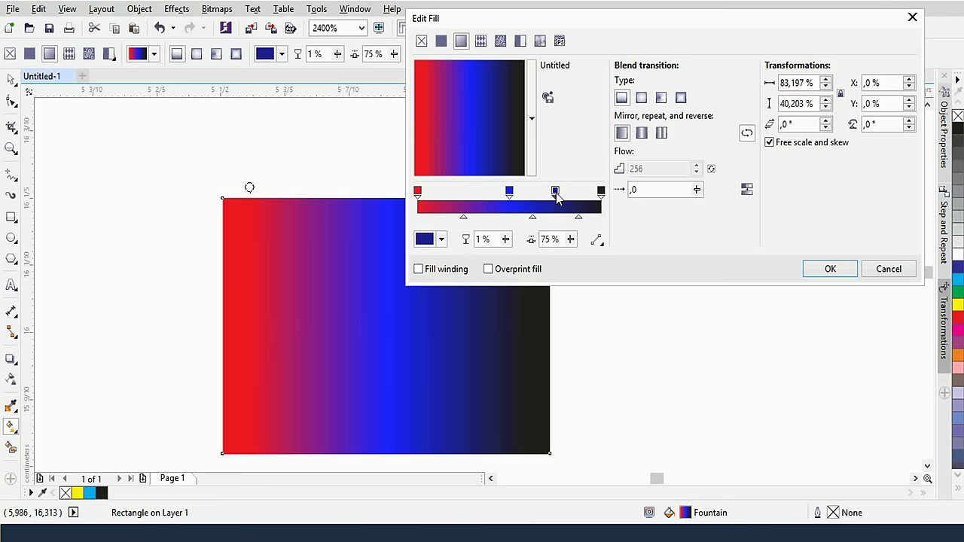
{"action": "double_click", "coordinate": [555, 192]}
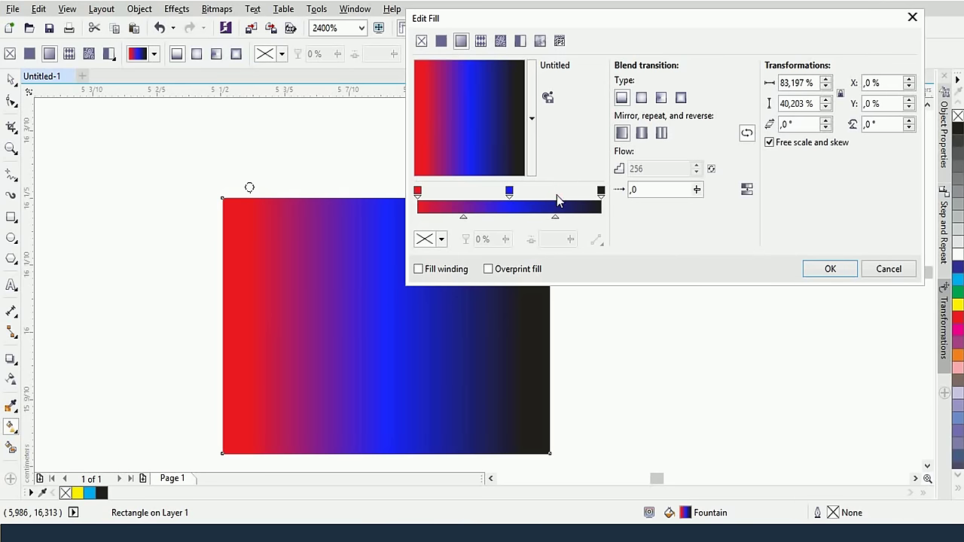
{"action": "double_click", "coordinate": [556, 195]}
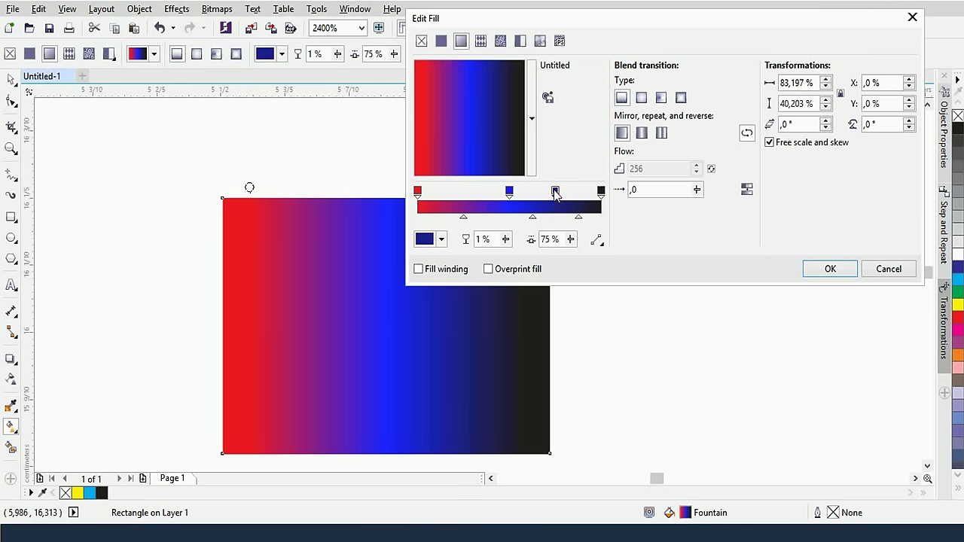
{"action": "left_click", "coordinate": [425, 240]}
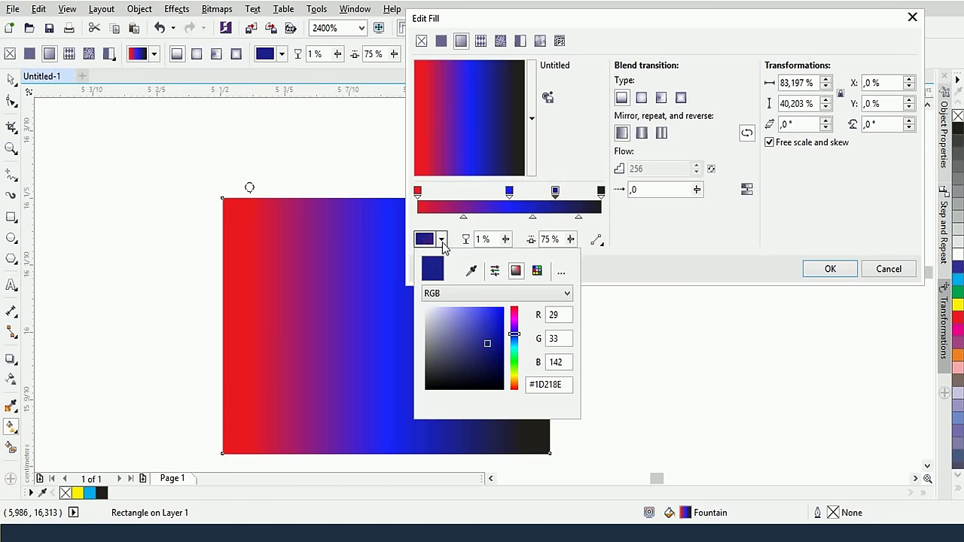
{"action": "left_click_drag", "start_coordinate": [514, 335], "coordinate": [513, 377]}
{"action": "left_click", "coordinate": [502, 311]}
{"action": "left_click", "coordinate": [631, 248]}
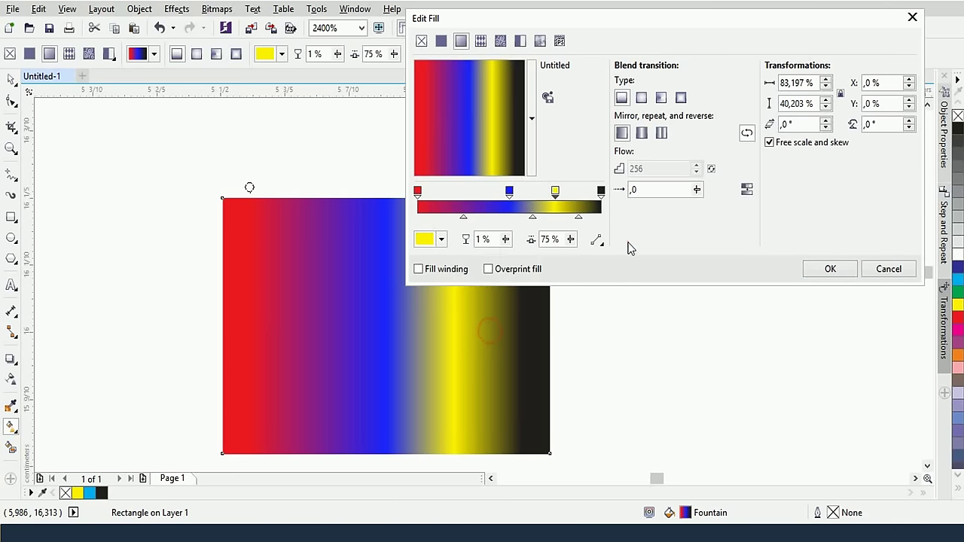
Try a clockwise colour blend, then revert to linear colour blend
{"action": "left_click", "coordinate": [596, 239]}
{"action": "left_click", "coordinate": [612, 273]}
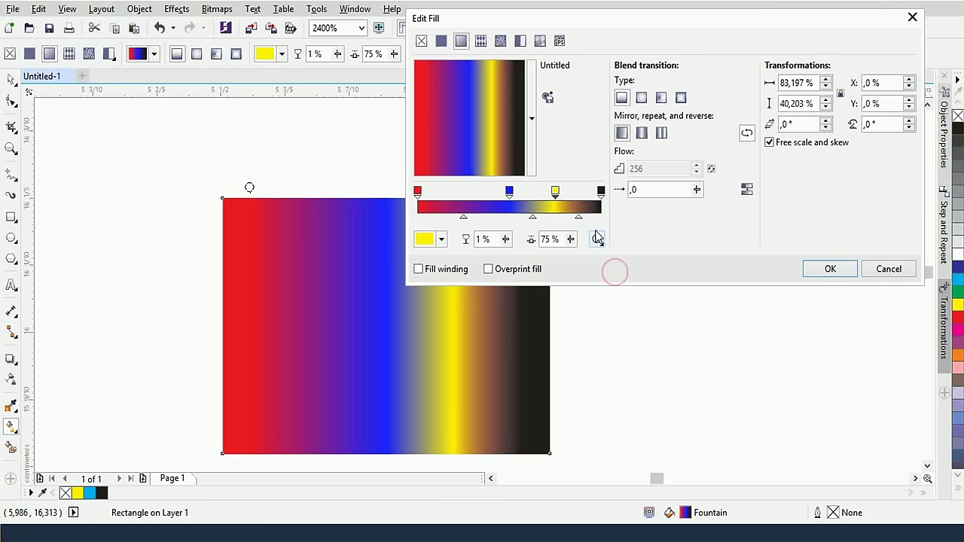
{"action": "left_click", "coordinate": [597, 239]}
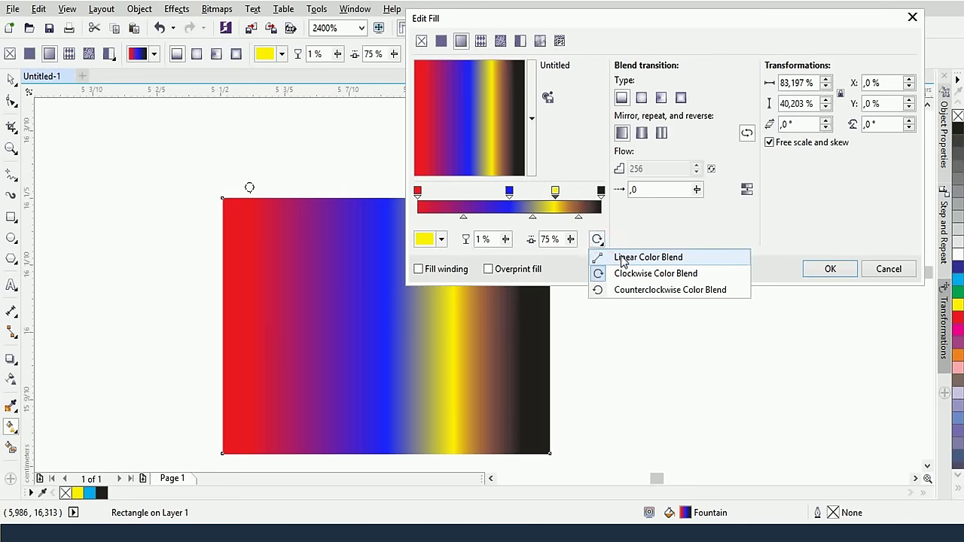
{"action": "left_click", "coordinate": [621, 258]}
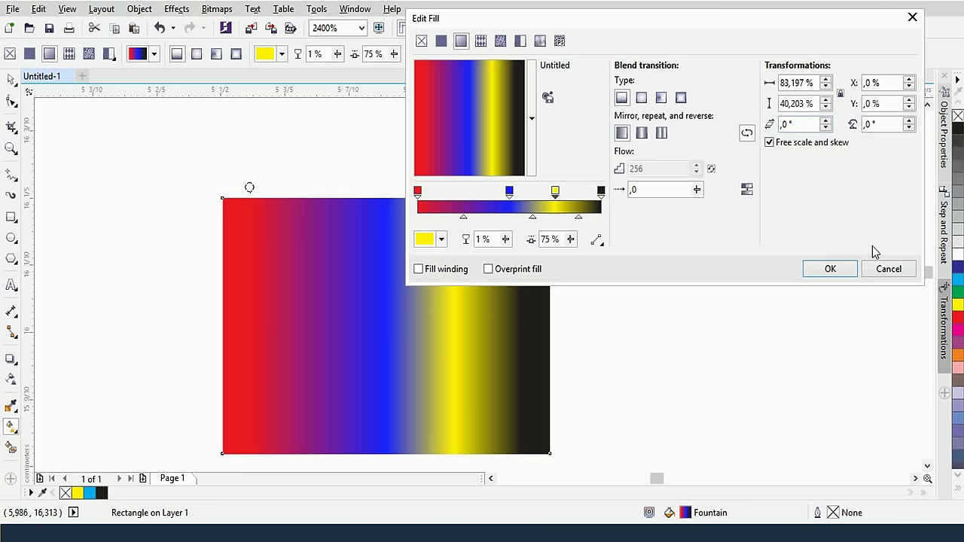
Discard the yellow stop and slant the gradient, skewed -20.6° and rotated -8.5°
{"action": "left_click", "coordinate": [887, 271]}
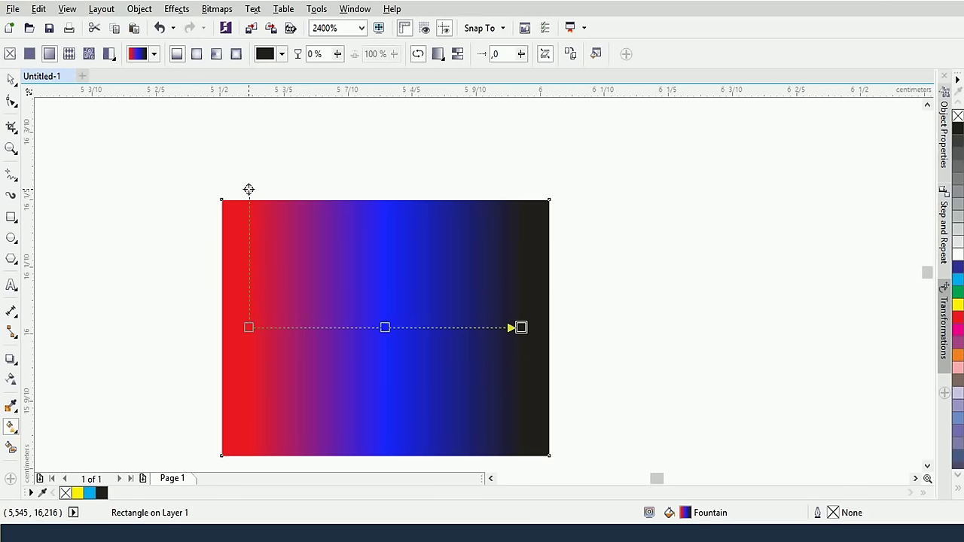
{"action": "left_click_drag", "start_coordinate": [248, 189], "coordinate": [194, 191]}
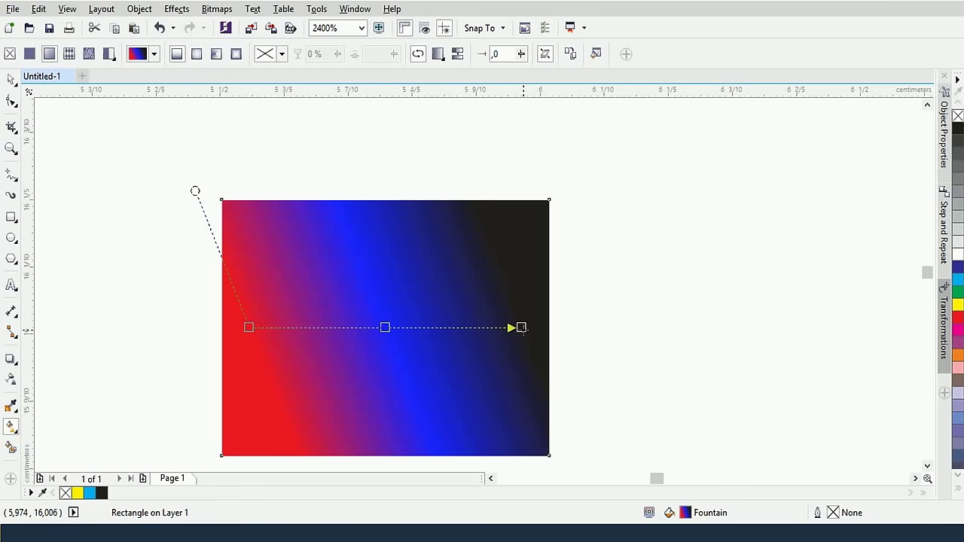
{"action": "left_click_drag", "start_coordinate": [521, 328], "coordinate": [520, 358]}
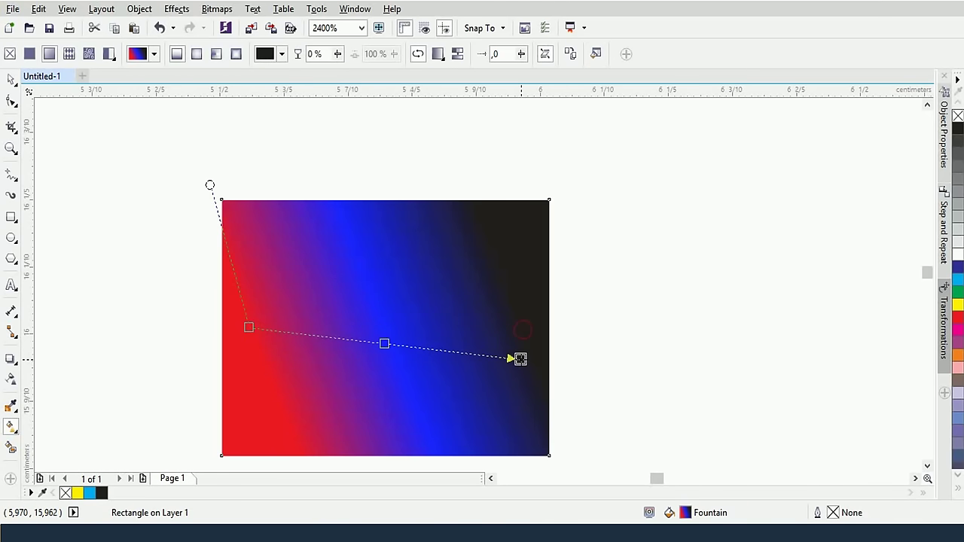
{"action": "left_click", "coordinate": [593, 58]}
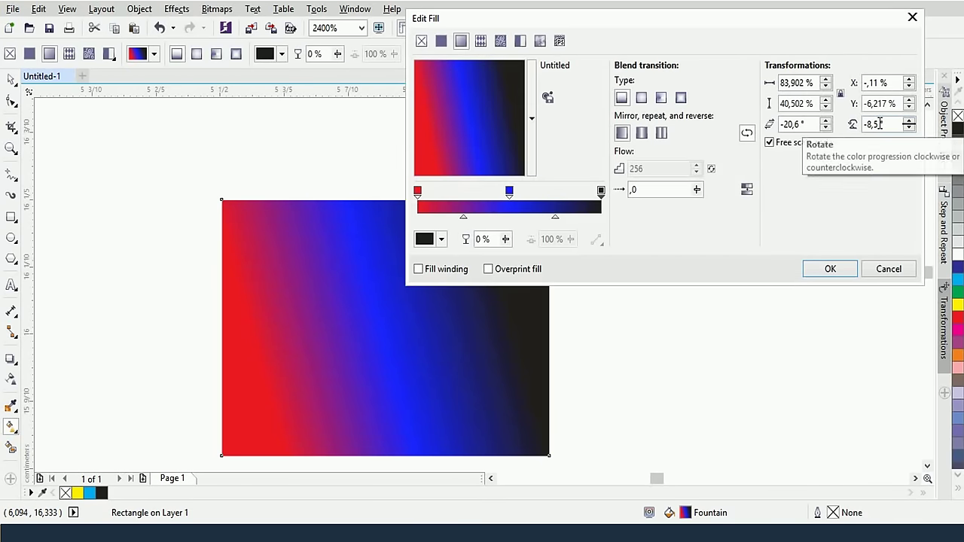
Remove the fill's skew and rotation so the red-blue-black gradient runs horizontally
{"action": "key", "text": "Tab"}
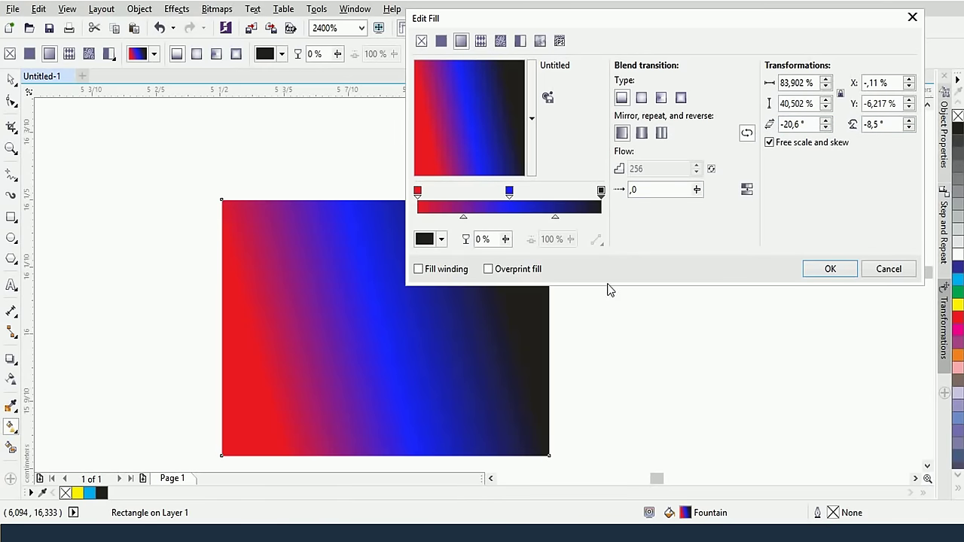
{"action": "left_click", "coordinate": [913, 272]}
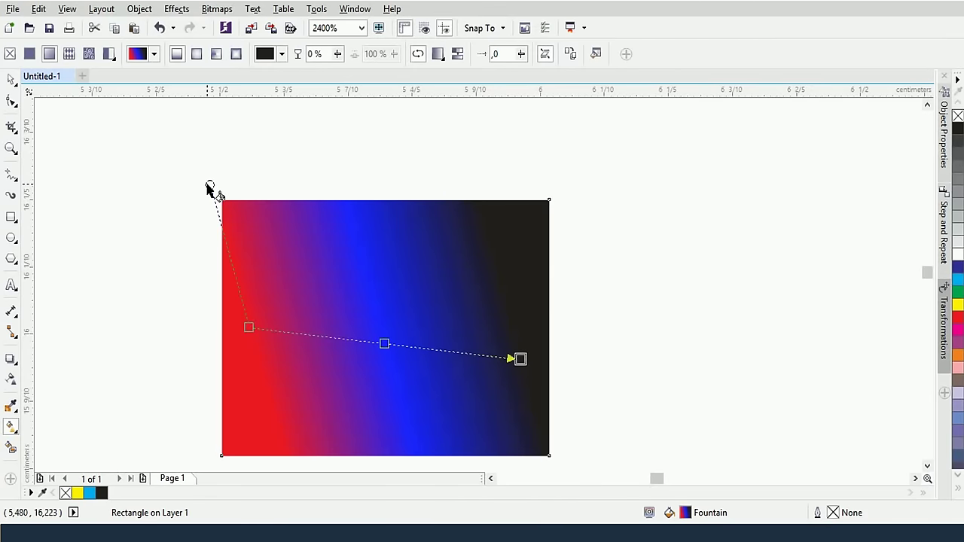
{"action": "left_click_drag", "start_coordinate": [208, 188], "coordinate": [211, 217]}
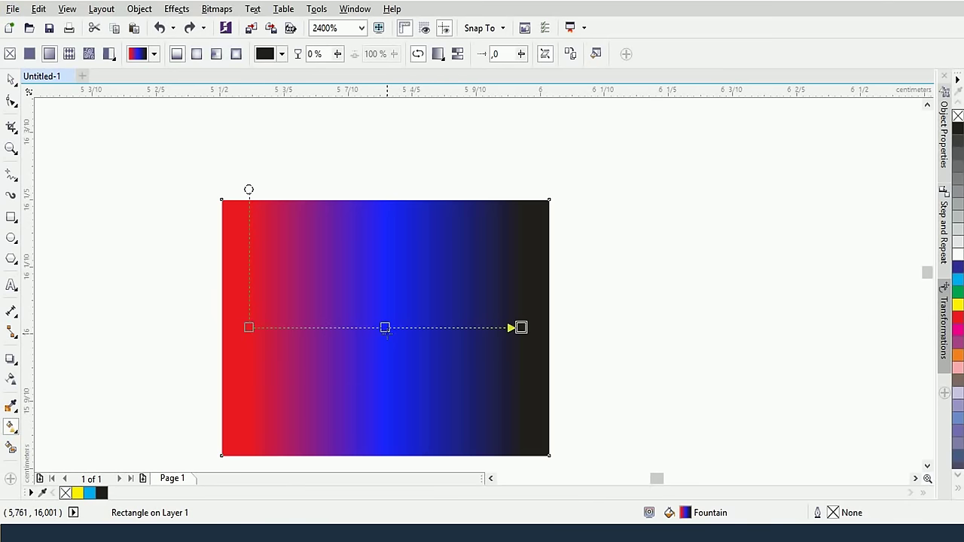
Zoom in to 4800% and select the gradient's middle blue node
{"action": "scroll", "coordinate": [390, 332], "scroll_direction": "up", "scroll_amount": 1}
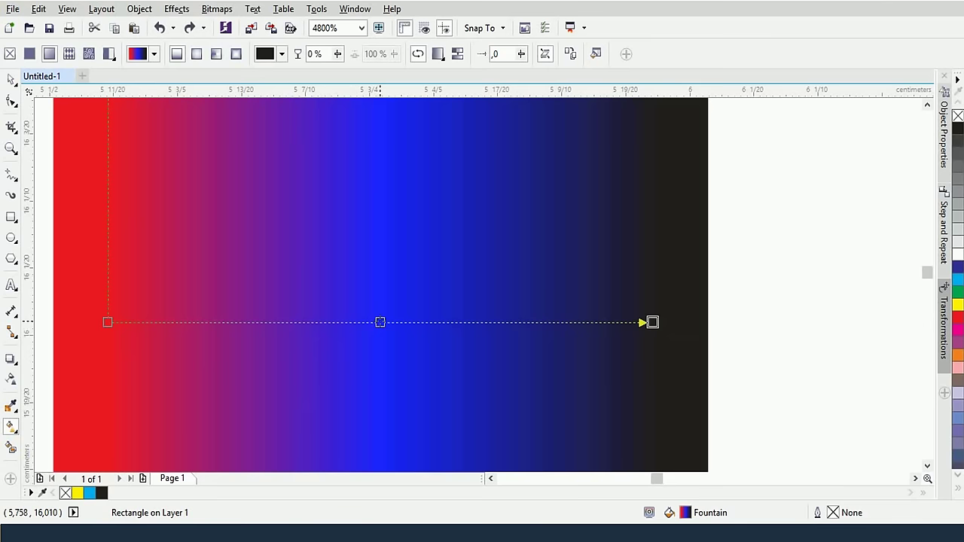
{"action": "left_click", "coordinate": [381, 322]}
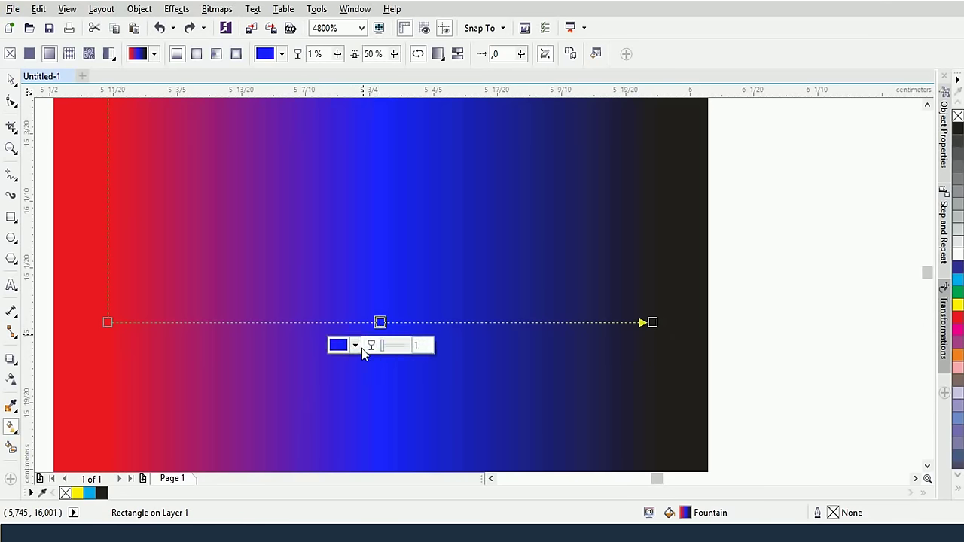
Change the middle node's colour to bright red #F73E3E after trying blue and sampled grey
{"action": "left_click", "coordinate": [355, 345]}
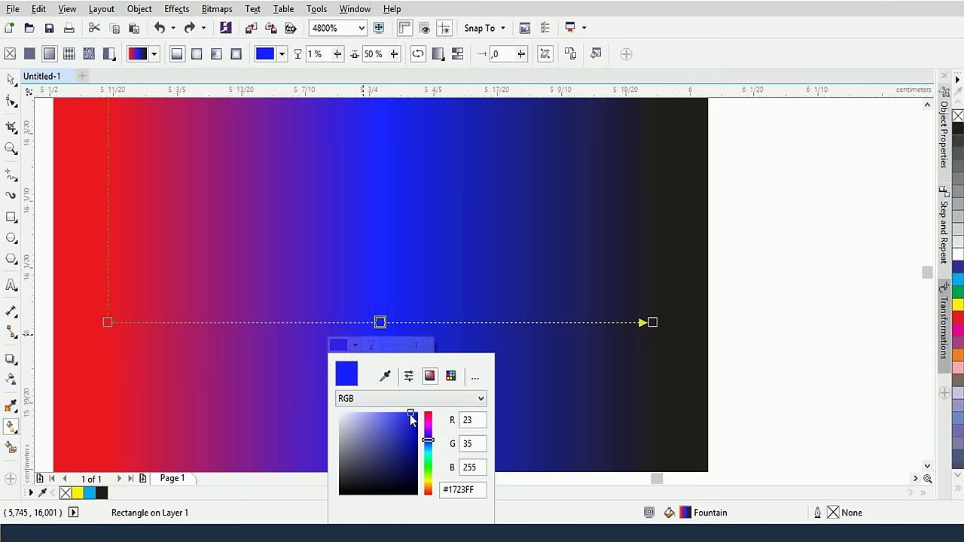
{"action": "mouse_move", "coordinate": [411, 420]}
{"action": "left_mouse_down"}
{"action": "mouse_move", "coordinate": [402, 437]}
{"action": "mouse_move", "coordinate": [427, 419]}
{"action": "mouse_move", "coordinate": [412, 439]}
{"action": "left_mouse_up"}
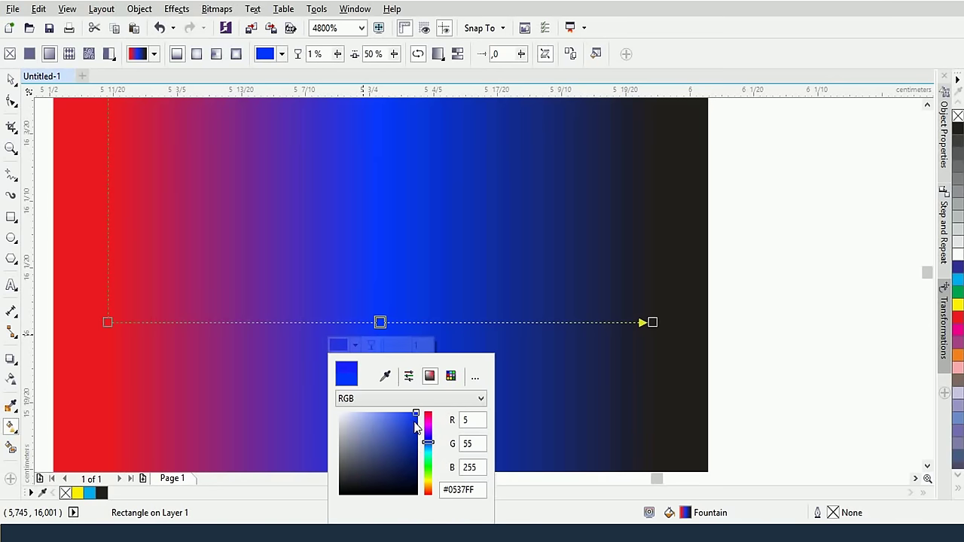
{"action": "left_click", "coordinate": [383, 399]}
{"action": "left_click", "coordinate": [383, 398]}
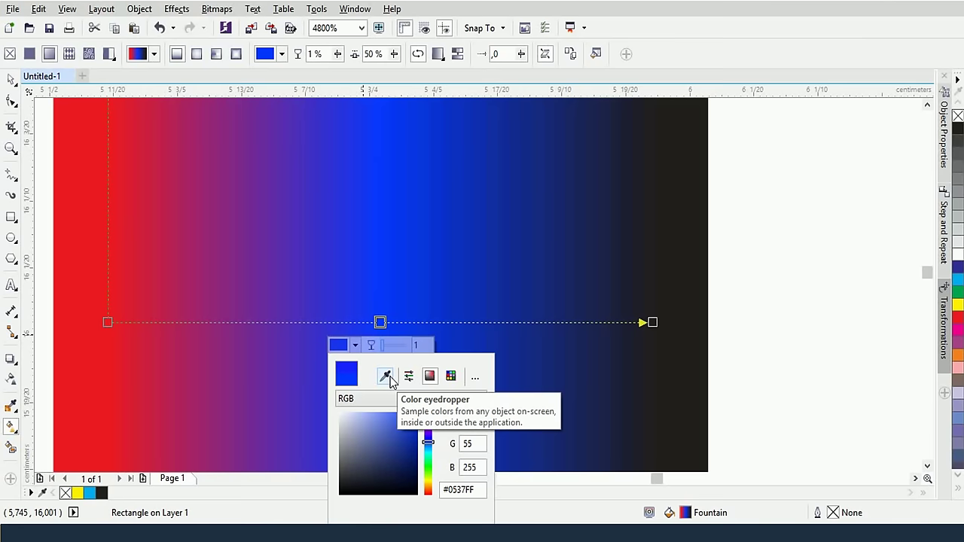
{"action": "left_click", "coordinate": [388, 379]}
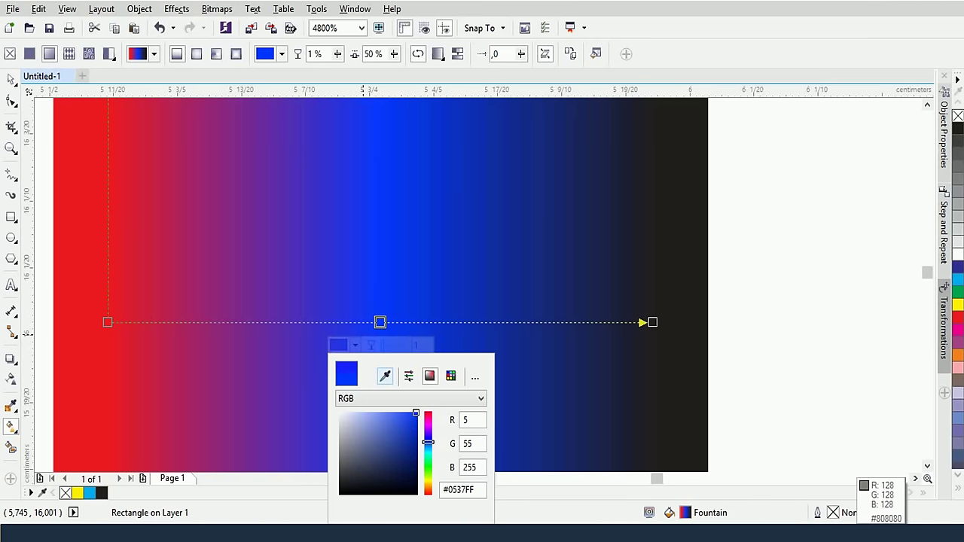
{"action": "left_click", "coordinate": [857, 481]}
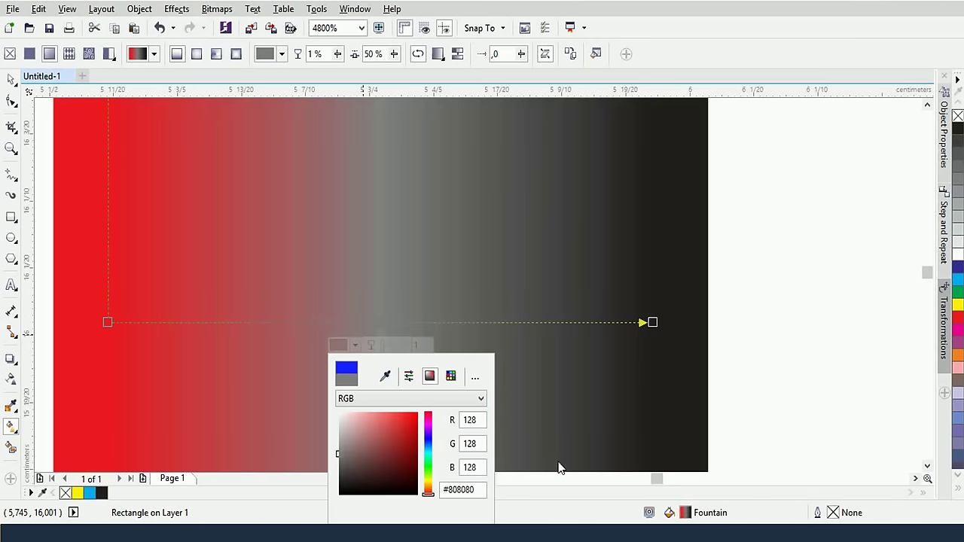
{"action": "left_click", "coordinate": [397, 415]}
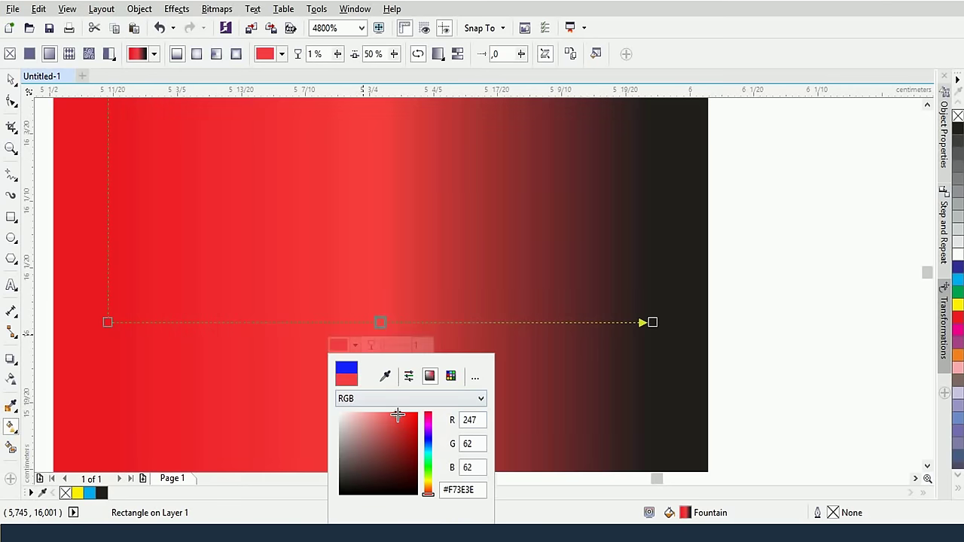
Experiment with the middle node's RGB sliders, trying orange and crimson shades
{"action": "left_click", "coordinate": [409, 378]}
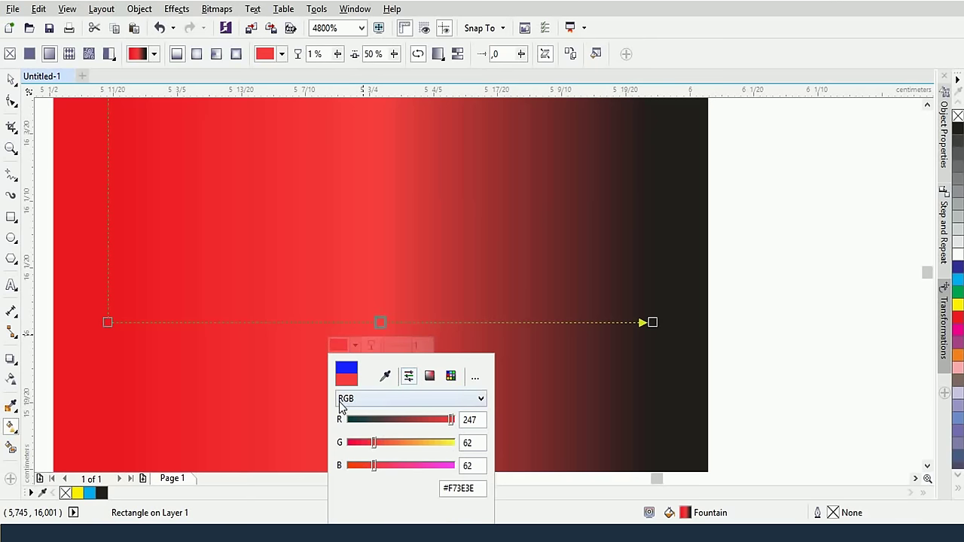
{"action": "left_click_drag", "start_coordinate": [375, 443], "coordinate": [384, 466]}
{"action": "left_click_drag", "start_coordinate": [427, 420], "coordinate": [379, 420]}
{"action": "left_click", "coordinate": [443, 419]}
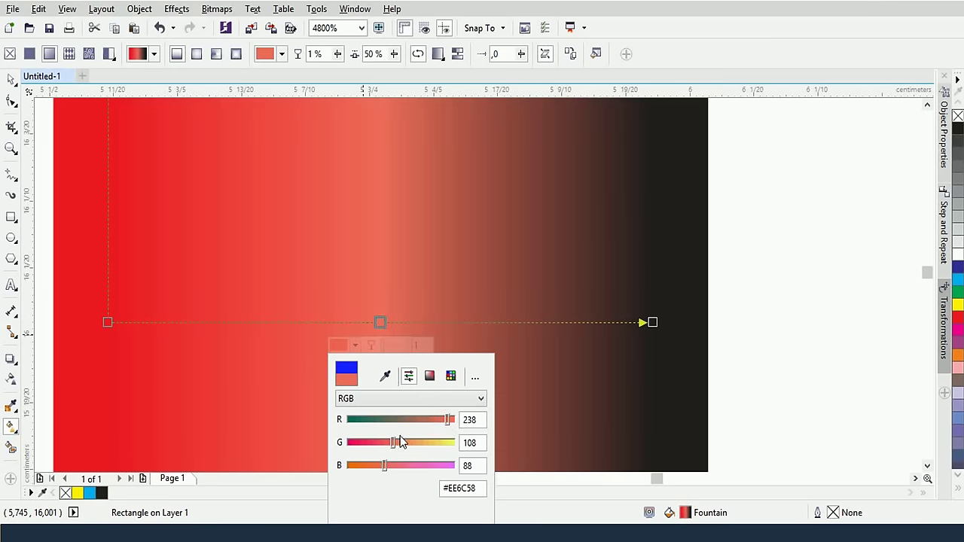
{"action": "left_click_drag", "start_coordinate": [385, 447], "coordinate": [369, 445]}
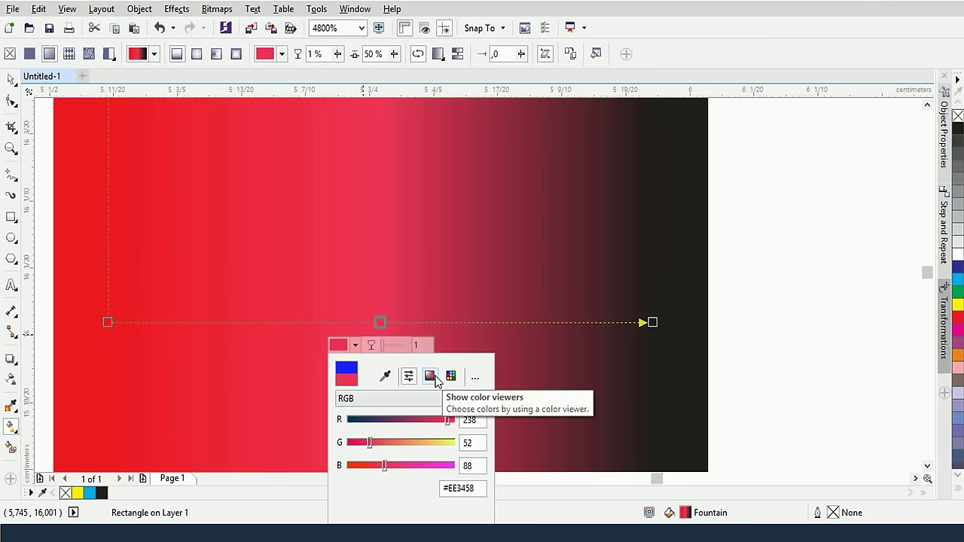
{"action": "left_click", "coordinate": [433, 378]}
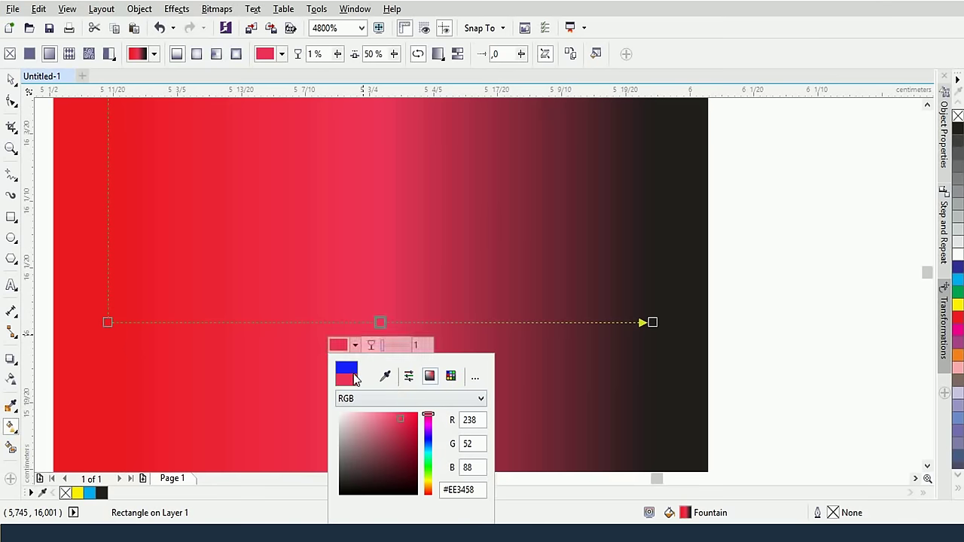
Set the middle node to a dark navy PANTONE solid coated swatch (C100 M88 Y33 K24)
{"action": "left_click", "coordinate": [451, 375]}
{"action": "left_click", "coordinate": [371, 437]}
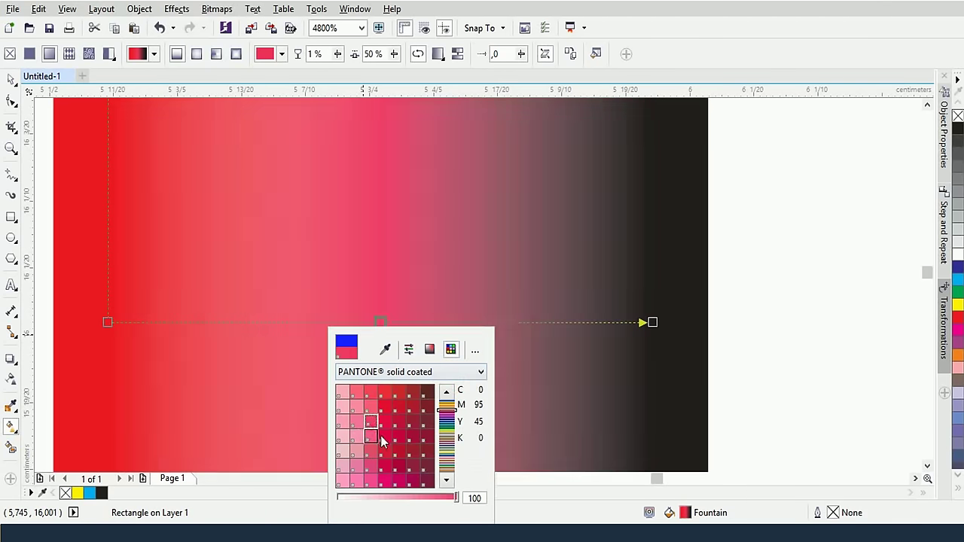
{"action": "left_click", "coordinate": [422, 436]}
{"action": "left_click", "coordinate": [447, 441]}
{"action": "left_click", "coordinate": [446, 424]}
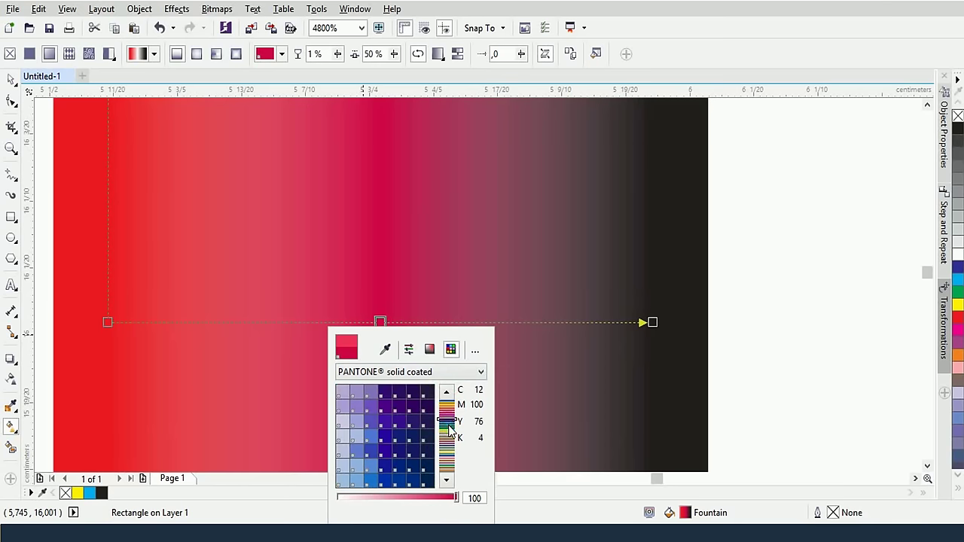
{"action": "left_click", "coordinate": [447, 412]}
{"action": "left_click", "coordinate": [400, 437]}
{"action": "left_click", "coordinate": [446, 448]}
{"action": "left_click", "coordinate": [369, 392]}
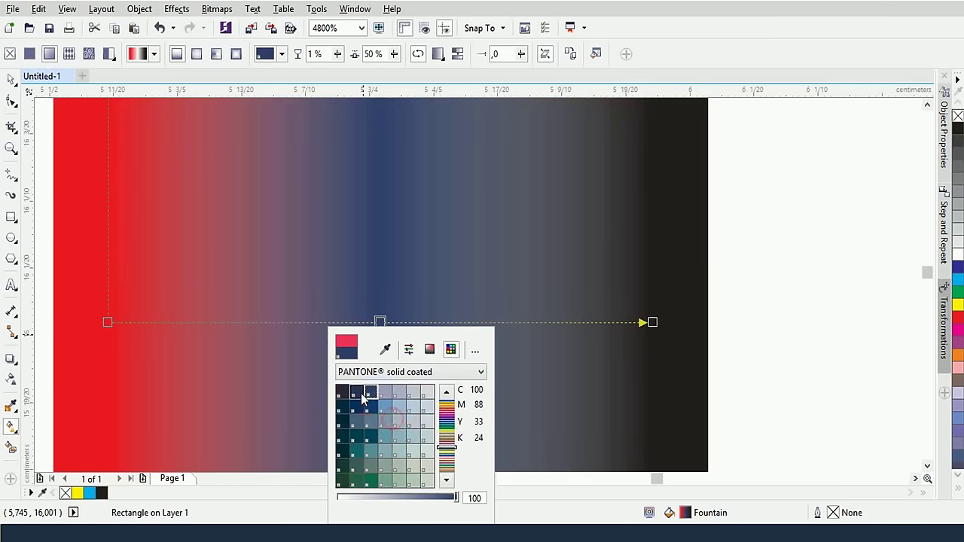
{"action": "left_click", "coordinate": [559, 423]}
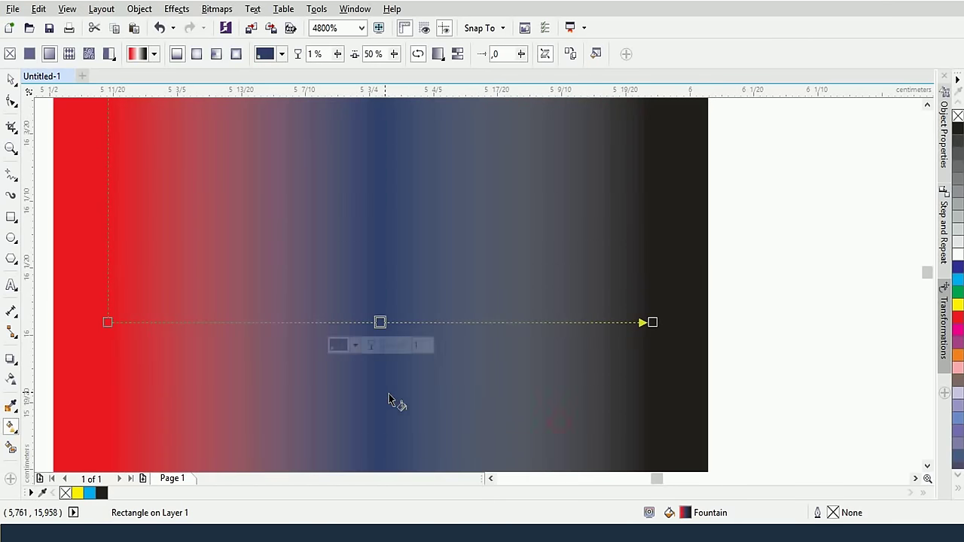
{"action": "left_click", "coordinate": [730, 308]}
Delete the red-to-black gradient rectangle
{"action": "scroll", "coordinate": [580, 326], "scroll_direction": "down", "scroll_amount": 2}
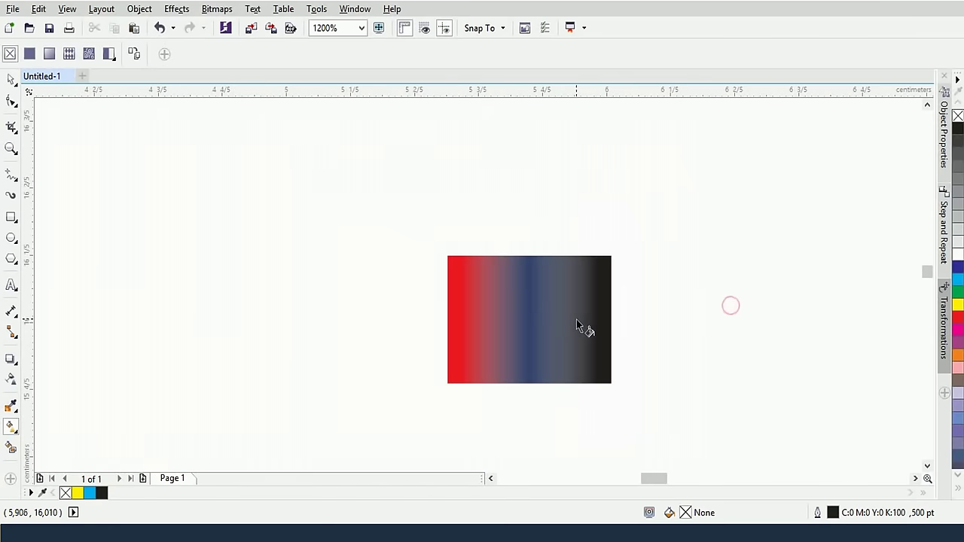
{"action": "left_click", "coordinate": [11, 79]}
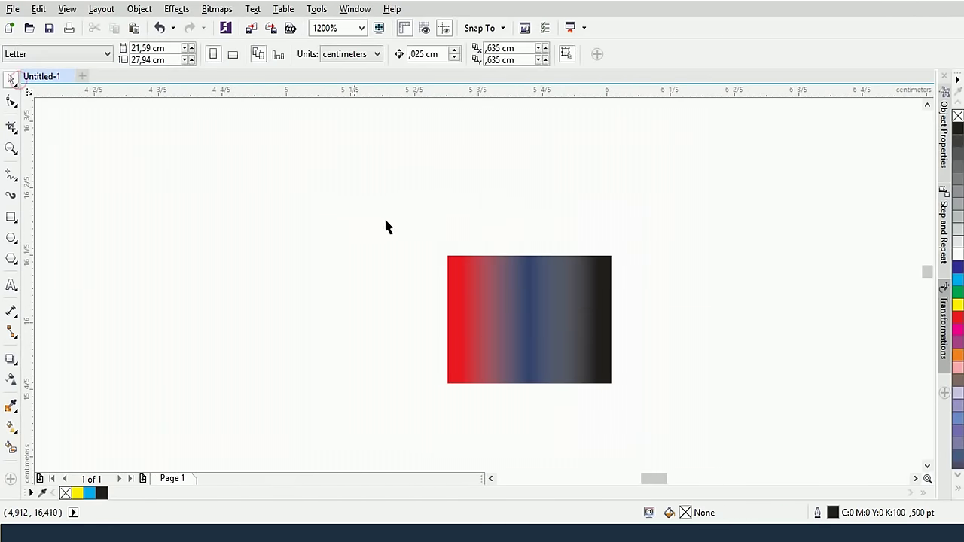
{"action": "left_click_drag", "start_coordinate": [297, 198], "coordinate": [680, 428]}
{"action": "key", "text": "Delete"}
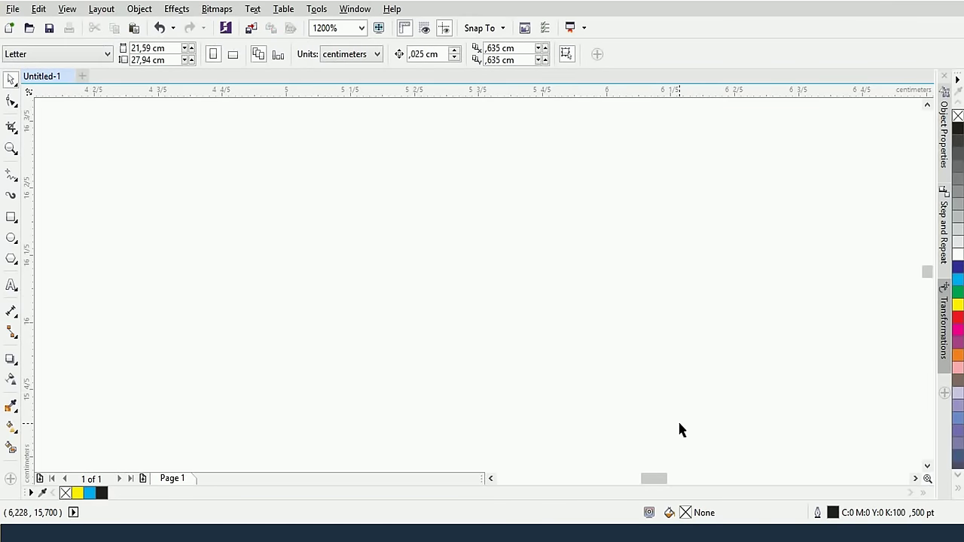
Draw a trial tall thin rectangle on the page, then delete it
{"action": "scroll", "coordinate": [600, 361], "scroll_direction": "down", "scroll_amount": 3}
{"action": "scroll", "coordinate": [599, 366], "scroll_direction": "down", "scroll_amount": 2}
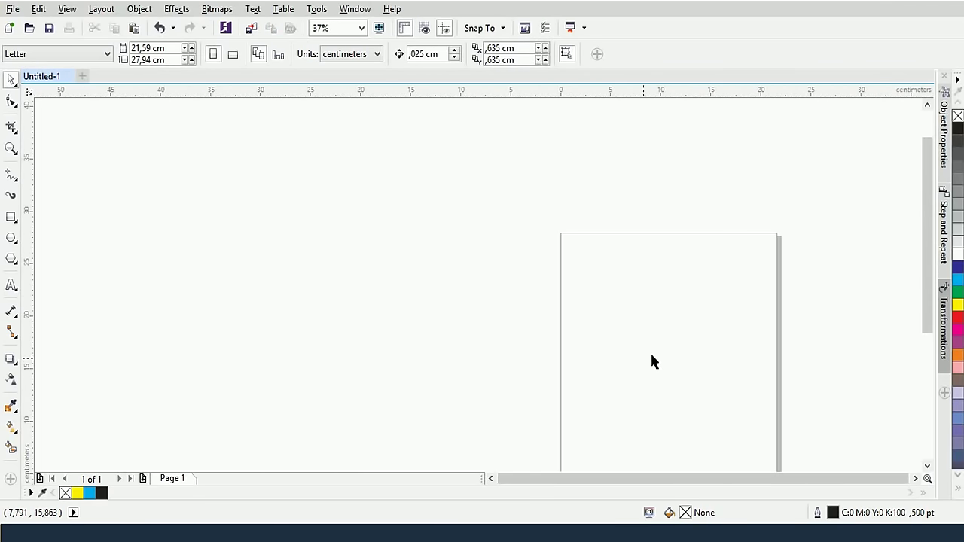
{"action": "left_click_drag", "start_coordinate": [688, 352], "coordinate": [489, 264]}
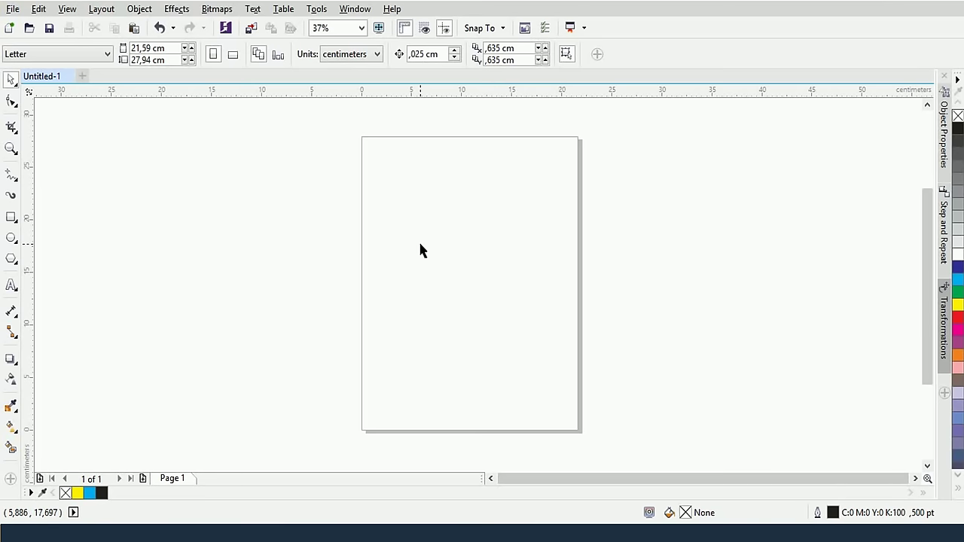
{"action": "scroll", "coordinate": [420, 248], "scroll_direction": "up", "scroll_amount": 2}
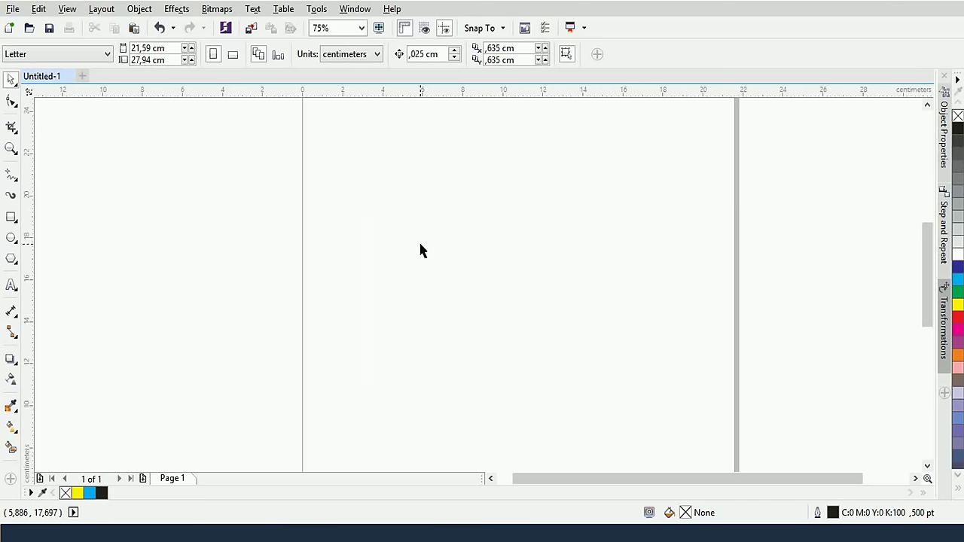
{"action": "scroll", "coordinate": [419, 249], "scroll_direction": "down", "scroll_amount": 2}
{"action": "left_click", "coordinate": [11, 217]}
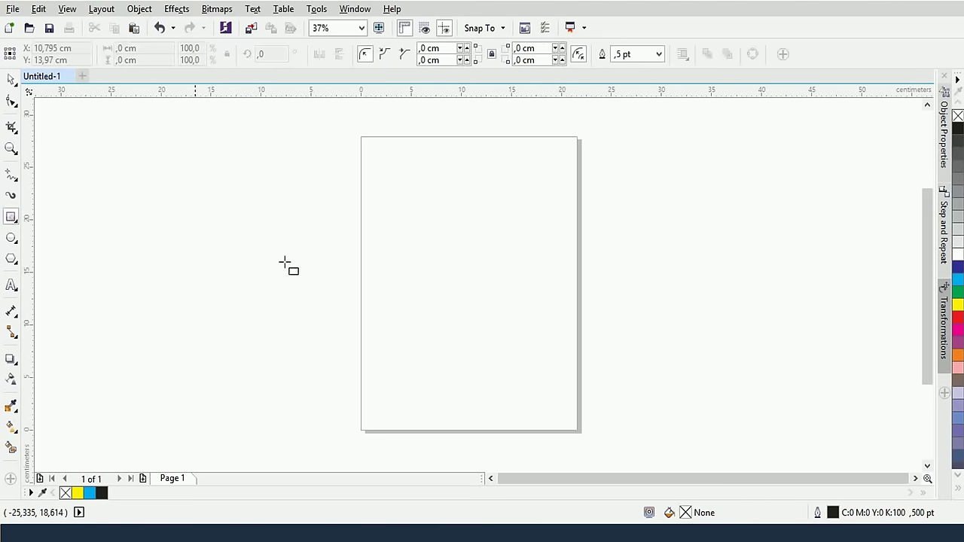
{"action": "left_click_drag", "start_coordinate": [393, 207], "coordinate": [400, 332]}
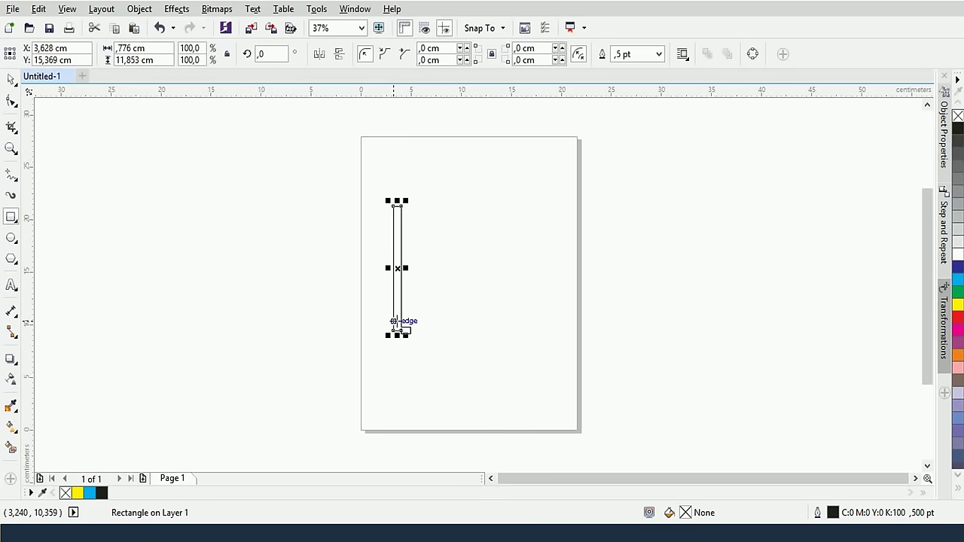
{"action": "left_click", "coordinate": [11, 80]}
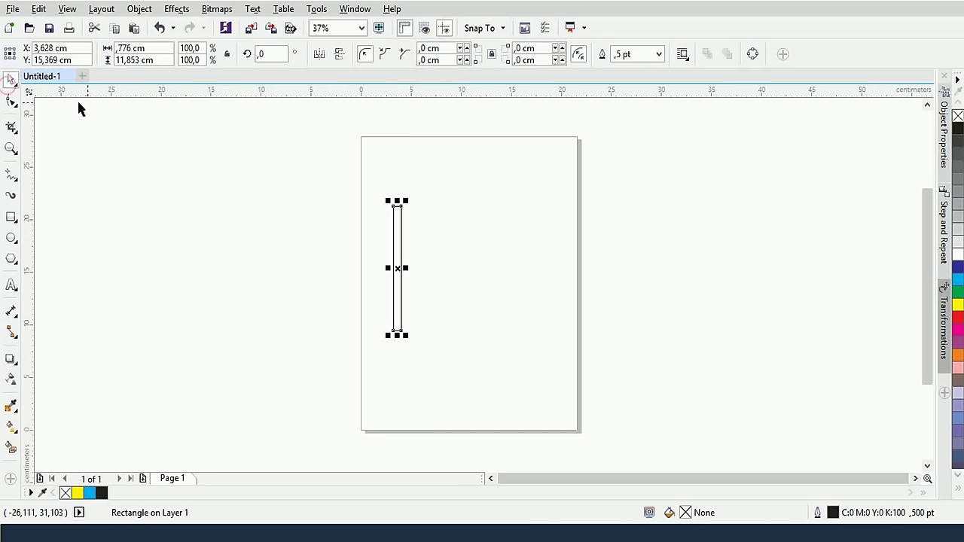
{"action": "key", "text": "Delete"}
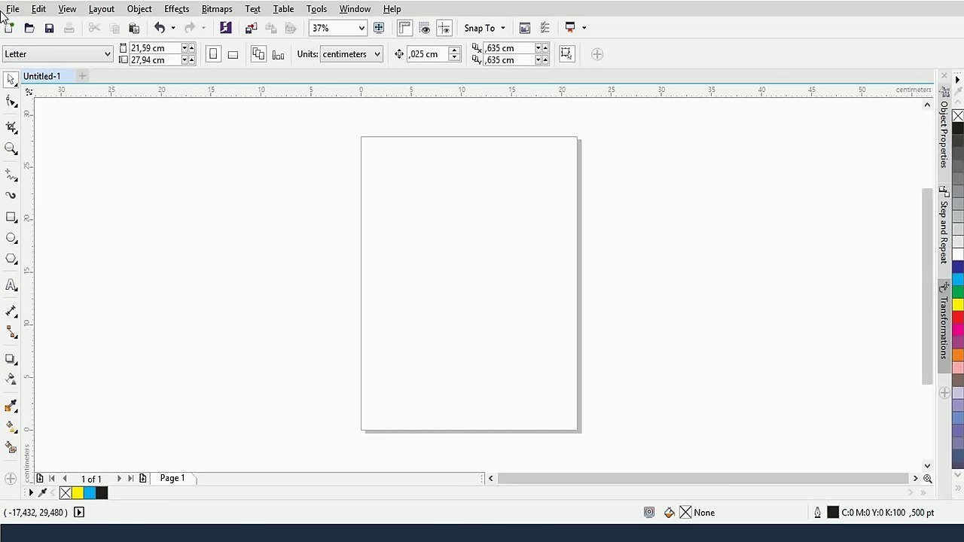
Draw a circle in the upper part of the page and remove its outline
{"action": "left_click", "coordinate": [10, 240]}
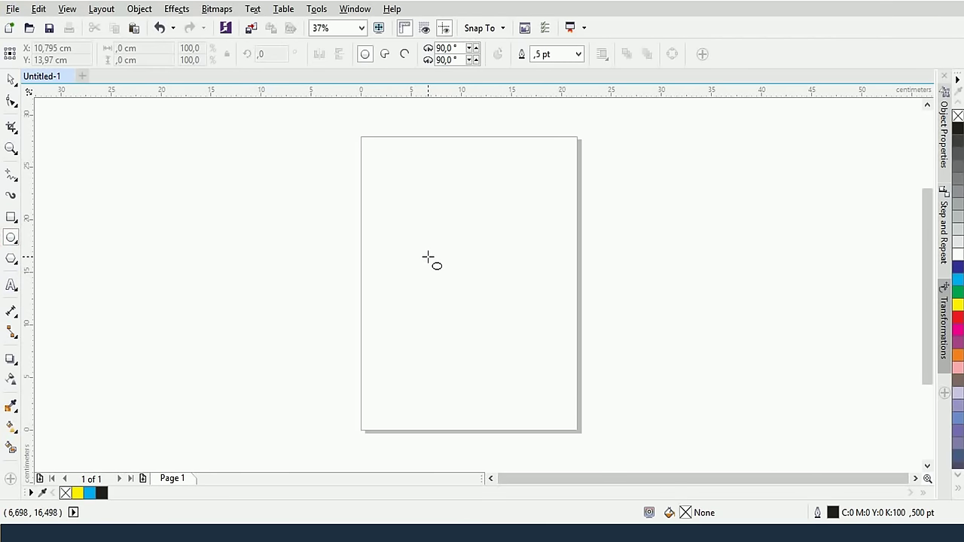
{"action": "left_click_drag", "start_coordinate": [427, 258], "coordinate": [474, 314]}
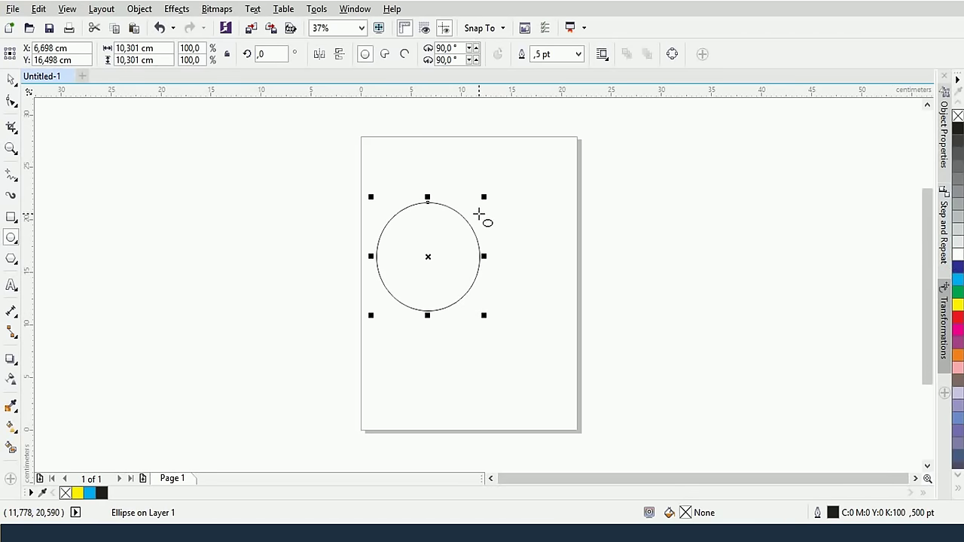
{"action": "right_click", "coordinate": [957, 115]}
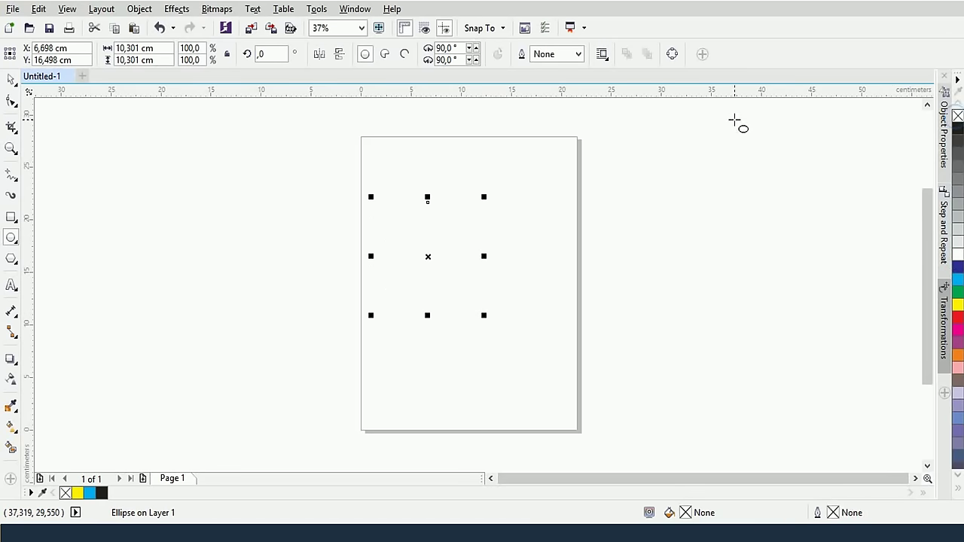
Give the circle a black-to-white conical fountain fill
{"action": "left_click", "coordinate": [11, 427]}
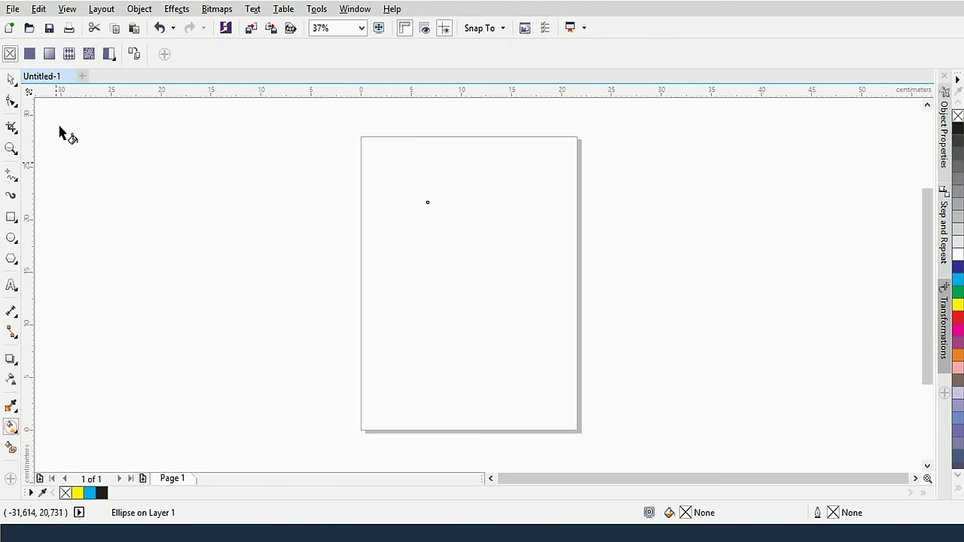
{"action": "left_click", "coordinate": [49, 53]}
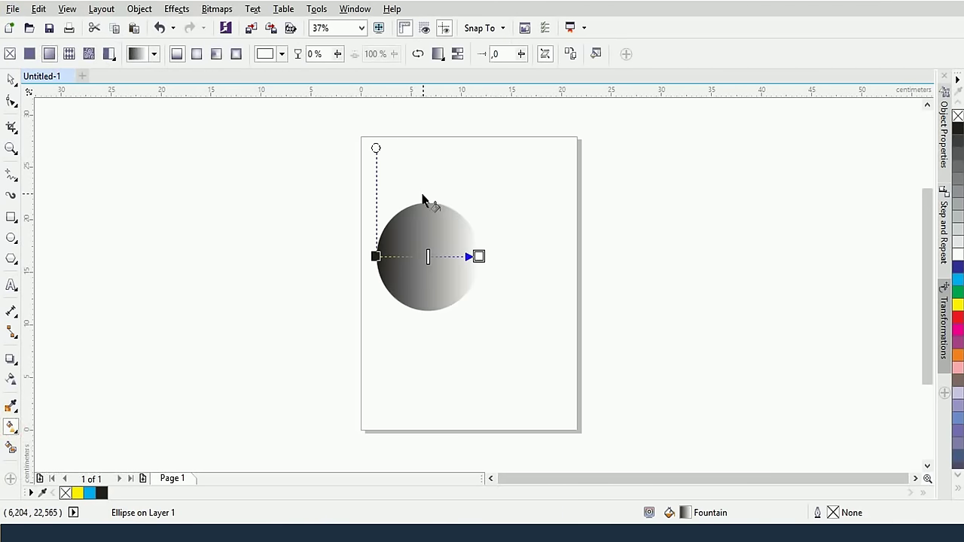
{"action": "left_click", "coordinate": [200, 54]}
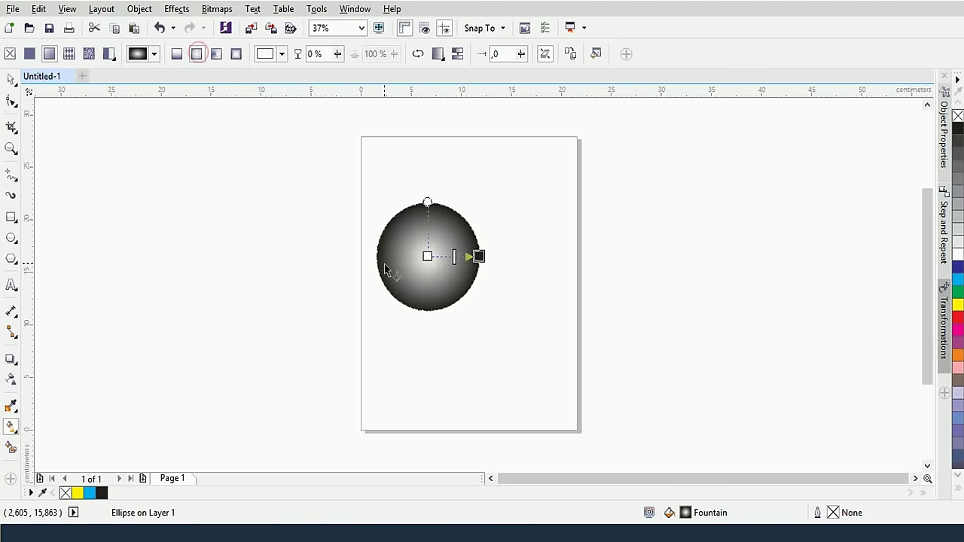
{"action": "left_click", "coordinate": [216, 54]}
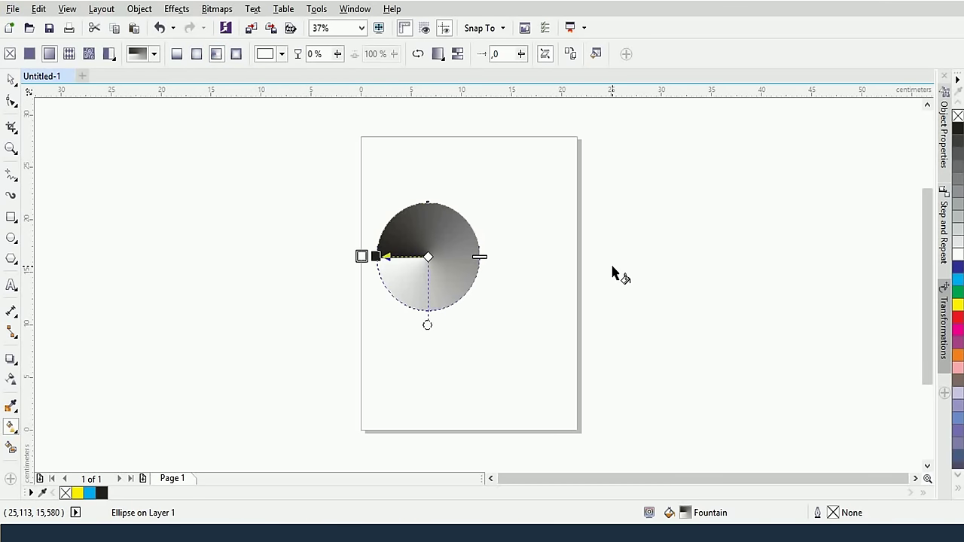
{"action": "scroll", "coordinate": [441, 258], "scroll_direction": "up", "scroll_amount": 2}
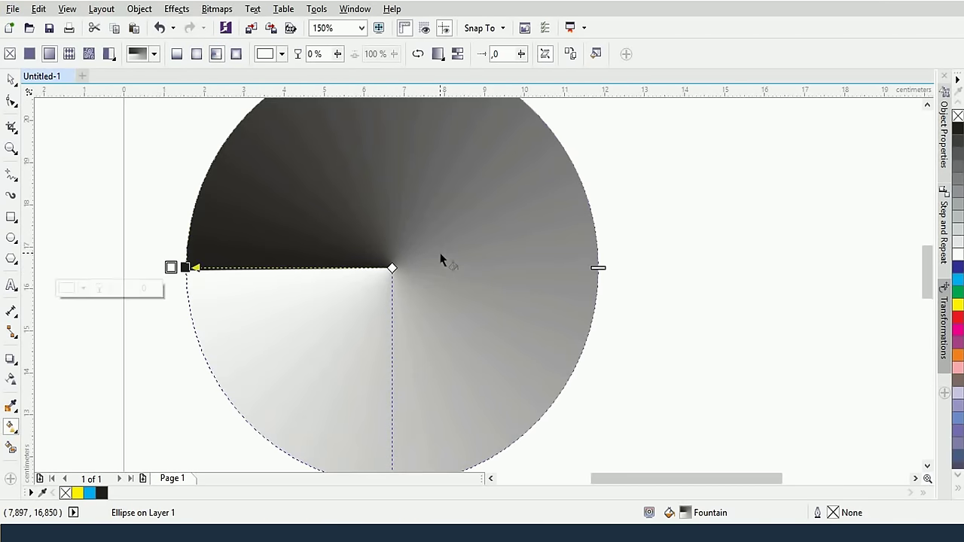
{"action": "scroll", "coordinate": [440, 258], "scroll_direction": "down", "scroll_amount": 1}
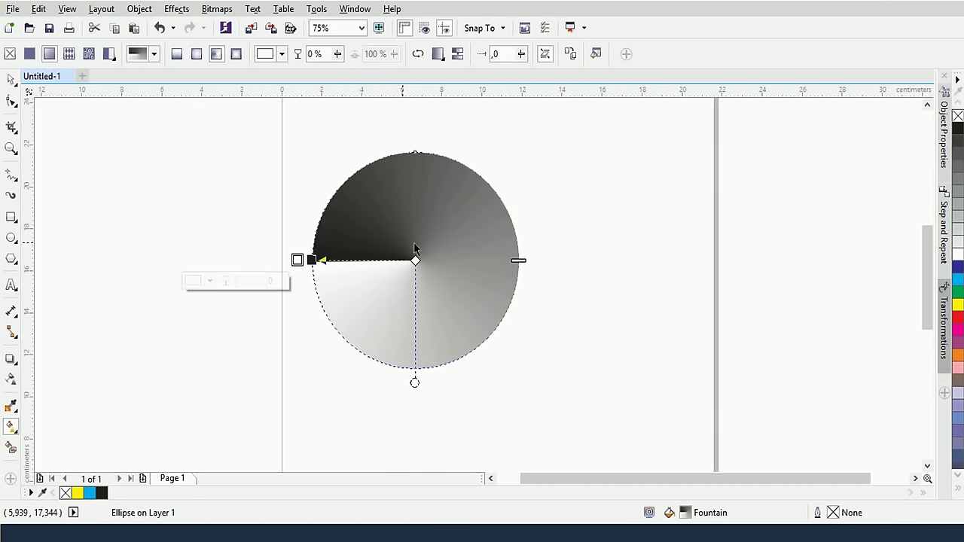
Make a small concentric copy of the conical-gradient disc and fill it cyan
{"action": "left_click", "coordinate": [11, 79]}
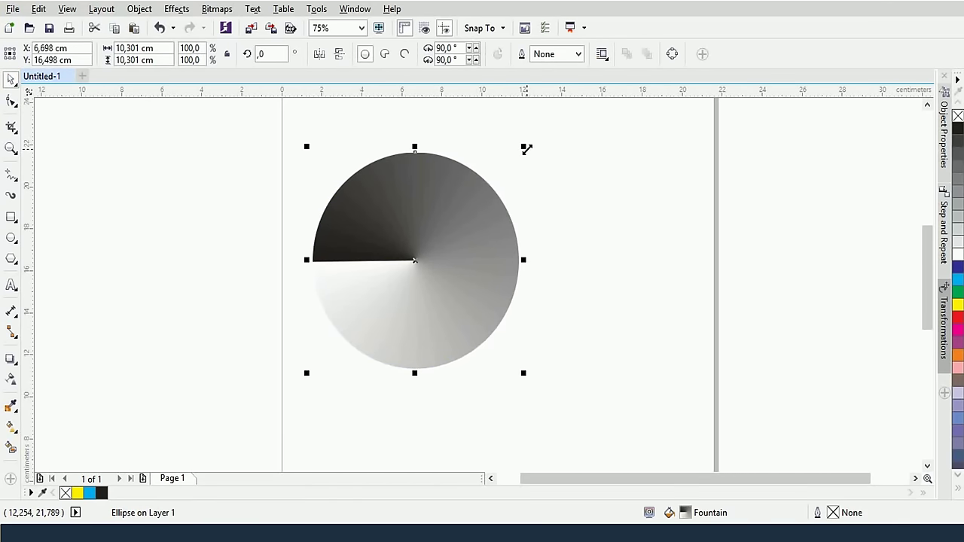
{"action": "left_click_drag", "start_coordinate": [526, 149], "coordinate": [470, 228]}
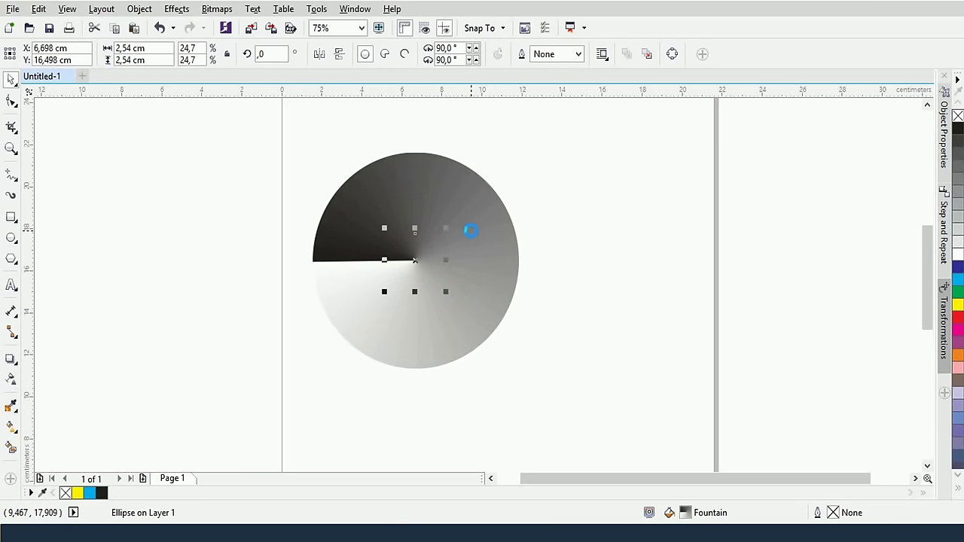
{"action": "left_click", "coordinate": [956, 281]}
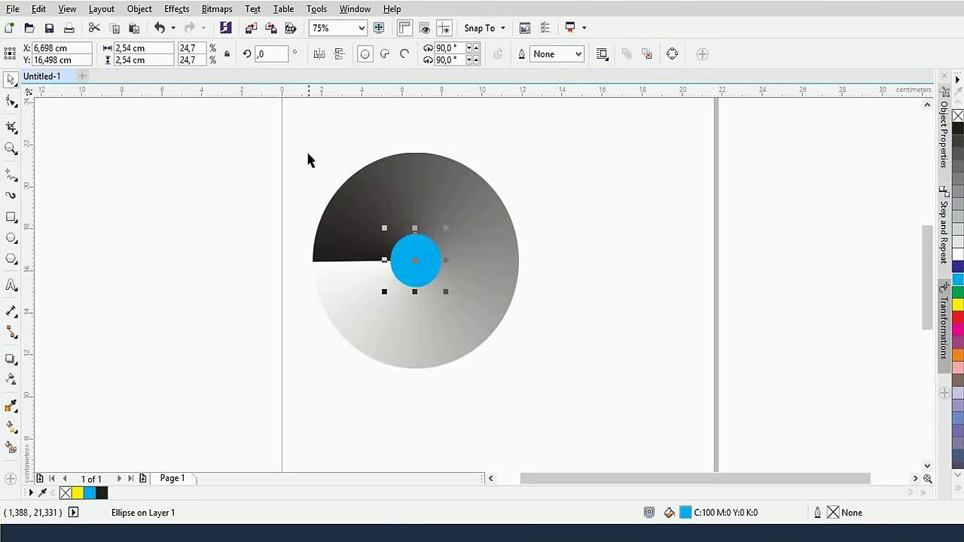
Cut the small circle out of the disc with Back minus front, then select the resulting ring
{"action": "left_click_drag", "start_coordinate": [284, 122], "coordinate": [557, 413]}
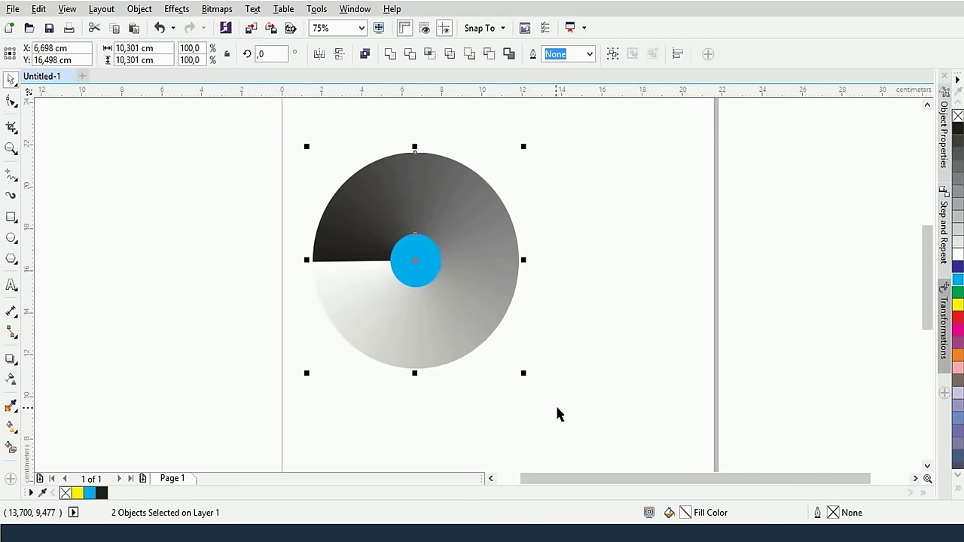
{"action": "left_click", "coordinate": [467, 54]}
{"action": "left_click", "coordinate": [529, 214]}
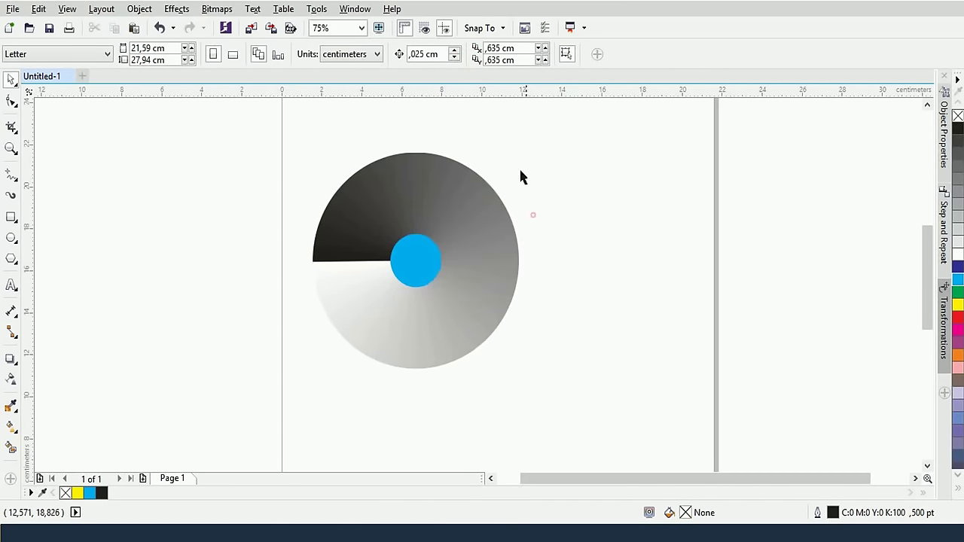
{"action": "left_click_drag", "start_coordinate": [300, 138], "coordinate": [550, 381]}
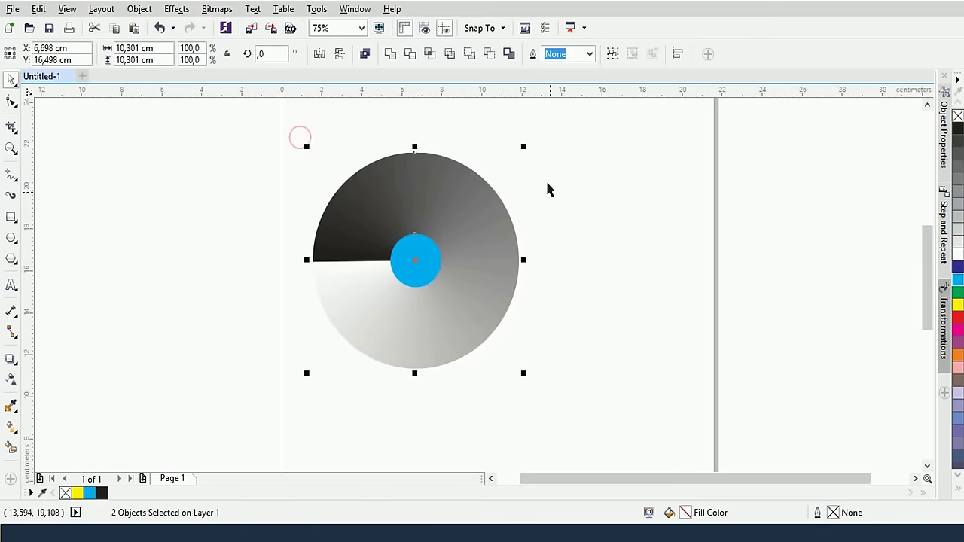
{"action": "left_click", "coordinate": [488, 56]}
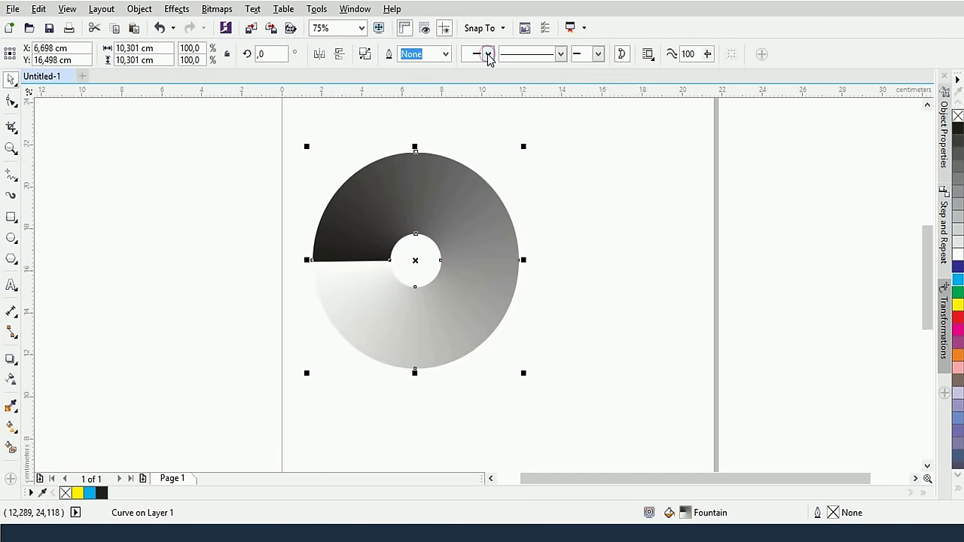
{"action": "left_click", "coordinate": [596, 298]}
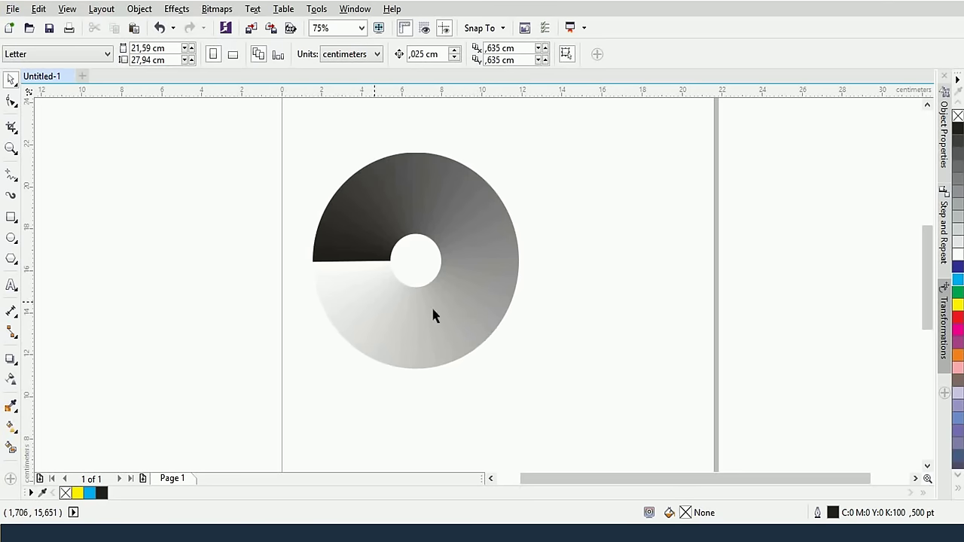
{"action": "left_click", "coordinate": [317, 263]}
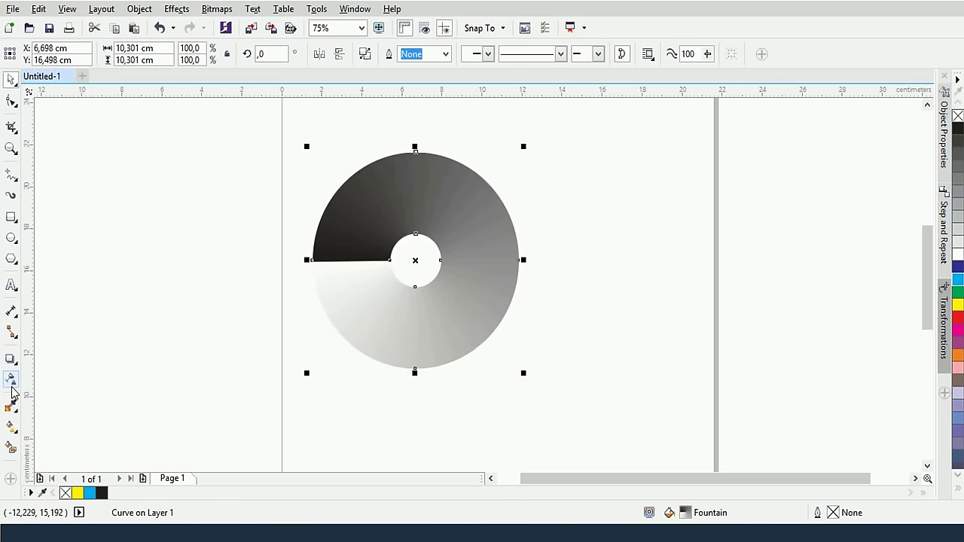
{"action": "left_click", "coordinate": [12, 426]}
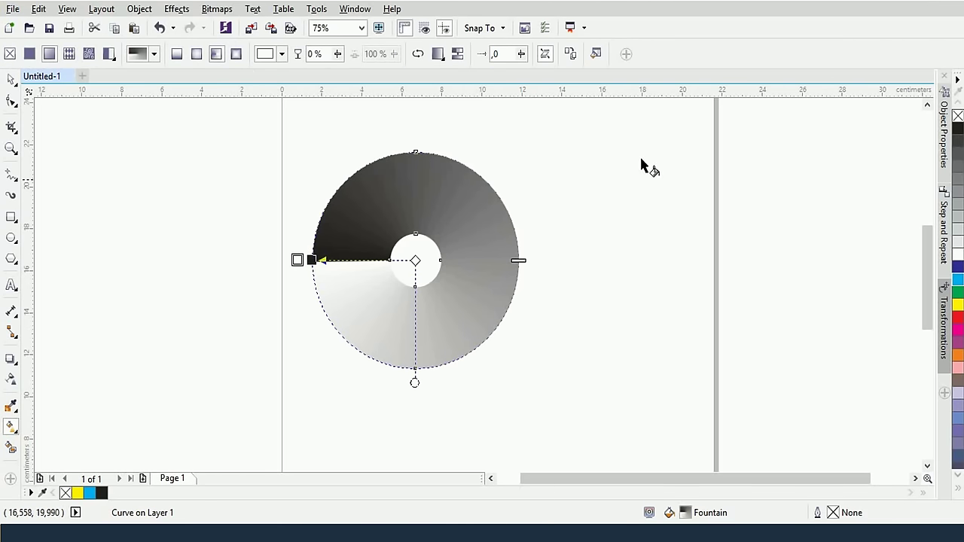
In Edit Fill, set the conical fill's start node to pink #ED1451
{"action": "left_click", "coordinate": [597, 54]}
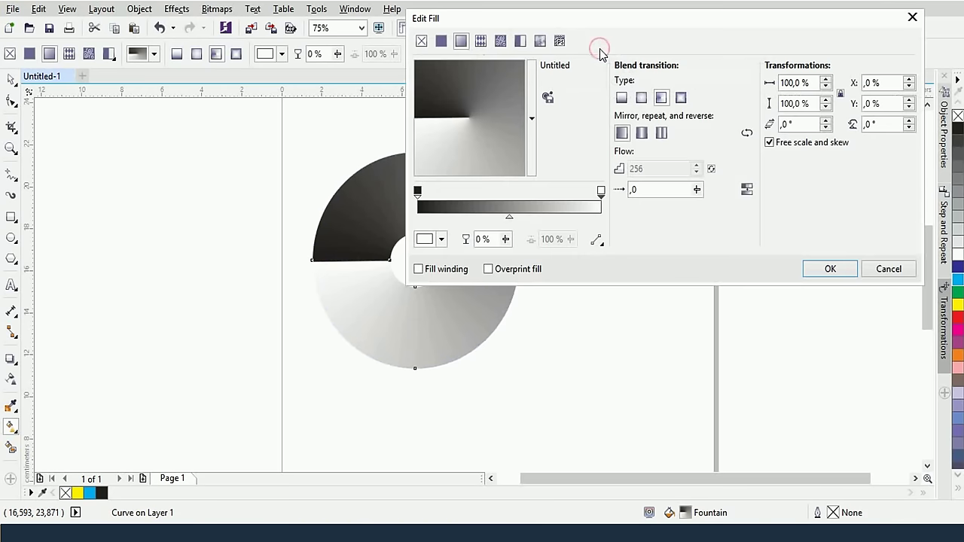
{"action": "left_click", "coordinate": [418, 191]}
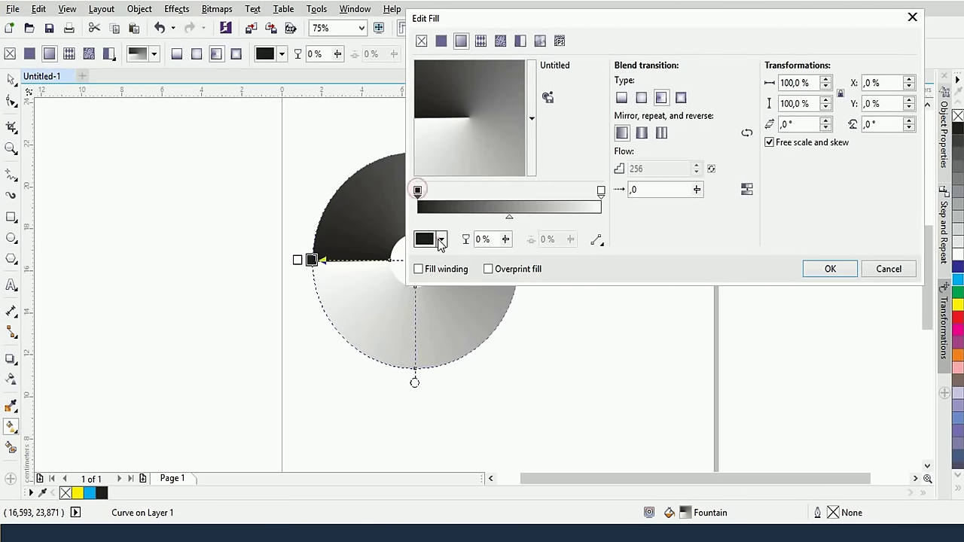
{"action": "left_click", "coordinate": [442, 239]}
{"action": "left_click", "coordinate": [513, 310]}
{"action": "left_click", "coordinate": [504, 308]}
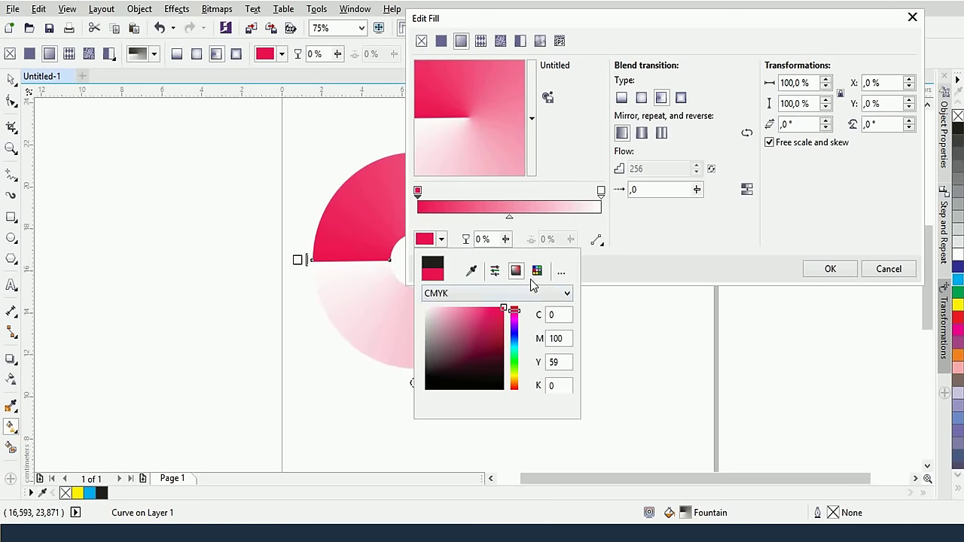
{"action": "left_click", "coordinate": [602, 190]}
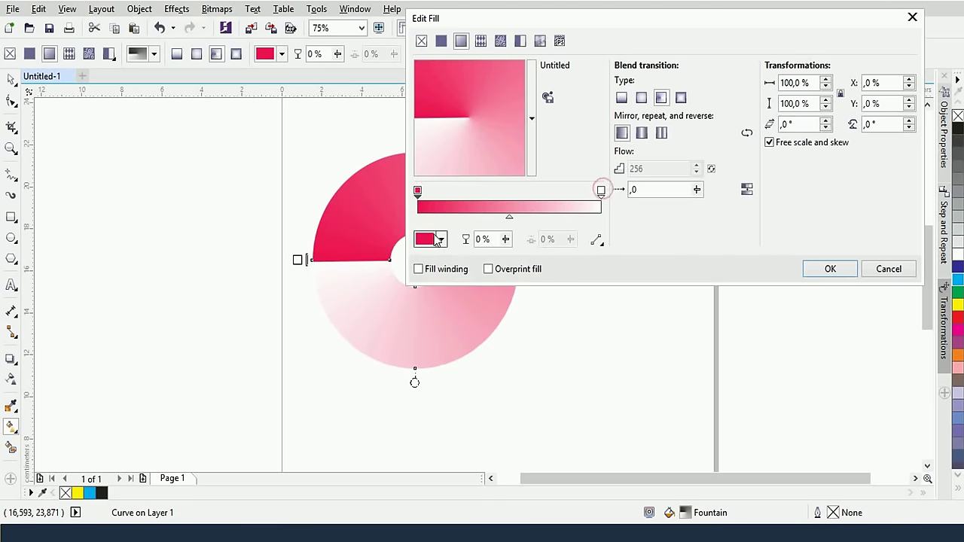
Match the end node to the start's #ED1451 pink with the eyedropper
{"action": "left_click", "coordinate": [601, 191]}
{"action": "left_click", "coordinate": [441, 240]}
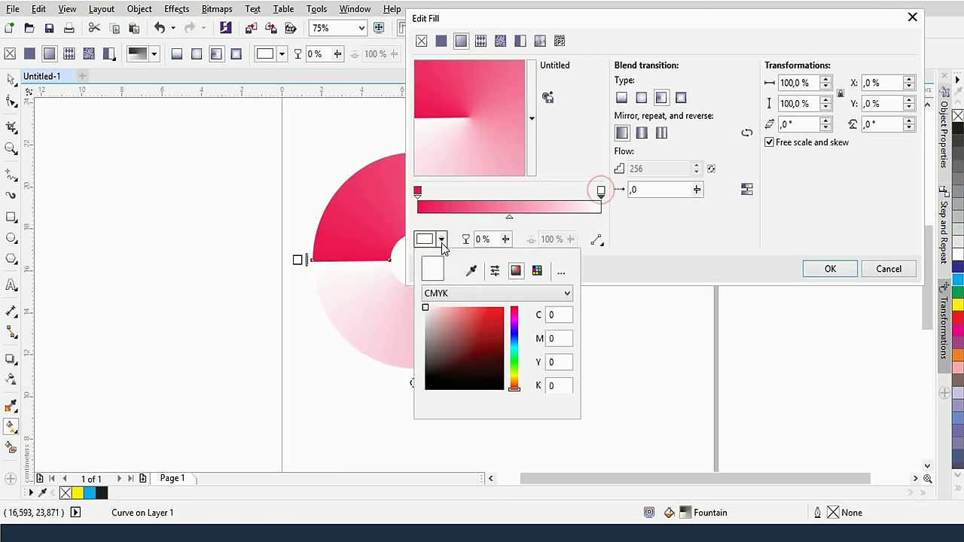
{"action": "left_click_drag", "start_coordinate": [493, 317], "coordinate": [505, 307]}
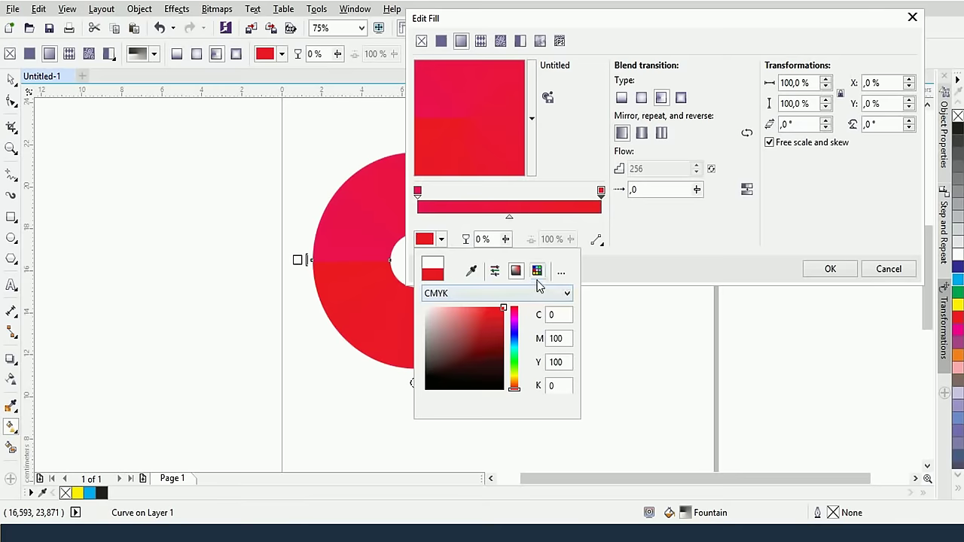
{"action": "left_click", "coordinate": [472, 270]}
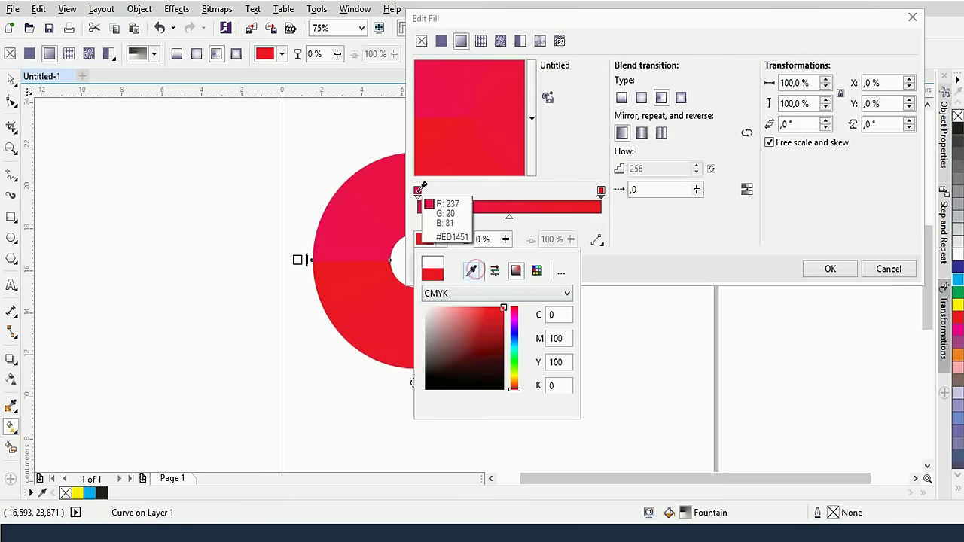
{"action": "left_click", "coordinate": [420, 190]}
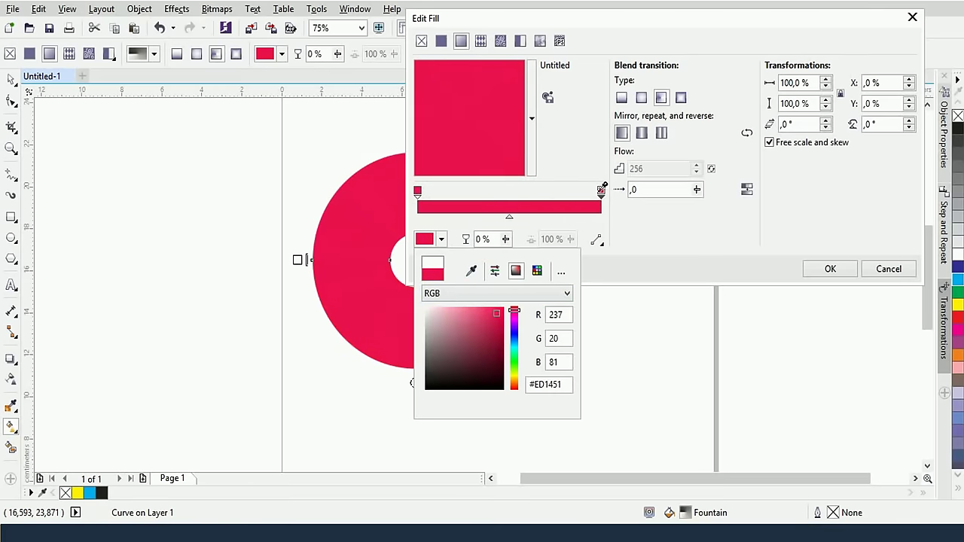
{"action": "left_click_drag", "start_coordinate": [495, 368], "coordinate": [512, 362]}
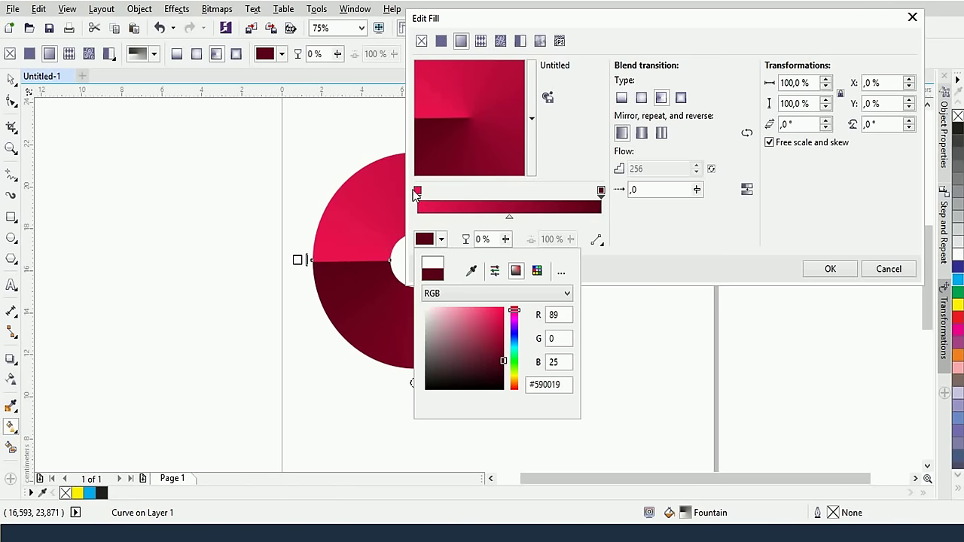
{"action": "left_click", "coordinate": [605, 197]}
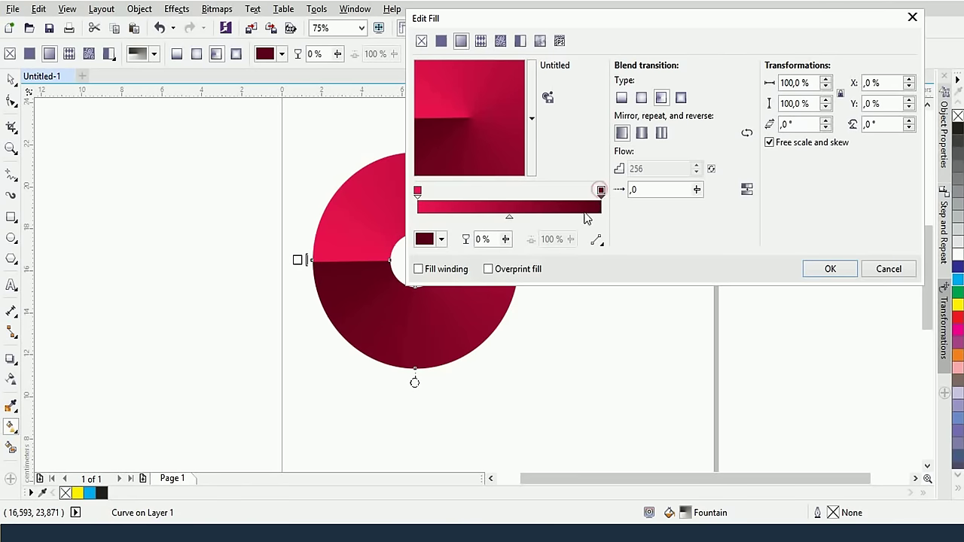
{"action": "left_click", "coordinate": [602, 192]}
{"action": "left_click", "coordinate": [441, 239]}
{"action": "left_click", "coordinate": [471, 270]}
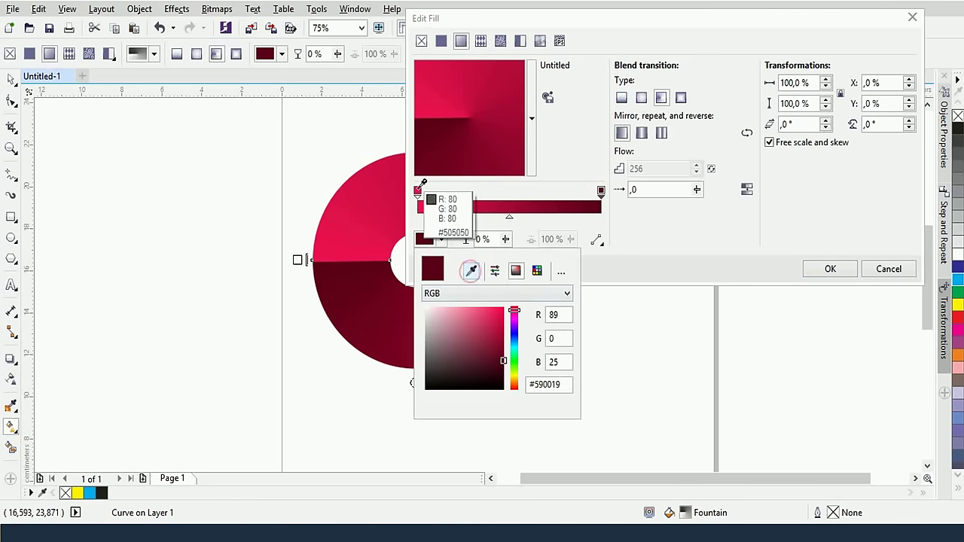
{"action": "left_click", "coordinate": [417, 191]}
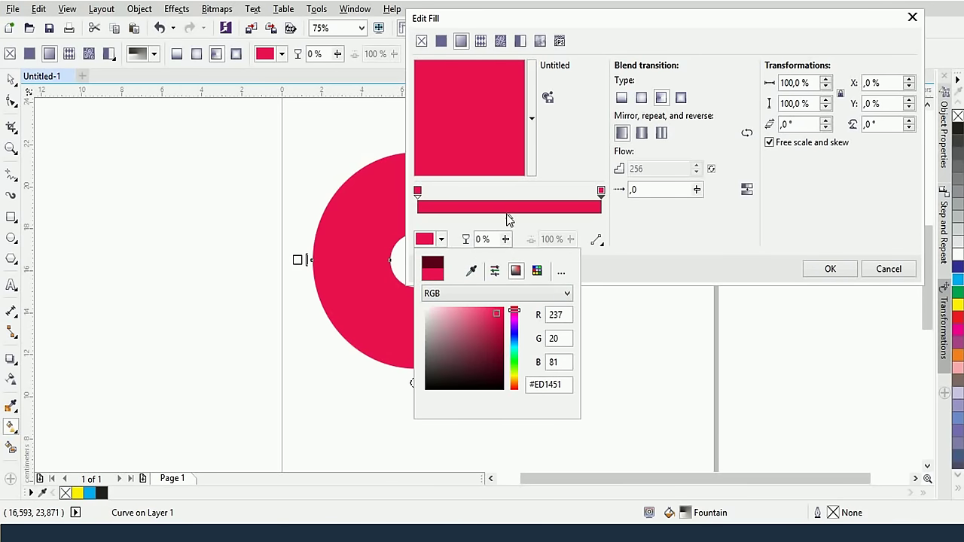
{"action": "left_click", "coordinate": [446, 197]}
Add a blue stop at 18% and a yellow stop at 41% to the conical fill, then apply it
{"action": "double_click", "coordinate": [450, 200]}
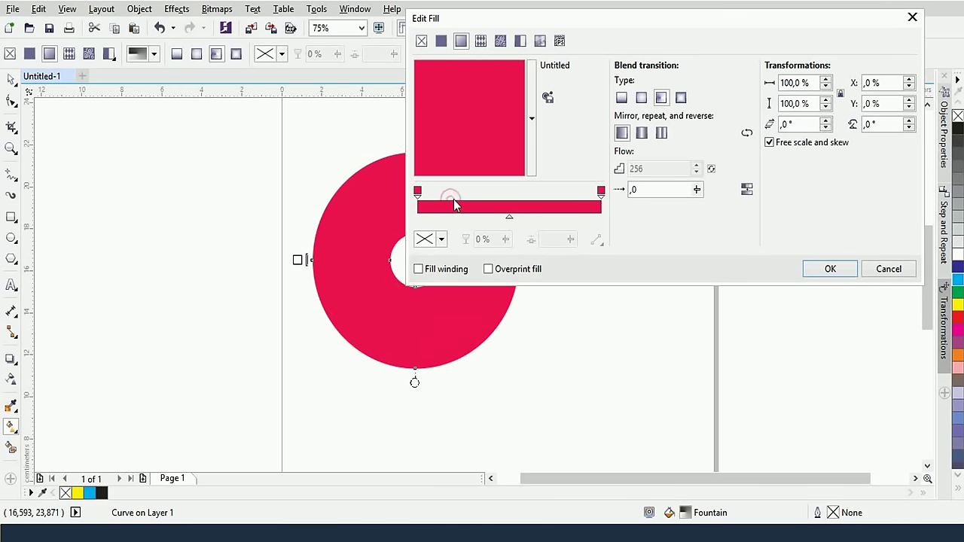
{"action": "left_click", "coordinate": [441, 239]}
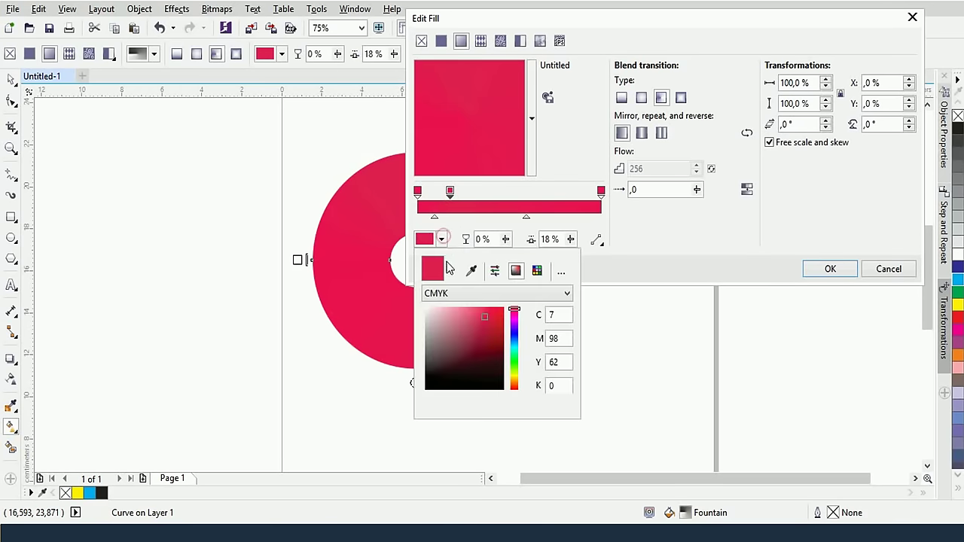
{"action": "left_click", "coordinate": [514, 342]}
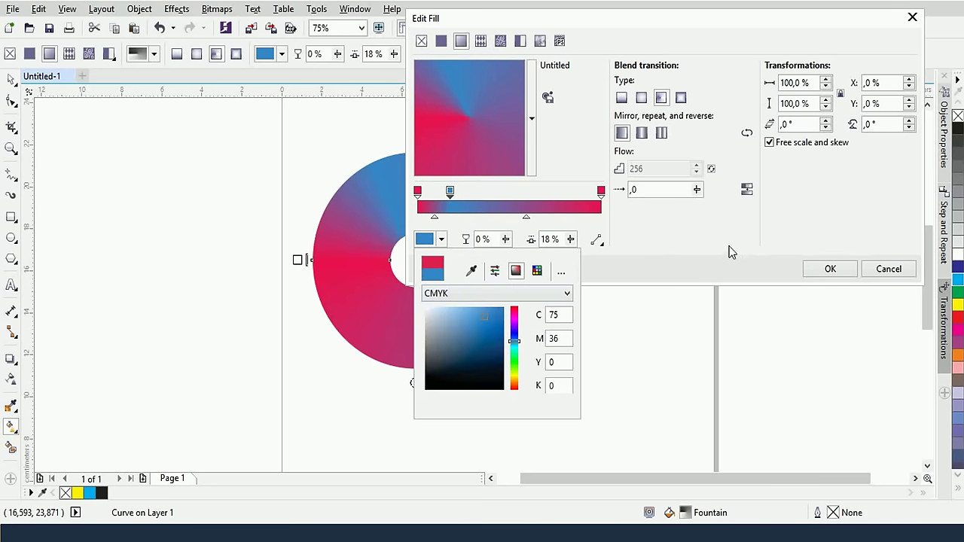
{"action": "double_click", "coordinate": [493, 205]}
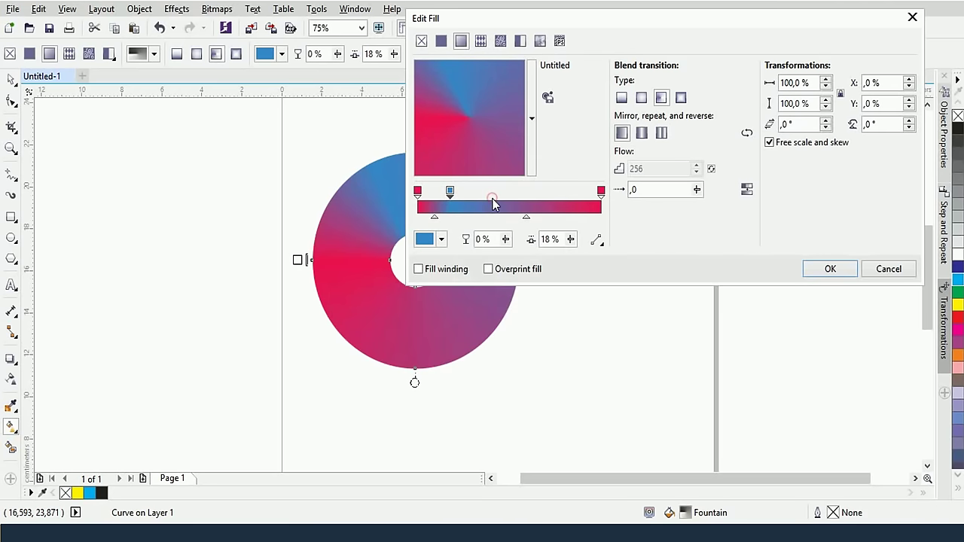
{"action": "left_click", "coordinate": [434, 239]}
{"action": "left_click", "coordinate": [512, 367]}
{"action": "left_click", "coordinate": [513, 380]}
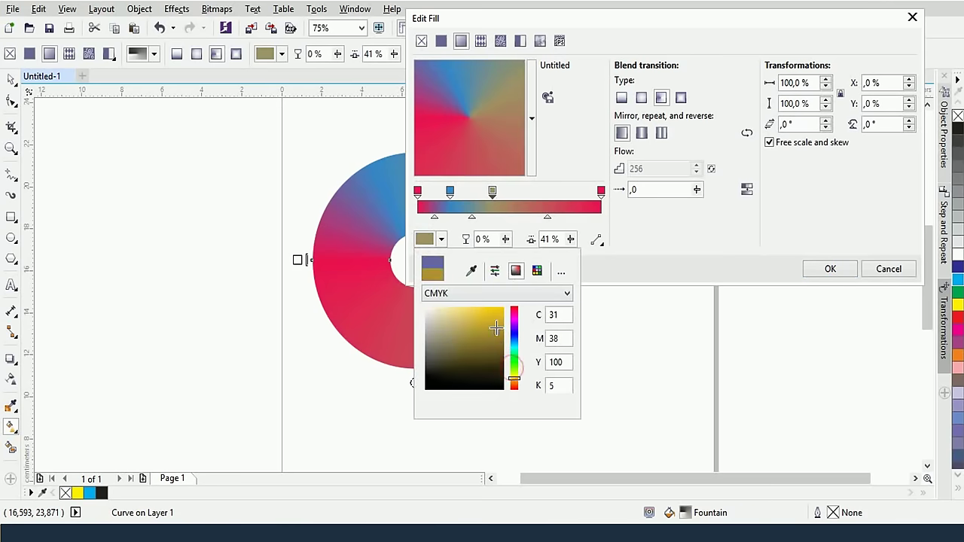
{"action": "left_click", "coordinate": [502, 312]}
{"action": "left_click", "coordinate": [637, 241]}
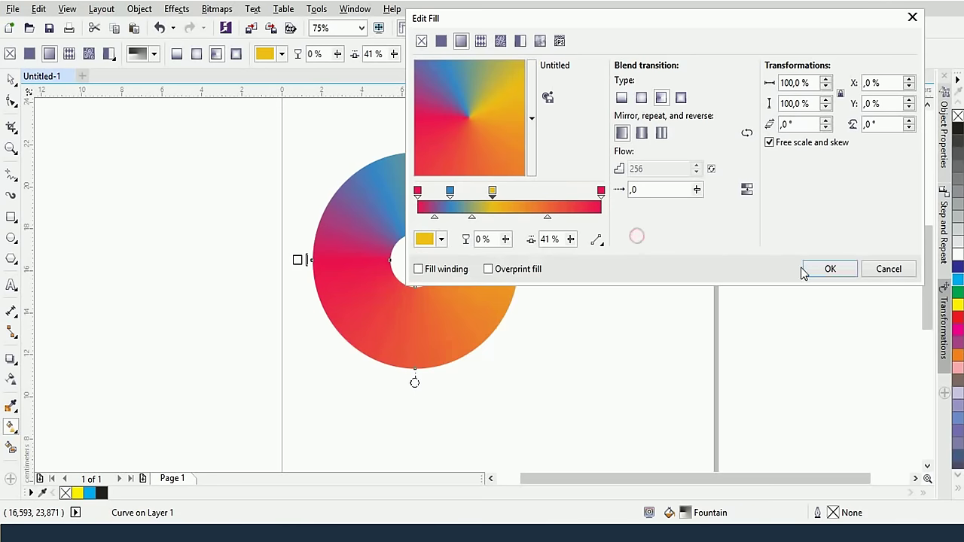
{"action": "left_click", "coordinate": [827, 271]}
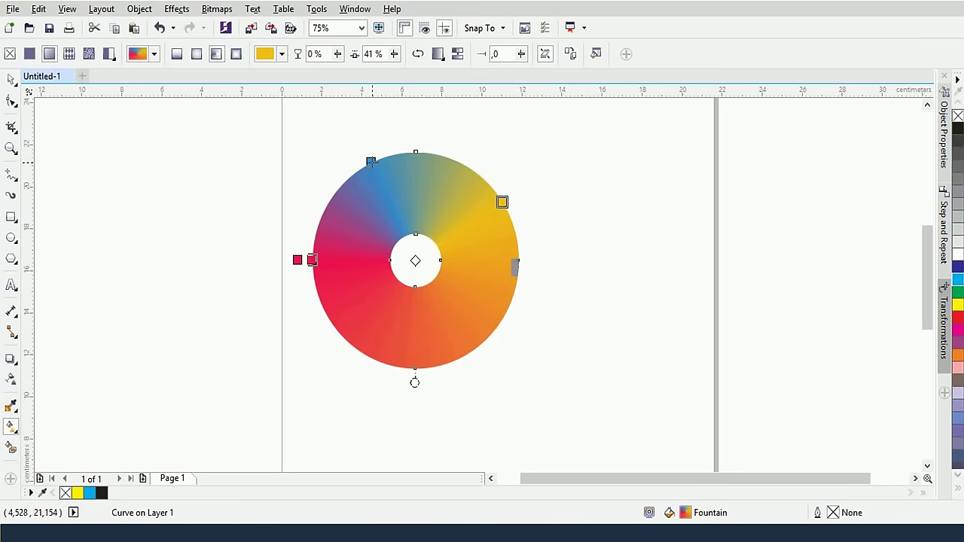
Move the blue and yellow stops toward the ring's top and add a cyan stop there
{"action": "left_click_drag", "start_coordinate": [373, 159], "coordinate": [346, 192]}
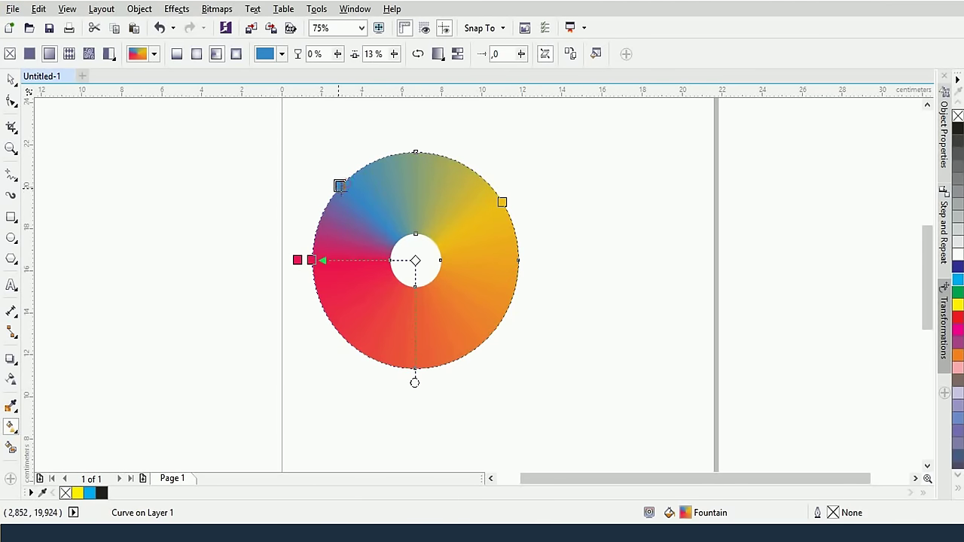
{"action": "left_click_drag", "start_coordinate": [502, 202], "coordinate": [382, 157]}
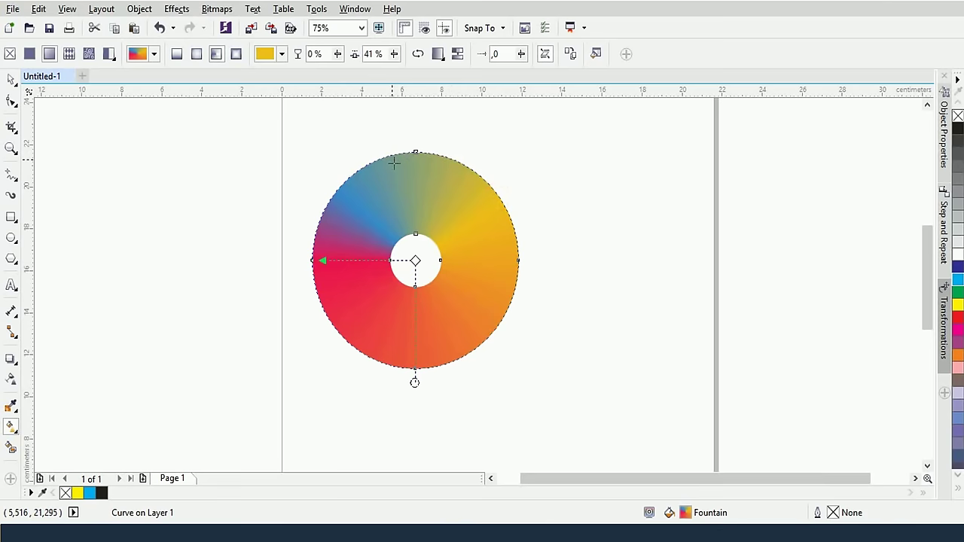
{"action": "double_click", "coordinate": [441, 154]}
{"action": "left_click", "coordinate": [477, 139]}
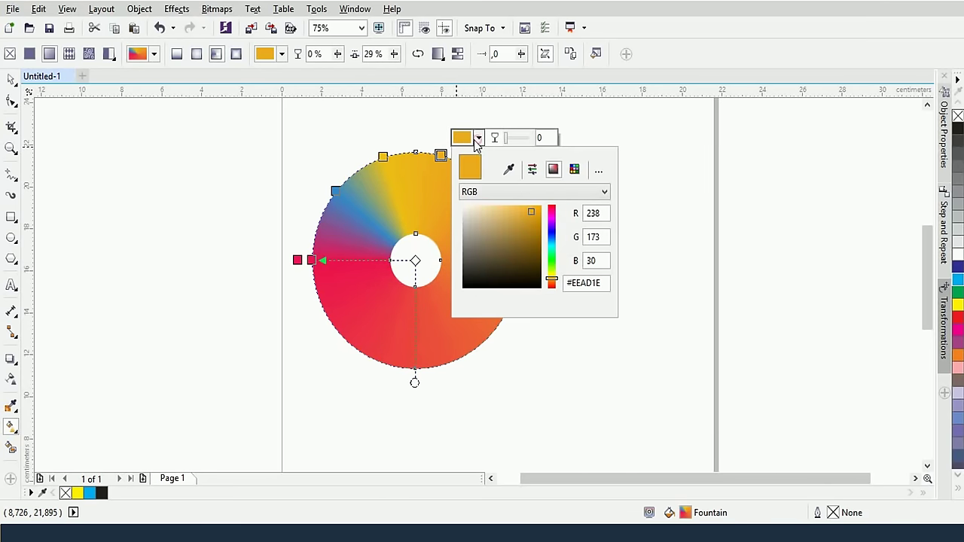
{"action": "left_click", "coordinate": [551, 243]}
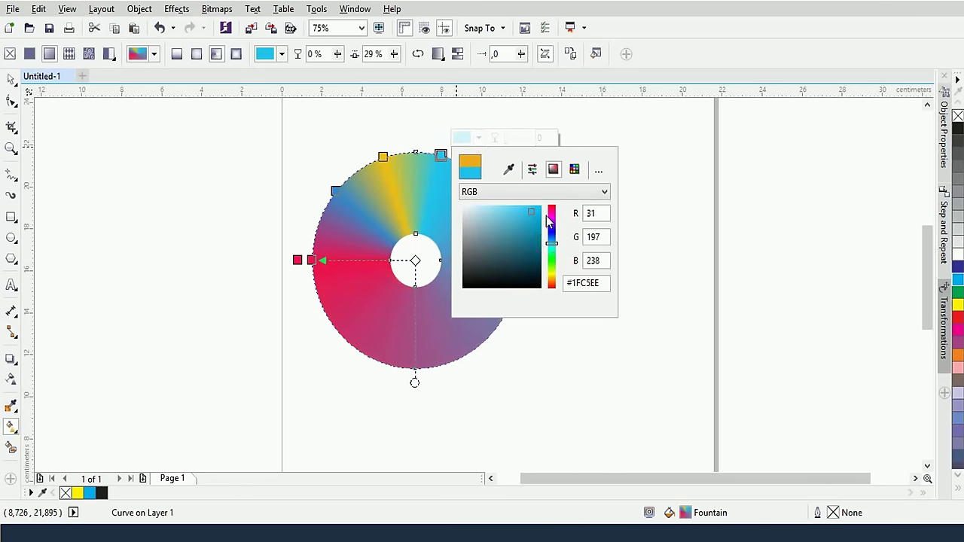
{"action": "left_click", "coordinate": [441, 198]}
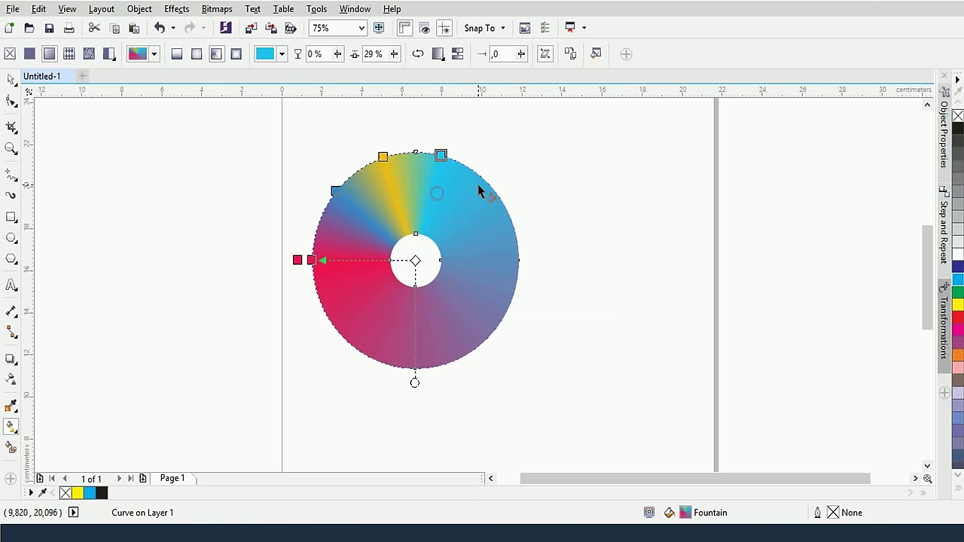
Add a magenta-pink stop on the ring's upper right and a blue stop on its right side
{"action": "double_click", "coordinate": [486, 182]}
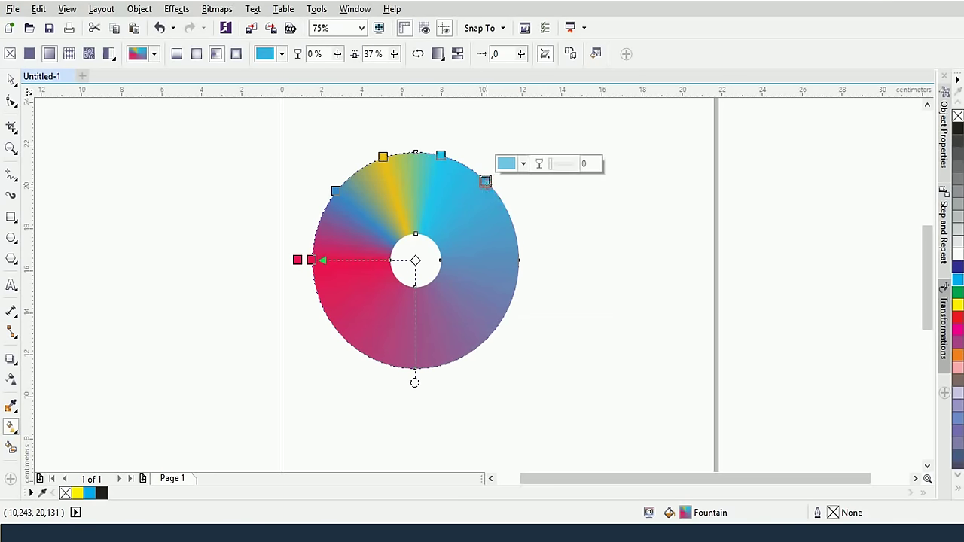
{"action": "left_click", "coordinate": [521, 164]}
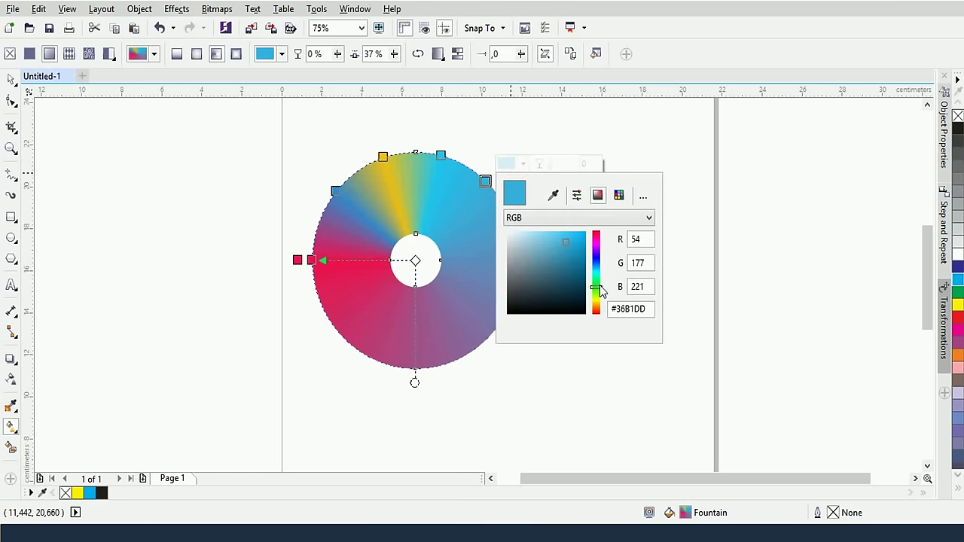
{"action": "left_click_drag", "start_coordinate": [599, 289], "coordinate": [599, 302]}
{"action": "left_click", "coordinate": [598, 242]}
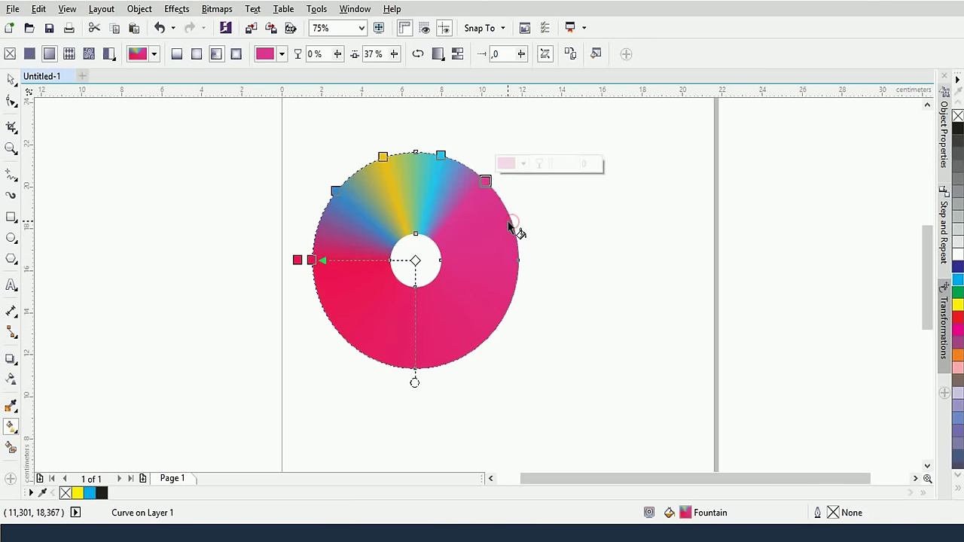
{"action": "double_click", "coordinate": [511, 222]}
{"action": "left_click", "coordinate": [548, 202]}
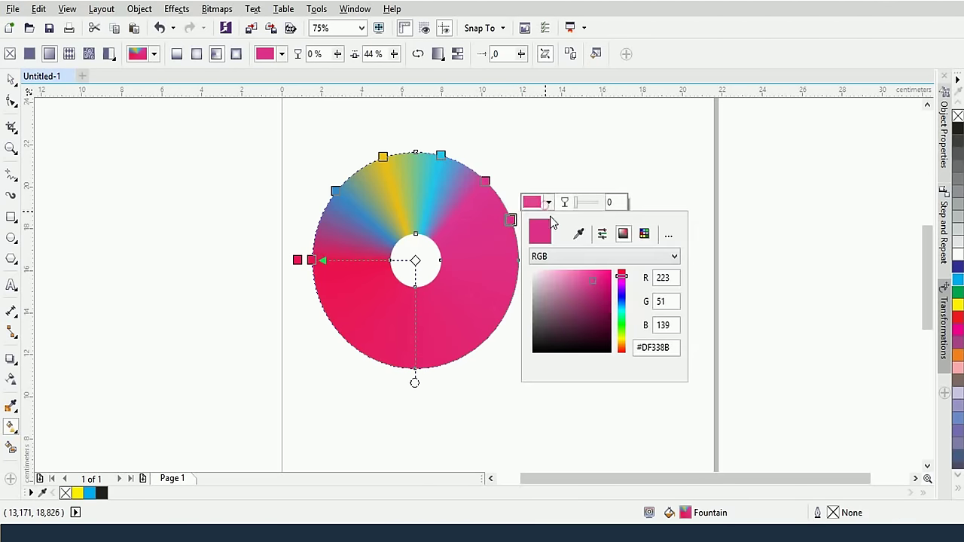
{"action": "left_click", "coordinate": [619, 300]}
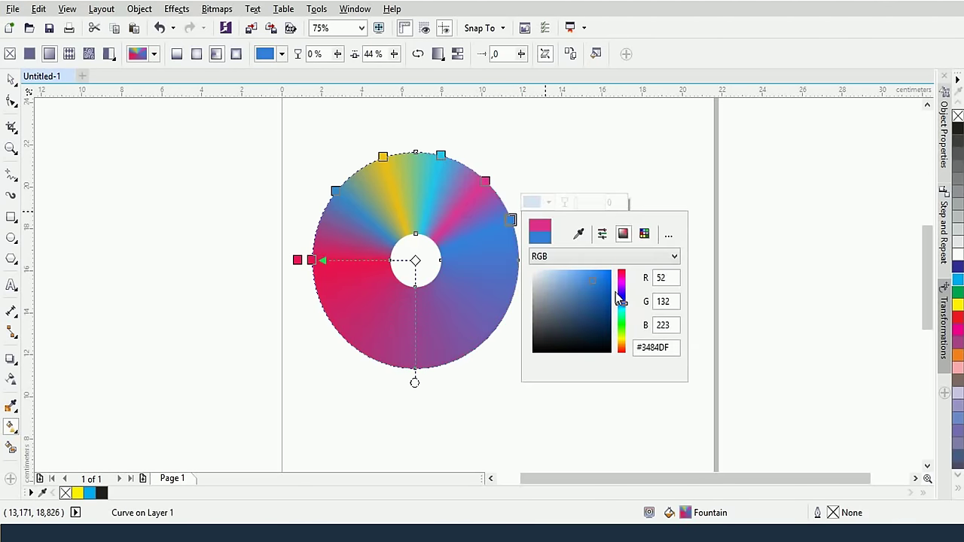
{"action": "left_click", "coordinate": [518, 264]}
Recolour the right-edge stop teal (#48C8CF) and bring up the fill repeat options
{"action": "left_click", "coordinate": [517, 262]}
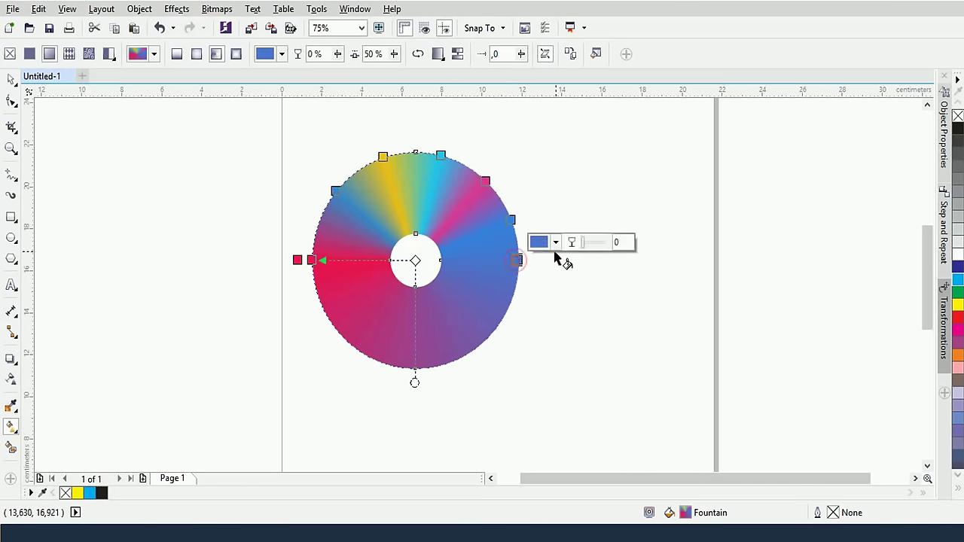
{"action": "left_click", "coordinate": [556, 244]}
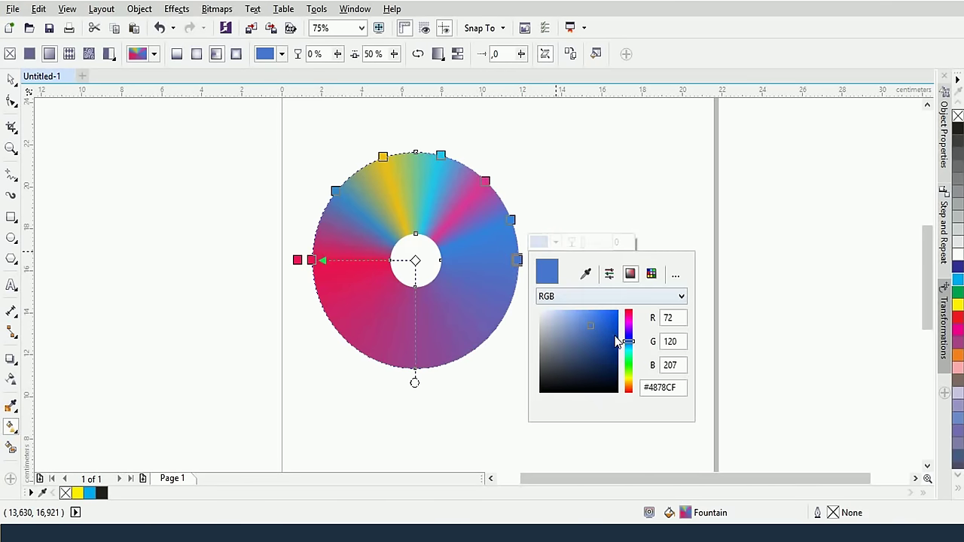
{"action": "left_click", "coordinate": [627, 351]}
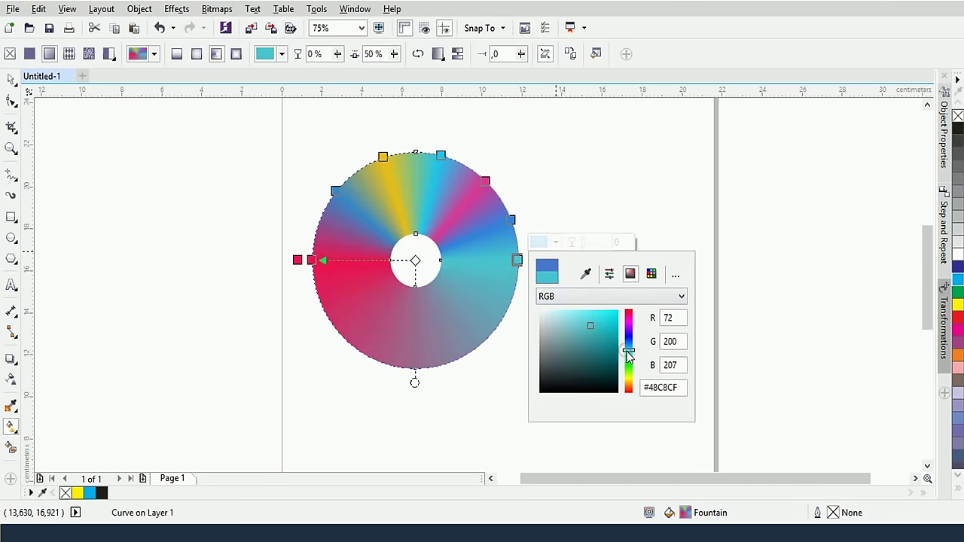
{"action": "left_click", "coordinate": [474, 268]}
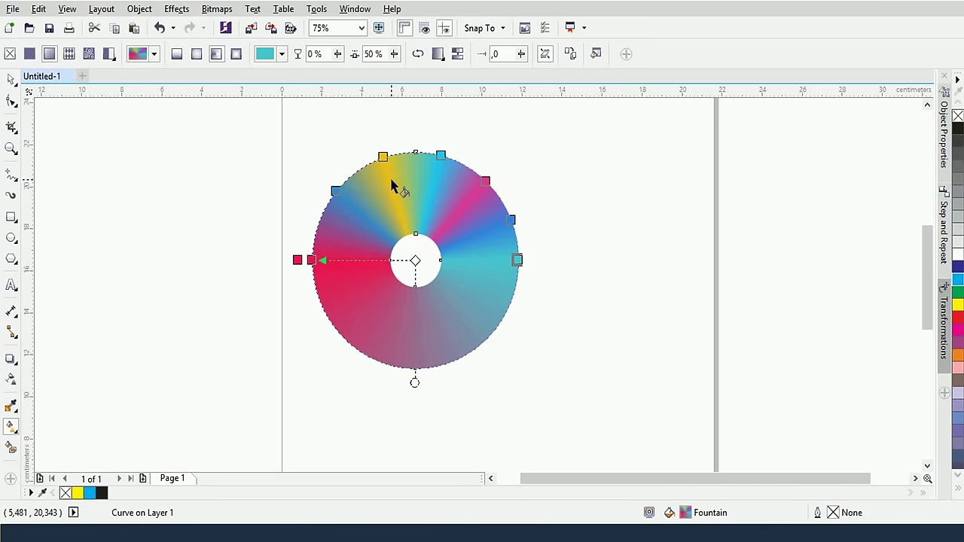
{"action": "left_click", "coordinate": [439, 55]}
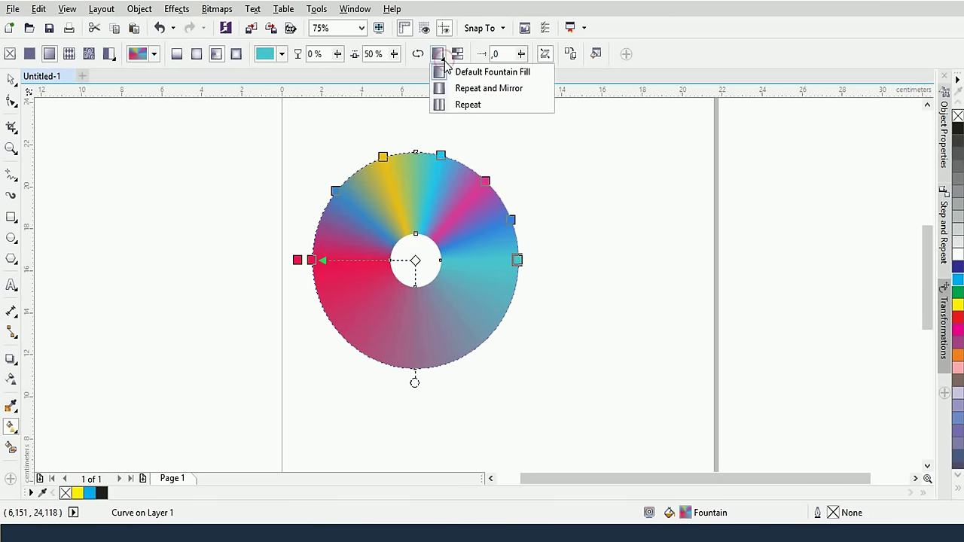
Try a repeating colour sweep, then revert the fill to Default Fountain Fill
{"action": "left_click", "coordinate": [470, 105]}
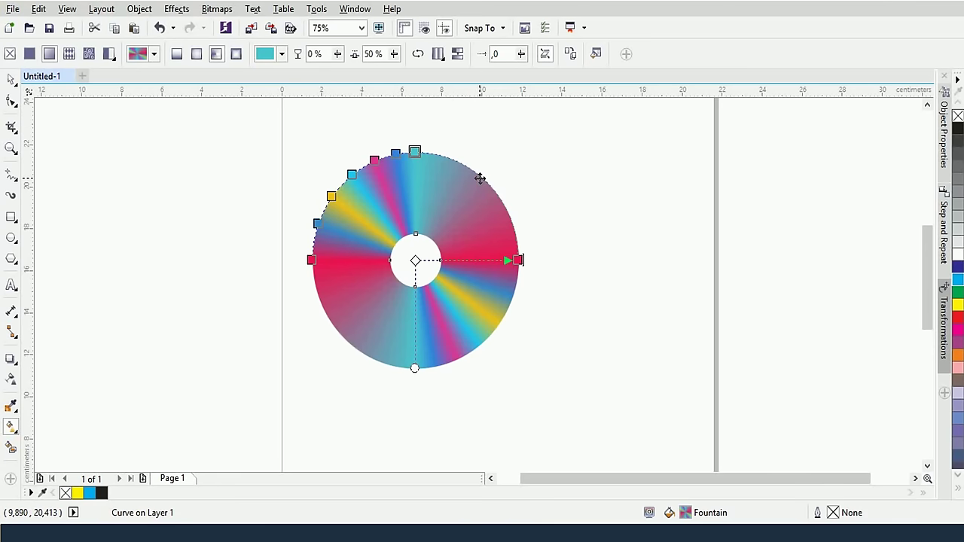
{"action": "left_click", "coordinate": [437, 53]}
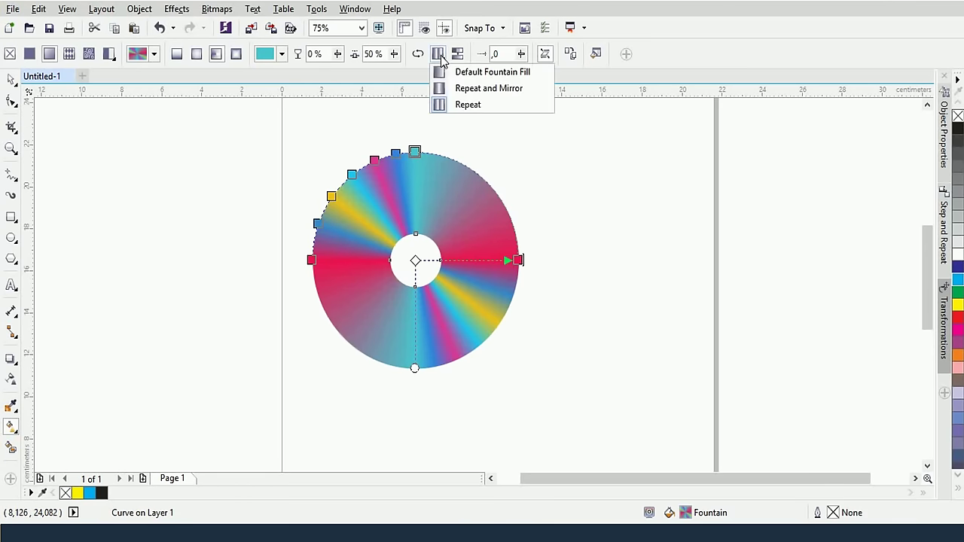
{"action": "left_click", "coordinate": [461, 70]}
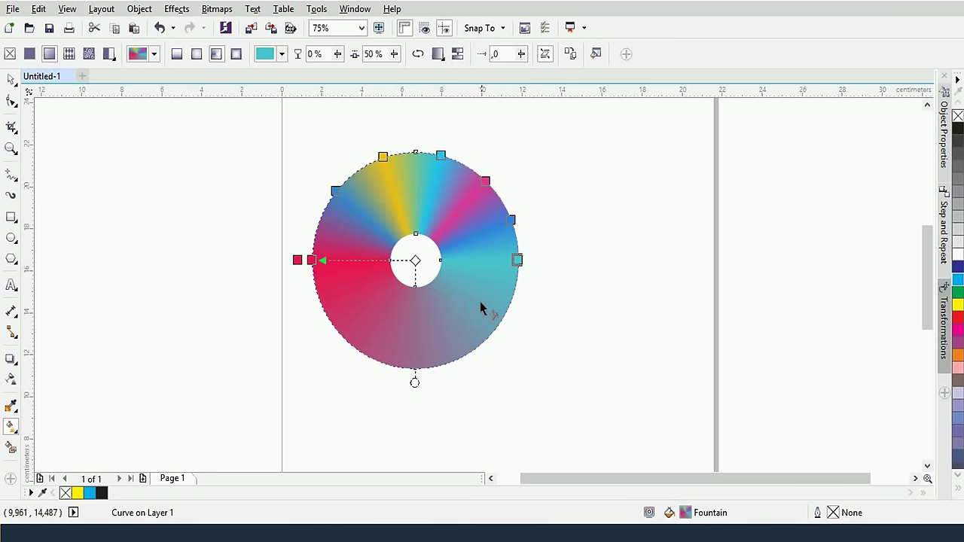
Add a vivid blue stop on the ring's lower right and a bronze stop near its bottom
{"action": "double_click", "coordinate": [505, 313]}
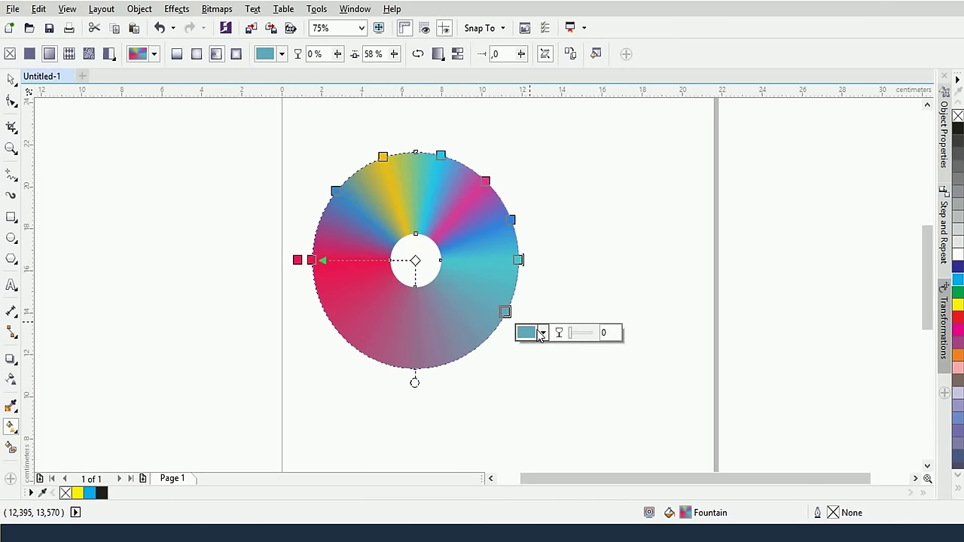
{"action": "left_click", "coordinate": [541, 332]}
{"action": "mouse_move", "coordinate": [583, 426]}
{"action": "left_mouse_down"}
{"action": "mouse_move", "coordinate": [595, 409]}
{"action": "mouse_move", "coordinate": [615, 428]}
{"action": "left_mouse_up"}
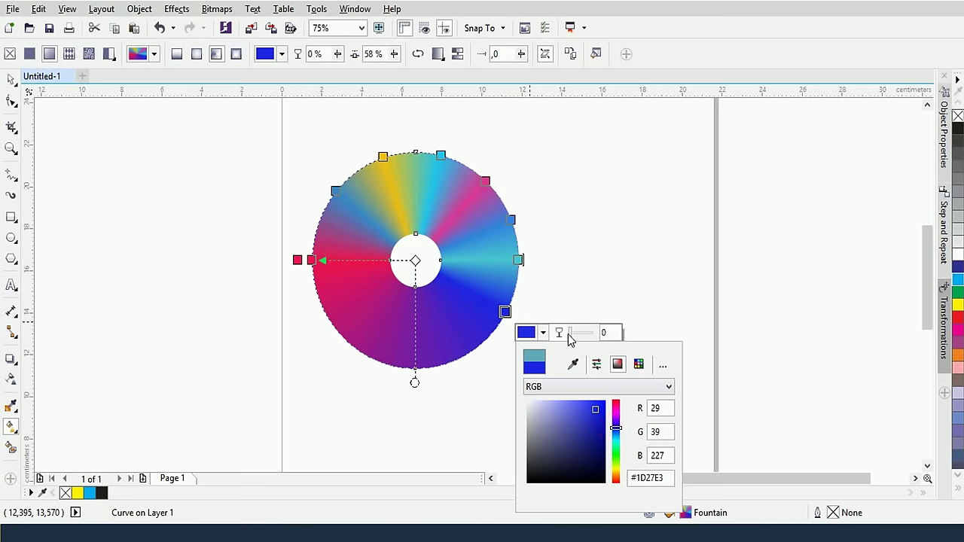
{"action": "left_click", "coordinate": [444, 367]}
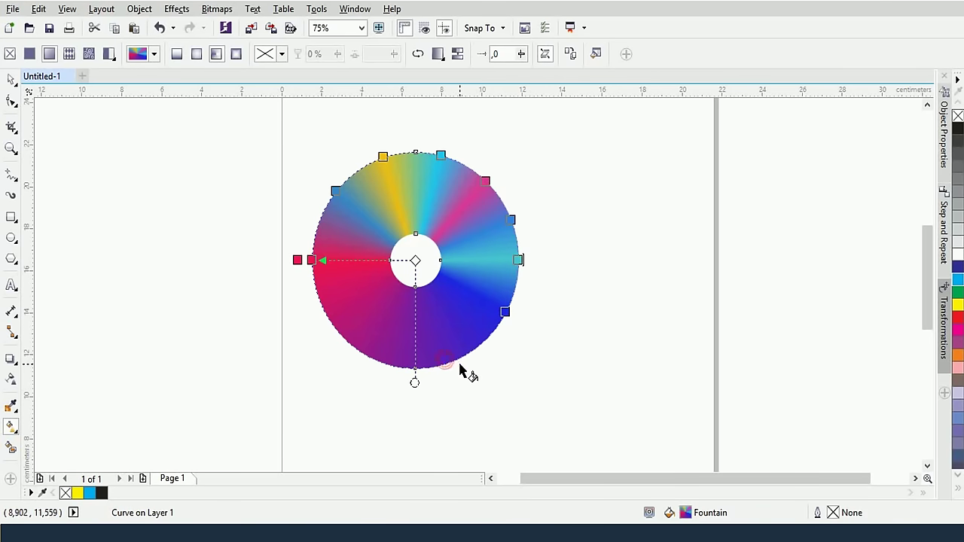
{"action": "double_click", "coordinate": [452, 361]}
{"action": "left_click", "coordinate": [489, 382]}
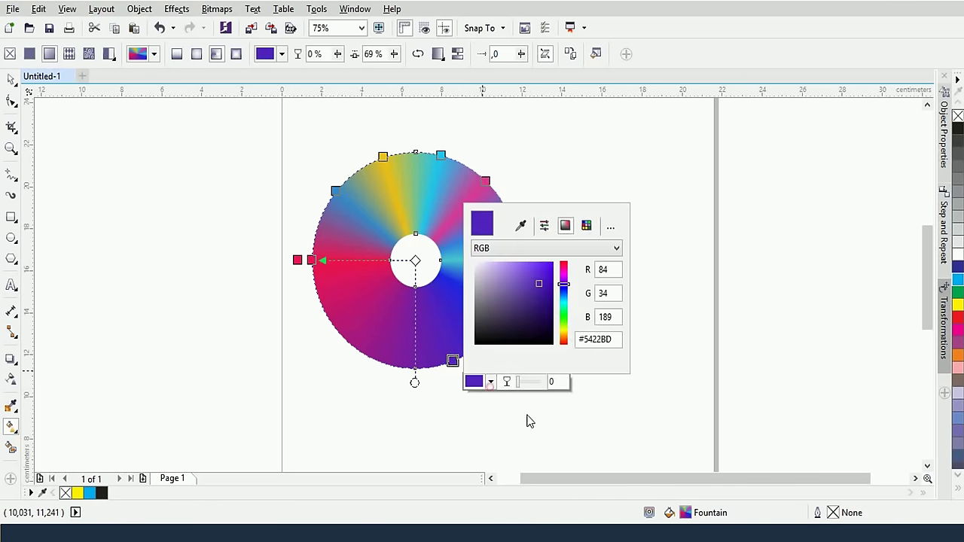
{"action": "left_click", "coordinate": [563, 339]}
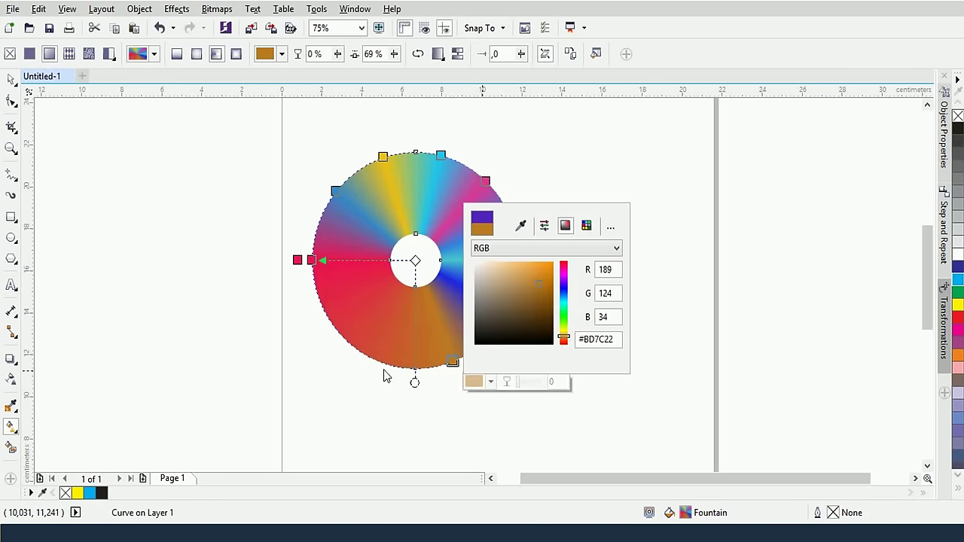
{"action": "left_click", "coordinate": [397, 374]}
Add a pale blue stop at the bottom and a bright green (#26FC1F) stop on the lower left
{"action": "double_click", "coordinate": [389, 366]}
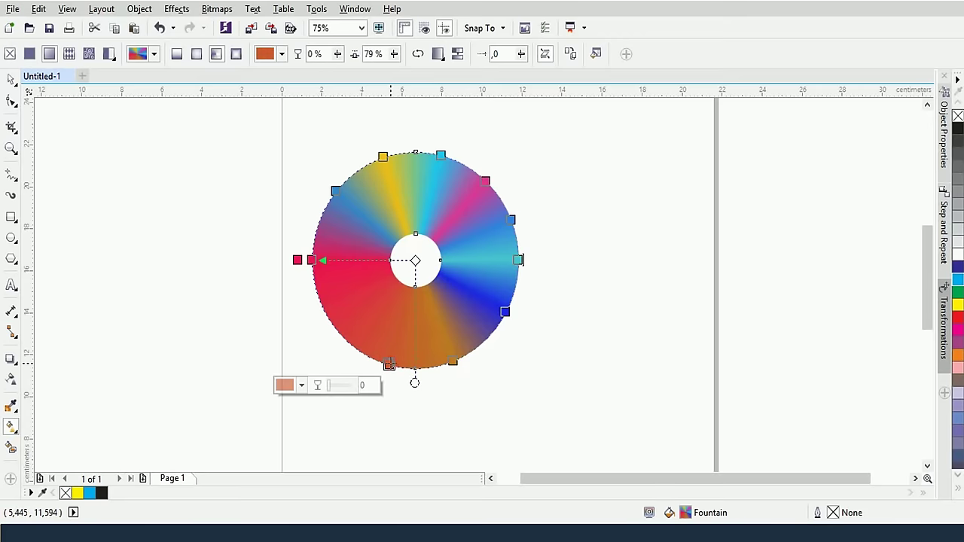
{"action": "left_click", "coordinate": [301, 386]}
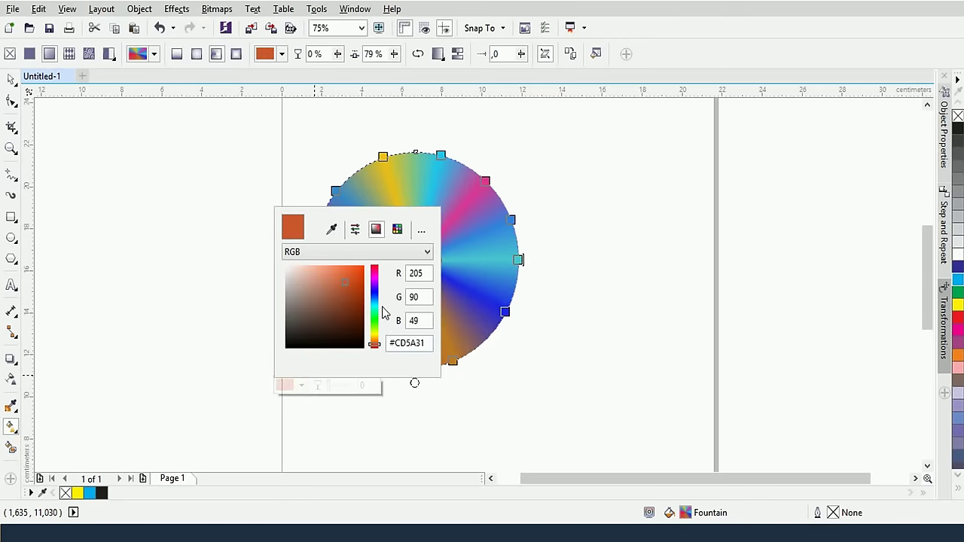
{"action": "left_click", "coordinate": [374, 301]}
{"action": "left_click", "coordinate": [300, 265]}
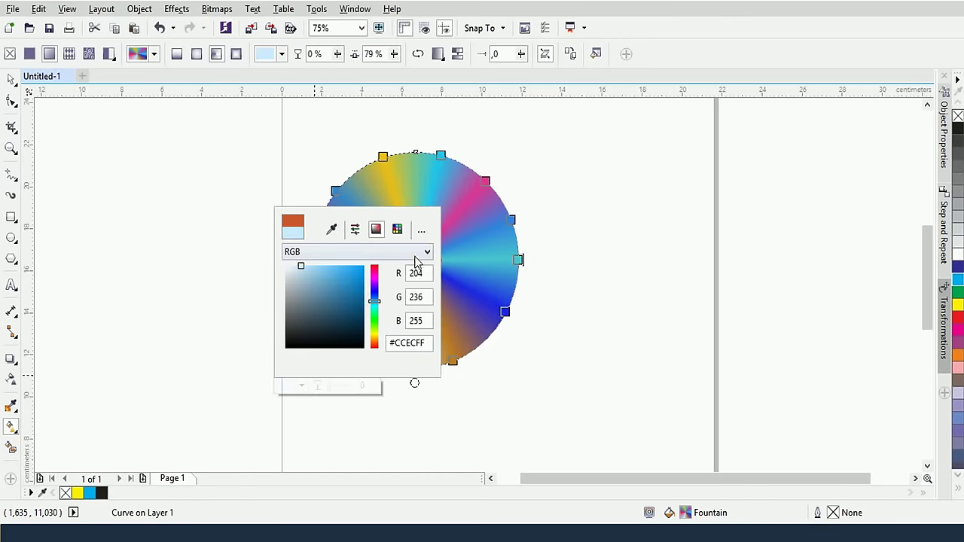
{"action": "left_click", "coordinate": [457, 242]}
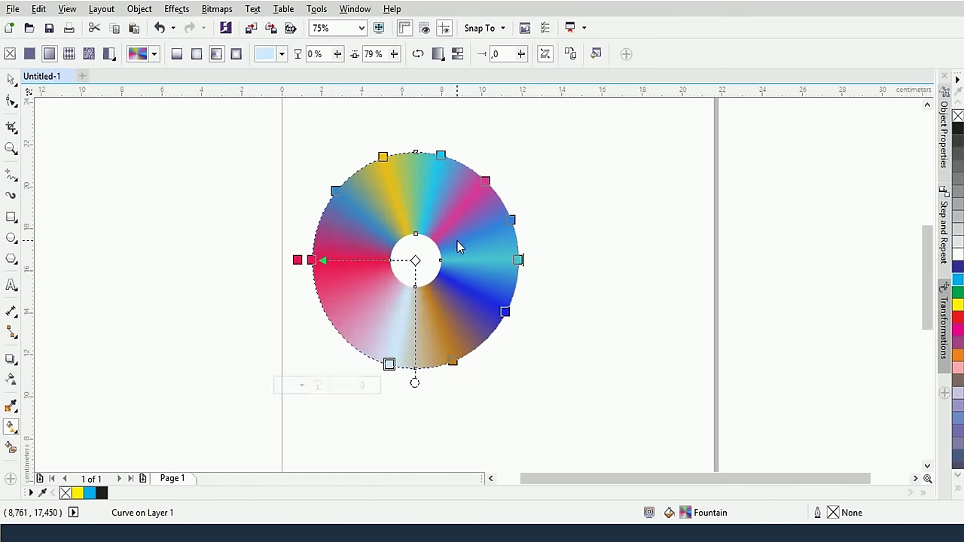
{"action": "double_click", "coordinate": [335, 326]}
{"action": "left_click", "coordinate": [247, 349]}
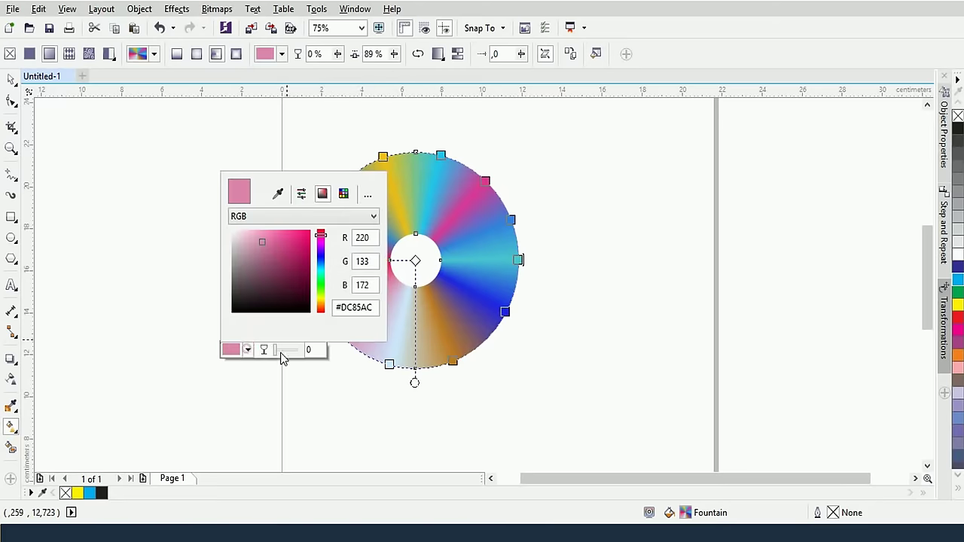
{"action": "left_click", "coordinate": [320, 286]}
{"action": "left_click", "coordinate": [301, 231]}
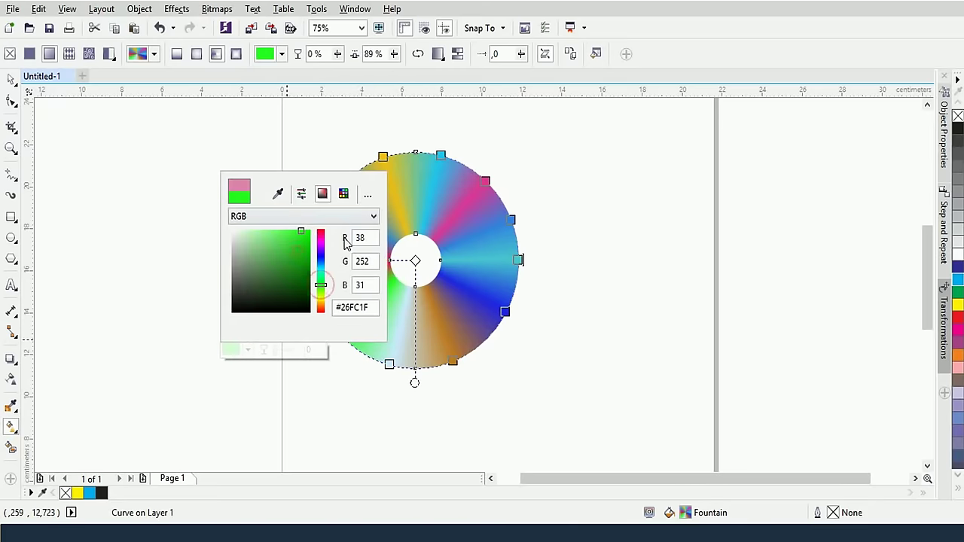
{"action": "left_click", "coordinate": [419, 226]}
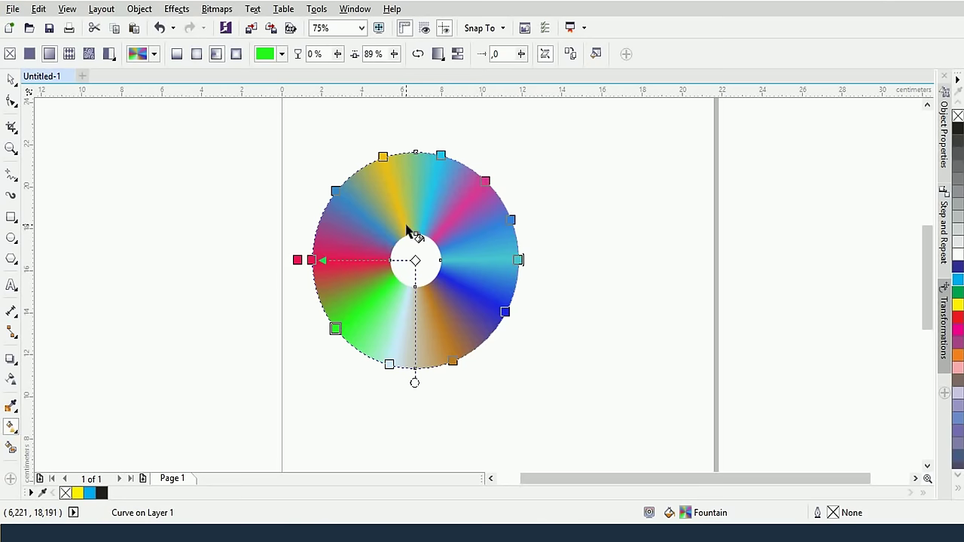
{"action": "left_click", "coordinate": [11, 78]}
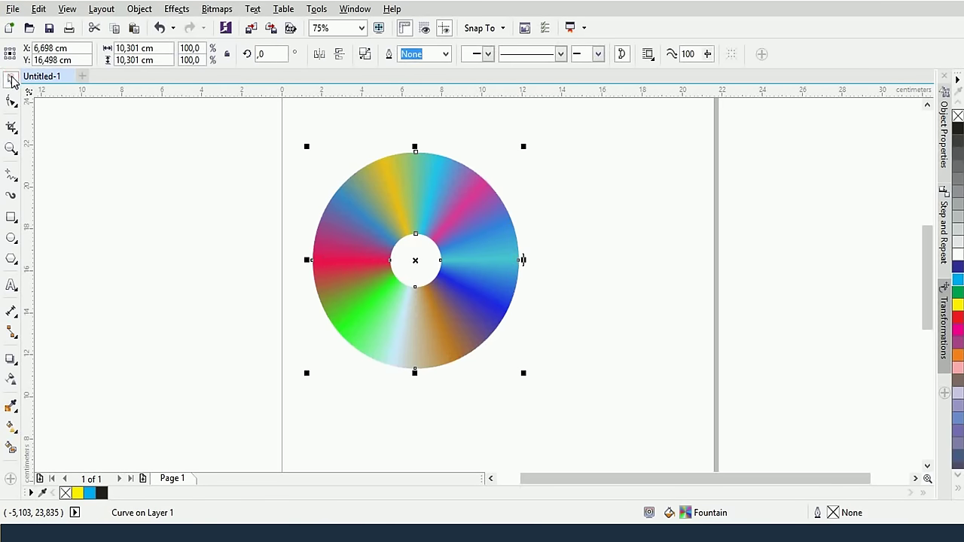
{"action": "left_click", "coordinate": [569, 388]}
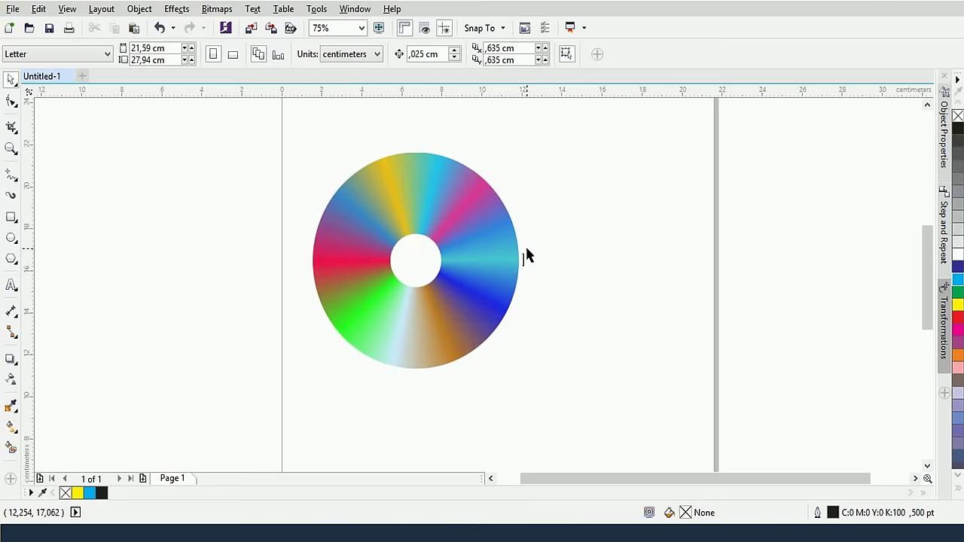
Draw a tall rectangle right of the ring and give it a black-to-white linear fountain fill
{"action": "scroll", "coordinate": [614, 254], "scroll_direction": "down", "scroll_amount": 2}
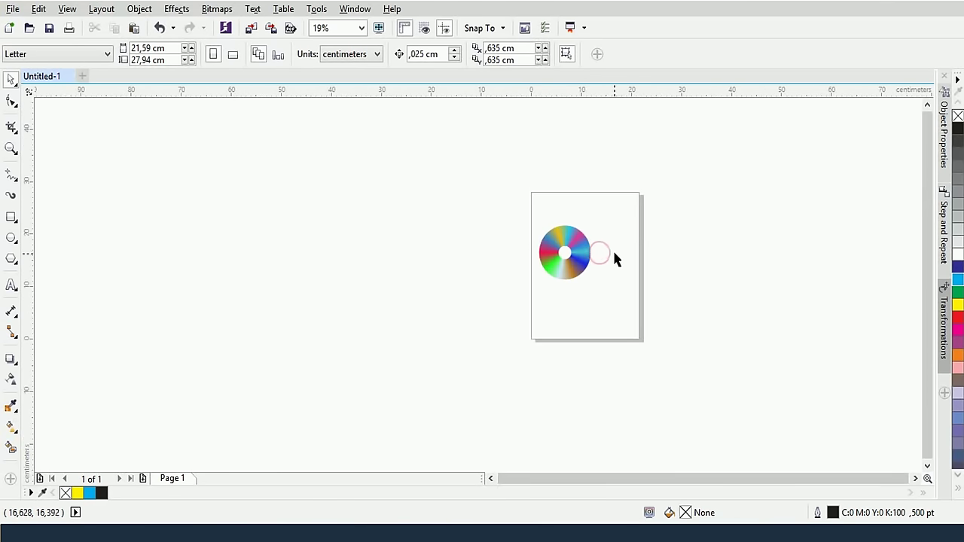
{"action": "scroll", "coordinate": [645, 270], "scroll_direction": "up", "scroll_amount": 1}
{"action": "scroll", "coordinate": [540, 259], "scroll_direction": "up", "scroll_amount": 1}
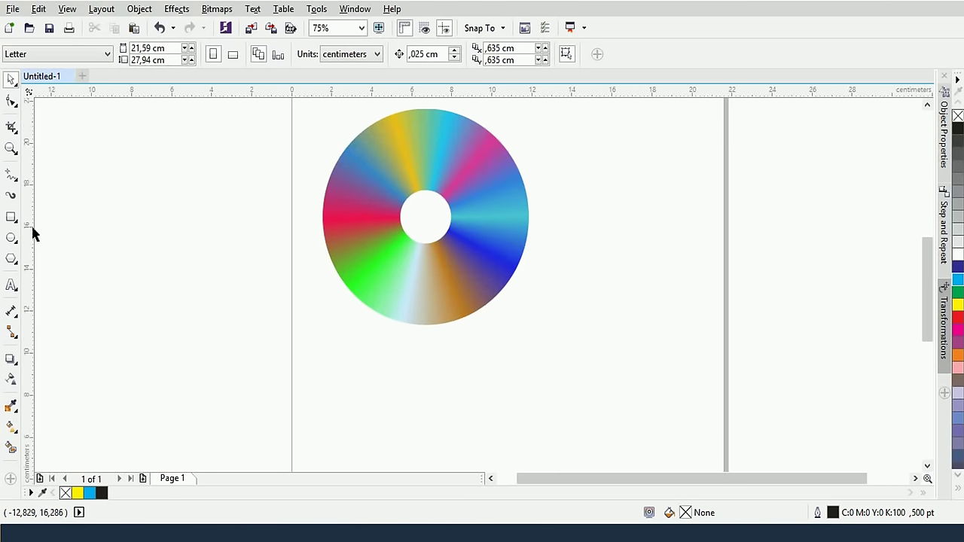
{"action": "left_click", "coordinate": [10, 218]}
{"action": "mouse_move", "coordinate": [572, 146]}
{"action": "left_mouse_down"}
{"action": "mouse_move", "coordinate": [641, 198]}
{"action": "mouse_move", "coordinate": [710, 387]}
{"action": "mouse_move", "coordinate": [700, 418]}
{"action": "left_mouse_up"}
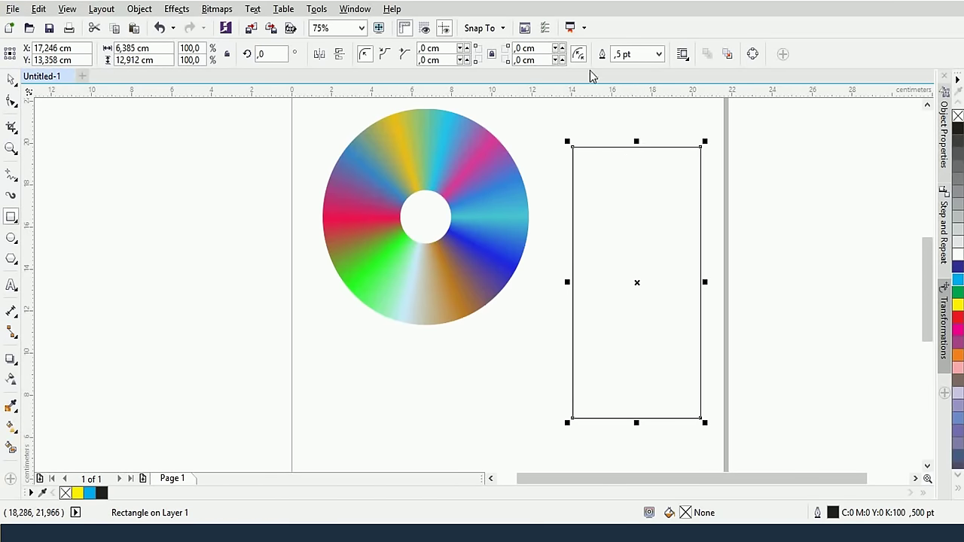
{"action": "left_click", "coordinate": [11, 426]}
{"action": "left_click", "coordinate": [47, 58]}
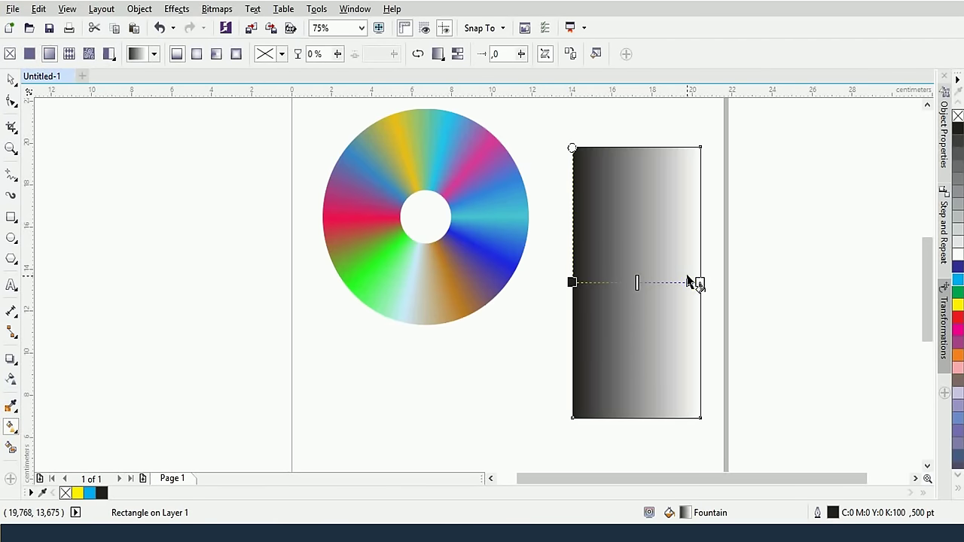
Rotate the rectangle's fountain fill to 90° and reverse it so black sits on top
{"action": "left_click", "coordinate": [596, 54]}
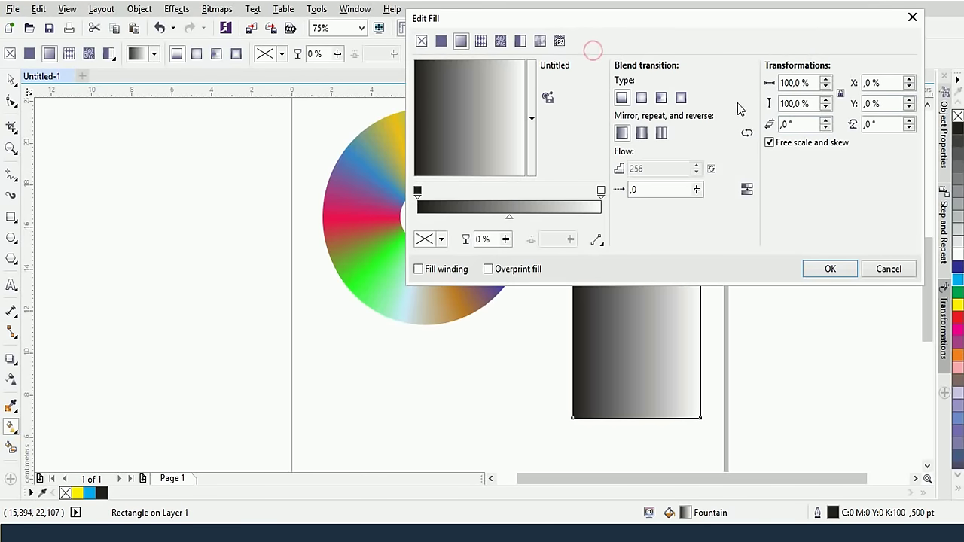
{"action": "type", "text": "90"}
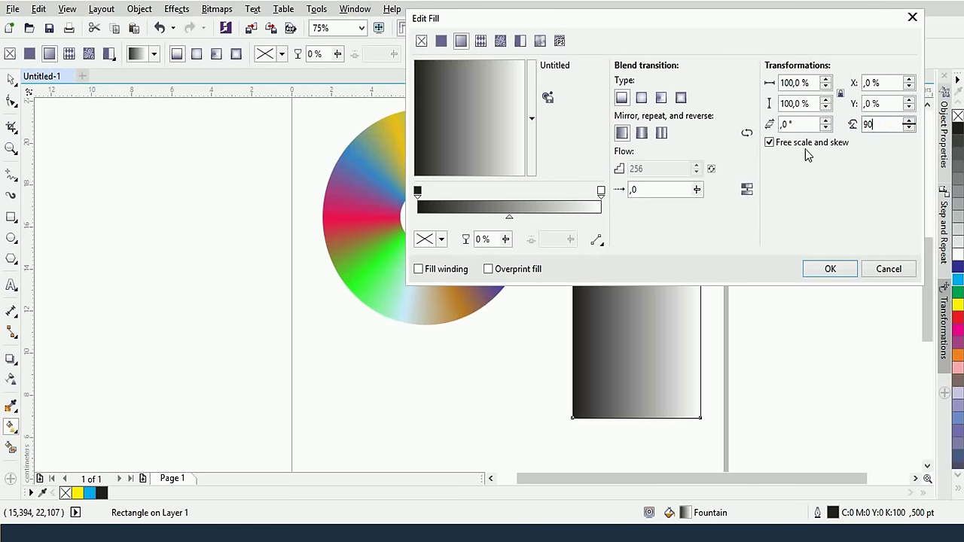
{"action": "key", "text": "Return"}
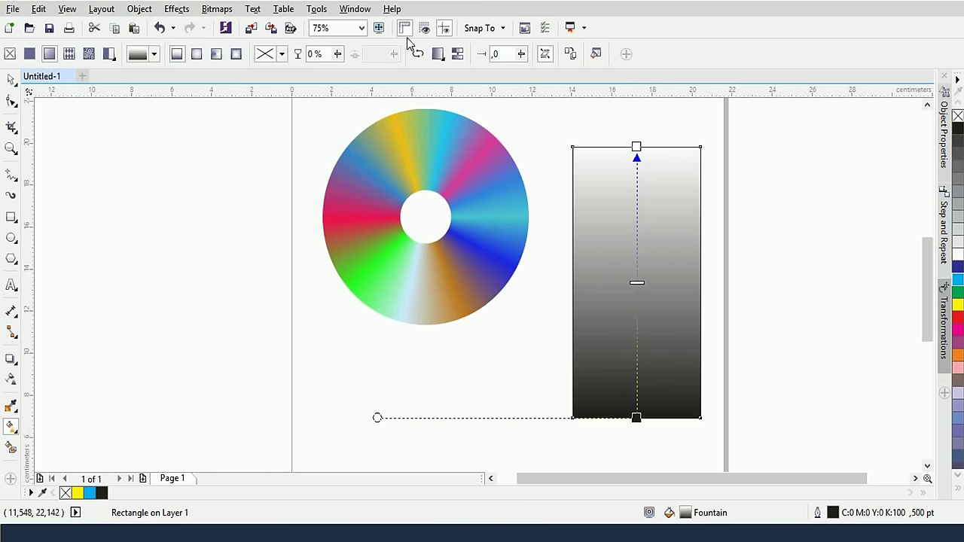
{"action": "left_click", "coordinate": [418, 54]}
Colour the top stop blue and flip the gradient so it fades from blue at the bottom to near-white
{"action": "left_click", "coordinate": [636, 146]}
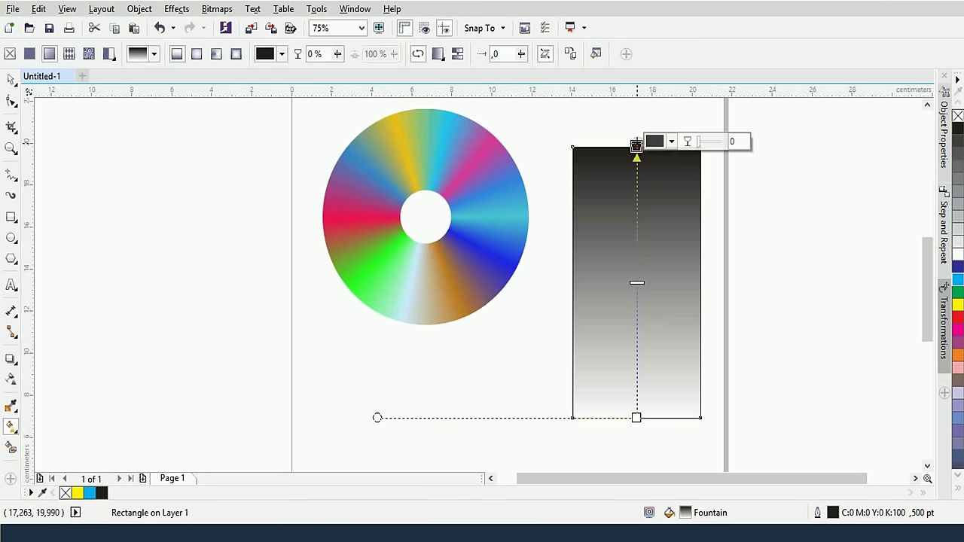
{"action": "left_click", "coordinate": [670, 143]}
{"action": "mouse_move", "coordinate": [743, 259]}
{"action": "left_mouse_down"}
{"action": "mouse_move", "coordinate": [743, 233]}
{"action": "mouse_move", "coordinate": [770, 190]}
{"action": "left_mouse_up"}
{"action": "left_click", "coordinate": [699, 343]}
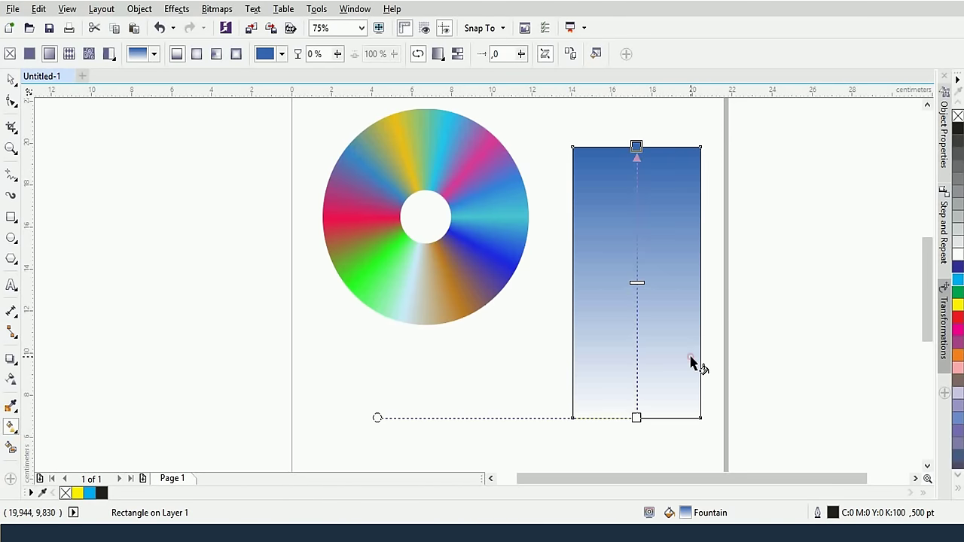
{"action": "left_click", "coordinate": [420, 56]}
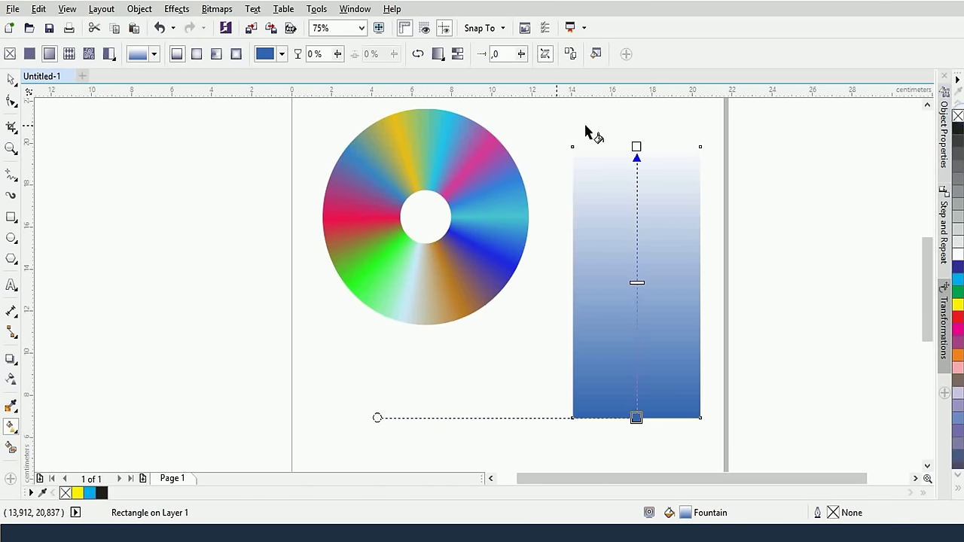
{"action": "left_click", "coordinate": [78, 156]}
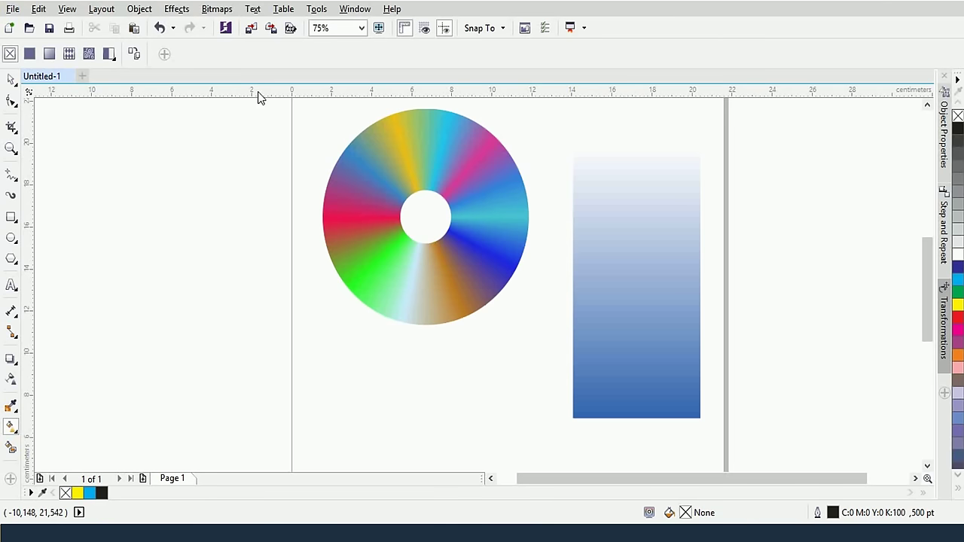
Delete the rainbow ring and the gradient rectangle from the page
{"action": "left_click", "coordinate": [320, 105]}
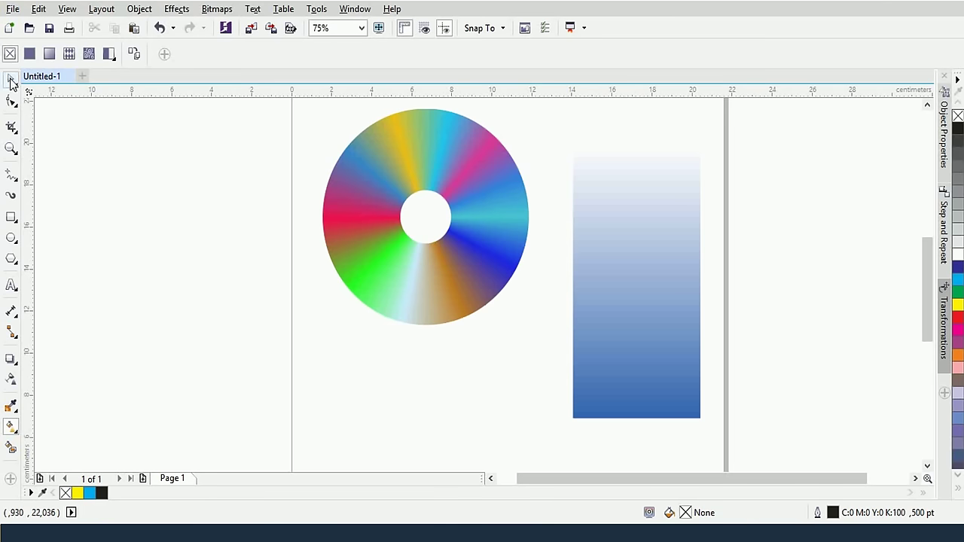
{"action": "left_click", "coordinate": [10, 78]}
{"action": "left_click_drag", "start_coordinate": [293, 108], "coordinate": [715, 430]}
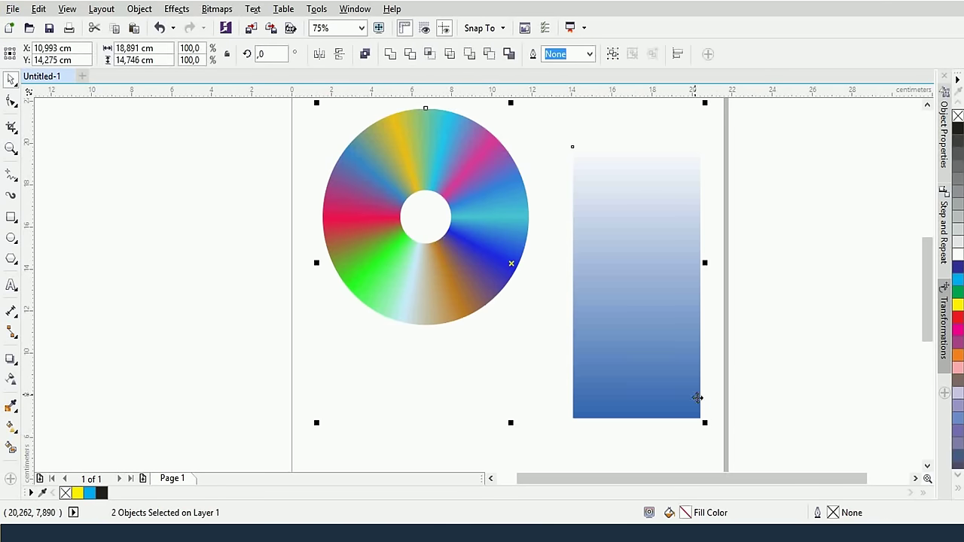
{"action": "key", "text": "Delete"}
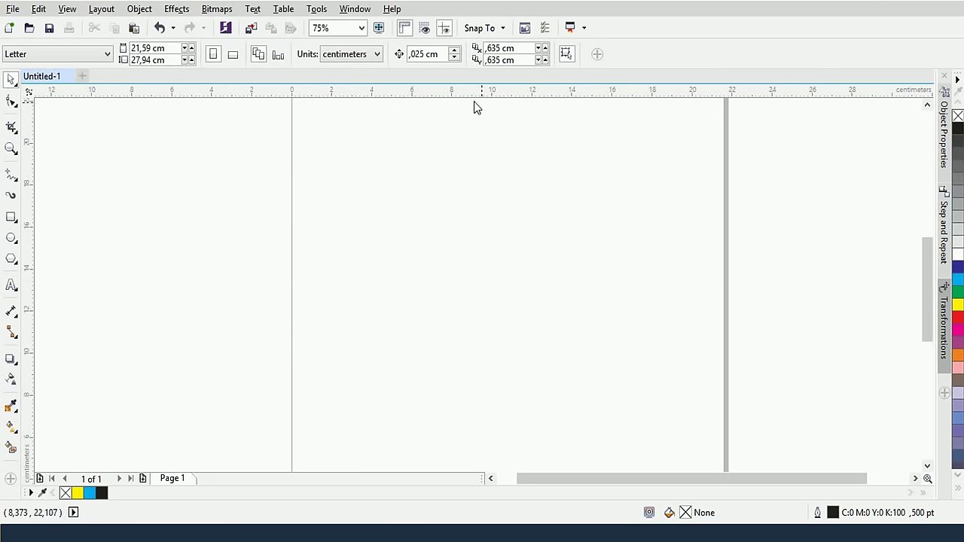
Draw a 7.549 cm circle and add a concentric copy scaled to 74.8% (5.644 cm)
{"action": "left_click", "coordinate": [11, 238]}
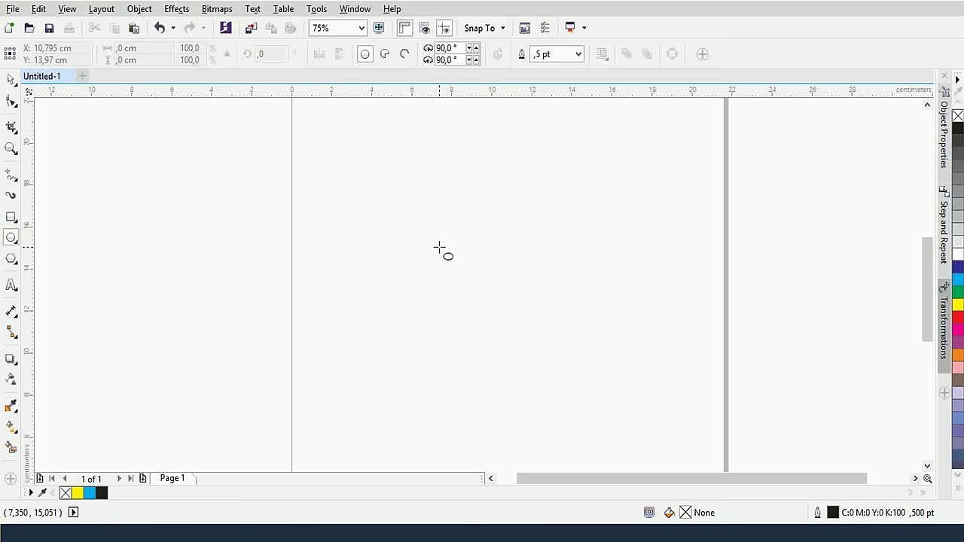
{"action": "left_click_drag", "start_coordinate": [439, 248], "coordinate": [518, 309]}
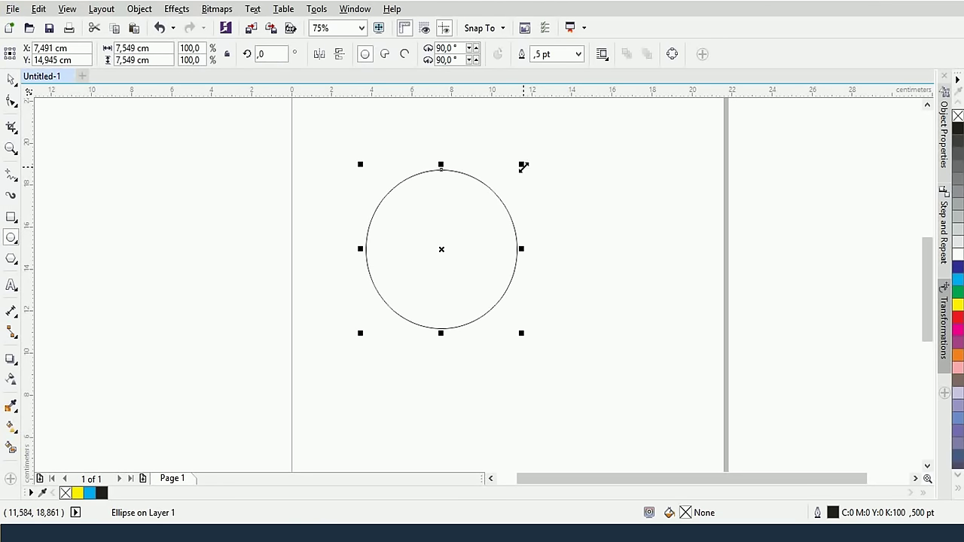
{"action": "left_click", "coordinate": [11, 78]}
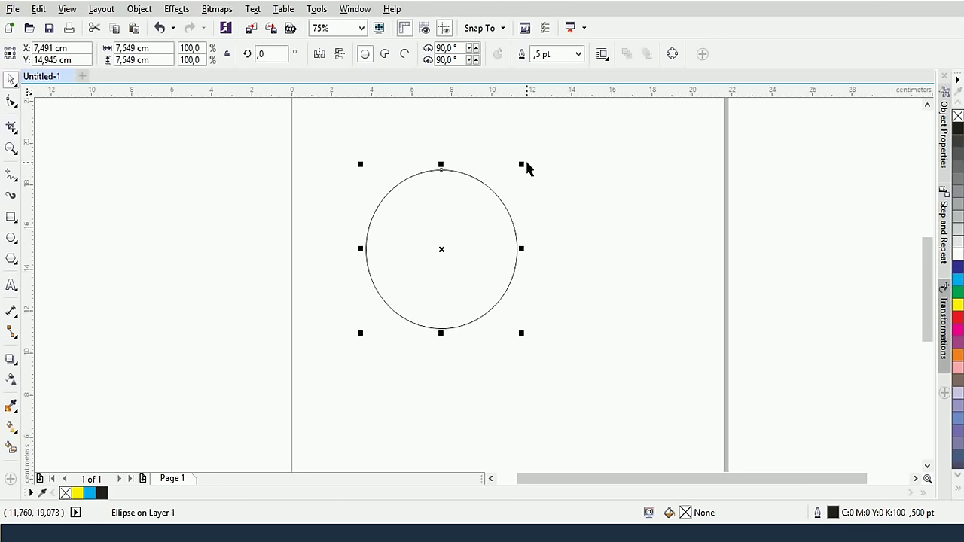
{"action": "left_click_drag", "start_coordinate": [520, 163], "coordinate": [501, 188]}
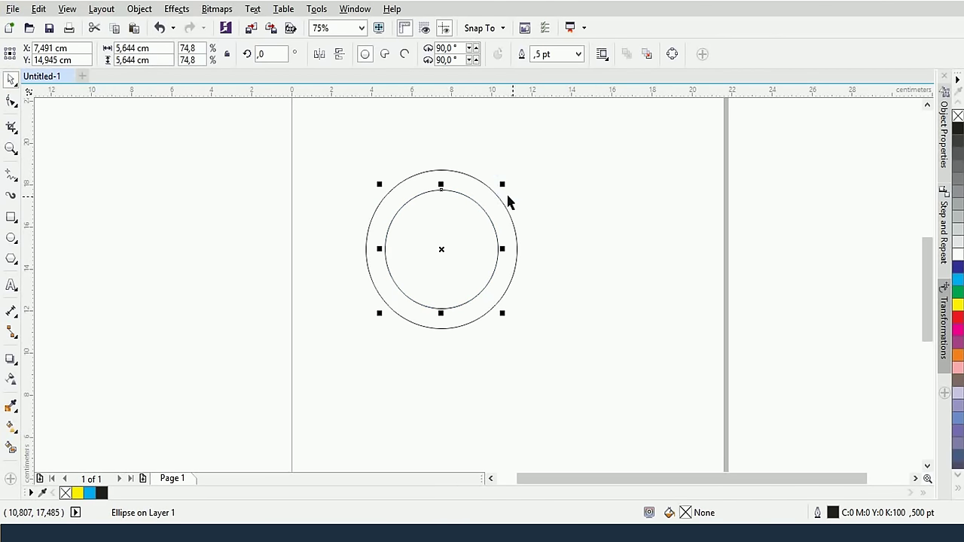
{"action": "left_click", "coordinate": [525, 200]}
{"action": "left_click", "coordinate": [493, 191]}
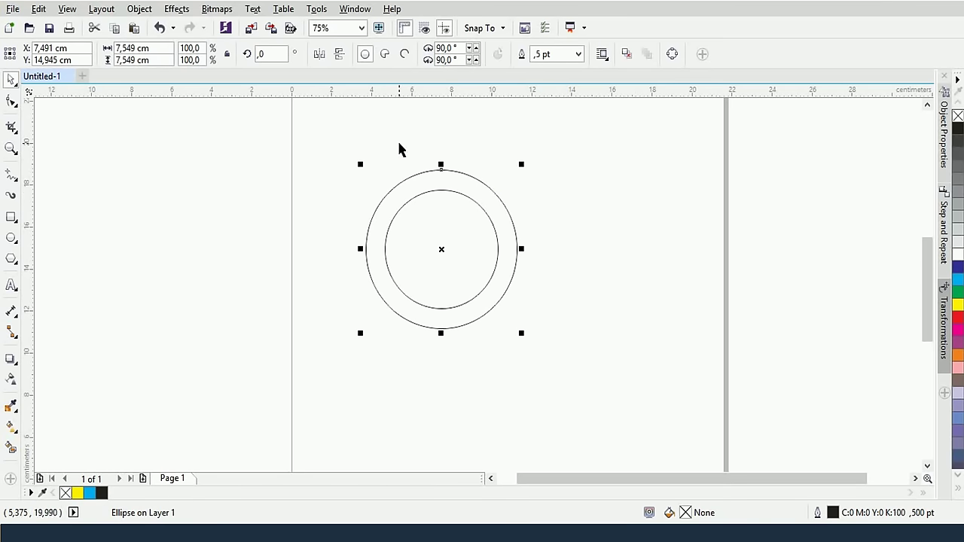
{"action": "left_click", "coordinate": [11, 427]}
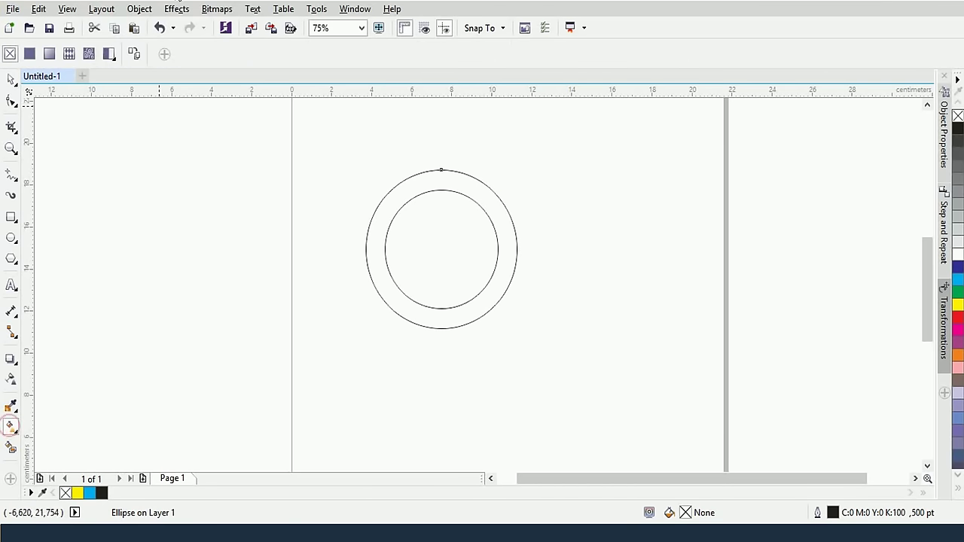
Give the outer circle a dark-to-light grey linear gradient and remove its outline
{"action": "left_click", "coordinate": [49, 54]}
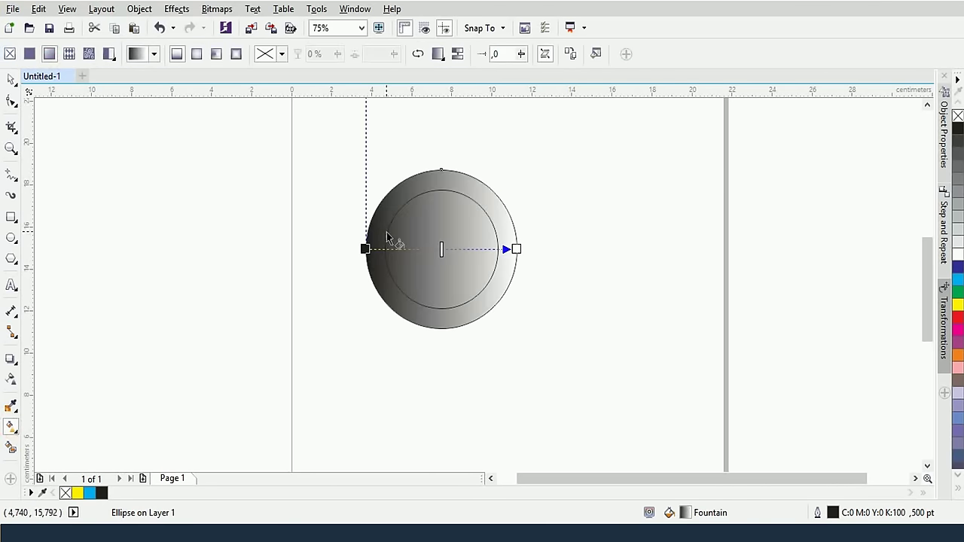
{"action": "left_click", "coordinate": [515, 248]}
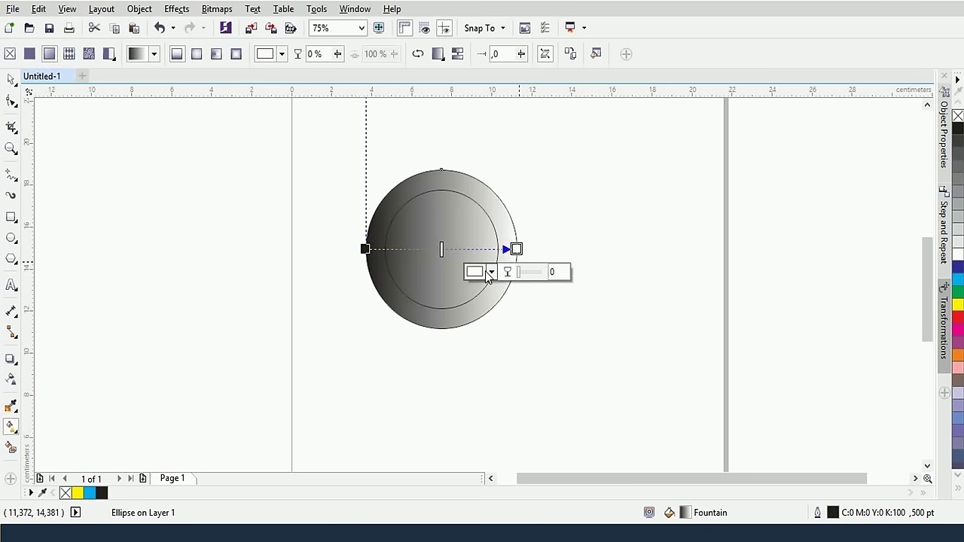
{"action": "left_click", "coordinate": [490, 272]}
{"action": "left_click", "coordinate": [480, 370]}
{"action": "mouse_move", "coordinate": [480, 371]}
{"action": "left_mouse_down"}
{"action": "mouse_move", "coordinate": [475, 377]}
{"action": "mouse_move", "coordinate": [480, 358]}
{"action": "left_mouse_up"}
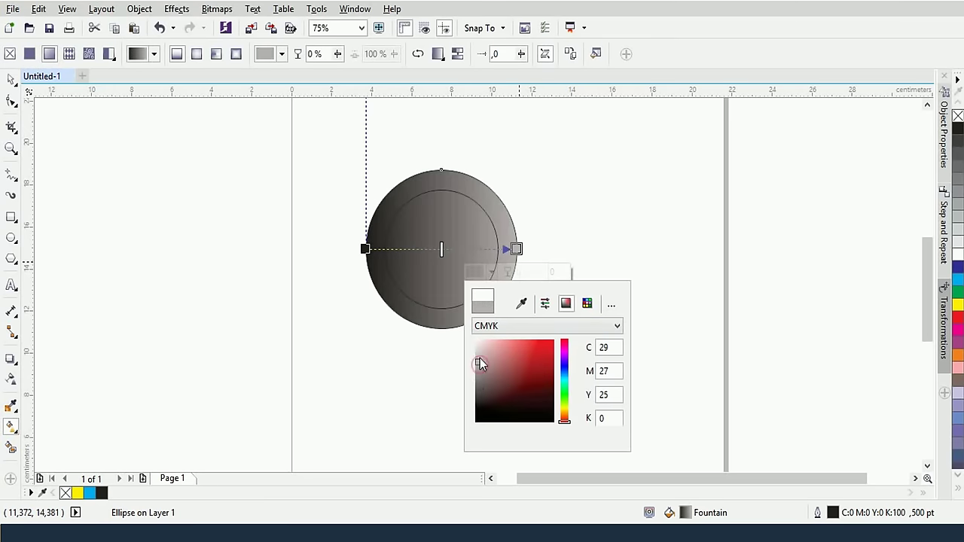
{"action": "left_click", "coordinate": [363, 249]}
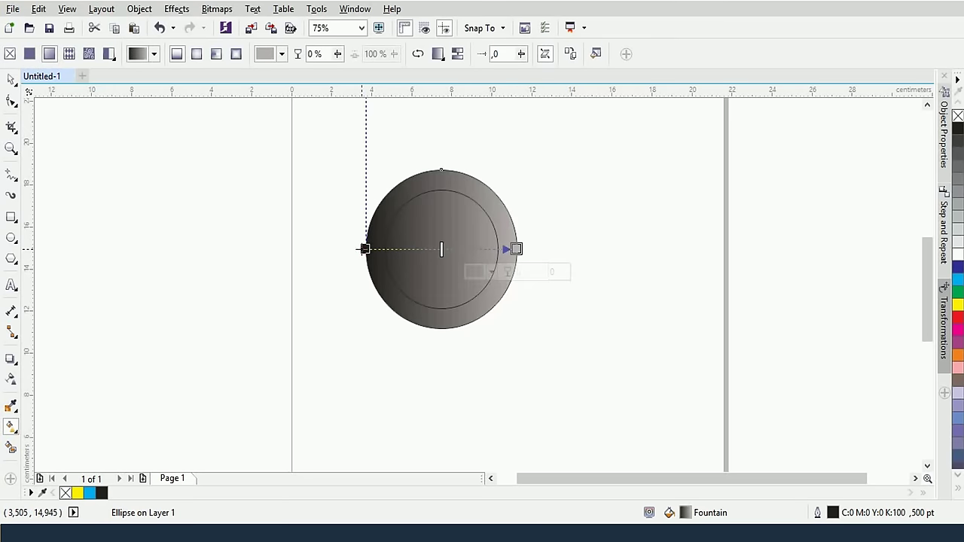
{"action": "right_click", "coordinate": [957, 115]}
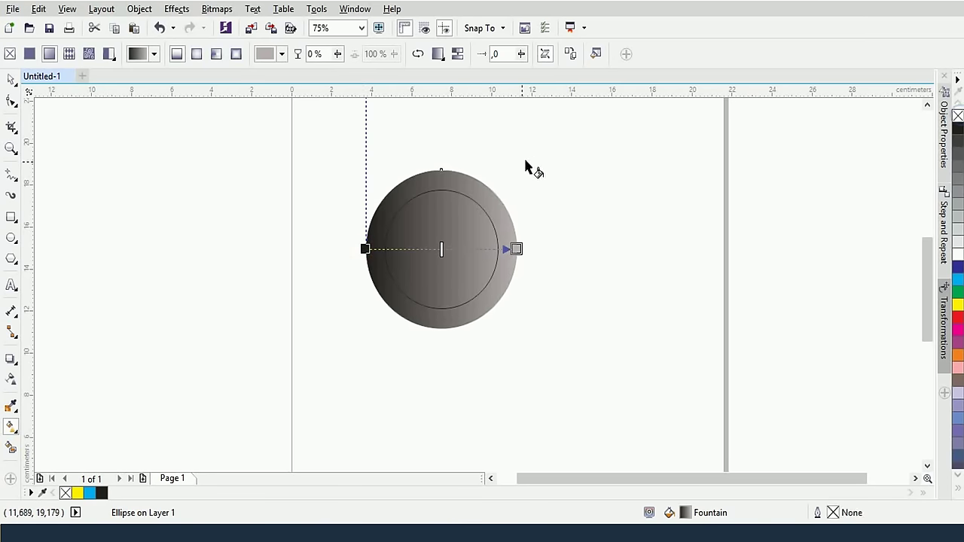
Fill the inner circle with a reversed grey linear gradient opposing the outer one
{"action": "left_click", "coordinate": [11, 79]}
{"action": "left_click", "coordinate": [449, 191]}
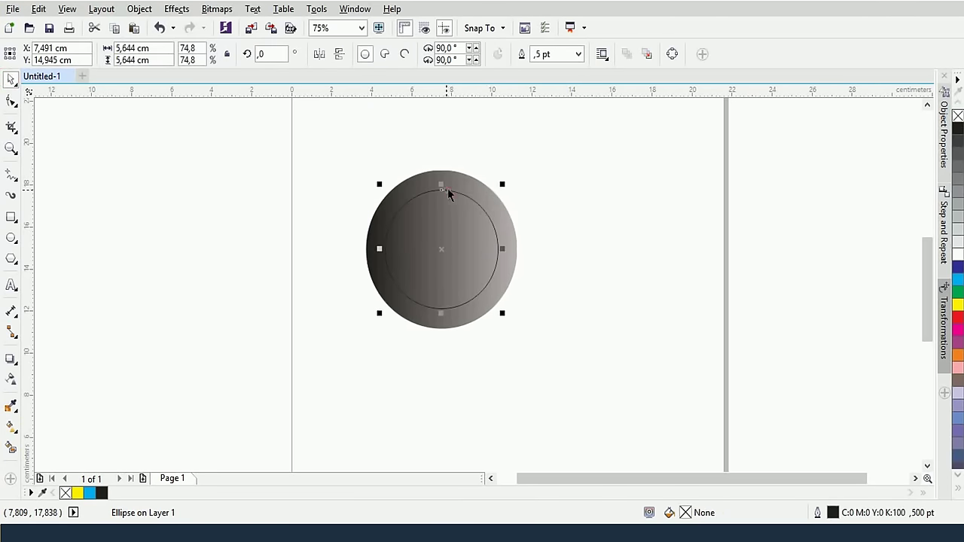
{"action": "left_click", "coordinate": [11, 425]}
{"action": "left_click", "coordinate": [49, 53]}
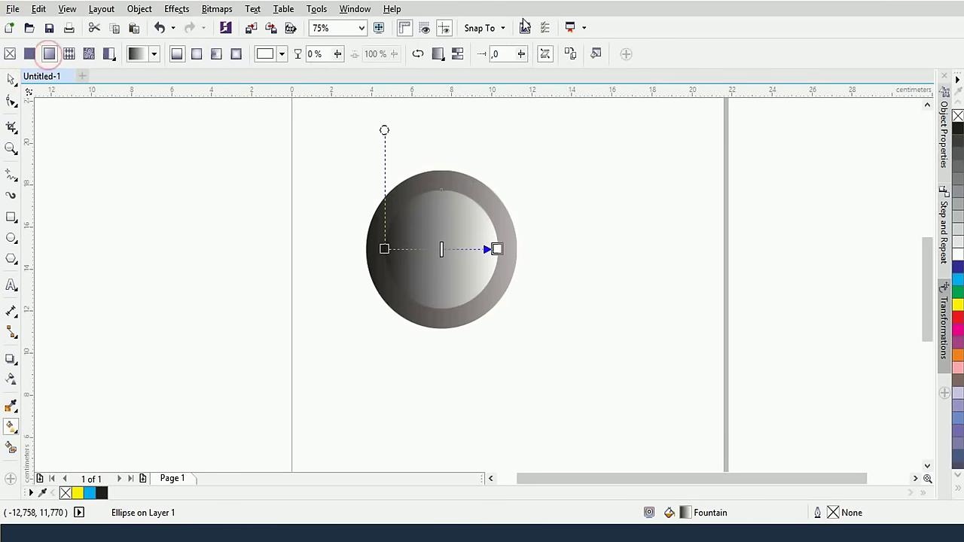
{"action": "left_click", "coordinate": [419, 54]}
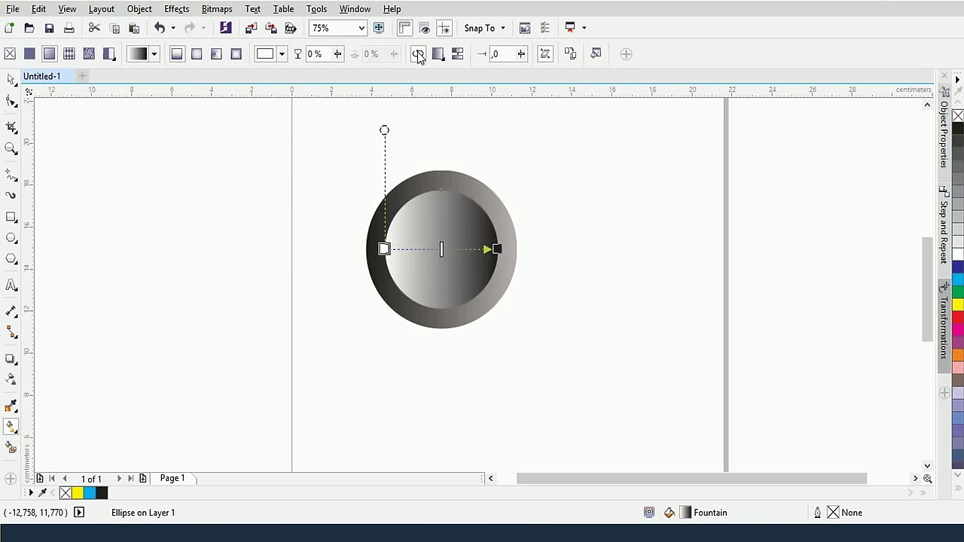
{"action": "left_click", "coordinate": [385, 250]}
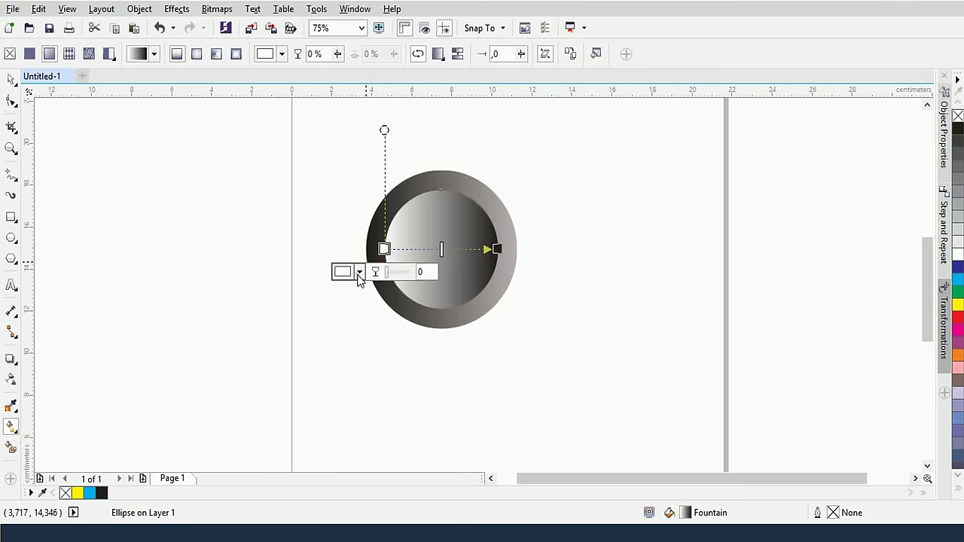
{"action": "left_click", "coordinate": [354, 274]}
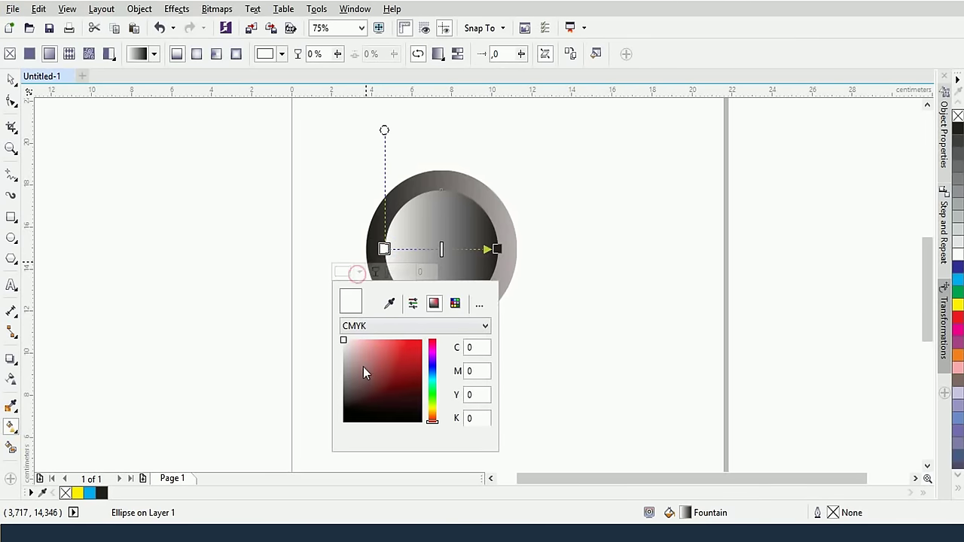
{"action": "left_click", "coordinate": [496, 249]}
{"action": "left_click", "coordinate": [472, 272]}
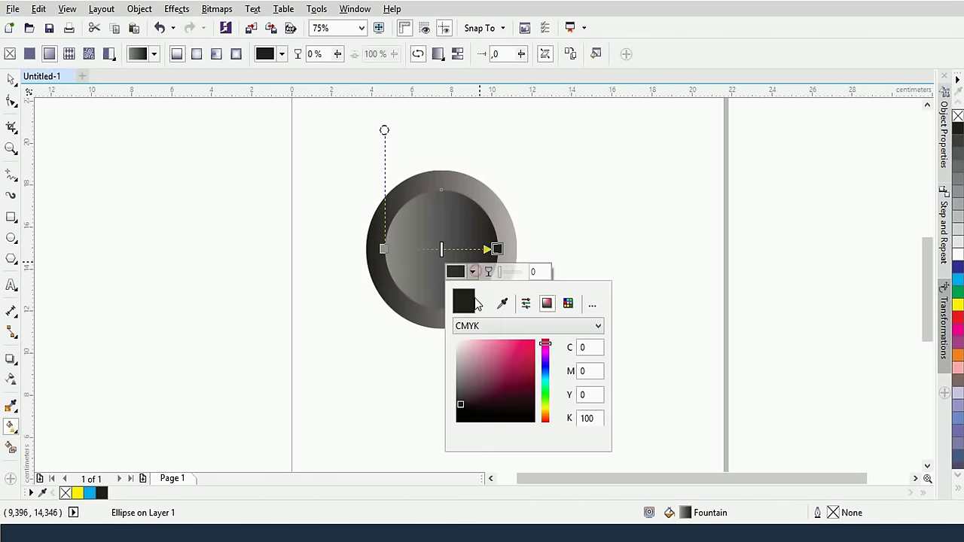
{"action": "mouse_move", "coordinate": [461, 388]}
{"action": "left_mouse_down"}
{"action": "mouse_move", "coordinate": [437, 382]}
{"action": "mouse_move", "coordinate": [456, 395]}
{"action": "left_mouse_up"}
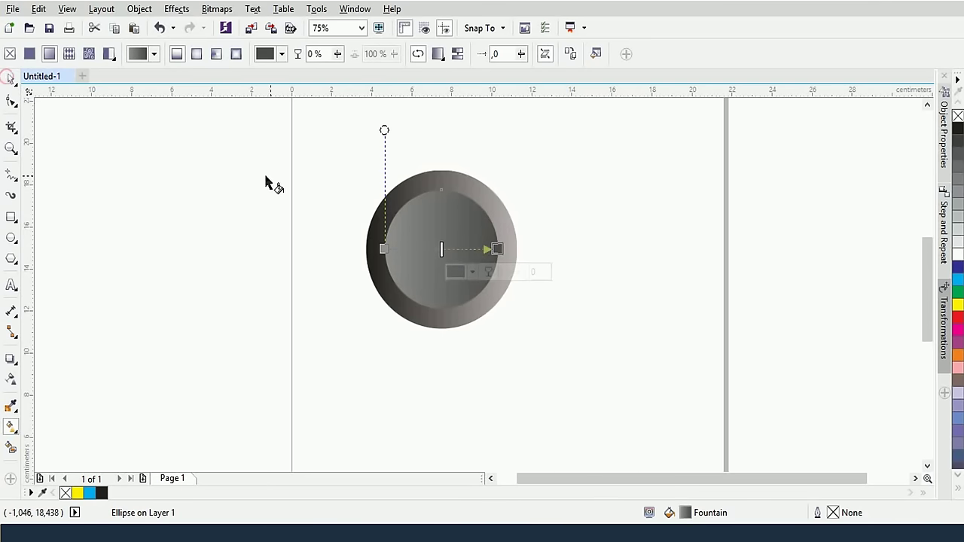
{"action": "left_click", "coordinate": [327, 182]}
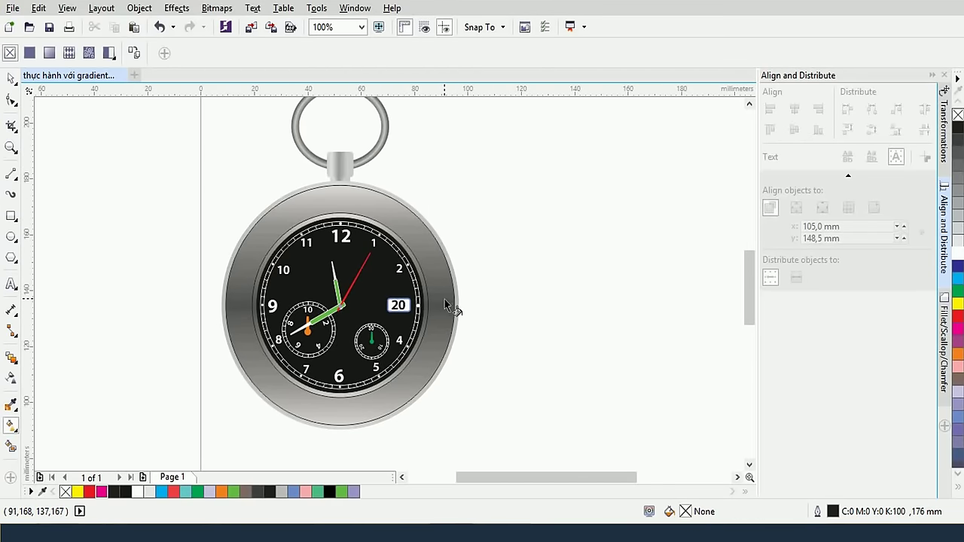
Pan and zoom around the black-dial pocket watch to inspect its dial, subdials and bezel
{"action": "left_click_drag", "start_coordinate": [518, 279], "coordinate": [437, 262]}
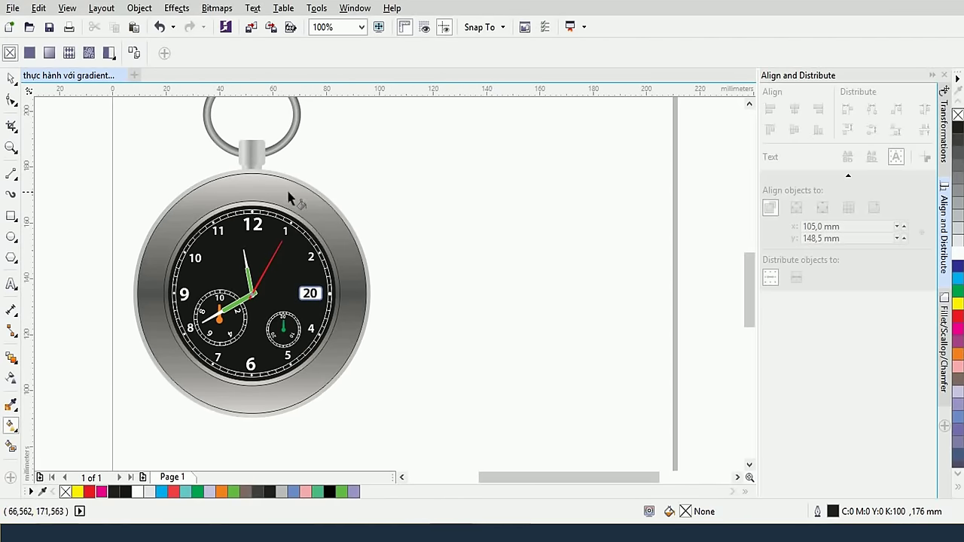
{"action": "left_click_drag", "start_coordinate": [426, 163], "coordinate": [400, 185]}
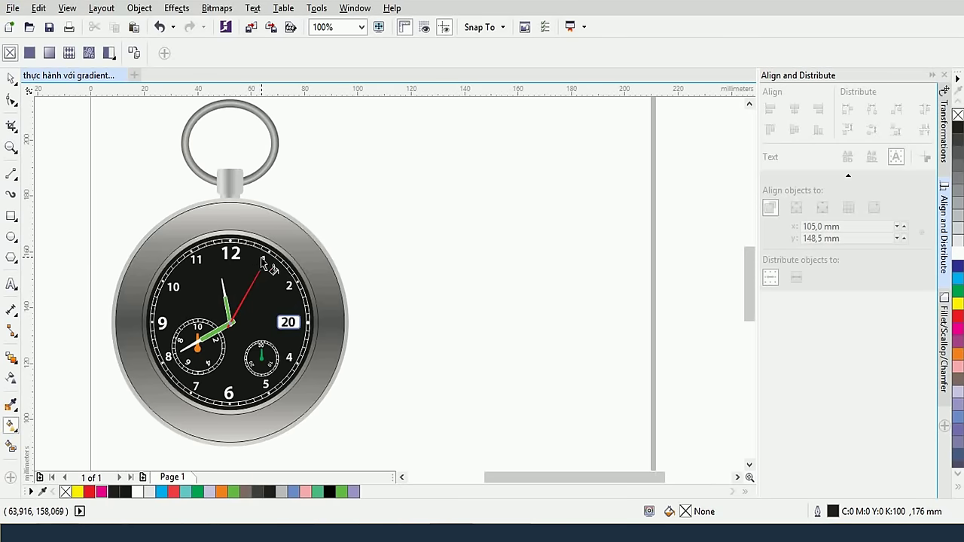
{"action": "scroll", "coordinate": [348, 278], "scroll_direction": "up", "scroll_amount": 2}
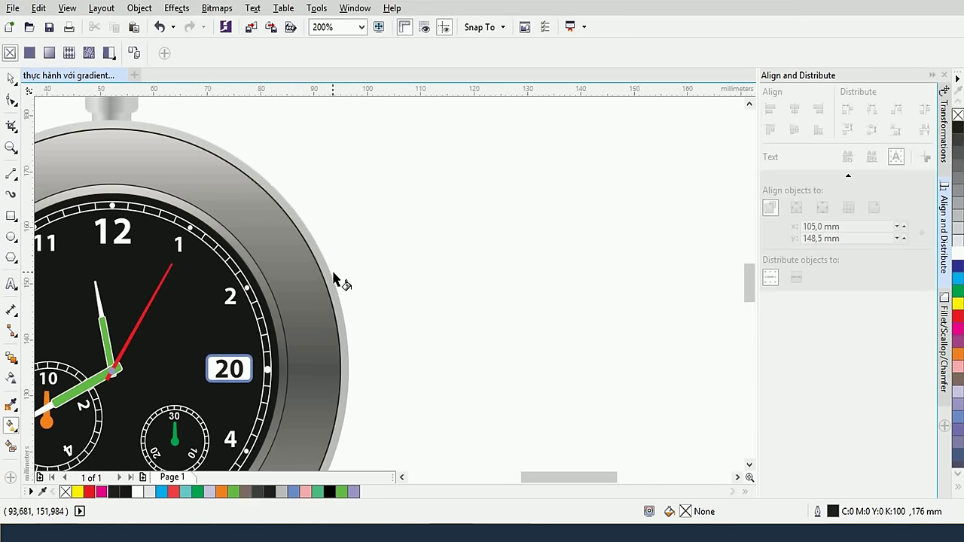
{"action": "scroll", "coordinate": [301, 264], "scroll_direction": "down", "scroll_amount": 2}
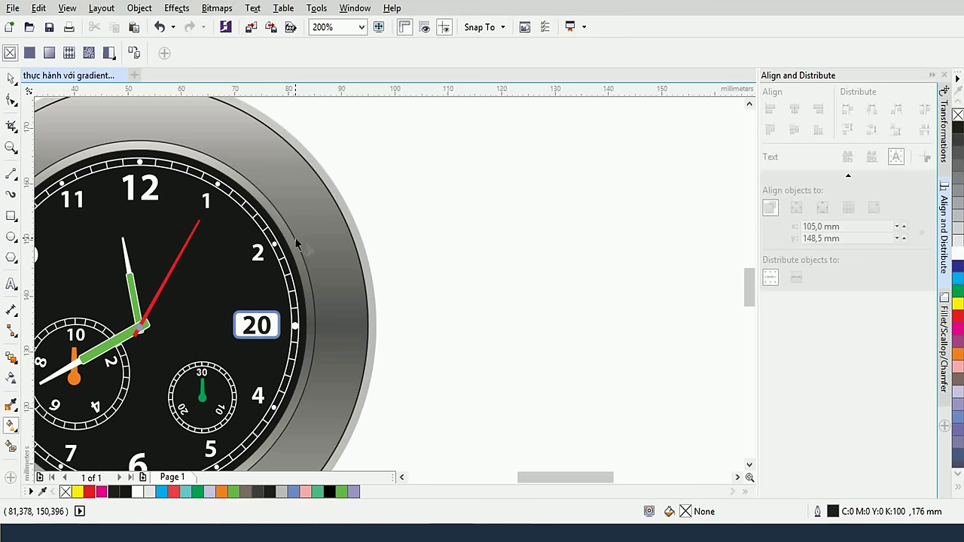
{"action": "scroll", "coordinate": [293, 239], "scroll_direction": "down", "scroll_amount": 2}
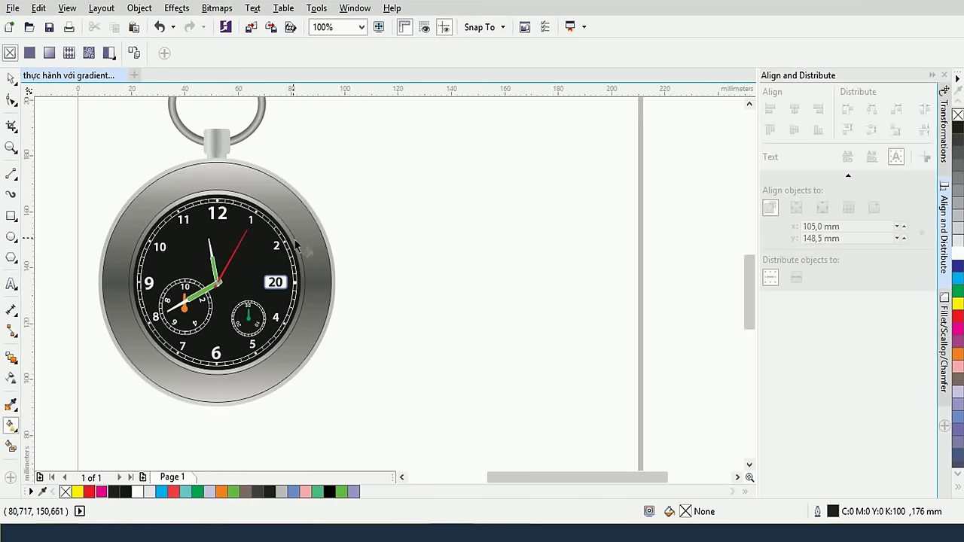
{"action": "left_click_drag", "start_coordinate": [287, 231], "coordinate": [271, 251]}
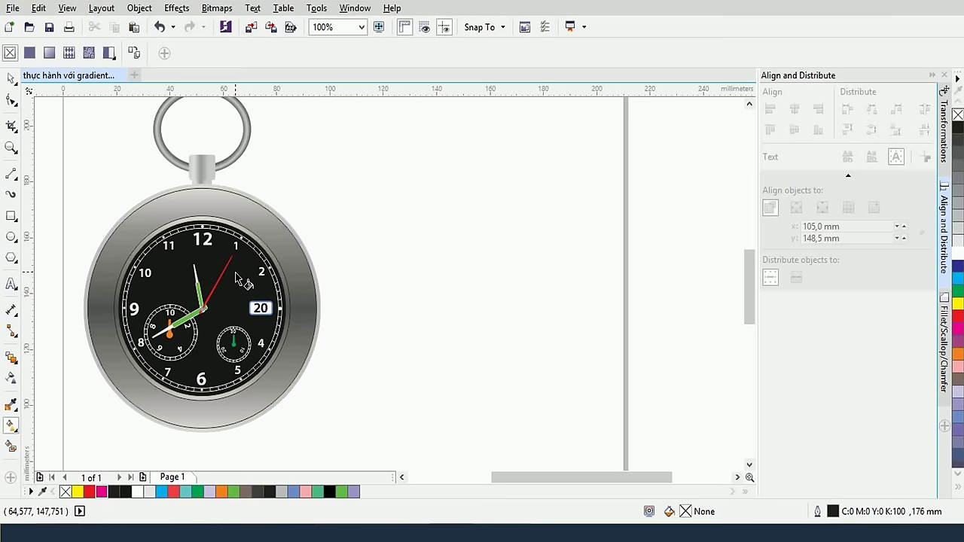
Draw a large 85.196 mm circle beside the watch and give it a 0.5 mm outline
{"action": "left_click", "coordinate": [10, 239]}
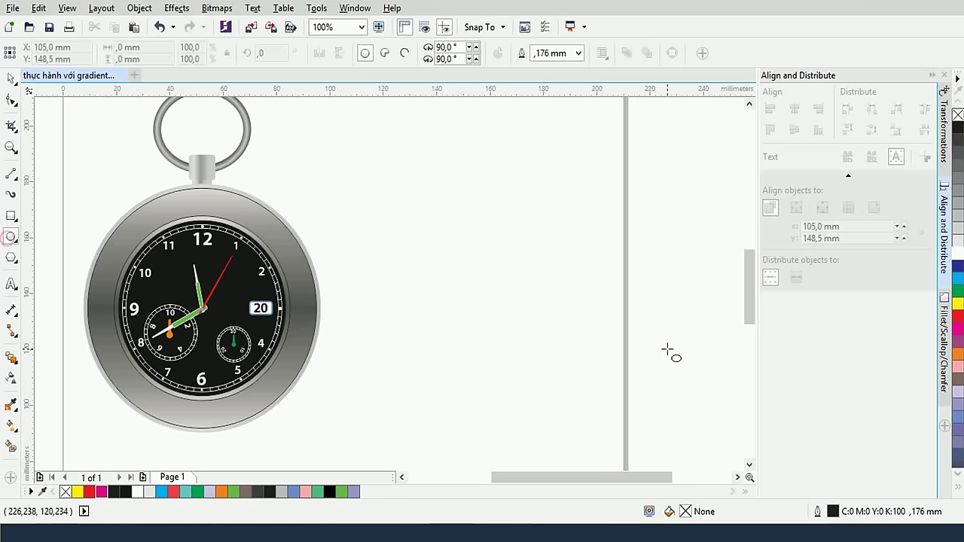
{"action": "left_click_drag", "start_coordinate": [495, 304], "coordinate": [588, 416]}
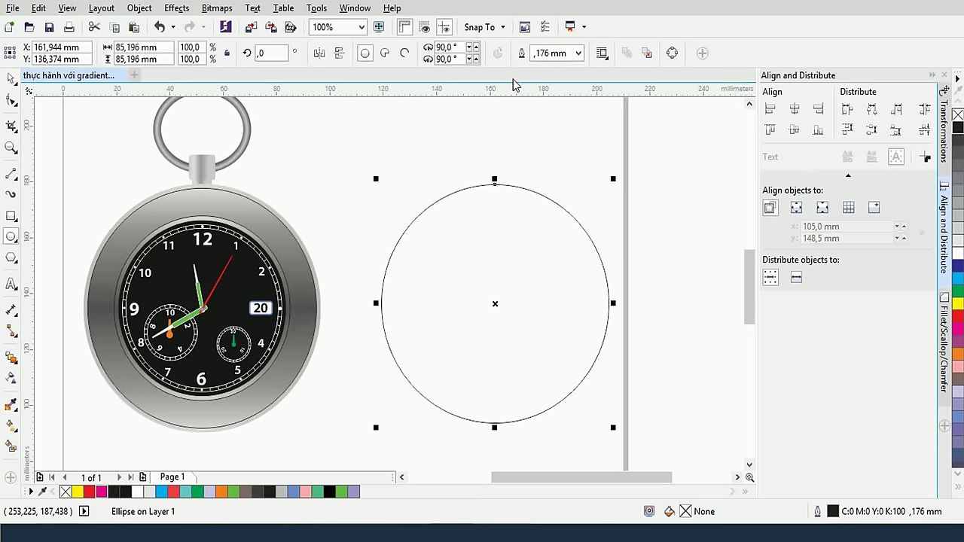
{"action": "left_click", "coordinate": [577, 53]}
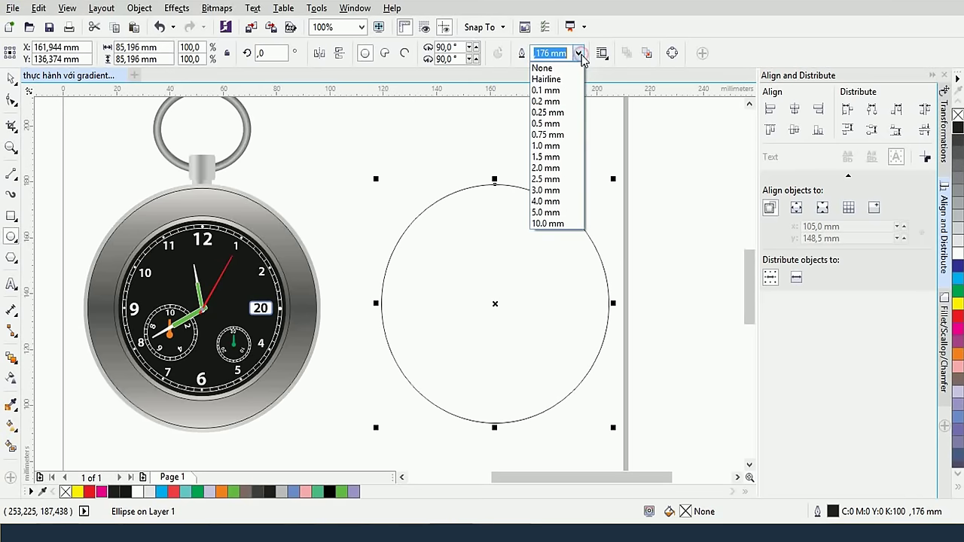
{"action": "left_click", "coordinate": [548, 113]}
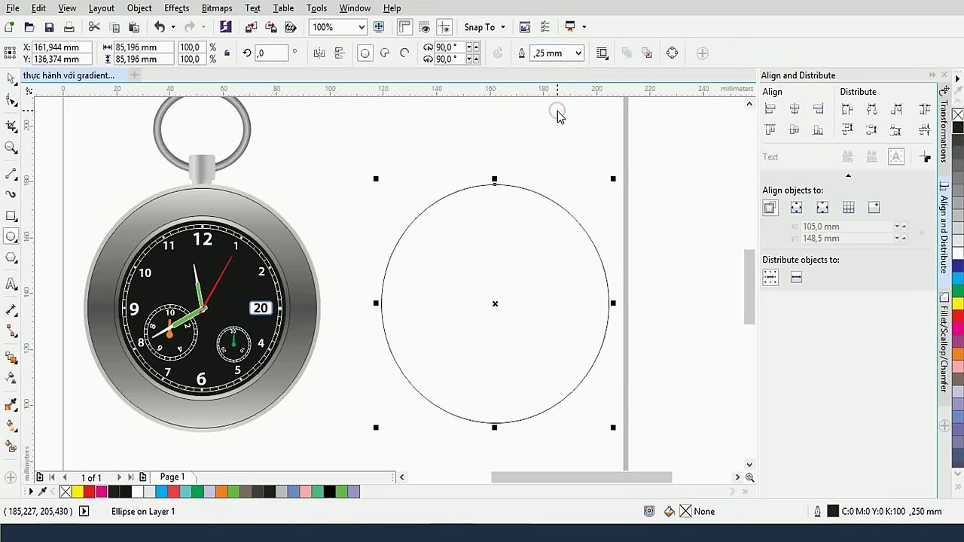
{"action": "left_click", "coordinate": [579, 54]}
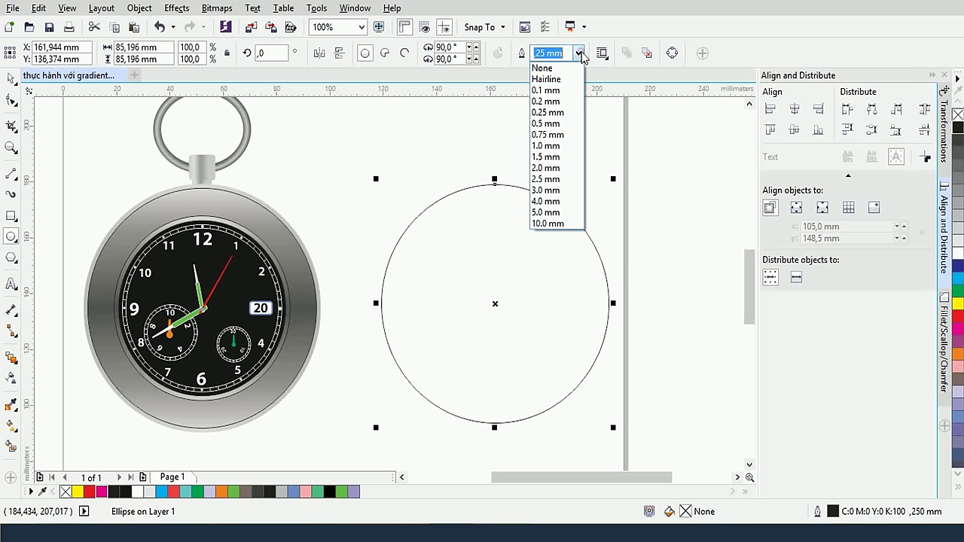
{"action": "left_click", "coordinate": [558, 120]}
{"action": "scroll", "coordinate": [478, 175], "scroll_direction": "up", "scroll_amount": 2}
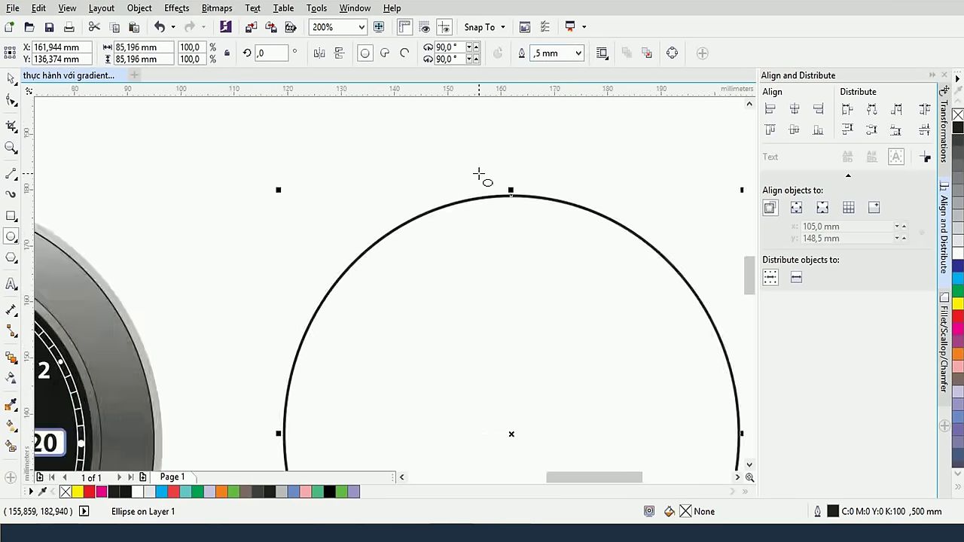
{"action": "scroll", "coordinate": [484, 177], "scroll_direction": "down", "scroll_amount": 2}
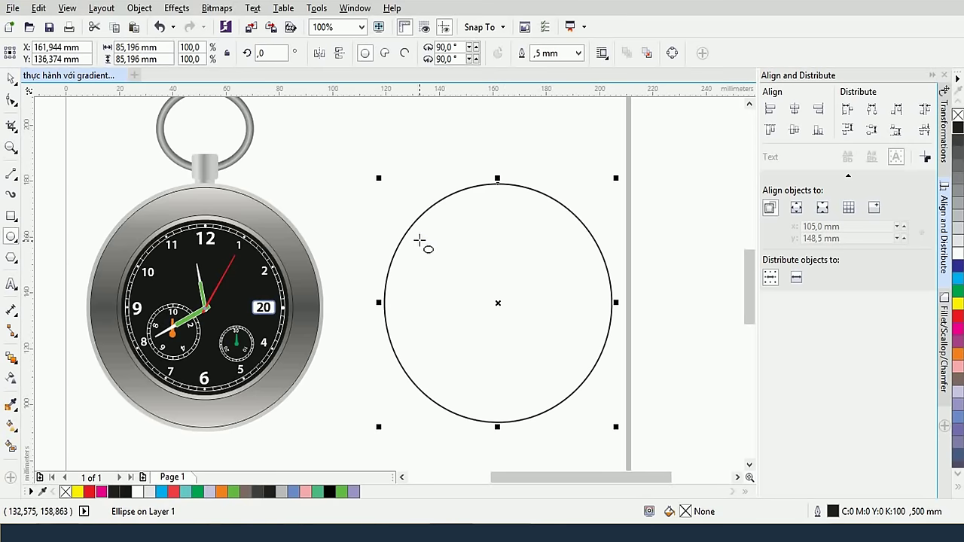
Apply a linear fountain fill to the circle with a mid-grey #7D7D7D middle stop
{"action": "left_click", "coordinate": [10, 426]}
{"action": "left_click", "coordinate": [49, 53]}
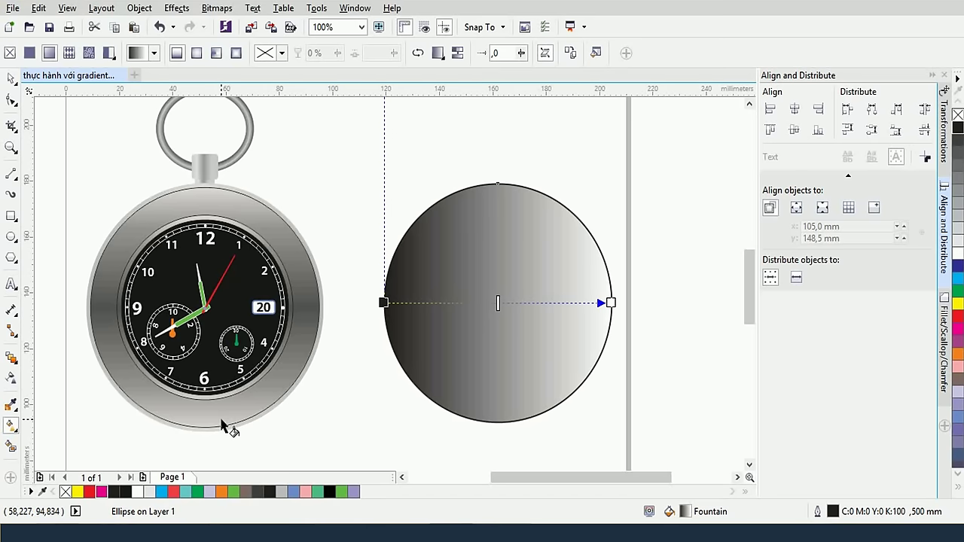
{"action": "double_click", "coordinate": [498, 302]}
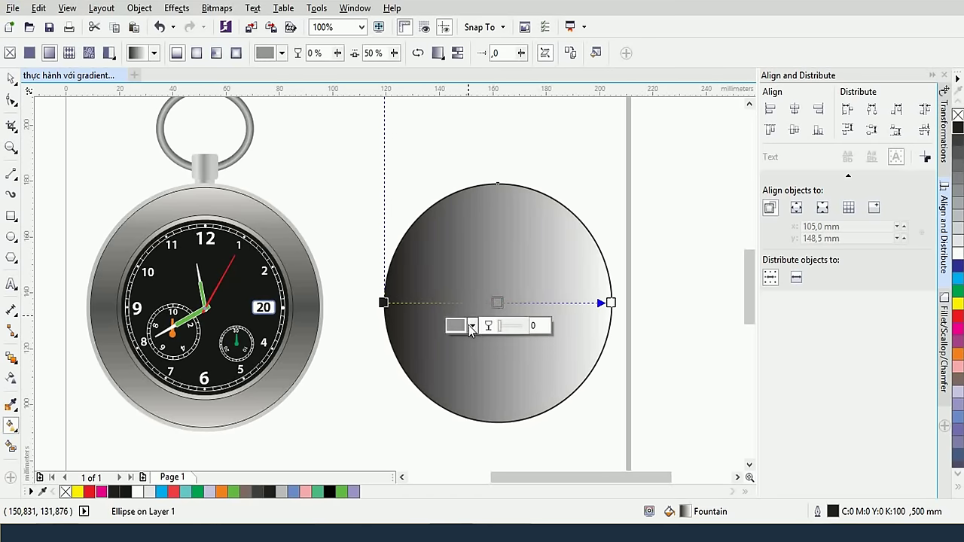
{"action": "left_click", "coordinate": [472, 325]}
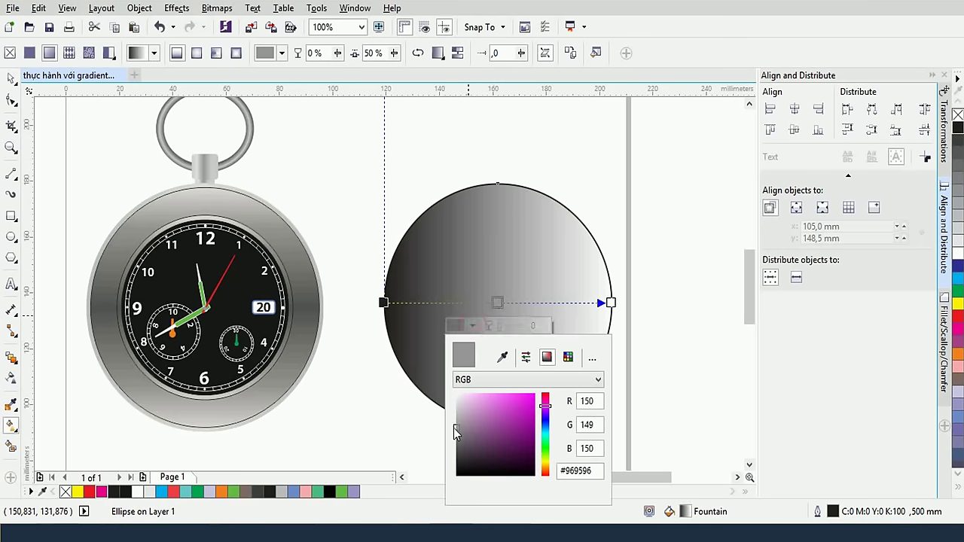
{"action": "left_click_drag", "start_coordinate": [456, 429], "coordinate": [456, 436]}
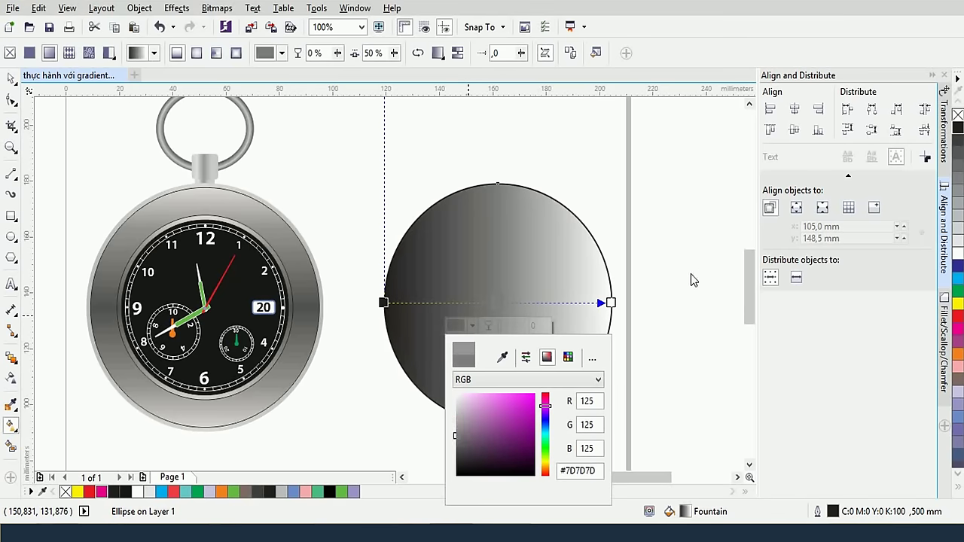
{"action": "left_click", "coordinate": [610, 303]}
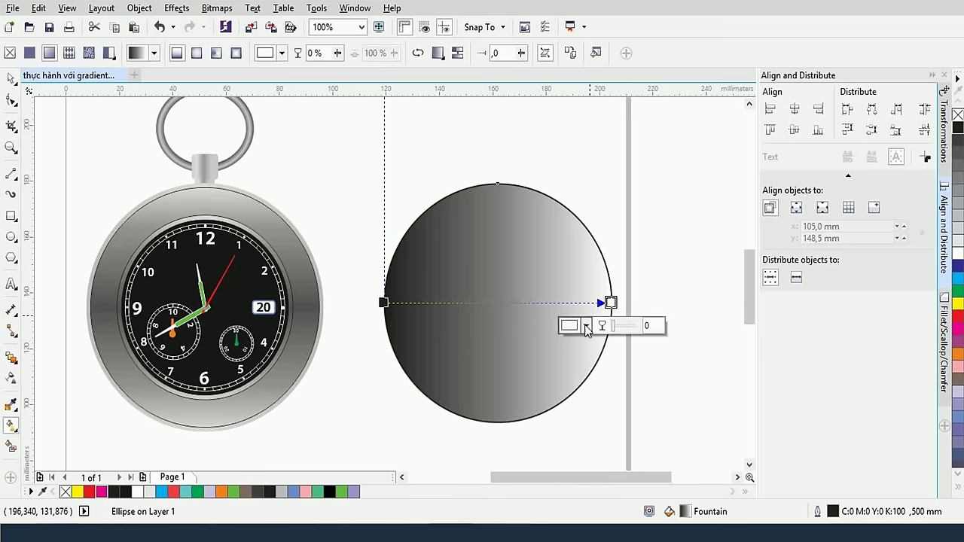
{"action": "left_click", "coordinate": [586, 325]}
{"action": "left_click_drag", "start_coordinate": [570, 407], "coordinate": [569, 400]}
Eyedrop the right end's light grey onto the left stop and remove the circle's outline
{"action": "left_click", "coordinate": [385, 307]}
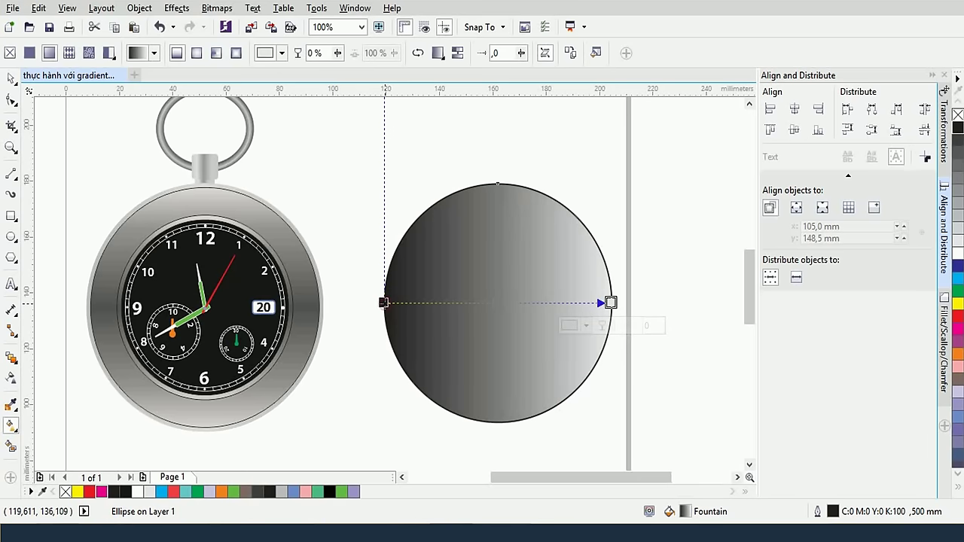
{"action": "left_click", "coordinate": [382, 303]}
{"action": "left_click", "coordinate": [358, 325]}
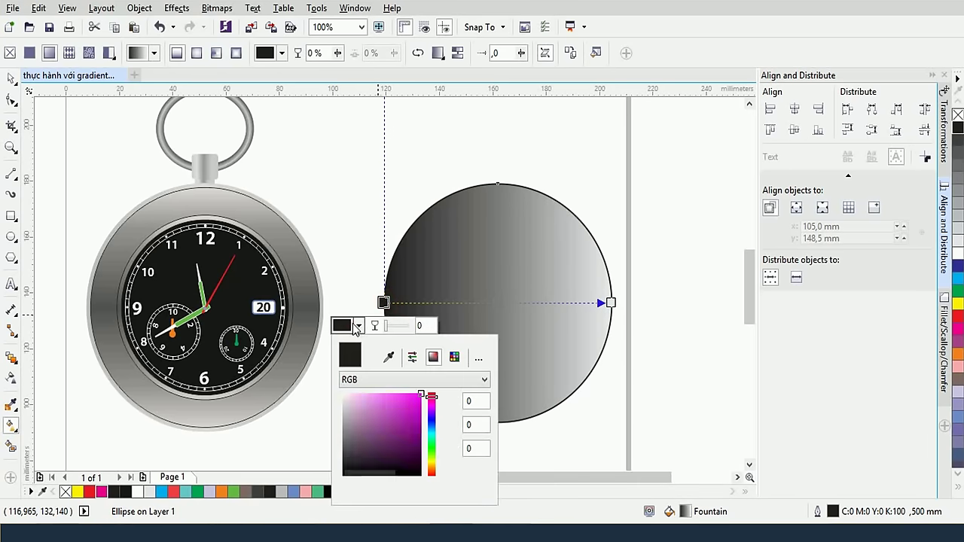
{"action": "left_click", "coordinate": [388, 357]}
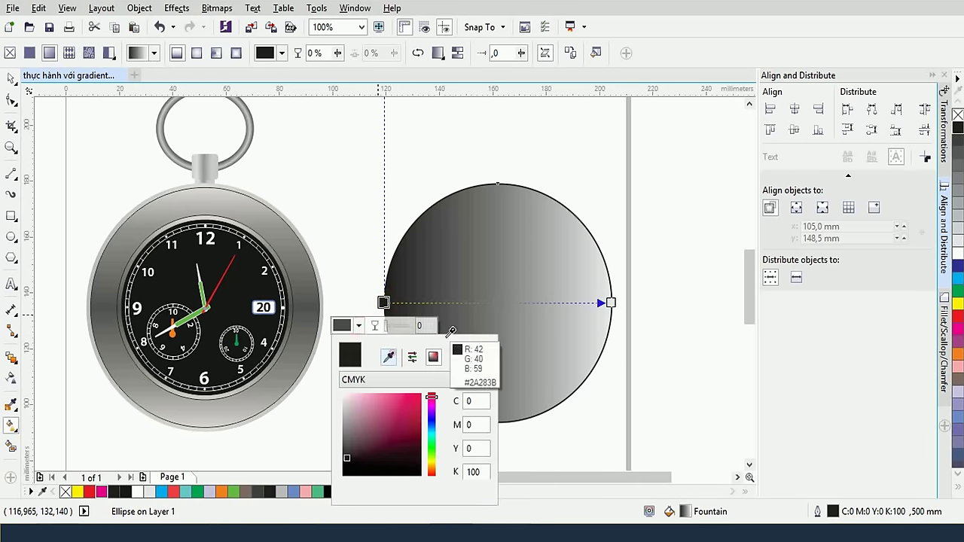
{"action": "left_click", "coordinate": [609, 291]}
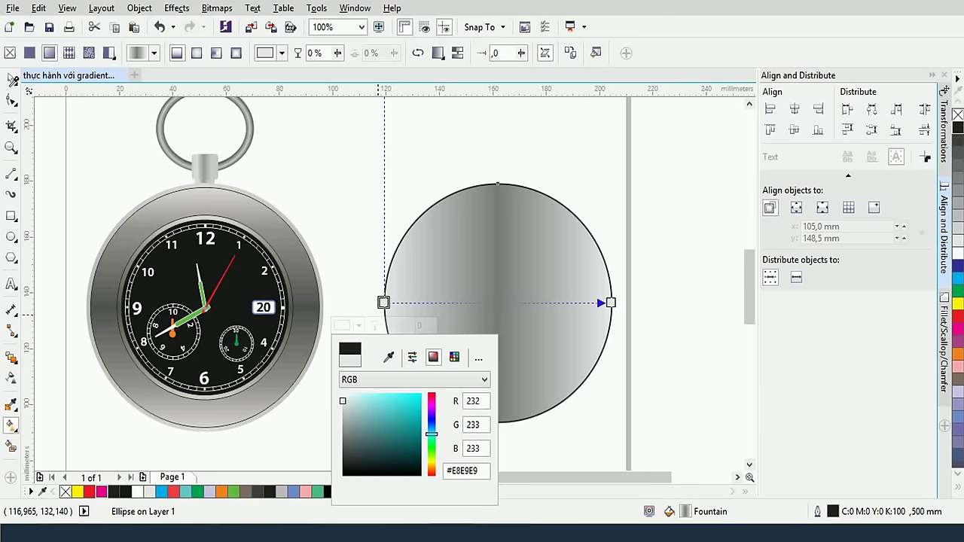
{"action": "left_click", "coordinate": [342, 325]}
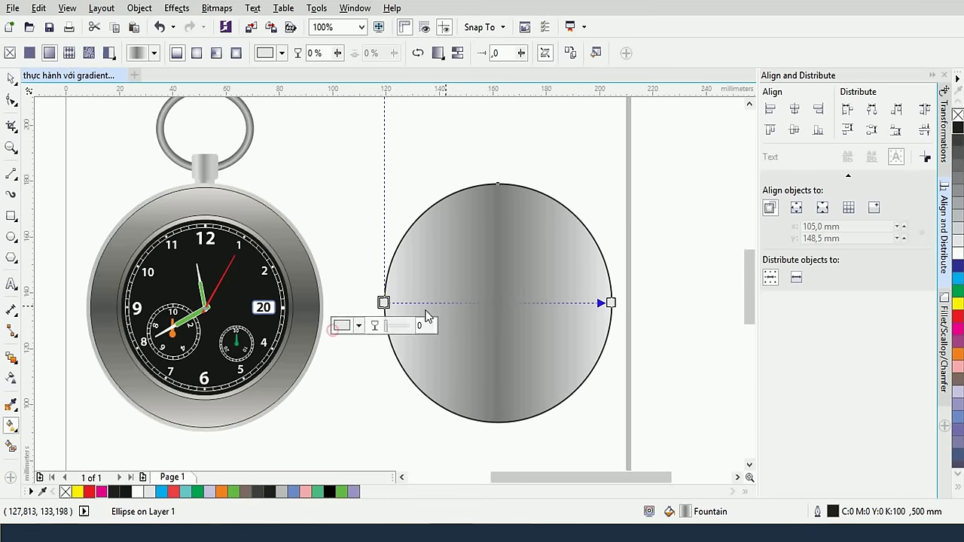
{"action": "right_click", "coordinate": [957, 114]}
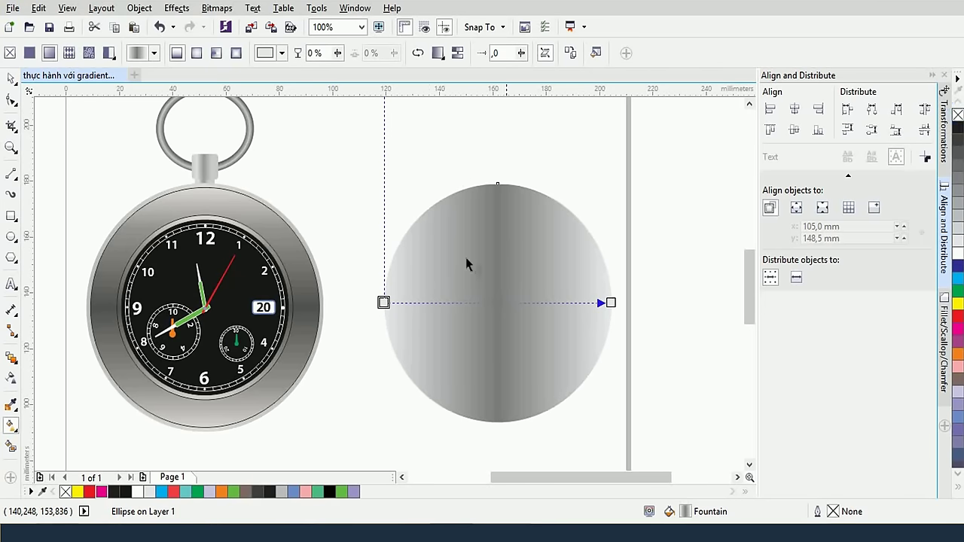
{"action": "scroll", "coordinate": [286, 217], "scroll_direction": "up", "scroll_amount": 2}
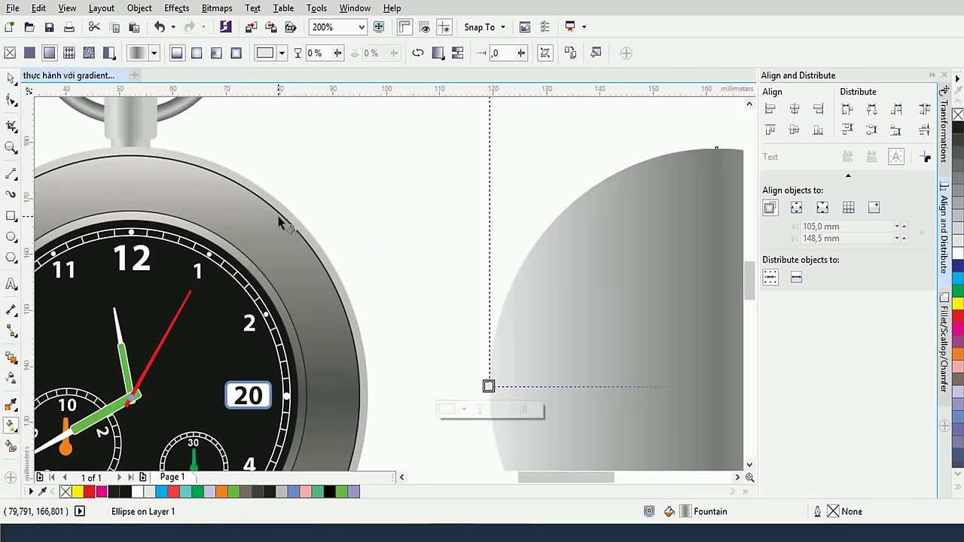
{"action": "scroll", "coordinate": [288, 218], "scroll_direction": "down", "scroll_amount": 2}
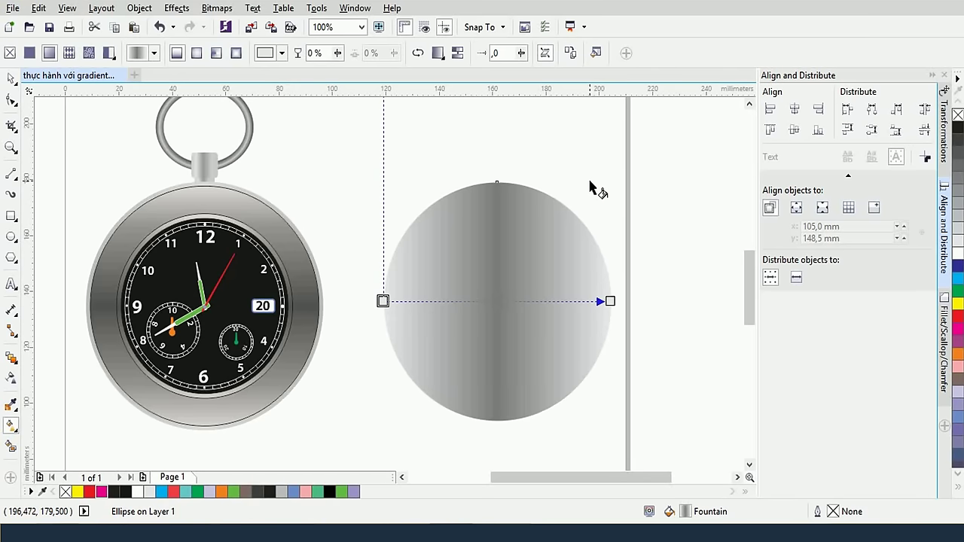
Set the circle's fountain fill rotation to 90° so the gradient runs vertically
{"action": "left_click", "coordinate": [595, 53]}
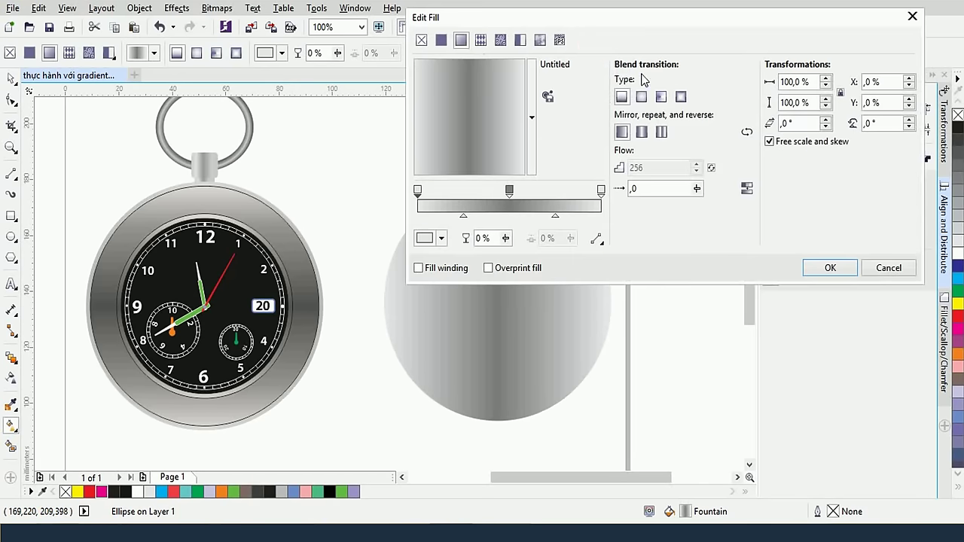
{"action": "double_click", "coordinate": [879, 124]}
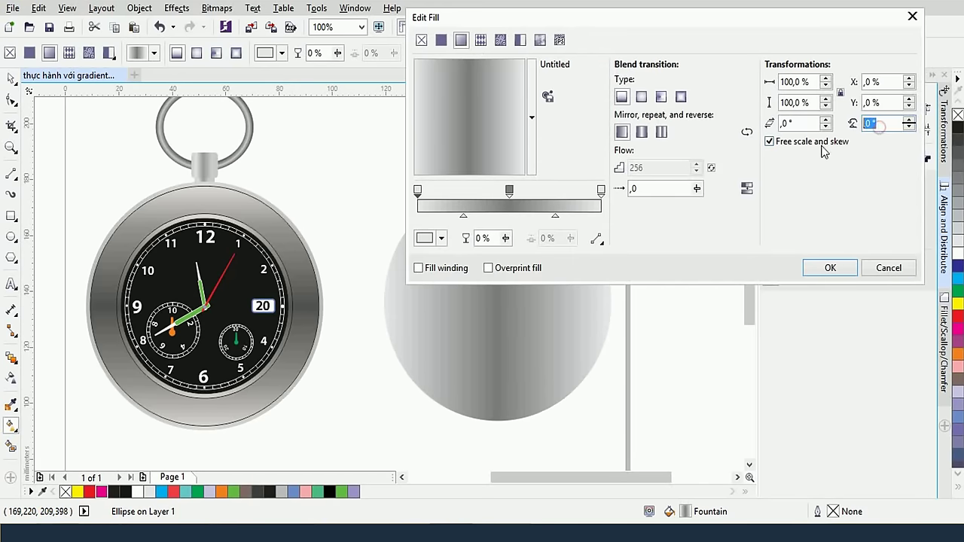
{"action": "type", "text": "90"}
{"action": "key", "text": "Return"}
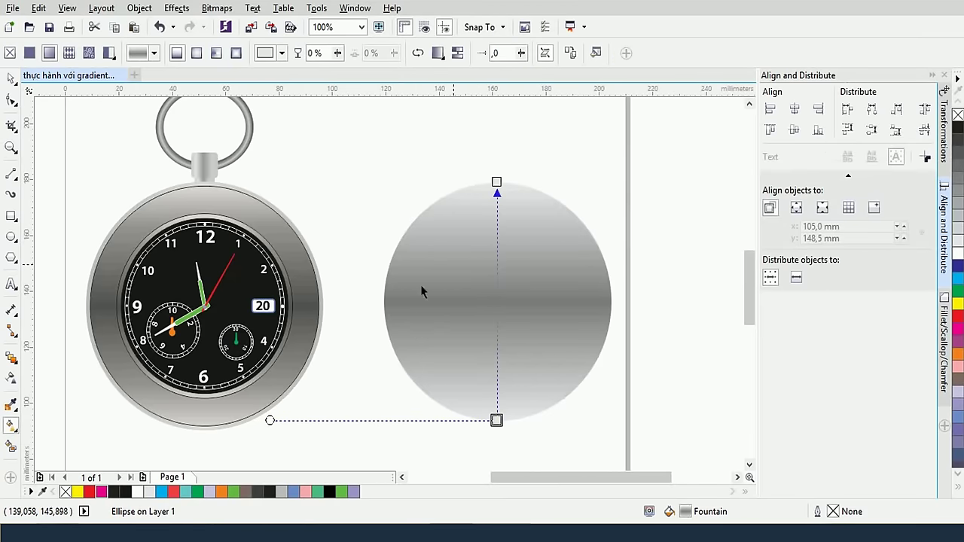
Scale the disc to about 96% and give it a 0.25 mm black outline
{"action": "left_click", "coordinate": [11, 79]}
{"action": "left_click", "coordinate": [340, 130]}
{"action": "left_click", "coordinate": [483, 254]}
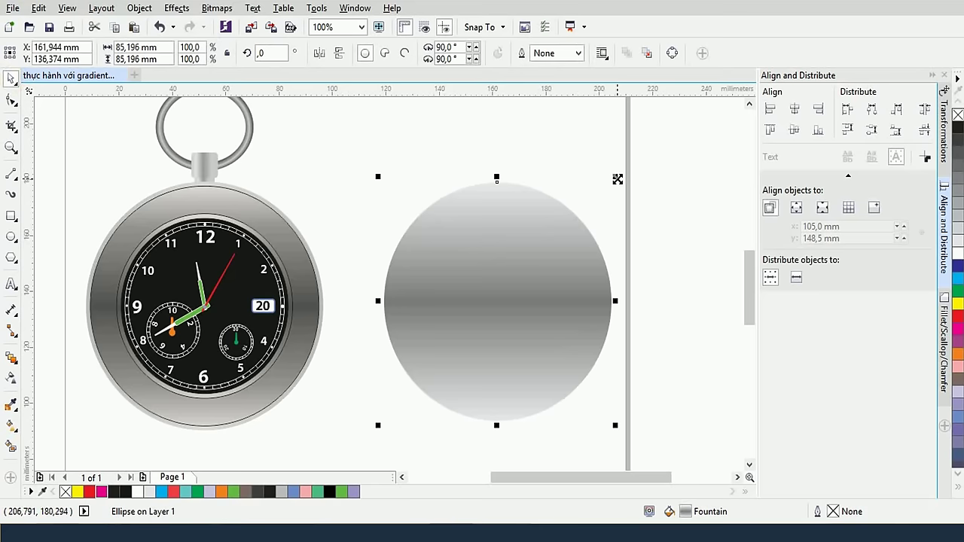
{"action": "left_click_drag", "start_coordinate": [616, 177], "coordinate": [614, 184]}
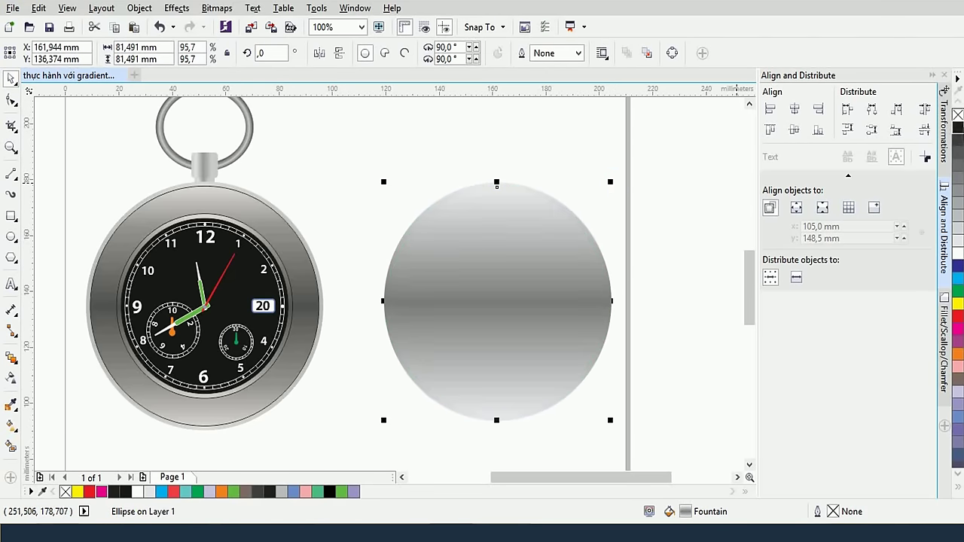
{"action": "right_click", "coordinate": [958, 127]}
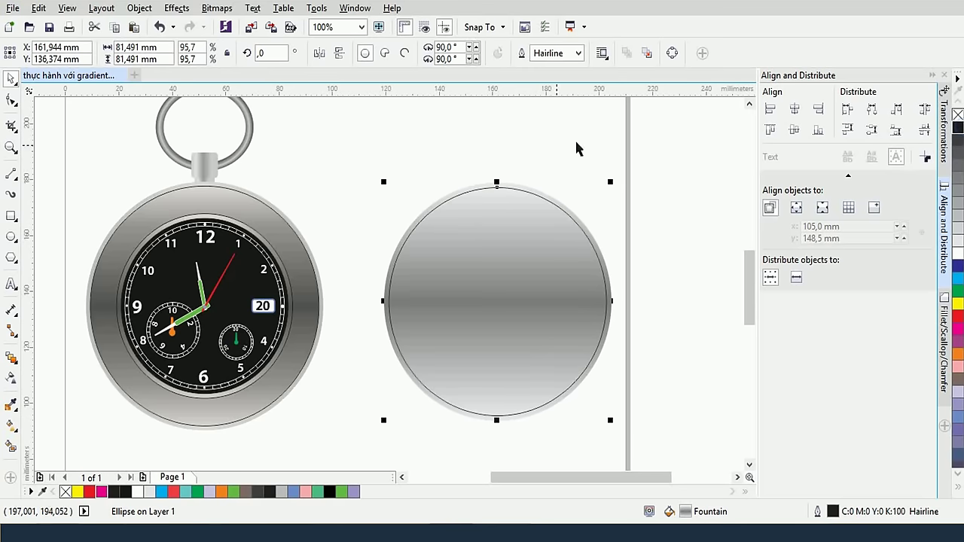
{"action": "left_click", "coordinate": [574, 54]}
{"action": "left_click", "coordinate": [543, 111]}
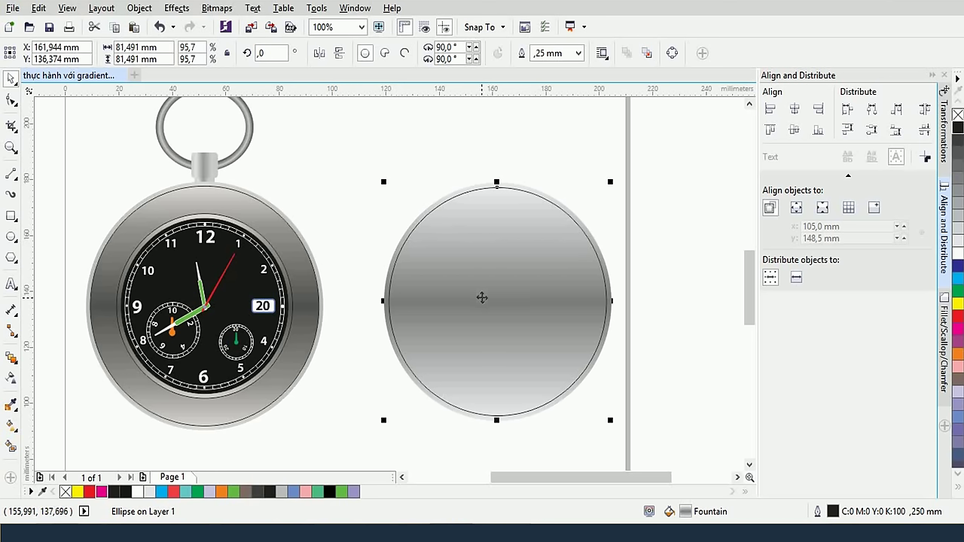
{"action": "left_click", "coordinate": [458, 302]}
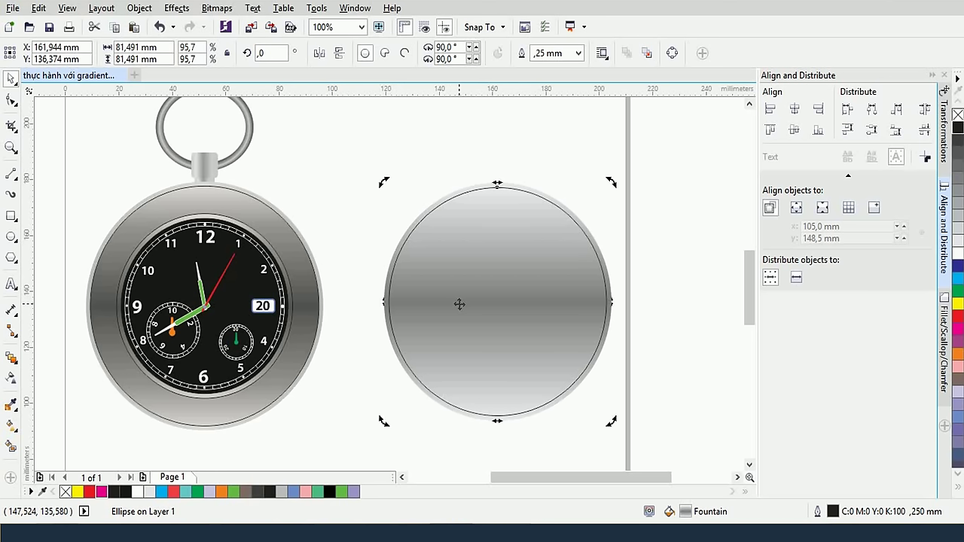
Add a middle colour stop to the disc's gradient and darken it to #666565
{"action": "left_click", "coordinate": [11, 425]}
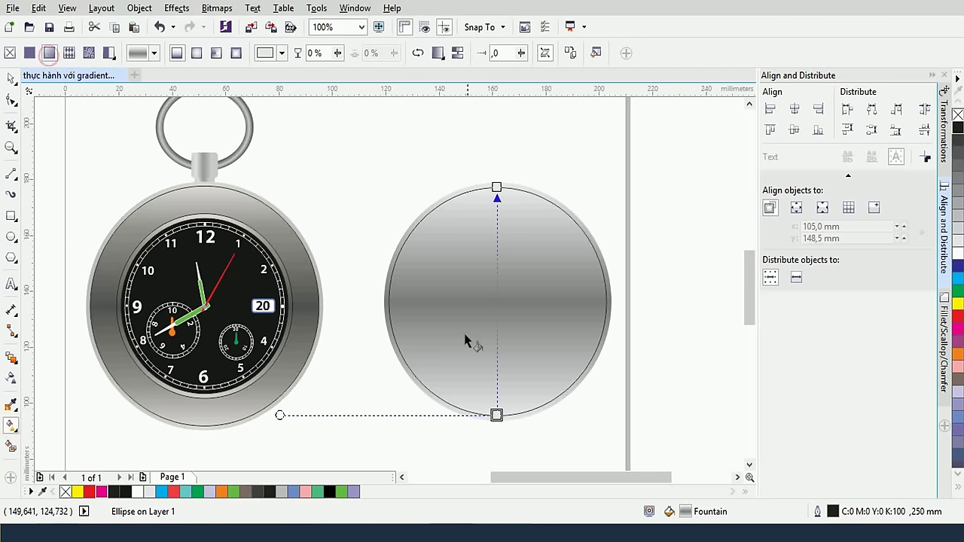
{"action": "double_click", "coordinate": [496, 298]}
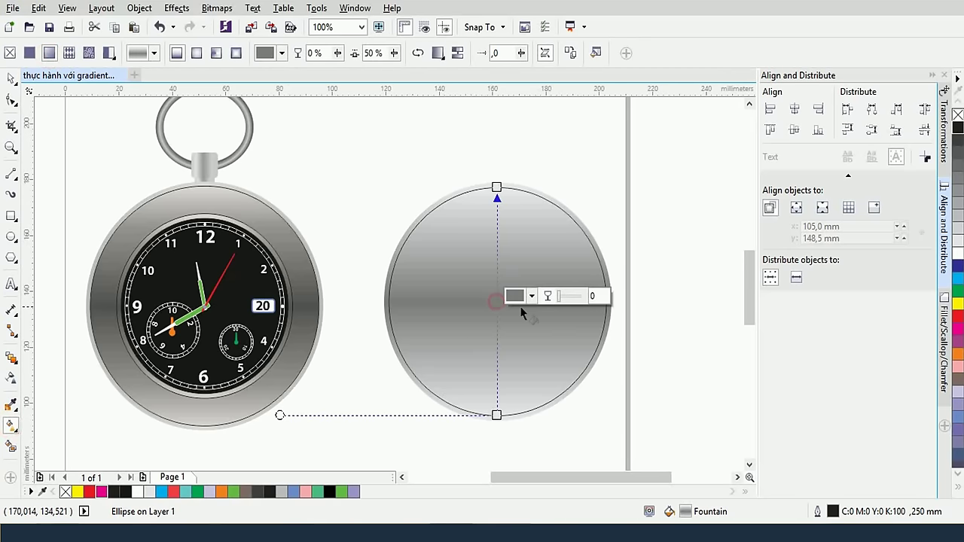
{"action": "left_click", "coordinate": [532, 299]}
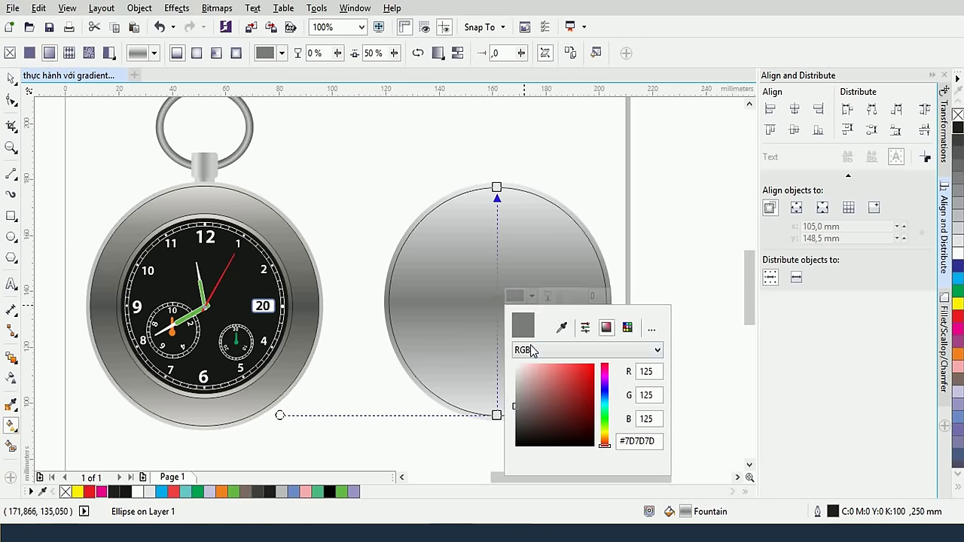
{"action": "left_click_drag", "start_coordinate": [516, 409], "coordinate": [516, 413]}
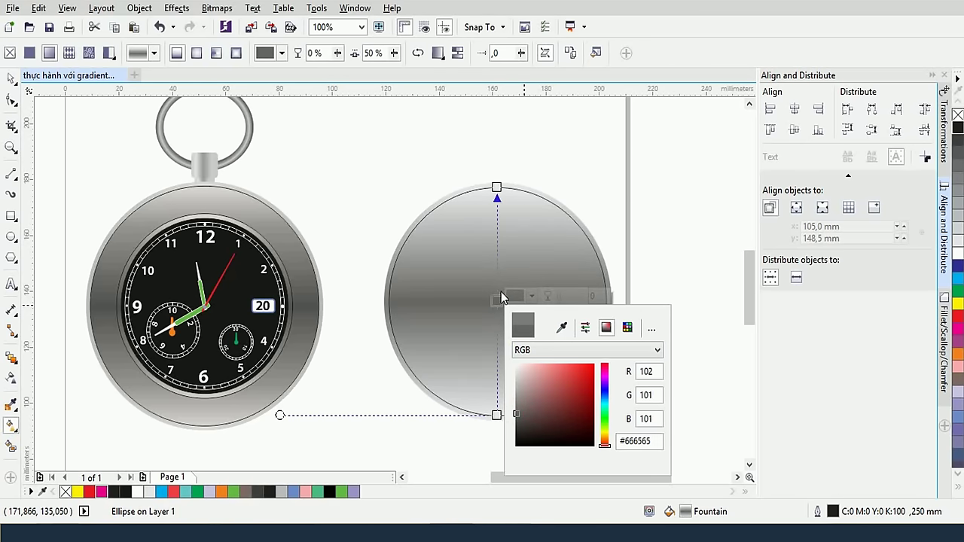
{"action": "left_click", "coordinate": [619, 272]}
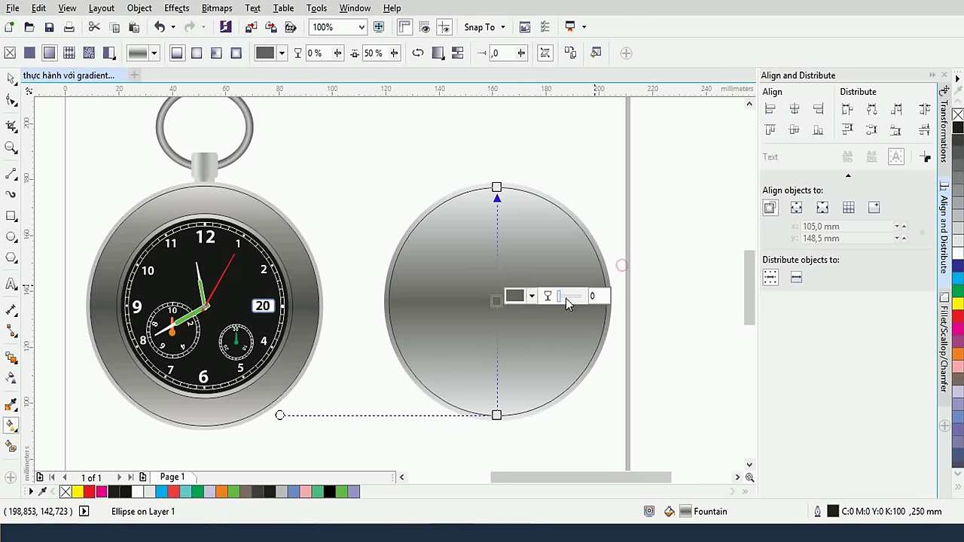
{"action": "left_click", "coordinate": [525, 262]}
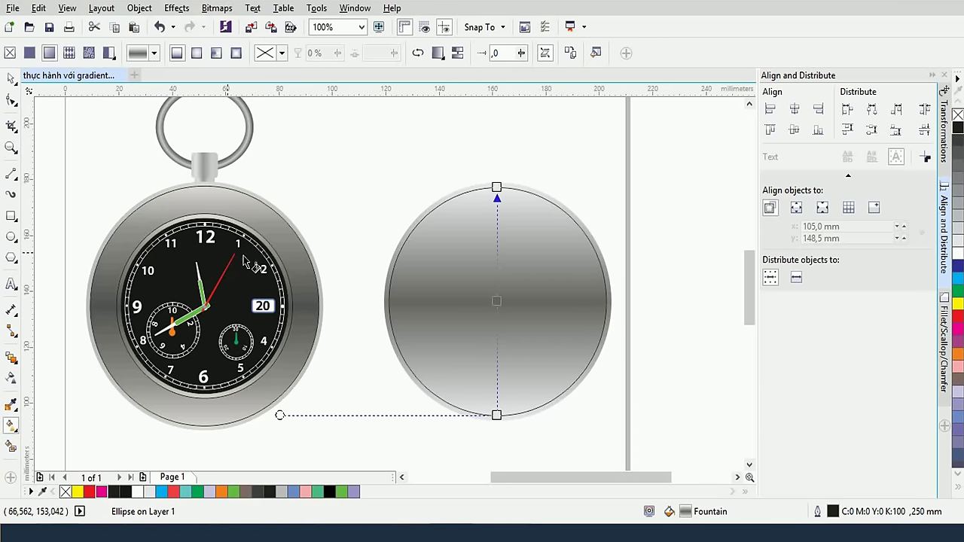
Scale copies of the disc inward into concentric circles 60.854 mm and 56.679 mm across
{"action": "left_click", "coordinate": [12, 79]}
{"action": "left_click", "coordinate": [370, 151]}
{"action": "left_click", "coordinate": [464, 198]}
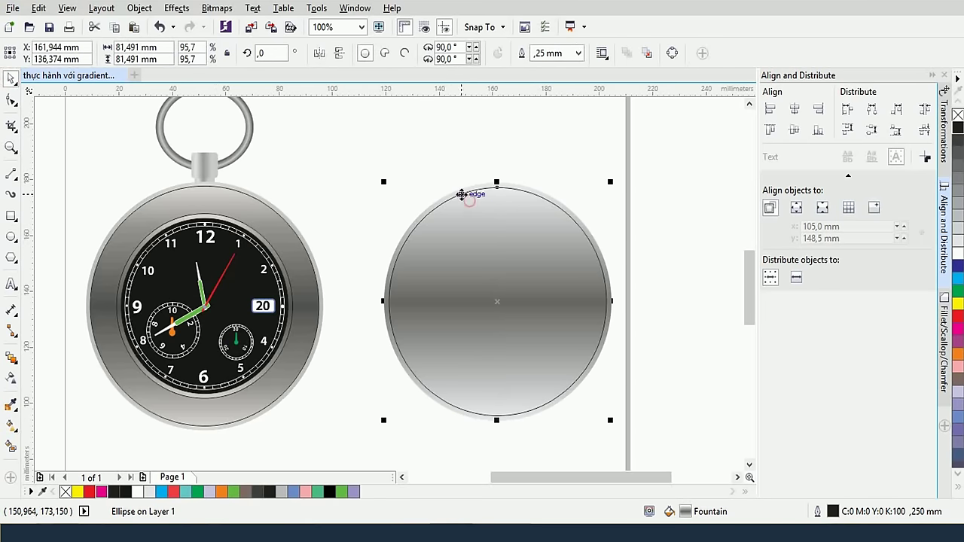
{"action": "left_click_drag", "start_coordinate": [611, 183], "coordinate": [600, 214]}
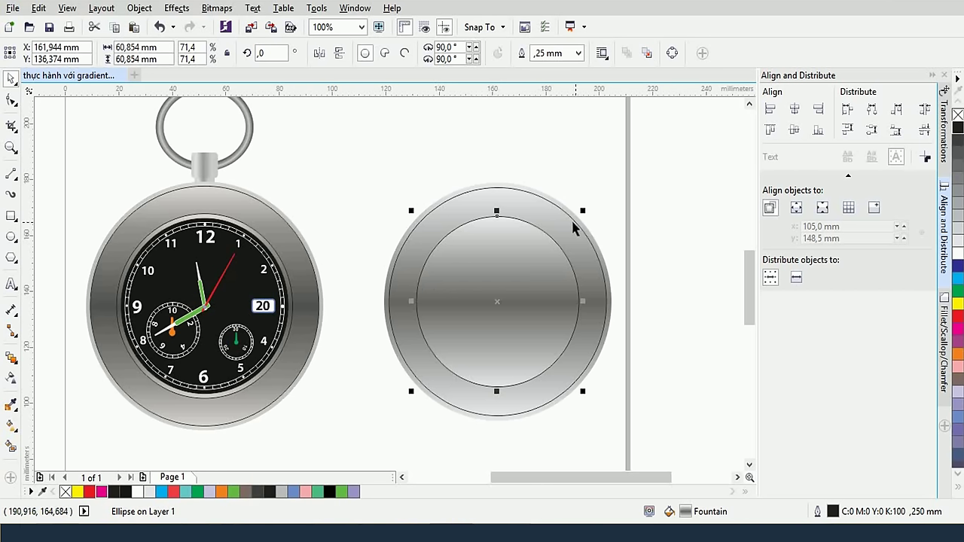
{"action": "left_click_drag", "start_coordinate": [582, 213], "coordinate": [579, 219]}
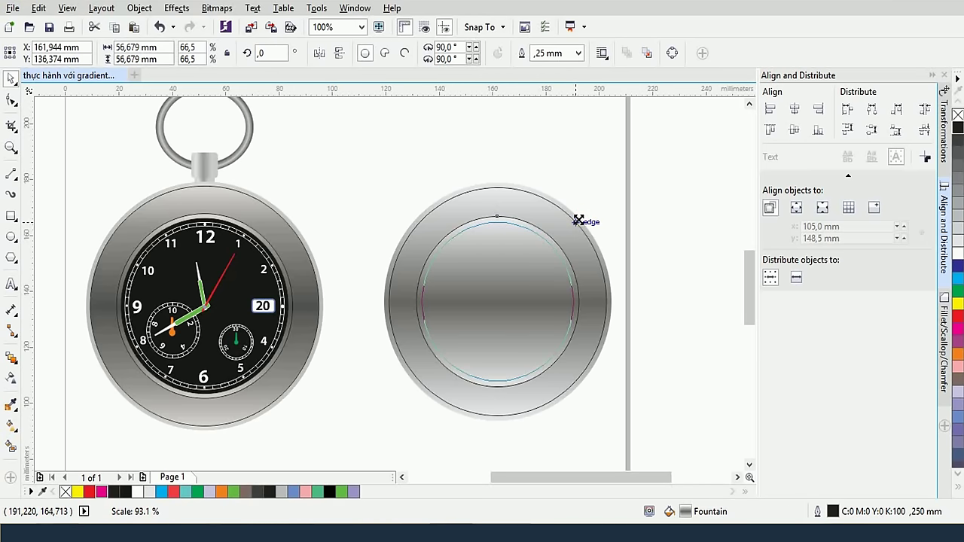
{"action": "left_click_drag", "start_coordinate": [578, 219], "coordinate": [578, 220]}
{"action": "scroll", "coordinate": [524, 272], "scroll_direction": "up", "scroll_amount": 2}
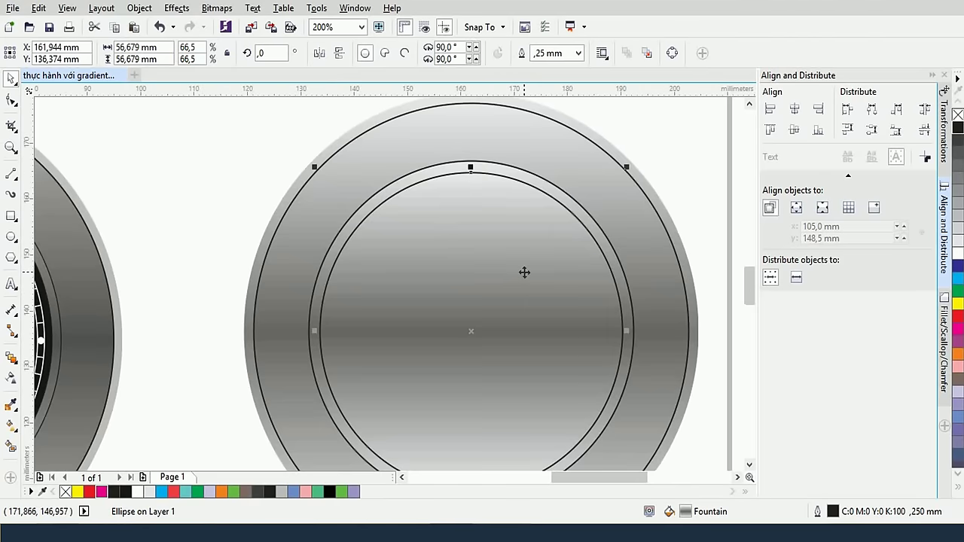
{"action": "scroll", "coordinate": [524, 272], "scroll_direction": "down", "scroll_amount": 2}
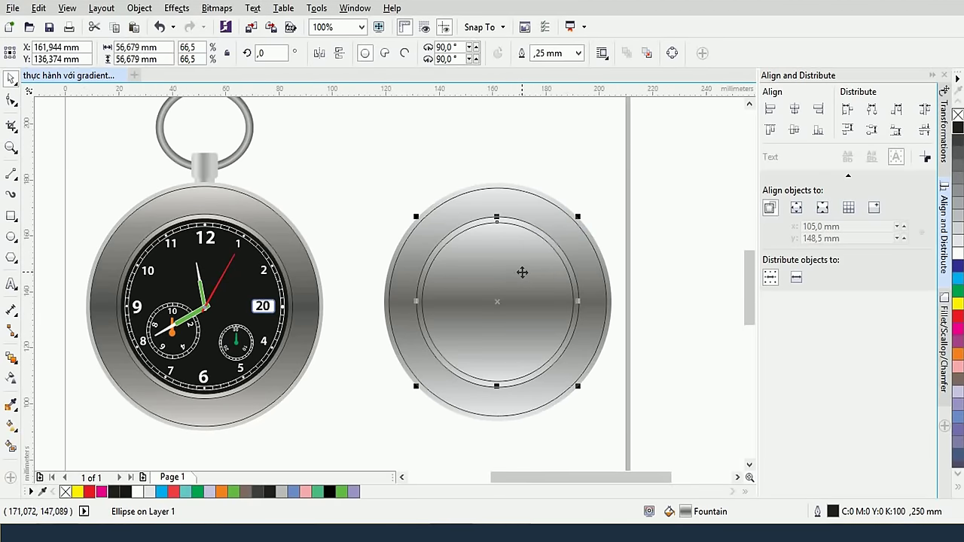
Fill the innermost circle with deep rich black
{"action": "left_click", "coordinate": [958, 132]}
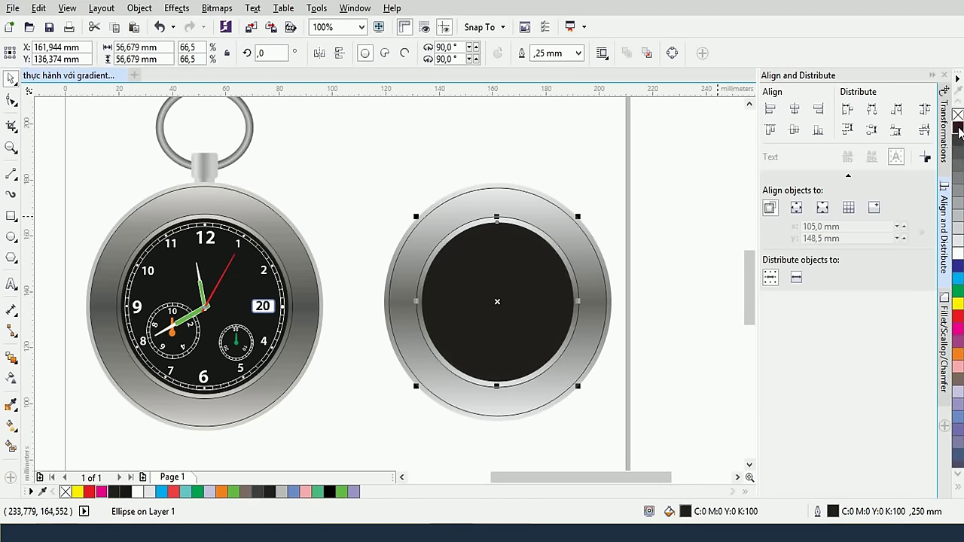
{"action": "left_click", "coordinate": [13, 405]}
{"action": "left_click", "coordinate": [11, 426]}
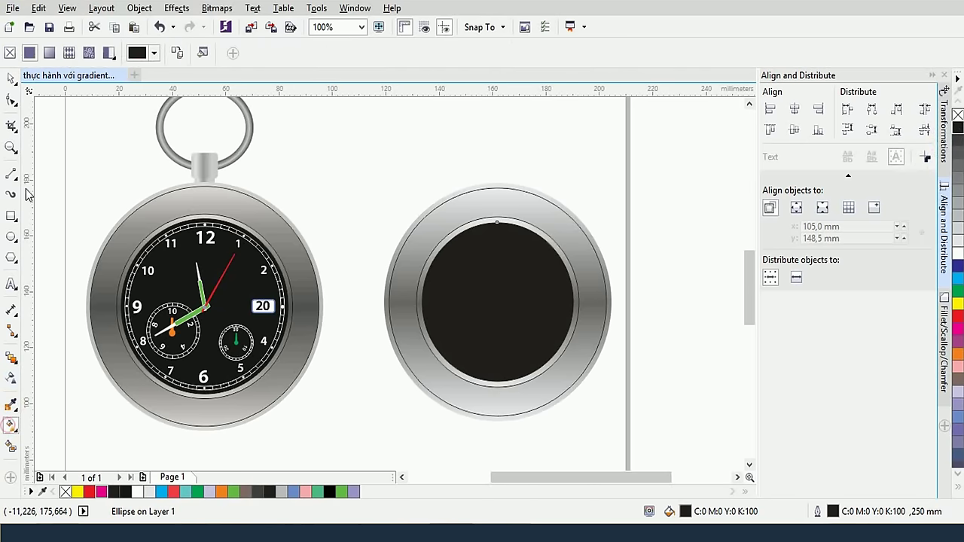
{"action": "left_click", "coordinate": [154, 57]}
{"action": "left_click", "coordinate": [135, 203]}
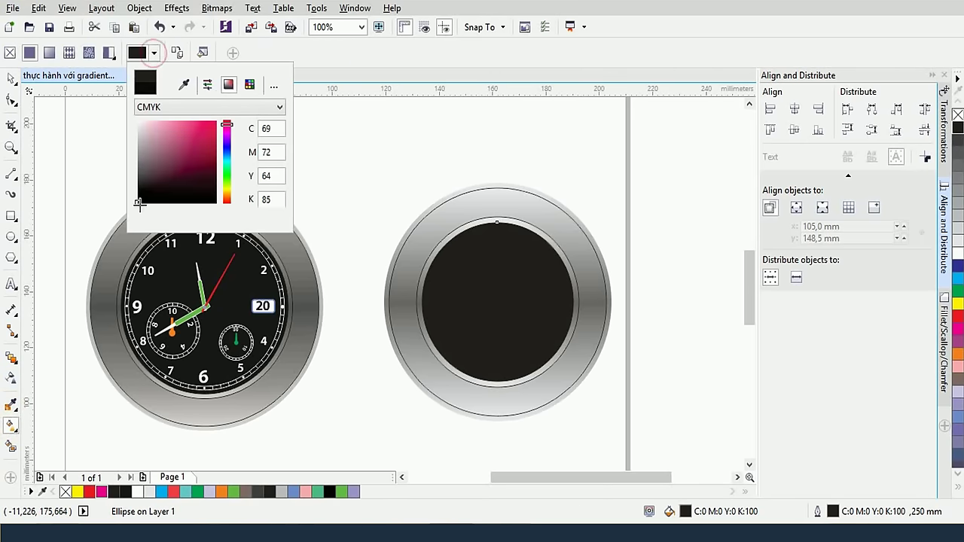
{"action": "left_click", "coordinate": [539, 306]}
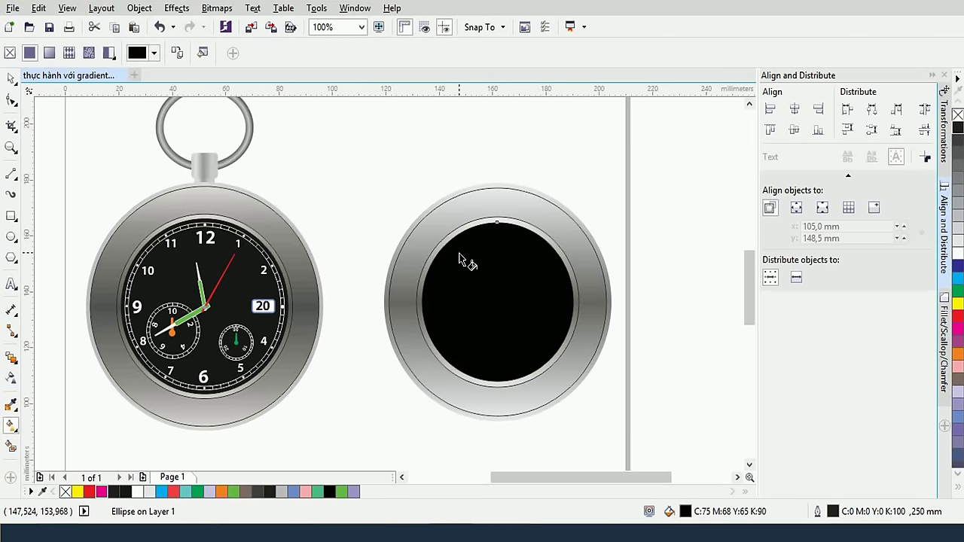
Enlarge the black dial slightly and select the ring around it
{"action": "left_click", "coordinate": [12, 77]}
{"action": "left_click_drag", "start_coordinate": [579, 216], "coordinate": [583, 217]}
{"action": "left_click", "coordinate": [607, 211]}
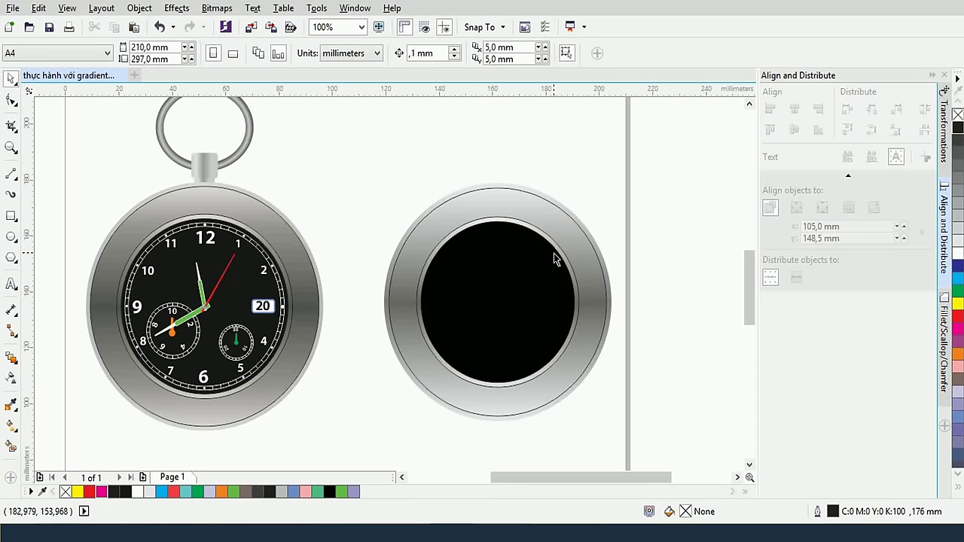
{"action": "left_click", "coordinate": [459, 189]}
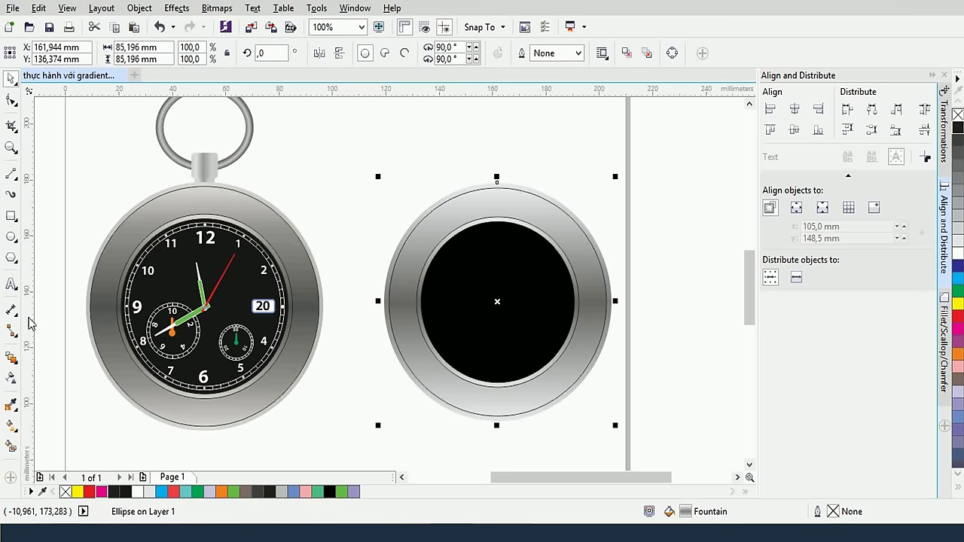
Give the ring a linear fountain fill with a light grey top and #CFCFCF bottom
{"action": "left_click", "coordinate": [12, 426]}
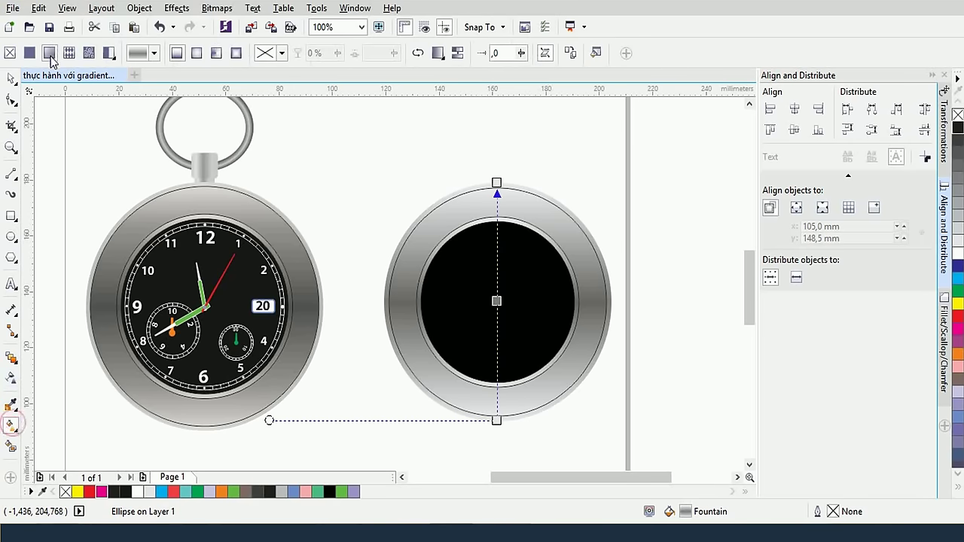
{"action": "left_click", "coordinate": [49, 53]}
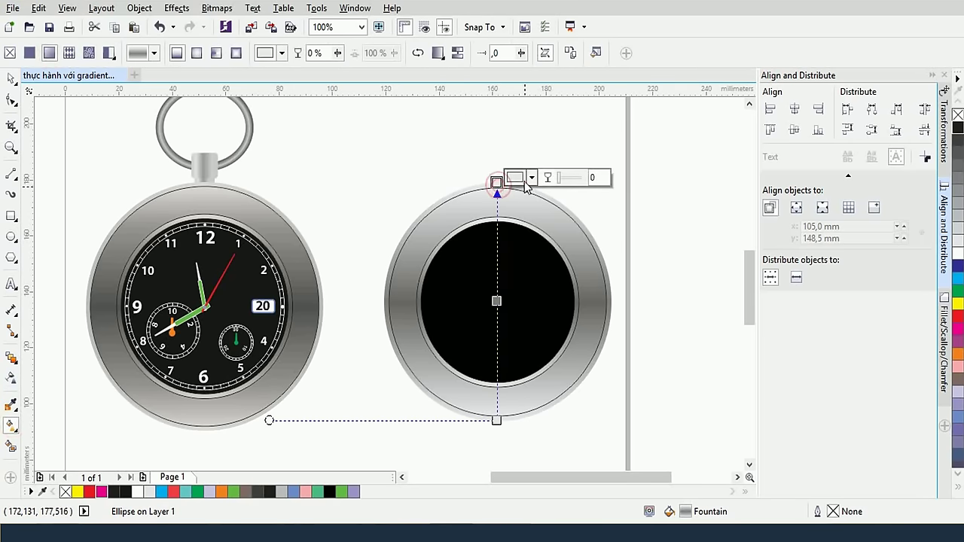
{"action": "left_click", "coordinate": [515, 178]}
{"action": "left_click_drag", "start_coordinate": [516, 258], "coordinate": [517, 263]}
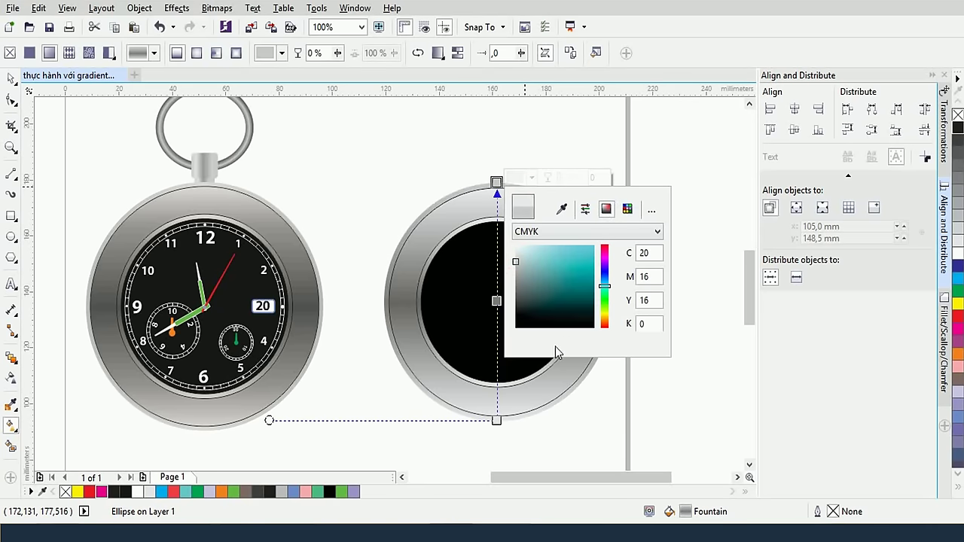
{"action": "left_click", "coordinate": [496, 420]}
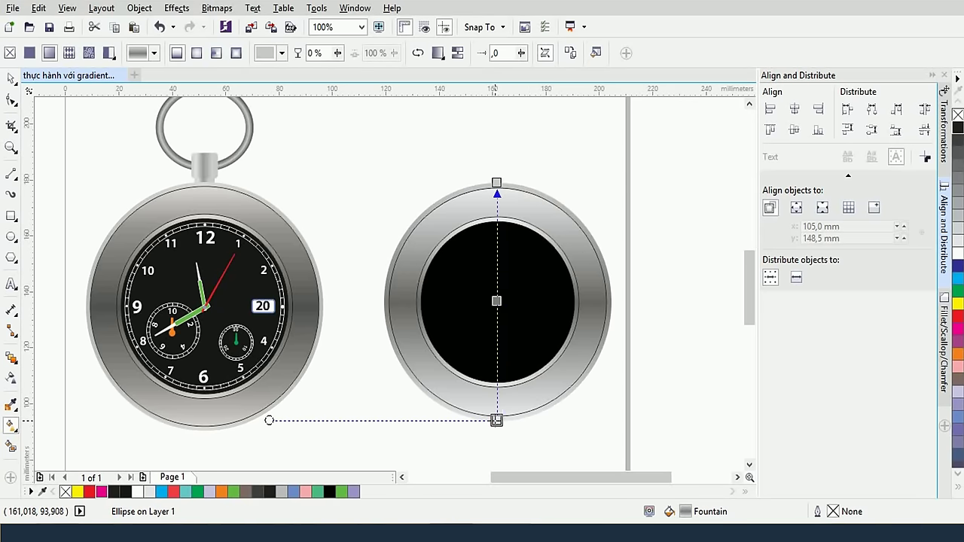
{"action": "left_click", "coordinate": [518, 419]}
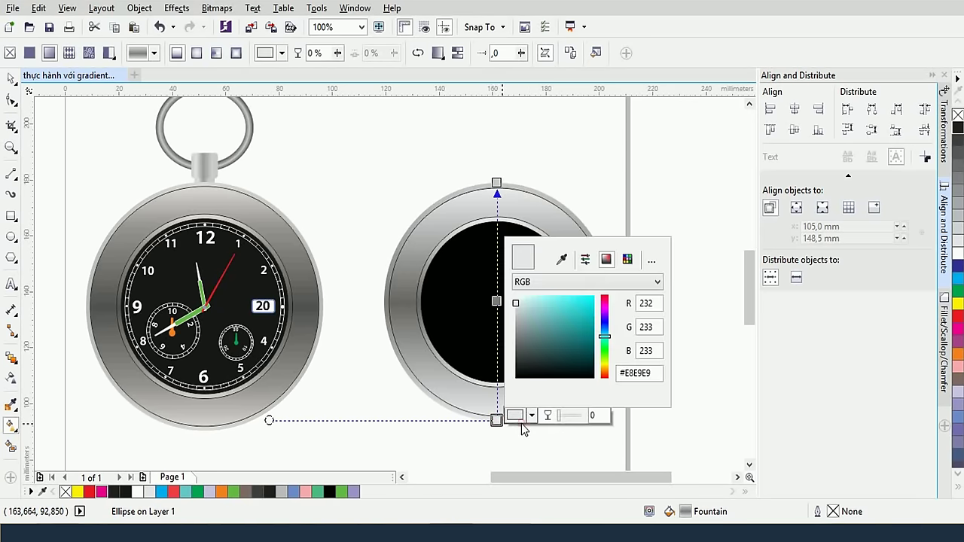
{"action": "left_click", "coordinate": [515, 321]}
{"action": "left_click", "coordinate": [515, 311]}
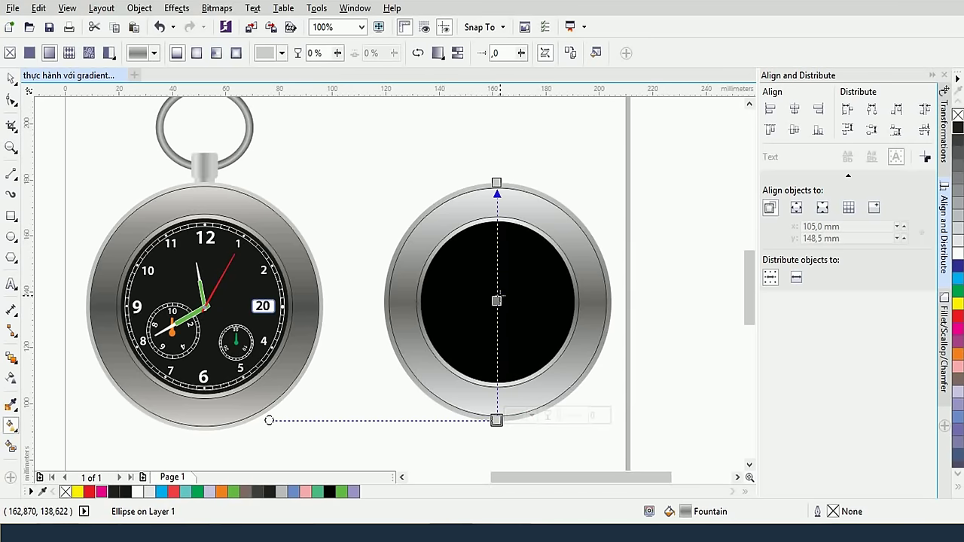
Darken the ring gradient's middle stop to #575757 and deselect the ring
{"action": "left_click", "coordinate": [496, 301]}
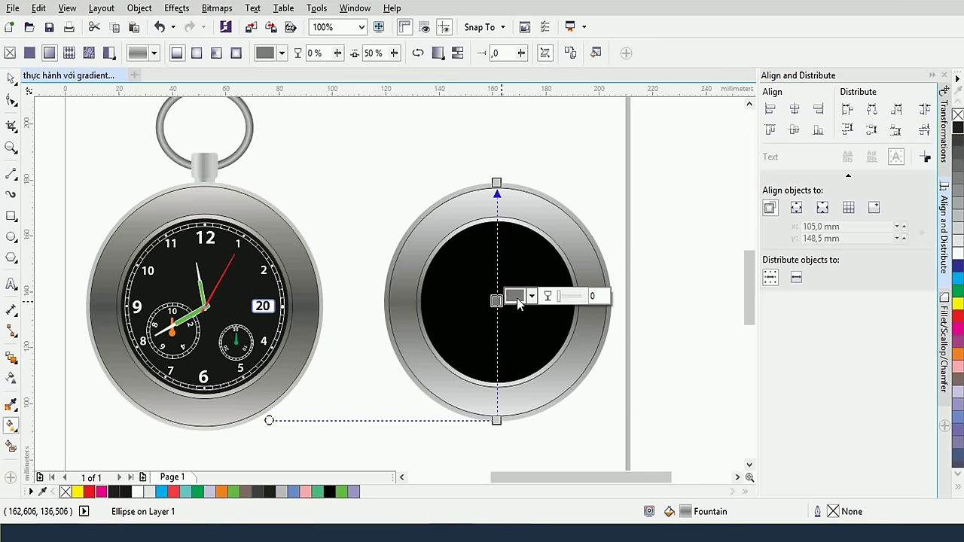
{"action": "left_click", "coordinate": [517, 301]}
{"action": "left_click", "coordinate": [513, 413]}
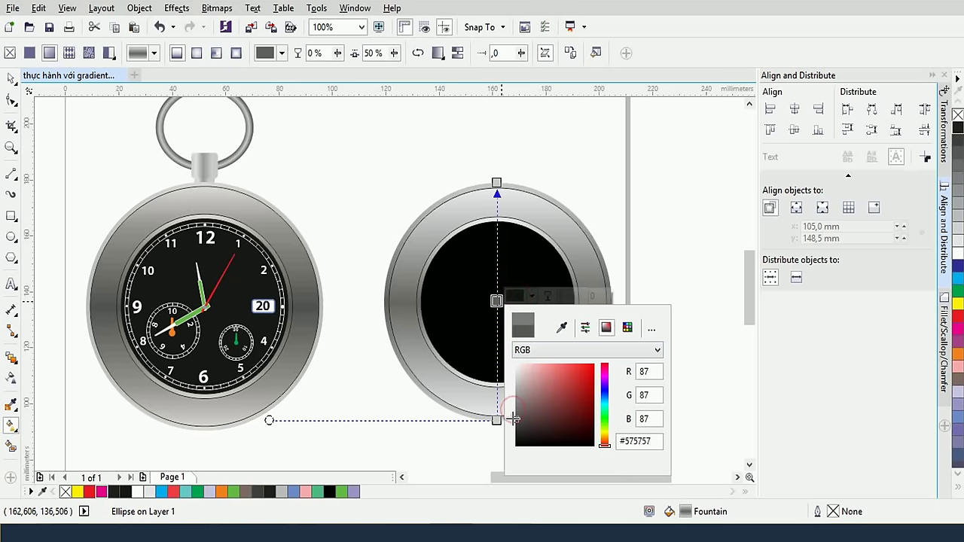
{"action": "left_click", "coordinate": [511, 421]}
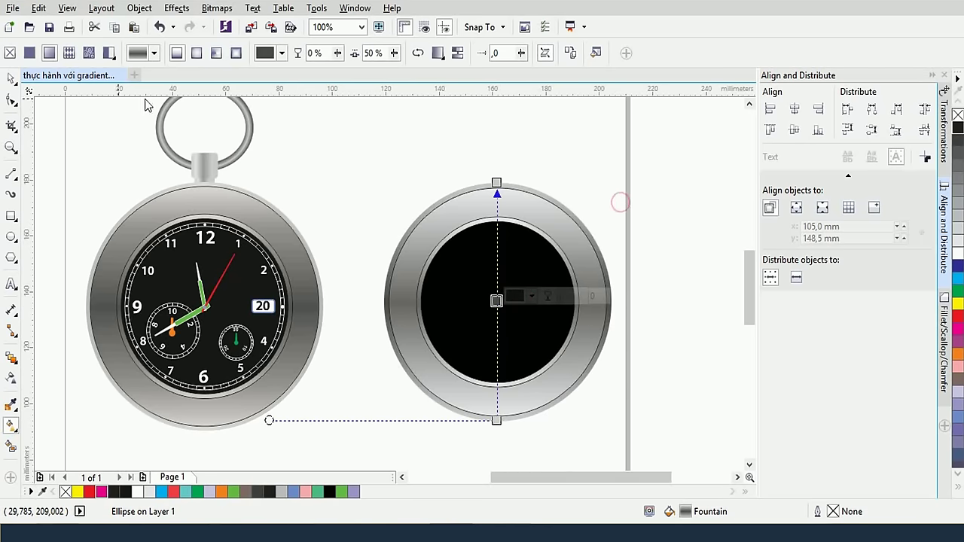
{"action": "left_click", "coordinate": [11, 78]}
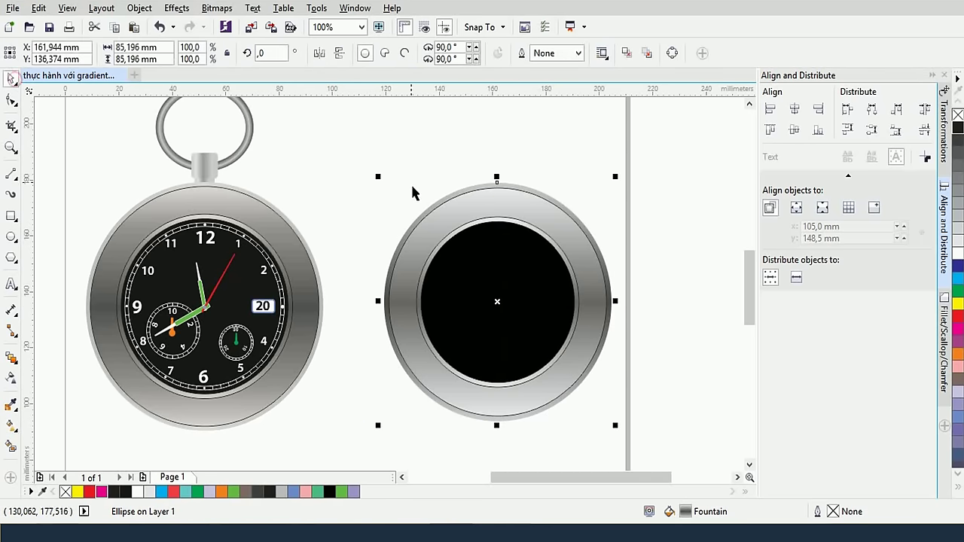
{"action": "left_click", "coordinate": [412, 192]}
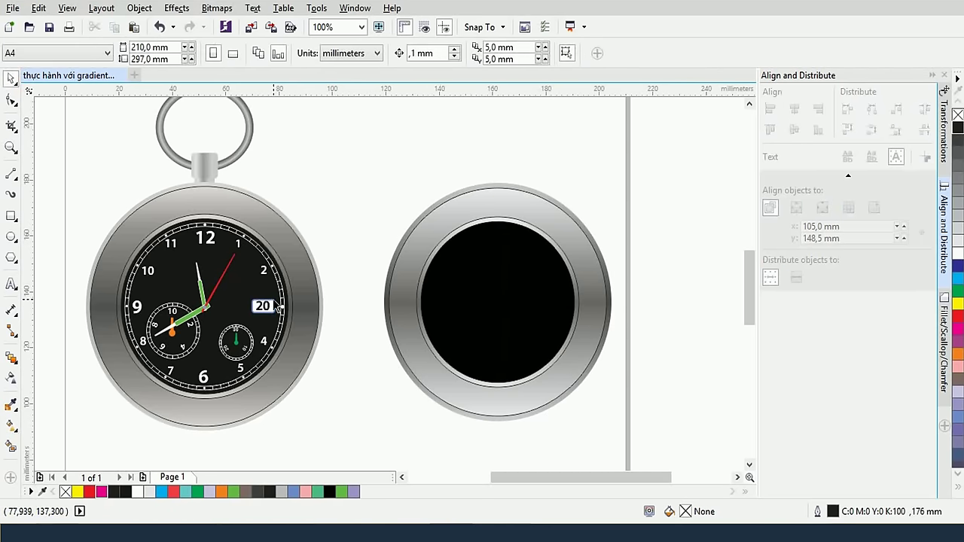
{"action": "scroll", "coordinate": [279, 304], "scroll_direction": "up", "scroll_amount": 1}
{"action": "scroll", "coordinate": [279, 304], "scroll_direction": "down", "scroll_amount": 1}
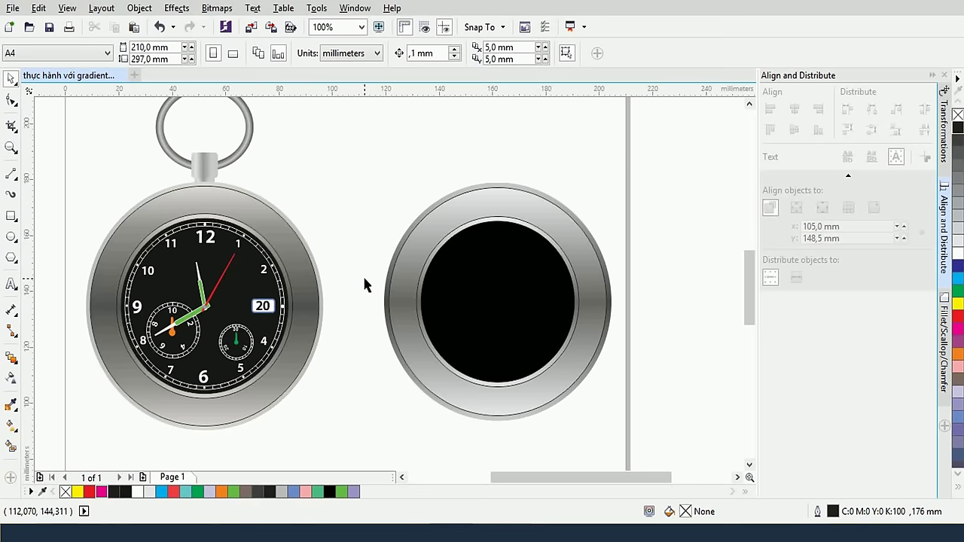
{"action": "scroll", "coordinate": [265, 279], "scroll_direction": "up", "scroll_amount": 1}
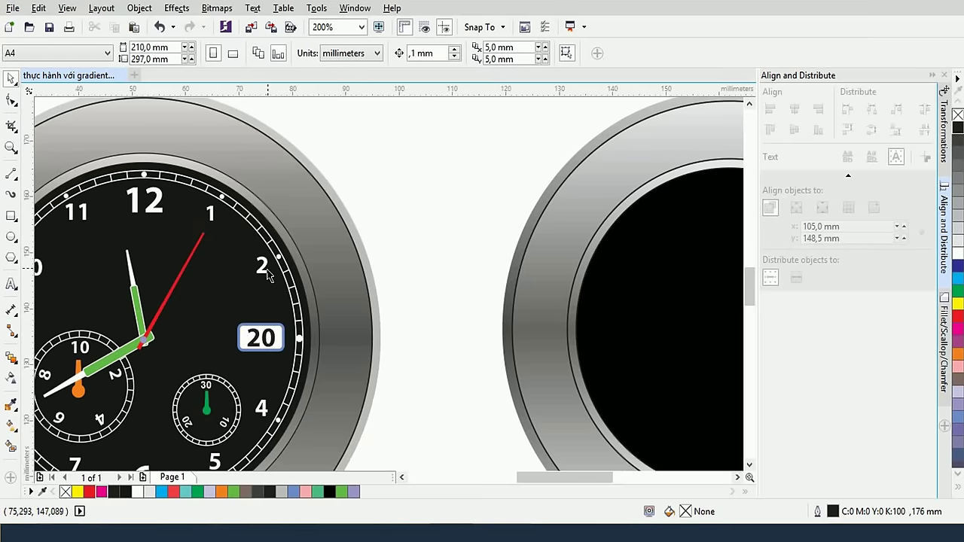
{"action": "left_click_drag", "start_coordinate": [276, 253], "coordinate": [376, 189]}
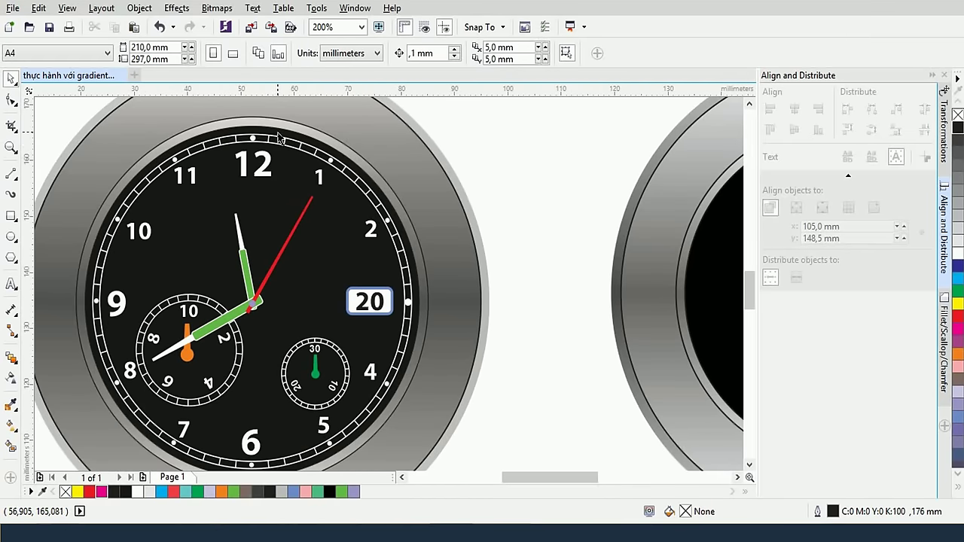
{"action": "scroll", "coordinate": [278, 138], "scroll_direction": "up", "scroll_amount": 1}
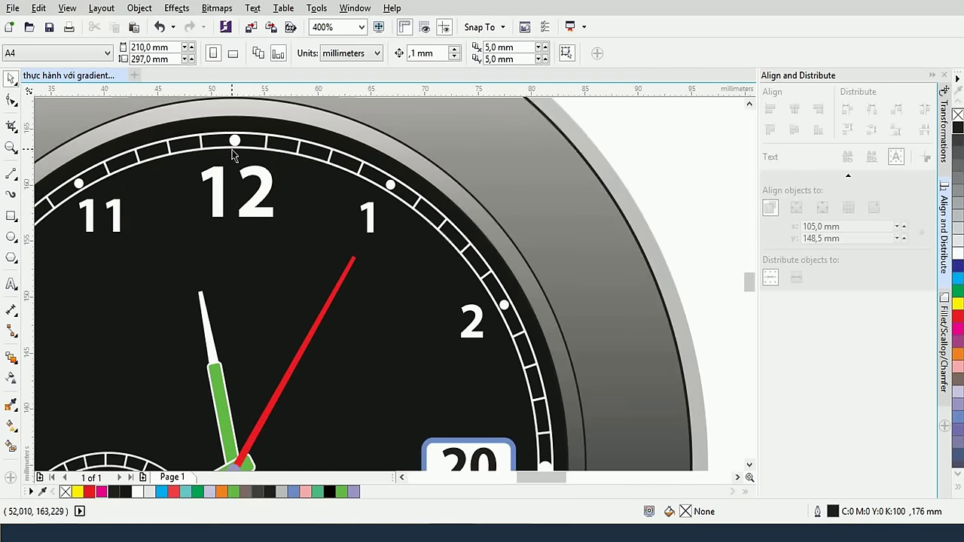
{"action": "scroll", "coordinate": [300, 162], "scroll_direction": "down", "scroll_amount": 1}
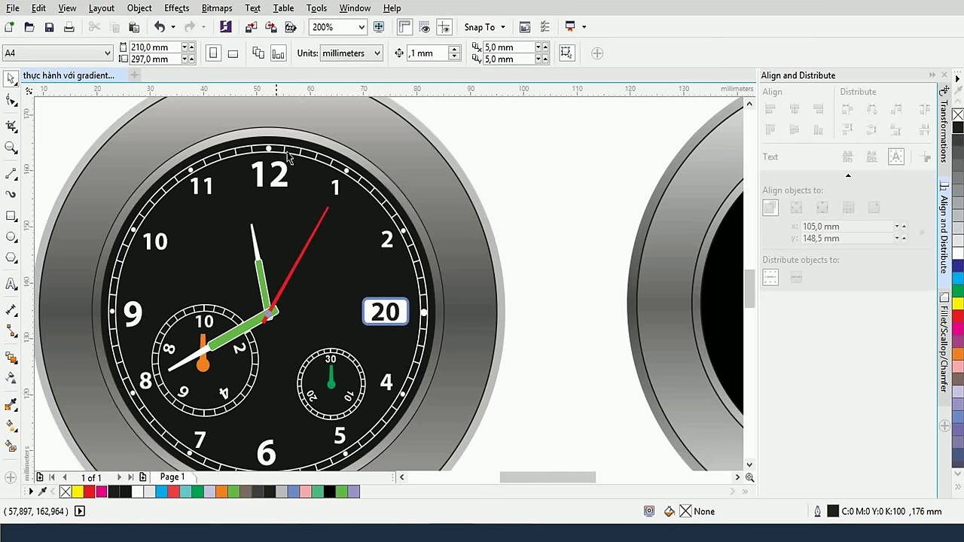
Draw a 14.817 mm circle, add a smaller concentric copy, and apply Back Minus Front
{"action": "left_click", "coordinate": [12, 237]}
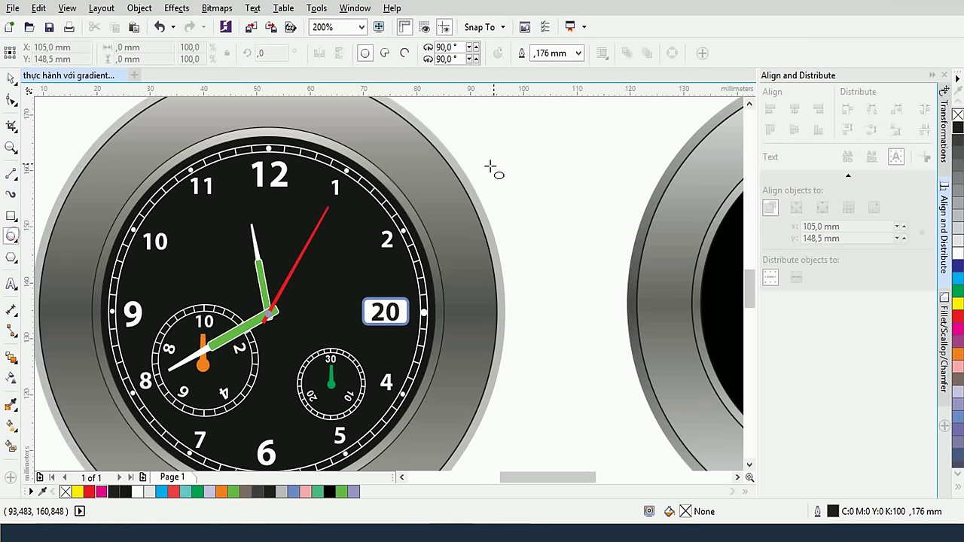
{"action": "left_click_drag", "start_coordinate": [512, 161], "coordinate": [550, 192]}
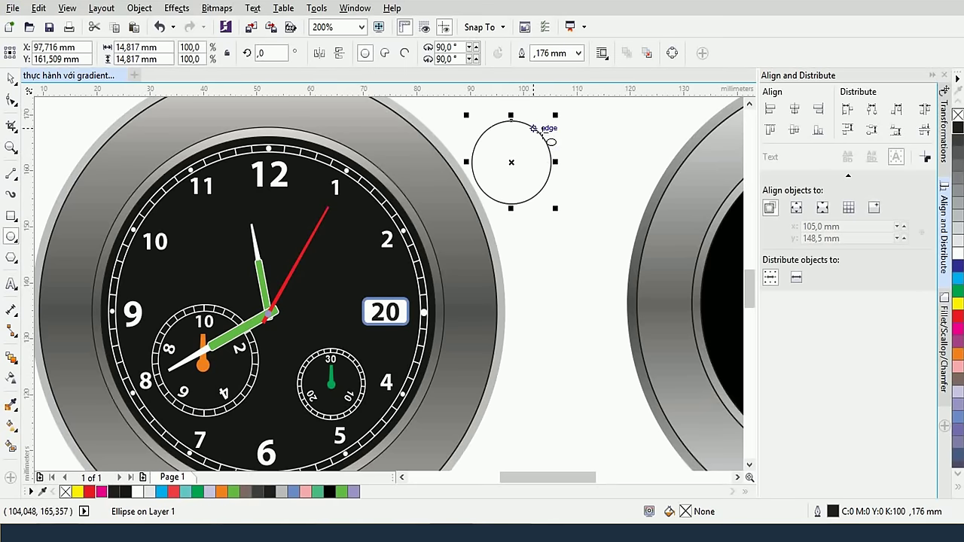
{"action": "left_click", "coordinate": [10, 78]}
{"action": "left_click_drag", "start_coordinate": [552, 117], "coordinate": [550, 125]}
{"action": "left_click_drag", "start_coordinate": [455, 105], "coordinate": [563, 205]}
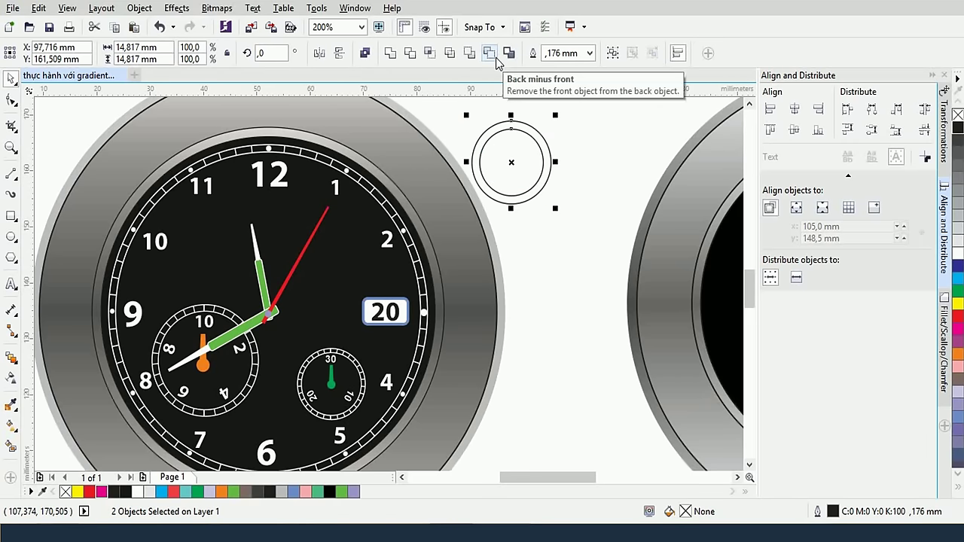
{"action": "left_click", "coordinate": [494, 55]}
{"action": "left_click", "coordinate": [585, 144]}
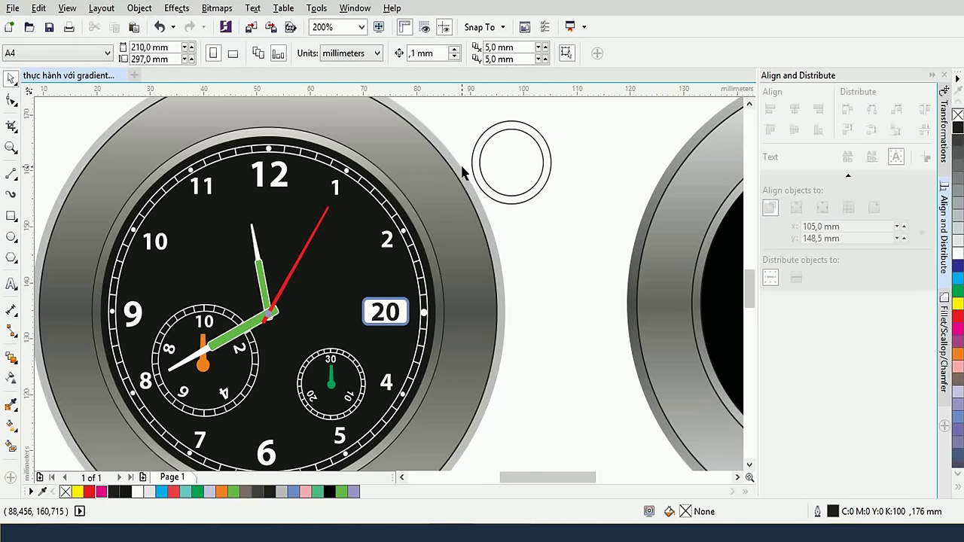
Draw a short vertical tick across the ring's top and pivot it on the ring's centre
{"action": "left_click", "coordinate": [11, 174]}
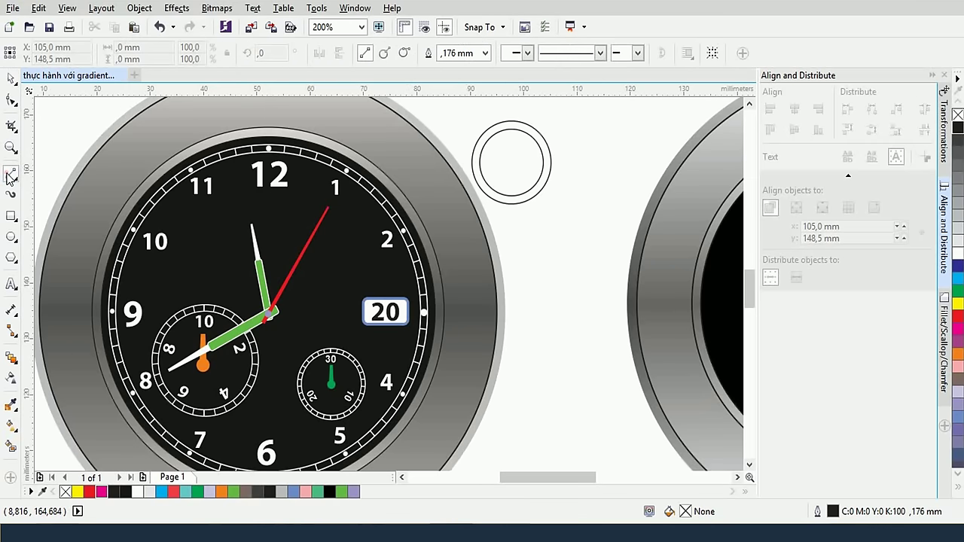
{"action": "scroll", "coordinate": [505, 123], "scroll_direction": "up", "scroll_amount": 2}
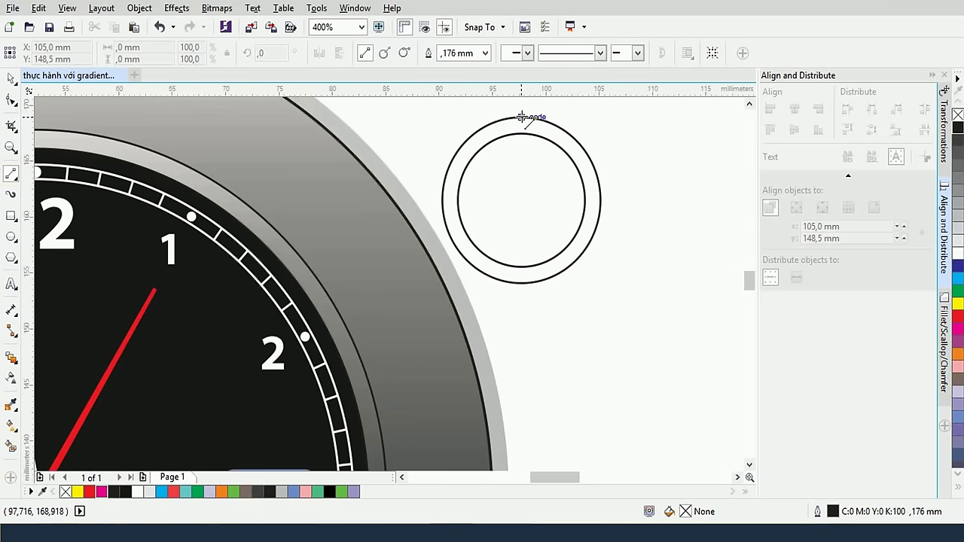
{"action": "left_click_drag", "start_coordinate": [521, 117], "coordinate": [521, 133]}
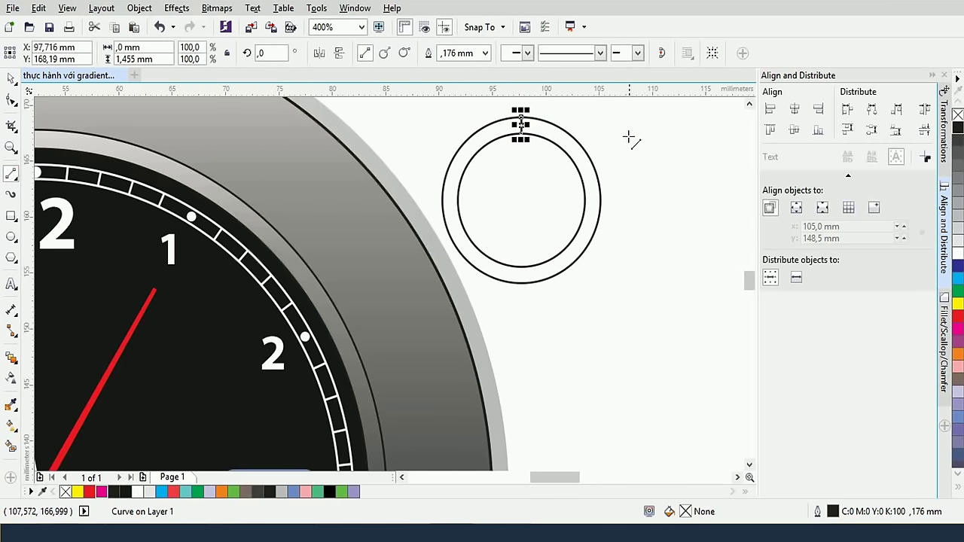
{"action": "left_click", "coordinate": [11, 77]}
{"action": "left_click", "coordinate": [614, 134]}
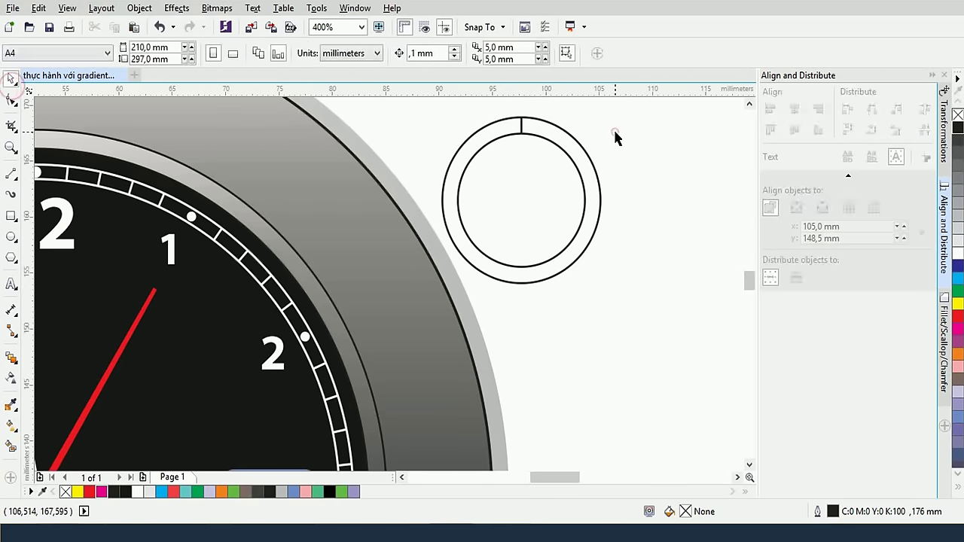
{"action": "left_click", "coordinate": [521, 125]}
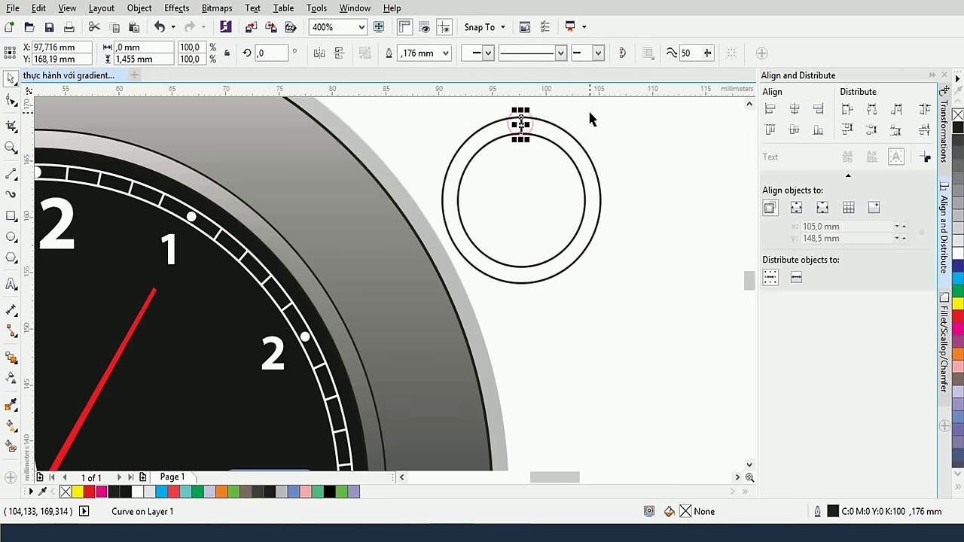
{"action": "left_click", "coordinate": [521, 124]}
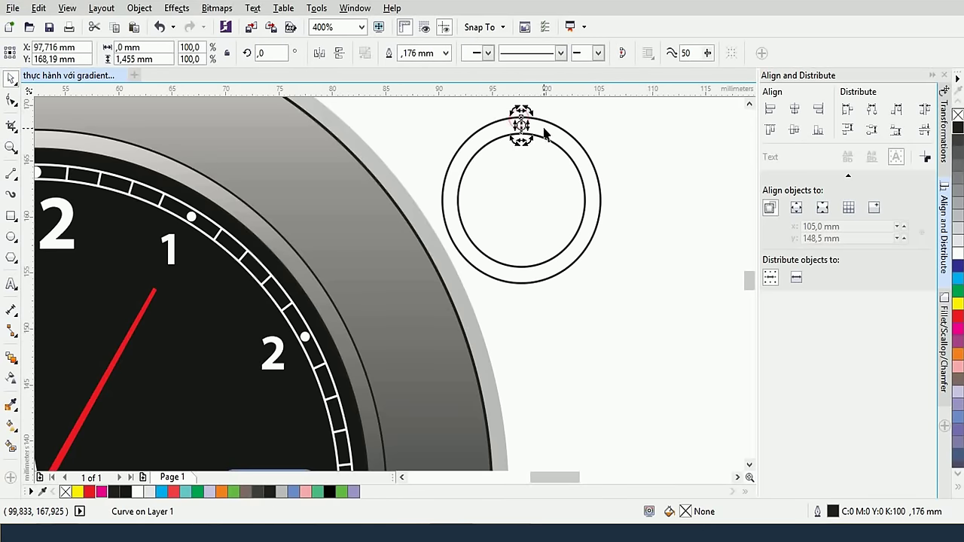
{"action": "scroll", "coordinate": [545, 134], "scroll_direction": "up", "scroll_amount": 2}
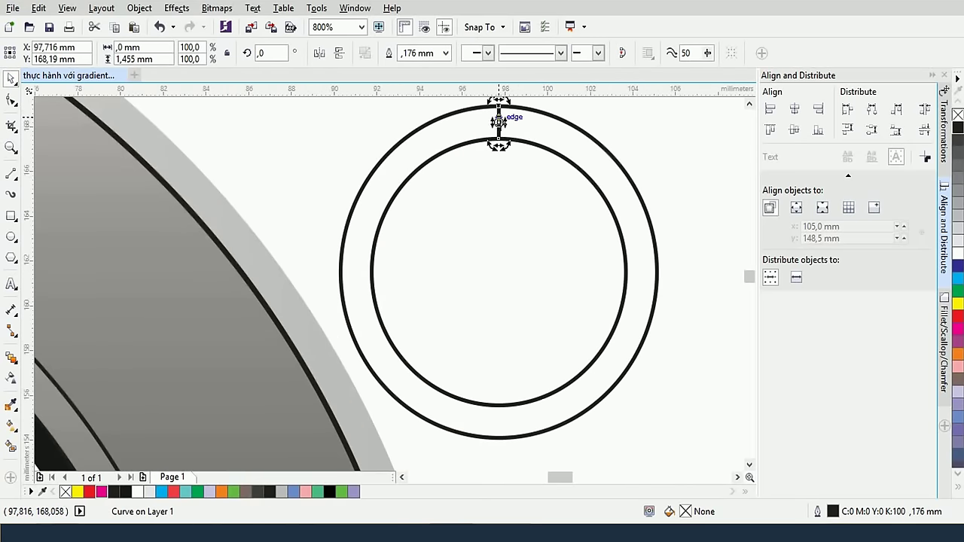
{"action": "left_click_drag", "start_coordinate": [498, 121], "coordinate": [498, 272]}
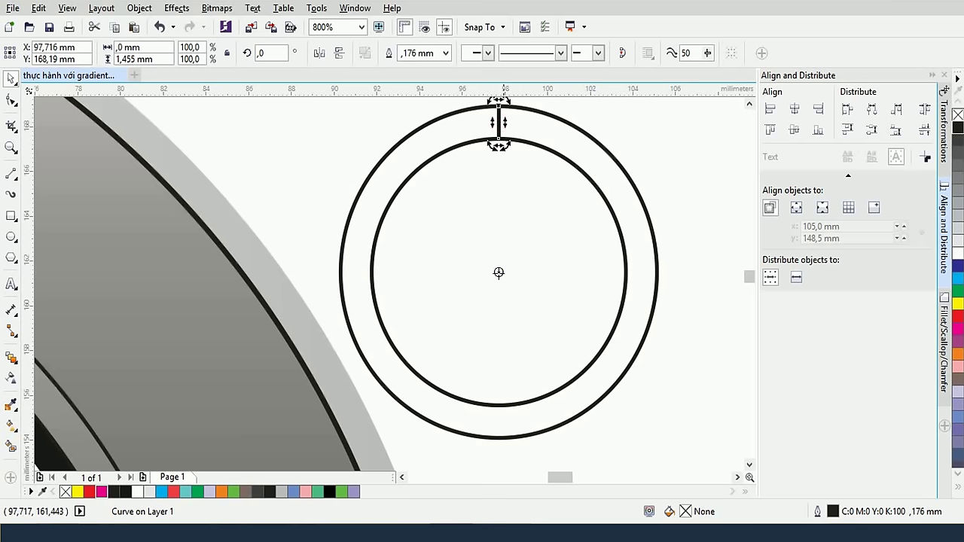
{"action": "left_click", "coordinate": [945, 142]}
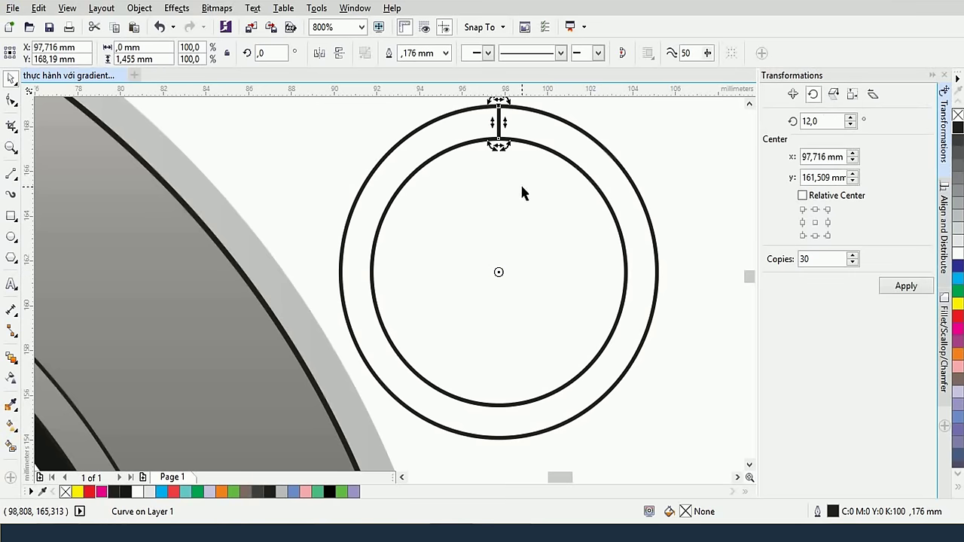
Rotate the tick by 360/60 with 60 copies to ring the circle with ticks
{"action": "scroll", "coordinate": [521, 186], "scroll_direction": "down", "scroll_amount": 2}
{"action": "scroll", "coordinate": [378, 243], "scroll_direction": "down", "scroll_amount": 2}
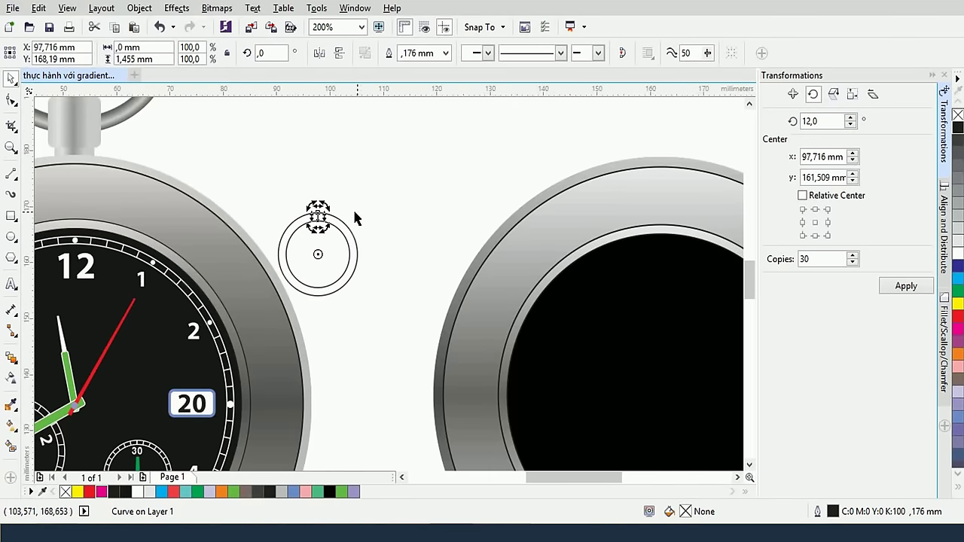
{"action": "scroll", "coordinate": [408, 193], "scroll_direction": "up", "scroll_amount": 2}
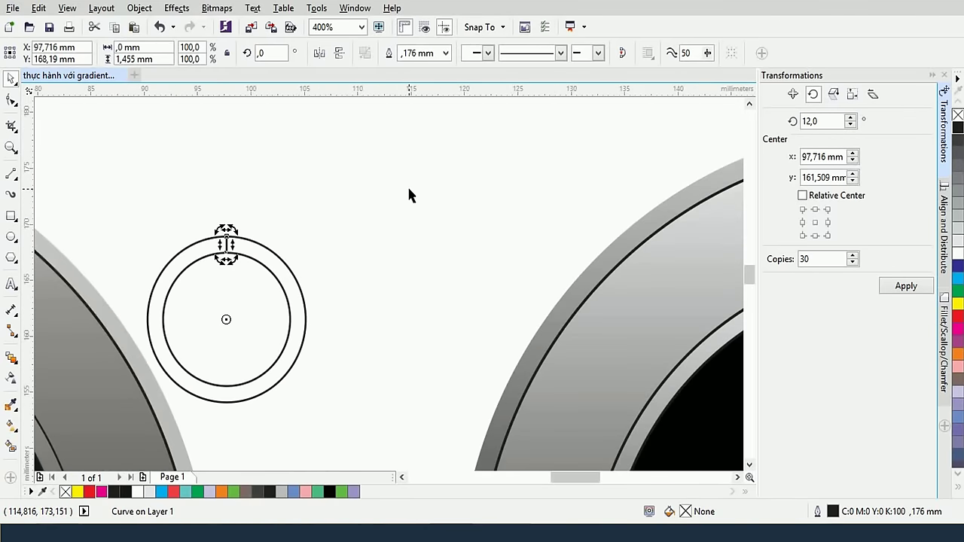
{"action": "double_click", "coordinate": [828, 125]}
{"action": "type", "text": "360"}
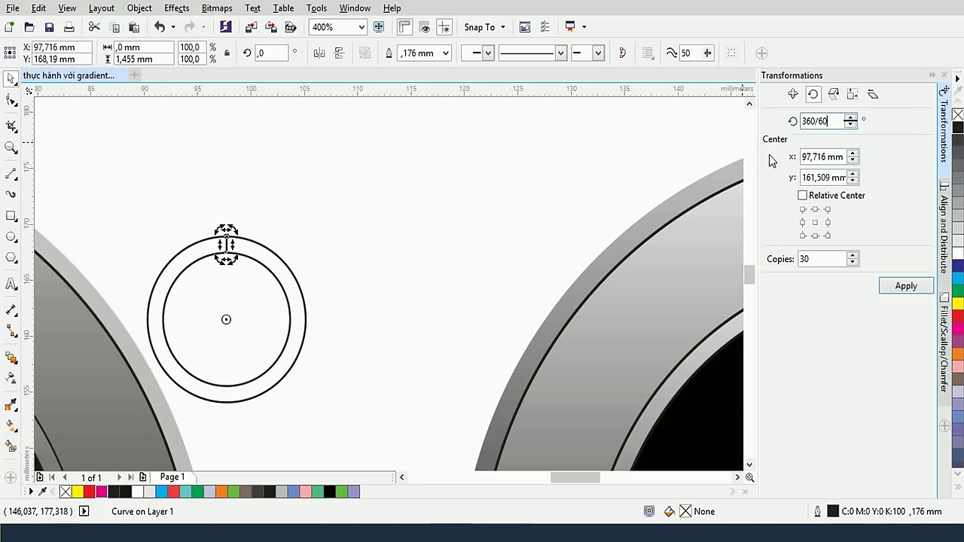
{"action": "type", "text": "/60"}
{"action": "double_click", "coordinate": [817, 258]}
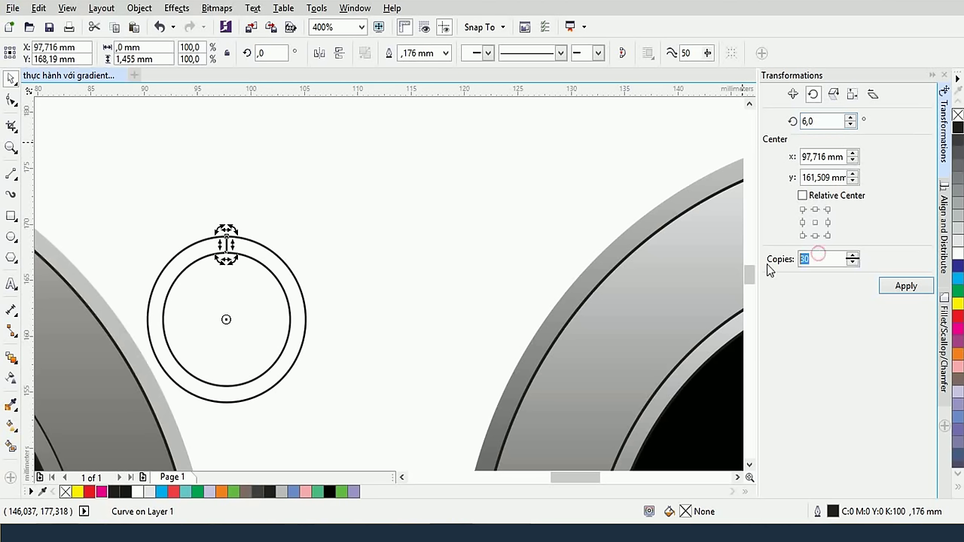
{"action": "type", "text": "6"}
{"action": "left_click", "coordinate": [911, 291]}
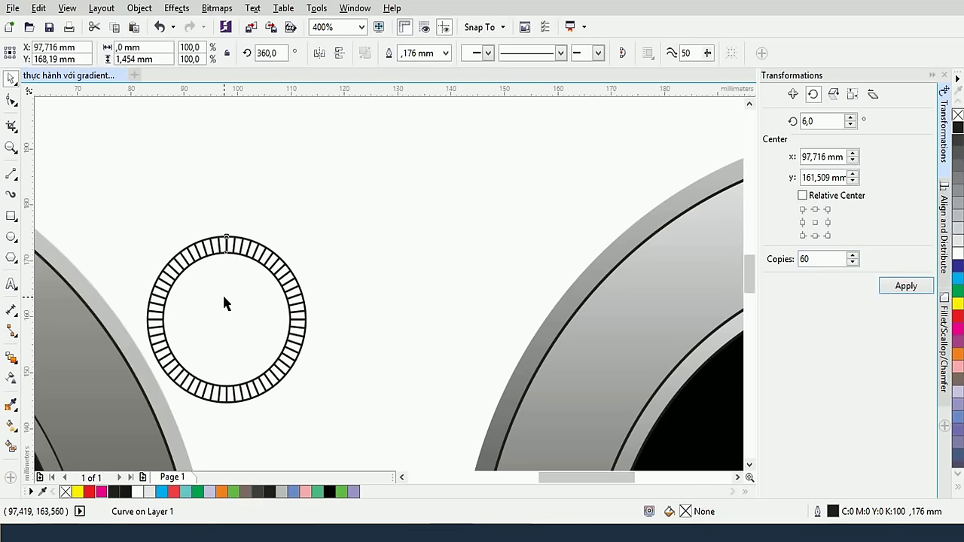
{"action": "scroll", "coordinate": [224, 304], "scroll_direction": "down", "scroll_amount": 2}
{"action": "scroll", "coordinate": [230, 312], "scroll_direction": "up", "scroll_amount": 2}
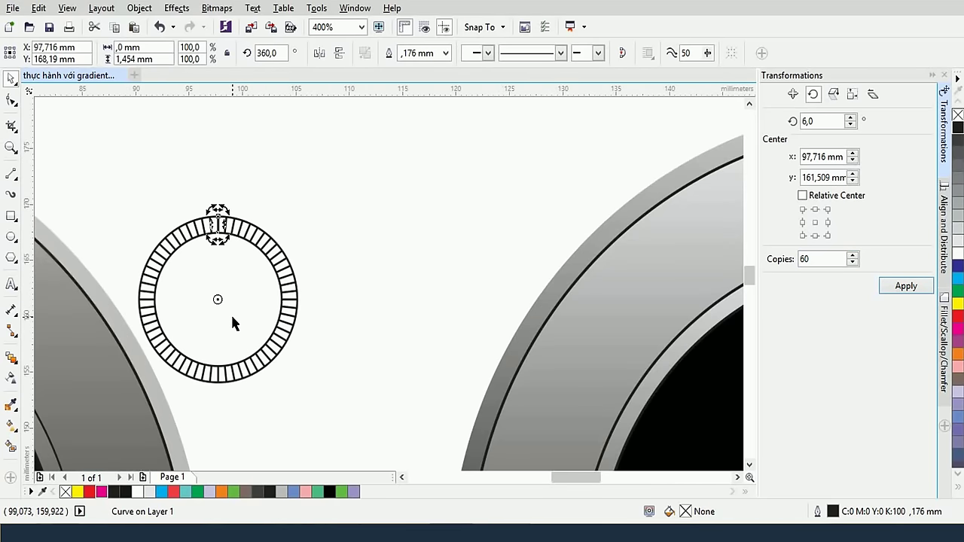
{"action": "left_click", "coordinate": [424, 211]}
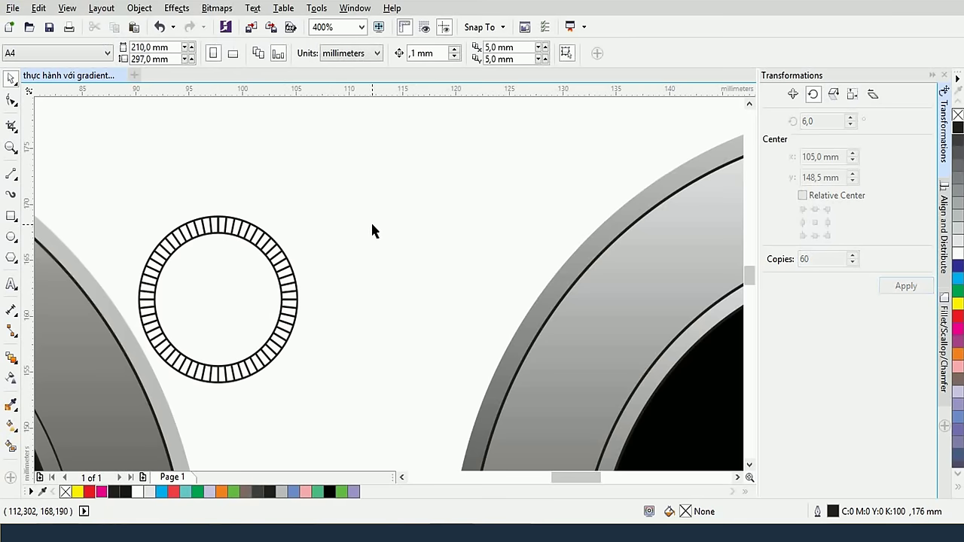
Marquee-select the 14.817 mm ring with its 60 ticks beside the watches and delete it
{"action": "right_click", "coordinate": [254, 231]}
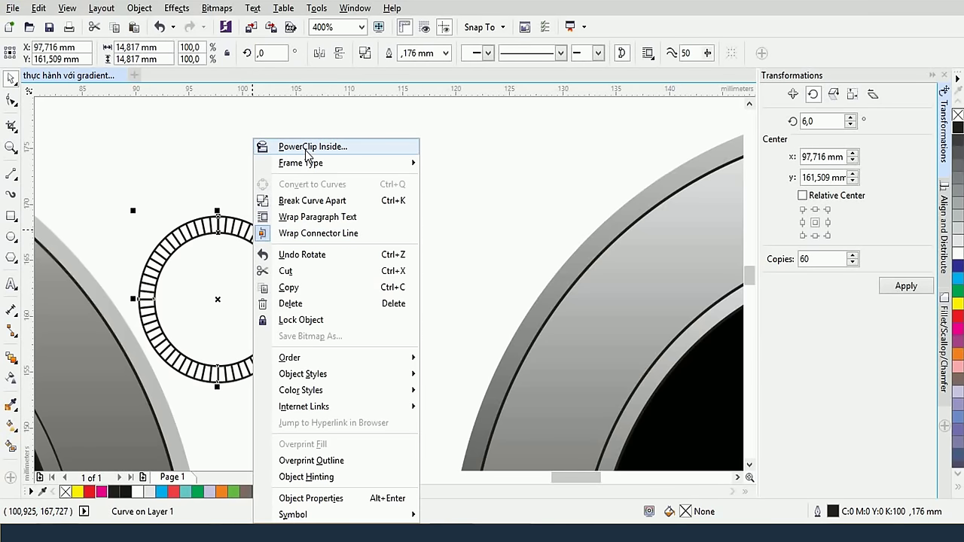
{"action": "left_click", "coordinate": [156, 197]}
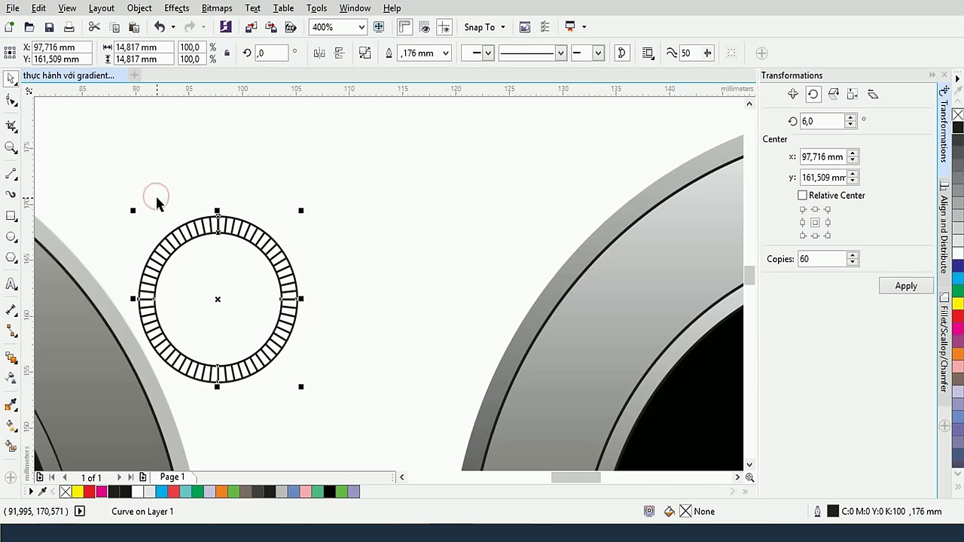
{"action": "left_click", "coordinate": [157, 197]}
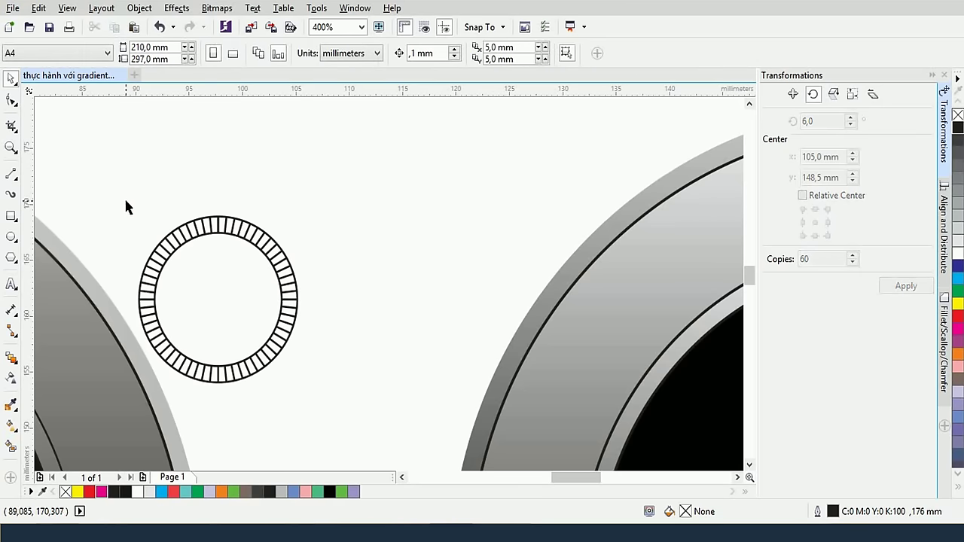
{"action": "scroll", "coordinate": [124, 196], "scroll_direction": "down", "scroll_amount": 1}
{"action": "scroll", "coordinate": [207, 242], "scroll_direction": "left", "scroll_amount": 2}
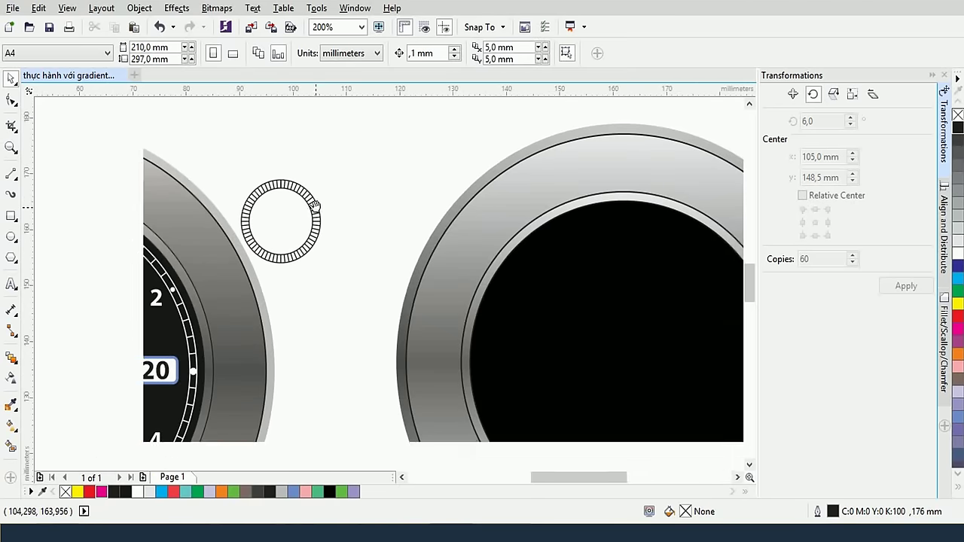
{"action": "scroll", "coordinate": [288, 189], "scroll_direction": "up", "scroll_amount": 1}
{"action": "scroll", "coordinate": [252, 227], "scroll_direction": "down", "scroll_amount": 2}
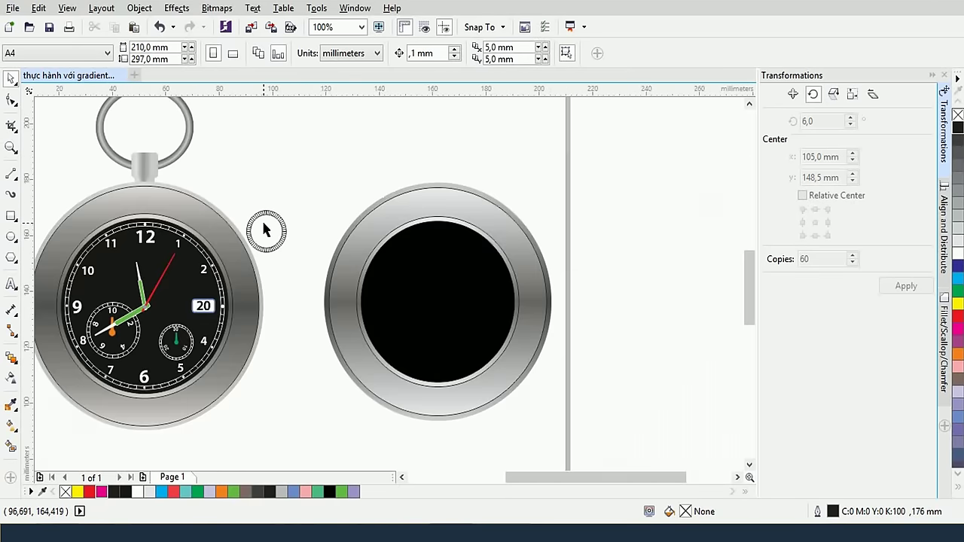
{"action": "left_click", "coordinate": [171, 165]}
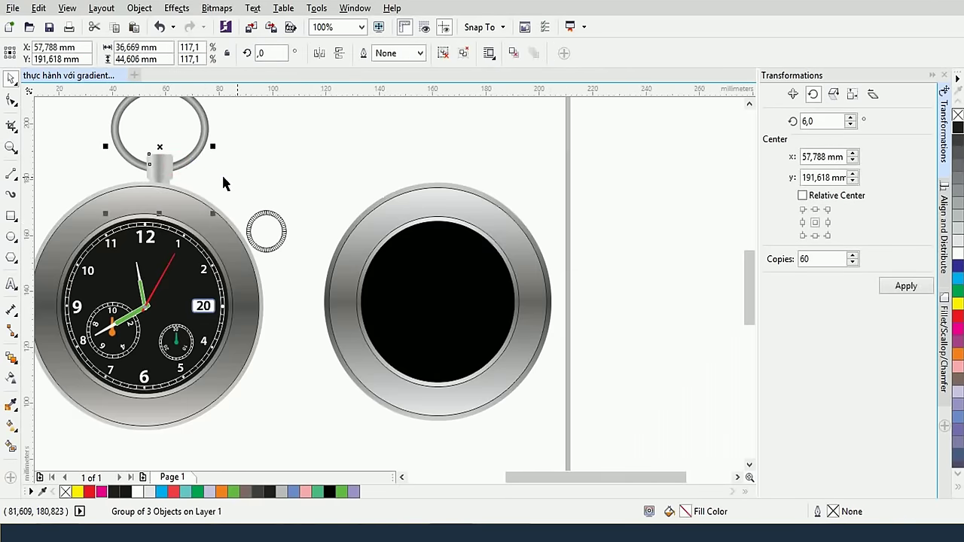
{"action": "left_click", "coordinate": [320, 172]}
{"action": "left_click_drag", "start_coordinate": [215, 193], "coordinate": [294, 257]}
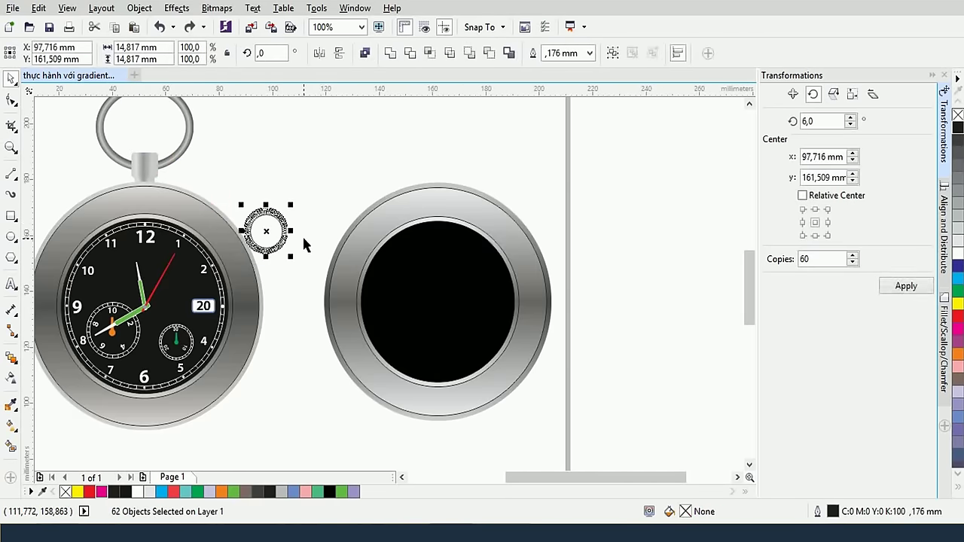
{"action": "key", "text": "Delete"}
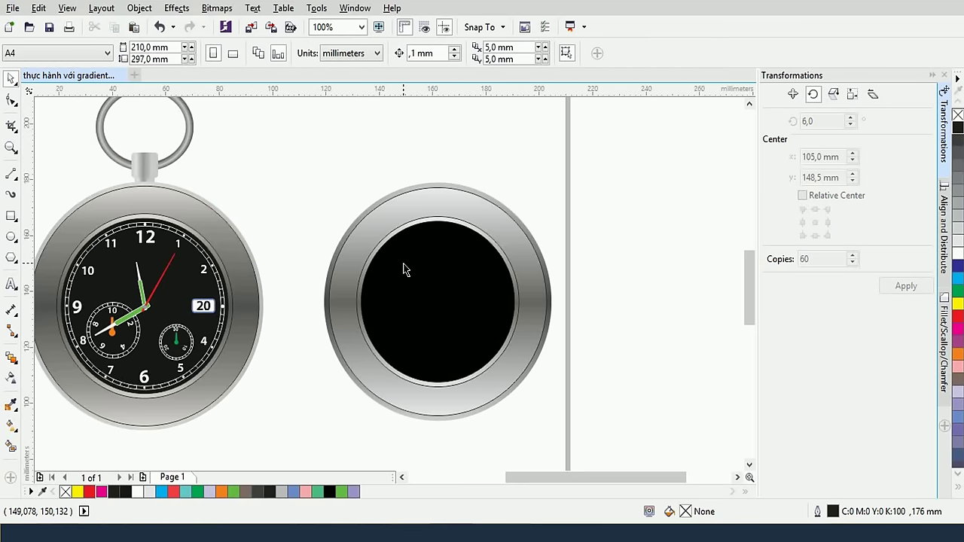
{"action": "scroll", "coordinate": [404, 269], "scroll_direction": "up", "scroll_amount": 1}
Shrink the second watch's black dial slightly about its centre and give it a white outline
{"action": "left_click", "coordinate": [454, 299]}
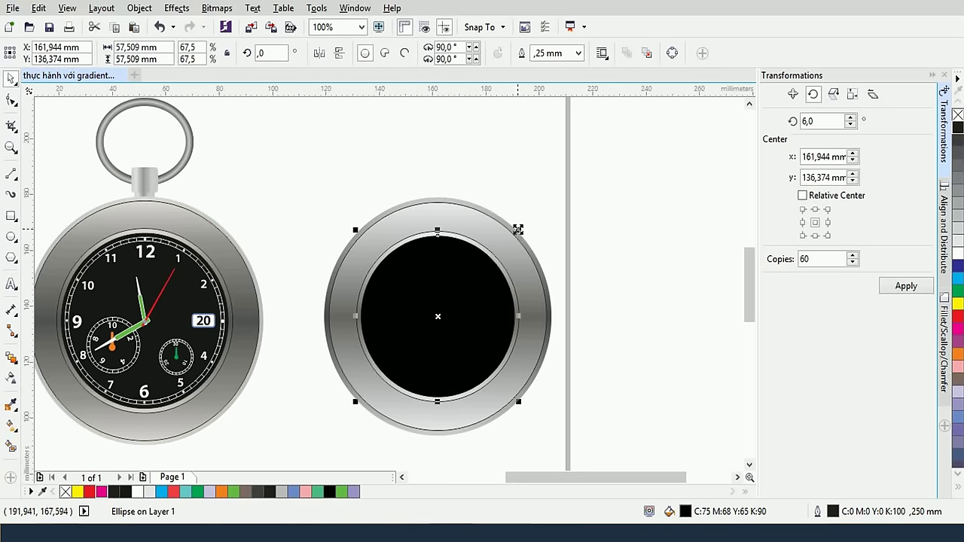
{"action": "left_click_drag", "start_coordinate": [518, 229], "coordinate": [520, 241]}
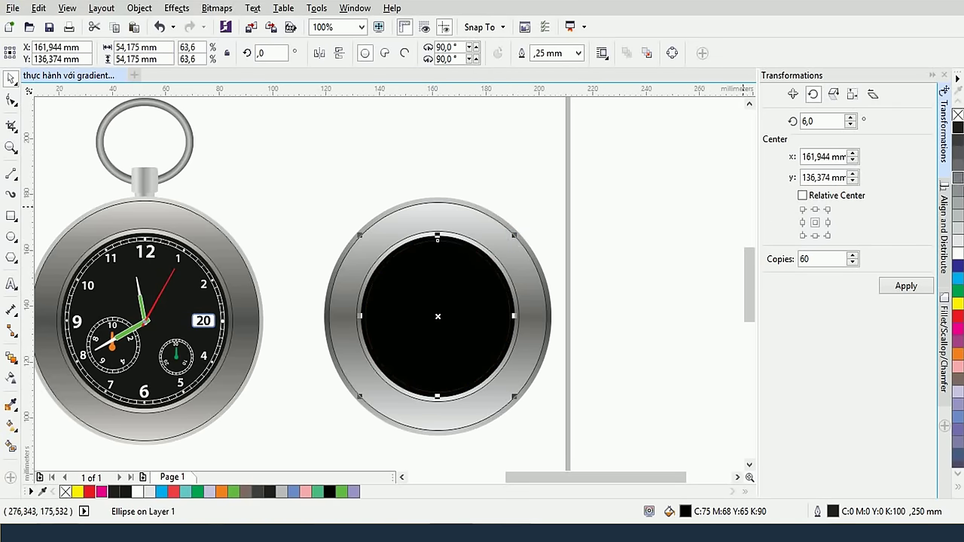
{"action": "right_click", "coordinate": [958, 153]}
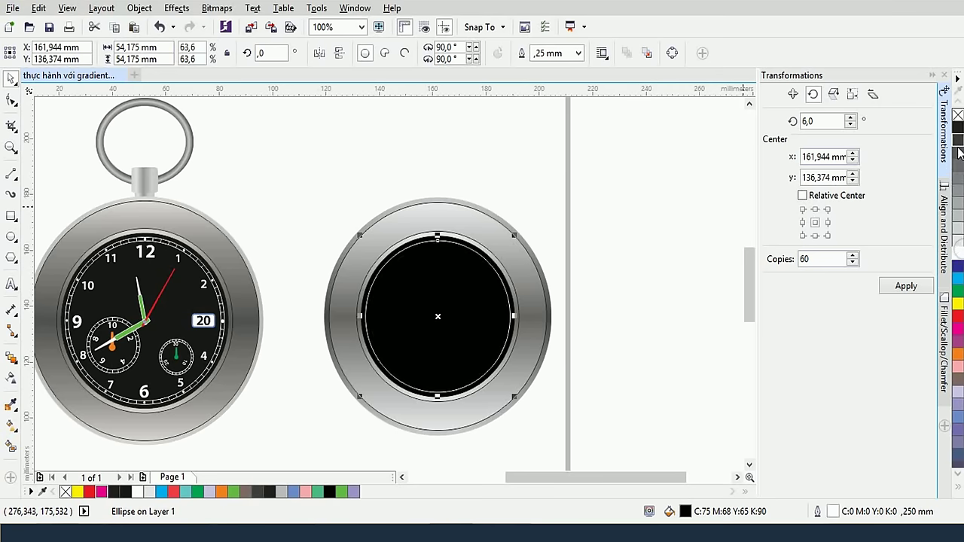
Enlarge the white ring copy slightly and combine both white rings into one curve
{"action": "scroll", "coordinate": [451, 267], "scroll_direction": "up", "scroll_amount": 2}
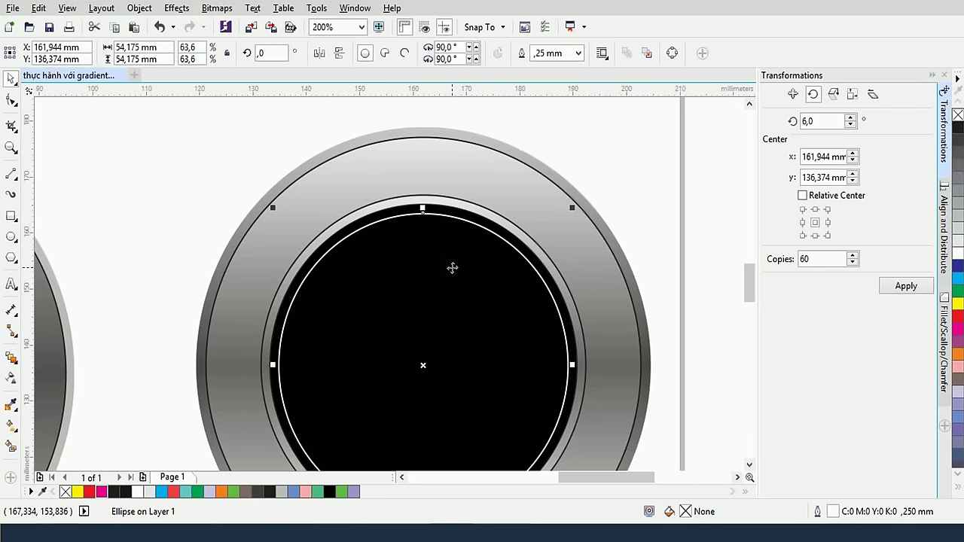
{"action": "scroll", "coordinate": [454, 265], "scroll_direction": "down", "scroll_amount": 2}
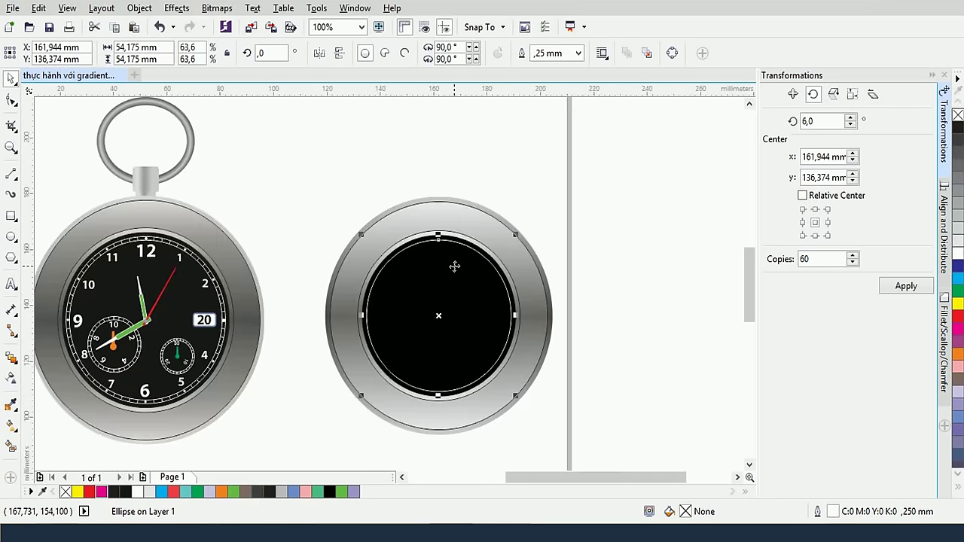
{"action": "scroll", "coordinate": [454, 266], "scroll_direction": "up", "scroll_amount": 2}
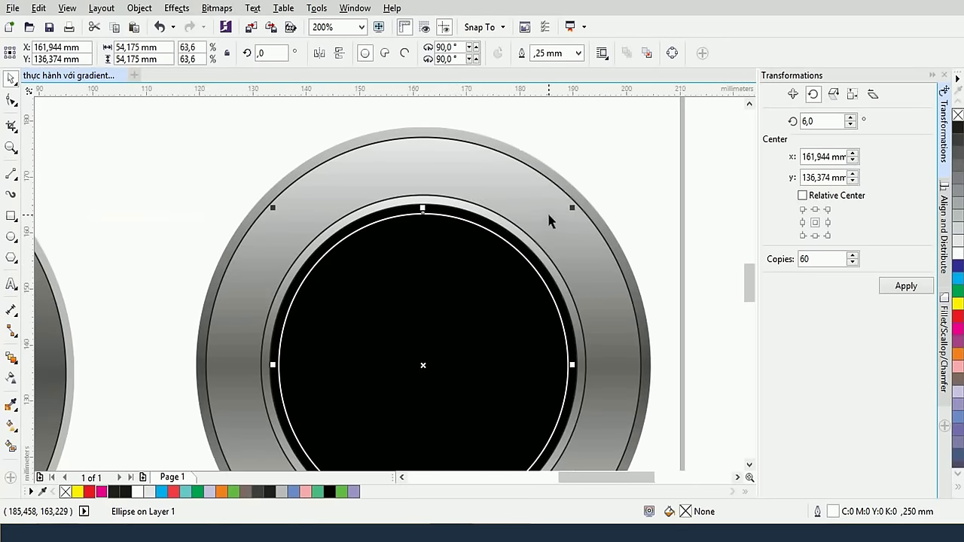
{"action": "left_click_drag", "start_coordinate": [575, 208], "coordinate": [578, 219]}
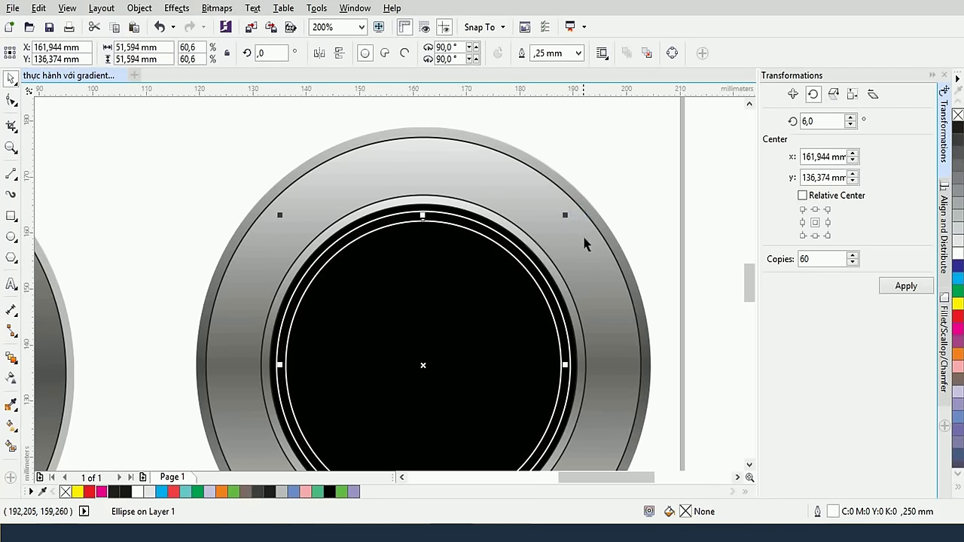
{"action": "left_click", "coordinate": [538, 276], "text": "shift"}
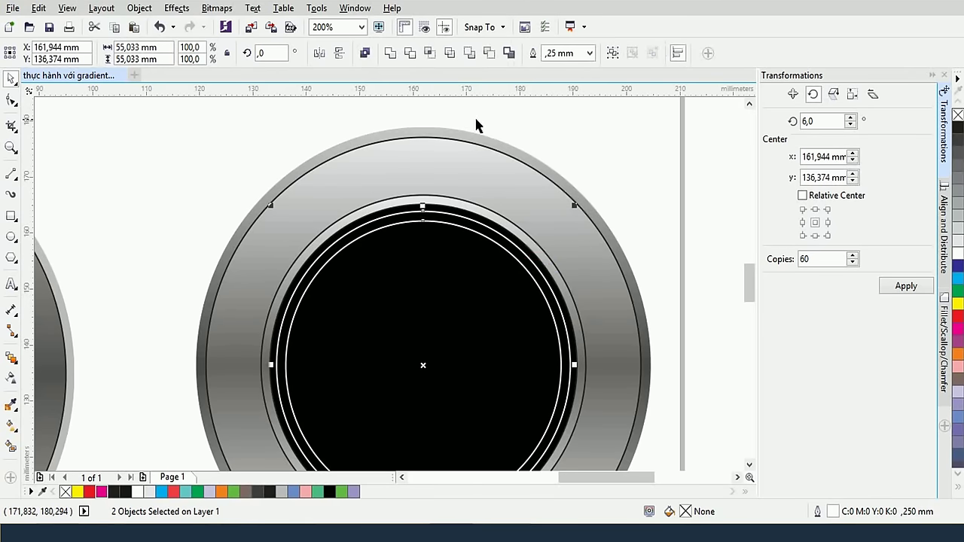
{"action": "left_click", "coordinate": [488, 56]}
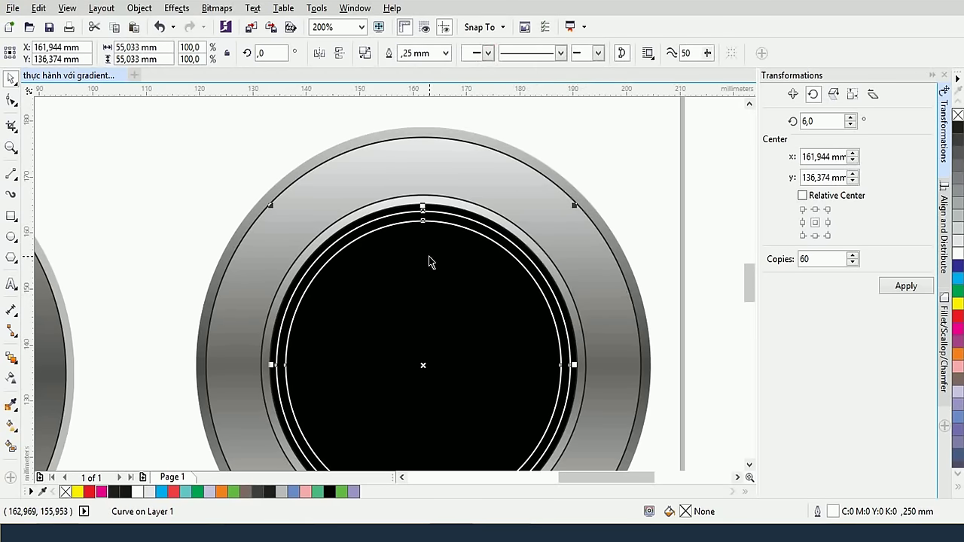
Draw a short vertical white tick between the two rings at twelve o'clock
{"action": "scroll", "coordinate": [430, 241], "scroll_direction": "up", "scroll_amount": 1}
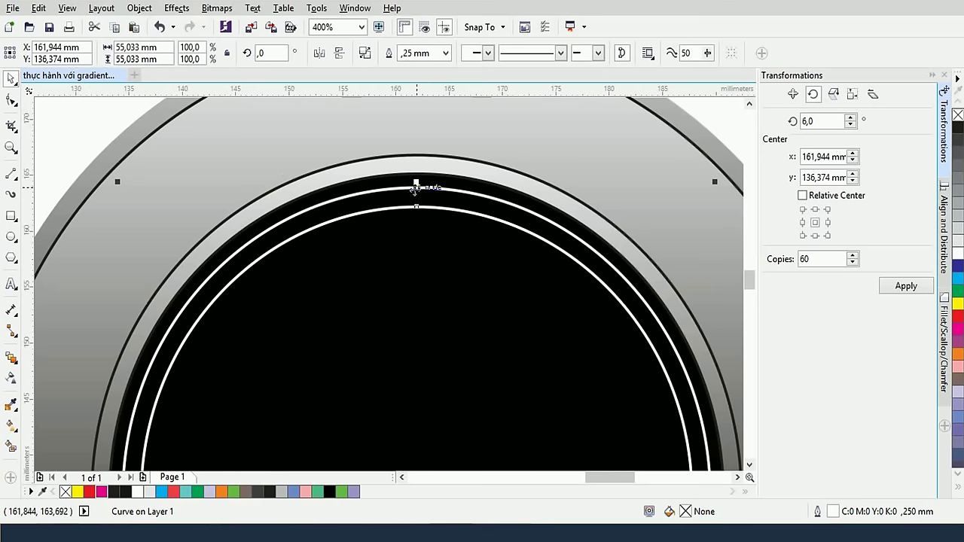
{"action": "left_click", "coordinate": [11, 173]}
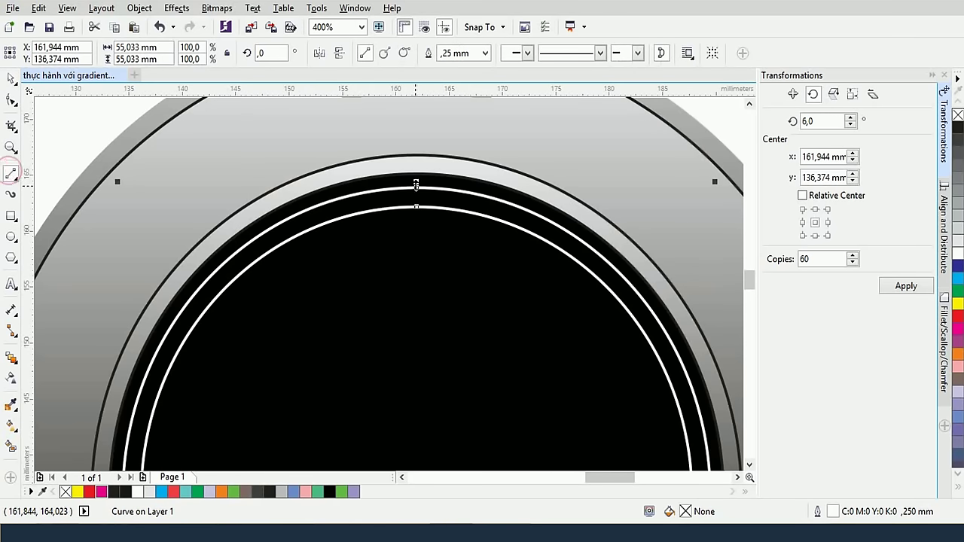
{"action": "left_click_drag", "start_coordinate": [416, 187], "coordinate": [416, 205]}
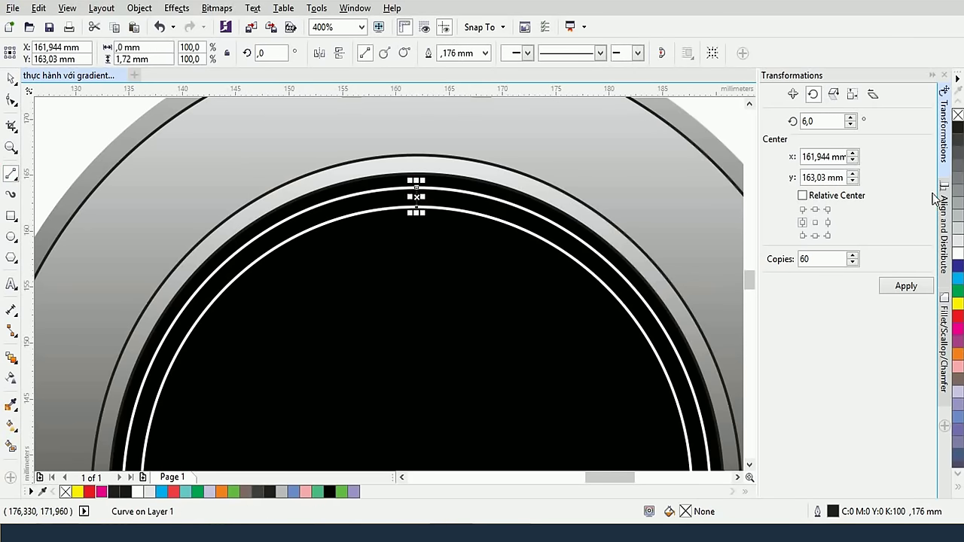
{"action": "right_click", "coordinate": [957, 253]}
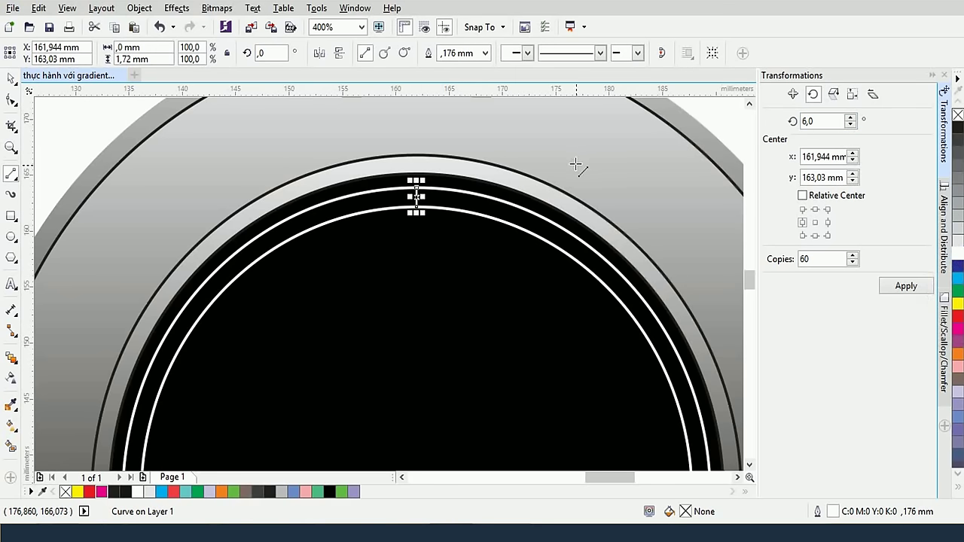
Set the white double-ring curve's outline width to 2, then to the thinner ,2 value
{"action": "left_click", "coordinate": [11, 77]}
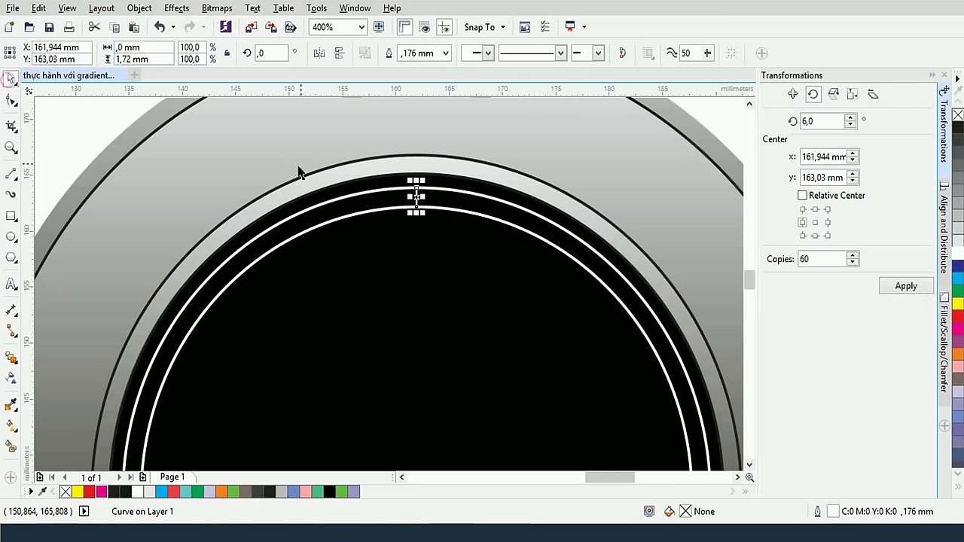
{"action": "left_click", "coordinate": [309, 164]}
{"action": "left_click", "coordinate": [431, 203]}
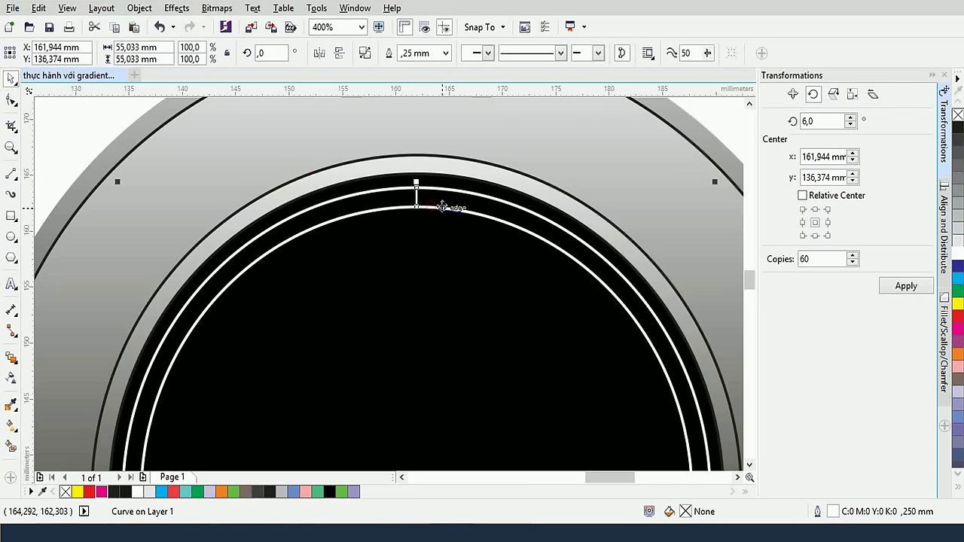
{"action": "double_click", "coordinate": [407, 53]}
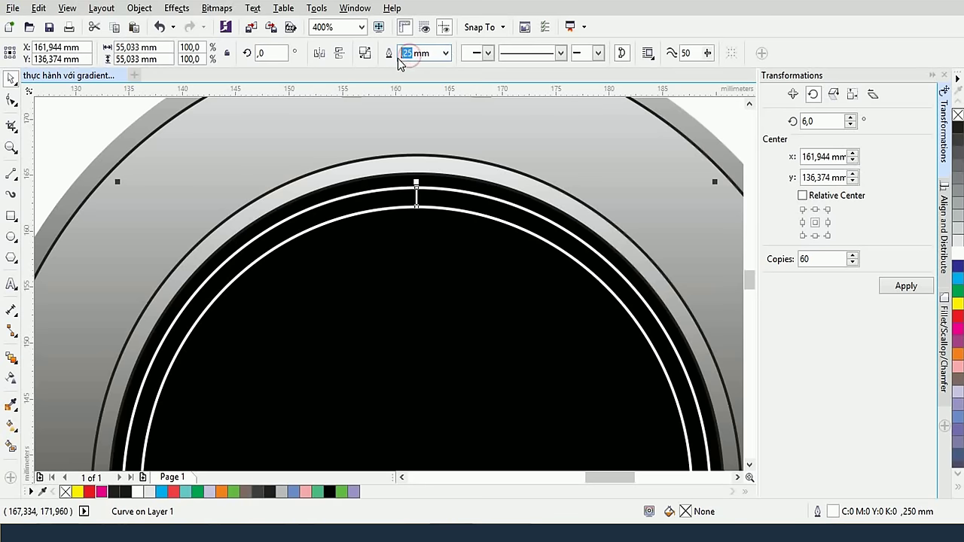
{"action": "type", "text": "2"}
{"action": "key", "text": "Return"}
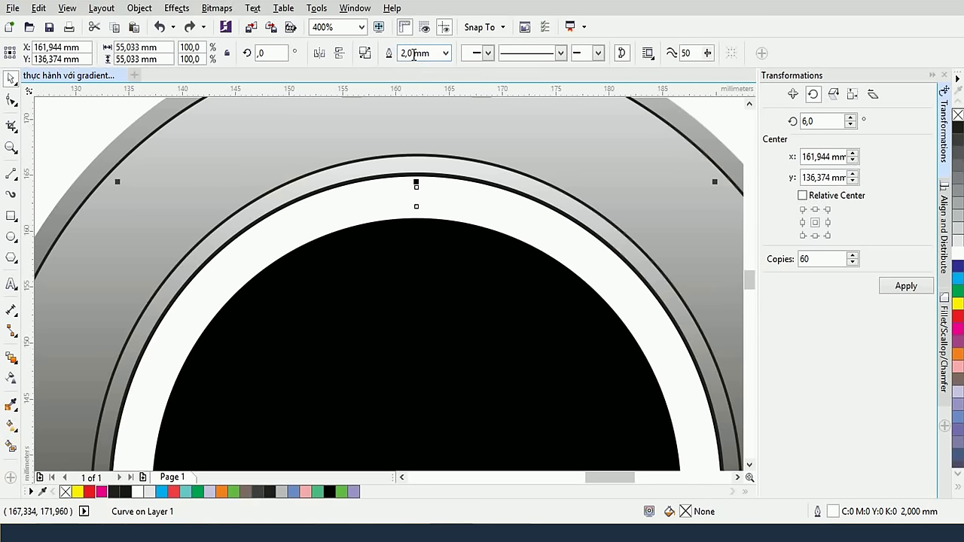
{"action": "left_click", "coordinate": [413, 54]}
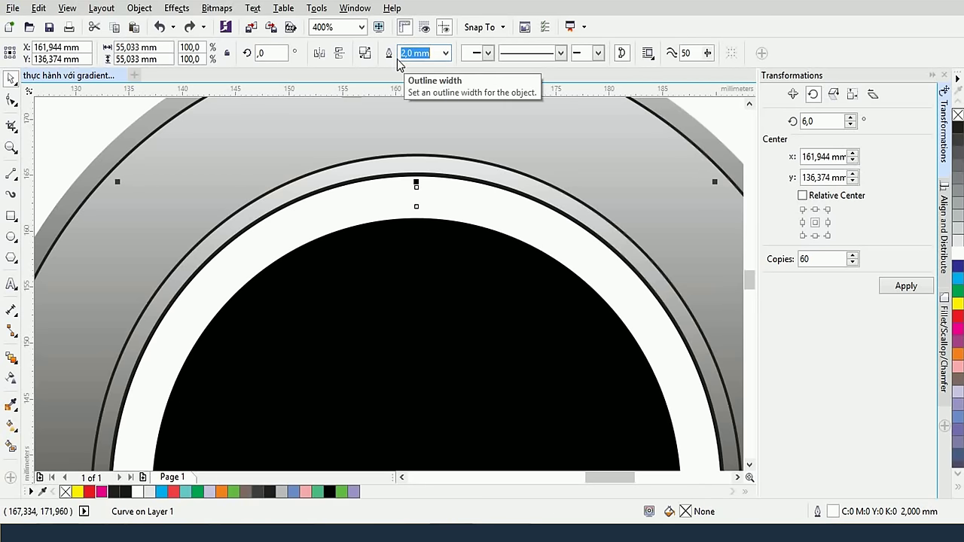
{"action": "type", "text": ",2"}
{"action": "key", "text": "Return"}
Move the tick's rotation centre down to the dial's centre
{"action": "left_click", "coordinate": [467, 254]}
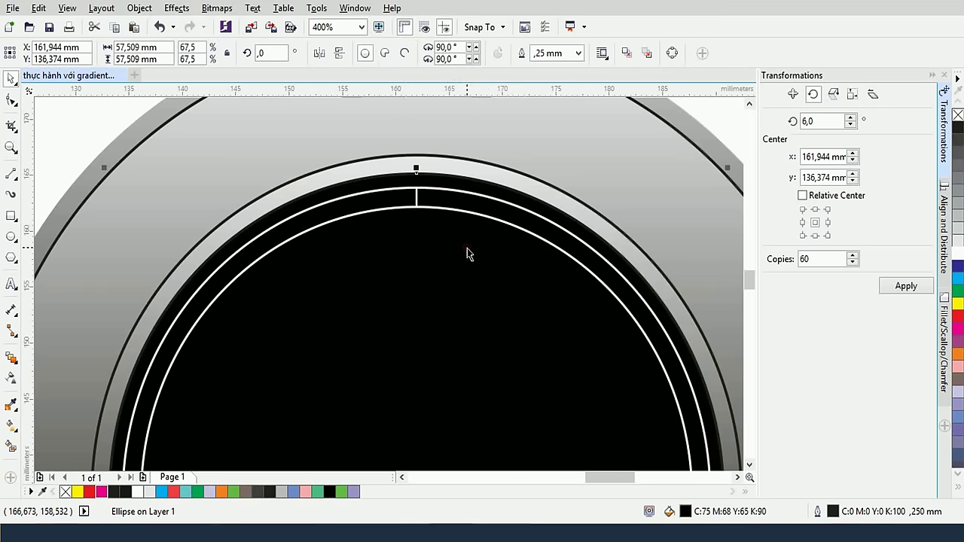
{"action": "left_click", "coordinate": [416, 197]}
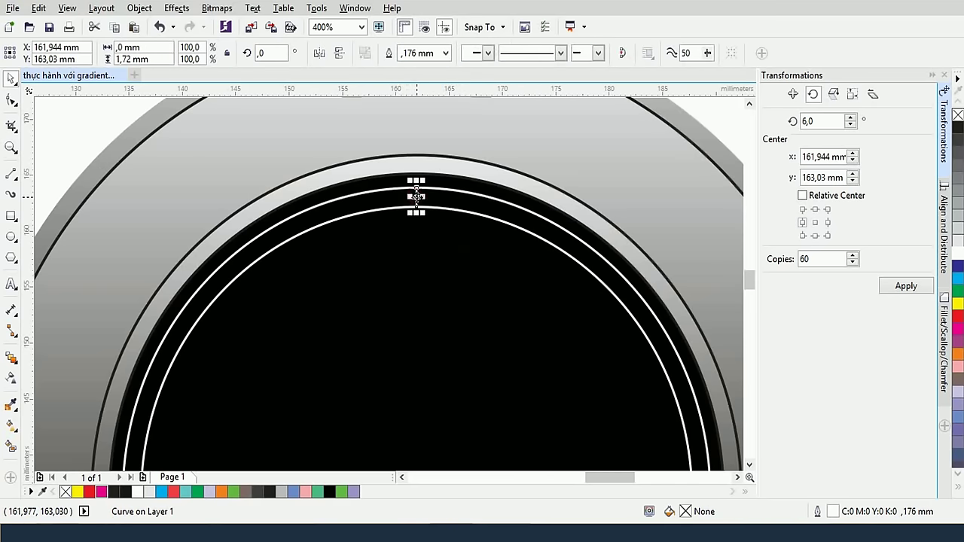
{"action": "left_click", "coordinate": [416, 197]}
{"action": "scroll", "coordinate": [416, 194], "scroll_direction": "up", "scroll_amount": 1}
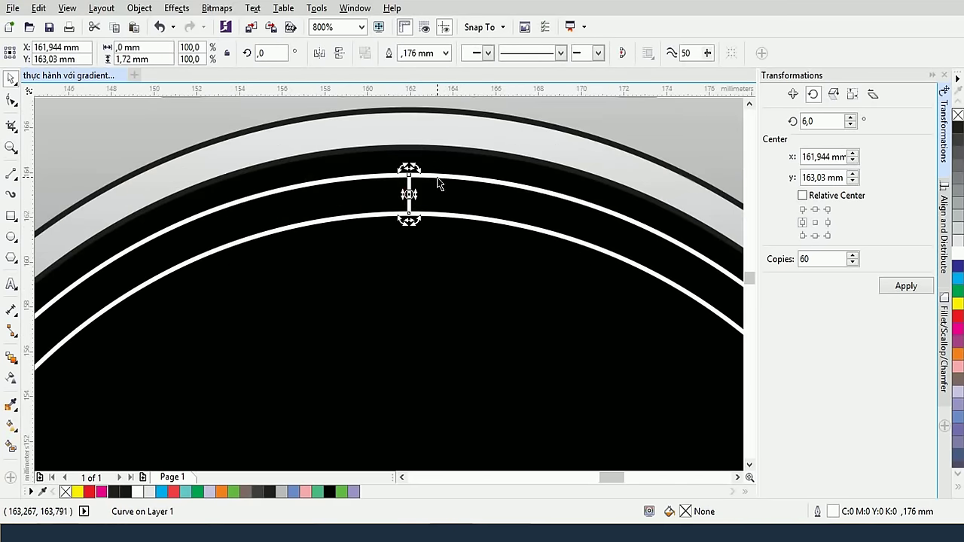
{"action": "scroll", "coordinate": [410, 193], "scroll_direction": "down", "scroll_amount": 1}
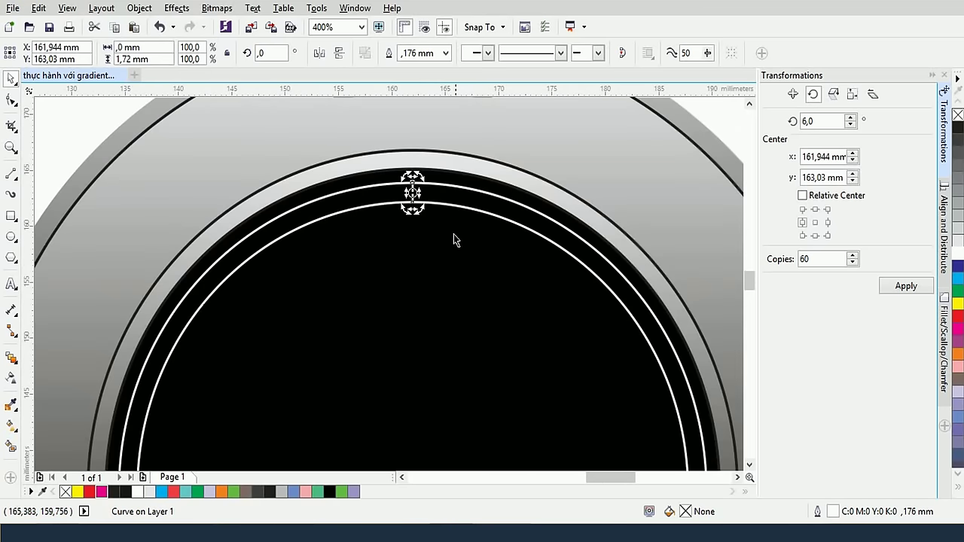
{"action": "scroll", "coordinate": [458, 218], "scroll_direction": "down", "scroll_amount": 1}
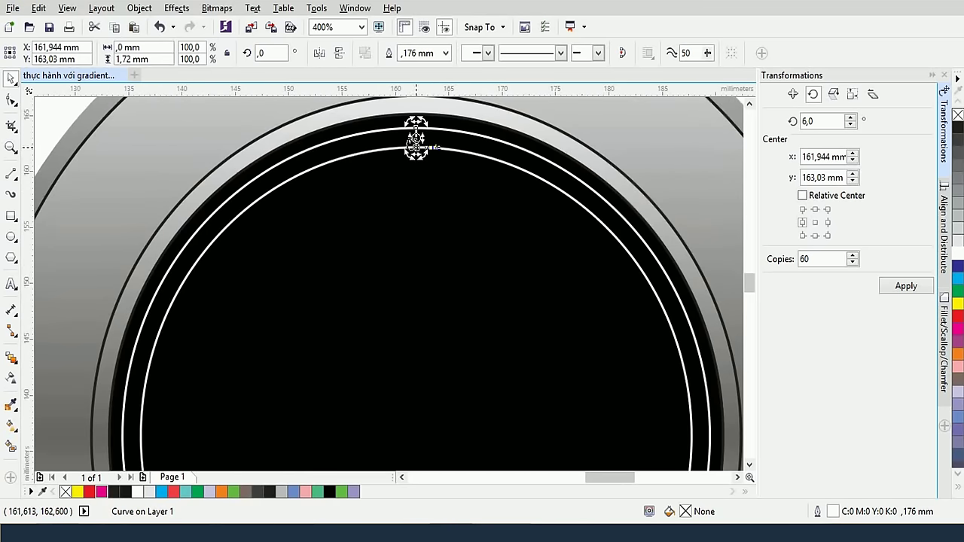
{"action": "left_click_drag", "start_coordinate": [416, 142], "coordinate": [416, 435]}
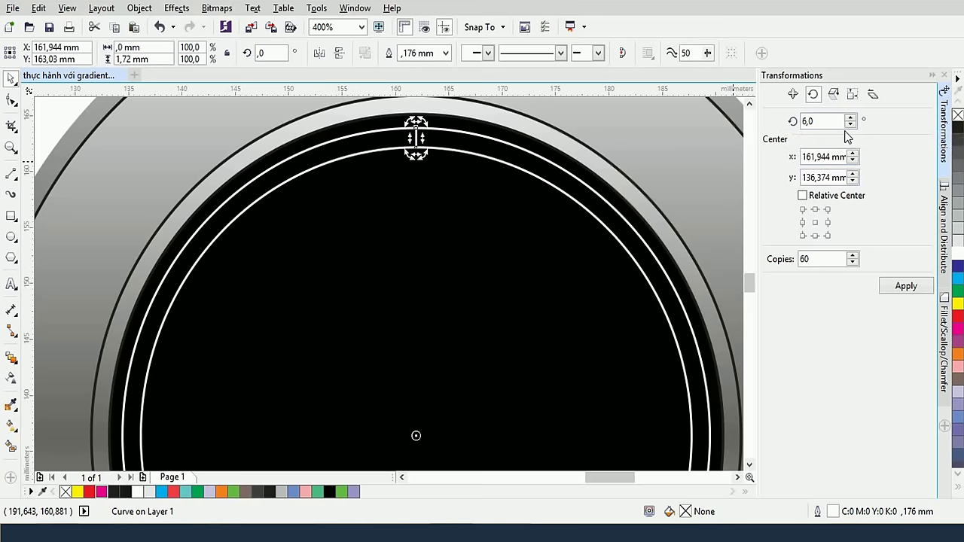
Create 60 copies of the minute tick, rotated 6° apart, around the second watch's dial
{"action": "left_click", "coordinate": [905, 287]}
{"action": "scroll", "coordinate": [555, 260], "scroll_direction": "down", "scroll_amount": 1}
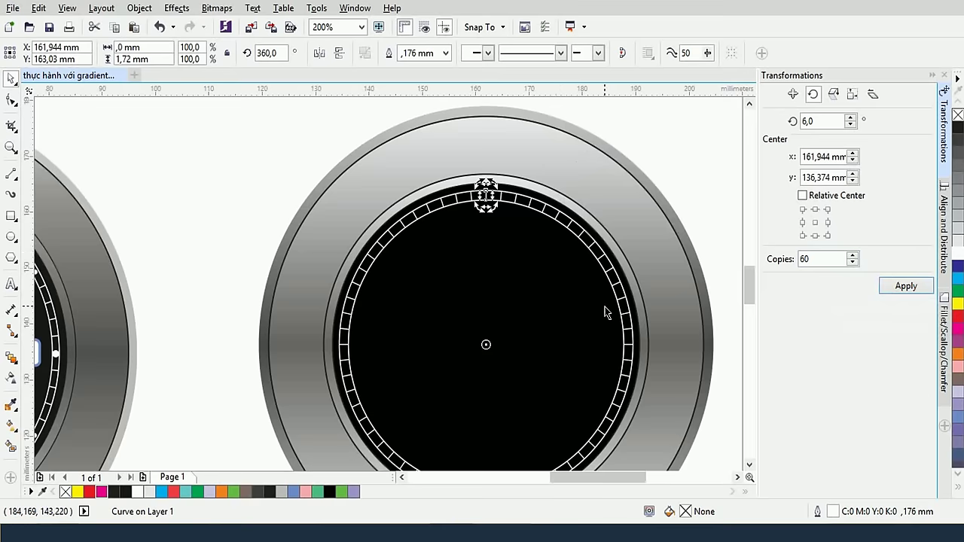
{"action": "left_click_drag", "start_coordinate": [604, 312], "coordinate": [615, 253]}
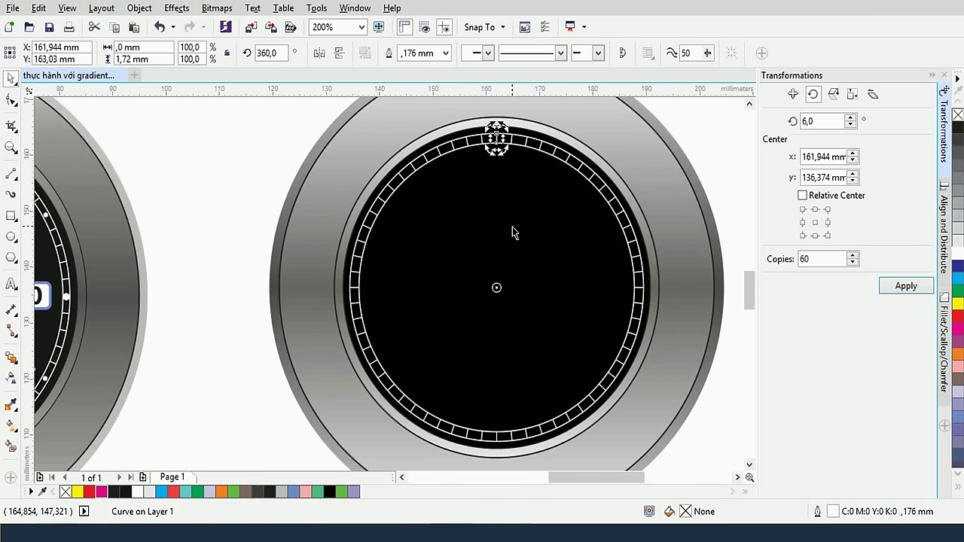
Scale the ring of 60 tick marks to fit around the black dial
{"action": "left_click", "coordinate": [271, 148]}
{"action": "scroll", "coordinate": [273, 150], "scroll_direction": "down", "scroll_amount": 1}
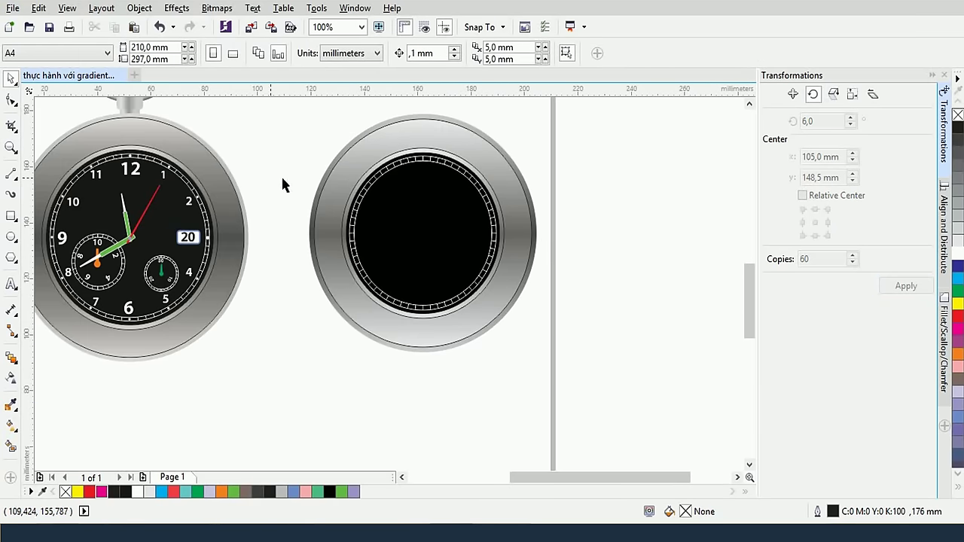
{"action": "left_click_drag", "start_coordinate": [269, 138], "coordinate": [516, 338]}
{"action": "left_click", "coordinate": [538, 323]}
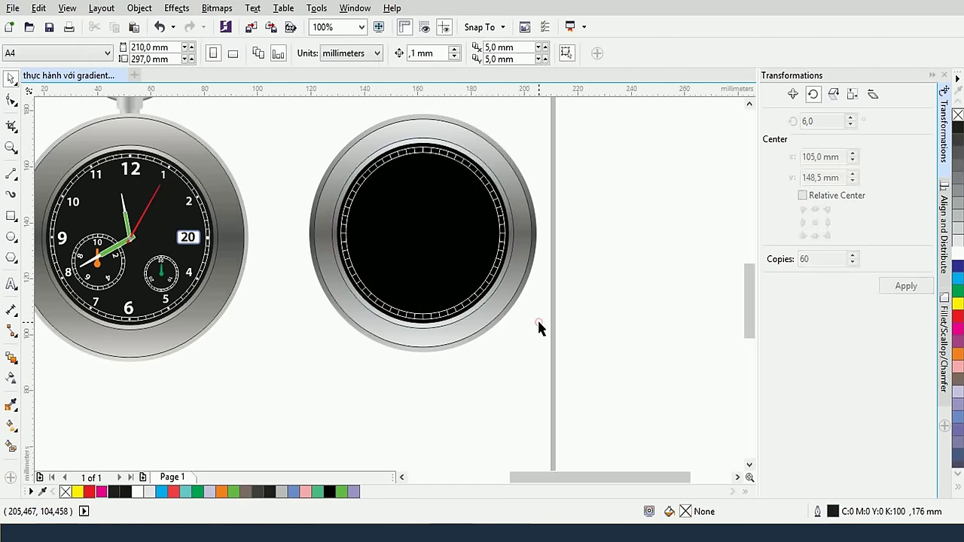
{"action": "scroll", "coordinate": [506, 266], "scroll_direction": "up", "scroll_amount": 2}
{"action": "scroll", "coordinate": [507, 266], "scroll_direction": "down", "scroll_amount": 2}
{"action": "left_click_drag", "start_coordinate": [446, 239], "coordinate": [480, 251]}
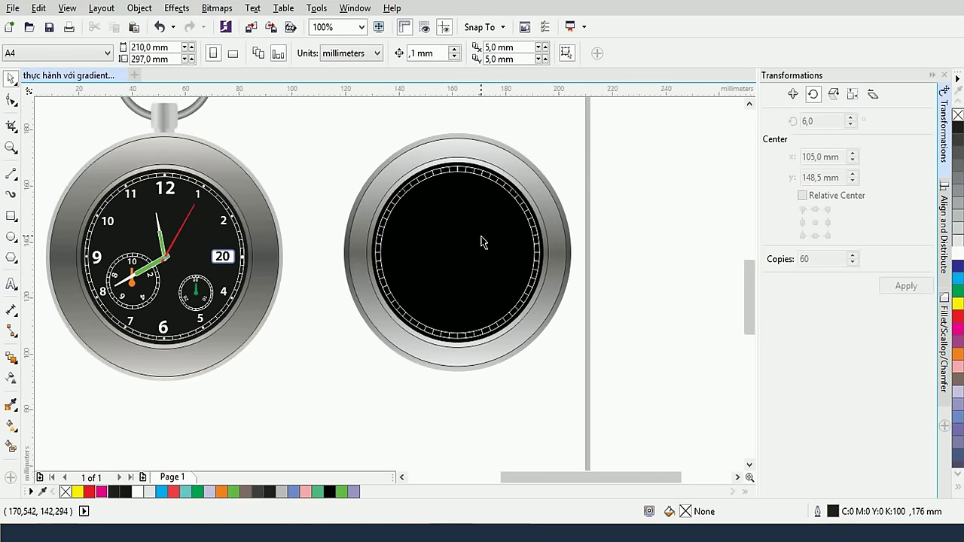
{"action": "scroll", "coordinate": [479, 223], "scroll_direction": "up", "scroll_amount": 2}
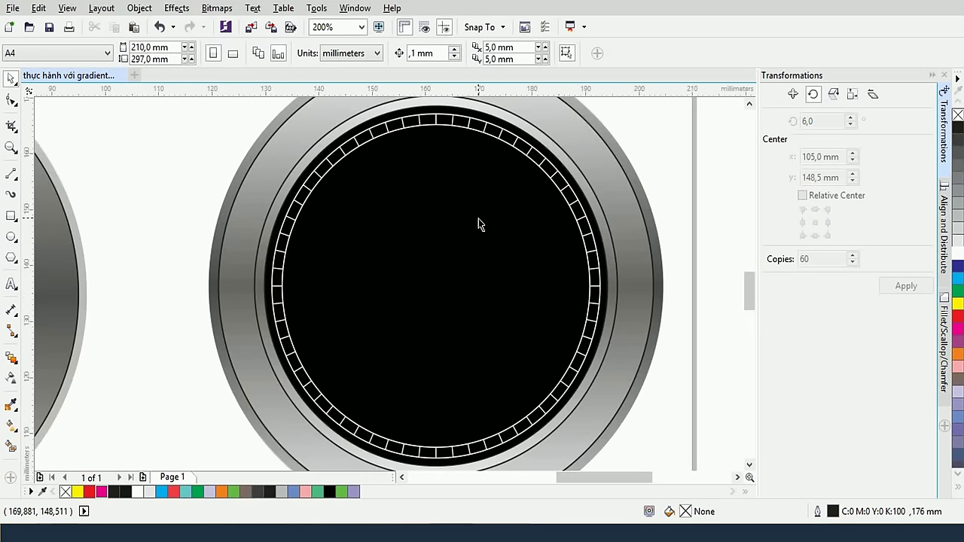
{"action": "scroll", "coordinate": [478, 222], "scroll_direction": "down", "scroll_amount": 2}
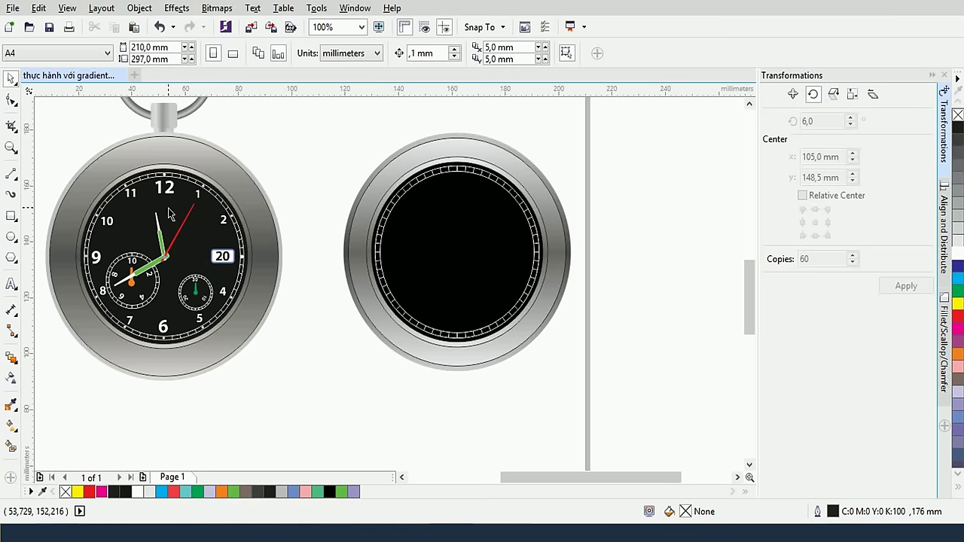
Add a text line of hour numerals counting down from 12 above the second watch
{"action": "left_click", "coordinate": [11, 282]}
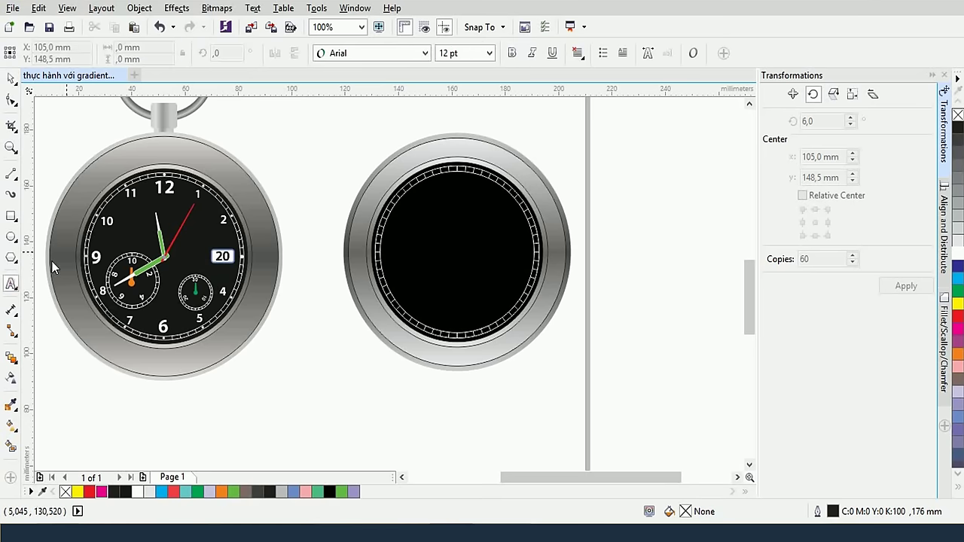
{"action": "left_click", "coordinate": [287, 142]}
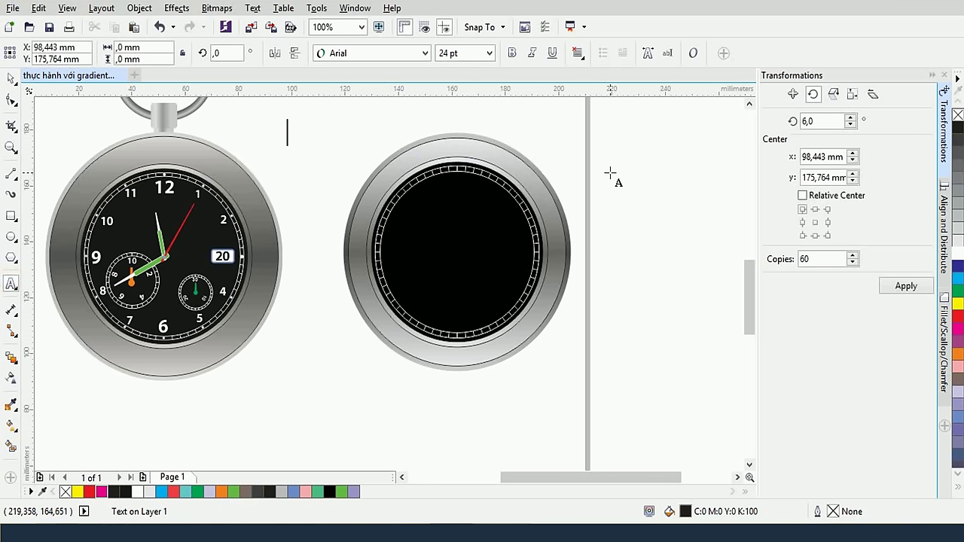
{"action": "type", "text": "12 "}
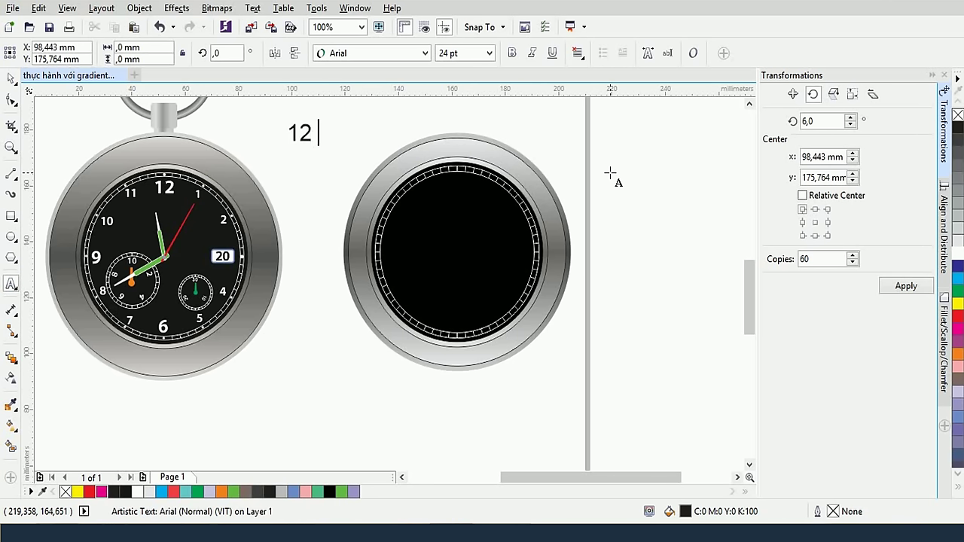
{"action": "type", "text": "11 10 9 8 7"}
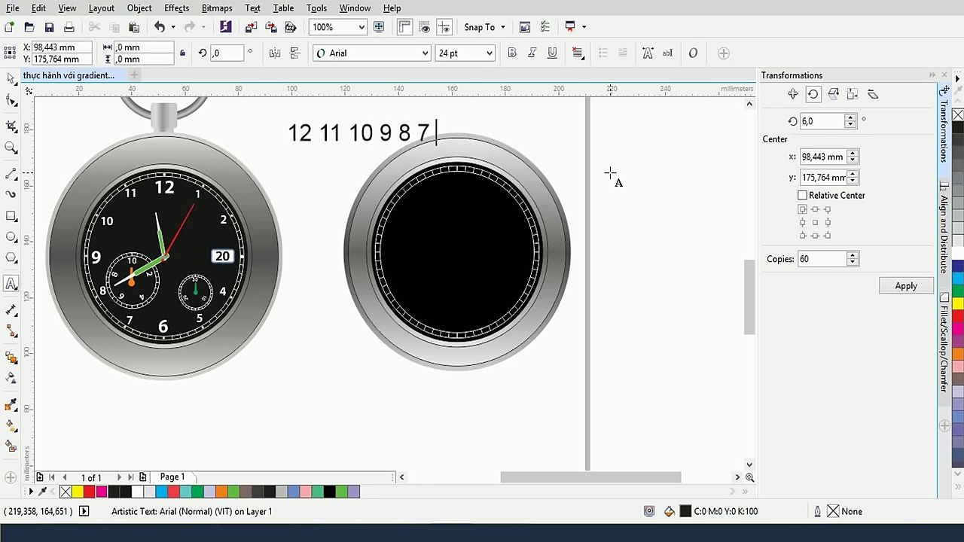
{"action": "type", "text": " 6 5 4 3 2 1"}
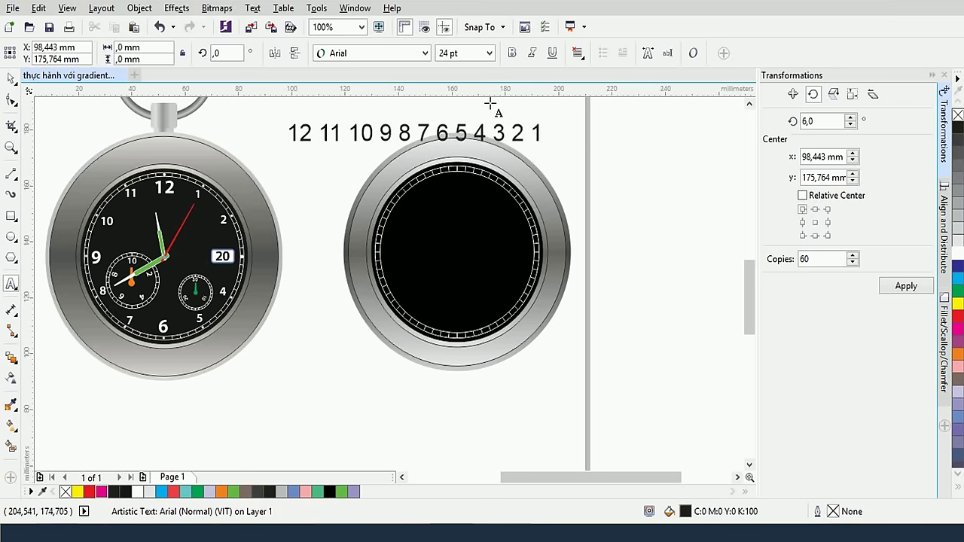
{"action": "key", "text": "Escape"}
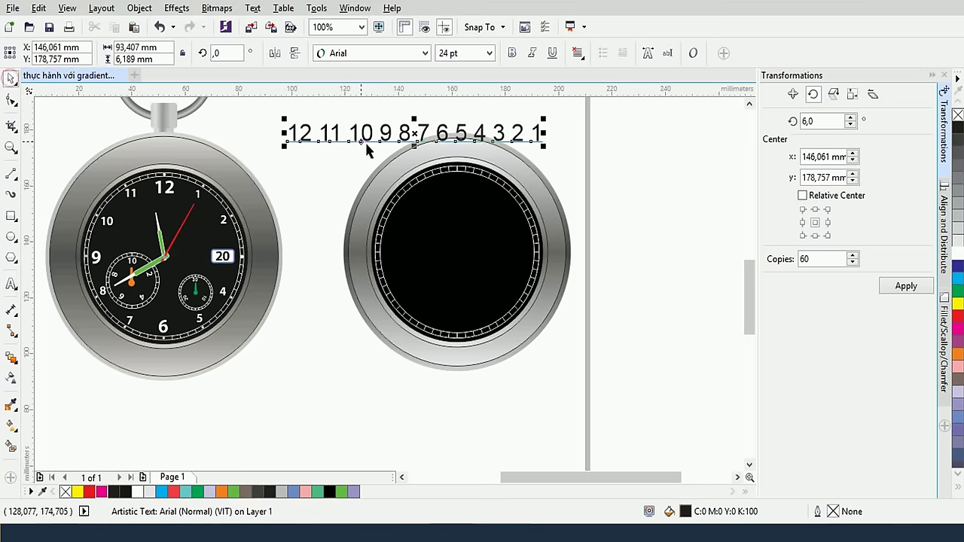
Move the numeral text above the dial and shrink it to about 16.4 pt
{"action": "left_click_drag", "start_coordinate": [380, 132], "coordinate": [537, 191]}
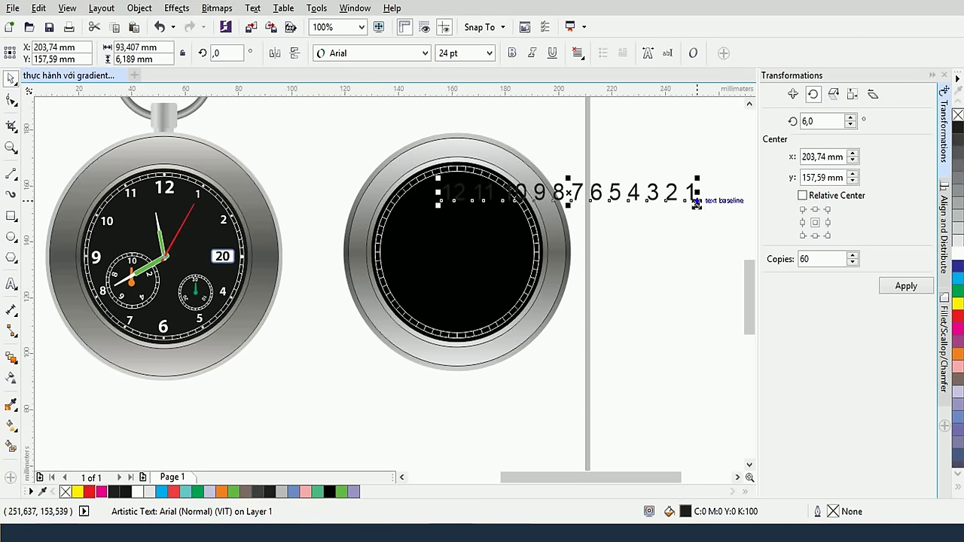
{"action": "left_click_drag", "start_coordinate": [696, 205], "coordinate": [687, 209]}
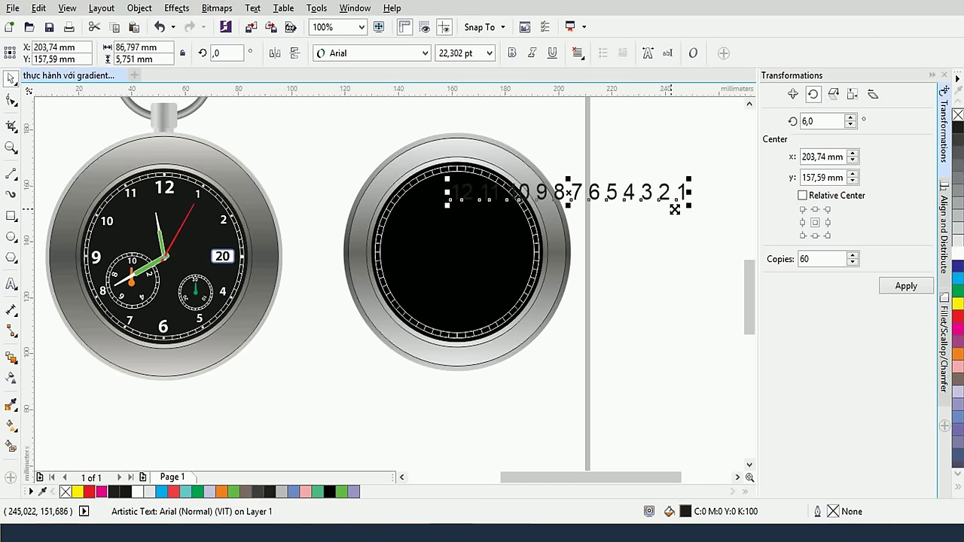
{"action": "left_click_drag", "start_coordinate": [566, 192], "coordinate": [560, 190]}
{"action": "left_click_drag", "start_coordinate": [681, 206], "coordinate": [646, 198]}
{"action": "scroll", "coordinate": [561, 192], "scroll_direction": "up", "scroll_amount": 2}
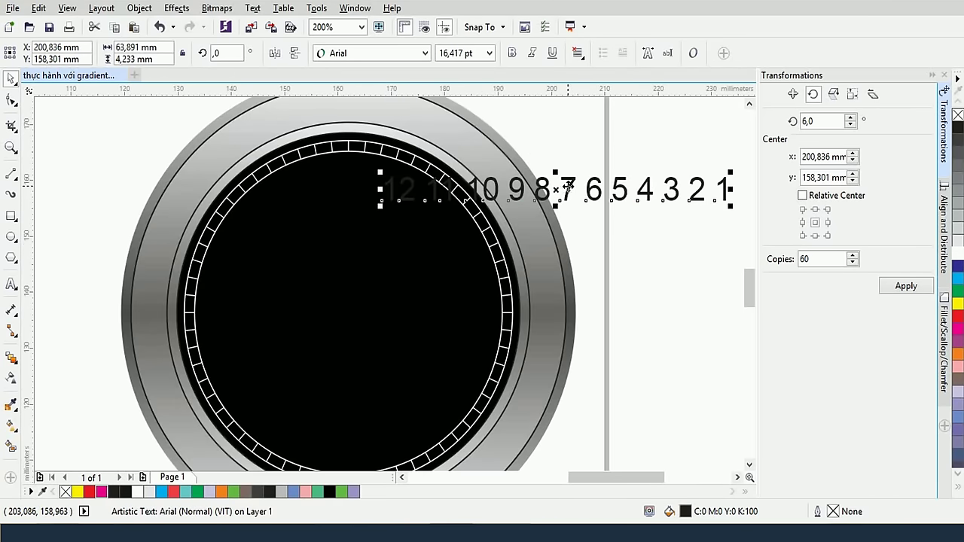
{"action": "left_click_drag", "start_coordinate": [566, 186], "coordinate": [497, 127]}
{"action": "scroll", "coordinate": [542, 149], "scroll_direction": "down", "scroll_amount": 2}
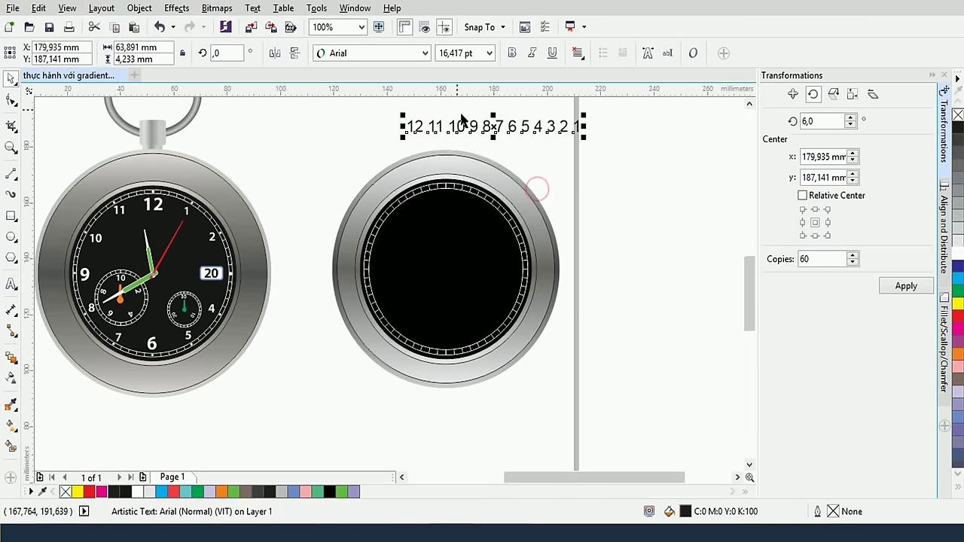
Set the numeral text to bold Myriad Pro
{"action": "left_click", "coordinate": [397, 54]}
{"action": "left_click", "coordinate": [362, 85]}
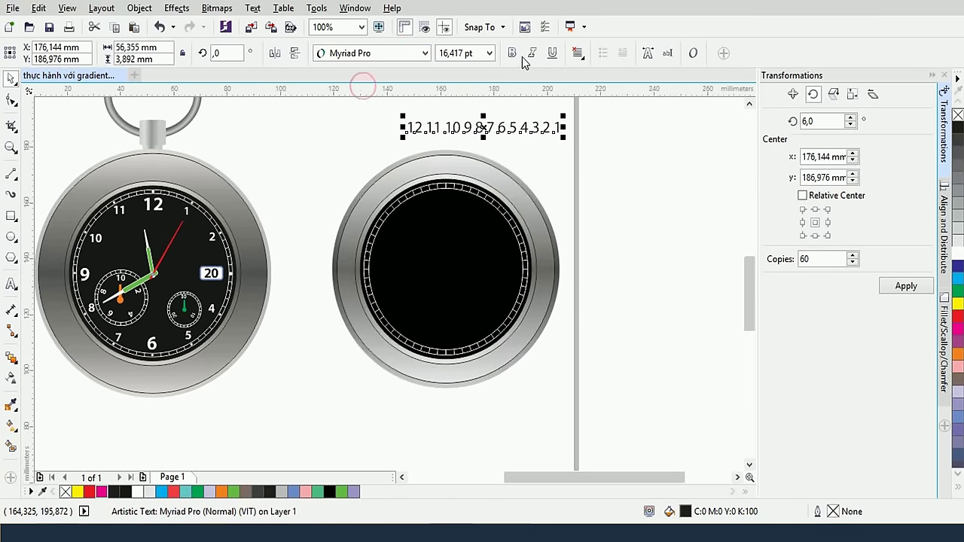
{"action": "left_click", "coordinate": [512, 54]}
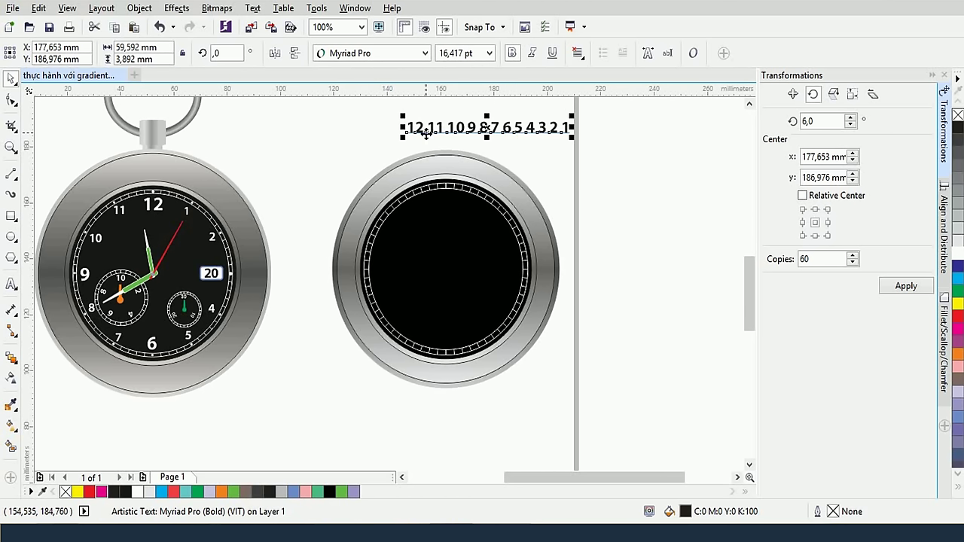
Break the numeral line apart into separate numbers with Ctrl+K
{"action": "key", "text": "ctrl+k"}
{"action": "left_click", "coordinate": [534, 143]}
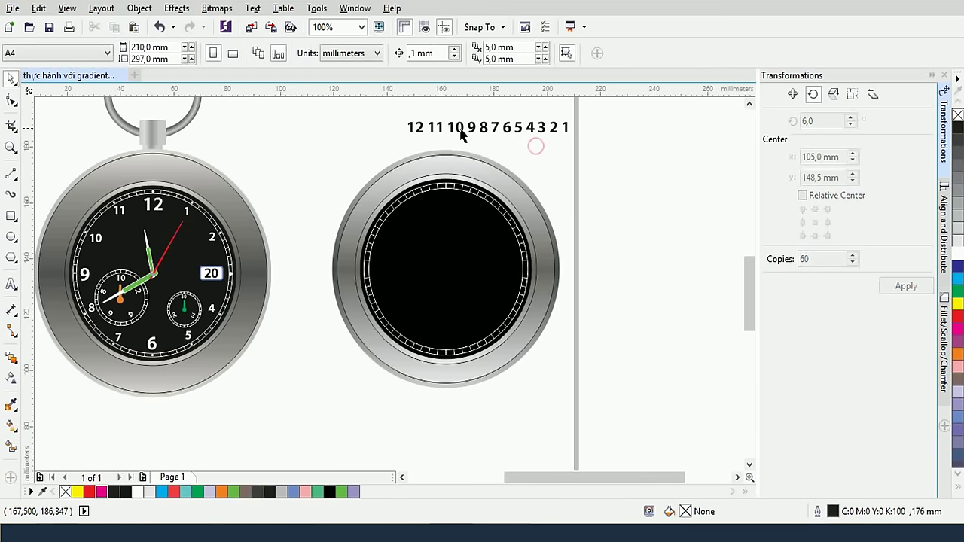
{"action": "left_click", "coordinate": [436, 129]}
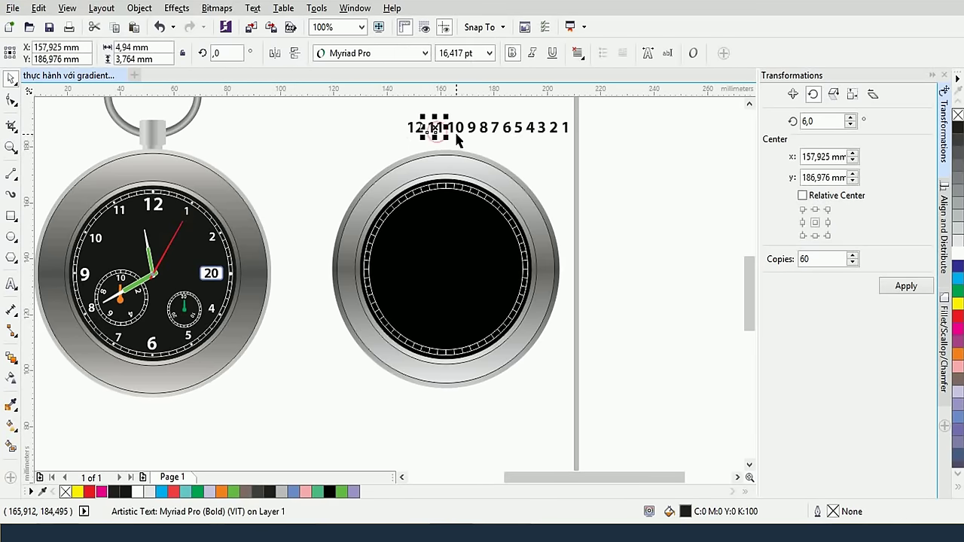
{"action": "left_click", "coordinate": [484, 140]}
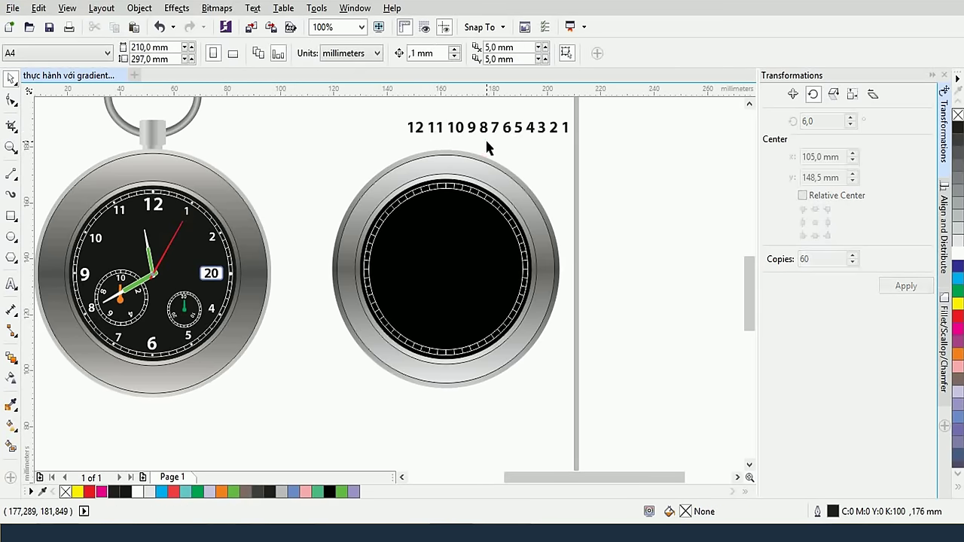
Enlarge the 12, 9, 6 and 3 numerals to about 20.9 pt and shift them left
{"action": "left_click", "coordinate": [416, 130]}
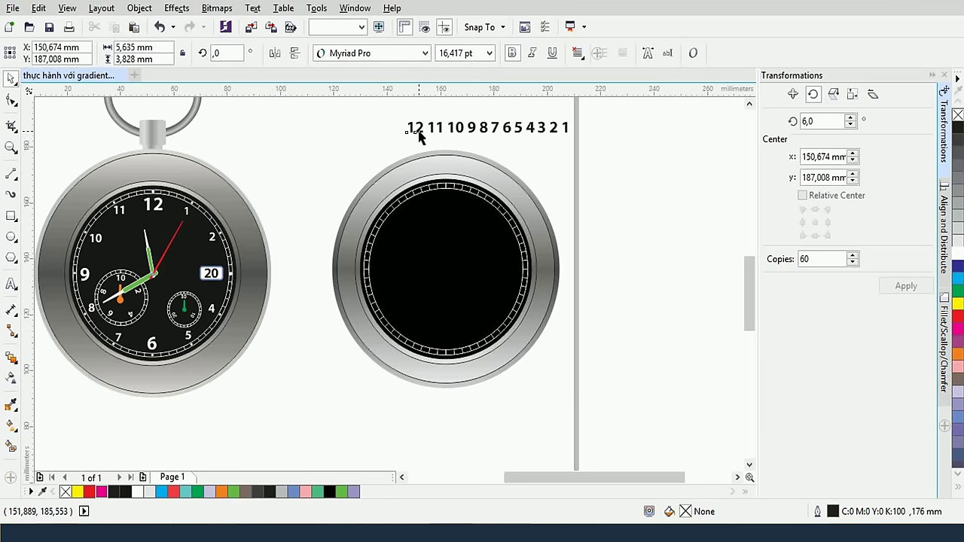
{"action": "left_click", "coordinate": [460, 130], "text": "shift"}
{"action": "left_click", "coordinate": [510, 129], "text": "shift"}
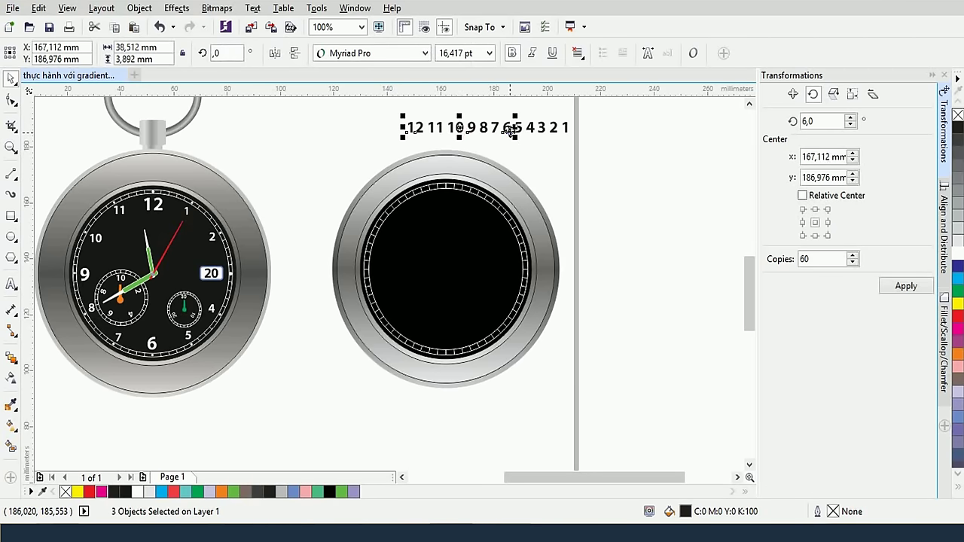
{"action": "left_click", "coordinate": [543, 129], "text": "shift"}
{"action": "left_click_drag", "start_coordinate": [545, 138], "coordinate": [563, 151]}
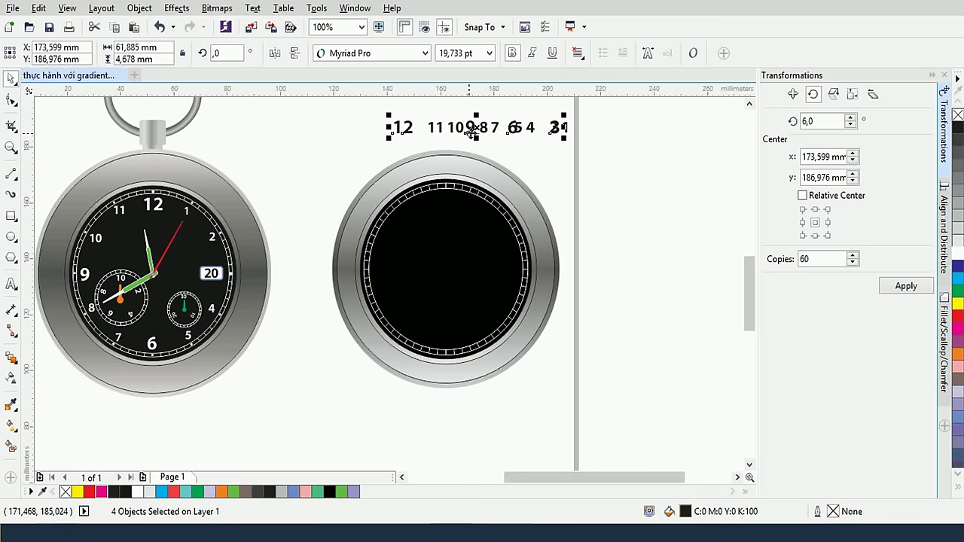
{"action": "left_click_drag", "start_coordinate": [407, 129], "coordinate": [303, 138]}
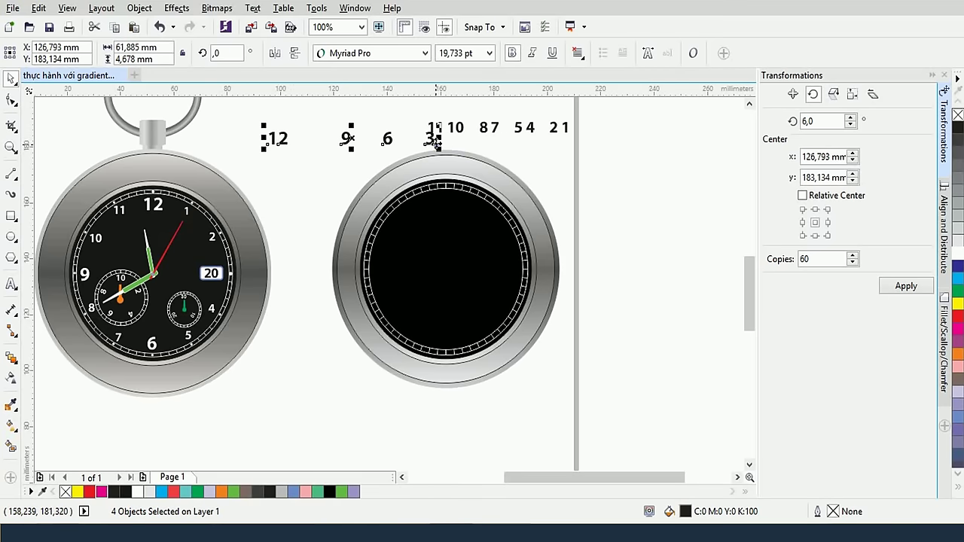
{"action": "left_click_drag", "start_coordinate": [437, 144], "coordinate": [435, 134]}
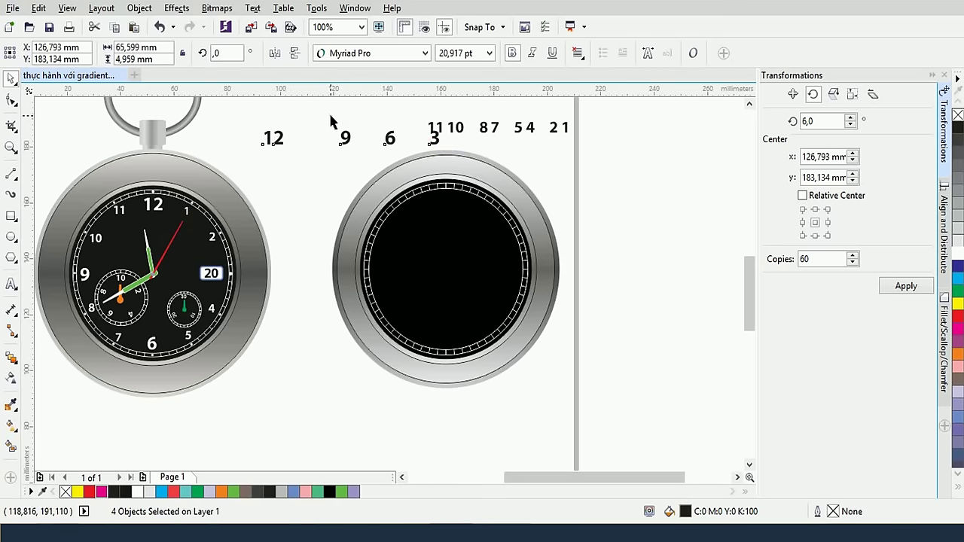
{"action": "left_click", "coordinate": [330, 120]}
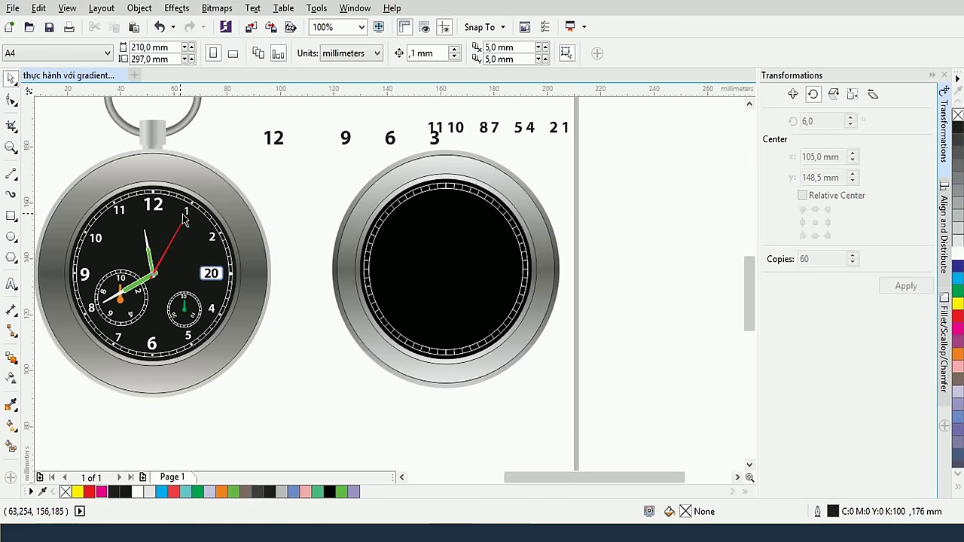
Delete the tick line at 12 o'clock on the second dial's minute track
{"action": "scroll", "coordinate": [185, 217], "scroll_direction": "up", "scroll_amount": 2}
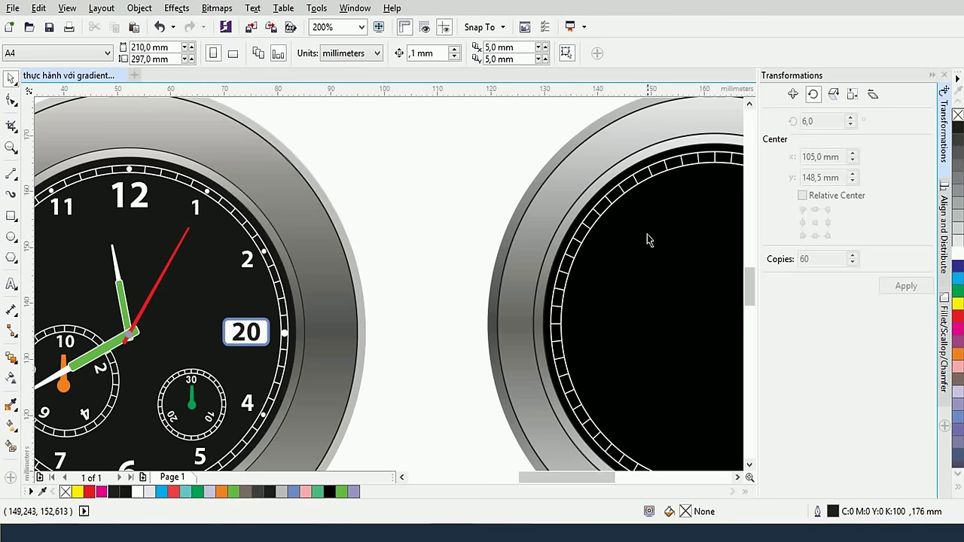
{"action": "left_click_drag", "start_coordinate": [672, 228], "coordinate": [466, 179]}
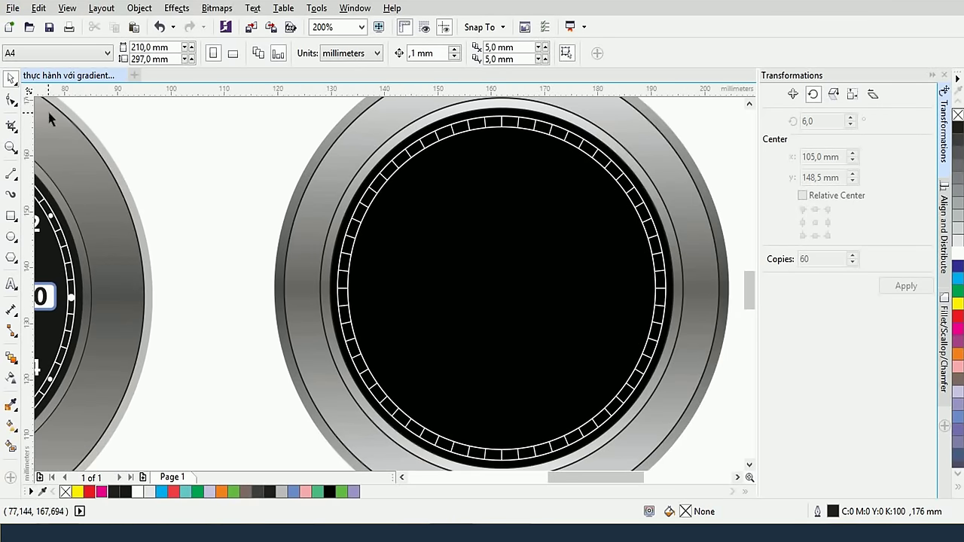
{"action": "left_click", "coordinate": [503, 129]}
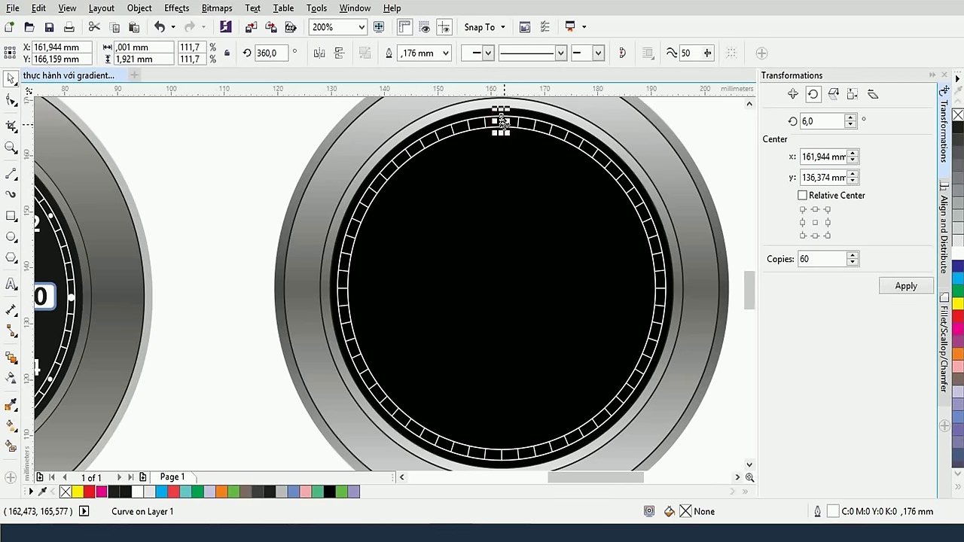
{"action": "key", "text": "Escape"}
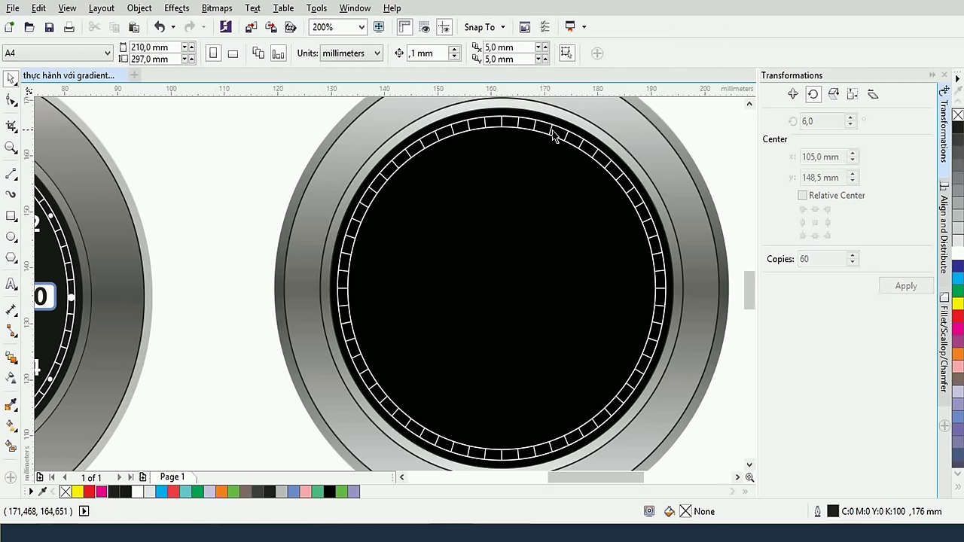
{"action": "left_click", "coordinate": [500, 122]}
{"action": "key", "text": "Delete"}
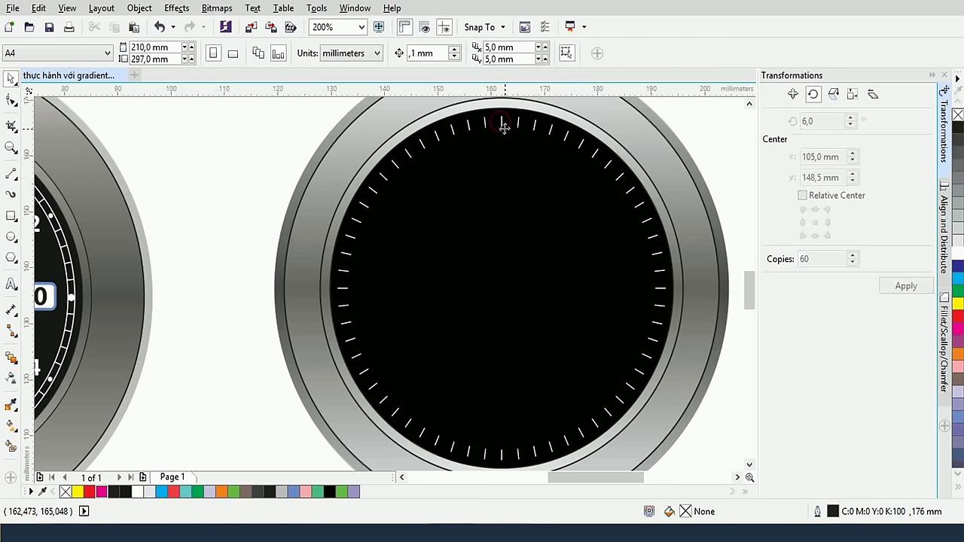
{"action": "left_click", "coordinate": [508, 136]}
{"action": "scroll", "coordinate": [507, 136], "scroll_direction": "up", "scroll_amount": 2}
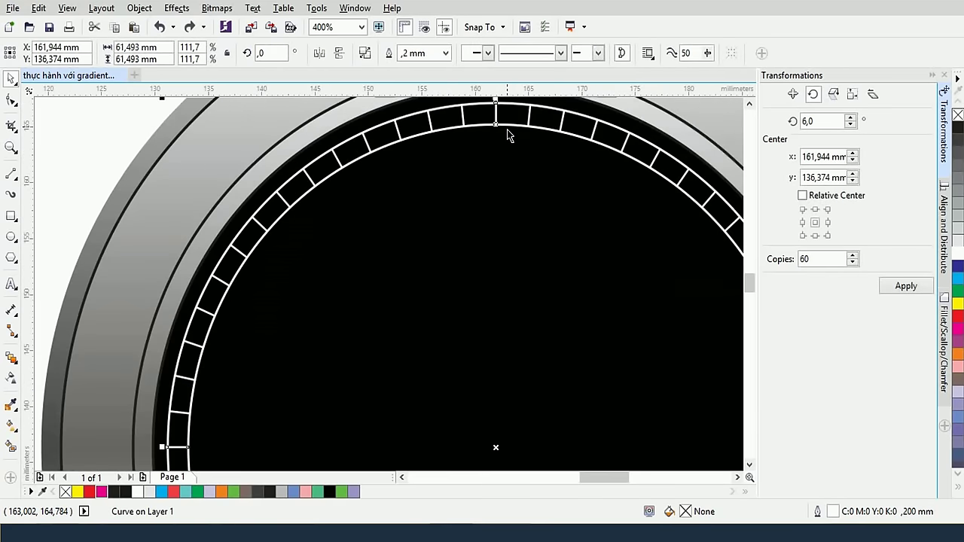
{"action": "left_click", "coordinate": [508, 163]}
{"action": "left_click", "coordinate": [494, 113]}
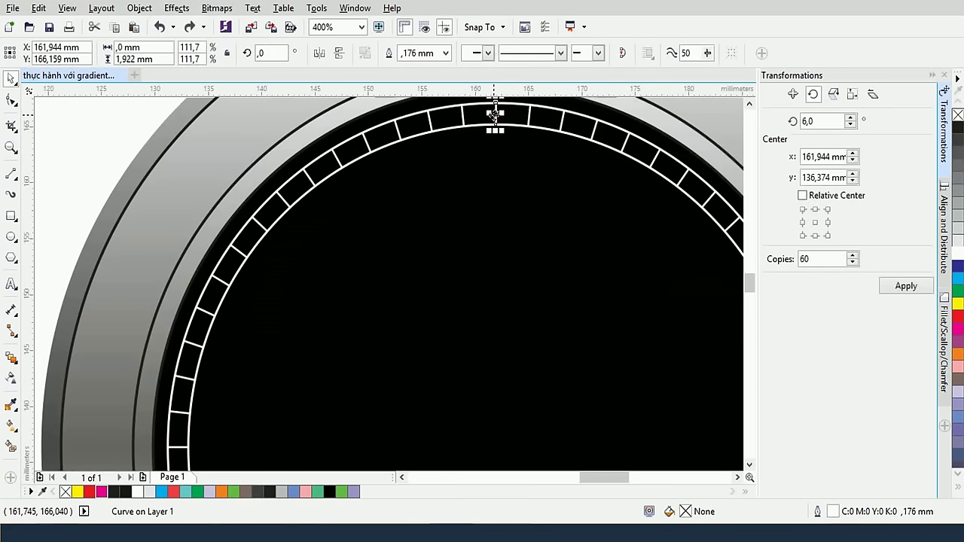
{"action": "key", "text": "Delete"}
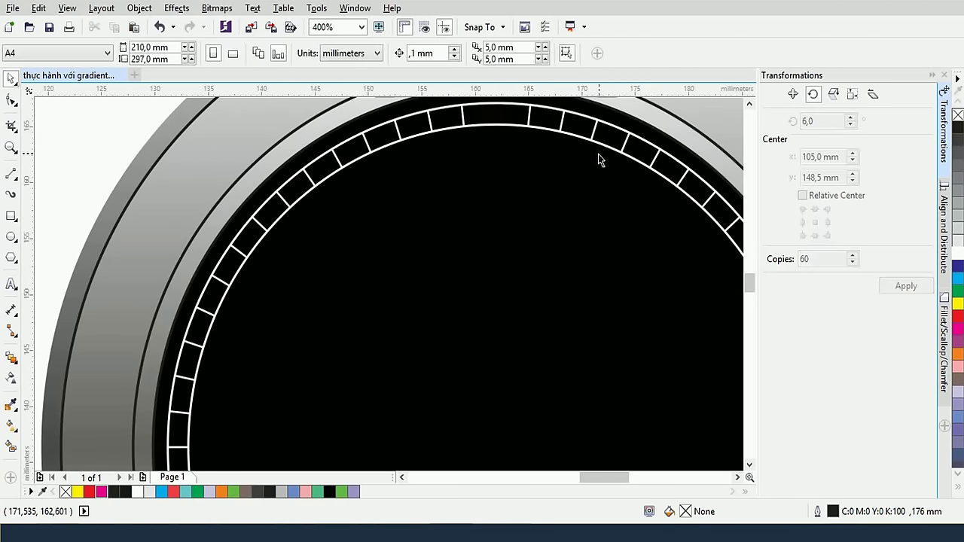
Inspect the track's circle curves, undoing an accidental deletion of one
{"action": "left_click", "coordinate": [652, 164]}
{"action": "key", "text": "Escape"}
{"action": "scroll", "coordinate": [667, 168], "scroll_direction": "down", "scroll_amount": 3}
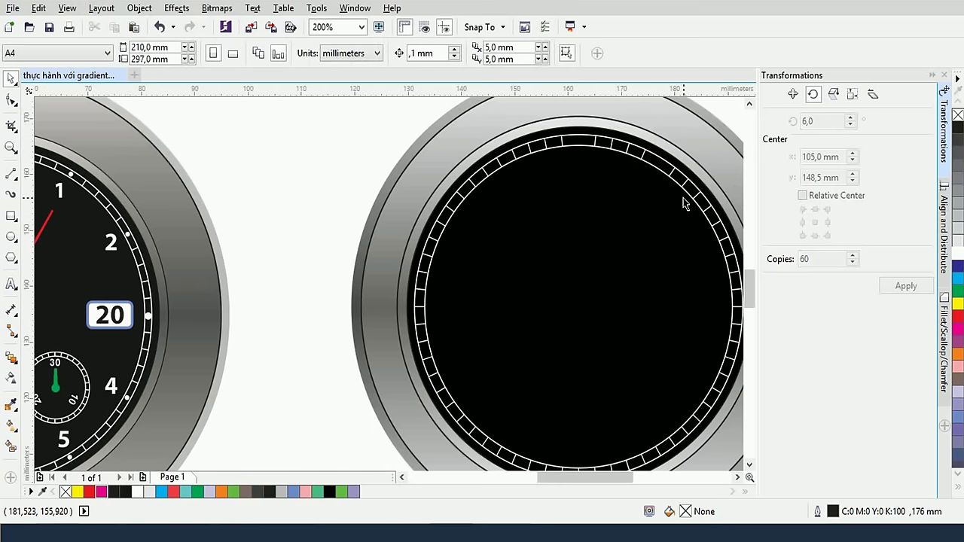
{"action": "left_click", "coordinate": [723, 232]}
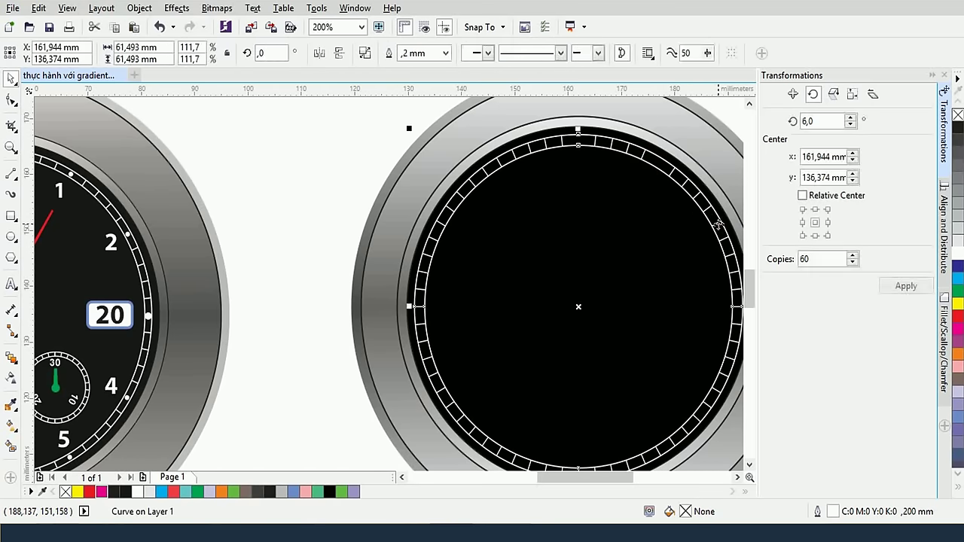
{"action": "key", "text": "Delete"}
{"action": "key", "text": "ctrl+z"}
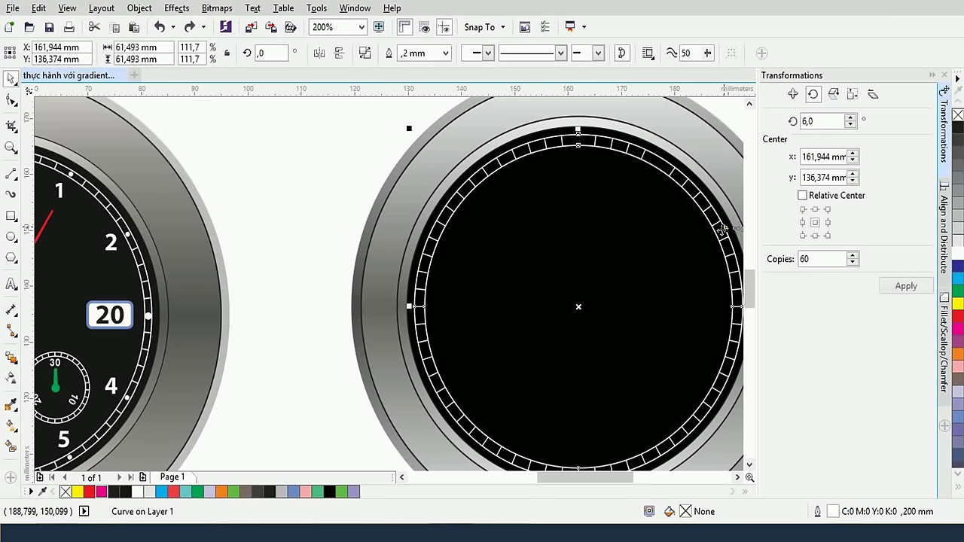
{"action": "left_click", "coordinate": [720, 228]}
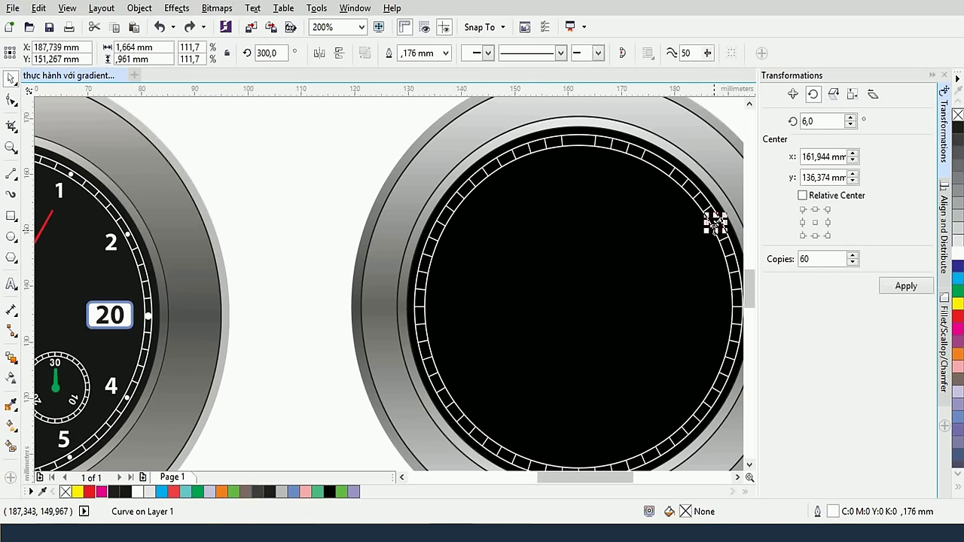
{"action": "key", "text": "Escape"}
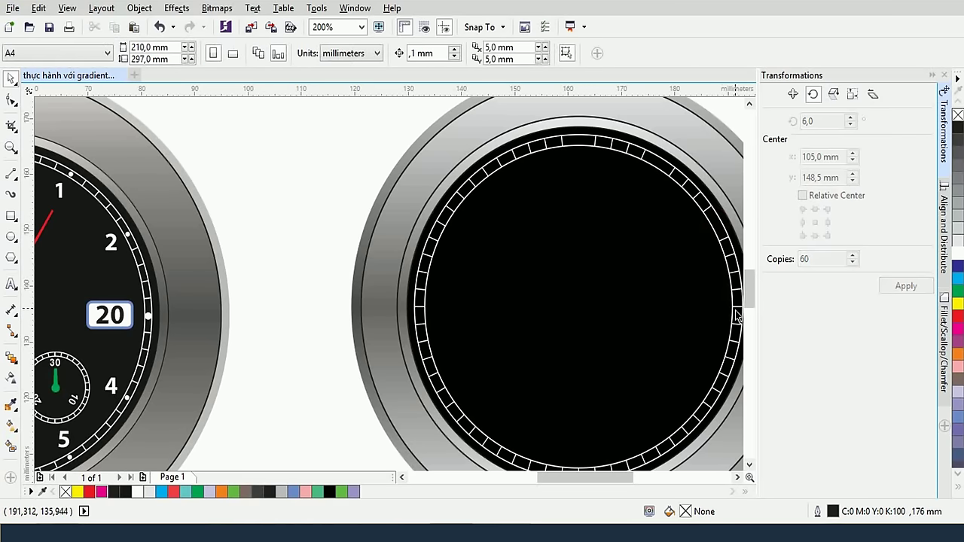
{"action": "left_click", "coordinate": [736, 315]}
{"action": "key", "text": "Escape"}
{"action": "left_click", "coordinate": [715, 397]}
{"action": "key", "text": "Escape"}
Inspect individual ticks around the bottom and left of the dial
{"action": "scroll", "coordinate": [659, 333], "scroll_direction": "down", "scroll_amount": 3}
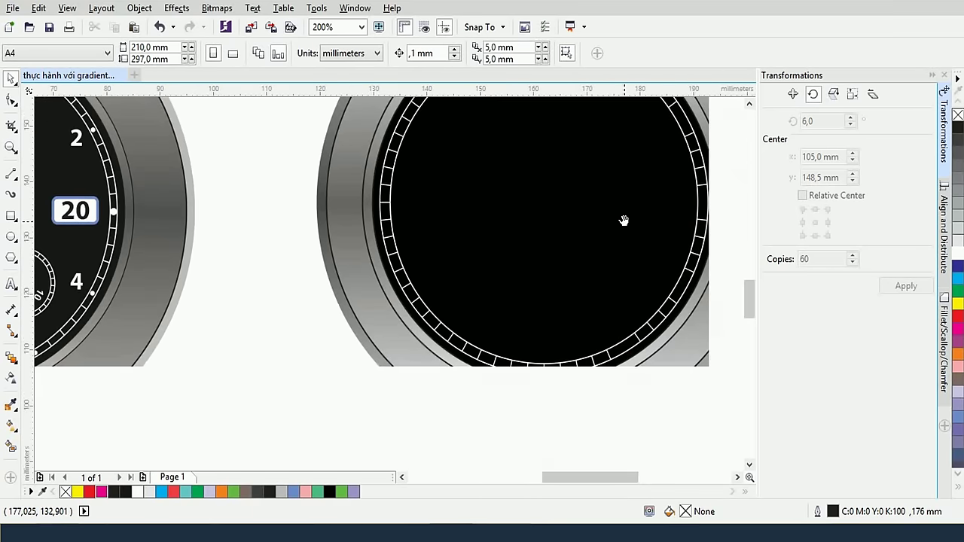
{"action": "left_click", "coordinate": [550, 377]}
{"action": "key", "text": "Escape"}
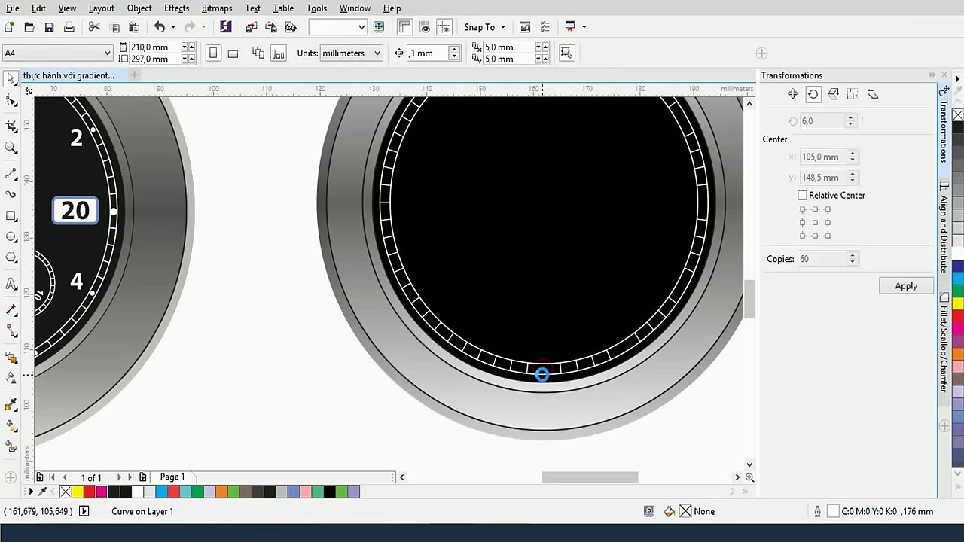
{"action": "left_click_drag", "start_coordinate": [527, 340], "coordinate": [594, 368]}
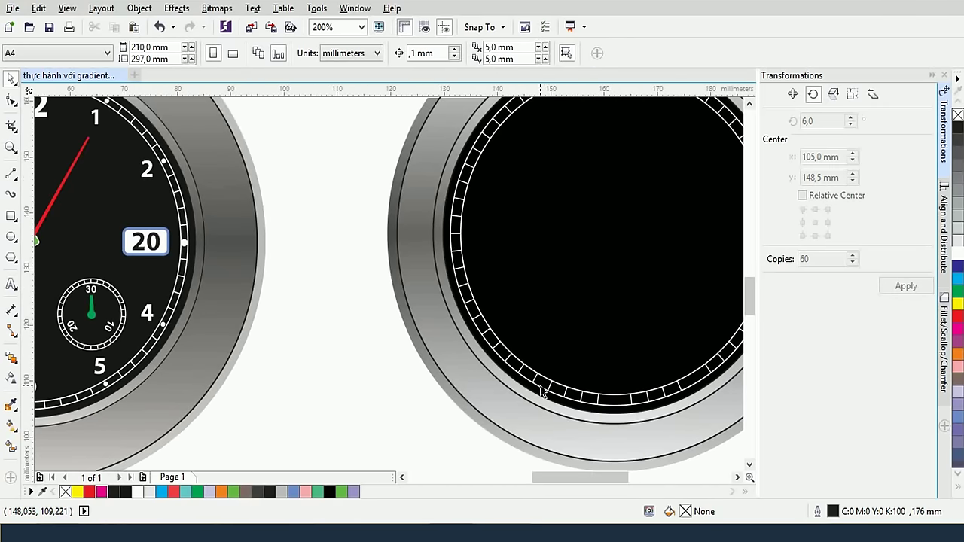
{"action": "left_click", "coordinate": [533, 384]}
{"action": "key", "text": "Escape"}
{"action": "left_click", "coordinate": [476, 316]}
{"action": "key", "text": "Escape"}
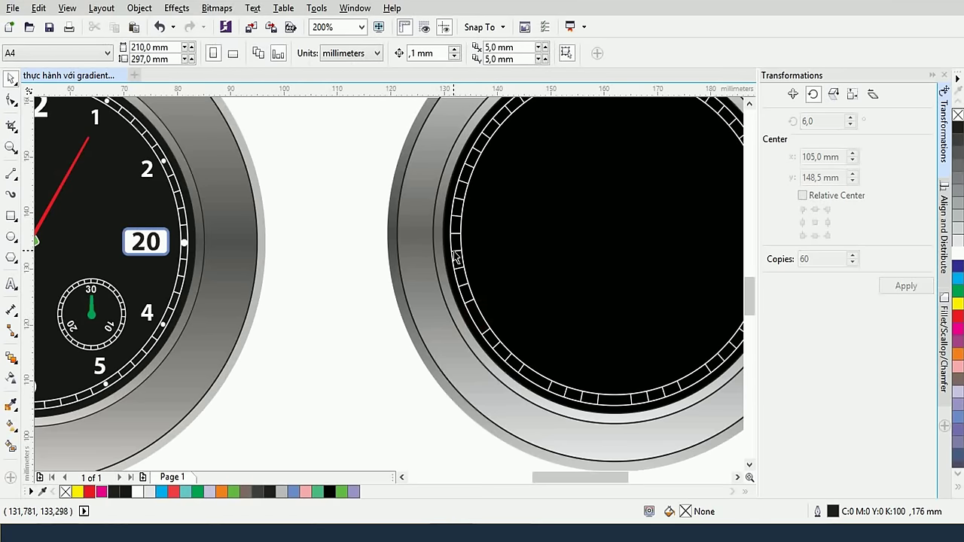
{"action": "left_click", "coordinate": [455, 240]}
{"action": "key", "text": "Escape"}
{"action": "scroll", "coordinate": [495, 244], "scroll_direction": "up", "scroll_amount": 2}
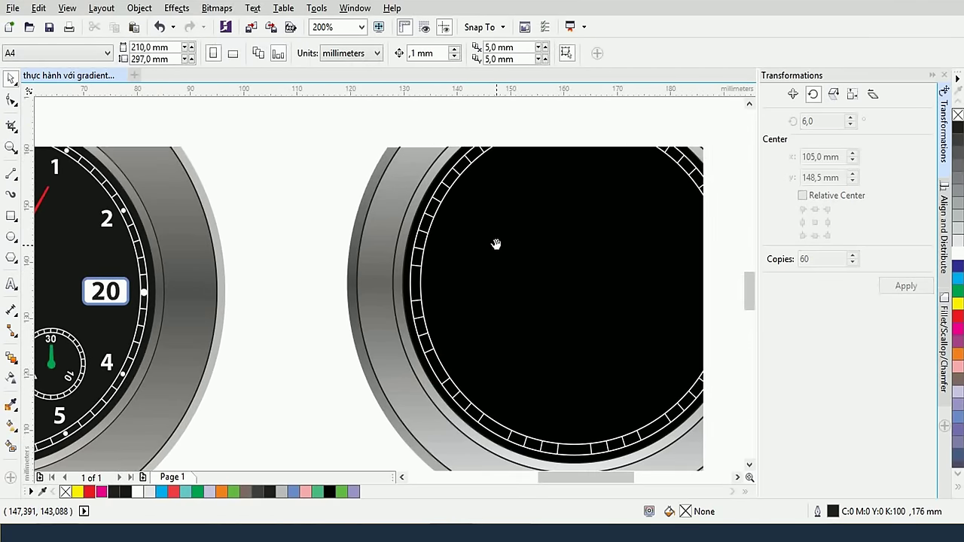
{"action": "left_click", "coordinate": [438, 202]}
{"action": "key", "text": "Escape"}
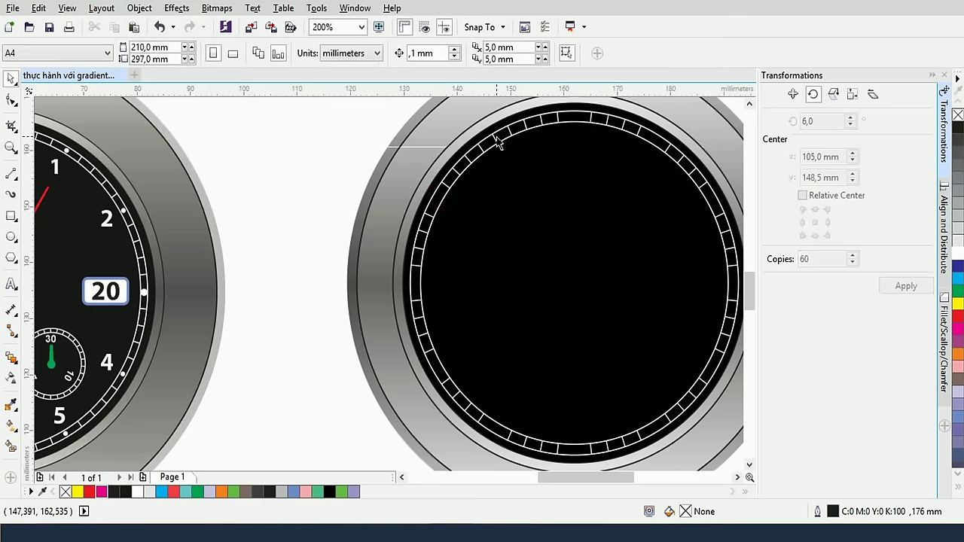
Check the tick ring and bring the top of the second dial into view
{"action": "left_click", "coordinate": [497, 143]}
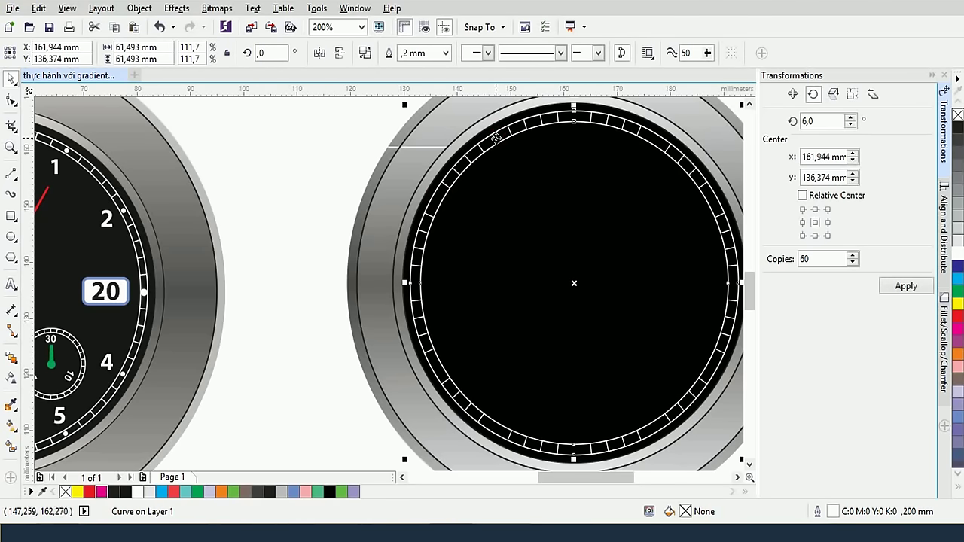
{"action": "key", "text": "Escape"}
{"action": "scroll", "coordinate": [525, 207], "scroll_direction": "down", "scroll_amount": 2}
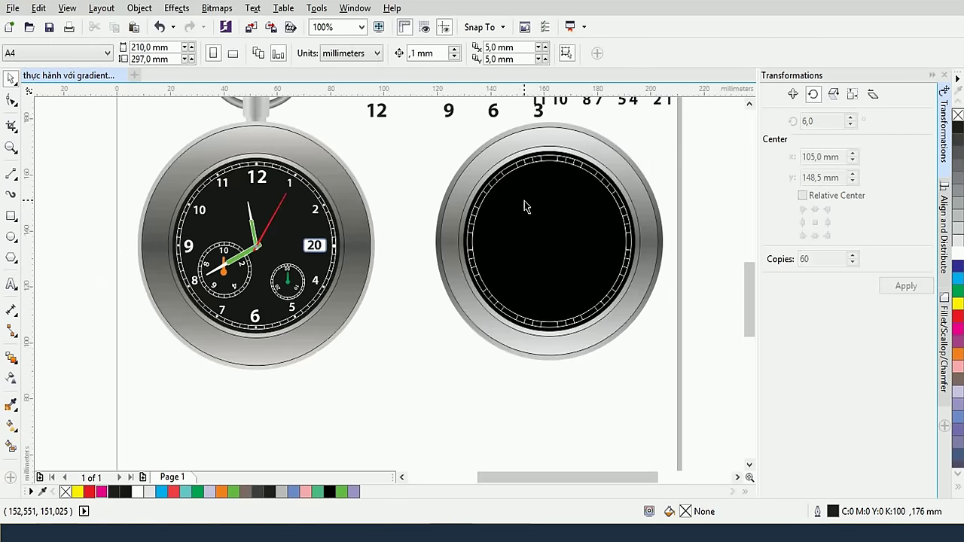
{"action": "scroll", "coordinate": [524, 208], "scroll_direction": "up", "scroll_amount": 4}
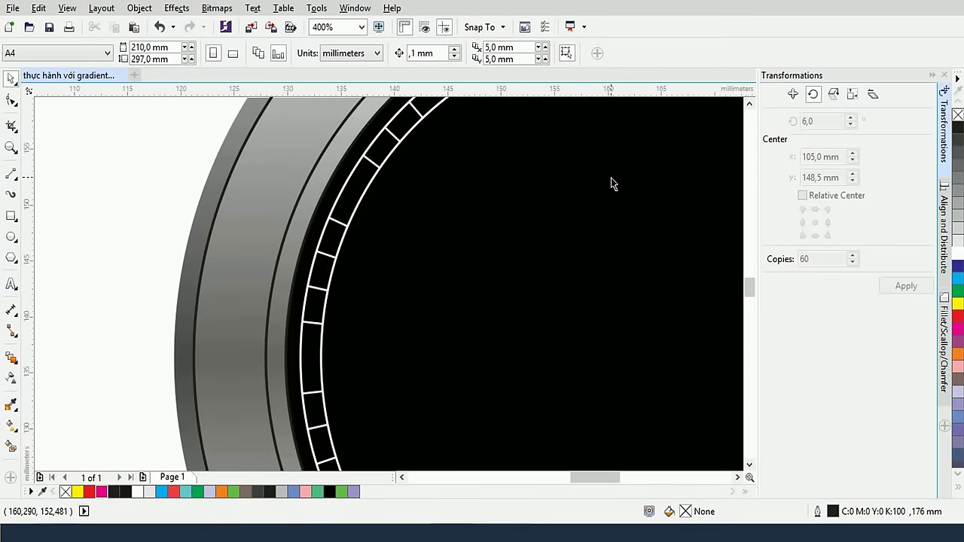
{"action": "left_click_drag", "start_coordinate": [611, 184], "coordinate": [503, 274]}
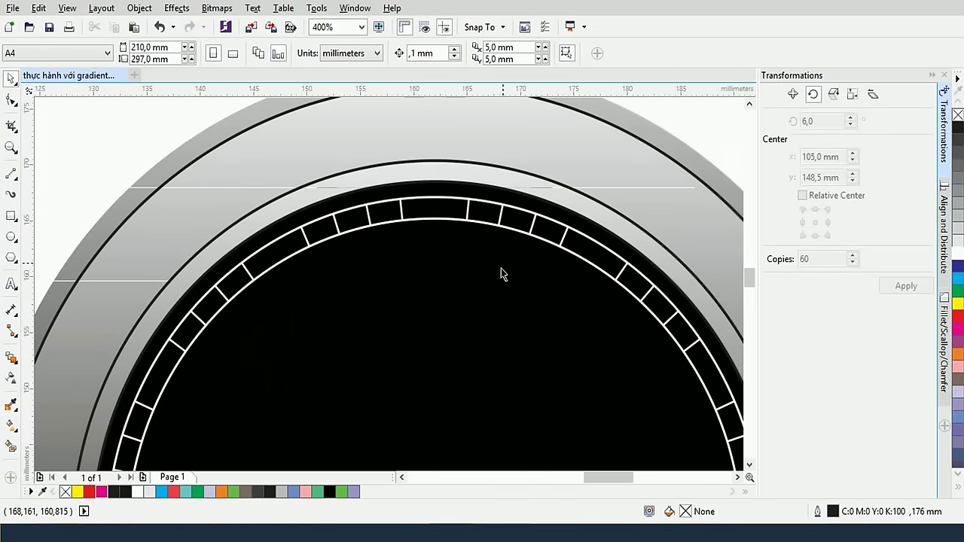
Draw a small circle at 12 o'clock, filled white with no outline
{"action": "left_click", "coordinate": [11, 236]}
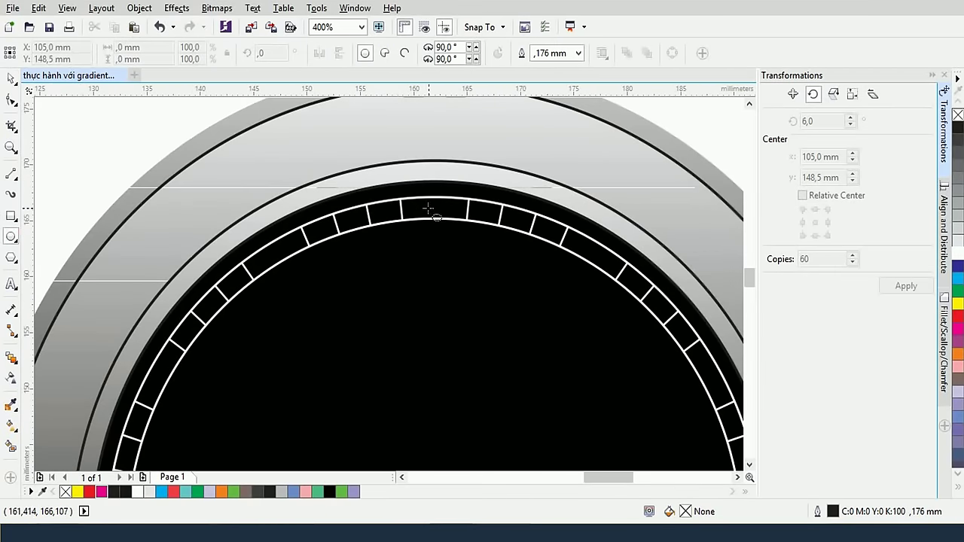
{"action": "left_click_drag", "start_coordinate": [430, 208], "coordinate": [441, 219]}
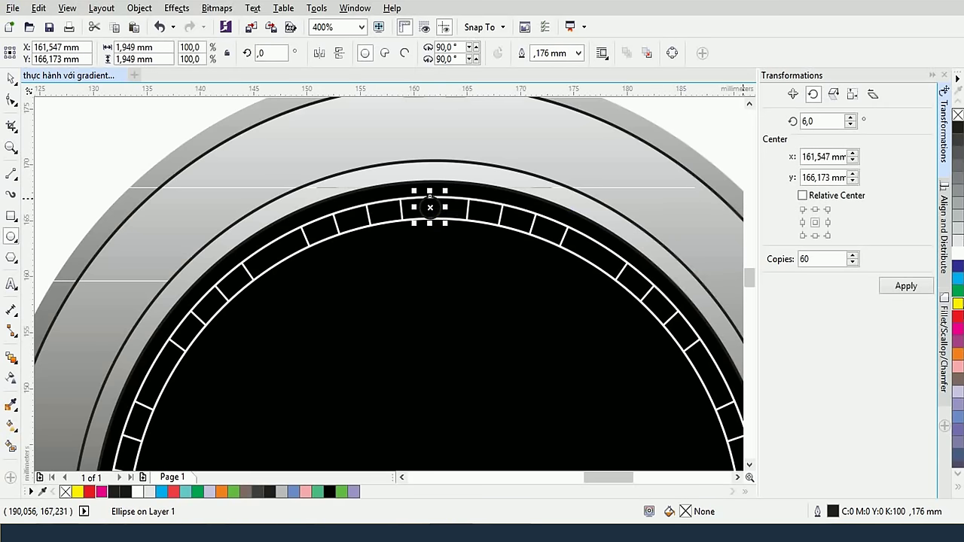
{"action": "left_click", "coordinate": [956, 254]}
{"action": "right_click", "coordinate": [958, 114]}
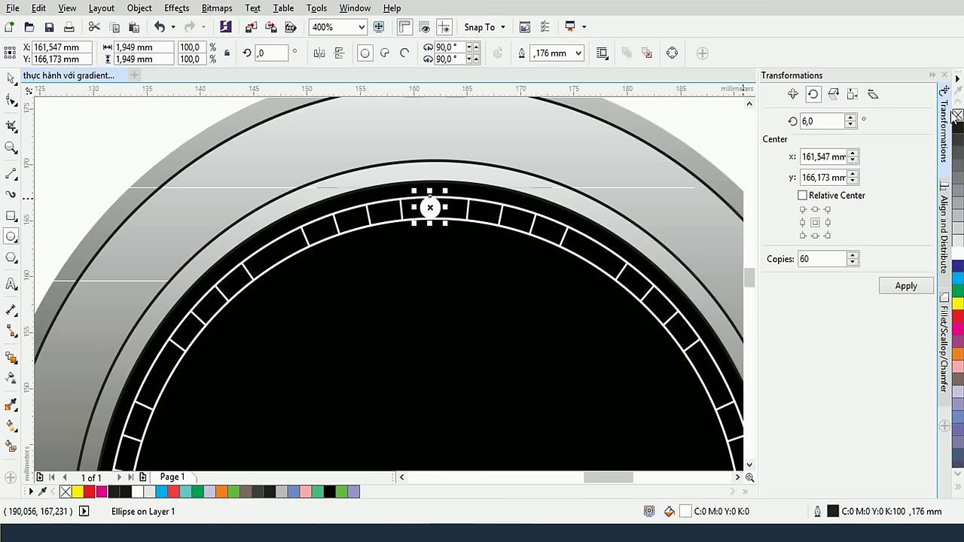
Scale the white dot down to about 1.752 mm
{"action": "scroll", "coordinate": [437, 220], "scroll_direction": "up", "scroll_amount": 1}
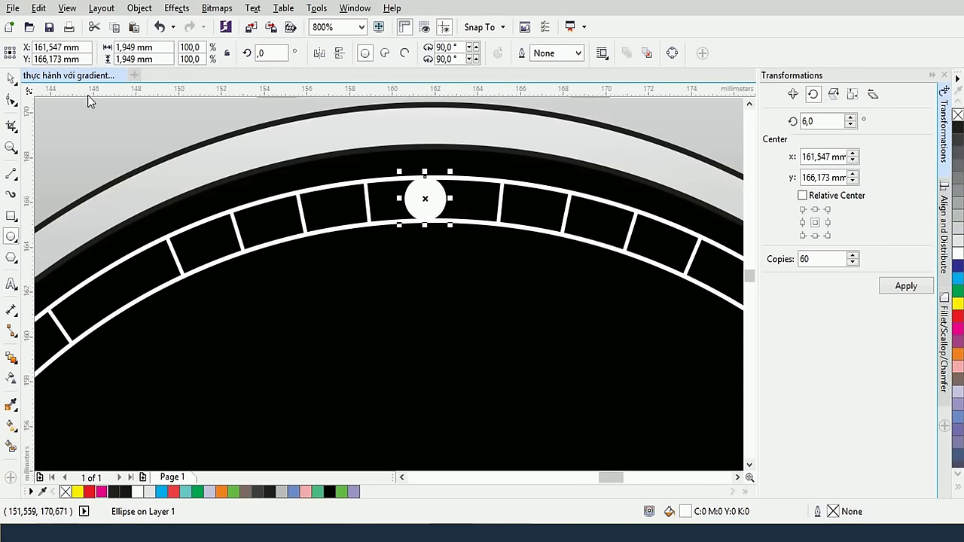
{"action": "scroll", "coordinate": [482, 212], "scroll_direction": "up", "scroll_amount": 1}
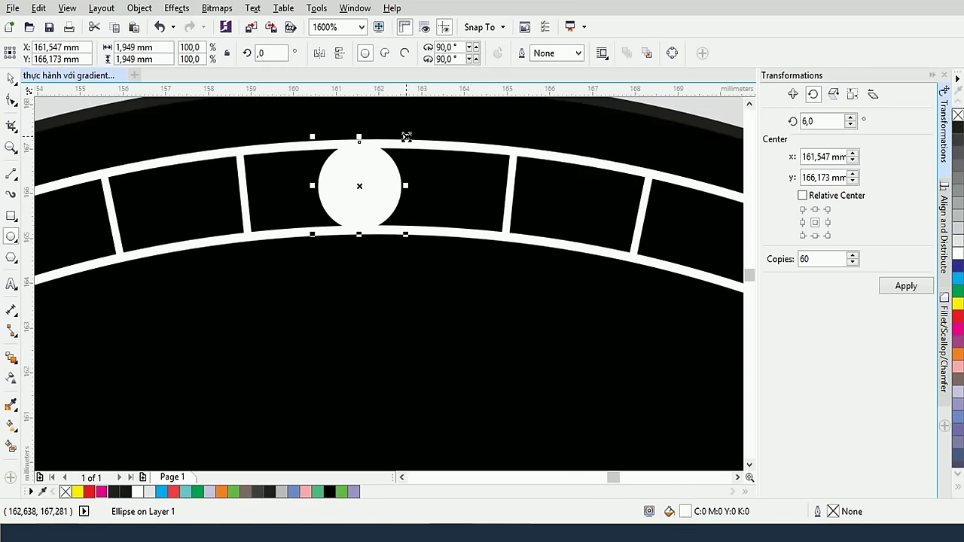
{"action": "left_click_drag", "start_coordinate": [407, 138], "coordinate": [405, 141]}
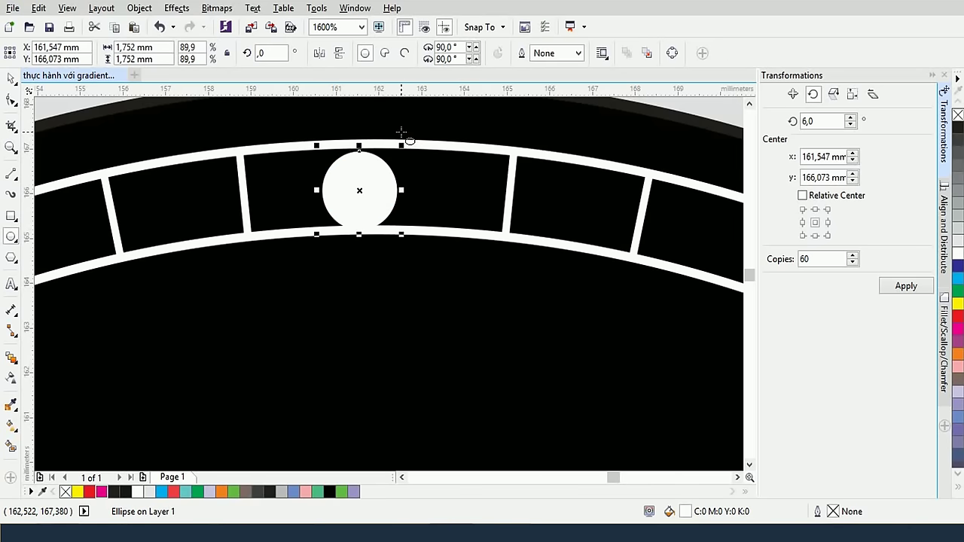
{"action": "left_click", "coordinate": [373, 189]}
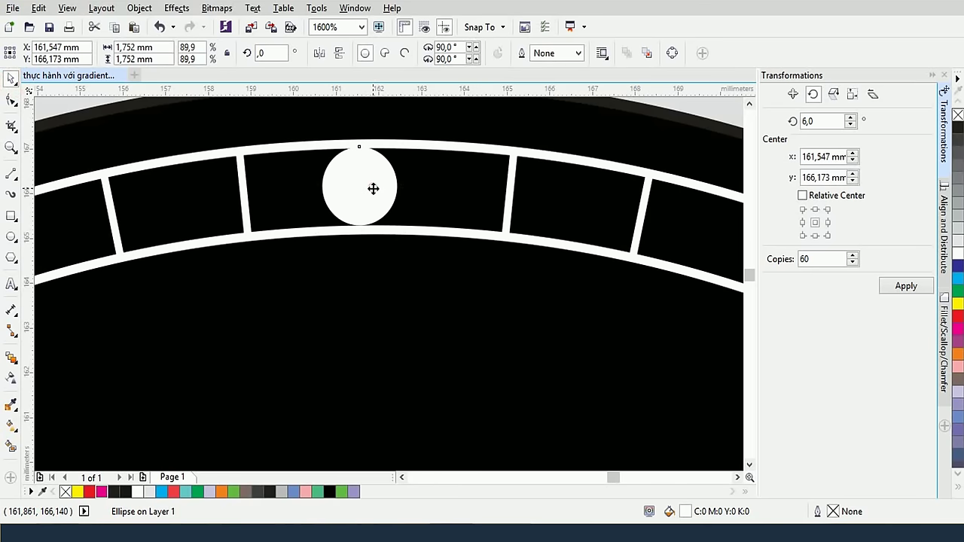
{"action": "left_click", "coordinate": [373, 189]}
{"action": "scroll", "coordinate": [373, 194], "scroll_direction": "down", "scroll_amount": 1}
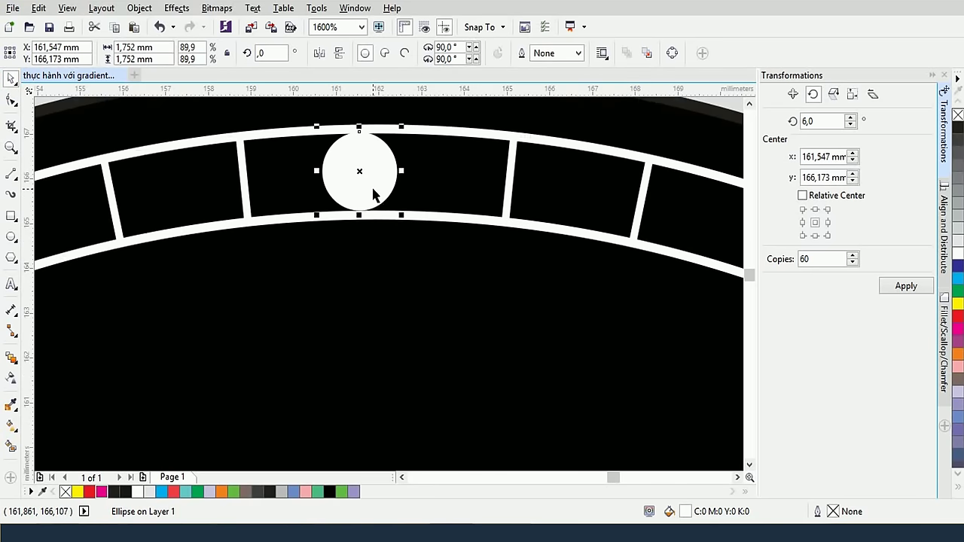
{"action": "scroll", "coordinate": [374, 195], "scroll_direction": "down", "scroll_amount": 1}
{"action": "key", "text": "super"}
{"action": "key", "text": "super"}
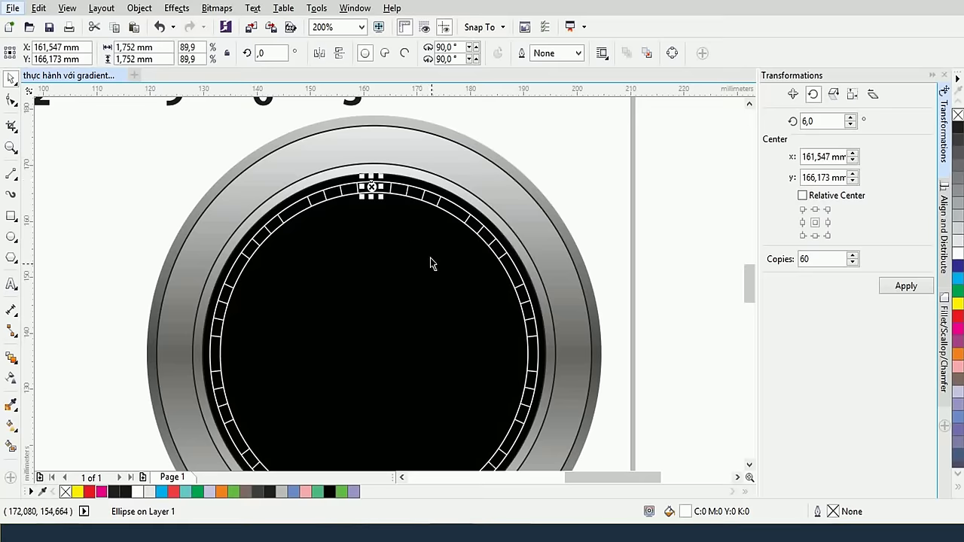
{"action": "scroll", "coordinate": [439, 299], "scroll_direction": "down", "scroll_amount": 2}
{"action": "scroll", "coordinate": [466, 232], "scroll_direction": "left", "scroll_amount": 1}
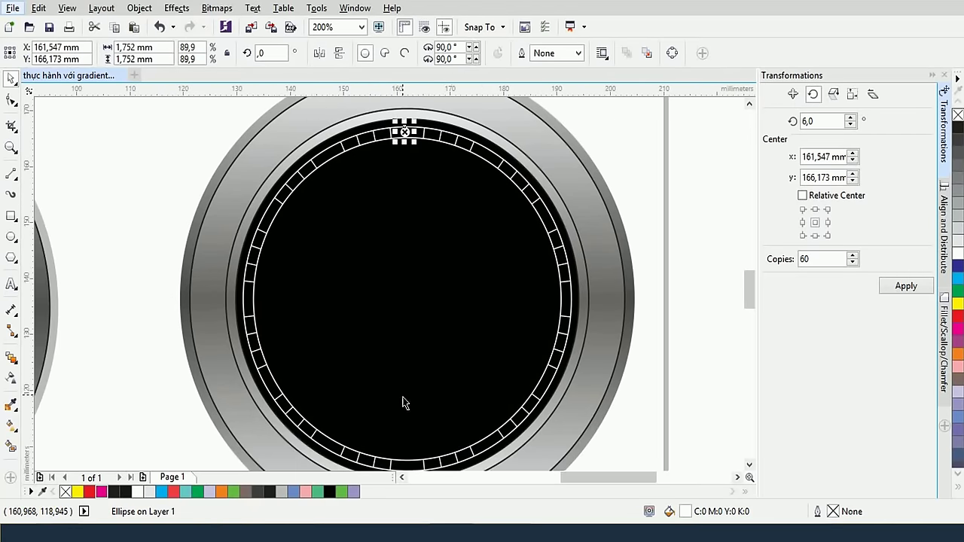
Make 12 copies of the dot rotated 360/12 (30°) apart around the dial's centre
{"action": "left_click", "coordinate": [412, 134]}
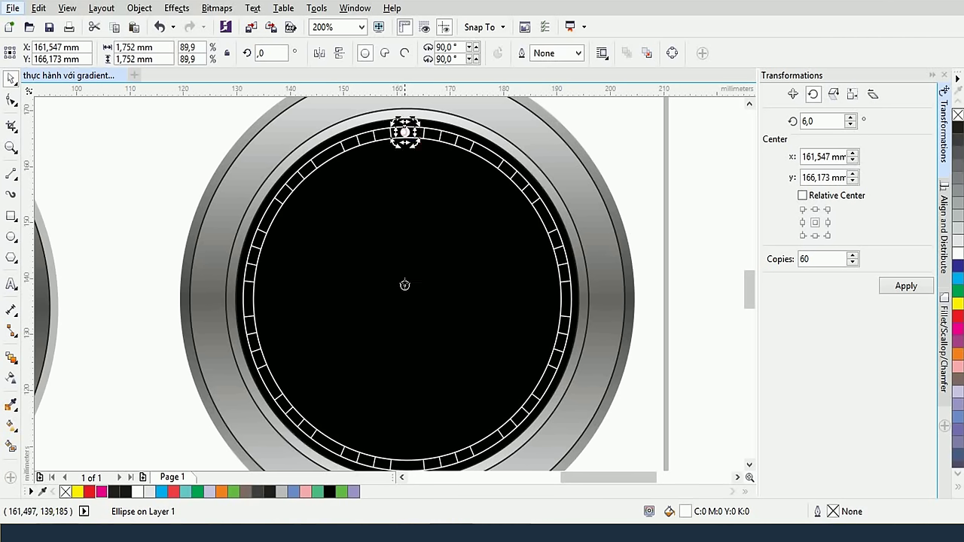
{"action": "mouse_move", "coordinate": [404, 284]}
{"action": "left_mouse_down"}
{"action": "mouse_move", "coordinate": [416, 325]}
{"action": "mouse_move", "coordinate": [406, 299]}
{"action": "left_mouse_up"}
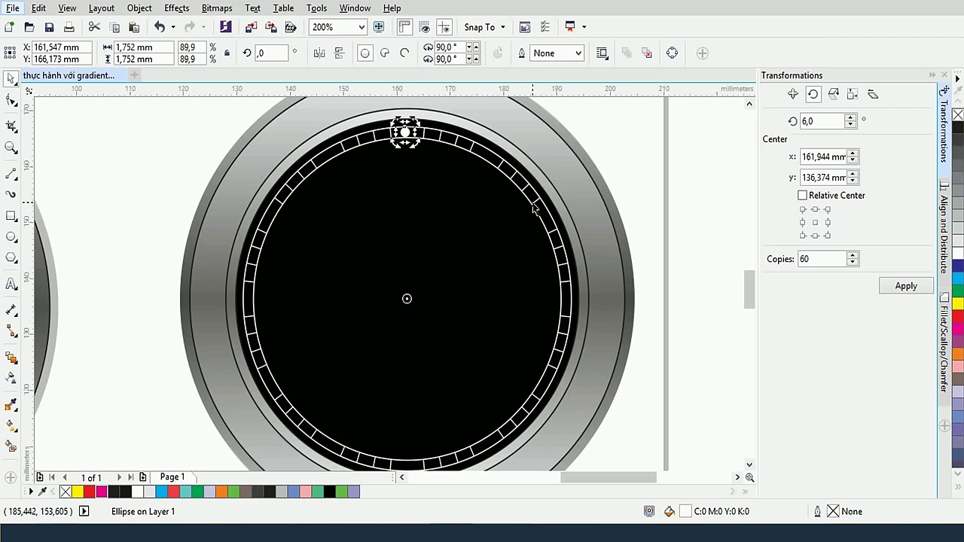
{"action": "double_click", "coordinate": [825, 122]}
{"action": "type", "text": "360/12"}
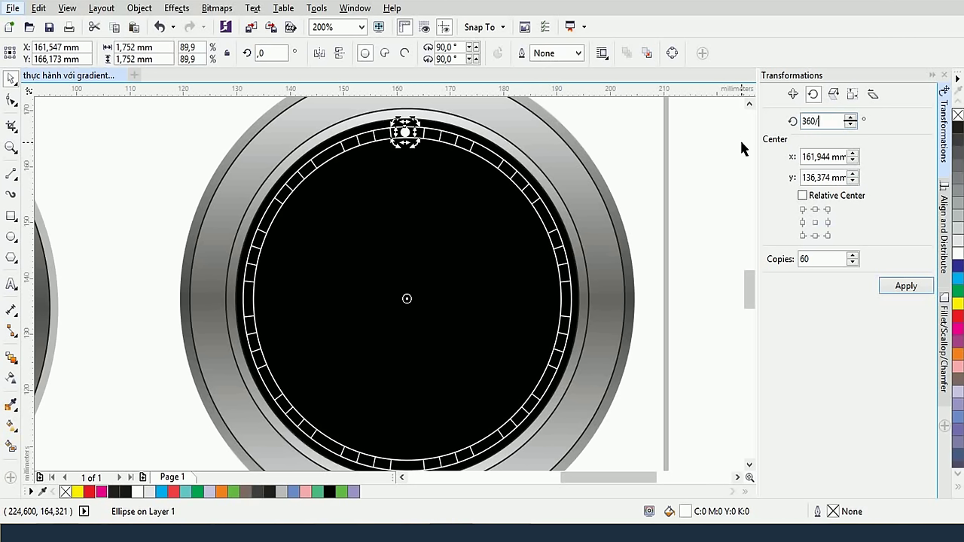
{"action": "double_click", "coordinate": [820, 260]}
{"action": "type", "text": "12"}
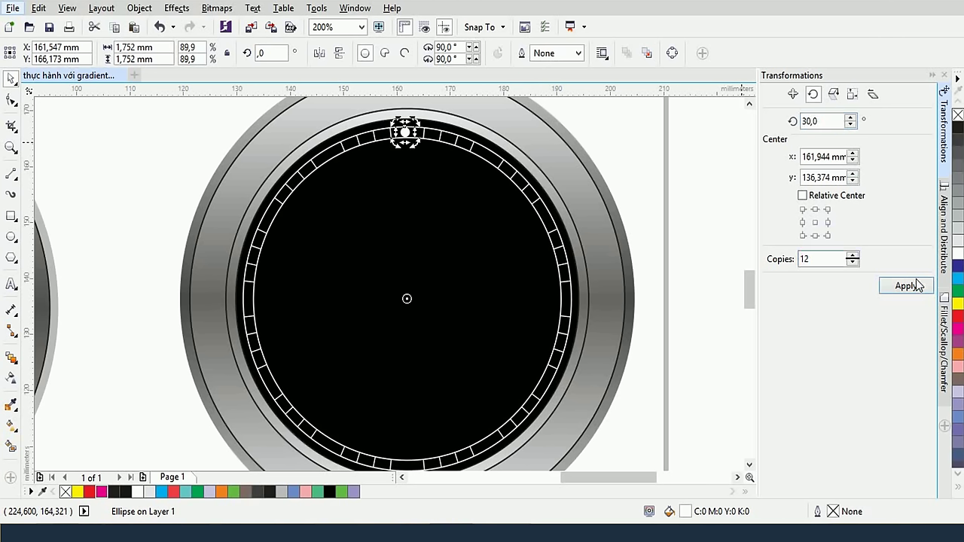
{"action": "left_click", "coordinate": [914, 286]}
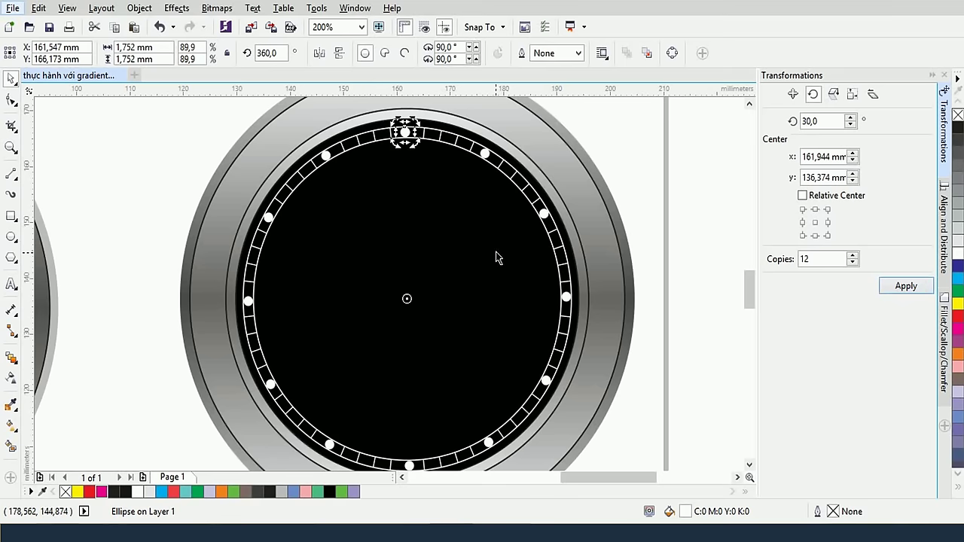
{"action": "left_click", "coordinate": [113, 150]}
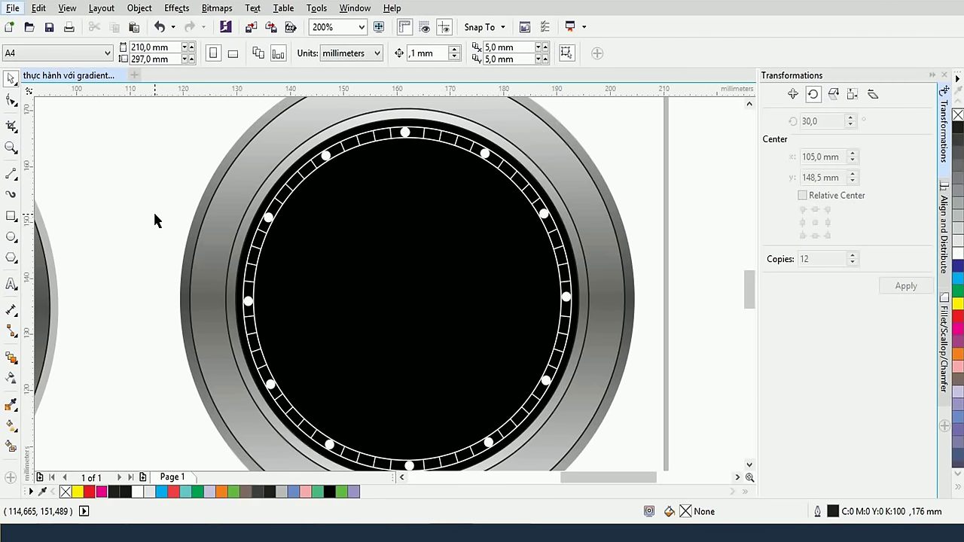
Delete the dots at 2, 4, 5, 7, 8, 10 and 11 o'clock
{"action": "left_click", "coordinate": [484, 153]}
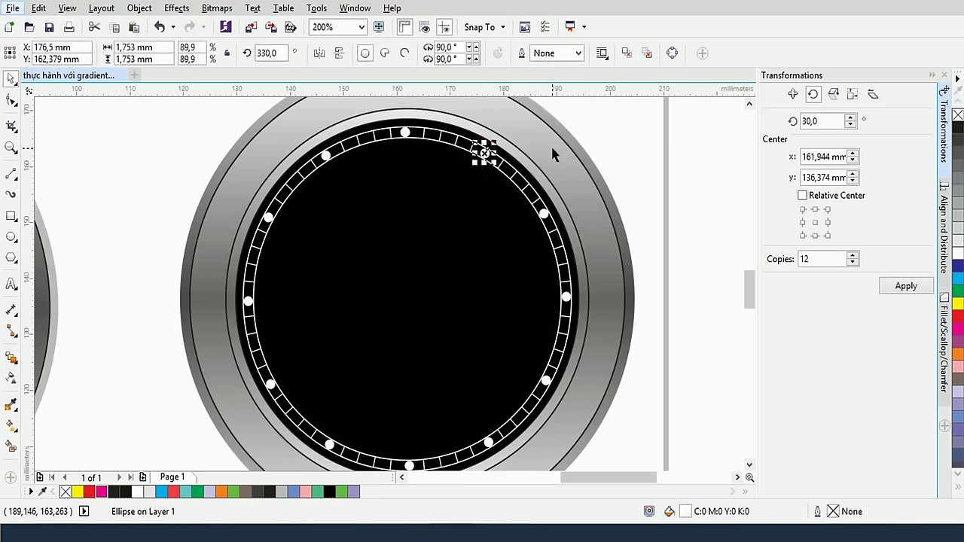
{"action": "left_click", "coordinate": [544, 216]}
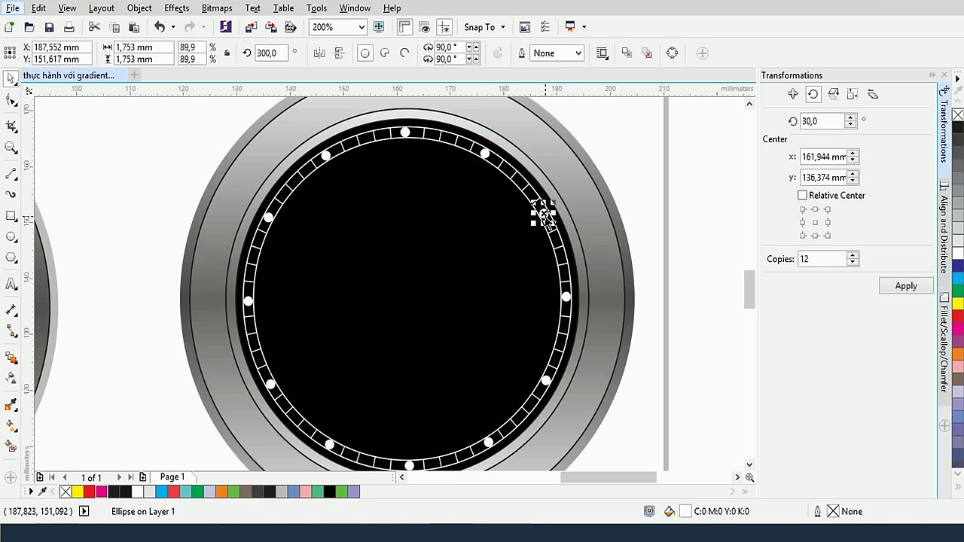
{"action": "key", "text": "Escape"}
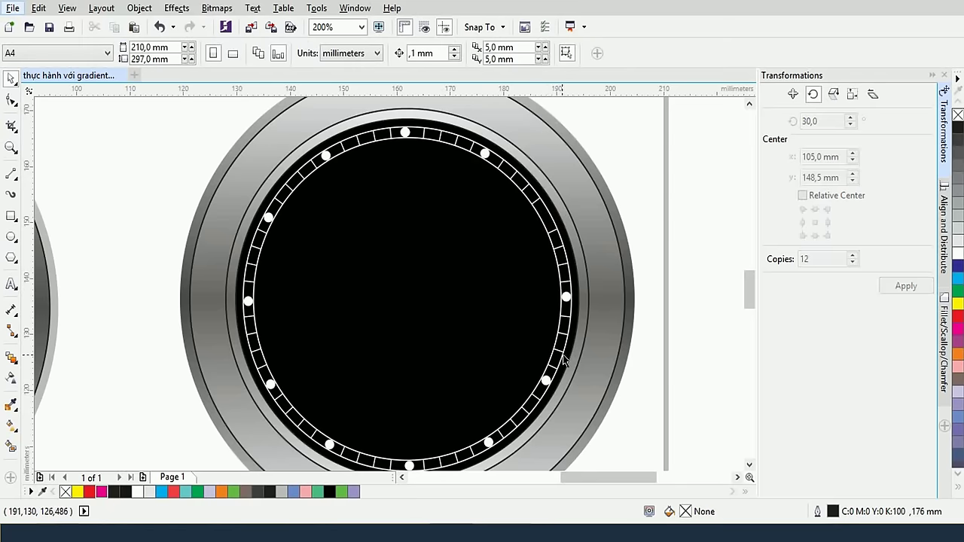
{"action": "left_click", "coordinate": [547, 381]}
{"action": "key", "text": "Delete"}
{"action": "left_click", "coordinate": [490, 442]}
{"action": "key", "text": "Delete"}
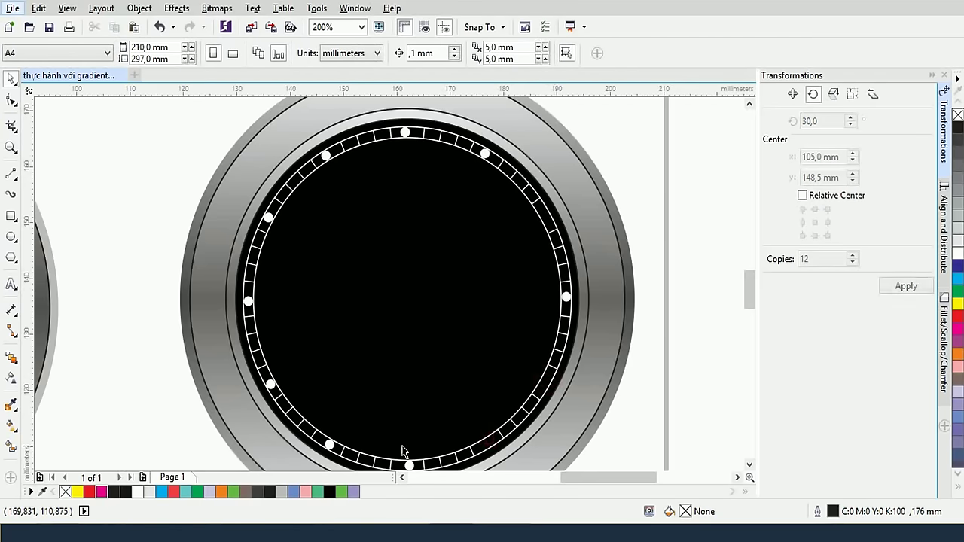
{"action": "left_click", "coordinate": [330, 445]}
{"action": "key", "text": "Delete"}
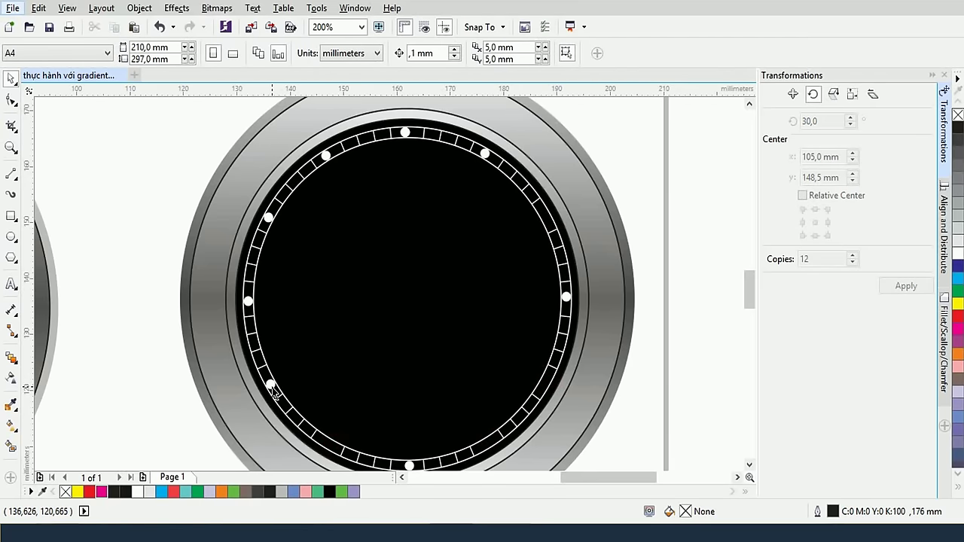
{"action": "left_click", "coordinate": [271, 385]}
{"action": "key", "text": "Delete"}
{"action": "left_click", "coordinate": [267, 219]}
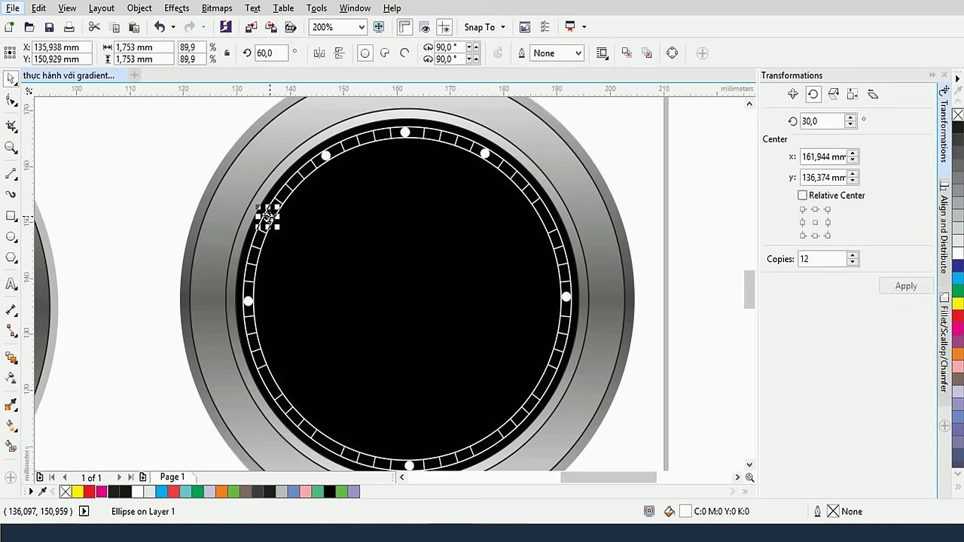
{"action": "key", "text": "Delete"}
{"action": "left_click", "coordinate": [326, 156]}
{"action": "key", "text": "Delete"}
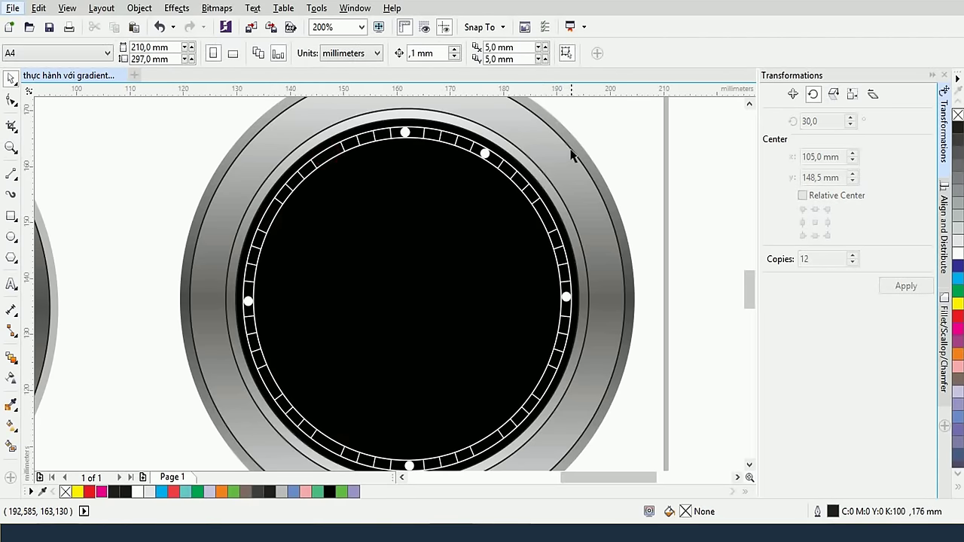
{"action": "scroll", "coordinate": [561, 151], "scroll_direction": "up", "scroll_amount": 1}
{"action": "scroll", "coordinate": [495, 197], "scroll_direction": "up", "scroll_amount": 3}
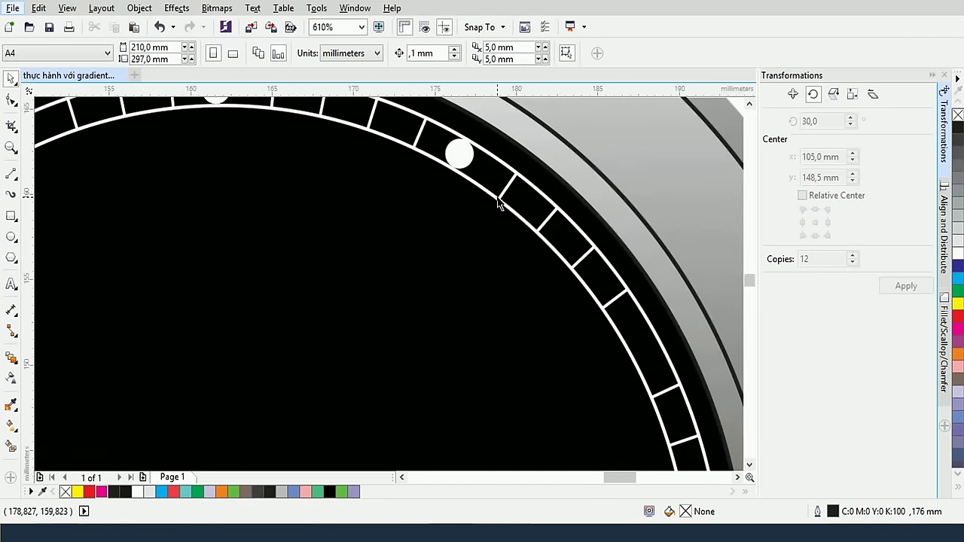
{"action": "scroll", "coordinate": [497, 203], "scroll_direction": "up", "scroll_amount": 1}
Shrink the 1 o'clock dot to about 1.2 mm
{"action": "left_click", "coordinate": [439, 130]}
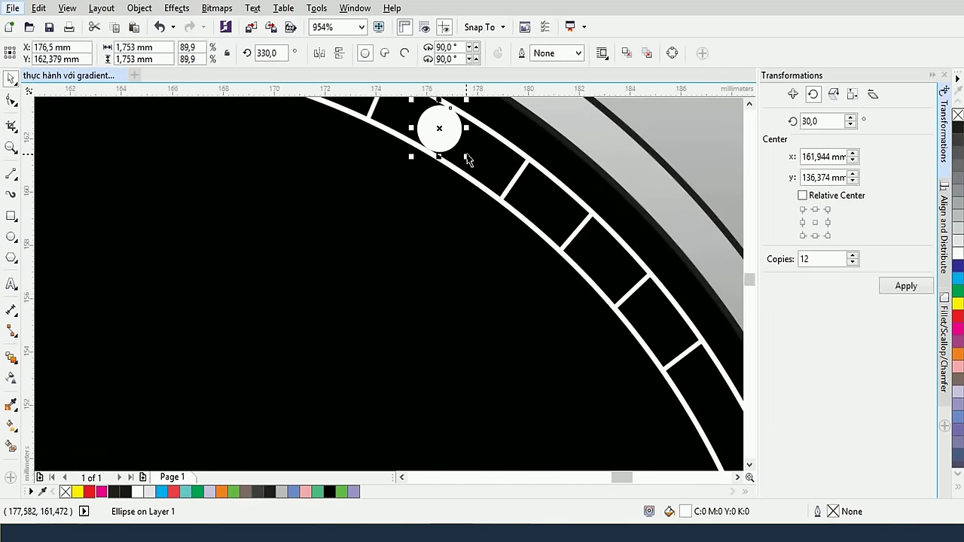
{"action": "left_click_drag", "start_coordinate": [465, 155], "coordinate": [456, 149]}
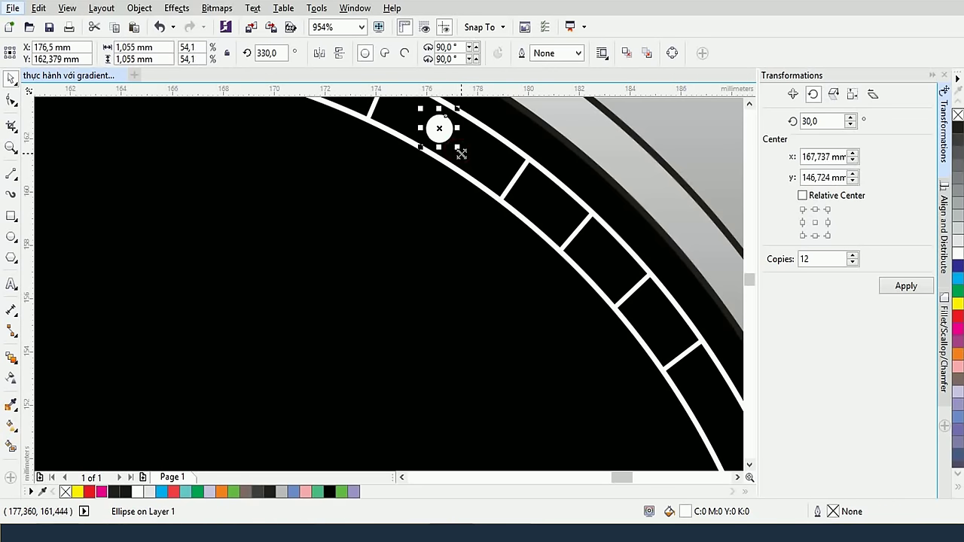
{"action": "scroll", "coordinate": [460, 158], "scroll_direction": "down", "scroll_amount": 1}
{"action": "scroll", "coordinate": [460, 162], "scroll_direction": "down", "scroll_amount": 4}
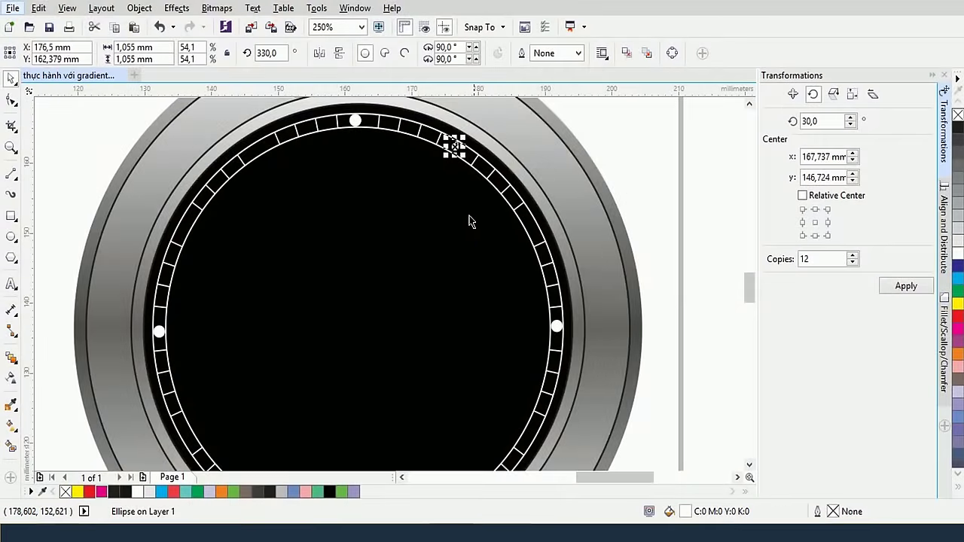
Make 12 rotated copies of the small dot around the dial's centre
{"action": "left_click", "coordinate": [450, 143]}
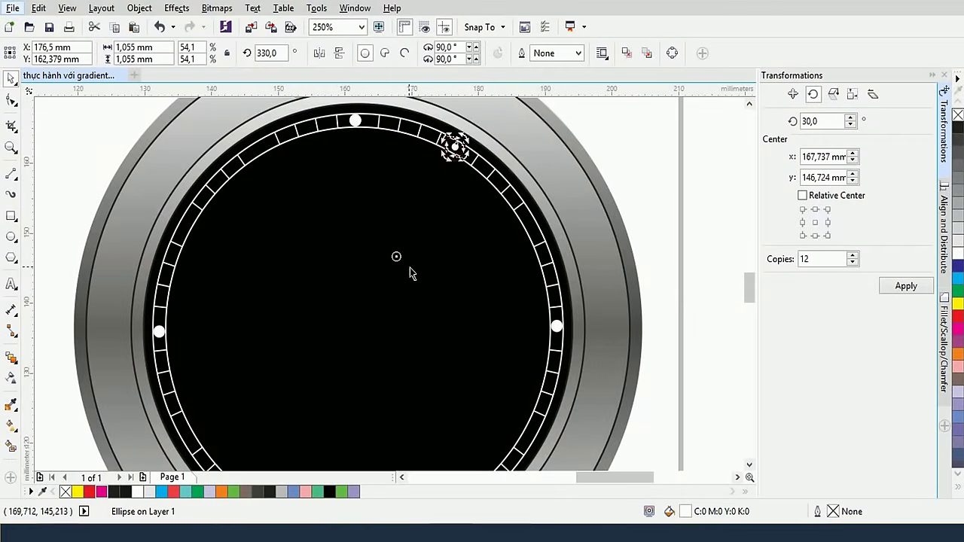
{"action": "mouse_move", "coordinate": [396, 256]}
{"action": "left_mouse_down"}
{"action": "mouse_move", "coordinate": [352, 349]}
{"action": "mouse_move", "coordinate": [357, 329]}
{"action": "left_mouse_up"}
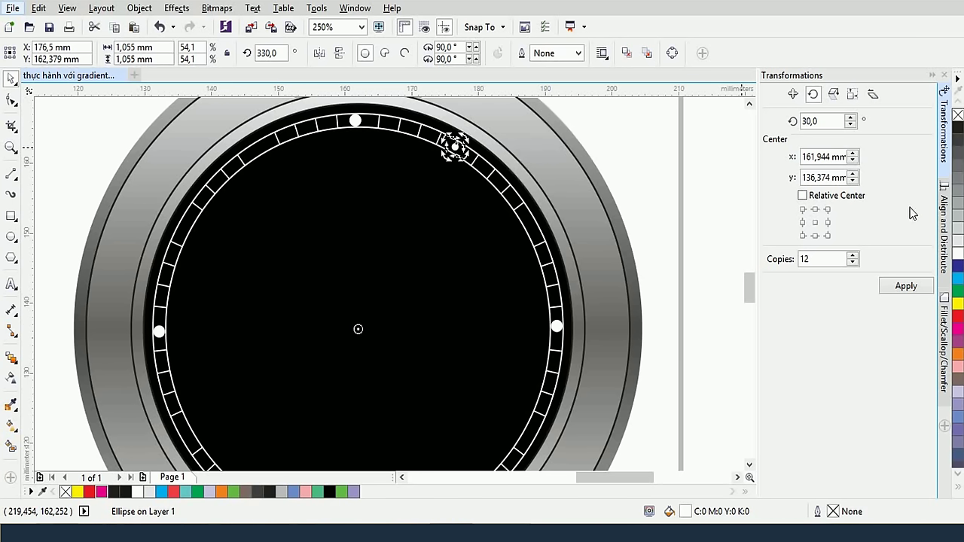
{"action": "left_click", "coordinate": [903, 291]}
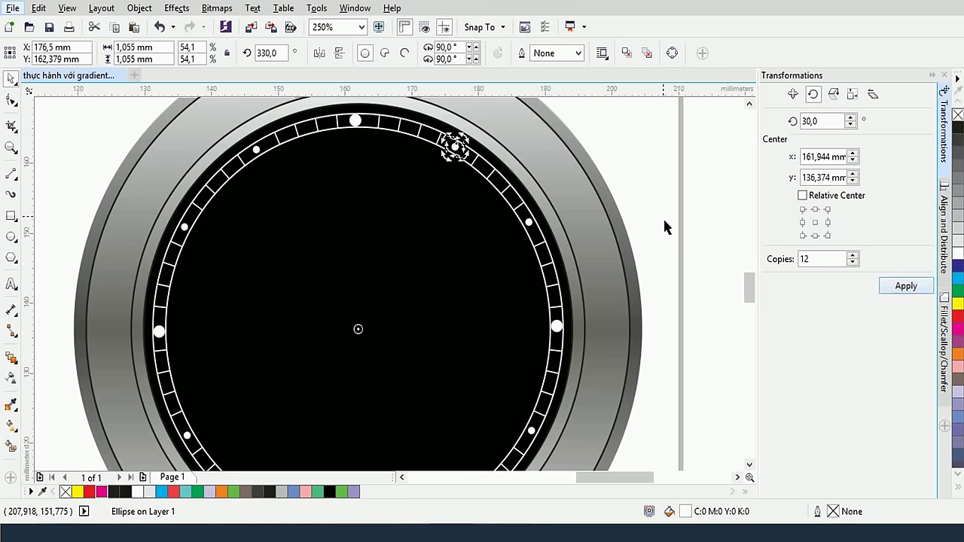
{"action": "left_click", "coordinate": [659, 166]}
{"action": "scroll", "coordinate": [555, 326], "scroll_direction": "up", "scroll_amount": 2}
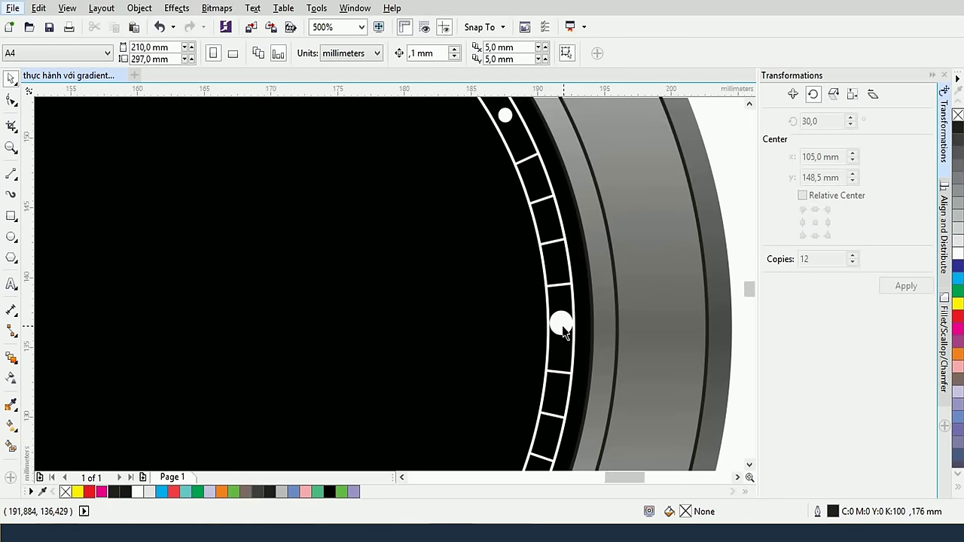
{"action": "left_click", "coordinate": [562, 325]}
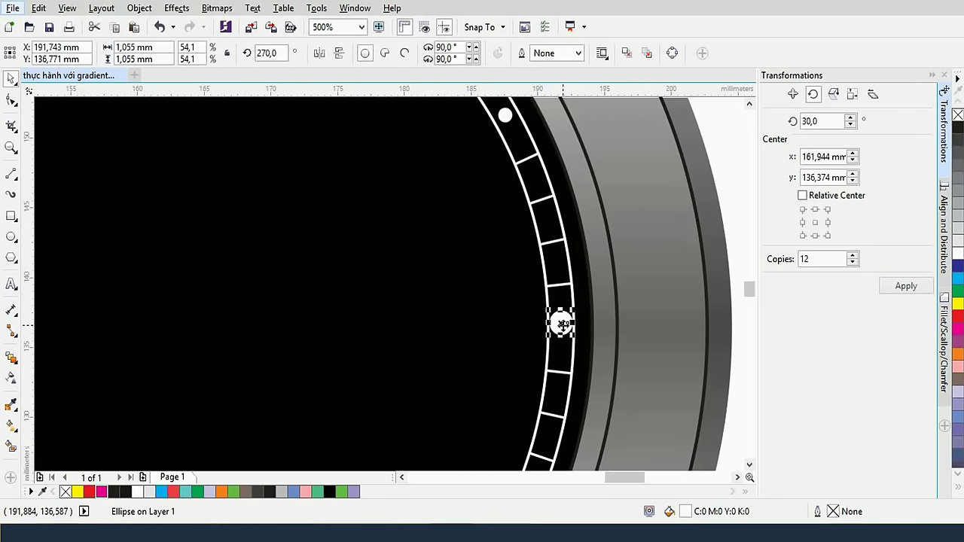
{"action": "left_click", "coordinate": [461, 300]}
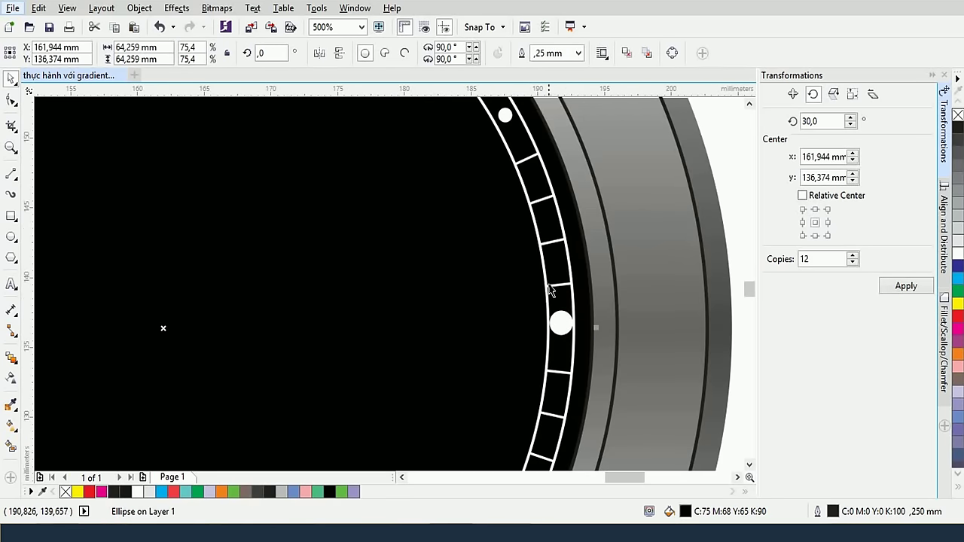
{"action": "scroll", "coordinate": [399, 223], "scroll_direction": "down", "scroll_amount": 1}
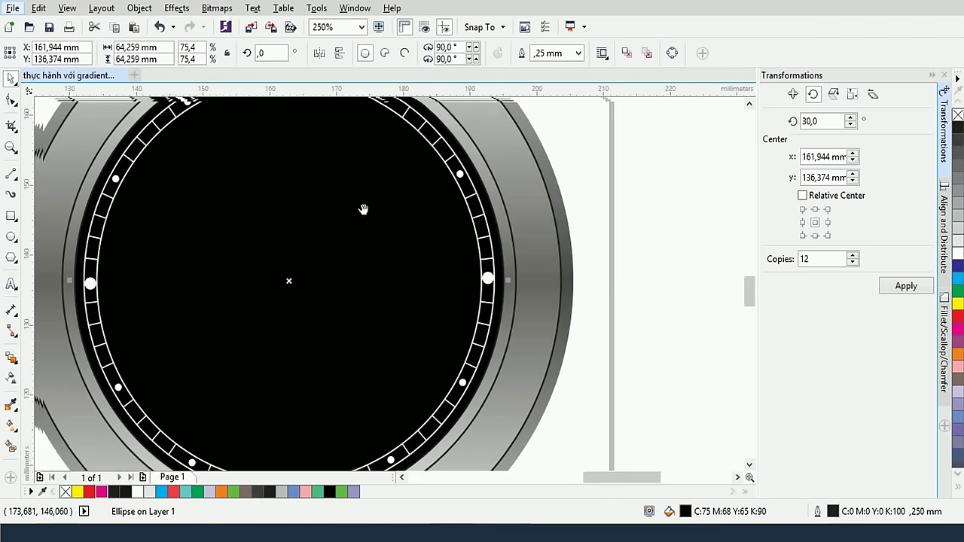
{"action": "left_click_drag", "start_coordinate": [363, 209], "coordinate": [474, 247]}
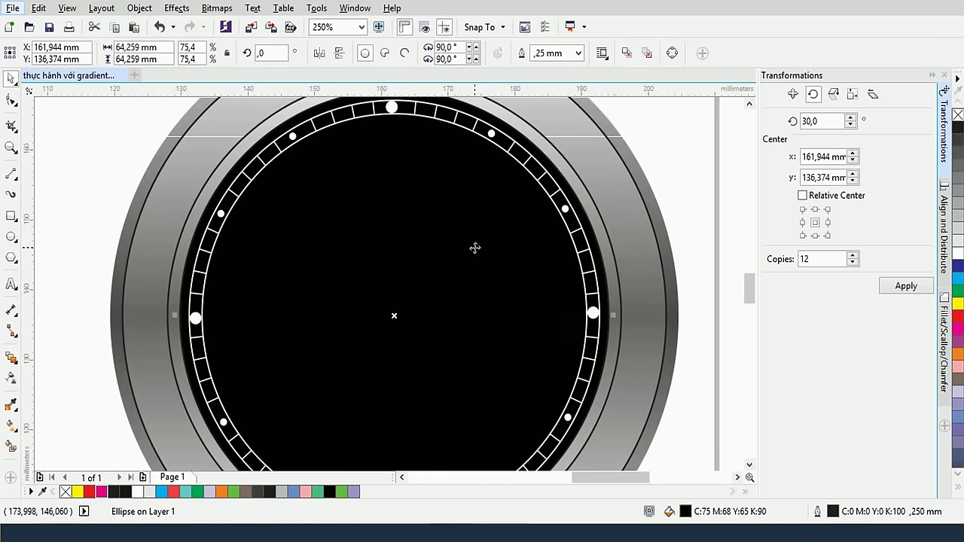
{"action": "scroll", "coordinate": [474, 248], "scroll_direction": "down", "scroll_amount": 1}
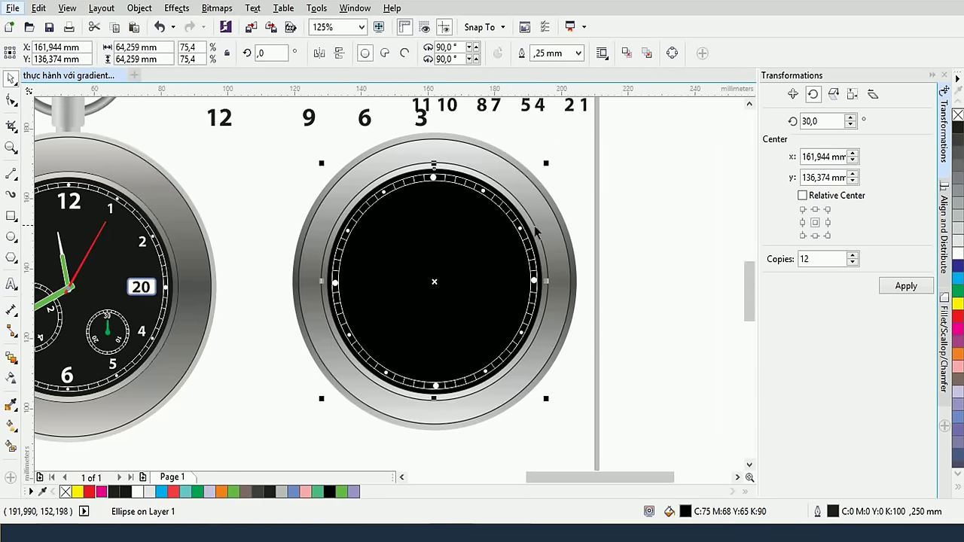
Move the 12, 9, 6, 3 and 11 numerals onto the dial, making the 12 white
{"action": "left_click_drag", "start_coordinate": [249, 156], "coordinate": [198, 101]}
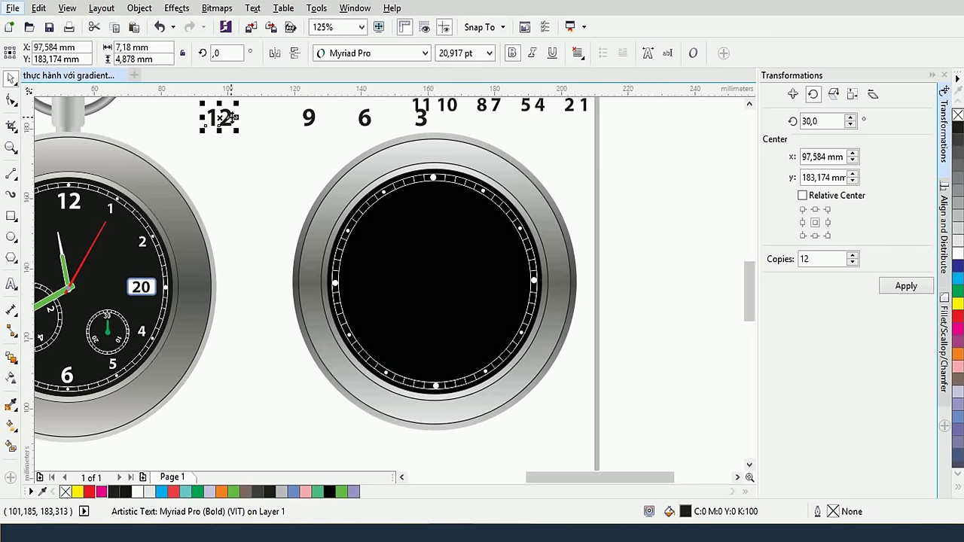
{"action": "left_click_drag", "start_coordinate": [228, 117], "coordinate": [442, 197]}
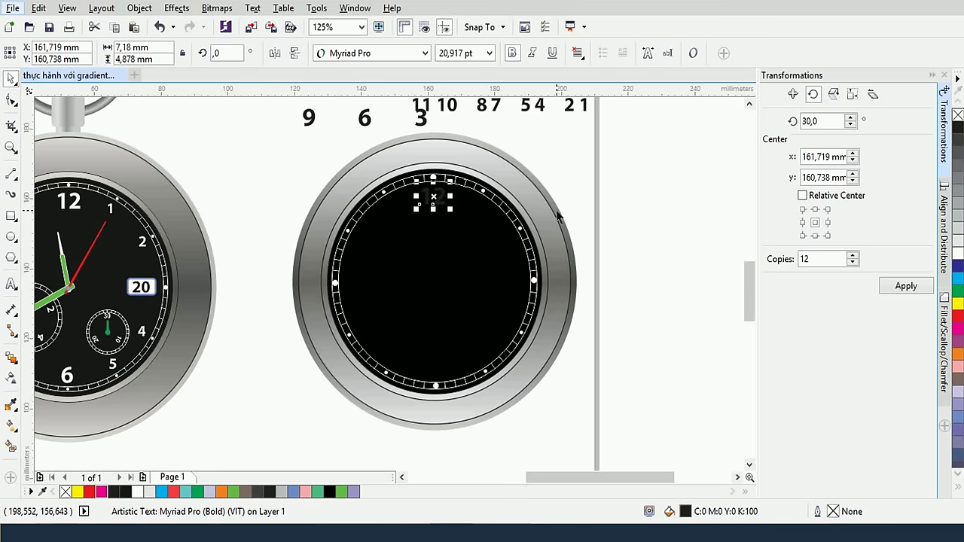
{"action": "left_click", "coordinate": [958, 246]}
{"action": "left_click", "coordinate": [555, 179]}
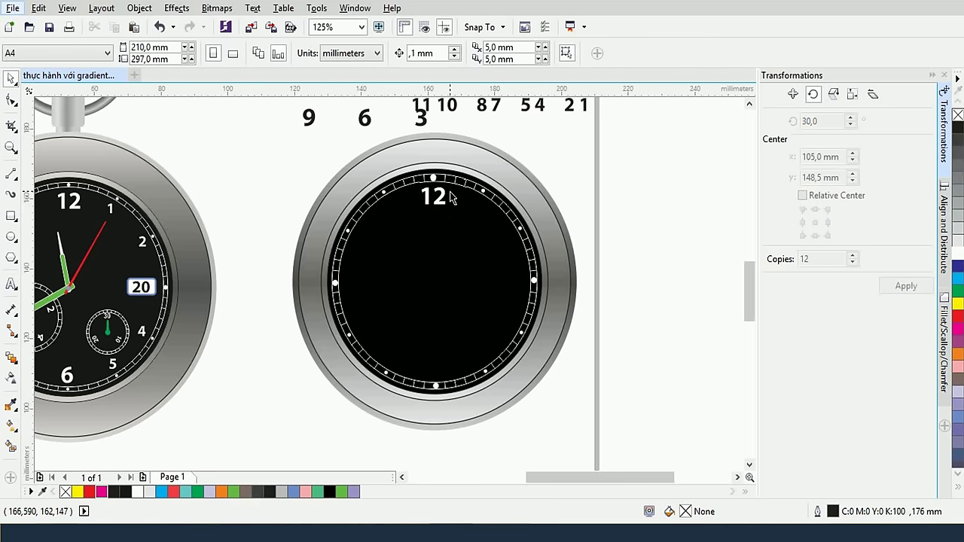
{"action": "left_click_drag", "start_coordinate": [311, 122], "coordinate": [348, 284]}
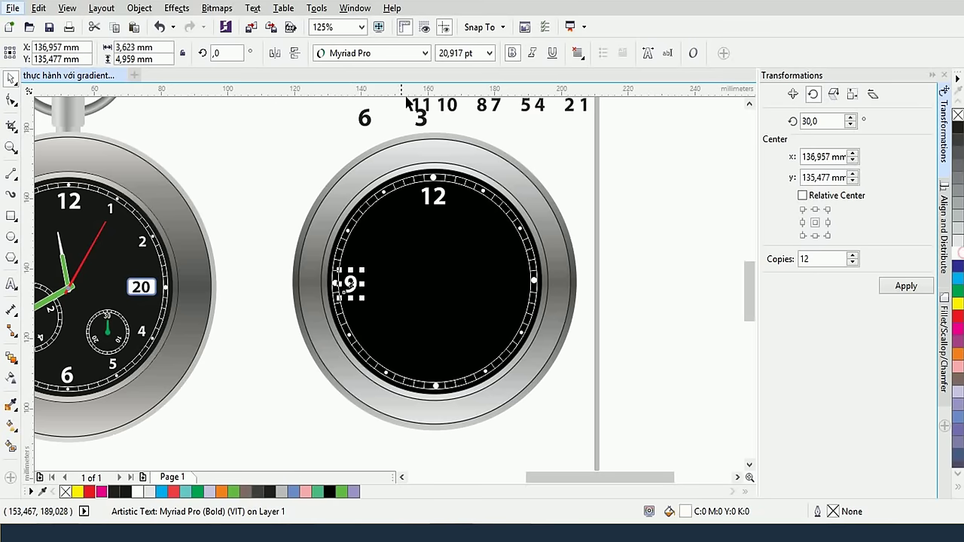
{"action": "left_click_drag", "start_coordinate": [365, 123], "coordinate": [436, 369]}
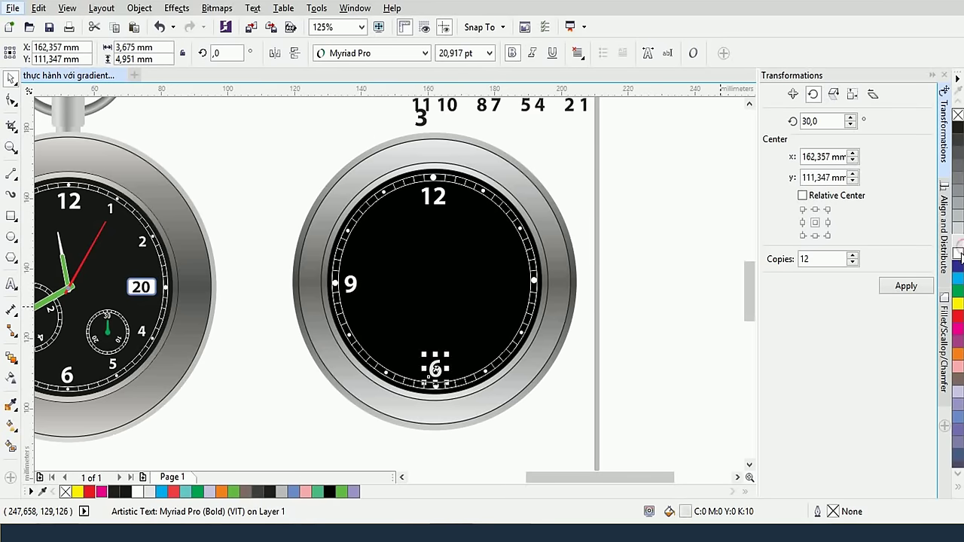
{"action": "left_click", "coordinate": [564, 157]}
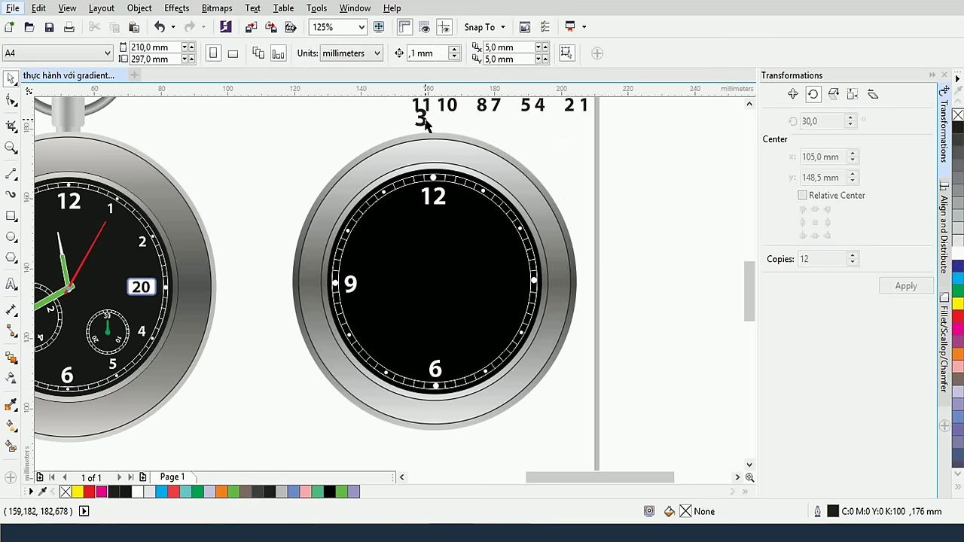
{"action": "left_click_drag", "start_coordinate": [422, 119], "coordinate": [514, 283]}
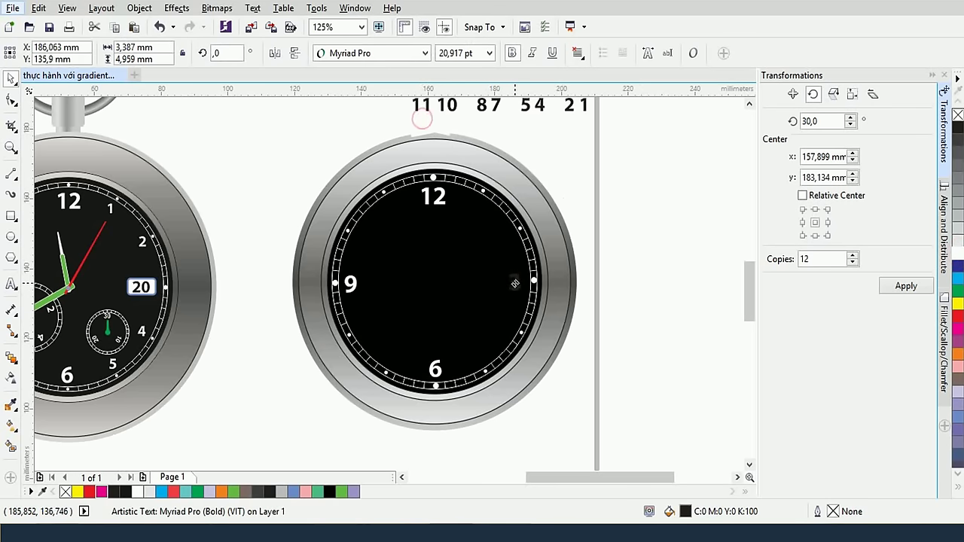
{"action": "left_click", "coordinate": [602, 256]}
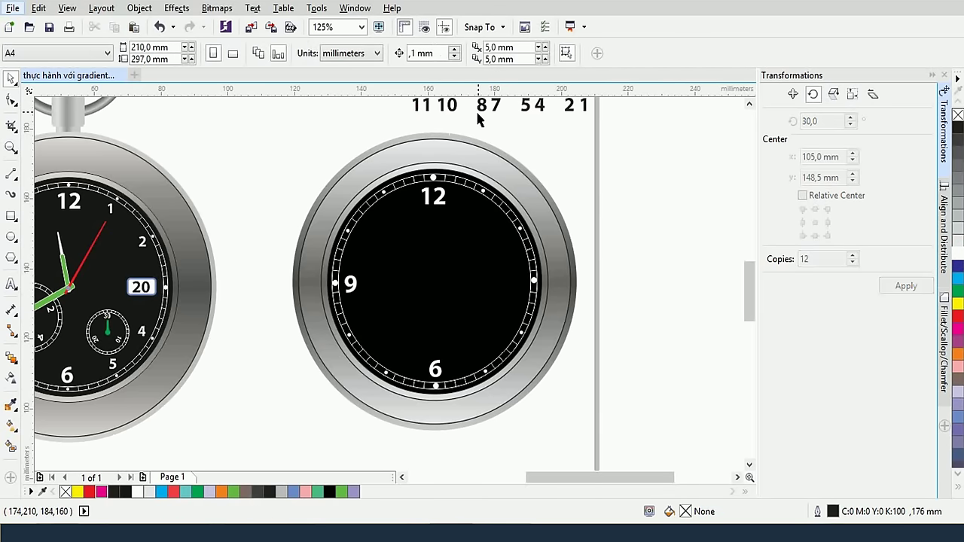
{"action": "left_click_drag", "start_coordinate": [426, 107], "coordinate": [395, 206]}
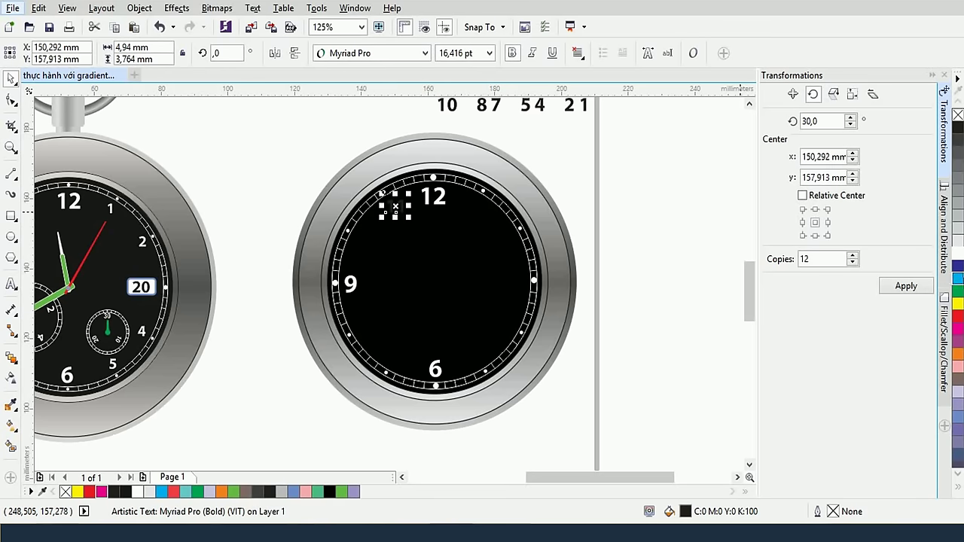
Place the 10, 8 and 7 numerals on the dial, filling 8 and 7 white
{"action": "left_click", "coordinate": [503, 161]}
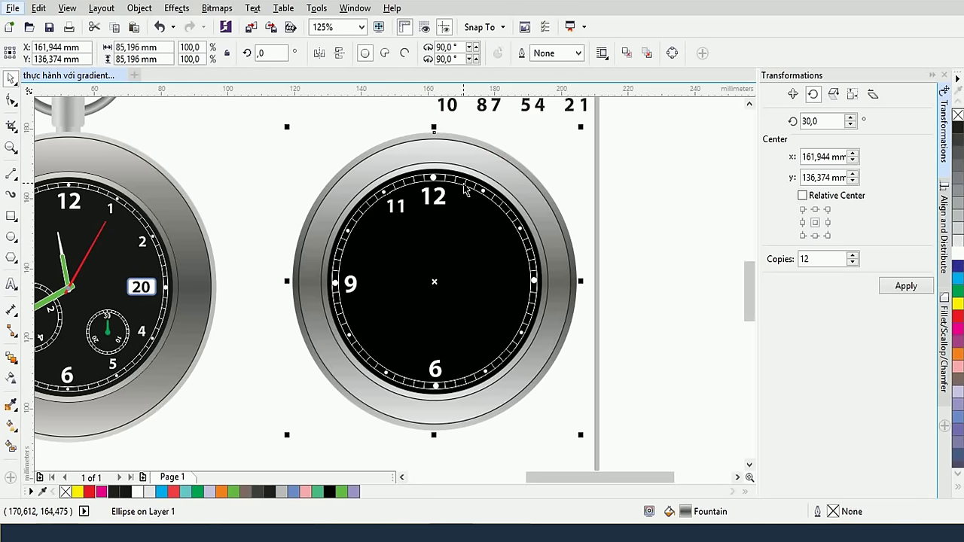
{"action": "left_click", "coordinate": [449, 106]}
{"action": "left_click_drag", "start_coordinate": [448, 105], "coordinate": [369, 248]}
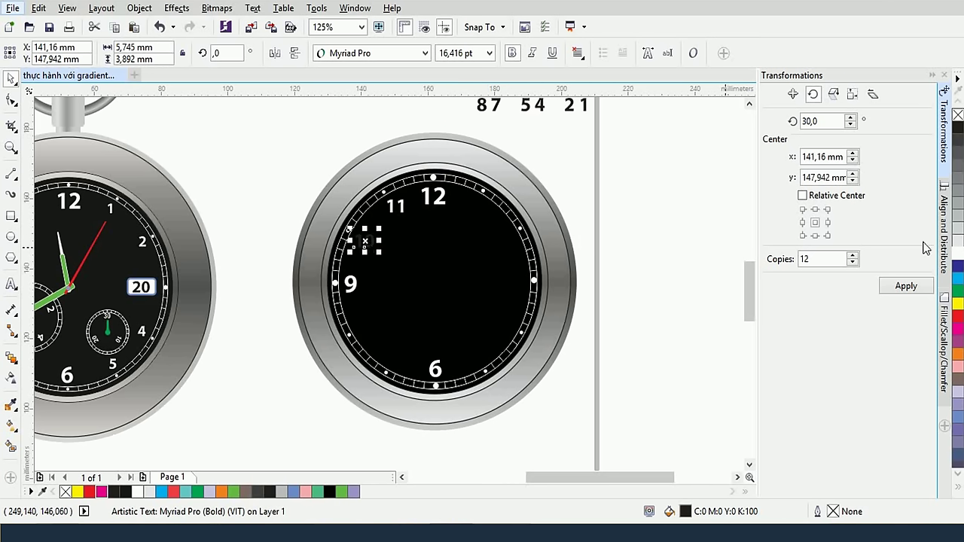
{"action": "left_click_drag", "start_coordinate": [486, 111], "coordinate": [362, 333]}
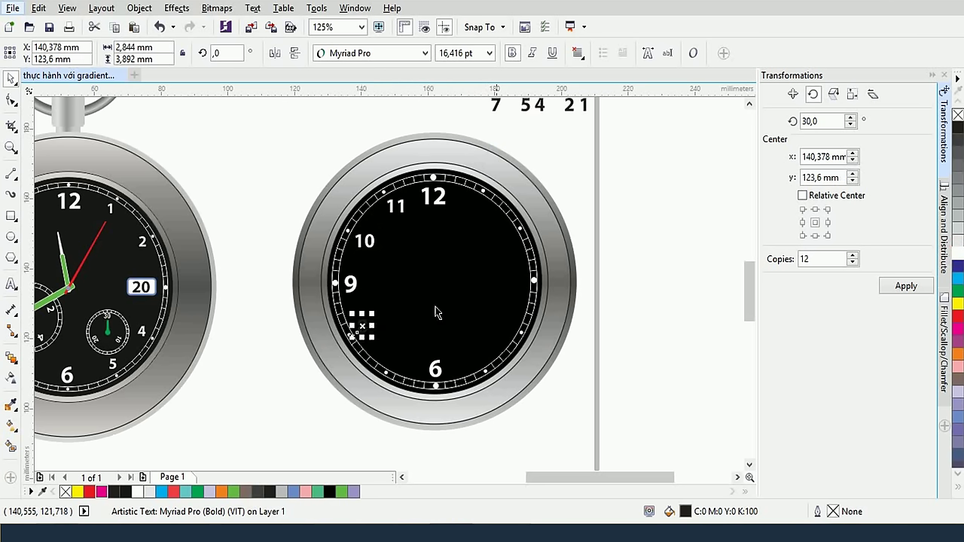
{"action": "left_click", "coordinate": [957, 255]}
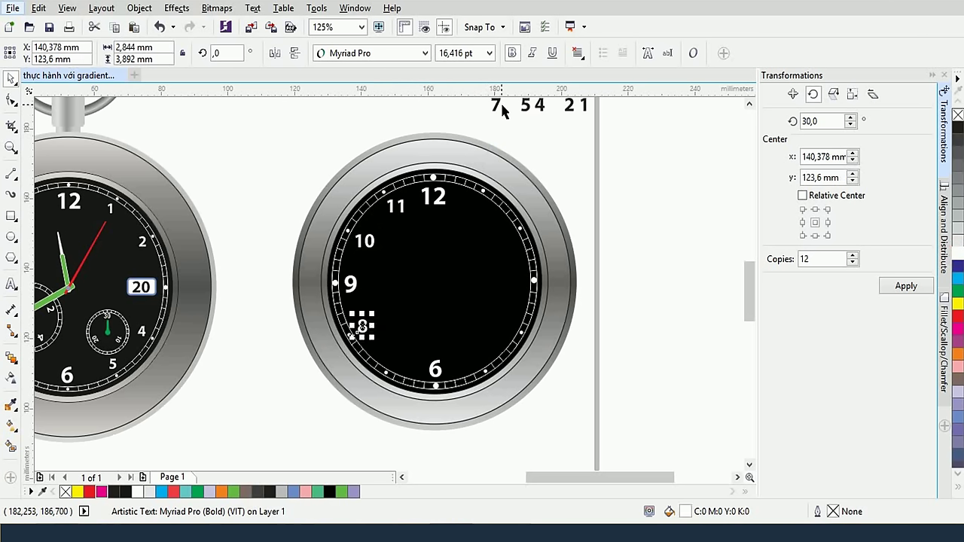
{"action": "left_click_drag", "start_coordinate": [496, 105], "coordinate": [392, 362]}
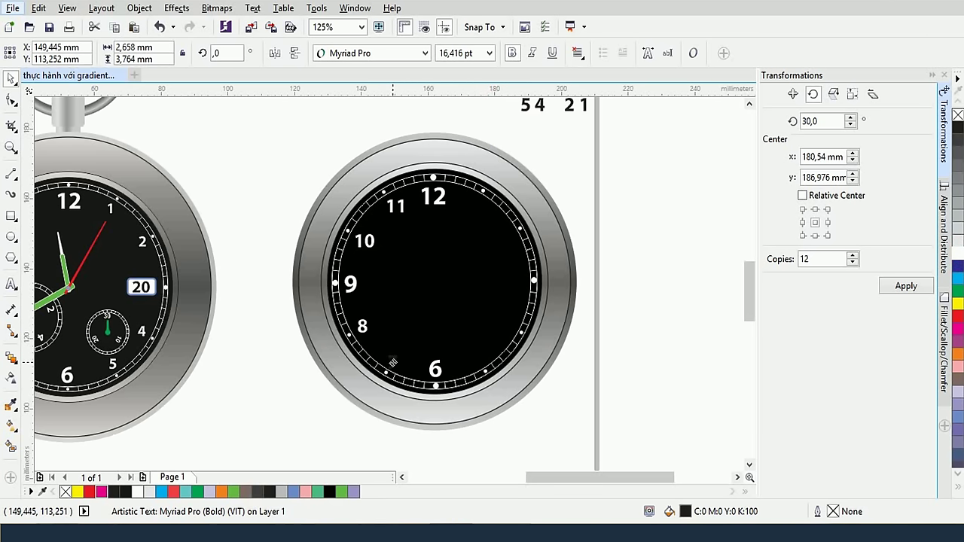
{"action": "left_click", "coordinate": [957, 254]}
Place the 5, 4, 2 and 1 numerals on the dial, filling 5 and 4 white
{"action": "left_click_drag", "start_coordinate": [526, 104], "coordinate": [476, 360]}
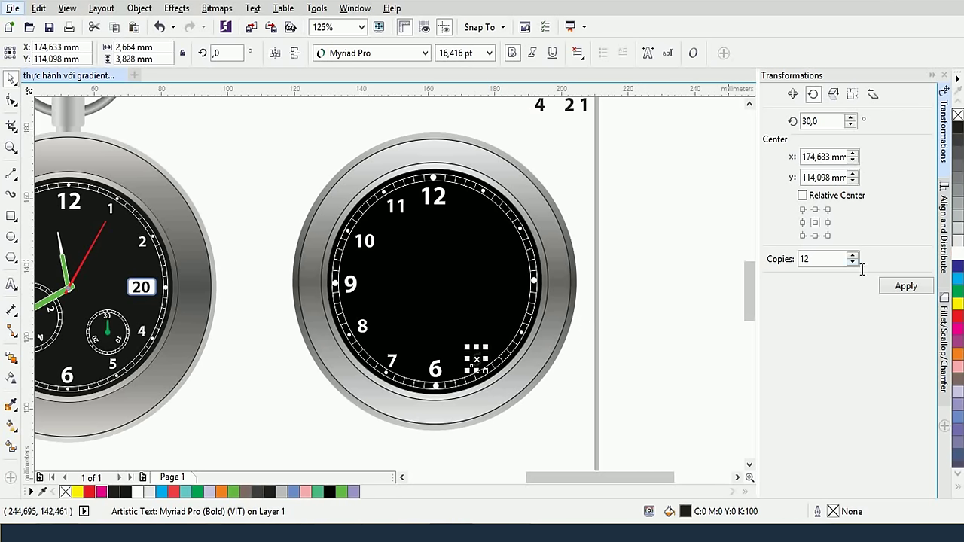
{"action": "left_click", "coordinate": [957, 255]}
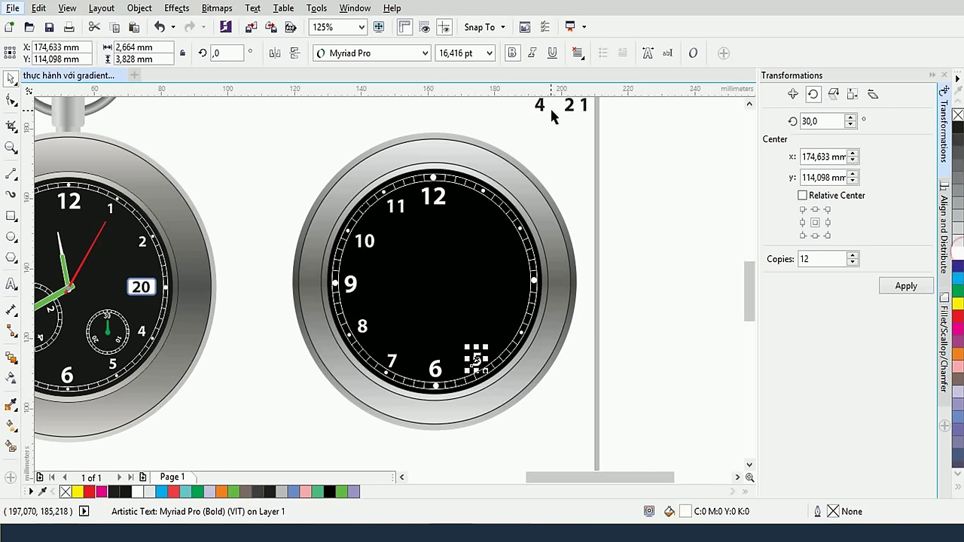
{"action": "left_click_drag", "start_coordinate": [542, 108], "coordinate": [509, 326]}
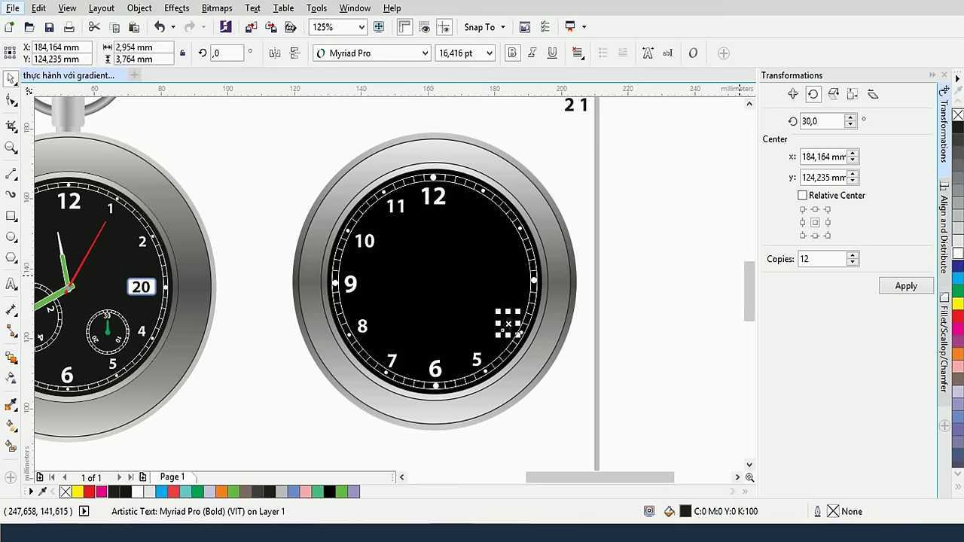
{"action": "left_click", "coordinate": [957, 254]}
{"action": "left_click", "coordinate": [570, 168]}
{"action": "left_click", "coordinate": [570, 105]}
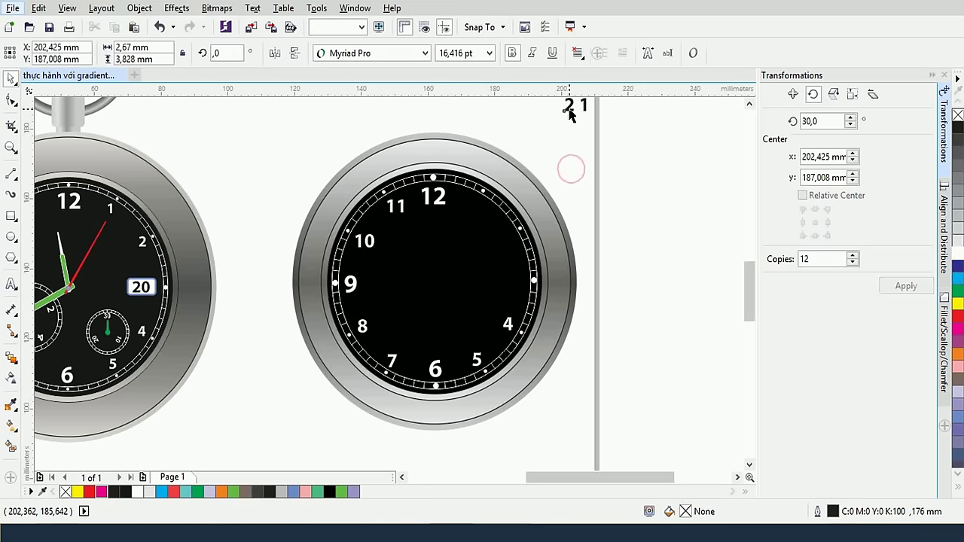
{"action": "left_click_drag", "start_coordinate": [569, 110], "coordinate": [510, 235]}
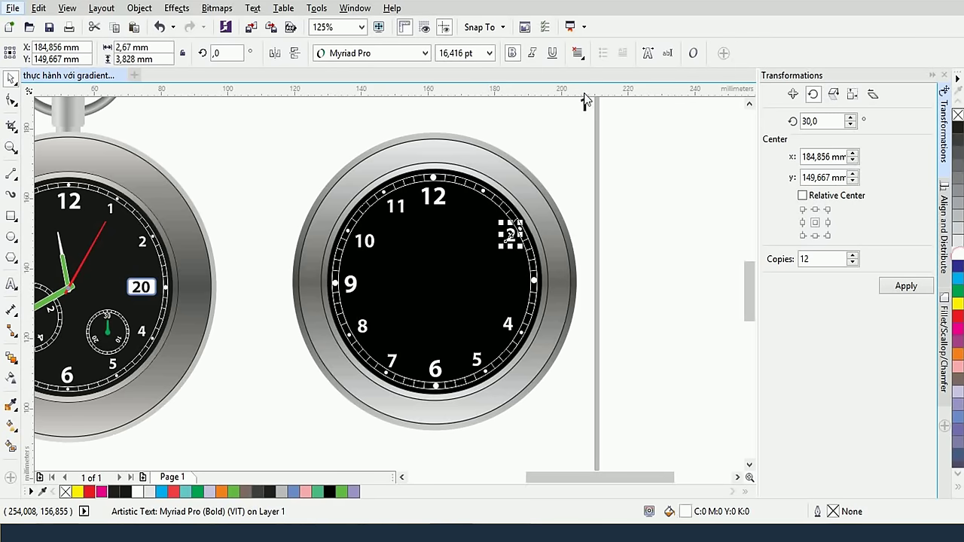
{"action": "left_click_drag", "start_coordinate": [583, 103], "coordinate": [476, 202]}
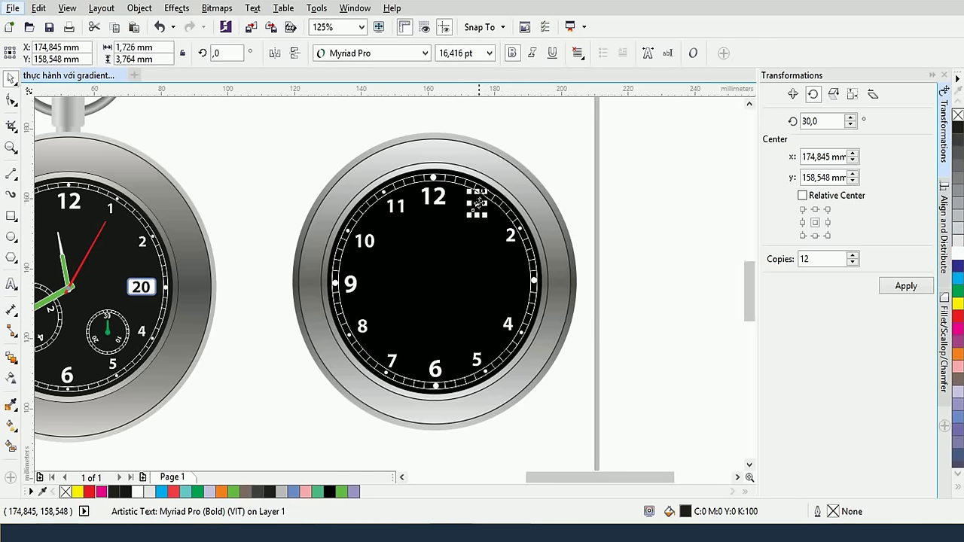
{"action": "left_click", "coordinate": [682, 197]}
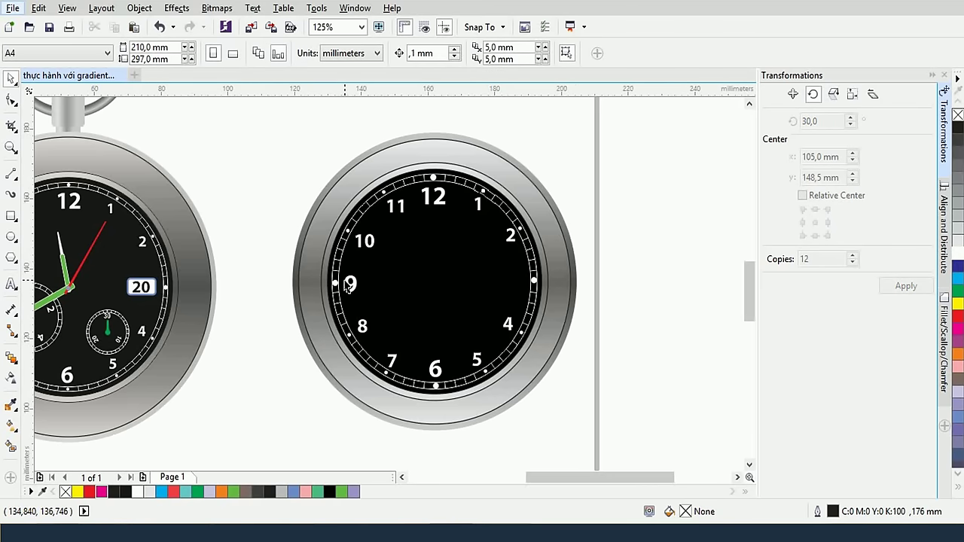
Nudge the 8 numeral slightly left and down
{"action": "scroll", "coordinate": [442, 266], "scroll_direction": "up", "scroll_amount": 2}
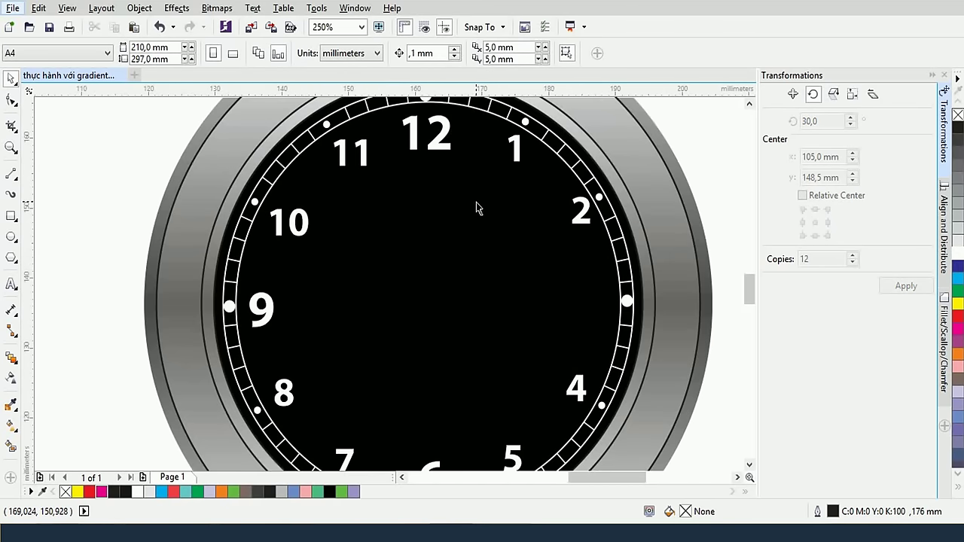
{"action": "left_click", "coordinate": [305, 234]}
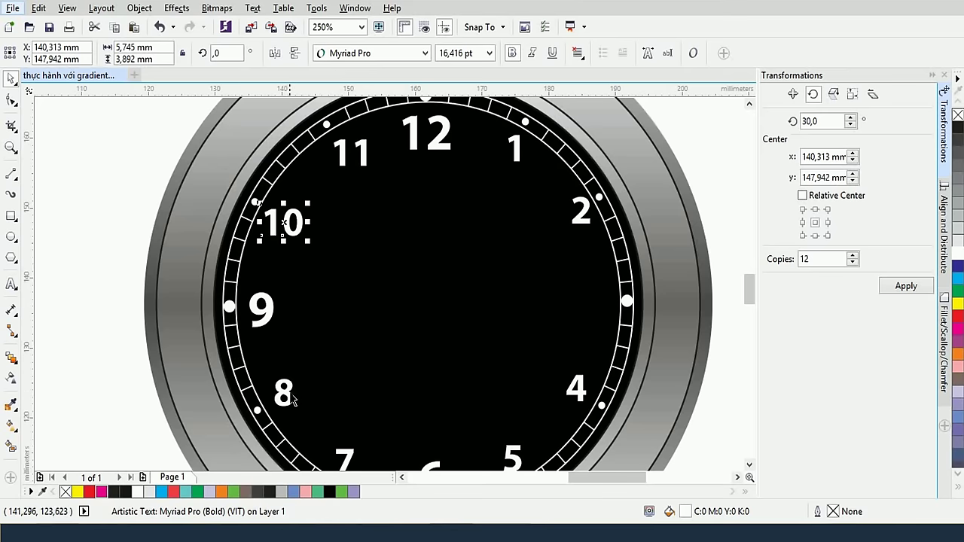
{"action": "left_click_drag", "start_coordinate": [293, 400], "coordinate": [289, 407]}
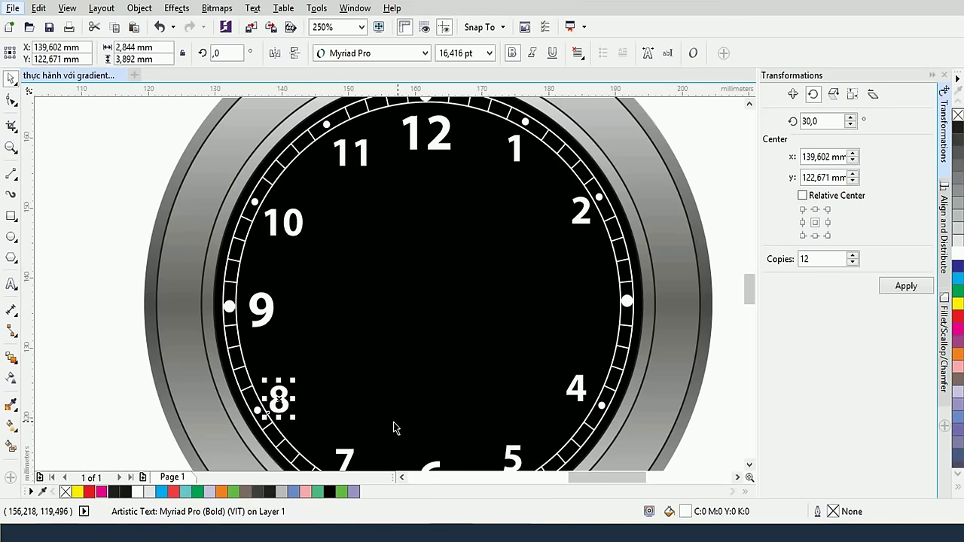
{"action": "scroll", "coordinate": [440, 411], "scroll_direction": "up", "scroll_amount": 2}
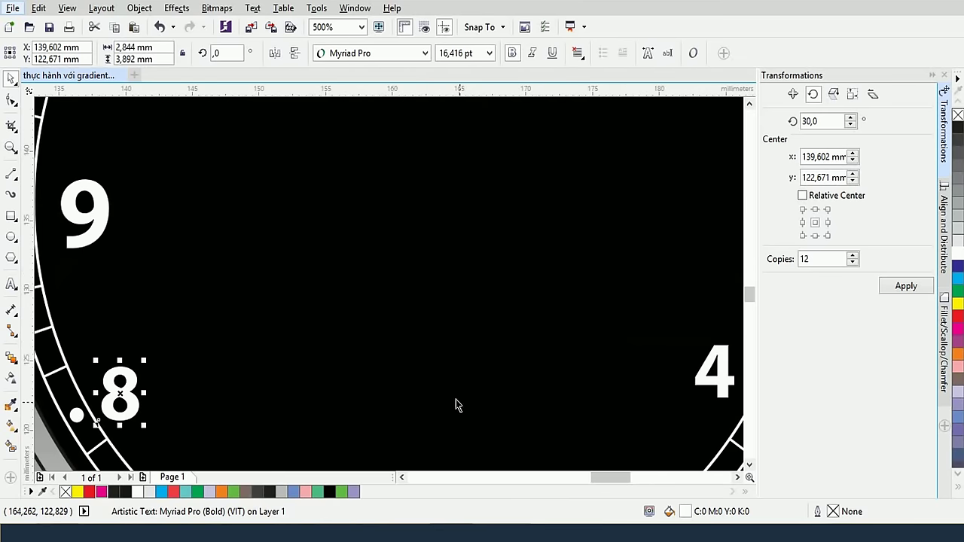
{"action": "left_click_drag", "start_coordinate": [455, 405], "coordinate": [443, 219]}
{"action": "scroll", "coordinate": [440, 219], "scroll_direction": "down", "scroll_amount": 2}
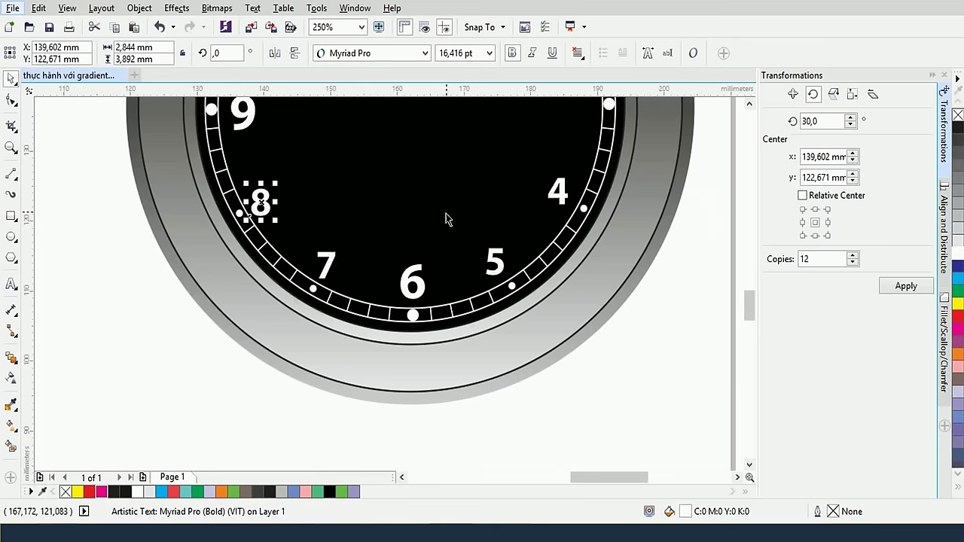
Shift the 5 numeral slightly right and nudge the 4 right and down
{"action": "left_click", "coordinate": [495, 261]}
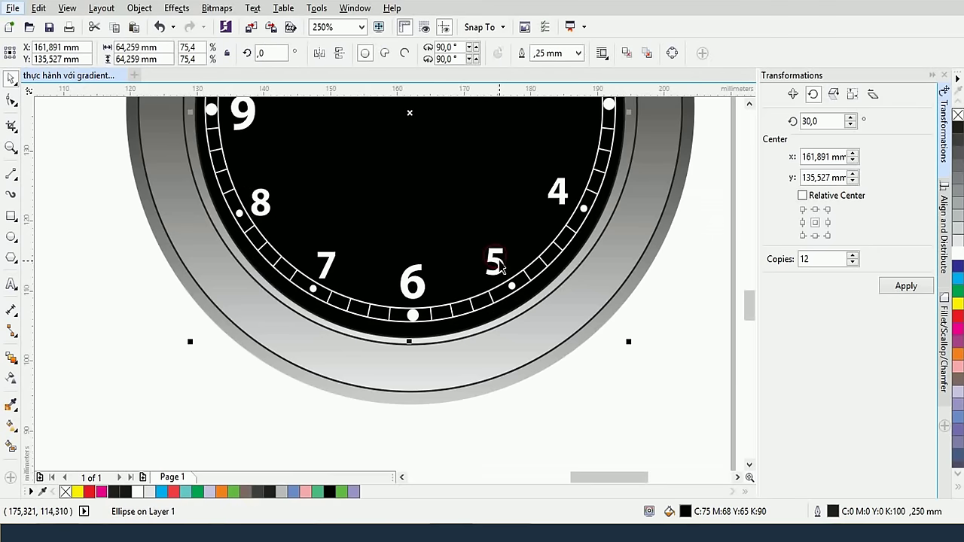
{"action": "left_click", "coordinate": [499, 262]}
{"action": "left_click_drag", "start_coordinate": [498, 262], "coordinate": [500, 264]}
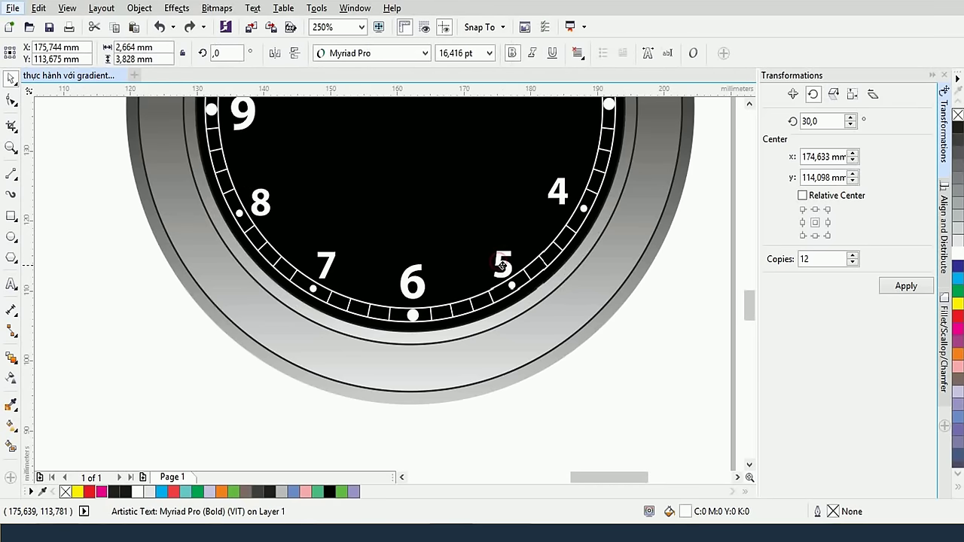
{"action": "left_click_drag", "start_coordinate": [559, 192], "coordinate": [563, 195]}
{"action": "scroll", "coordinate": [563, 195], "scroll_direction": "down", "scroll_amount": 3}
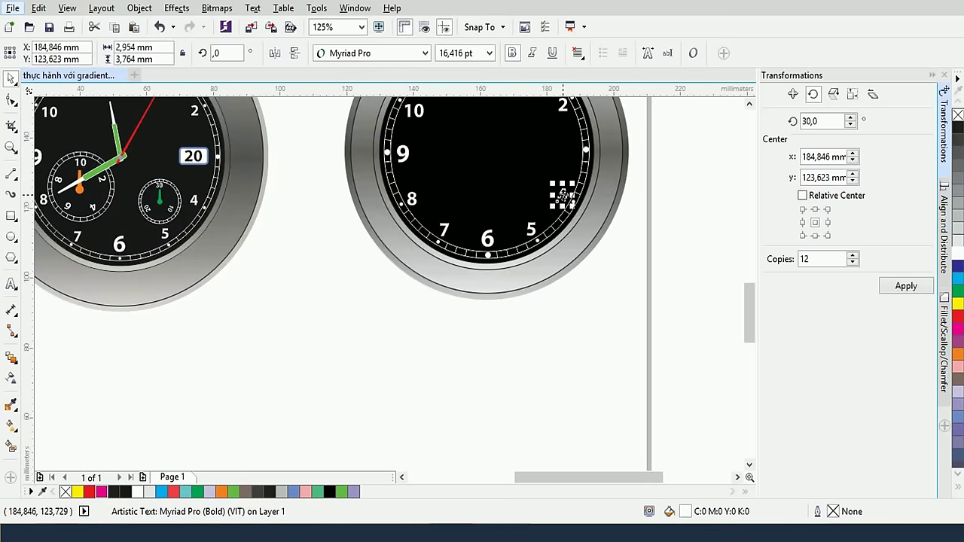
{"action": "left_click", "coordinate": [598, 311]}
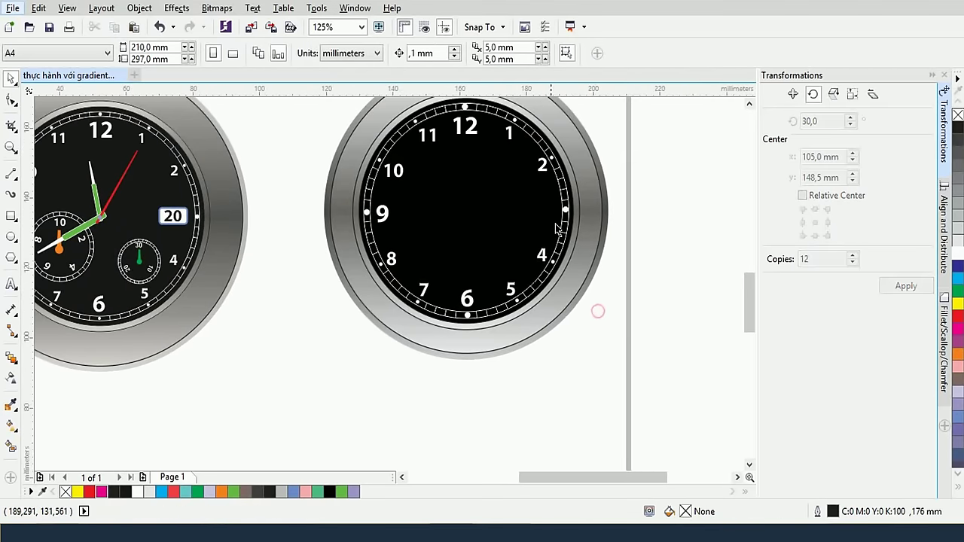
{"action": "scroll", "coordinate": [506, 236], "scroll_direction": "up", "scroll_amount": 3}
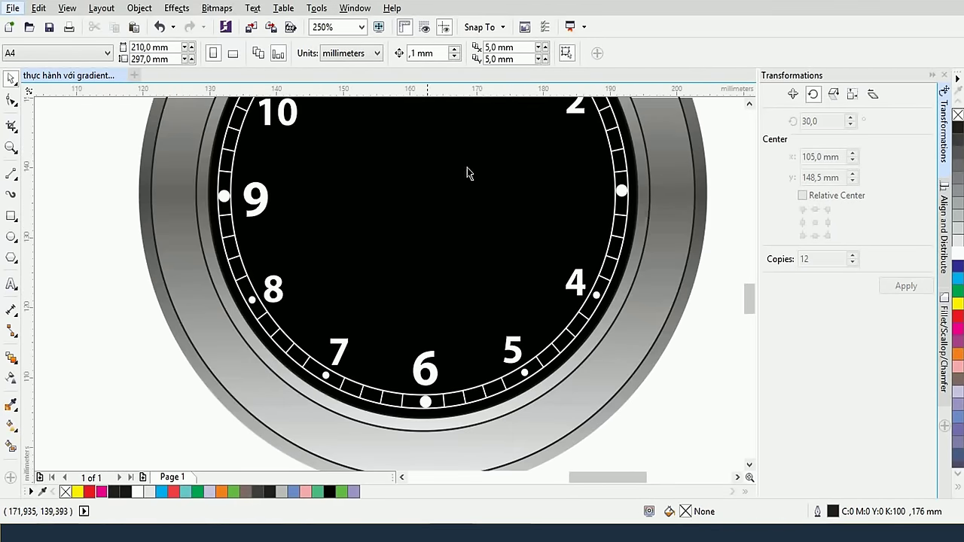
Draw a small rectangle at 3 o'clock with a blue 0.5 mm outline
{"action": "left_click", "coordinate": [11, 216]}
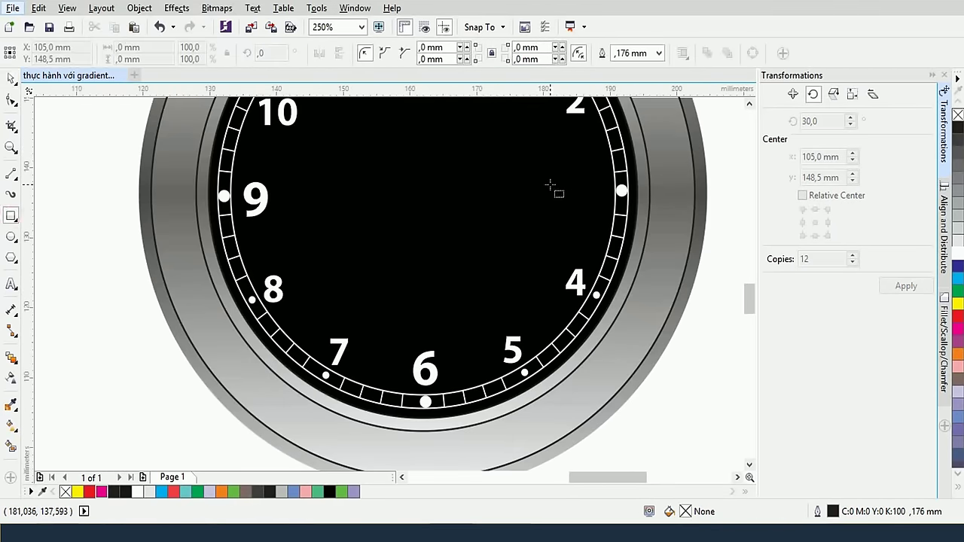
{"action": "left_click_drag", "start_coordinate": [533, 174], "coordinate": [606, 218]}
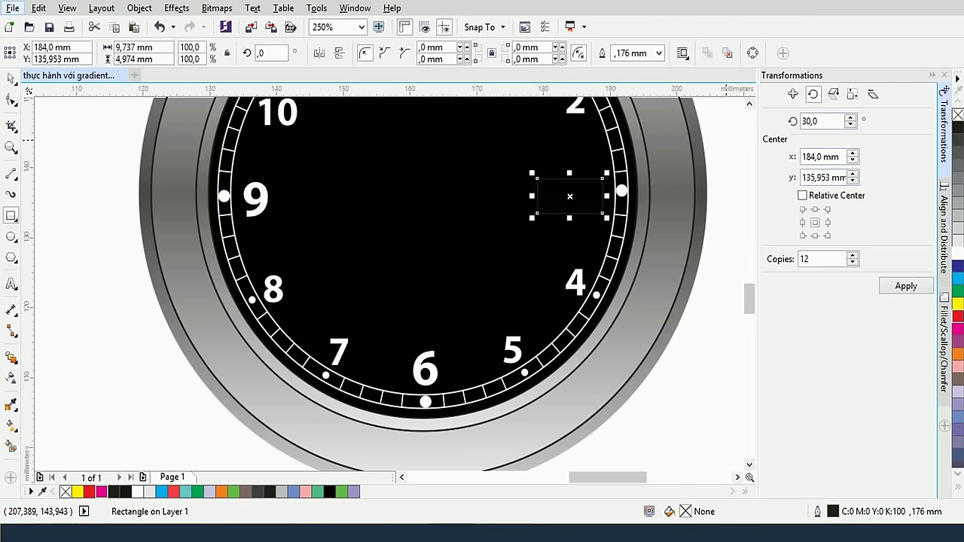
{"action": "right_click", "coordinate": [957, 417]}
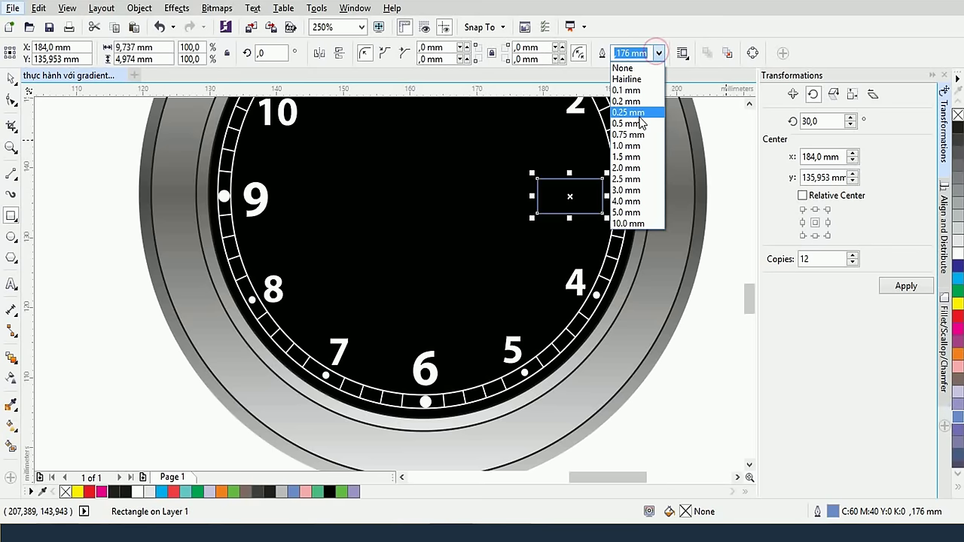
{"action": "left_click", "coordinate": [640, 123]}
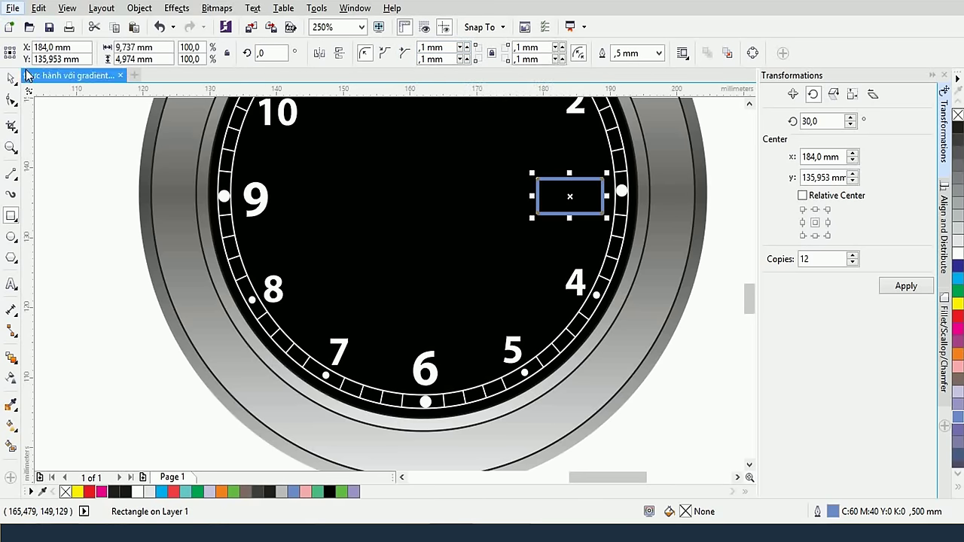
Round the date window rectangle's corners slightly
{"action": "left_click", "coordinate": [10, 107]}
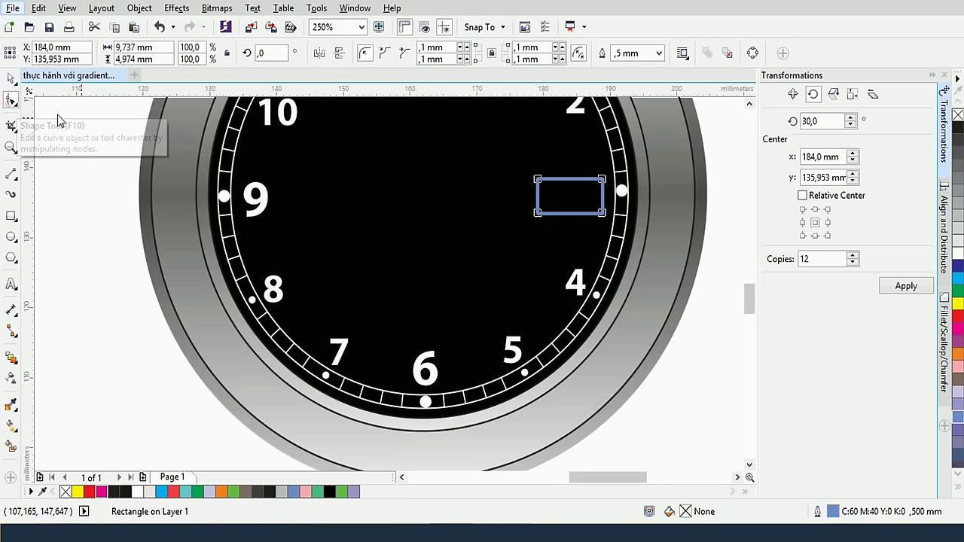
{"action": "scroll", "coordinate": [598, 186], "scroll_direction": "up", "scroll_amount": 2}
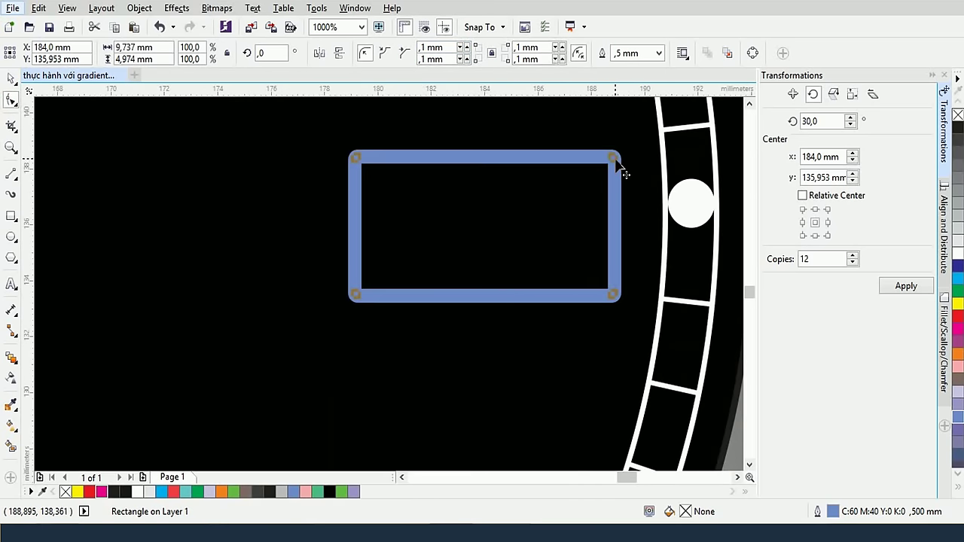
{"action": "left_click_drag", "start_coordinate": [617, 170], "coordinate": [624, 193]}
{"action": "scroll", "coordinate": [625, 194], "scroll_direction": "down", "scroll_amount": 3}
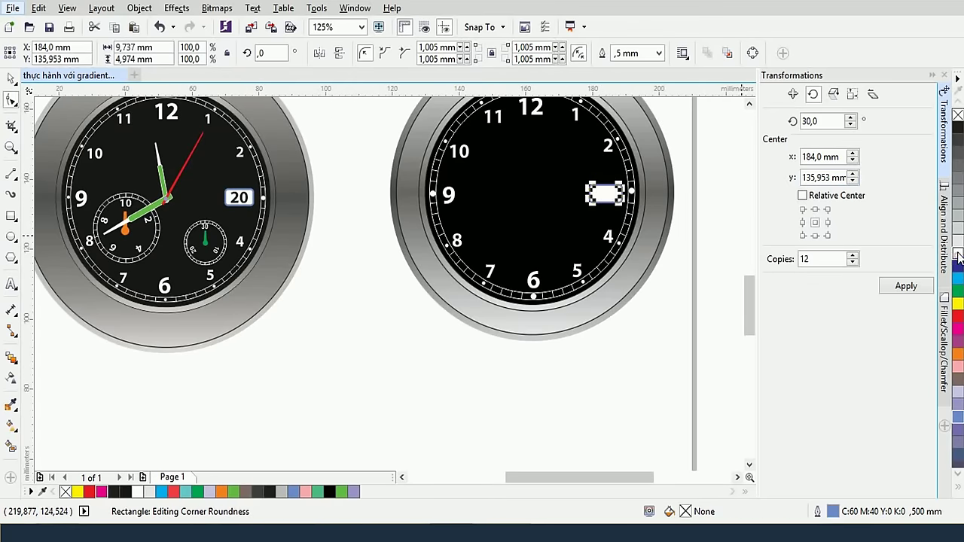
{"action": "scroll", "coordinate": [607, 197], "scroll_direction": "up", "scroll_amount": 1}
{"action": "left_click", "coordinate": [10, 77]}
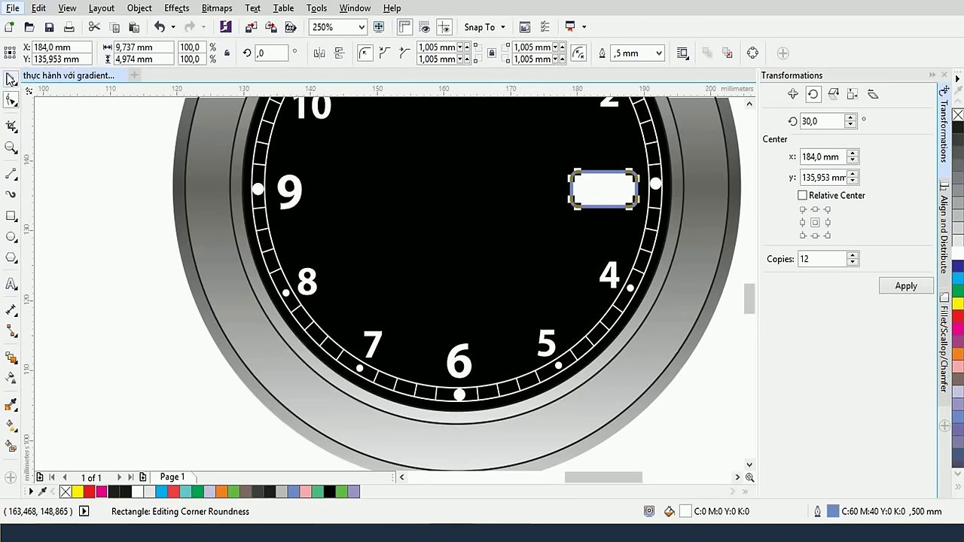
{"action": "left_click", "coordinate": [117, 172]}
{"action": "scroll", "coordinate": [283, 166], "scroll_direction": "down", "scroll_amount": 2}
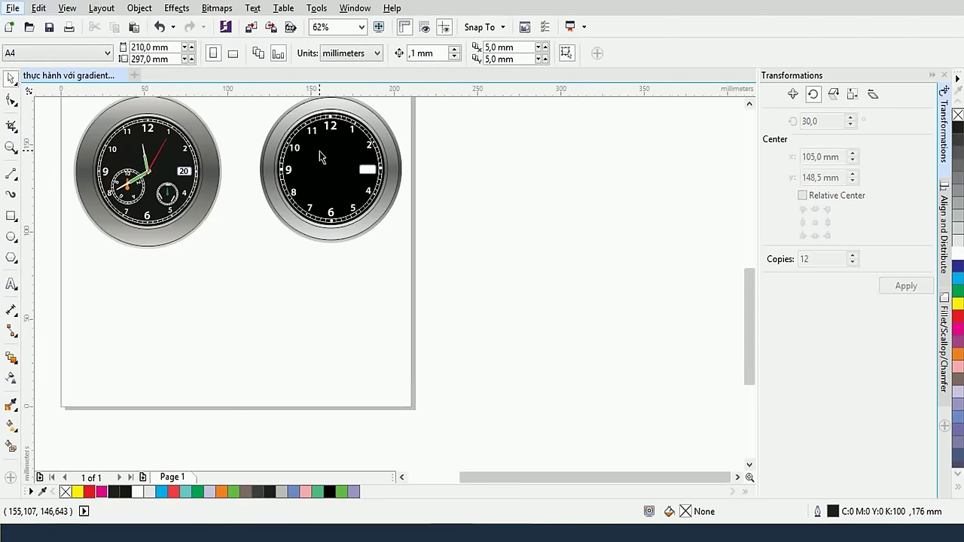
{"action": "scroll", "coordinate": [350, 177], "scroll_direction": "up", "scroll_amount": 1}
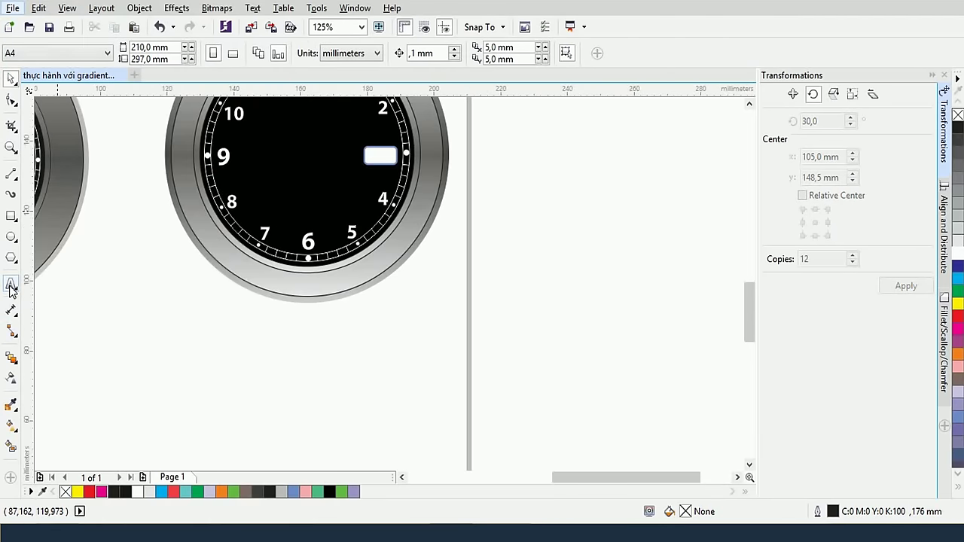
Type the date '20' beside the clock and set it to Myriad Pro Bold
{"action": "left_click", "coordinate": [11, 283]}
{"action": "left_click", "coordinate": [425, 270]}
{"action": "left_click", "coordinate": [426, 277]}
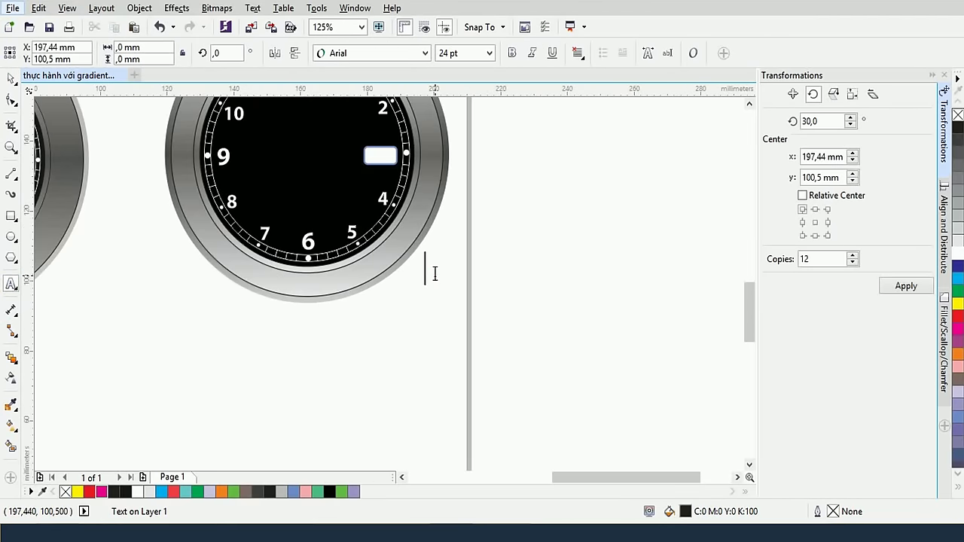
{"action": "type", "text": "20"}
{"action": "key", "text": "ctrl+space"}
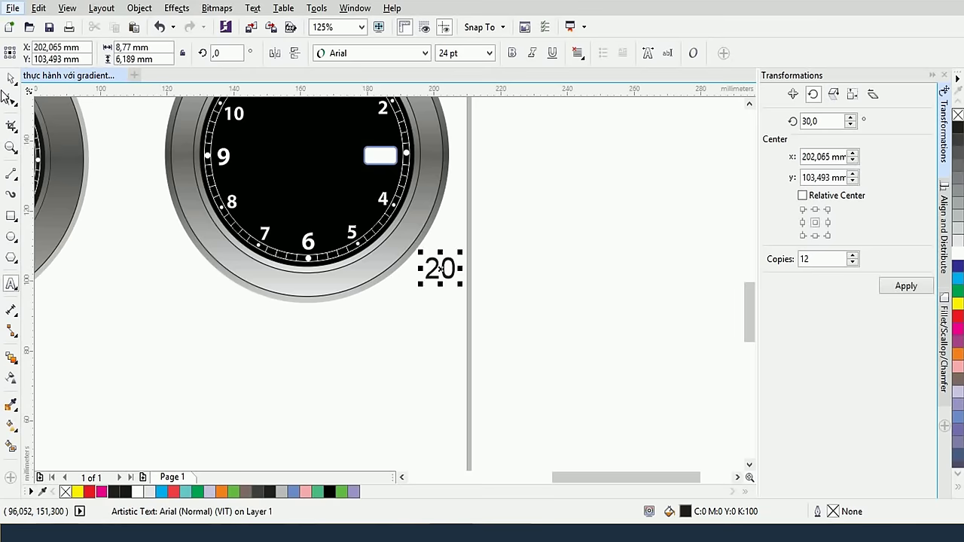
{"action": "left_click", "coordinate": [369, 53]}
{"action": "mouse_move", "coordinate": [376, 88]}
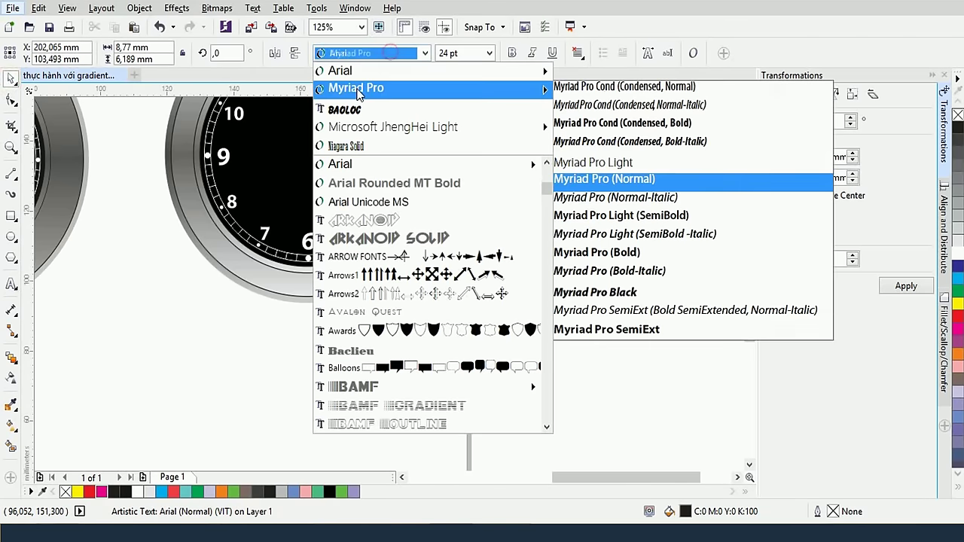
{"action": "left_click", "coordinate": [608, 181]}
{"action": "left_click", "coordinate": [512, 53]}
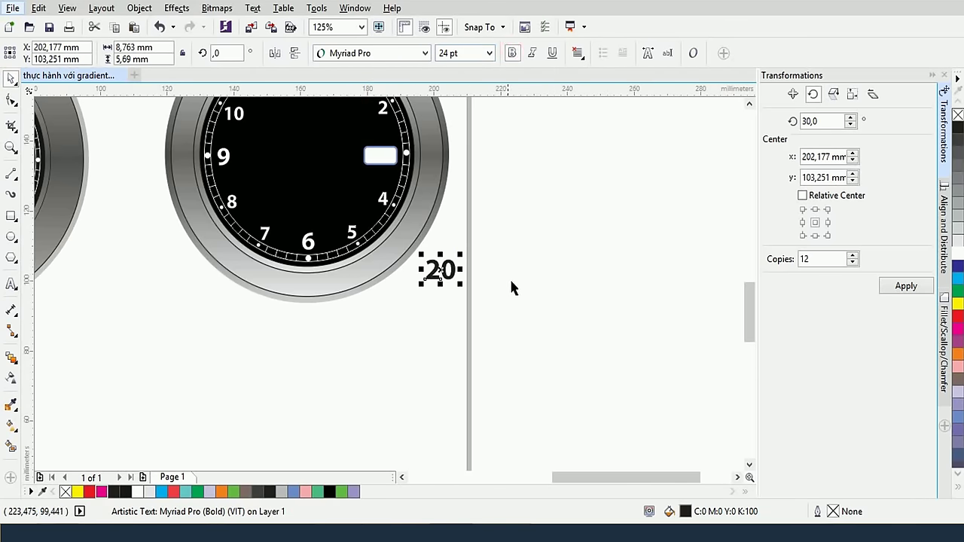
Move the 20 into the date window, scale it to about 16.5 pt and centre it
{"action": "left_click_drag", "start_coordinate": [441, 270], "coordinate": [381, 155]}
{"action": "scroll", "coordinate": [380, 149], "scroll_direction": "up", "scroll_amount": 3}
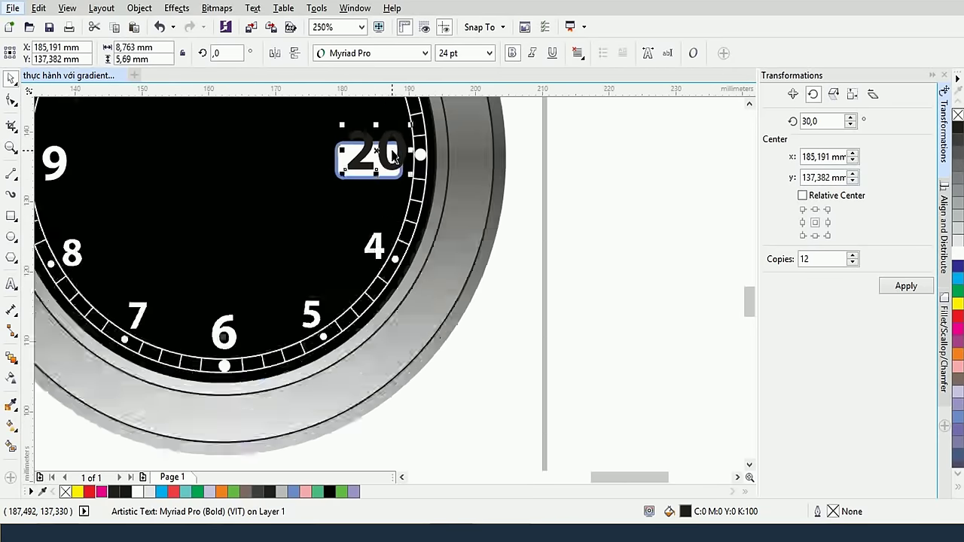
{"action": "left_click_drag", "start_coordinate": [296, 103], "coordinate": [315, 117]}
{"action": "left_click_drag", "start_coordinate": [381, 132], "coordinate": [372, 150]}
{"action": "left_click", "coordinate": [631, 289]}
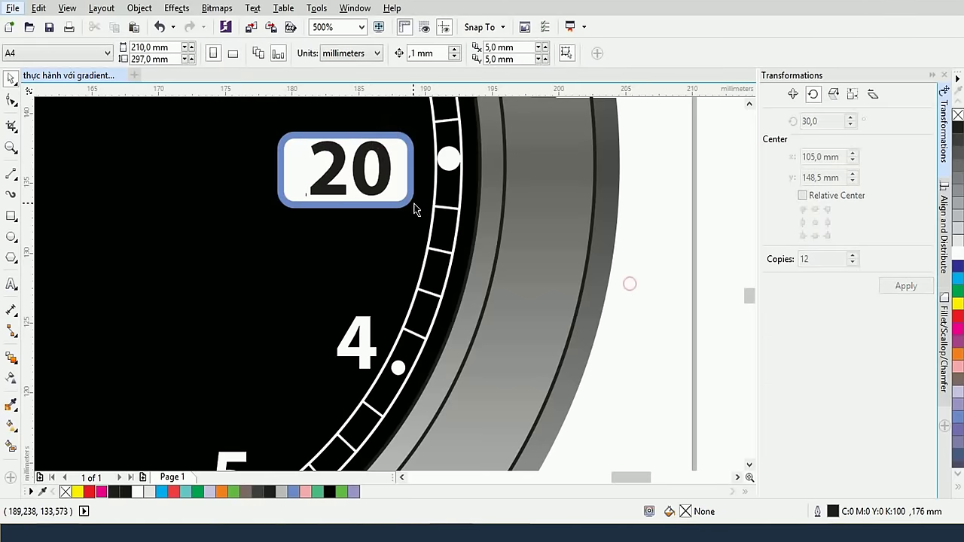
{"action": "scroll", "coordinate": [628, 281], "scroll_direction": "down", "scroll_amount": 2}
Draw a narrow 5.821 × 10.477 mm rectangle beside the first watch's crown
{"action": "scroll", "coordinate": [498, 263], "scroll_direction": "down", "scroll_amount": 2}
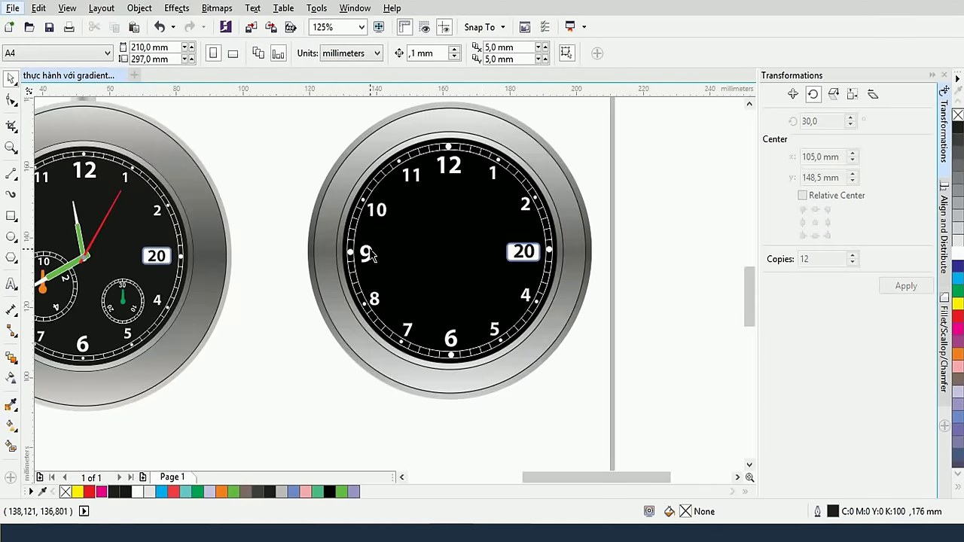
{"action": "left_click_drag", "start_coordinate": [252, 267], "coordinate": [333, 265]}
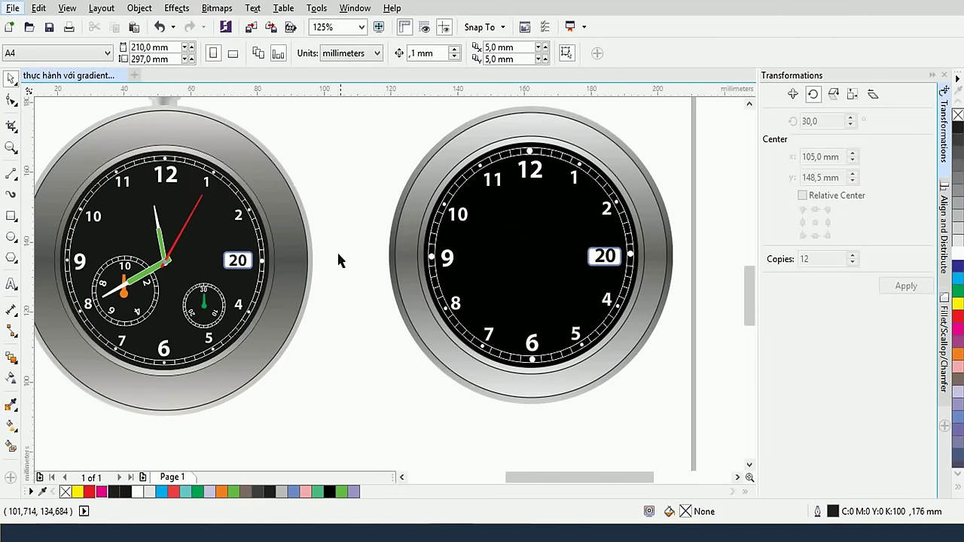
{"action": "scroll", "coordinate": [452, 181], "scroll_direction": "up", "scroll_amount": 2}
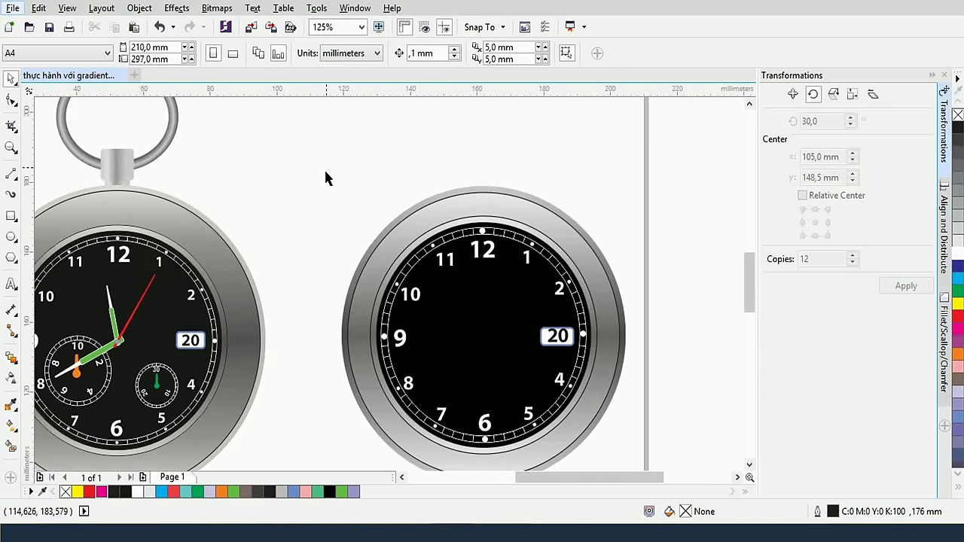
{"action": "scroll", "coordinate": [364, 222], "scroll_direction": "up", "scroll_amount": 1}
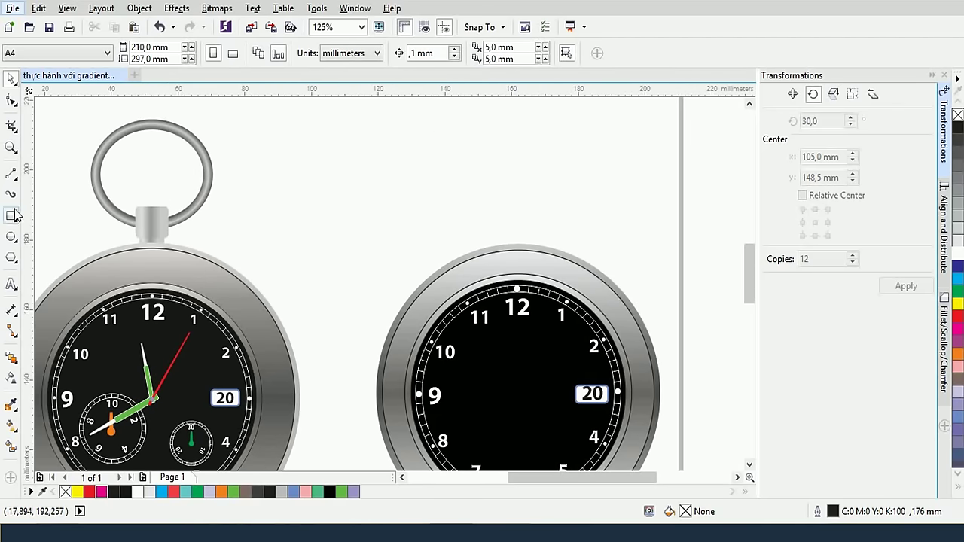
{"action": "scroll", "coordinate": [175, 219], "scroll_direction": "up", "scroll_amount": 4}
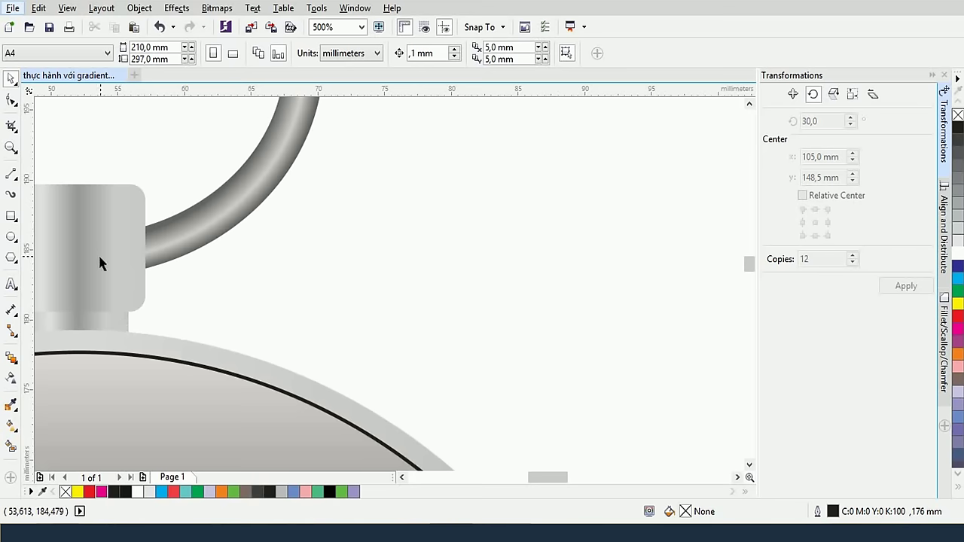
{"action": "scroll", "coordinate": [286, 267], "scroll_direction": "down", "scroll_amount": 3}
{"action": "scroll", "coordinate": [308, 266], "scroll_direction": "up", "scroll_amount": 1}
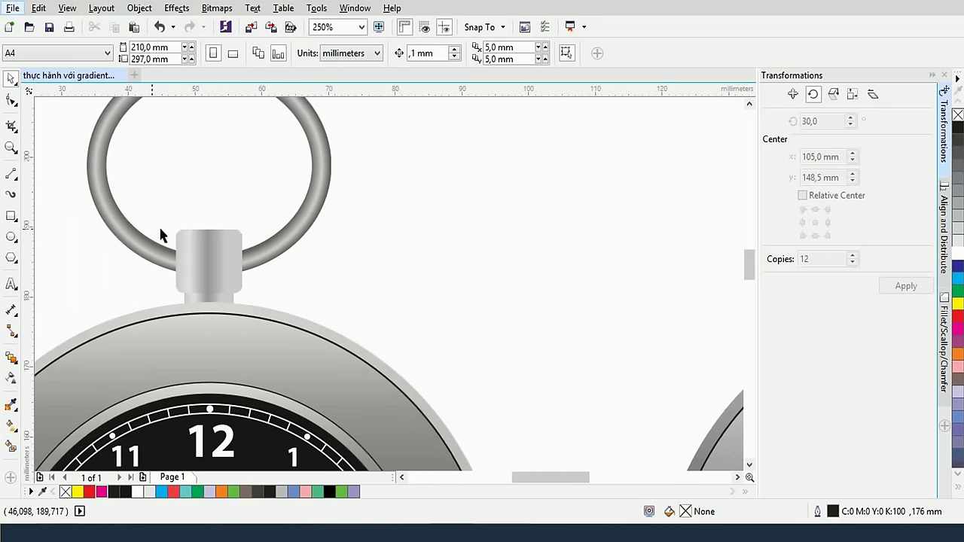
{"action": "left_click", "coordinate": [12, 217]}
{"action": "left_click_drag", "start_coordinate": [460, 187], "coordinate": [499, 261]}
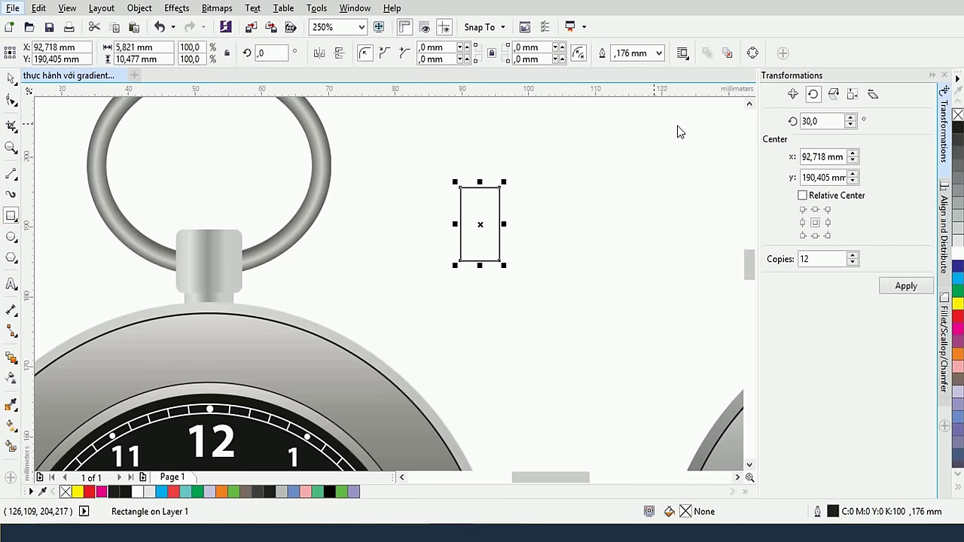
Give the rectangle a linear gradient with a grey end stop and no outline
{"action": "left_click", "coordinate": [11, 424]}
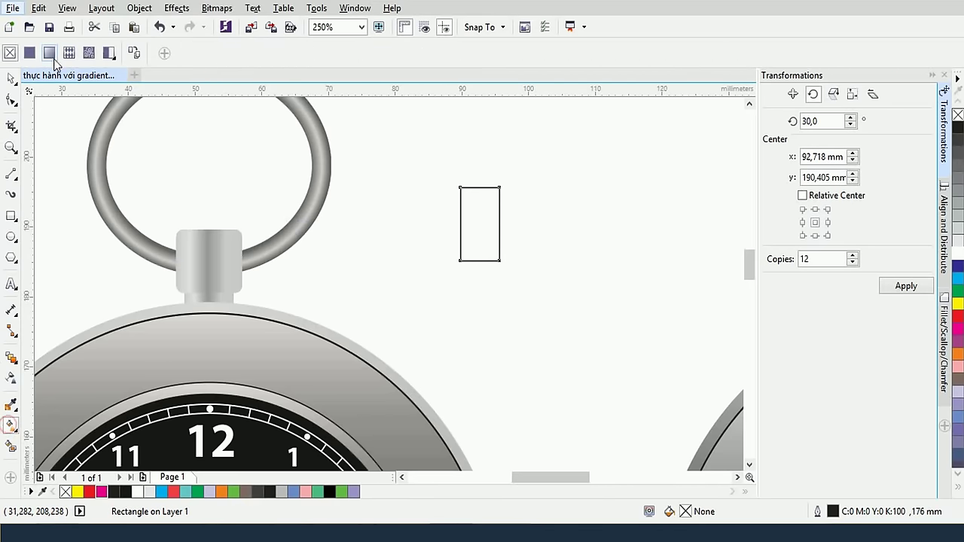
{"action": "left_click", "coordinate": [49, 53]}
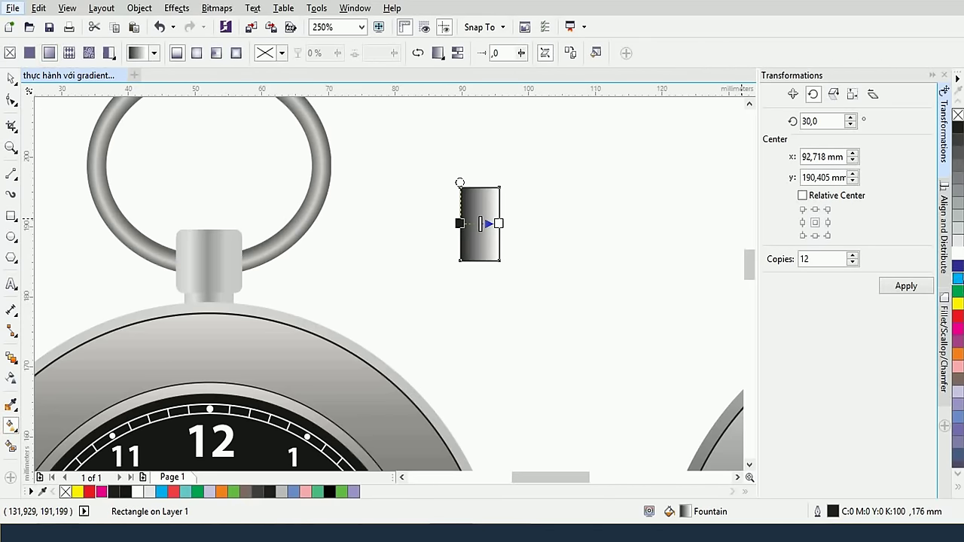
{"action": "right_click", "coordinate": [958, 115]}
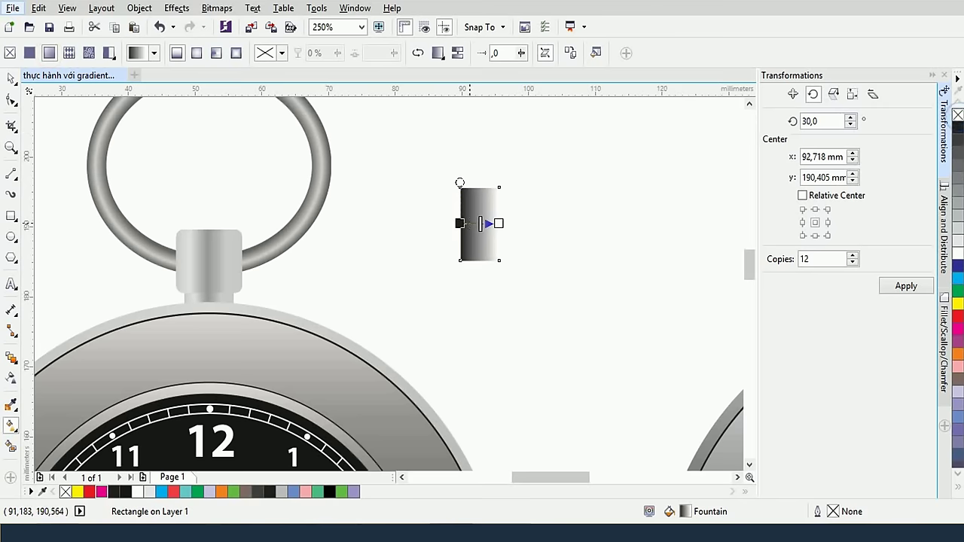
{"action": "scroll", "coordinate": [480, 223], "scroll_direction": "up", "scroll_amount": 2}
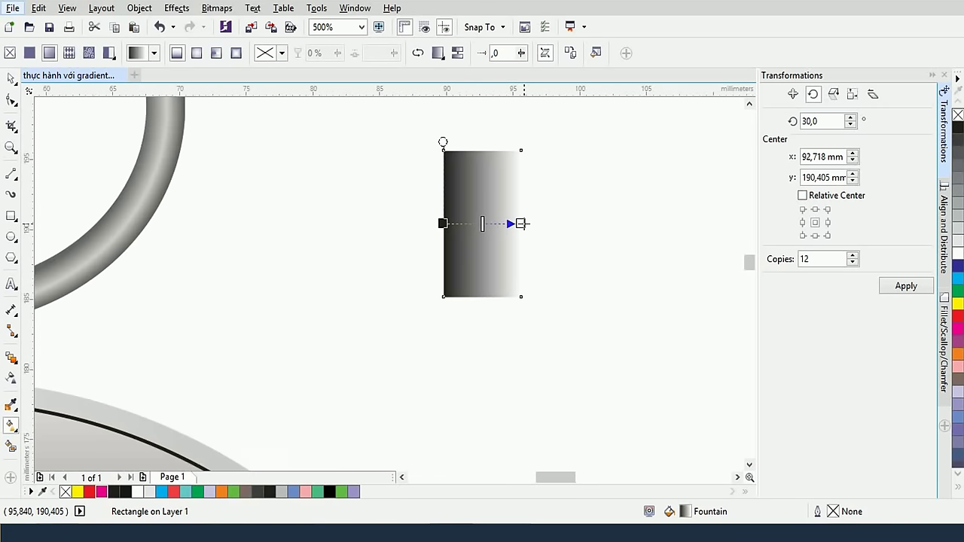
{"action": "left_click", "coordinate": [520, 224]}
{"action": "left_click", "coordinate": [495, 246]}
{"action": "left_click", "coordinate": [482, 335]}
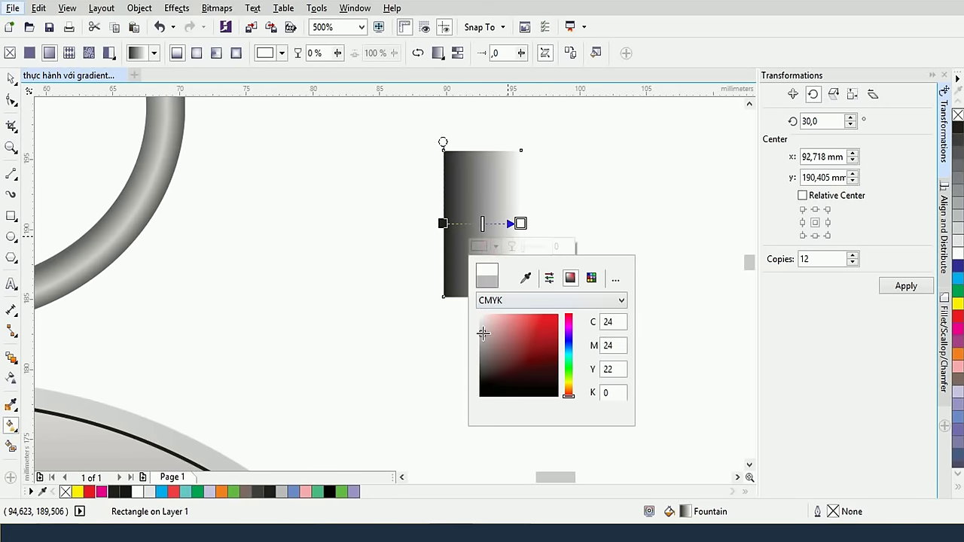
{"action": "left_click", "coordinate": [502, 219]}
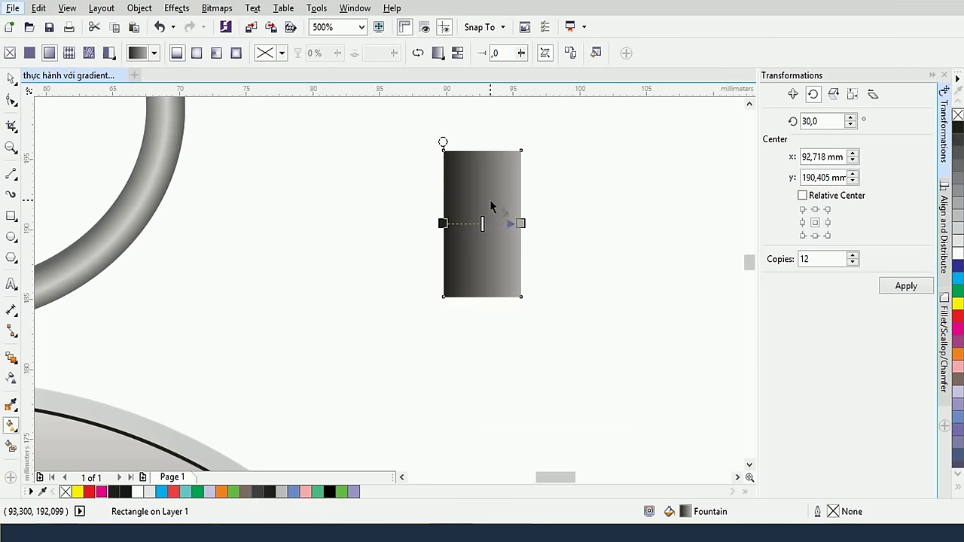
{"action": "scroll", "coordinate": [489, 199], "scroll_direction": "up", "scroll_amount": 4}
Add a dark grey midpoint stop, light grey end, and sample the start to match the end
{"action": "double_click", "coordinate": [462, 295]}
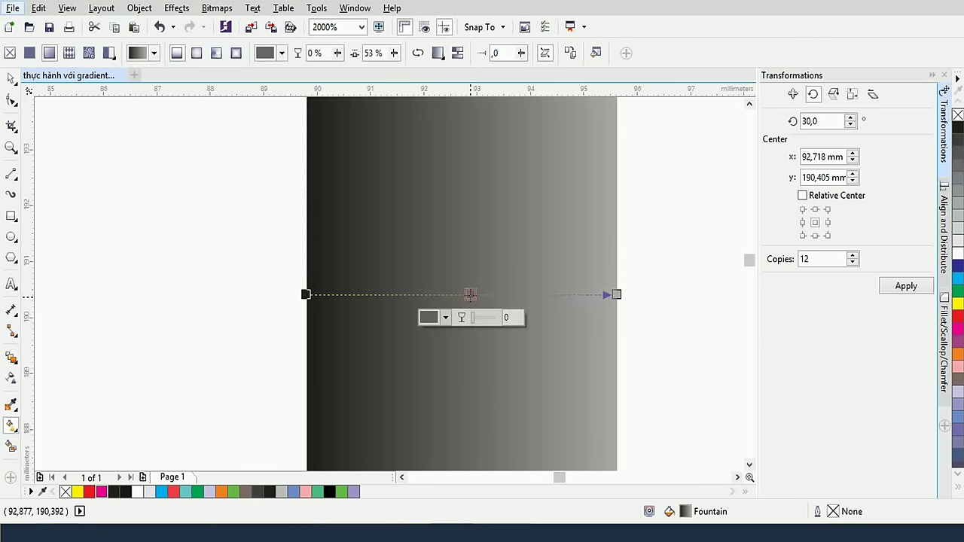
{"action": "left_click", "coordinate": [420, 317]}
{"action": "left_click_drag", "start_coordinate": [430, 416], "coordinate": [421, 456]}
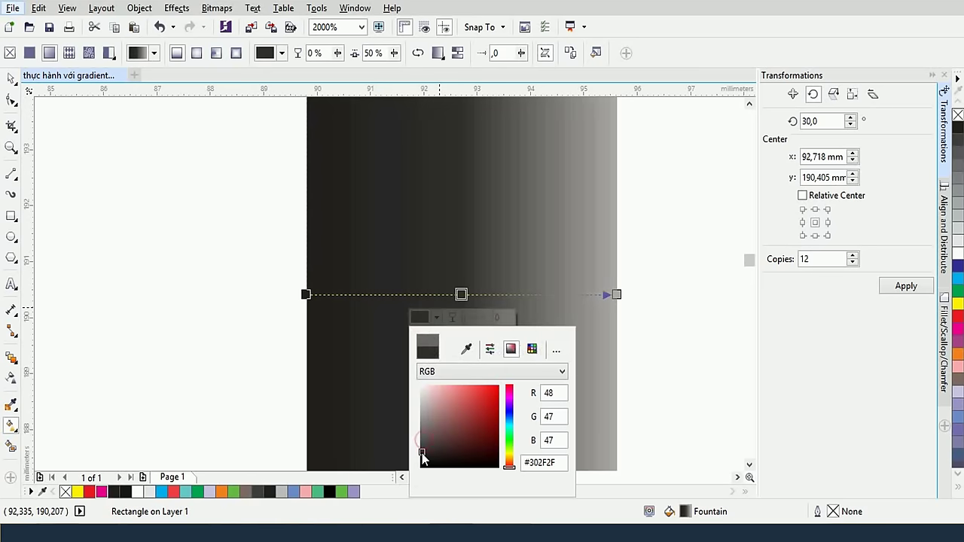
{"action": "left_click", "coordinate": [616, 295]}
{"action": "left_click", "coordinate": [590, 317]}
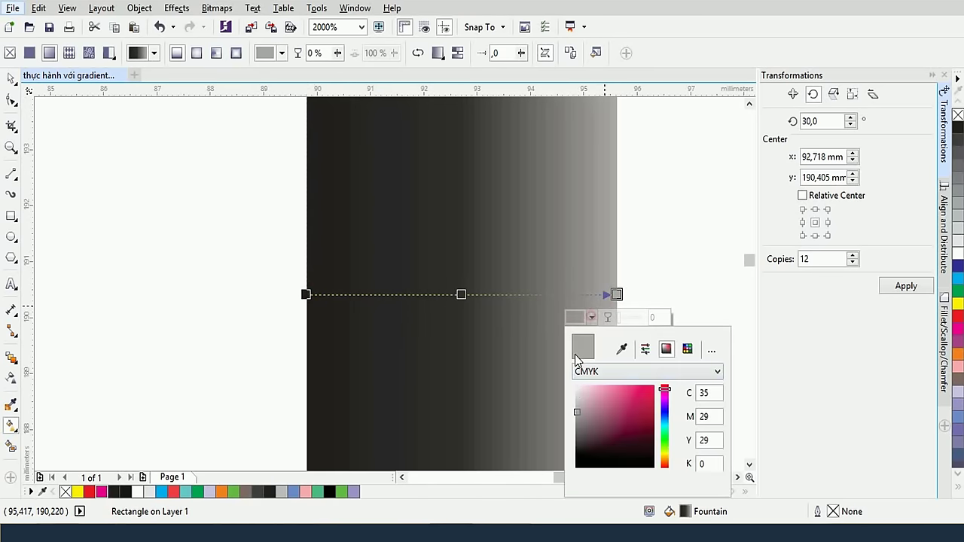
{"action": "left_click", "coordinate": [574, 402]}
{"action": "left_click", "coordinate": [575, 405]}
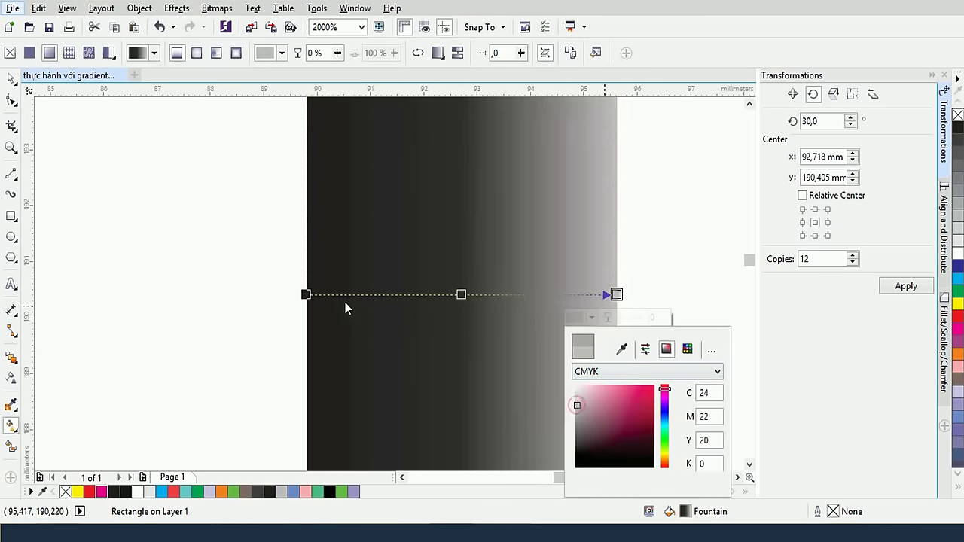
{"action": "left_click", "coordinate": [306, 294]}
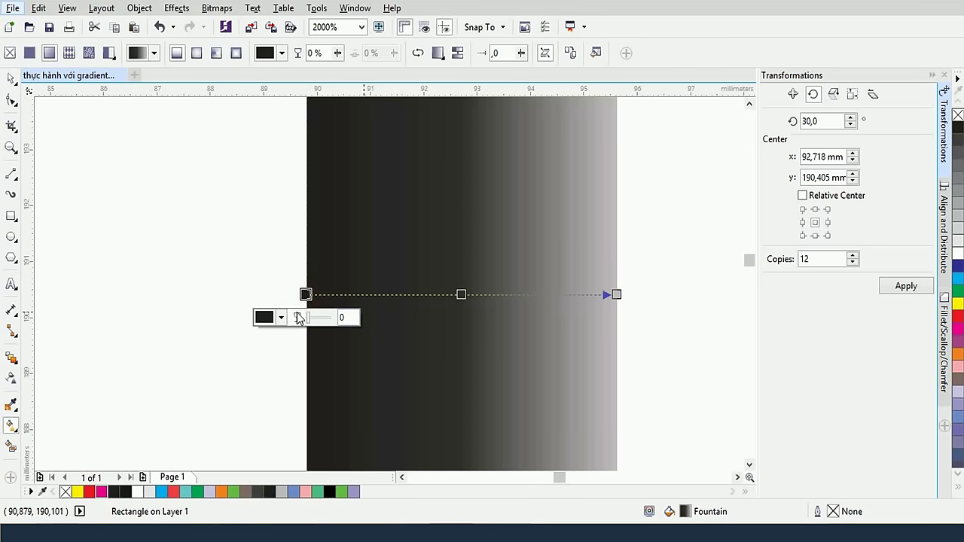
{"action": "left_click", "coordinate": [278, 317]}
{"action": "left_click", "coordinate": [311, 348]}
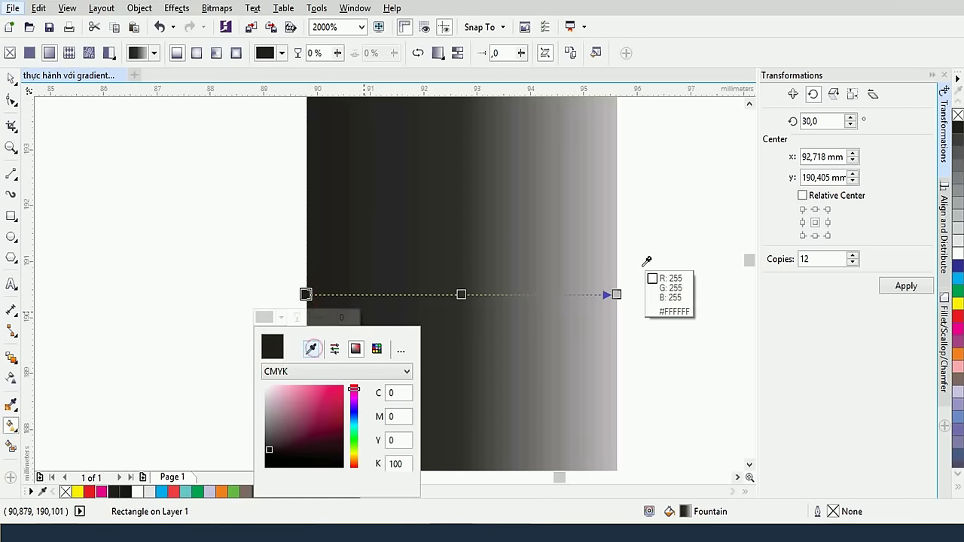
{"action": "left_click", "coordinate": [613, 269]}
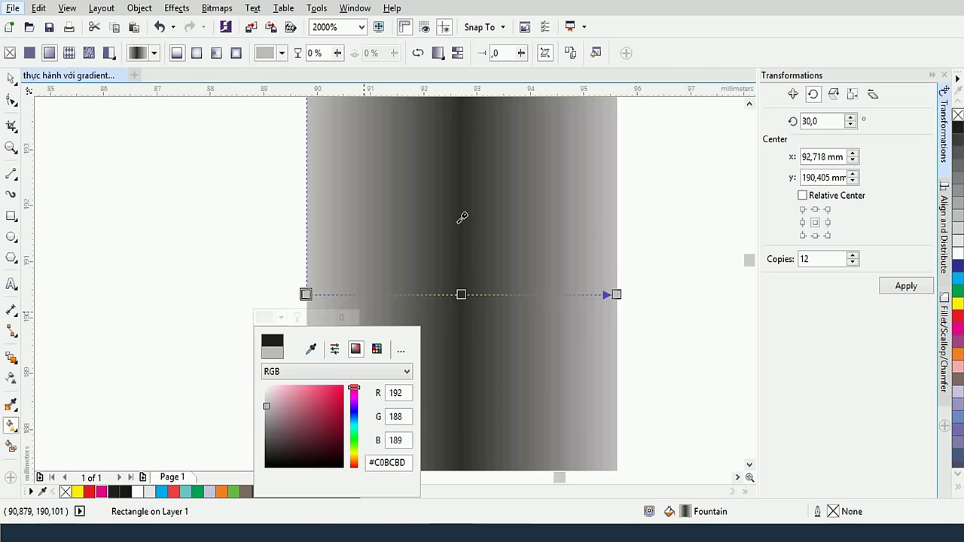
{"action": "left_click", "coordinate": [427, 207]}
{"action": "left_click", "coordinate": [437, 228]}
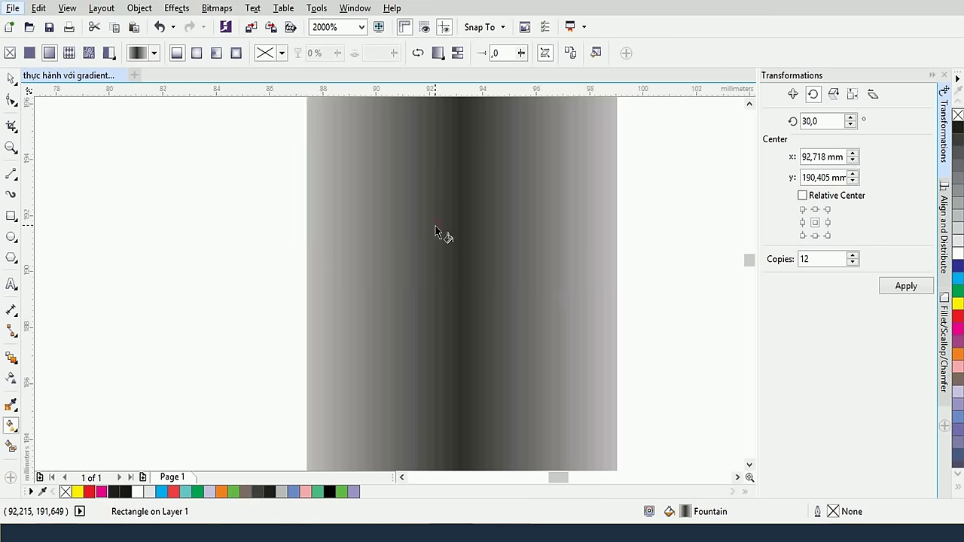
{"action": "scroll", "coordinate": [435, 232], "scroll_direction": "down", "scroll_amount": 5}
{"action": "scroll", "coordinate": [438, 234], "scroll_direction": "up", "scroll_amount": 4}
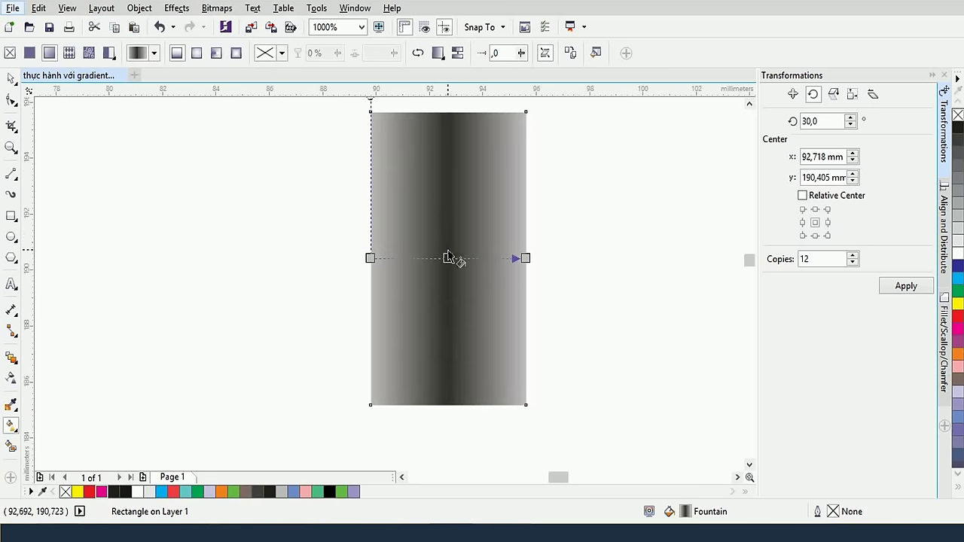
Soften the gradient's midpoint stop to a medium grey #696666
{"action": "left_click", "coordinate": [447, 258]}
{"action": "left_click", "coordinate": [422, 281]}
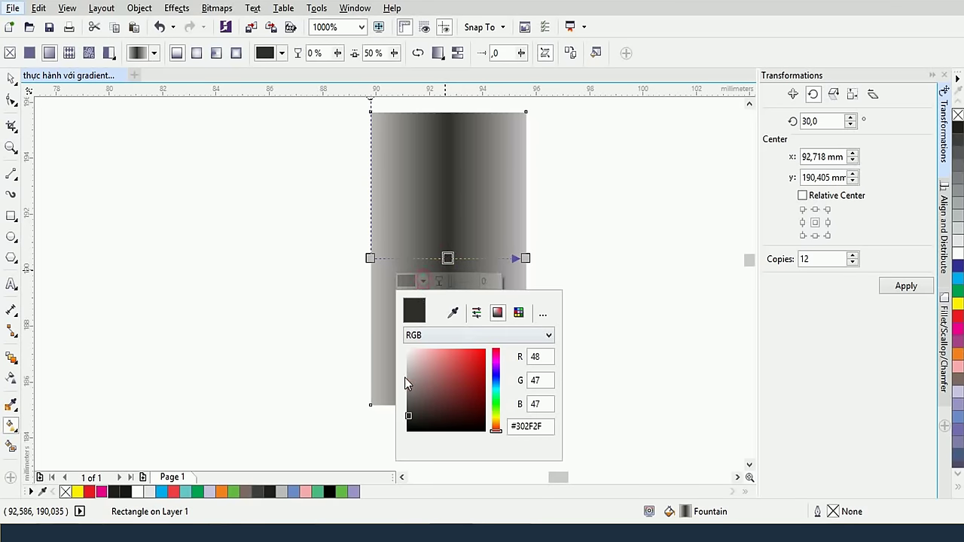
{"action": "left_click", "coordinate": [408, 401]}
{"action": "left_click", "coordinate": [409, 405]}
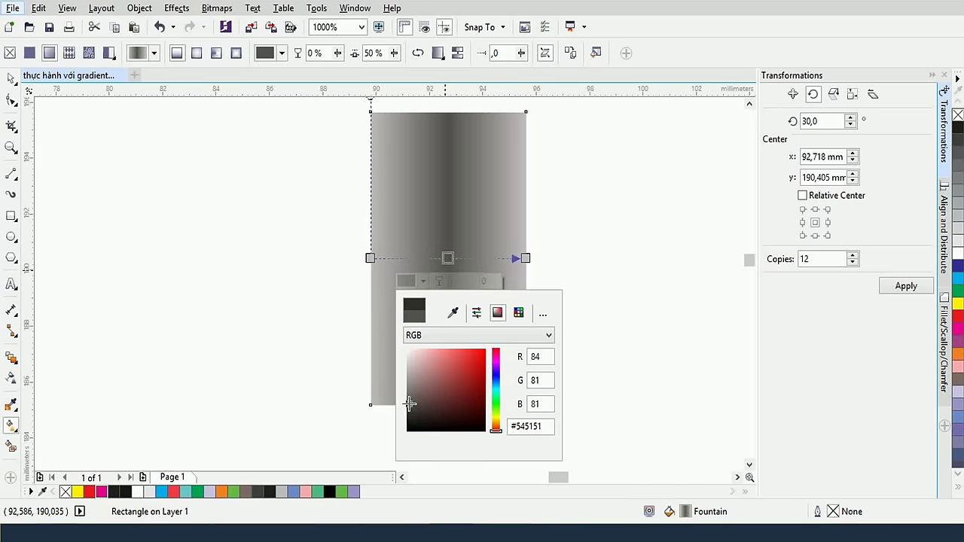
{"action": "left_click", "coordinate": [410, 397]}
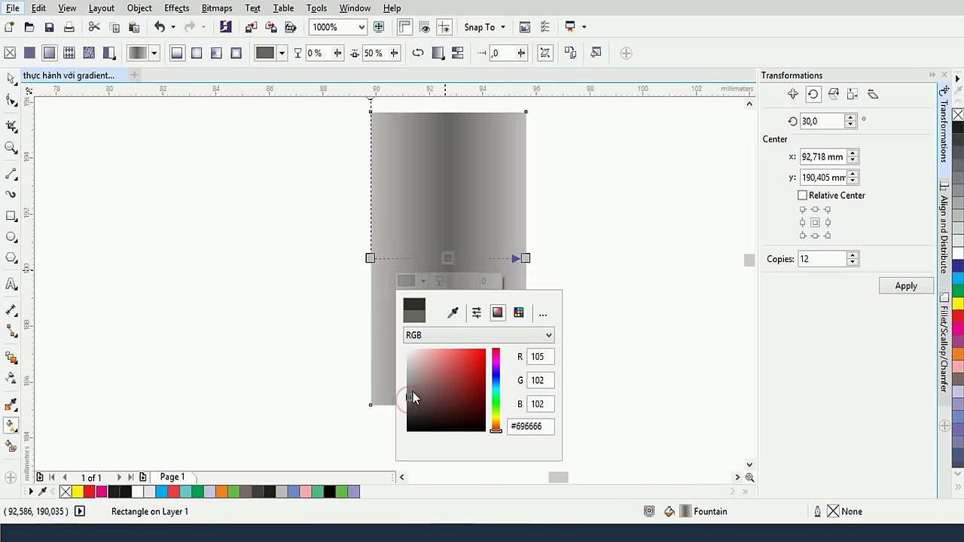
{"action": "left_click", "coordinate": [280, 326]}
{"action": "left_click", "coordinate": [302, 281]}
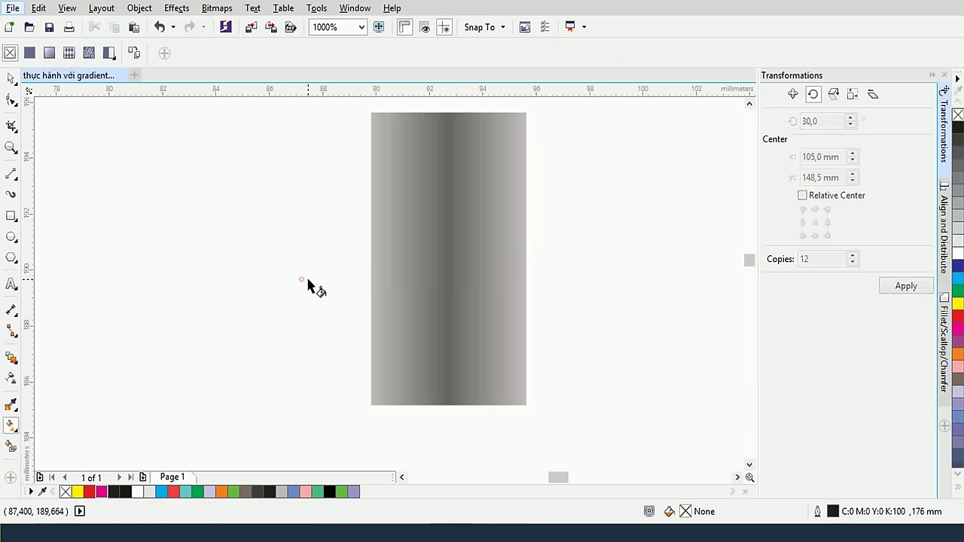
{"action": "scroll", "coordinate": [326, 288], "scroll_direction": "down", "scroll_amount": 2}
{"action": "scroll", "coordinate": [305, 280], "scroll_direction": "up", "scroll_amount": 1}
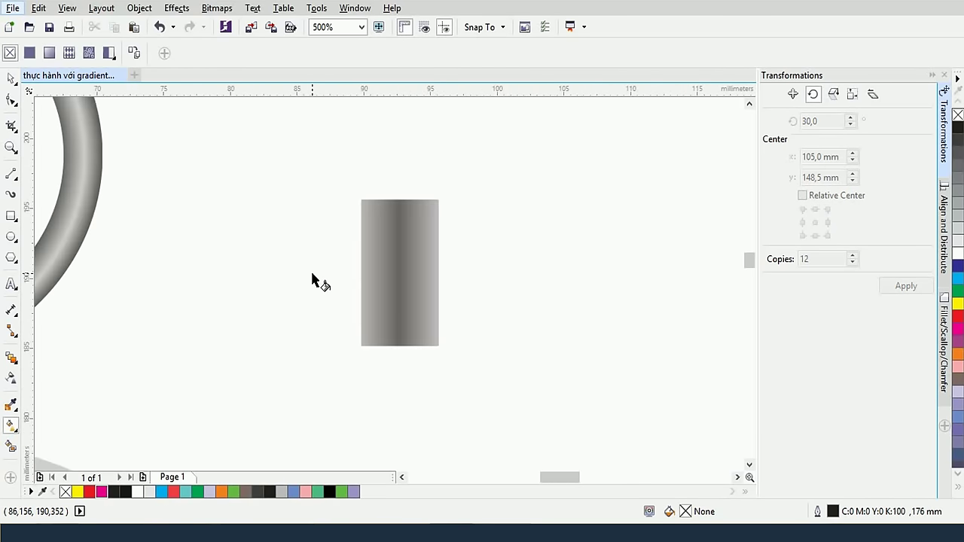
{"action": "left_click", "coordinate": [399, 277]}
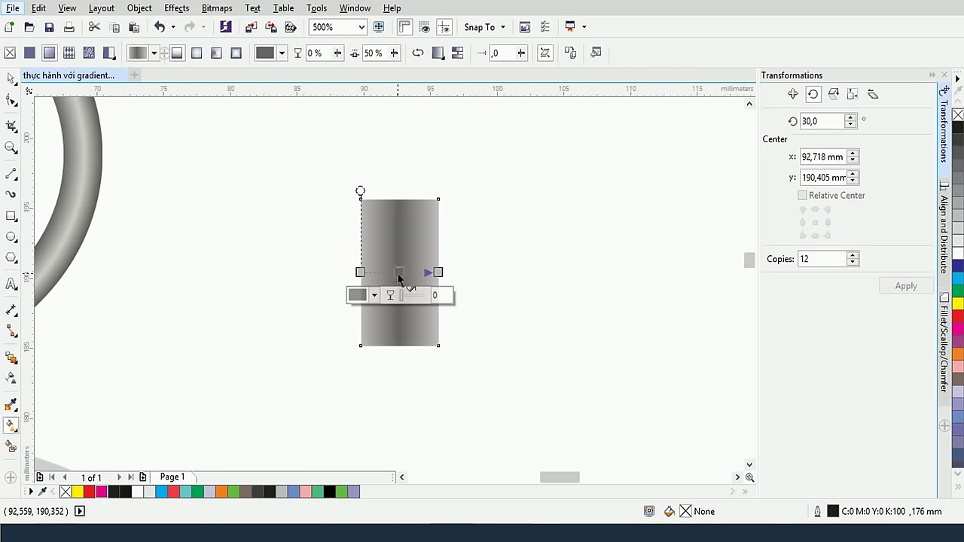
Make a shorter copy of the stem and widen it to 140% as the cap
{"action": "left_click", "coordinate": [11, 79]}
{"action": "left_click_drag", "start_coordinate": [399, 194], "coordinate": [399, 207]}
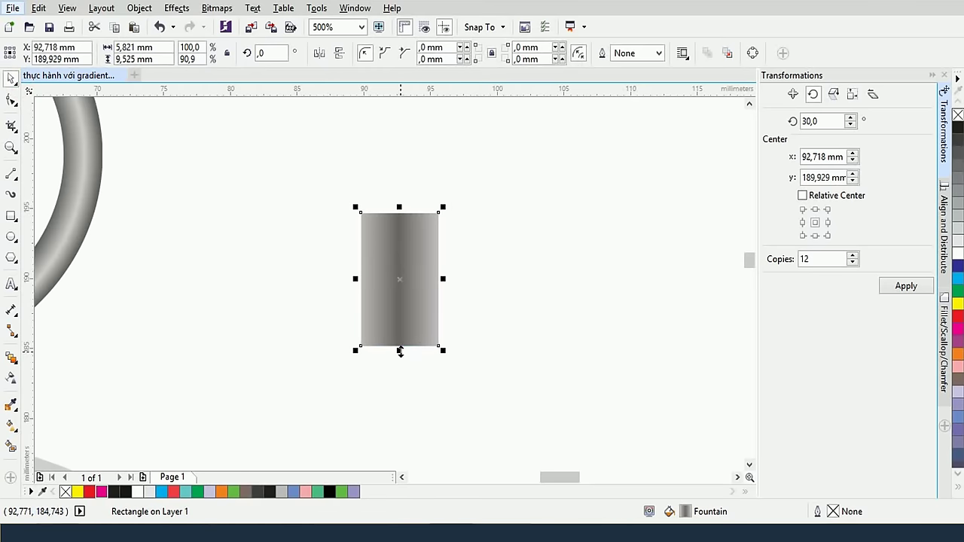
{"action": "left_click_drag", "start_coordinate": [399, 351], "coordinate": [408, 277]}
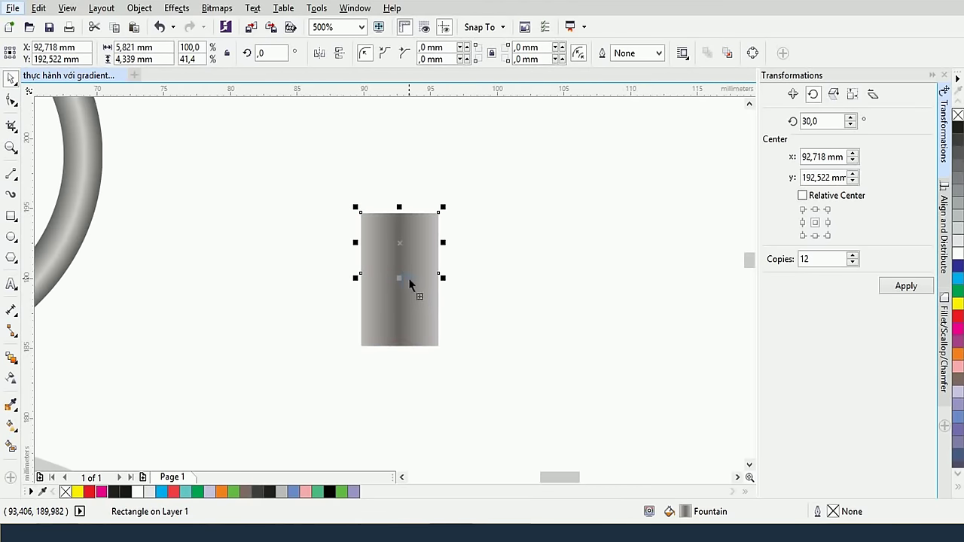
{"action": "left_click_drag", "start_coordinate": [444, 245], "coordinate": [456, 245]}
{"action": "left_click_drag", "start_coordinate": [399, 208], "coordinate": [400, 200]}
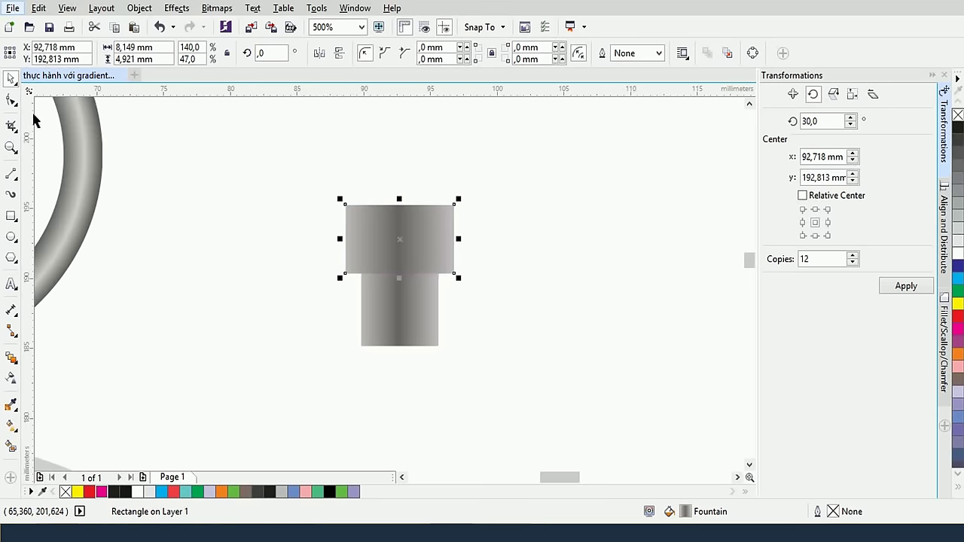
Round the cap's four corners and stretch it downward over the stem
{"action": "left_click", "coordinate": [13, 101]}
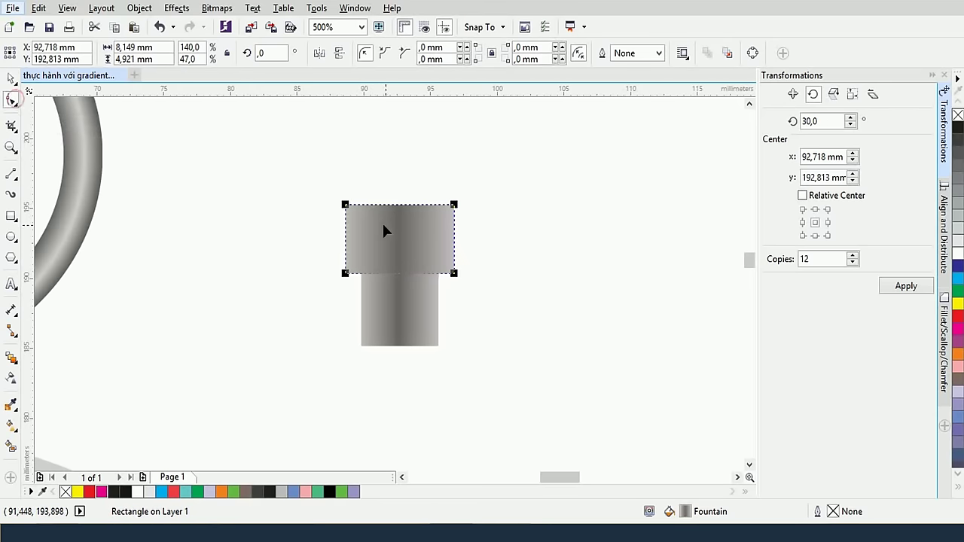
{"action": "scroll", "coordinate": [386, 225], "scroll_direction": "up", "scroll_amount": 2}
{"action": "left_click_drag", "start_coordinate": [521, 186], "coordinate": [527, 215]}
{"action": "scroll", "coordinate": [431, 203], "scroll_direction": "down", "scroll_amount": 4}
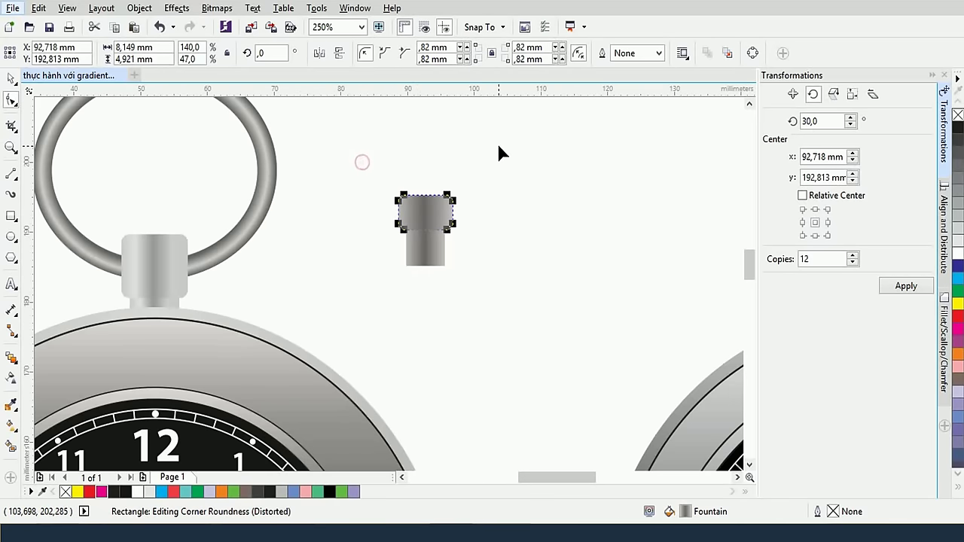
{"action": "left_click", "coordinate": [11, 79]}
{"action": "left_click", "coordinate": [338, 161]}
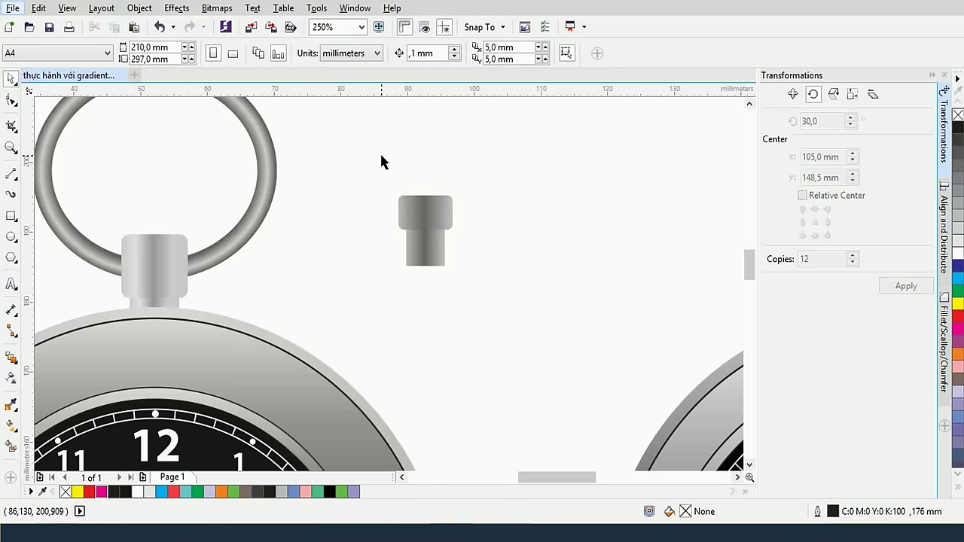
{"action": "left_click", "coordinate": [417, 211]}
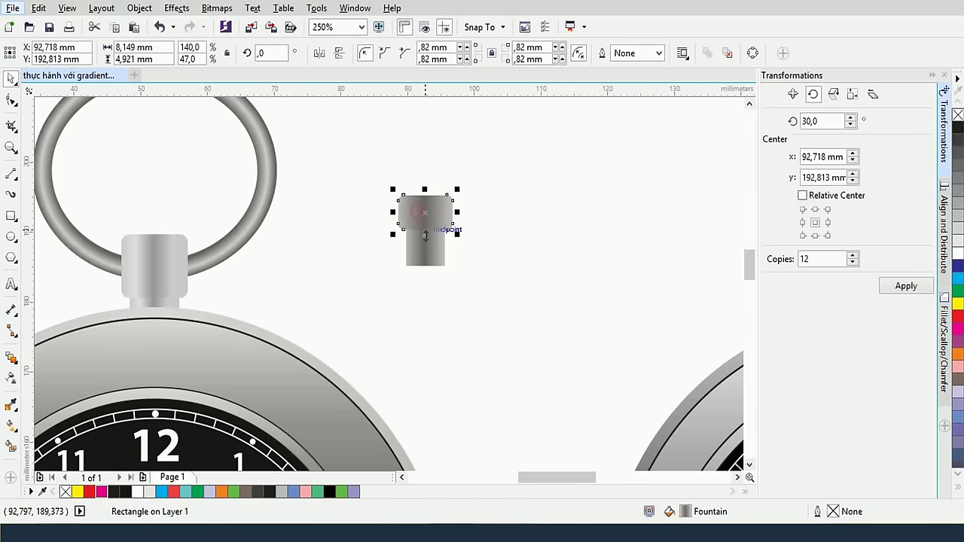
{"action": "left_click_drag", "start_coordinate": [425, 229], "coordinate": [425, 241]}
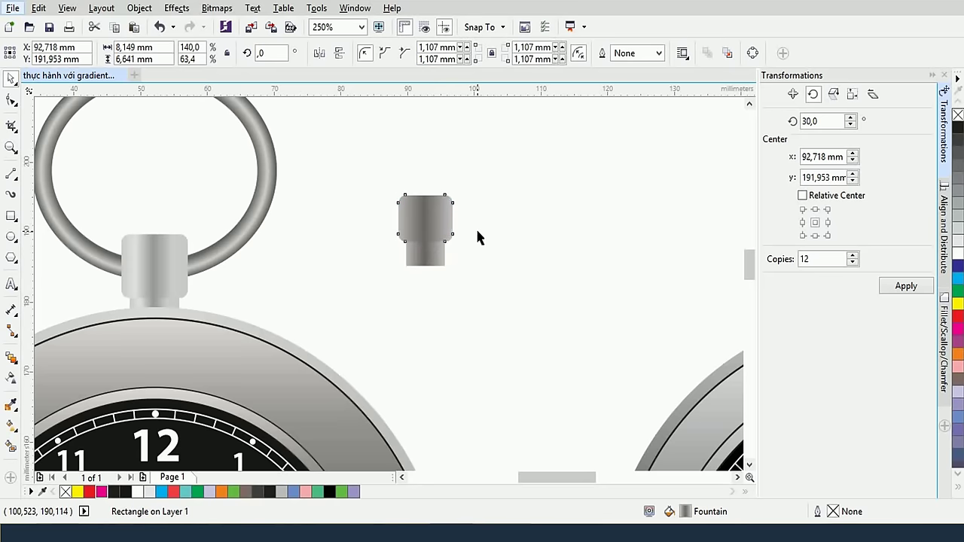
{"action": "left_click", "coordinate": [475, 229]}
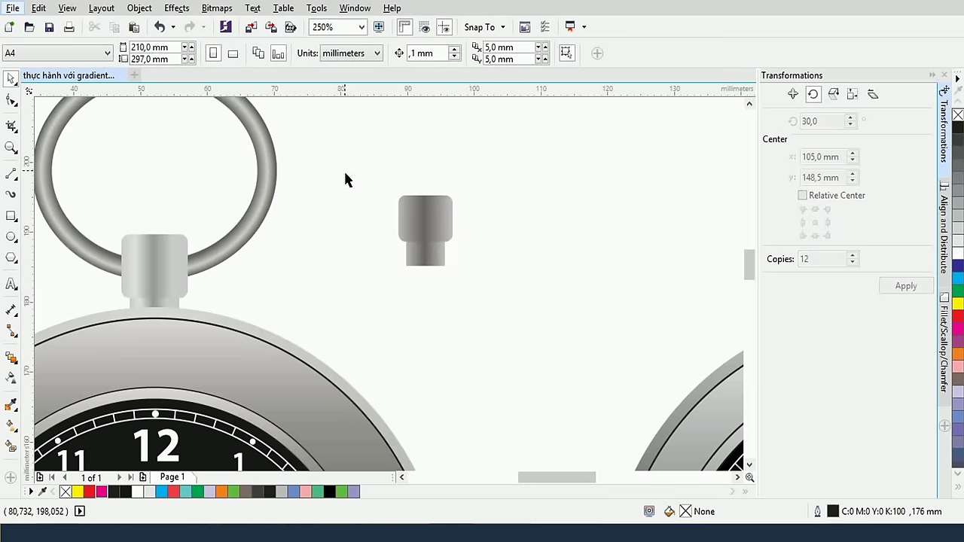
Draw an ellipse and position it above the crown
{"action": "left_click_drag", "start_coordinate": [344, 168], "coordinate": [368, 200]}
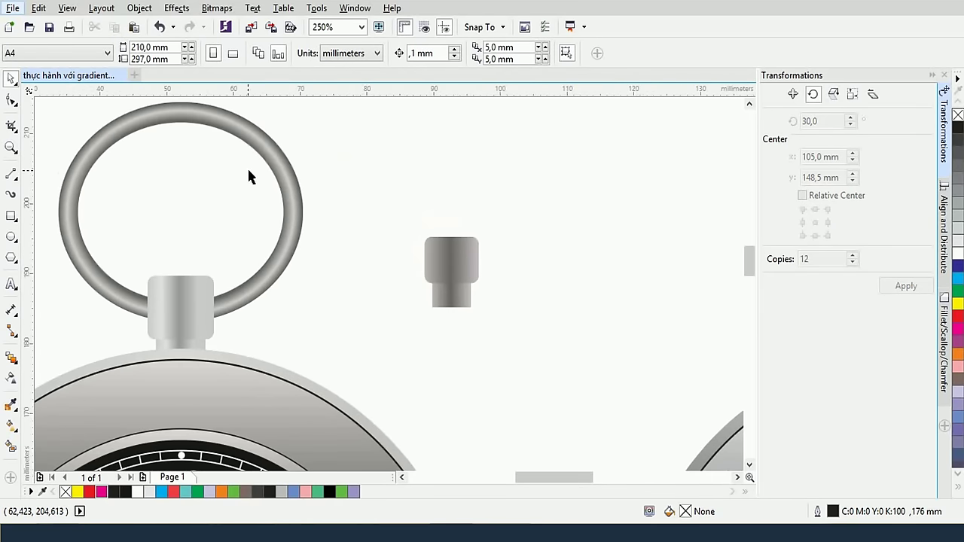
{"action": "left_click", "coordinate": [11, 236]}
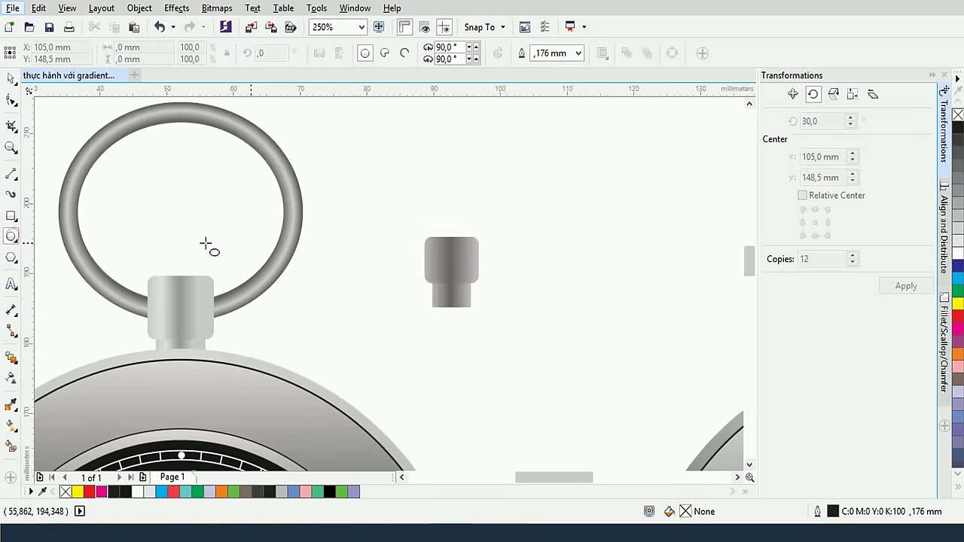
{"action": "left_click_drag", "start_coordinate": [353, 147], "coordinate": [544, 314]}
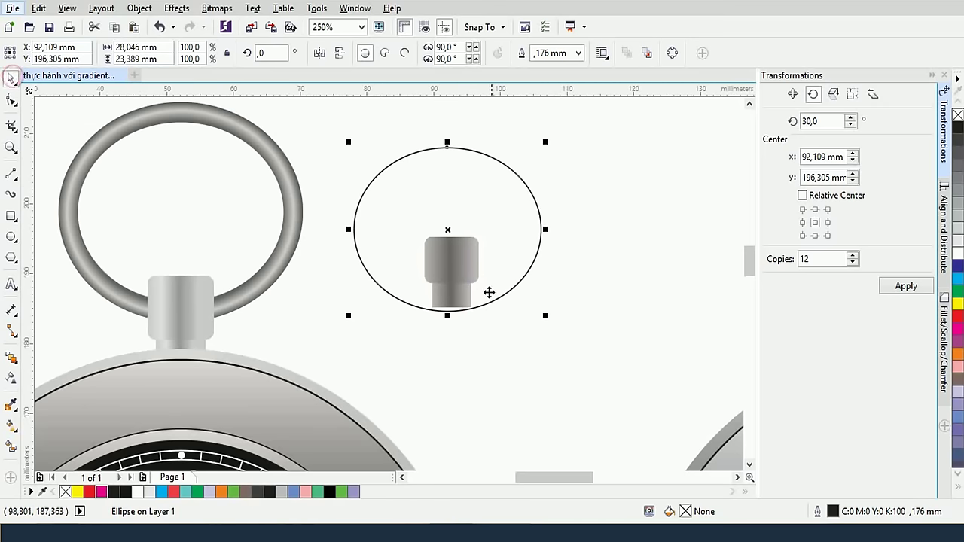
{"action": "left_click_drag", "start_coordinate": [498, 297], "coordinate": [503, 249]}
{"action": "scroll", "coordinate": [525, 219], "scroll_direction": "down", "scroll_amount": 4}
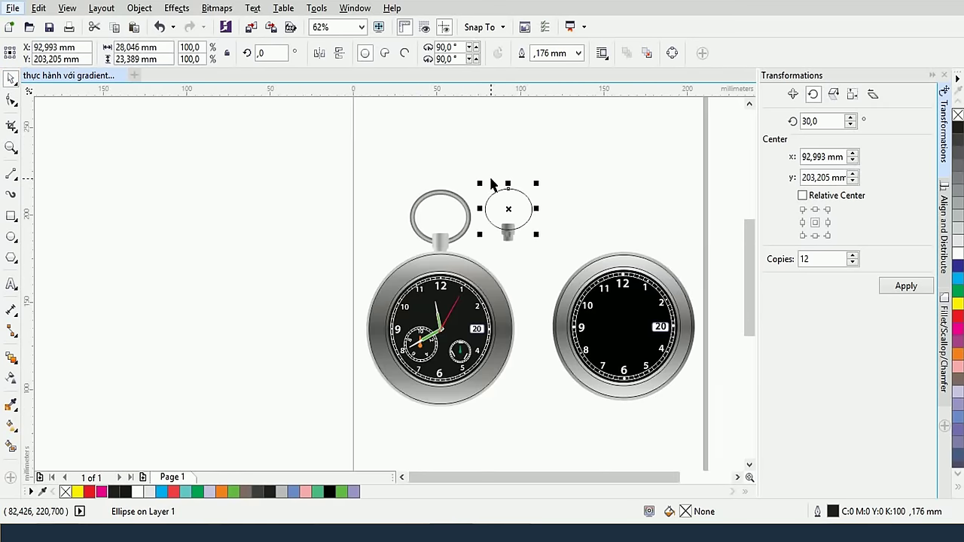
{"action": "left_click_drag", "start_coordinate": [469, 166], "coordinate": [536, 262]}
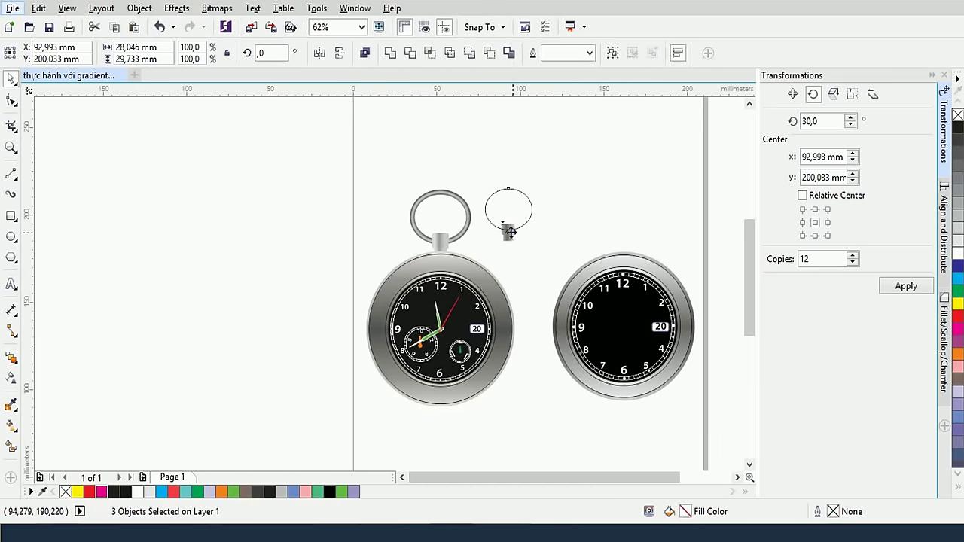
{"action": "scroll", "coordinate": [586, 230], "scroll_direction": "up", "scroll_amount": 4}
{"action": "left_click", "coordinate": [582, 205]}
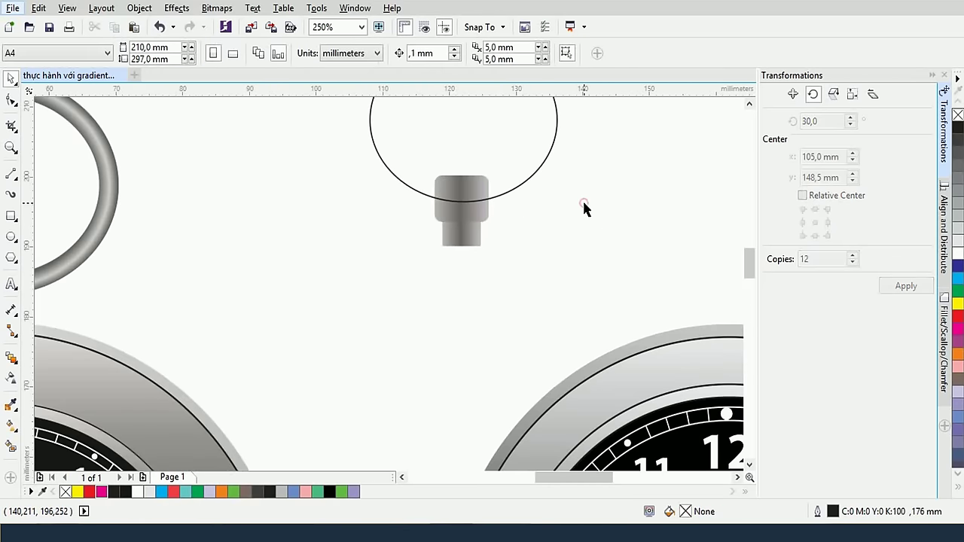
{"action": "left_click_drag", "start_coordinate": [583, 204], "coordinate": [485, 304]}
{"action": "left_click", "coordinate": [485, 304]}
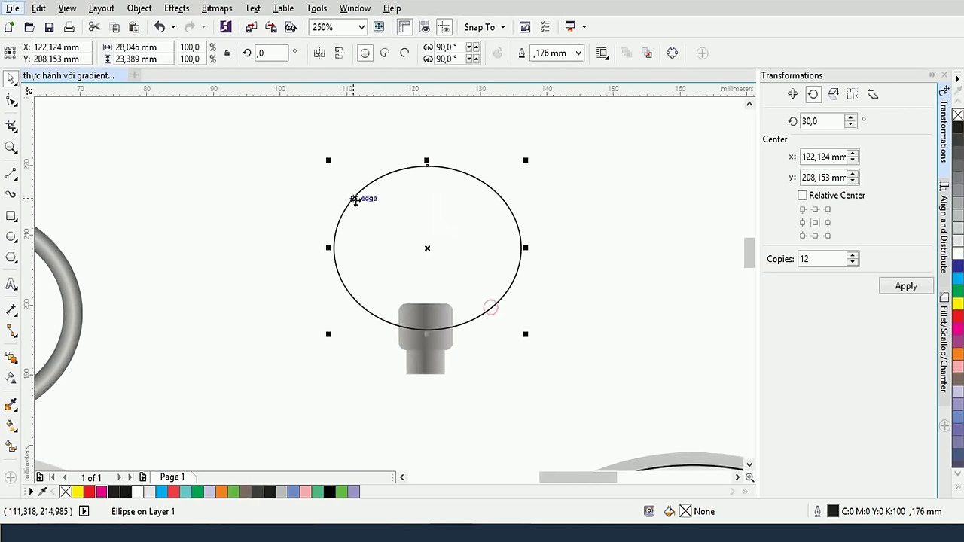
Copy the ellipse at 113%, combine both into a ring, and remove its outline
{"action": "left_click_drag", "start_coordinate": [329, 159], "coordinate": [309, 146]}
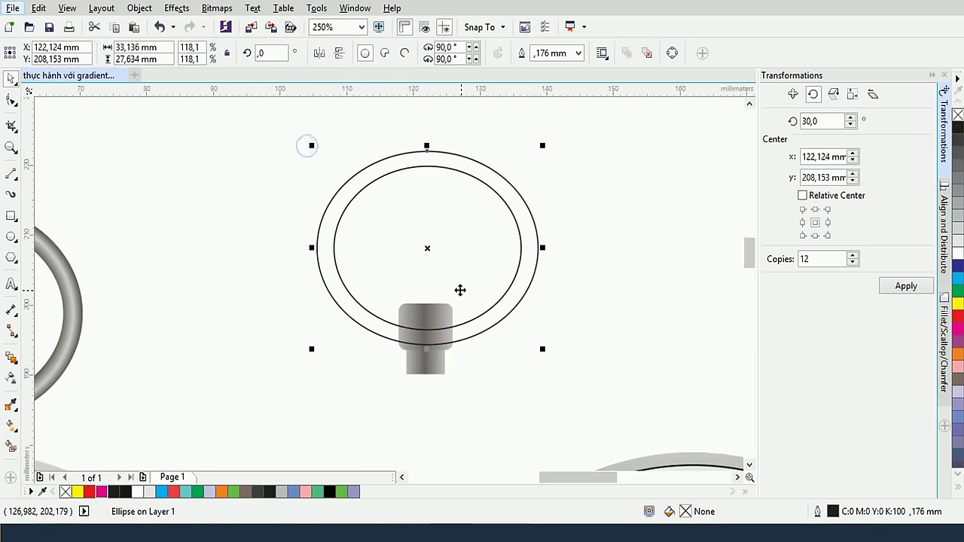
{"action": "left_click_drag", "start_coordinate": [542, 347], "coordinate": [536, 343]}
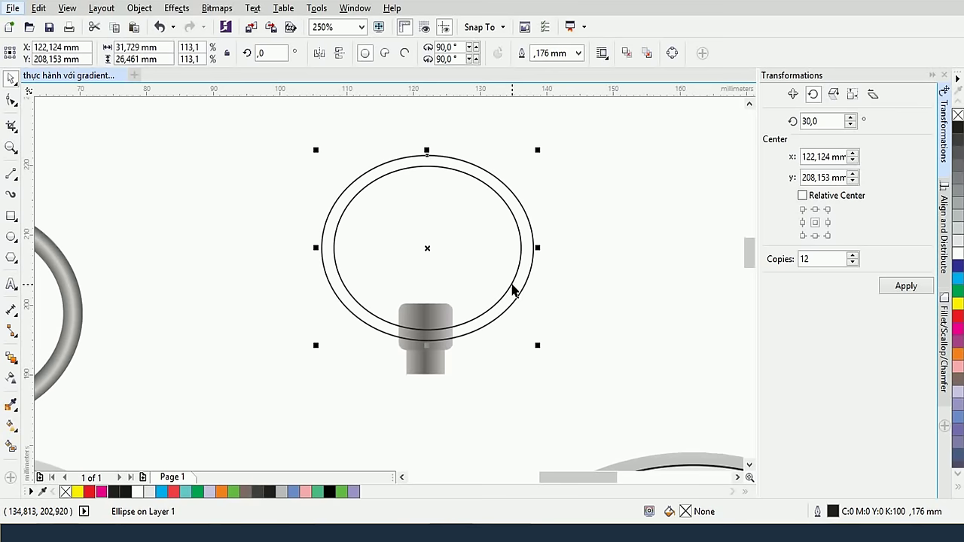
{"action": "left_click", "coordinate": [509, 285], "text": "shift"}
{"action": "left_click", "coordinate": [490, 53]}
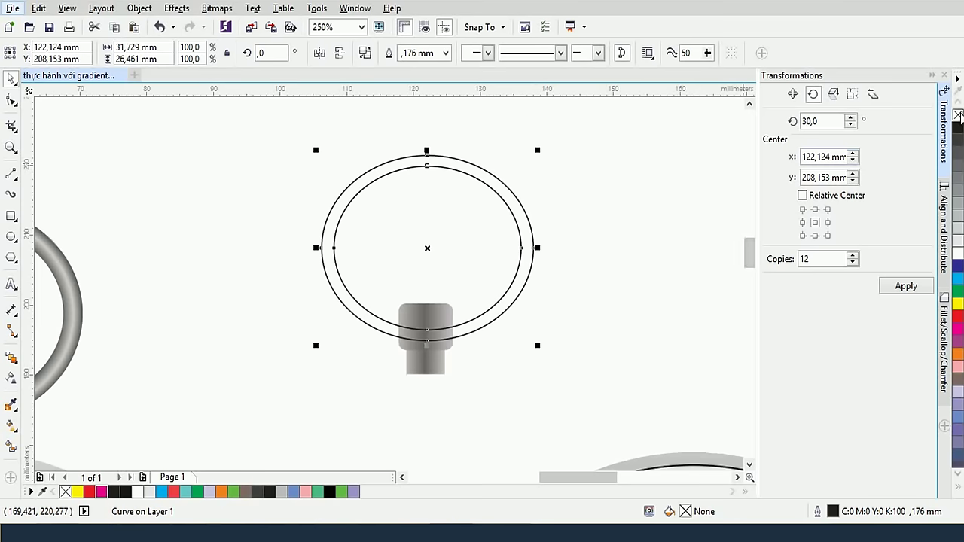
{"action": "right_click", "coordinate": [958, 115]}
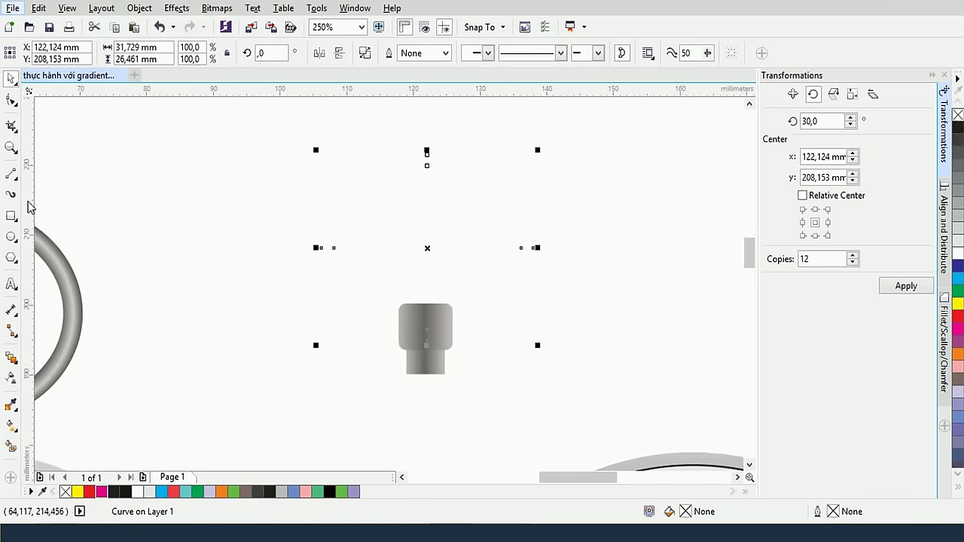
{"action": "left_click", "coordinate": [11, 425]}
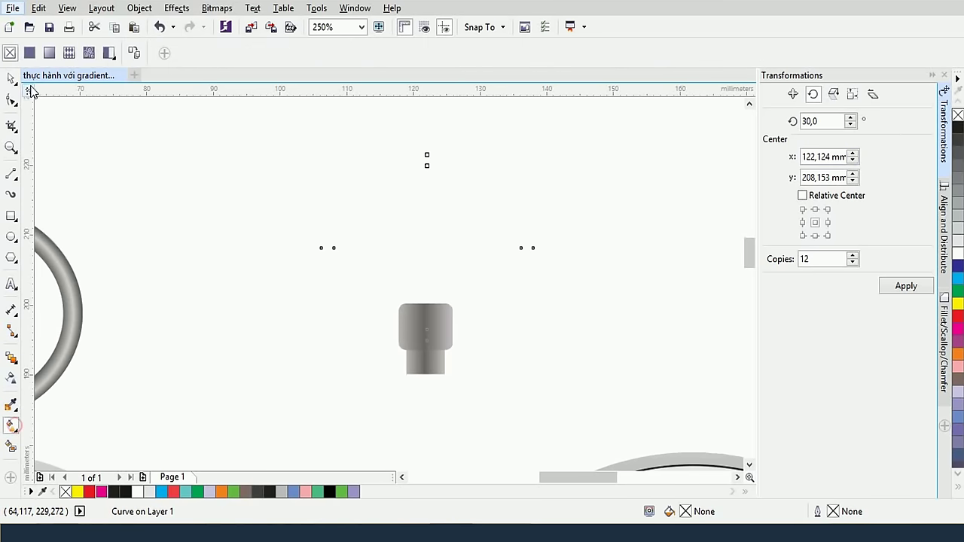
Give the ring an elliptical gradient fill with an added dark grey colour stop
{"action": "left_click", "coordinate": [48, 53]}
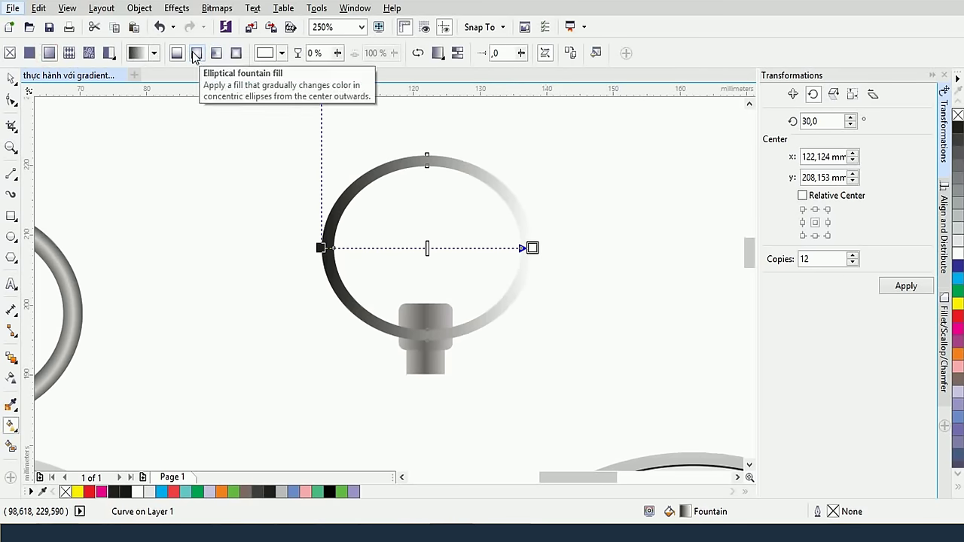
{"action": "left_click", "coordinate": [195, 54]}
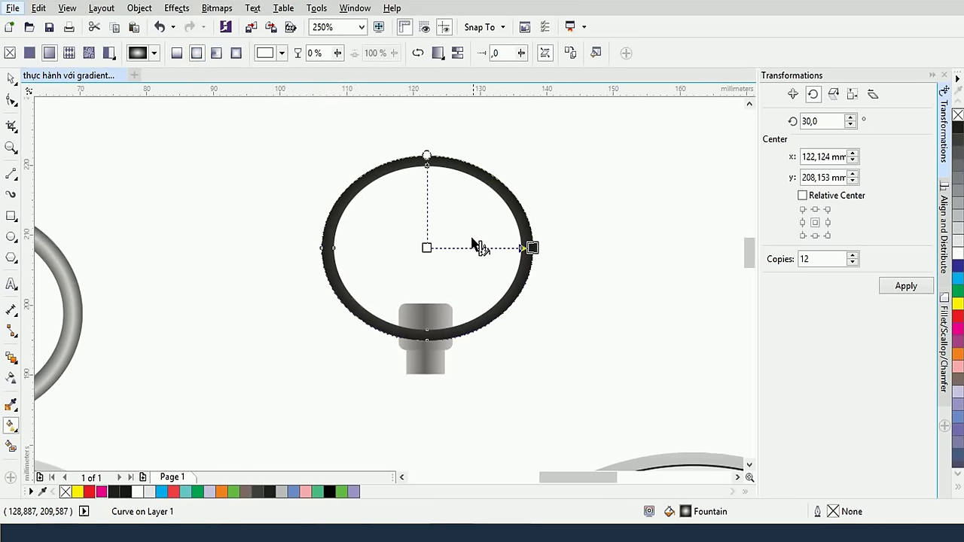
{"action": "scroll", "coordinate": [527, 258], "scroll_direction": "up", "scroll_amount": 4}
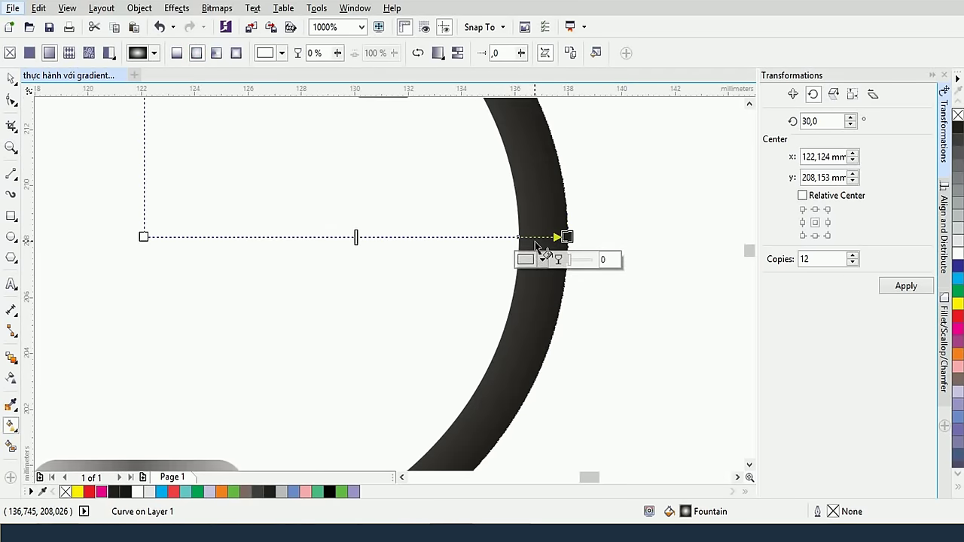
{"action": "scroll", "coordinate": [538, 239], "scroll_direction": "up", "scroll_amount": 2}
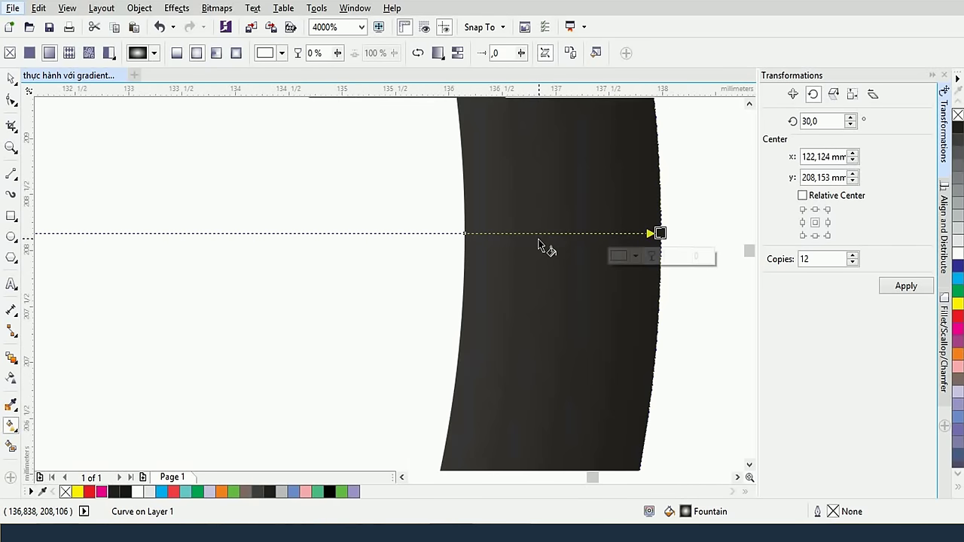
{"action": "double_click", "coordinate": [575, 232]}
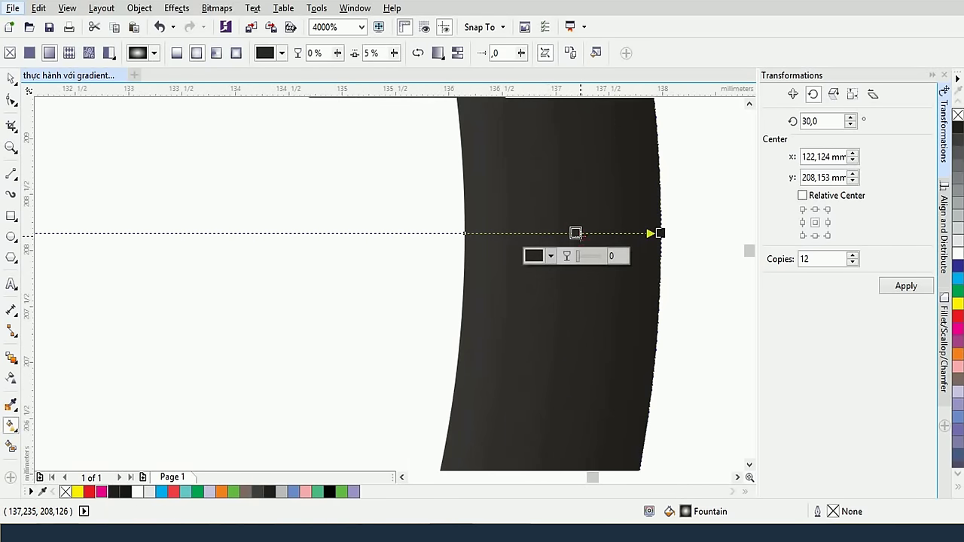
{"action": "left_click", "coordinate": [552, 256]}
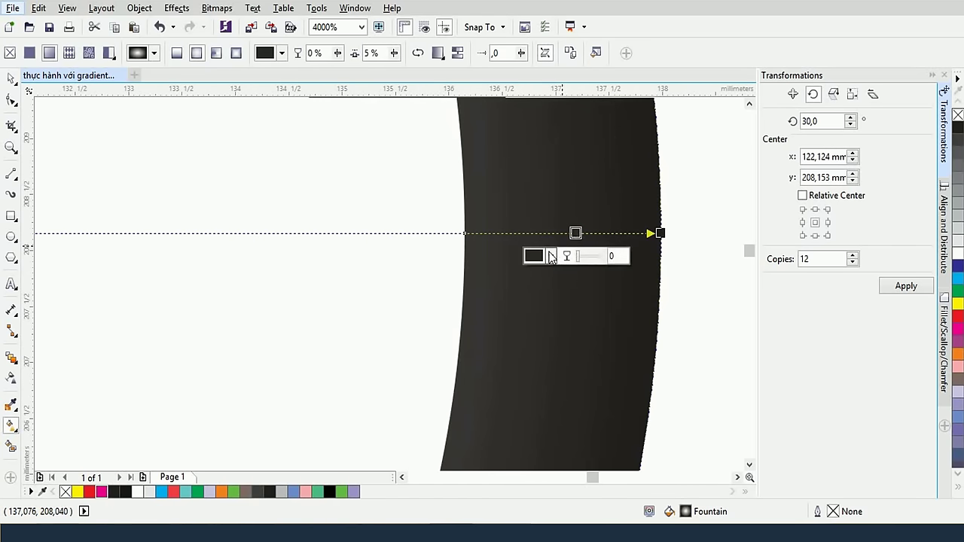
{"action": "left_click", "coordinate": [536, 395]}
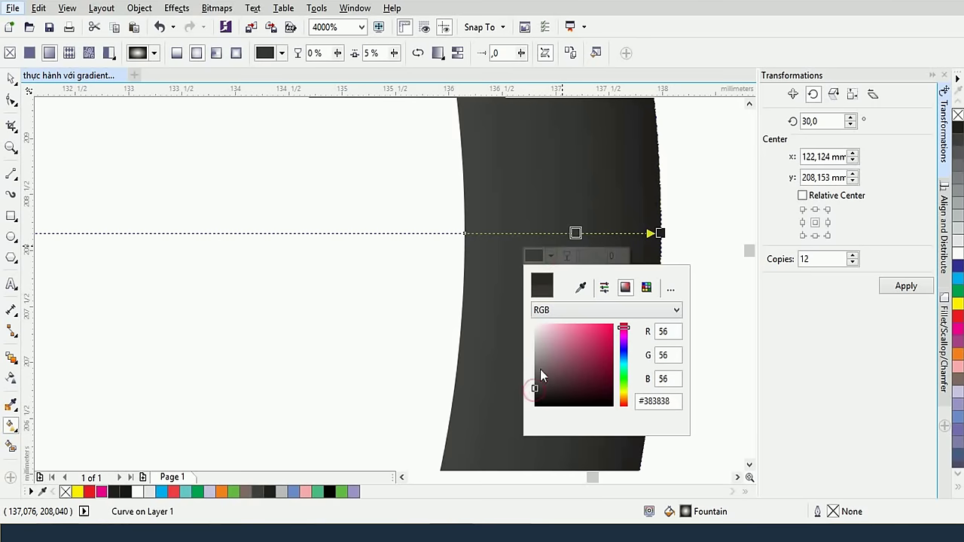
{"action": "left_click", "coordinate": [660, 235]}
Set the gradient's end node to light grey and eyedropper that grey into the start node
{"action": "left_click", "coordinate": [660, 234]}
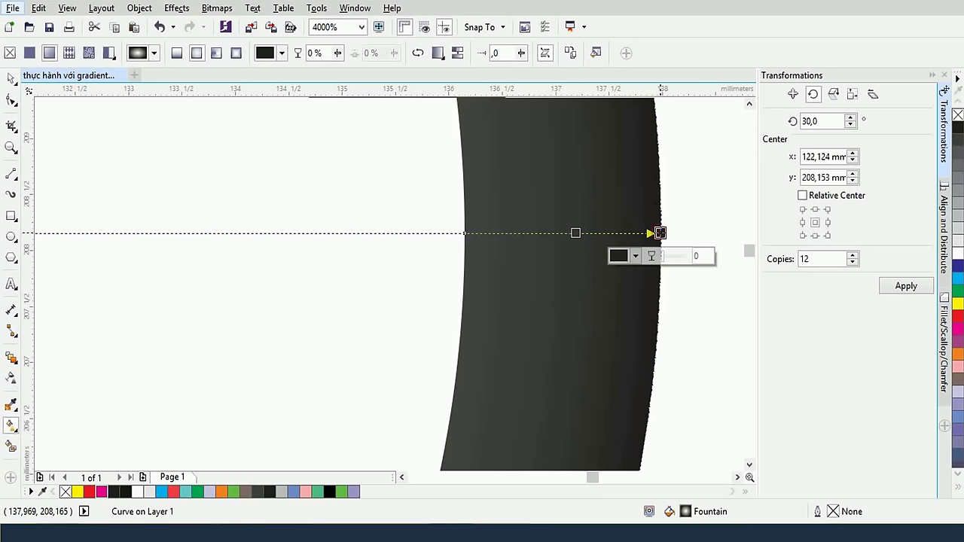
{"action": "left_click", "coordinate": [626, 258]}
{"action": "left_click", "coordinate": [619, 345]}
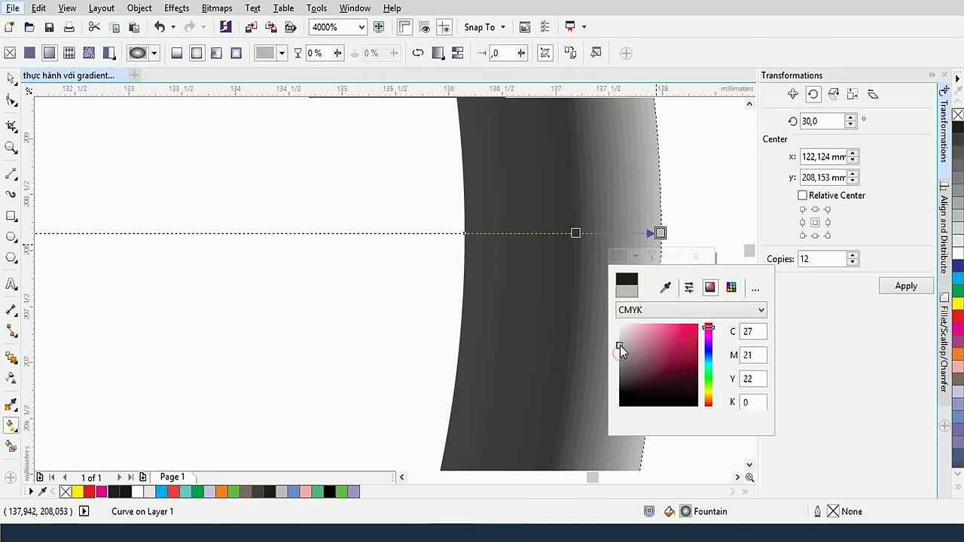
{"action": "left_click", "coordinate": [619, 354]}
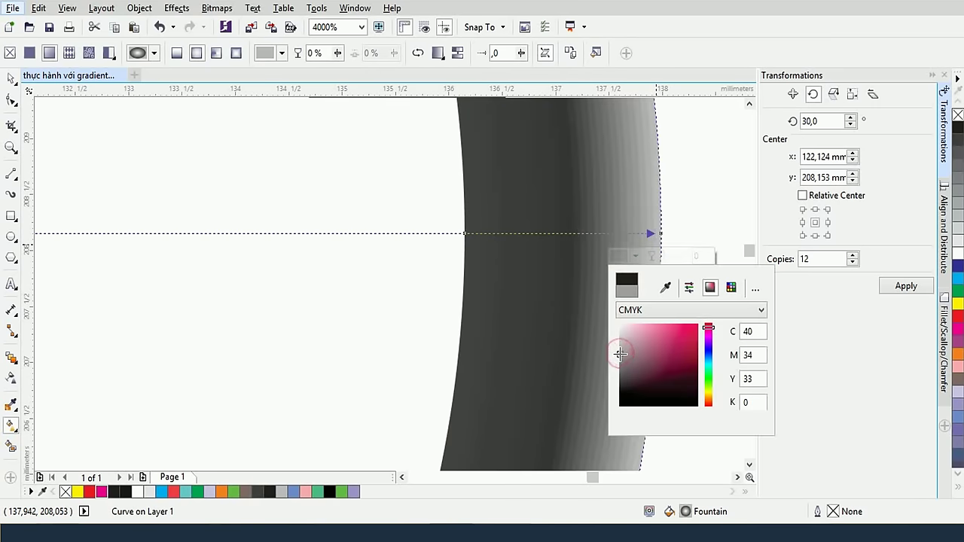
{"action": "left_click", "coordinate": [469, 234]}
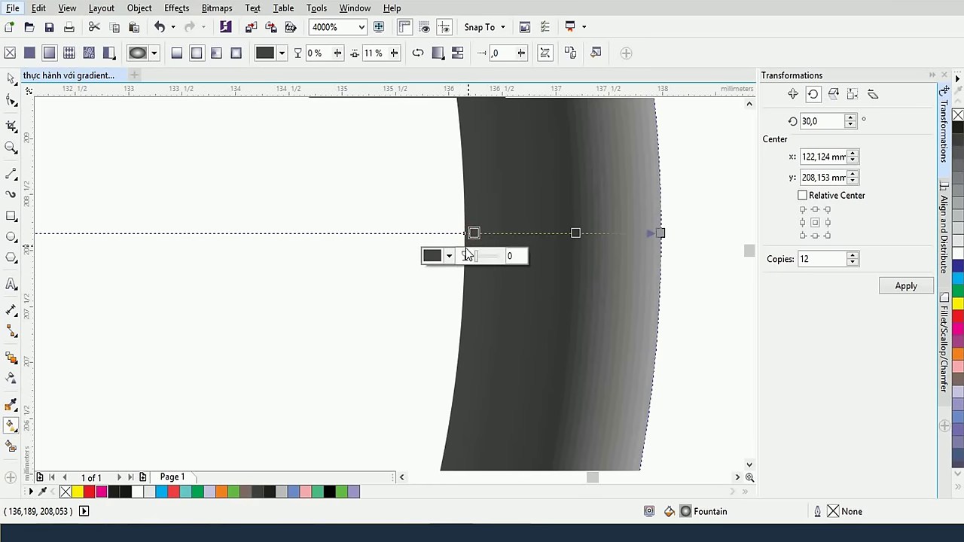
{"action": "left_click", "coordinate": [437, 255]}
{"action": "left_click", "coordinate": [479, 287]}
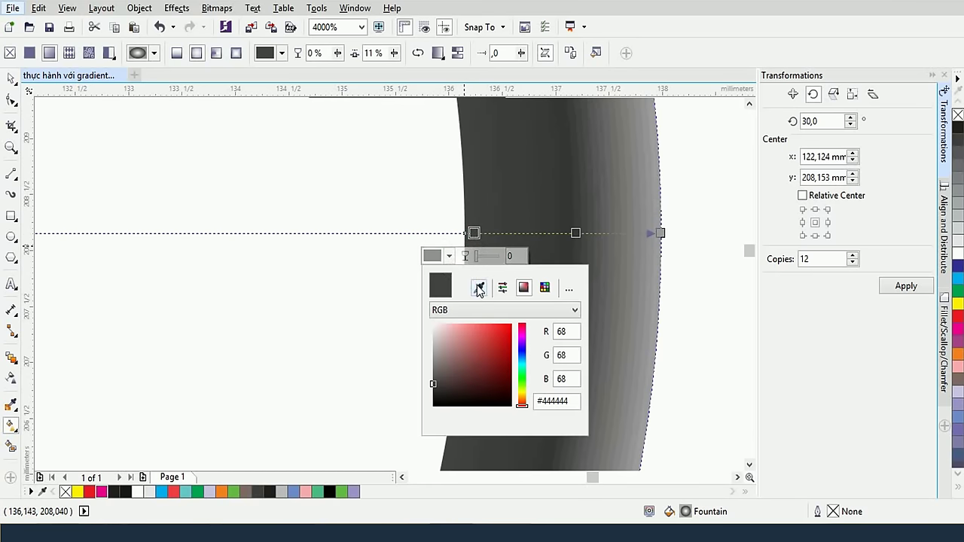
{"action": "left_click", "coordinate": [658, 232]}
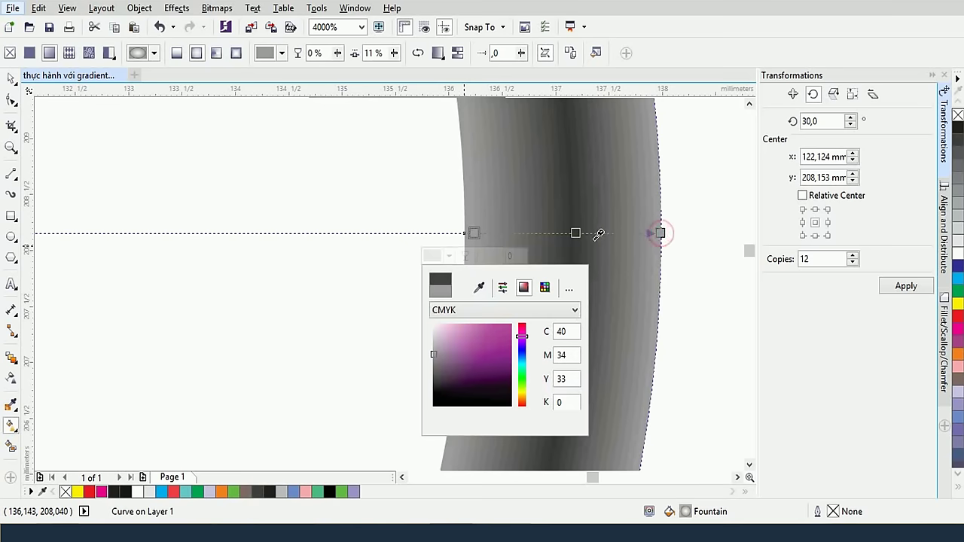
{"action": "left_click", "coordinate": [506, 222]}
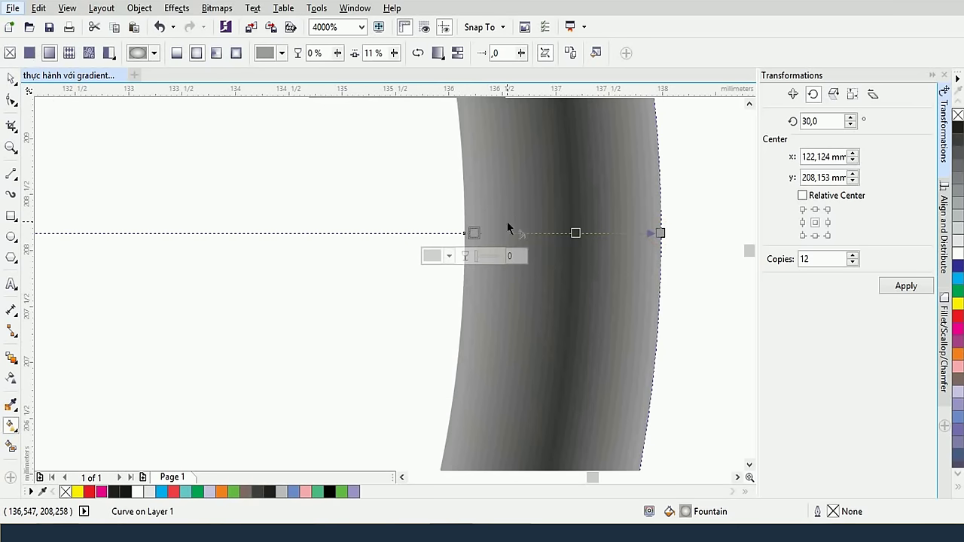
Deselect the ring and pan the view over to the second watch's ring
{"action": "left_click", "coordinate": [11, 78]}
{"action": "left_click", "coordinate": [253, 210]}
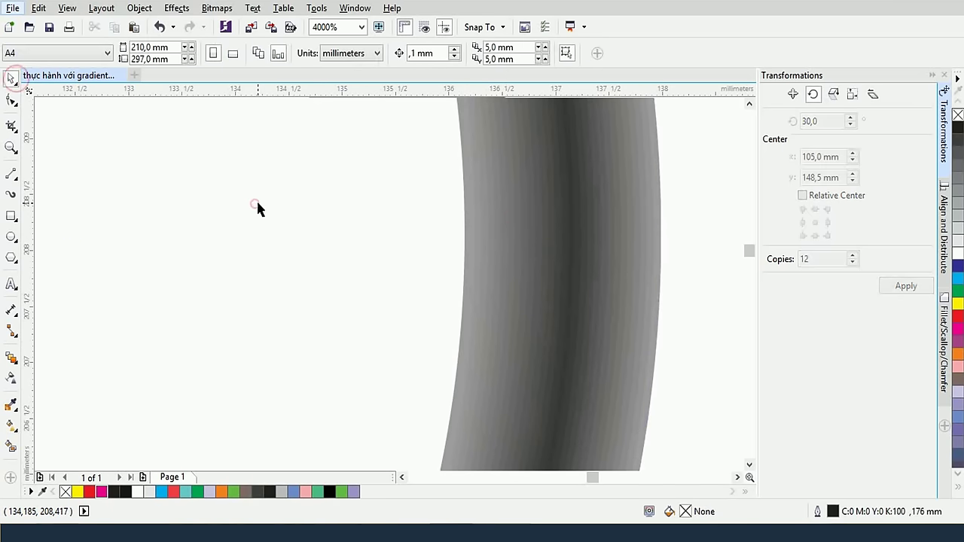
{"action": "scroll", "coordinate": [257, 201], "scroll_direction": "down", "scroll_amount": 2}
{"action": "scroll", "coordinate": [257, 207], "scroll_direction": "down", "scroll_amount": 1}
{"action": "scroll", "coordinate": [375, 230], "scroll_direction": "down", "scroll_amount": 1}
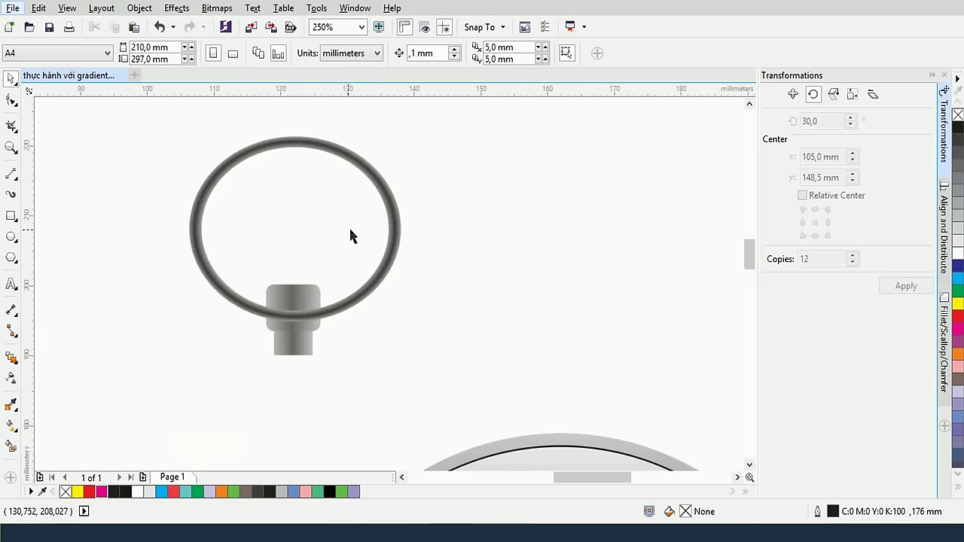
{"action": "left_click_drag", "start_coordinate": [323, 226], "coordinate": [583, 232]}
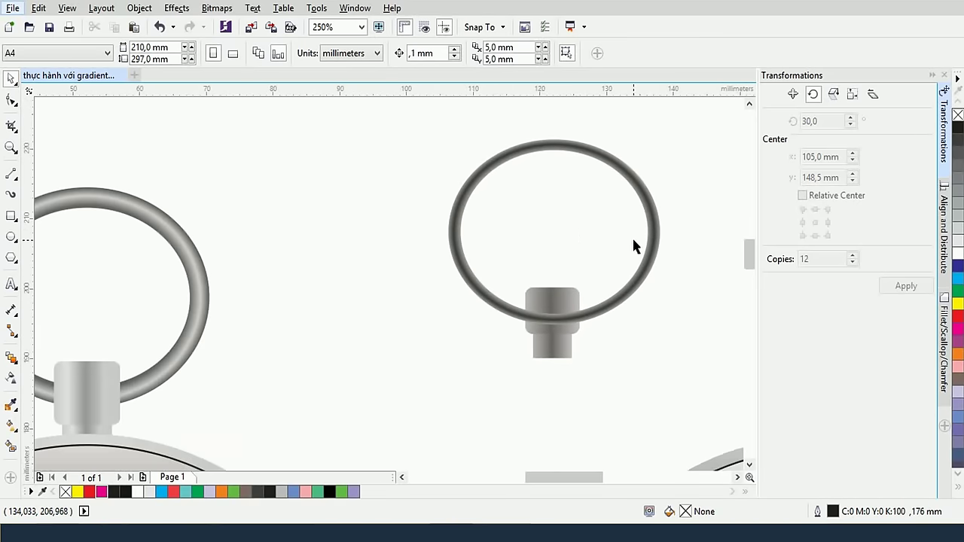
{"action": "scroll", "coordinate": [632, 232], "scroll_direction": "up", "scroll_amount": 1}
Lighten the bail ring gradient's middle node to near-white #DEDEDE
{"action": "scroll", "coordinate": [666, 239], "scroll_direction": "up", "scroll_amount": 1}
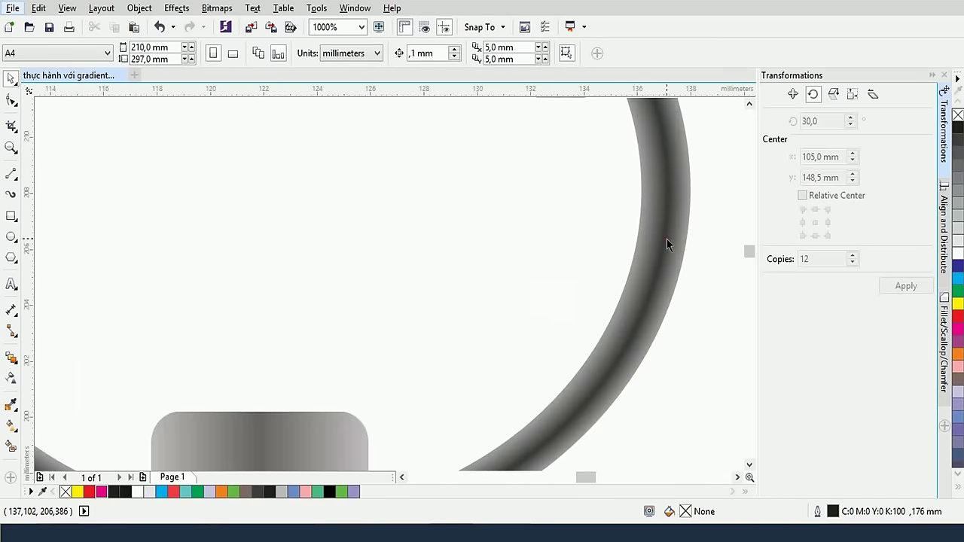
{"action": "left_click", "coordinate": [666, 241]}
{"action": "left_click", "coordinate": [11, 423]}
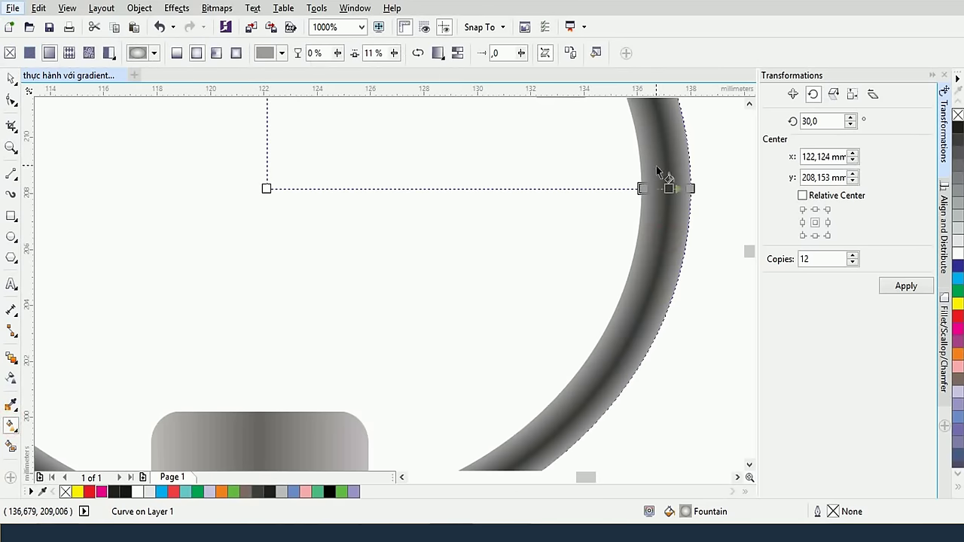
{"action": "left_click", "coordinate": [669, 189]}
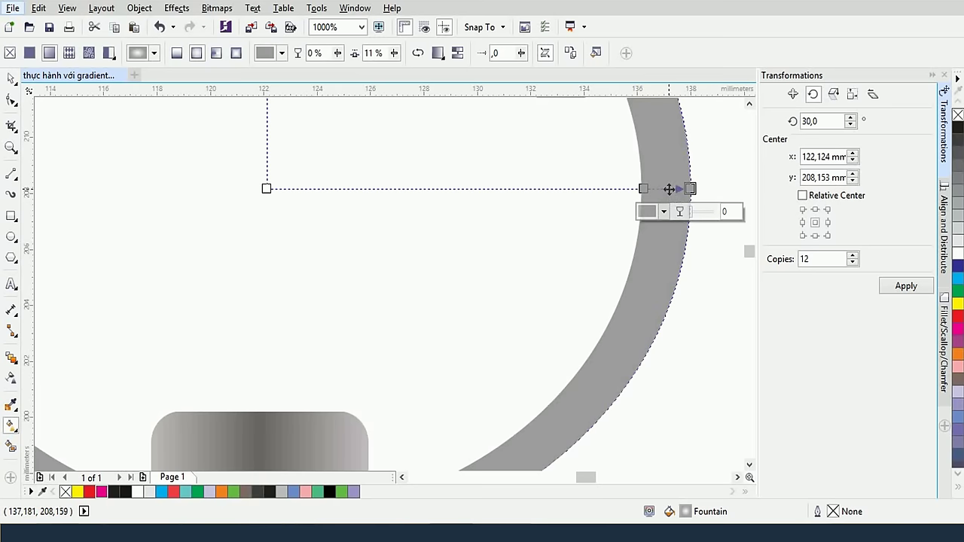
{"action": "left_click", "coordinate": [669, 189]}
{"action": "left_click", "coordinate": [640, 211]}
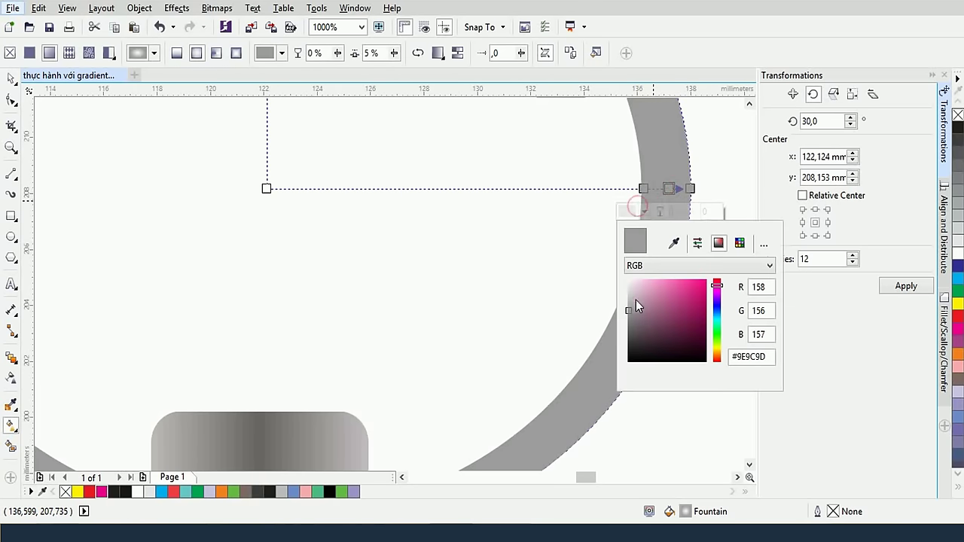
{"action": "left_click_drag", "start_coordinate": [636, 301], "coordinate": [626, 289]}
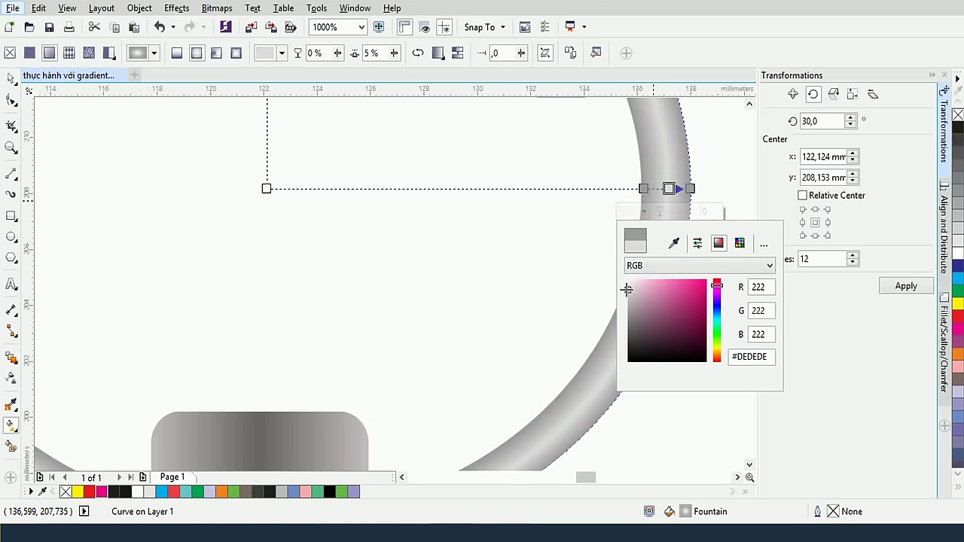
{"action": "left_click", "coordinate": [691, 189]}
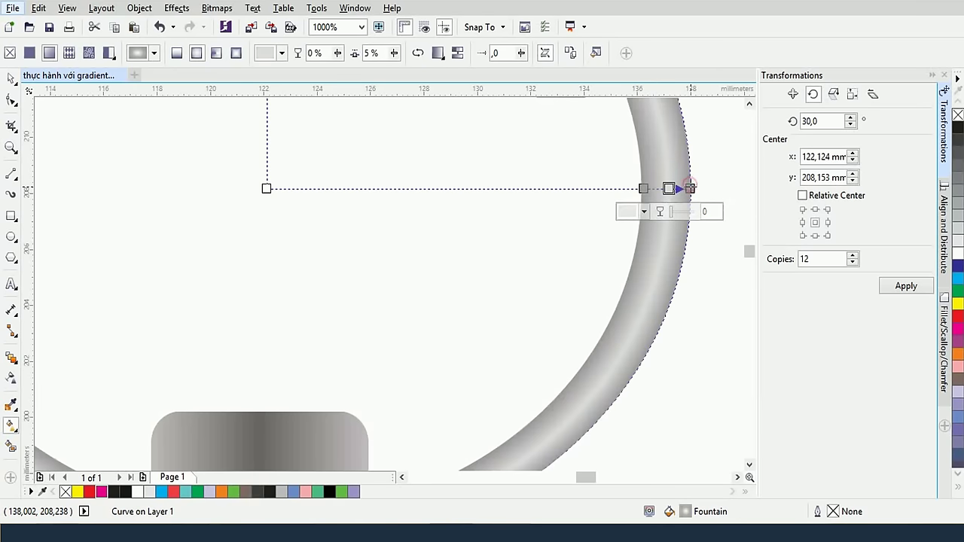
Sample the crown's dark grey #6B6868 into the gradient's end node
{"action": "left_click", "coordinate": [690, 188]}
{"action": "left_click", "coordinate": [648, 212]}
{"action": "left_click", "coordinate": [693, 242]}
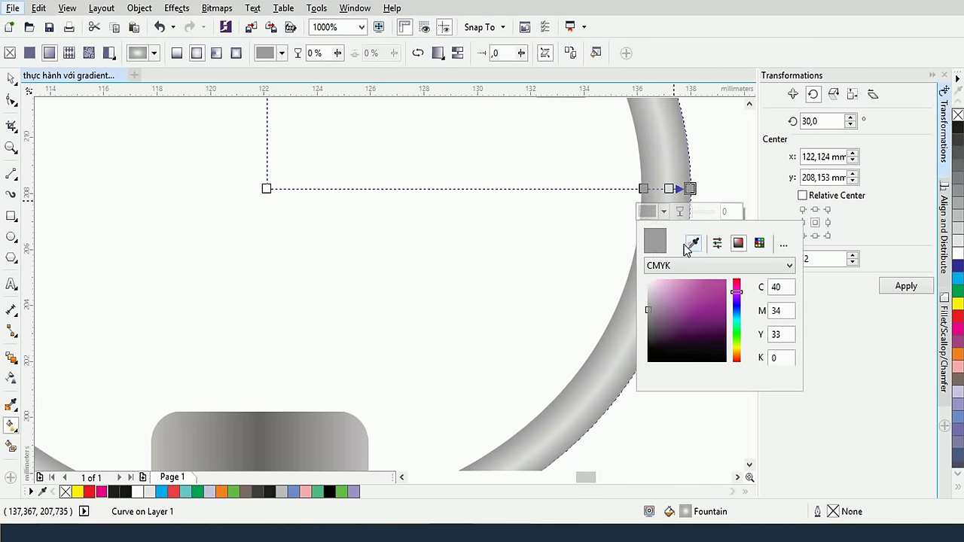
{"action": "left_click", "coordinate": [260, 429]}
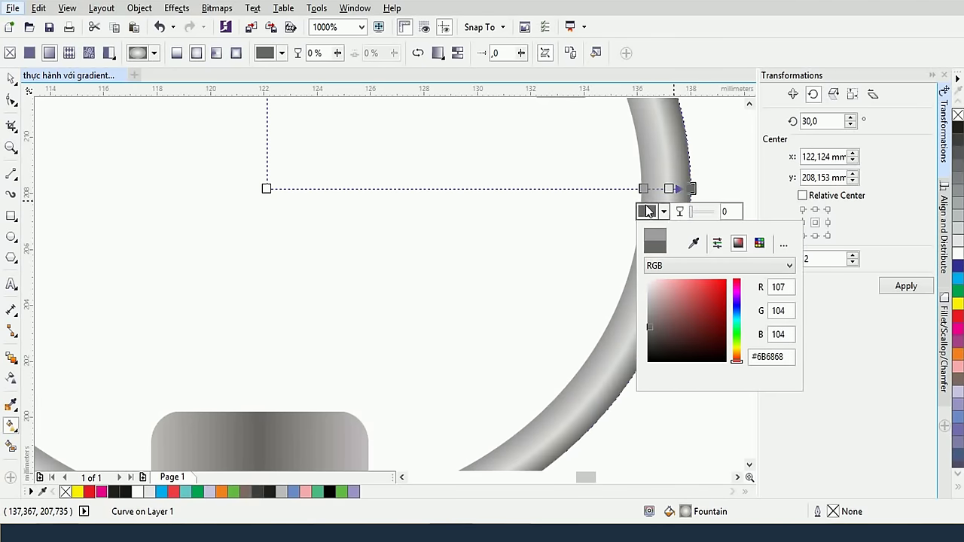
{"action": "left_click", "coordinate": [116, 160]}
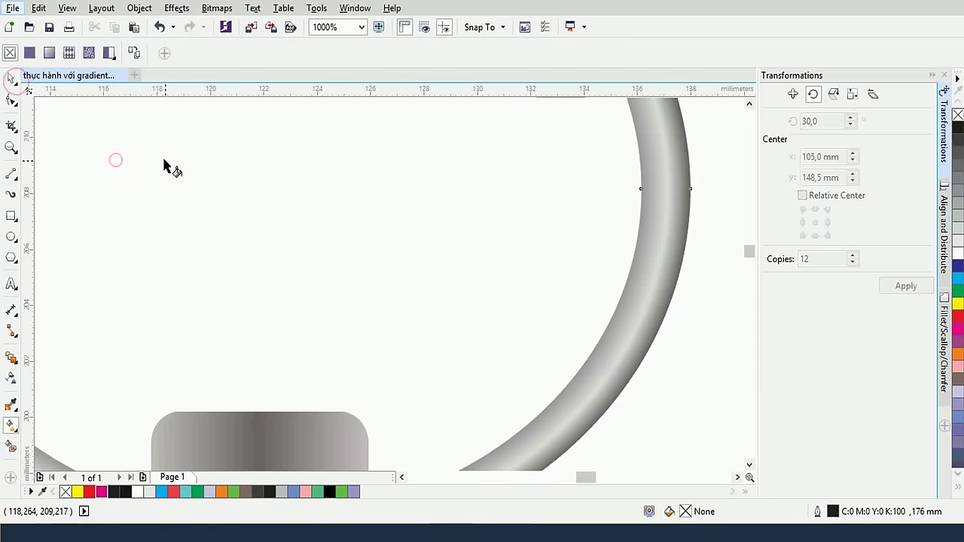
{"action": "scroll", "coordinate": [174, 176], "scroll_direction": "down", "scroll_amount": 2}
Nudge the bail ring up and slightly left so it sits on the crown
{"action": "left_click_drag", "start_coordinate": [178, 185], "coordinate": [334, 221]}
{"action": "scroll", "coordinate": [334, 221], "scroll_direction": "down", "scroll_amount": 2}
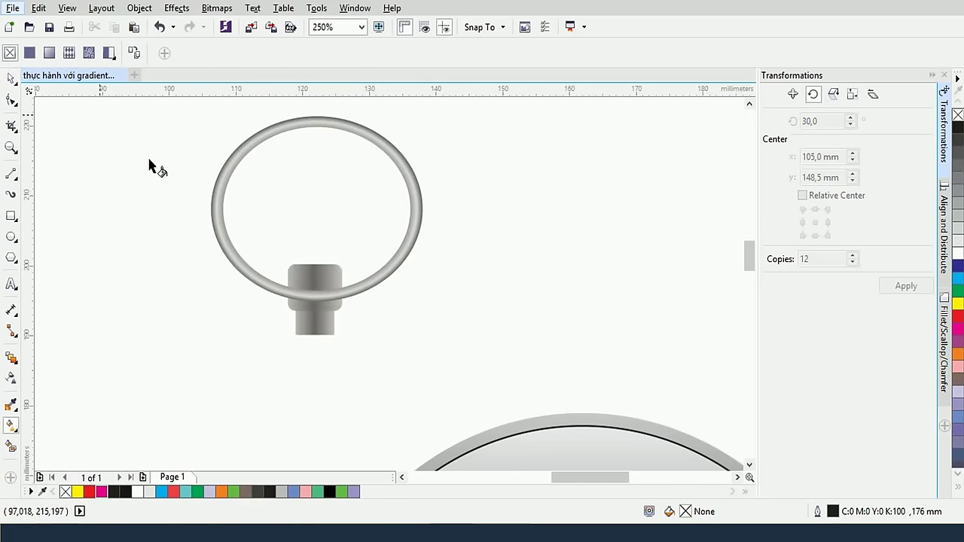
{"action": "left_click", "coordinate": [10, 77]}
{"action": "left_click", "coordinate": [362, 127]}
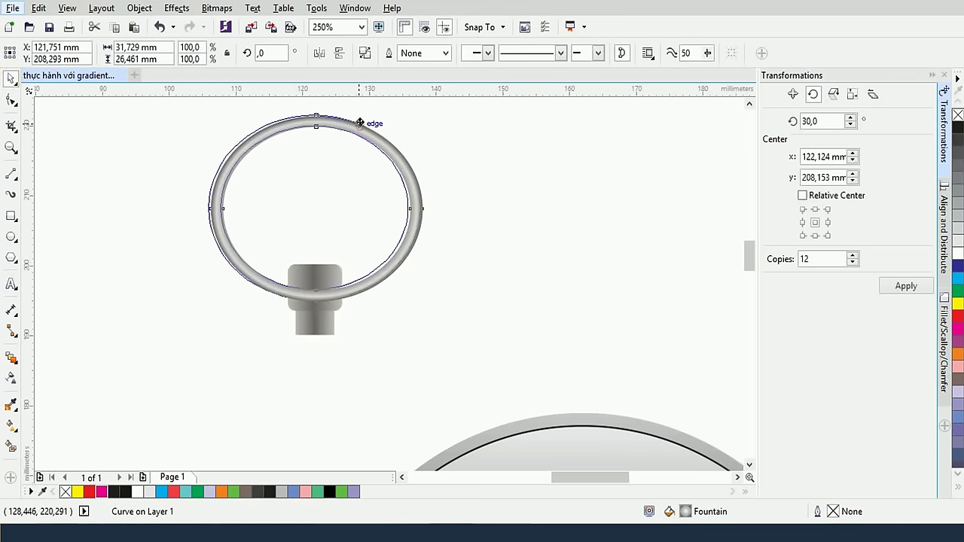
{"action": "left_click_drag", "start_coordinate": [370, 129], "coordinate": [372, 125]}
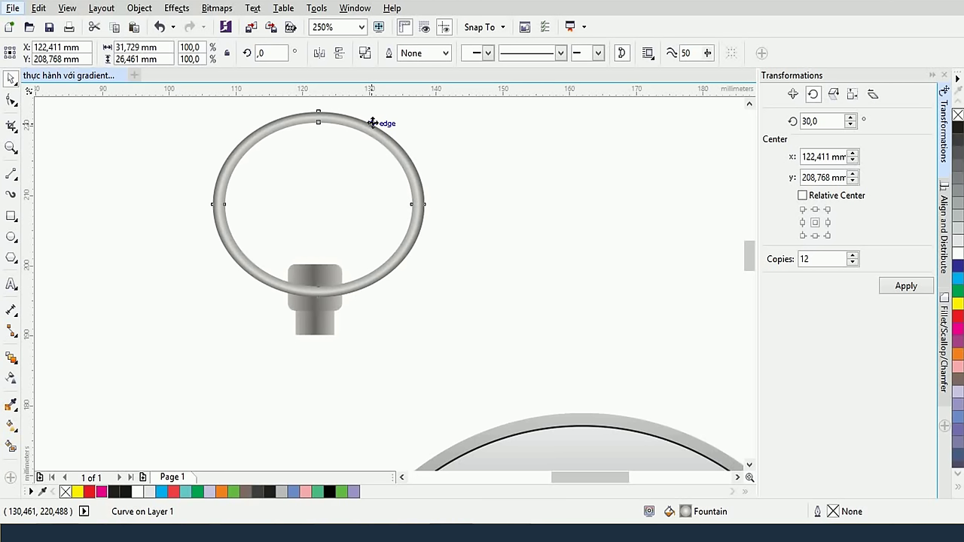
{"action": "left_click", "coordinate": [371, 124]}
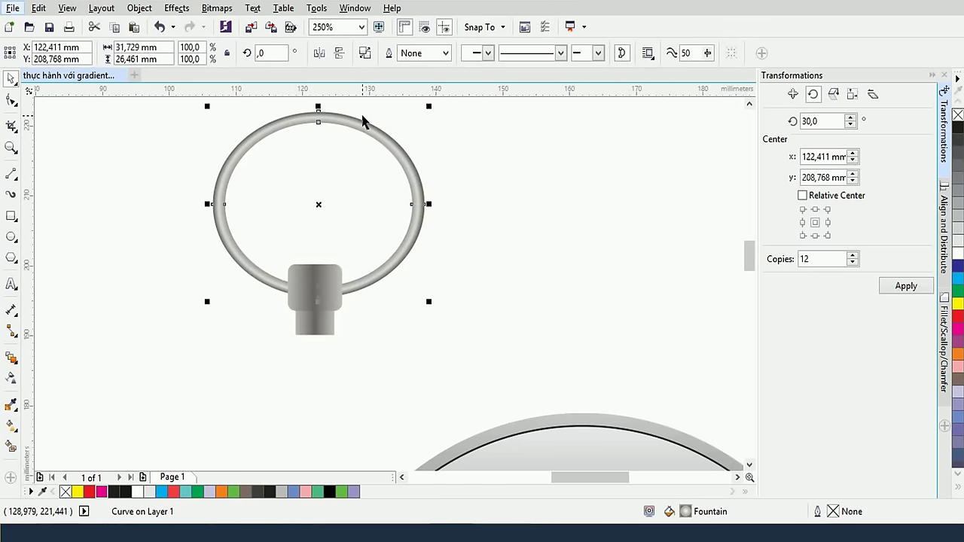
{"action": "left_click_drag", "start_coordinate": [367, 122], "coordinate": [364, 119]}
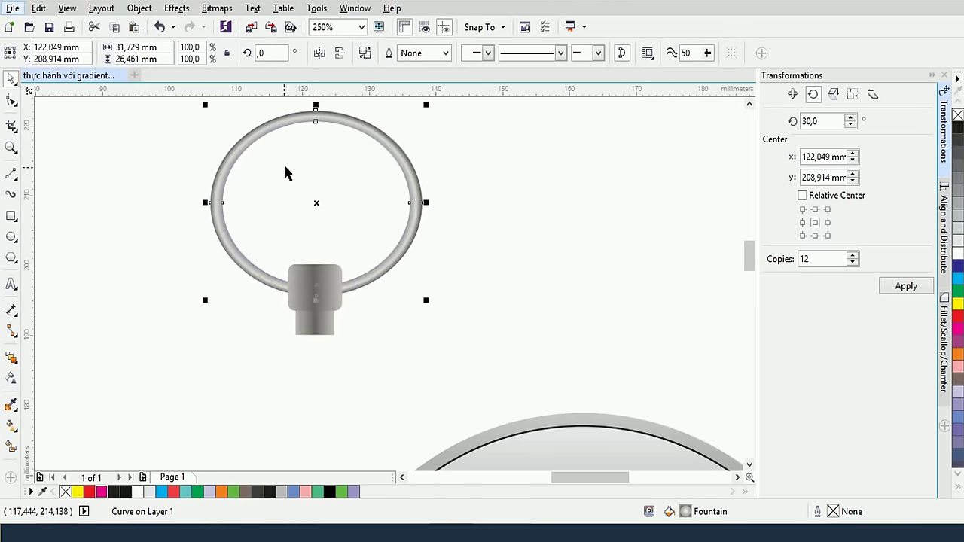
{"action": "scroll", "coordinate": [264, 177], "scroll_direction": "down", "scroll_amount": 2}
Centre ring and crown horizontally, group them, and move the group onto the case top
{"action": "left_click_drag", "start_coordinate": [199, 136], "coordinate": [344, 284]}
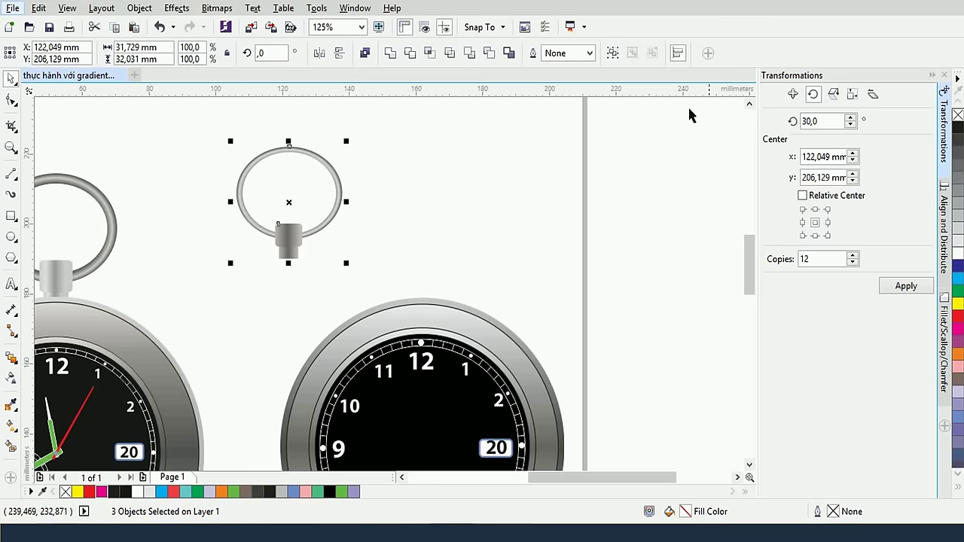
{"action": "left_click", "coordinate": [944, 233]}
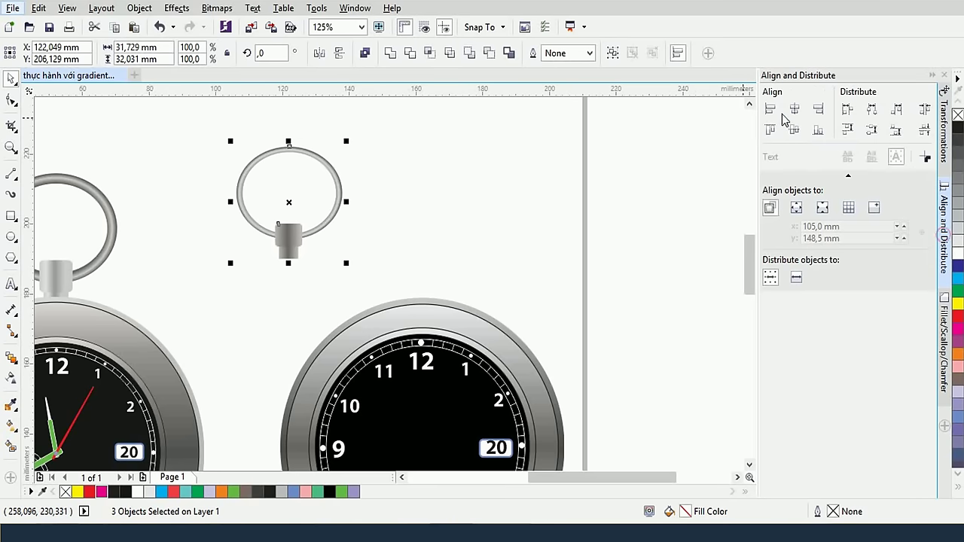
{"action": "left_click", "coordinate": [801, 113]}
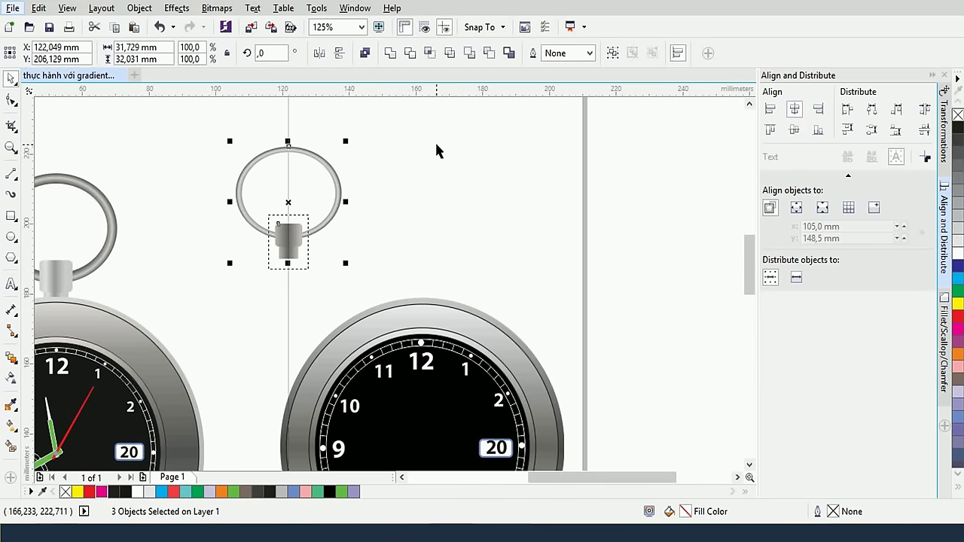
{"action": "key", "text": "ctrl+g"}
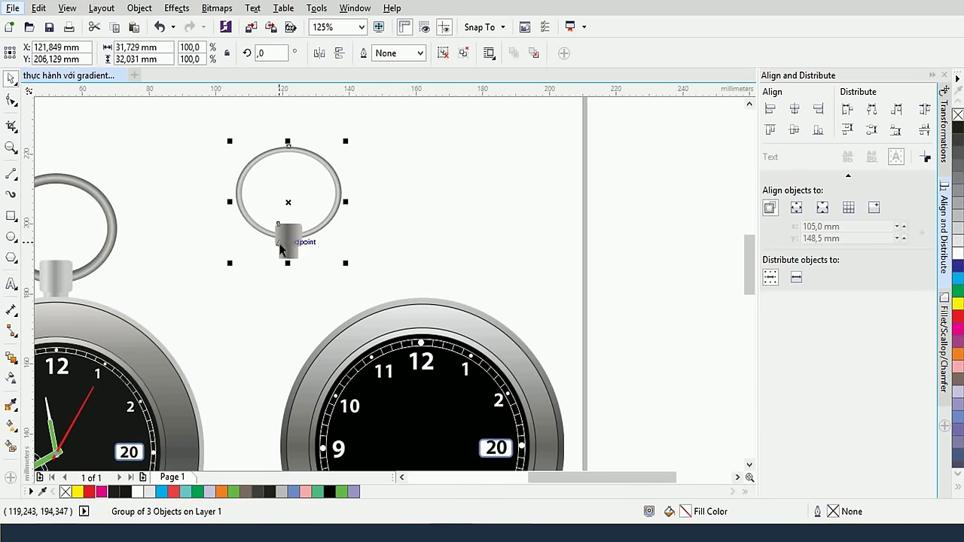
{"action": "left_click_drag", "start_coordinate": [280, 242], "coordinate": [408, 293]}
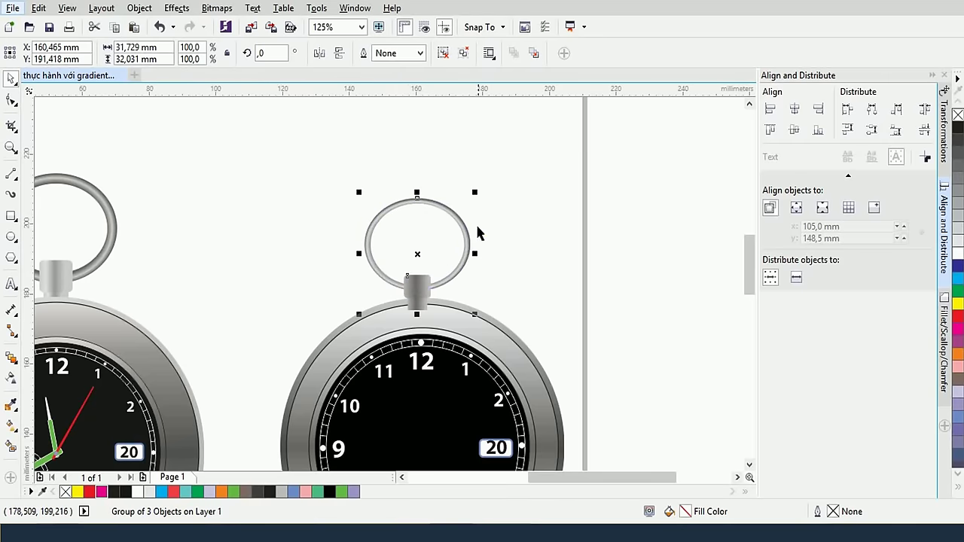
{"action": "left_click", "coordinate": [499, 206]}
{"action": "left_click", "coordinate": [426, 292]}
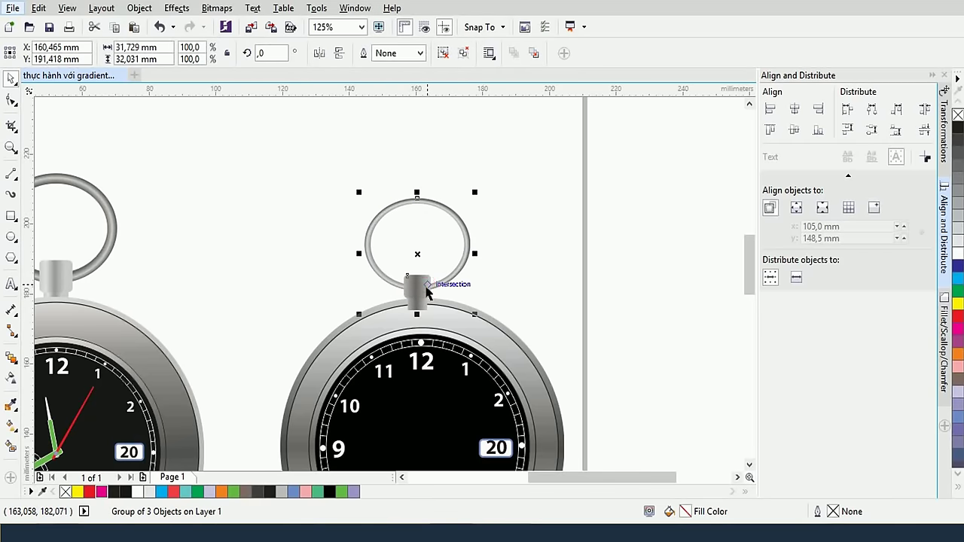
Align the ring-and-cap group's centre with the second watch body, then nudge it up onto the case
{"action": "left_click_drag", "start_coordinate": [422, 291], "coordinate": [422, 288]}
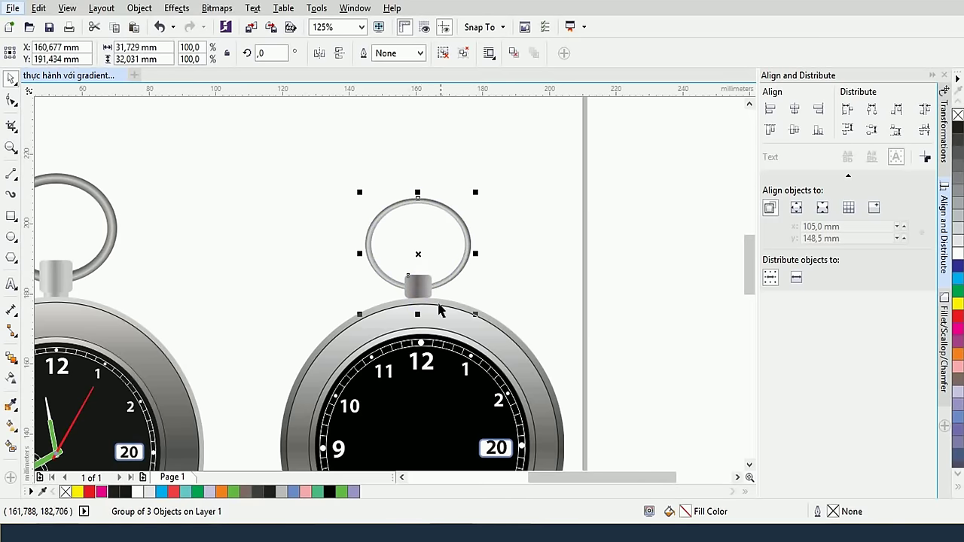
{"action": "left_click", "coordinate": [449, 324], "text": "shift"}
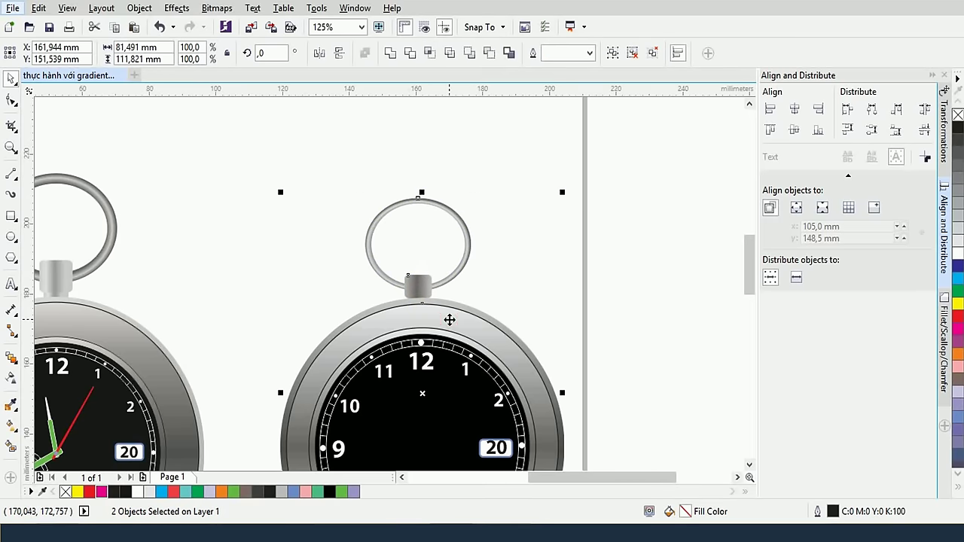
{"action": "left_click", "coordinate": [793, 109]}
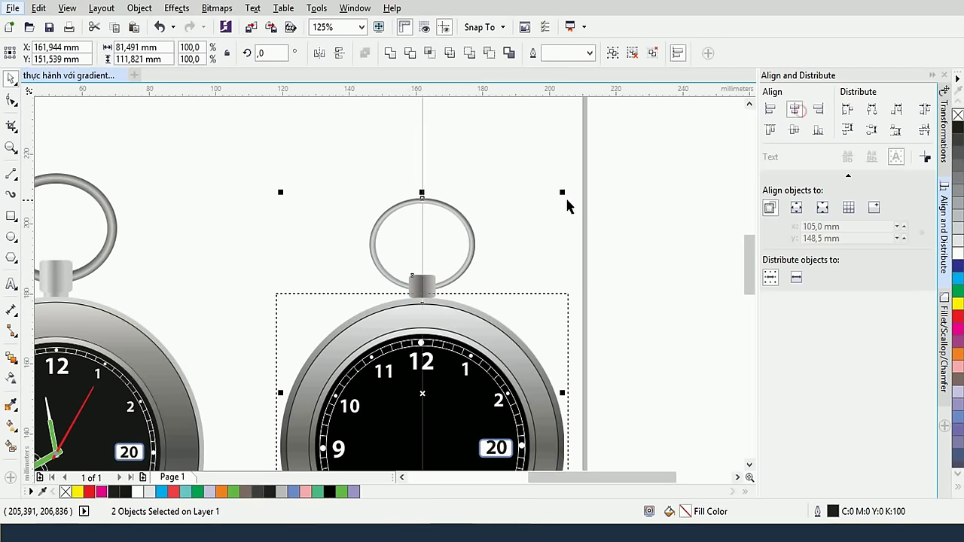
{"action": "left_click", "coordinate": [564, 201]}
{"action": "left_click", "coordinate": [422, 290]}
{"action": "left_click_drag", "start_coordinate": [423, 291], "coordinate": [423, 288]}
{"action": "left_click", "coordinate": [557, 259]}
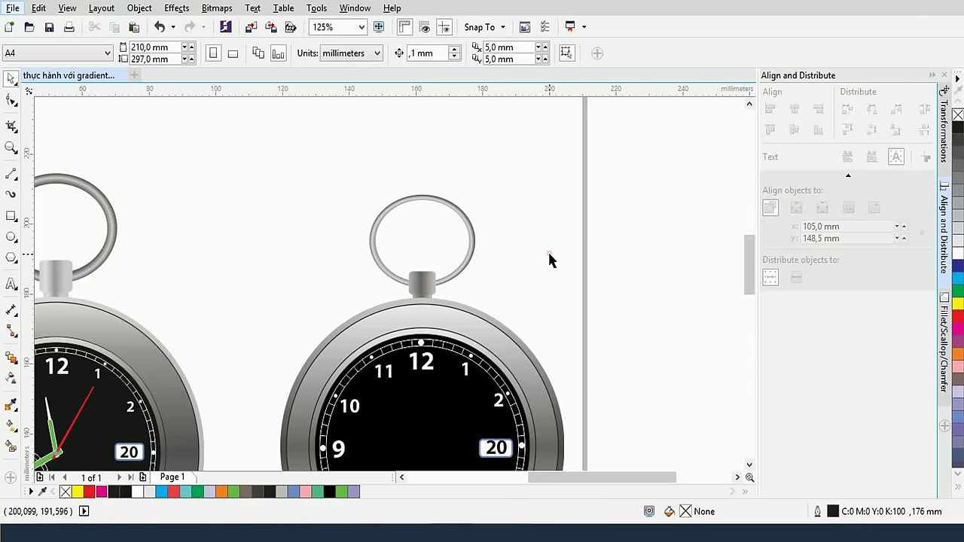
{"action": "scroll", "coordinate": [546, 261], "scroll_direction": "up", "scroll_amount": 2}
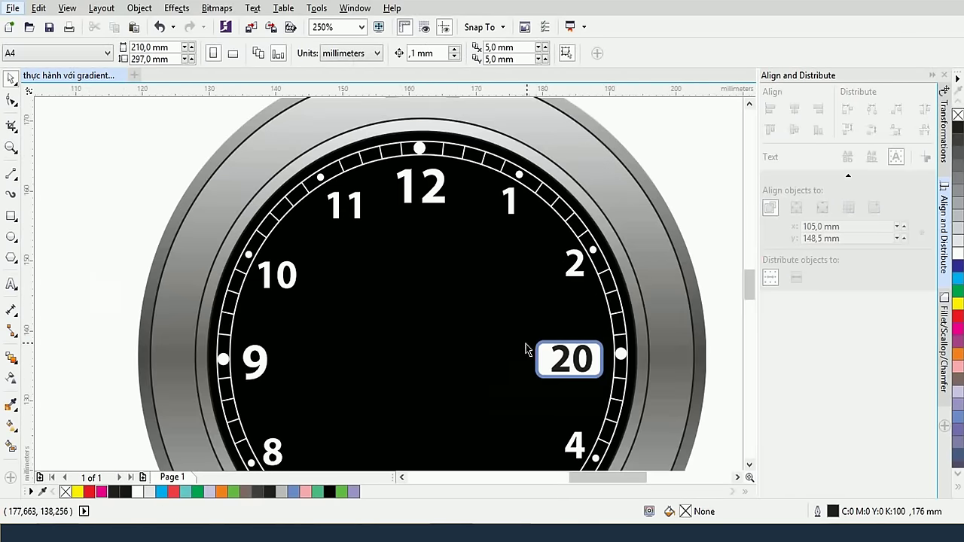
{"action": "scroll", "coordinate": [472, 325], "scroll_direction": "down", "scroll_amount": 2}
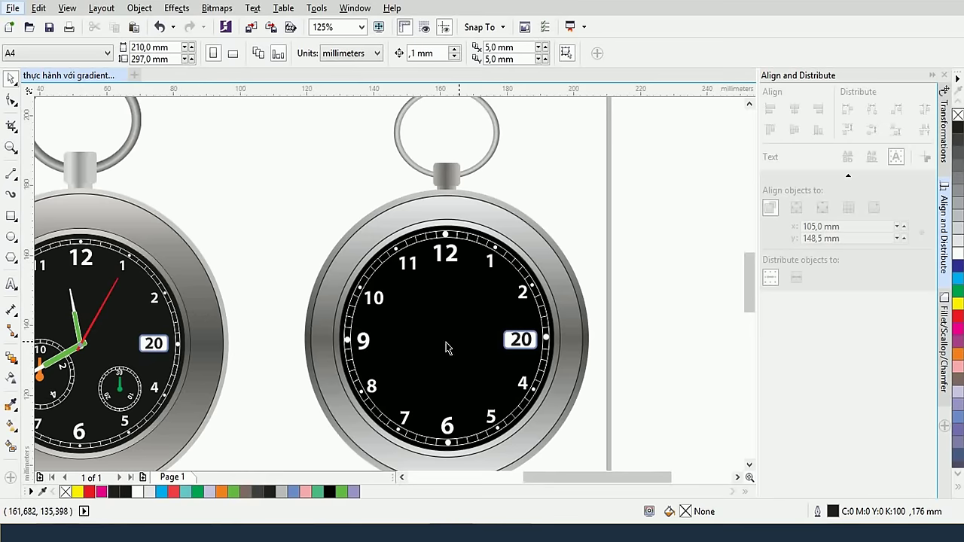
{"action": "left_click_drag", "start_coordinate": [210, 345], "coordinate": [323, 313]}
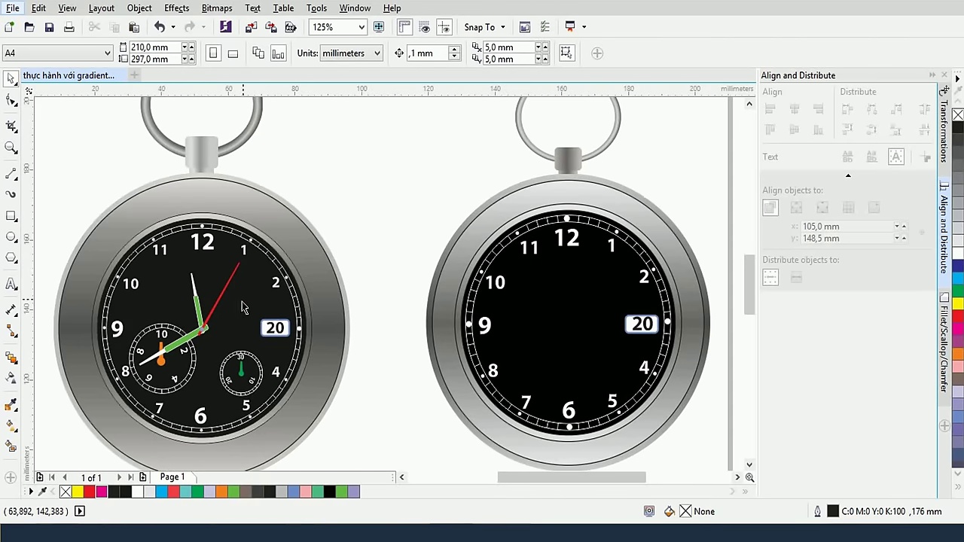
{"action": "scroll", "coordinate": [223, 310], "scroll_direction": "up", "scroll_amount": 2}
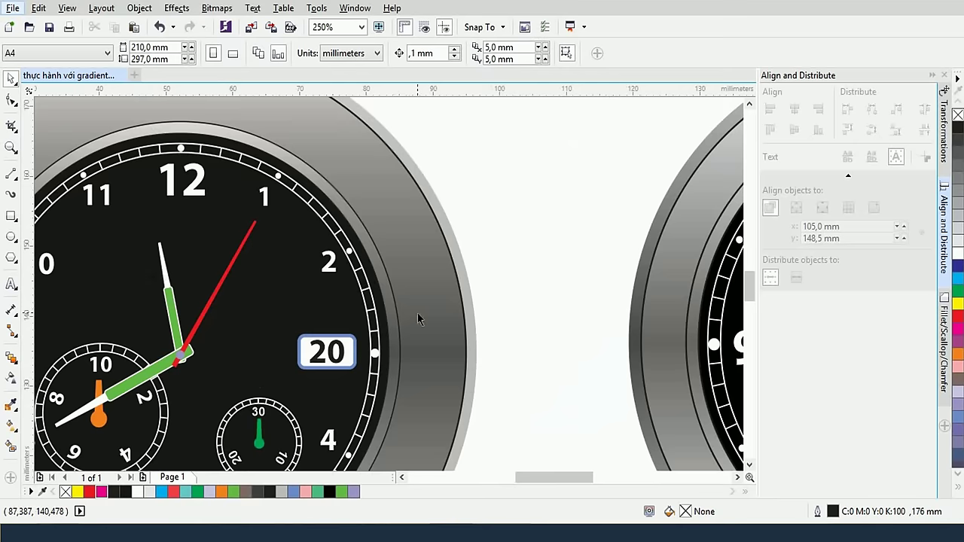
Draw a tall thin rectangle in the blank area beside the first watch
{"action": "left_click", "coordinate": [11, 216]}
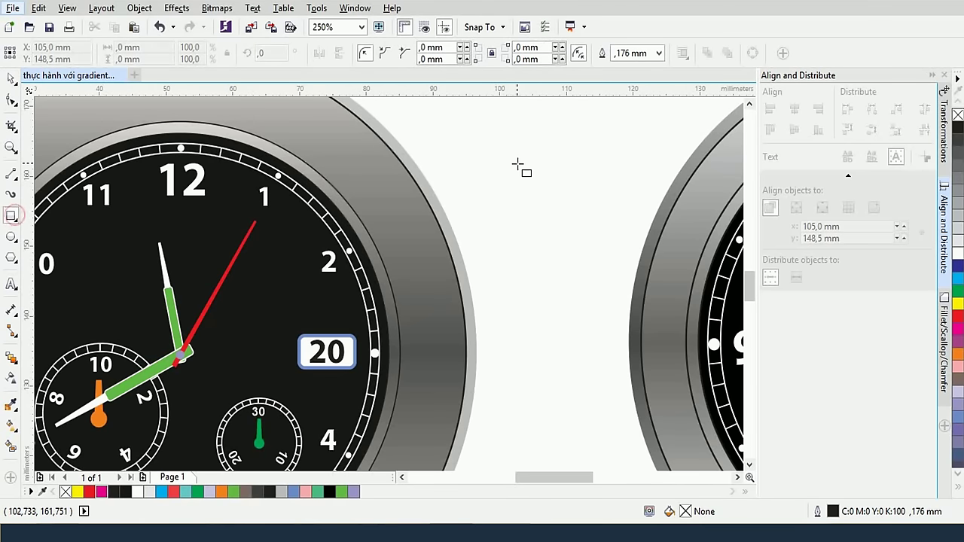
{"action": "left_click_drag", "start_coordinate": [516, 163], "coordinate": [560, 329]}
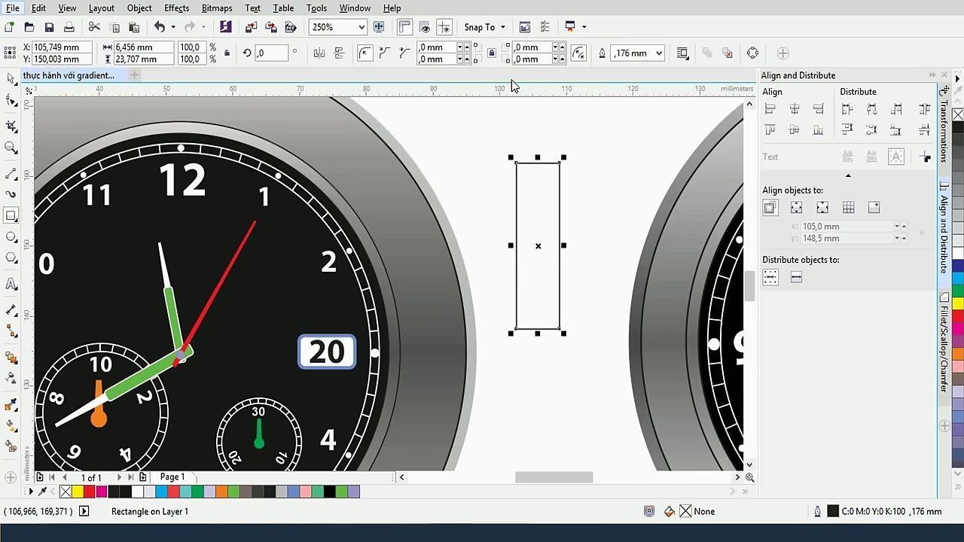
{"action": "right_click", "coordinate": [14, 175]}
Sketch a short pen curve at the rectangle's top, then delete the stray curve
{"action": "left_click", "coordinate": [11, 175]}
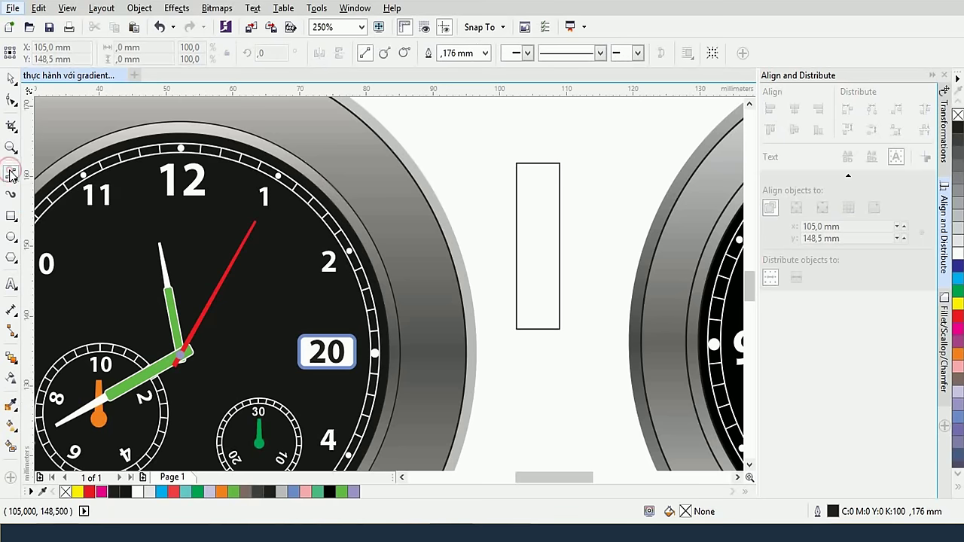
{"action": "left_click", "coordinate": [12, 175]}
{"action": "left_click", "coordinate": [44, 218]}
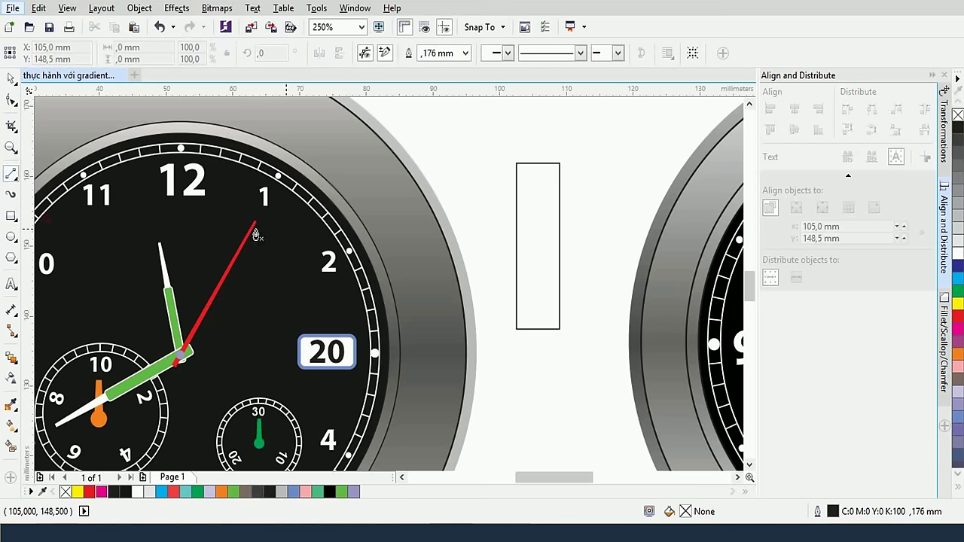
{"action": "left_click", "coordinate": [545, 163]}
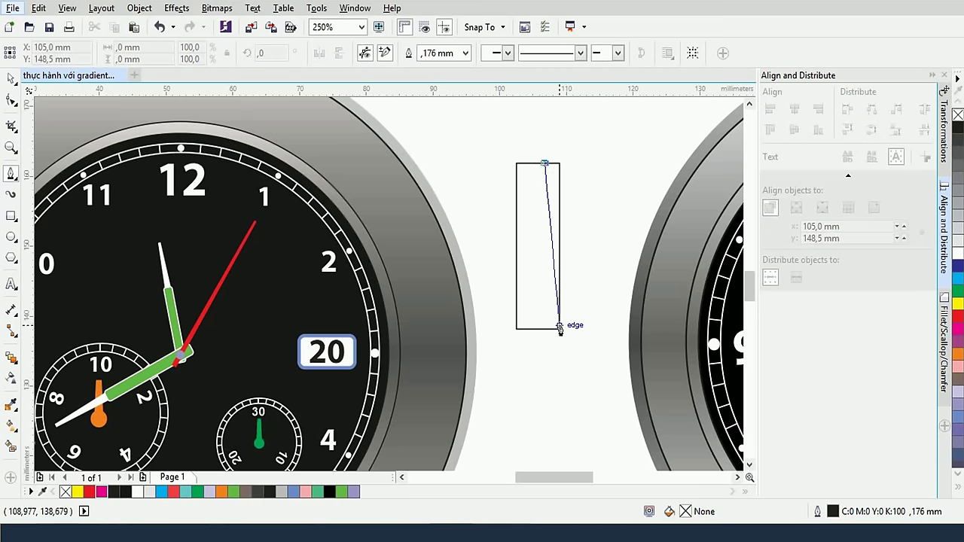
{"action": "key", "text": "Escape"}
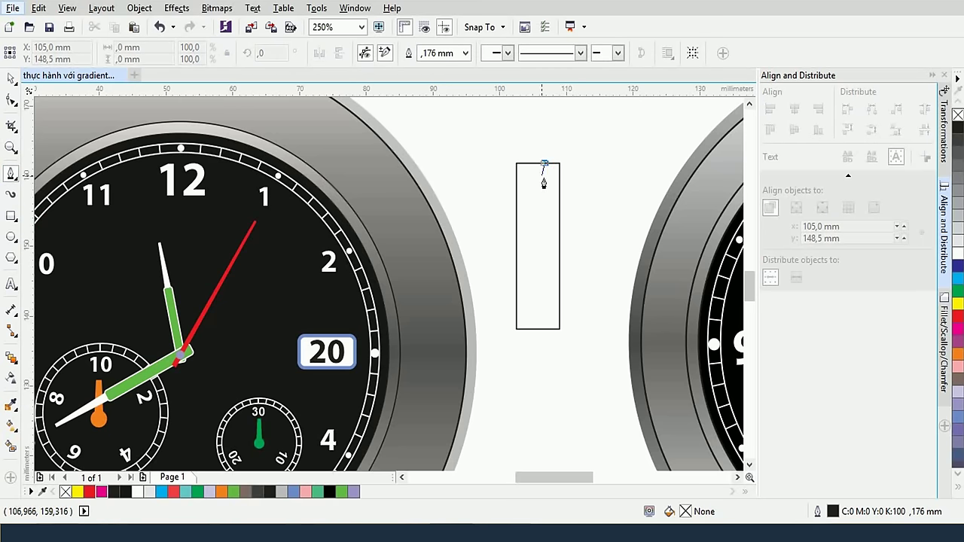
{"action": "left_click", "coordinate": [538, 173]}
{"action": "left_click", "coordinate": [549, 185]}
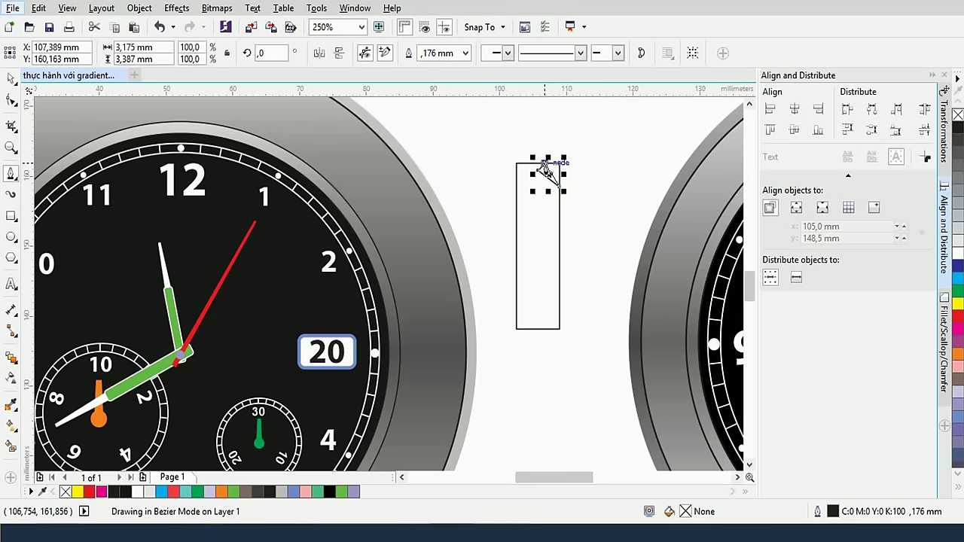
{"action": "left_click", "coordinate": [560, 187]}
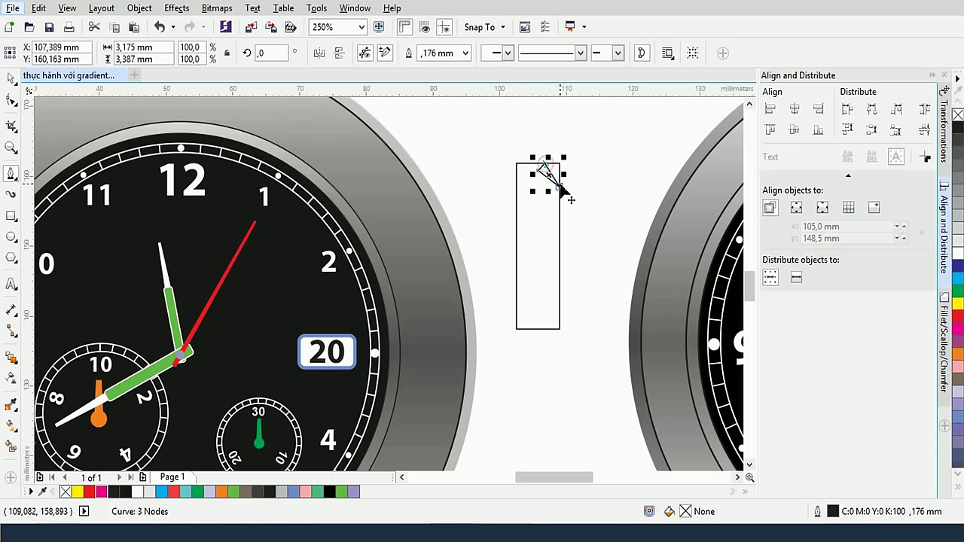
{"action": "left_click", "coordinate": [10, 78]}
{"action": "key", "text": "Delete"}
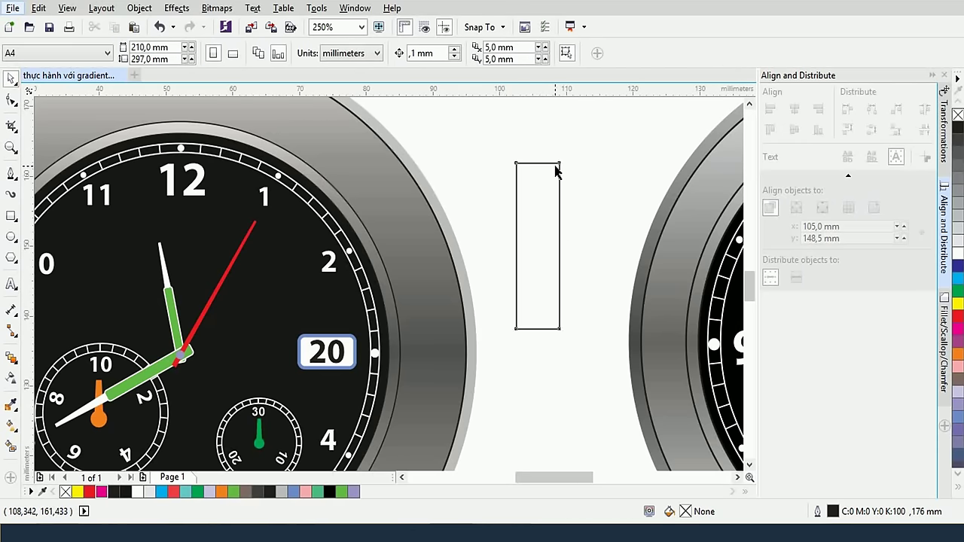
Convert the rectangle to curves (Ctrl+Q) and pull its top-right node inward to taper it
{"action": "left_click", "coordinate": [556, 171]}
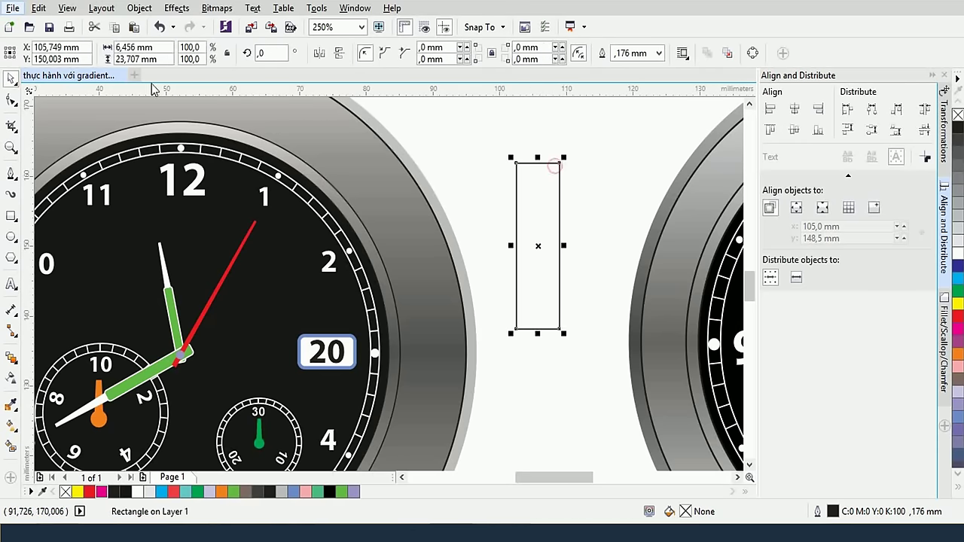
{"action": "left_click", "coordinate": [9, 100]}
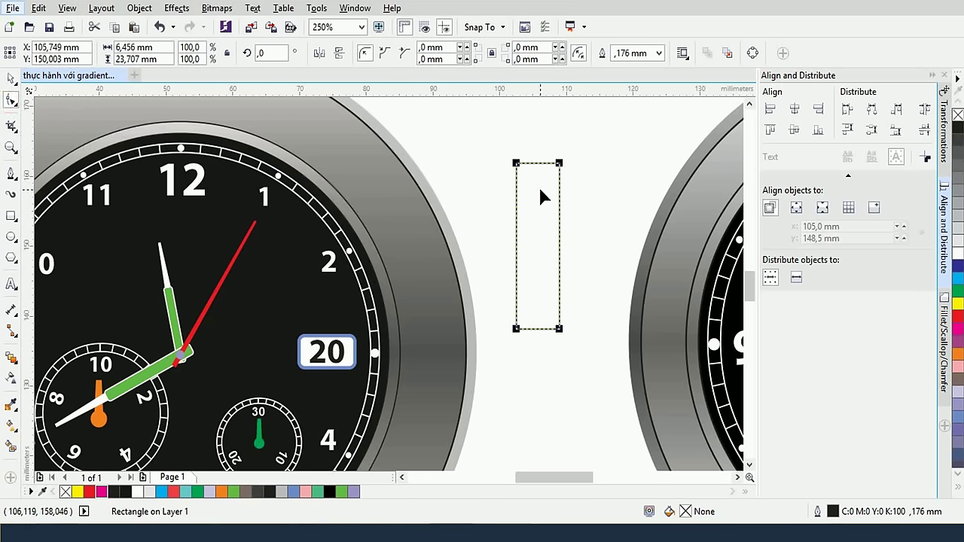
{"action": "key", "text": "ctrl+q"}
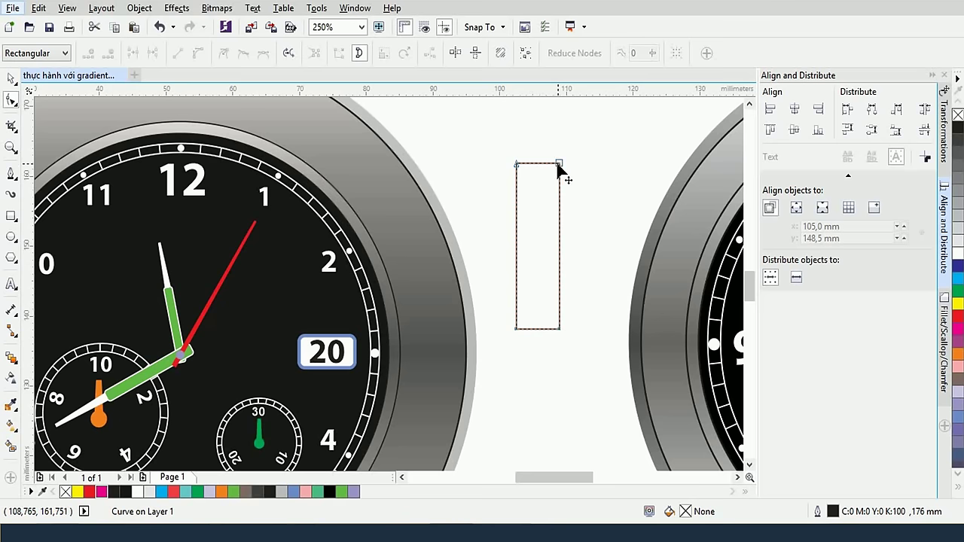
{"action": "left_click_drag", "start_coordinate": [559, 163], "coordinate": [543, 168]}
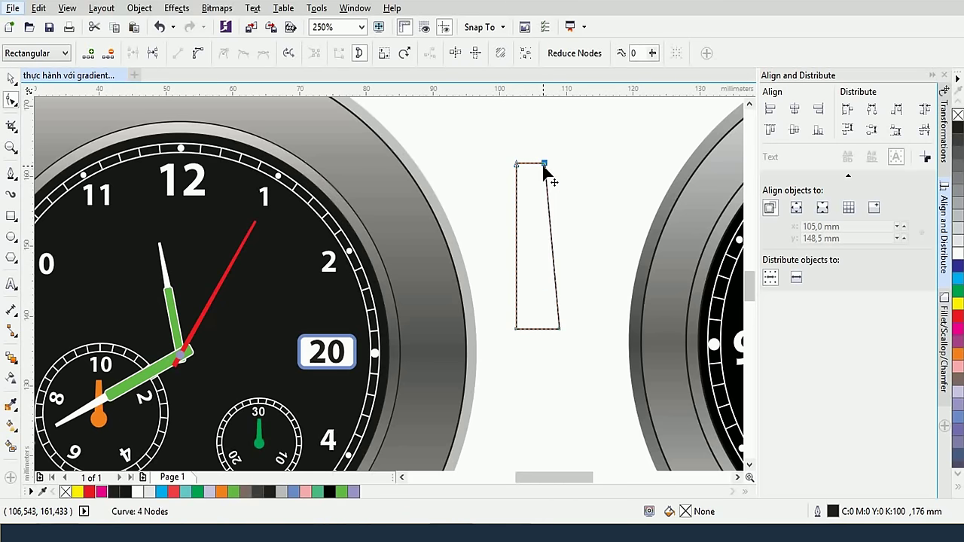
Mirror a copy of the tapered half against its left side and select both halves
{"action": "left_click", "coordinate": [9, 81]}
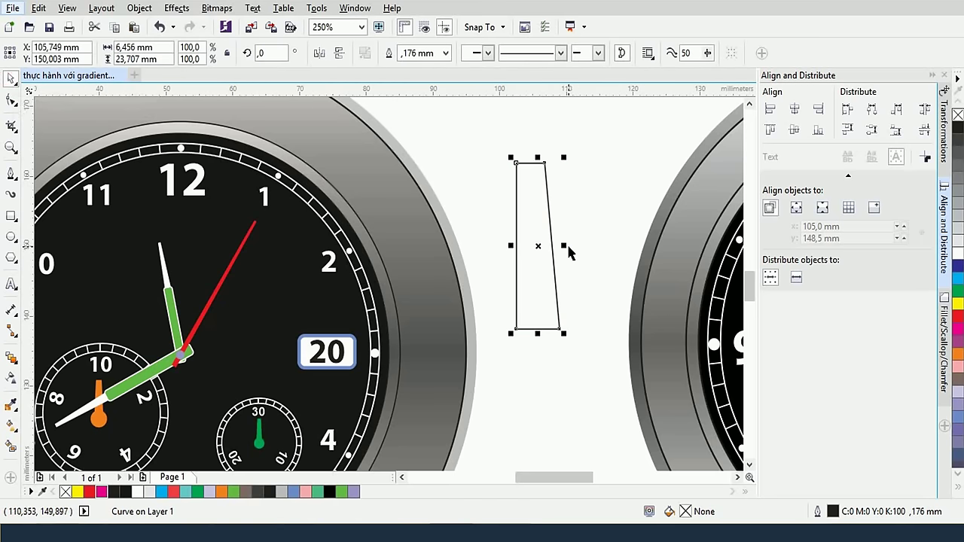
{"action": "left_click_drag", "start_coordinate": [565, 247], "coordinate": [482, 251]}
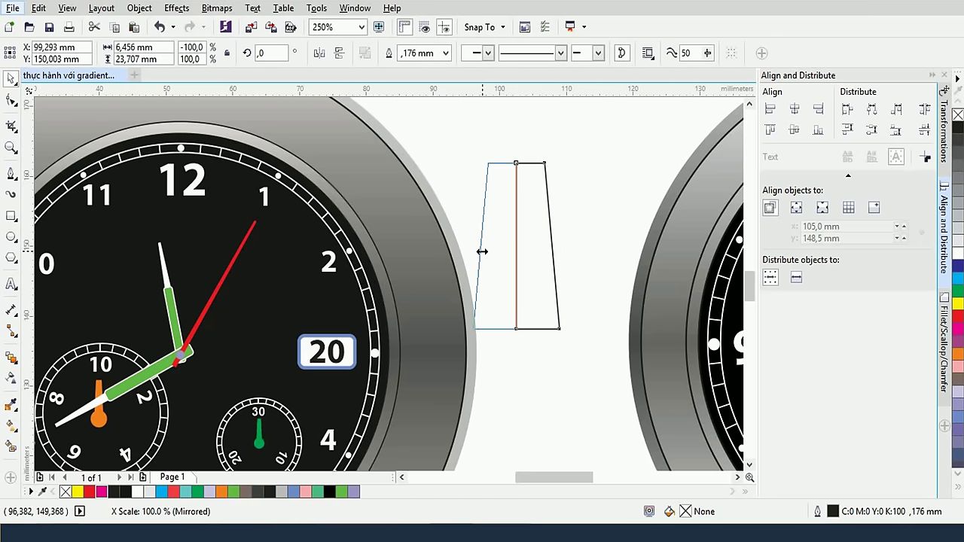
{"action": "left_click_drag", "start_coordinate": [482, 252], "coordinate": [482, 252]}
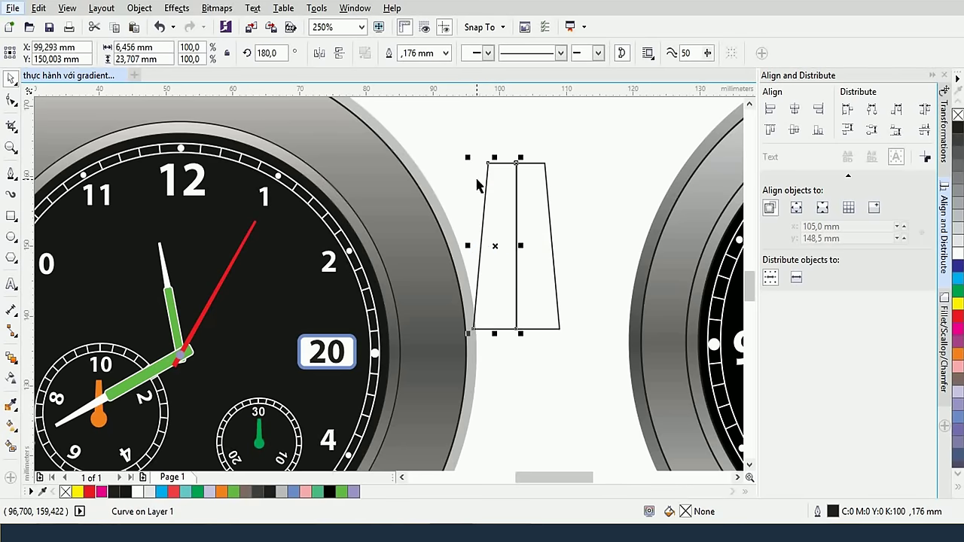
{"action": "left_click_drag", "start_coordinate": [451, 130], "coordinate": [592, 339]}
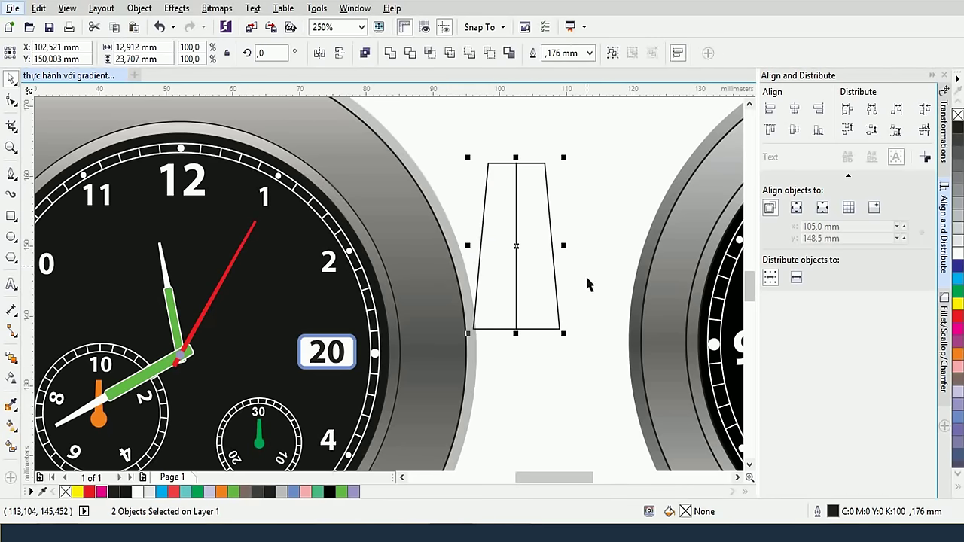
Weld the two halves into one shape and narrow it to half its width
{"action": "left_click", "coordinate": [390, 60]}
{"action": "scroll", "coordinate": [543, 199], "scroll_direction": "down", "scroll_amount": 2}
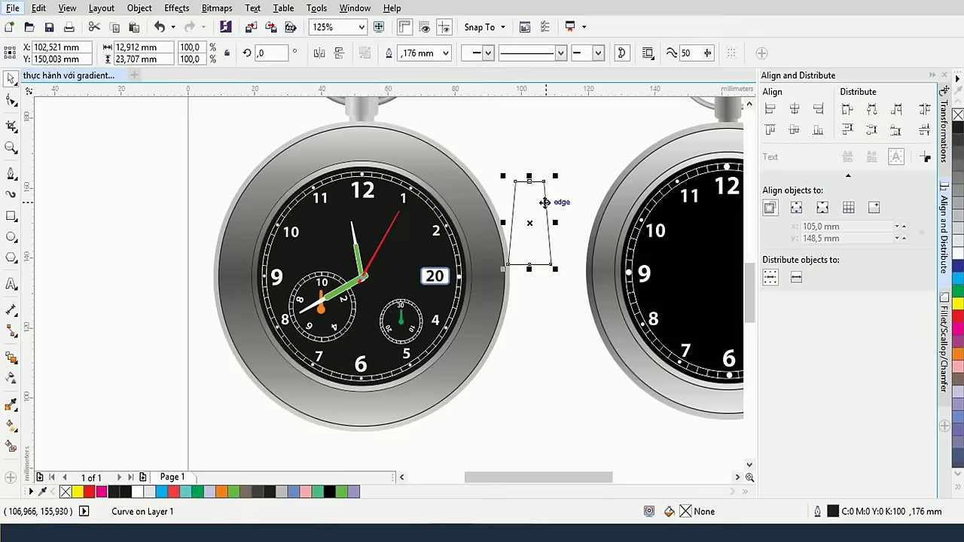
{"action": "left_click_drag", "start_coordinate": [530, 271], "coordinate": [536, 435]}
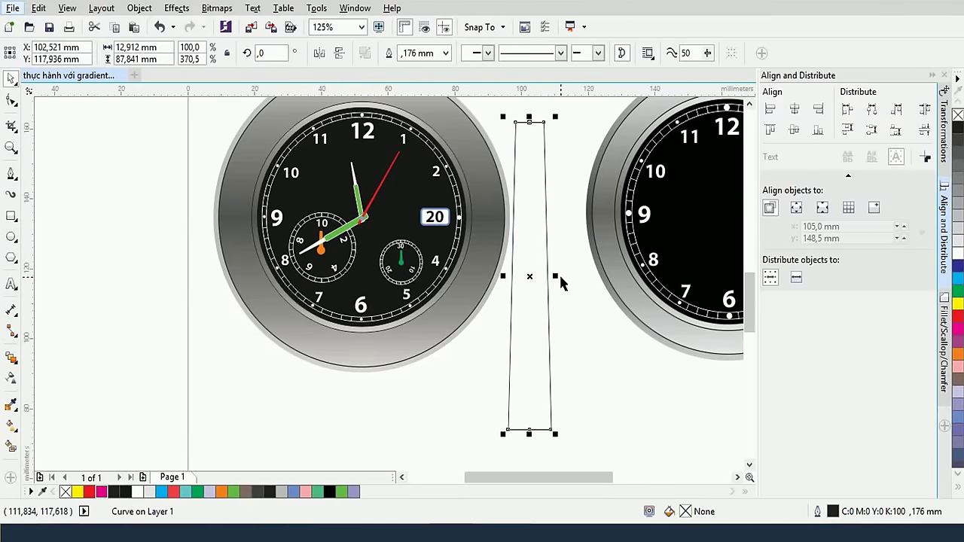
{"action": "left_click_drag", "start_coordinate": [557, 275], "coordinate": [531, 275]}
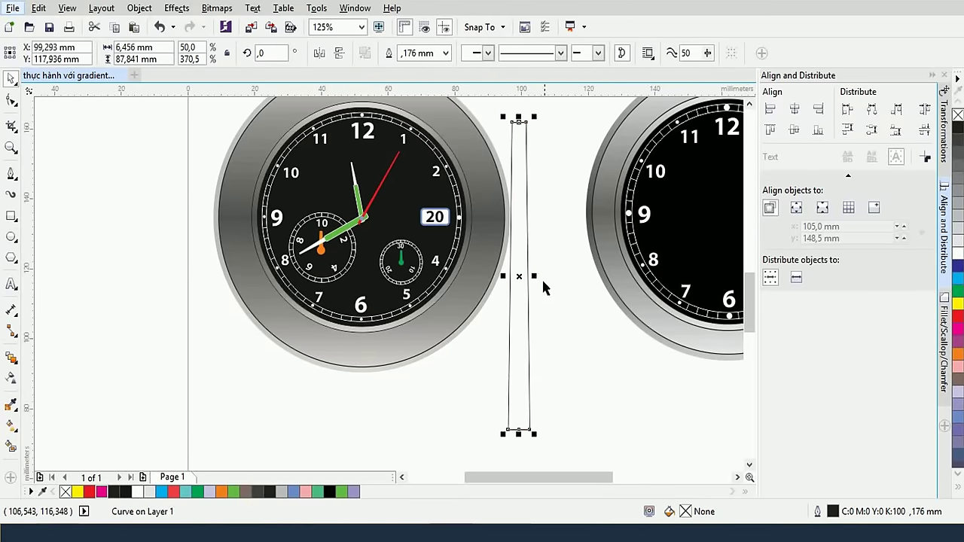
{"action": "left_click", "coordinate": [550, 318]}
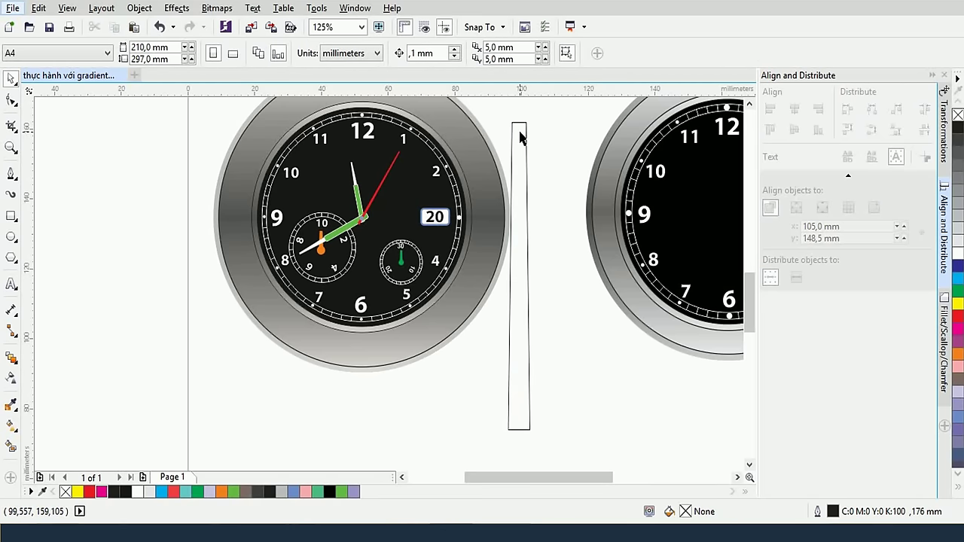
{"action": "scroll", "coordinate": [519, 136], "scroll_direction": "up", "scroll_amount": 2}
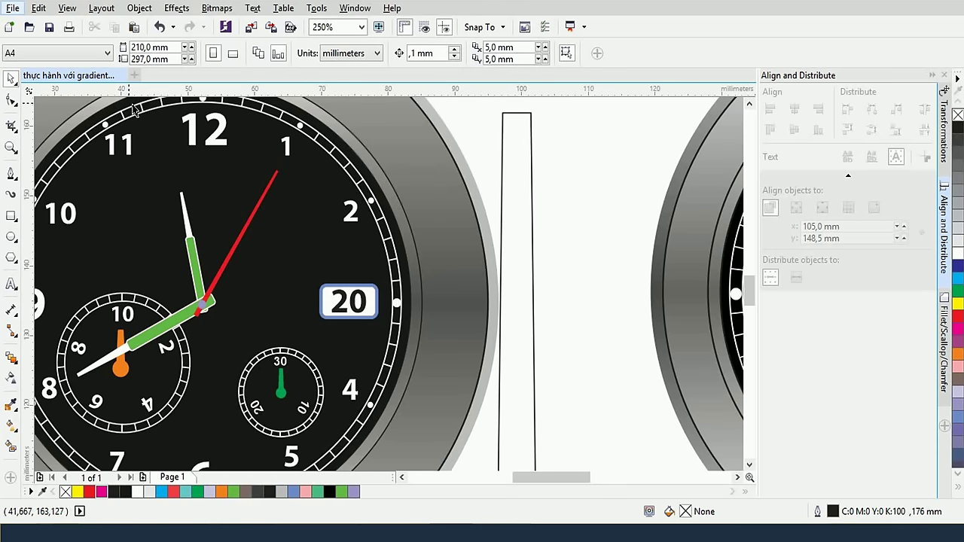
Nudge the shape's top-right and top-left nodes inward to taper the tip
{"action": "left_click", "coordinate": [11, 100]}
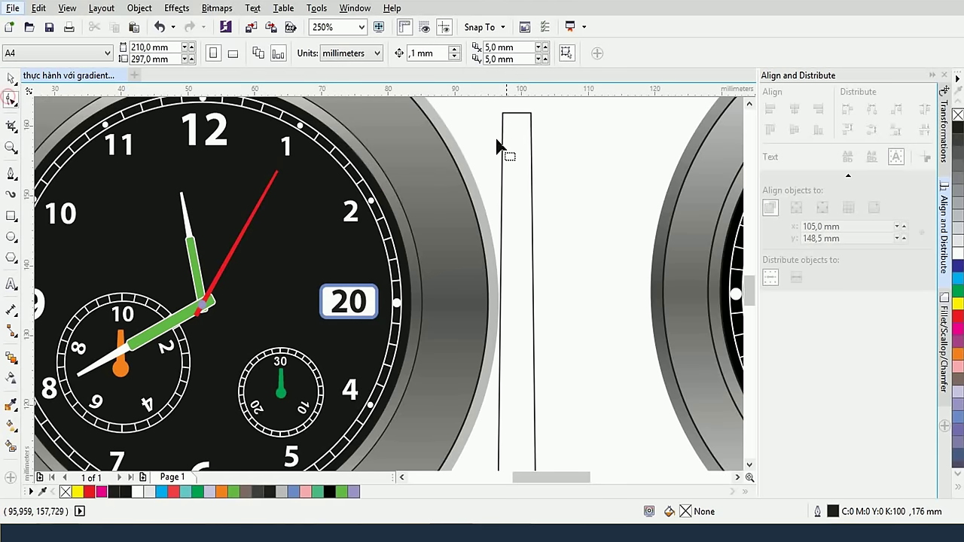
{"action": "left_click", "coordinate": [532, 117]}
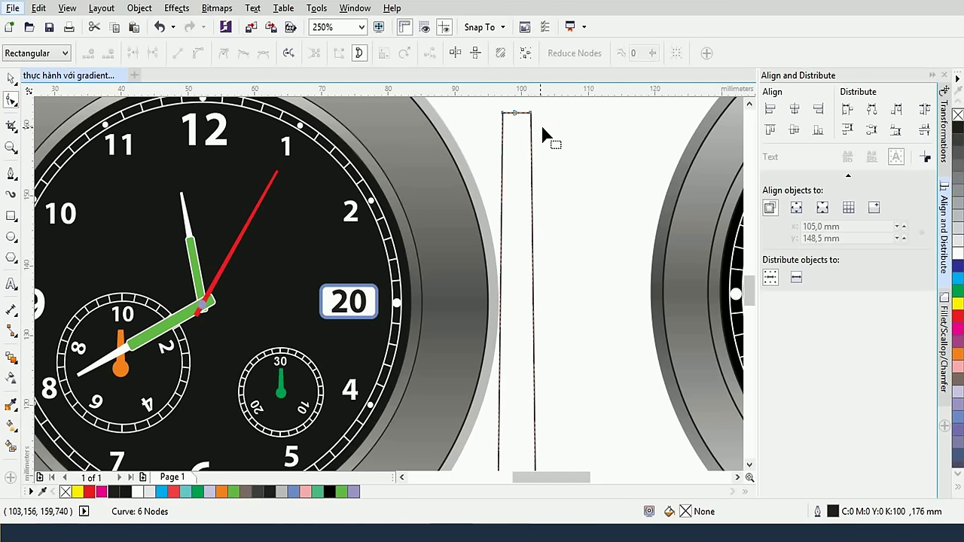
{"action": "left_click", "coordinate": [537, 118]}
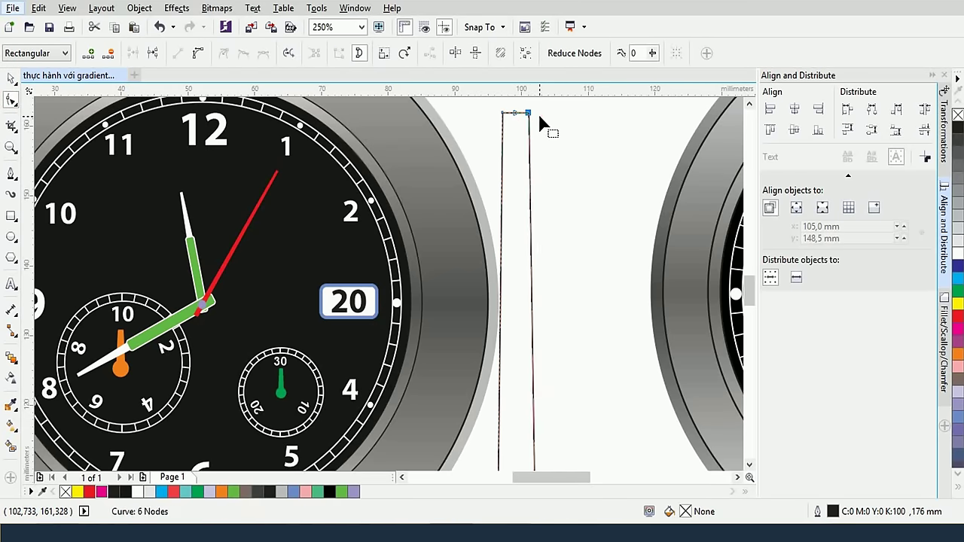
{"action": "key", "text": "Left"}
{"action": "key", "text": "Left"}
{"action": "key", "text": "Left"}
{"action": "key", "text": "Left"}
{"action": "key", "text": "Right"}
{"action": "key", "text": "Right"}
{"action": "key", "text": "Right"}
{"action": "key", "text": "Right"}
{"action": "key", "text": "Right"}
{"action": "key", "text": "Right"}
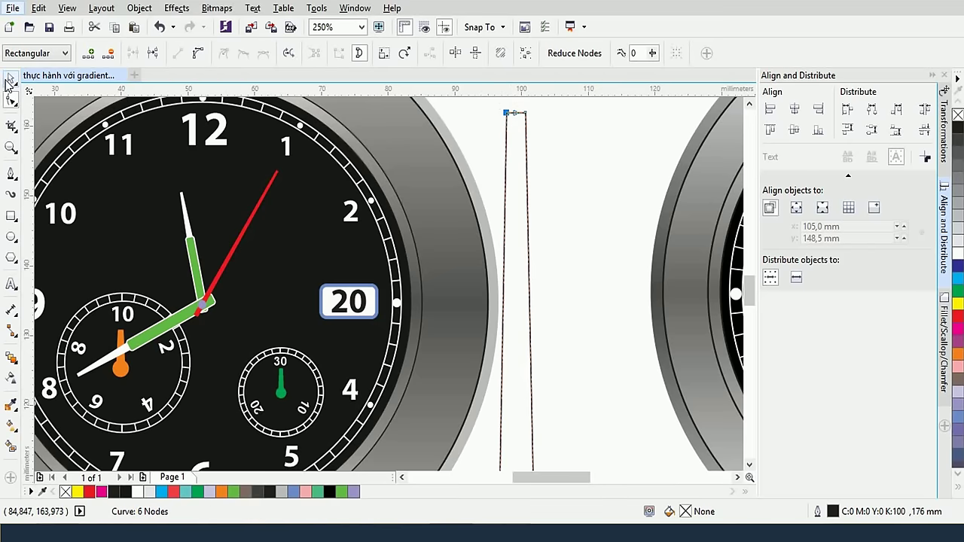
{"action": "key", "text": "space"}
{"action": "left_click", "coordinate": [588, 232]}
Scale the tall thin shape down proportionally and adjust its width
{"action": "scroll", "coordinate": [587, 229], "scroll_direction": "down", "scroll_amount": 2}
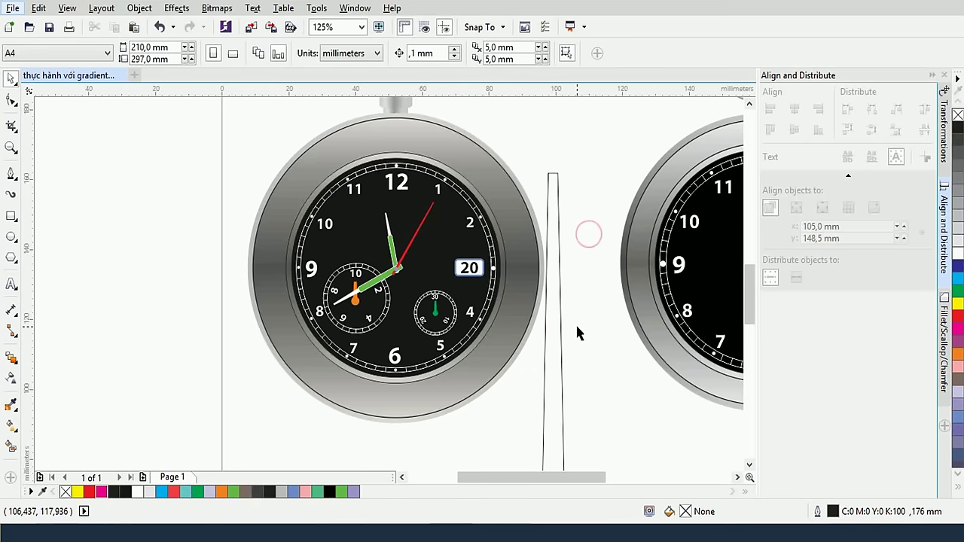
{"action": "left_click", "coordinate": [561, 375]}
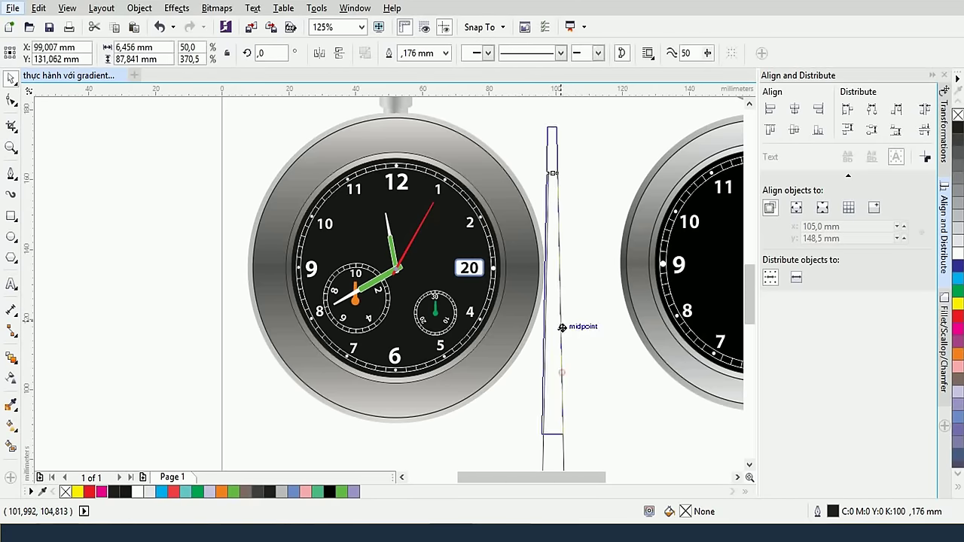
{"action": "left_click_drag", "start_coordinate": [576, 403], "coordinate": [555, 307]}
{"action": "left_click_drag", "start_coordinate": [563, 309], "coordinate": [555, 246]}
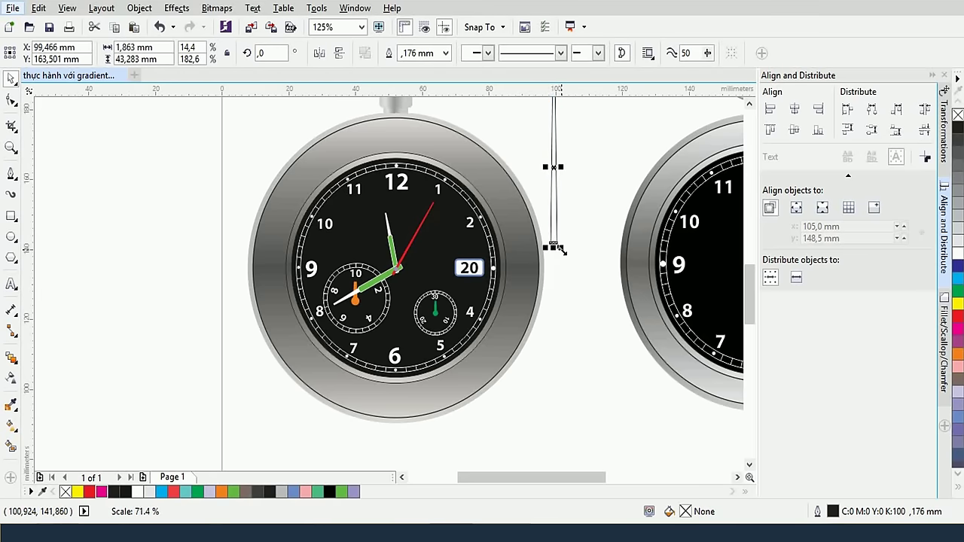
{"action": "scroll", "coordinate": [585, 189], "scroll_direction": "up", "scroll_amount": 3}
{"action": "scroll", "coordinate": [585, 283], "scroll_direction": "up", "scroll_amount": 1}
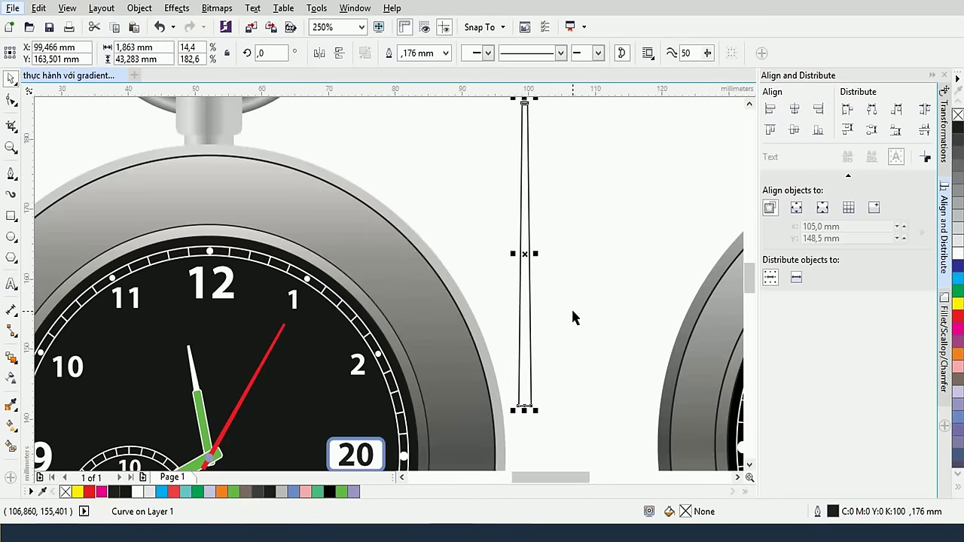
{"action": "left_click_drag", "start_coordinate": [512, 411], "coordinate": [582, 361]}
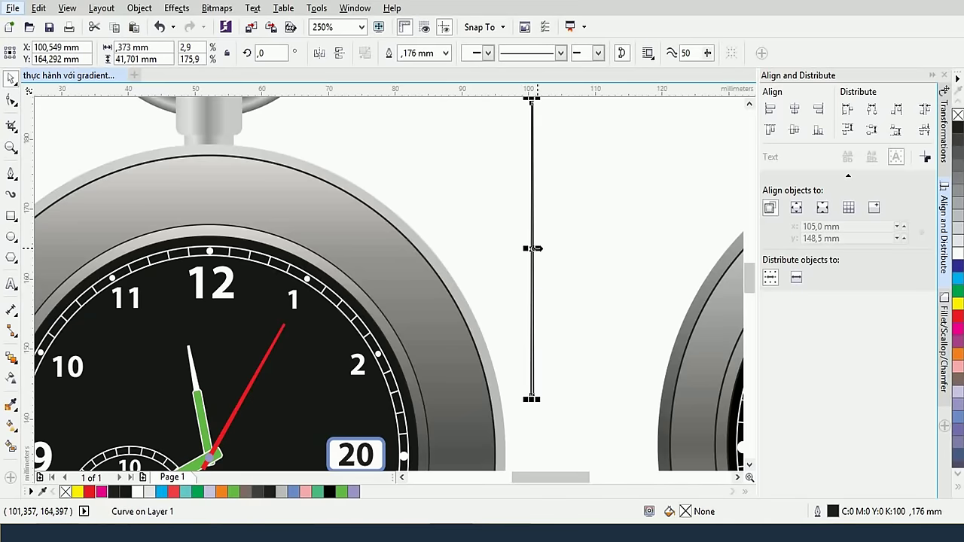
{"action": "left_click_drag", "start_coordinate": [535, 248], "coordinate": [543, 252]}
Shrink the shape to hand size, about 1.35 × 25 mm, and move it beside the second watch
{"action": "scroll", "coordinate": [555, 303], "scroll_direction": "up", "scroll_amount": 2}
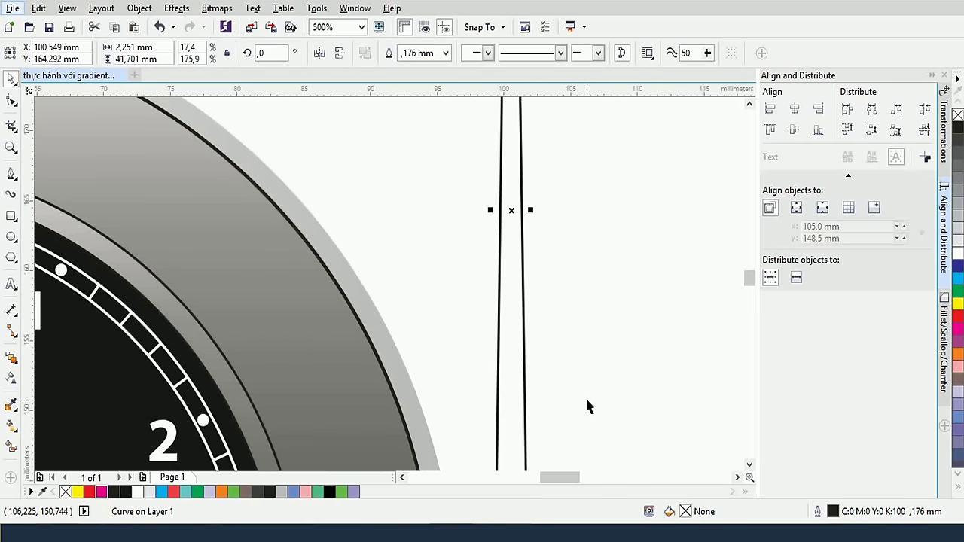
{"action": "scroll", "coordinate": [596, 386], "scroll_direction": "up", "scroll_amount": 2}
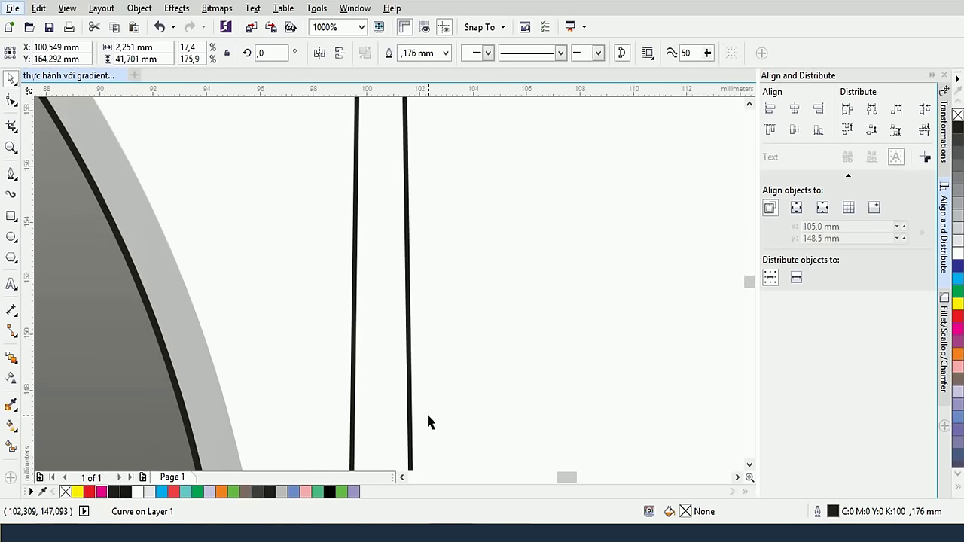
{"action": "left_click_drag", "start_coordinate": [426, 422], "coordinate": [514, 341]}
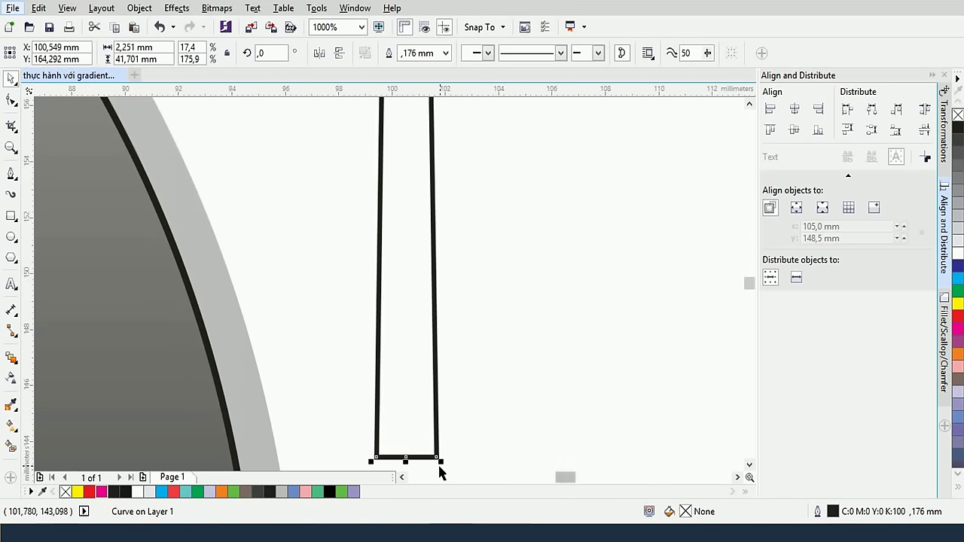
{"action": "left_click_drag", "start_coordinate": [440, 464], "coordinate": [427, 391]}
{"action": "scroll", "coordinate": [467, 296], "scroll_direction": "down", "scroll_amount": 5}
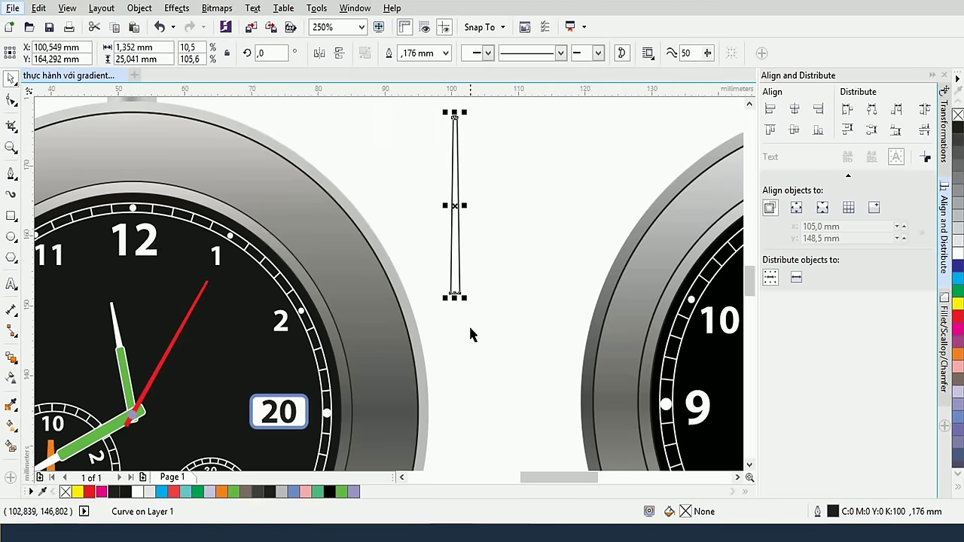
{"action": "left_click_drag", "start_coordinate": [456, 262], "coordinate": [569, 322]}
{"action": "scroll", "coordinate": [598, 296], "scroll_direction": "down", "scroll_amount": 5}
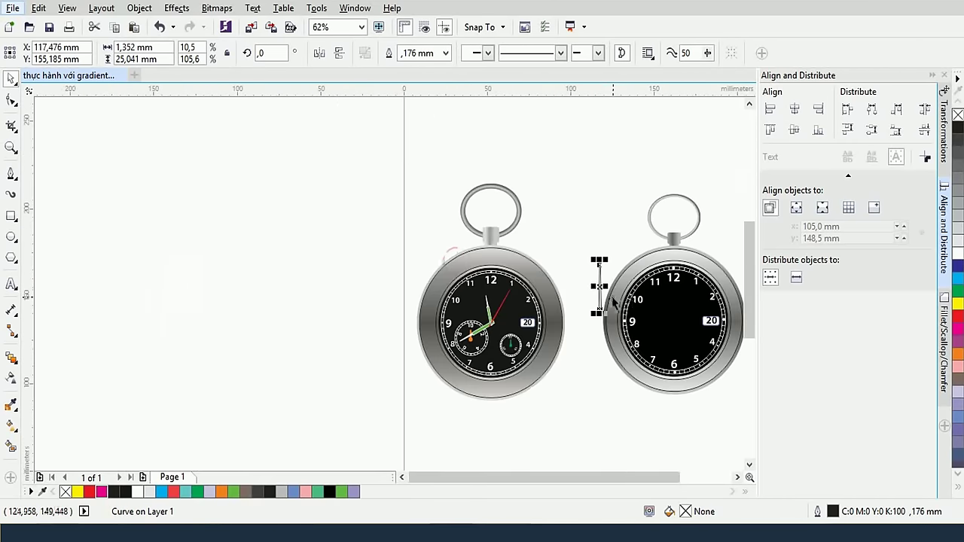
Place the hand on the second dial below 12, fill it red and remove its outline
{"action": "scroll", "coordinate": [619, 293], "scroll_direction": "up", "scroll_amount": 5}
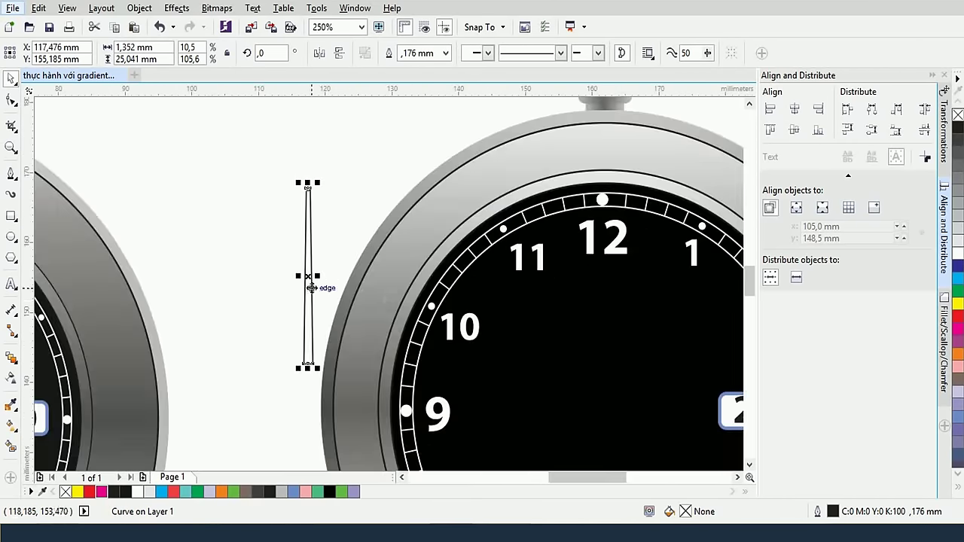
{"action": "left_click_drag", "start_coordinate": [311, 288], "coordinate": [622, 371]}
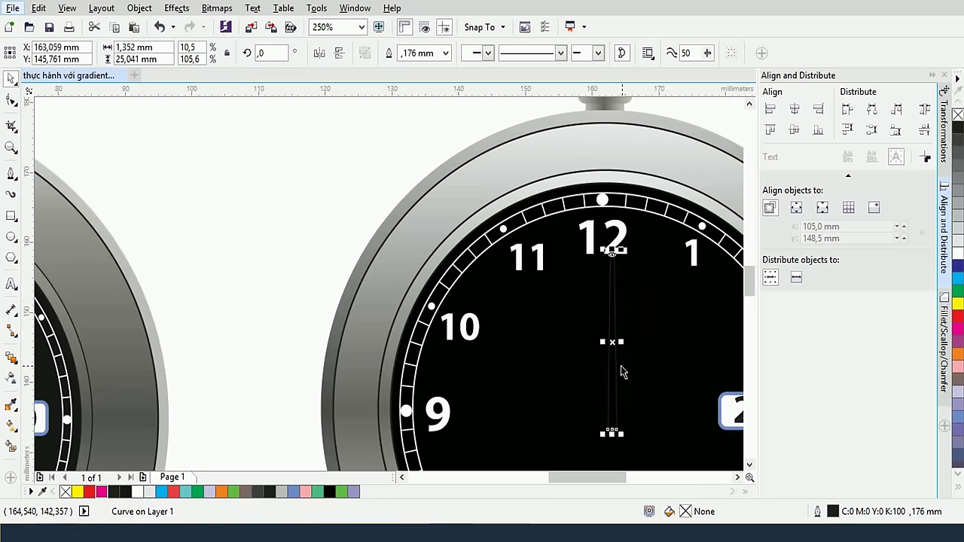
{"action": "left_click", "coordinate": [957, 315]}
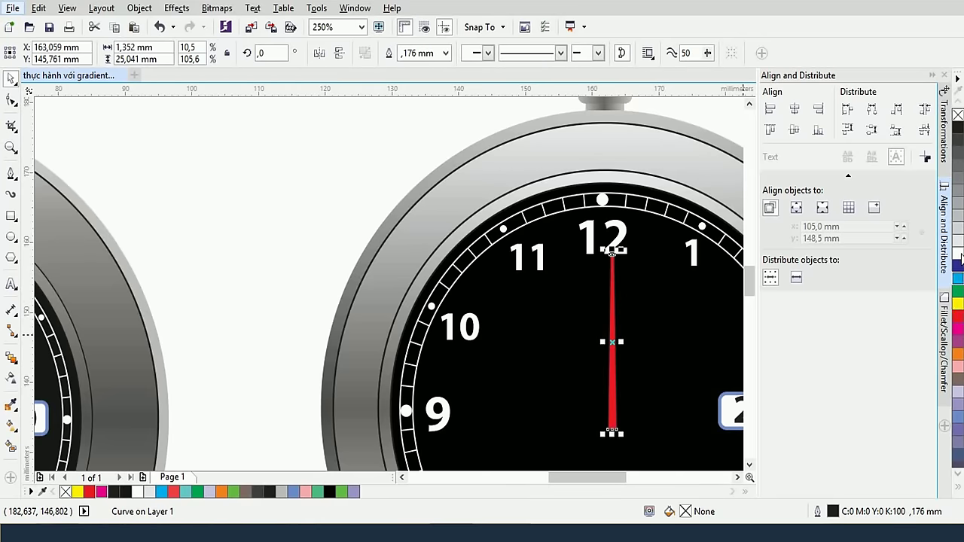
{"action": "right_click", "coordinate": [957, 115]}
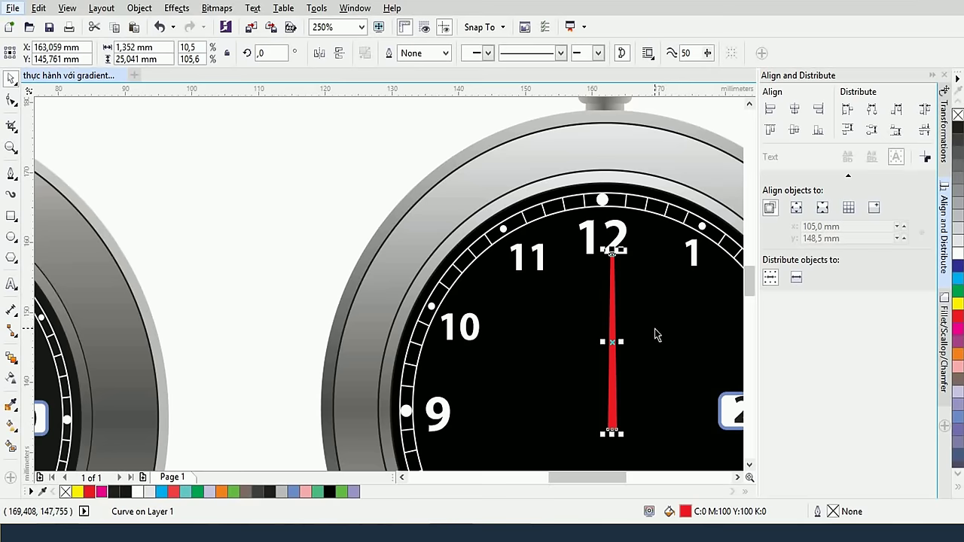
Slim the red hand to about 0.95 mm and lengthen it to 27.2 mm
{"action": "left_click_drag", "start_coordinate": [414, 219], "coordinate": [279, 128]}
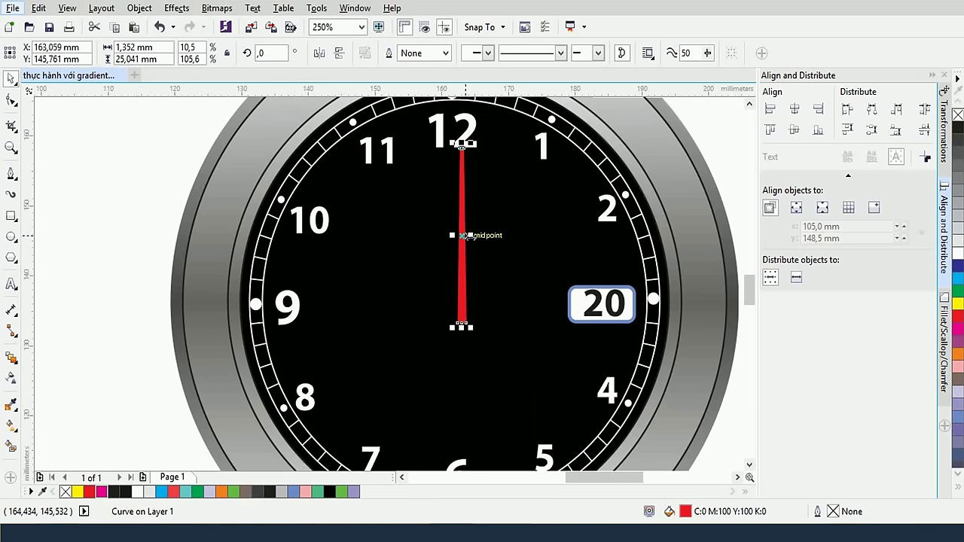
{"action": "left_click_drag", "start_coordinate": [471, 236], "coordinate": [470, 237]}
{"action": "scroll", "coordinate": [469, 236], "scroll_direction": "up", "scroll_amount": 4}
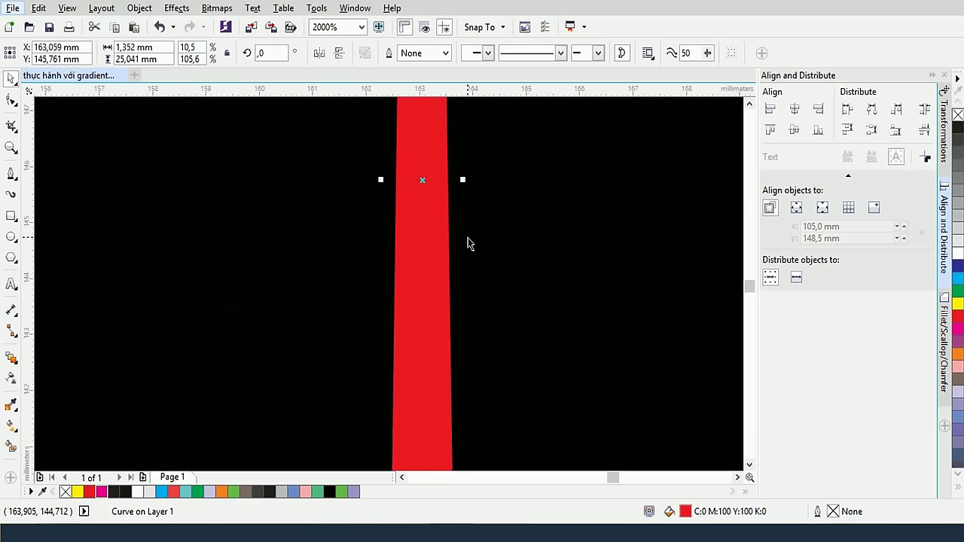
{"action": "left_click_drag", "start_coordinate": [462, 181], "coordinate": [447, 180]}
{"action": "scroll", "coordinate": [477, 228], "scroll_direction": "down", "scroll_amount": 4}
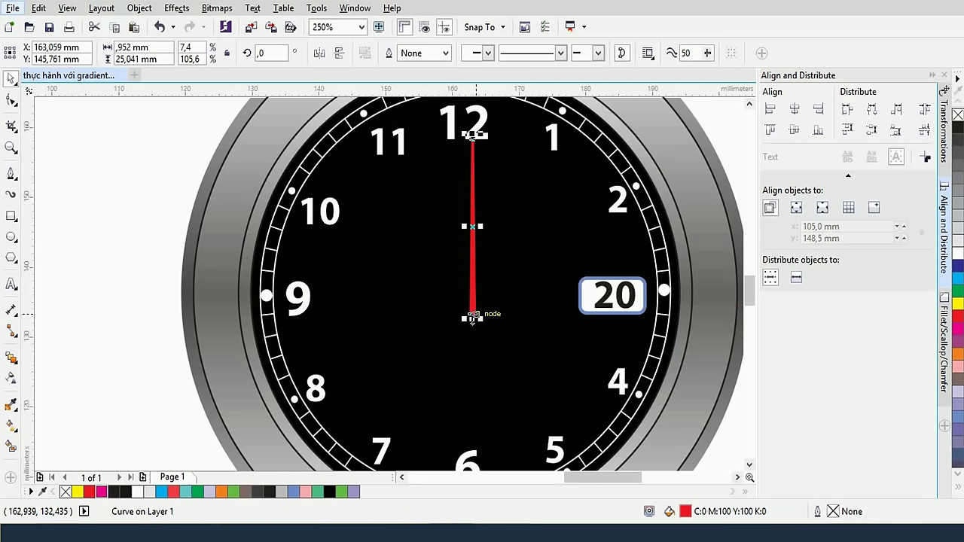
{"action": "left_click_drag", "start_coordinate": [472, 317], "coordinate": [472, 333]}
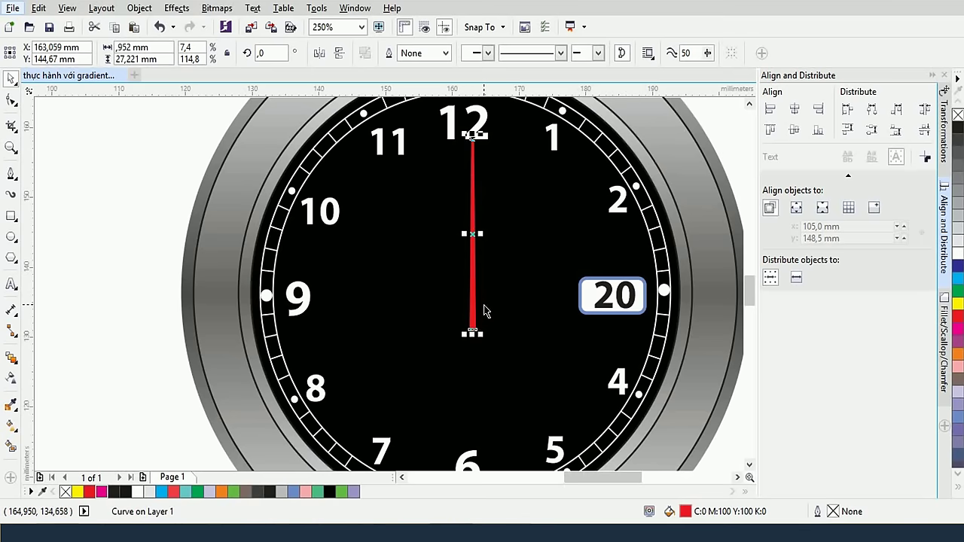
{"action": "left_click", "coordinate": [121, 221]}
{"action": "left_click", "coordinate": [425, 261]}
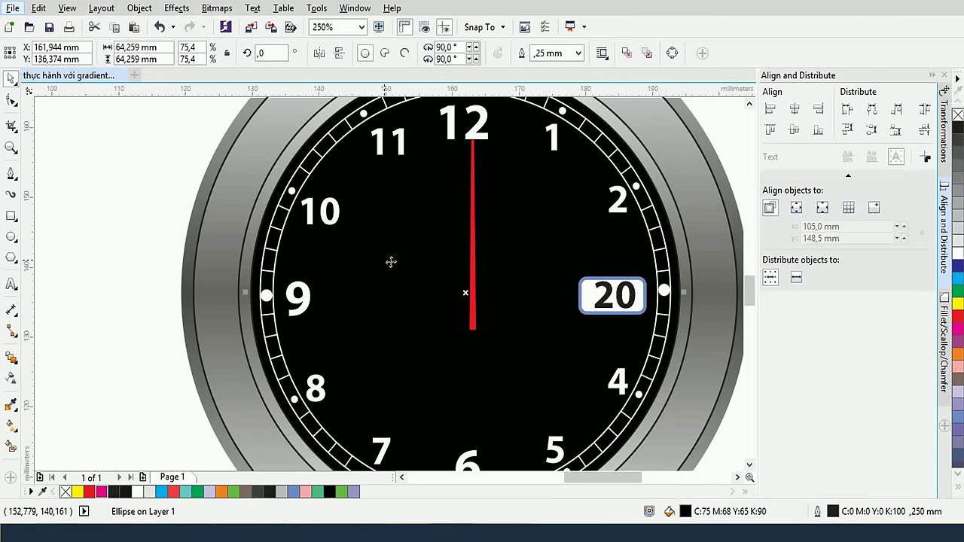
Draw a small circle at the dial centre with white fill and no outline
{"action": "left_click", "coordinate": [11, 237]}
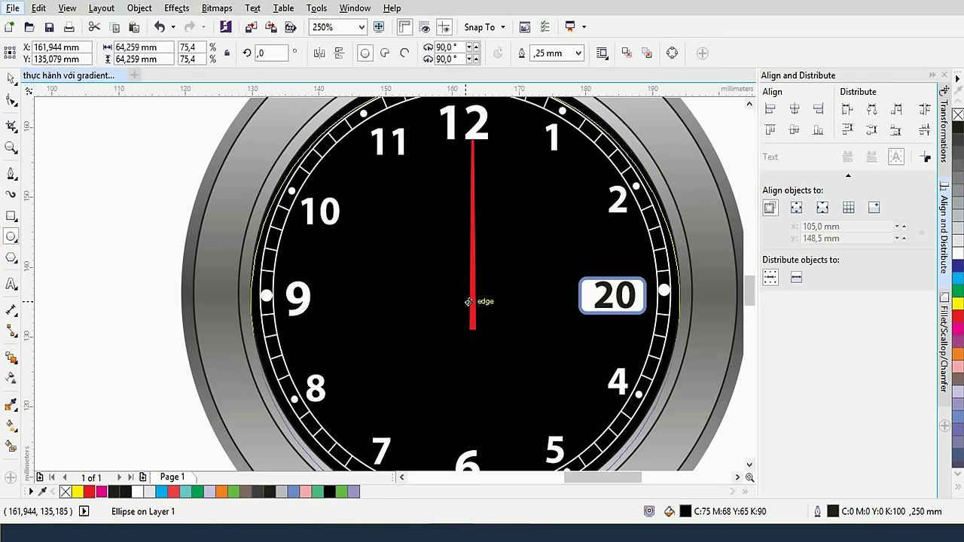
{"action": "left_click_drag", "start_coordinate": [469, 301], "coordinate": [469, 292]}
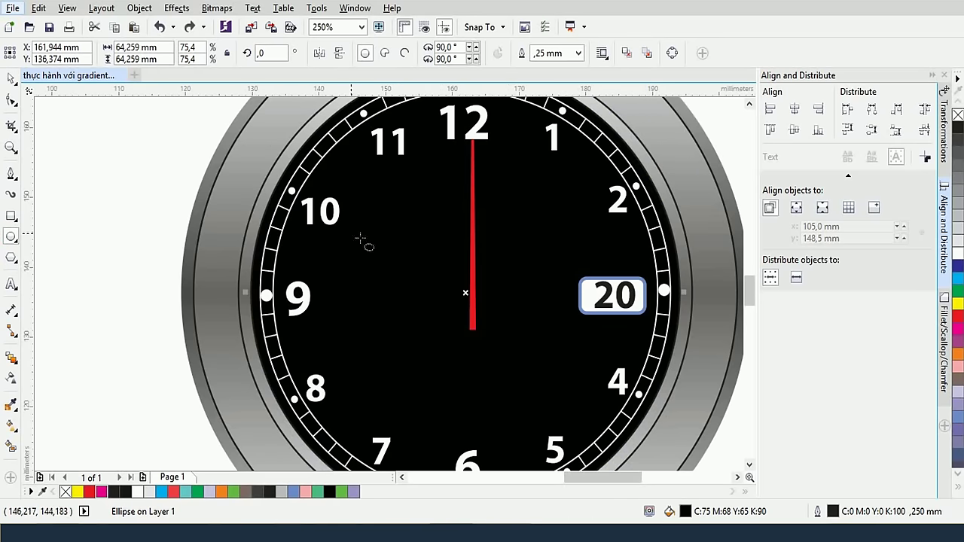
{"action": "left_click", "coordinate": [93, 195]}
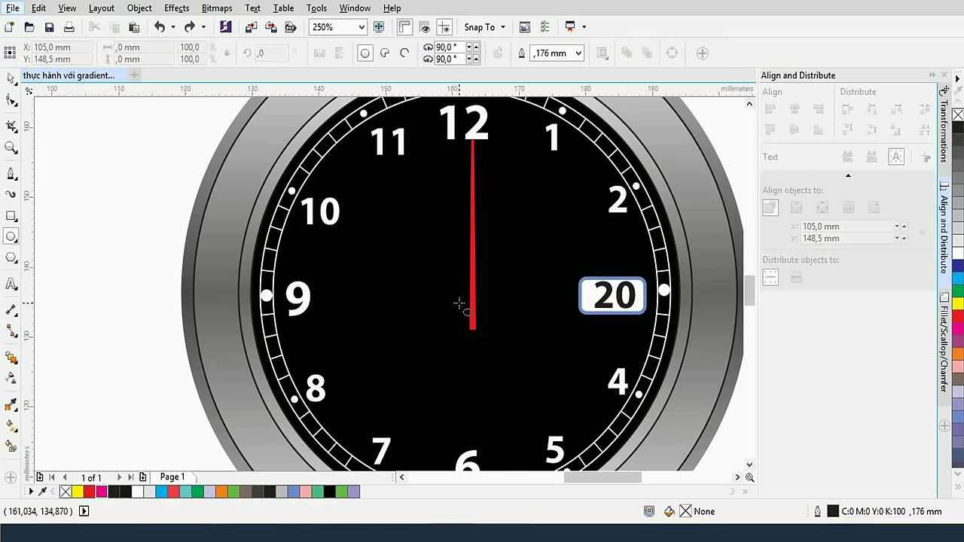
{"action": "left_click_drag", "start_coordinate": [458, 302], "coordinate": [471, 313]}
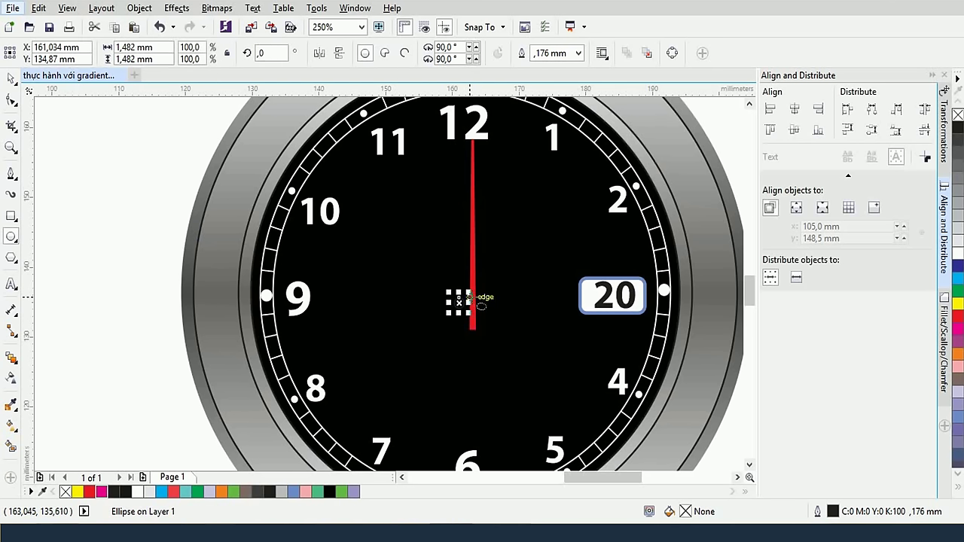
{"action": "left_click", "coordinate": [957, 254]}
{"action": "right_click", "coordinate": [957, 114]}
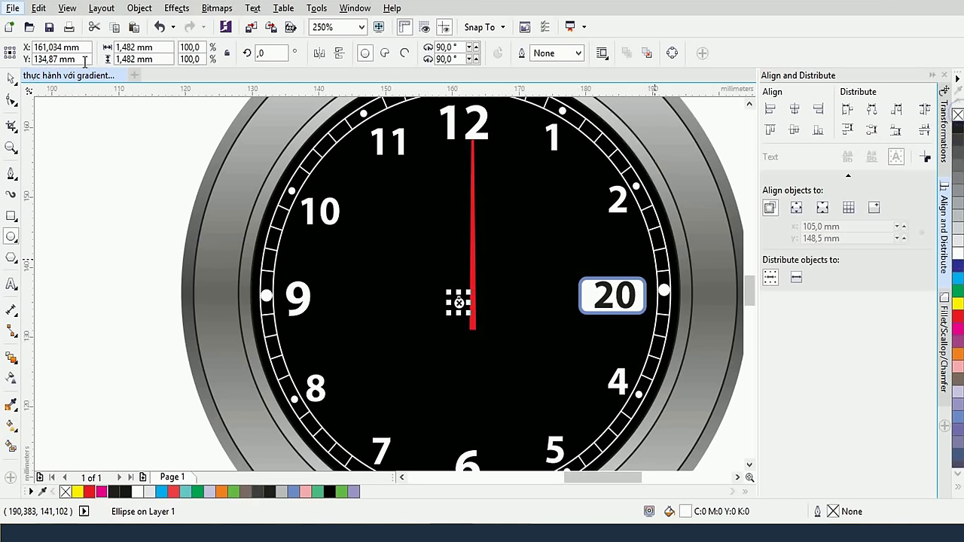
Centre the white pin horizontally and vertically on the black dial
{"action": "left_click", "coordinate": [12, 78]}
{"action": "left_click", "coordinate": [419, 216], "text": "shift"}
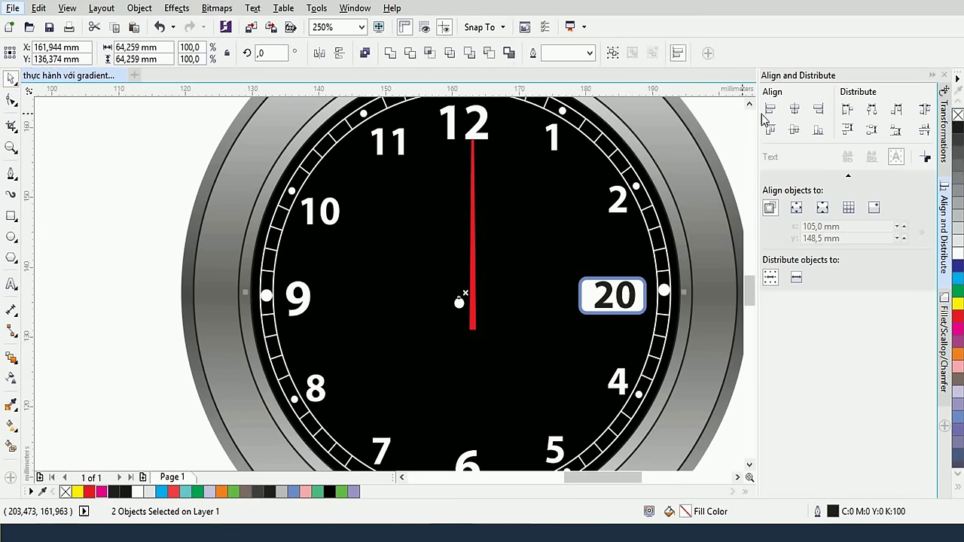
{"action": "left_click", "coordinate": [795, 110]}
{"action": "left_click", "coordinate": [795, 130]}
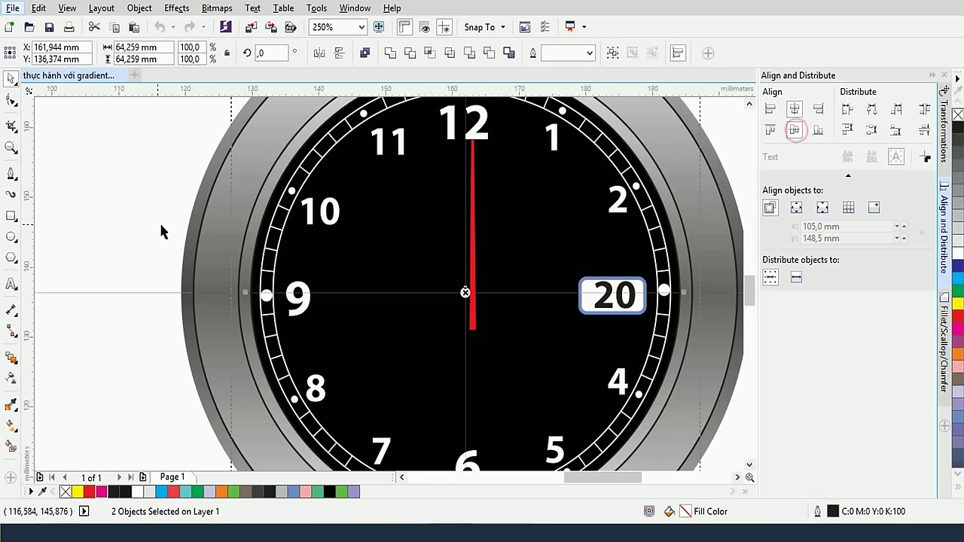
{"action": "left_click", "coordinate": [150, 222]}
Move the red hand onto the pin, shorten it to about 23.3 mm, and centre it on the dial
{"action": "left_click", "coordinate": [471, 263]}
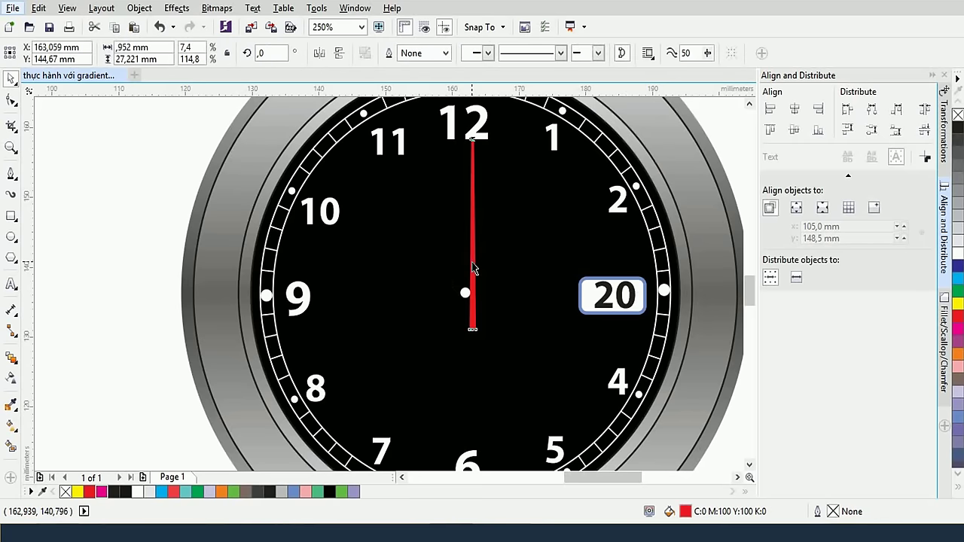
{"action": "left_click_drag", "start_coordinate": [470, 265], "coordinate": [461, 269]}
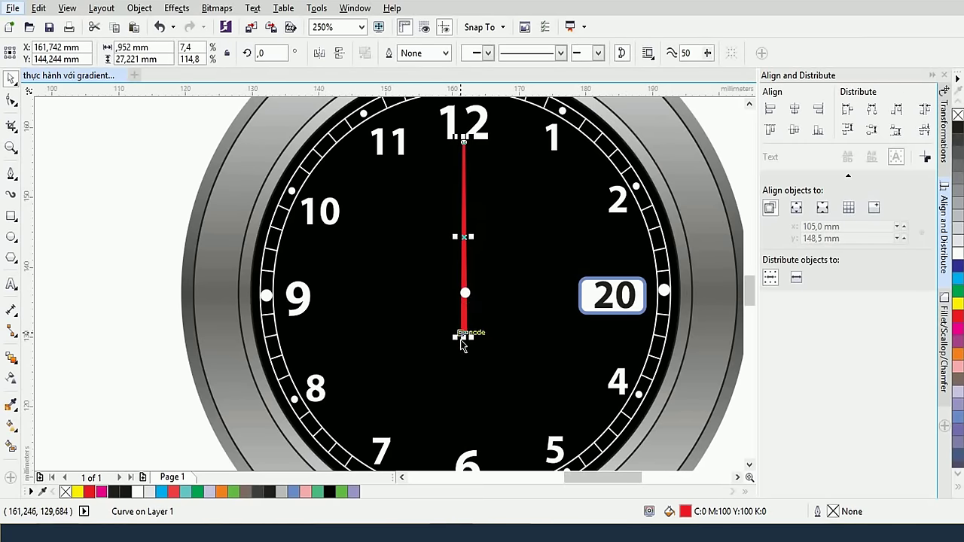
{"action": "scroll", "coordinate": [464, 332], "scroll_direction": "up", "scroll_amount": 5}
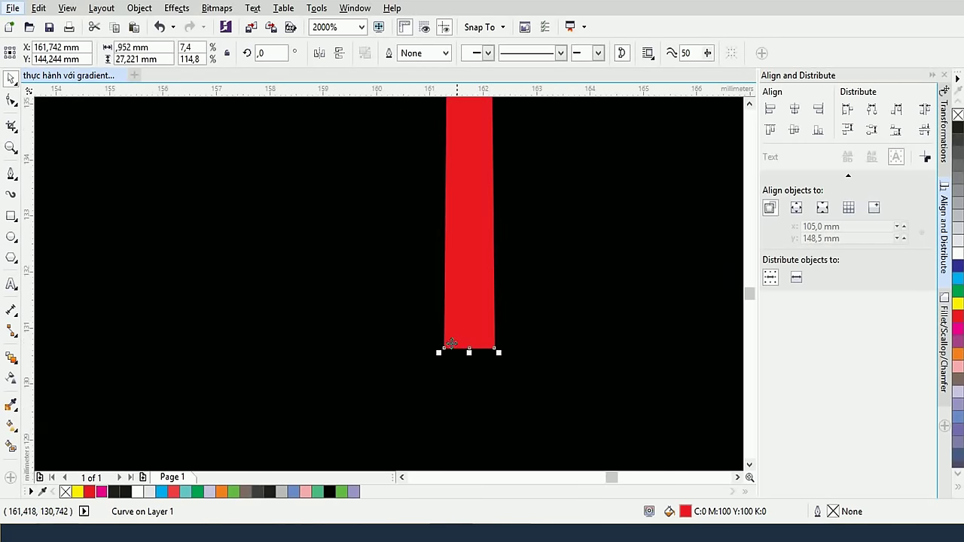
{"action": "left_click_drag", "start_coordinate": [439, 352], "coordinate": [447, 338]}
{"action": "scroll", "coordinate": [447, 338], "scroll_direction": "down", "scroll_amount": 5}
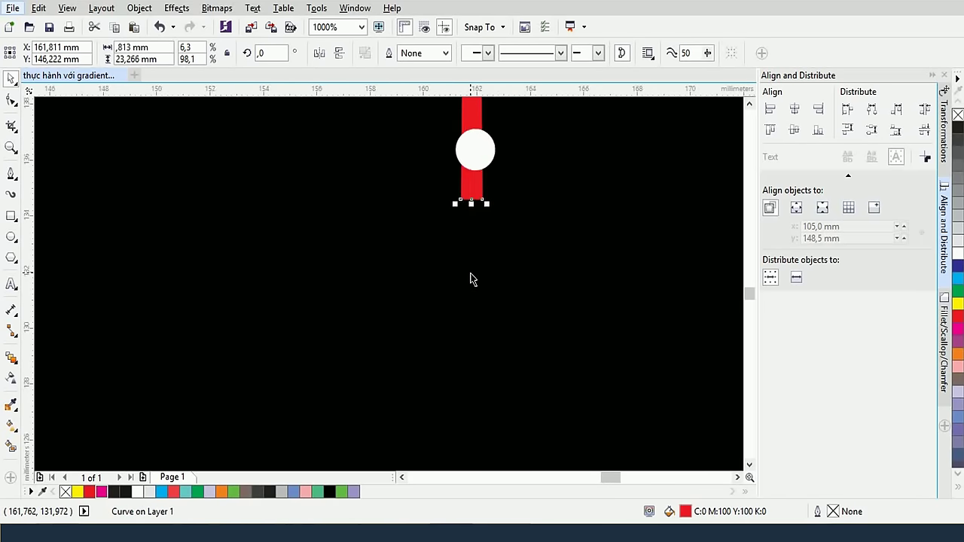
{"action": "left_click_drag", "start_coordinate": [469, 236], "coordinate": [473, 237]}
{"action": "scroll", "coordinate": [473, 237], "scroll_direction": "down", "scroll_amount": 2}
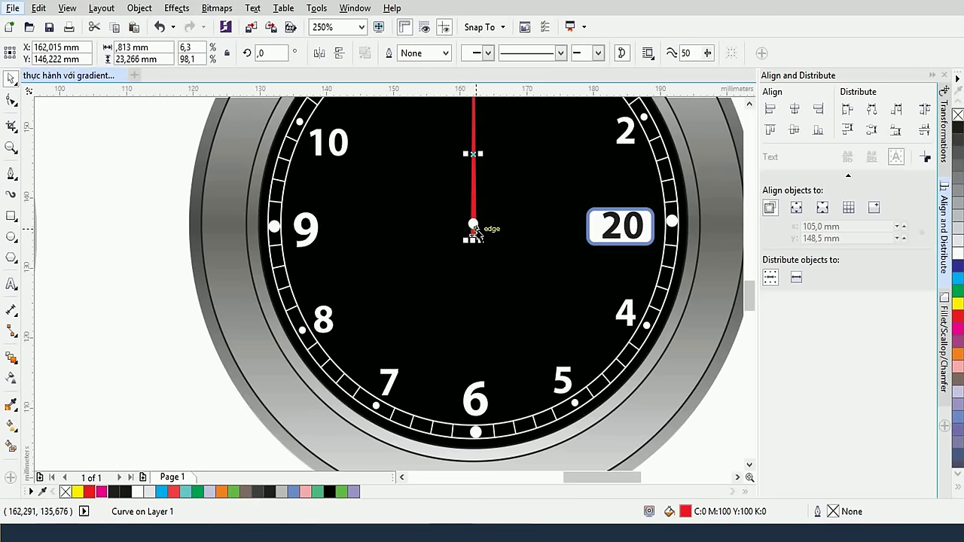
{"action": "left_click", "coordinate": [503, 212], "text": "shift"}
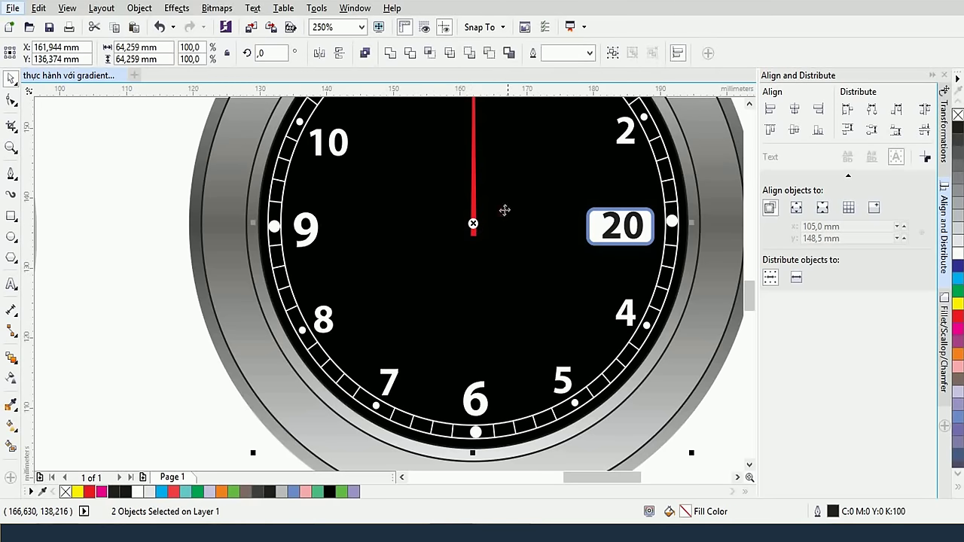
{"action": "left_click", "coordinate": [794, 110]}
{"action": "left_click", "coordinate": [148, 213]}
Stretch the red hand's top end upward toward 12
{"action": "scroll", "coordinate": [151, 213], "scroll_direction": "down", "scroll_amount": 1}
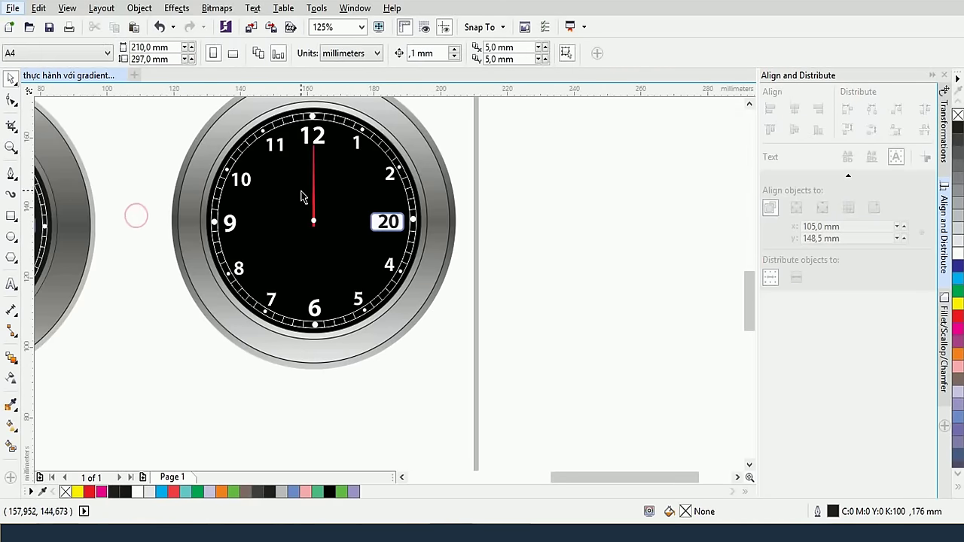
{"action": "scroll", "coordinate": [315, 179], "scroll_direction": "up", "scroll_amount": 1}
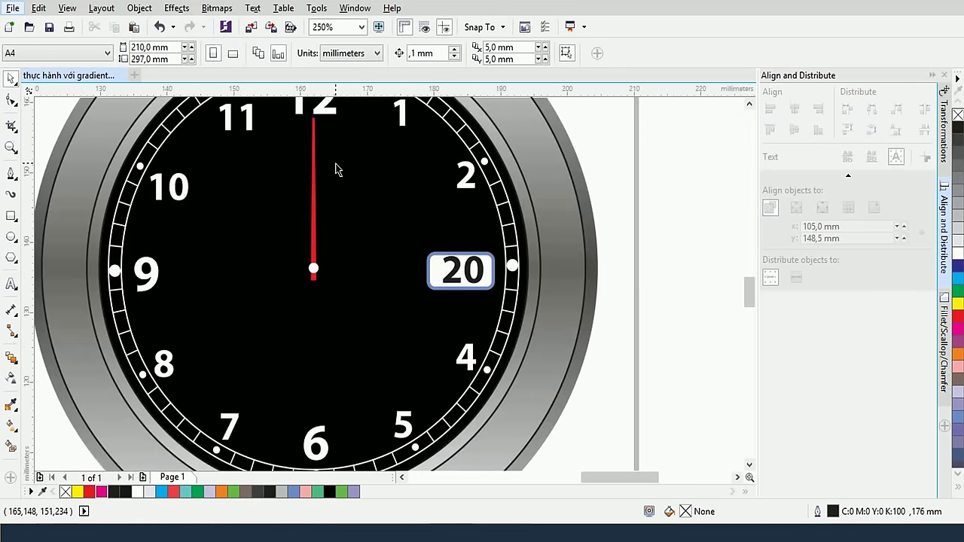
{"action": "scroll", "coordinate": [336, 169], "scroll_direction": "up", "scroll_amount": 1}
{"action": "left_click", "coordinate": [360, 217]}
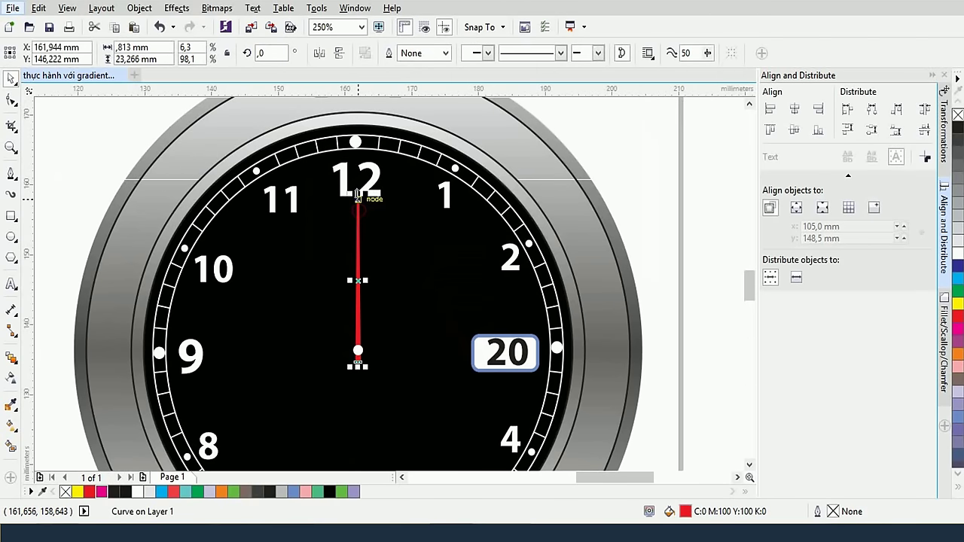
{"action": "left_click_drag", "start_coordinate": [357, 198], "coordinate": [356, 158]}
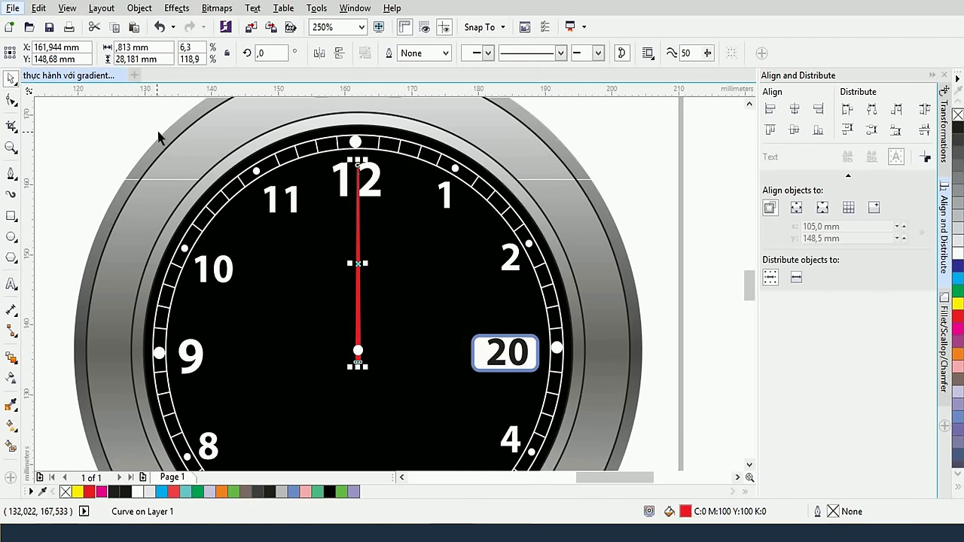
{"action": "left_click", "coordinate": [122, 129]}
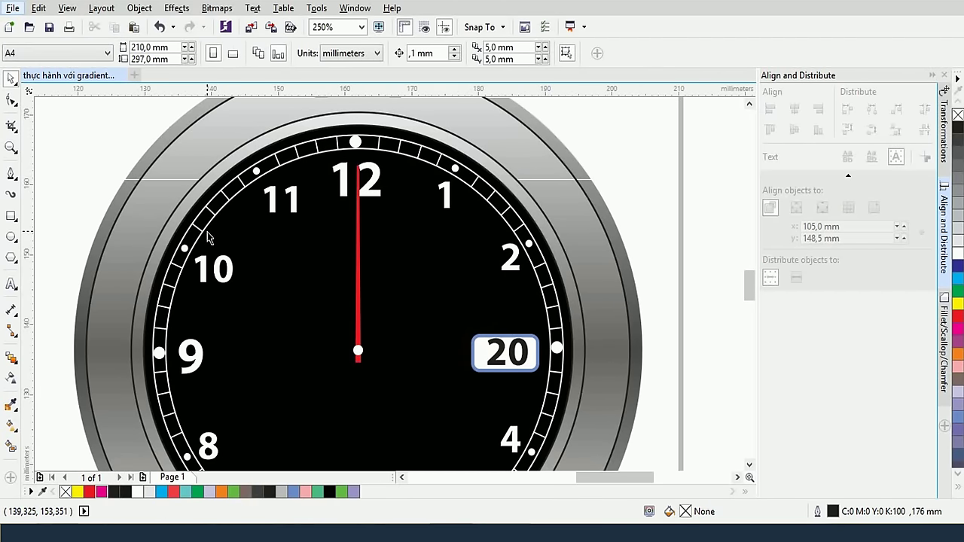
Rotate the red hand about the centre pin to roughly 305.7° so it points toward 2
{"action": "left_click", "coordinate": [359, 243]}
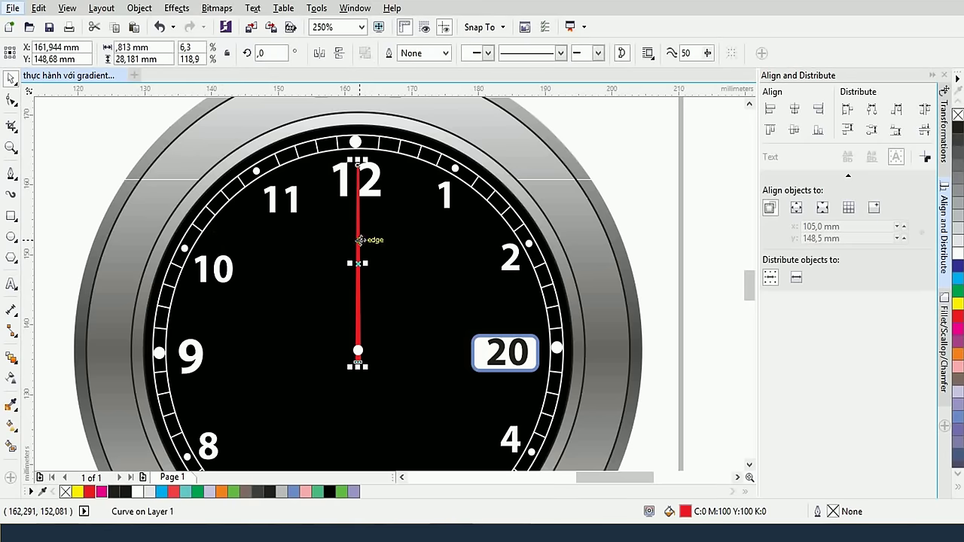
{"action": "left_click", "coordinate": [357, 239]}
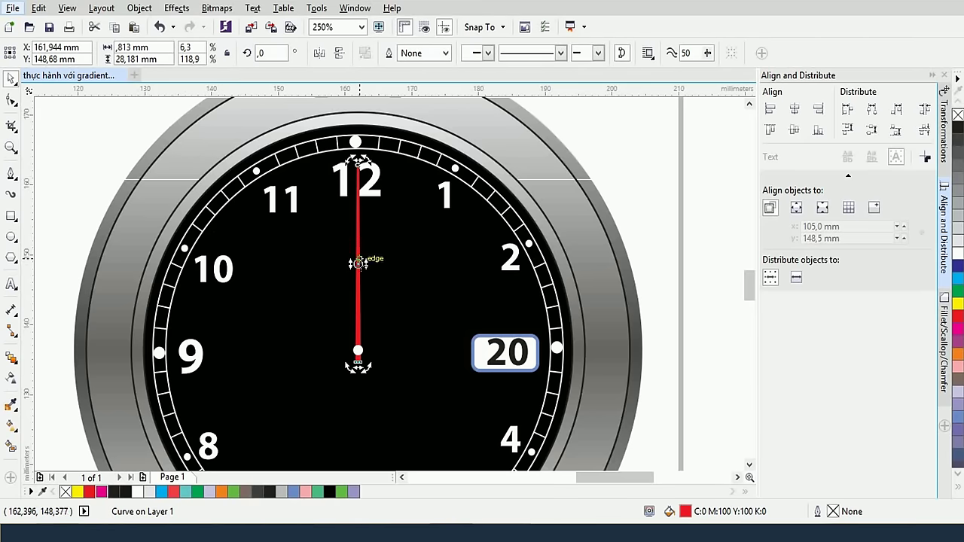
{"action": "scroll", "coordinate": [358, 262], "scroll_direction": "up", "scroll_amount": 2}
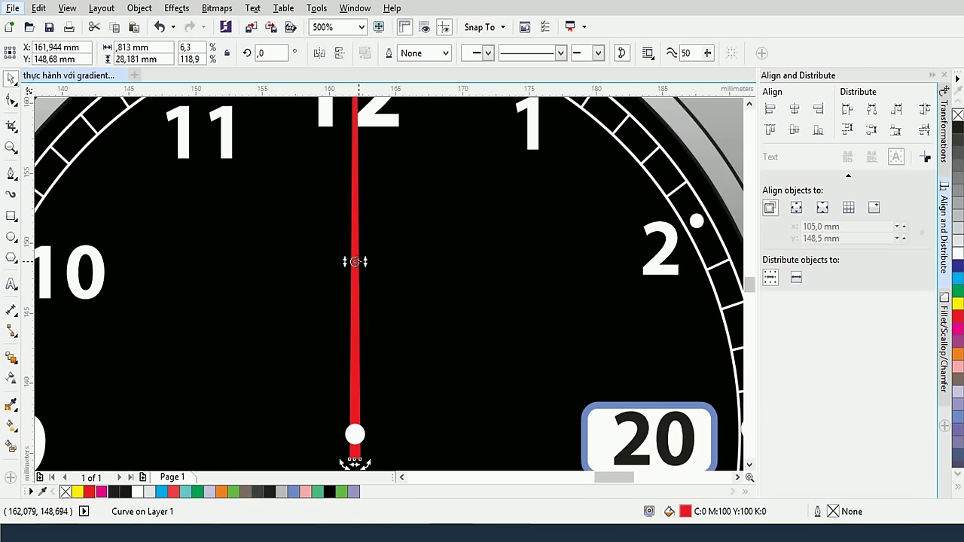
{"action": "left_click_drag", "start_coordinate": [355, 261], "coordinate": [353, 434]}
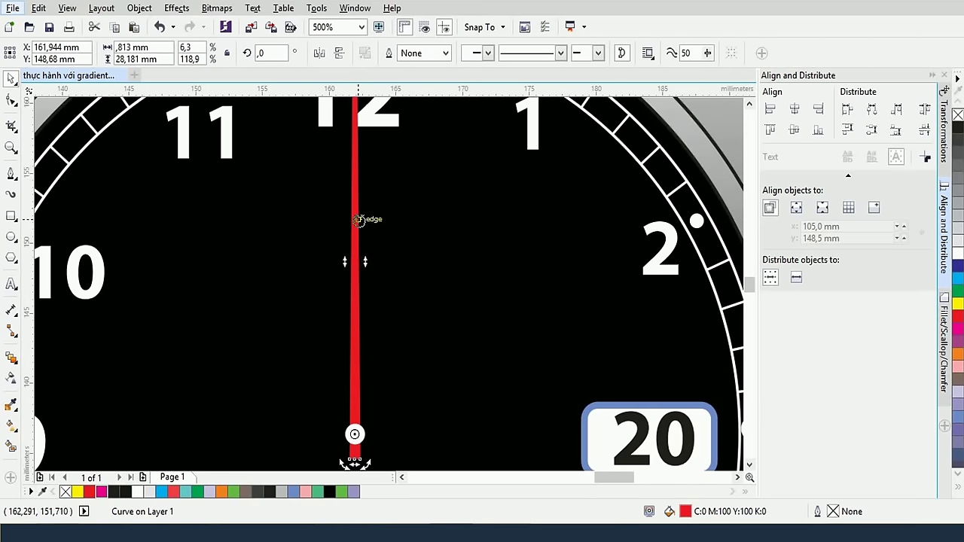
{"action": "left_click_drag", "start_coordinate": [358, 219], "coordinate": [505, 317]}
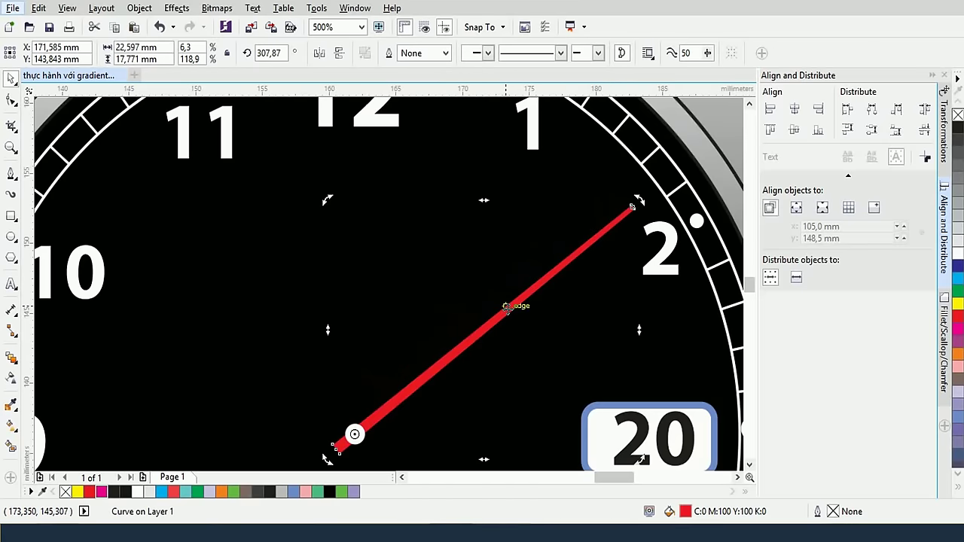
{"action": "left_click_drag", "start_coordinate": [591, 243], "coordinate": [595, 251]}
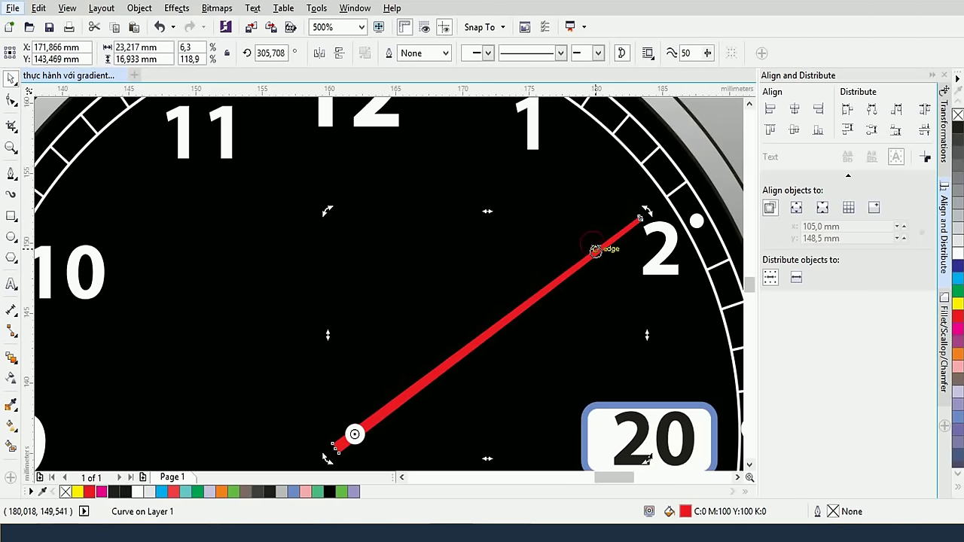
{"action": "scroll", "coordinate": [596, 251], "scroll_direction": "down", "scroll_amount": 2}
{"action": "left_click", "coordinate": [169, 211]}
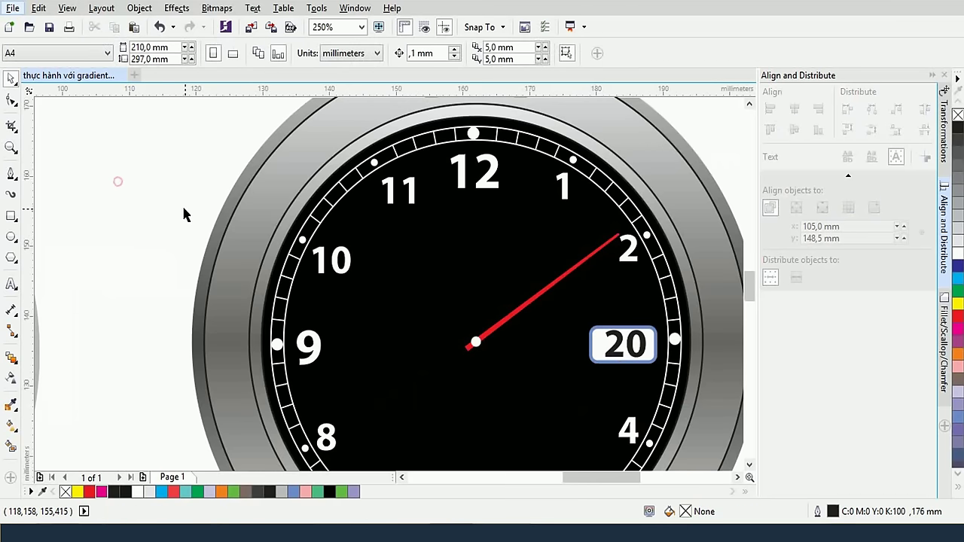
{"action": "scroll", "coordinate": [119, 179], "scroll_direction": "down", "scroll_amount": 4}
{"action": "scroll", "coordinate": [289, 260], "scroll_direction": "left", "scroll_amount": 3}
Draw a tall rectangle beside the watch and mirror a half-height copy above it
{"action": "scroll", "coordinate": [289, 260], "scroll_direction": "up", "scroll_amount": 4}
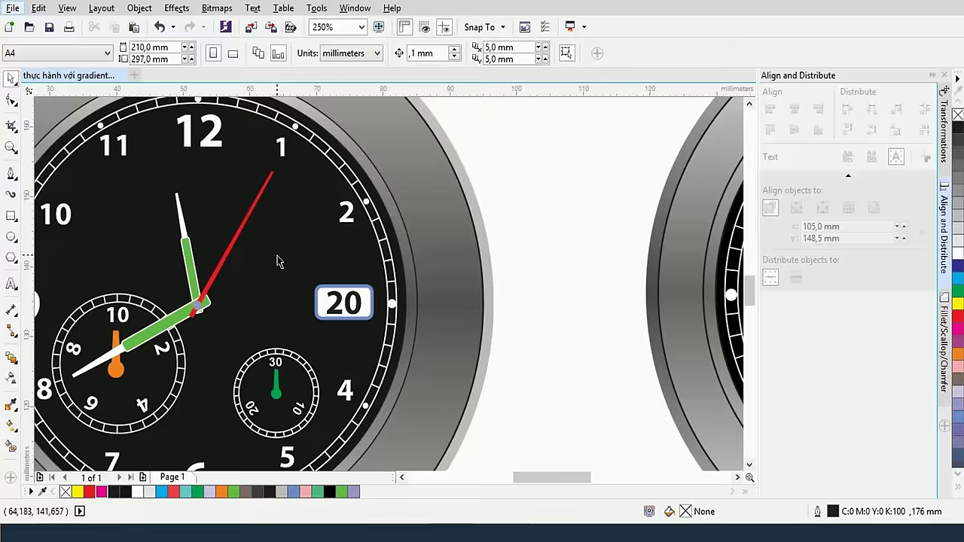
{"action": "scroll", "coordinate": [279, 253], "scroll_direction": "down", "scroll_amount": 2}
{"action": "scroll", "coordinate": [269, 248], "scroll_direction": "up", "scroll_amount": 2}
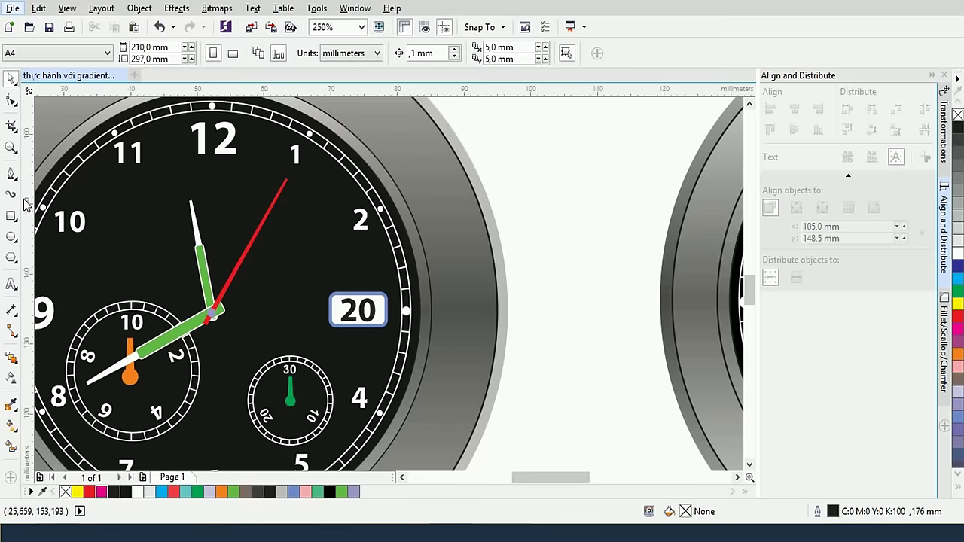
{"action": "left_click", "coordinate": [12, 217]}
{"action": "left_click_drag", "start_coordinate": [516, 179], "coordinate": [586, 431]}
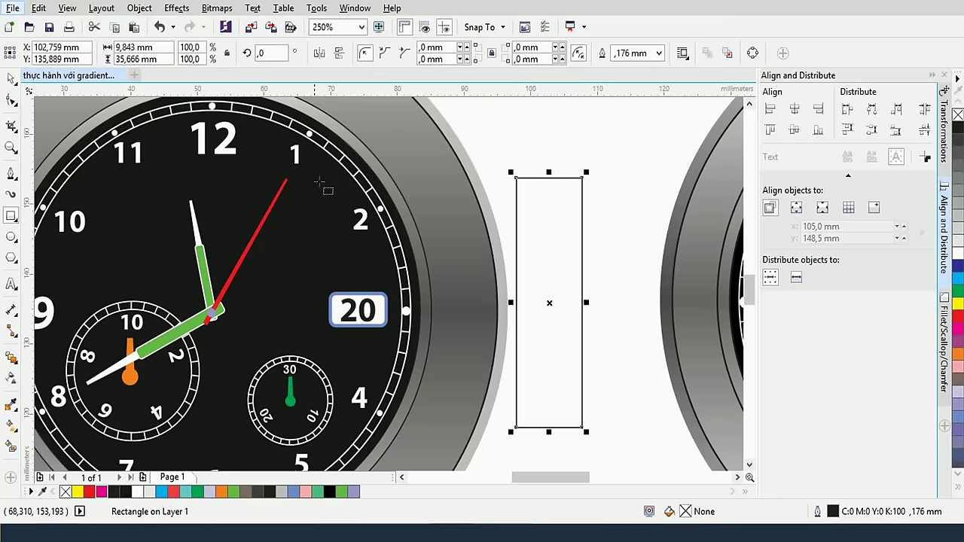
{"action": "scroll", "coordinate": [529, 412], "scroll_direction": "down", "scroll_amount": 2}
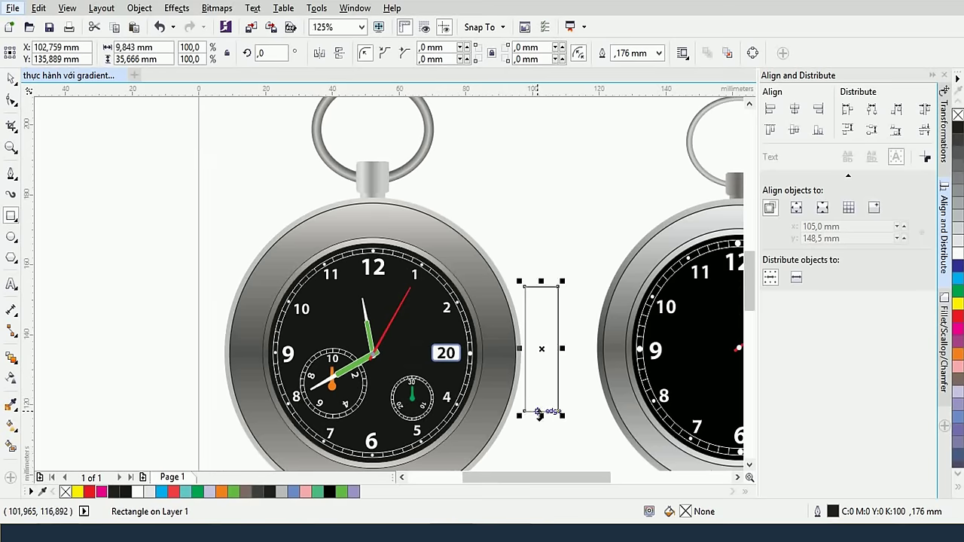
{"action": "left_click_drag", "start_coordinate": [540, 414], "coordinate": [542, 234]}
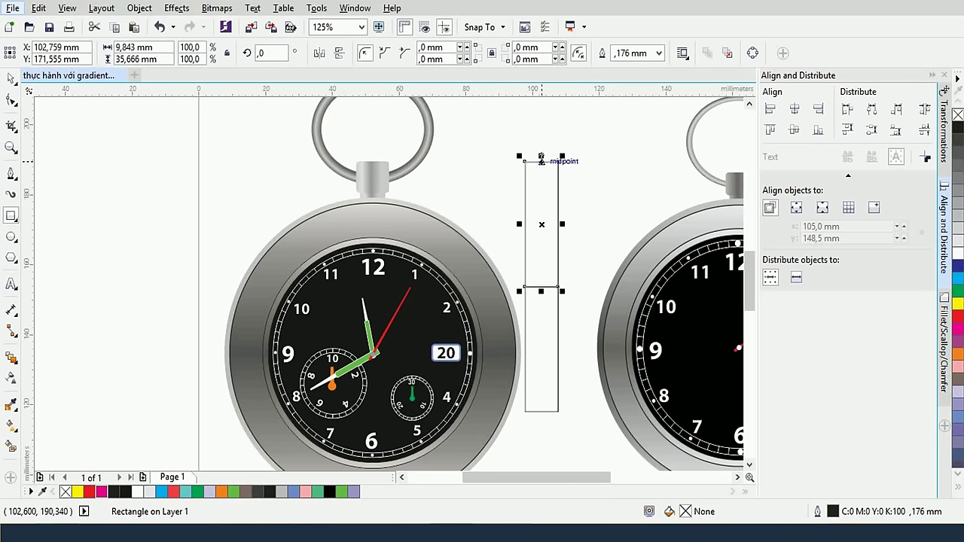
{"action": "left_click_drag", "start_coordinate": [540, 156], "coordinate": [546, 224]}
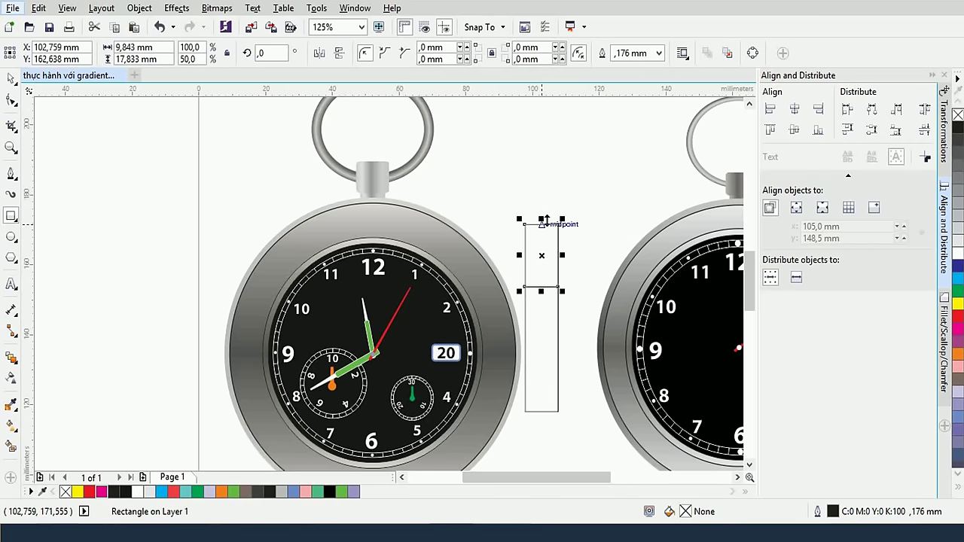
{"action": "scroll", "coordinate": [546, 224], "scroll_direction": "up", "scroll_amount": 2}
{"action": "scroll", "coordinate": [547, 231], "scroll_direction": "up", "scroll_amount": 1}
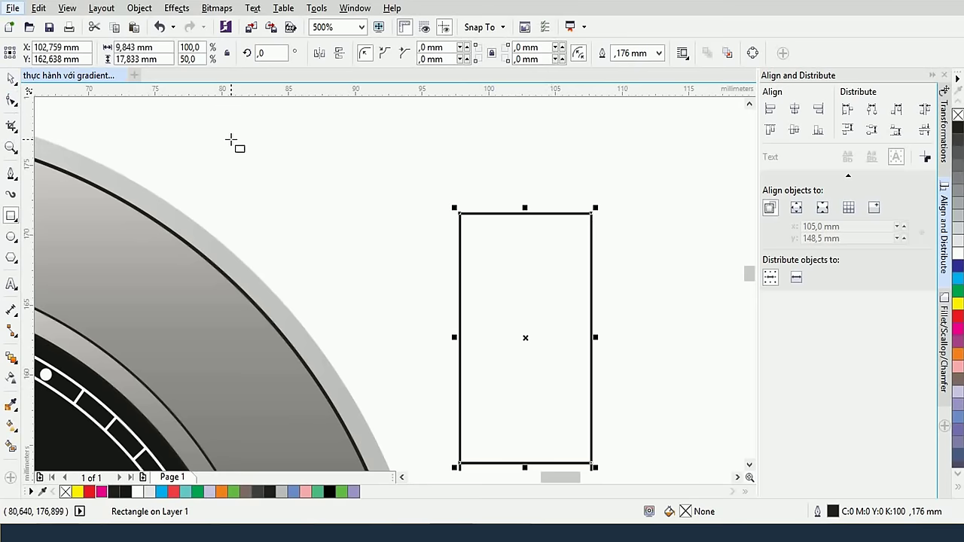
Convert the upper rectangle to curves, taper its top-right corner, and trim off its left part
{"action": "key", "text": "ctrl+q"}
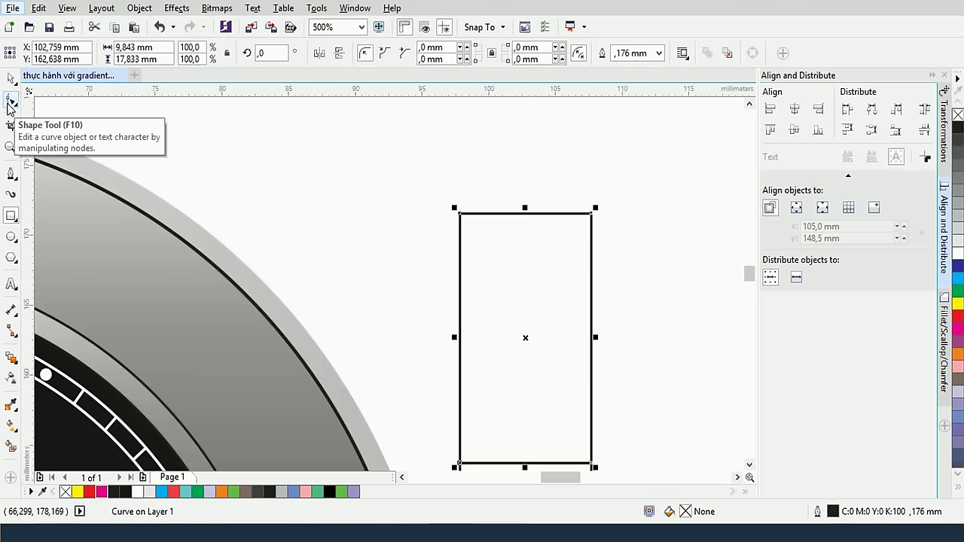
{"action": "left_click", "coordinate": [10, 102]}
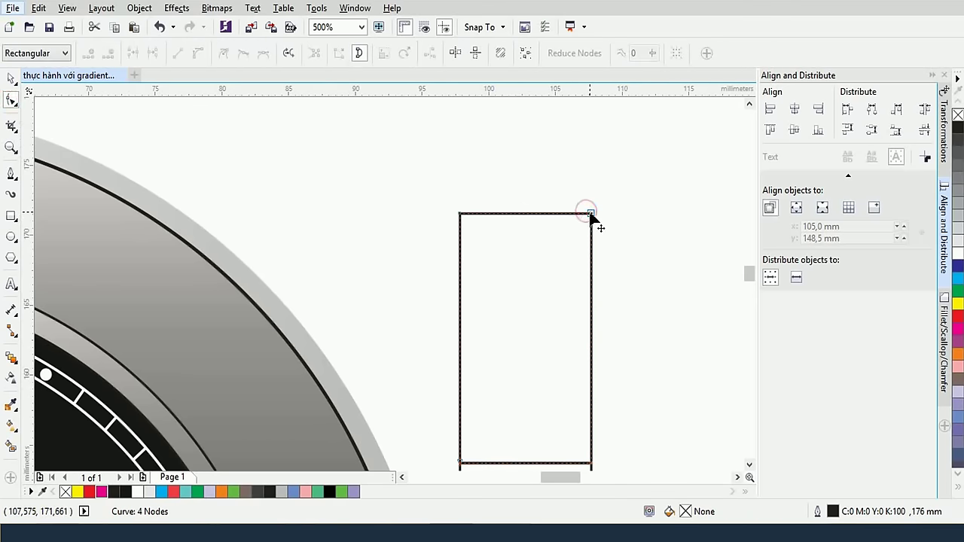
{"action": "left_click_drag", "start_coordinate": [586, 215], "coordinate": [552, 215]}
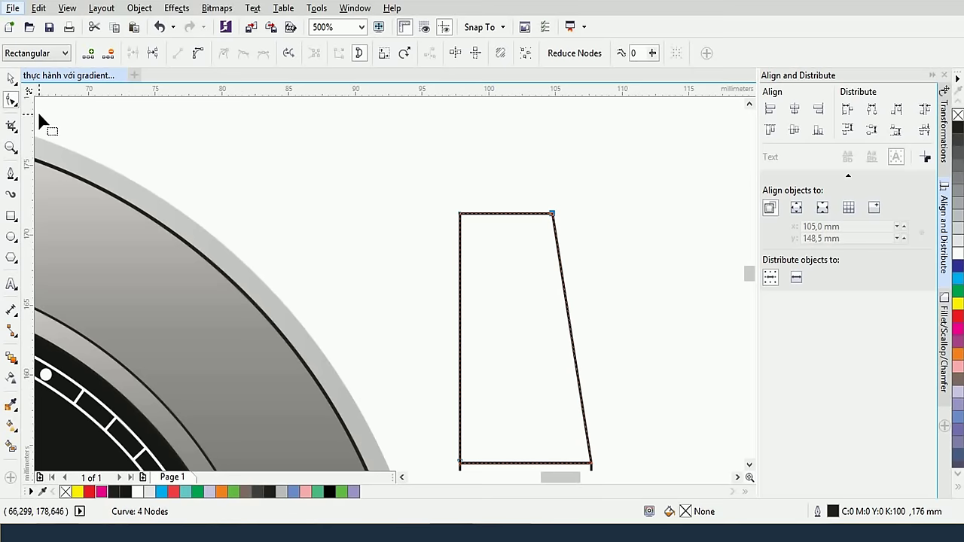
{"action": "left_click", "coordinate": [10, 218]}
{"action": "left_click_drag", "start_coordinate": [364, 146], "coordinate": [525, 416]}
{"action": "left_click", "coordinate": [9, 79]}
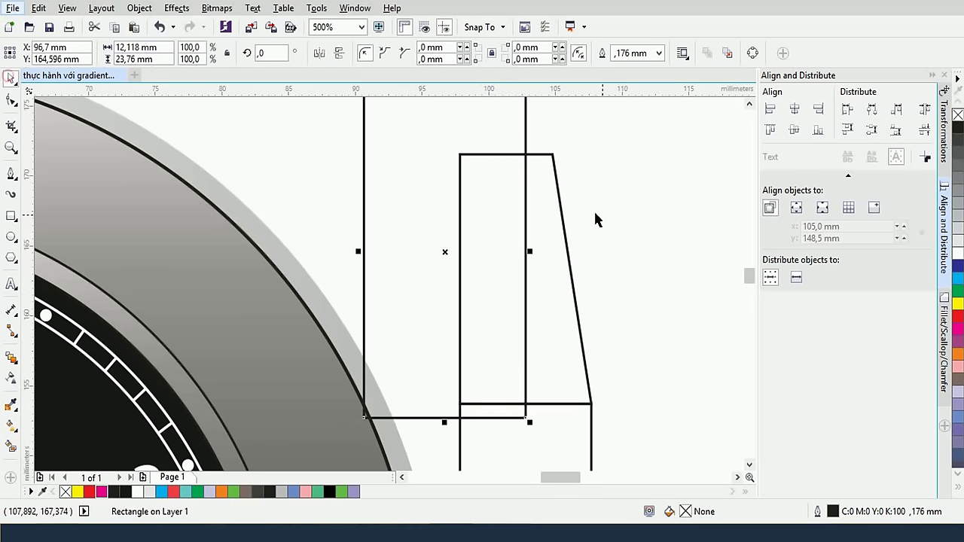
{"action": "left_click", "coordinate": [563, 218], "text": "shift"}
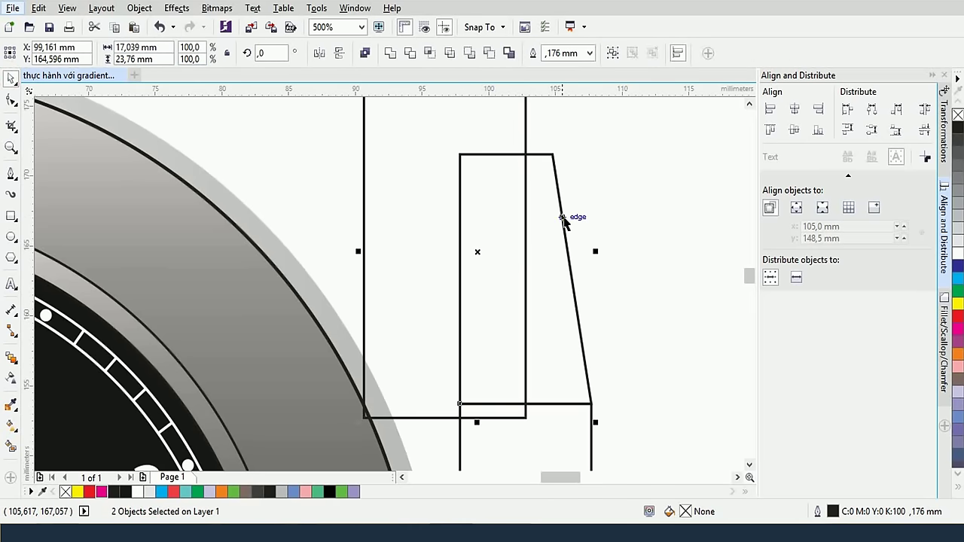
{"action": "left_click", "coordinate": [488, 54]}
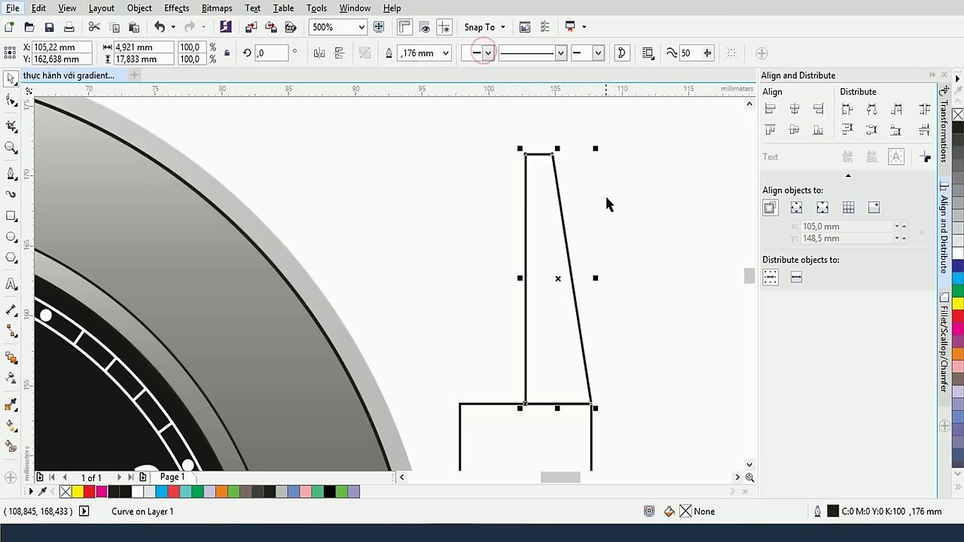
Mirror-copy the half, weld both into one spire, and scale it to about 6.9 × 26.4 mm
{"action": "left_click_drag", "start_coordinate": [596, 278], "coordinate": [522, 278]}
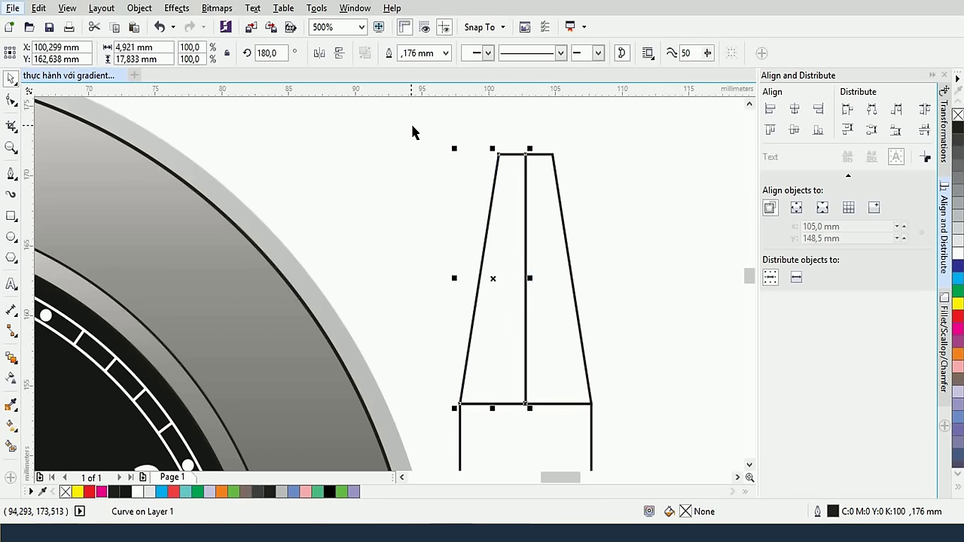
{"action": "left_click_drag", "start_coordinate": [412, 125], "coordinate": [602, 415]}
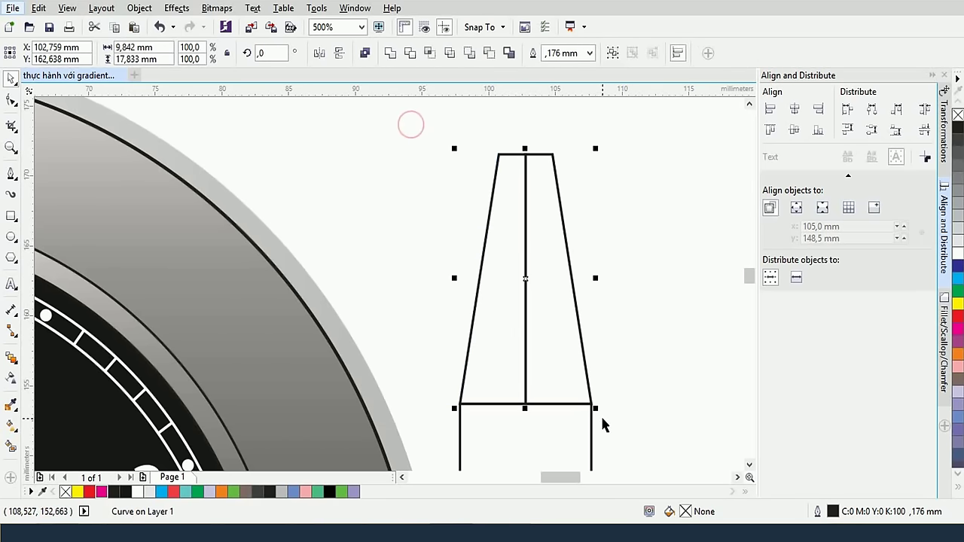
{"action": "left_click", "coordinate": [393, 53]}
{"action": "scroll", "coordinate": [540, 185], "scroll_direction": "down", "scroll_amount": 2}
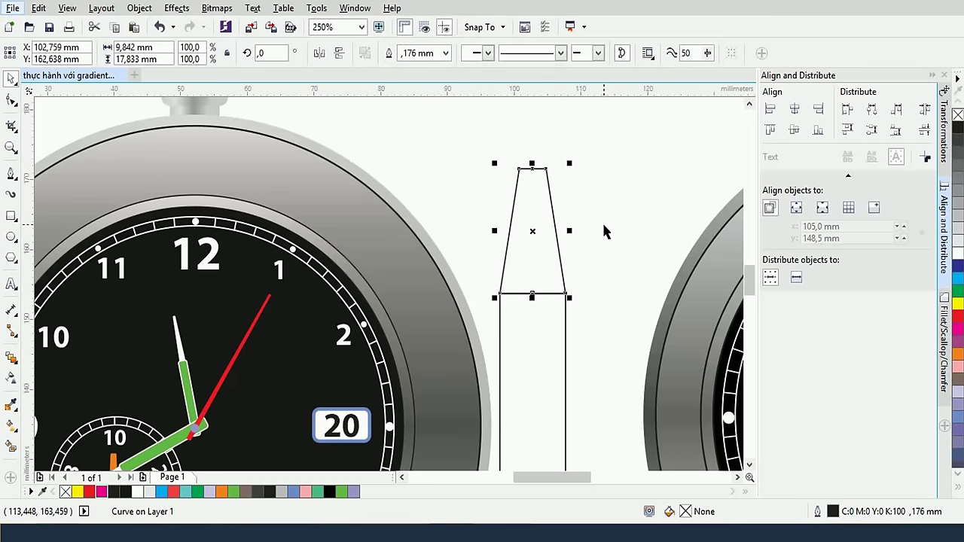
{"action": "left_click_drag", "start_coordinate": [572, 231], "coordinate": [565, 232]}
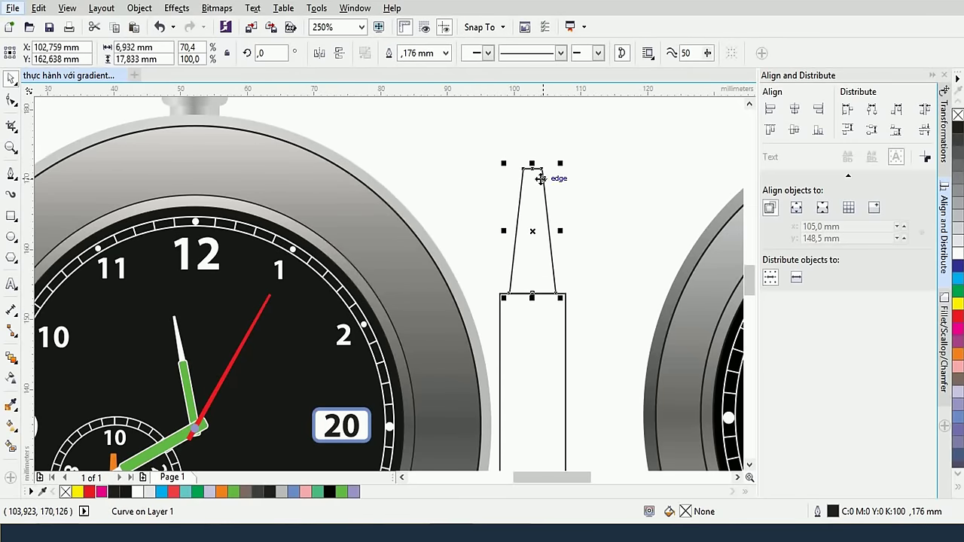
{"action": "left_click_drag", "start_coordinate": [531, 163], "coordinate": [533, 136]}
{"action": "left_click", "coordinate": [617, 246]}
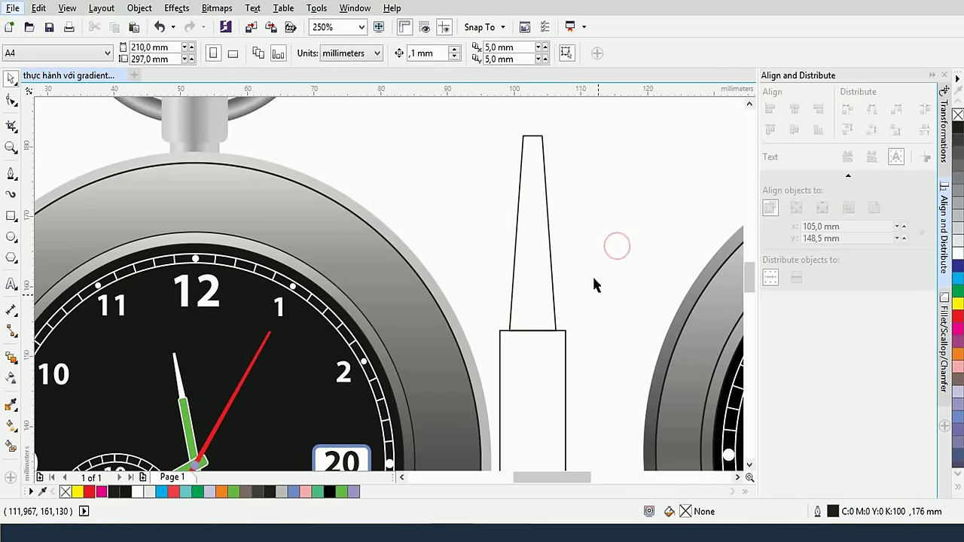
{"action": "scroll", "coordinate": [618, 356], "scroll_direction": "down", "scroll_amount": 2}
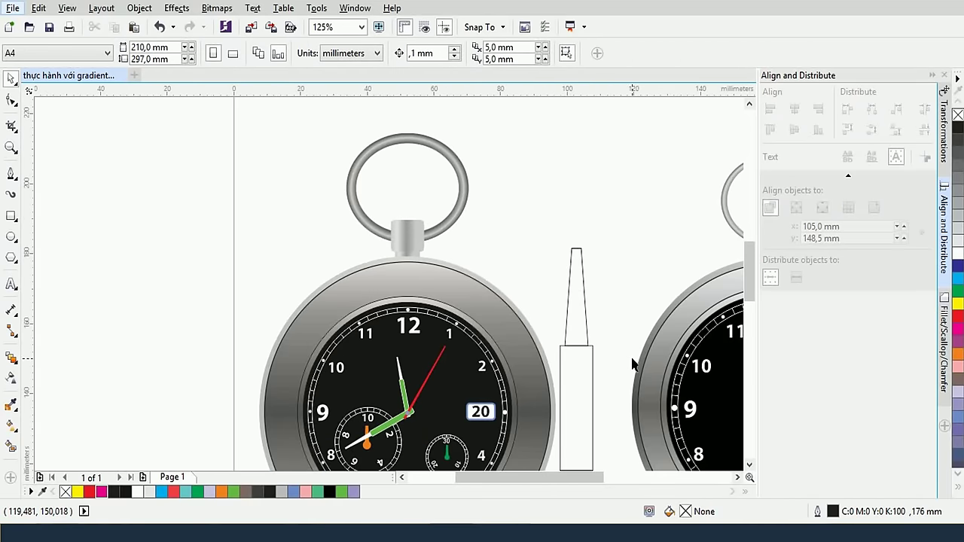
Lengthen the narrow rectangle below the tapered spike by stretching its bottom downward
{"action": "left_click_drag", "start_coordinate": [633, 365], "coordinate": [646, 278]}
{"action": "left_click", "coordinate": [607, 327]}
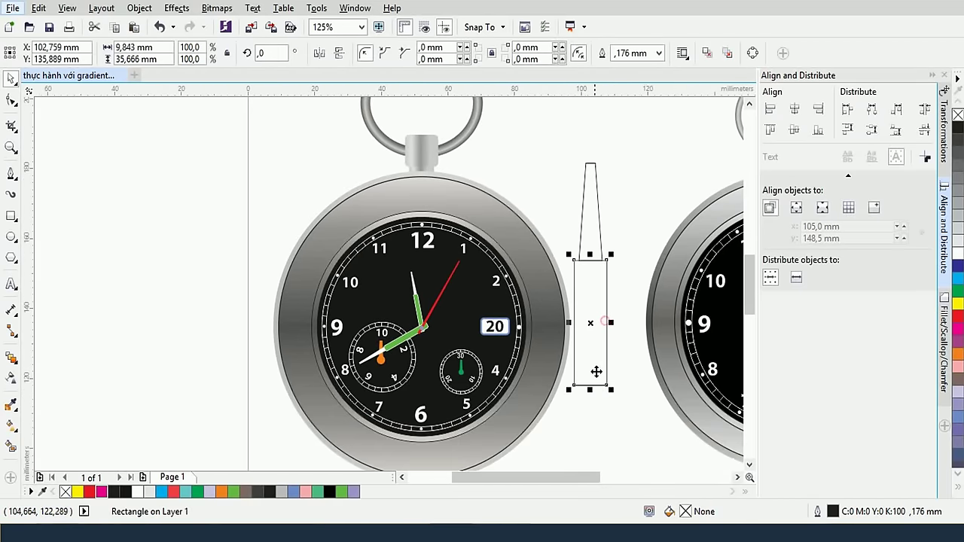
{"action": "left_click_drag", "start_coordinate": [592, 390], "coordinate": [593, 445]}
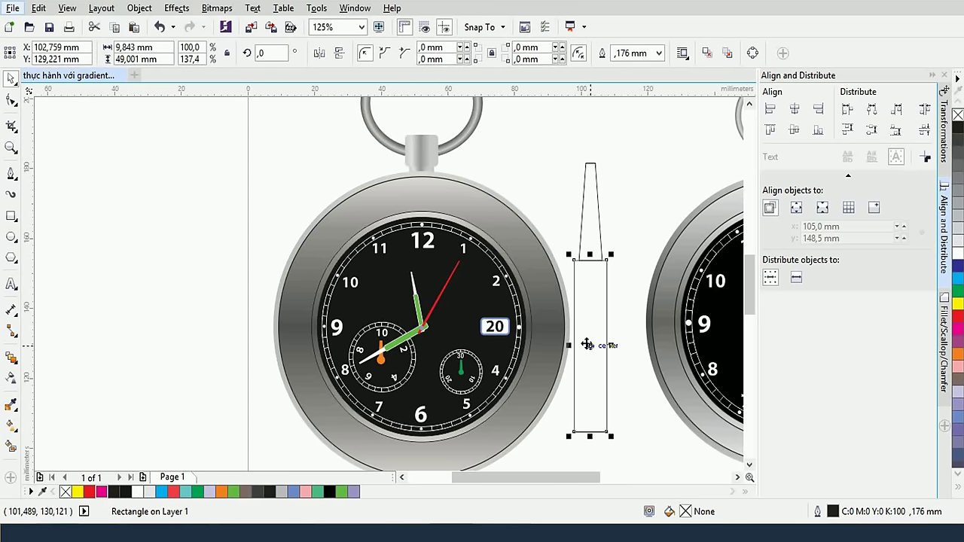
Round all four corners of the rectangle to a 1.376 mm radius
{"action": "key", "text": "ctrl+q"}
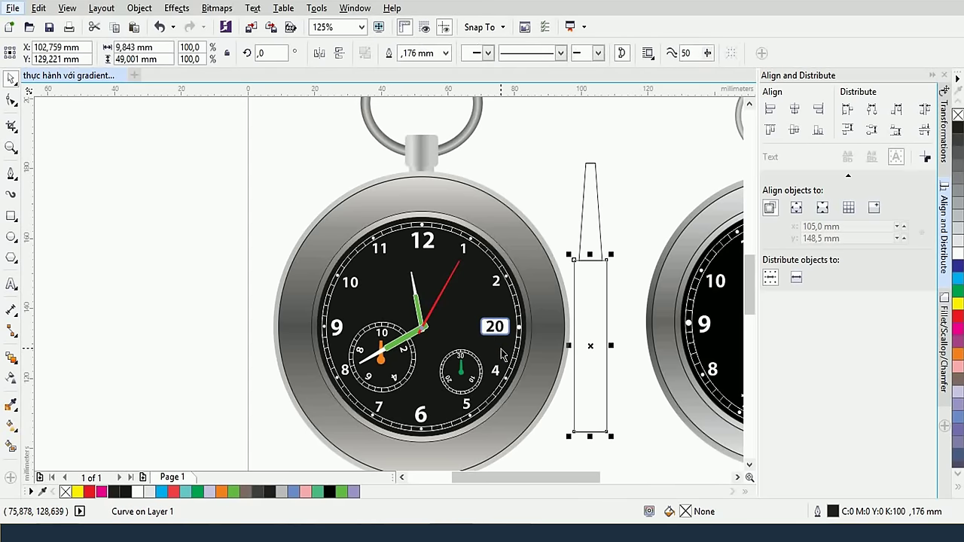
{"action": "left_click", "coordinate": [11, 100]}
{"action": "left_click", "coordinate": [605, 262]}
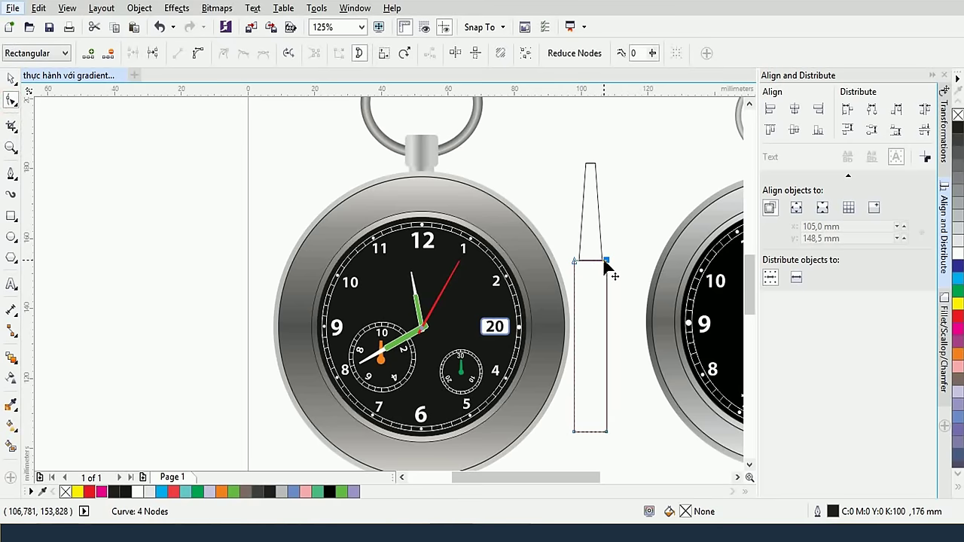
{"action": "left_click_drag", "start_coordinate": [608, 263], "coordinate": [606, 268]}
{"action": "key", "text": "ctrl+z"}
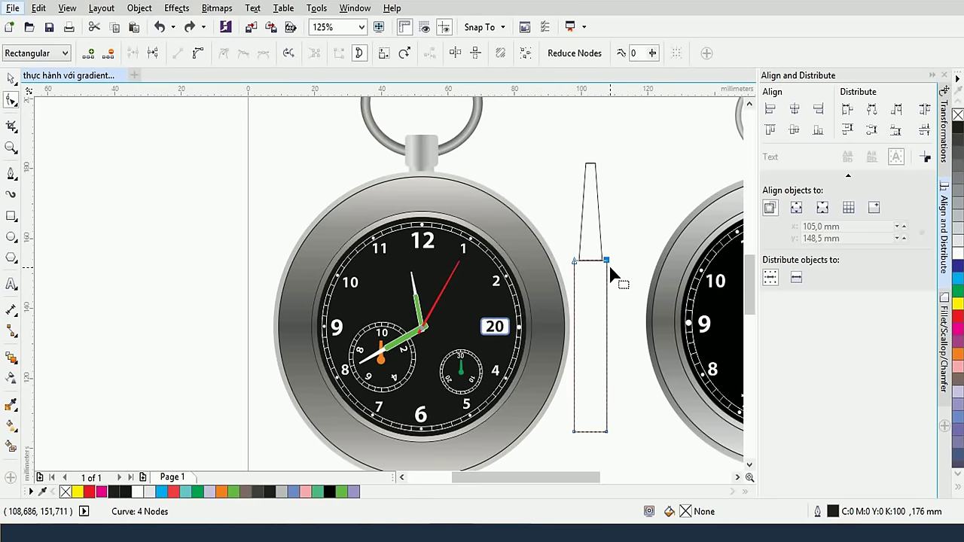
{"action": "key", "text": "ctrl+z"}
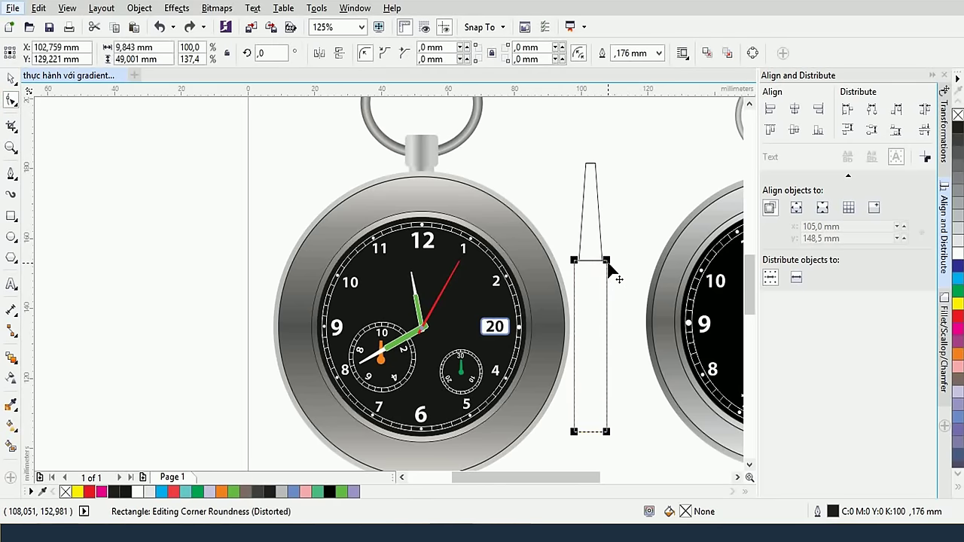
{"action": "left_click_drag", "start_coordinate": [608, 270], "coordinate": [613, 264]}
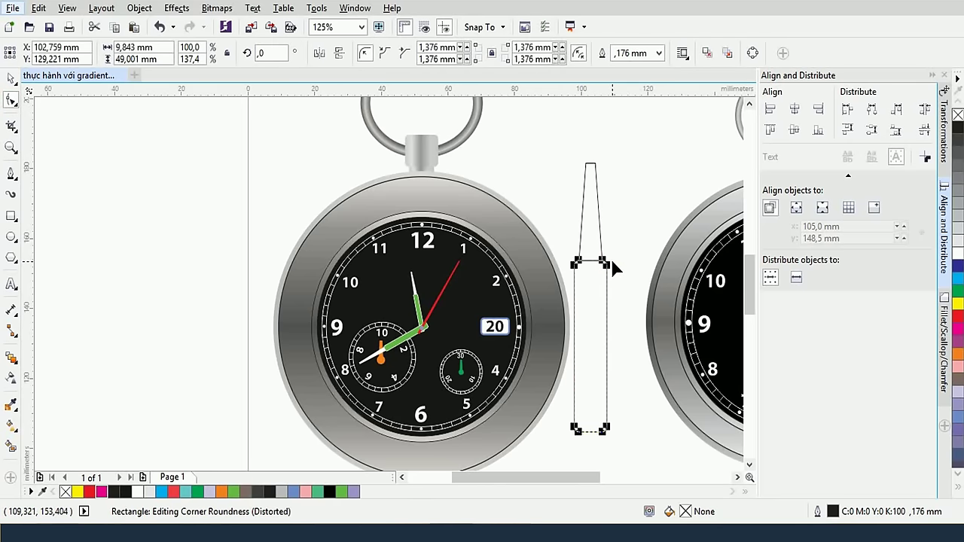
{"action": "scroll", "coordinate": [613, 264], "scroll_direction": "up", "scroll_amount": 2}
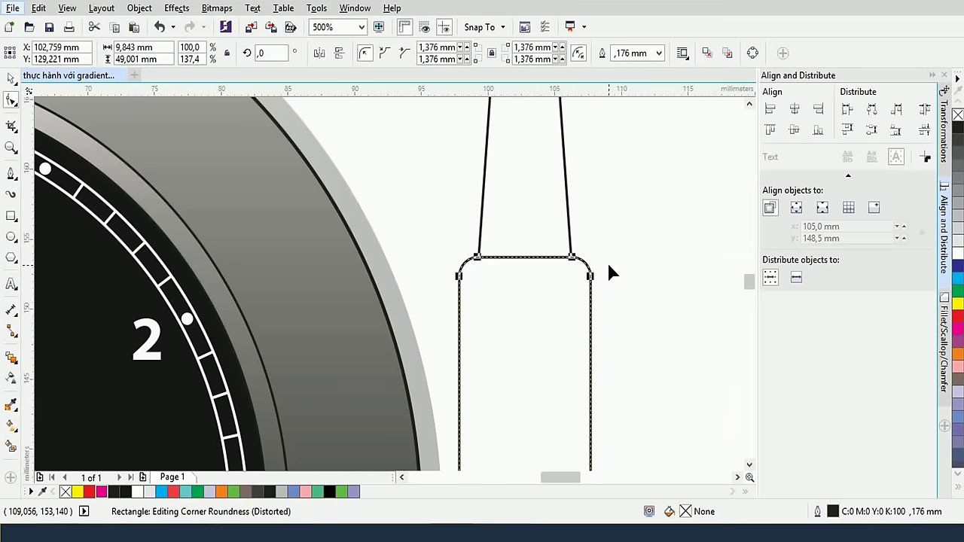
{"action": "scroll", "coordinate": [610, 271], "scroll_direction": "down", "scroll_amount": 1}
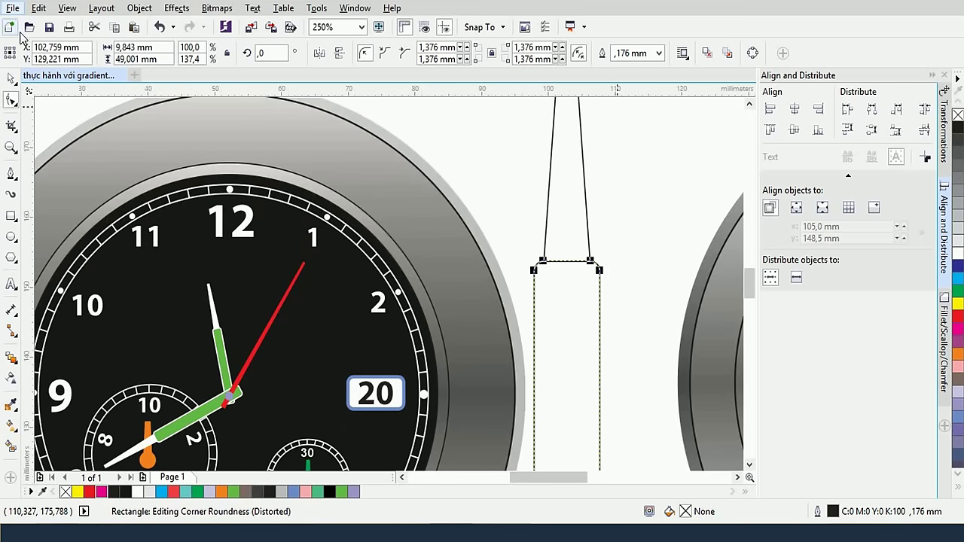
Fill the rounded rectangle with light green from the palette
{"action": "left_click", "coordinate": [956, 294]}
{"action": "left_click", "coordinate": [915, 333]}
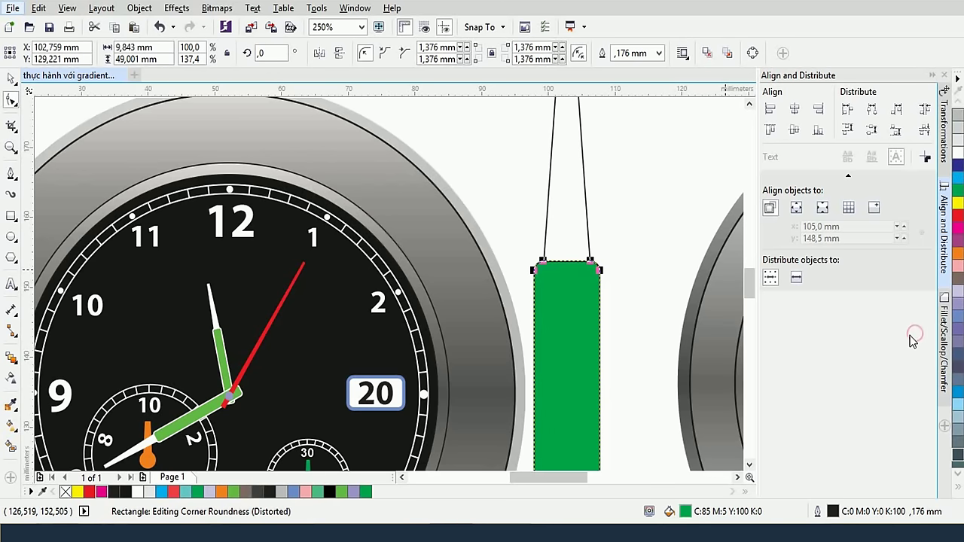
{"action": "left_click", "coordinate": [954, 192]}
{"action": "left_click", "coordinate": [899, 241]}
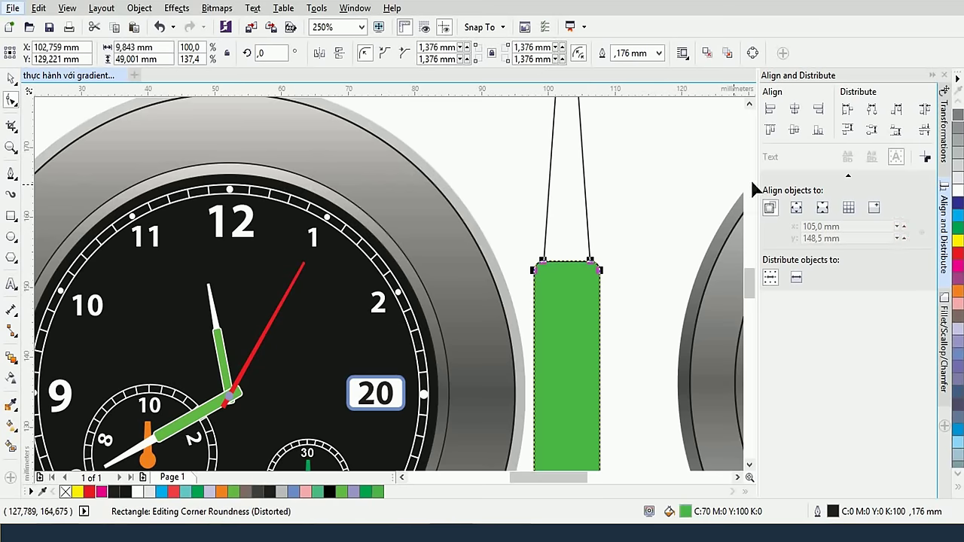
{"action": "key", "text": "F2"}
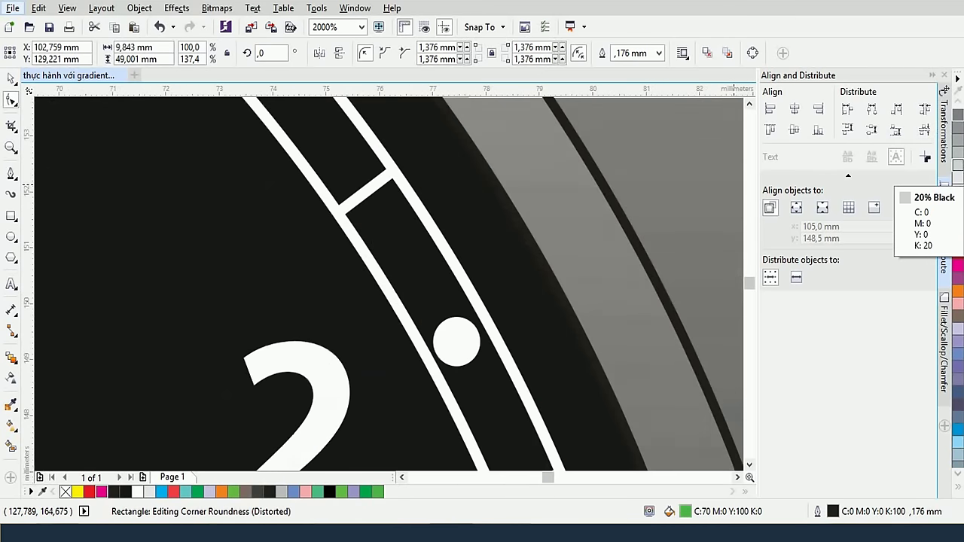
{"action": "scroll", "coordinate": [390, 285], "scroll_direction": "up", "scroll_amount": 4}
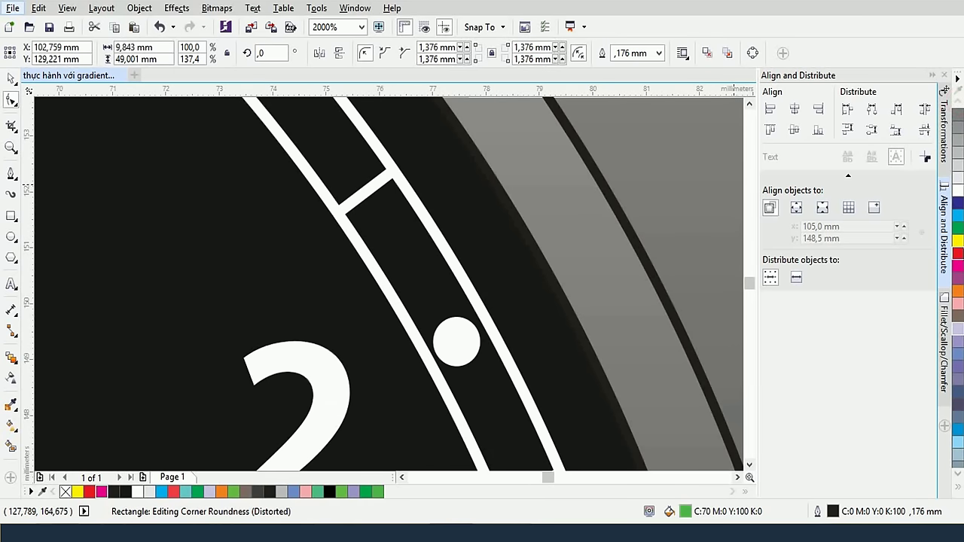
{"action": "left_click", "coordinate": [957, 253]}
{"action": "left_click", "coordinate": [957, 203]}
{"action": "scroll", "coordinate": [704, 253], "scroll_direction": "down", "scroll_amount": 4}
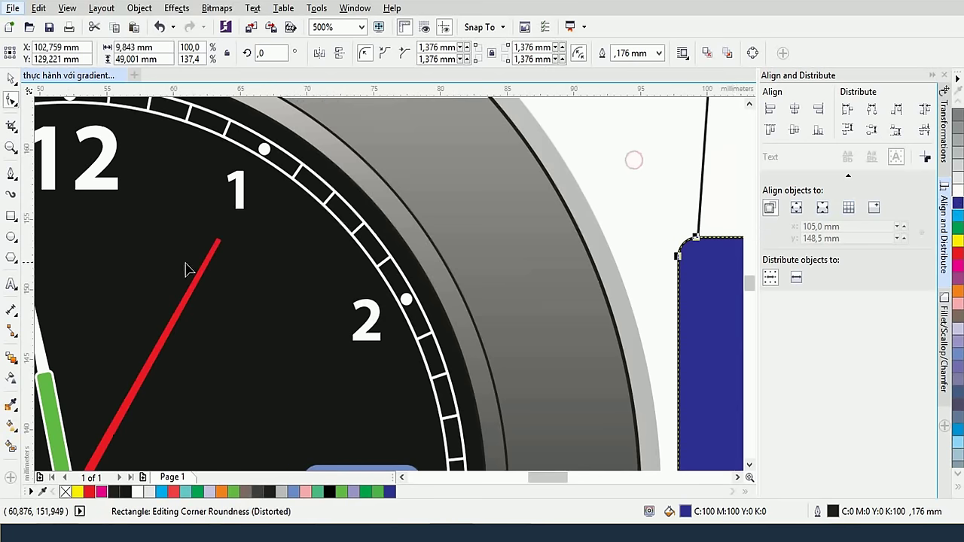
Fill the tapered tip above the rectangle white and remove its outline
{"action": "left_click_drag", "start_coordinate": [164, 278], "coordinate": [374, 286]}
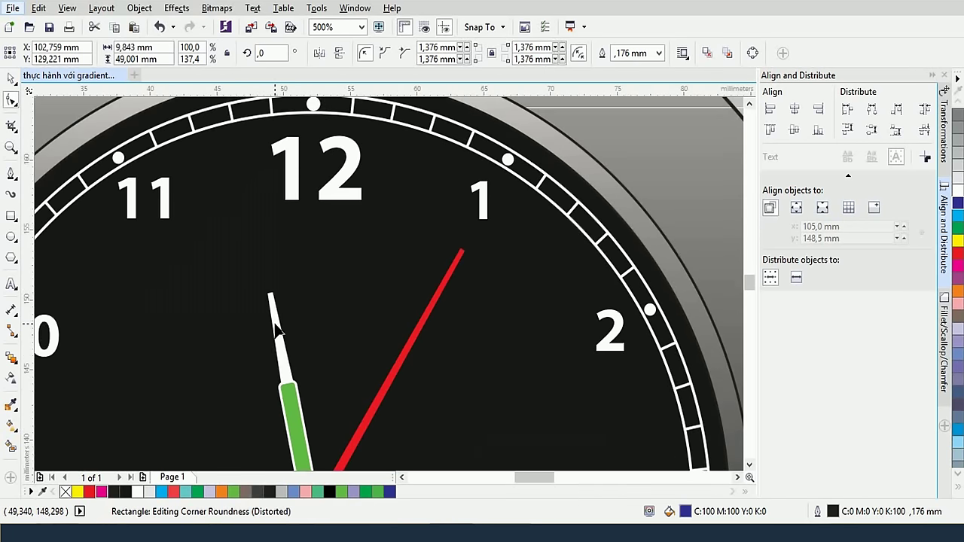
{"action": "left_click", "coordinate": [279, 331]}
{"action": "scroll", "coordinate": [280, 337], "scroll_direction": "down", "scroll_amount": 4}
{"action": "left_click", "coordinate": [255, 252]}
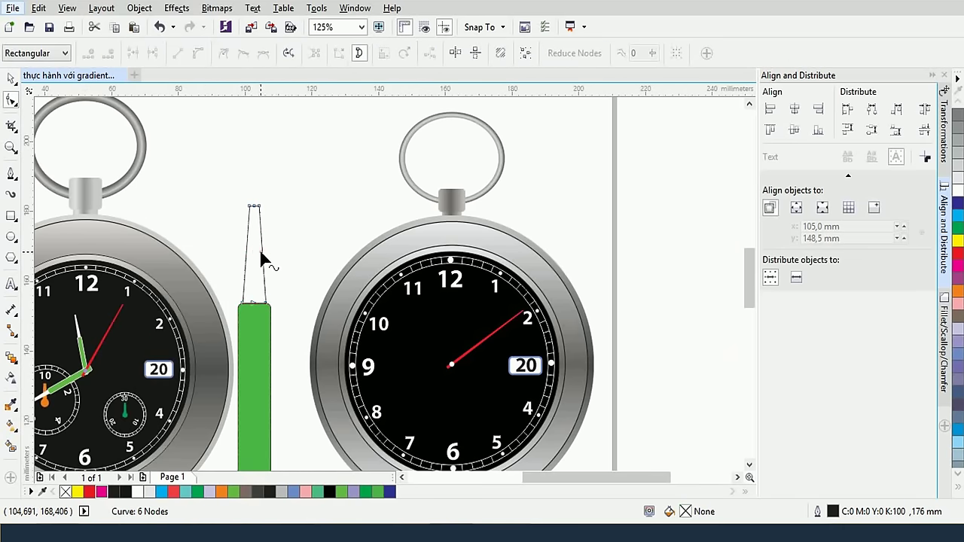
{"action": "left_click", "coordinate": [957, 192]}
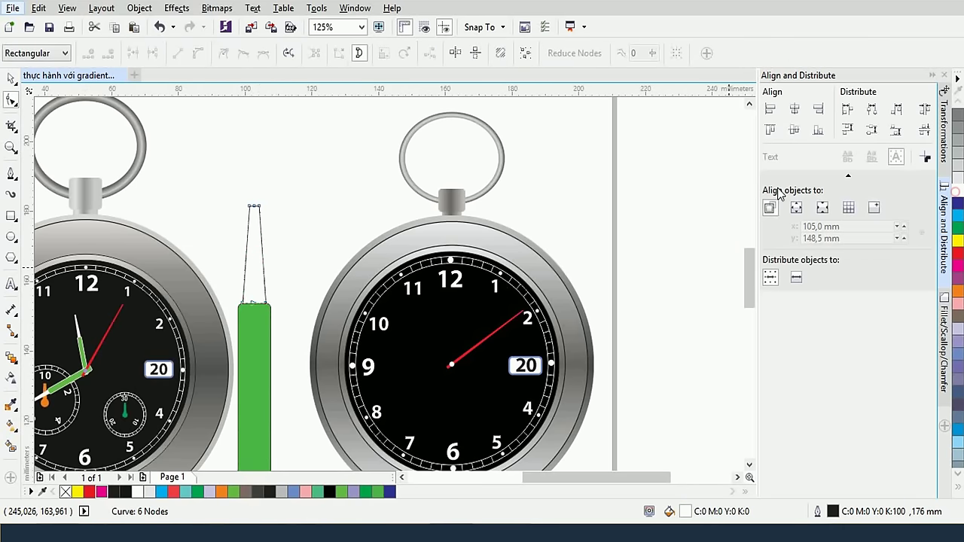
{"action": "scroll", "coordinate": [958, 113], "scroll_direction": "up", "scroll_amount": 1}
{"action": "right_click", "coordinate": [957, 115]}
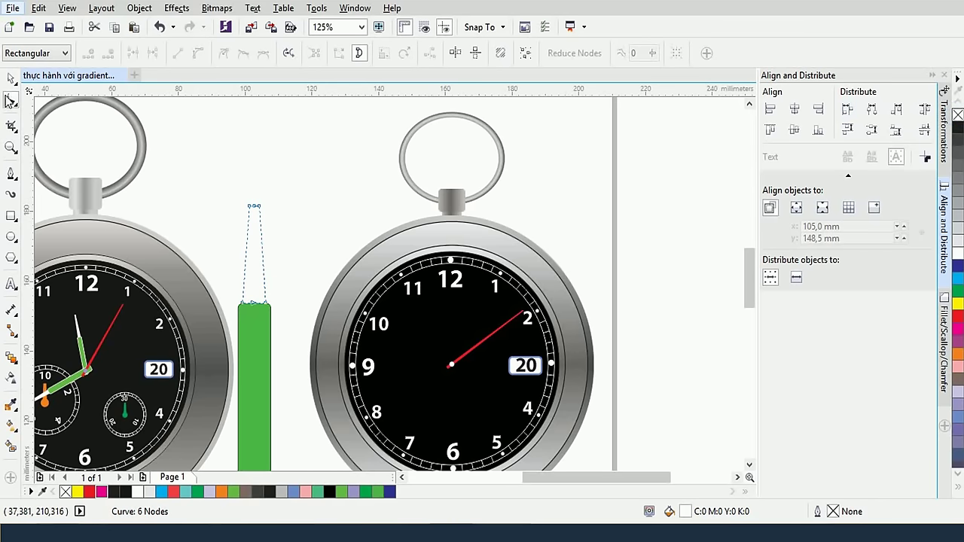
{"action": "left_click", "coordinate": [11, 79]}
Move the hand onto the right watch's dial at 12, scale it down, and shorten the white needle
{"action": "left_click_drag", "start_coordinate": [256, 198], "coordinate": [275, 344]}
{"action": "scroll", "coordinate": [252, 179], "scroll_direction": "down", "scroll_amount": 1}
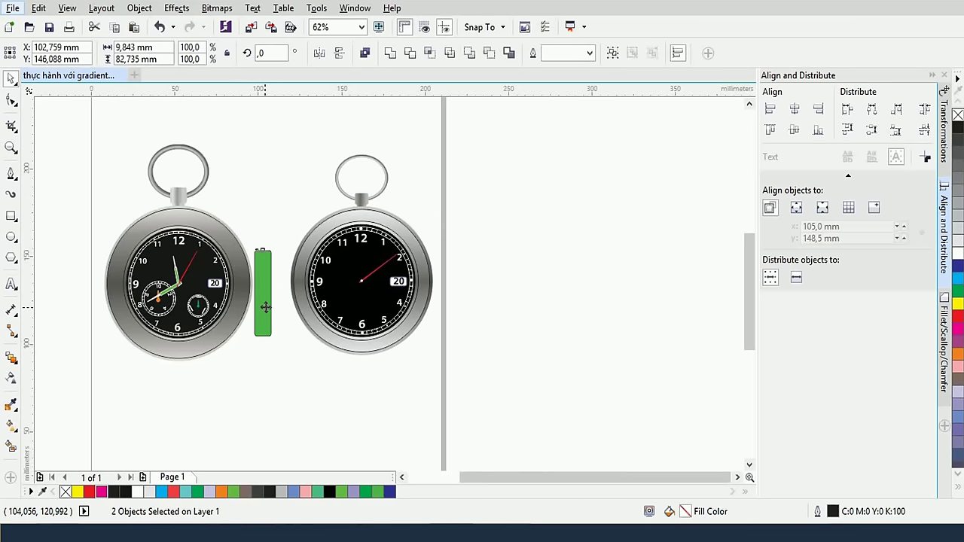
{"action": "left_click_drag", "start_coordinate": [265, 306], "coordinate": [385, 289]}
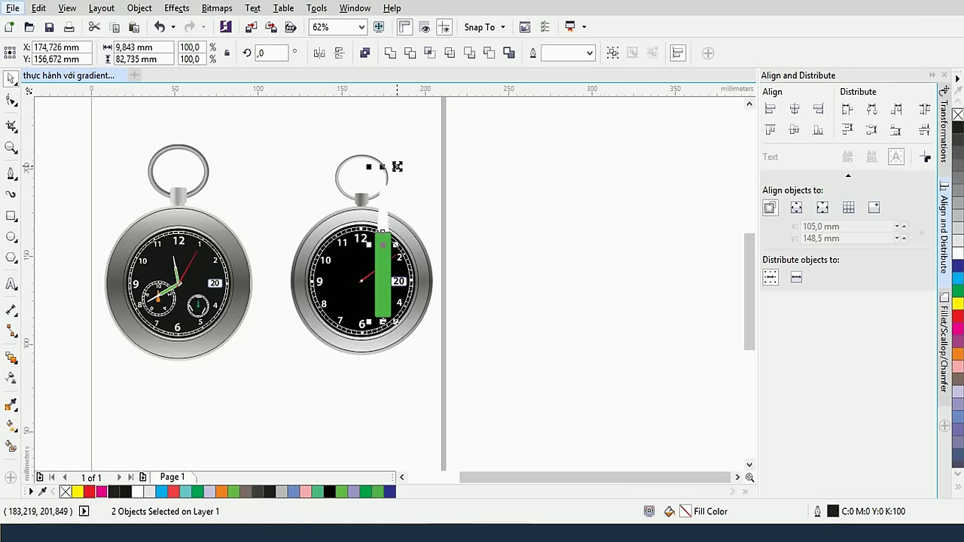
{"action": "left_click_drag", "start_coordinate": [397, 166], "coordinate": [387, 214]}
{"action": "scroll", "coordinate": [388, 233], "scroll_direction": "up", "scroll_amount": 1}
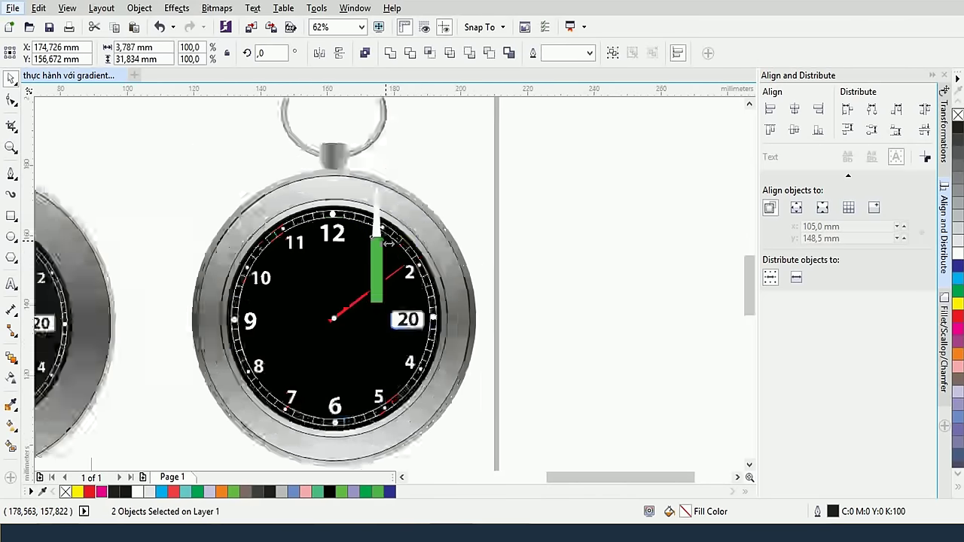
{"action": "scroll", "coordinate": [388, 243], "scroll_direction": "up", "scroll_amount": 2}
{"action": "left_click_drag", "start_coordinate": [374, 259], "coordinate": [253, 318]}
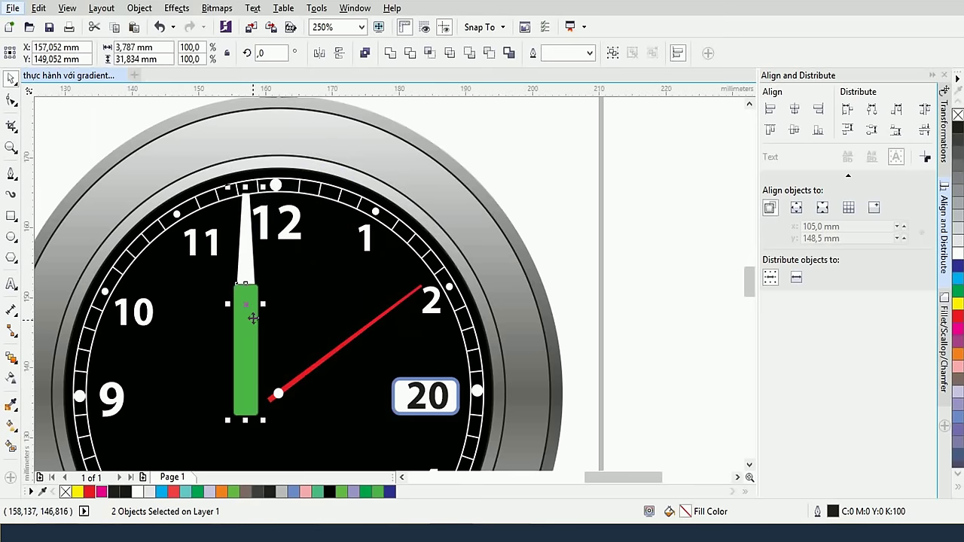
{"action": "left_click", "coordinate": [87, 143]}
{"action": "left_click", "coordinate": [254, 265]}
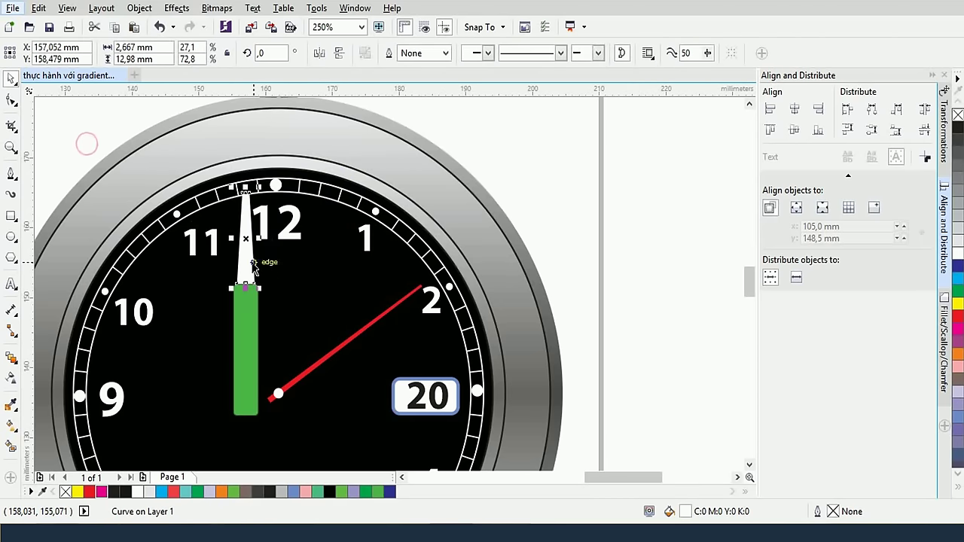
{"action": "left_click_drag", "start_coordinate": [245, 189], "coordinate": [253, 209]}
Give the green bar a white outline 0.25 mm wide
{"action": "left_click", "coordinate": [253, 322]}
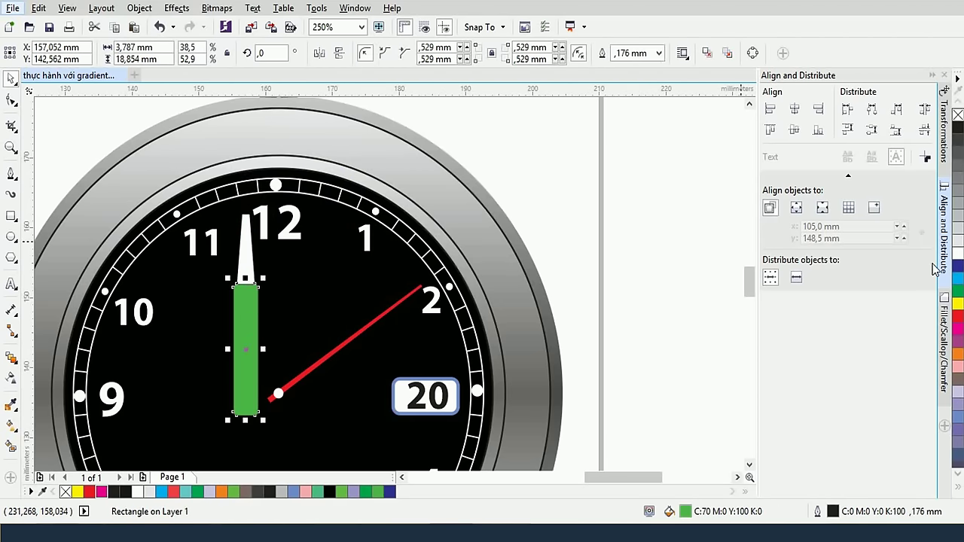
{"action": "right_click", "coordinate": [958, 256]}
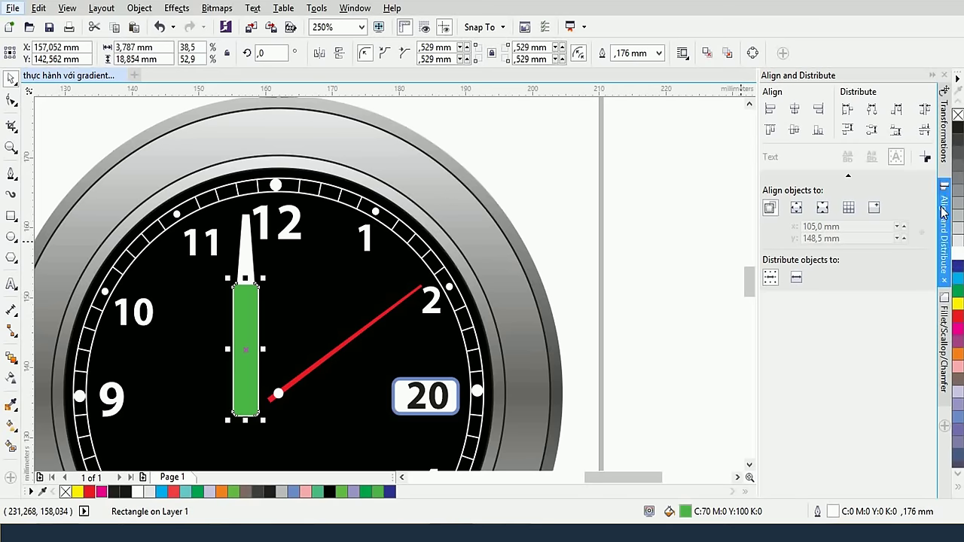
{"action": "left_click", "coordinate": [659, 53]}
{"action": "left_click", "coordinate": [642, 108]}
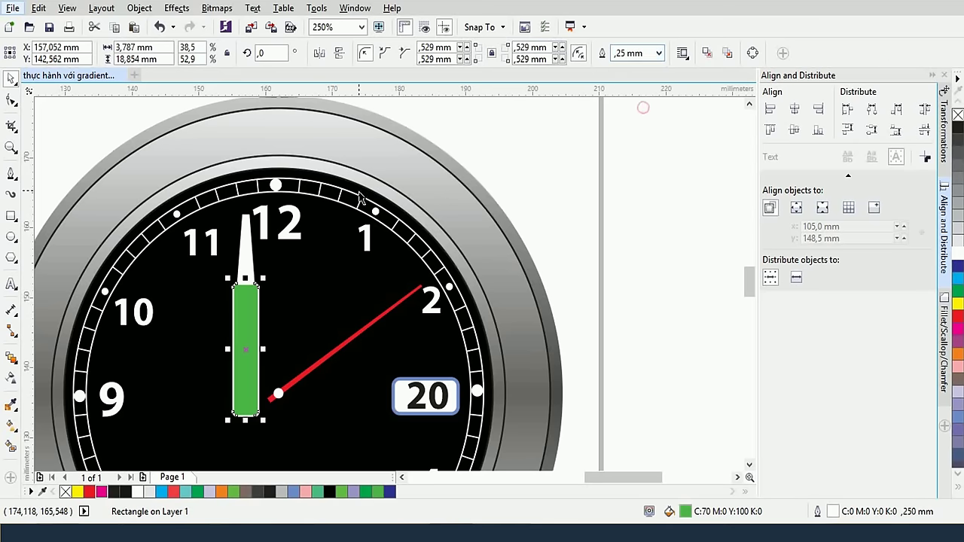
{"action": "scroll", "coordinate": [360, 197], "scroll_direction": "down", "scroll_amount": 2}
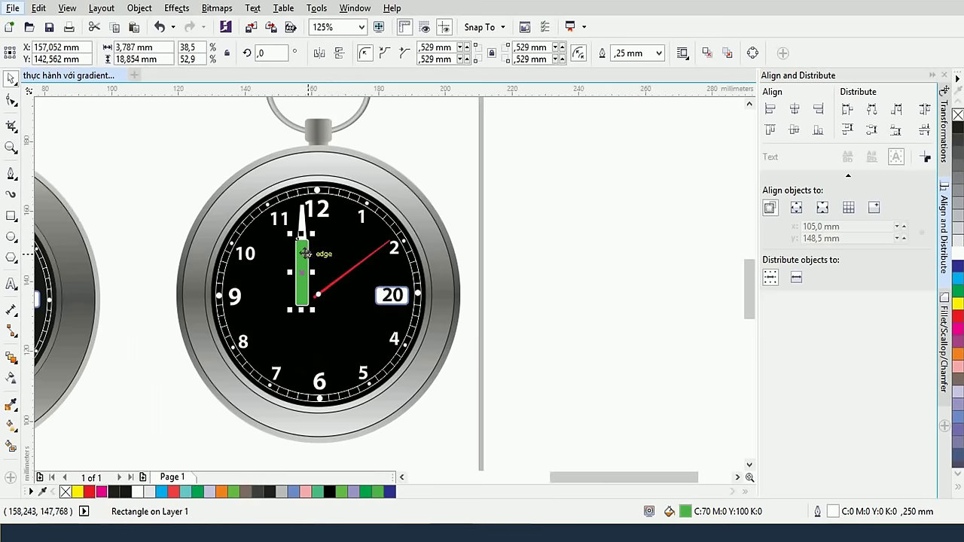
{"action": "scroll", "coordinate": [303, 252], "scroll_direction": "up", "scroll_amount": 2}
Resize the whole hand to about 2.06 × 15.9 mm and centre it under the 12
{"action": "left_click", "coordinate": [308, 210], "text": "shift"}
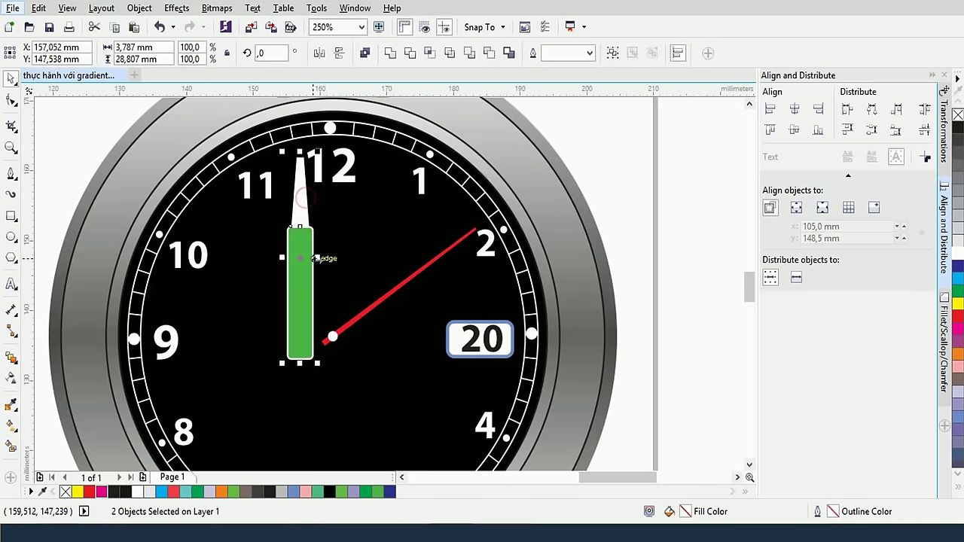
{"action": "left_click_drag", "start_coordinate": [316, 259], "coordinate": [314, 263]}
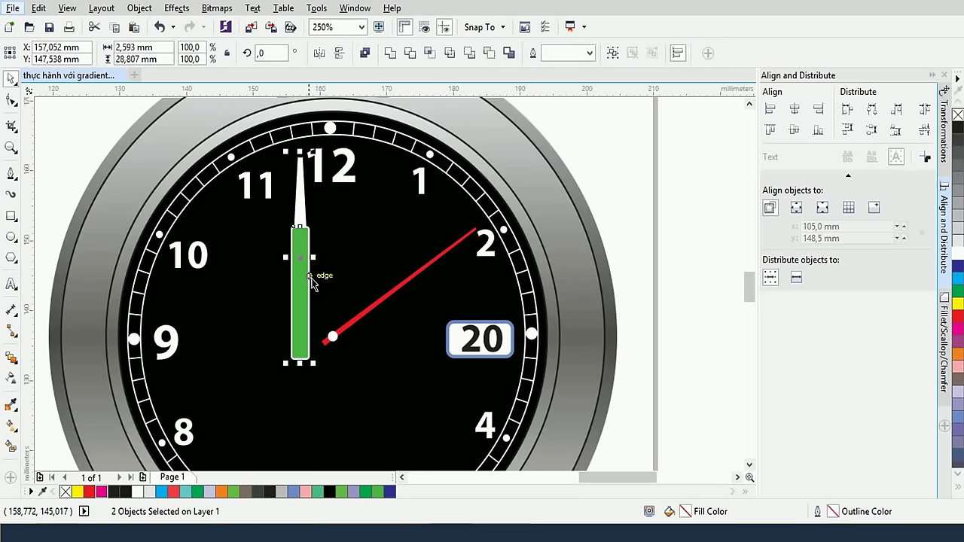
{"action": "left_click_drag", "start_coordinate": [296, 327], "coordinate": [329, 320]}
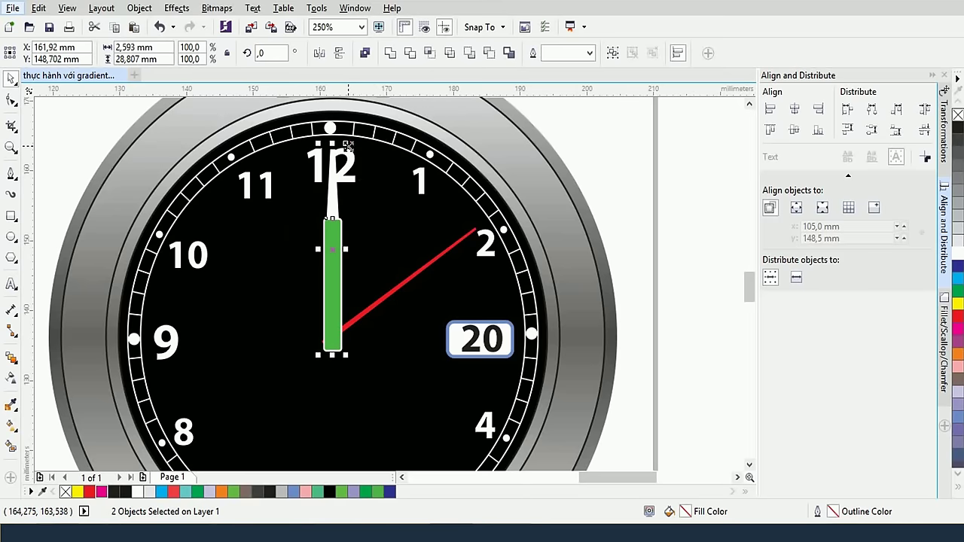
{"action": "left_click_drag", "start_coordinate": [345, 144], "coordinate": [349, 193]}
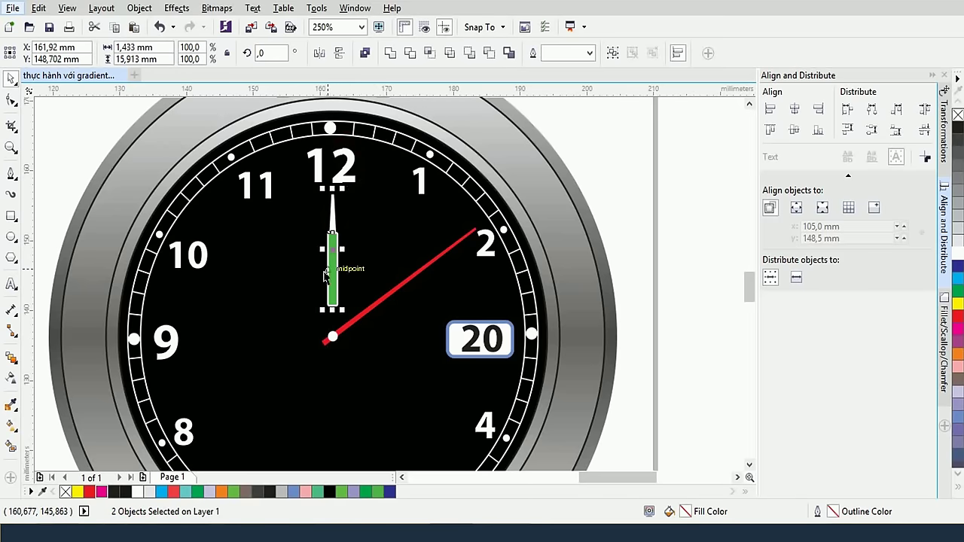
{"action": "left_click_drag", "start_coordinate": [332, 272], "coordinate": [332, 310]}
{"action": "scroll", "coordinate": [340, 298], "scroll_direction": "up", "scroll_amount": 2}
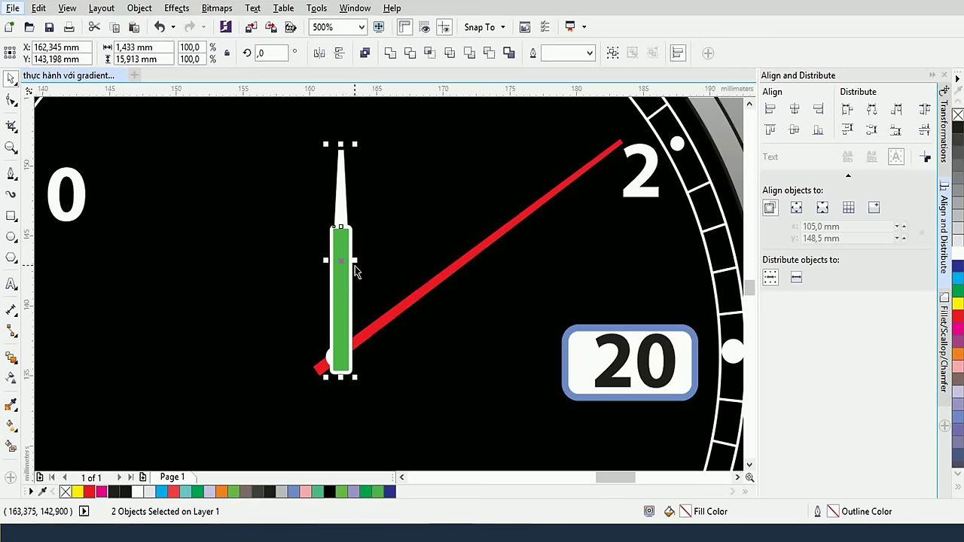
{"action": "left_click_drag", "start_coordinate": [355, 262], "coordinate": [352, 264]}
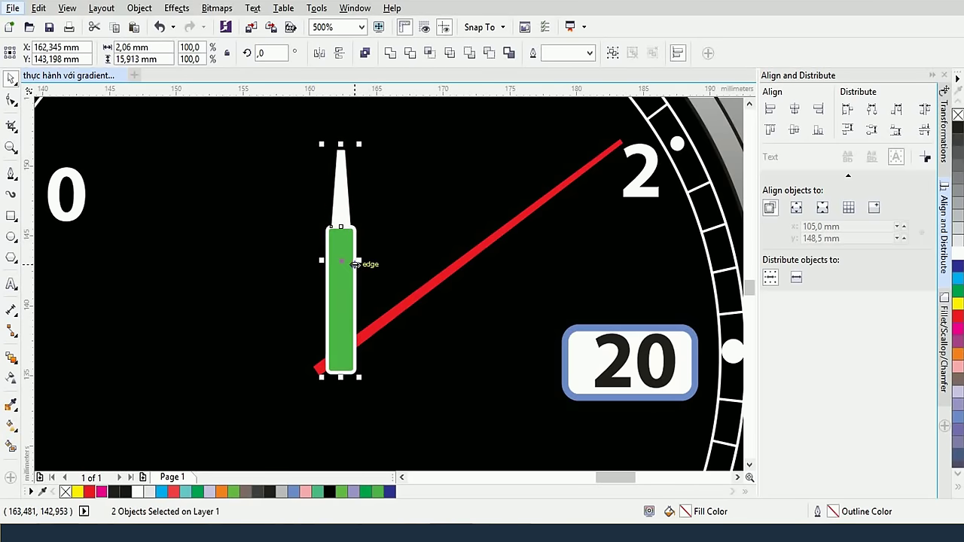
{"action": "scroll", "coordinate": [352, 264], "scroll_direction": "down", "scroll_amount": 2}
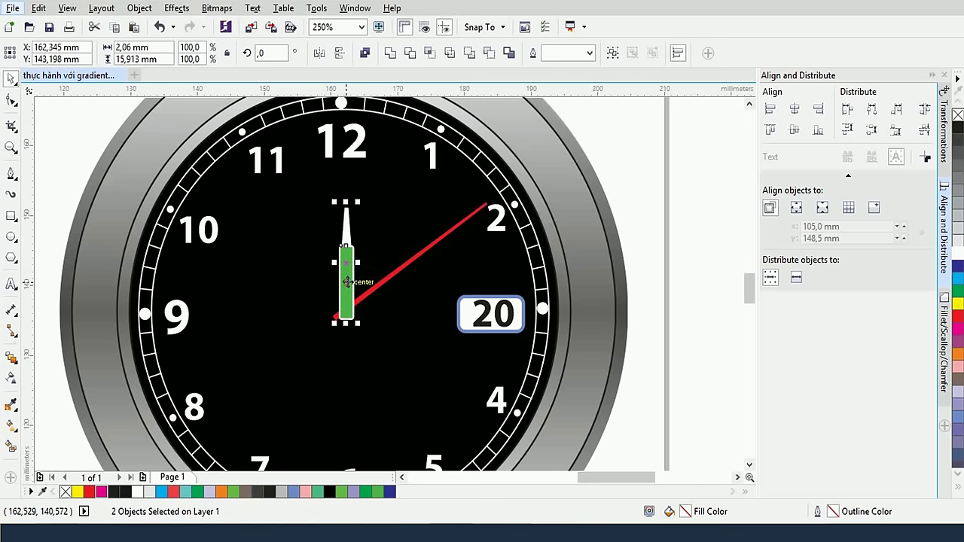
Group the green bar and needle, bring the red hand in front, and pivot the hand on the centre circle
{"action": "key", "text": "ctrl+g"}
{"action": "left_click_drag", "start_coordinate": [347, 283], "coordinate": [340, 301]}
{"action": "scroll", "coordinate": [337, 277], "scroll_direction": "up", "scroll_amount": 3}
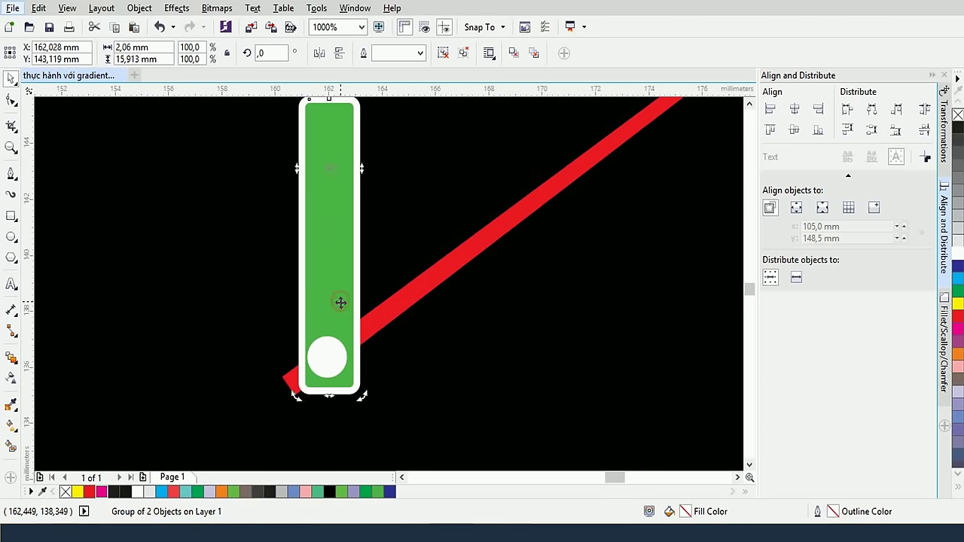
{"action": "key", "text": "ctrl+Page_Down"}
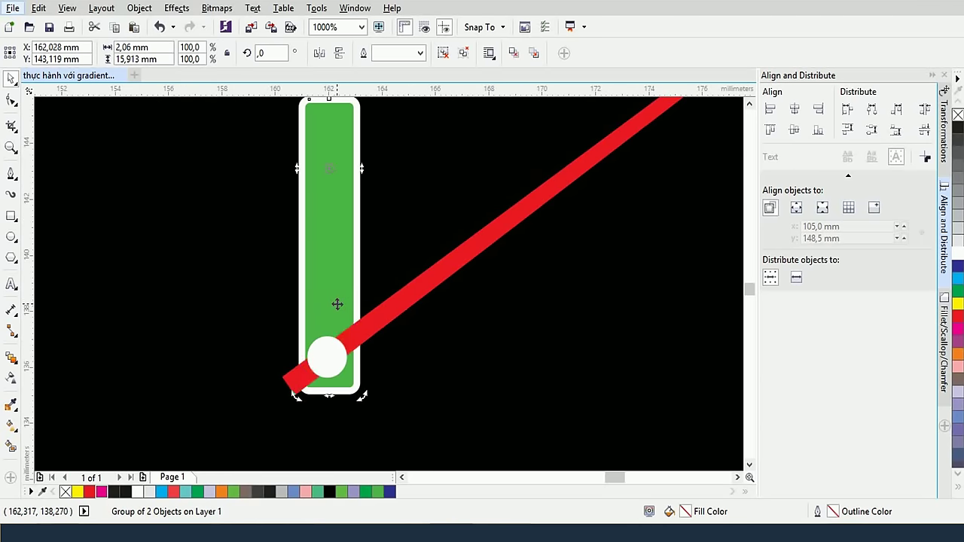
{"action": "scroll", "coordinate": [336, 304], "scroll_direction": "down", "scroll_amount": 2}
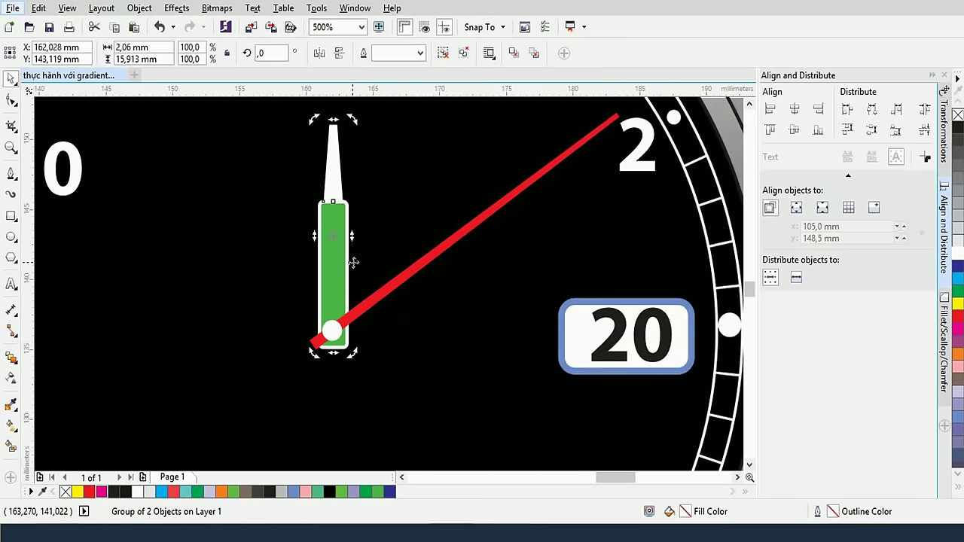
{"action": "mouse_move", "coordinate": [332, 283]}
{"action": "left_mouse_down"}
{"action": "mouse_move", "coordinate": [332, 330]}
{"action": "mouse_move", "coordinate": [274, 326]}
{"action": "left_mouse_up"}
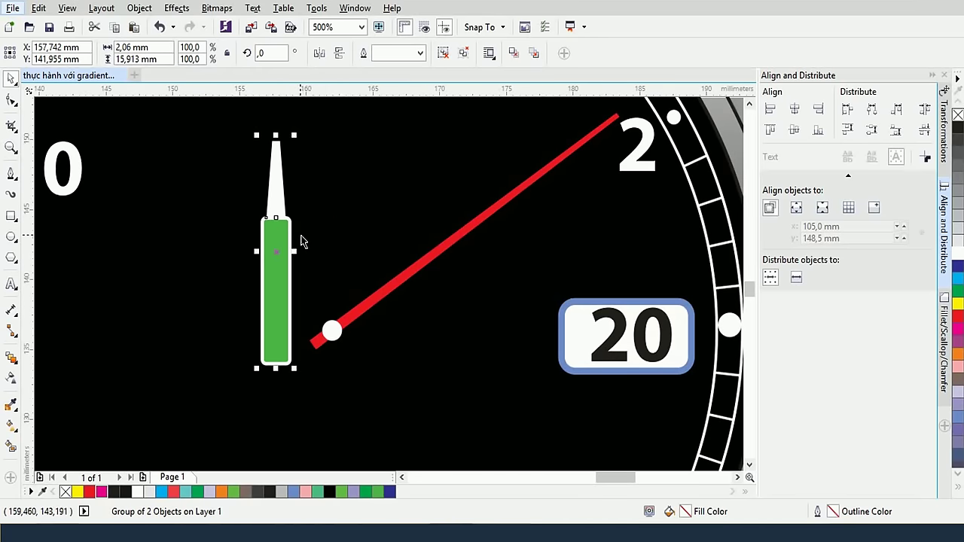
Undo the accidental move and adjust the hand's tilt around the centre pivot
{"action": "key", "text": "ctrl+z"}
{"action": "left_click_drag", "start_coordinate": [345, 216], "coordinate": [329, 219]}
{"action": "scroll", "coordinate": [330, 219], "scroll_direction": "down", "scroll_amount": 2}
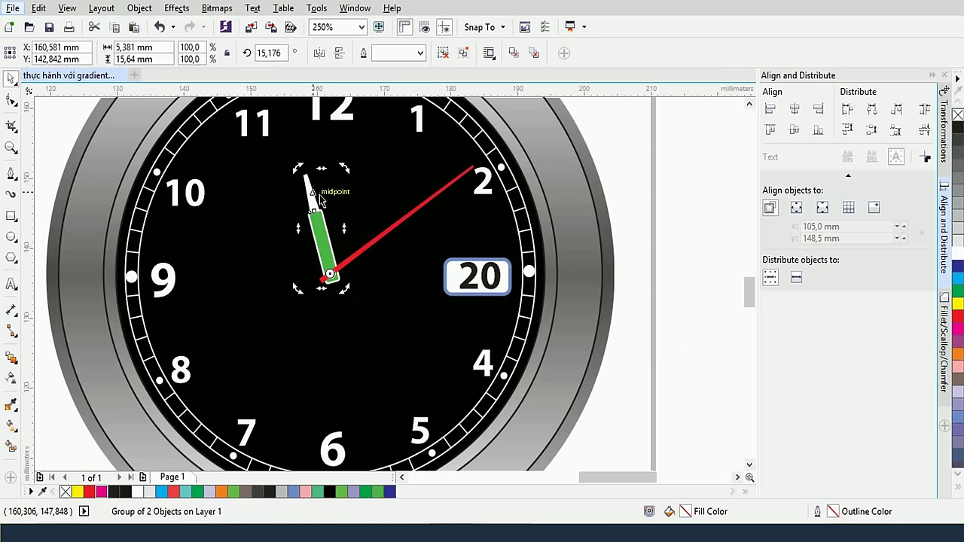
{"action": "left_click_drag", "start_coordinate": [319, 200], "coordinate": [322, 198]}
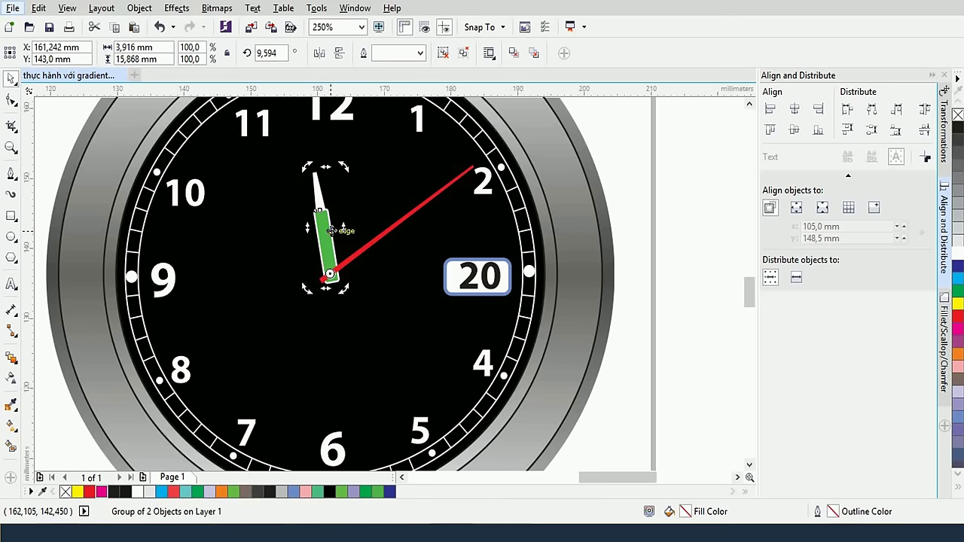
Make a rotated copy of the hand, resize it, and turn it to about 121.8°
{"action": "left_click_drag", "start_coordinate": [330, 221], "coordinate": [248, 348]}
{"action": "left_click", "coordinate": [224, 310]}
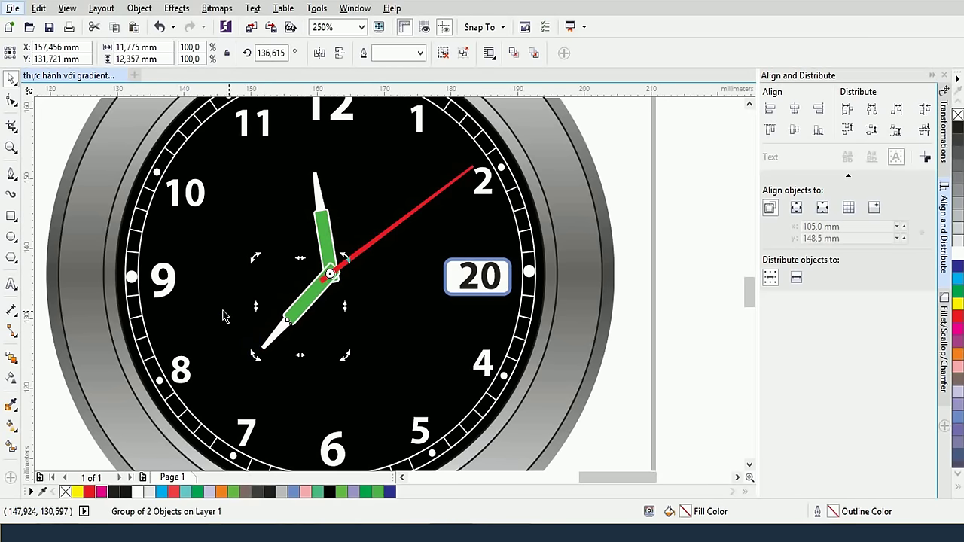
{"action": "left_click", "coordinate": [301, 316]}
{"action": "left_click_drag", "start_coordinate": [256, 352], "coordinate": [223, 390]}
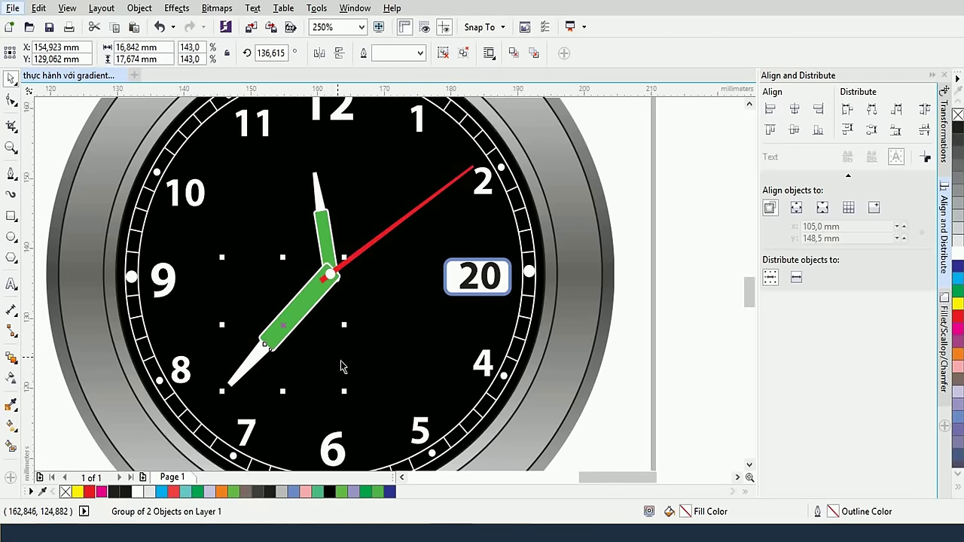
{"action": "left_click_drag", "start_coordinate": [344, 390], "coordinate": [333, 372]}
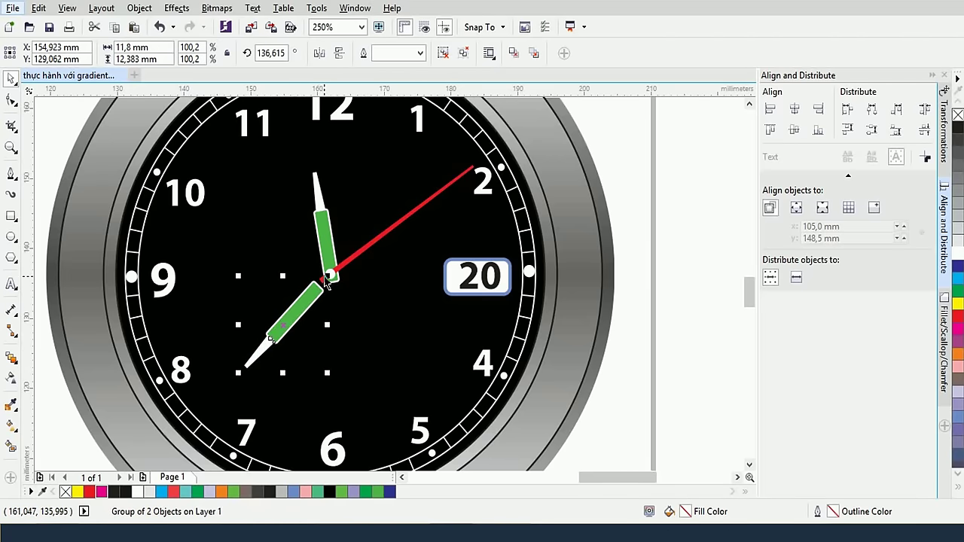
{"action": "left_click_drag", "start_coordinate": [329, 274], "coordinate": [342, 254]}
{"action": "left_click_drag", "start_coordinate": [239, 369], "coordinate": [226, 385]}
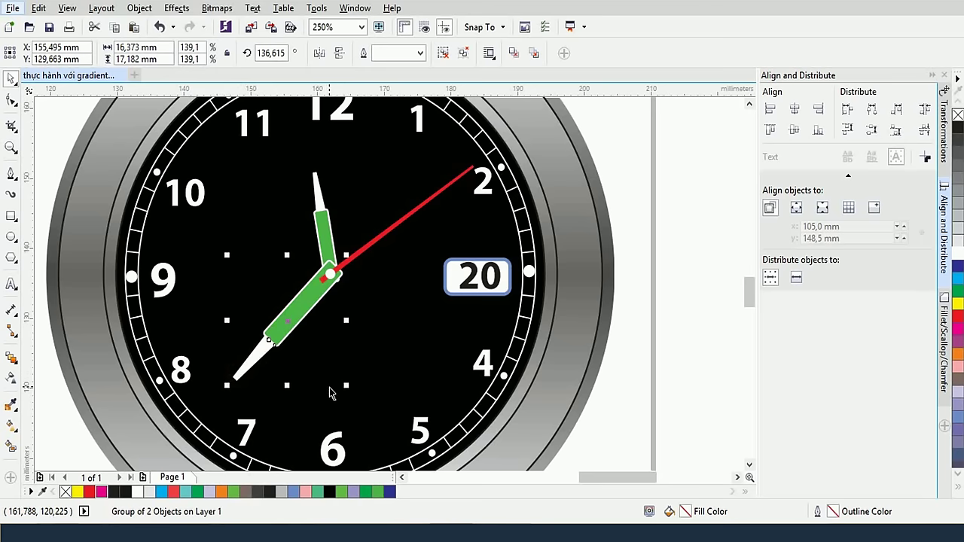
{"action": "left_click", "coordinate": [288, 322]}
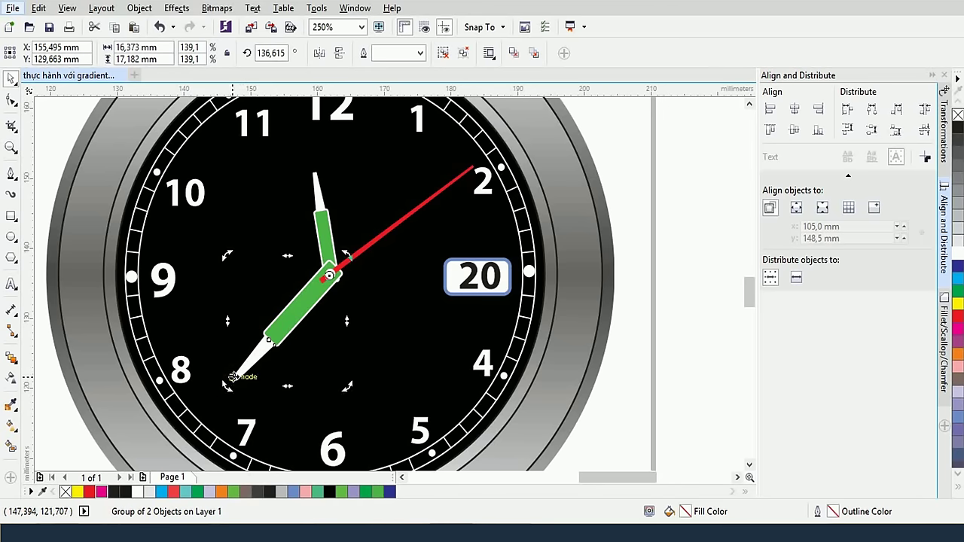
{"action": "left_click_drag", "start_coordinate": [227, 382], "coordinate": [330, 430]}
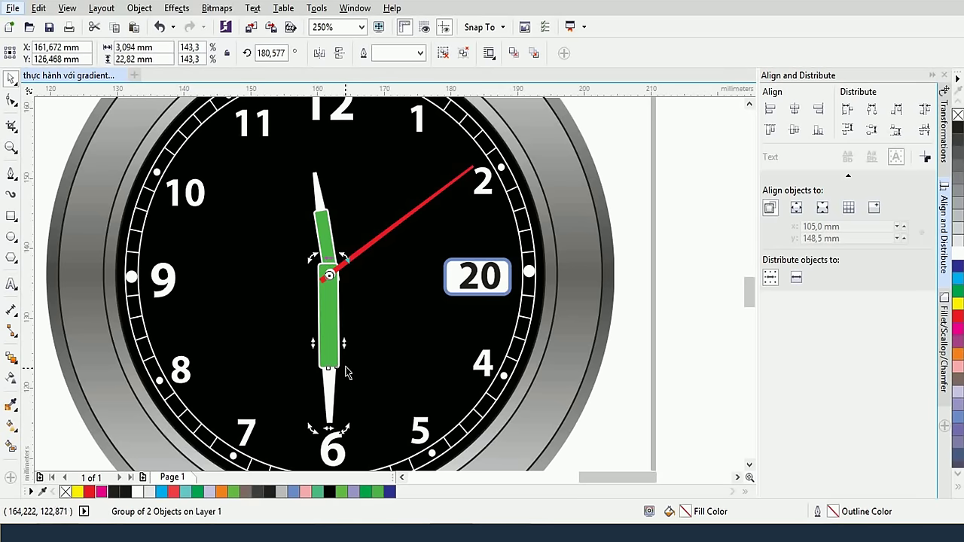
Narrow the green hand by pulling its side handle inward
{"action": "left_click", "coordinate": [342, 344]}
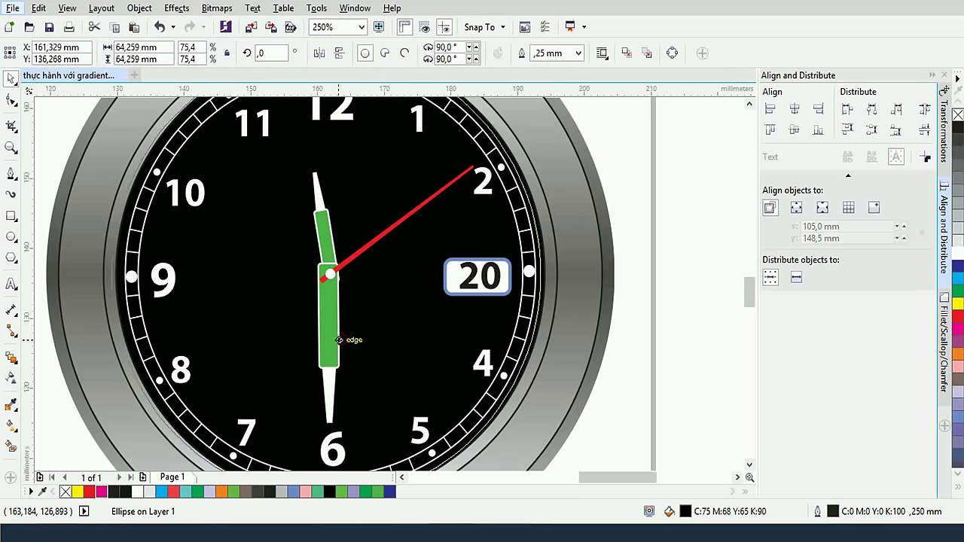
{"action": "left_click", "coordinate": [335, 331]}
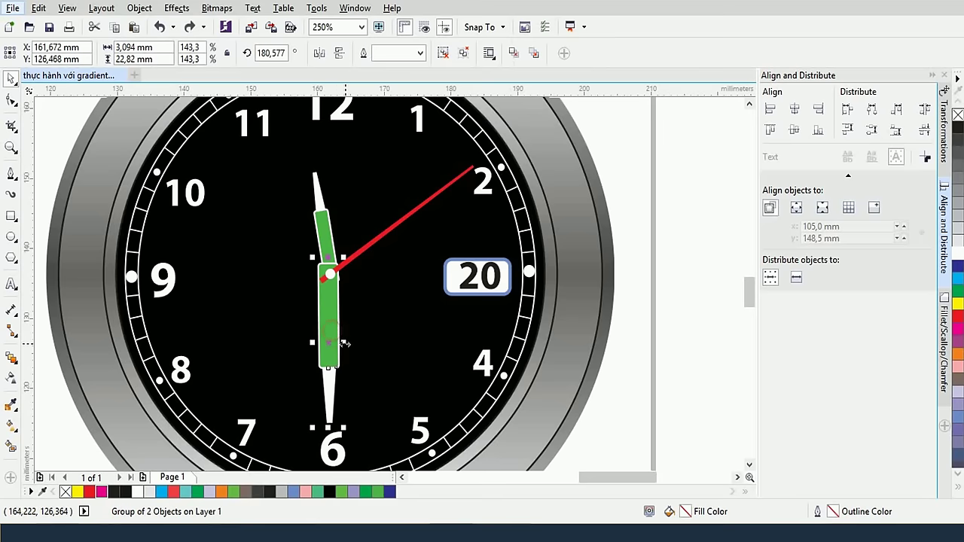
{"action": "left_click_drag", "start_coordinate": [343, 343], "coordinate": [344, 340]}
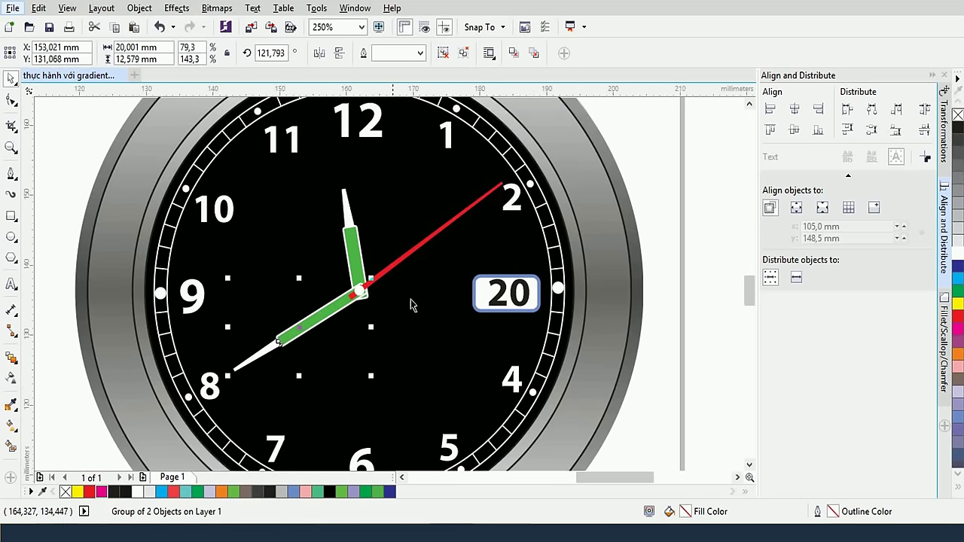
Draw a circle about 17.36 mm across in the blank area between the watches
{"action": "left_click", "coordinate": [652, 284]}
{"action": "scroll", "coordinate": [652, 284], "scroll_direction": "down", "scroll_amount": 3}
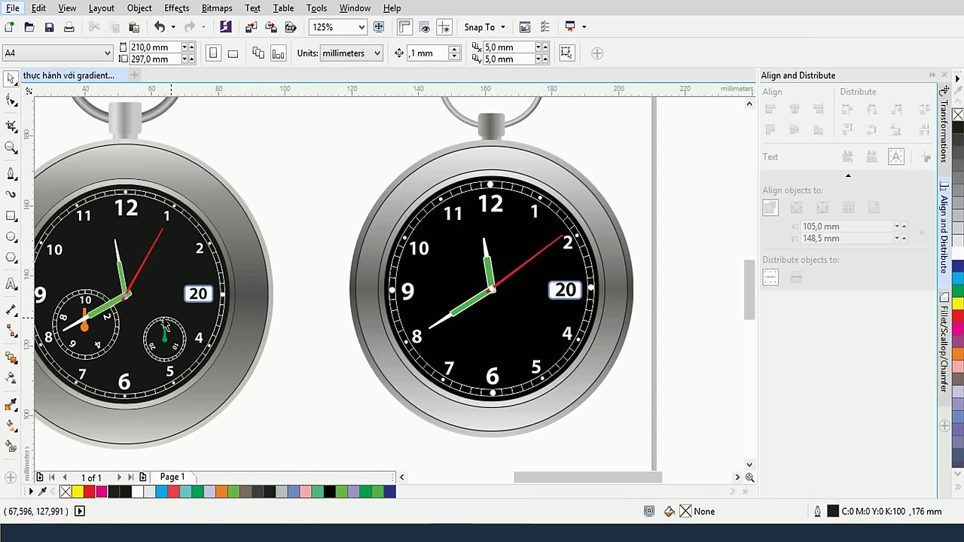
{"action": "scroll", "coordinate": [184, 337], "scroll_direction": "up", "scroll_amount": 3}
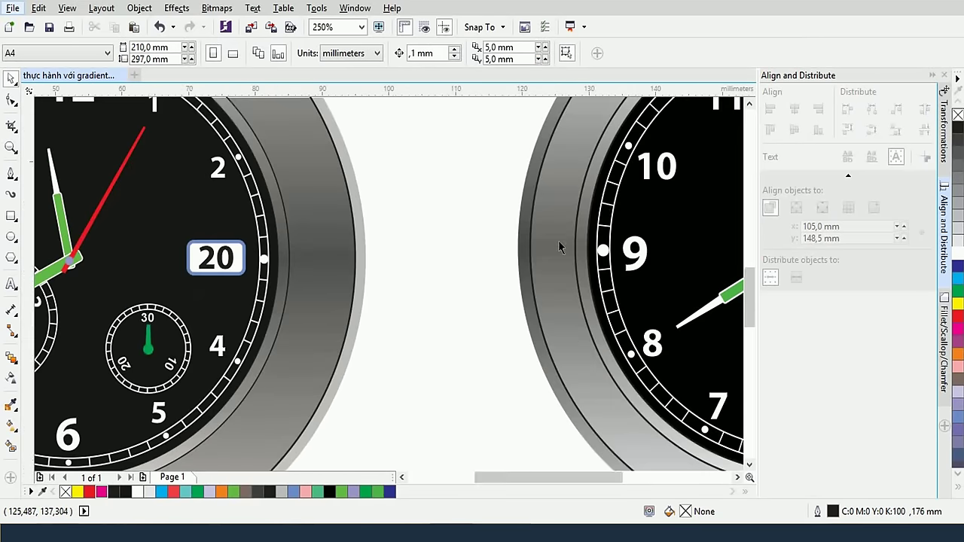
{"action": "scroll", "coordinate": [561, 241], "scroll_direction": "down", "scroll_amount": 3}
{"action": "scroll", "coordinate": [648, 229], "scroll_direction": "right", "scroll_amount": 3}
{"action": "scroll", "coordinate": [647, 230], "scroll_direction": "up", "scroll_amount": 1}
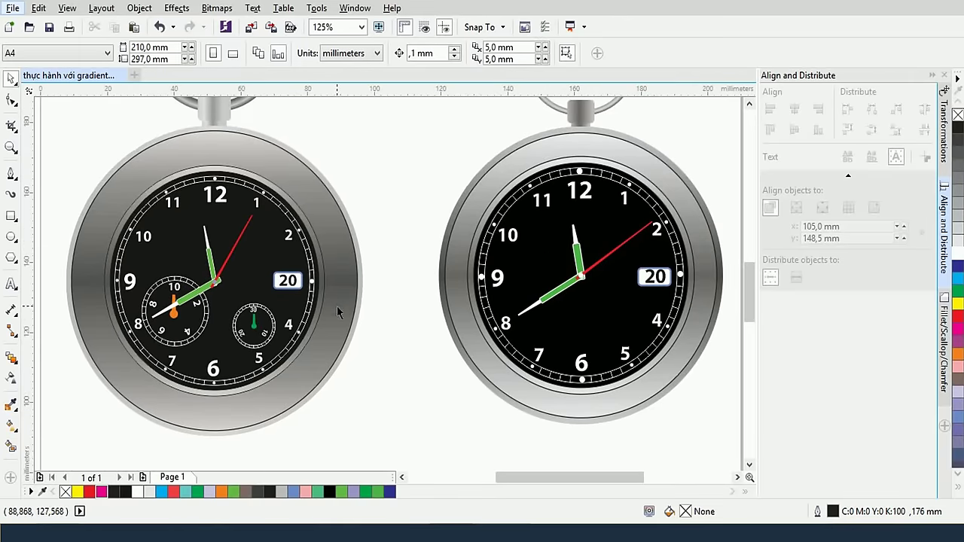
{"action": "scroll", "coordinate": [337, 305], "scroll_direction": "up", "scroll_amount": 2}
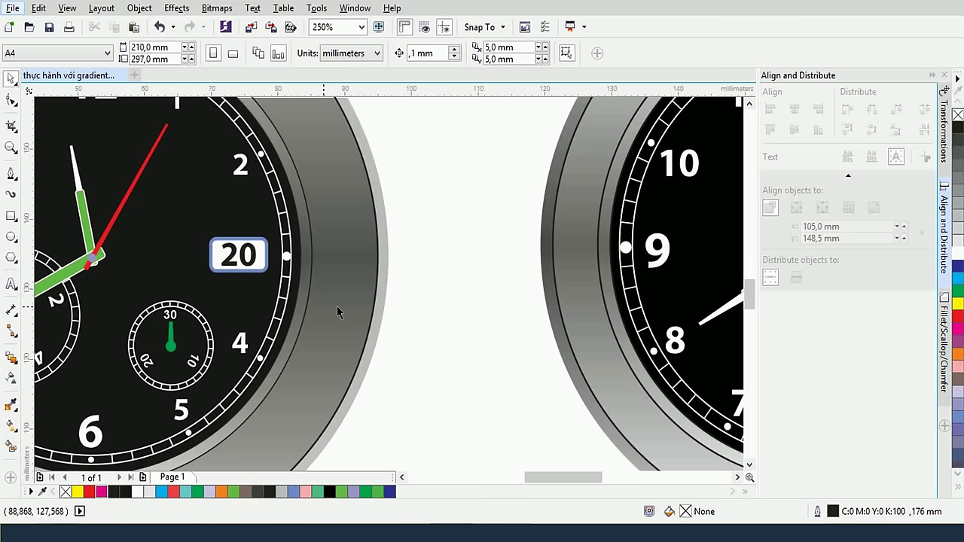
{"action": "left_click", "coordinate": [10, 237]}
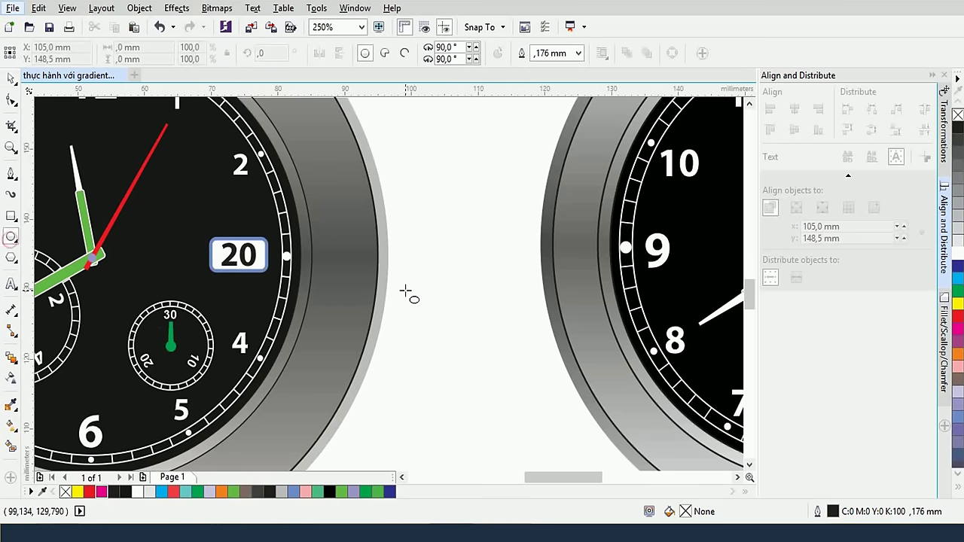
{"action": "left_click_drag", "start_coordinate": [420, 285], "coordinate": [474, 347]}
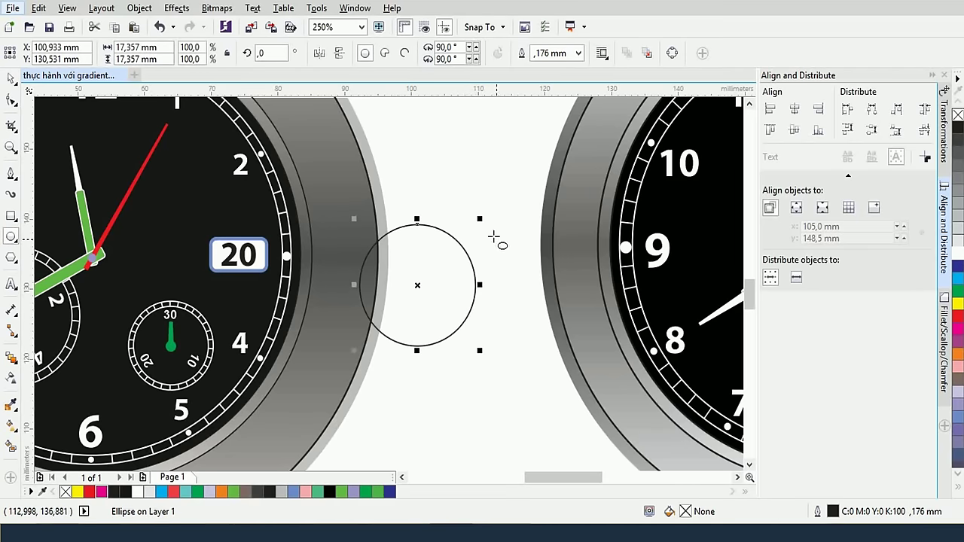
Add a concentric 15.03 mm copy inside it and select both circles
{"action": "left_click_drag", "start_coordinate": [479, 219], "coordinate": [471, 227]}
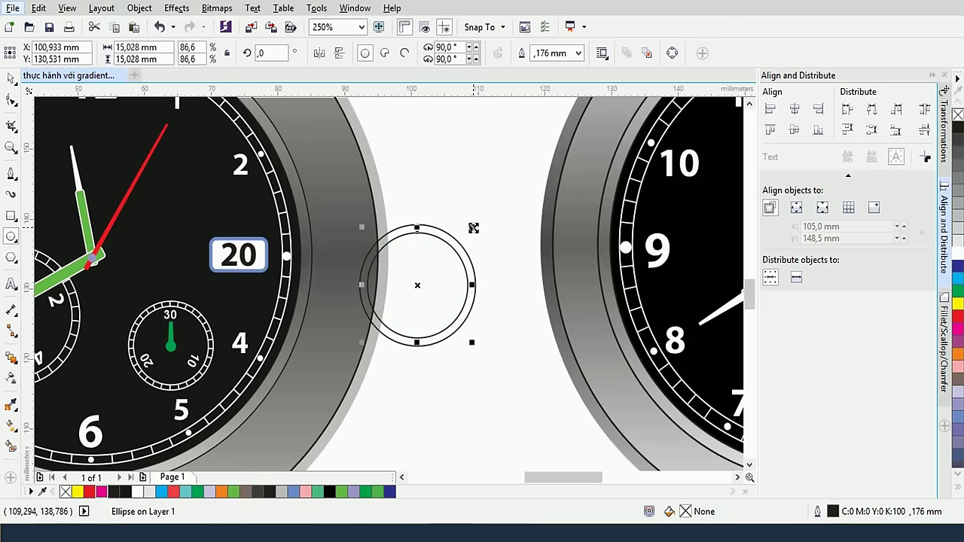
{"action": "left_click", "coordinate": [10, 79]}
{"action": "left_click_drag", "start_coordinate": [504, 387], "coordinate": [352, 202]}
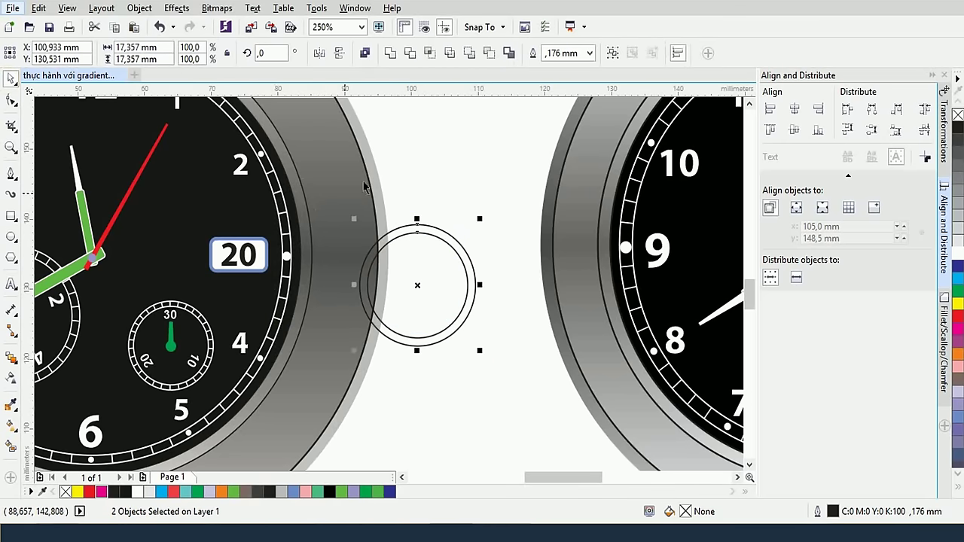
Combine the circles into a ring and draw a short 1.164 mm vertical tick at its top
{"action": "left_click", "coordinate": [489, 55]}
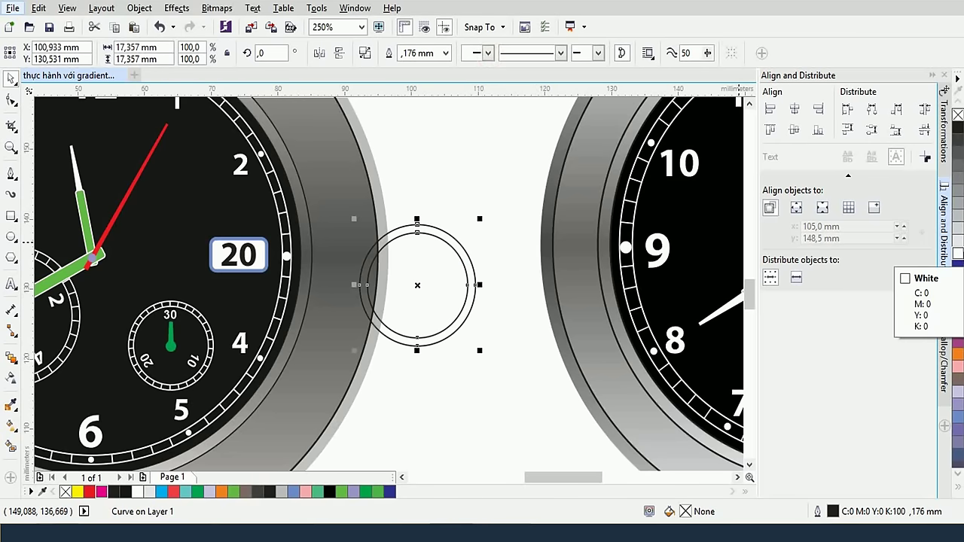
{"action": "left_click", "coordinate": [437, 162]}
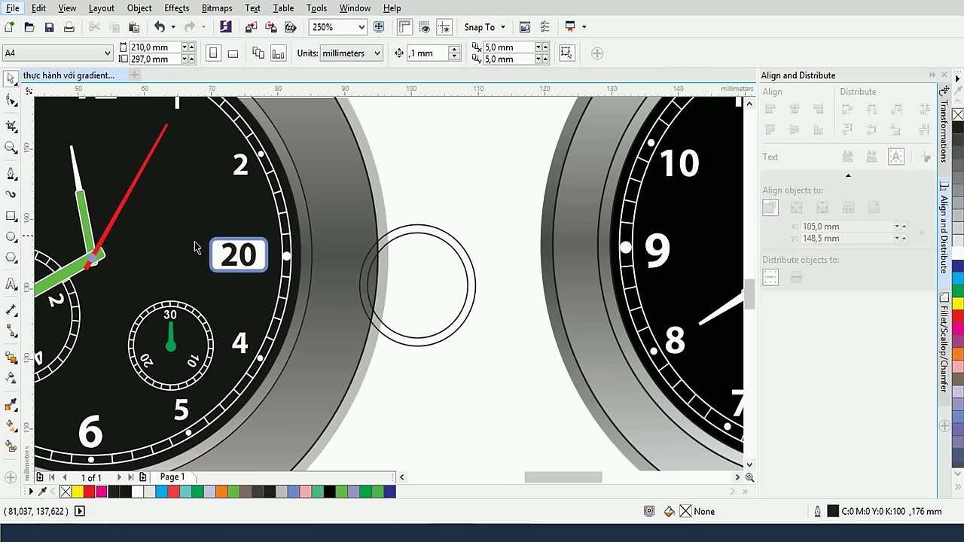
{"action": "left_click", "coordinate": [12, 175]}
{"action": "left_click", "coordinate": [60, 189]}
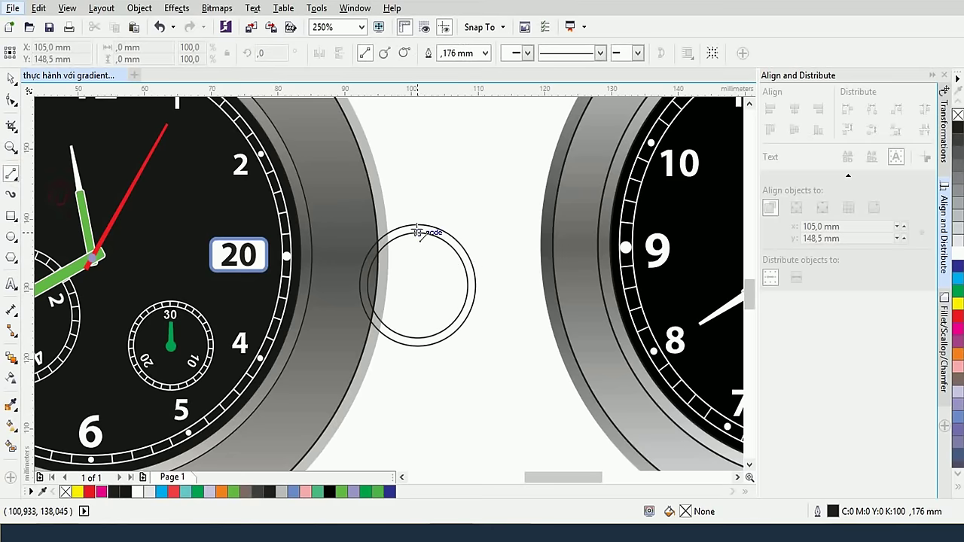
{"action": "left_click_drag", "start_coordinate": [418, 225], "coordinate": [418, 232]}
{"action": "left_click_drag", "start_coordinate": [417, 232], "coordinate": [418, 234]}
{"action": "scroll", "coordinate": [422, 240], "scroll_direction": "up", "scroll_amount": 5}
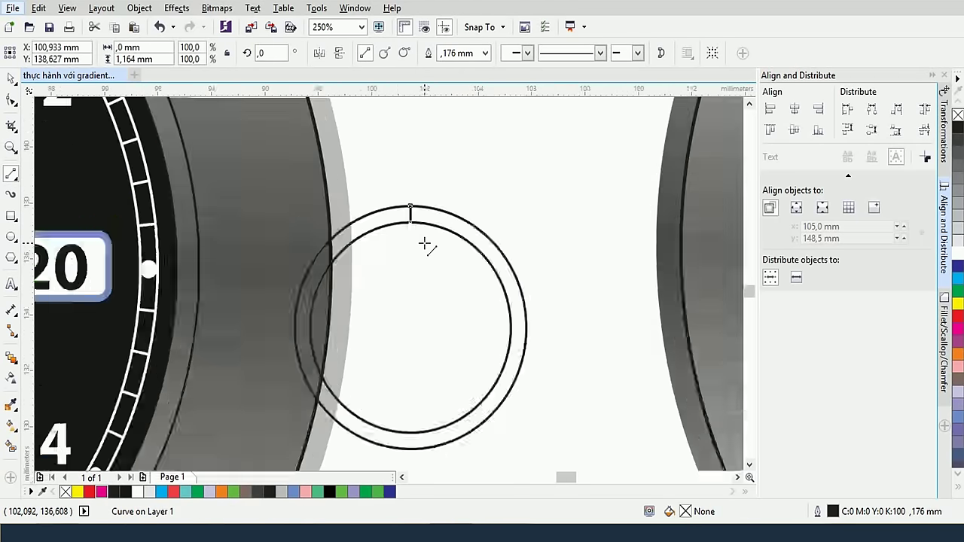
{"action": "scroll", "coordinate": [424, 244], "scroll_direction": "down", "scroll_amount": 2}
{"action": "scroll", "coordinate": [424, 243], "scroll_direction": "down", "scroll_amount": 3}
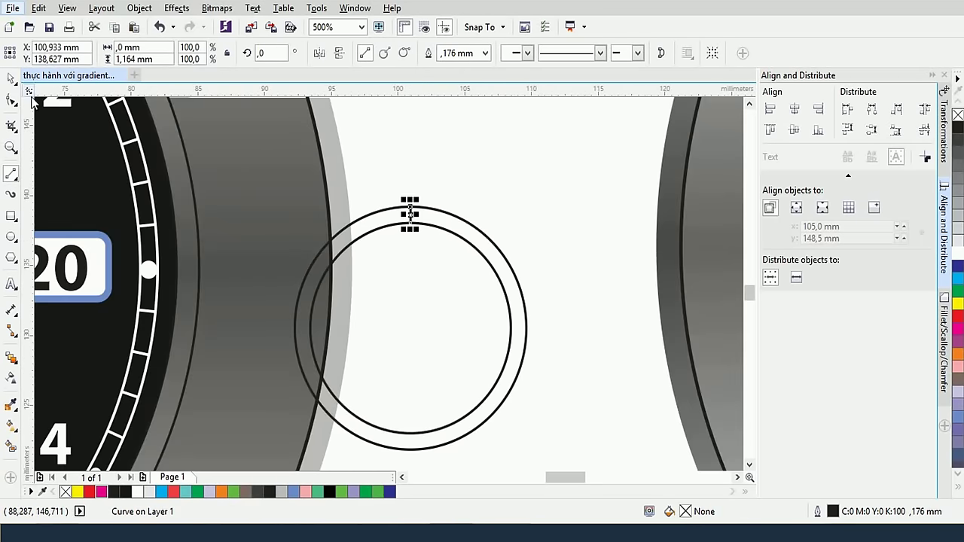
Move the tick's rotation pivot to the ring's centre
{"action": "left_click", "coordinate": [11, 78]}
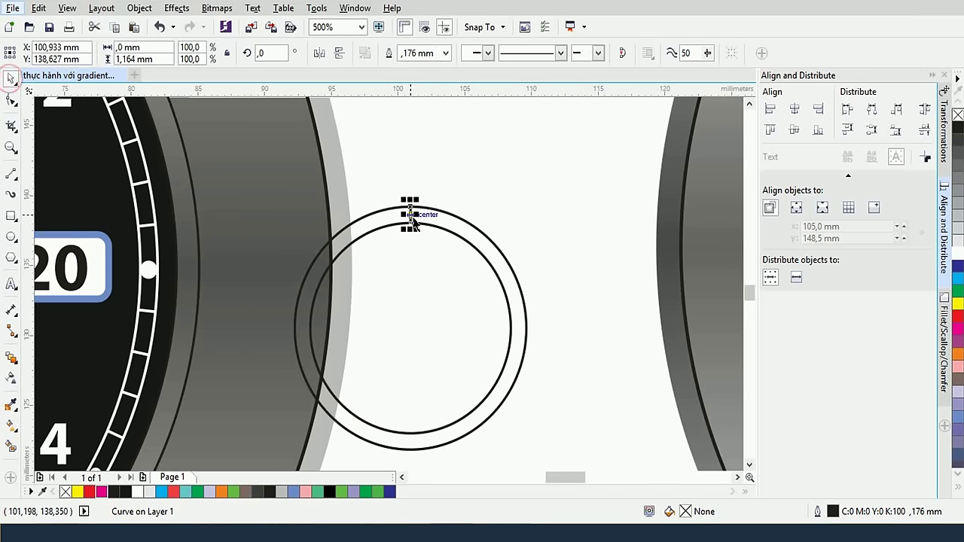
{"action": "left_click", "coordinate": [410, 216]}
{"action": "mouse_move", "coordinate": [410, 216]}
{"action": "left_mouse_down"}
{"action": "mouse_move", "coordinate": [411, 335]}
{"action": "mouse_move", "coordinate": [412, 328]}
{"action": "left_mouse_up"}
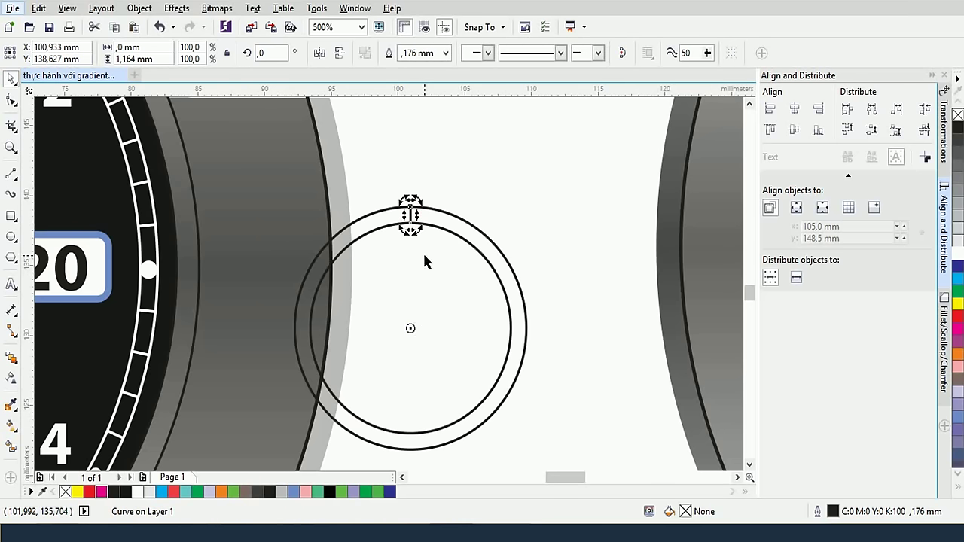
Rotate the tick by 360/30 with 30 copies using the Transformations Rotate page
{"action": "left_click", "coordinate": [946, 134]}
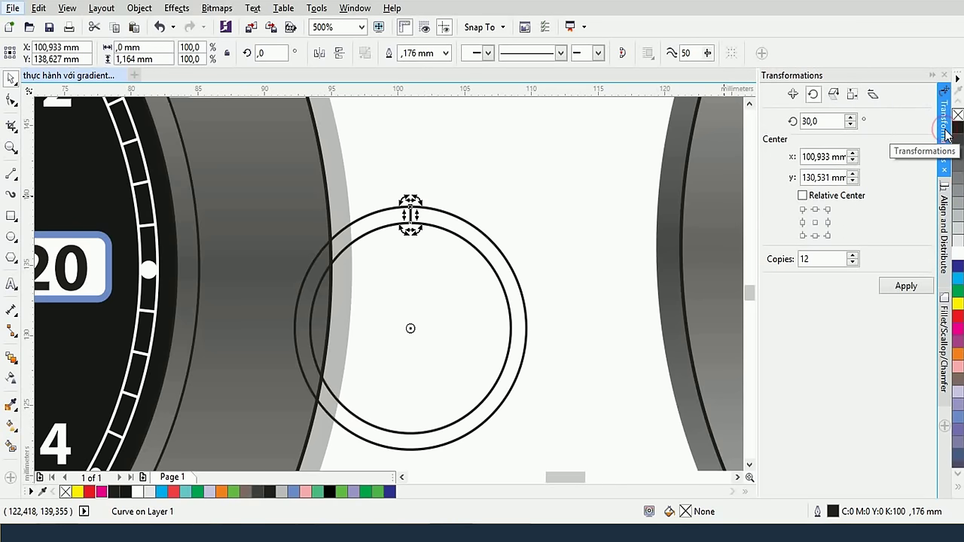
{"action": "left_click", "coordinate": [345, 12]}
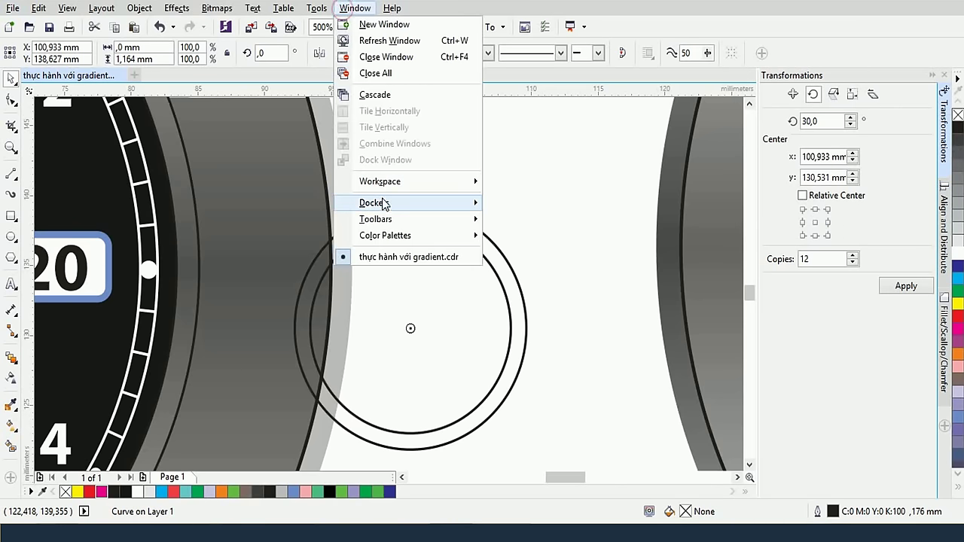
{"action": "mouse_move", "coordinate": [388, 209]}
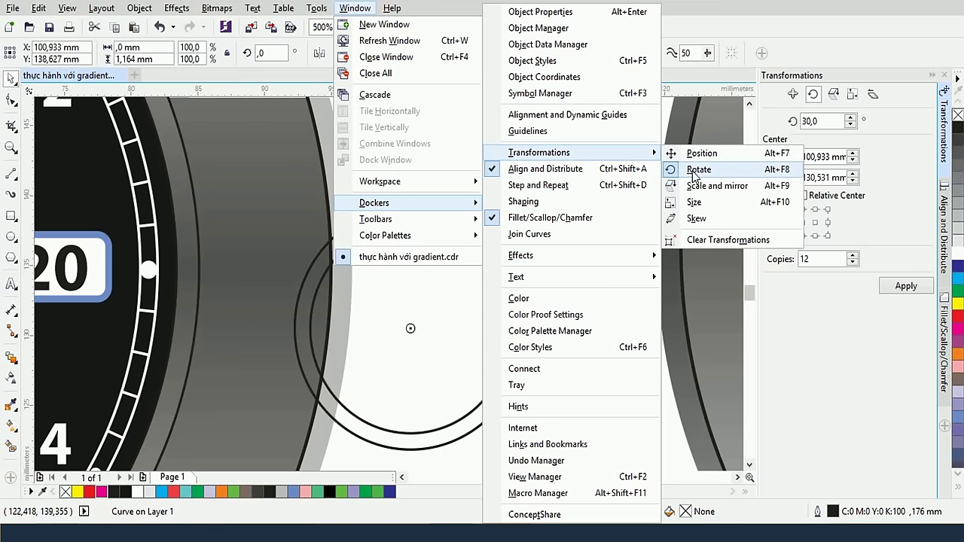
{"action": "left_click", "coordinate": [464, 392]}
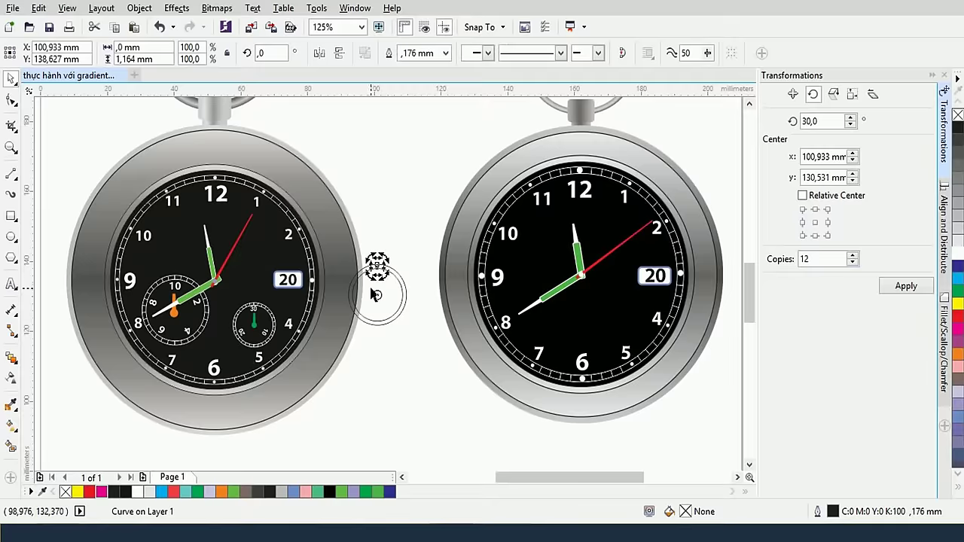
{"action": "scroll", "coordinate": [366, 283], "scroll_direction": "down", "scroll_amount": 2}
{"action": "scroll", "coordinate": [267, 322], "scroll_direction": "up", "scroll_amount": 1}
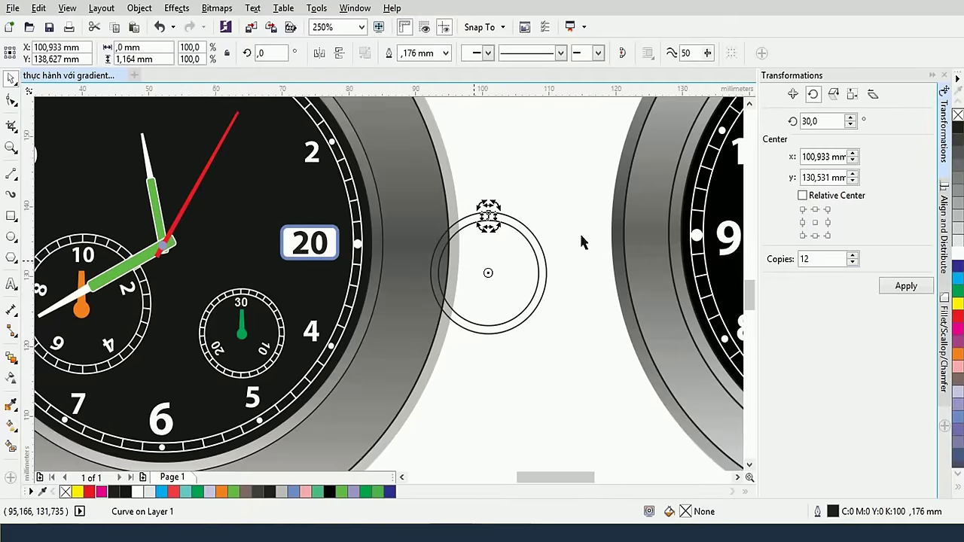
{"action": "double_click", "coordinate": [818, 120]}
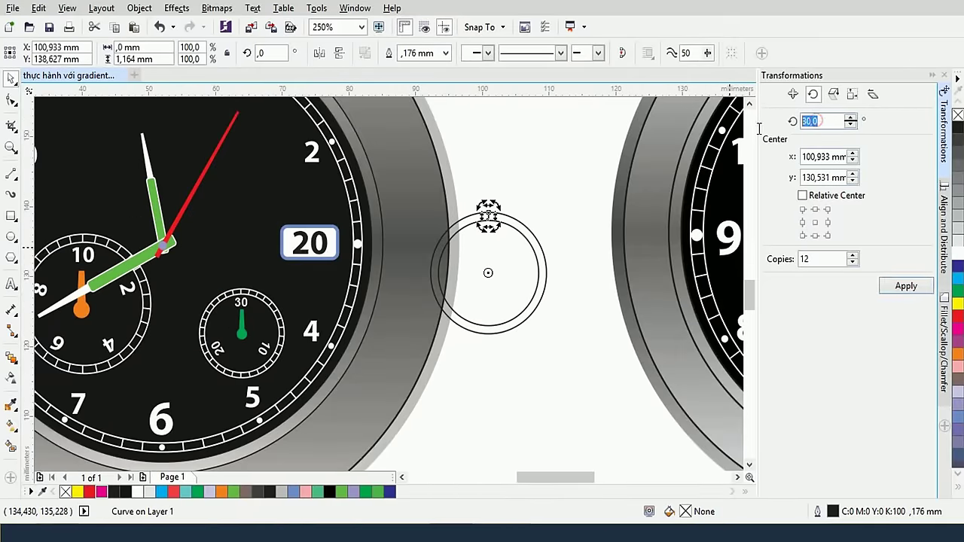
{"action": "type", "text": "360/30"}
{"action": "double_click", "coordinate": [810, 258]}
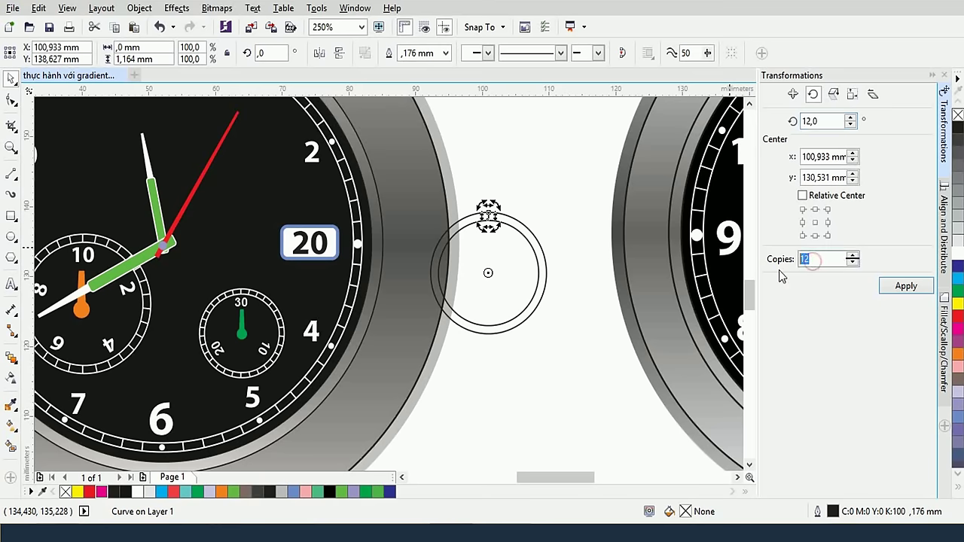
{"action": "type", "text": "30"}
{"action": "left_click", "coordinate": [909, 290]}
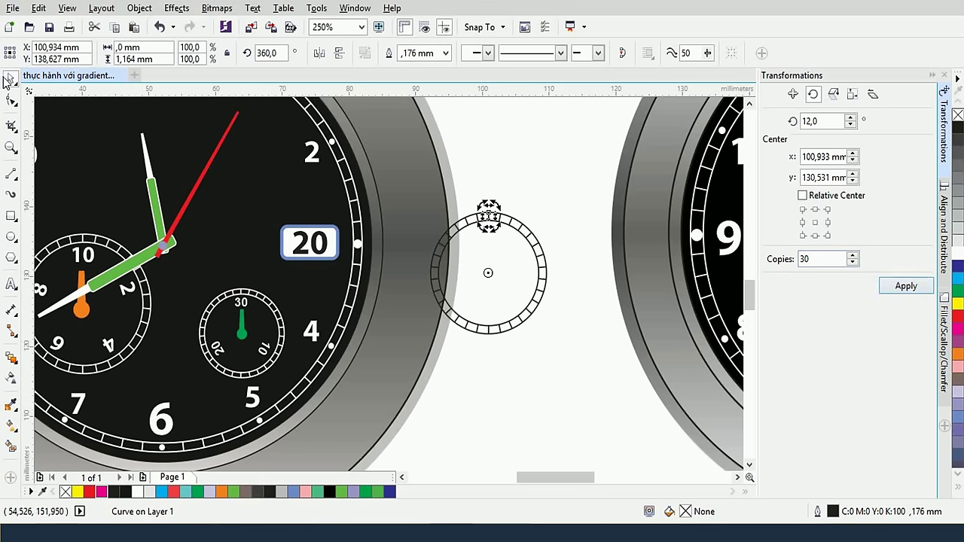
Select the ring with all its ticks and nudge it slightly right and down
{"action": "left_click", "coordinate": [536, 255]}
{"action": "left_click_drag", "start_coordinate": [555, 365], "coordinate": [396, 173]}
{"action": "left_click_drag", "start_coordinate": [474, 226], "coordinate": [502, 242]}
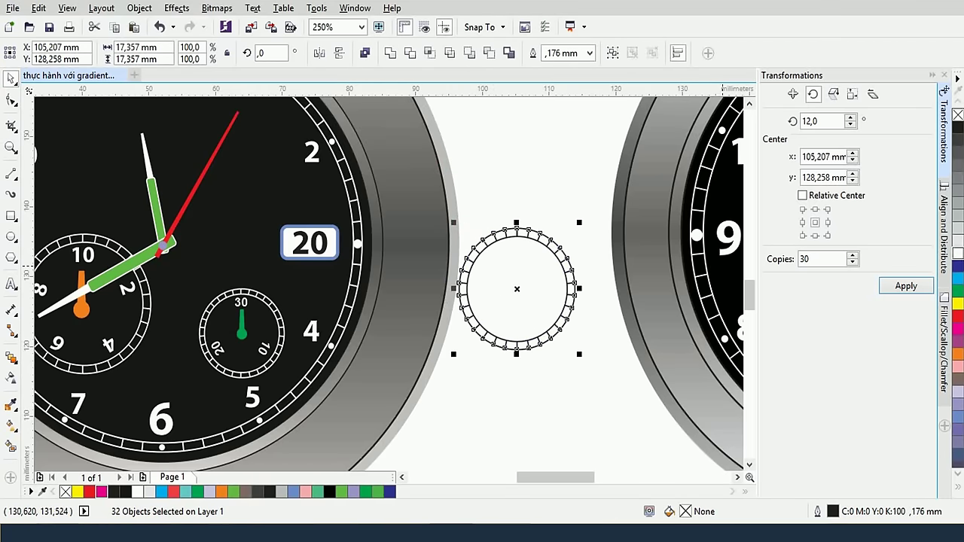
Make the tick ring's outlines white and group its 32 pieces together
{"action": "right_click", "coordinate": [957, 254]}
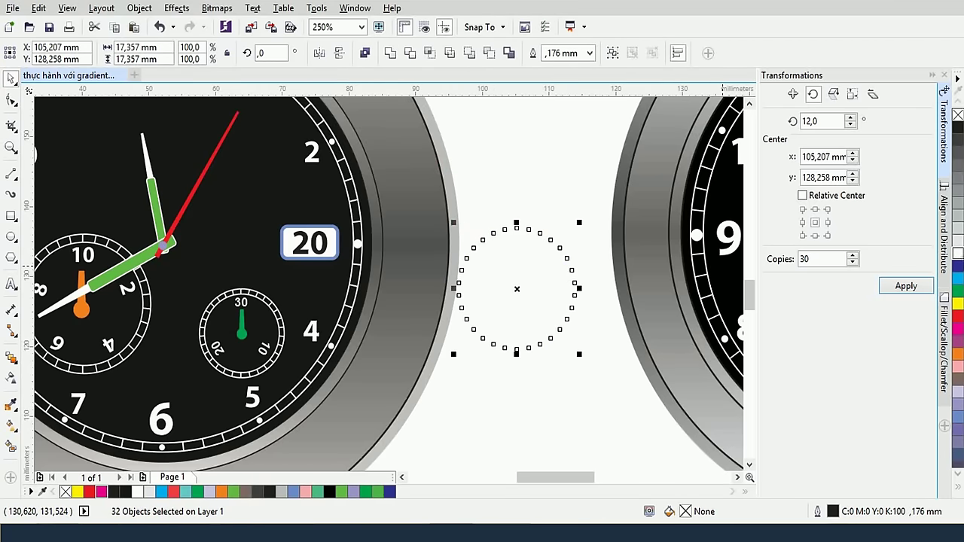
{"action": "left_click", "coordinate": [524, 281]}
{"action": "left_click_drag", "start_coordinate": [457, 233], "coordinate": [610, 383]}
{"action": "key", "text": "ctrl+z"}
{"action": "left_click_drag", "start_coordinate": [441, 193], "coordinate": [603, 384]}
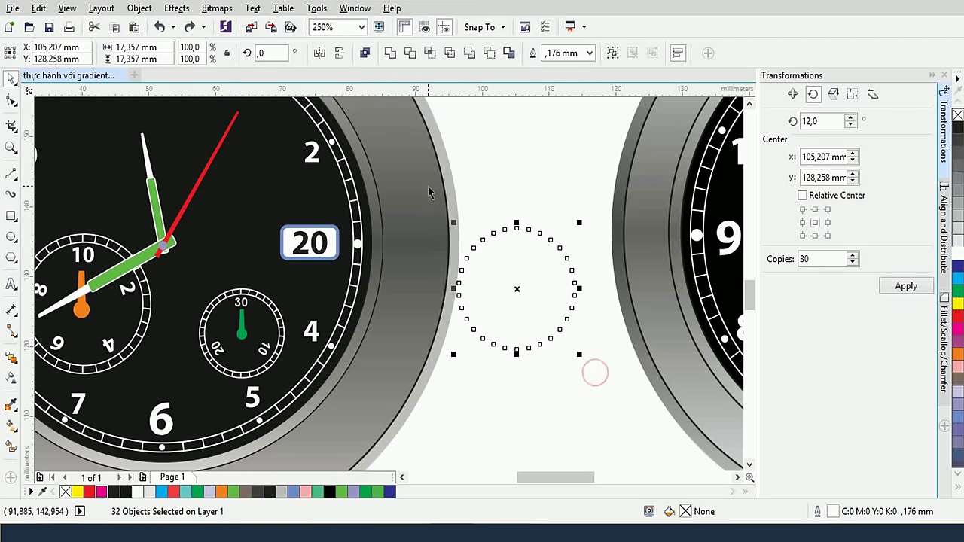
{"action": "key", "text": "ctrl+g"}
Move the tick-ring group onto the right watch near 4 o'clock and shrink it to about 90%
{"action": "scroll", "coordinate": [561, 280], "scroll_direction": "down", "scroll_amount": 2}
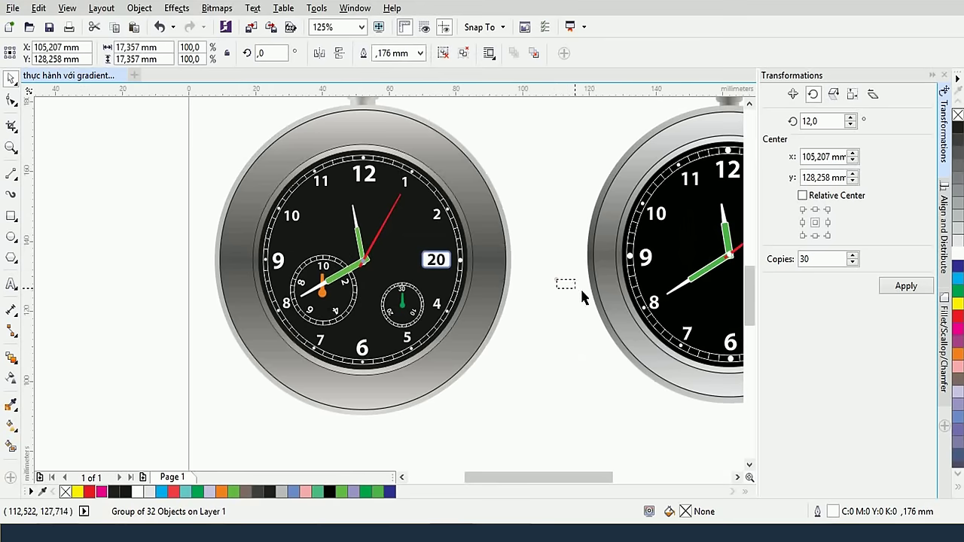
{"action": "left_click", "coordinate": [559, 280]}
{"action": "left_click", "coordinate": [528, 275]}
{"action": "left_click", "coordinate": [555, 256]}
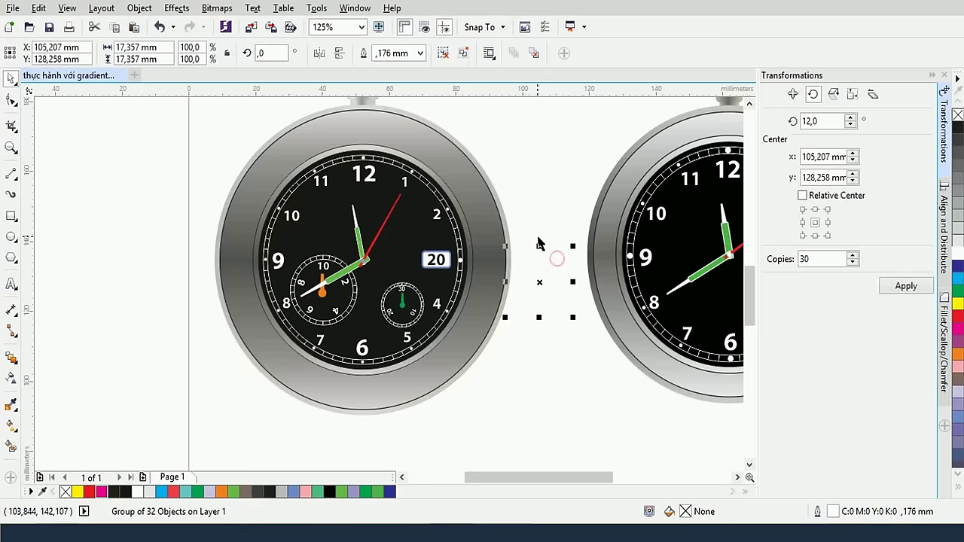
{"action": "left_click_drag", "start_coordinate": [555, 256], "coordinate": [320, 254]}
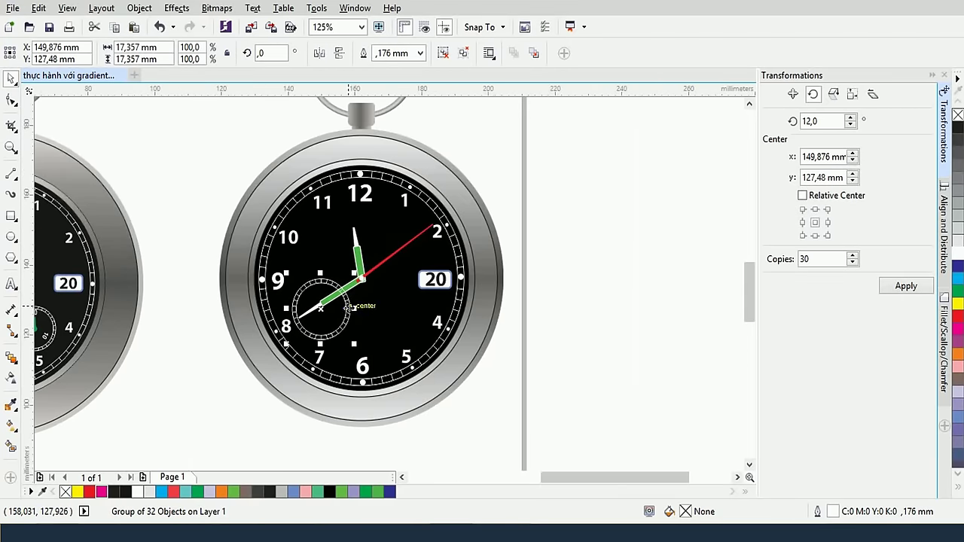
{"action": "left_click_drag", "start_coordinate": [435, 325], "coordinate": [435, 320]}
{"action": "scroll", "coordinate": [435, 320], "scroll_direction": "up", "scroll_amount": 5}
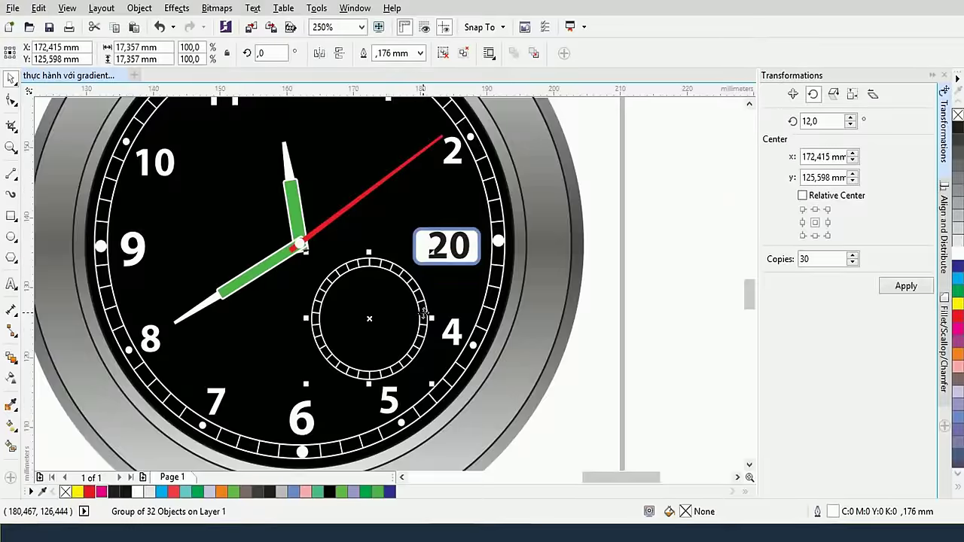
{"action": "left_click_drag", "start_coordinate": [435, 197], "coordinate": [427, 207]}
Copy the subdial ring to 8–9 o'clock and enlarge it to about 115%
{"action": "scroll", "coordinate": [386, 254], "scroll_direction": "down", "scroll_amount": 5}
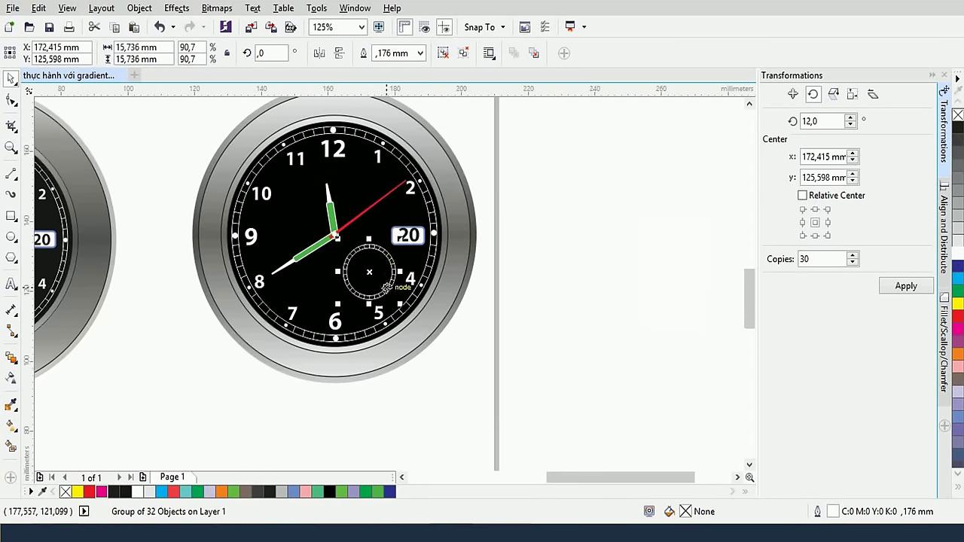
{"action": "left_click_drag", "start_coordinate": [386, 289], "coordinate": [311, 277]}
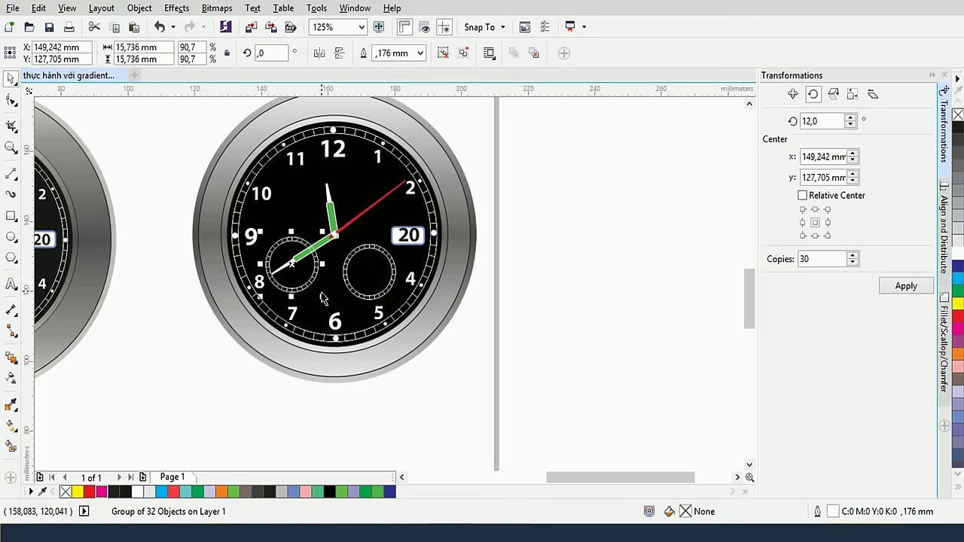
{"action": "left_click", "coordinate": [321, 292], "text": "shift"}
{"action": "left_click", "coordinate": [133, 294]}
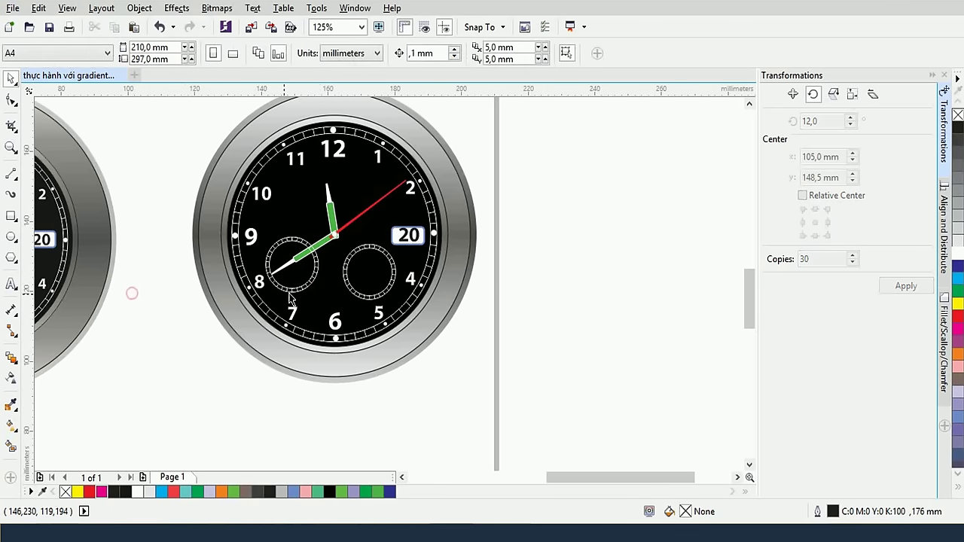
{"action": "left_click", "coordinate": [306, 290]}
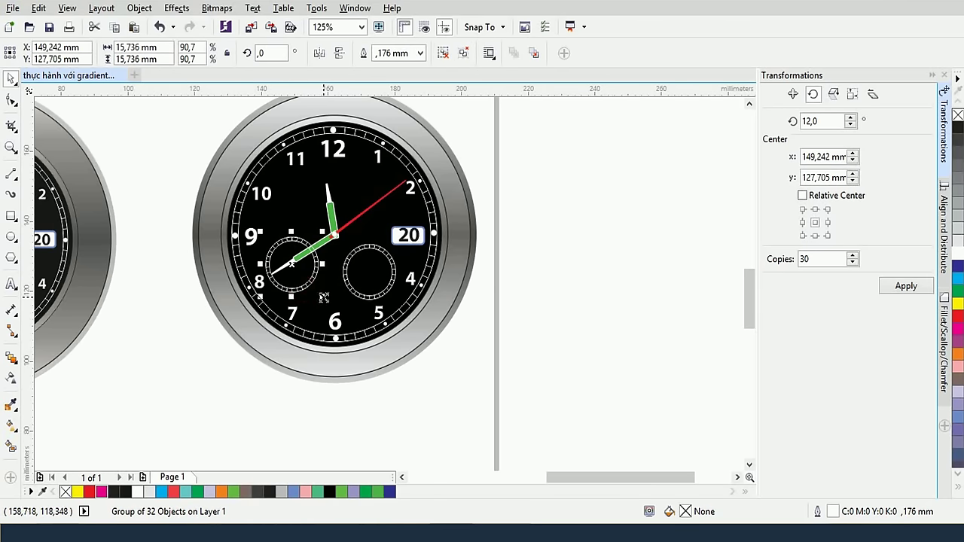
{"action": "left_click_drag", "start_coordinate": [324, 299], "coordinate": [322, 297]}
Shrink the 4 o'clock subdial to about 70% and check the left subdial's size
{"action": "left_click", "coordinate": [349, 274]}
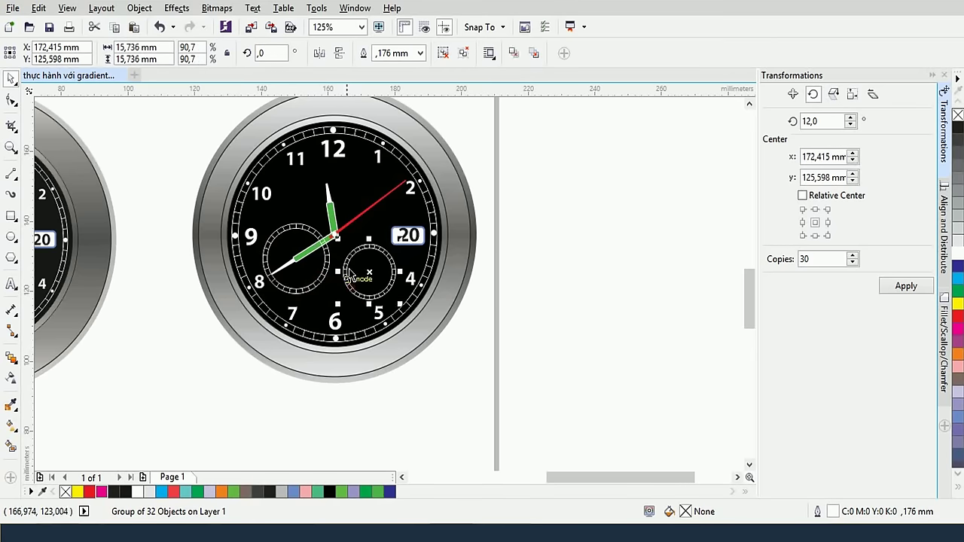
{"action": "left_click_drag", "start_coordinate": [338, 239], "coordinate": [346, 252]}
{"action": "left_click", "coordinate": [470, 295]}
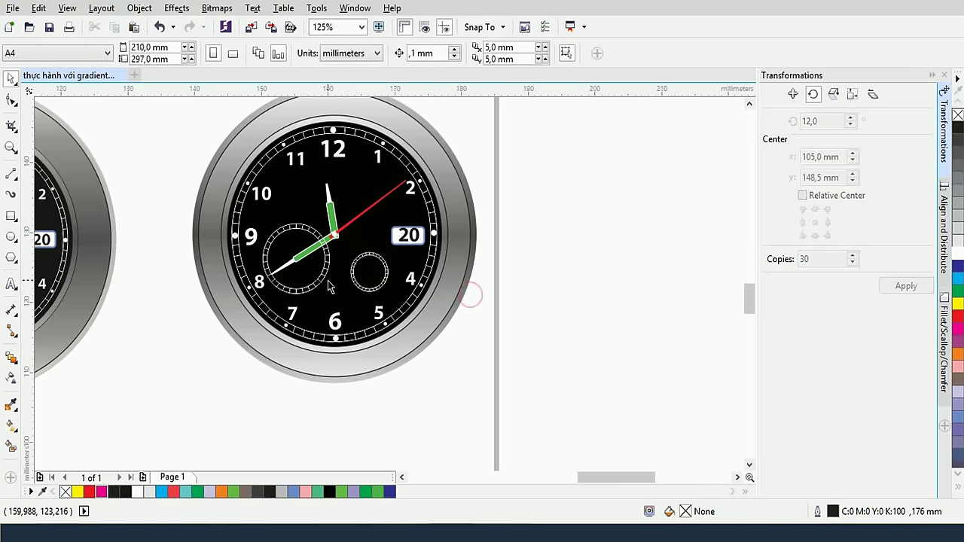
{"action": "scroll", "coordinate": [328, 285], "scroll_direction": "up", "scroll_amount": 2}
{"action": "scroll", "coordinate": [392, 248], "scroll_direction": "left", "scroll_amount": 2}
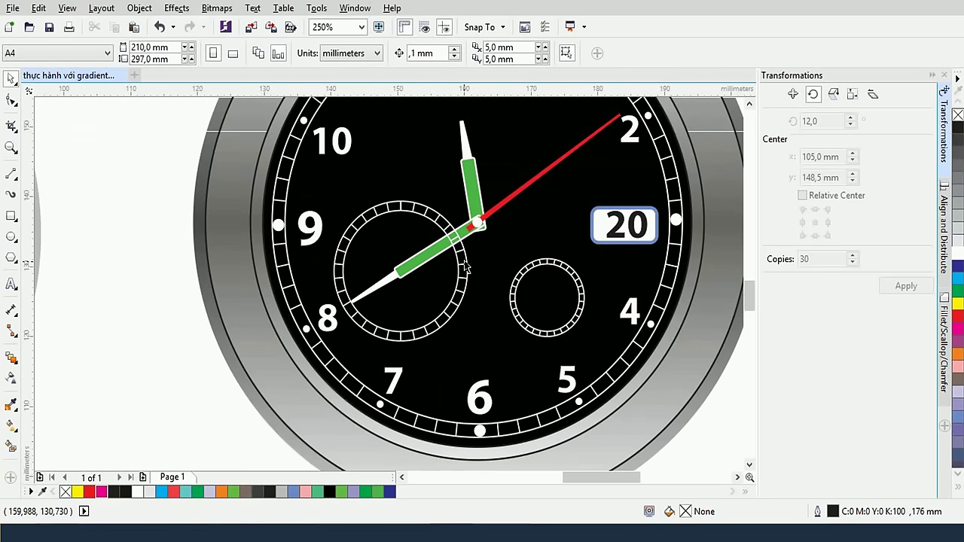
{"action": "left_click", "coordinate": [441, 217]}
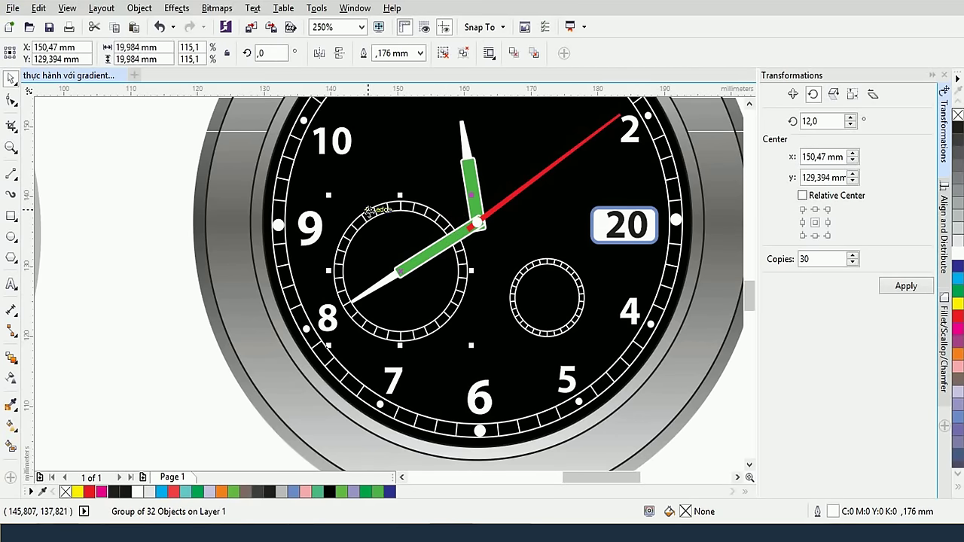
{"action": "scroll", "coordinate": [368, 212], "scroll_direction": "down", "scroll_amount": 2}
{"action": "scroll", "coordinate": [279, 220], "scroll_direction": "left", "scroll_amount": 3}
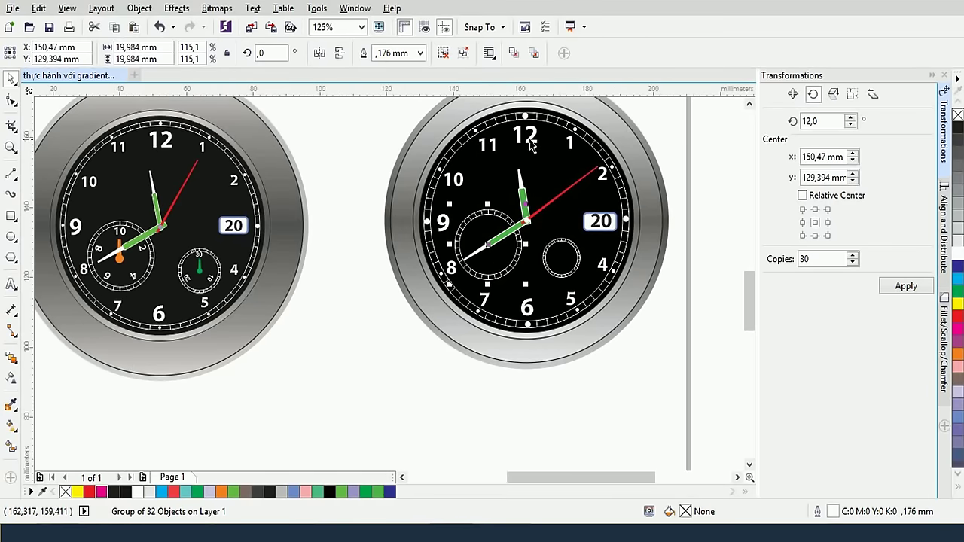
{"action": "scroll", "coordinate": [532, 148], "scroll_direction": "down", "scroll_amount": 2}
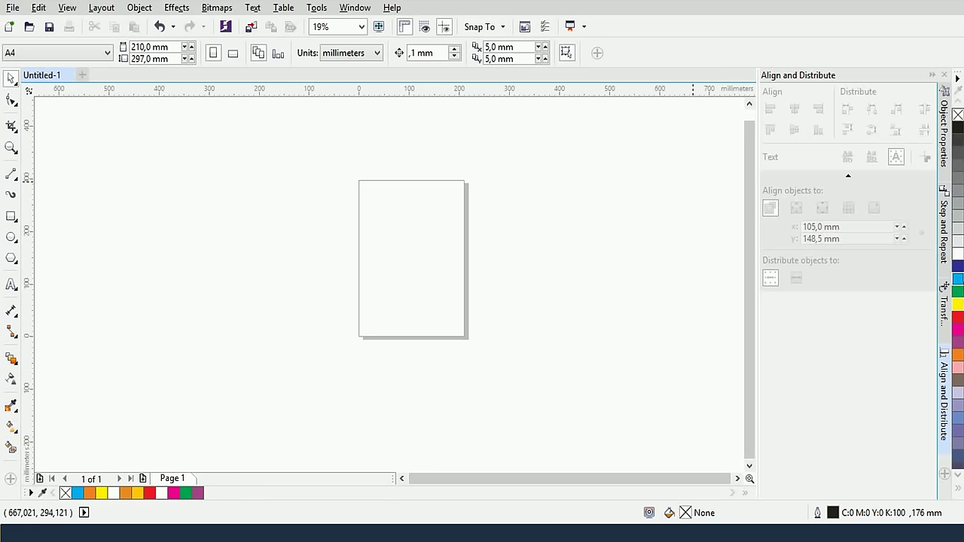
Draw a rectangle on the page and give it a black-to-white gradient fill
{"action": "left_click", "coordinate": [11, 216]}
{"action": "left_click_drag", "start_coordinate": [398, 202], "coordinate": [481, 298]}
{"action": "scroll", "coordinate": [486, 295], "scroll_direction": "up", "scroll_amount": 2}
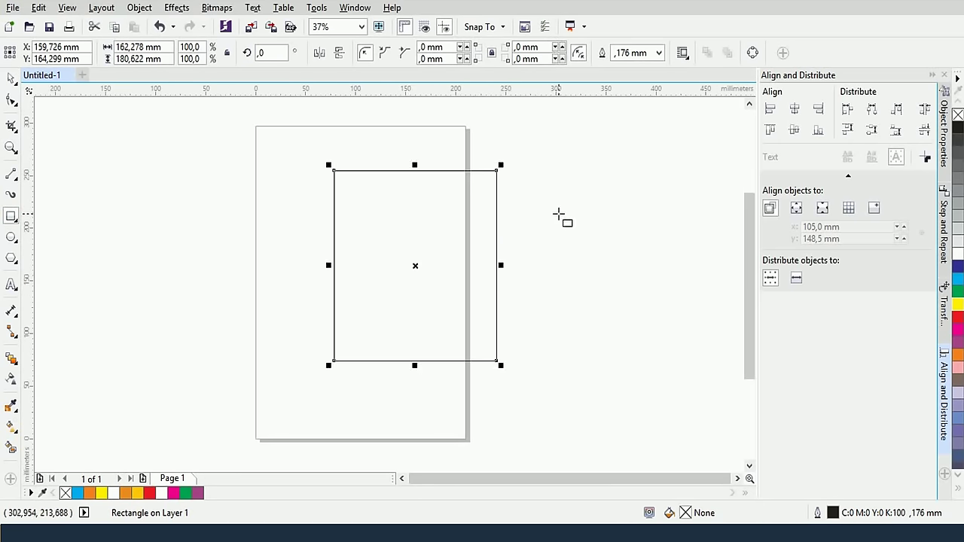
{"action": "left_click", "coordinate": [11, 425]}
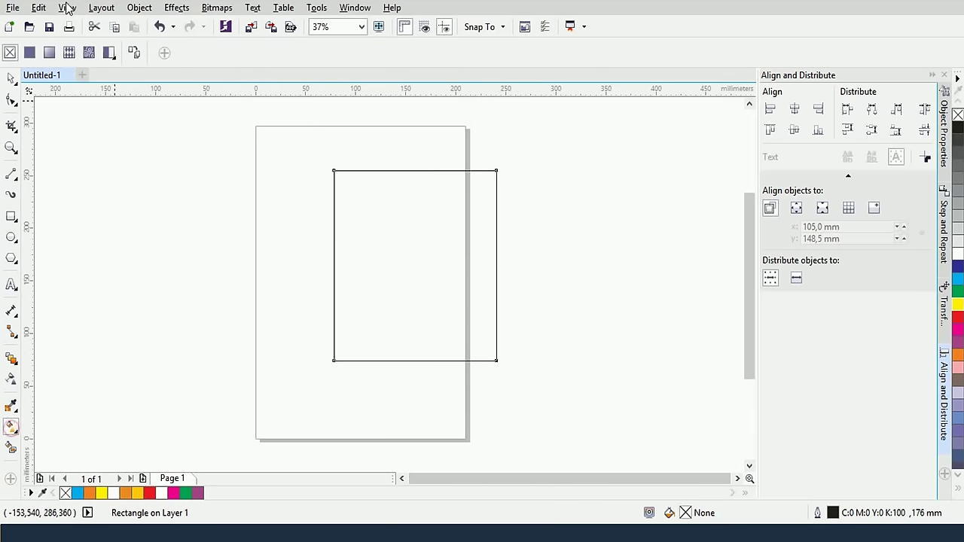
{"action": "left_click", "coordinate": [55, 52]}
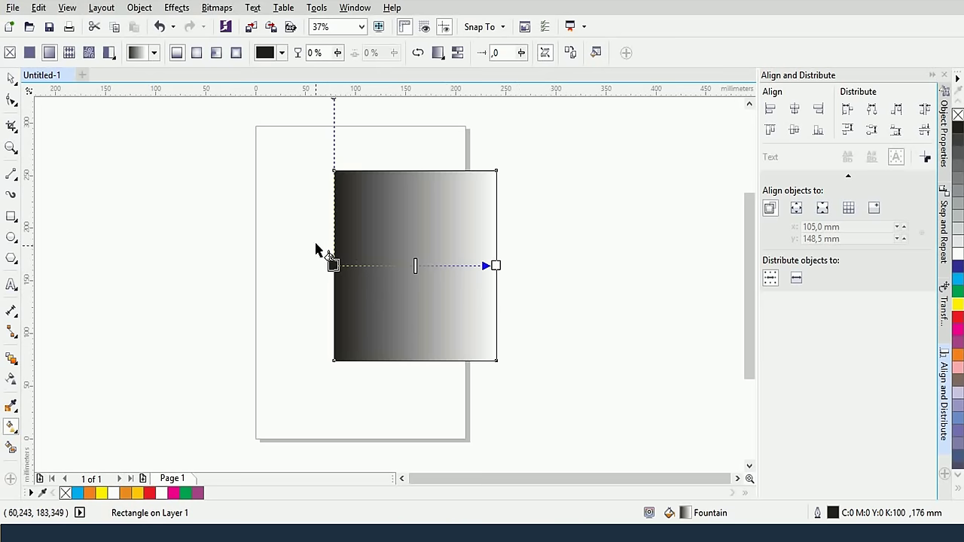
View the gradient fill settings without changes, then delete the rectangle
{"action": "left_click", "coordinate": [595, 52]}
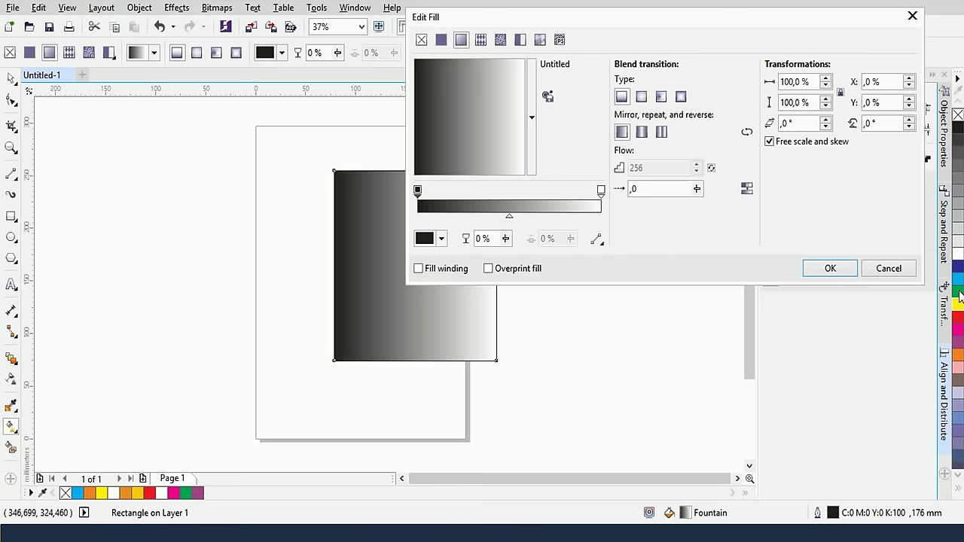
{"action": "left_click", "coordinate": [887, 268]}
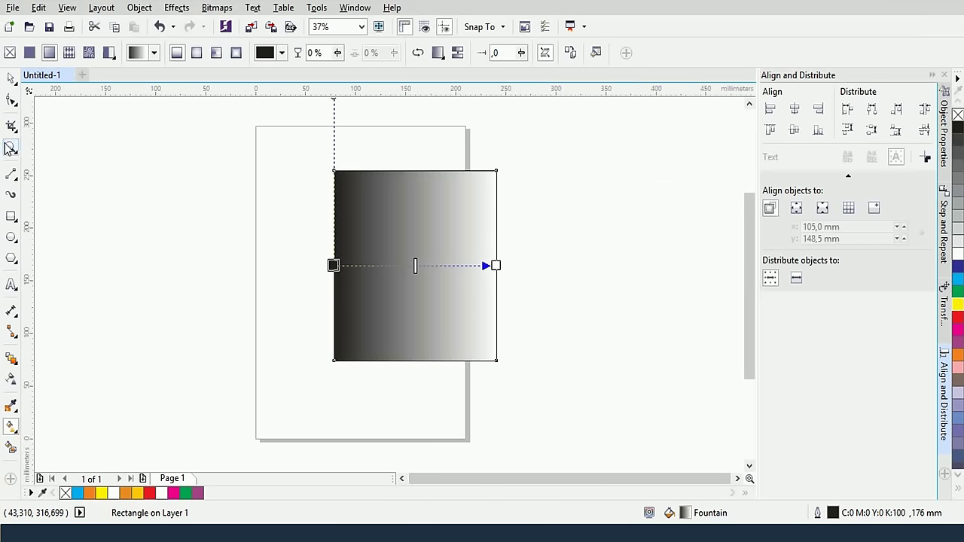
{"action": "left_click", "coordinate": [10, 77]}
{"action": "left_click", "coordinate": [295, 164]}
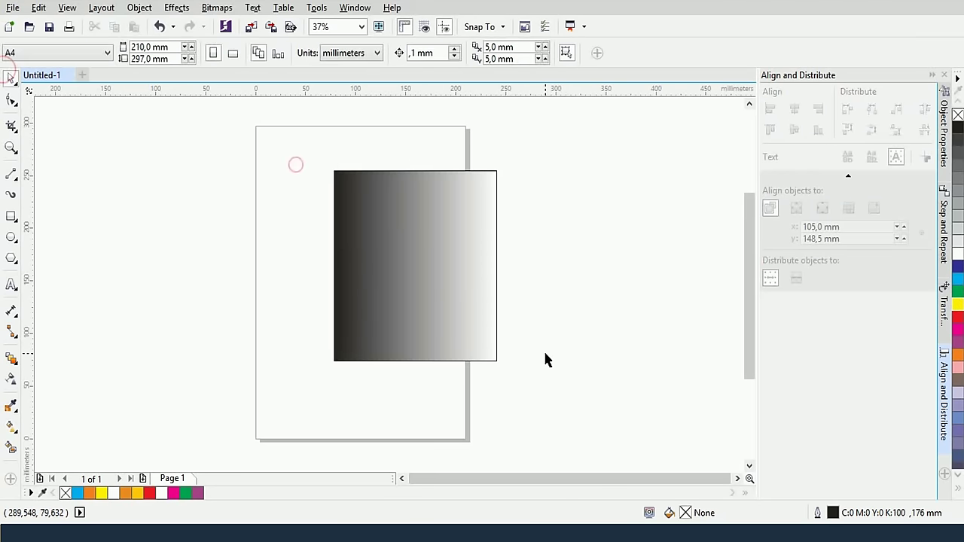
{"action": "left_click", "coordinate": [477, 306]}
{"action": "key", "text": "Delete"}
Draw a large circle on the left and a small circle near the right page edge
{"action": "left_click", "coordinate": [449, 280]}
{"action": "left_click", "coordinate": [9, 238]}
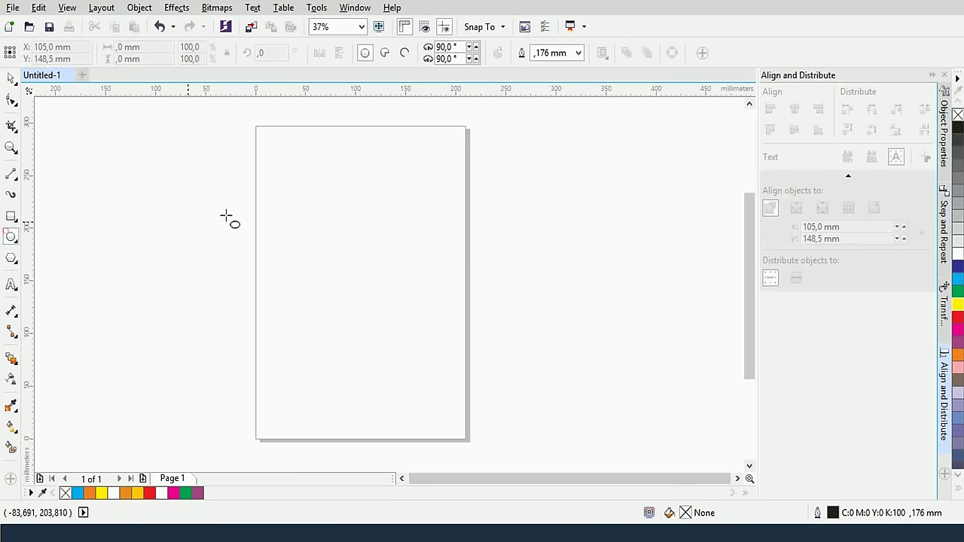
{"action": "left_click_drag", "start_coordinate": [275, 211], "coordinate": [297, 256]}
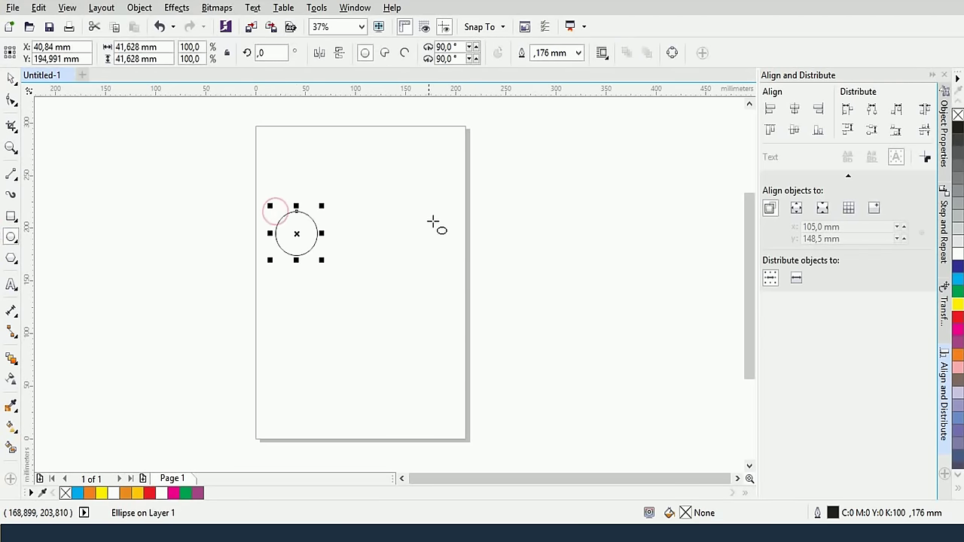
{"action": "left_click_drag", "start_coordinate": [443, 218], "coordinate": [459, 234]}
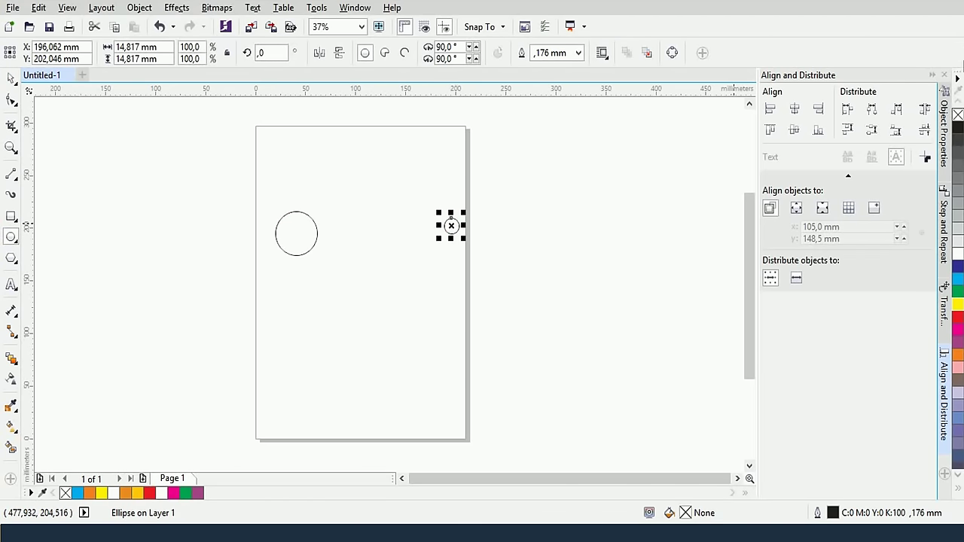
Remove the small circle's outline and fill it red; fill the large circle cyan blue
{"action": "right_click", "coordinate": [958, 113]}
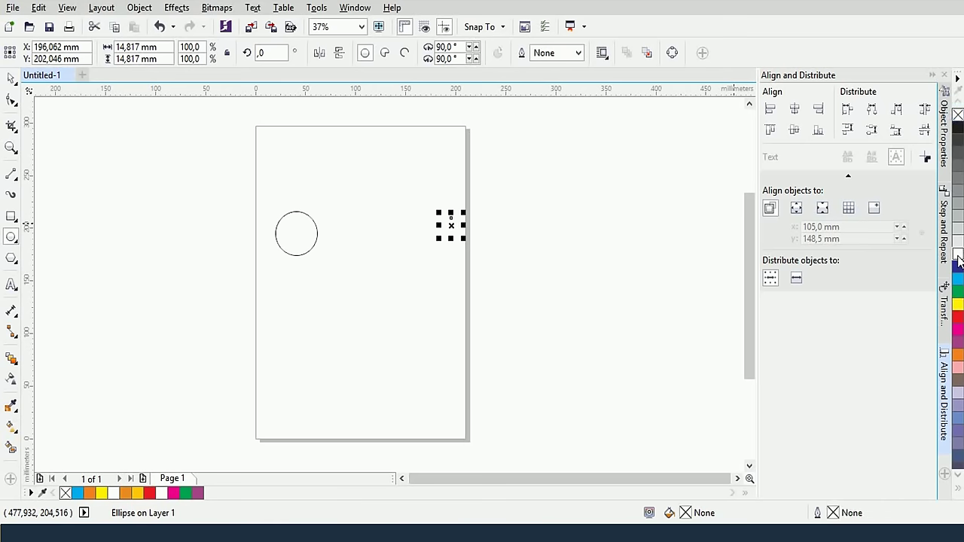
{"action": "left_click", "coordinate": [958, 315]}
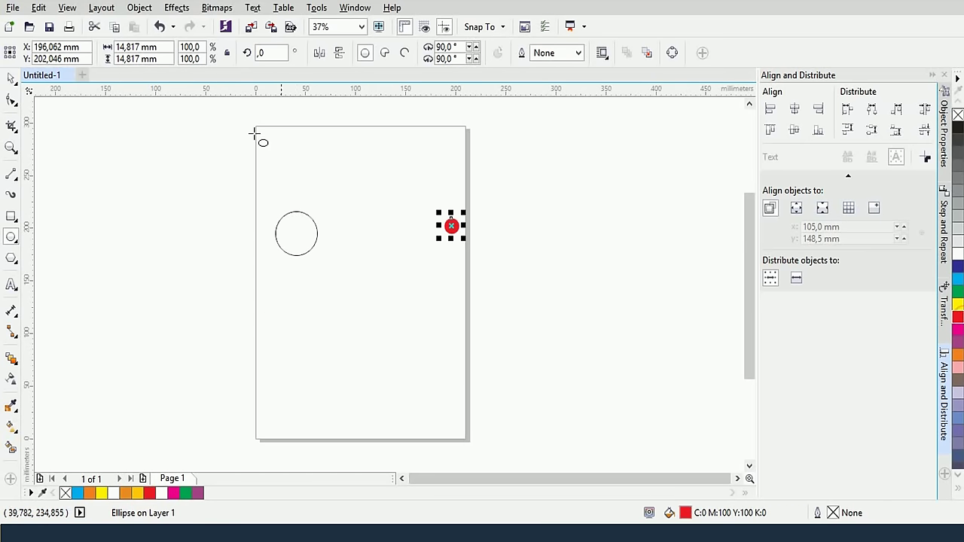
{"action": "left_click", "coordinate": [299, 214]}
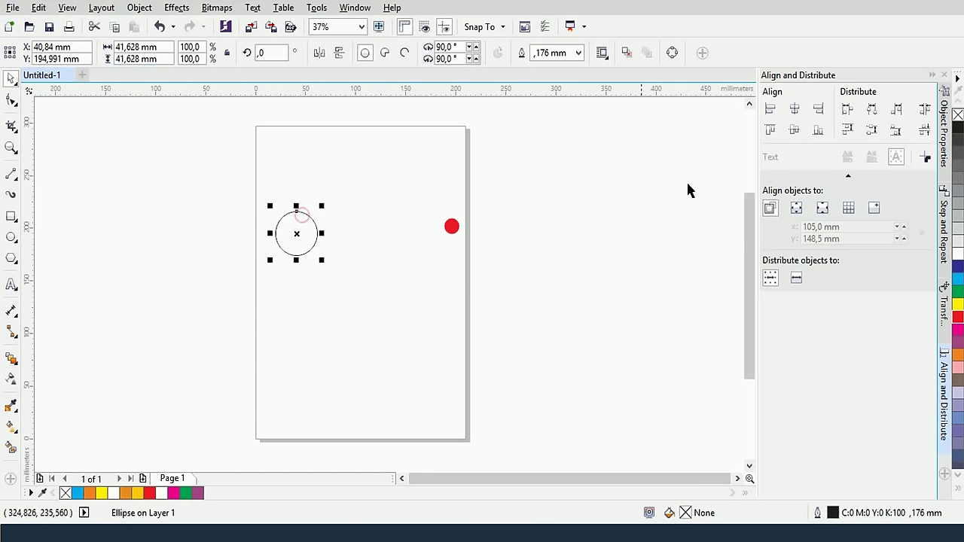
{"action": "left_click", "coordinate": [958, 278]}
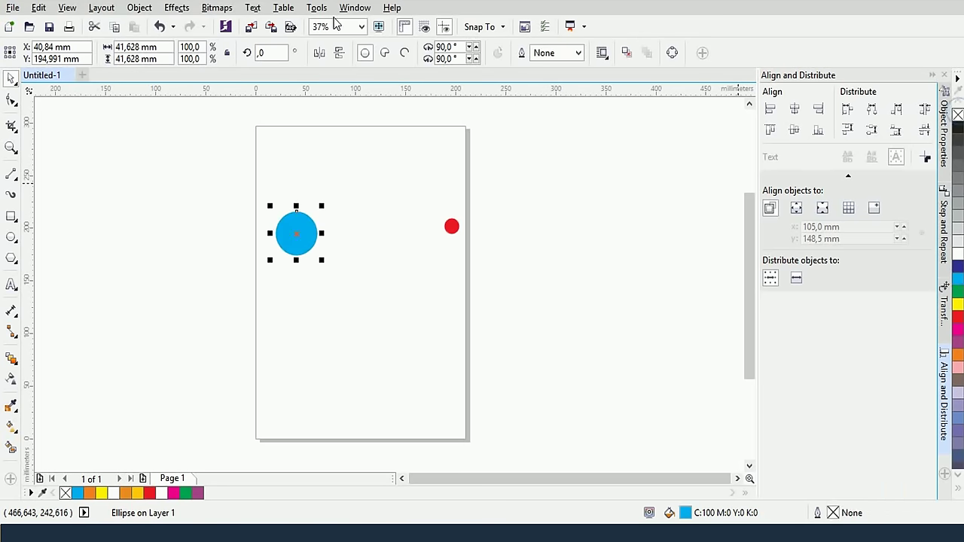
Nudge the blue circle slightly up and to the right
{"action": "left_click", "coordinate": [238, 166]}
{"action": "left_click_drag", "start_coordinate": [294, 217], "coordinate": [304, 201]}
{"action": "left_click", "coordinate": [308, 218]}
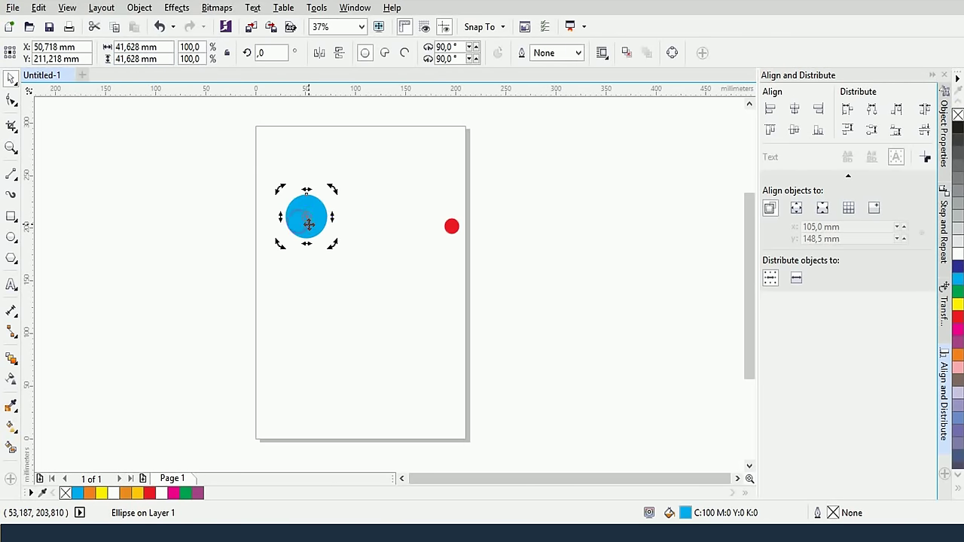
{"action": "left_click", "coordinate": [378, 196]}
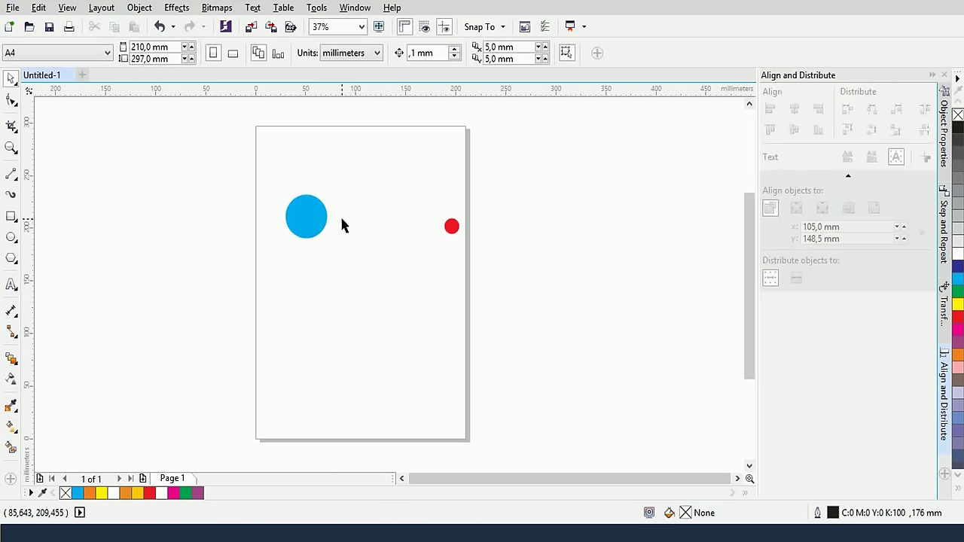
{"action": "scroll", "coordinate": [340, 218], "scroll_direction": "up", "scroll_amount": 3}
{"action": "scroll", "coordinate": [341, 218], "scroll_direction": "down", "scroll_amount": 3}
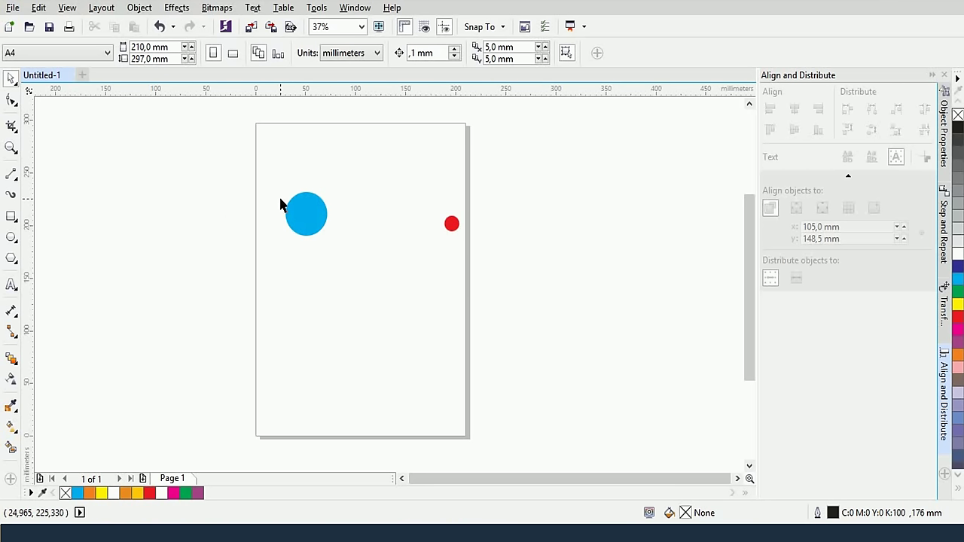
Blend the blue circle into the red circle with the Blend tool
{"action": "left_click_drag", "start_coordinate": [257, 172], "coordinate": [461, 235]}
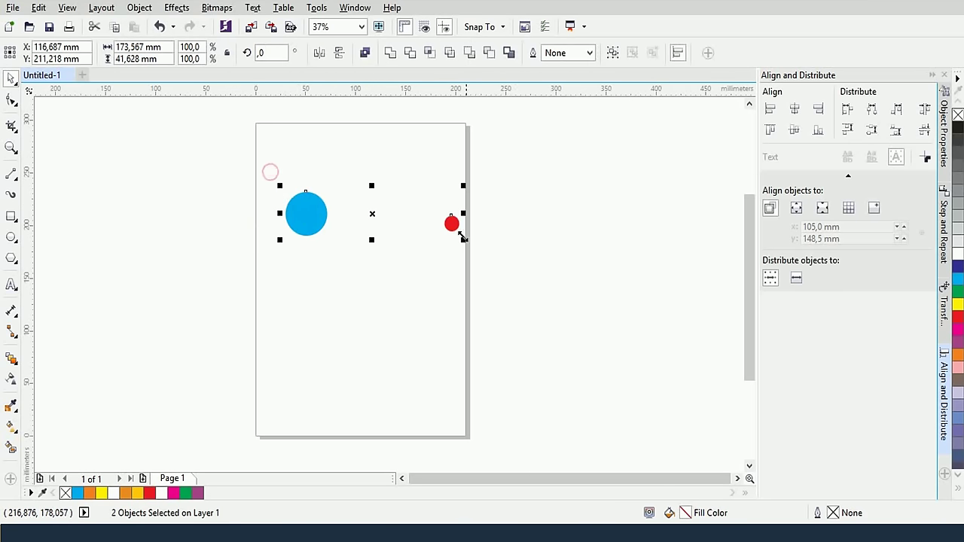
{"action": "left_click", "coordinate": [404, 159]}
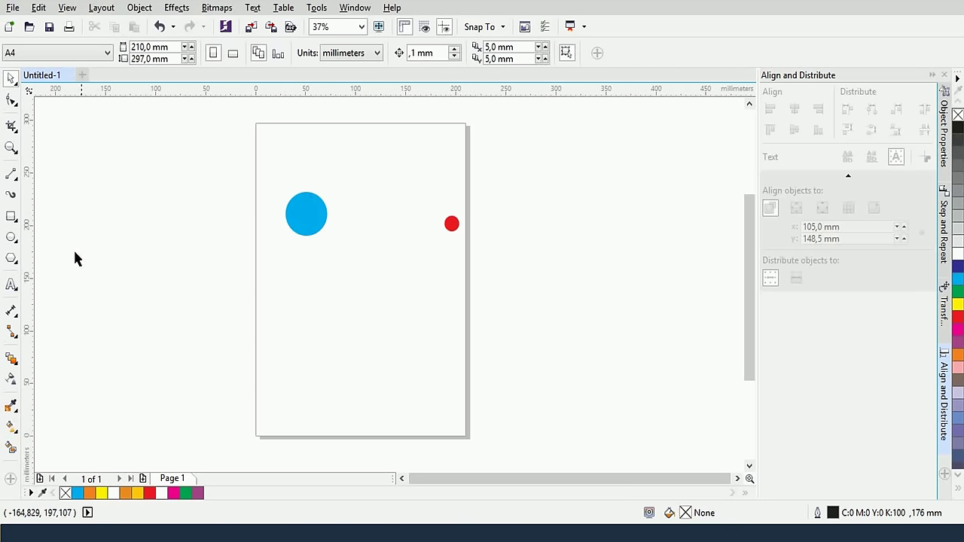
{"action": "left_click", "coordinate": [10, 363]}
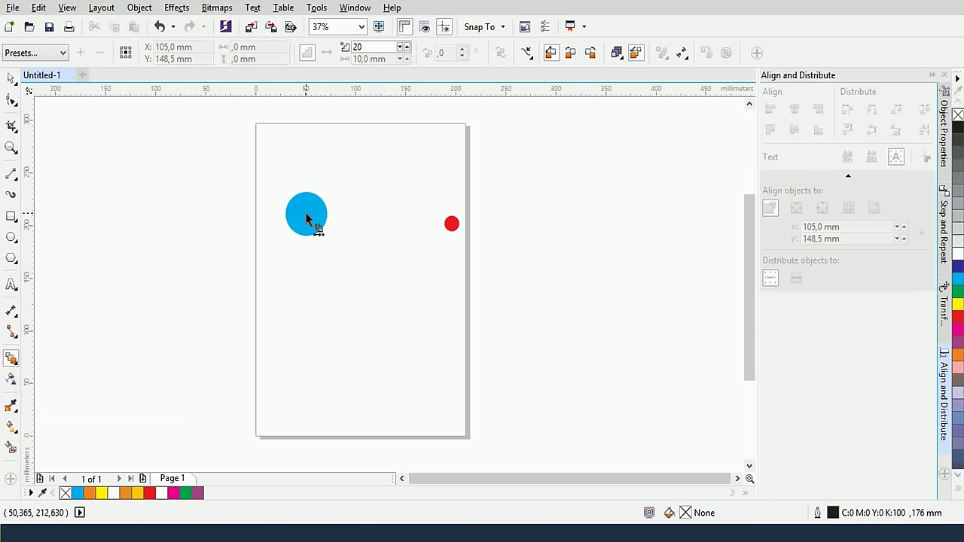
{"action": "left_click_drag", "start_coordinate": [306, 218], "coordinate": [457, 232]}
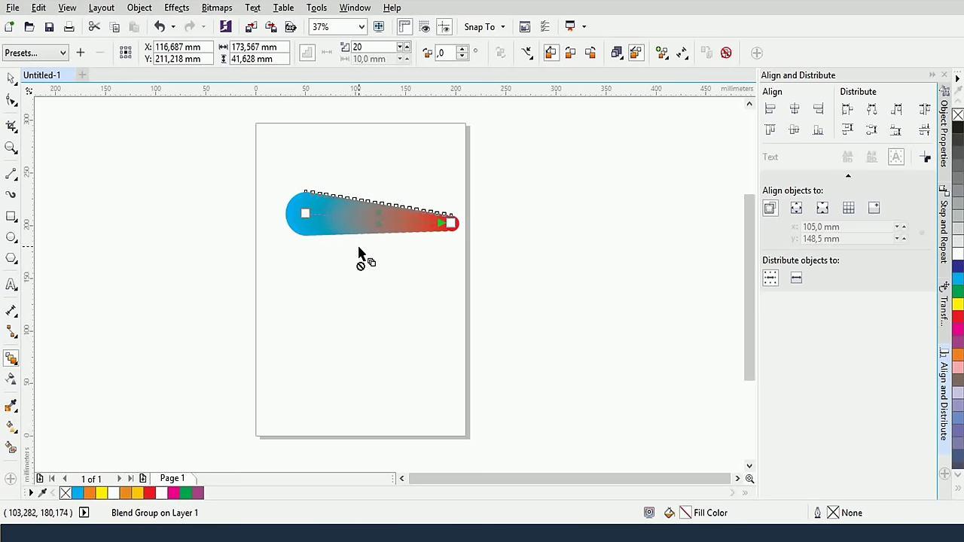
Select the new 20-step blend group to inspect it
{"action": "scroll", "coordinate": [364, 254], "scroll_direction": "up", "scroll_amount": 3}
{"action": "scroll", "coordinate": [370, 236], "scroll_direction": "down", "scroll_amount": 3}
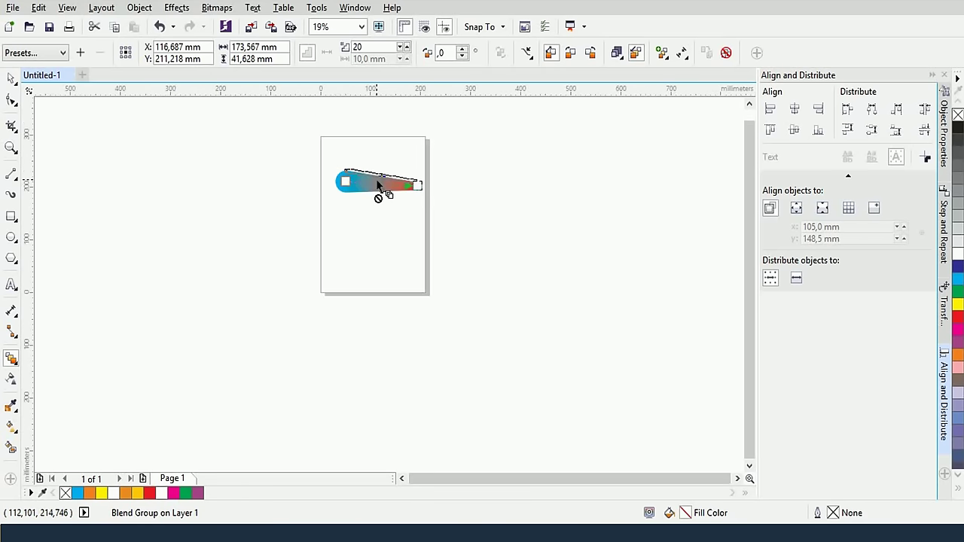
{"action": "left_click", "coordinate": [11, 77]}
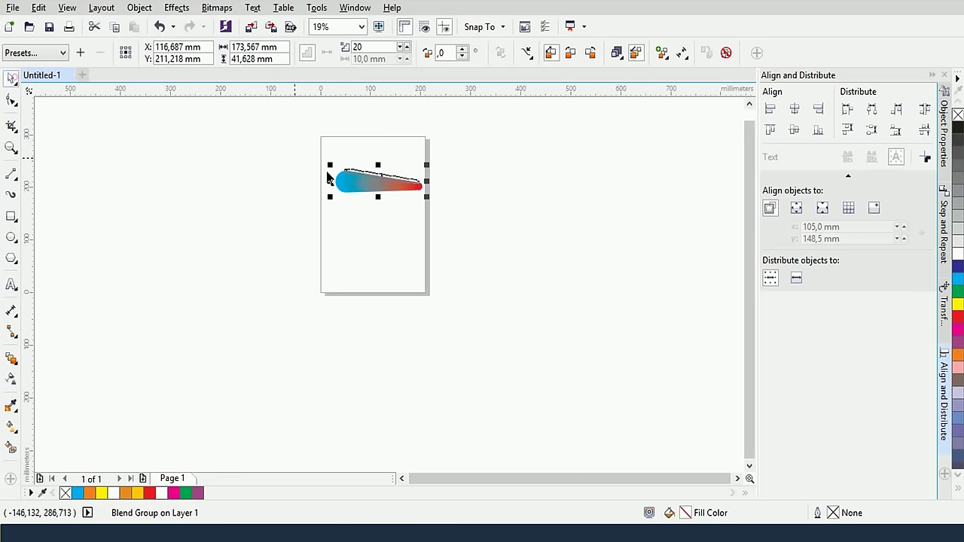
{"action": "left_click", "coordinate": [351, 188]}
{"action": "left_click", "coordinate": [386, 223]}
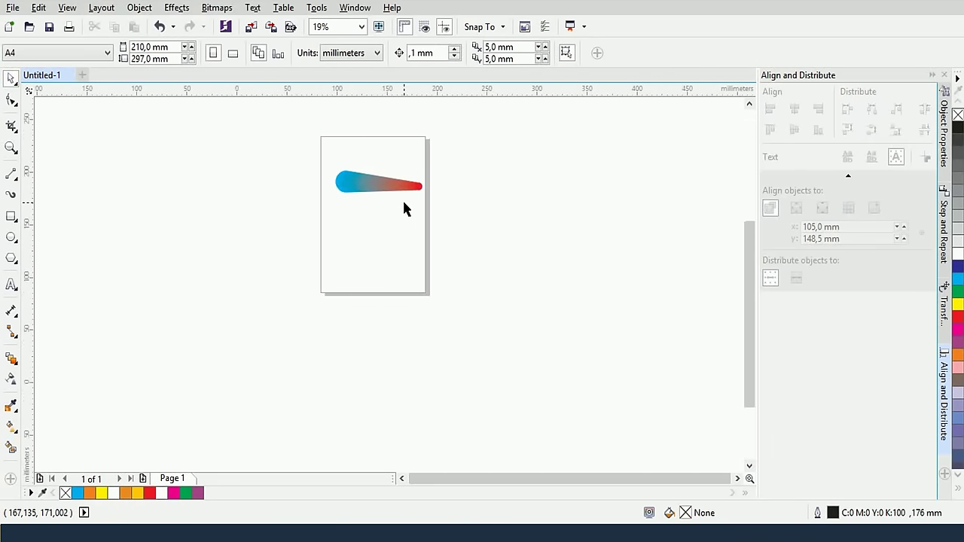
{"action": "scroll", "coordinate": [396, 193], "scroll_direction": "up", "scroll_amount": 4}
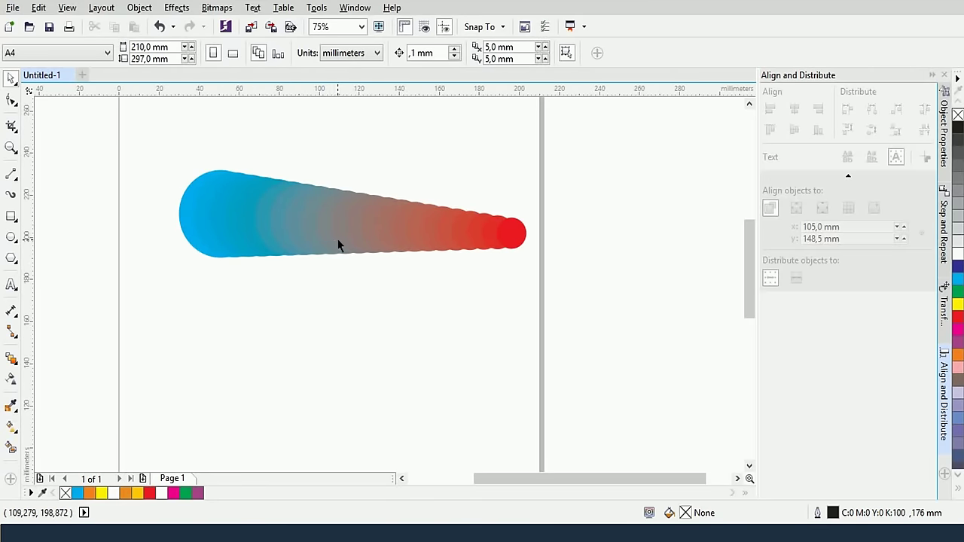
{"action": "left_click", "coordinate": [319, 228]}
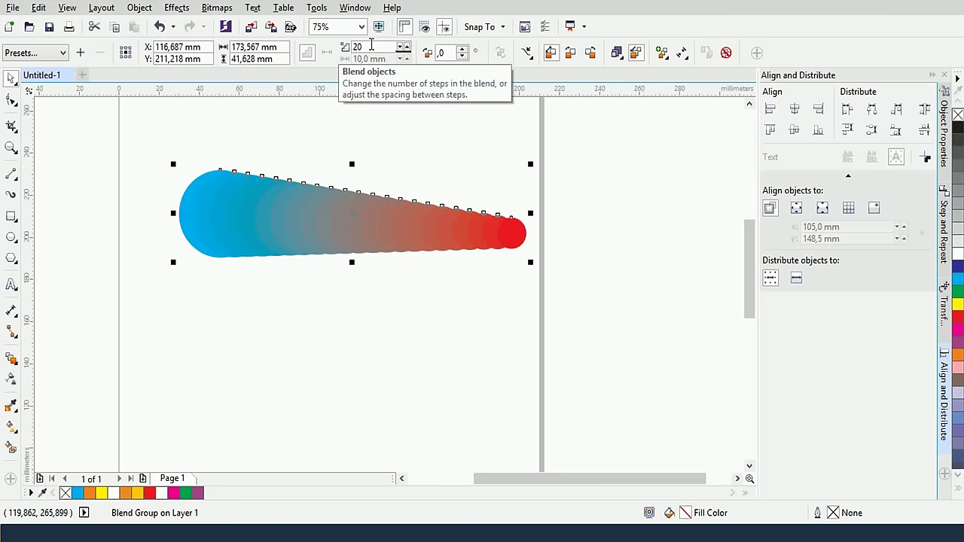
{"action": "double_click", "coordinate": [371, 45]}
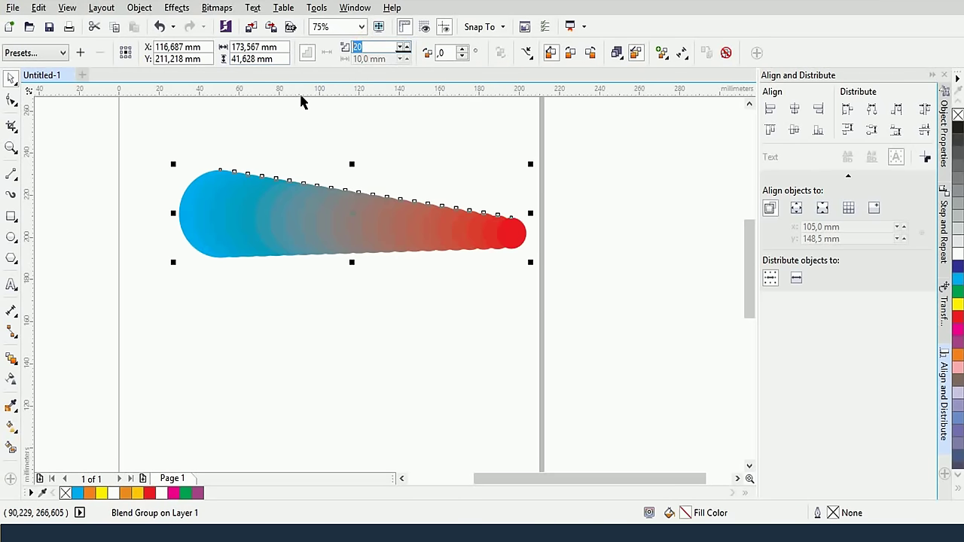
{"action": "left_click", "coordinate": [333, 128]}
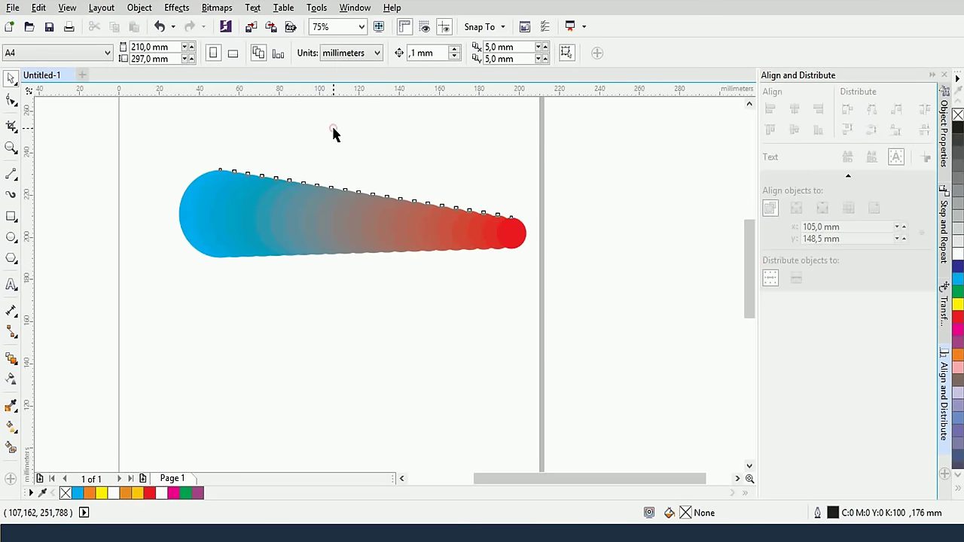
{"action": "left_click", "coordinate": [313, 221]}
{"action": "double_click", "coordinate": [373, 45]}
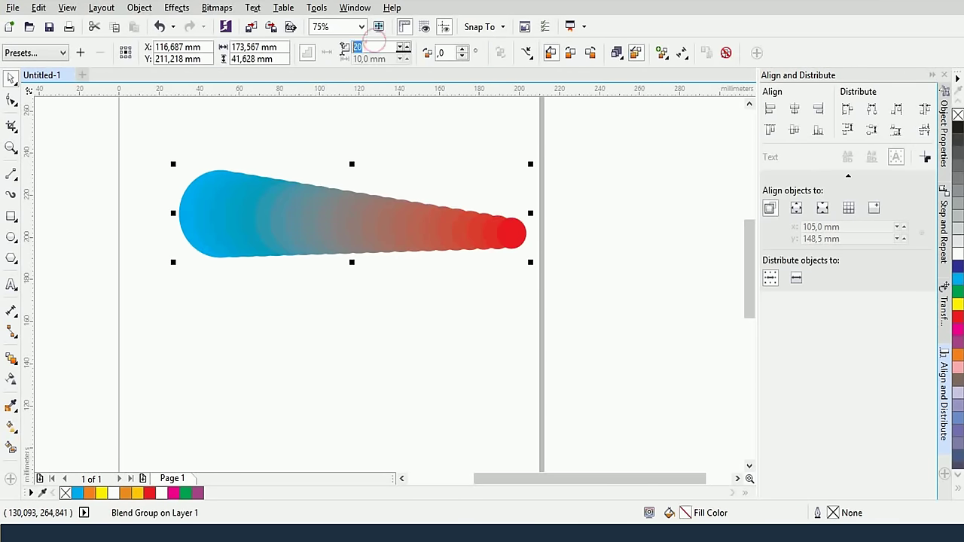
{"action": "type", "text": "2"}
{"action": "key", "text": "Return"}
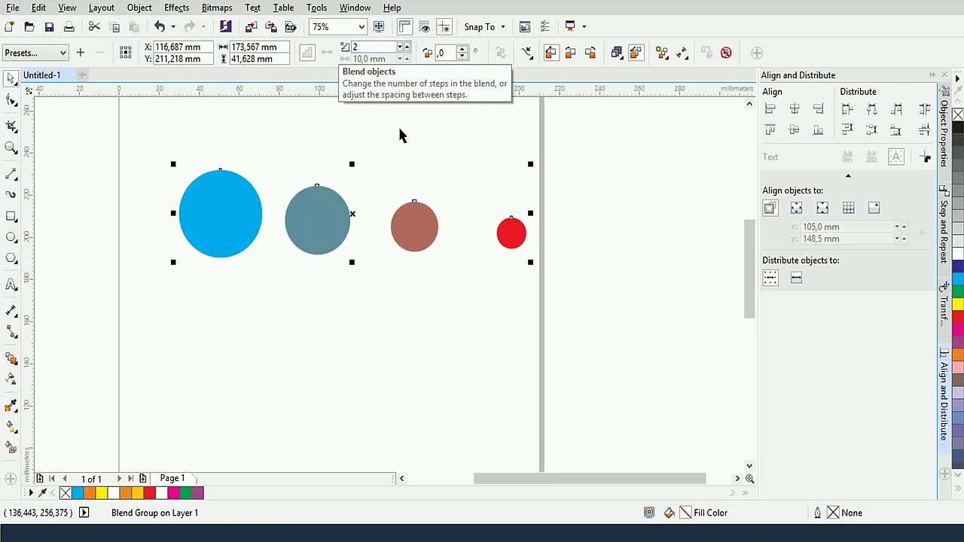
{"action": "left_click", "coordinate": [420, 132]}
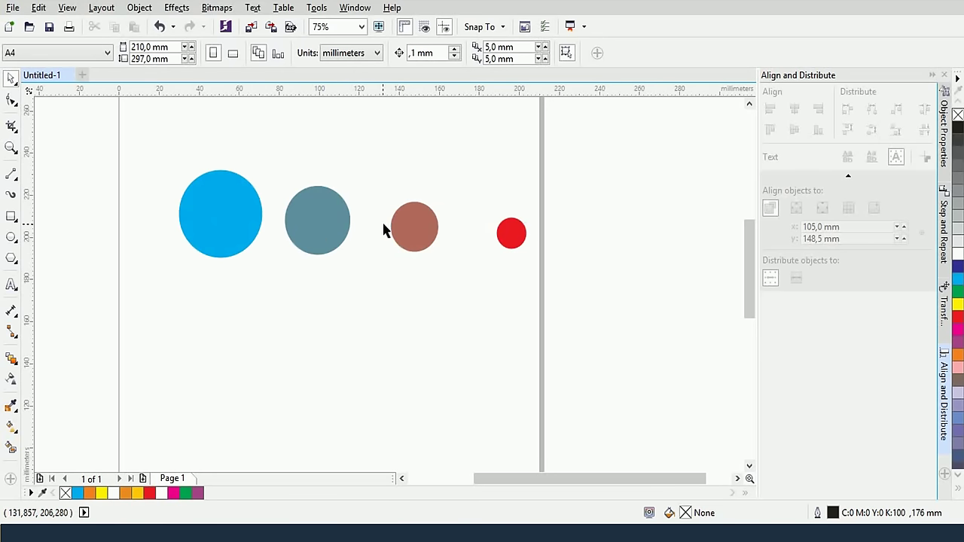
{"action": "left_click", "coordinate": [416, 232]}
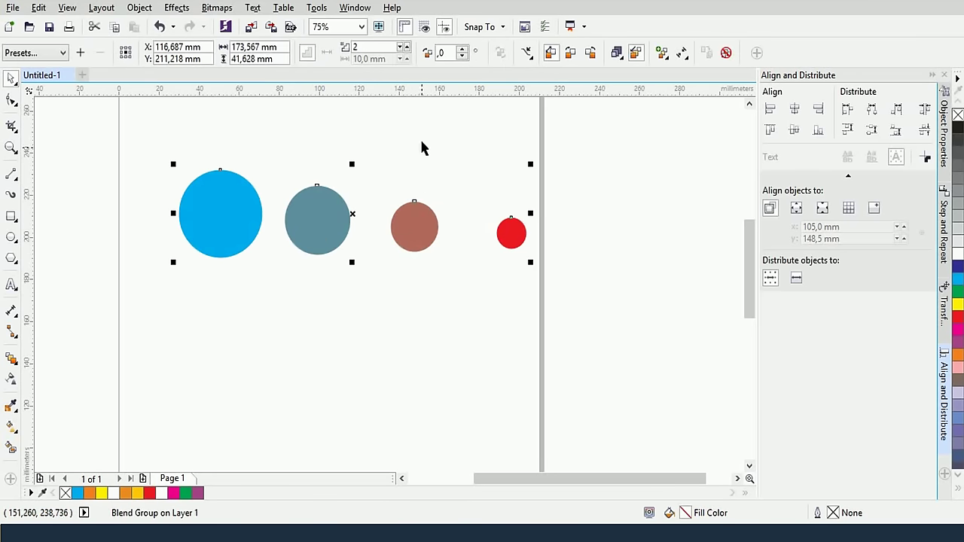
{"action": "left_click", "coordinate": [370, 47]}
{"action": "type", "text": "0"}
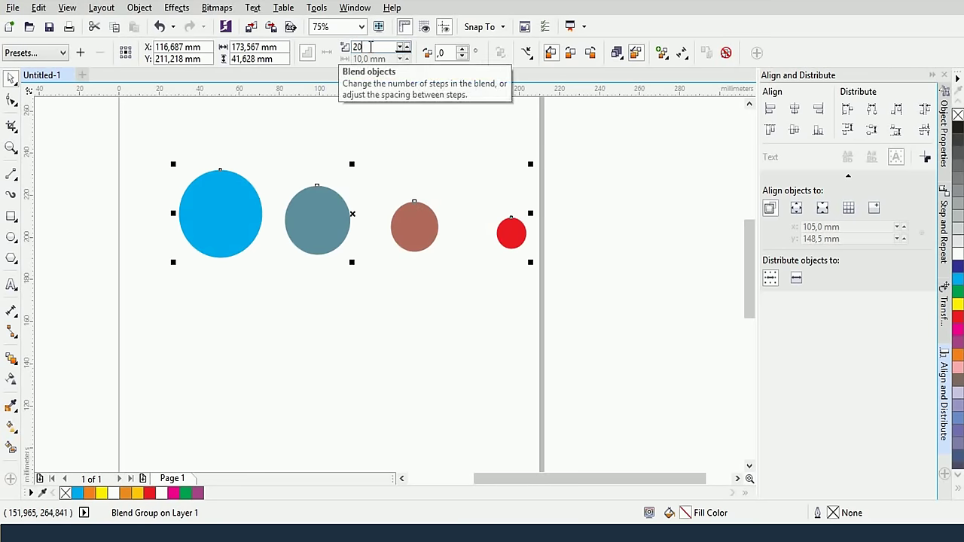
{"action": "key", "text": "Return"}
{"action": "left_click", "coordinate": [464, 152]}
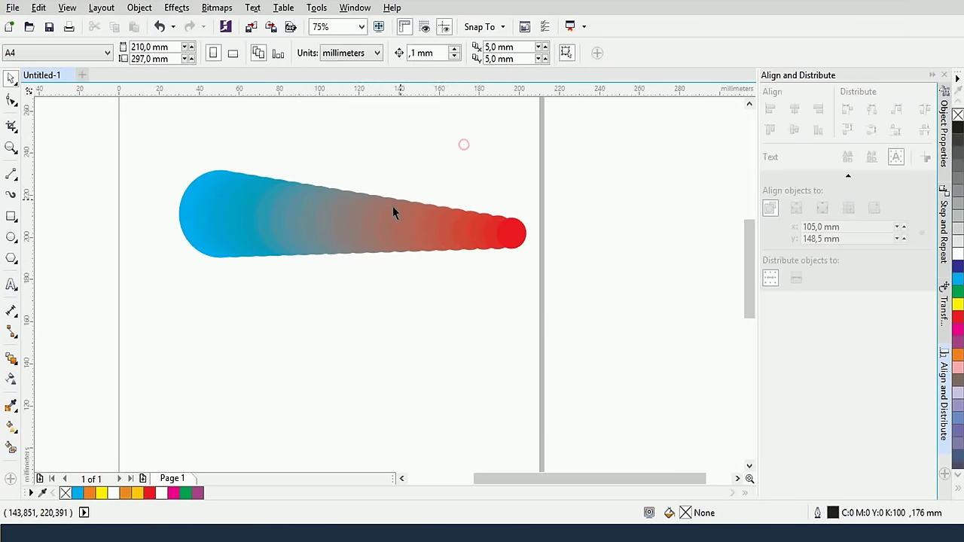
{"action": "left_click", "coordinate": [381, 218]}
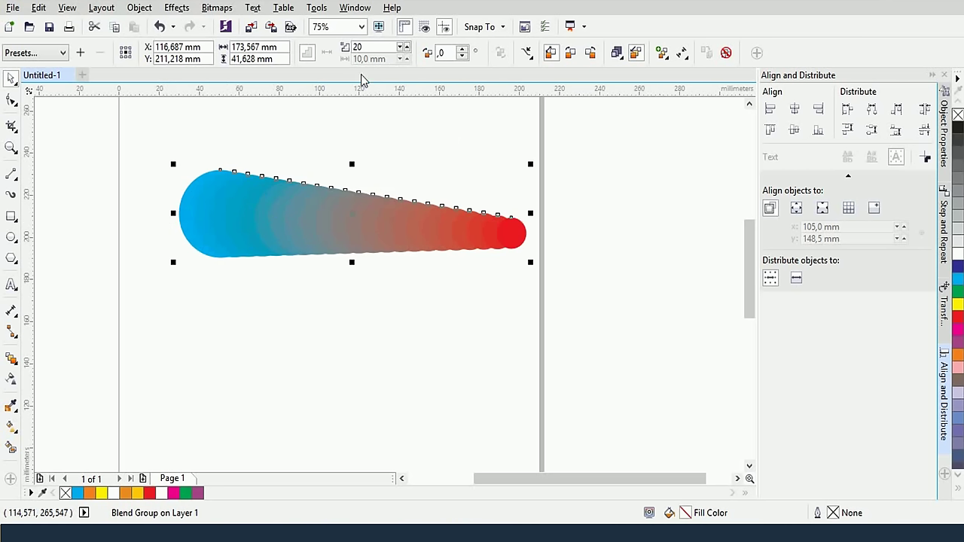
{"action": "left_click_drag", "start_coordinate": [368, 48], "coordinate": [324, 81]}
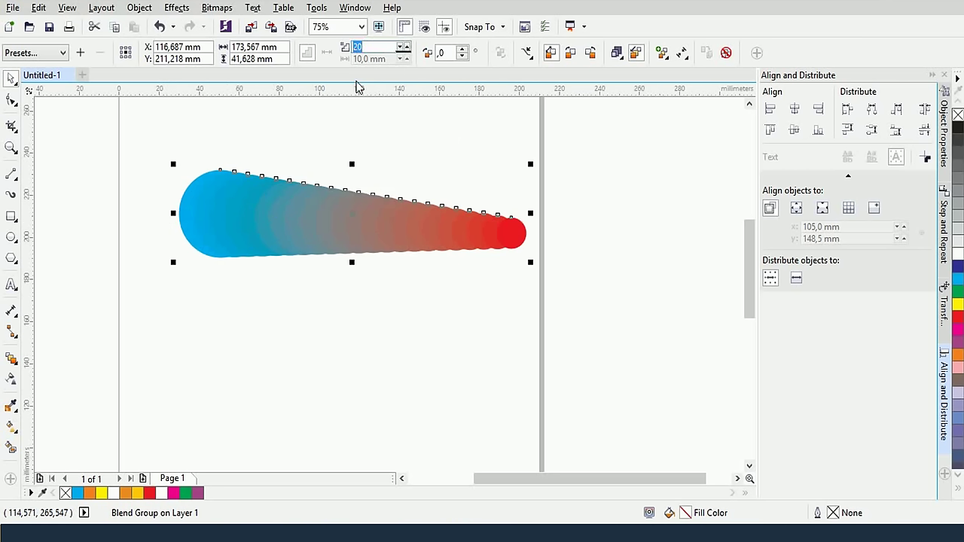
{"action": "type", "text": "2"}
{"action": "key", "text": "Return"}
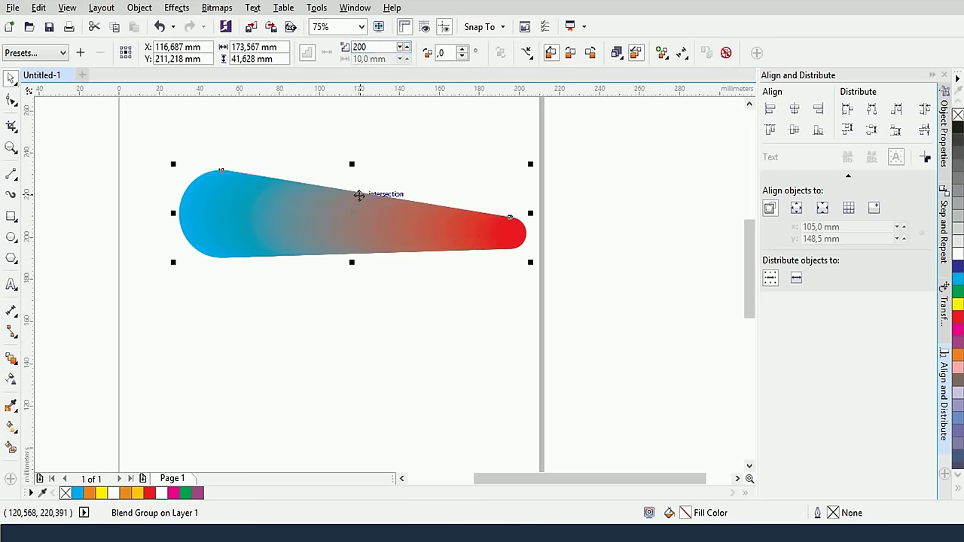
{"action": "scroll", "coordinate": [357, 211], "scroll_direction": "up", "scroll_amount": 4}
{"action": "scroll", "coordinate": [383, 226], "scroll_direction": "down", "scroll_amount": 4}
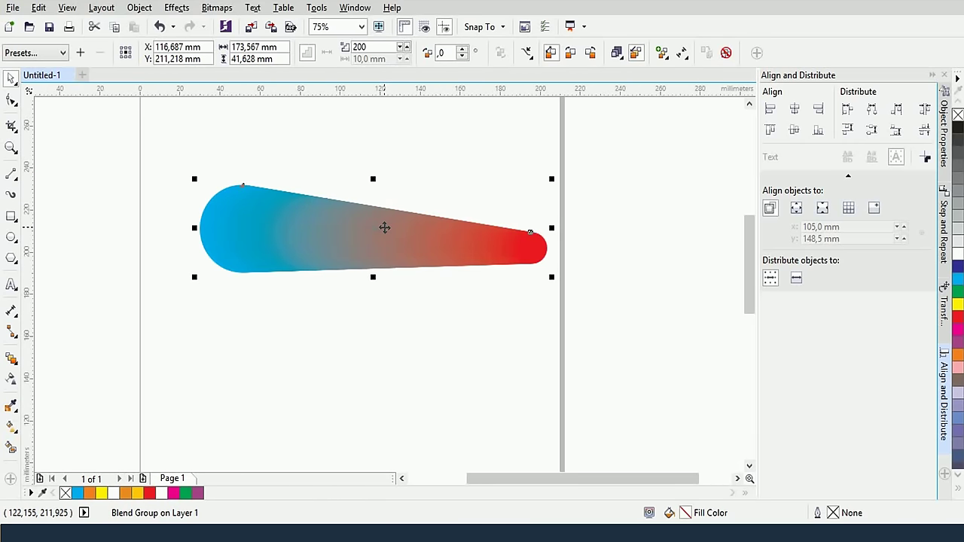
{"action": "key", "text": "ctrl+z"}
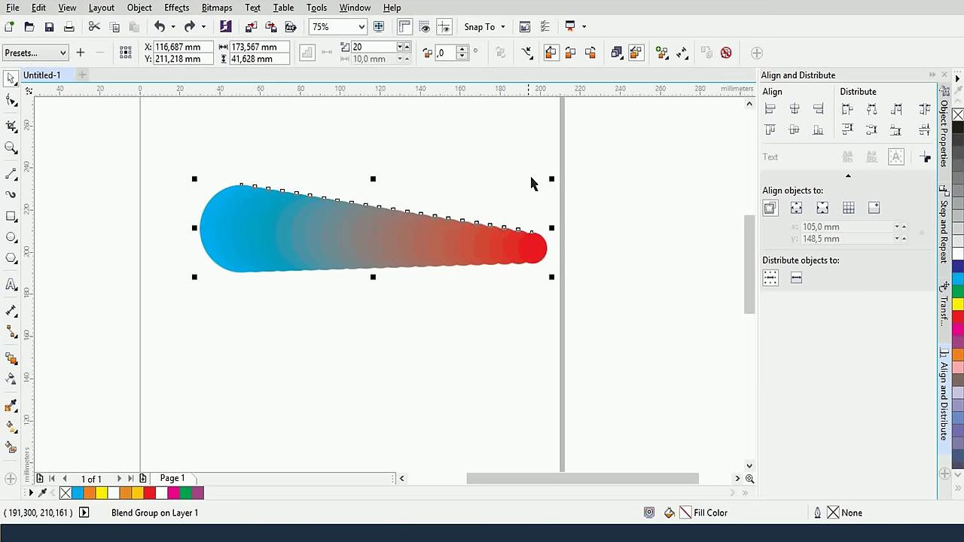
Route the circle blend's colours counterclockwise through dark blue, purple and magenta after trying clockwise
{"action": "left_click", "coordinate": [569, 53]}
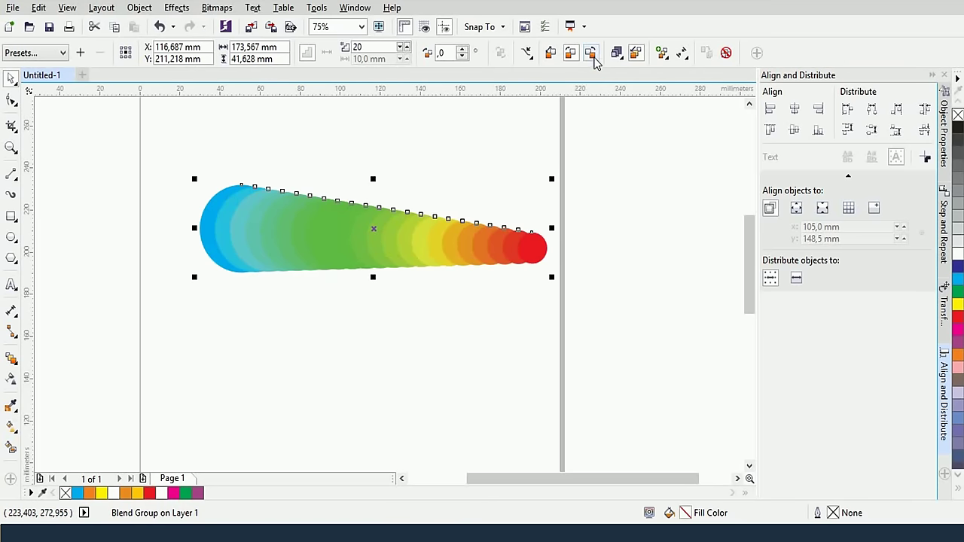
{"action": "left_click", "coordinate": [551, 54]}
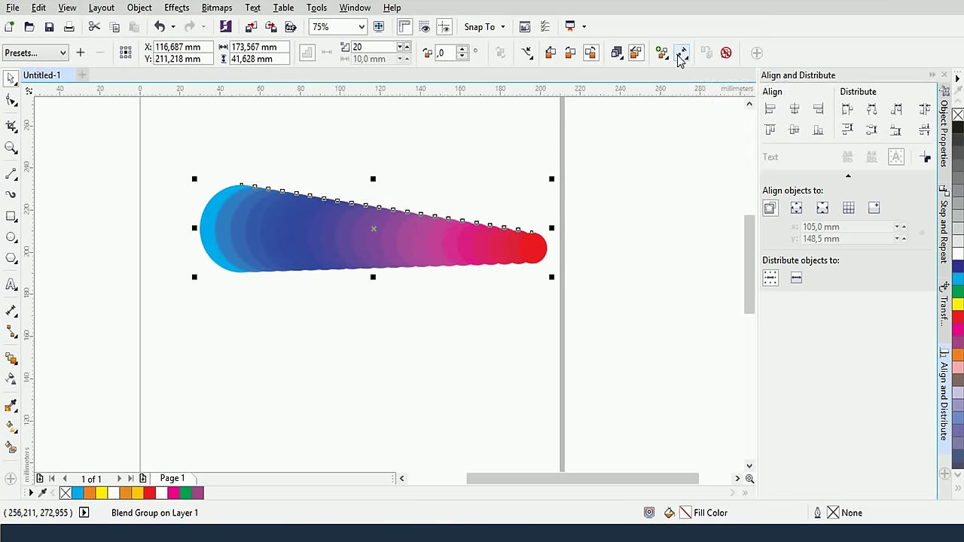
{"action": "left_click", "coordinate": [678, 55]}
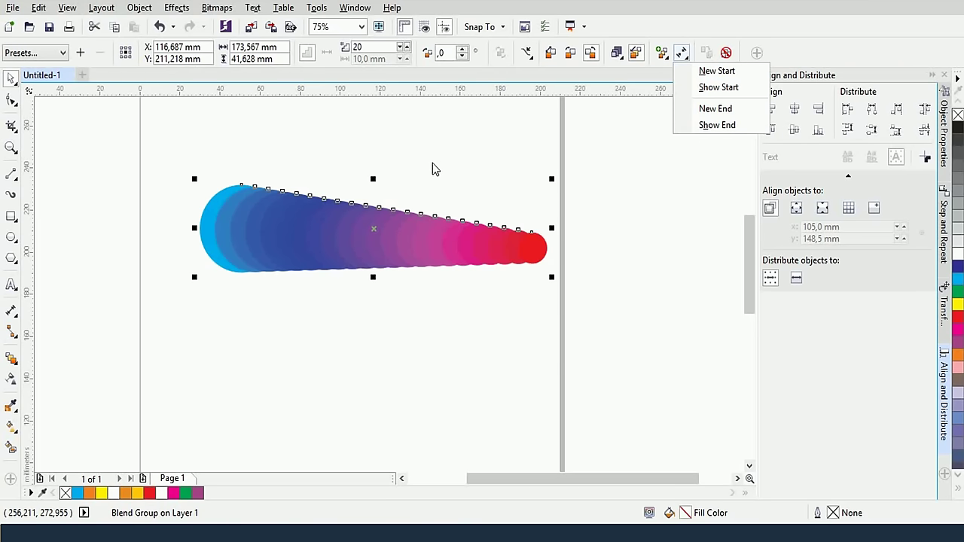
{"action": "scroll", "coordinate": [441, 288], "scroll_direction": "down", "scroll_amount": 2}
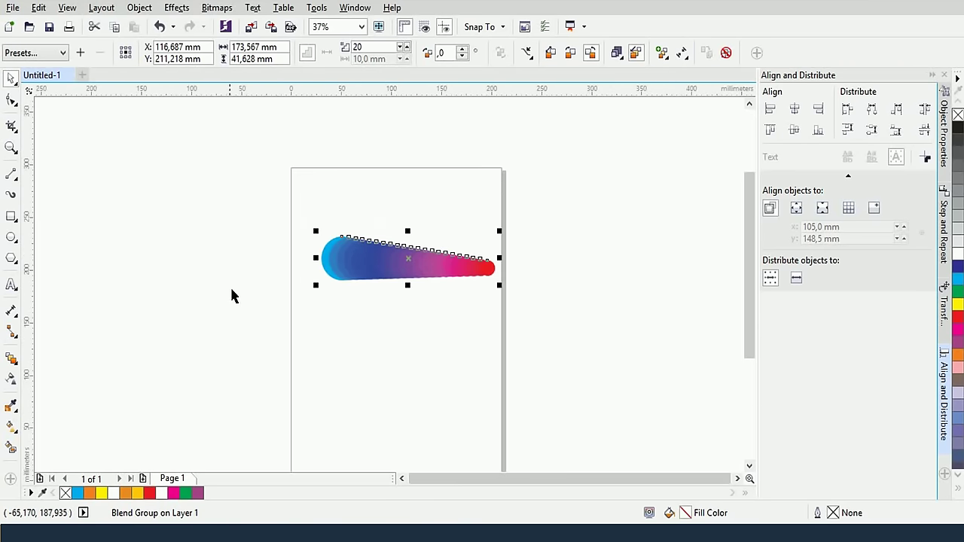
Draw a yellow ellipse with no outline below the circle blend
{"action": "left_click", "coordinate": [11, 236]}
{"action": "left_click_drag", "start_coordinate": [350, 340], "coordinate": [426, 392]}
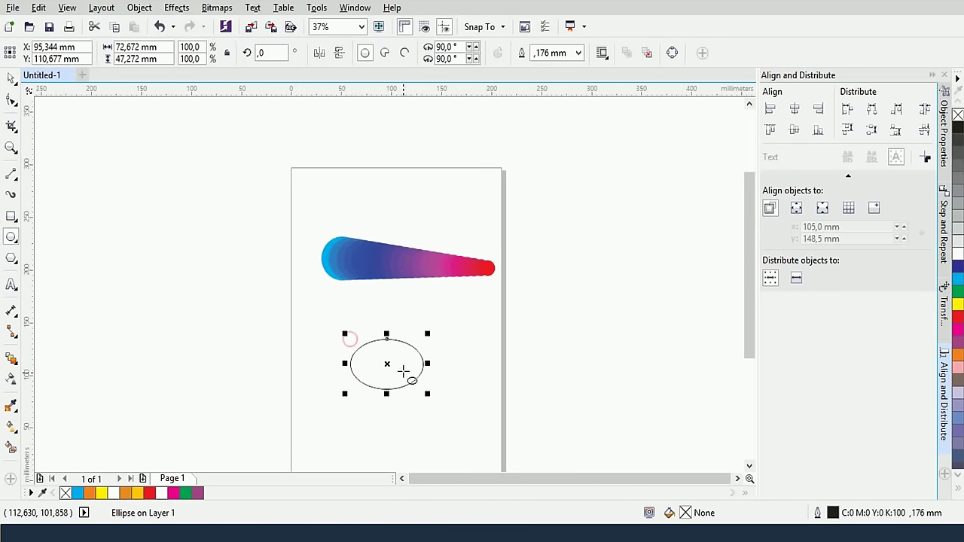
{"action": "left_click", "coordinate": [957, 304]}
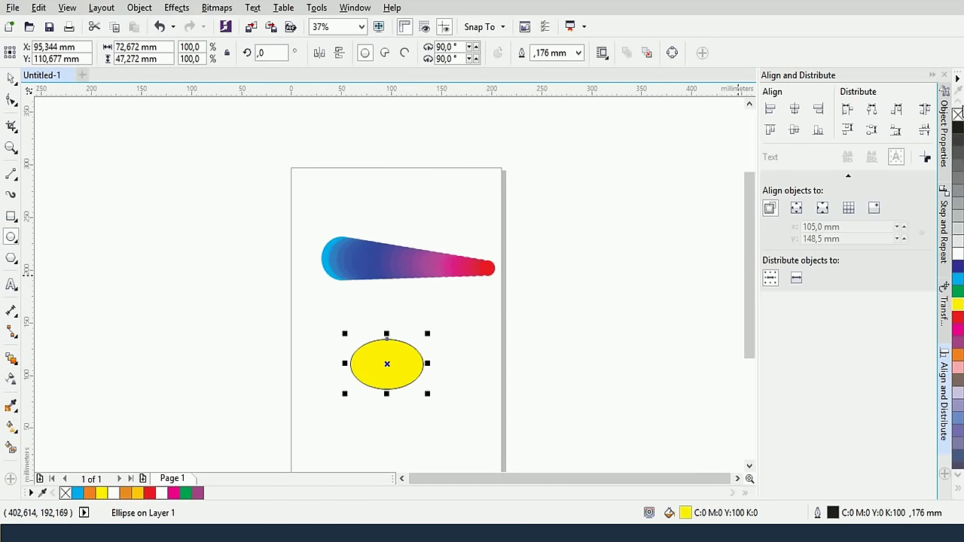
{"action": "right_click", "coordinate": [958, 114]}
{"action": "scroll", "coordinate": [374, 379], "scroll_direction": "up", "scroll_amount": 2}
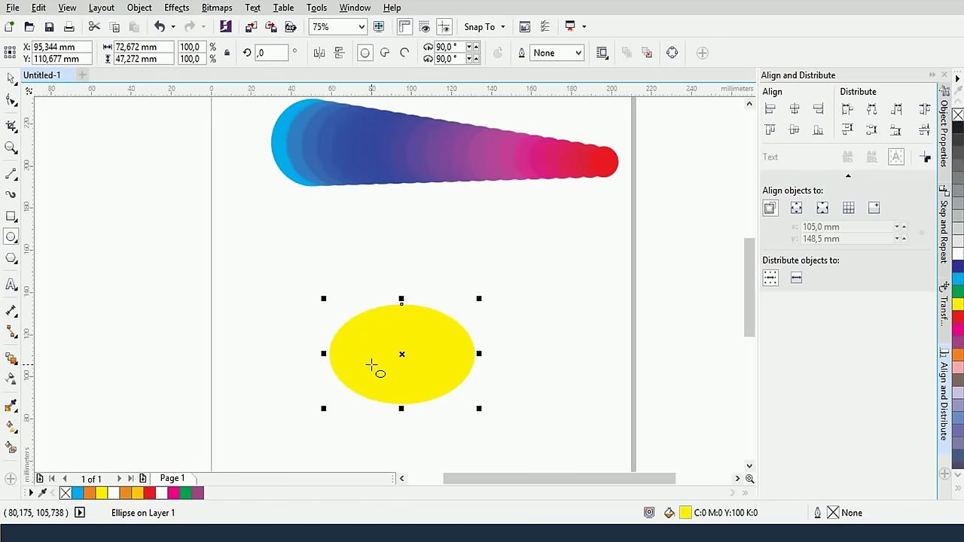
{"action": "scroll", "coordinate": [372, 367], "scroll_direction": "down", "scroll_amount": 2}
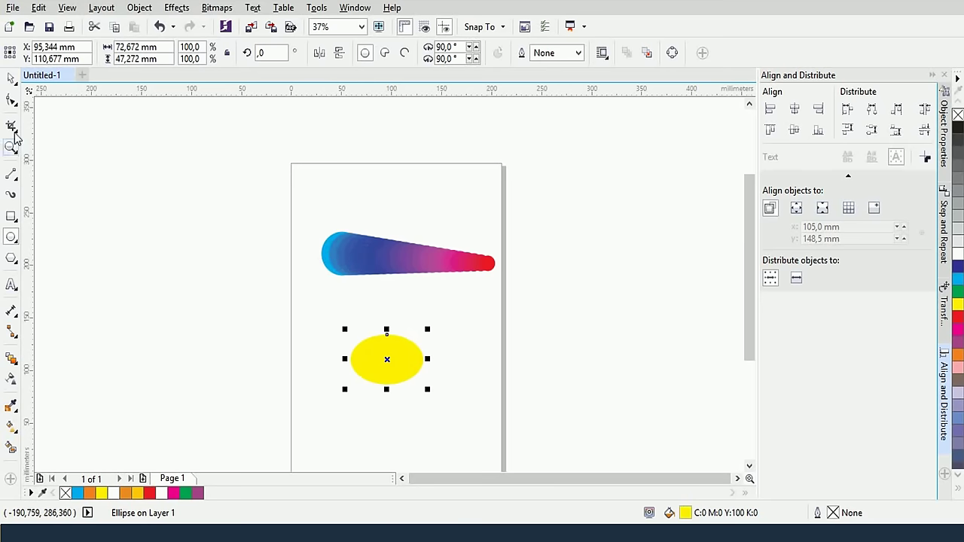
Select the blend's blue and red end circles, then the whole blend group
{"action": "left_click", "coordinate": [15, 79]}
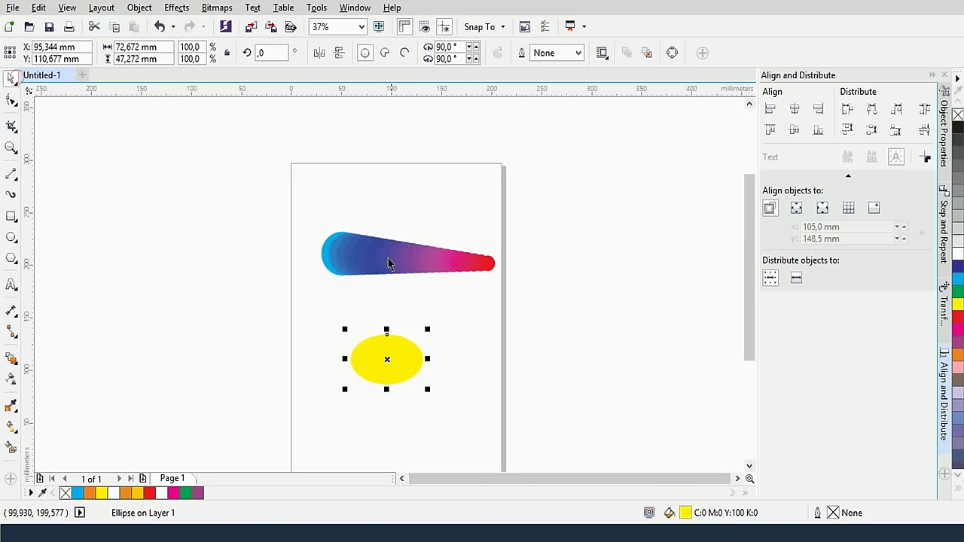
{"action": "left_click", "coordinate": [325, 254]}
{"action": "left_click", "coordinate": [488, 265]}
{"action": "left_click", "coordinate": [482, 215]}
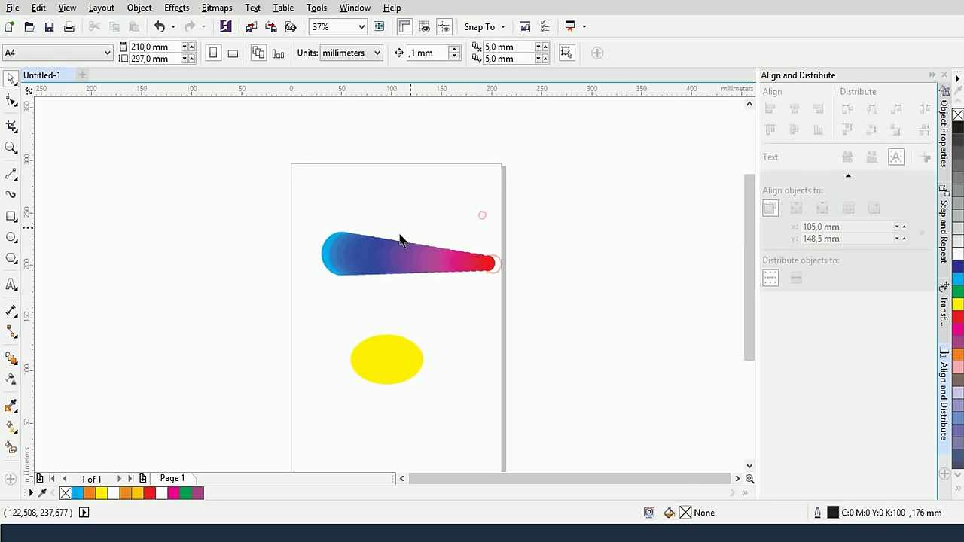
{"action": "left_click", "coordinate": [326, 268]}
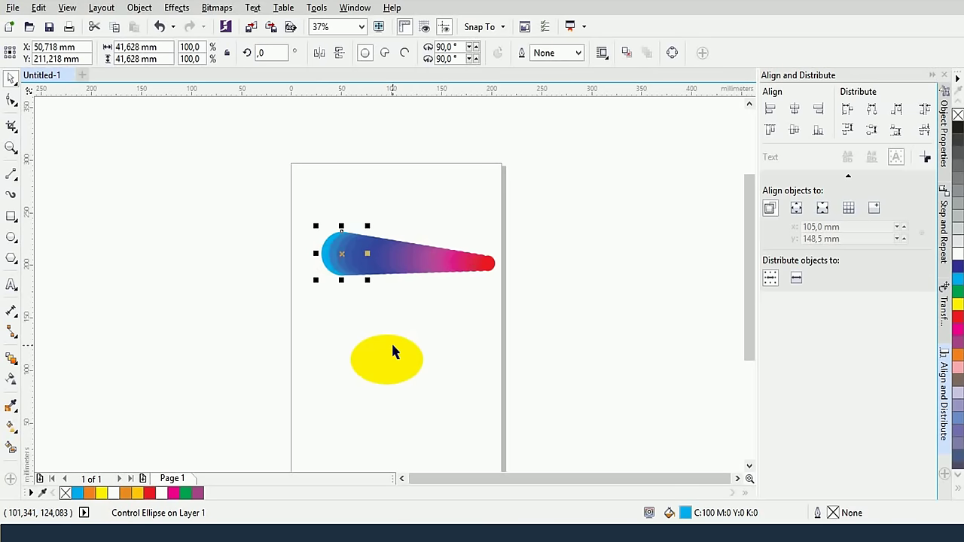
{"action": "scroll", "coordinate": [392, 347], "scroll_direction": "up", "scroll_amount": 2}
{"action": "left_click", "coordinate": [480, 179]}
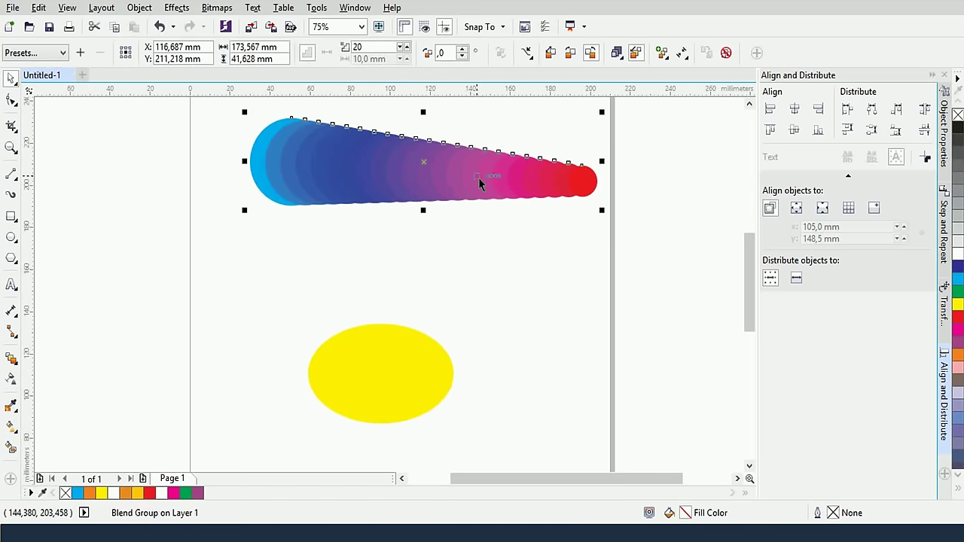
Move the blend down and left and the yellow ellipse toward the lower right
{"action": "left_click", "coordinate": [534, 252]}
{"action": "left_click", "coordinate": [421, 187]}
{"action": "left_click_drag", "start_coordinate": [388, 181], "coordinate": [366, 241]}
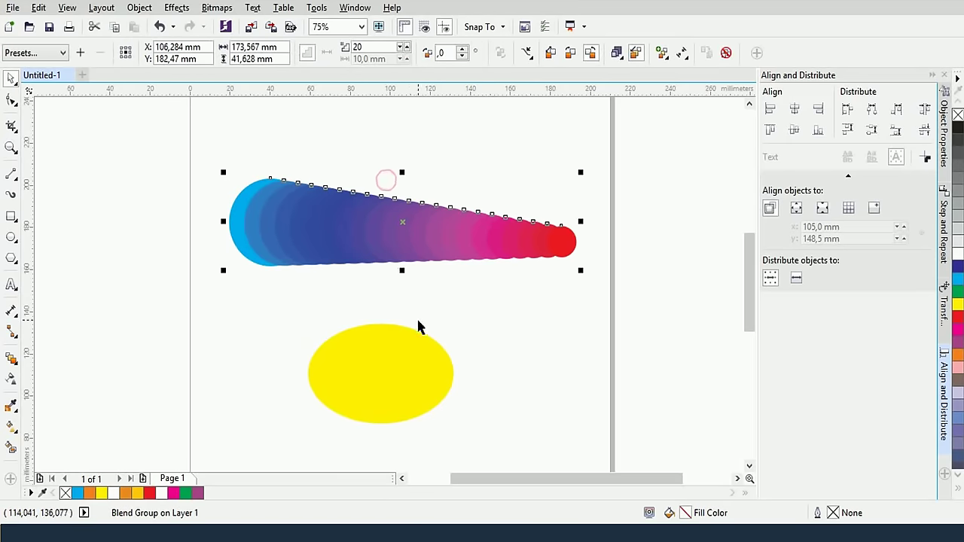
{"action": "left_click_drag", "start_coordinate": [398, 350], "coordinate": [548, 299]}
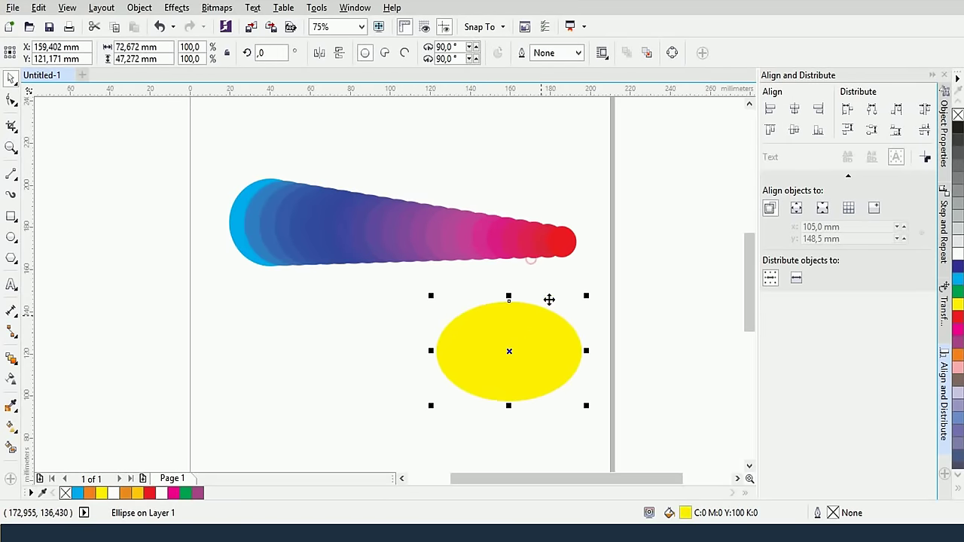
{"action": "left_click", "coordinate": [531, 251]}
{"action": "left_click", "coordinate": [370, 246]}
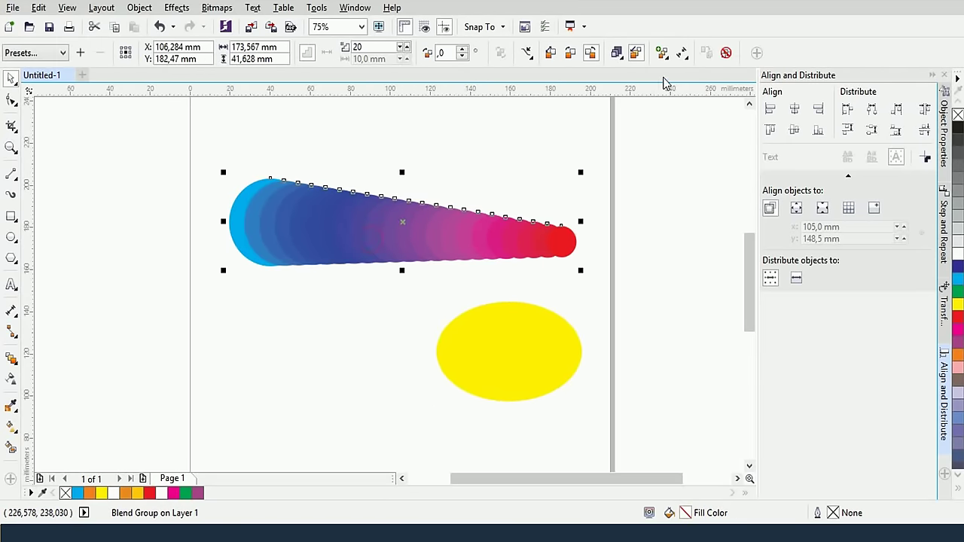
Try the yellow ellipse as the blend's New Start and dismiss the stacking-order warning
{"action": "left_click", "coordinate": [681, 52]}
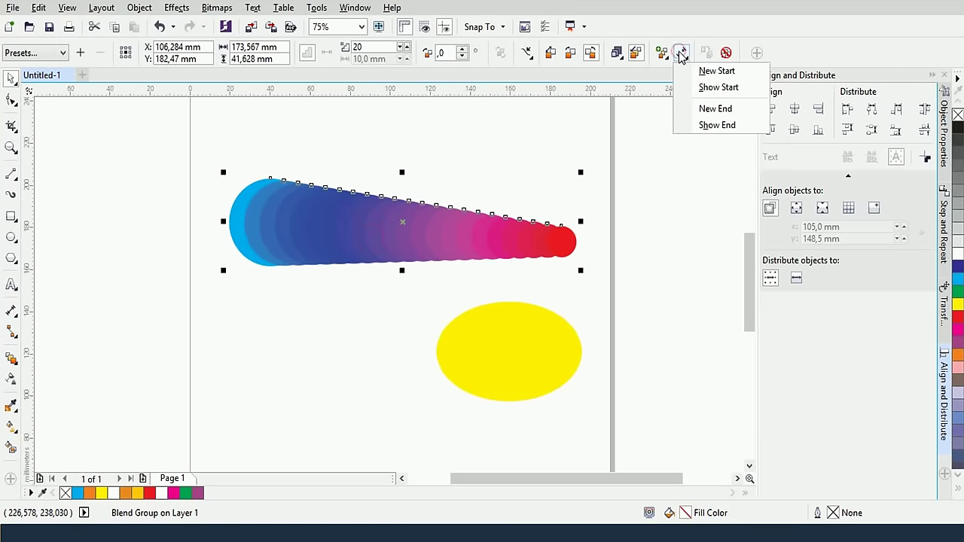
{"action": "left_click", "coordinate": [716, 71]}
{"action": "left_click", "coordinate": [517, 355]}
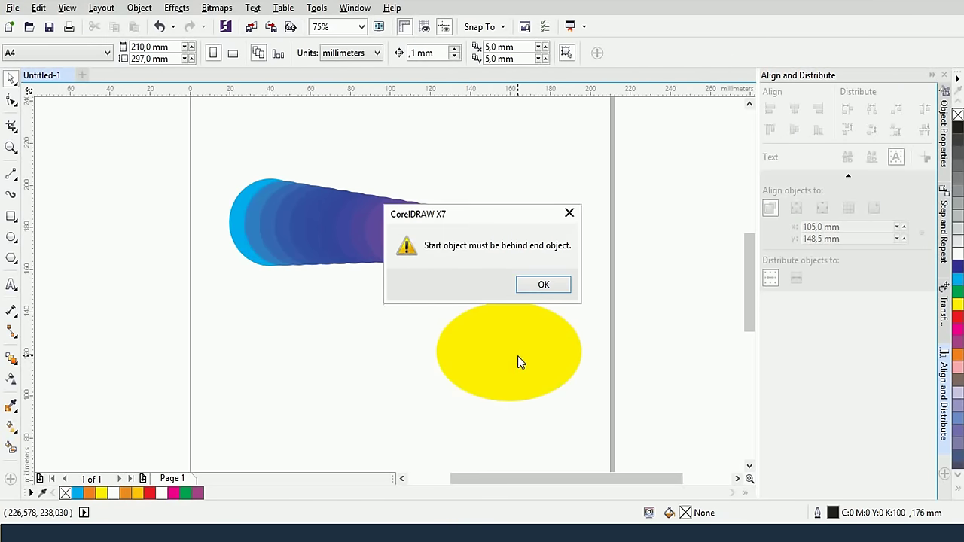
{"action": "left_click", "coordinate": [542, 286]}
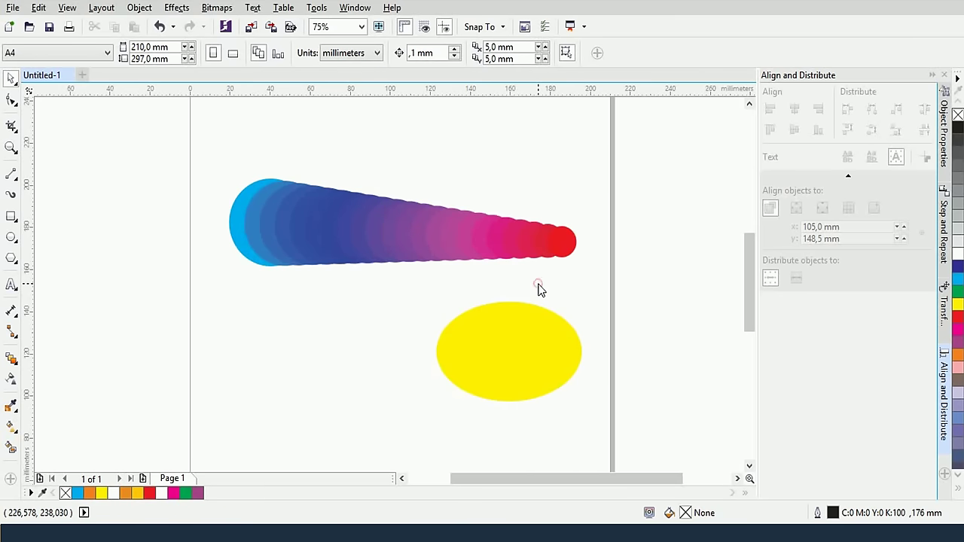
Drag the yellow ellipse onto the blend's red end circle
{"action": "left_click", "coordinate": [11, 79]}
{"action": "left_click_drag", "start_coordinate": [515, 333], "coordinate": [549, 275]}
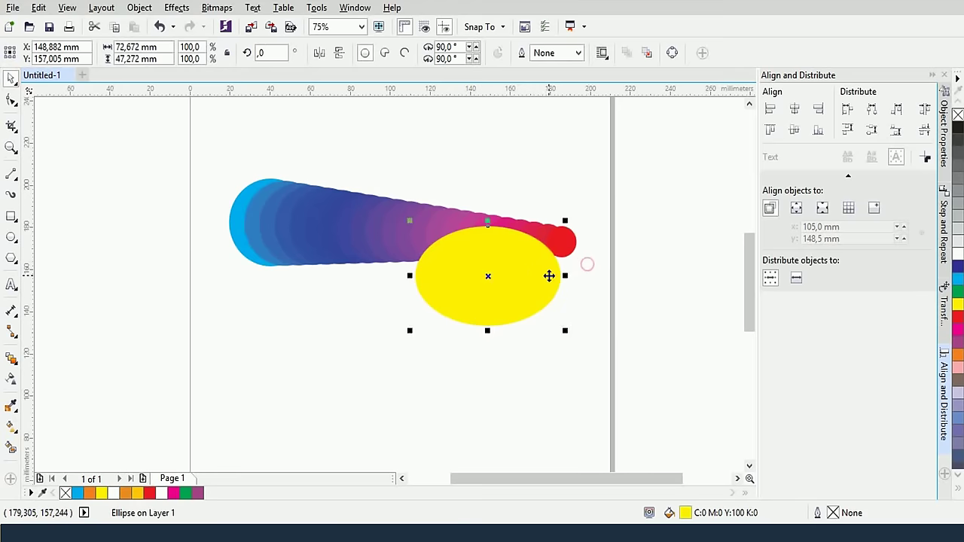
{"action": "left_click", "coordinate": [499, 258]}
{"action": "left_click", "coordinate": [429, 163]}
{"action": "left_click", "coordinate": [527, 284]}
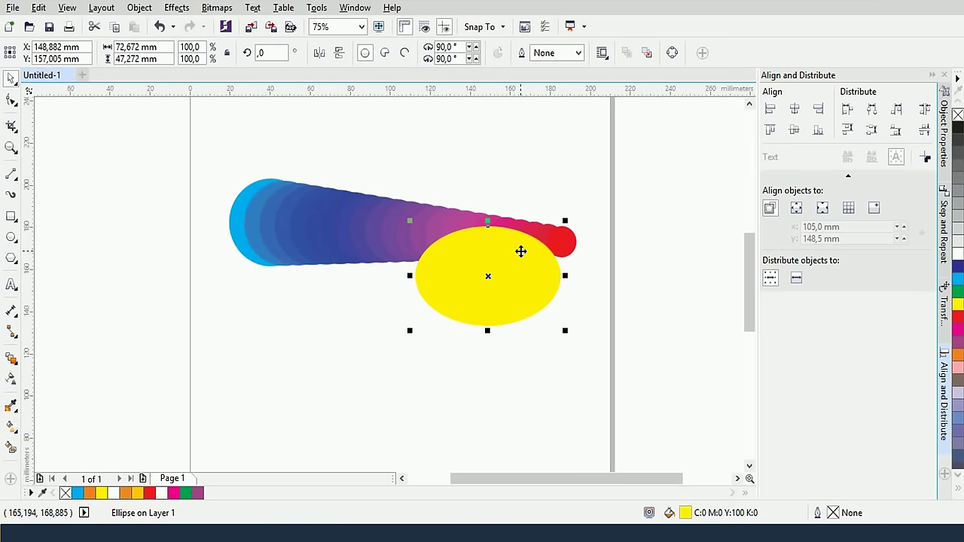
{"action": "left_click", "coordinate": [351, 223]}
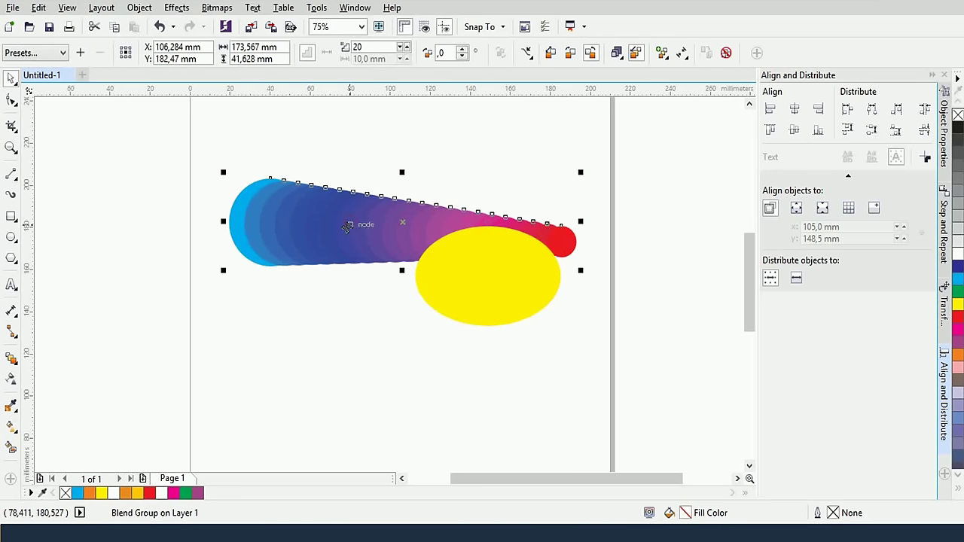
{"action": "left_click", "coordinate": [681, 52]}
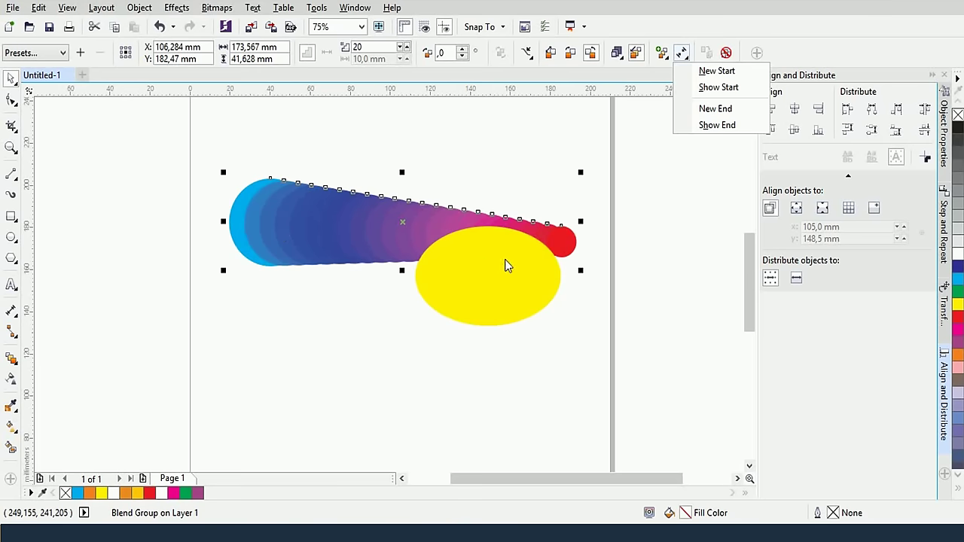
{"action": "left_click", "coordinate": [494, 289]}
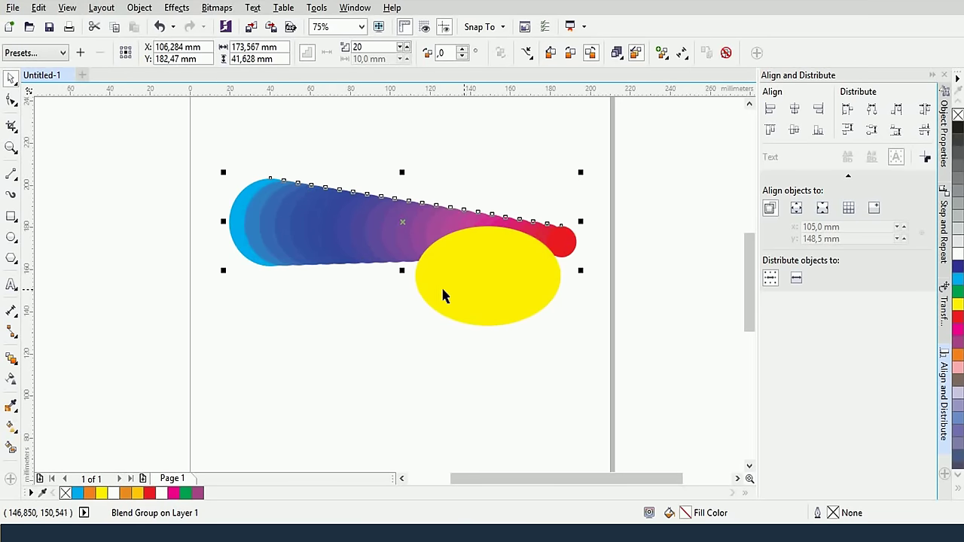
{"action": "left_click", "coordinate": [488, 282]}
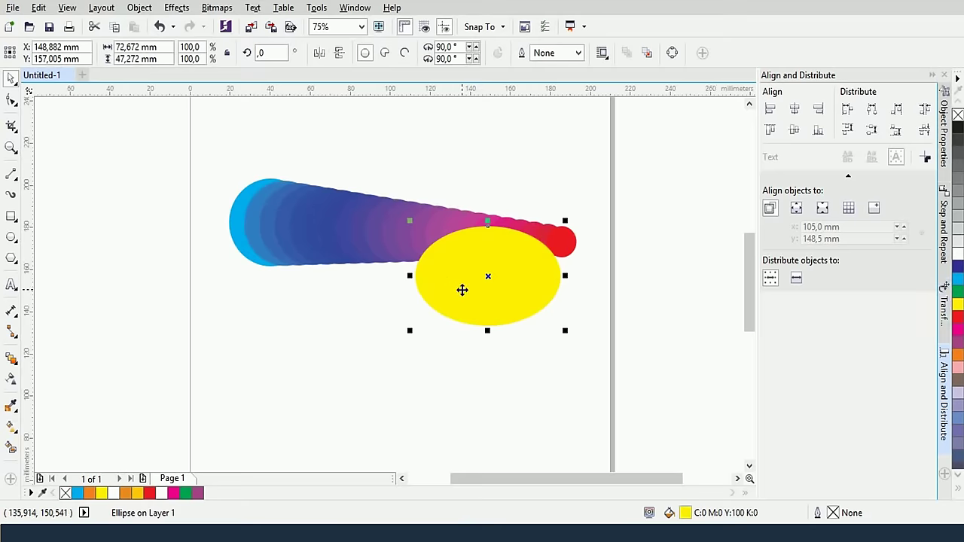
Fill an ellipse dark blue-grey and place it behind the blend's light-blue start circle
{"action": "left_click_drag", "start_coordinate": [462, 286], "coordinate": [280, 188]}
{"action": "left_click", "coordinate": [519, 323]}
{"action": "left_click_drag", "start_coordinate": [526, 320], "coordinate": [301, 323]}
{"action": "left_click", "coordinate": [505, 178]}
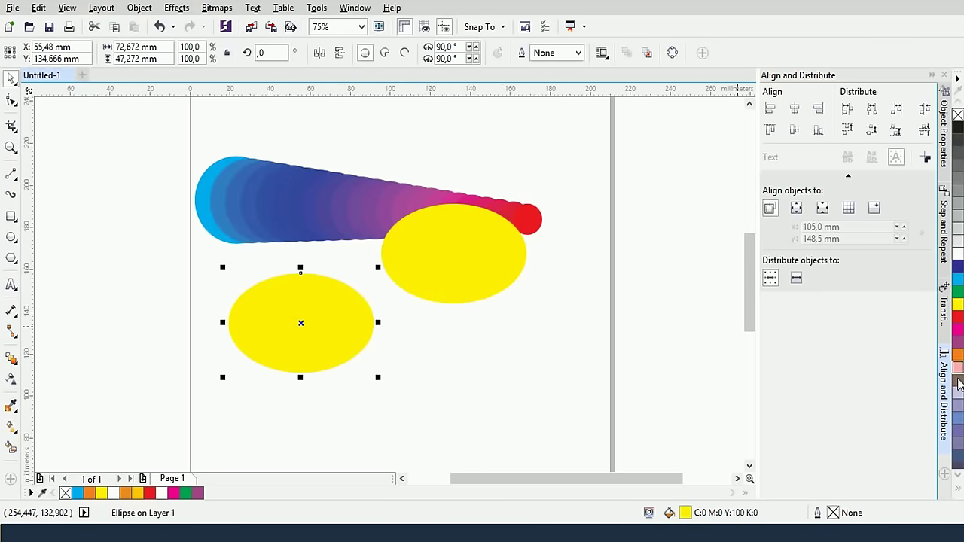
{"action": "left_click", "coordinate": [956, 454]}
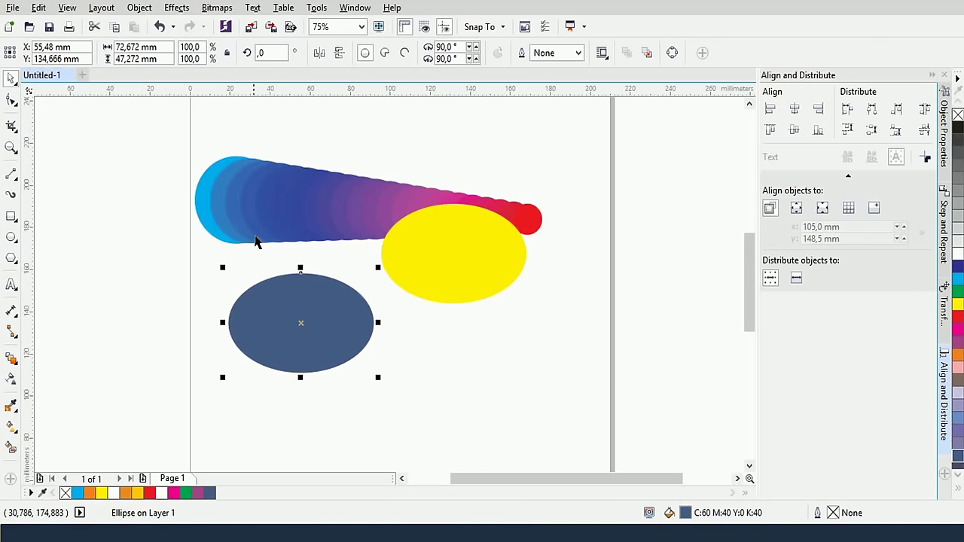
{"action": "left_click_drag", "start_coordinate": [256, 322], "coordinate": [228, 263]}
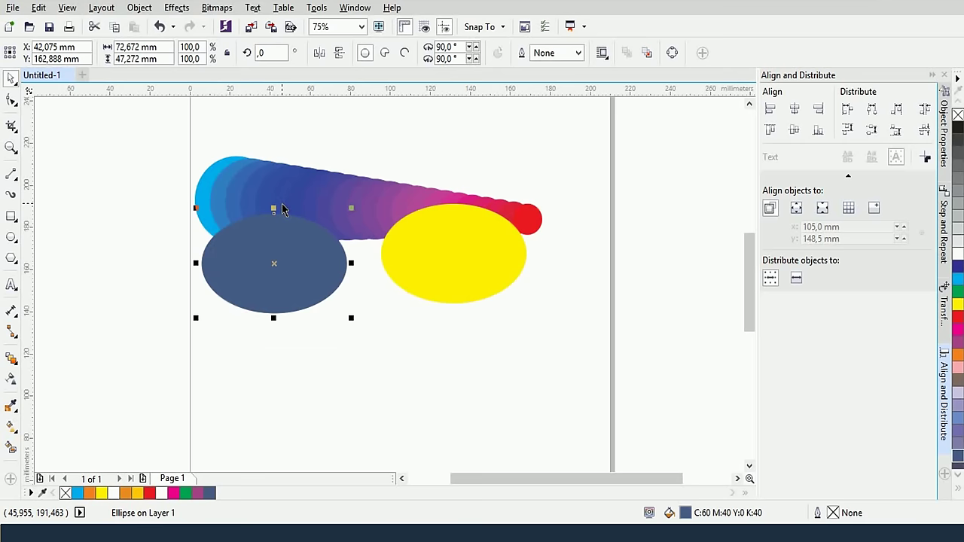
{"action": "left_click_drag", "start_coordinate": [308, 214], "coordinate": [238, 269]}
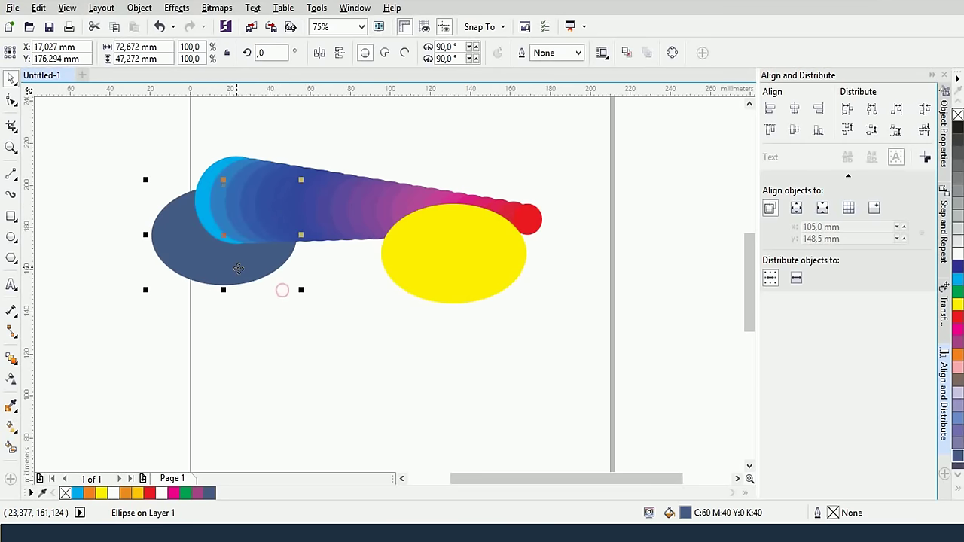
Make the dark blue ellipse the blend's New Start after a rejected yellow-ellipse attempt
{"action": "left_click", "coordinate": [322, 189]}
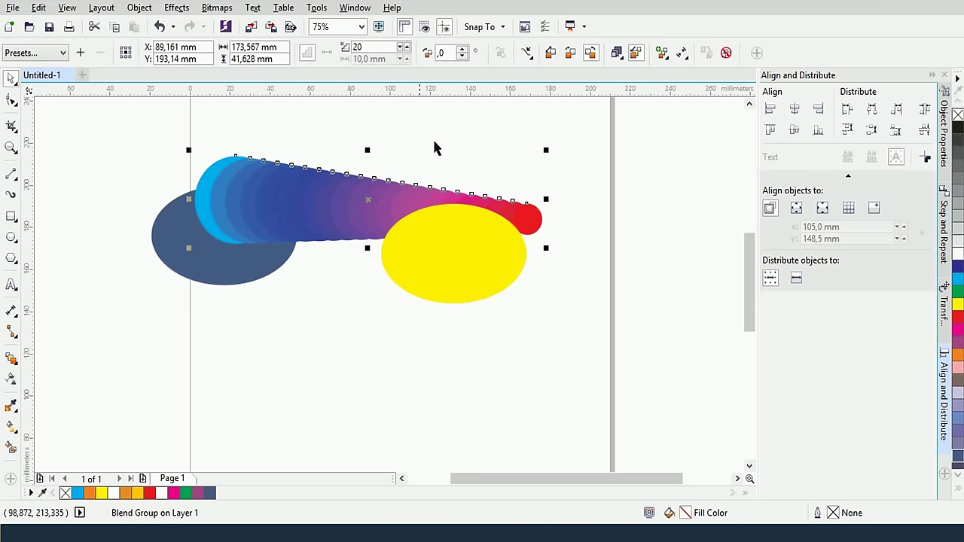
{"action": "left_click", "coordinate": [685, 55]}
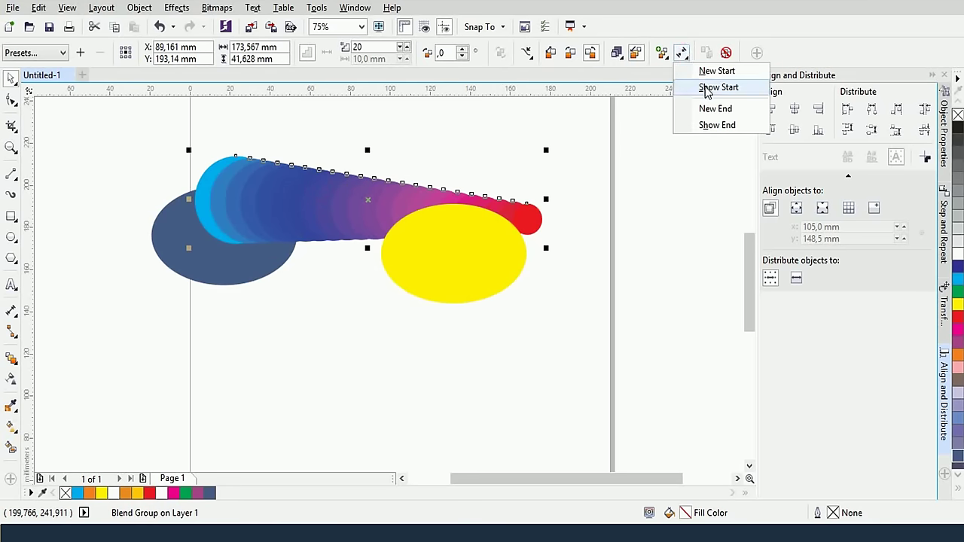
{"action": "left_click", "coordinate": [704, 73]}
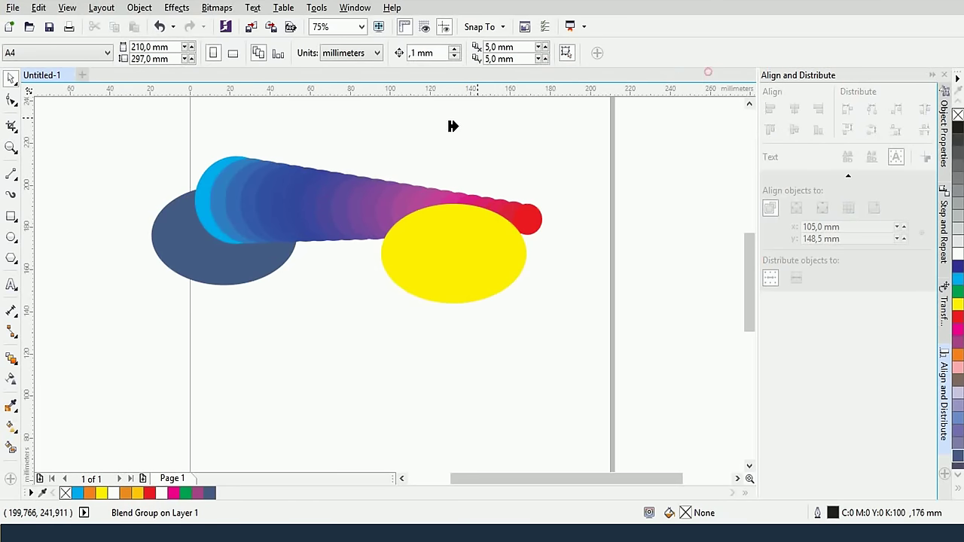
{"action": "left_click", "coordinate": [426, 250]}
{"action": "left_click", "coordinate": [537, 281]}
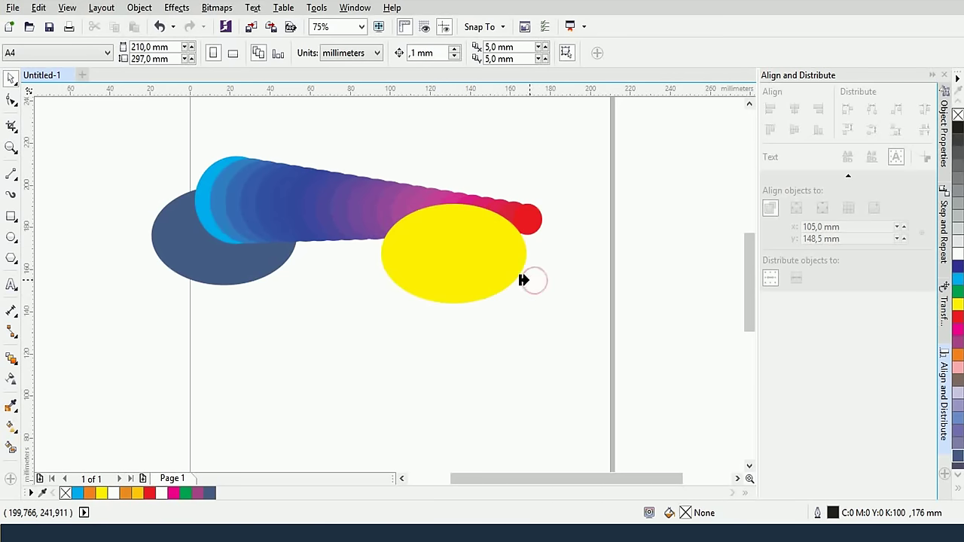
{"action": "left_click", "coordinate": [172, 241]}
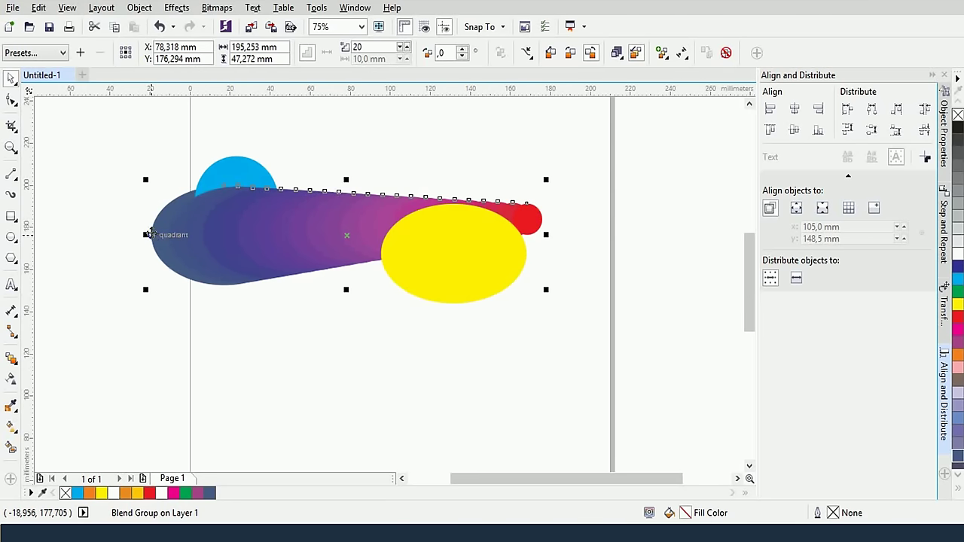
Undo the new start and set the yellow ellipse as the blend's New End
{"action": "key", "text": "ctrl+z"}
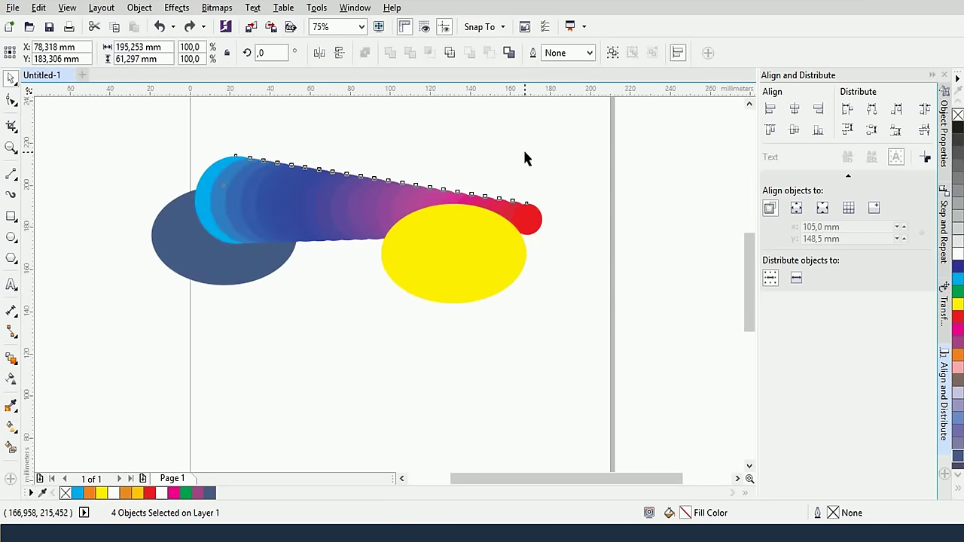
{"action": "left_click", "coordinate": [522, 149]}
{"action": "left_click", "coordinate": [600, 249]}
{"action": "left_click_drag", "start_coordinate": [465, 261], "coordinate": [503, 285]}
{"action": "key", "text": "Tab"}
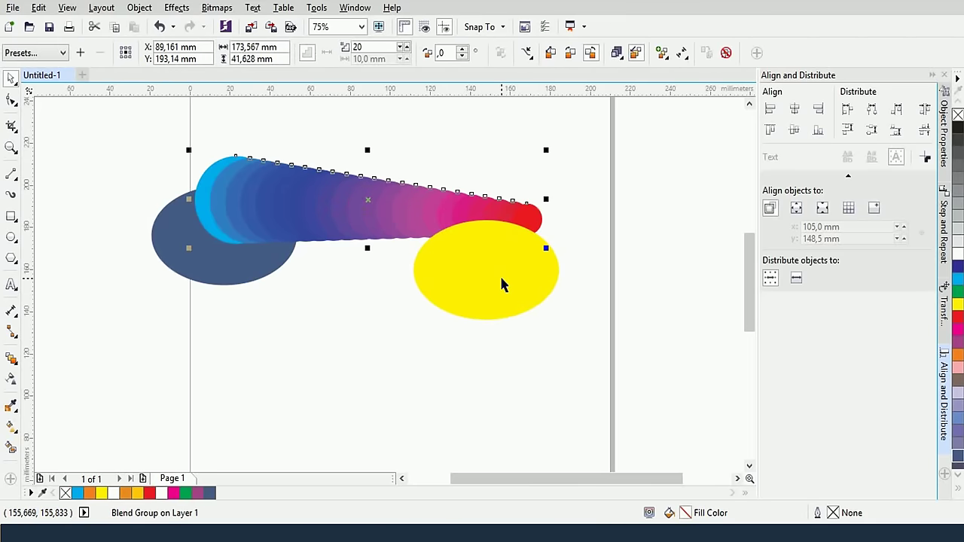
{"action": "left_click", "coordinate": [683, 56]}
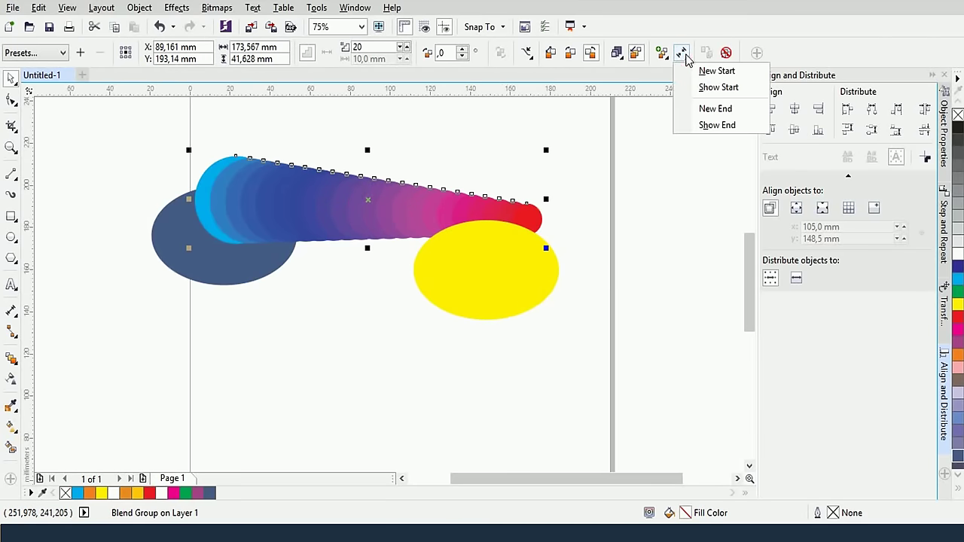
{"action": "left_click", "coordinate": [715, 108]}
{"action": "left_click", "coordinate": [490, 282]}
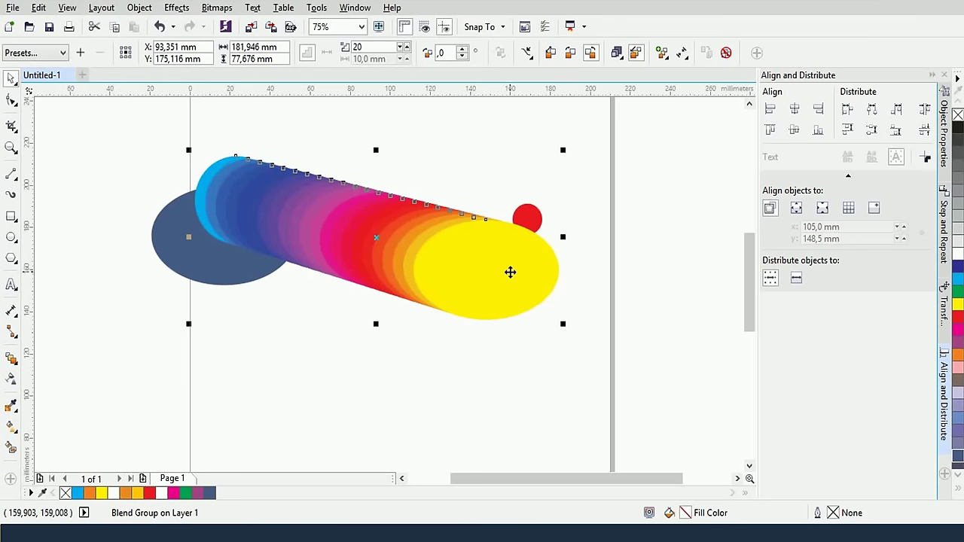
Undo the yellow-ellipse end and delete the leftover ellipse, keeping the circle blend
{"action": "key", "text": "ctrl+z"}
{"action": "key", "text": "ctrl+z"}
{"action": "key", "text": "ctrl+z"}
{"action": "key", "text": "ctrl+z"}
{"action": "key", "text": "ctrl+z"}
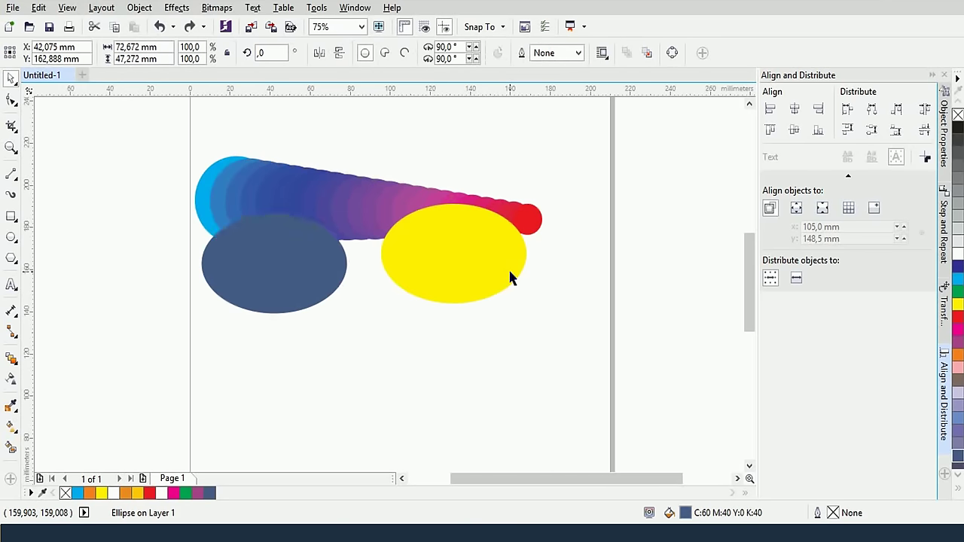
{"action": "key", "text": "ctrl+z"}
{"action": "key", "text": "ctrl+z"}
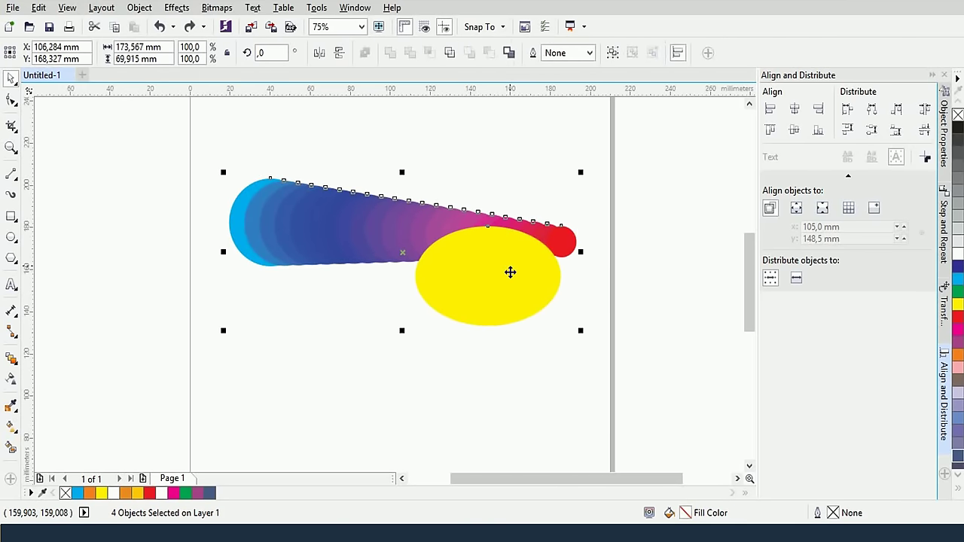
{"action": "left_click", "coordinate": [510, 272]}
{"action": "left_click", "coordinate": [503, 160]}
{"action": "key", "text": "Delete"}
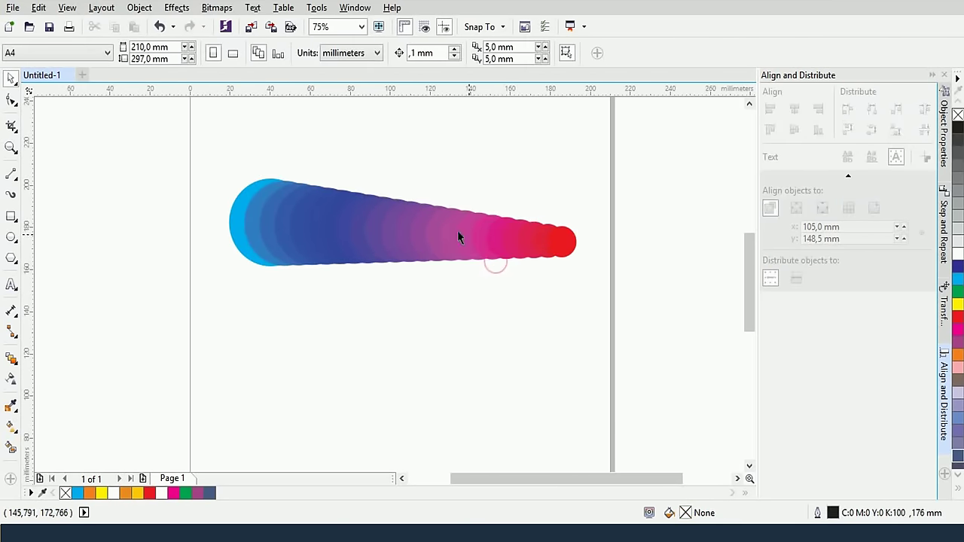
{"action": "left_click", "coordinate": [444, 215]}
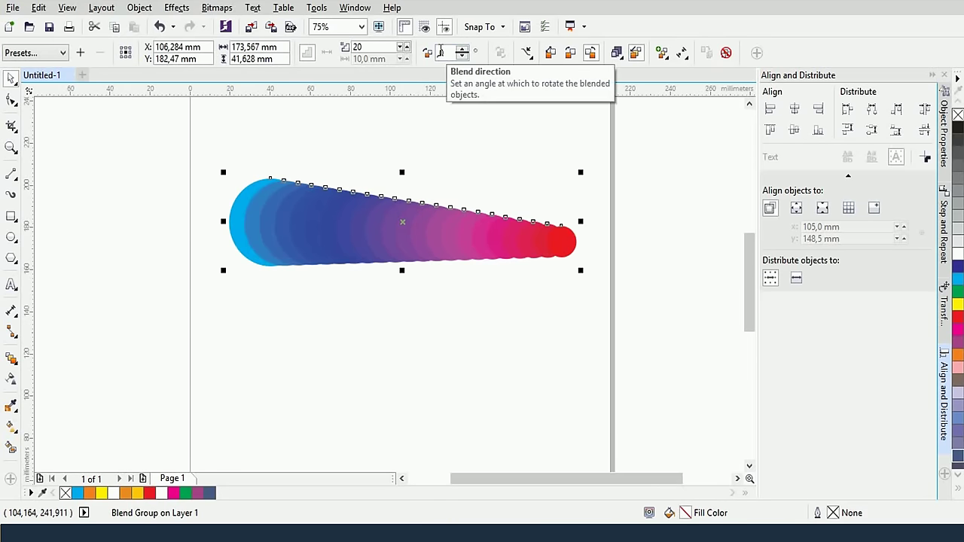
{"action": "left_click", "coordinate": [334, 299]}
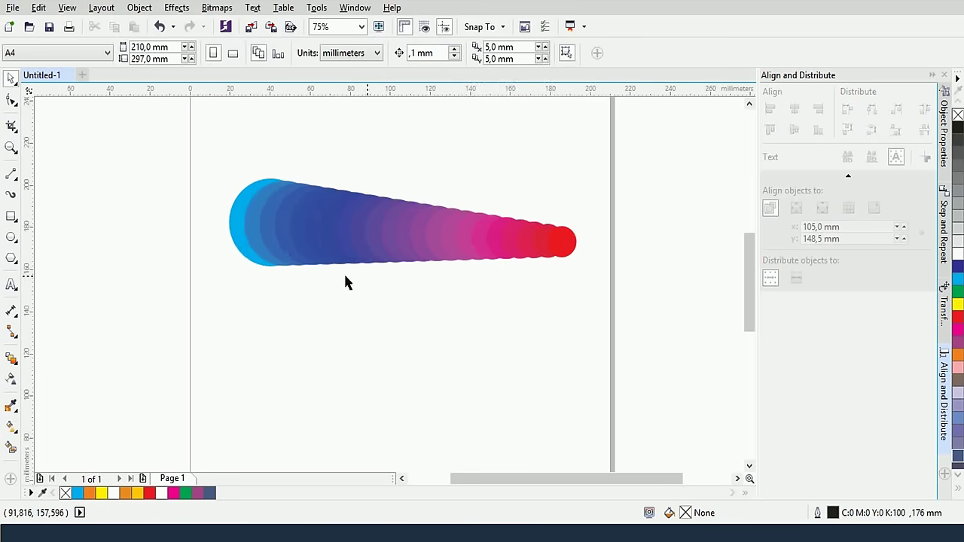
Draw a tall rectangle and, to its right, a small yellow ellipse with no outline
{"action": "left_click", "coordinate": [12, 216]}
{"action": "left_click_drag", "start_coordinate": [200, 310], "coordinate": [244, 410]}
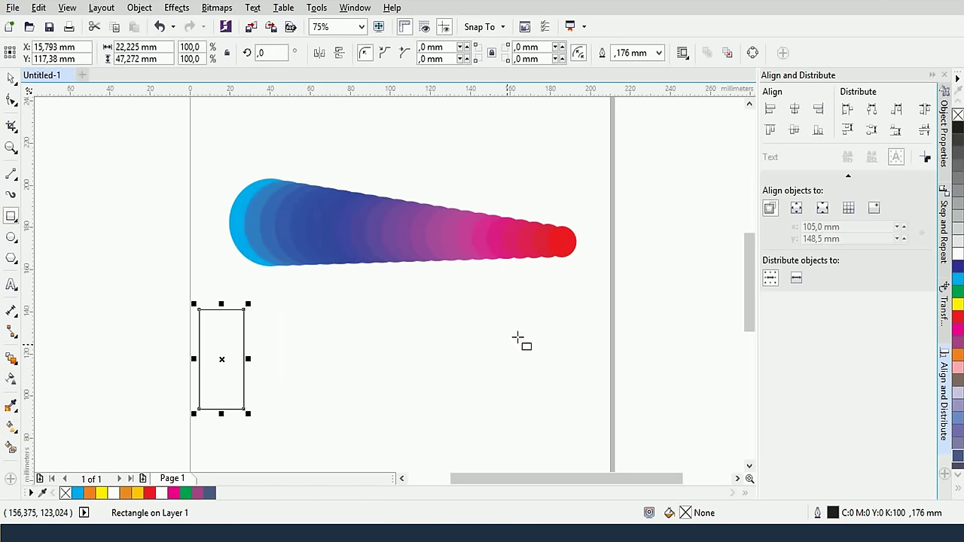
{"action": "left_click", "coordinate": [11, 237]}
{"action": "left_click_drag", "start_coordinate": [383, 348], "coordinate": [449, 392]}
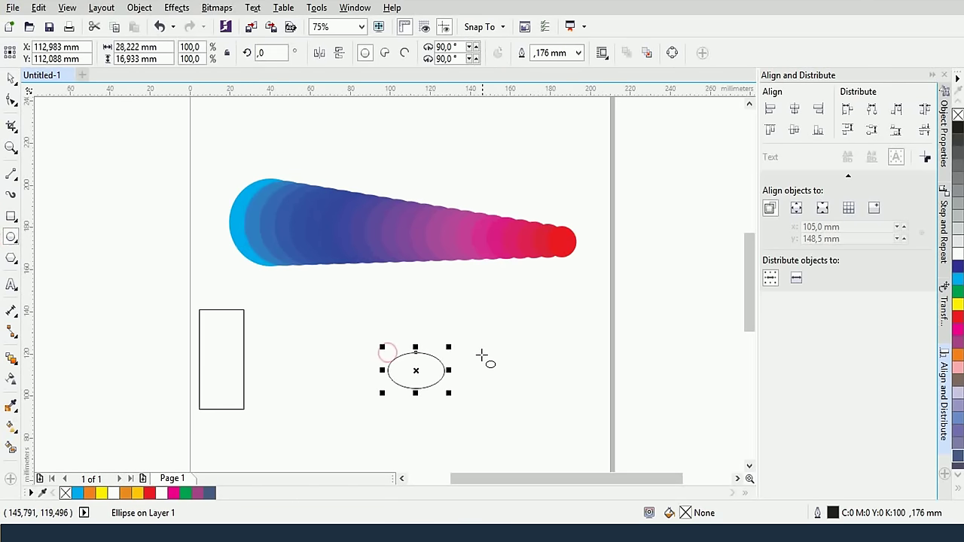
{"action": "left_click", "coordinate": [958, 305]}
{"action": "right_click", "coordinate": [958, 114]}
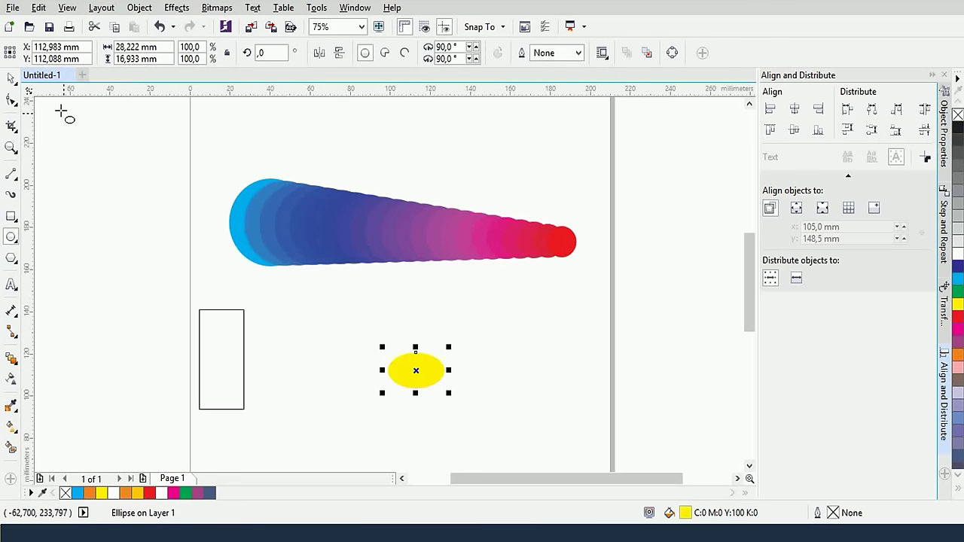
{"action": "left_click", "coordinate": [12, 98]}
Make the rectangle orange with no outline
{"action": "left_click", "coordinate": [11, 78]}
{"action": "left_click", "coordinate": [201, 319]}
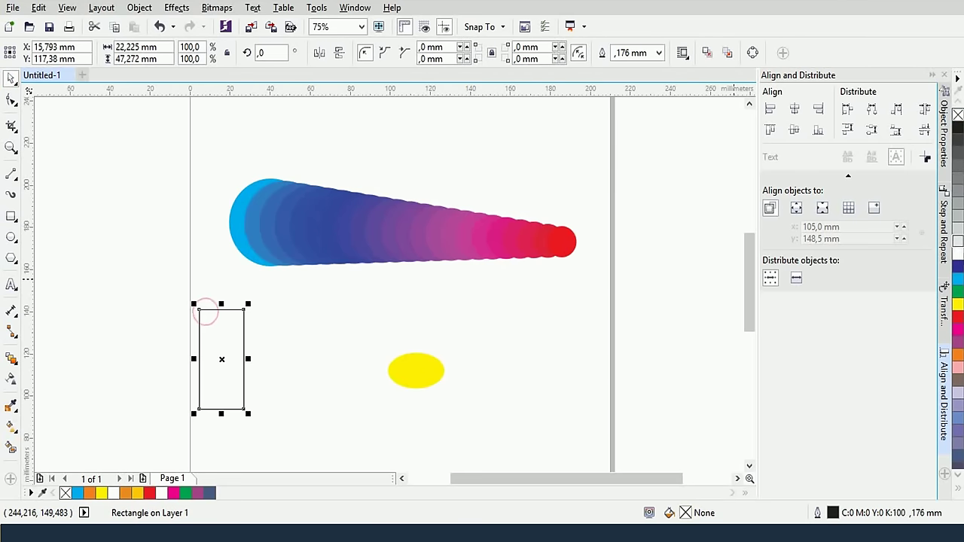
{"action": "right_click", "coordinate": [958, 114]}
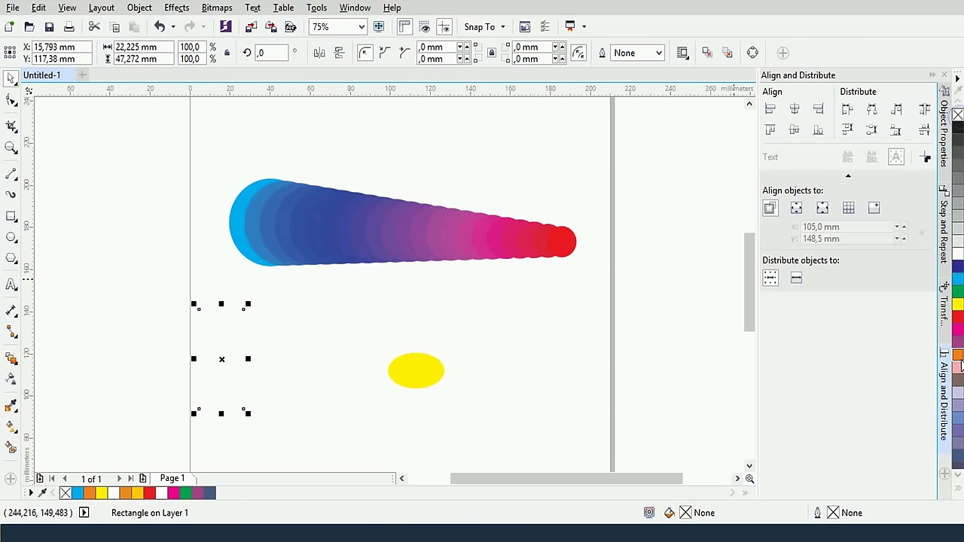
{"action": "left_click", "coordinate": [958, 354]}
{"action": "left_click", "coordinate": [341, 338]}
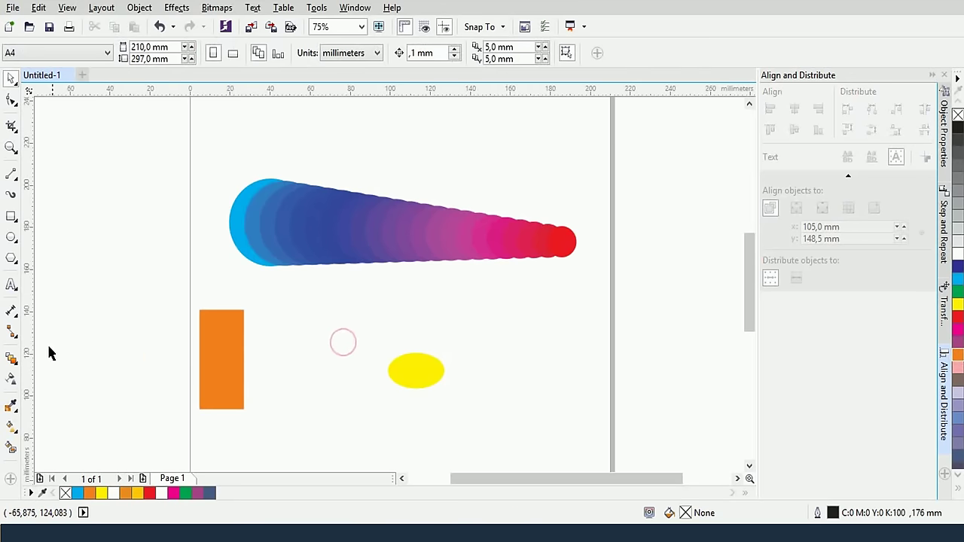
Blend the orange rectangle into the yellow ellipse with rainbow colours and increasing rotation
{"action": "left_click", "coordinate": [9, 361]}
{"action": "left_click_drag", "start_coordinate": [236, 379], "coordinate": [418, 373]}
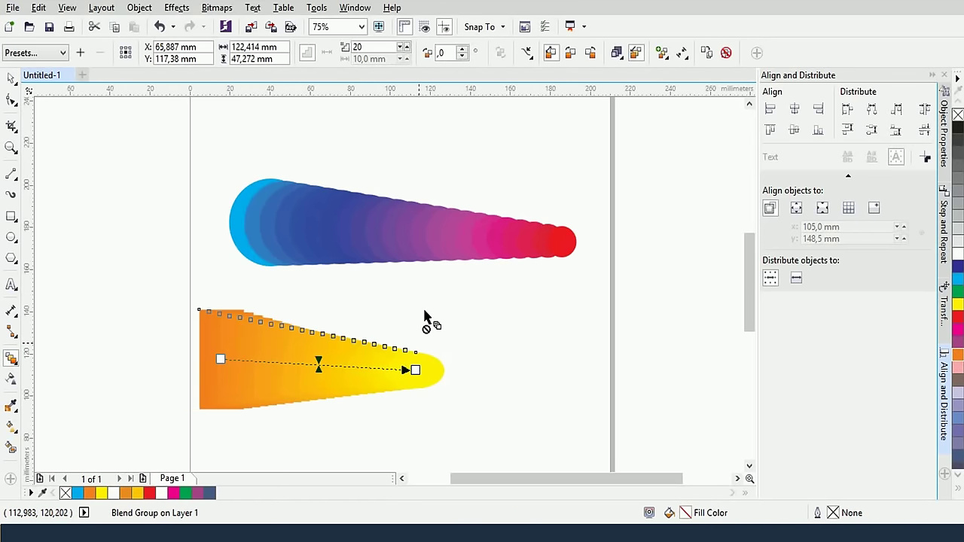
{"action": "left_click", "coordinate": [570, 52]}
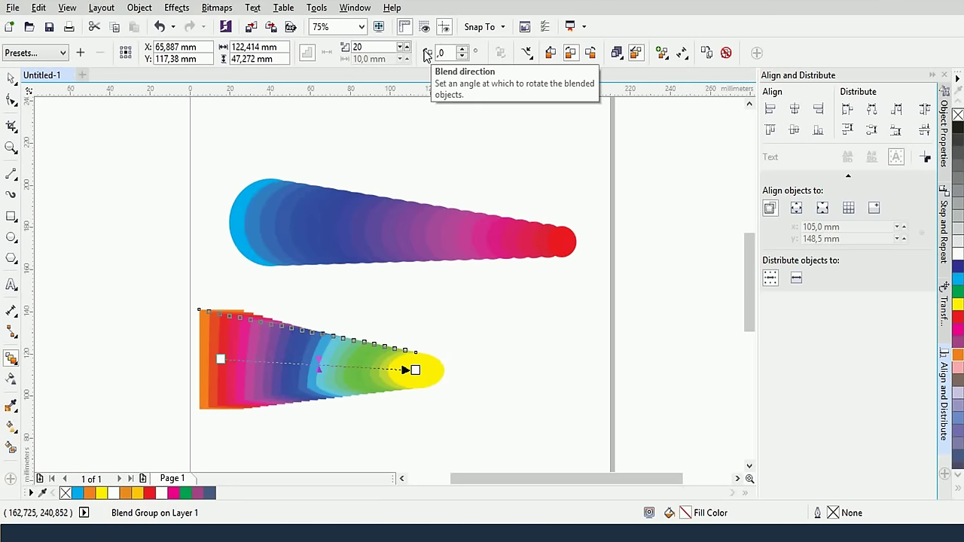
{"action": "left_click", "coordinate": [462, 50]}
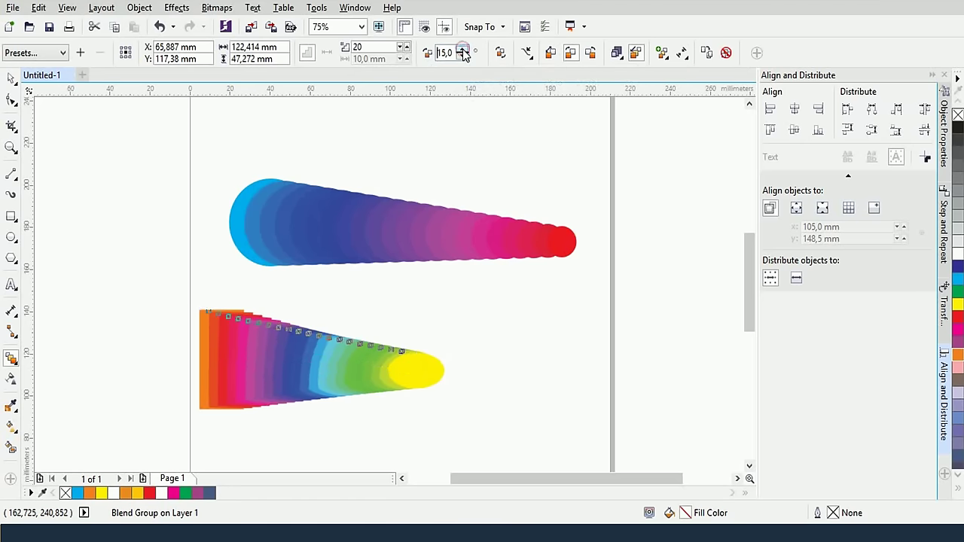
{"action": "left_click", "coordinate": [462, 50]}
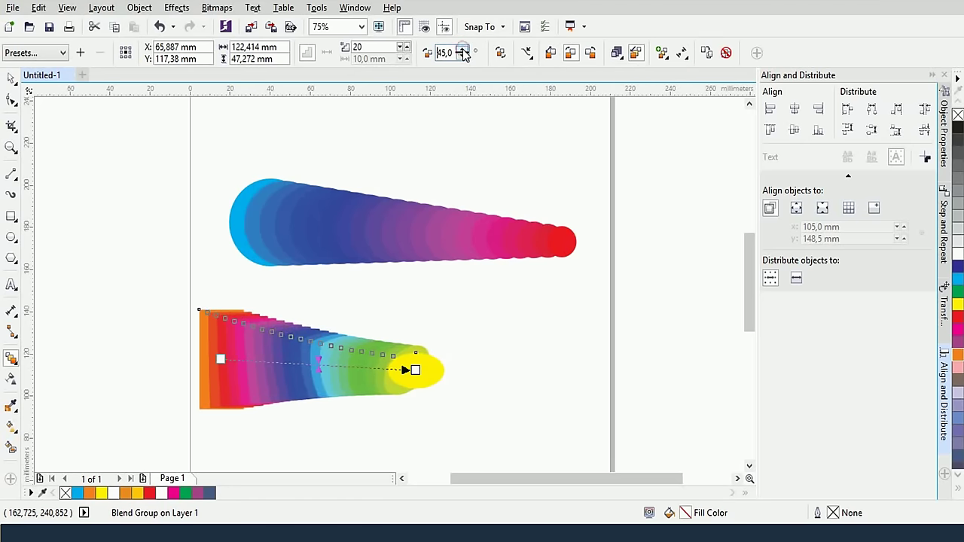
{"action": "left_click", "coordinate": [462, 50]}
{"action": "left_click", "coordinate": [462, 50]}
{"action": "left_click", "coordinate": [462, 50]}
{"action": "left_click", "coordinate": [462, 50]}
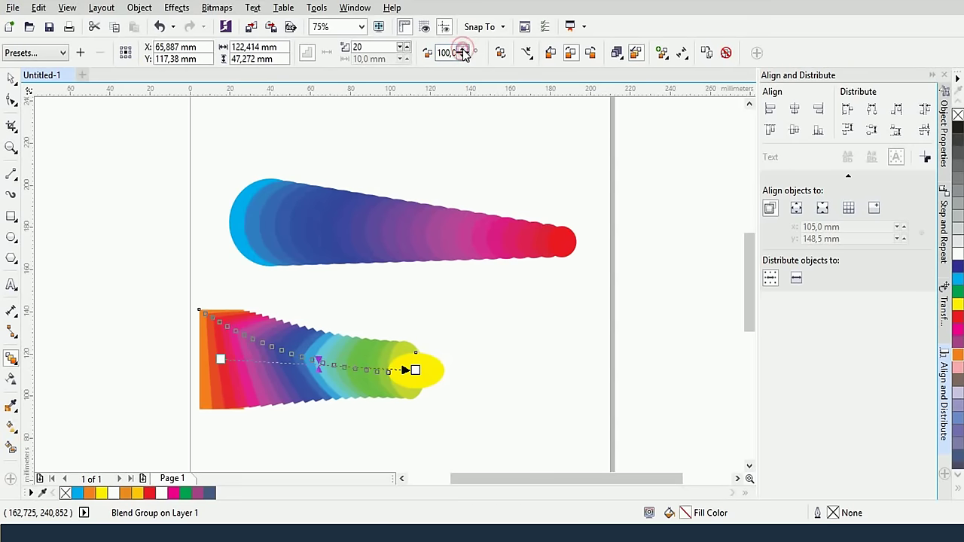
{"action": "left_click", "coordinate": [462, 49]}
Raise the blend rotation to 120°, then delete the rainbow blend group
{"action": "left_click", "coordinate": [462, 50]}
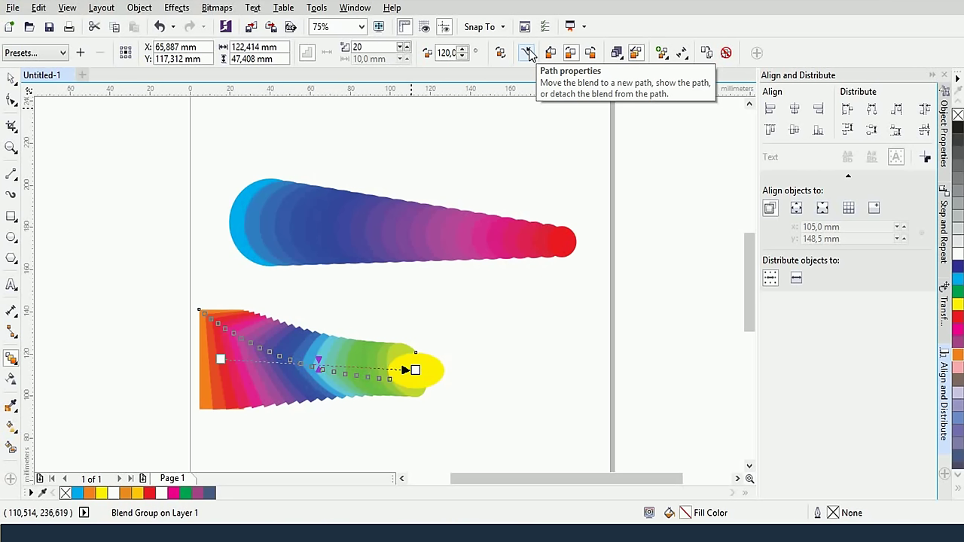
{"action": "left_click", "coordinate": [527, 52]}
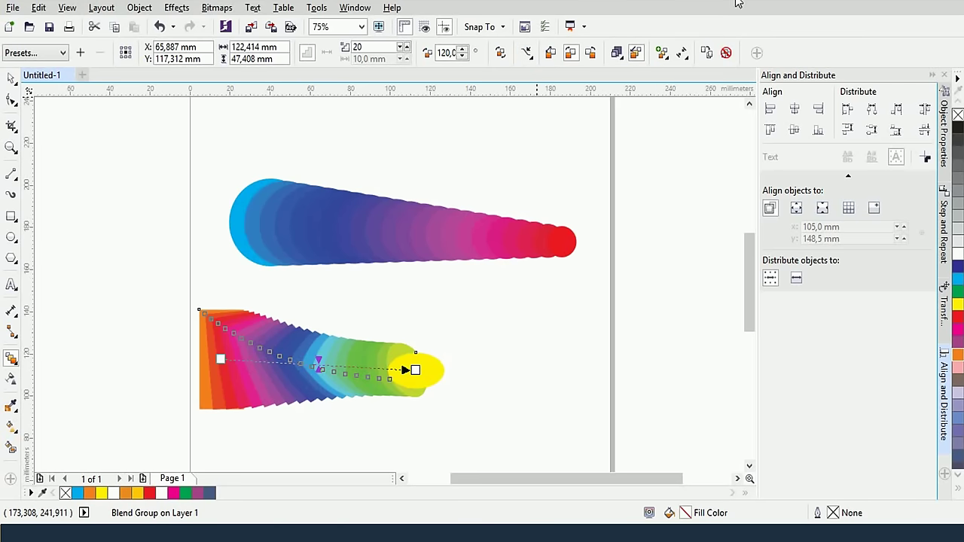
{"action": "left_click", "coordinate": [12, 77]}
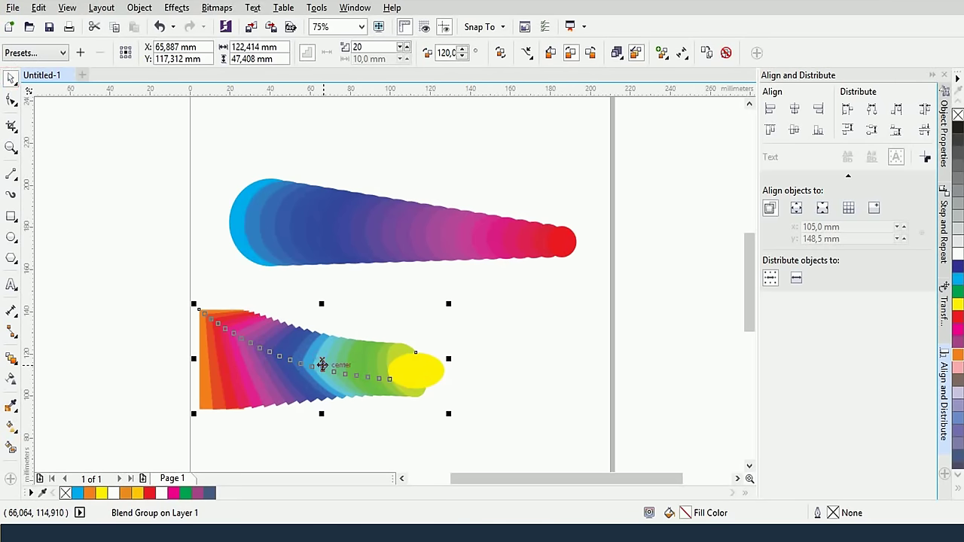
{"action": "key", "text": "Delete"}
{"action": "scroll", "coordinate": [454, 311], "scroll_direction": "down", "scroll_amount": 2}
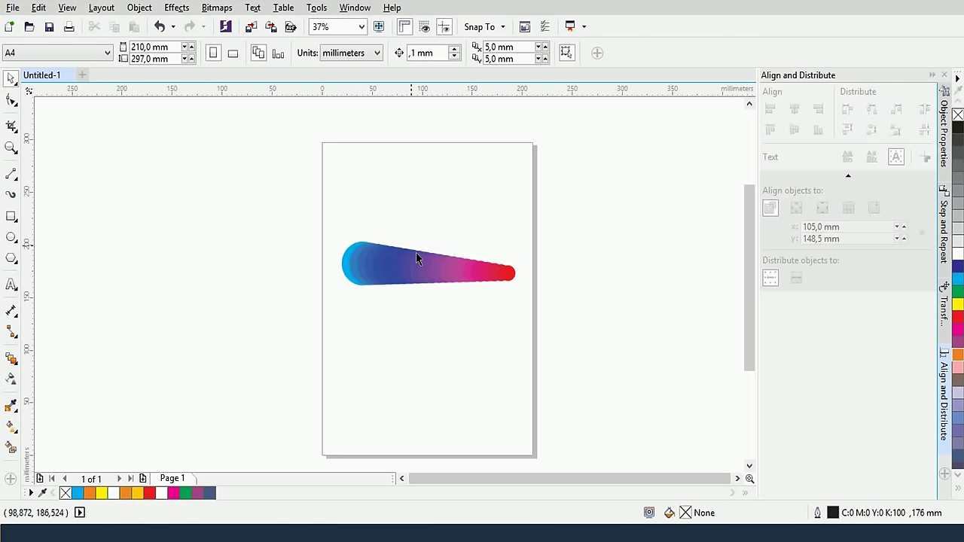
Draw a bent curve with the Pen tool left of the page and move it right
{"action": "left_click", "coordinate": [13, 176]}
{"action": "left_click", "coordinate": [36, 224]}
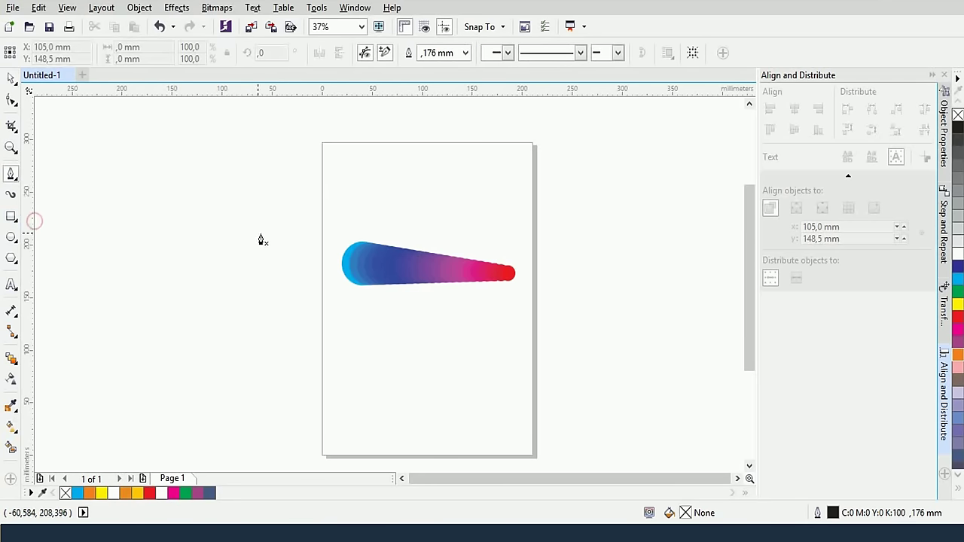
{"action": "left_click_drag", "start_coordinate": [118, 343], "coordinate": [194, 338]}
{"action": "left_click", "coordinate": [267, 180]}
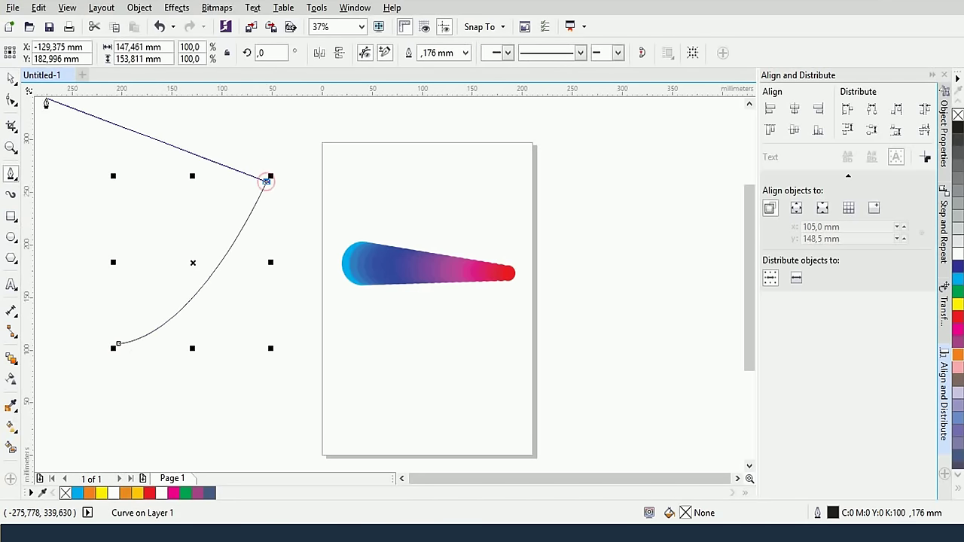
{"action": "left_click", "coordinate": [11, 79]}
{"action": "left_click", "coordinate": [417, 307]}
{"action": "left_click_drag", "start_coordinate": [235, 237], "coordinate": [299, 232]}
Shrink the blue-to-red circle blend to about a fifth of its size
{"action": "left_click", "coordinate": [417, 286]}
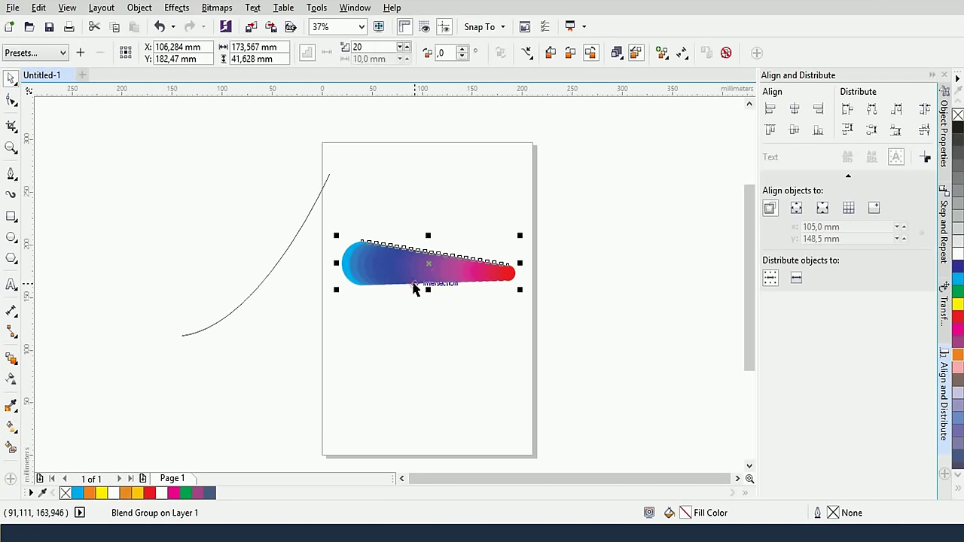
{"action": "left_click", "coordinate": [519, 233]}
{"action": "left_click", "coordinate": [519, 231]}
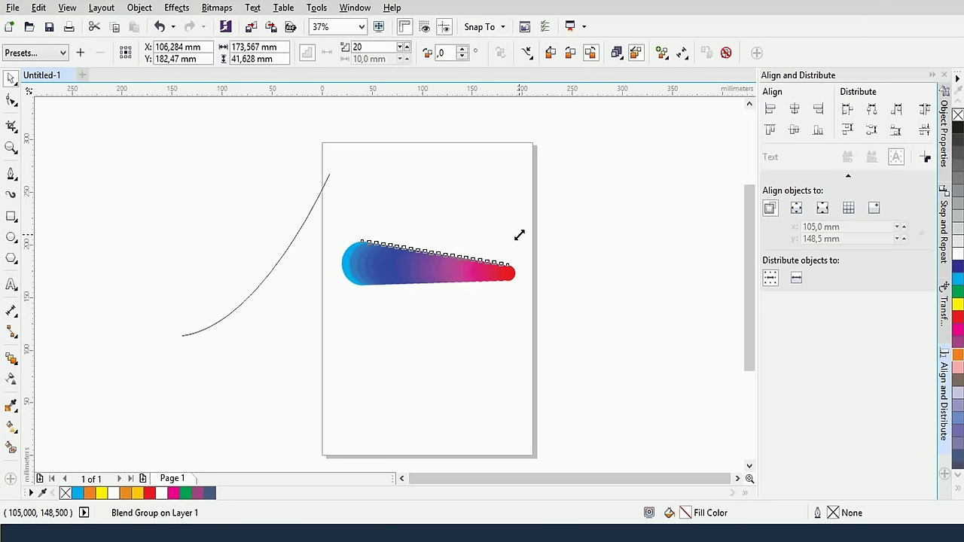
{"action": "left_click_drag", "start_coordinate": [520, 235], "coordinate": [373, 279]}
{"action": "left_click", "coordinate": [242, 355]}
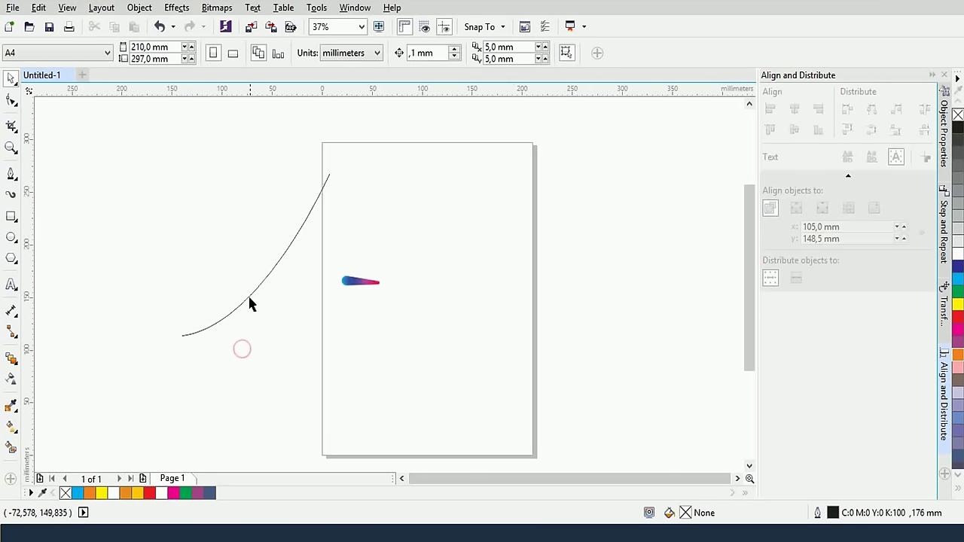
{"action": "left_click", "coordinate": [249, 294]}
{"action": "left_click", "coordinate": [367, 279]}
Choose New Path from the blend's Path Properties
{"action": "left_click", "coordinate": [527, 52]}
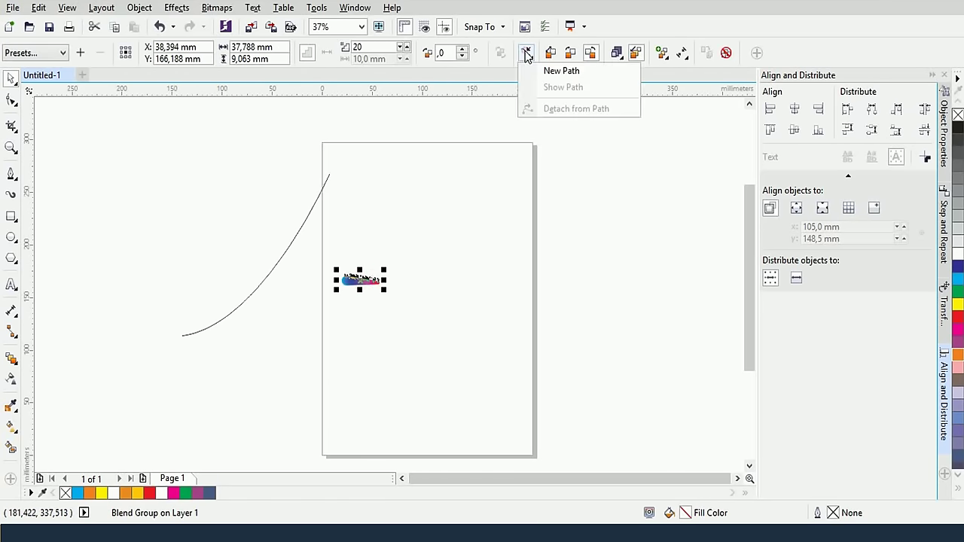
{"action": "left_click", "coordinate": [527, 52]}
{"action": "left_click", "coordinate": [527, 53]}
{"action": "left_click", "coordinate": [528, 54]}
{"action": "left_click", "coordinate": [528, 55]}
{"action": "left_click", "coordinate": [561, 68]}
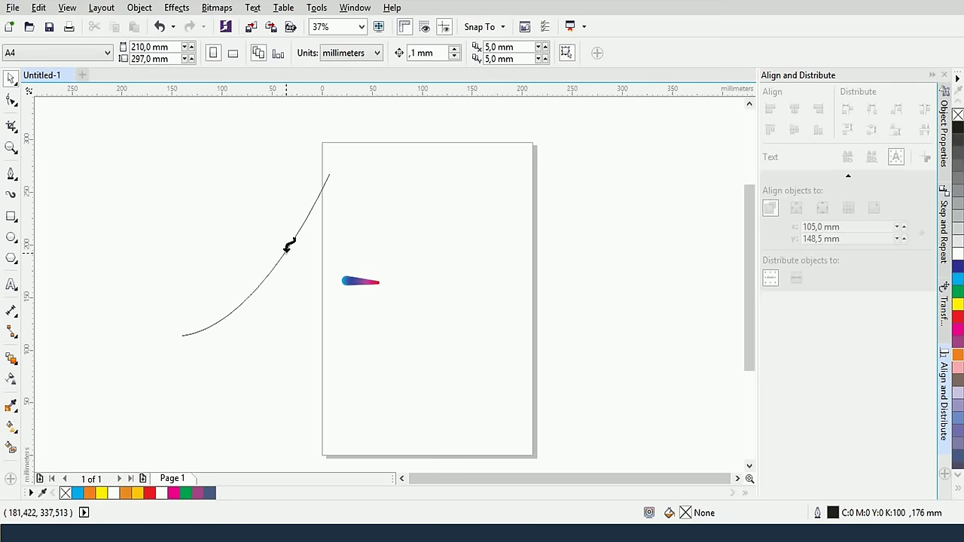
Attach the circle blend to the curve and enable Blend along full path
{"action": "left_click", "coordinate": [287, 249]}
{"action": "scroll", "coordinate": [297, 305], "scroll_direction": "up", "scroll_amount": 3}
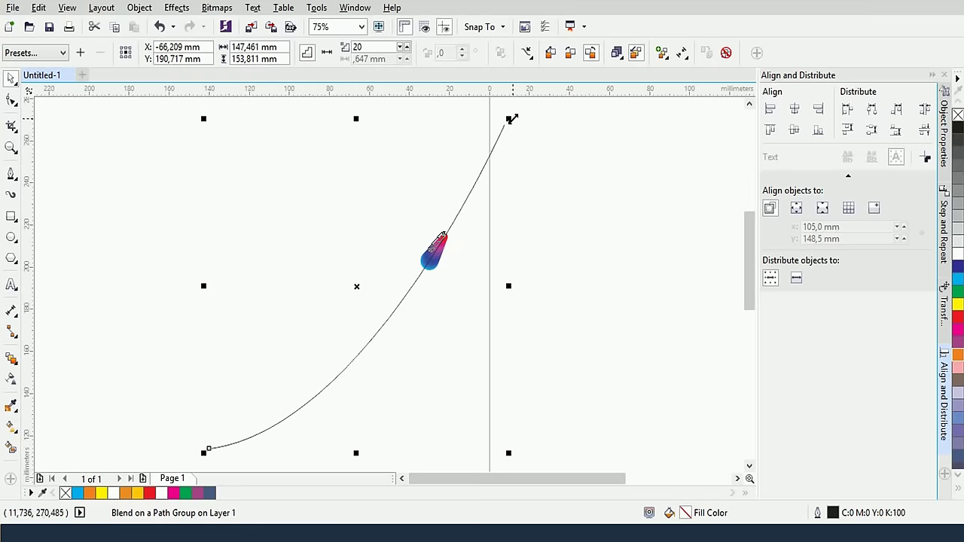
{"action": "left_click", "coordinate": [661, 53]}
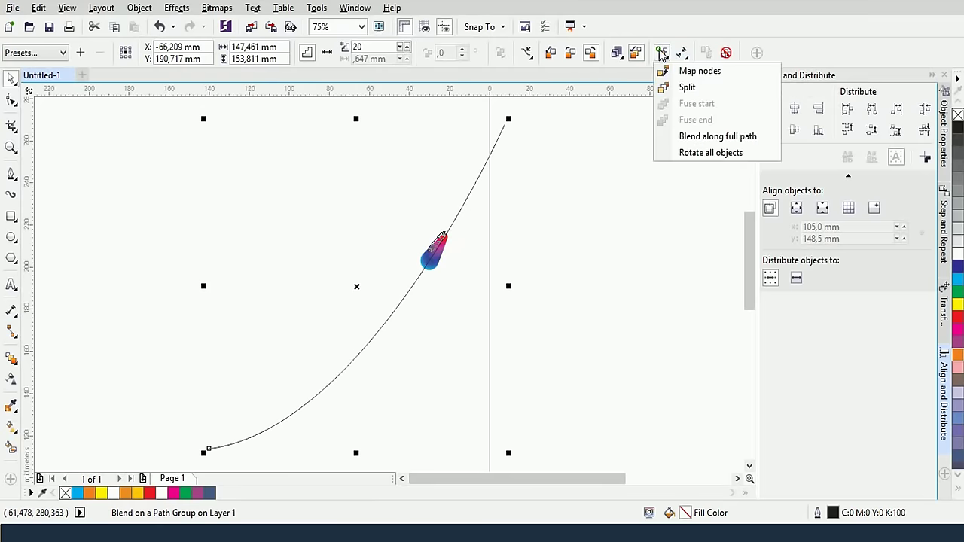
{"action": "left_click", "coordinate": [702, 140]}
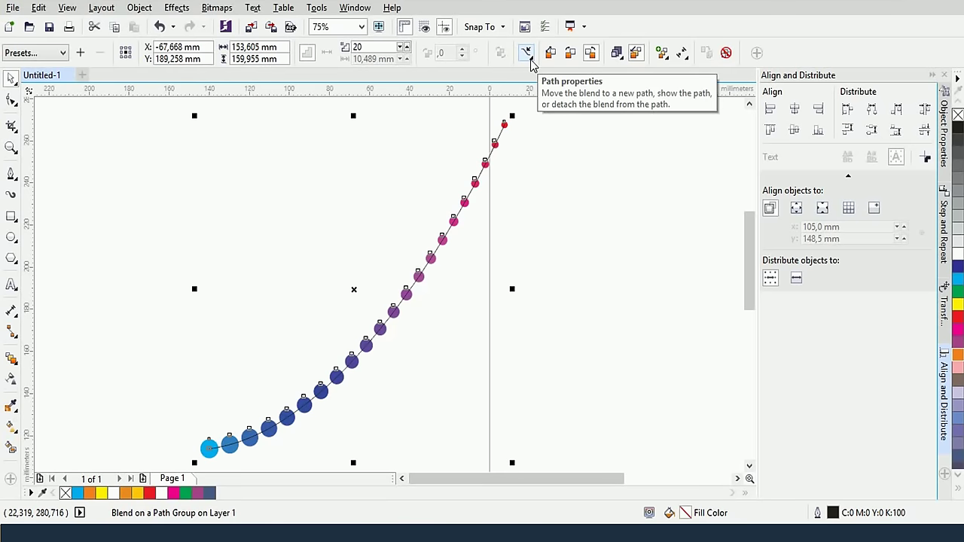
{"action": "left_click", "coordinate": [559, 231]}
{"action": "scroll", "coordinate": [520, 204], "scroll_direction": "down", "scroll_amount": 1}
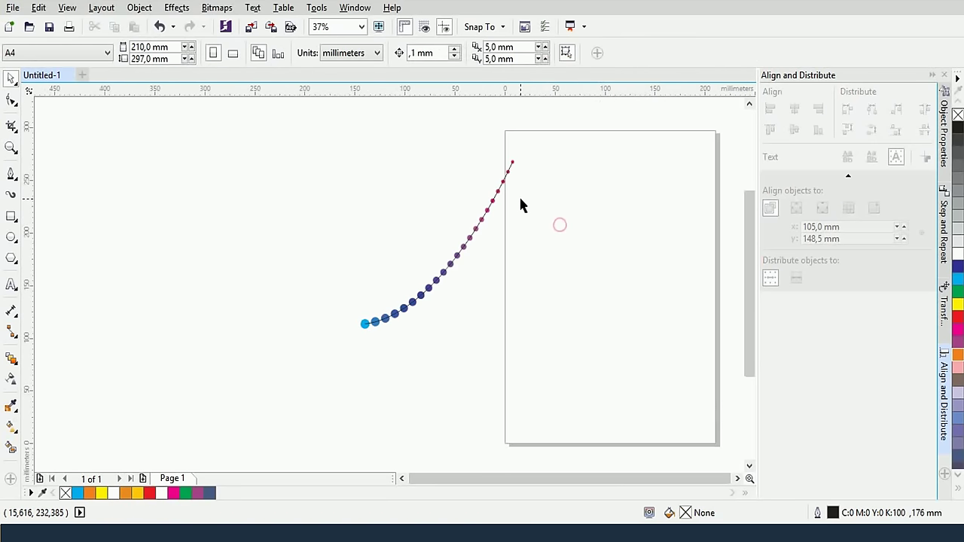
Detach the circle blend from its path and delete the control curve
{"action": "left_click", "coordinate": [467, 240]}
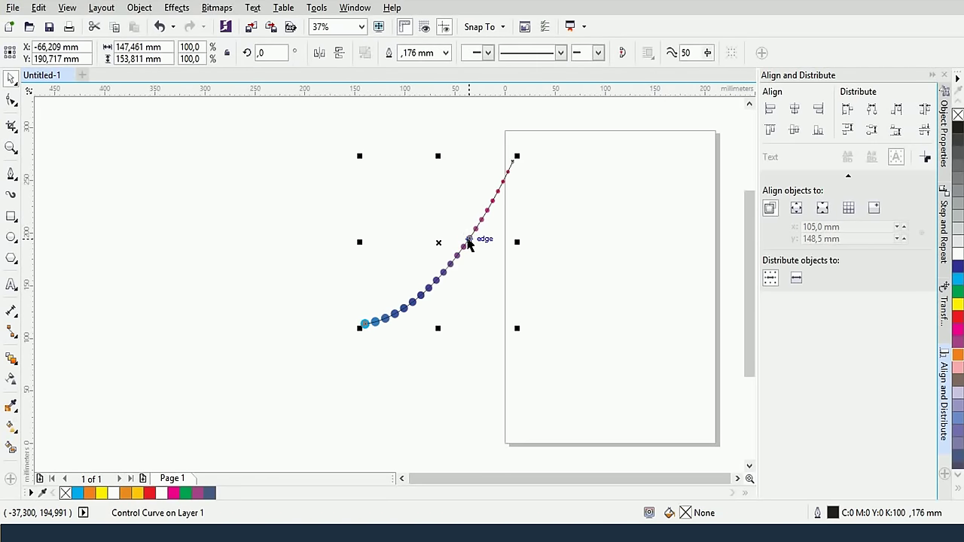
{"action": "key", "text": "ctrl+z"}
{"action": "left_click", "coordinate": [439, 226]}
{"action": "left_click_drag", "start_coordinate": [307, 141], "coordinate": [528, 377]}
{"action": "key", "text": "Delete"}
{"action": "scroll", "coordinate": [572, 355], "scroll_direction": "up", "scroll_amount": 1}
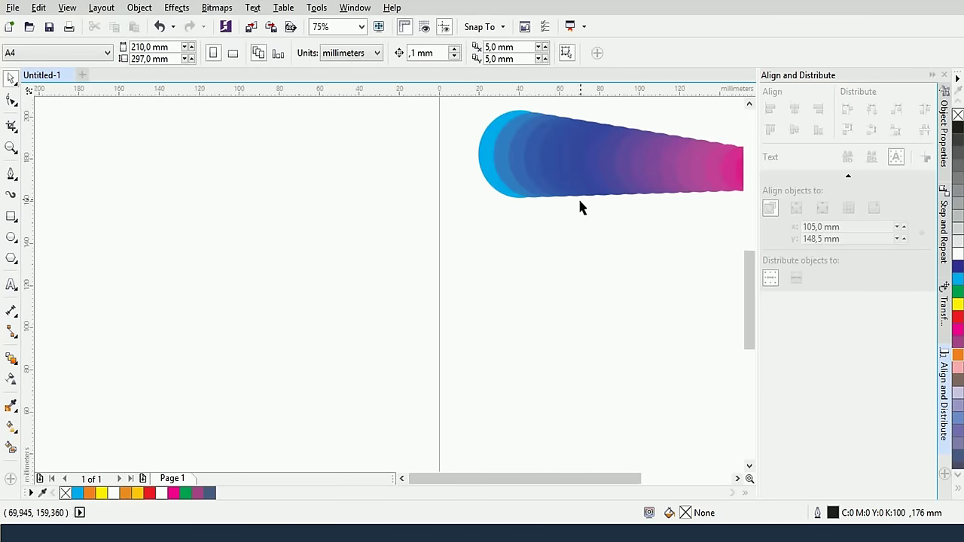
{"action": "left_click_drag", "start_coordinate": [636, 288], "coordinate": [490, 324]}
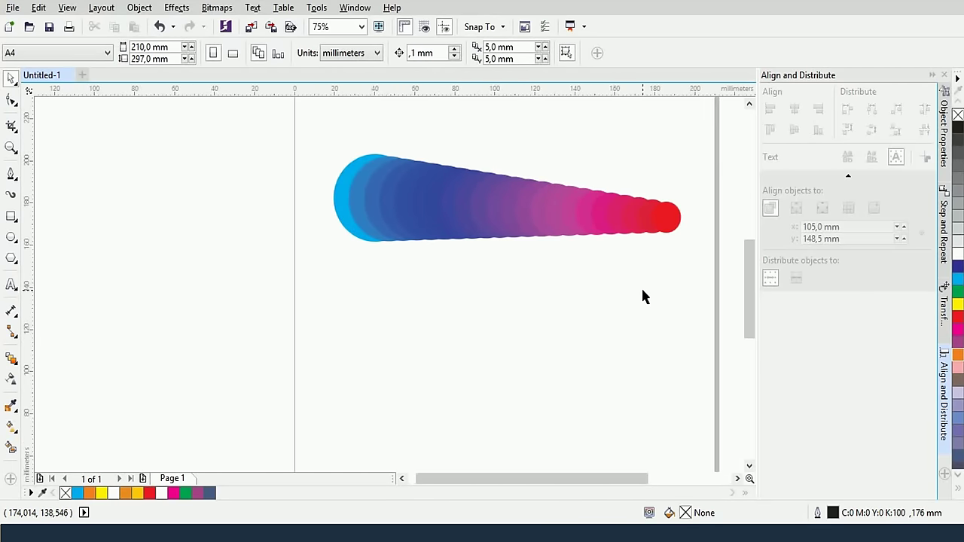
Fill the blend's start circle yellow and move it left and down
{"action": "left_click", "coordinate": [666, 220]}
{"action": "left_click", "coordinate": [527, 319]}
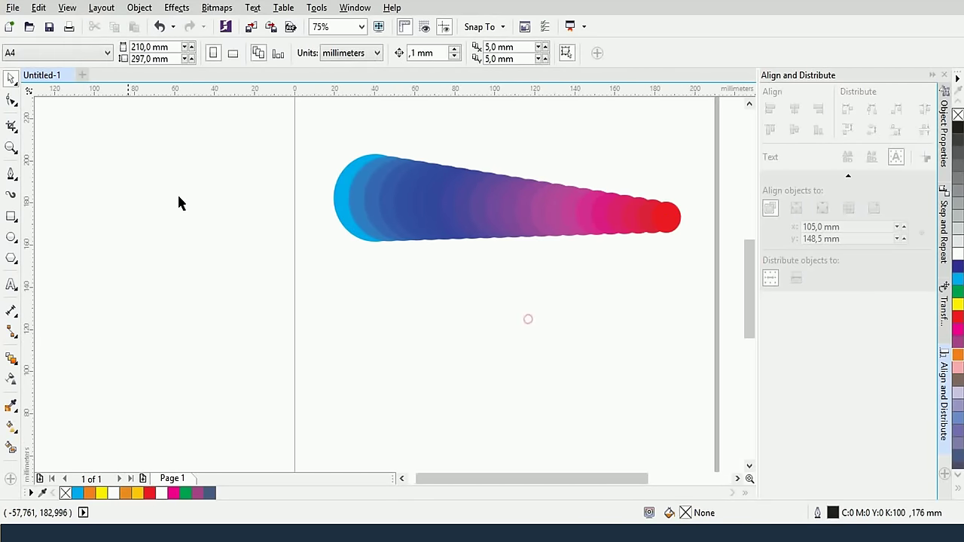
{"action": "left_click", "coordinate": [406, 375]}
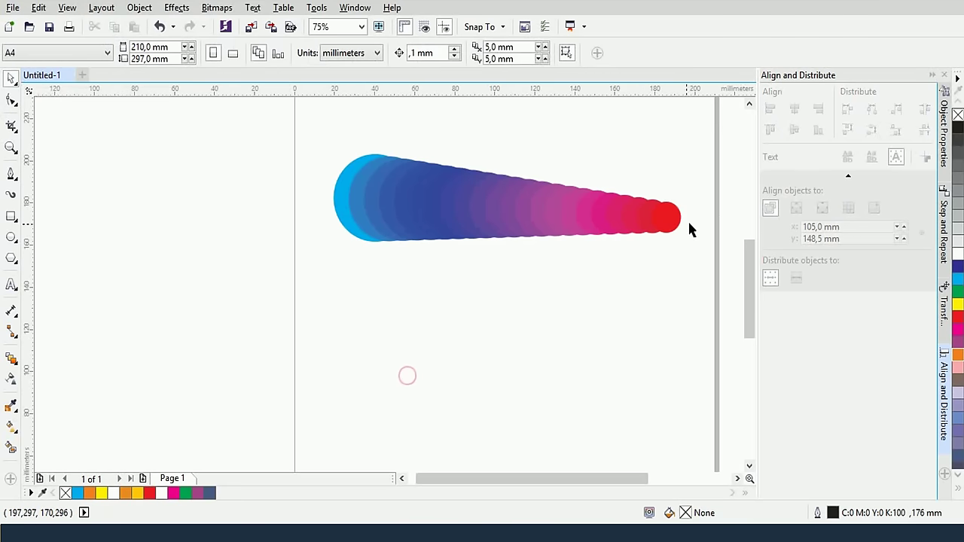
{"action": "left_click", "coordinate": [668, 220]}
{"action": "left_click", "coordinate": [337, 208]}
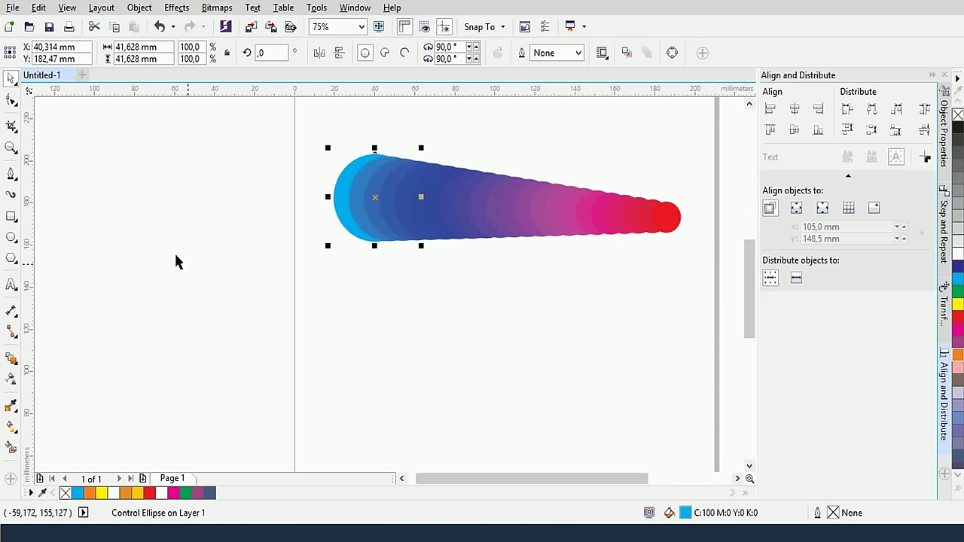
{"action": "left_click", "coordinate": [956, 304]}
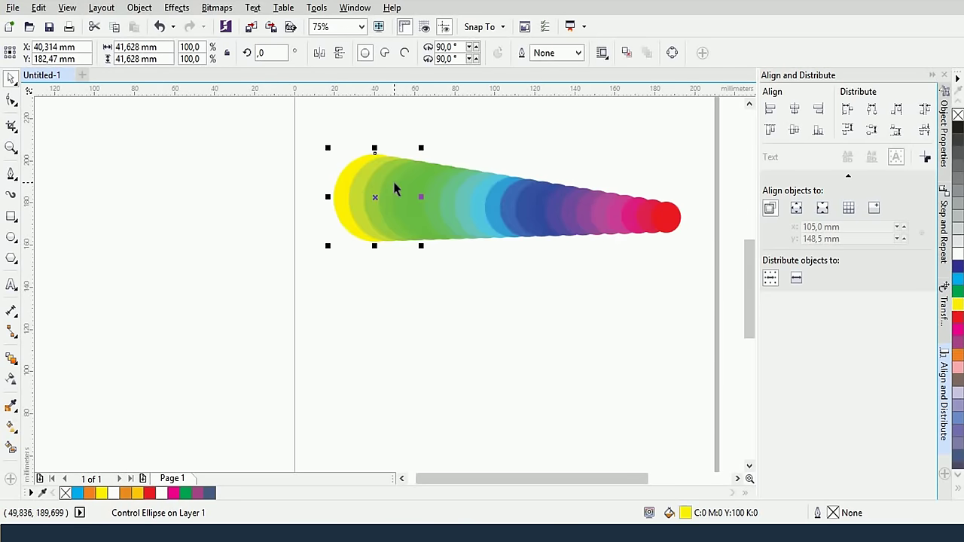
{"action": "left_click_drag", "start_coordinate": [341, 195], "coordinate": [148, 252]}
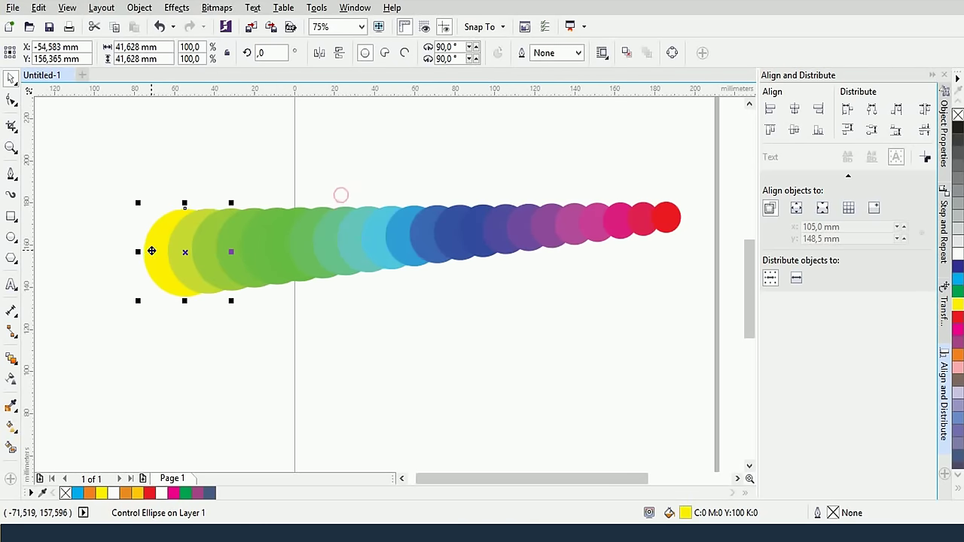
Fill the blend's end circle with cyan
{"action": "left_click", "coordinate": [537, 320]}
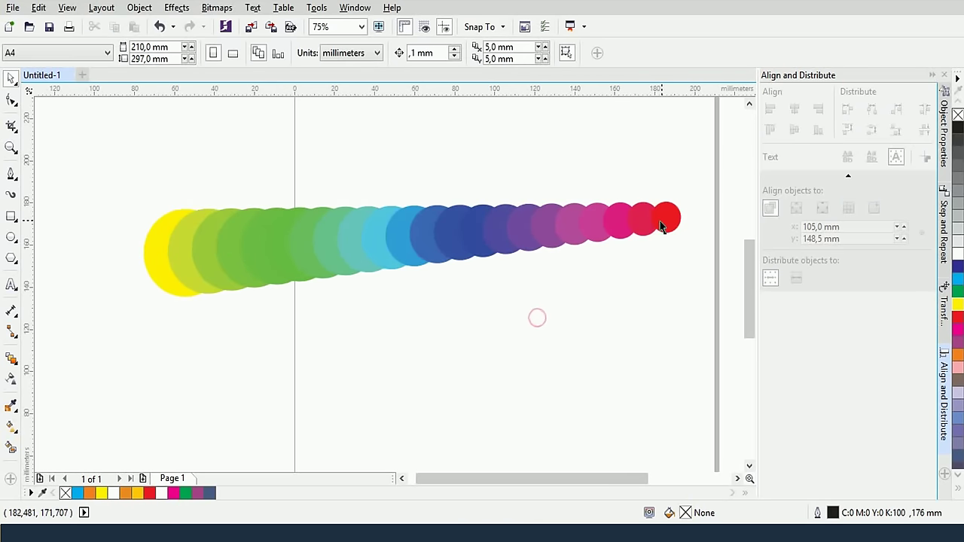
{"action": "left_click", "coordinate": [664, 219]}
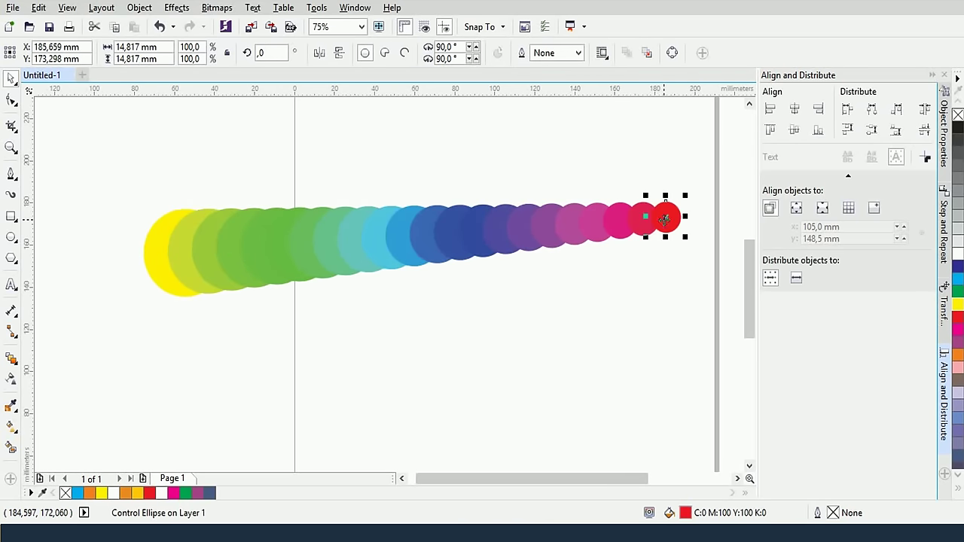
{"action": "left_click", "coordinate": [957, 278]}
{"action": "left_click", "coordinate": [501, 265]}
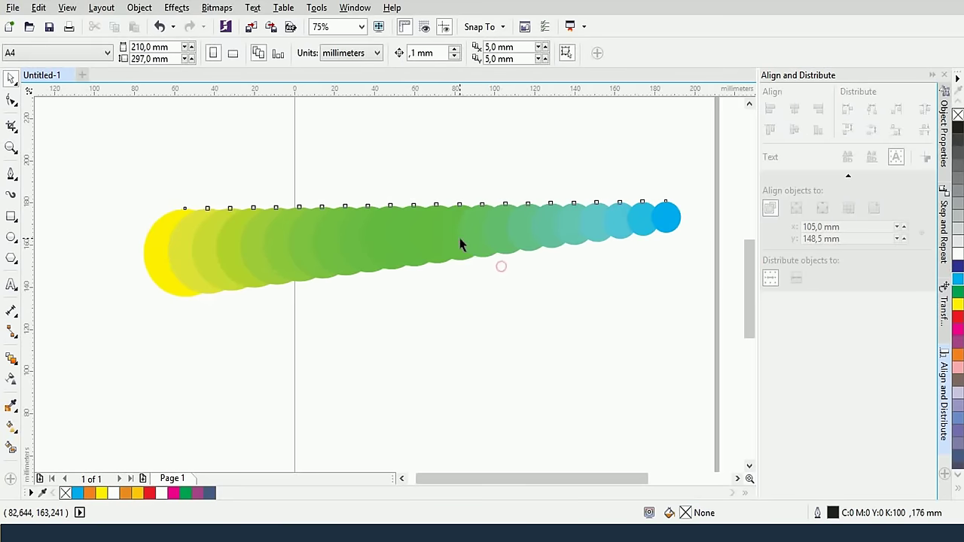
{"action": "left_click", "coordinate": [457, 239]}
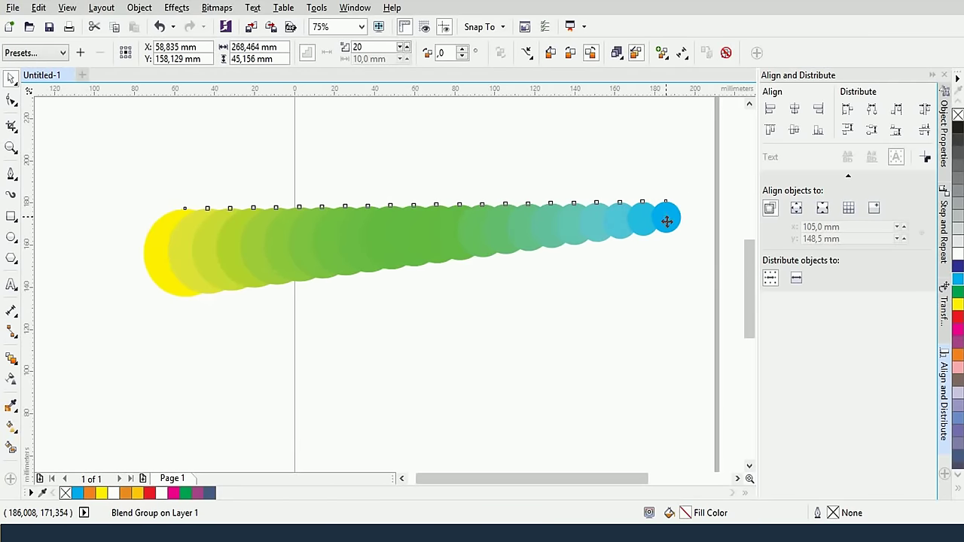
Move the blend down and then back up to a higher spot on the page
{"action": "left_click_drag", "start_coordinate": [665, 218], "coordinate": [674, 307]}
{"action": "left_click_drag", "start_coordinate": [602, 322], "coordinate": [598, 280]}
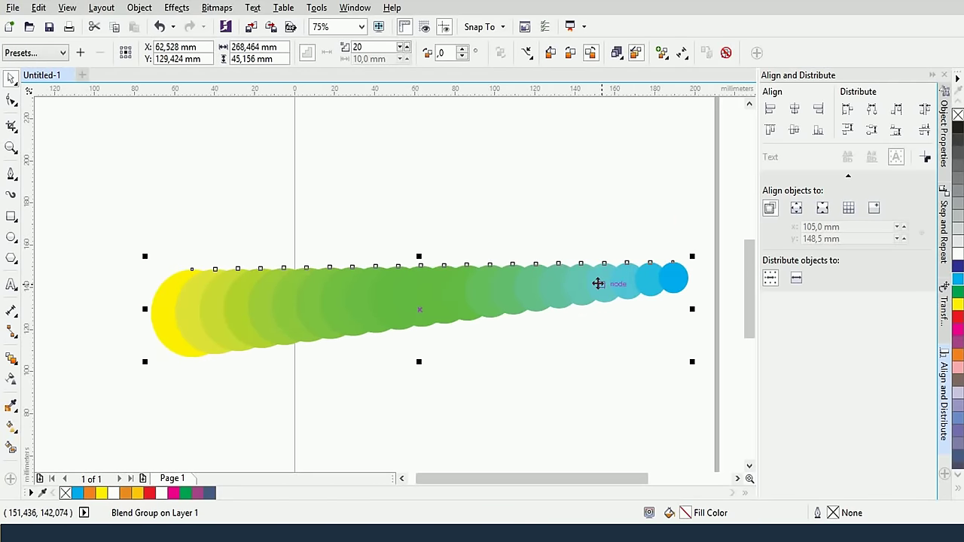
{"action": "left_click", "coordinate": [527, 187]}
{"action": "left_click", "coordinate": [466, 289]}
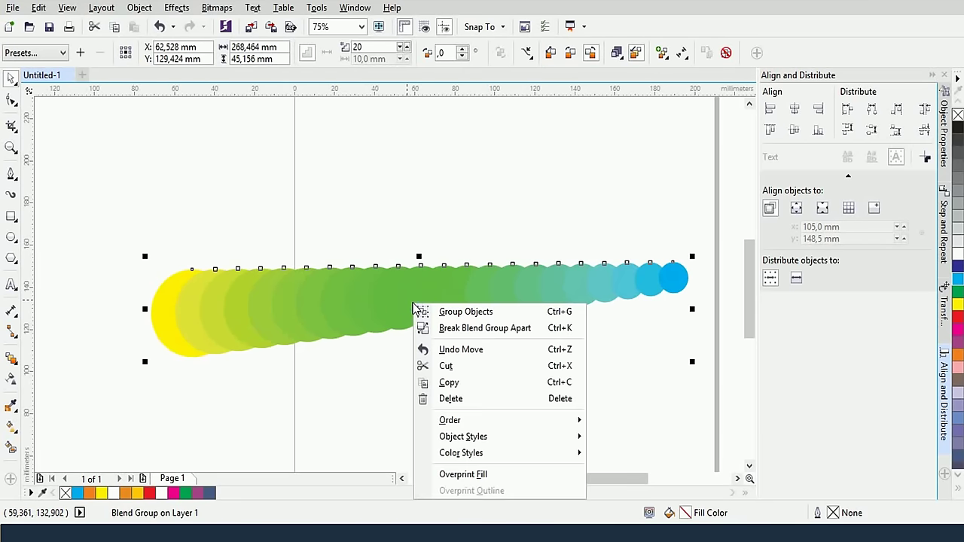
Break the blend apart and ungroup its 20 in-between circles
{"action": "left_click", "coordinate": [530, 331]}
{"action": "left_click", "coordinate": [465, 312]}
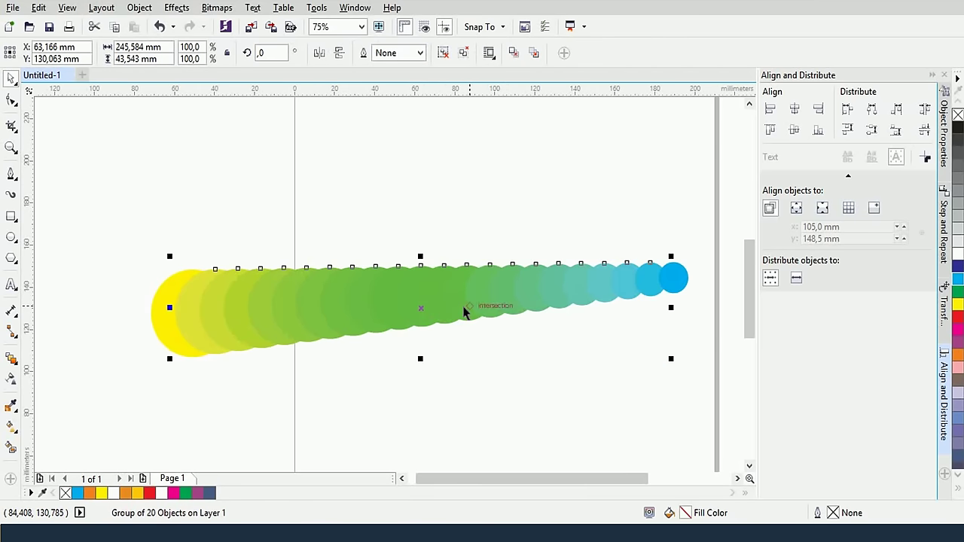
{"action": "right_click", "coordinate": [464, 313]}
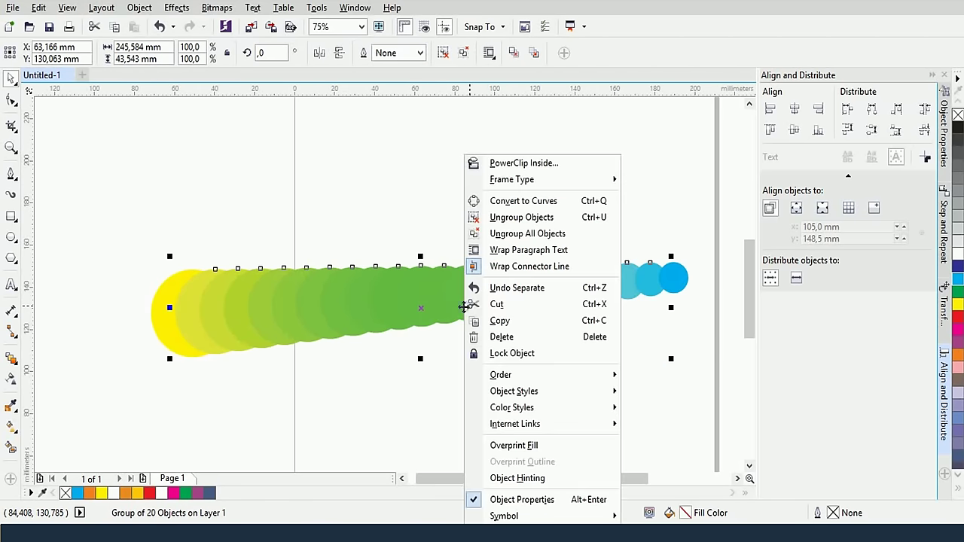
{"action": "left_click", "coordinate": [521, 217]}
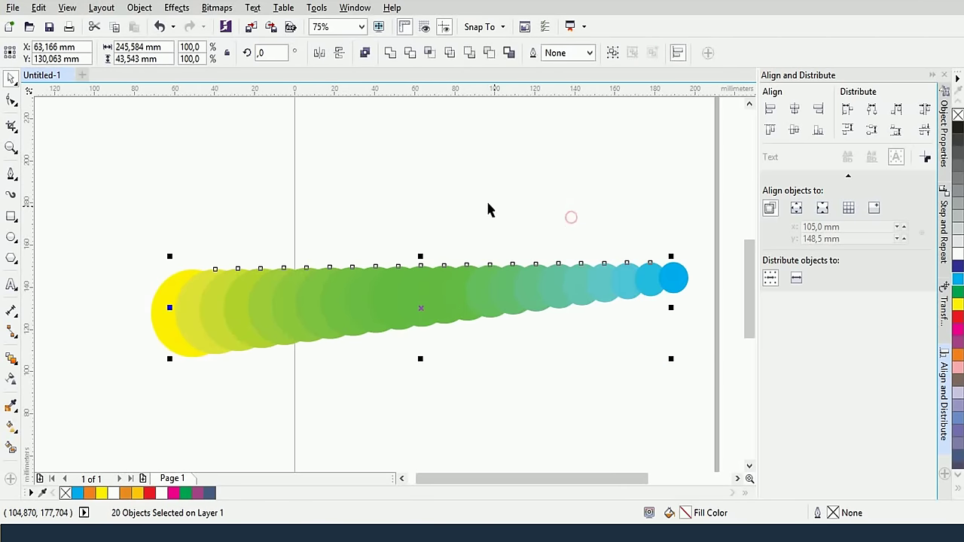
{"action": "left_click", "coordinate": [486, 202]}
Pull several green and lime circles up out of the blend row
{"action": "left_click", "coordinate": [535, 301]}
{"action": "left_click_drag", "start_coordinate": [535, 301], "coordinate": [497, 254]}
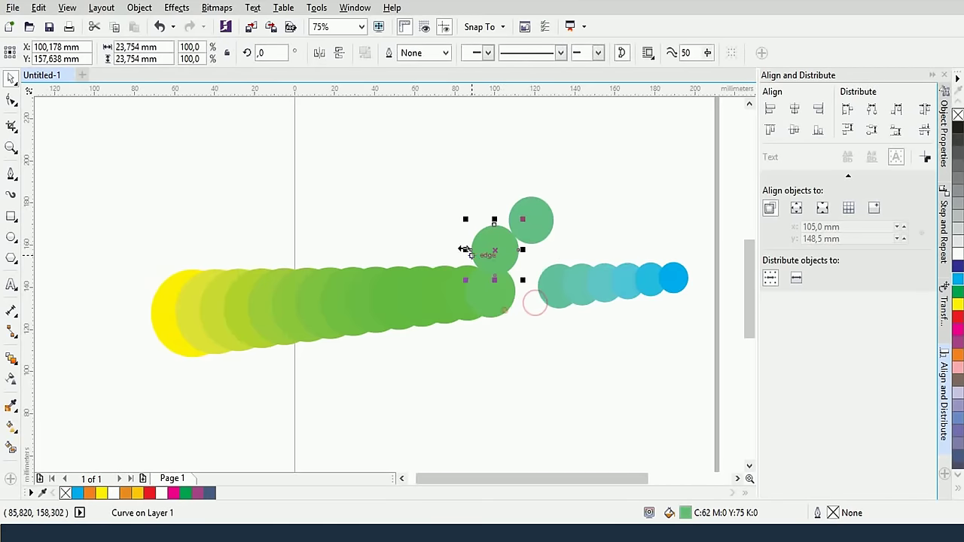
{"action": "left_click_drag", "start_coordinate": [469, 302], "coordinate": [327, 195]}
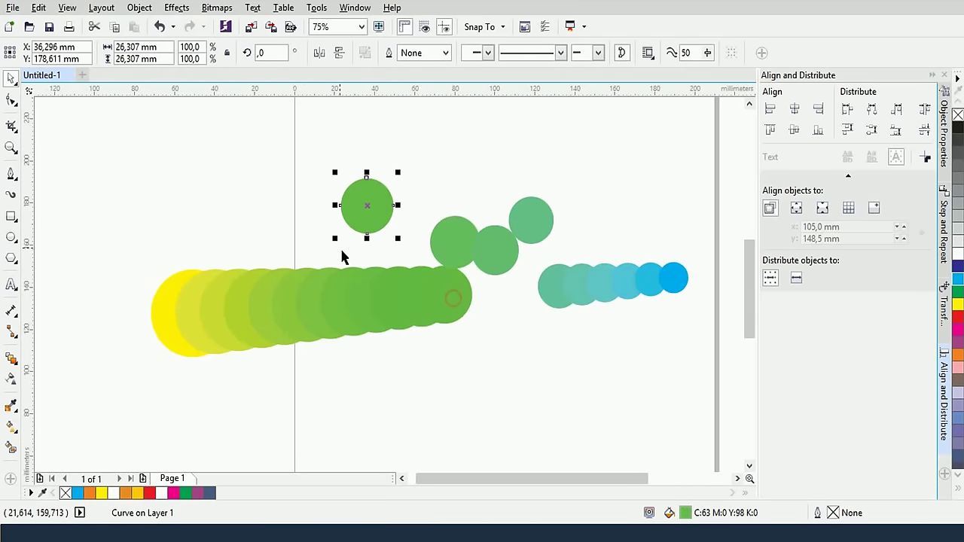
{"action": "left_click_drag", "start_coordinate": [244, 308], "coordinate": [213, 225]}
{"action": "left_click_drag", "start_coordinate": [270, 318], "coordinate": [284, 167]}
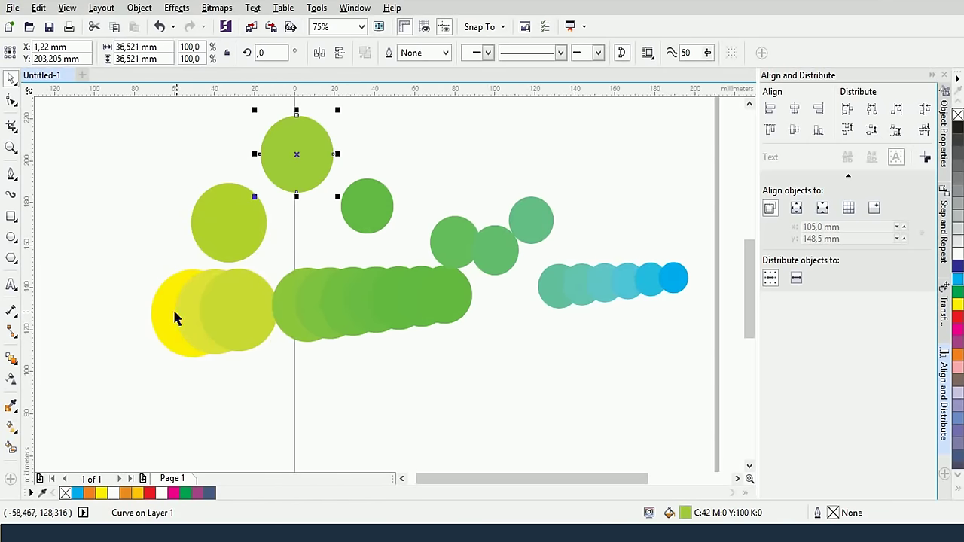
Undo with Ctrl+Z until the Blend Group is whole and back in place
{"action": "key", "text": "ctrl+z"}
{"action": "key", "text": "ctrl+z"}
{"action": "key", "text": "ctrl+z"}
{"action": "key", "text": "ctrl+z"}
{"action": "key", "text": "ctrl+z"}
{"action": "key", "text": "ctrl+z"}
{"action": "key", "text": "ctrl+z"}
{"action": "key", "text": "ctrl+z"}
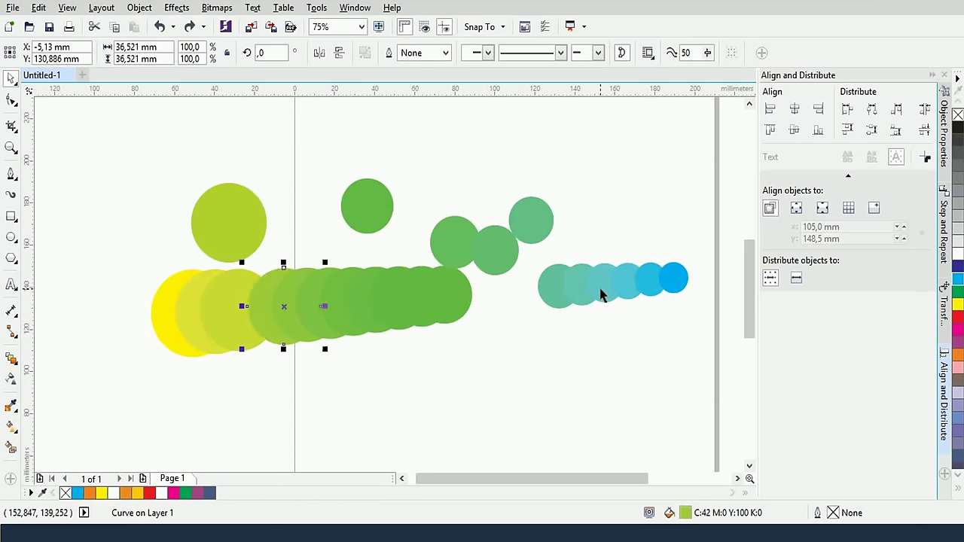
{"action": "key", "text": "ctrl+z"}
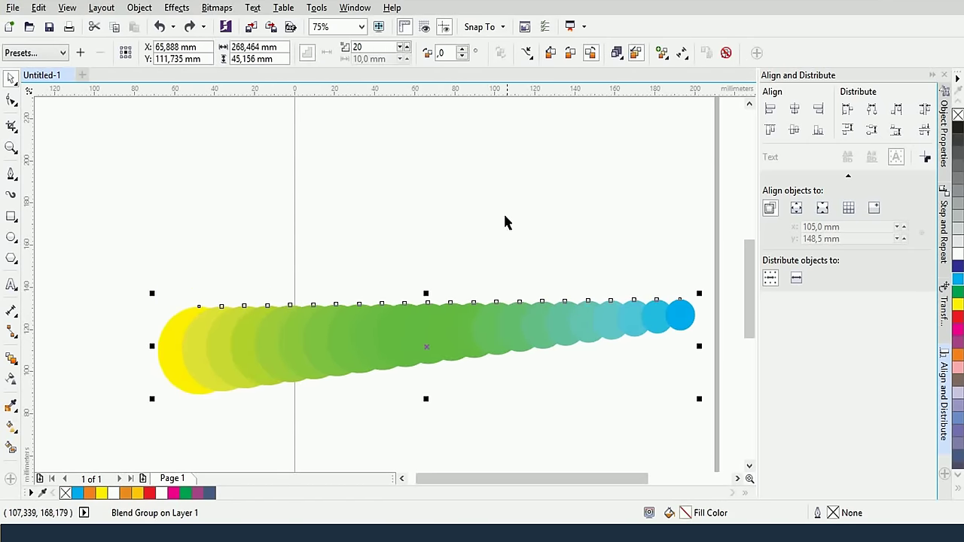
{"action": "left_click", "coordinate": [502, 208]}
{"action": "left_click", "coordinate": [505, 314]}
{"action": "key", "text": "ctrl+z"}
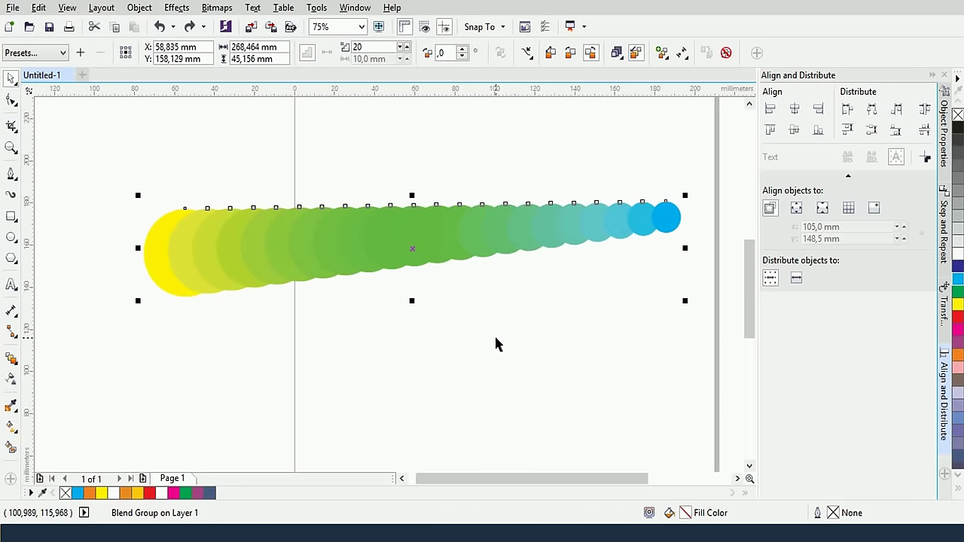
Drag the blend's acceleration marker to respace its steps toward the blue end
{"action": "left_click", "coordinate": [469, 234]}
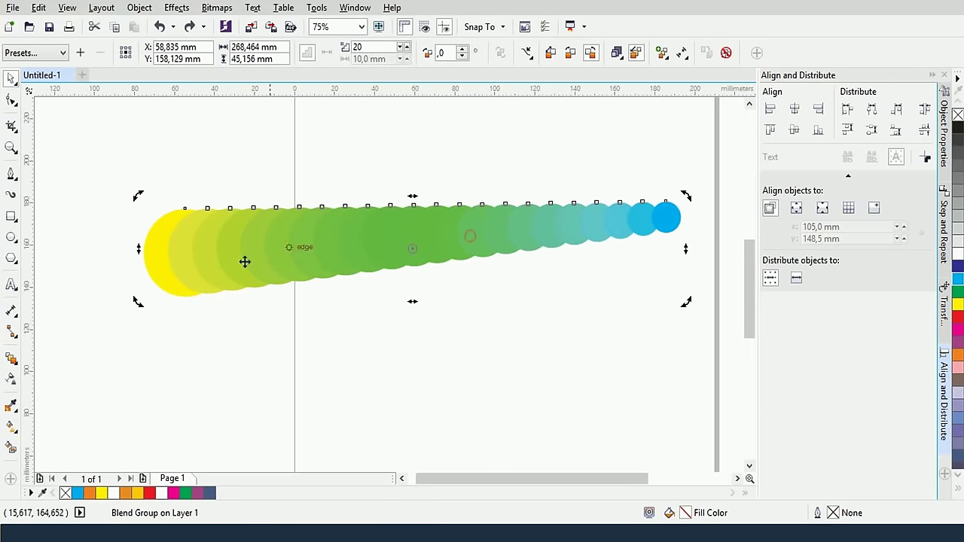
{"action": "left_click", "coordinate": [11, 359]}
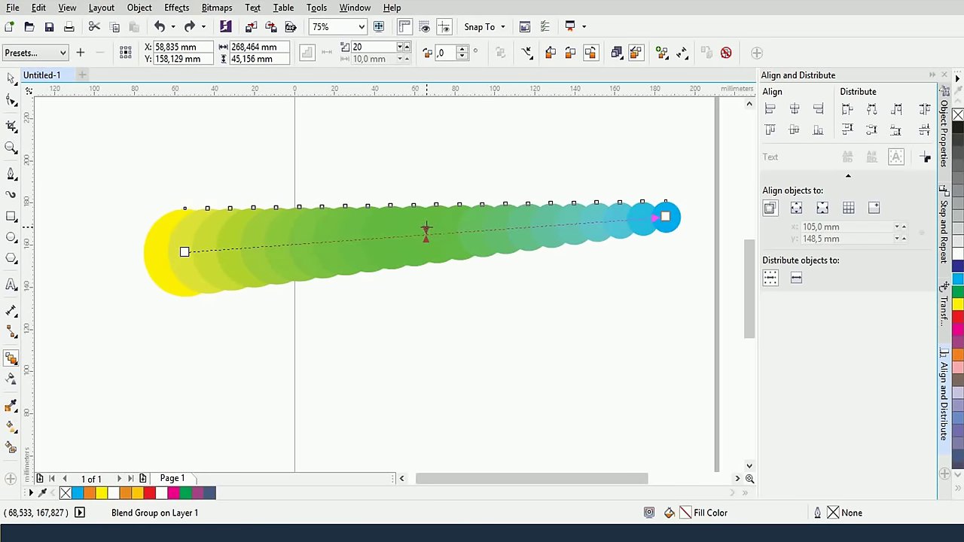
{"action": "left_click_drag", "start_coordinate": [427, 230], "coordinate": [378, 235]}
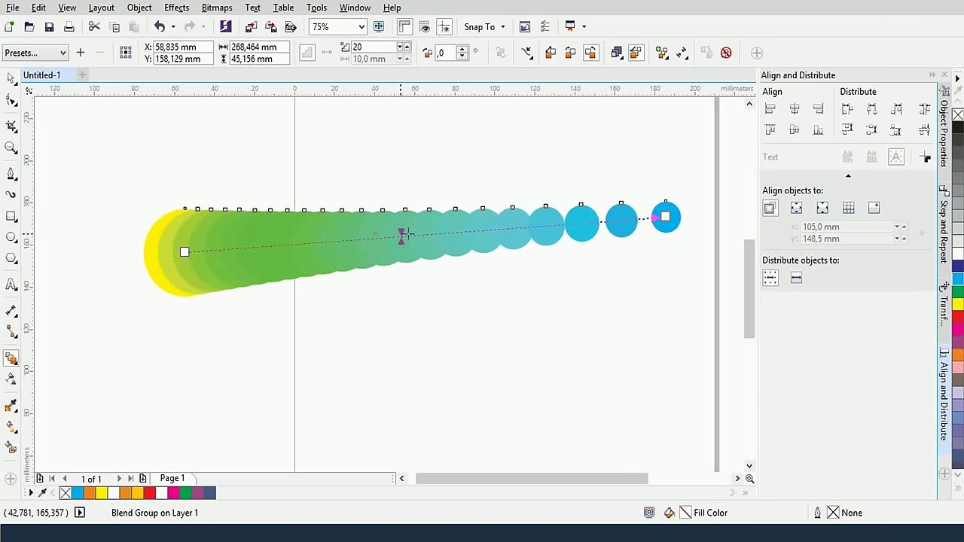
{"action": "left_click_drag", "start_coordinate": [403, 235], "coordinate": [418, 234]}
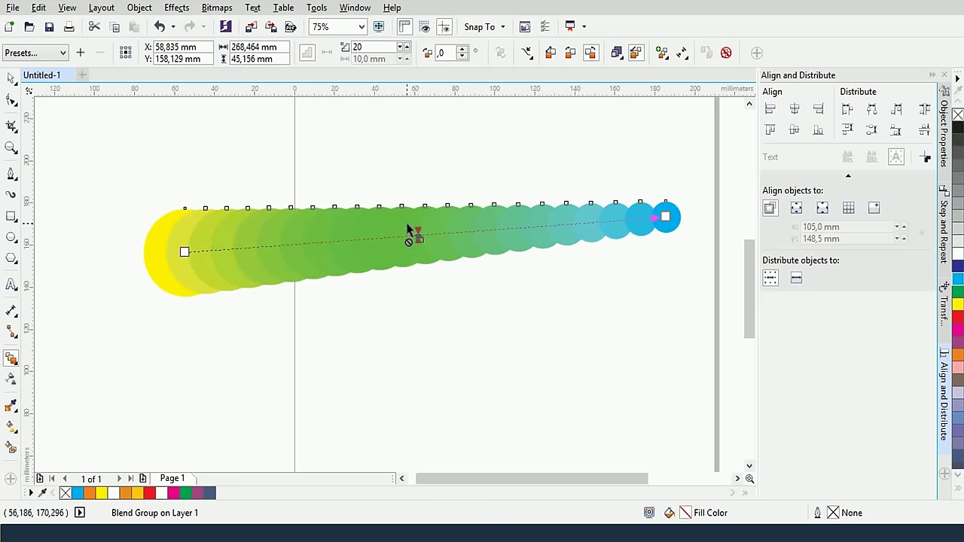
Marquee-select the whole circle blend and delete it
{"action": "left_click", "coordinate": [10, 79]}
{"action": "left_click_drag", "start_coordinate": [86, 128], "coordinate": [698, 319]}
{"action": "key", "text": "Delete"}
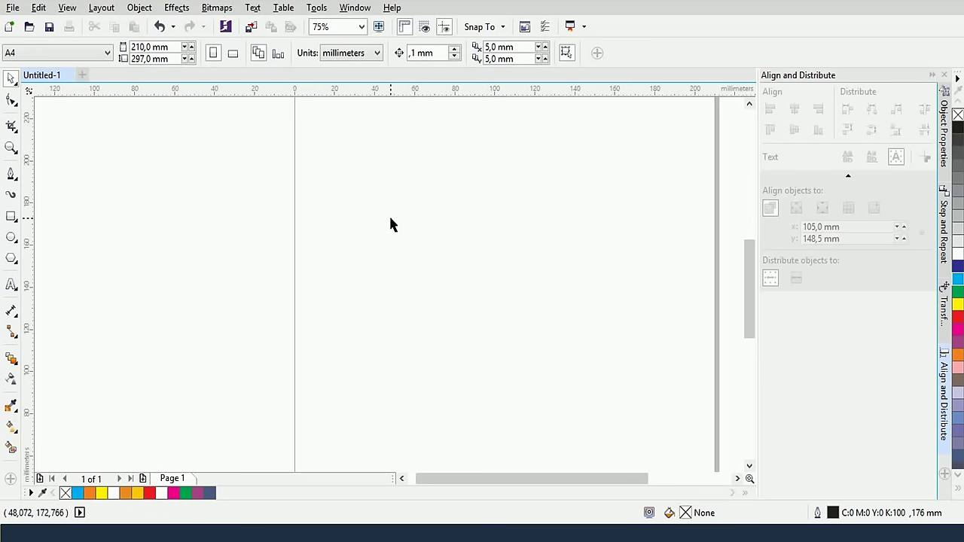
Zoom out and draw a circle on the page with the Ellipse tool
{"action": "scroll", "coordinate": [388, 214], "scroll_direction": "down", "scroll_amount": 1}
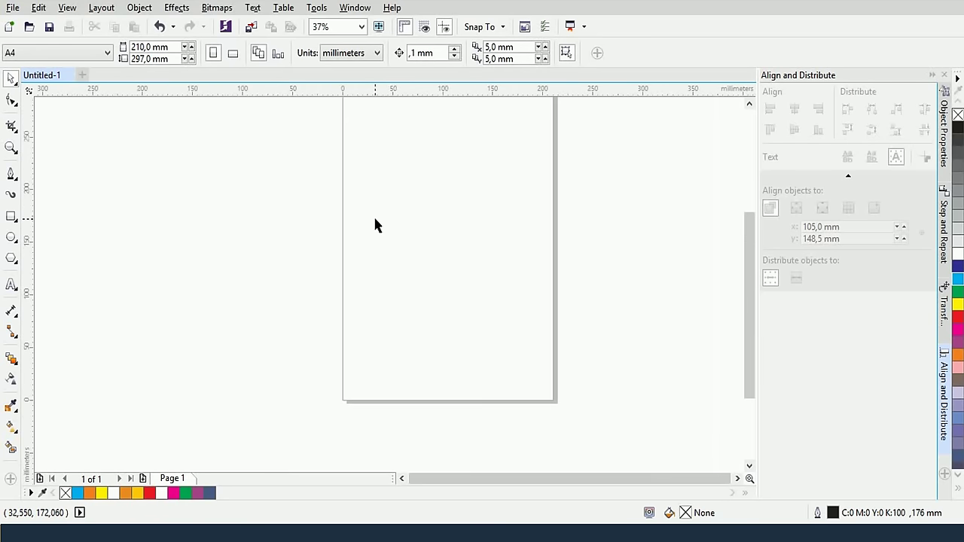
{"action": "left_click", "coordinate": [11, 237]}
{"action": "left_click_drag", "start_coordinate": [414, 204], "coordinate": [509, 309]}
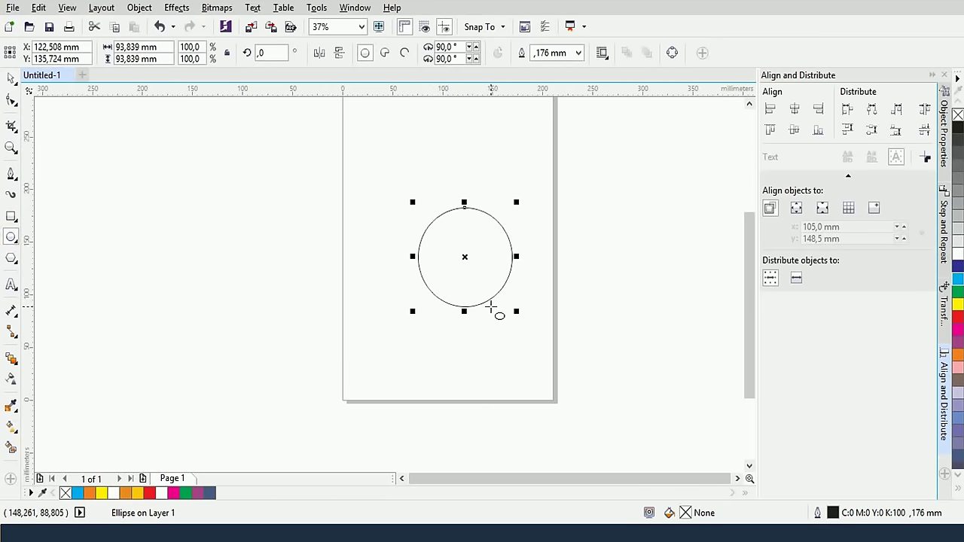
Give the circle an elliptical fountain fill running from a white centre to grey
{"action": "left_click", "coordinate": [11, 426]}
{"action": "left_click", "coordinate": [50, 53]}
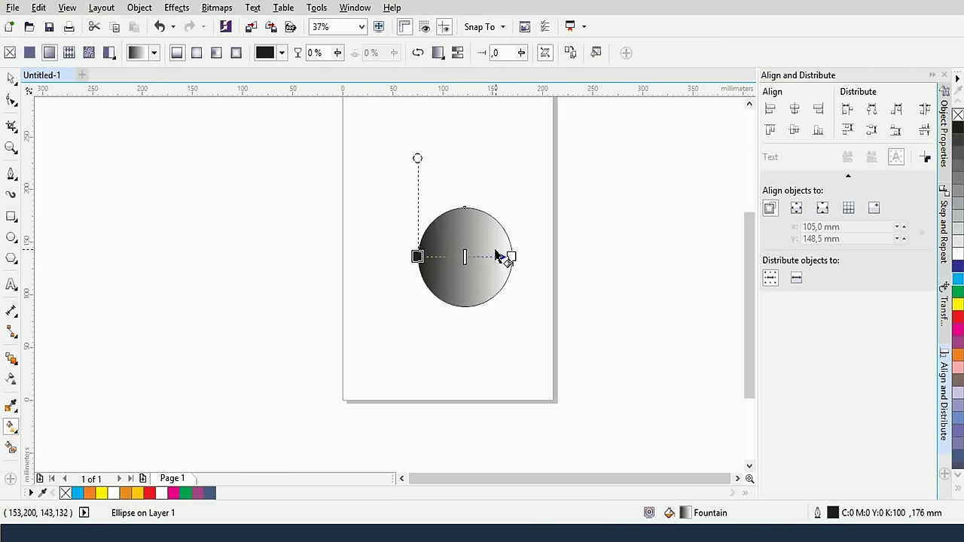
{"action": "left_click", "coordinate": [197, 53]}
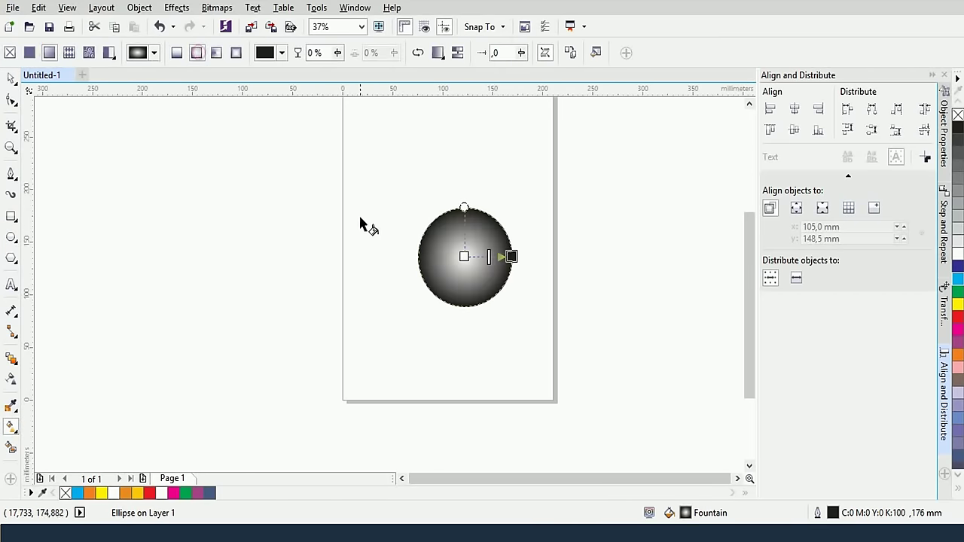
{"action": "left_click", "coordinate": [511, 257]}
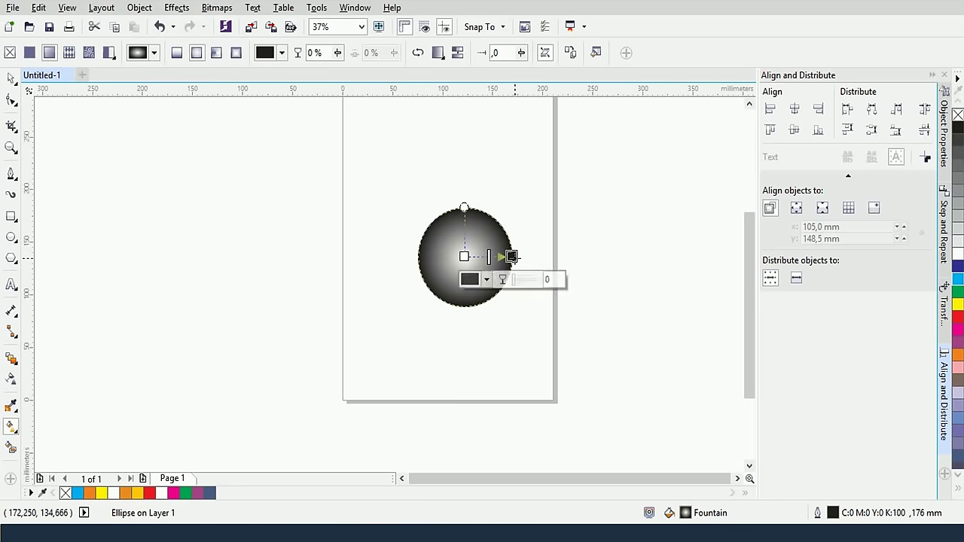
{"action": "left_click", "coordinate": [486, 280]}
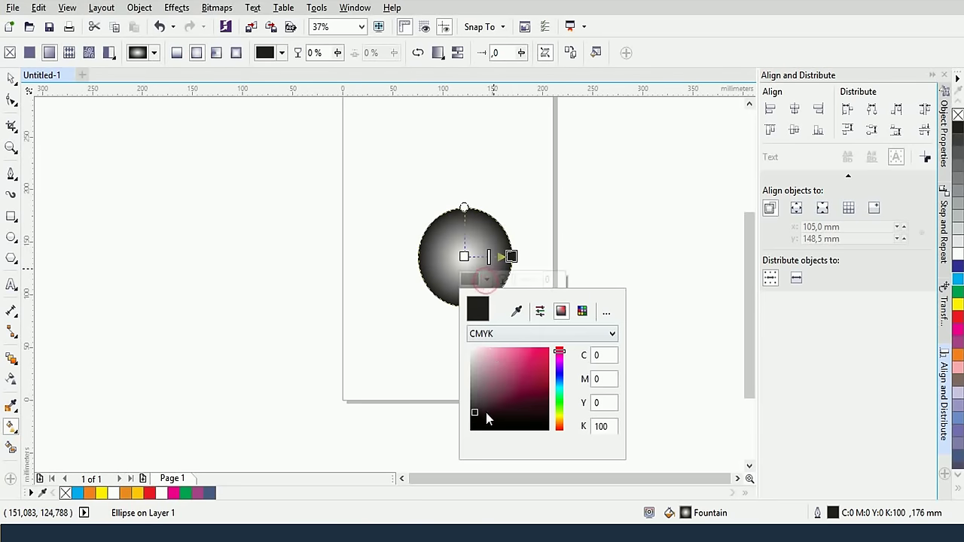
{"action": "left_click", "coordinate": [473, 388]}
{"action": "left_click", "coordinate": [491, 243]}
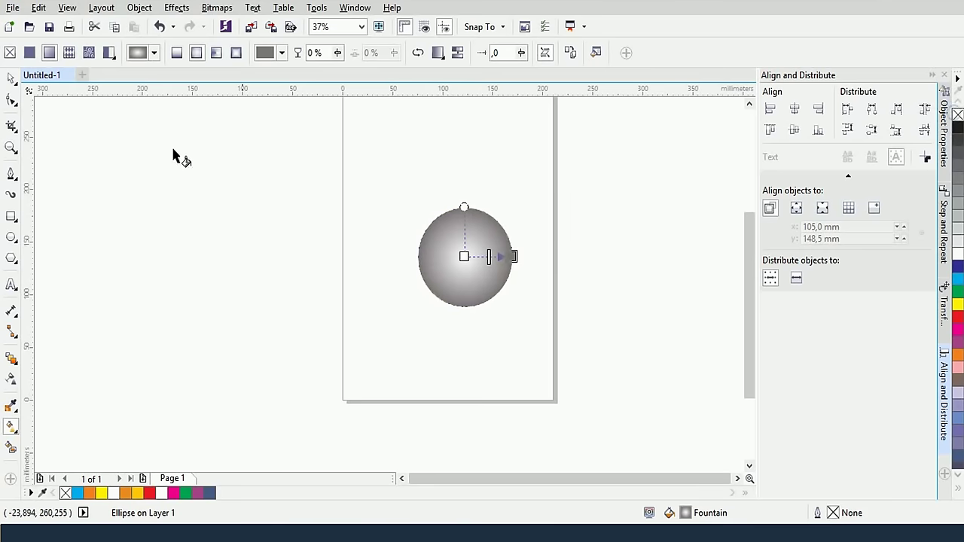
{"action": "left_click", "coordinate": [11, 80]}
Scale a smaller copy inside the circle and give it a linear fountain fill ending in light grey
{"action": "left_click", "coordinate": [290, 213]}
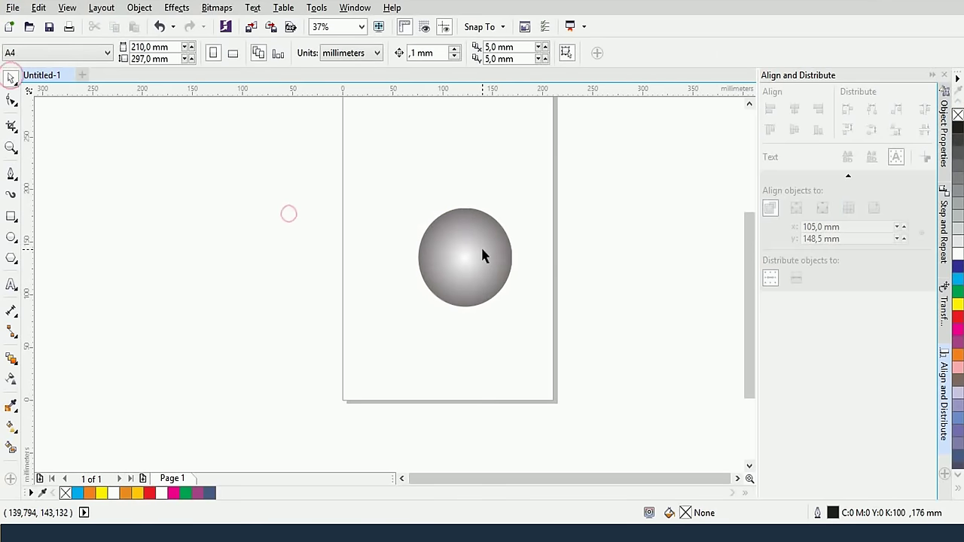
{"action": "left_click", "coordinate": [481, 250]}
{"action": "left_click_drag", "start_coordinate": [519, 204], "coordinate": [514, 218]}
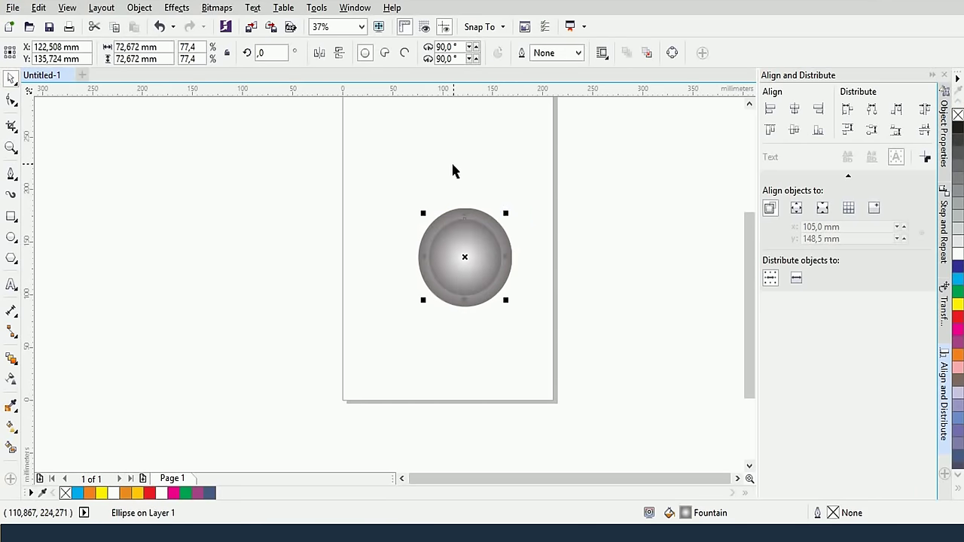
{"action": "scroll", "coordinate": [485, 264], "scroll_direction": "up", "scroll_amount": 2}
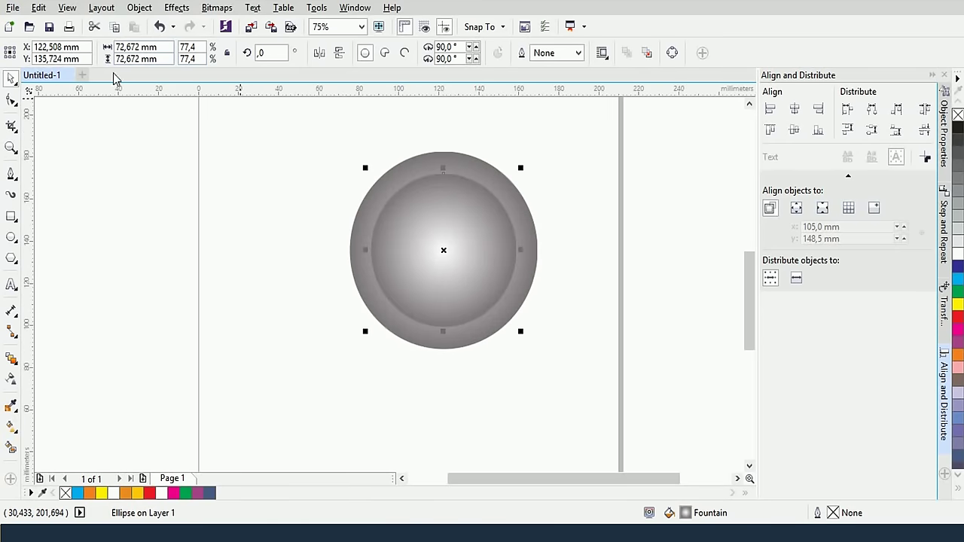
{"action": "left_click", "coordinate": [13, 426]}
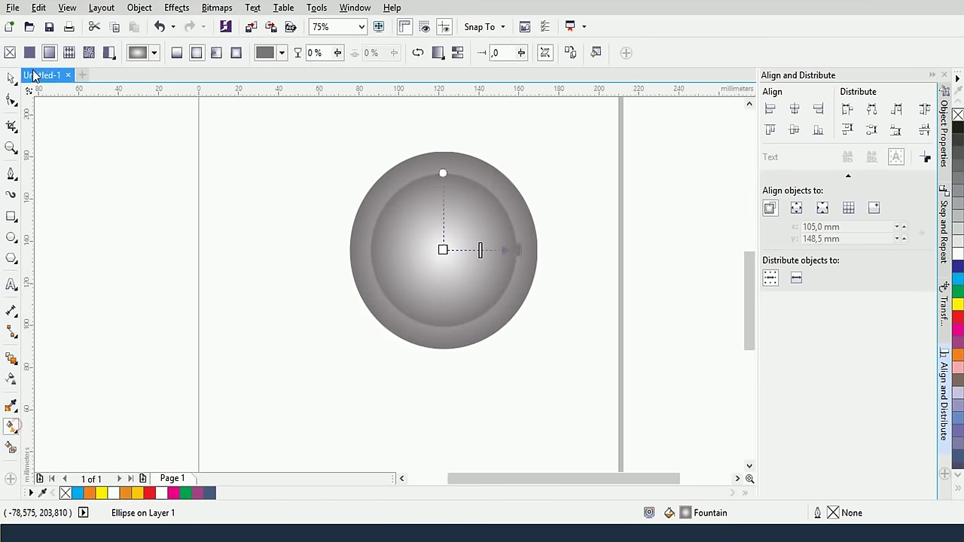
{"action": "left_click", "coordinate": [177, 52]}
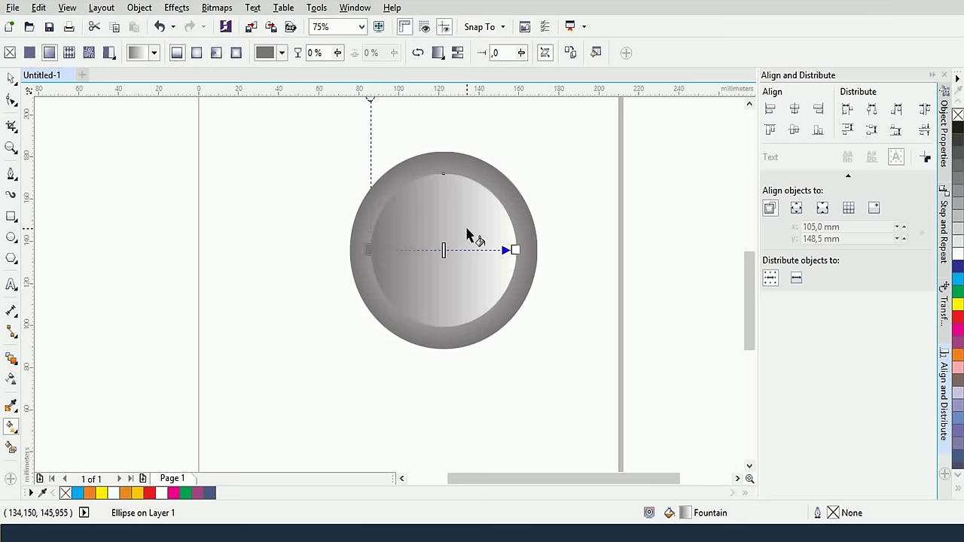
{"action": "left_click", "coordinate": [515, 249]}
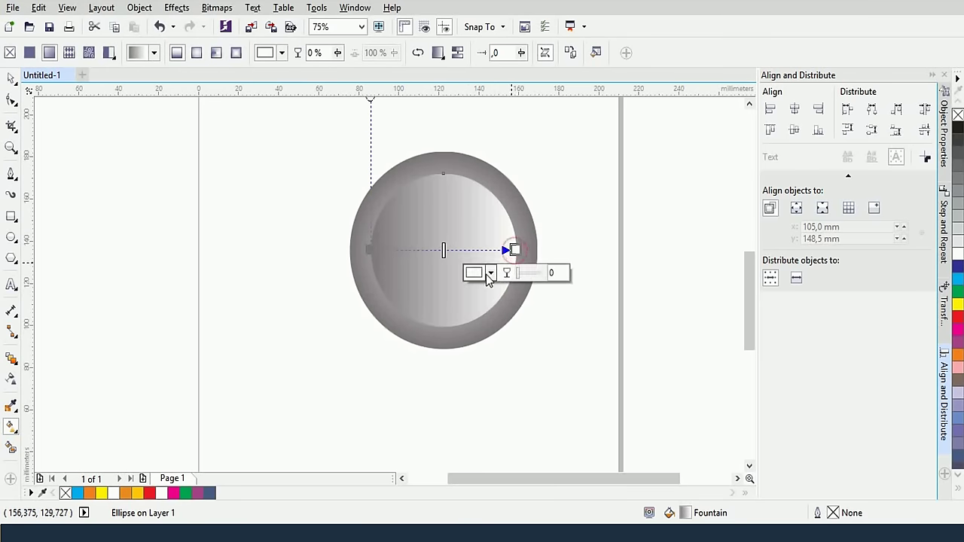
{"action": "left_click", "coordinate": [490, 273]}
{"action": "left_click", "coordinate": [473, 383]}
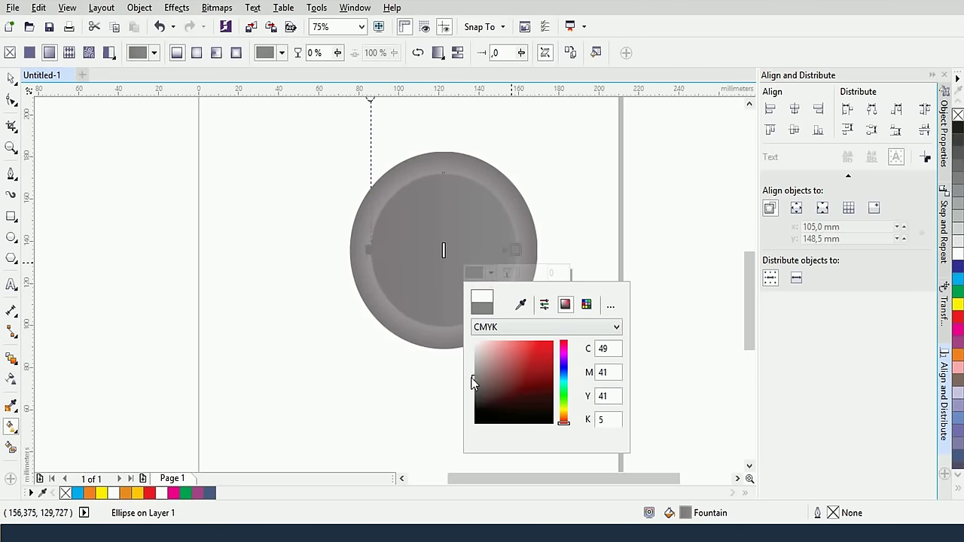
{"action": "left_click_drag", "start_coordinate": [472, 383], "coordinate": [473, 368]}
{"action": "left_click", "coordinate": [588, 187]}
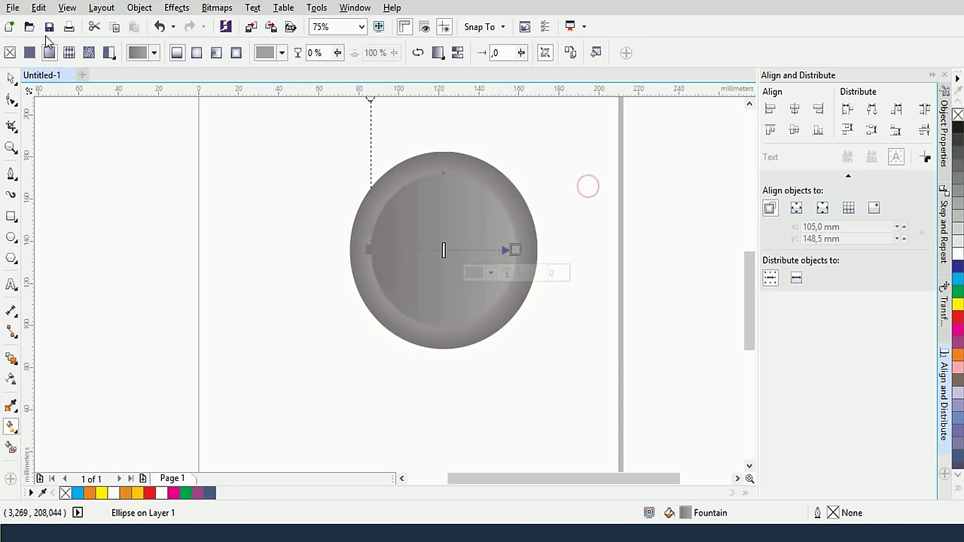
{"action": "left_click", "coordinate": [11, 78]}
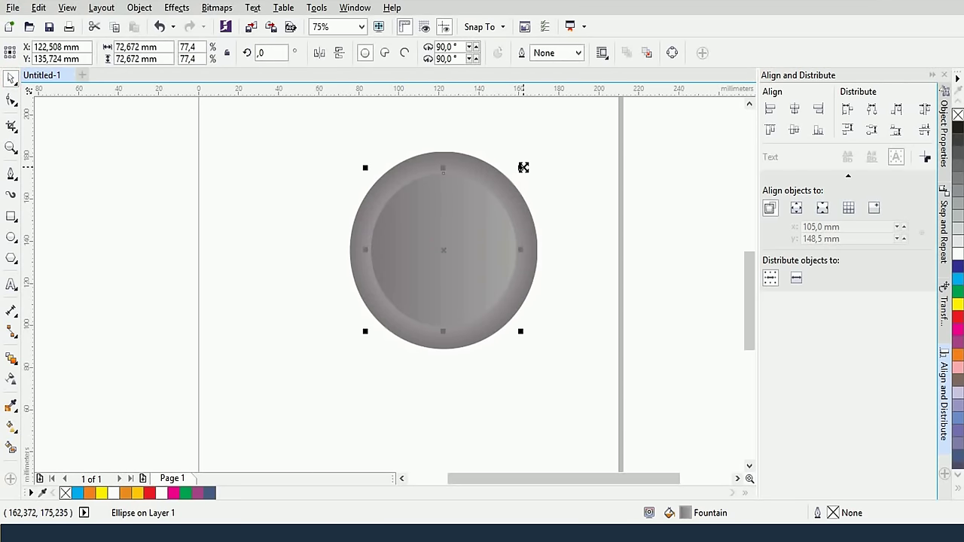
Scale a 63% centre copy of the circle and fill it cyan
{"action": "left_click_drag", "start_coordinate": [523, 166], "coordinate": [521, 179]}
{"action": "left_click_drag", "start_coordinate": [519, 169], "coordinate": [518, 185]}
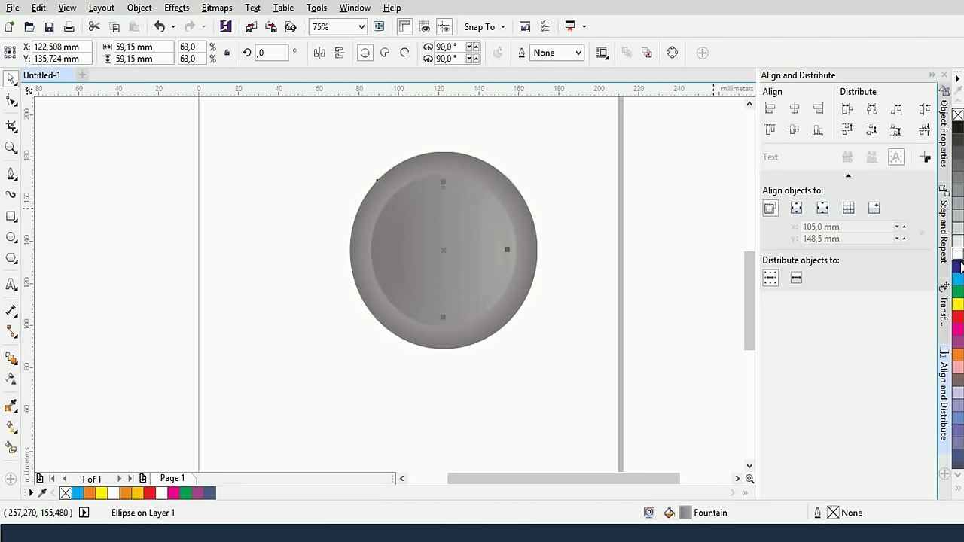
{"action": "left_click", "coordinate": [958, 280]}
Change the outer ring gradient's start node to dark grey
{"action": "left_click", "coordinate": [564, 161]}
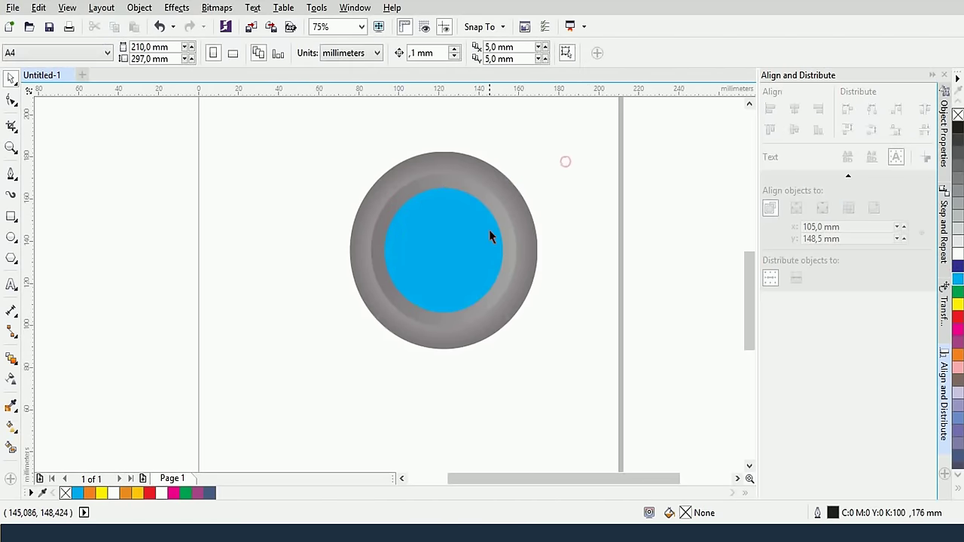
{"action": "left_click", "coordinate": [460, 182]}
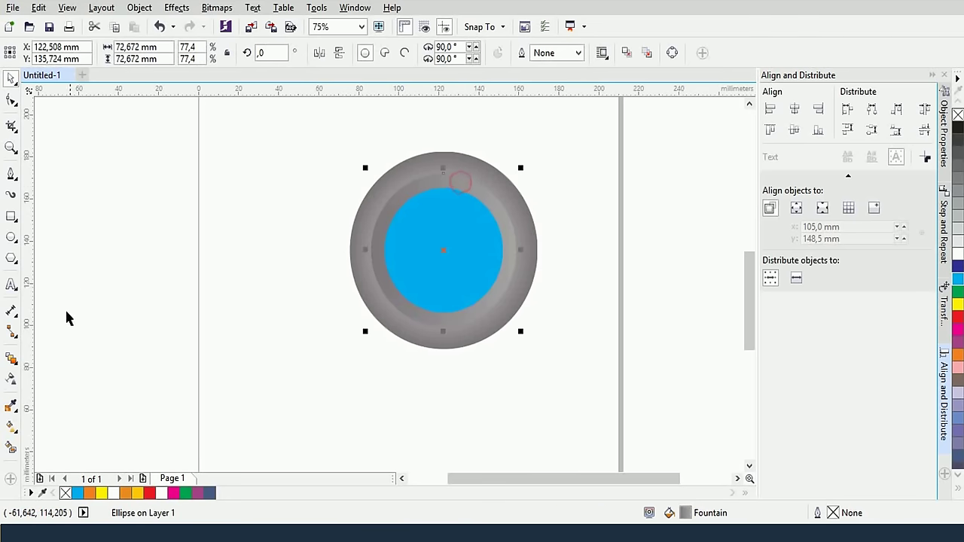
{"action": "left_click", "coordinate": [11, 426]}
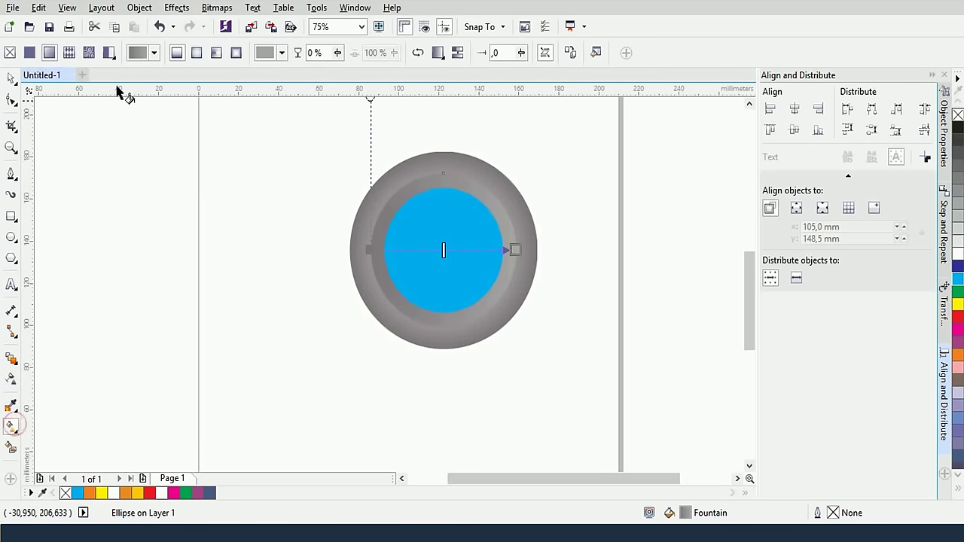
{"action": "left_click", "coordinate": [371, 250]}
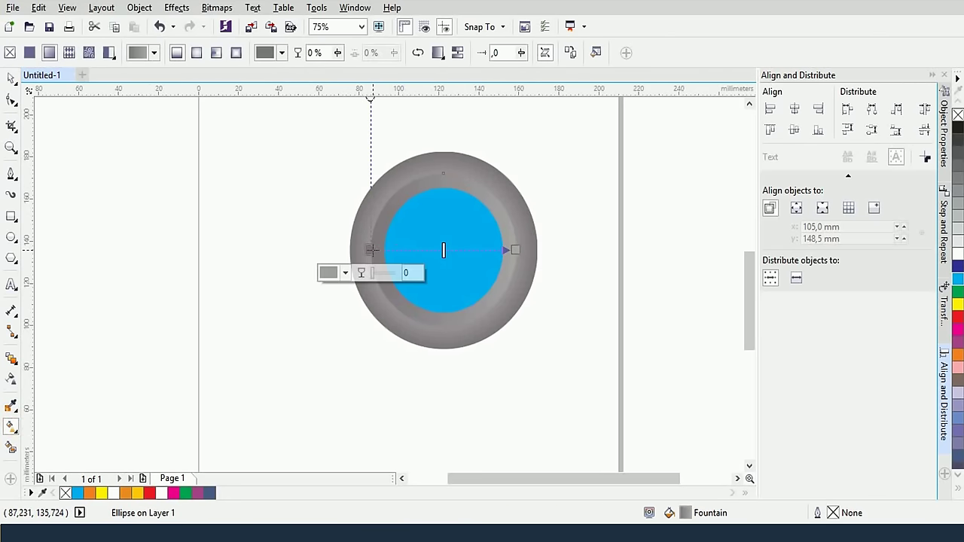
{"action": "left_click", "coordinate": [344, 273]}
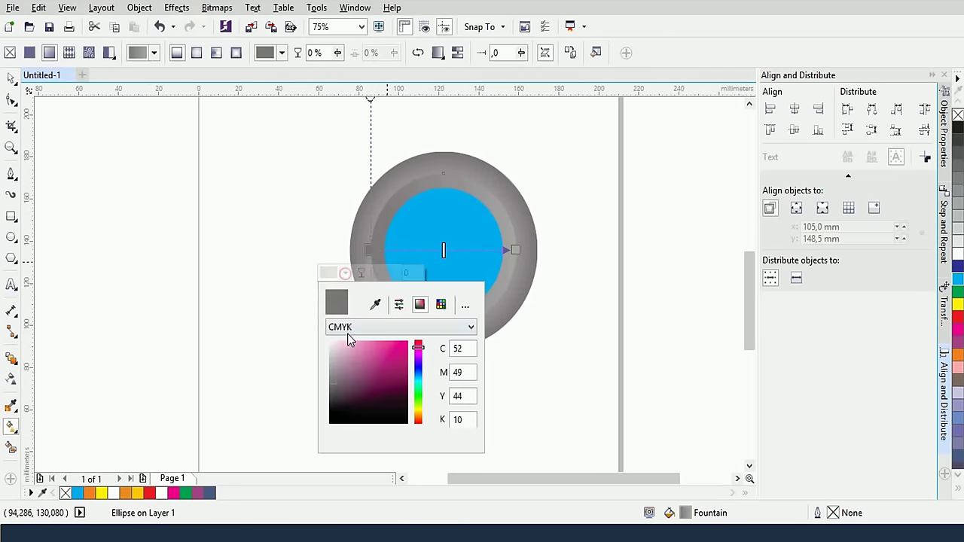
{"action": "left_click", "coordinate": [335, 405]}
{"action": "key", "text": "Escape"}
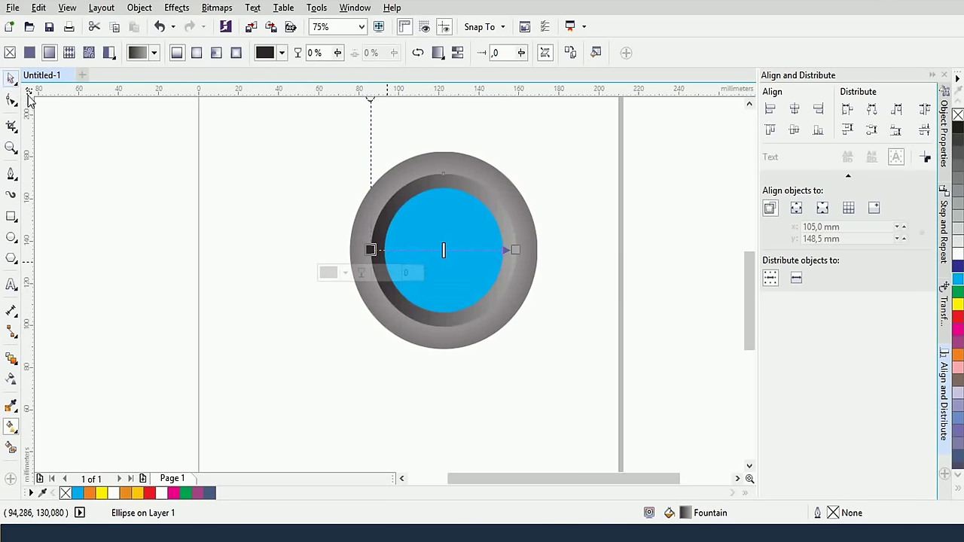
{"action": "left_click", "coordinate": [243, 204]}
{"action": "left_click", "coordinate": [464, 249]}
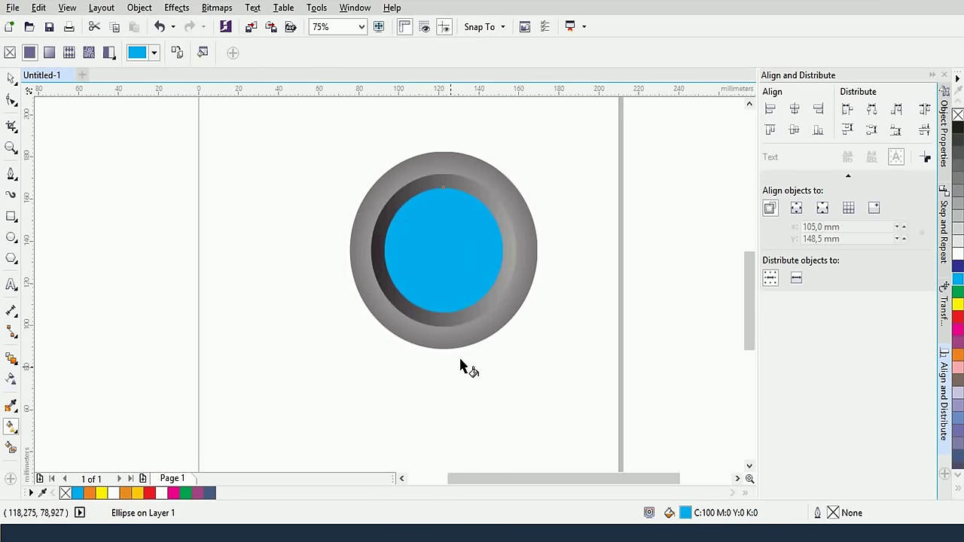
Make a small white copy of the blue circle, moved to its bottom and centred horizontally
{"action": "left_click", "coordinate": [11, 79]}
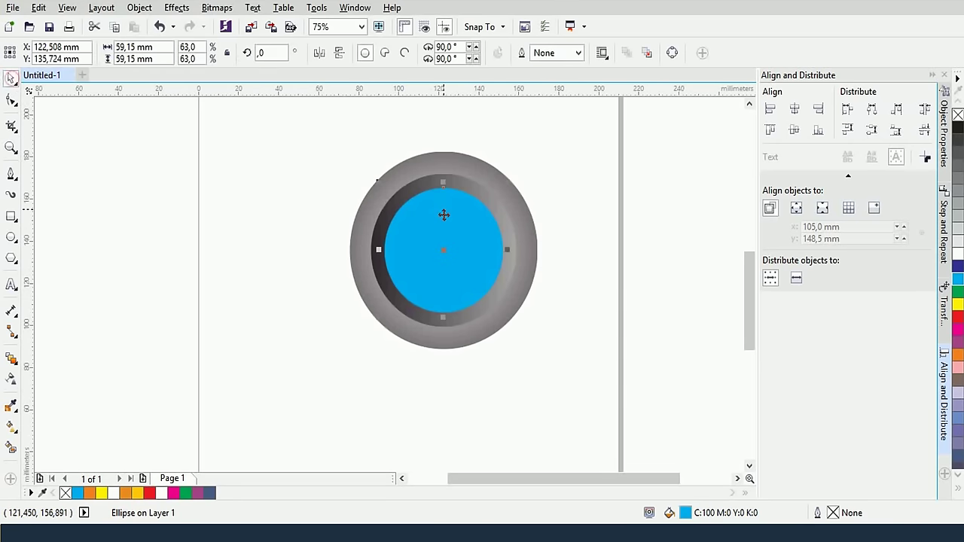
{"action": "left_click", "coordinate": [661, 178]}
{"action": "left_click", "coordinate": [419, 258]}
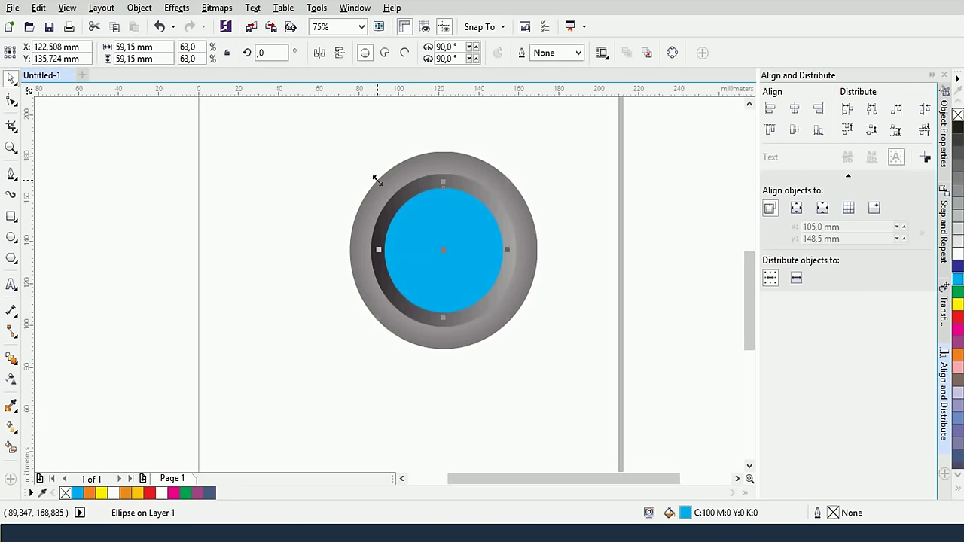
{"action": "left_click_drag", "start_coordinate": [377, 181], "coordinate": [422, 239]}
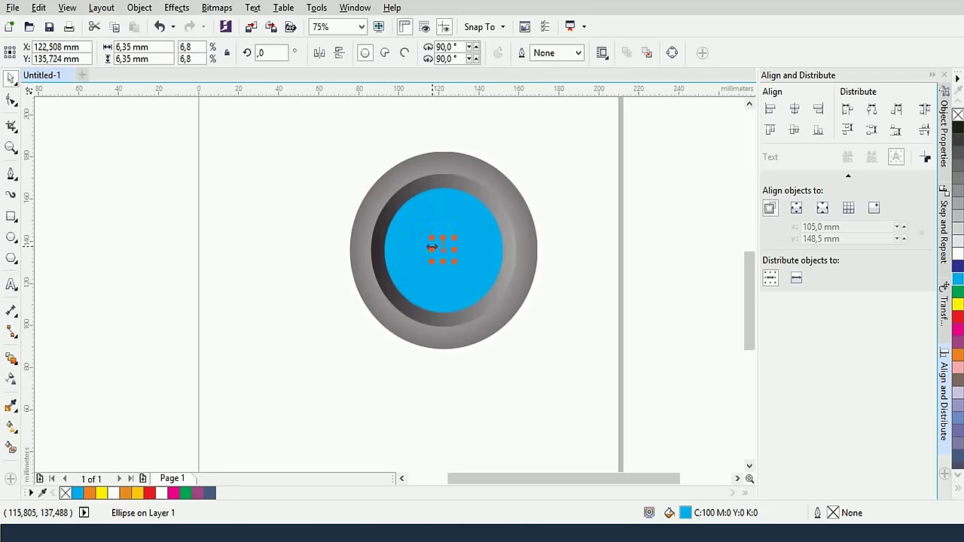
{"action": "left_click", "coordinate": [957, 254]}
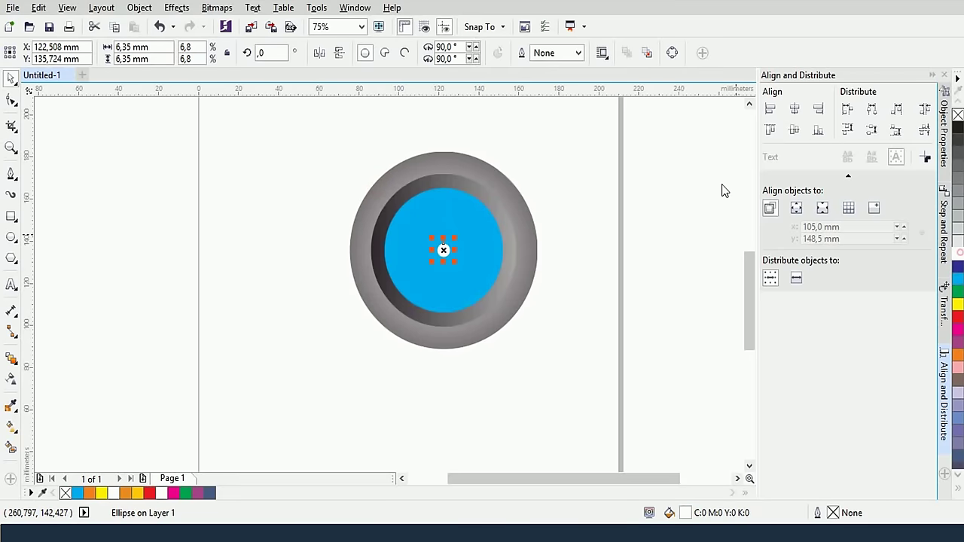
{"action": "left_click_drag", "start_coordinate": [444, 248], "coordinate": [443, 300]}
{"action": "left_click", "coordinate": [450, 242], "text": "shift"}
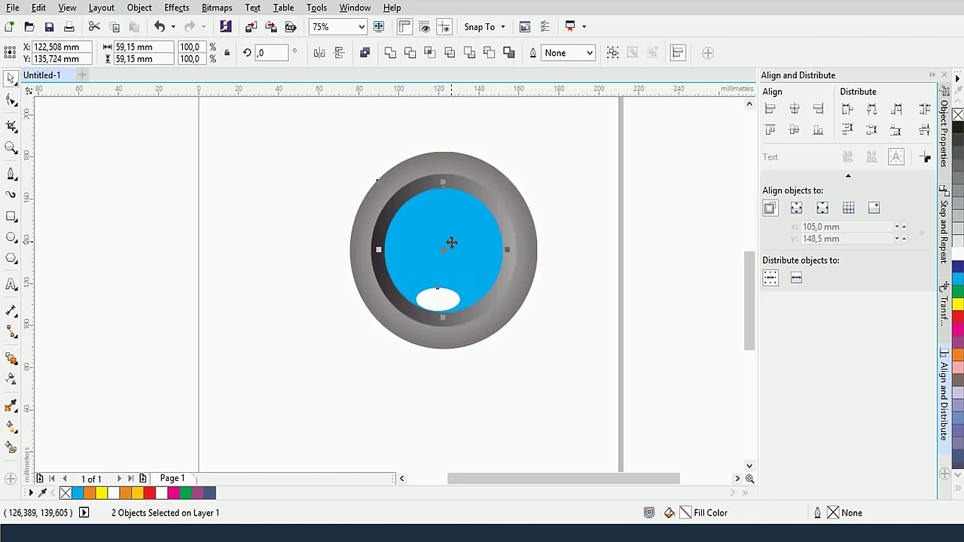
{"action": "left_click", "coordinate": [793, 110]}
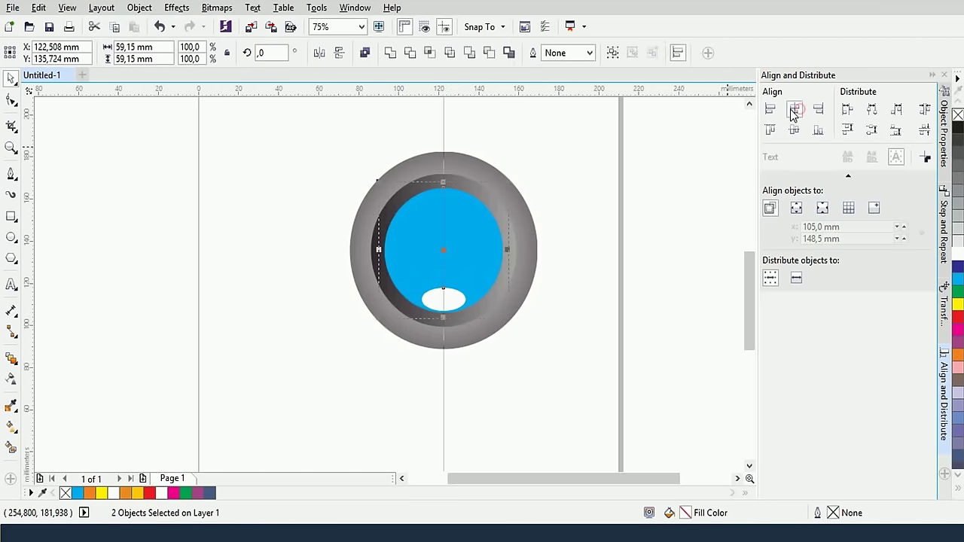
{"action": "left_click", "coordinate": [603, 184]}
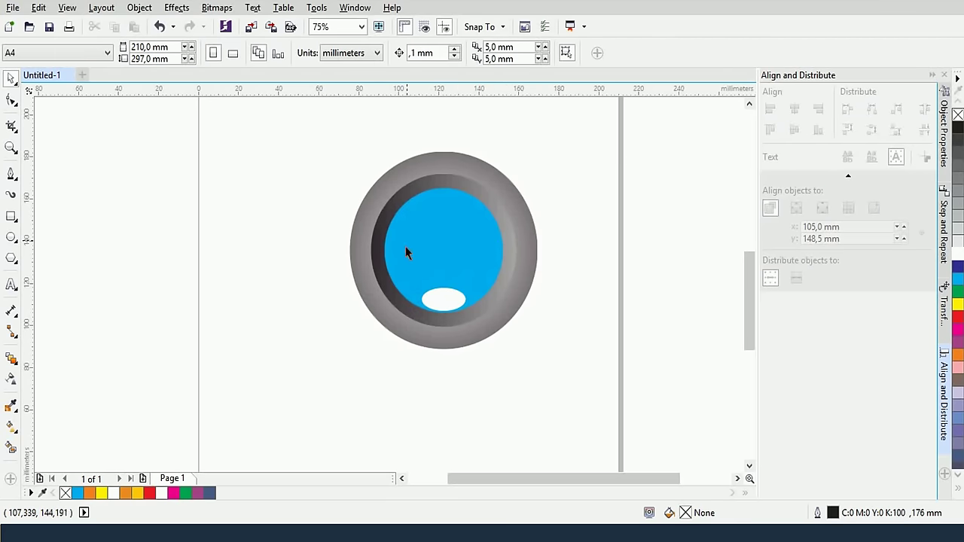
Blend the white ellipse into the blue circle with 100 steps
{"action": "left_click", "coordinate": [11, 361]}
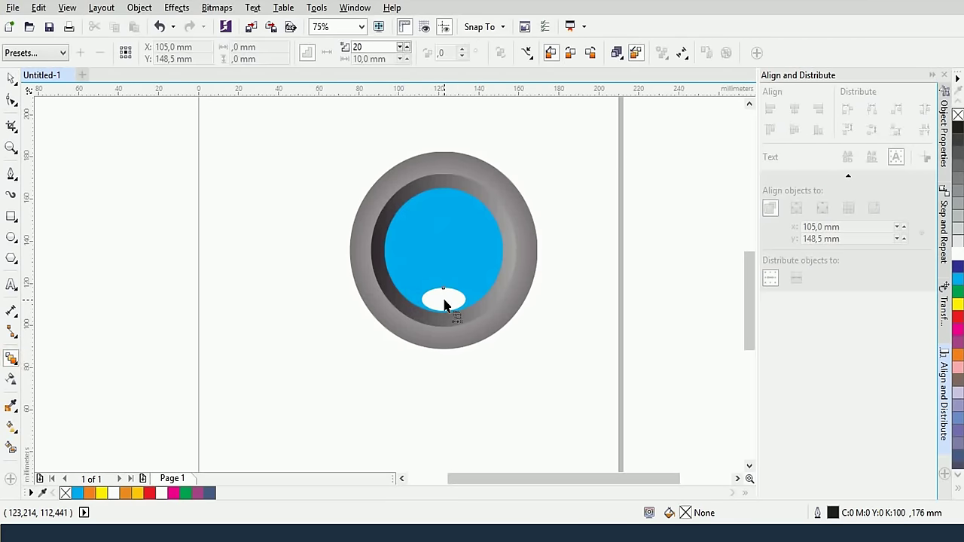
{"action": "left_click_drag", "start_coordinate": [445, 304], "coordinate": [443, 250]}
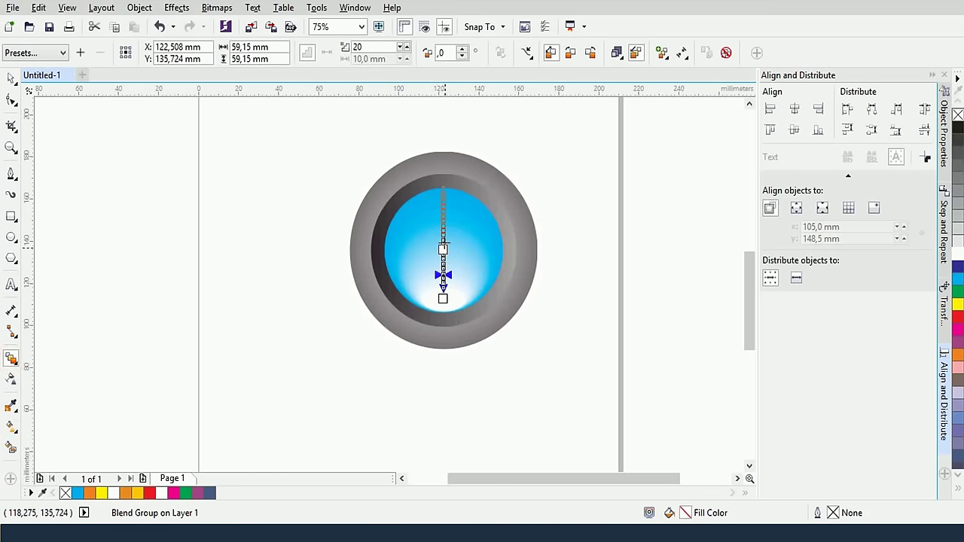
{"action": "double_click", "coordinate": [374, 45]}
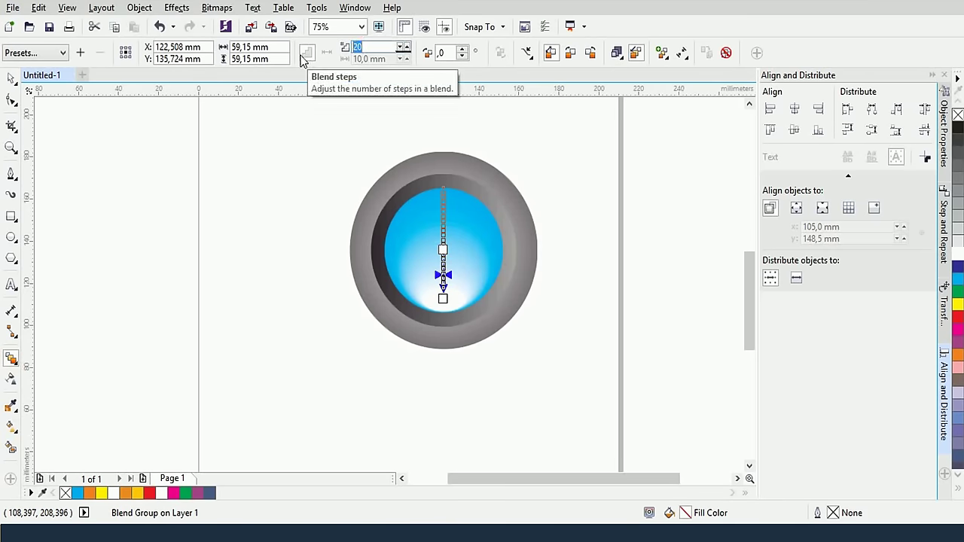
{"action": "type", "text": "100"}
{"action": "key", "text": "Return"}
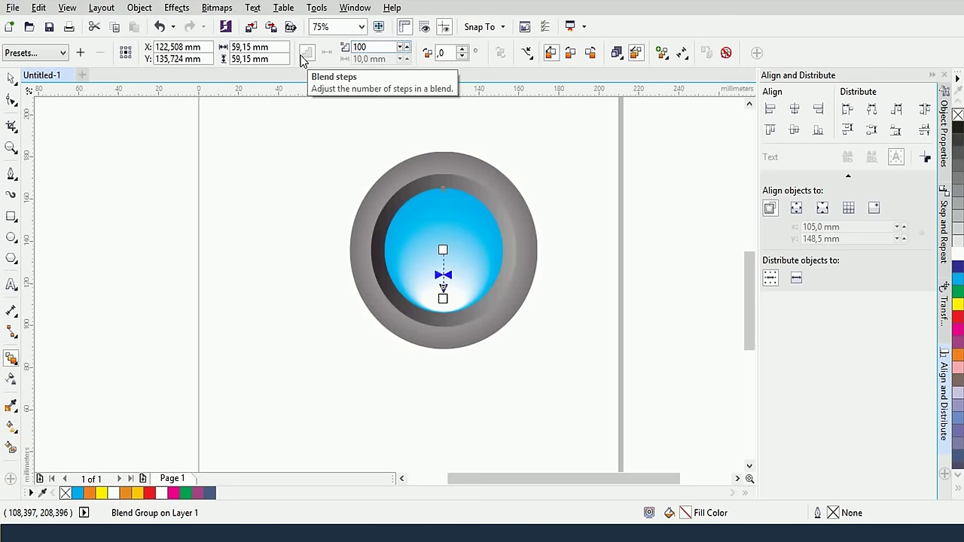
{"action": "left_click", "coordinate": [12, 79]}
{"action": "left_click", "coordinate": [239, 172]}
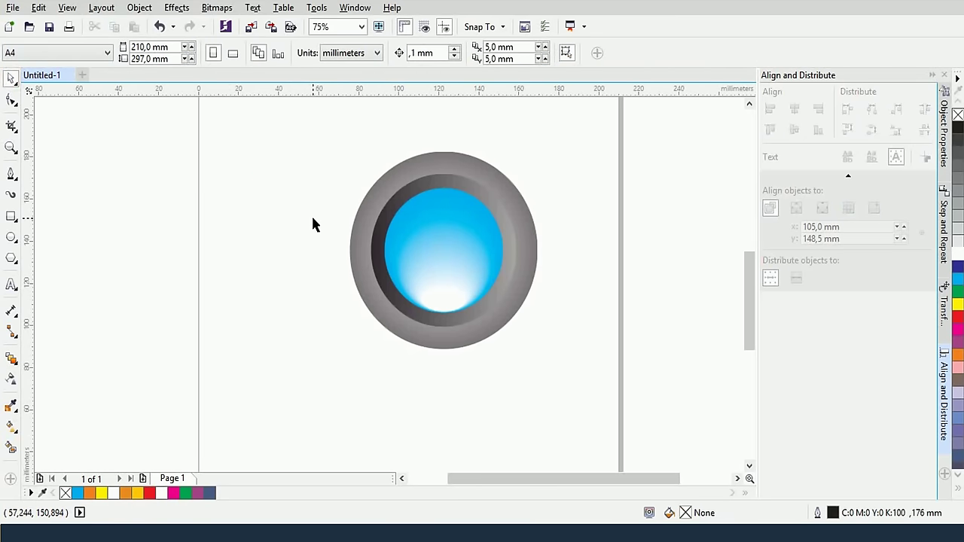
Zoom out and move the finished button off the page to the right
{"action": "scroll", "coordinate": [336, 317], "scroll_direction": "down", "scroll_amount": 2}
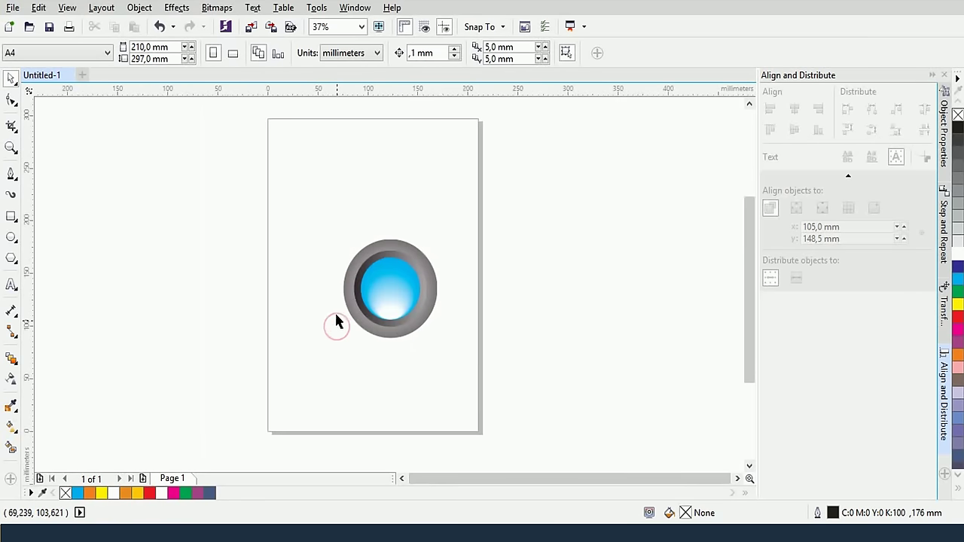
{"action": "left_click_drag", "start_coordinate": [295, 211], "coordinate": [448, 363]}
{"action": "left_click_drag", "start_coordinate": [411, 304], "coordinate": [572, 329]}
{"action": "left_click", "coordinate": [570, 227]}
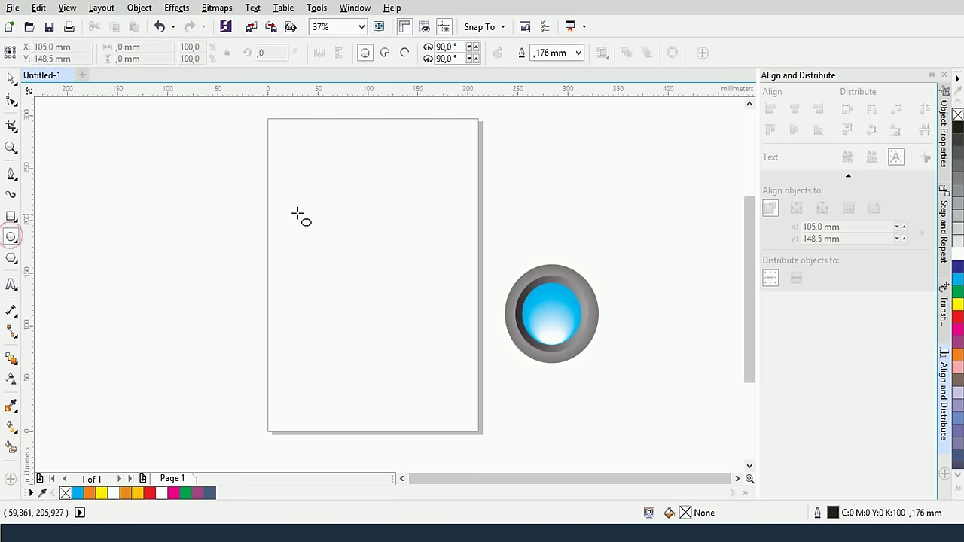
Draw a tall ellipse and repeat 30° rotated copies into six overlapping ellipses
{"action": "left_click_drag", "start_coordinate": [303, 161], "coordinate": [344, 343]}
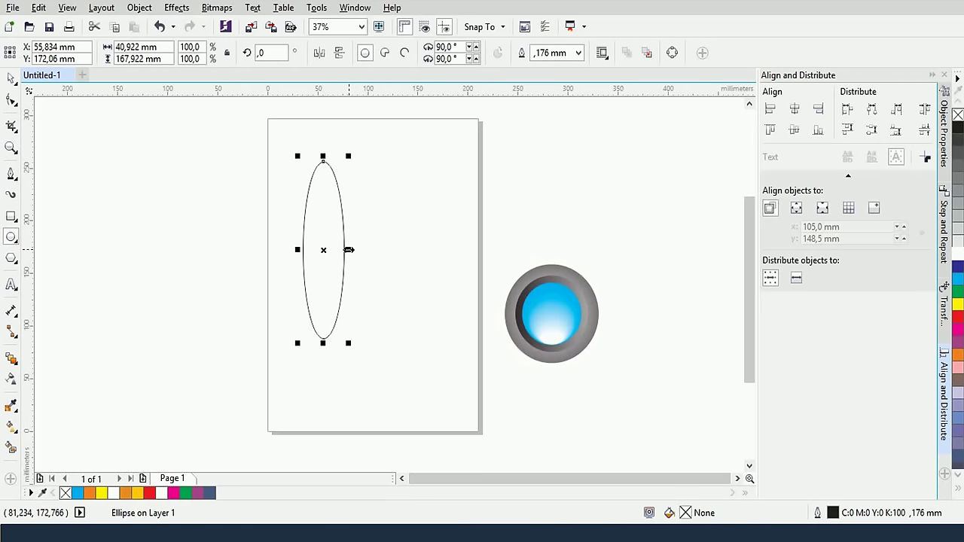
{"action": "left_click_drag", "start_coordinate": [348, 249], "coordinate": [361, 250]}
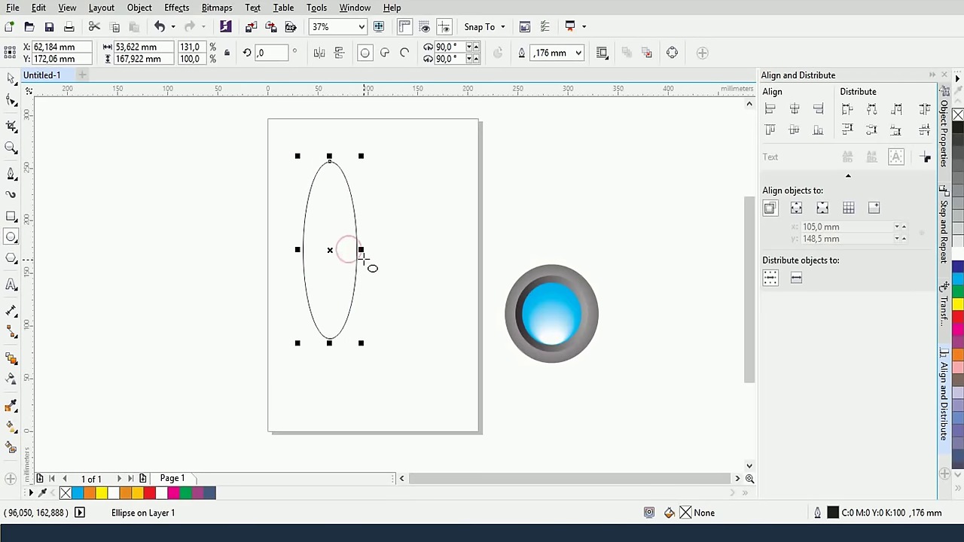
{"action": "left_click", "coordinate": [325, 199]}
{"action": "left_click", "coordinate": [11, 77]}
{"action": "left_click", "coordinate": [337, 229]}
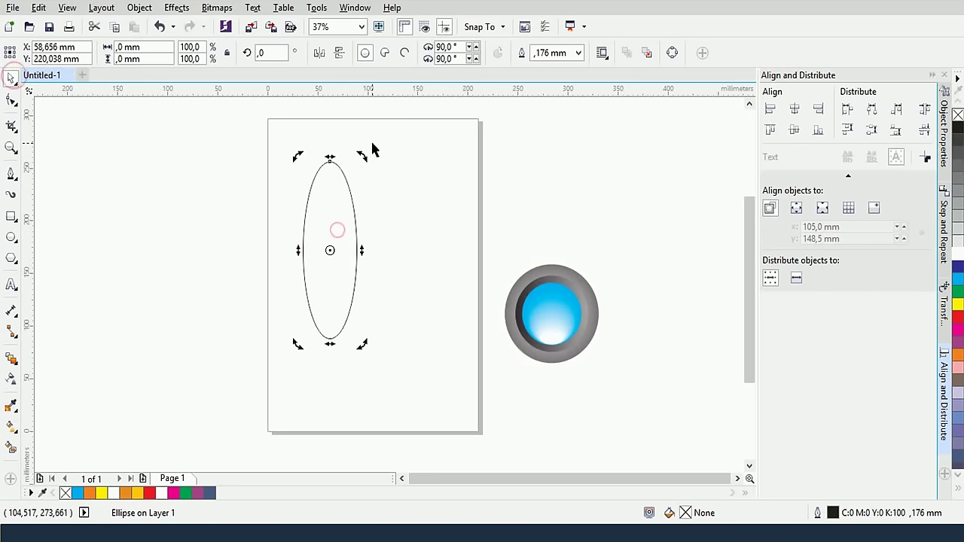
{"action": "left_click_drag", "start_coordinate": [360, 154], "coordinate": [375, 174]}
{"action": "key", "text": "ctrl+z"}
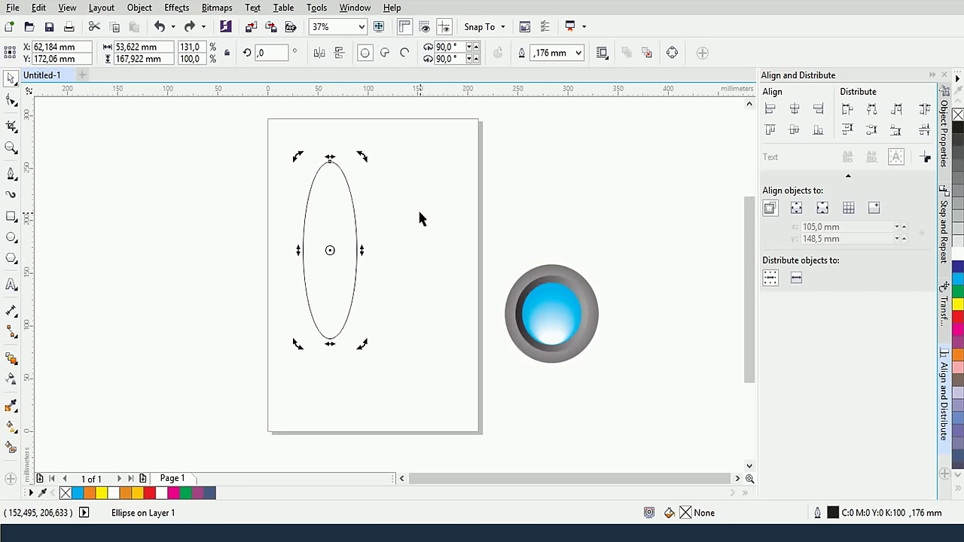
{"action": "left_click", "coordinate": [365, 155]}
{"action": "left_click_drag", "start_coordinate": [359, 158], "coordinate": [392, 202]}
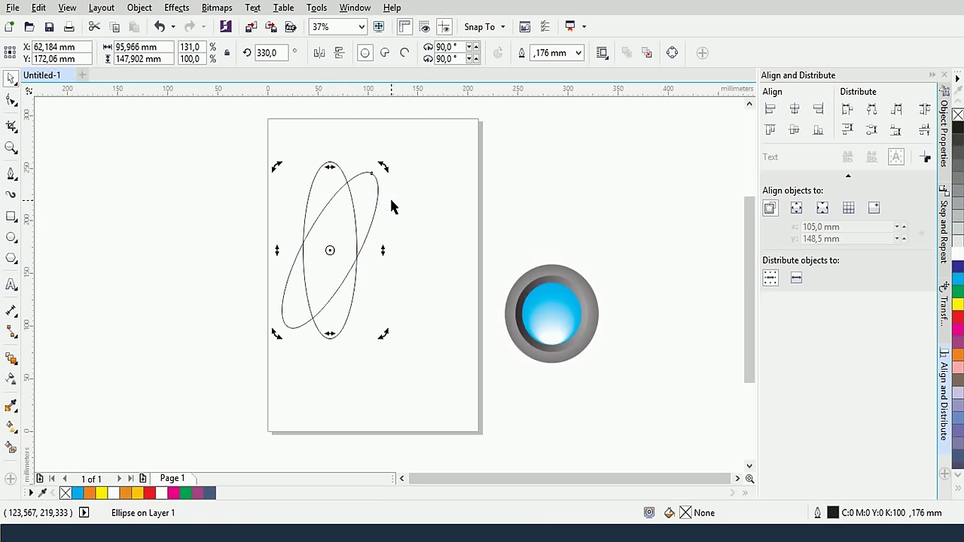
{"action": "key", "text": "ctrl+r"}
{"action": "key", "text": "ctrl+r"}
{"action": "key", "text": "ctrl+r"}
{"action": "key", "text": "ctrl+r"}
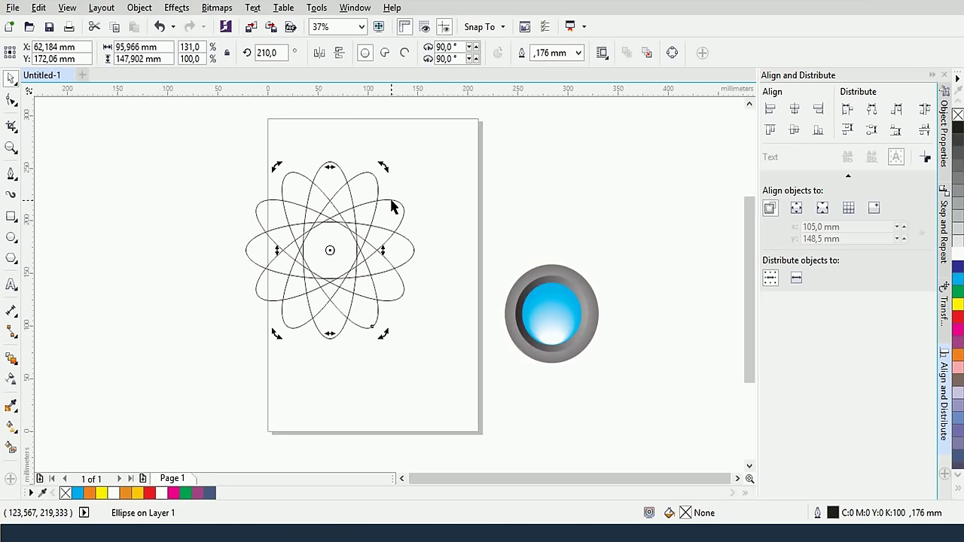
{"action": "left_click_drag", "start_coordinate": [198, 128], "coordinate": [415, 368]}
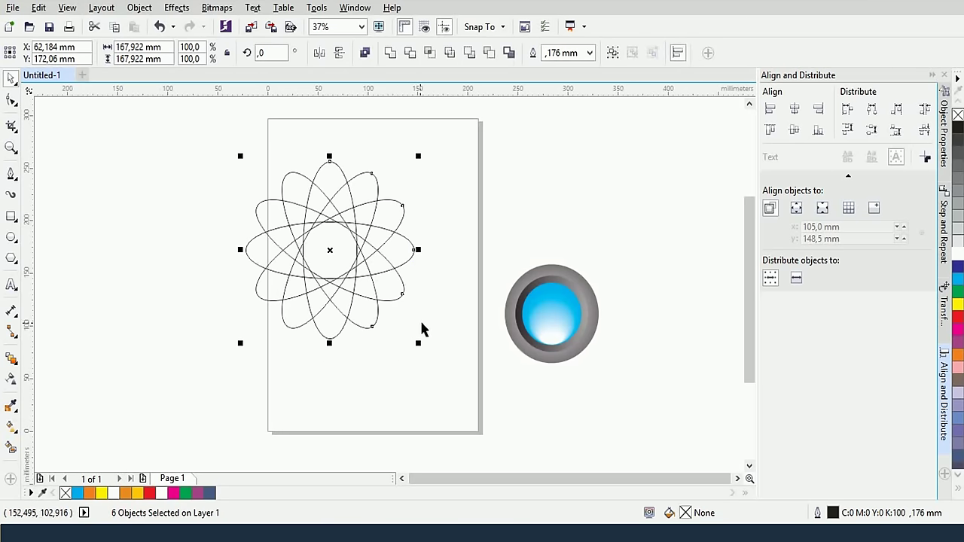
Weld the six ellipses into one flower, remove its outline and fill it orange
{"action": "left_click", "coordinate": [390, 52]}
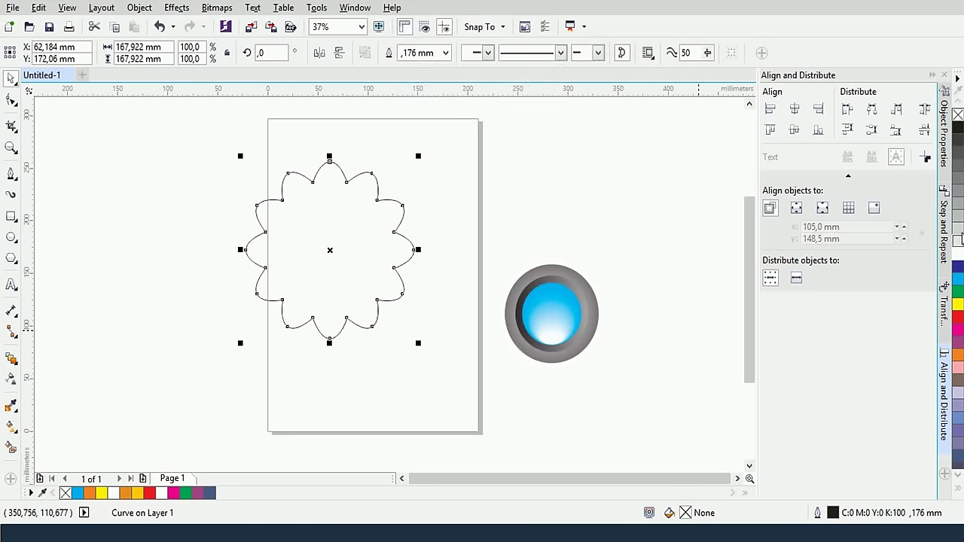
{"action": "right_click", "coordinate": [956, 116]}
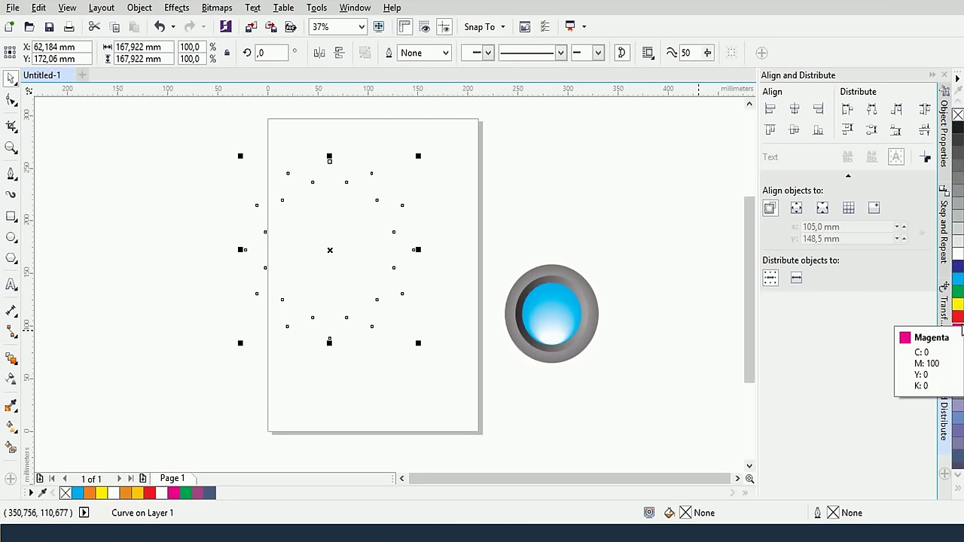
{"action": "left_click_drag", "start_coordinate": [956, 354], "coordinate": [381, 297]}
{"action": "left_click", "coordinate": [413, 381]}
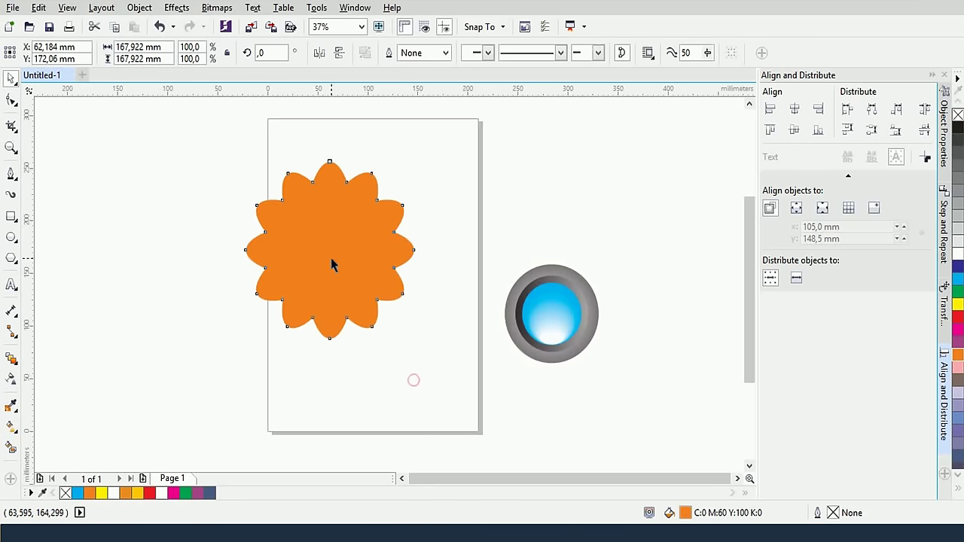
{"action": "left_click", "coordinate": [331, 256]}
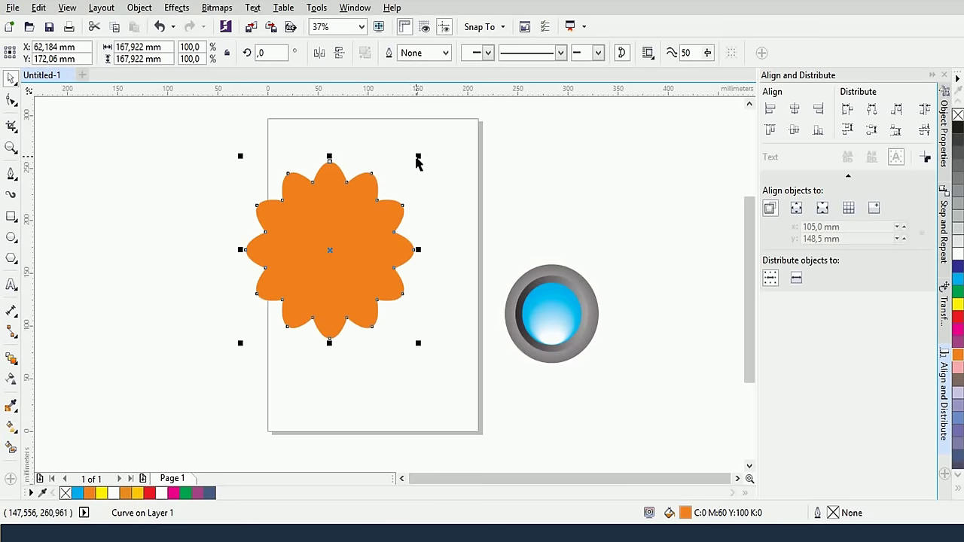
Scale a small copy of the flower at its centre and colour it red
{"action": "left_click_drag", "start_coordinate": [418, 157], "coordinate": [375, 223]}
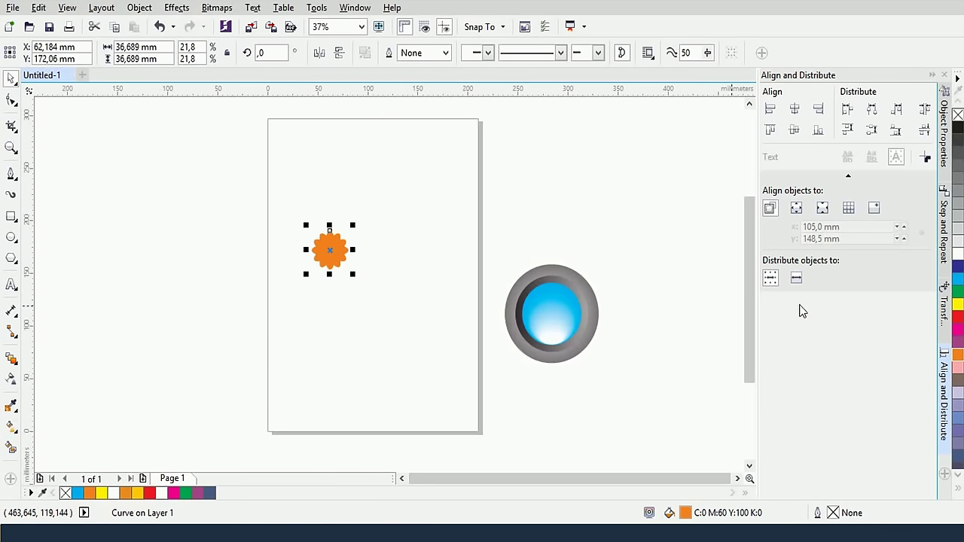
{"action": "key", "text": "ctrl+z"}
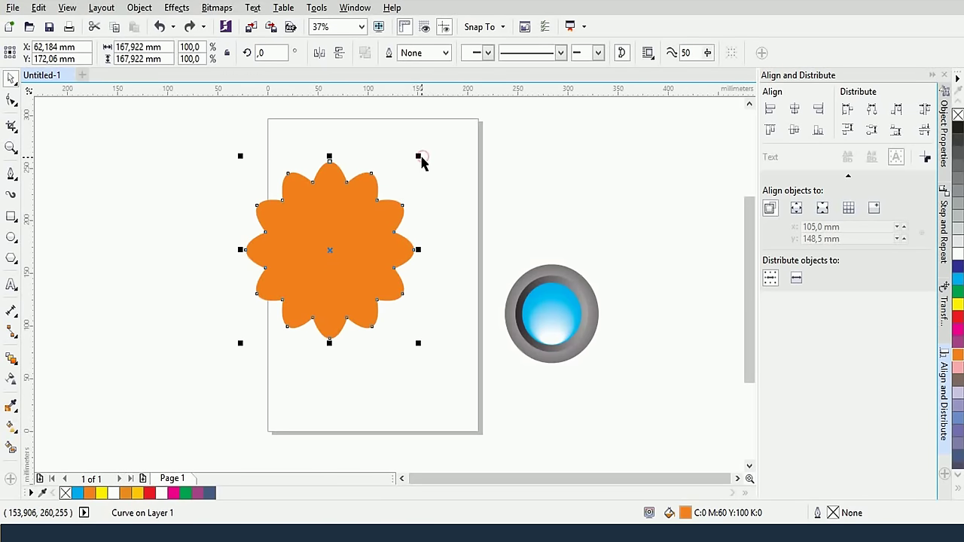
{"action": "left_click", "coordinate": [420, 157]}
{"action": "left_click", "coordinate": [442, 159]}
{"action": "left_click", "coordinate": [339, 214]}
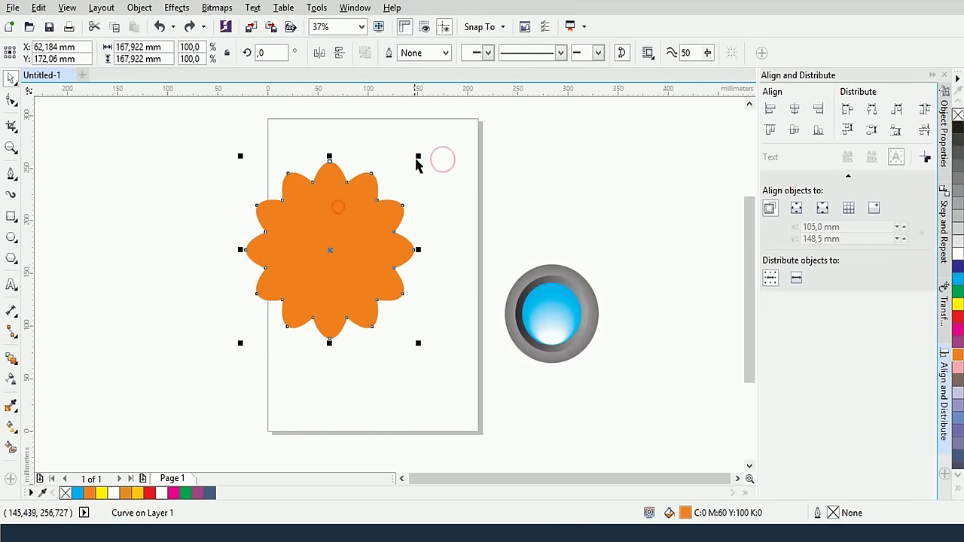
{"action": "left_click_drag", "start_coordinate": [415, 156], "coordinate": [358, 234]}
{"action": "left_click", "coordinate": [958, 316]}
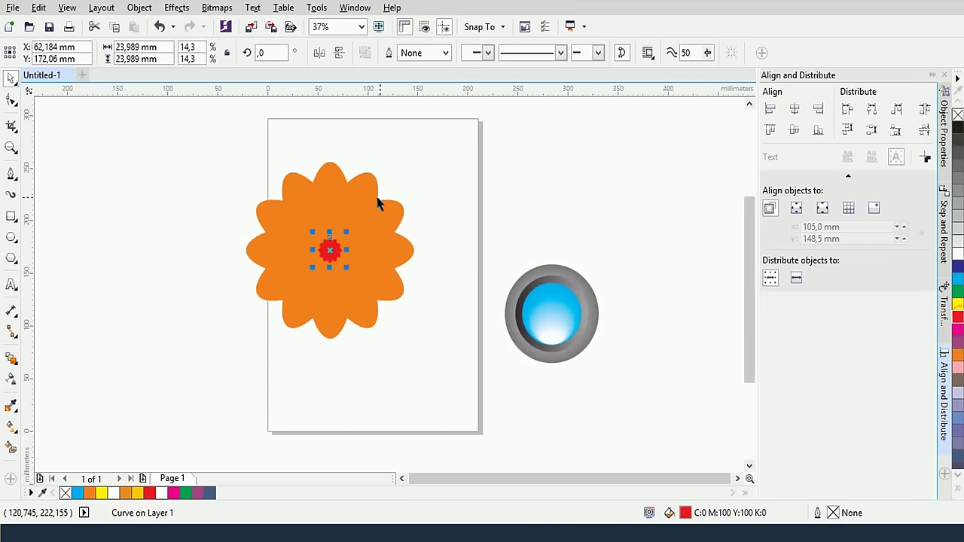
{"action": "left_click", "coordinate": [415, 154]}
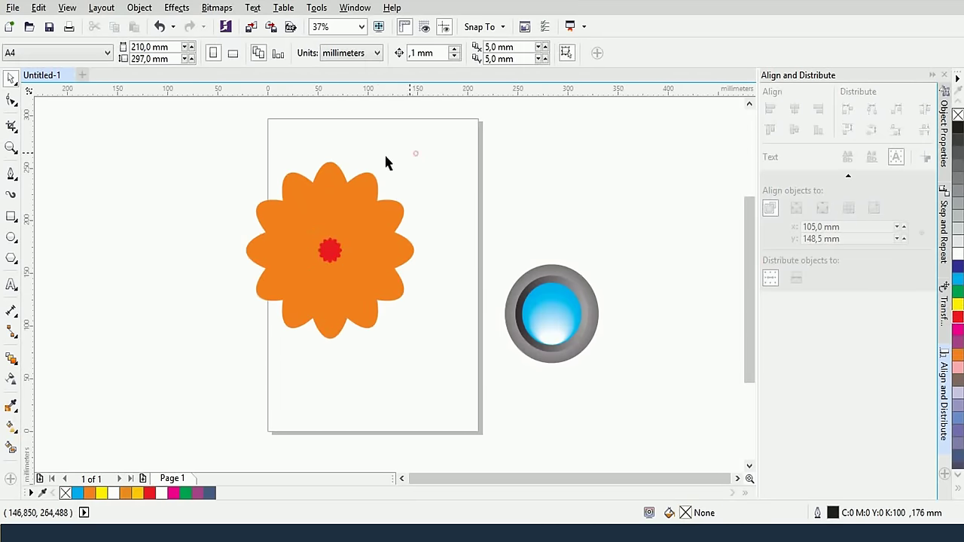
{"action": "left_click", "coordinate": [337, 265]}
Enlarge the red flower slightly and blend it into the orange flower with 100 steps
{"action": "left_click_drag", "start_coordinate": [344, 268], "coordinate": [329, 173]}
{"action": "left_click", "coordinate": [11, 359]}
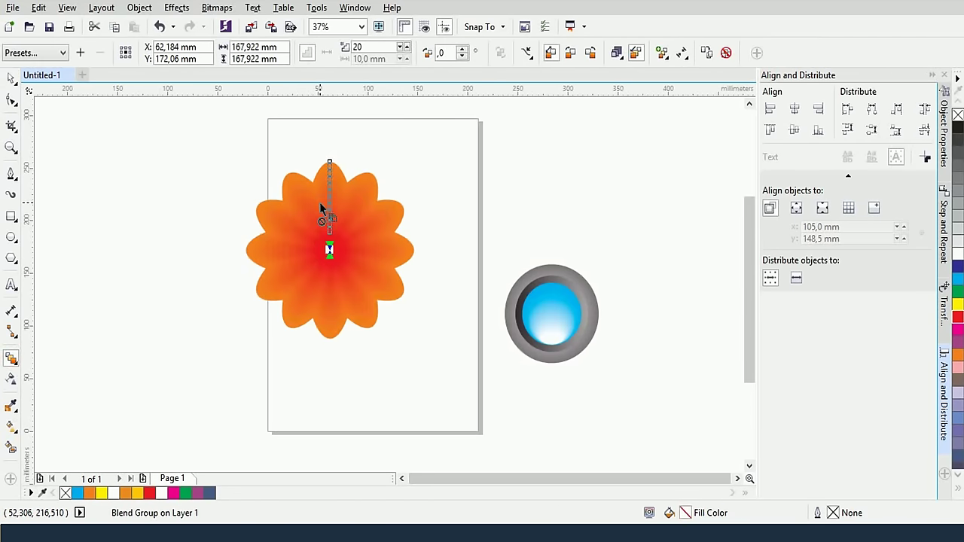
{"action": "double_click", "coordinate": [356, 47]}
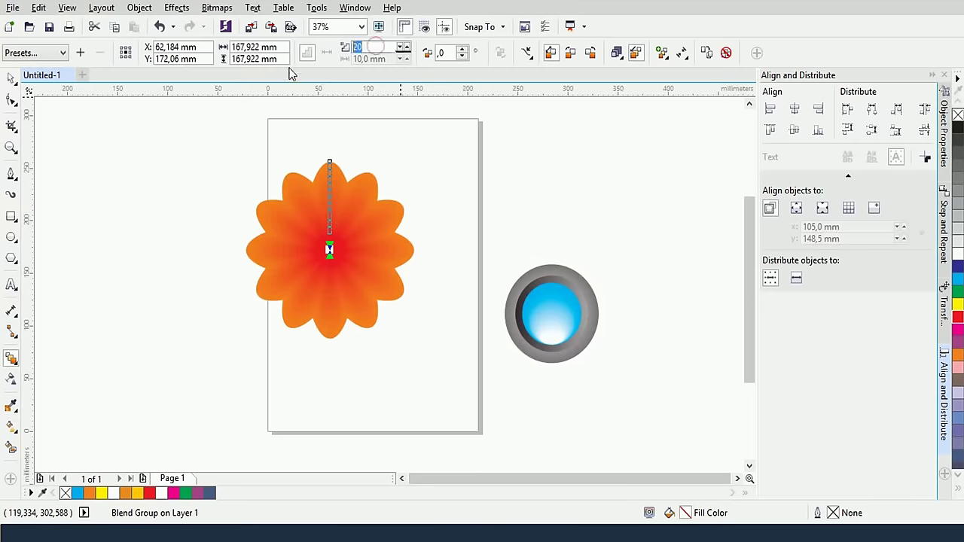
{"action": "key", "text": "Return"}
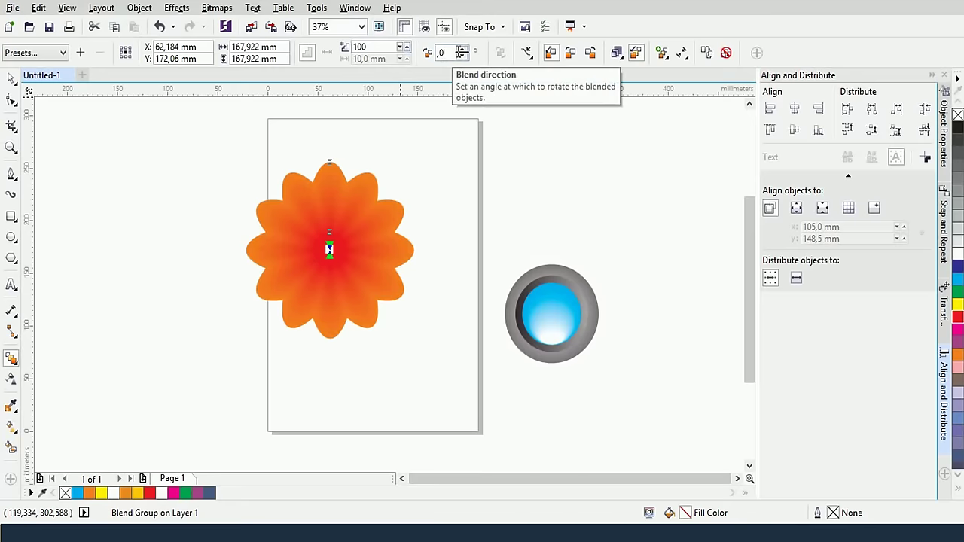
Twist the flower blend to a 95-degree rotation, starting from 25 degrees
{"action": "left_click", "coordinate": [452, 53]}
{"action": "type", "text": "25"}
{"action": "key", "text": "Return"}
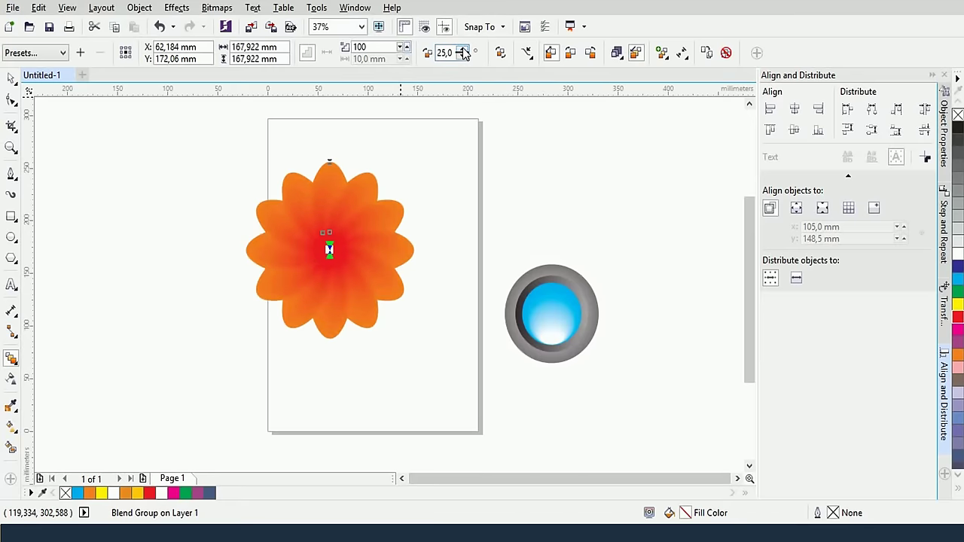
{"action": "left_click", "coordinate": [462, 50]}
{"action": "left_click", "coordinate": [462, 50]}
{"action": "left_click", "coordinate": [462, 50]}
{"action": "left_click", "coordinate": [462, 50]}
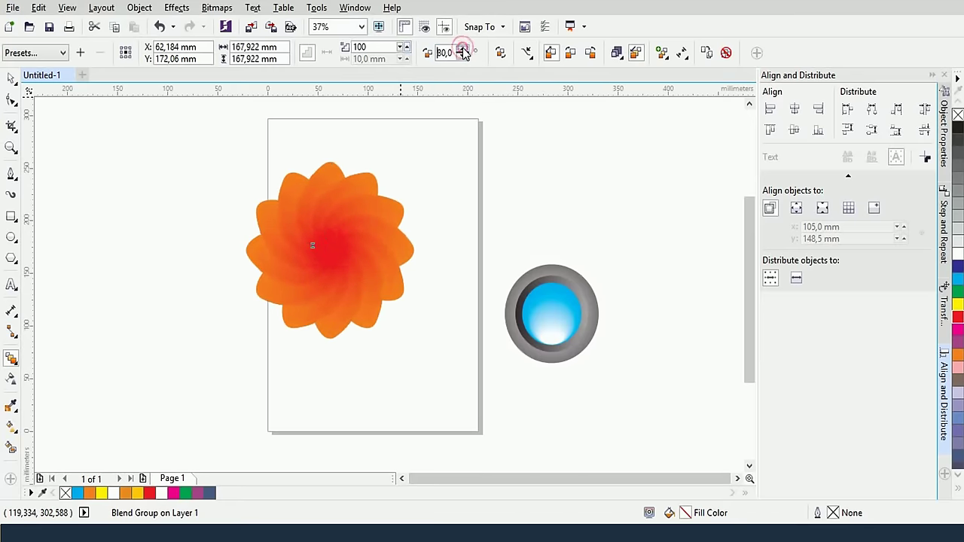
{"action": "left_click", "coordinate": [462, 50]}
{"action": "left_click", "coordinate": [463, 49]}
{"action": "left_click", "coordinate": [463, 49]}
Move the blend's red centre flower to the right
{"action": "scroll", "coordinate": [328, 210], "scroll_direction": "up", "scroll_amount": 2}
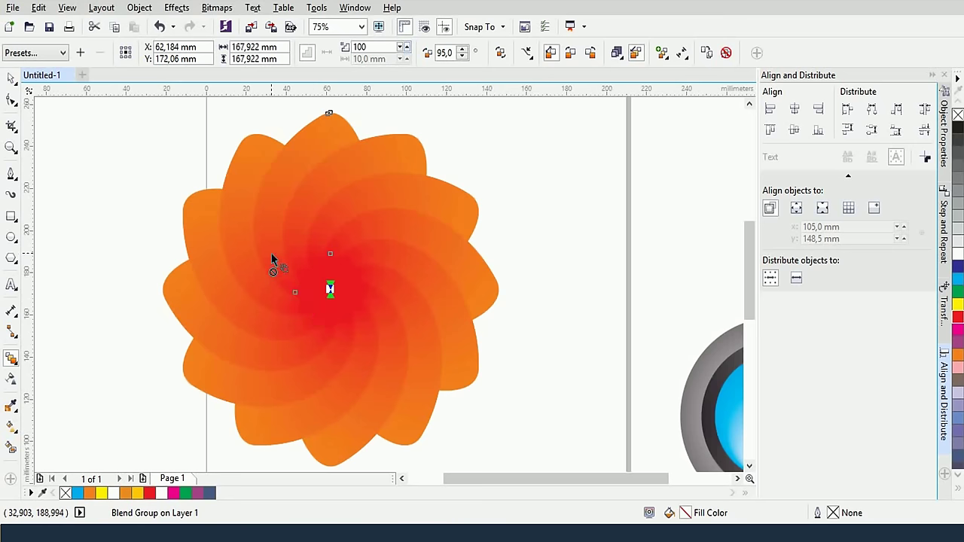
{"action": "left_click", "coordinate": [546, 218]}
{"action": "scroll", "coordinate": [546, 218], "scroll_direction": "down", "scroll_amount": 2}
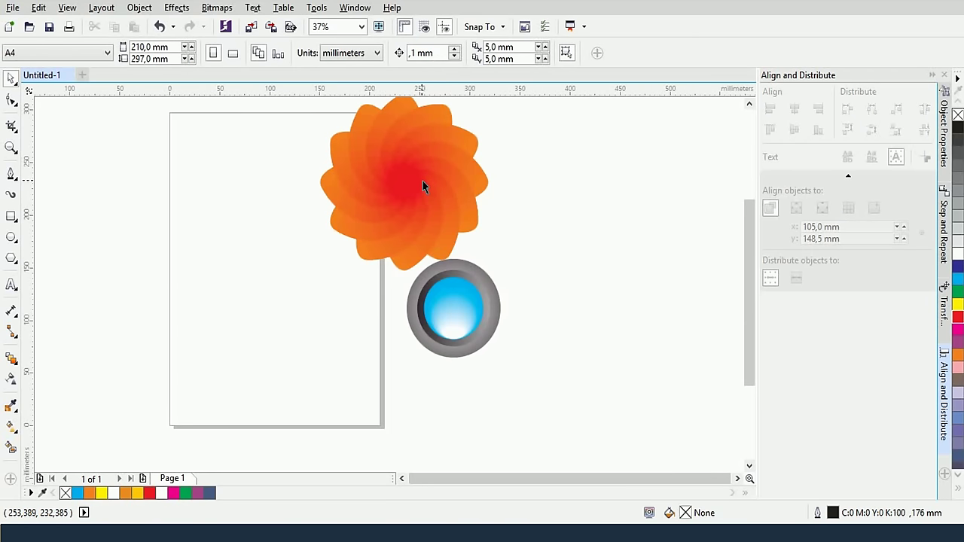
{"action": "left_click_drag", "start_coordinate": [422, 181], "coordinate": [463, 184]}
{"action": "left_click", "coordinate": [559, 192]}
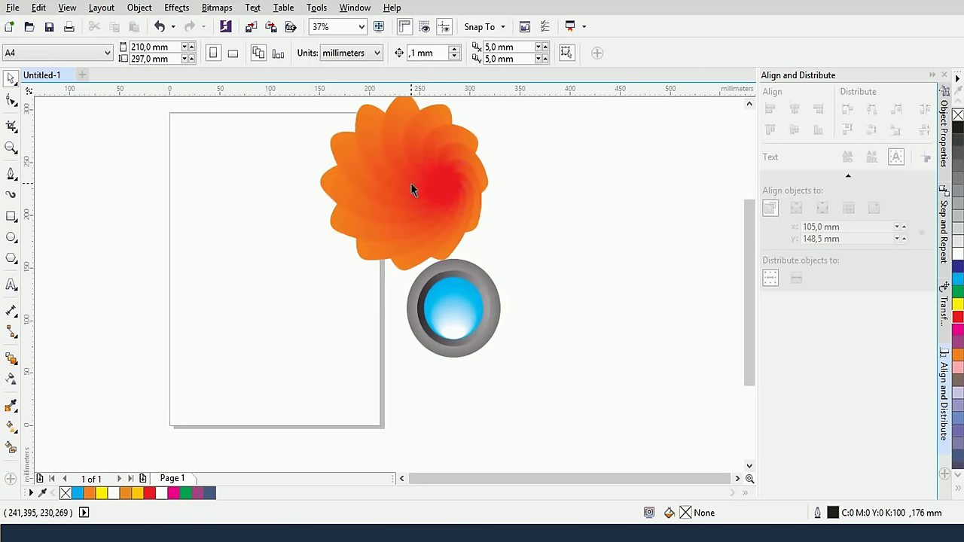
Undo the red-centre move and type the text TUHOCDOHOA on the left of the page
{"action": "key", "text": "ctrl+z"}
{"action": "left_click", "coordinate": [232, 233]}
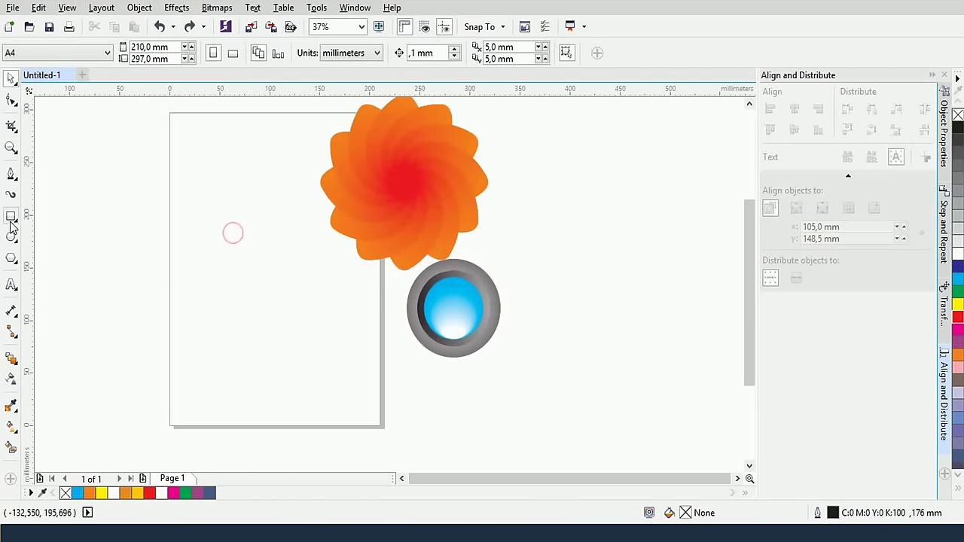
{"action": "left_click", "coordinate": [11, 284]}
{"action": "left_click", "coordinate": [241, 271]}
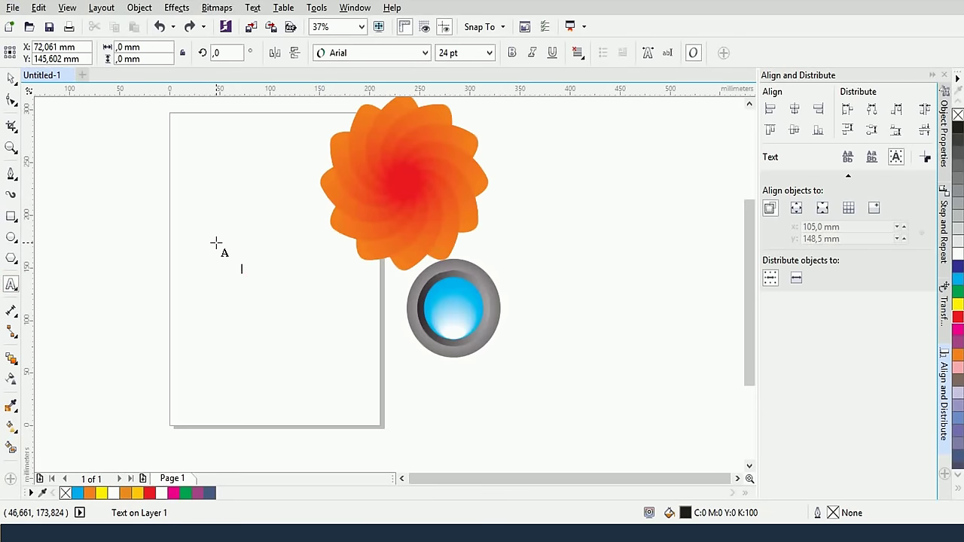
{"action": "type", "text": "TUHOCDOHOA"}
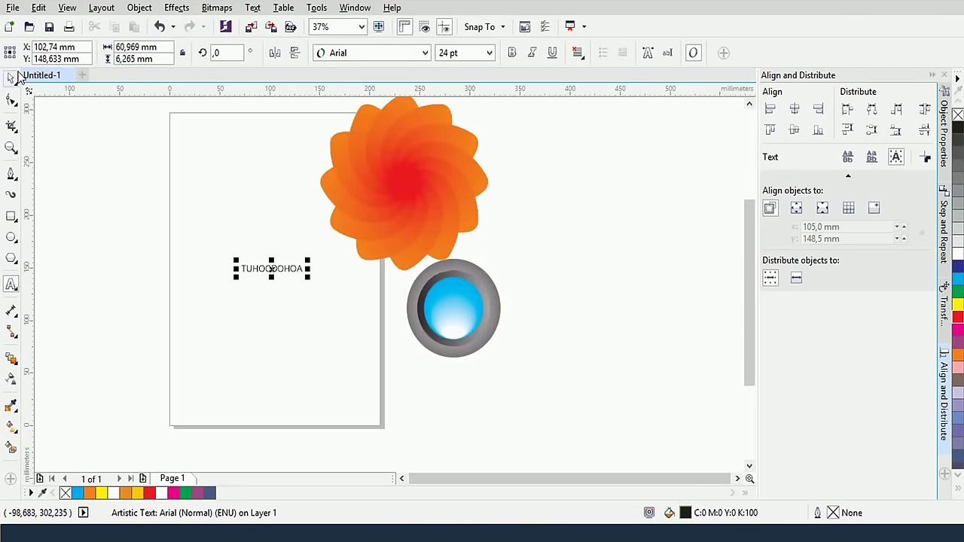
{"action": "left_click", "coordinate": [286, 262]}
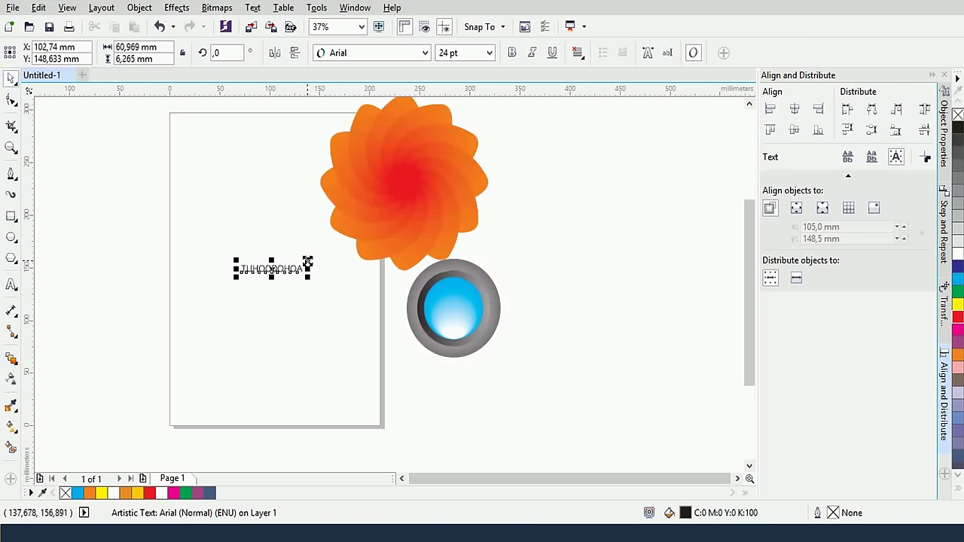
Enlarge the TUHOCDOHOA text about 3.6 times and move it down and left
{"action": "left_click_drag", "start_coordinate": [307, 259], "coordinate": [385, 219]}
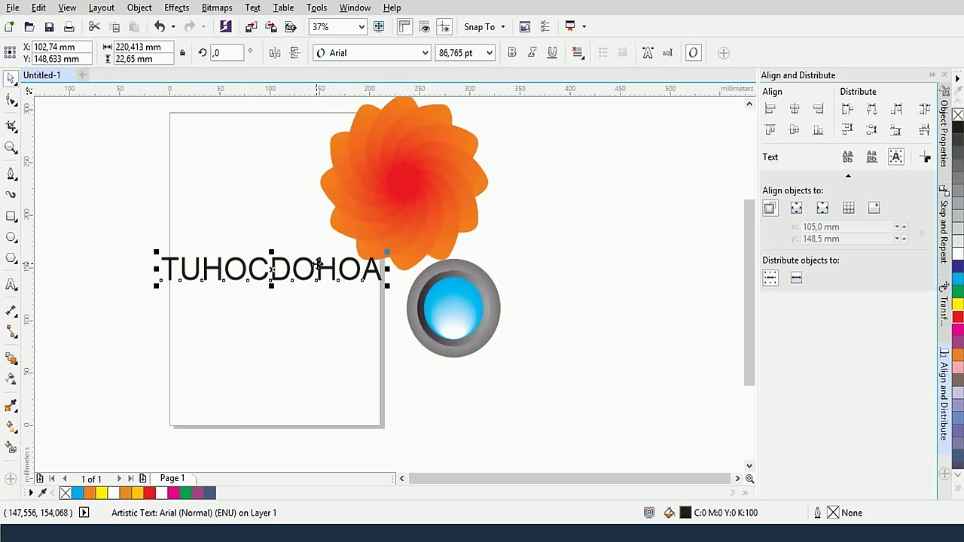
{"action": "left_click", "coordinate": [311, 275]}
{"action": "left_click", "coordinate": [298, 266]}
{"action": "left_click_drag", "start_coordinate": [297, 267], "coordinate": [279, 302]}
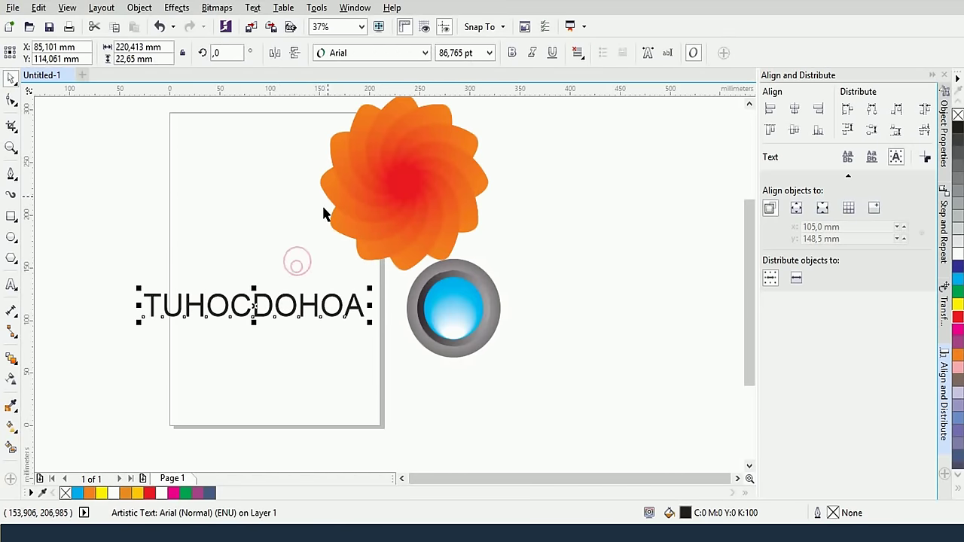
Set the text to Myriad Pro Bold and nudge it down to the right
{"action": "left_click", "coordinate": [422, 54]}
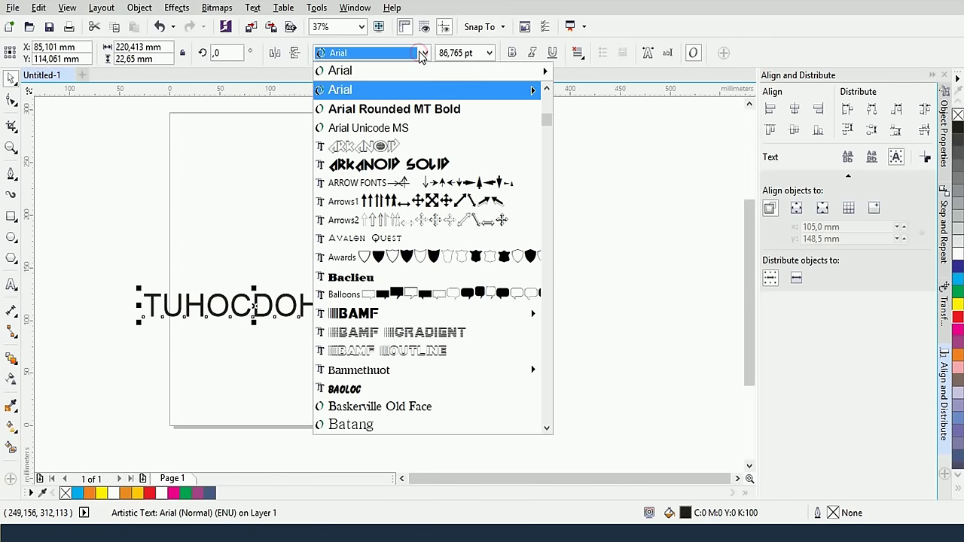
{"action": "left_click", "coordinate": [366, 54]}
{"action": "left_click", "coordinate": [367, 55]}
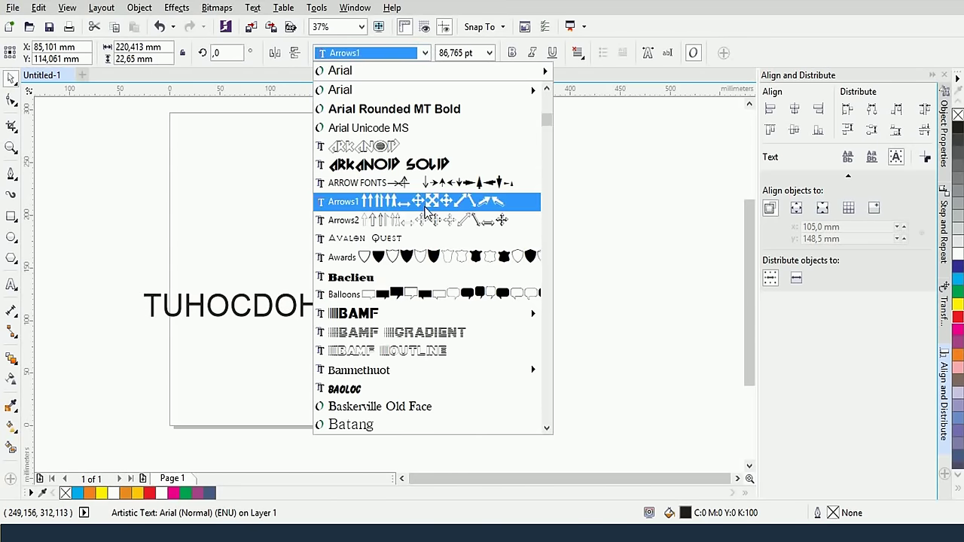
{"action": "mouse_move", "coordinate": [393, 63]}
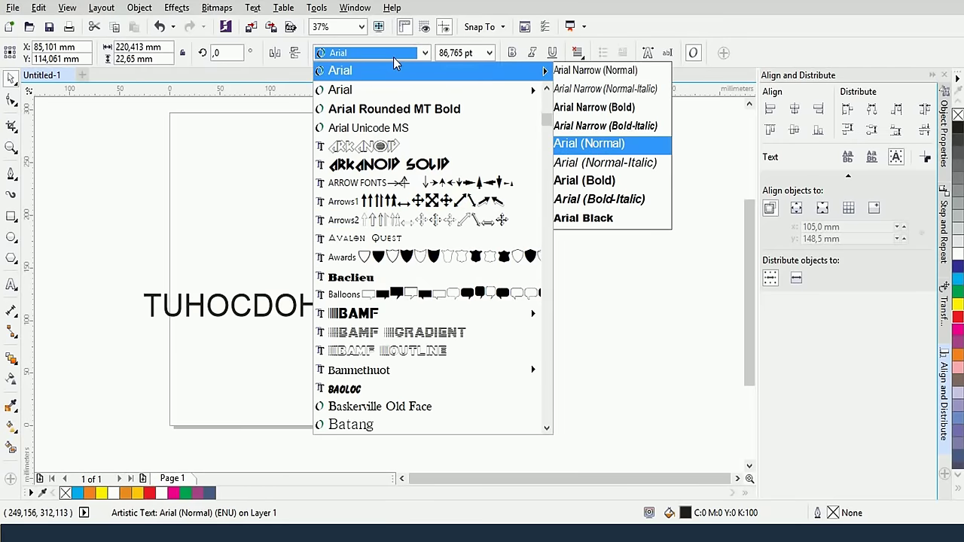
{"action": "type", "text": "My"}
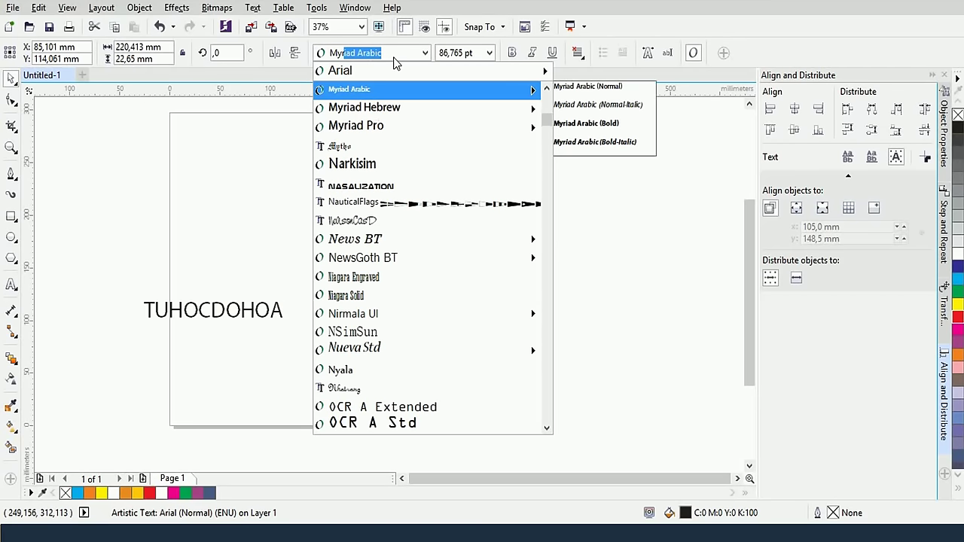
{"action": "left_click", "coordinate": [379, 125]}
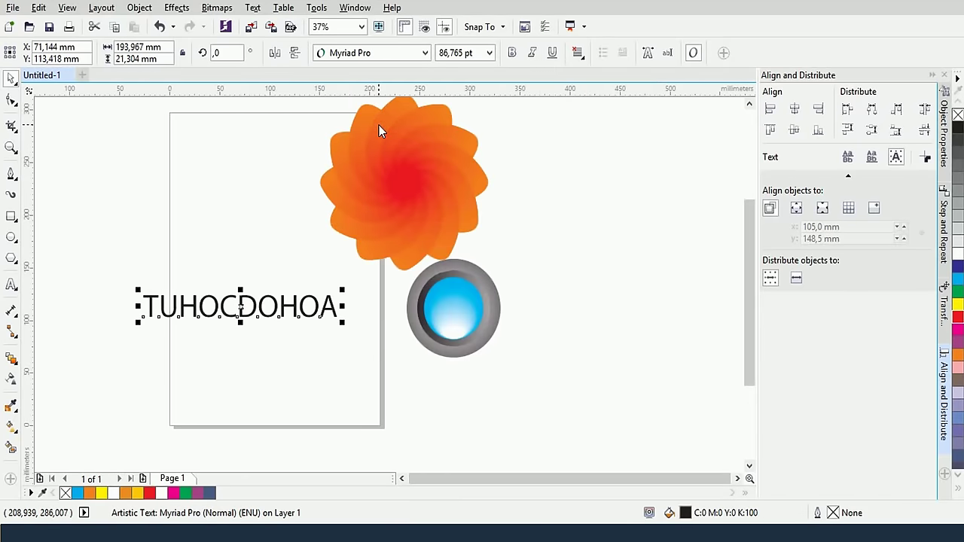
{"action": "left_click", "coordinate": [511, 53]}
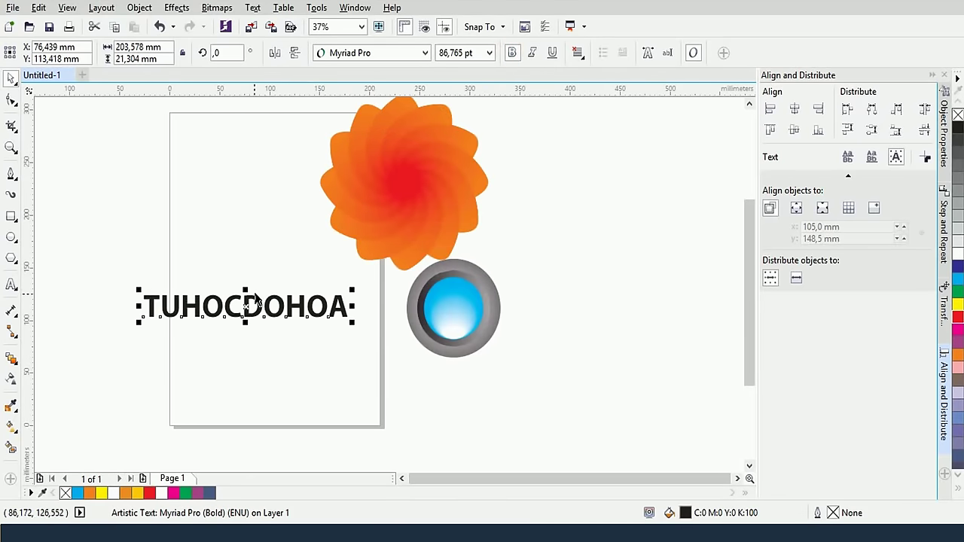
{"action": "left_click_drag", "start_coordinate": [246, 307], "coordinate": [257, 330]}
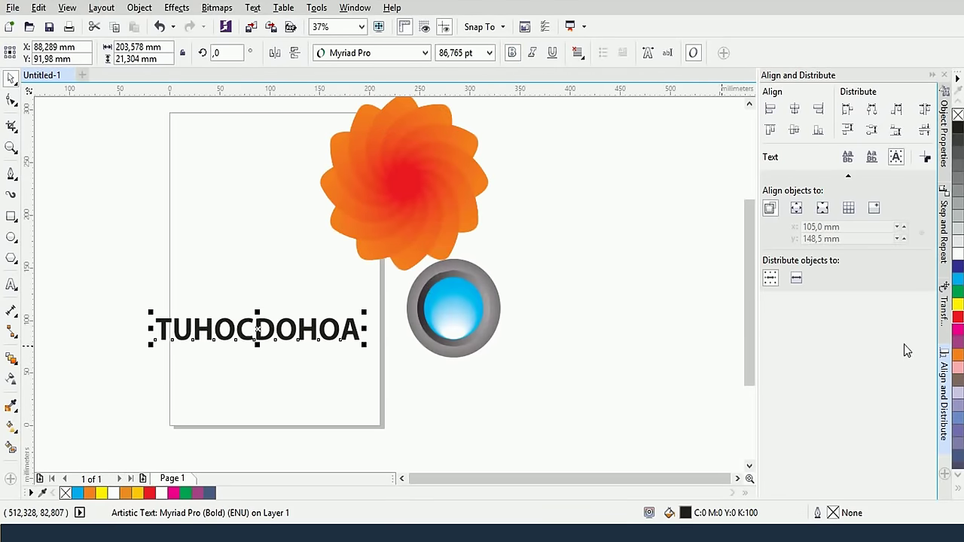
Colour the text red and make a slightly offset copy filled orange
{"action": "left_click", "coordinate": [959, 317]}
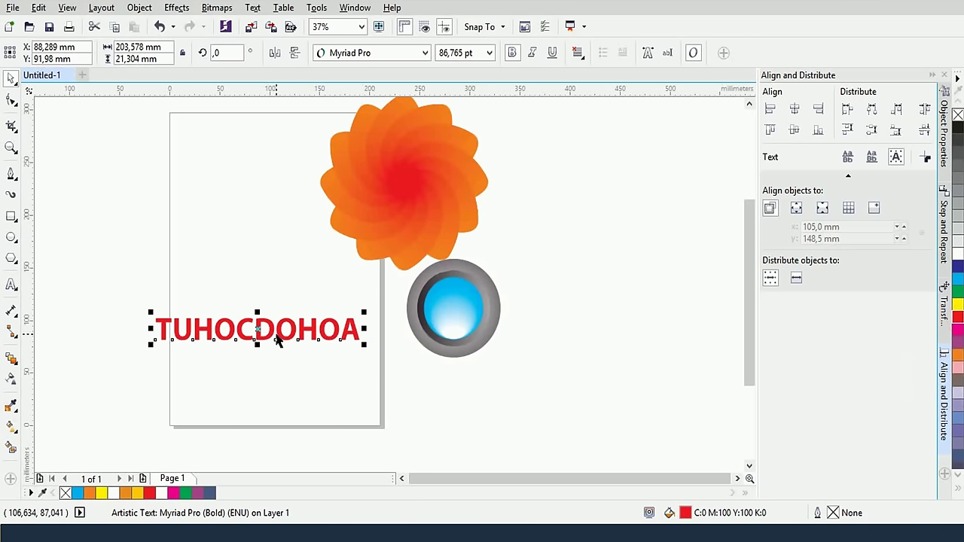
{"action": "scroll", "coordinate": [272, 350], "scroll_direction": "up", "scroll_amount": 1}
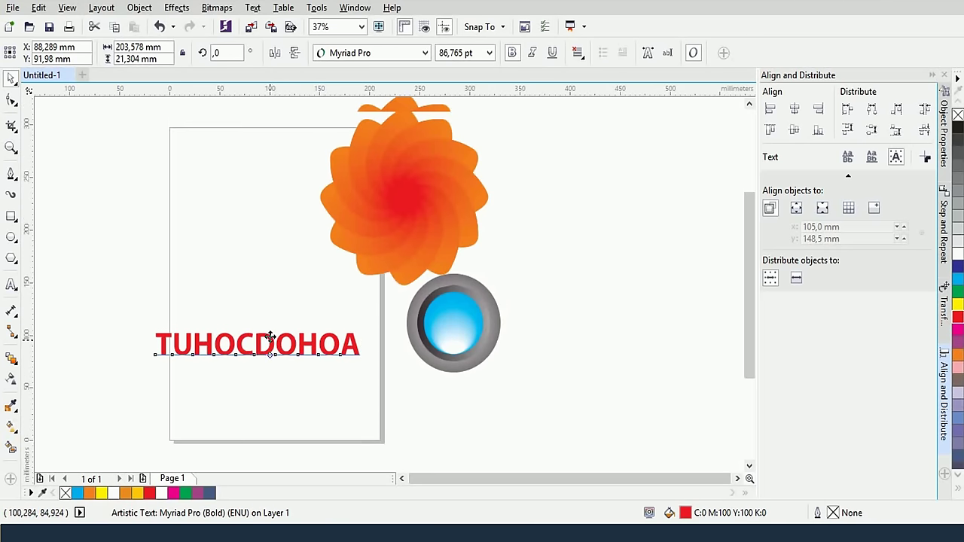
{"action": "scroll", "coordinate": [269, 370], "scroll_direction": "up", "scroll_amount": 2}
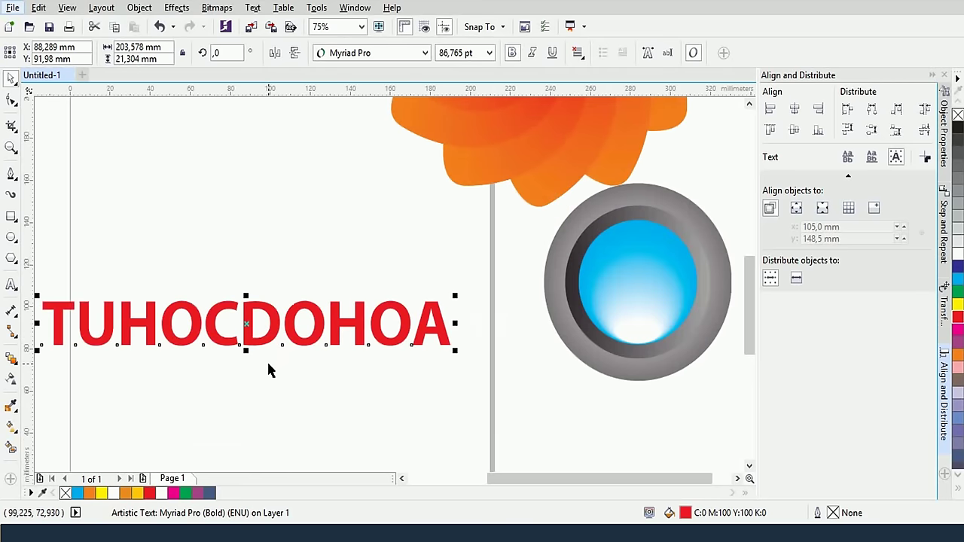
{"action": "scroll", "coordinate": [269, 354], "scroll_direction": "left", "scroll_amount": 3}
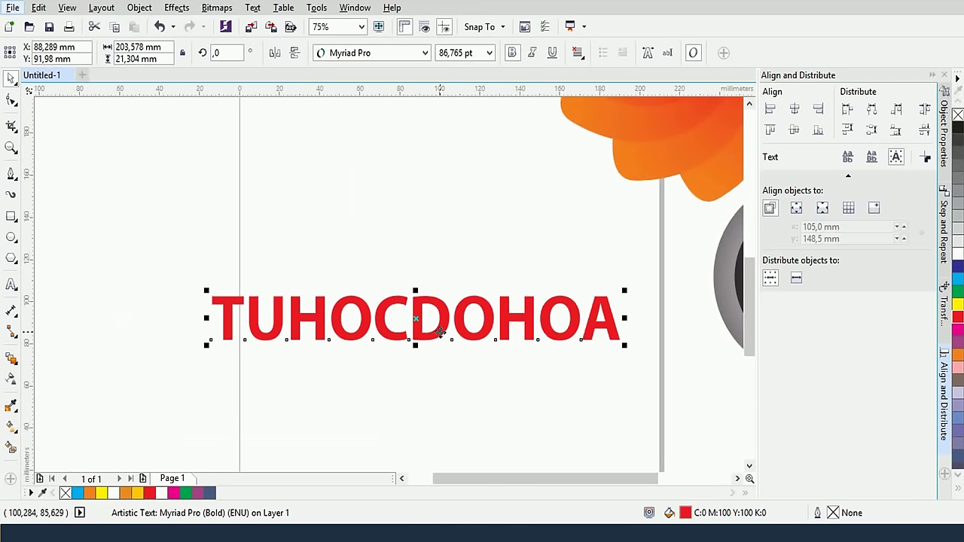
{"action": "left_click_drag", "start_coordinate": [439, 331], "coordinate": [436, 320]}
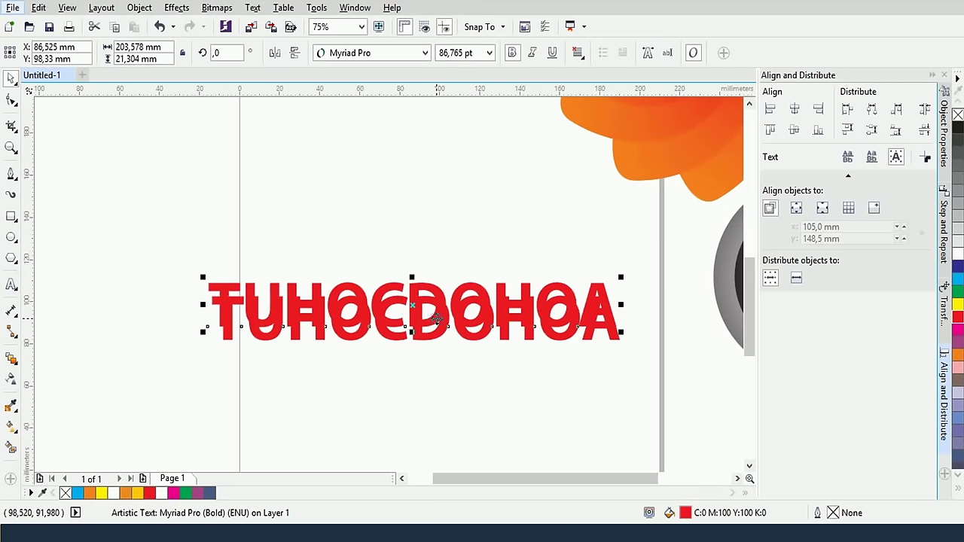
{"action": "left_click", "coordinate": [455, 218]}
{"action": "left_click", "coordinate": [427, 286]}
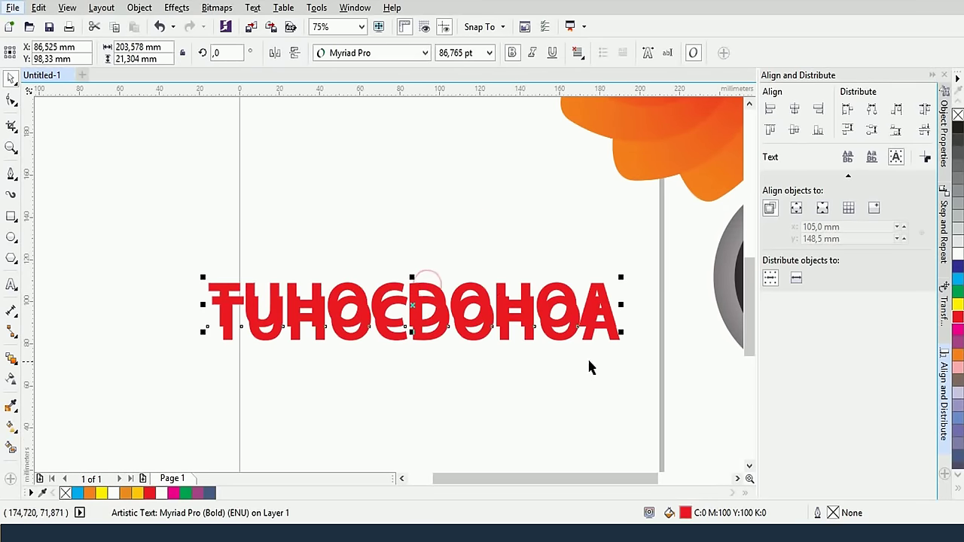
{"action": "left_click", "coordinate": [466, 348]}
{"action": "left_click", "coordinate": [469, 327]}
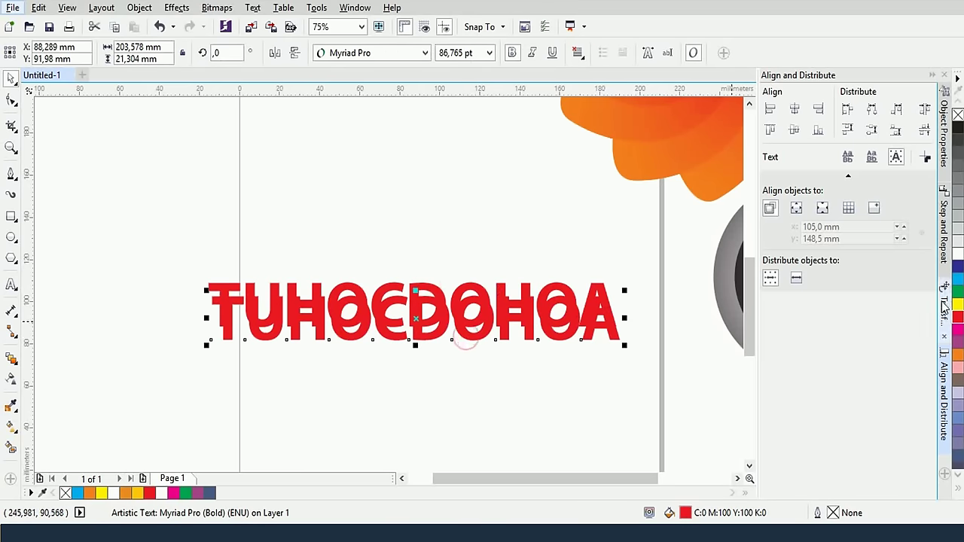
{"action": "left_click", "coordinate": [959, 354]}
{"action": "left_click", "coordinate": [458, 407]}
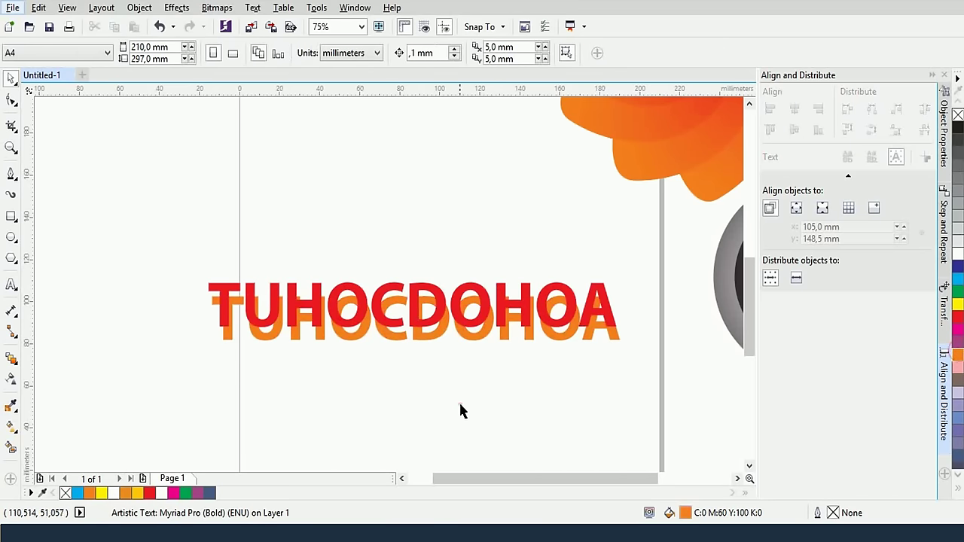
Blend the red TUHOCDOHOA text into its orange copy
{"action": "left_click", "coordinate": [13, 359]}
{"action": "left_click_drag", "start_coordinate": [369, 339], "coordinate": [366, 317]}
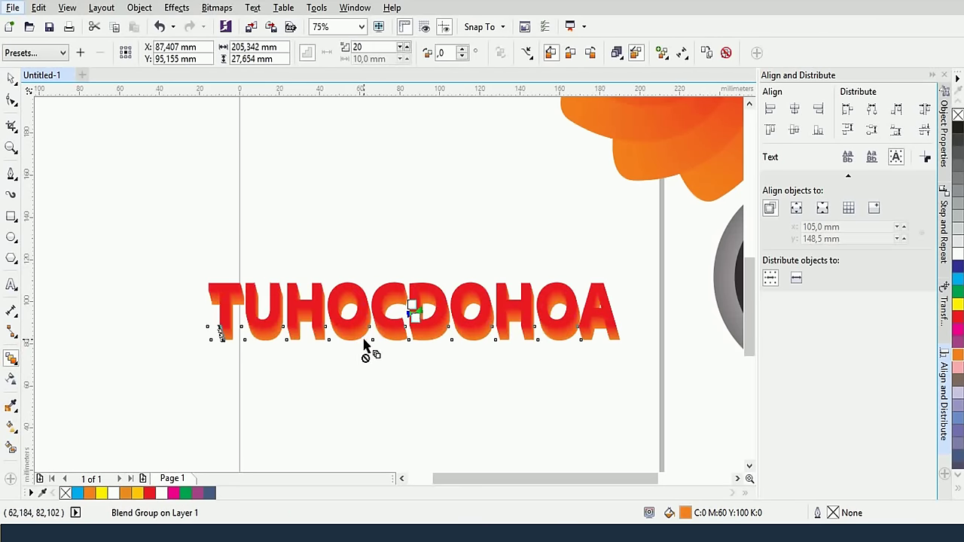
{"action": "left_click", "coordinate": [11, 78]}
{"action": "left_click", "coordinate": [457, 198]}
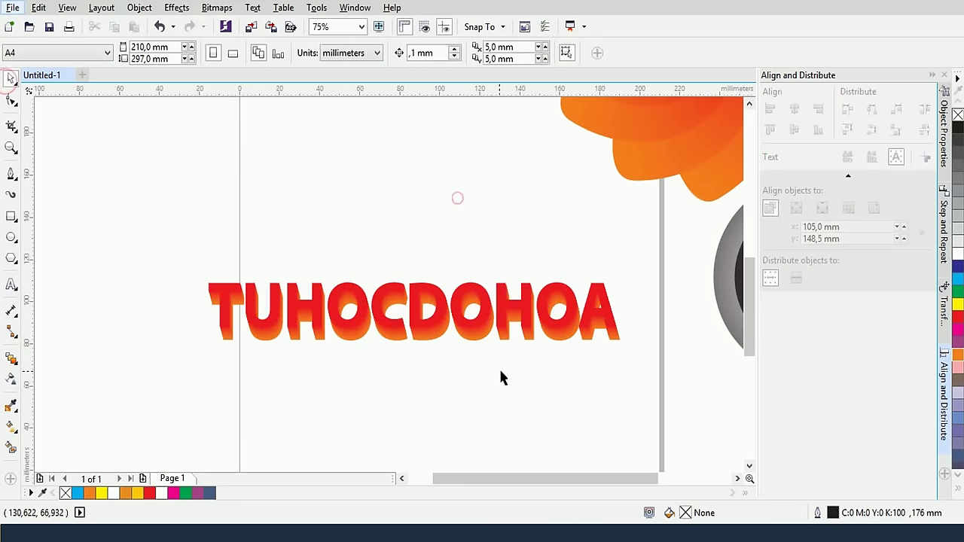
{"action": "left_click", "coordinate": [477, 340]}
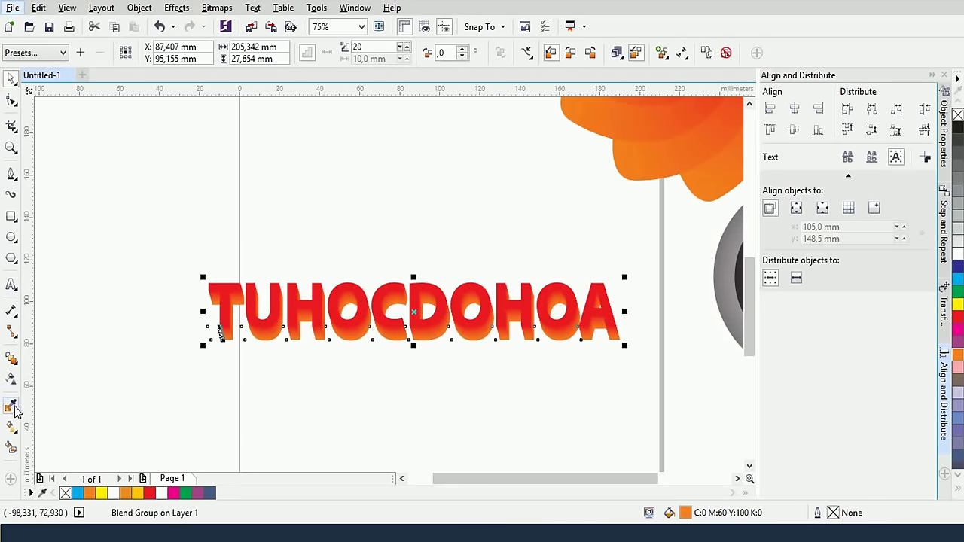
Adjust the blend's direction so the orange depth trails down beneath the letters
{"action": "left_click", "coordinate": [11, 358]}
{"action": "scroll", "coordinate": [335, 331], "scroll_direction": "up", "scroll_amount": 2}
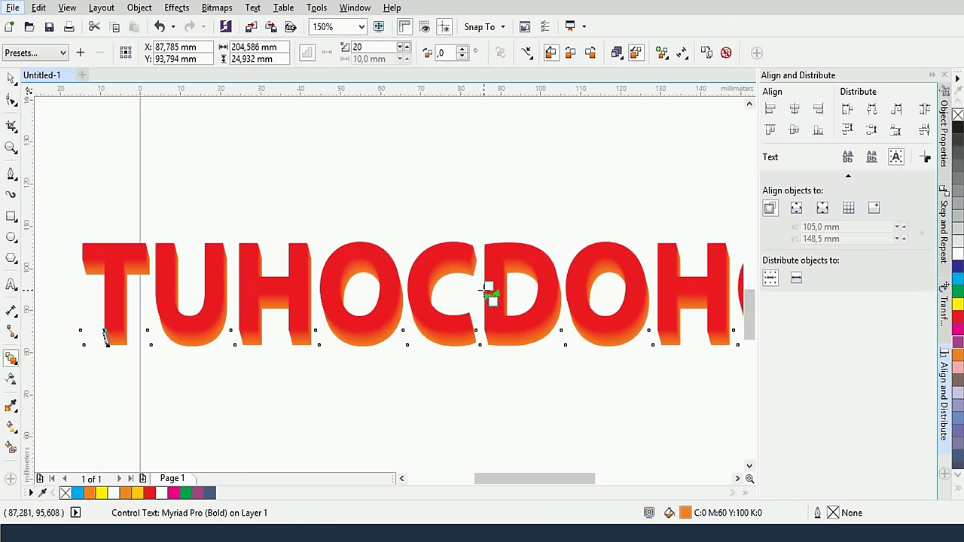
{"action": "scroll", "coordinate": [487, 292], "scroll_direction": "down", "scroll_amount": 2}
{"action": "scroll", "coordinate": [486, 292], "scroll_direction": "up", "scroll_amount": 2}
{"action": "left_click_drag", "start_coordinate": [488, 289], "coordinate": [497, 290]}
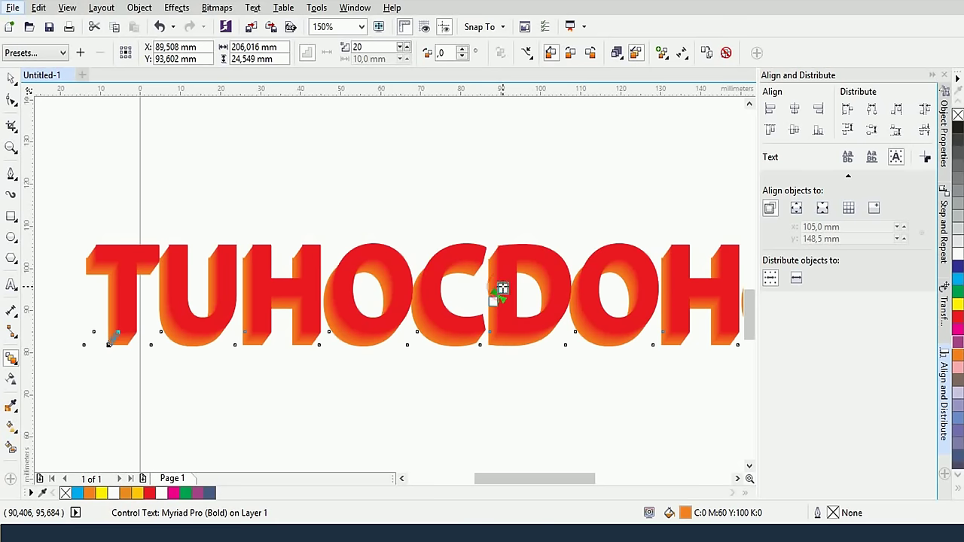
{"action": "mouse_move", "coordinate": [502, 289]}
{"action": "left_mouse_down"}
{"action": "mouse_move", "coordinate": [520, 286]}
{"action": "mouse_move", "coordinate": [501, 290]}
{"action": "left_mouse_up"}
{"action": "scroll", "coordinate": [497, 292], "scroll_direction": "down", "scroll_amount": 2}
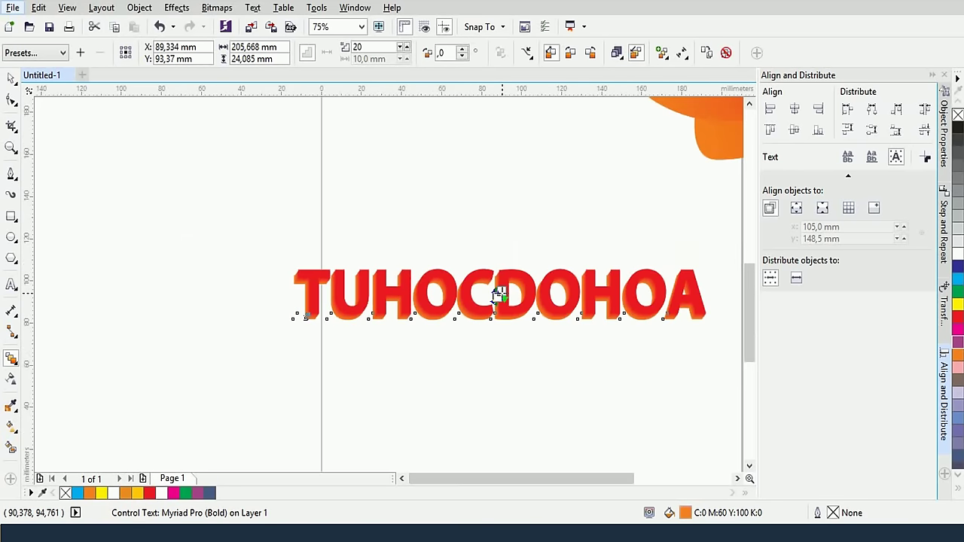
{"action": "left_click", "coordinate": [457, 236]}
{"action": "scroll", "coordinate": [444, 285], "scroll_direction": "down", "scroll_amount": 2}
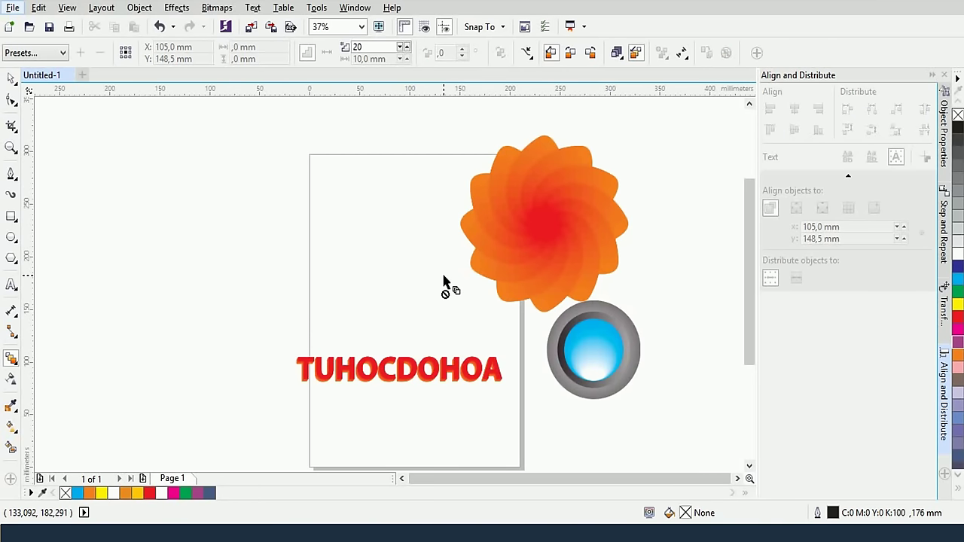
{"action": "scroll", "coordinate": [444, 285], "scroll_direction": "down", "scroll_amount": 2}
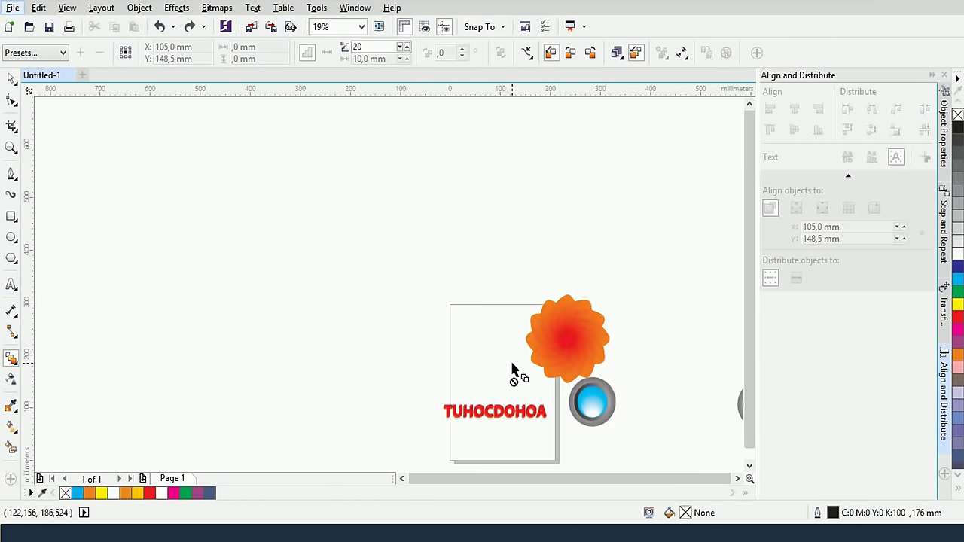
Draw an outer oval and a smaller inner oval filled navy blue with no outline
{"action": "left_click", "coordinate": [11, 237]}
{"action": "left_click_drag", "start_coordinate": [197, 158], "coordinate": [258, 238]}
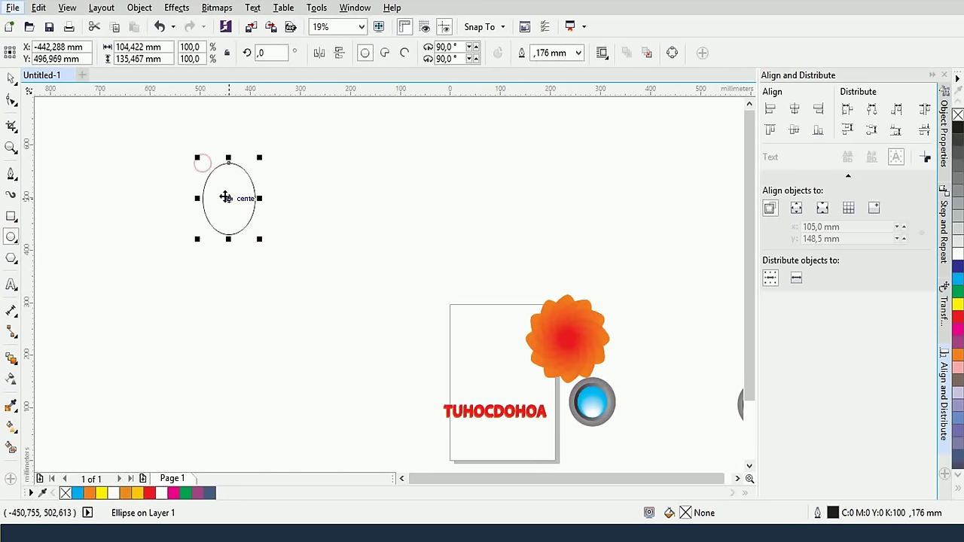
{"action": "left_click_drag", "start_coordinate": [217, 184], "coordinate": [244, 223]}
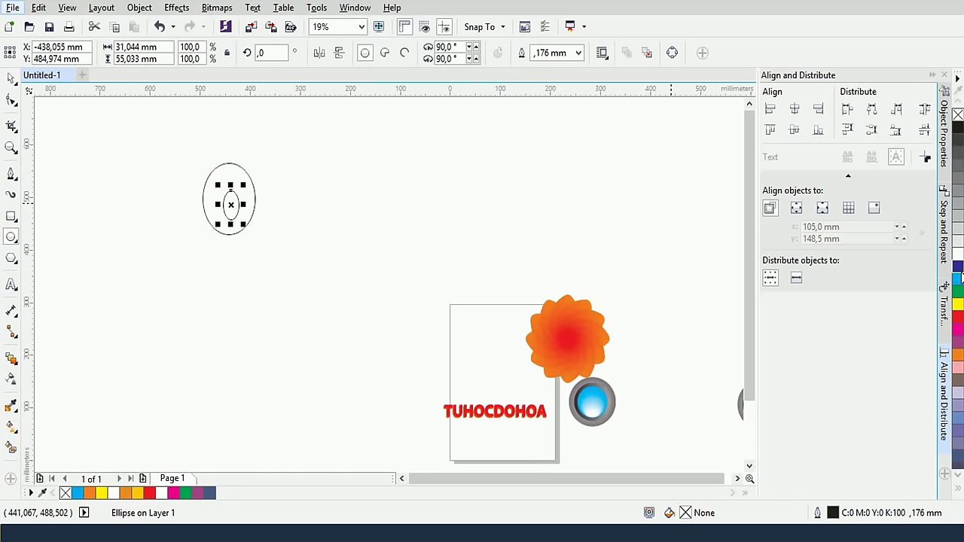
{"action": "left_click", "coordinate": [957, 266]}
{"action": "right_click", "coordinate": [957, 115]}
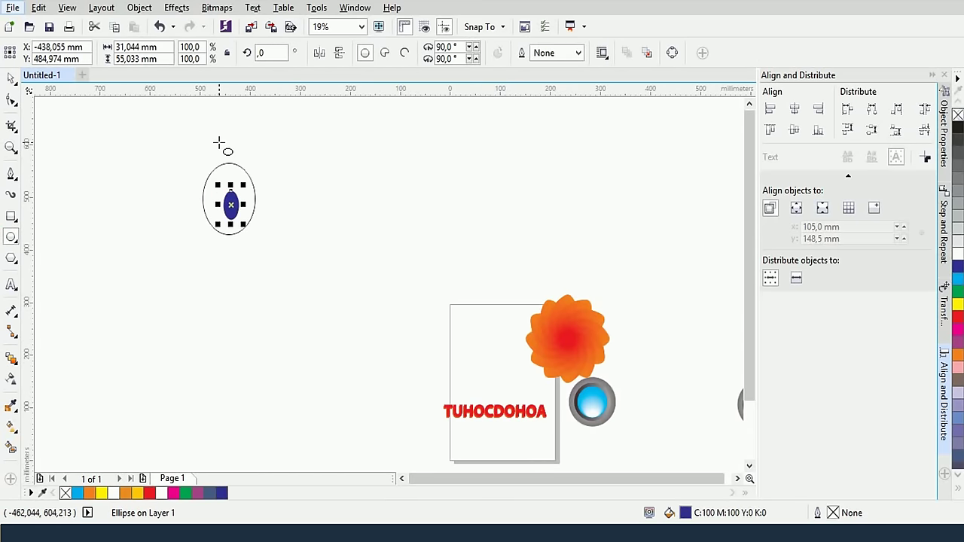
Fill the outer oval yellow without an outline and group both ovals into one eye
{"action": "left_click", "coordinate": [12, 78]}
{"action": "left_click", "coordinate": [237, 166]}
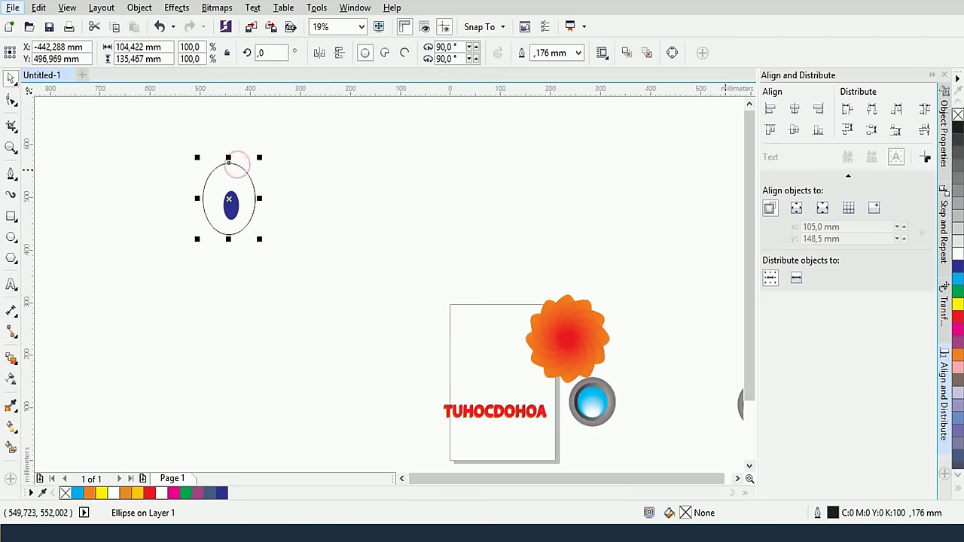
{"action": "right_click", "coordinate": [957, 114]}
{"action": "left_click", "coordinate": [957, 303]}
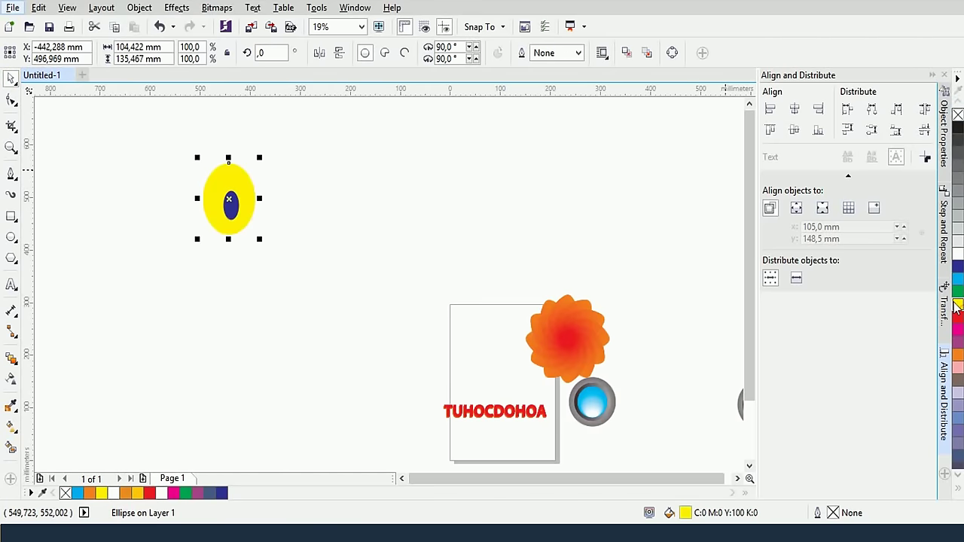
{"action": "left_click", "coordinate": [389, 198]}
{"action": "left_click_drag", "start_coordinate": [168, 143], "coordinate": [275, 267]}
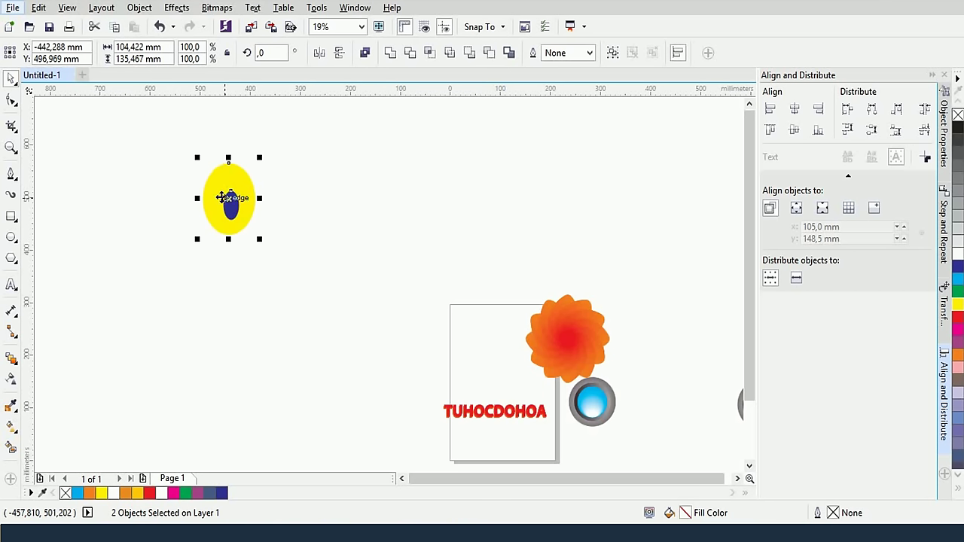
{"action": "key", "text": "ctrl+g"}
Place a copy of the eye to the right, undoing the extra repeated copies
{"action": "left_click_drag", "start_coordinate": [221, 197], "coordinate": [309, 198]}
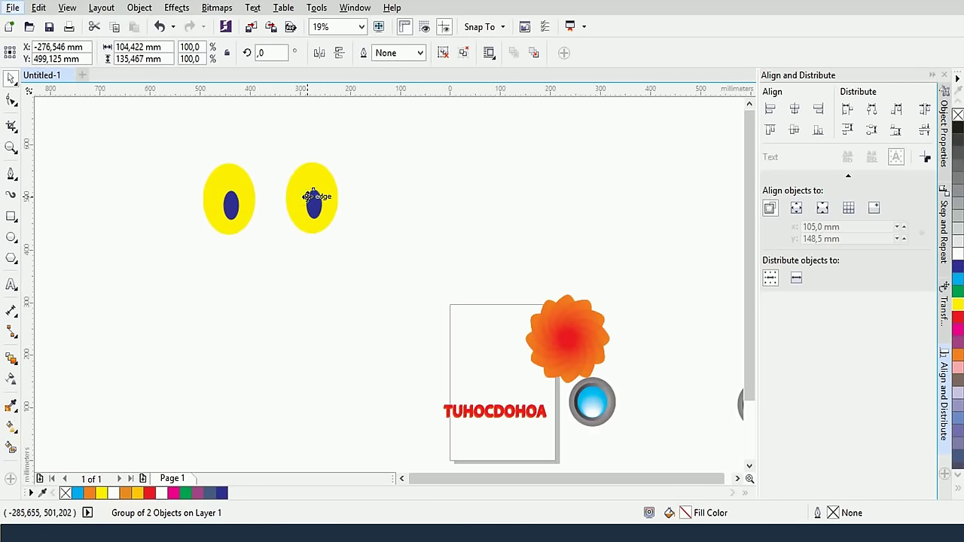
{"action": "key", "text": "ctrl+r"}
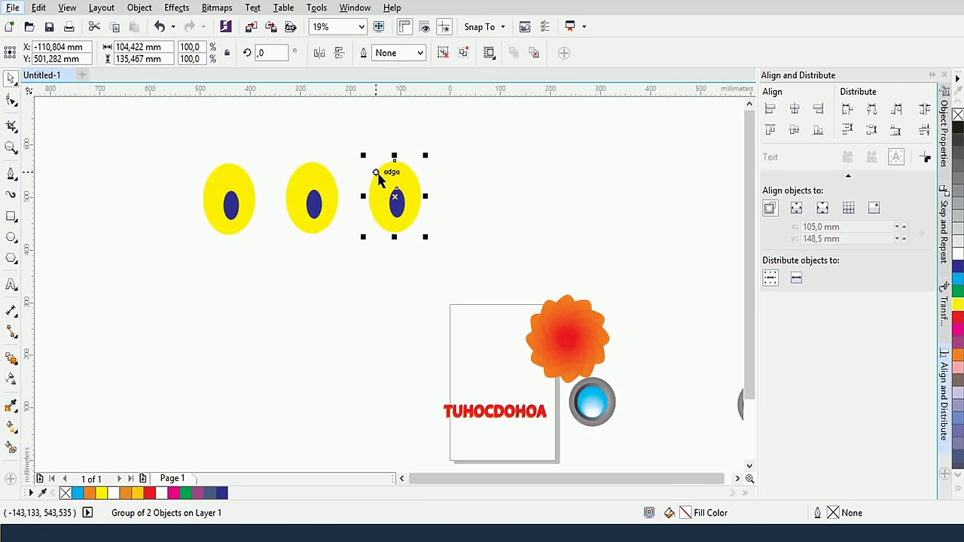
{"action": "key", "text": "ctrl+r"}
{"action": "key", "text": "ctrl+r"}
{"action": "key", "text": "ctrl+r"}
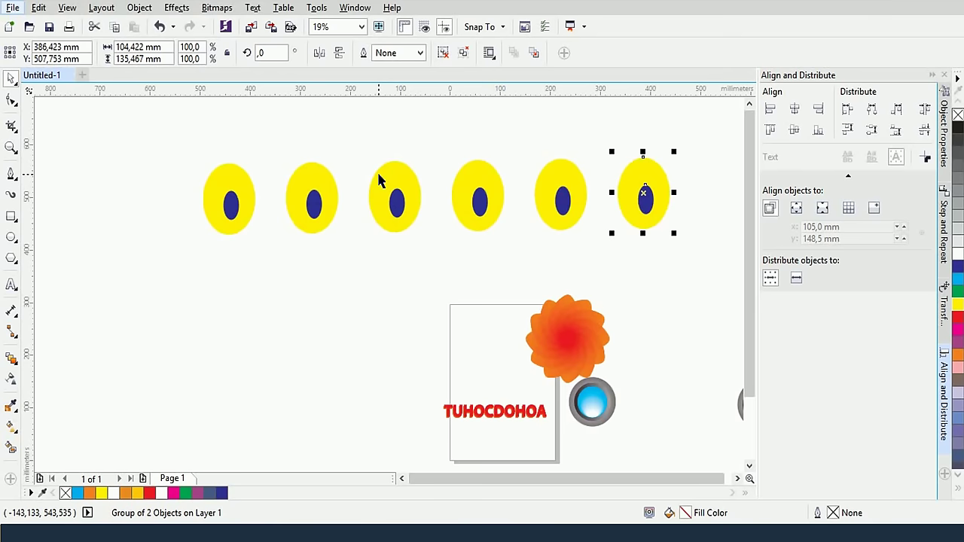
{"action": "key", "text": "ctrl+z"}
{"action": "key", "text": "ctrl+z"}
{"action": "key", "text": "ctrl+z"}
{"action": "key", "text": "ctrl+z"}
{"action": "key", "text": "ctrl+z"}
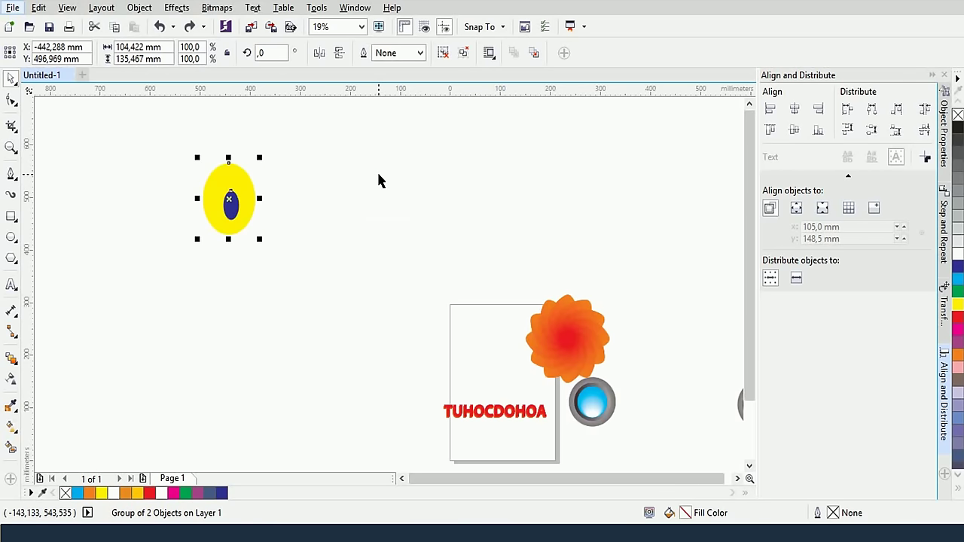
{"action": "left_click", "coordinate": [378, 180]}
Place a copy of the eye far to the right of the original
{"action": "scroll", "coordinate": [286, 198], "scroll_direction": "down", "scroll_amount": 2}
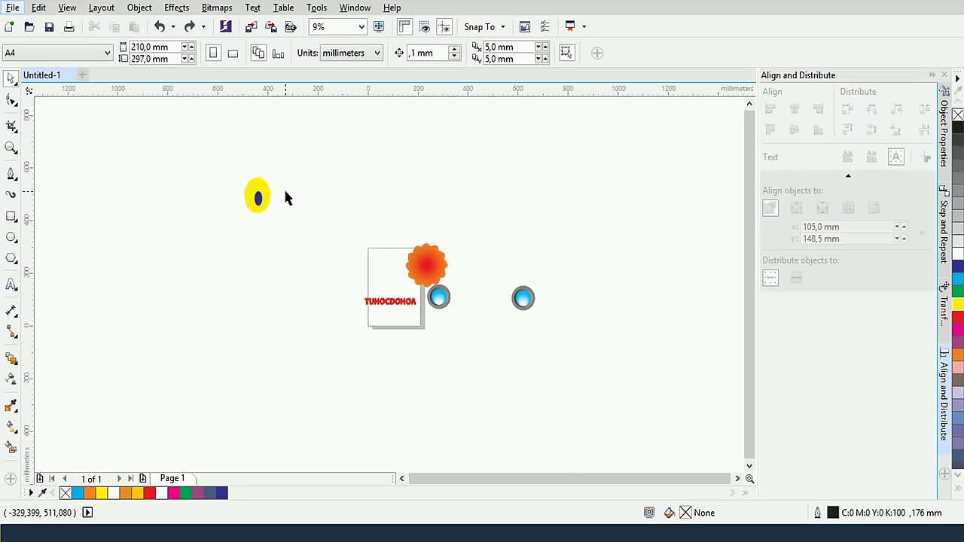
{"action": "left_click_drag", "start_coordinate": [259, 197], "coordinate": [620, 196]}
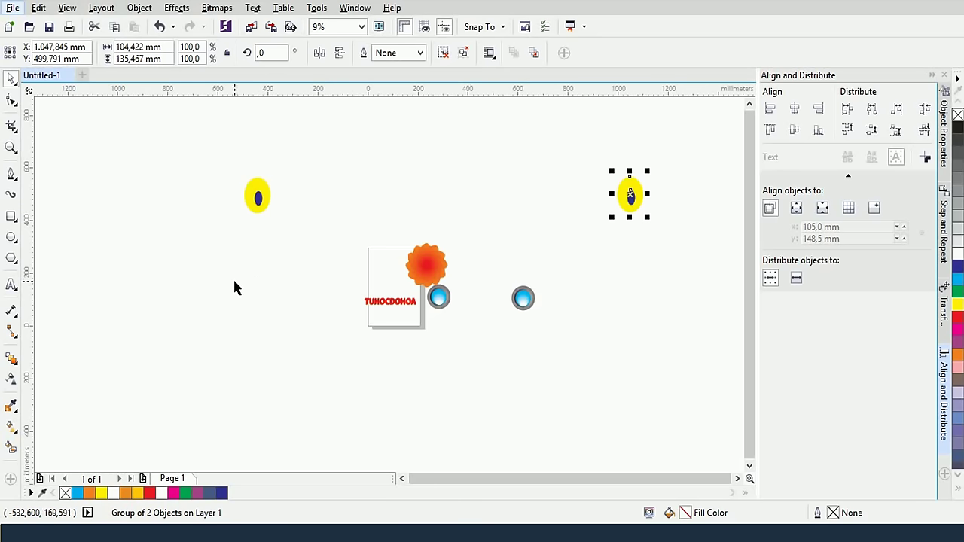
{"action": "left_click", "coordinate": [248, 261]}
{"action": "left_click_drag", "start_coordinate": [635, 197], "coordinate": [629, 199]}
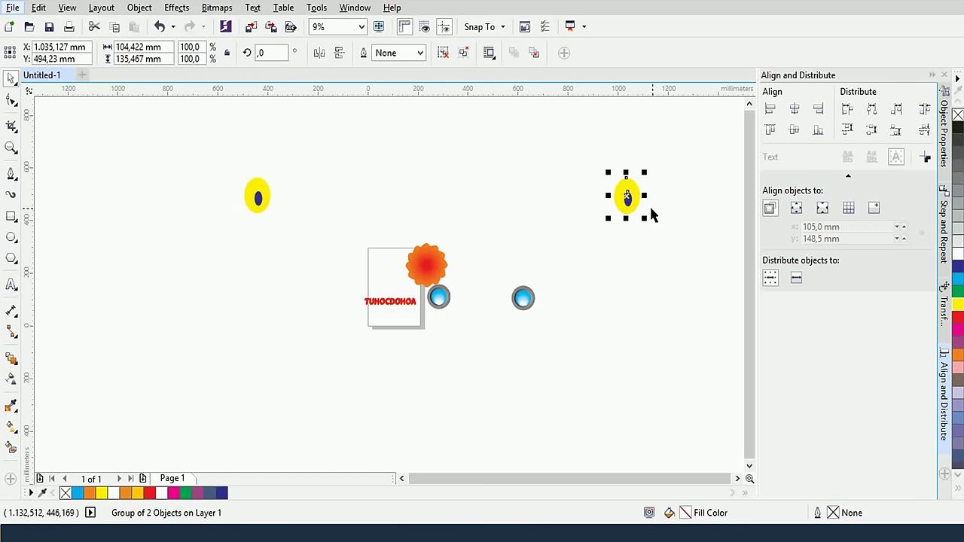
Blend the left eye into the right eye and set the blend to 18 steps
{"action": "left_click", "coordinate": [11, 359]}
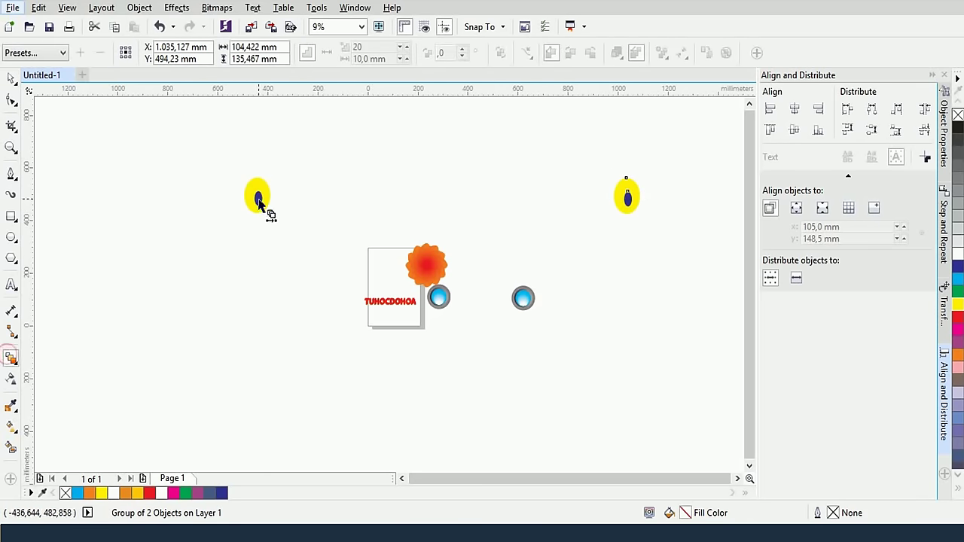
{"action": "left_click_drag", "start_coordinate": [259, 199], "coordinate": [629, 198]}
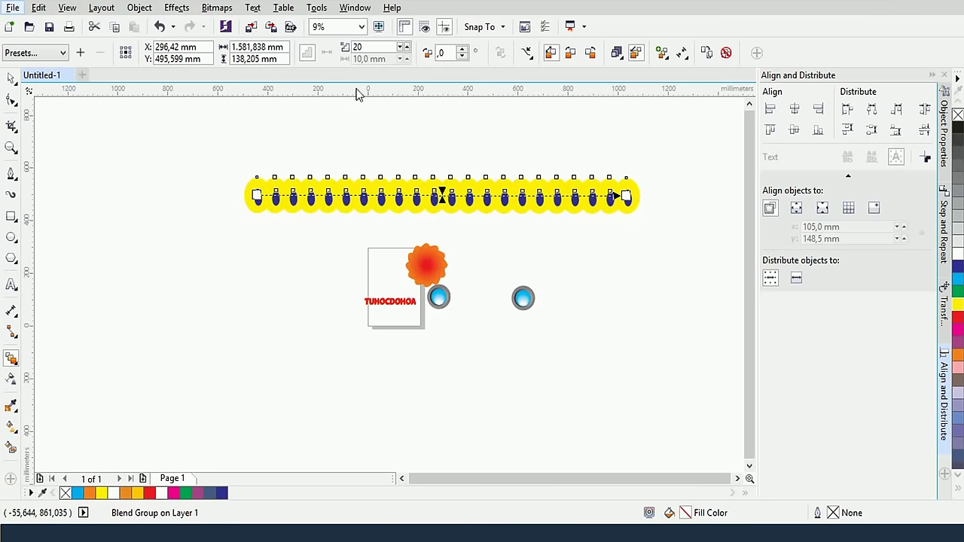
{"action": "double_click", "coordinate": [357, 47]}
{"action": "type", "text": "18"}
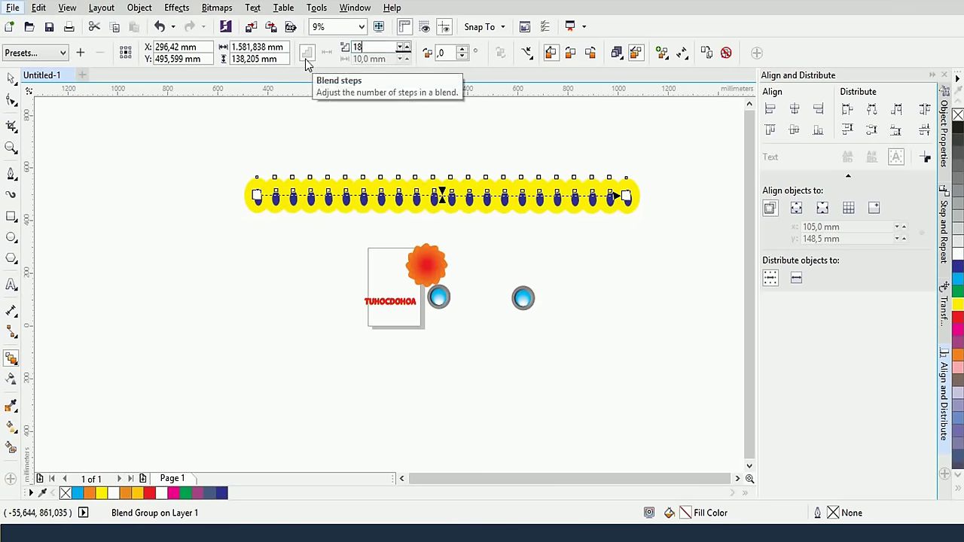
{"action": "key", "text": "Return"}
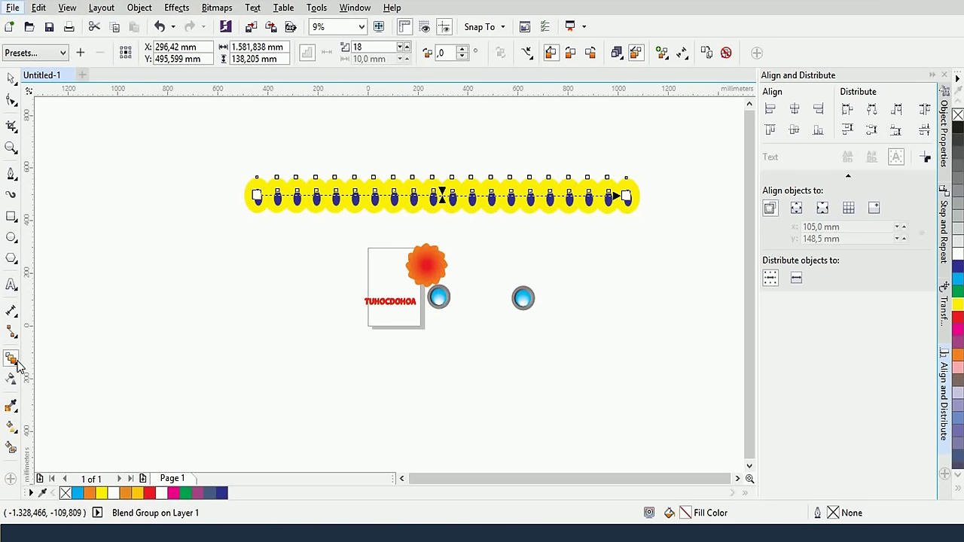
Draw a tall ellipse on the left of the page with a yellow outline
{"action": "left_click", "coordinate": [12, 237]}
{"action": "left_click_drag", "start_coordinate": [109, 180], "coordinate": [161, 392]}
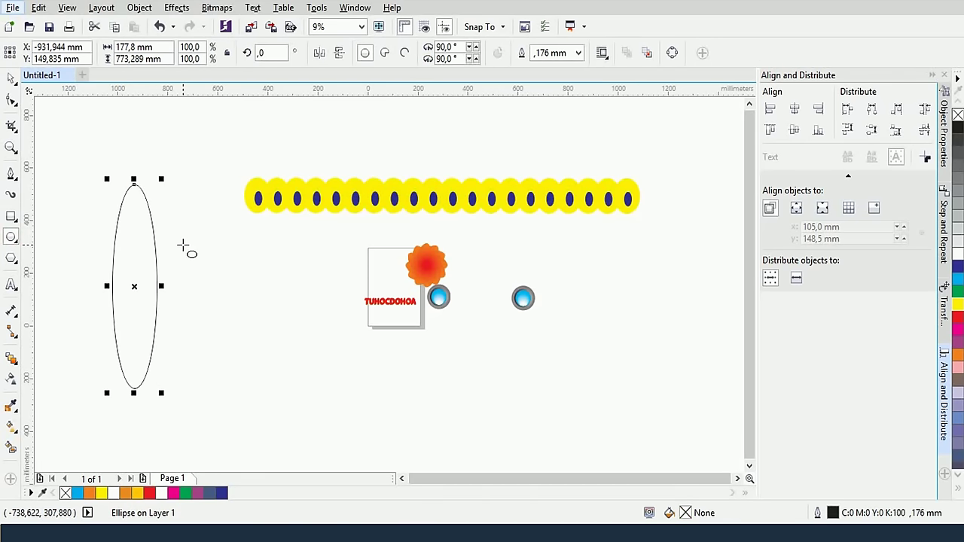
{"action": "right_click", "coordinate": [957, 305]}
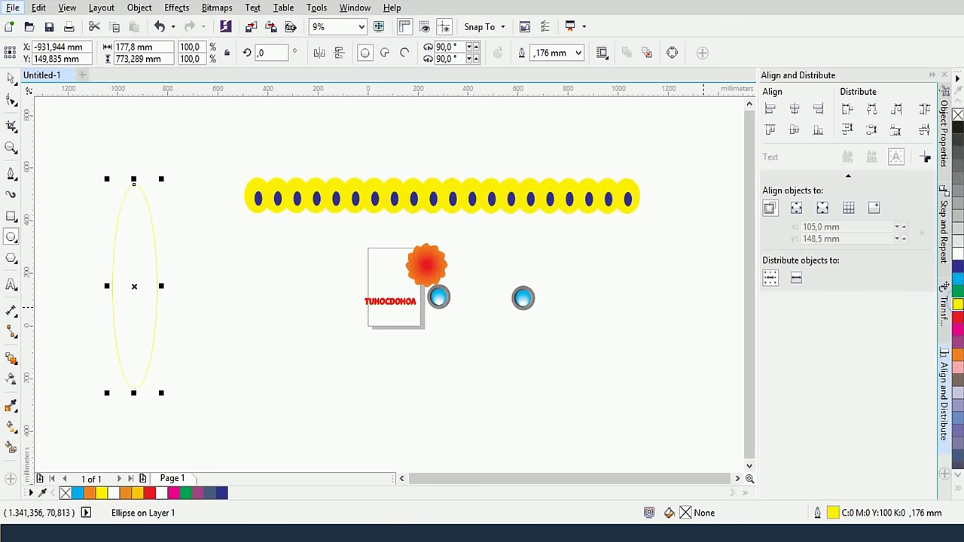
Rotate a duplicate of the ellipse to 315° diagonally and give it a red outline
{"action": "left_click", "coordinate": [11, 78]}
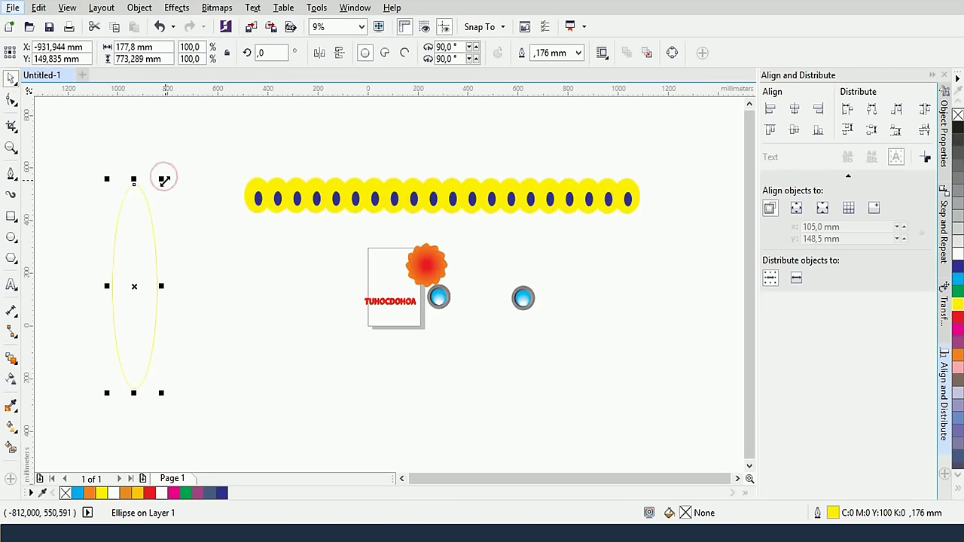
{"action": "left_click", "coordinate": [136, 200]}
{"action": "left_click_drag", "start_coordinate": [164, 178], "coordinate": [216, 232]}
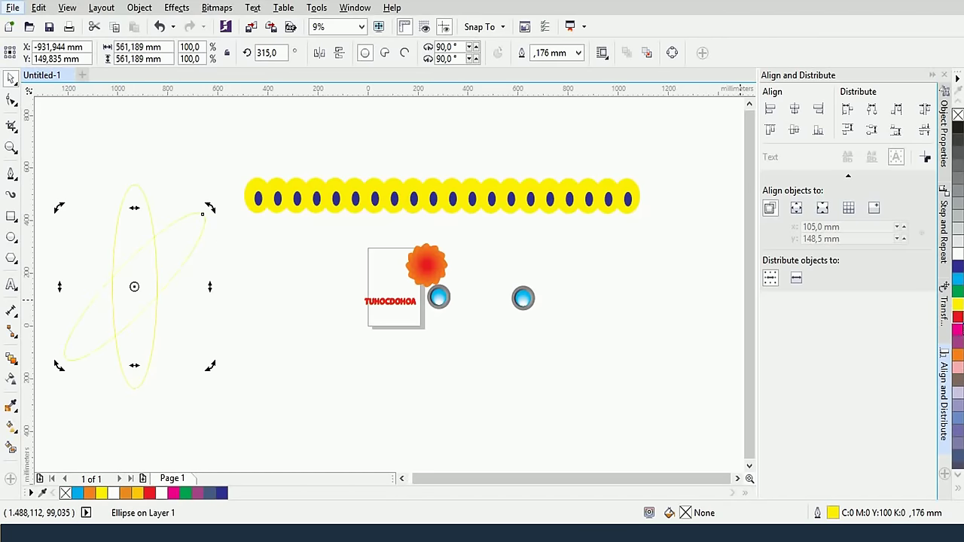
{"action": "right_click", "coordinate": [957, 317]}
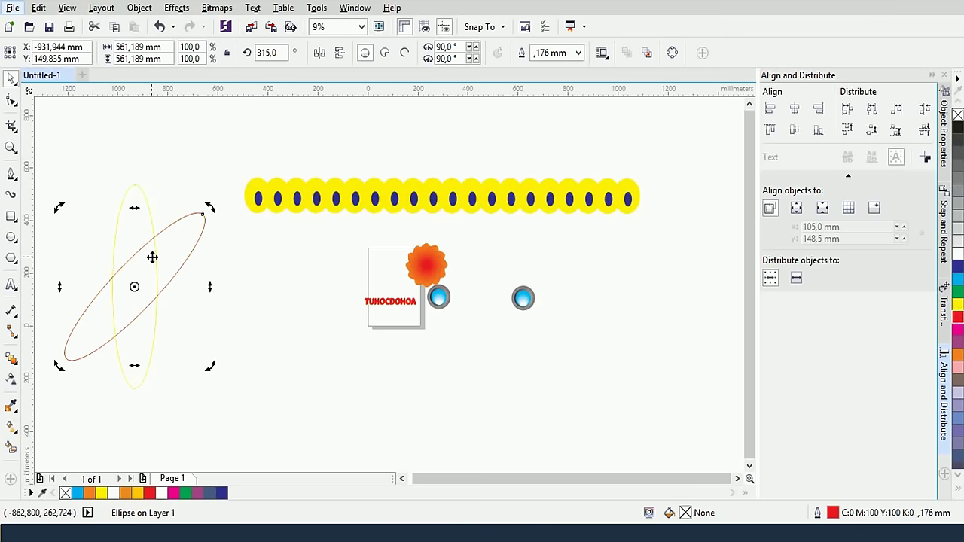
{"action": "left_click_drag", "start_coordinate": [146, 252], "coordinate": [292, 249]}
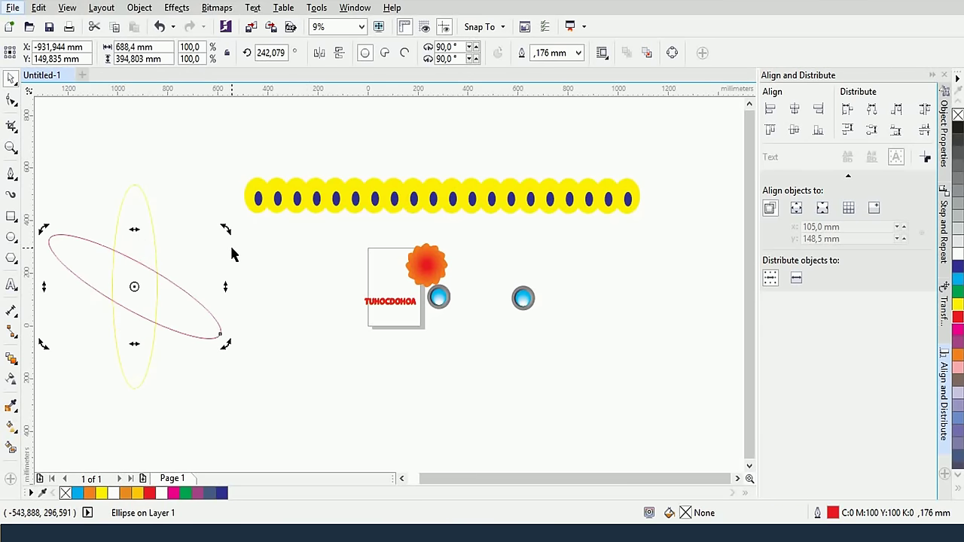
{"action": "key", "text": "ctrl+z"}
{"action": "left_click_drag", "start_coordinate": [221, 246], "coordinate": [490, 228]}
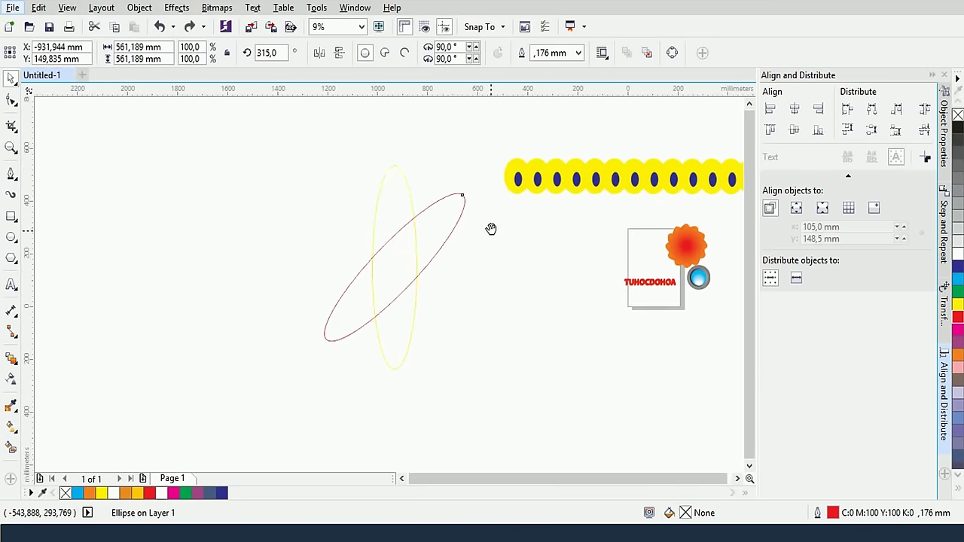
{"action": "scroll", "coordinate": [424, 256], "scroll_direction": "up", "scroll_amount": 2}
{"action": "scroll", "coordinate": [423, 255], "scroll_direction": "down", "scroll_amount": 1}
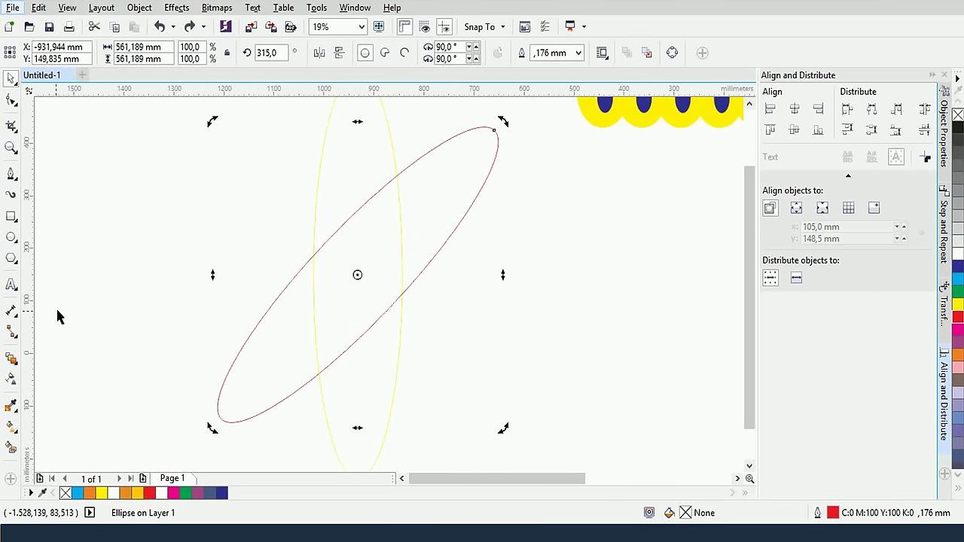
Blend the red ellipse into the yellow ellipse, producing a 20-step wire blend
{"action": "left_click", "coordinate": [103, 274]}
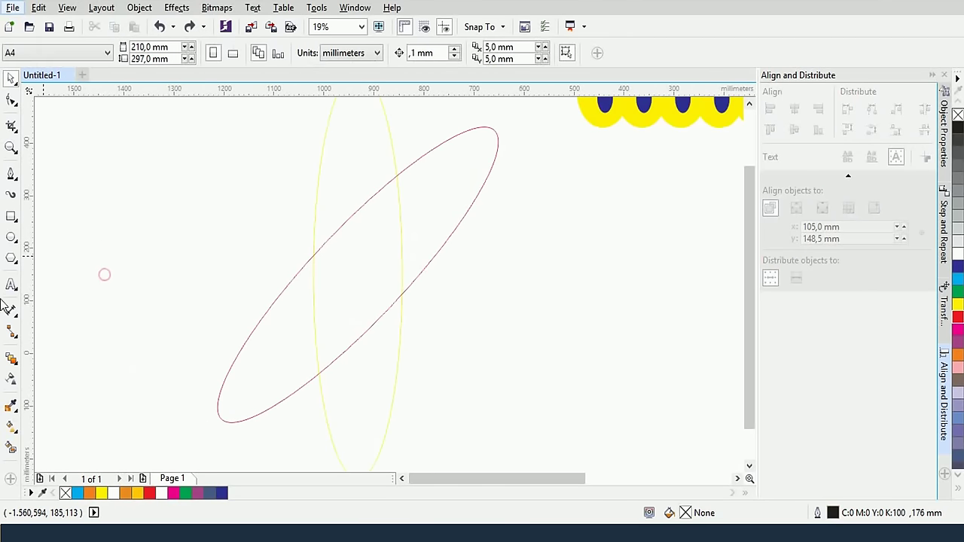
{"action": "left_click", "coordinate": [10, 358]}
{"action": "left_click_drag", "start_coordinate": [335, 243], "coordinate": [324, 180]}
{"action": "scroll", "coordinate": [436, 301], "scroll_direction": "down", "scroll_amount": 1}
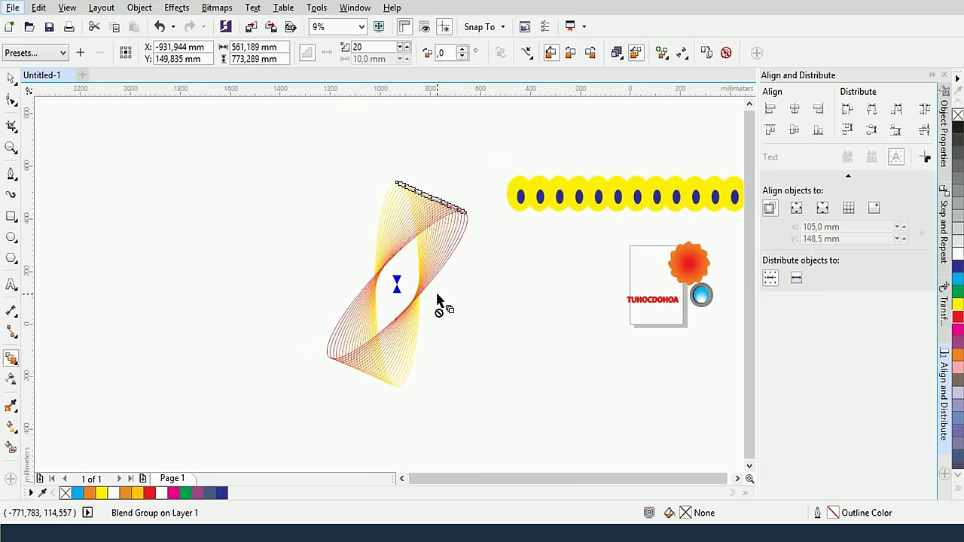
{"action": "left_click", "coordinate": [11, 79]}
{"action": "left_click", "coordinate": [161, 162]}
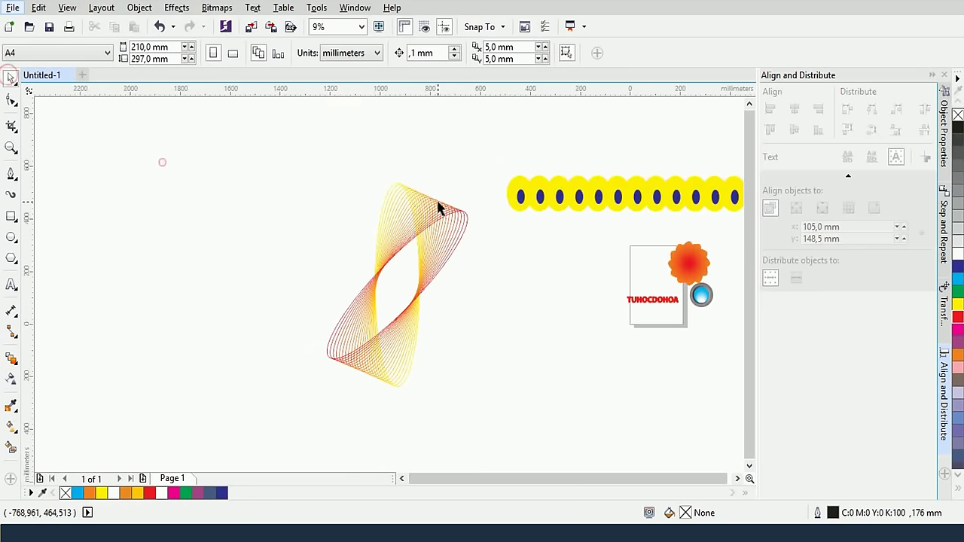
{"action": "left_click", "coordinate": [450, 205]}
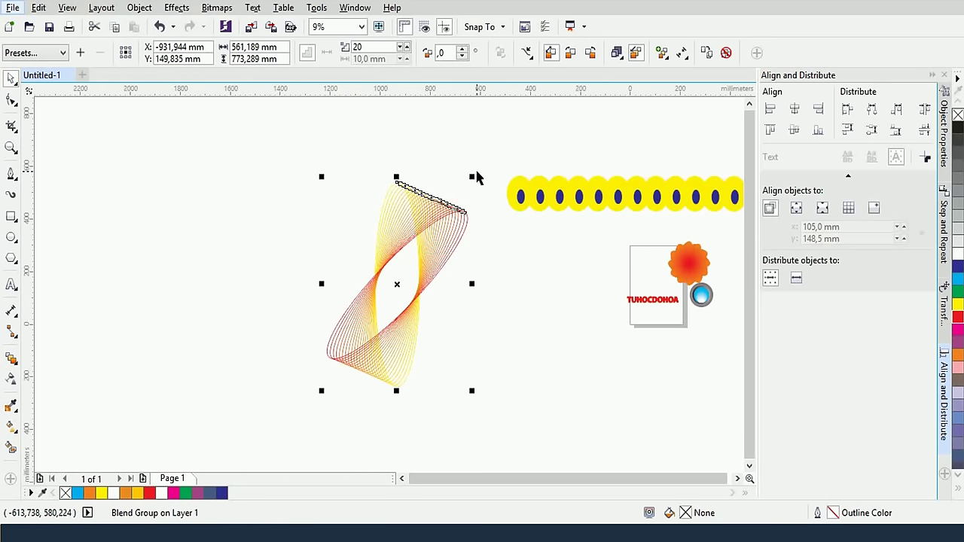
{"action": "scroll", "coordinate": [398, 283], "scroll_direction": "up", "scroll_amount": 1}
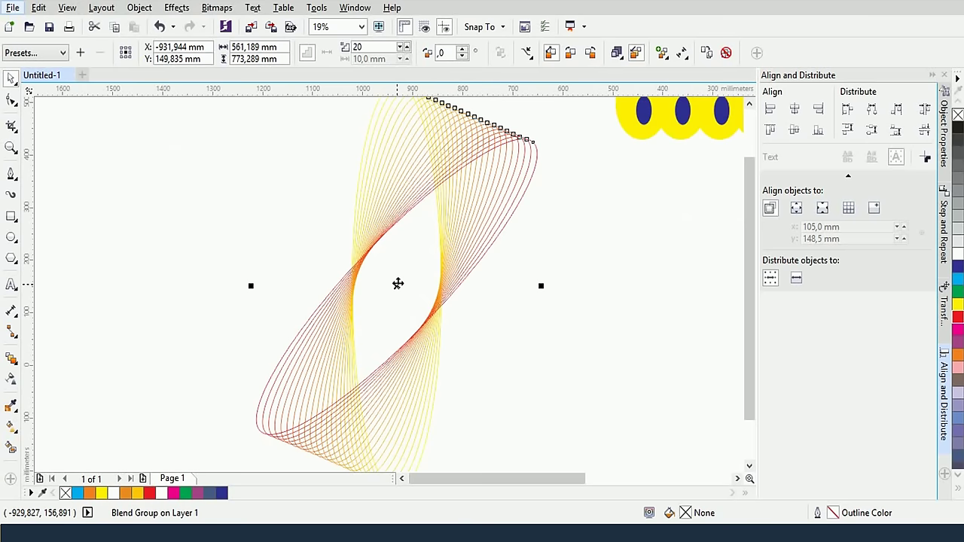
{"action": "scroll", "coordinate": [397, 284], "scroll_direction": "down", "scroll_amount": 1}
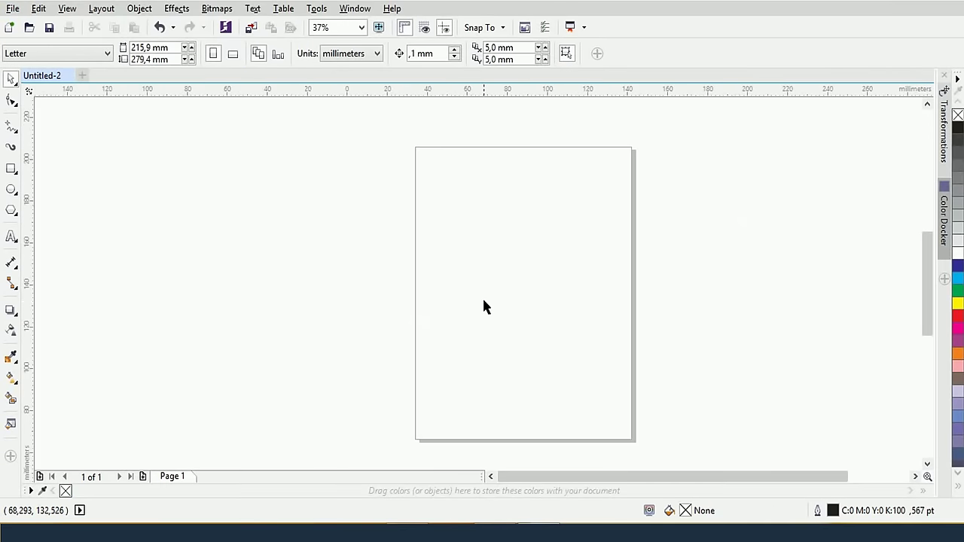
{"action": "scroll", "coordinate": [483, 300], "scroll_direction": "up", "scroll_amount": 2}
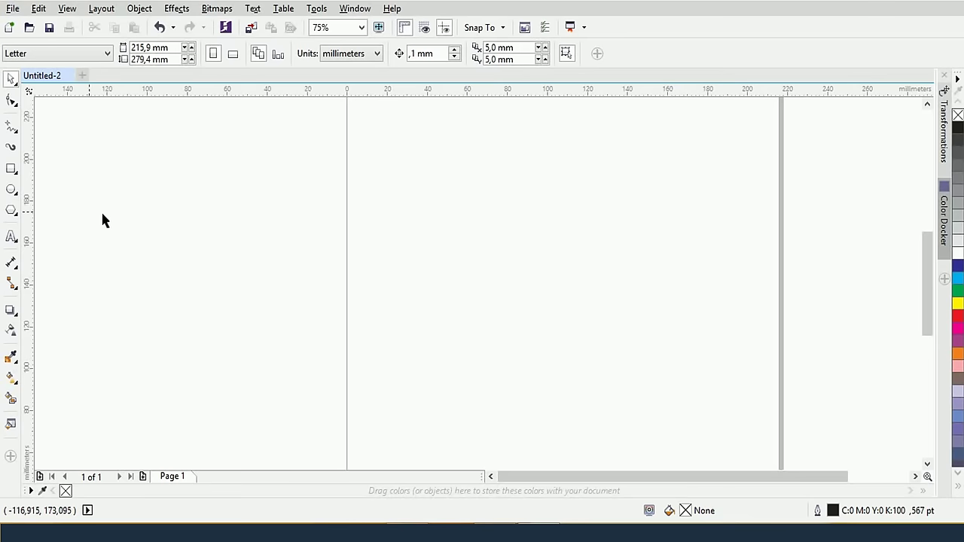
Draw a rectangle near the page centre and flip a copy flattened to 36.6% onto its top
{"action": "left_click", "coordinate": [11, 171]}
{"action": "left_click_drag", "start_coordinate": [414, 222], "coordinate": [555, 297]}
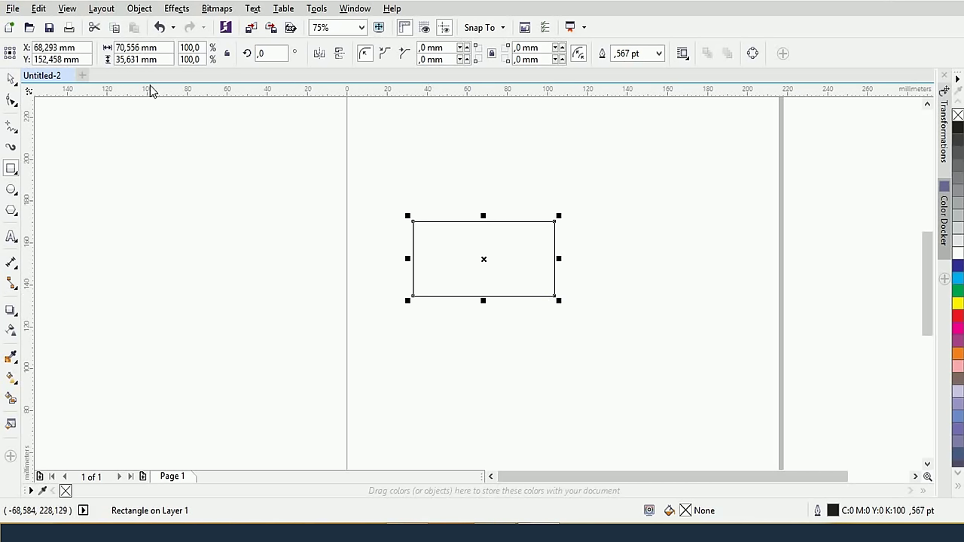
{"action": "left_click", "coordinate": [11, 79]}
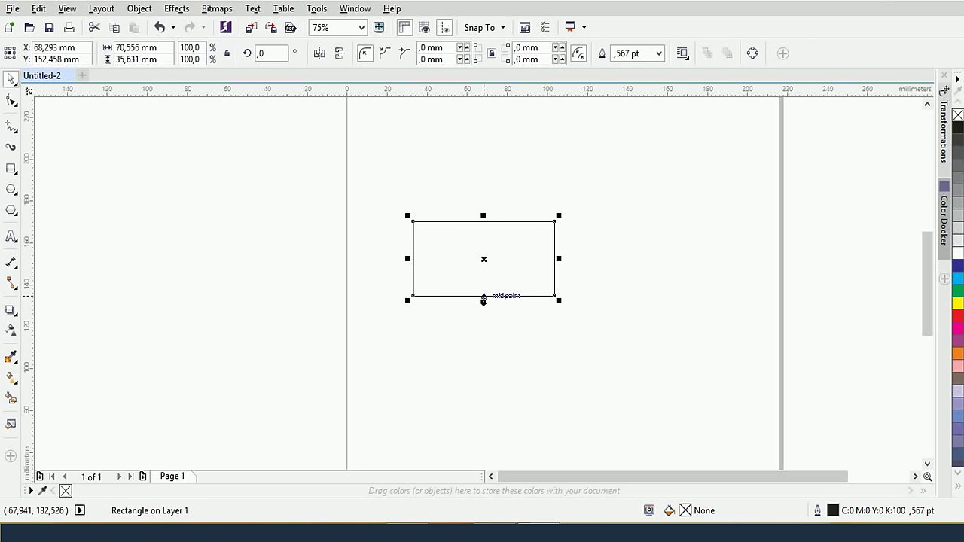
{"action": "left_click_drag", "start_coordinate": [483, 300], "coordinate": [467, 204]}
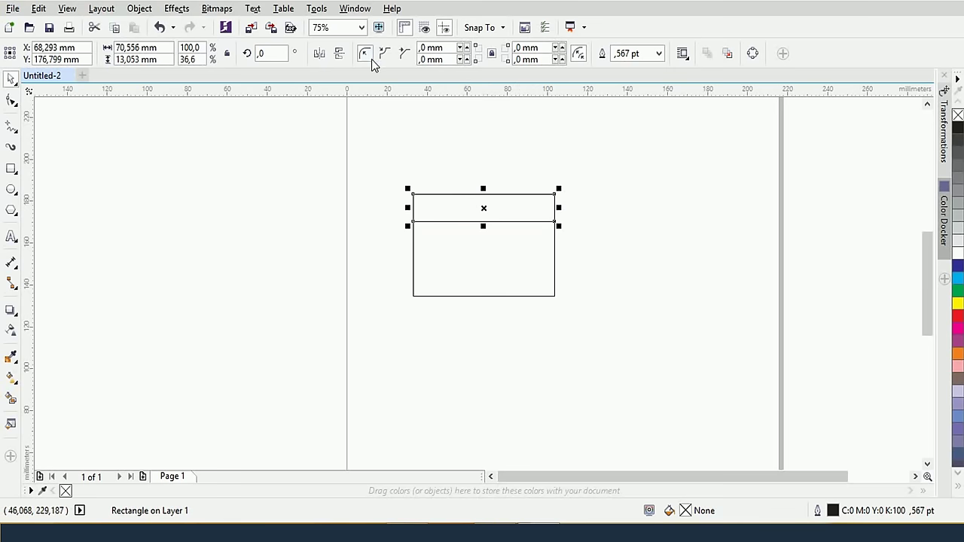
Convert the lid strip to curves and scale its two top nodes inward into a trapezoid
{"action": "right_click", "coordinate": [462, 195]}
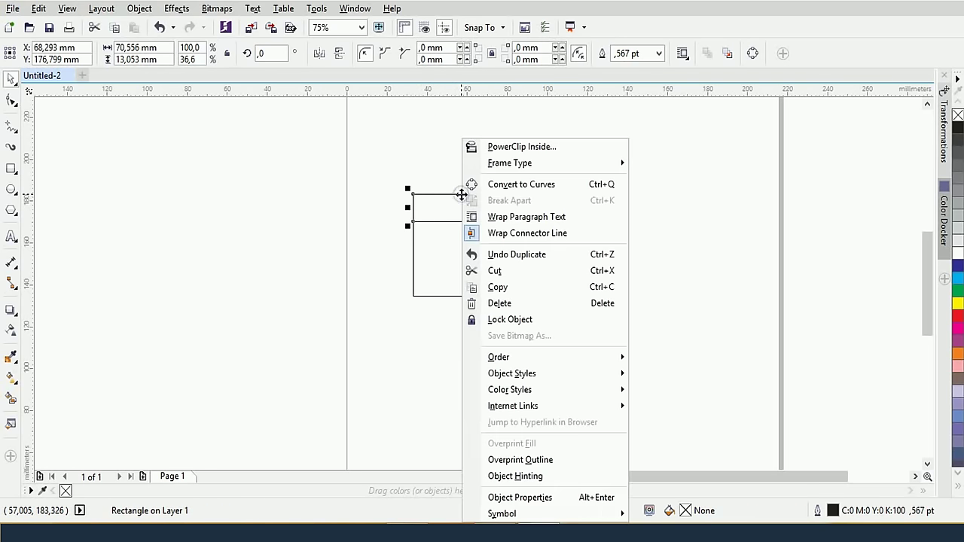
{"action": "left_click", "coordinate": [526, 189]}
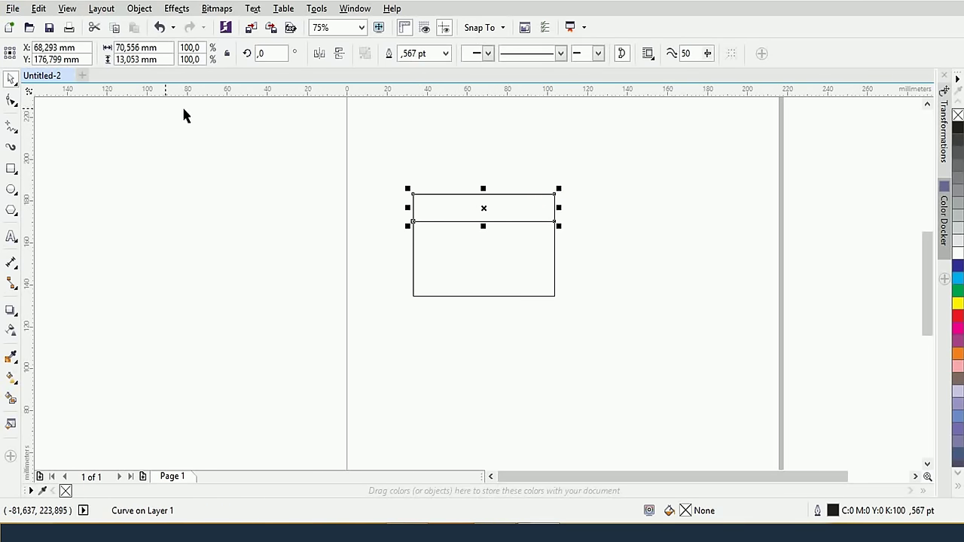
{"action": "left_click", "coordinate": [9, 103]}
{"action": "left_click_drag", "start_coordinate": [569, 225], "coordinate": [577, 206]}
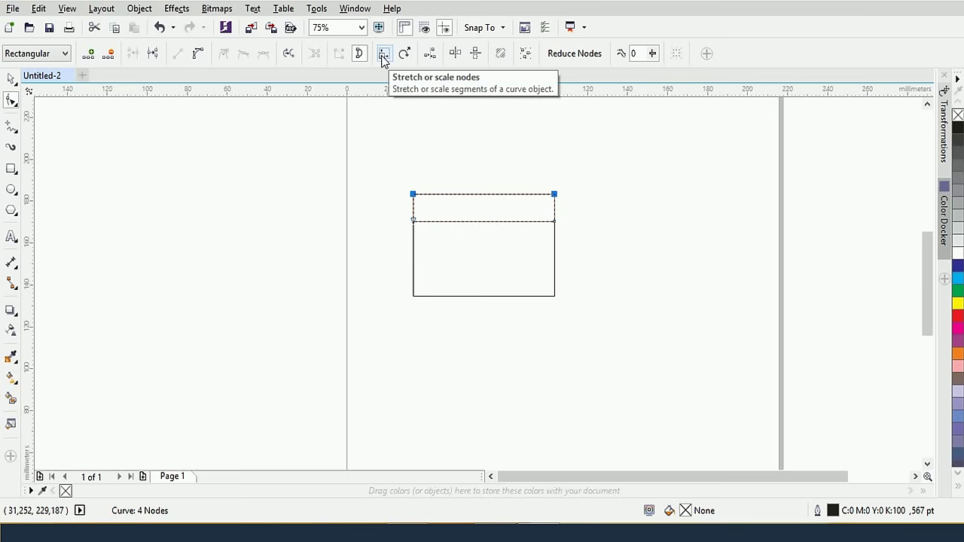
{"action": "left_click", "coordinate": [384, 60]}
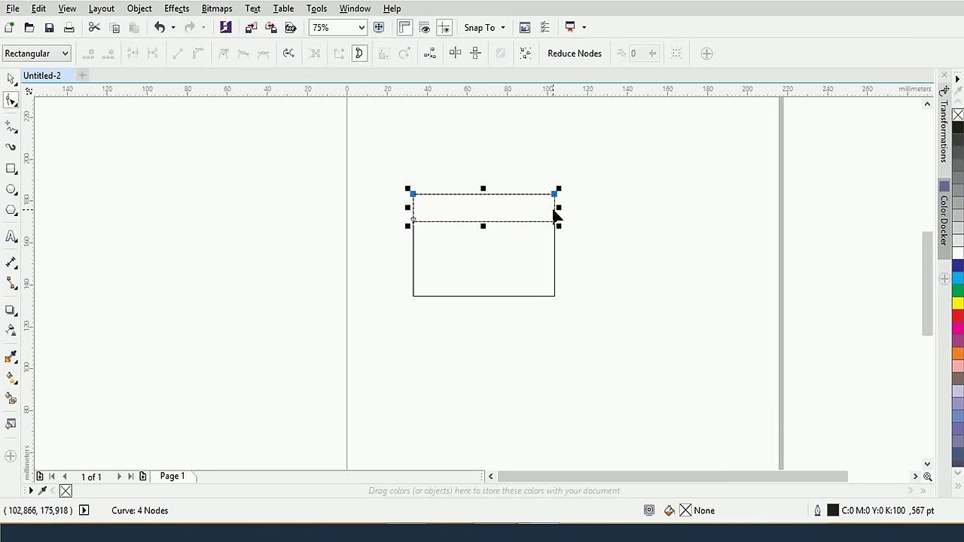
{"action": "left_click_drag", "start_coordinate": [555, 215], "coordinate": [545, 208]}
{"action": "key", "text": "ctrl+z"}
{"action": "left_click", "coordinate": [383, 54]}
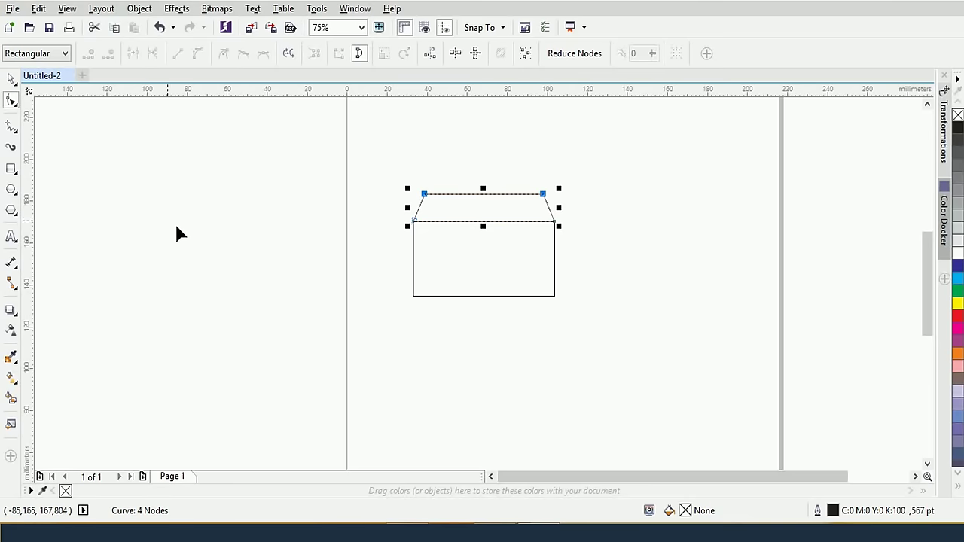
{"action": "left_click", "coordinate": [10, 79]}
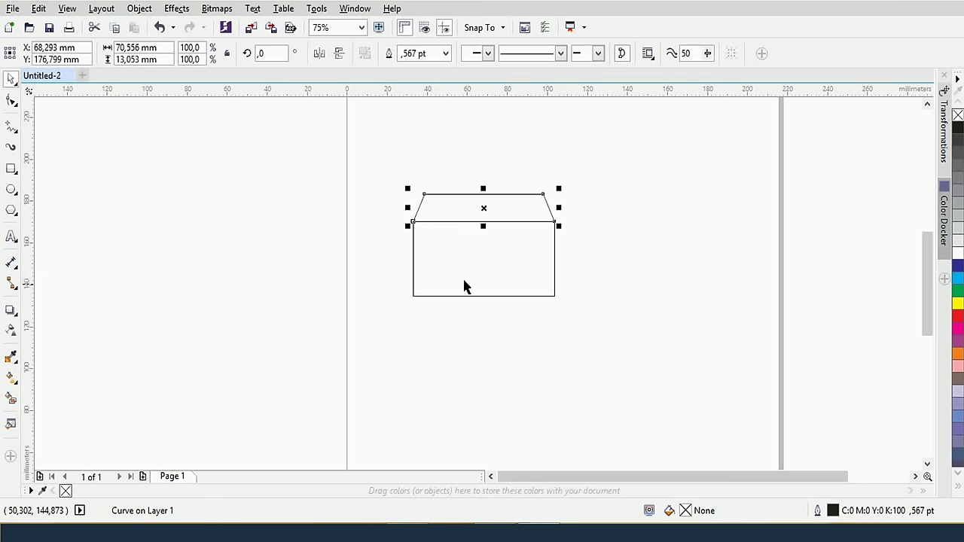
{"action": "left_click", "coordinate": [11, 265]}
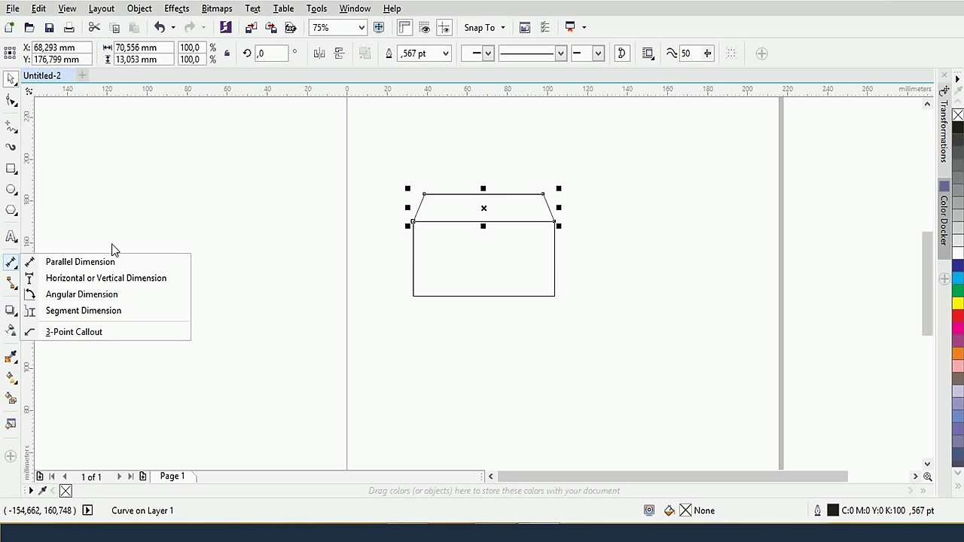
Measure the flap's top edge corner to corner with a parallel dimension reading 59,27 mm, placed above
{"action": "left_click", "coordinate": [114, 261]}
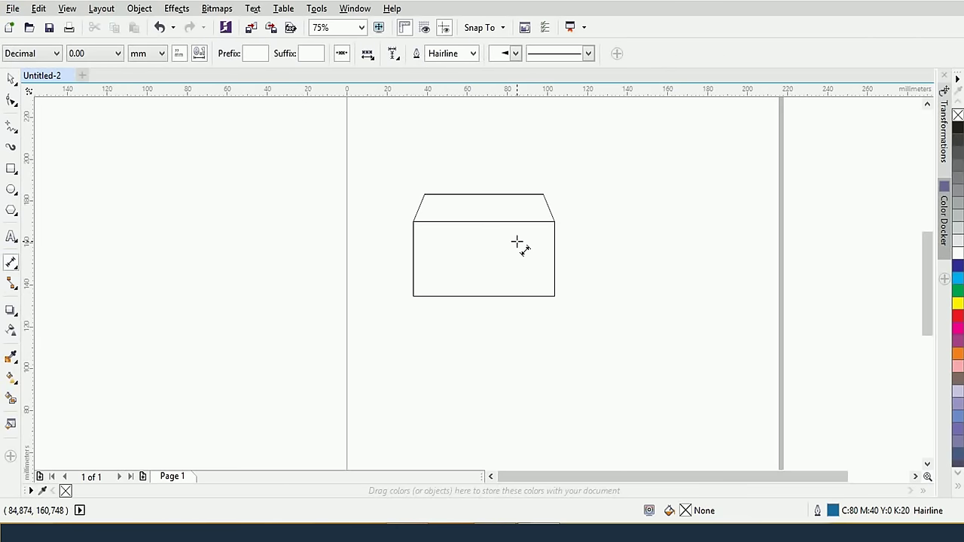
{"action": "scroll", "coordinate": [516, 242], "scroll_direction": "up", "scroll_amount": 2}
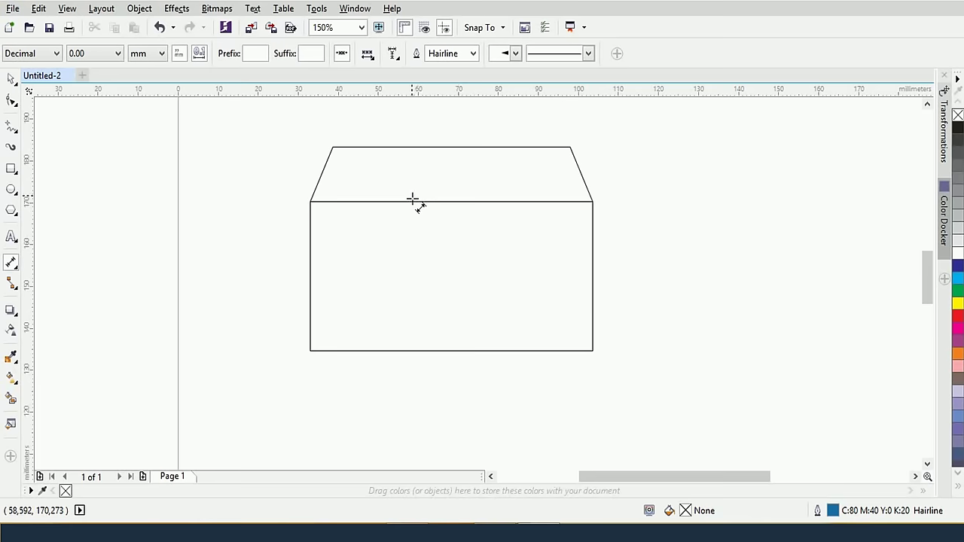
{"action": "scroll", "coordinate": [446, 263], "scroll_direction": "up", "scroll_amount": 2}
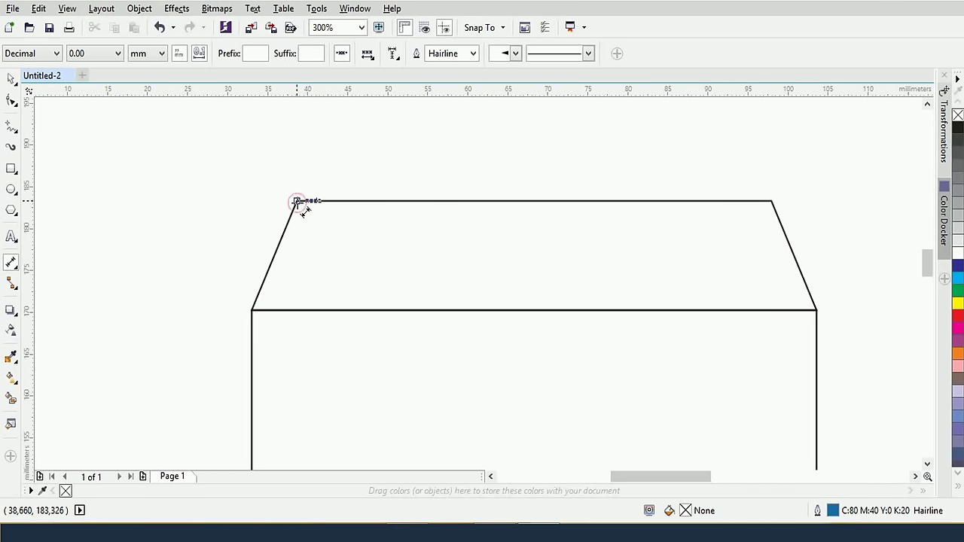
{"action": "left_click_drag", "start_coordinate": [297, 201], "coordinate": [773, 205]}
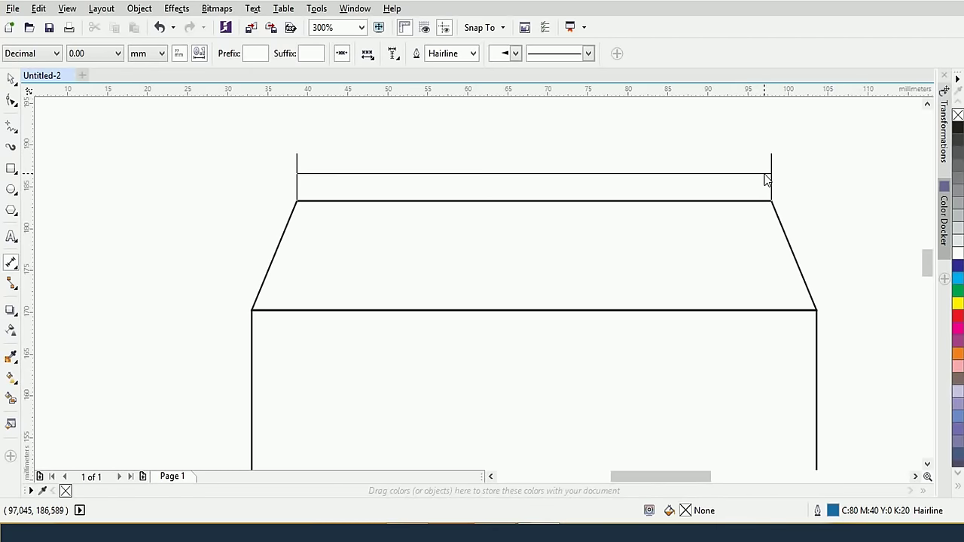
{"action": "left_click", "coordinate": [764, 179]}
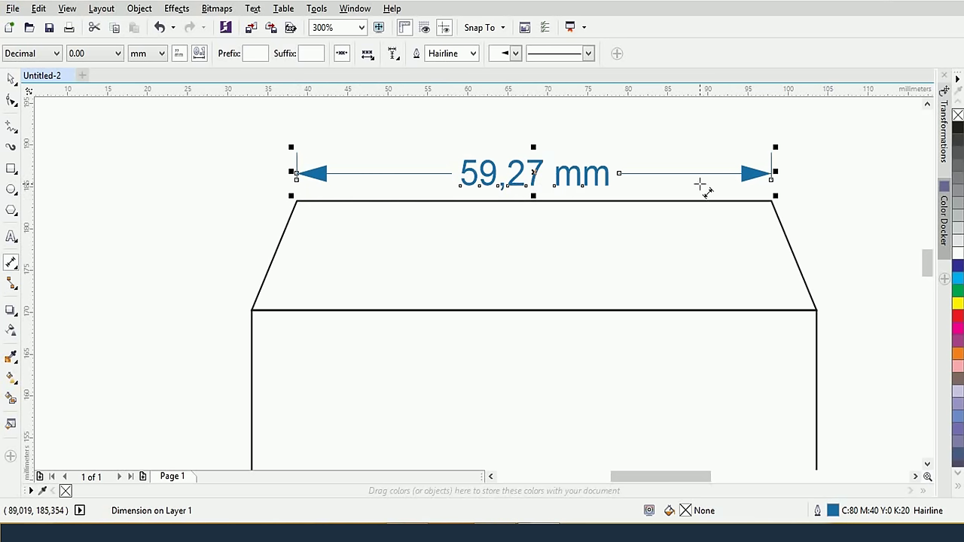
{"action": "left_click", "coordinate": [45, 61]}
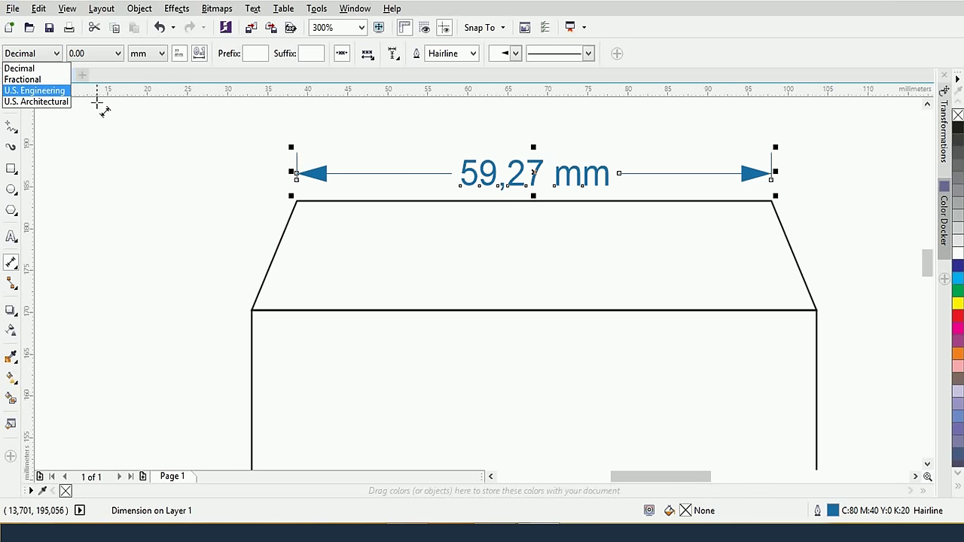
{"action": "left_click", "coordinate": [91, 55]}
{"action": "left_click", "coordinate": [90, 54]}
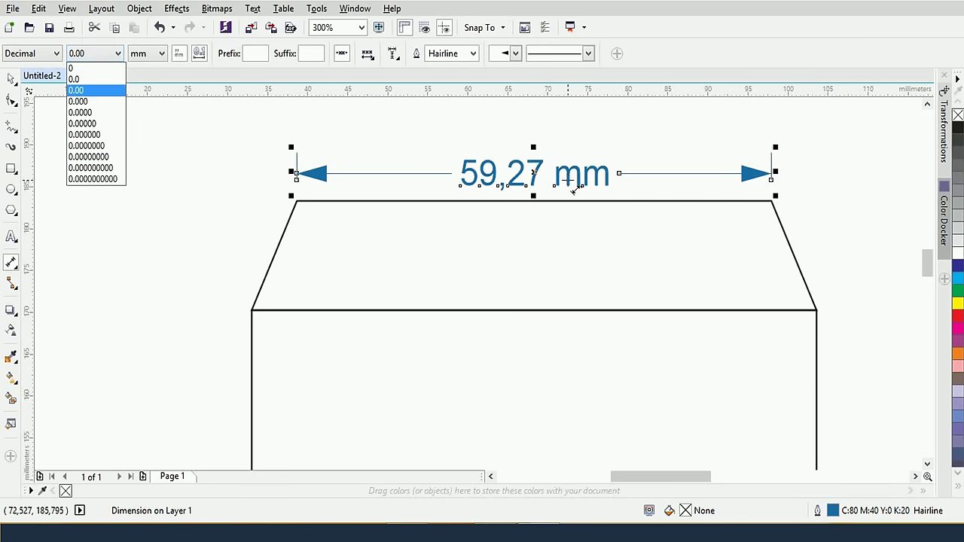
{"action": "left_click", "coordinate": [81, 69]}
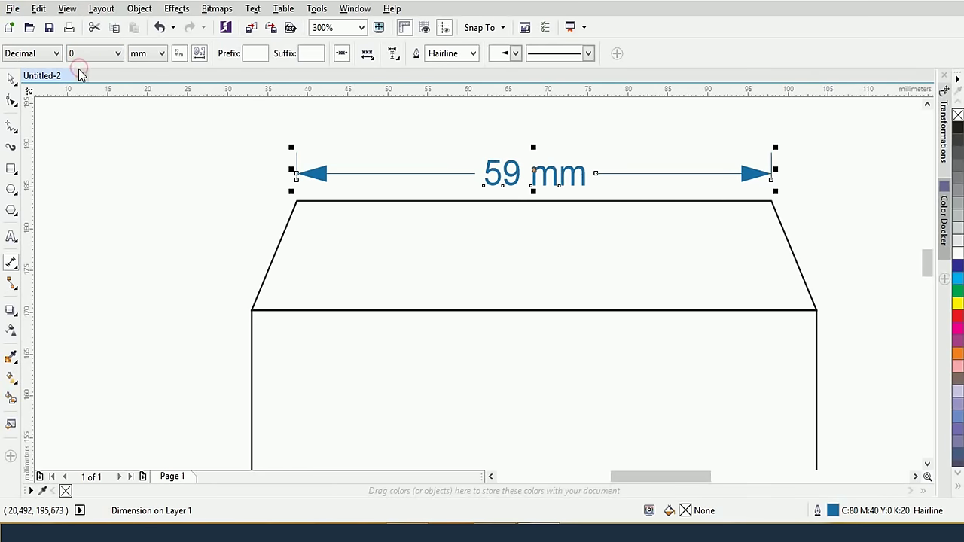
{"action": "left_click", "coordinate": [79, 54]}
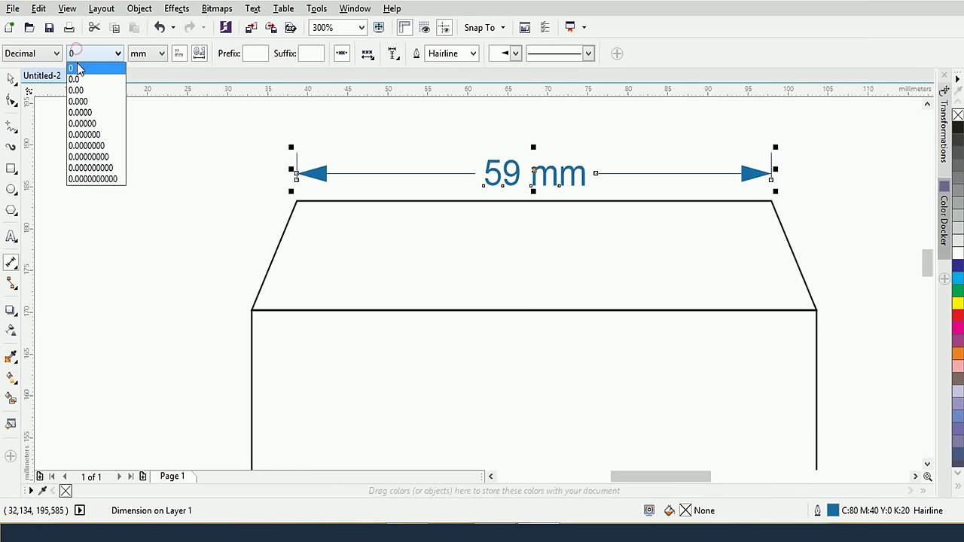
{"action": "left_click", "coordinate": [82, 90]}
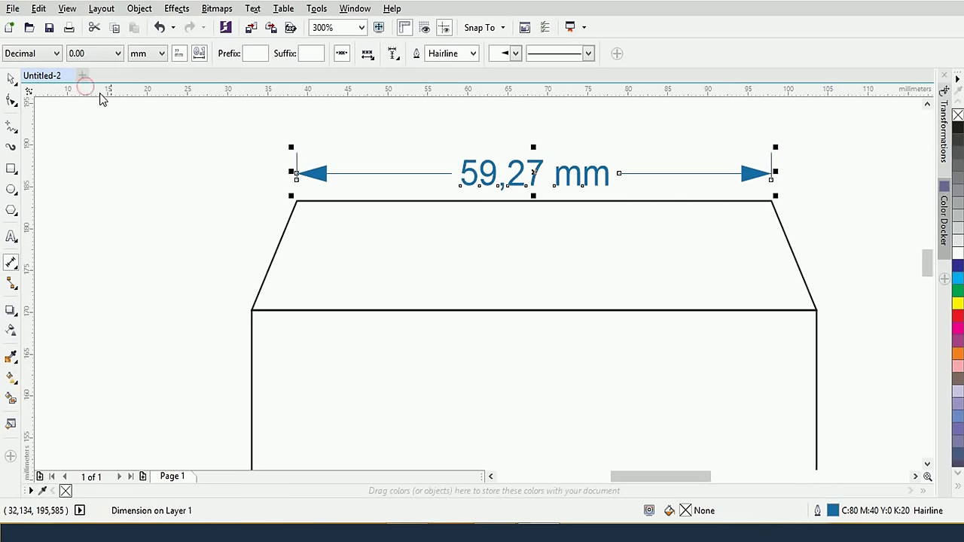
{"action": "left_click", "coordinate": [149, 57]}
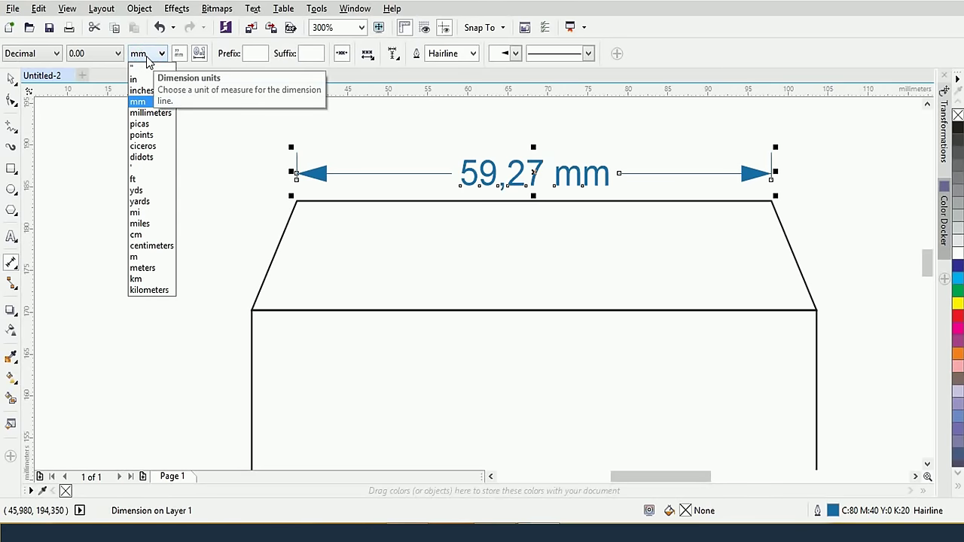
{"action": "left_click", "coordinate": [150, 113]}
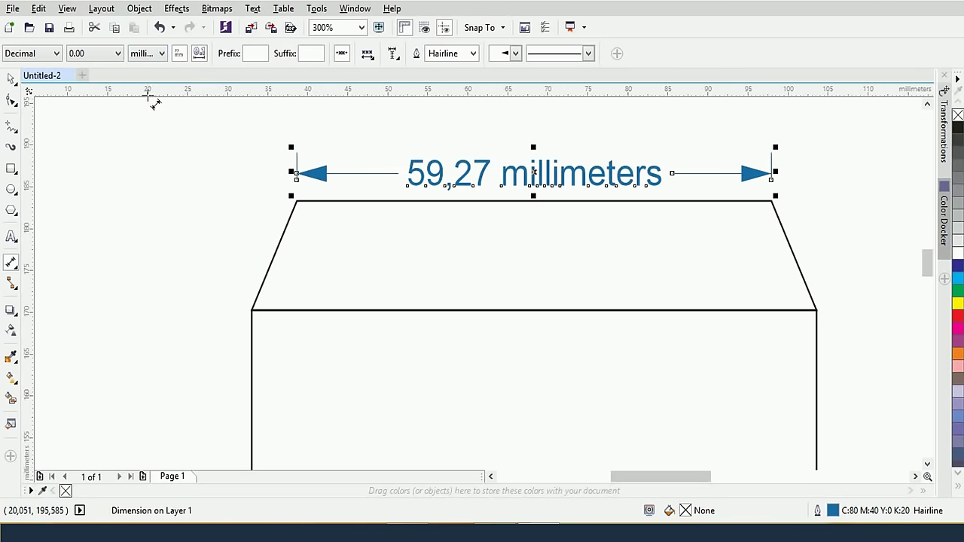
{"action": "left_click", "coordinate": [142, 58]}
{"action": "left_click", "coordinate": [143, 90]}
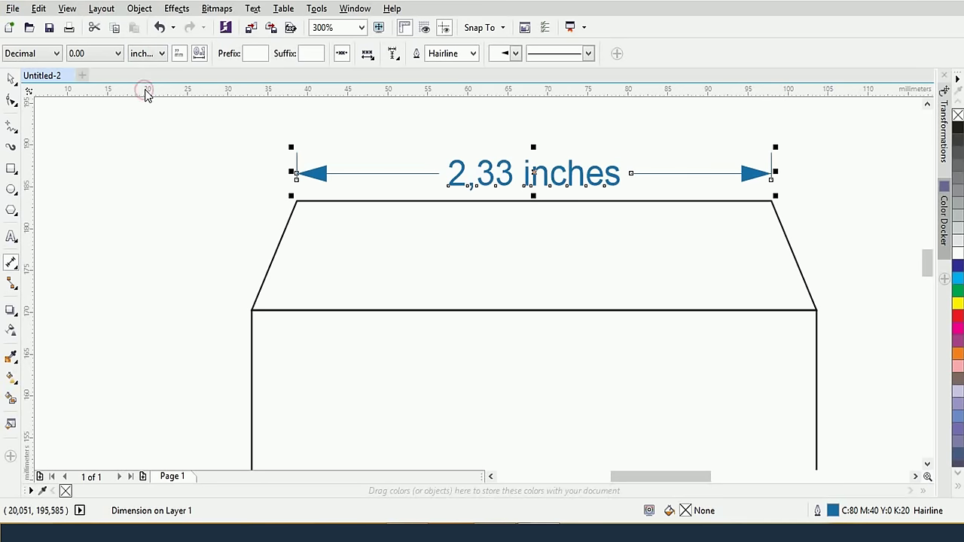
{"action": "left_click", "coordinate": [140, 59]}
{"action": "left_click", "coordinate": [150, 101]}
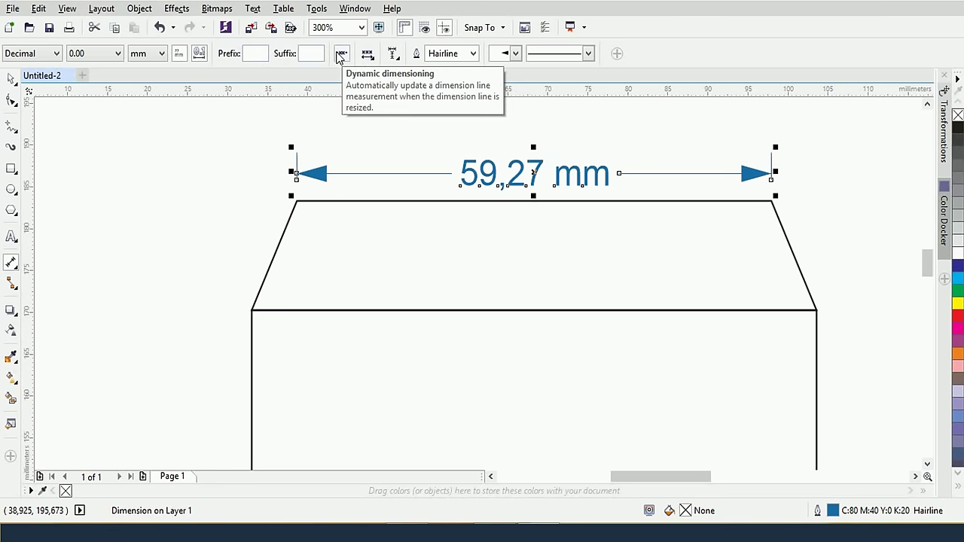
Turn off dynamic dimensioning on the 59,27 mm dimension, keeping its text through the dimension line
{"action": "left_click", "coordinate": [338, 57]}
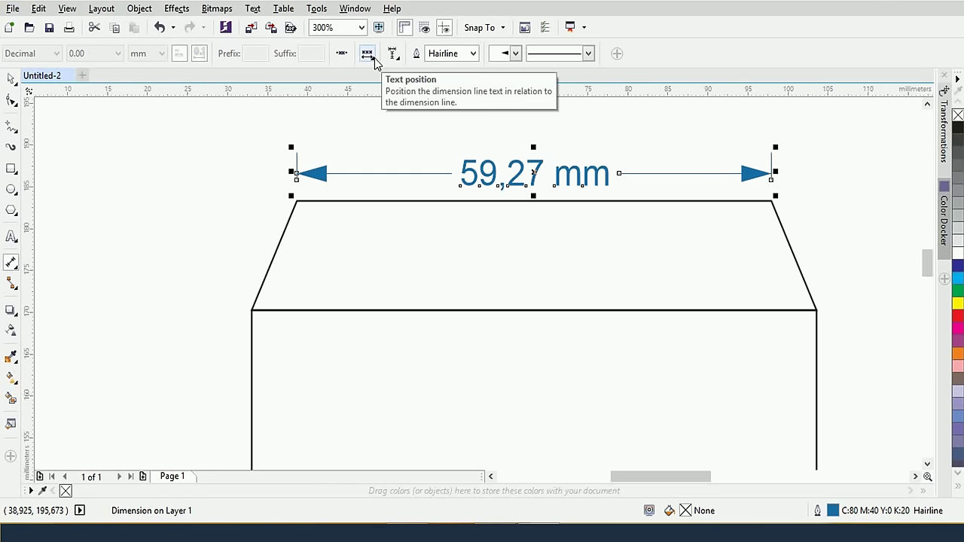
{"action": "left_click", "coordinate": [368, 54]}
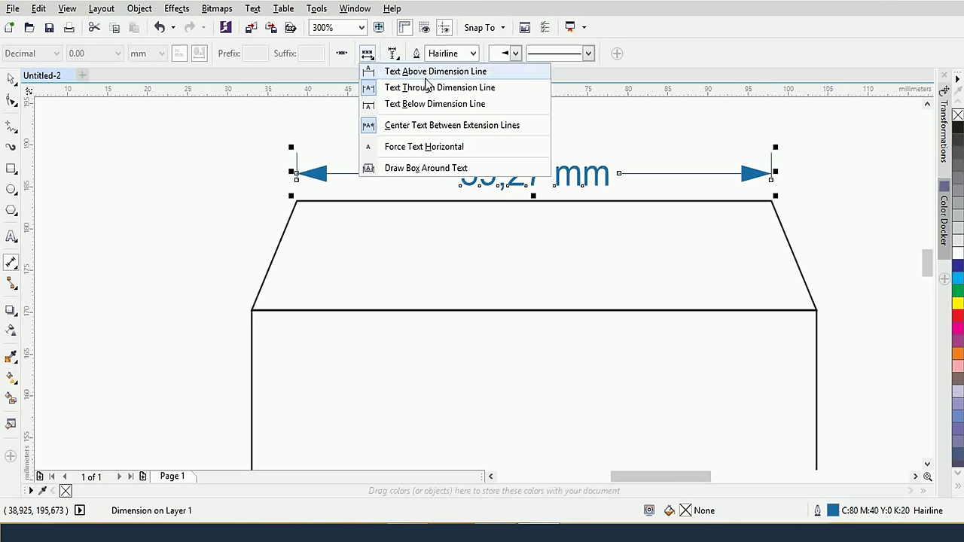
{"action": "left_click", "coordinate": [426, 75]}
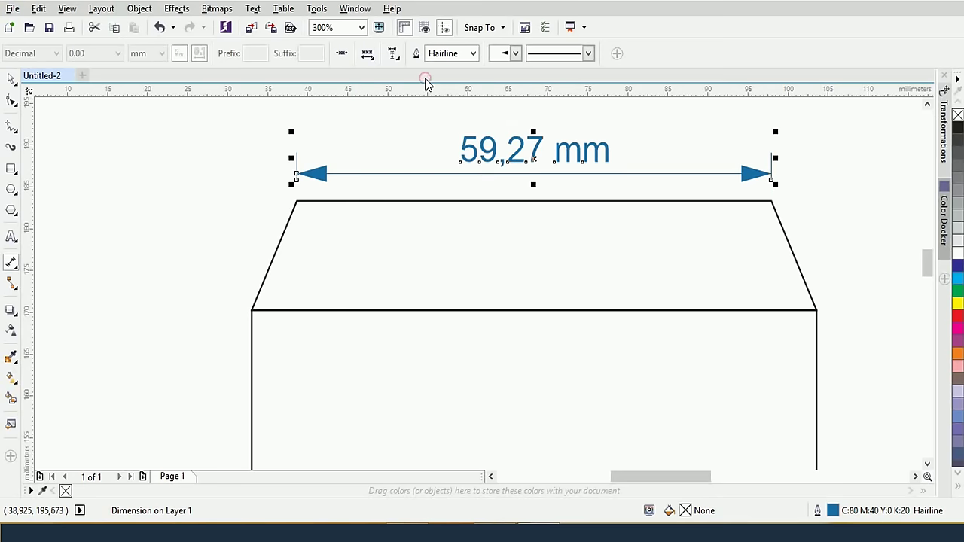
{"action": "left_click", "coordinate": [367, 54]}
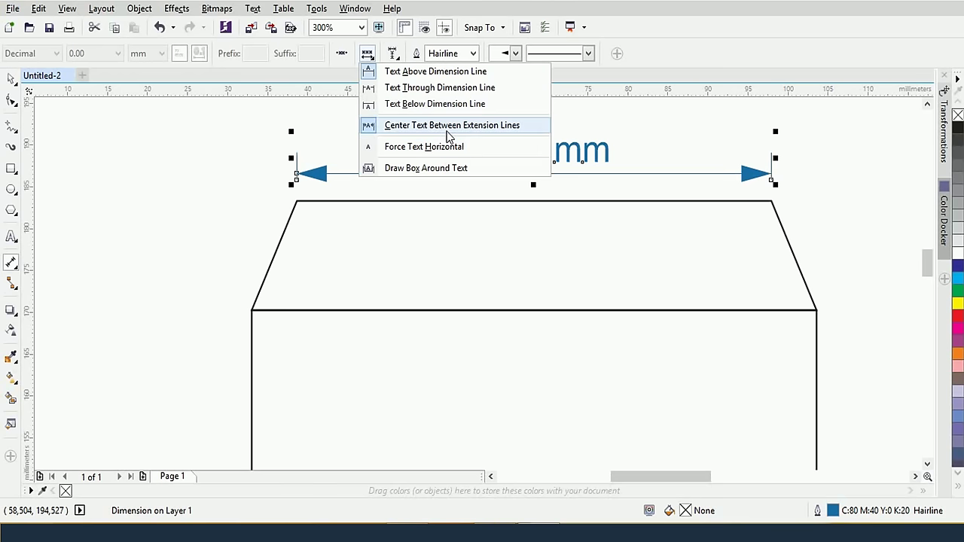
{"action": "left_click", "coordinate": [445, 90]}
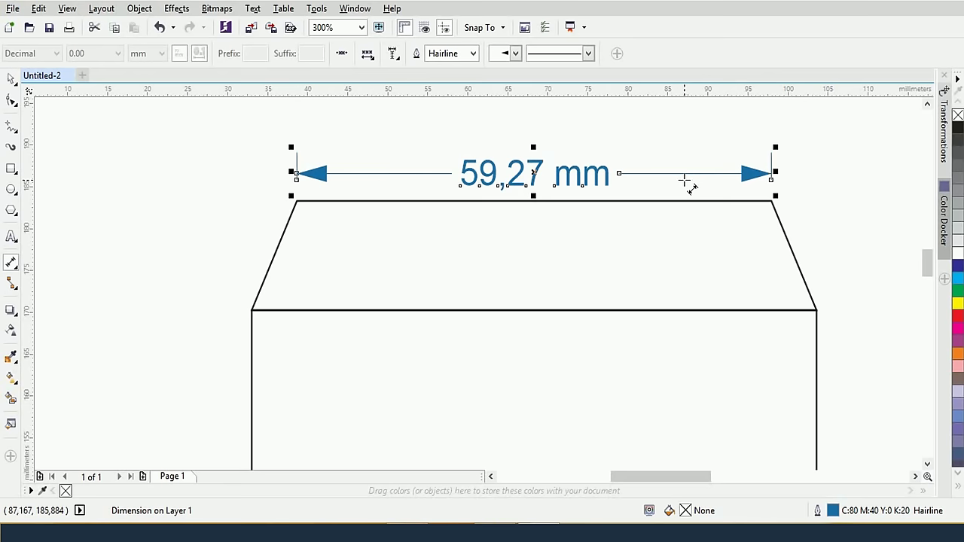
{"action": "scroll", "coordinate": [722, 205], "scroll_direction": "down", "scroll_amount": 2}
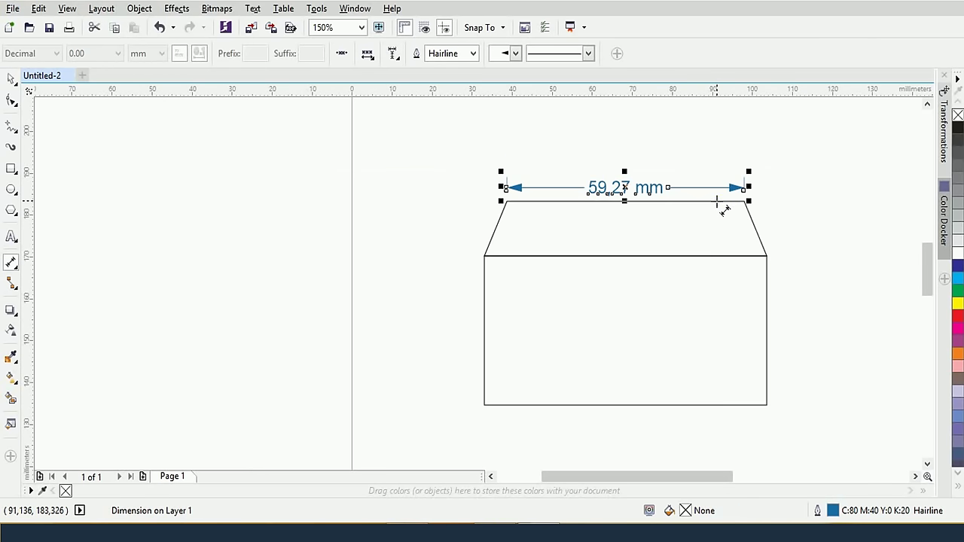
{"action": "scroll", "coordinate": [748, 230], "scroll_direction": "up", "scroll_amount": 2}
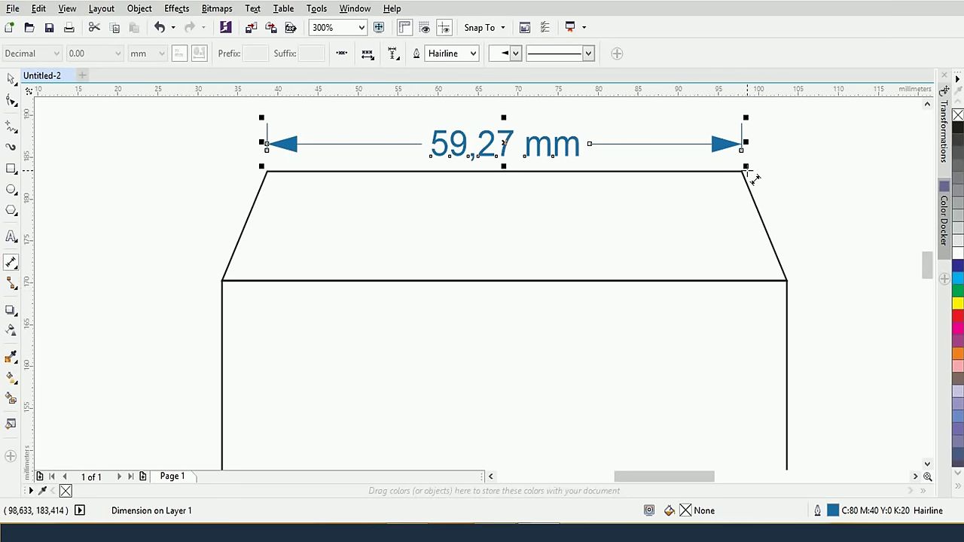
Add a 14,22 mm parallel dimension along the flap's slanted right edge and set its text to 8 pt
{"action": "left_click_drag", "start_coordinate": [741, 172], "coordinate": [787, 282]}
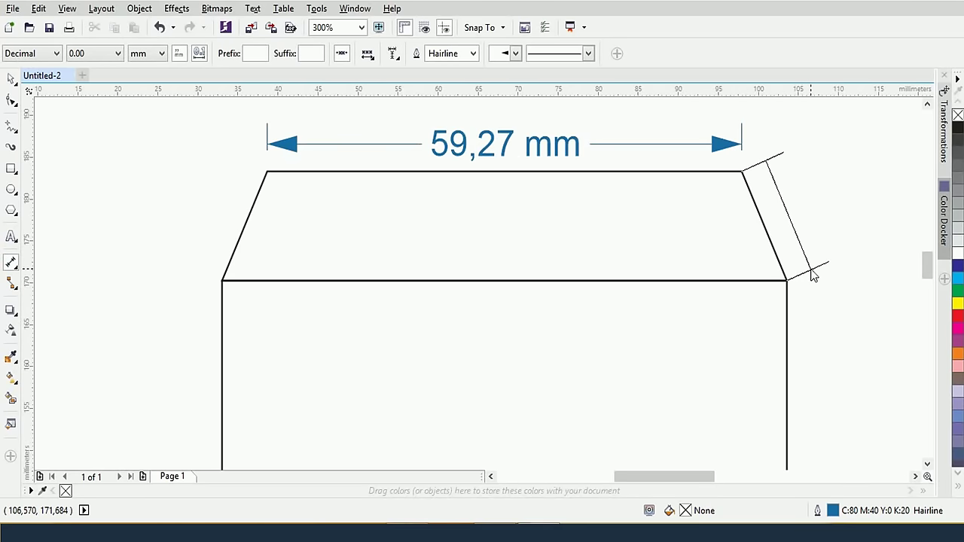
{"action": "left_click", "coordinate": [814, 276]}
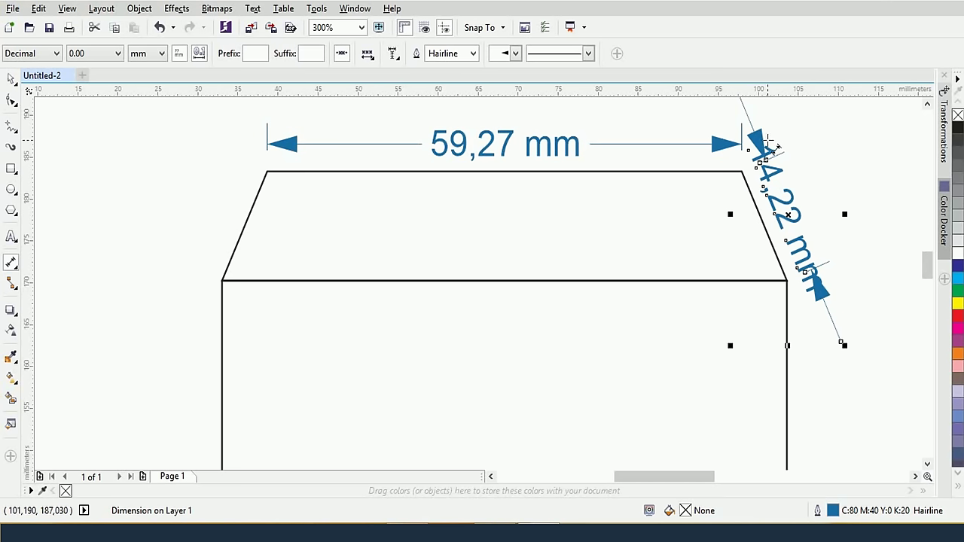
{"action": "left_click", "coordinate": [12, 84]}
{"action": "left_click", "coordinate": [841, 188]}
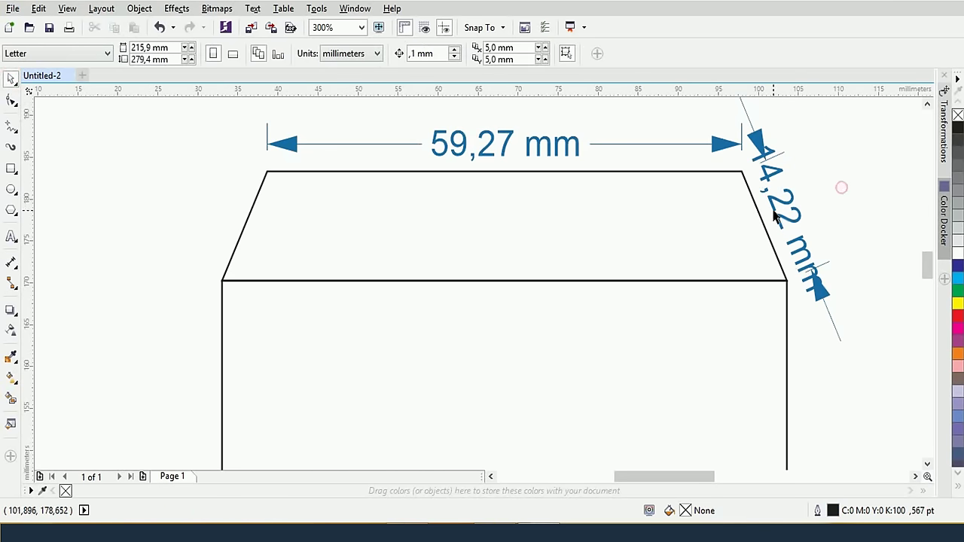
{"action": "left_click", "coordinate": [776, 212]}
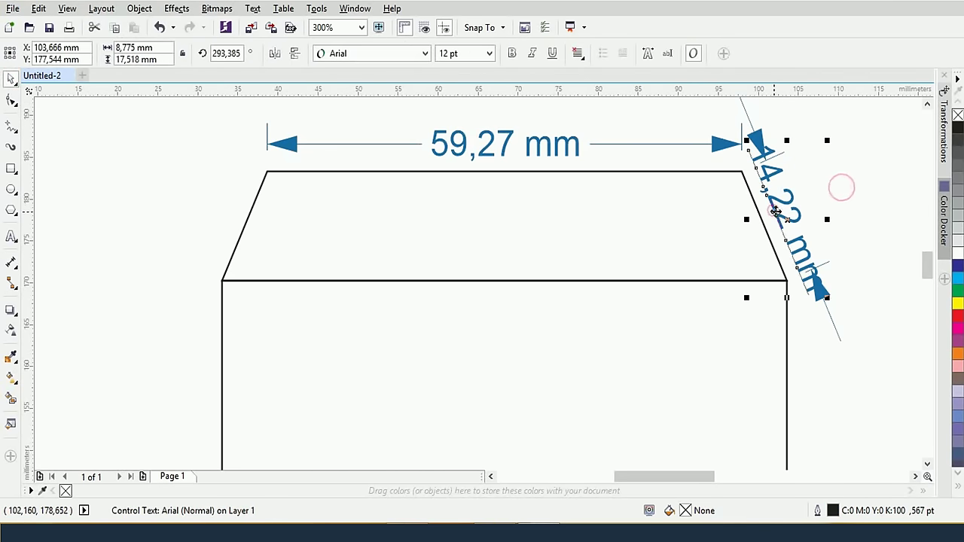
{"action": "left_click", "coordinate": [487, 56]}
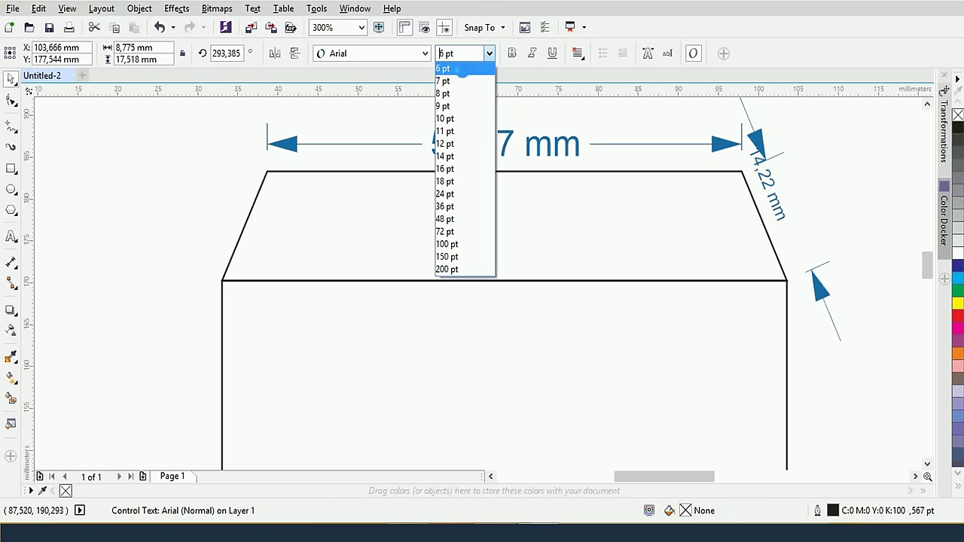
{"action": "left_click", "coordinate": [464, 92]}
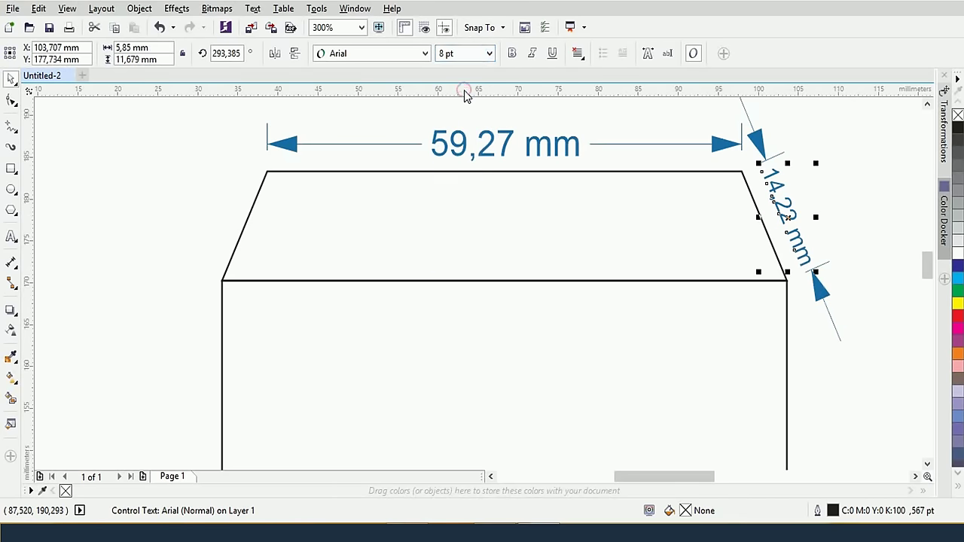
{"action": "left_click", "coordinate": [831, 172]}
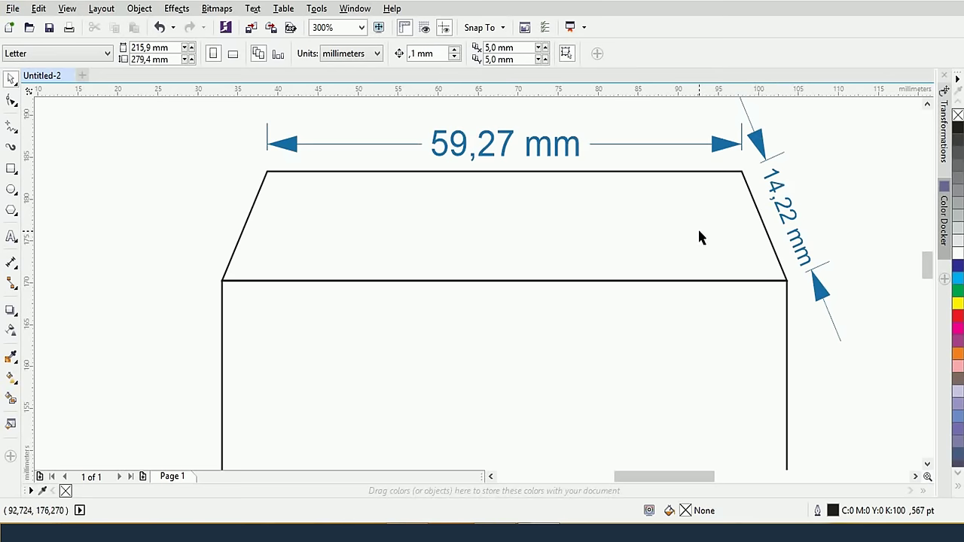
{"action": "scroll", "coordinate": [688, 234], "scroll_direction": "down", "scroll_amount": 2}
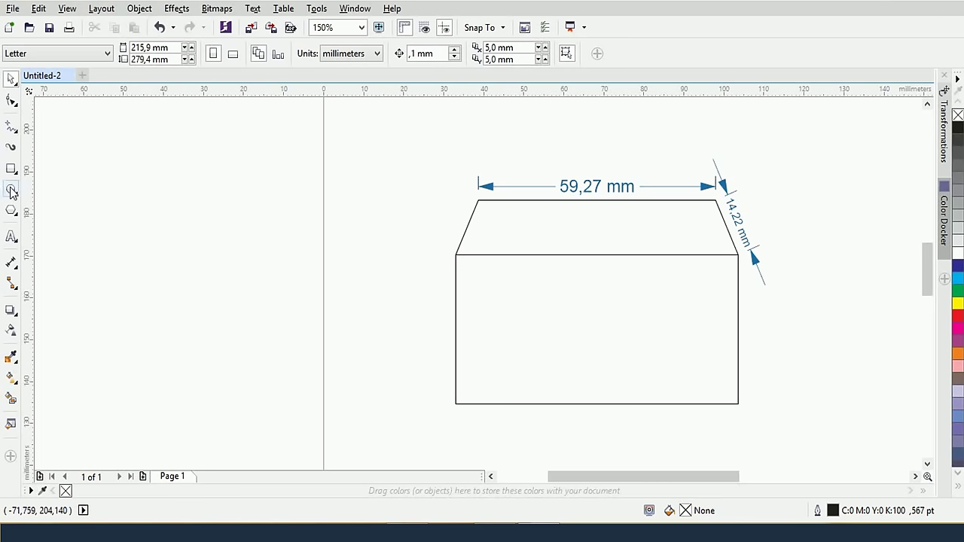
Add a 70,56 mm dimension along the envelope body's top edge
{"action": "left_click", "coordinate": [11, 262]}
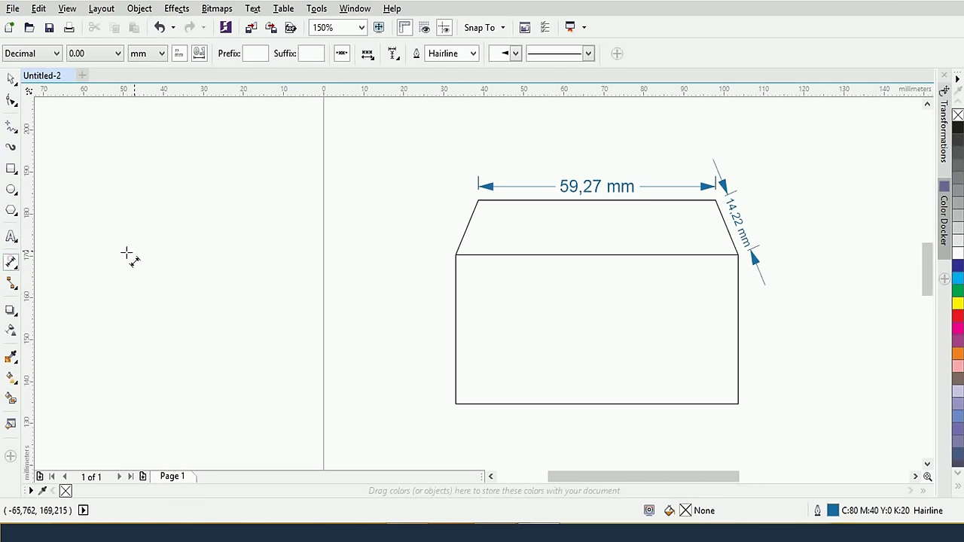
{"action": "left_click", "coordinate": [456, 255]}
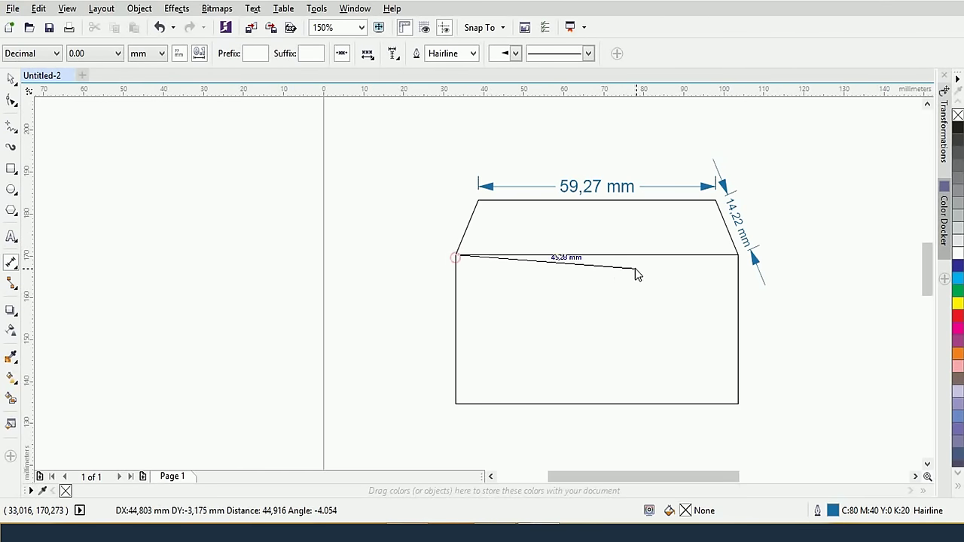
{"action": "left_click", "coordinate": [737, 255]}
{"action": "left_click", "coordinate": [728, 158]}
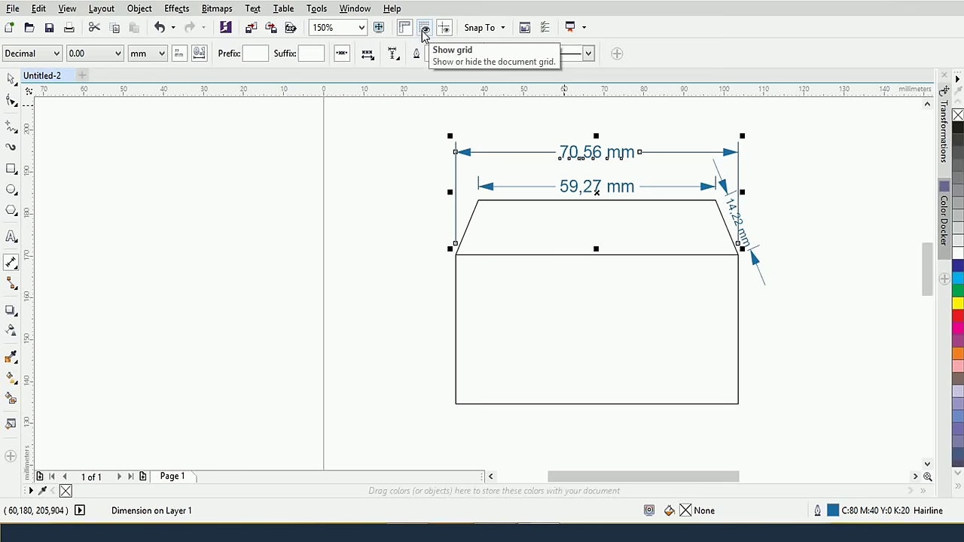
Delete the two horizontal dimensions and the slanted 14.22 mm dimension
{"action": "left_click", "coordinate": [11, 79]}
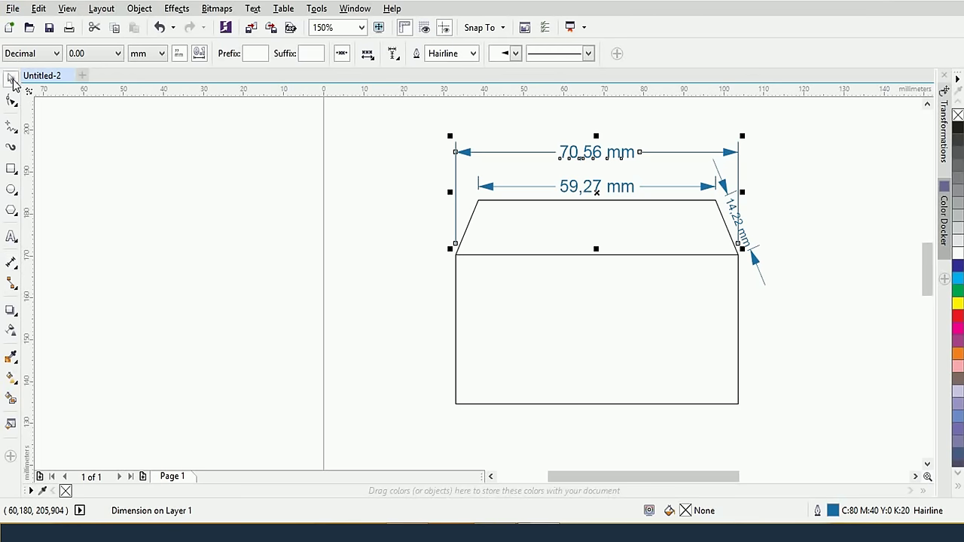
{"action": "left_click_drag", "start_coordinate": [404, 129], "coordinate": [763, 206]}
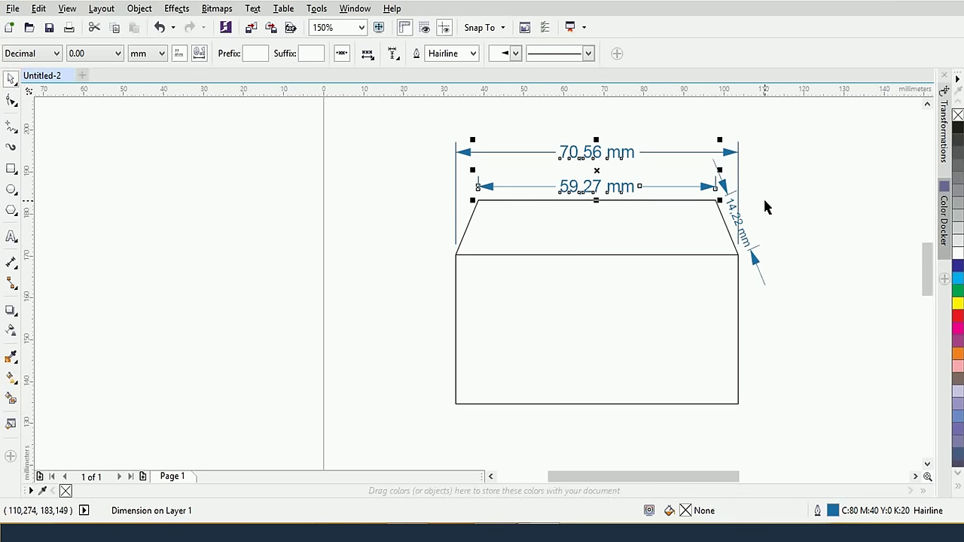
{"action": "key", "text": "Delete"}
{"action": "left_click", "coordinate": [720, 180]}
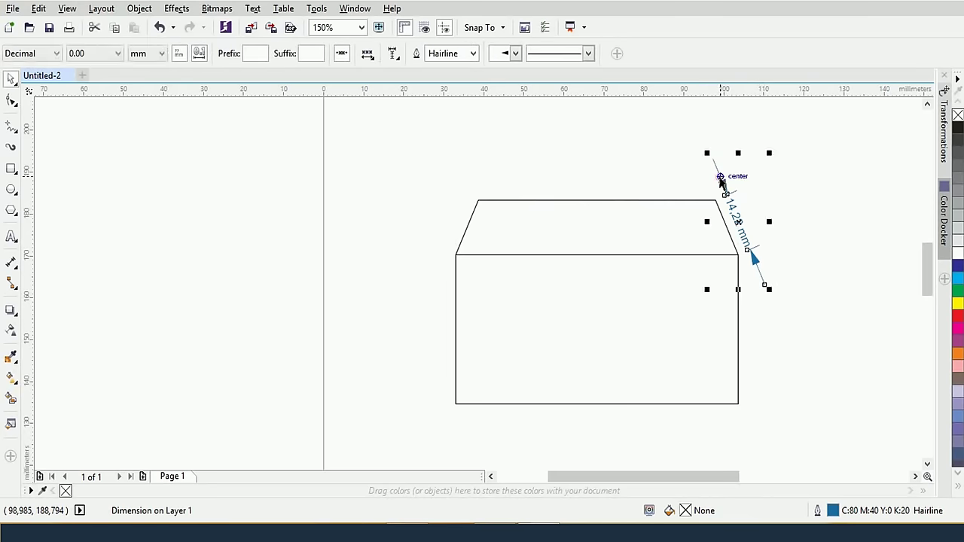
{"action": "key", "text": "Delete"}
{"action": "right_click", "coordinate": [18, 274]}
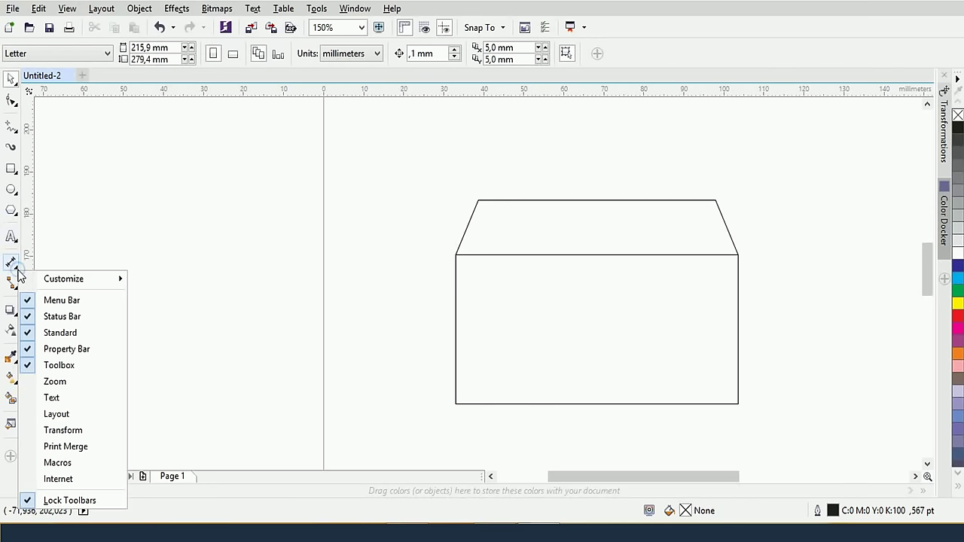
{"action": "key", "text": "Escape"}
{"action": "left_click", "coordinate": [12, 265]}
With Horizontal or Vertical Dimension, measure the body's bottom edge (71,26 mm) and right edge (35,63 mm)
{"action": "left_click", "coordinate": [19, 267]}
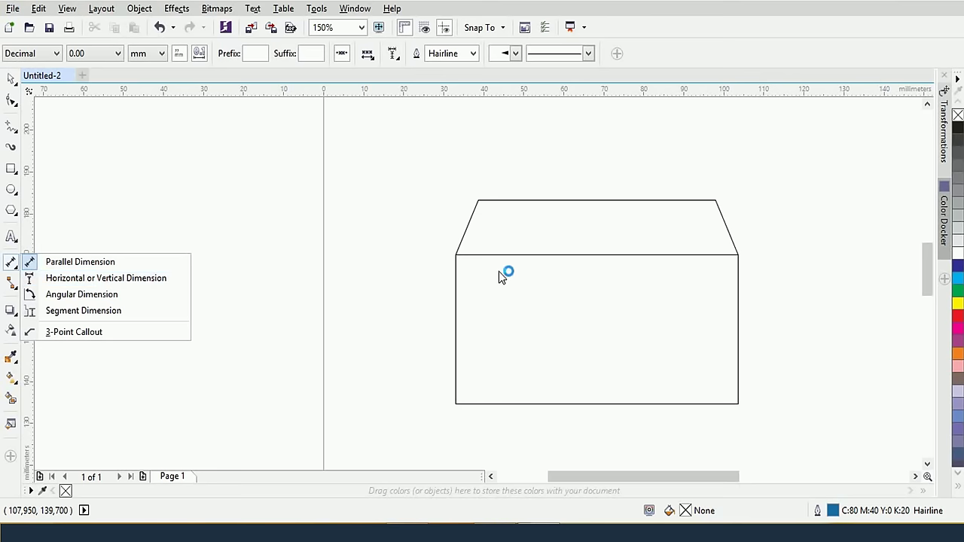
{"action": "left_click", "coordinate": [106, 277]}
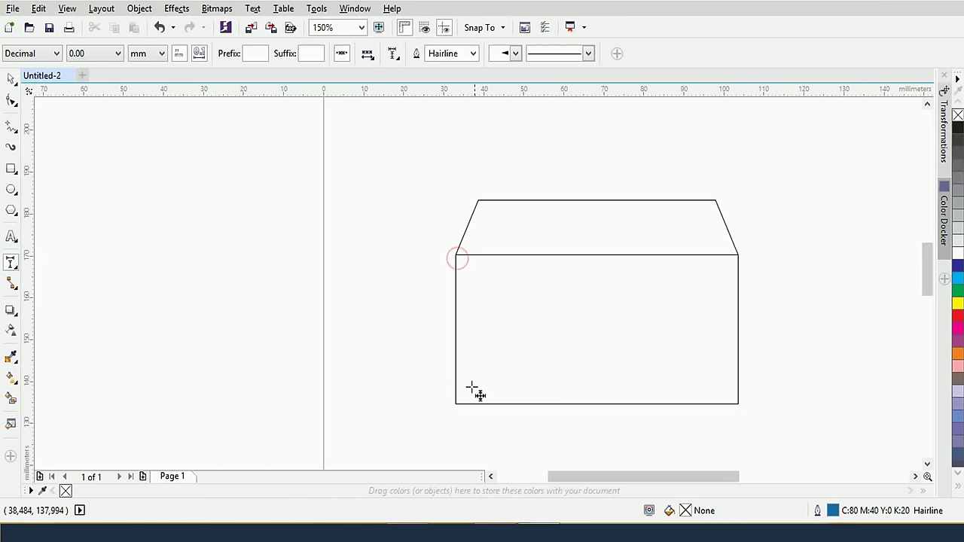
{"action": "left_click_drag", "start_coordinate": [455, 254], "coordinate": [457, 338]}
{"action": "key", "text": "ctrl+z"}
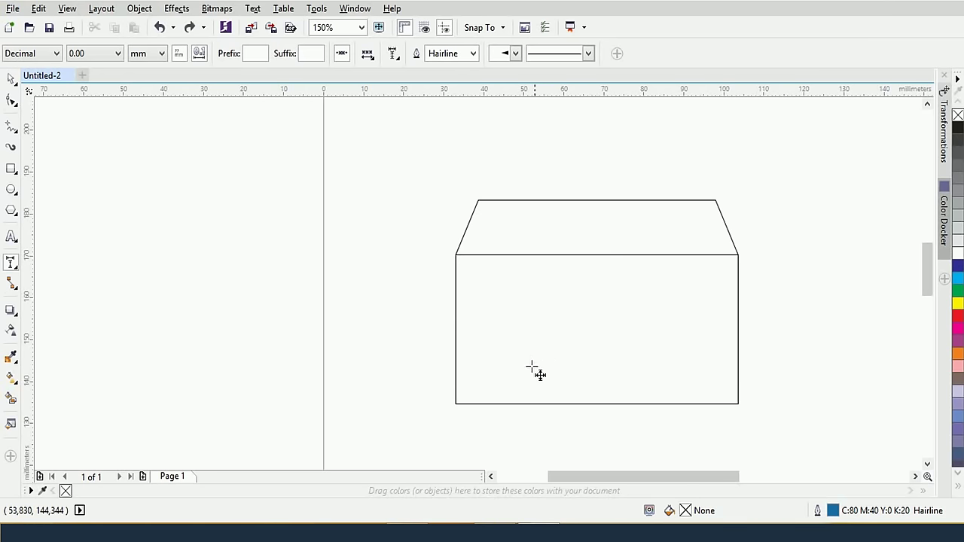
{"action": "left_click_drag", "start_coordinate": [463, 409], "coordinate": [743, 437]}
{"action": "key", "text": "Escape"}
{"action": "left_click", "coordinate": [734, 437]}
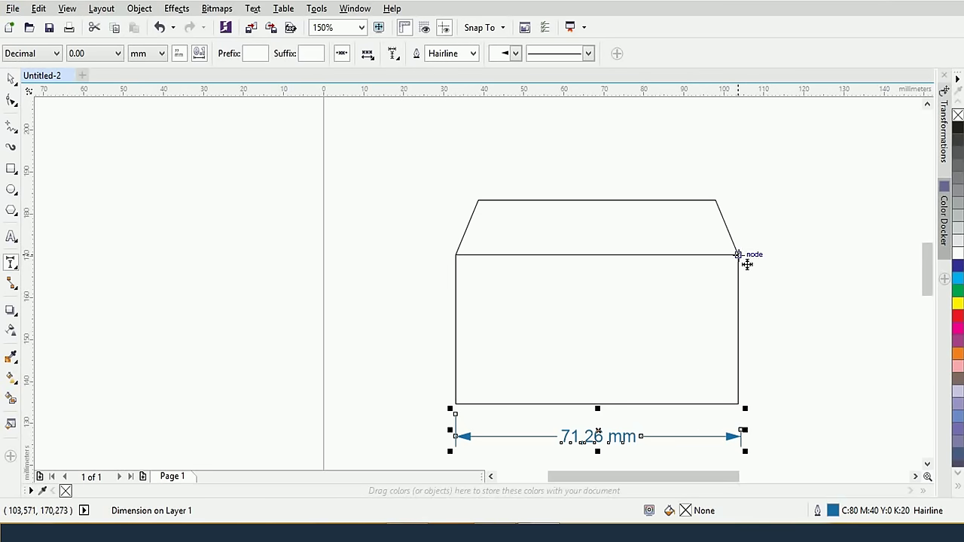
{"action": "left_click_drag", "start_coordinate": [738, 254], "coordinate": [738, 408]}
{"action": "left_click", "coordinate": [783, 407]}
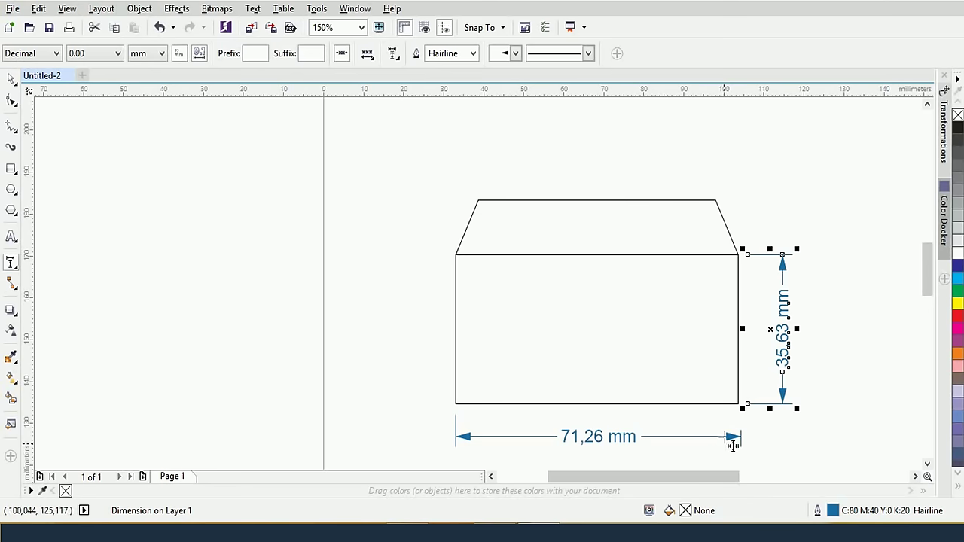
Return to normal object selection, deselect everything, zoom in on the flap corner, and reopen the dimension flyout
{"action": "right_click", "coordinate": [10, 261]}
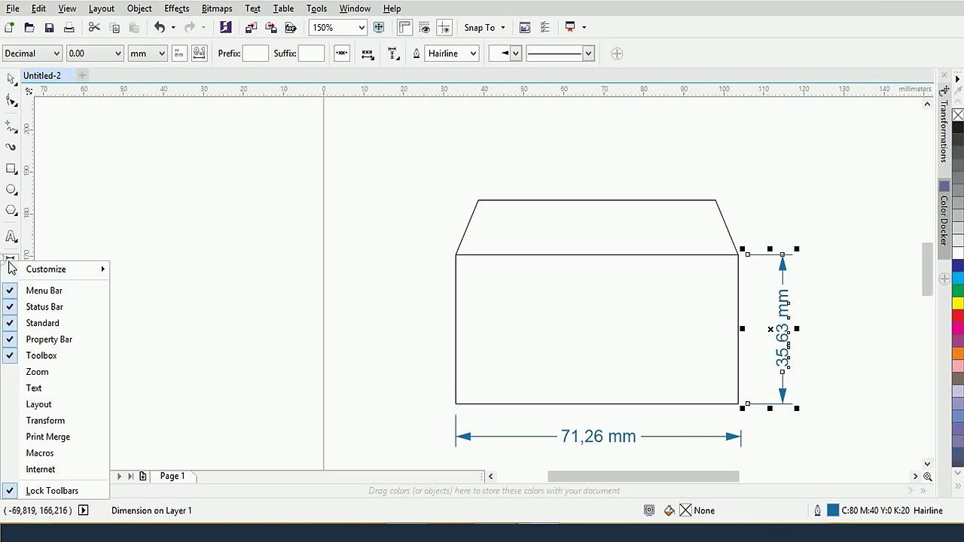
{"action": "left_click", "coordinate": [10, 261]}
{"action": "left_click", "coordinate": [11, 261]}
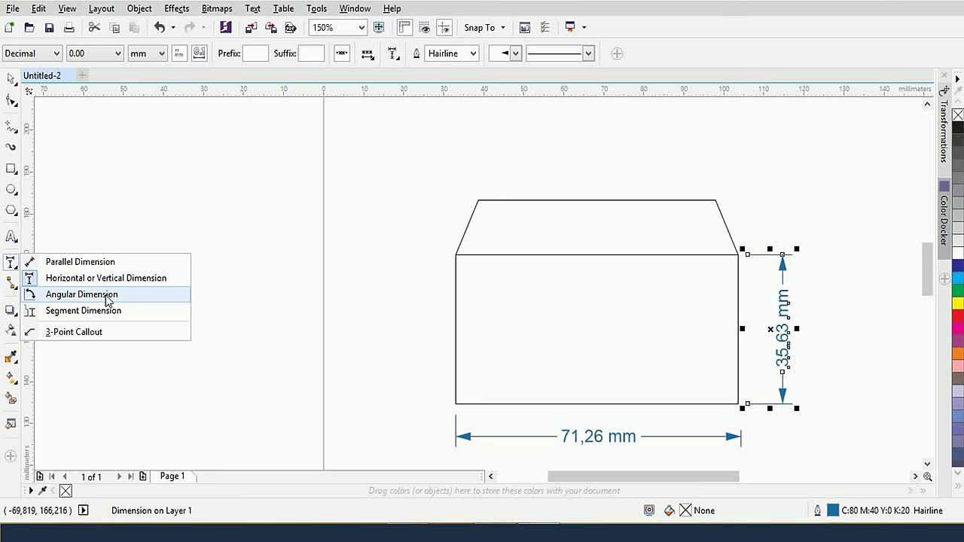
{"action": "left_click", "coordinate": [17, 82]}
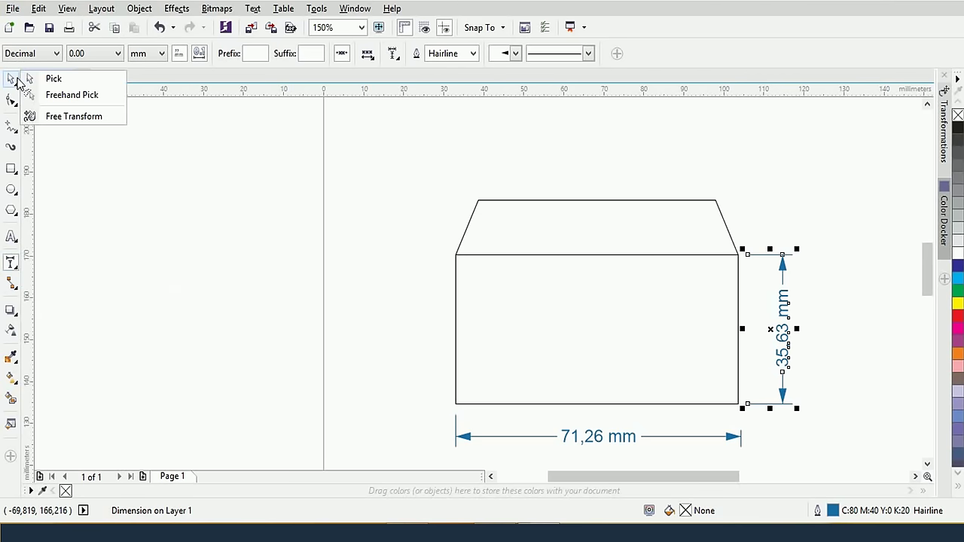
{"action": "left_click", "coordinate": [17, 82]}
{"action": "left_click_drag", "start_coordinate": [748, 249], "coordinate": [821, 445]}
{"action": "left_click", "coordinate": [365, 298]}
{"action": "scroll", "coordinate": [534, 304], "scroll_direction": "up", "scroll_amount": 1}
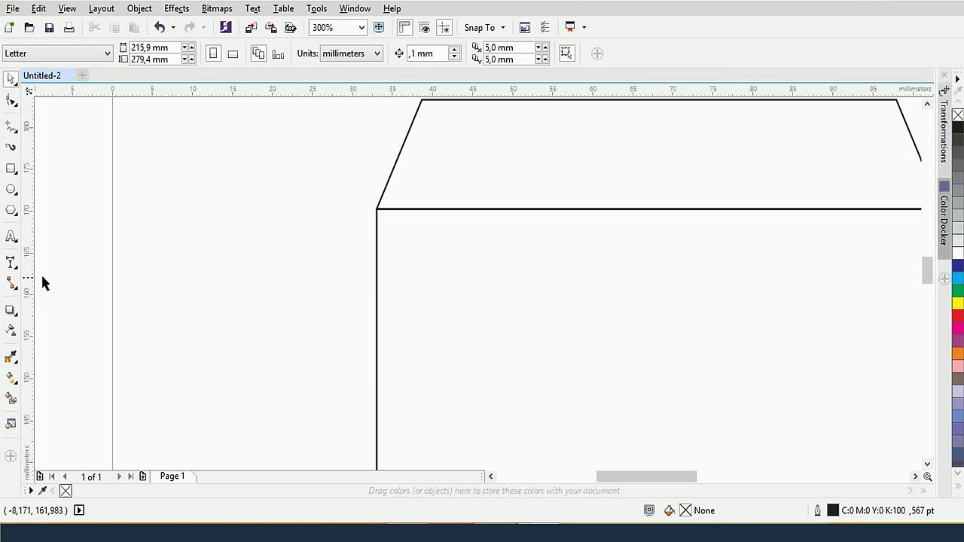
{"action": "left_click", "coordinate": [11, 265]}
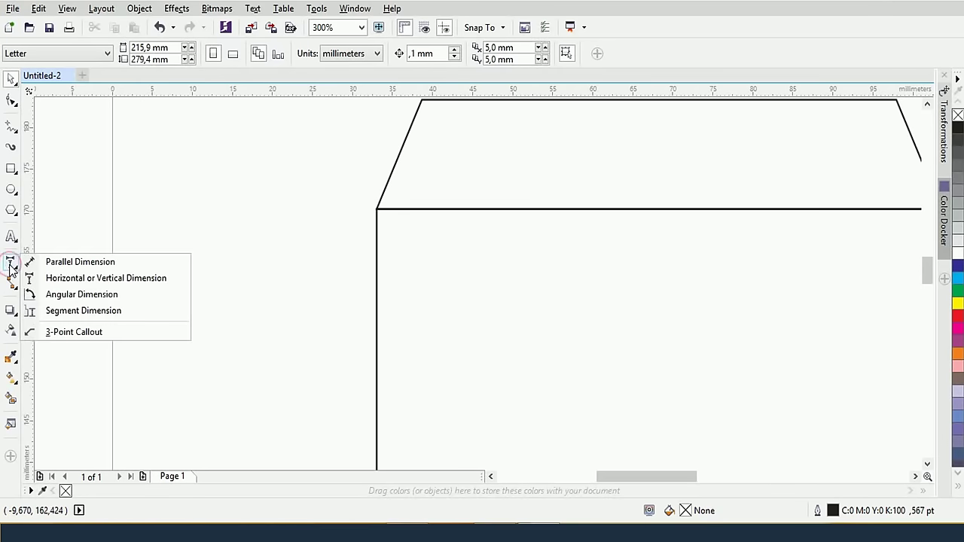
Draw a first angular dimension at the flap's left corner, then undo it as oversized
{"action": "left_click", "coordinate": [78, 294]}
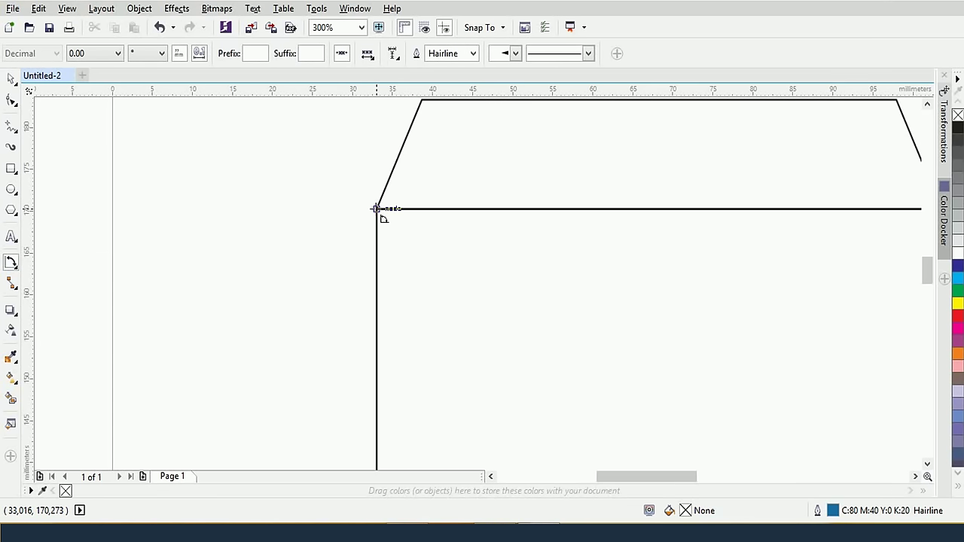
{"action": "left_click_drag", "start_coordinate": [377, 209], "coordinate": [460, 214]}
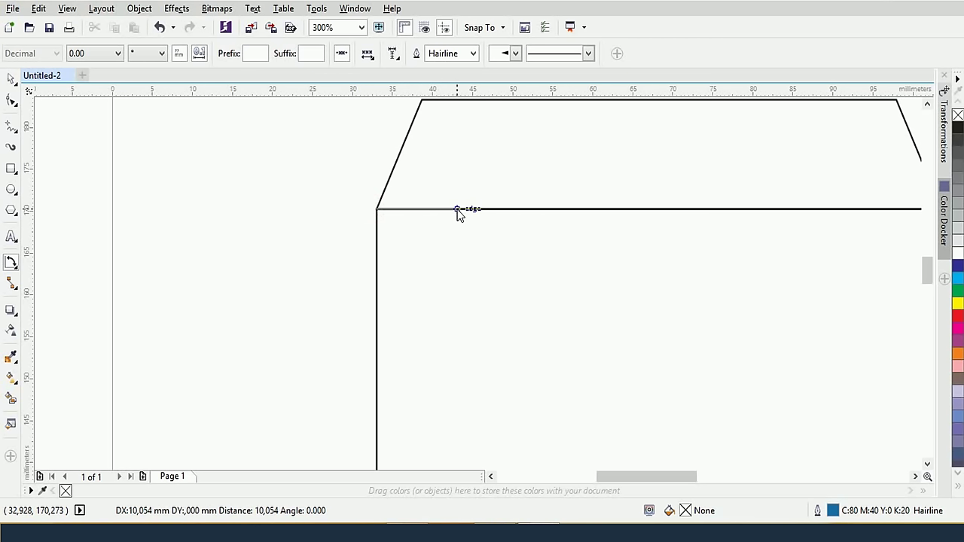
{"action": "left_click_drag", "start_coordinate": [457, 210], "coordinate": [457, 210]}
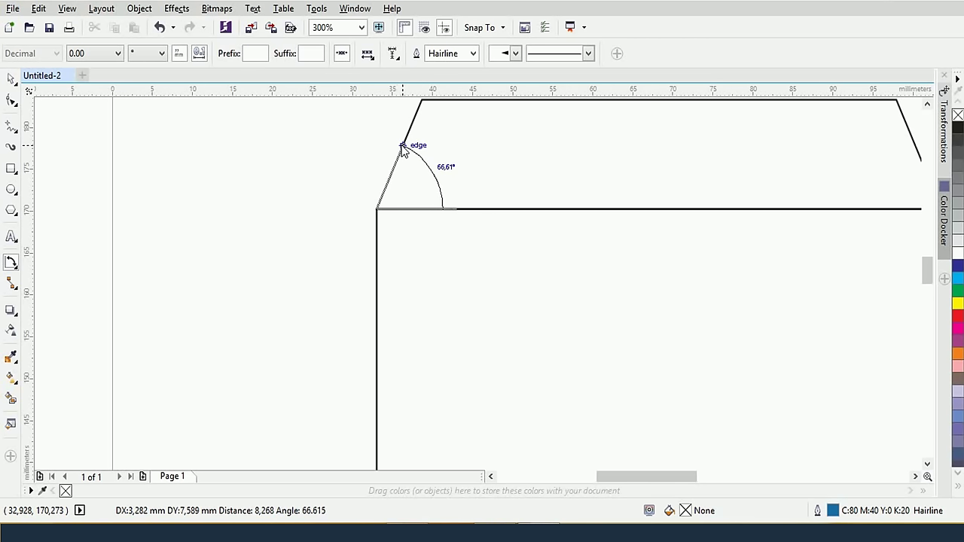
{"action": "left_click", "coordinate": [402, 147]}
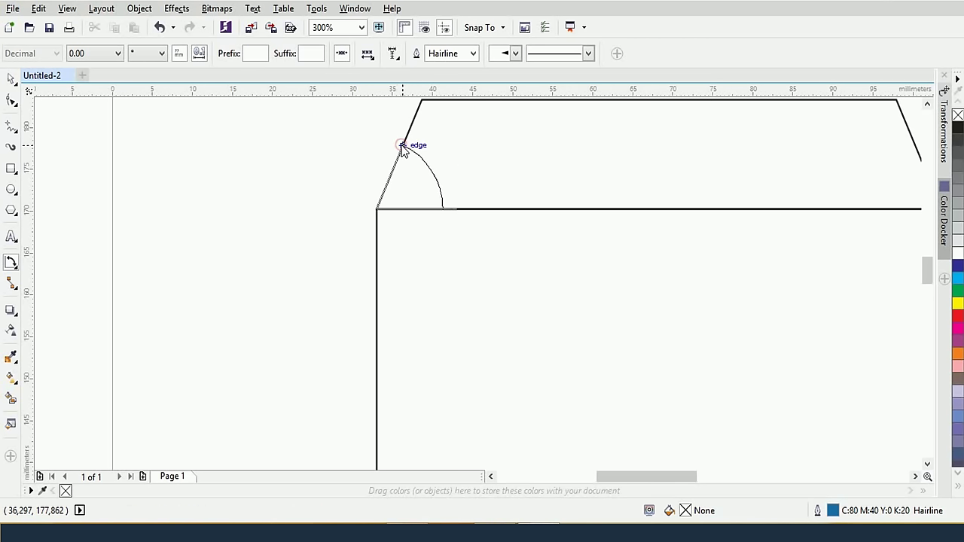
{"action": "left_click", "coordinate": [420, 179]}
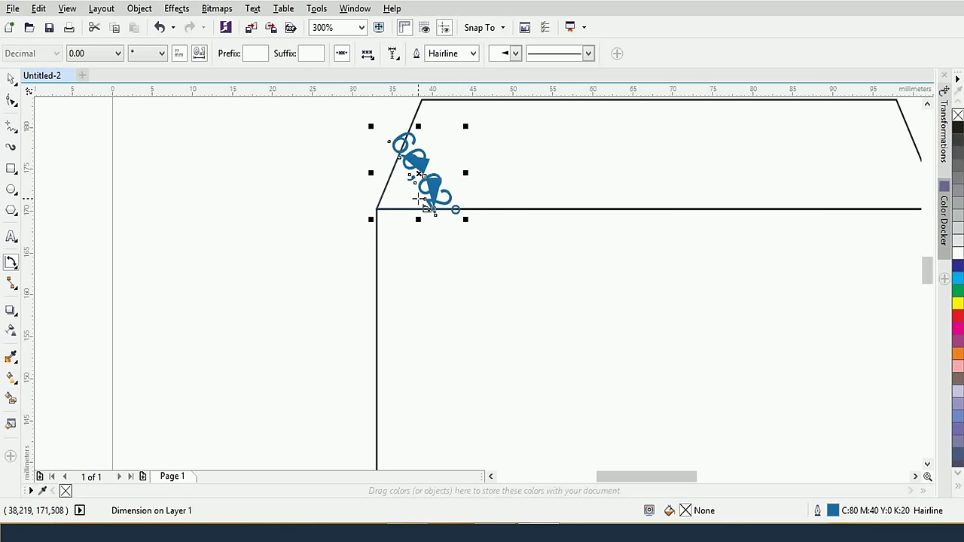
{"action": "scroll", "coordinate": [419, 197], "scroll_direction": "up", "scroll_amount": 2}
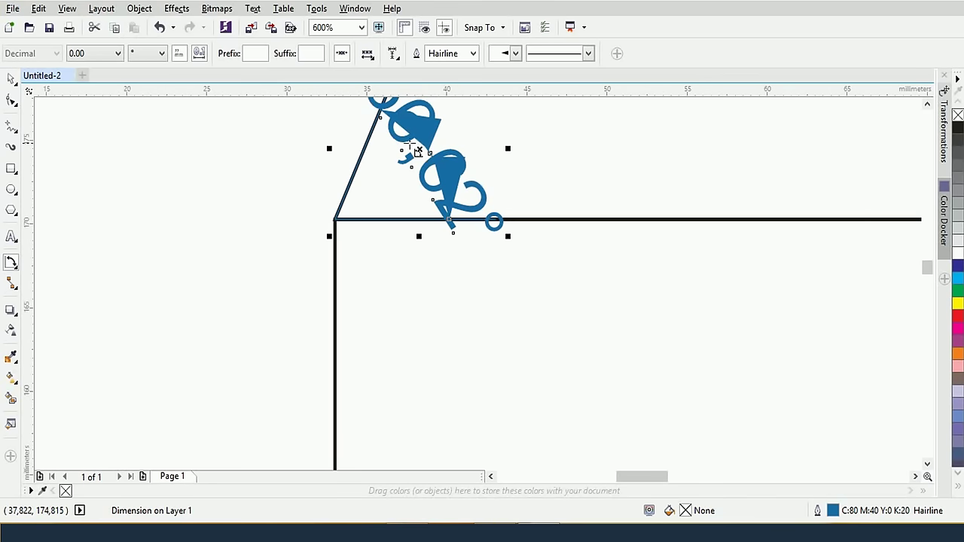
{"action": "left_click", "coordinate": [418, 151]}
{"action": "key", "text": "ctrl+z"}
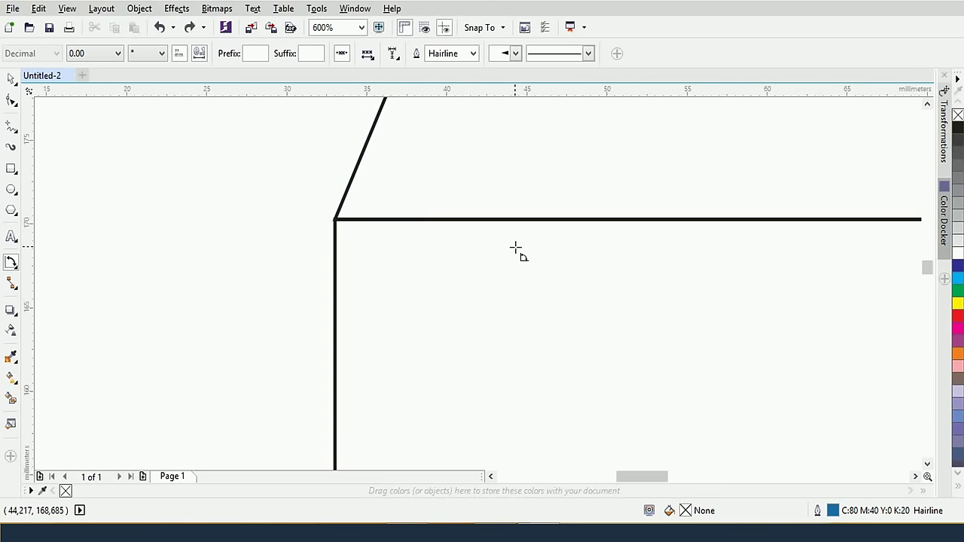
Redraw the angular dimension between the slanted flap edge and body top, reading 66.6°
{"action": "scroll", "coordinate": [516, 251], "scroll_direction": "down", "scroll_amount": 2}
{"action": "scroll", "coordinate": [516, 251], "scroll_direction": "up", "scroll_amount": 1}
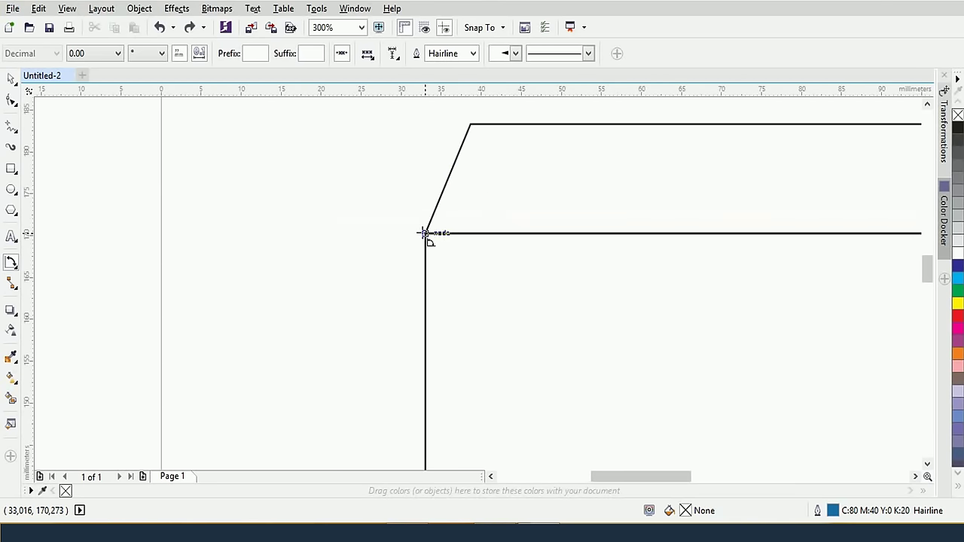
{"action": "left_click_drag", "start_coordinate": [425, 233], "coordinate": [497, 236]}
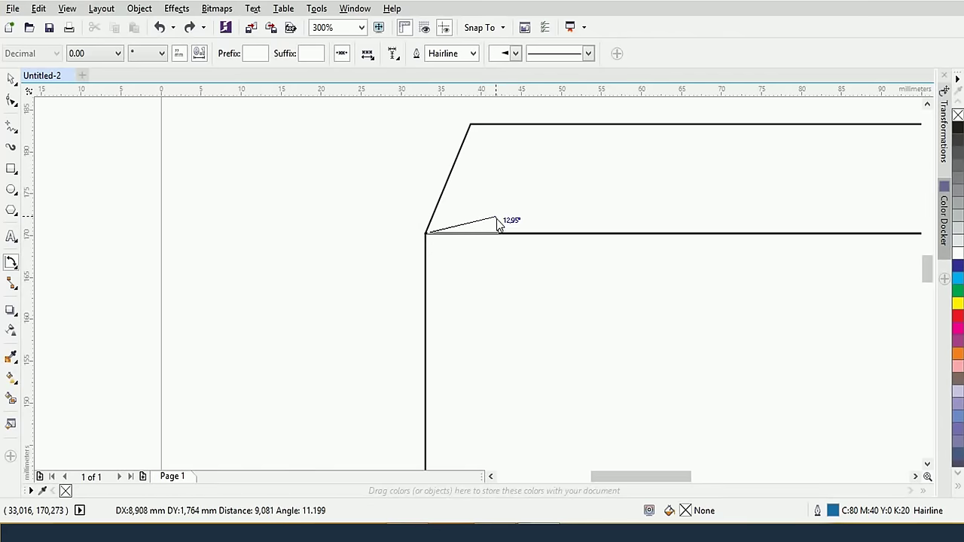
{"action": "left_click", "coordinate": [459, 148]}
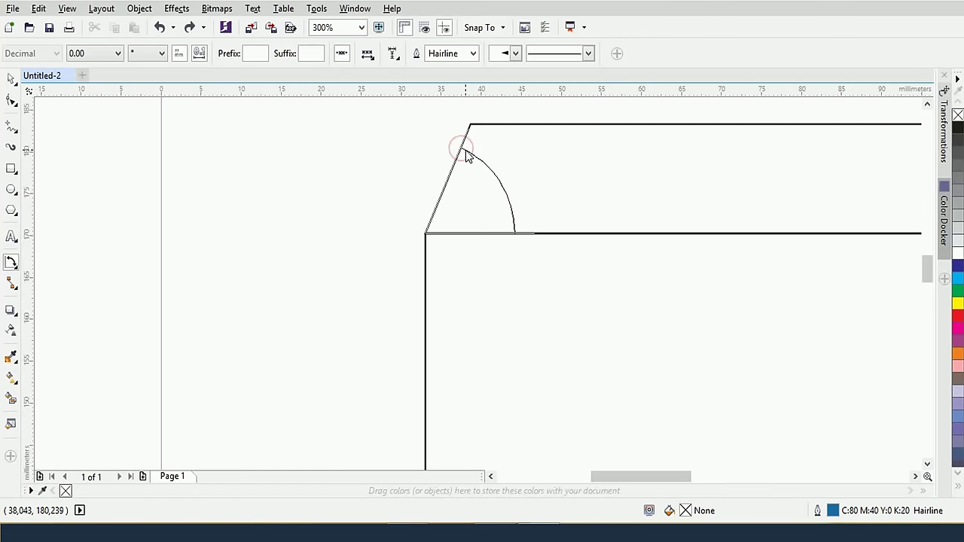
{"action": "left_click", "coordinate": [502, 172]}
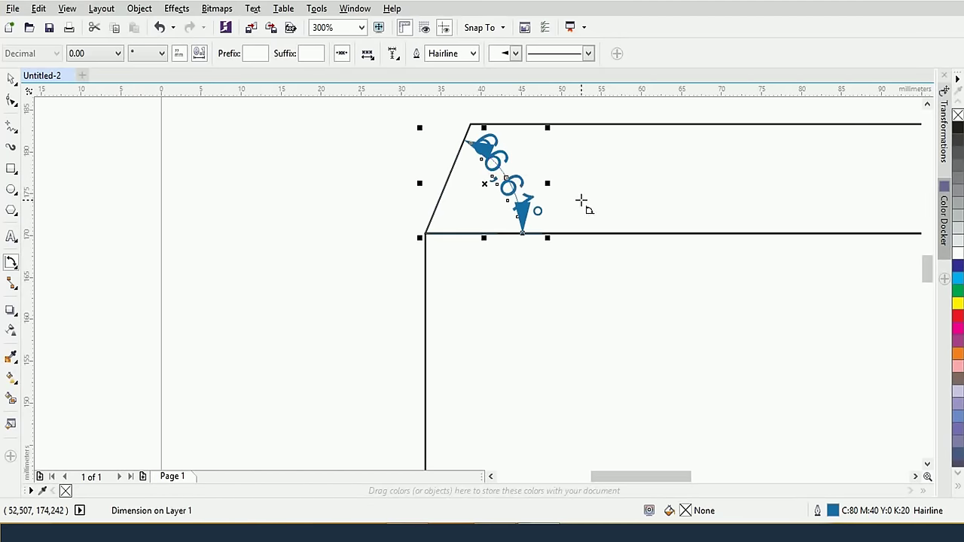
Shrink the 66,61° angle dimension's label text to 6 pt
{"action": "left_click", "coordinate": [15, 81]}
{"action": "left_click", "coordinate": [506, 191]}
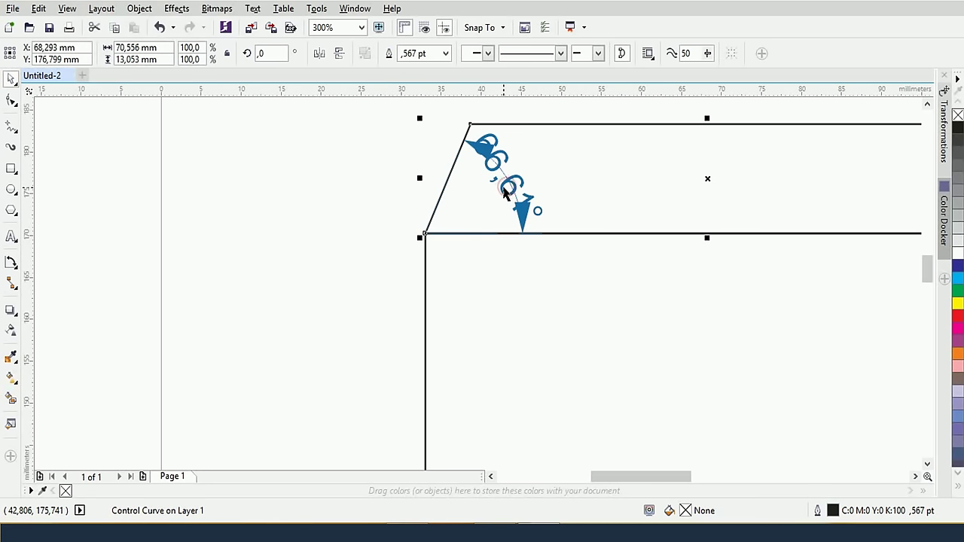
{"action": "left_click", "coordinate": [506, 191]}
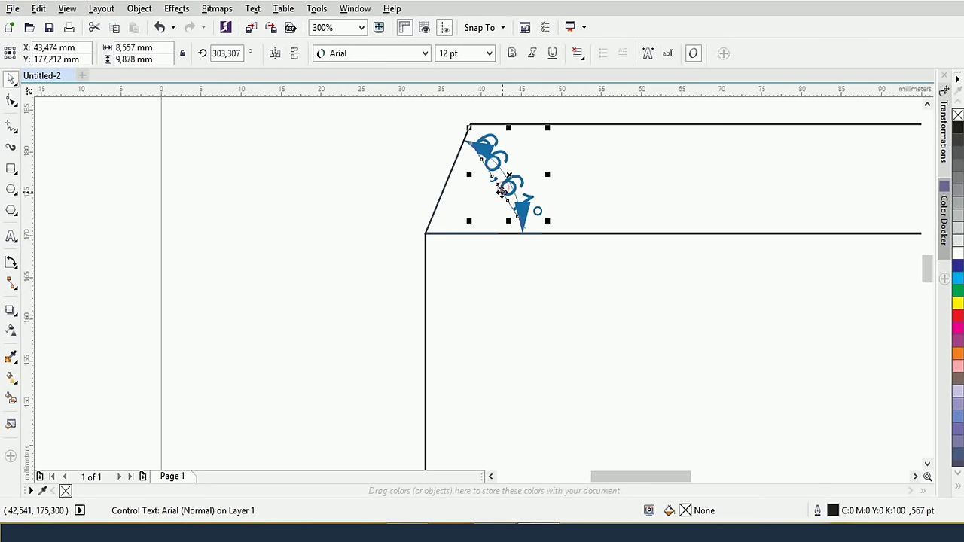
{"action": "left_click", "coordinate": [489, 53]}
{"action": "left_click", "coordinate": [457, 69]}
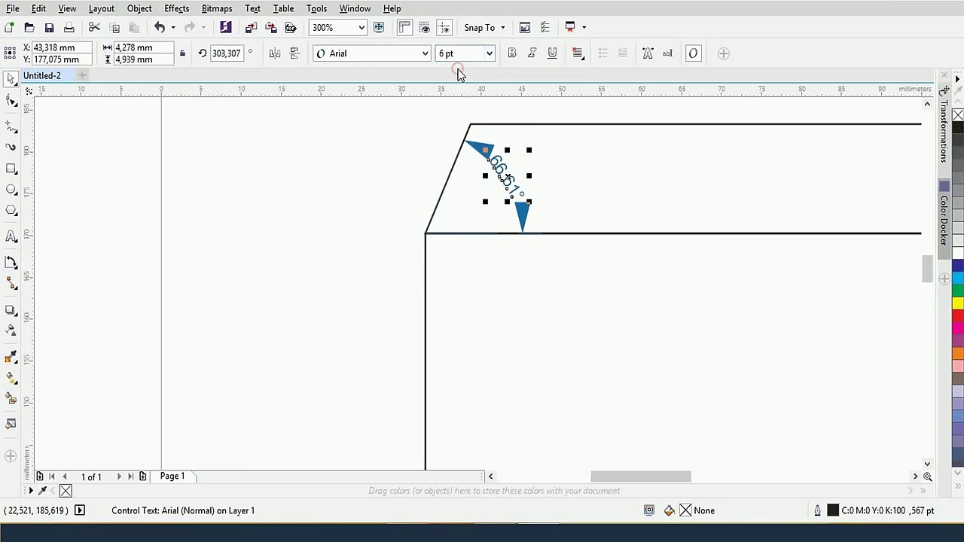
{"action": "left_click", "coordinate": [577, 175]}
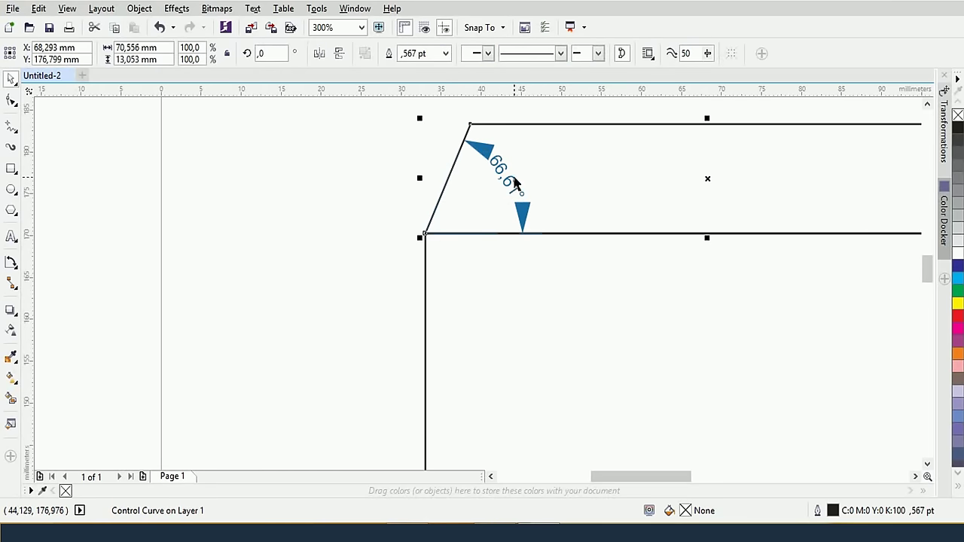
{"action": "left_click", "coordinate": [515, 182]}
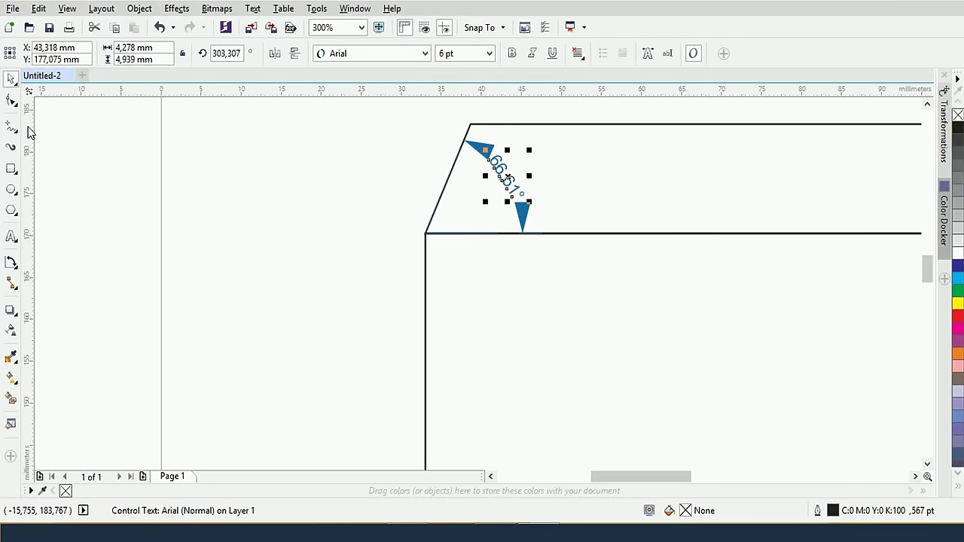
Try the angle text above the line, centred between extension lines, then below the line
{"action": "left_click", "coordinate": [12, 267]}
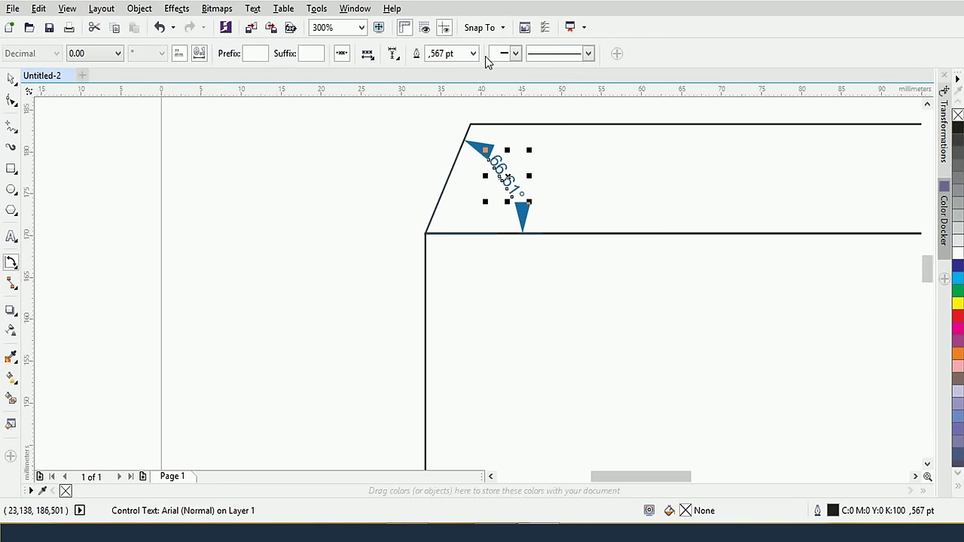
{"action": "left_click", "coordinate": [367, 54]}
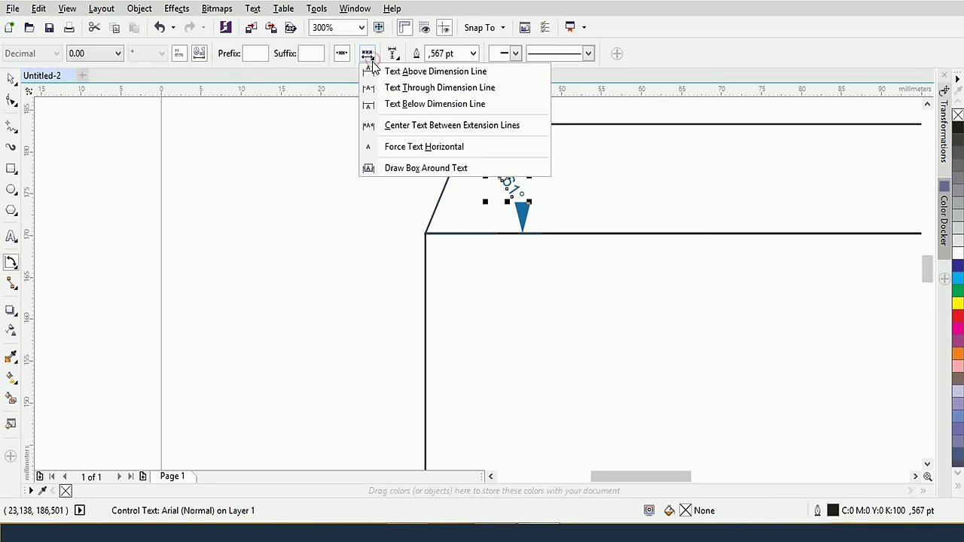
{"action": "left_click", "coordinate": [395, 72]}
{"action": "left_click", "coordinate": [367, 60]}
{"action": "left_click", "coordinate": [403, 125]}
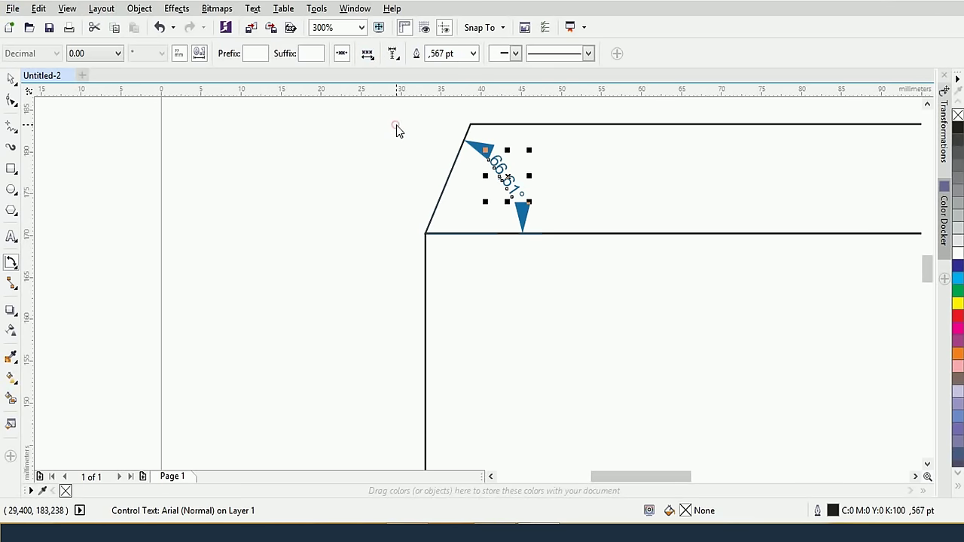
{"action": "left_click", "coordinate": [473, 139]}
{"action": "key", "text": "Escape"}
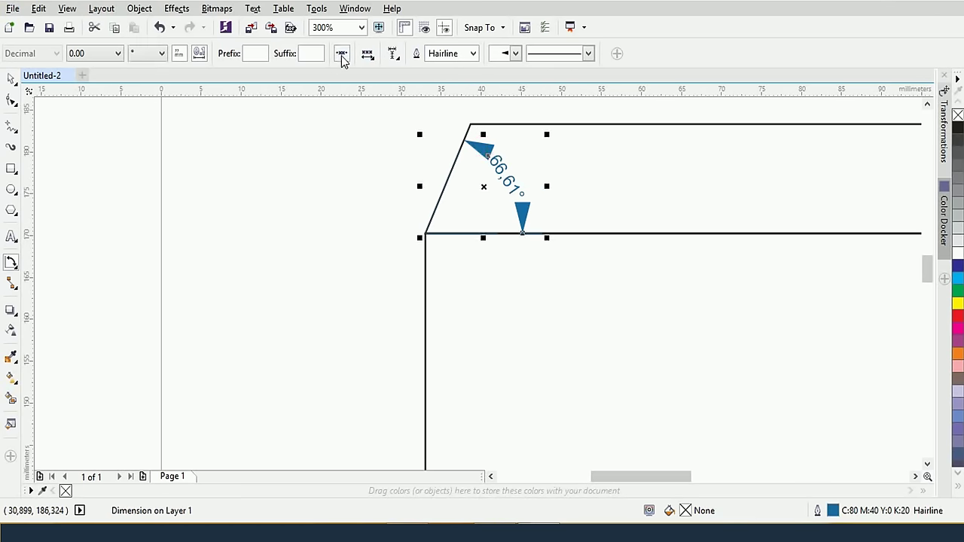
{"action": "left_click", "coordinate": [365, 57]}
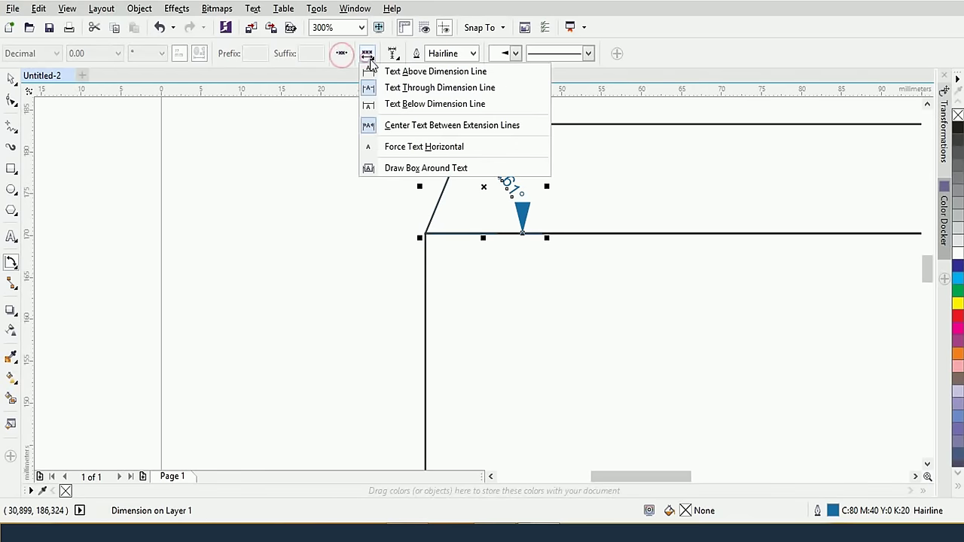
{"action": "left_click", "coordinate": [399, 109]}
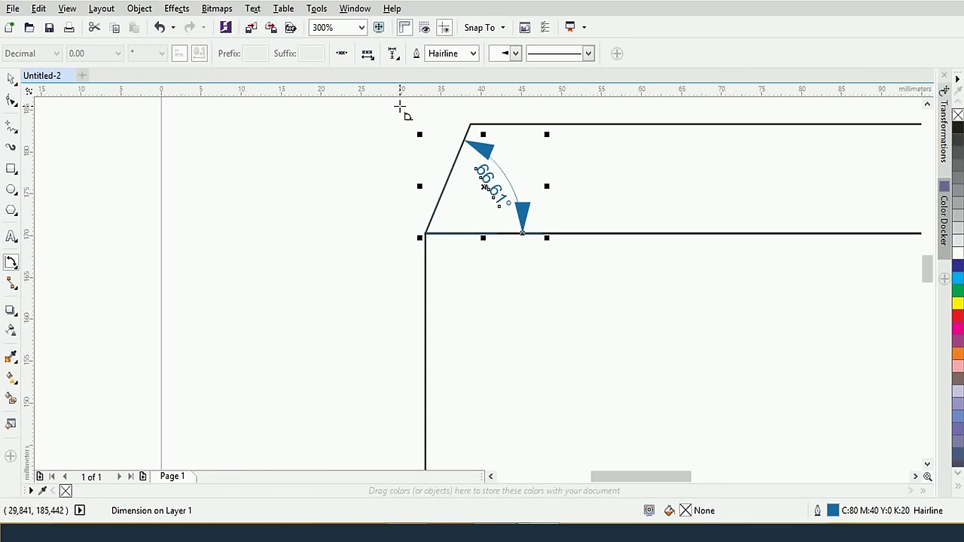
Give the angle dimension a 0.5 pt outline, no arrowheads, and text running along the arc
{"action": "left_click", "coordinate": [472, 54]}
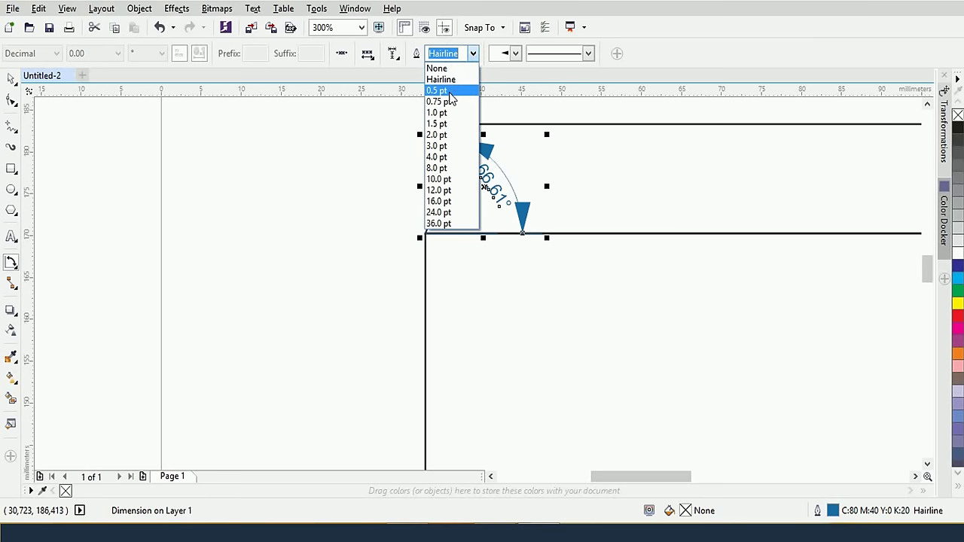
{"action": "left_click", "coordinate": [444, 90]}
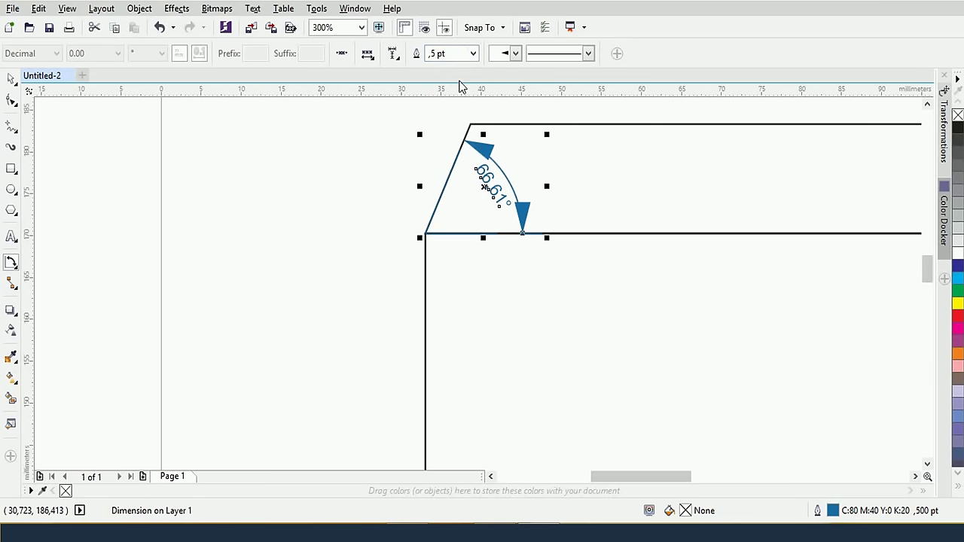
{"action": "left_click", "coordinate": [515, 54]}
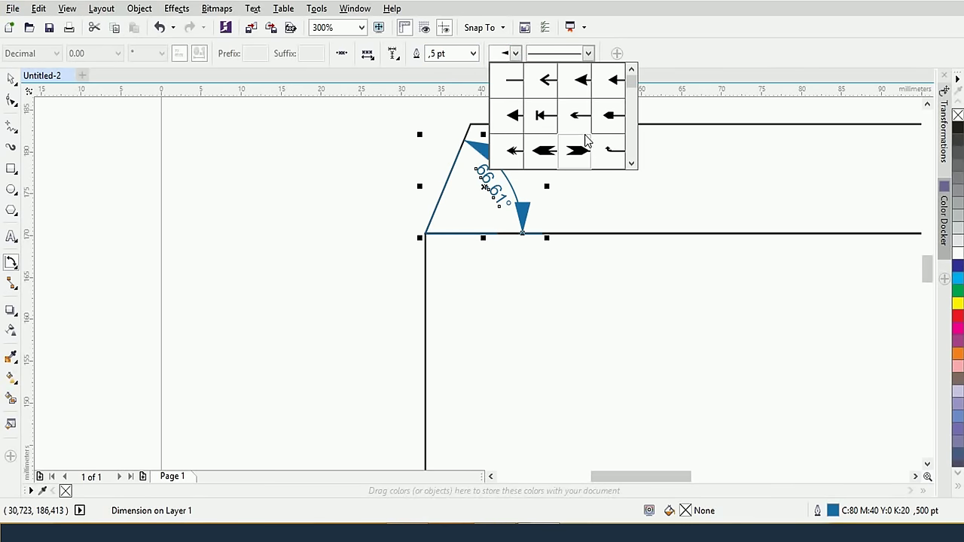
{"action": "left_click", "coordinate": [512, 83]}
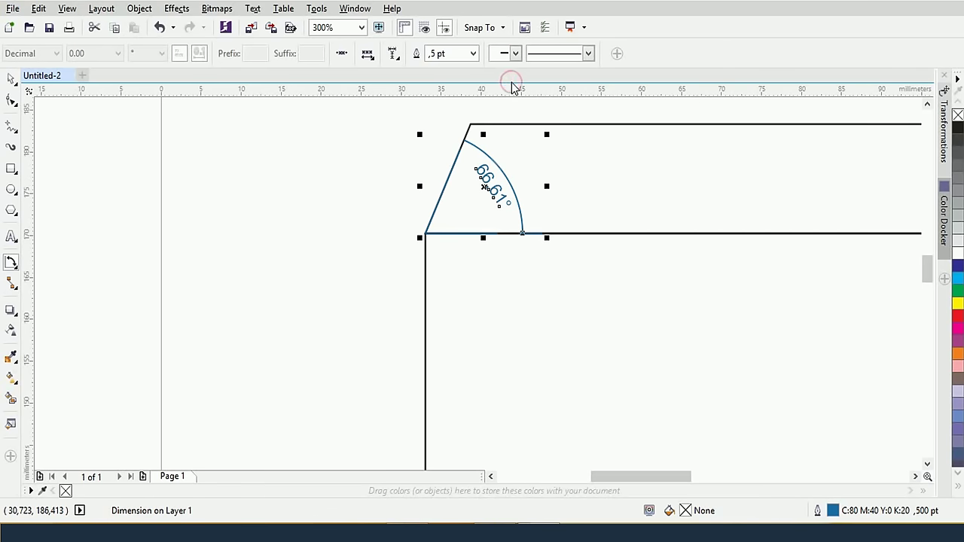
{"action": "left_click", "coordinate": [374, 60]}
{"action": "left_click", "coordinate": [404, 85]}
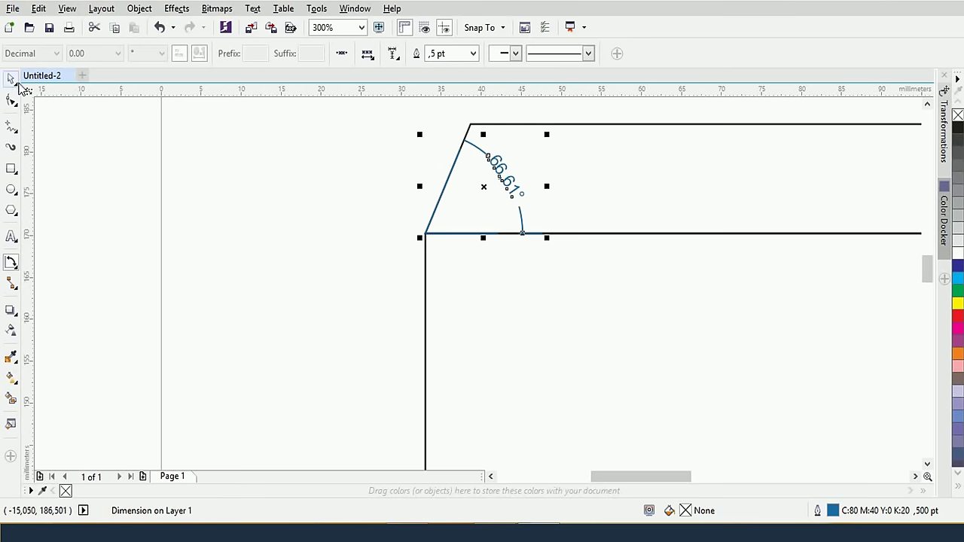
{"action": "left_click", "coordinate": [297, 196]}
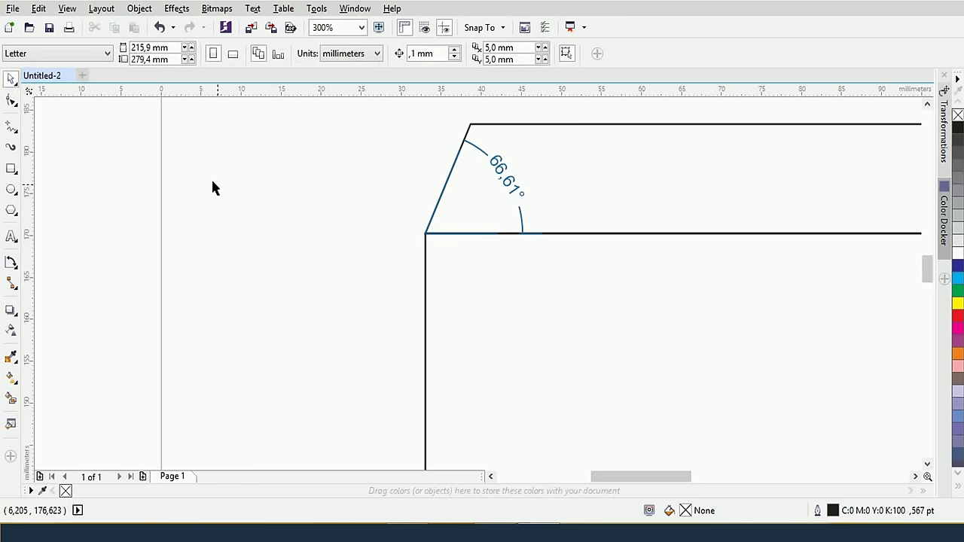
{"action": "left_click", "coordinate": [15, 273]}
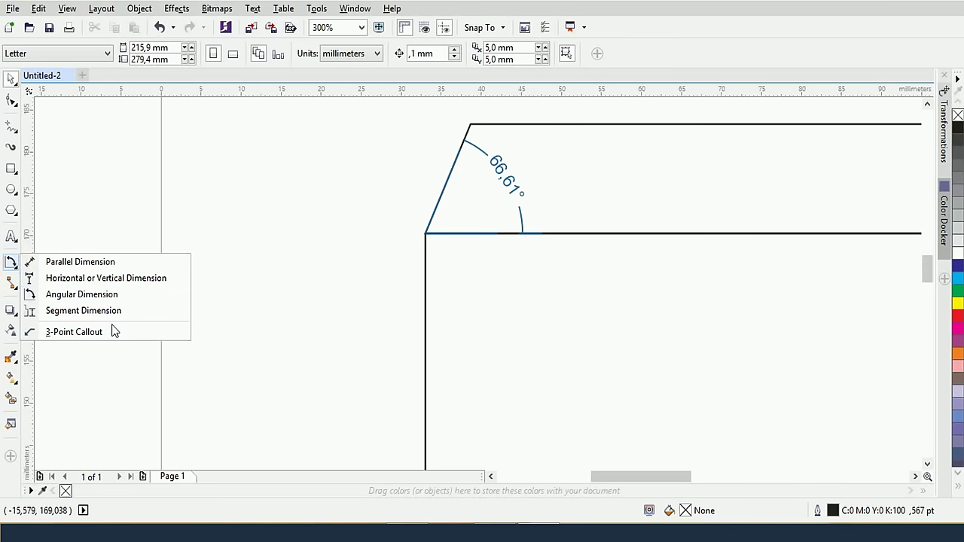
{"action": "left_click", "coordinate": [269, 332]}
{"action": "scroll", "coordinate": [269, 329], "scroll_direction": "down", "scroll_amount": 2}
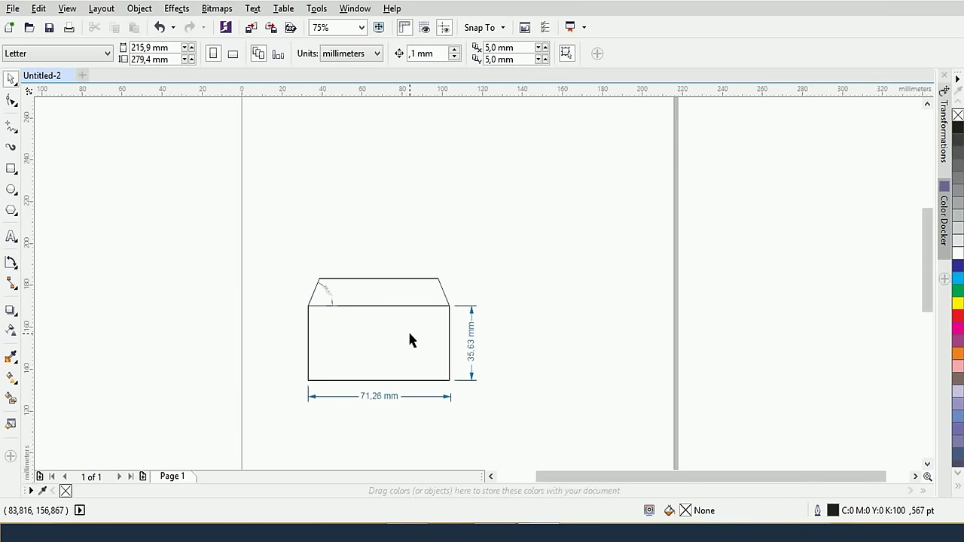
{"action": "scroll", "coordinate": [521, 367], "scroll_direction": "up", "scroll_amount": 1}
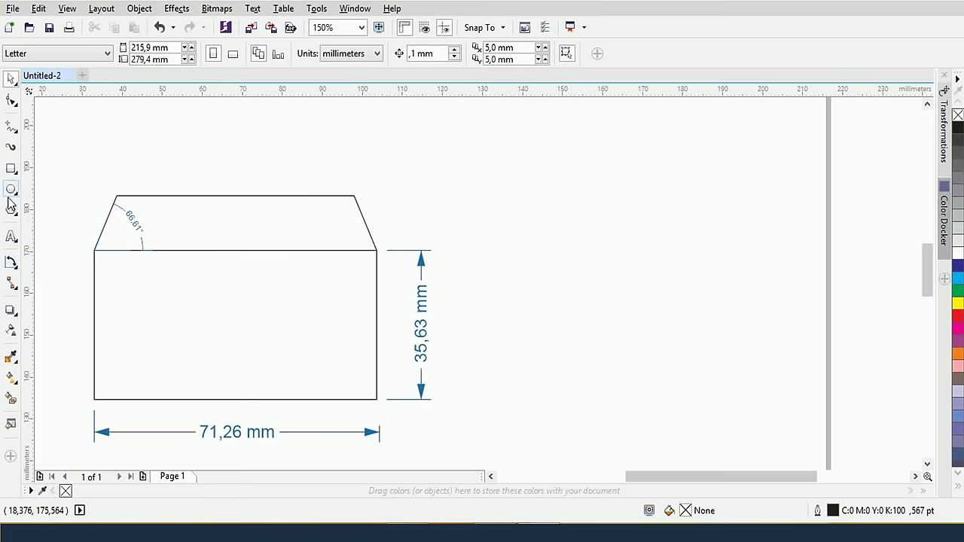
Draw a staircase line with the Pen tool, alternating vertical risers and horizontal treads, right of the envelope
{"action": "left_click", "coordinate": [12, 133]}
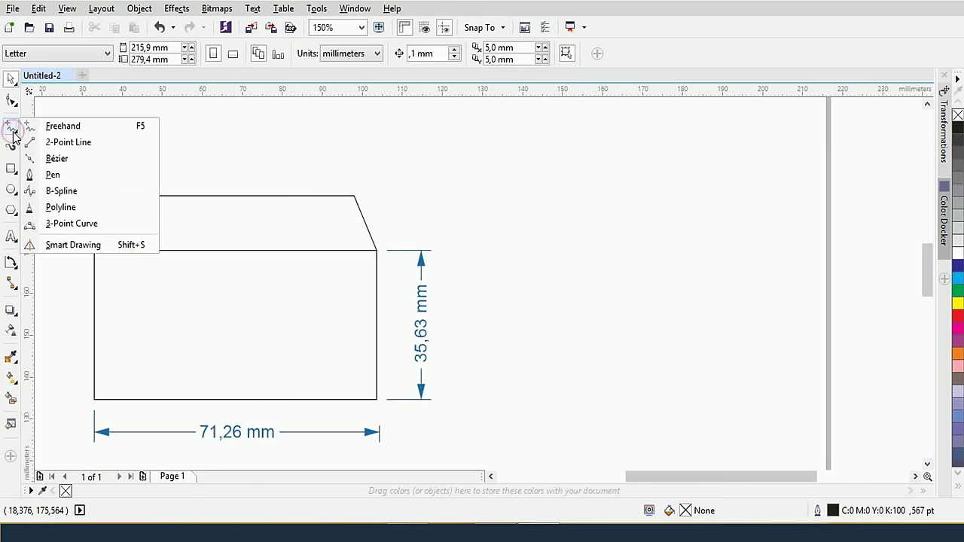
{"action": "left_click", "coordinate": [62, 175]}
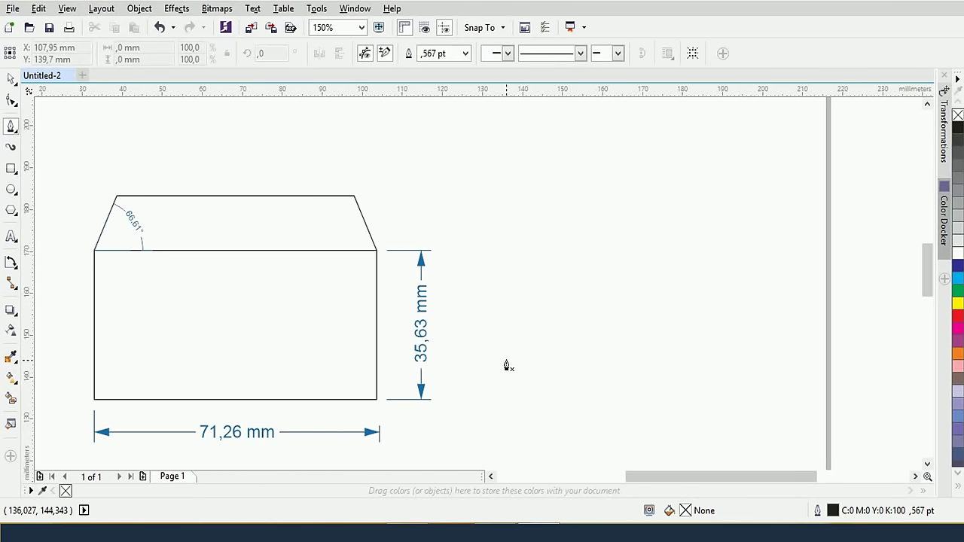
{"action": "left_click", "coordinate": [511, 378]}
{"action": "left_click", "coordinate": [511, 324]}
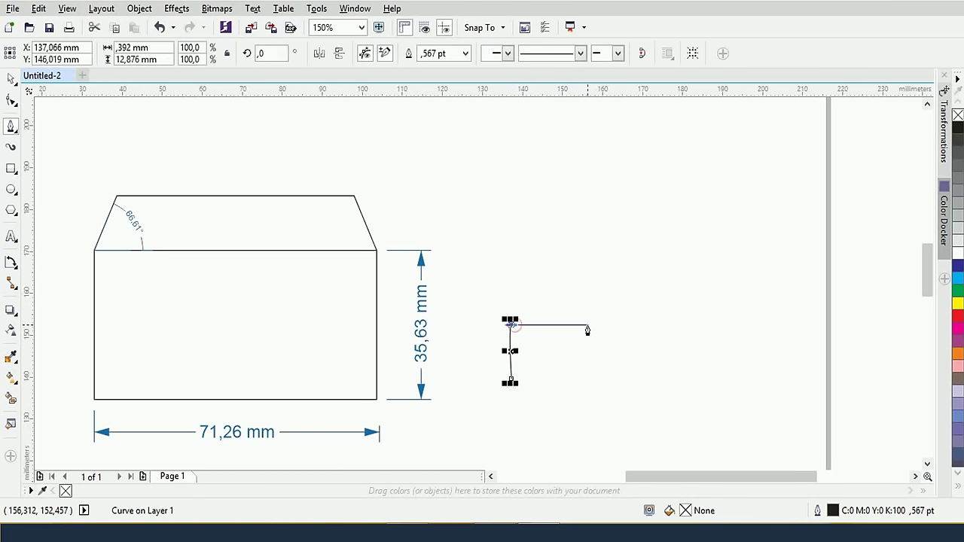
{"action": "left_click", "coordinate": [573, 324]}
{"action": "left_click", "coordinate": [573, 279]}
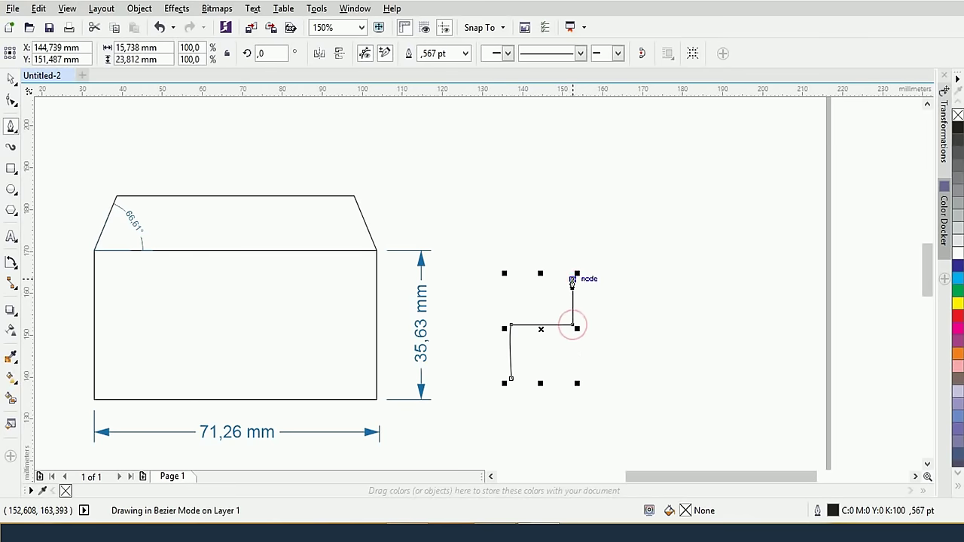
{"action": "left_click", "coordinate": [644, 278]}
{"action": "left_click", "coordinate": [643, 214]}
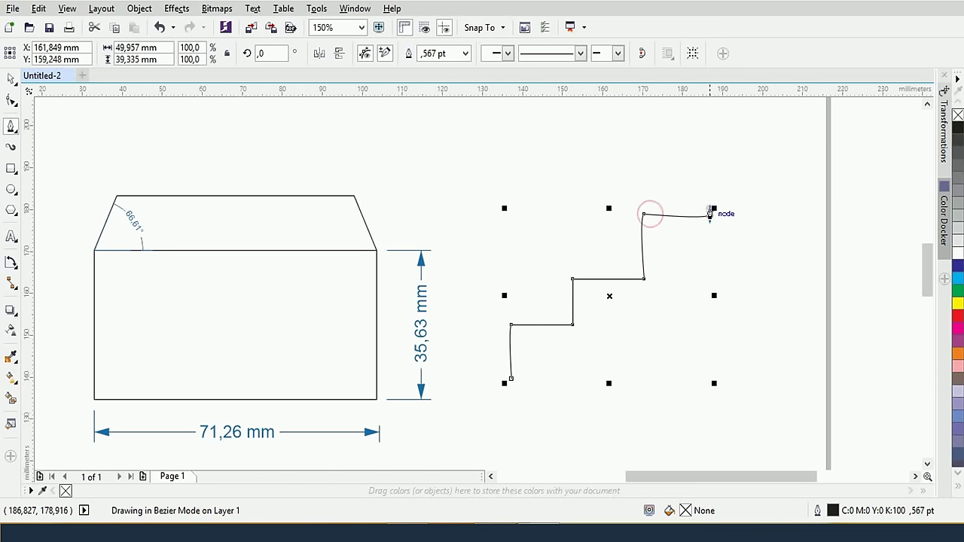
{"action": "key", "text": "Escape"}
Redo the third riser's top node, then add the third tread and a final riser
{"action": "key", "text": "ctrl+z"}
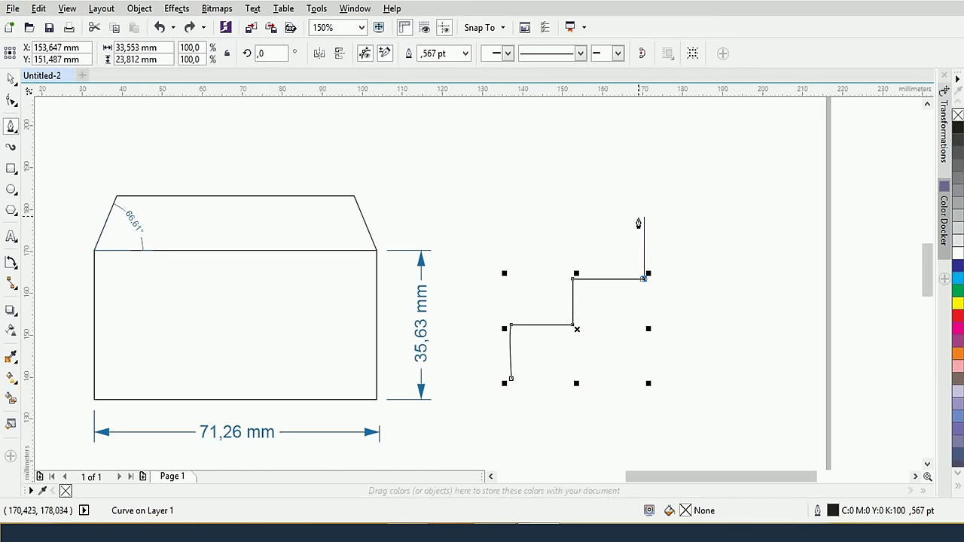
{"action": "left_click", "coordinate": [641, 212]}
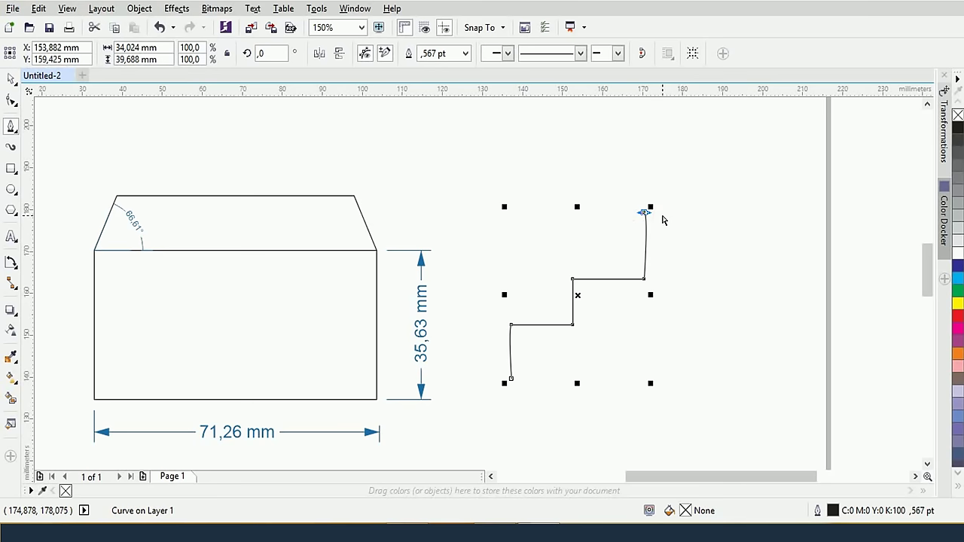
{"action": "key", "text": "ctrl+z"}
{"action": "left_click", "coordinate": [644, 218]}
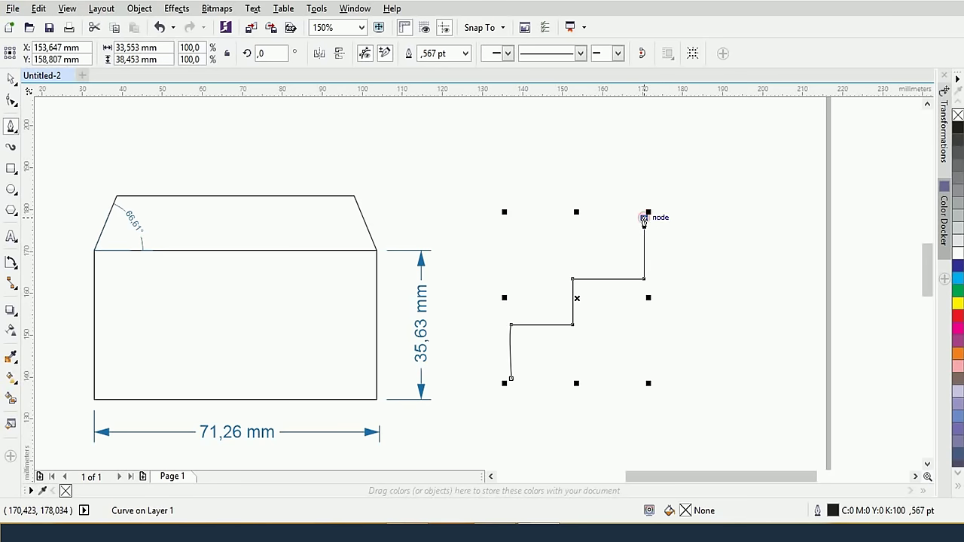
{"action": "left_click", "coordinate": [704, 218]}
{"action": "left_click", "coordinate": [704, 173]}
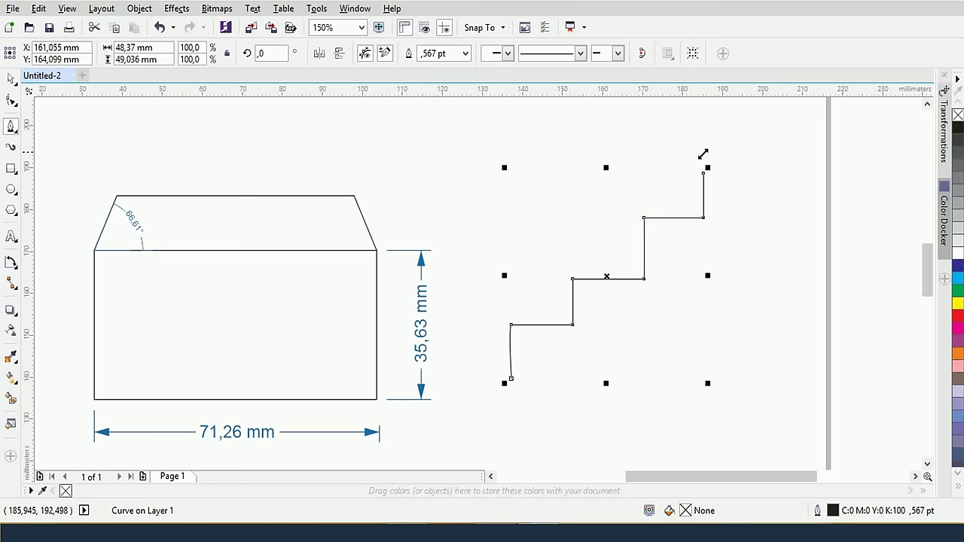
{"action": "left_click", "coordinate": [14, 269]}
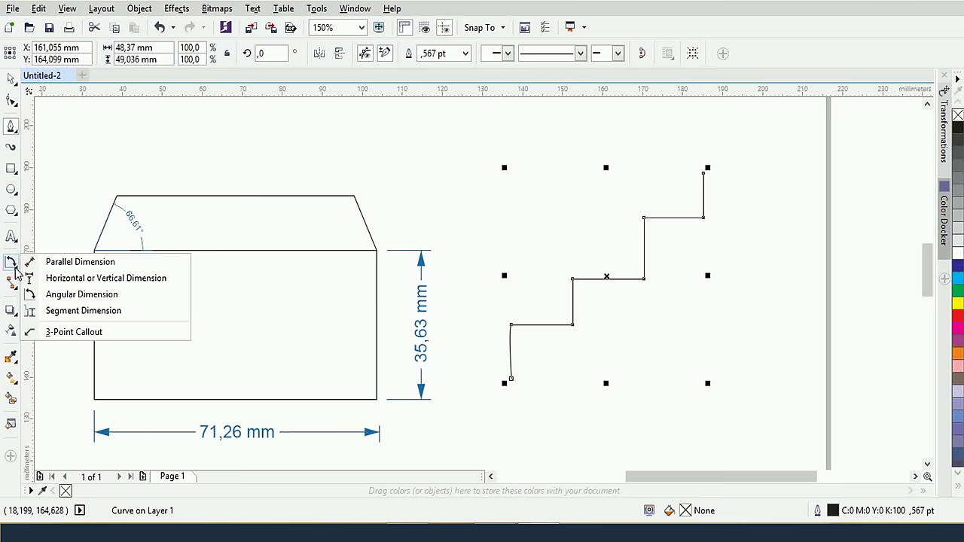
Use Segment Dimension to label the bottom riser 12,88 mm and the first tread 15,35 mm
{"action": "left_click", "coordinate": [74, 312]}
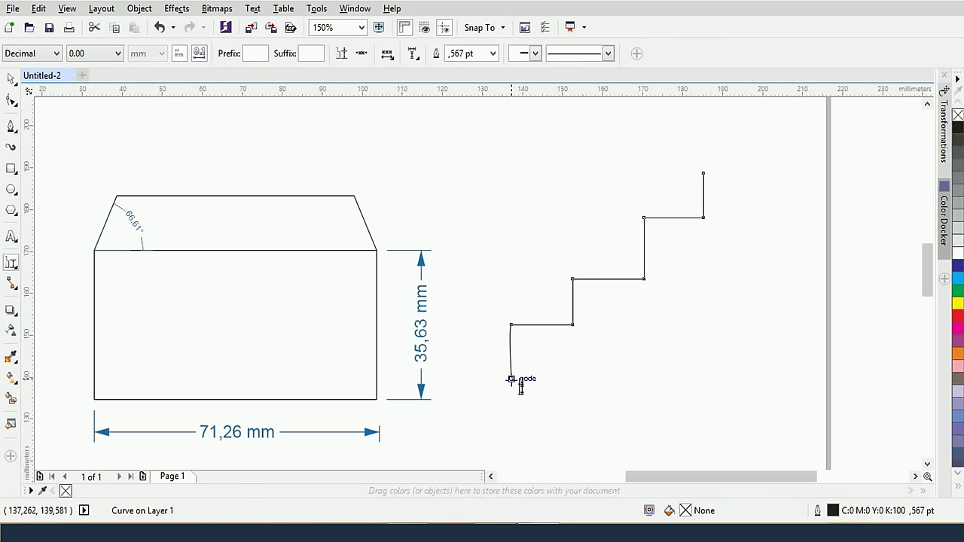
{"action": "left_click", "coordinate": [511, 353]}
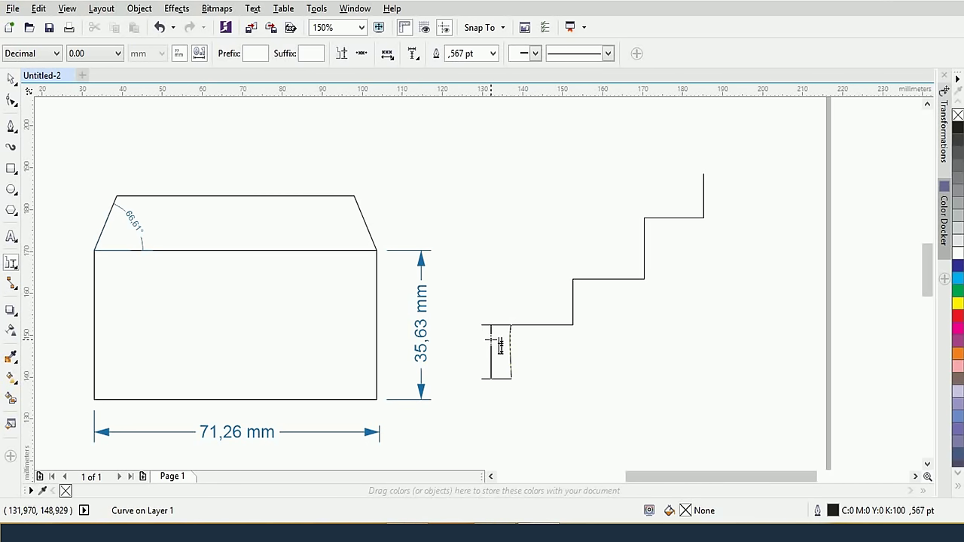
{"action": "left_click", "coordinate": [490, 340]}
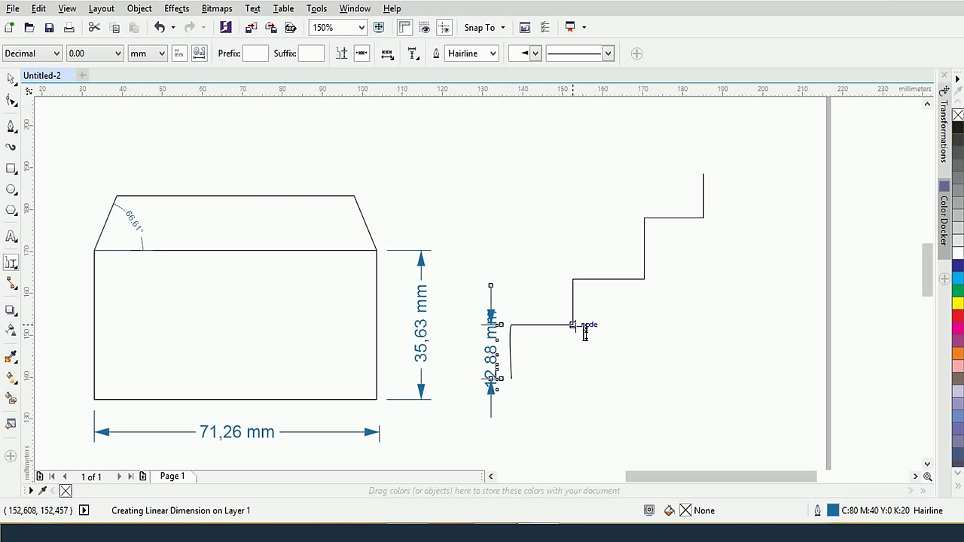
{"action": "left_click", "coordinate": [574, 329]}
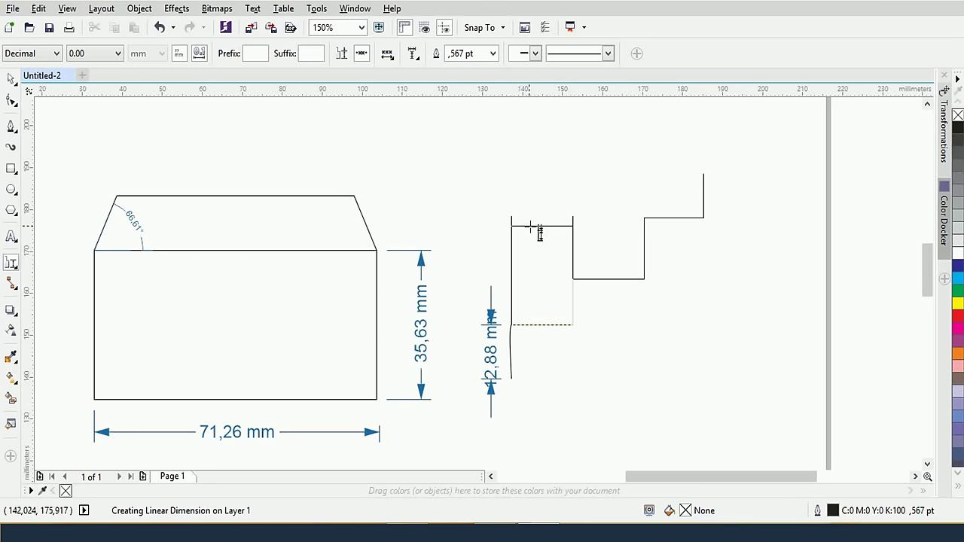
{"action": "left_click", "coordinate": [580, 243]}
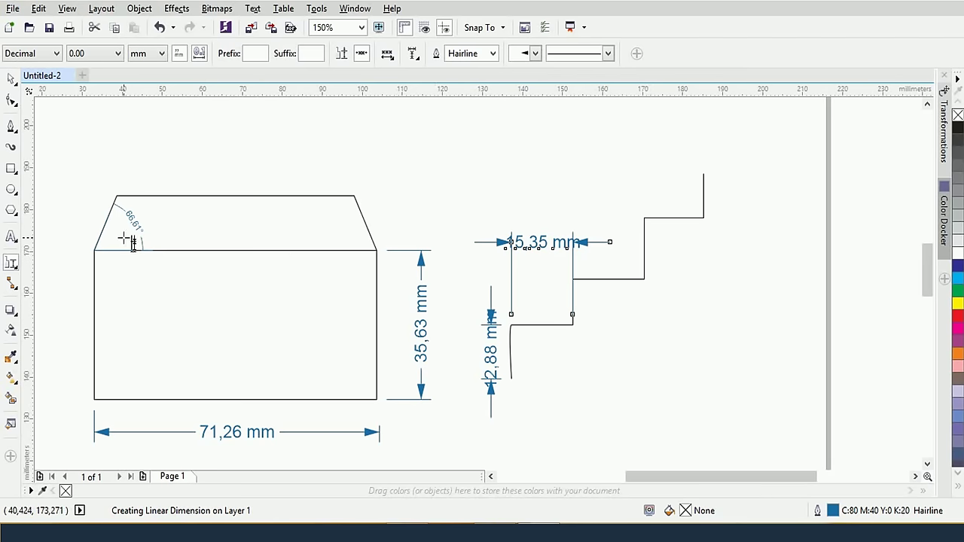
{"action": "left_click", "coordinate": [10, 83]}
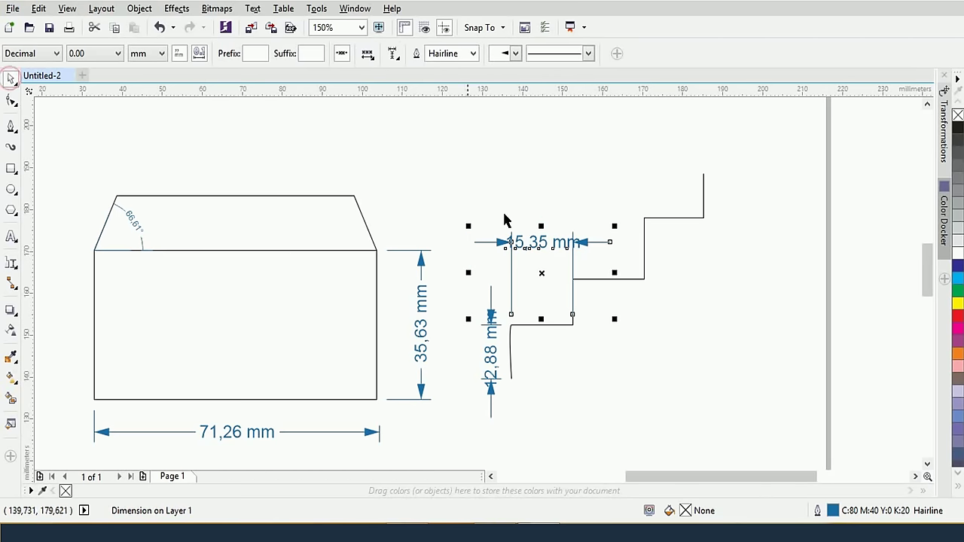
Apply a start arrowhead style to the 15,35 mm dimension
{"action": "left_click", "coordinate": [12, 266]}
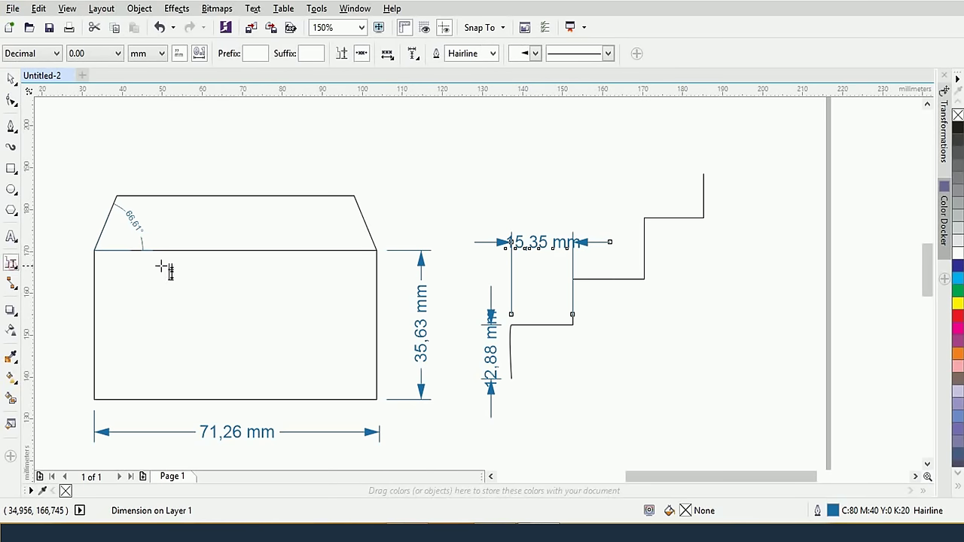
{"action": "left_click", "coordinate": [536, 53]}
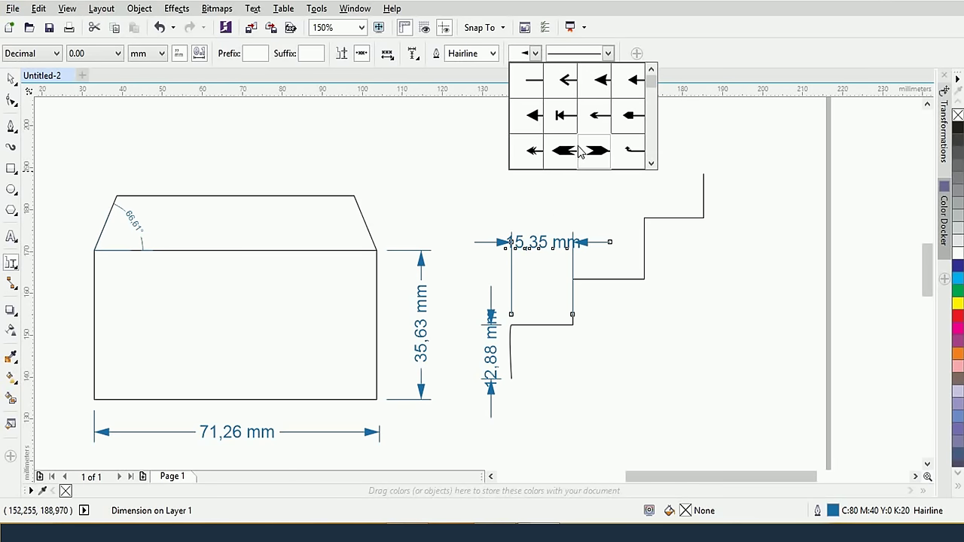
{"action": "left_click", "coordinate": [591, 118]}
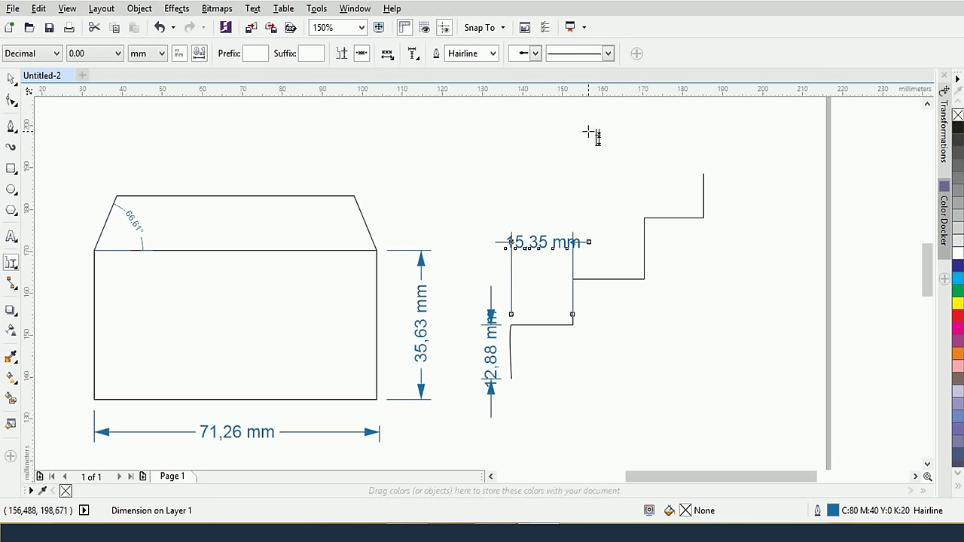
Shrink the 15,35 mm label to a smaller font size
{"action": "left_click", "coordinate": [11, 79]}
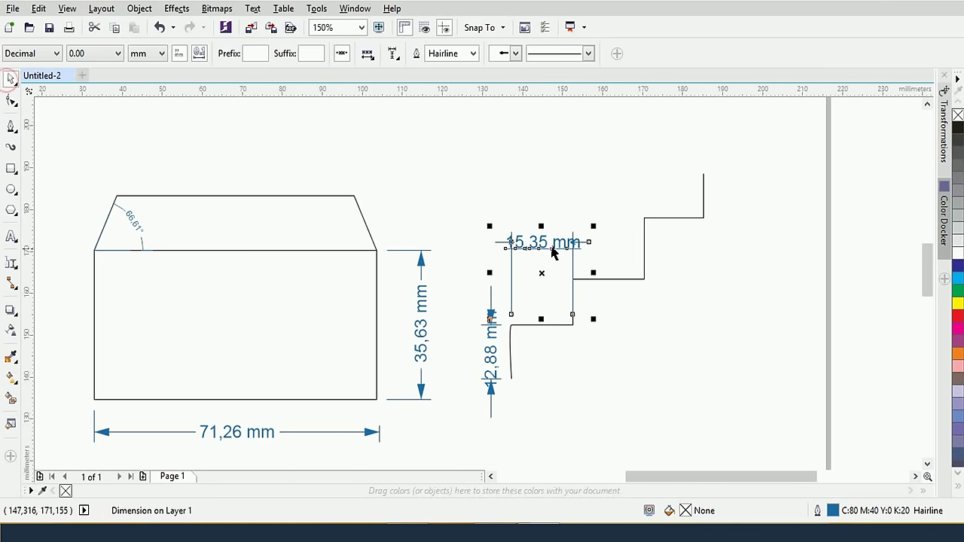
{"action": "left_click", "coordinate": [563, 244]}
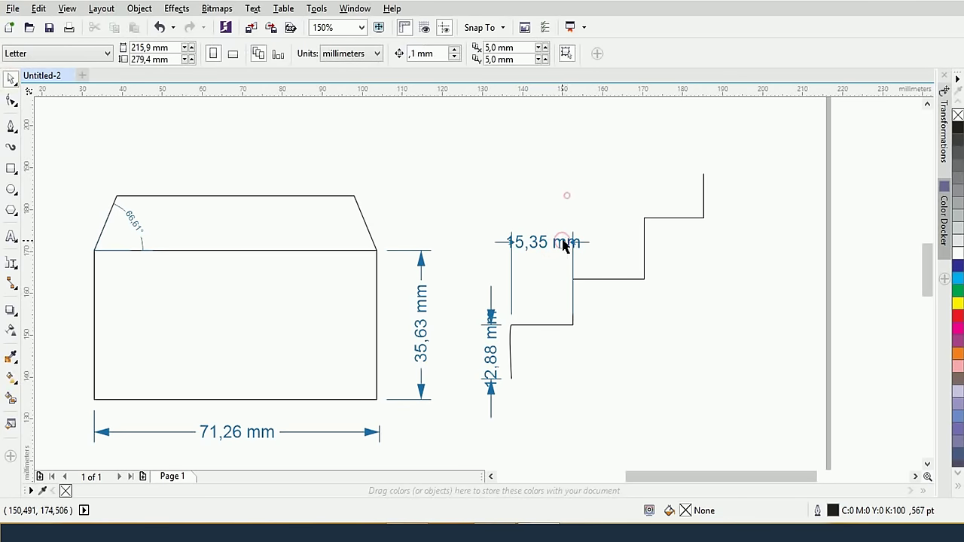
{"action": "left_click", "coordinate": [562, 243], "text": "ctrl"}
{"action": "left_click", "coordinate": [490, 54]}
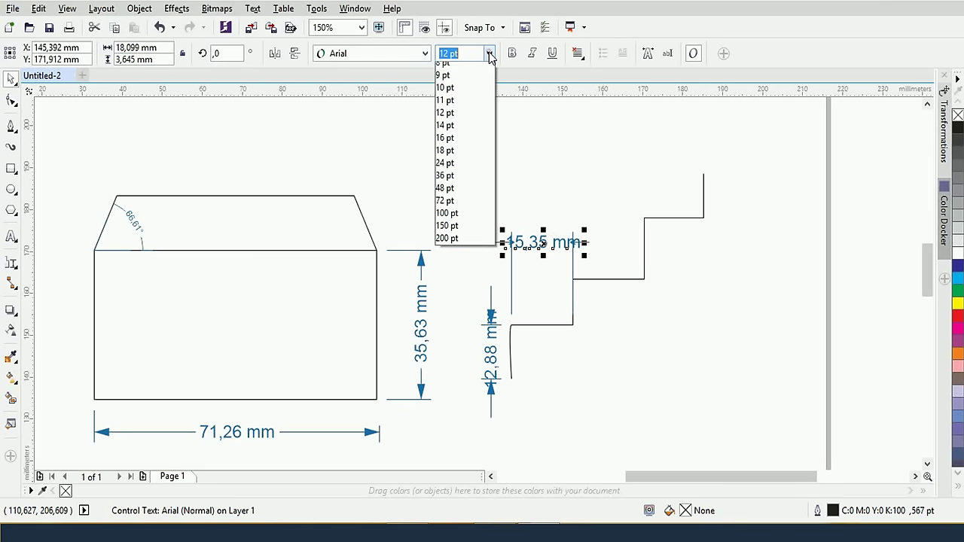
{"action": "left_click", "coordinate": [475, 82]}
{"action": "left_click", "coordinate": [601, 149]}
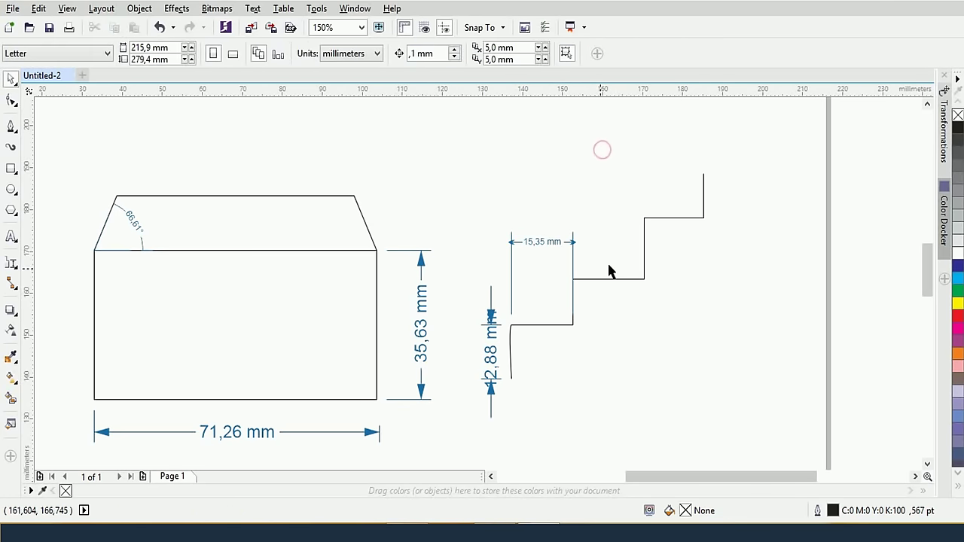
Replace the 15,35 mm dimension's filled arrowheads with open arrows
{"action": "scroll", "coordinate": [560, 276], "scroll_direction": "up", "scroll_amount": 2}
{"action": "left_click", "coordinate": [585, 215]}
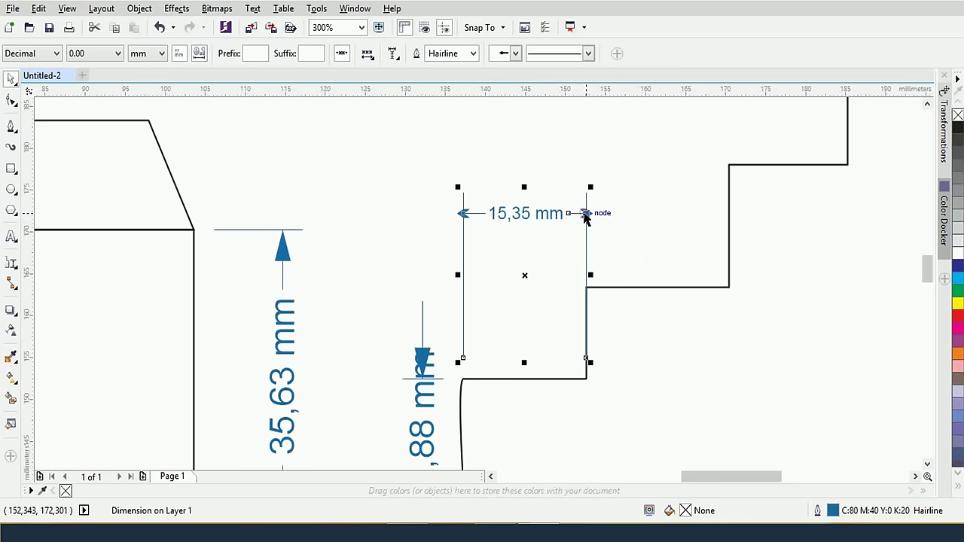
{"action": "left_click", "coordinate": [11, 267]}
{"action": "left_click", "coordinate": [534, 53]}
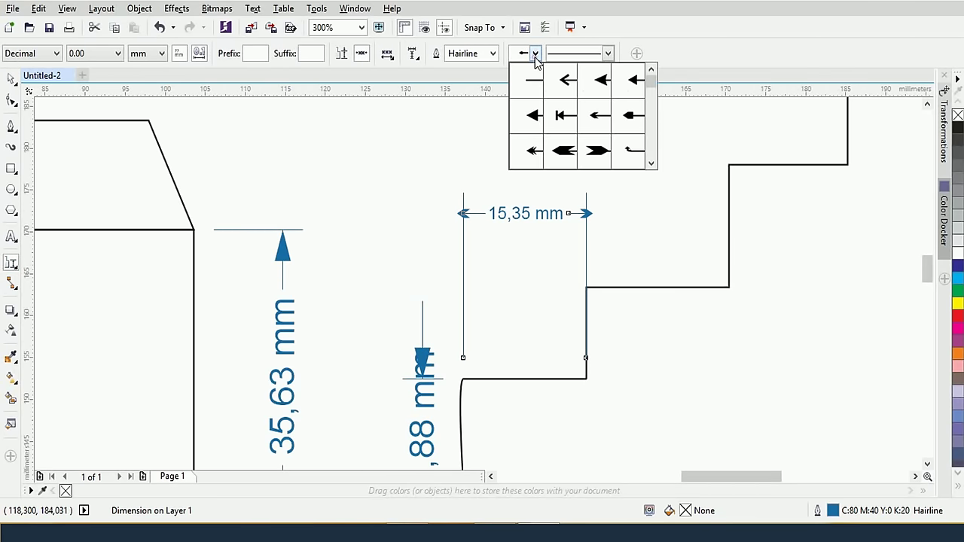
{"action": "left_click", "coordinate": [542, 106]}
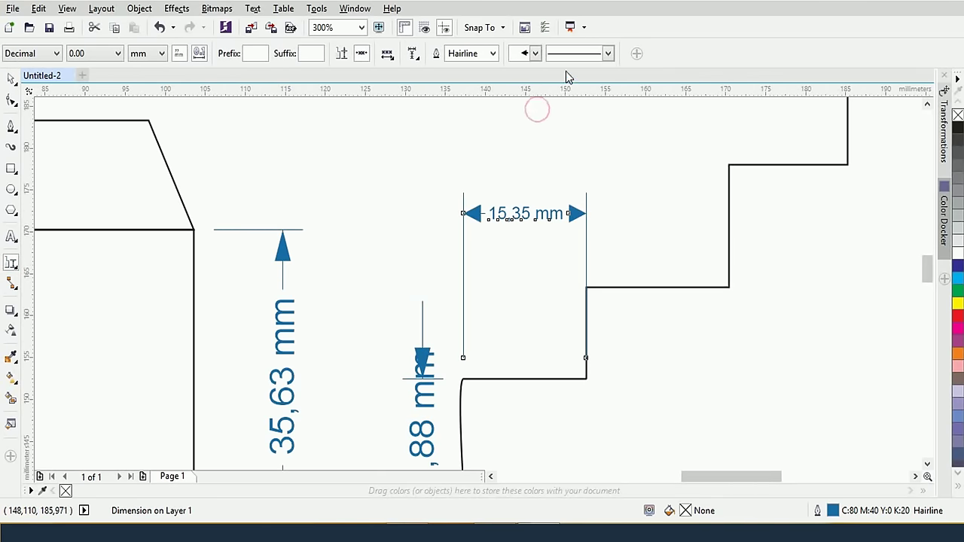
{"action": "left_click", "coordinate": [534, 53]}
{"action": "left_click", "coordinate": [561, 84]}
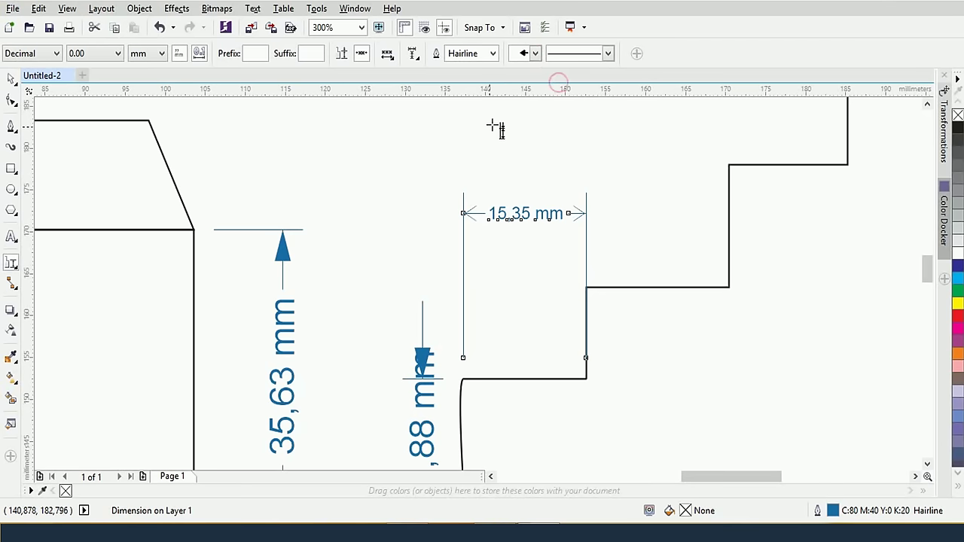
{"action": "left_click", "coordinate": [9, 79]}
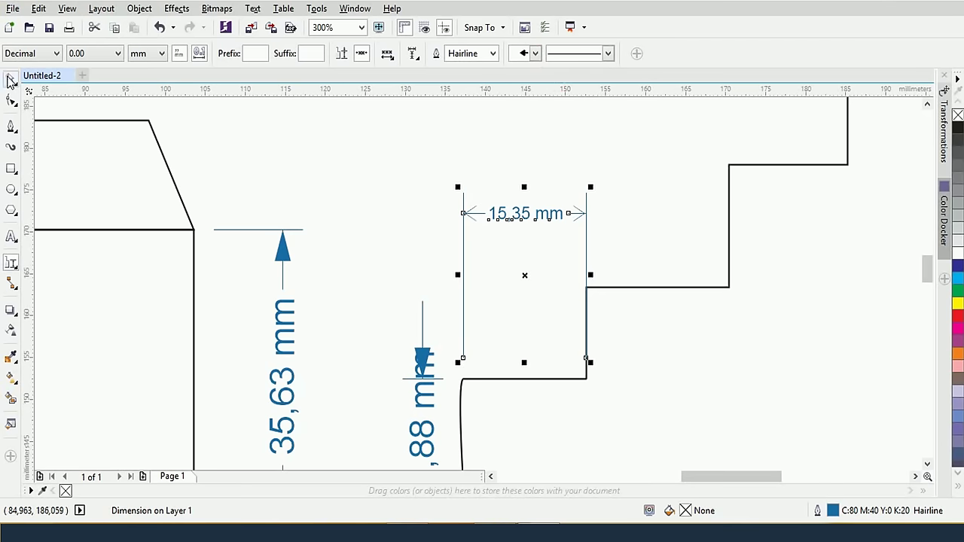
{"action": "left_click", "coordinate": [392, 203]}
{"action": "left_click", "coordinate": [12, 273]}
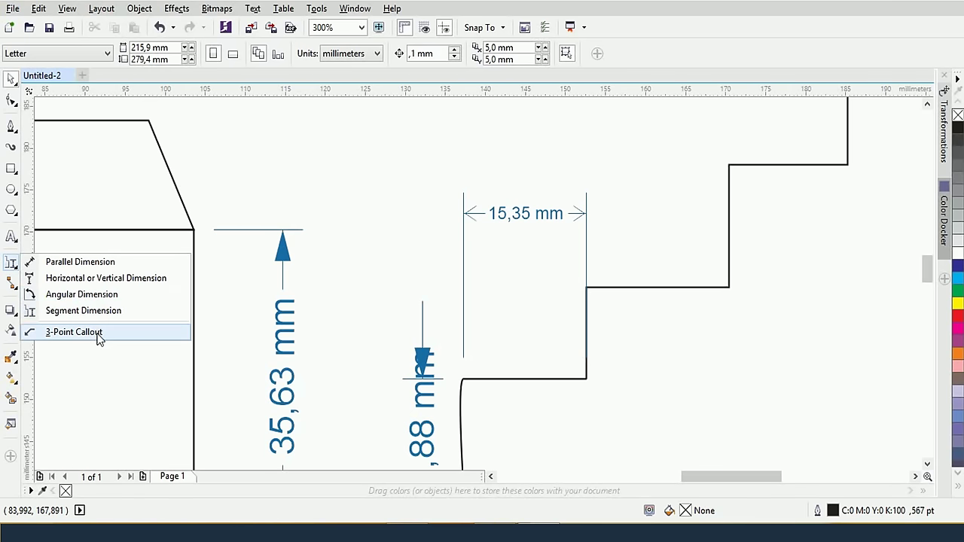
Draw a small 8,467 mm circle inside the envelope's rectangle
{"action": "left_click", "coordinate": [99, 336]}
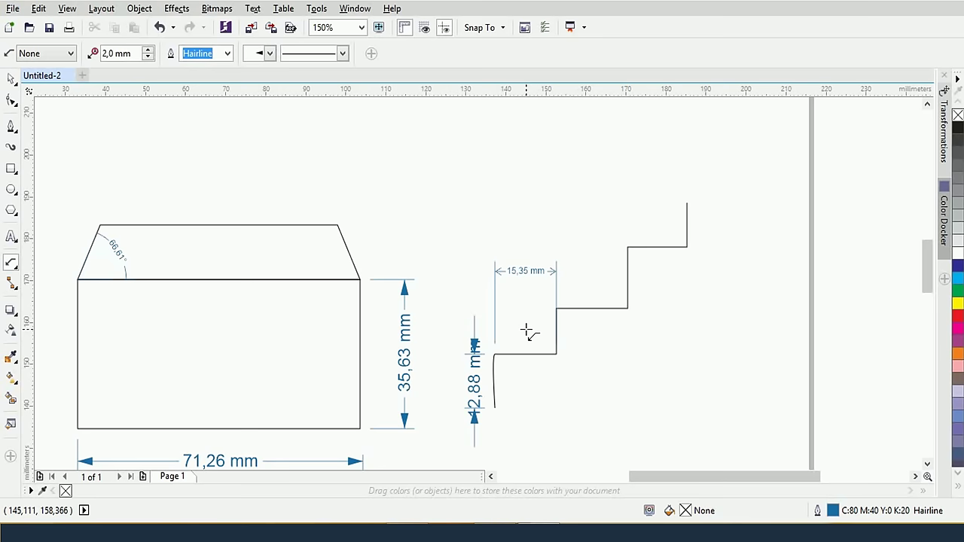
{"action": "scroll", "coordinate": [409, 309], "scroll_direction": "up", "scroll_amount": 2}
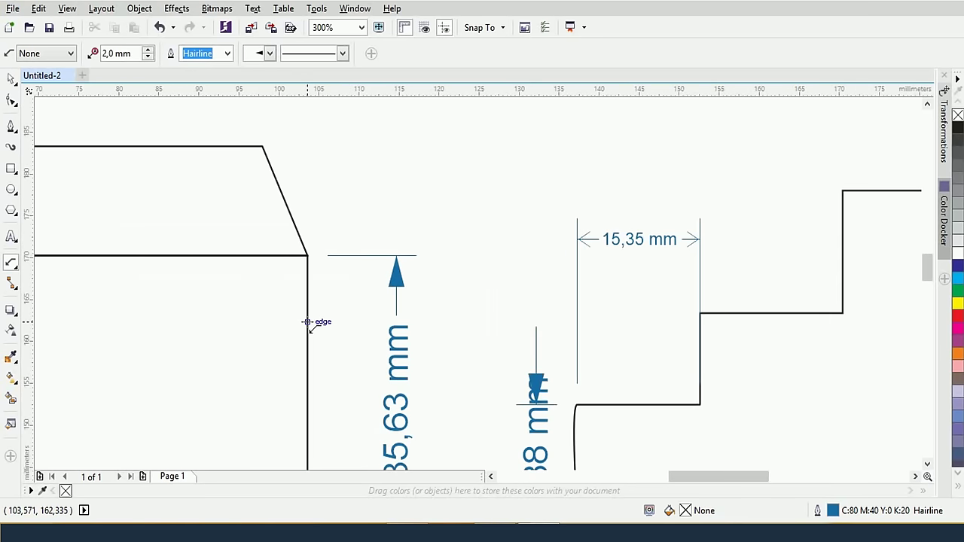
{"action": "scroll", "coordinate": [308, 323], "scroll_direction": "down", "scroll_amount": 2}
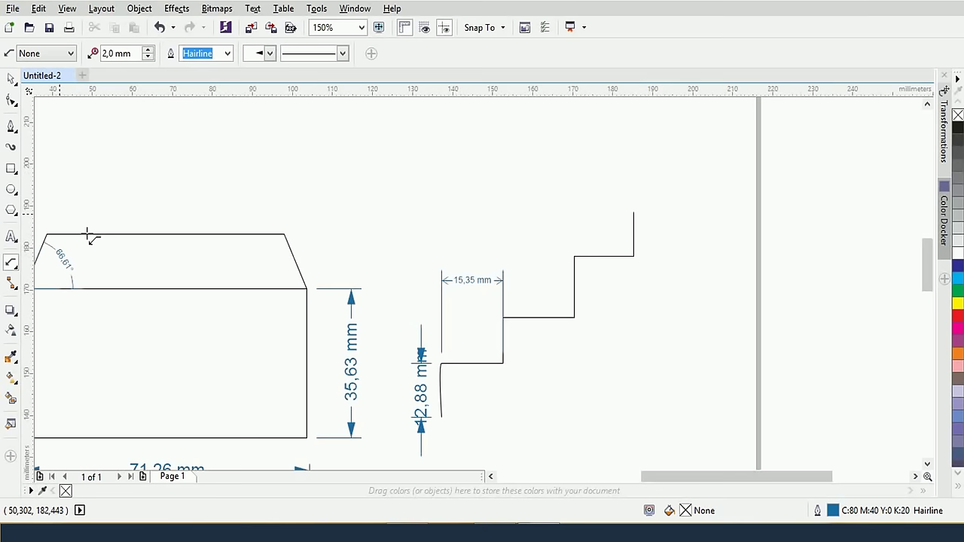
{"action": "left_click", "coordinate": [11, 188]}
{"action": "mouse_move", "coordinate": [144, 354]}
{"action": "left_mouse_down"}
{"action": "mouse_move", "coordinate": [200, 397]}
{"action": "mouse_move", "coordinate": [178, 382]}
{"action": "left_mouse_up"}
{"action": "scroll", "coordinate": [178, 382], "scroll_direction": "up", "scroll_amount": 1}
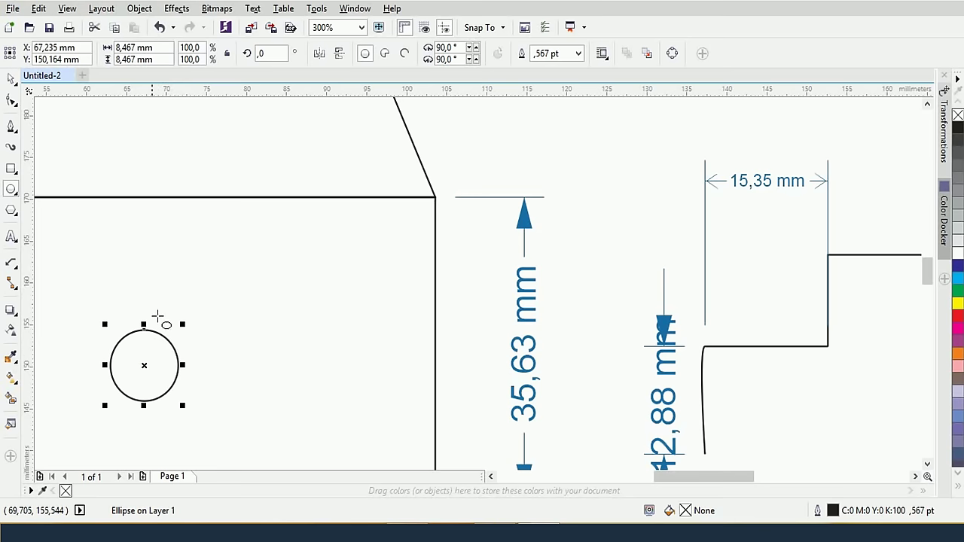
{"action": "left_click", "coordinate": [12, 265]}
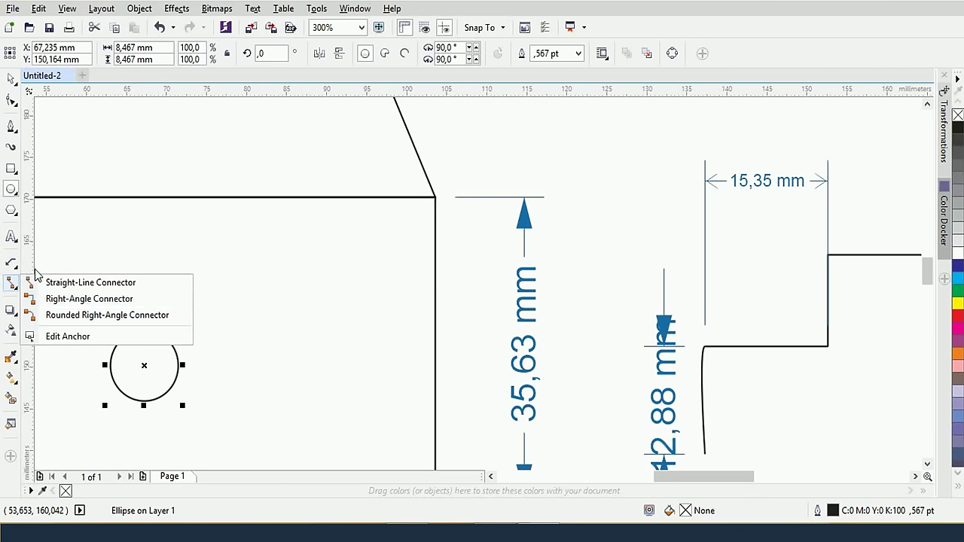
Add a 3-point callout from the circle's centre labelled 'R=20mm'
{"action": "left_click", "coordinate": [56, 332]}
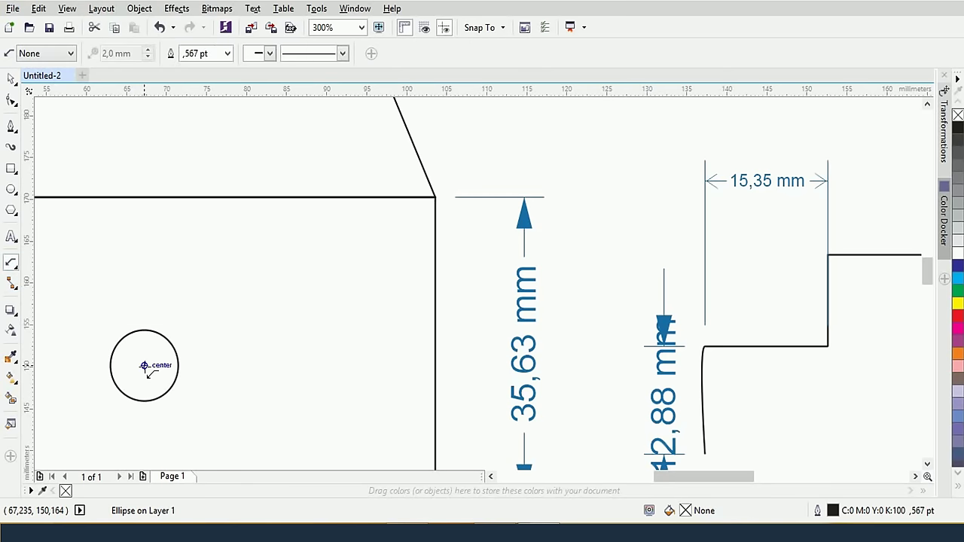
{"action": "left_click_drag", "start_coordinate": [144, 366], "coordinate": [241, 273]}
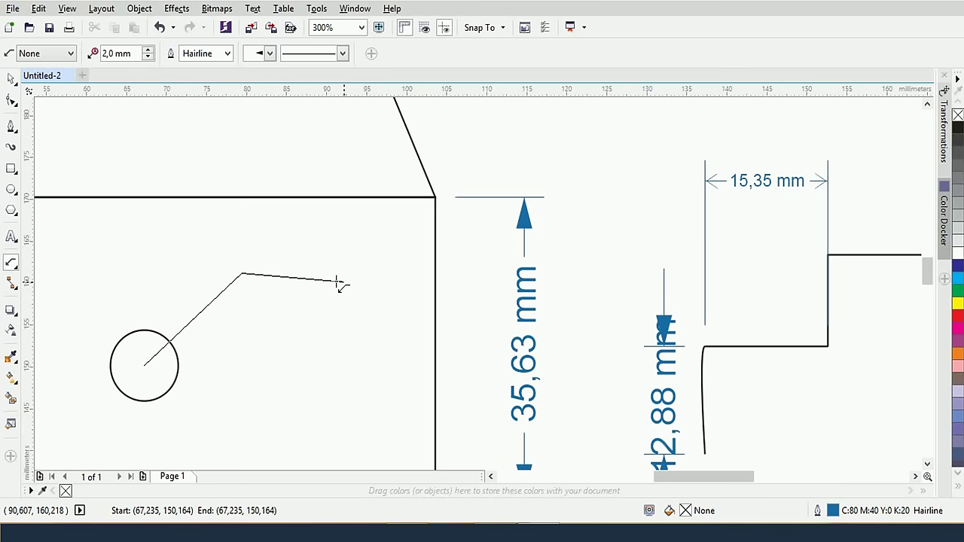
{"action": "key", "text": "Escape"}
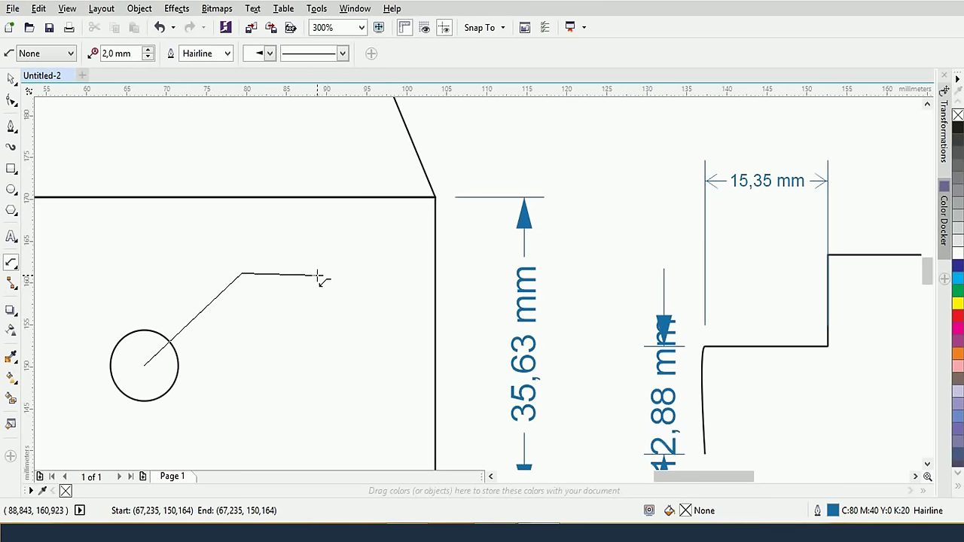
{"action": "left_click", "coordinate": [319, 276]}
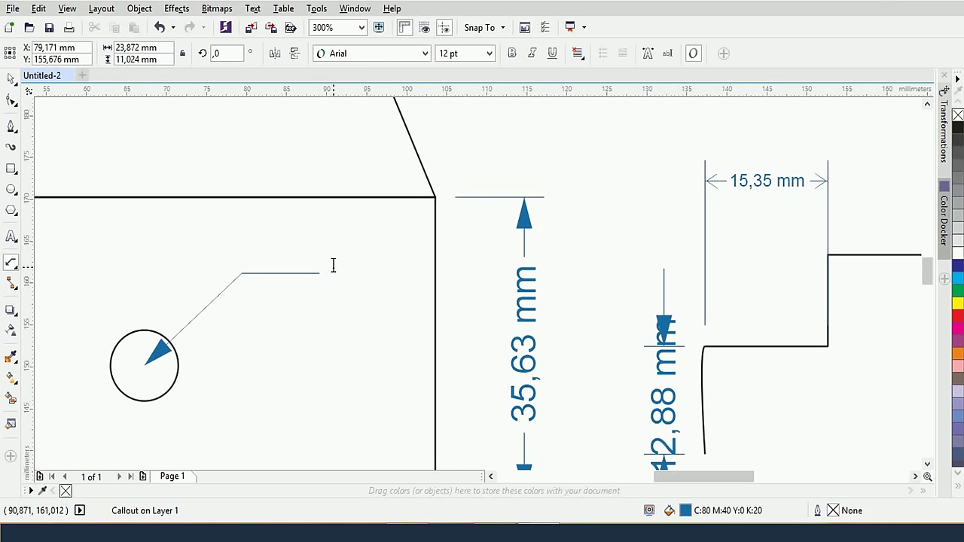
{"action": "type", "text": "R="}
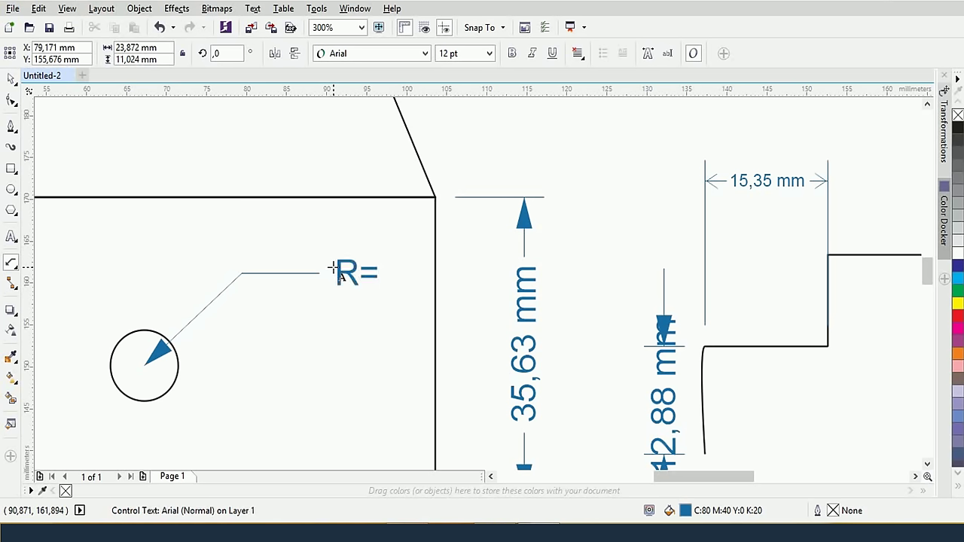
{"action": "type", "text": "20mm"}
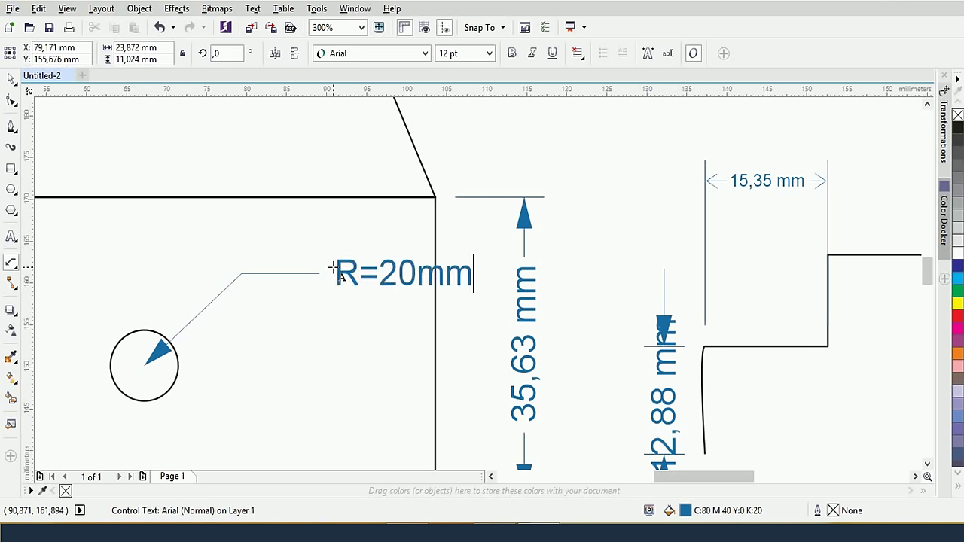
{"action": "key", "text": "Escape"}
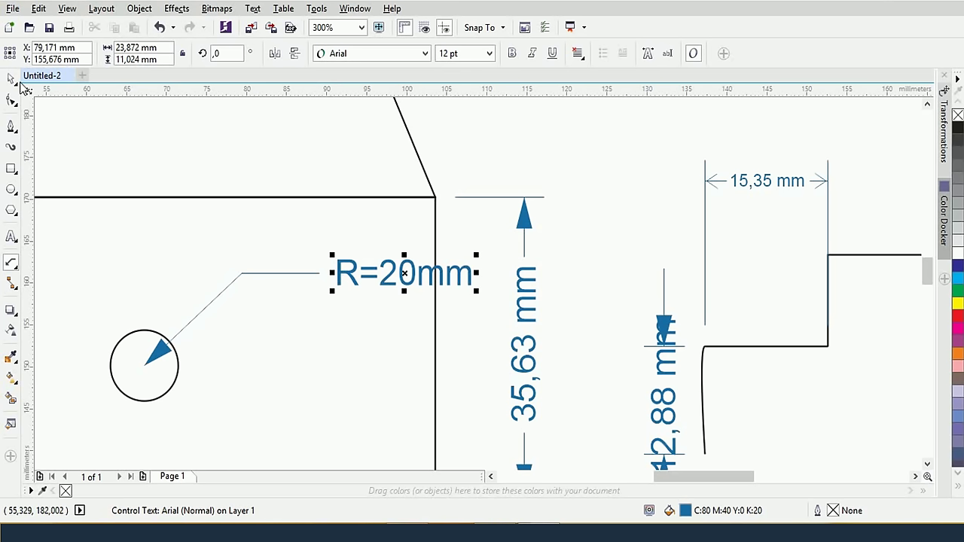
{"action": "left_click", "coordinate": [11, 78]}
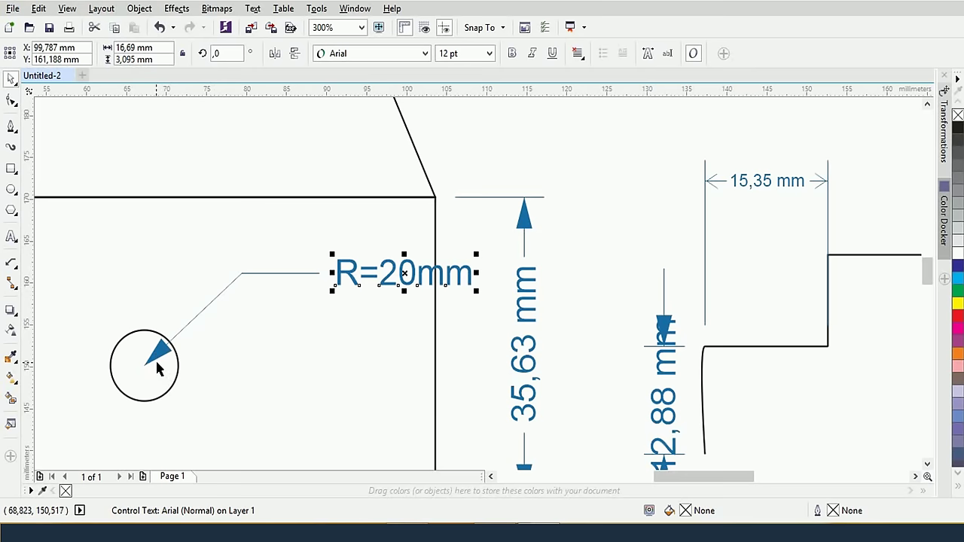
Select the whole R=20mm callout and zoom out to show the full drawing
{"action": "left_click", "coordinate": [289, 329]}
{"action": "left_click", "coordinate": [280, 274]}
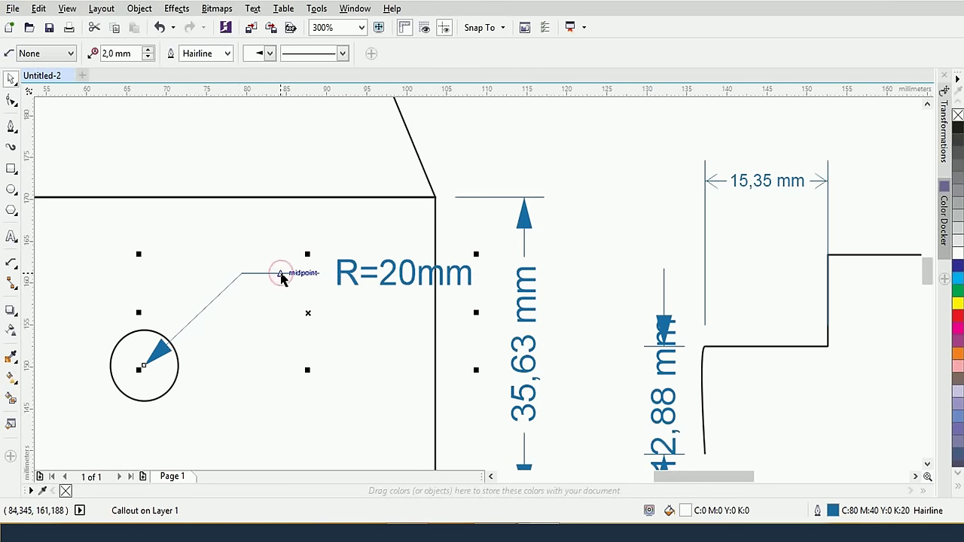
{"action": "scroll", "coordinate": [325, 340], "scroll_direction": "down", "scroll_amount": 1}
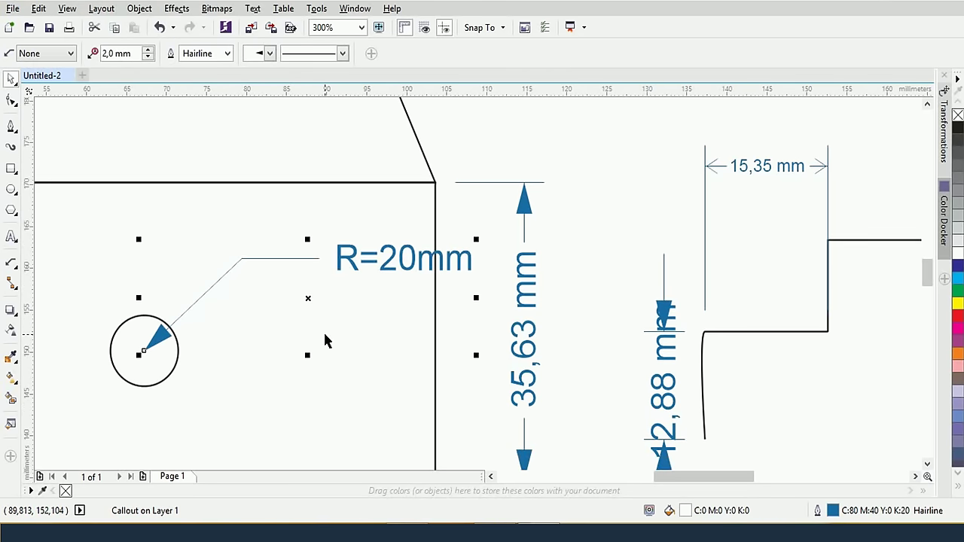
{"action": "scroll", "coordinate": [325, 341], "scroll_direction": "down", "scroll_amount": 1}
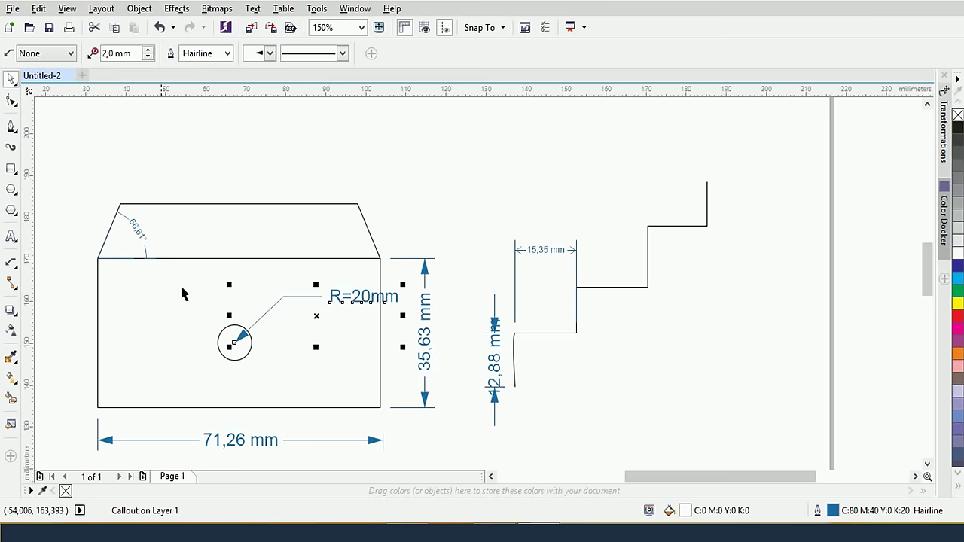
{"action": "left_click", "coordinate": [11, 265]}
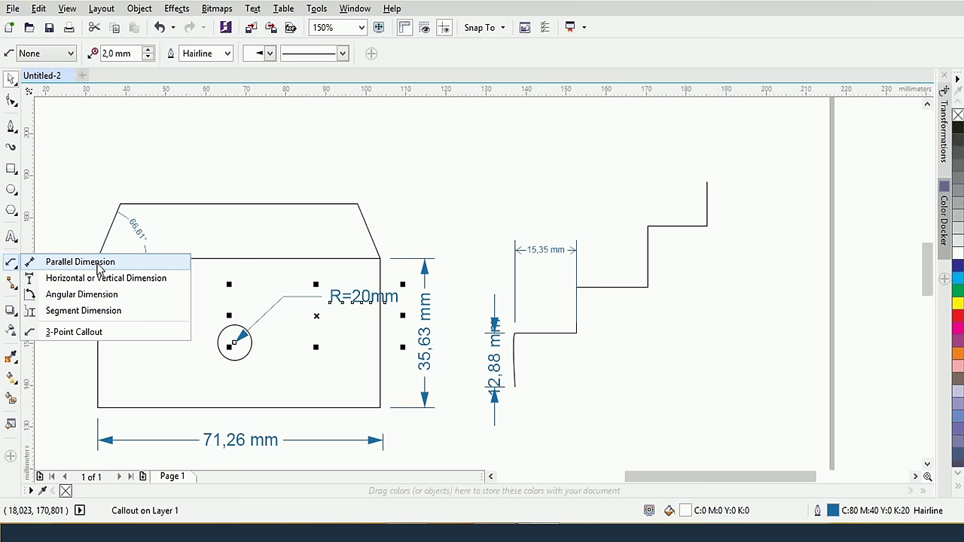
Measure the rectangle's diagonal with a 79,04 mm parallel dimension
{"action": "left_click", "coordinate": [83, 262]}
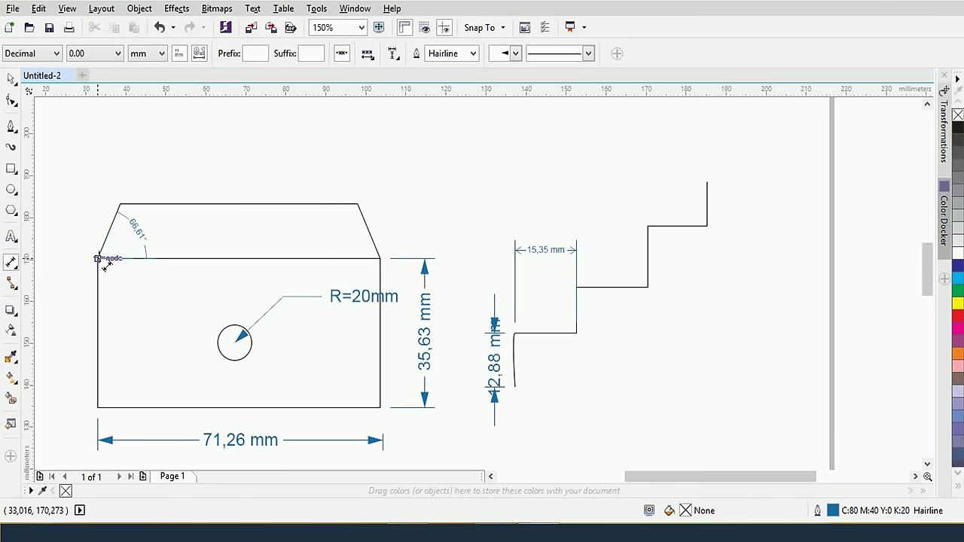
{"action": "left_click_drag", "start_coordinate": [99, 258], "coordinate": [380, 418]}
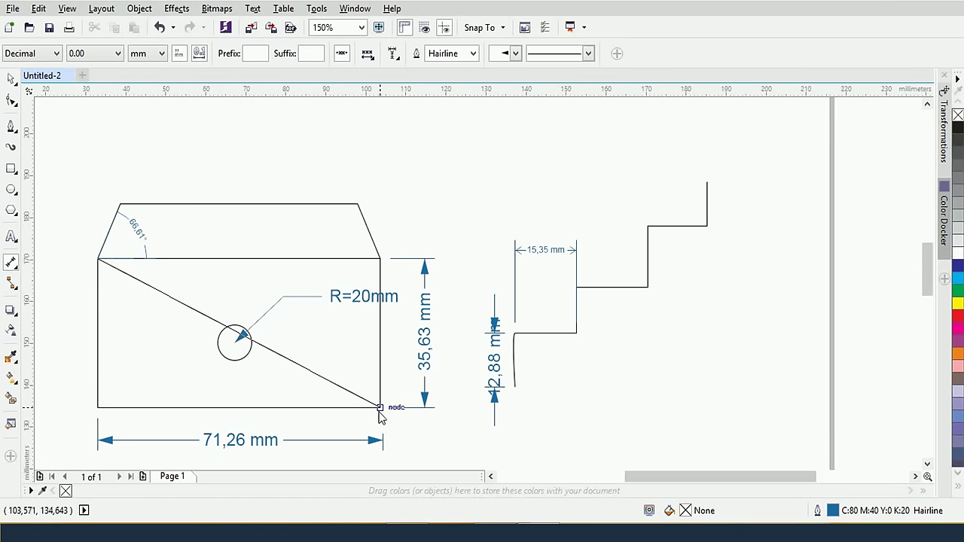
{"action": "left_click", "coordinate": [450, 242]}
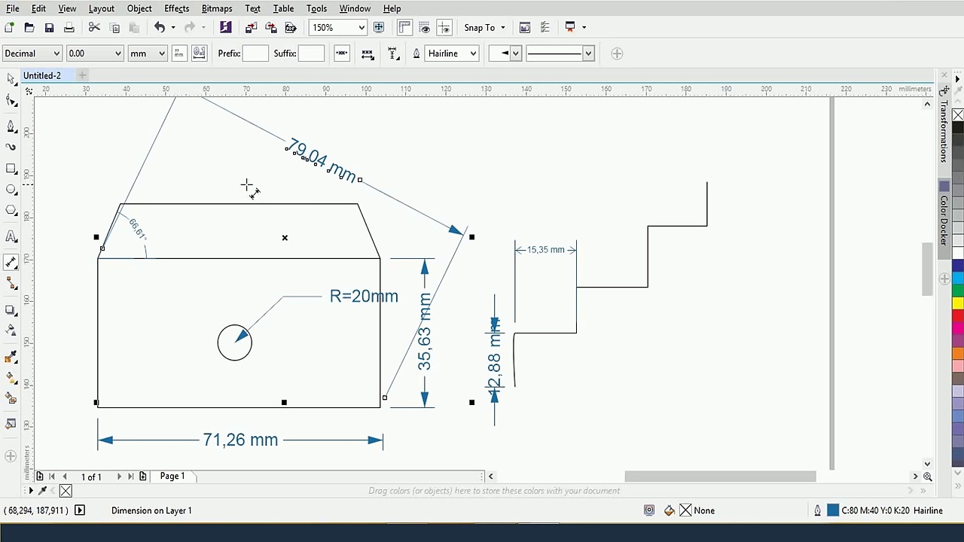
Undo the slanted 79,04 mm dimension
{"action": "left_click", "coordinate": [22, 238]}
{"action": "left_click", "coordinate": [12, 237]}
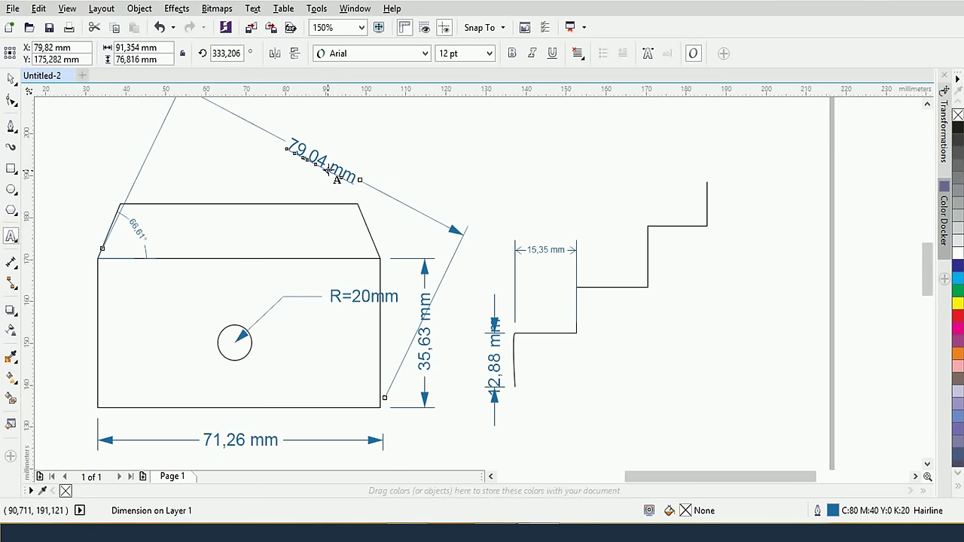
{"action": "left_click", "coordinate": [328, 159]}
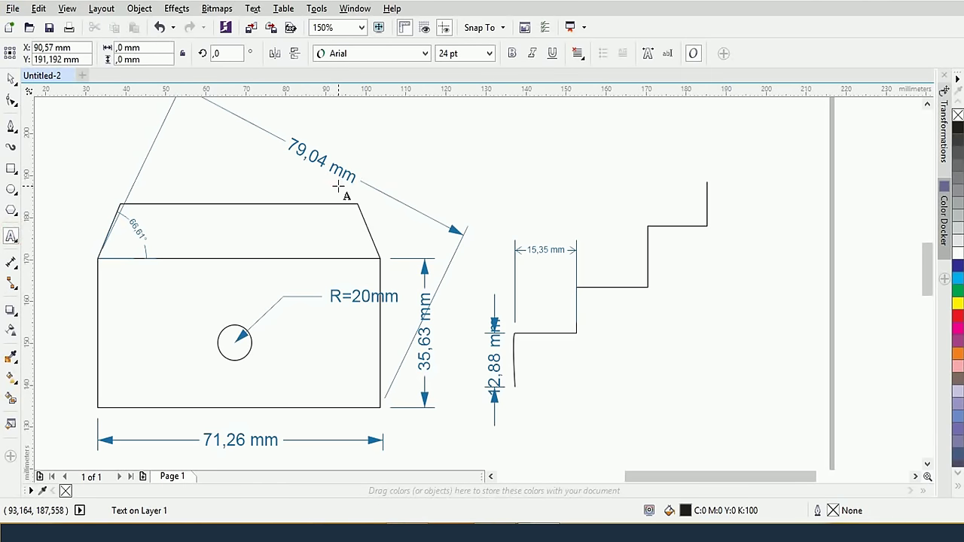
{"action": "key", "text": "ctrl+z"}
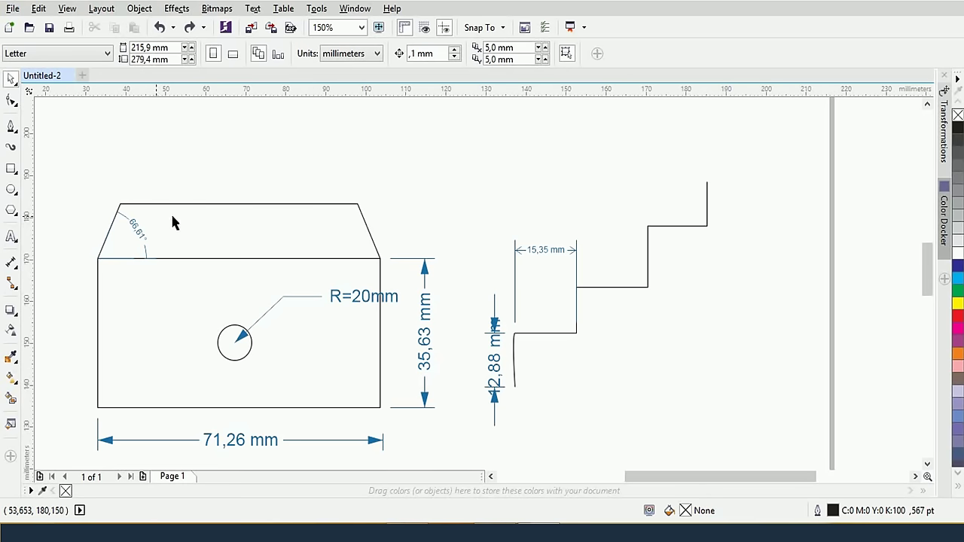
{"action": "left_click", "coordinate": [11, 262]}
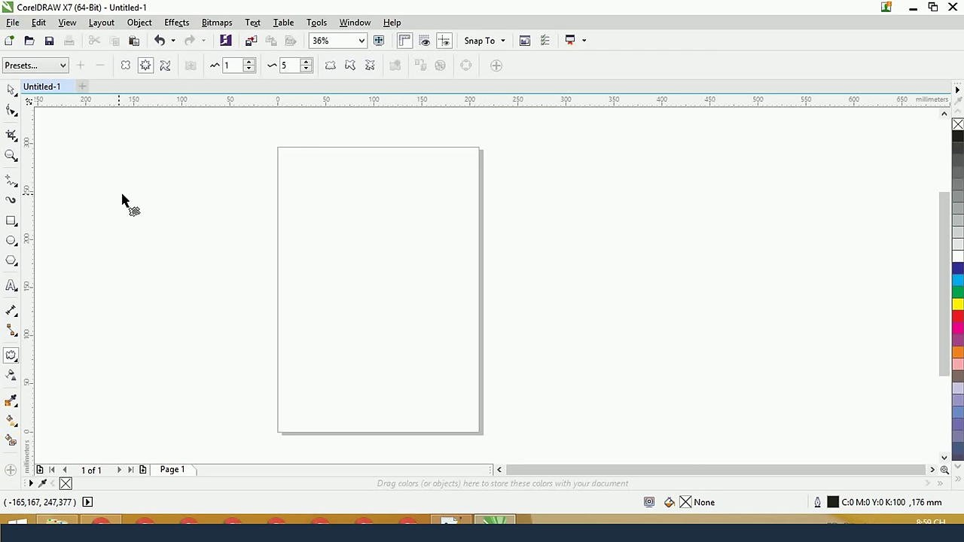
Draw a 72,78 mm square filled red with no outline
{"action": "left_click", "coordinate": [14, 219]}
{"action": "left_click_drag", "start_coordinate": [296, 203], "coordinate": [367, 274]}
{"action": "left_click", "coordinate": [956, 304]}
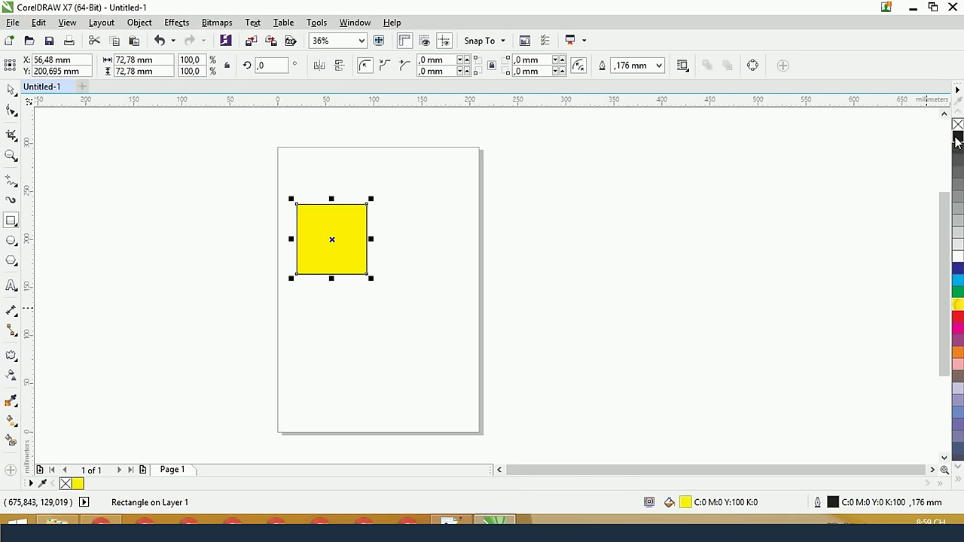
{"action": "right_click", "coordinate": [957, 124]}
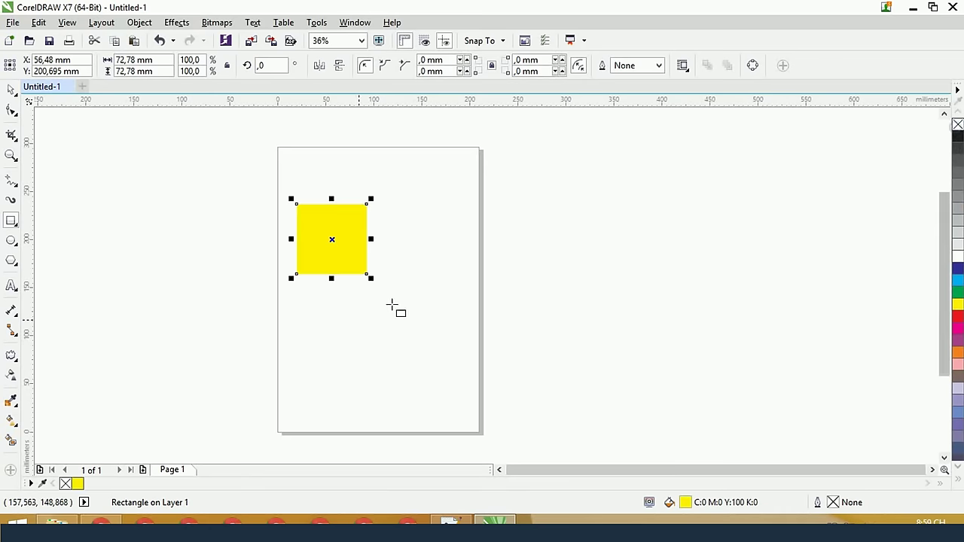
{"action": "left_click", "coordinate": [957, 316]}
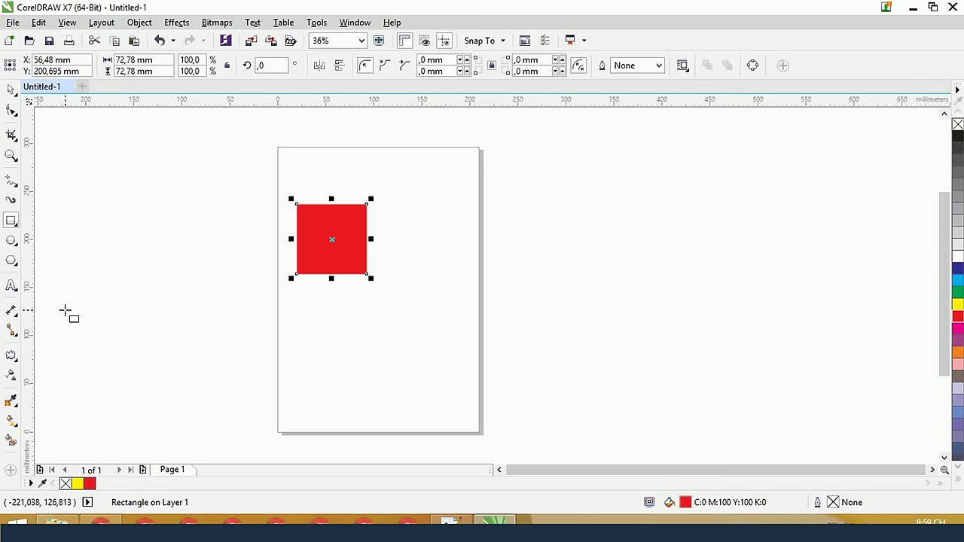
{"action": "left_click", "coordinate": [11, 356]}
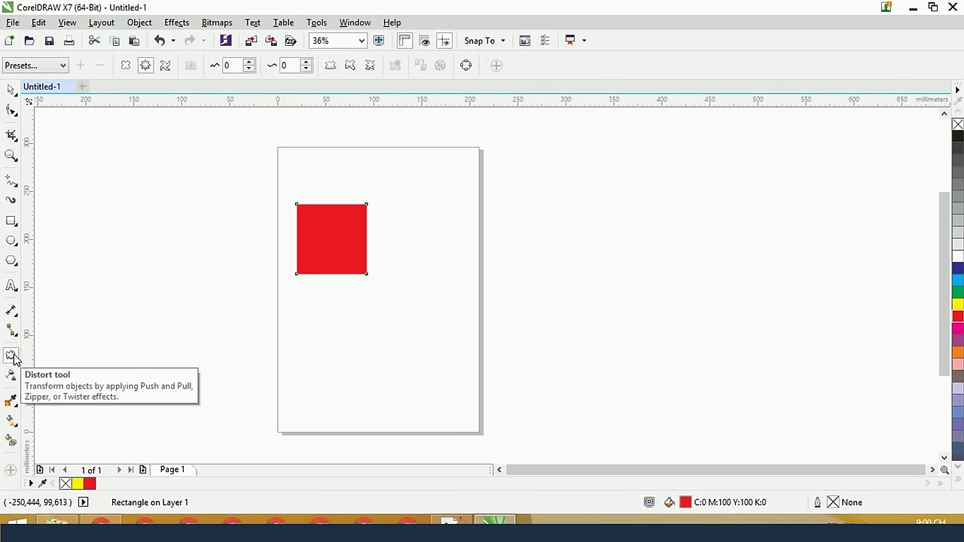
Push-pull distort the red square at amplitude -70 into four rounded petals
{"action": "left_click", "coordinate": [125, 65]}
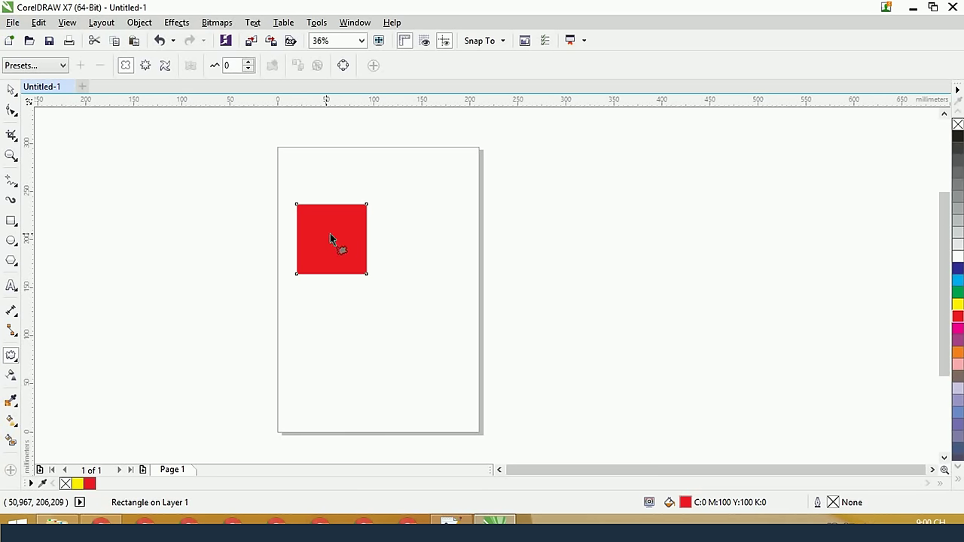
{"action": "left_click_drag", "start_coordinate": [332, 241], "coordinate": [296, 240]}
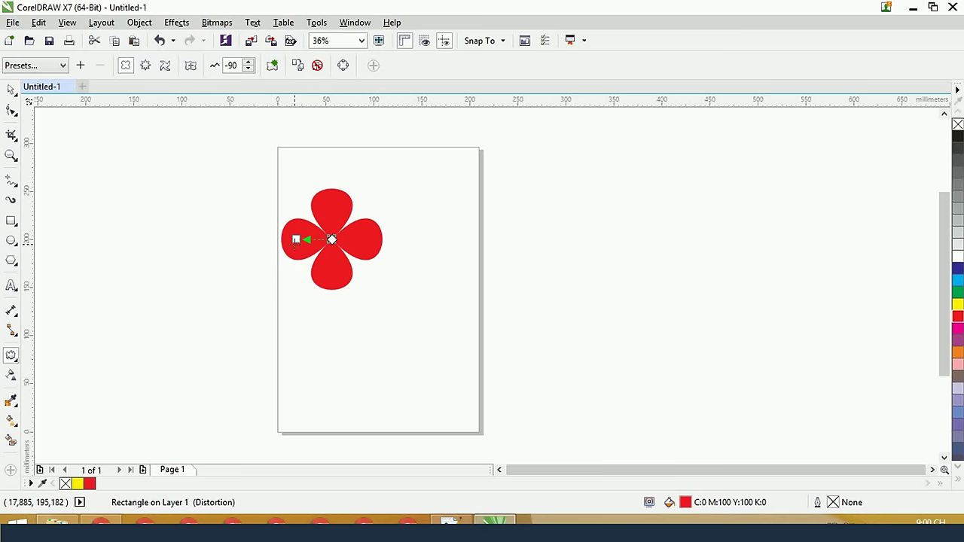
{"action": "left_click_drag", "start_coordinate": [304, 240], "coordinate": [374, 239]}
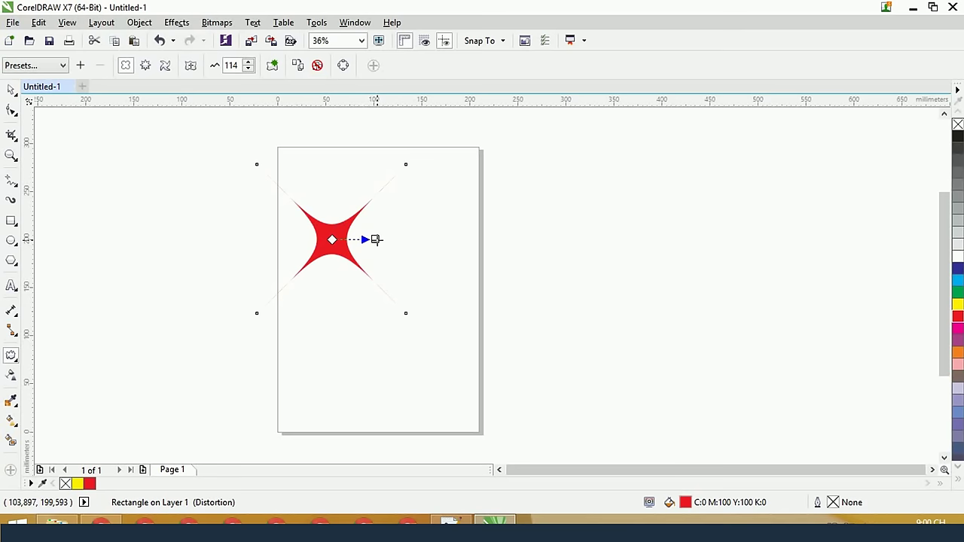
{"action": "left_click_drag", "start_coordinate": [372, 239], "coordinate": [394, 239]}
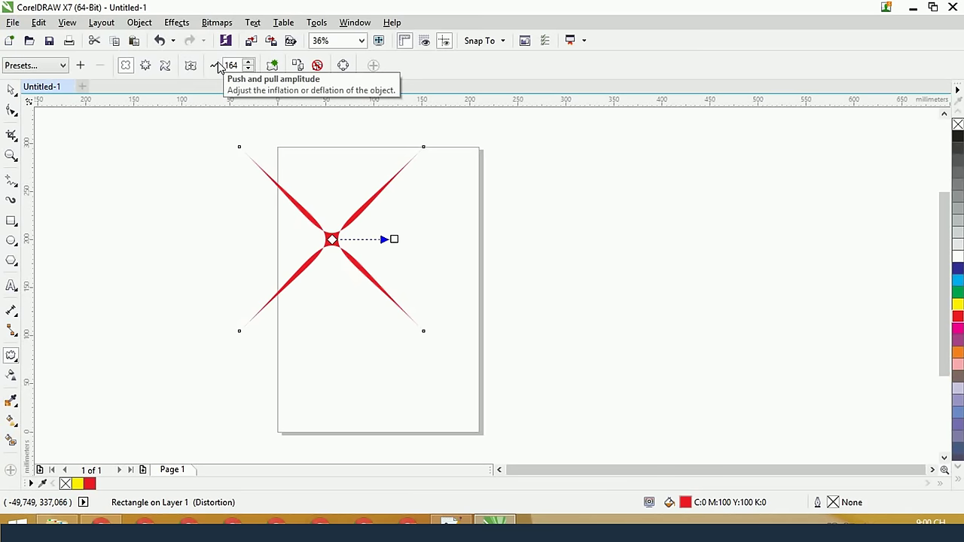
{"action": "left_click_drag", "start_coordinate": [393, 238], "coordinate": [433, 240]}
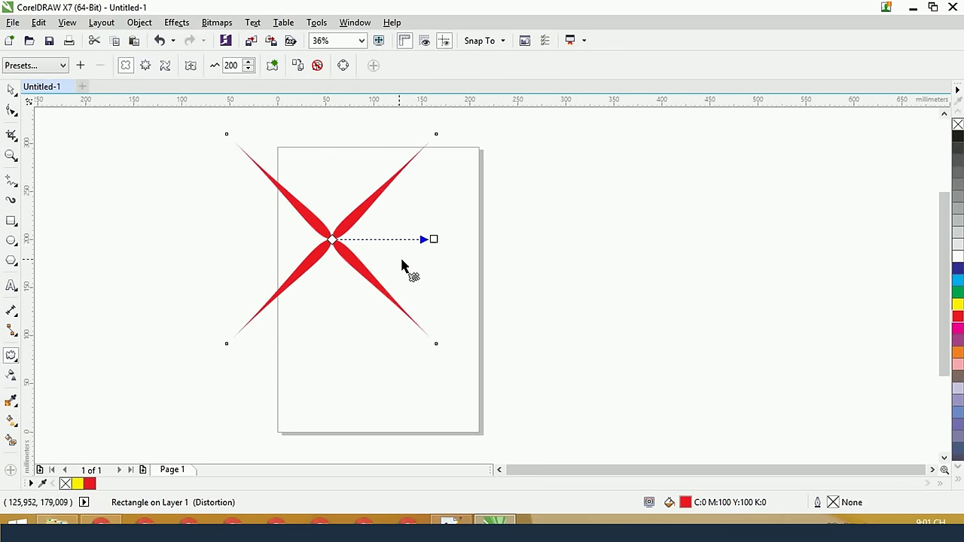
{"action": "left_click_drag", "start_coordinate": [432, 239], "coordinate": [301, 240]}
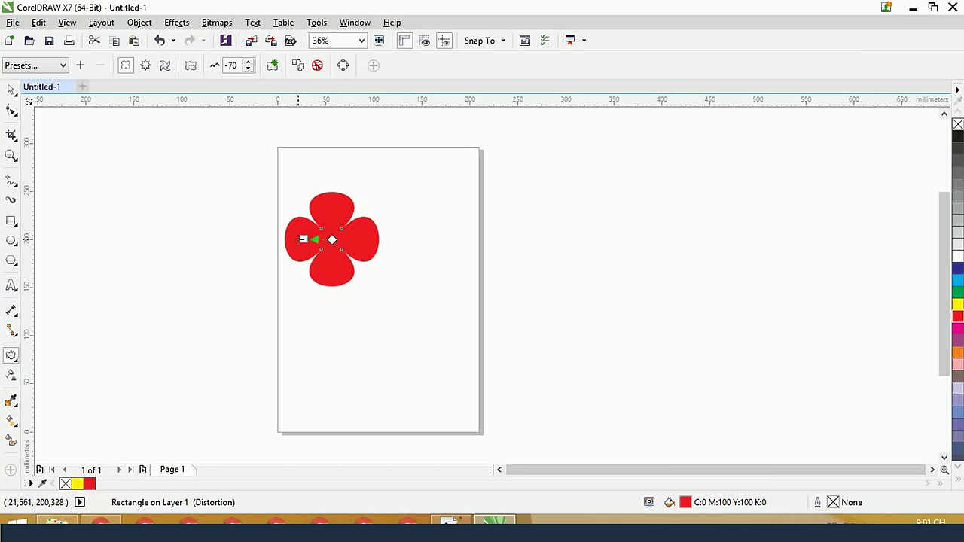
{"action": "left_click_drag", "start_coordinate": [304, 239], "coordinate": [260, 239]}
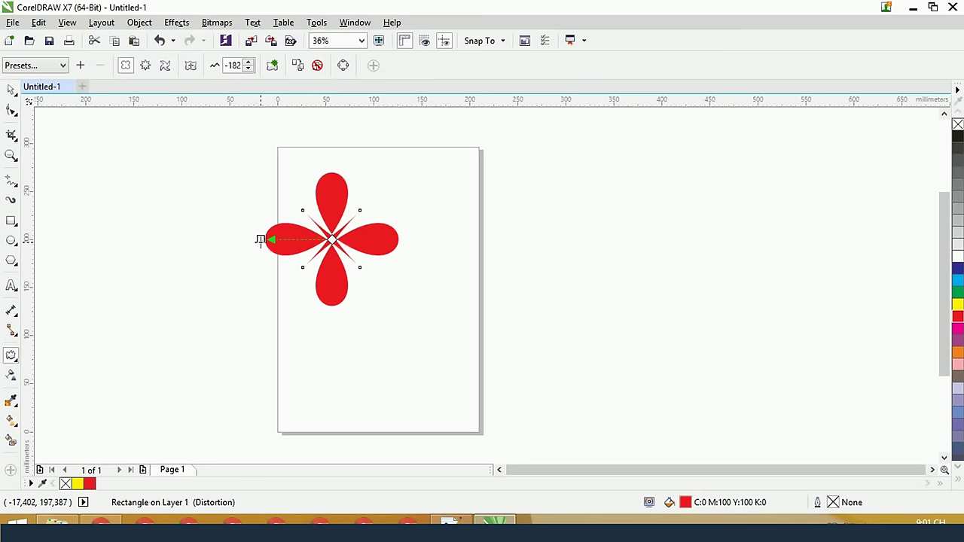
{"action": "left_click_drag", "start_coordinate": [260, 240], "coordinate": [249, 239]}
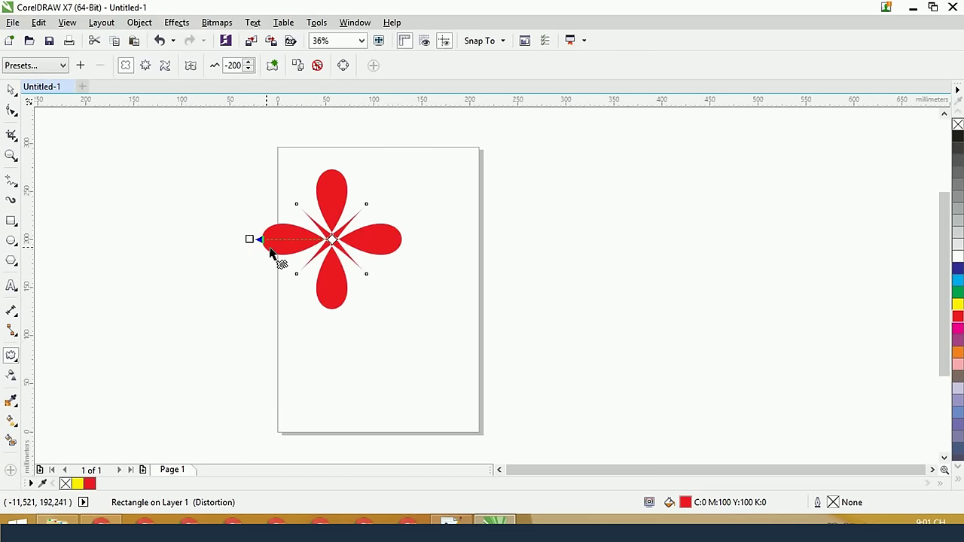
{"action": "left_click_drag", "start_coordinate": [249, 239], "coordinate": [365, 238]}
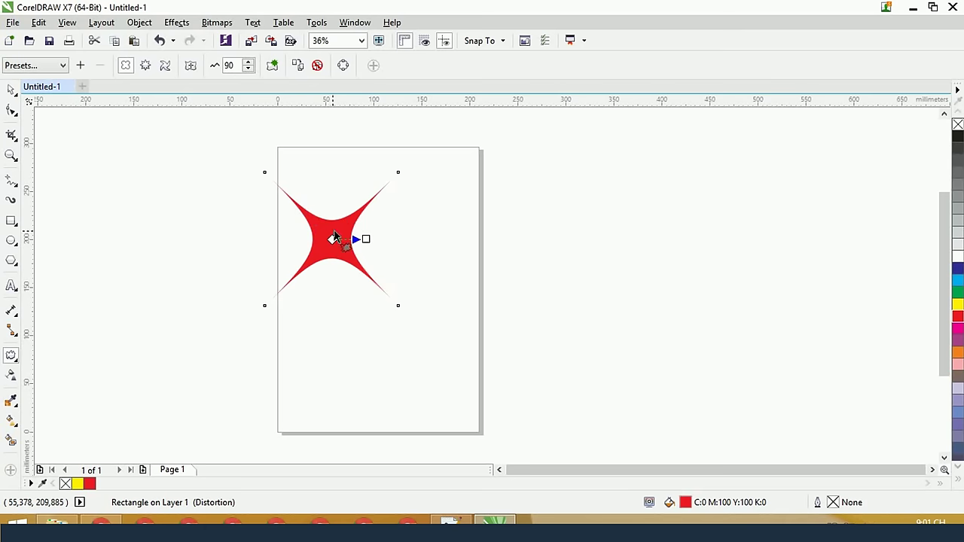
{"action": "left_click_drag", "start_coordinate": [366, 239], "coordinate": [304, 239]}
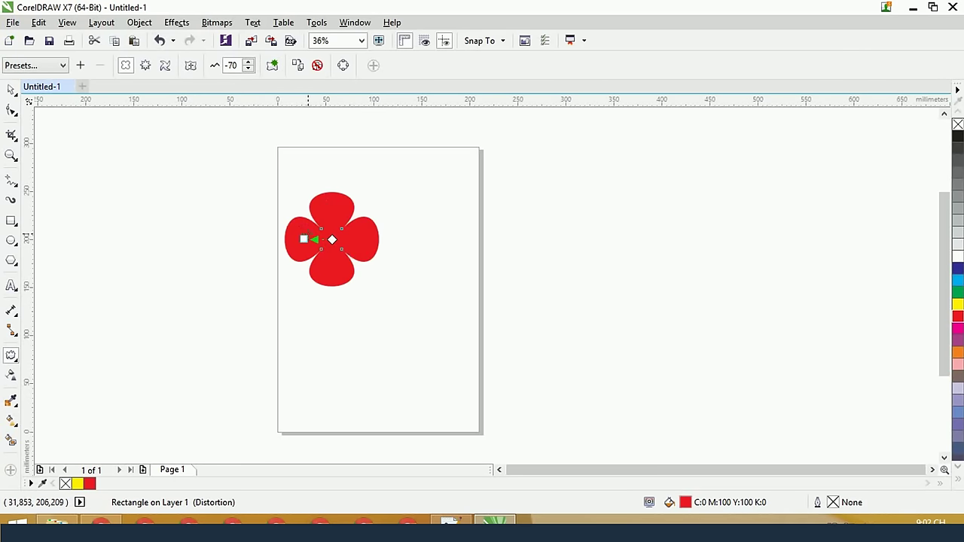
{"action": "left_click", "coordinate": [271, 65]}
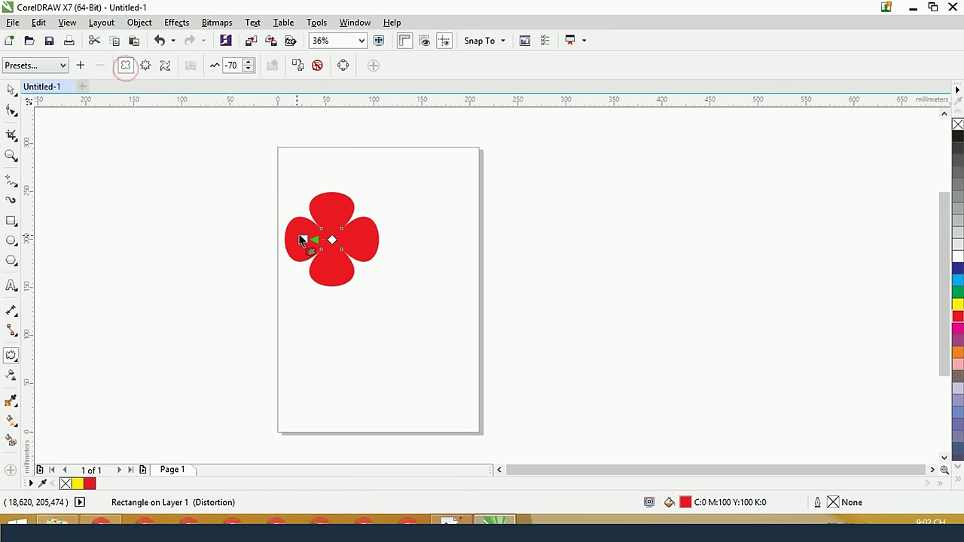
Apply a zipper distortion at amplitude 67 to the red flower and keep it
{"action": "left_click_drag", "start_coordinate": [307, 236], "coordinate": [332, 239]}
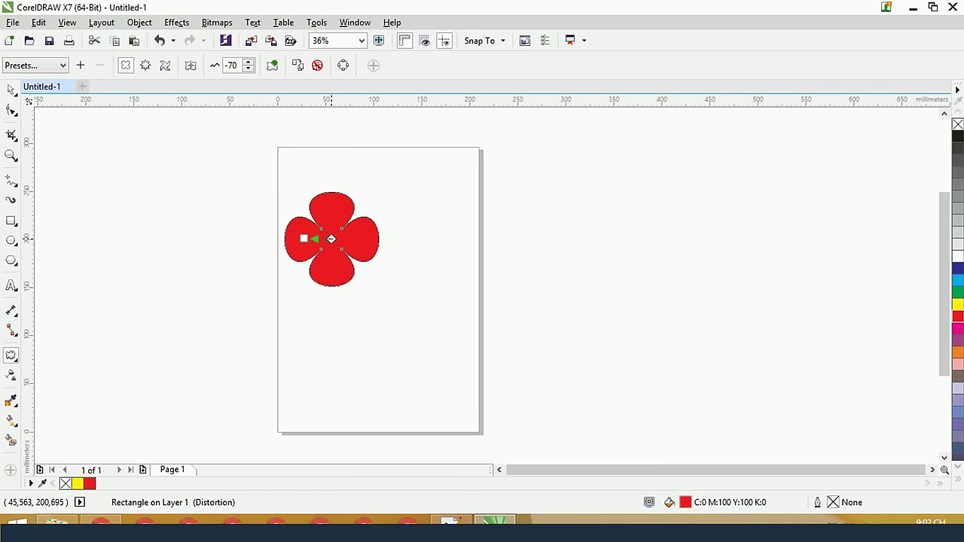
{"action": "left_click", "coordinate": [147, 66]}
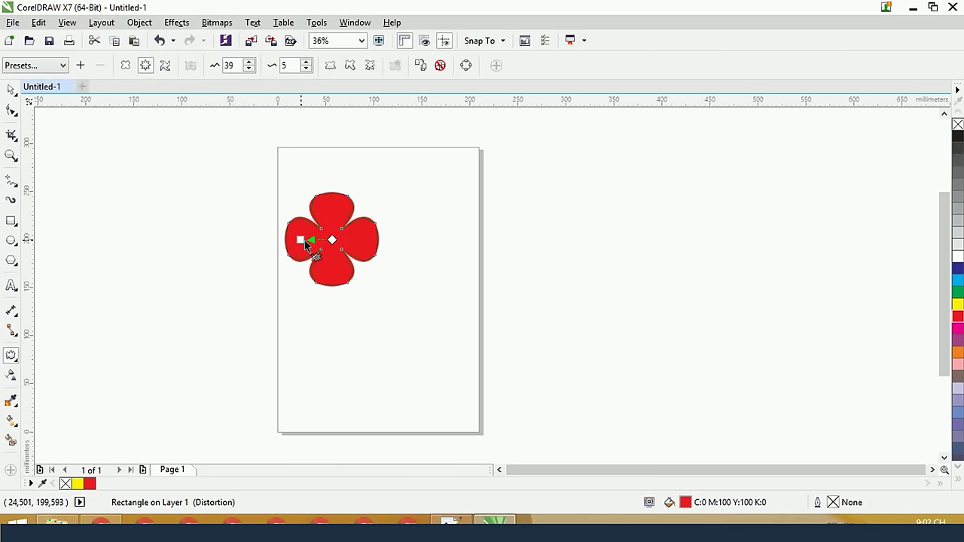
{"action": "left_click_drag", "start_coordinate": [304, 240], "coordinate": [278, 240]}
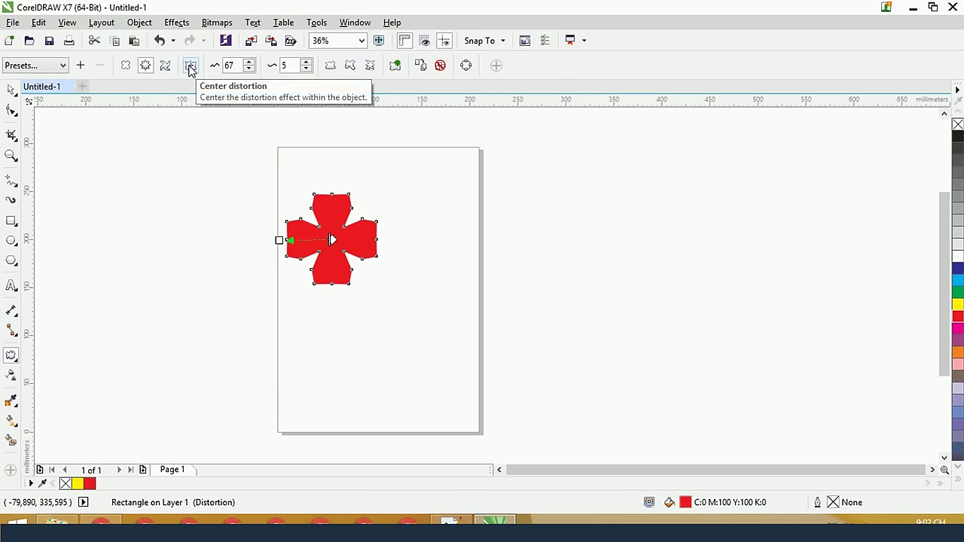
{"action": "left_click", "coordinate": [190, 67]}
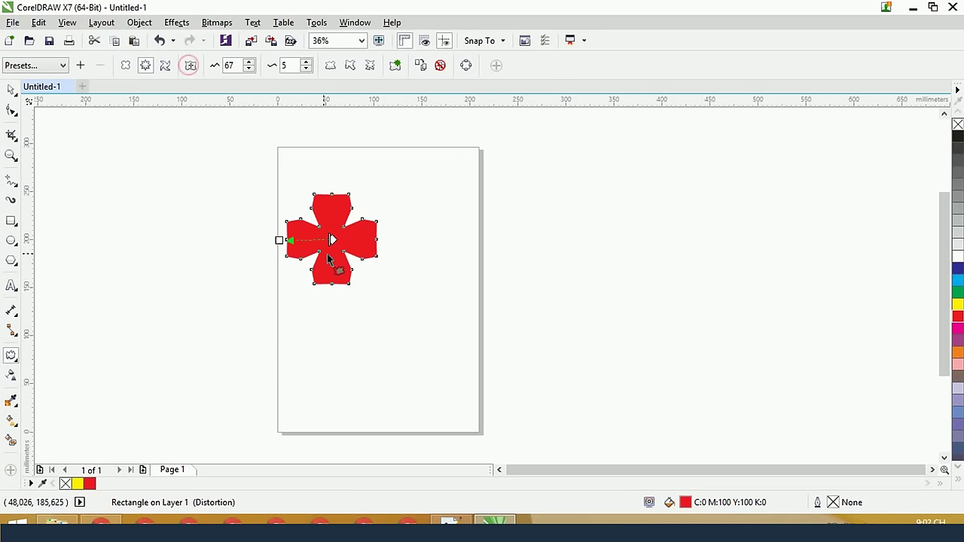
{"action": "left_click", "coordinate": [395, 66]}
Twist the red shape 180° with a twister distortion into a four-armed pinwheel
{"action": "left_click", "coordinate": [165, 66]}
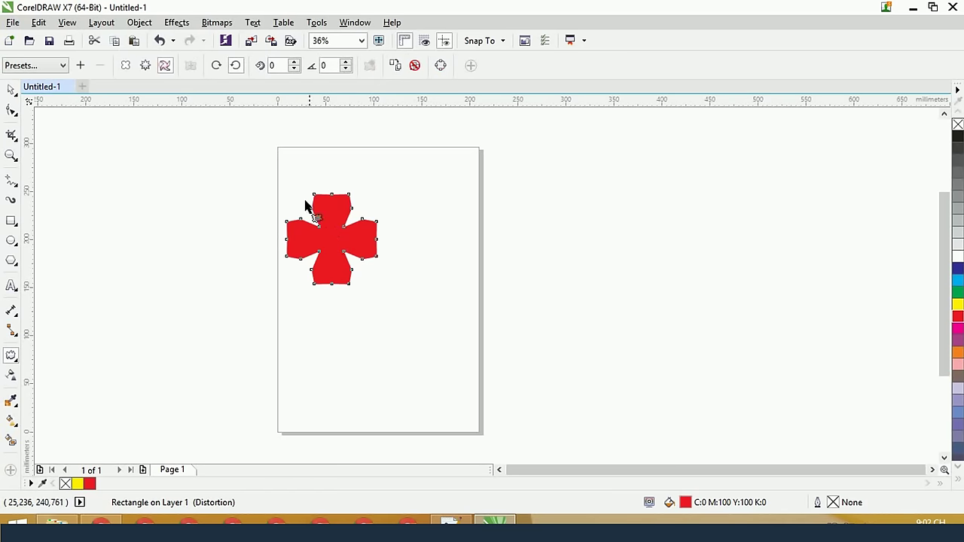
{"action": "left_click_drag", "start_coordinate": [333, 248], "coordinate": [289, 233]}
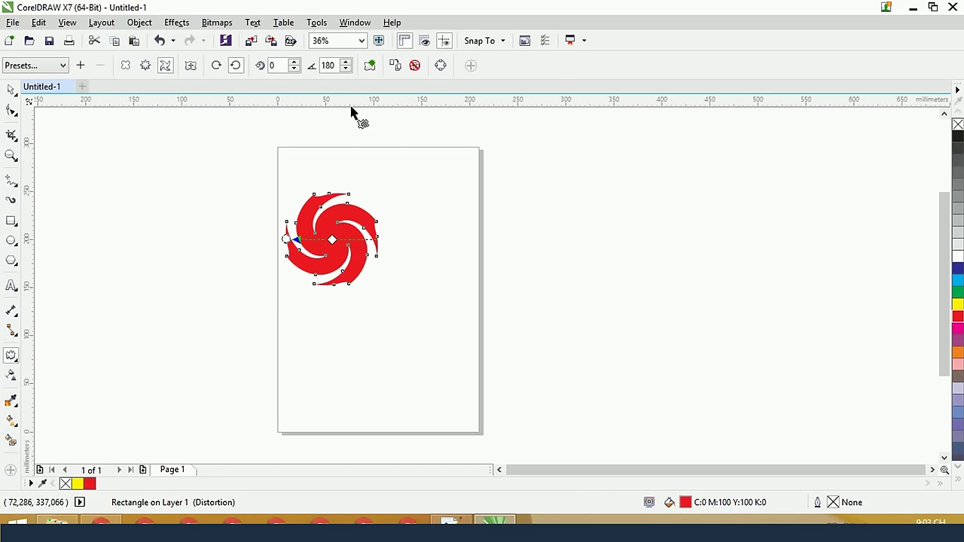
{"action": "left_click", "coordinate": [374, 67]}
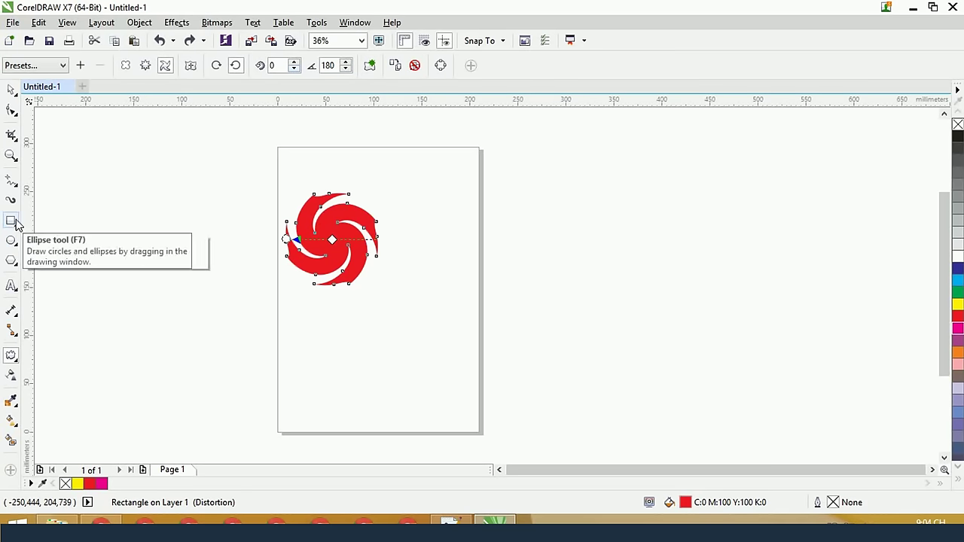
Draw a tall outline-free red rectangle beside the swirl and copy the swirl's twister onto it
{"action": "left_click", "coordinate": [11, 220]}
{"action": "left_click", "coordinate": [443, 195]}
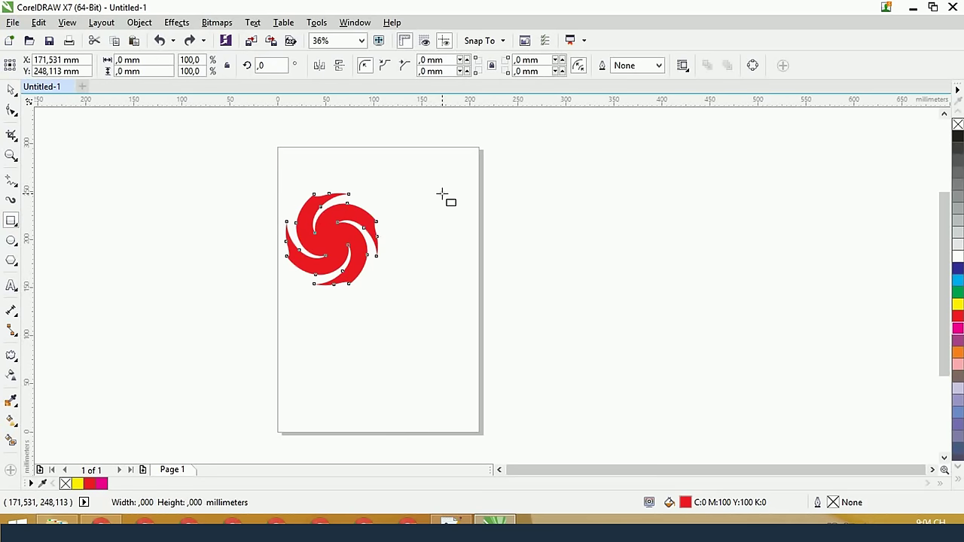
{"action": "left_click_drag", "start_coordinate": [442, 195], "coordinate": [480, 286]}
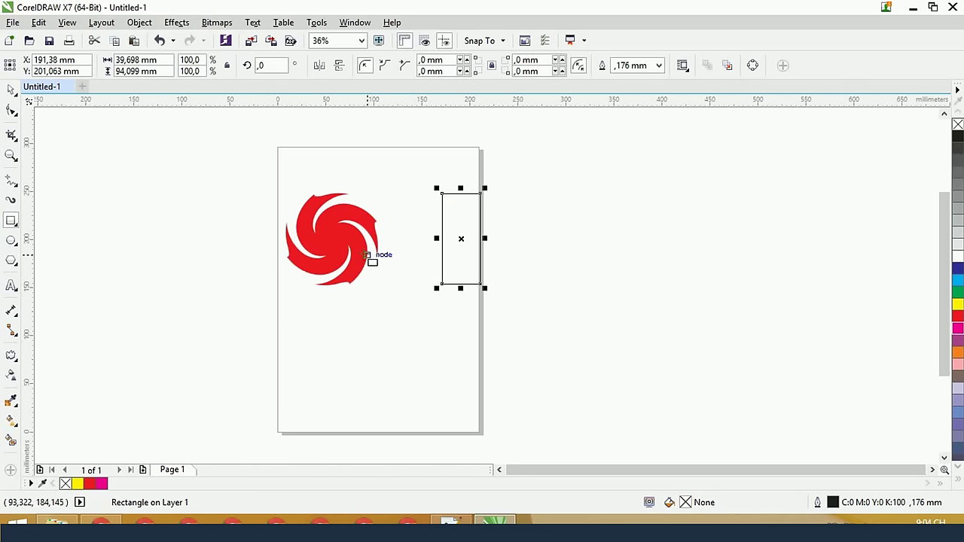
{"action": "left_click", "coordinate": [12, 356]}
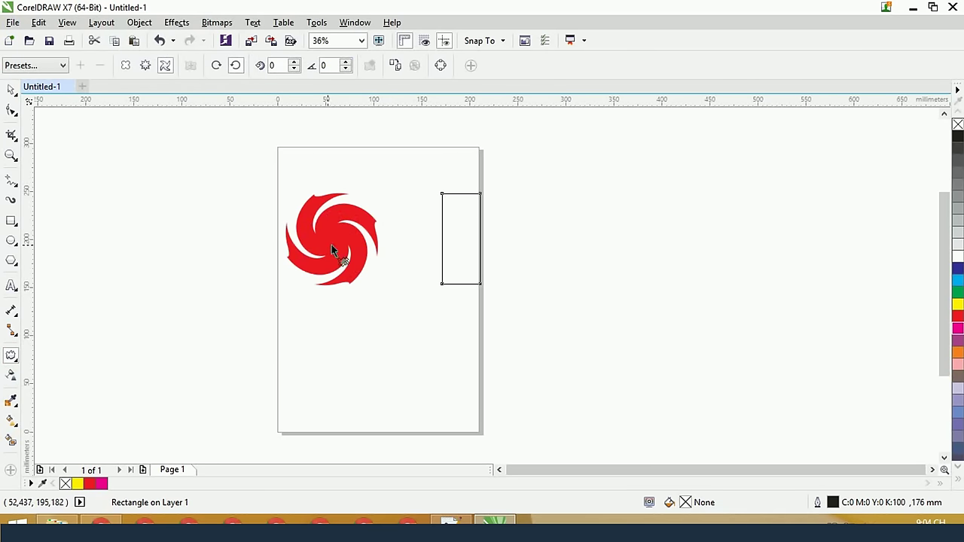
{"action": "left_click", "coordinate": [957, 315]}
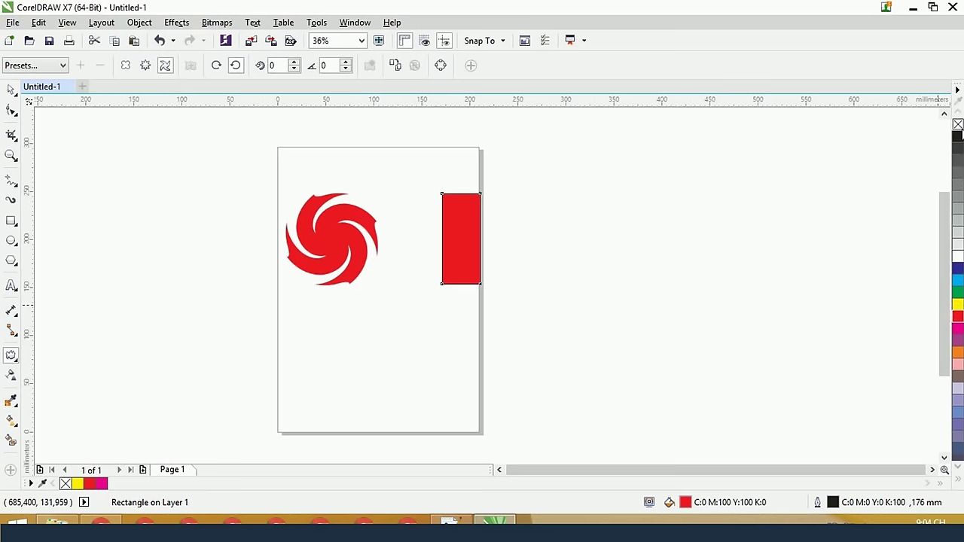
{"action": "right_click", "coordinate": [956, 125]}
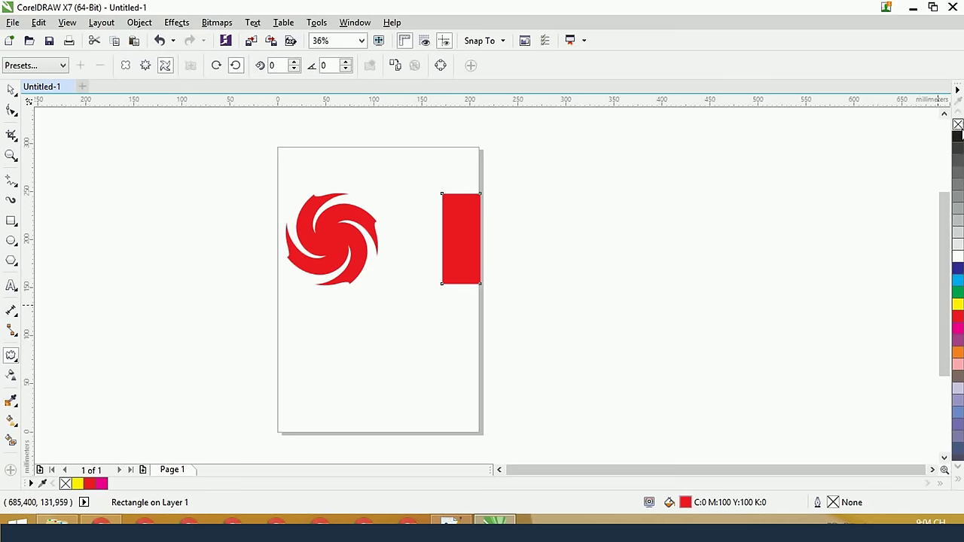
{"action": "left_click", "coordinate": [399, 68]}
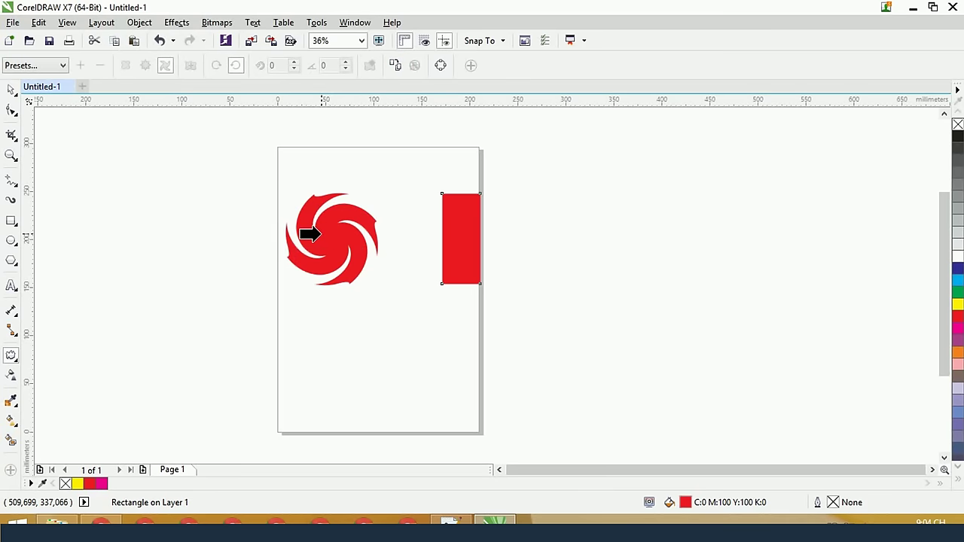
{"action": "left_click", "coordinate": [319, 234]}
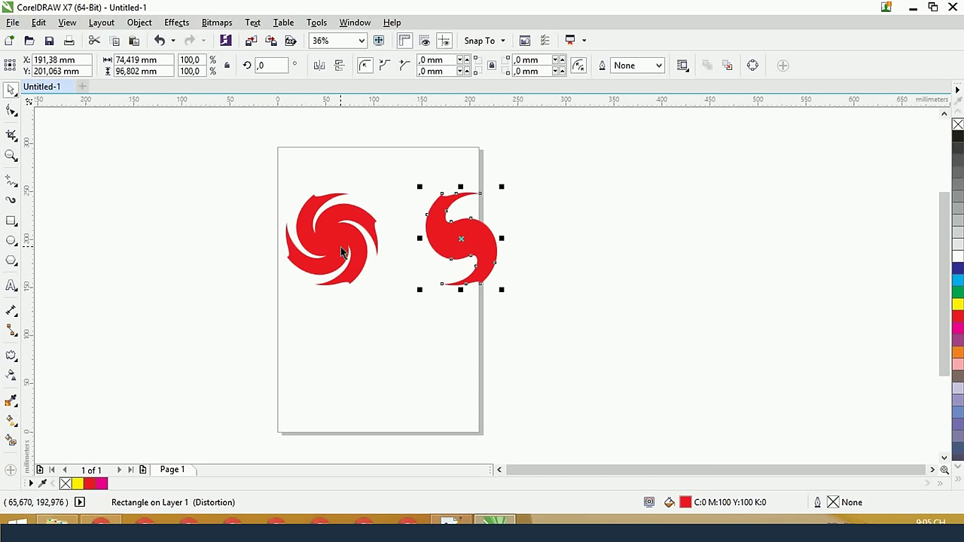
Select the left red swirl and switch to the Distort tool
{"action": "left_click", "coordinate": [355, 161]}
{"action": "key", "text": "Tab"}
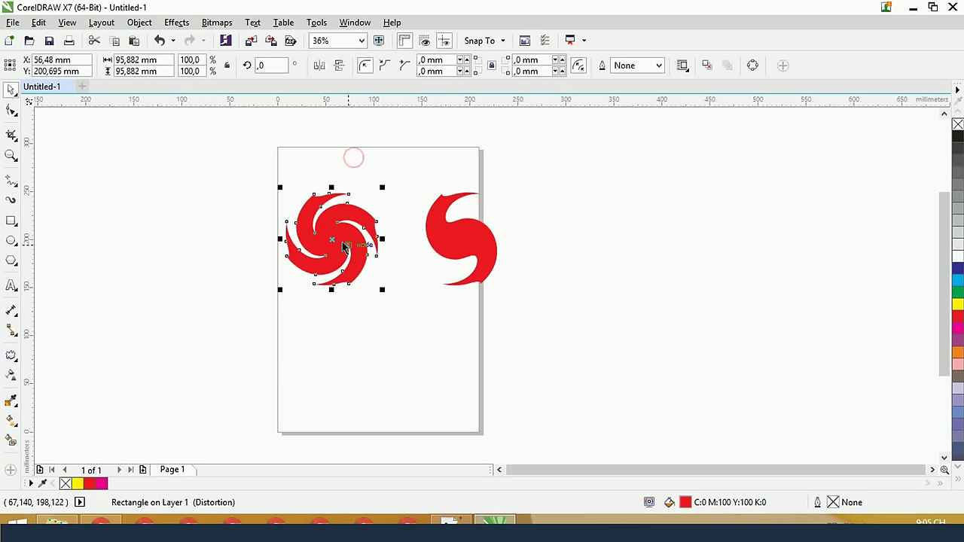
{"action": "left_click", "coordinate": [10, 354]}
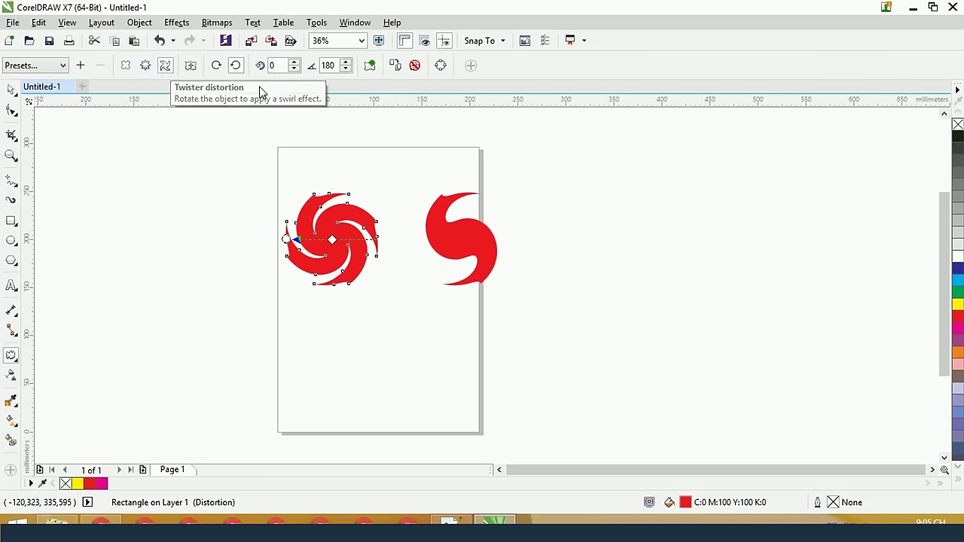
{"action": "left_click", "coordinate": [457, 236]}
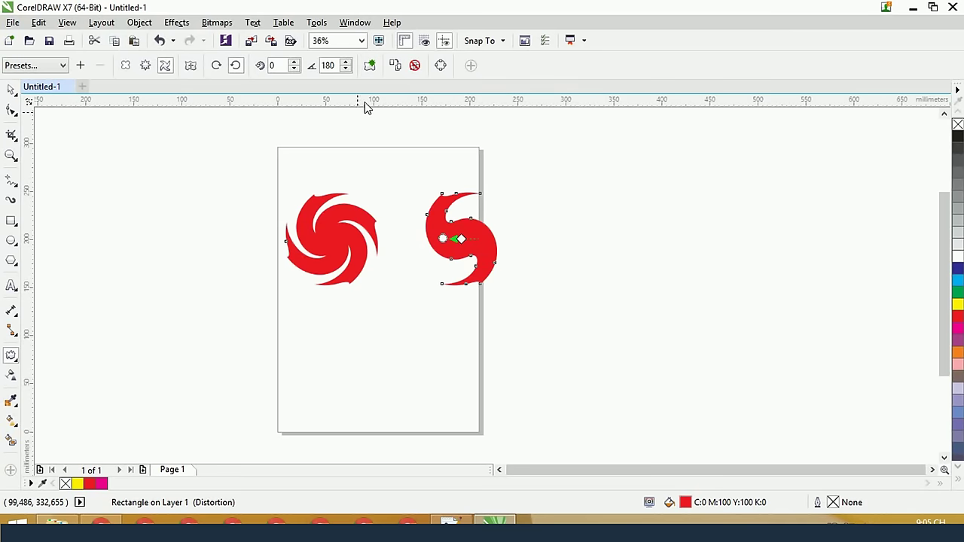
{"action": "left_click", "coordinate": [351, 240]}
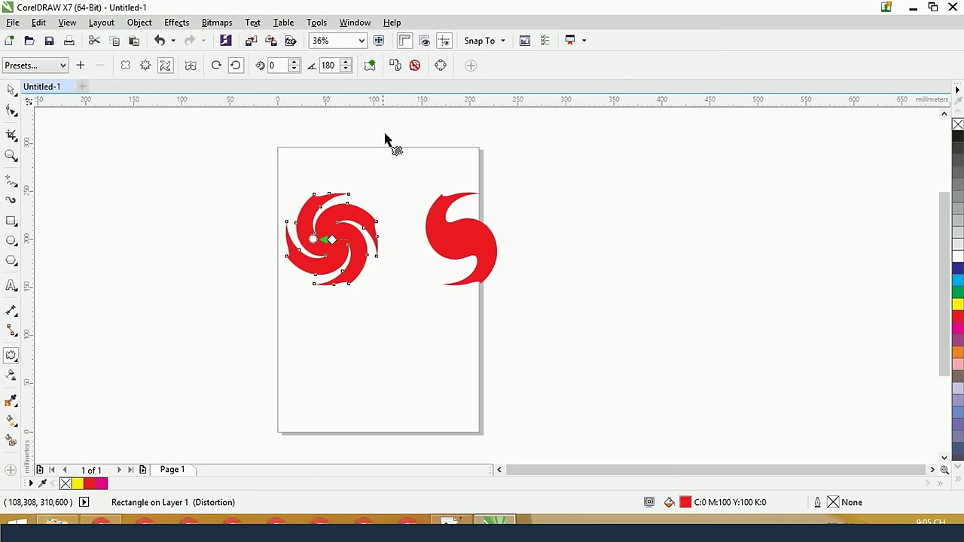
Clear the twister, zipper and remaining distortions so the left swirl becomes a plain red square again
{"action": "left_click", "coordinate": [411, 65]}
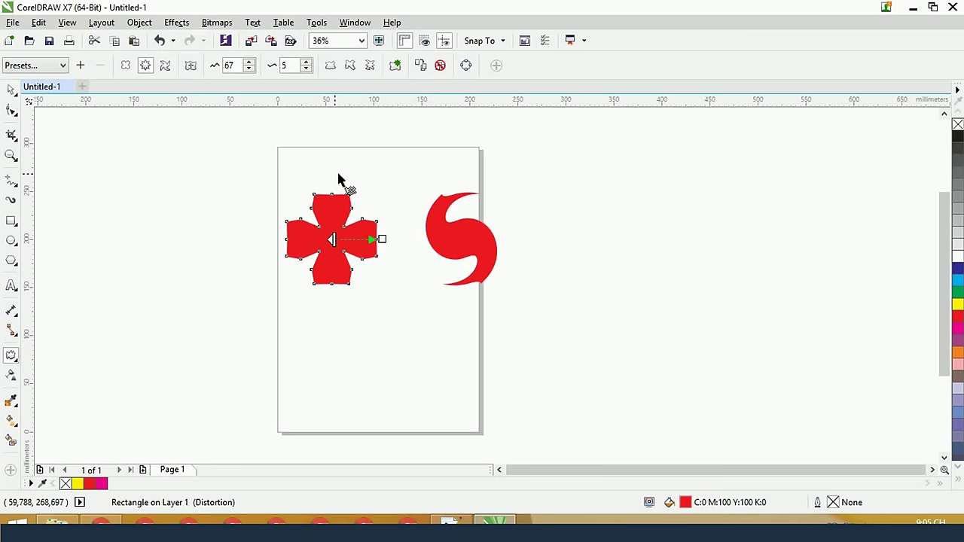
{"action": "left_click", "coordinate": [441, 65]}
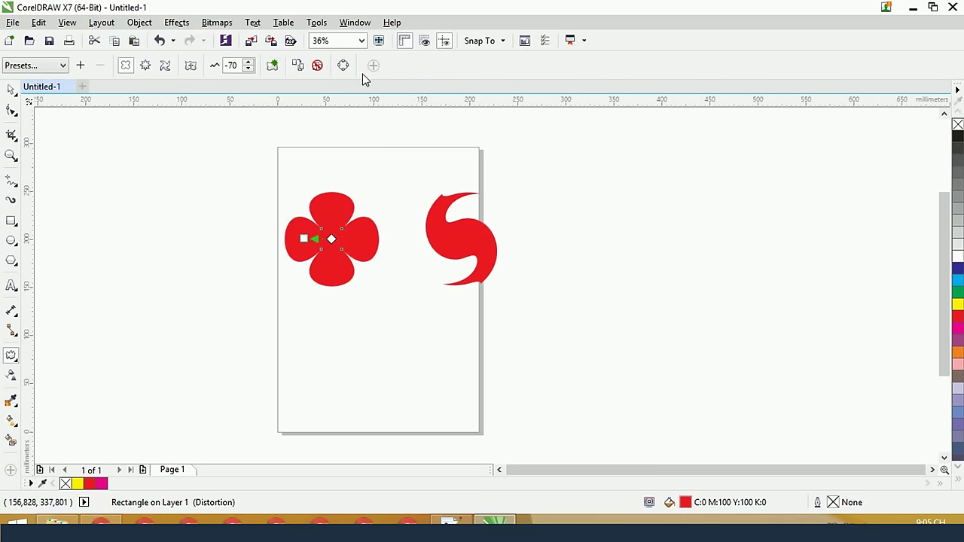
{"action": "left_click", "coordinate": [317, 66]}
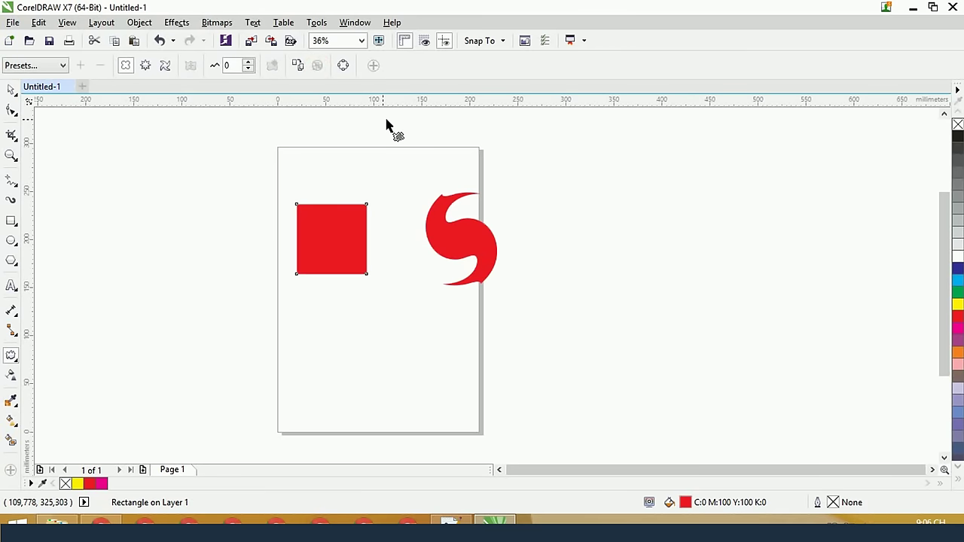
{"action": "left_click", "coordinate": [10, 89]}
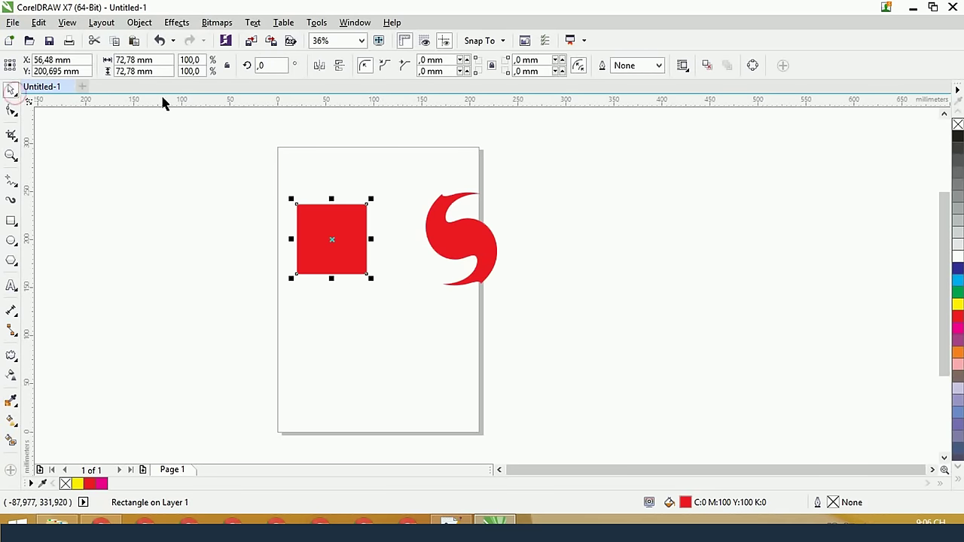
{"action": "left_click", "coordinate": [11, 354]}
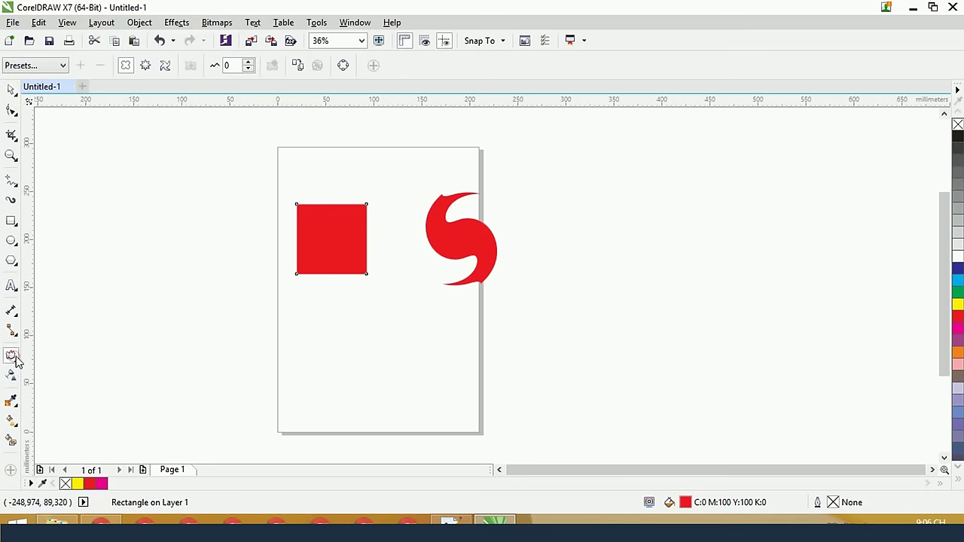
Apply a Zipper distortion to the red square at amplitude 45, frequency 5, giving sawtooth edges
{"action": "left_click", "coordinate": [144, 67]}
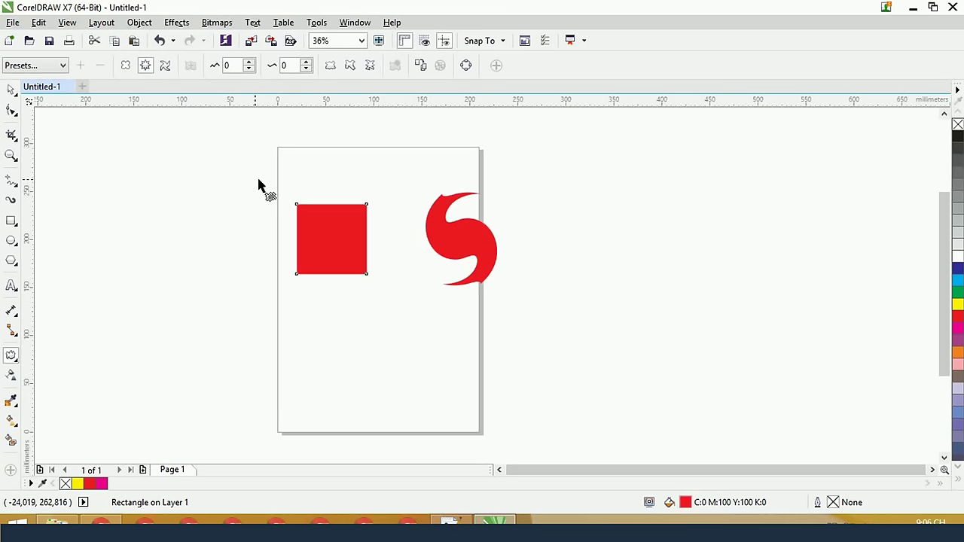
{"action": "left_click", "coordinate": [145, 66]}
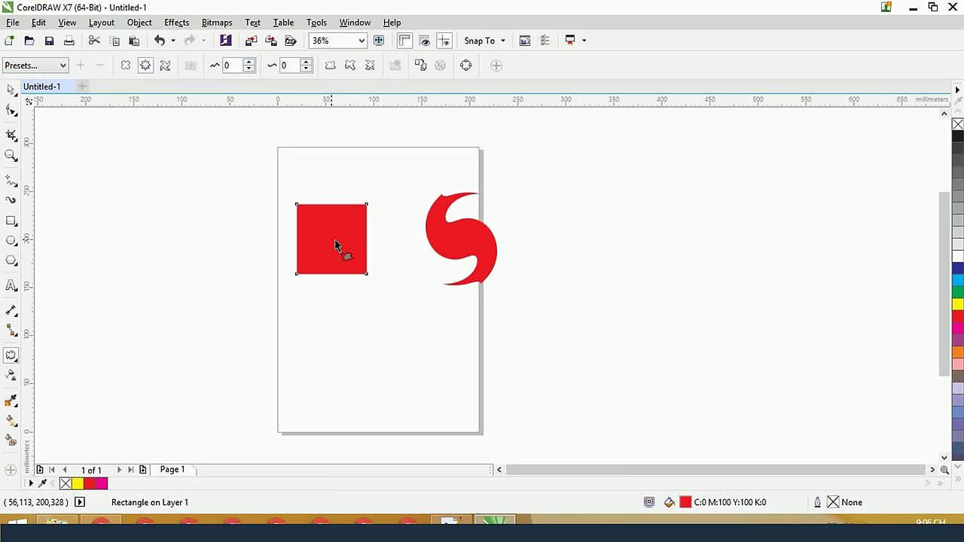
{"action": "left_click_drag", "start_coordinate": [335, 240], "coordinate": [299, 242]}
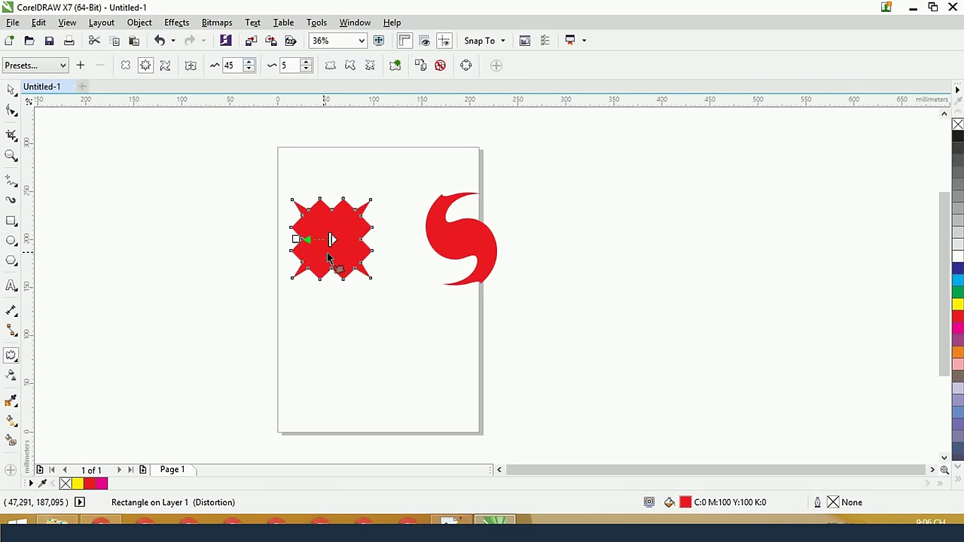
{"action": "scroll", "coordinate": [327, 256], "scroll_direction": "up", "scroll_amount": 2}
{"action": "scroll", "coordinate": [327, 255], "scroll_direction": "up", "scroll_amount": 2}
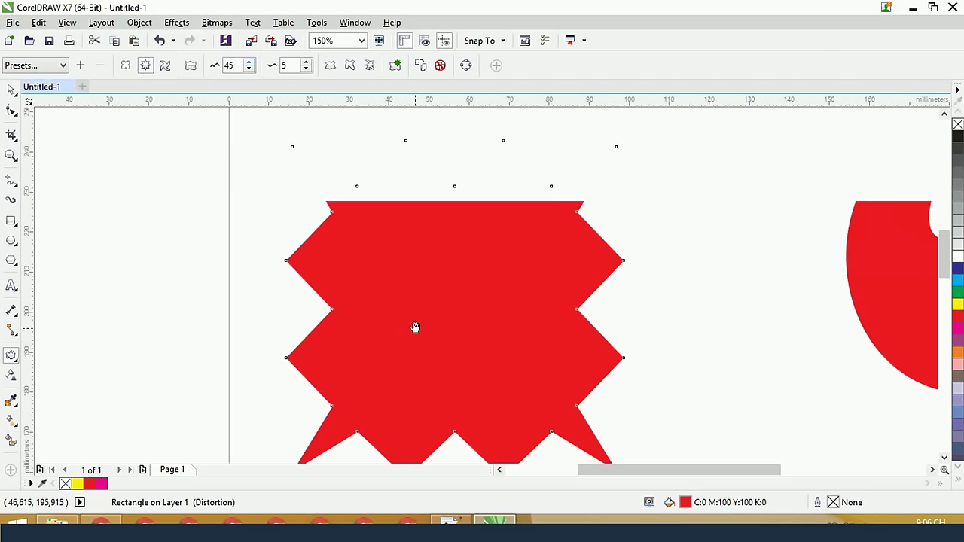
{"action": "scroll", "coordinate": [432, 308], "scroll_direction": "down", "scroll_amount": 2}
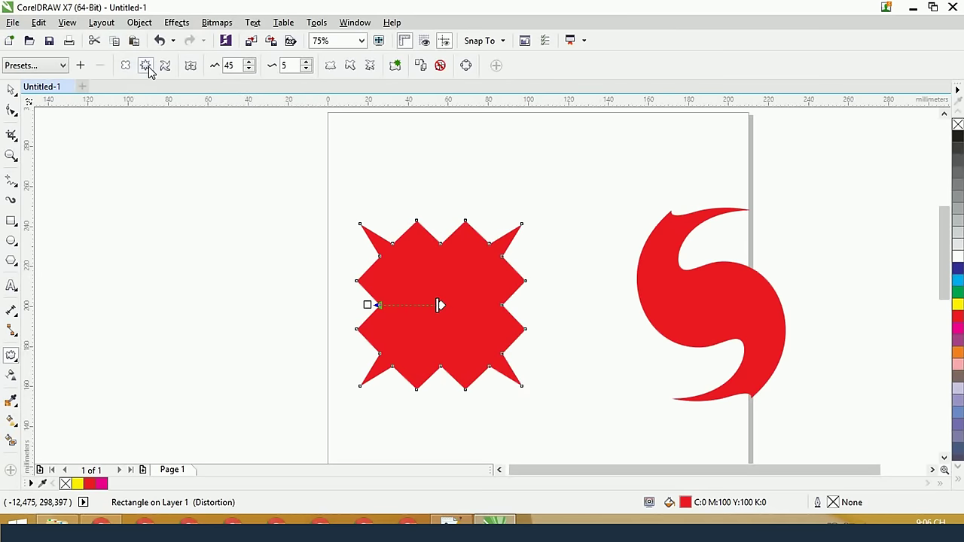
Raise the zipper amplitude to lengthen the square's sawtooth teeth
{"action": "left_click", "coordinate": [249, 62]}
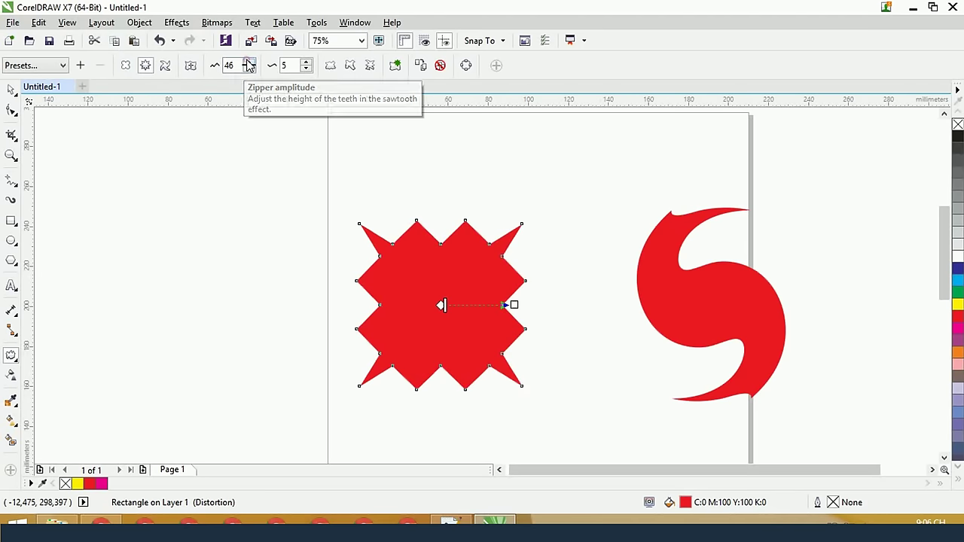
{"action": "left_click", "coordinate": [249, 62]}
{"action": "left_click", "coordinate": [249, 62]}
{"action": "left_click", "coordinate": [248, 62]}
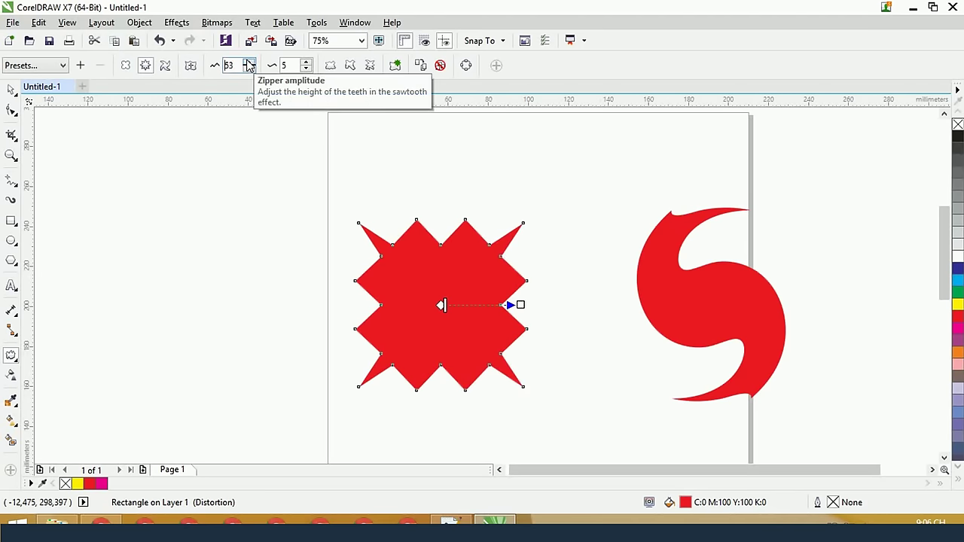
{"action": "left_click", "coordinate": [248, 62]}
{"action": "left_click", "coordinate": [249, 62]}
{"action": "left_click", "coordinate": [248, 61]}
{"action": "left_click", "coordinate": [248, 62]}
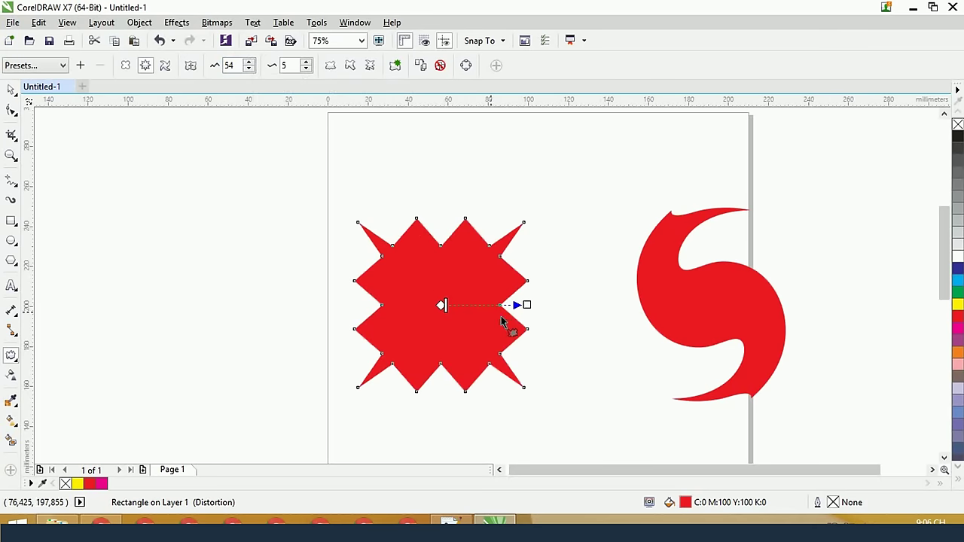
{"action": "left_click_drag", "start_coordinate": [527, 305], "coordinate": [572, 306]}
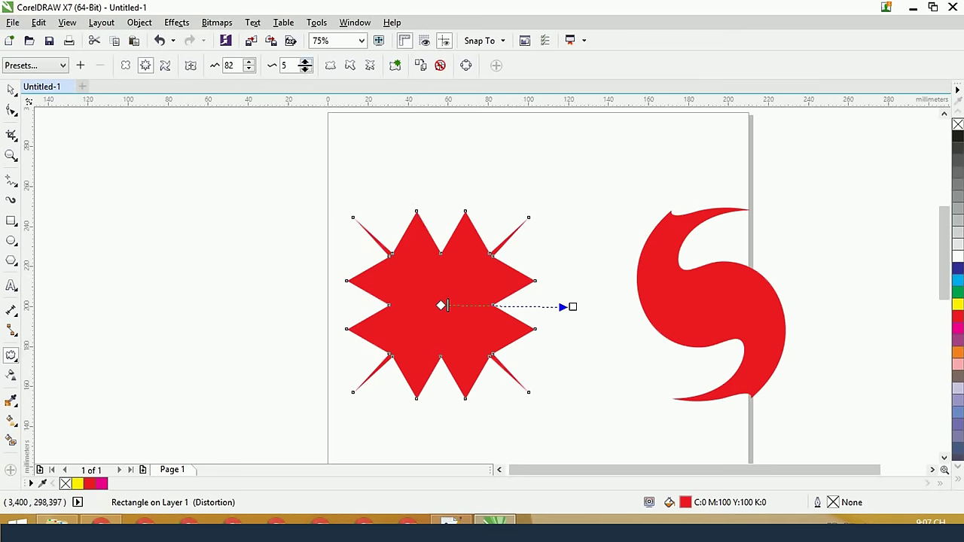
Increase the zipper frequency to 13 teeth and settle the amplitude at 67
{"action": "left_click", "coordinate": [305, 63]}
{"action": "left_click", "coordinate": [305, 63]}
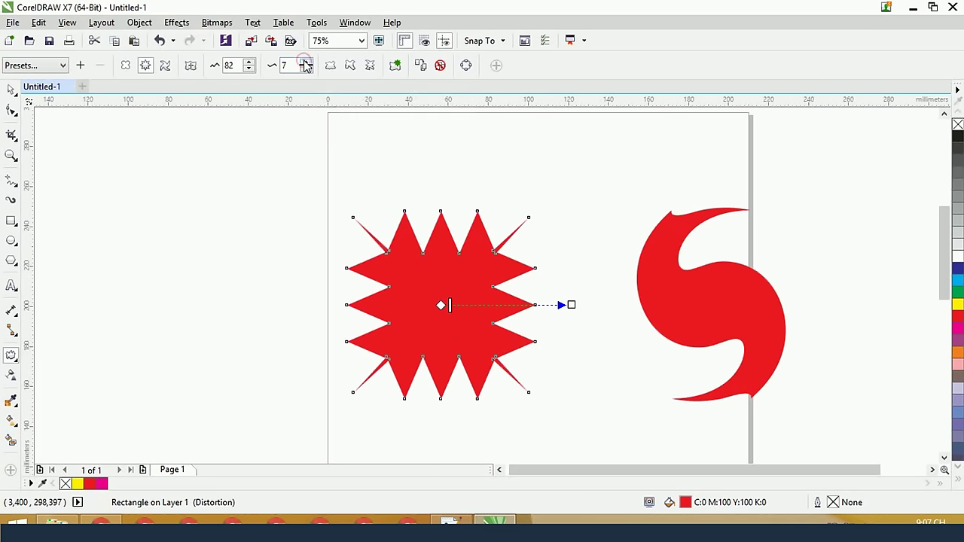
{"action": "left_click", "coordinate": [305, 62]}
{"action": "left_click", "coordinate": [305, 63]}
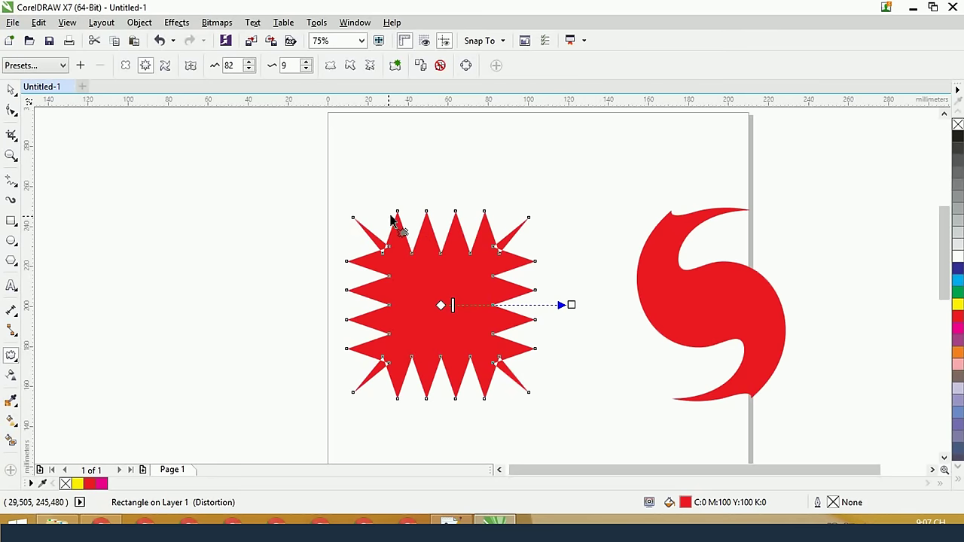
{"action": "left_click", "coordinate": [306, 63]}
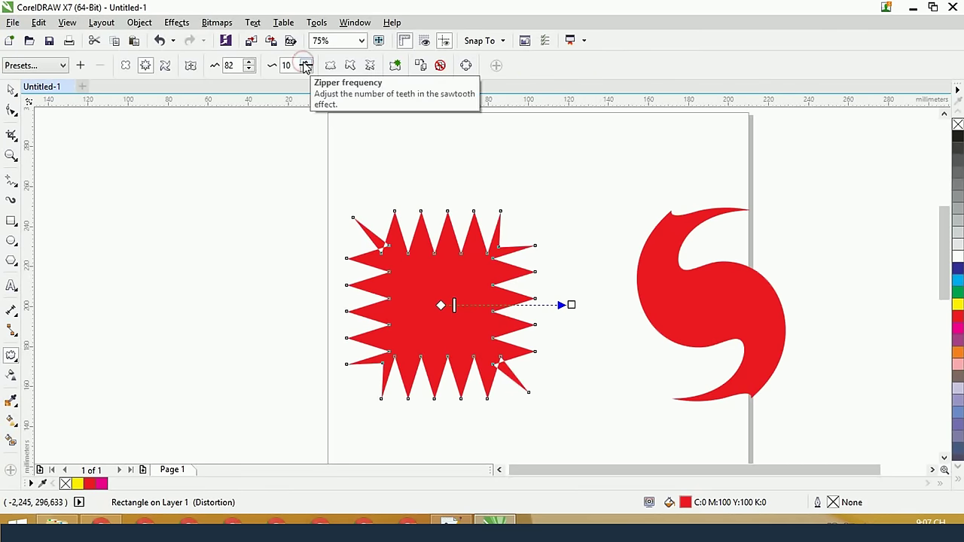
{"action": "left_click", "coordinate": [305, 63]}
{"action": "left_click", "coordinate": [306, 63]}
{"action": "left_click", "coordinate": [305, 64]}
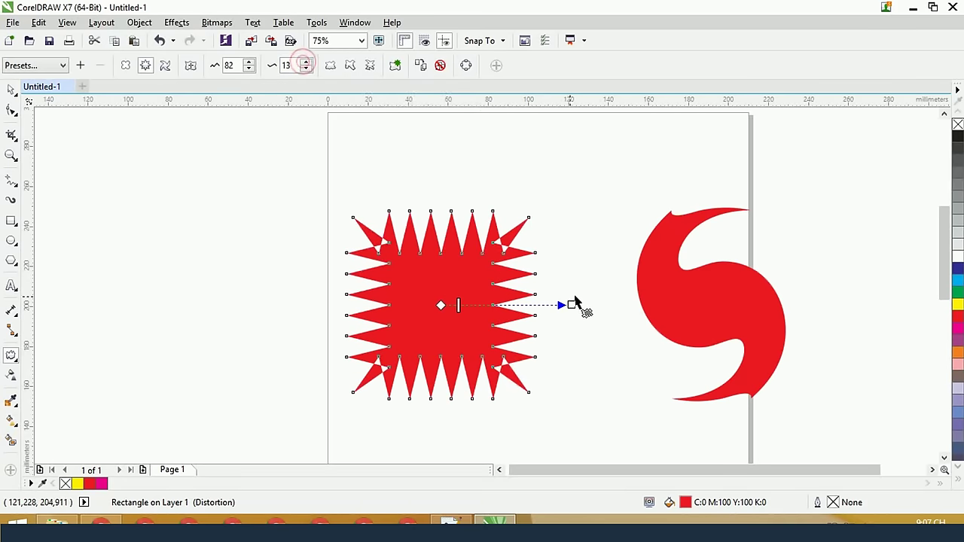
{"action": "left_click_drag", "start_coordinate": [570, 304], "coordinate": [548, 303]}
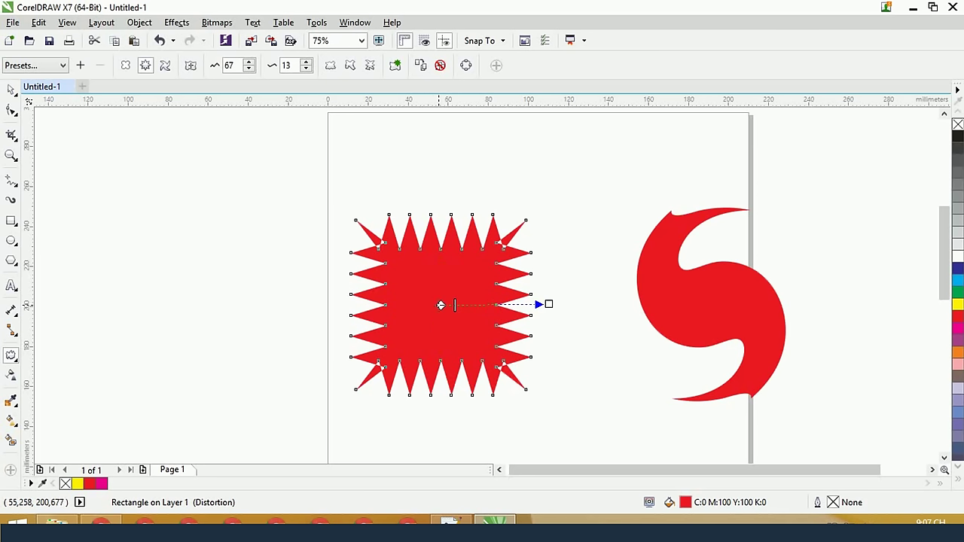
Drag several extra zipper distortion layers across the square to layer more spikes
{"action": "left_click_drag", "start_coordinate": [440, 305], "coordinate": [335, 166]}
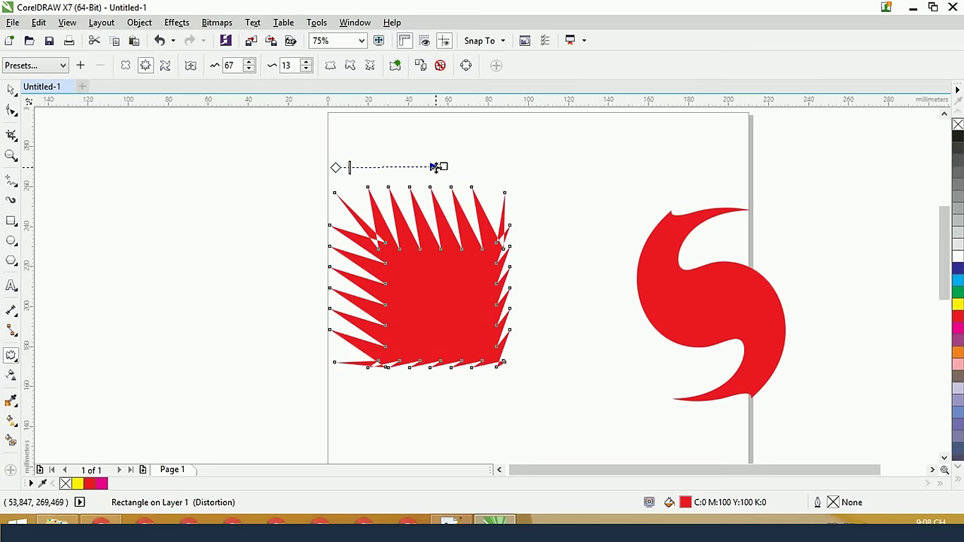
{"action": "left_click_drag", "start_coordinate": [438, 167], "coordinate": [294, 259]}
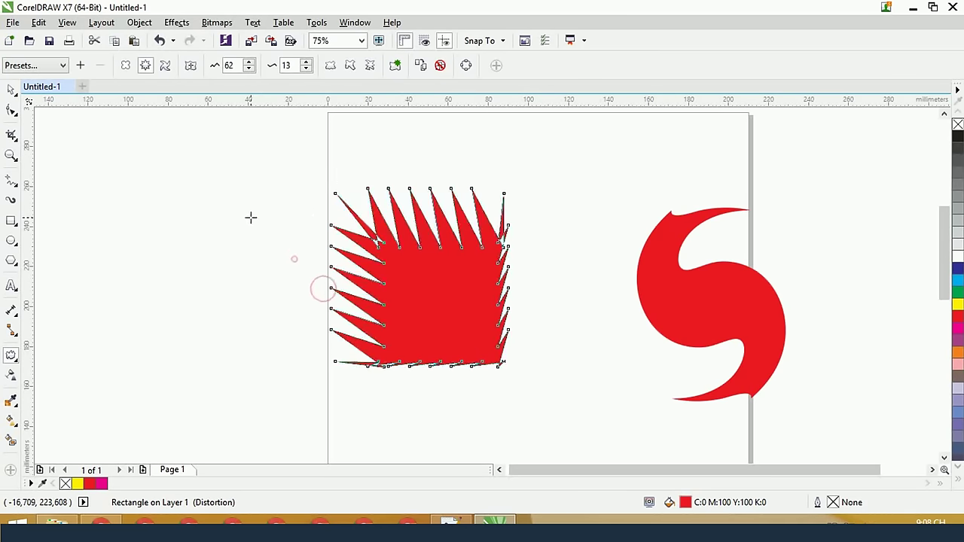
{"action": "left_click_drag", "start_coordinate": [250, 217], "coordinate": [221, 166]}
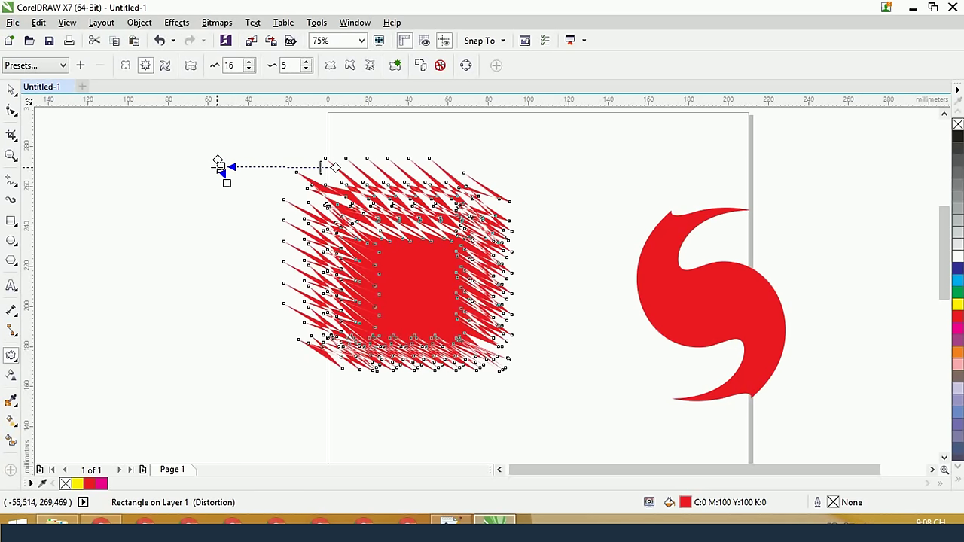
{"action": "left_click_drag", "start_coordinate": [228, 181], "coordinate": [243, 265]}
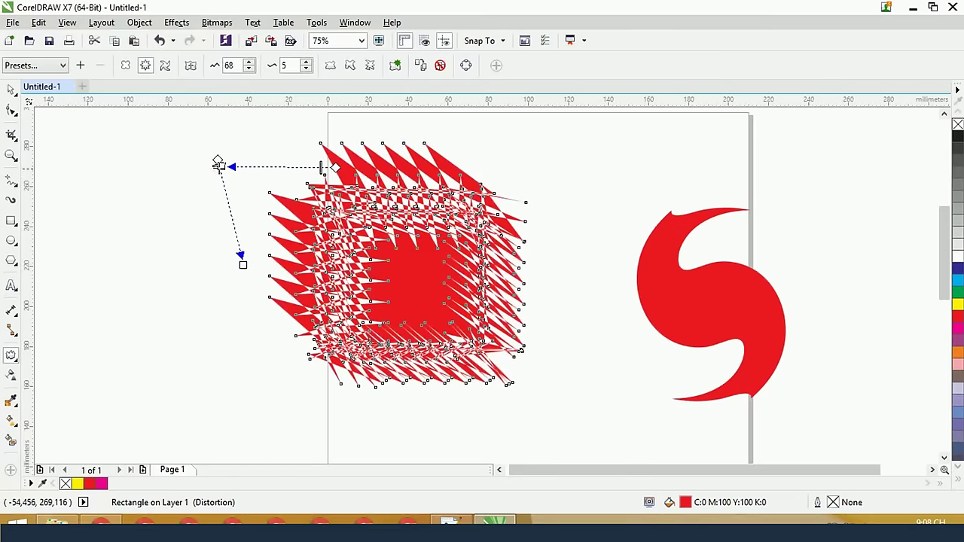
{"action": "left_click_drag", "start_coordinate": [242, 259], "coordinate": [242, 263]}
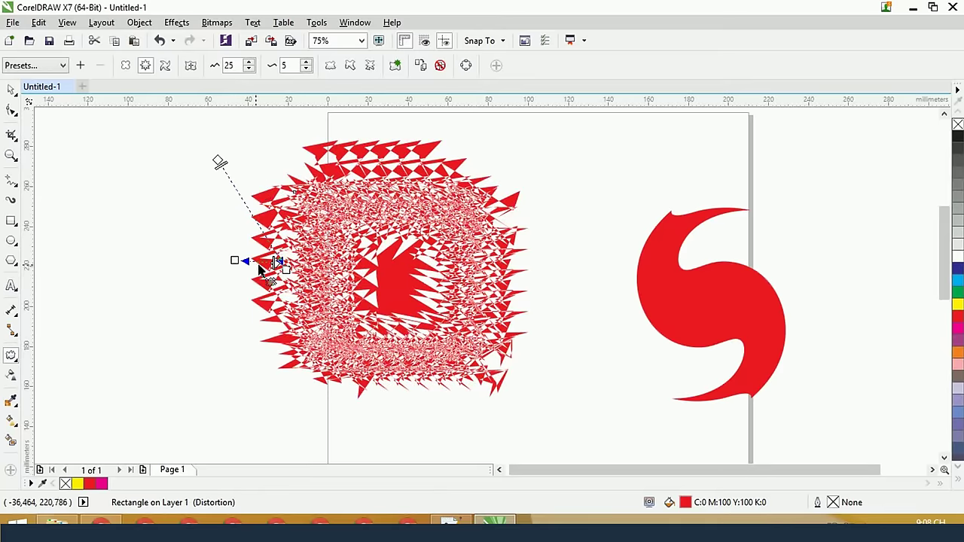
{"action": "left_click_drag", "start_coordinate": [244, 261], "coordinate": [223, 348]}
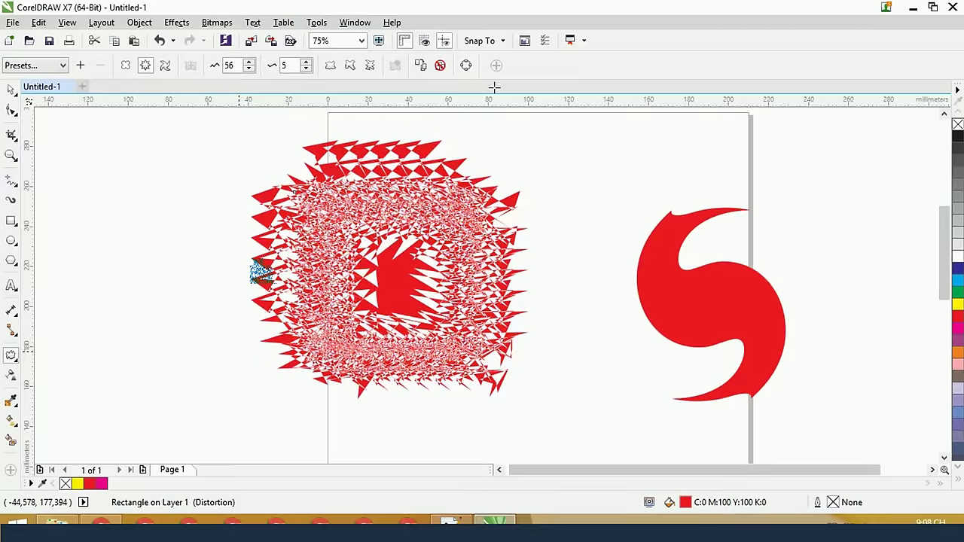
Clear the excess layers and redraw the zipper at amplitude 59, frequency 5
{"action": "left_click", "coordinate": [440, 66]}
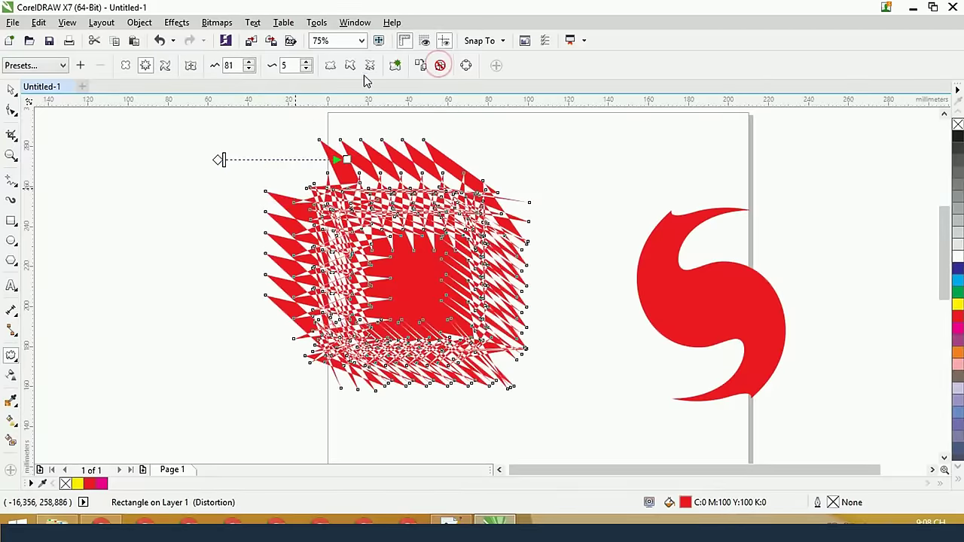
{"action": "left_click", "coordinate": [441, 65]}
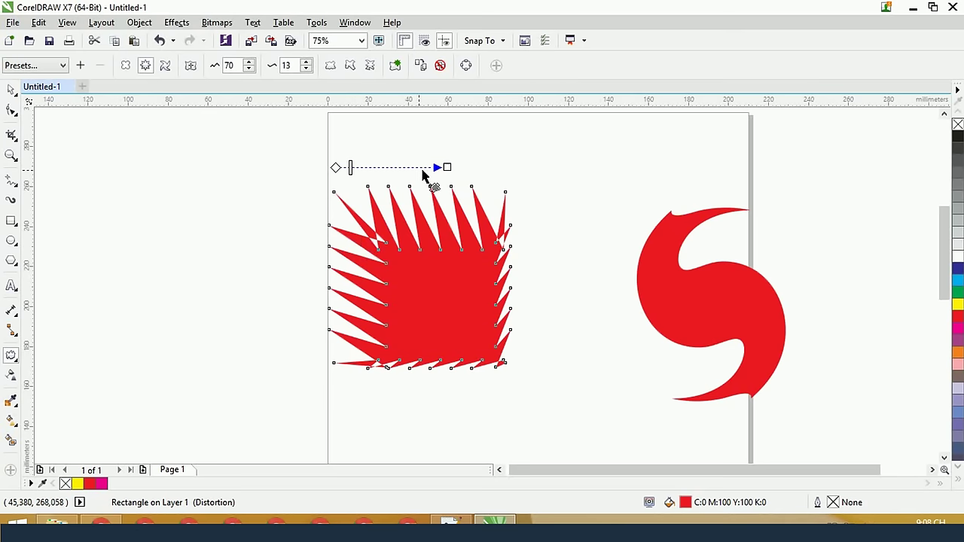
{"action": "left_click_drag", "start_coordinate": [423, 175], "coordinate": [437, 143]}
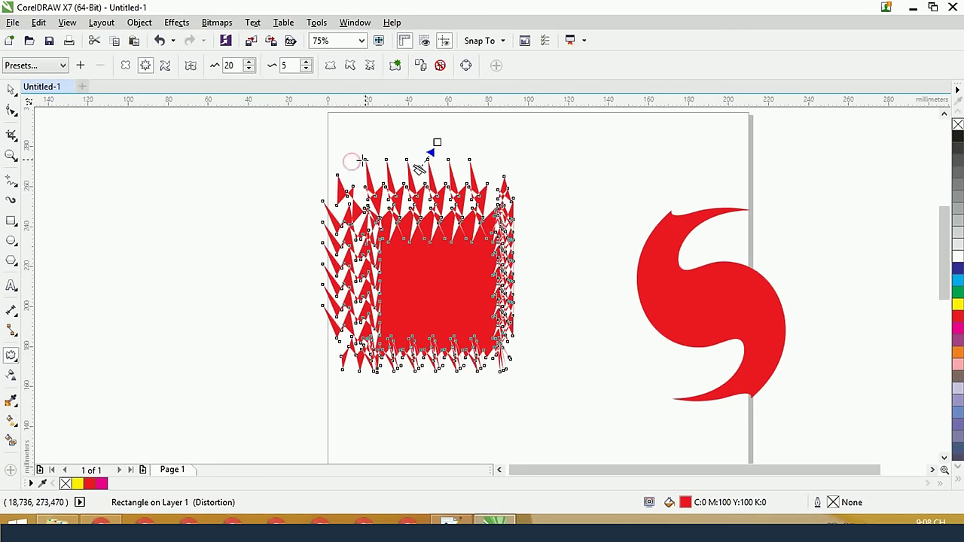
{"action": "left_click_drag", "start_coordinate": [350, 165], "coordinate": [426, 308]}
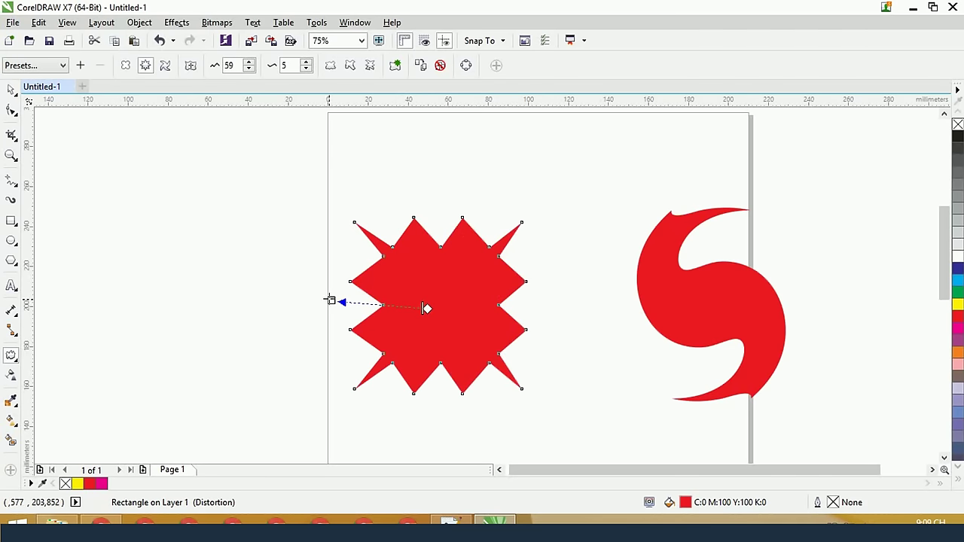
Nudge the zipper amplitude and set the zipper frequency to 100
{"action": "left_click_drag", "start_coordinate": [330, 300], "coordinate": [332, 308]}
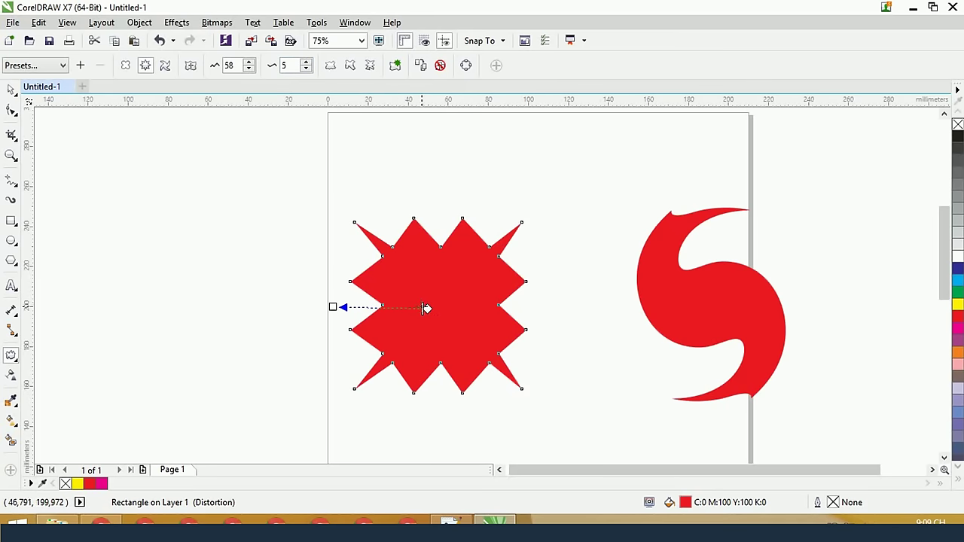
{"action": "left_click_drag", "start_coordinate": [424, 308], "coordinate": [332, 310]}
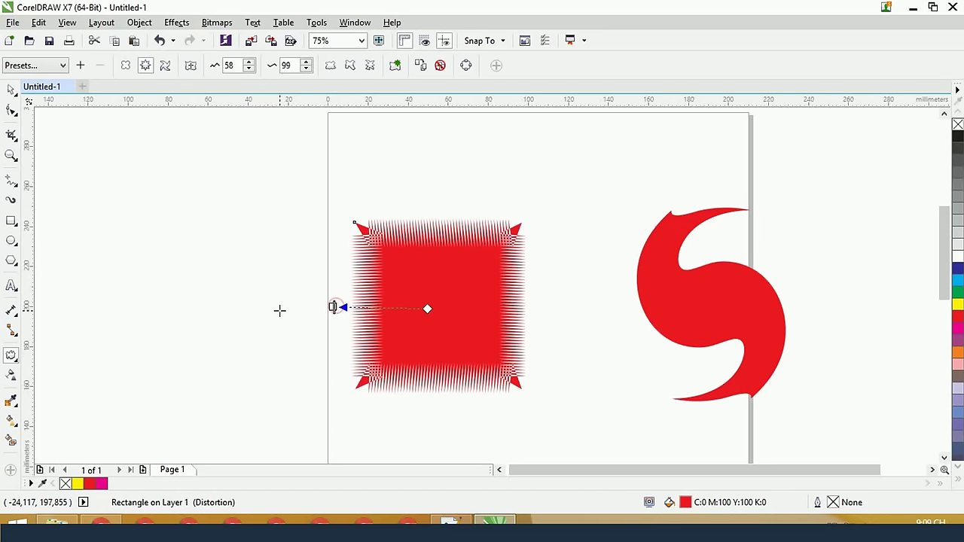
{"action": "double_click", "coordinate": [288, 66]}
{"action": "type", "text": "100"}
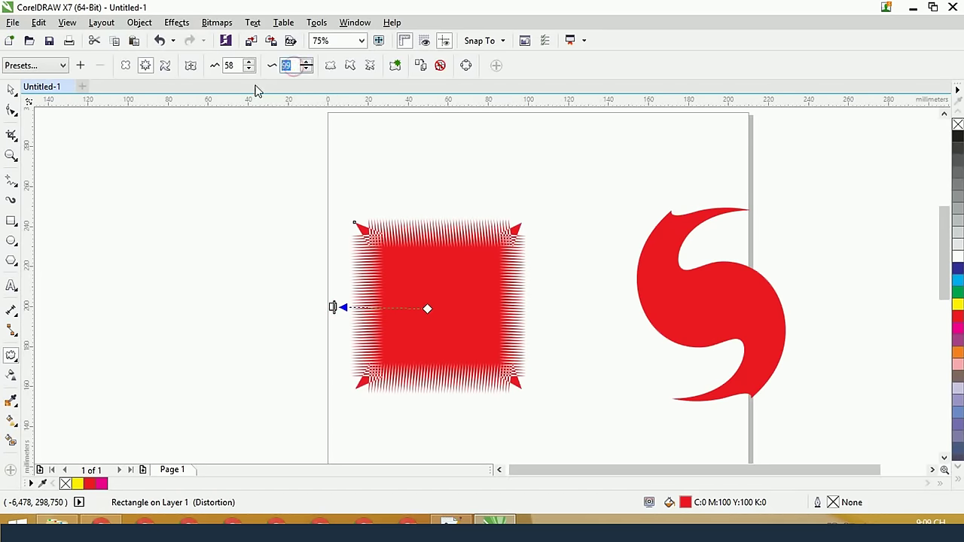
{"action": "key", "text": "Return"}
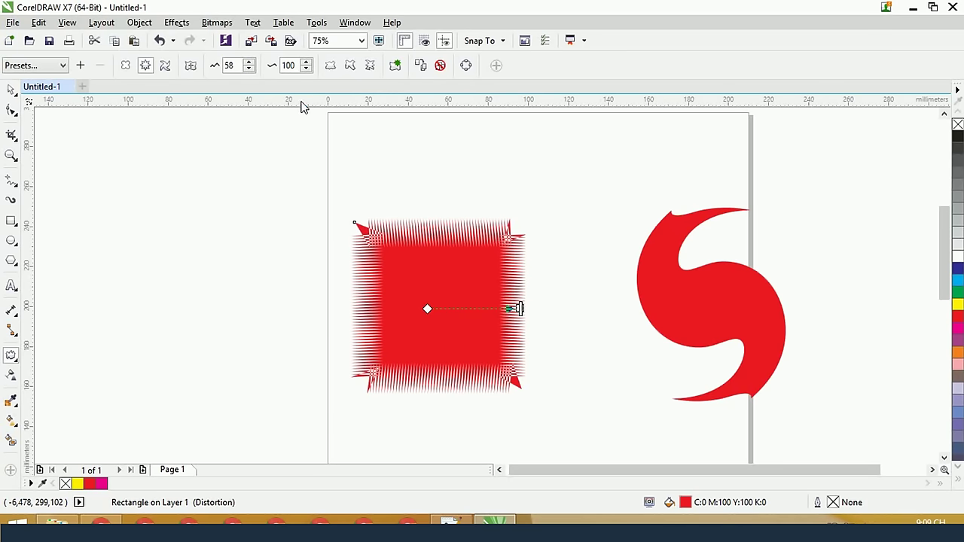
Lower the zipper frequency to 12, leaving amplitude 58 with evenly spaced spikes
{"action": "scroll", "coordinate": [437, 258], "scroll_direction": "up", "scroll_amount": 1}
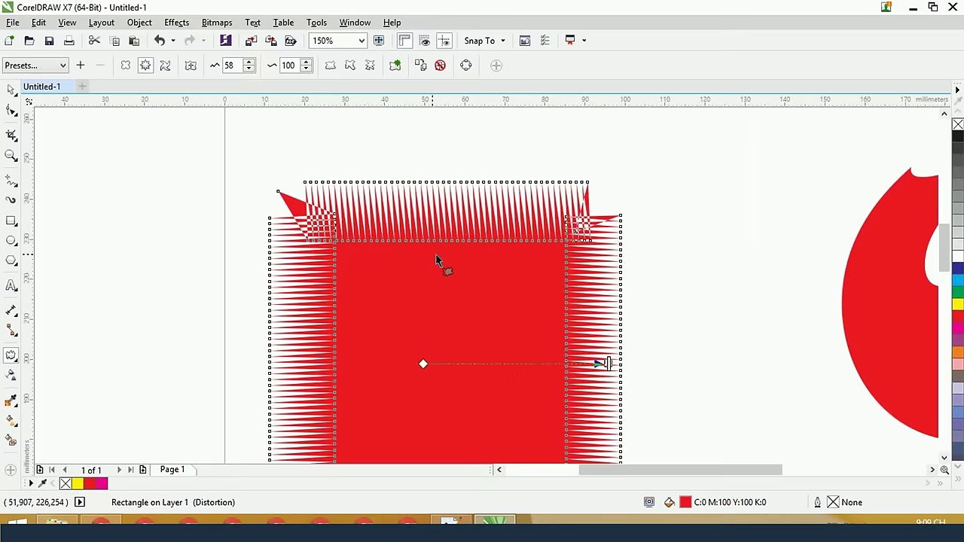
{"action": "scroll", "coordinate": [436, 260], "scroll_direction": "down", "scroll_amount": 1}
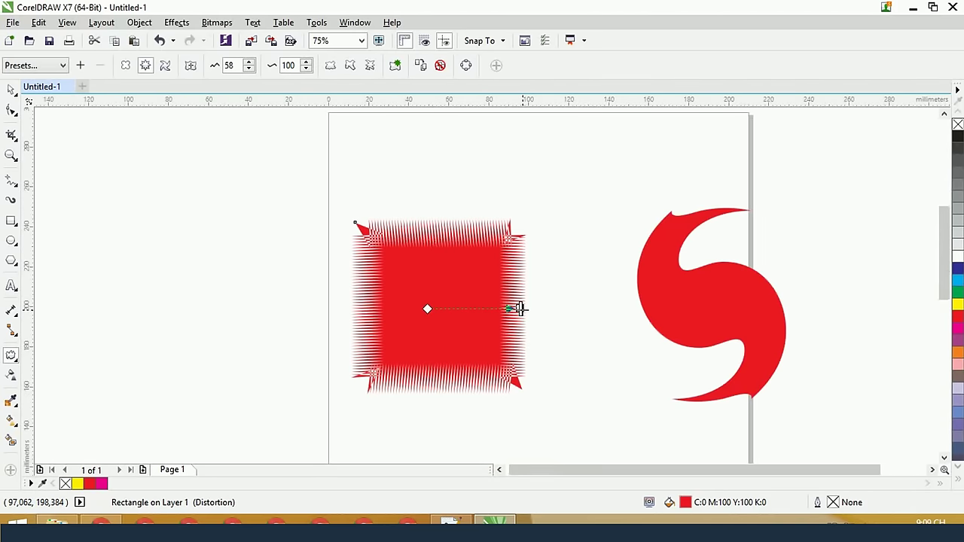
{"action": "left_click_drag", "start_coordinate": [520, 308], "coordinate": [465, 308]}
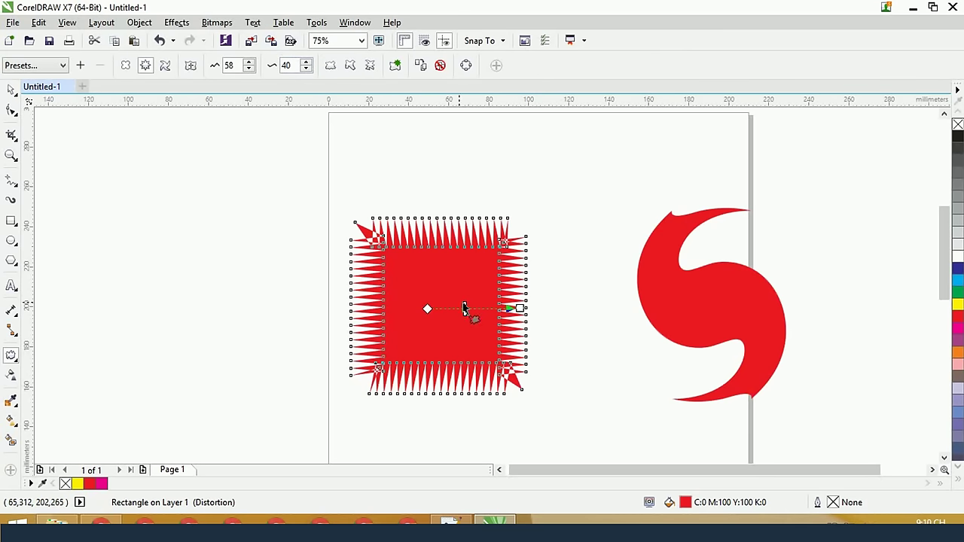
{"action": "left_click_drag", "start_coordinate": [465, 308], "coordinate": [464, 308]}
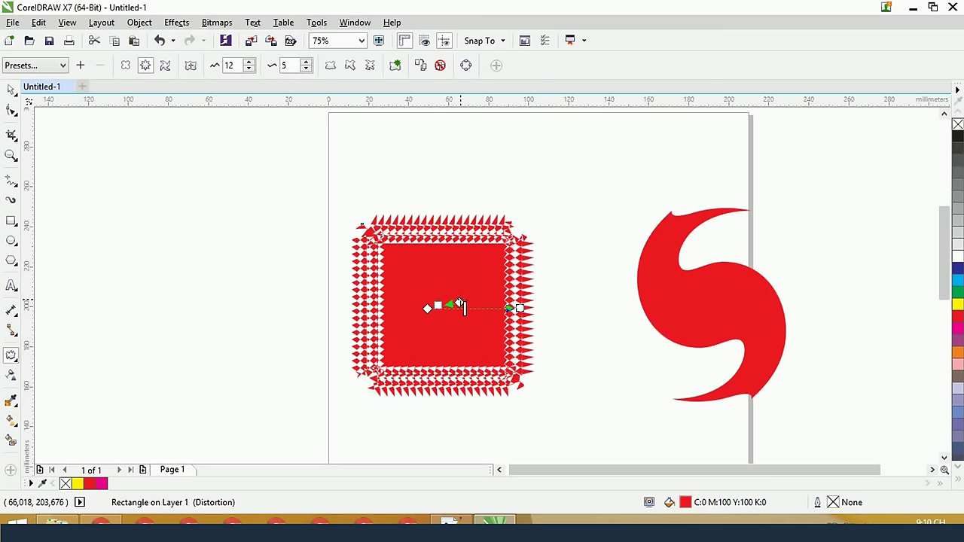
{"action": "key", "text": "ctrl+z"}
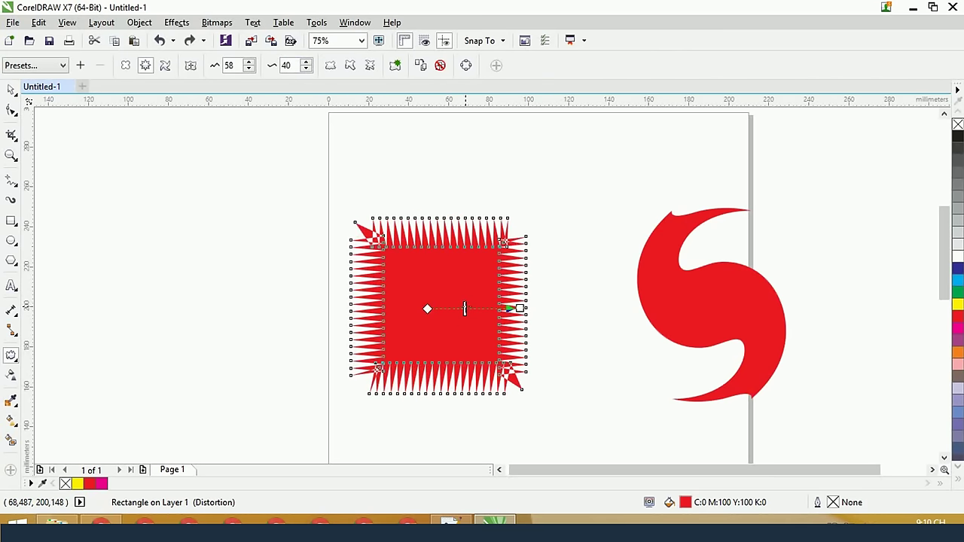
{"action": "left_click_drag", "start_coordinate": [465, 308], "coordinate": [438, 308]}
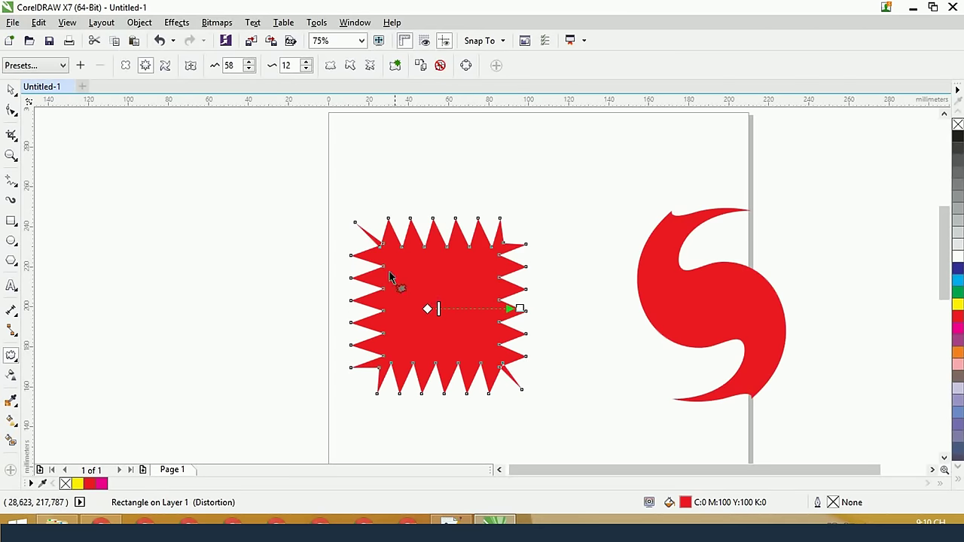
{"action": "scroll", "coordinate": [450, 255], "scroll_direction": "up", "scroll_amount": 2}
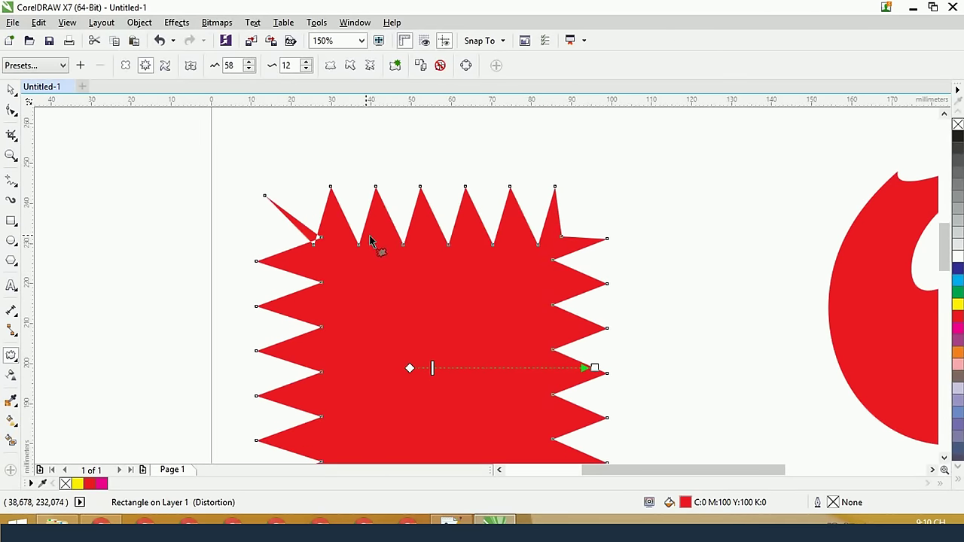
{"action": "scroll", "coordinate": [369, 240], "scroll_direction": "down", "scroll_amount": 2}
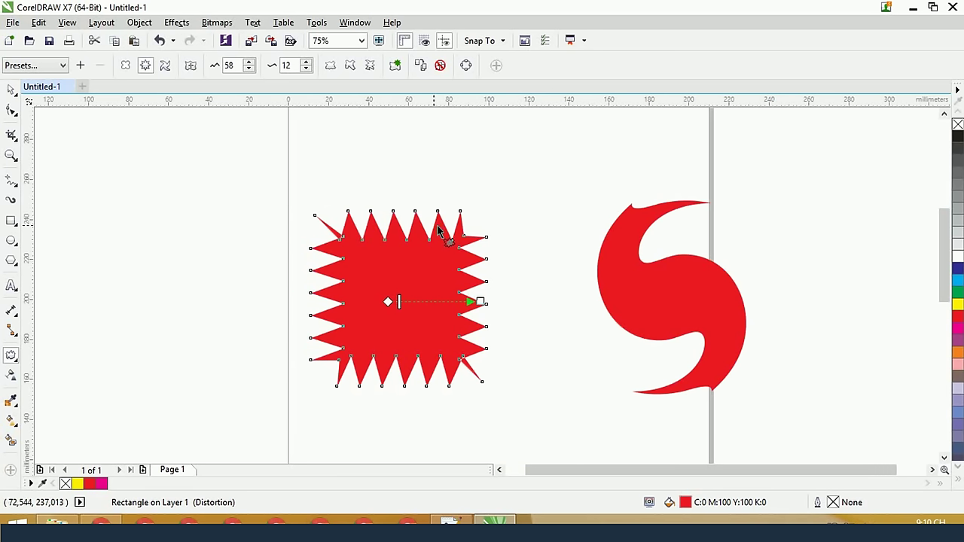
Try Random, Smooth and Local zipper options with amplitude 100, ending with sharp spikes
{"action": "left_click", "coordinate": [329, 69]}
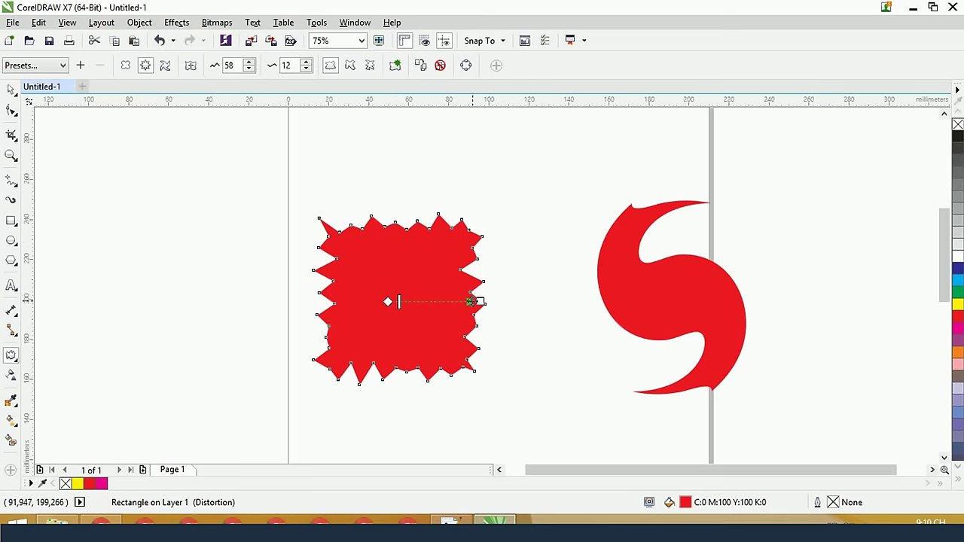
{"action": "left_click_drag", "start_coordinate": [479, 301], "coordinate": [572, 303]}
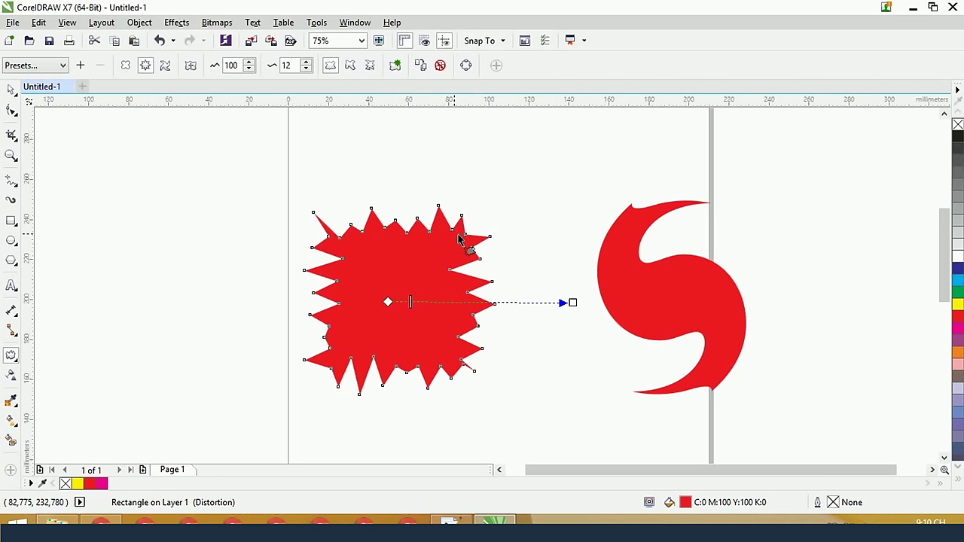
{"action": "left_click", "coordinate": [351, 67]}
{"action": "scroll", "coordinate": [393, 228], "scroll_direction": "up", "scroll_amount": 5}
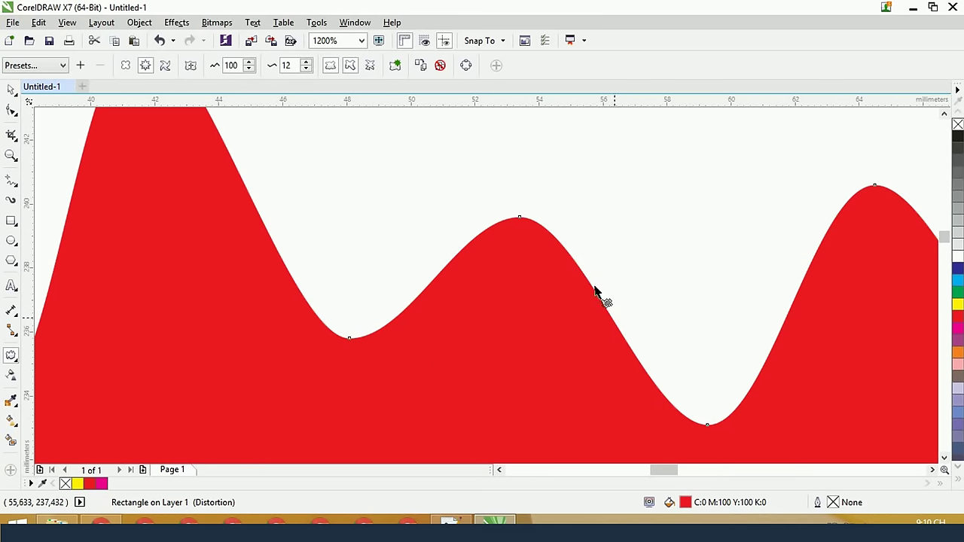
{"action": "scroll", "coordinate": [610, 354], "scroll_direction": "down", "scroll_amount": 2}
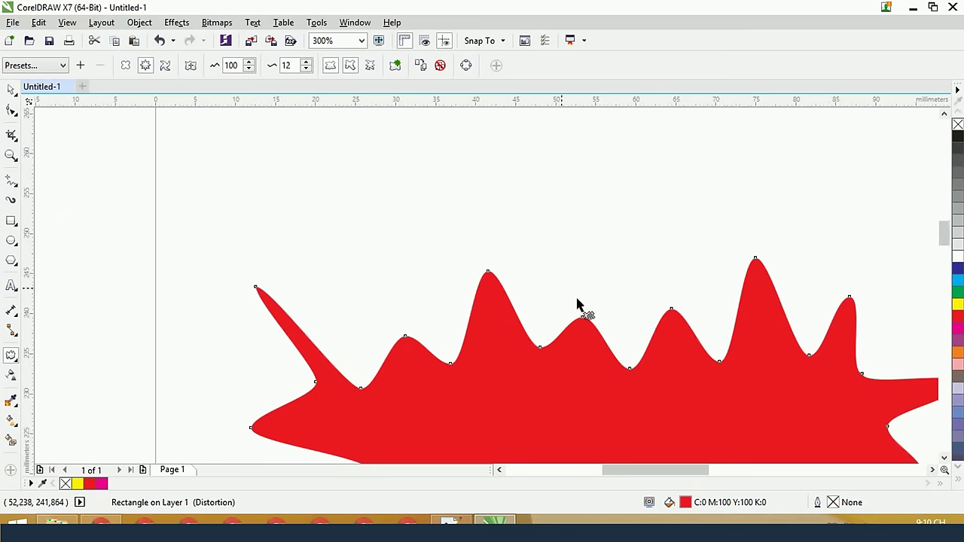
{"action": "left_click", "coordinate": [374, 65]}
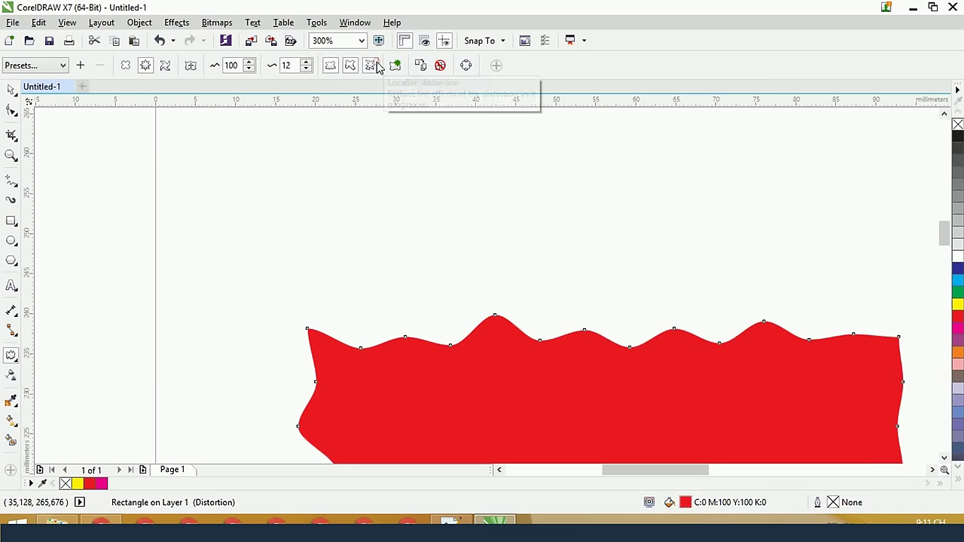
{"action": "scroll", "coordinate": [526, 224], "scroll_direction": "down", "scroll_amount": 2}
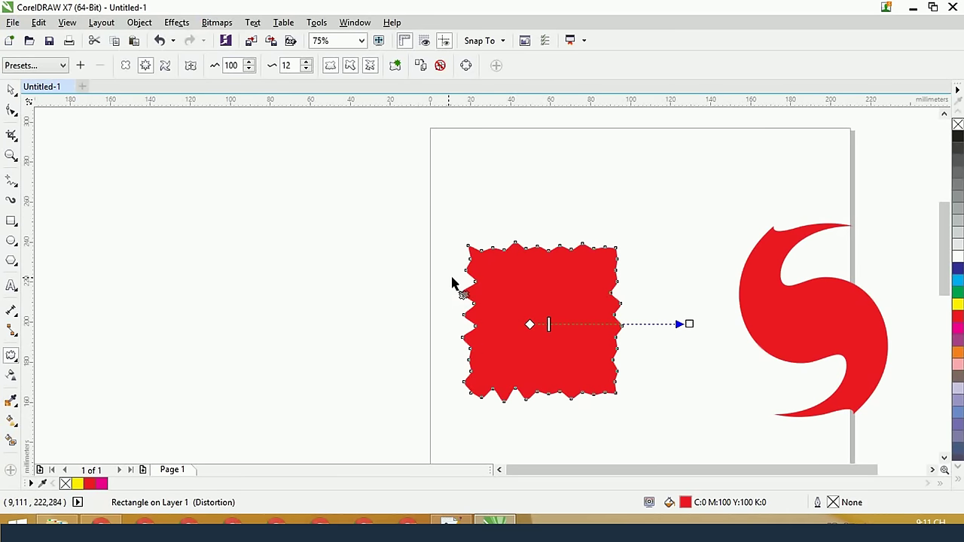
{"action": "key", "text": "ctrl+z"}
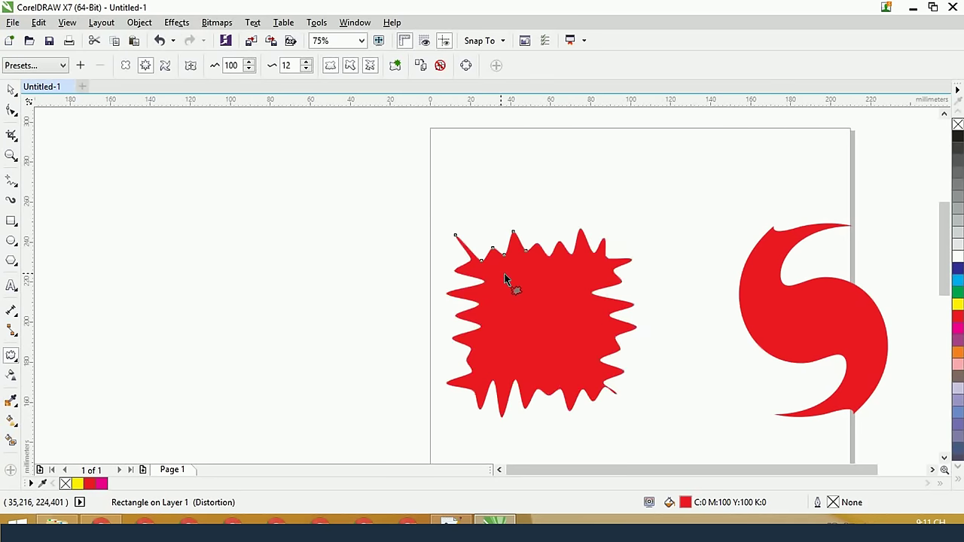
{"action": "left_click", "coordinate": [350, 66]}
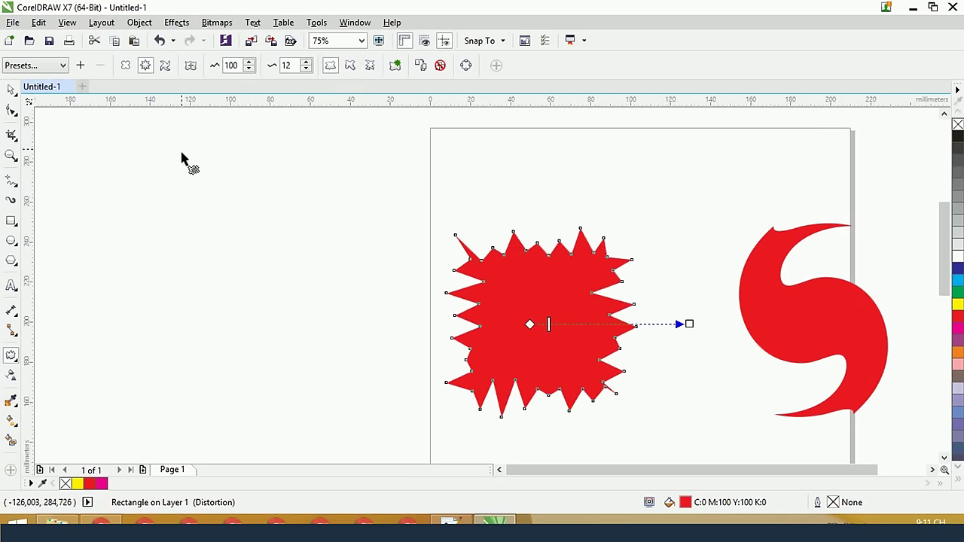
Add guidelines along the shape's top and left, and tune the amplitude to 96
{"action": "left_click_drag", "start_coordinate": [327, 100], "coordinate": [350, 229]}
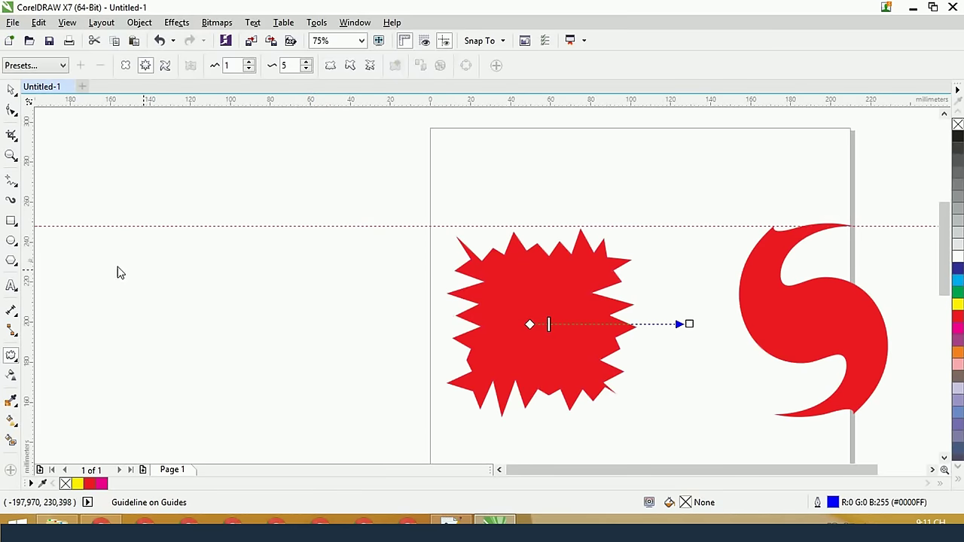
{"action": "left_click_drag", "start_coordinate": [29, 271], "coordinate": [447, 312]}
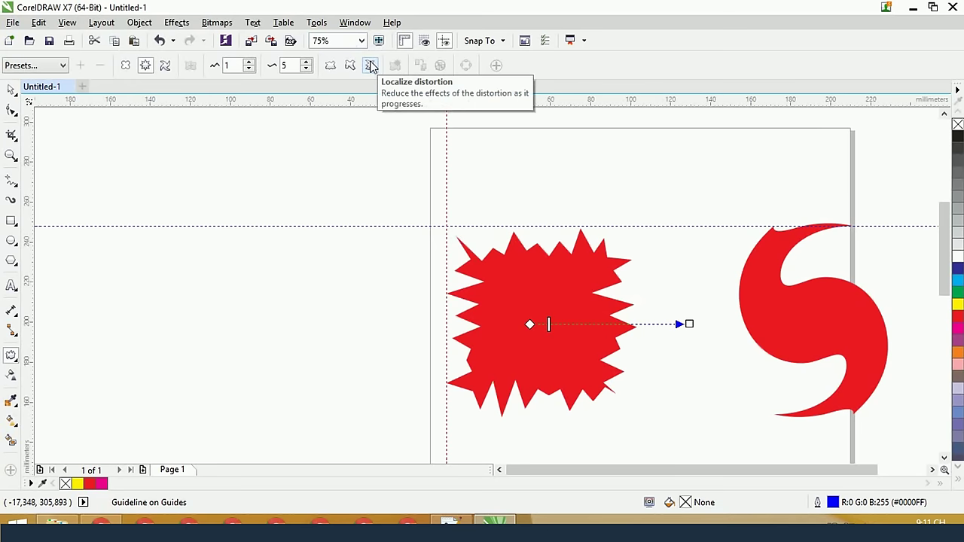
{"action": "left_click", "coordinate": [370, 67]}
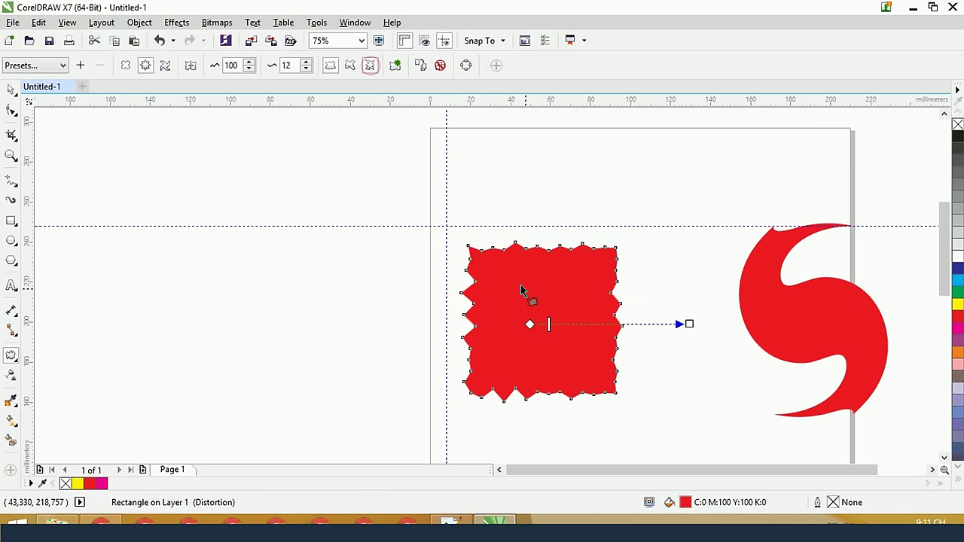
{"action": "scroll", "coordinate": [560, 269], "scroll_direction": "up", "scroll_amount": 2}
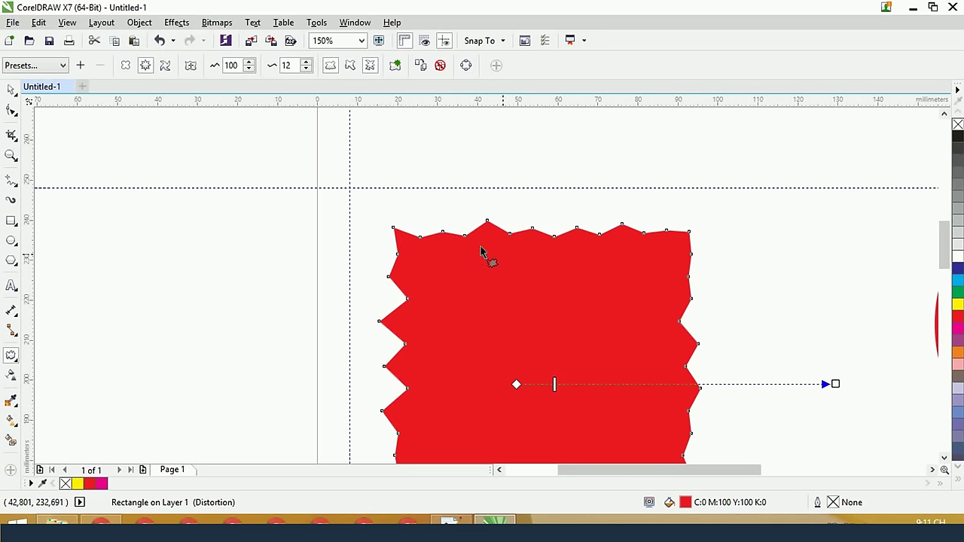
{"action": "left_click_drag", "start_coordinate": [828, 384], "coordinate": [661, 392]}
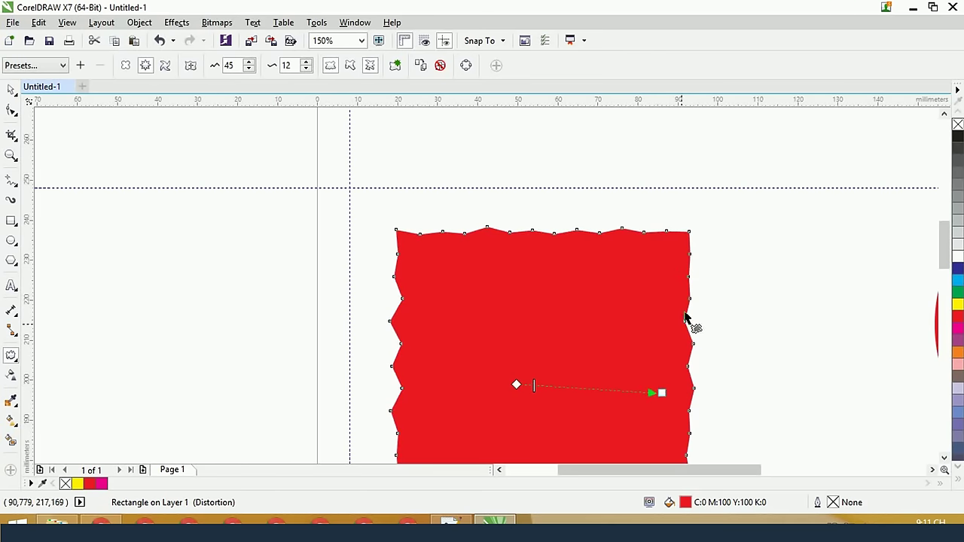
{"action": "left_click_drag", "start_coordinate": [661, 392], "coordinate": [733, 373]}
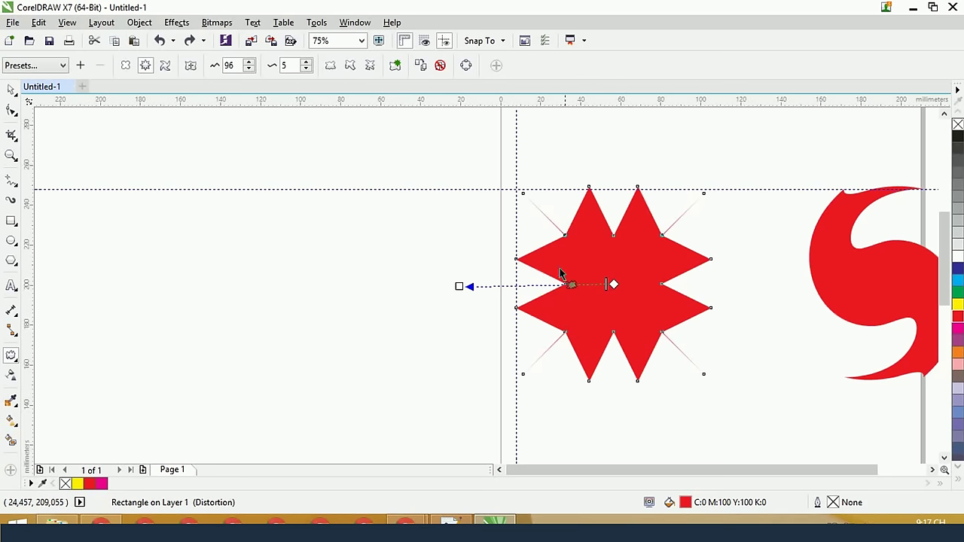
Tweak the star's spike amplitude, convert it to curves, and clear the remaining distortion
{"action": "left_click_drag", "start_coordinate": [458, 286], "coordinate": [447, 286]}
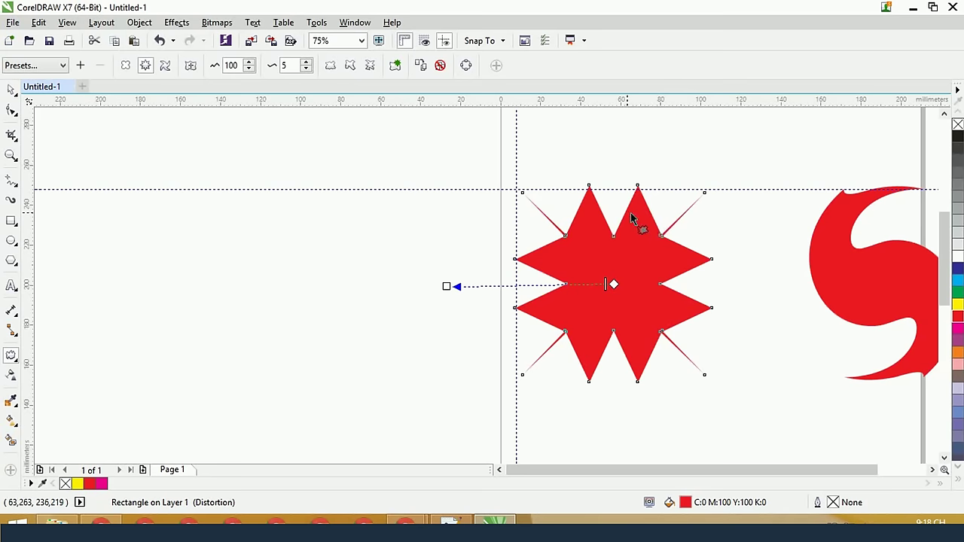
{"action": "left_click", "coordinate": [466, 67]}
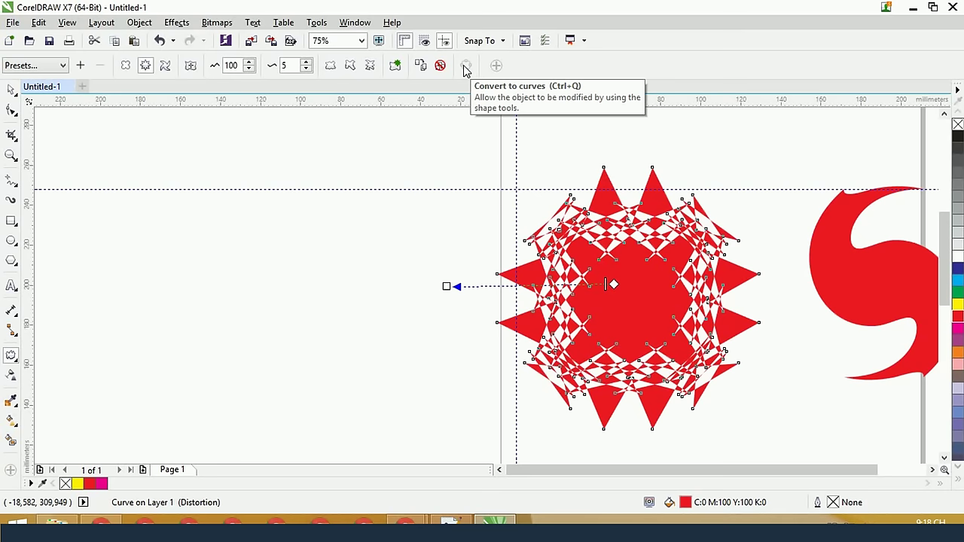
{"action": "key", "text": "ctrl+z"}
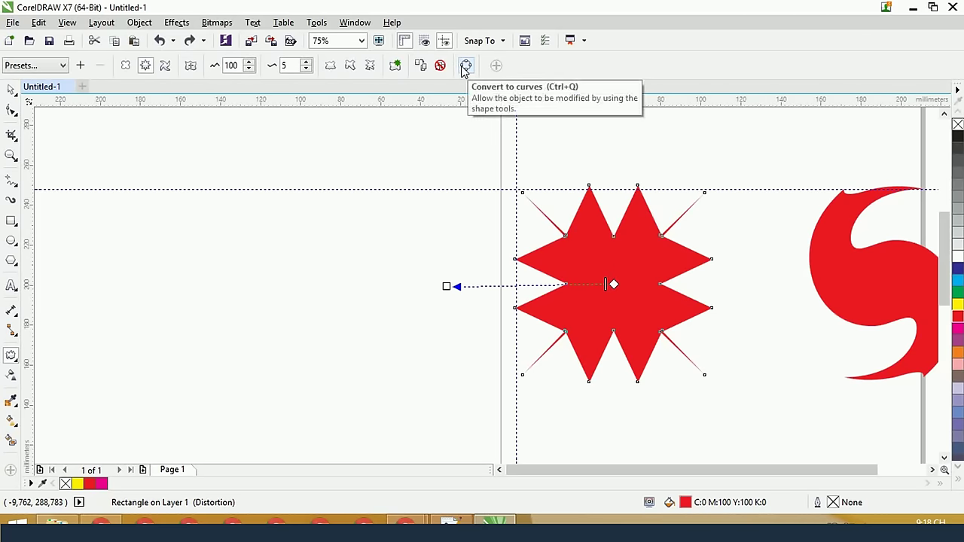
{"action": "left_click", "coordinate": [465, 66]}
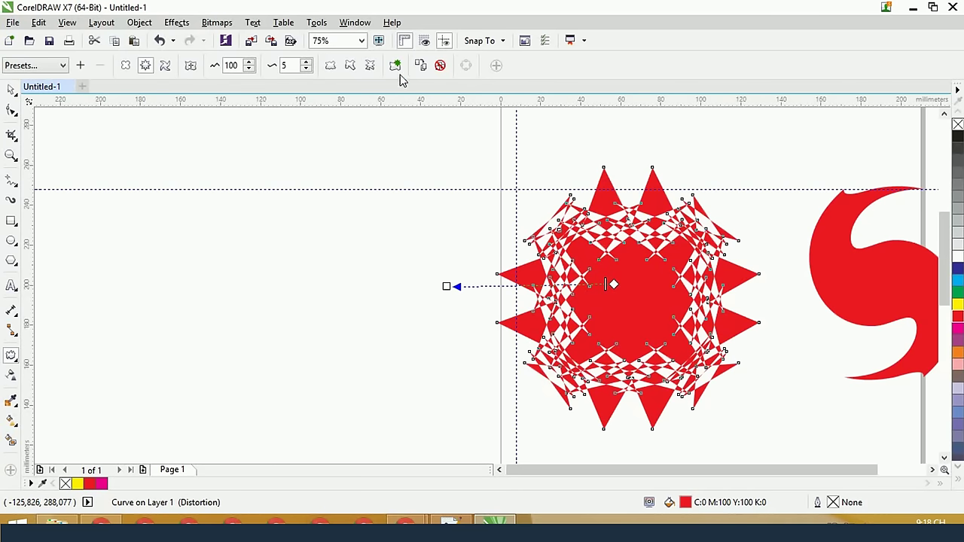
{"action": "left_click", "coordinate": [440, 65]}
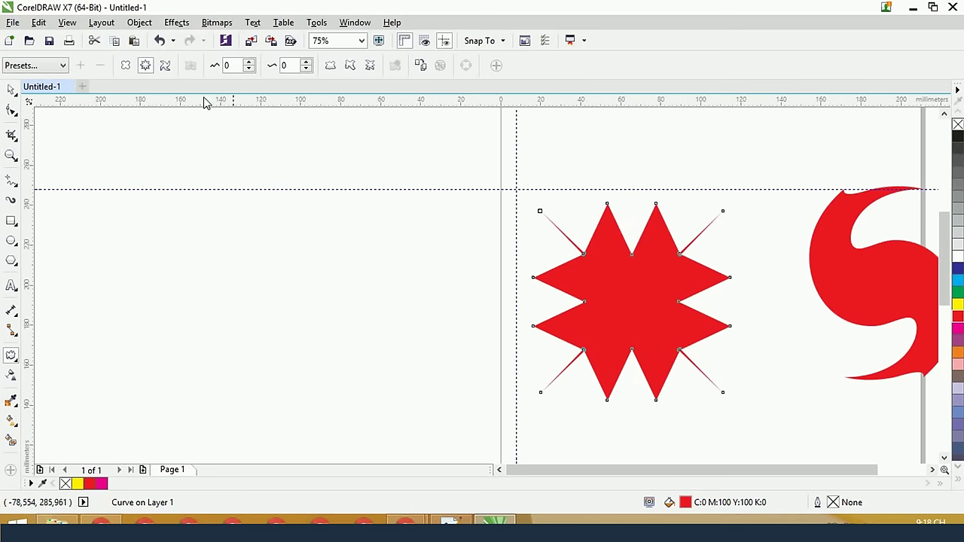
Reapply a zipper to the star, then convert it to curves and clear the distortion again
{"action": "left_click_drag", "start_coordinate": [624, 295], "coordinate": [528, 288]}
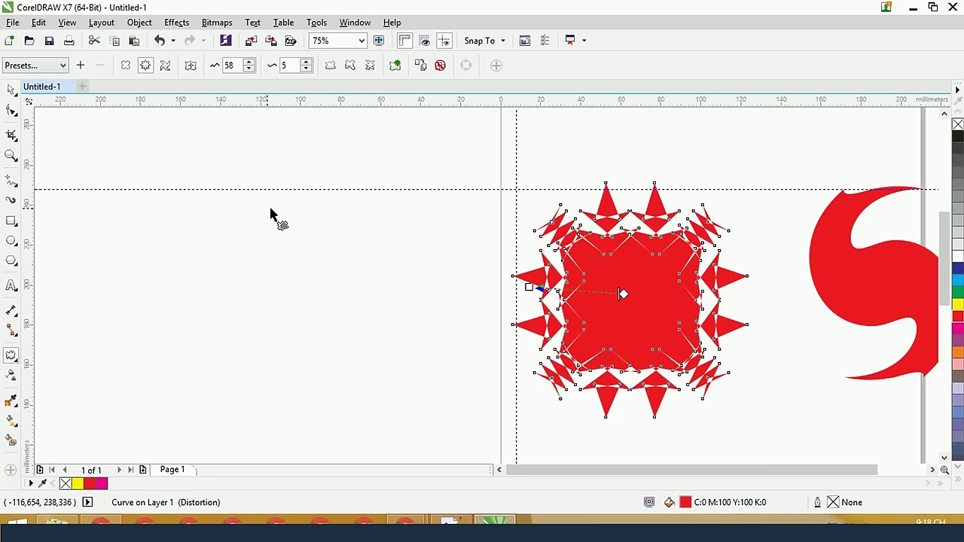
{"action": "key", "text": "ctrl+z"}
{"action": "key", "text": "ctrl+shift+z"}
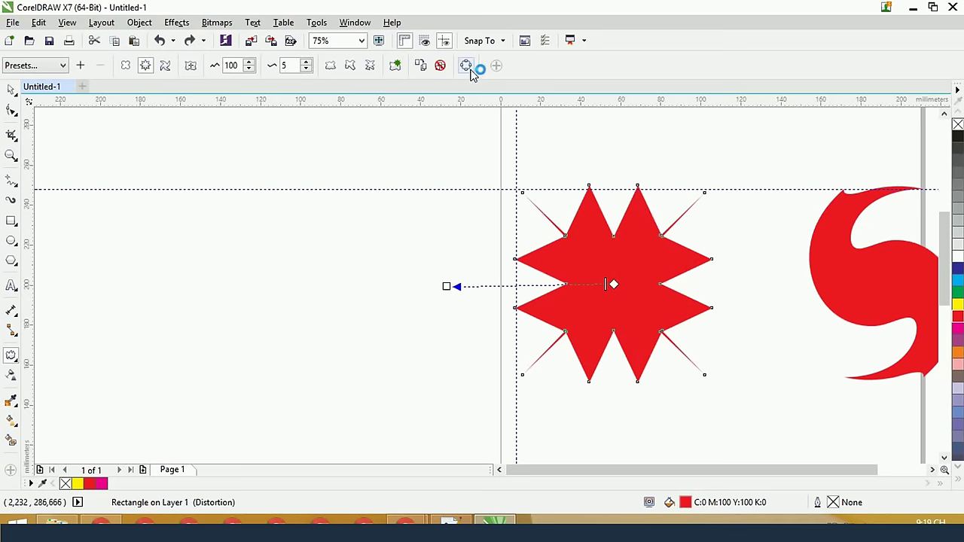
{"action": "left_click", "coordinate": [466, 66]}
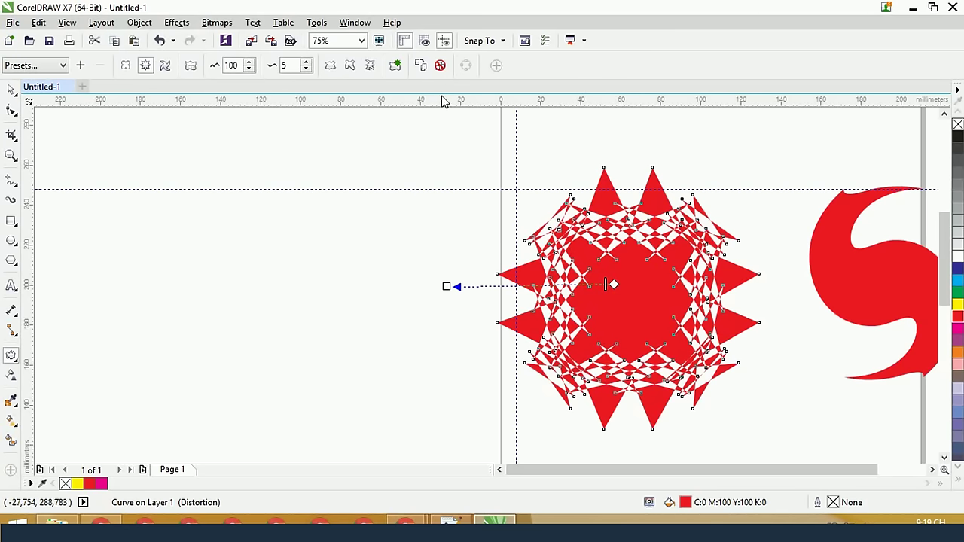
{"action": "left_click", "coordinate": [440, 66]}
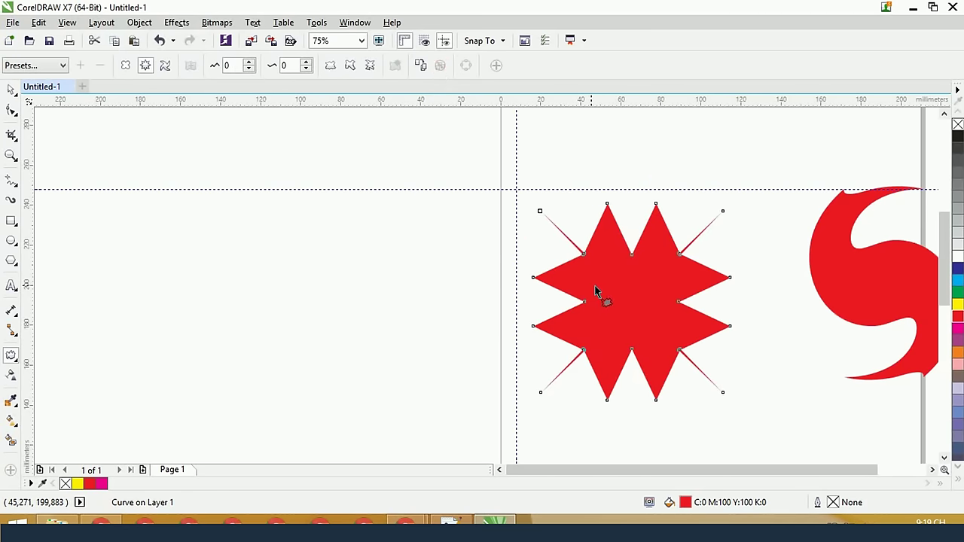
{"action": "key", "text": "ctrl+z"}
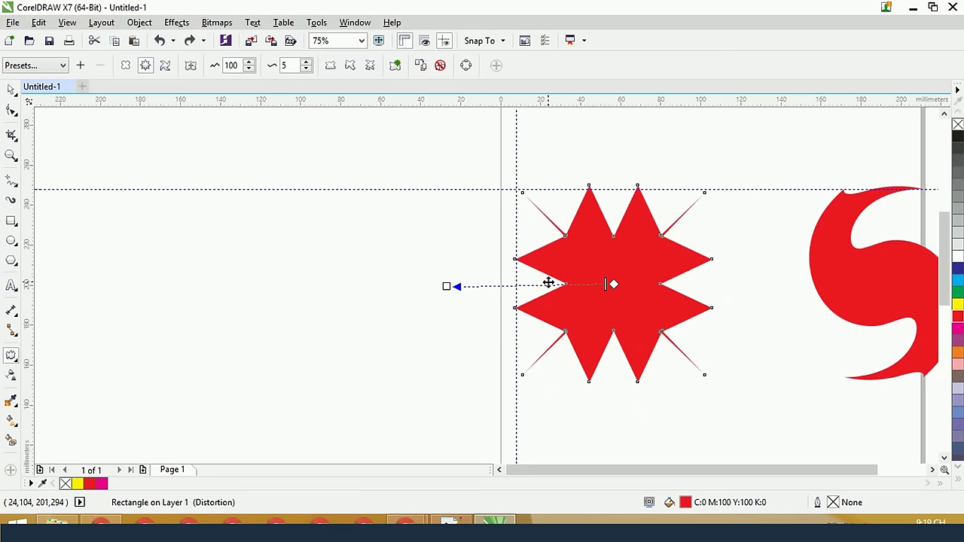
{"action": "left_click", "coordinate": [466, 65]}
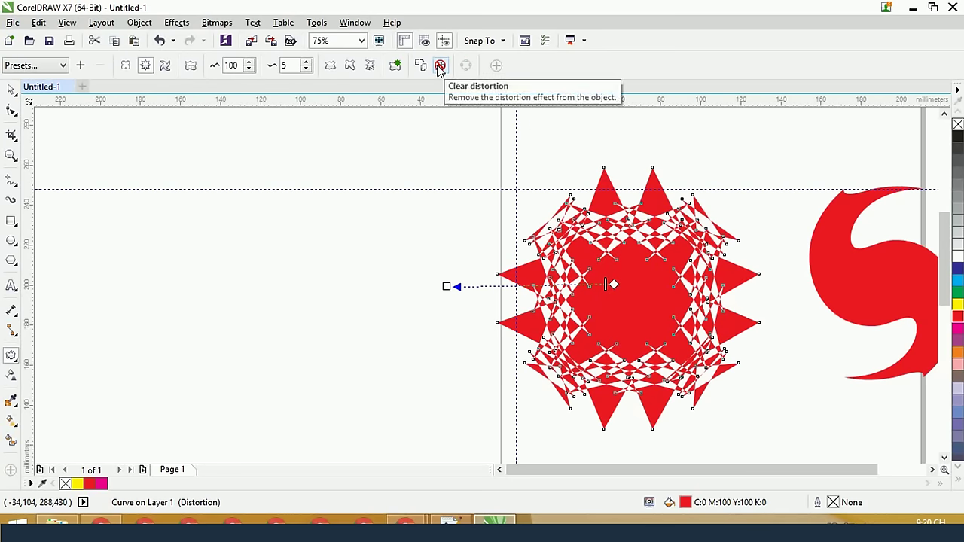
{"action": "left_click", "coordinate": [440, 67]}
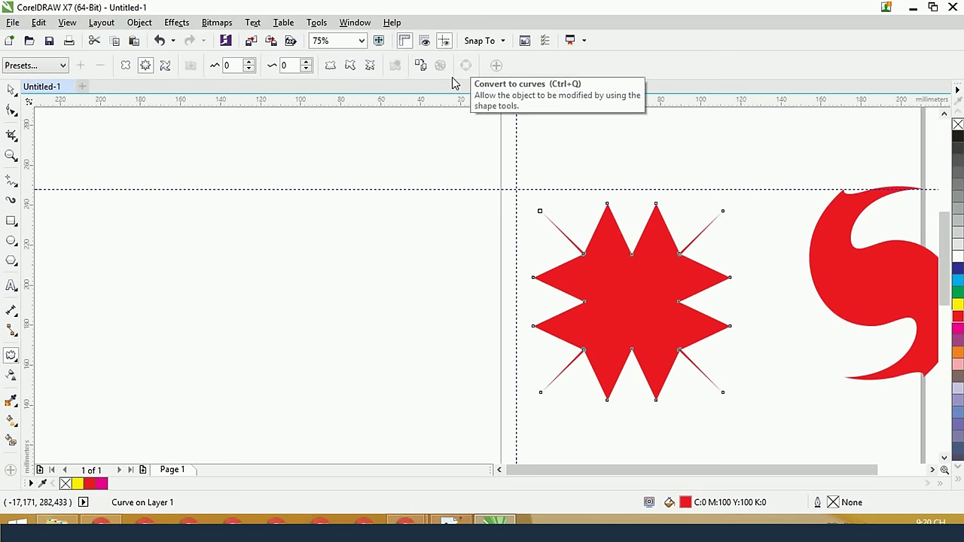
Draw a square left of the star and twist it with Twister, 1 rotation plus 94°
{"action": "left_click", "coordinate": [11, 222]}
{"action": "left_click_drag", "start_coordinate": [275, 241], "coordinate": [356, 301]}
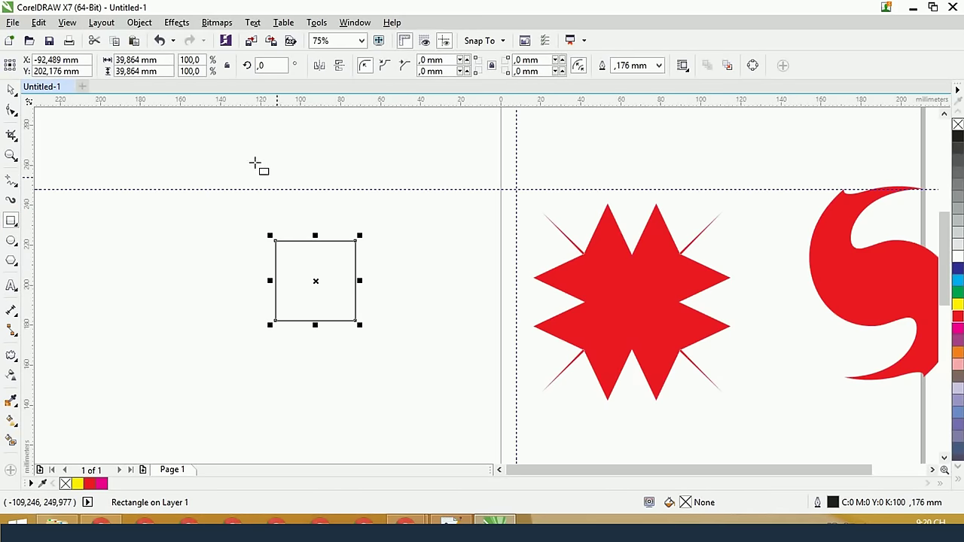
{"action": "left_click", "coordinate": [11, 356]}
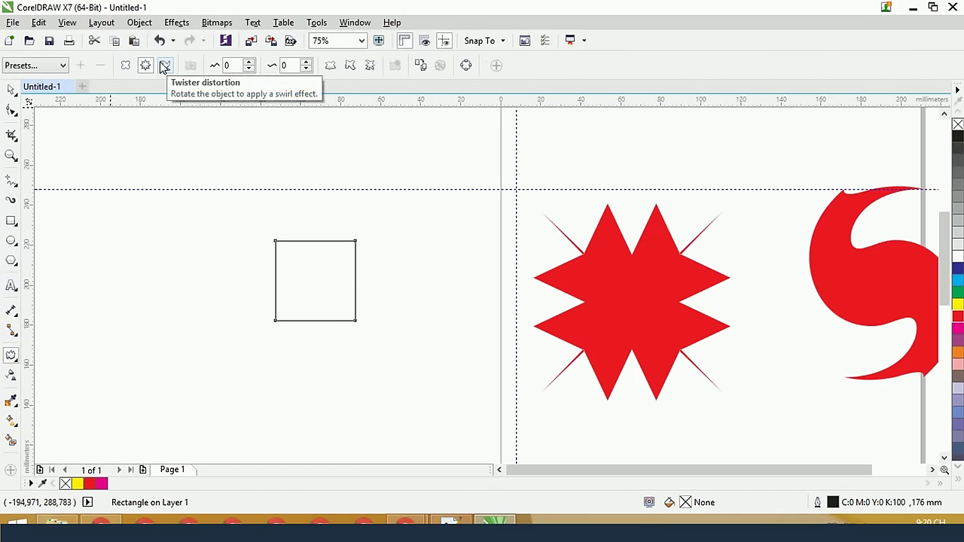
{"action": "left_click", "coordinate": [165, 65]}
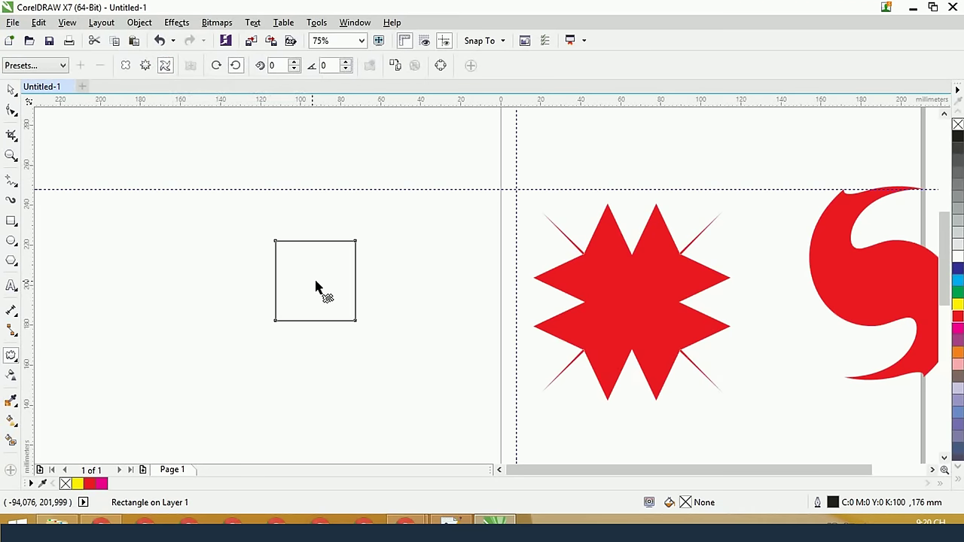
{"action": "left_click_drag", "start_coordinate": [316, 287], "coordinate": [285, 284]}
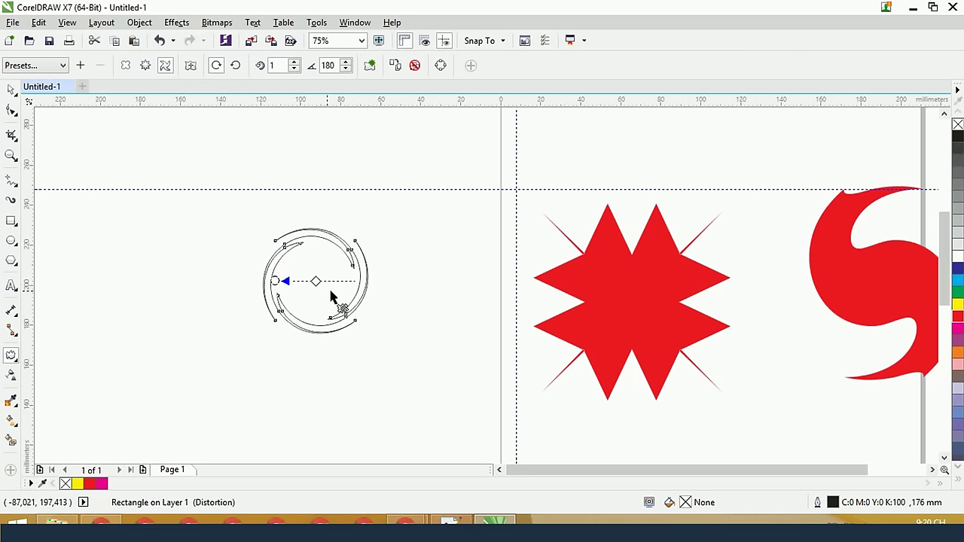
{"action": "key", "text": "ctrl+z"}
{"action": "left_click_drag", "start_coordinate": [311, 284], "coordinate": [449, 290]}
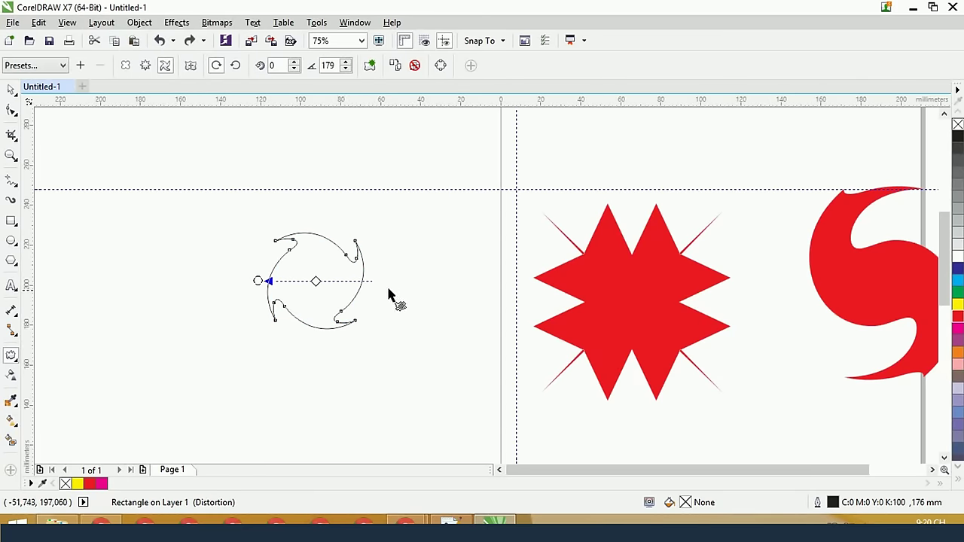
{"action": "left_click_drag", "start_coordinate": [258, 280], "coordinate": [396, 277]}
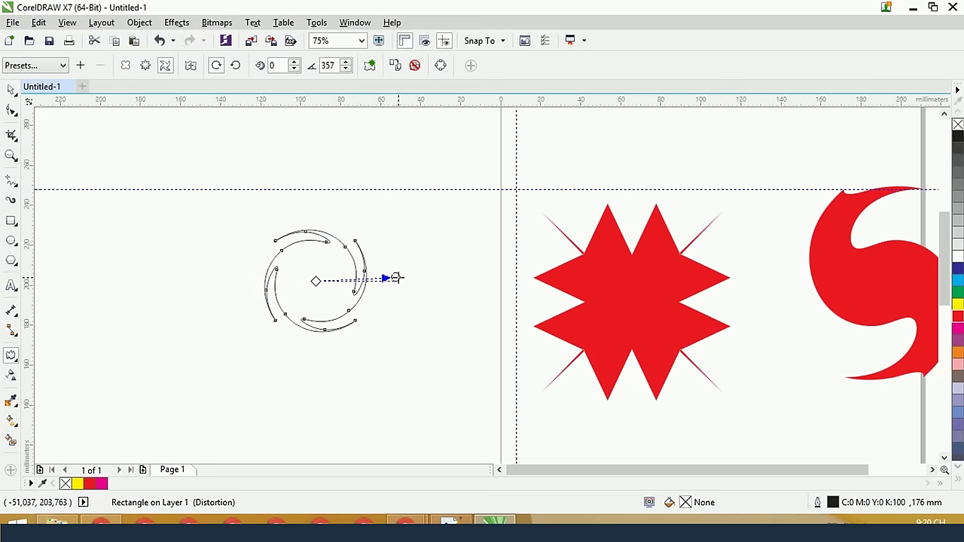
{"action": "left_click_drag", "start_coordinate": [395, 277], "coordinate": [309, 335]}
Fill the twisted square red, remove its outline, and twist the swirl further
{"action": "scroll", "coordinate": [316, 316], "scroll_direction": "up", "scroll_amount": 3}
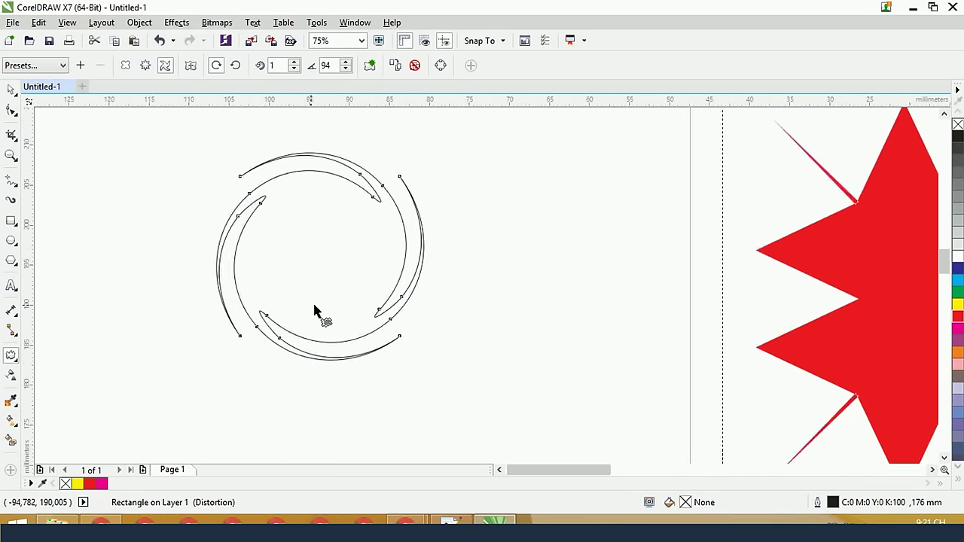
{"action": "left_click", "coordinate": [957, 320]}
{"action": "right_click", "coordinate": [957, 124]}
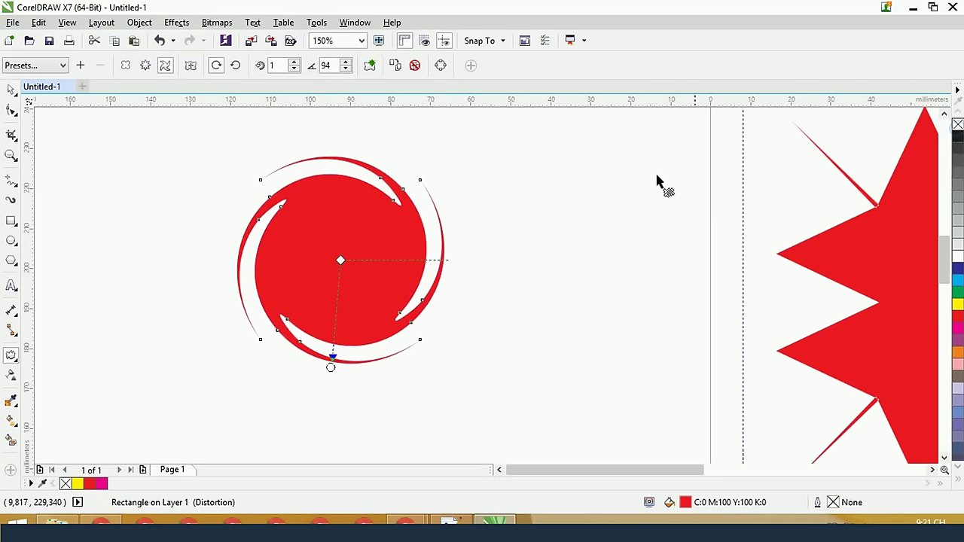
{"action": "left_click_drag", "start_coordinate": [331, 361], "coordinate": [332, 365]}
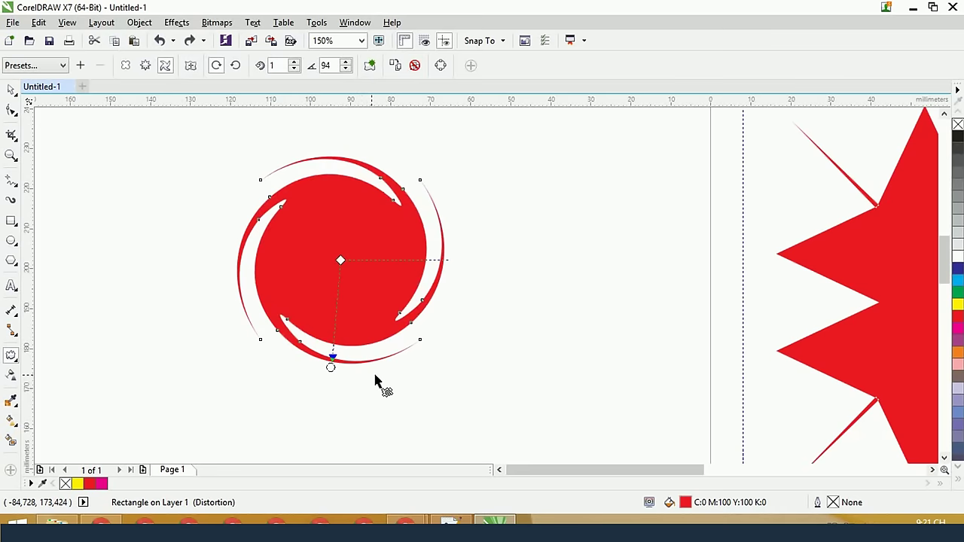
{"action": "left_click_drag", "start_coordinate": [331, 366], "coordinate": [363, 279]}
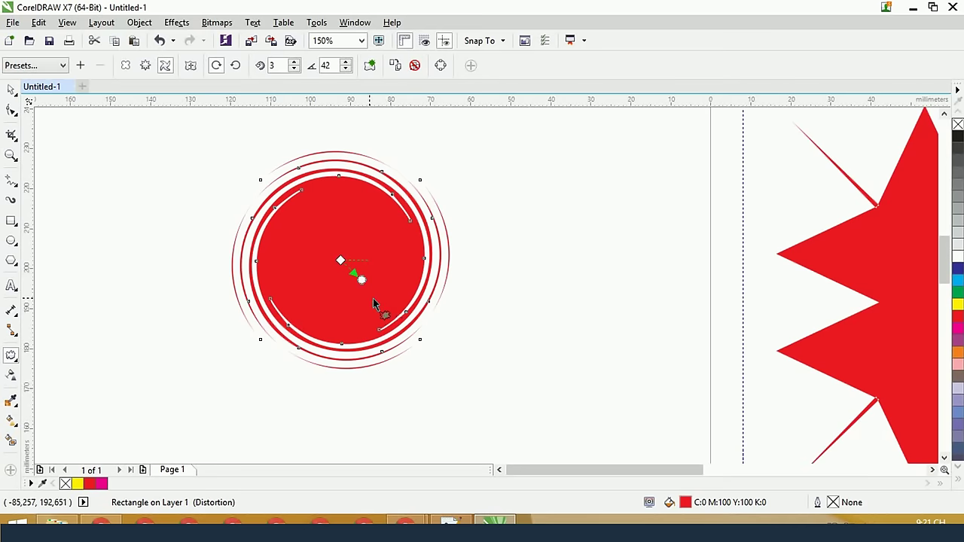
{"action": "left_click_drag", "start_coordinate": [362, 279], "coordinate": [292, 337]}
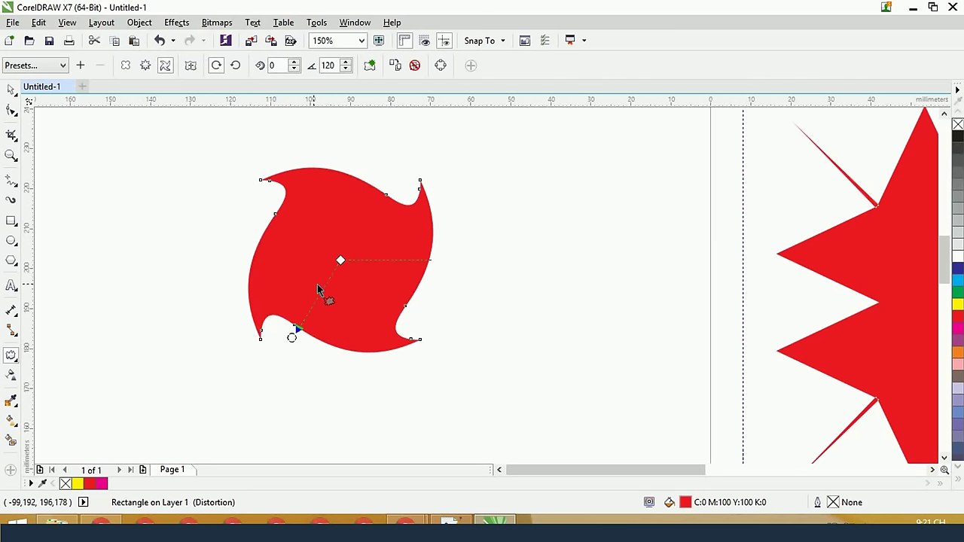
Compare clockwise and counterclockwise twist, increase the twist angle, then delete the red swirl
{"action": "left_click", "coordinate": [217, 71]}
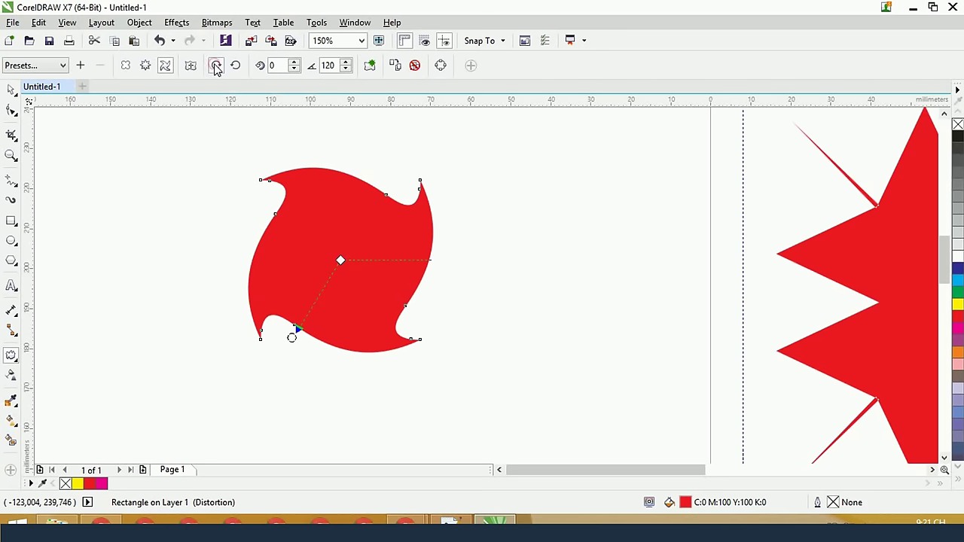
{"action": "left_click", "coordinate": [236, 67]}
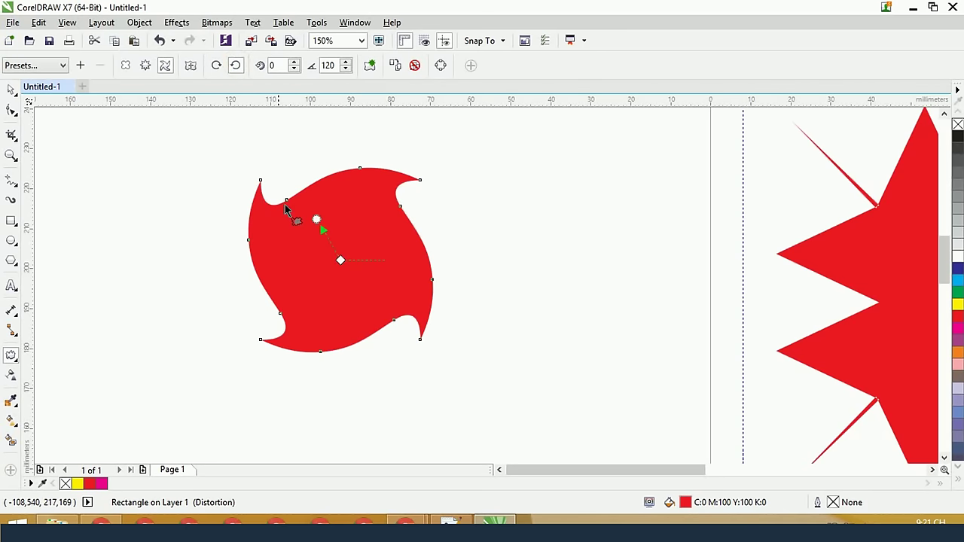
{"action": "left_click", "coordinate": [216, 66]}
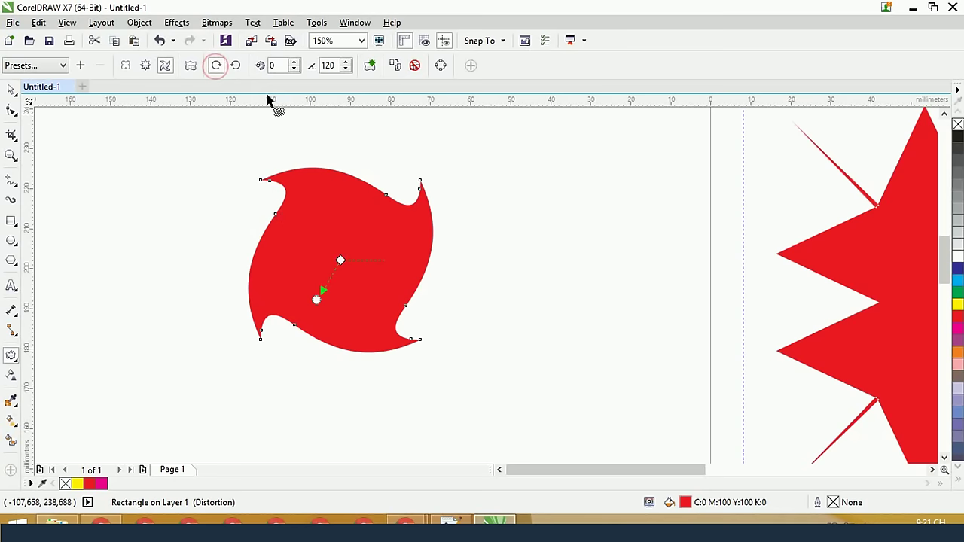
{"action": "left_click", "coordinate": [235, 66]}
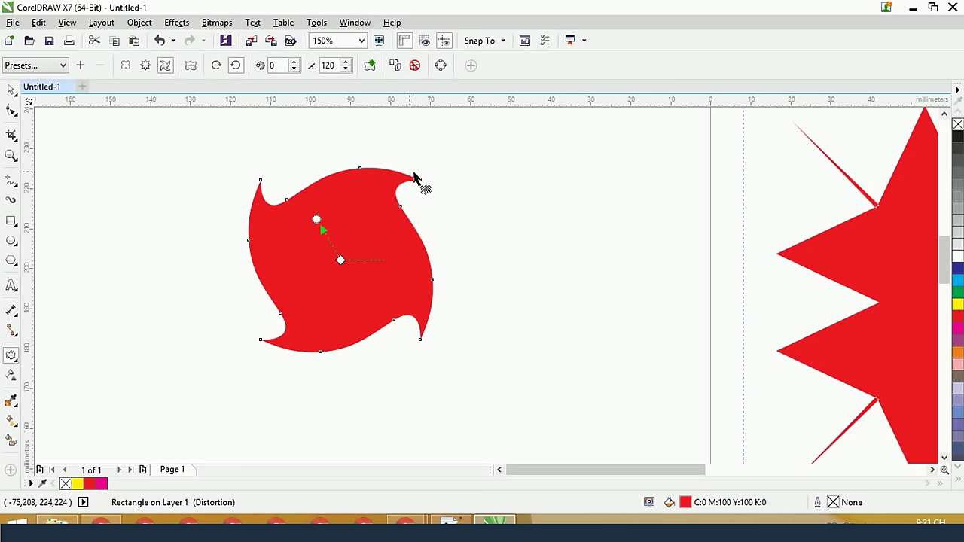
{"action": "left_click", "coordinate": [216, 66]}
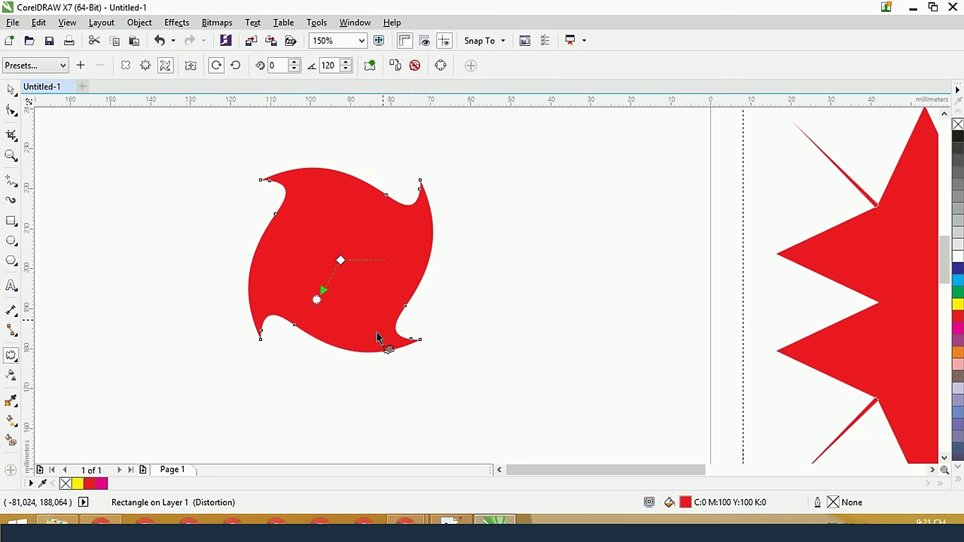
{"action": "left_click_drag", "start_coordinate": [317, 299], "coordinate": [293, 263]}
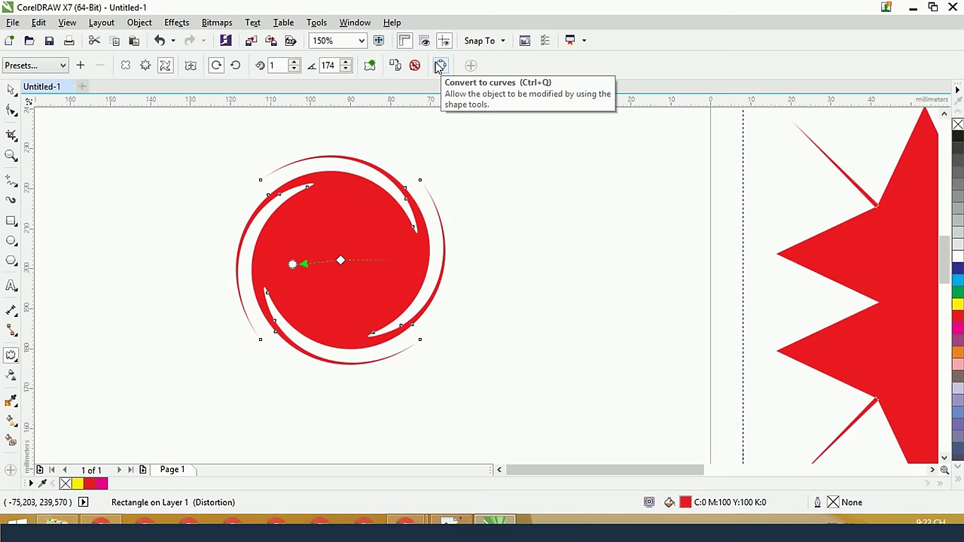
{"action": "left_click", "coordinate": [11, 90]}
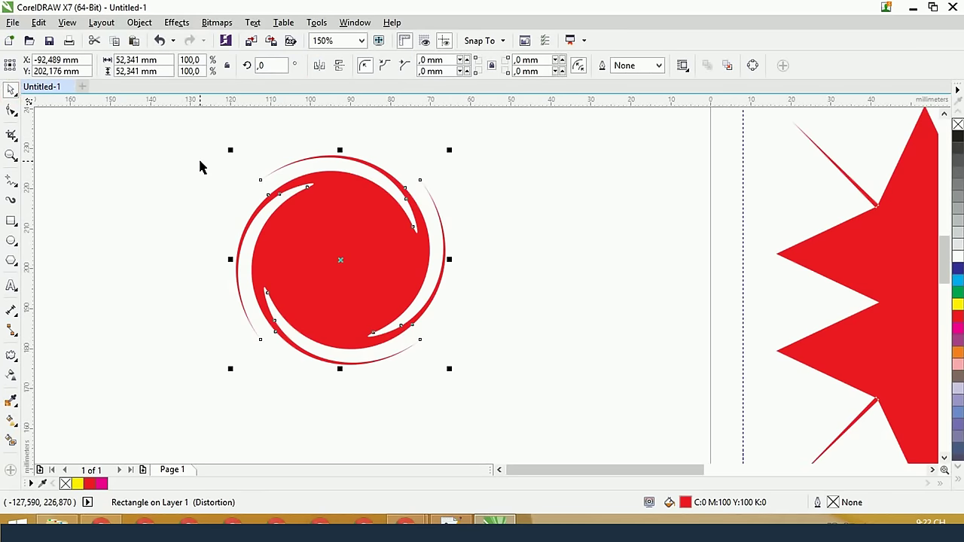
{"action": "key", "text": "Delete"}
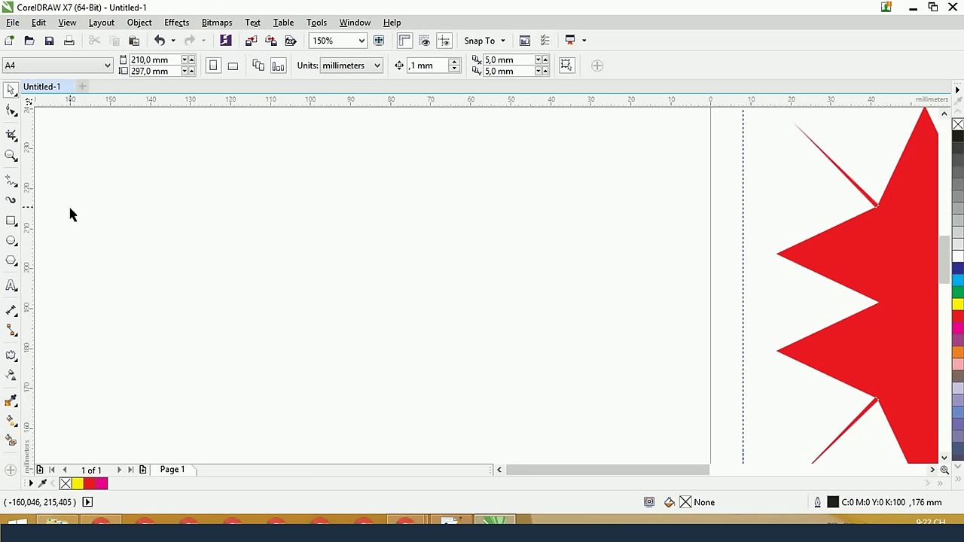
Draw a small square with no outline and fill it red
{"action": "left_click", "coordinate": [11, 220]}
{"action": "left_click_drag", "start_coordinate": [168, 230], "coordinate": [228, 290]}
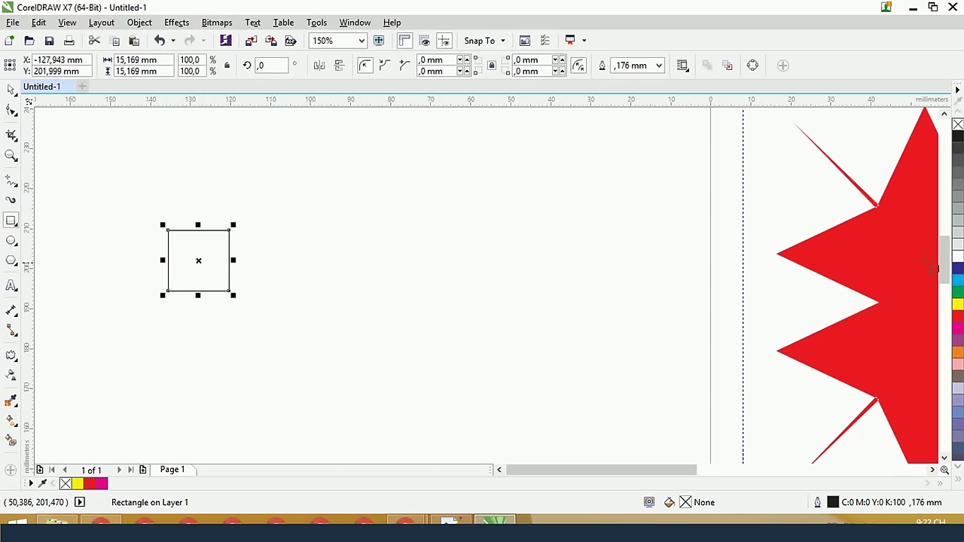
{"action": "right_click", "coordinate": [957, 125]}
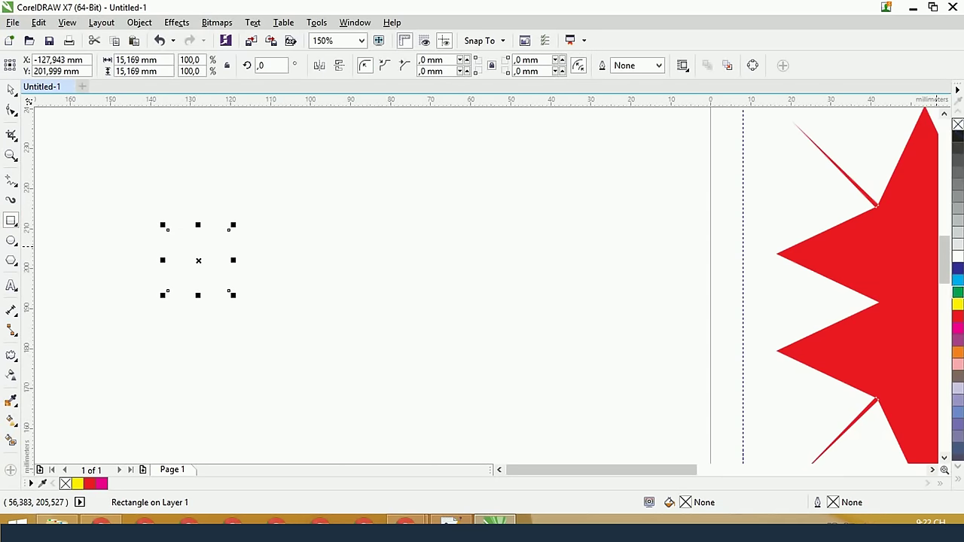
{"action": "left_click", "coordinate": [957, 315]}
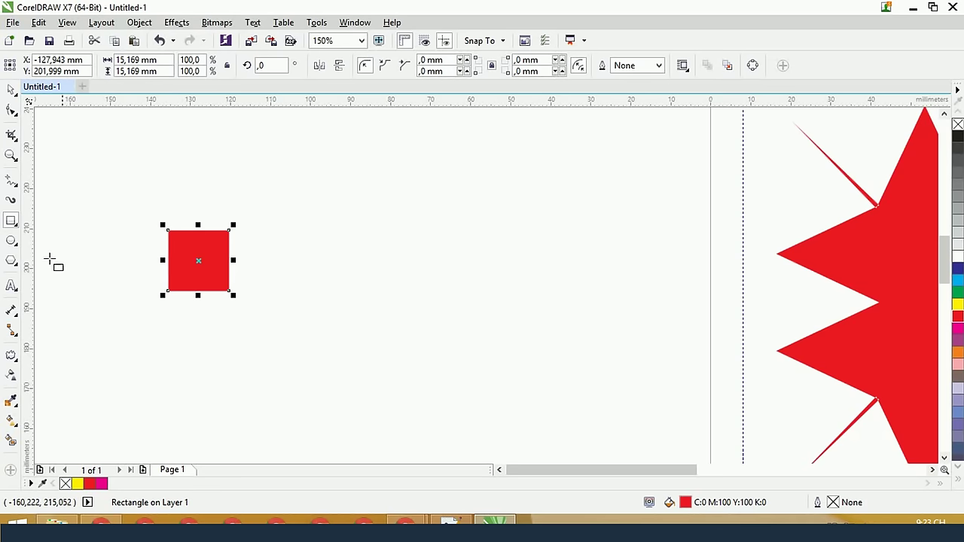
Push-and-pull the red square into a four-petal flower, then delete it
{"action": "left_click", "coordinate": [11, 355]}
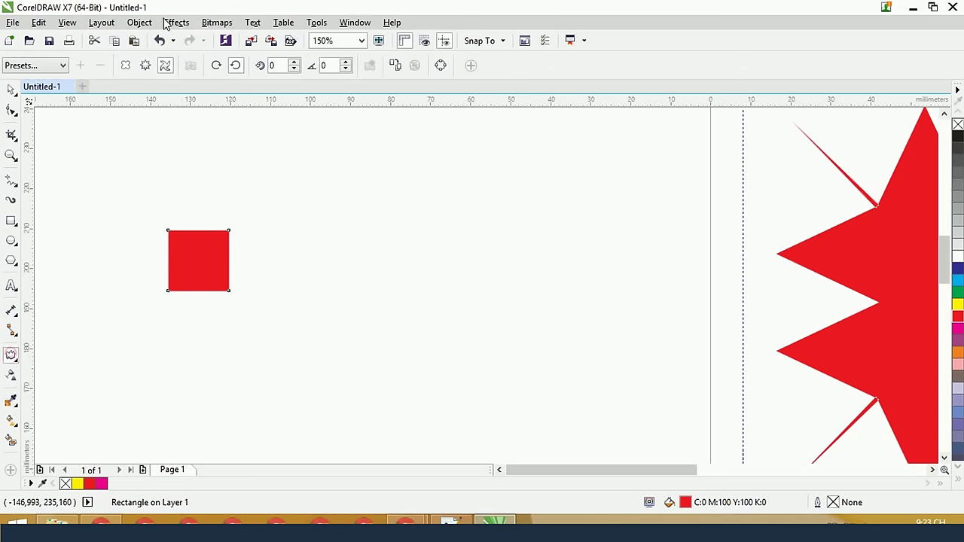
{"action": "left_click", "coordinate": [127, 72]}
{"action": "left_click_drag", "start_coordinate": [205, 276], "coordinate": [85, 260]}
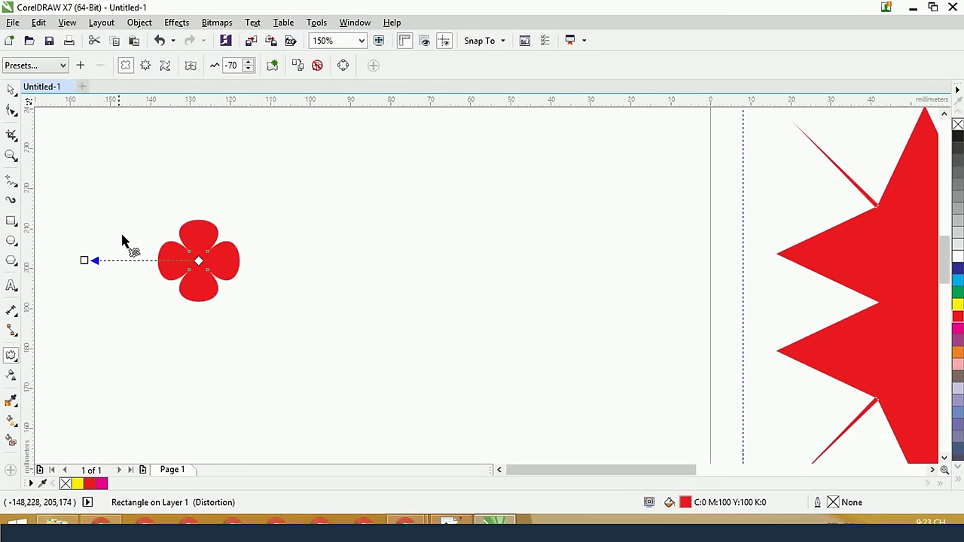
{"action": "scroll", "coordinate": [222, 252], "scroll_direction": "up", "scroll_amount": 2}
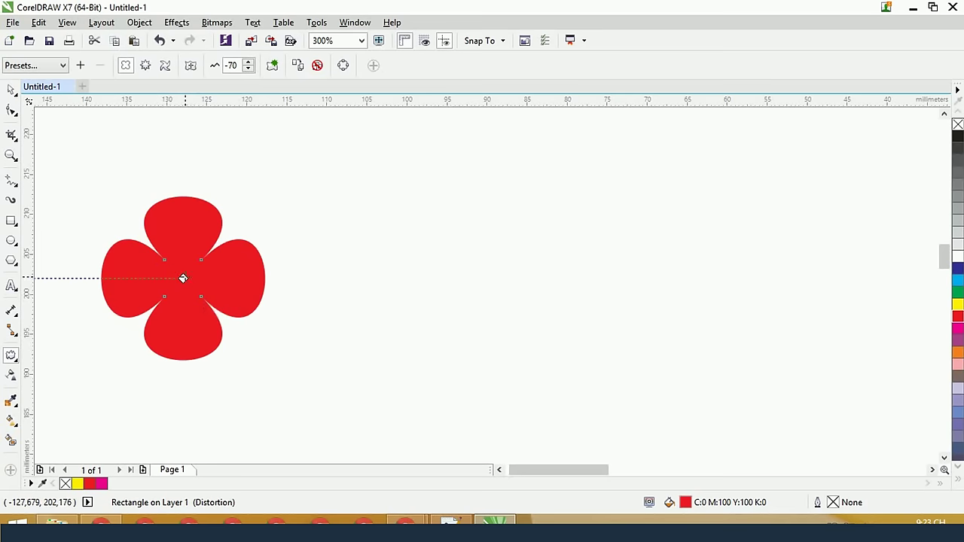
{"action": "scroll", "coordinate": [183, 272], "scroll_direction": "down", "scroll_amount": 2}
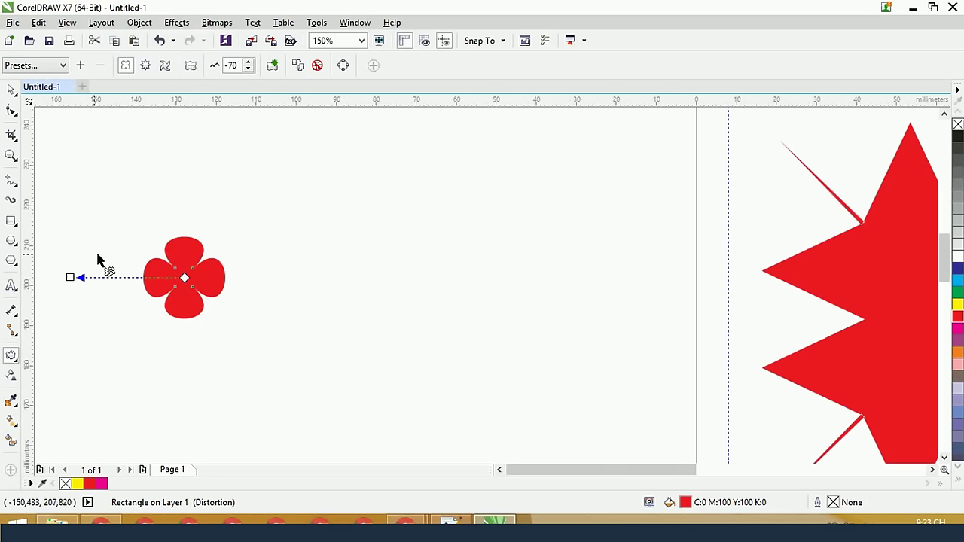
{"action": "left_click", "coordinate": [9, 91]}
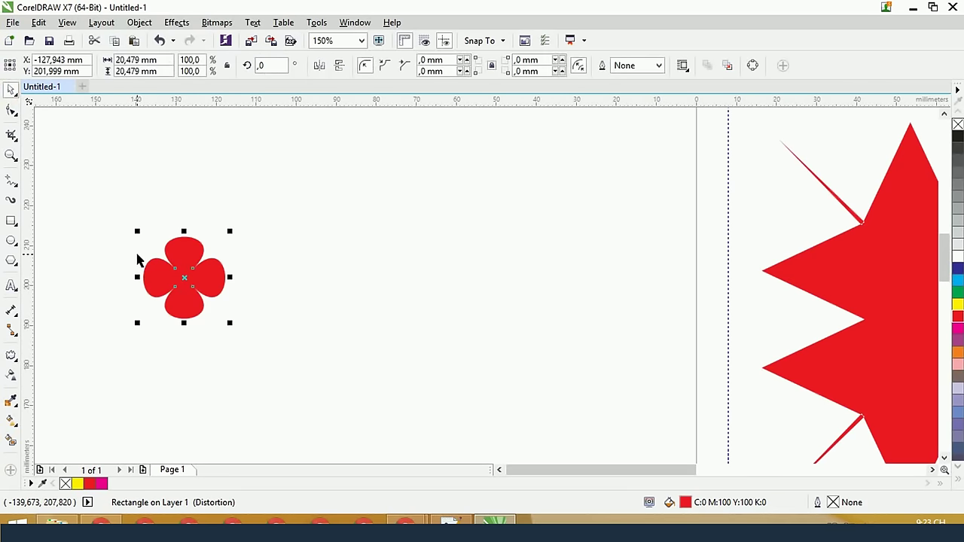
{"action": "key", "text": "Delete"}
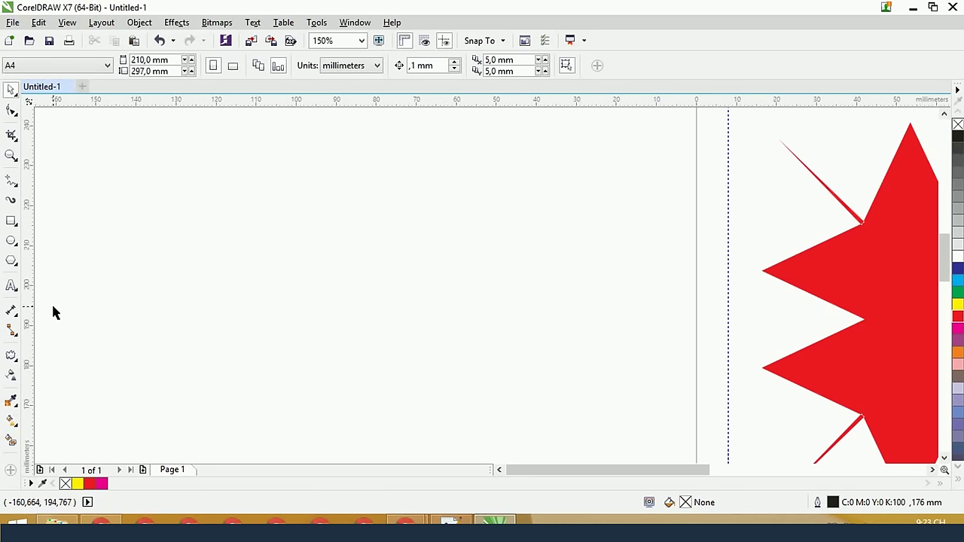
Add the artistic text 'TUHOCDOHOA' on the left of the page
{"action": "left_click", "coordinate": [11, 284]}
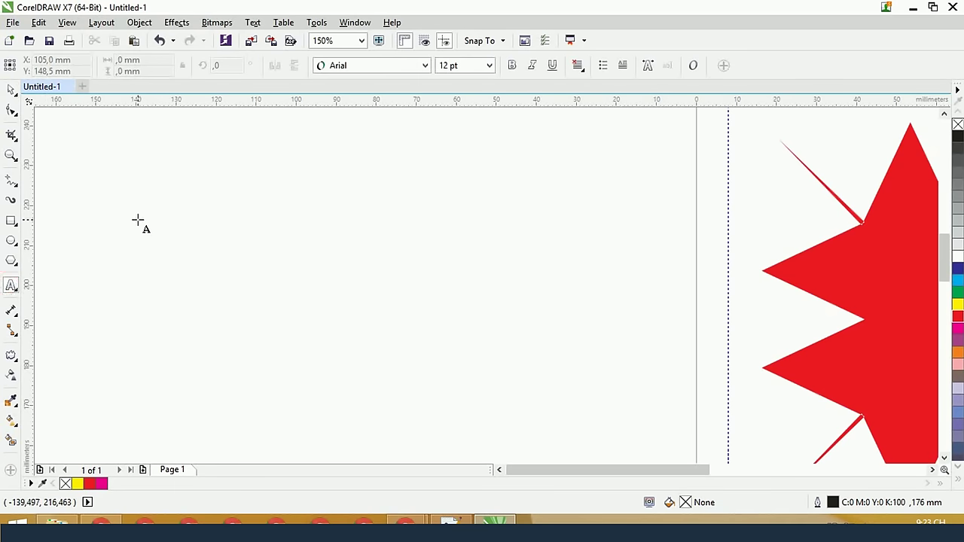
{"action": "left_click", "coordinate": [157, 288]}
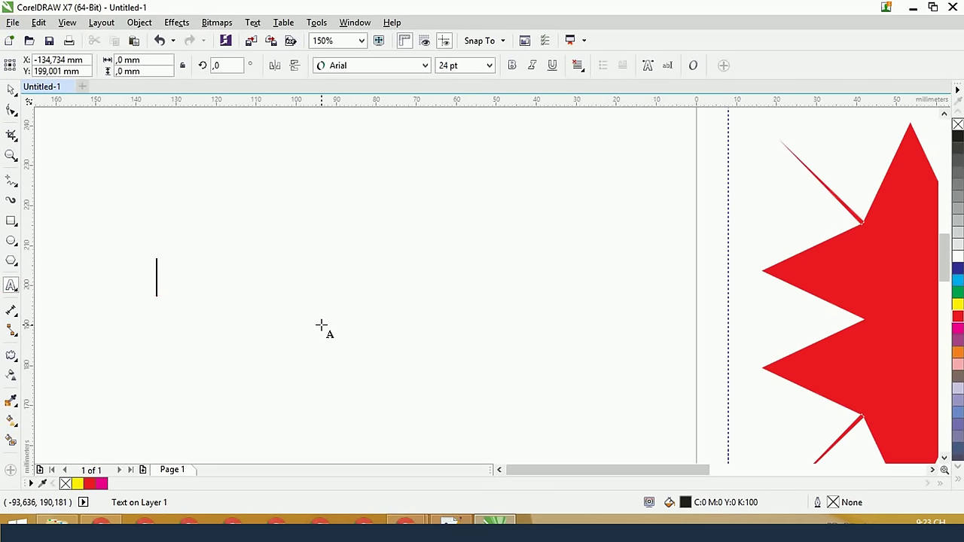
{"action": "type", "text": "TUHOCDOHOA"}
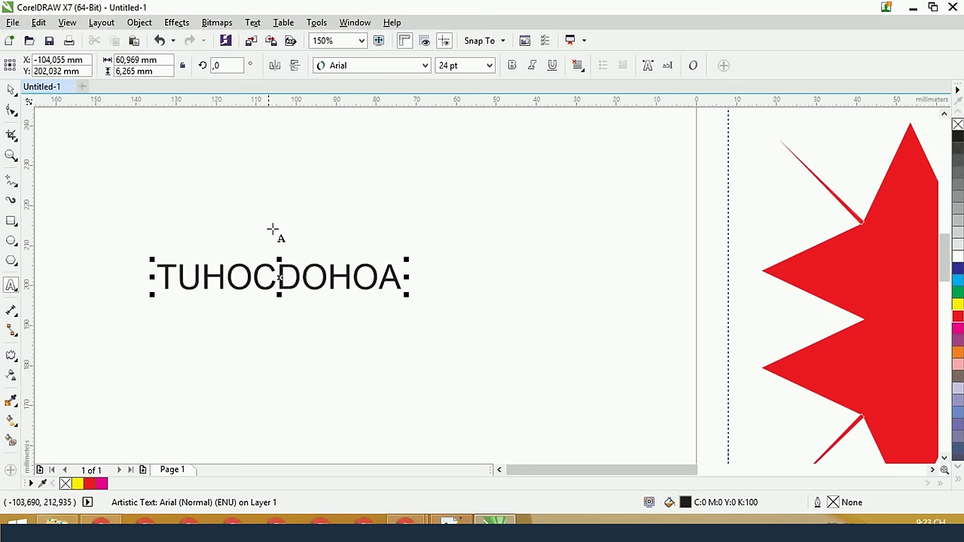
{"action": "key", "text": "ctrl+space"}
Set the text to Myriad Pro and scale it up to about 51 pt
{"action": "left_click", "coordinate": [385, 65]}
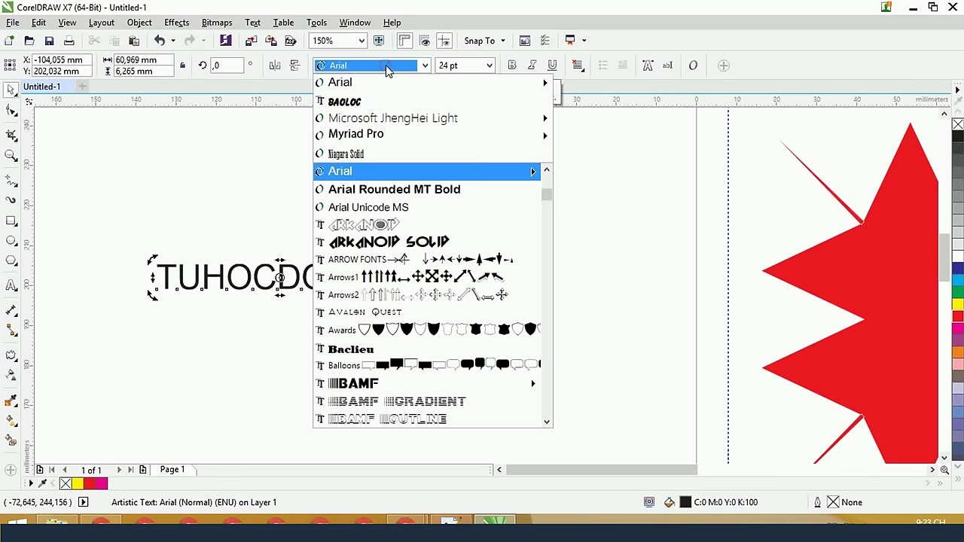
{"action": "type", "text": "My"}
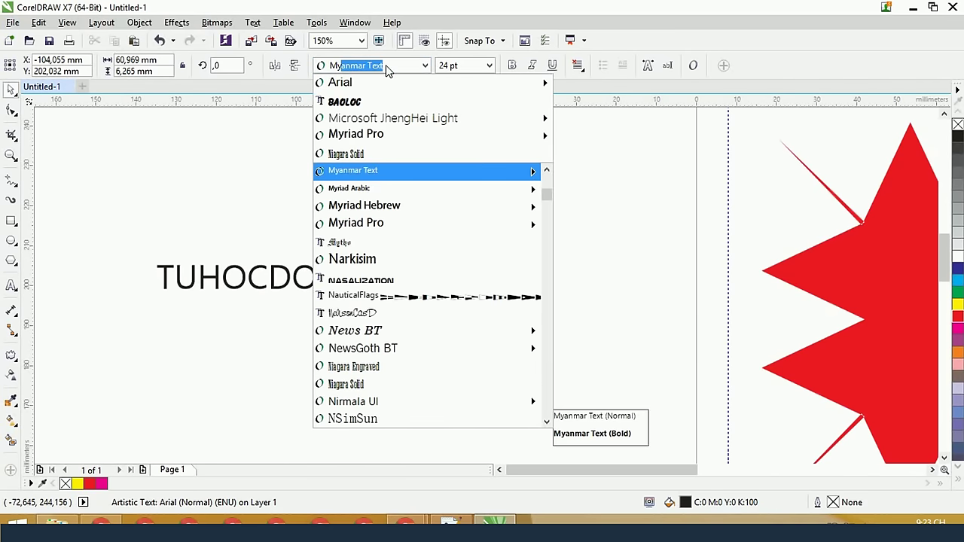
{"action": "key", "text": "BackSpace"}
{"action": "key", "text": "BackSpace"}
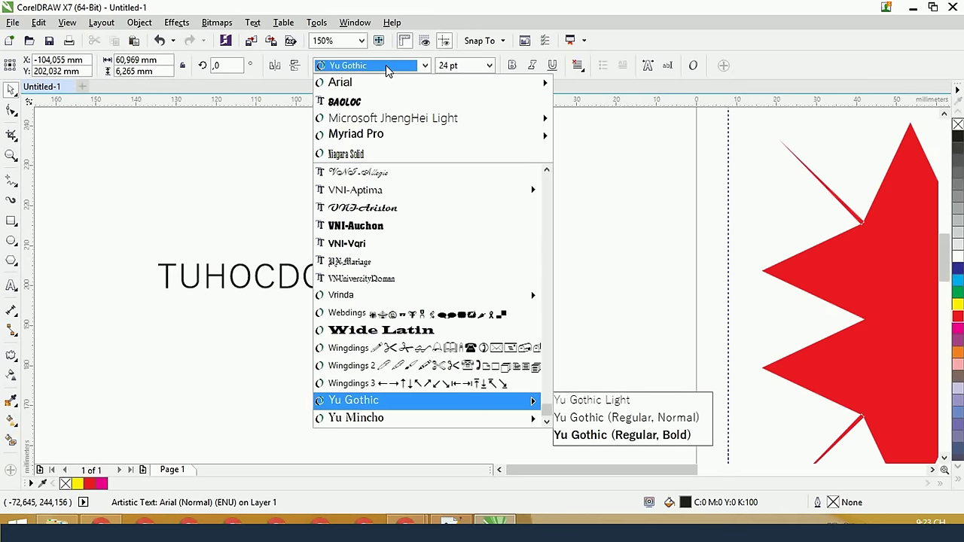
{"action": "type", "text": "Myriad Arabic"}
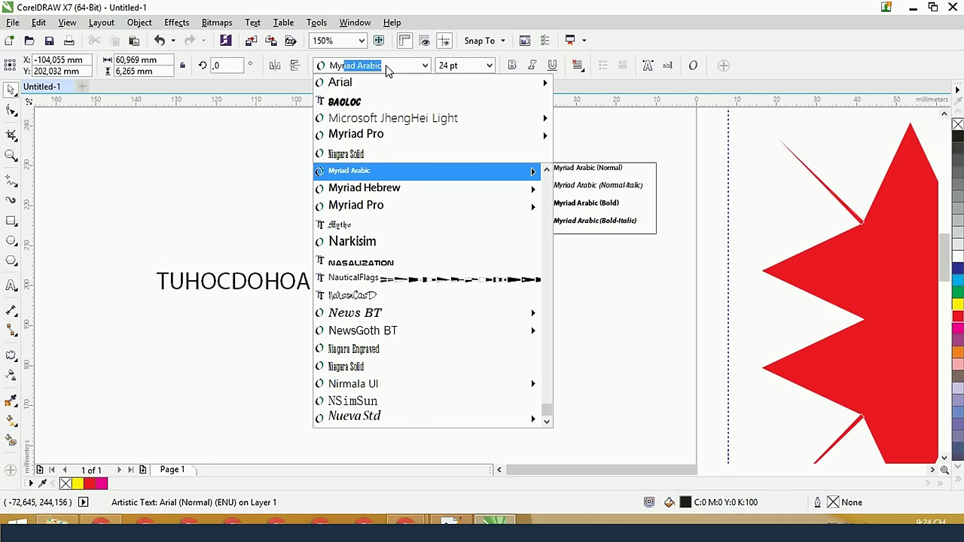
{"action": "mouse_move", "coordinate": [509, 208]}
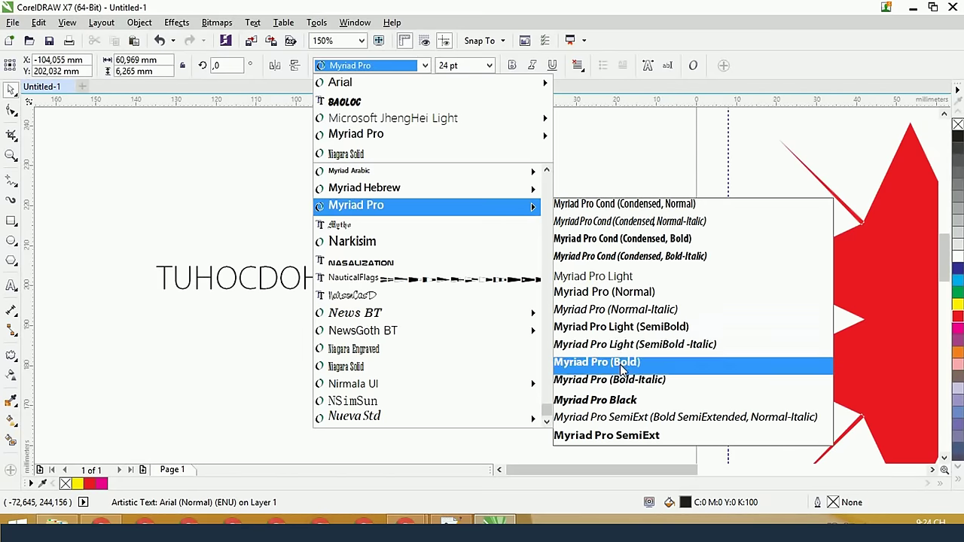
{"action": "key", "text": "Return"}
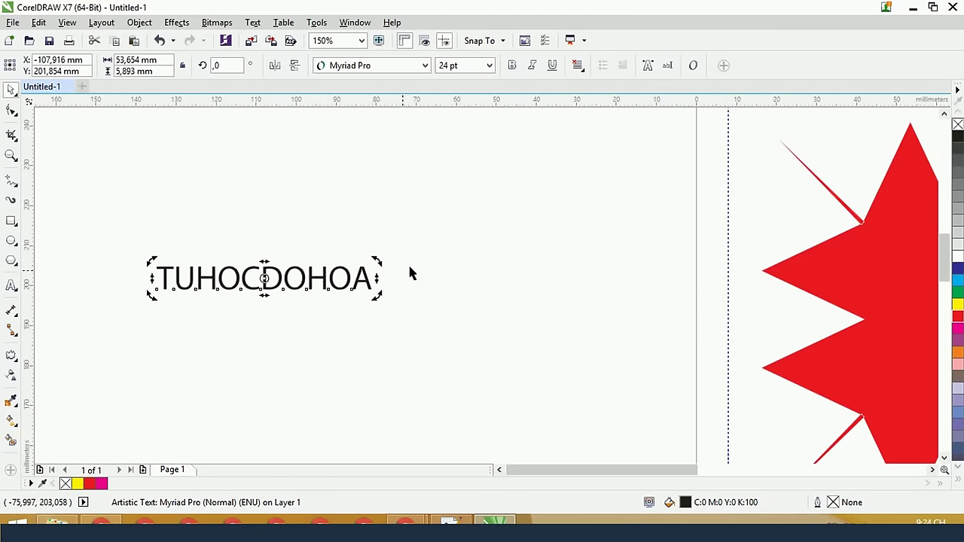
{"action": "left_click_drag", "start_coordinate": [375, 261], "coordinate": [520, 194]}
Enlarge the text slightly, move it up, and try a Zipper distortion on it
{"action": "left_click_drag", "start_coordinate": [315, 269], "coordinate": [443, 214]}
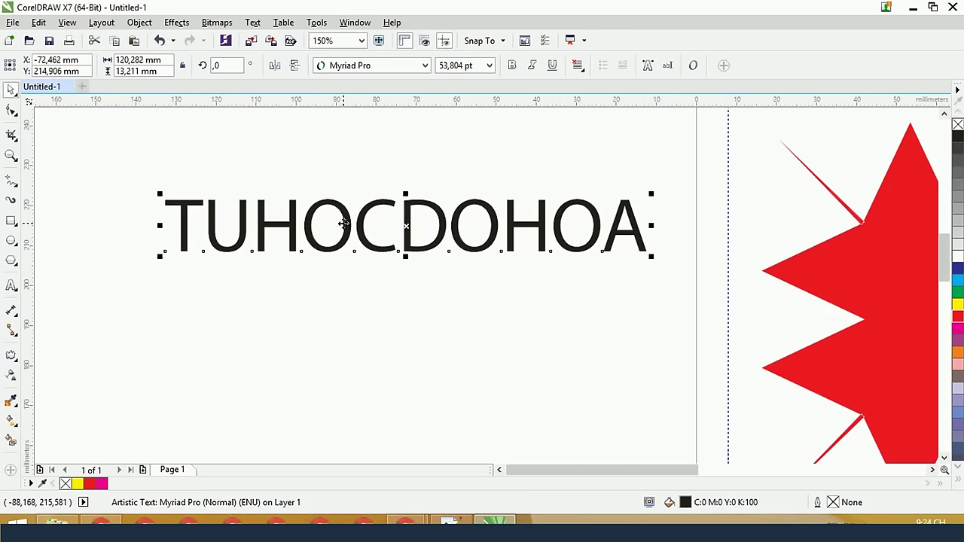
{"action": "left_click", "coordinate": [9, 355]}
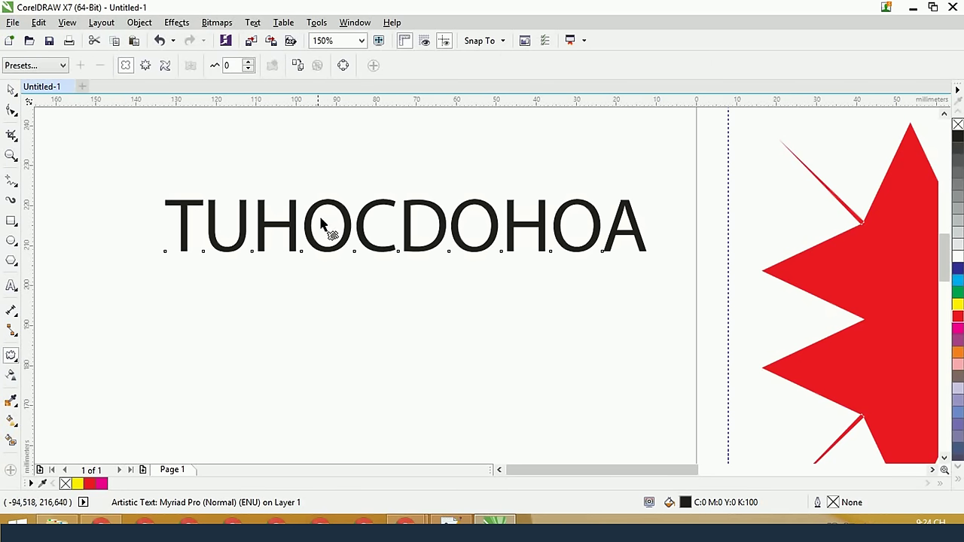
{"action": "left_click", "coordinate": [146, 66]}
{"action": "left_click_drag", "start_coordinate": [317, 228], "coordinate": [314, 219]}
{"action": "scroll", "coordinate": [322, 228], "scroll_direction": "up", "scroll_amount": 1}
{"action": "scroll", "coordinate": [312, 225], "scroll_direction": "up", "scroll_amount": 2}
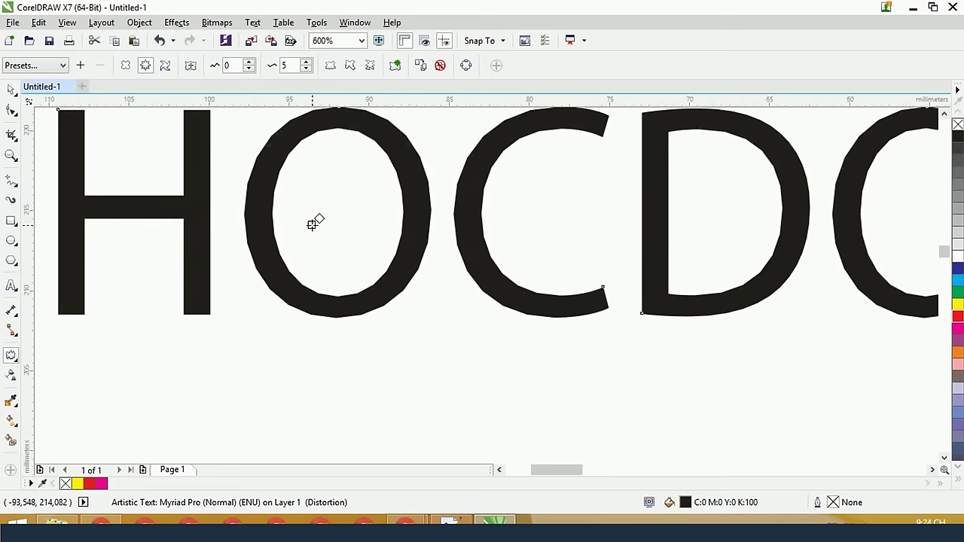
{"action": "left_click_drag", "start_coordinate": [313, 220], "coordinate": [308, 224]}
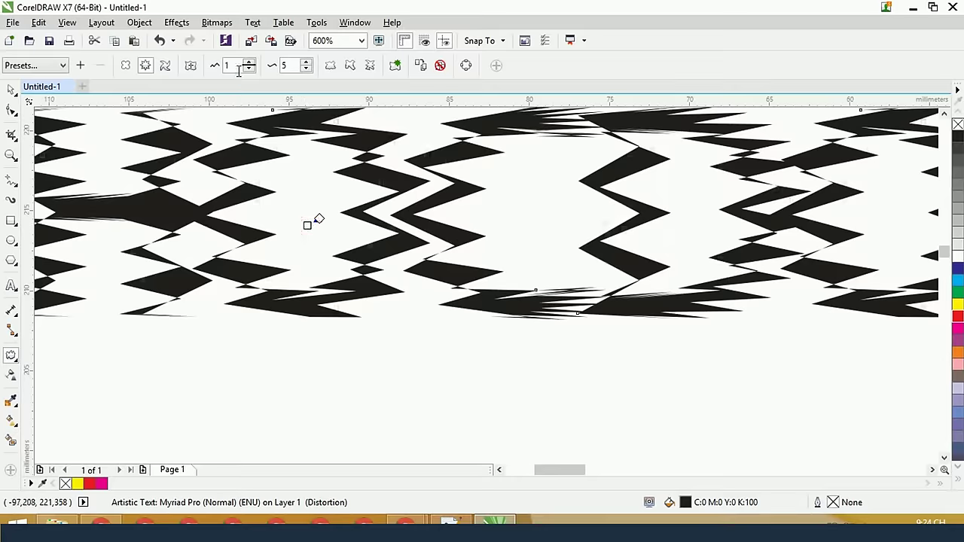
Reset the zipper amplitude to 0 and stretch the text to about 268 mm wide
{"action": "left_click", "coordinate": [249, 68]}
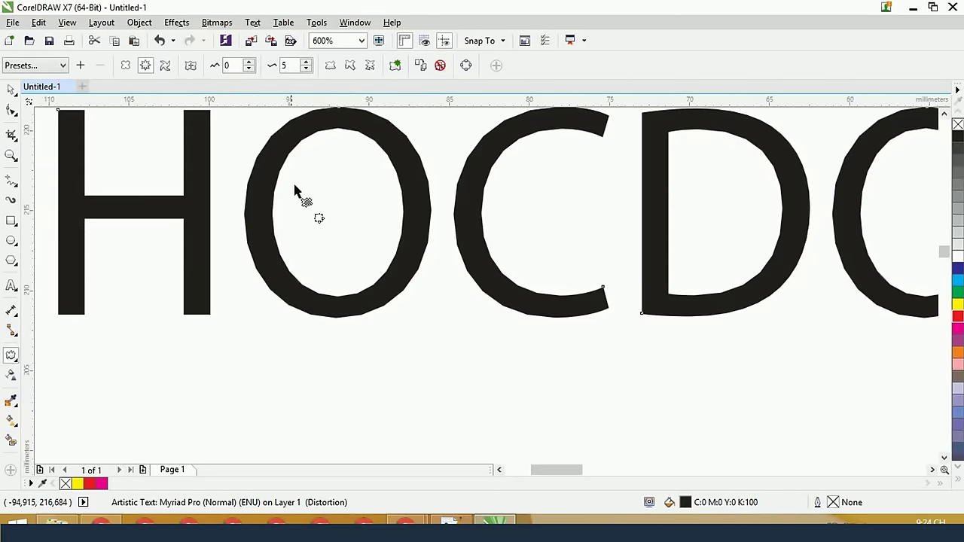
{"action": "scroll", "coordinate": [295, 190], "scroll_direction": "up", "scroll_amount": 2}
{"action": "scroll", "coordinate": [273, 157], "scroll_direction": "down", "scroll_amount": 5}
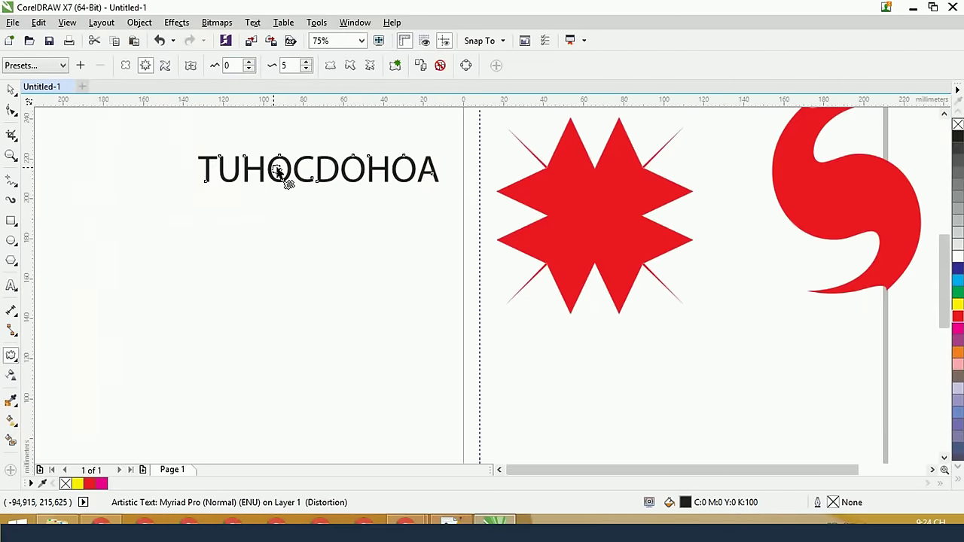
{"action": "left_click", "coordinate": [11, 89]}
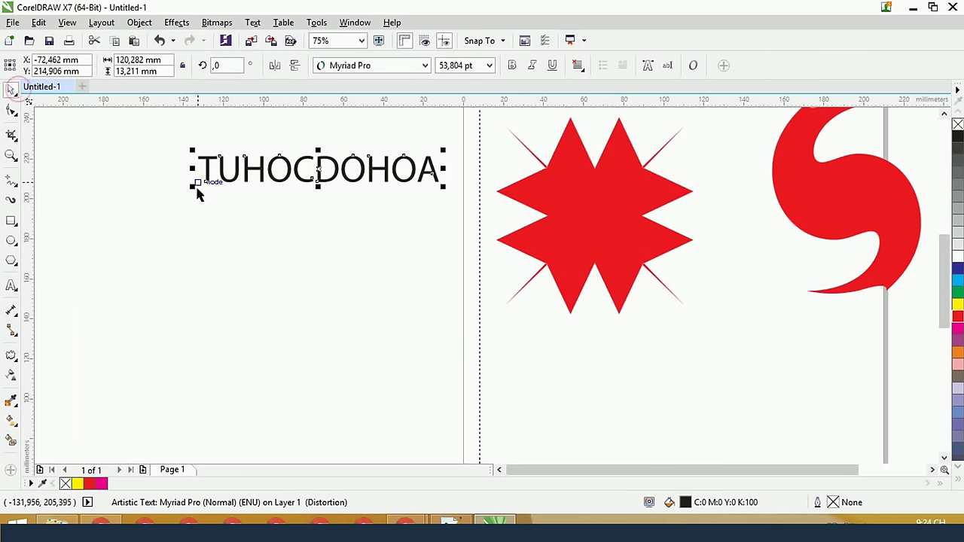
{"action": "left_click_drag", "start_coordinate": [194, 188], "coordinate": [45, 253]}
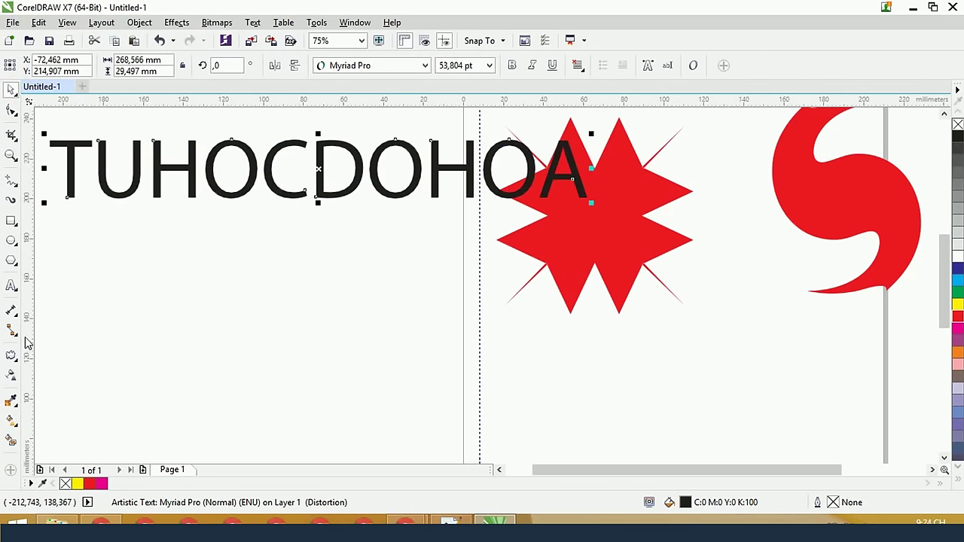
Switch the text's distortion from Zipper at 0 to Push and Pull with amplitude 1
{"action": "left_click", "coordinate": [11, 354]}
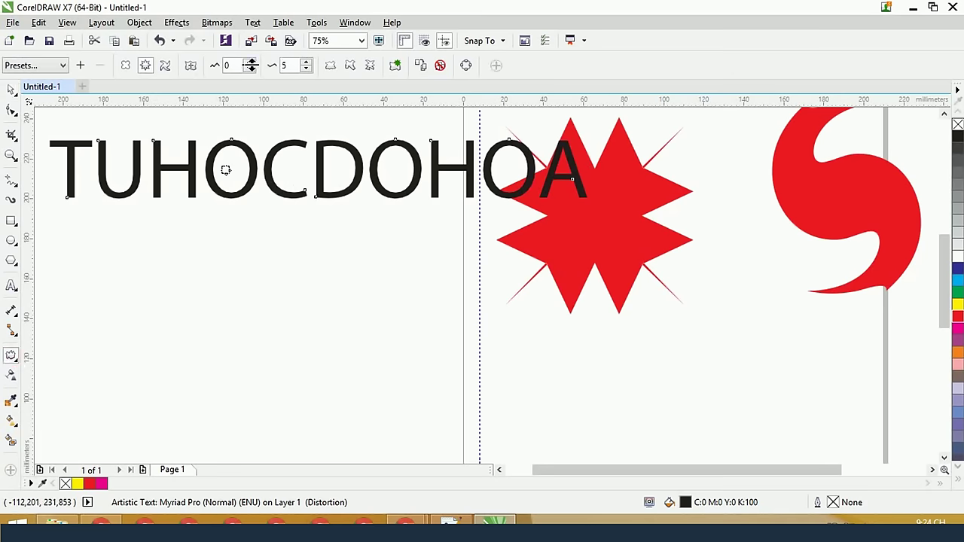
{"action": "left_click", "coordinate": [249, 62]}
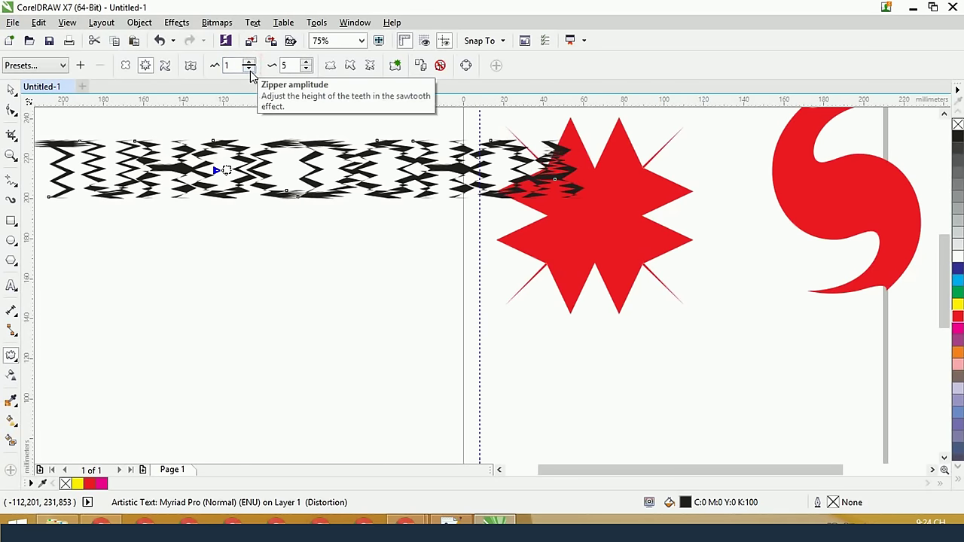
{"action": "left_click", "coordinate": [250, 69]}
{"action": "scroll", "coordinate": [226, 105], "scroll_direction": "up", "scroll_amount": 1}
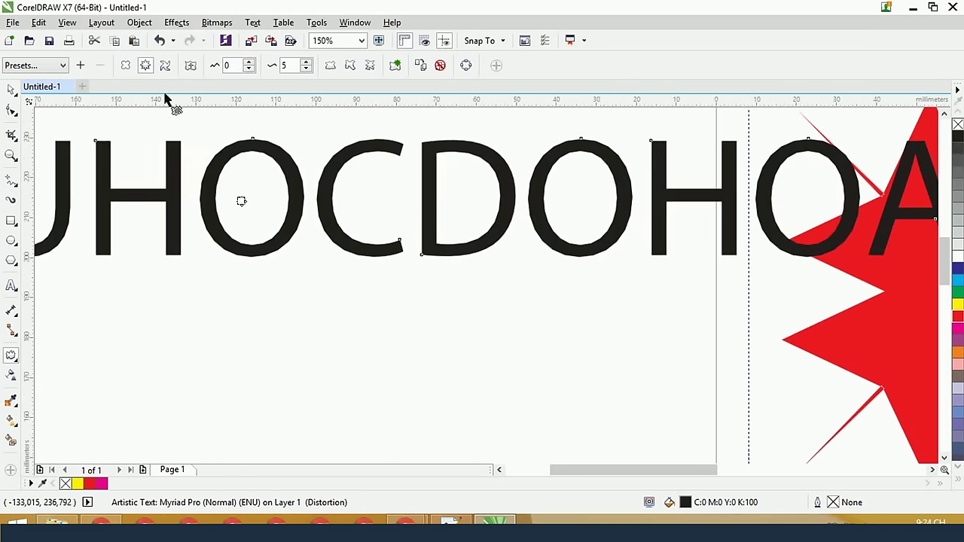
{"action": "left_click", "coordinate": [125, 64]}
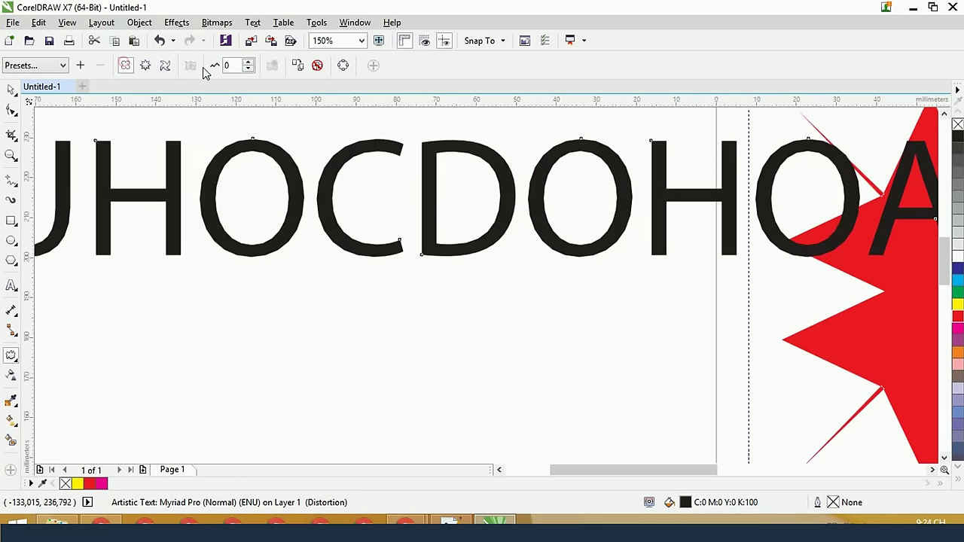
{"action": "left_click", "coordinate": [248, 63]}
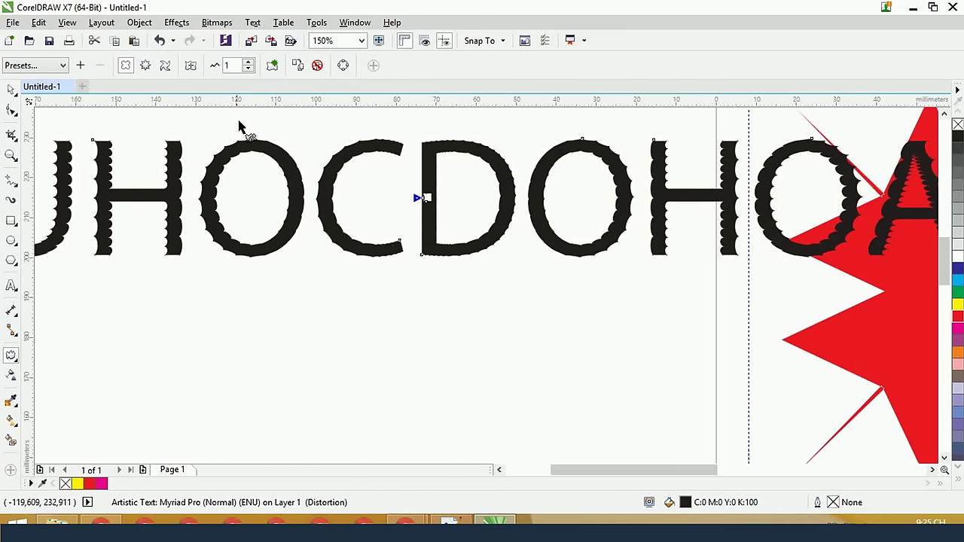
{"action": "scroll", "coordinate": [239, 124], "scroll_direction": "down", "scroll_amount": 1}
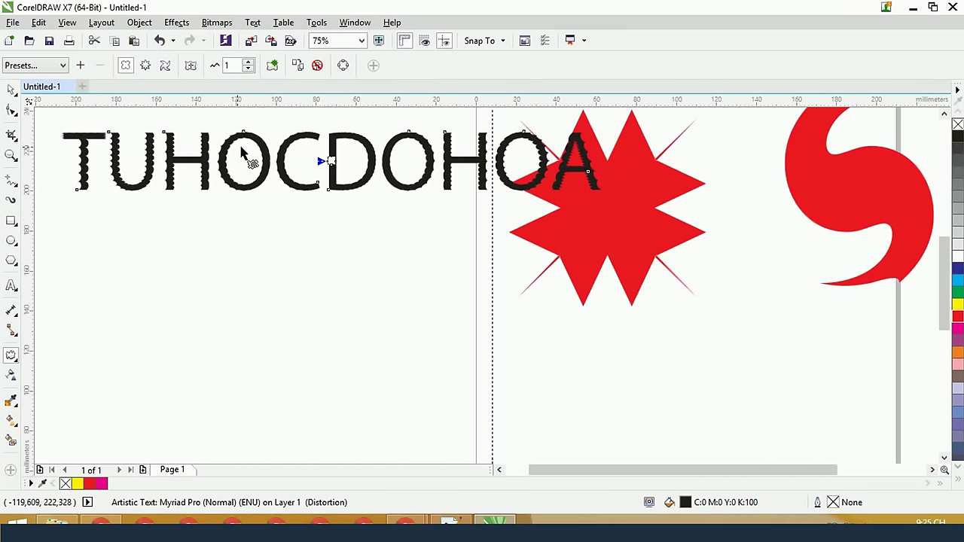
{"action": "left_click", "coordinate": [10, 89]}
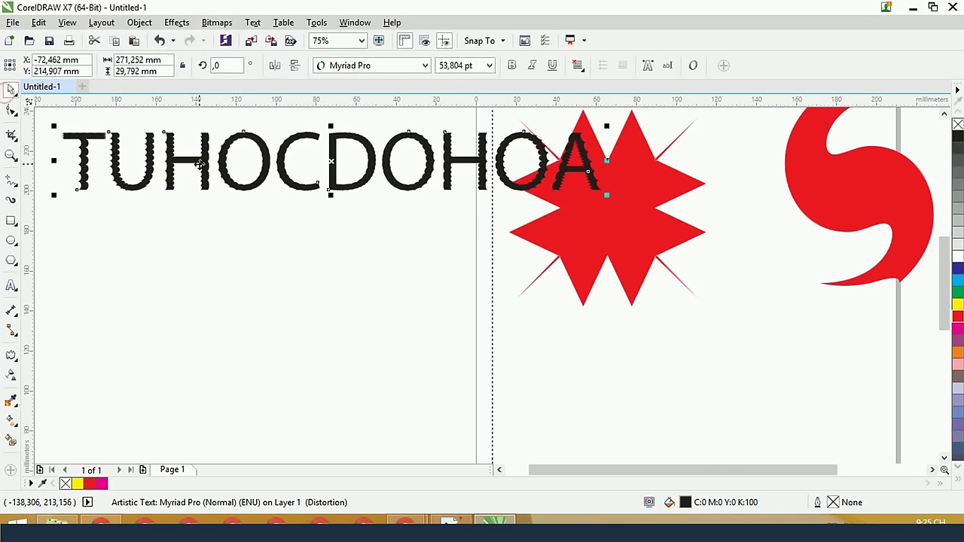
Move the text lower and give its letters wavy push-and-pull scalloped edges
{"action": "left_click_drag", "start_coordinate": [199, 163], "coordinate": [201, 349]}
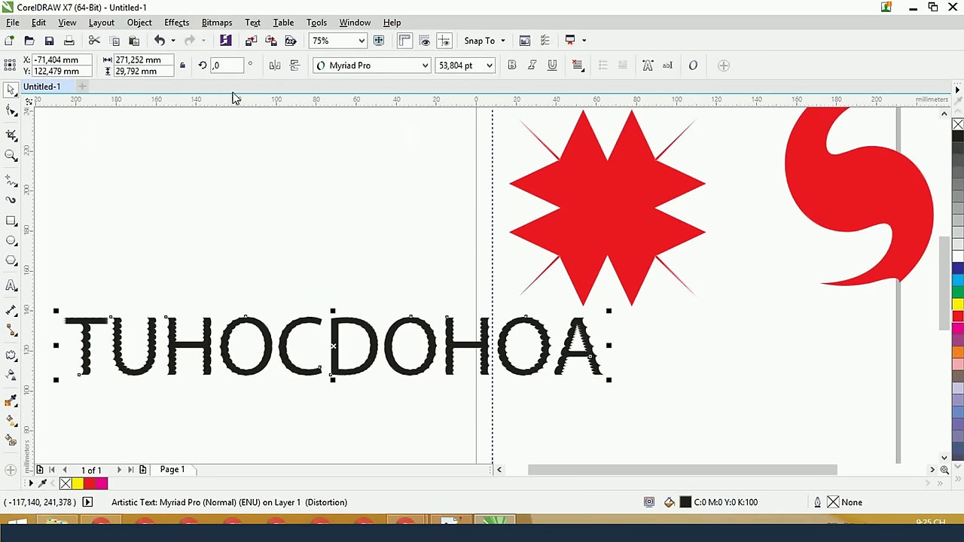
{"action": "left_click", "coordinate": [12, 357]}
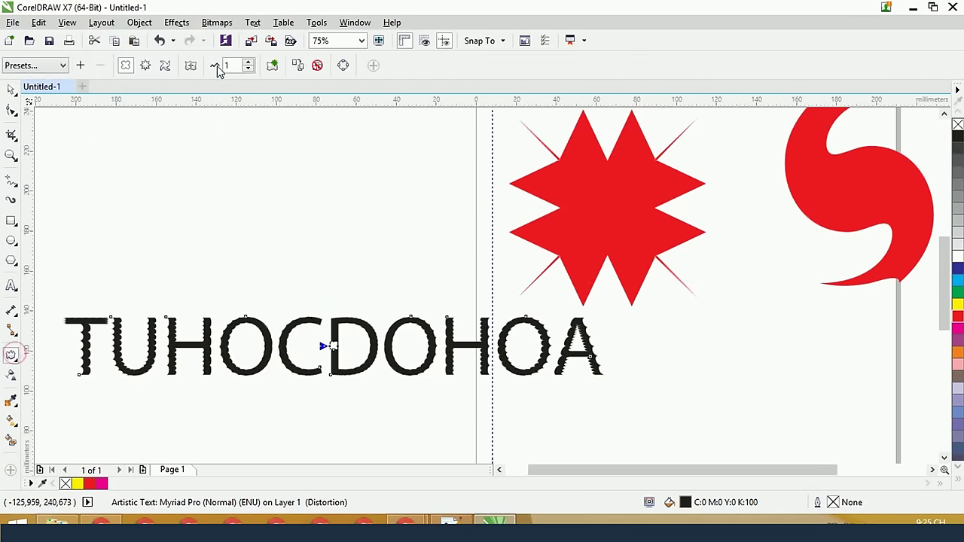
{"action": "left_click", "coordinate": [165, 66]}
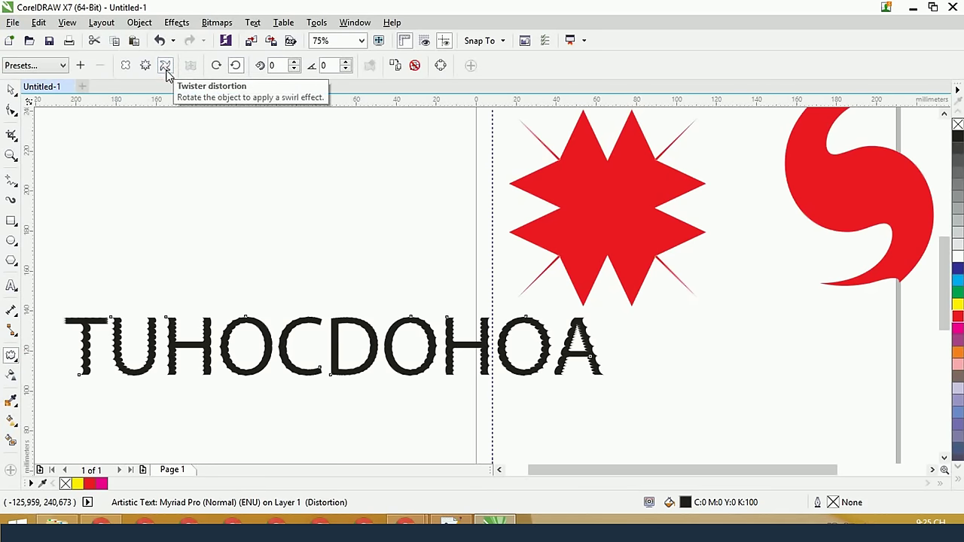
{"action": "left_click", "coordinate": [125, 66]}
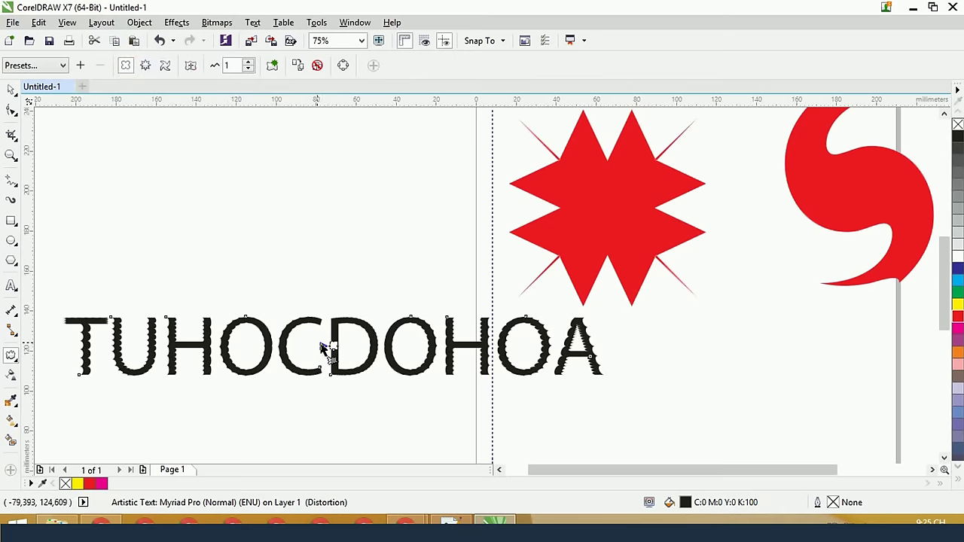
{"action": "left_click_drag", "start_coordinate": [320, 344], "coordinate": [318, 344]}
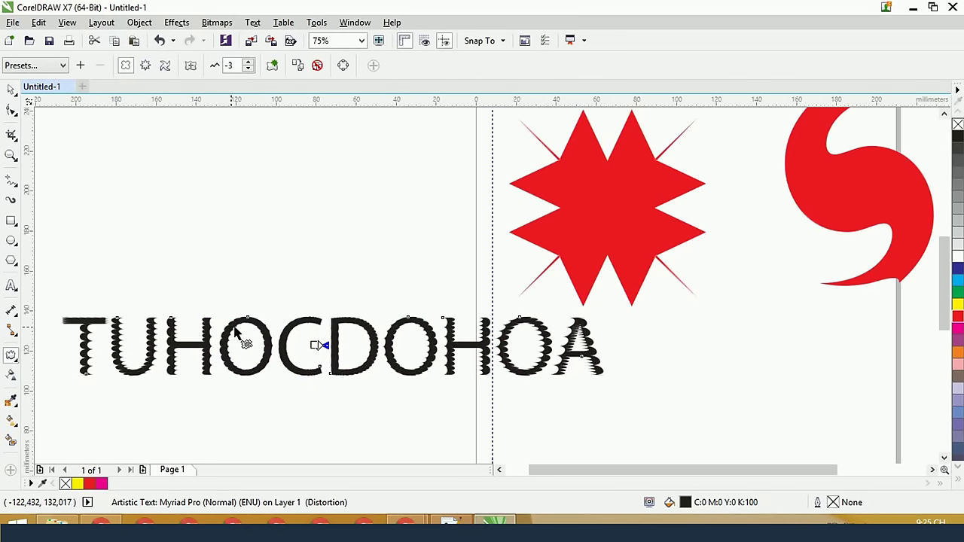
Open the Transformations docker beside the disco ball drawing
{"action": "scroll", "coordinate": [241, 337], "scroll_direction": "up", "scroll_amount": 1}
{"action": "scroll", "coordinate": [240, 337], "scroll_direction": "down", "scroll_amount": 1}
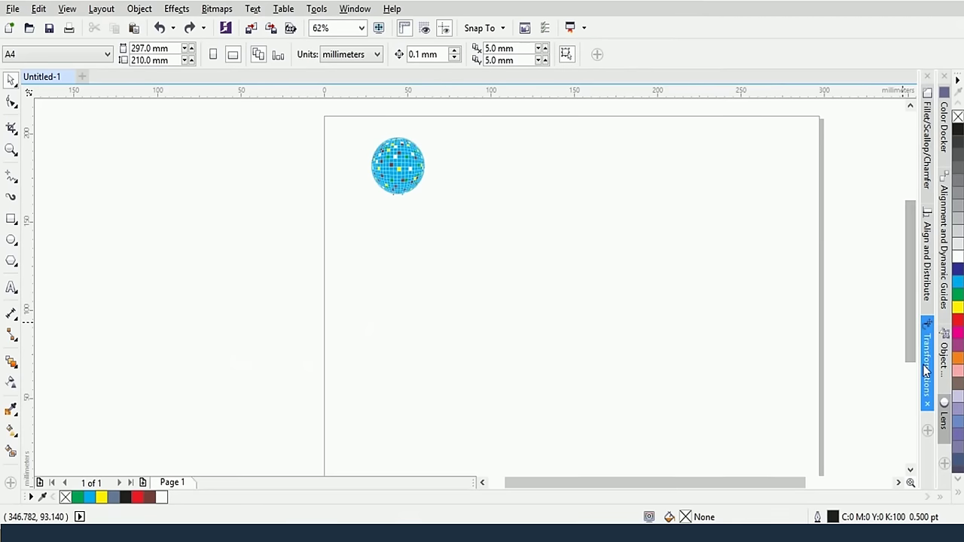
{"action": "left_click", "coordinate": [923, 372]}
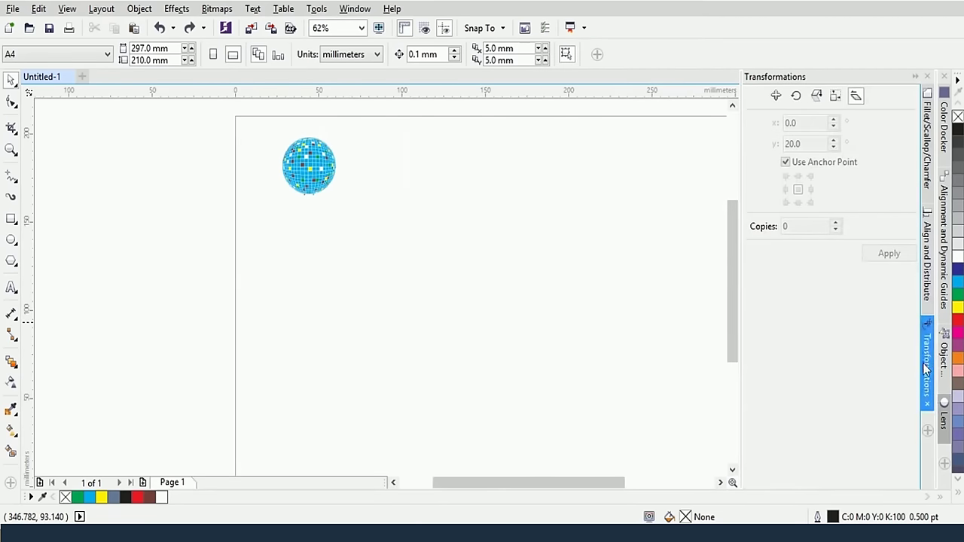
{"action": "left_click_drag", "start_coordinate": [925, 377], "coordinate": [926, 369]}
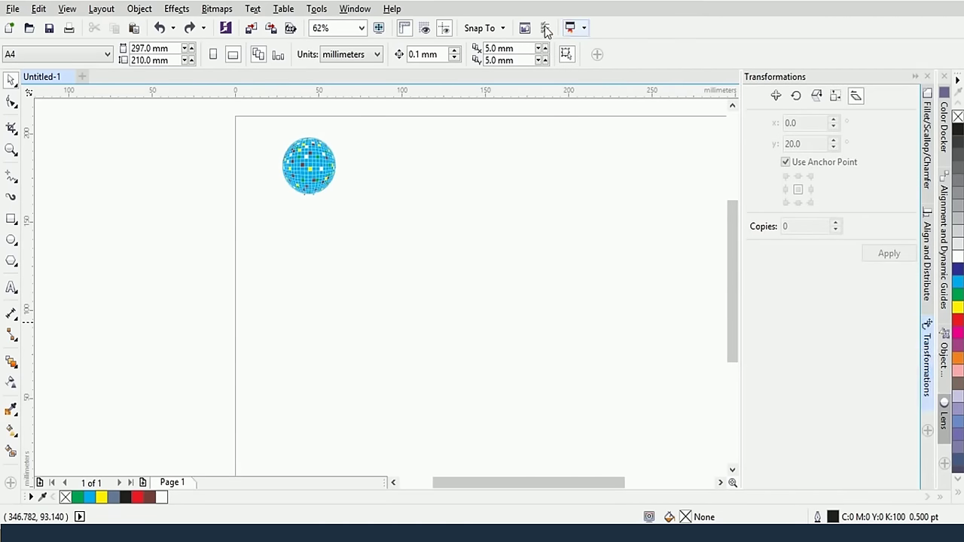
{"action": "left_click", "coordinate": [354, 9]}
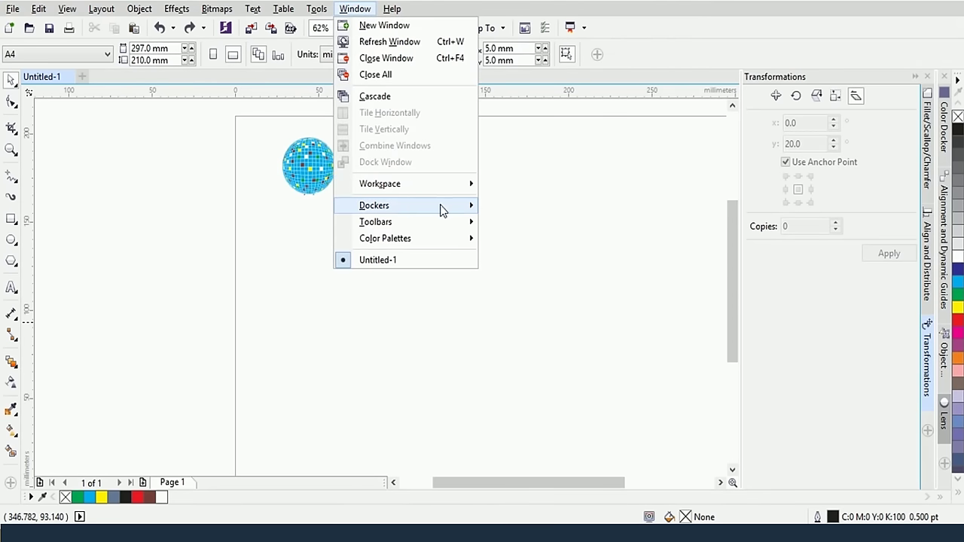
{"action": "mouse_move", "coordinate": [442, 210]}
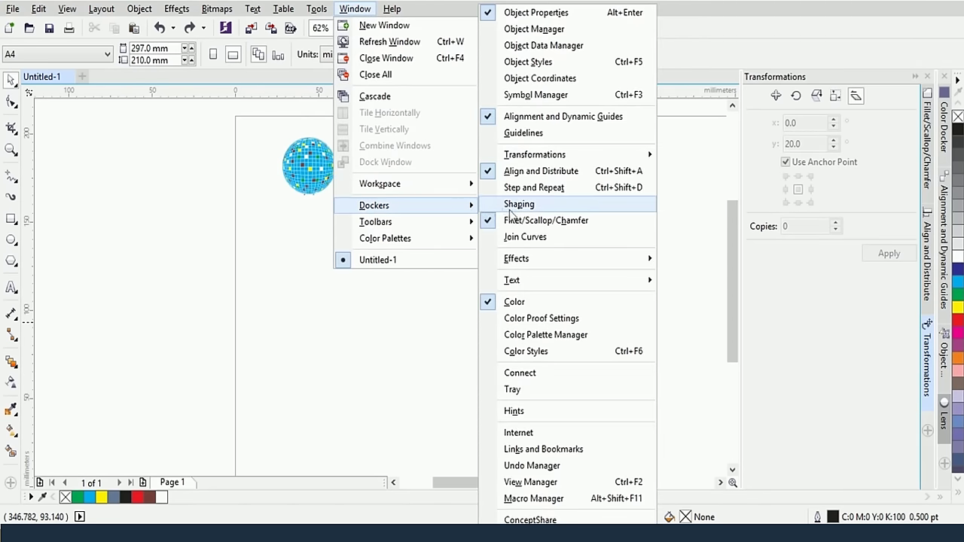
{"action": "mouse_move", "coordinate": [554, 155]}
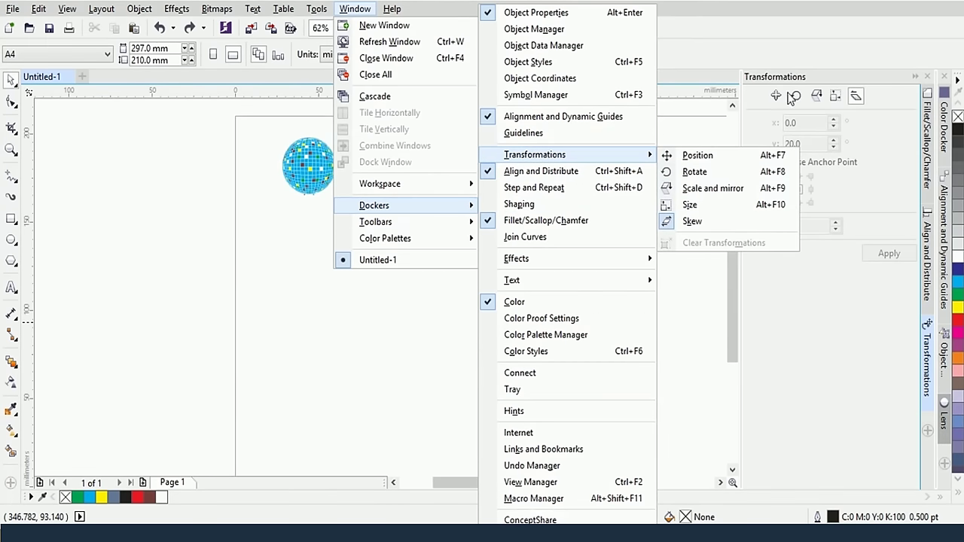
{"action": "left_click", "coordinate": [832, 340]}
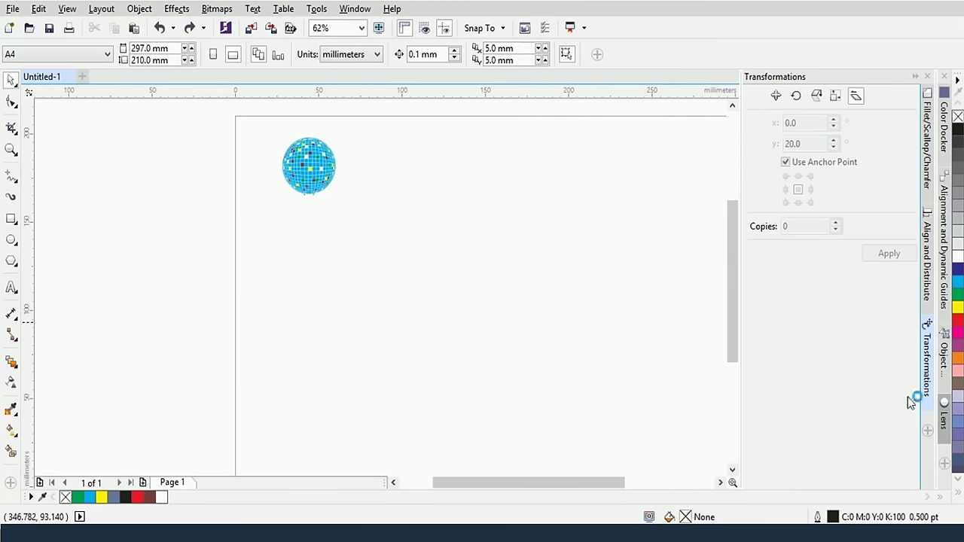
{"action": "left_click", "coordinate": [928, 432]}
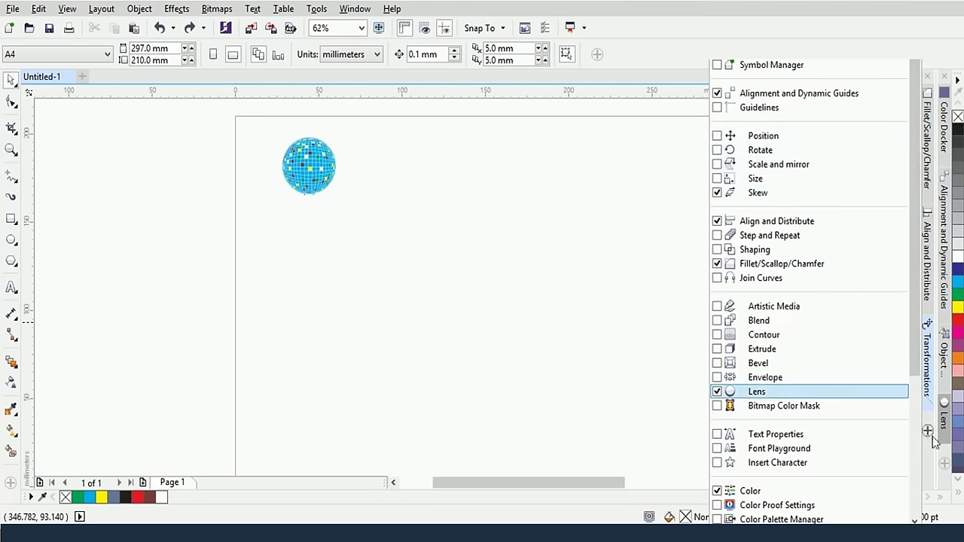
{"action": "left_click", "coordinate": [586, 238]}
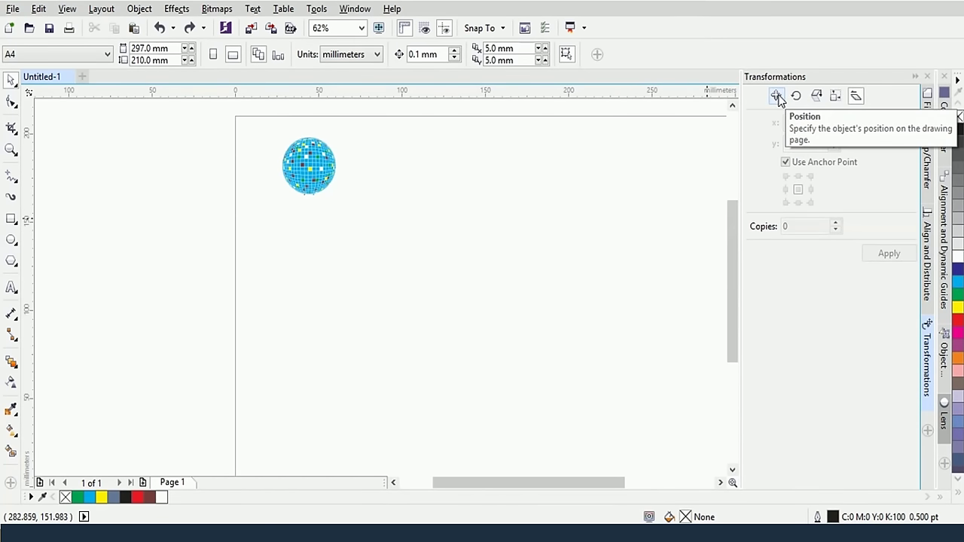
Pick the Rectangle tool, ready to draw beside the disco ball
{"action": "left_click", "coordinate": [794, 96]}
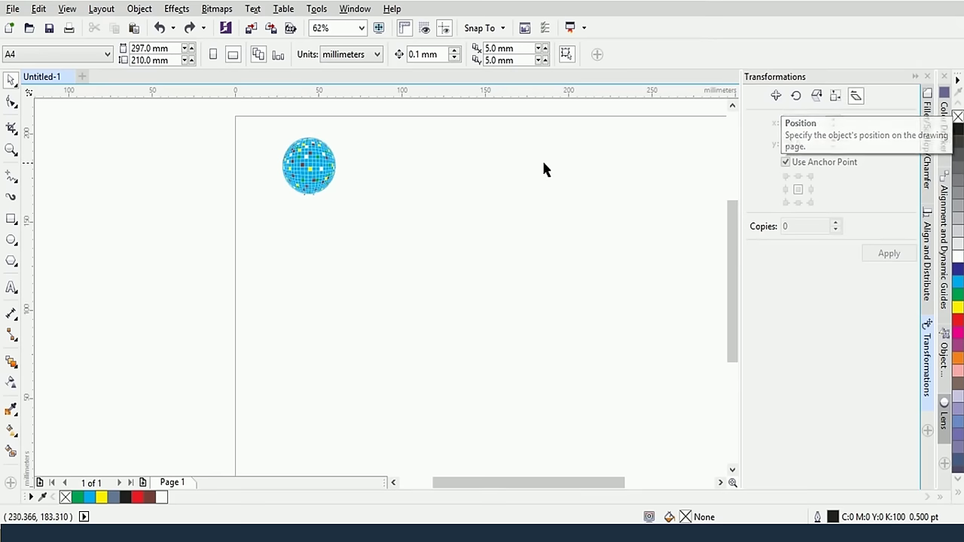
{"action": "left_click", "coordinate": [11, 218]}
Draw a rectangle and move it beside the disco ball, centred near X 159.7, Y 156.0 mm
{"action": "mouse_move", "coordinate": [268, 251]}
{"action": "left_mouse_down"}
{"action": "mouse_move", "coordinate": [325, 324]}
{"action": "mouse_move", "coordinate": [579, 303]}
{"action": "left_mouse_up"}
{"action": "key", "text": "space"}
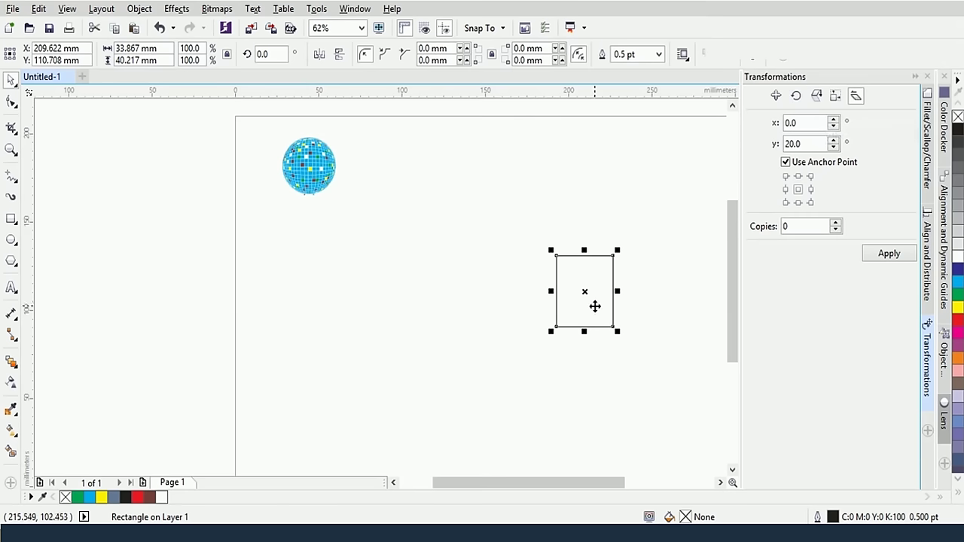
{"action": "left_click_drag", "start_coordinate": [594, 305], "coordinate": [507, 213]}
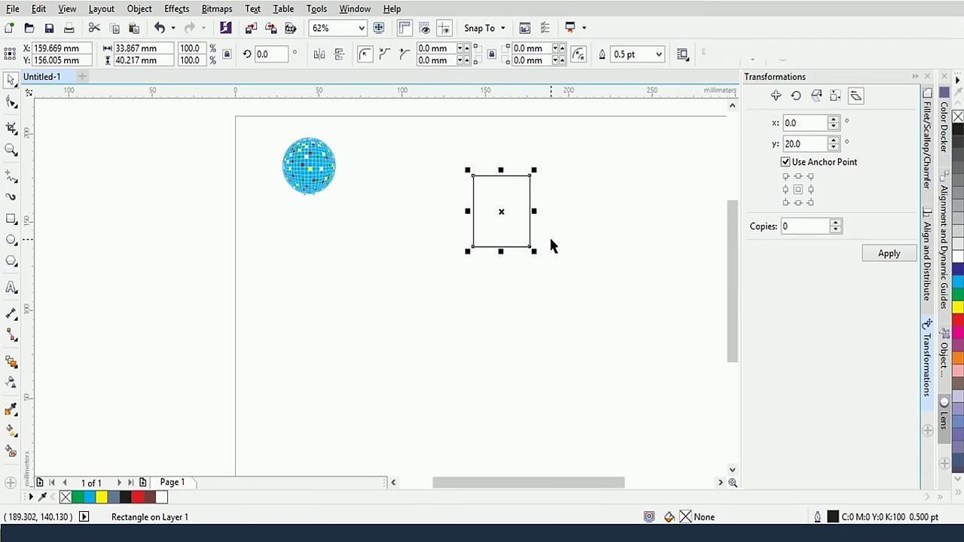
Set Scale and mirror to x 320%, y 640%, proportional, 3 copies, without applying
{"action": "left_click", "coordinate": [817, 98]}
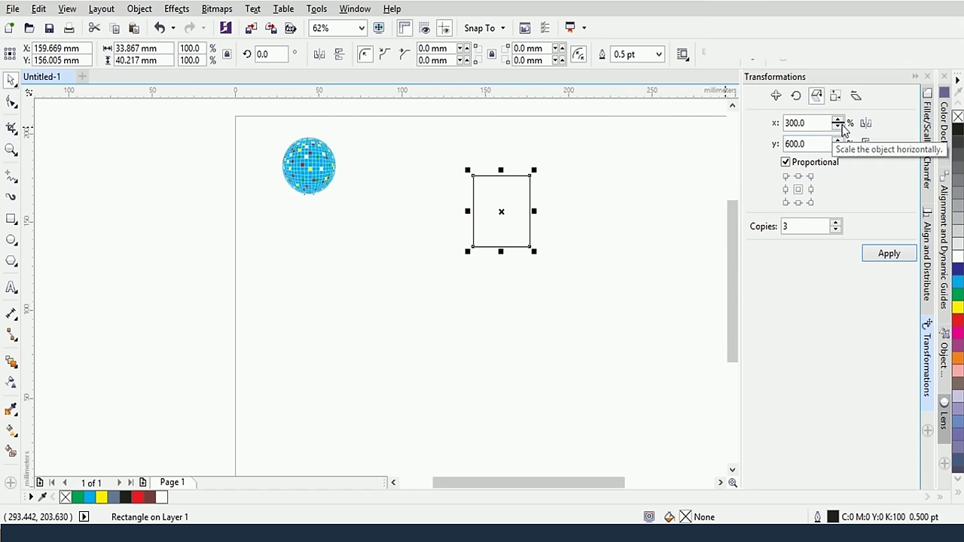
{"action": "left_click_drag", "start_coordinate": [841, 123], "coordinate": [843, 103]}
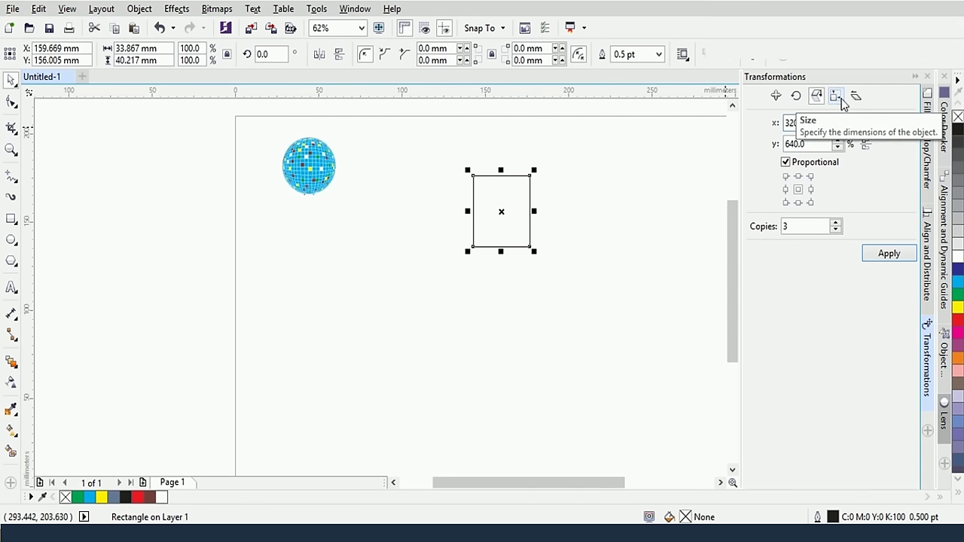
{"action": "left_click", "coordinate": [841, 98]}
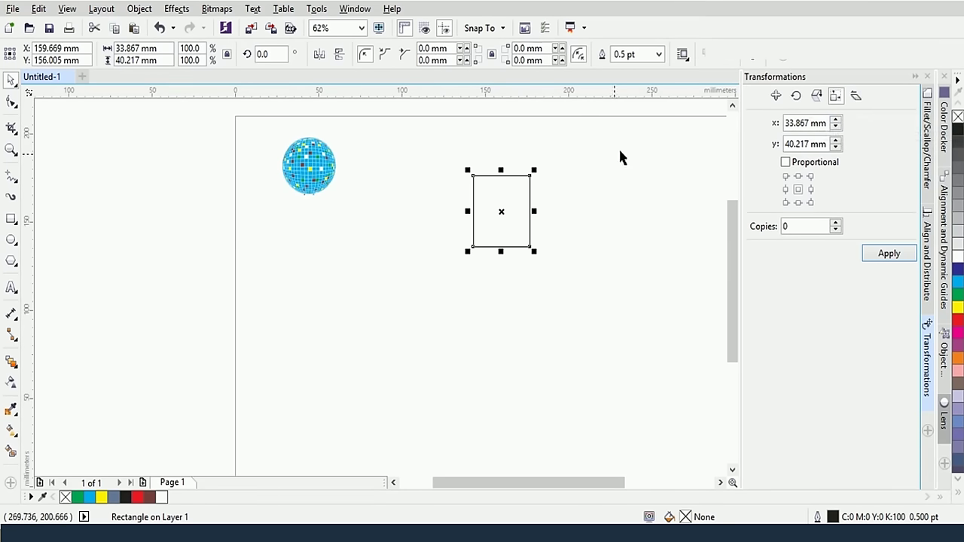
{"action": "left_click", "coordinate": [855, 96]}
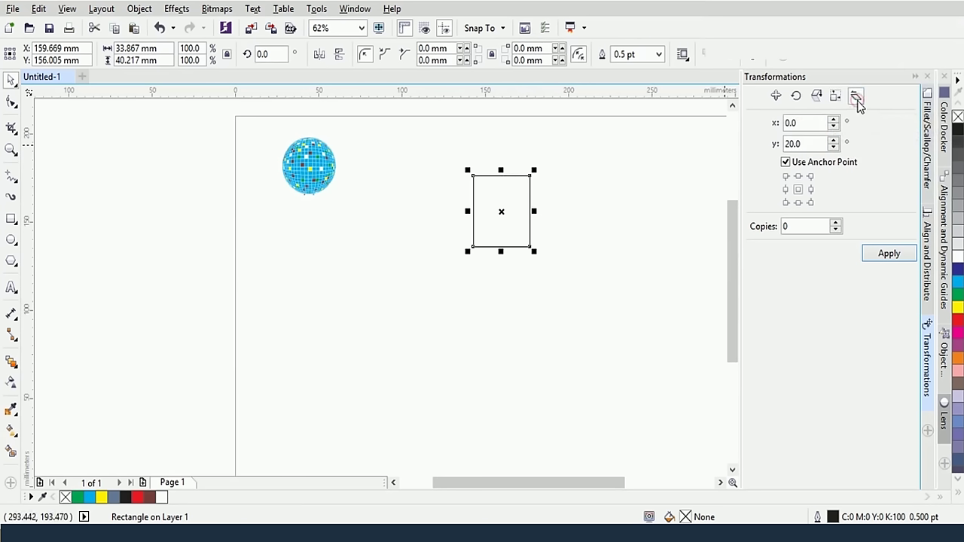
{"action": "left_click", "coordinate": [787, 143]}
{"action": "type", "text": "2"}
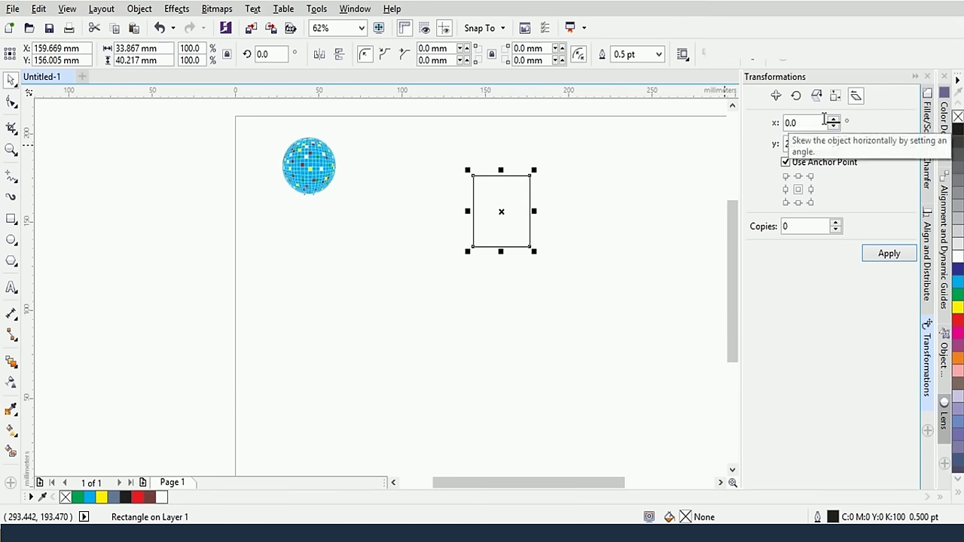
{"action": "left_click", "coordinate": [817, 98]}
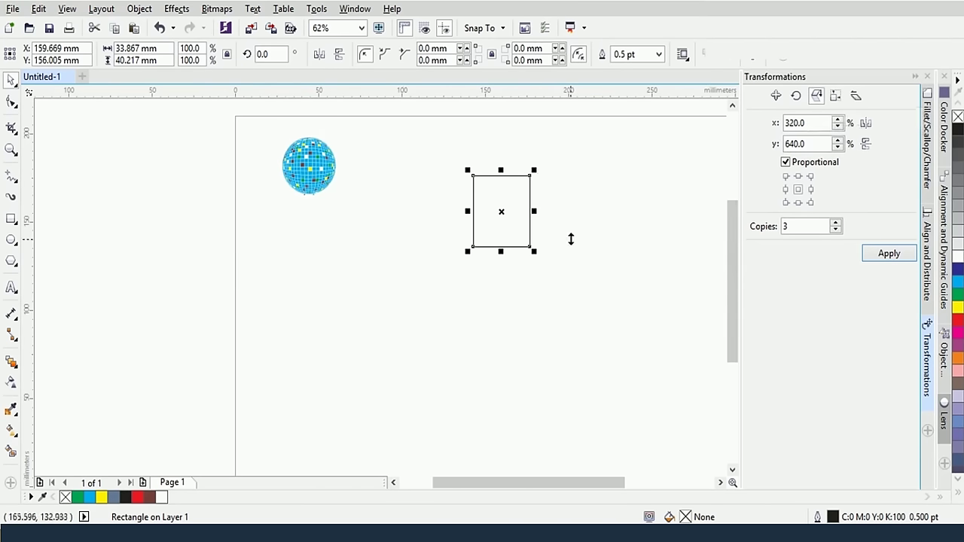
{"action": "left_click", "coordinate": [581, 201]}
Inspect the disco ball by selecting one tile, then the whole ball, then deselecting
{"action": "scroll", "coordinate": [412, 262], "scroll_direction": "up", "scroll_amount": 2}
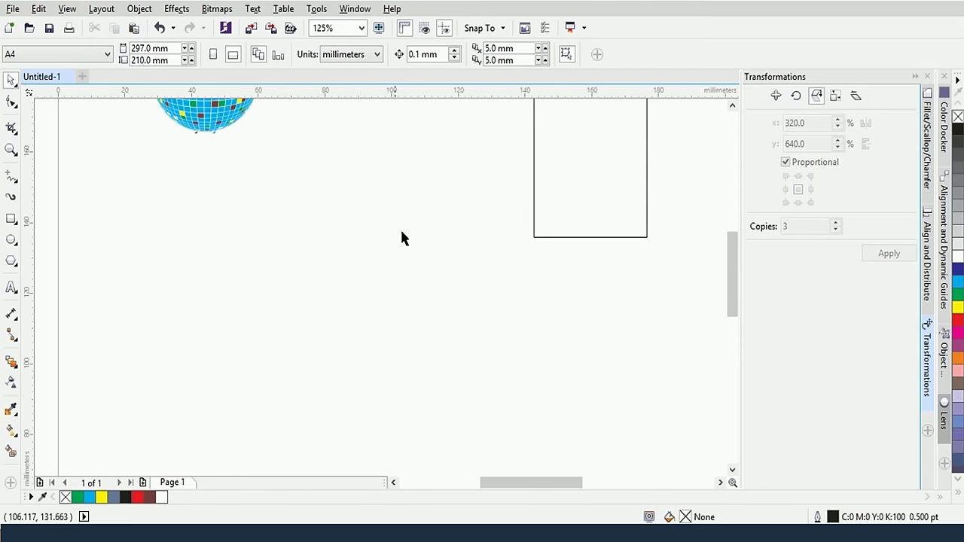
{"action": "left_click_drag", "start_coordinate": [372, 161], "coordinate": [386, 307]}
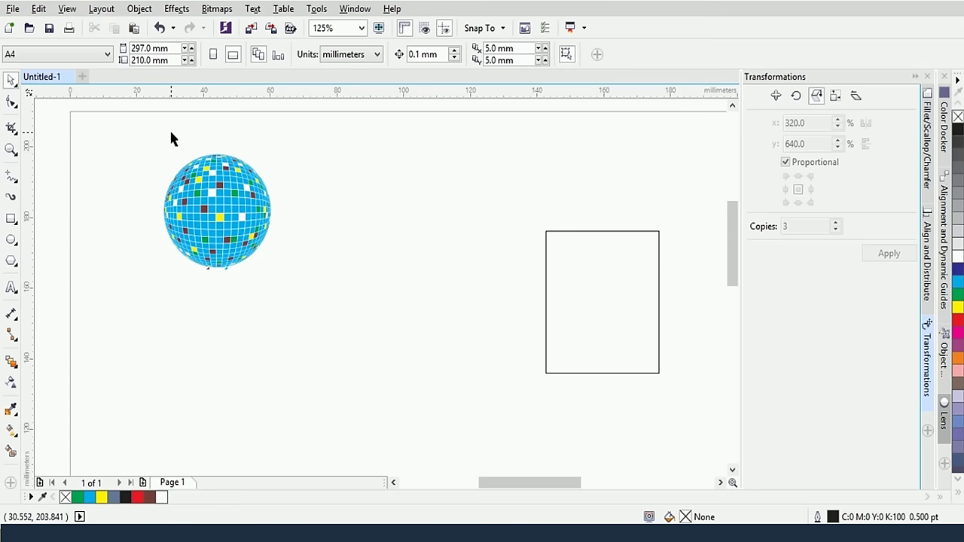
{"action": "left_click", "coordinate": [199, 218]}
{"action": "left_click_drag", "start_coordinate": [133, 143], "coordinate": [280, 263]}
{"action": "left_click", "coordinate": [406, 184]}
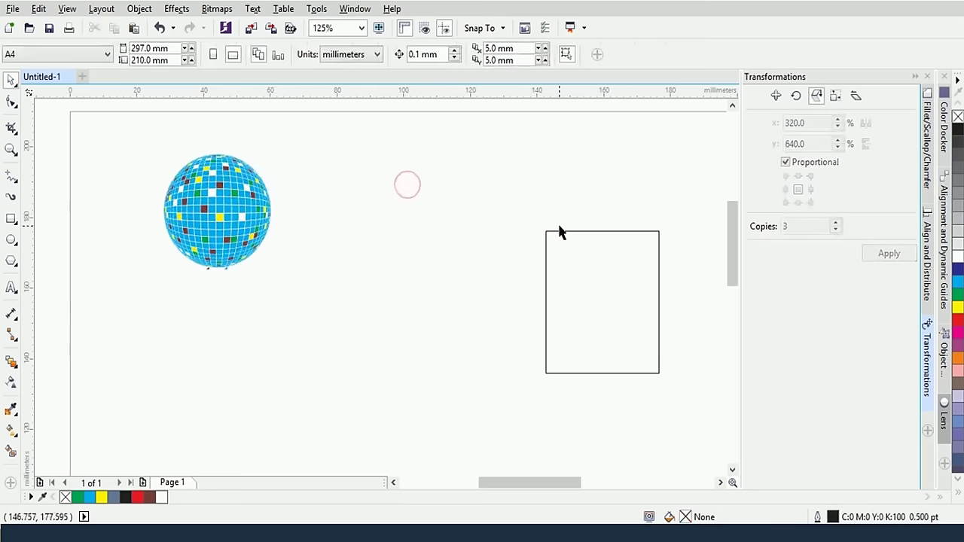
Move the empty rectangle below the disco ball to about X 38.4, Y 116.2 mm
{"action": "scroll", "coordinate": [600, 264], "scroll_direction": "down", "scroll_amount": 1}
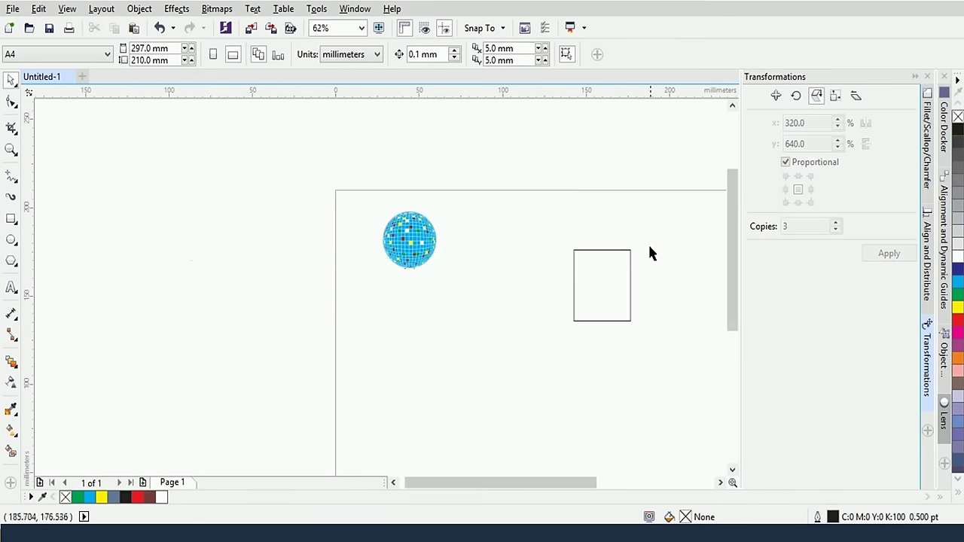
{"action": "left_click_drag", "start_coordinate": [658, 363], "coordinate": [489, 318]}
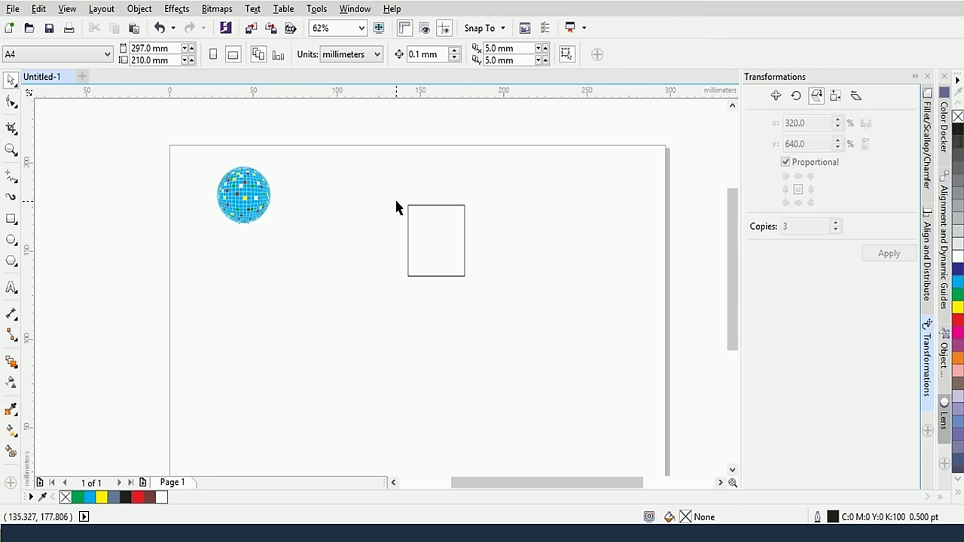
{"action": "left_click_drag", "start_coordinate": [395, 197], "coordinate": [490, 305]}
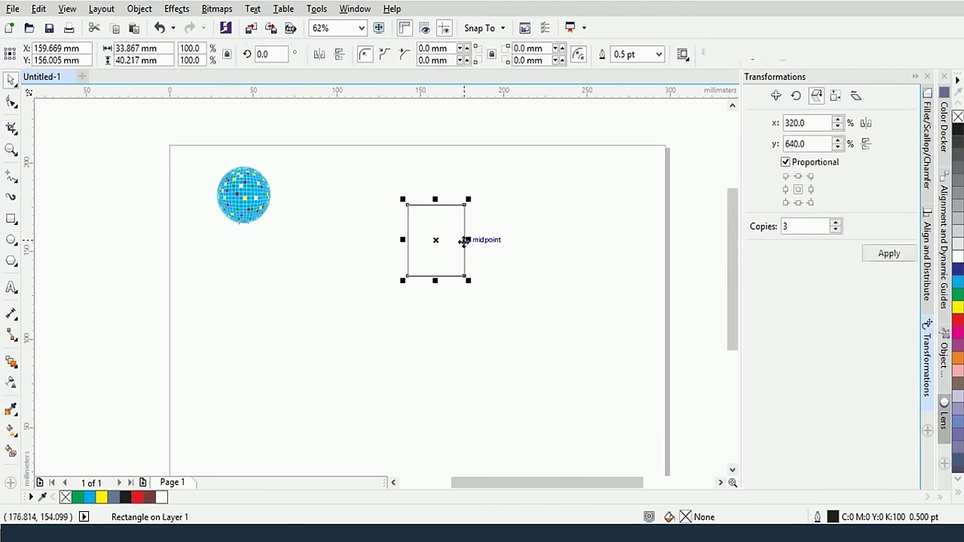
{"action": "left_click_drag", "start_coordinate": [464, 240], "coordinate": [263, 309]}
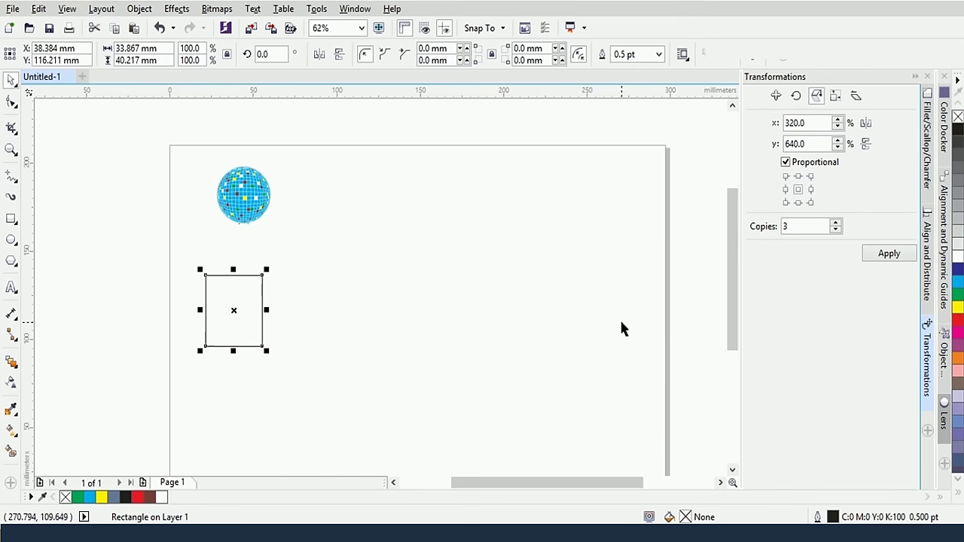
In Position, apply an x offset of 10 mm with 0 copies, then undo it
{"action": "left_click", "coordinate": [775, 95]}
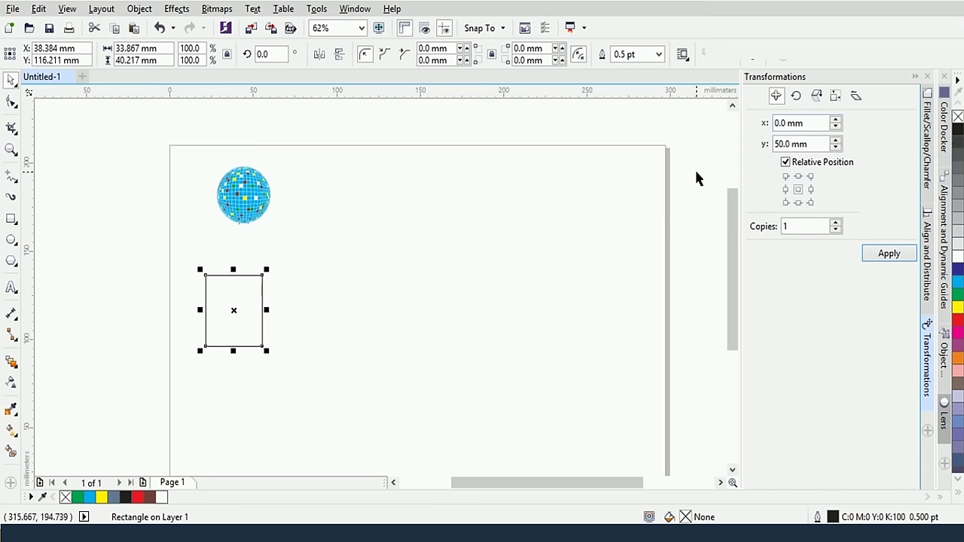
{"action": "double_click", "coordinate": [780, 123]}
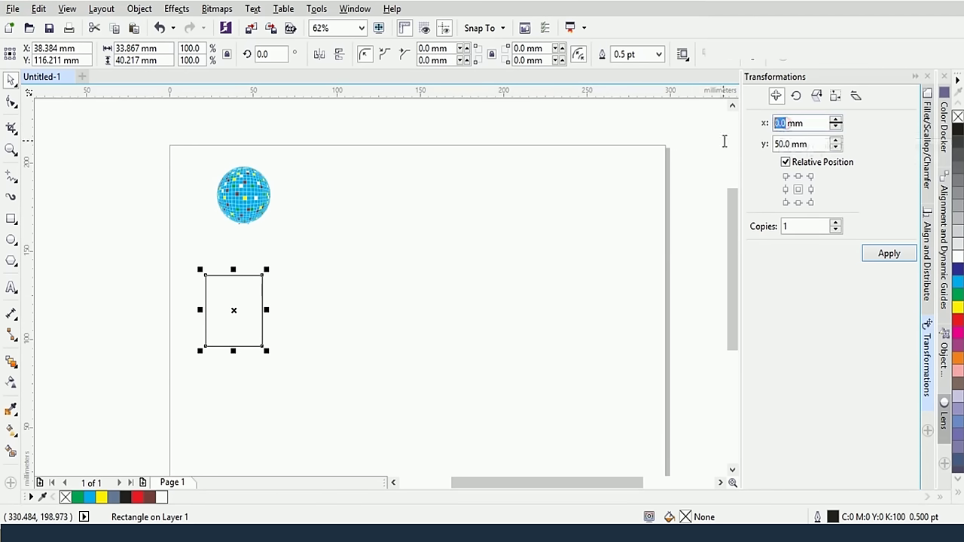
{"action": "type", "text": "10"}
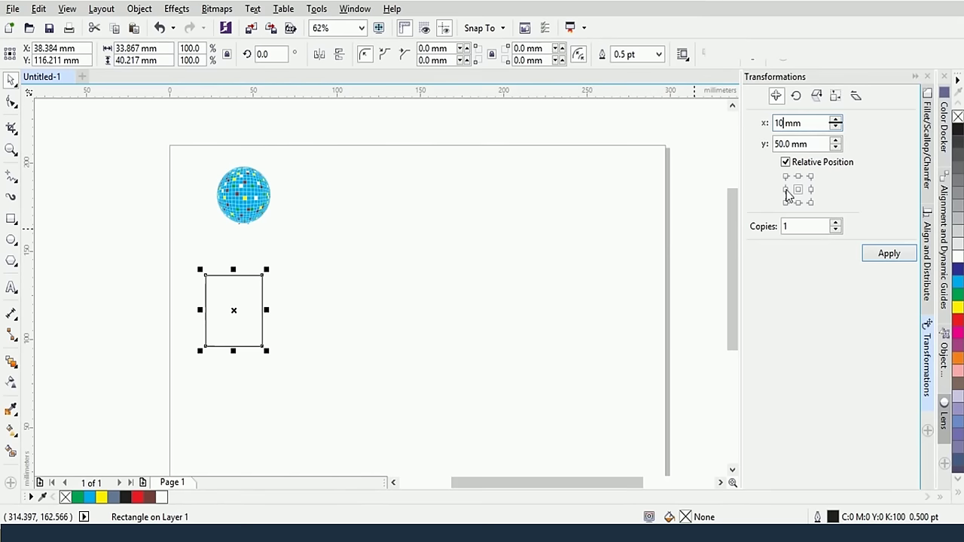
{"action": "left_click", "coordinate": [837, 230]}
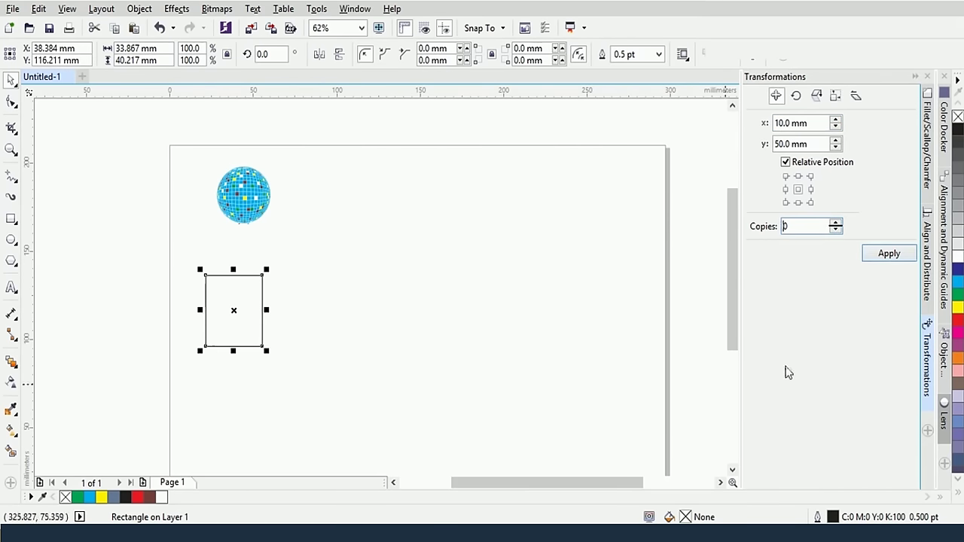
{"action": "left_click", "coordinate": [889, 254]}
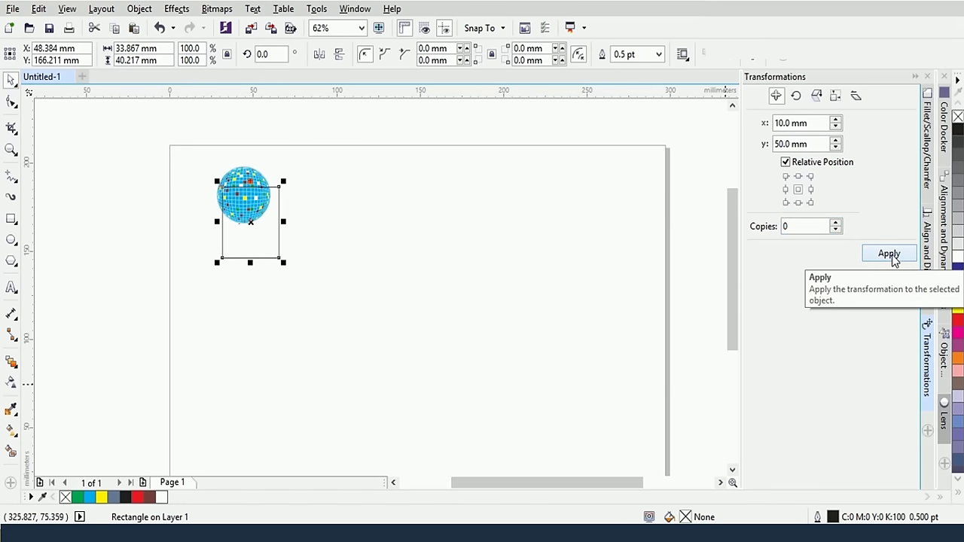
{"action": "key", "text": "ctrl+z"}
With y offset 0, move the rectangle 20 mm right in two 10 mm steps
{"action": "left_click_drag", "start_coordinate": [788, 144], "coordinate": [722, 151]}
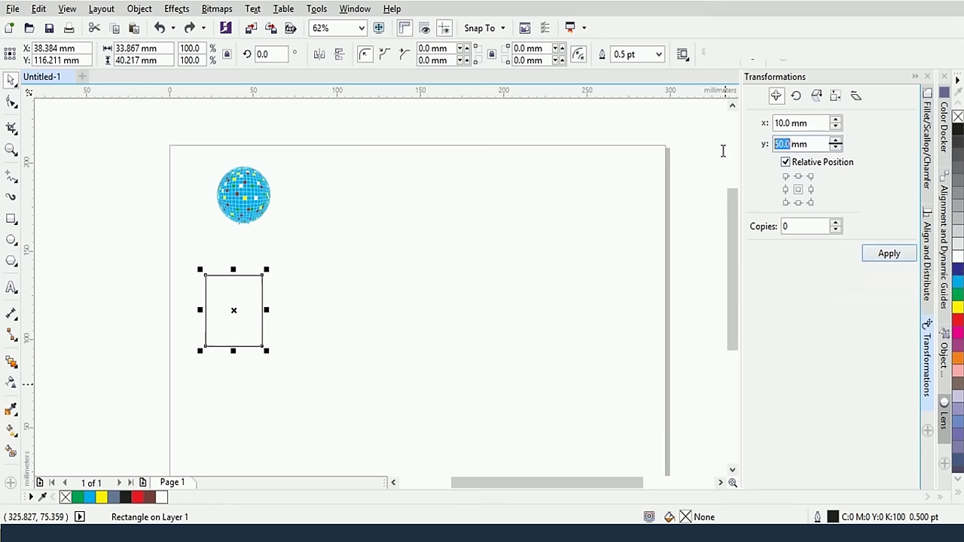
{"action": "type", "text": "0"}
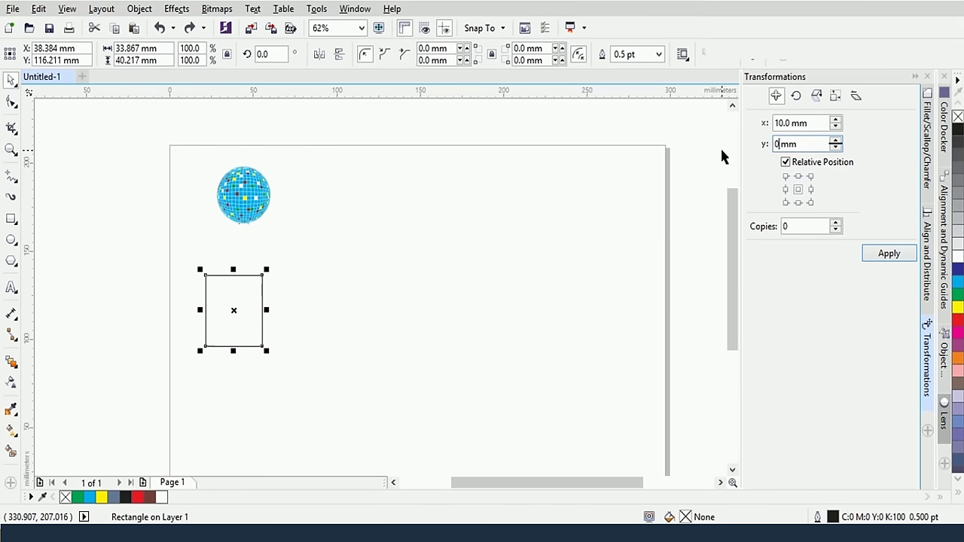
{"action": "key", "text": "Return"}
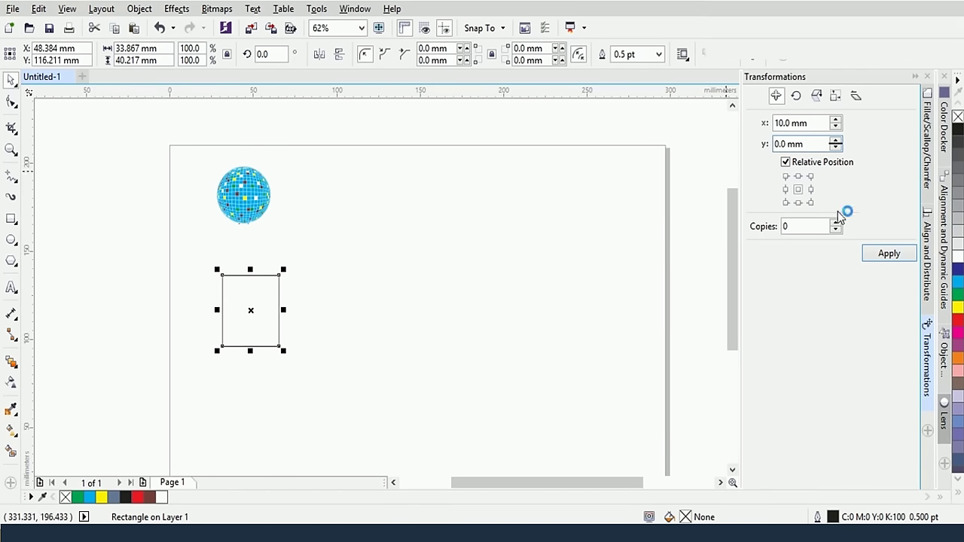
{"action": "left_click", "coordinate": [889, 253]}
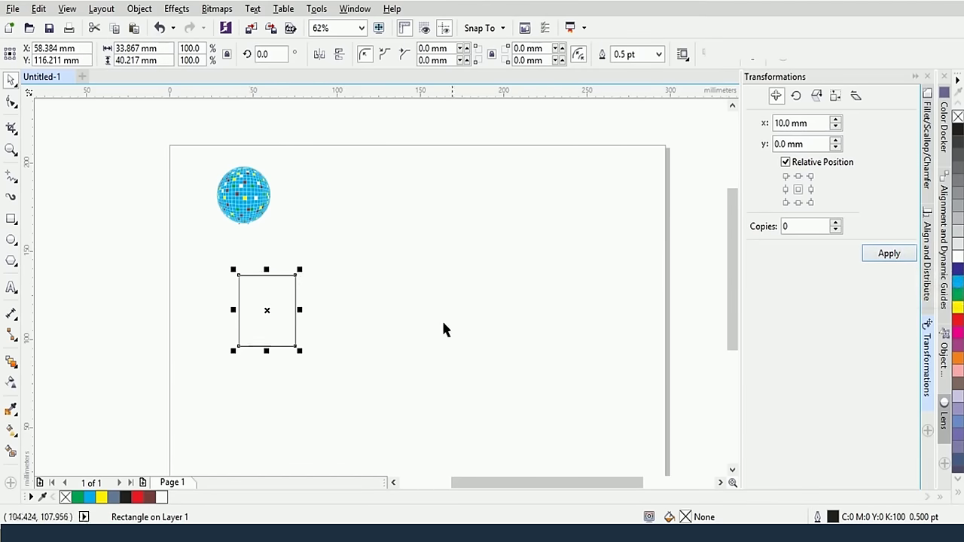
Enter a new relative offset of x 0 mm and y 30 mm
{"action": "double_click", "coordinate": [785, 122]}
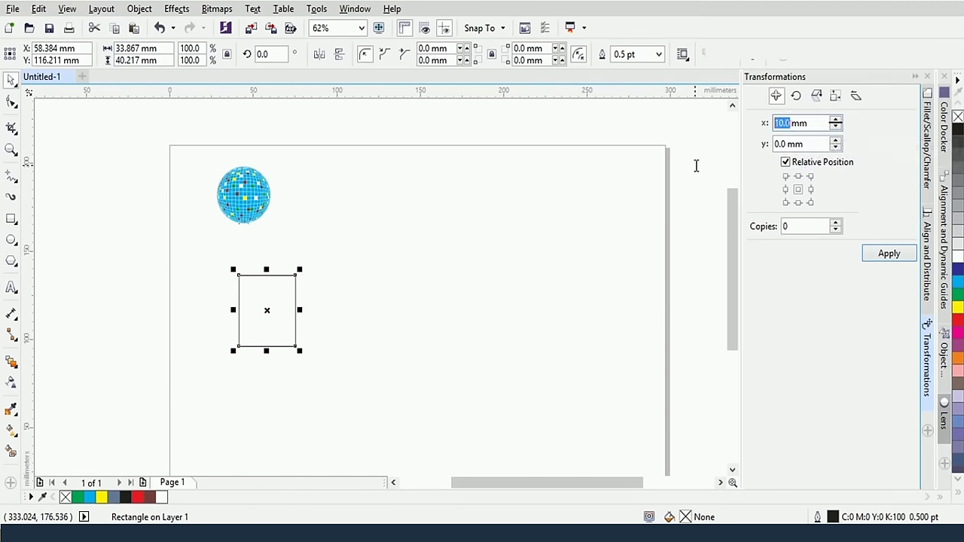
{"action": "type", "text": "0"}
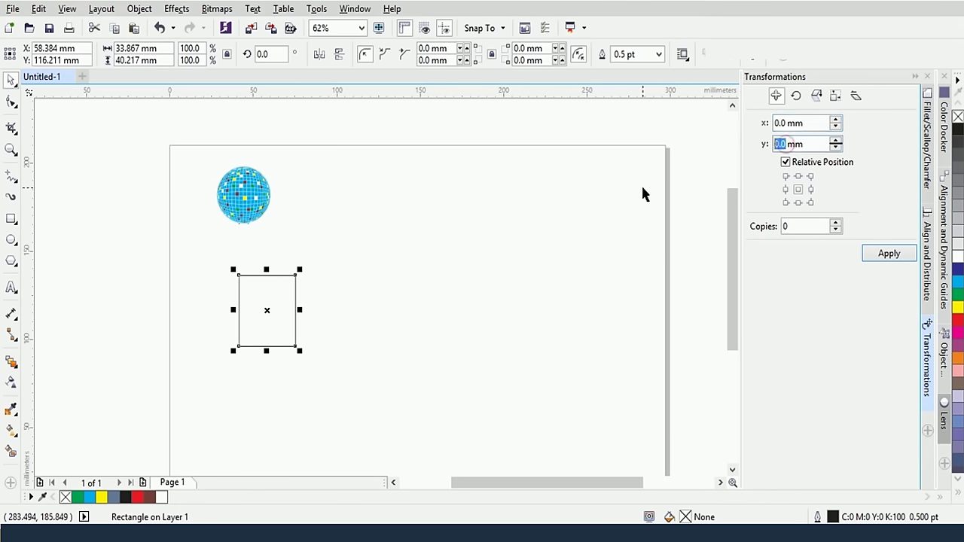
{"action": "type", "text": "30"}
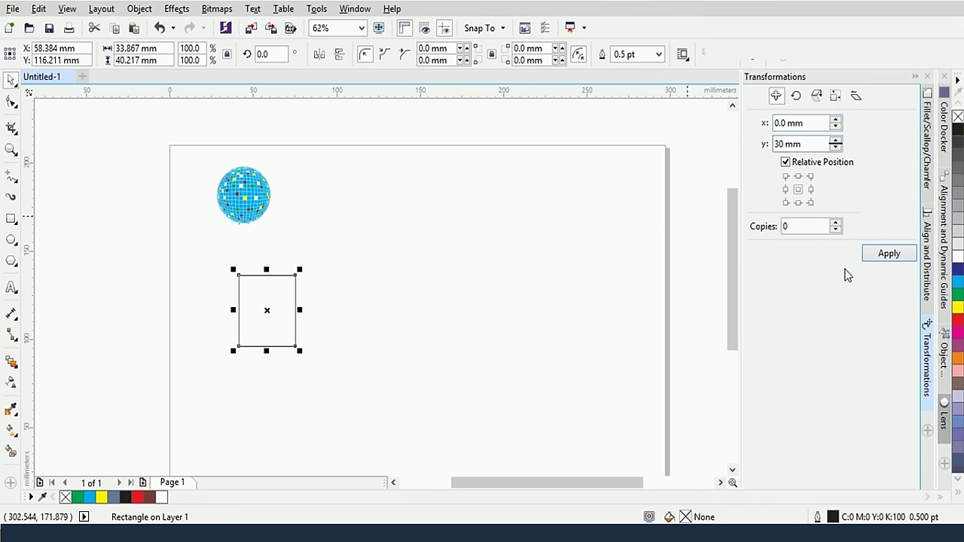
{"action": "left_click", "coordinate": [871, 256]}
Fill the rectangle cyan, move it up 30 mm, then 20 mm right
{"action": "left_click", "coordinate": [957, 284]}
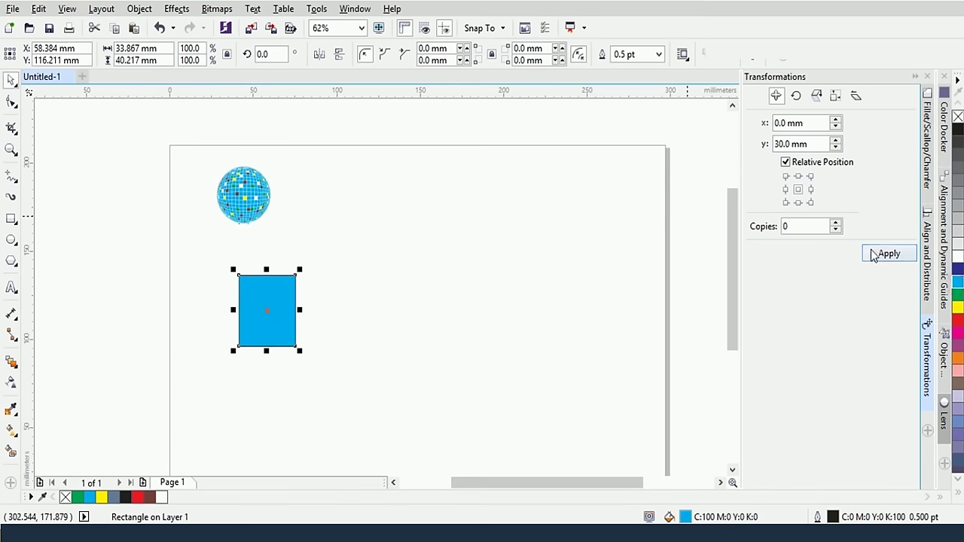
{"action": "left_click", "coordinate": [880, 253]}
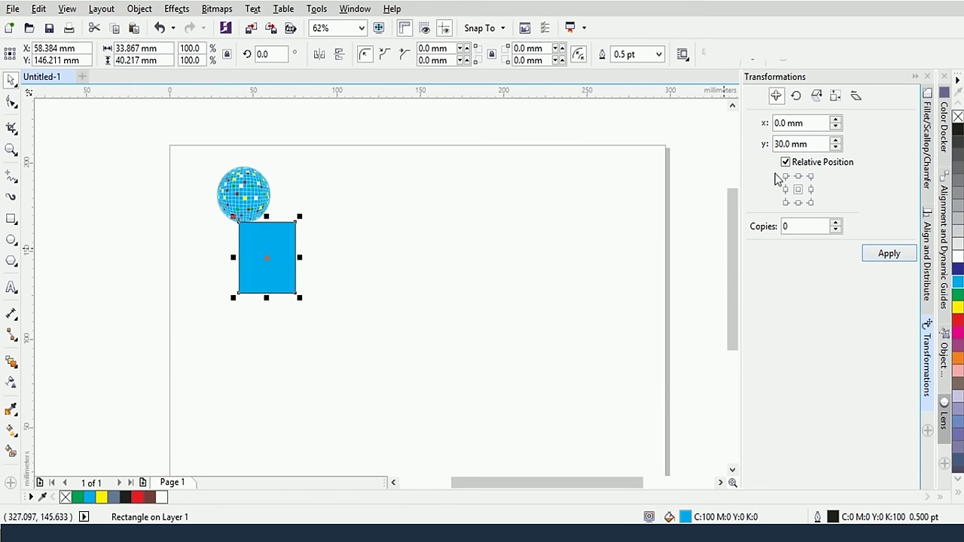
{"action": "double_click", "coordinate": [786, 123]}
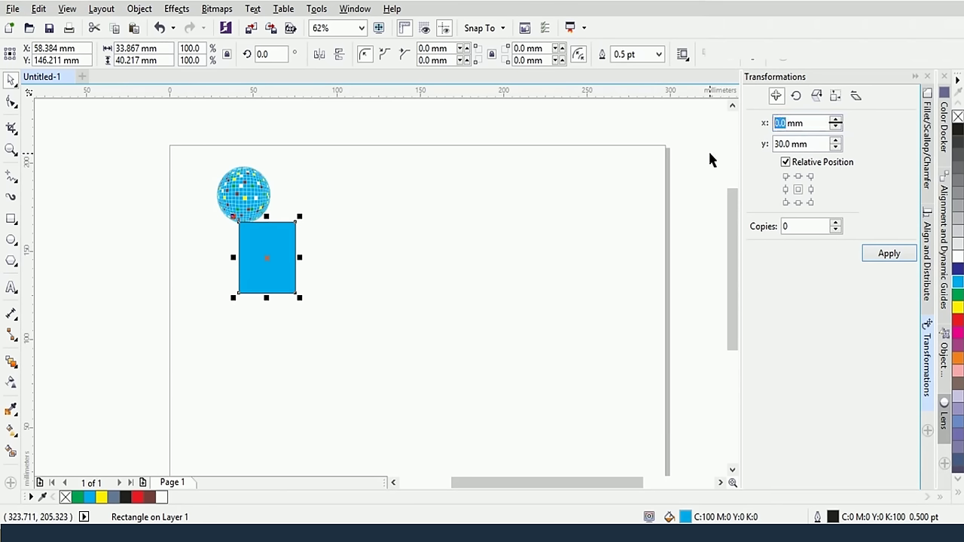
{"action": "type", "text": "20"}
{"action": "left_click", "coordinate": [792, 146]}
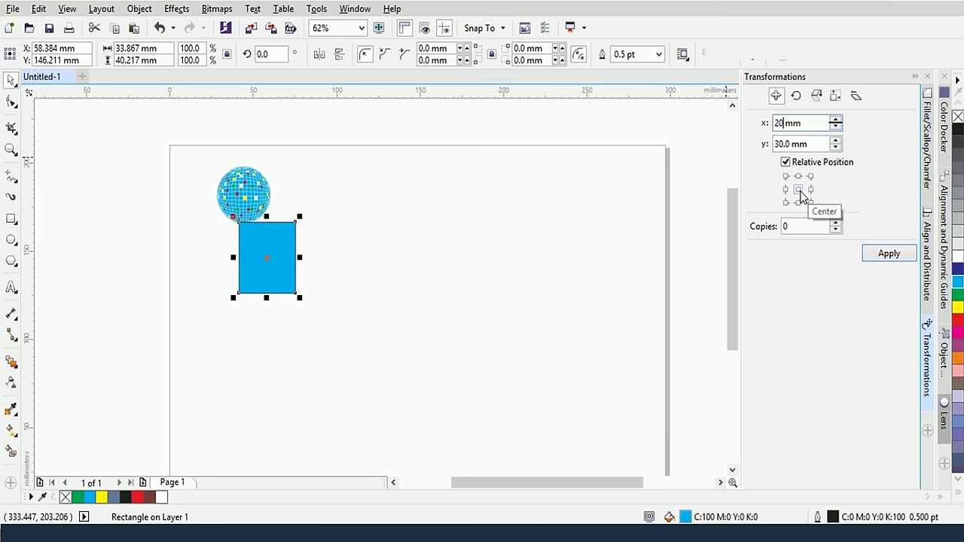
{"action": "left_click", "coordinate": [883, 256]}
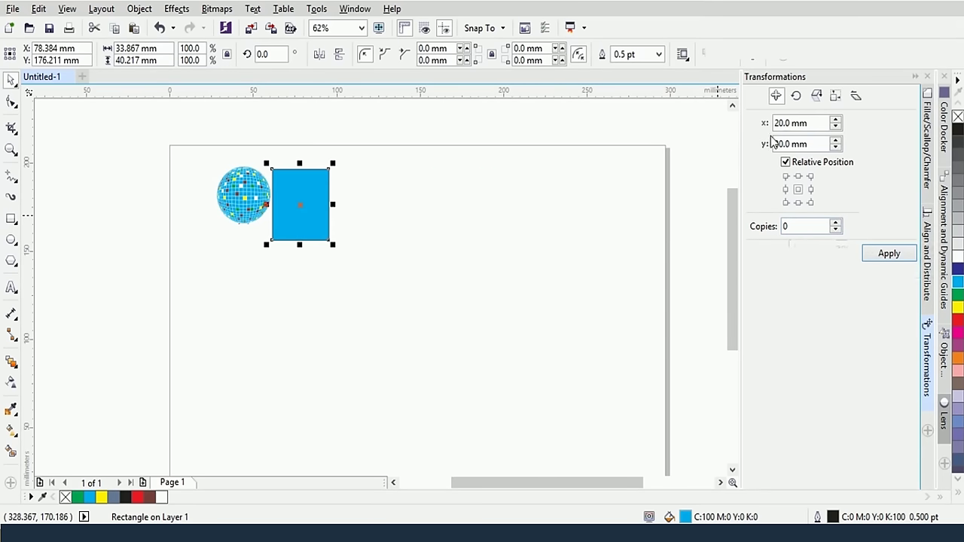
Set copies to 2 and apply, stepping two offset rectangle copies up-right
{"action": "scroll", "coordinate": [557, 211], "scroll_direction": "down", "scroll_amount": 1}
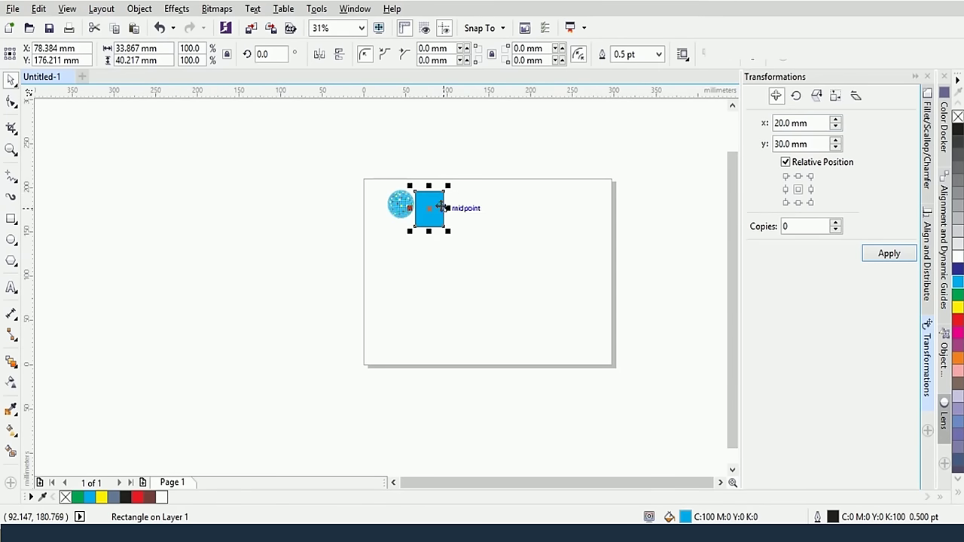
{"action": "left_click_drag", "start_coordinate": [793, 225], "coordinate": [756, 234]}
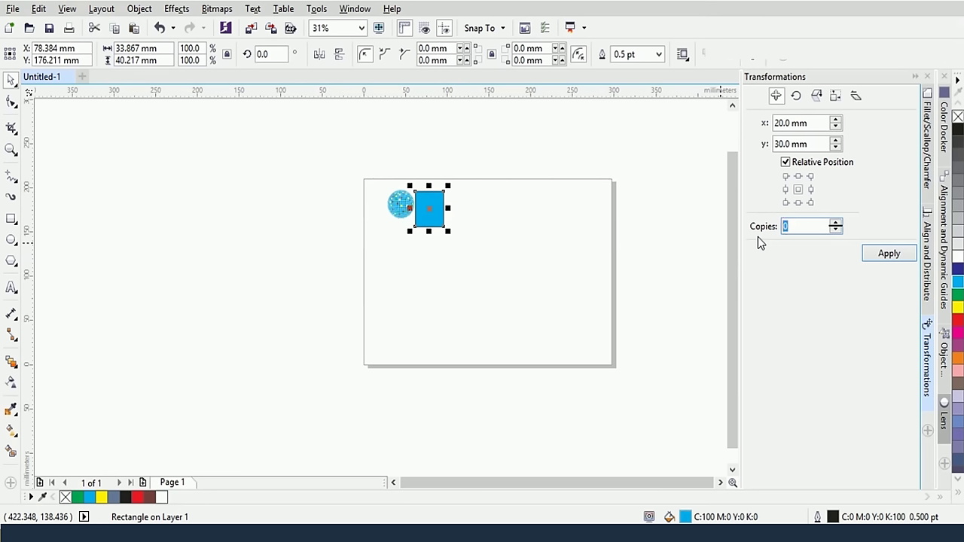
{"action": "type", "text": "2"}
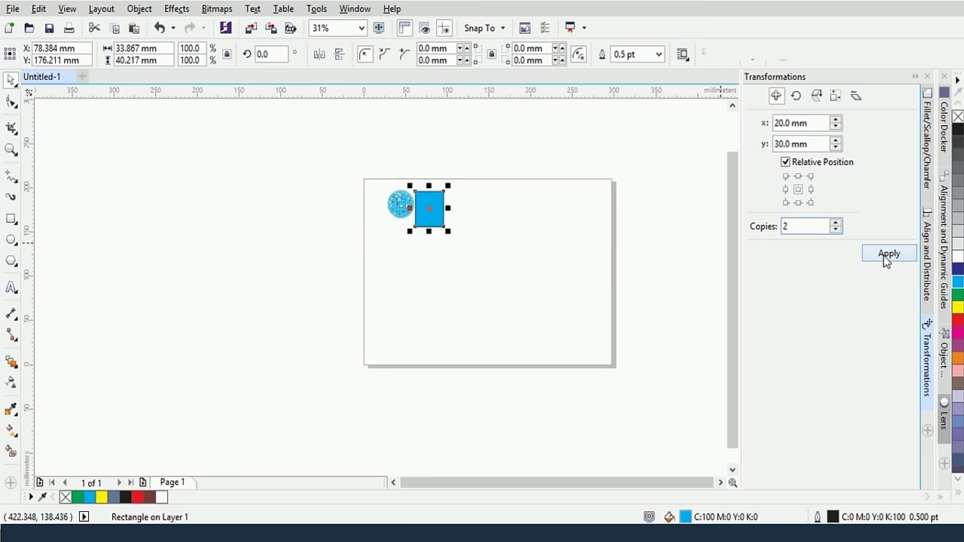
{"action": "left_click", "coordinate": [884, 255]}
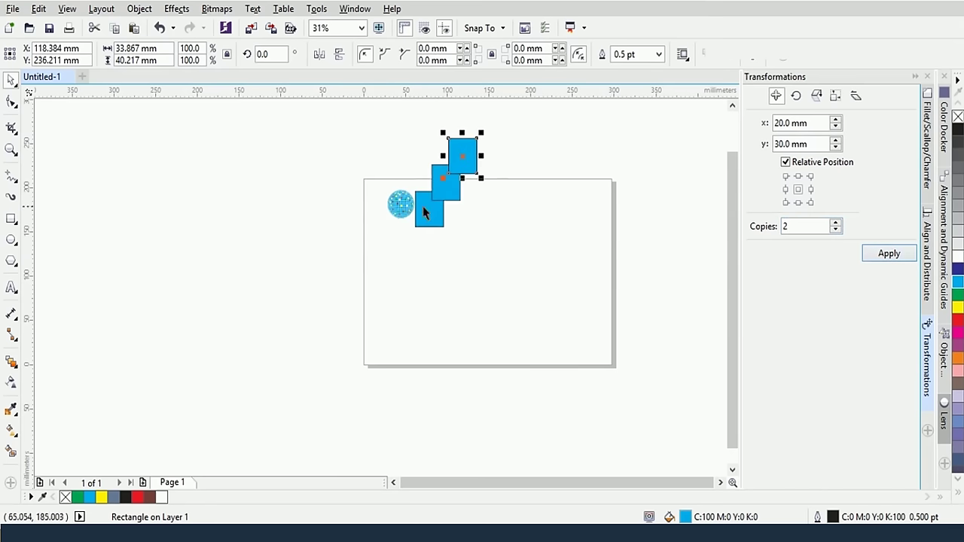
{"action": "scroll", "coordinate": [517, 194], "scroll_direction": "up", "scroll_amount": 1}
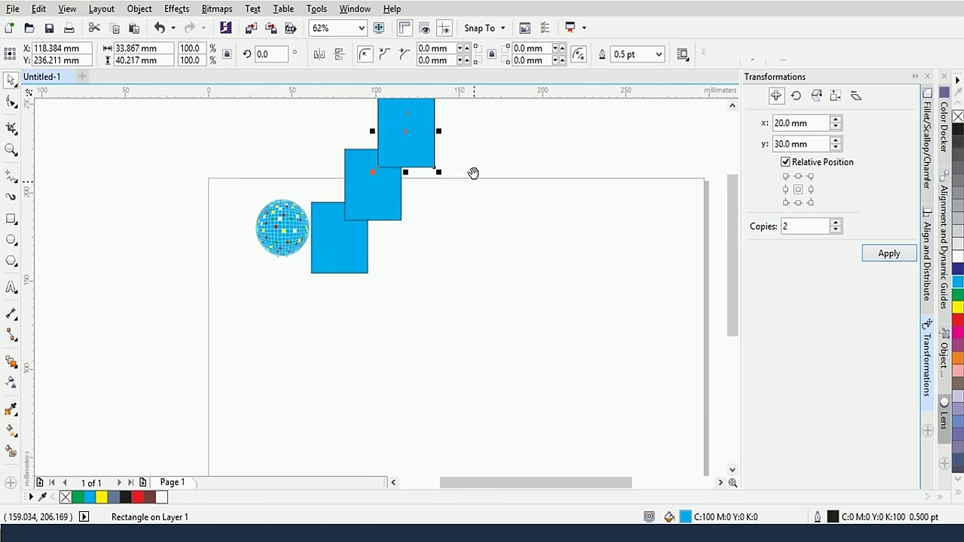
{"action": "left_click_drag", "start_coordinate": [472, 173], "coordinate": [512, 251]}
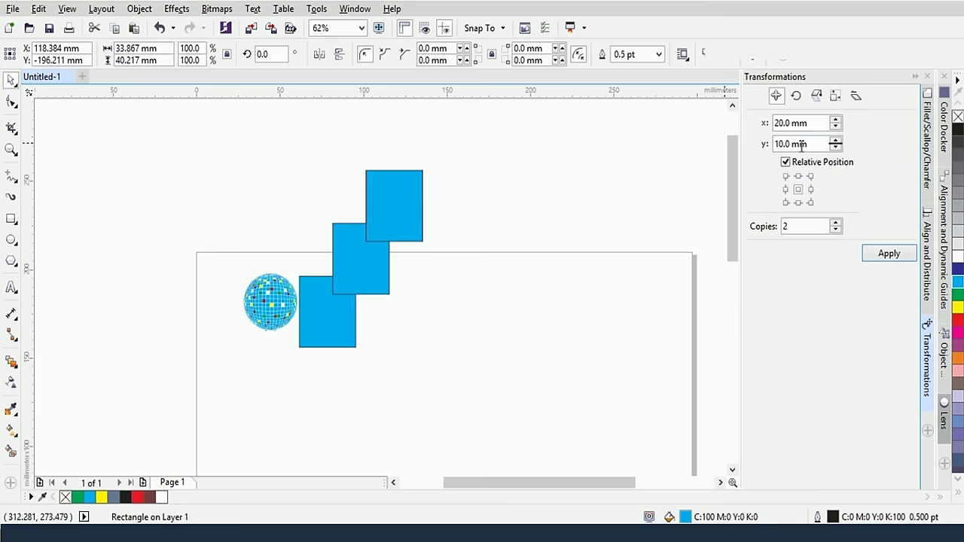
Check the top rectangle's absolute position, then return to relative offsets
{"action": "left_click", "coordinate": [415, 194]}
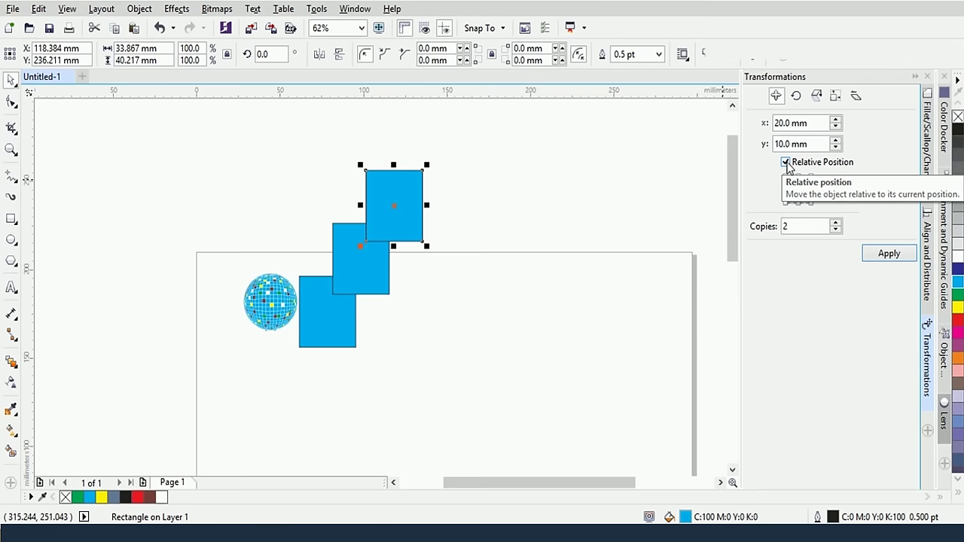
{"action": "left_click", "coordinate": [786, 163]}
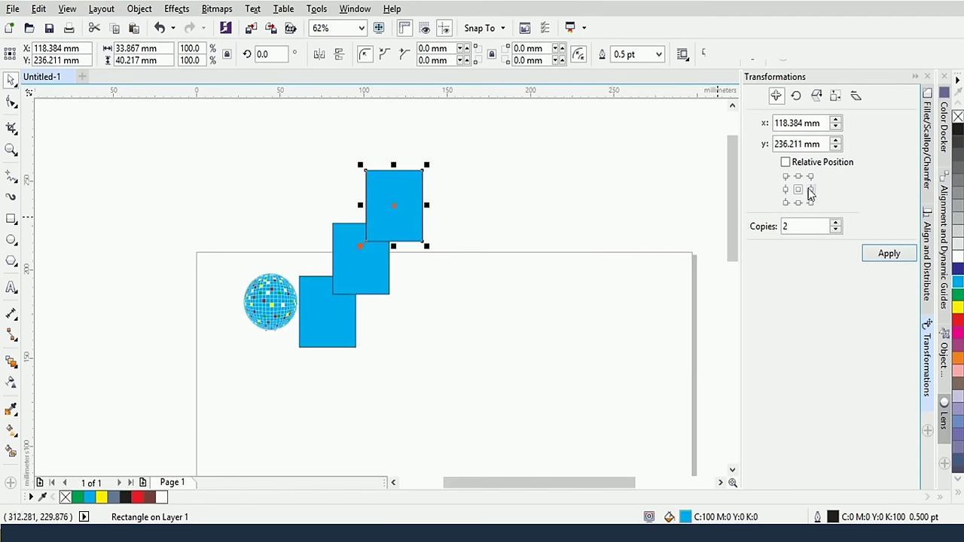
{"action": "left_click", "coordinate": [785, 162]}
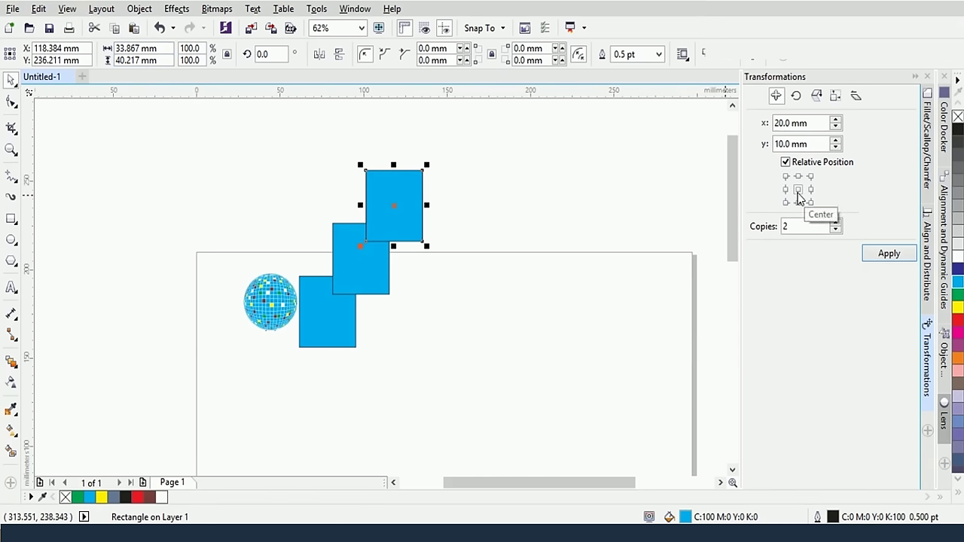
Select all three cyan rectangles to remove them from the page
{"action": "left_click", "coordinate": [454, 372]}
{"action": "left_click_drag", "start_coordinate": [469, 375], "coordinate": [346, 183]}
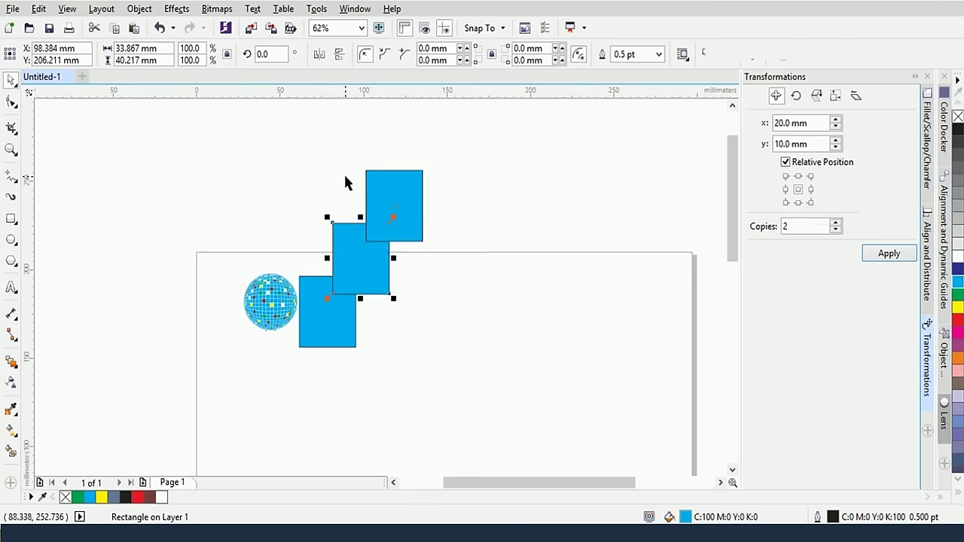
{"action": "left_click_drag", "start_coordinate": [281, 140], "coordinate": [297, 148]}
{"action": "left_click", "coordinate": [454, 227]}
{"action": "key", "text": "Delete"}
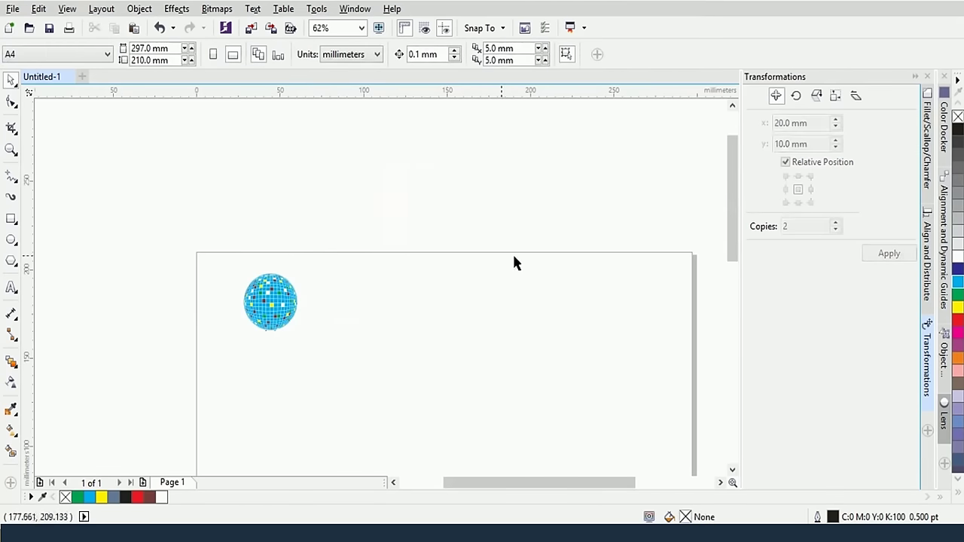
{"action": "left_click", "coordinate": [795, 96]}
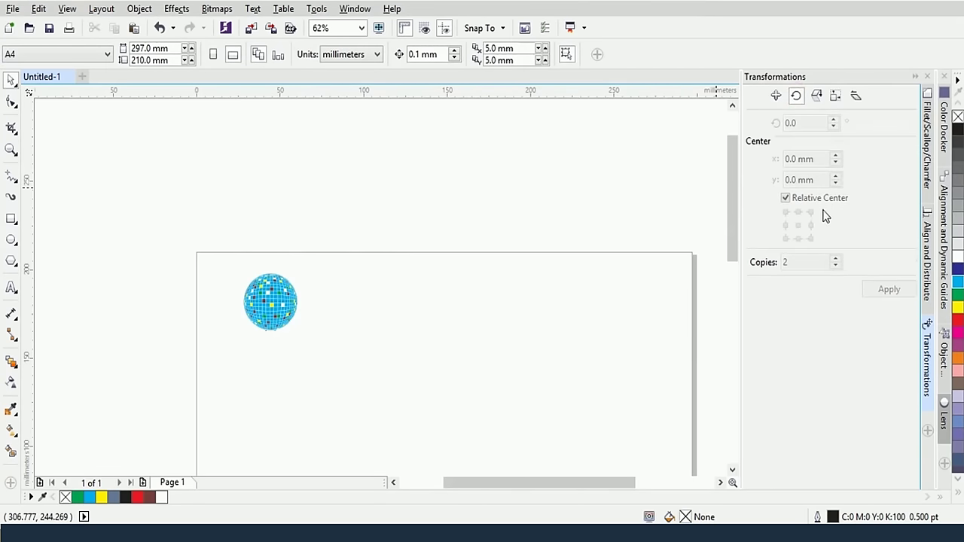
{"action": "left_click_drag", "start_coordinate": [736, 215], "coordinate": [738, 257]}
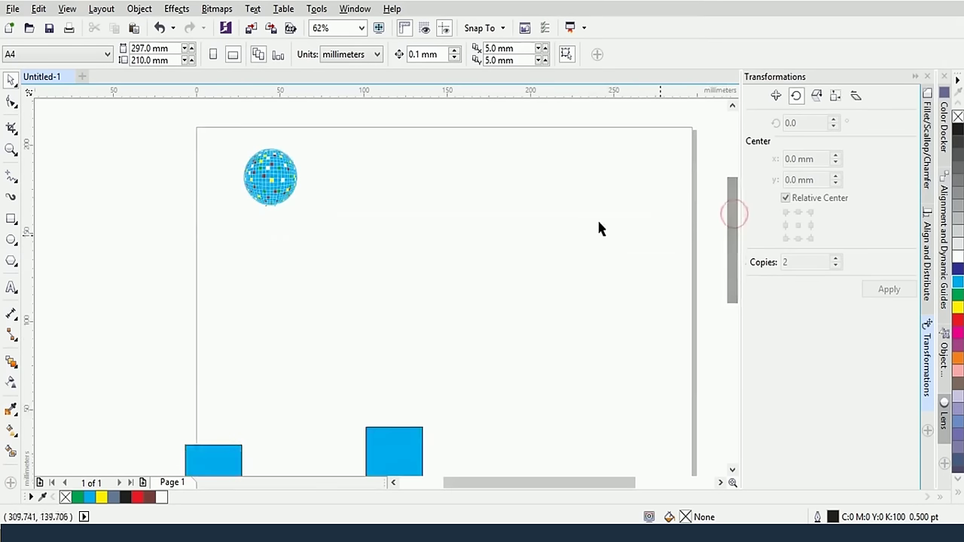
Draw a tall narrow rectangle right of the disco ball and fill it yellow
{"action": "left_click", "coordinate": [11, 224]}
{"action": "left_click_drag", "start_coordinate": [416, 158], "coordinate": [437, 230]}
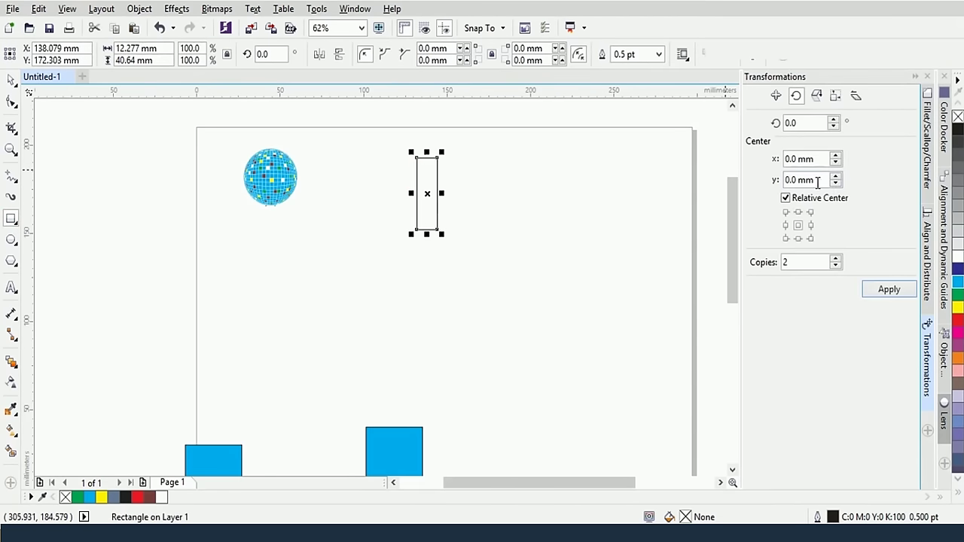
{"action": "left_click", "coordinate": [957, 308]}
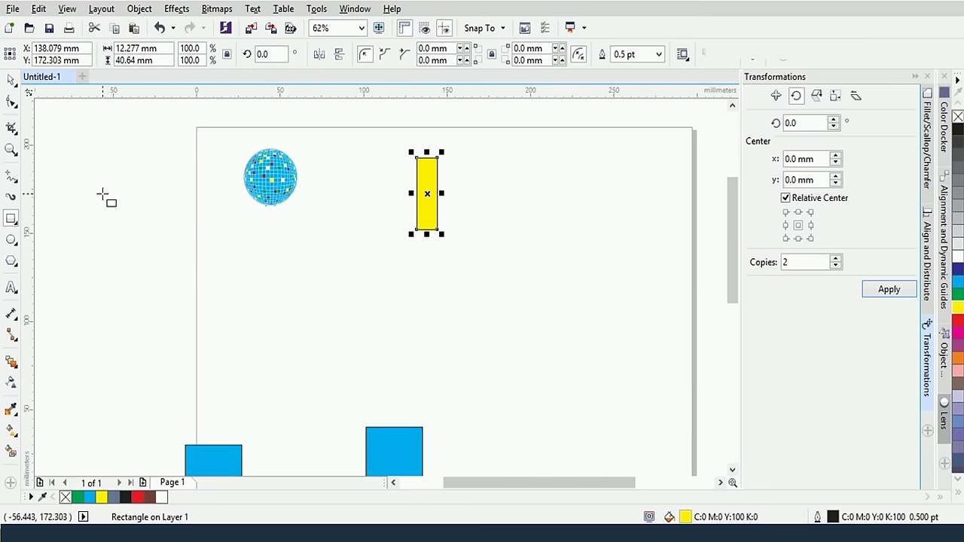
Move the rotation pivot below the rectangle and tilt it slightly to about 338.9°
{"action": "left_click", "coordinate": [11, 82]}
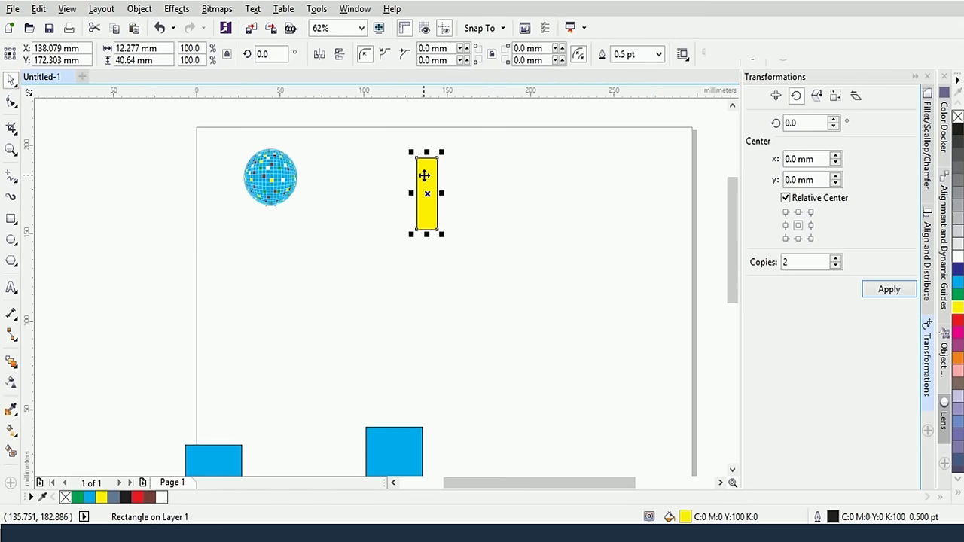
{"action": "left_click", "coordinate": [424, 174]}
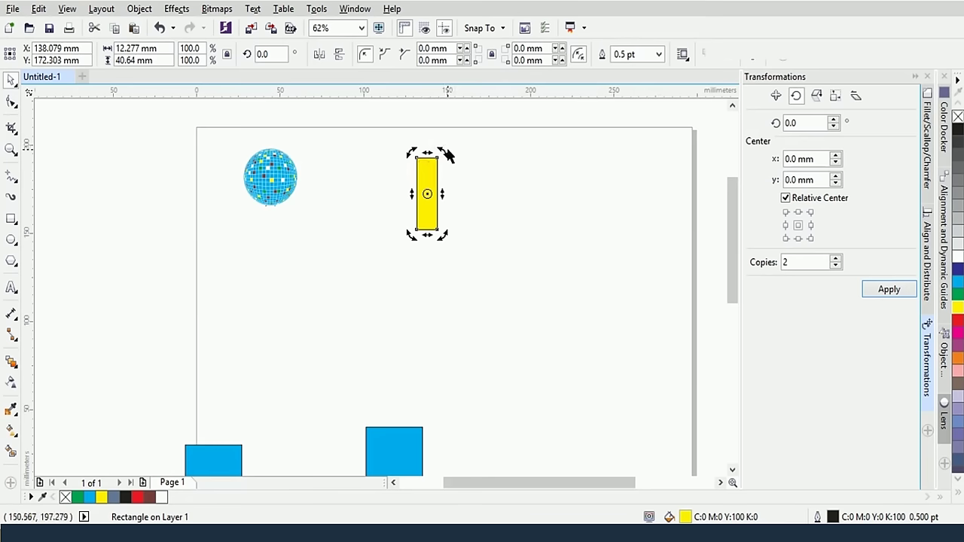
{"action": "left_click_drag", "start_coordinate": [440, 154], "coordinate": [429, 231]}
{"action": "key", "text": "ctrl+z"}
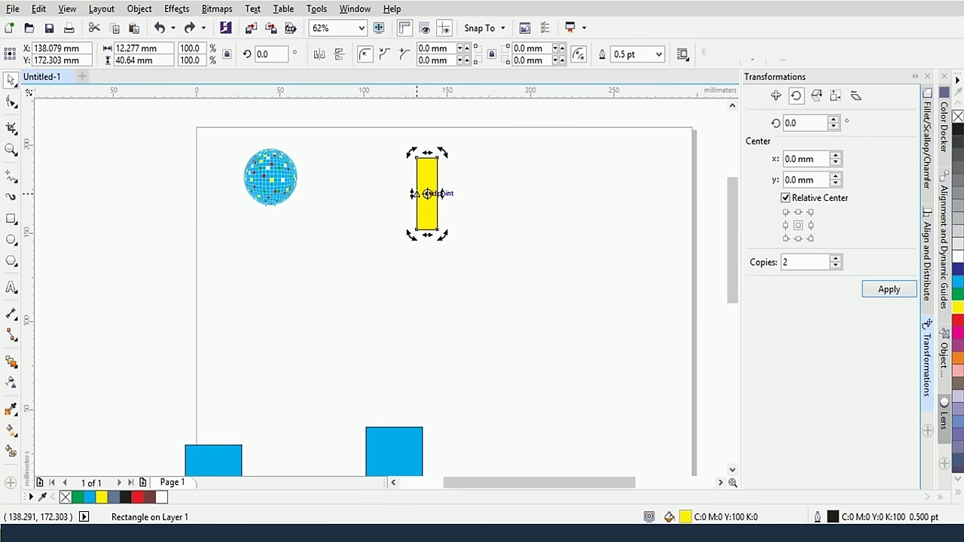
{"action": "mouse_move", "coordinate": [427, 194]}
{"action": "left_mouse_down"}
{"action": "mouse_move", "coordinate": [430, 262]}
{"action": "mouse_move", "coordinate": [448, 300]}
{"action": "mouse_move", "coordinate": [433, 278]}
{"action": "left_mouse_up"}
{"action": "left_click_drag", "start_coordinate": [441, 152], "coordinate": [461, 275]}
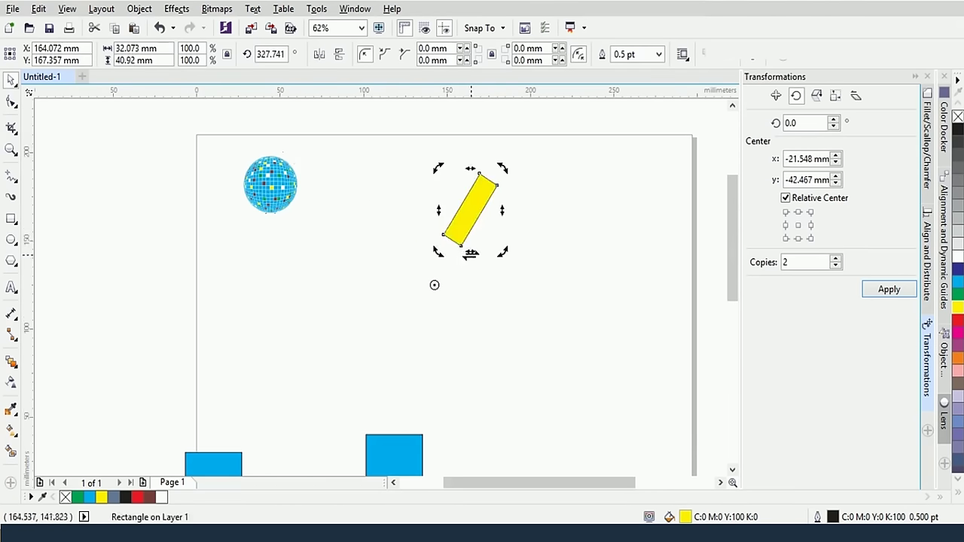
{"action": "key", "text": "ctrl+z"}
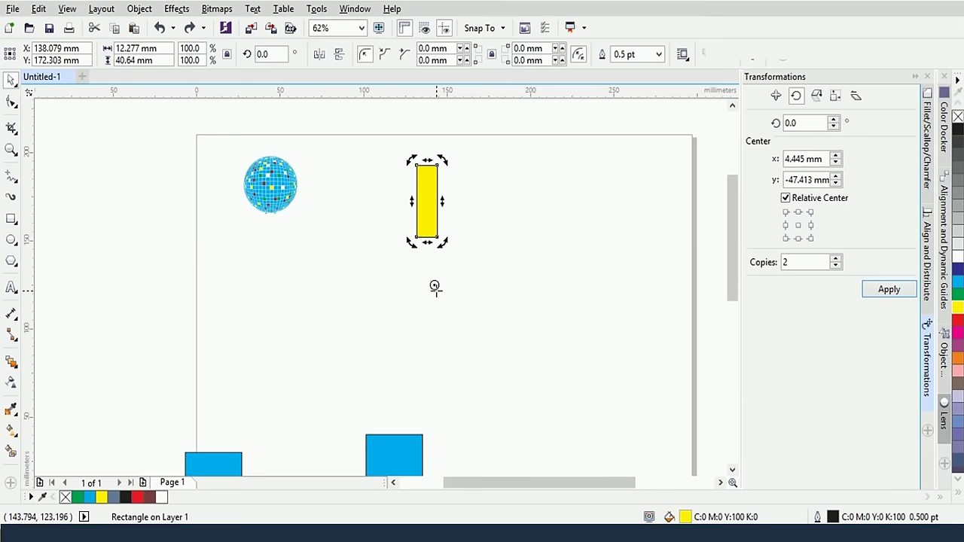
{"action": "left_click_drag", "start_coordinate": [446, 159], "coordinate": [486, 167]}
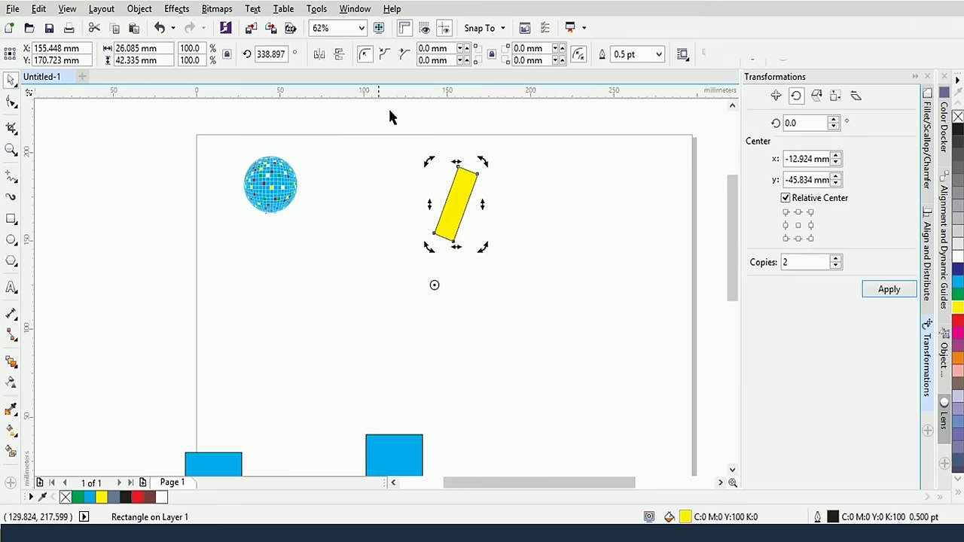
Set the yellow rectangle's rotation angle to 30°
{"action": "double_click", "coordinate": [283, 52]}
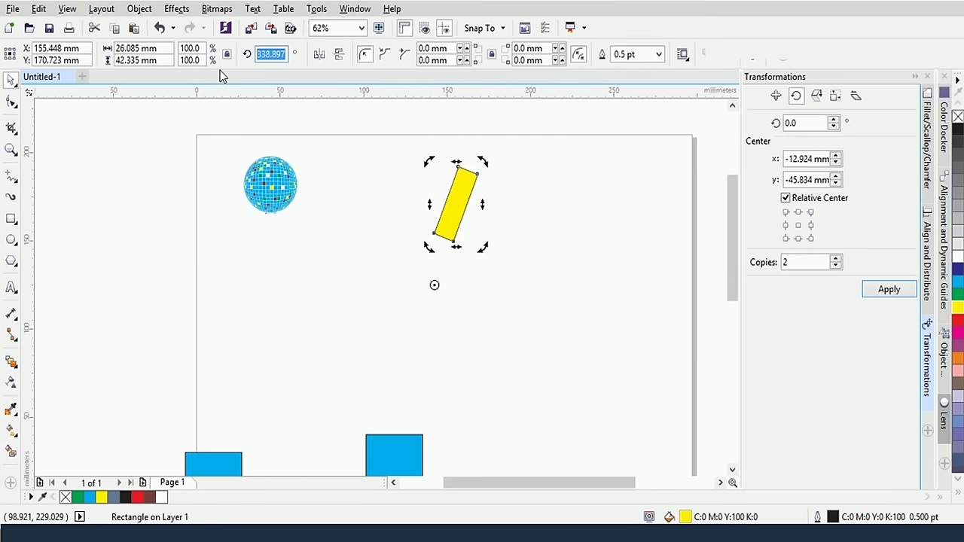
{"action": "type", "text": "30"}
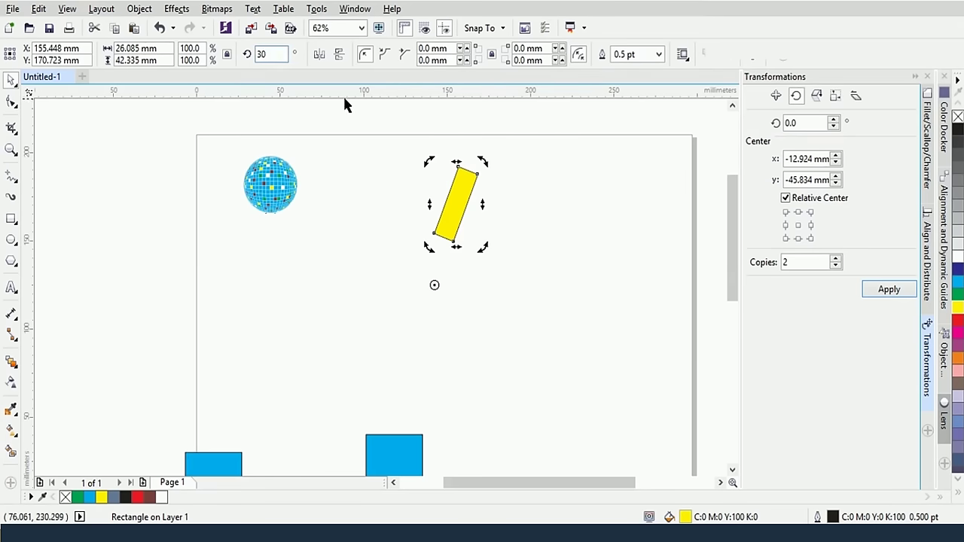
{"action": "left_click", "coordinate": [383, 122]}
Rotate two 20° copies of the rectangle around an absolute 50 mm / 50 mm centre
{"action": "left_click", "coordinate": [390, 210]}
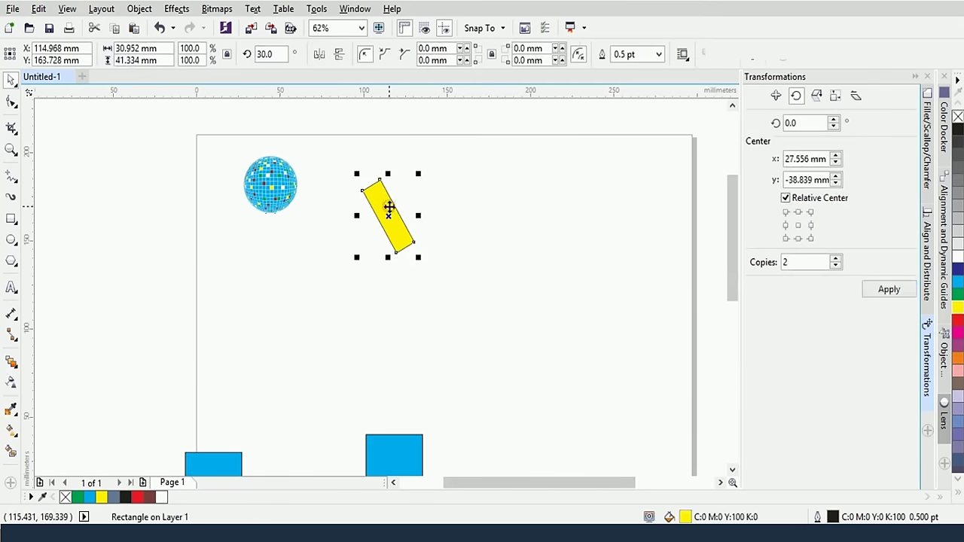
{"action": "left_click", "coordinate": [378, 203]}
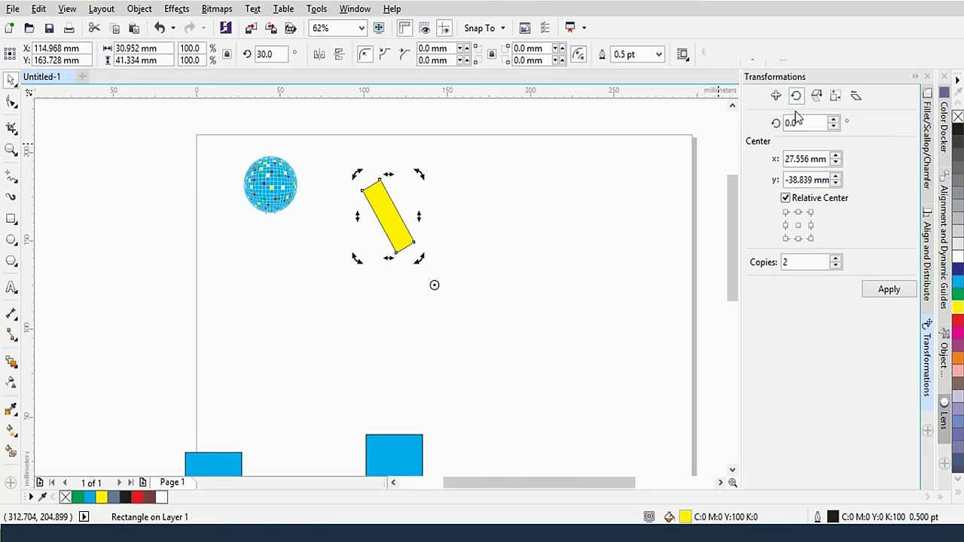
{"action": "double_click", "coordinate": [792, 123]}
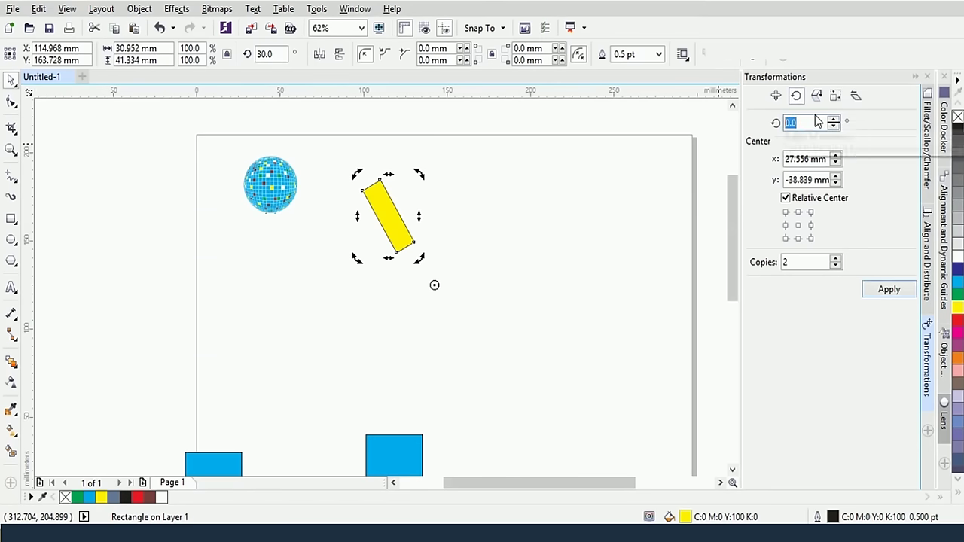
{"action": "double_click", "coordinate": [822, 156]}
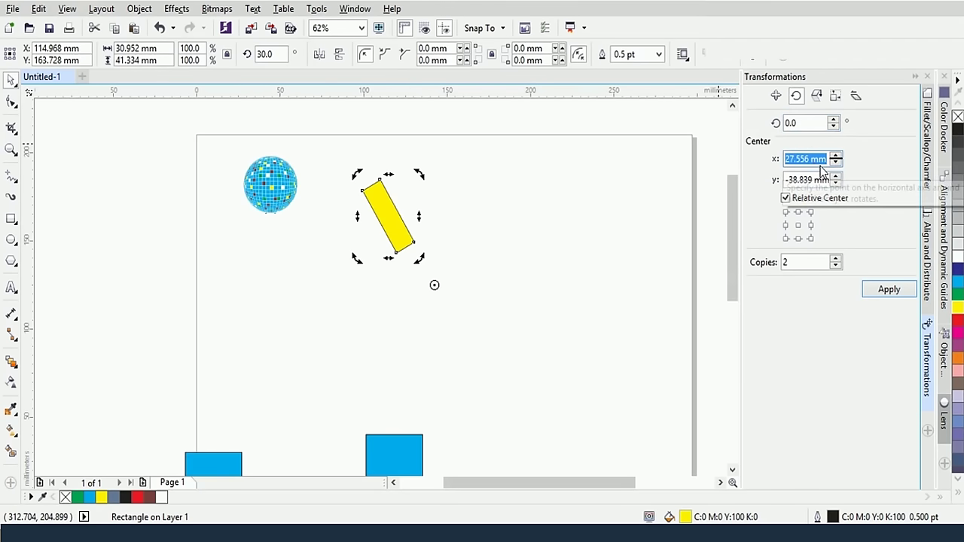
{"action": "type", "text": "20"}
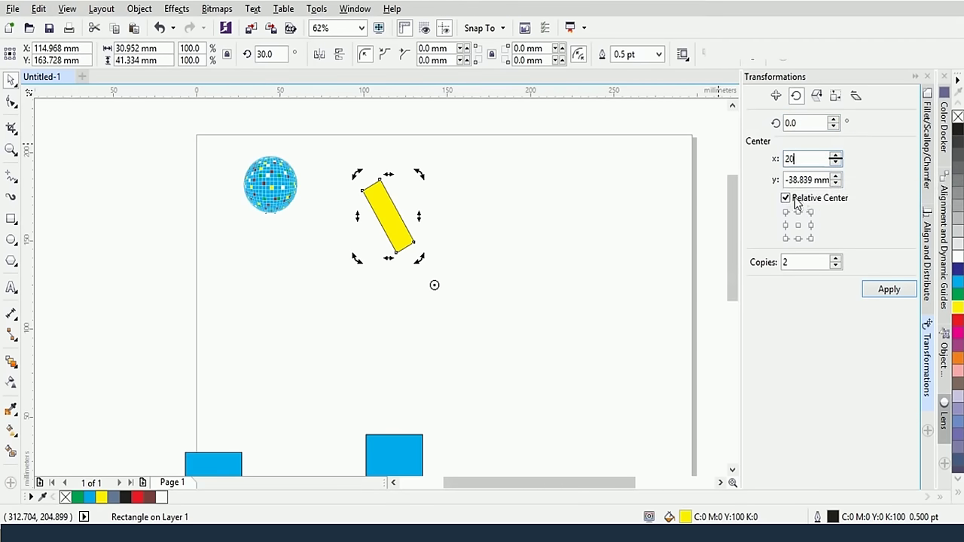
{"action": "left_click", "coordinate": [794, 202]}
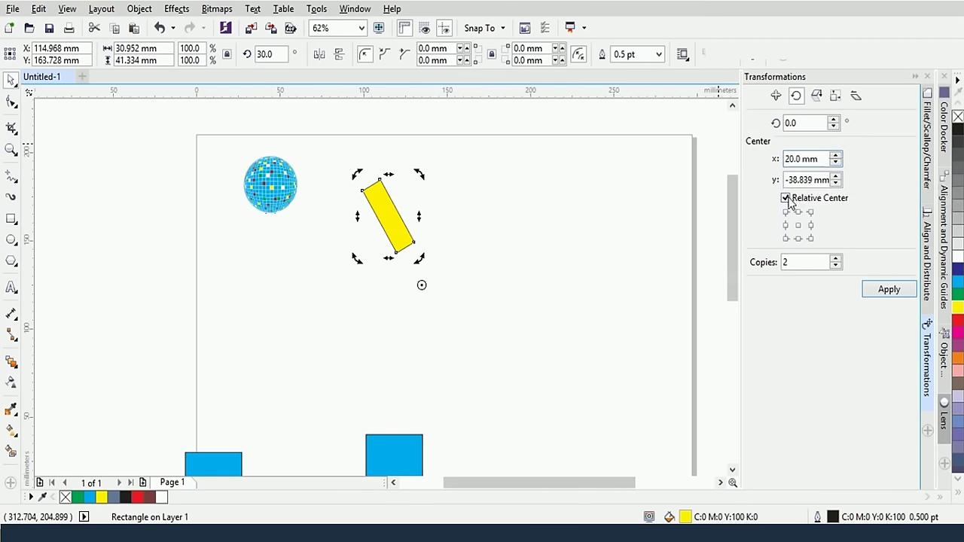
{"action": "left_click", "coordinate": [880, 299]}
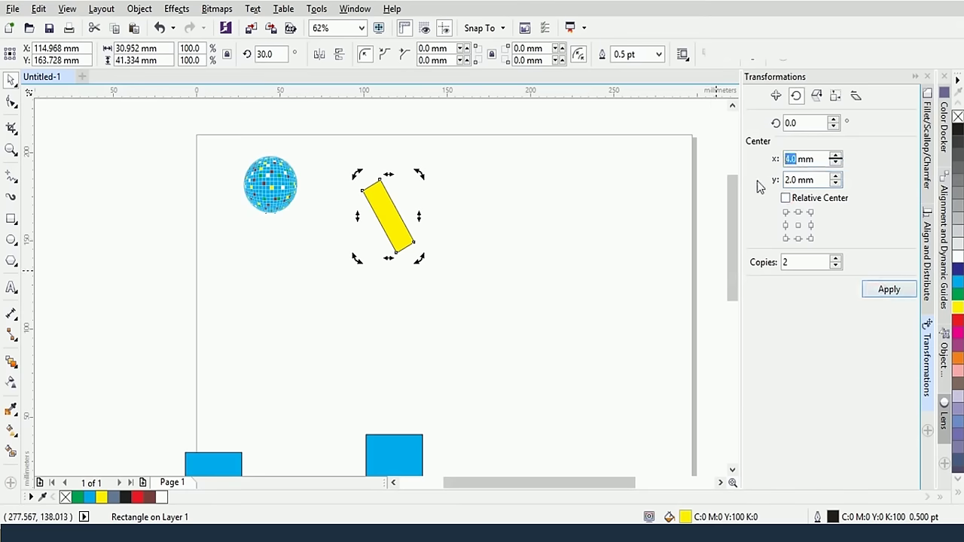
{"action": "type", "text": "50"}
{"action": "key", "text": "Tab"}
{"action": "type", "text": "50"}
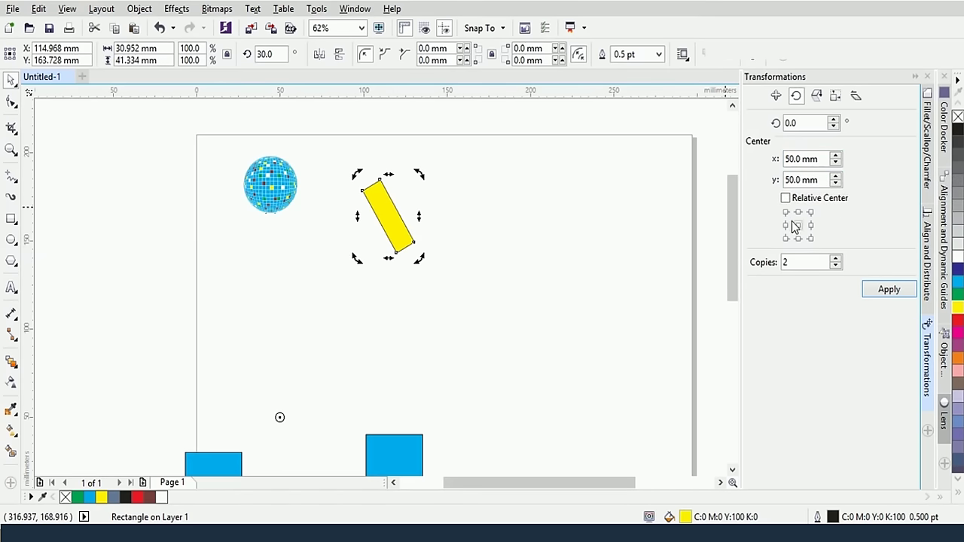
{"action": "double_click", "coordinate": [807, 125]}
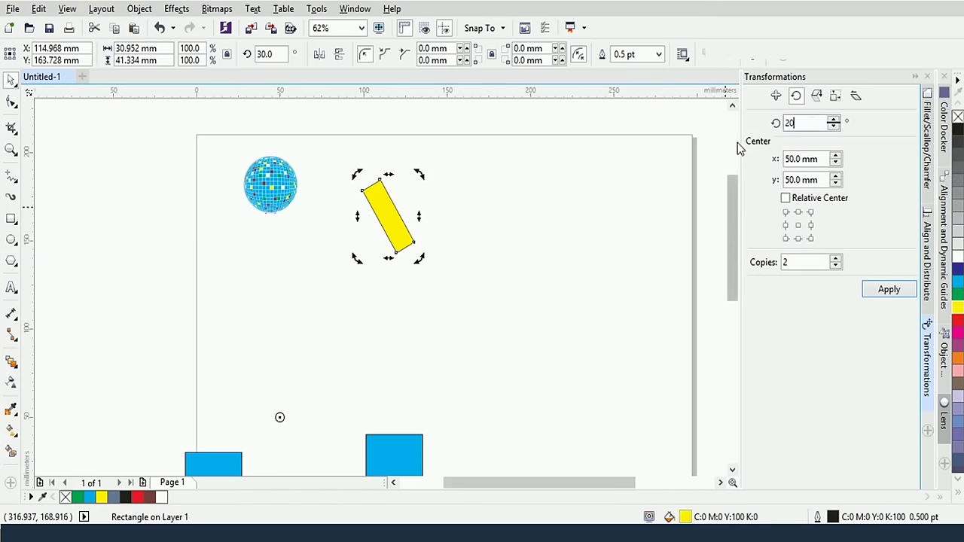
{"action": "left_click", "coordinate": [889, 289]}
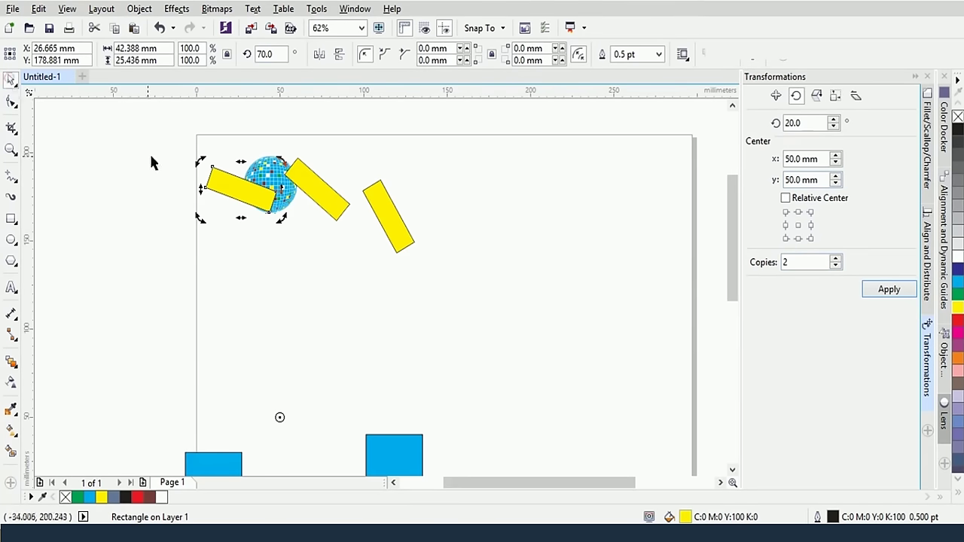
Delete the yellow rectangle and its rotated copies
{"action": "key", "text": "Delete"}
{"action": "left_click", "coordinate": [319, 181]}
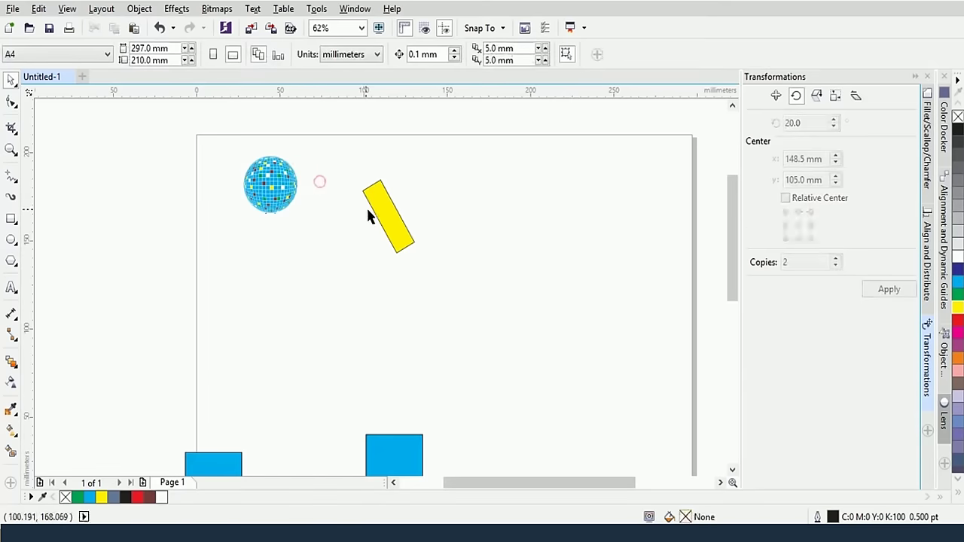
{"action": "left_click", "coordinate": [372, 209]}
{"action": "key", "text": "Delete"}
{"action": "left_click", "coordinate": [392, 213]}
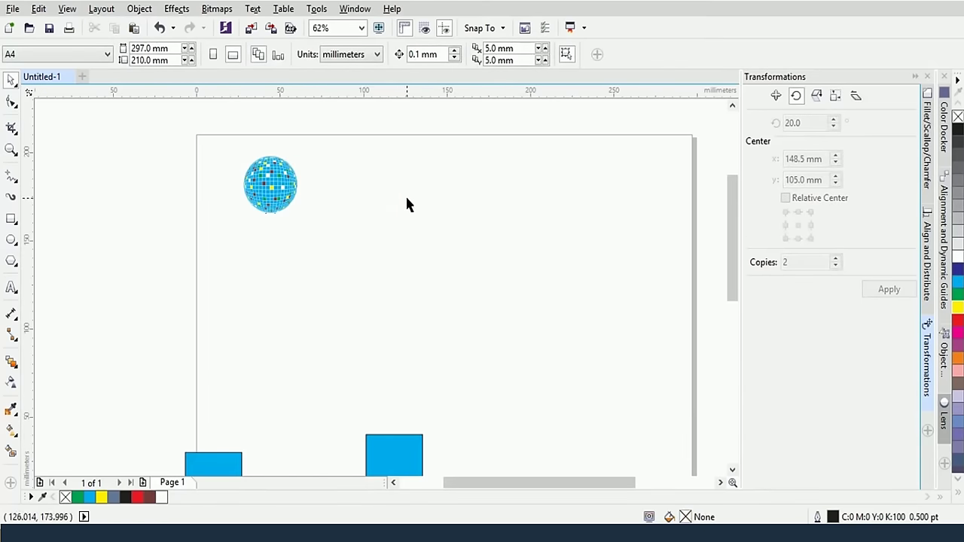
{"action": "left_click", "coordinate": [12, 239]}
Draw a circle right of the disco ball and move its rotation pivot to its bottom edge
{"action": "left_click_drag", "start_coordinate": [468, 221], "coordinate": [498, 258]}
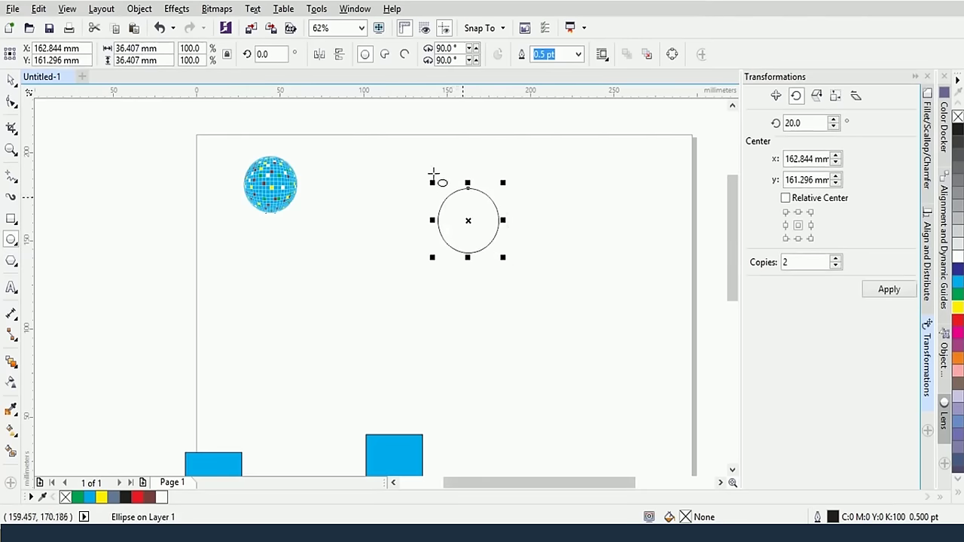
{"action": "left_click", "coordinate": [11, 79]}
{"action": "left_click", "coordinate": [476, 210]}
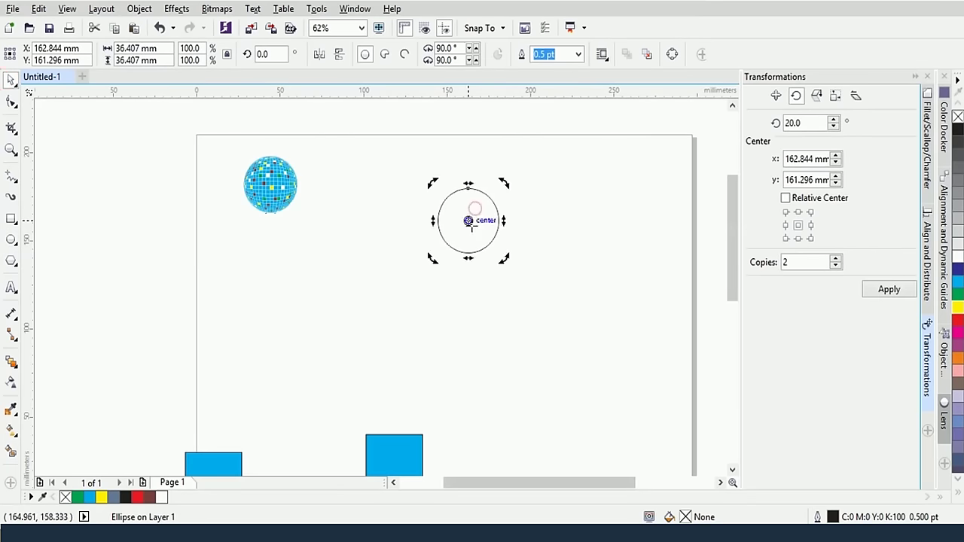
{"action": "left_click_drag", "start_coordinate": [467, 220], "coordinate": [467, 253]}
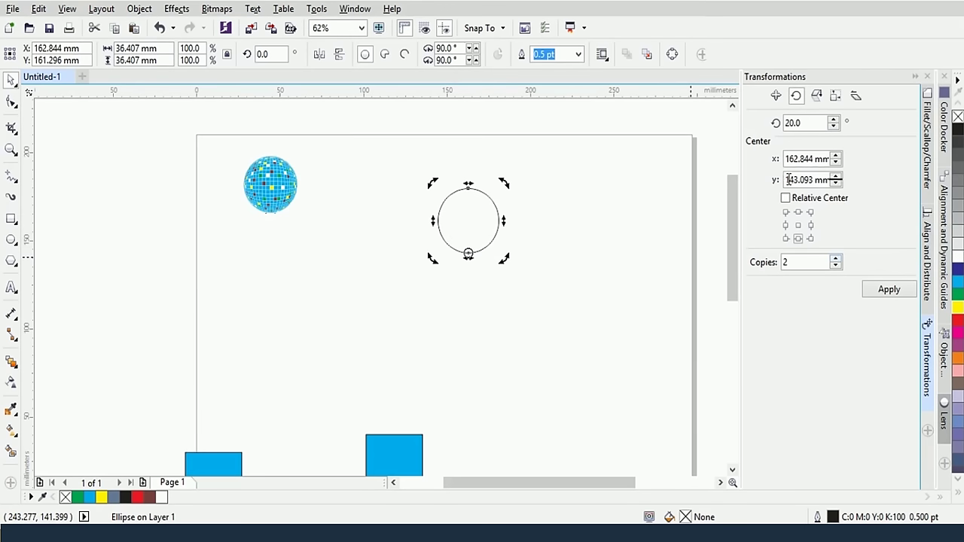
Create rotated copies of the circle in 30° steps around the pivot
{"action": "double_click", "coordinate": [800, 122]}
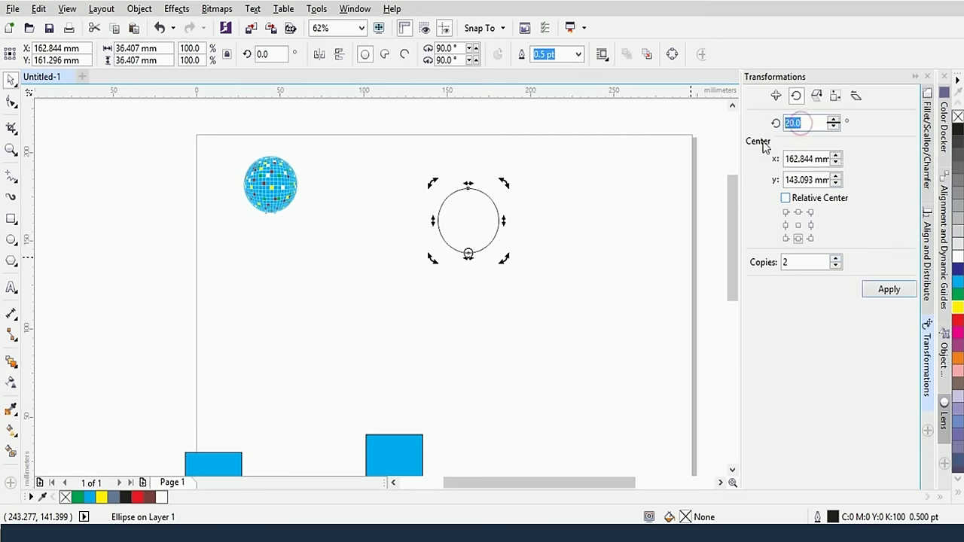
{"action": "type", "text": "30"}
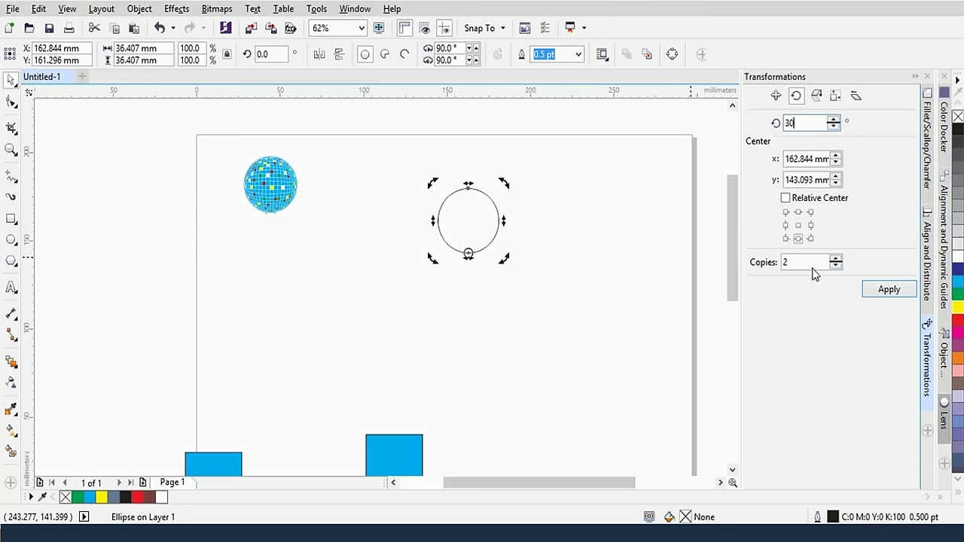
{"action": "left_click", "coordinate": [798, 262]}
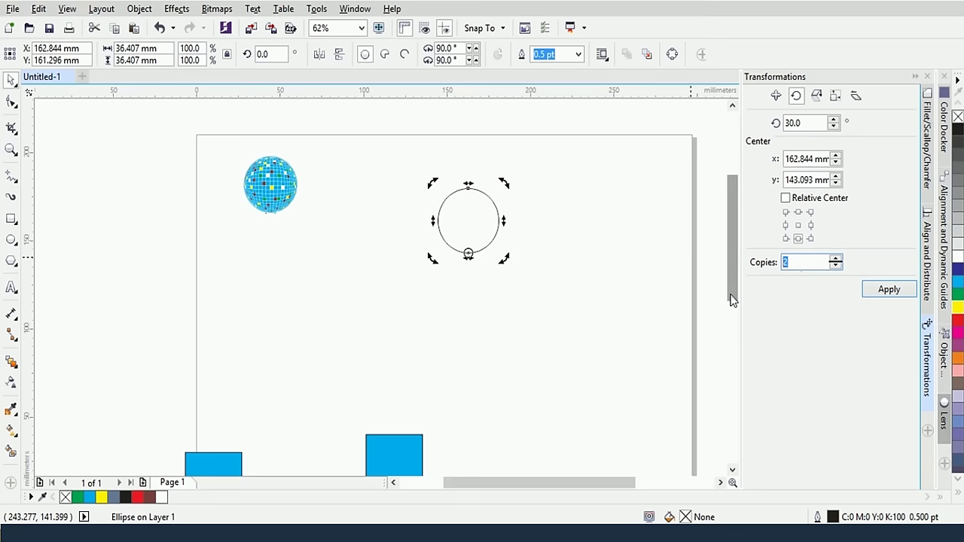
{"action": "left_click", "coordinate": [888, 291]}
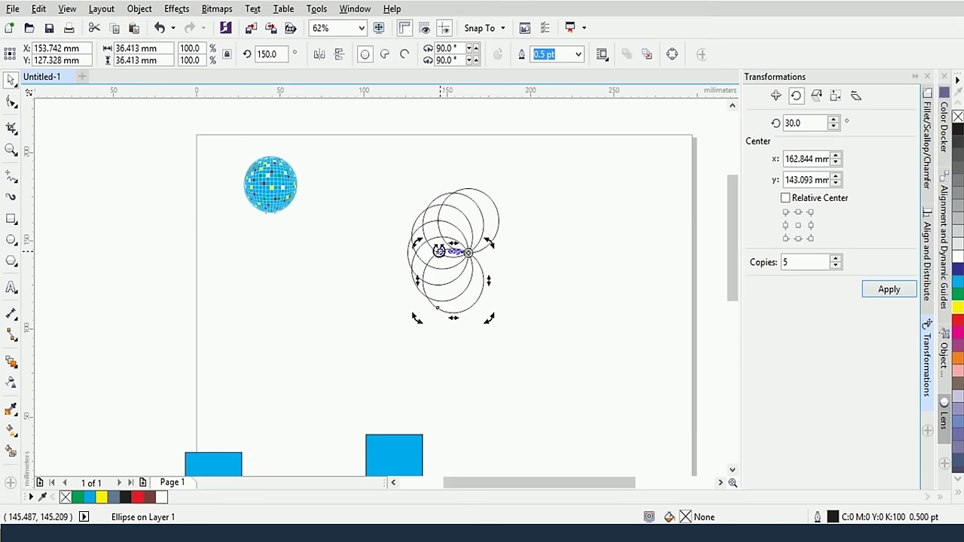
Apply 10 more 30° copies to complete the rosette, then deselect it
{"action": "double_click", "coordinate": [799, 262]}
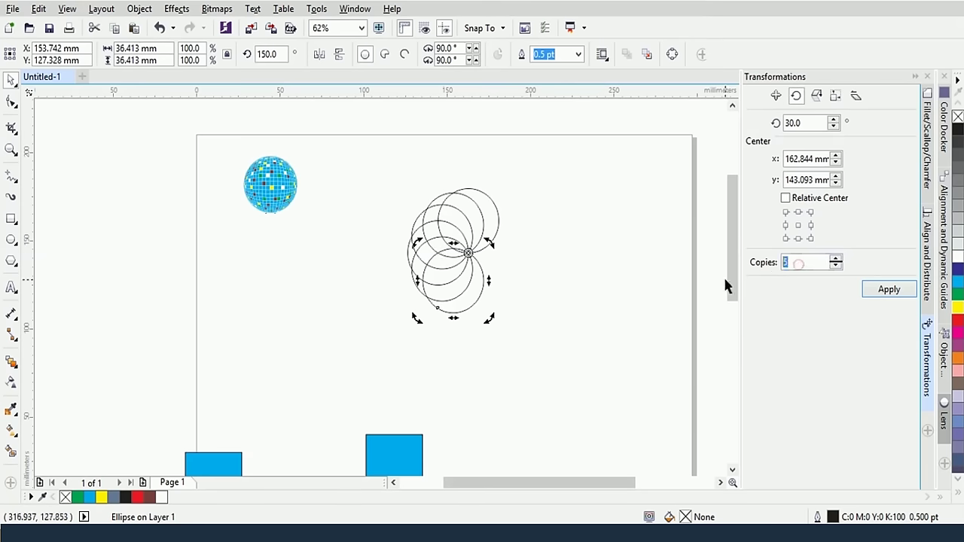
{"action": "type", "text": "10"}
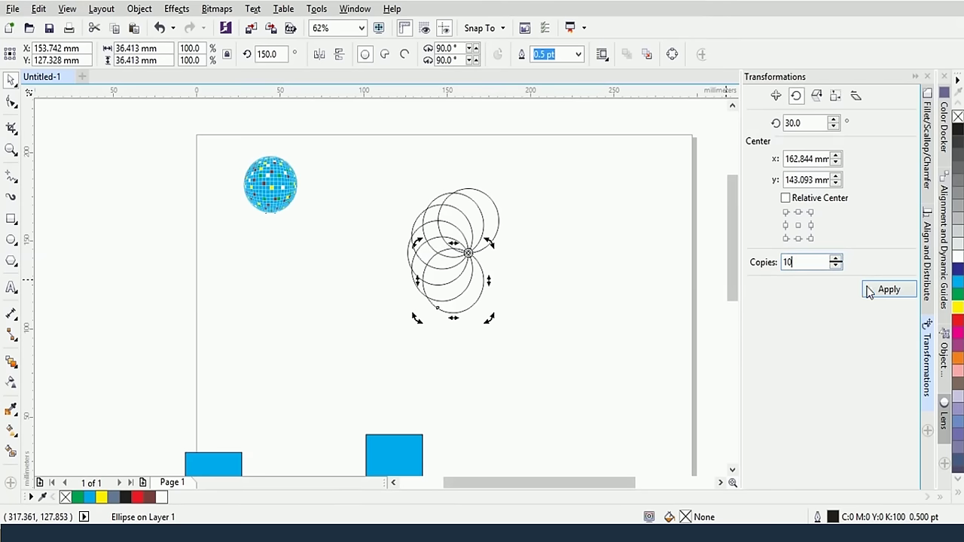
{"action": "left_click", "coordinate": [888, 292]}
{"action": "left_click", "coordinate": [889, 293]}
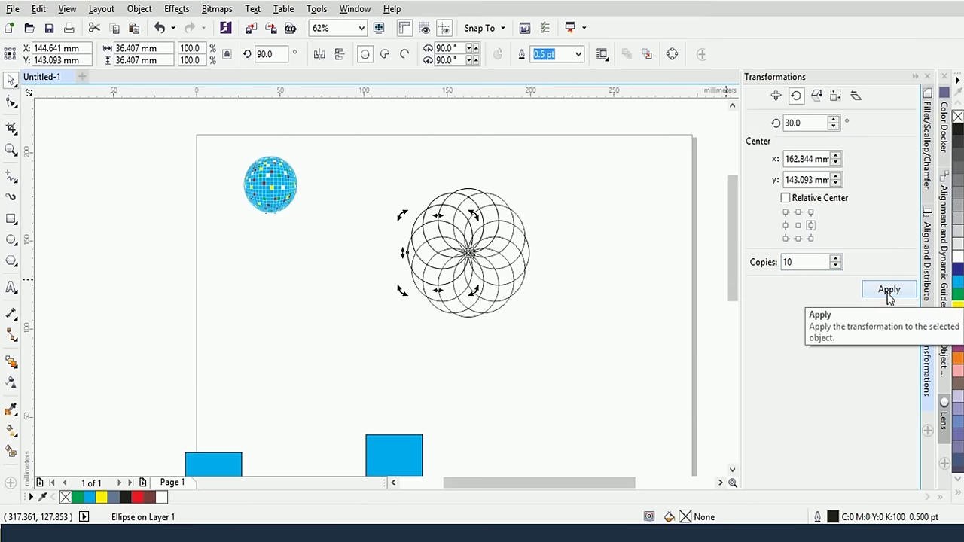
{"action": "left_click", "coordinate": [505, 335]}
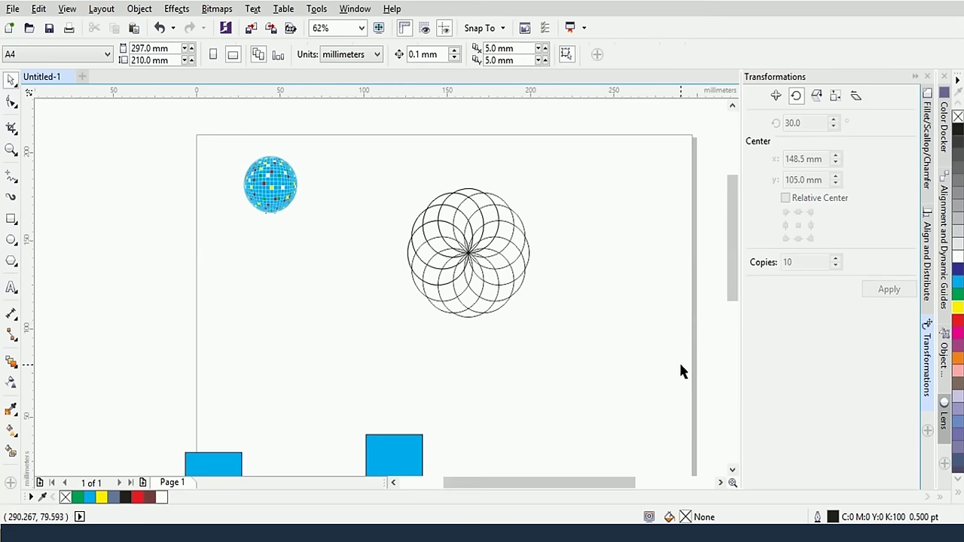
Delete the rosette and place a copy of the lower-right blue rectangle below the circle
{"action": "left_click", "coordinate": [817, 97]}
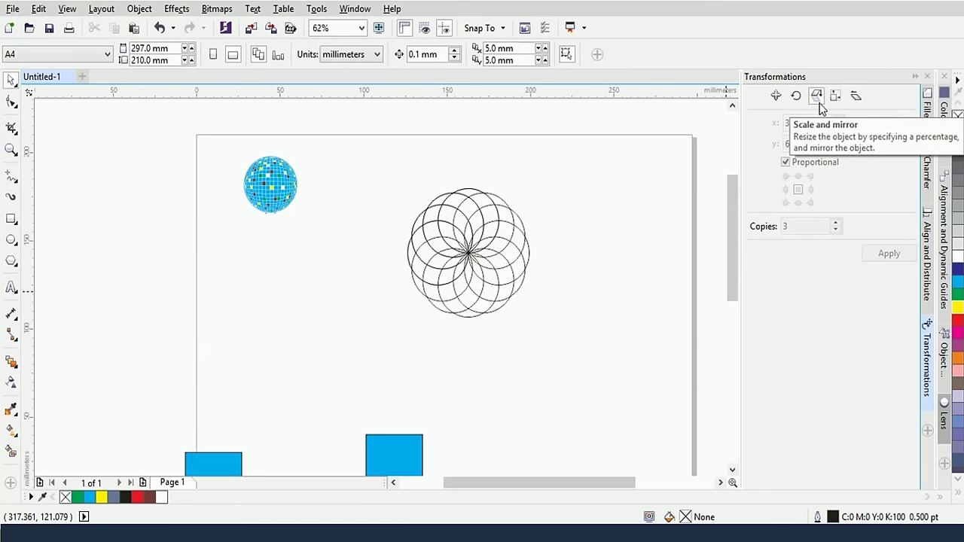
{"action": "left_click_drag", "start_coordinate": [382, 189], "coordinate": [561, 321]}
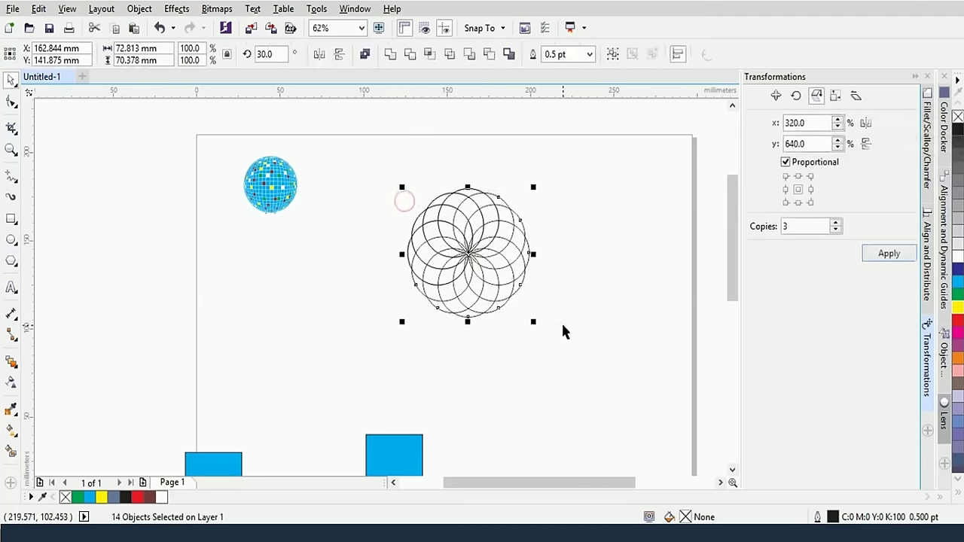
{"action": "key", "text": "Delete"}
{"action": "left_click", "coordinate": [394, 450]}
{"action": "left_click_drag", "start_coordinate": [394, 450], "coordinate": [485, 326]}
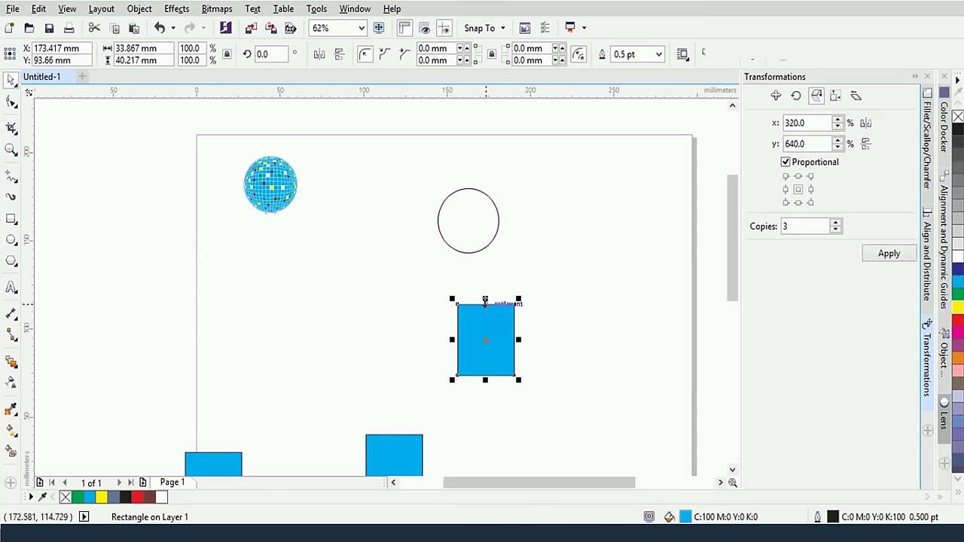
{"action": "left_click", "coordinate": [485, 299]}
Turn off Proportional and scale the rectangle copy to 20% width with 0 copies
{"action": "double_click", "coordinate": [813, 122]}
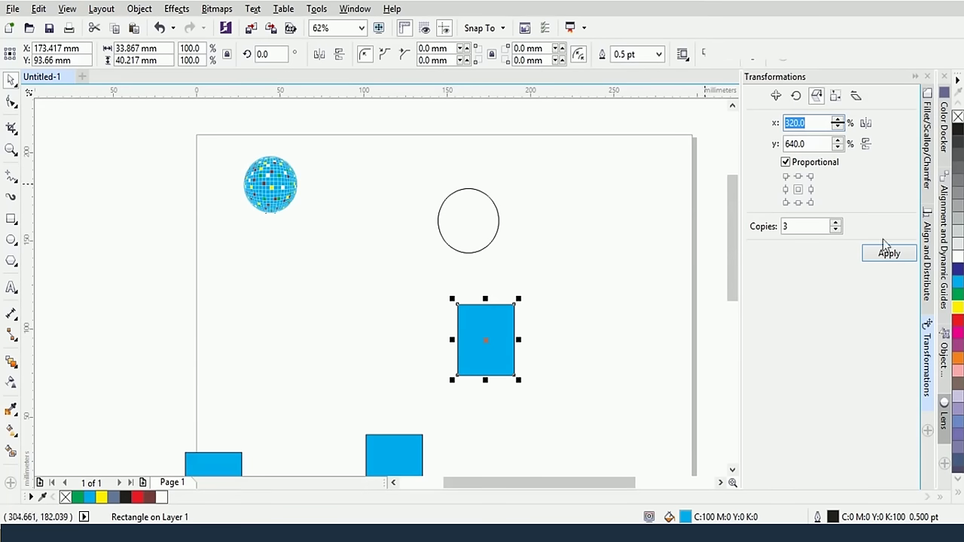
{"action": "left_click", "coordinate": [787, 163]}
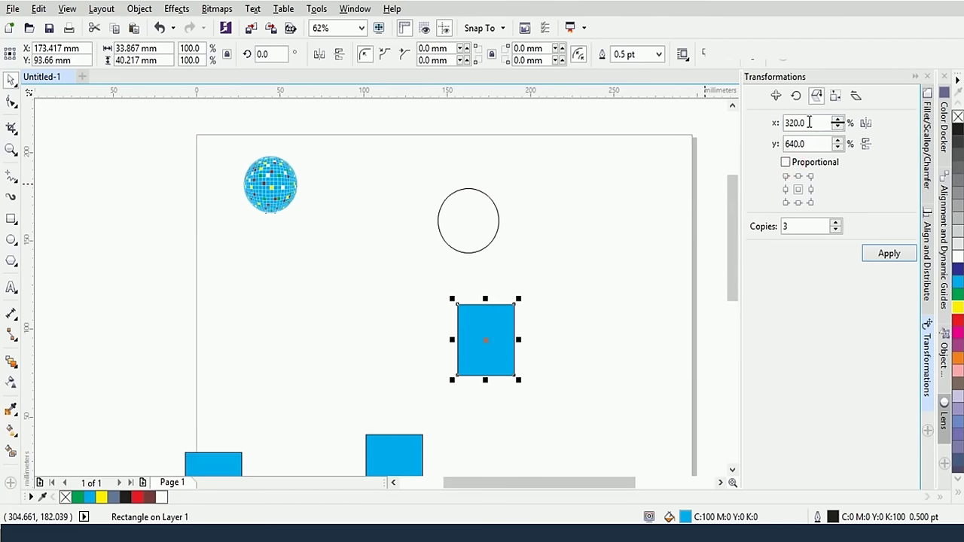
{"action": "double_click", "coordinate": [808, 123]}
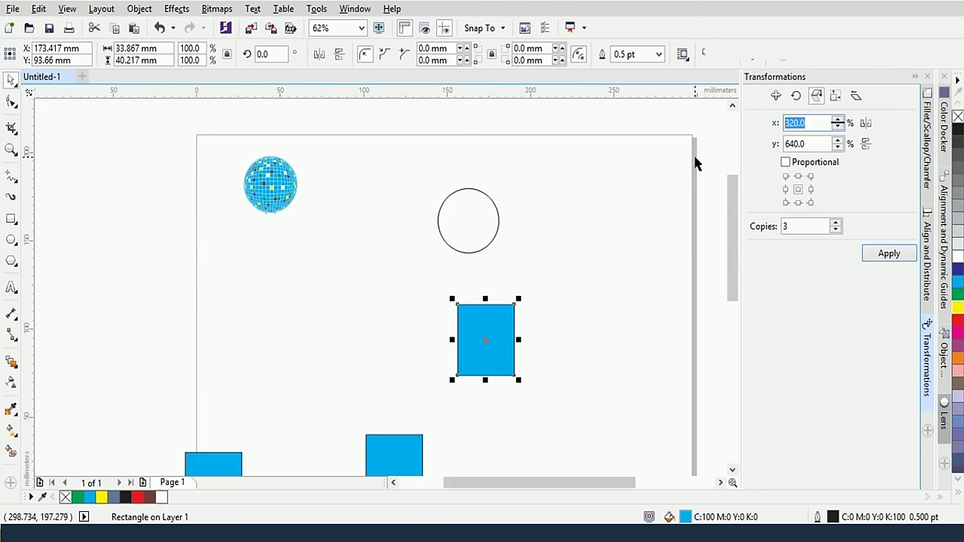
{"action": "type", "text": "20"}
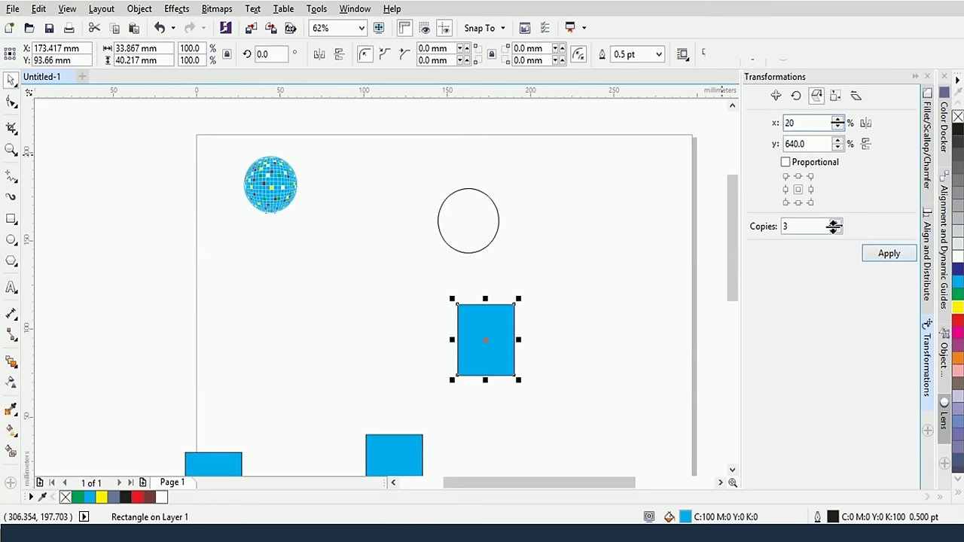
{"action": "left_click", "coordinate": [836, 230]}
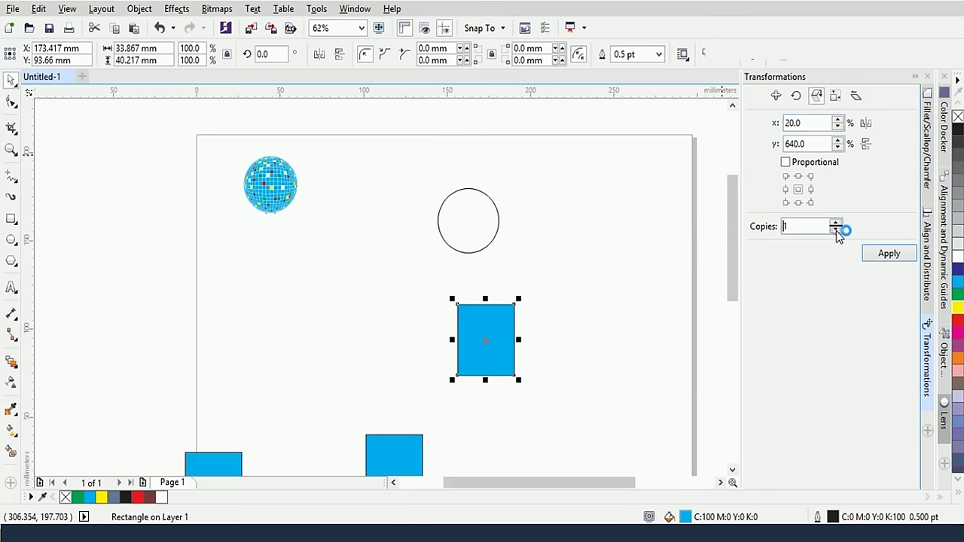
{"action": "left_click", "coordinate": [888, 254]}
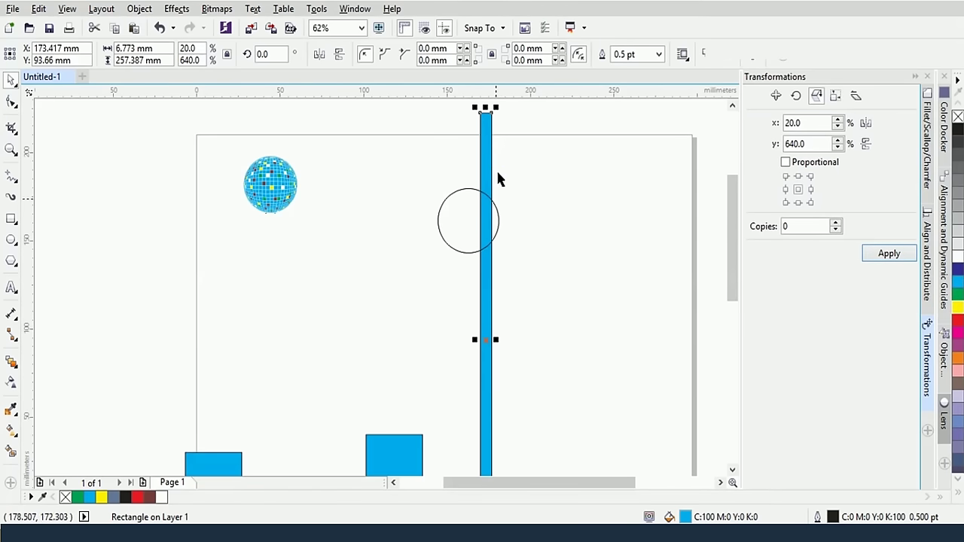
Scale the tall bar to 20% height, widen it, then apply 20% by 30% scaling
{"action": "double_click", "coordinate": [811, 144]}
{"action": "type", "text": "20"}
{"action": "key", "text": "Return"}
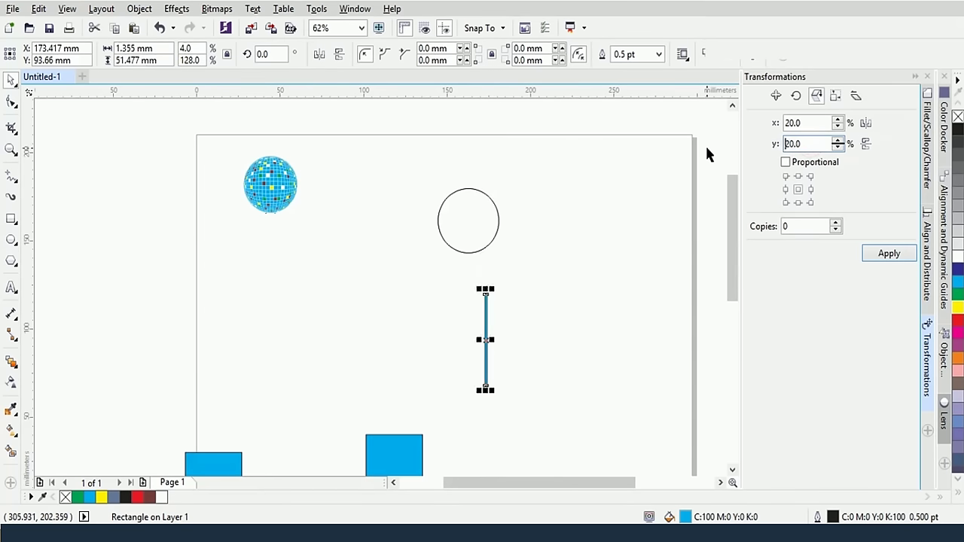
{"action": "scroll", "coordinate": [705, 144], "scroll_direction": "up", "scroll_amount": 2}
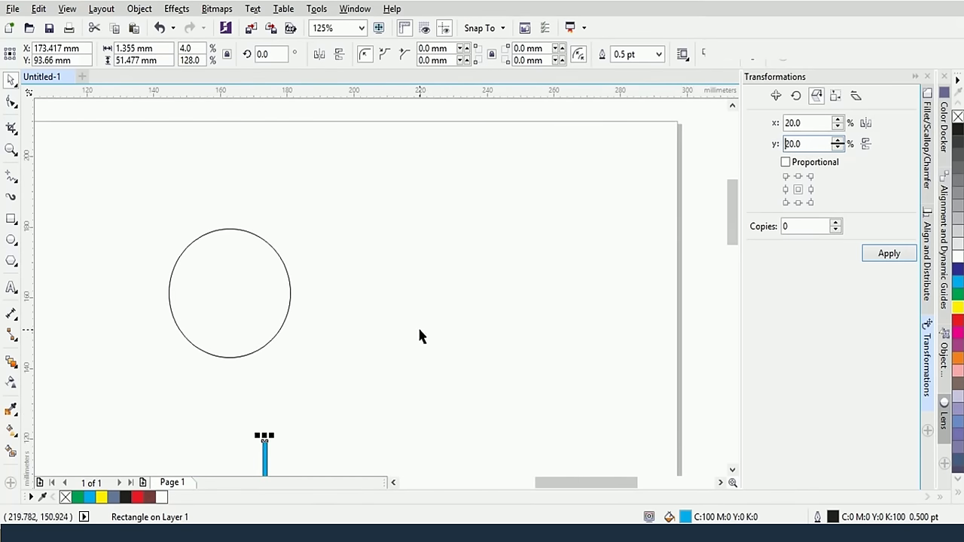
{"action": "left_click_drag", "start_coordinate": [420, 337], "coordinate": [502, 191]}
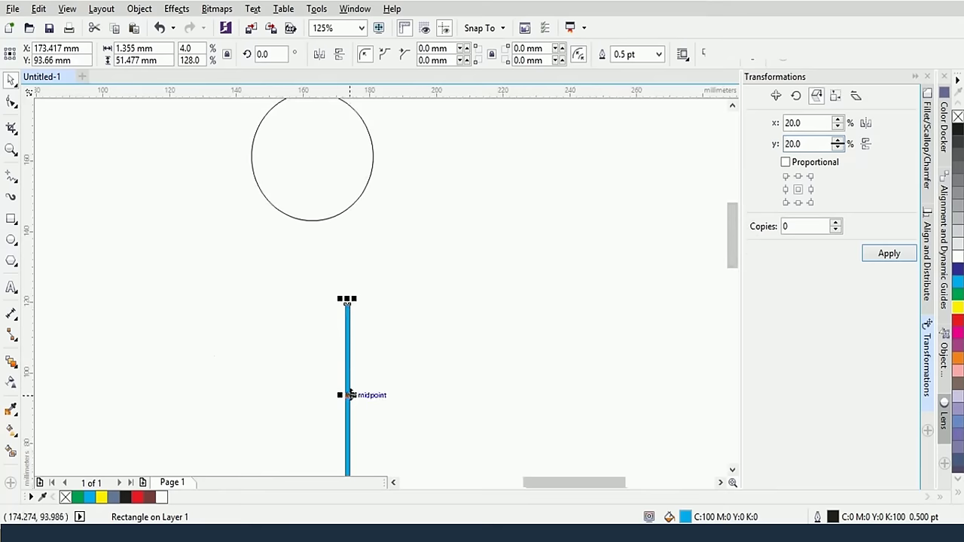
{"action": "left_click_drag", "start_coordinate": [350, 395], "coordinate": [385, 394]}
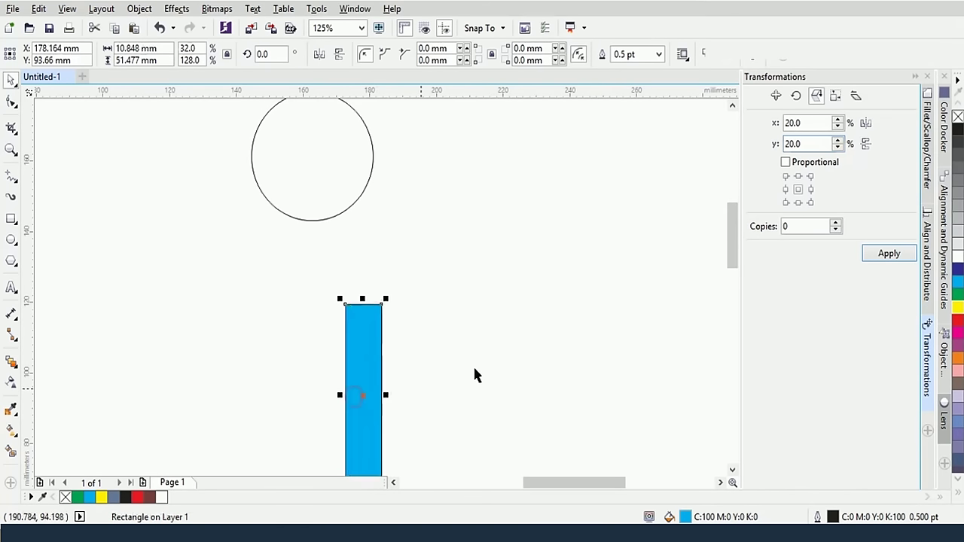
{"action": "double_click", "coordinate": [815, 140]}
{"action": "type", "text": "30"}
{"action": "key", "text": "Return"}
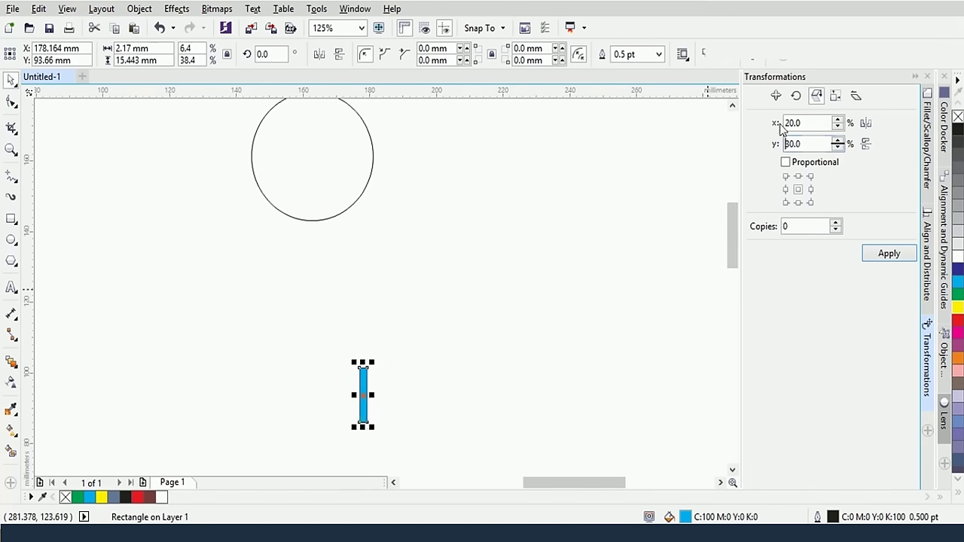
Apply horizontally mirrored scaling, scale to 20% by 10%, then delete the tiny rectangle
{"action": "left_click", "coordinate": [865, 123]}
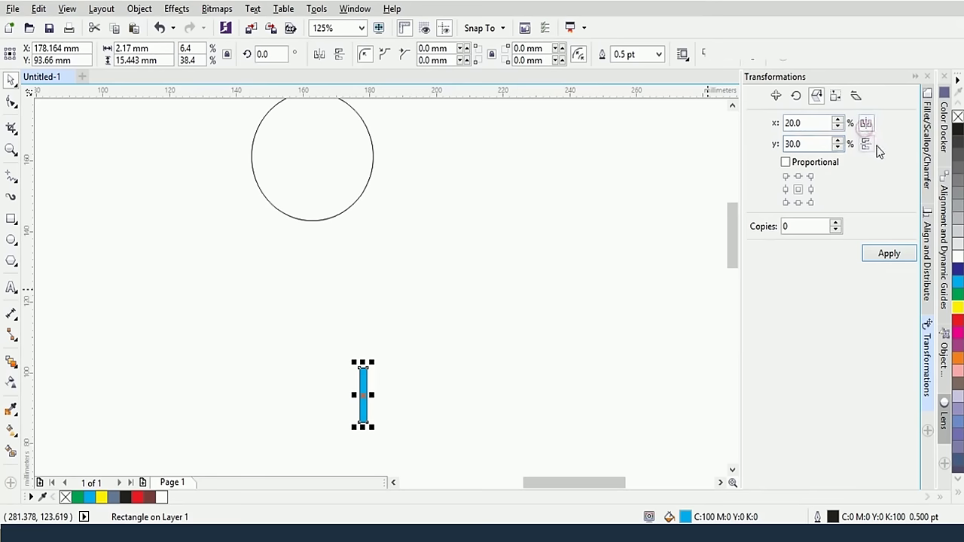
{"action": "double_click", "coordinate": [808, 125]}
{"action": "key", "text": "Return"}
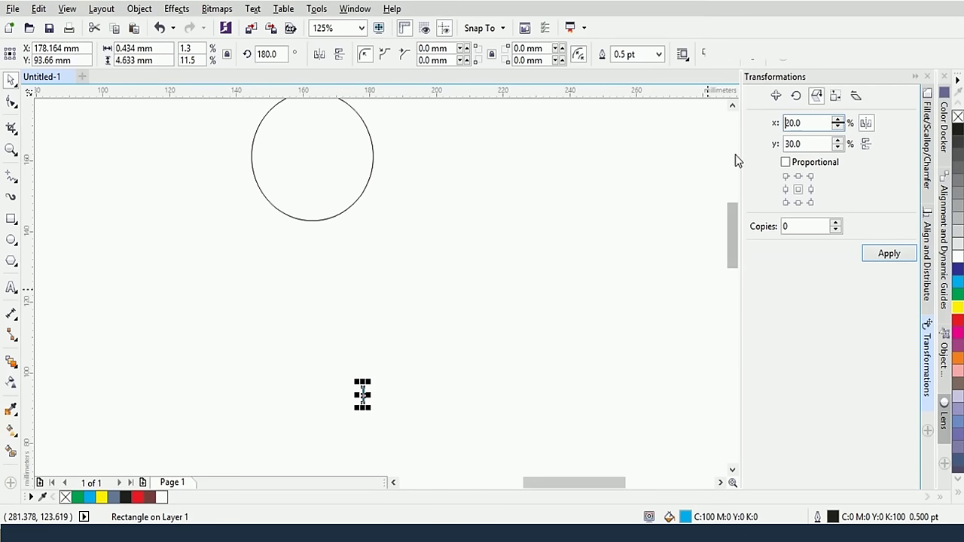
{"action": "key", "text": "Tab"}
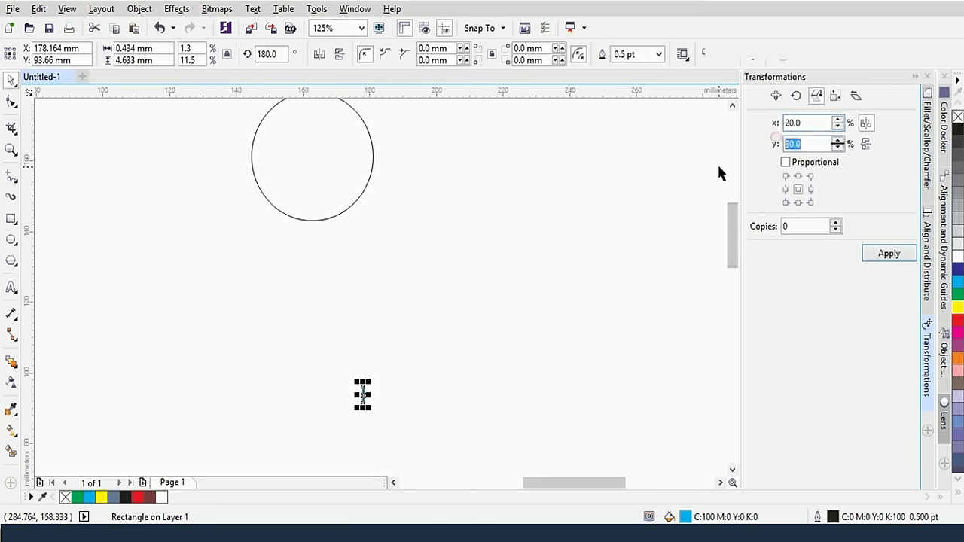
{"action": "type", "text": "10"}
{"action": "key", "text": "Return"}
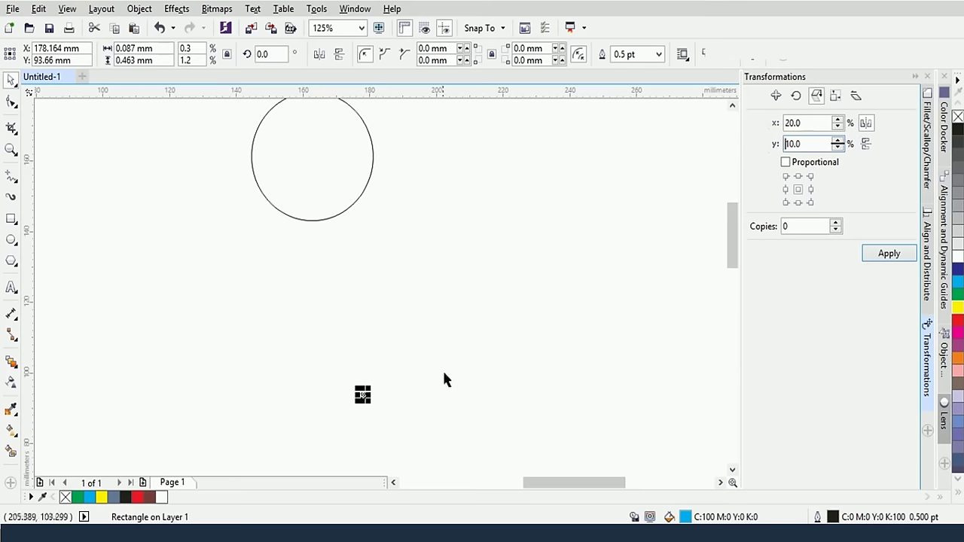
{"action": "scroll", "coordinate": [433, 412], "scroll_direction": "up", "scroll_amount": 2}
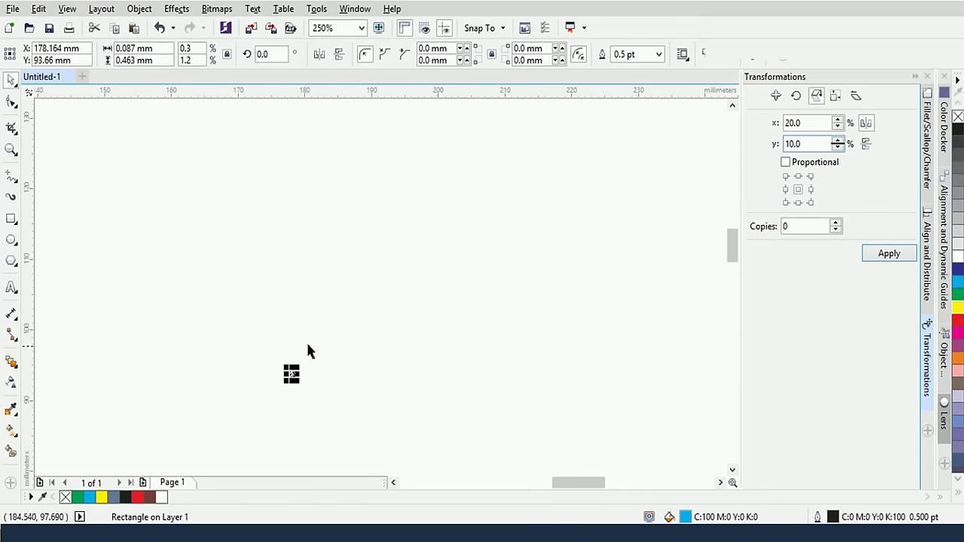
{"action": "left_click_drag", "start_coordinate": [241, 329], "coordinate": [362, 420]}
{"action": "key", "text": "Delete"}
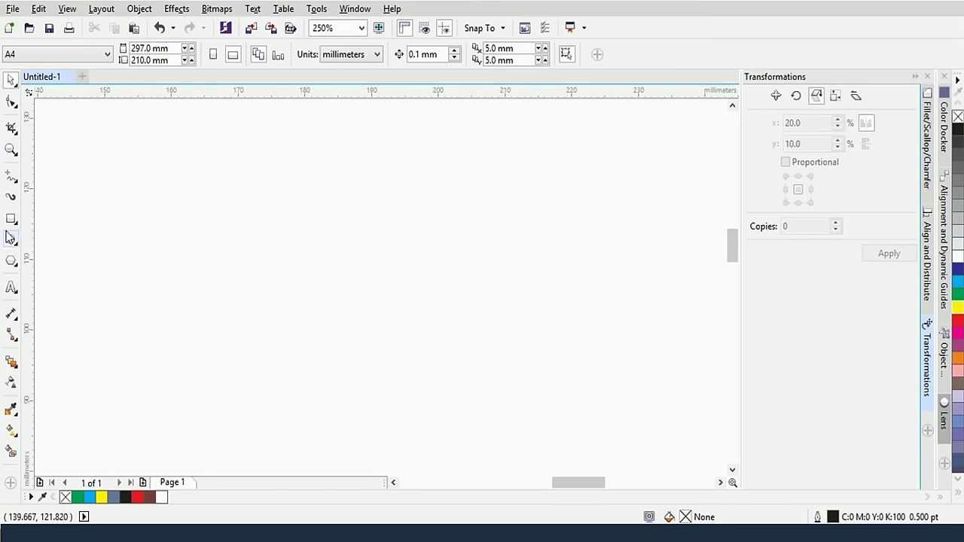
Draw a rectangle, resize it by dragging its top and right edges, then delete it
{"action": "left_click", "coordinate": [9, 221]}
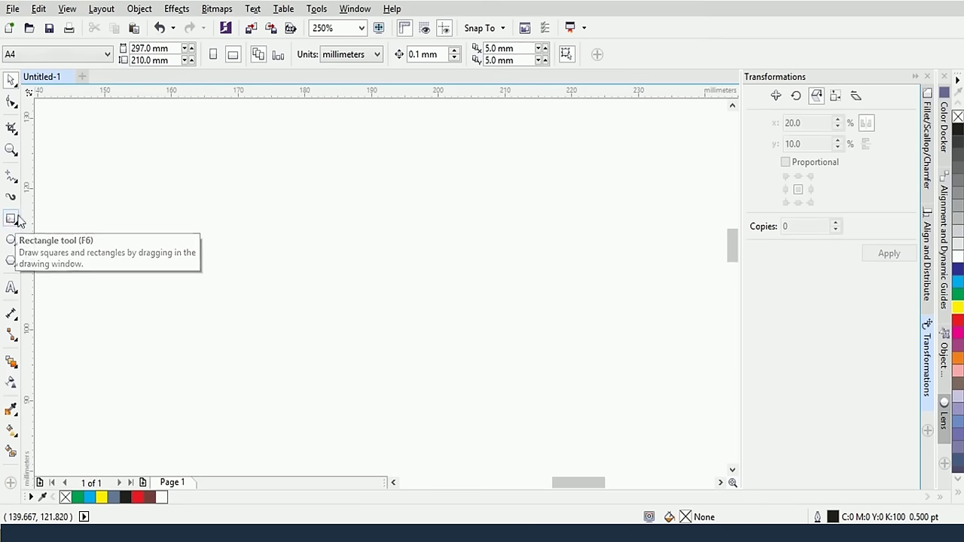
{"action": "left_click_drag", "start_coordinate": [230, 165], "coordinate": [428, 329]}
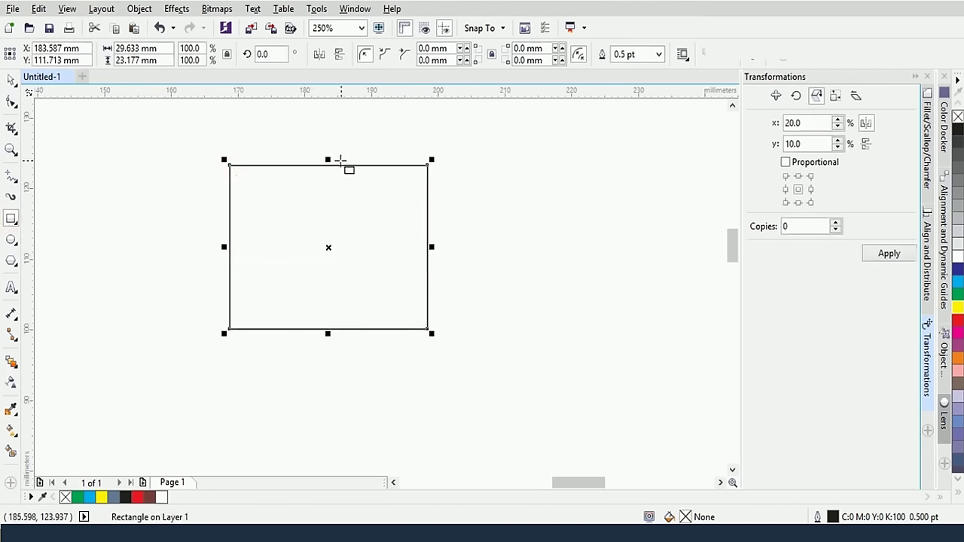
{"action": "left_click", "coordinate": [10, 79]}
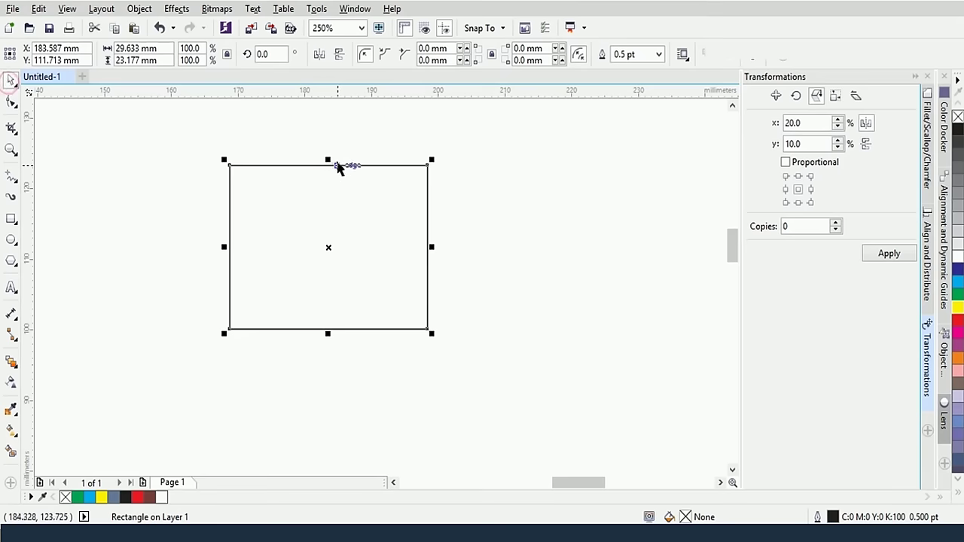
{"action": "left_click_drag", "start_coordinate": [328, 160], "coordinate": [327, 203]}
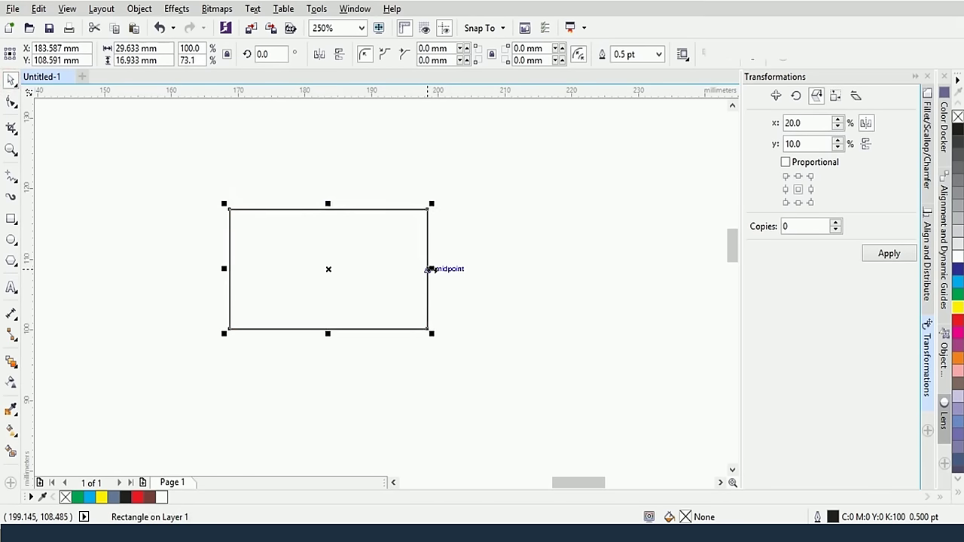
{"action": "left_click_drag", "start_coordinate": [432, 269], "coordinate": [372, 269]}
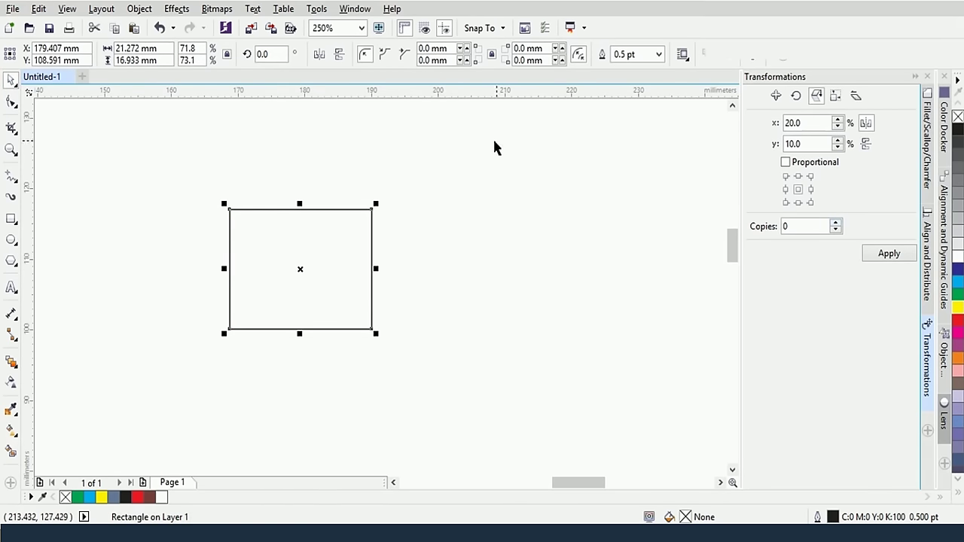
{"action": "key", "text": "Delete"}
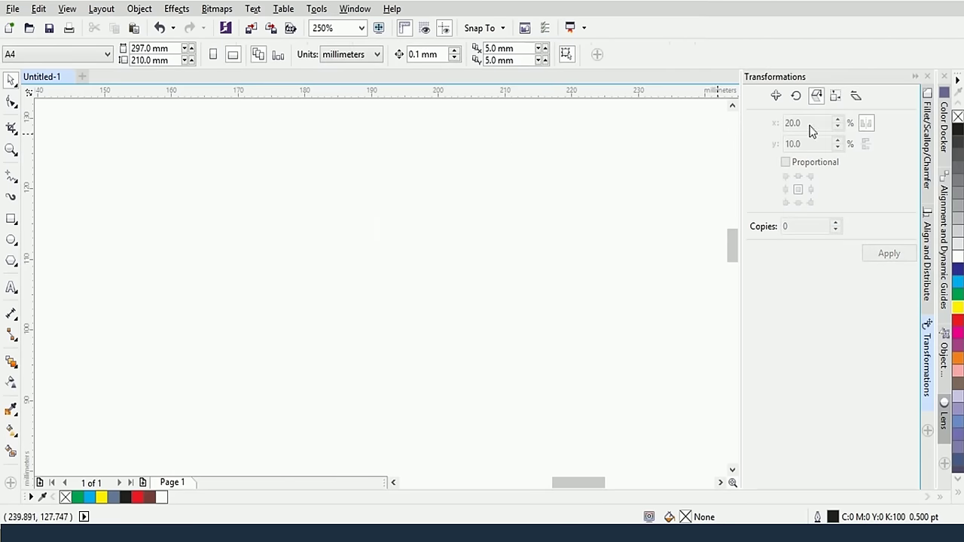
Draw a new rectangle and set it to a 1 × 1 mm square in the property bar
{"action": "left_click", "coordinate": [834, 98]}
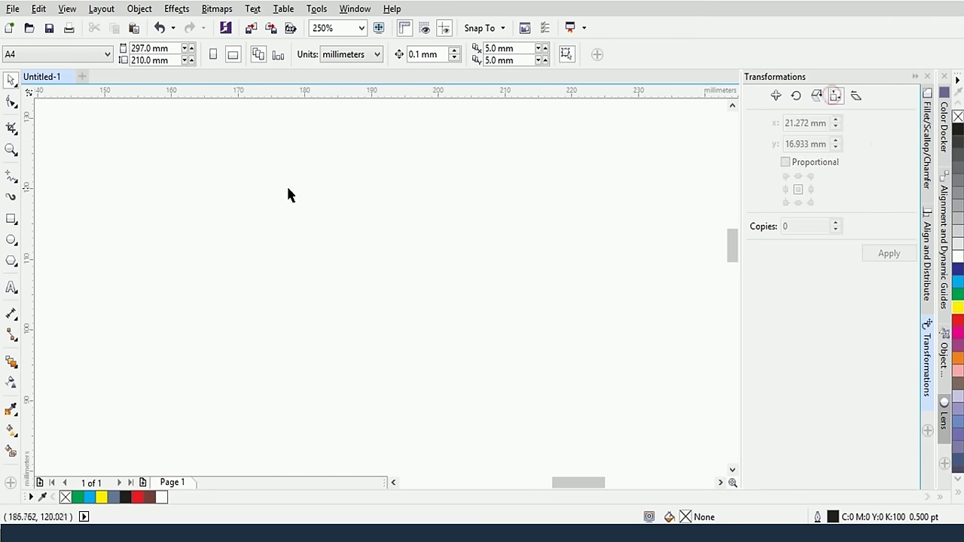
{"action": "left_click", "coordinate": [10, 219]}
{"action": "left_click_drag", "start_coordinate": [202, 215], "coordinate": [355, 327]}
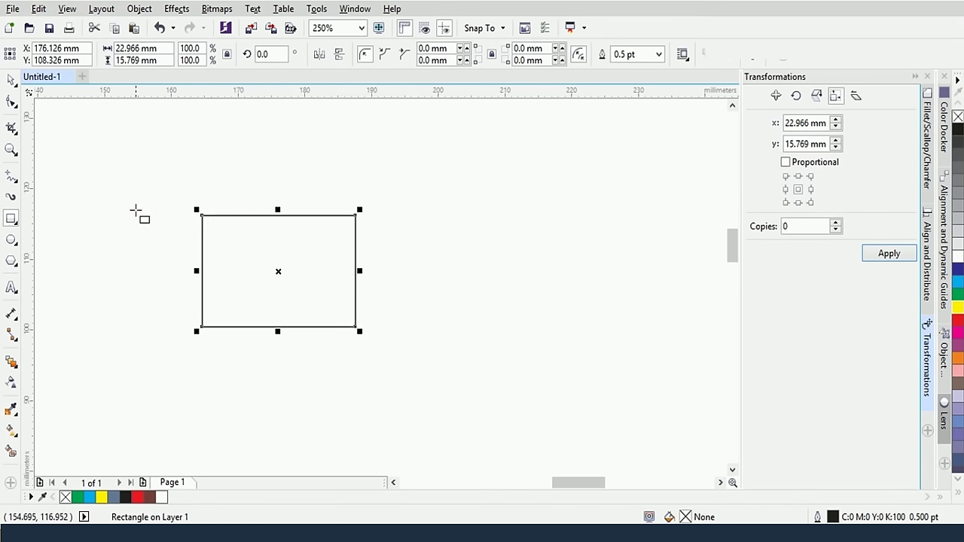
{"action": "double_click", "coordinate": [140, 47]}
{"action": "type", "text": "1"}
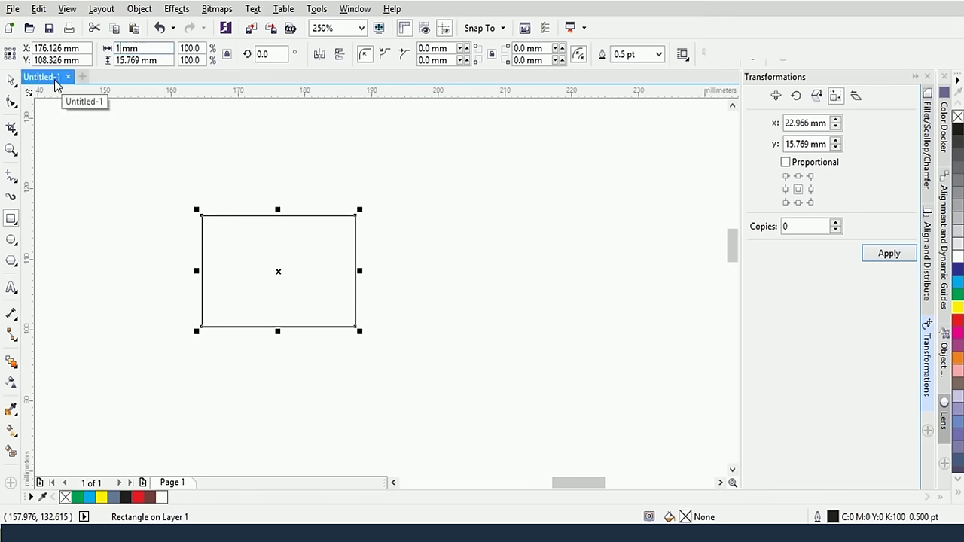
{"action": "double_click", "coordinate": [139, 60]}
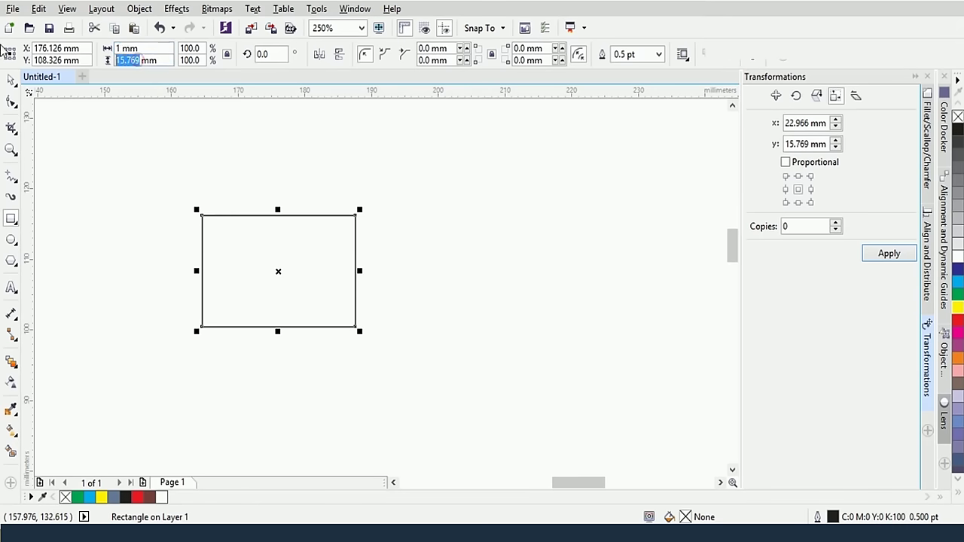
{"action": "type", "text": "1"}
{"action": "key", "text": "Return"}
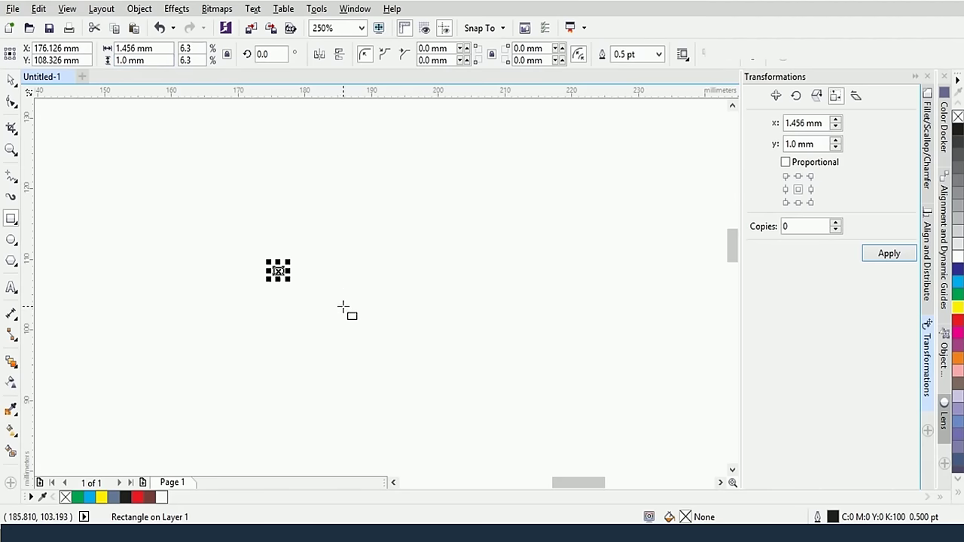
{"action": "scroll", "coordinate": [344, 307], "scroll_direction": "up", "scroll_amount": 2}
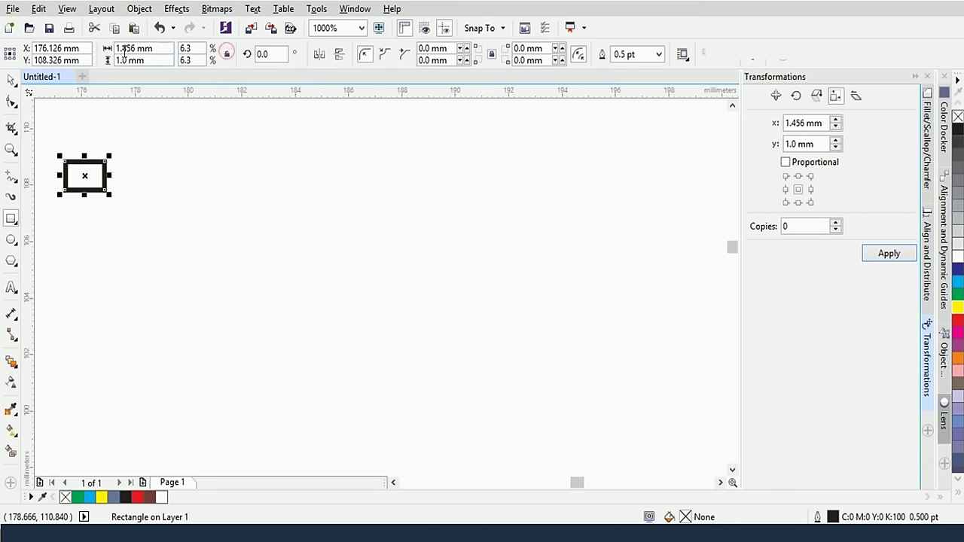
{"action": "left_click_drag", "start_coordinate": [137, 49], "coordinate": [52, 44]}
{"action": "key", "text": "Return"}
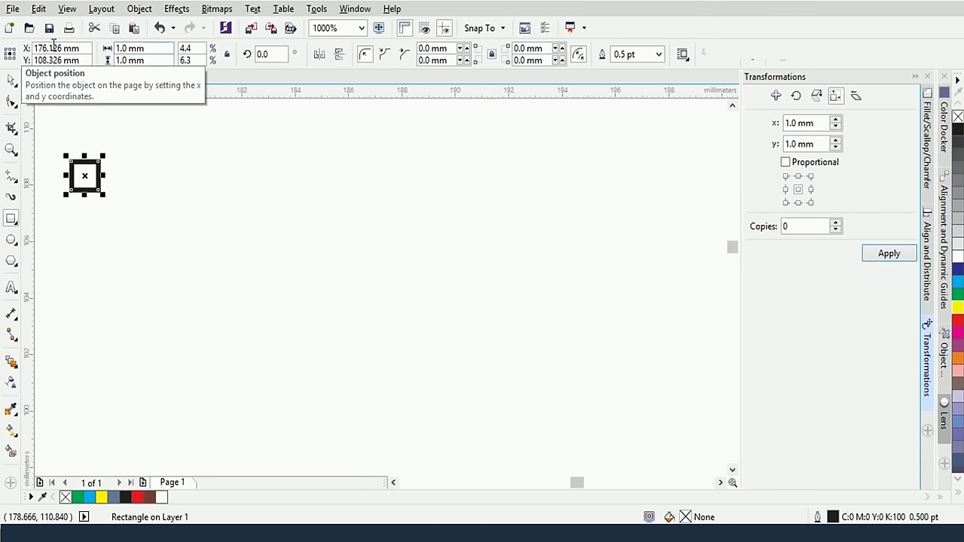
Resize the square to 2 × 2 mm, then enable proportional sizing and step the size up
{"action": "left_click", "coordinate": [10, 79]}
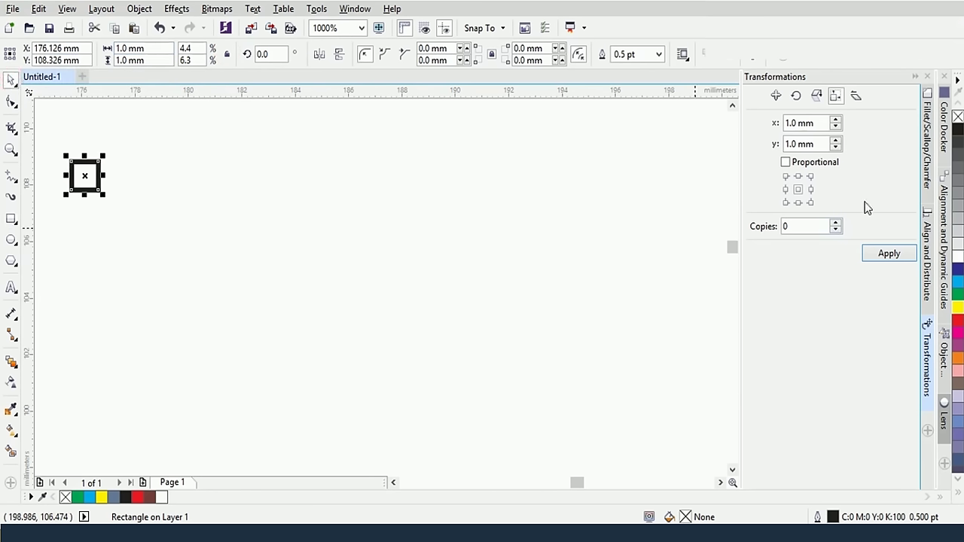
{"action": "double_click", "coordinate": [794, 144]}
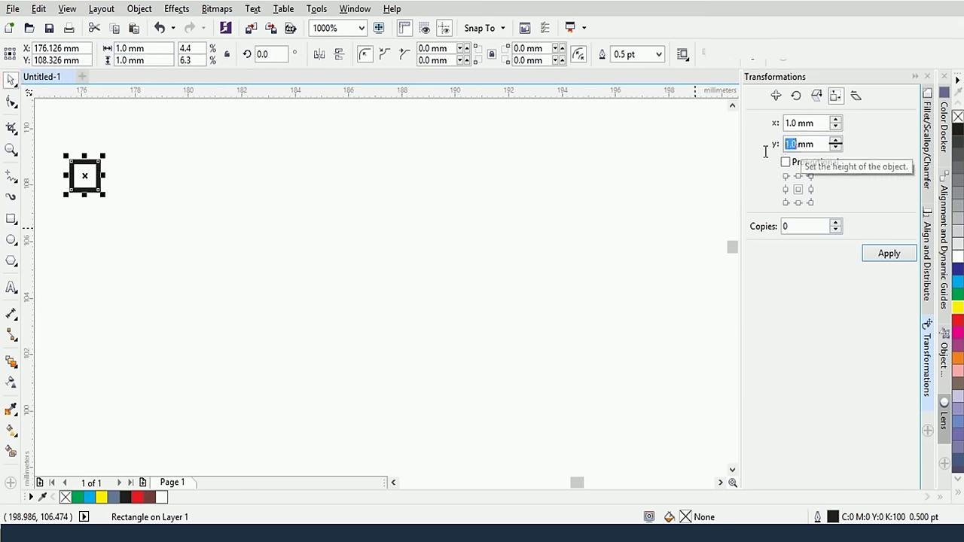
{"action": "type", "text": "2"}
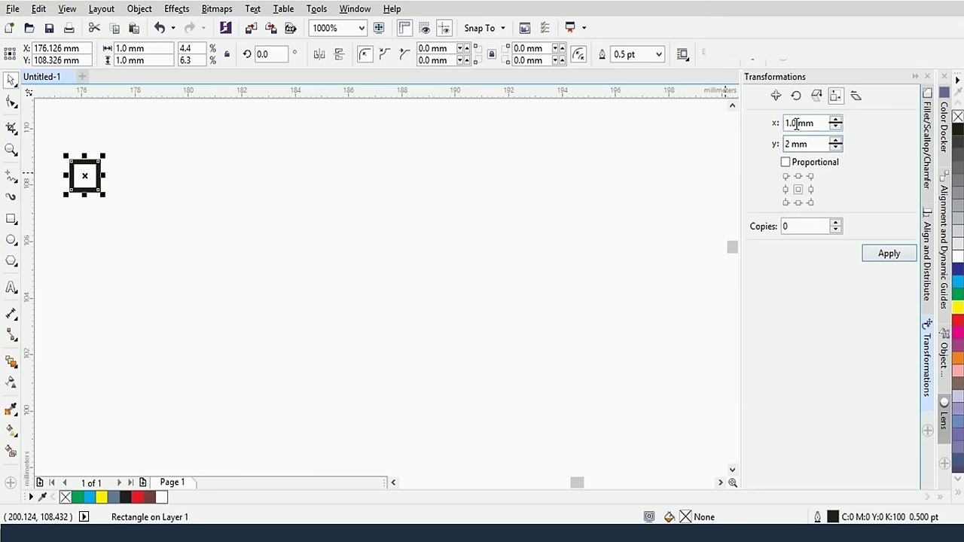
{"action": "double_click", "coordinate": [796, 123]}
{"action": "type", "text": "2"}
{"action": "key", "text": "Return"}
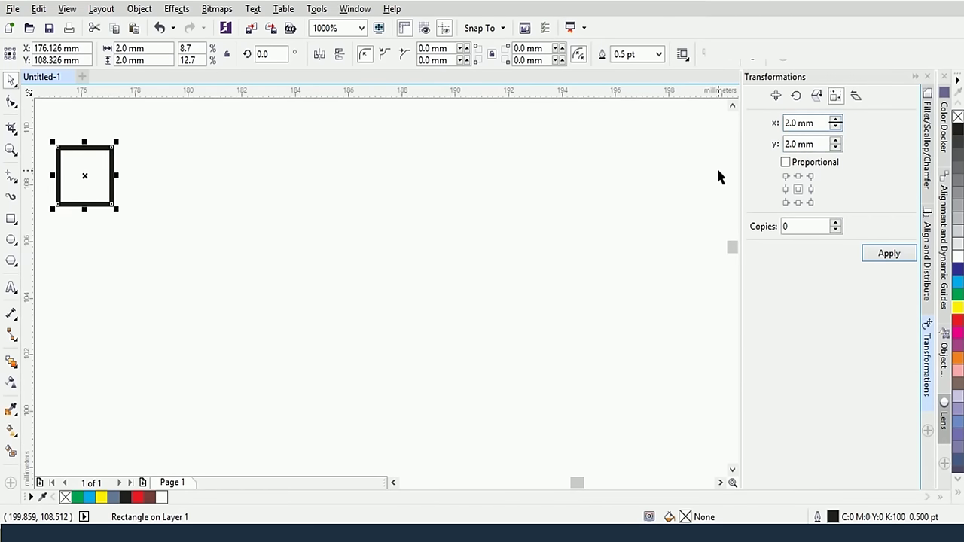
{"action": "left_click", "coordinate": [786, 162]}
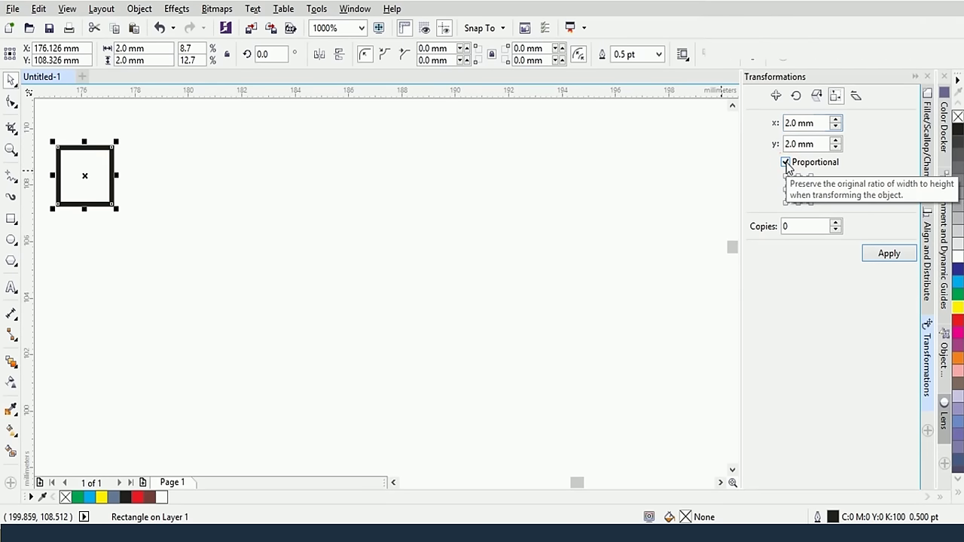
{"action": "left_click", "coordinate": [836, 120]}
{"action": "left_click", "coordinate": [836, 120]}
{"action": "left_click", "coordinate": [835, 120]}
{"action": "left_click", "coordinate": [835, 119]}
{"action": "left_click", "coordinate": [836, 119]}
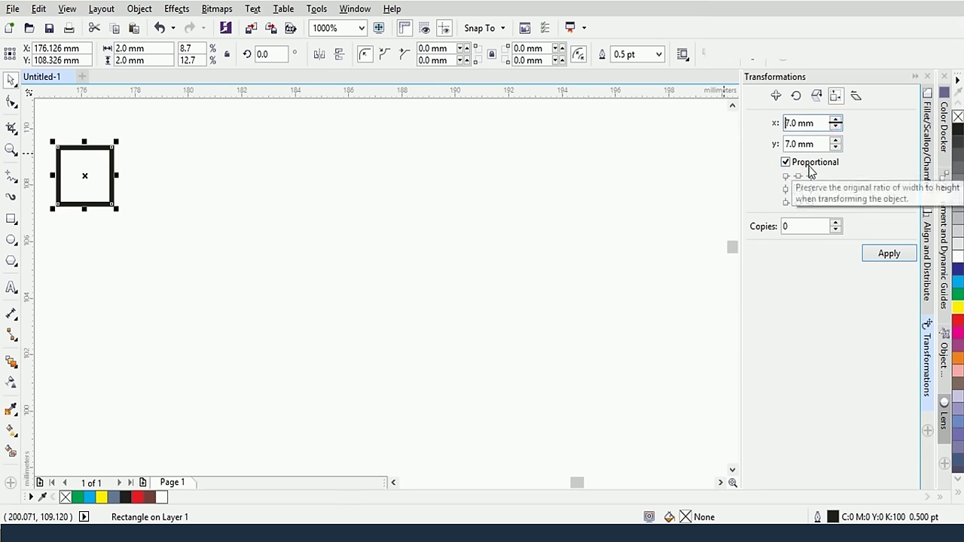
Resize the square to 10 mm, then set its height to 5 mm for a 10 × 5 mm rectangle
{"action": "double_click", "coordinate": [798, 143]}
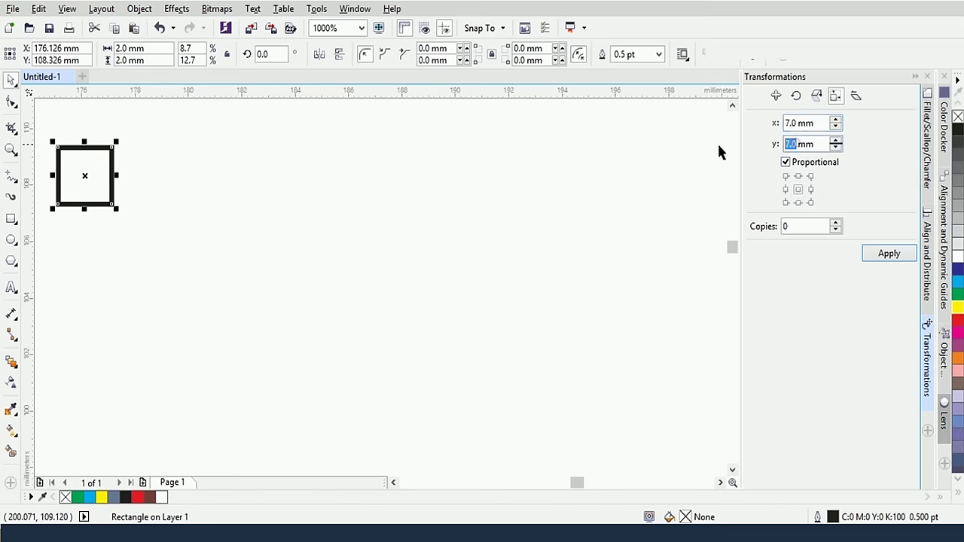
{"action": "type", "text": "10"}
{"action": "key", "text": "Return"}
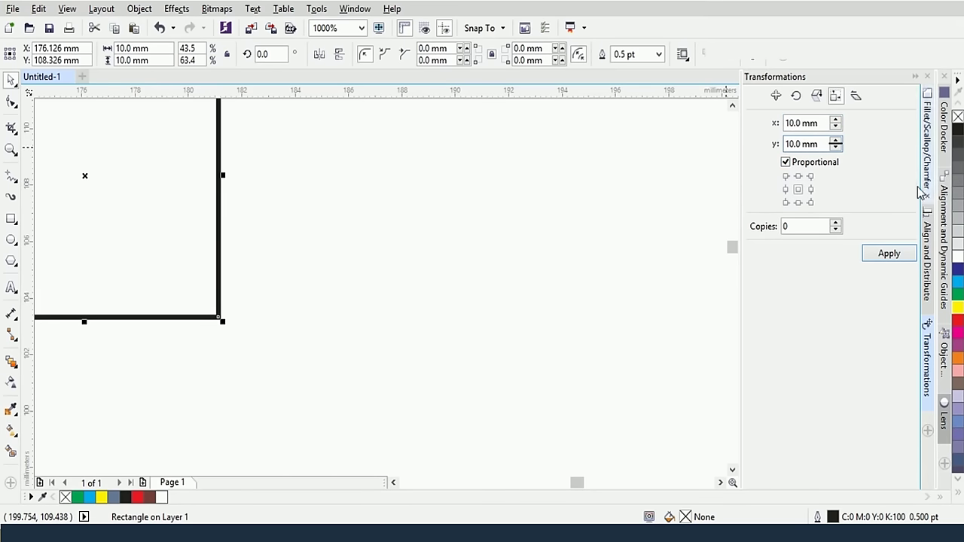
{"action": "double_click", "coordinate": [796, 144]}
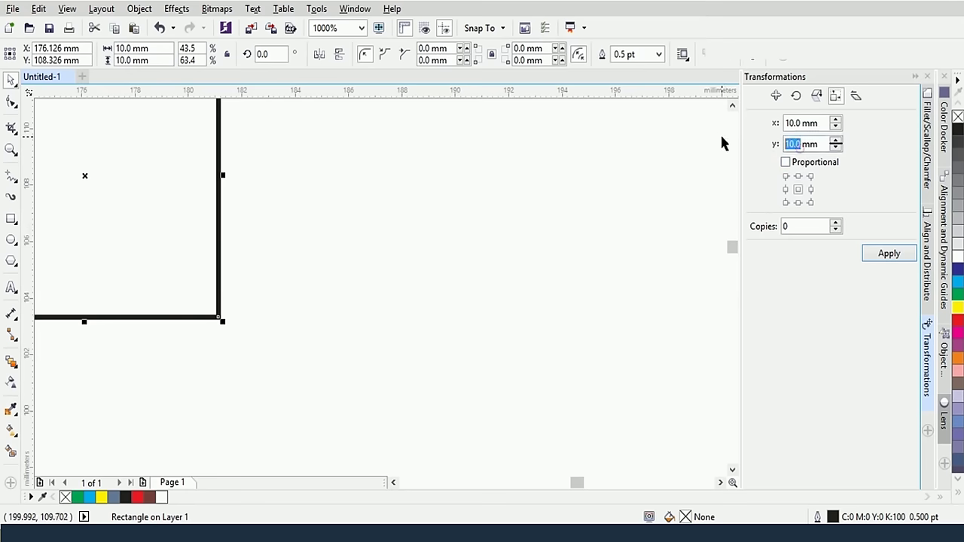
{"action": "type", "text": "5"}
{"action": "key", "text": "Return"}
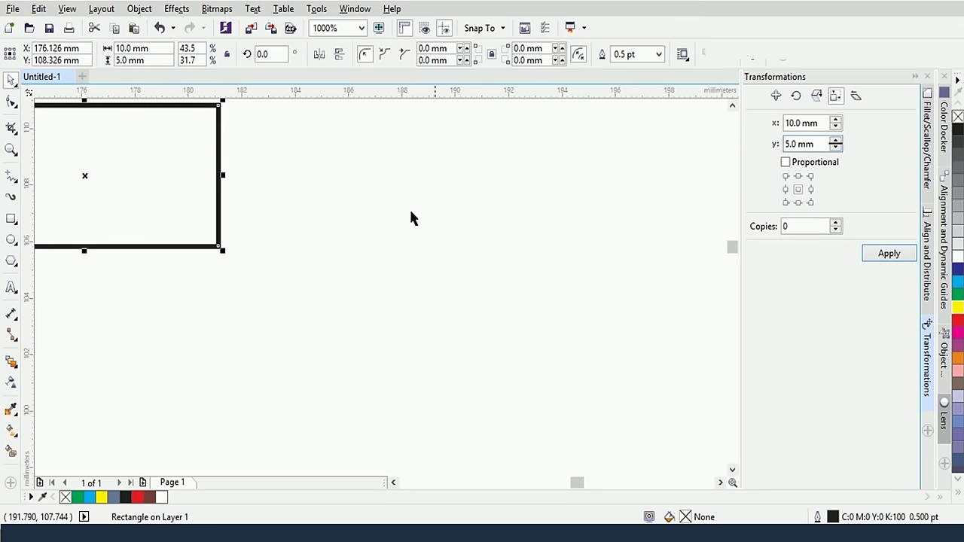
{"action": "left_click_drag", "start_coordinate": [327, 294], "coordinate": [517, 383]}
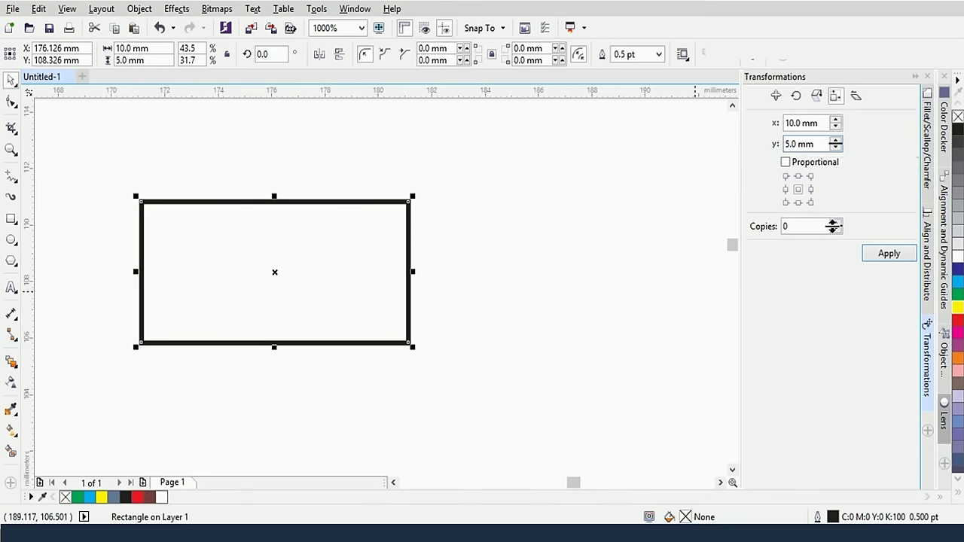
{"action": "left_click", "coordinate": [835, 223]}
{"action": "left_click", "coordinate": [835, 223]}
{"action": "left_click", "coordinate": [835, 223]}
{"action": "left_click", "coordinate": [835, 223]}
{"action": "left_click", "coordinate": [835, 223]}
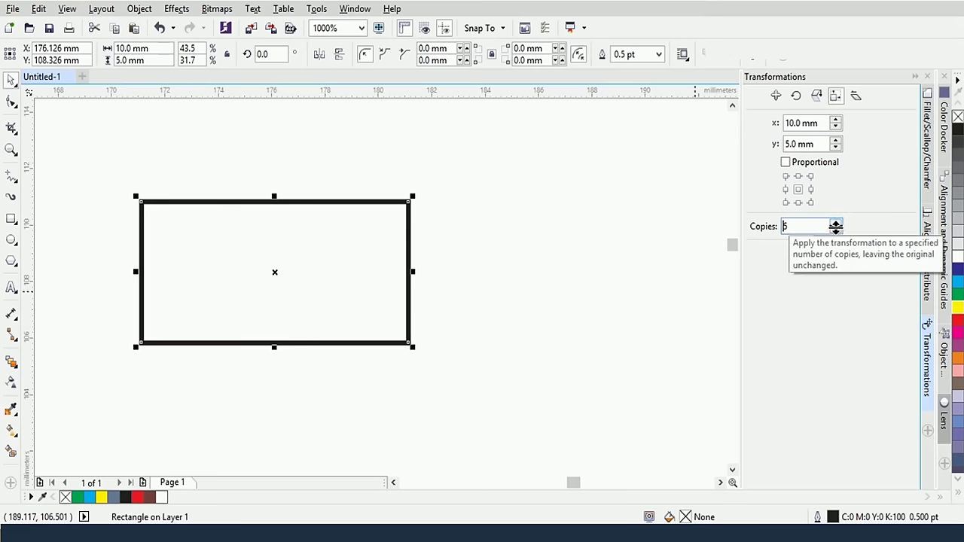
{"action": "left_click", "coordinate": [834, 229]}
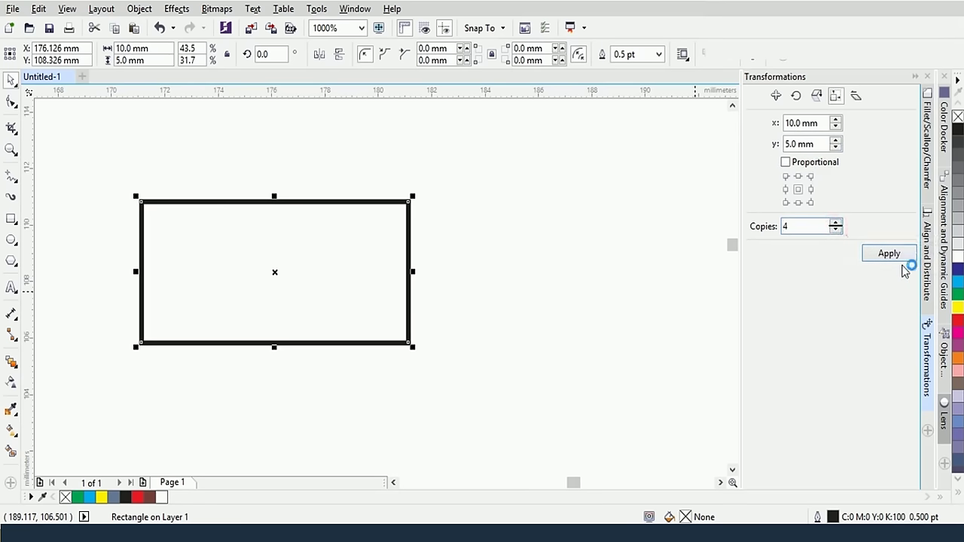
{"action": "left_click", "coordinate": [883, 253]}
{"action": "left_click", "coordinate": [834, 229]}
{"action": "left_click", "coordinate": [835, 230]}
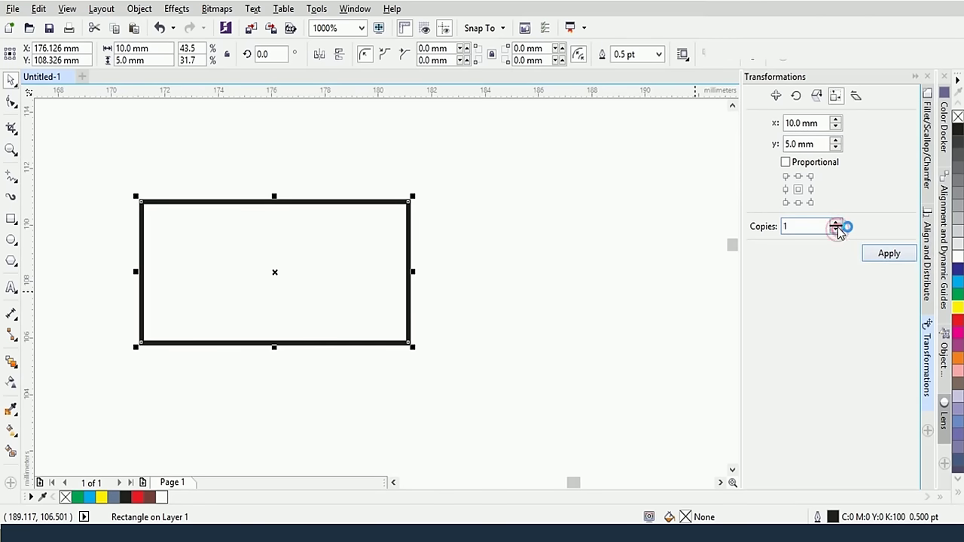
{"action": "left_click", "coordinate": [875, 253]}
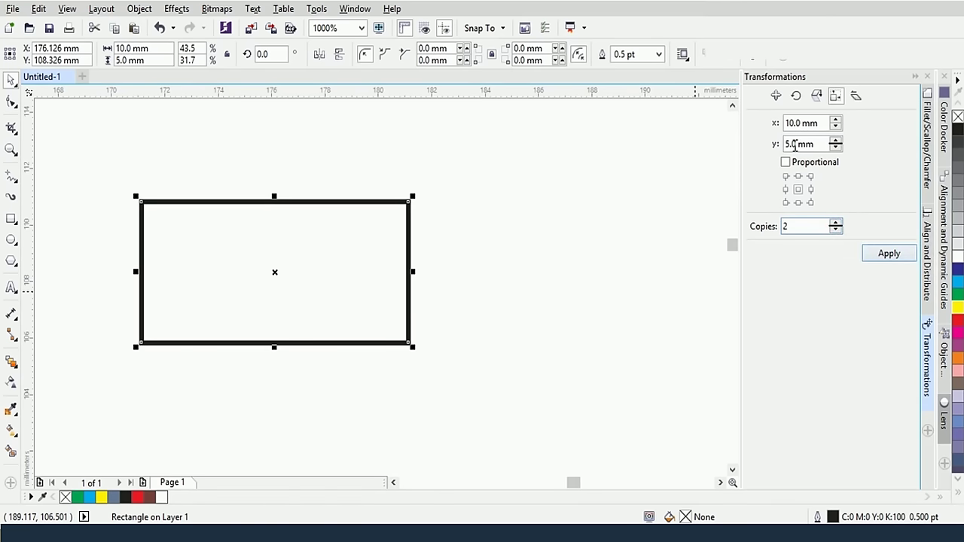
{"action": "double_click", "coordinate": [801, 123]}
{"action": "type", "text": "5"}
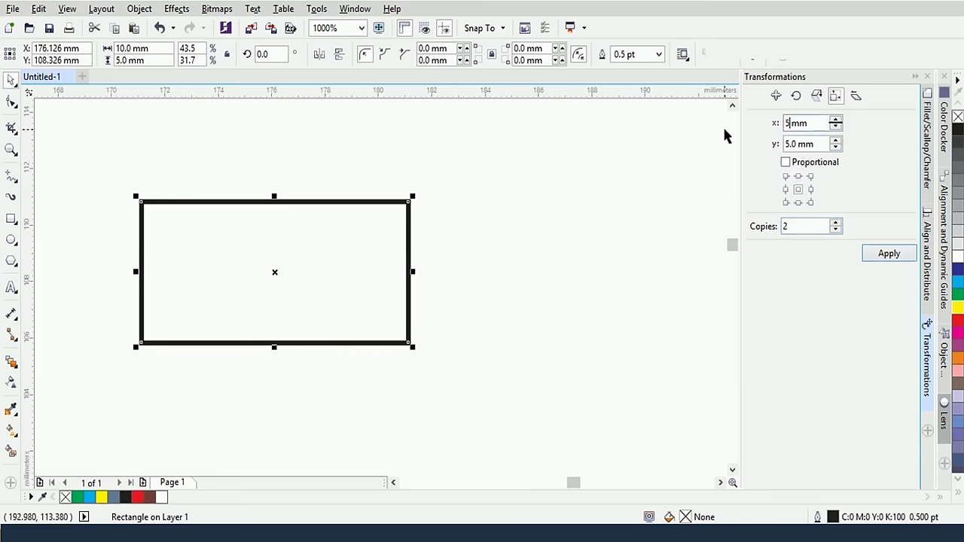
{"action": "left_click", "coordinate": [887, 254]}
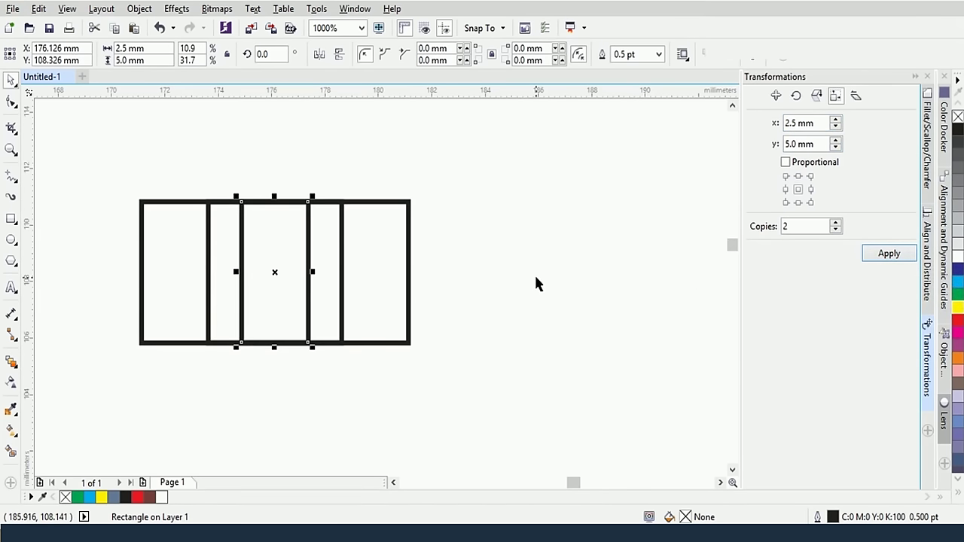
{"action": "left_click", "coordinate": [344, 286]}
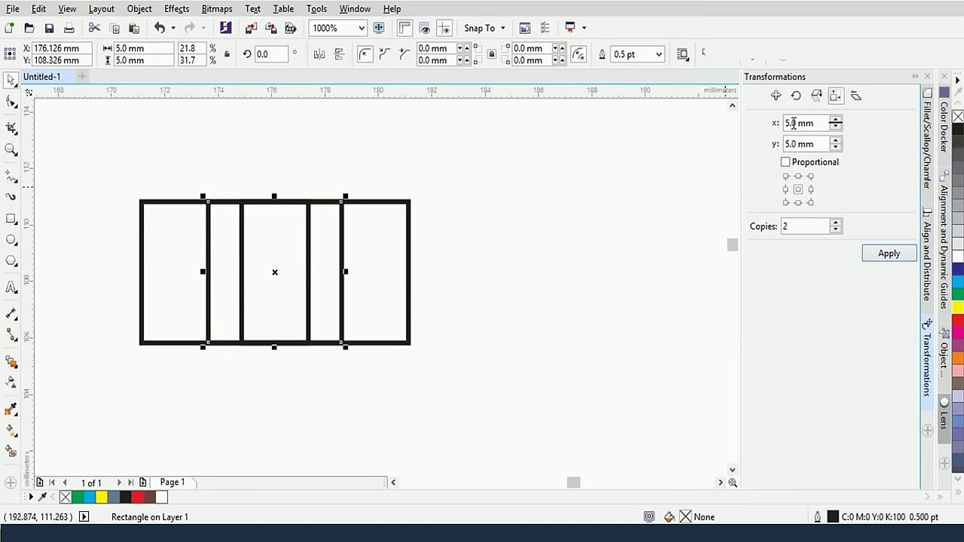
{"action": "left_click", "coordinate": [410, 265]}
{"action": "left_click", "coordinate": [405, 258]}
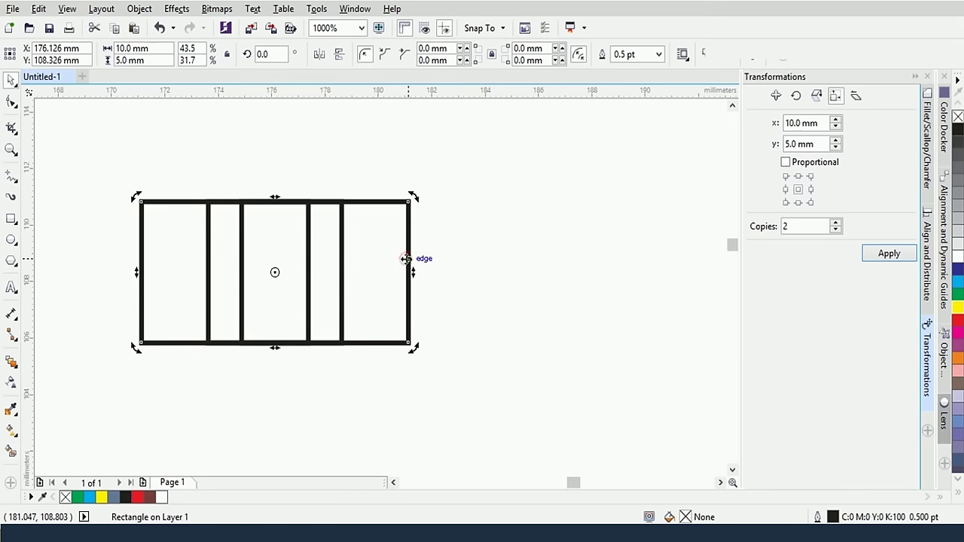
{"action": "left_click", "coordinate": [212, 254]}
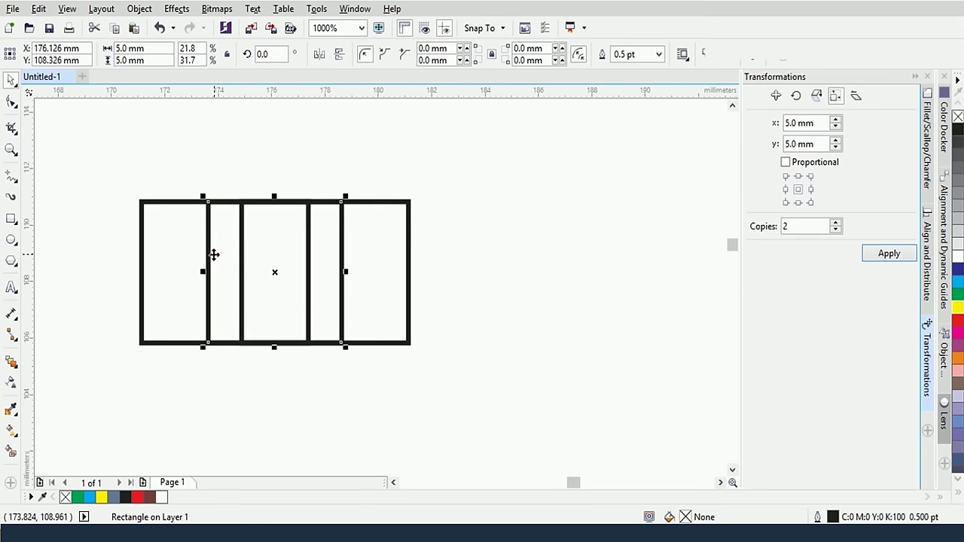
{"action": "key", "text": "Delete"}
{"action": "left_click", "coordinate": [251, 256]}
{"action": "key", "text": "Delete"}
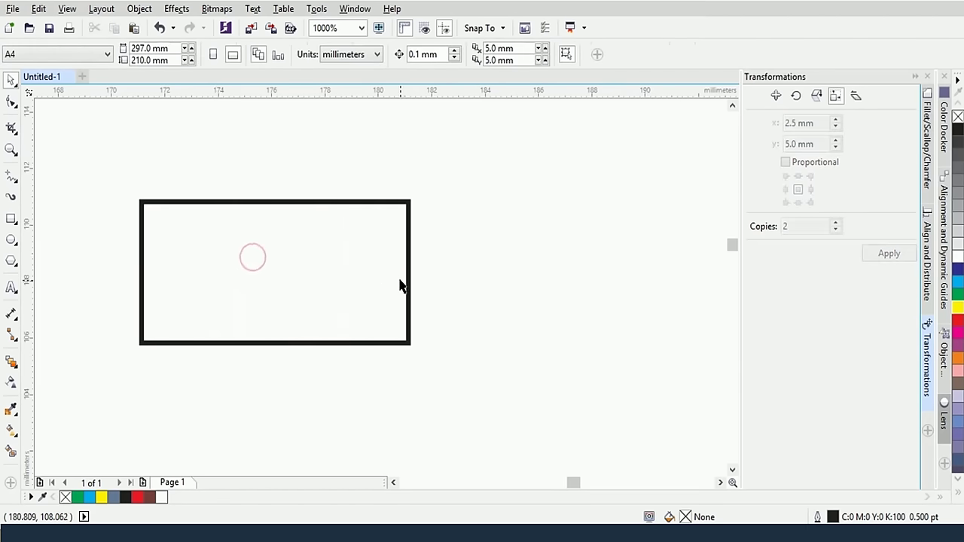
Apply a 5 mm width with 2 copies, nesting 5 mm and 2.5 mm wide copies inside the rectangle
{"action": "left_click", "coordinate": [410, 280]}
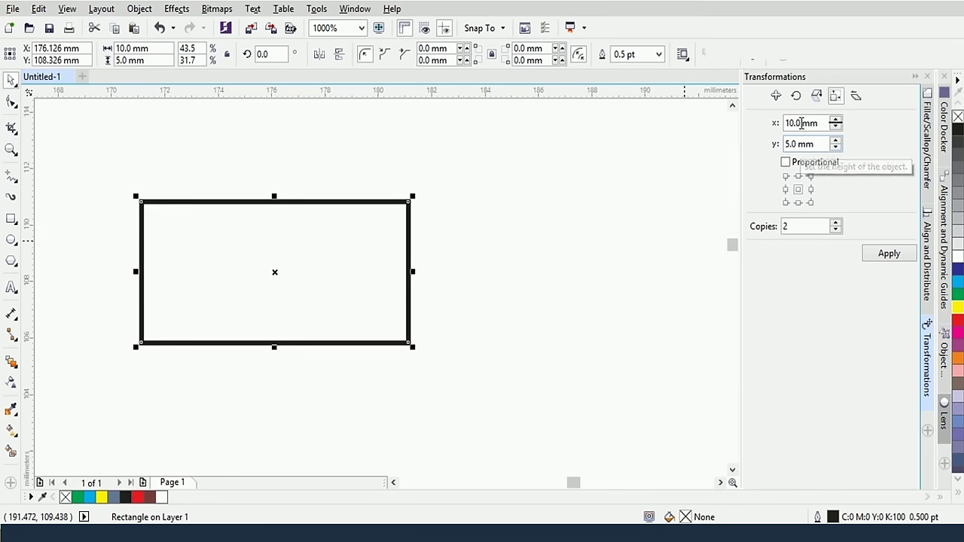
{"action": "double_click", "coordinate": [790, 122]}
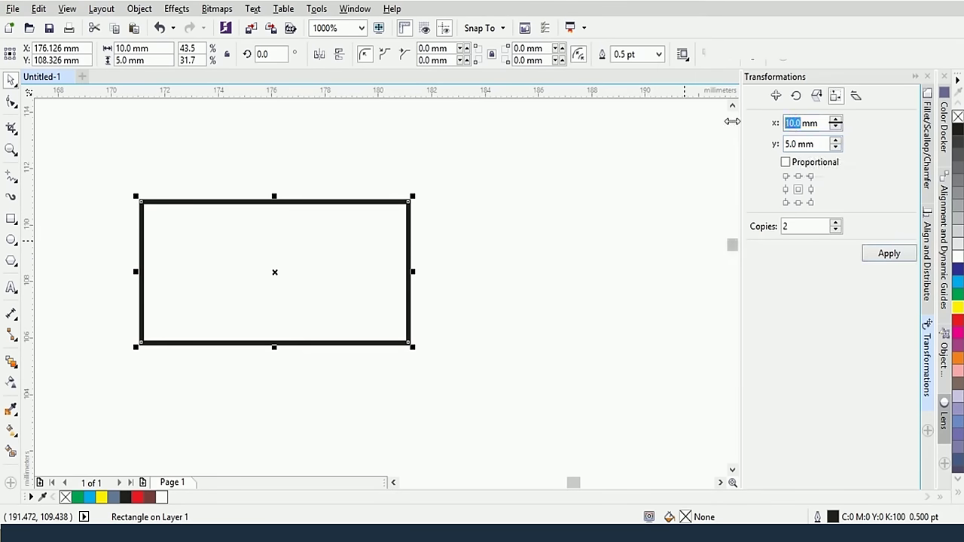
{"action": "type", "text": "5"}
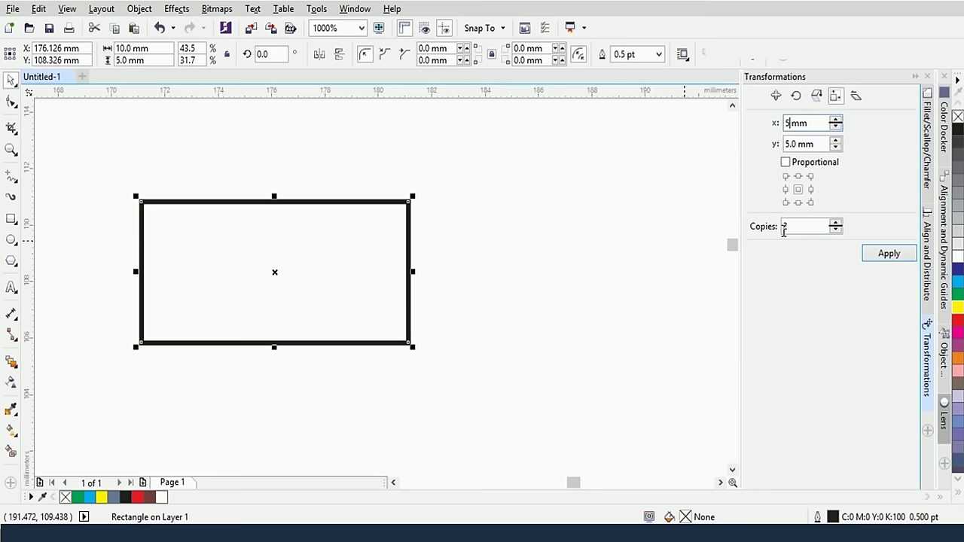
{"action": "left_click", "coordinate": [888, 254]}
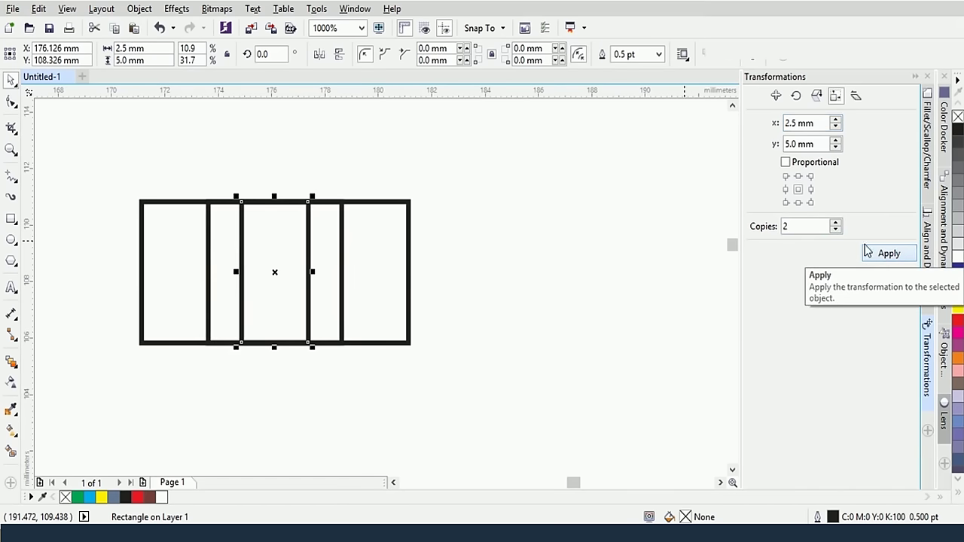
{"action": "left_click", "coordinate": [531, 212]}
{"action": "left_click", "coordinate": [343, 249]}
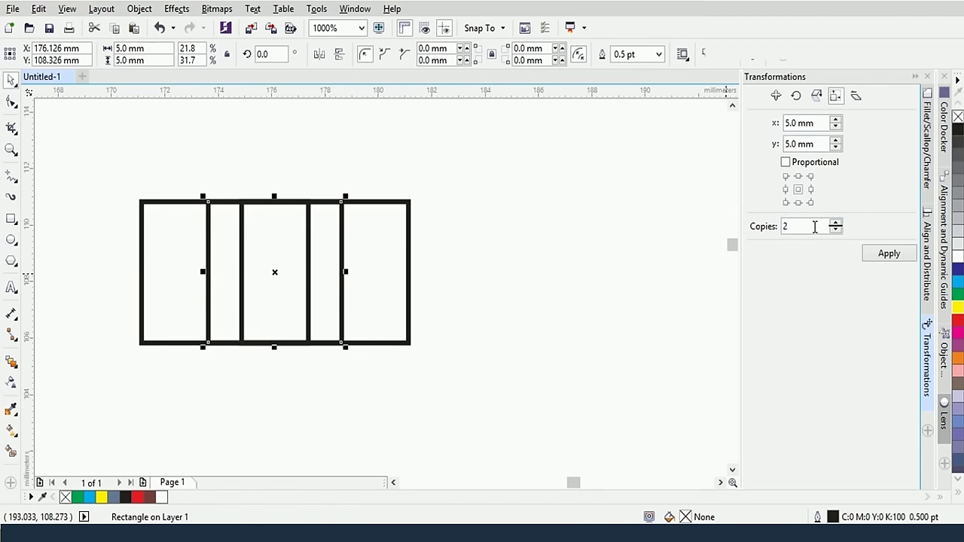
{"action": "left_click", "coordinate": [308, 246]}
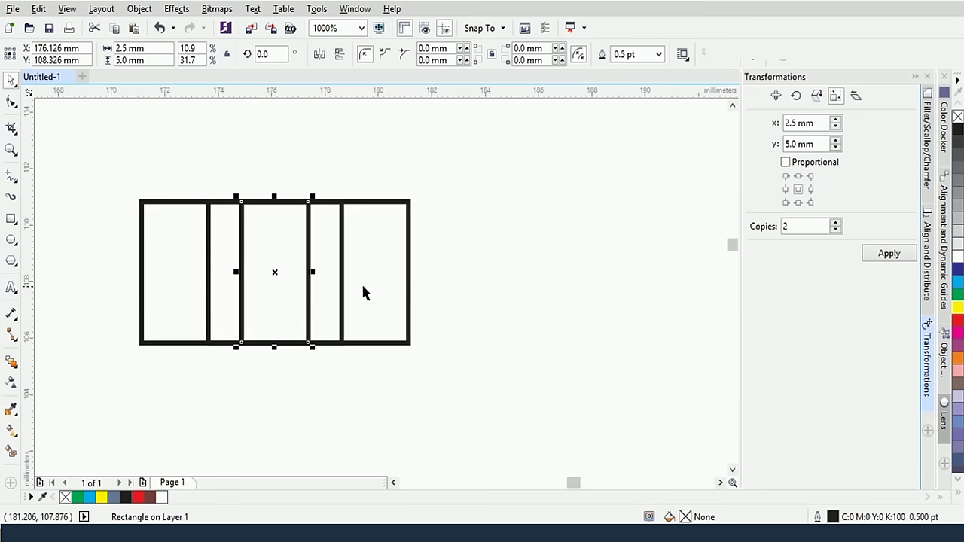
Move the middle rectangle right and make two copies of it at 2.5 mm height
{"action": "left_click_drag", "start_coordinate": [308, 306], "coordinate": [625, 299]}
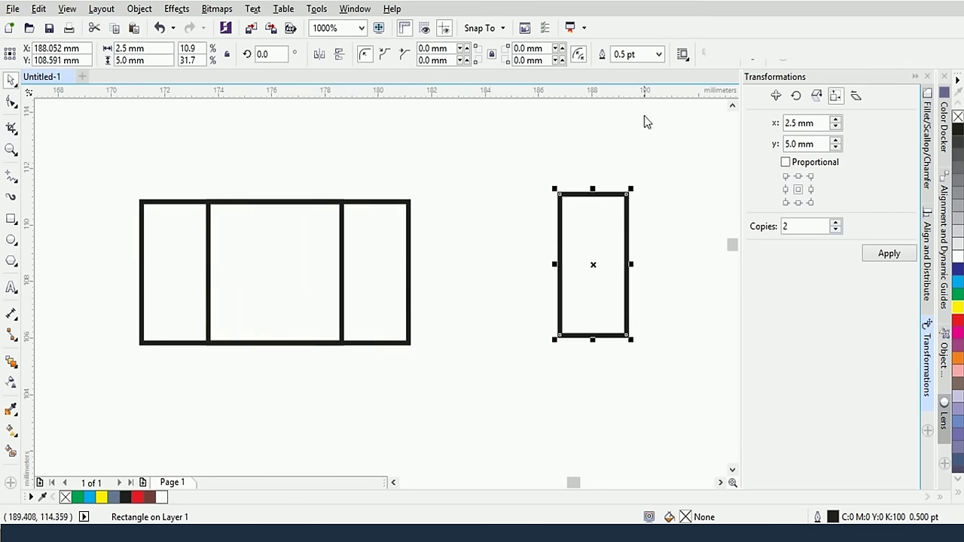
{"action": "double_click", "coordinate": [797, 143]}
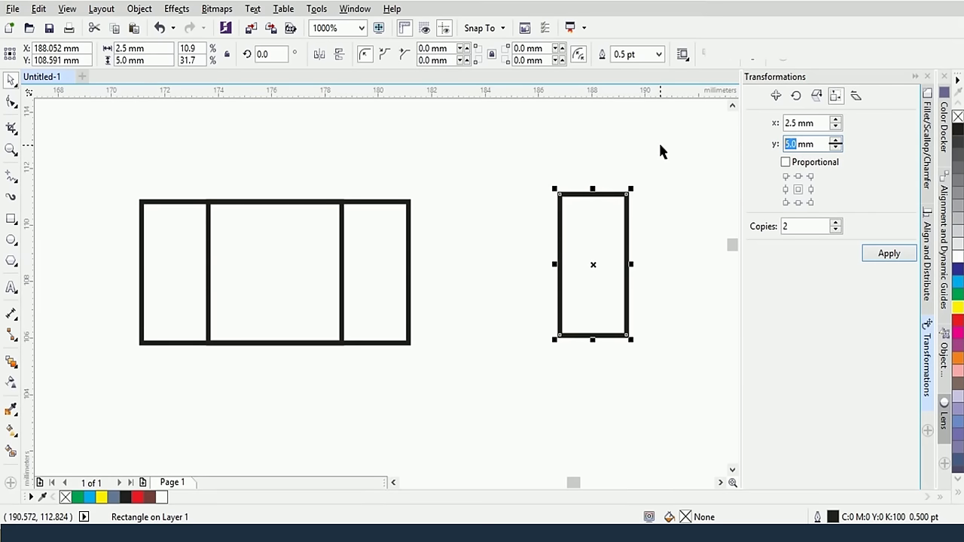
{"action": "type", "text": "2.5"}
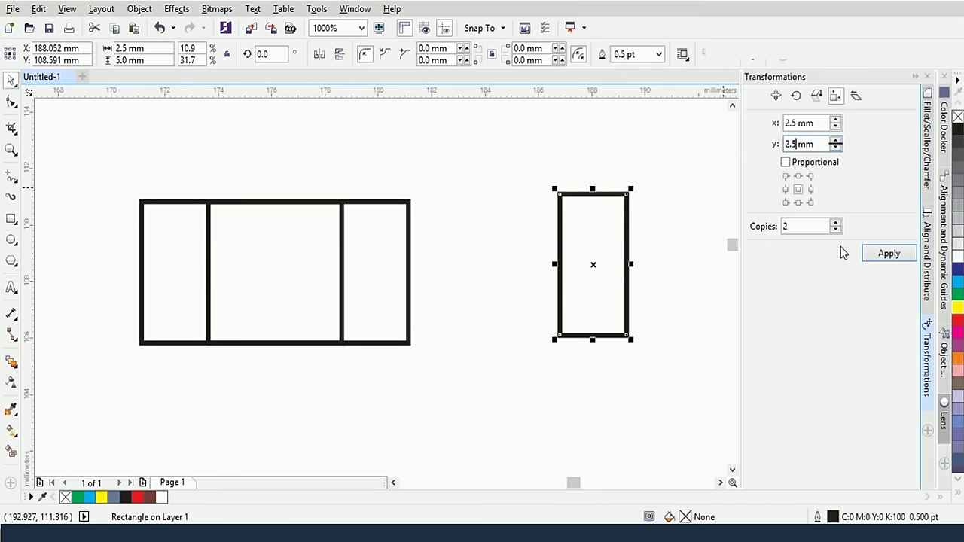
{"action": "left_click", "coordinate": [889, 255]}
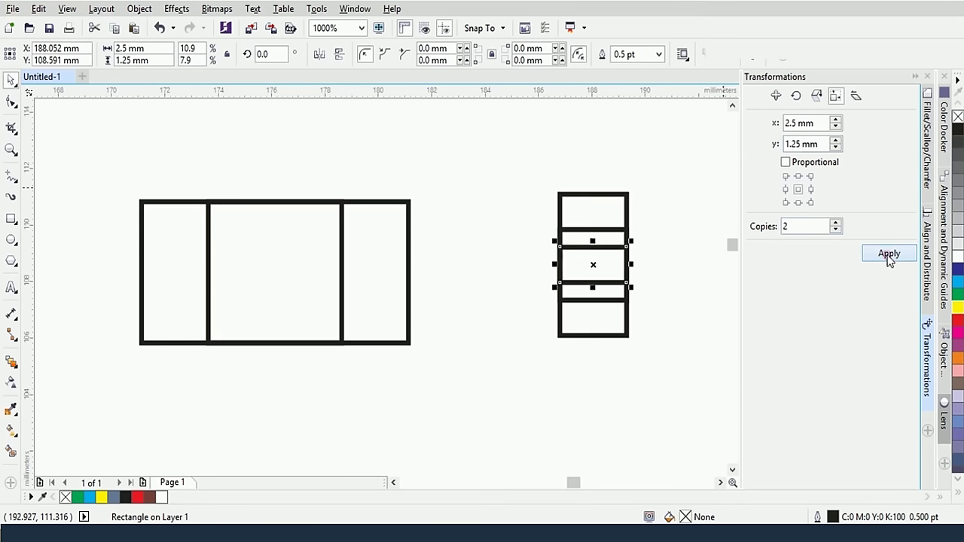
{"action": "left_click", "coordinate": [691, 250]}
{"action": "left_click", "coordinate": [595, 252]}
{"action": "left_click", "coordinate": [609, 229]}
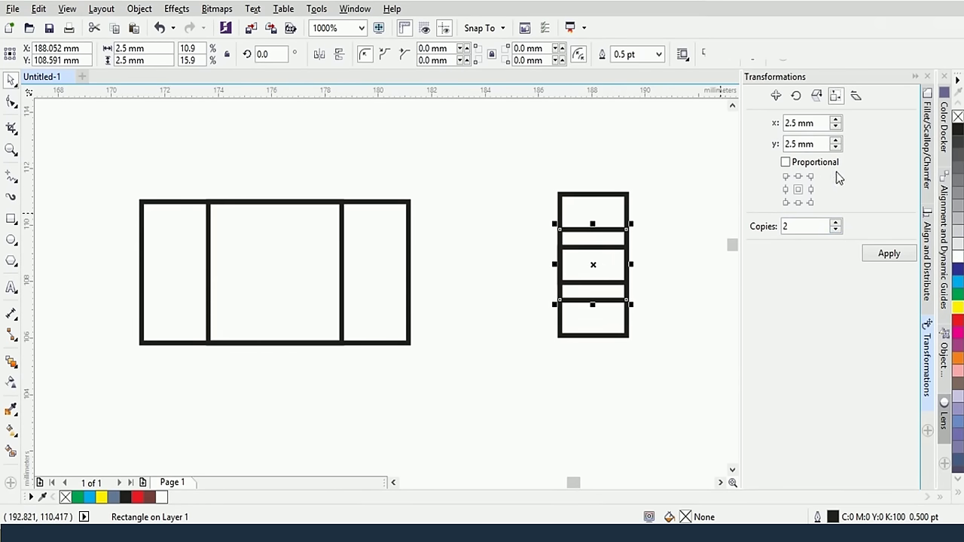
Marquee-select the column of rectangles and delete them, leaving the single rectangle
{"action": "left_click_drag", "start_coordinate": [112, 150], "coordinate": [512, 297]}
{"action": "left_click_drag", "start_coordinate": [548, 145], "coordinate": [668, 404]}
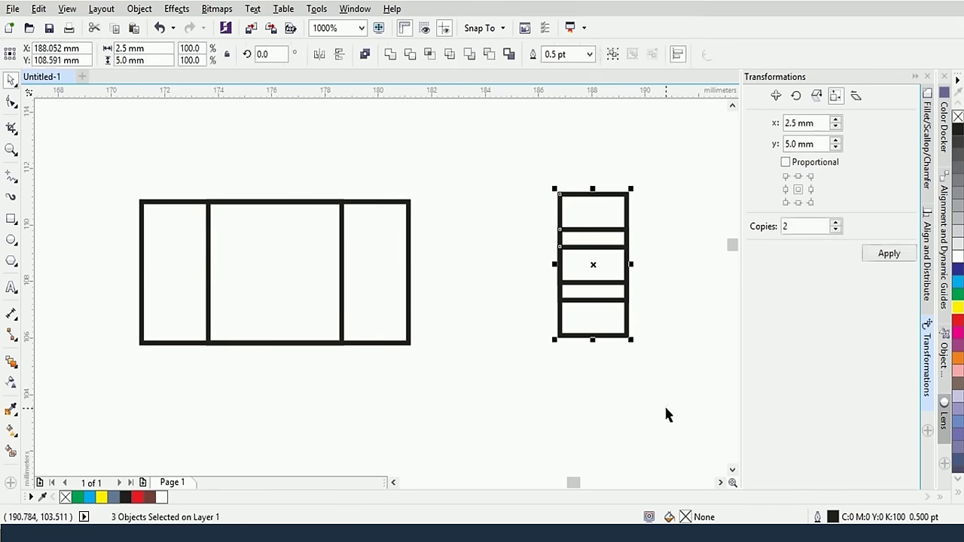
{"action": "key", "text": "Delete"}
{"action": "left_click", "coordinate": [339, 284]}
Reselect the rectangle and apply a 20° horizontal, 0° vertical skew in the Skew tab
{"action": "left_click", "coordinate": [338, 281]}
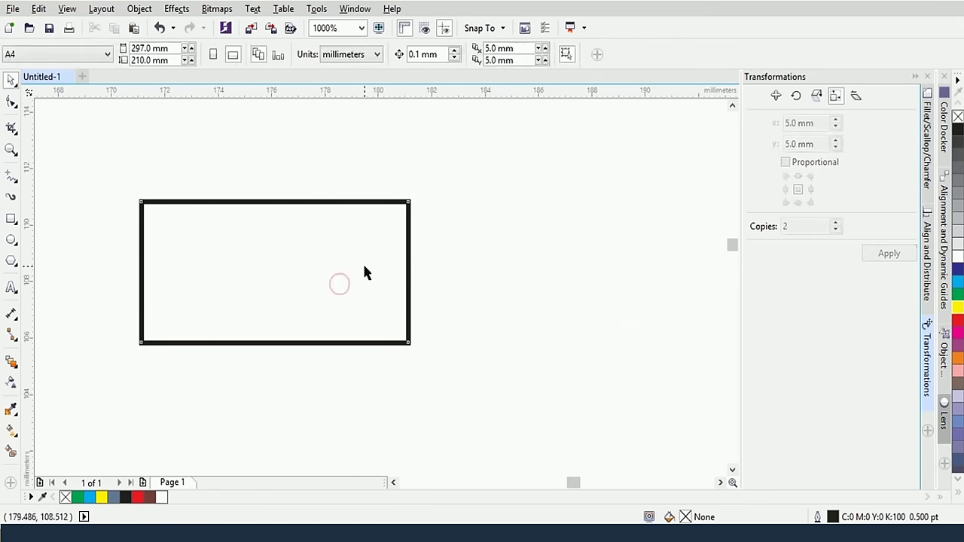
{"action": "left_click", "coordinate": [364, 263]}
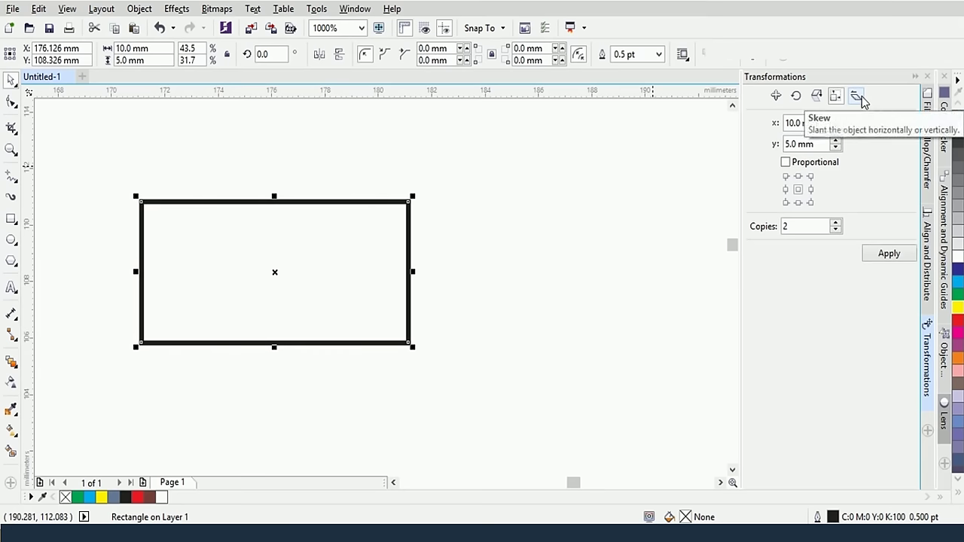
{"action": "left_click", "coordinate": [858, 97]}
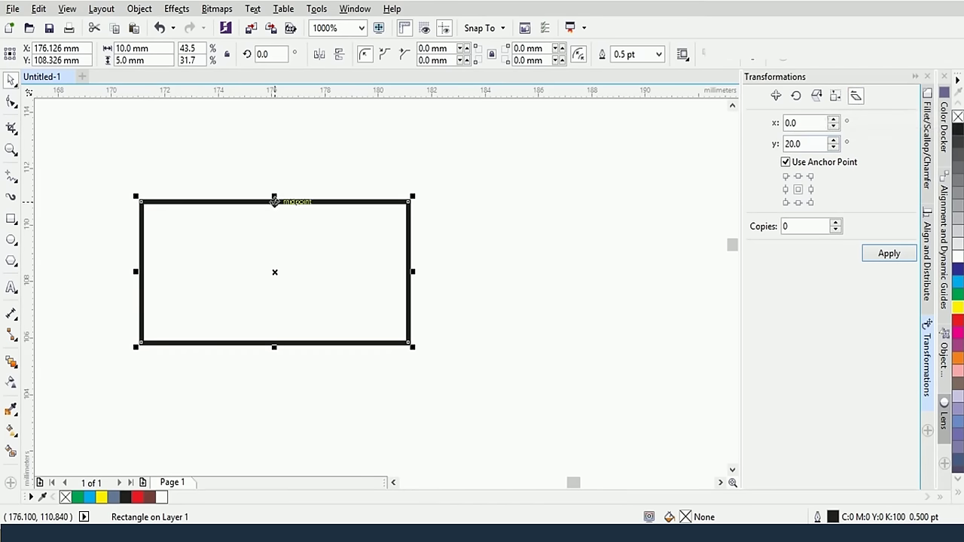
{"action": "left_click_drag", "start_coordinate": [301, 200], "coordinate": [296, 200]}
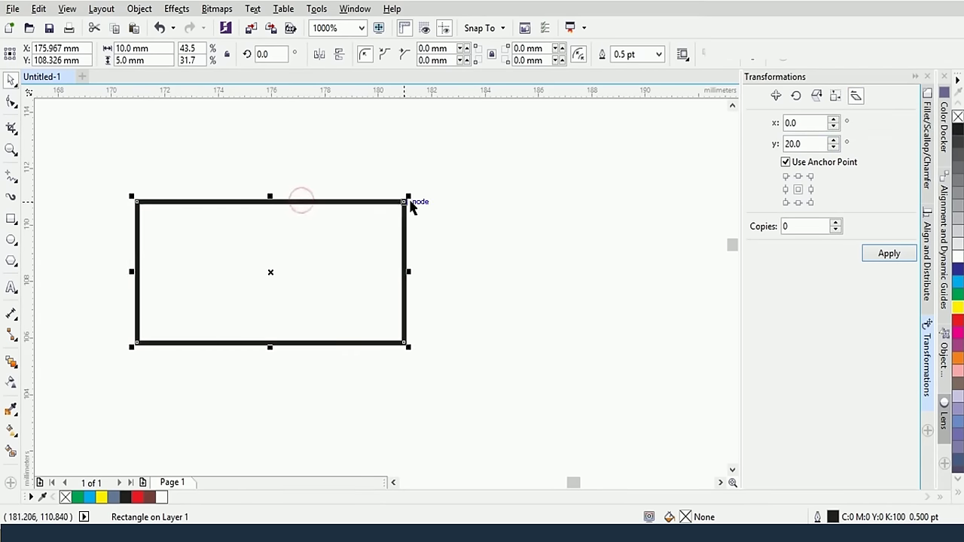
{"action": "double_click", "coordinate": [805, 123]}
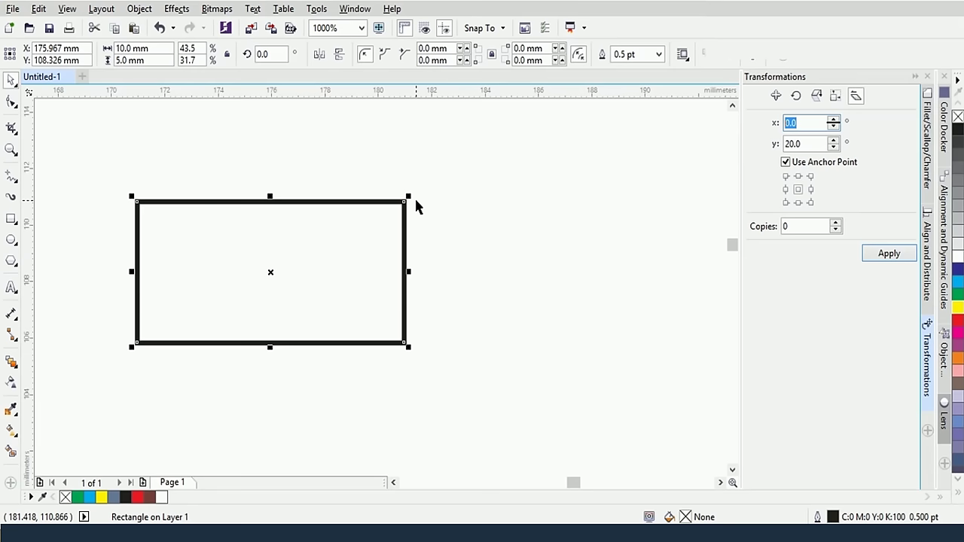
{"action": "double_click", "coordinate": [799, 144]}
{"action": "type", "text": "0"}
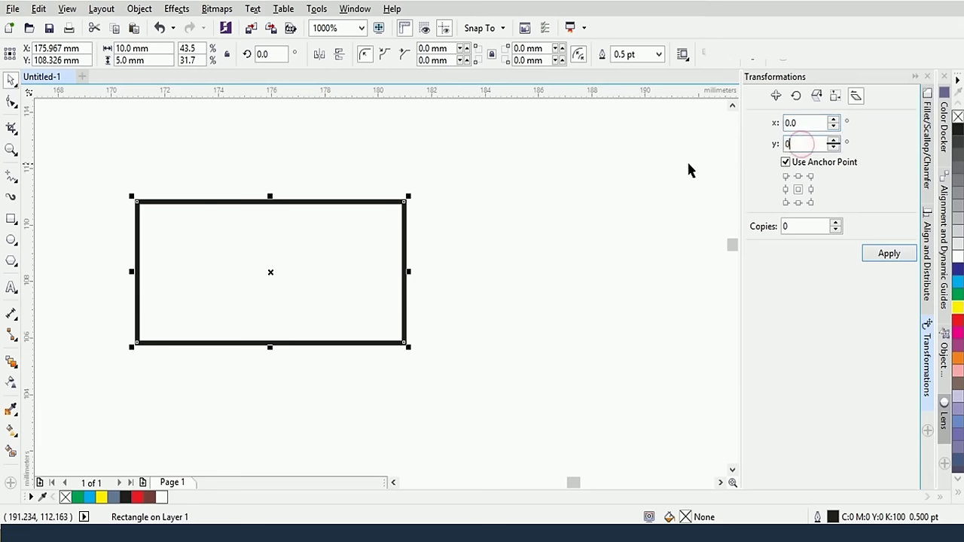
{"action": "key", "text": "shift+Tab"}
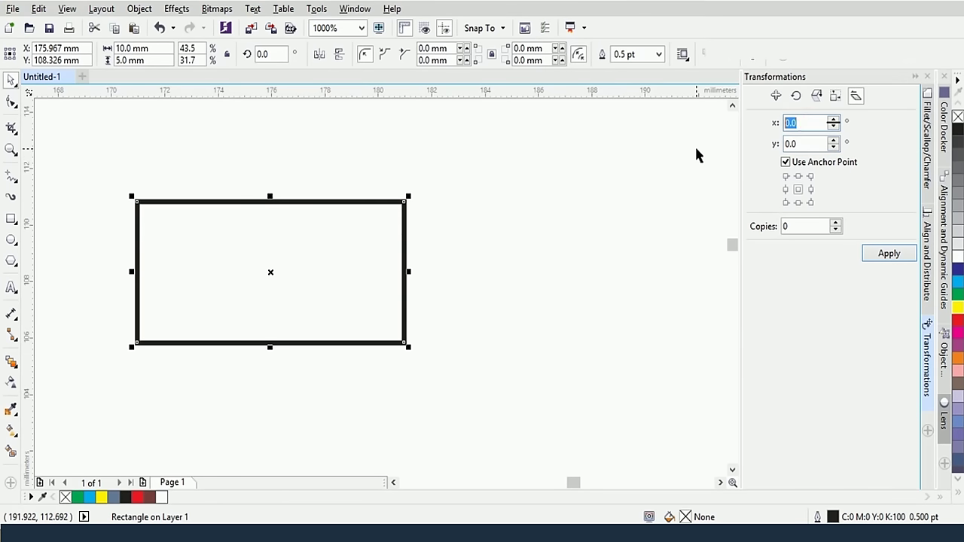
{"action": "type", "text": "2"}
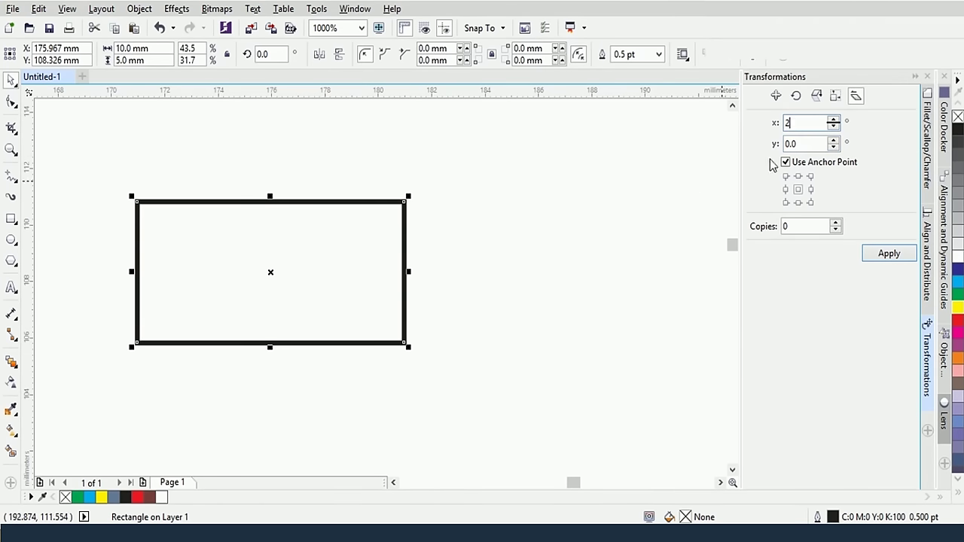
{"action": "type", "text": "0"}
{"action": "left_click", "coordinate": [889, 262]}
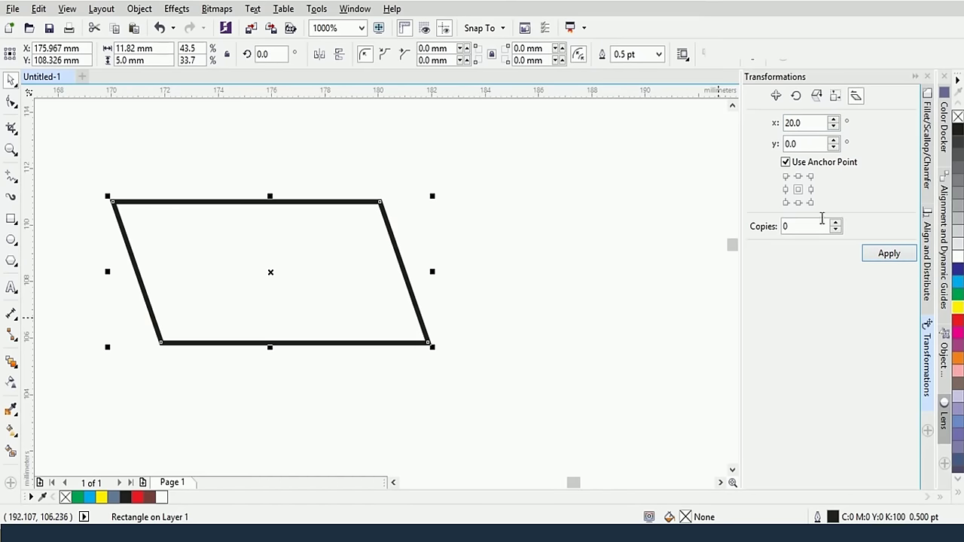
Reset the horizontal skew to 0.0, then apply a −20° horizontal skew
{"action": "double_click", "coordinate": [804, 125]}
{"action": "type", "text": "0.0"}
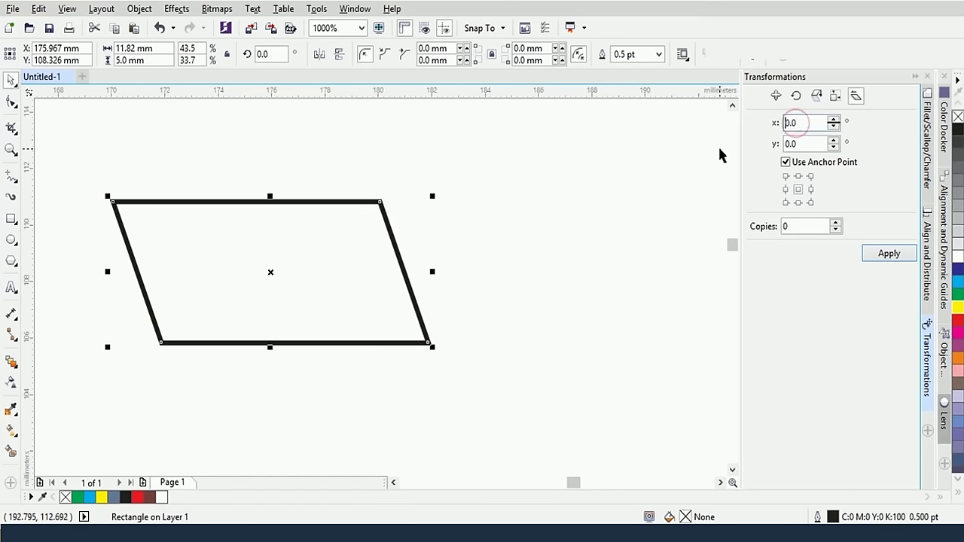
{"action": "left_click", "coordinate": [889, 254]}
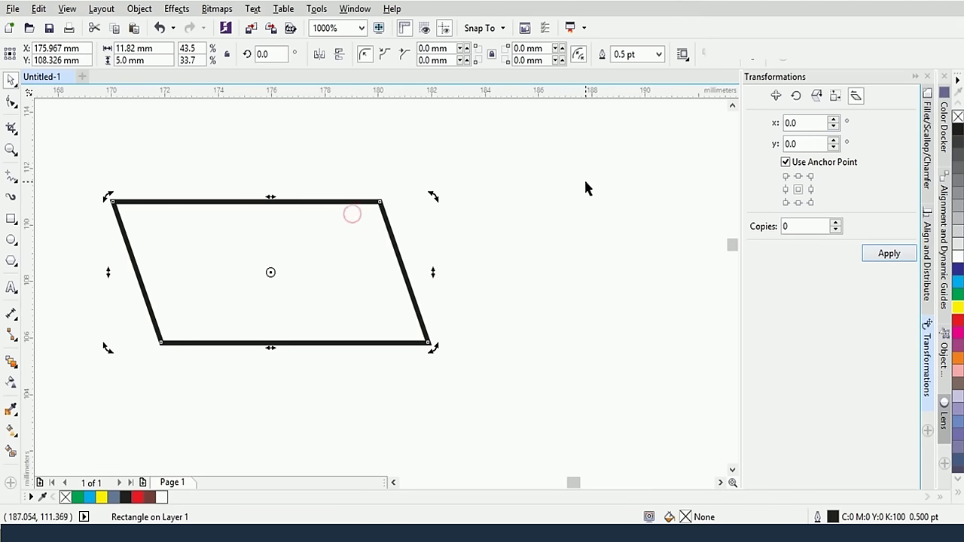
{"action": "left_click", "coordinate": [810, 122]}
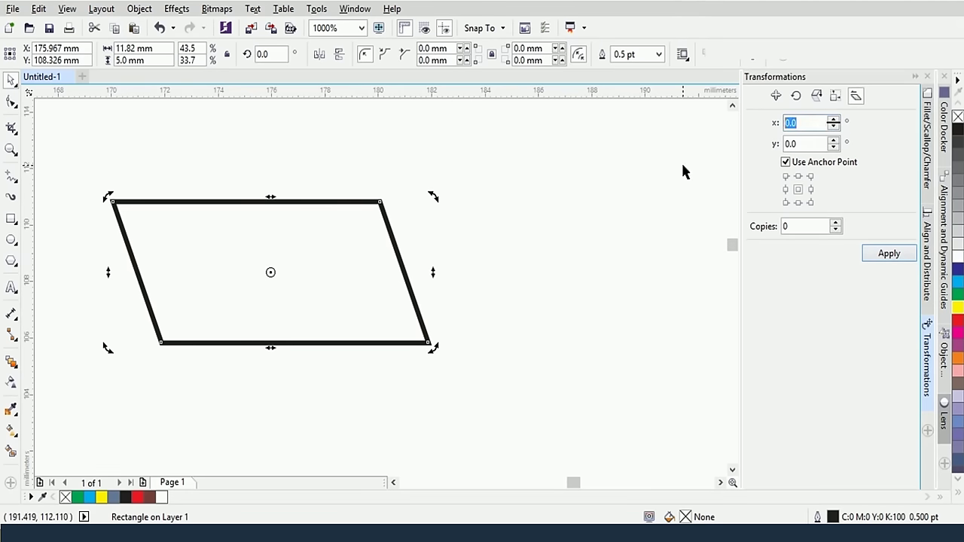
{"action": "type", "text": "-20"}
{"action": "key", "text": "Return"}
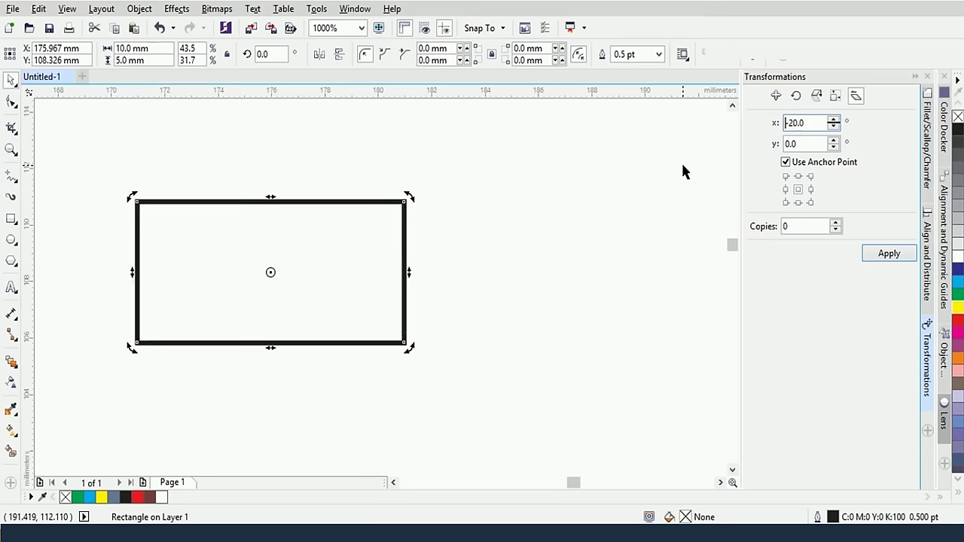
Apply a skew of x −20° and y 30° to the rectangle
{"action": "left_click", "coordinate": [807, 143]}
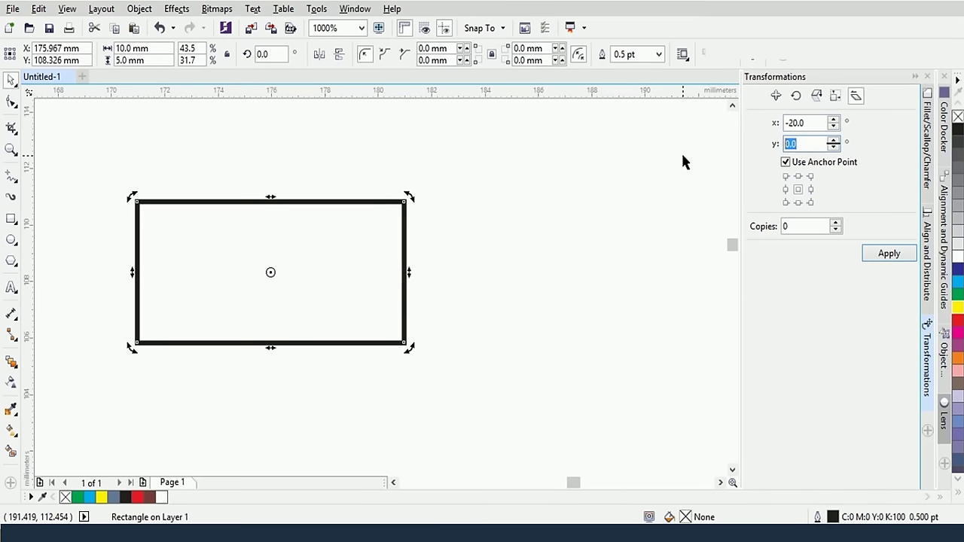
{"action": "type", "text": "45"}
{"action": "key", "text": "BackSpace"}
{"action": "key", "text": "BackSpace"}
{"action": "type", "text": "30"}
{"action": "left_click", "coordinate": [892, 253]}
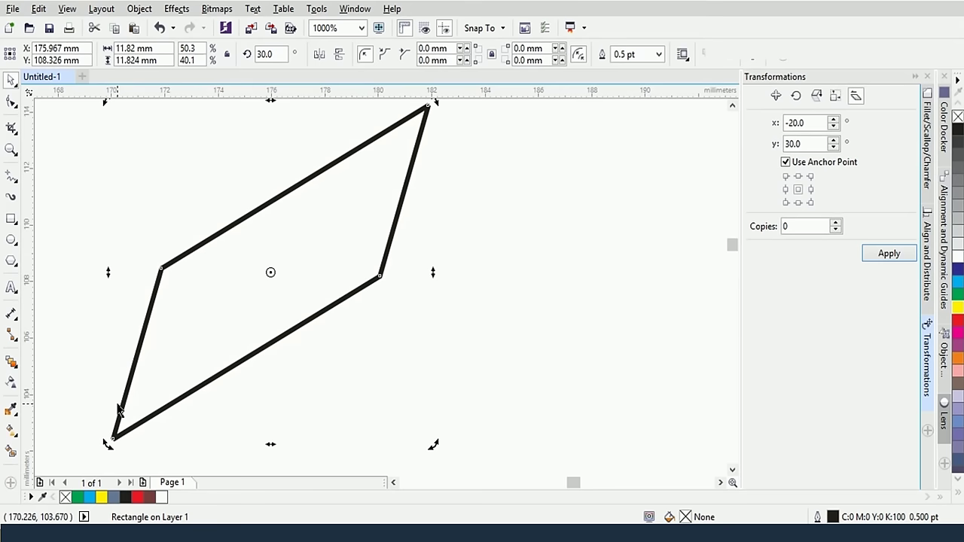
With Use Anchor Point off, apply the 15° vertical skew and set copies to 2
{"action": "left_click", "coordinate": [785, 163]}
{"action": "left_click", "coordinate": [795, 226]}
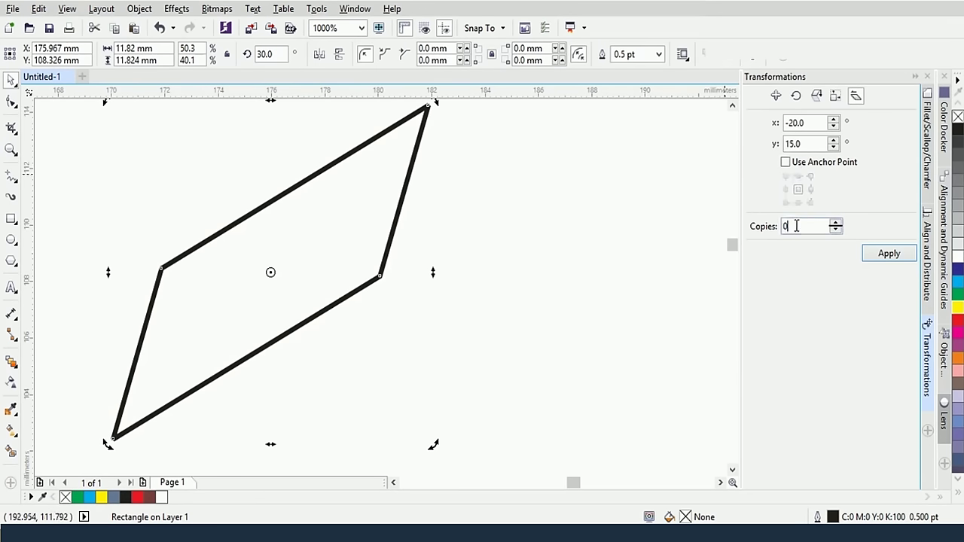
{"action": "left_click", "coordinate": [888, 253]}
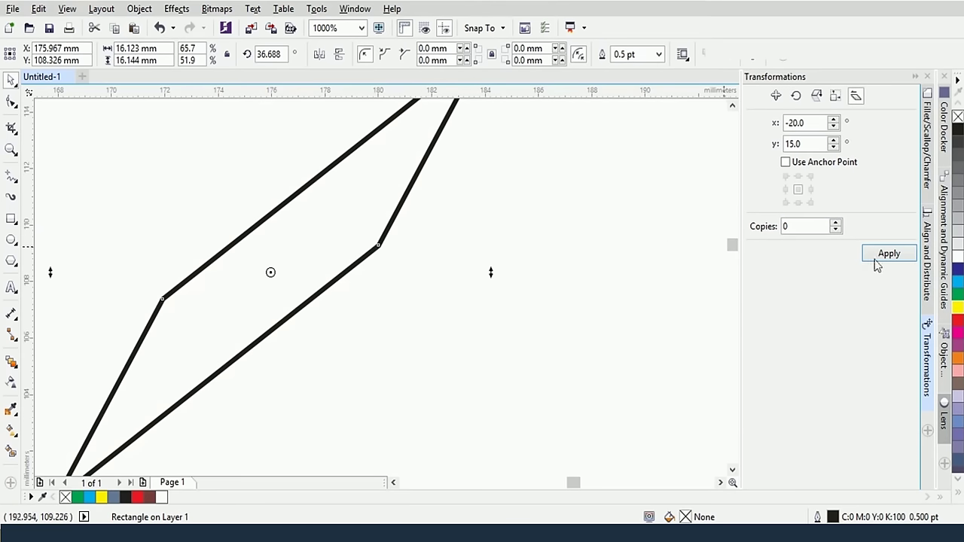
{"action": "left_click", "coordinate": [835, 223]}
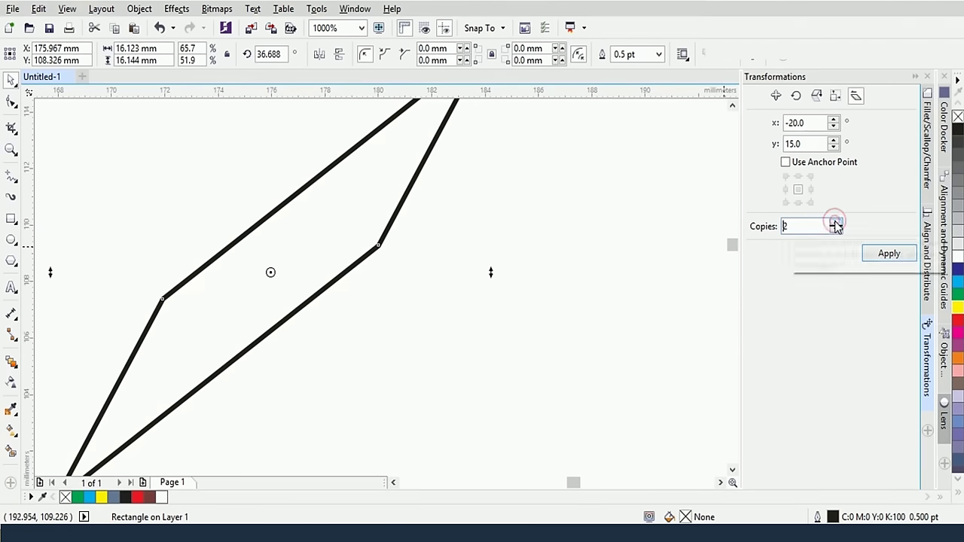
{"action": "left_click", "coordinate": [835, 223]}
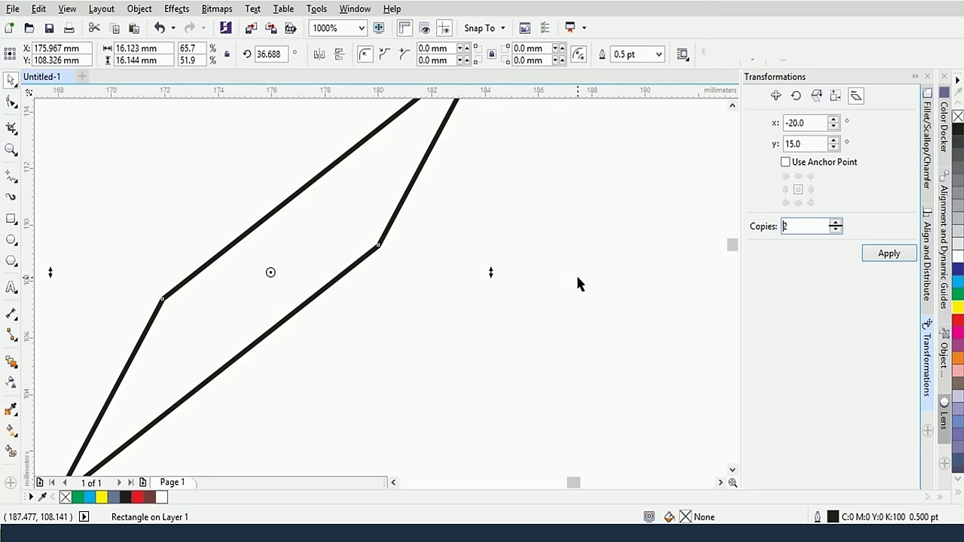
{"action": "left_click", "coordinate": [555, 307]}
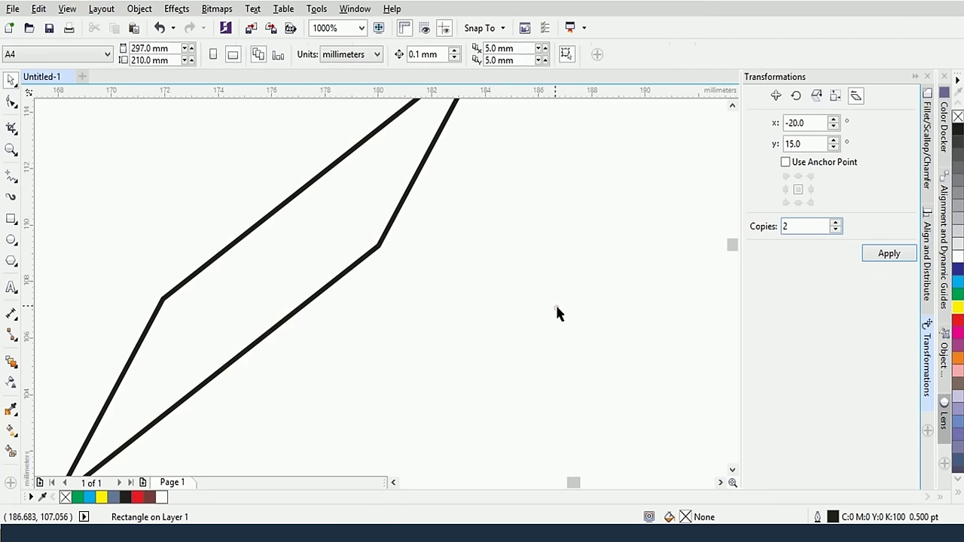
Delete the skewed shape and draw a new rectangle near the page centre
{"action": "left_click", "coordinate": [372, 254]}
{"action": "key", "text": "Delete"}
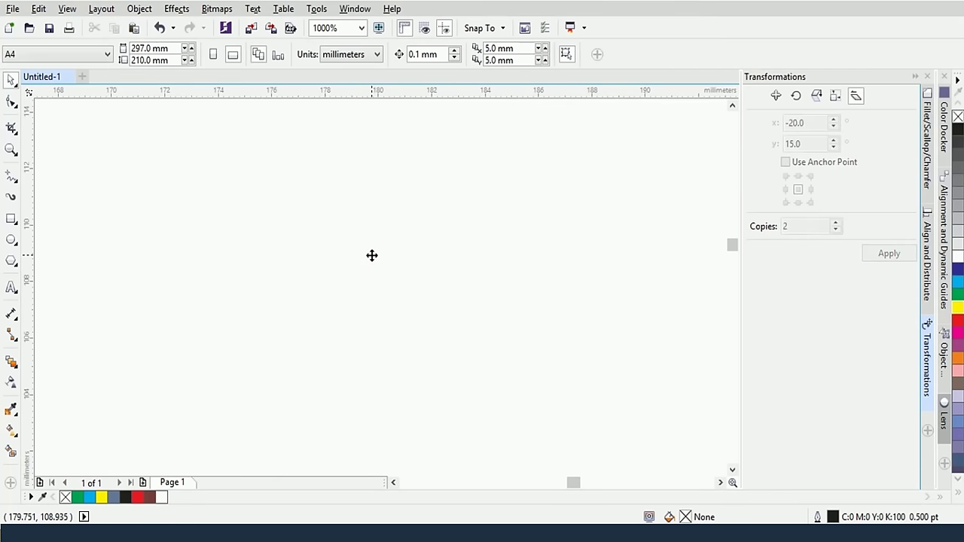
{"action": "left_click", "coordinate": [11, 219]}
{"action": "left_click_drag", "start_coordinate": [222, 167], "coordinate": [458, 331]}
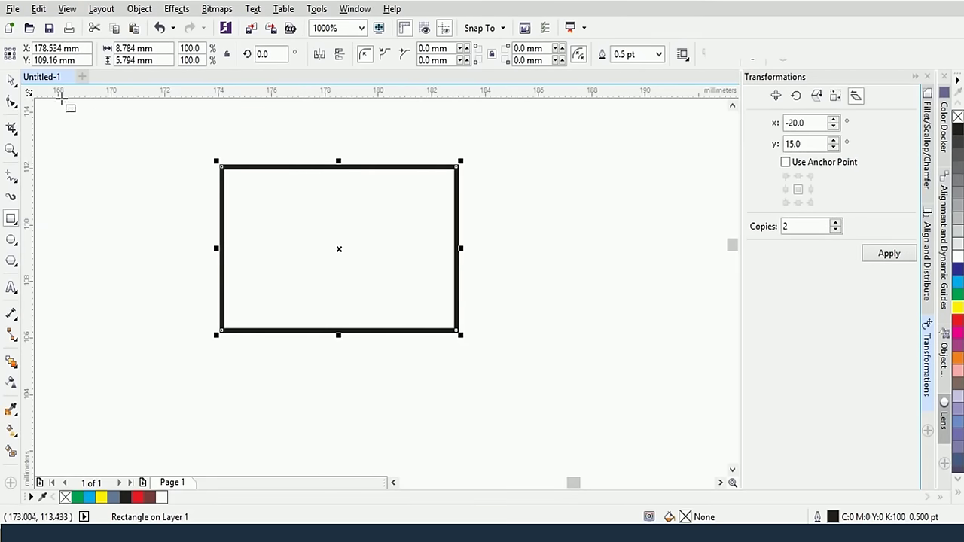
Try skewing the rectangle with its skew handles, undoing each attempt
{"action": "left_click", "coordinate": [17, 81]}
{"action": "left_click", "coordinate": [339, 200]}
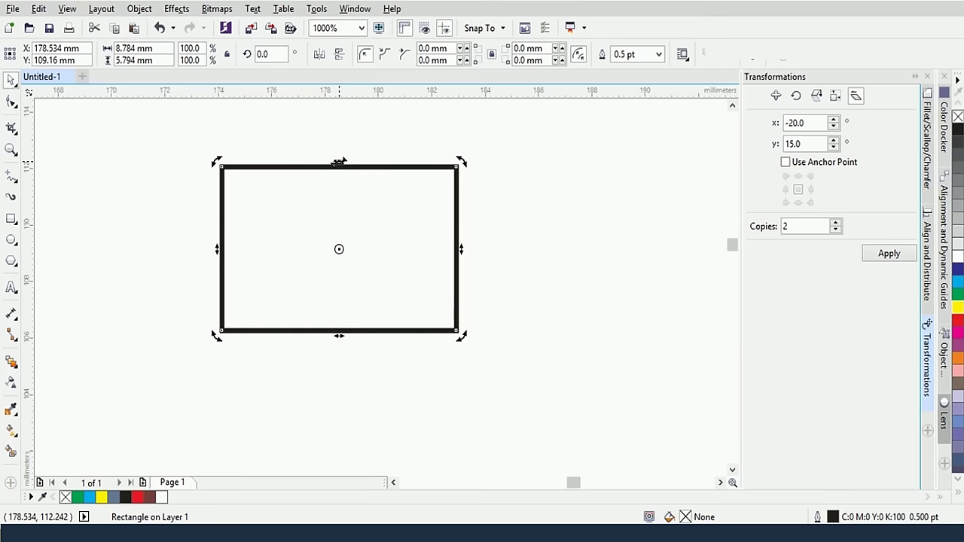
{"action": "left_click_drag", "start_coordinate": [339, 162], "coordinate": [355, 161]}
{"action": "key", "text": "ctrl+z"}
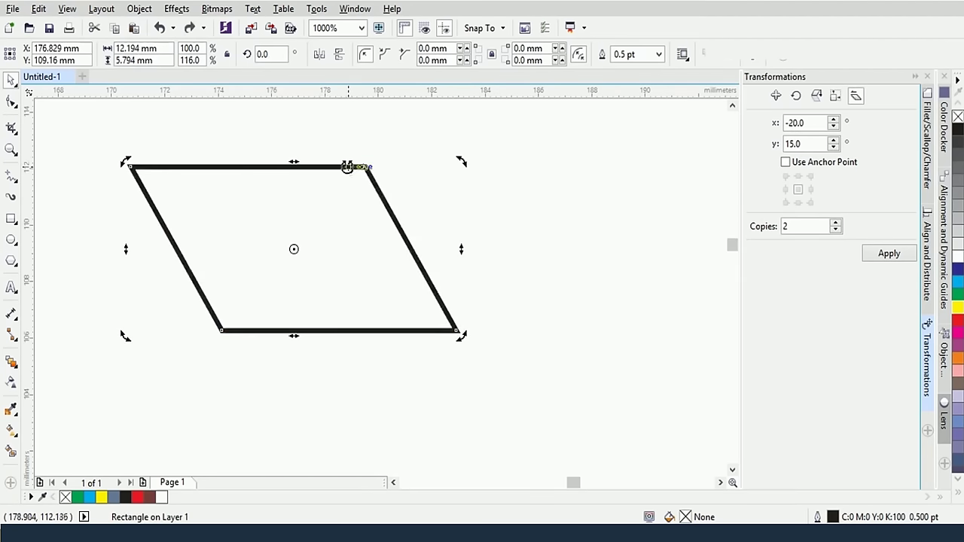
{"action": "key", "text": "ctrl+z"}
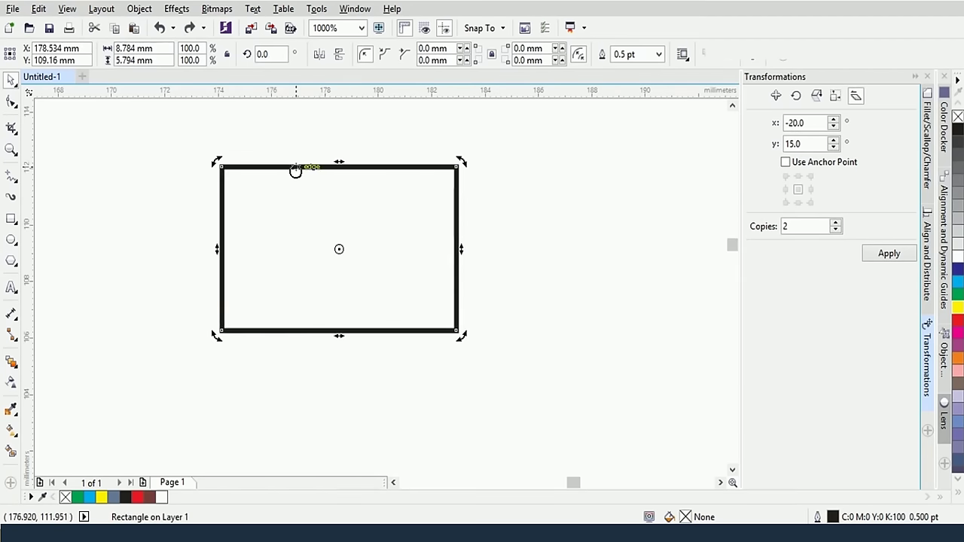
{"action": "left_click_drag", "start_coordinate": [460, 248], "coordinate": [456, 233]}
{"action": "key", "text": "ctrl+z"}
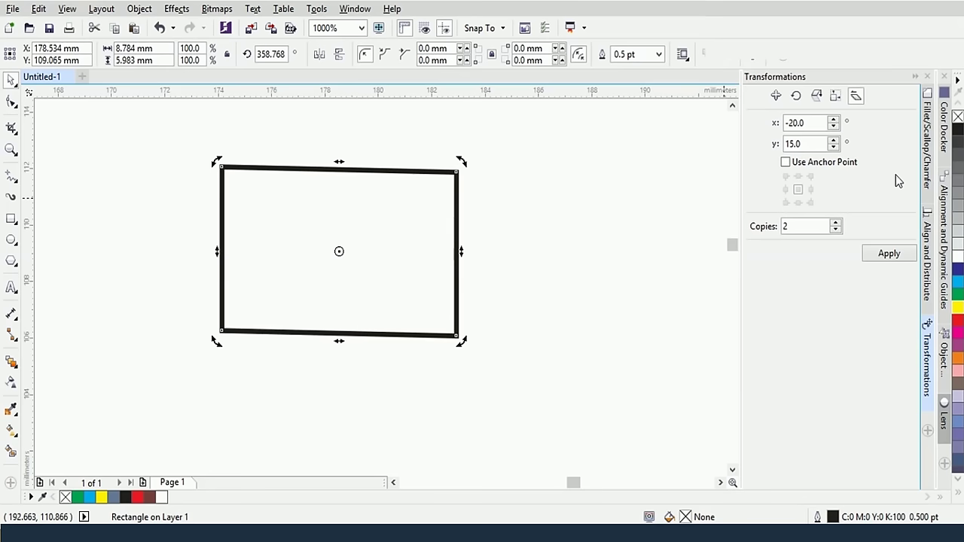
Delete the circle with the small object, then the two blue rectangles
{"action": "scroll", "coordinate": [355, 306], "scroll_direction": "down", "scroll_amount": 5}
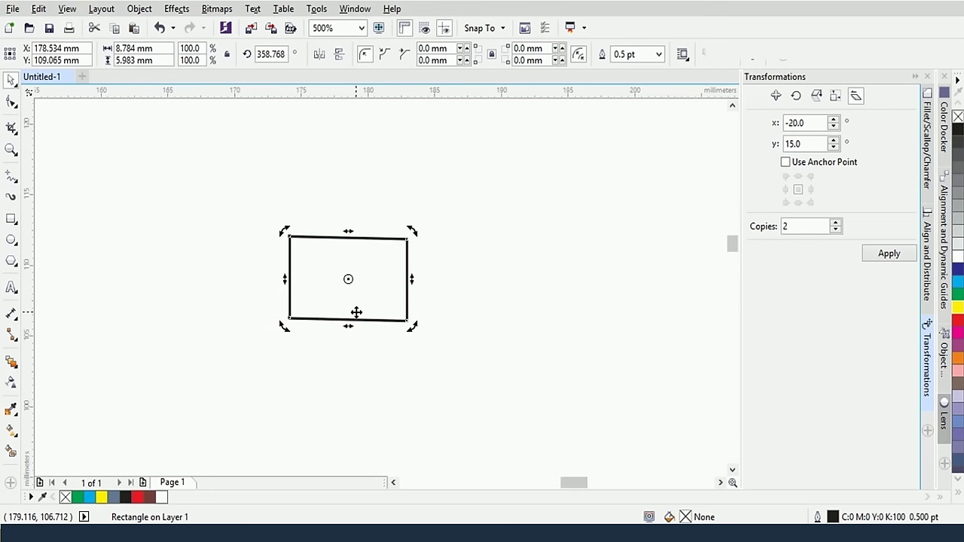
{"action": "scroll", "coordinate": [355, 310], "scroll_direction": "down", "scroll_amount": 3}
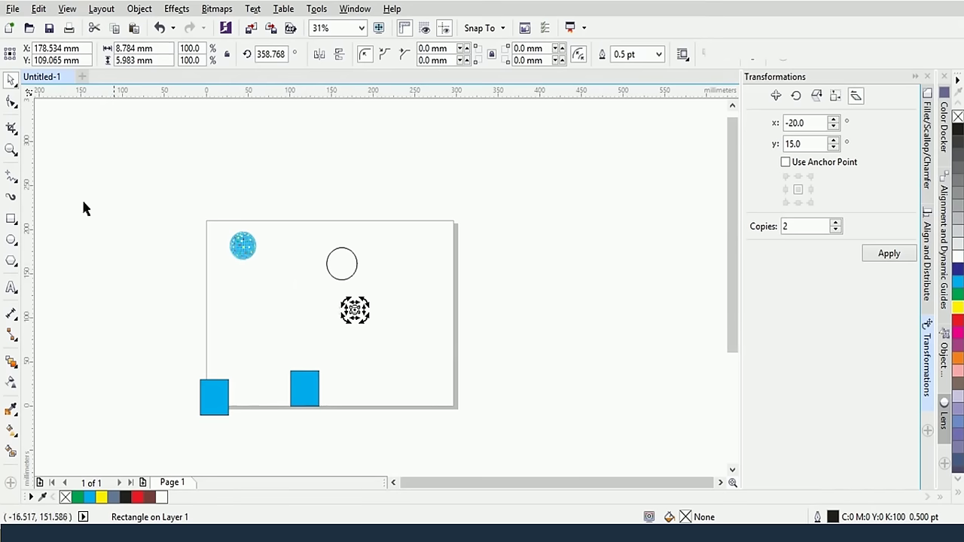
{"action": "left_click_drag", "start_coordinate": [314, 234], "coordinate": [405, 351]}
{"action": "key", "text": "Delete"}
{"action": "left_click_drag", "start_coordinate": [163, 361], "coordinate": [422, 456]}
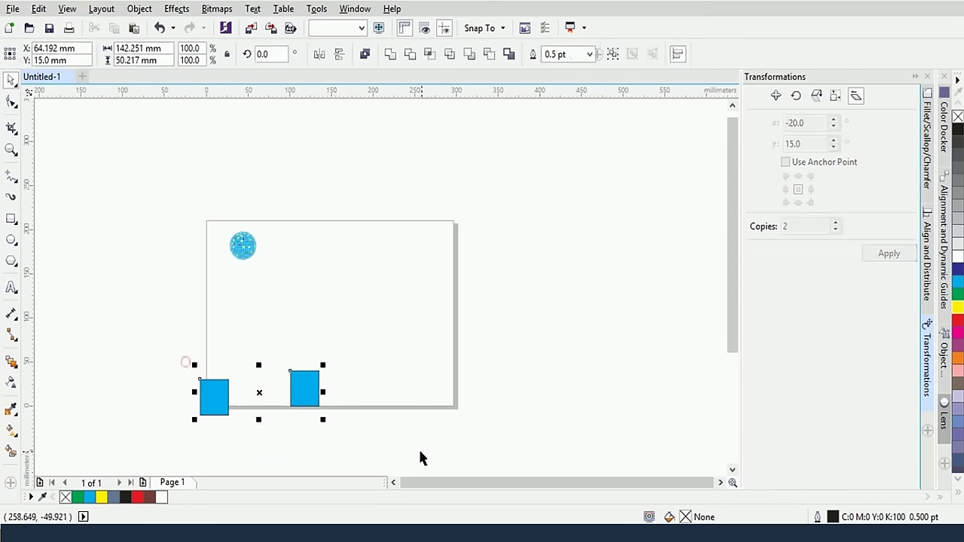
{"action": "key", "text": "Delete"}
Pan to bring the disco ball and empty space beside it into view
{"action": "scroll", "coordinate": [359, 336], "scroll_direction": "up", "scroll_amount": 2}
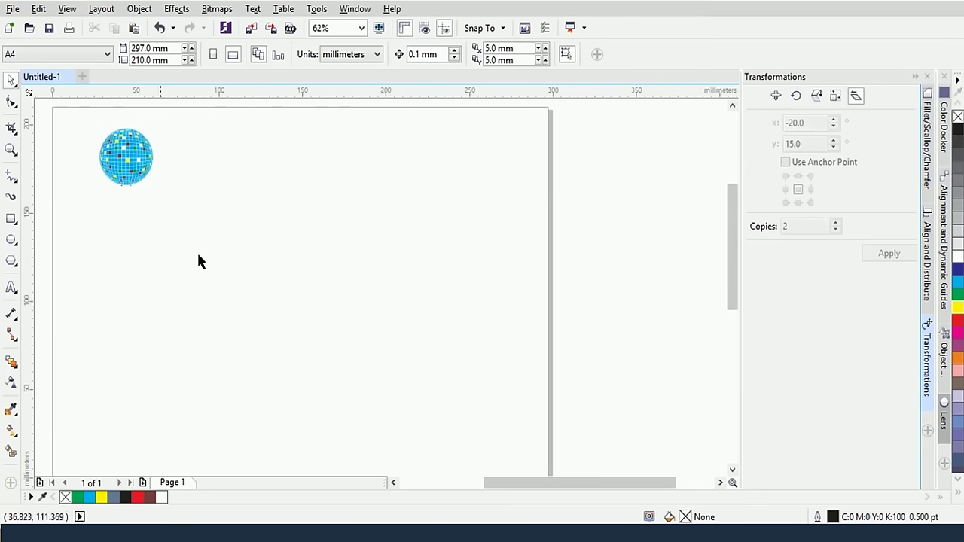
{"action": "left_click_drag", "start_coordinate": [224, 245], "coordinate": [303, 277]}
{"action": "scroll", "coordinate": [304, 248], "scroll_direction": "up", "scroll_amount": 4}
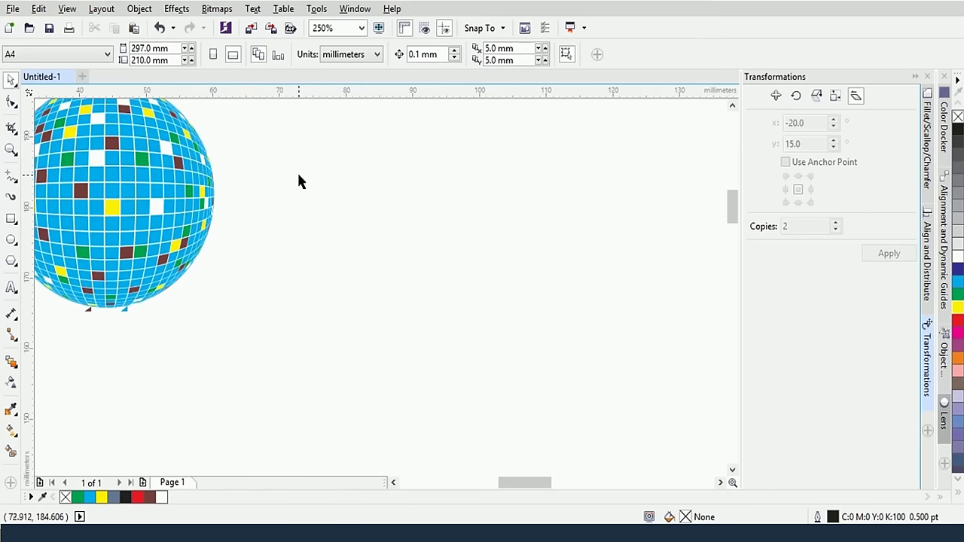
{"action": "left_click_drag", "start_coordinate": [298, 176], "coordinate": [329, 204]}
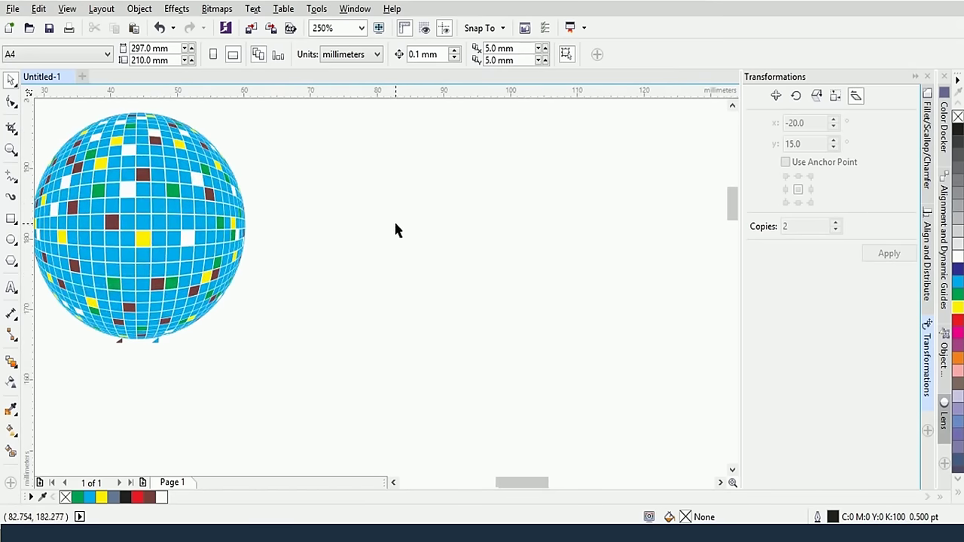
{"action": "scroll", "coordinate": [398, 231], "scroll_direction": "down", "scroll_amount": 2}
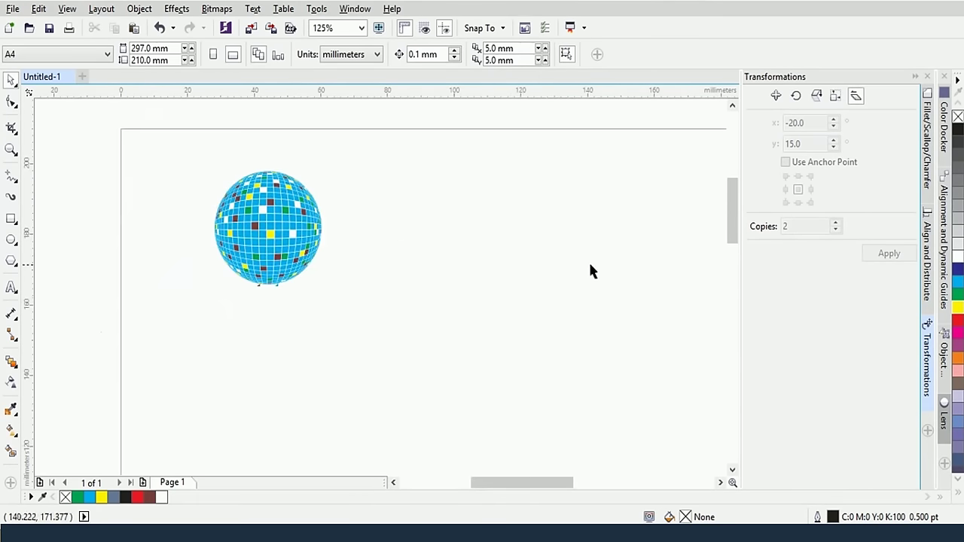
{"action": "left_click_drag", "start_coordinate": [631, 262], "coordinate": [490, 263]}
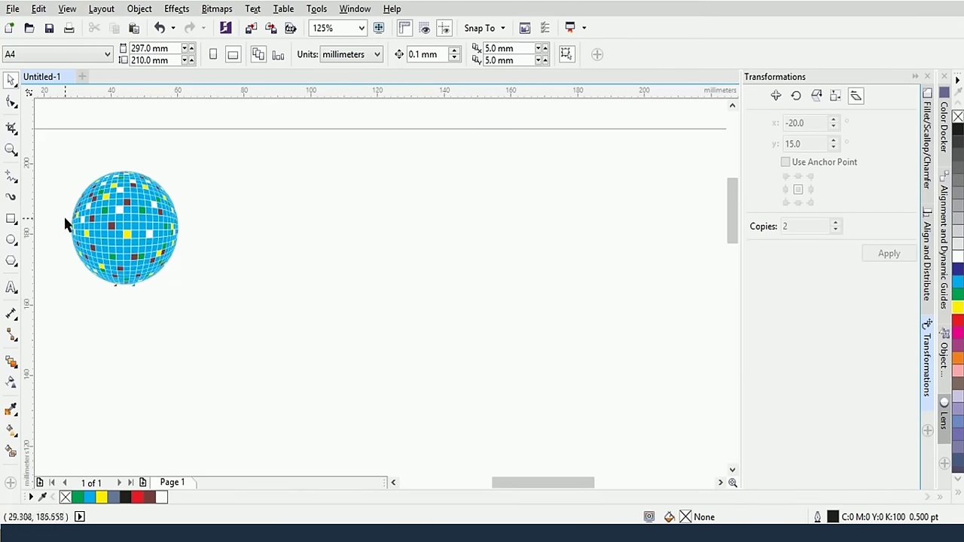
Draw a rectangle right of the disco ball and apply Size x 1 mm, y 1 mm, 0 copies
{"action": "left_click", "coordinate": [11, 219]}
{"action": "left_click_drag", "start_coordinate": [294, 194], "coordinate": [327, 251]}
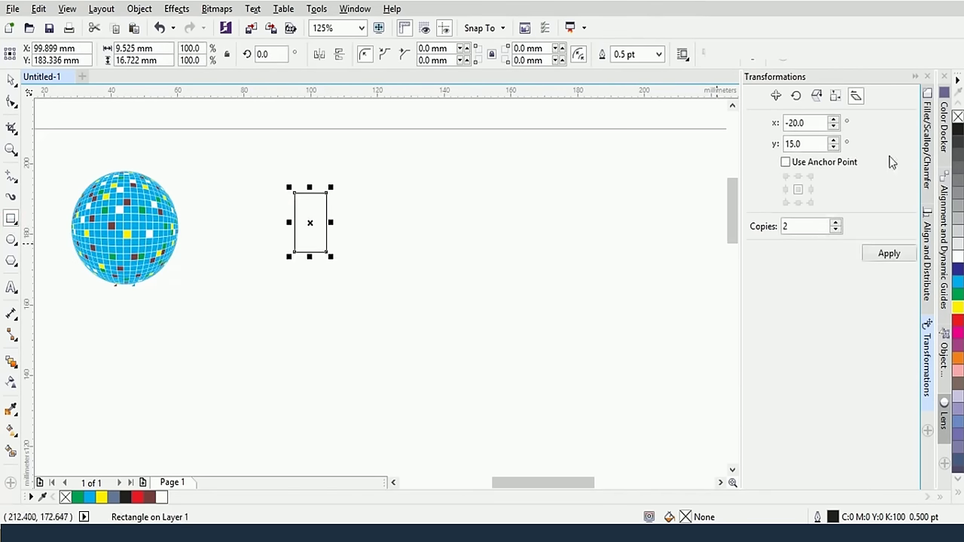
{"action": "left_click", "coordinate": [834, 95]}
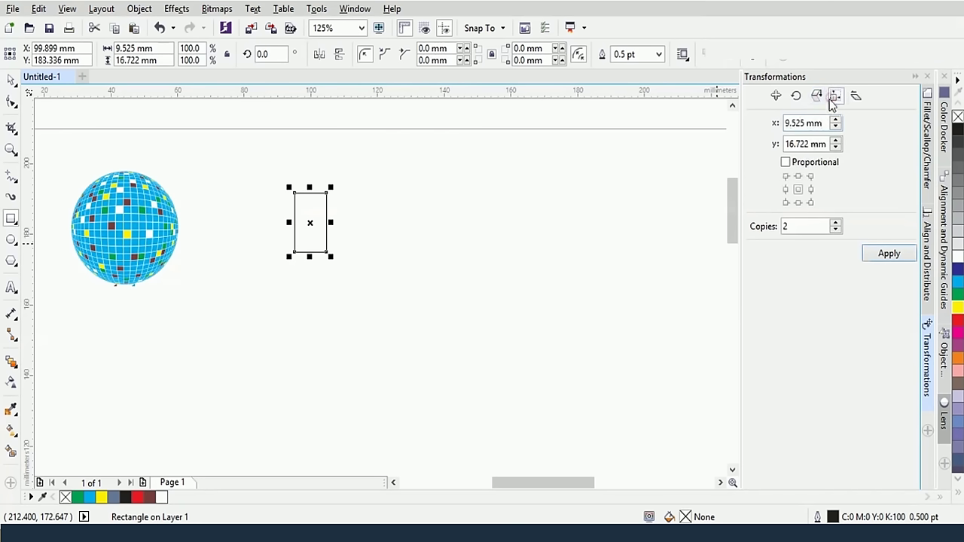
{"action": "double_click", "coordinate": [804, 123]}
{"action": "type", "text": "5"}
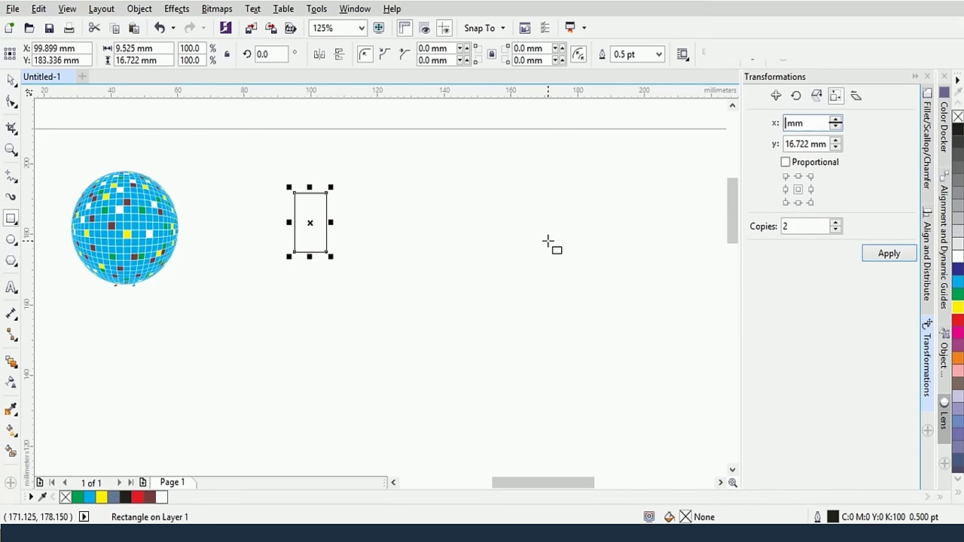
{"action": "left_click", "coordinate": [800, 144]}
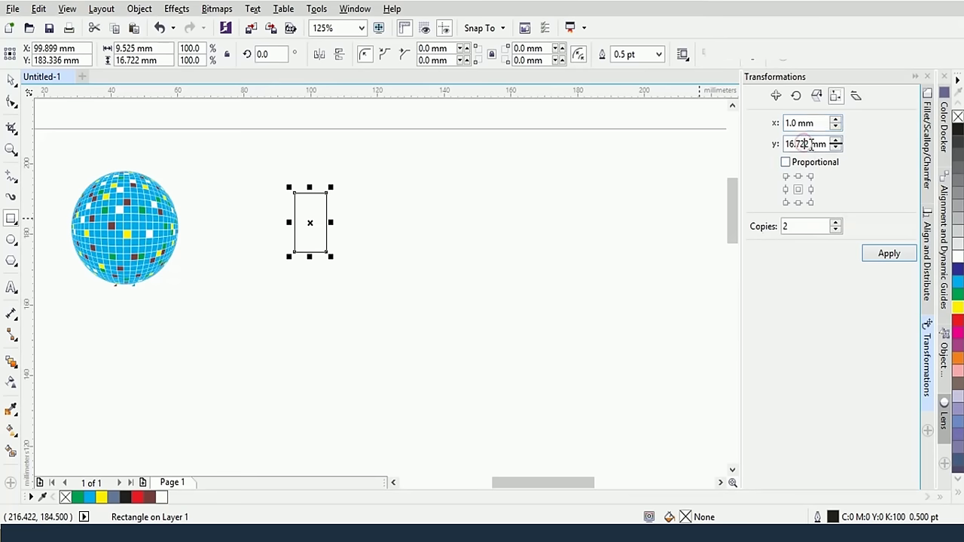
{"action": "double_click", "coordinate": [797, 144]}
{"action": "type", "text": "1"}
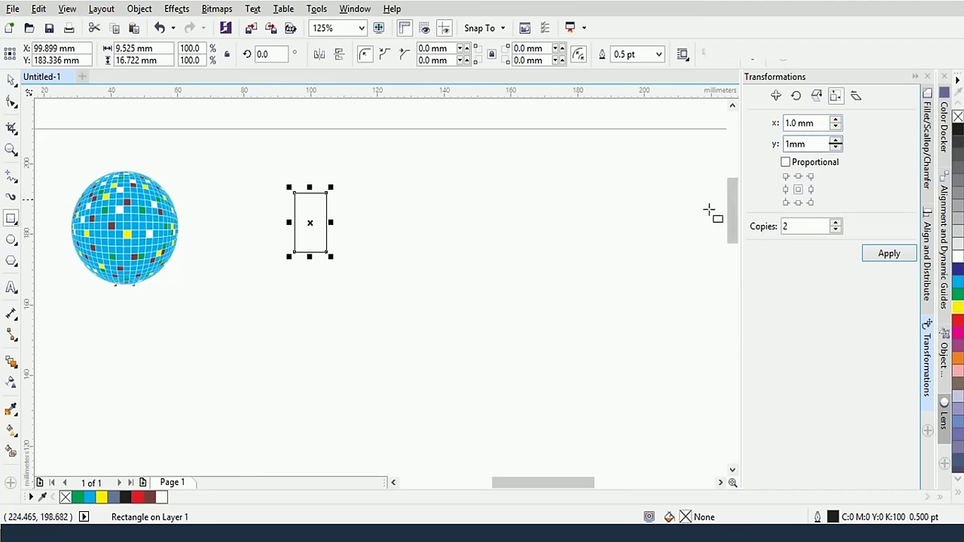
{"action": "left_click", "coordinate": [836, 231]}
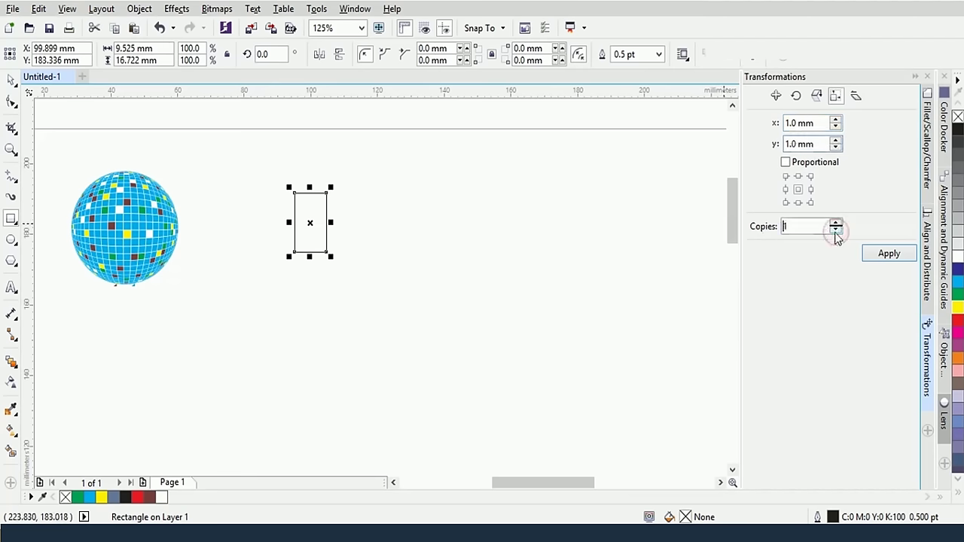
{"action": "left_click", "coordinate": [836, 230]}
{"action": "left_click", "coordinate": [888, 253]}
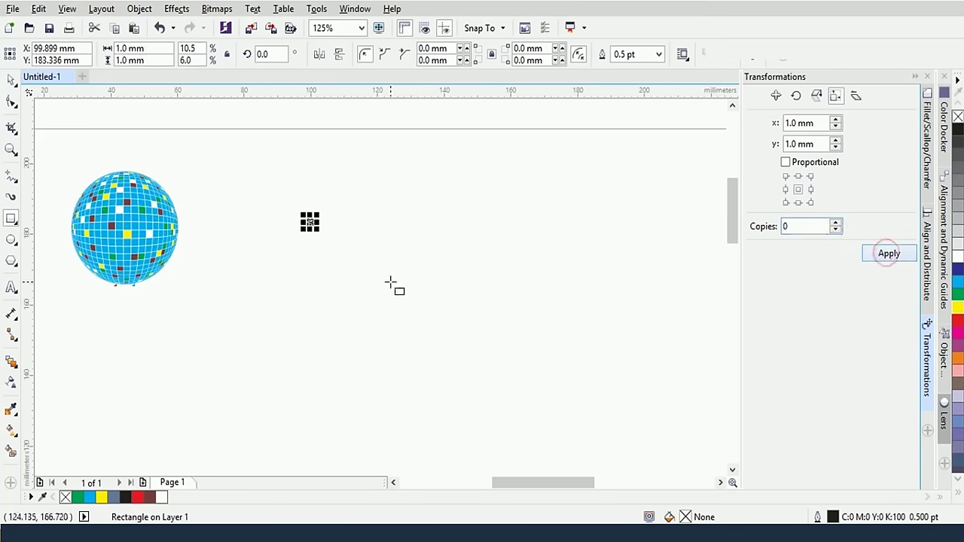
{"action": "scroll", "coordinate": [393, 285], "scroll_direction": "up", "scroll_amount": 1}
{"action": "scroll", "coordinate": [354, 251], "scroll_direction": "up", "scroll_amount": 1}
{"action": "scroll", "coordinate": [354, 251], "scroll_direction": "up", "scroll_amount": 1}
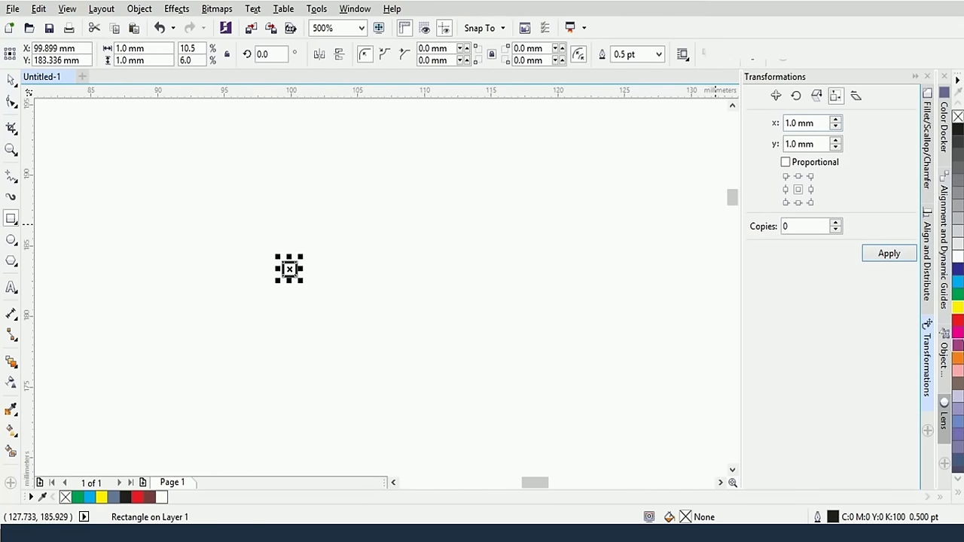
Give the 1 mm square a cyan fill with no outline, then deselect it
{"action": "left_click", "coordinate": [956, 406]}
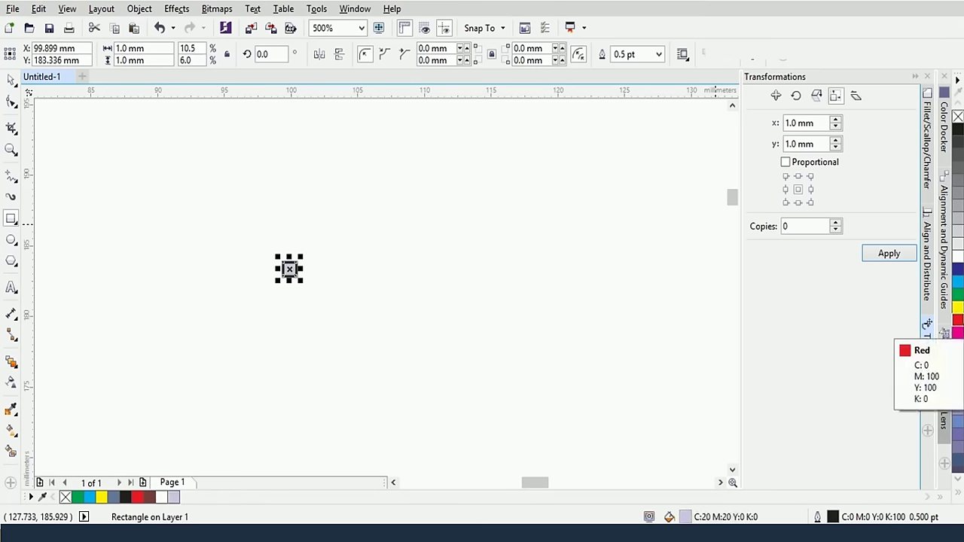
{"action": "left_click", "coordinate": [957, 283]}
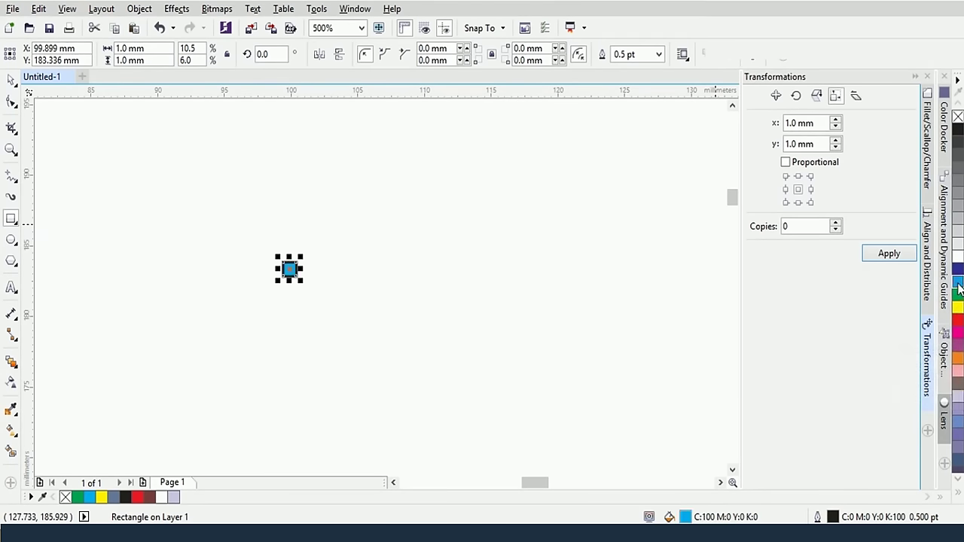
{"action": "right_click", "coordinate": [957, 118]}
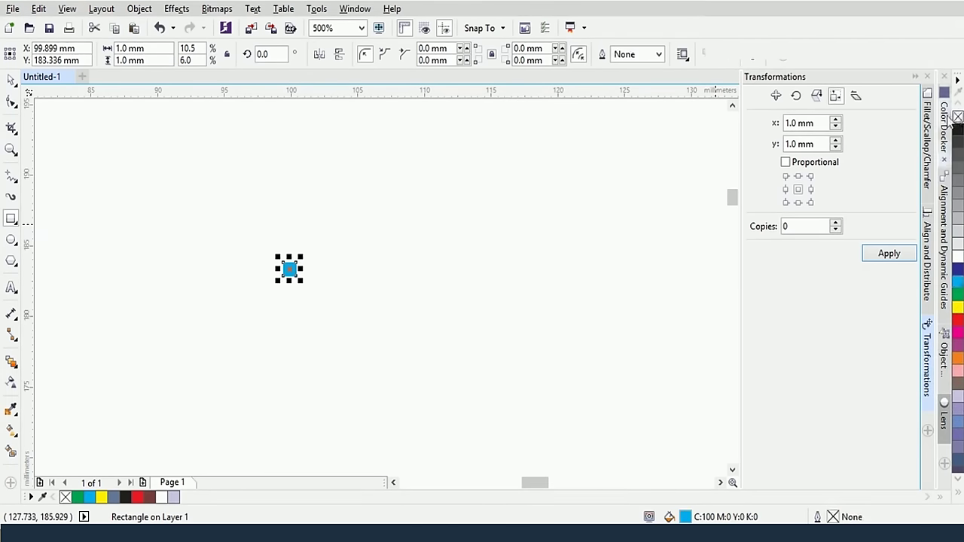
{"action": "left_click", "coordinate": [384, 277]}
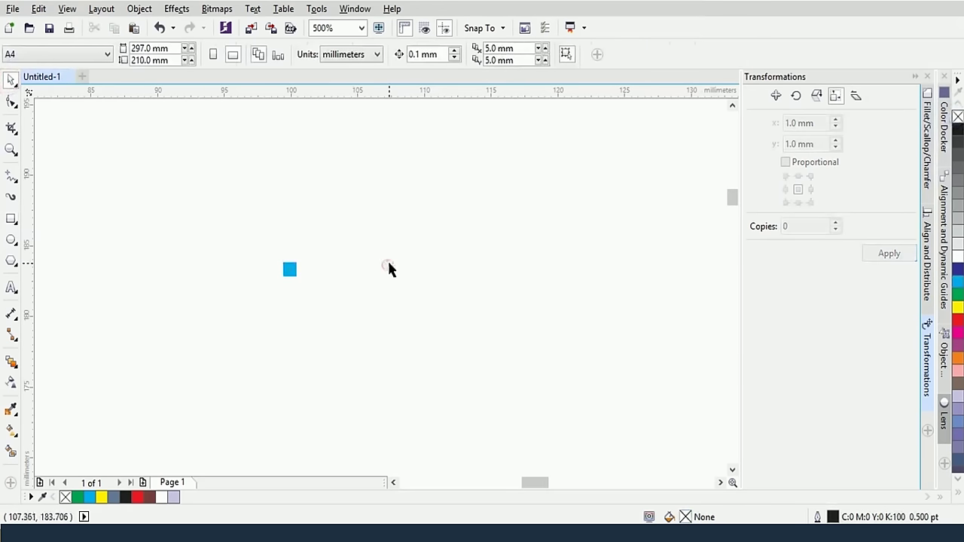
{"action": "scroll", "coordinate": [388, 265], "scroll_direction": "down", "scroll_amount": 2}
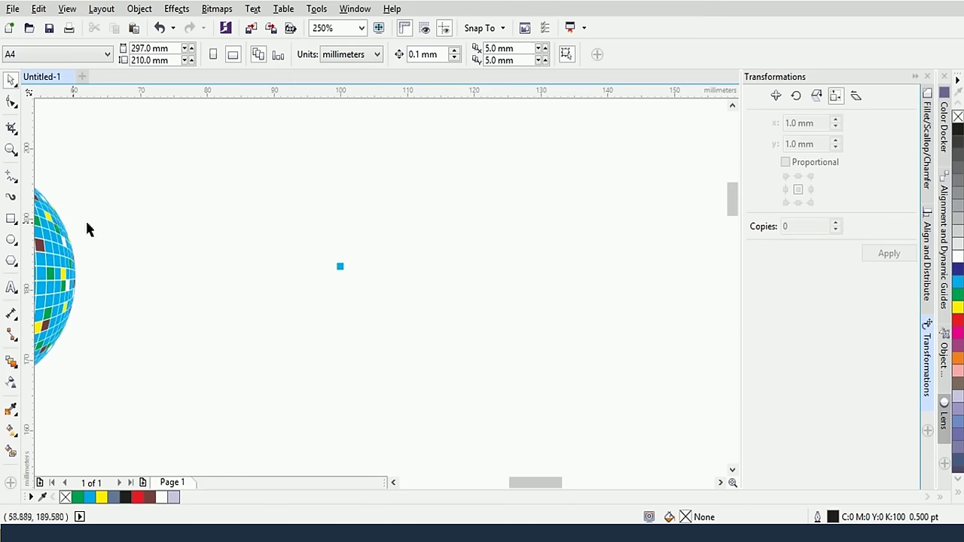
{"action": "left_click_drag", "start_coordinate": [198, 217], "coordinate": [387, 239]}
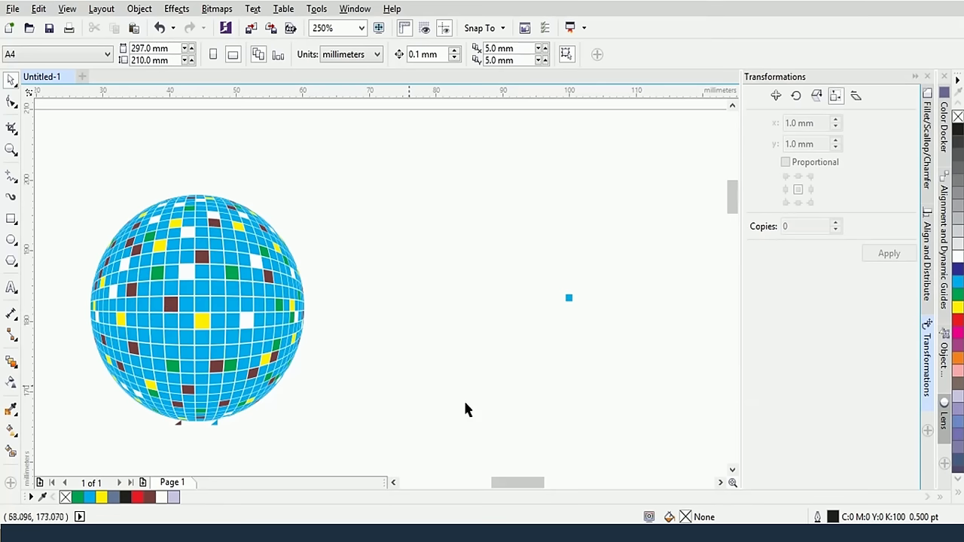
{"action": "left_click_drag", "start_coordinate": [526, 482], "coordinate": [531, 486]}
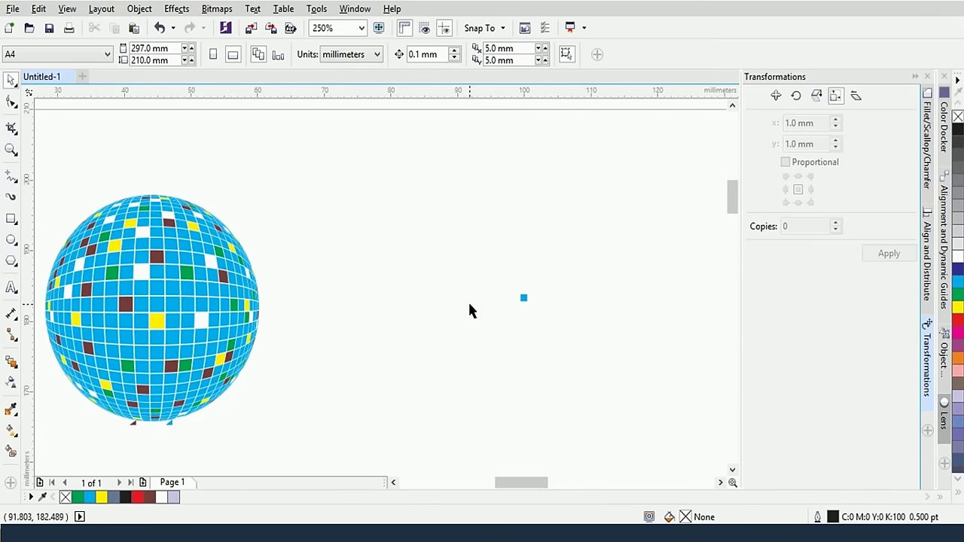
{"action": "left_click", "coordinate": [524, 298]}
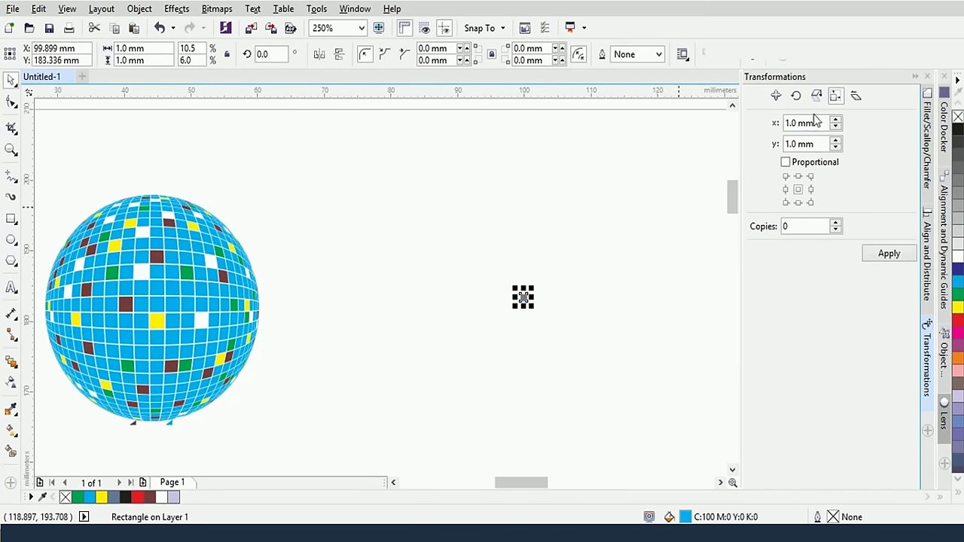
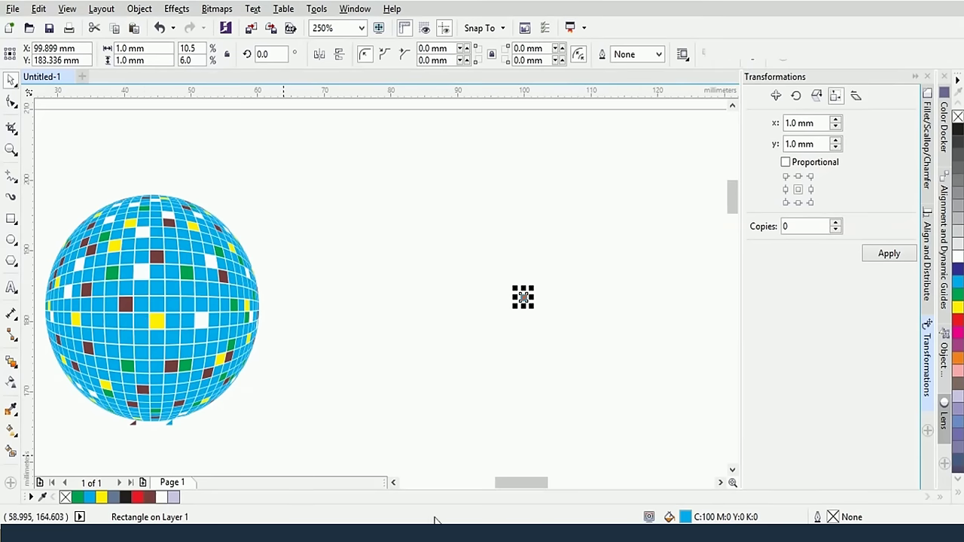
Place one copy of the 1 mm blue square at a relative offset of x 50 mm, y 0 mm
{"action": "scroll", "coordinate": [506, 484], "scroll_direction": "right", "scroll_amount": 3}
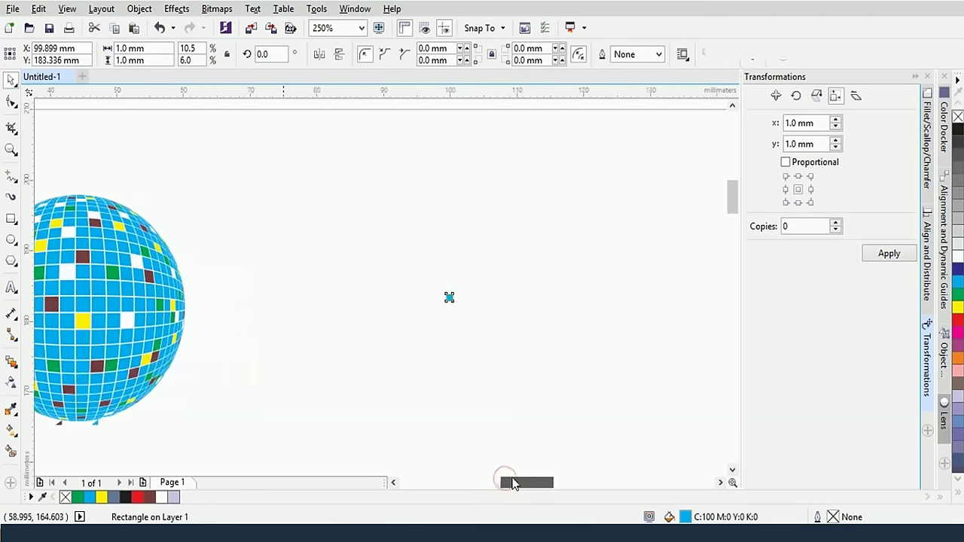
{"action": "double_click", "coordinate": [795, 125]}
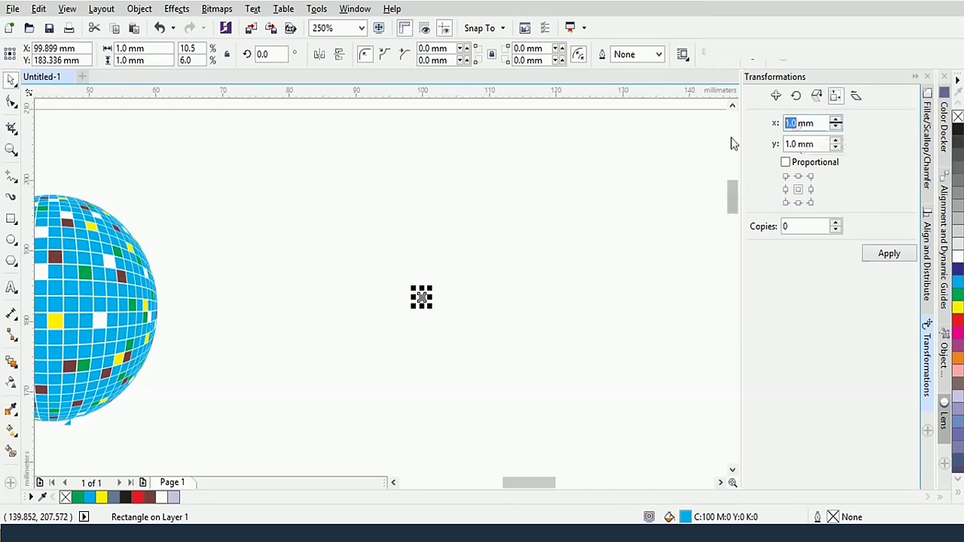
{"action": "key", "text": "Tab"}
{"action": "key", "text": "Tab"}
{"action": "key", "text": "Tab"}
{"action": "type", "text": "2"}
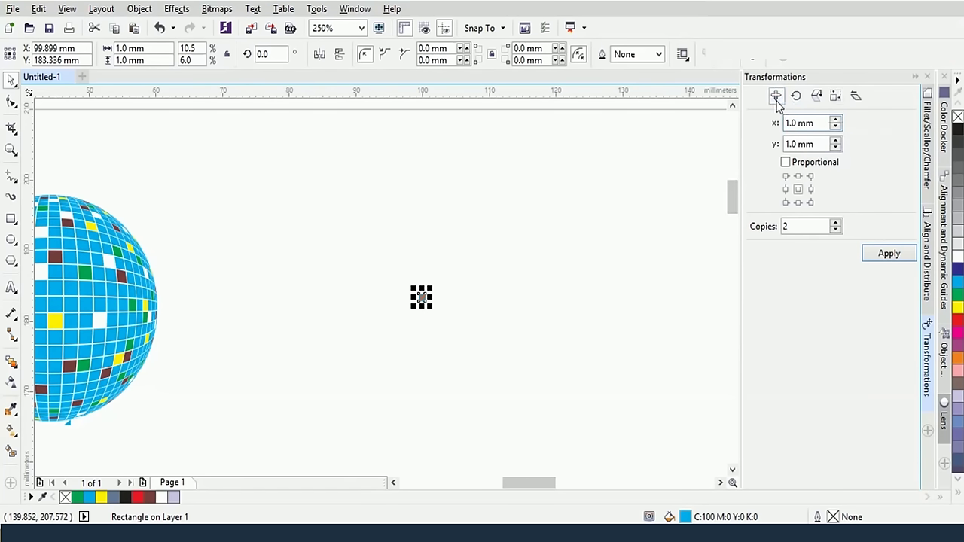
{"action": "left_click", "coordinate": [775, 96]}
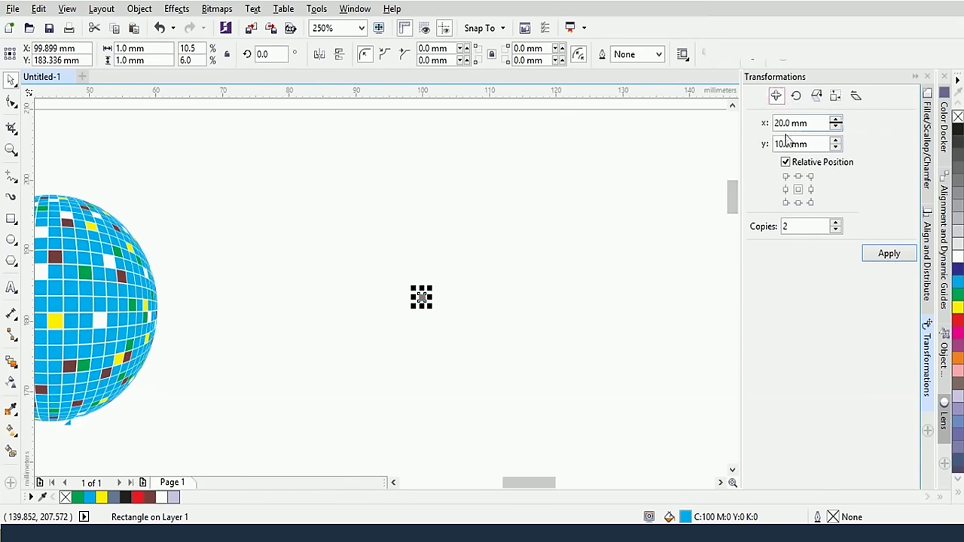
{"action": "double_click", "coordinate": [785, 143]}
{"action": "type", "text": "0"}
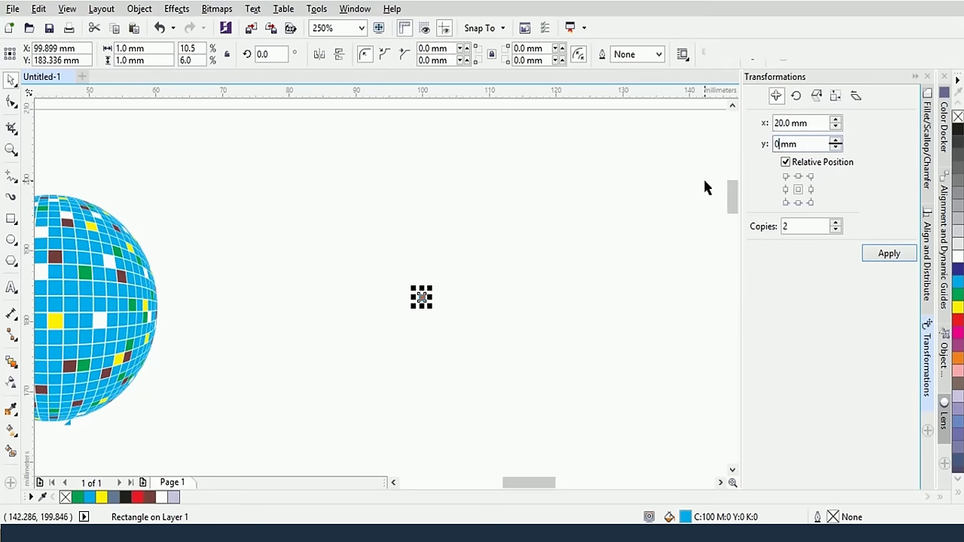
{"action": "double_click", "coordinate": [783, 123]}
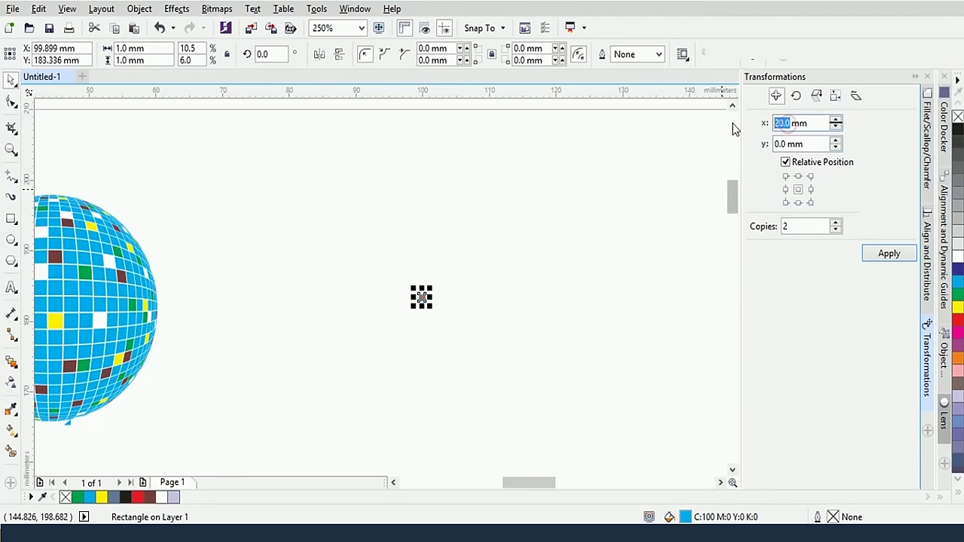
{"action": "type", "text": "50"}
{"action": "left_click", "coordinate": [835, 227]}
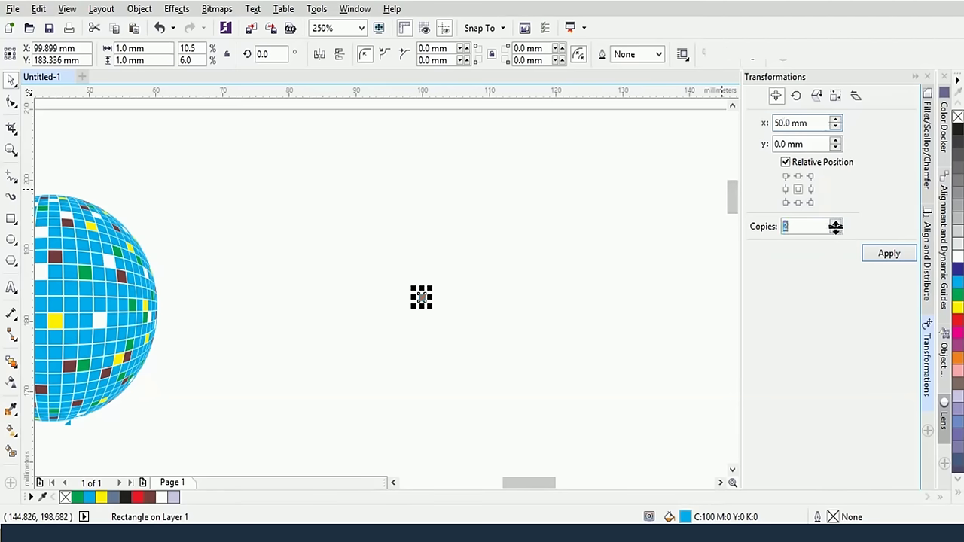
{"action": "left_click", "coordinate": [834, 230]}
{"action": "left_click_drag", "start_coordinate": [535, 482], "coordinate": [561, 490]}
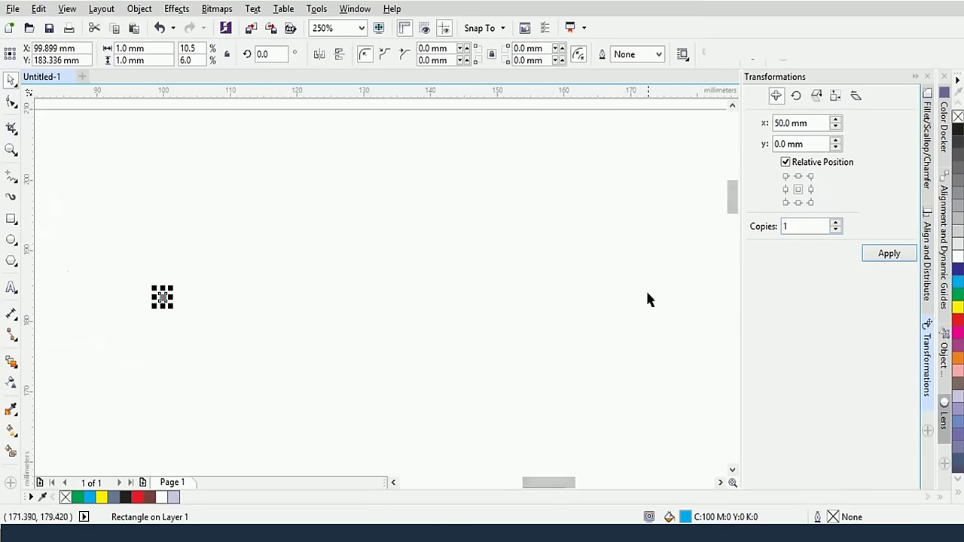
{"action": "left_click", "coordinate": [888, 256]}
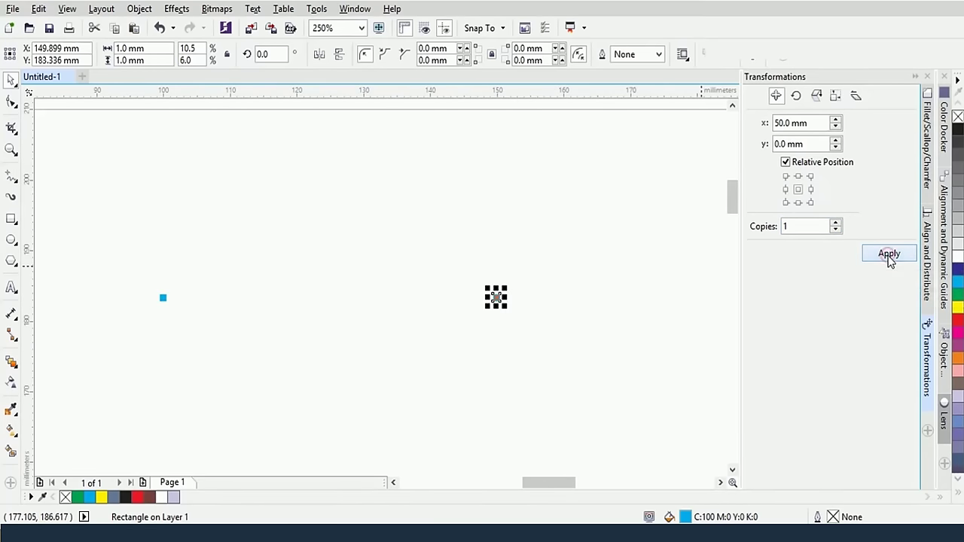
Blend the left blue square into the right one with the Blend tool
{"action": "left_click", "coordinate": [463, 243]}
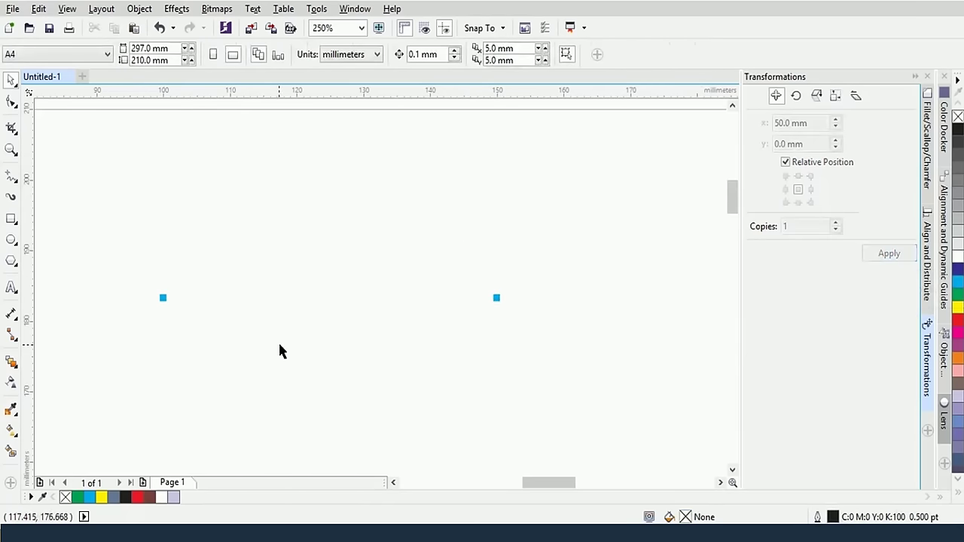
{"action": "left_click_drag", "start_coordinate": [122, 267], "coordinate": [527, 321]}
{"action": "left_click", "coordinate": [209, 214]}
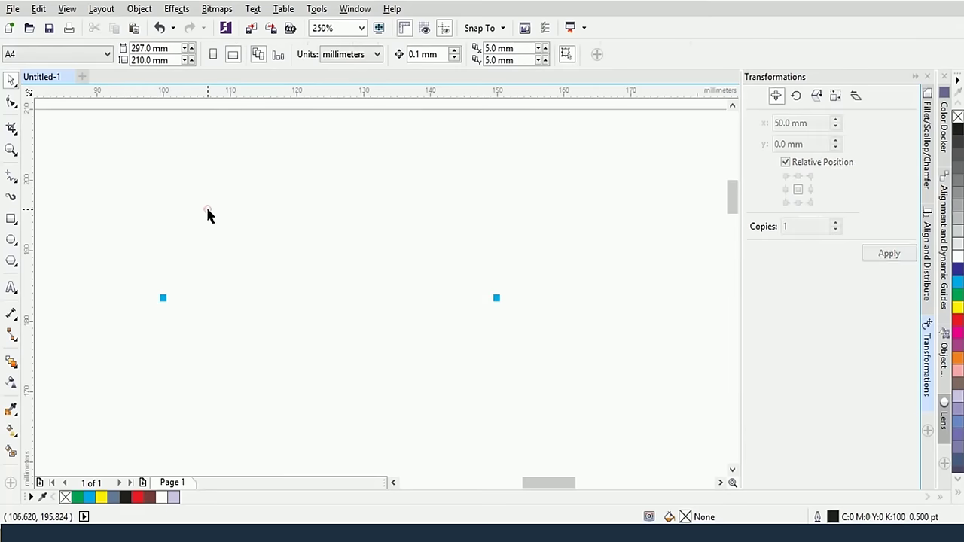
{"action": "left_click_drag", "start_coordinate": [126, 256], "coordinate": [531, 337]}
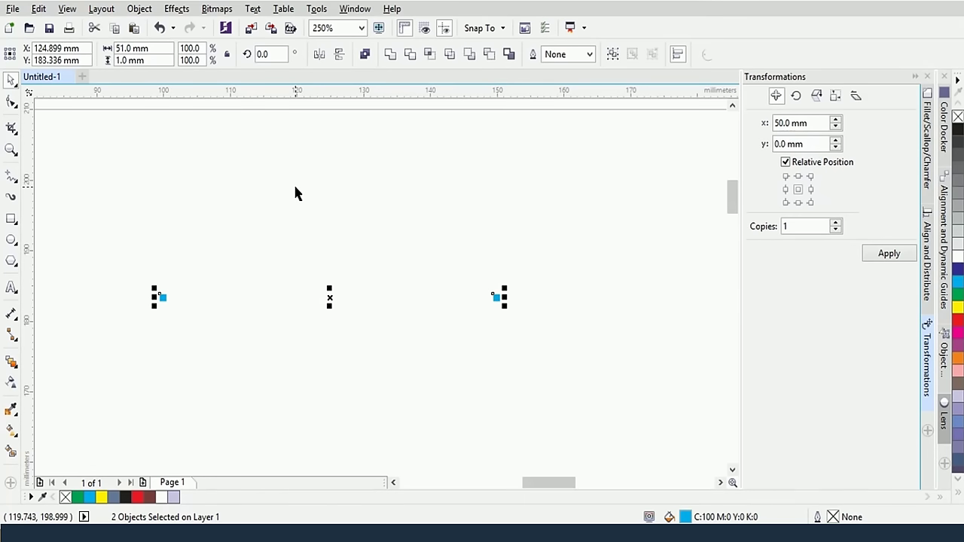
{"action": "left_click", "coordinate": [248, 182]}
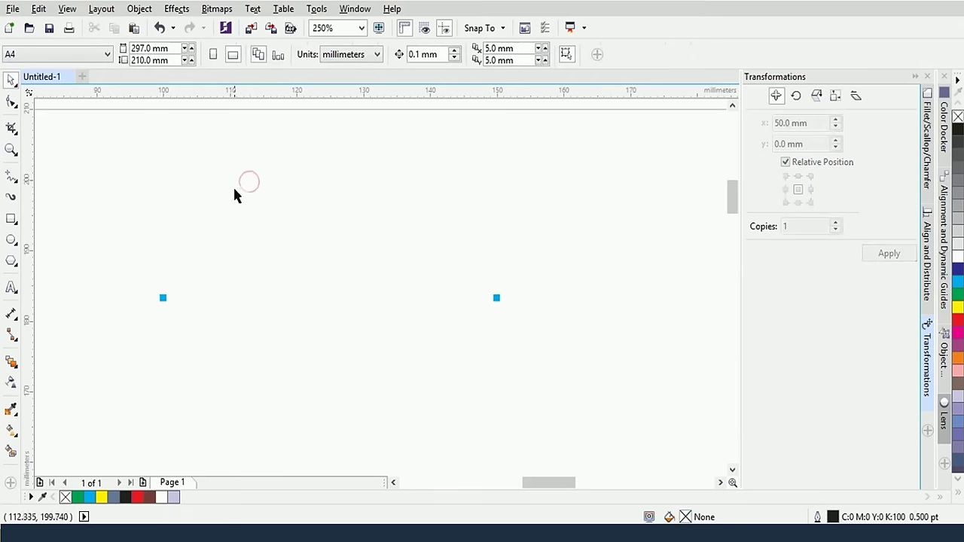
{"action": "left_click", "coordinate": [11, 363]}
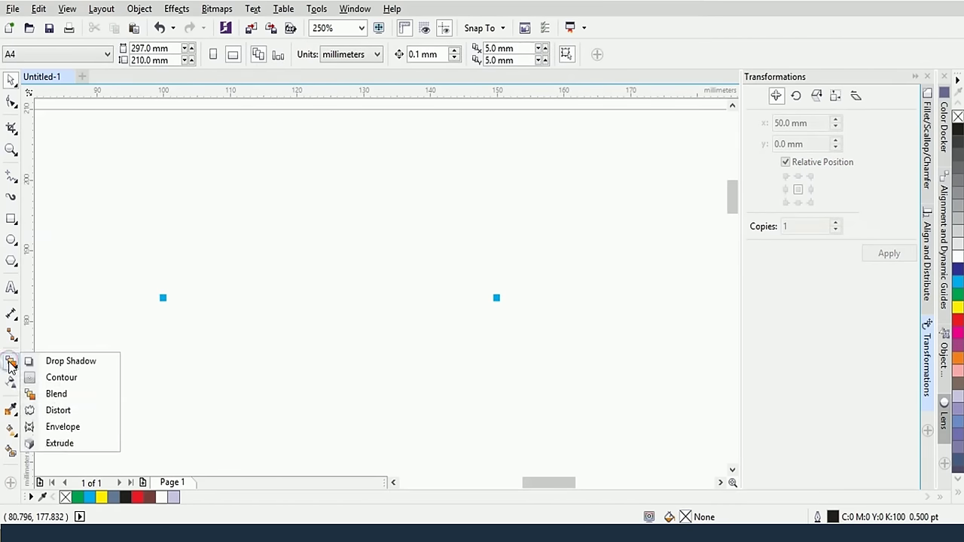
{"action": "left_click", "coordinate": [56, 394]}
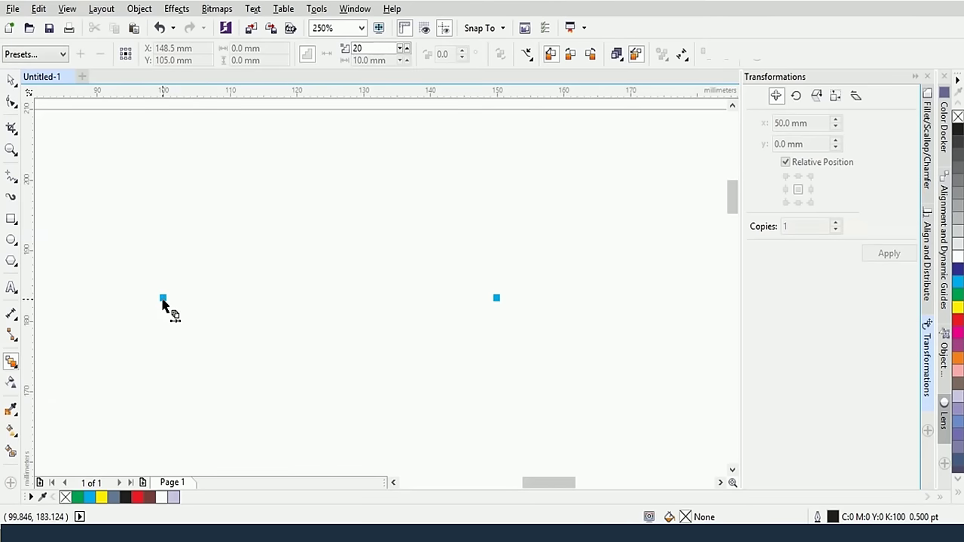
{"action": "left_click_drag", "start_coordinate": [164, 300], "coordinate": [496, 298]}
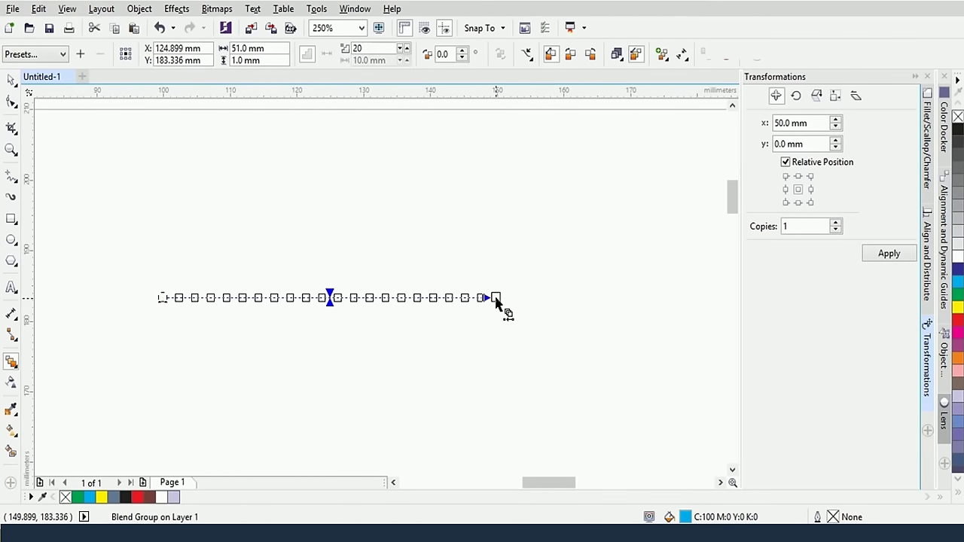
Set the blend to 45 steps, then return to the Pick tool
{"action": "scroll", "coordinate": [374, 338], "scroll_direction": "up", "scroll_amount": 2}
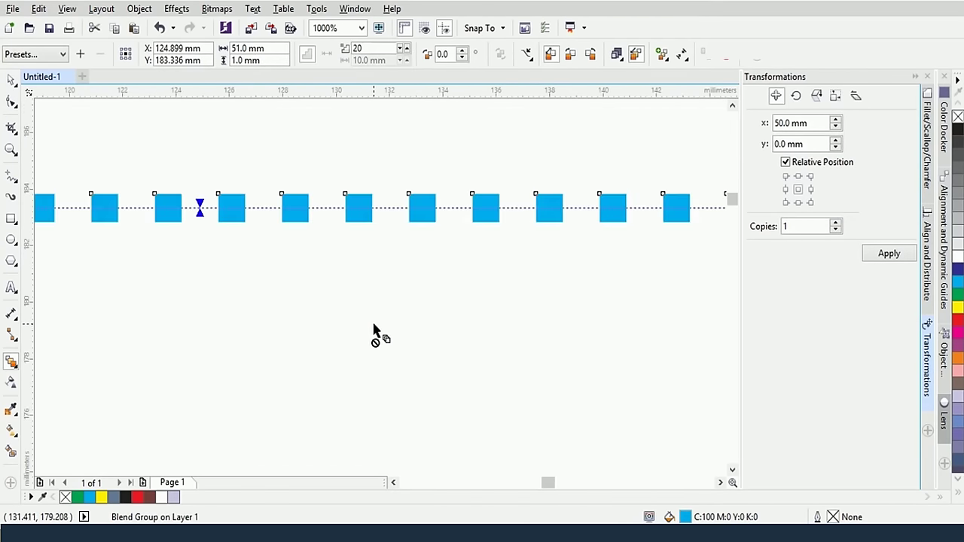
{"action": "scroll", "coordinate": [374, 338], "scroll_direction": "down", "scroll_amount": 1}
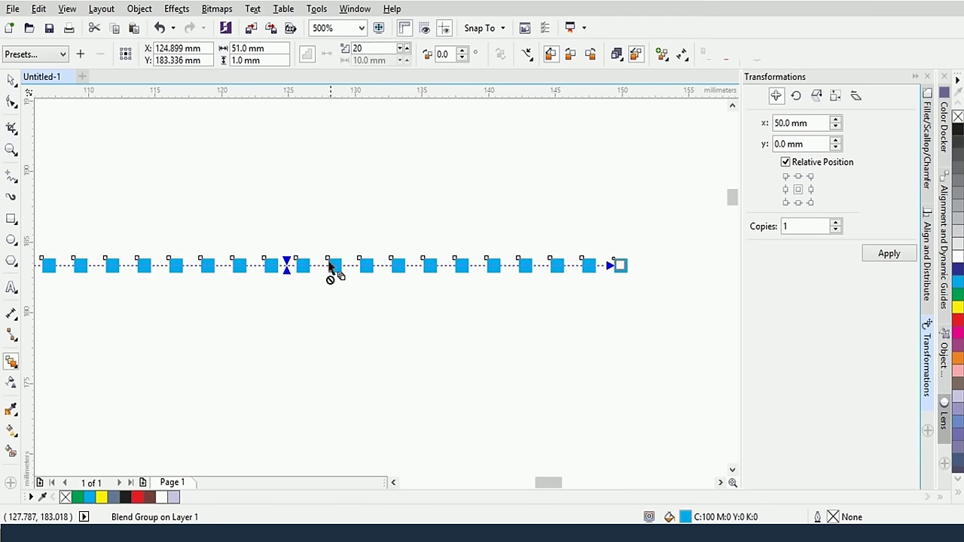
{"action": "double_click", "coordinate": [373, 48]}
{"action": "type", "text": "45"}
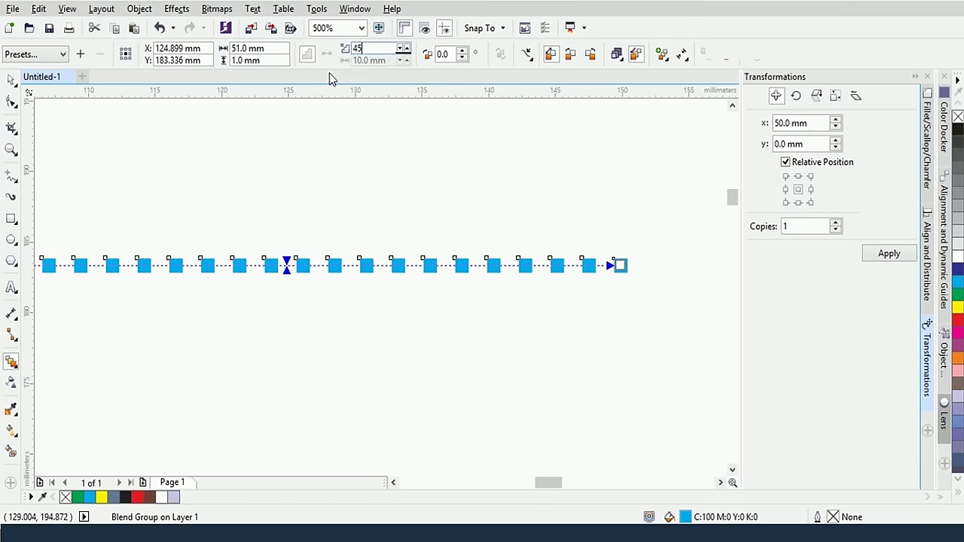
{"action": "key", "text": "Return"}
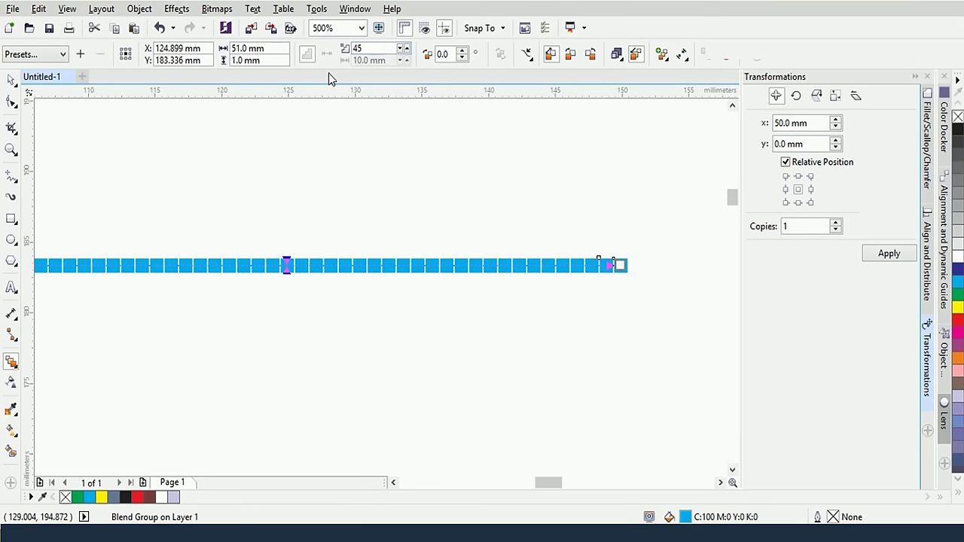
{"action": "scroll", "coordinate": [403, 230], "scroll_direction": "up", "scroll_amount": 2}
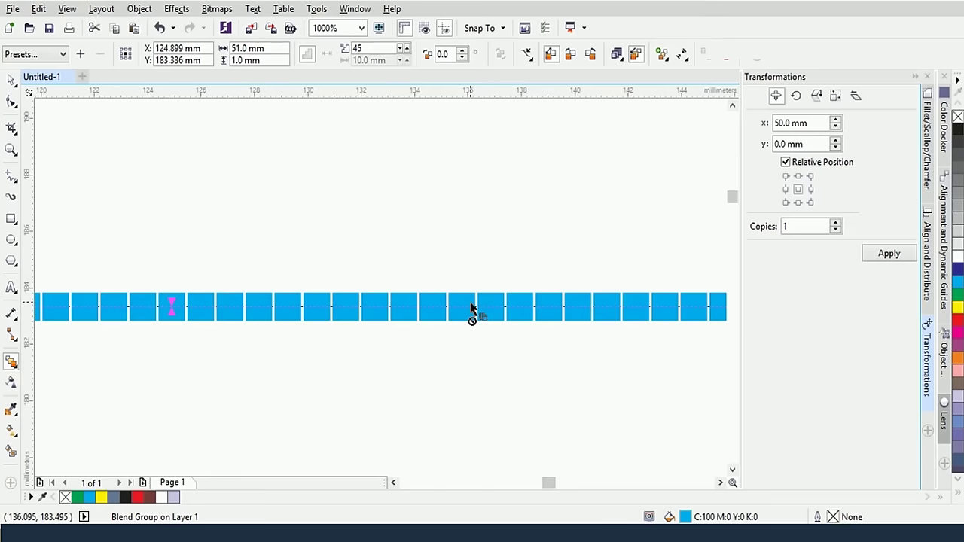
{"action": "scroll", "coordinate": [471, 308], "scroll_direction": "down", "scroll_amount": 2}
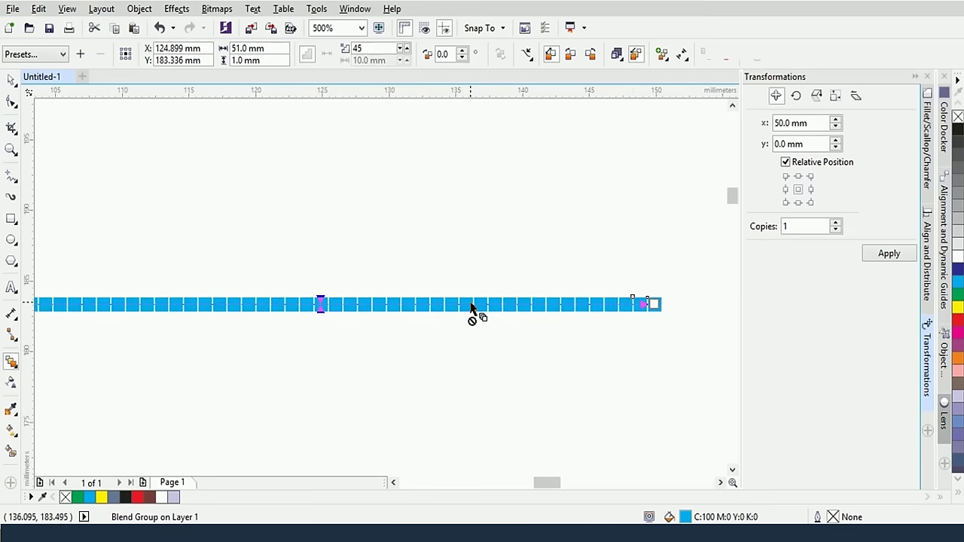
{"action": "left_click", "coordinate": [13, 79]}
{"action": "scroll", "coordinate": [369, 240], "scroll_direction": "down", "scroll_amount": 1}
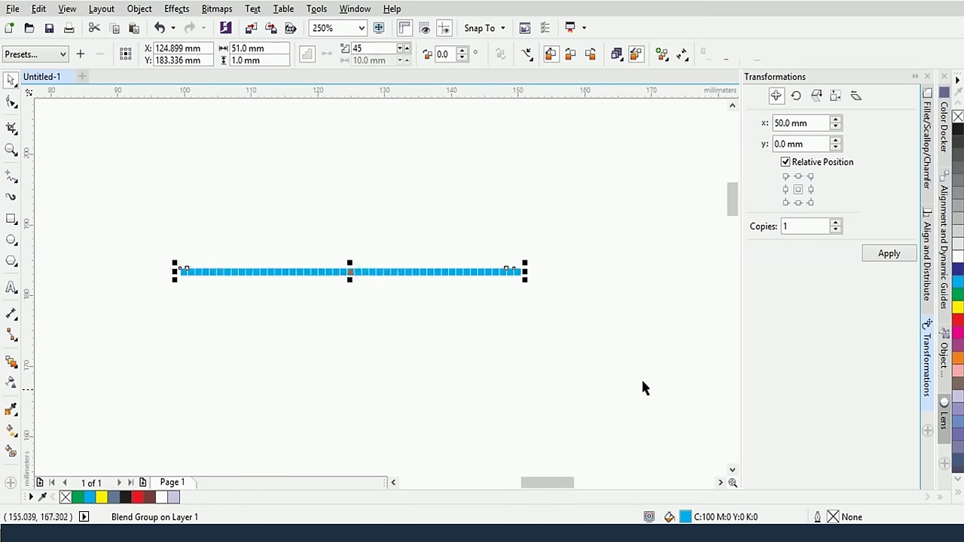
Break the blend apart and ungroup the intermediate squares into separate objects
{"action": "left_click_drag", "start_coordinate": [734, 192], "coordinate": [725, 202]}
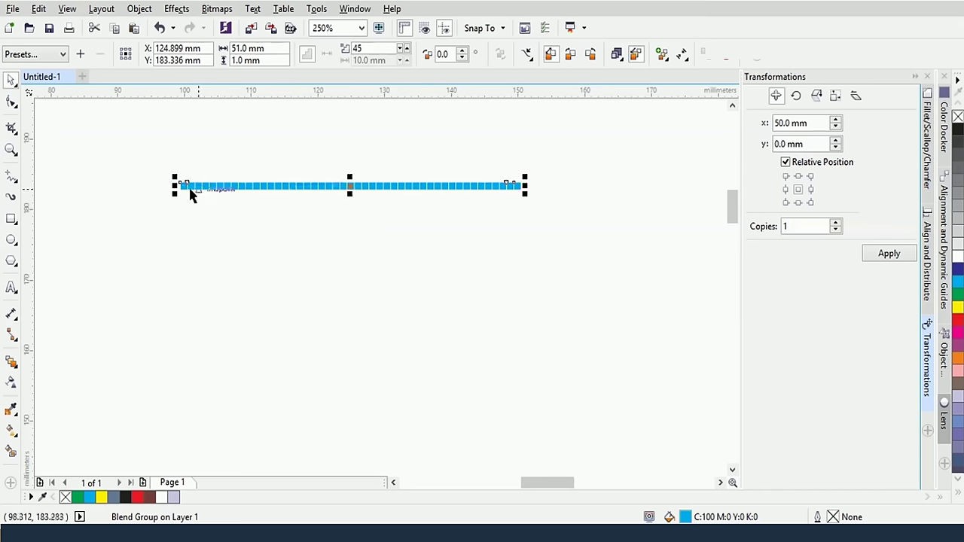
{"action": "right_click", "coordinate": [388, 184]}
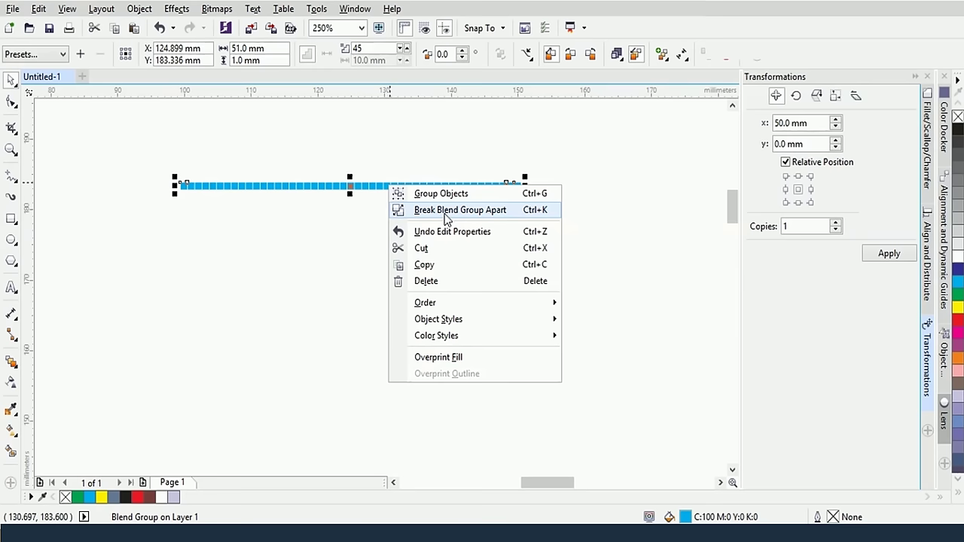
{"action": "left_click", "coordinate": [446, 211]}
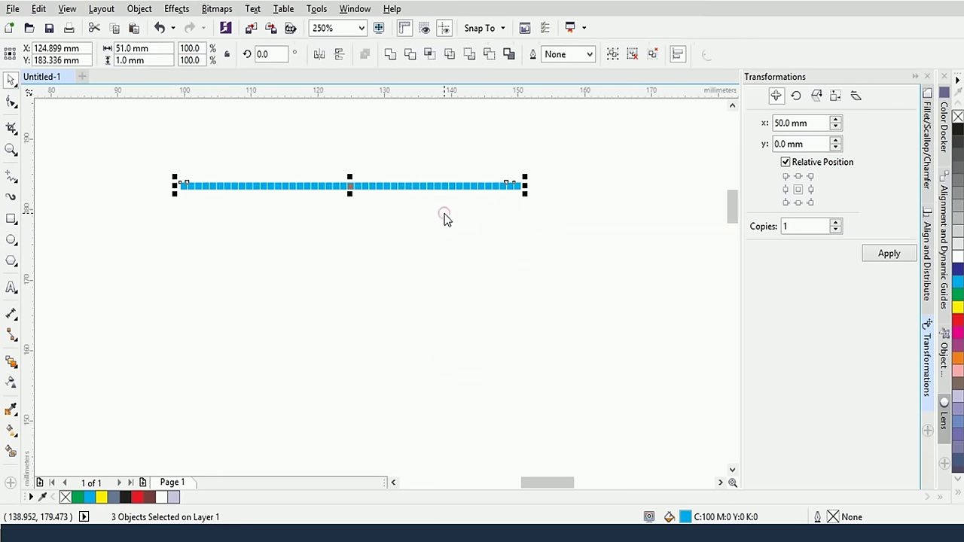
{"action": "left_click", "coordinate": [354, 158]}
{"action": "left_click", "coordinate": [318, 187]}
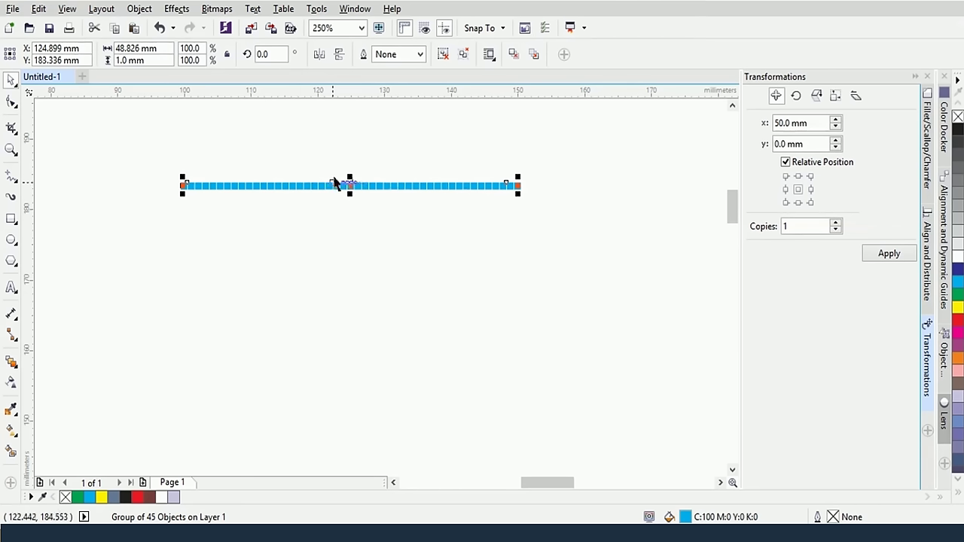
{"action": "right_click", "coordinate": [371, 185]}
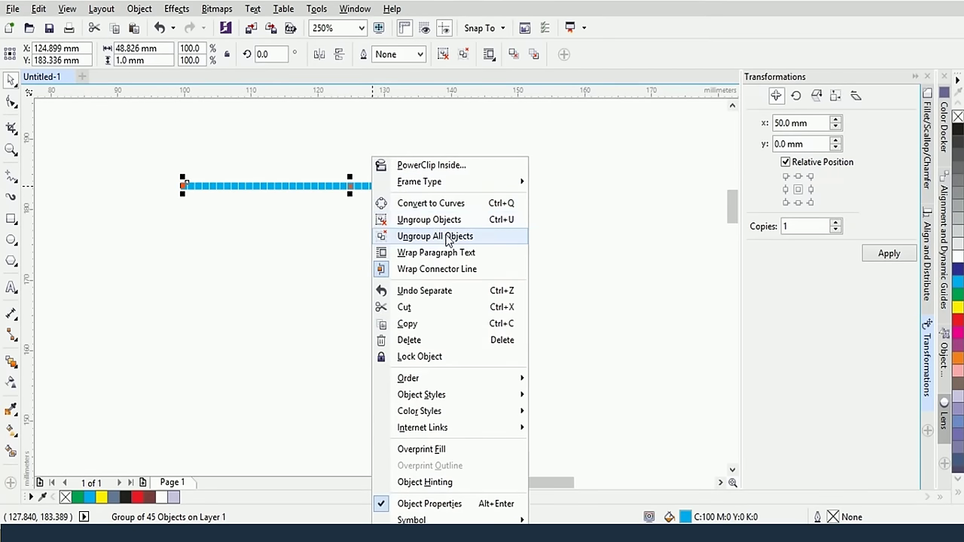
{"action": "left_click", "coordinate": [448, 238]}
Drag two squares out of the row to check they are separate, then undo both moves
{"action": "left_click", "coordinate": [416, 228]}
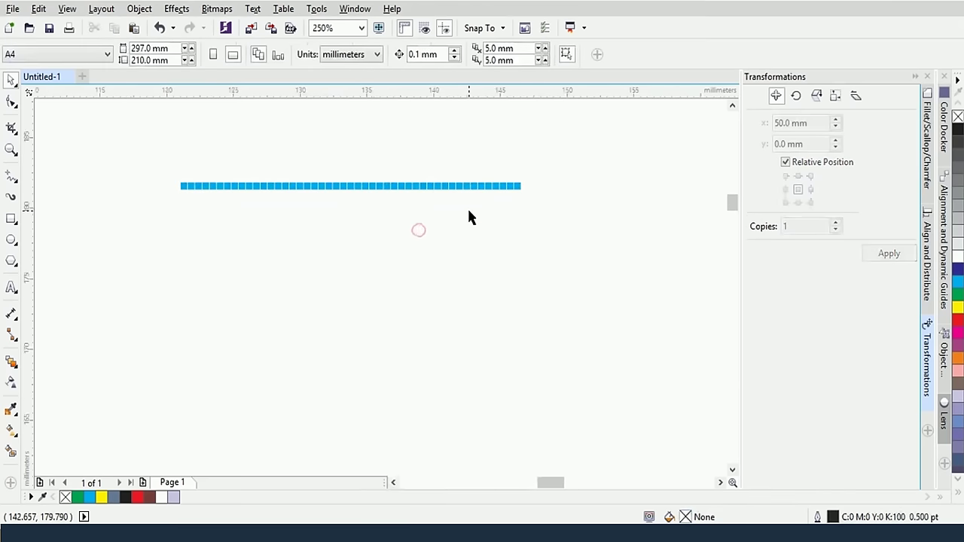
{"action": "scroll", "coordinate": [467, 207], "scroll_direction": "up", "scroll_amount": 2}
{"action": "left_click_drag", "start_coordinate": [454, 117], "coordinate": [462, 212]}
{"action": "left_click_drag", "start_coordinate": [529, 118], "coordinate": [533, 196]}
{"action": "key", "text": "ctrl+z"}
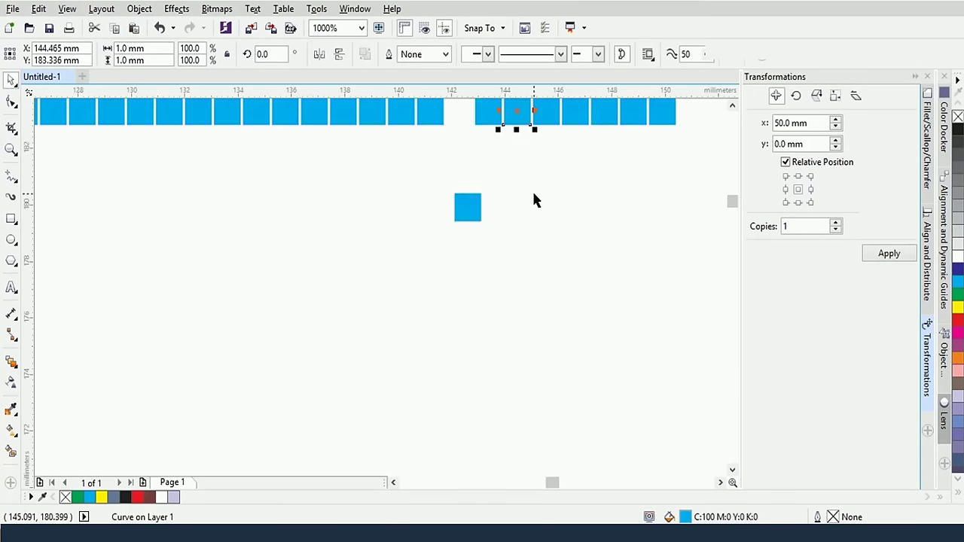
{"action": "key", "text": "ctrl+z"}
{"action": "scroll", "coordinate": [490, 241], "scroll_direction": "down", "scroll_amount": 1}
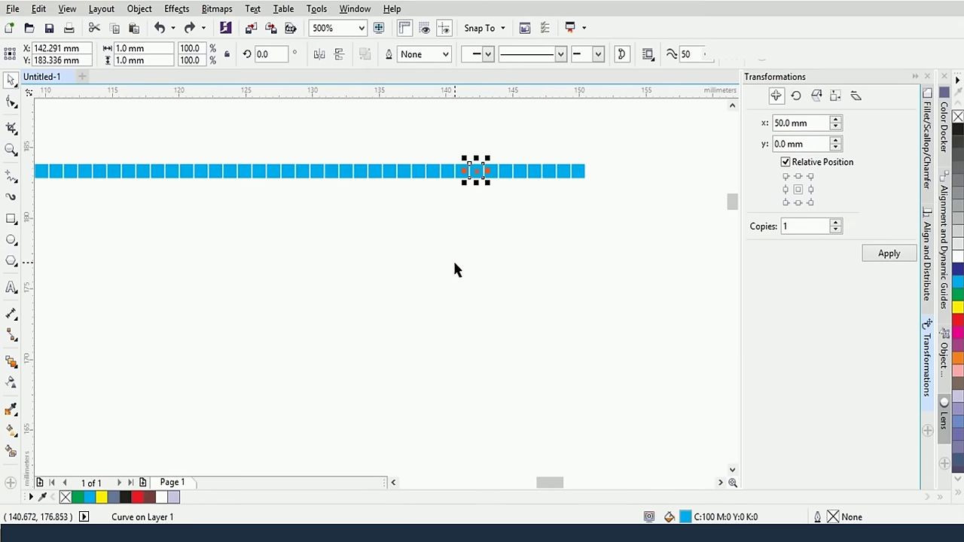
{"action": "scroll", "coordinate": [452, 258], "scroll_direction": "down", "scroll_amount": 1}
Marquee-select the whole row of squares and group it into one object
{"action": "left_click_drag", "start_coordinate": [129, 166], "coordinate": [573, 260]}
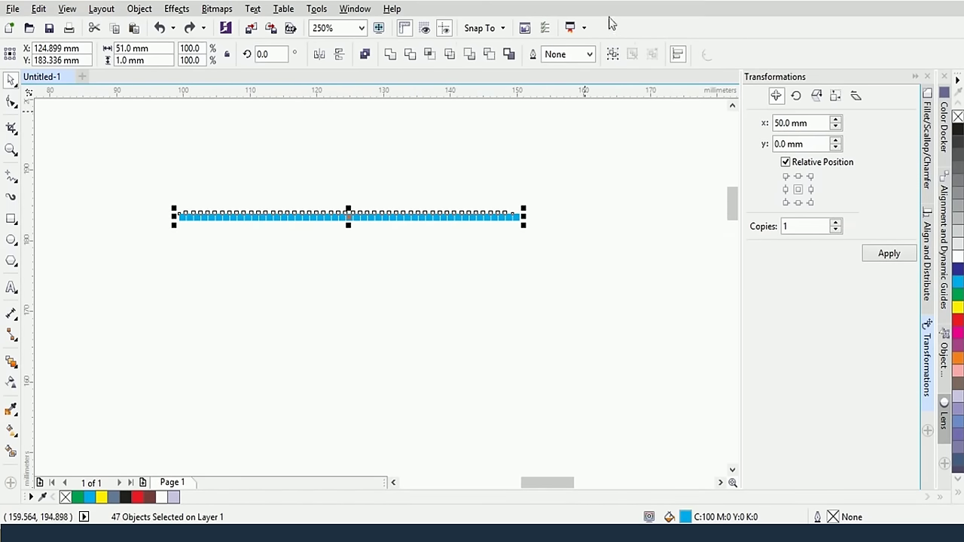
{"action": "left_click", "coordinate": [613, 53]}
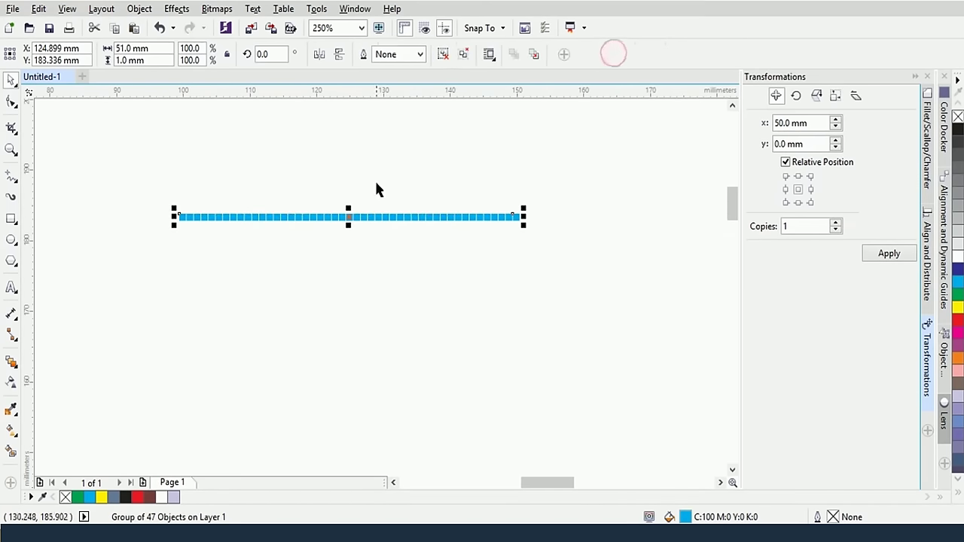
{"action": "left_click", "coordinate": [381, 153]}
Copy the grouped row to a relative offset of x 0 mm, y 50 mm, placing it above
{"action": "left_click", "coordinate": [395, 218]}
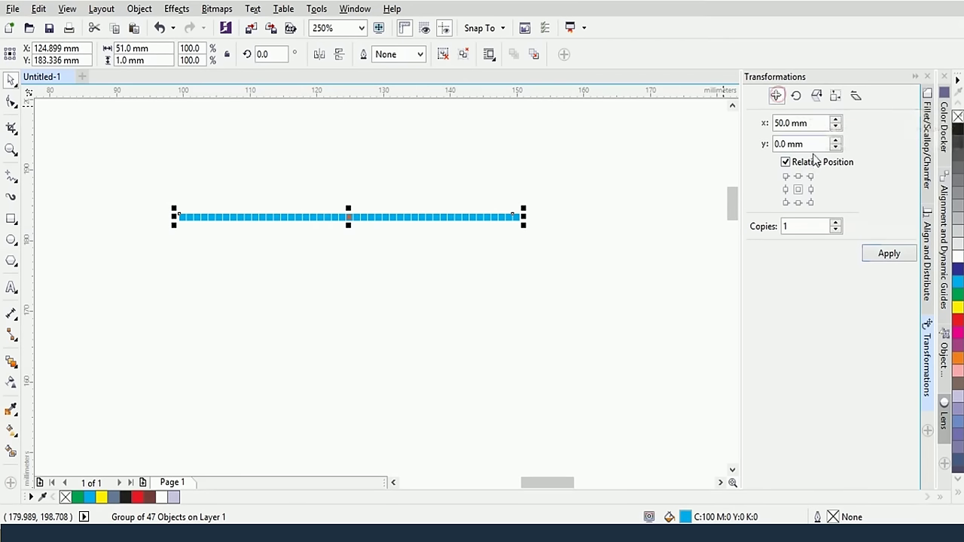
{"action": "double_click", "coordinate": [787, 123]}
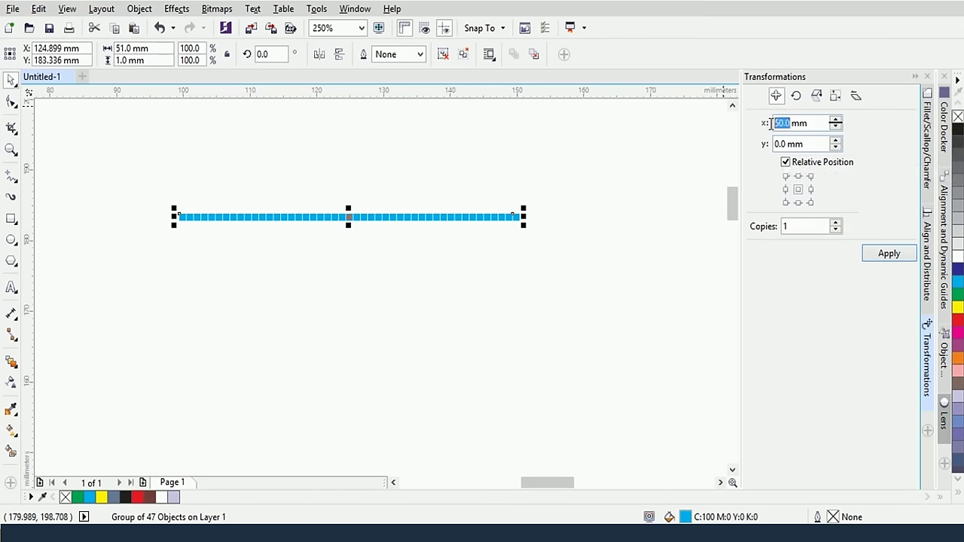
{"action": "type", "text": "0"}
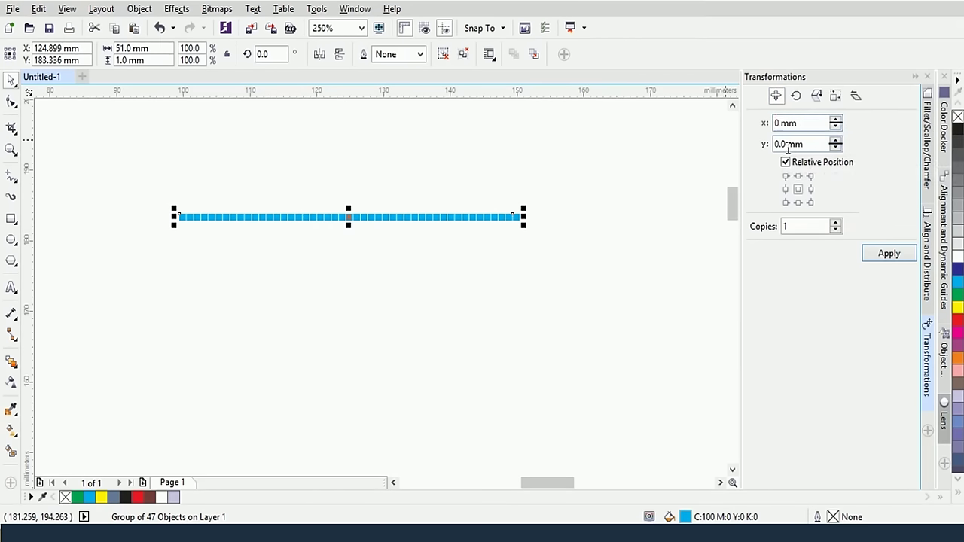
{"action": "double_click", "coordinate": [783, 145]}
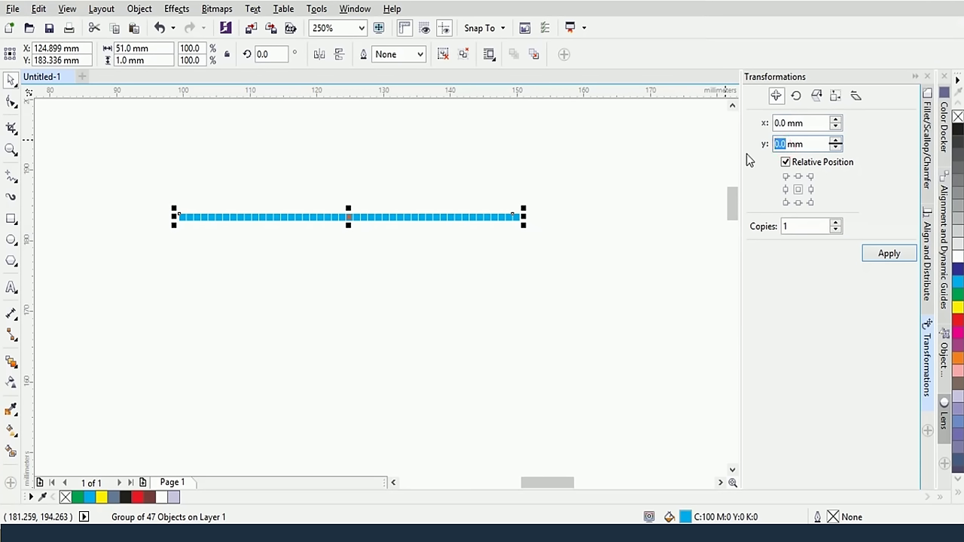
{"action": "type", "text": "45"}
{"action": "key", "text": "BackSpace"}
{"action": "key", "text": "BackSpace"}
{"action": "type", "text": "450"}
{"action": "key", "text": "BackSpace"}
{"action": "key", "text": "BackSpace"}
{"action": "key", "text": "BackSpace"}
{"action": "type", "text": "0"}
{"action": "left_click", "coordinate": [889, 259]}
Select both rows and drag them further down the page
{"action": "scroll", "coordinate": [659, 239], "scroll_direction": "down", "scroll_amount": 2}
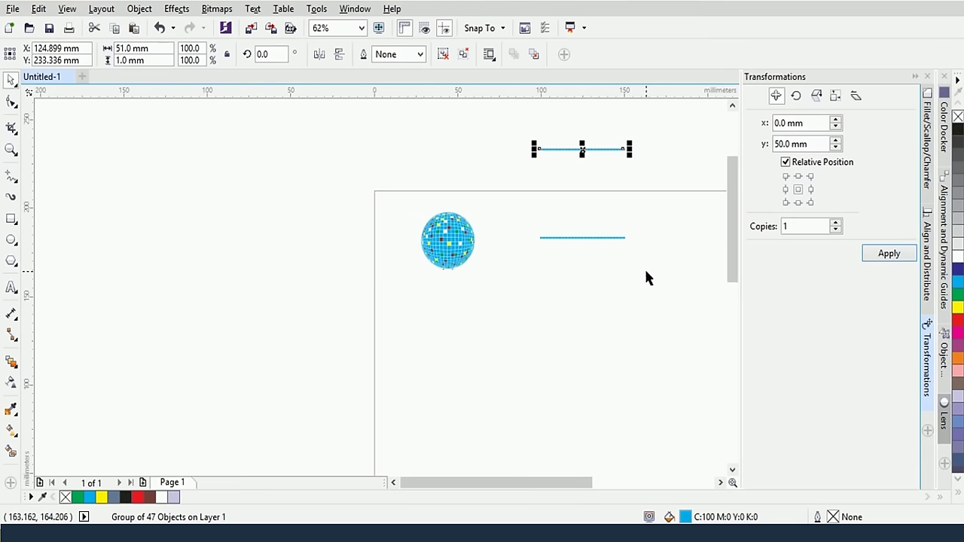
{"action": "left_click_drag", "start_coordinate": [645, 271], "coordinate": [497, 147]}
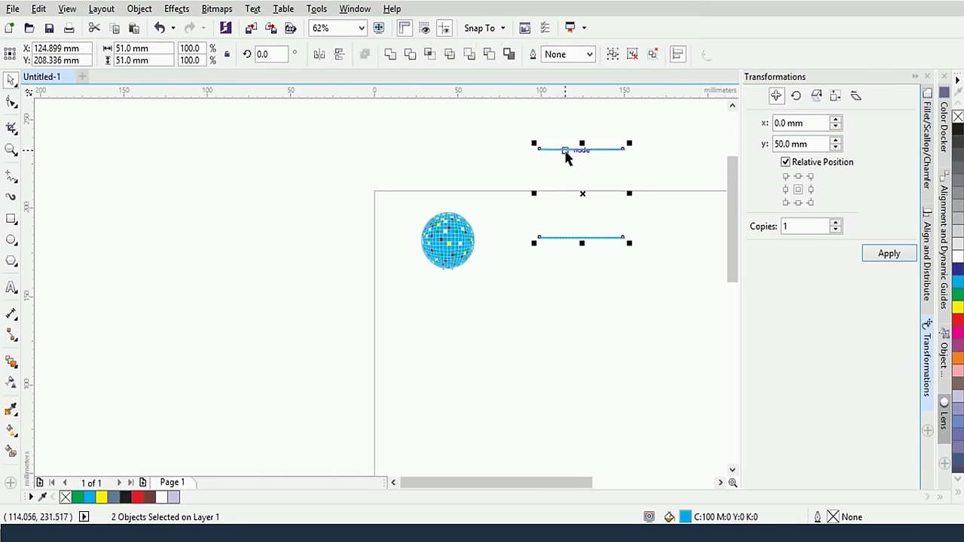
{"action": "left_click_drag", "start_coordinate": [566, 149], "coordinate": [580, 270]}
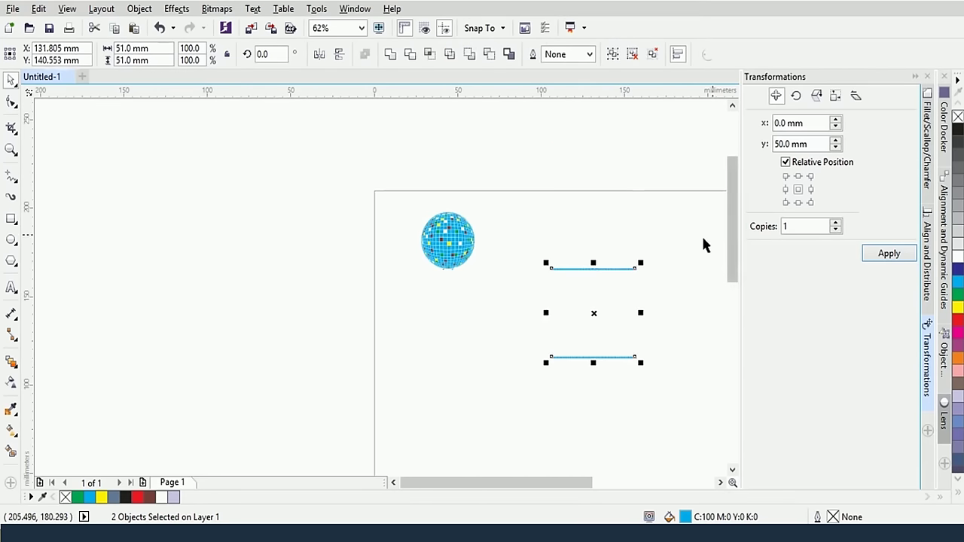
Blend the top row down to the bottom row with 45 steps
{"action": "scroll", "coordinate": [665, 270], "scroll_direction": "up", "scroll_amount": 1}
{"action": "left_click_drag", "start_coordinate": [732, 222], "coordinate": [734, 239]}
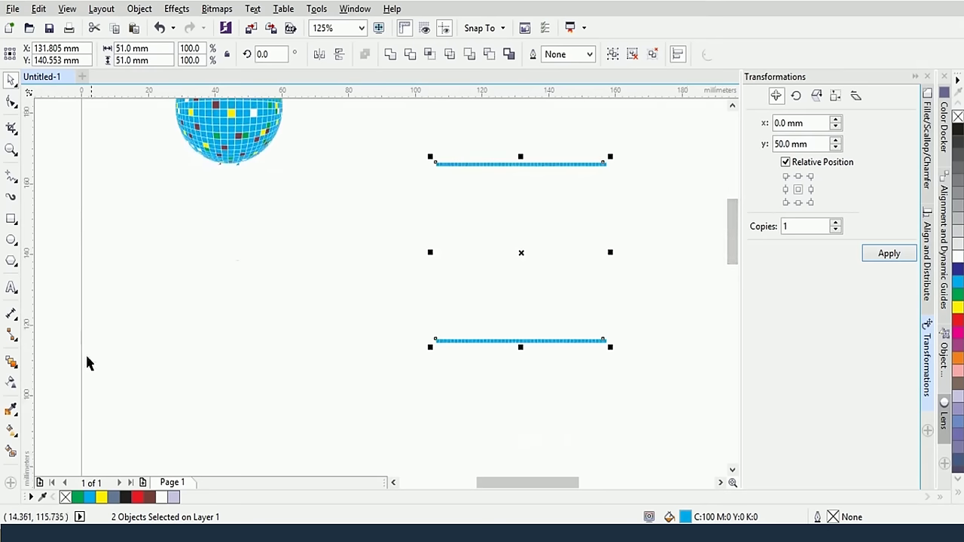
{"action": "left_click", "coordinate": [183, 272]}
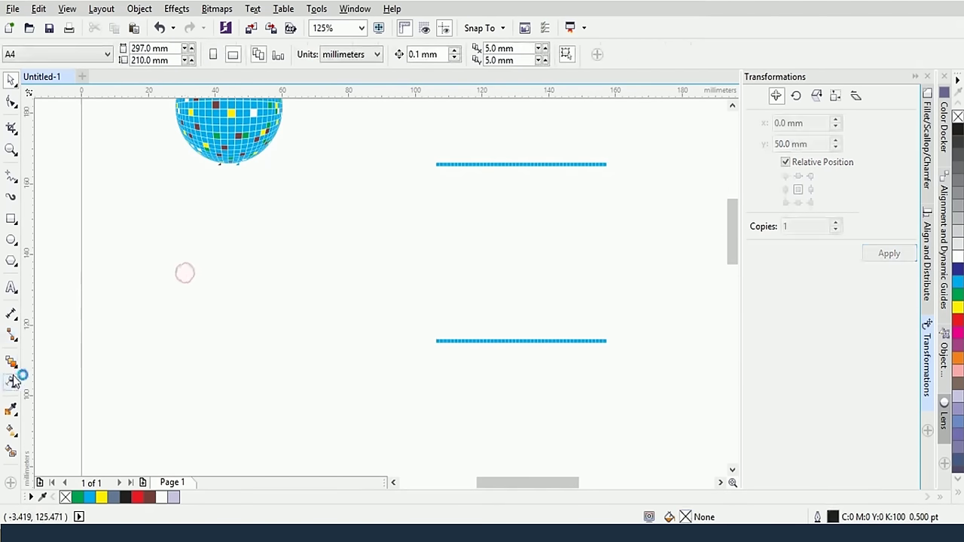
{"action": "left_click", "coordinate": [11, 361]}
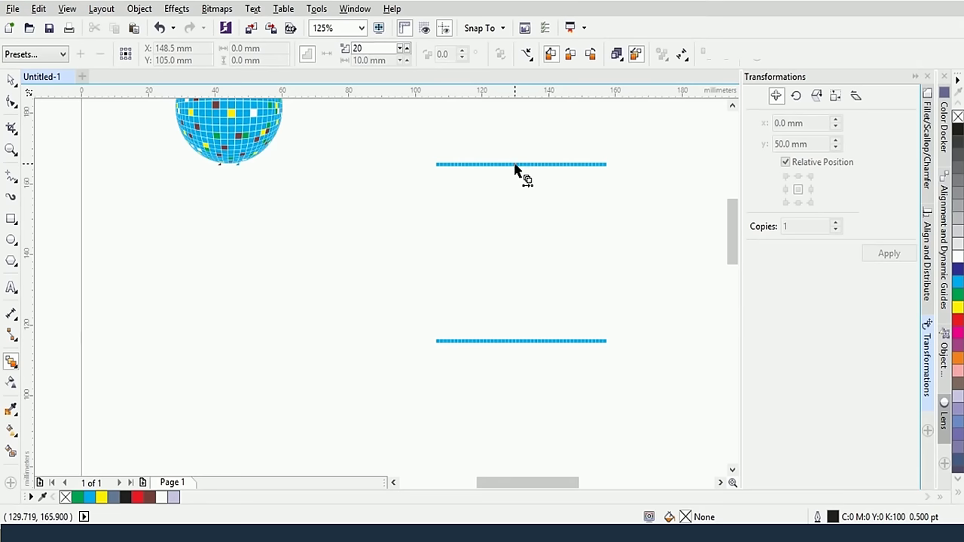
{"action": "left_click_drag", "start_coordinate": [516, 167], "coordinate": [518, 341]}
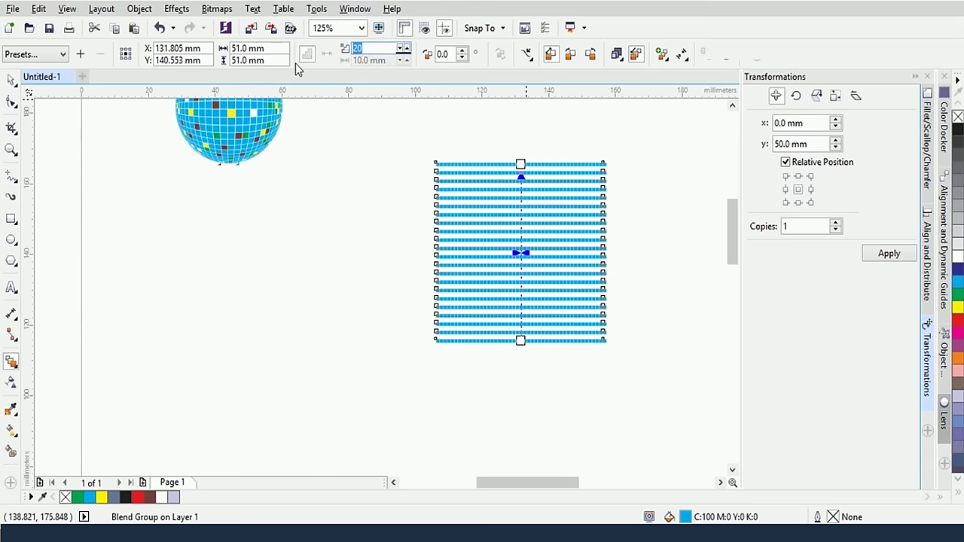
{"action": "type", "text": "45"}
{"action": "key", "text": "Return"}
Break the grid blend group apart into separate objects
{"action": "scroll", "coordinate": [572, 267], "scroll_direction": "up", "scroll_amount": 4}
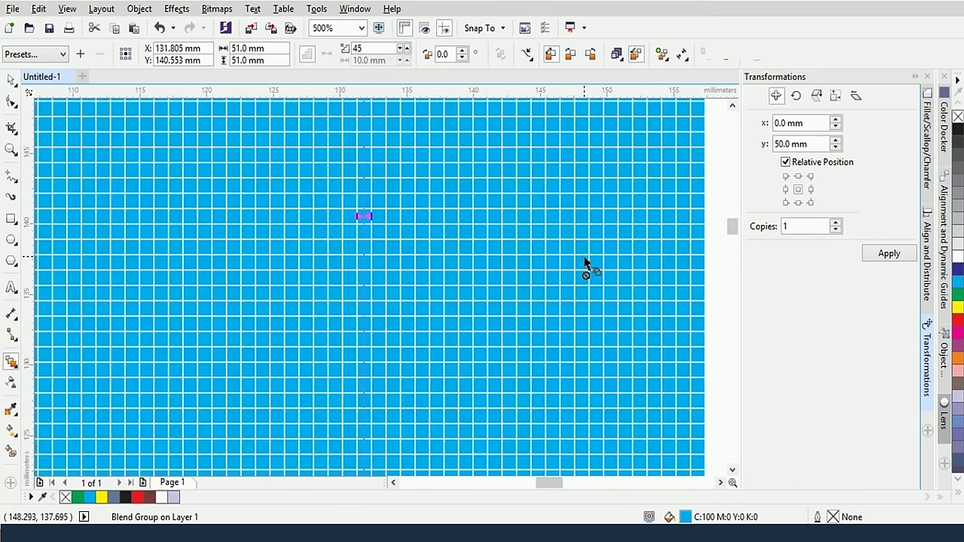
{"action": "scroll", "coordinate": [587, 265], "scroll_direction": "down", "scroll_amount": 4}
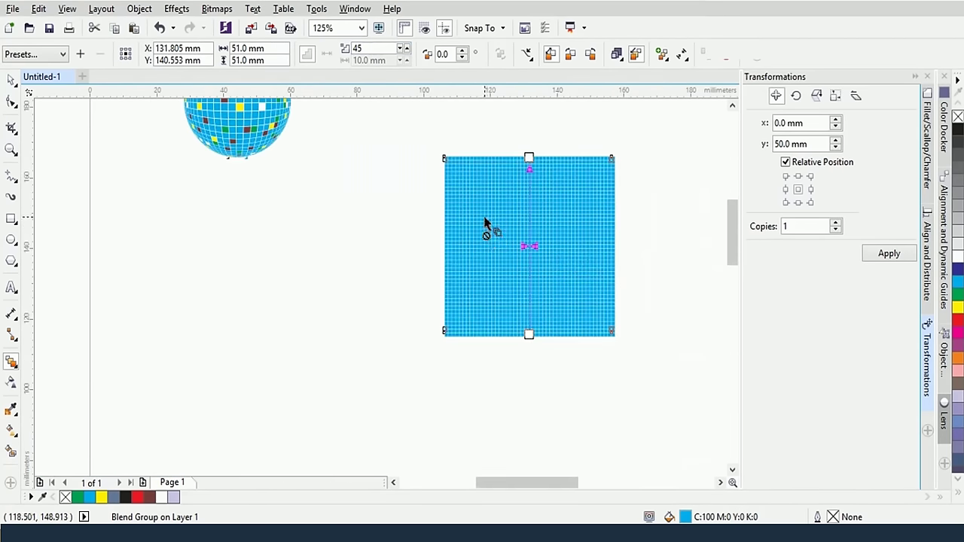
{"action": "right_click", "coordinate": [490, 217]}
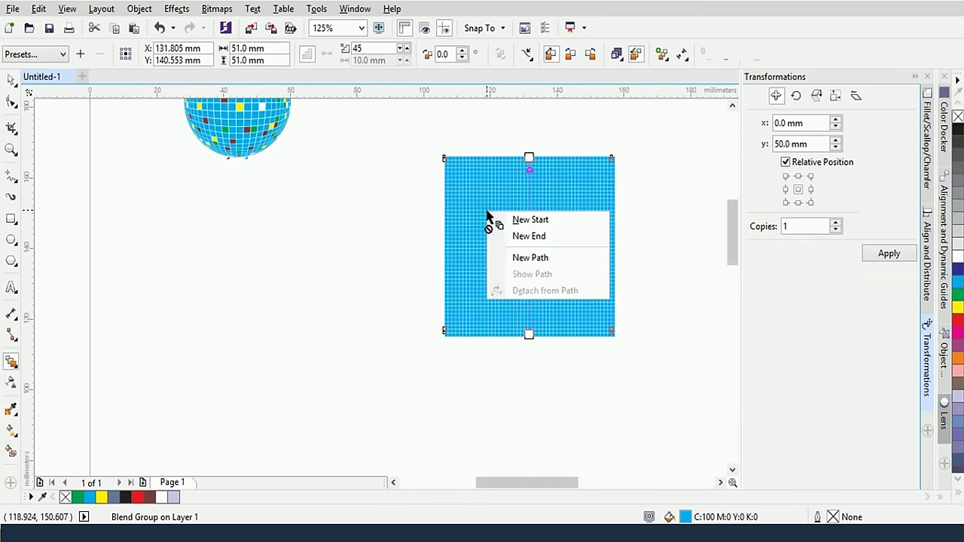
{"action": "left_click", "coordinate": [548, 188]}
{"action": "left_click", "coordinate": [11, 79]}
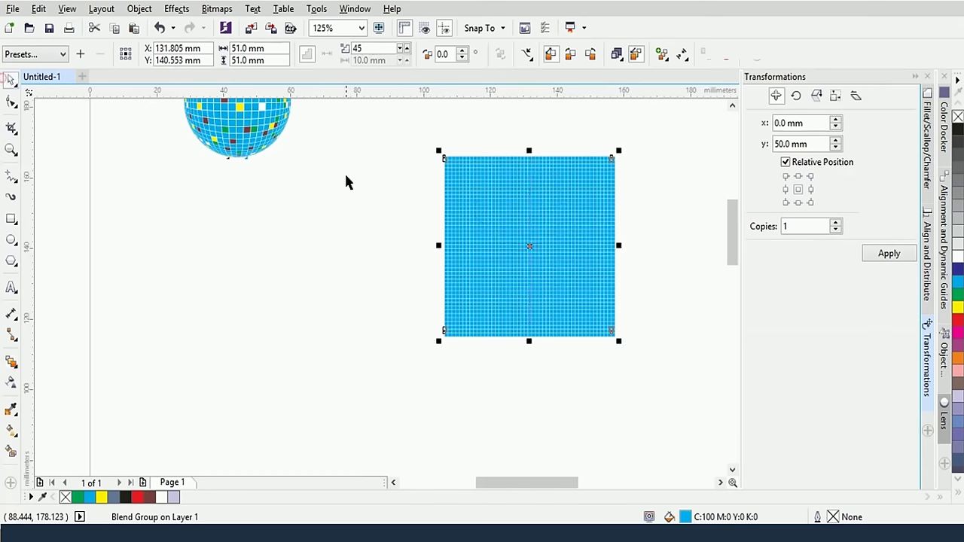
{"action": "right_click", "coordinate": [516, 234]}
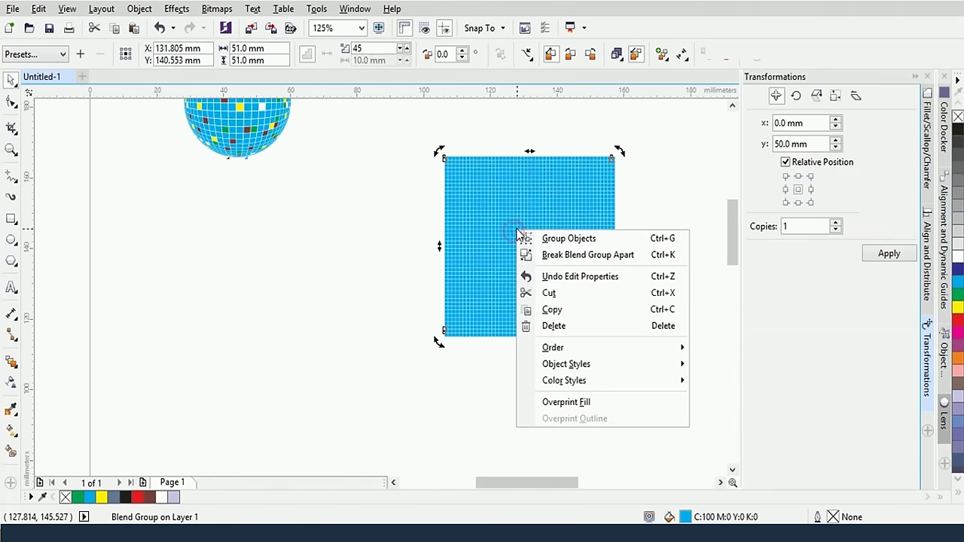
{"action": "left_click", "coordinate": [581, 256]}
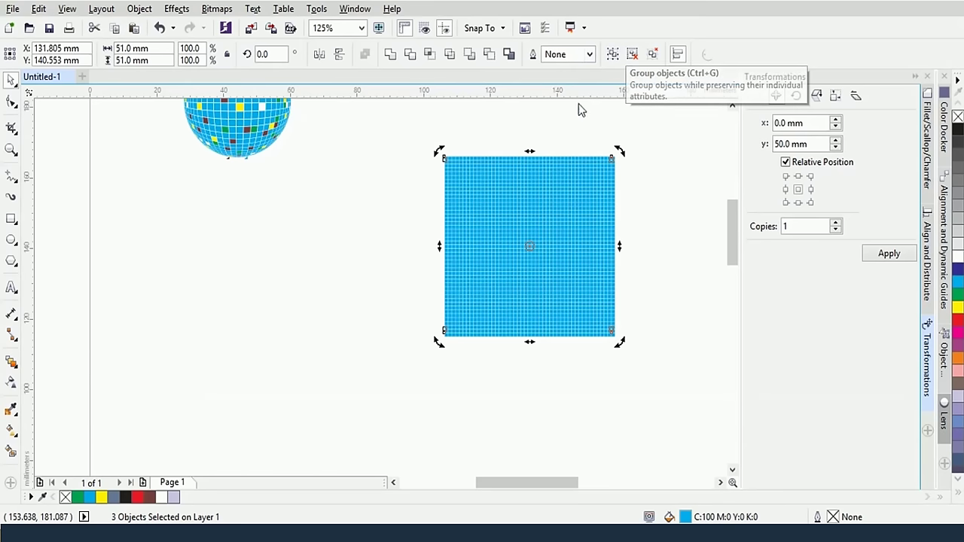
Group the three separated objects, then ungroup all of them into individual tiles
{"action": "right_click", "coordinate": [525, 214]}
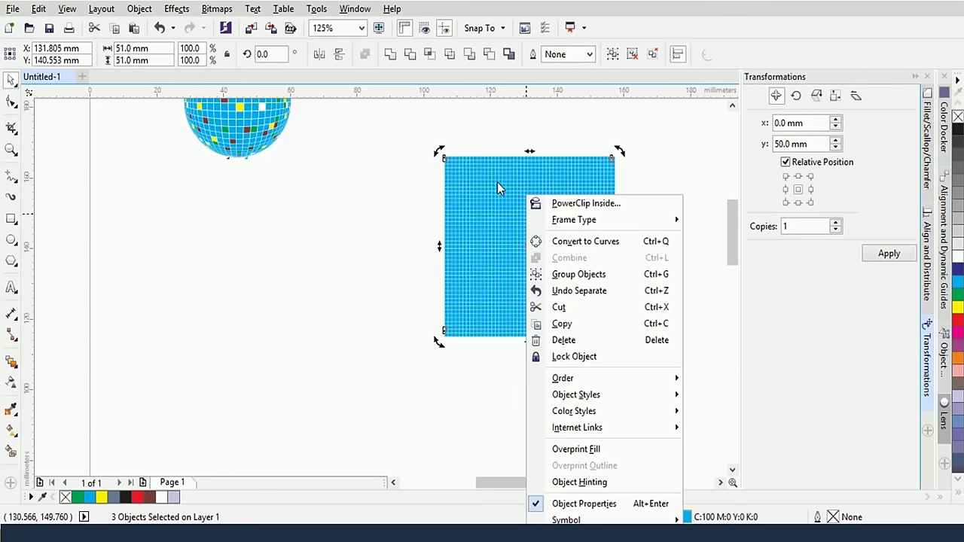
{"action": "left_click", "coordinate": [578, 274]}
{"action": "right_click", "coordinate": [506, 158]}
{"action": "left_click", "coordinate": [581, 238]}
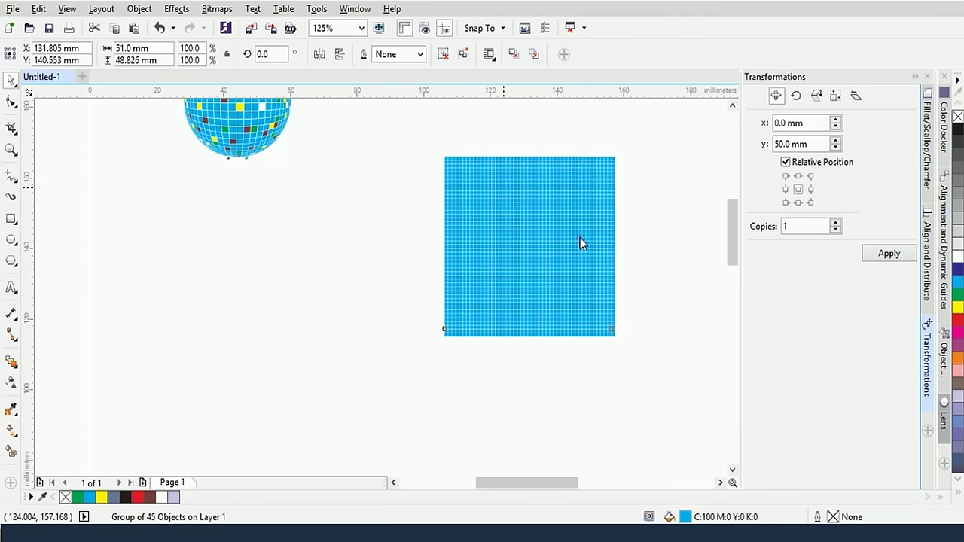
{"action": "left_click", "coordinate": [641, 199]}
{"action": "scroll", "coordinate": [510, 256], "scroll_direction": "up", "scroll_amount": 3}
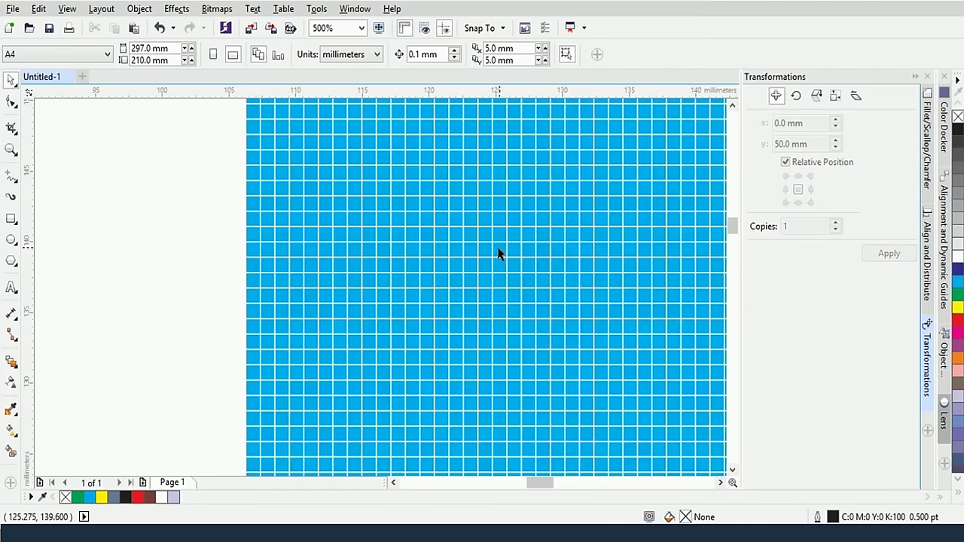
{"action": "scroll", "coordinate": [497, 254], "scroll_direction": "down", "scroll_amount": 1}
{"action": "scroll", "coordinate": [366, 253], "scroll_direction": "down", "scroll_amount": 1}
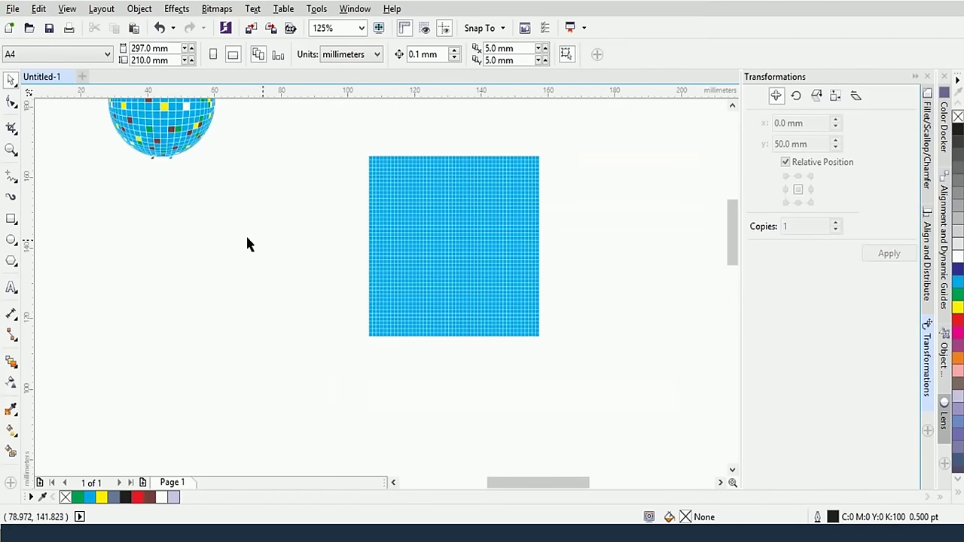
Shift-select about 57 scattered grid tiles and fill them with the yellow palette swatch
{"action": "left_click_drag", "start_coordinate": [240, 239], "coordinate": [275, 271]}
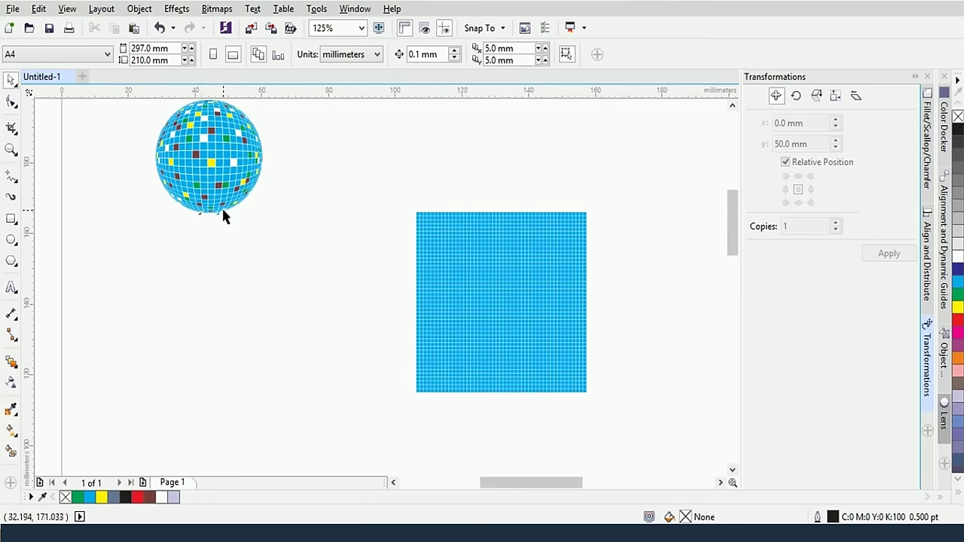
{"action": "left_click", "coordinate": [509, 281]}
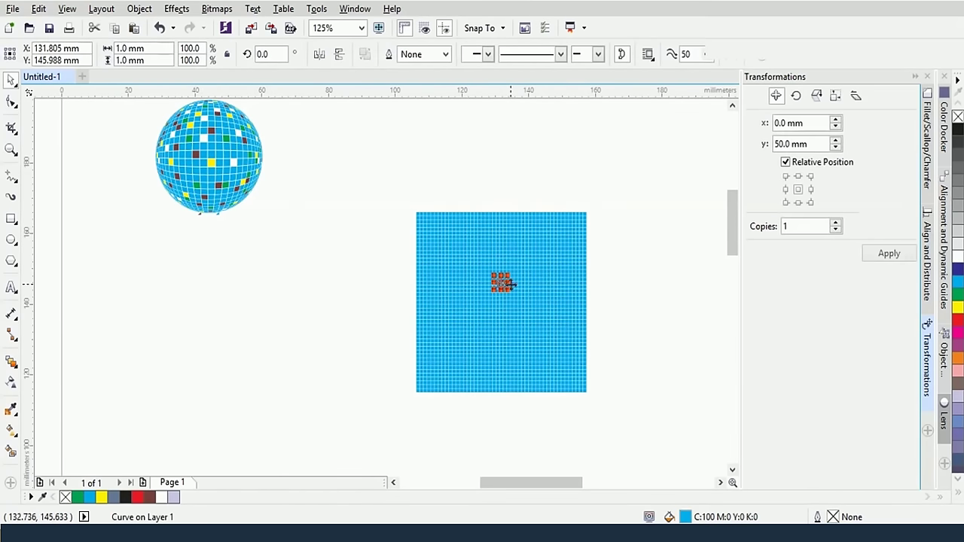
{"action": "left_click", "coordinate": [558, 162]}
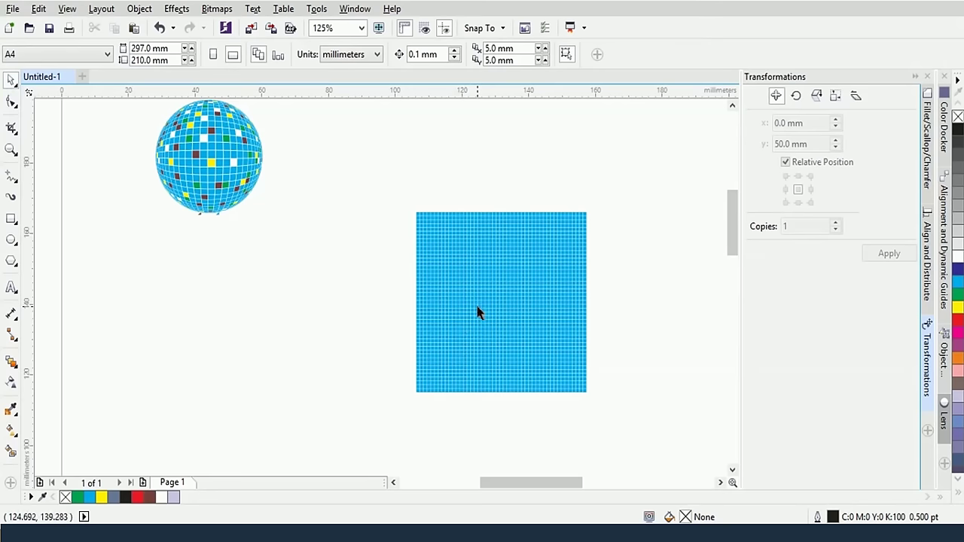
{"action": "left_click", "coordinate": [478, 311]}
{"action": "left_click", "coordinate": [509, 286], "text": "shift"}
{"action": "left_click", "coordinate": [465, 254], "text": "shift"}
{"action": "left_click", "coordinate": [550, 278], "text": "shift"}
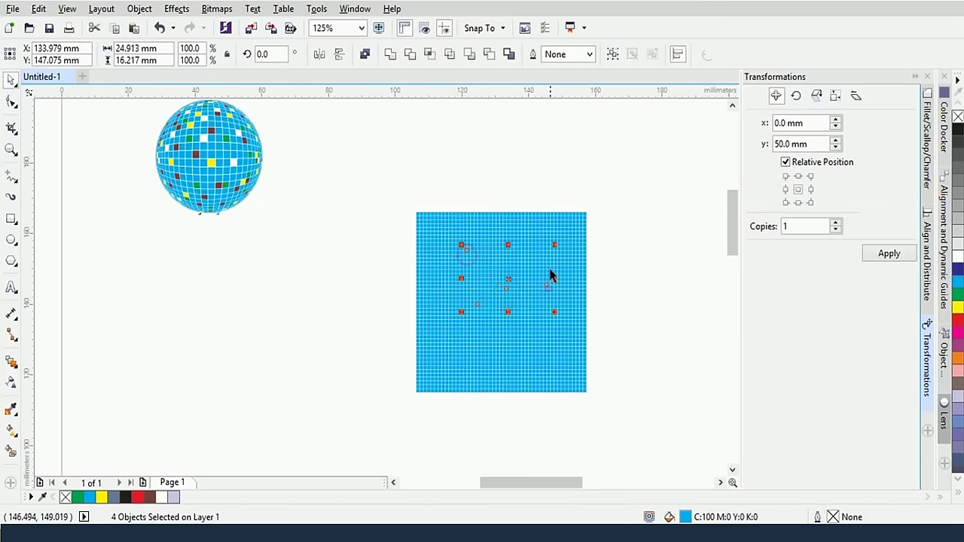
{"action": "left_click", "coordinate": [545, 256], "text": "shift"}
{"action": "left_click", "coordinate": [528, 255], "text": "shift"}
{"action": "left_click", "coordinate": [538, 298], "text": "shift"}
{"action": "left_click", "coordinate": [492, 256], "text": "shift"}
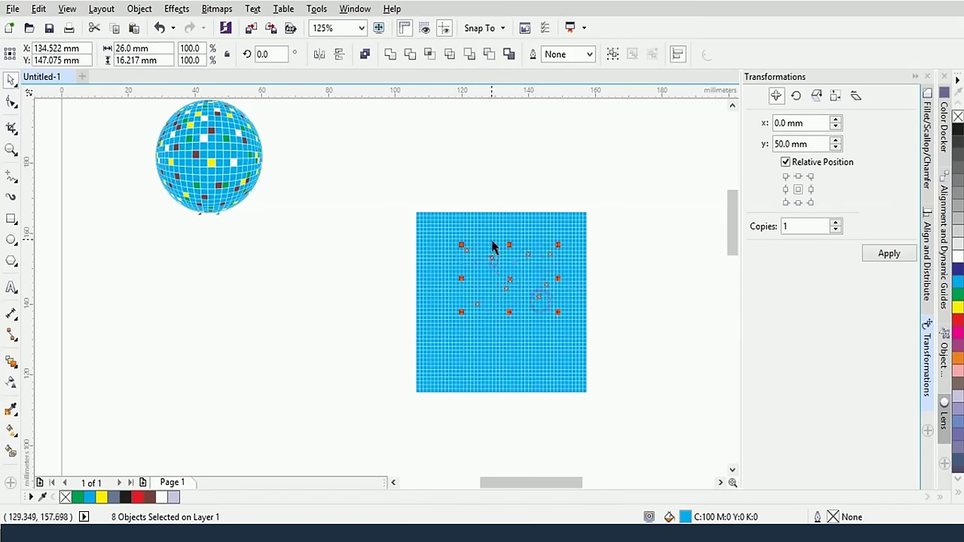
{"action": "left_click", "coordinate": [512, 239], "text": "shift"}
{"action": "left_click", "coordinate": [533, 226], "text": "shift"}
{"action": "left_click", "coordinate": [517, 254], "text": "shift"}
{"action": "left_click", "coordinate": [490, 279], "text": "shift"}
{"action": "left_click", "coordinate": [445, 301], "text": "shift"}
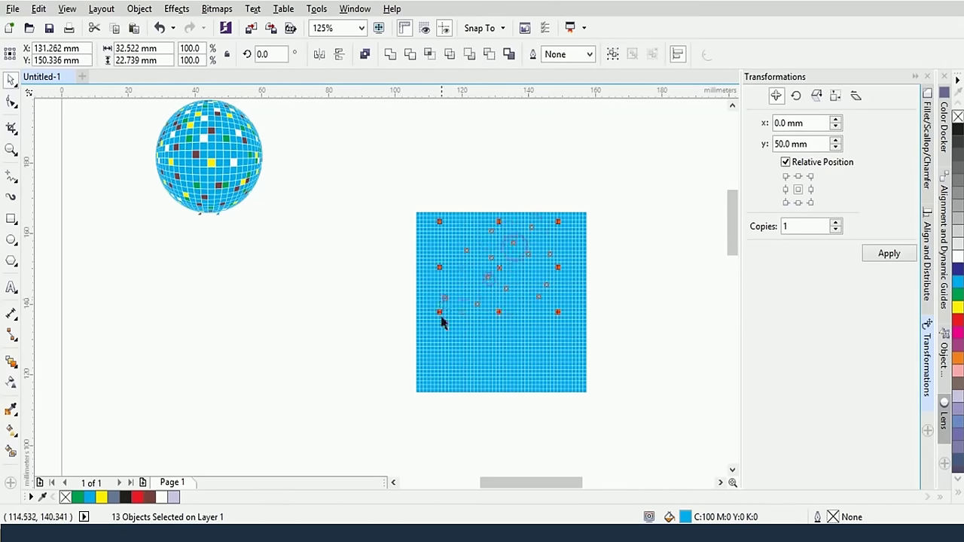
{"action": "left_click", "coordinate": [444, 332], "text": "shift"}
{"action": "left_click", "coordinate": [488, 347], "text": "shift"}
{"action": "left_click", "coordinate": [528, 366], "text": "shift"}
{"action": "left_click", "coordinate": [520, 350], "text": "shift"}
{"action": "left_click", "coordinate": [506, 321], "text": "shift"}
{"action": "left_click", "coordinate": [534, 324], "text": "shift"}
{"action": "left_click", "coordinate": [547, 345], "text": "shift"}
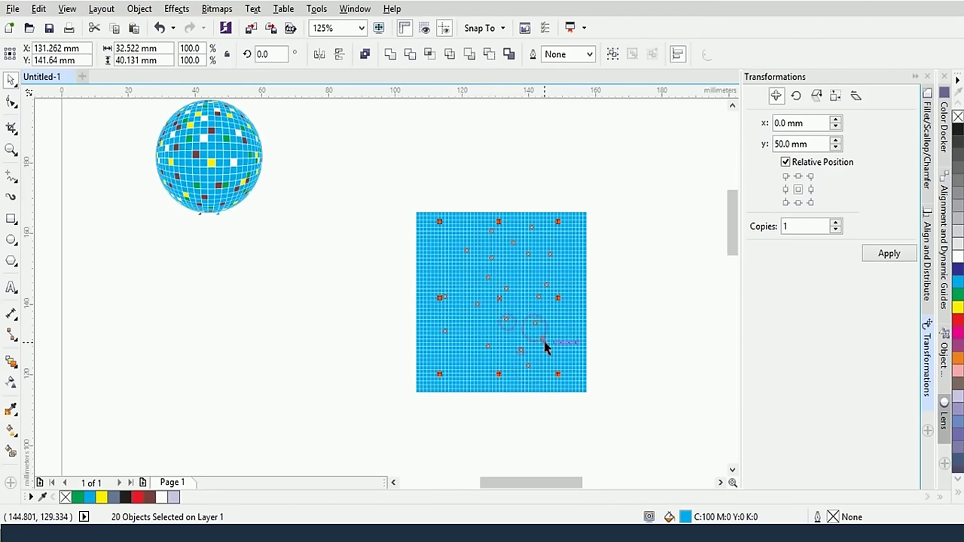
{"action": "left_click", "coordinate": [569, 315], "text": "shift"}
{"action": "left_click", "coordinate": [561, 346], "text": "shift"}
{"action": "left_click", "coordinate": [562, 281], "text": "shift"}
{"action": "left_click", "coordinate": [525, 280], "text": "shift"}
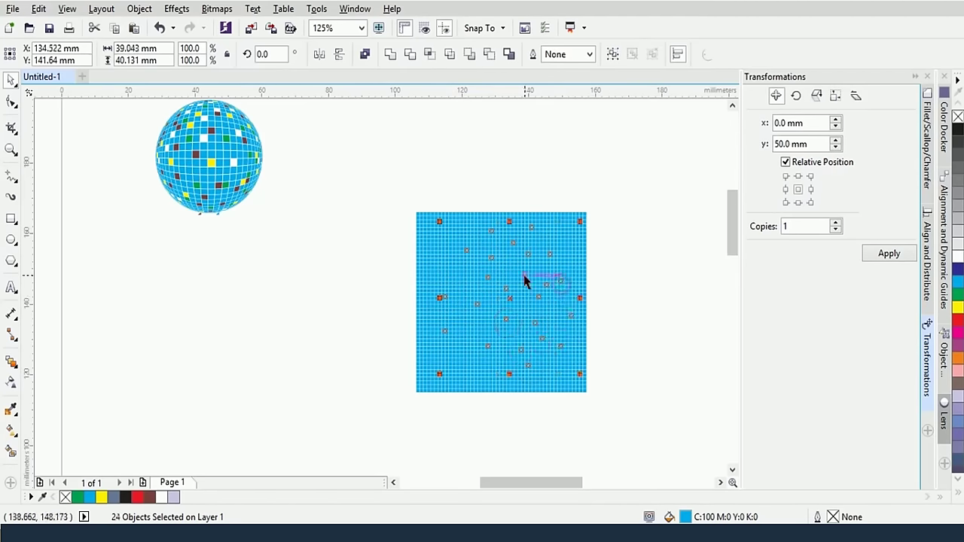
{"action": "left_click", "coordinate": [470, 341], "text": "shift"}
{"action": "left_click", "coordinate": [476, 364], "text": "shift"}
{"action": "left_click", "coordinate": [491, 369], "text": "shift"}
{"action": "left_click", "coordinate": [499, 351], "text": "shift"}
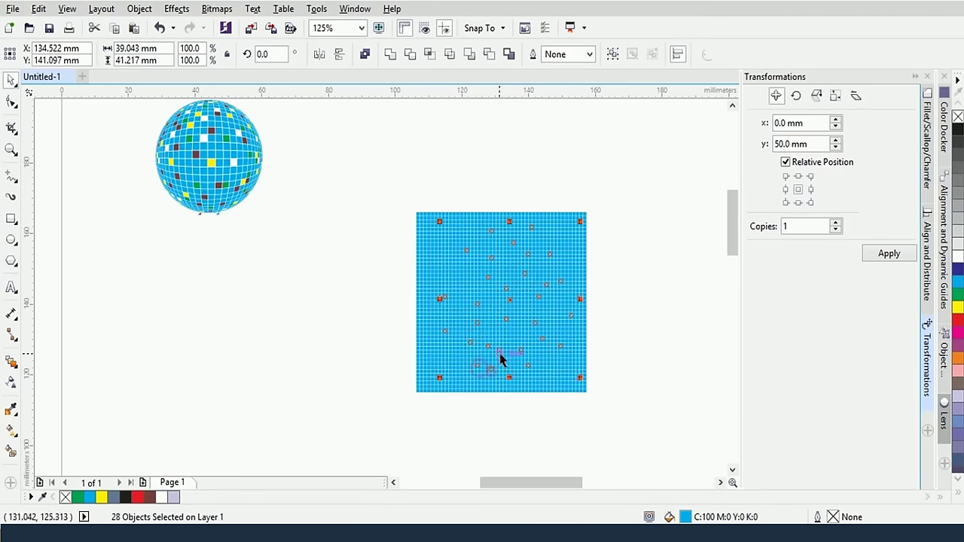
{"action": "left_click", "coordinate": [490, 323], "text": "shift"}
{"action": "left_click", "coordinate": [499, 295], "text": "shift"}
{"action": "left_click", "coordinate": [511, 266], "text": "shift"}
{"action": "left_click", "coordinate": [462, 296], "text": "shift"}
{"action": "left_click", "coordinate": [553, 230], "text": "shift"}
{"action": "left_click", "coordinate": [553, 315], "text": "shift"}
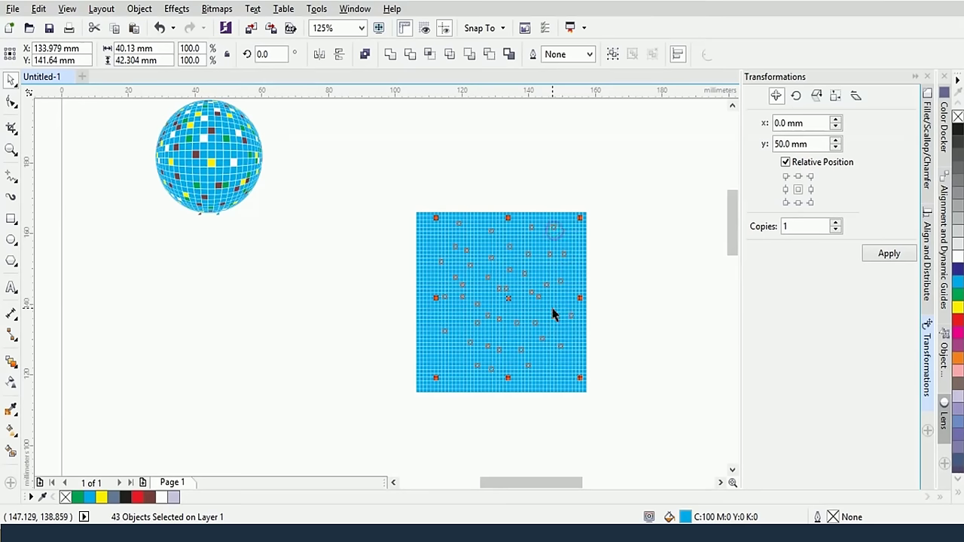
{"action": "left_click", "coordinate": [550, 336], "text": "shift"}
{"action": "left_click", "coordinate": [552, 370], "text": "shift"}
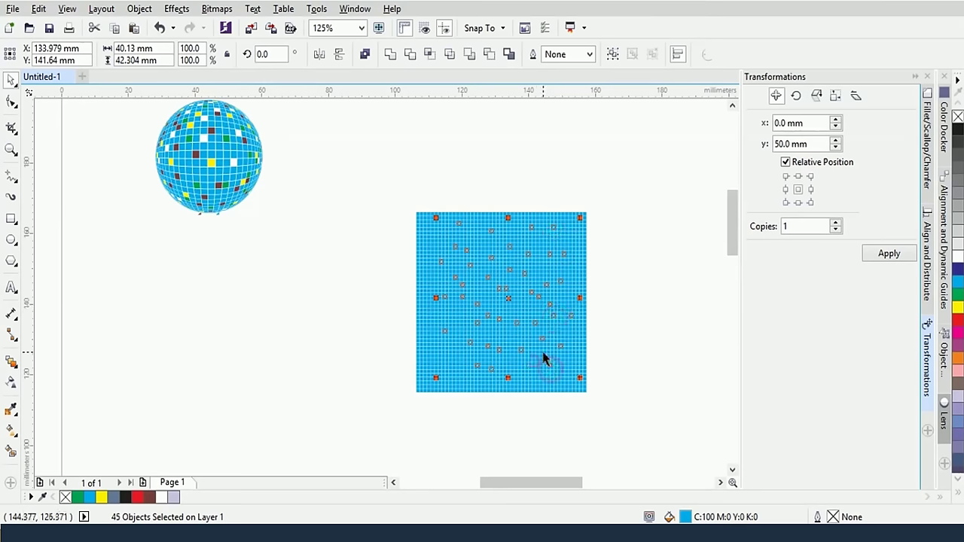
{"action": "left_click", "coordinate": [534, 369], "text": "shift"}
{"action": "left_click", "coordinate": [524, 347], "text": "shift"}
{"action": "left_click", "coordinate": [499, 338], "text": "shift"}
{"action": "left_click", "coordinate": [520, 335], "text": "shift"}
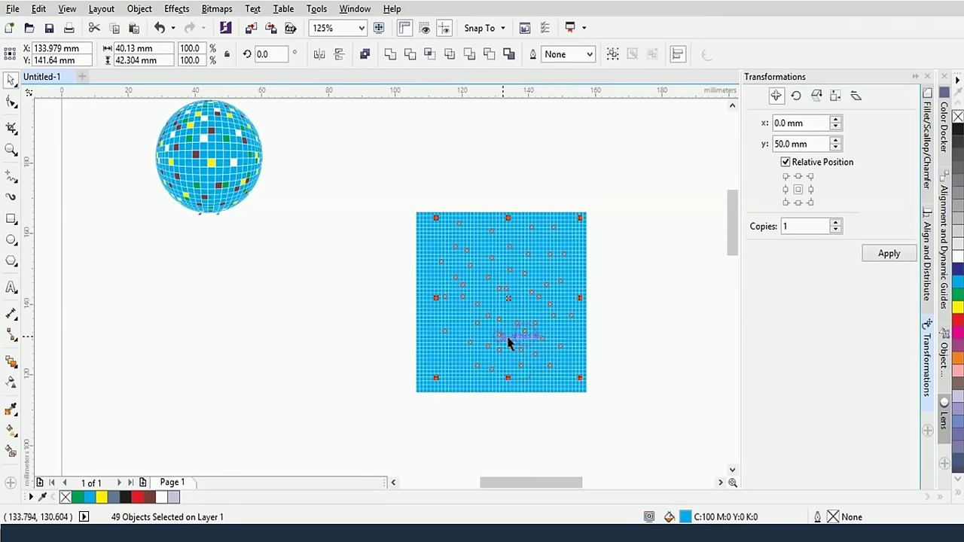
{"action": "left_click", "coordinate": [509, 340], "text": "shift"}
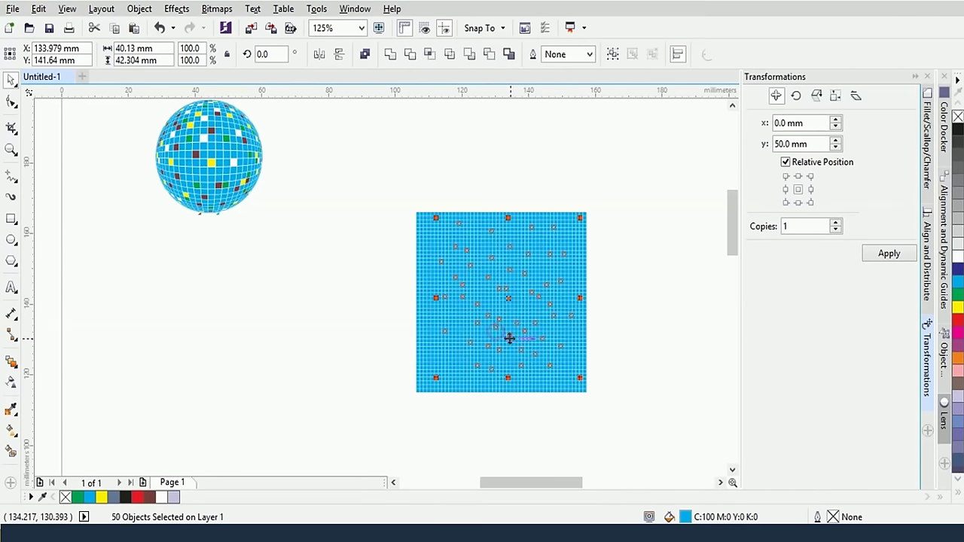
{"action": "left_click", "coordinate": [436, 357], "text": "shift"}
{"action": "left_click", "coordinate": [461, 375], "text": "shift"}
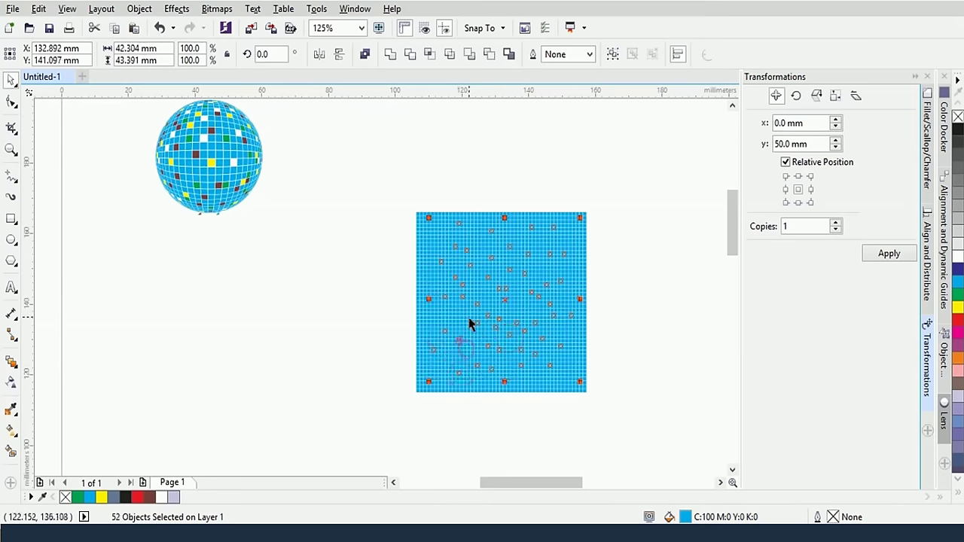
{"action": "left_click", "coordinate": [454, 319], "text": "shift"}
{"action": "left_click", "coordinate": [447, 317], "text": "shift"}
{"action": "left_click", "coordinate": [474, 254], "text": "shift"}
{"action": "left_click", "coordinate": [473, 237], "text": "shift"}
{"action": "left_click", "coordinate": [448, 246], "text": "shift"}
{"action": "left_click", "coordinate": [442, 241], "text": "shift"}
{"action": "left_click", "coordinate": [439, 258], "text": "shift"}
{"action": "left_click", "coordinate": [957, 308]}
{"action": "left_click", "coordinate": [623, 280]}
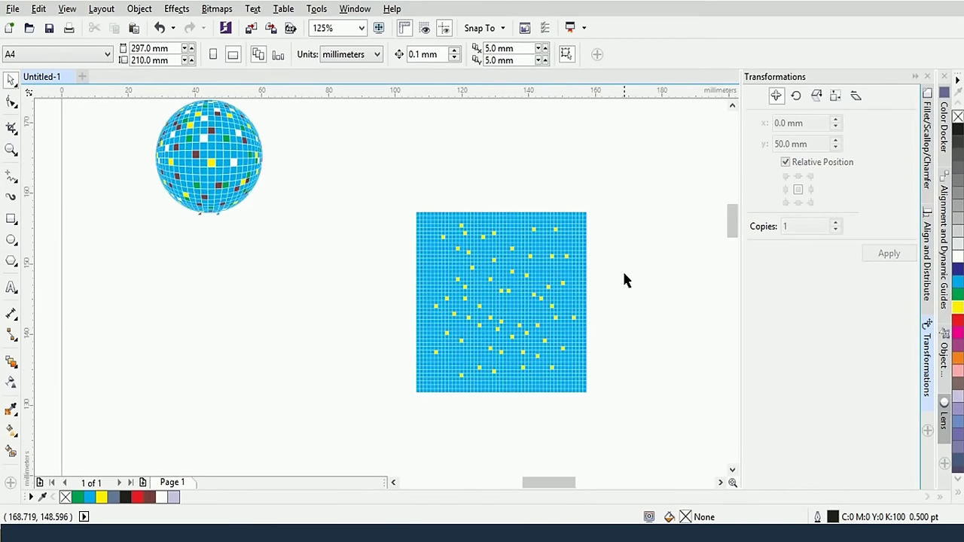
{"action": "scroll", "coordinate": [623, 280], "scroll_direction": "up", "scroll_amount": 2}
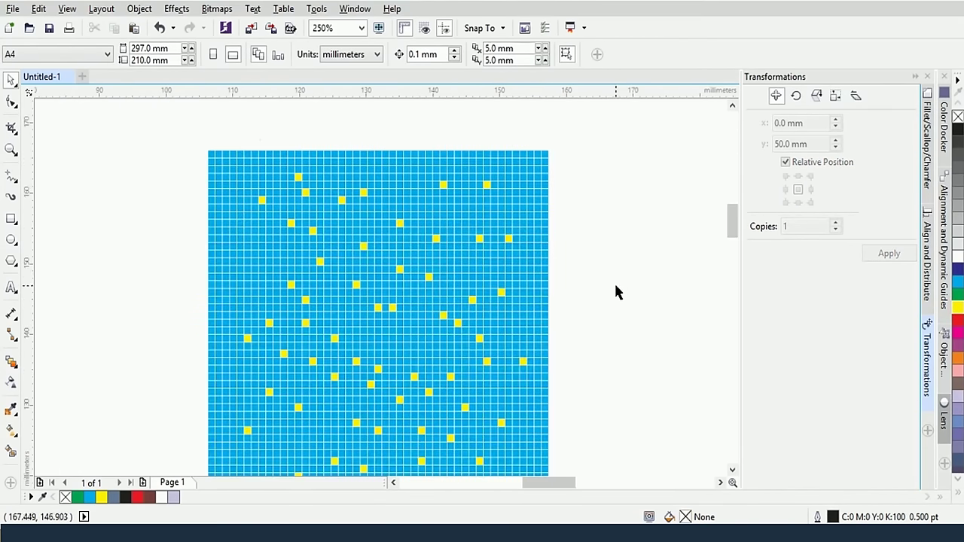
Fill dozens of scattered grid squares red from the colour palette
{"action": "left_click_drag", "start_coordinate": [697, 305], "coordinate": [699, 274]}
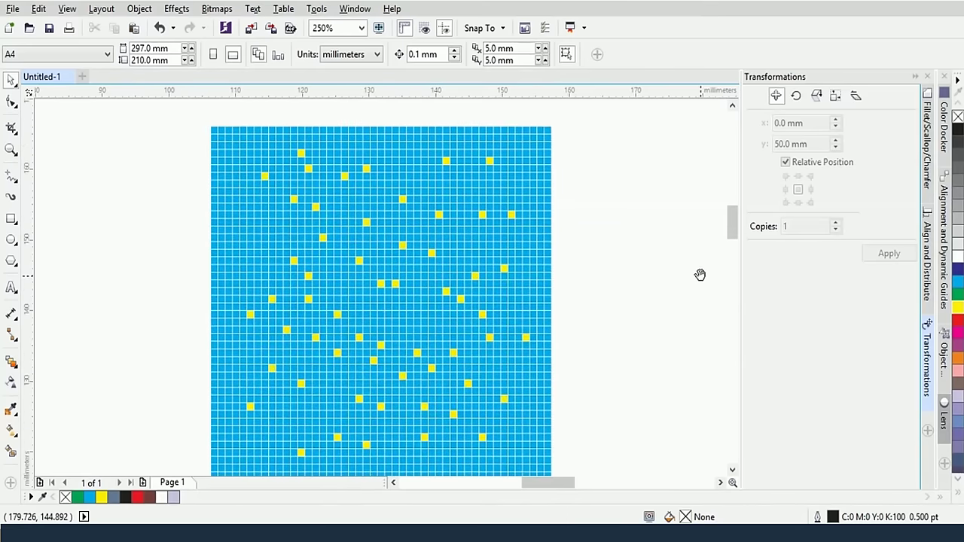
{"action": "left_click", "coordinate": [422, 331]}
{"action": "left_click", "coordinate": [430, 290], "text": "shift"}
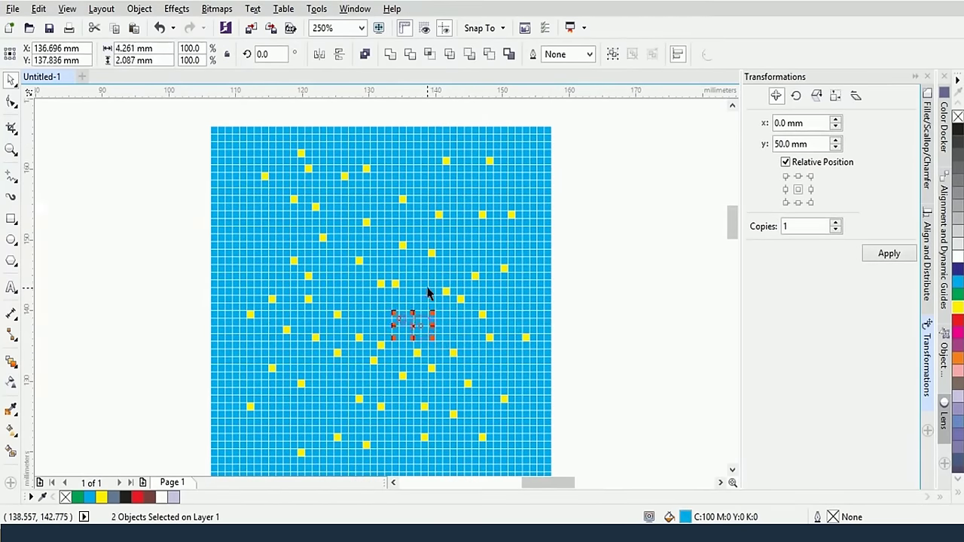
{"action": "left_click", "coordinate": [389, 268], "text": "shift"}
{"action": "left_click", "coordinate": [360, 292], "text": "shift"}
{"action": "left_click", "coordinate": [339, 285], "text": "shift"}
{"action": "left_click", "coordinate": [353, 230], "text": "shift"}
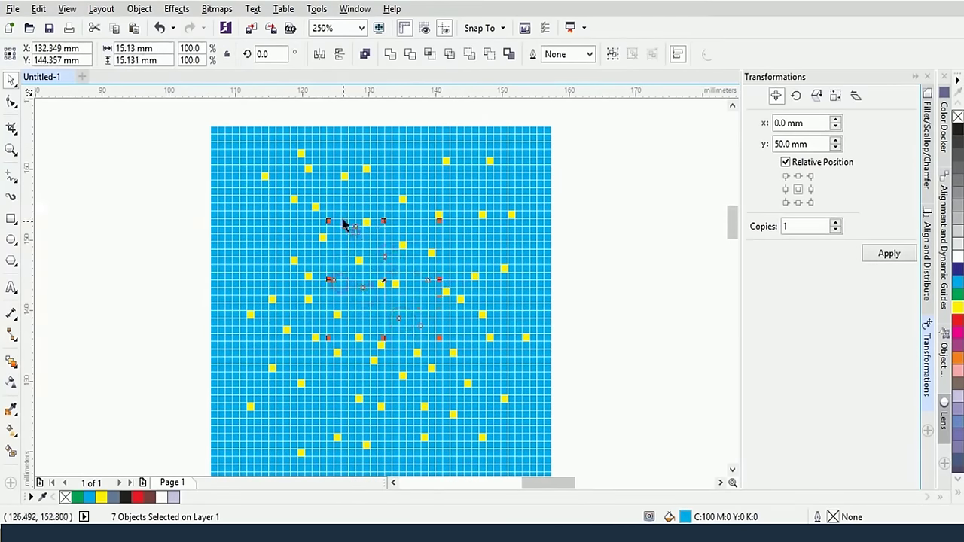
{"action": "left_click", "coordinate": [341, 203], "text": "shift"}
{"action": "left_click", "coordinate": [385, 188], "text": "shift"}
{"action": "left_click", "coordinate": [414, 175], "text": "shift"}
{"action": "left_click", "coordinate": [477, 195], "text": "shift"}
{"action": "left_click", "coordinate": [484, 233], "text": "shift"}
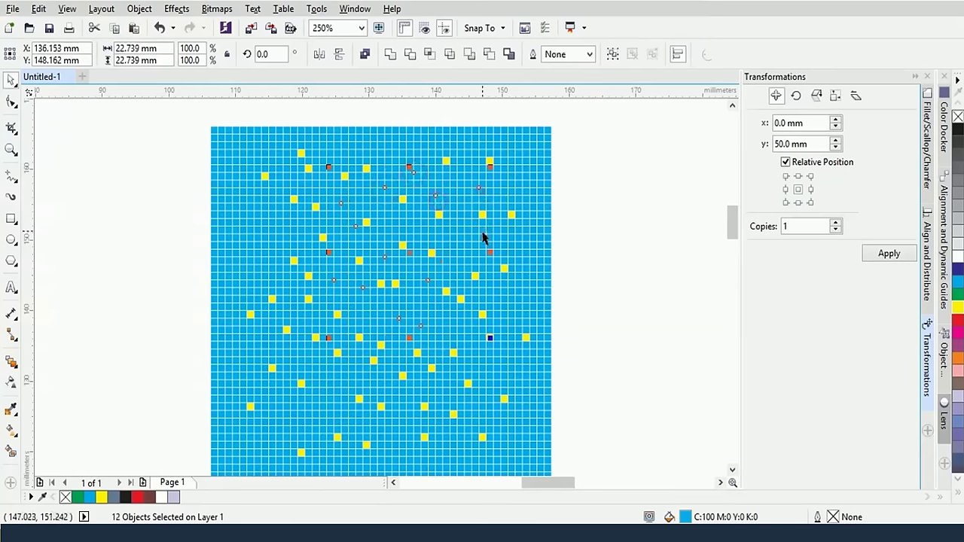
{"action": "left_click", "coordinate": [467, 252], "text": "shift"}
{"action": "left_click", "coordinate": [452, 264], "text": "shift"}
{"action": "left_click", "coordinate": [447, 297], "text": "shift"}
{"action": "left_click", "coordinate": [448, 343], "text": "shift"}
{"action": "left_click", "coordinate": [436, 388], "text": "shift"}
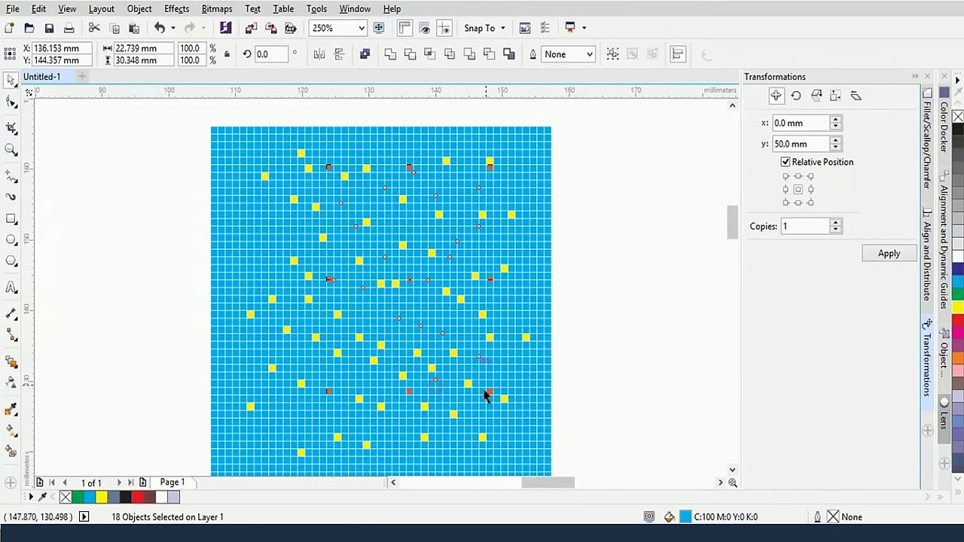
{"action": "left_click", "coordinate": [418, 430], "text": "shift"}
{"action": "left_click", "coordinate": [355, 430], "text": "shift"}
{"action": "left_click", "coordinate": [314, 413], "text": "shift"}
{"action": "left_click", "coordinate": [348, 423], "text": "shift"}
{"action": "left_click", "coordinate": [347, 388], "text": "shift"}
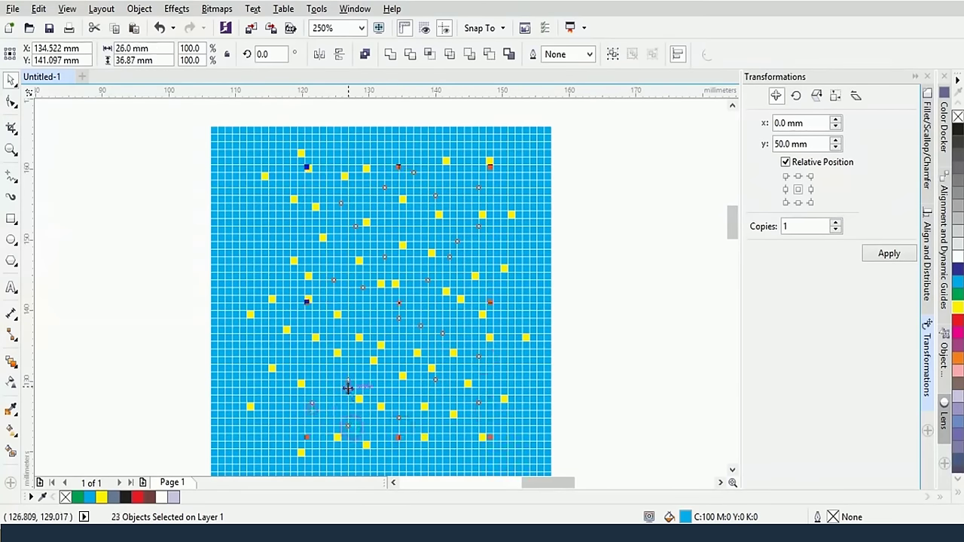
{"action": "left_click", "coordinate": [311, 371], "text": "shift"}
{"action": "left_click", "coordinate": [281, 345], "text": "shift"}
{"action": "left_click", "coordinate": [276, 372], "text": "shift"}
{"action": "left_click", "coordinate": [297, 349], "text": "shift"}
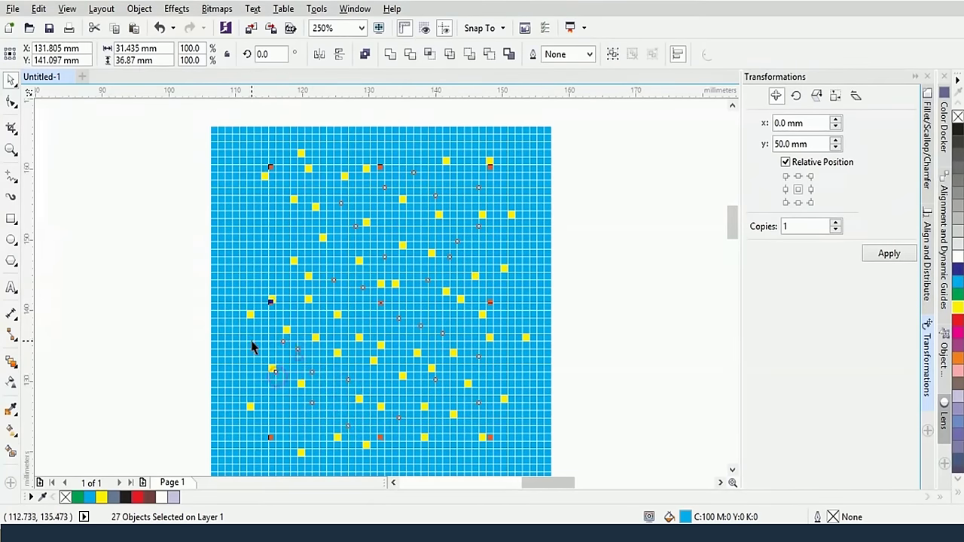
{"action": "left_click", "coordinate": [247, 332], "text": "shift"}
{"action": "left_click", "coordinate": [304, 225], "text": "shift"}
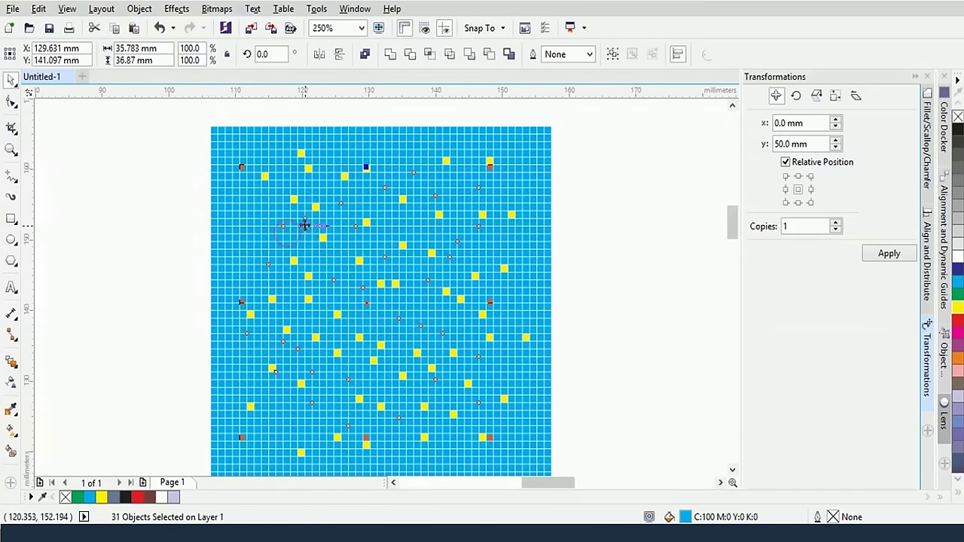
{"action": "left_click", "coordinate": [276, 233], "text": "shift"}
{"action": "left_click", "coordinate": [253, 203], "text": "shift"}
{"action": "left_click", "coordinate": [276, 210], "text": "shift"}
{"action": "left_click", "coordinate": [464, 395], "text": "shift"}
{"action": "left_click", "coordinate": [471, 418], "text": "shift"}
{"action": "left_click", "coordinate": [441, 434], "text": "shift"}
{"action": "left_click", "coordinate": [391, 435], "text": "shift"}
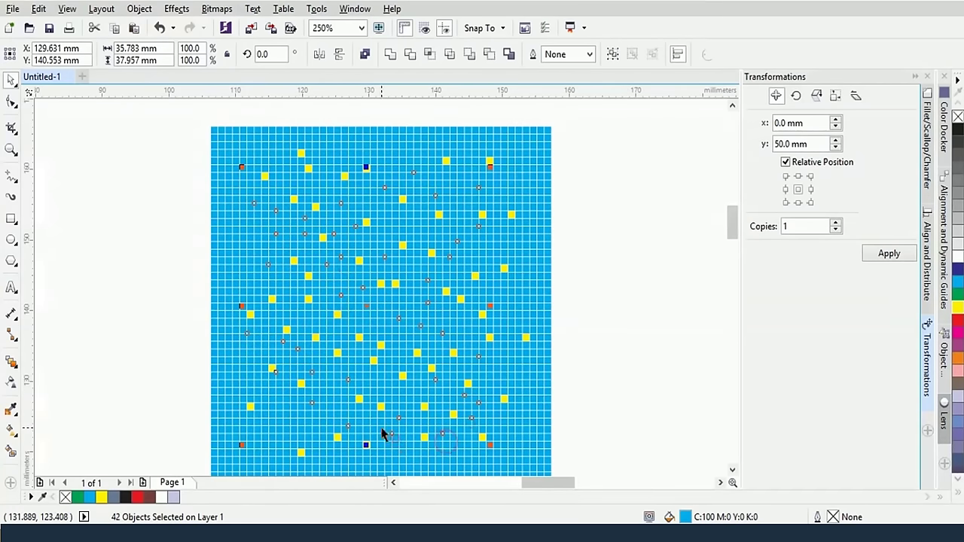
{"action": "left_click", "coordinate": [298, 418], "text": "shift"}
{"action": "left_click", "coordinate": [262, 419], "text": "shift"}
{"action": "left_click", "coordinate": [500, 295], "text": "shift"}
{"action": "left_click", "coordinate": [508, 325], "text": "shift"}
{"action": "left_click", "coordinate": [492, 336], "text": "shift"}
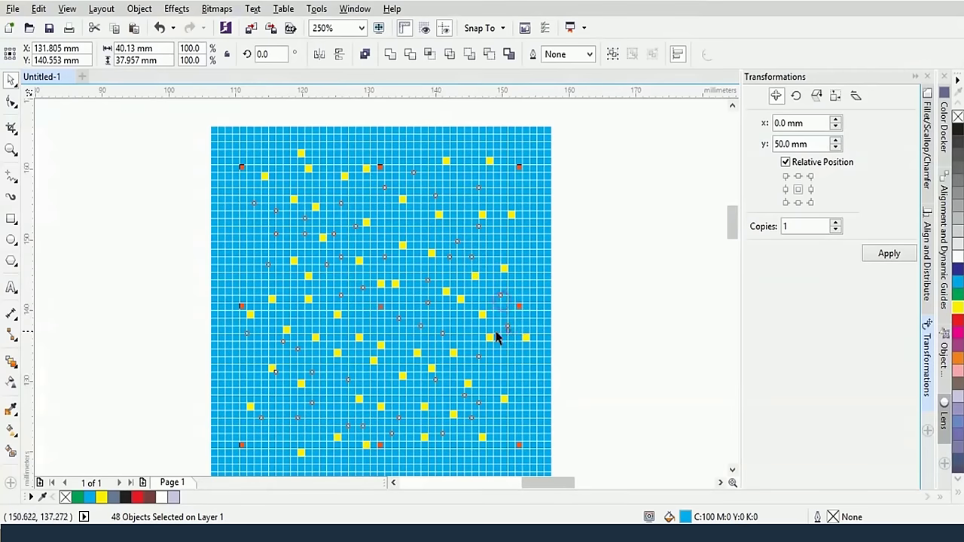
{"action": "left_click", "coordinate": [464, 323], "text": "shift"}
{"action": "left_click", "coordinate": [499, 380], "text": "shift"}
{"action": "left_click", "coordinate": [493, 403], "text": "shift"}
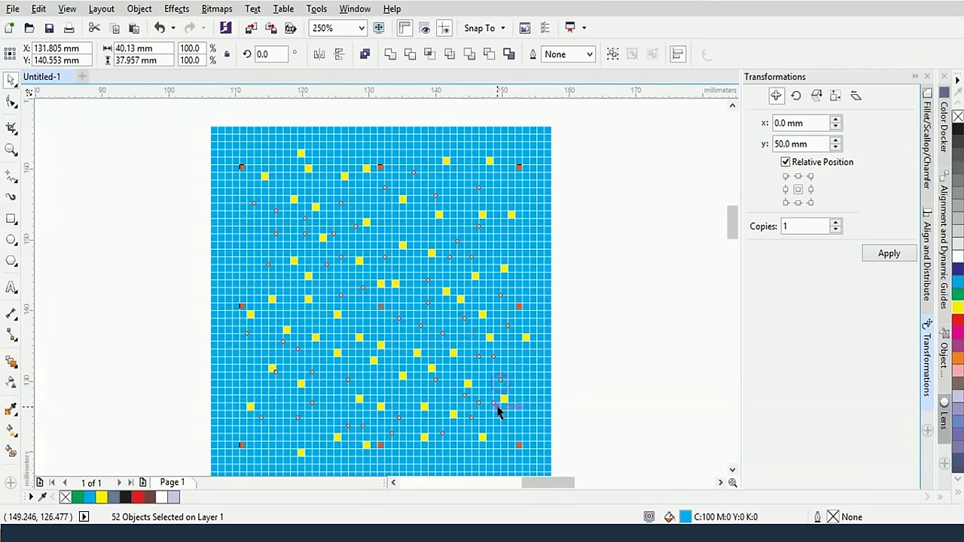
{"action": "left_click", "coordinate": [501, 418], "text": "shift"}
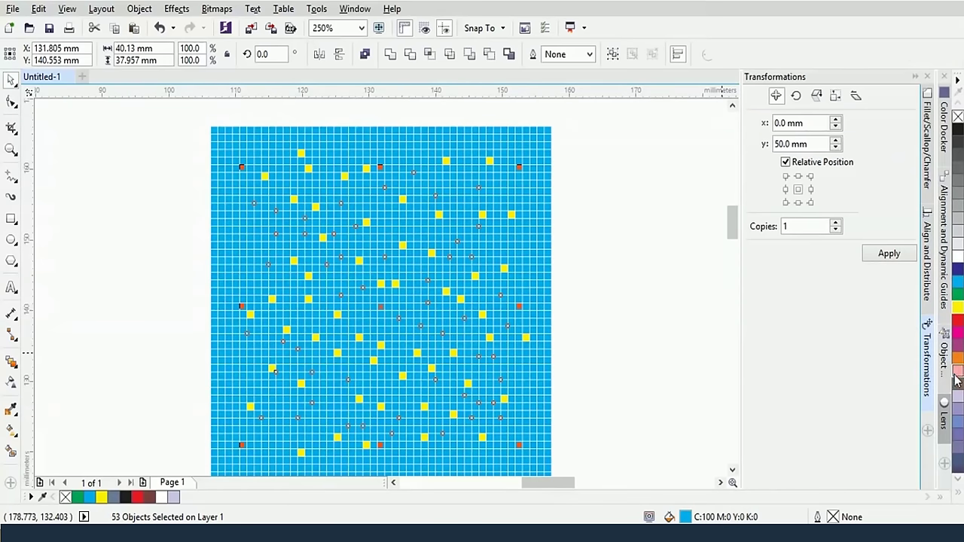
{"action": "left_click", "coordinate": [957, 320]}
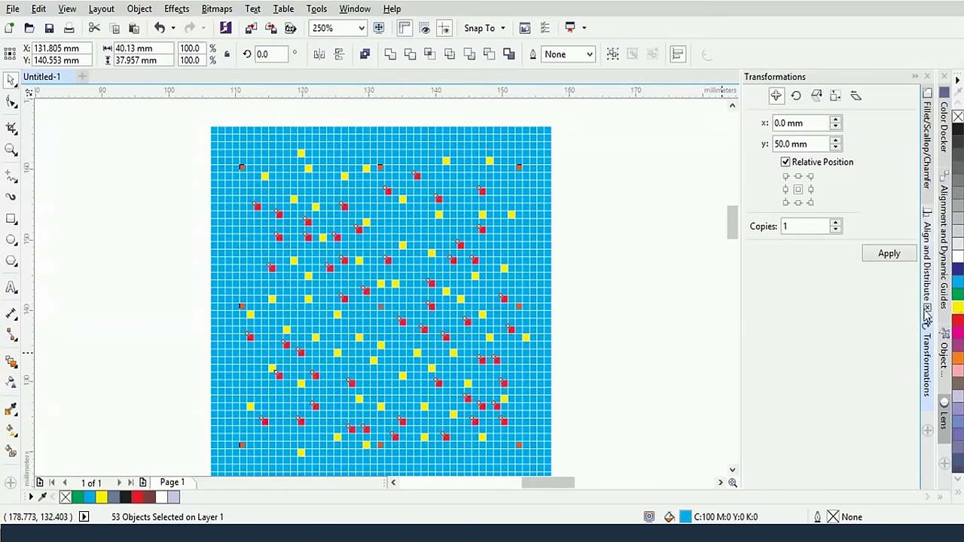
{"action": "left_click", "coordinate": [668, 276]}
Fill four more scattered blue squares white
{"action": "left_click", "coordinate": [375, 311]}
{"action": "left_click", "coordinate": [384, 379], "text": "shift"}
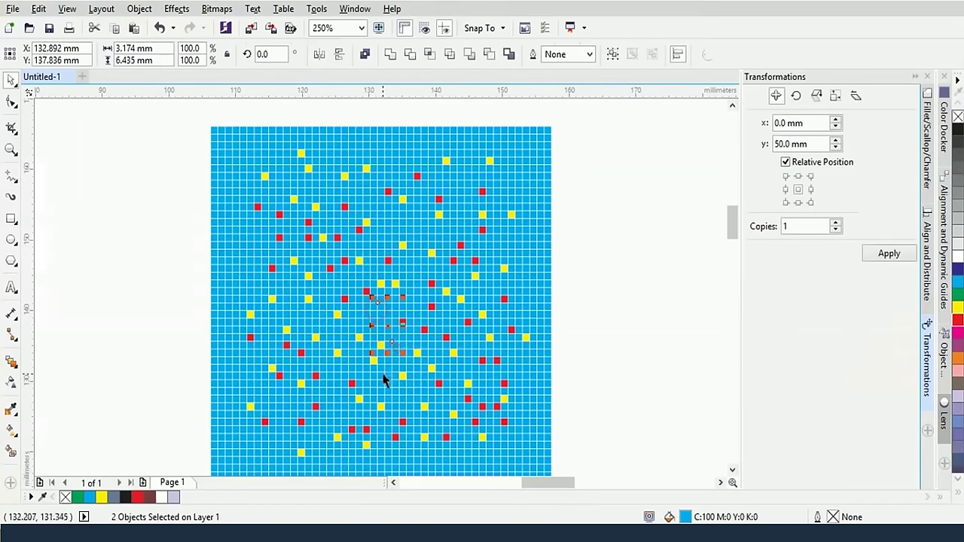
{"action": "left_click", "coordinate": [347, 242], "text": "shift"}
{"action": "left_click", "coordinate": [337, 373], "text": "shift"}
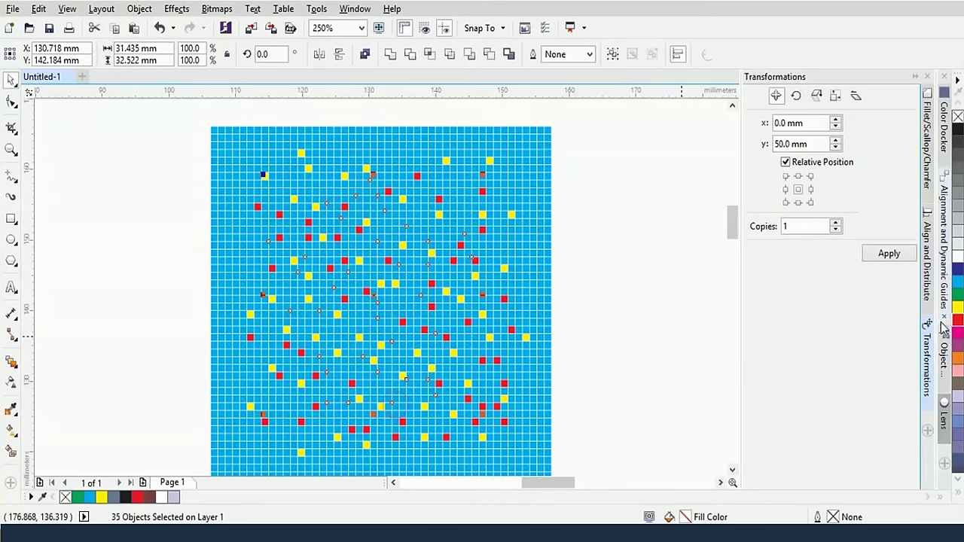
{"action": "left_click", "coordinate": [957, 256]}
{"action": "left_click", "coordinate": [609, 236]}
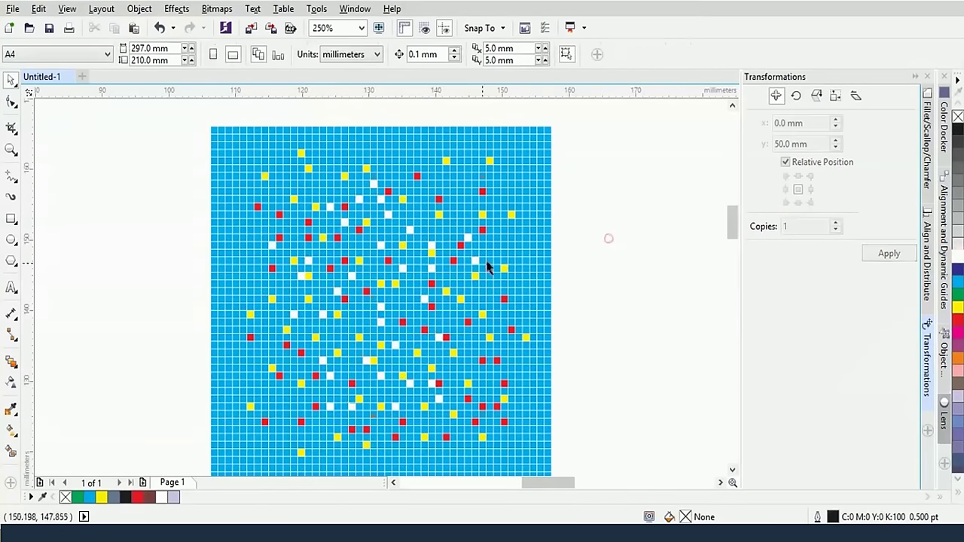
Fill another ten scattered blue squares purple
{"action": "left_click", "coordinate": [358, 313]}
{"action": "left_click", "coordinate": [334, 307], "text": "shift"}
{"action": "left_click", "coordinate": [329, 279], "text": "shift"}
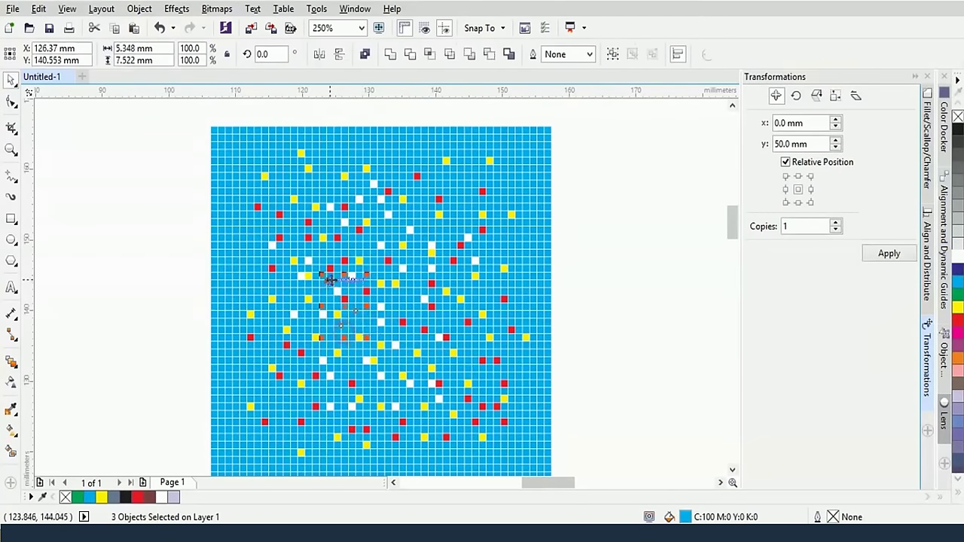
{"action": "left_click", "coordinate": [354, 272], "text": "shift"}
{"action": "left_click", "coordinate": [461, 217], "text": "shift"}
{"action": "left_click", "coordinate": [486, 279], "text": "shift"}
{"action": "left_click", "coordinate": [319, 354], "text": "shift"}
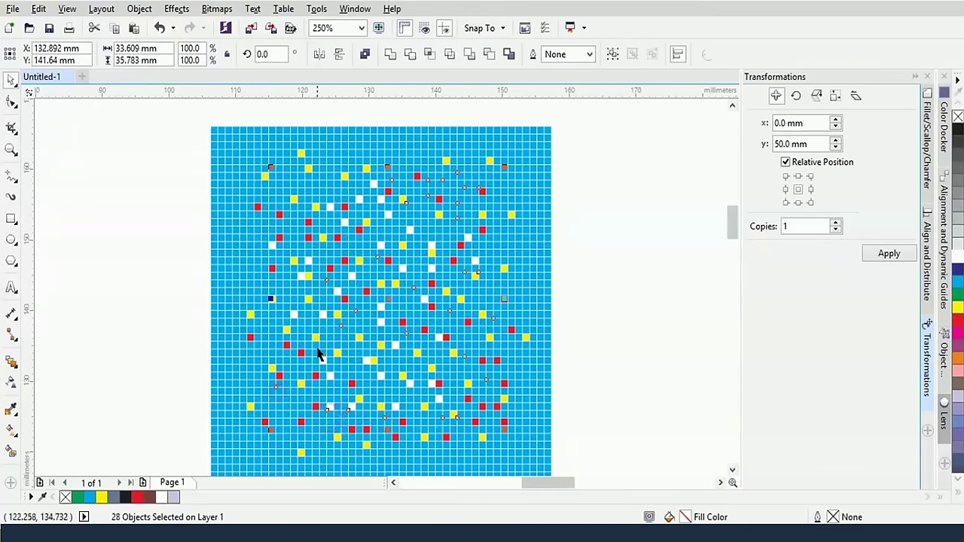
{"action": "left_click", "coordinate": [344, 172], "text": "shift"}
{"action": "left_click", "coordinate": [371, 358], "text": "shift"}
{"action": "left_click", "coordinate": [358, 340], "text": "shift"}
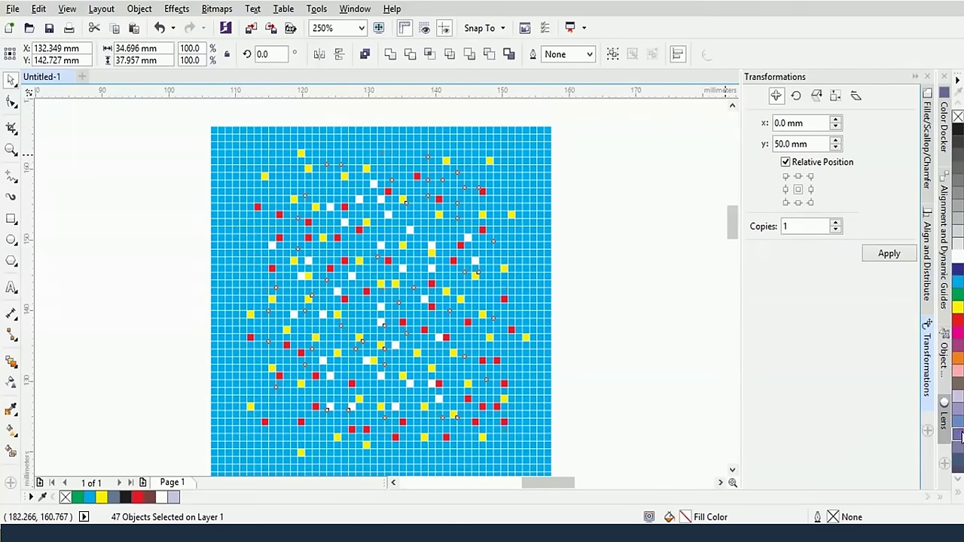
{"action": "left_click", "coordinate": [958, 436]}
{"action": "left_click", "coordinate": [663, 289]}
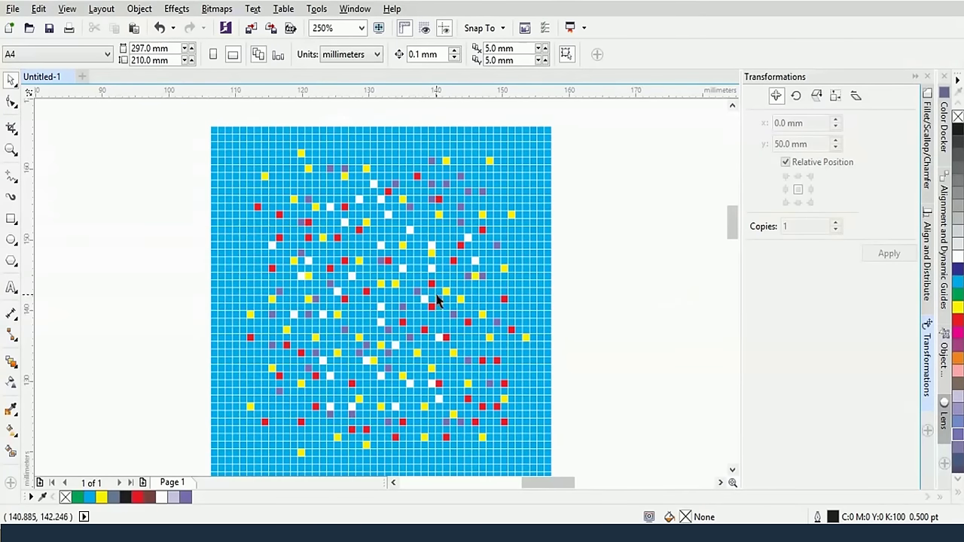
Fill 11 more scattered squares a darker magenta-purple
{"action": "left_click", "coordinate": [357, 328]}
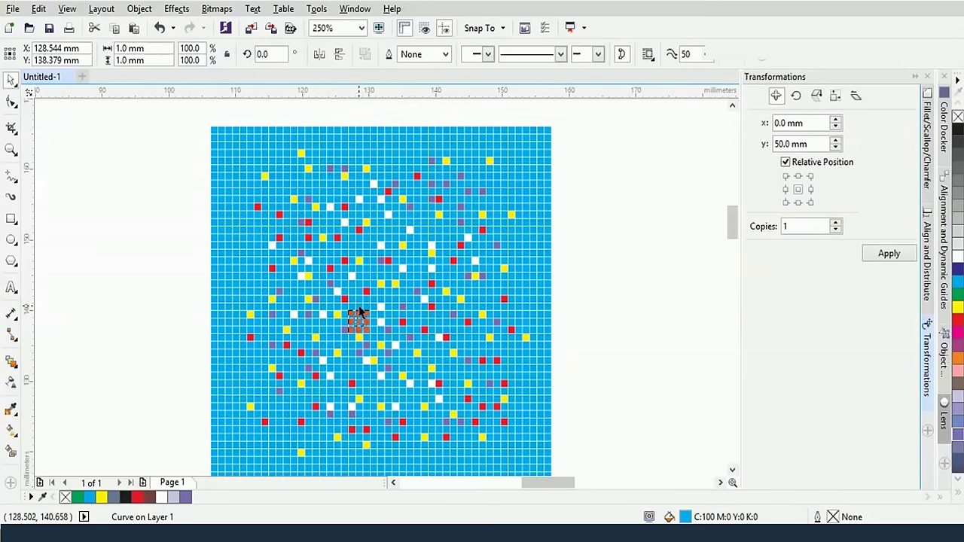
{"action": "left_click", "coordinate": [359, 308], "text": "shift"}
{"action": "left_click", "coordinate": [421, 325], "text": "shift"}
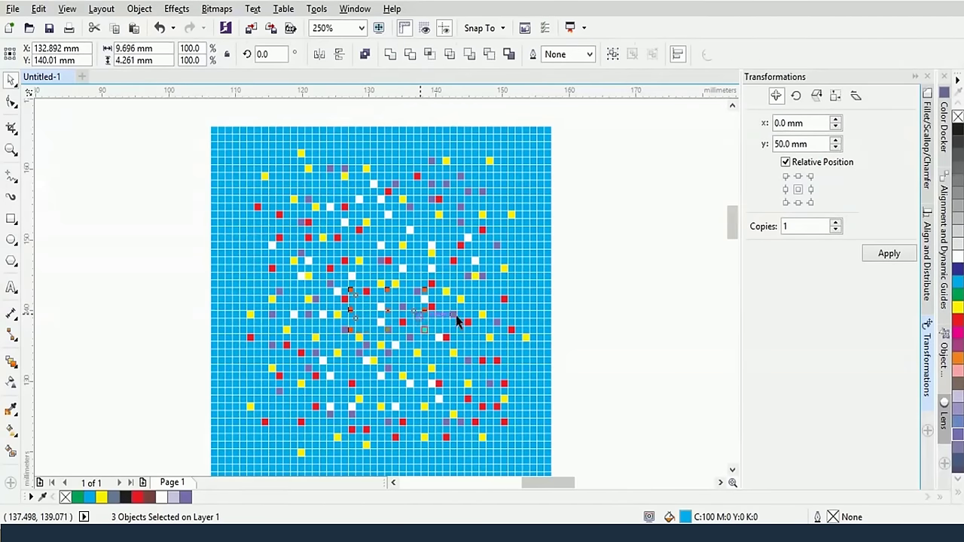
{"action": "left_click", "coordinate": [421, 372], "text": "shift"}
{"action": "left_click", "coordinate": [358, 387], "text": "shift"}
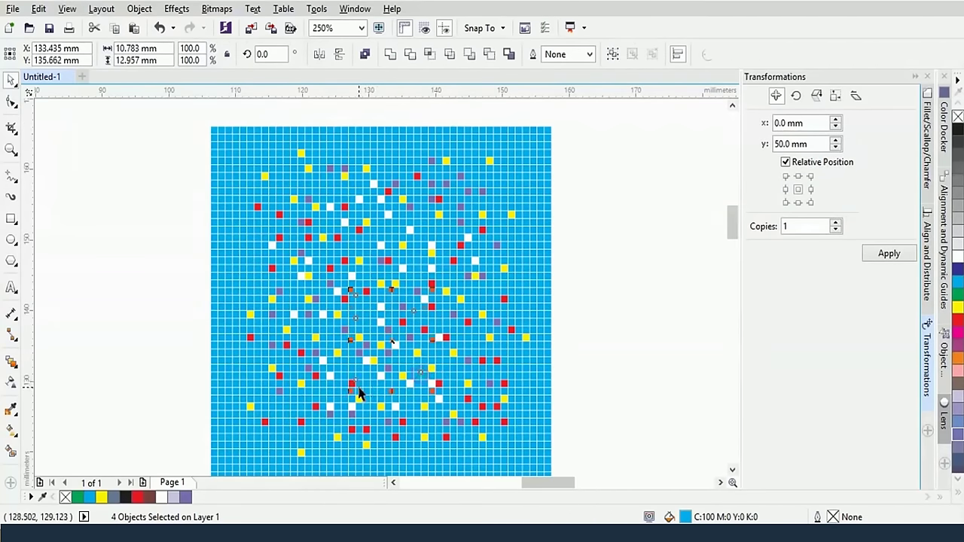
{"action": "left_click", "coordinate": [348, 380], "text": "shift"}
{"action": "left_click", "coordinate": [333, 390], "text": "shift"}
{"action": "left_click", "coordinate": [318, 386], "text": "shift"}
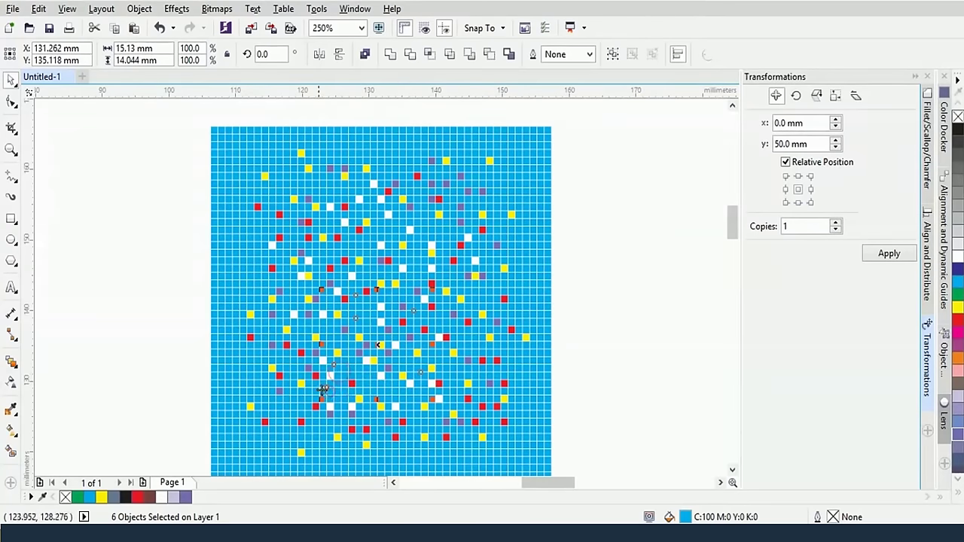
{"action": "left_click", "coordinate": [293, 368], "text": "shift"}
{"action": "left_click", "coordinate": [319, 279], "text": "shift"}
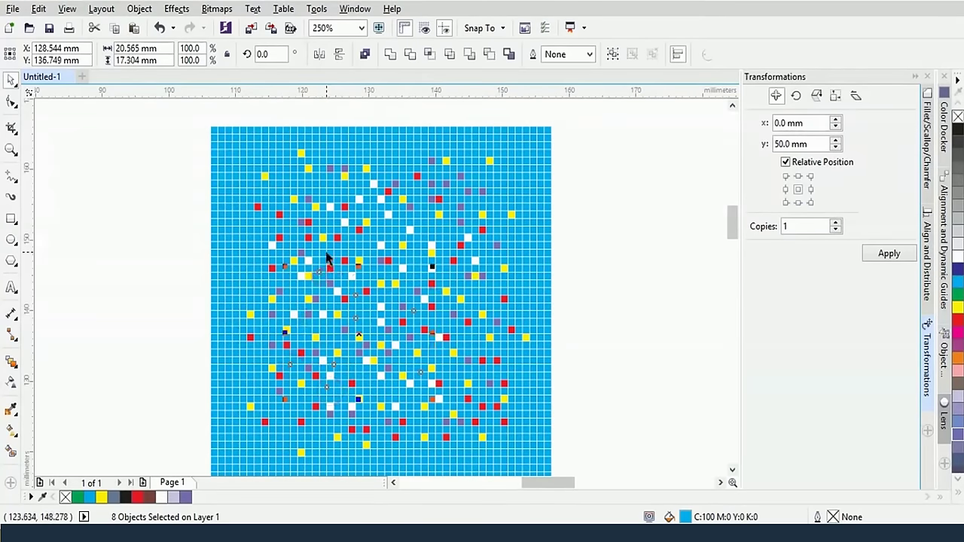
{"action": "left_click", "coordinate": [358, 223], "text": "shift"}
{"action": "left_click", "coordinate": [376, 230], "text": "shift"}
{"action": "left_click", "coordinate": [388, 224], "text": "shift"}
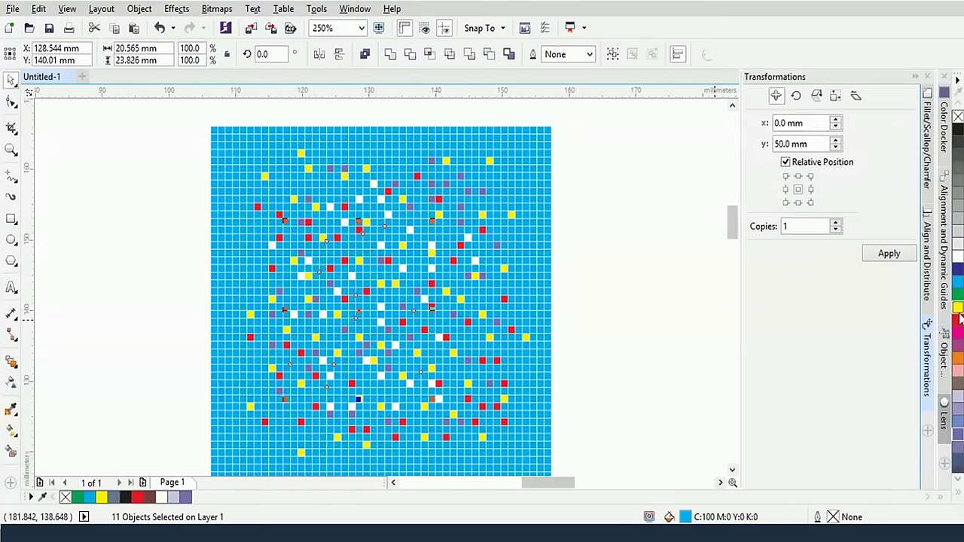
{"action": "left_click", "coordinate": [957, 344]}
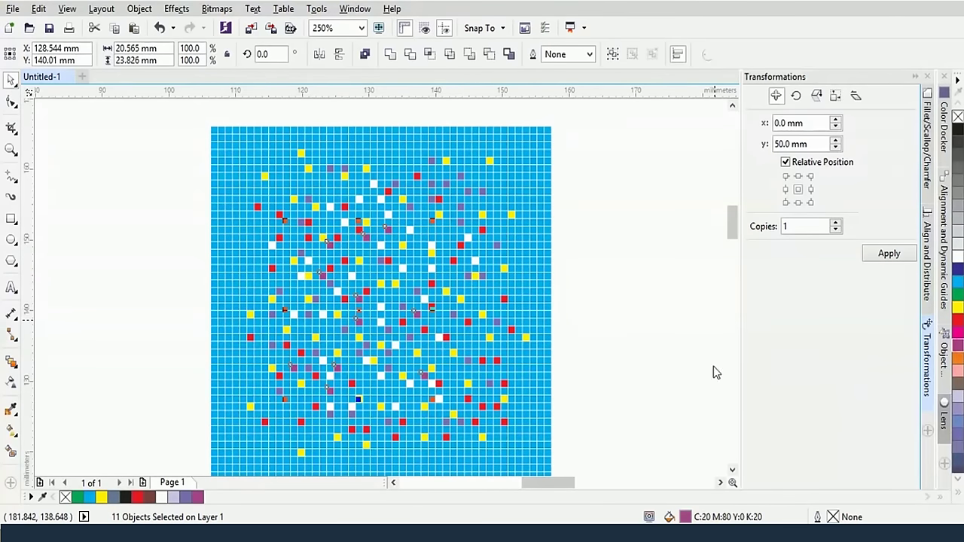
{"action": "left_click", "coordinate": [619, 352]}
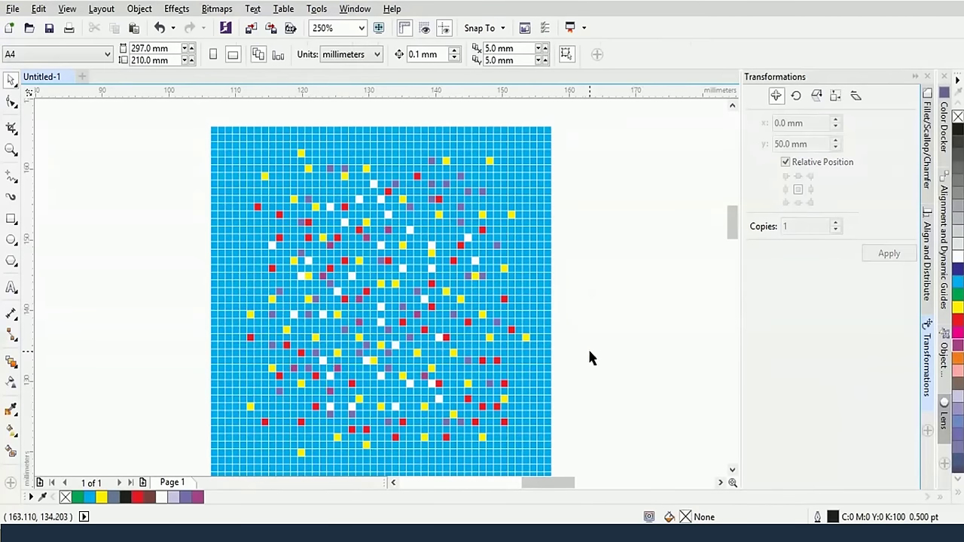
Open the Lens docker from Effects, collapse Transformations, and confirm Fish Eye at 170%
{"action": "scroll", "coordinate": [589, 358], "scroll_direction": "down", "scroll_amount": 1}
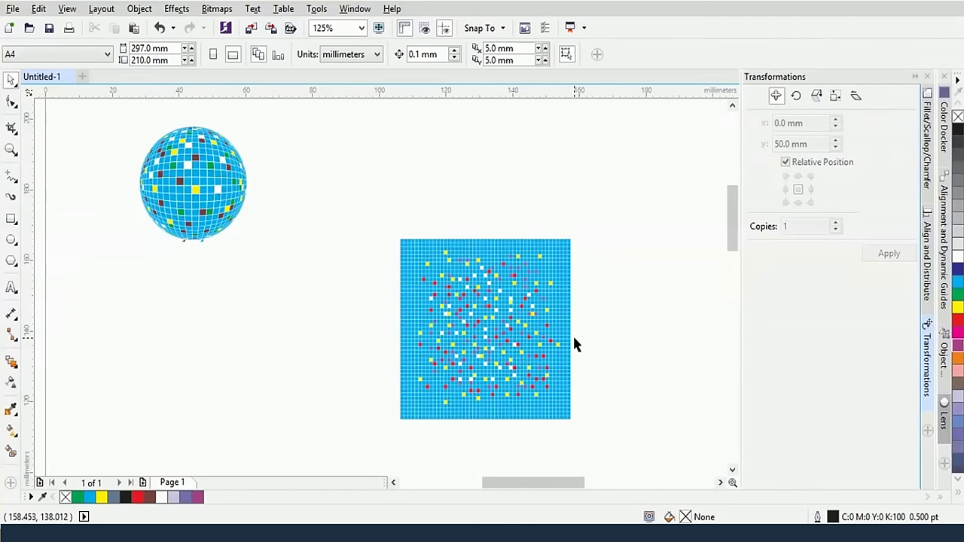
{"action": "left_click", "coordinate": [170, 11]}
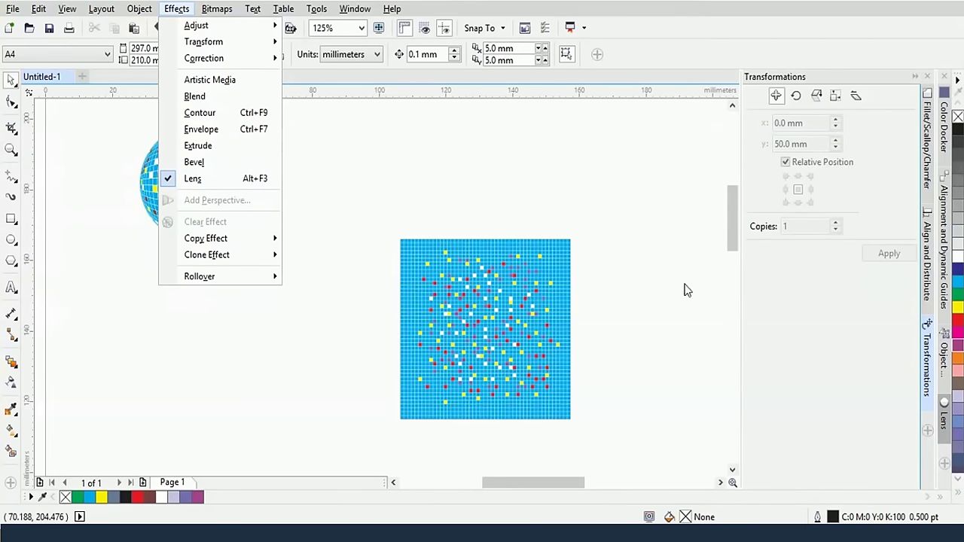
{"action": "left_click", "coordinate": [940, 420]}
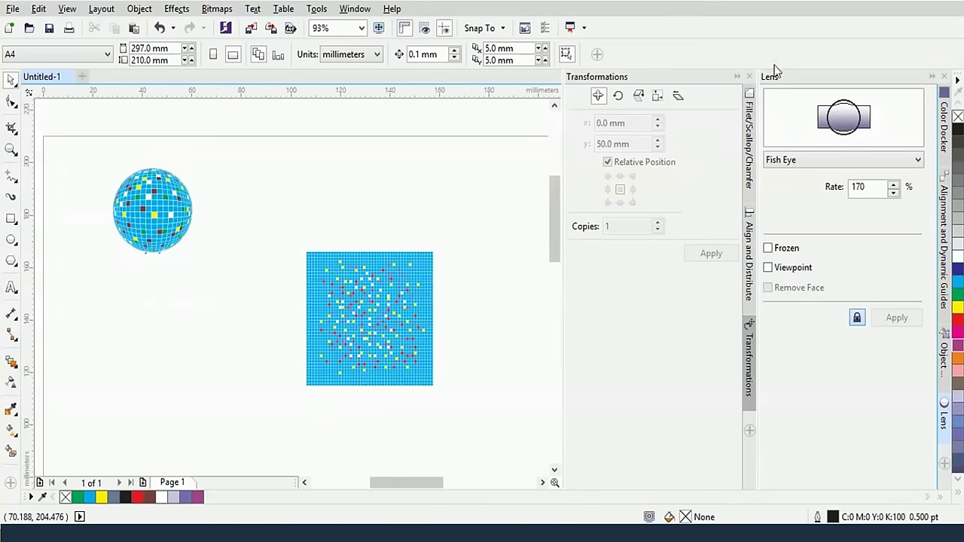
{"action": "left_click", "coordinate": [735, 76]}
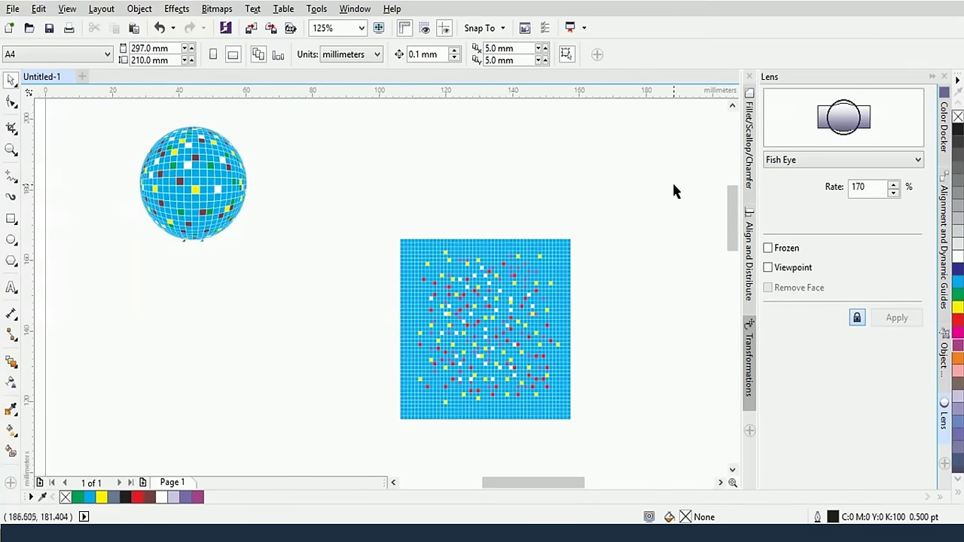
{"action": "left_click", "coordinate": [834, 162]}
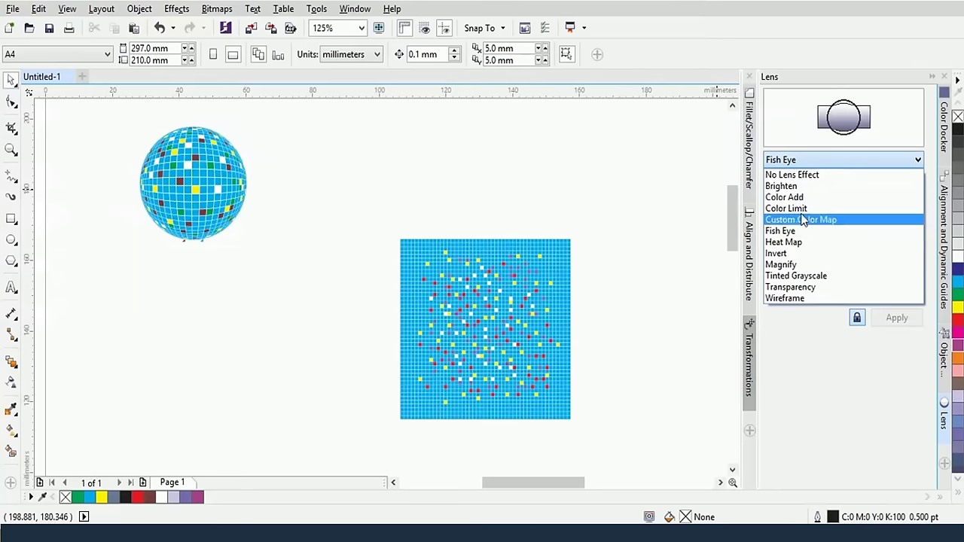
{"action": "left_click", "coordinate": [645, 155]}
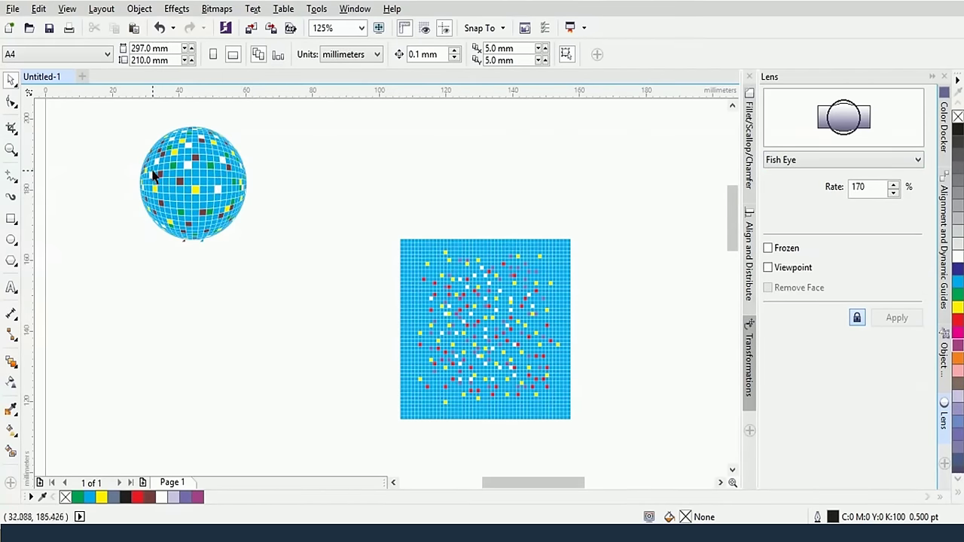
Draw a circle over the grid centre and enlarge it to cover most of the grid
{"action": "left_click", "coordinate": [12, 239]}
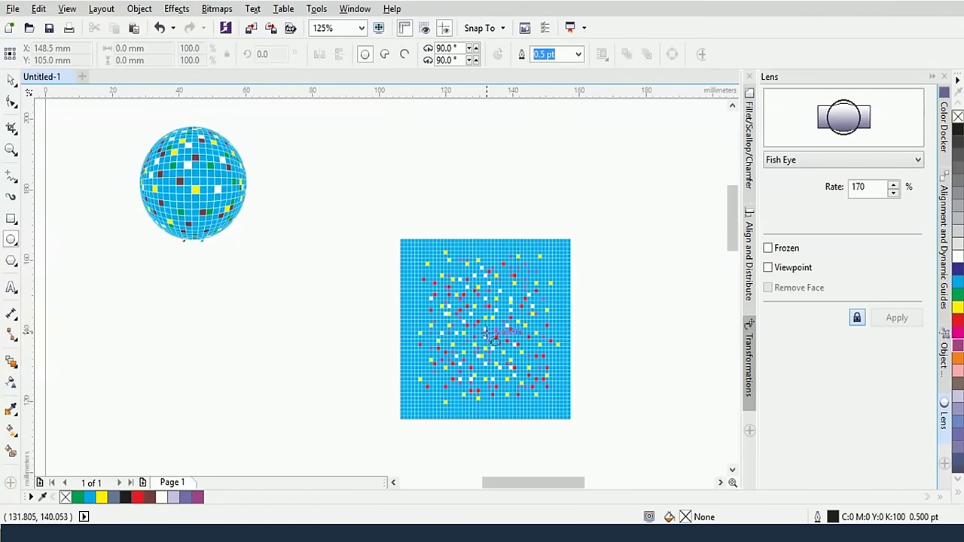
{"action": "left_click_drag", "start_coordinate": [486, 332], "coordinate": [531, 388]}
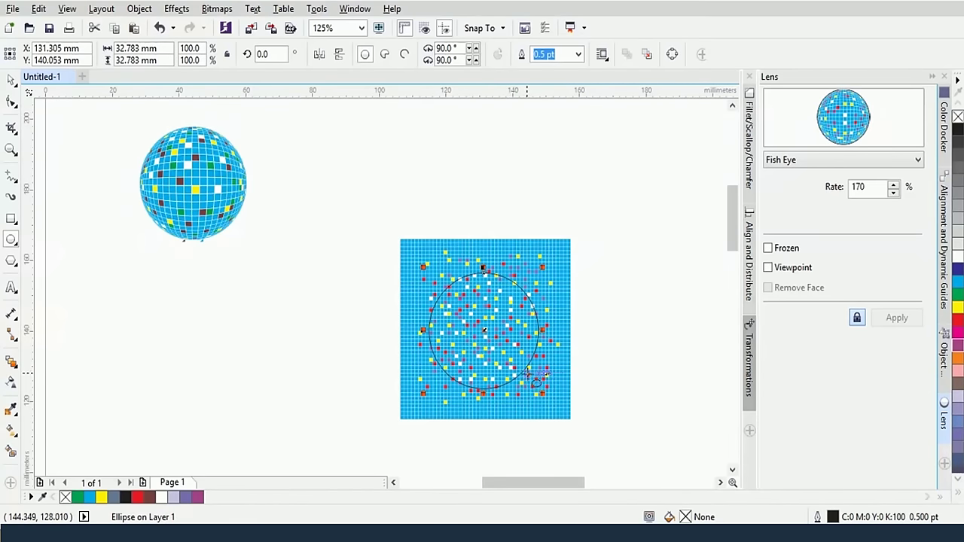
{"action": "left_click", "coordinate": [11, 79]}
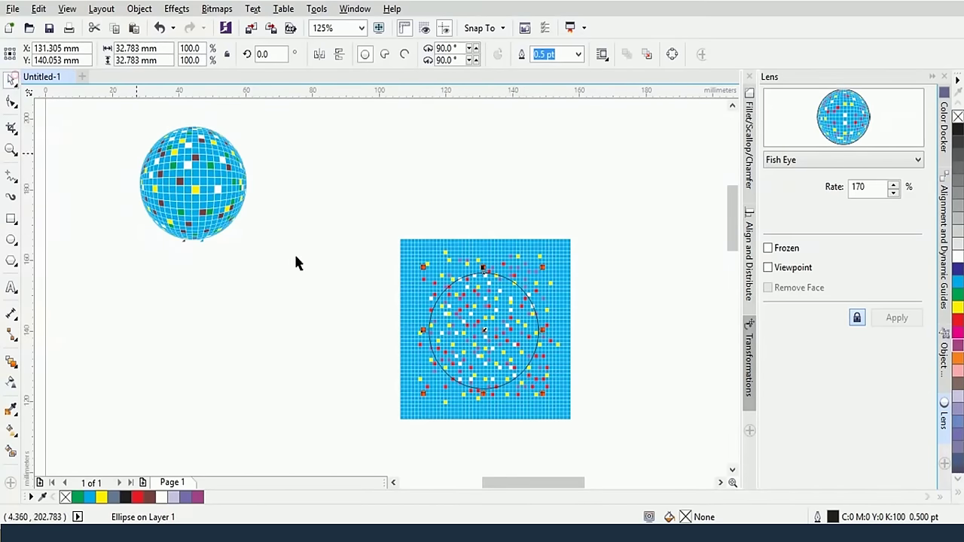
{"action": "left_click", "coordinate": [511, 319]}
{"action": "left_click", "coordinate": [602, 208]}
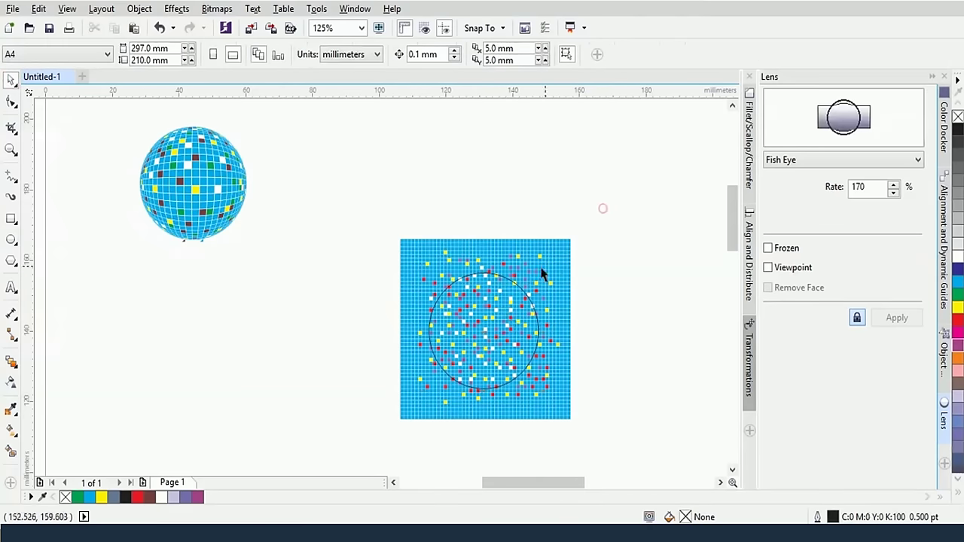
{"action": "left_click", "coordinate": [511, 279]}
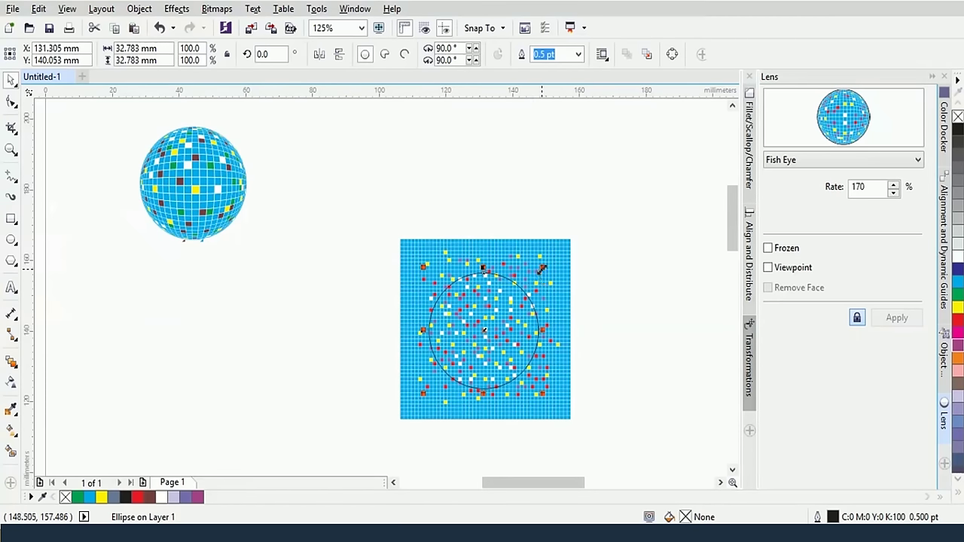
{"action": "left_click_drag", "start_coordinate": [542, 265], "coordinate": [555, 254]}
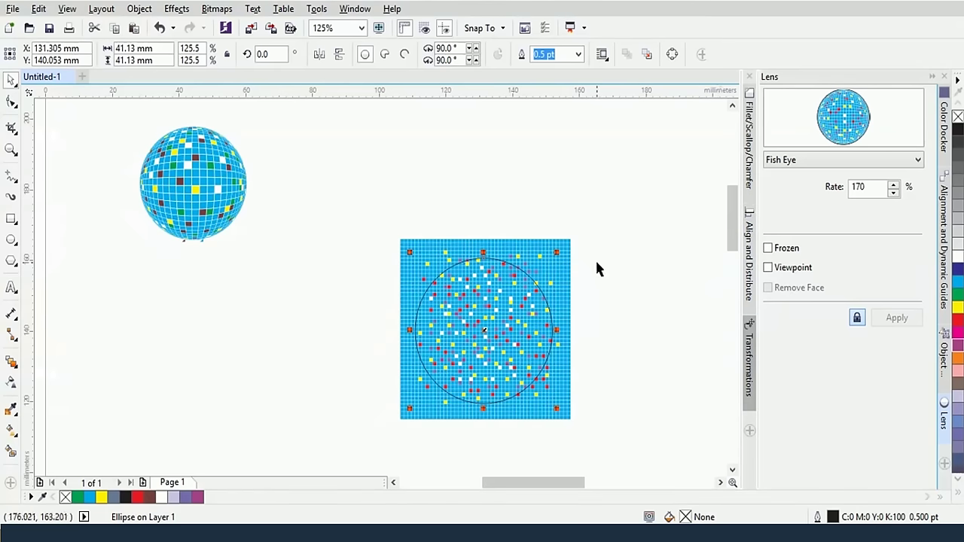
Apply the Fish Eye lens to the circle
{"action": "left_click", "coordinate": [806, 160]}
{"action": "left_click", "coordinate": [807, 161]}
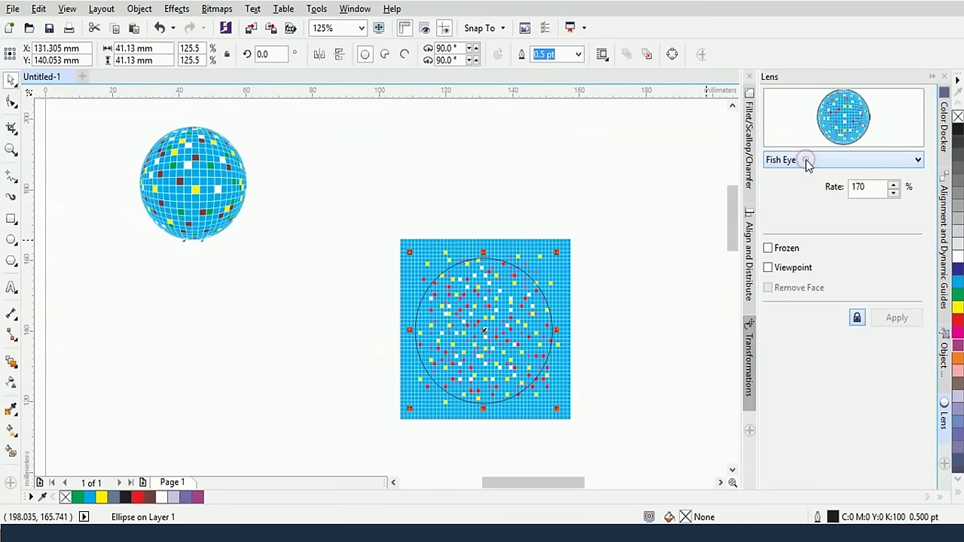
{"action": "left_click", "coordinate": [806, 162]}
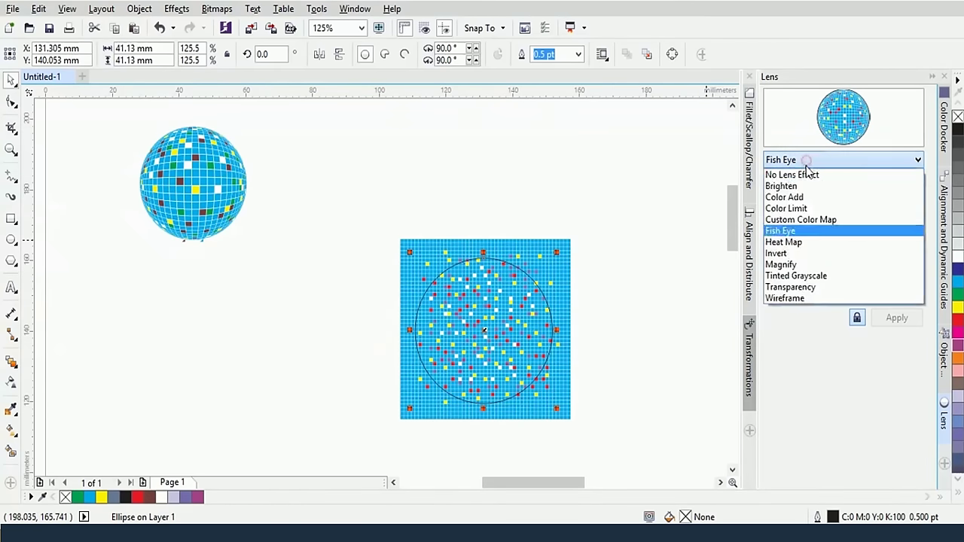
{"action": "left_click", "coordinate": [794, 233]}
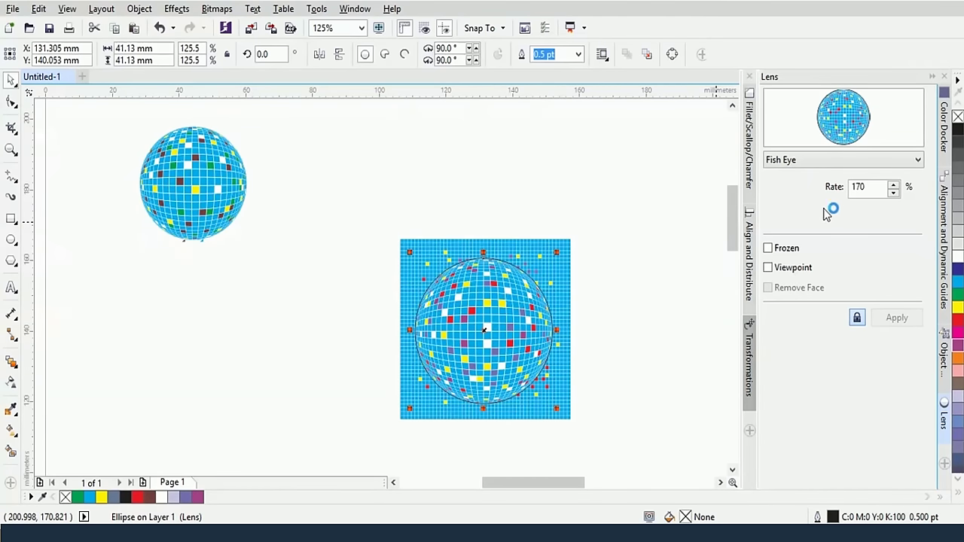
{"action": "left_click", "coordinate": [866, 191]}
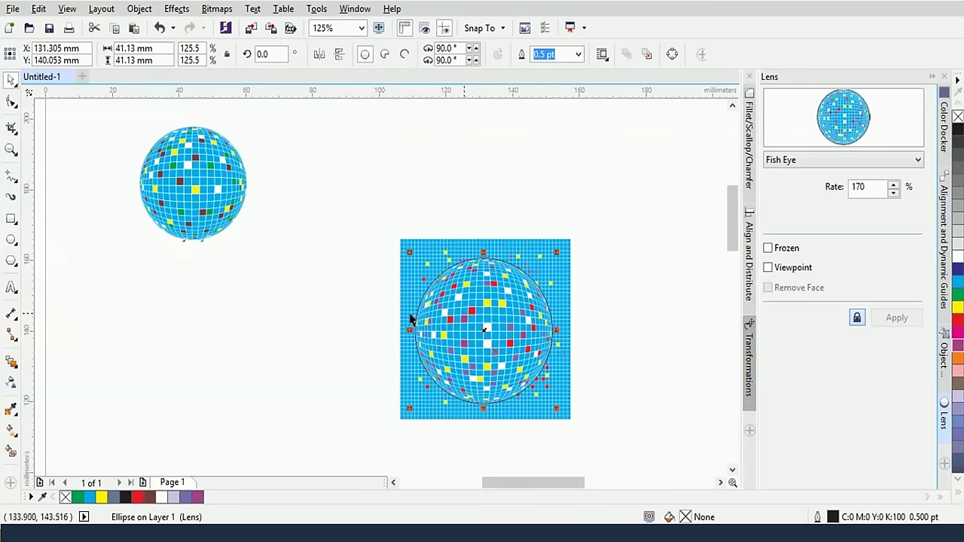
{"action": "double_click", "coordinate": [866, 186]}
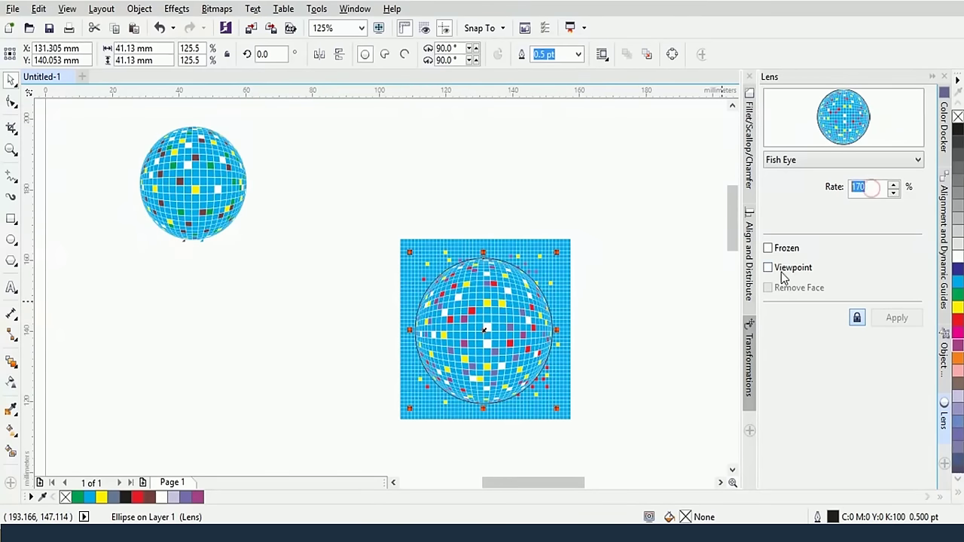
{"action": "type", "text": "300"}
{"action": "left_click", "coordinate": [875, 256]}
{"action": "left_click", "coordinate": [628, 368]}
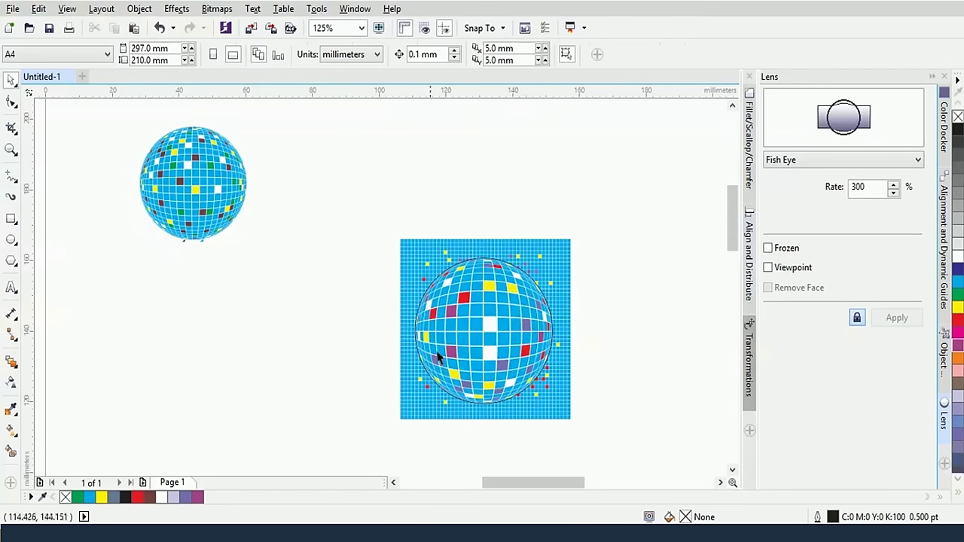
{"action": "left_click_drag", "start_coordinate": [873, 188], "coordinate": [806, 215]}
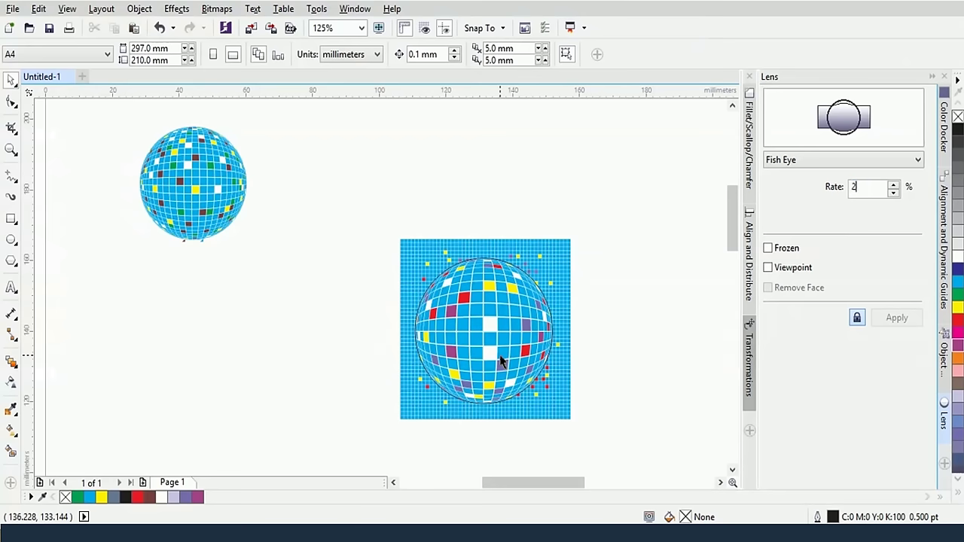
{"action": "key", "text": "Return"}
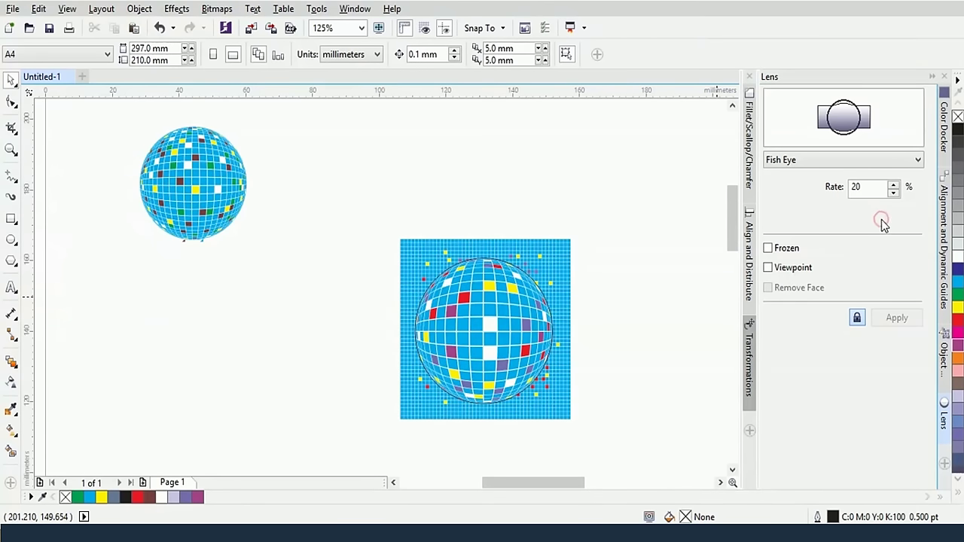
{"action": "key", "text": "Return"}
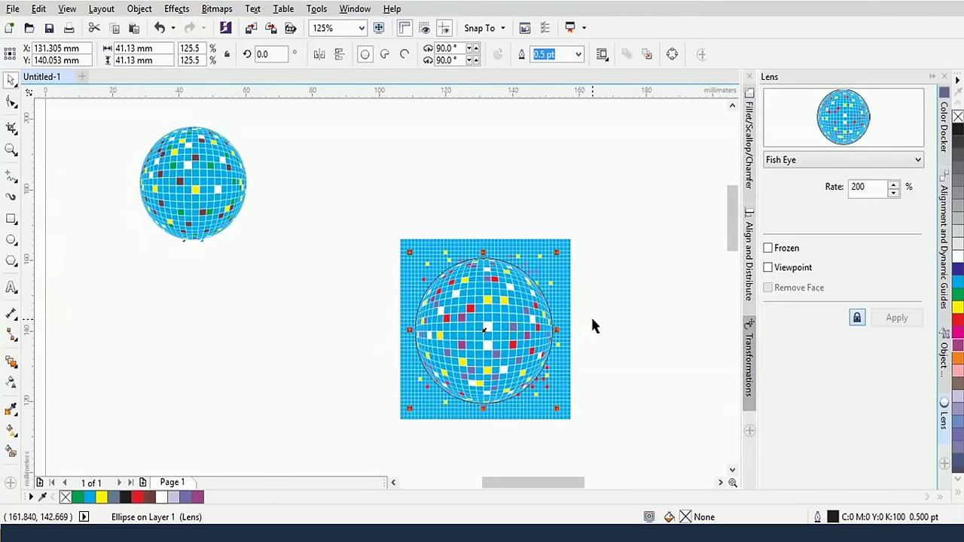
{"action": "left_click_drag", "start_coordinate": [498, 320], "coordinate": [500, 323]}
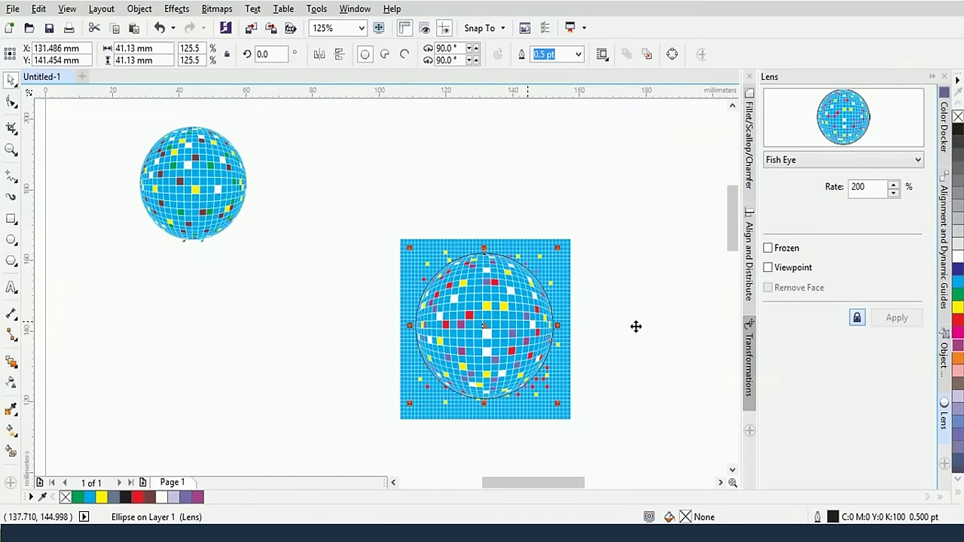
Delete the old small disco ball
{"action": "left_click", "coordinate": [195, 190]}
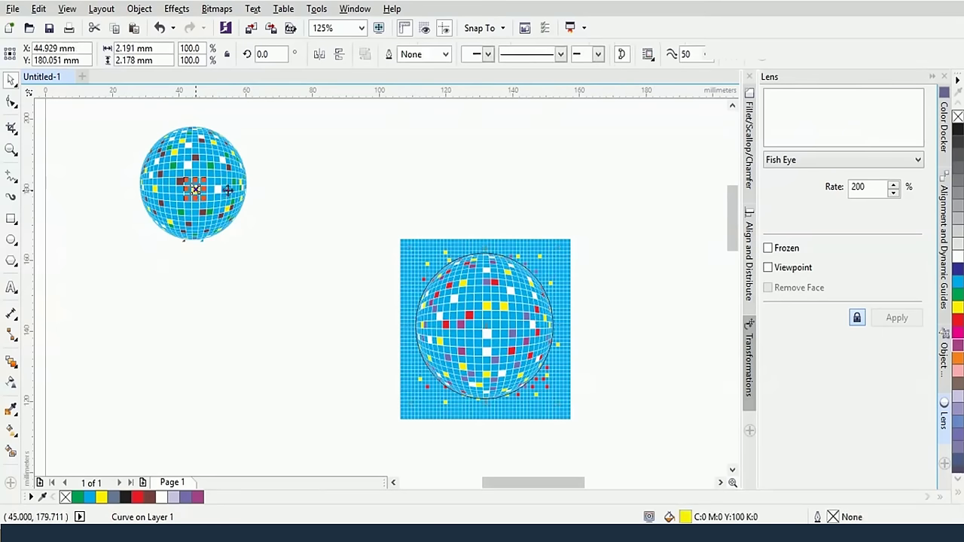
{"action": "left_click_drag", "start_coordinate": [174, 192], "coordinate": [194, 225]}
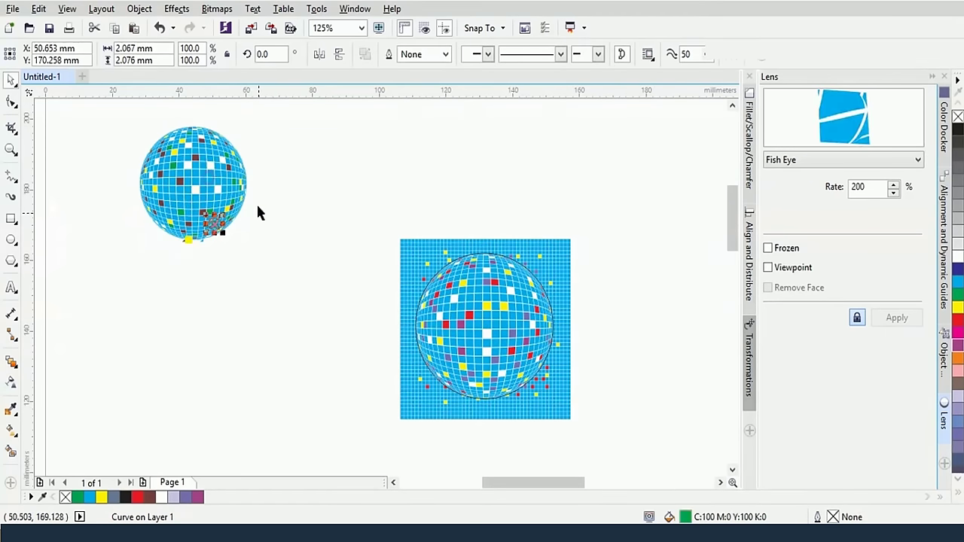
{"action": "scroll", "coordinate": [124, 105], "scroll_direction": "up", "scroll_amount": 1}
{"action": "key", "text": "ctrl+a"}
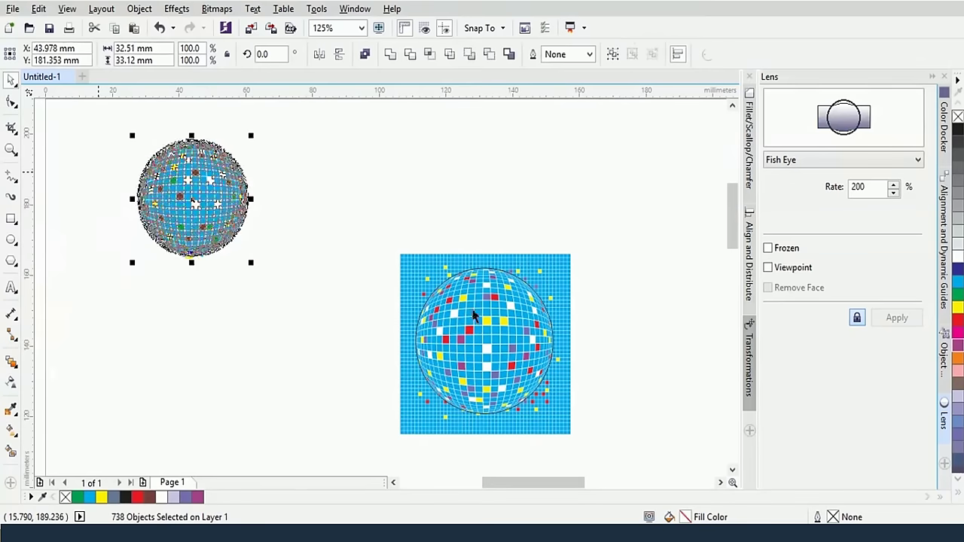
{"action": "key", "text": "Delete"}
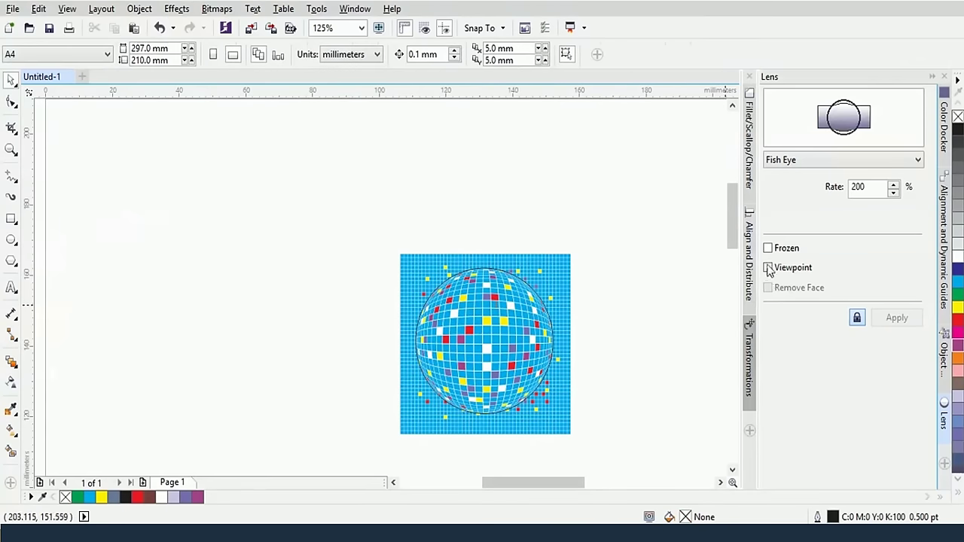
Freeze the Fish Eye lens and move the frozen ball left of the grid
{"action": "left_click", "coordinate": [768, 249]}
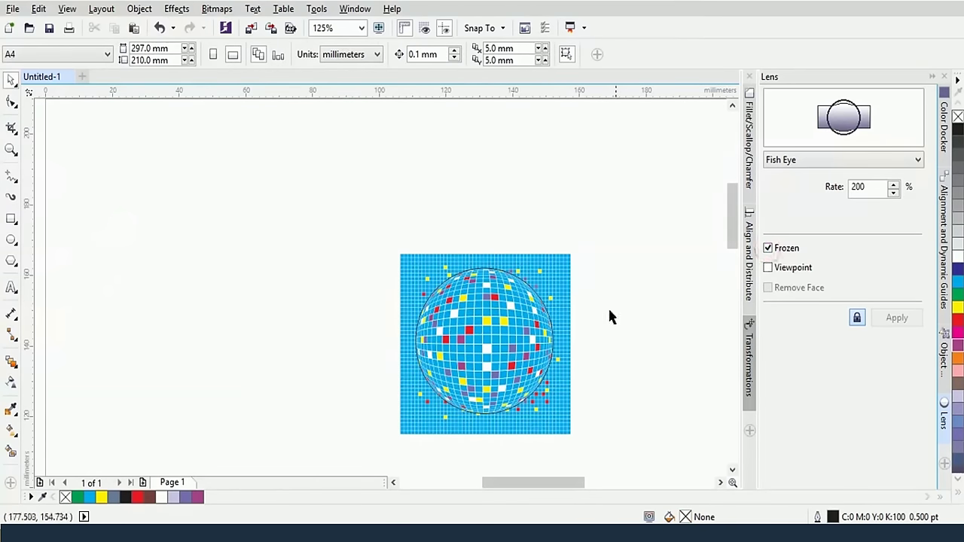
{"action": "left_click_drag", "start_coordinate": [450, 320], "coordinate": [412, 304]}
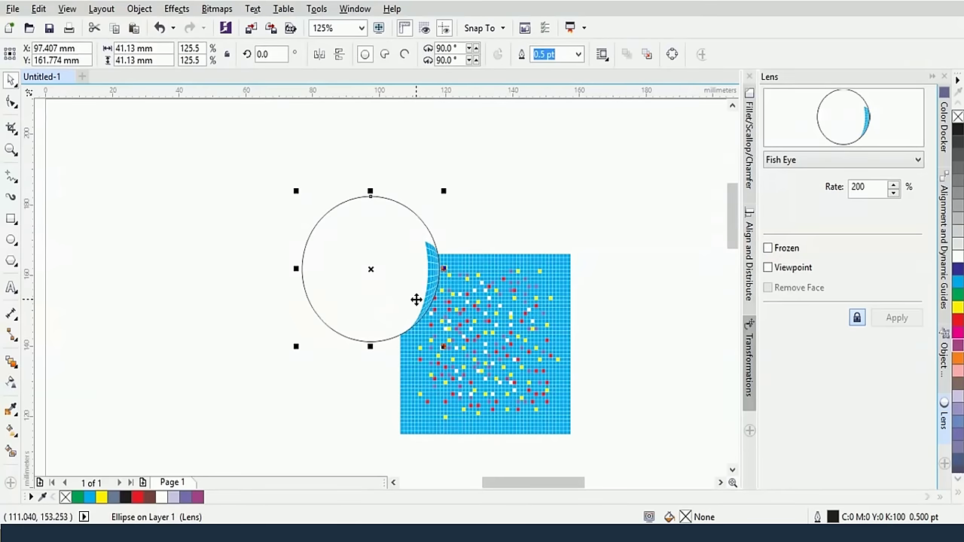
{"action": "left_click", "coordinate": [581, 372]}
{"action": "key", "text": "ctrl+z"}
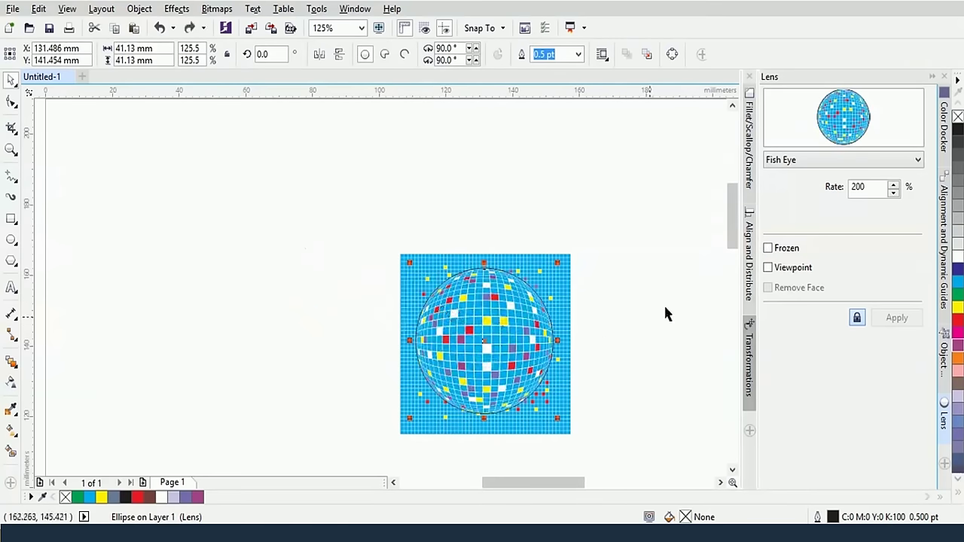
{"action": "left_click", "coordinate": [512, 330]}
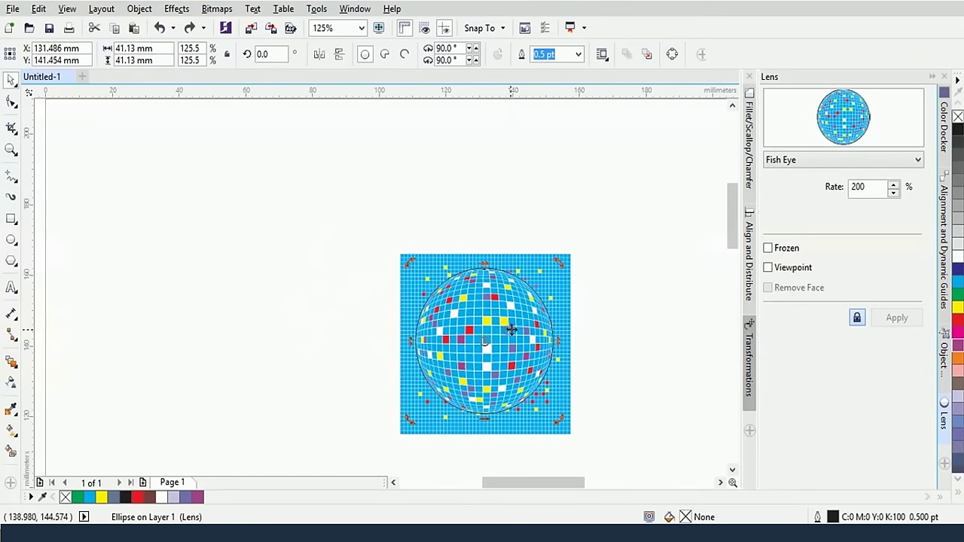
{"action": "left_click", "coordinate": [768, 248]}
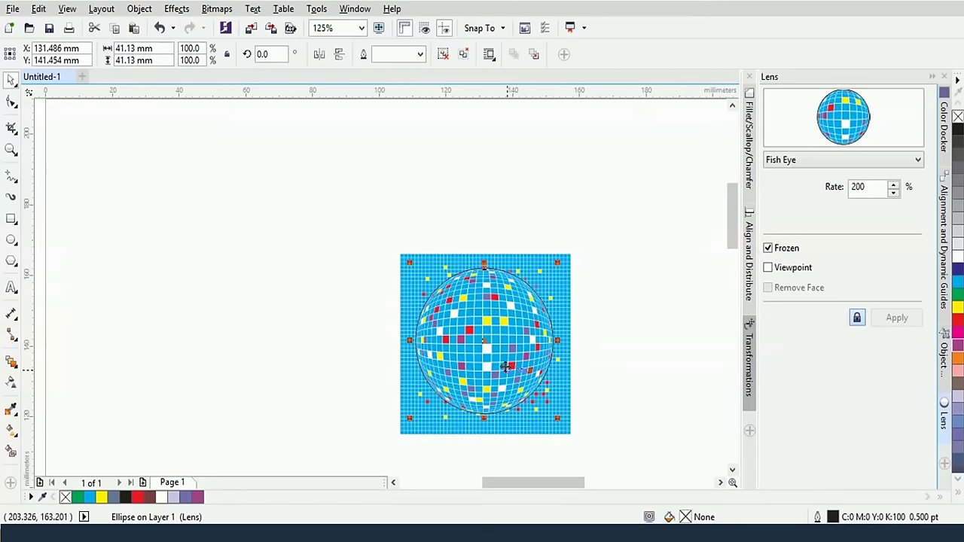
{"action": "left_click_drag", "start_coordinate": [512, 362], "coordinate": [324, 278]}
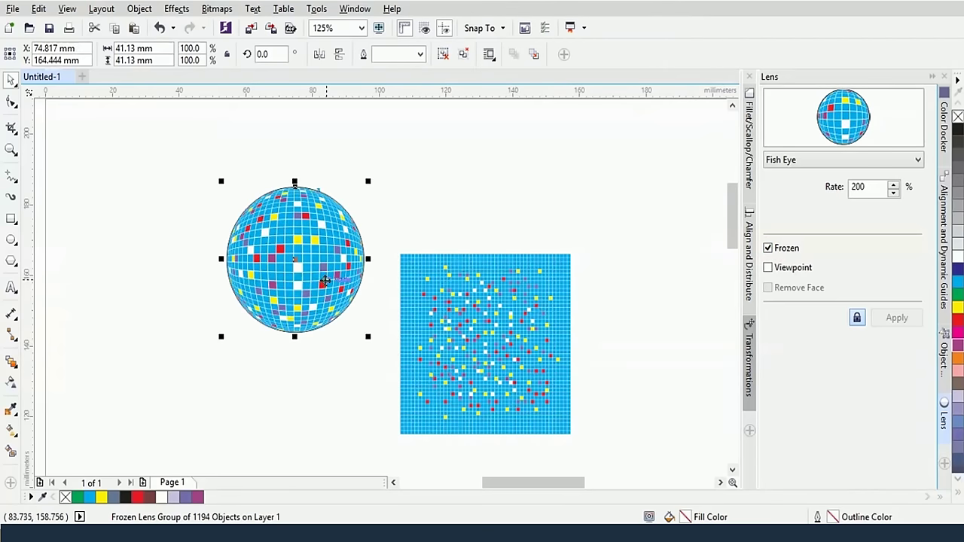
{"action": "left_click", "coordinate": [444, 199]}
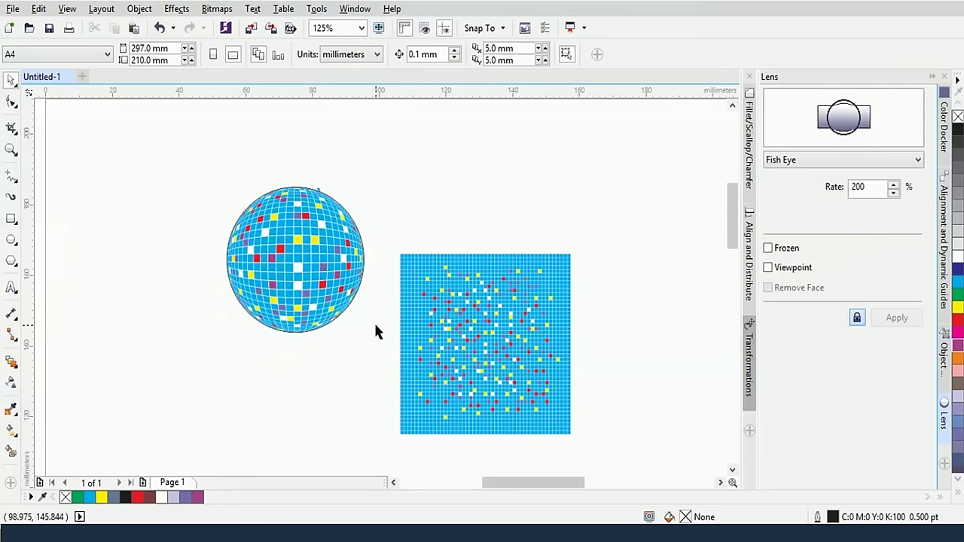
{"action": "left_click", "coordinate": [339, 291]}
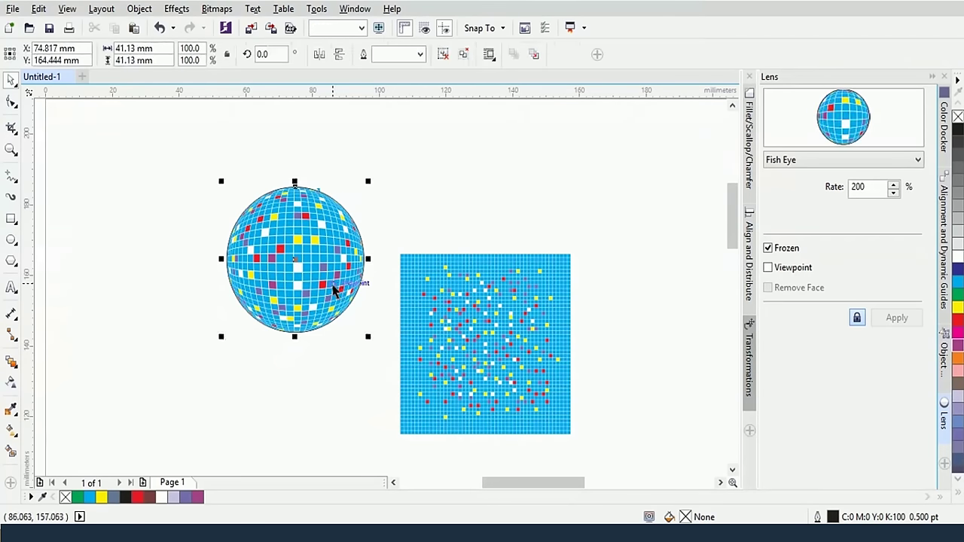
{"action": "scroll", "coordinate": [360, 294], "scroll_direction": "up", "scroll_amount": 4}
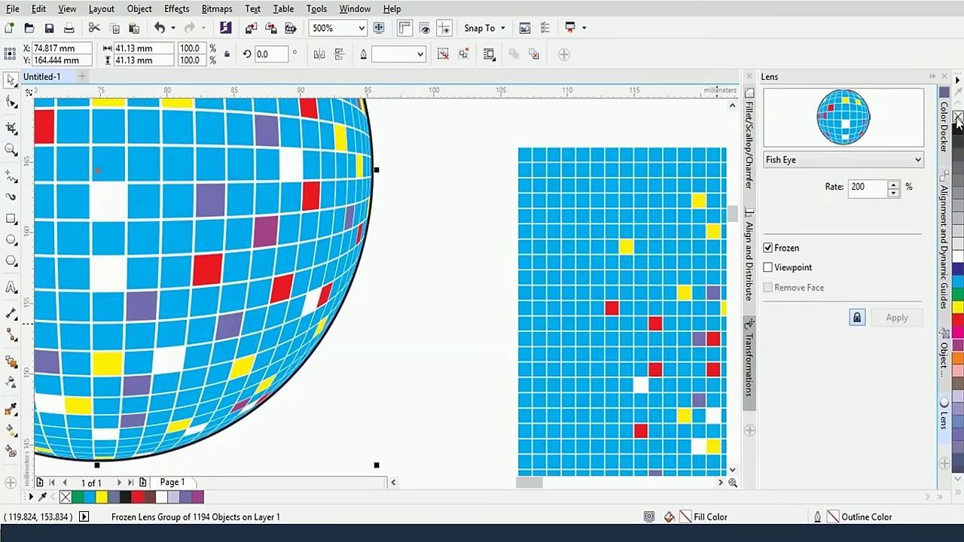
Ungroup all objects in the frozen disco ball from its right-click menu
{"action": "scroll", "coordinate": [444, 271], "scroll_direction": "down", "scroll_amount": 2}
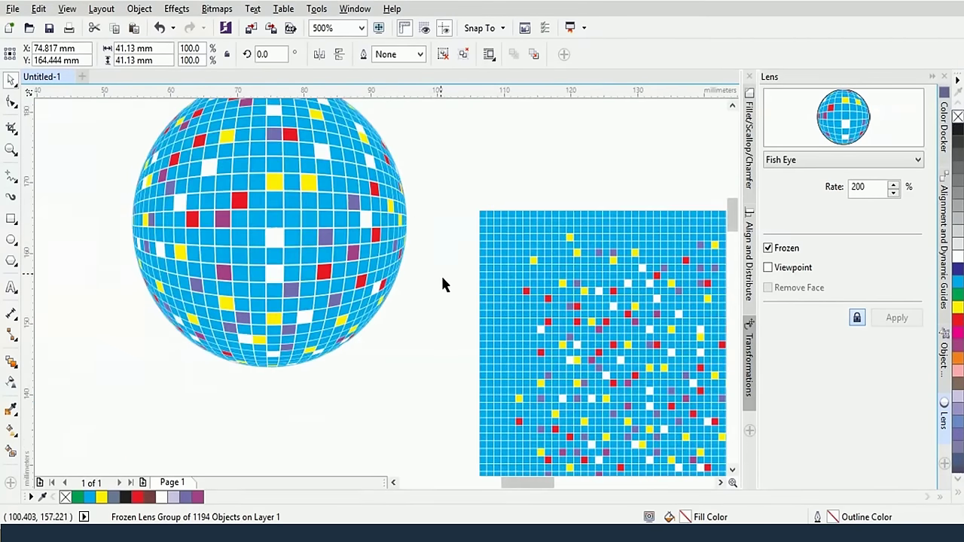
{"action": "scroll", "coordinate": [446, 282], "scroll_direction": "down", "scroll_amount": 2}
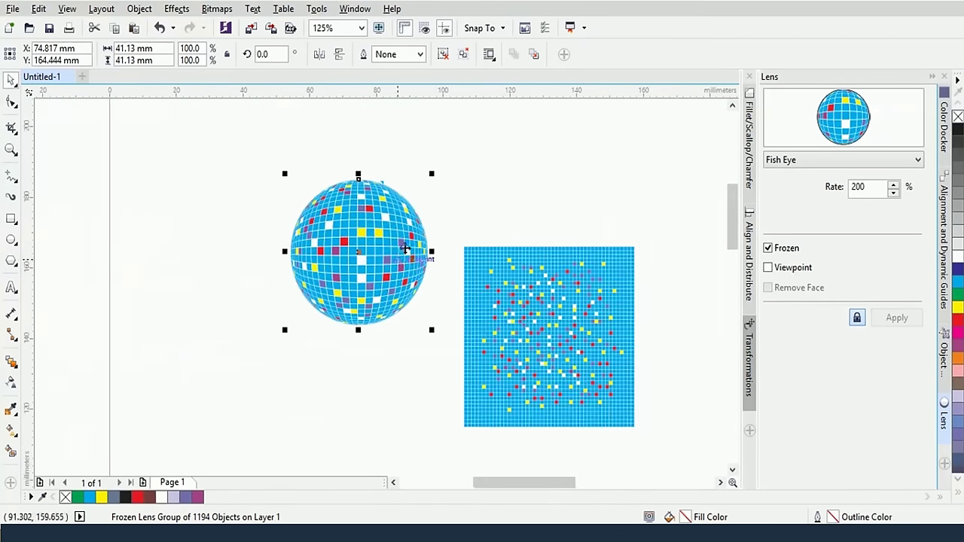
{"action": "scroll", "coordinate": [380, 273], "scroll_direction": "up", "scroll_amount": 2}
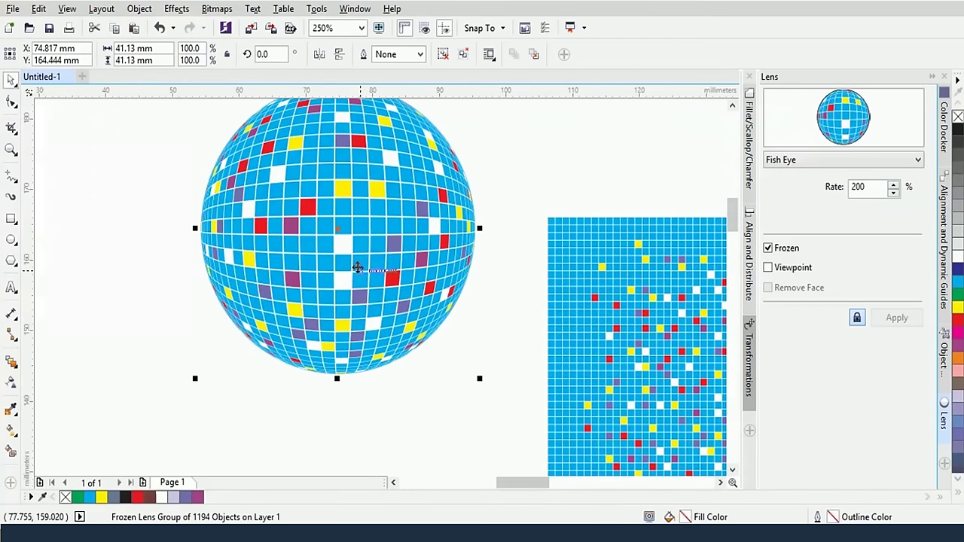
{"action": "left_click", "coordinate": [357, 268]}
{"action": "right_click", "coordinate": [358, 268]}
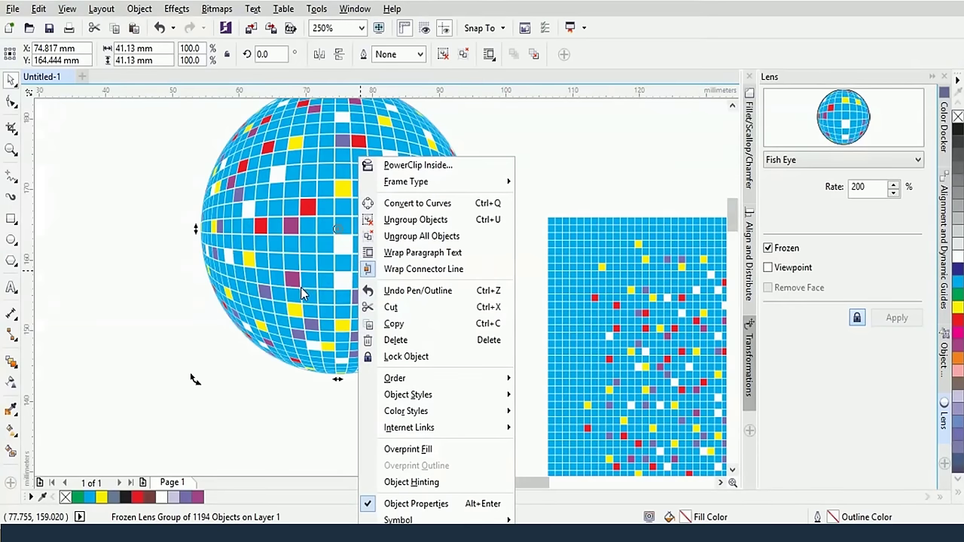
{"action": "left_click", "coordinate": [398, 238]}
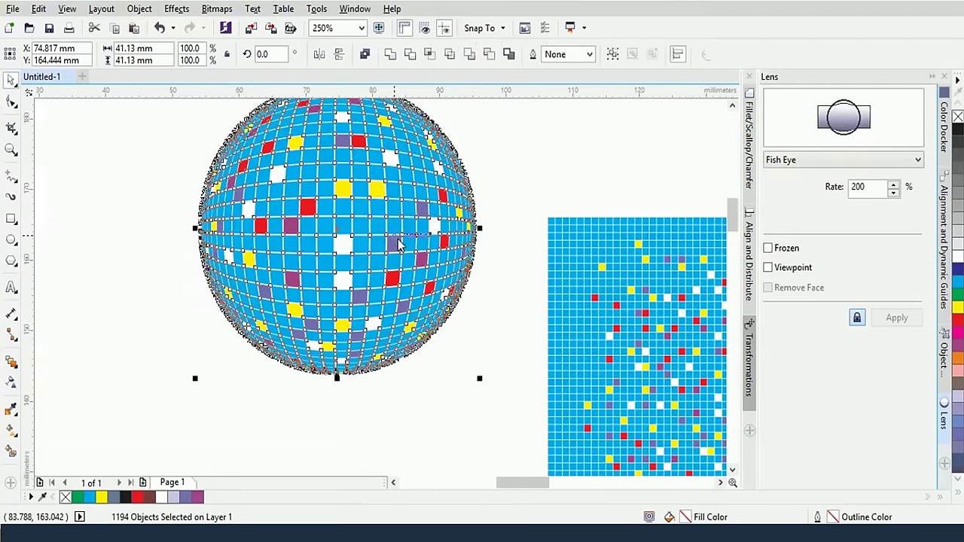
{"action": "left_click", "coordinate": [523, 171]}
Select individual tiles across the ball, including the top, to confirm they are separate
{"action": "left_click", "coordinate": [413, 224]}
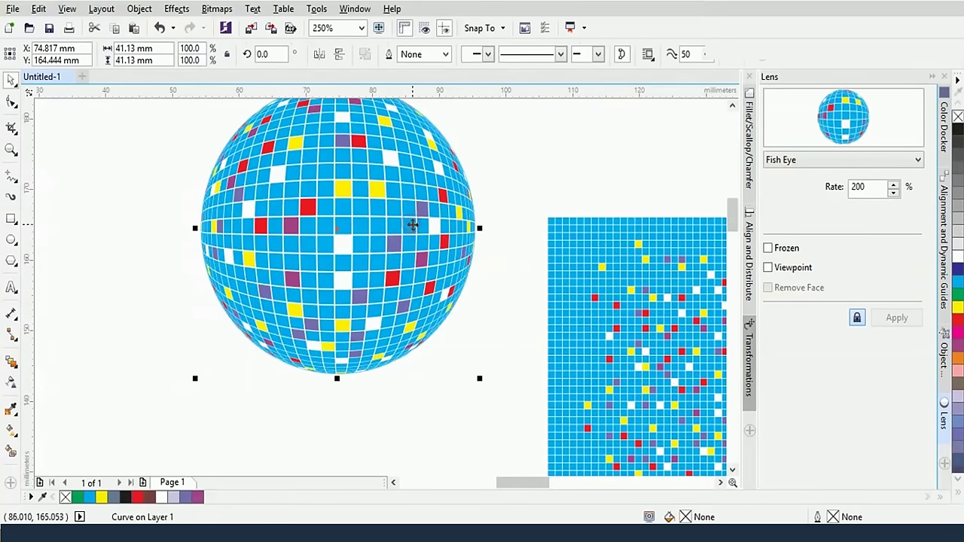
{"action": "key", "text": "Escape"}
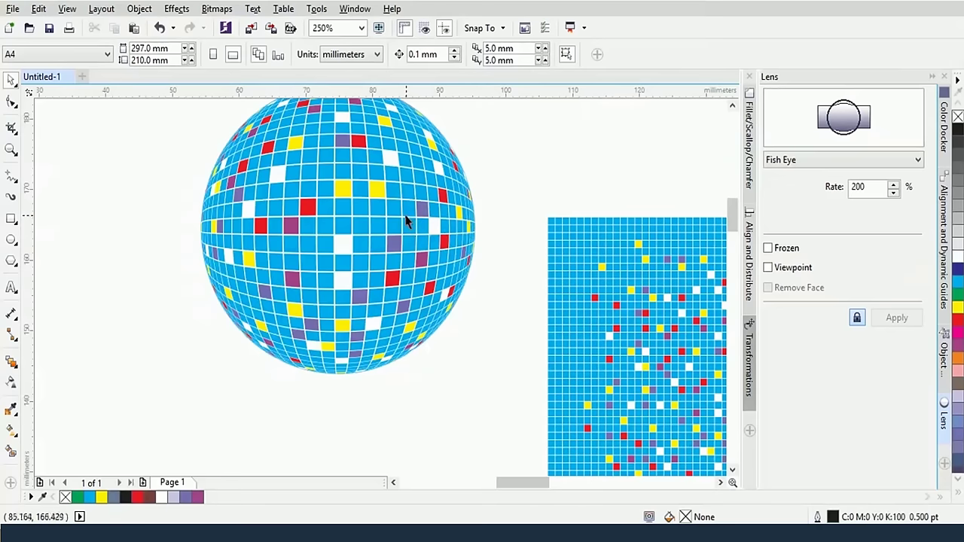
{"action": "left_click", "coordinate": [407, 220]}
{"action": "left_click", "coordinate": [408, 205]}
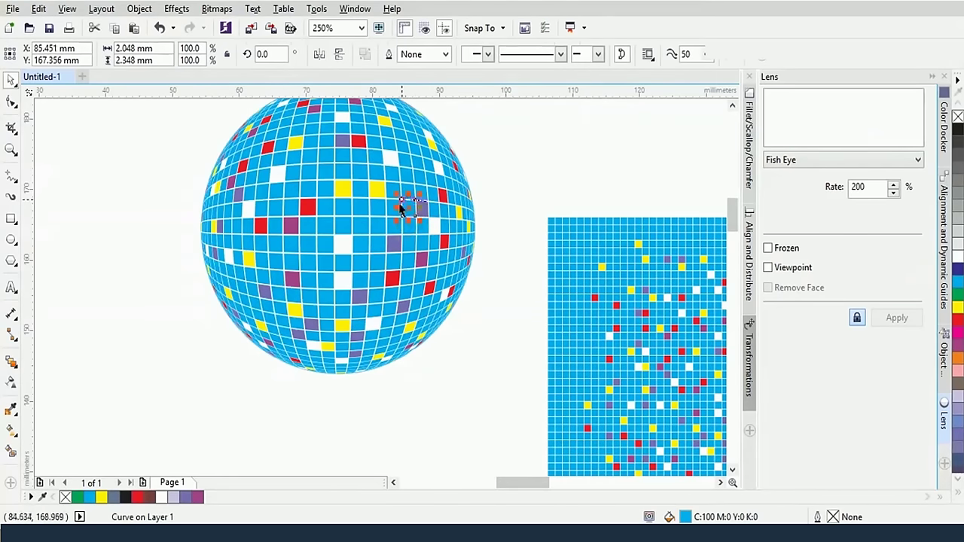
{"action": "left_click", "coordinate": [383, 212]}
{"action": "left_click", "coordinate": [377, 229]}
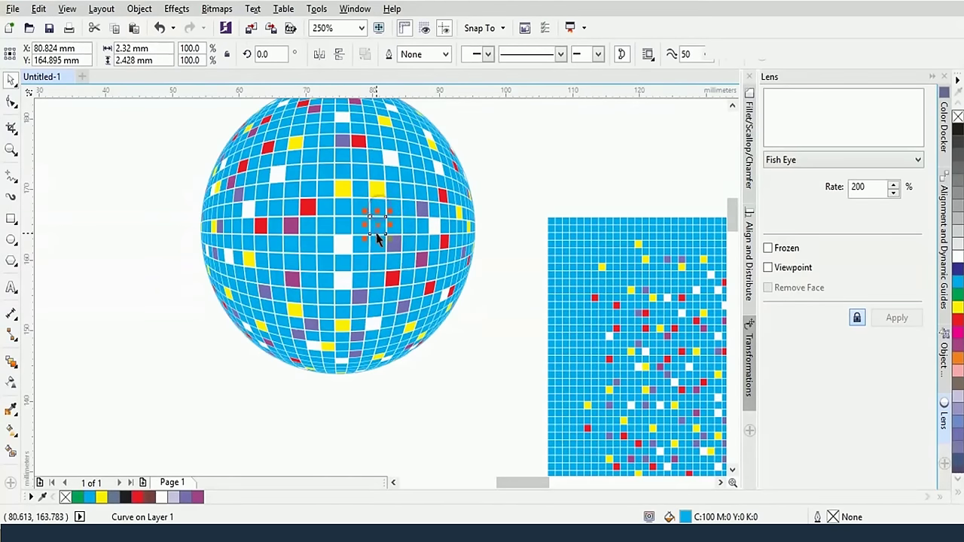
{"action": "left_click", "coordinate": [518, 178]}
{"action": "scroll", "coordinate": [518, 188], "scroll_direction": "up", "scroll_amount": 1}
{"action": "scroll", "coordinate": [474, 188], "scroll_direction": "down", "scroll_amount": 1}
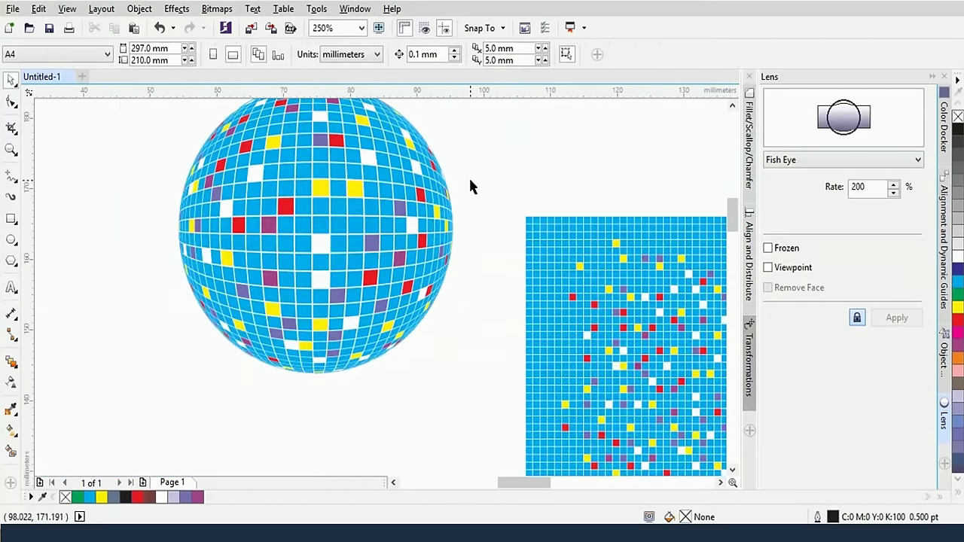
{"action": "left_click_drag", "start_coordinate": [470, 186], "coordinate": [448, 286]}
{"action": "left_click", "coordinate": [338, 198]}
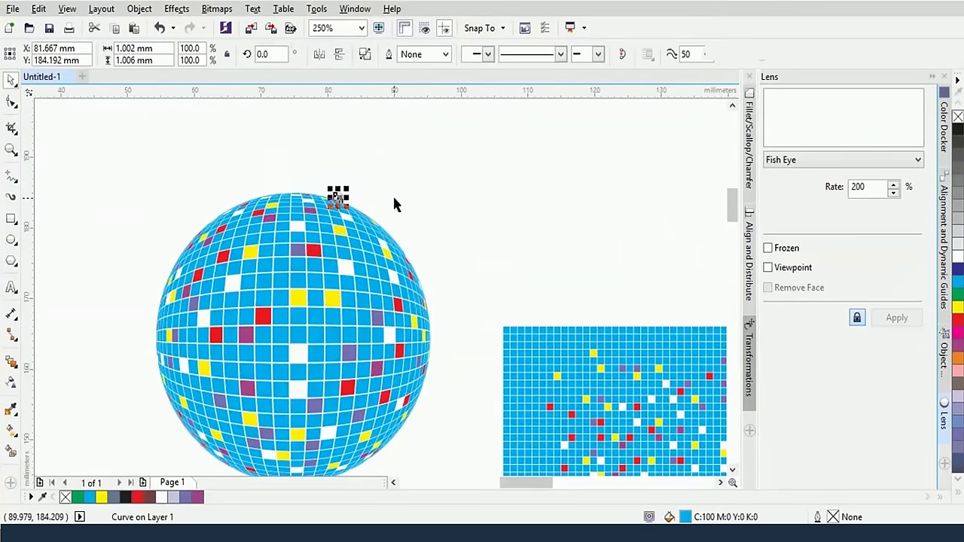
{"action": "left_click", "coordinate": [393, 199]}
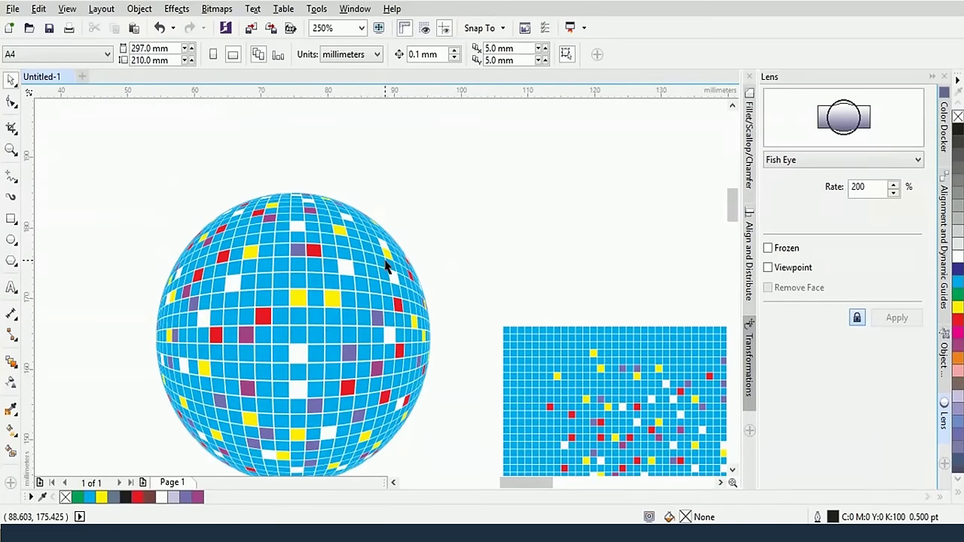
{"action": "left_click", "coordinate": [13, 241]}
Draw a star above the tile grid with the Star tool
{"action": "right_click", "coordinate": [15, 242]}
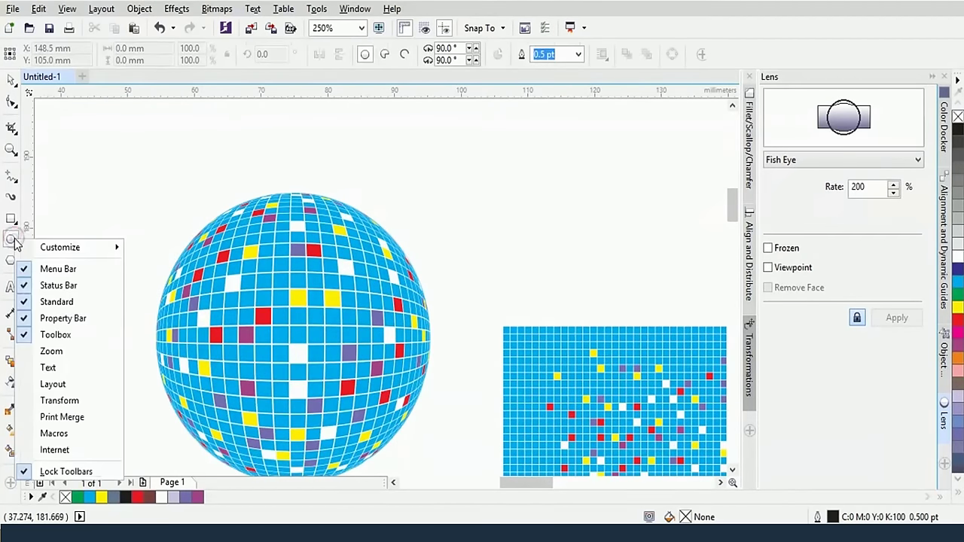
{"action": "left_click", "coordinate": [13, 241]}
{"action": "left_click", "coordinate": [14, 241]}
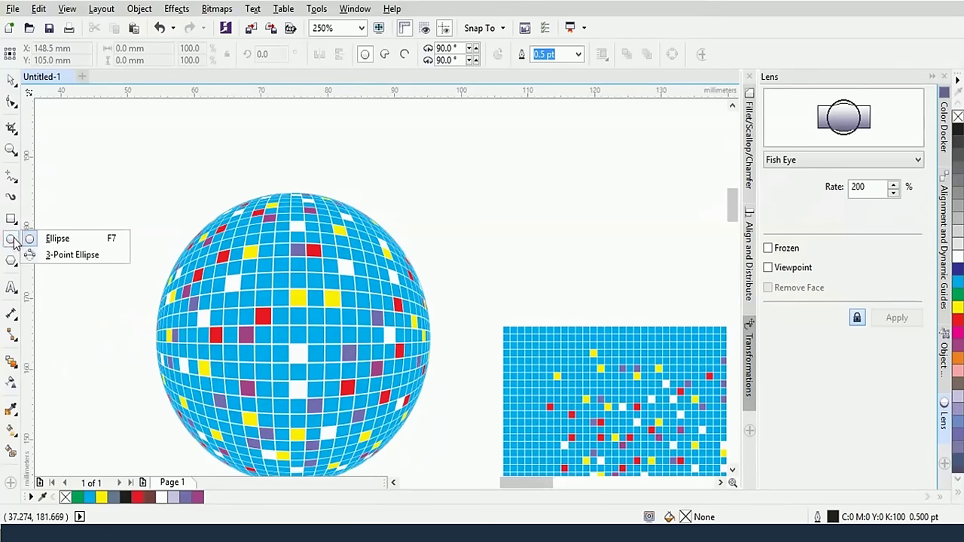
{"action": "left_click", "coordinate": [11, 261]}
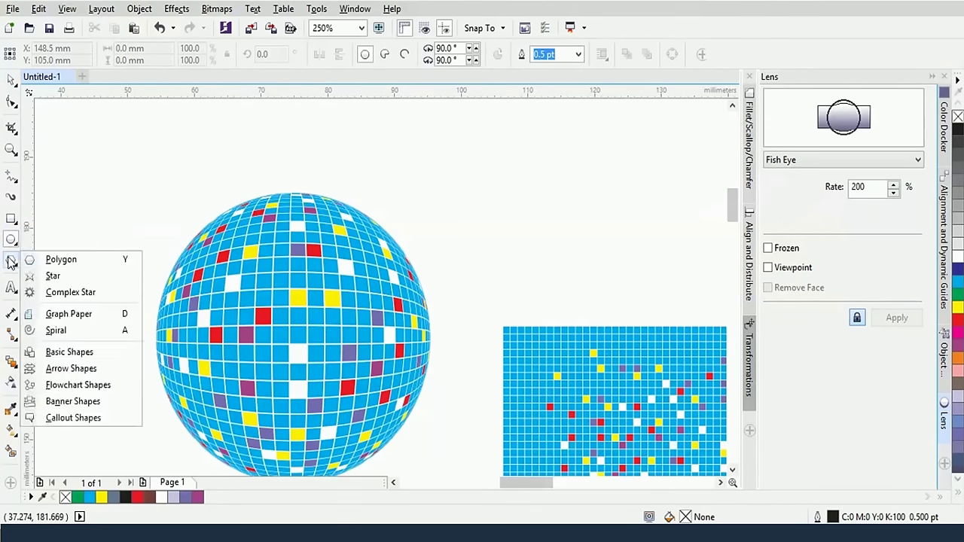
{"action": "left_click", "coordinate": [54, 276]}
{"action": "left_click_drag", "start_coordinate": [512, 156], "coordinate": [600, 258]}
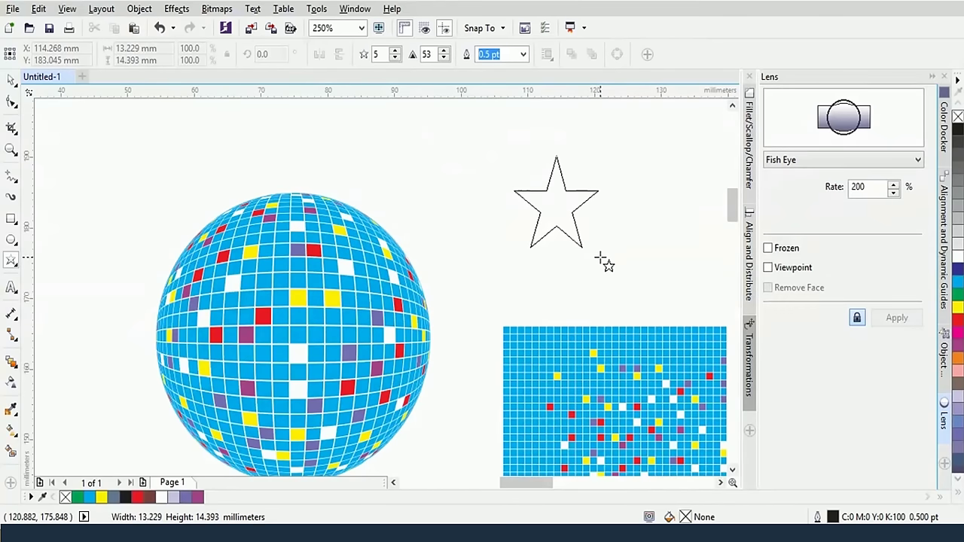
{"action": "left_click_drag", "start_coordinate": [600, 259], "coordinate": [615, 277]}
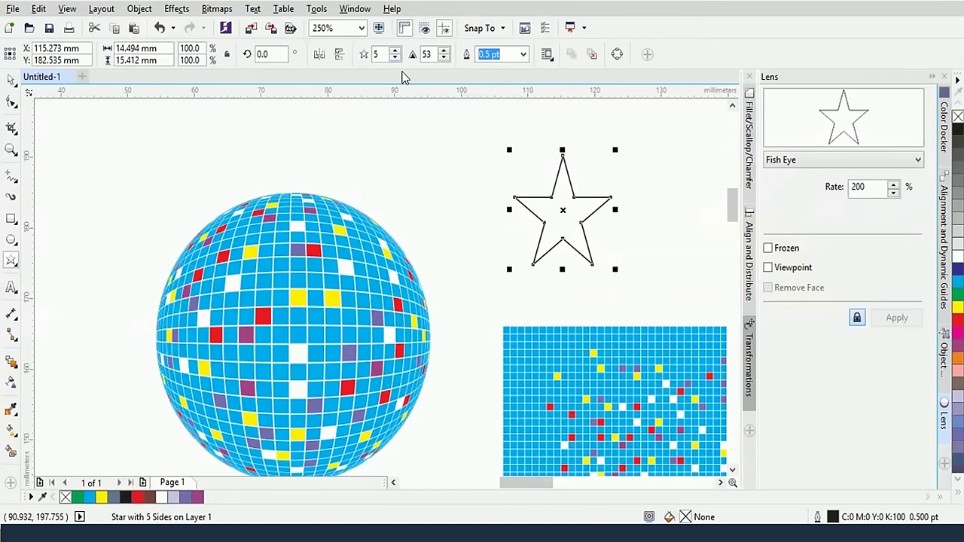
{"action": "key", "text": "ctrl+z"}
{"action": "left_click_drag", "start_coordinate": [565, 182], "coordinate": [669, 294]}
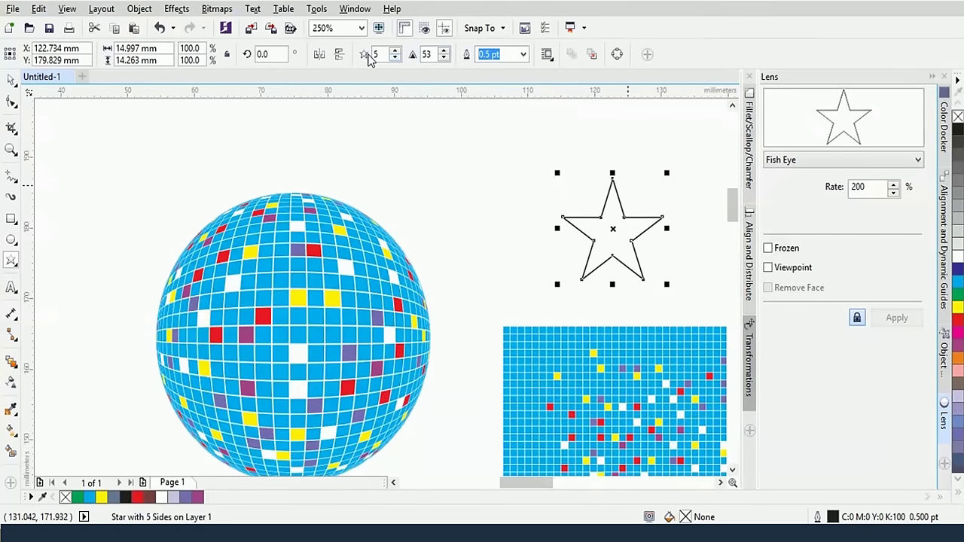
Make the star four-pointed and raise its sharpness to 86
{"action": "type", "text": "4"}
{"action": "key", "text": "Return"}
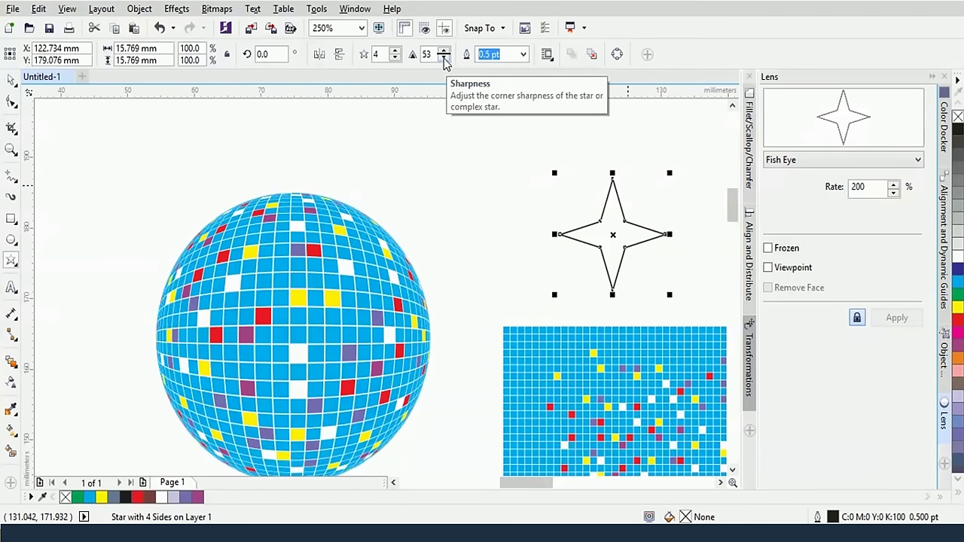
{"action": "left_click", "coordinate": [444, 58]}
{"action": "left_click", "coordinate": [443, 58]}
{"action": "left_click", "coordinate": [443, 58]}
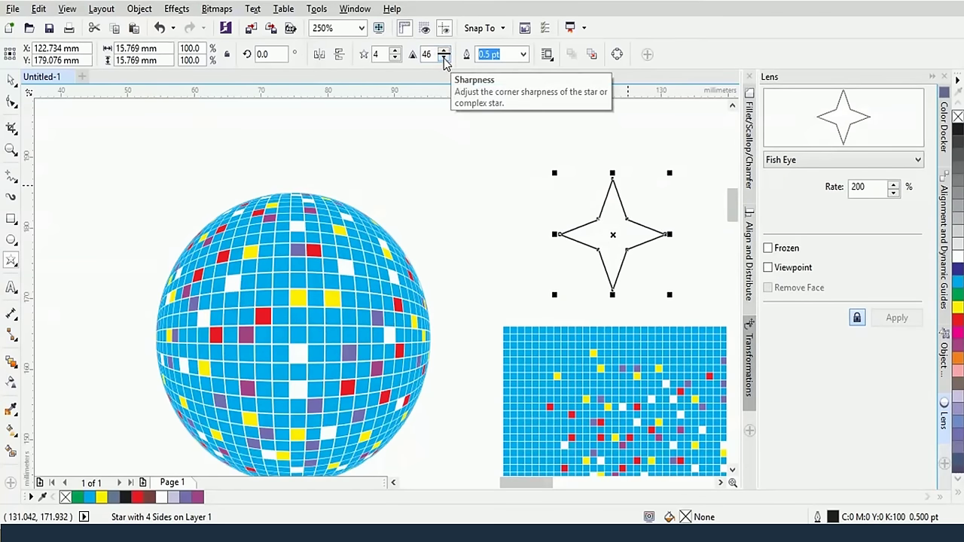
{"action": "left_click", "coordinate": [444, 58]}
{"action": "left_click", "coordinate": [446, 51]}
{"action": "left_click", "coordinate": [446, 50]}
{"action": "left_click", "coordinate": [445, 50]}
{"action": "left_click", "coordinate": [445, 50]}
{"action": "left_click", "coordinate": [445, 50]}
{"action": "left_click", "coordinate": [446, 50]}
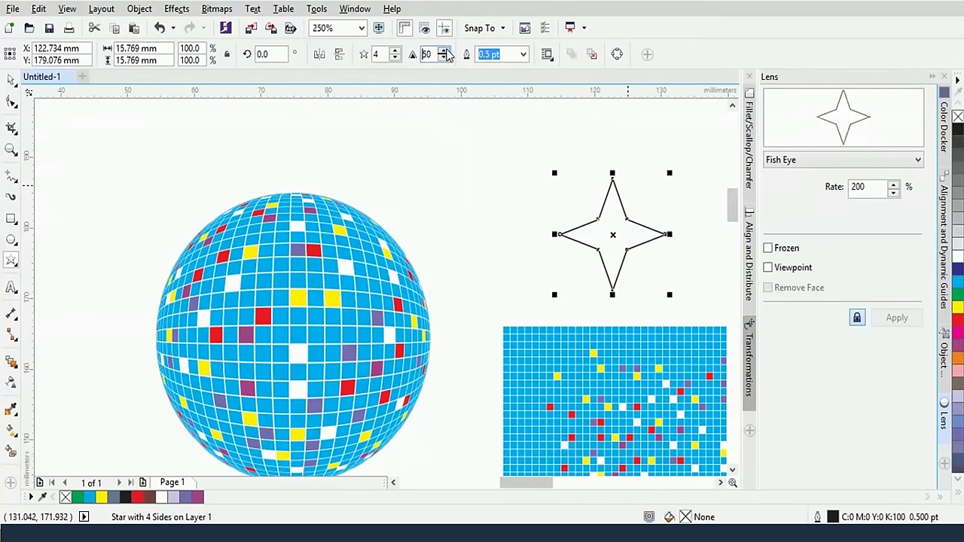
{"action": "left_click", "coordinate": [445, 50]}
{"action": "left_click", "coordinate": [446, 50]}
{"action": "left_click", "coordinate": [445, 50]}
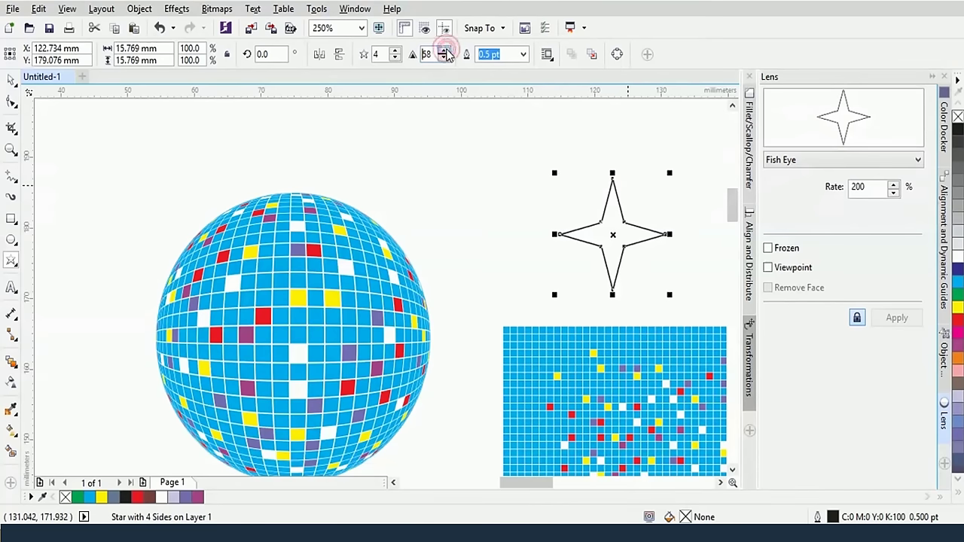
{"action": "left_click", "coordinate": [446, 51]}
{"action": "left_click", "coordinate": [446, 50]}
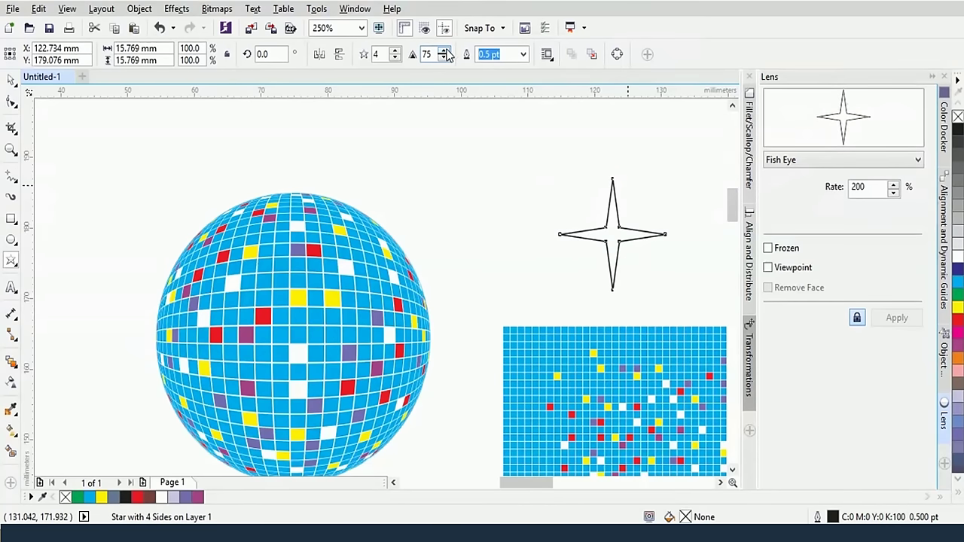
{"action": "left_click", "coordinate": [446, 50]}
{"action": "left_click", "coordinate": [446, 51]}
{"action": "left_click", "coordinate": [445, 50]}
{"action": "left_click", "coordinate": [445, 51]}
{"action": "left_click", "coordinate": [446, 50]}
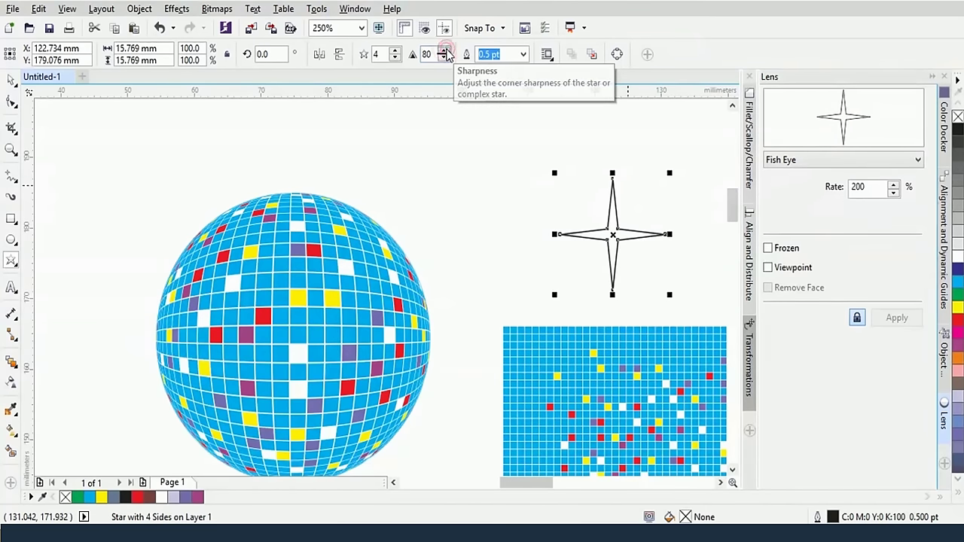
{"action": "left_click", "coordinate": [446, 51]}
{"action": "left_click", "coordinate": [445, 50]}
{"action": "left_click", "coordinate": [445, 50]}
{"action": "left_click", "coordinate": [446, 50]}
{"action": "left_click", "coordinate": [445, 51]}
{"action": "left_click", "coordinate": [446, 50]}
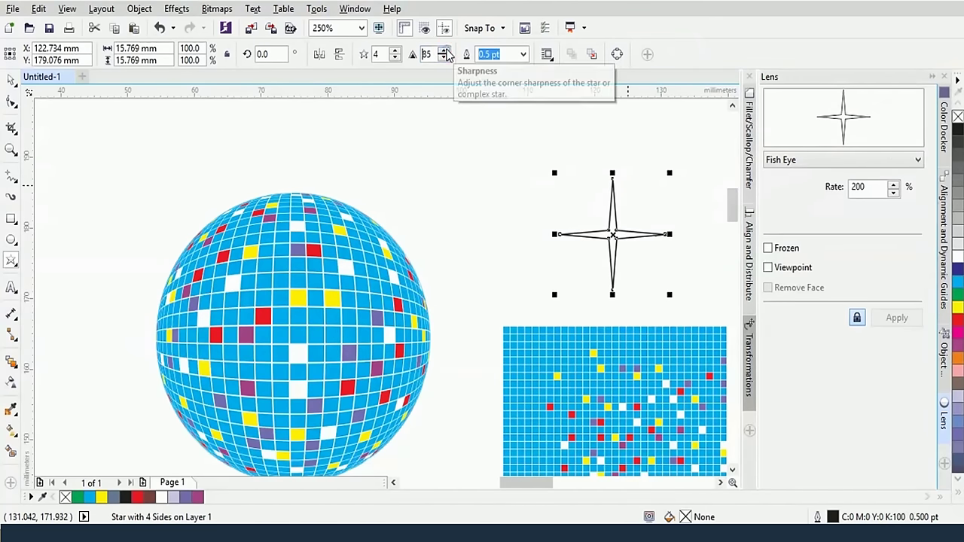
{"action": "left_click", "coordinate": [446, 50]}
Select the star with the Pick tool and collapse the Lens docker
{"action": "left_click", "coordinate": [12, 80]}
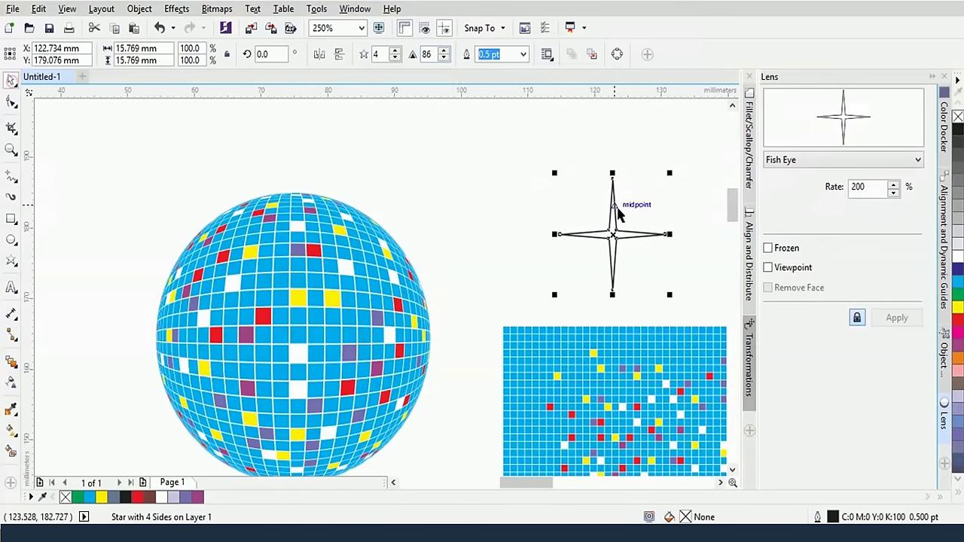
{"action": "left_click", "coordinate": [613, 220]}
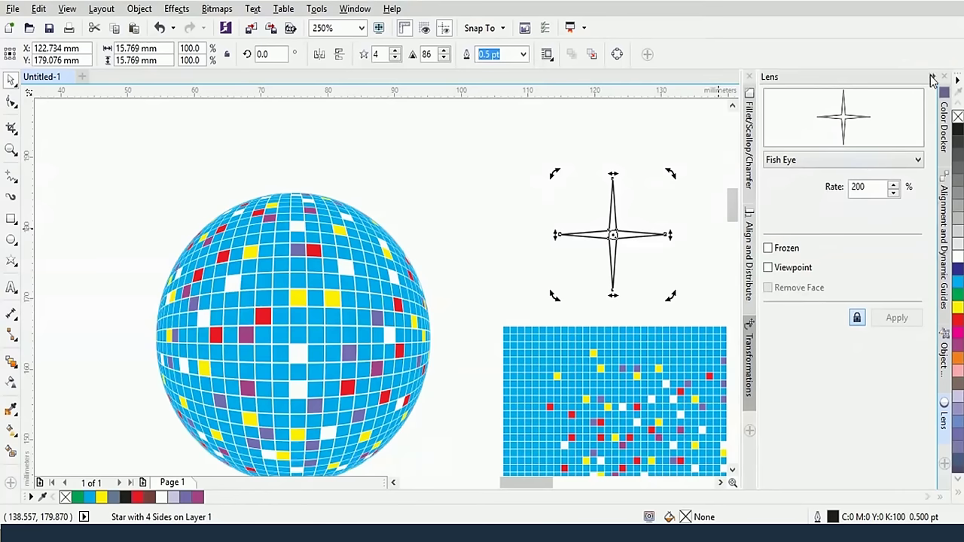
{"action": "left_click", "coordinate": [931, 77]}
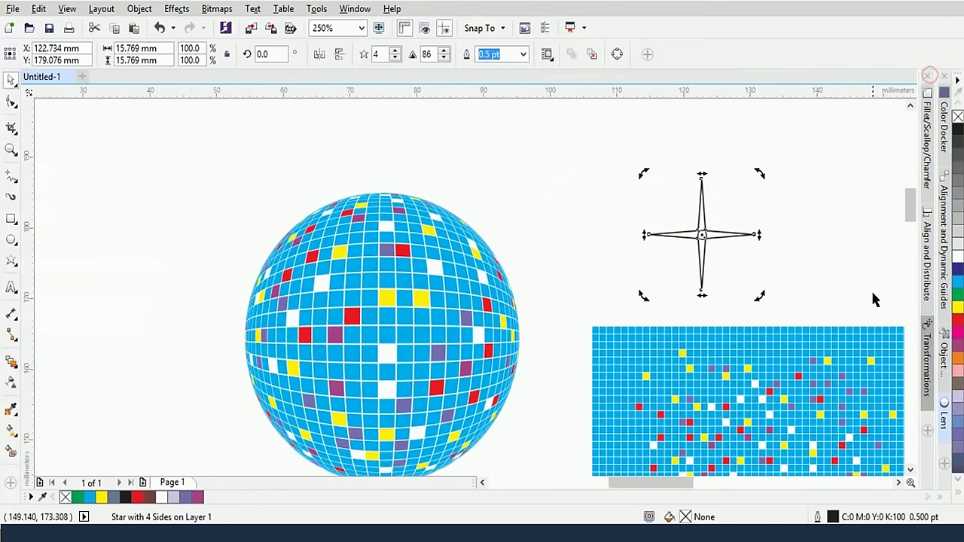
Add one copy of the star rotated 45° with the Transformations docker
{"action": "left_click", "coordinate": [931, 369]}
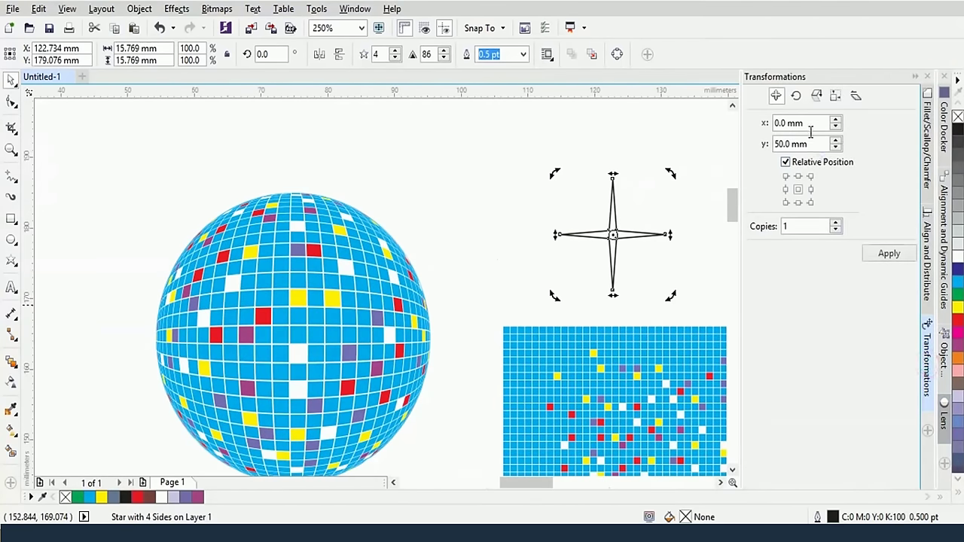
{"action": "left_click", "coordinate": [795, 94]}
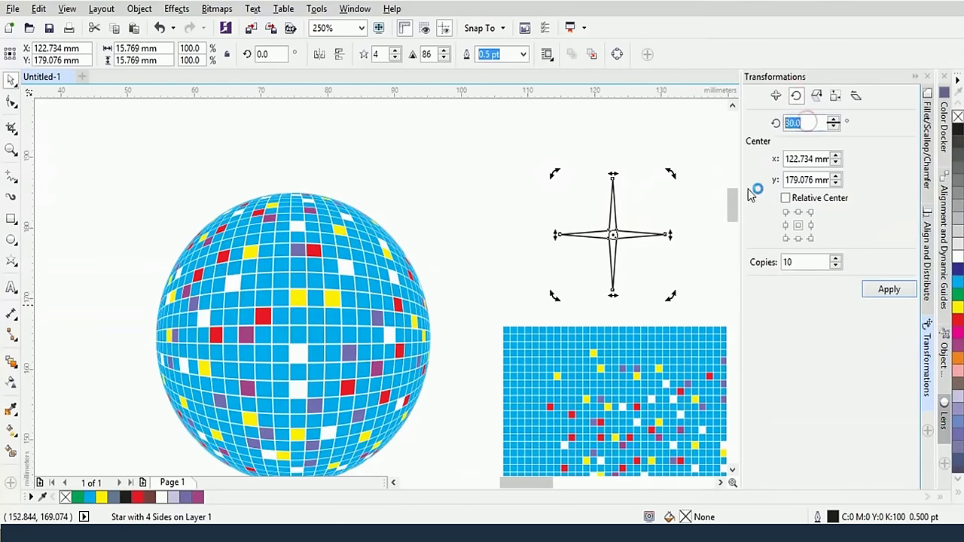
{"action": "type", "text": "45"}
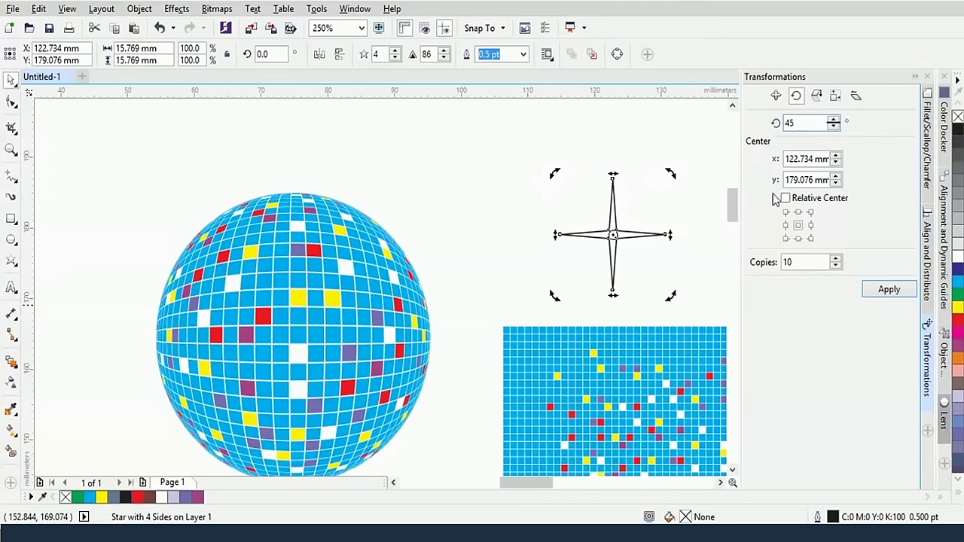
{"action": "double_click", "coordinate": [800, 261]}
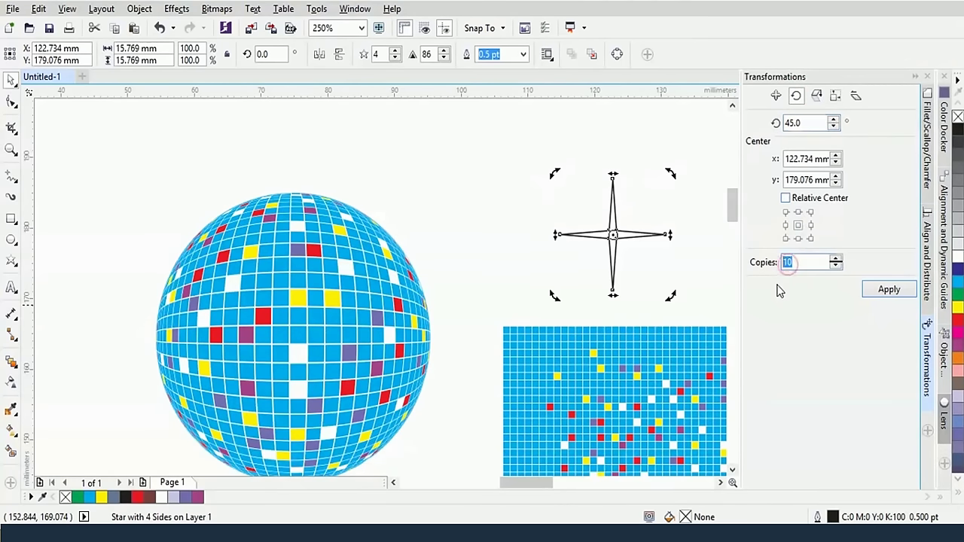
{"action": "type", "text": "1"}
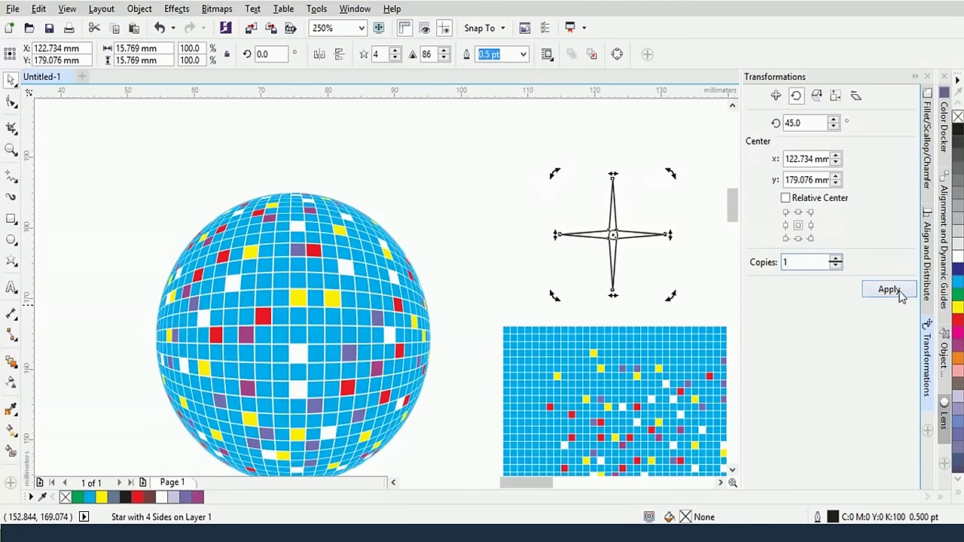
{"action": "left_click", "coordinate": [898, 293]}
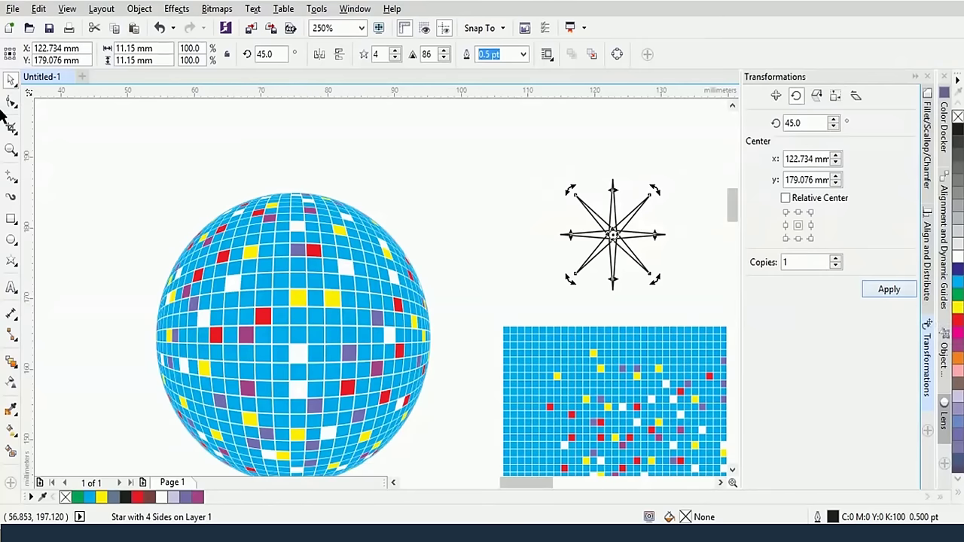
Scale the rotated copy down to 61.7% and select both stars
{"action": "left_click", "coordinate": [585, 206]}
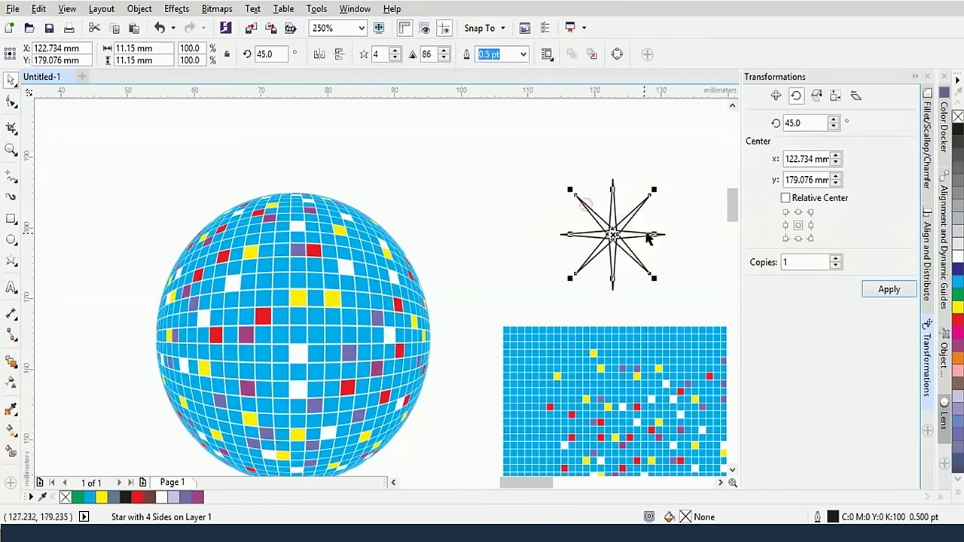
{"action": "left_click_drag", "start_coordinate": [652, 193], "coordinate": [652, 193]}
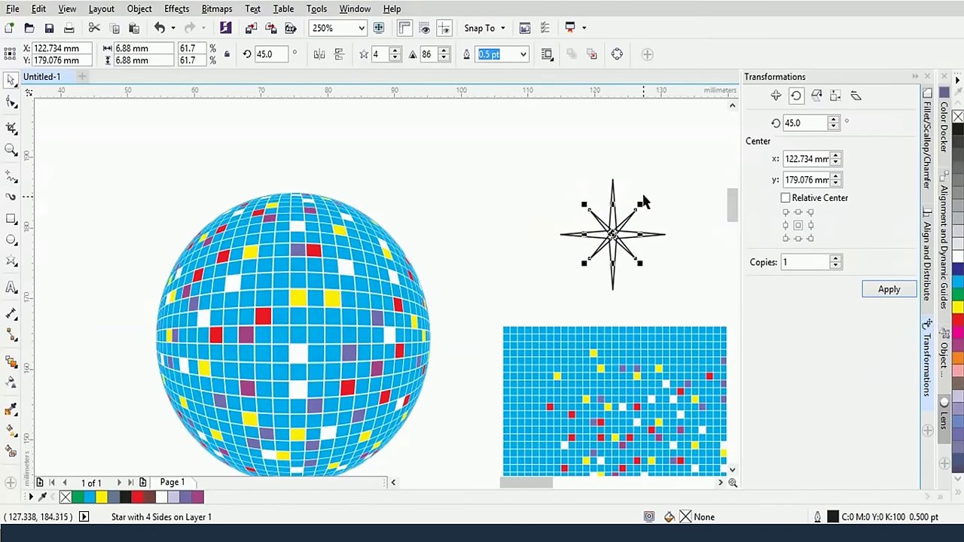
{"action": "left_click", "coordinate": [645, 176]}
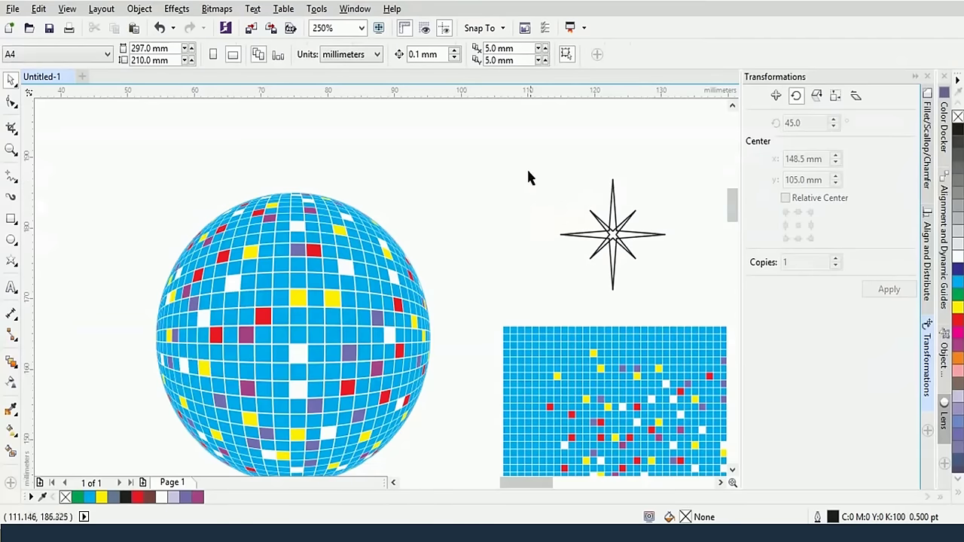
{"action": "left_click_drag", "start_coordinate": [549, 173], "coordinate": [533, 158]}
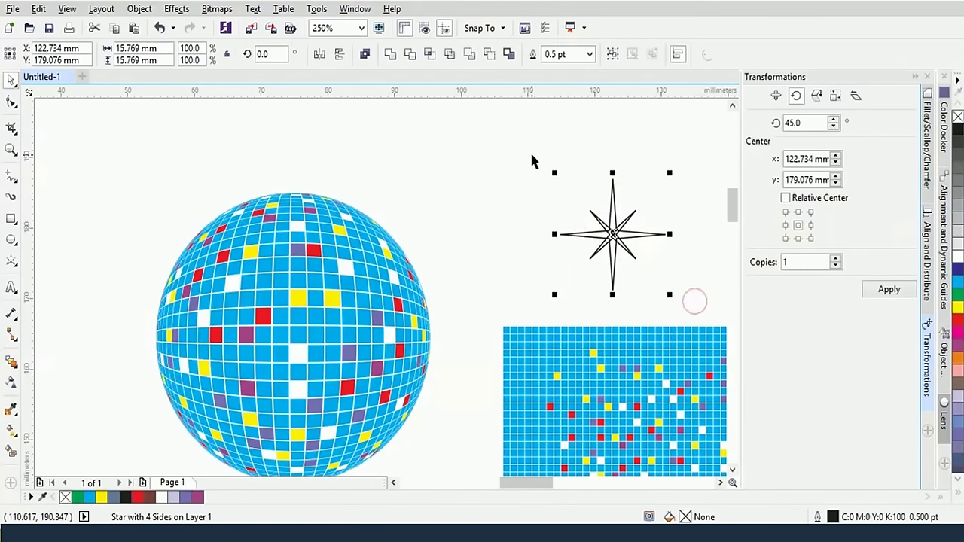
Fill both stars white with no outline, shrink them to 6.88 mm, and group them
{"action": "left_click", "coordinate": [957, 253]}
{"action": "right_click", "coordinate": [957, 117]}
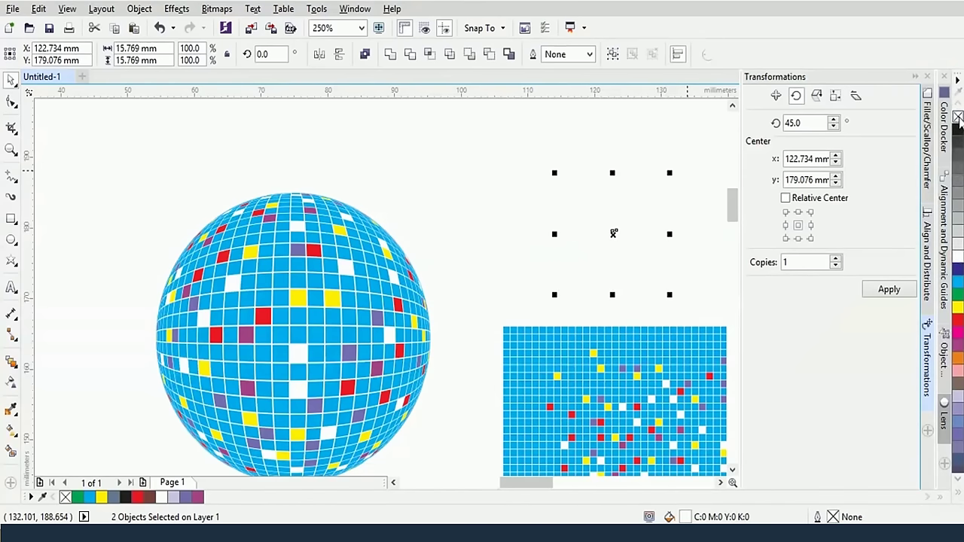
{"action": "left_click_drag", "start_coordinate": [619, 241], "coordinate": [347, 273]}
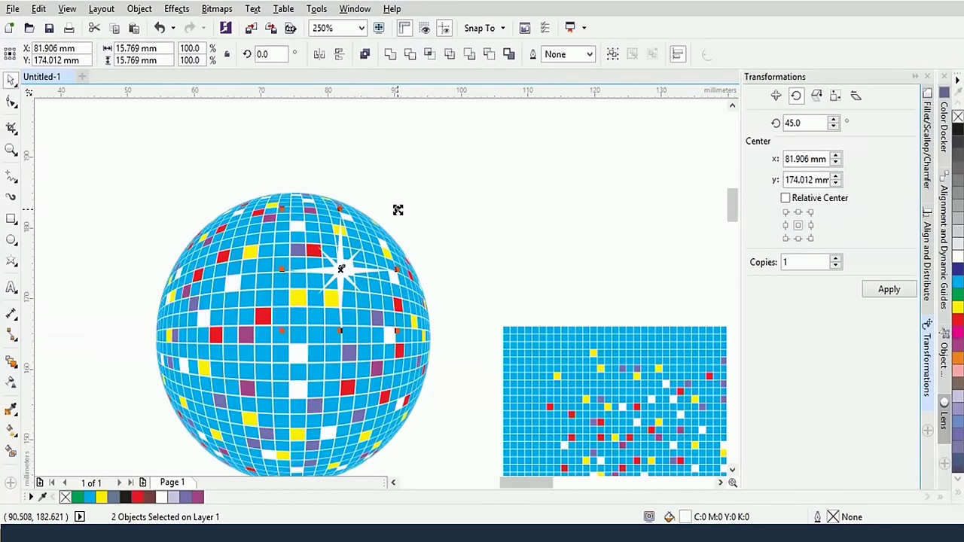
{"action": "left_click_drag", "start_coordinate": [397, 208], "coordinate": [397, 209]}
{"action": "key", "text": "ctrl+z"}
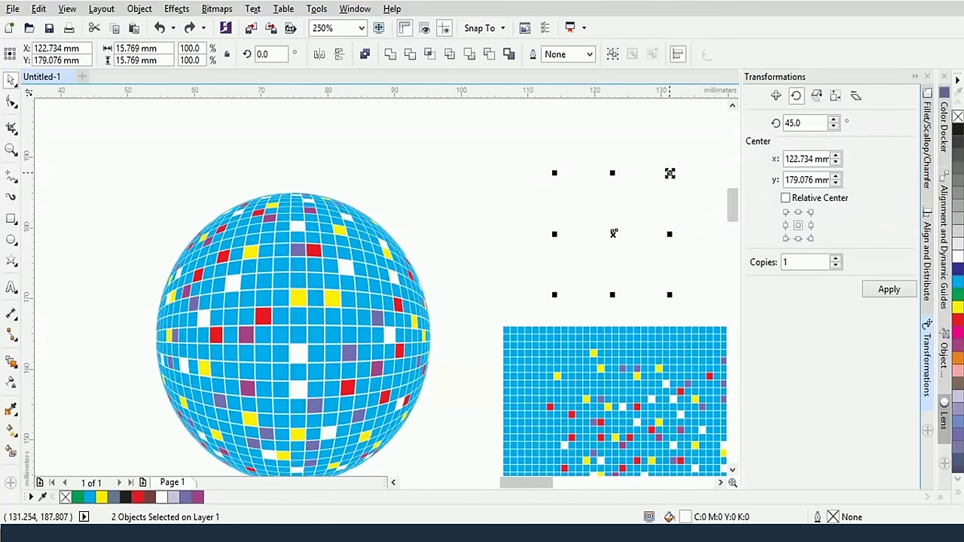
{"action": "left_click_drag", "start_coordinate": [667, 172], "coordinate": [360, 239]}
{"action": "key", "text": "ctrl+g"}
Place the sparkle group on the disco ball's upper right
{"action": "left_click", "coordinate": [466, 210]}
{"action": "left_click", "coordinate": [367, 242]}
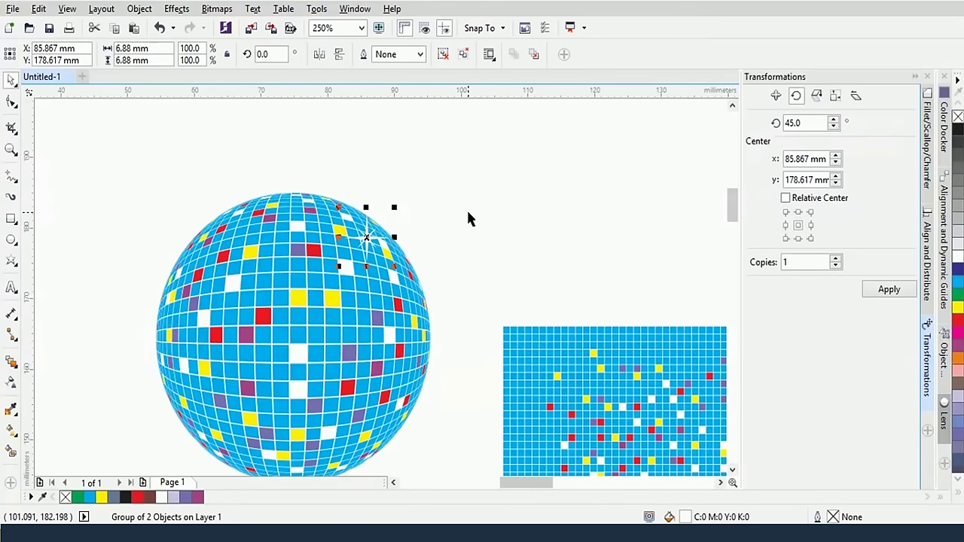
{"action": "scroll", "coordinate": [466, 209], "scroll_direction": "down", "scroll_amount": 2}
{"action": "left_click", "coordinate": [511, 182]}
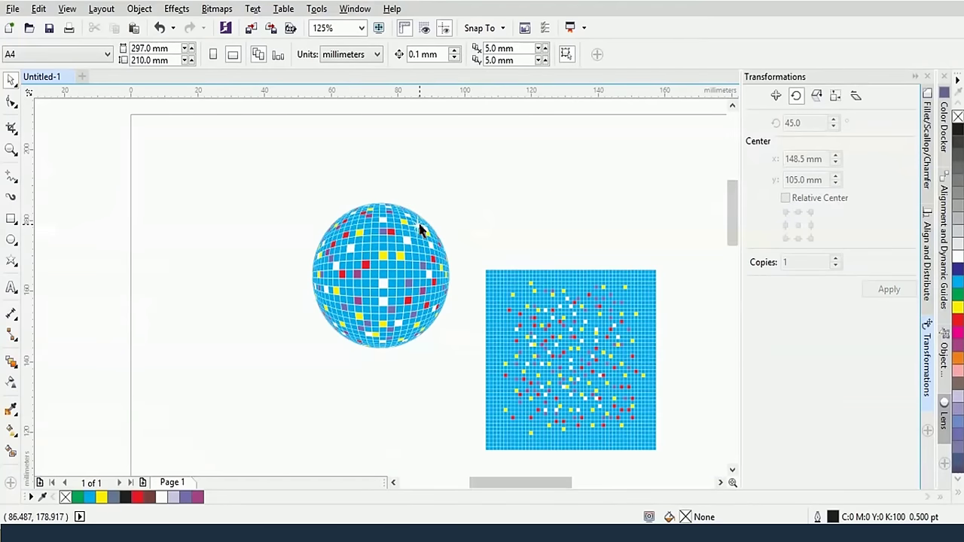
{"action": "left_click_drag", "start_coordinate": [419, 229], "coordinate": [412, 239]}
{"action": "left_click", "coordinate": [469, 205]}
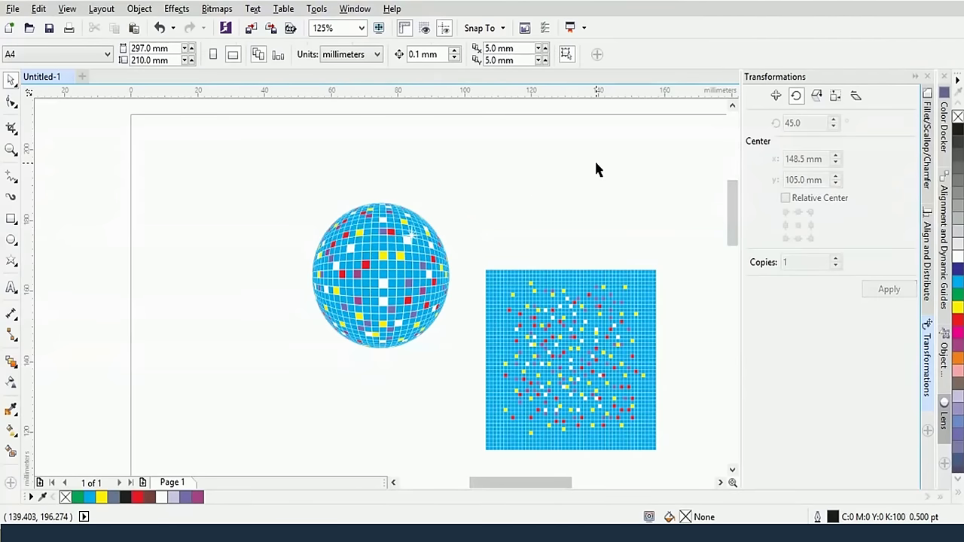